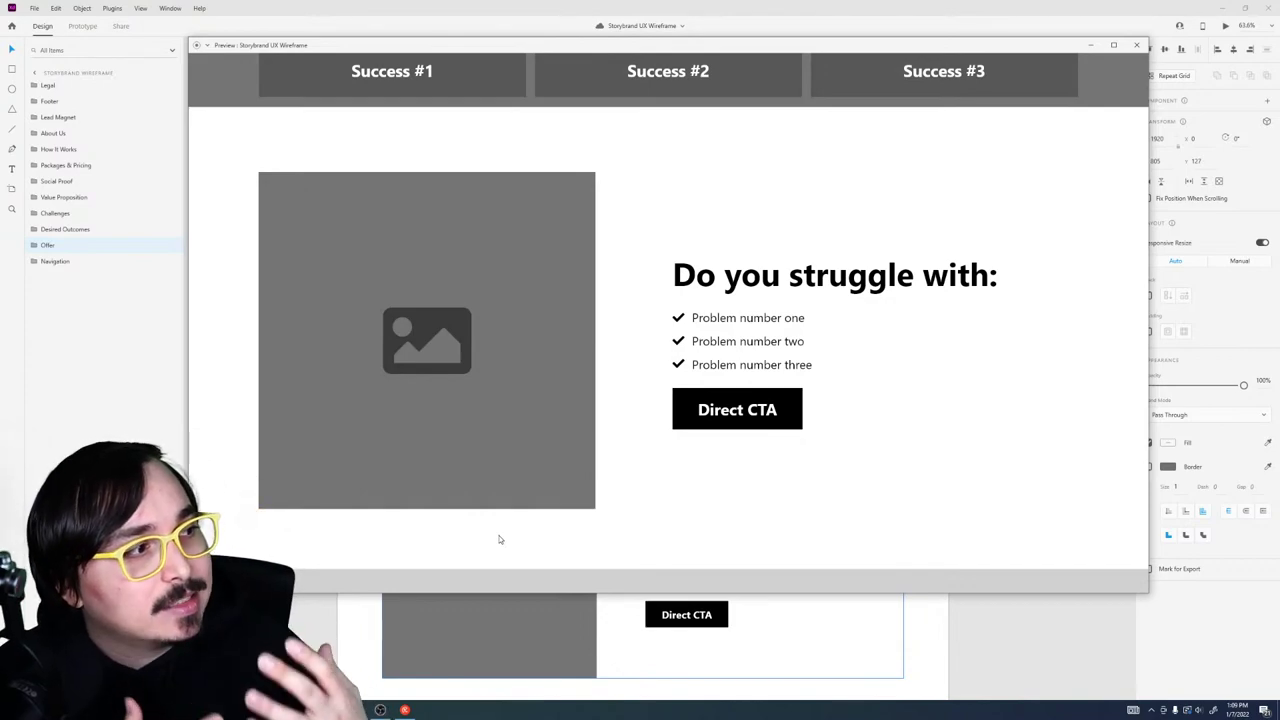
# Step: Examine the wireframe preview from the problem list through pricing, process, lead form and footer, and close the preview
pyautogui.scroll(-5, 498, 539)
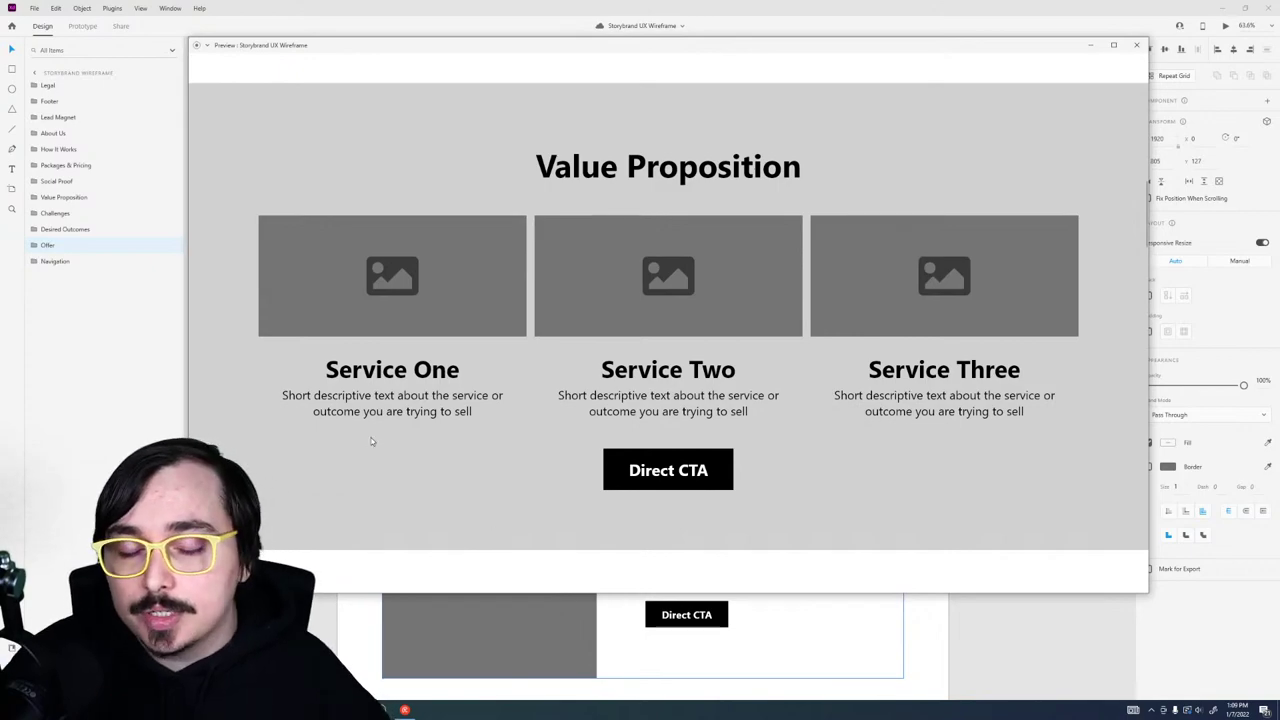
pyautogui.scroll(-6, 370, 442)
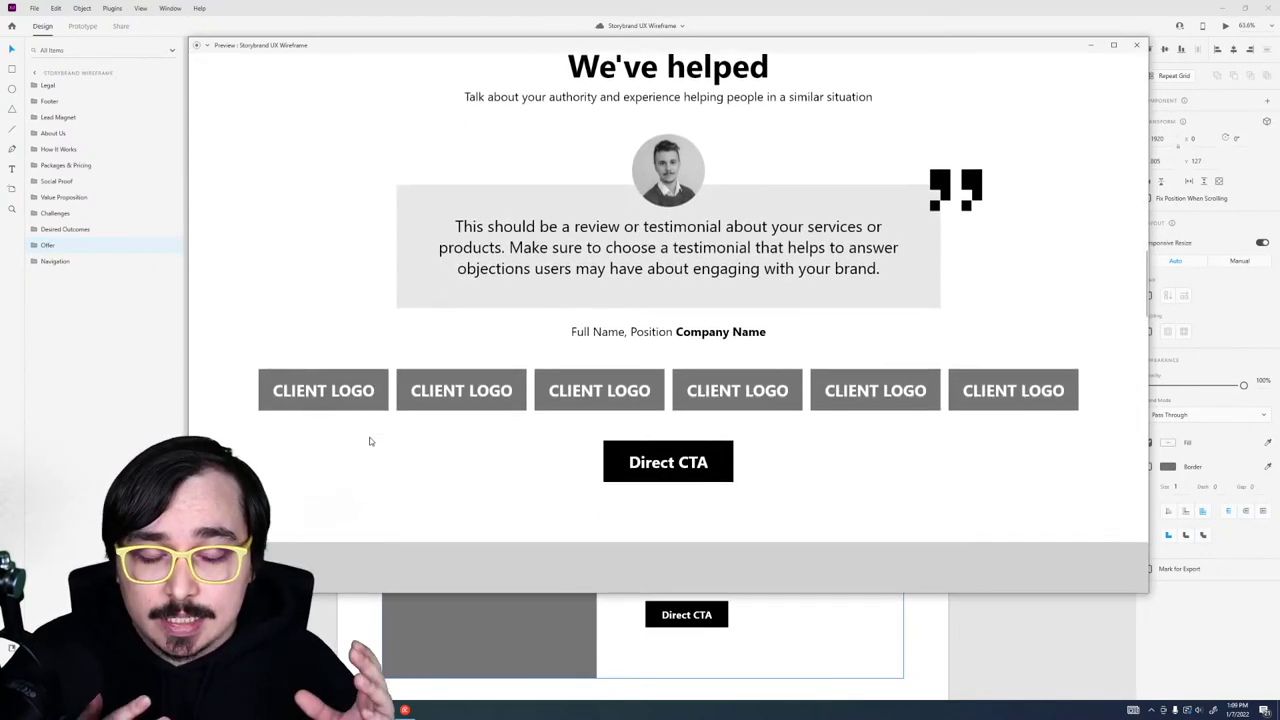
pyautogui.scroll(1, 370, 441)
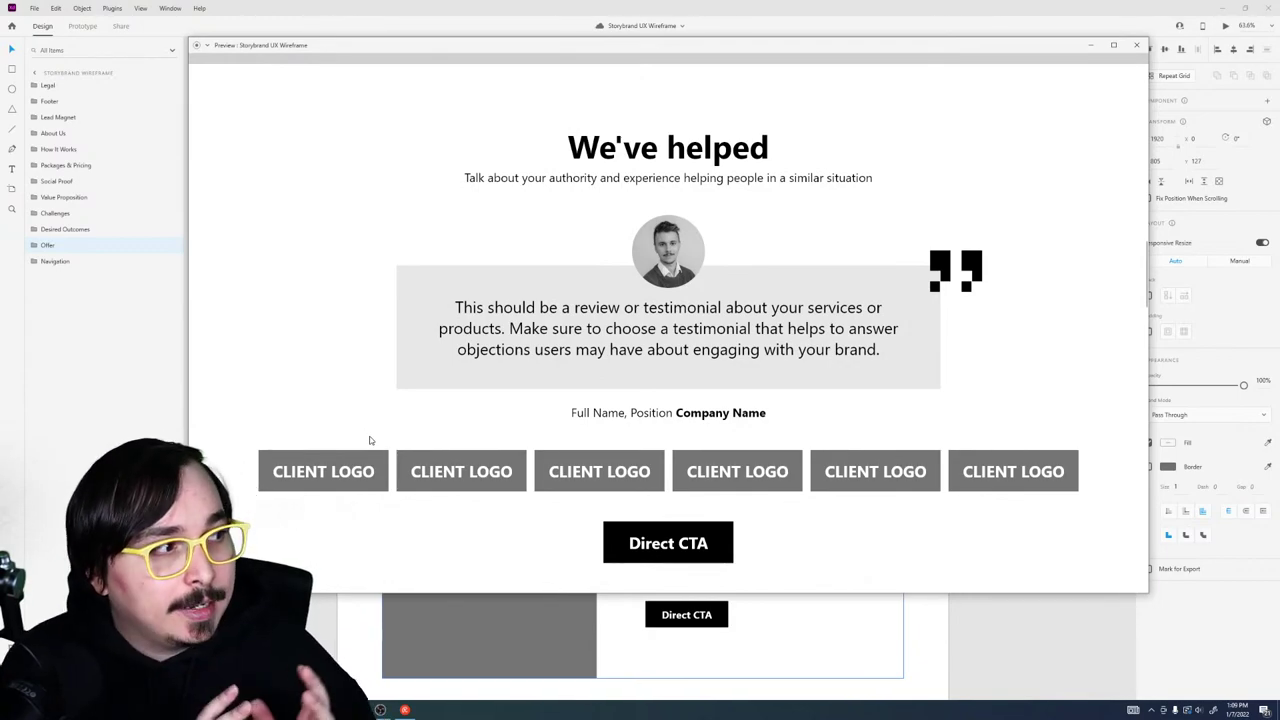
pyautogui.scroll(-6, 370, 445)
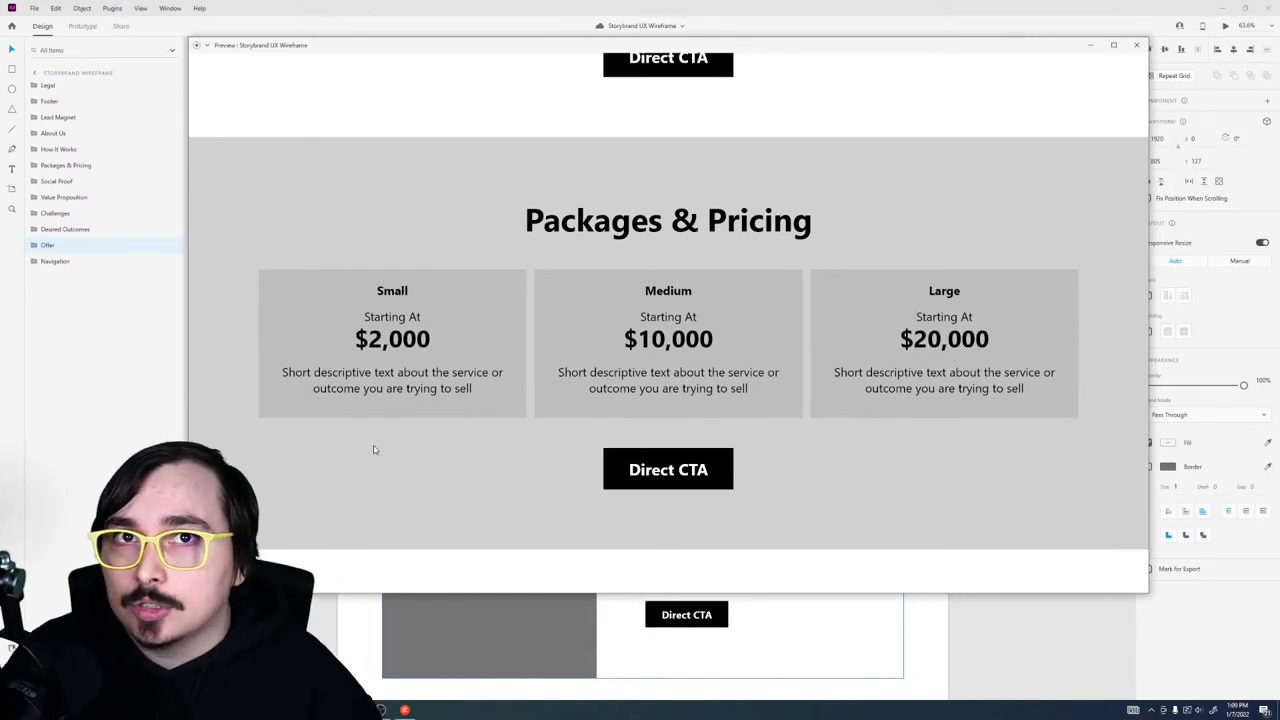
pyautogui.scroll(-6, 506, 431)
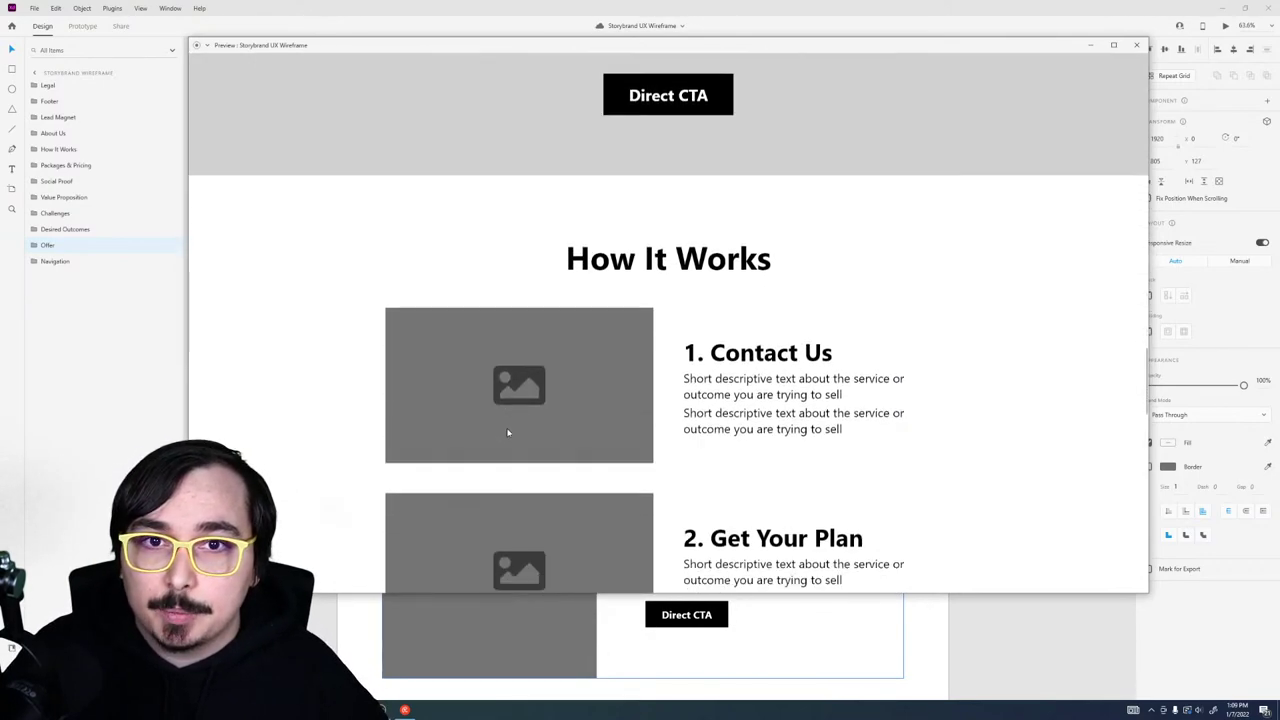
pyautogui.scroll(1, 508, 432)
pyautogui.scroll(1, 506, 433)
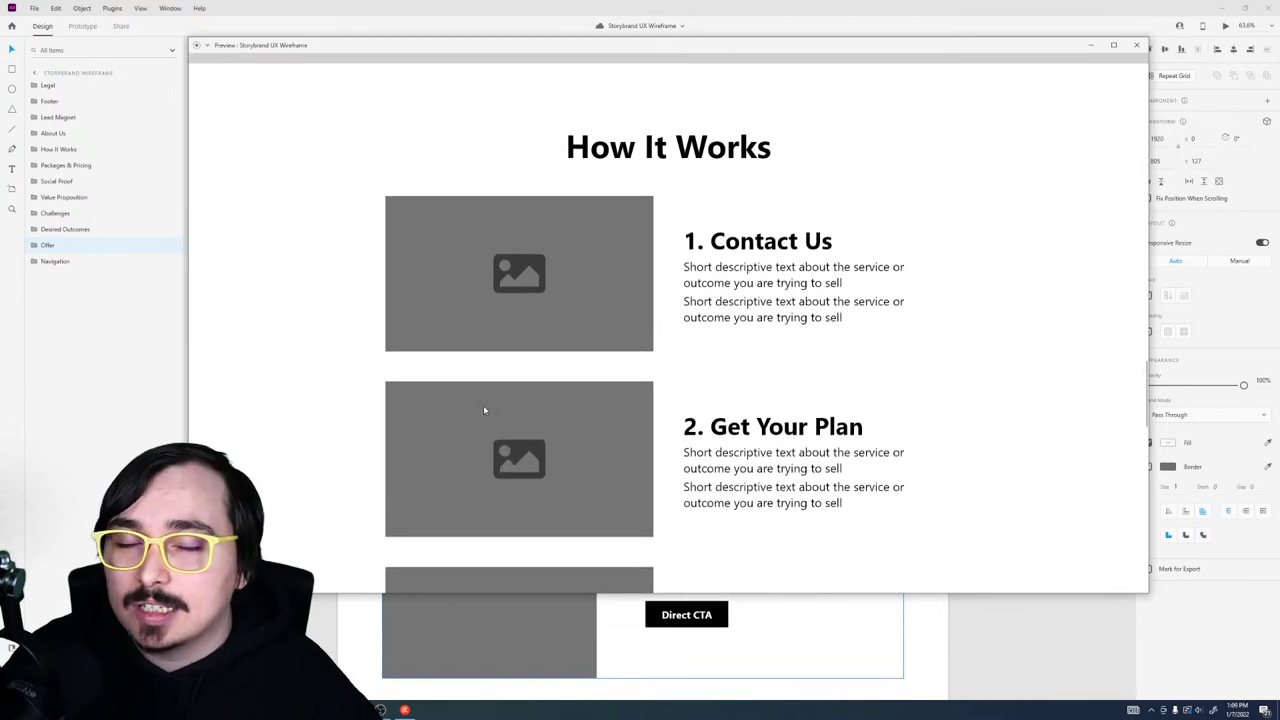
pyautogui.scroll(-6, 483, 410)
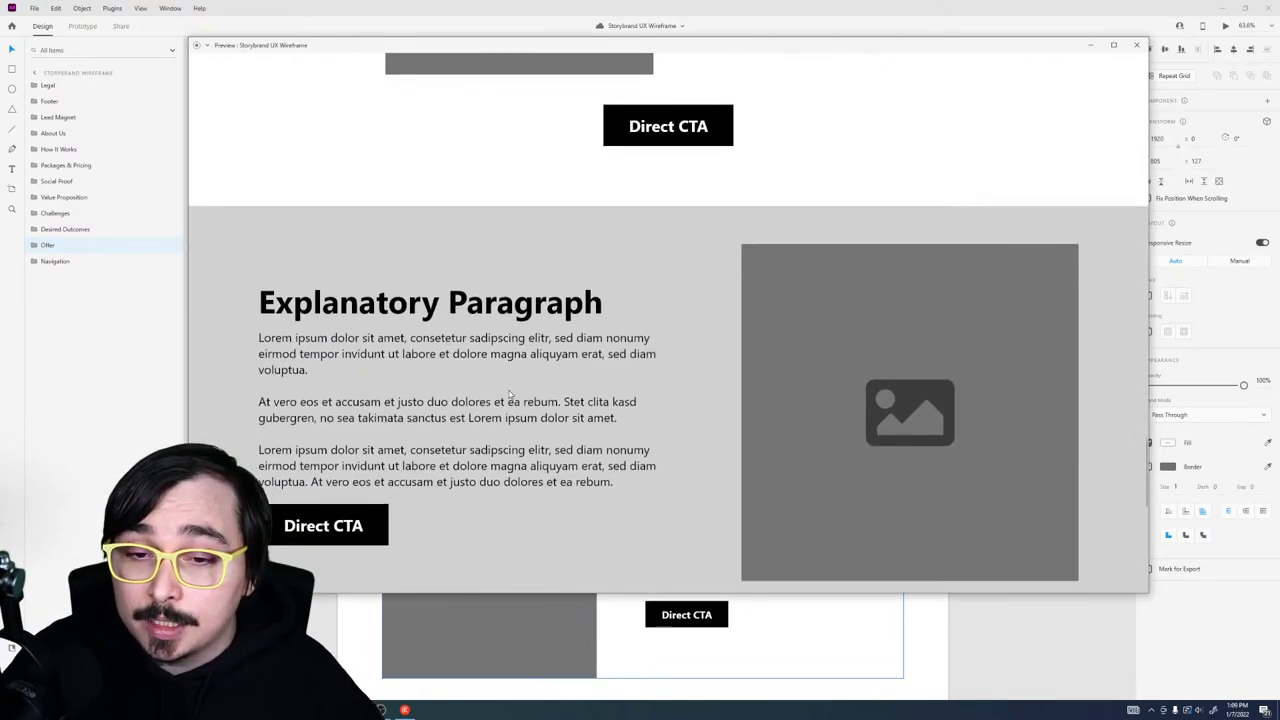
pyautogui.scroll(-2, 509, 393)
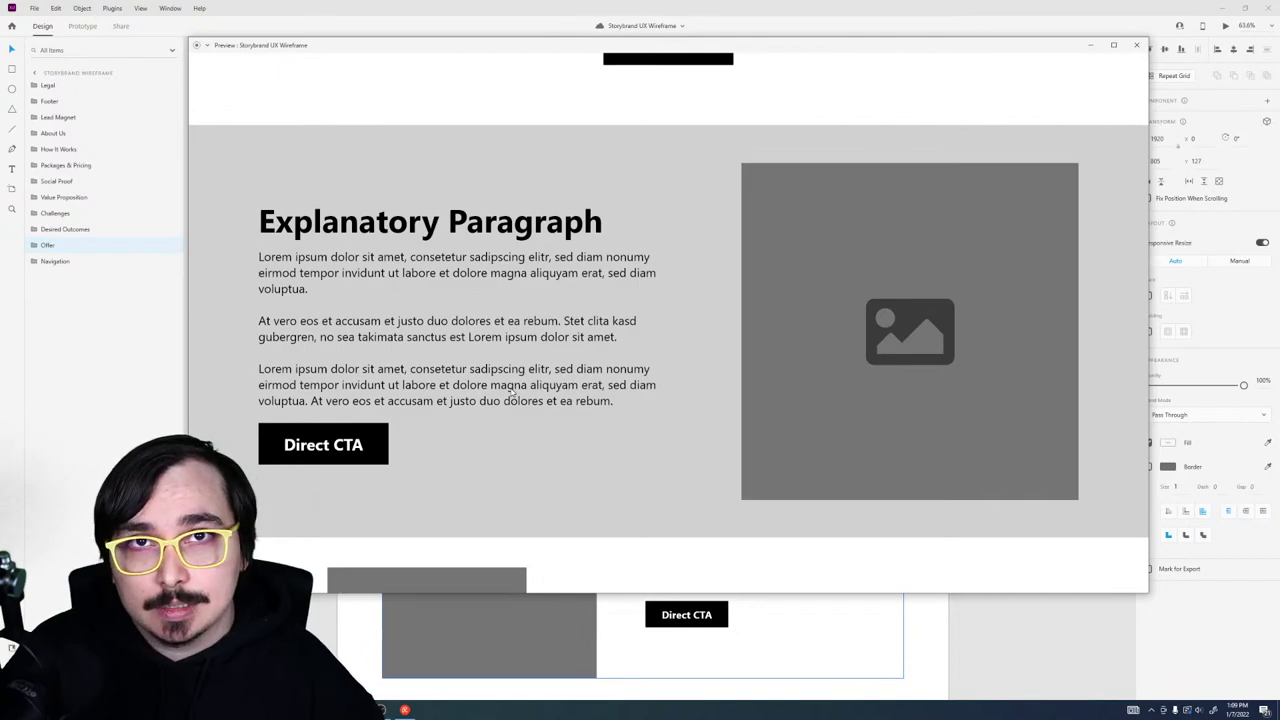
pyautogui.scroll(-10, 505, 315)
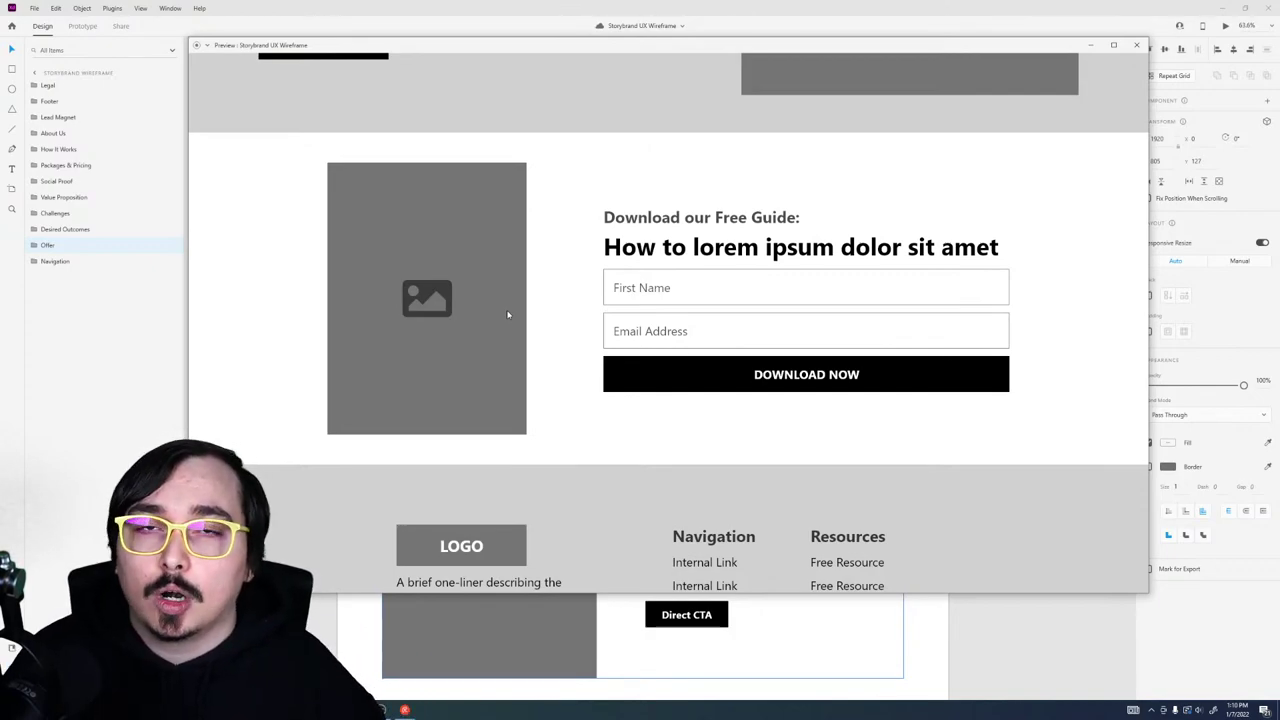
pyautogui.scroll(-3, 507, 315)
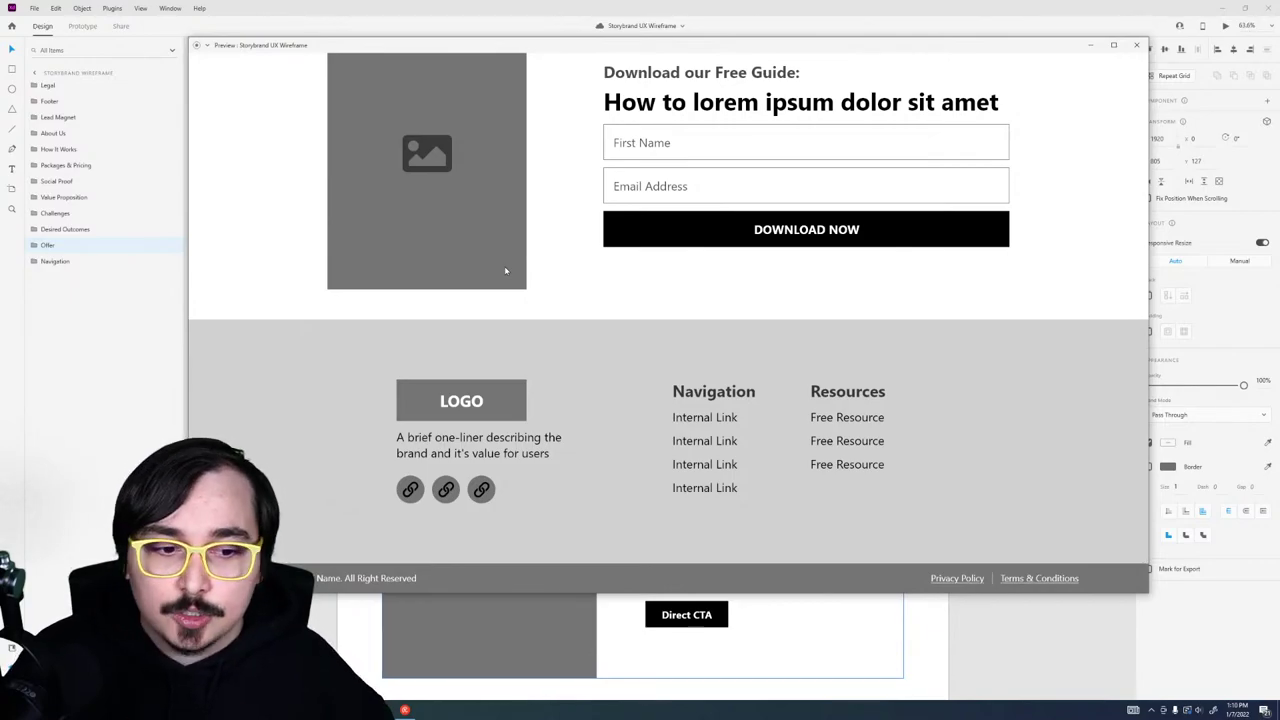
pyautogui.scroll(15, 505, 270)
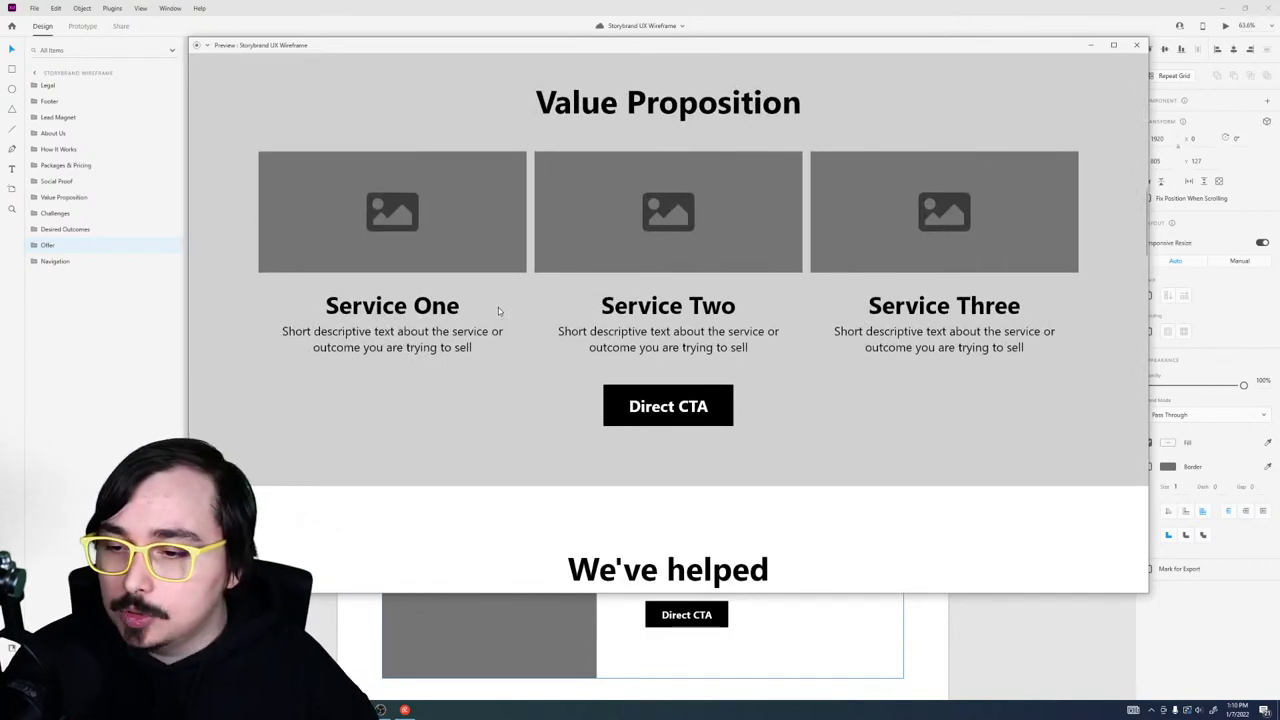
pyautogui.click(1136, 45)
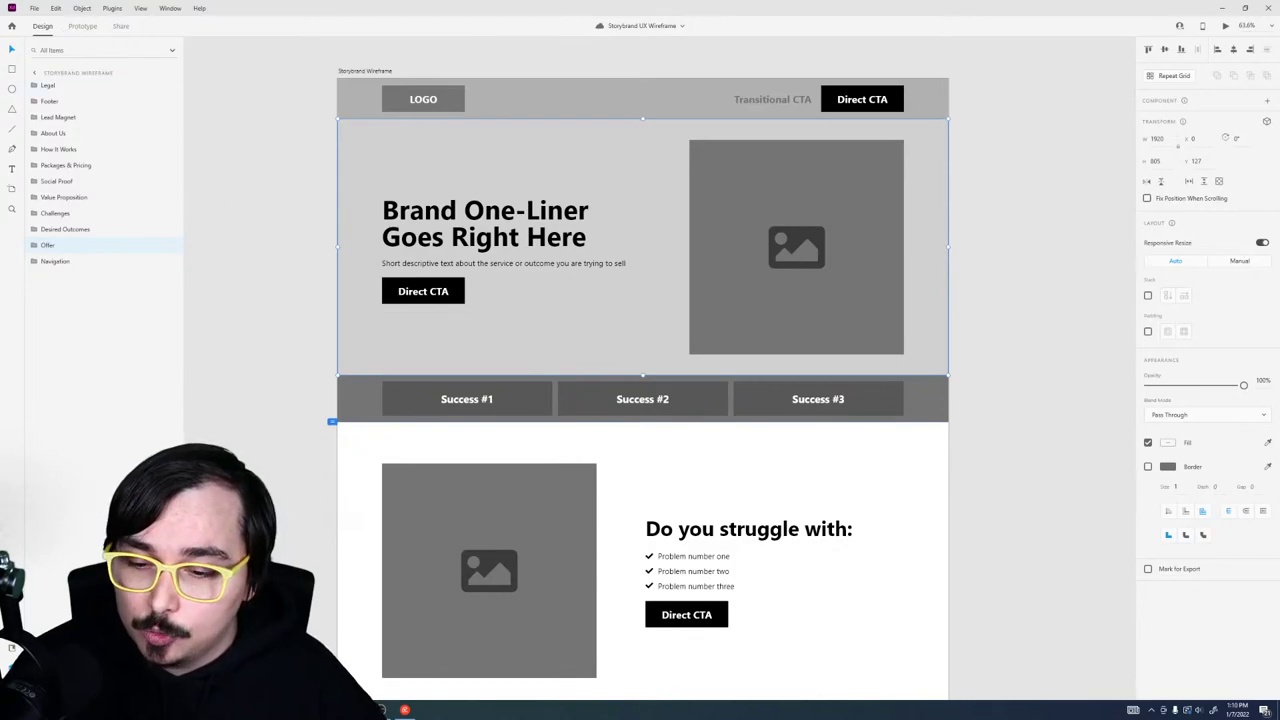
pyautogui.hotkey('alt', 'Tab')
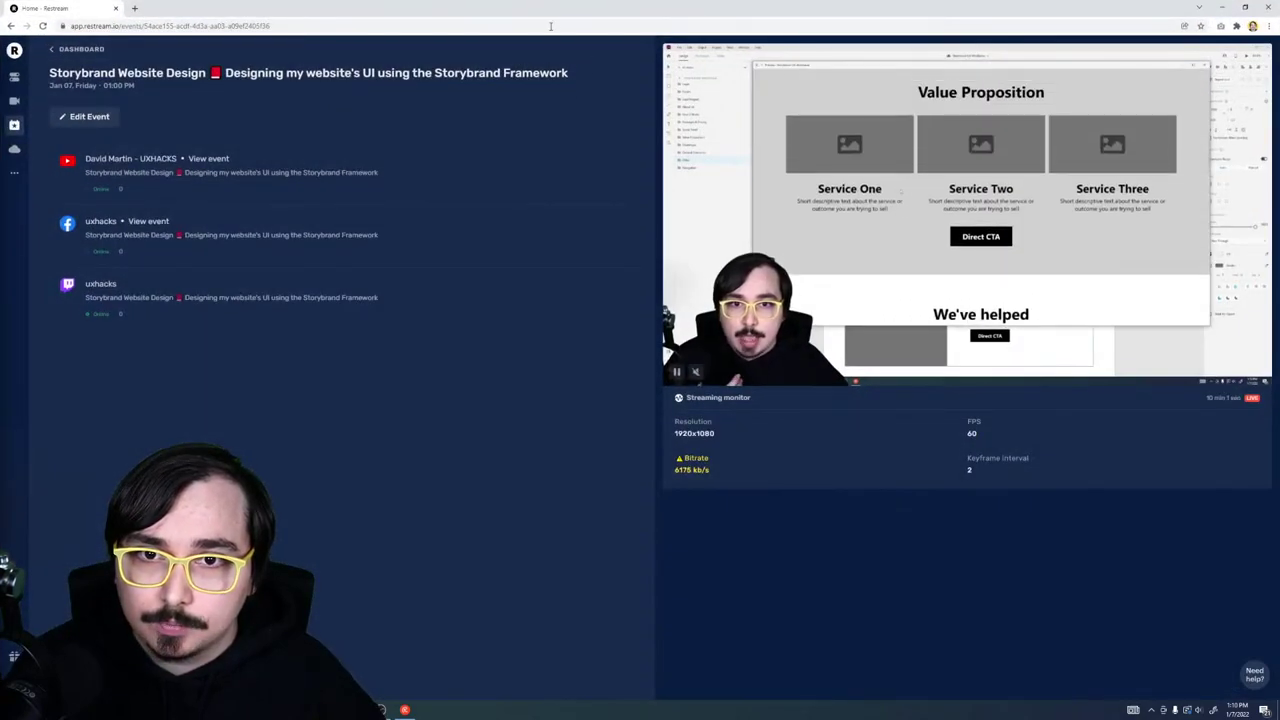
pyautogui.moveTo(551, 8); pyautogui.dragTo(1279, 180)
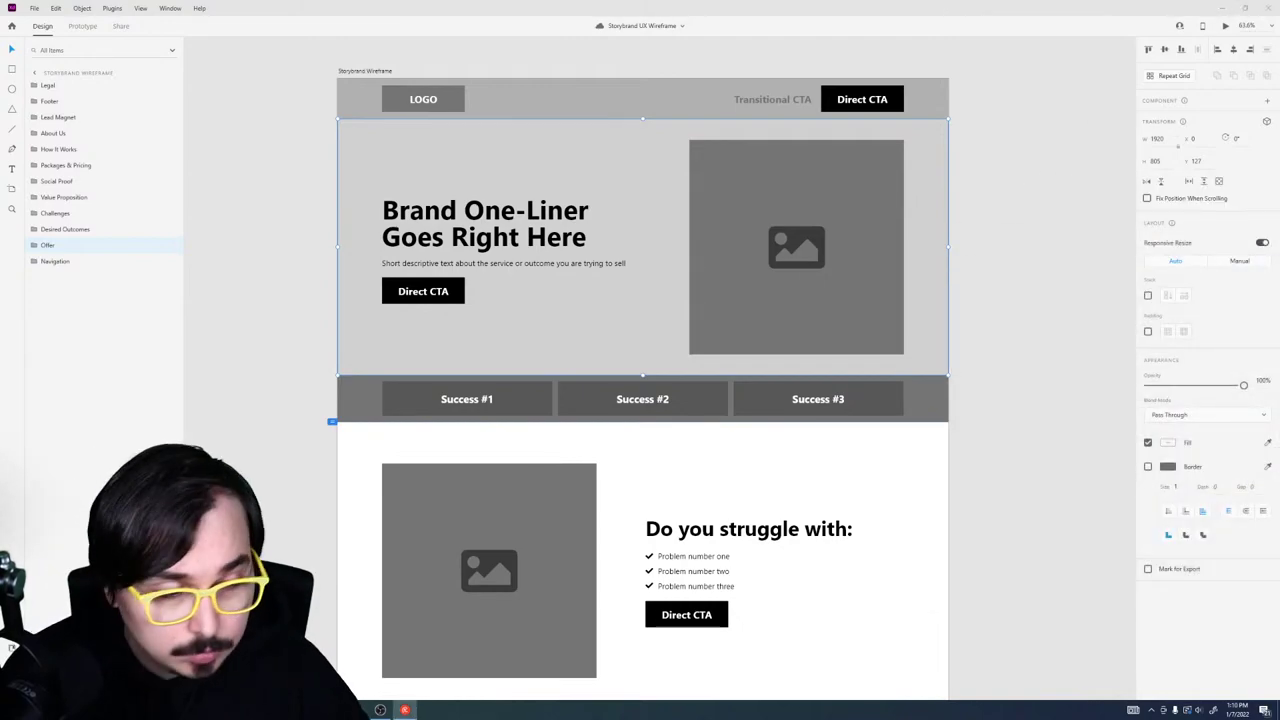
# Step: Open the other recent Storybrand UX Wireframe.xd containing the UXHACKS artboard, close the template document, and maximize the new document's window
pyautogui.click(36, 9)
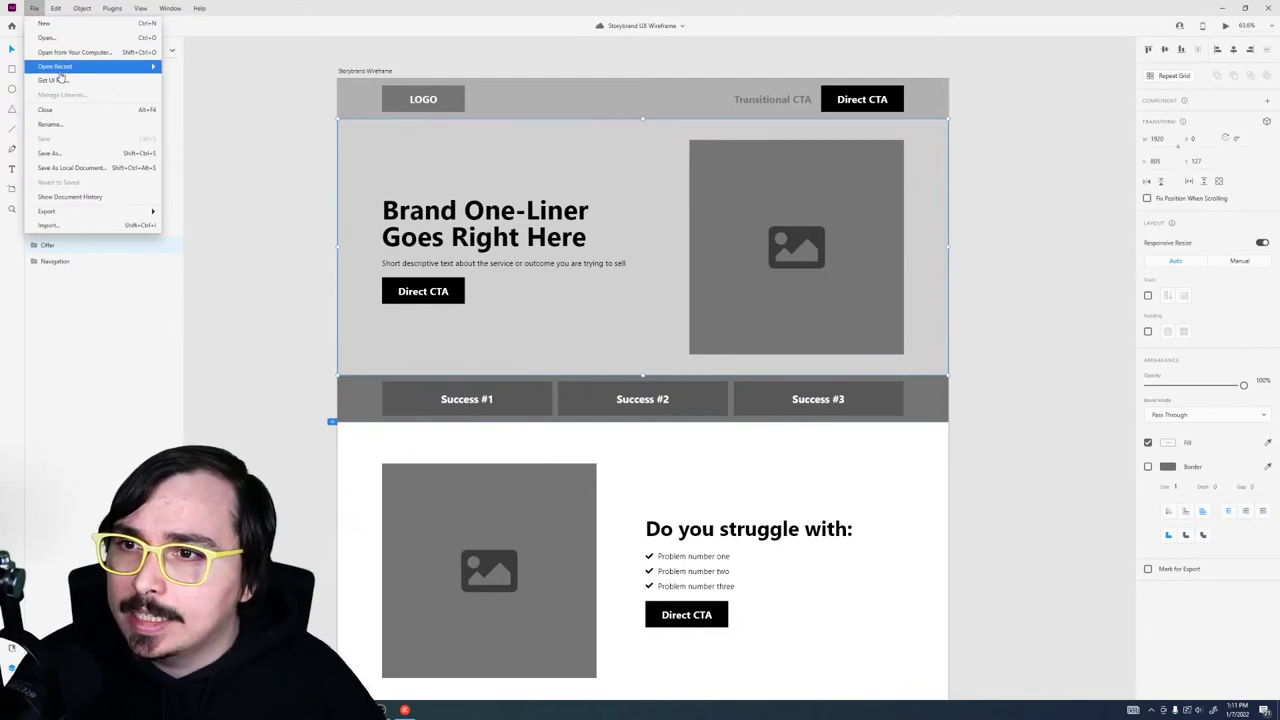
pyautogui.moveTo(60, 70)
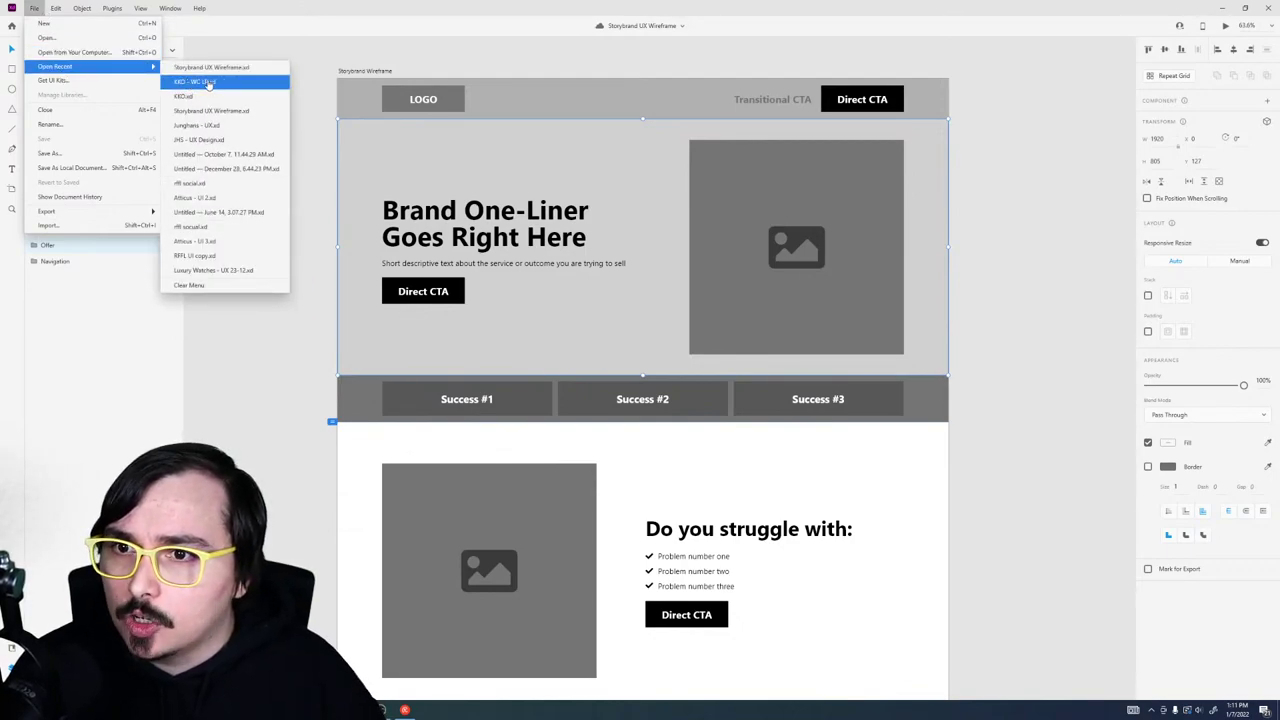
pyautogui.click(239, 111)
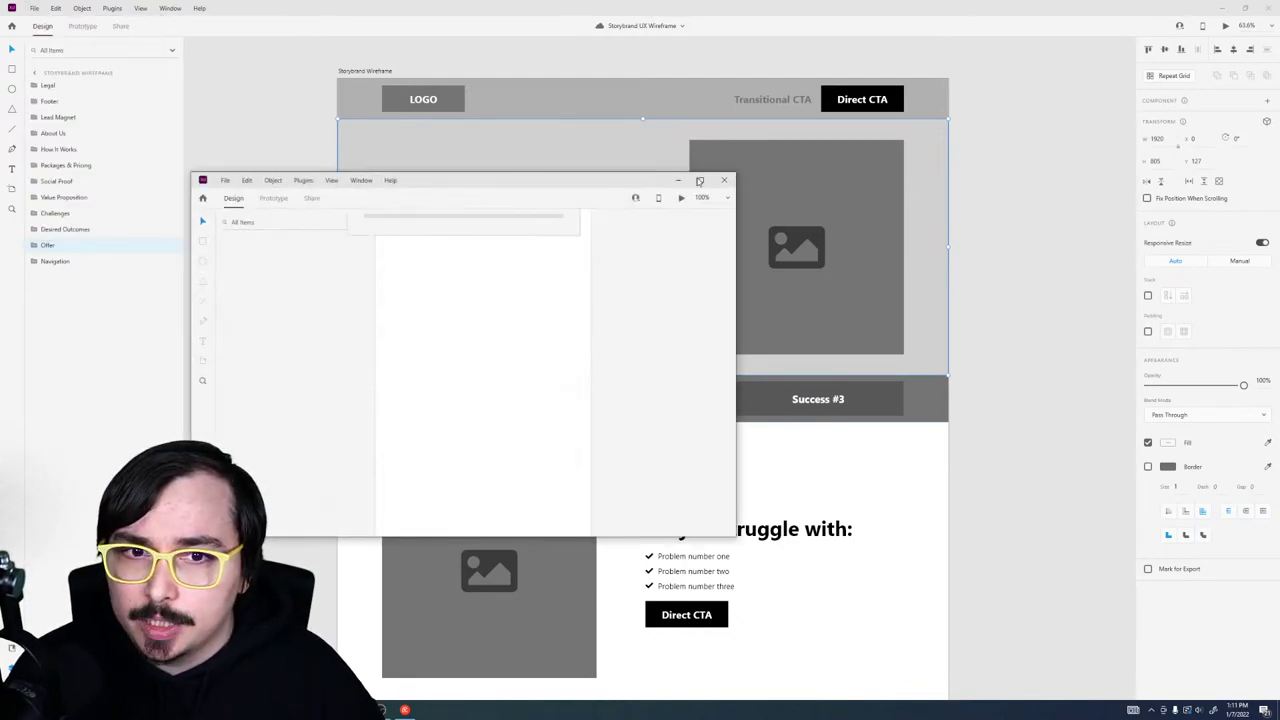
pyautogui.click(1268, 8)
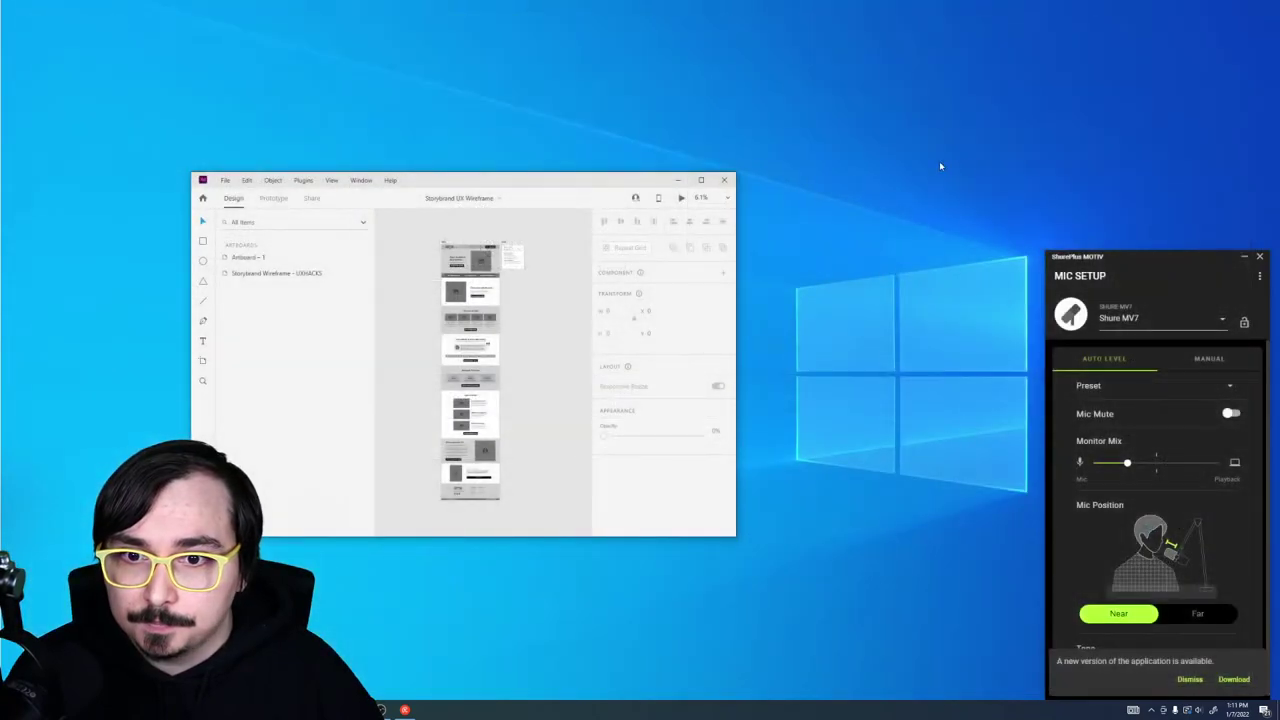
pyautogui.click(702, 180)
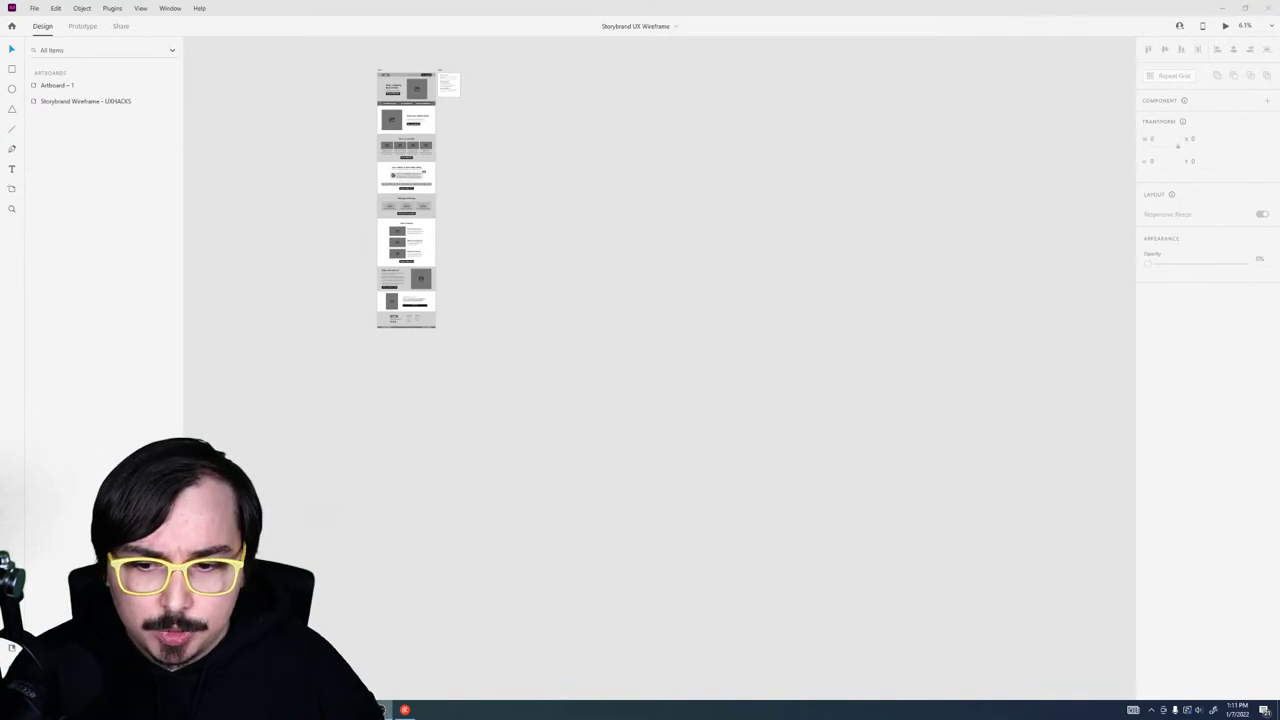
pyautogui.click(382, 710)
pyautogui.click(1262, 262)
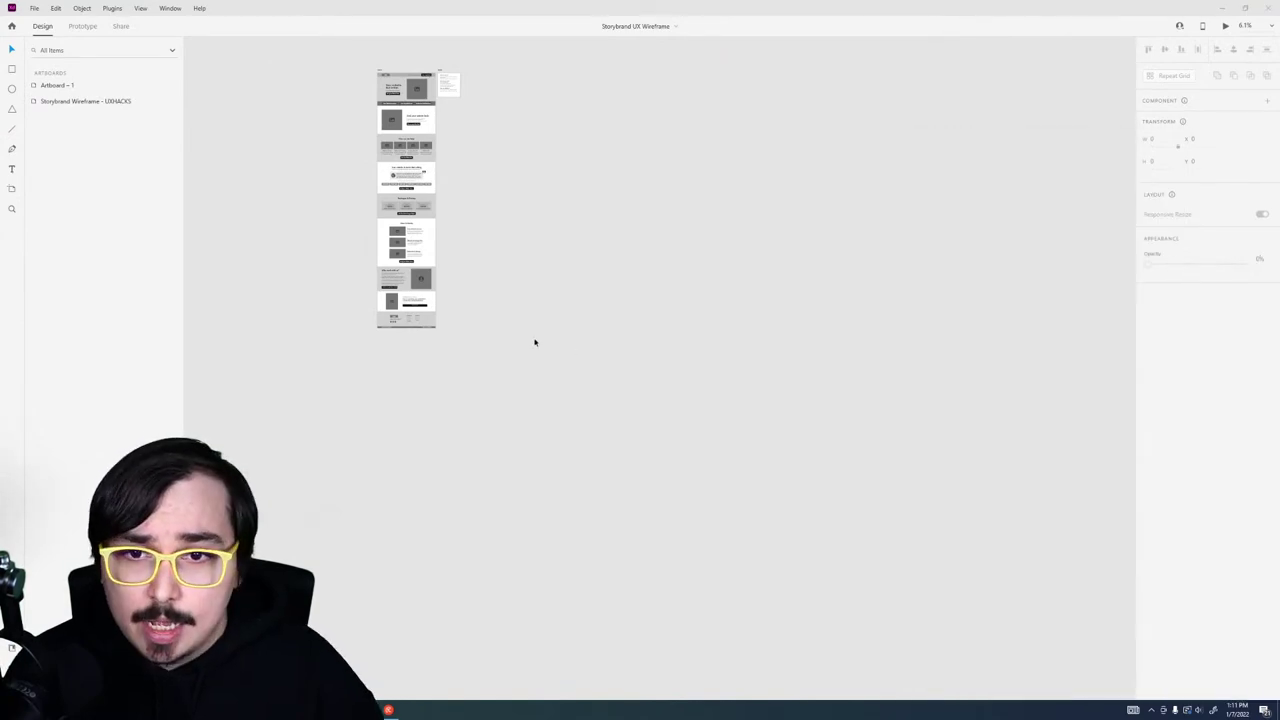
# Step: Examine the copy in each section of the Storybrand Wireframe - UXHACKS artboard, from the header to the footer
pyautogui.scroll(5, 390, 83)
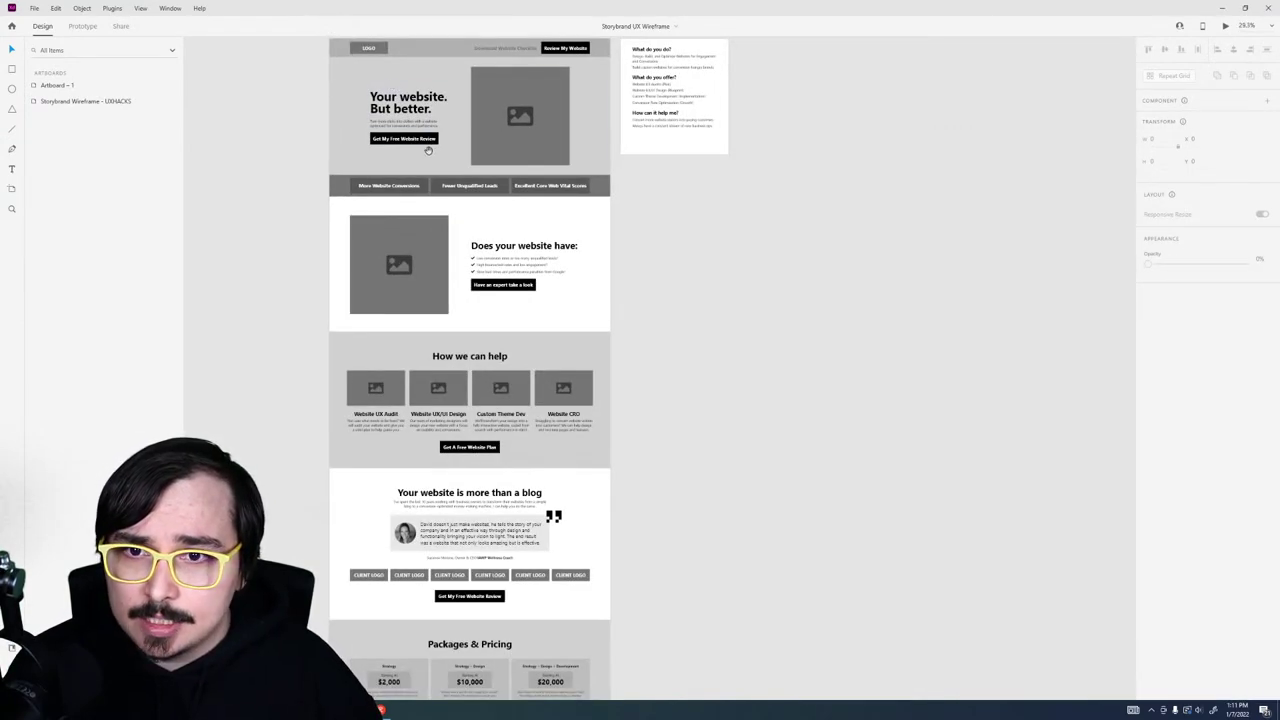
pyautogui.scroll(3, 445, 140)
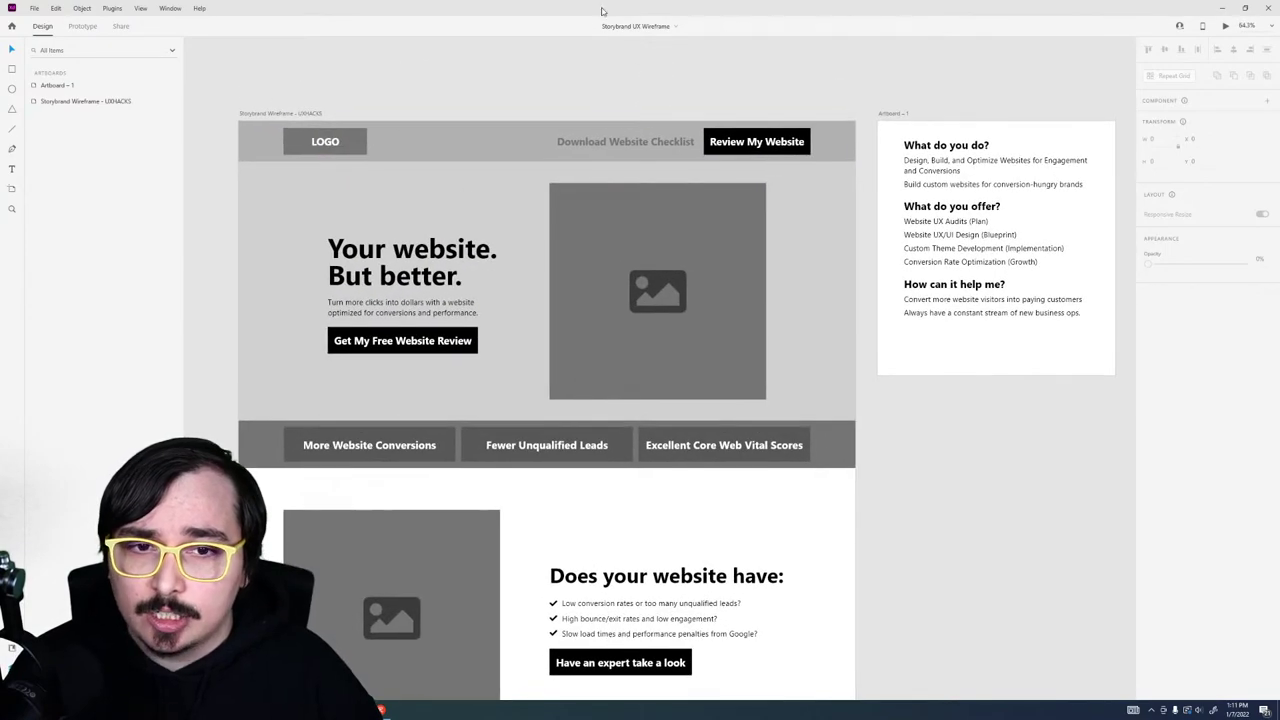
pyautogui.scroll(1, 574, 183)
pyautogui.scroll(1, 539, 243)
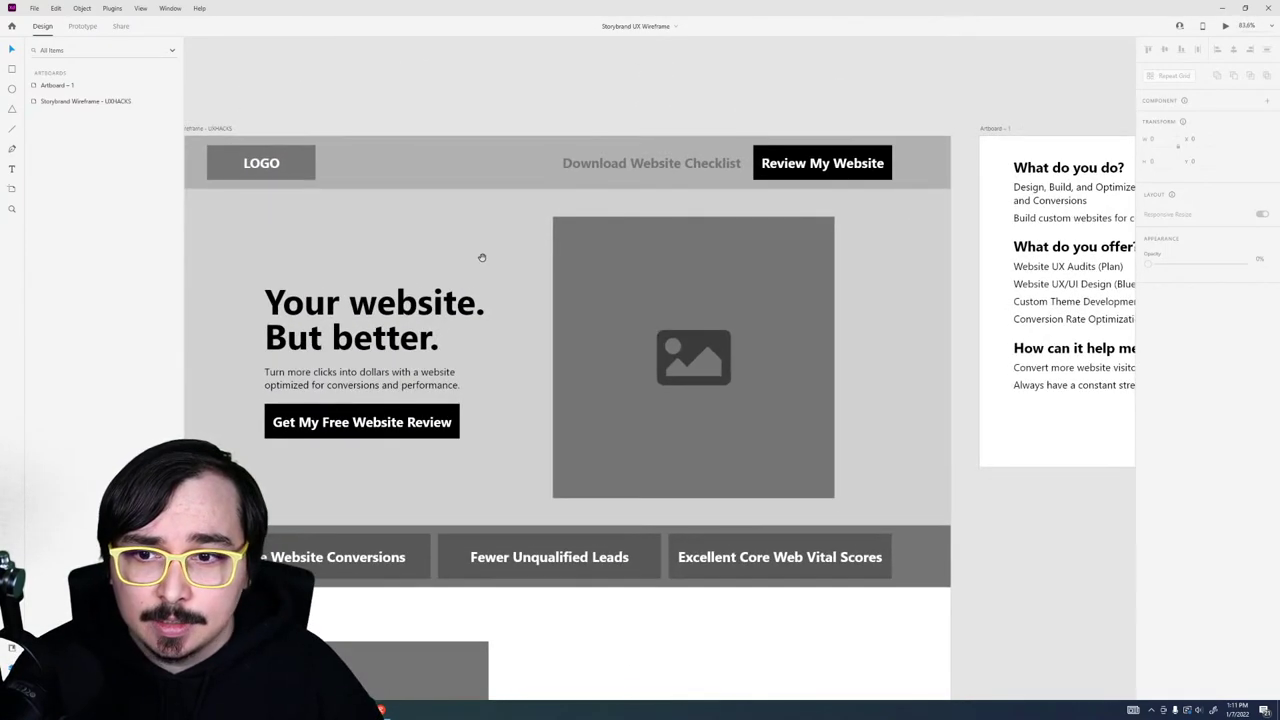
pyautogui.moveTo(481, 257); pyautogui.dragTo(534, 209)
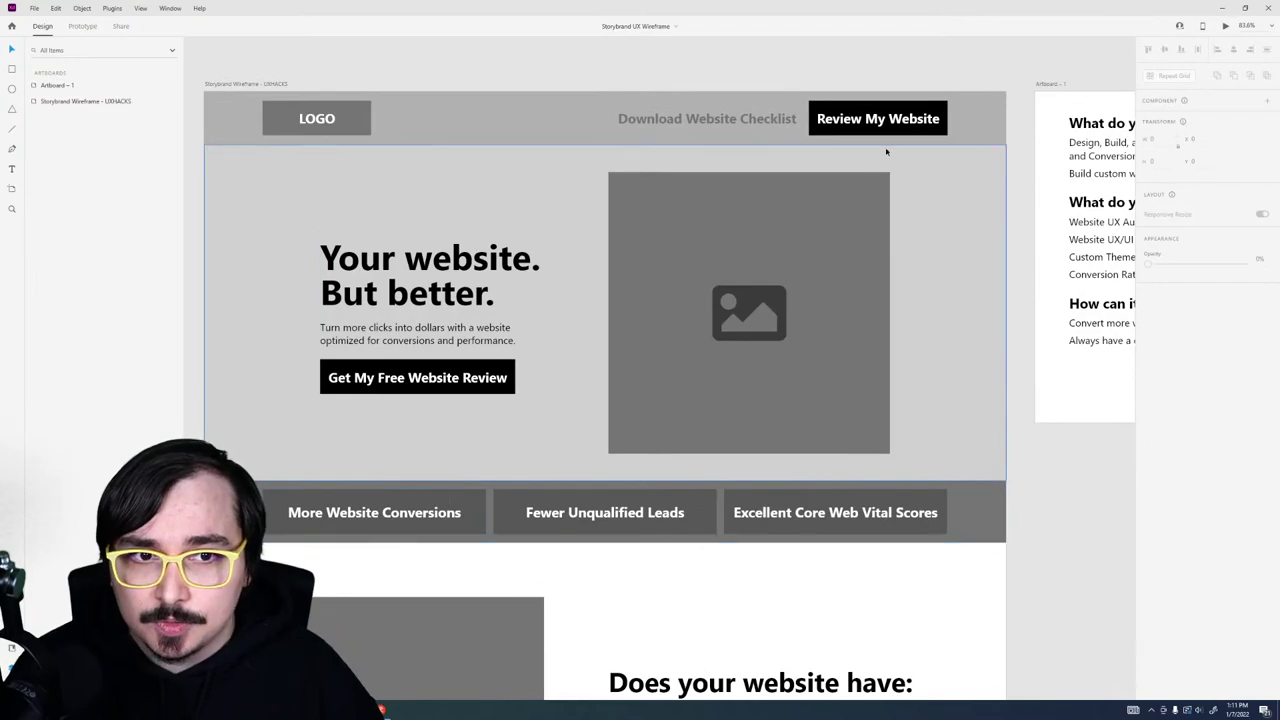
pyautogui.scroll(-2, 834, 443)
pyautogui.scroll(-3, 790, 492)
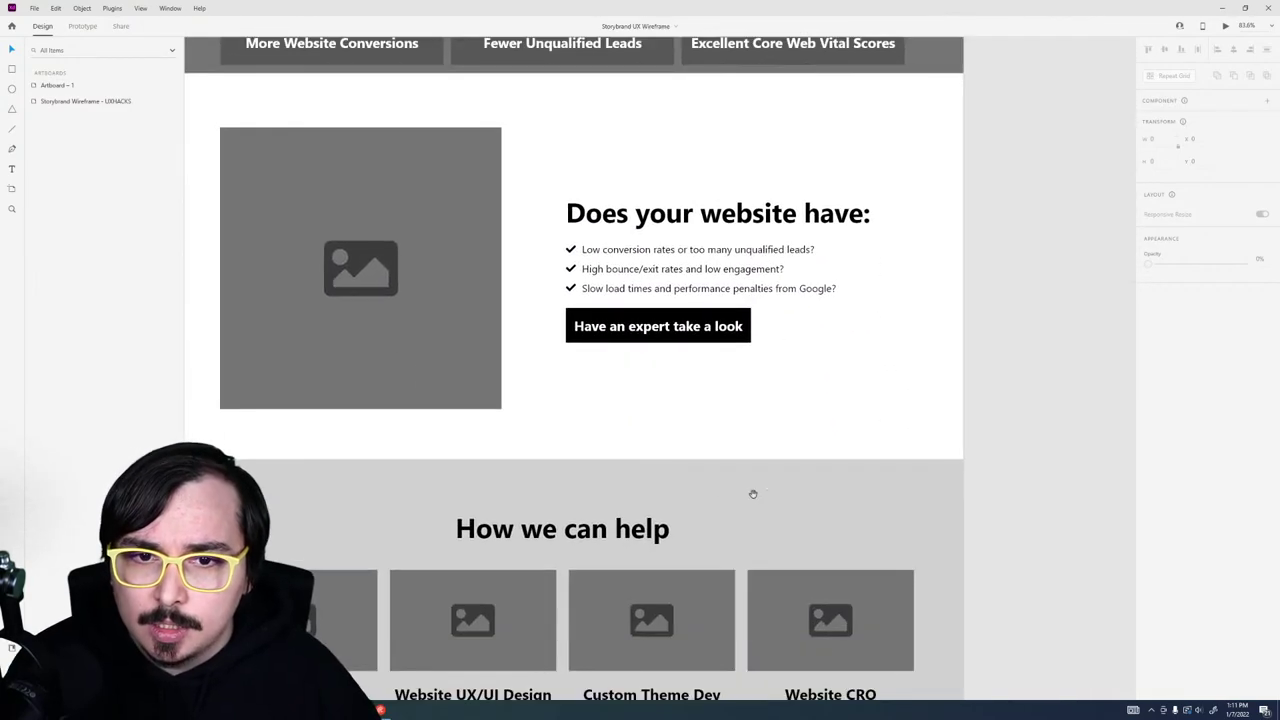
pyautogui.scroll(-2, 691, 431)
pyautogui.scroll(-4, 706, 520)
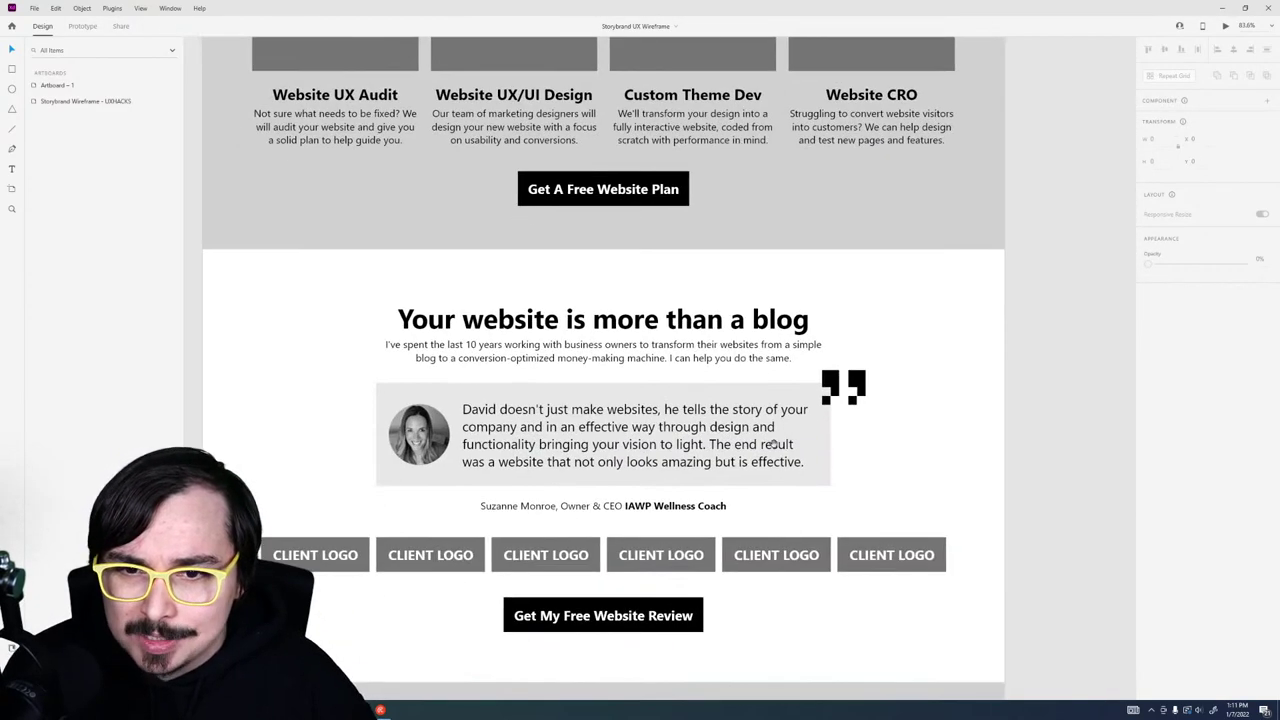
pyautogui.scroll(-2, 791, 314)
pyautogui.scroll(-4, 635, 510)
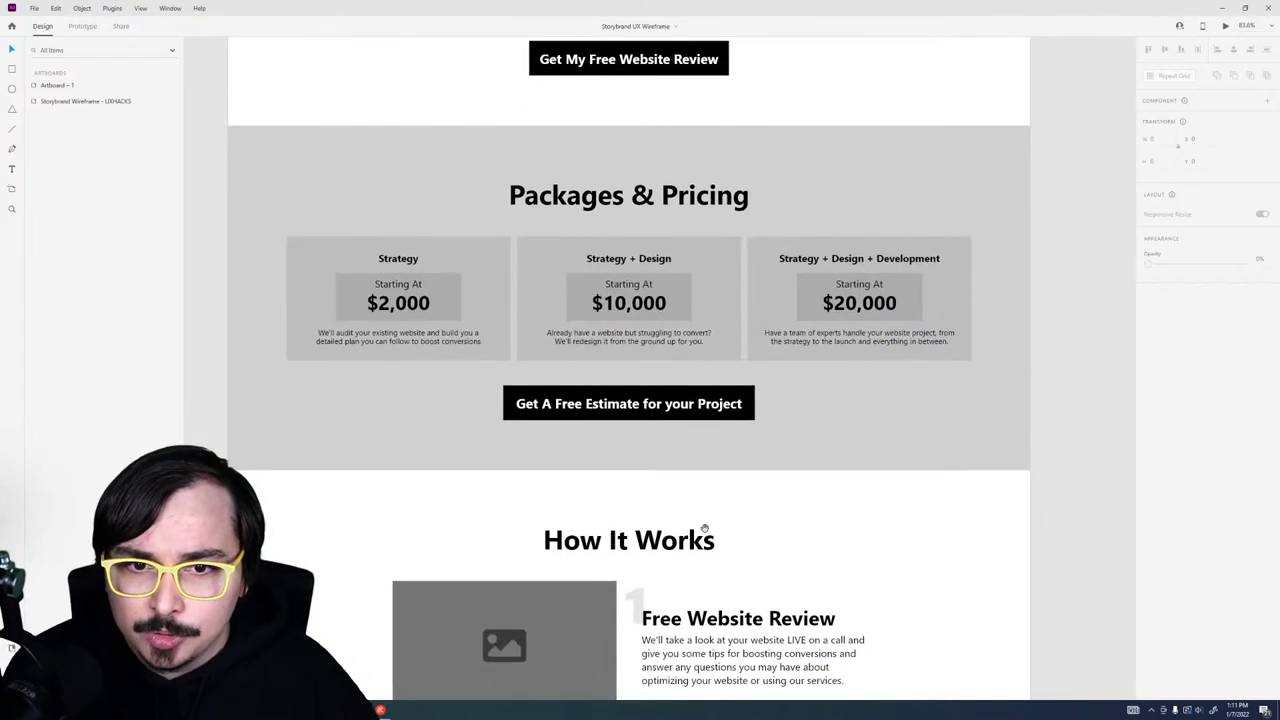
pyautogui.scroll(-12, 704, 528)
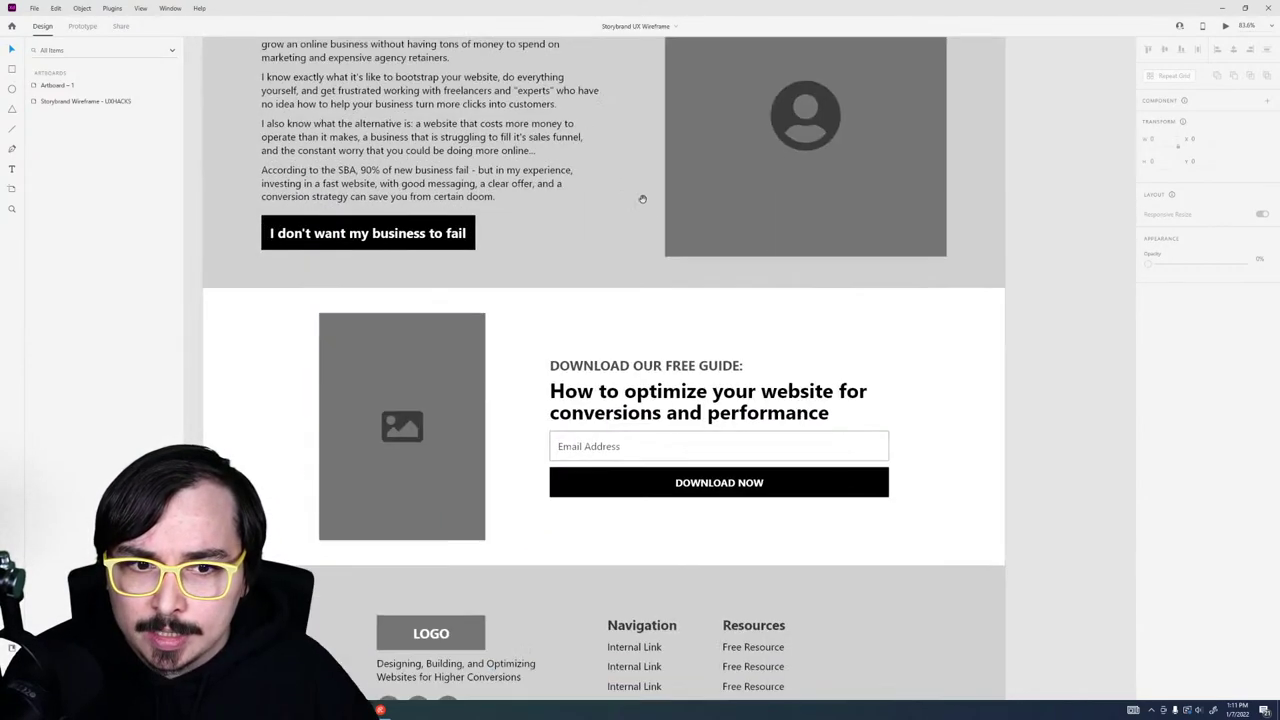
pyautogui.scroll(-4, 643, 198)
pyautogui.scroll(20, 651, 263)
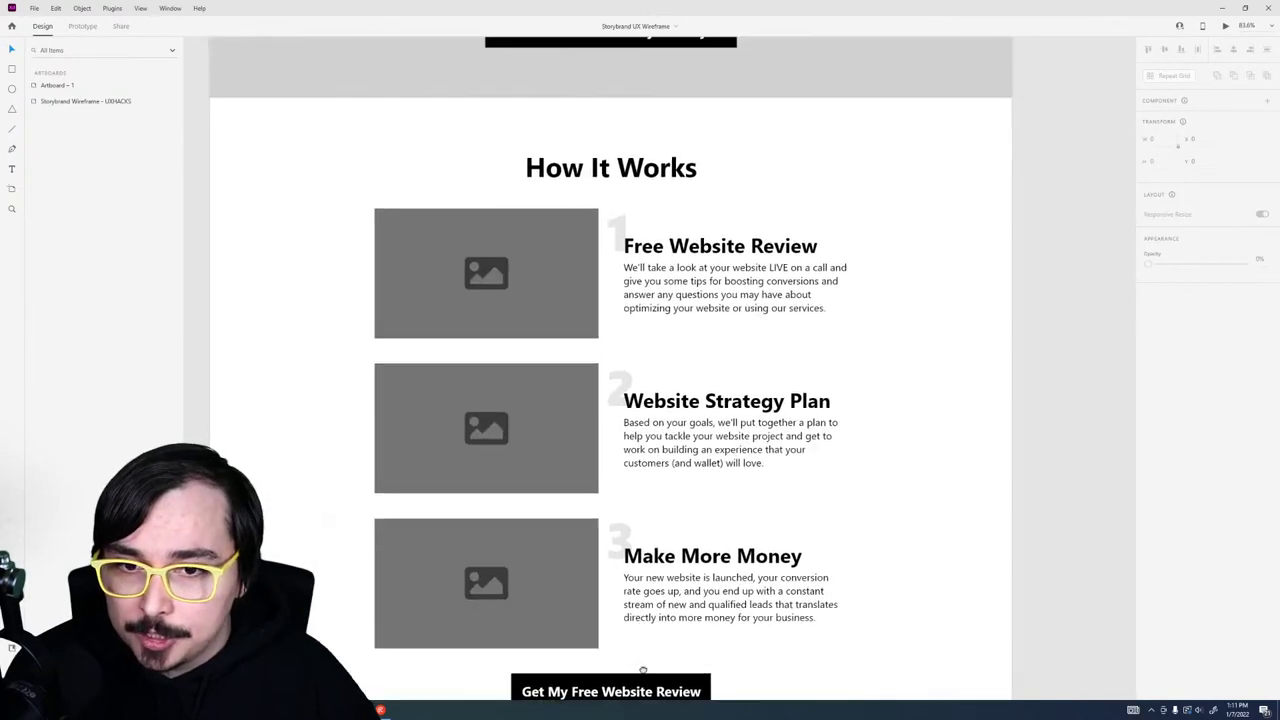
pyautogui.scroll(15, 643, 670)
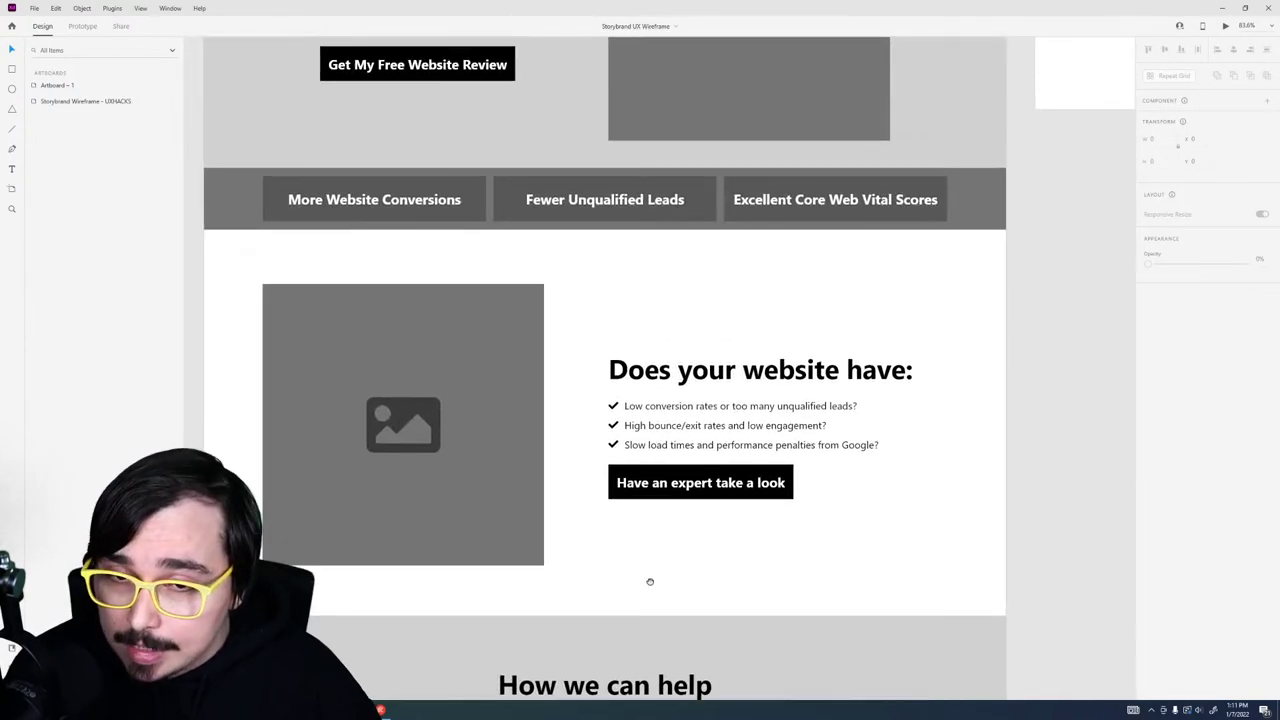
pyautogui.scroll(3, 650, 581)
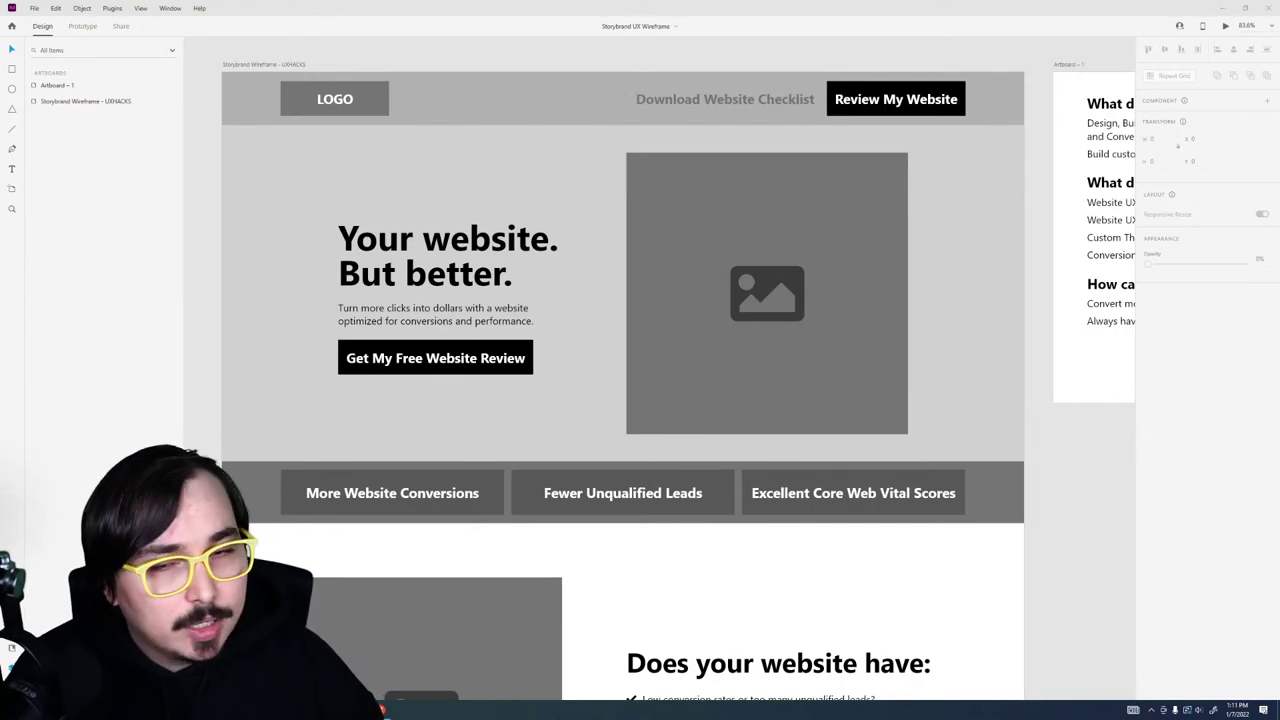
# Step: Switch to the browser and examine the current uxhacks.com homepage, including its headline, booking widget, checklist sign-up and testimonials
pyautogui.moveTo(428, 0); pyautogui.dragTo(428, 0)
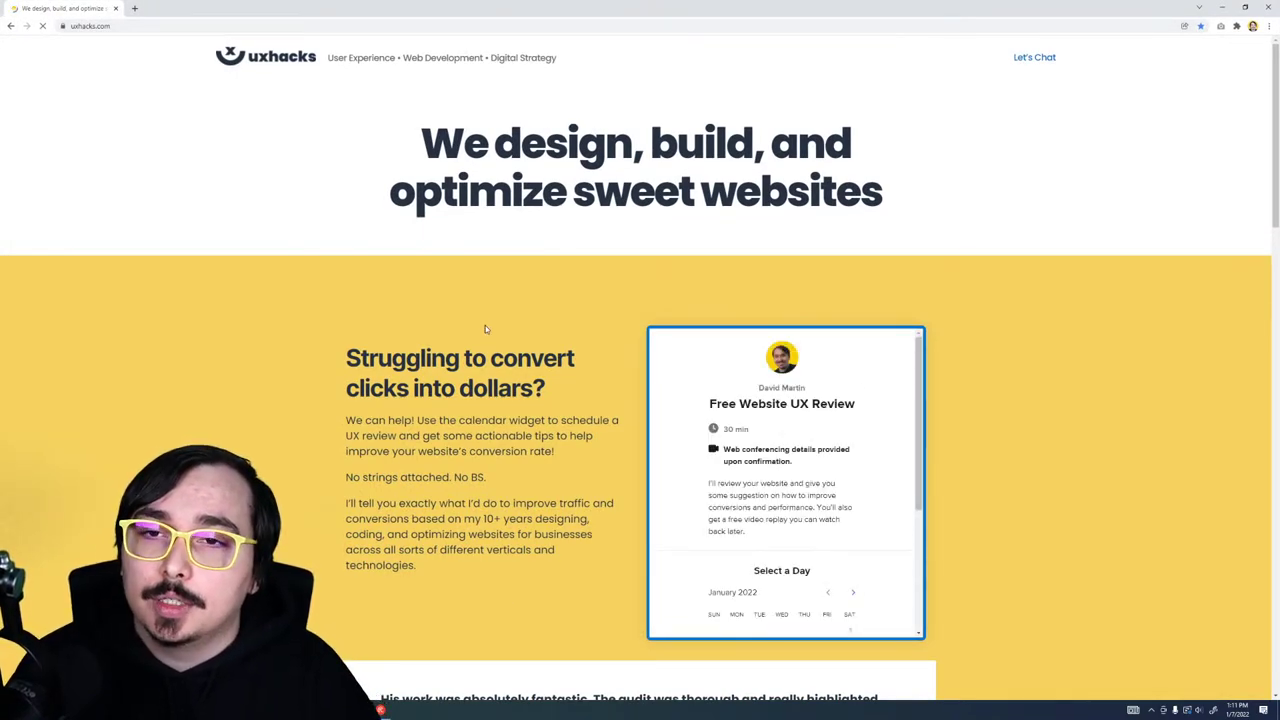
pyautogui.scroll(-10, 485, 328)
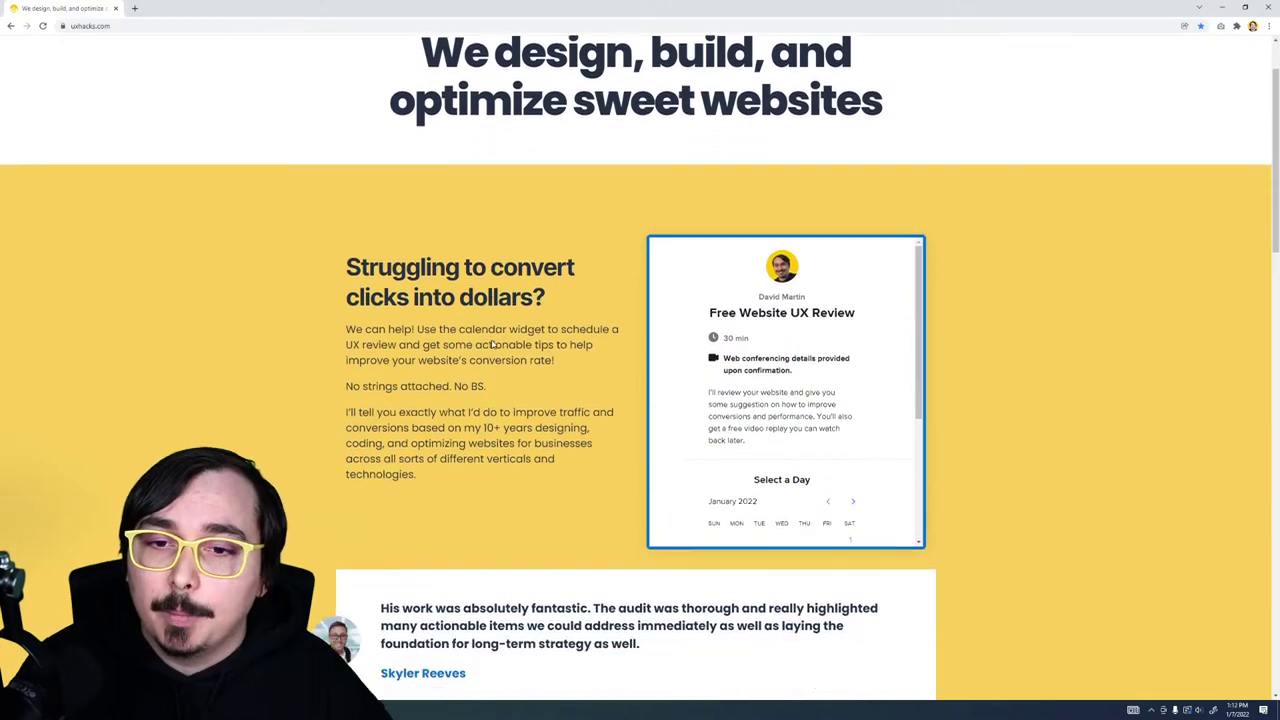
pyautogui.scroll(-10, 506, 338)
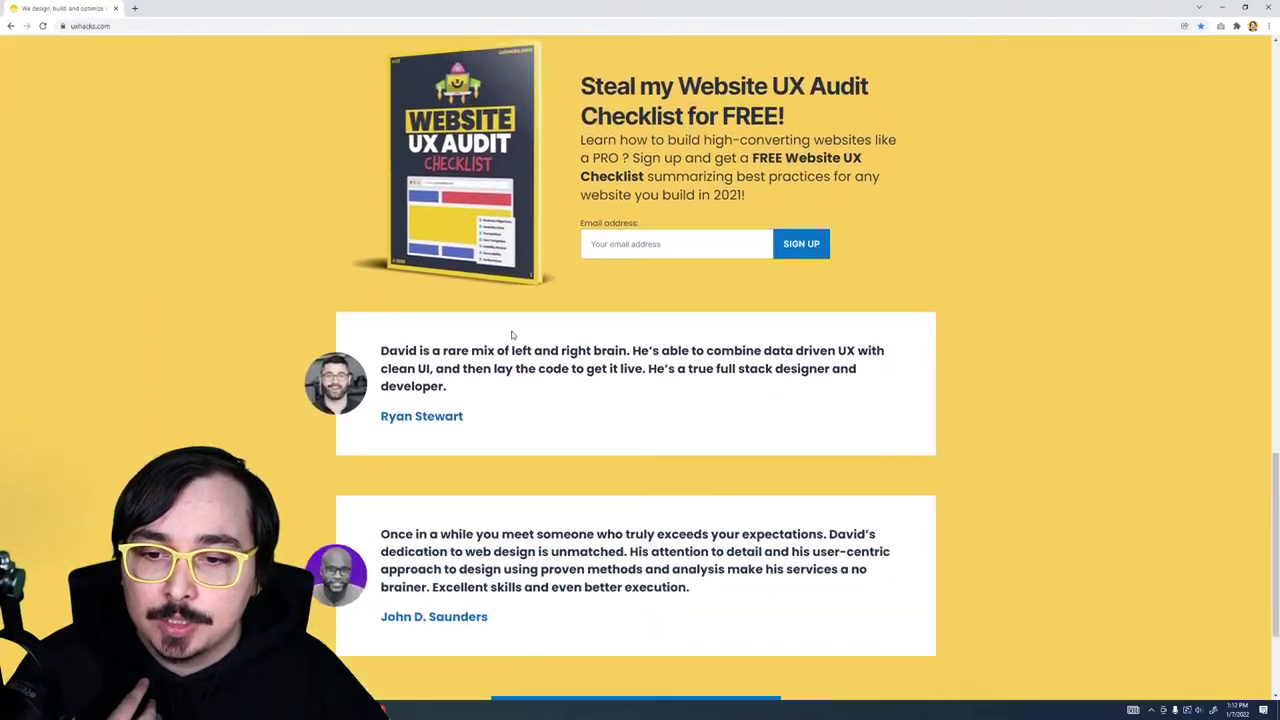
pyautogui.scroll(20, 513, 334)
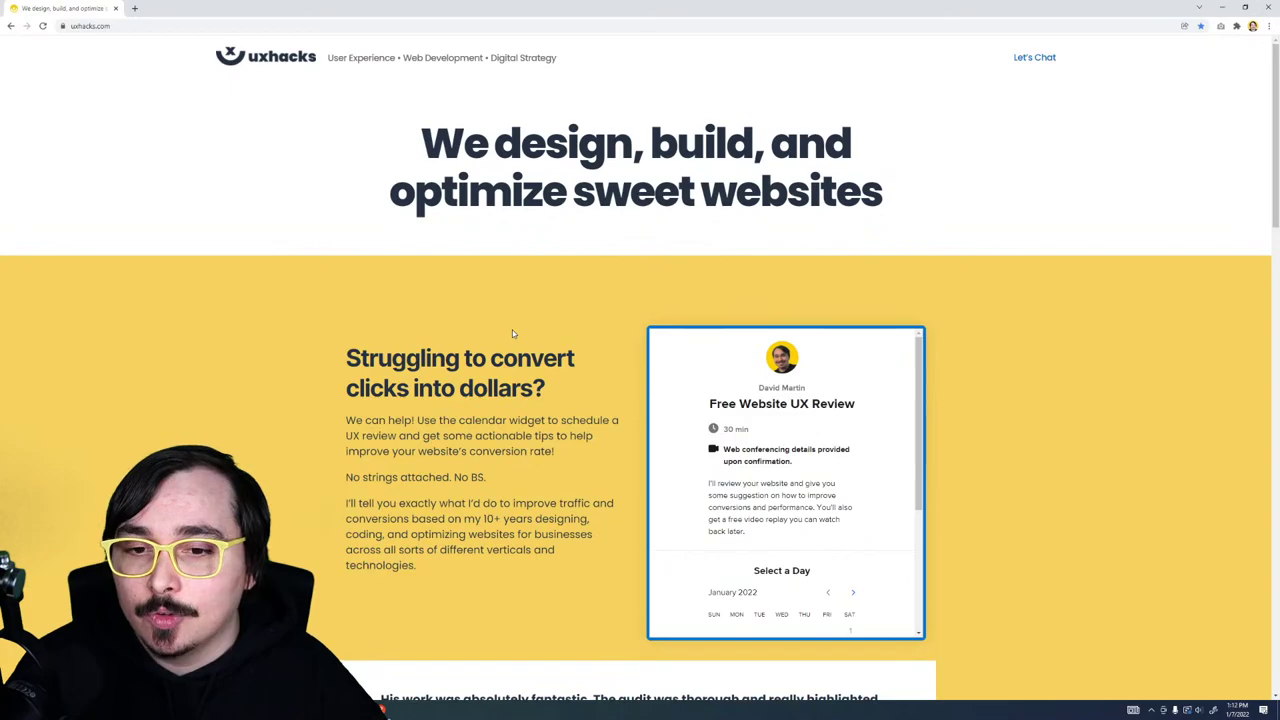
# Step: Examine the rest of the uxhacks.com homepage down to its footer, then return to the wireframe document in Adobe XD
pyautogui.scroll(-15, 514, 346)
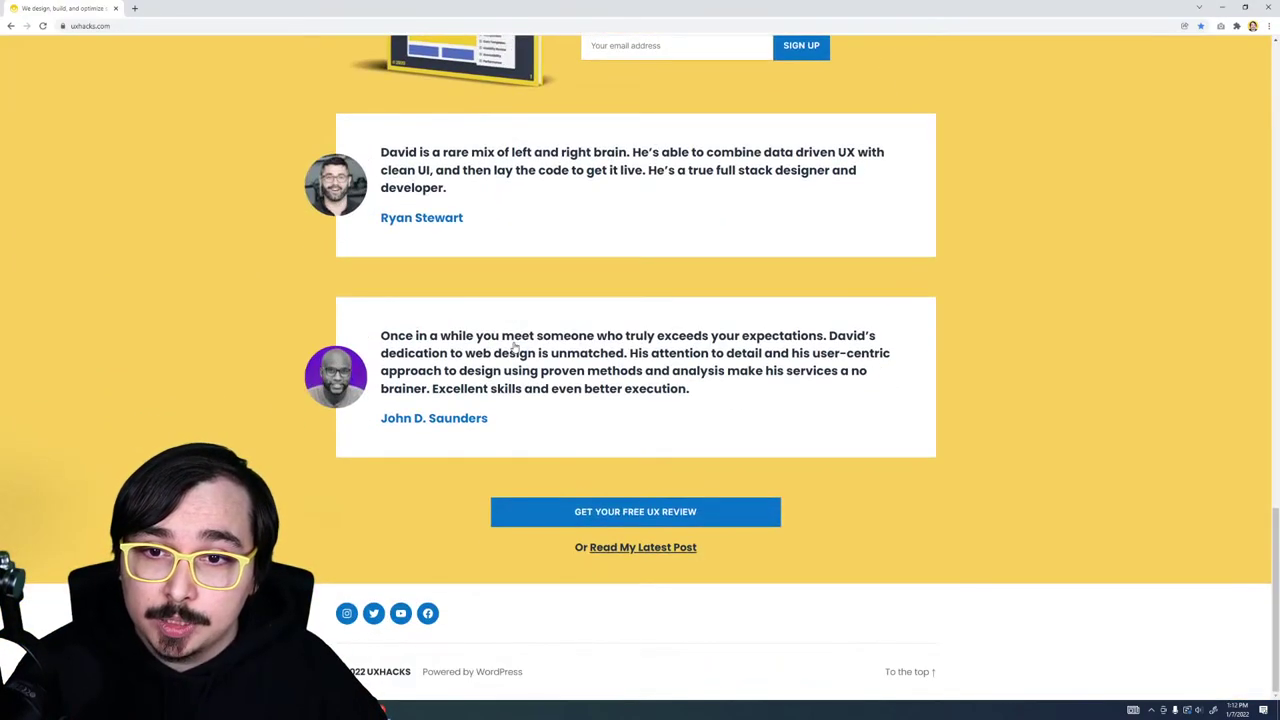
pyautogui.scroll(20, 514, 346)
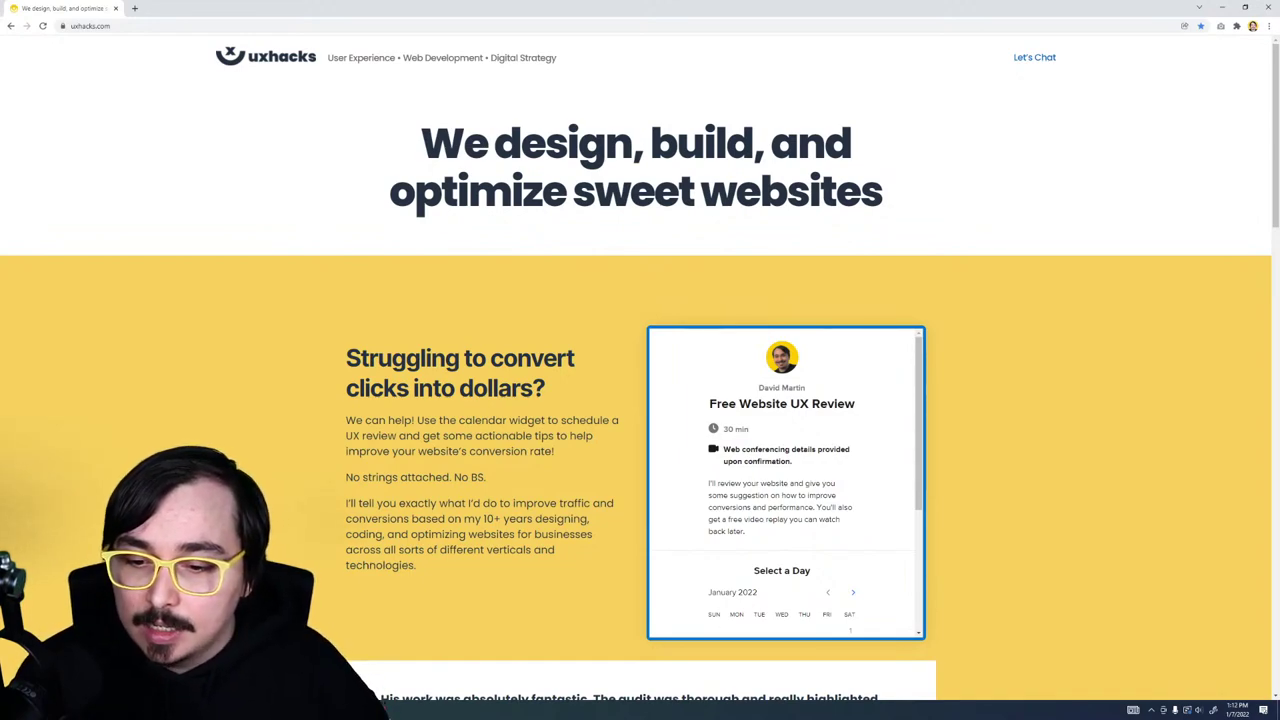
pyautogui.click(389, 712)
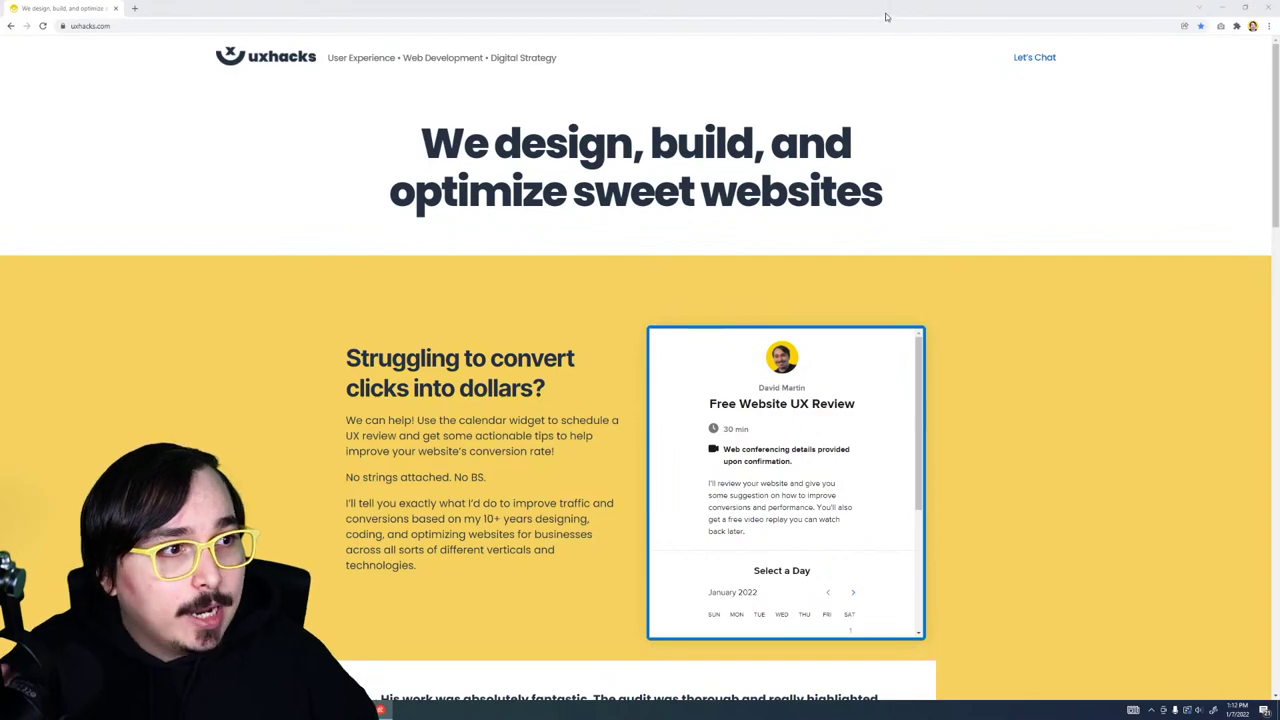
pyautogui.click(1224, 9)
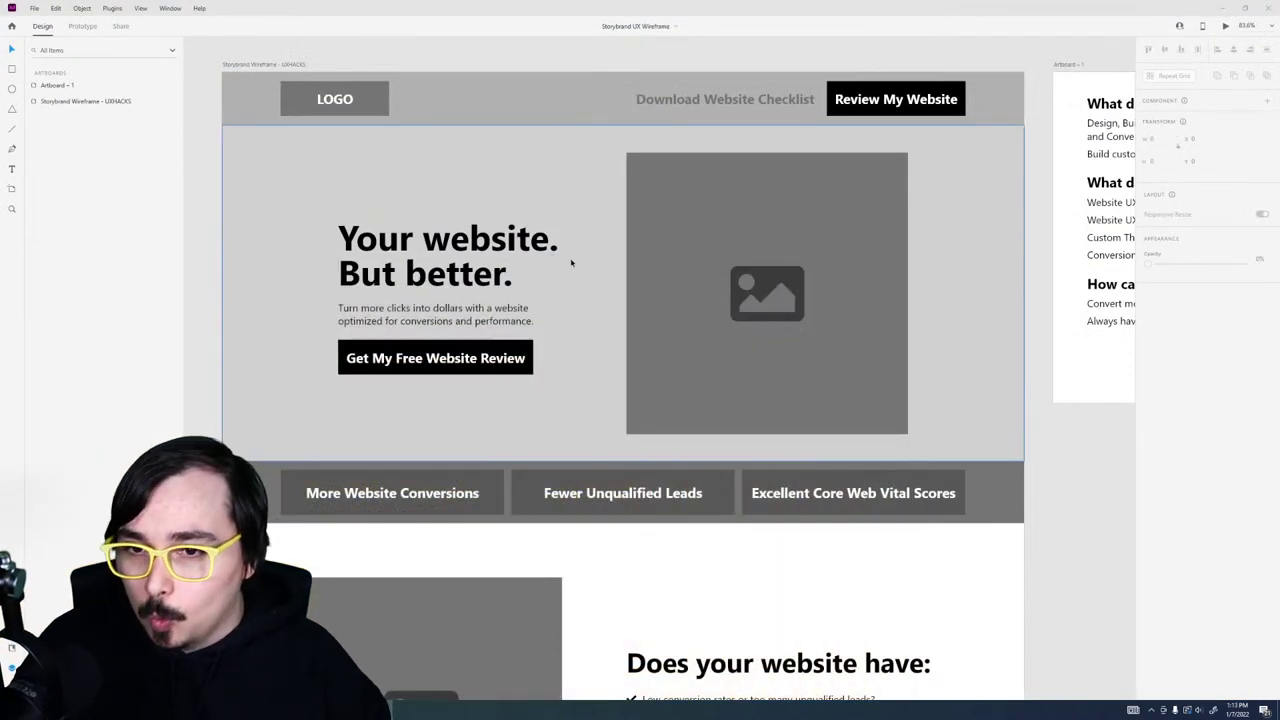
pyautogui.click(520, 275)
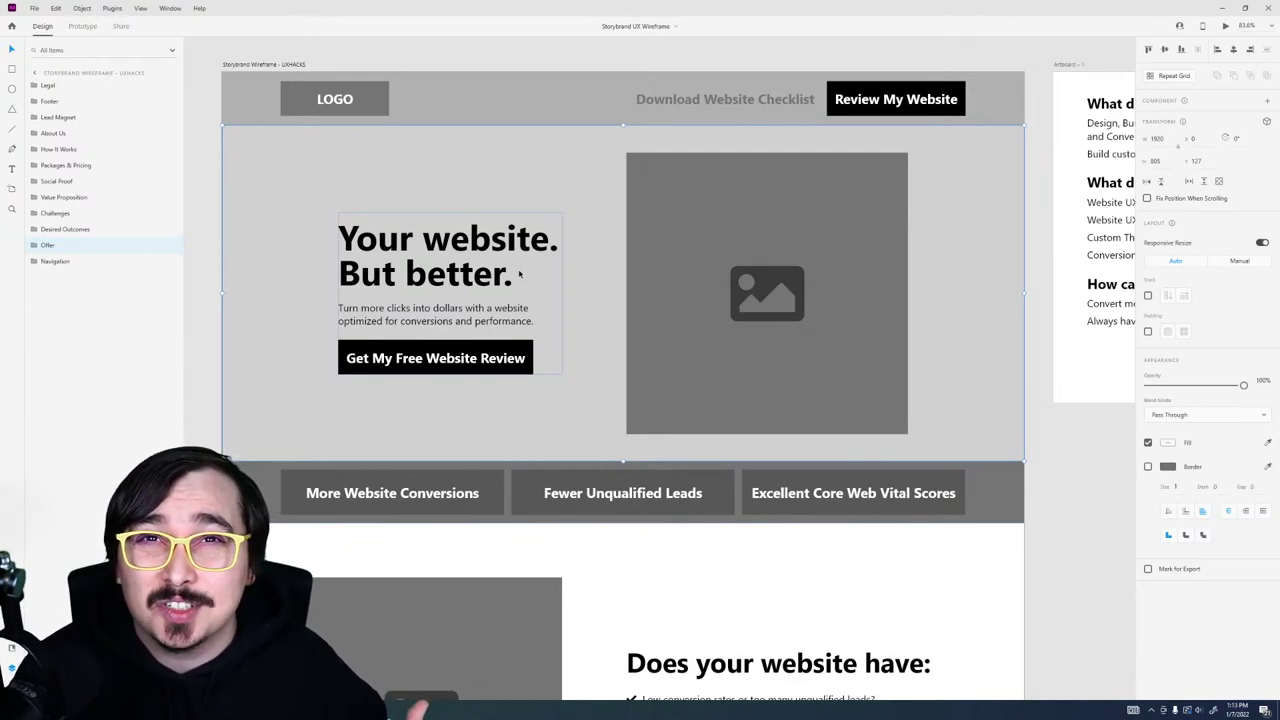
# Step: Open ux-hacks-logo-concepts.ai in Adobe Illustrator, ignoring the missing linked file, and examine the logo variations and colour palette
pyautogui.press('super')
pyautogui.write('ill')
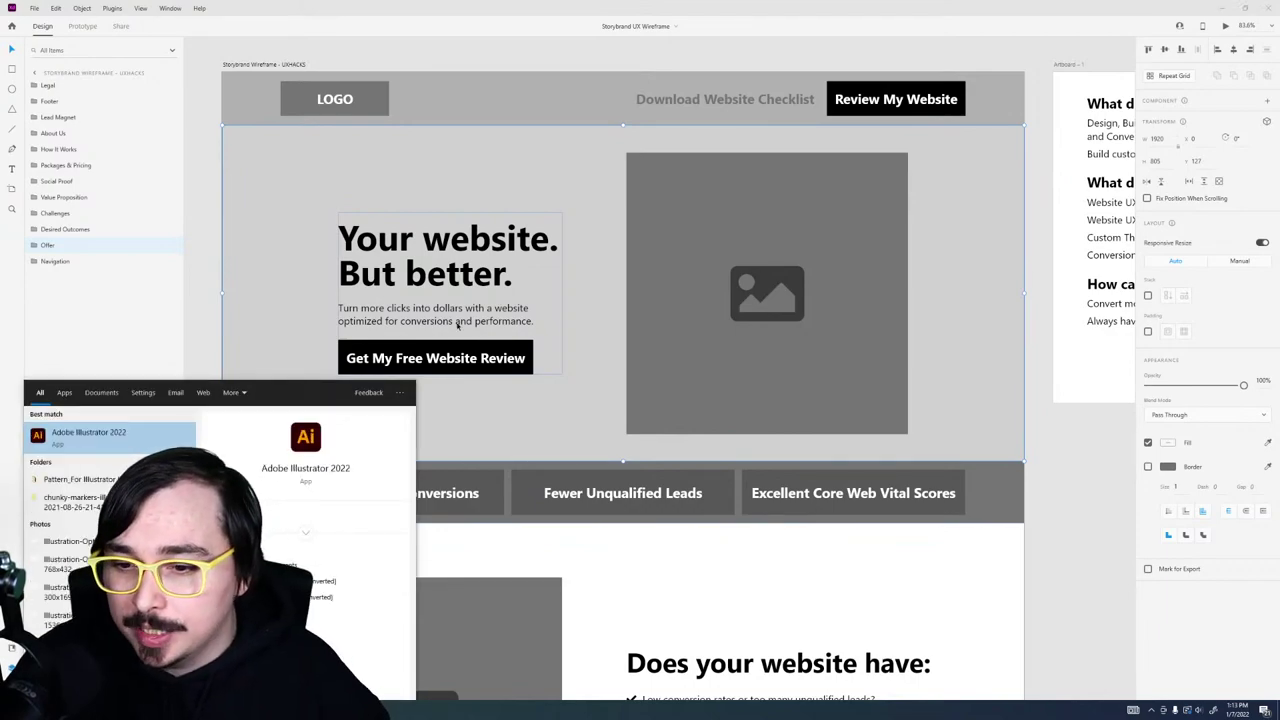
pyautogui.press('Return')
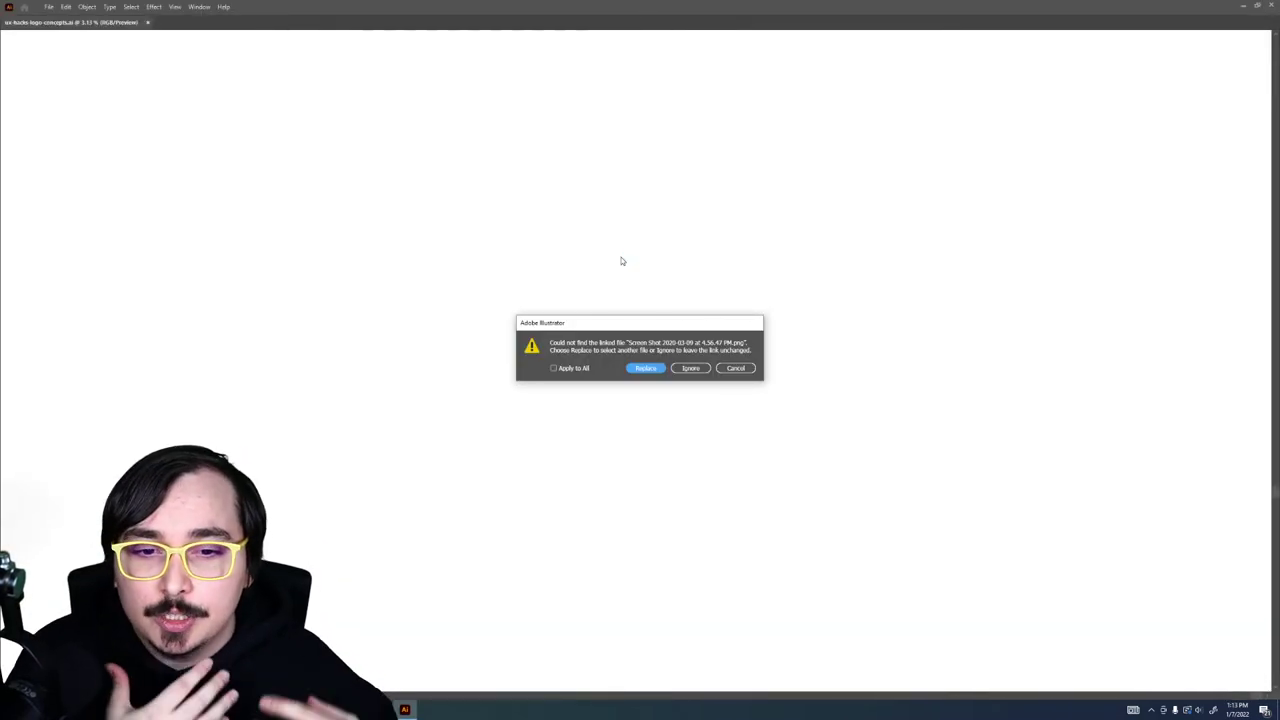
pyautogui.click(694, 368)
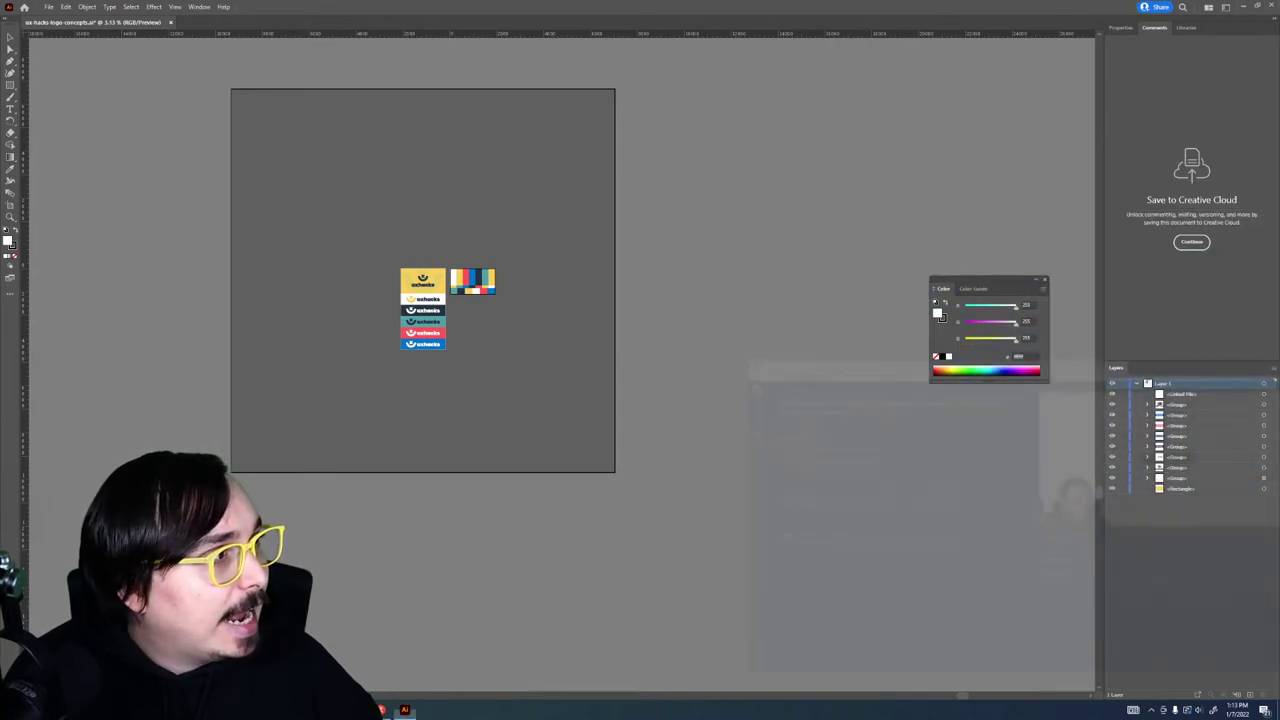
pyautogui.hscroll(-2, 432, 301)
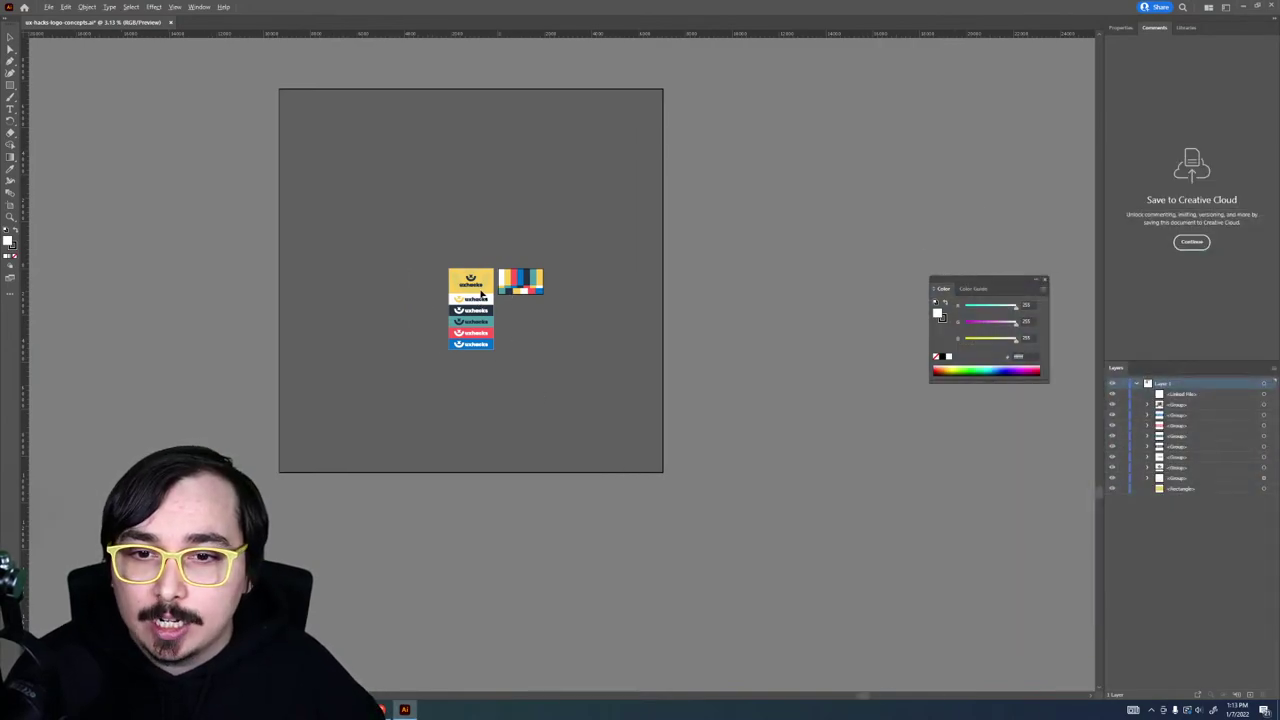
pyautogui.scroll(3, 477, 289)
pyautogui.moveTo(443, 549); pyautogui.dragTo(297, 437)
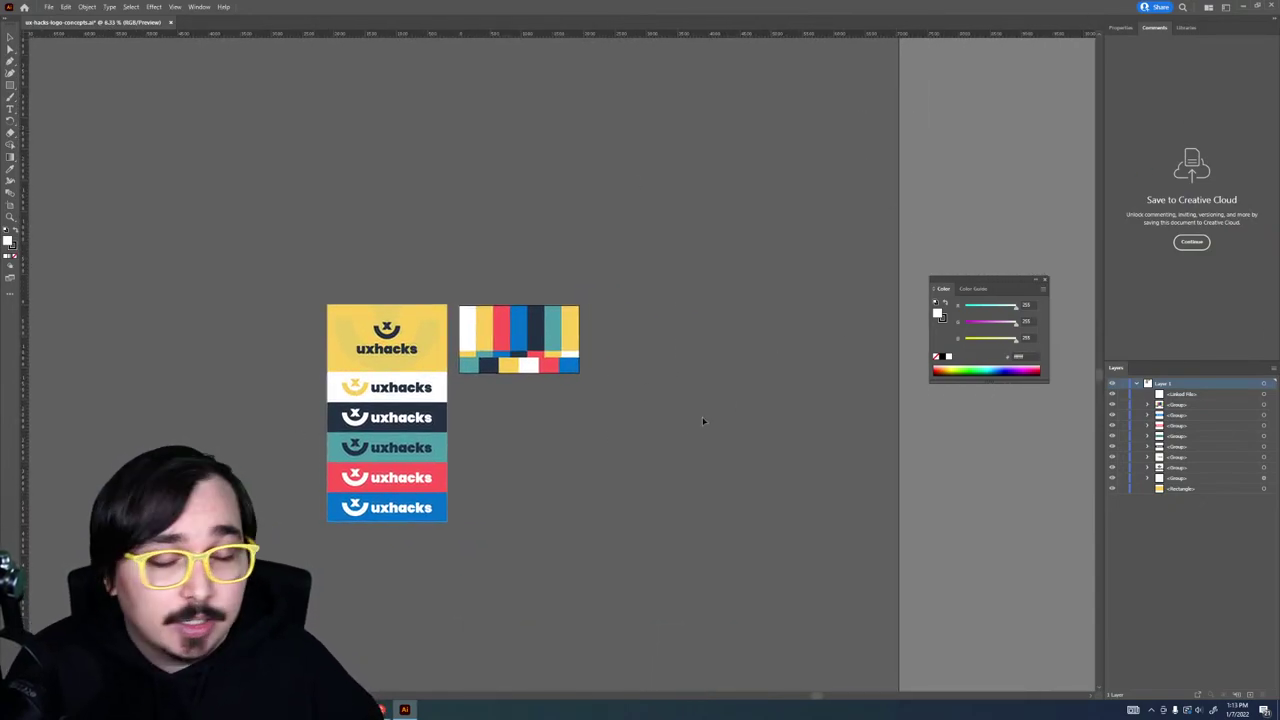
pyautogui.scroll(4, 402, 482)
pyautogui.scroll(-1, 402, 482)
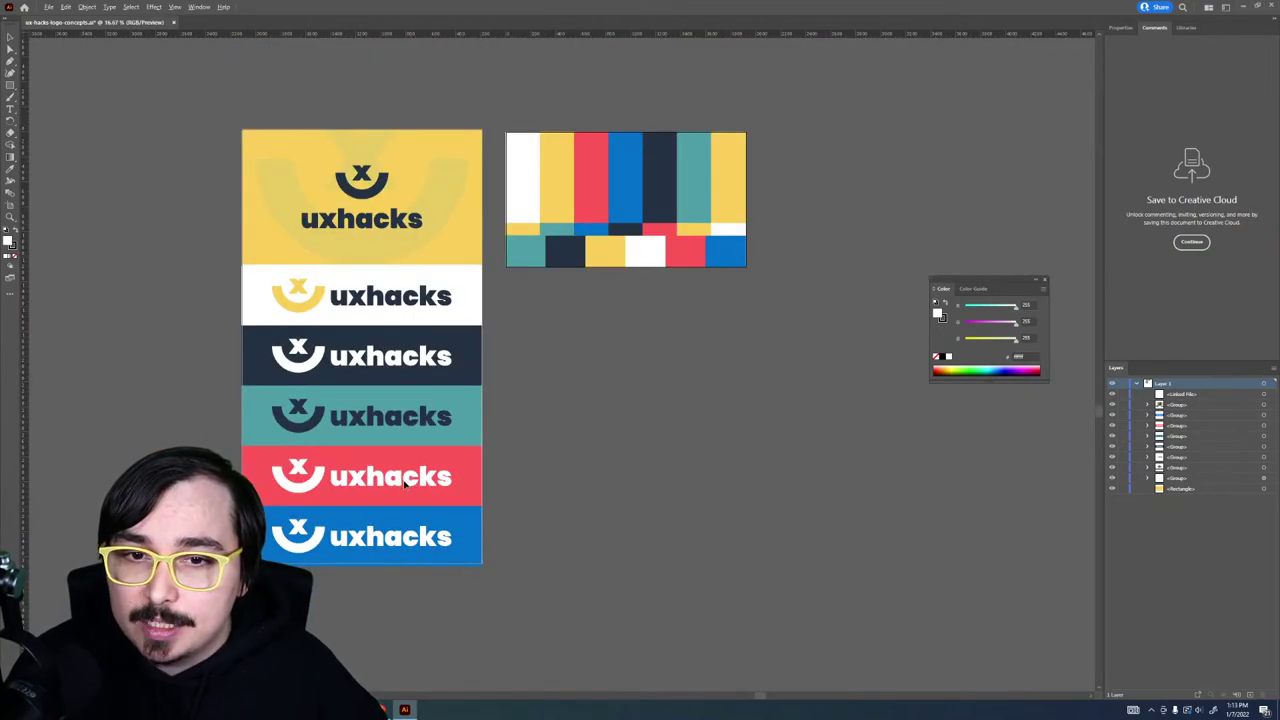
pyautogui.moveTo(398, 484); pyautogui.dragTo(546, 489)
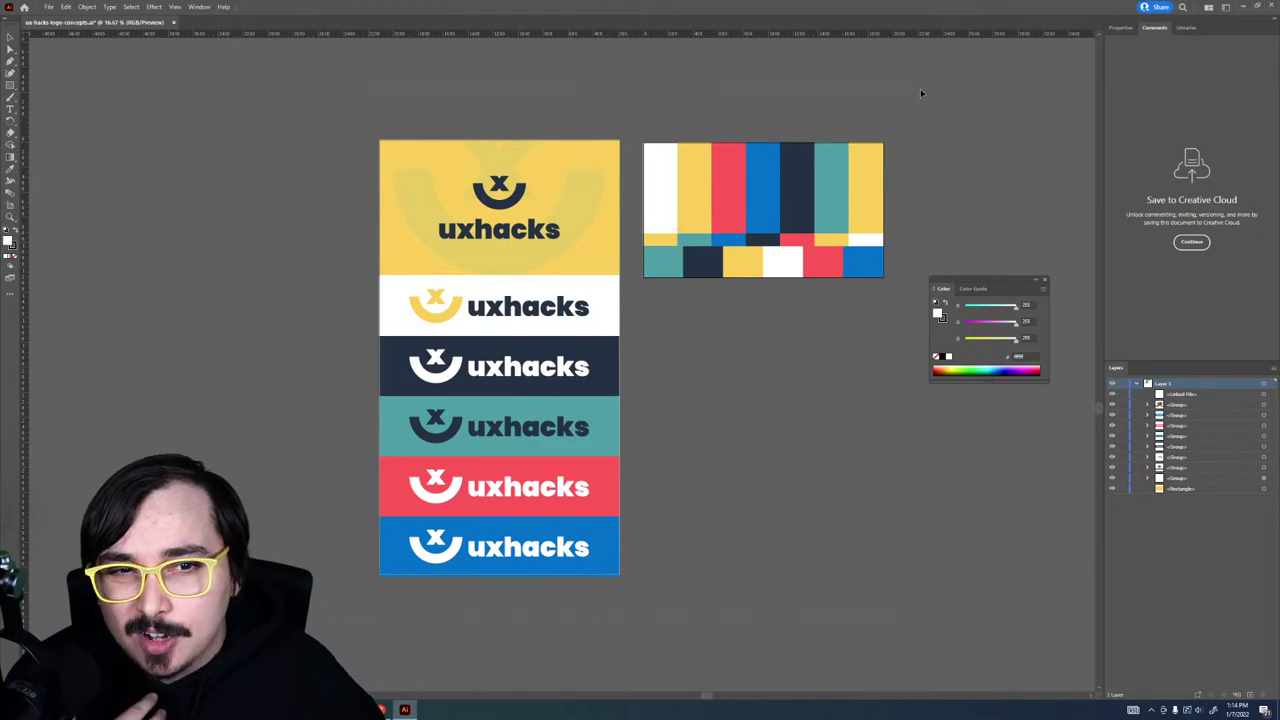
# Step: Select all the logo and palette artwork and close Illustrator without saving the document
pyautogui.hotkey('ctrl', 'a')
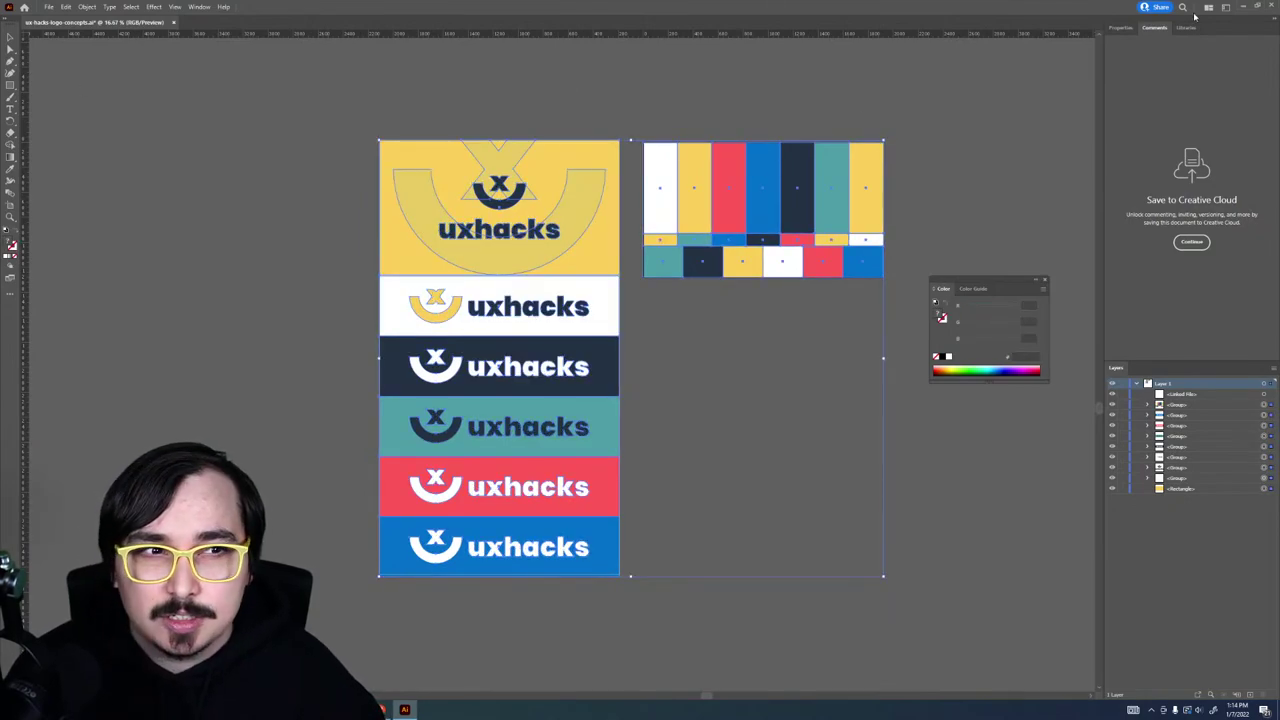
pyautogui.click(1271, 6)
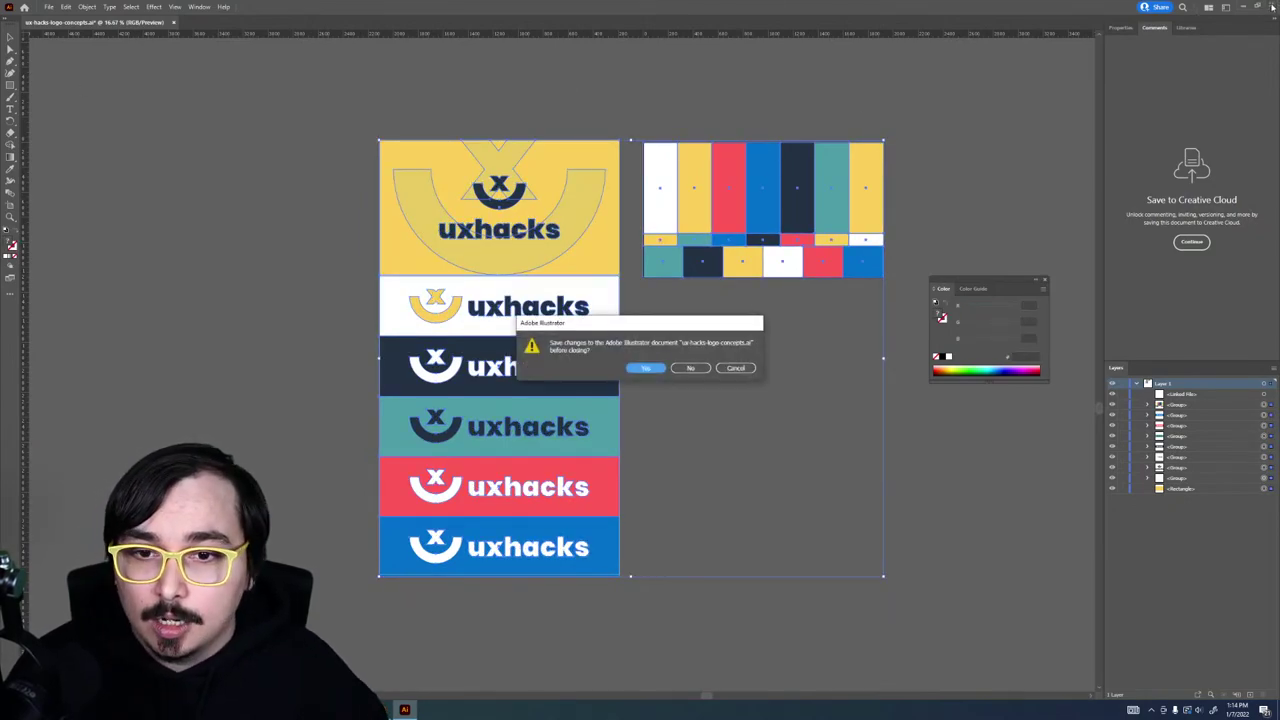
pyautogui.click(690, 368)
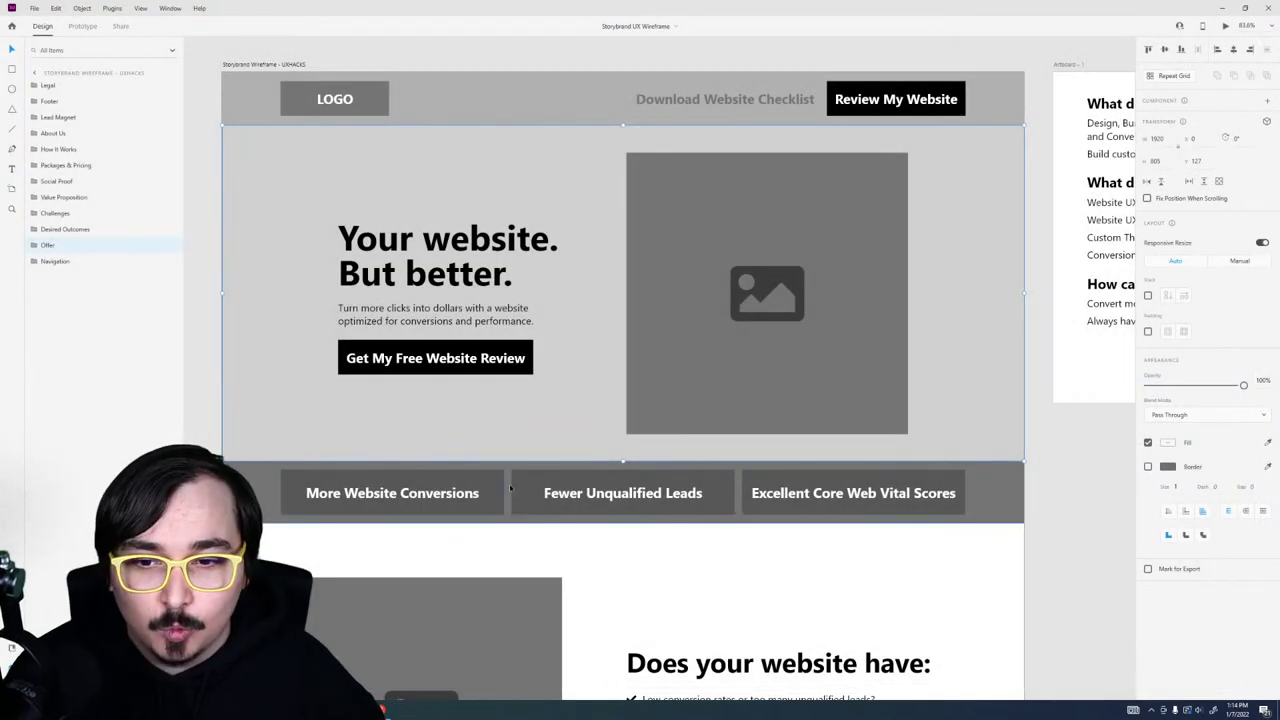
pyautogui.scroll(-5, 512, 496)
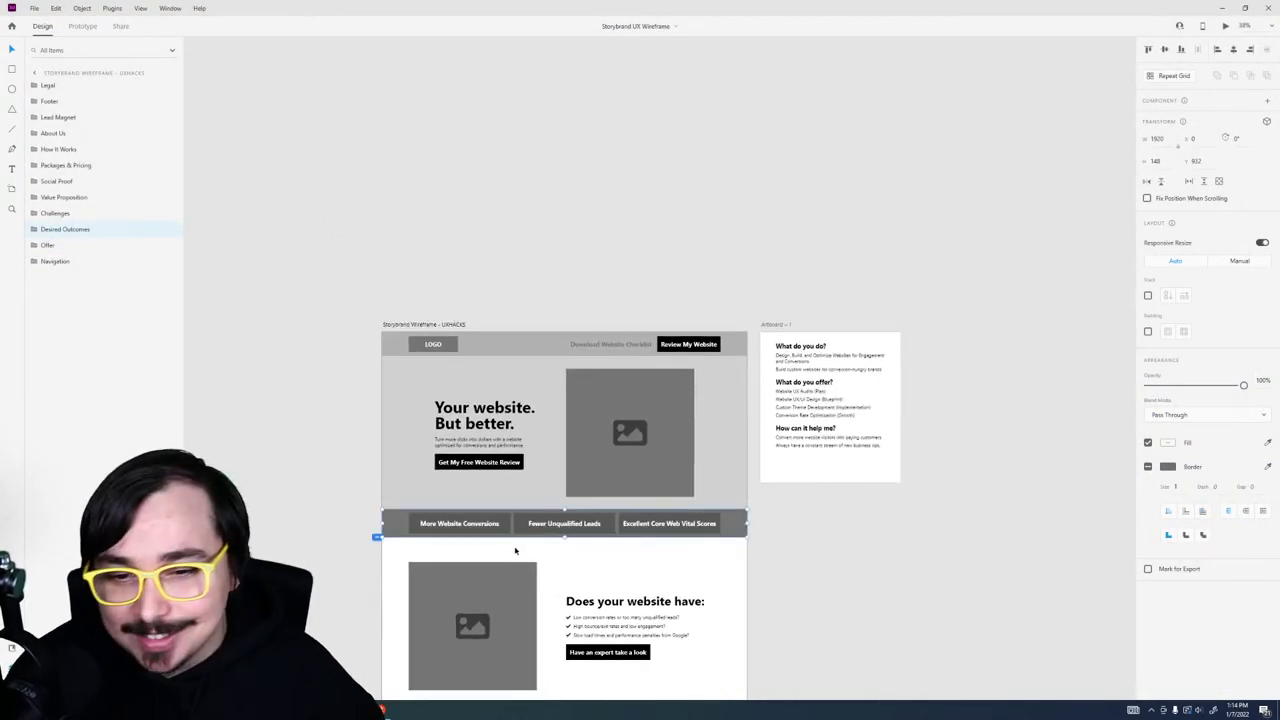
pyautogui.click(406, 497)
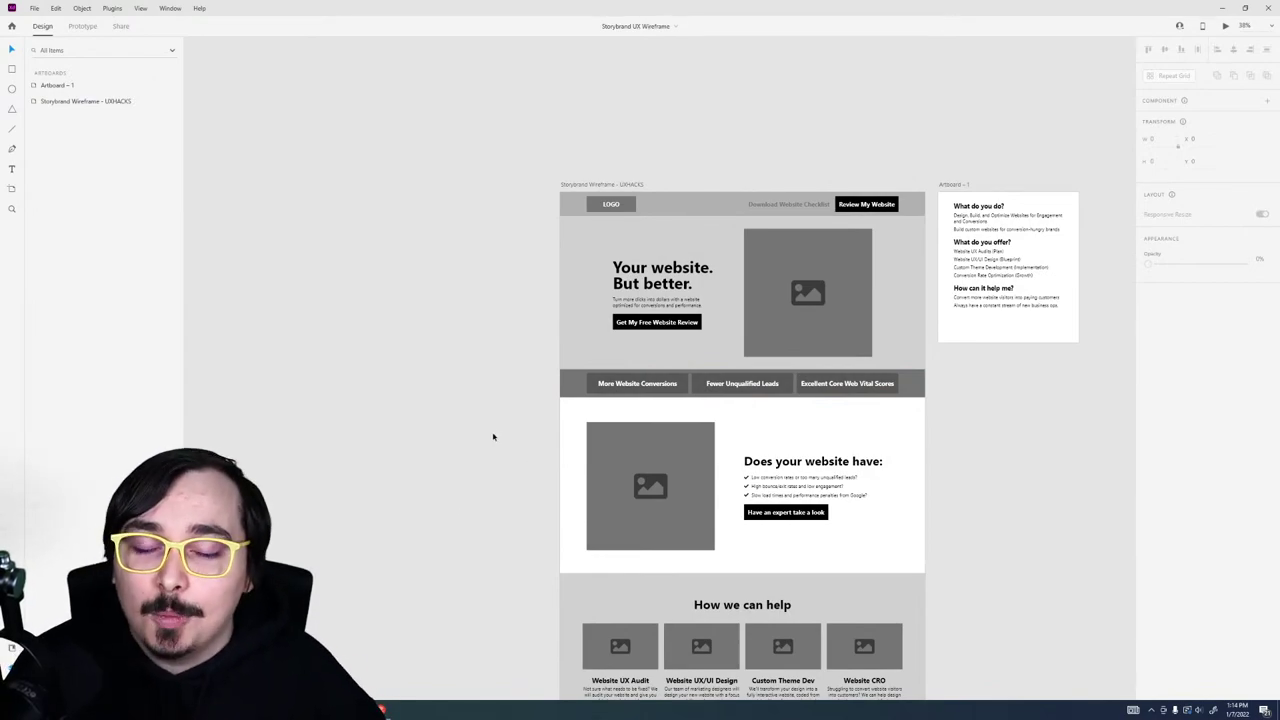
pyautogui.click(614, 334)
pyautogui.scroll(-2, 627, 399)
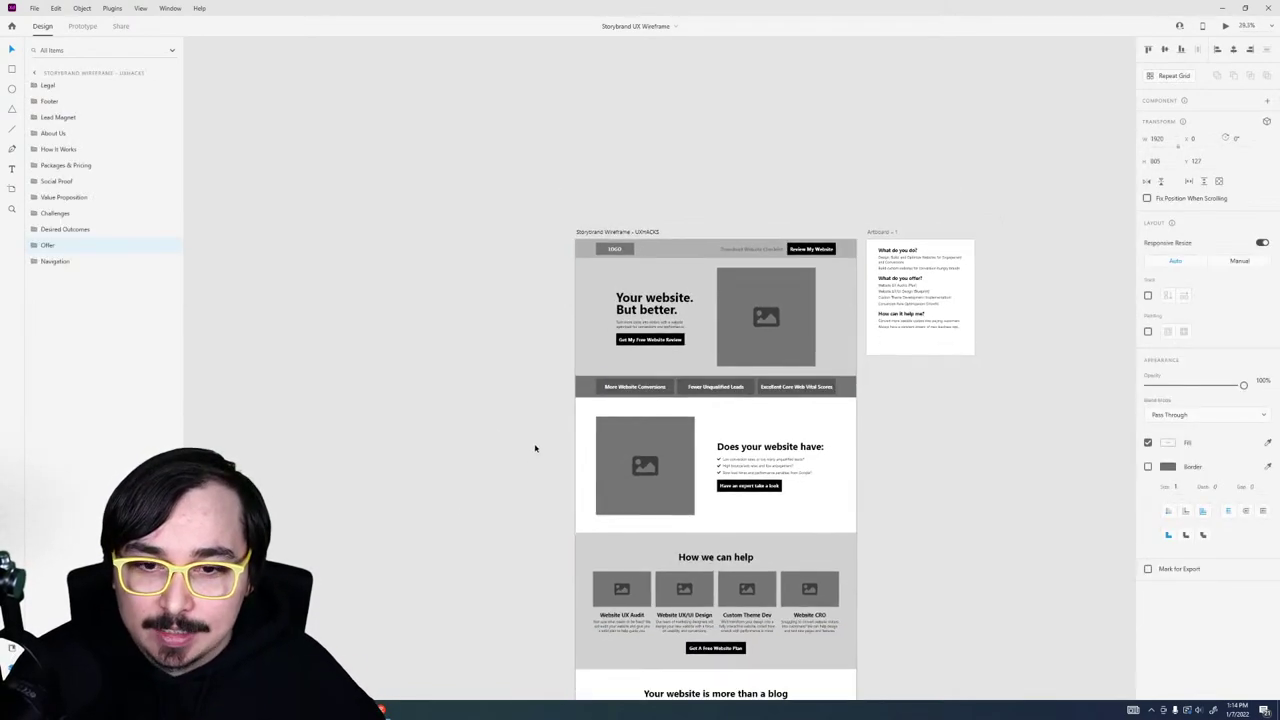
pyautogui.click(535, 447)
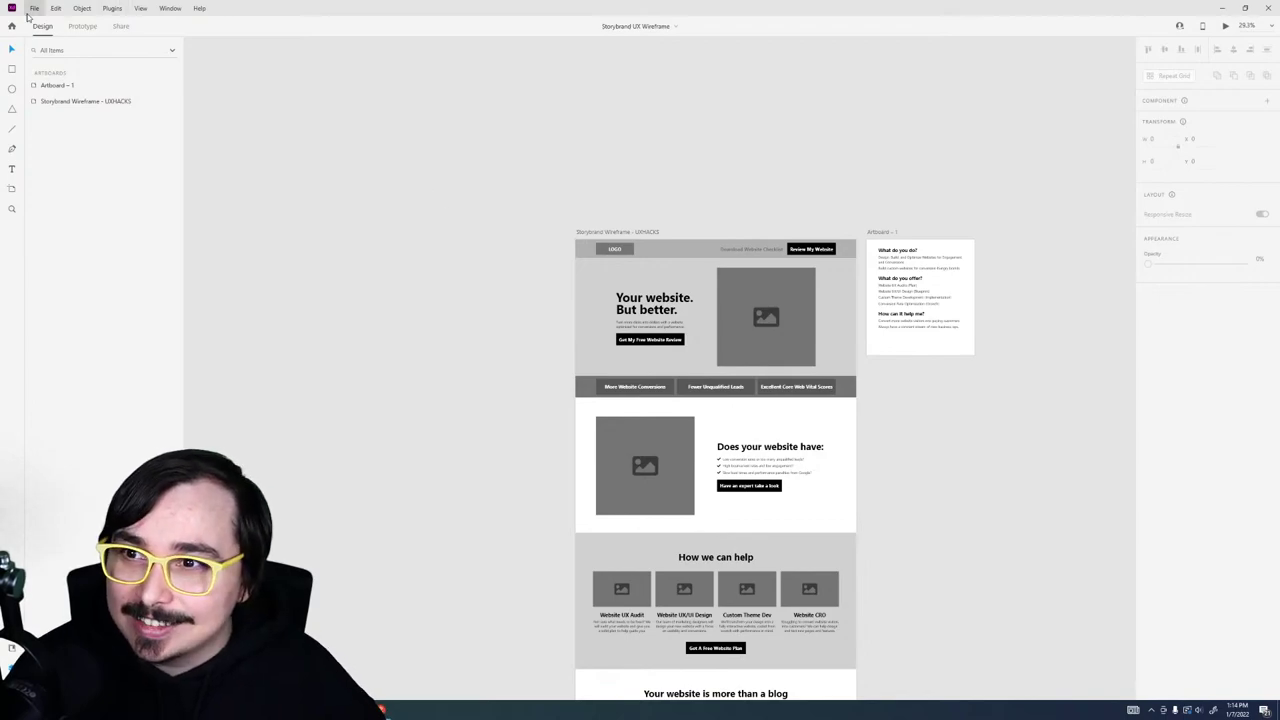
pyautogui.scroll(-5, 651, 230)
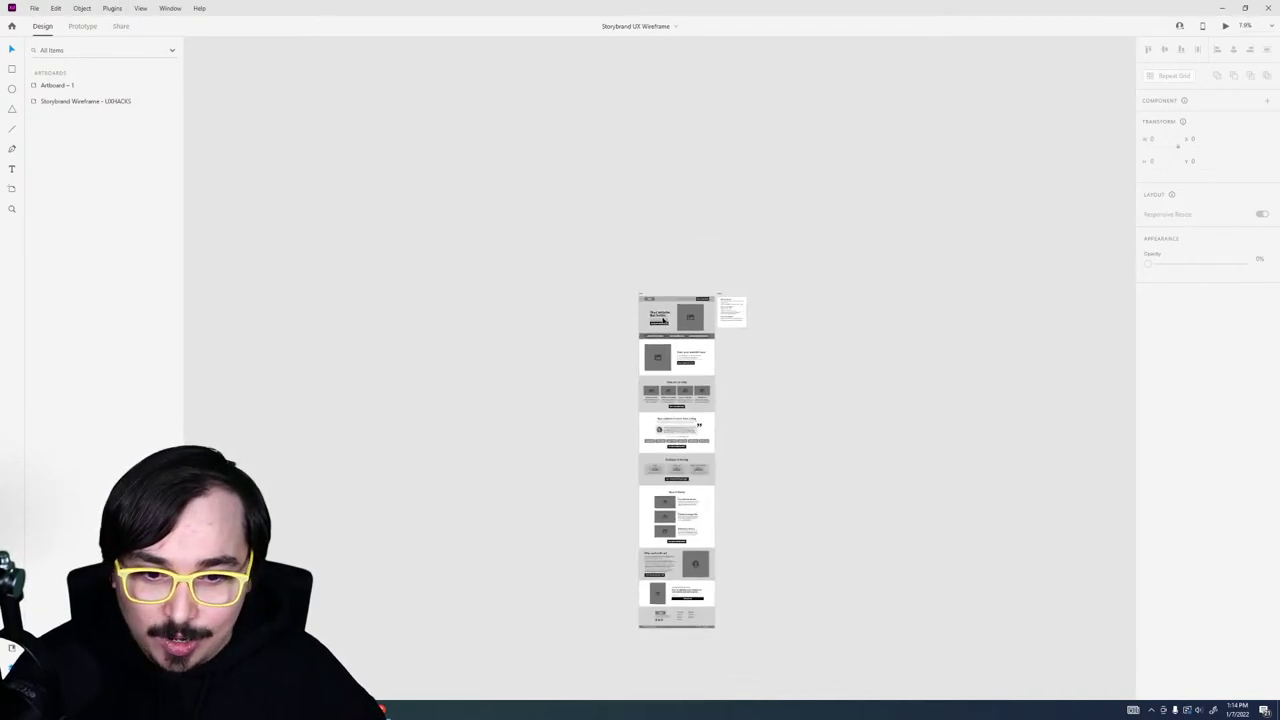
pyautogui.scroll(3, 337, 263)
# Step: Relaunch Adobe Illustrator with the logo concepts document, ignoring the missing linked file
pyautogui.press('super')
pyautogui.write('ill')
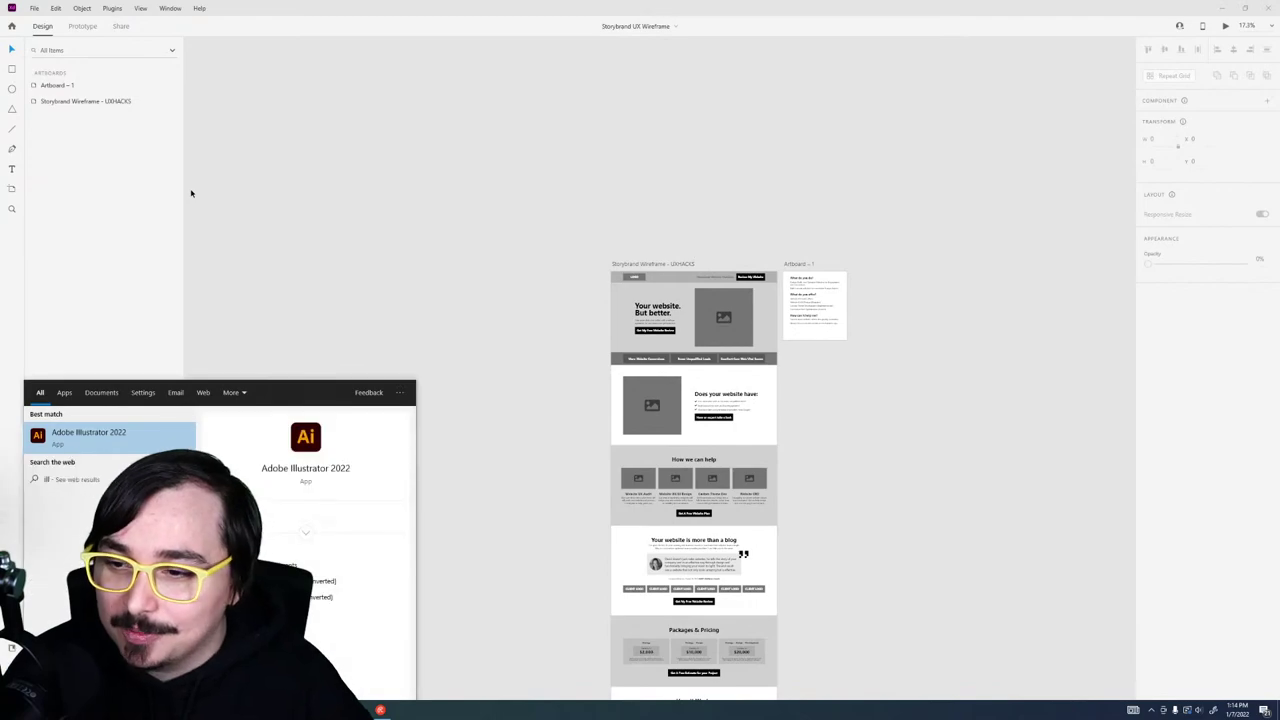
pyautogui.press('Return')
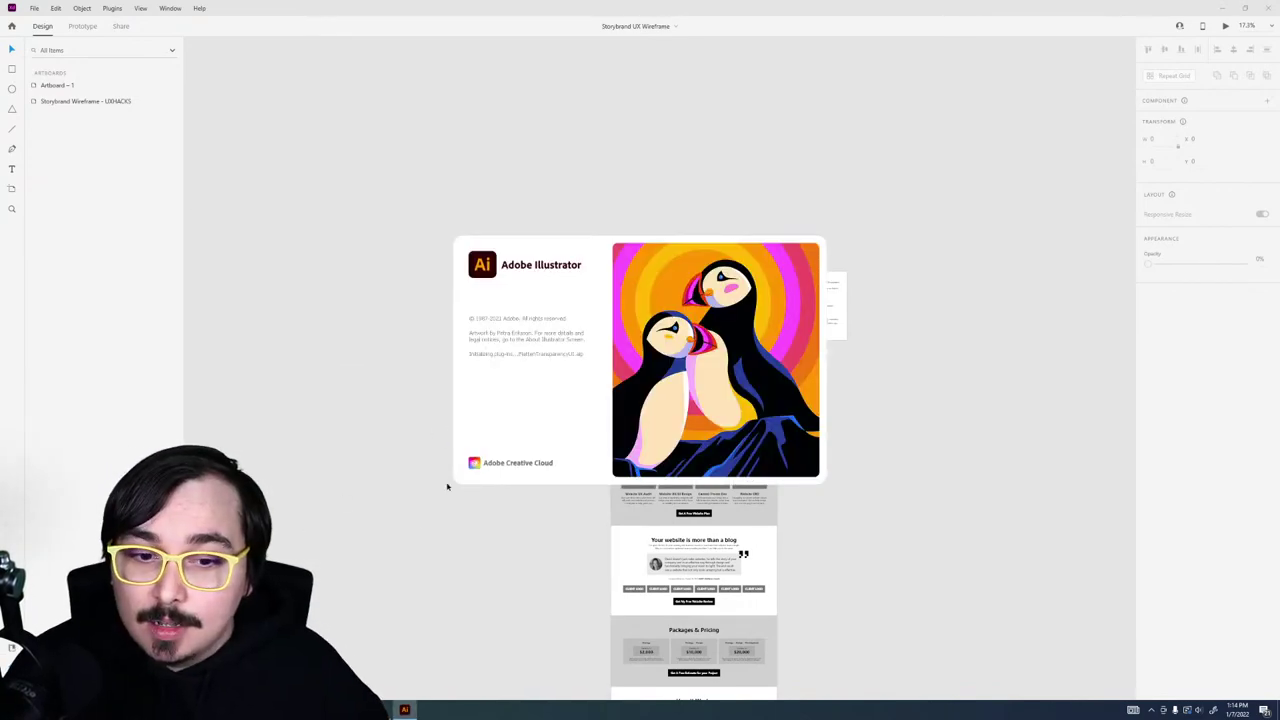
pyautogui.moveTo(665, 267); pyautogui.dragTo(544, 285)
pyautogui.scroll(5, 583, 349)
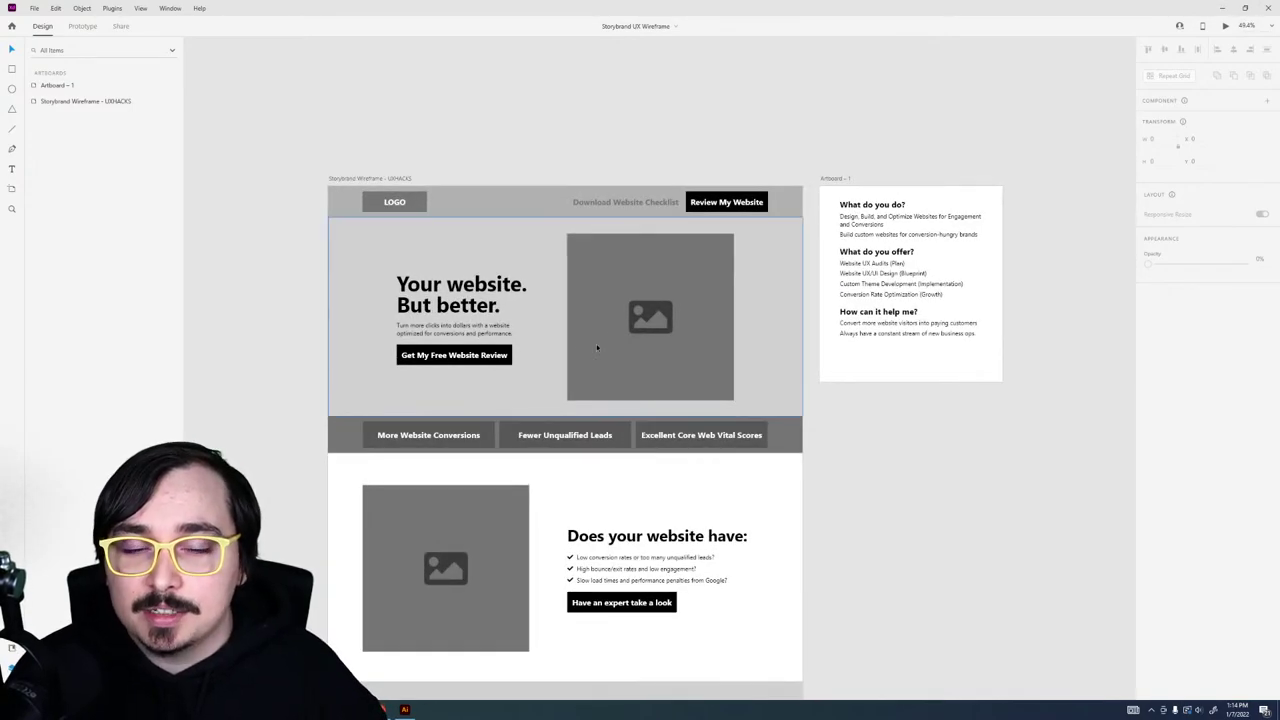
pyautogui.click(651, 313)
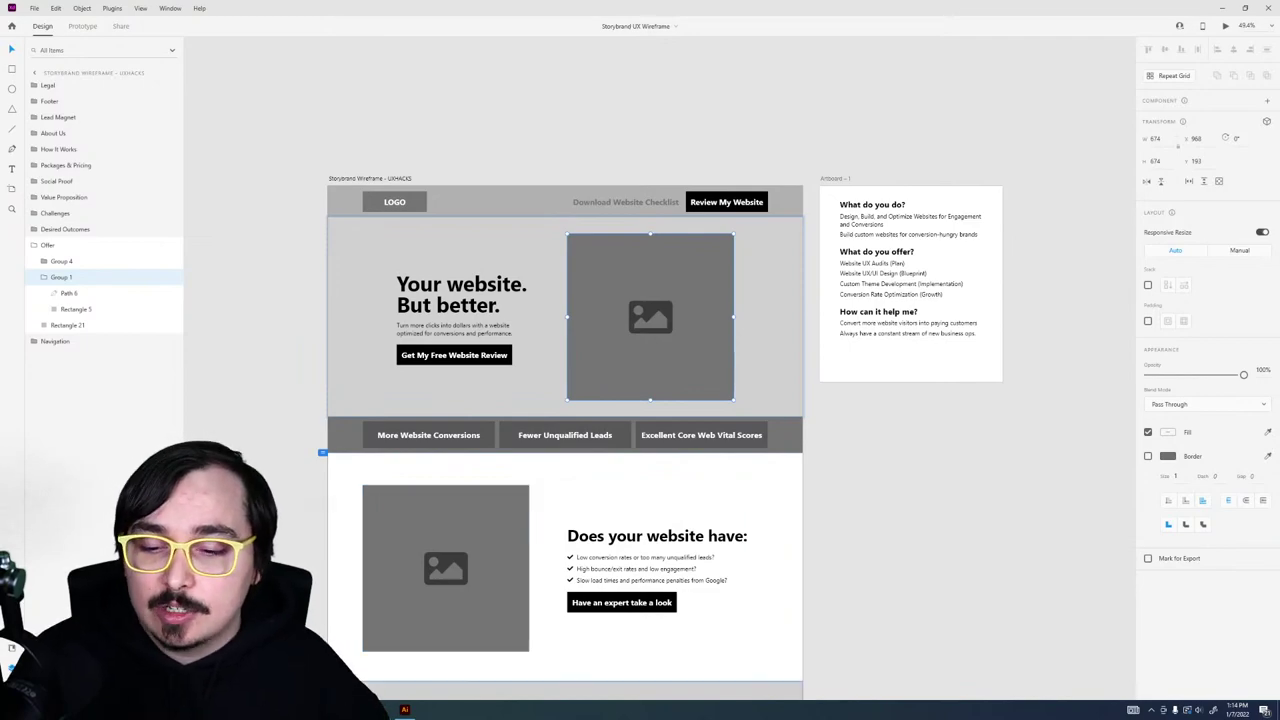
pyautogui.click(405, 709)
pyautogui.click(690, 368)
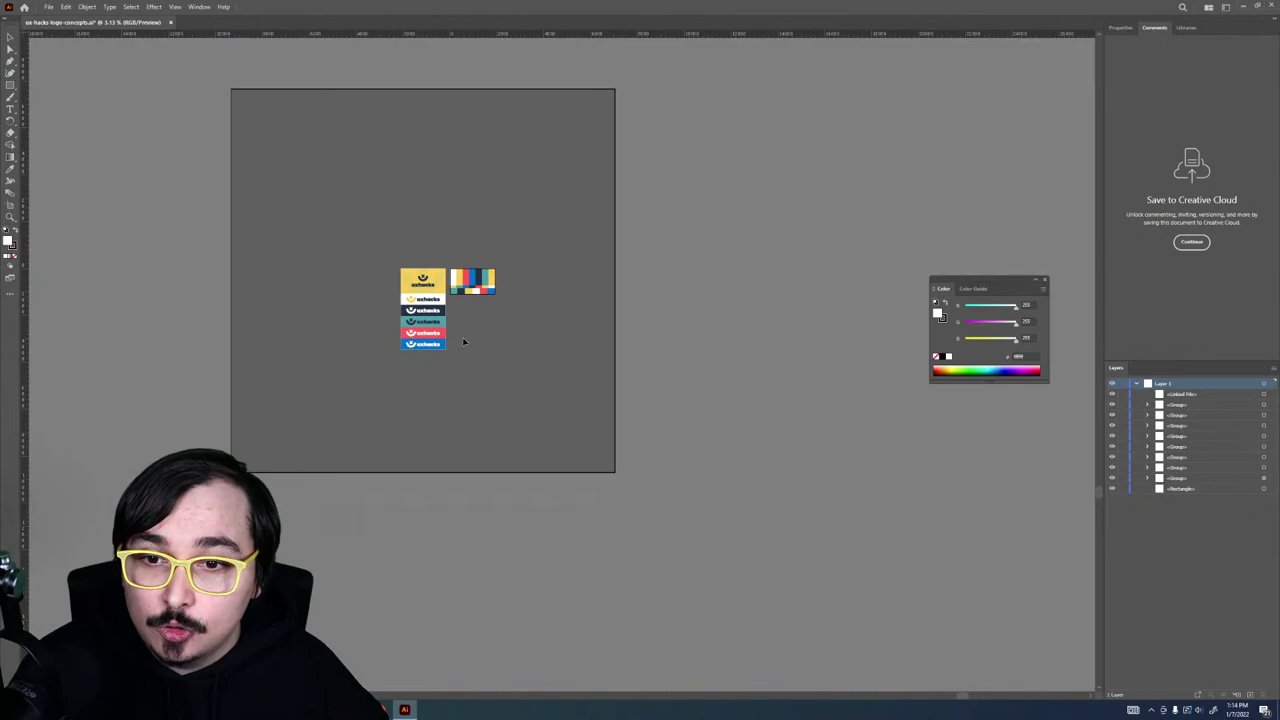
# Step: Select all the logo variations and the colour palette, and switch to empty canvas beside the wireframe in Adobe XD
pyautogui.scroll(3, 449, 329)
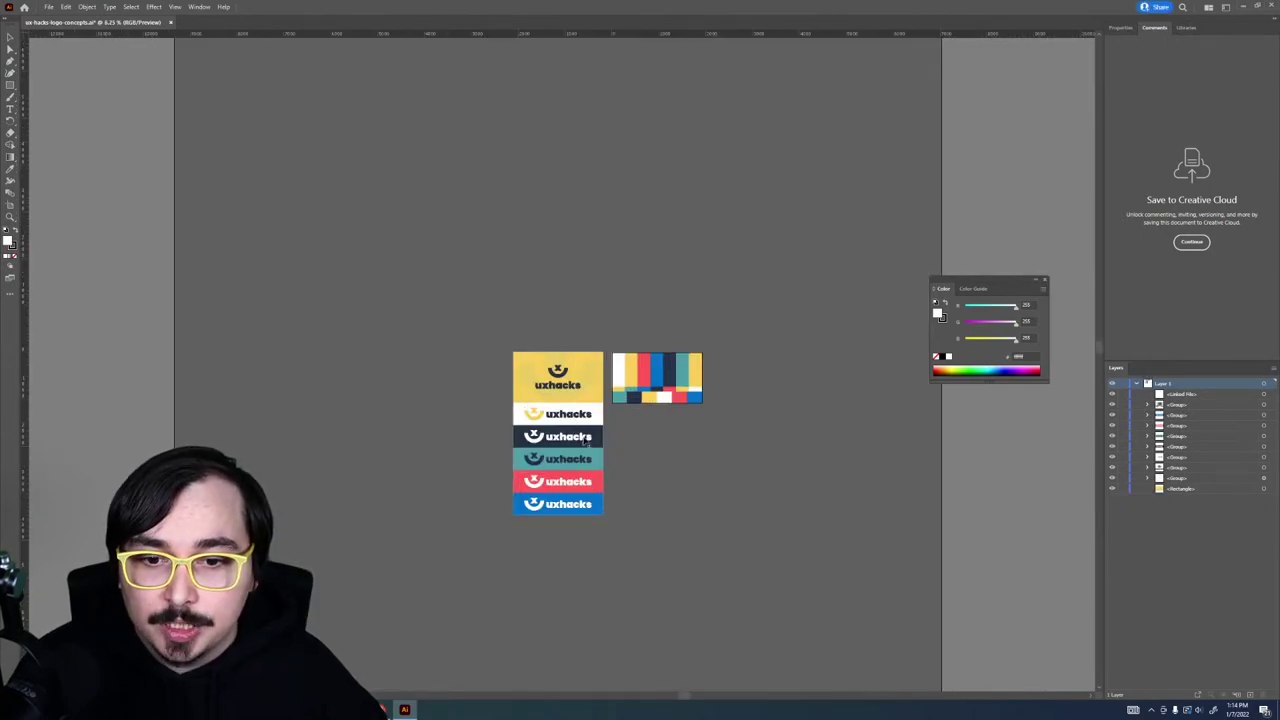
pyautogui.moveTo(491, 334); pyautogui.dragTo(798, 548)
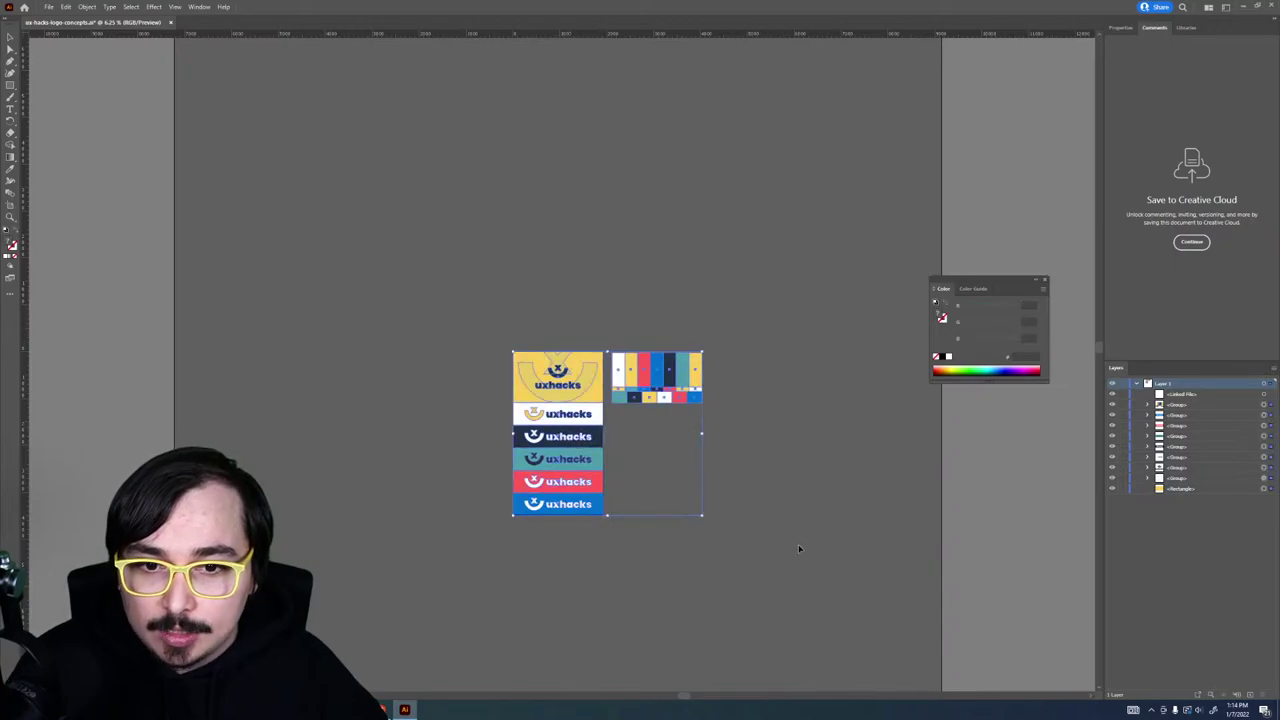
pyautogui.click(405, 710)
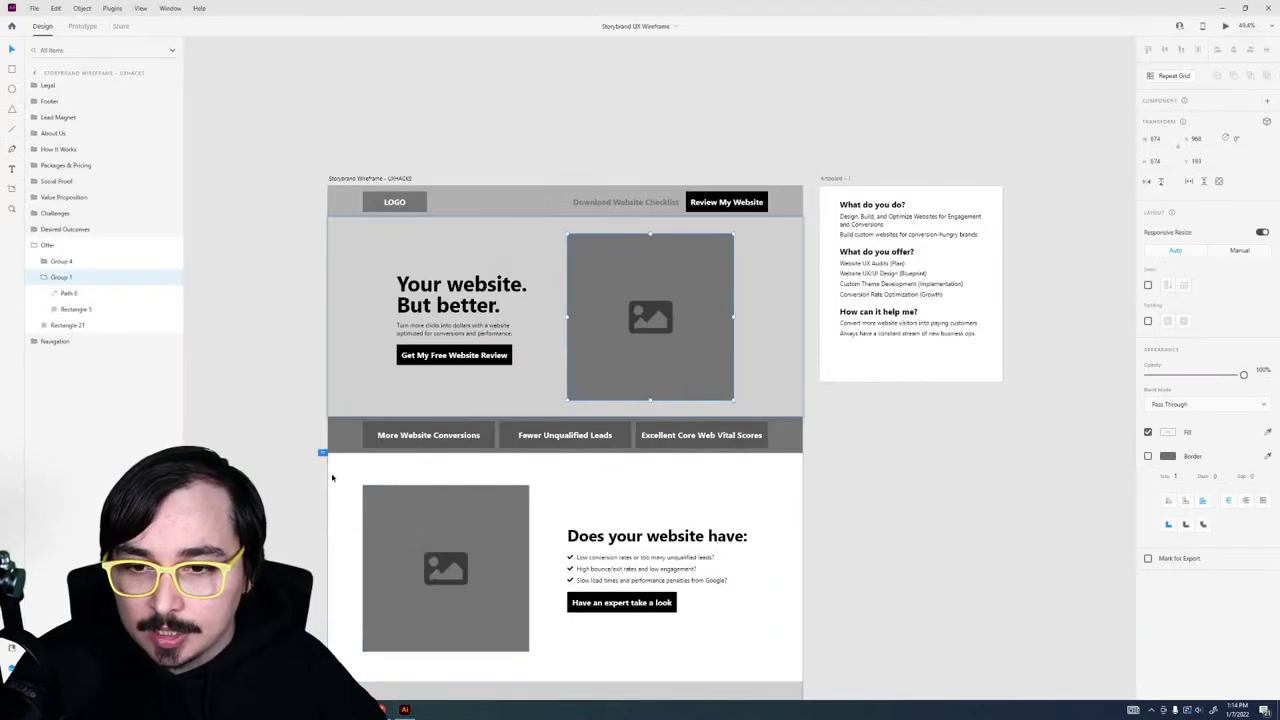
pyautogui.scroll(-3, 336, 520)
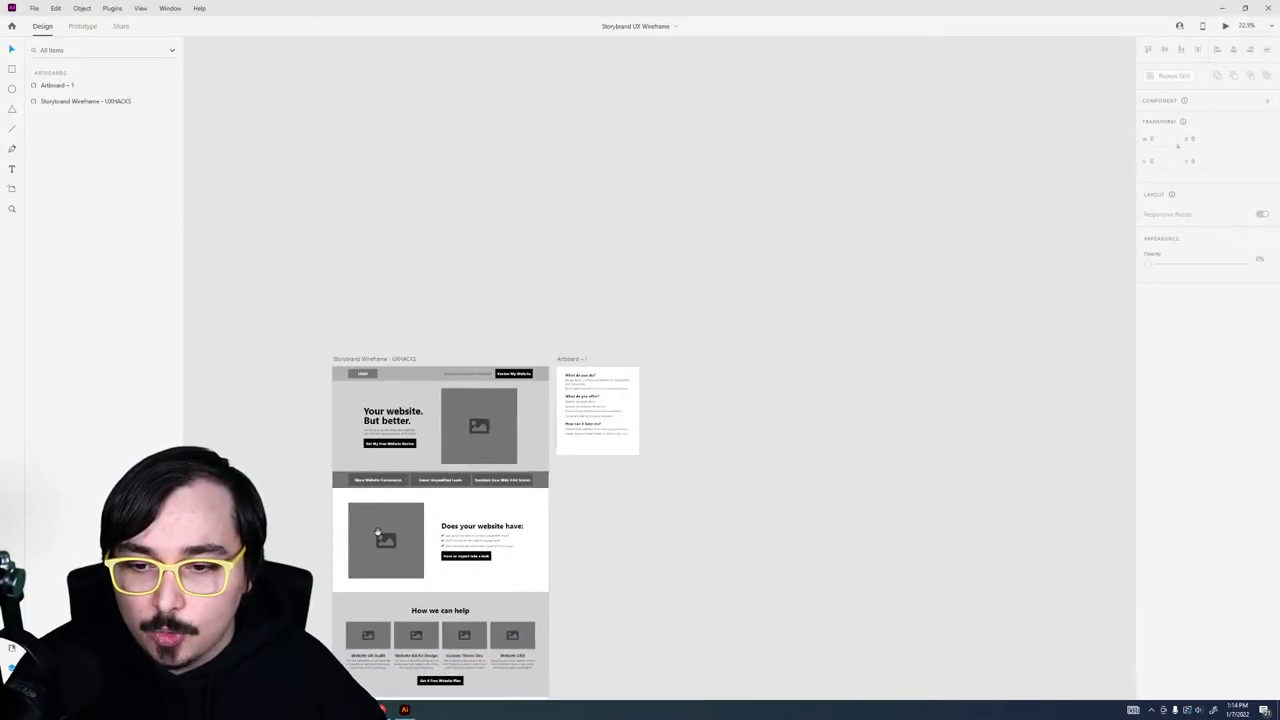
pyautogui.hscroll(-5, 537, 548)
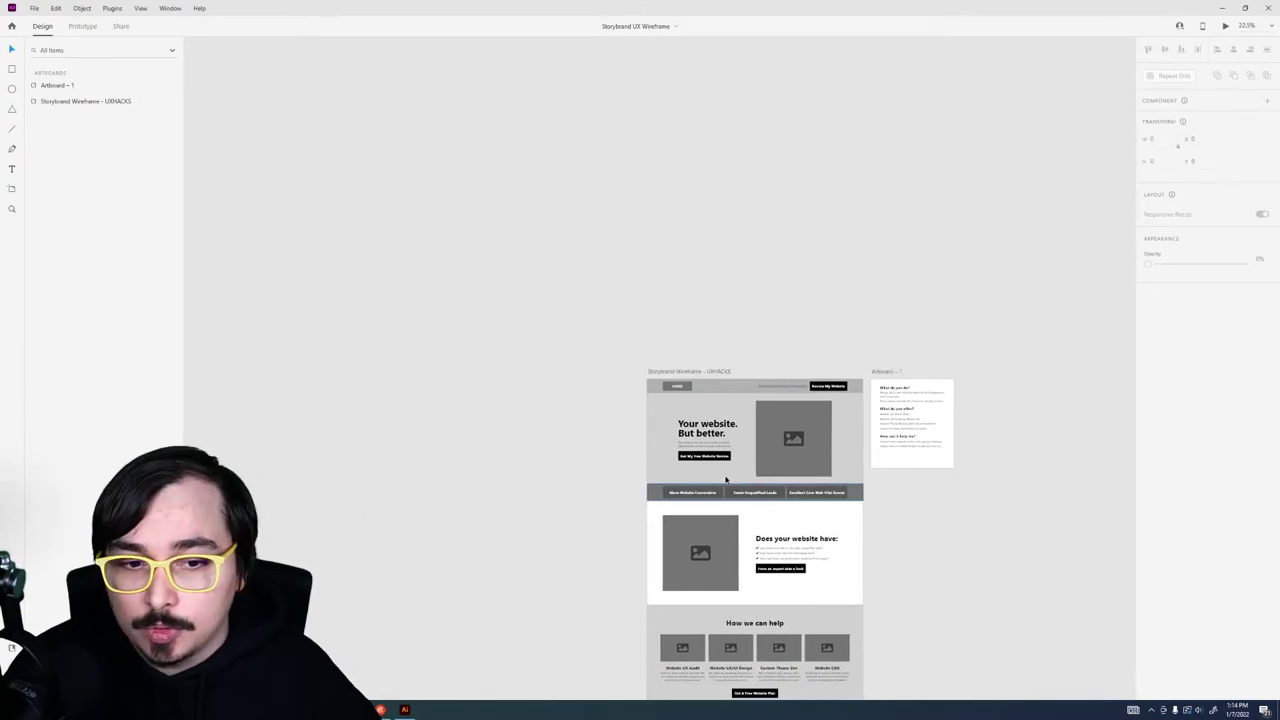
# Step: Switch to Illustrator, select only the stacked uxhacks logo on the yellow background, and return to the wireframe in Adobe XD
pyautogui.click(405, 710)
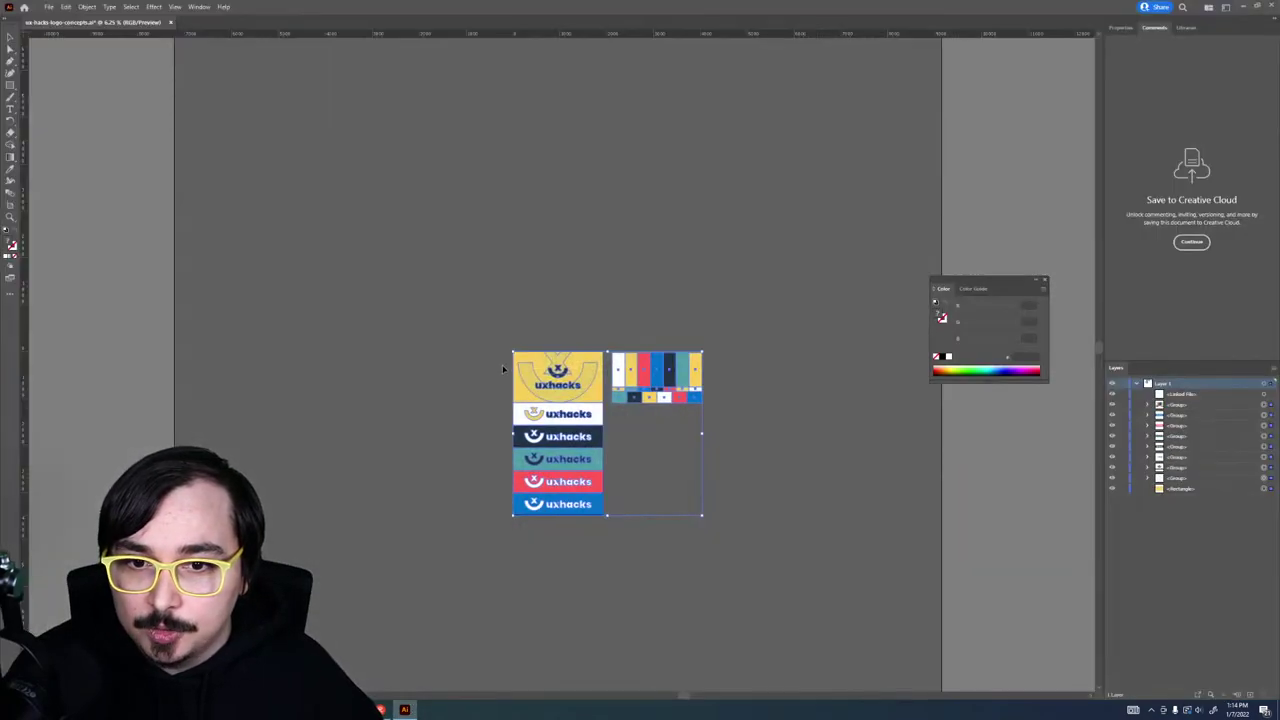
pyautogui.click(557, 372)
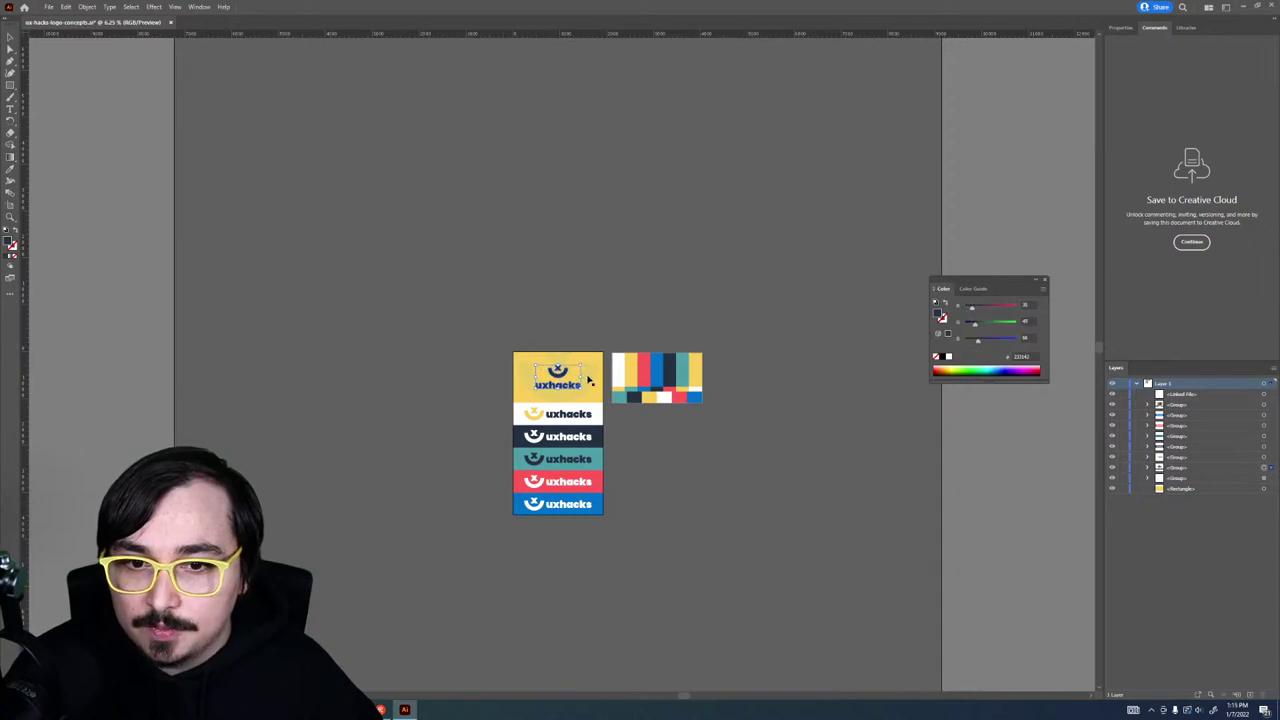
pyautogui.click(407, 710)
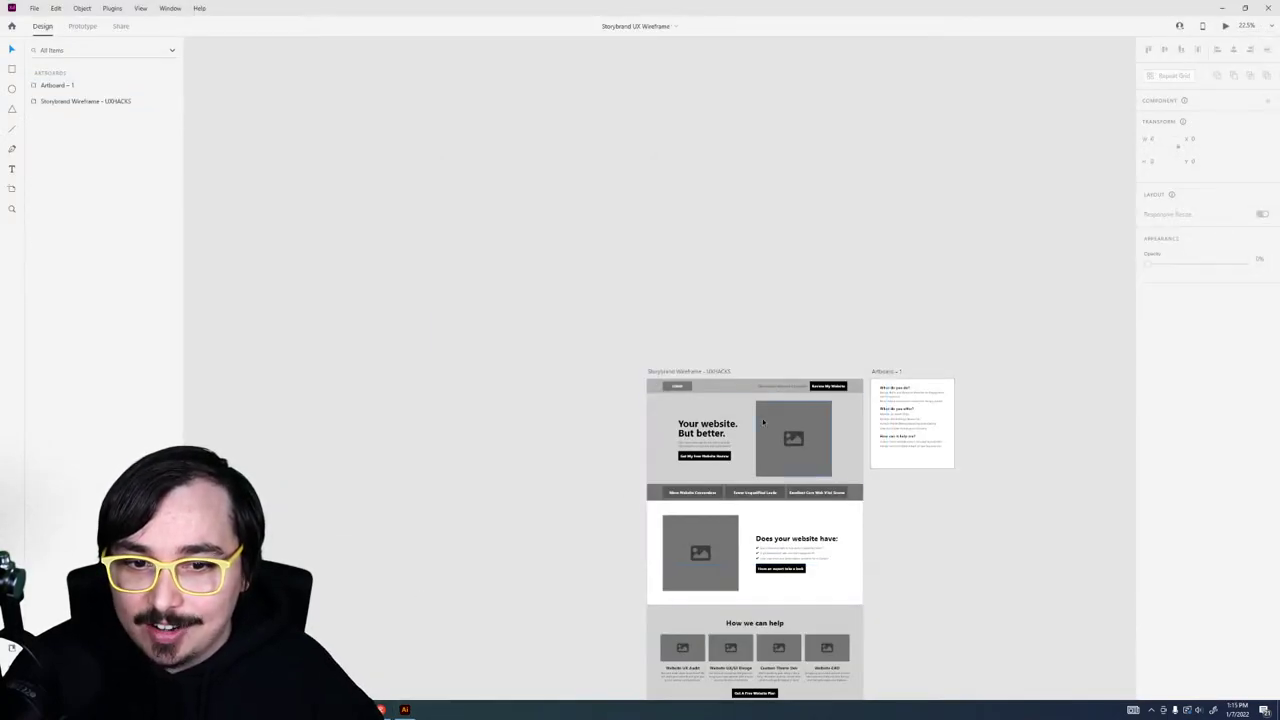
pyautogui.click(706, 440)
pyautogui.scroll(-5, 707, 465)
pyautogui.scroll(-2, 707, 465)
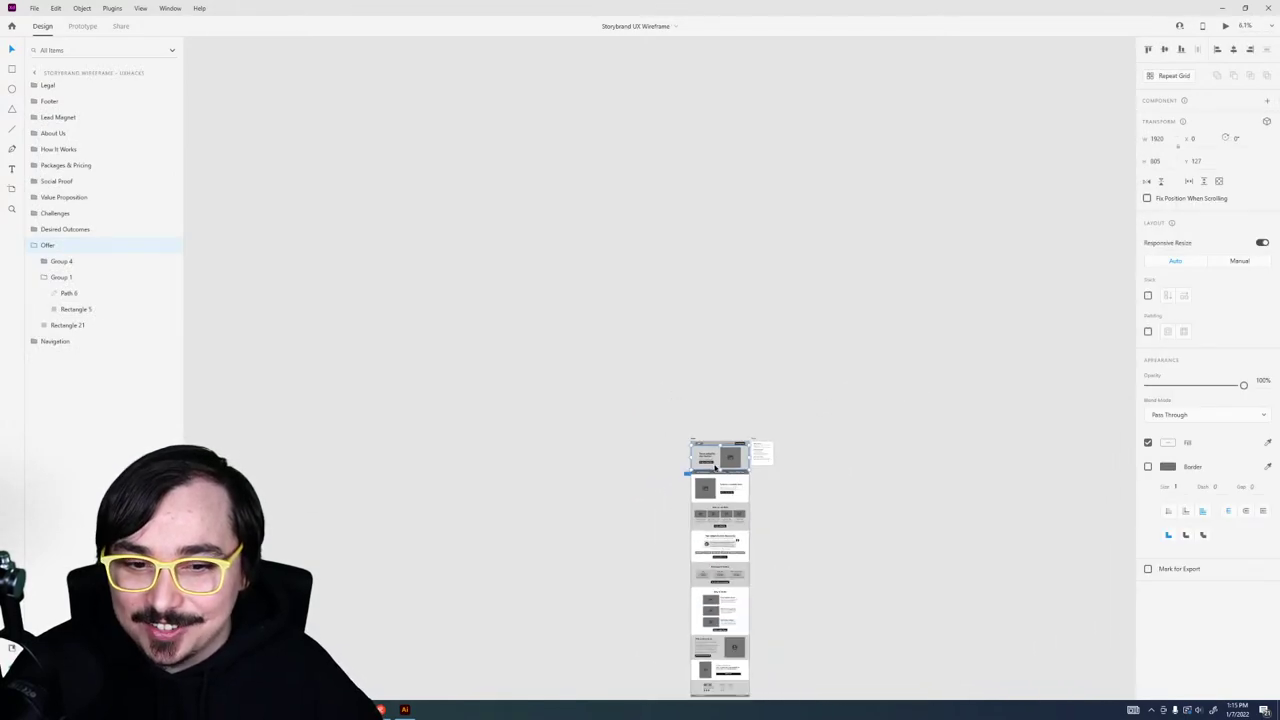
# Step: Switch to Illustrator and delete the empty linked-file frame below the logo variations
pyautogui.click(572, 490)
pyautogui.click(404, 710)
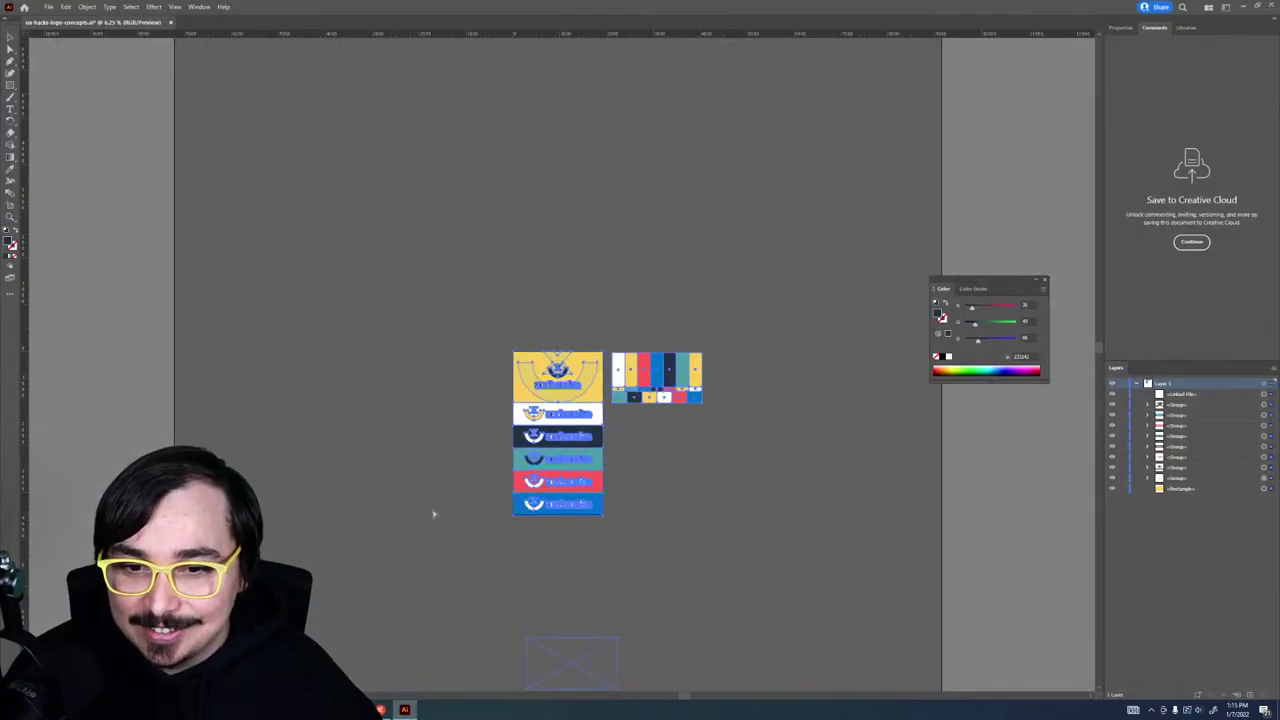
pyautogui.click(513, 653)
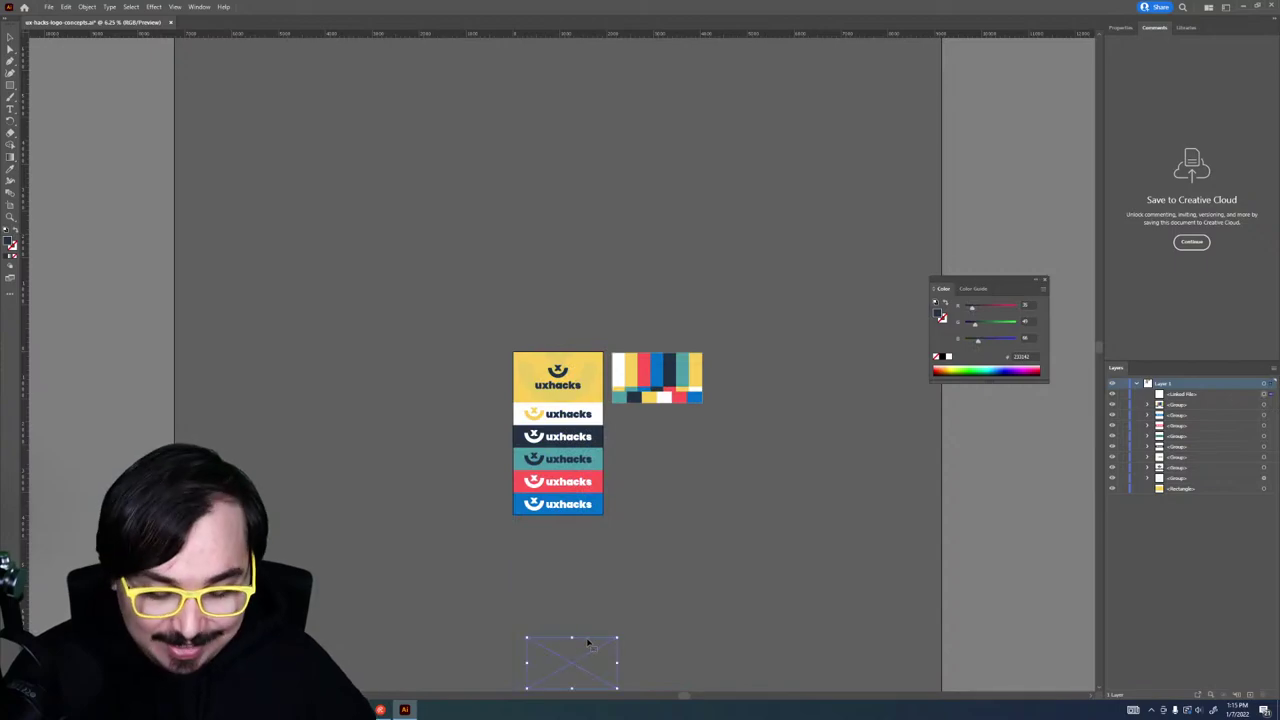
pyautogui.press('Delete')
# Step: Copy all the logo variations and the colour palette from Illustrator and paste them into the wireframe document in Adobe XD
pyautogui.hotkey('ctrl', 'a')
pyautogui.hotkey('ctrl', 'c')
pyautogui.click(404, 710)
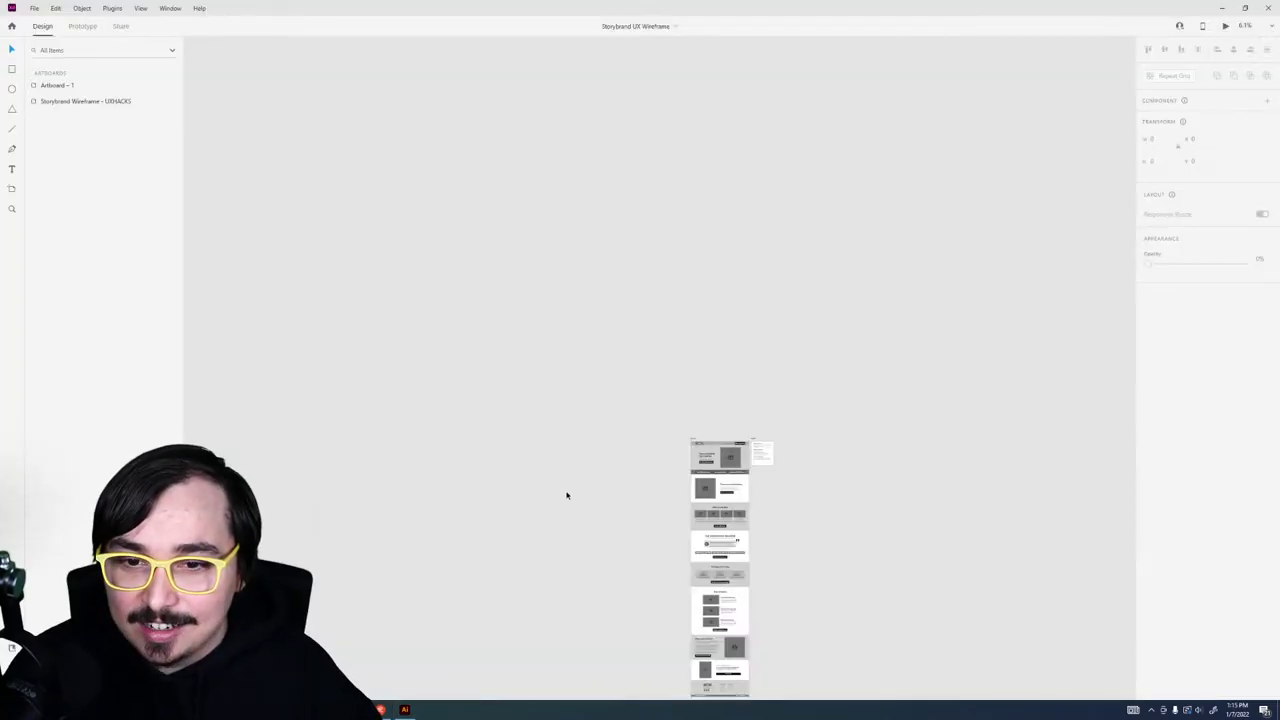
pyautogui.hotkey('ctrl', 'v')
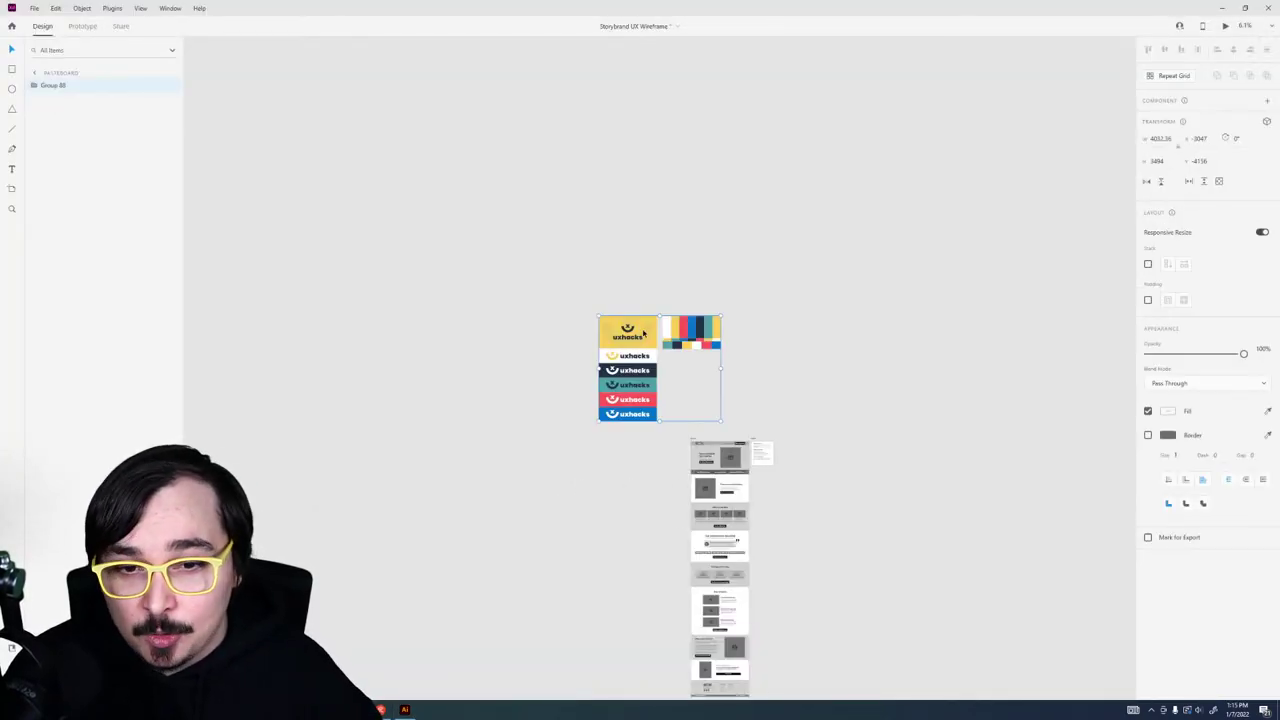
# Step: Move the pasted logos and palette beside the small text artboard, aligned with the artboards' top edge, and deselect them
pyautogui.moveTo(643, 333); pyautogui.dragTo(810, 457)
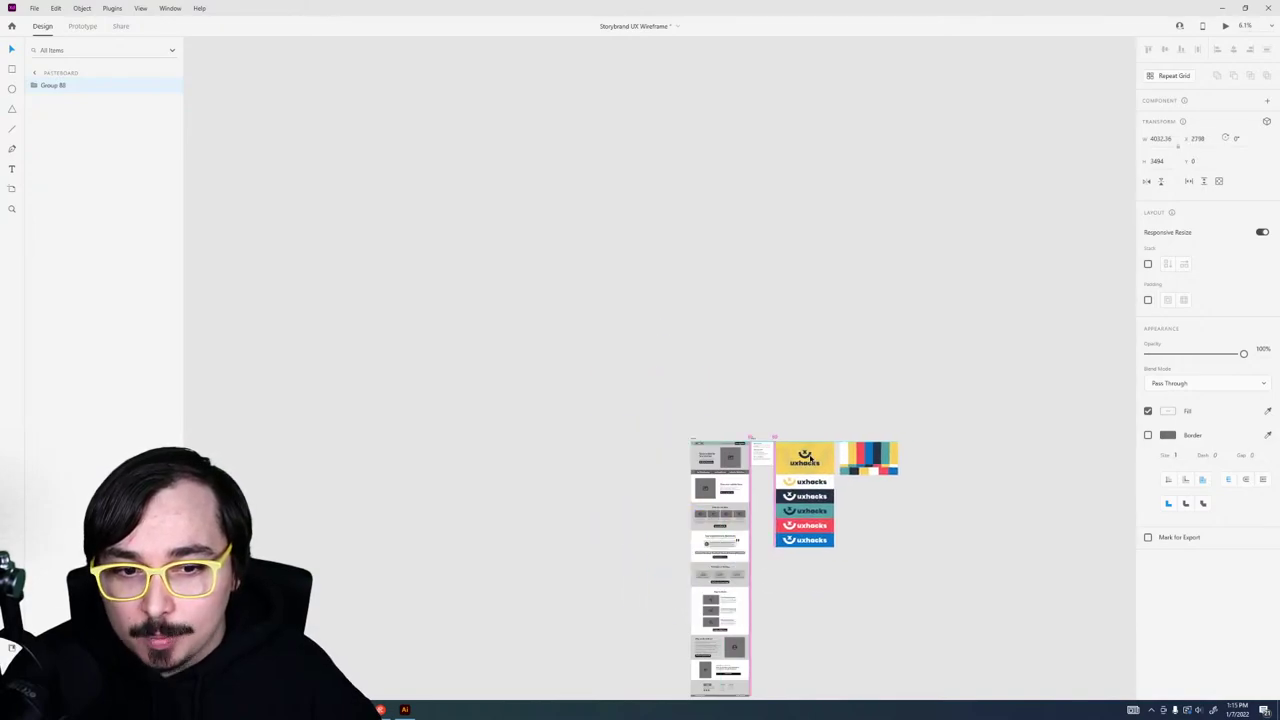
pyautogui.scroll(5, 898, 484)
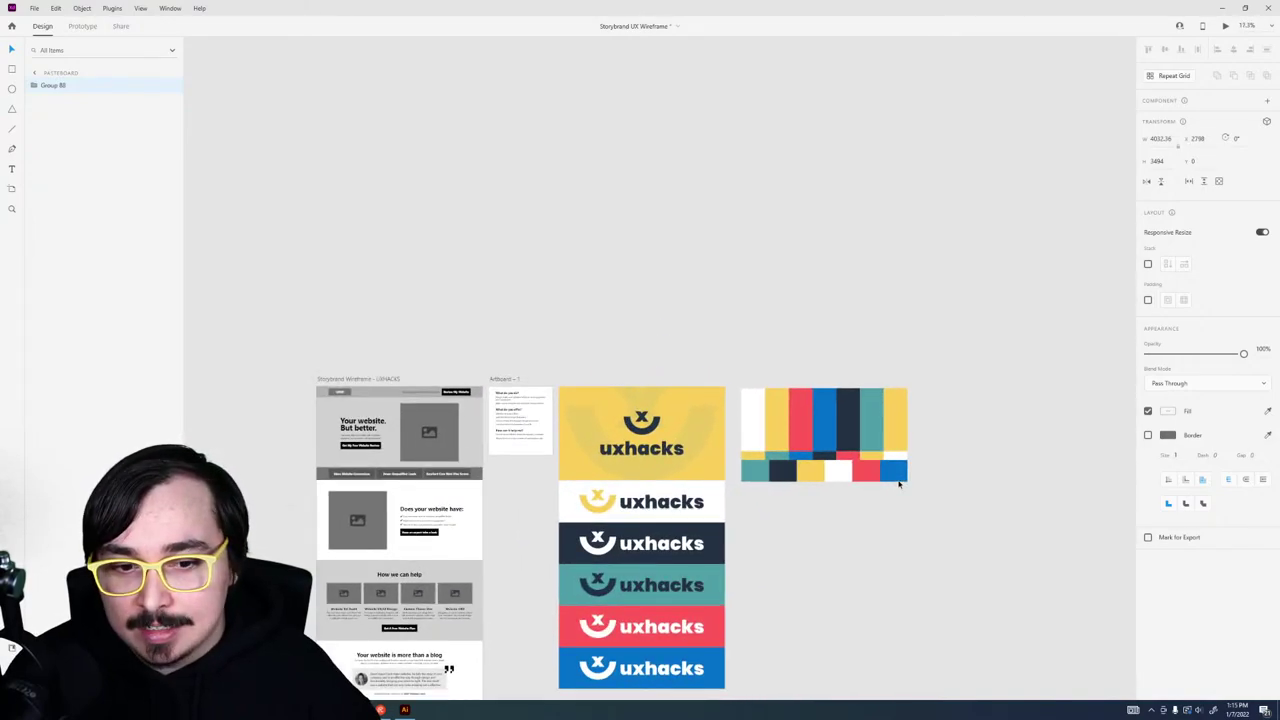
pyautogui.scroll(5, 898, 484)
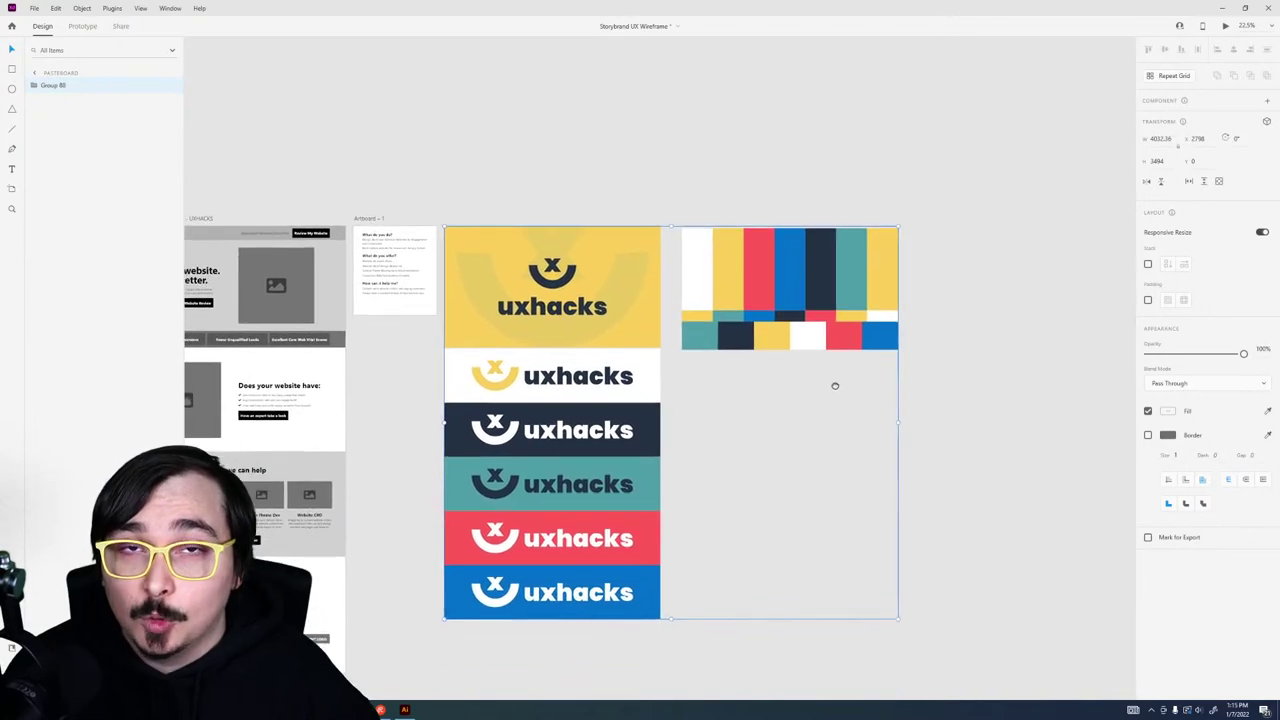
pyautogui.moveTo(835, 385); pyautogui.dragTo(860, 354)
pyautogui.moveTo(854, 440); pyautogui.dragTo(925, 453)
pyautogui.click(892, 486)
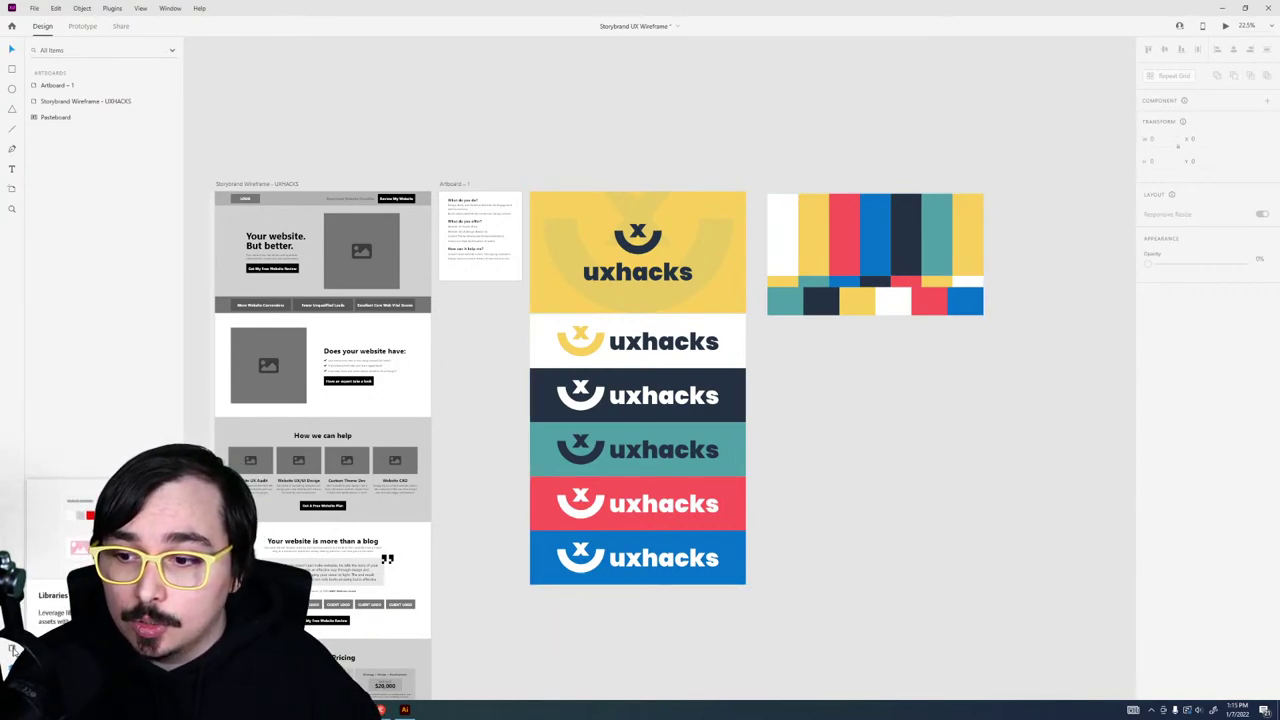
# Step: Select the yellow background of the stacked uxhacks logo and save its fill colour #FACF5A as a swatch
pyautogui.click(12, 648)
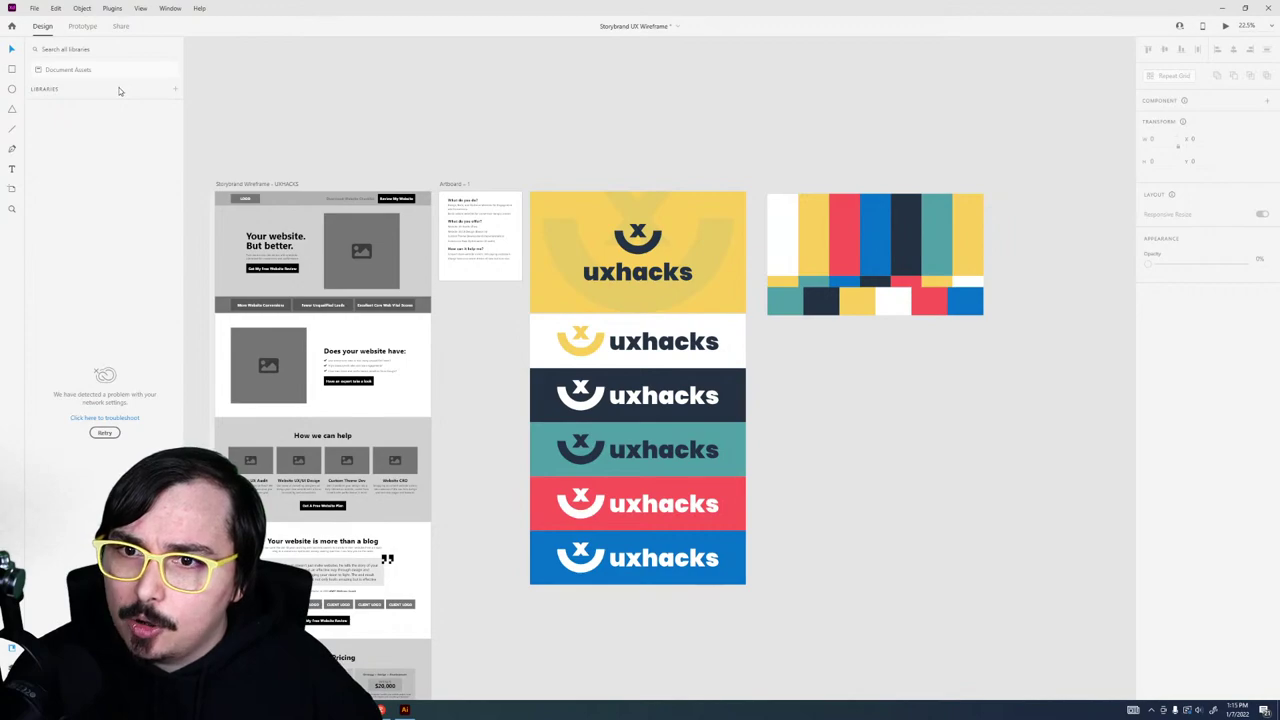
pyautogui.click(562, 256)
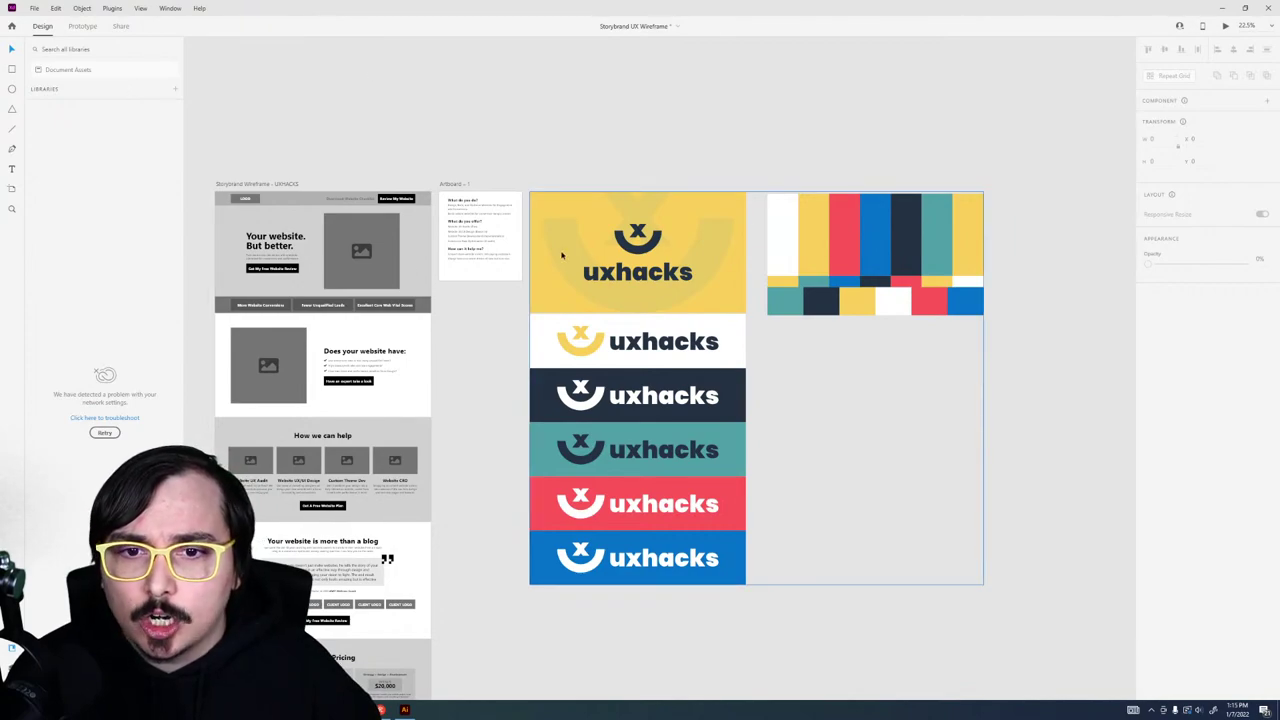
pyautogui.doubleClick(537, 303)
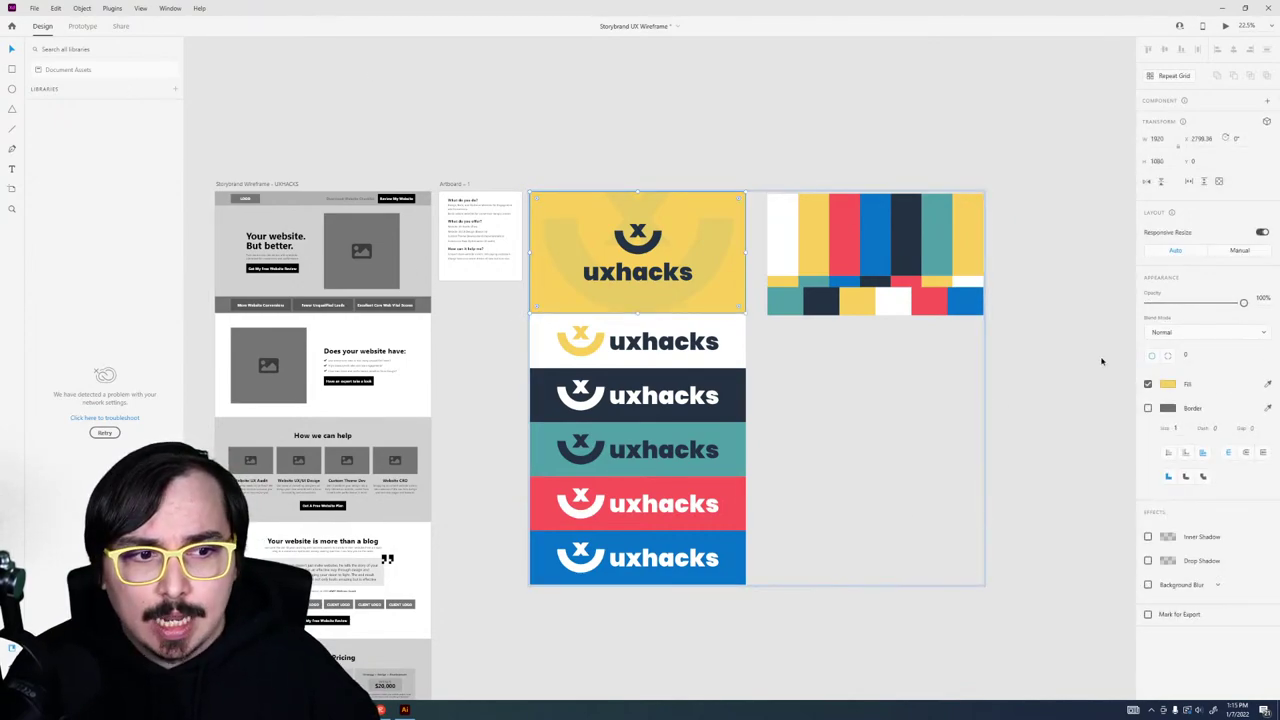
pyautogui.click(1168, 385)
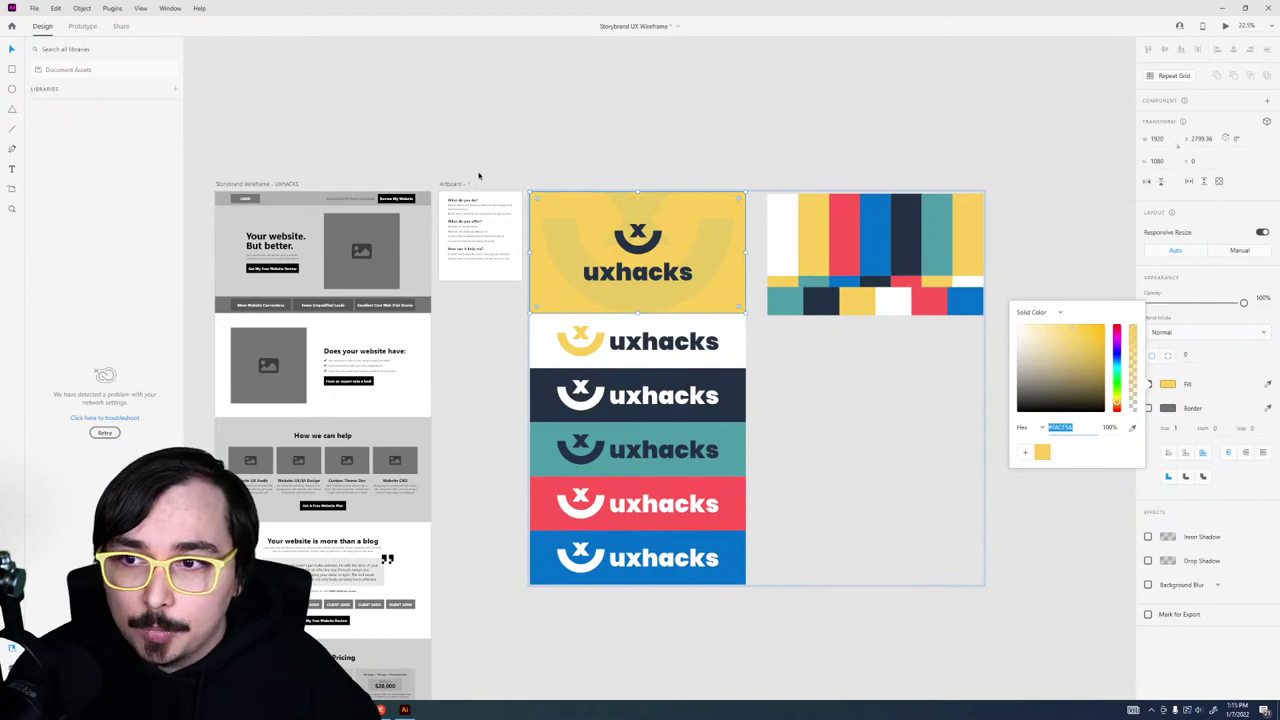
pyautogui.click(546, 209)
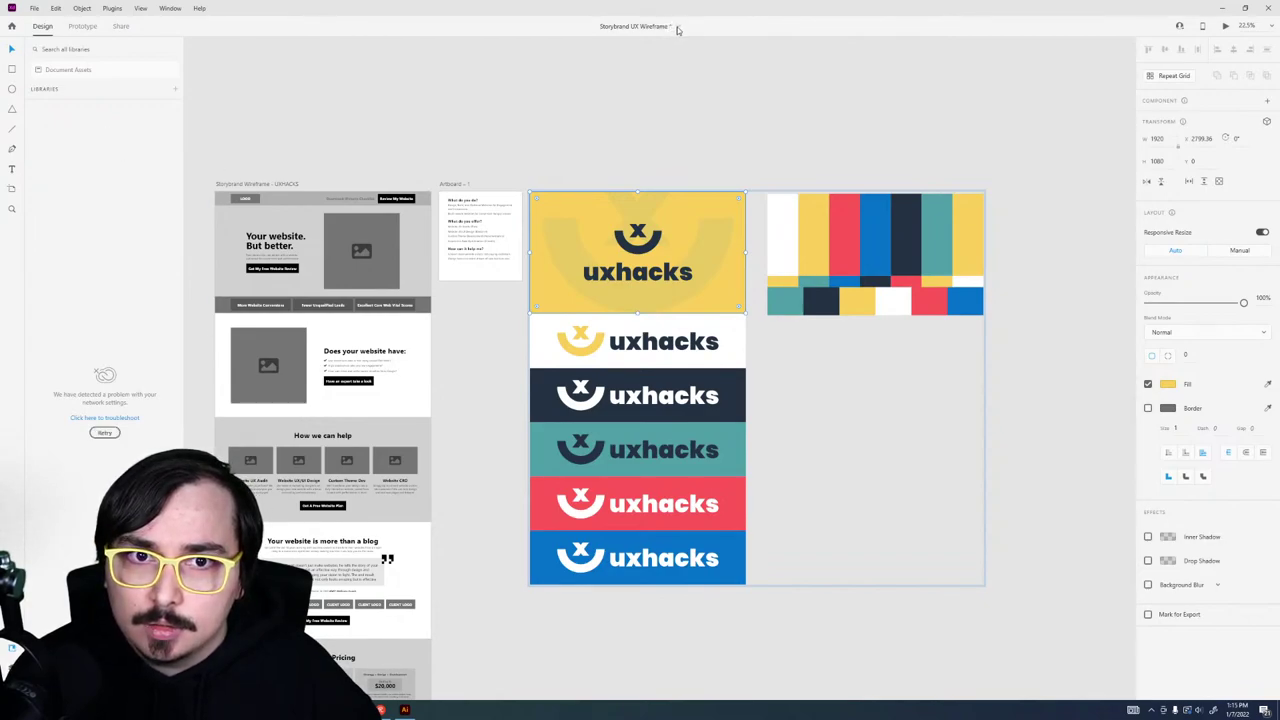
pyautogui.click(632, 27)
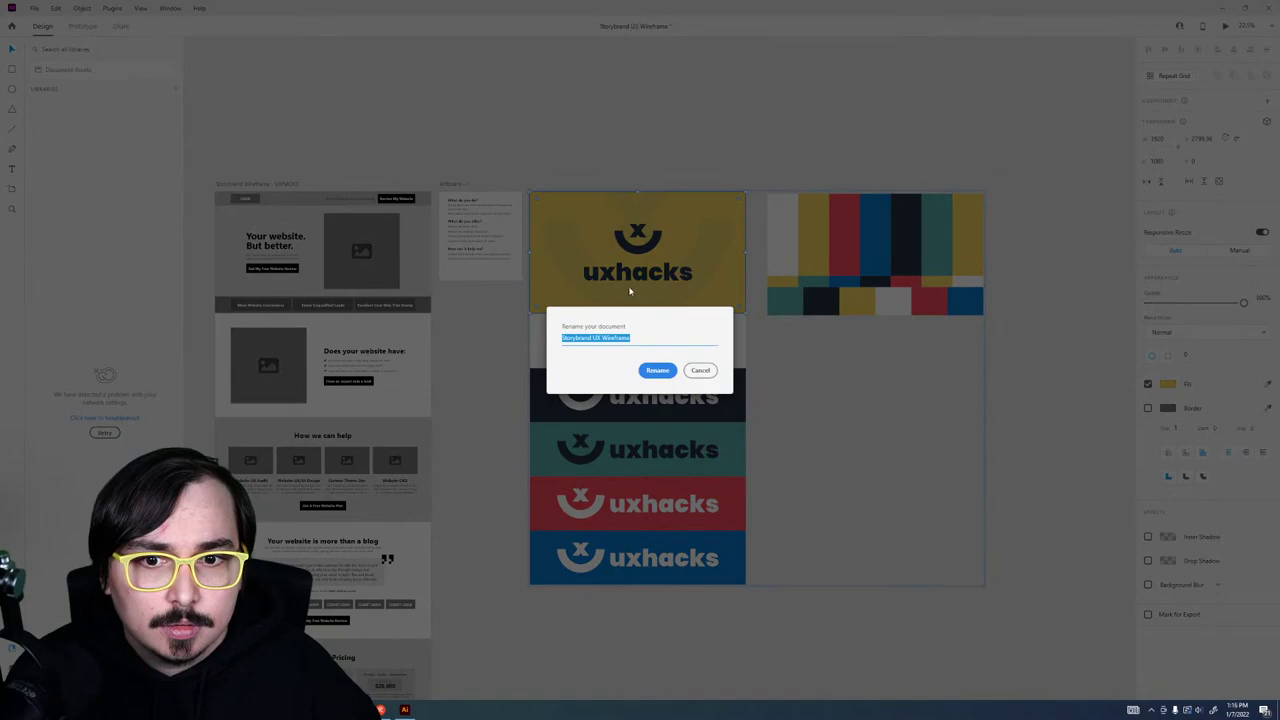
pyautogui.click(700, 370)
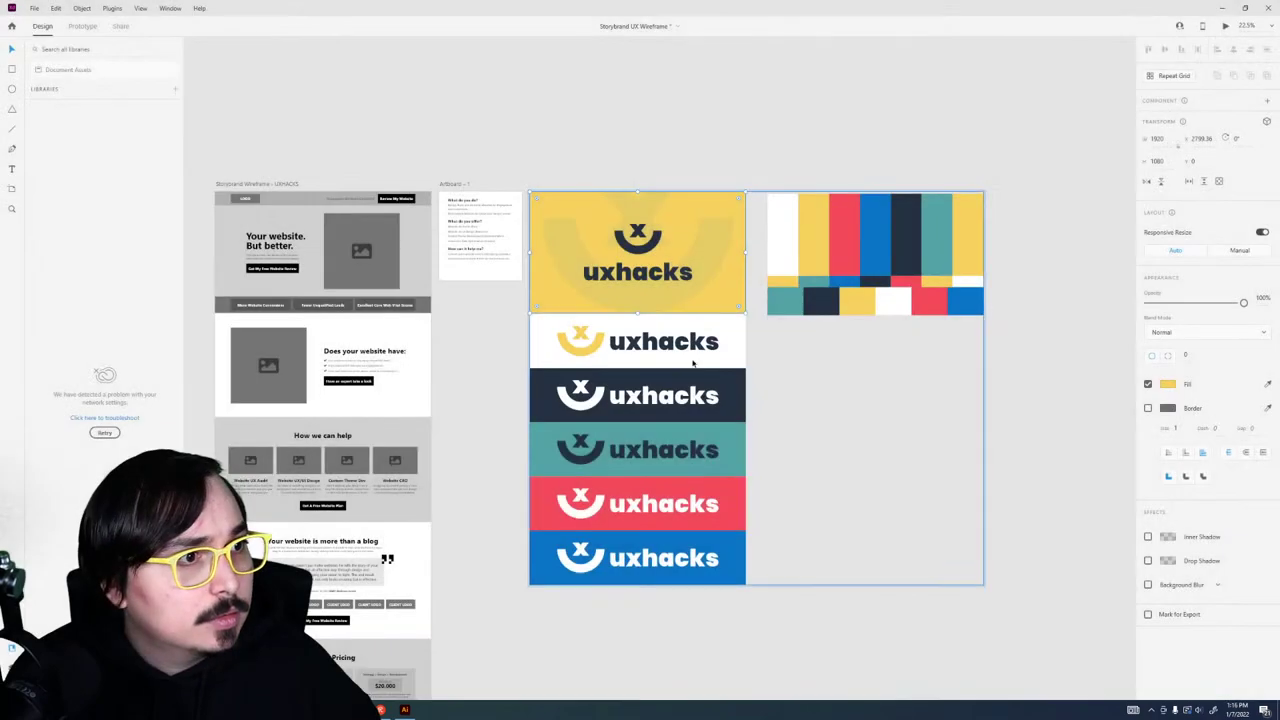
pyautogui.click(689, 114)
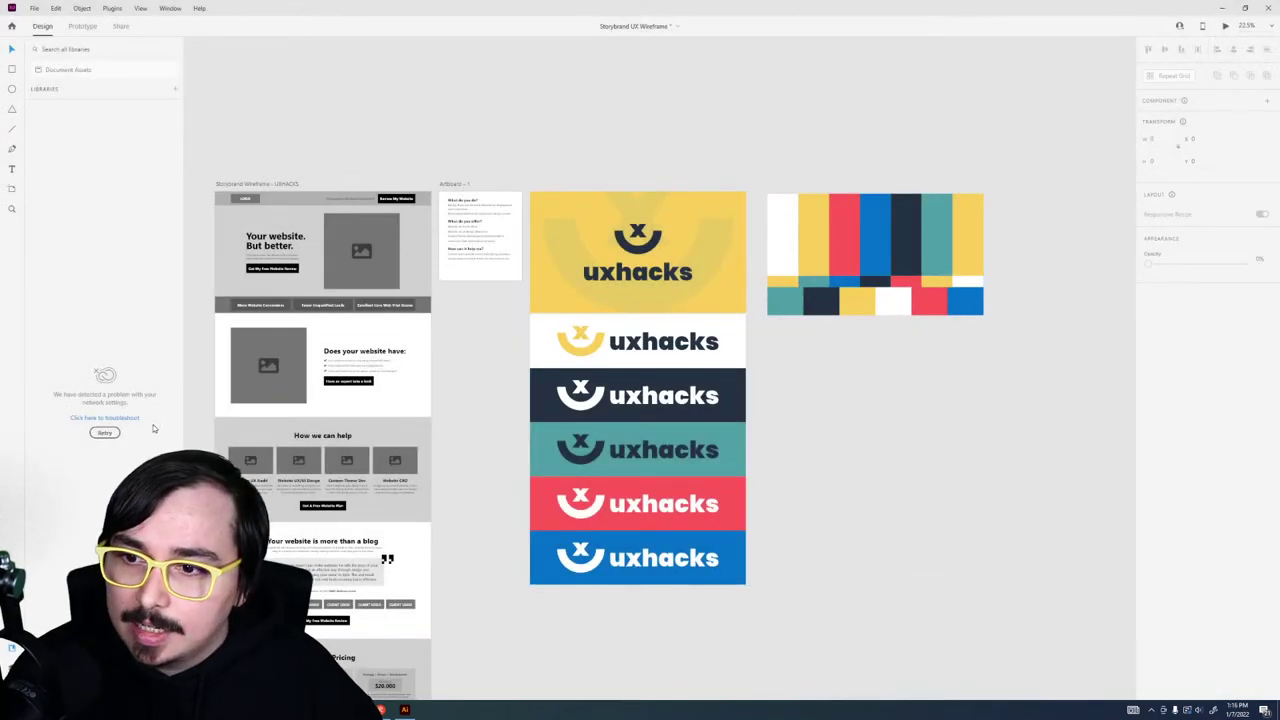
pyautogui.click(12, 668)
pyautogui.click(12, 688)
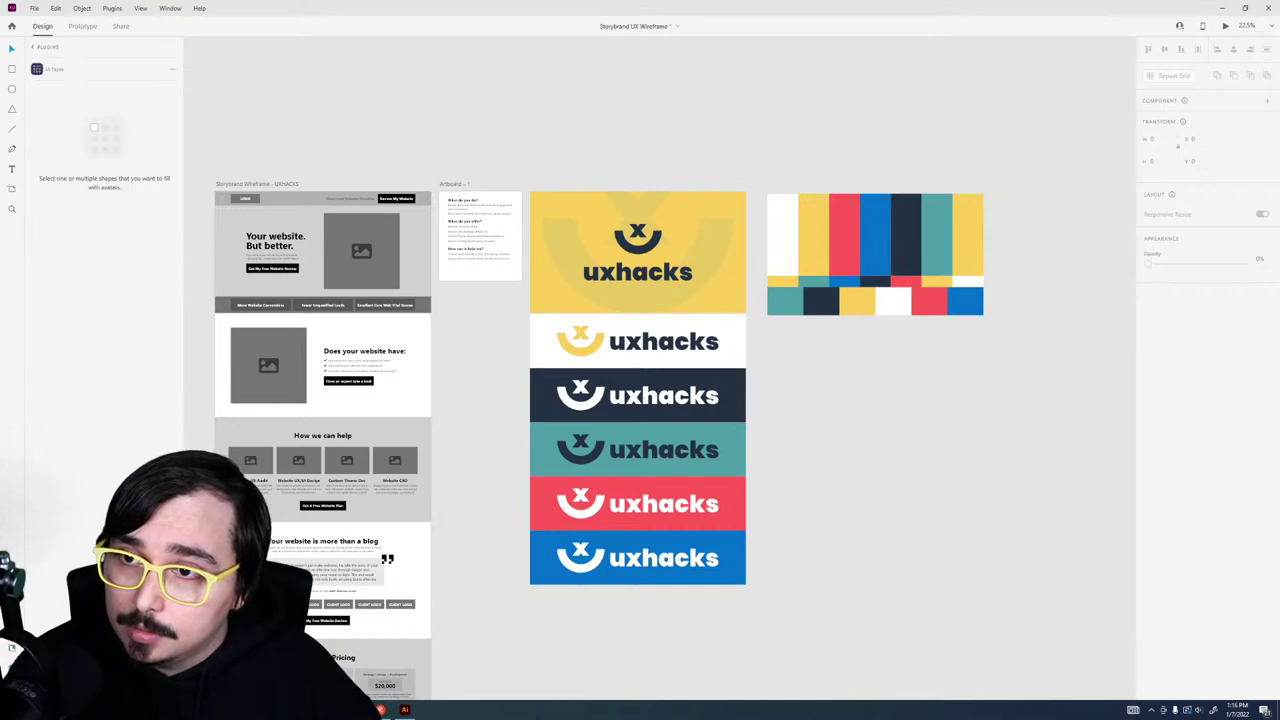
pyautogui.click(37, 48)
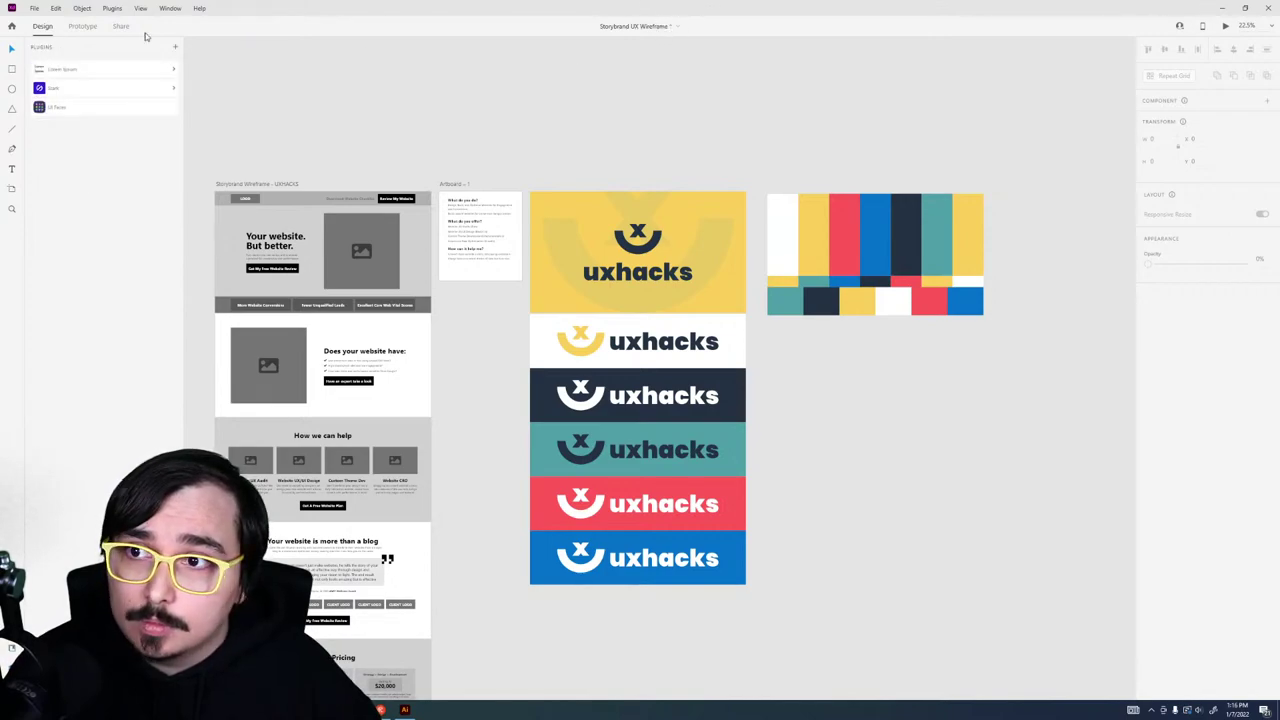
# Step: Save a copy of the document to Creative Cloud as "Storybrand UX Wireframe - UI"
pyautogui.click(34, 8)
pyautogui.click(61, 153)
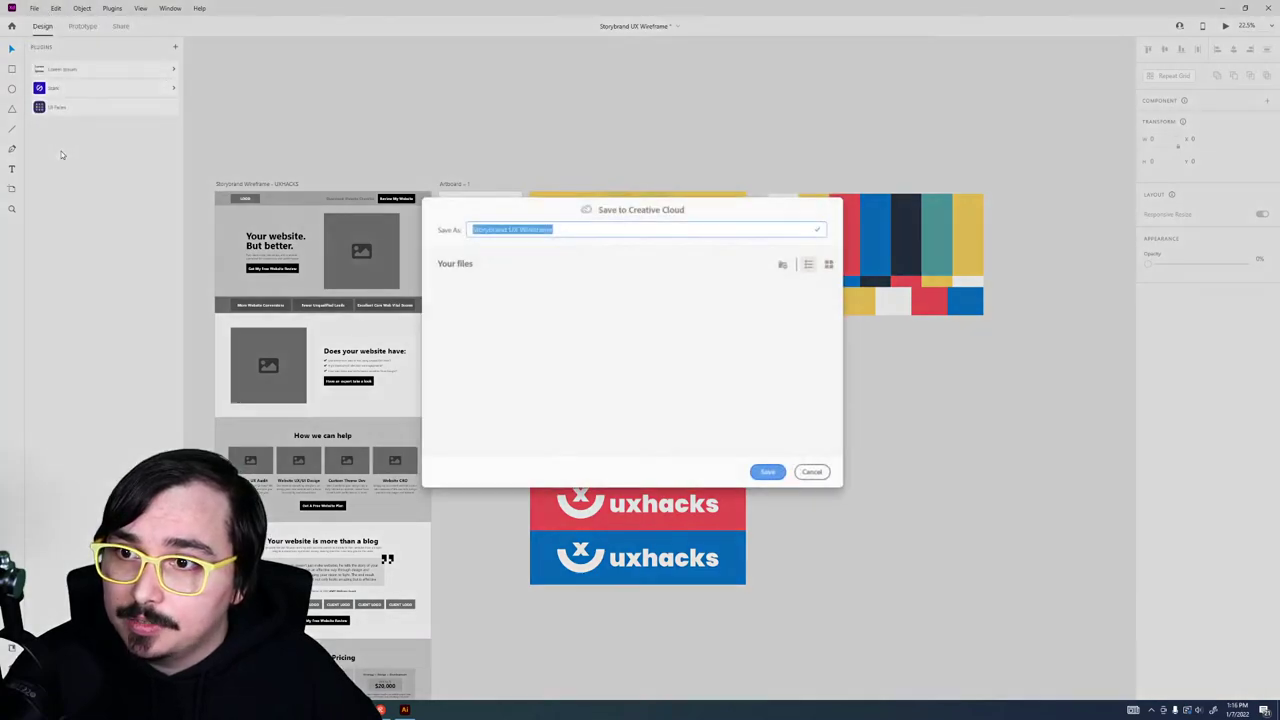
pyautogui.click(634, 229)
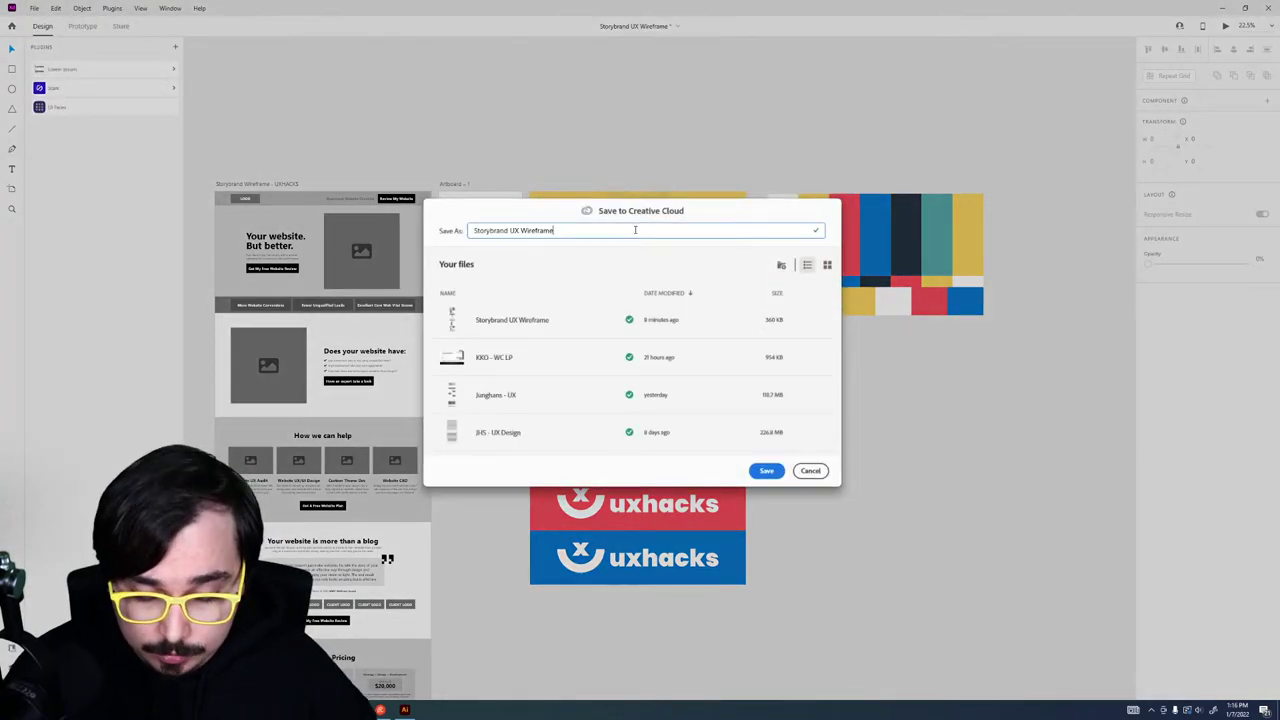
pyautogui.write('- UI')
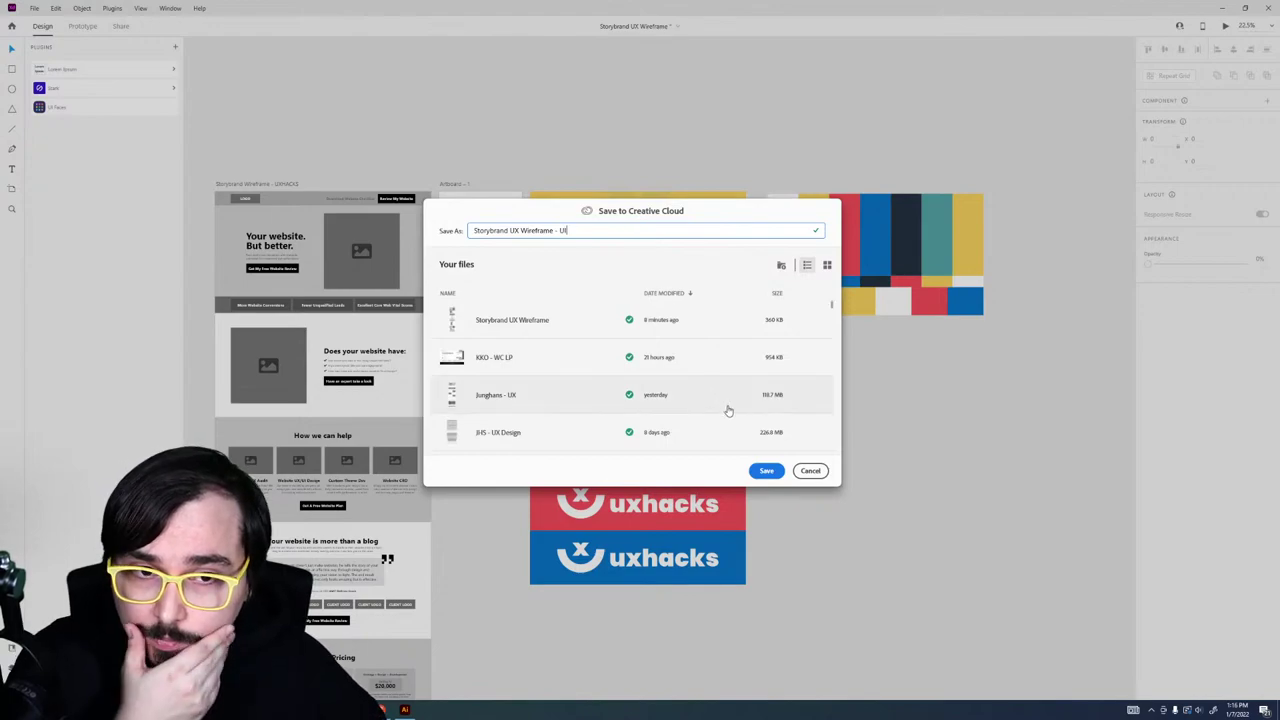
pyautogui.click(765, 472)
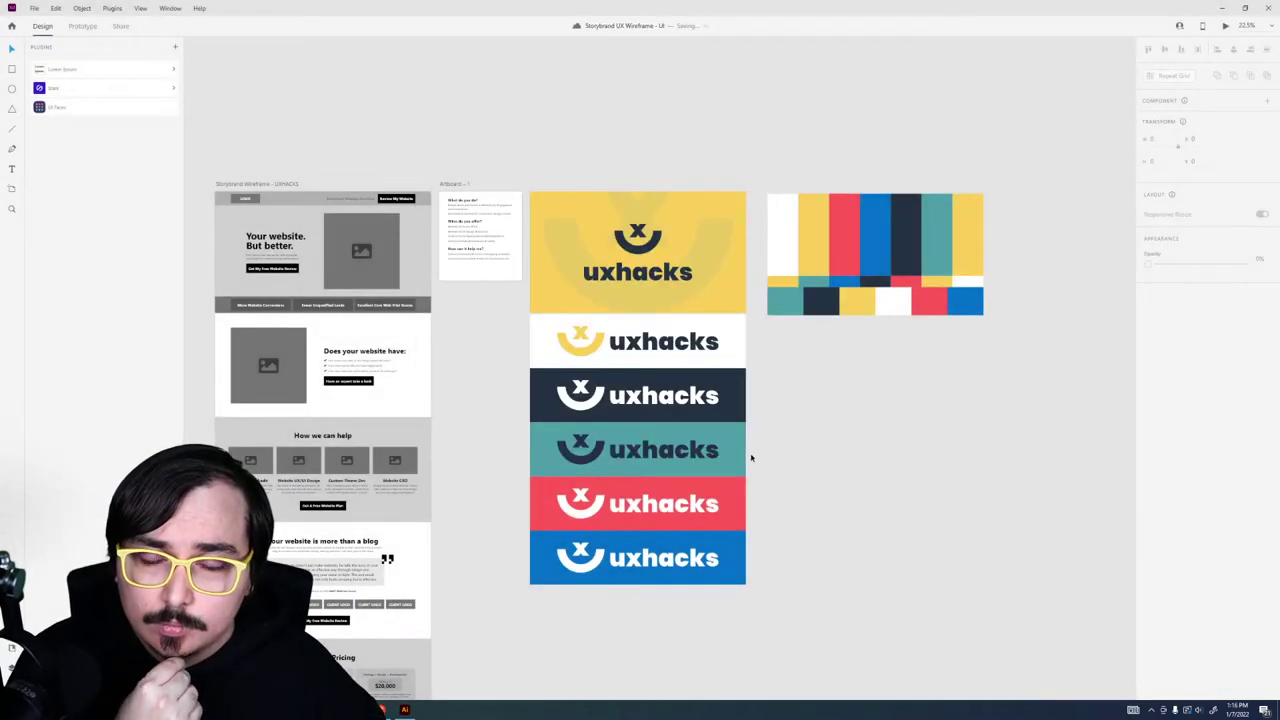
# Step: Show the document assets and add the stacked logo's yellow background fill, #FACF5A, to the document colours
pyautogui.click(12, 648)
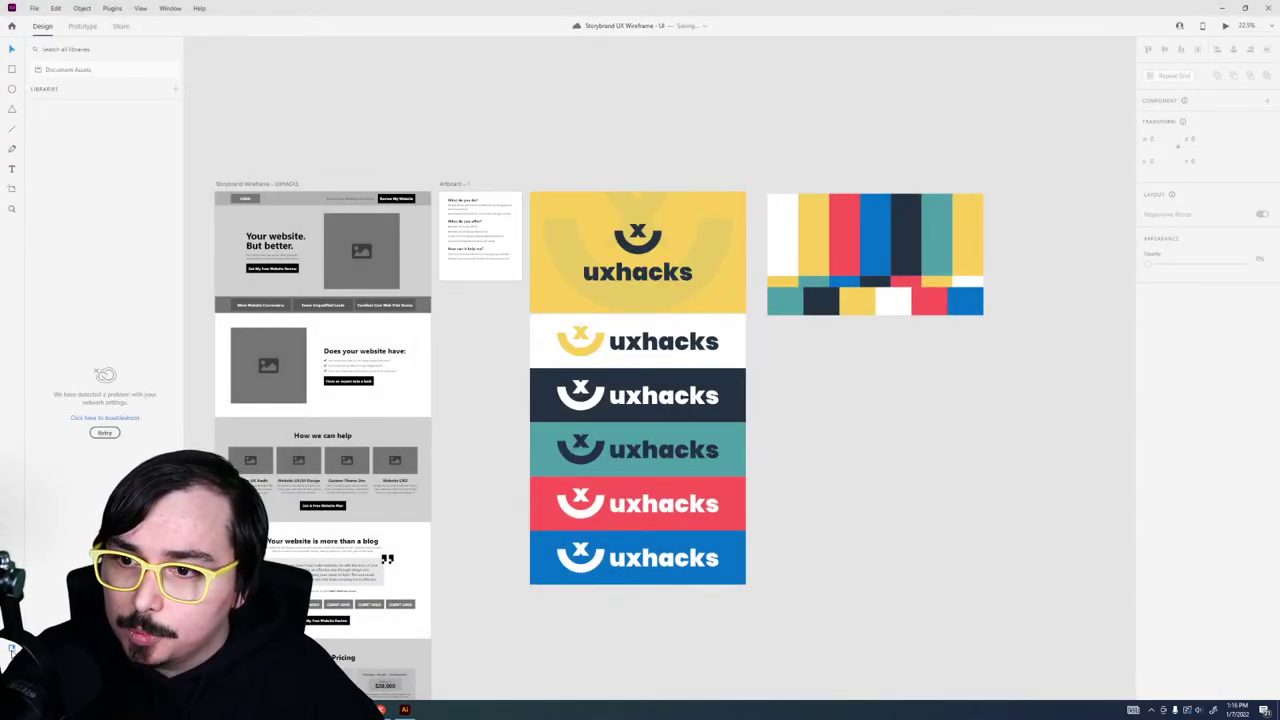
pyautogui.click(70, 70)
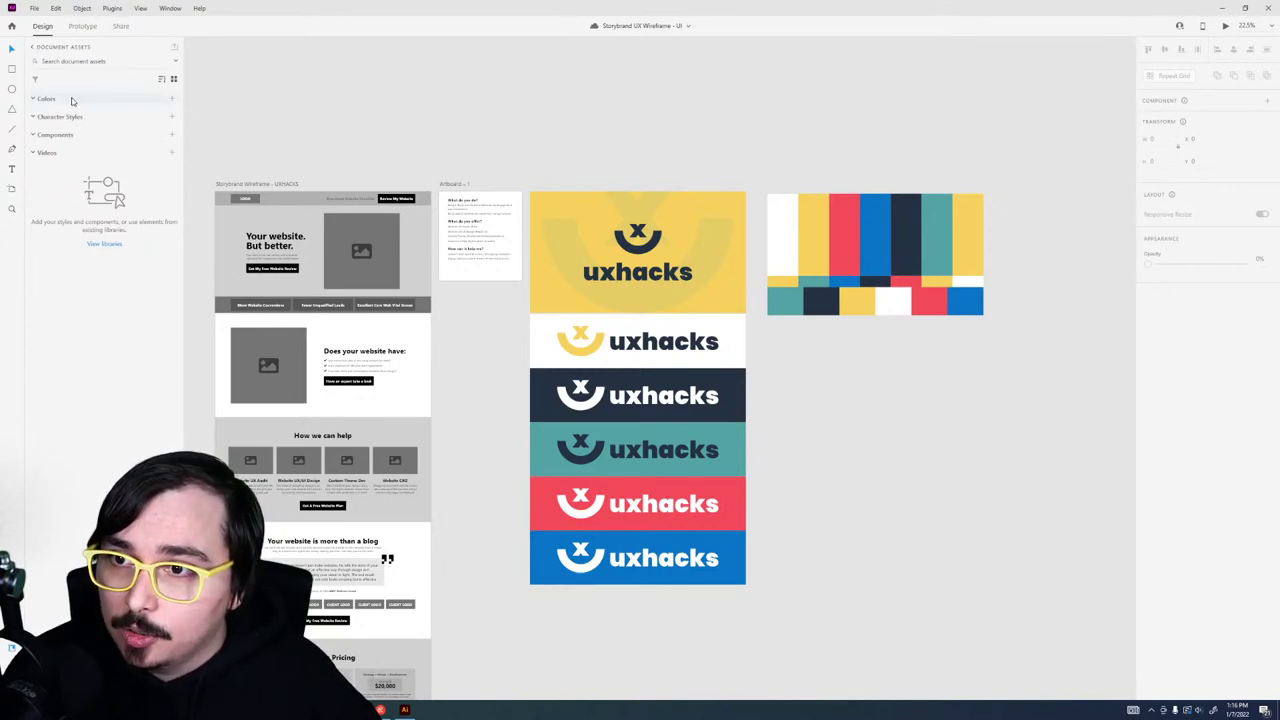
pyautogui.doubleClick(546, 205)
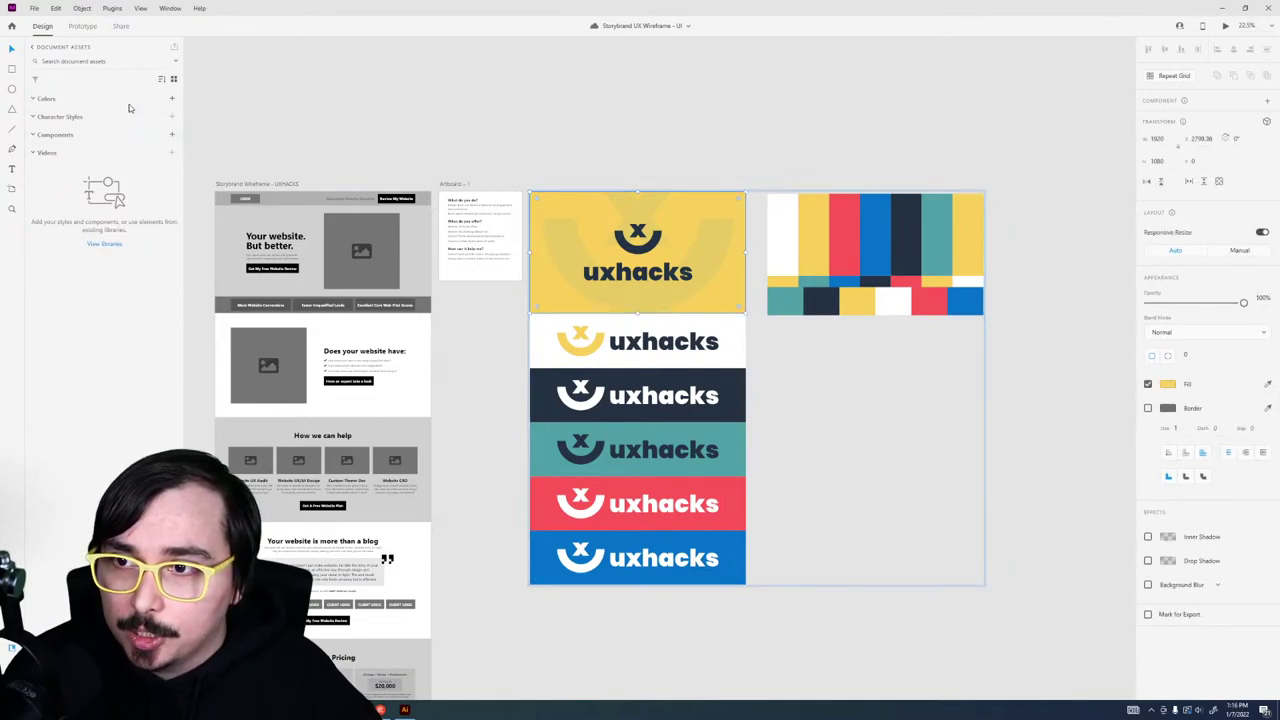
pyautogui.click(171, 99)
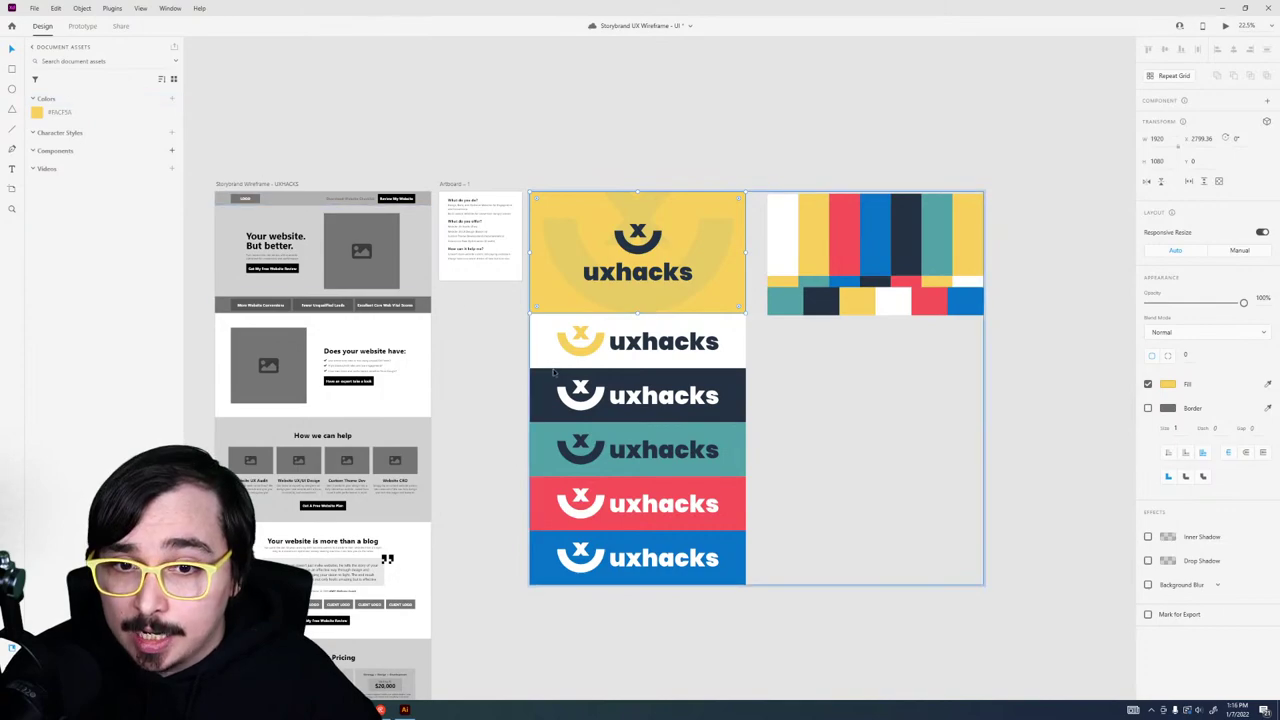
# Step: Add the navy #233142 and teal #4F9DA6 logo background fills to the document colours and save both as fill swatches
pyautogui.click(538, 397)
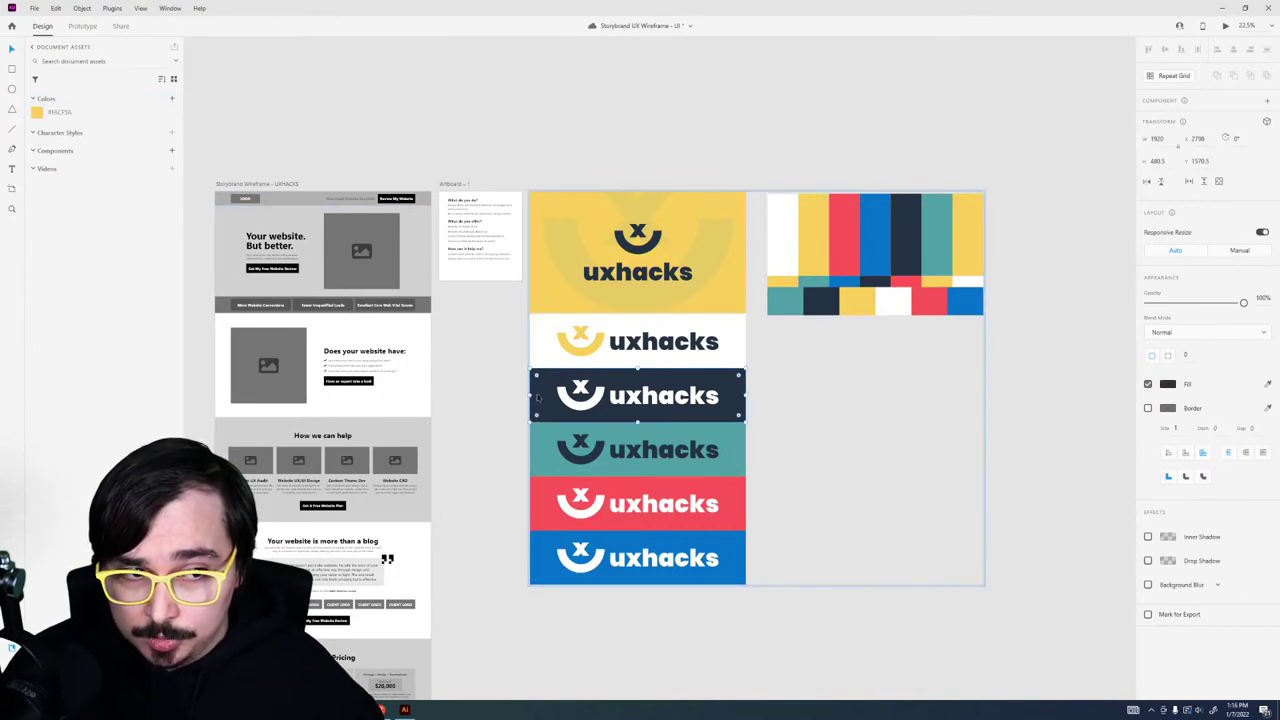
pyautogui.click(171, 100)
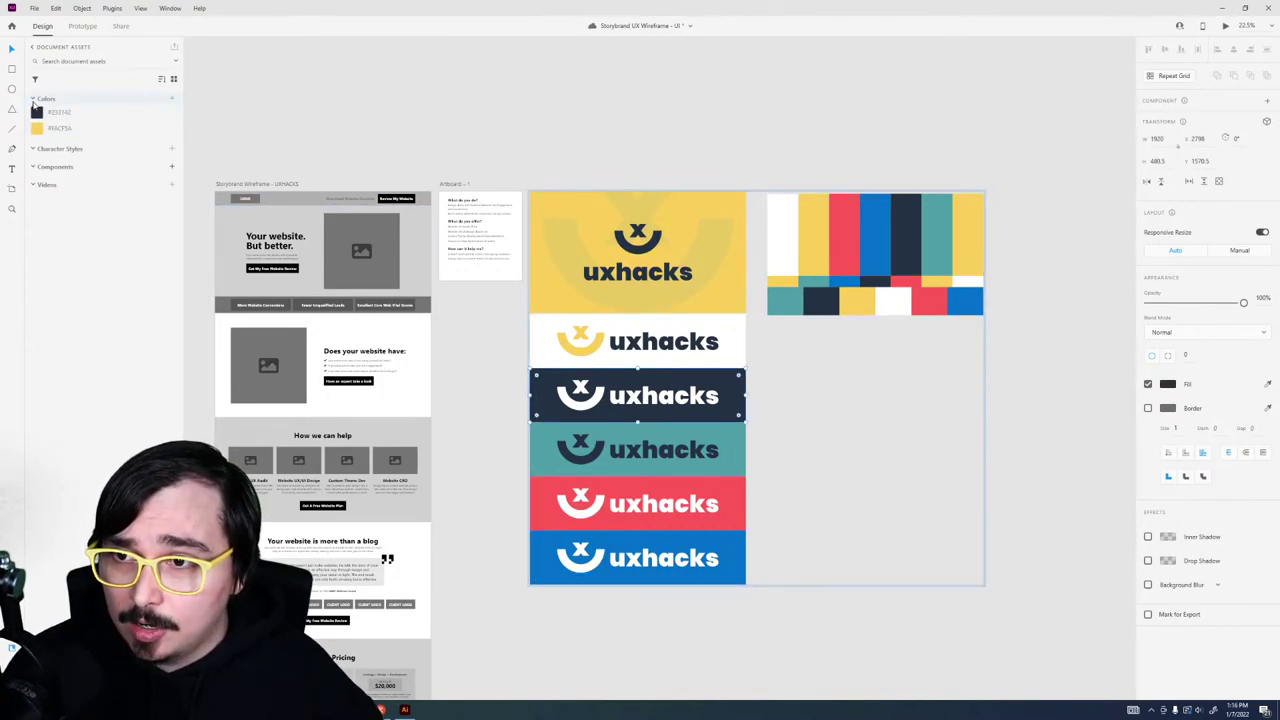
pyautogui.click(1168, 385)
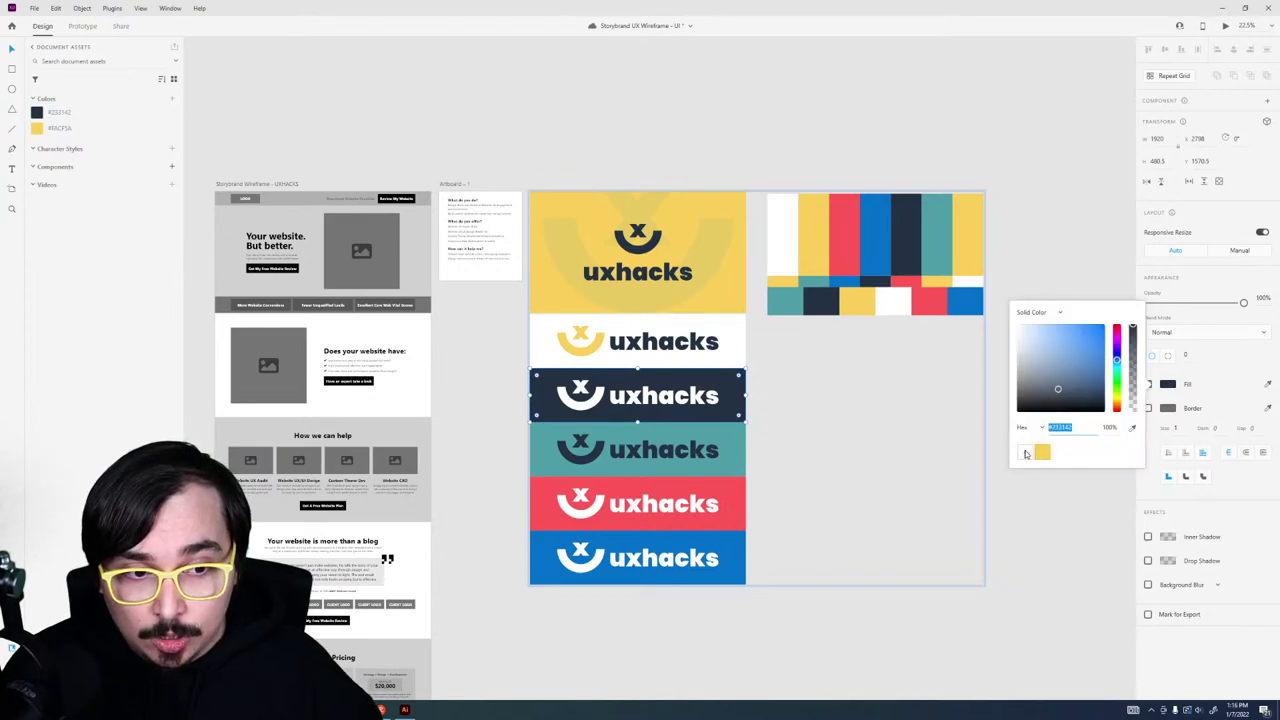
pyautogui.click(538, 452)
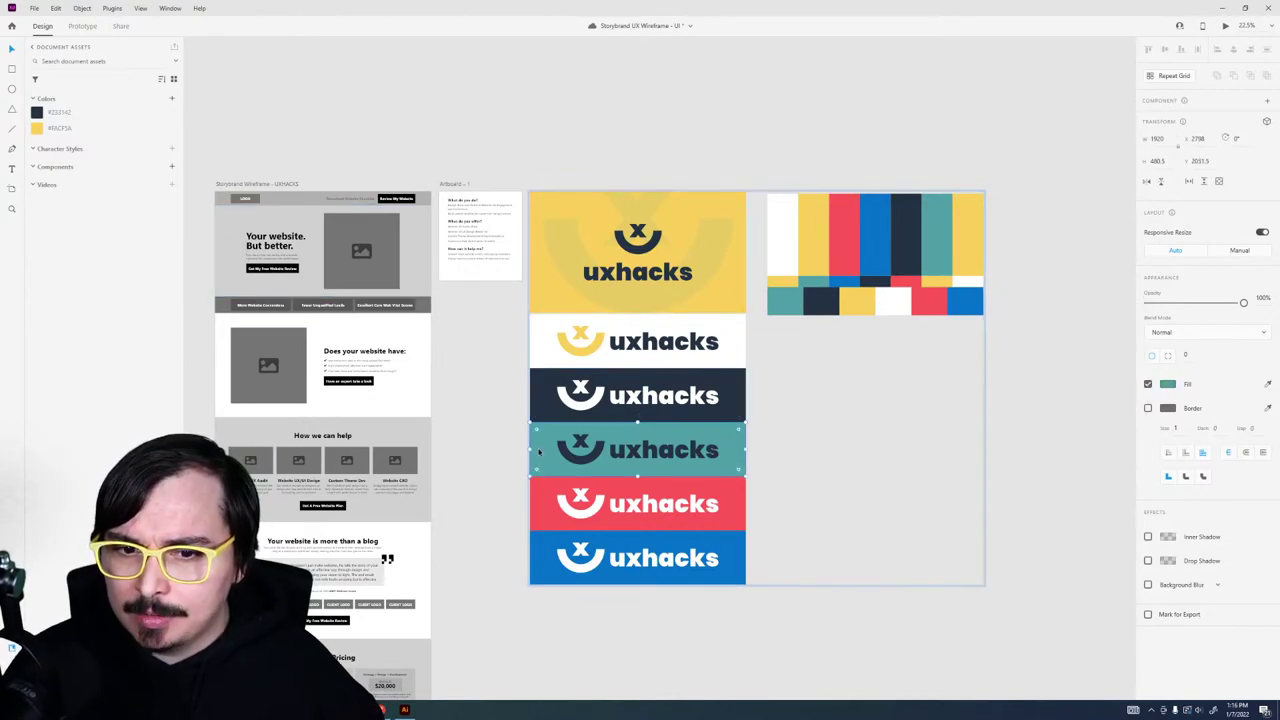
pyautogui.click(173, 99)
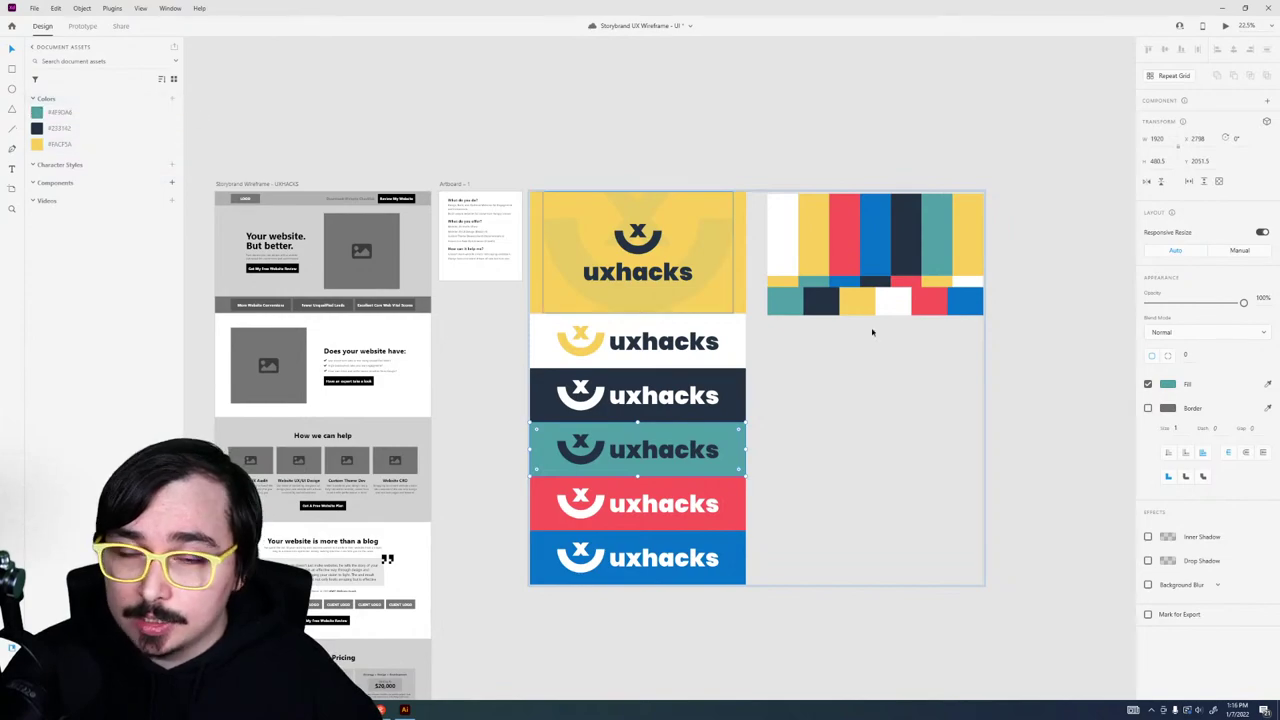
pyautogui.click(1167, 386)
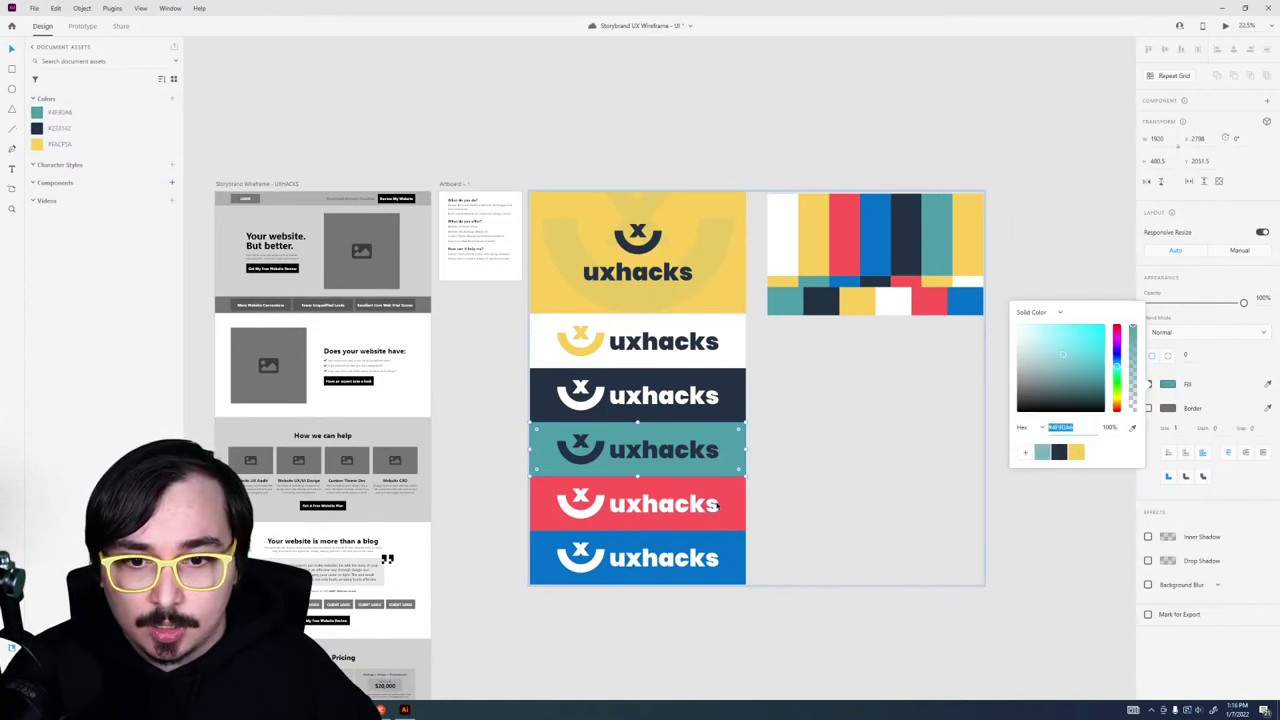
# Step: Save the red logo background's fill #FF5959 as a swatch and add it to the document colours
pyautogui.click(742, 493)
pyautogui.click(1170, 384)
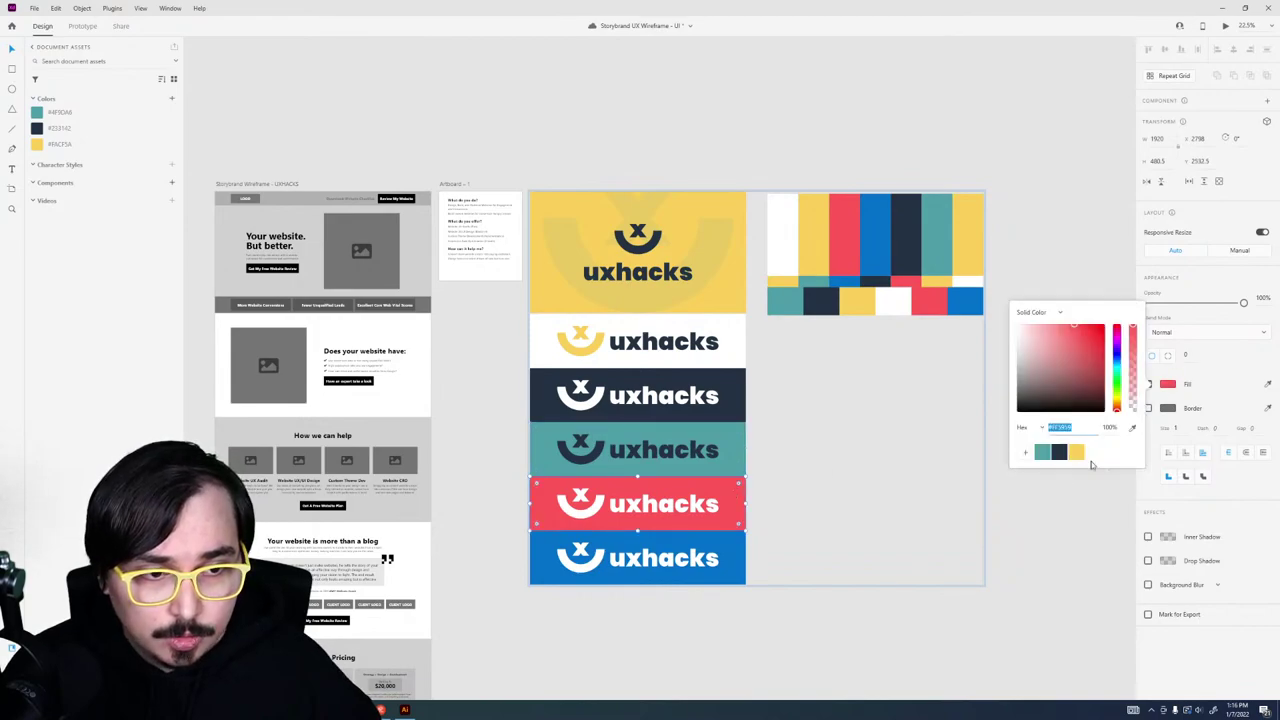
pyautogui.click(1026, 453)
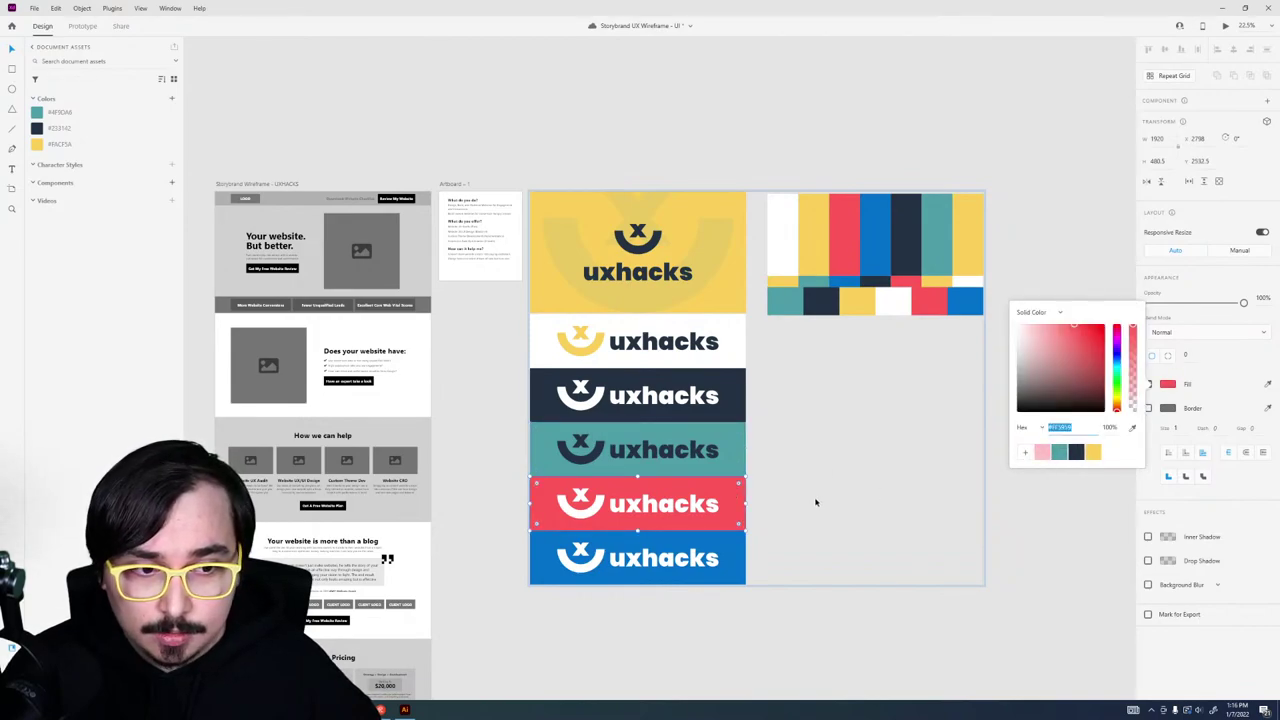
pyautogui.click(170, 100)
# Step: Save the blue logo background's fill as a swatch and add it to the document colours
pyautogui.click(539, 560)
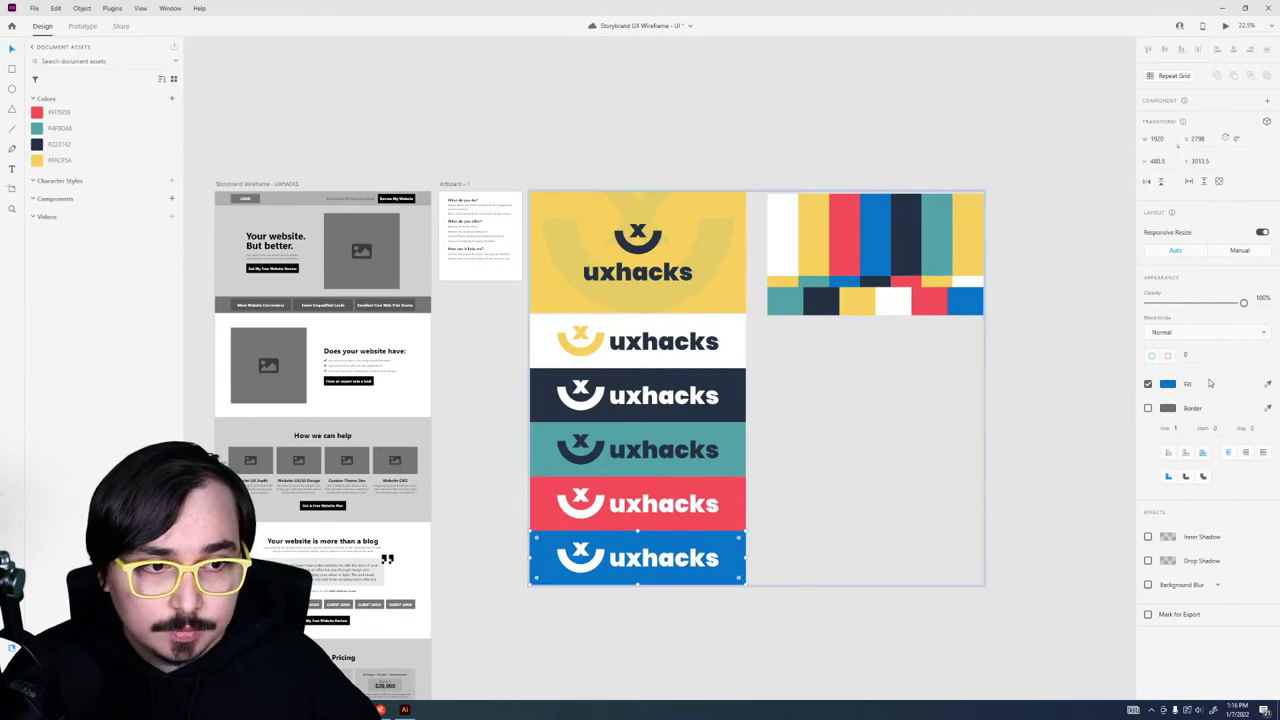
pyautogui.click(1166, 386)
pyautogui.click(1028, 453)
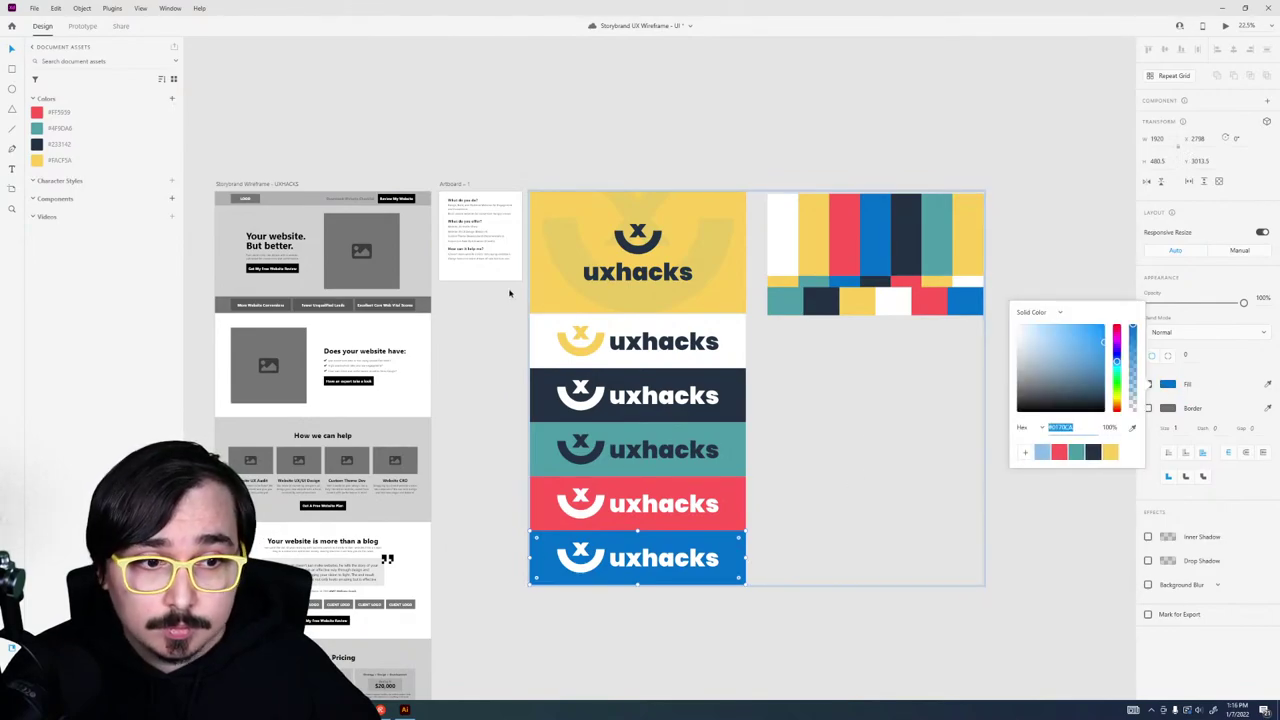
pyautogui.click(170, 100)
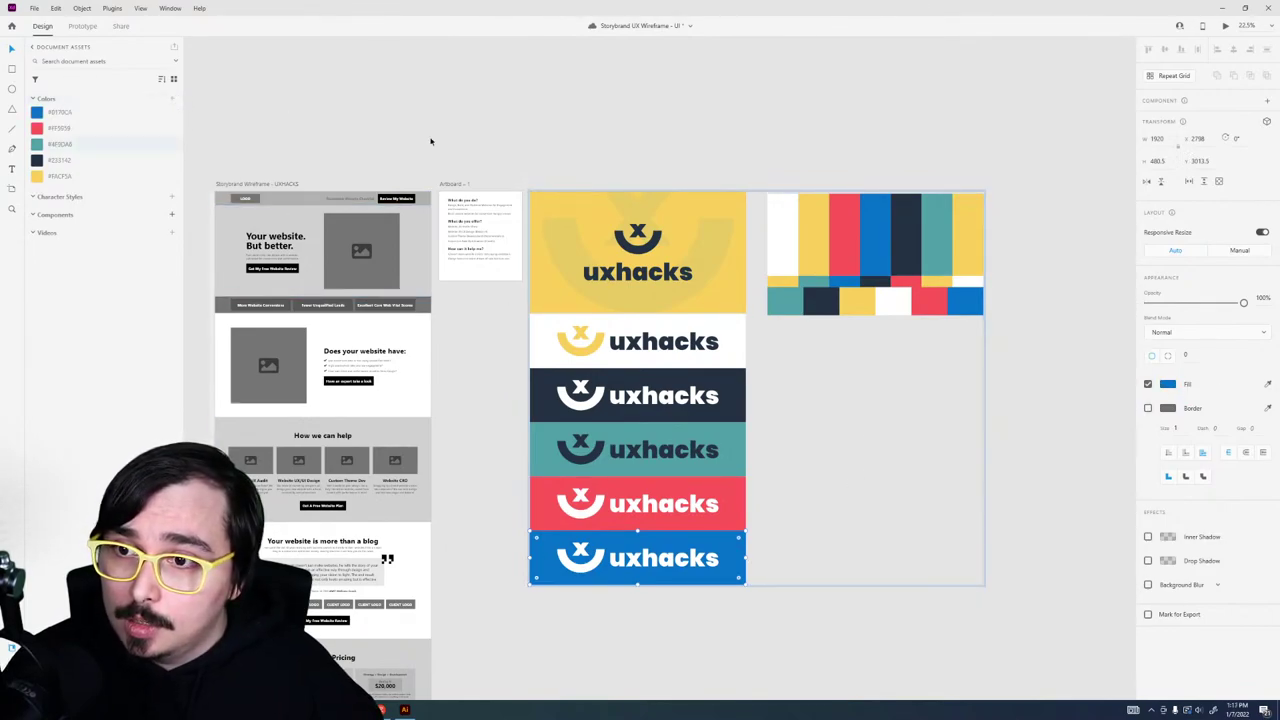
pyautogui.click(842, 529)
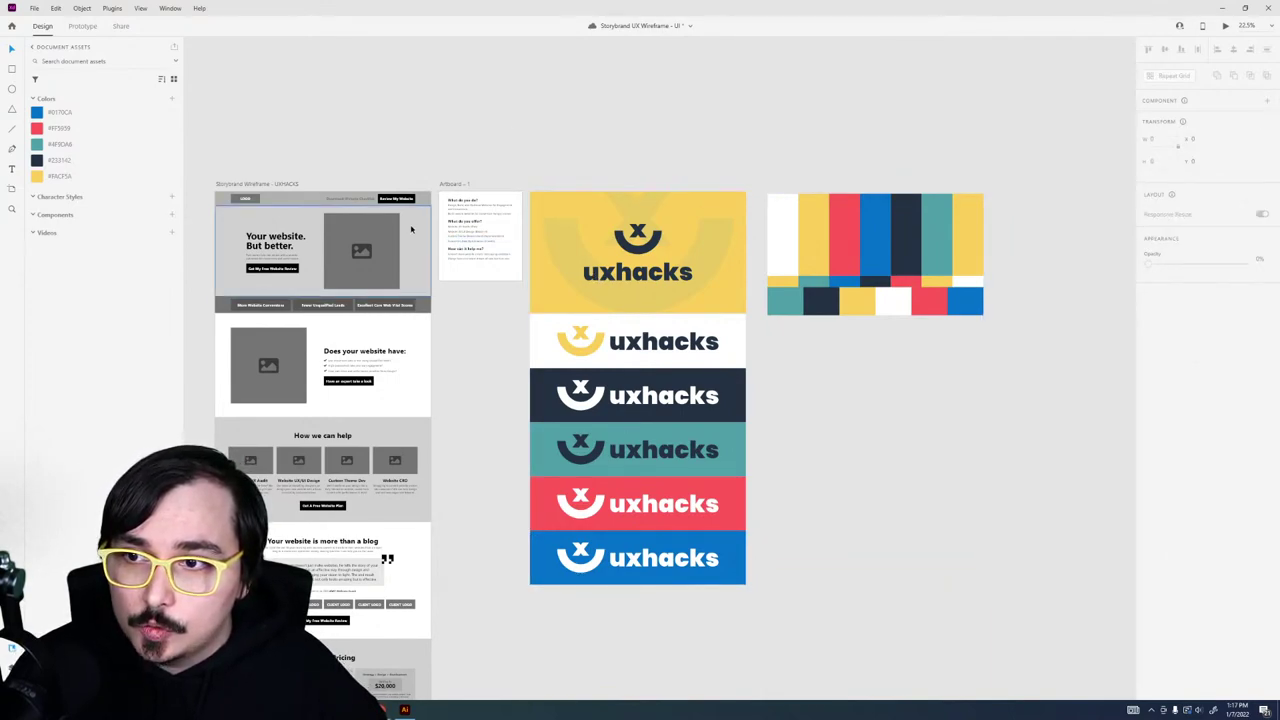
# Step: Switch from the wireframe's hero headline to uxhacks.com in the browser and inspect its main heading in enlarged developer tools
pyautogui.click(268, 238)
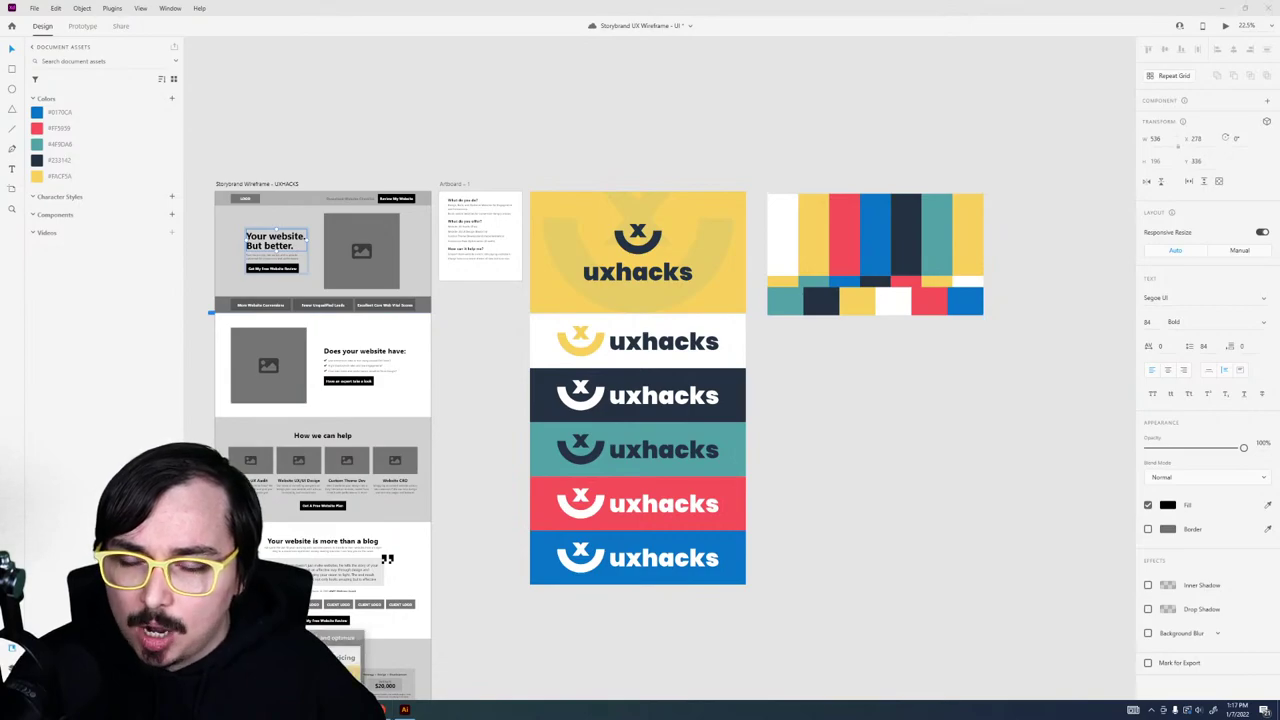
pyautogui.hotkey('alt', 'Tab')
pyautogui.rightClick(605, 142)
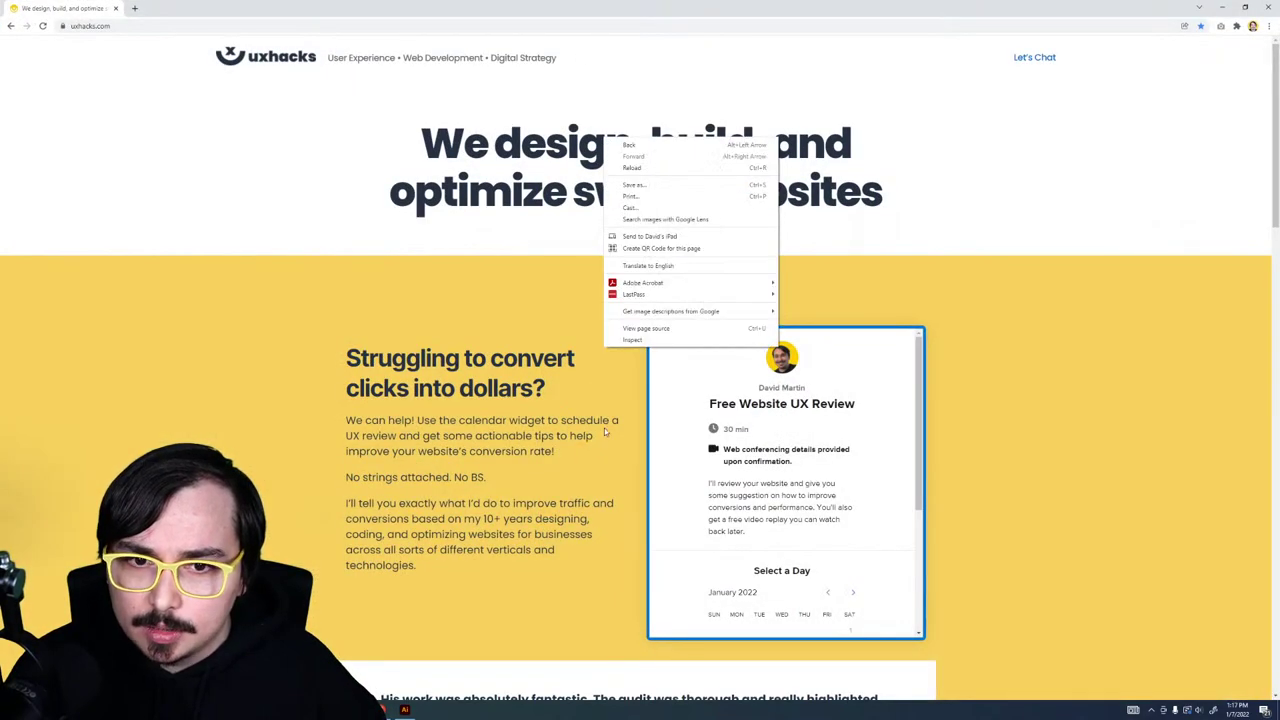
pyautogui.click(636, 341)
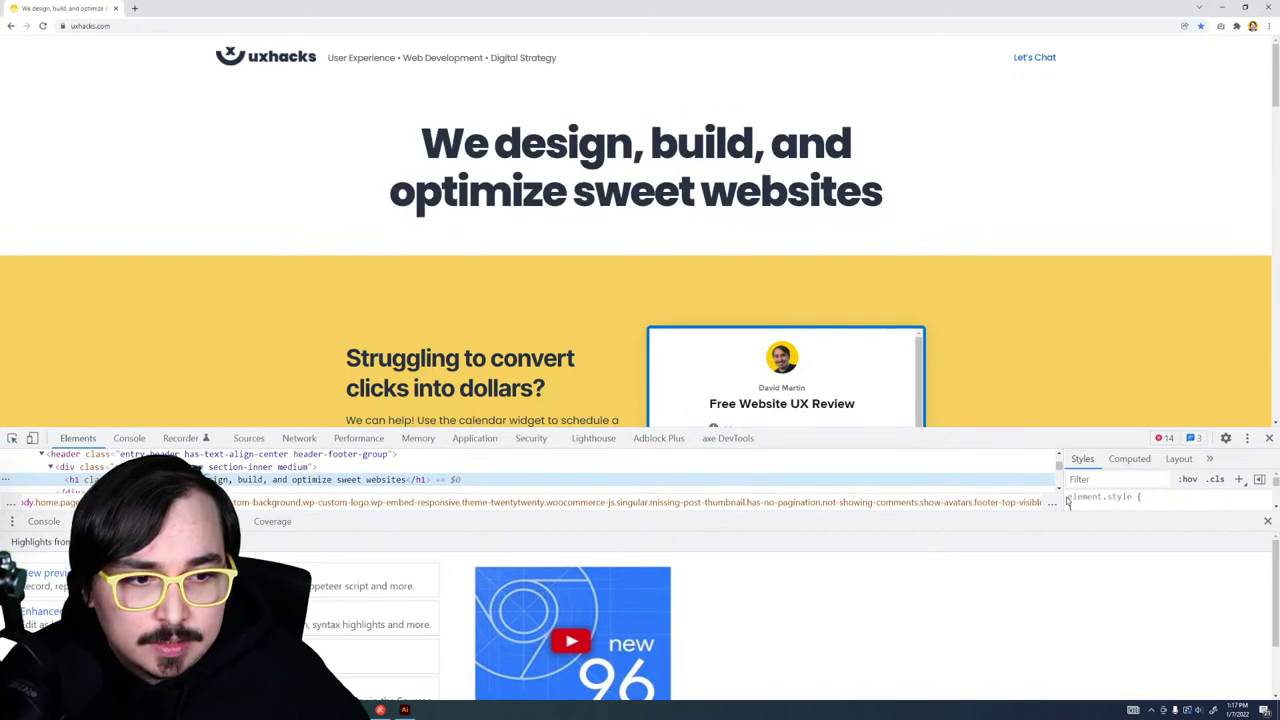
pyautogui.press('Escape')
pyautogui.moveTo(1082, 430); pyautogui.dragTo(1080, 172)
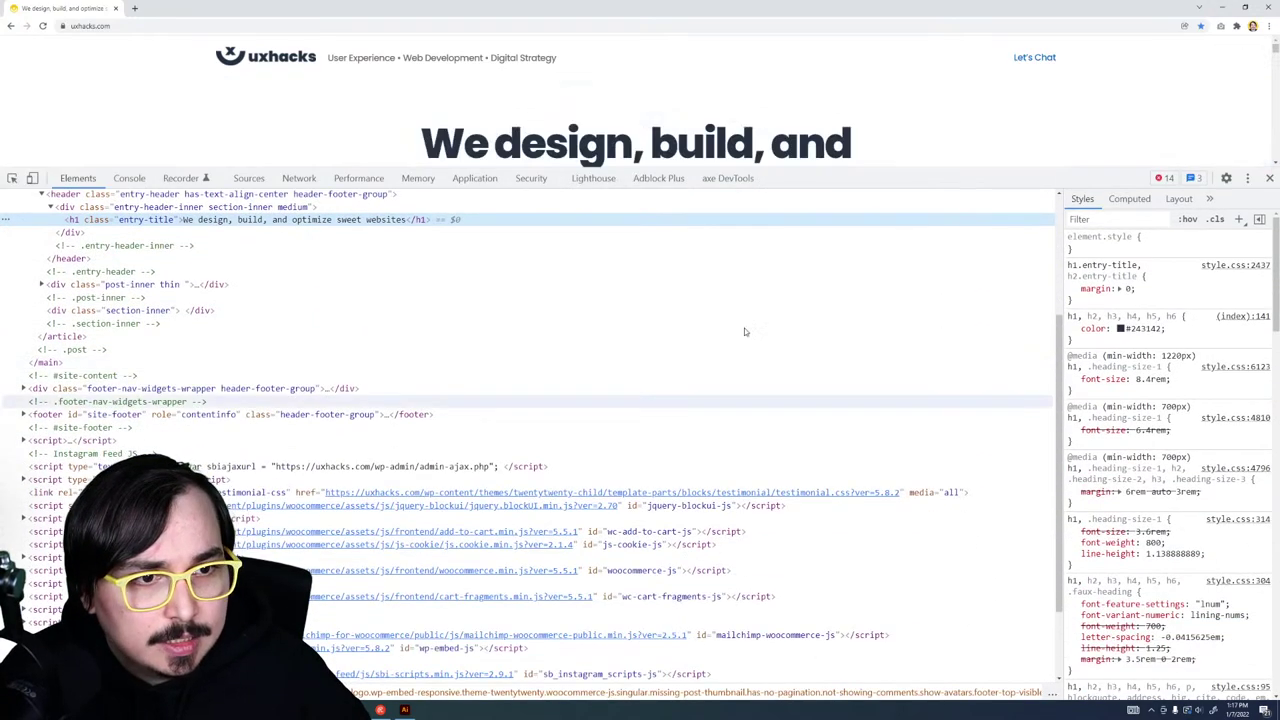
# Step: Look up the heading's computed font family and close the browser to return to Adobe XD
pyautogui.click(1130, 199)
pyautogui.scroll(-2, 1140, 405)
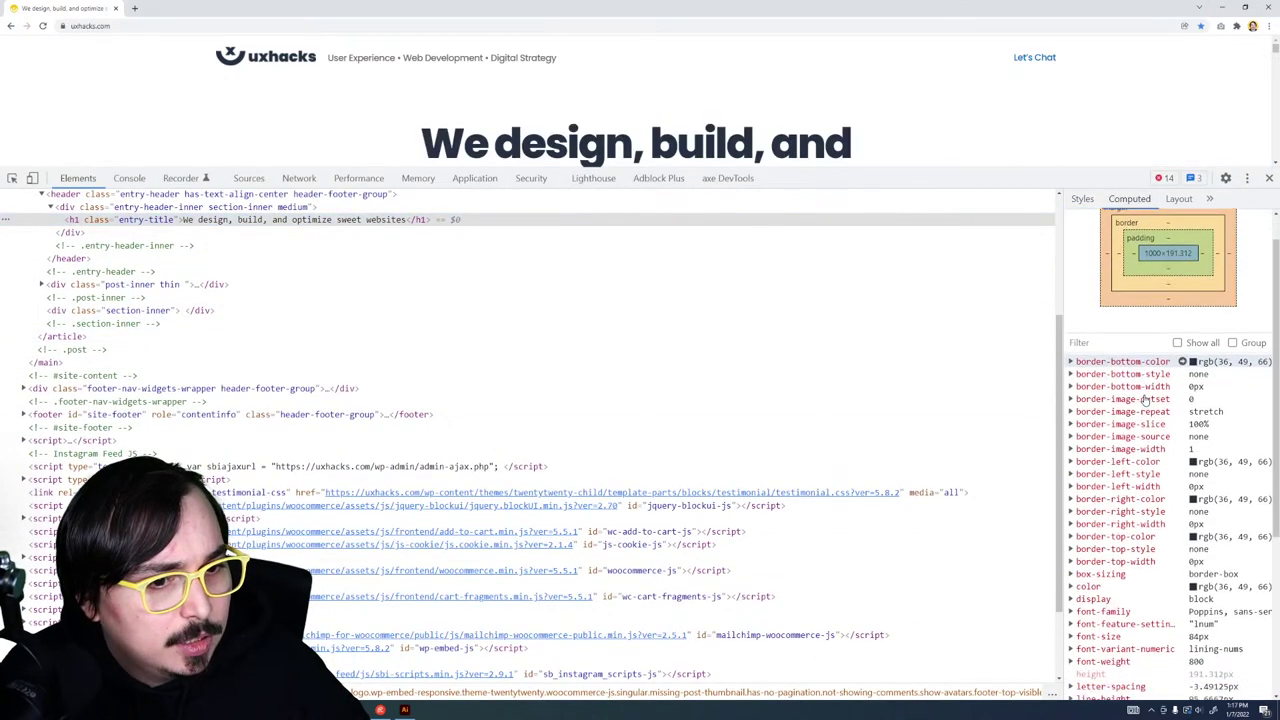
pyautogui.click(1158, 465)
pyautogui.click(1110, 451)
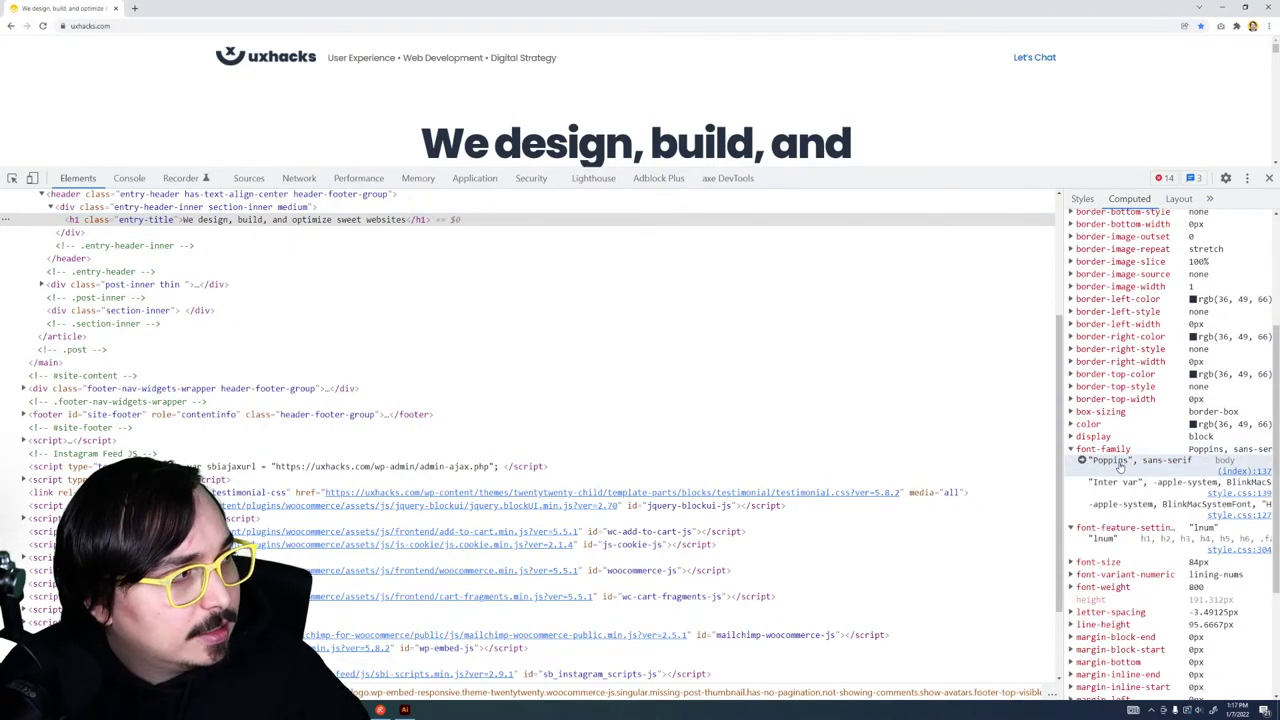
pyautogui.click(1267, 8)
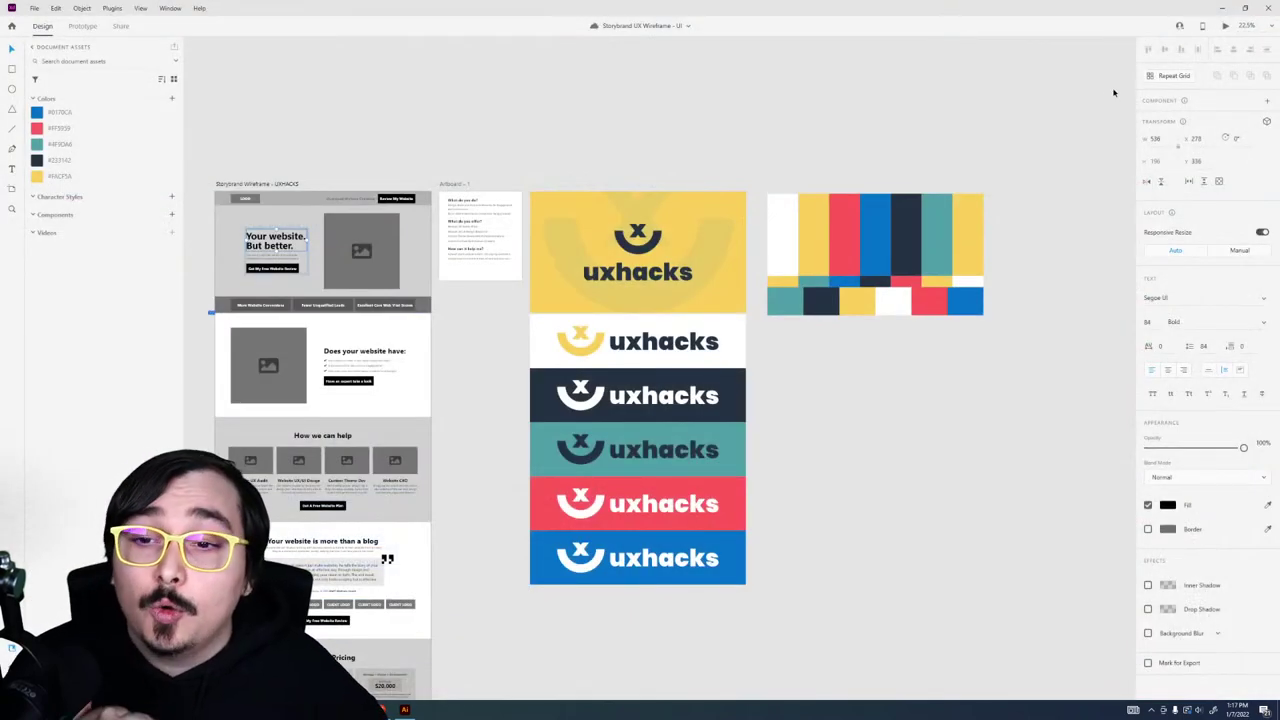
# Step: Duplicate the Storybrand Wireframe - UXHACKS artboard and place the copy beside the colour palette, level with the original
pyautogui.click(916, 148)
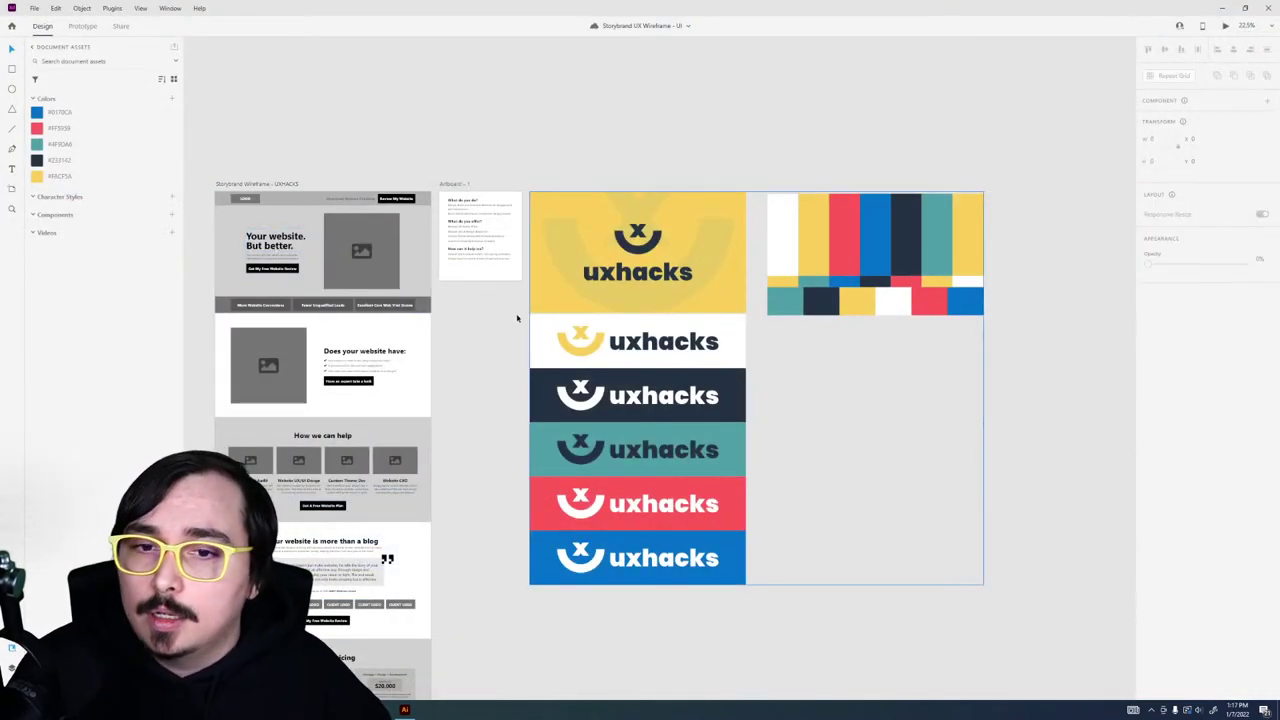
pyautogui.scroll(-3, 490, 329)
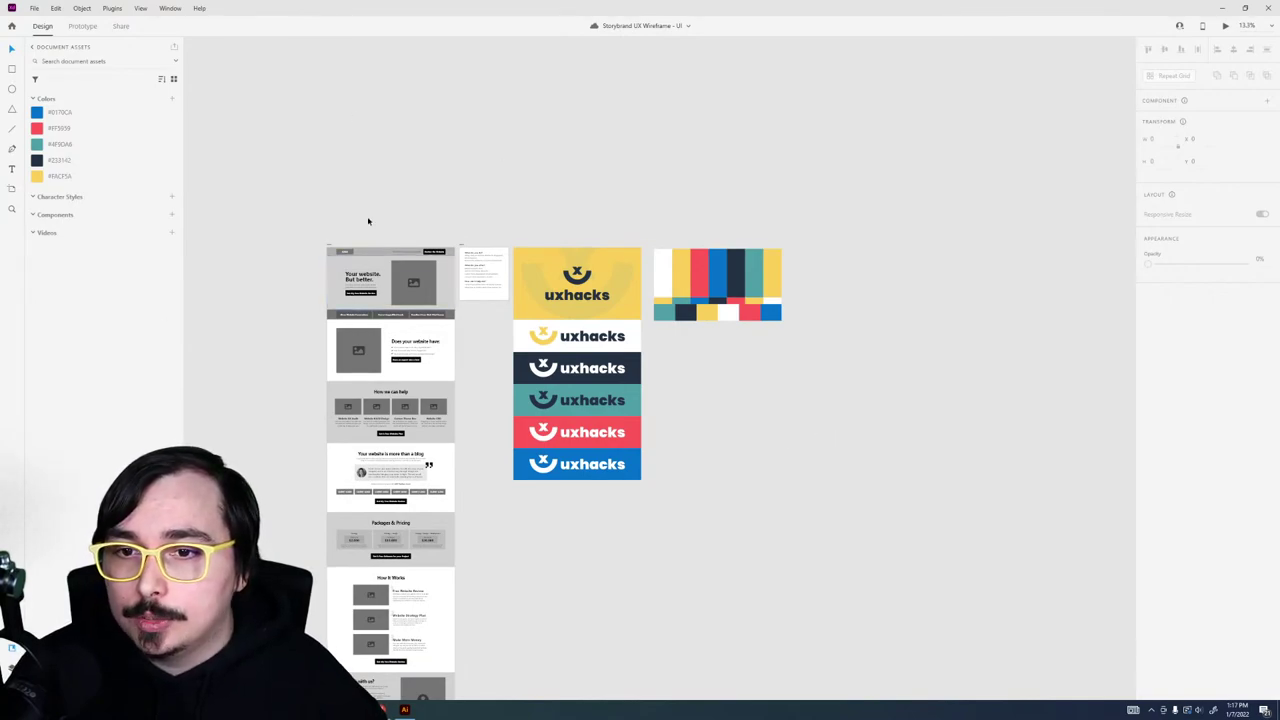
pyautogui.moveTo(330, 246); pyautogui.dragTo(789, 233)
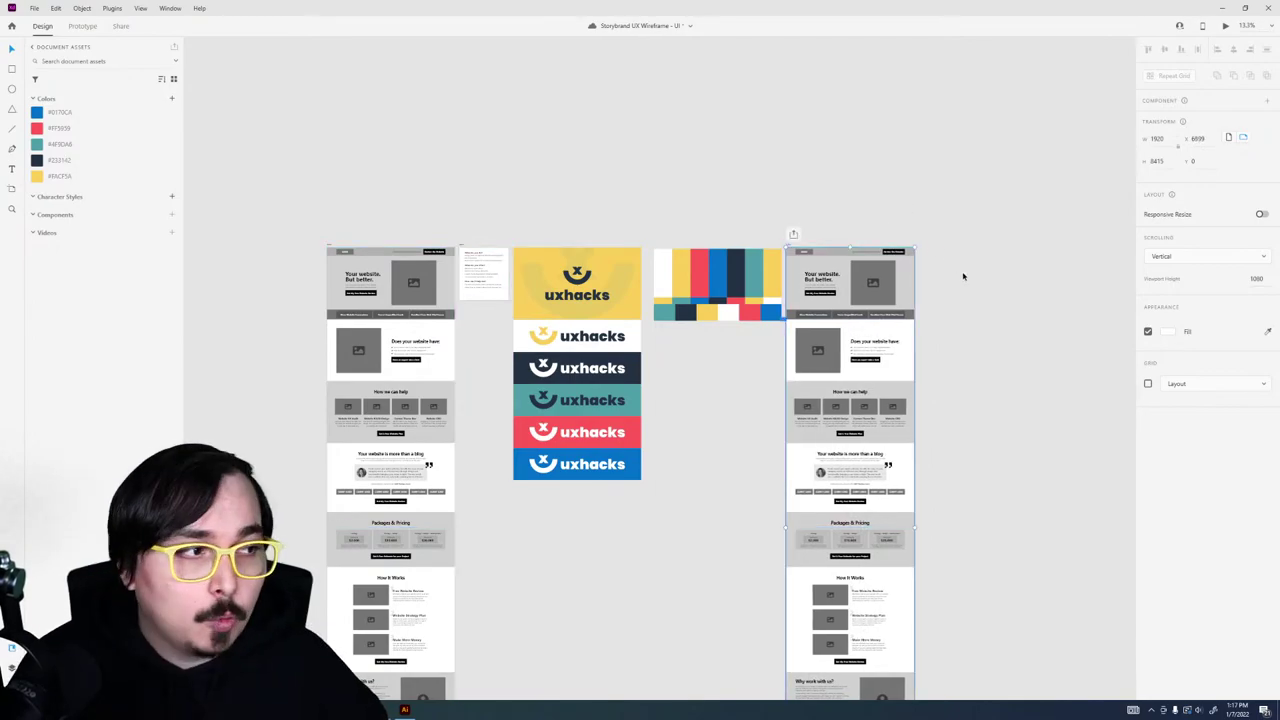
pyautogui.scroll(8, 962, 274)
pyautogui.moveTo(730, 322); pyautogui.dragTo(917, 297)
pyautogui.click(994, 286)
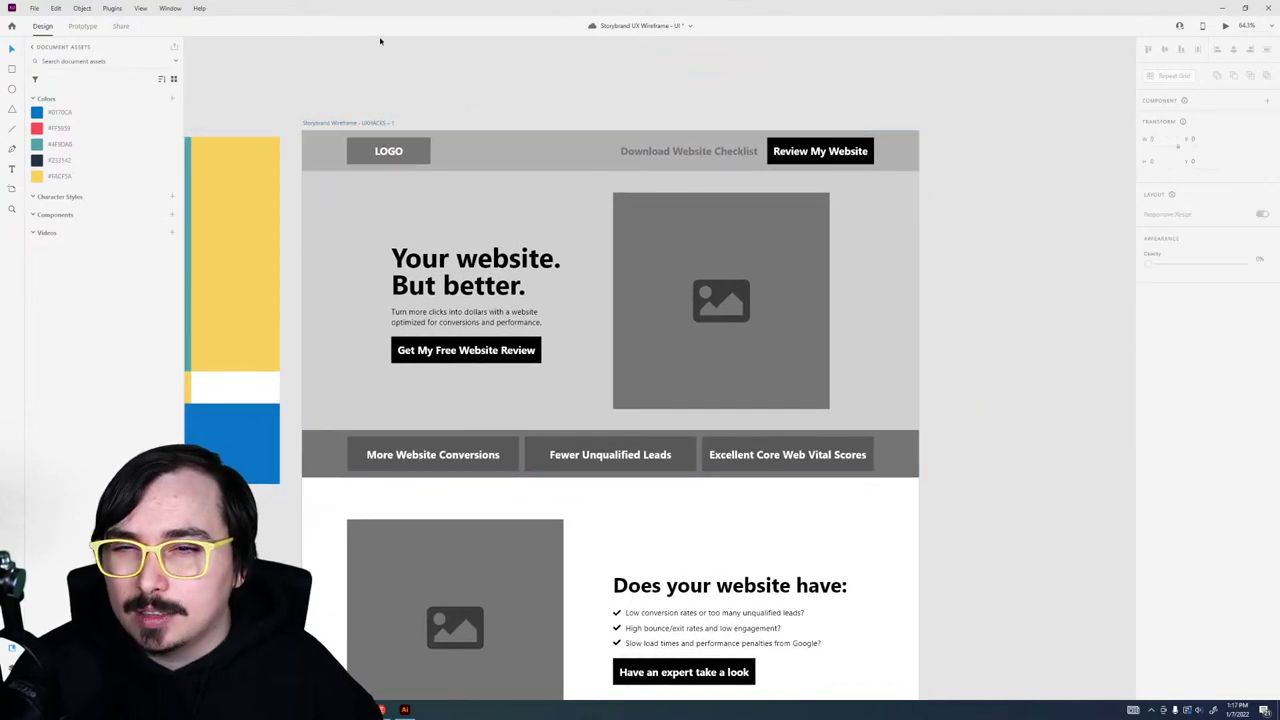
# Step: Enter the brand artwork group down to the individual paths of the navy logo on the teal banner and show the layers
pyautogui.moveTo(302, 188); pyautogui.dragTo(740, 292)
pyautogui.moveTo(383, 303); pyautogui.dragTo(820, 275)
pyautogui.moveTo(423, 323); pyautogui.dragTo(825, 284)
pyautogui.moveTo(470, 282); pyautogui.dragTo(454, 86)
pyautogui.moveTo(489, 365); pyautogui.dragTo(489, 108)
pyautogui.moveTo(489, 261); pyautogui.dragTo(460, 45)
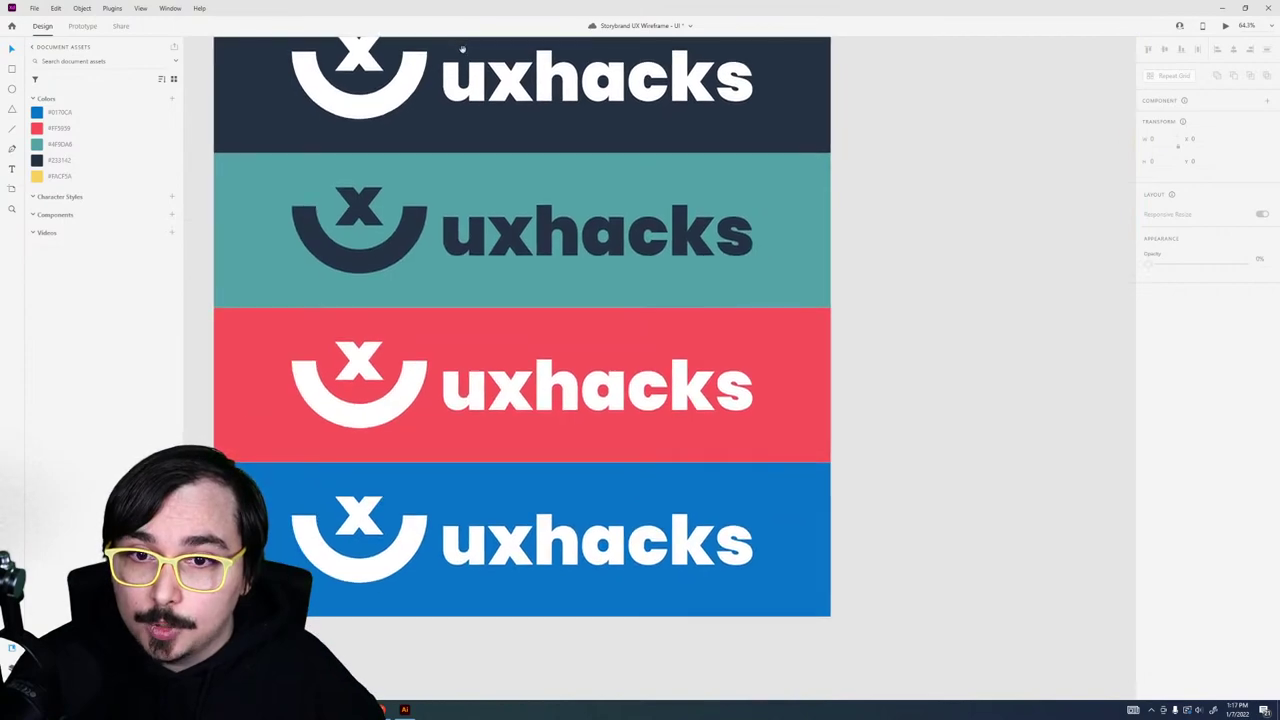
pyautogui.click(478, 244)
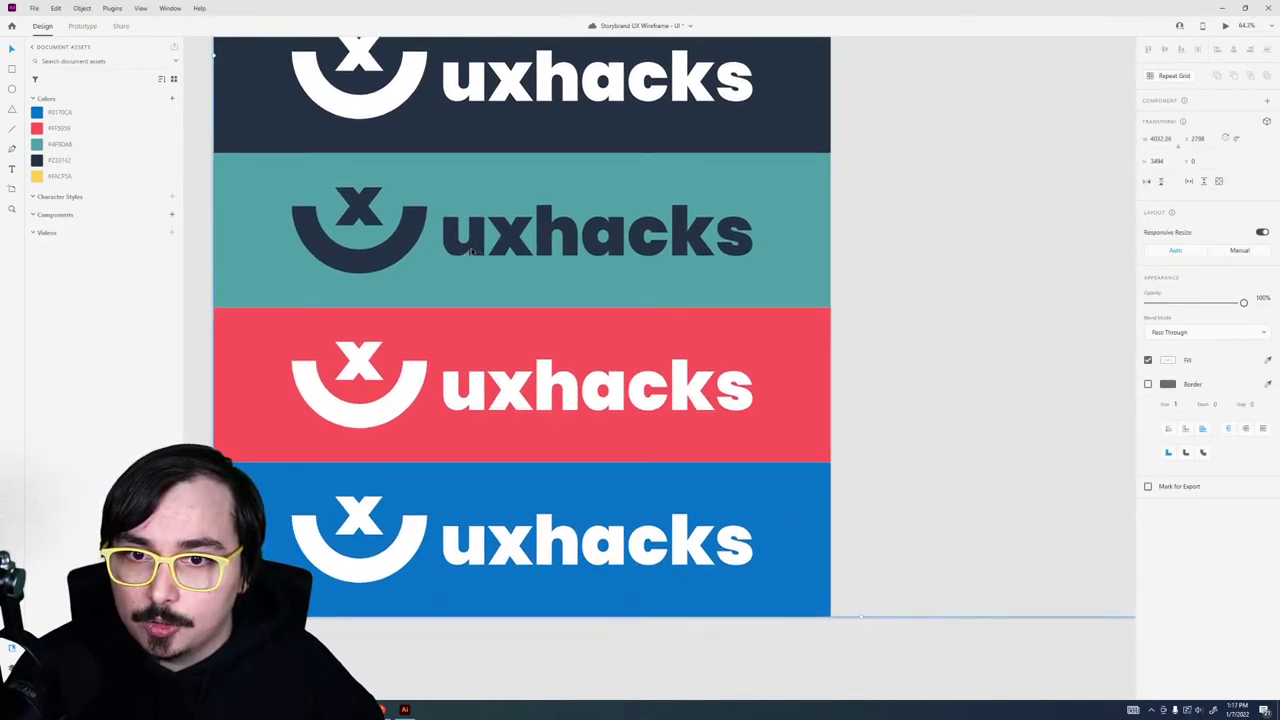
pyautogui.doubleClick(473, 252)
pyautogui.click(472, 250)
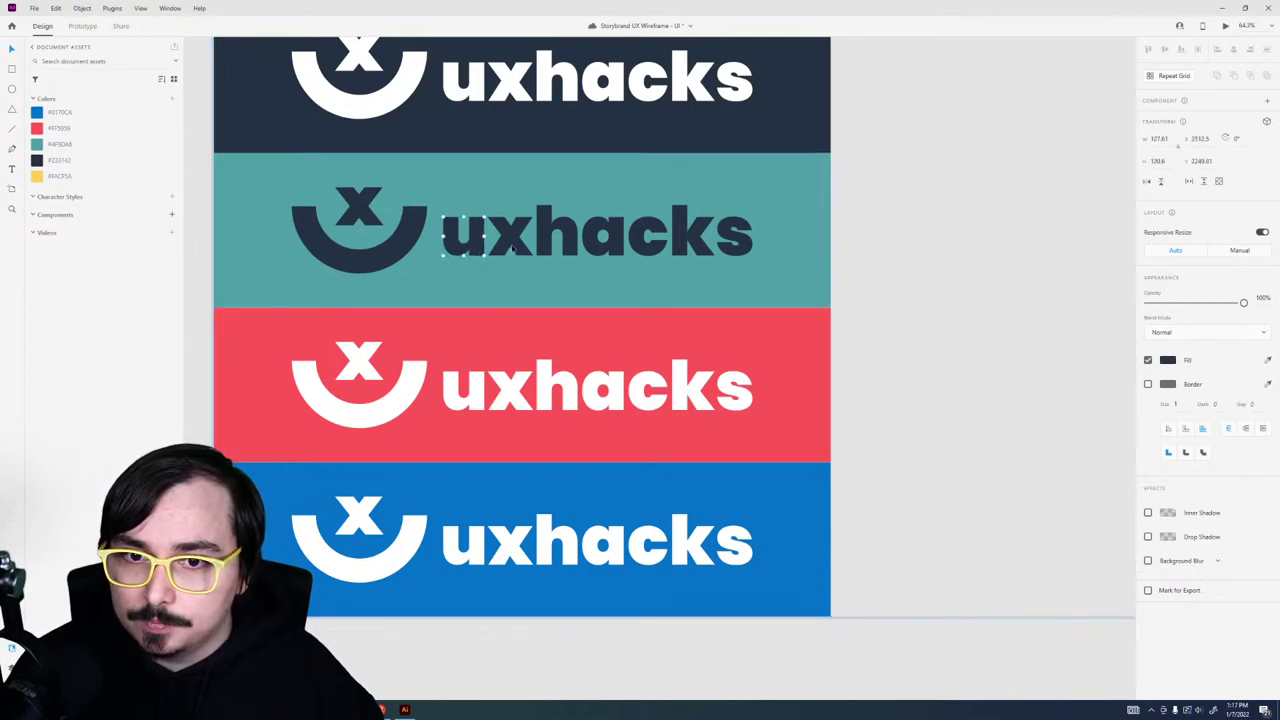
pyautogui.hotkey('ctrl', 'y')
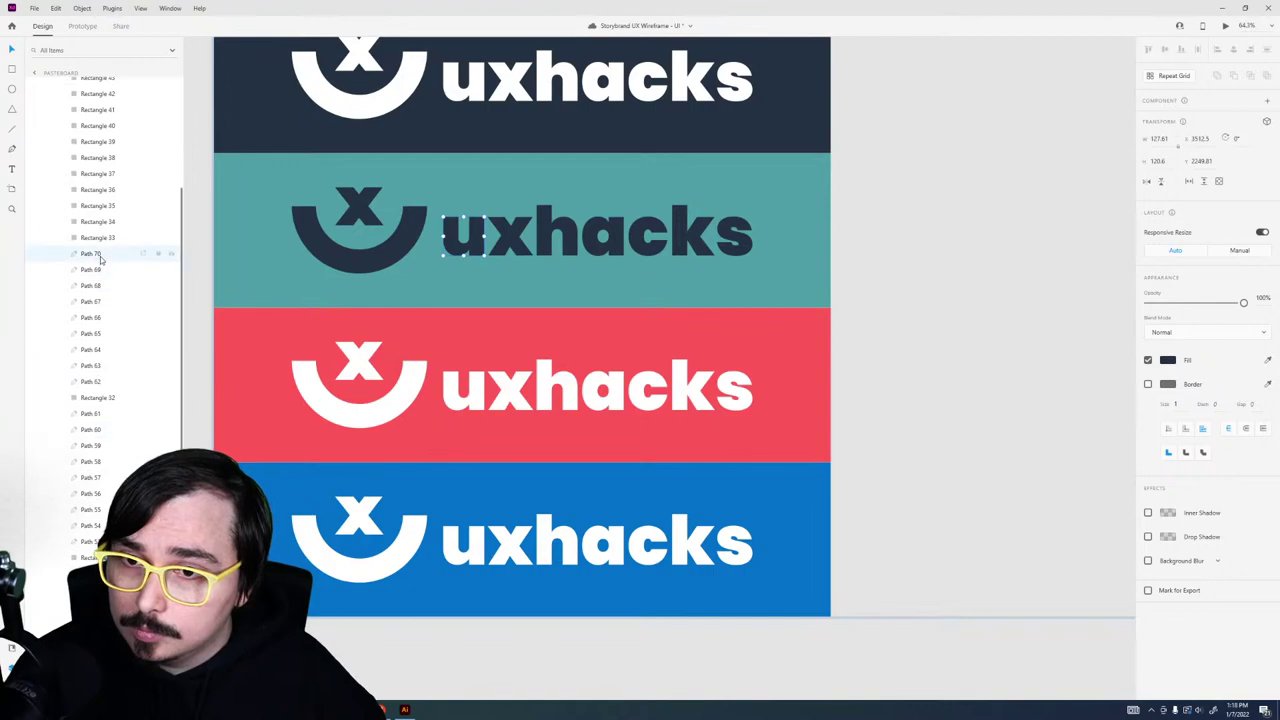
# Step: Group the smile, x and all letter shapes of the navy logo on the teal banner and copy the group
pyautogui.click(399, 206)
pyautogui.keyDown('shift'); pyautogui.click(366, 197); pyautogui.keyUp('shift')
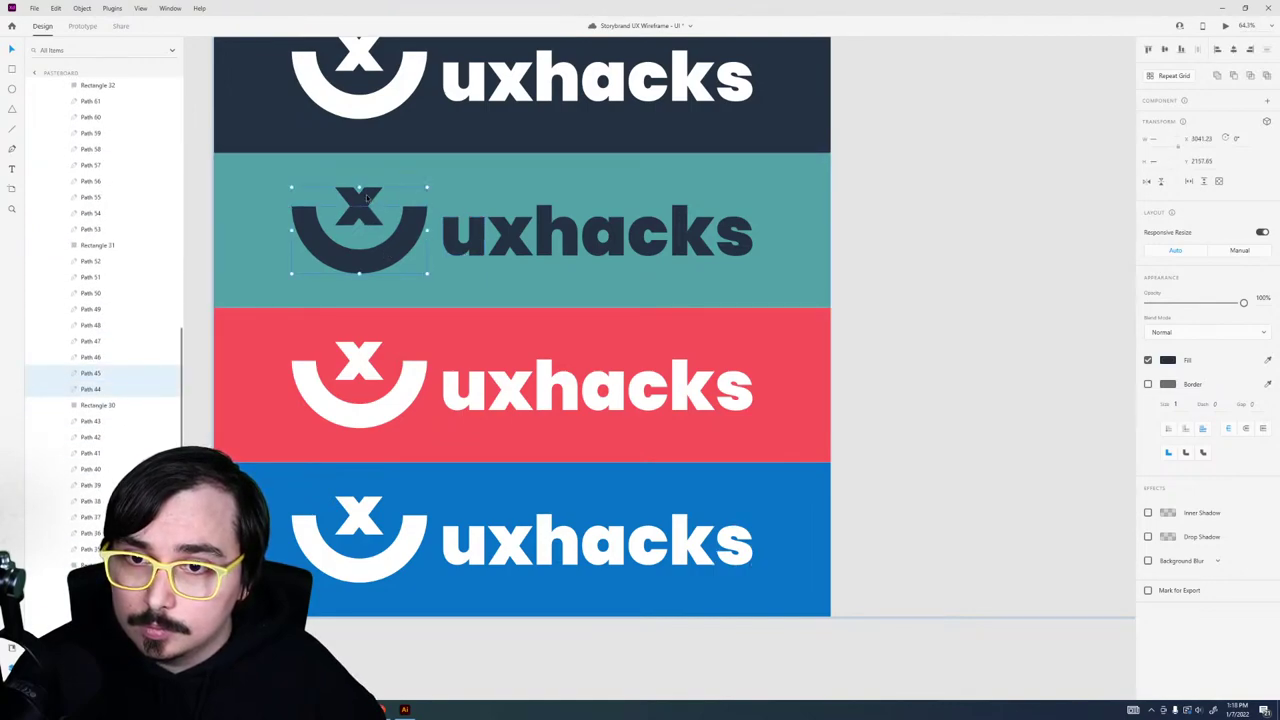
pyautogui.keyDown('shift'); pyautogui.click(468, 240); pyautogui.keyUp('shift')
pyautogui.keyDown('shift'); pyautogui.click(514, 238); pyautogui.keyUp('shift')
pyautogui.keyDown('shift'); pyautogui.click(553, 238); pyautogui.keyUp('shift')
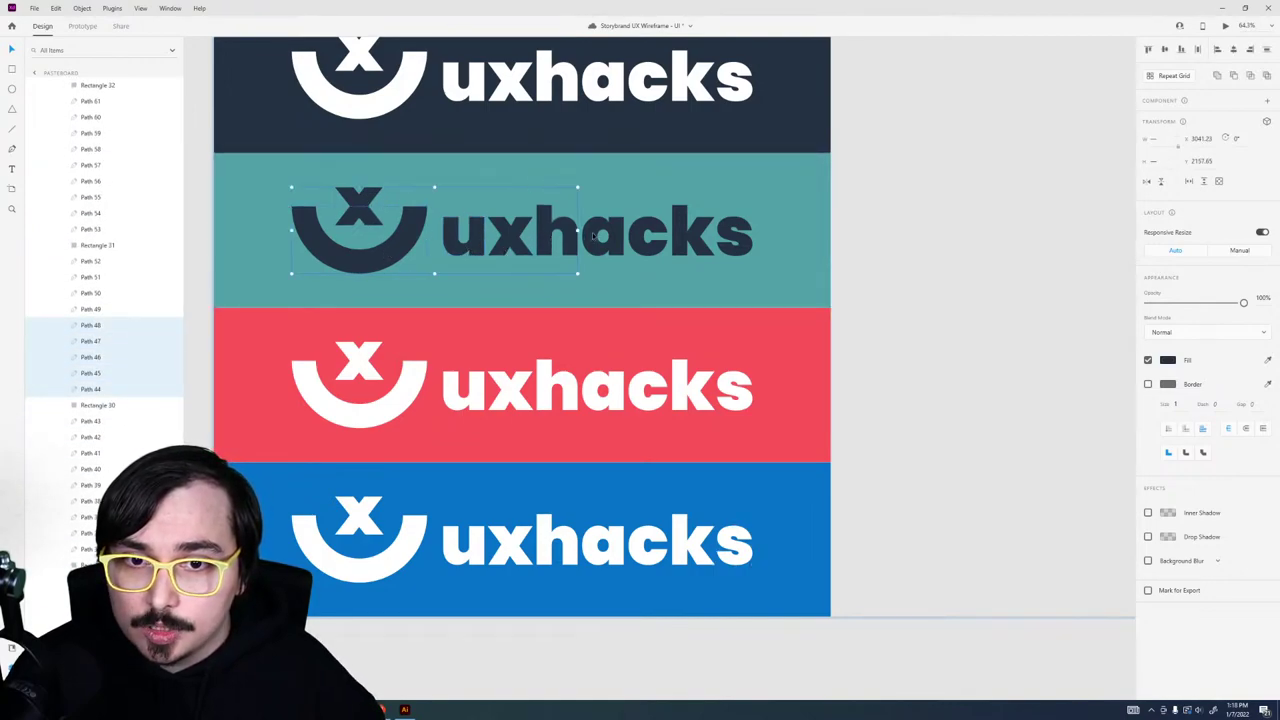
pyautogui.keyDown('shift'); pyautogui.click(594, 238); pyautogui.keyUp('shift')
pyautogui.keyDown('shift'); pyautogui.click(655, 238); pyautogui.keyUp('shift')
pyautogui.keyDown('shift'); pyautogui.click(688, 238); pyautogui.keyUp('shift')
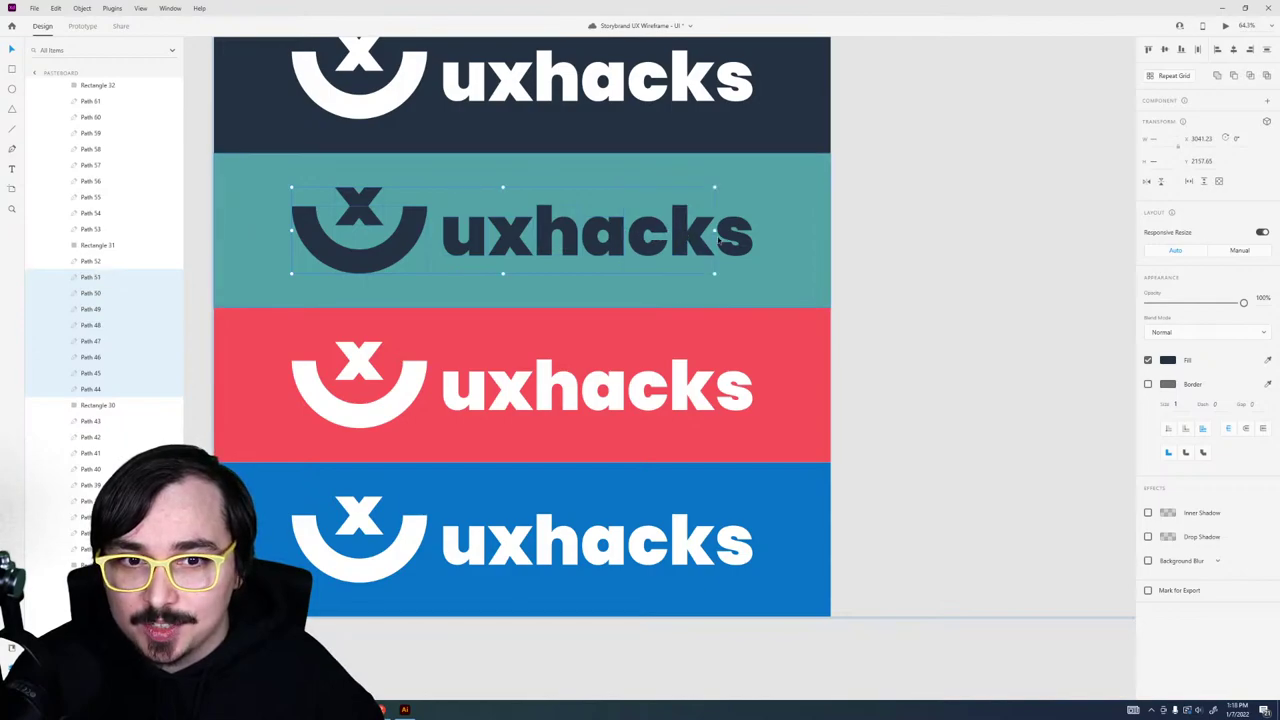
pyautogui.keyDown('shift'); pyautogui.click(728, 238); pyautogui.keyUp('shift')
pyautogui.hotkey('ctrl', 'g')
pyautogui.scroll(-10, 728, 236)
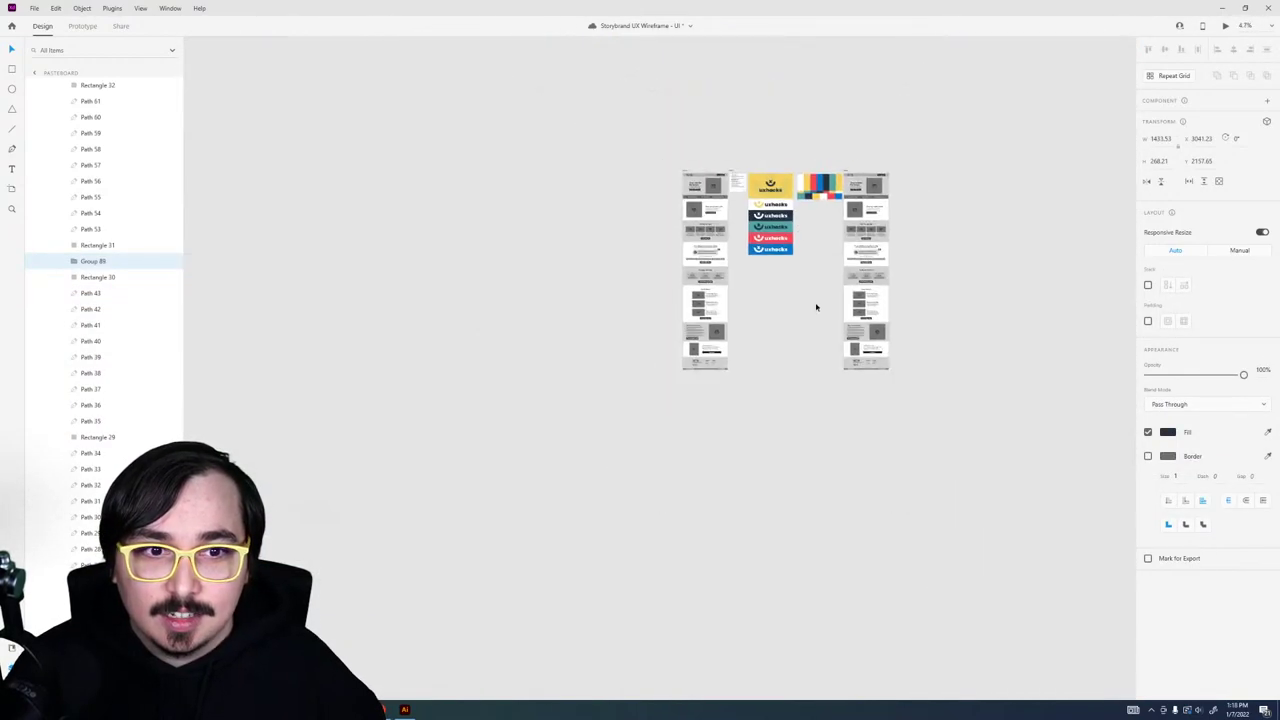
pyautogui.click(815, 307)
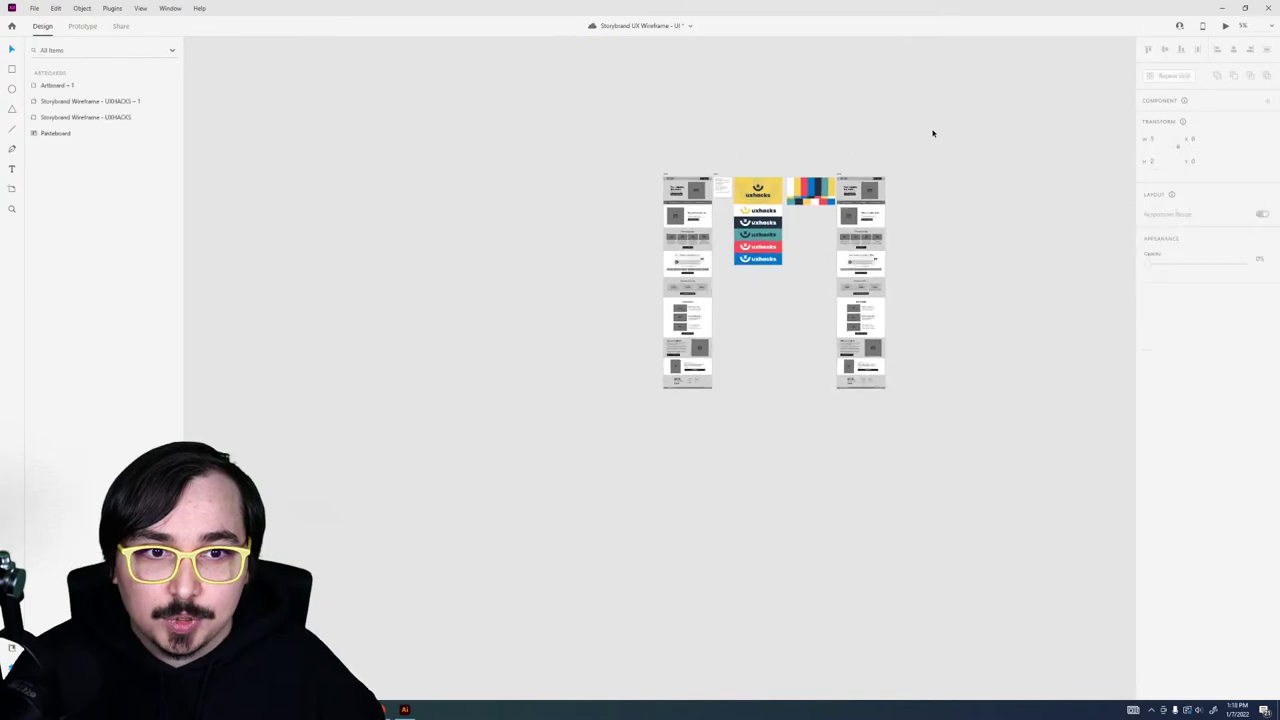
# Step: Delete the LOGO text from the navigation placeholder in the duplicated wireframe
pyautogui.scroll(10, 931, 129)
pyautogui.moveTo(607, 291); pyautogui.dragTo(704, 263)
pyautogui.scroll(3, 547, 277)
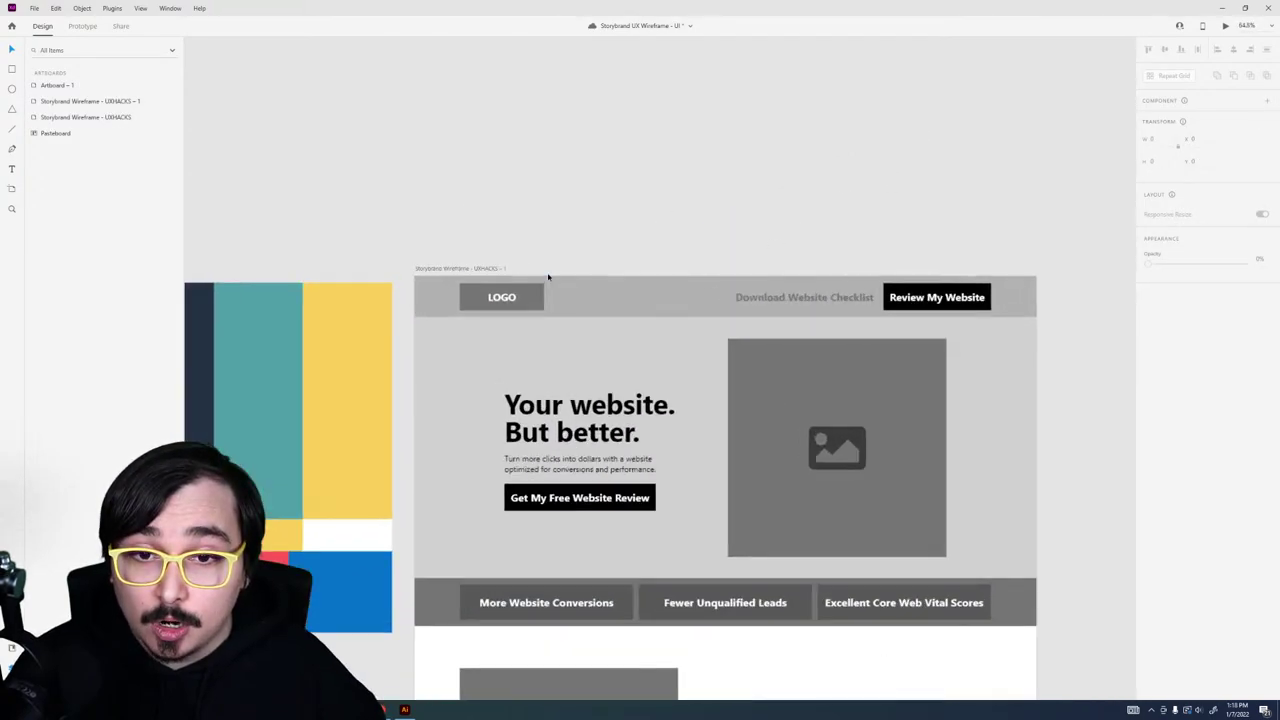
pyautogui.keyDown('ctrl'); pyautogui.click(462, 314); pyautogui.keyUp('ctrl')
pyautogui.press('Delete')
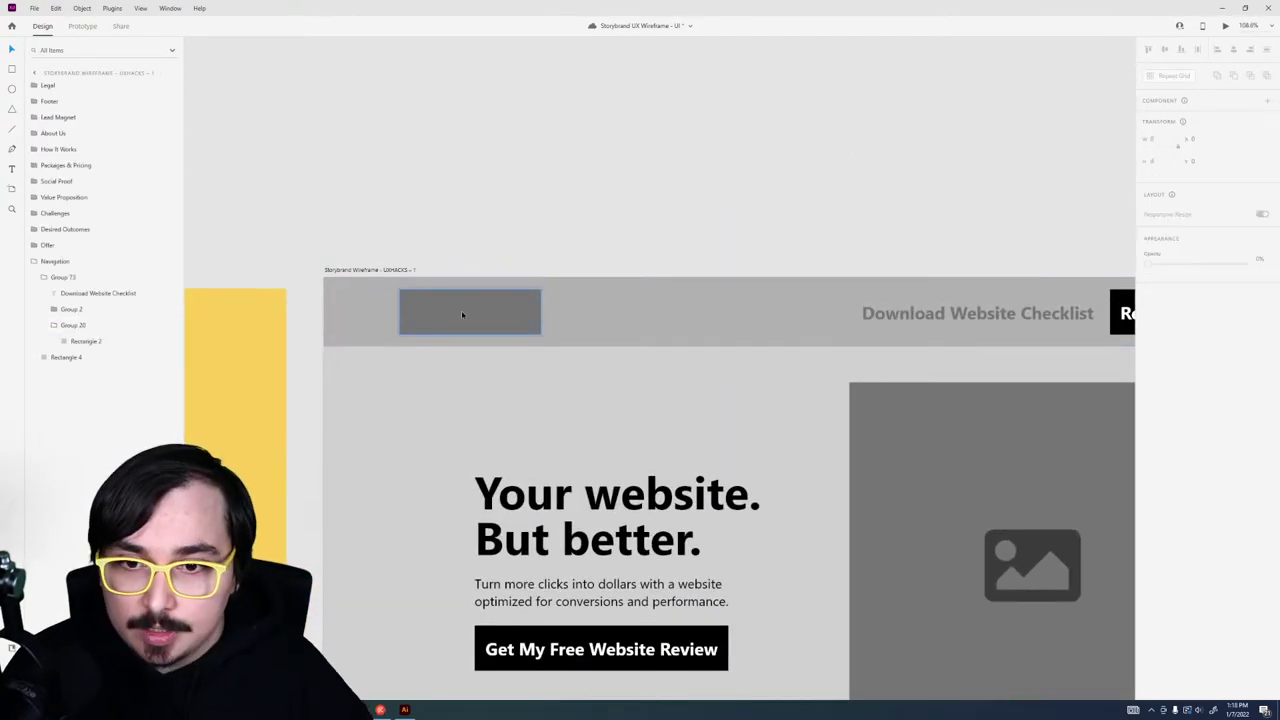
# Step: Paste the navy logo onto the duplicated artboard, scaled to about 440 px wide over the placeholder, and delete the grey placeholder rectangle
pyautogui.hotkey('ctrl', 'v')
pyautogui.hotkey('ctrl', 'z')
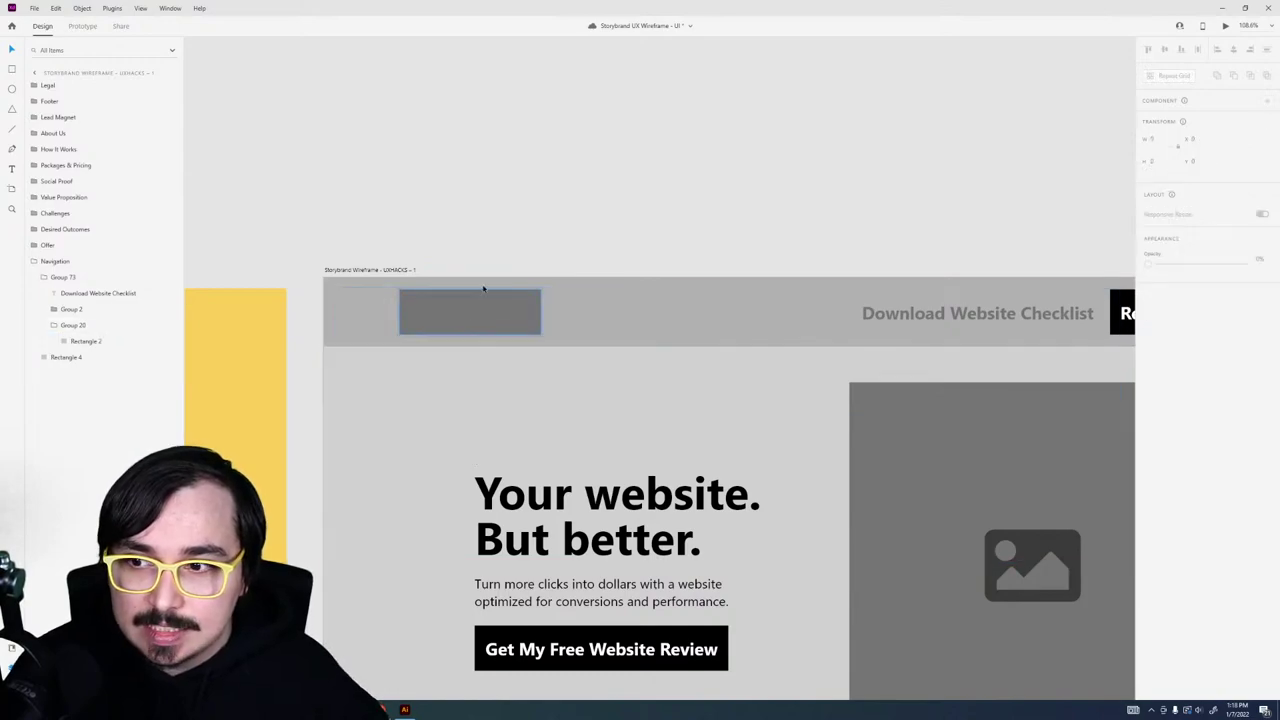
pyautogui.press('Escape')
pyautogui.hotkey('ctrl', 'v')
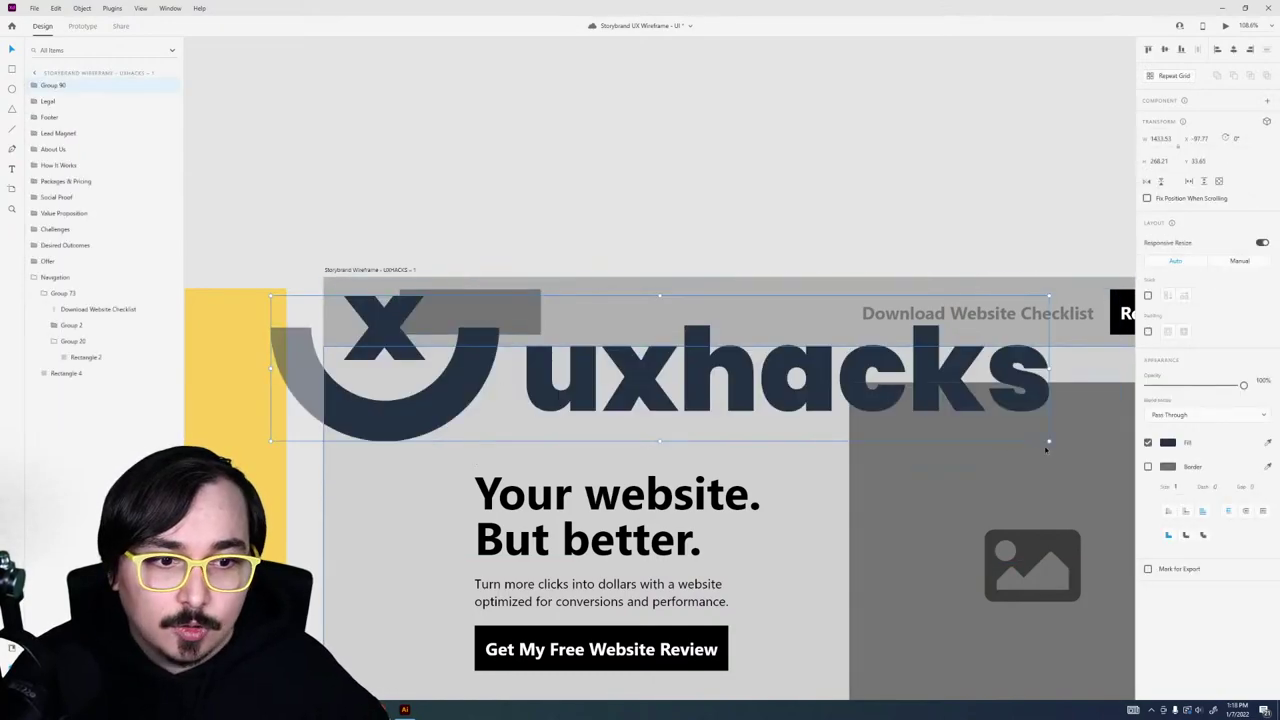
pyautogui.moveTo(1048, 441); pyautogui.dragTo(741, 340)
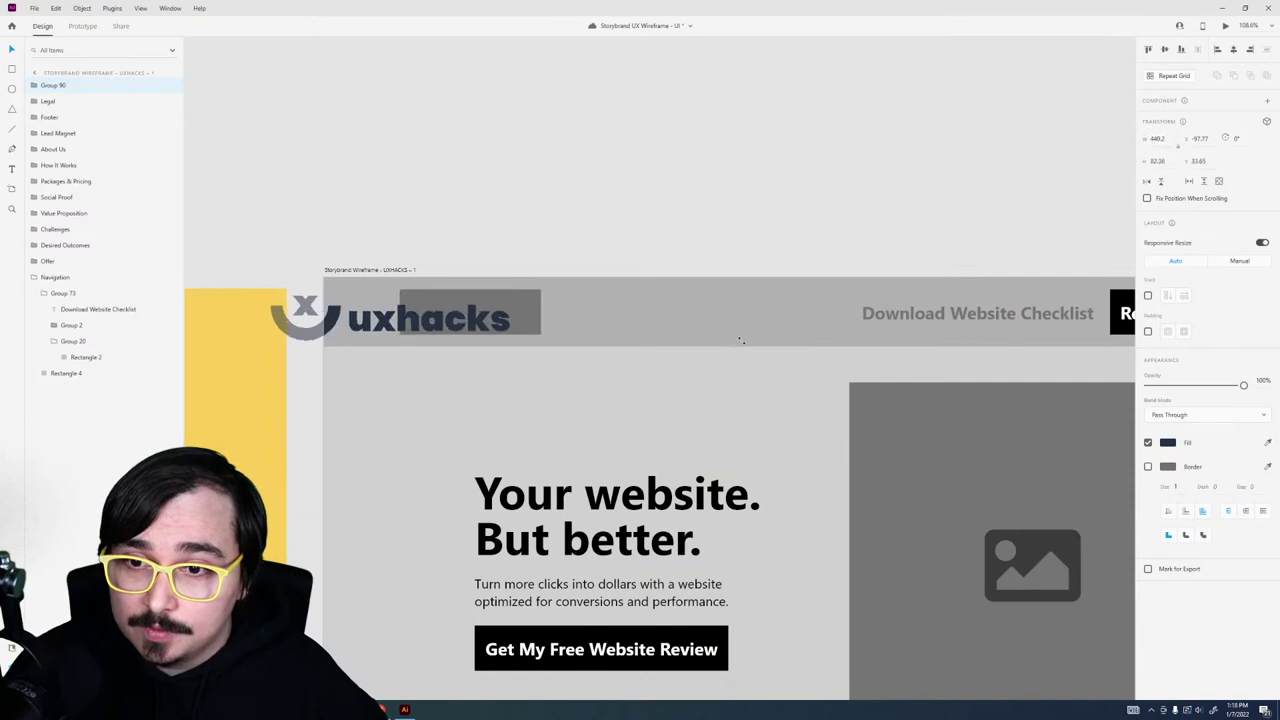
pyautogui.moveTo(386, 325); pyautogui.dragTo(514, 318)
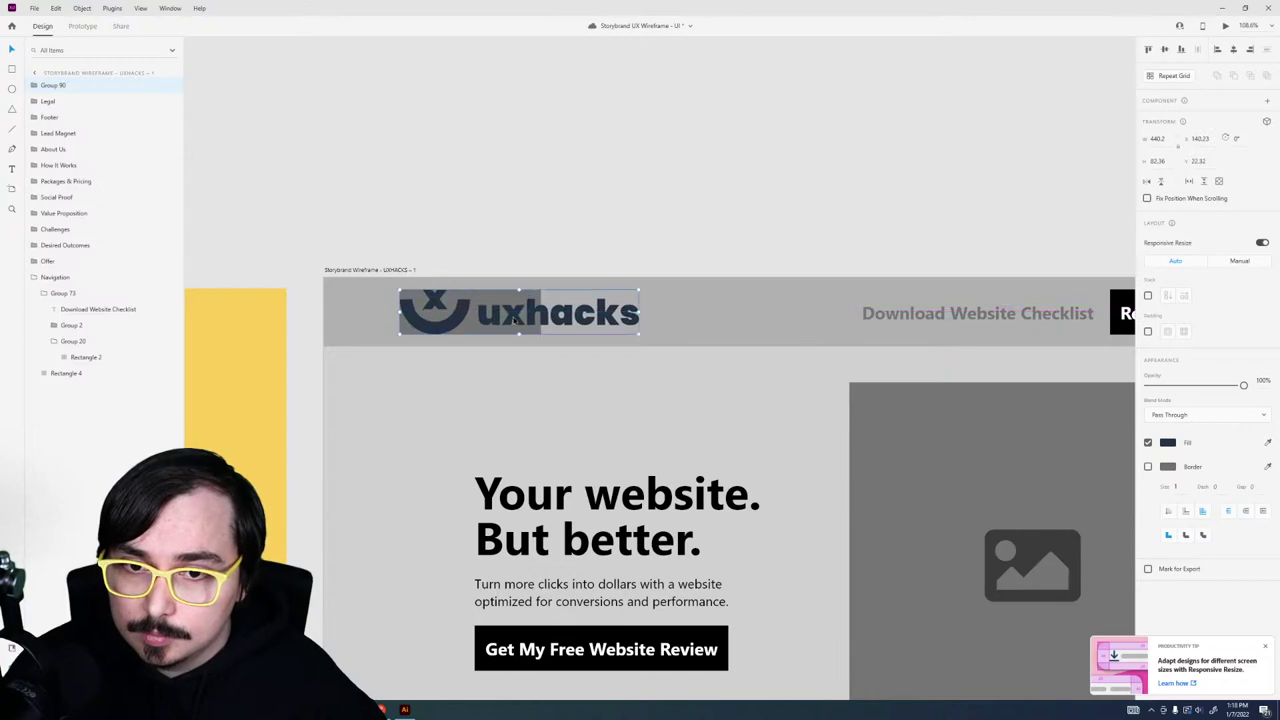
pyautogui.keyDown('ctrl'); pyautogui.click(534, 302); pyautogui.keyUp('ctrl')
pyautogui.press('Delete')
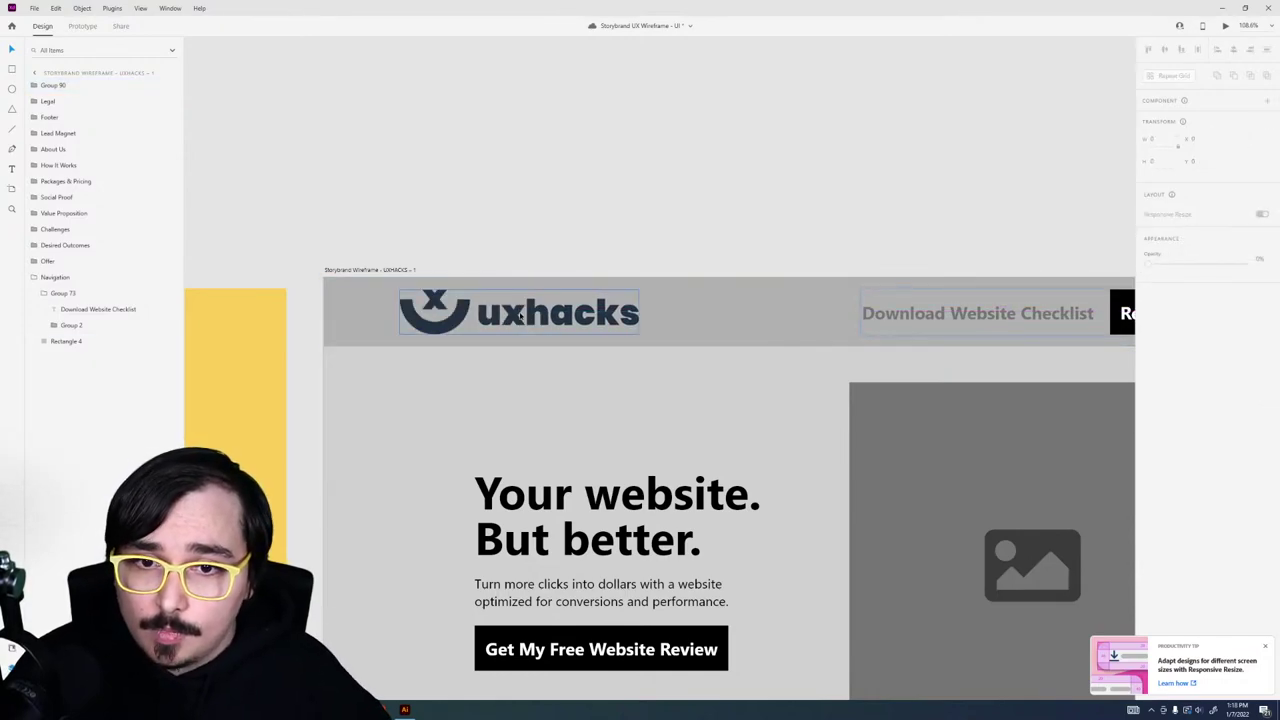
# Step: Scale the navigation logo down to about 296 px wide and align it with the left edge of the layout grid's first column
pyautogui.click(544, 318)
pyautogui.click(549, 321)
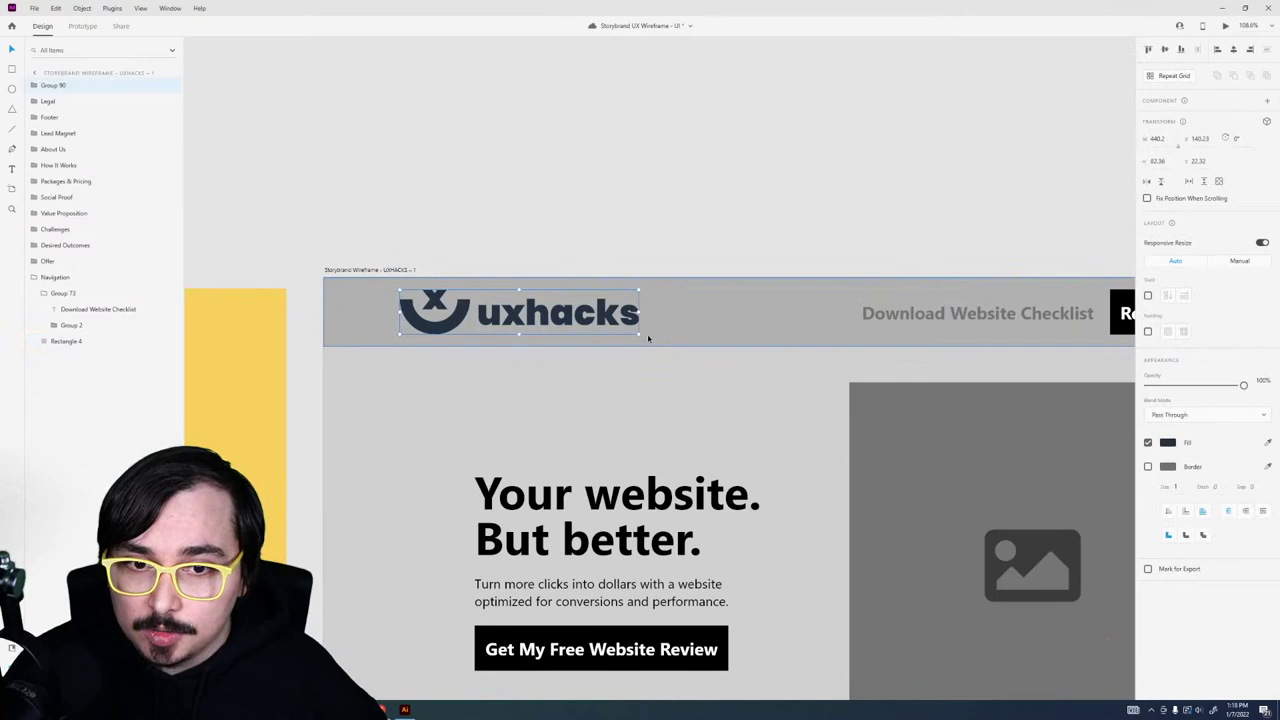
pyautogui.moveTo(639, 334); pyautogui.dragTo(634, 327)
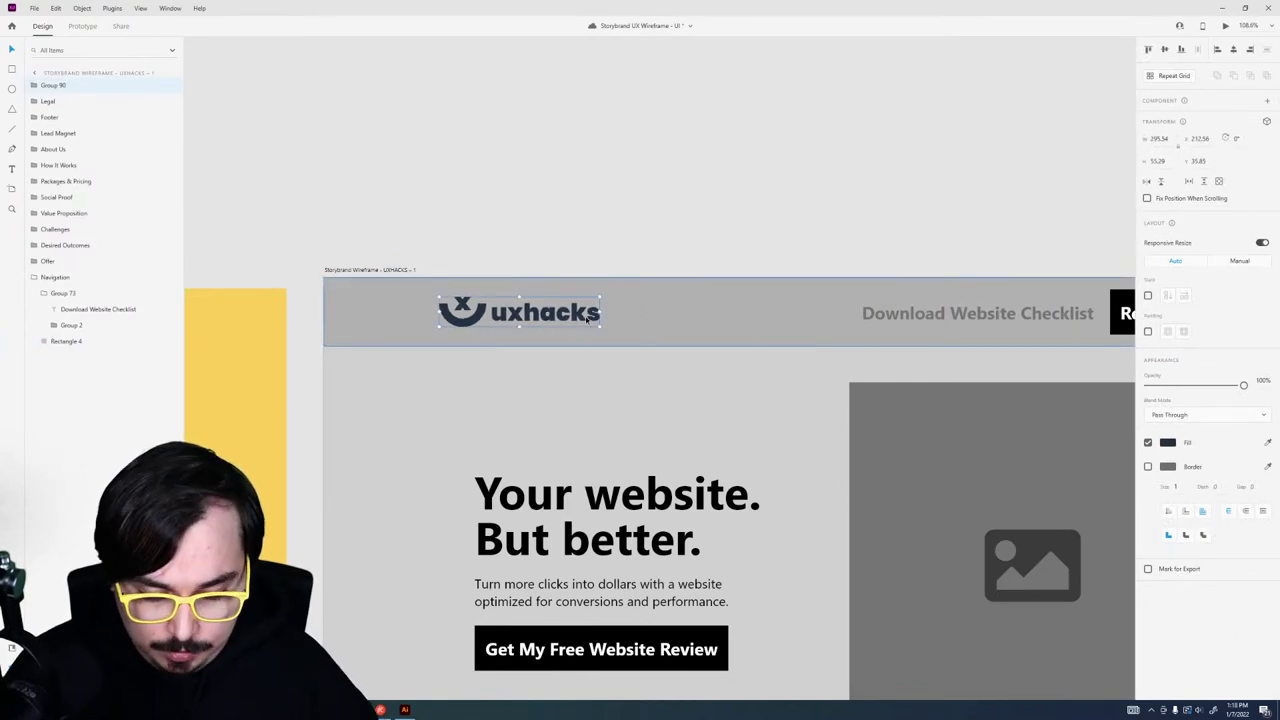
pyautogui.moveTo(587, 318); pyautogui.dragTo(512, 322)
pyautogui.click(735, 70)
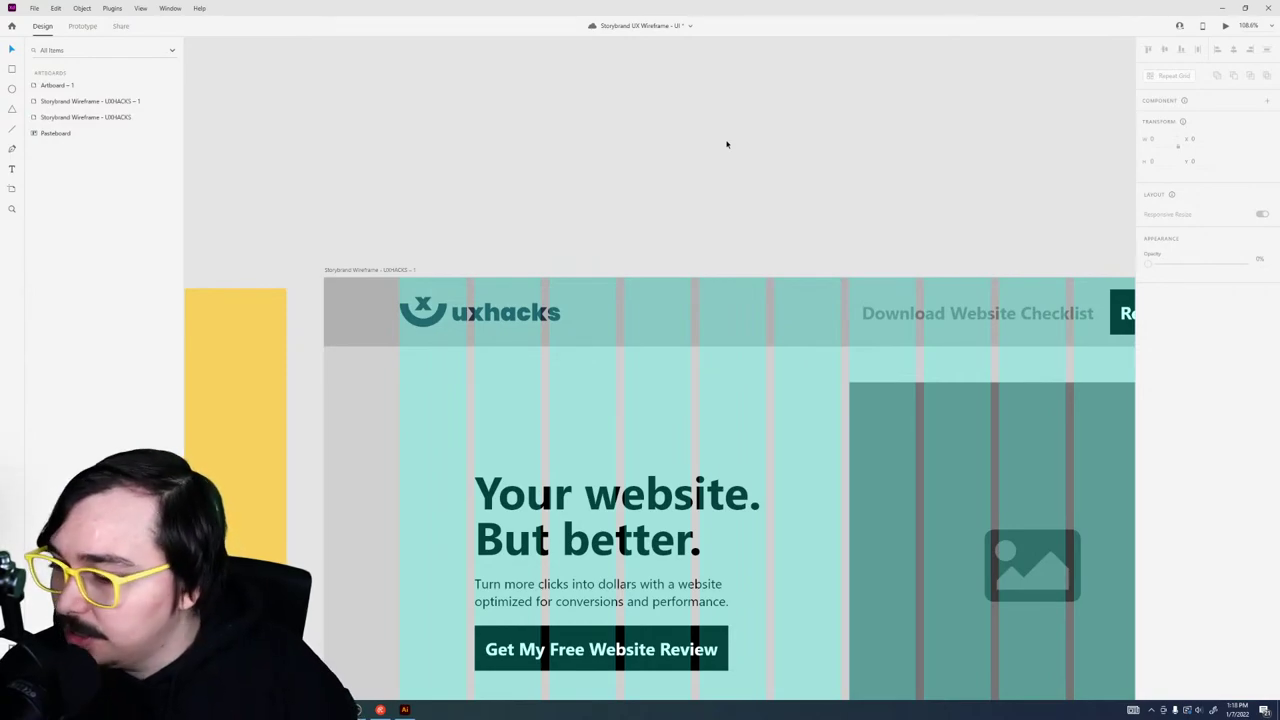
pyautogui.press('XF86AudioPlay')
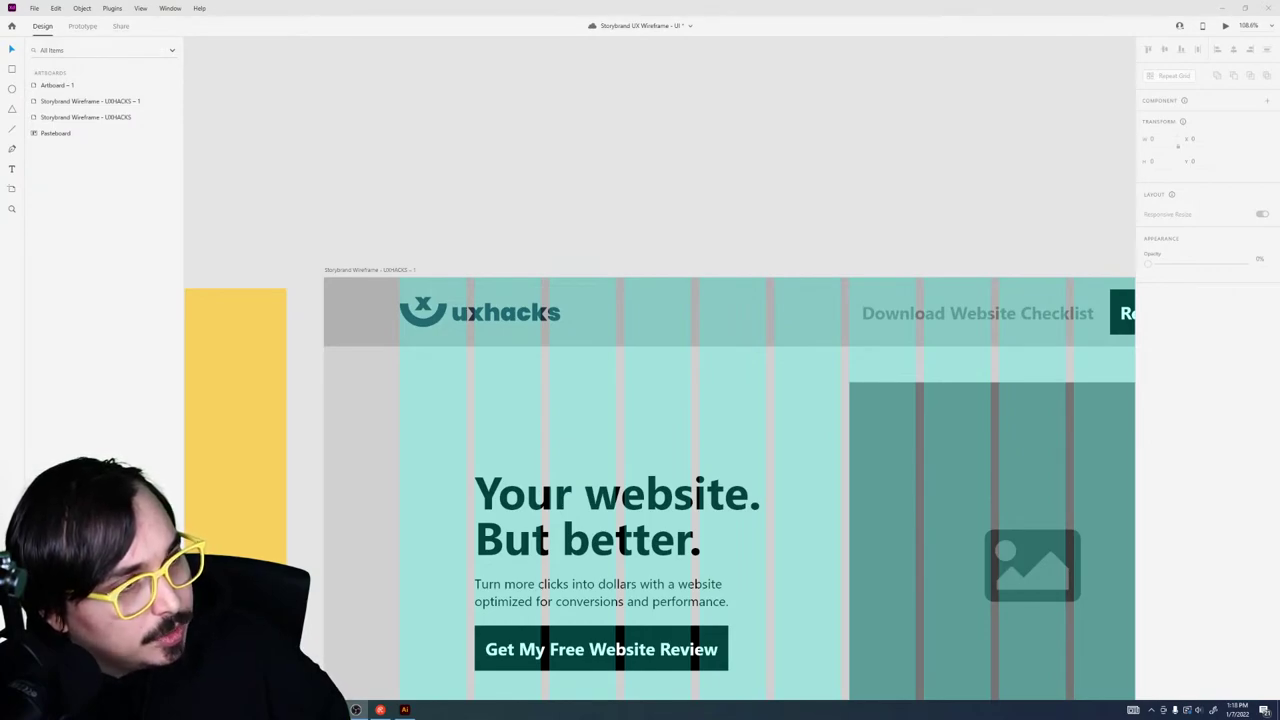
# Step: Save the document and fill the navigation's background rectangle with white on the duplicated artboard
pyautogui.hotkey('ctrl', 's')
pyautogui.press('XF86AudioLowerVolume')
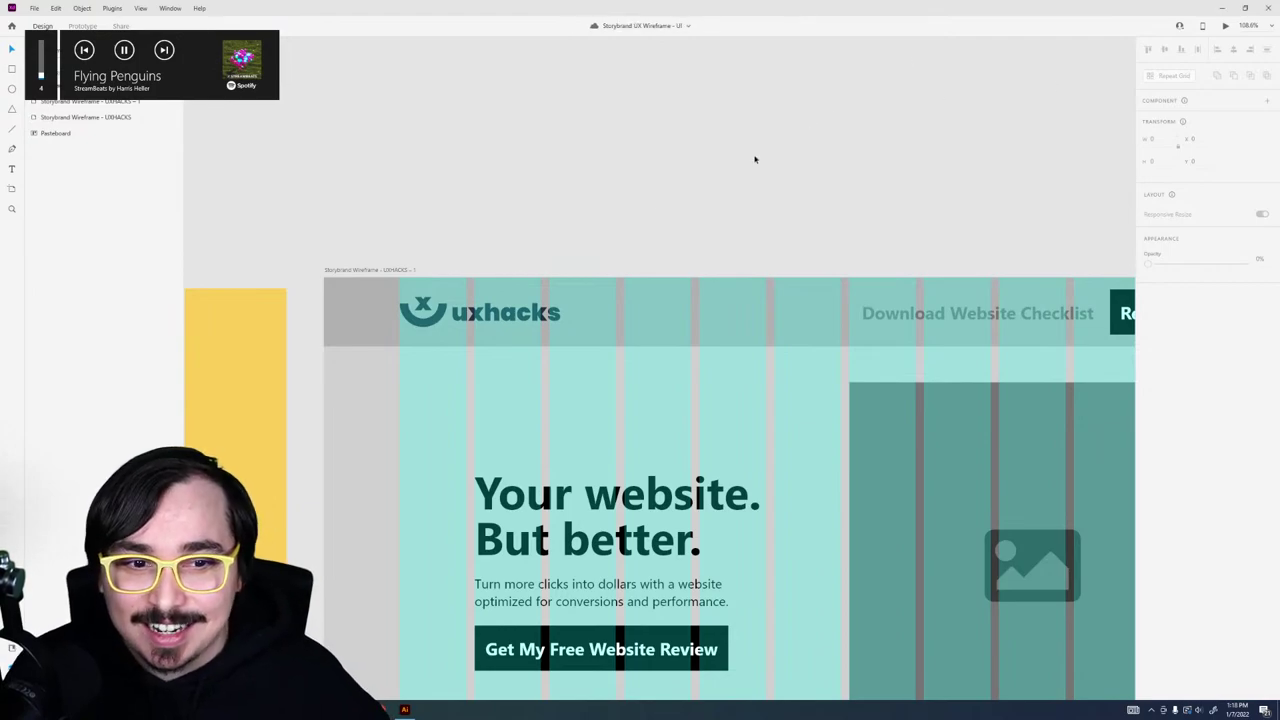
pyautogui.doubleClick(391, 331)
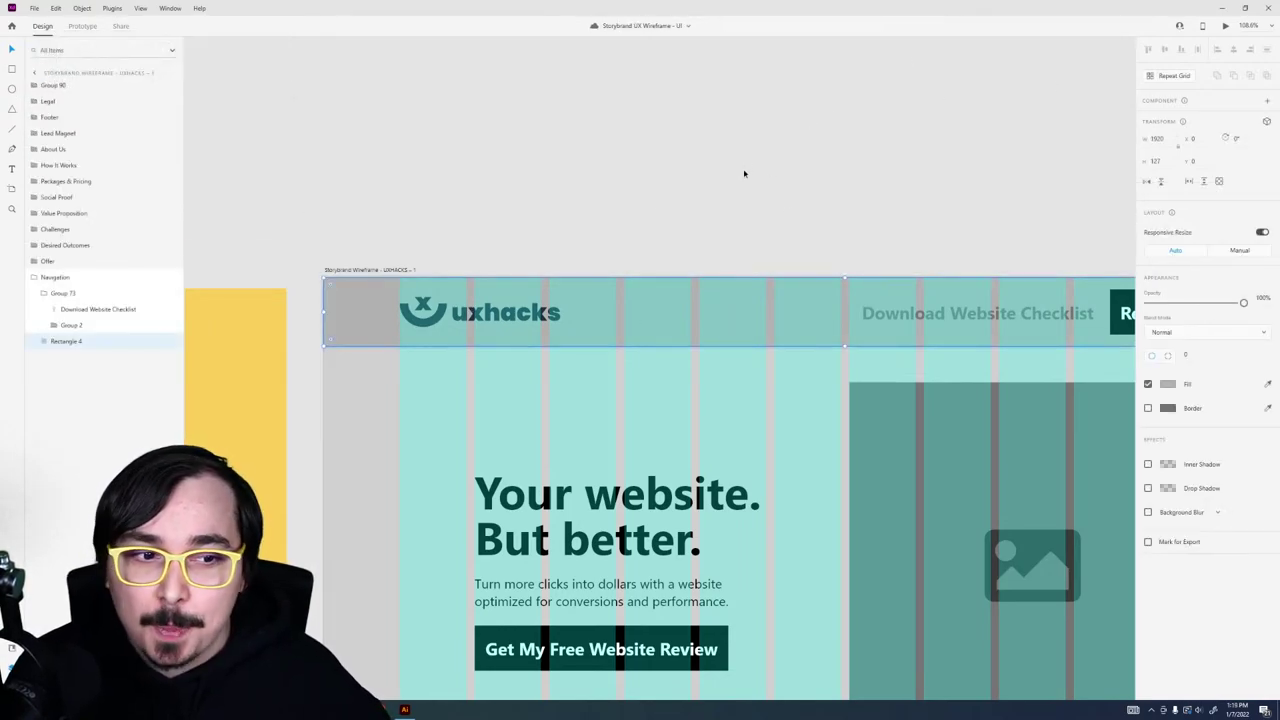
pyautogui.moveTo(733, 185); pyautogui.dragTo(587, 147)
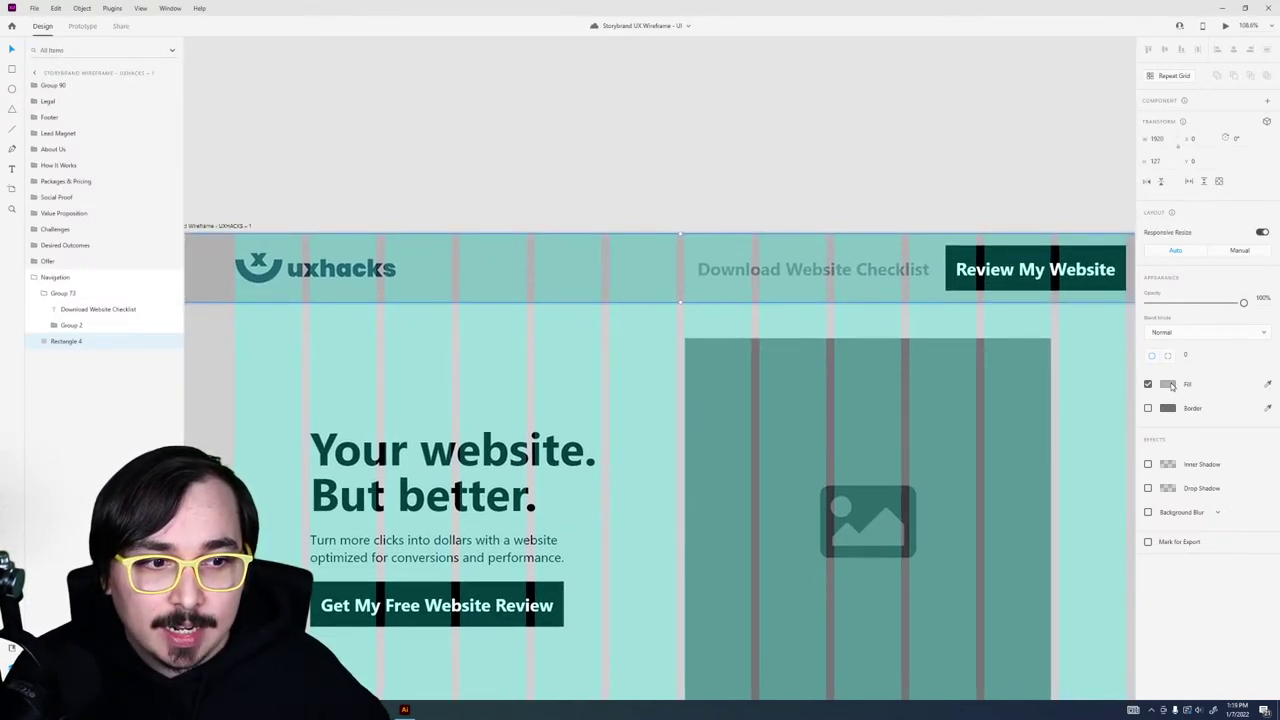
pyautogui.click(1171, 386)
pyautogui.click(1025, 368)
pyautogui.click(886, 149)
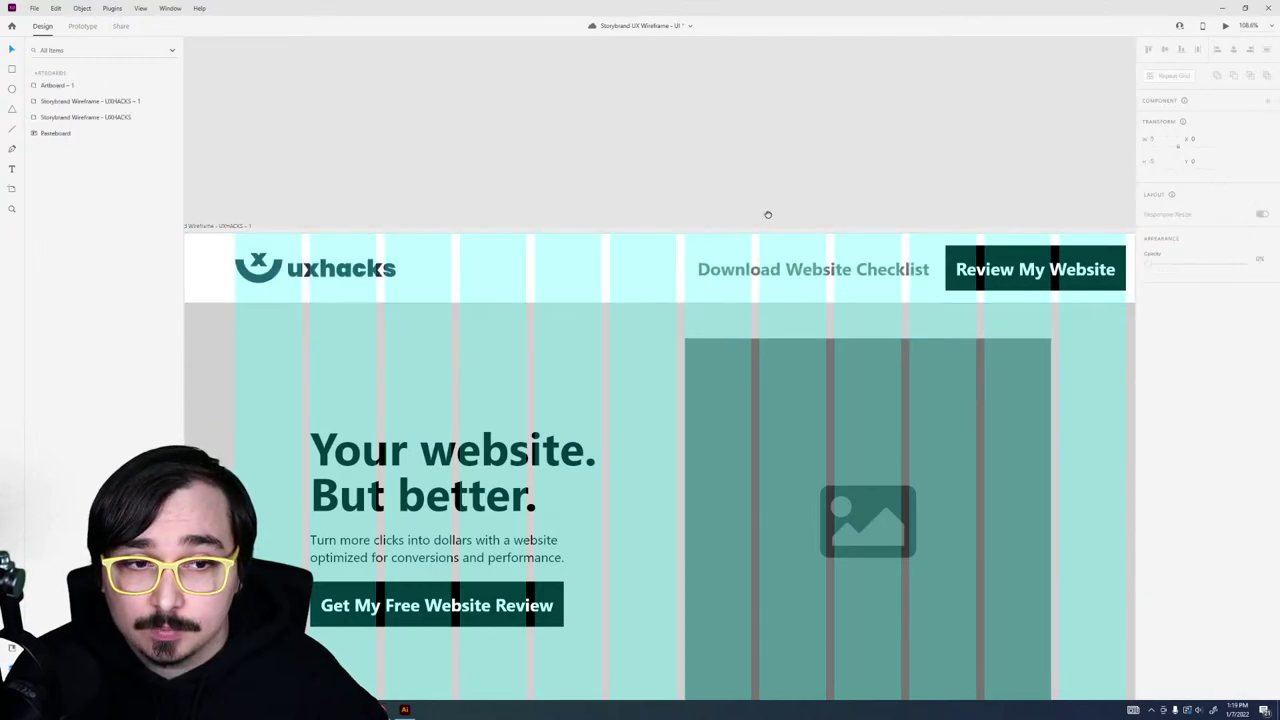
# Step: Recolour the navigation's Review My Website button with the red from the brand palette
pyautogui.scroll(-5, 677, 229)
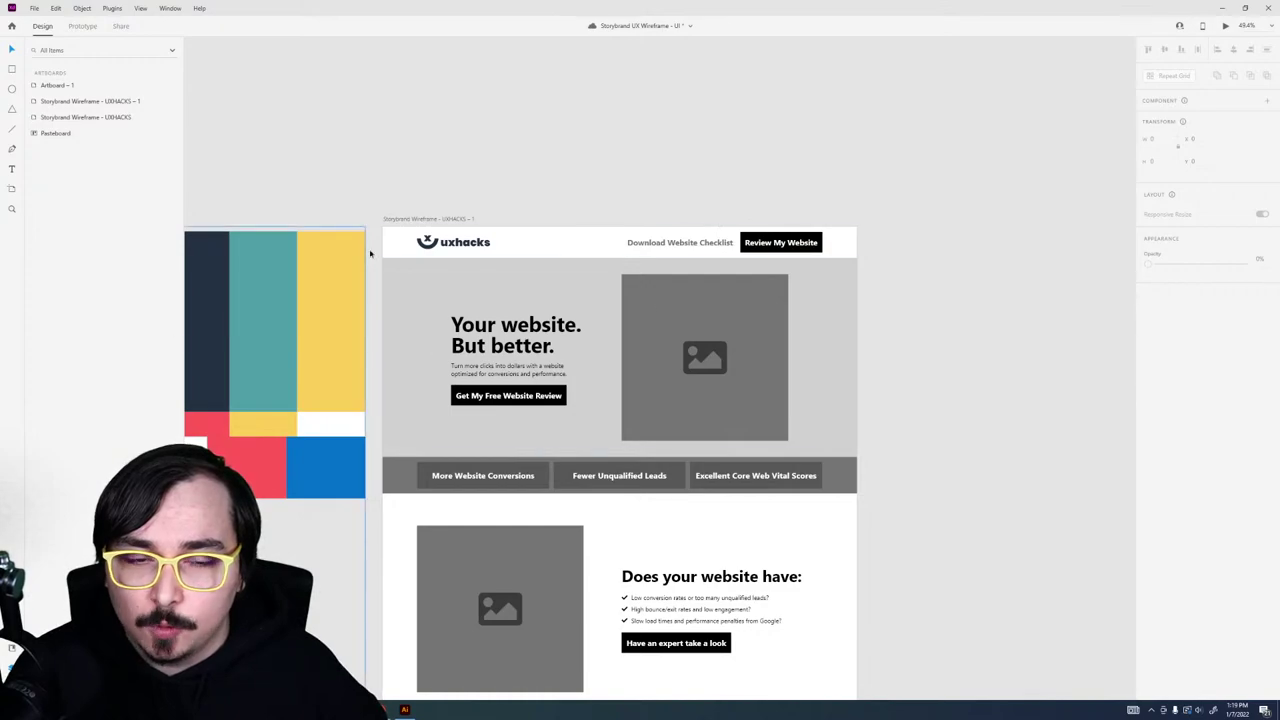
pyautogui.moveTo(861, 352); pyautogui.dragTo(540, 350)
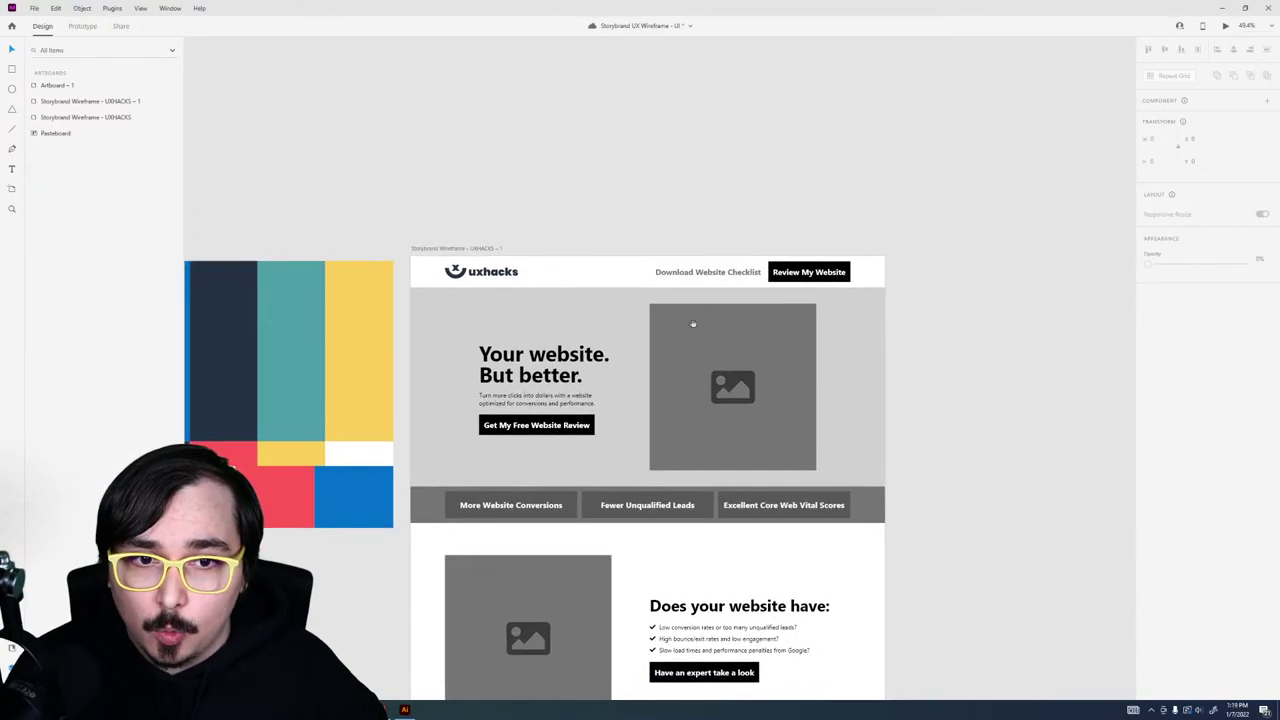
pyautogui.keyDown('ctrl'); pyautogui.click(800, 266); pyautogui.keyUp('ctrl')
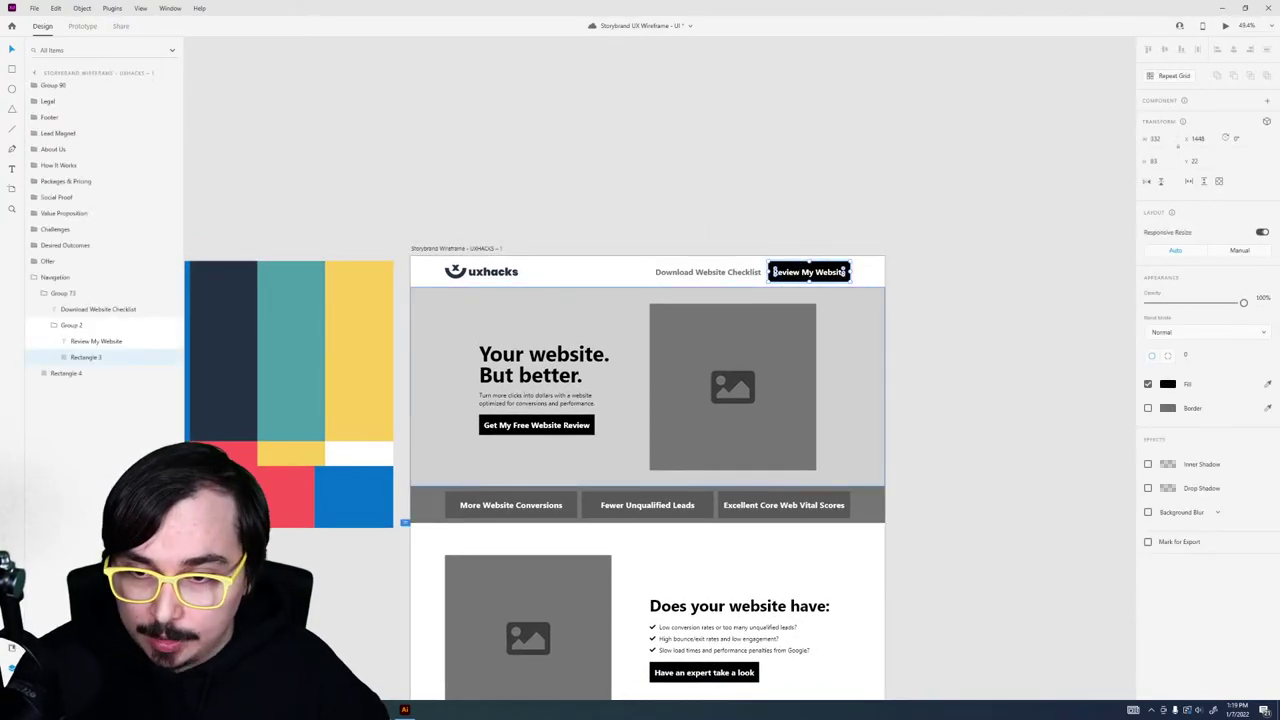
pyautogui.press('i')
pyautogui.click(294, 486)
pyautogui.click(563, 192)
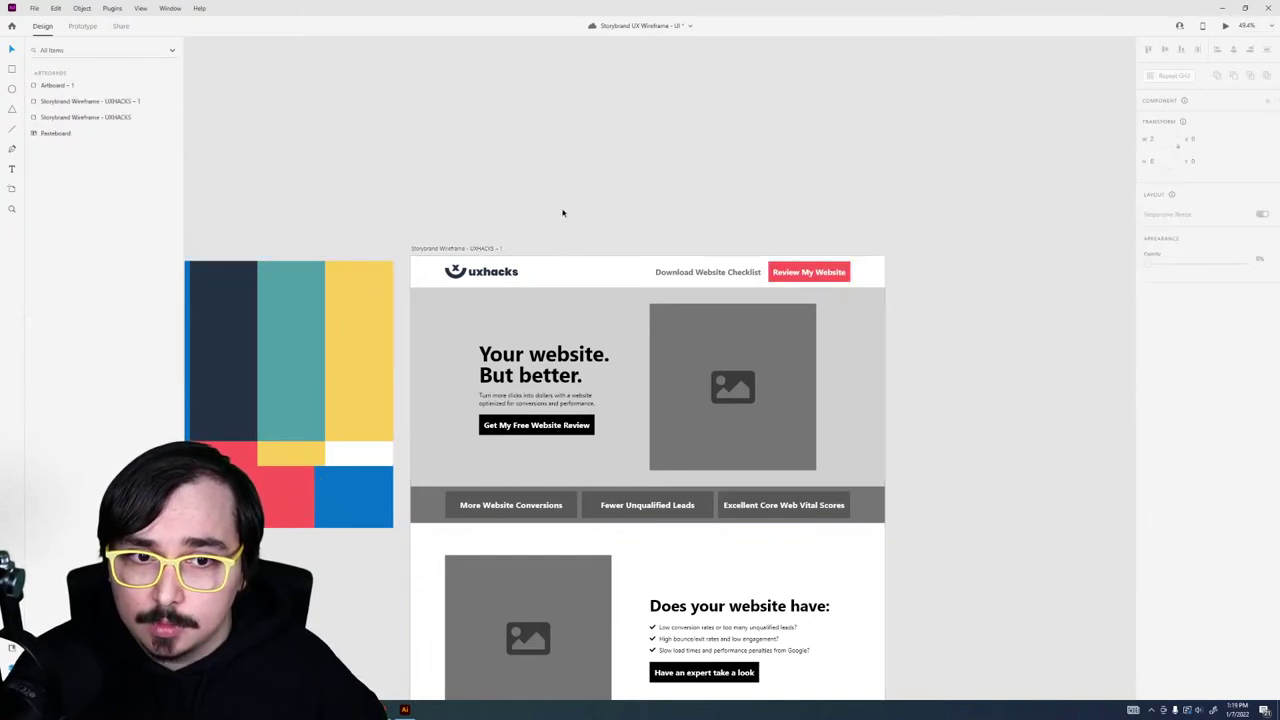
# Step: Recolour the Review My Website button with the blue from the brand palette
pyautogui.keyDown('ctrl'); pyautogui.click(822, 270); pyautogui.keyUp('ctrl')
pyautogui.keyDown('ctrl'); pyautogui.click(824, 265); pyautogui.keyUp('ctrl')
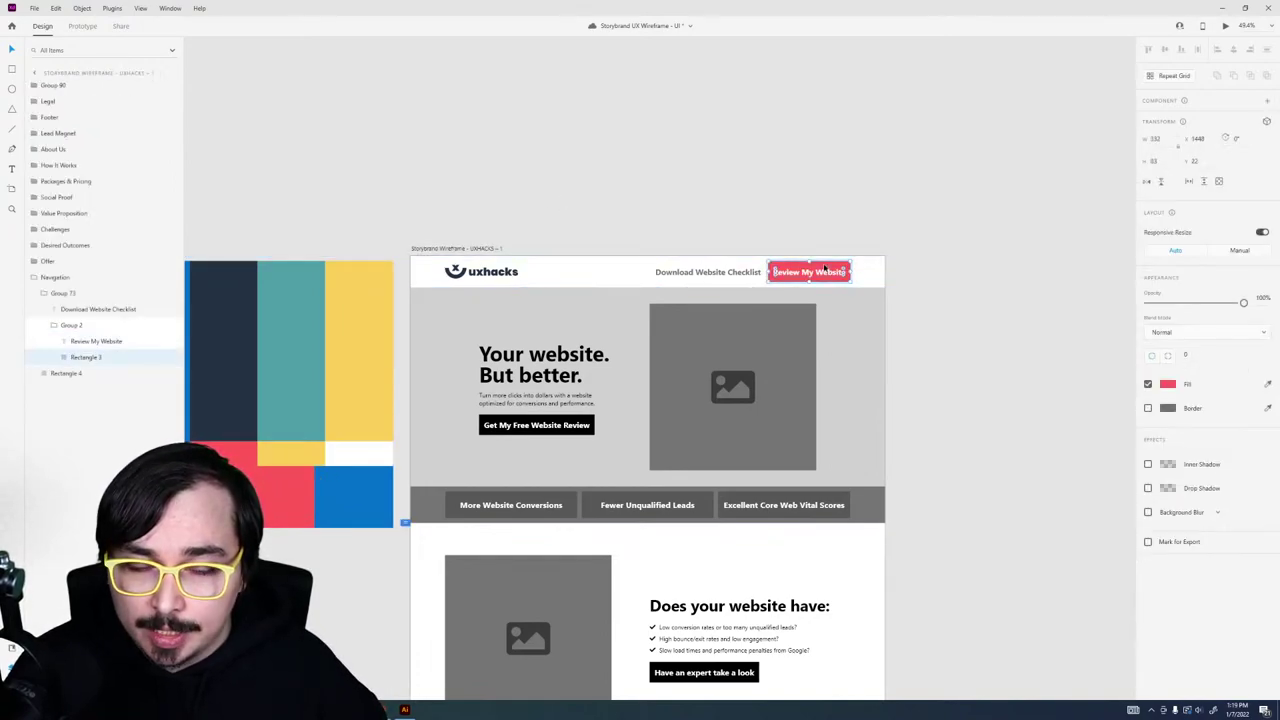
pyautogui.click(330, 500)
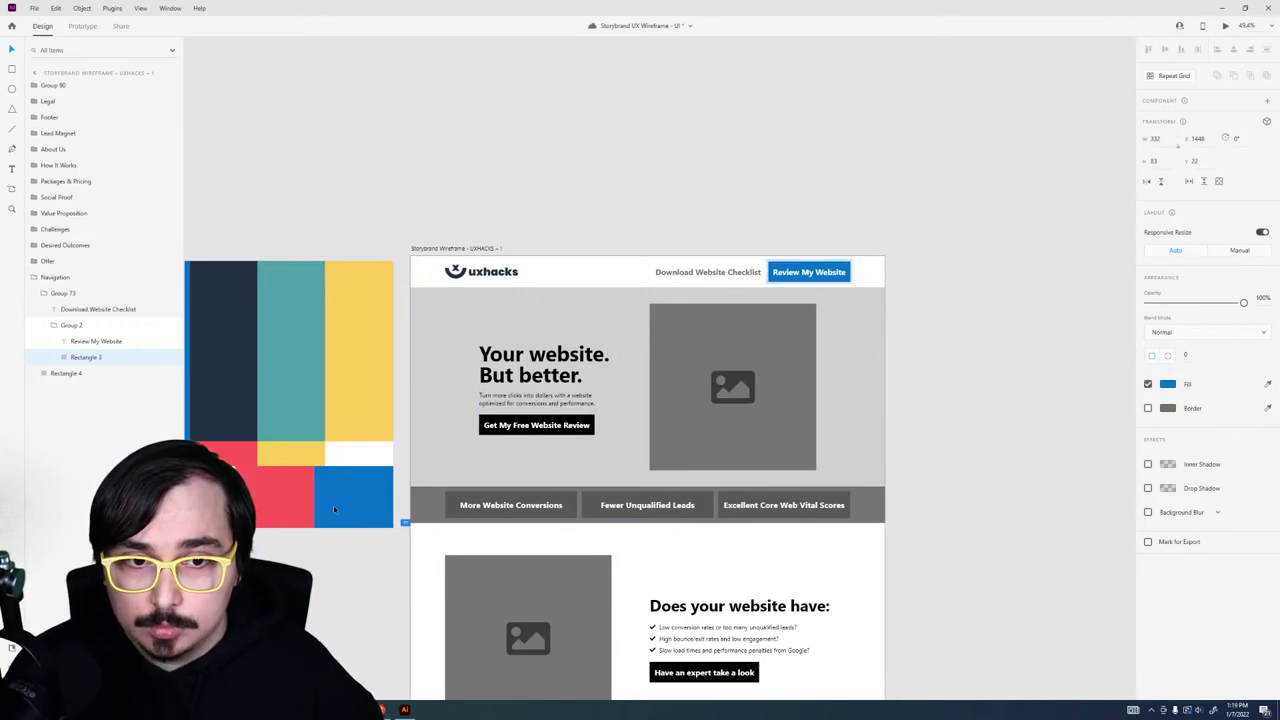
# Step: Fill the Review My Website button with the palette's yellow and give its label a dark colour
pyautogui.click(354, 394)
pyautogui.keyDown('ctrl'); pyautogui.click(825, 274); pyautogui.keyUp('ctrl')
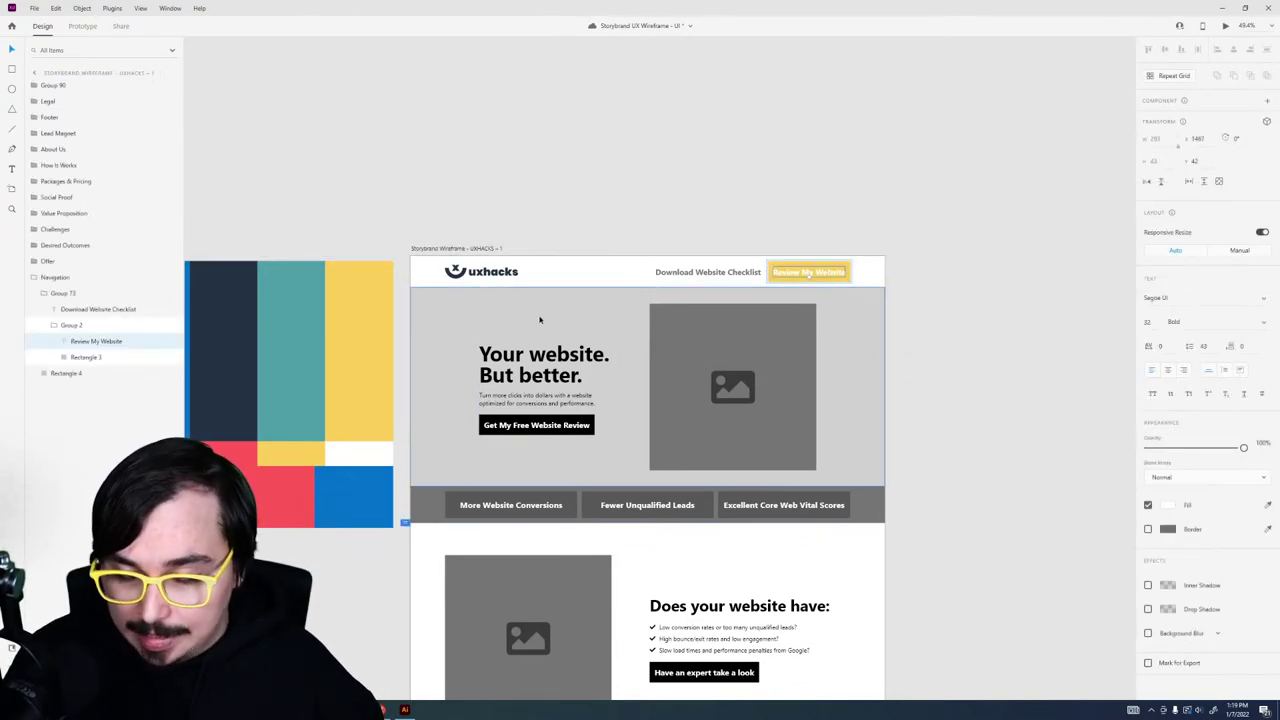
pyautogui.click(704, 194)
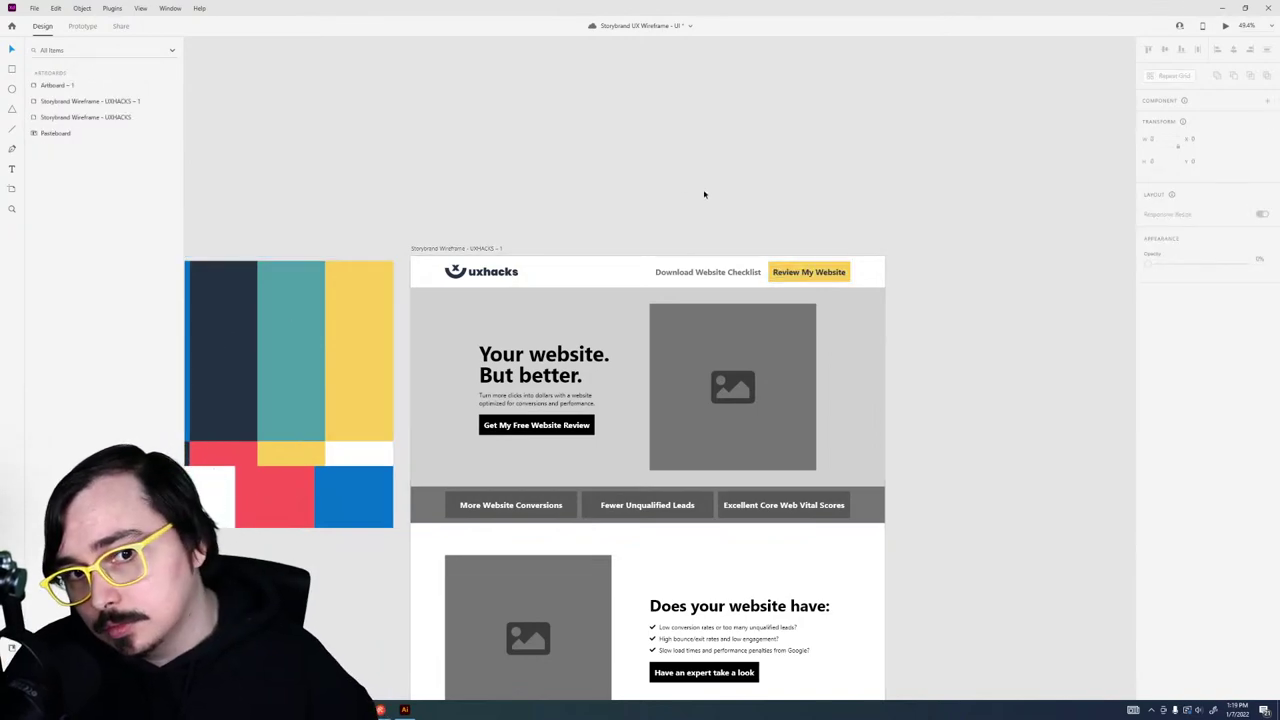
# Step: Undo the yellow fill and dark label, and copy the artboard with its blue navigation button
pyautogui.hotkey('ctrl', 'z')
pyautogui.hotkey('ctrl', 'z')
pyautogui.click(624, 220)
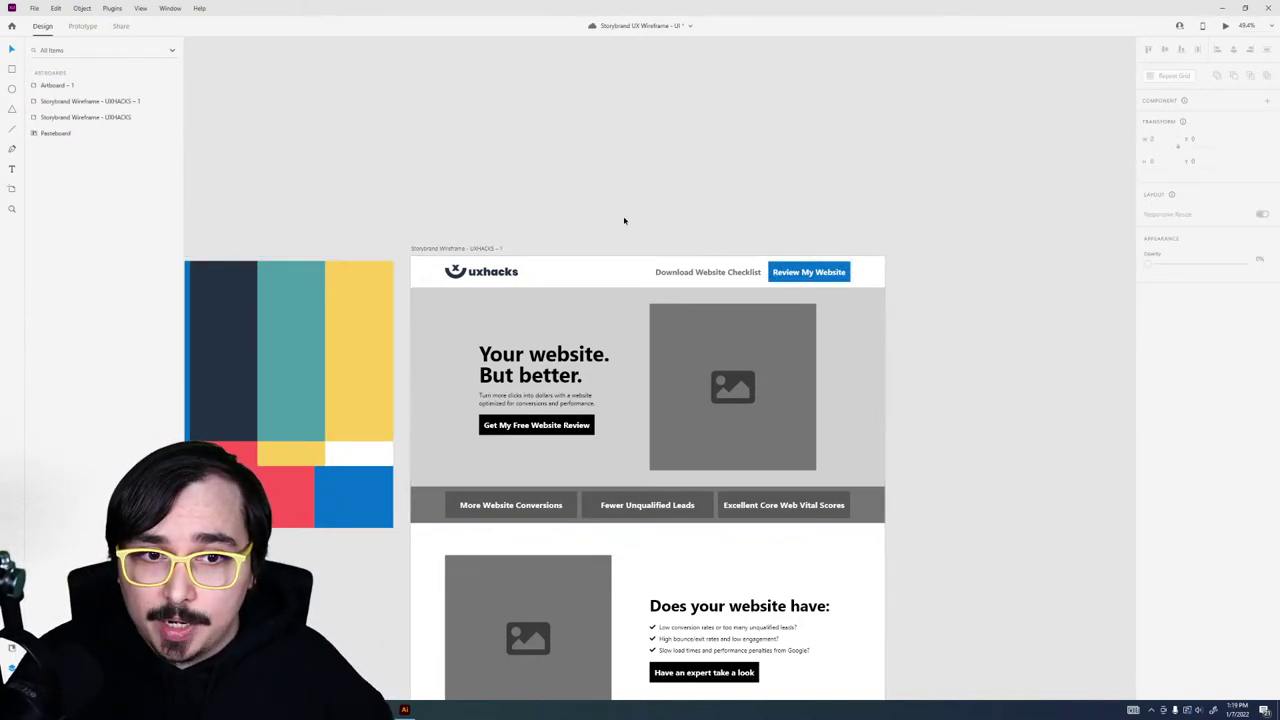
pyautogui.click(478, 249)
# Step: Redo the yellow button with its dark label and paste the copied artboard as a second version
pyautogui.hotkey('ctrl', 'shift', 'z')
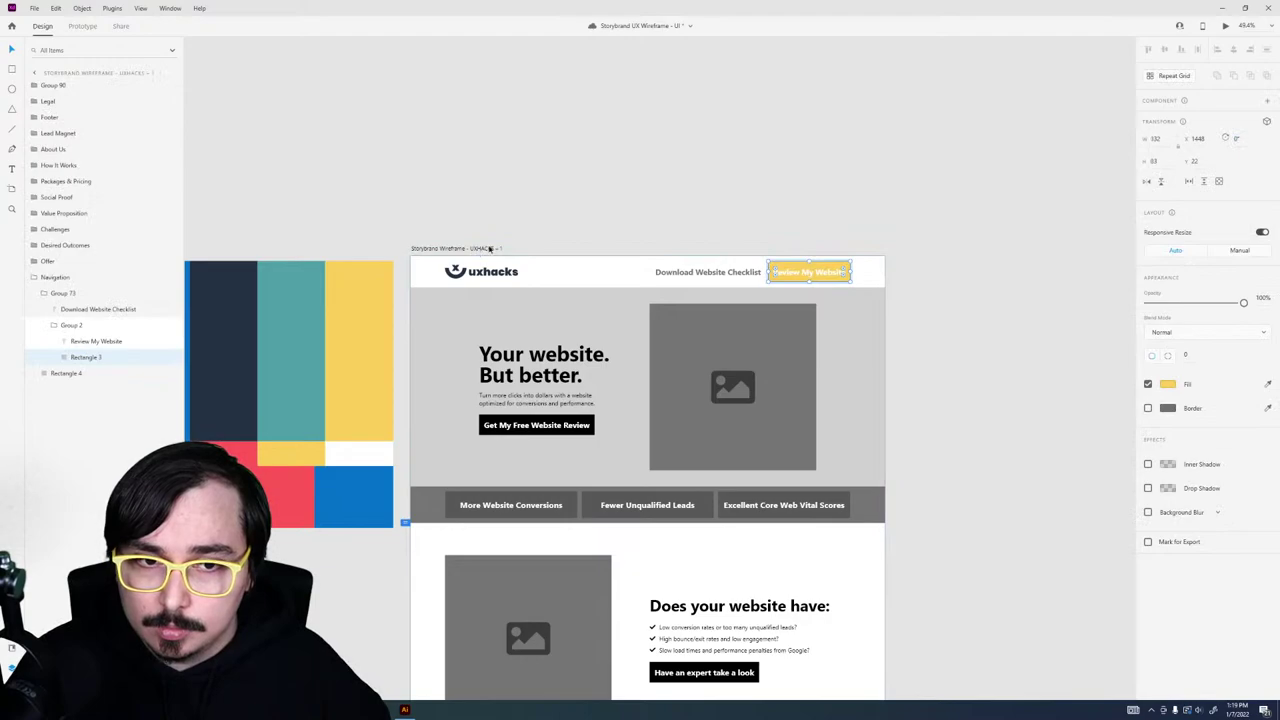
pyautogui.hotkey('ctrl', 'shift', 'z')
pyautogui.click(566, 230)
pyautogui.hotkey('ctrl', 'v')
# Step: Duplicate the blue-button artboard alongside it and recolour the copy's Review My Website button with the palette's red
pyautogui.scroll(-5, 566, 230)
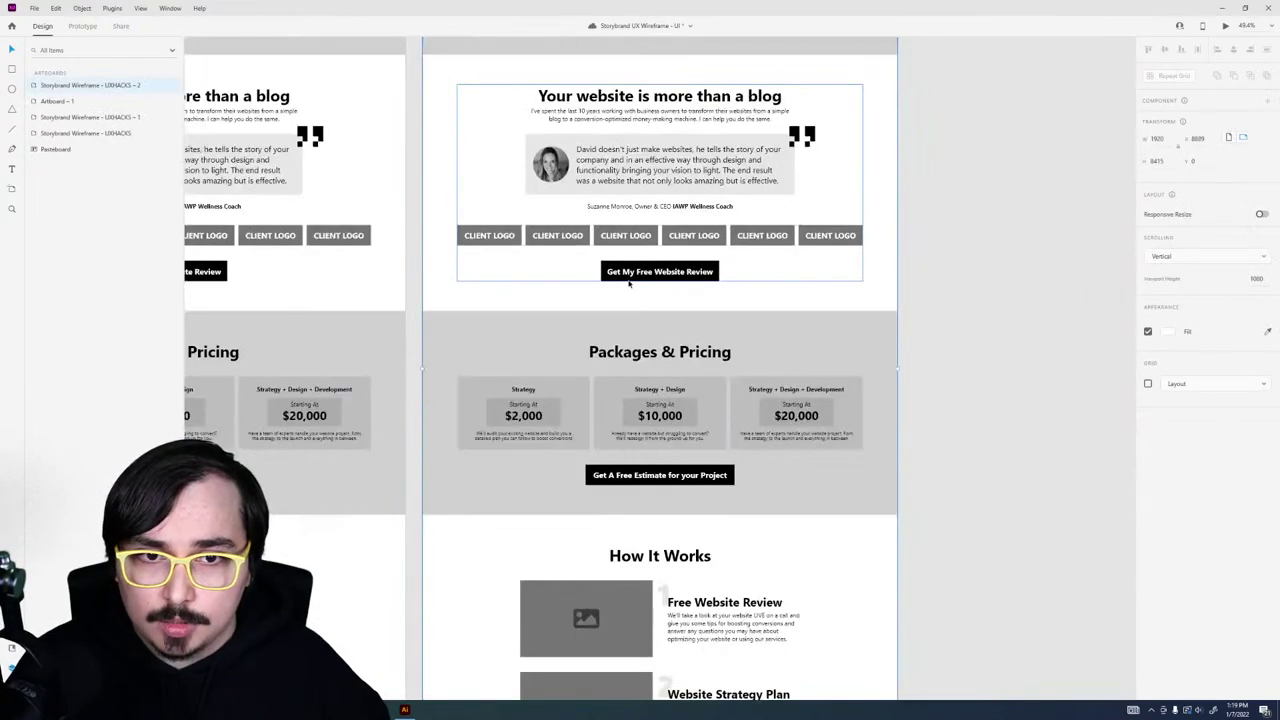
pyautogui.scroll(-5, 864, 362)
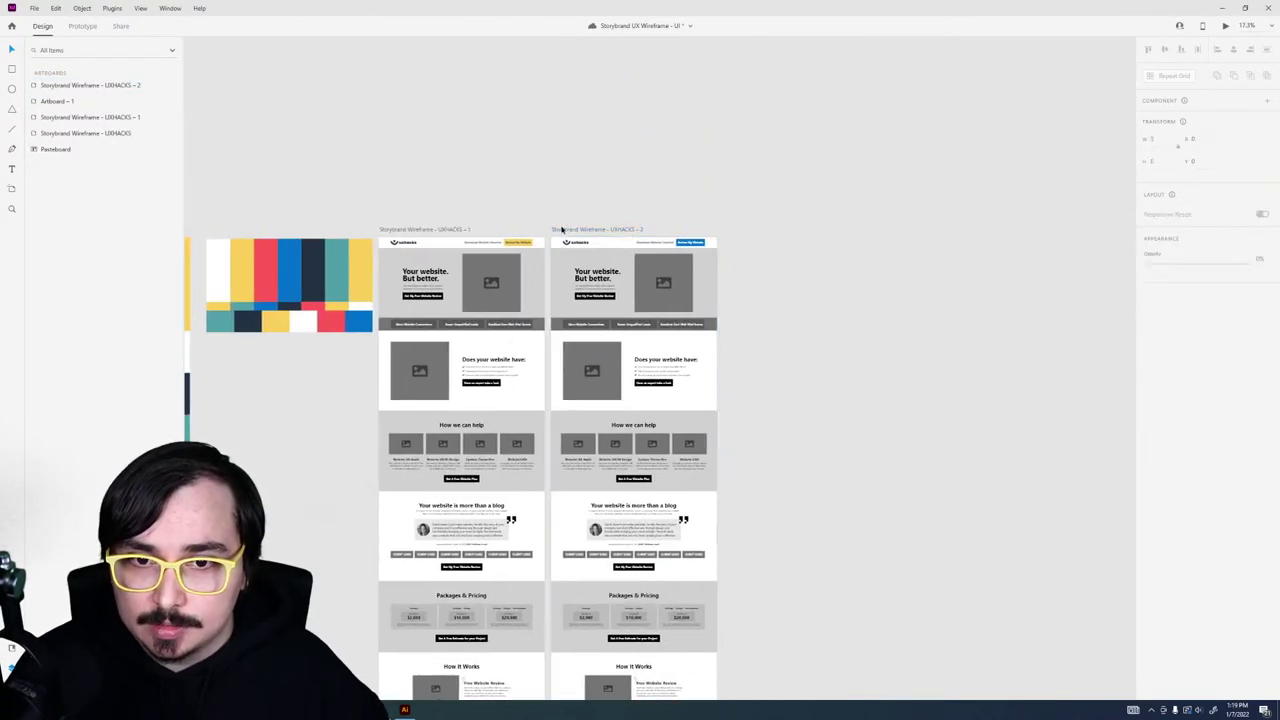
pyautogui.moveTo(560, 229); pyautogui.dragTo(735, 263)
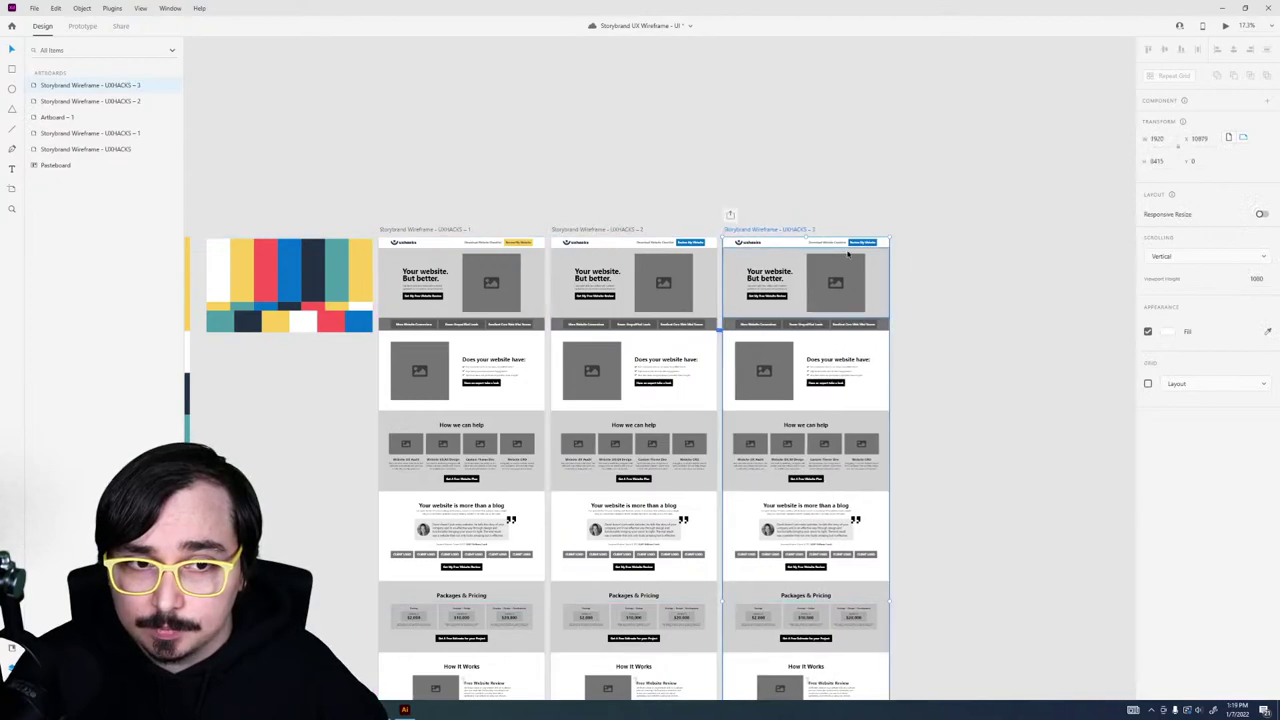
pyautogui.keyDown('ctrl'); pyautogui.click(866, 243); pyautogui.keyUp('ctrl')
pyautogui.keyDown('ctrl'); pyautogui.click(876, 245); pyautogui.keyUp('ctrl')
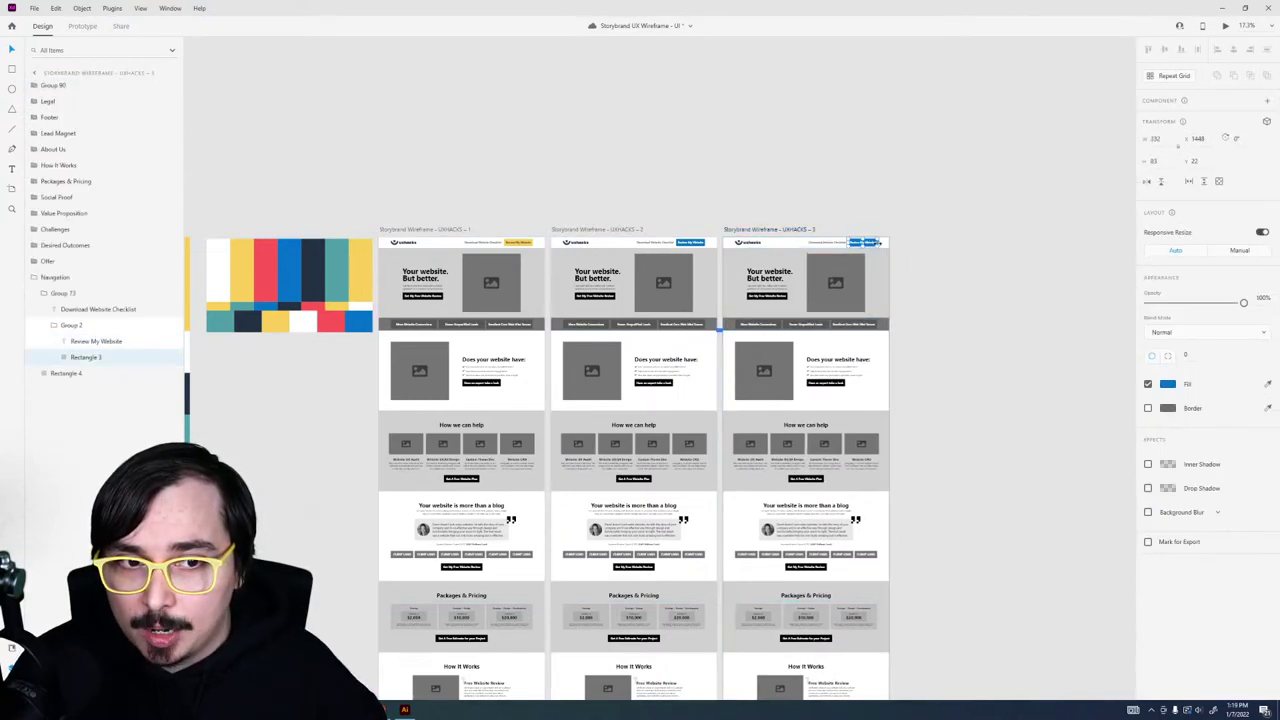
pyautogui.press('i')
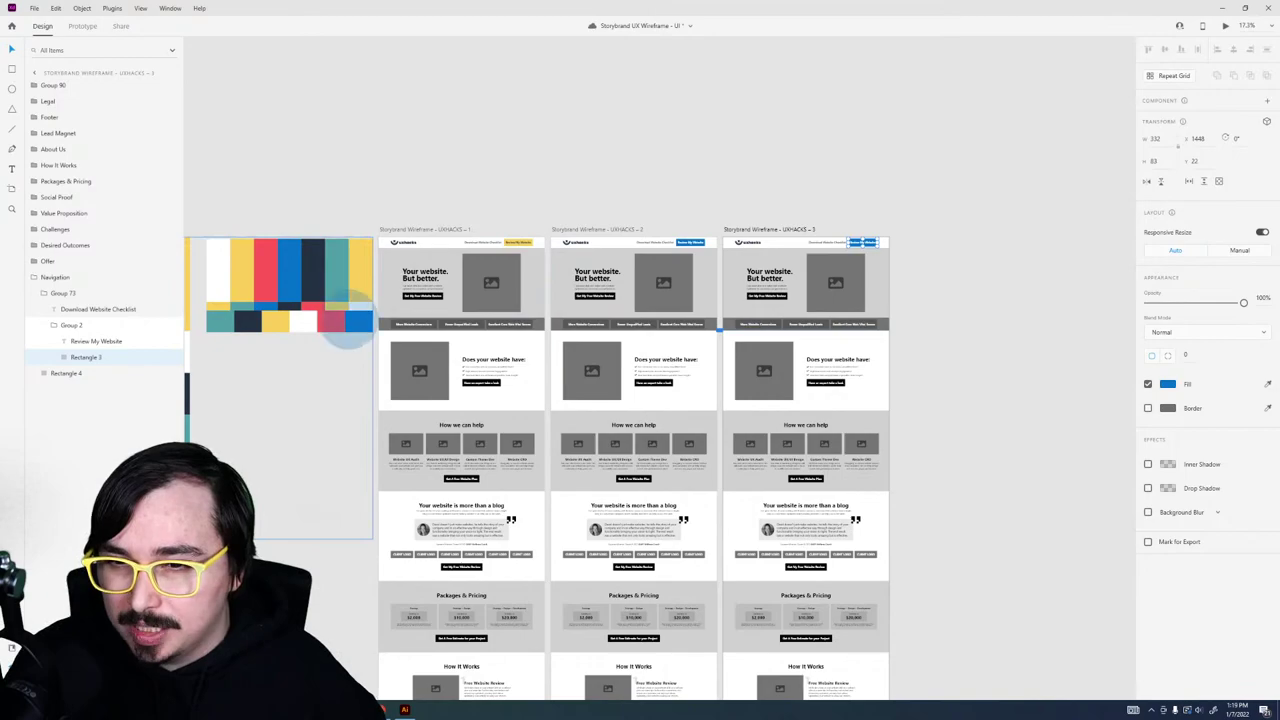
pyautogui.click(335, 322)
pyautogui.click(671, 148)
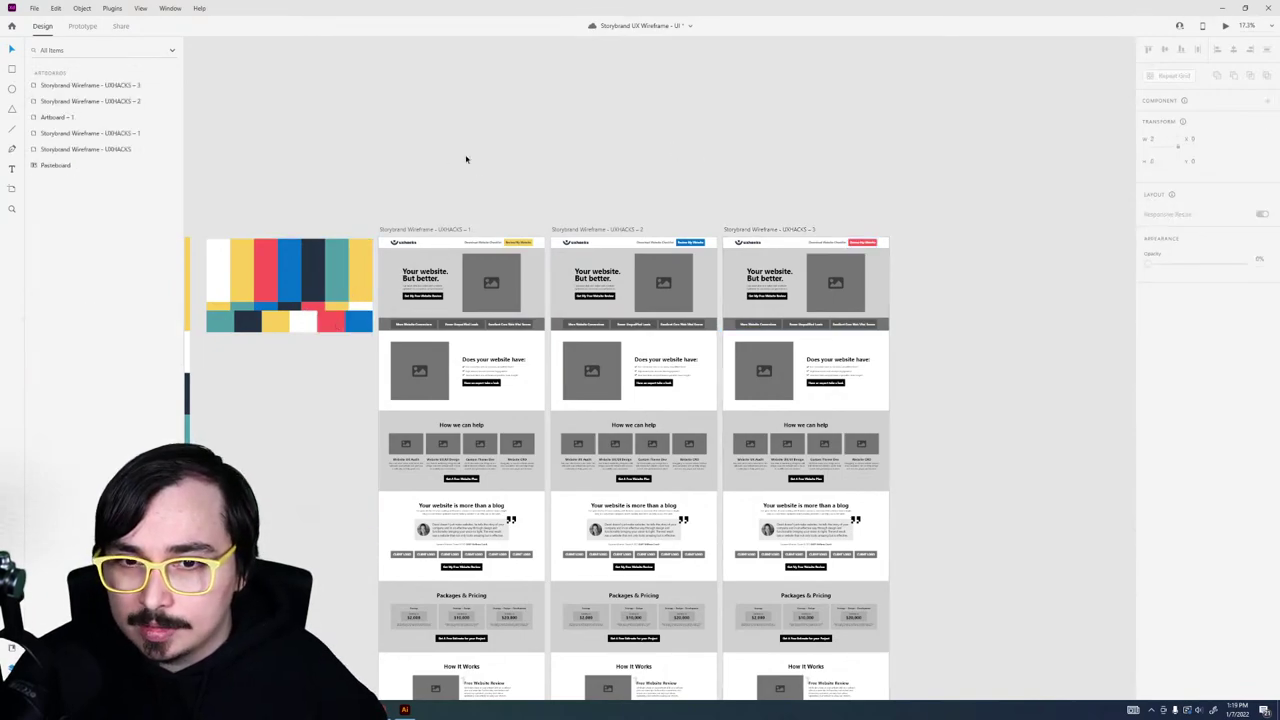
pyautogui.scroll(5, 477, 180)
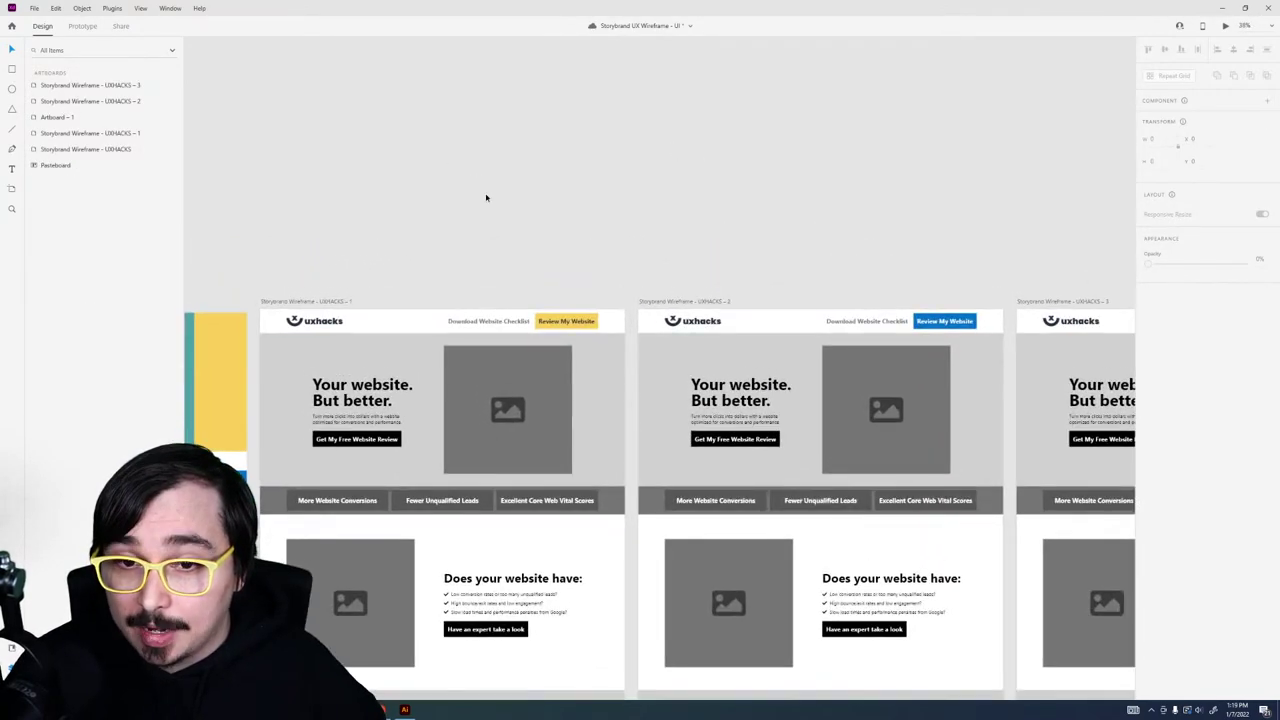
pyautogui.keyDown('ctrl'); pyautogui.click(356, 441); pyautogui.keyUp('ctrl')
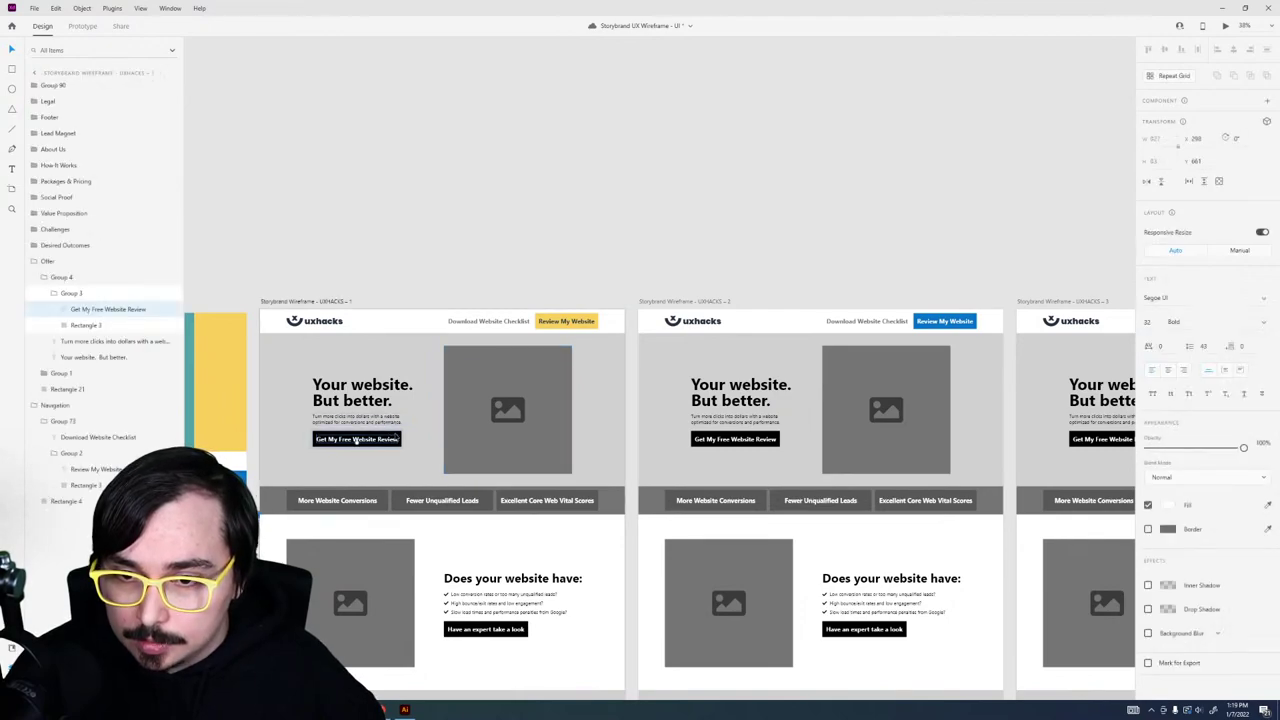
pyautogui.keyDown('ctrl'); pyautogui.click(398, 436); pyautogui.keyUp('ctrl')
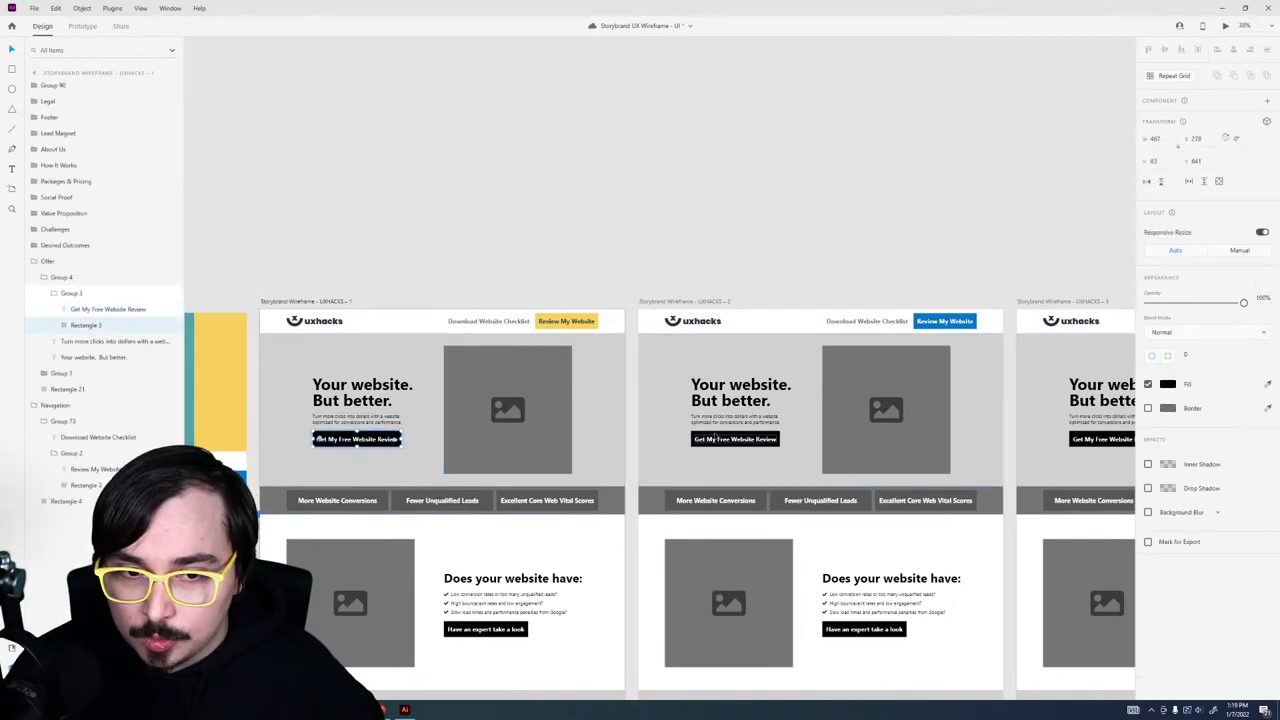
pyautogui.keyDown('ctrl'); pyautogui.keyDown('shift'); pyautogui.click(719, 434); pyautogui.keyUp('shift'); pyautogui.keyUp('ctrl')
pyautogui.hscroll(5, 720, 437)
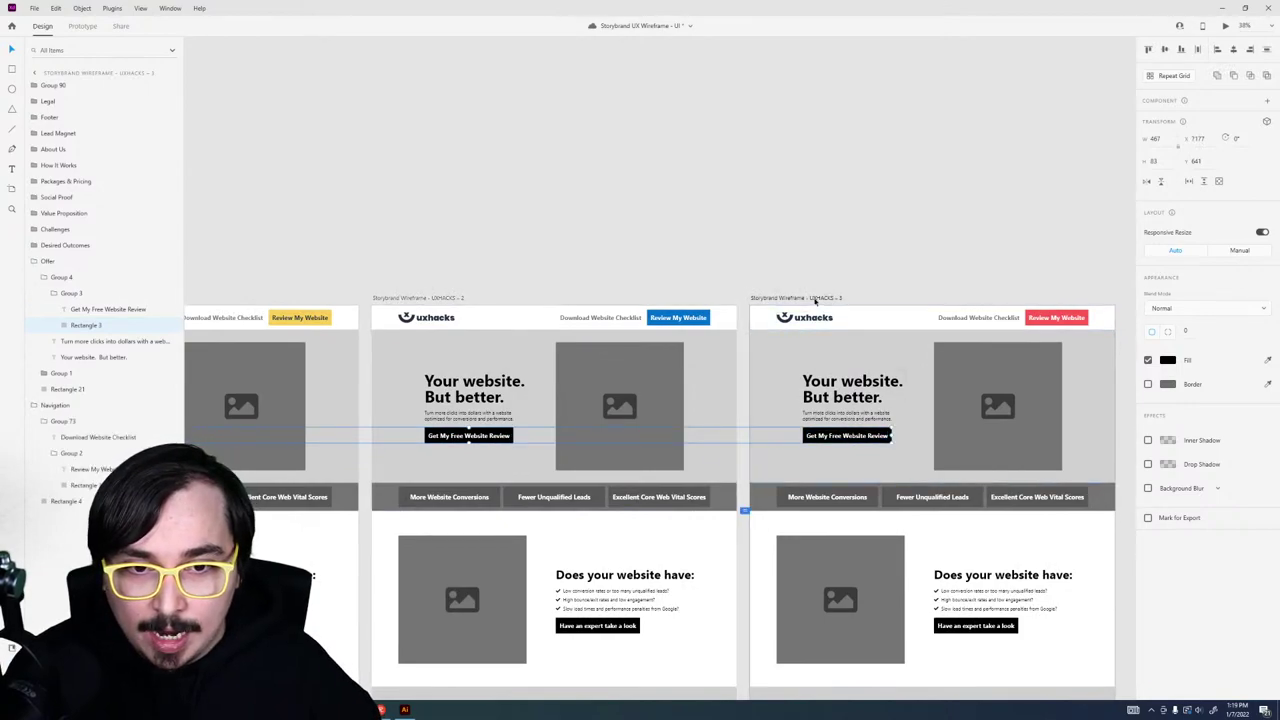
# Step: Fill the hero's Get My Free Website Review button red on the third artboard and blue on the second, matching their navigation buttons
pyautogui.click(814, 298)
pyautogui.click(878, 435)
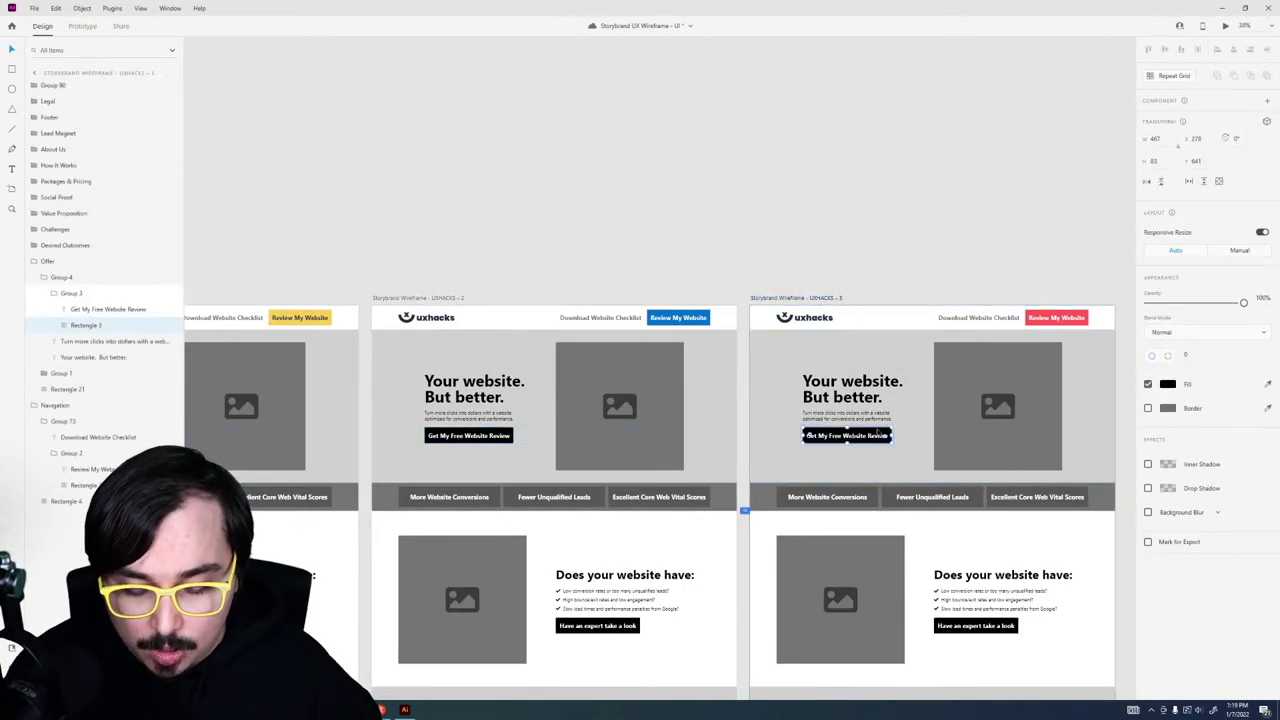
pyautogui.click(1035, 320)
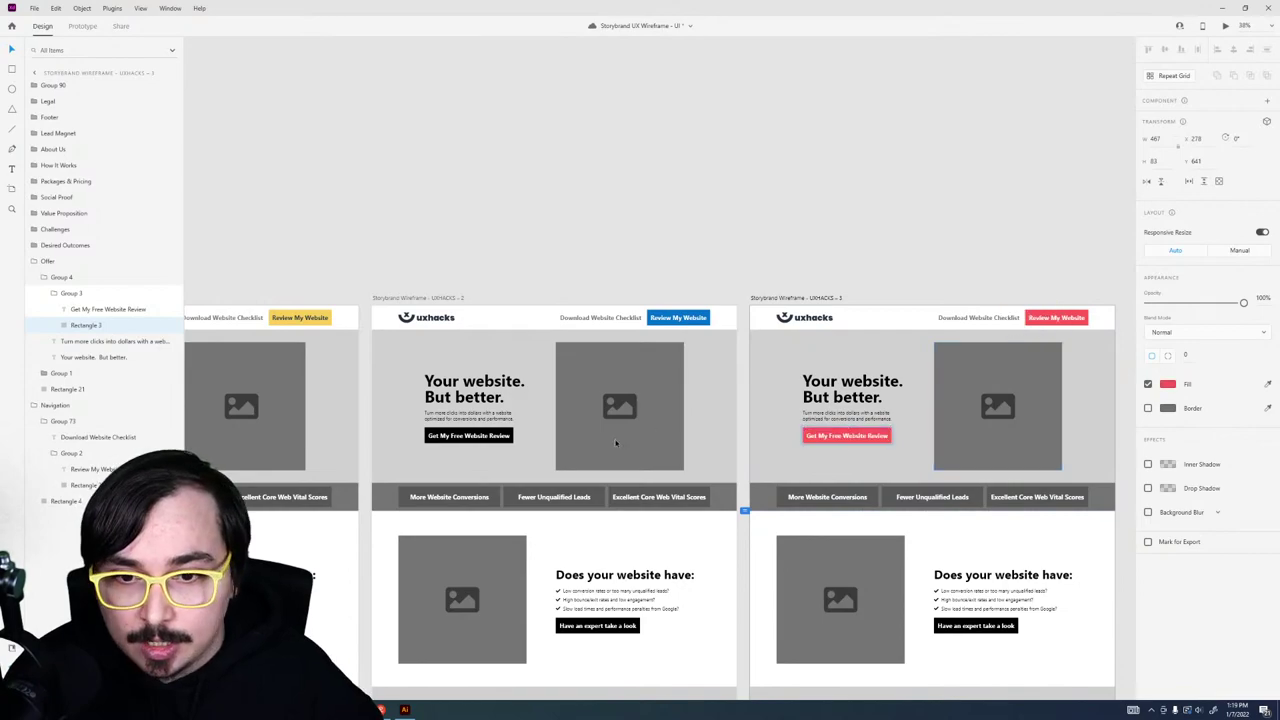
pyautogui.click(430, 436)
pyautogui.press('i')
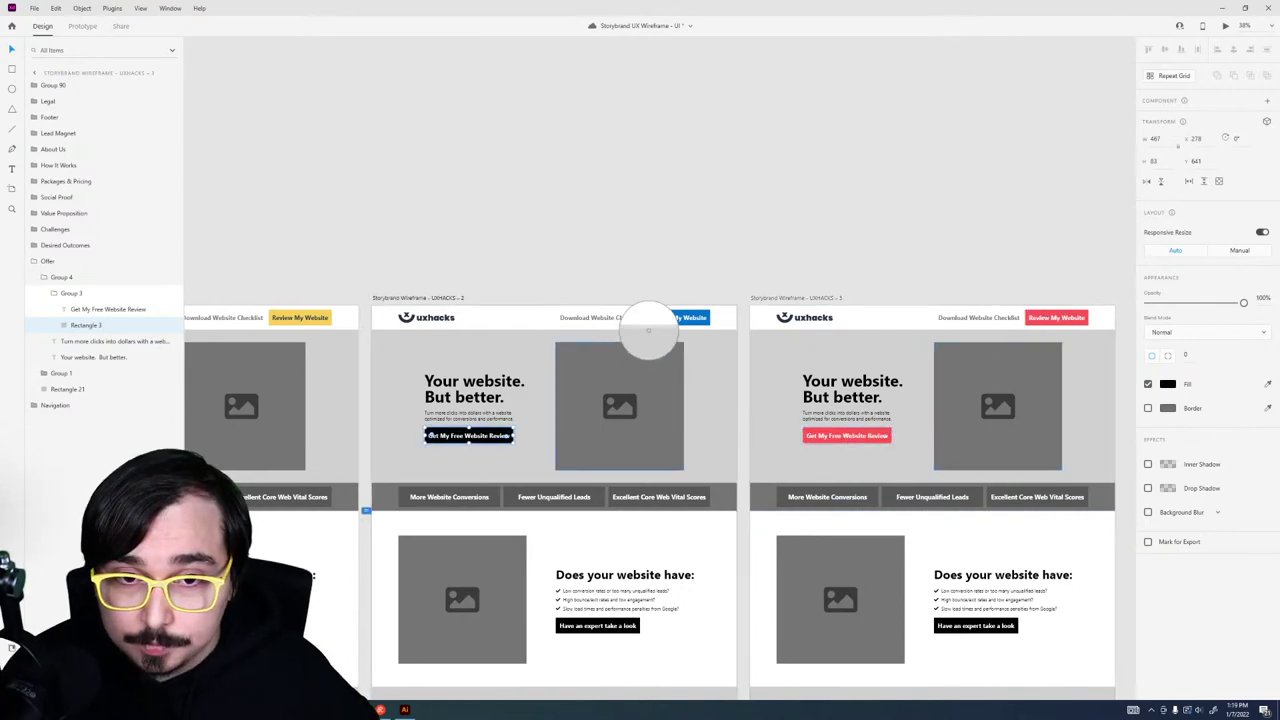
pyautogui.click(652, 318)
pyautogui.click(411, 259)
# Step: Fill the first artboard's Get My Free Website Review button with the yellow of its navigation button
pyautogui.hscroll(-5, 411, 259)
pyautogui.scroll(-1, 411, 259)
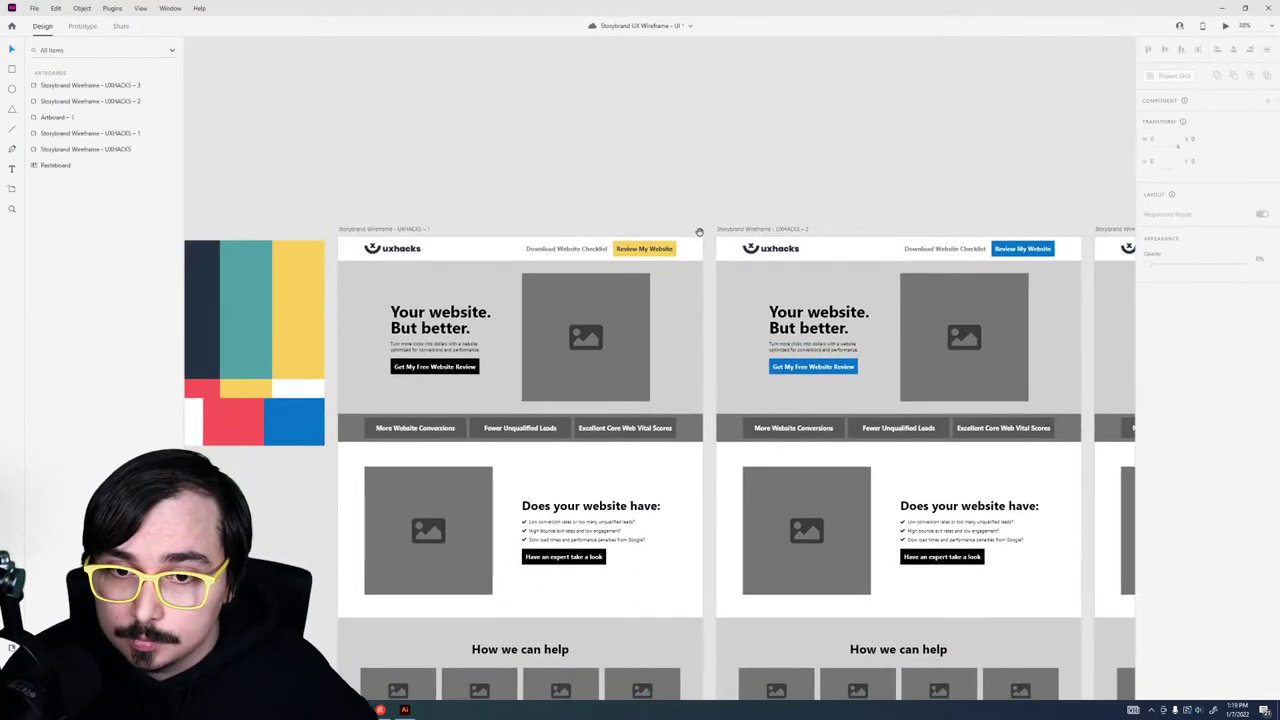
pyautogui.click(436, 366)
pyautogui.press('i')
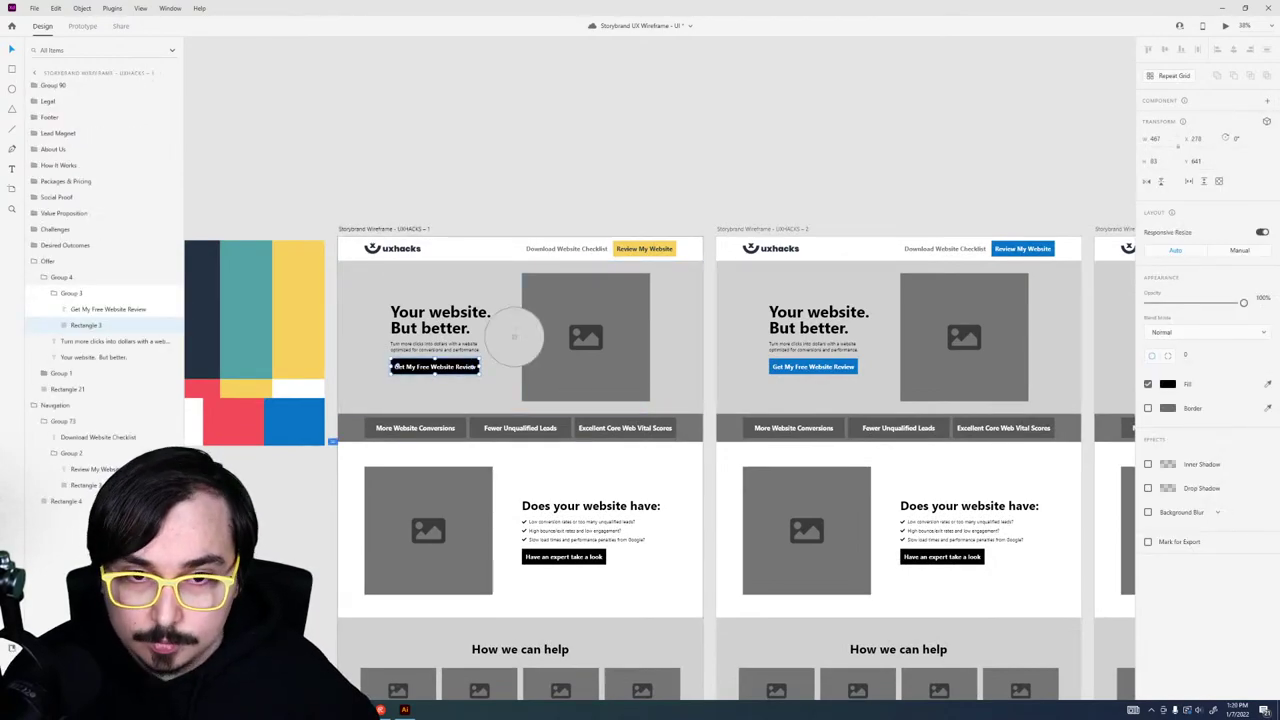
pyautogui.click(648, 250)
pyautogui.click(655, 202)
# Step: Change the label of the yellow Get My Free Website Review button to a dark colour
pyautogui.doubleClick(435, 366)
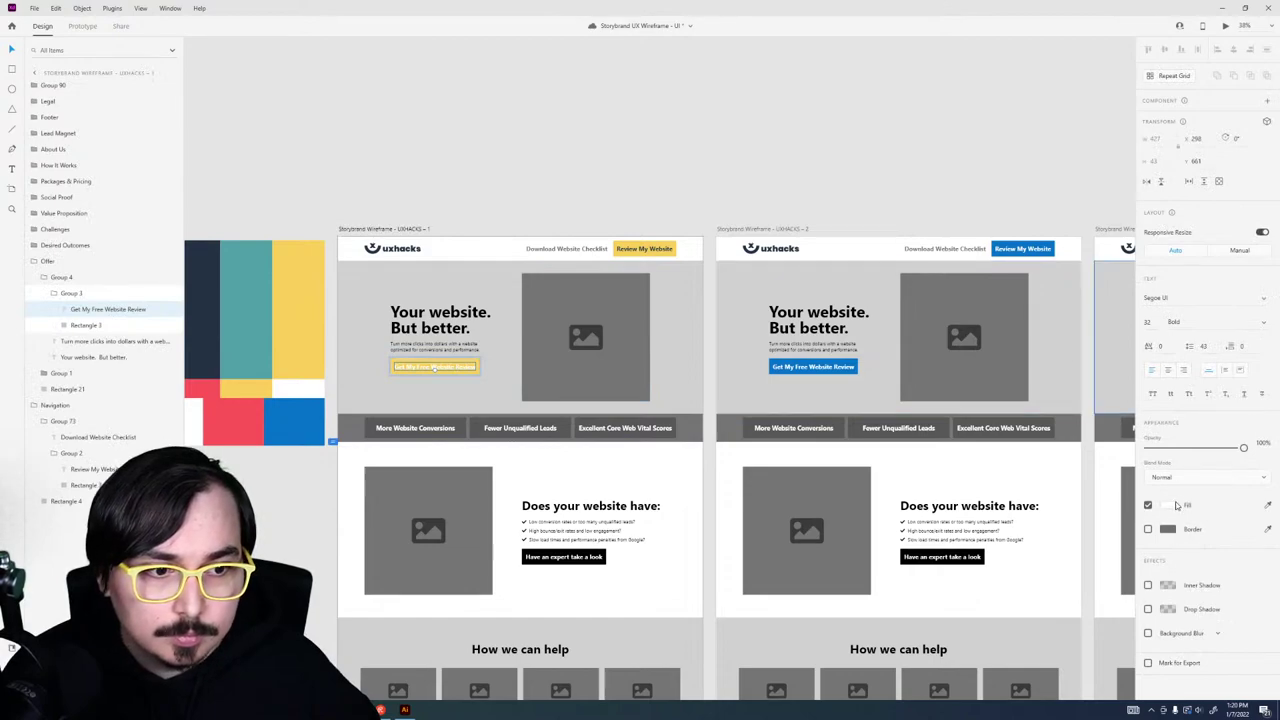
pyautogui.click(1176, 505)
pyautogui.click(1093, 566)
pyautogui.click(766, 194)
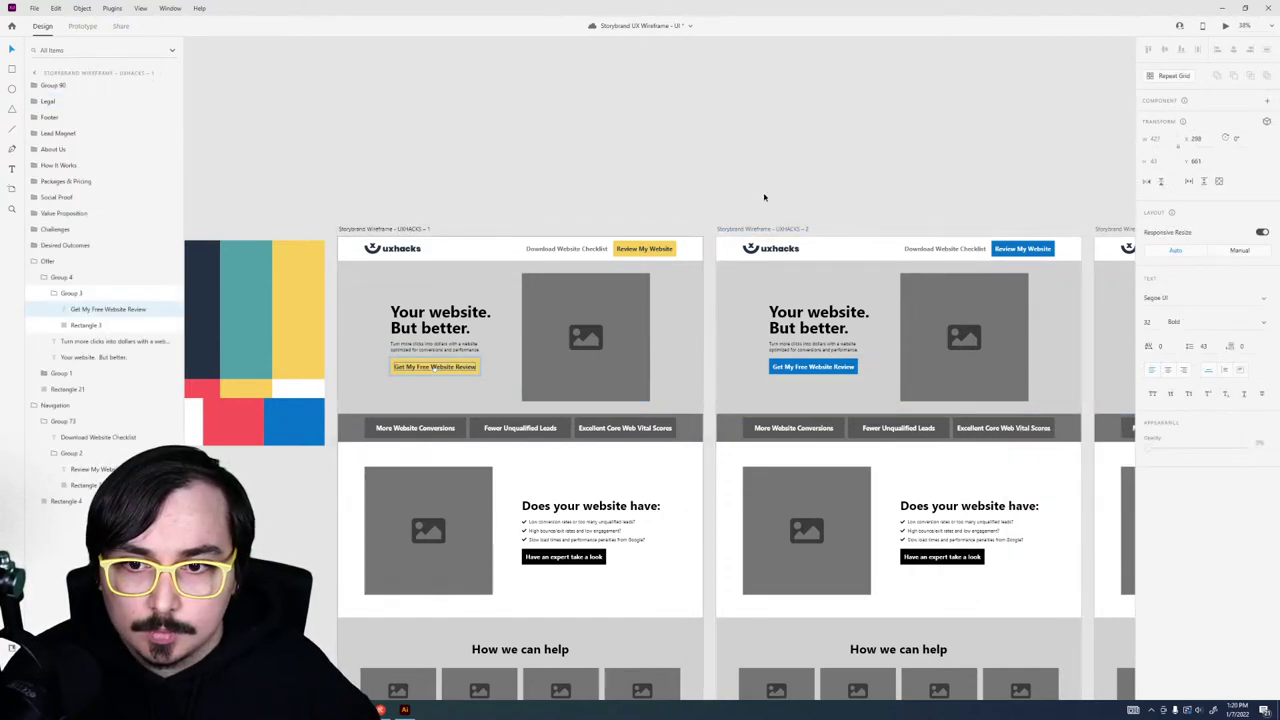
# Step: Preview the first artboard's design and close the preview
pyautogui.click(614, 323)
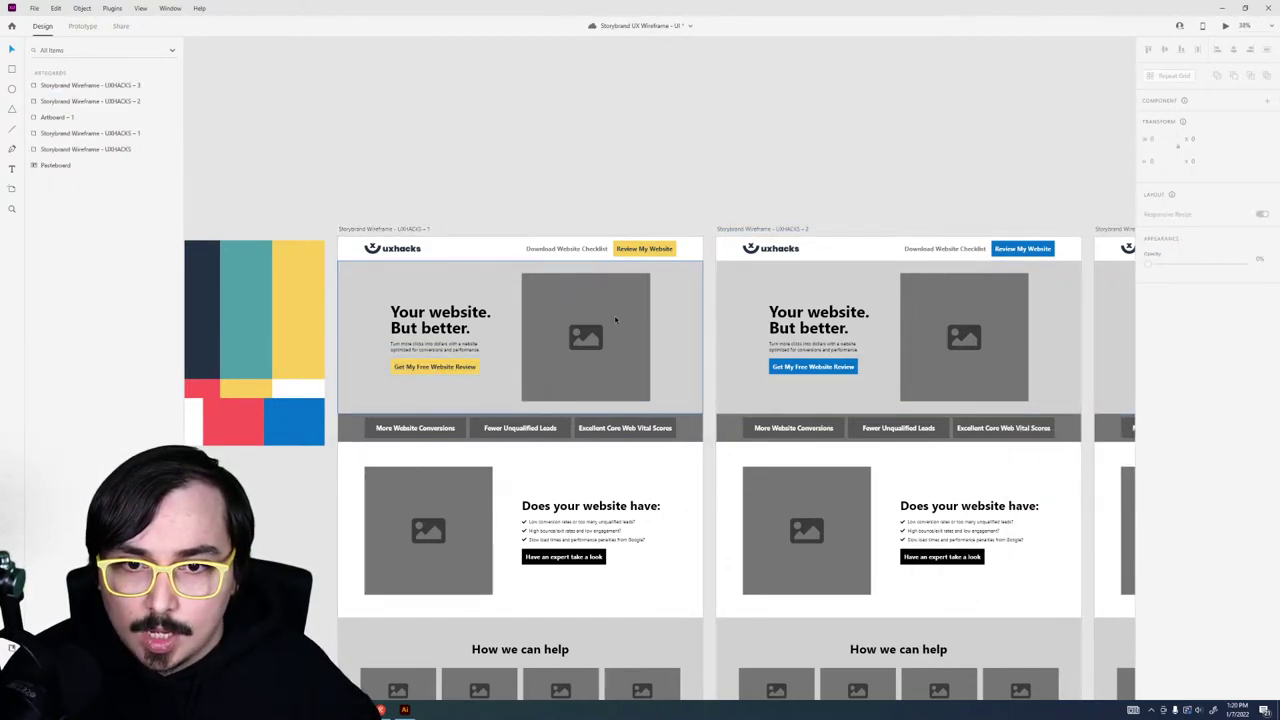
pyautogui.click(1223, 30)
pyautogui.moveTo(922, 156); pyautogui.dragTo(900, 112)
pyautogui.click(1136, 101)
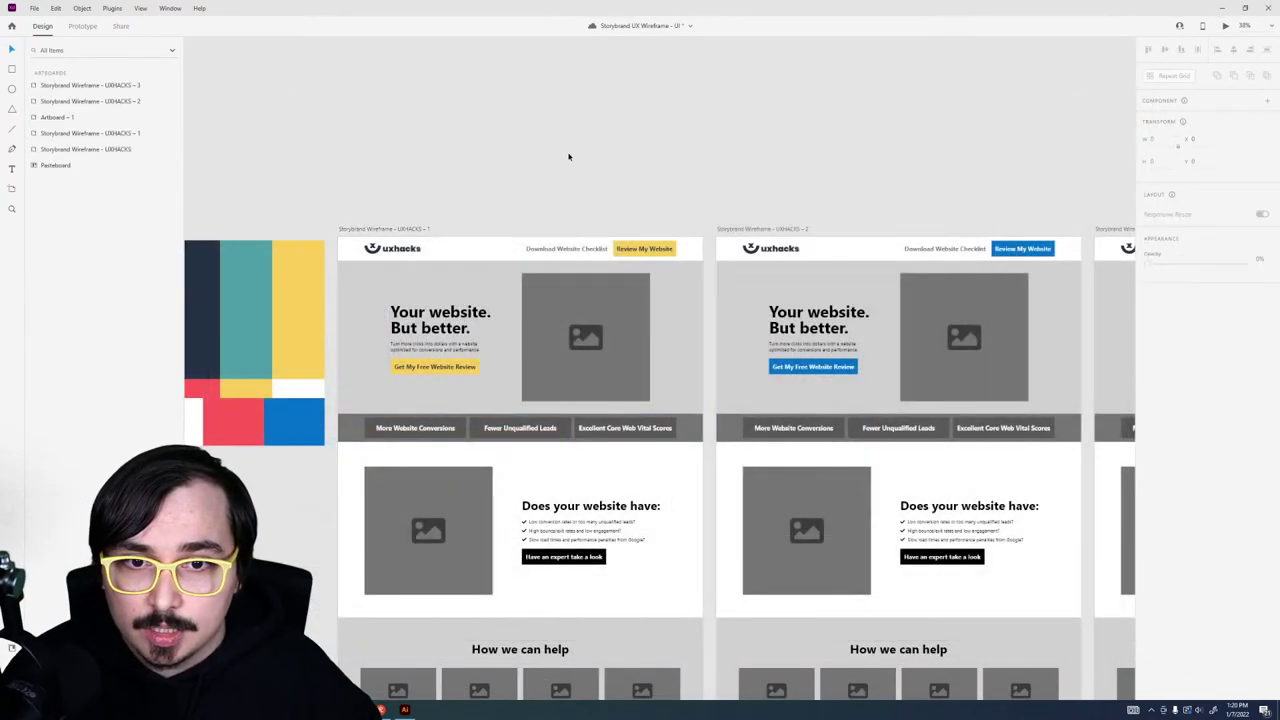
# Step: Recolour the Download Website Checklist links in the navigation of all three artboards to the dark navy swatch
pyautogui.click(566, 249)
pyautogui.moveTo(753, 214); pyautogui.dragTo(319, 189)
pyautogui.keyDown('shift'); pyautogui.click(491, 224); pyautogui.keyUp('shift')
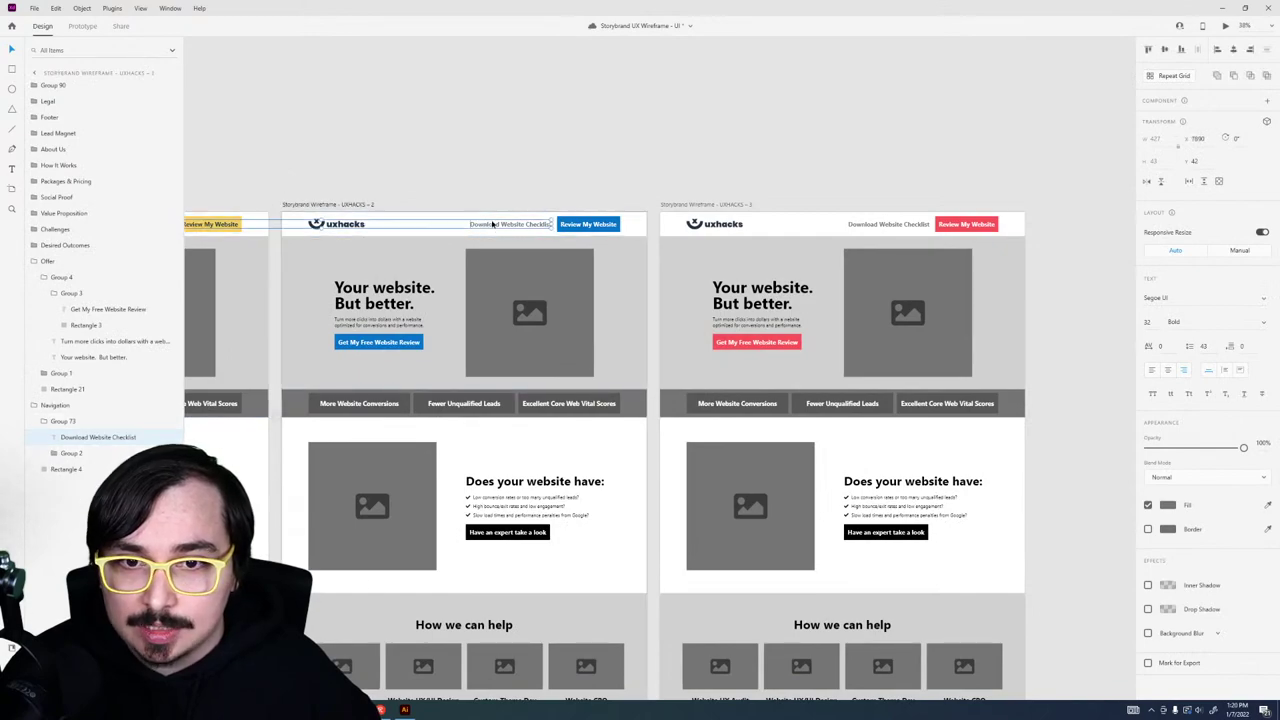
pyautogui.keyDown('shift'); pyautogui.click(888, 226); pyautogui.keyUp('shift')
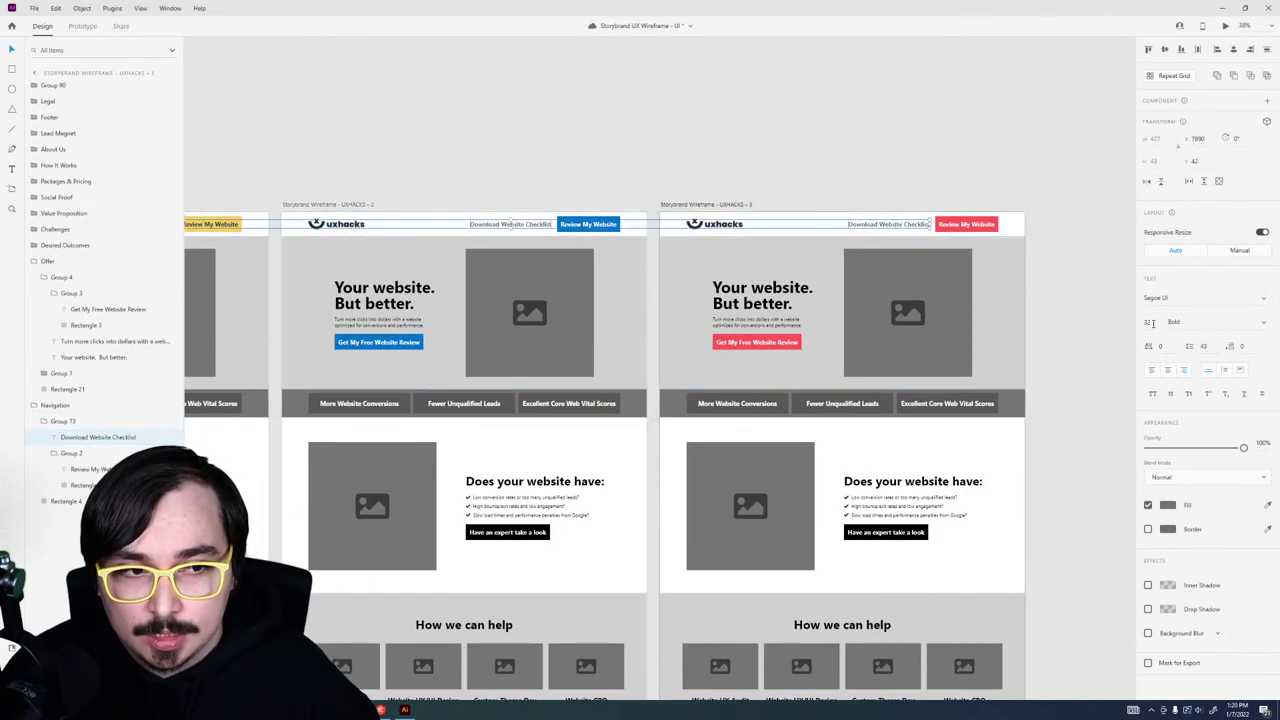
pyautogui.click(1166, 505)
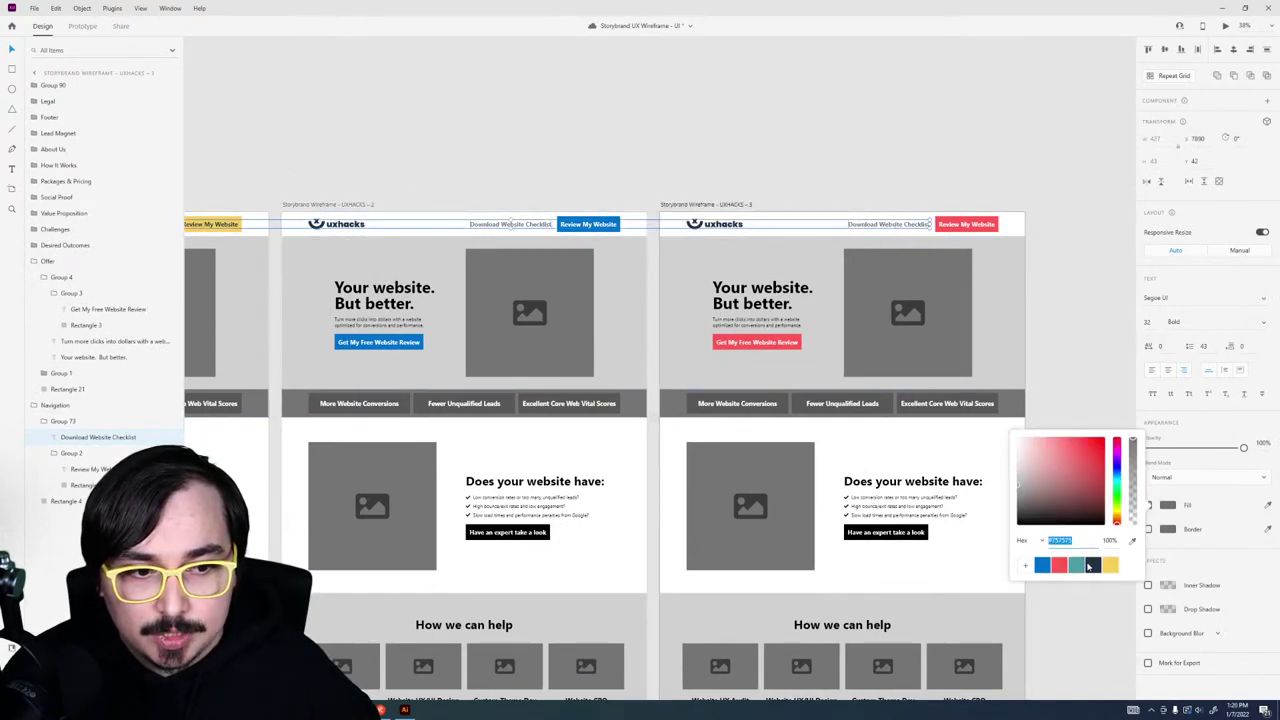
pyautogui.click(801, 186)
# Step: Preview the first artboard and flip through the other artboards to compare their button colours, closing the preview at the end
pyautogui.hscroll(-4, 533, 152)
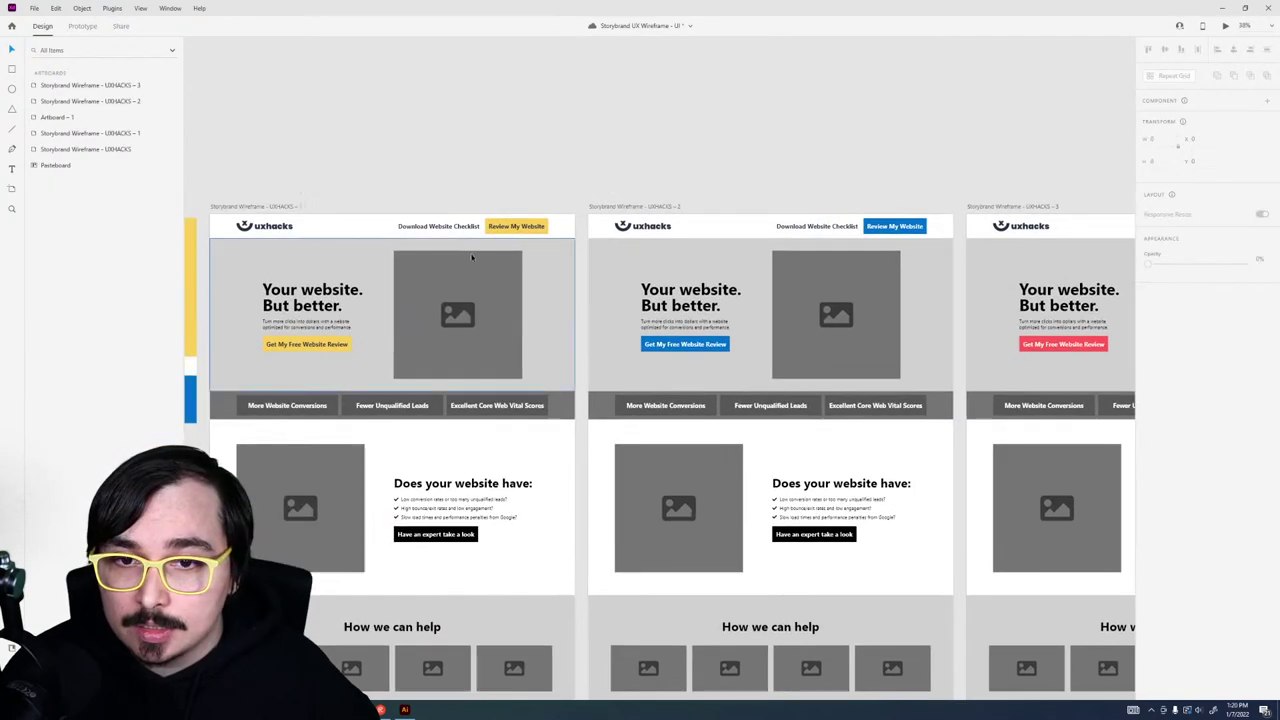
pyautogui.click(471, 257)
pyautogui.click(1224, 27)
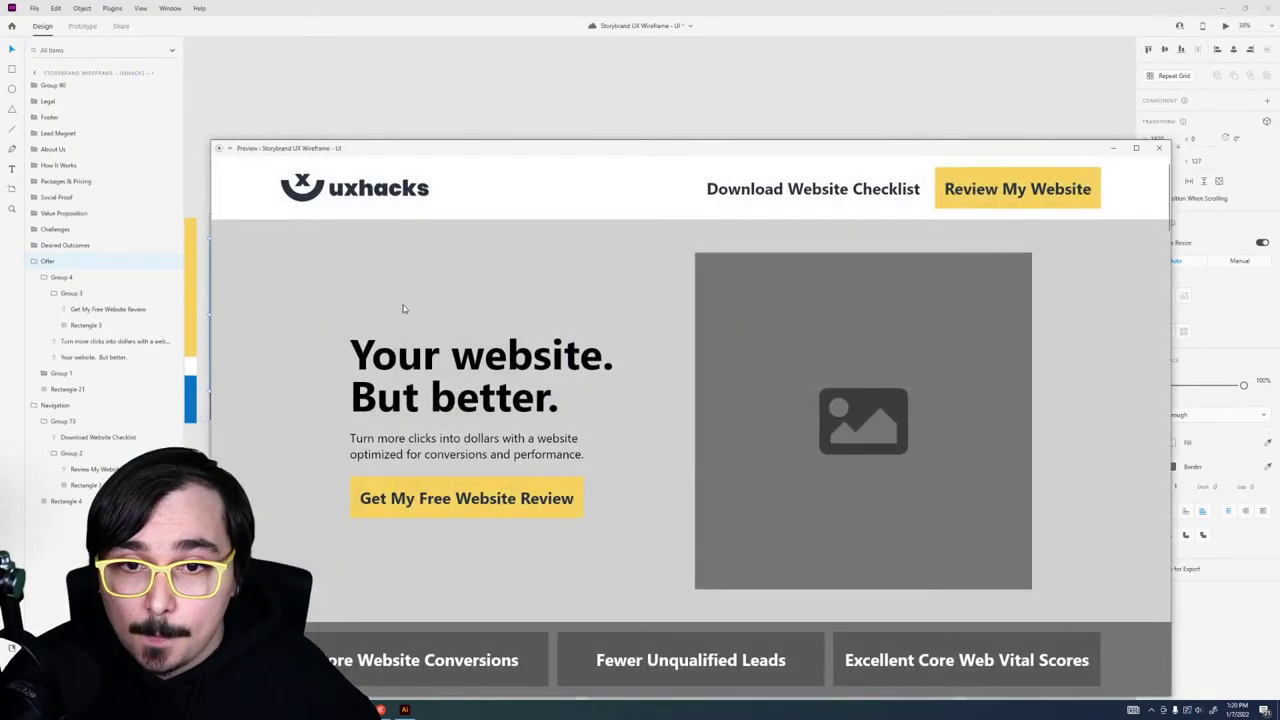
pyautogui.moveTo(606, 151); pyautogui.dragTo(564, 89)
pyautogui.click(566, 74)
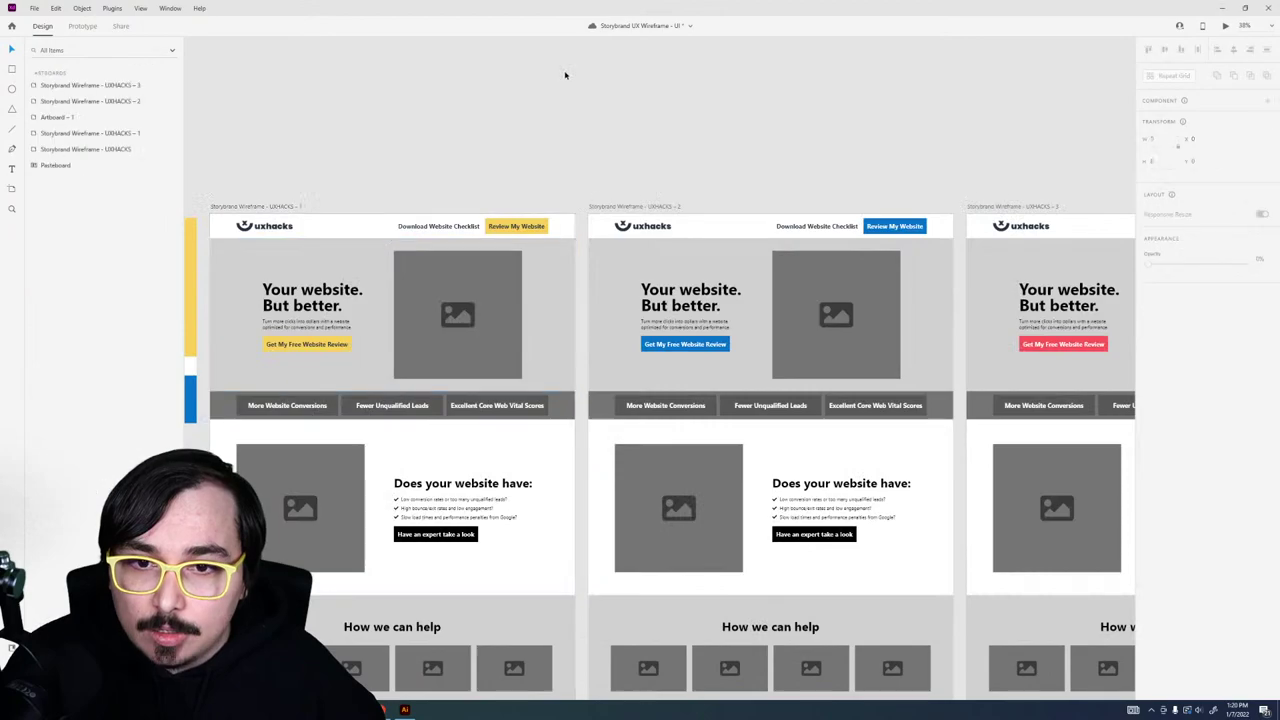
pyautogui.click(400, 331)
pyautogui.click(1224, 27)
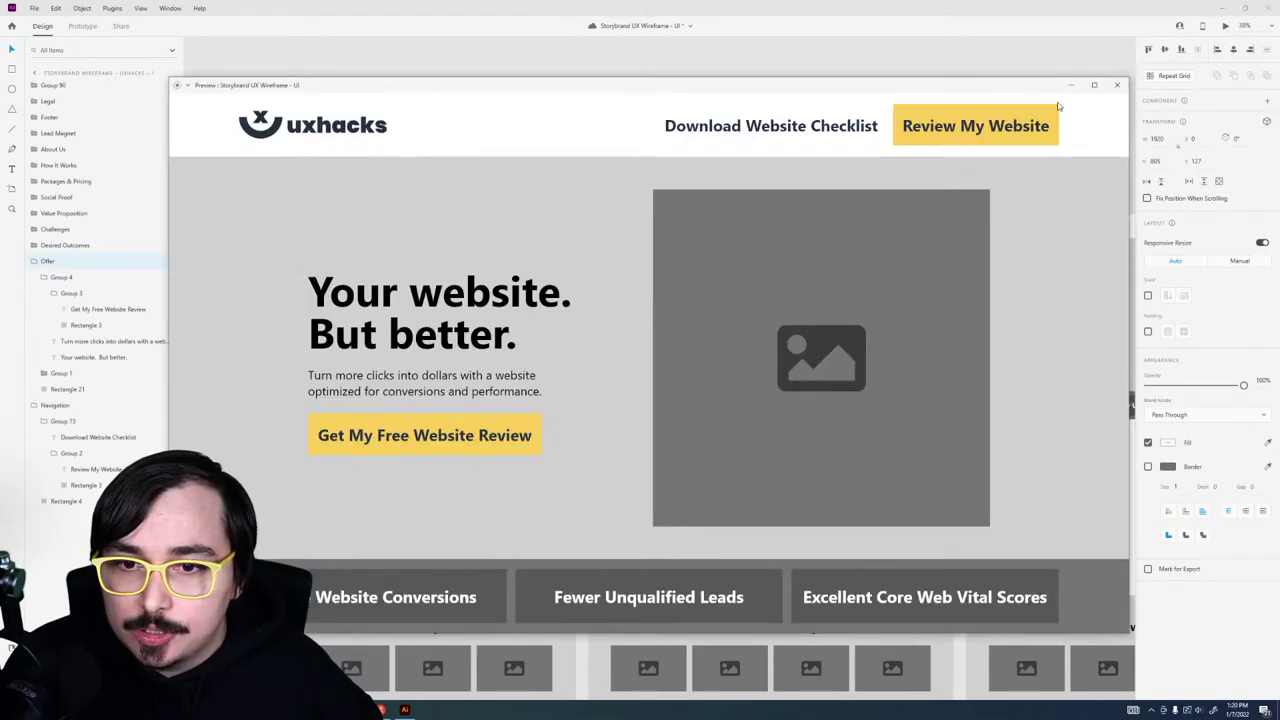
pyautogui.moveTo(734, 96); pyautogui.dragTo(723, 70)
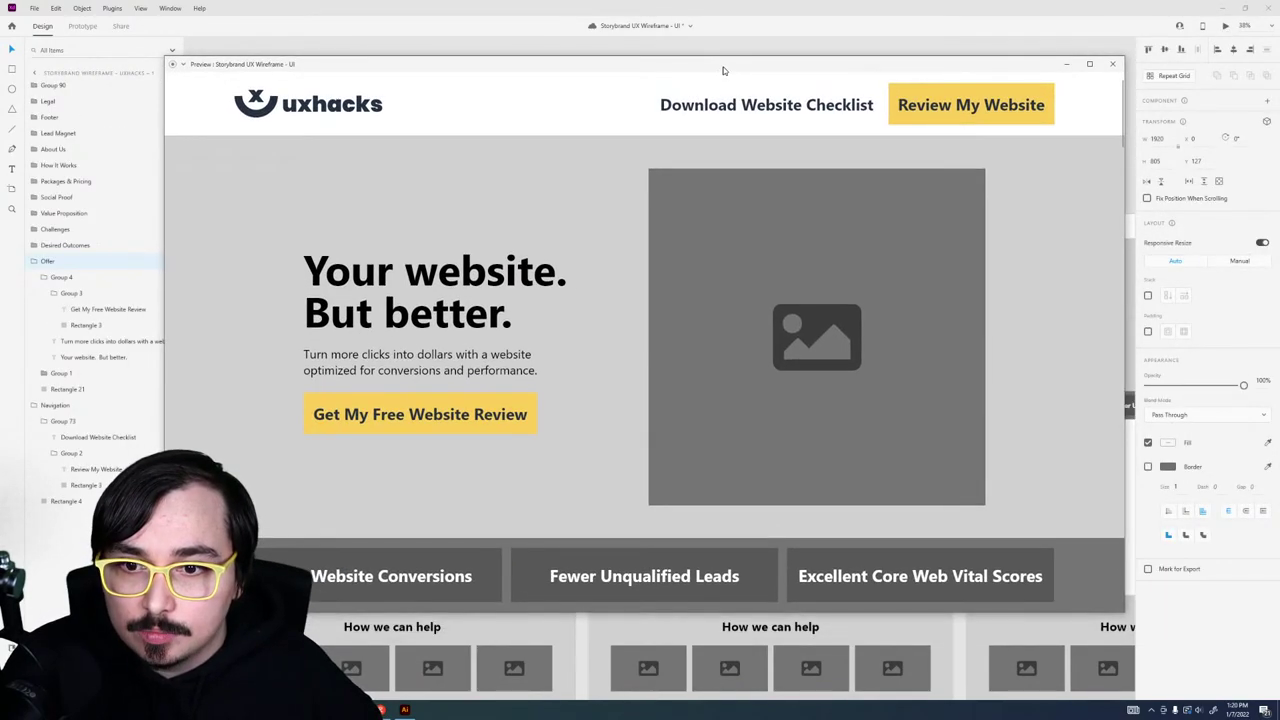
pyautogui.press('Right')
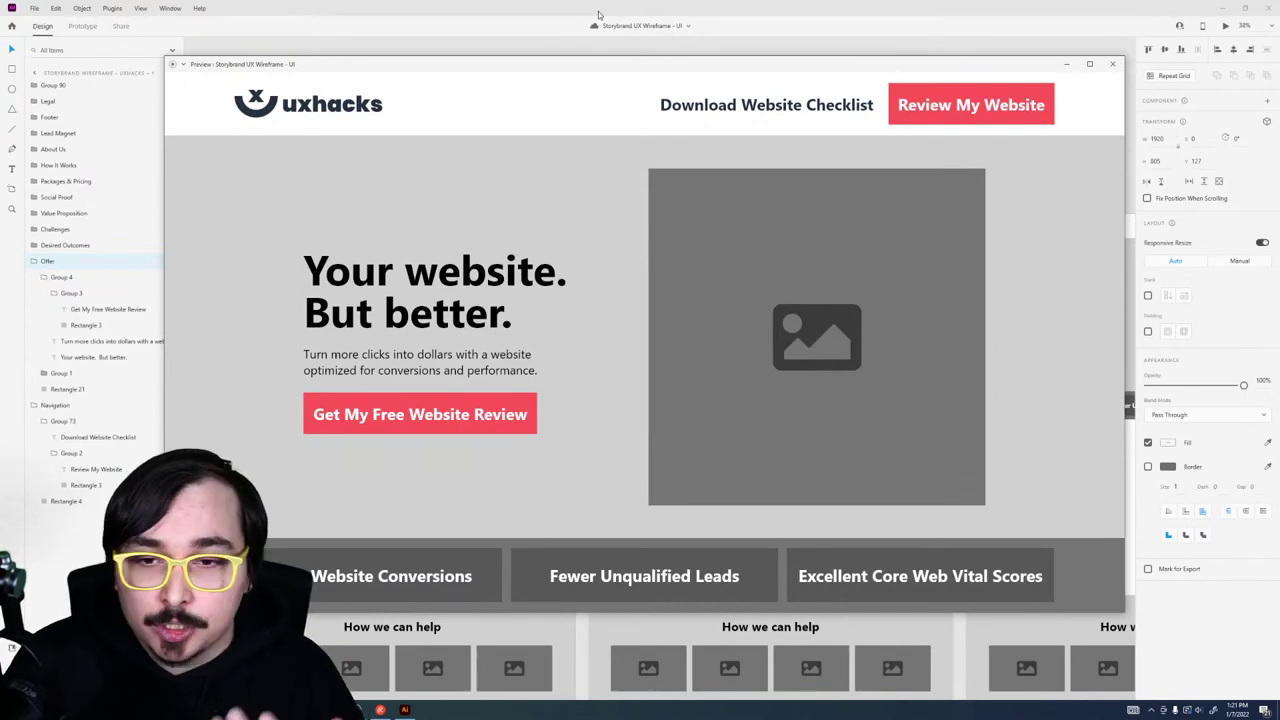
pyautogui.press('Right')
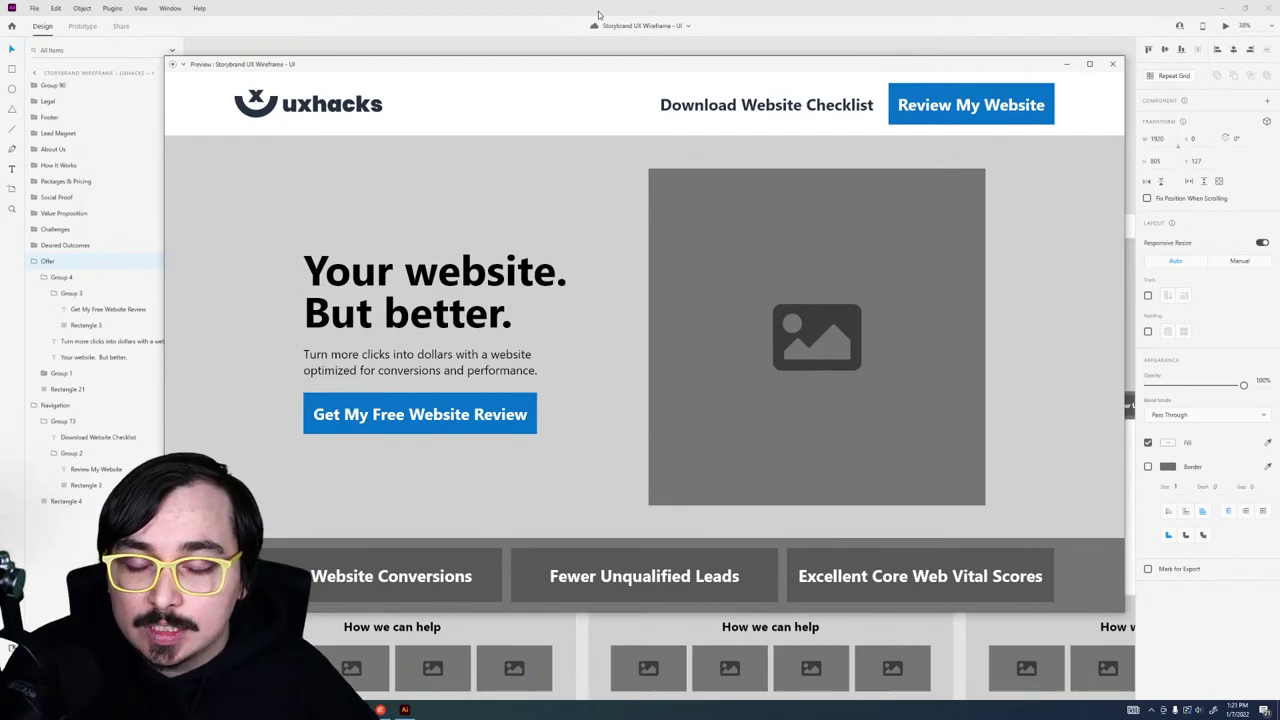
pyautogui.click(1112, 63)
# Step: Delete the third artboard with the red buttons
pyautogui.click(601, 126)
pyautogui.scroll(-2, 627, 152)
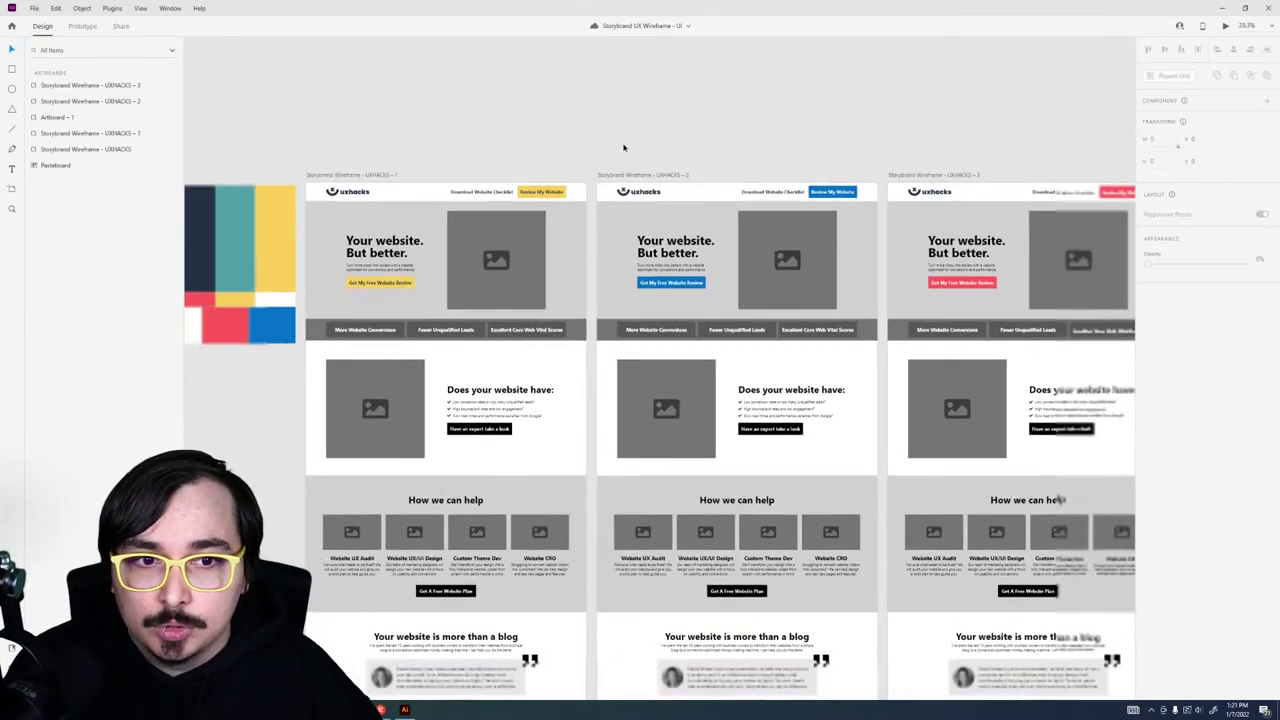
pyautogui.click(913, 175)
pyautogui.press('Delete')
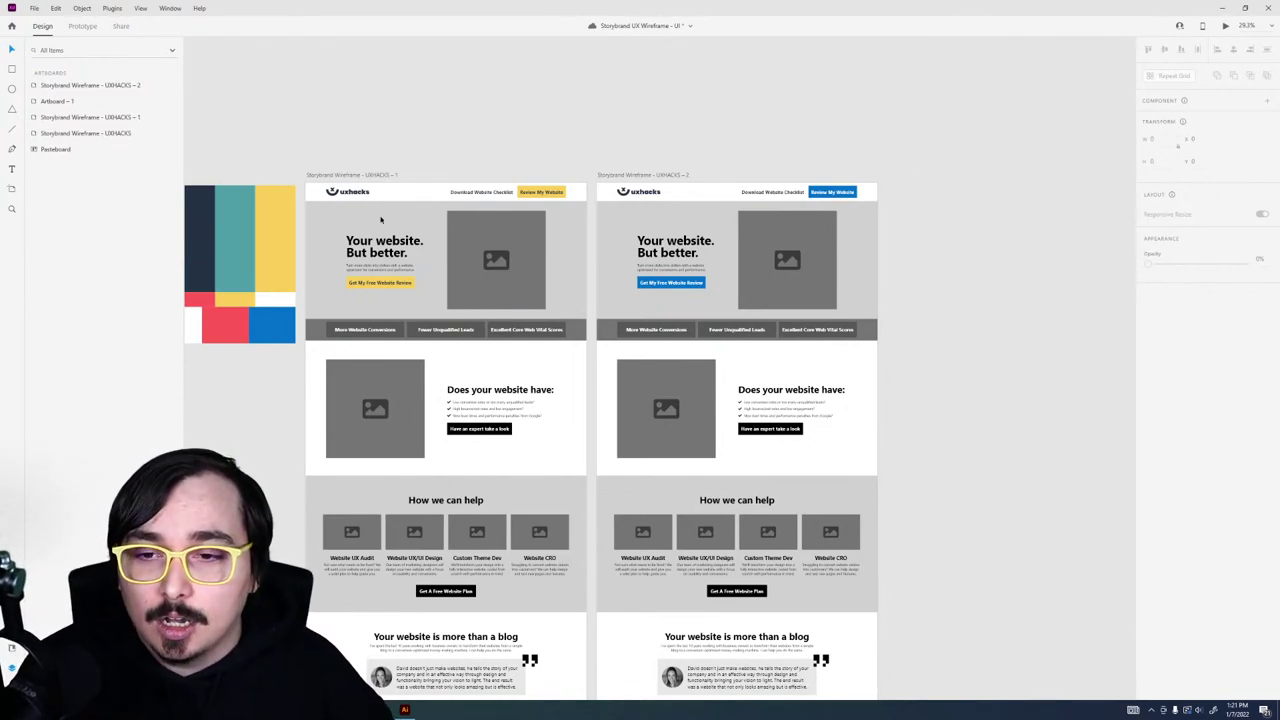
pyautogui.scroll(3, 443, 214)
pyautogui.scroll(-3, 443, 214)
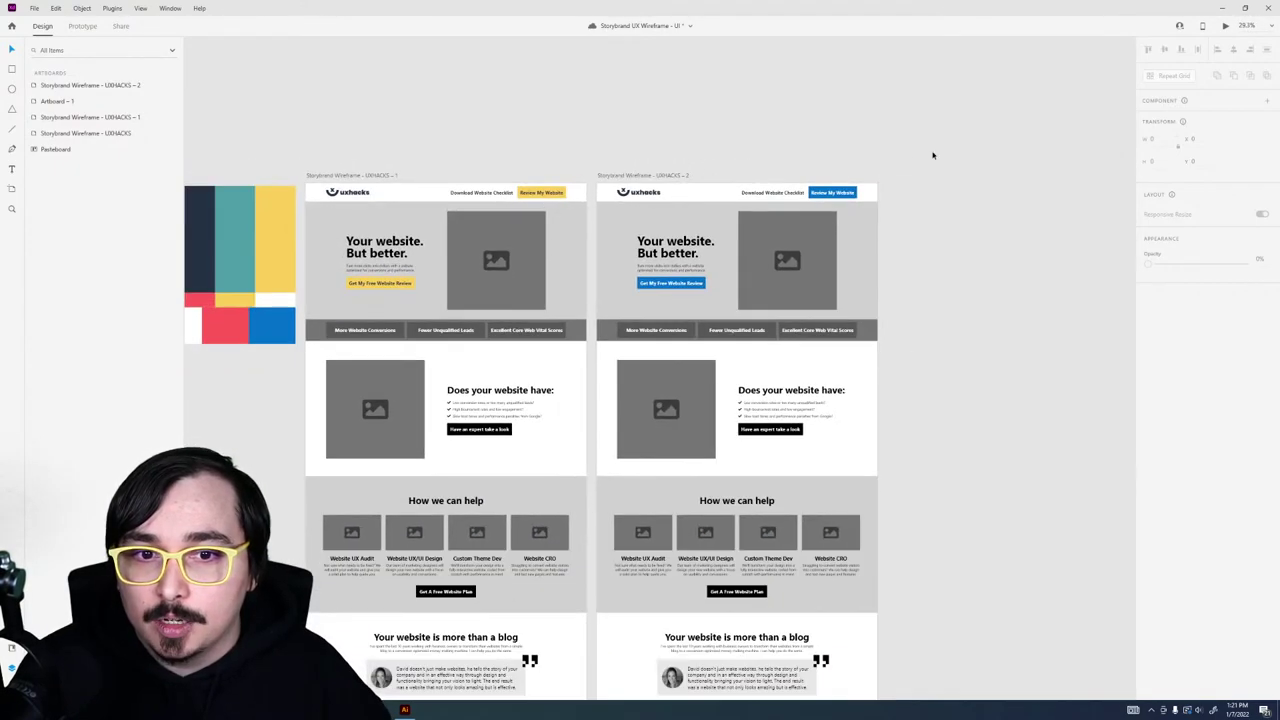
# Step: Fill the hero section's background rectangle on the second artboard with the yellow swatch
pyautogui.scroll(4, 932, 155)
pyautogui.click(494, 363)
pyautogui.moveTo(494, 363); pyautogui.dragTo(595, 307)
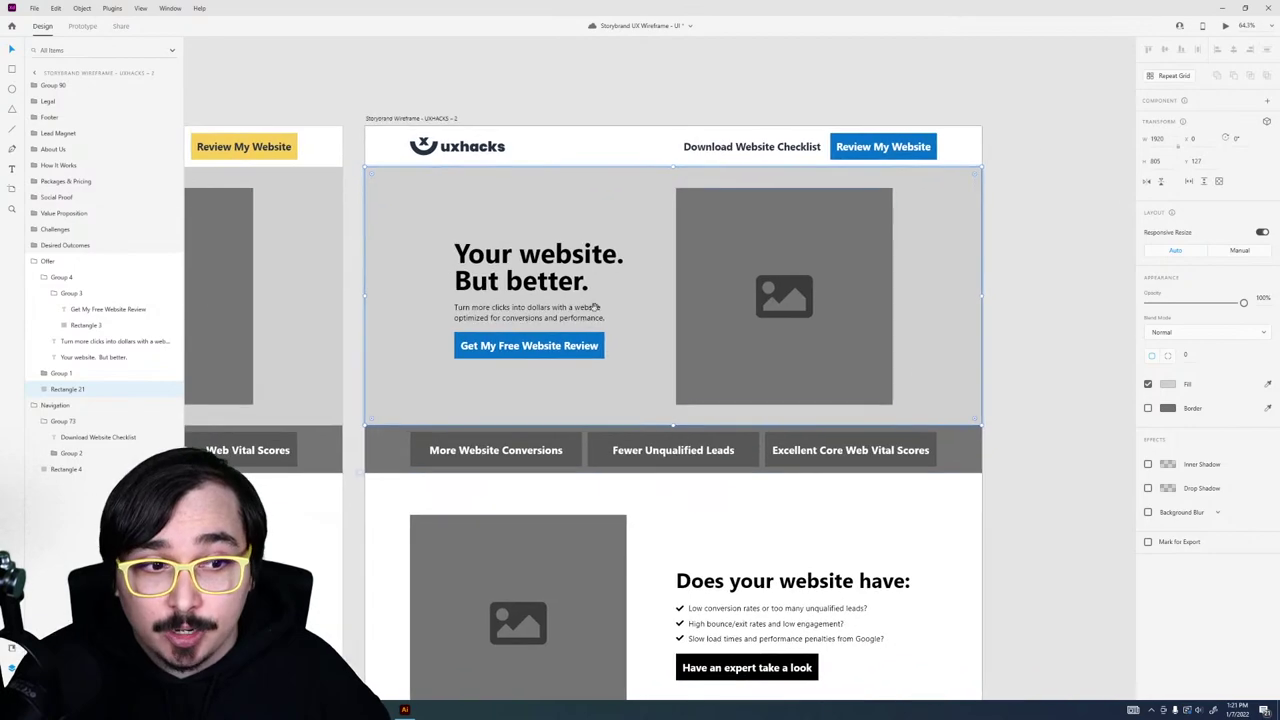
pyautogui.click(1179, 387)
pyautogui.click(1104, 450)
pyautogui.click(1051, 191)
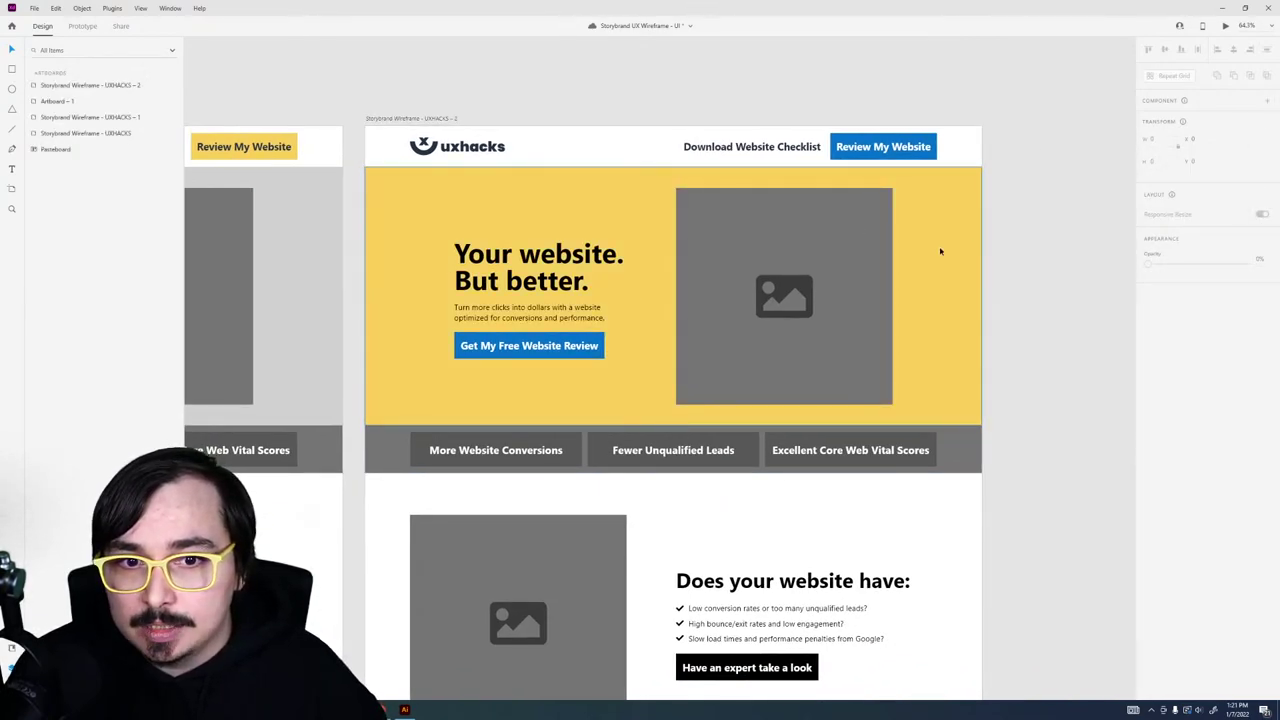
# Step: Preview the second artboard with its yellow hero and close the preview
pyautogui.click(731, 326)
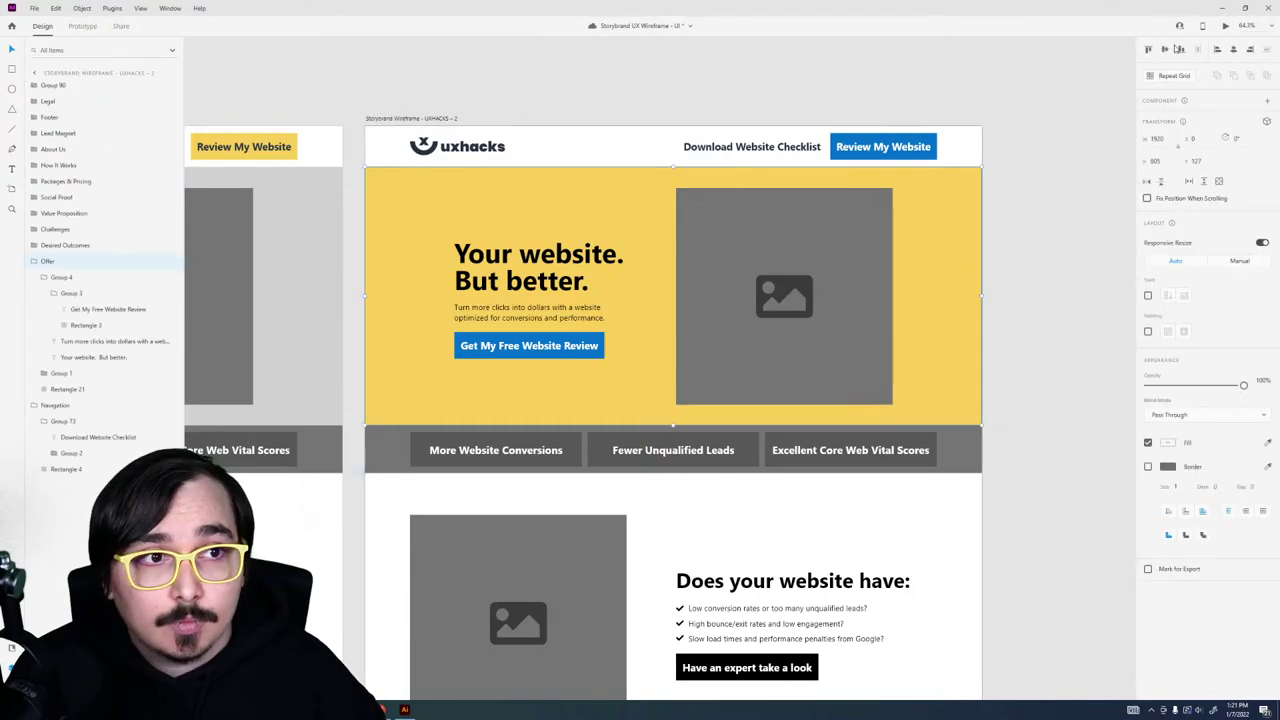
pyautogui.click(1226, 27)
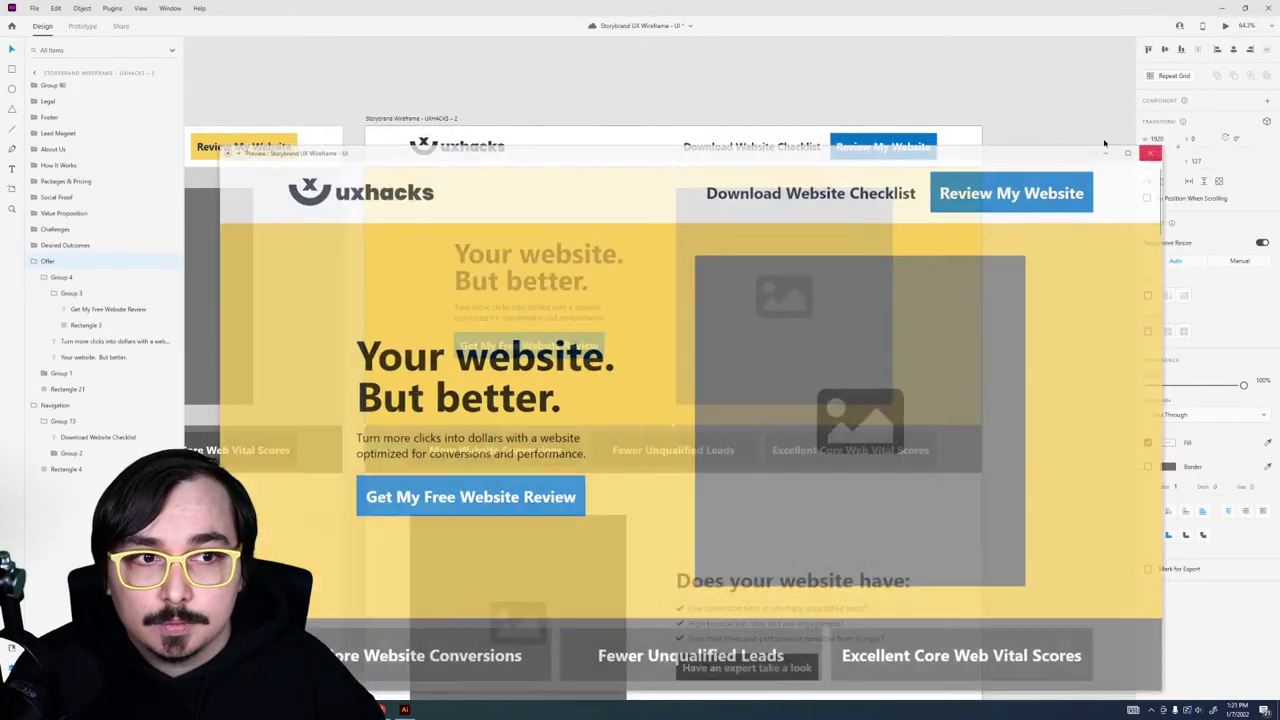
pyautogui.press('Escape')
# Step: Fill the first artboard's hero background with the dark navy swatch and make its heading and paragraph text white
pyautogui.hscroll(-5, 685, 200)
pyautogui.doubleClick(497, 243)
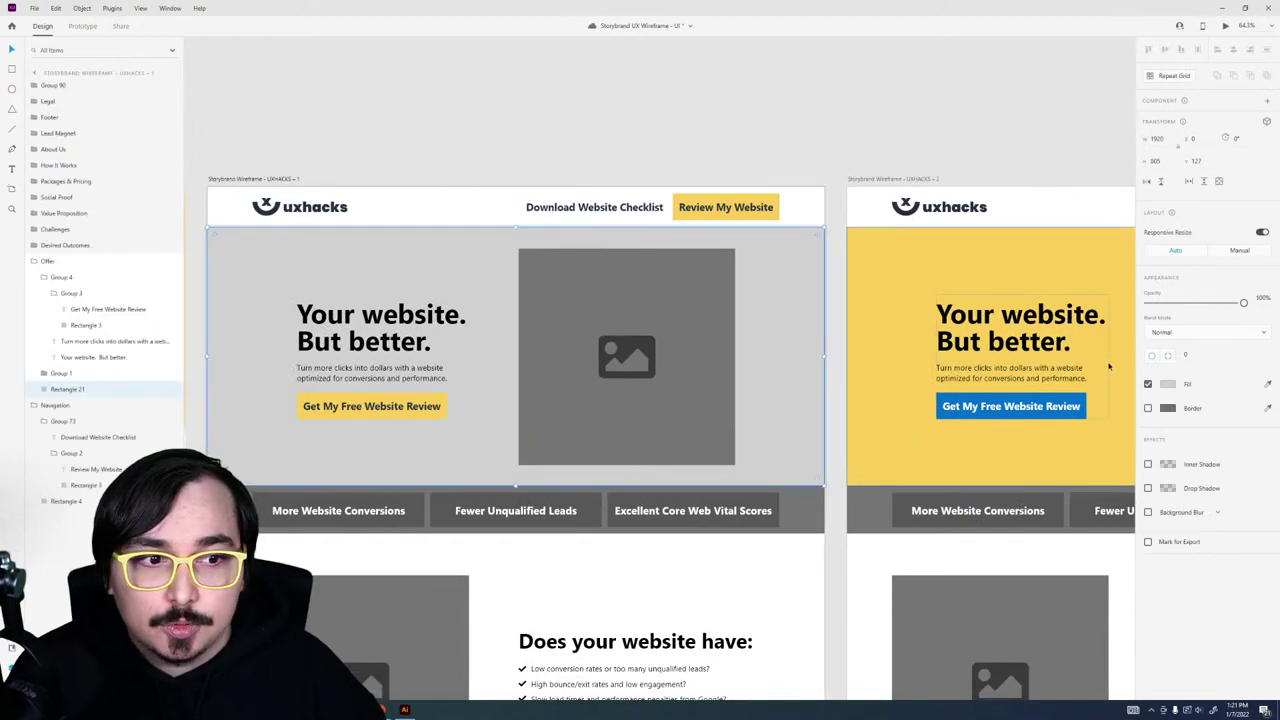
pyautogui.click(1167, 385)
pyautogui.click(1109, 453)
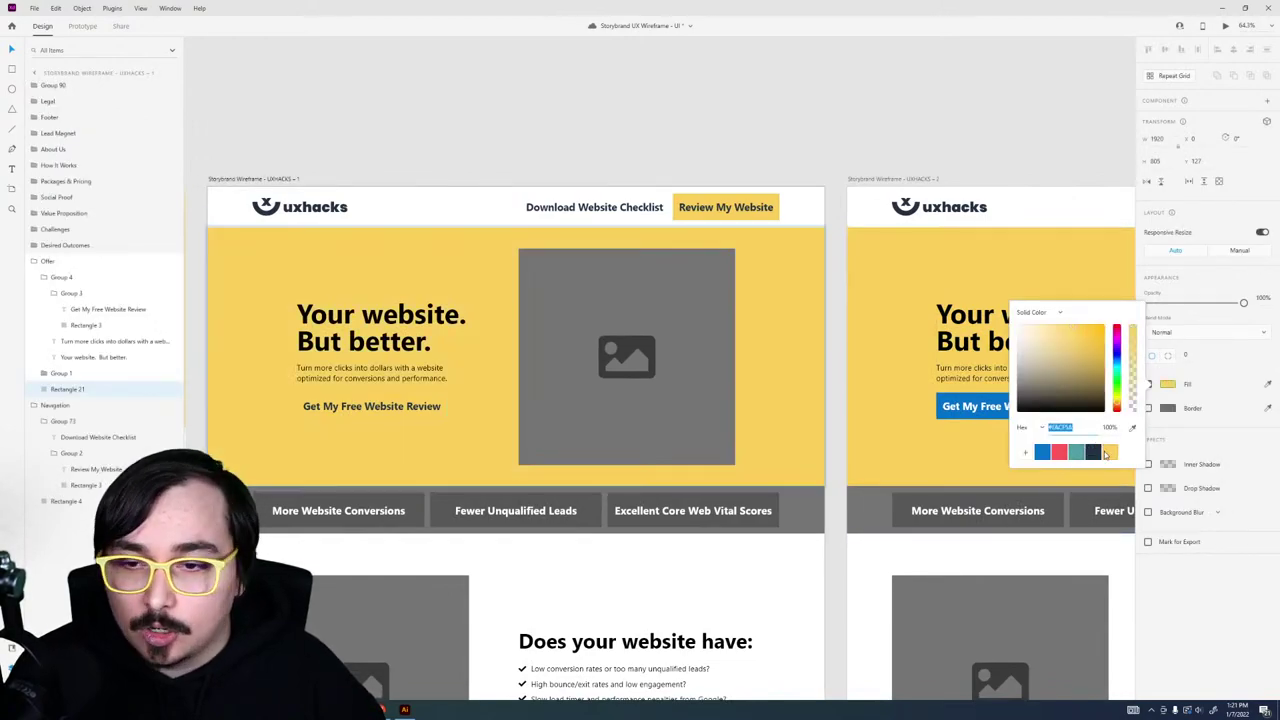
pyautogui.click(1098, 453)
pyautogui.doubleClick(386, 374)
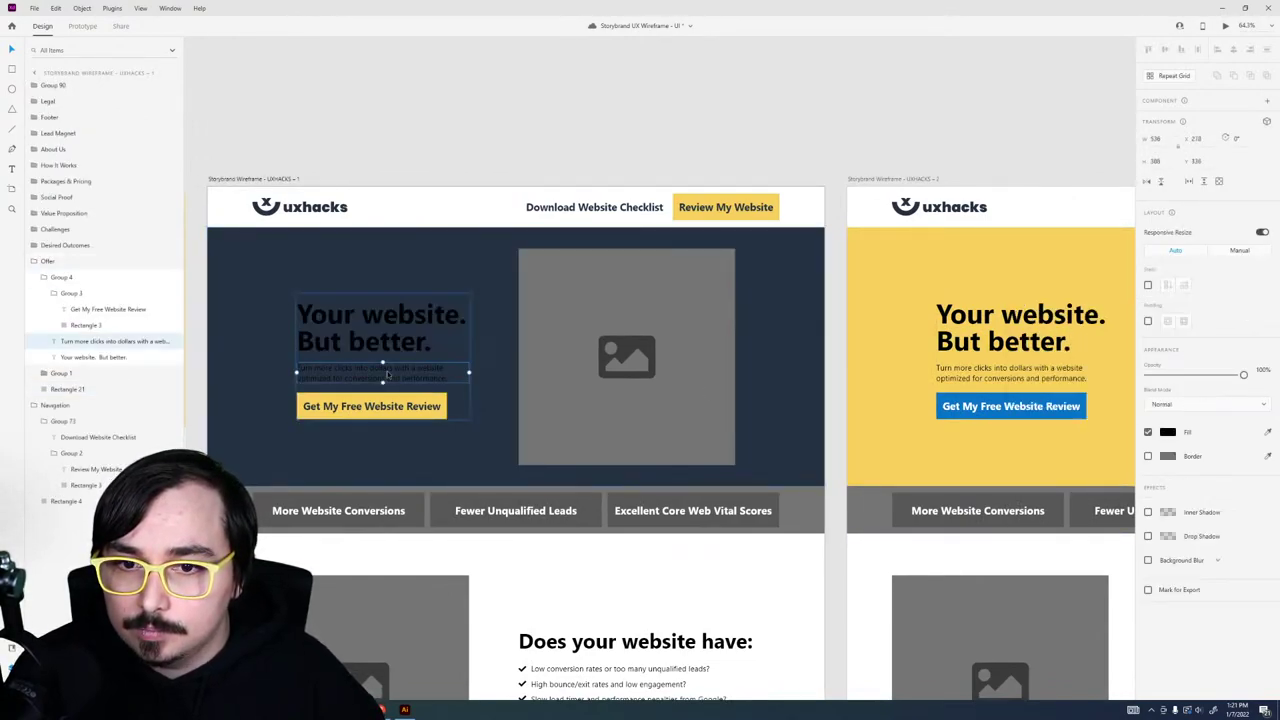
pyautogui.click(474, 140)
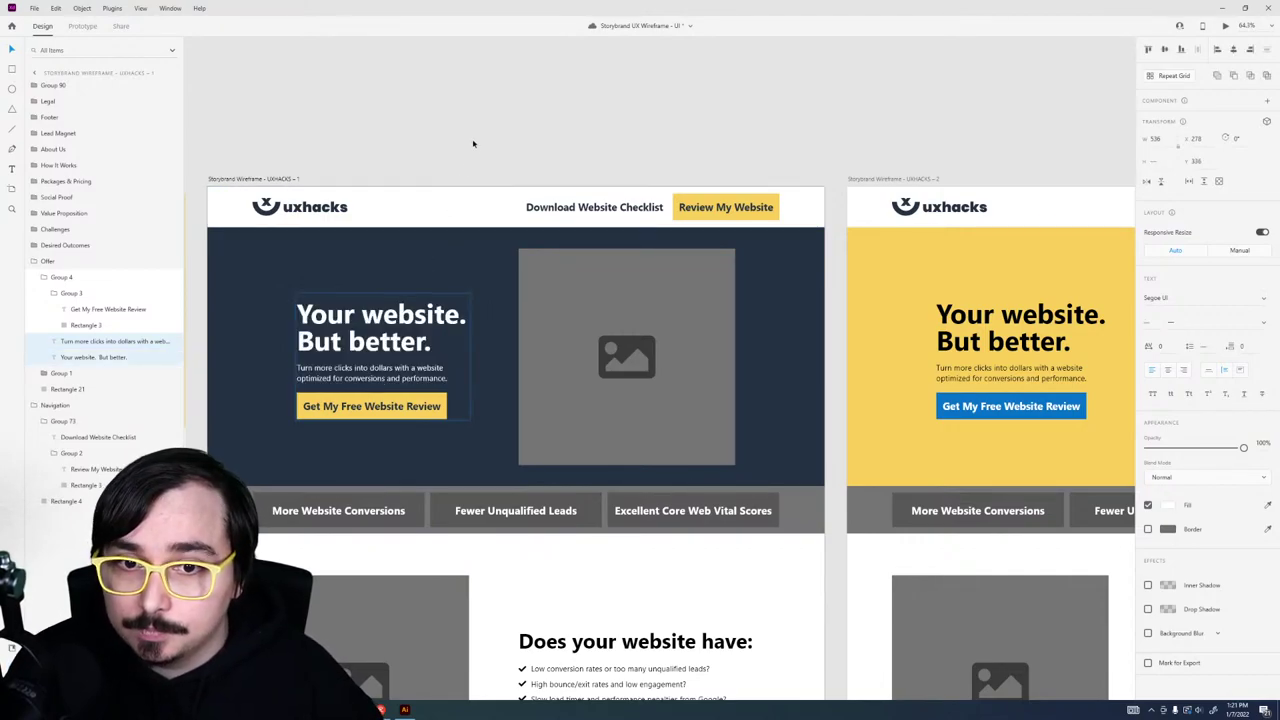
# Step: Fill the hero's image placeholder rectangle on the first artboard black and set its opacity to 20%
pyautogui.click(551, 447)
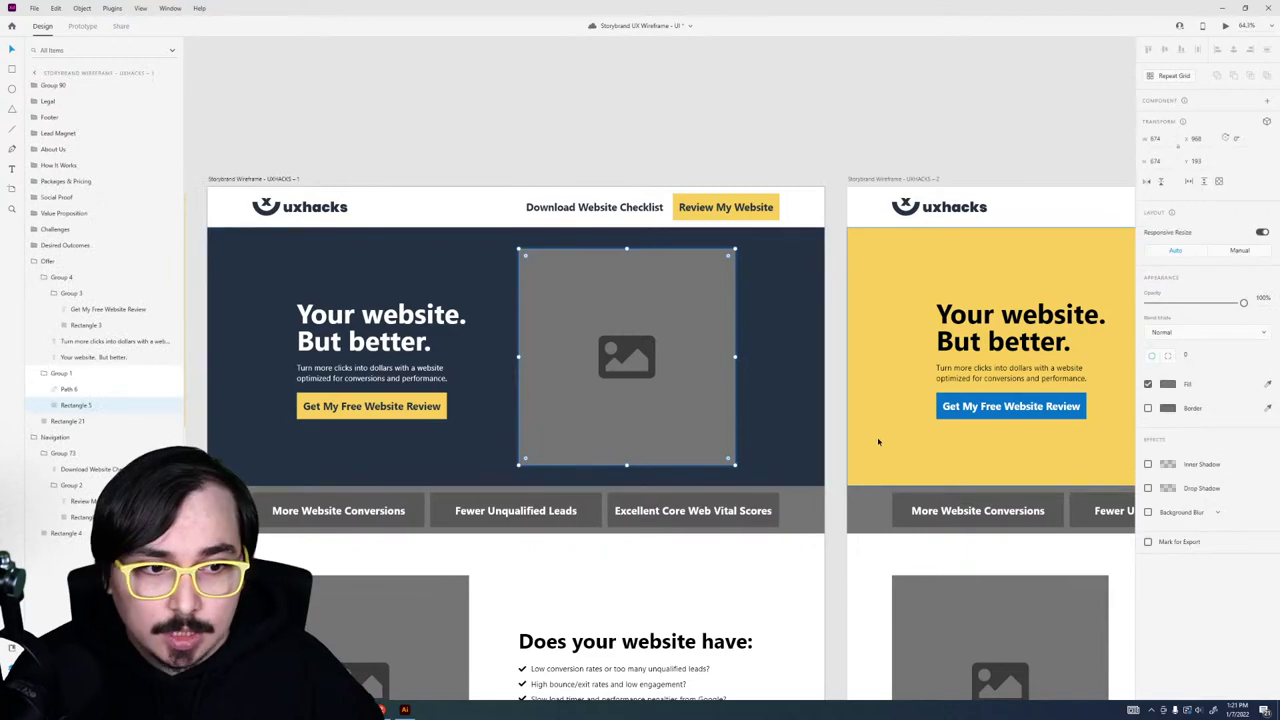
pyautogui.click(1168, 387)
pyautogui.moveTo(1080, 397); pyautogui.dragTo(842, 470)
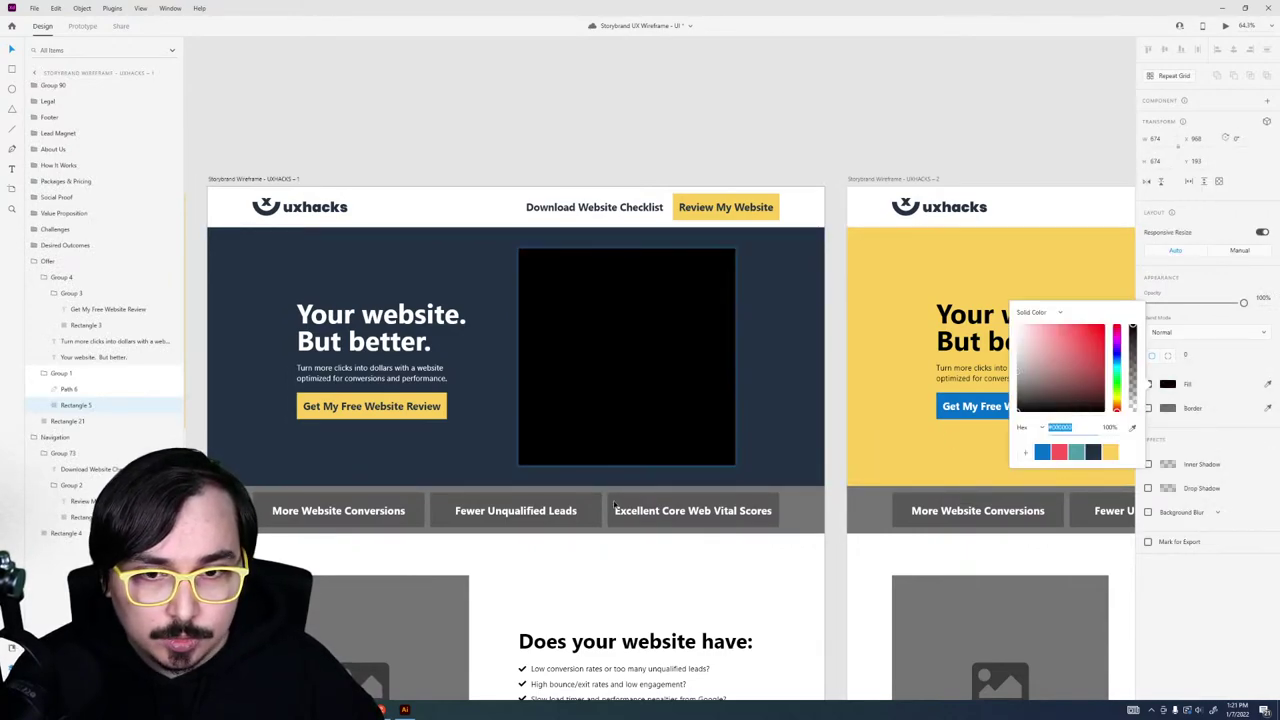
pyautogui.click(616, 504)
pyautogui.press('1')
pyautogui.press('2')
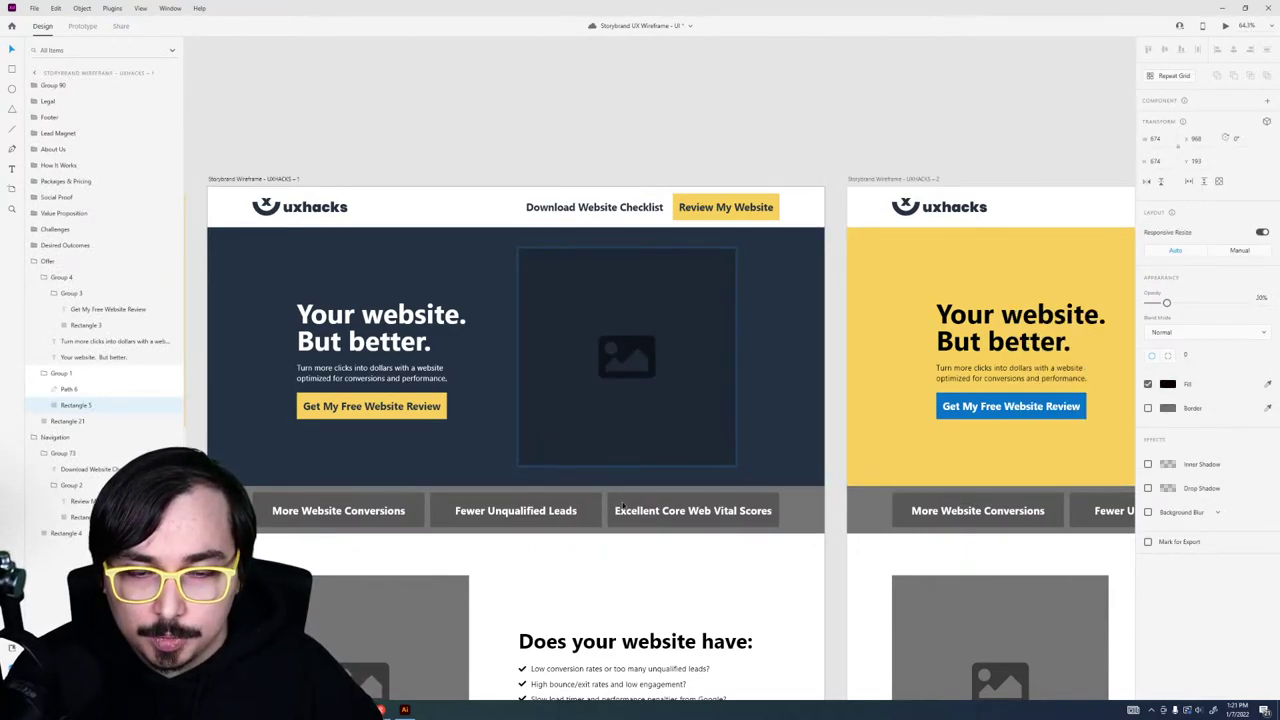
pyautogui.click(686, 180)
# Step: Make the second artboard's hero image placeholder rectangle black at 20% opacity
pyautogui.moveTo(766, 205); pyautogui.dragTo(327, 108)
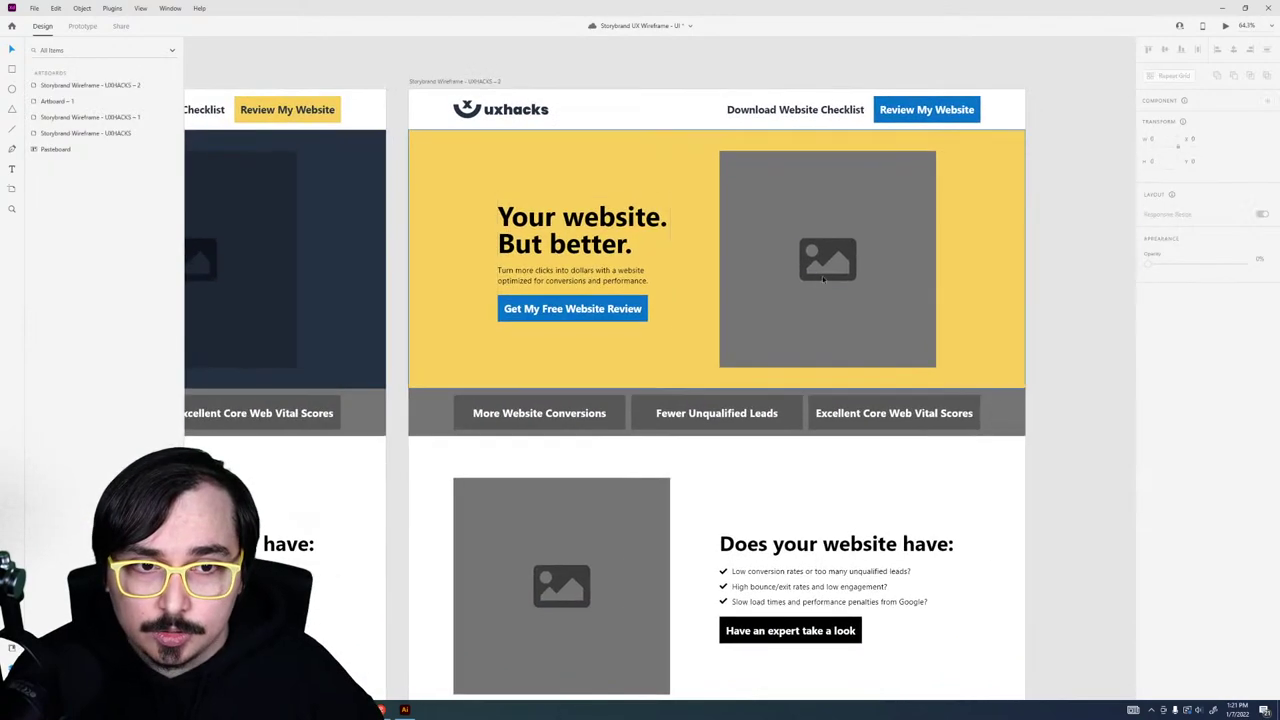
pyautogui.click(829, 300)
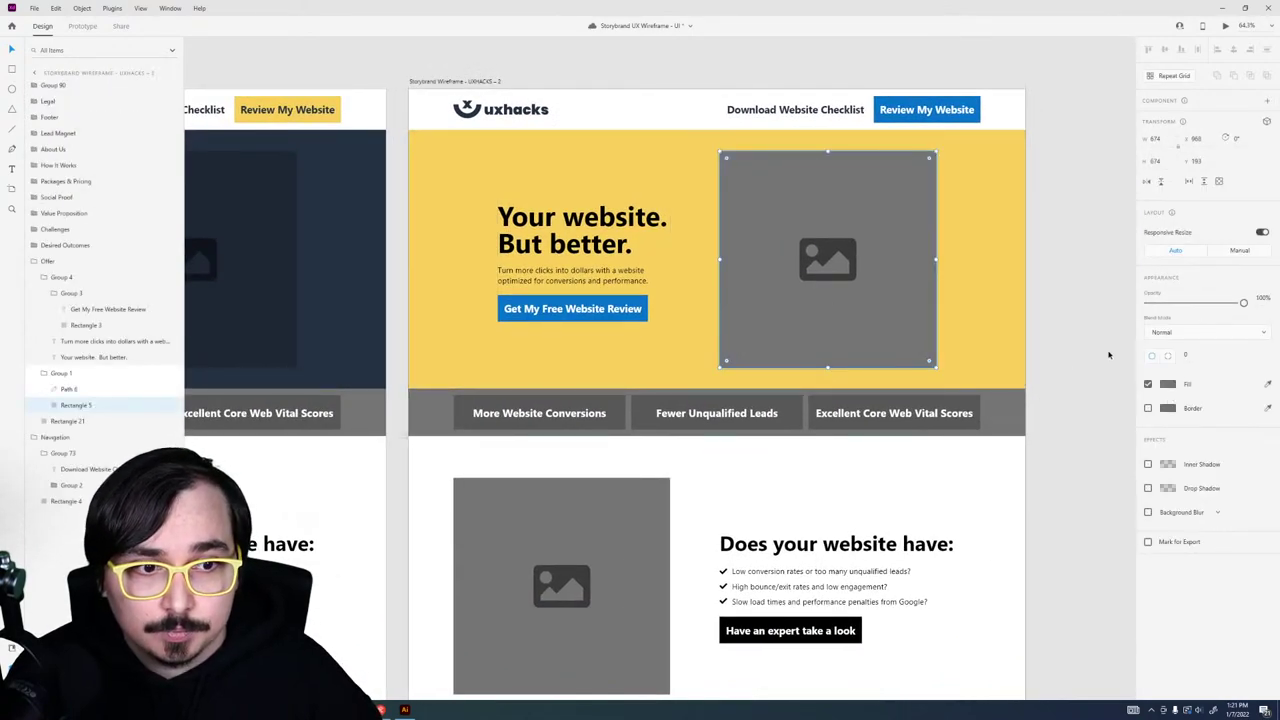
pyautogui.click(1168, 384)
pyautogui.moveTo(1060, 370); pyautogui.dragTo(1005, 432)
pyautogui.click(771, 520)
pyautogui.press('1')
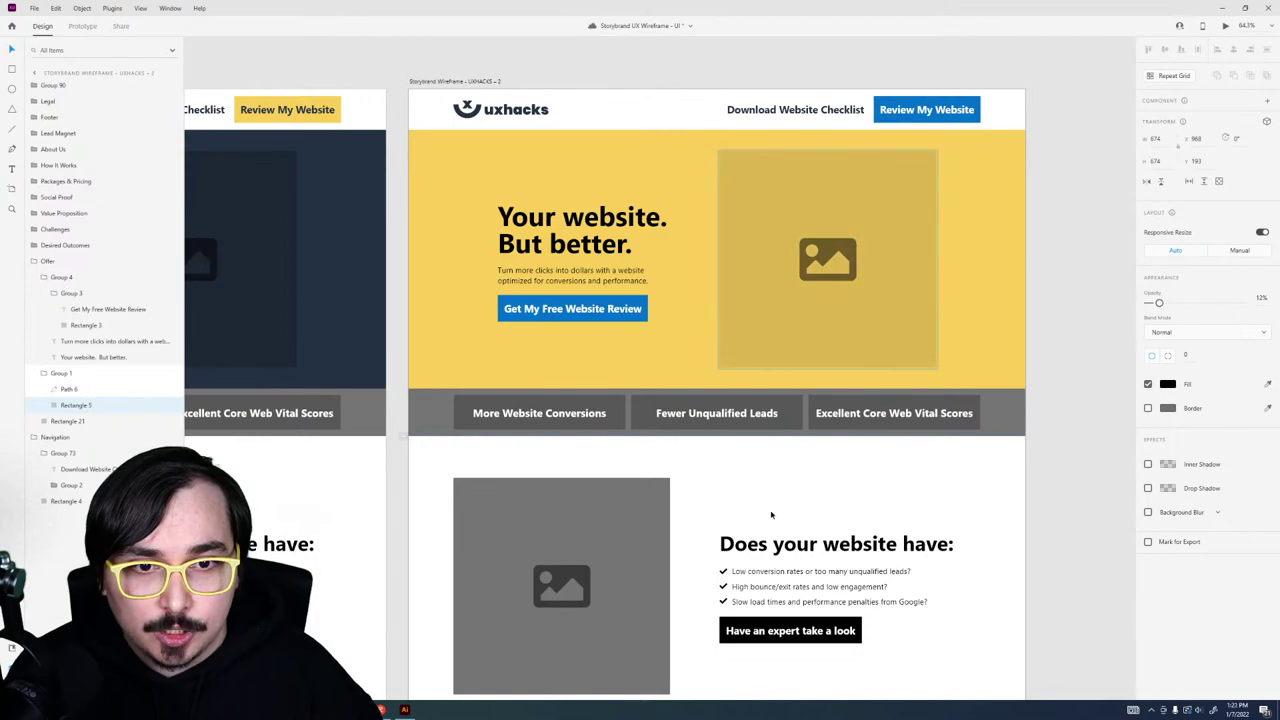
pyautogui.press('2')
pyautogui.press('2')
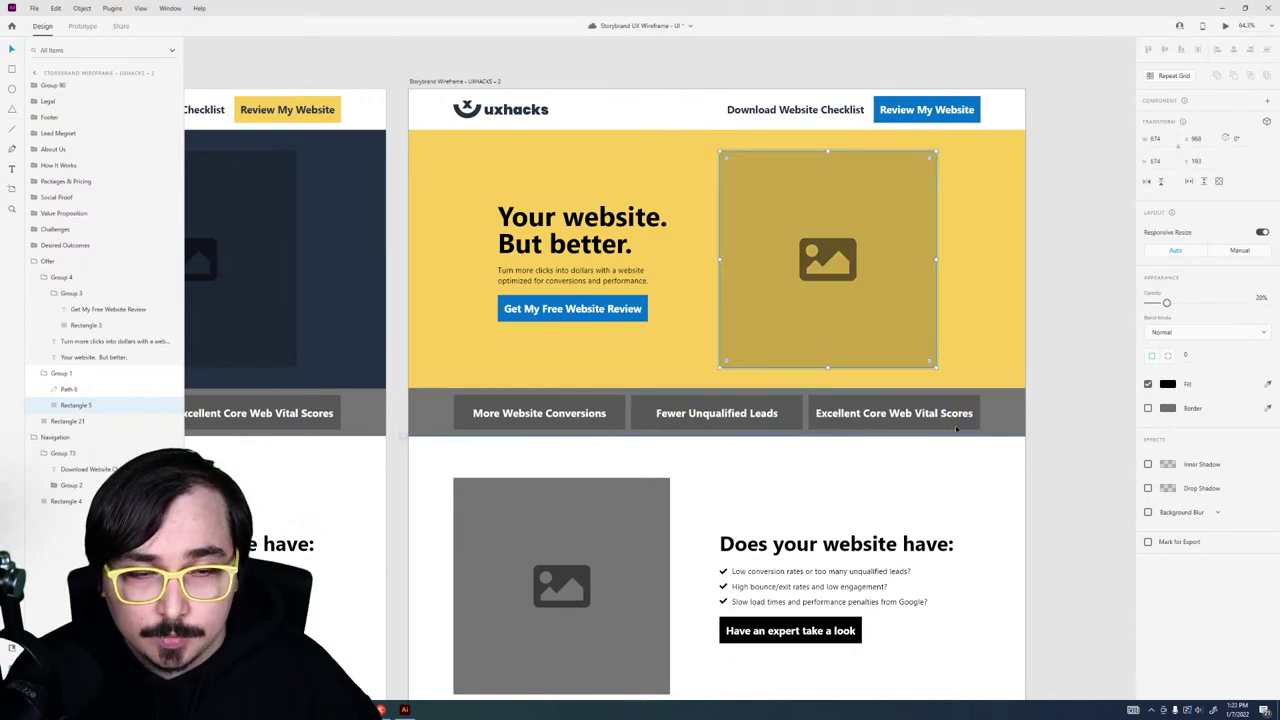
pyautogui.click(1051, 409)
# Step: Preview the navy hero on the first artboard and compare it with the yellow hero on the second
pyautogui.hscroll(-5, 603, 397)
pyautogui.scroll(1, 603, 397)
pyautogui.click(523, 400)
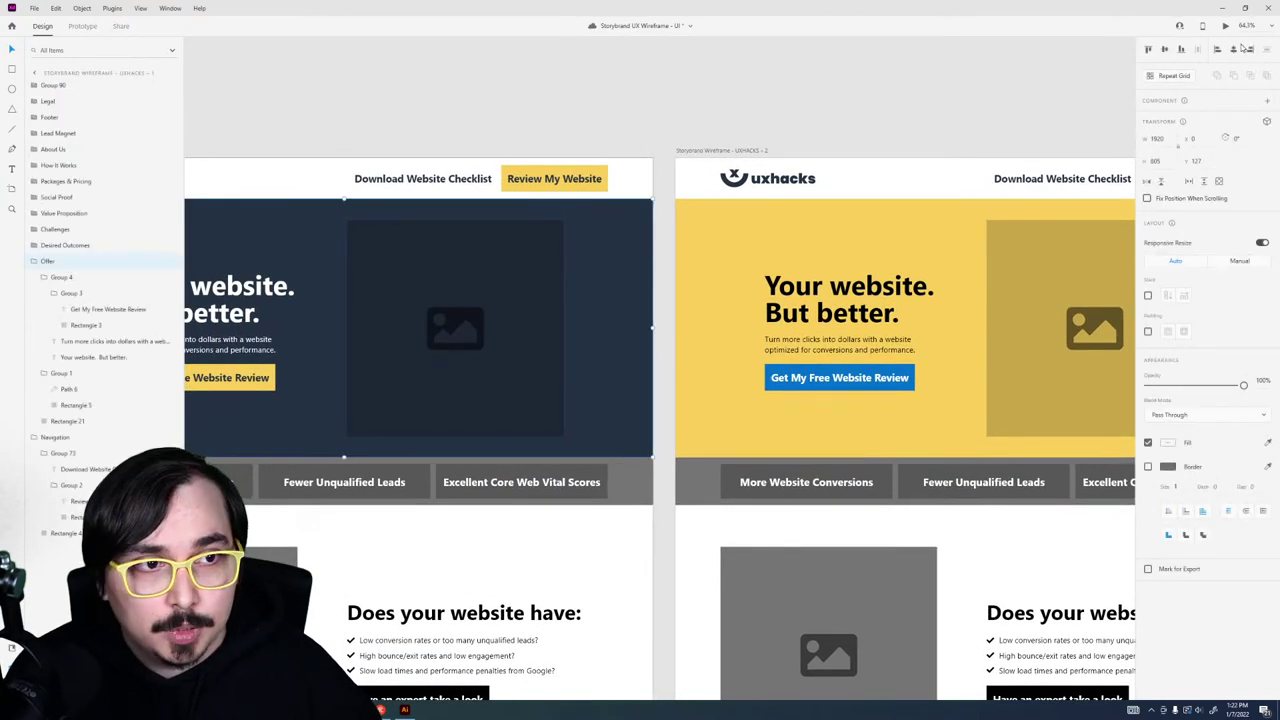
pyautogui.click(1226, 25)
pyautogui.moveTo(584, 141); pyautogui.dragTo(567, 39)
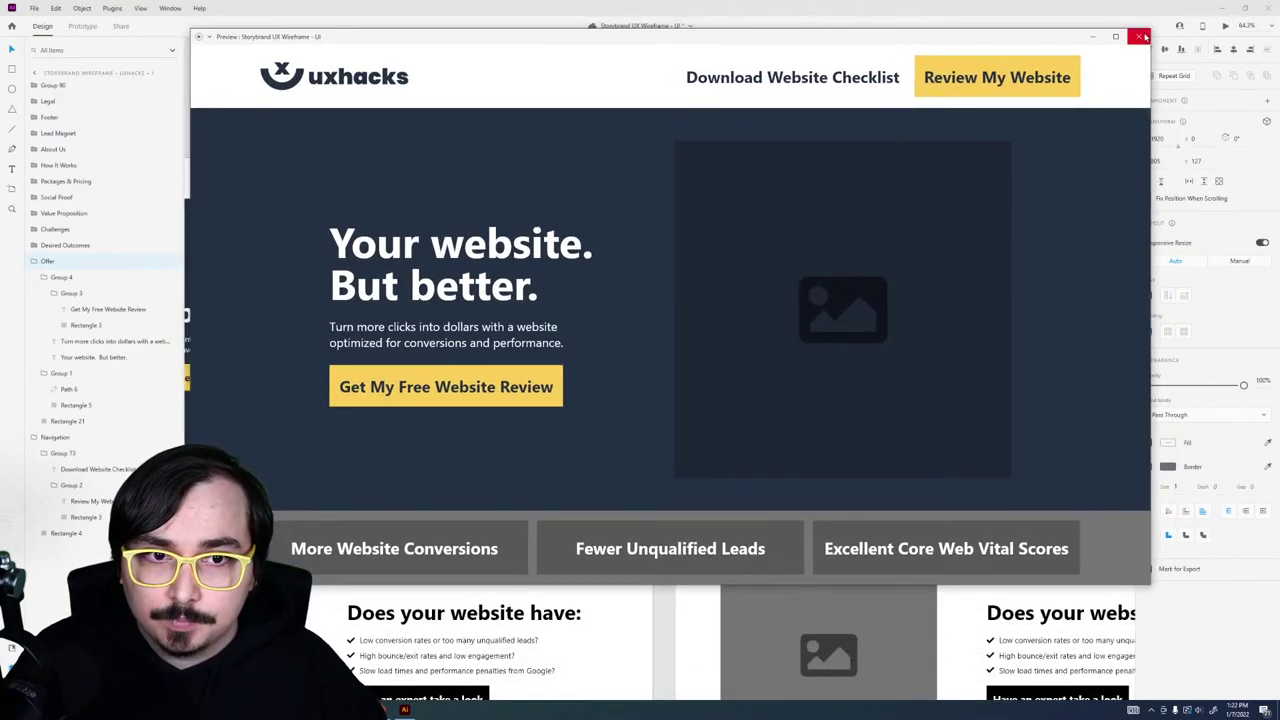
pyautogui.press('Right')
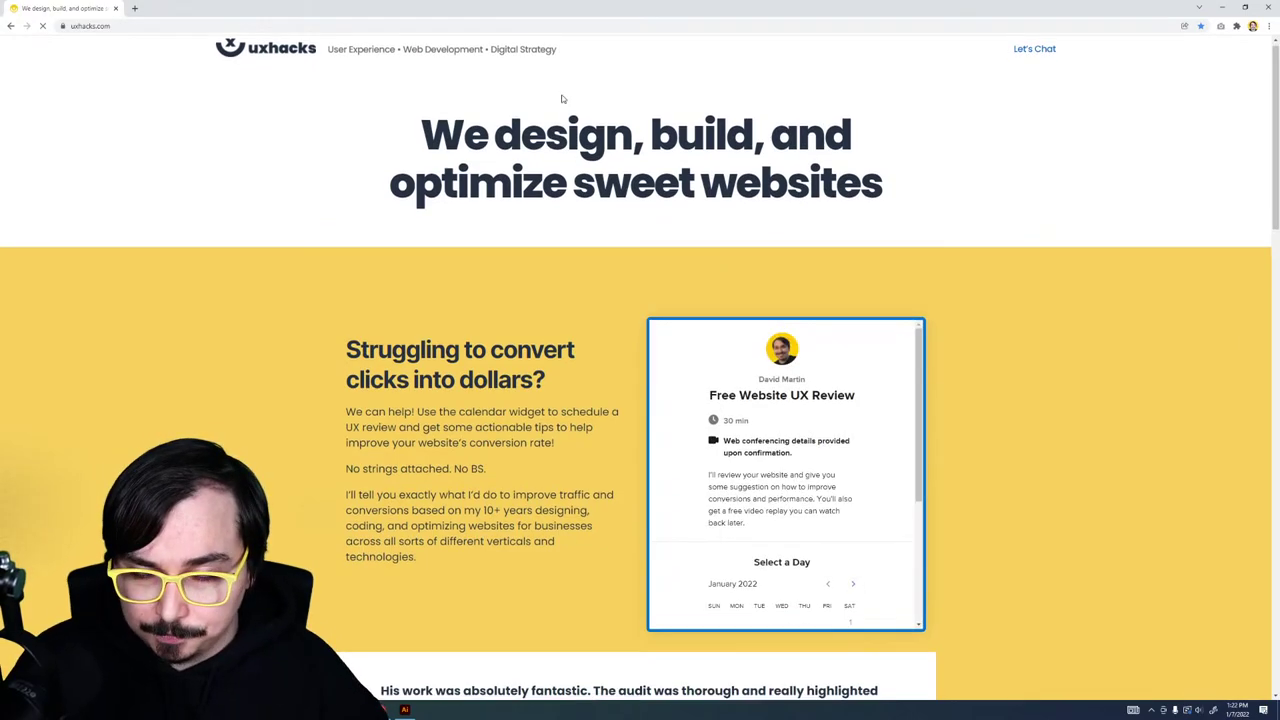
# Step: Examine the live uxhacks.com homepage in the browser for its colours, return to Adobe XD and close the preview
pyautogui.scroll(-4, 563, 105)
pyautogui.scroll(-5, 563, 105)
pyautogui.scroll(10, 563, 105)
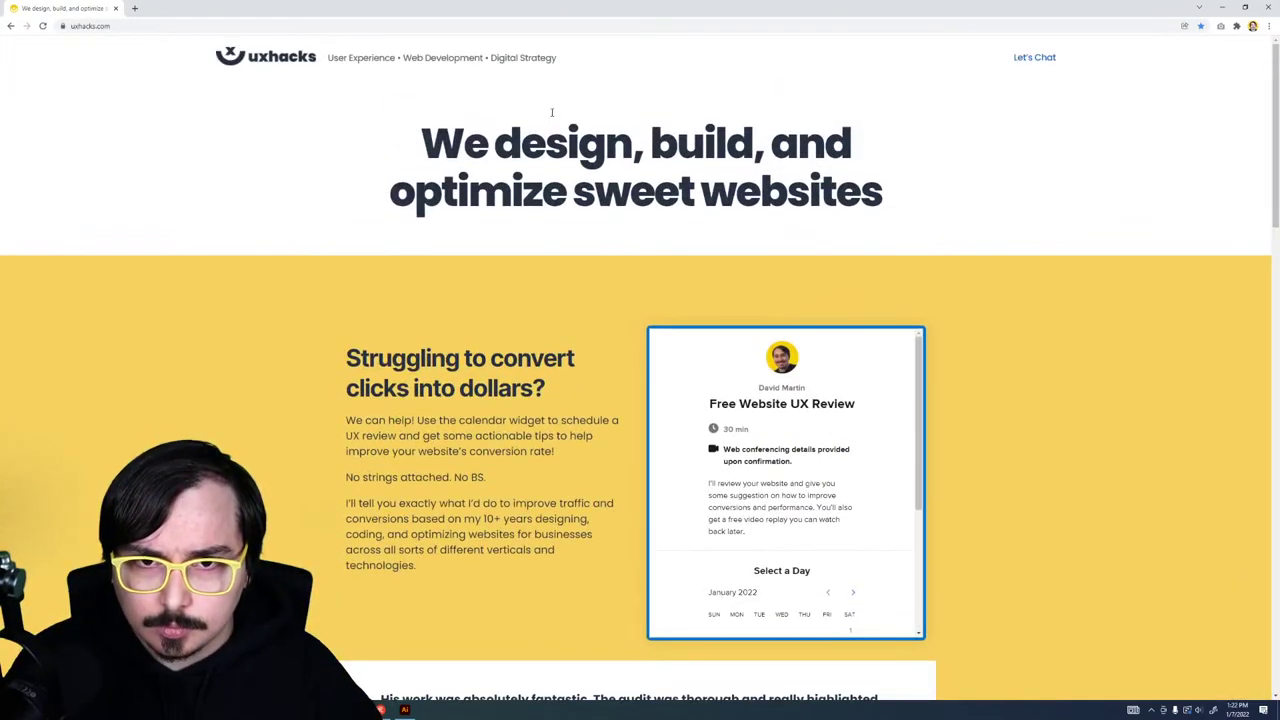
pyautogui.click(1222, 8)
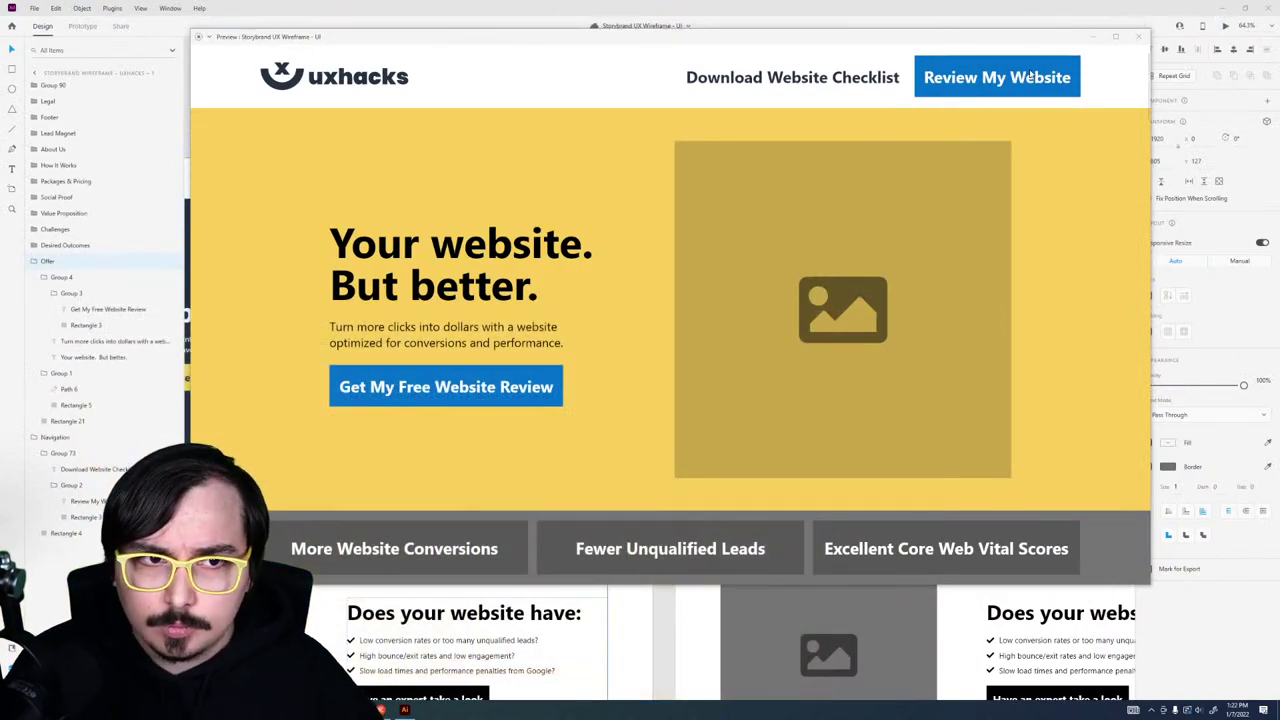
pyautogui.click(1140, 37)
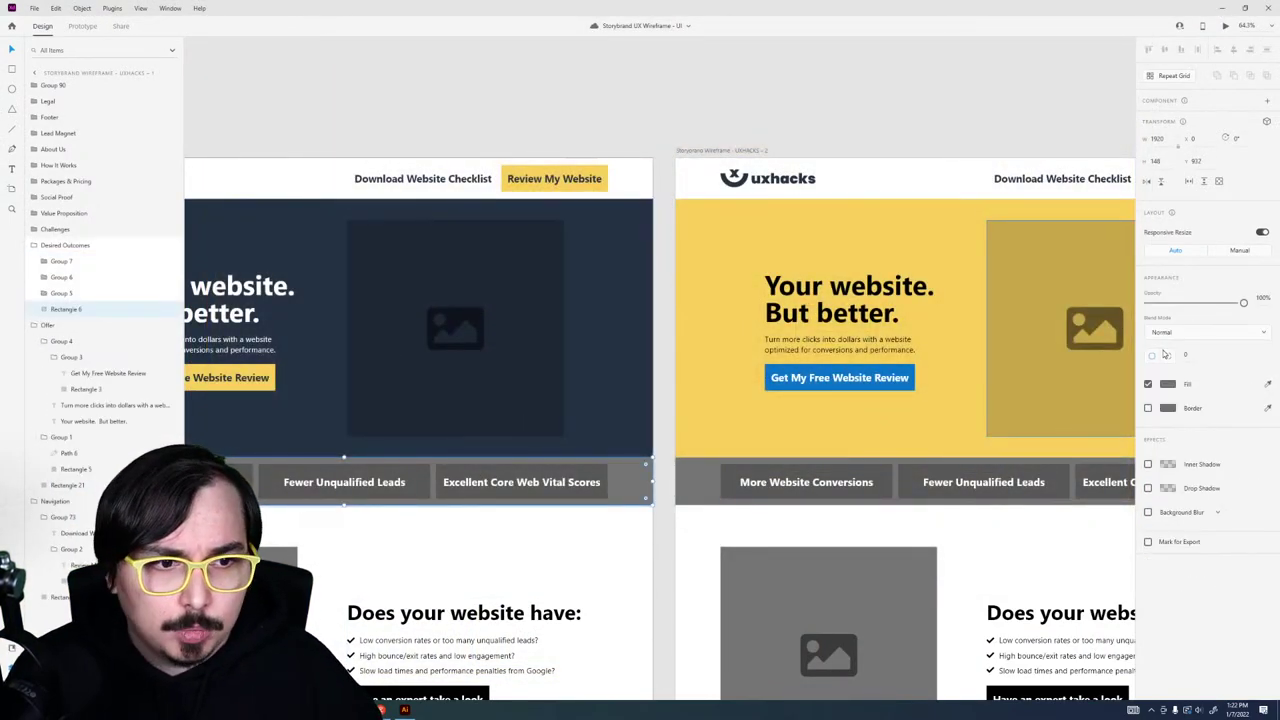
# Step: Fill the Desired Outcomes bar's background with the teal swatch on the first artboard and the navy swatch on the second
pyautogui.click(1167, 384)
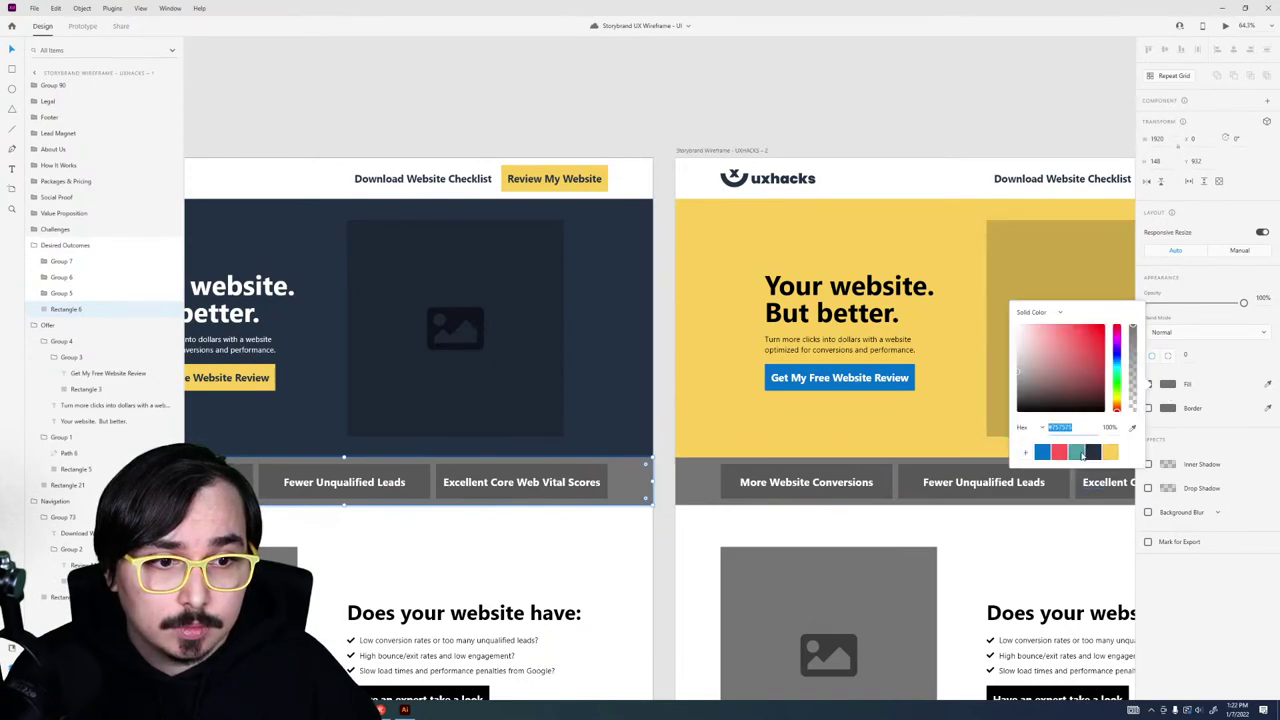
pyautogui.click(1080, 453)
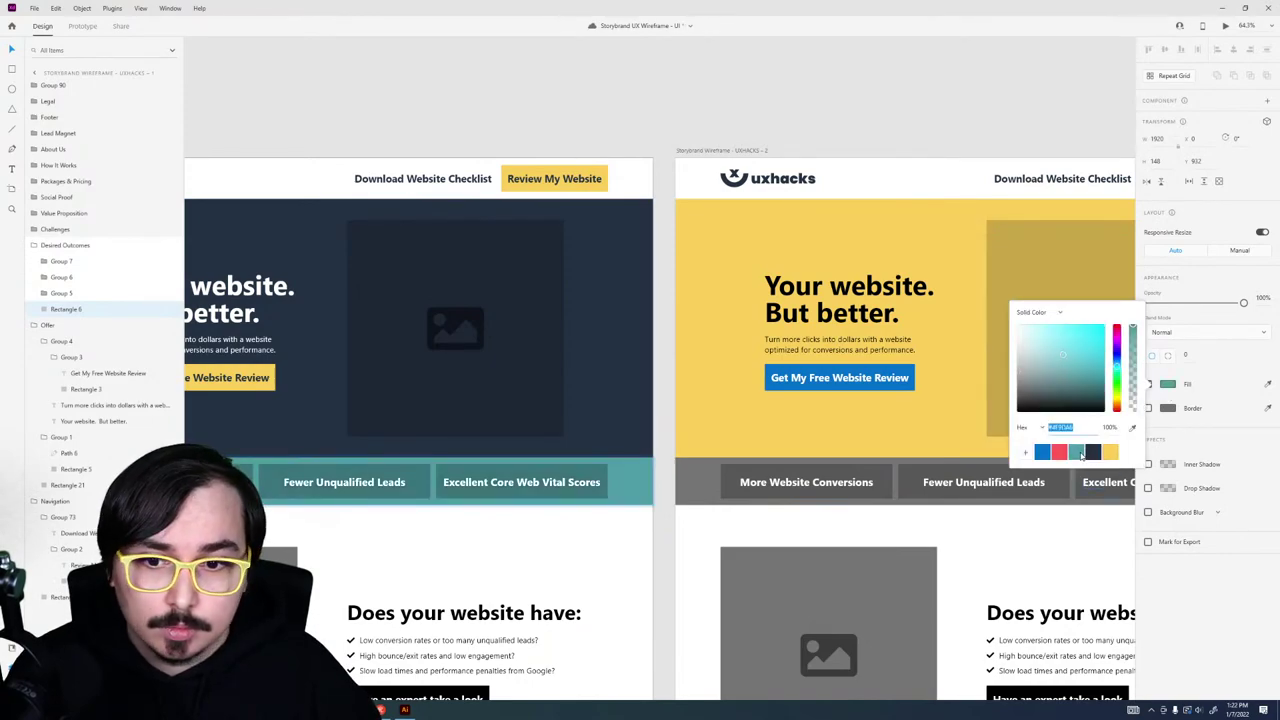
pyautogui.click(679, 485)
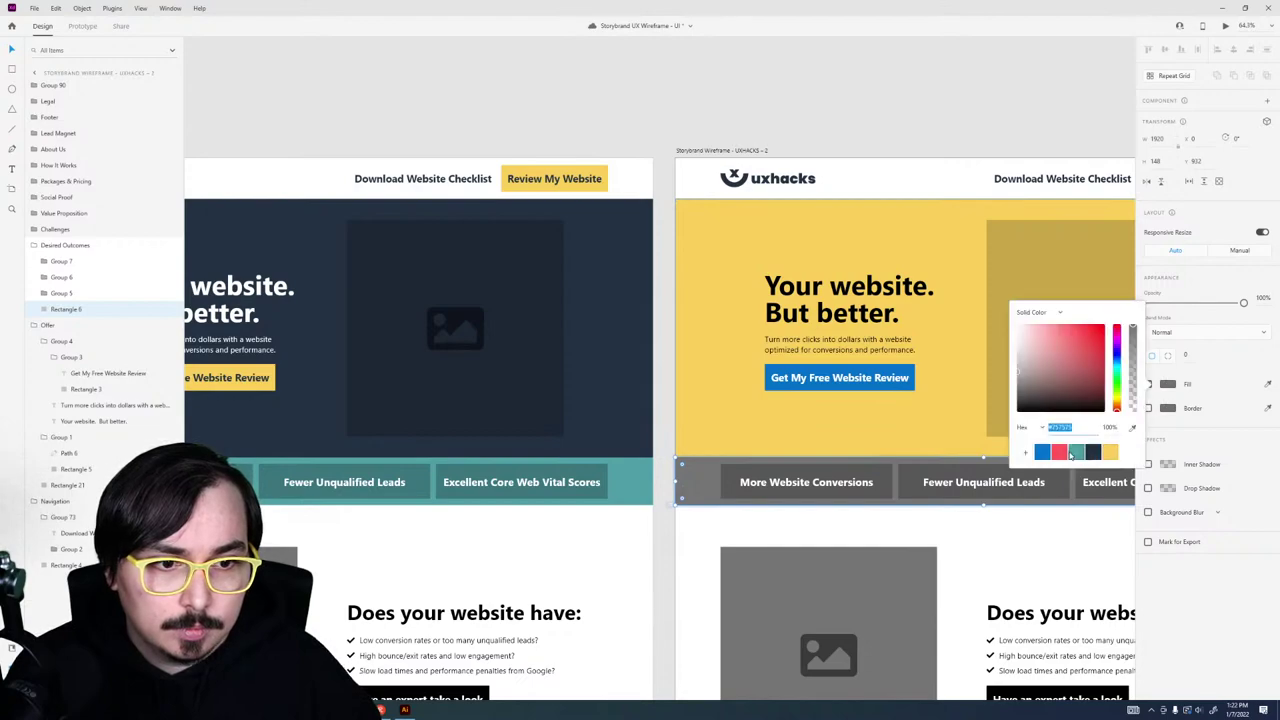
pyautogui.click(1060, 453)
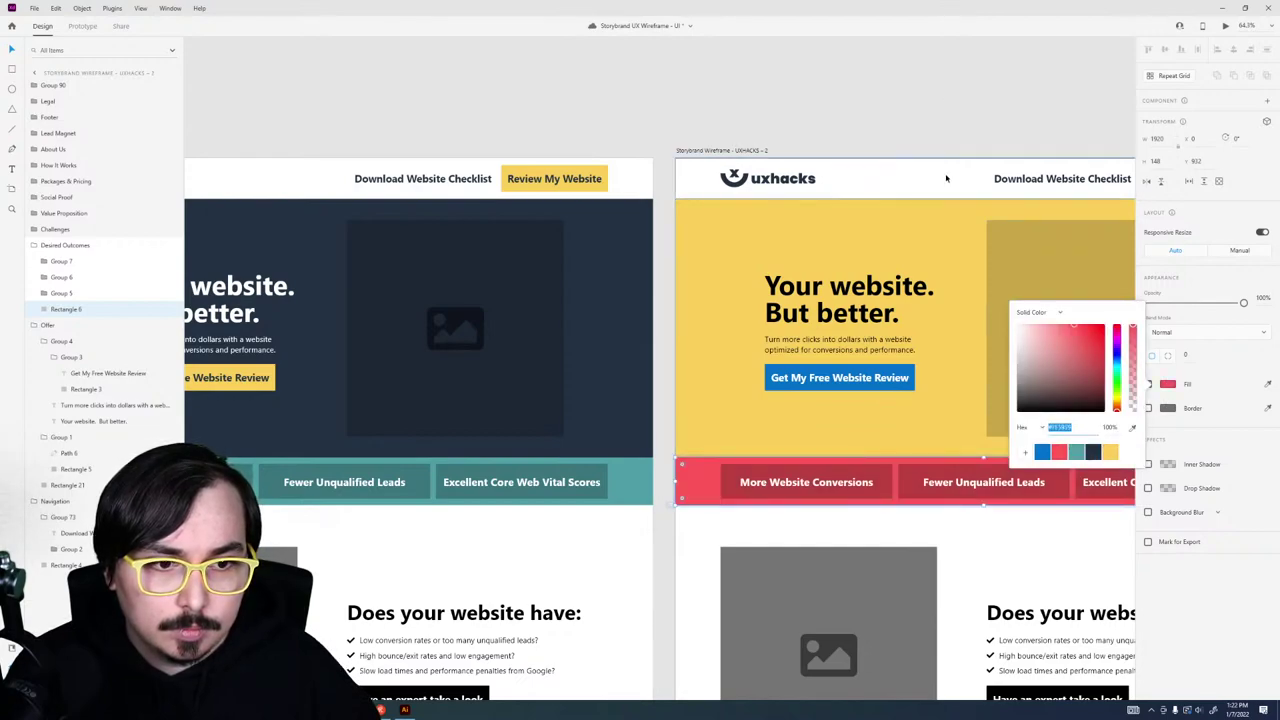
pyautogui.click(1094, 453)
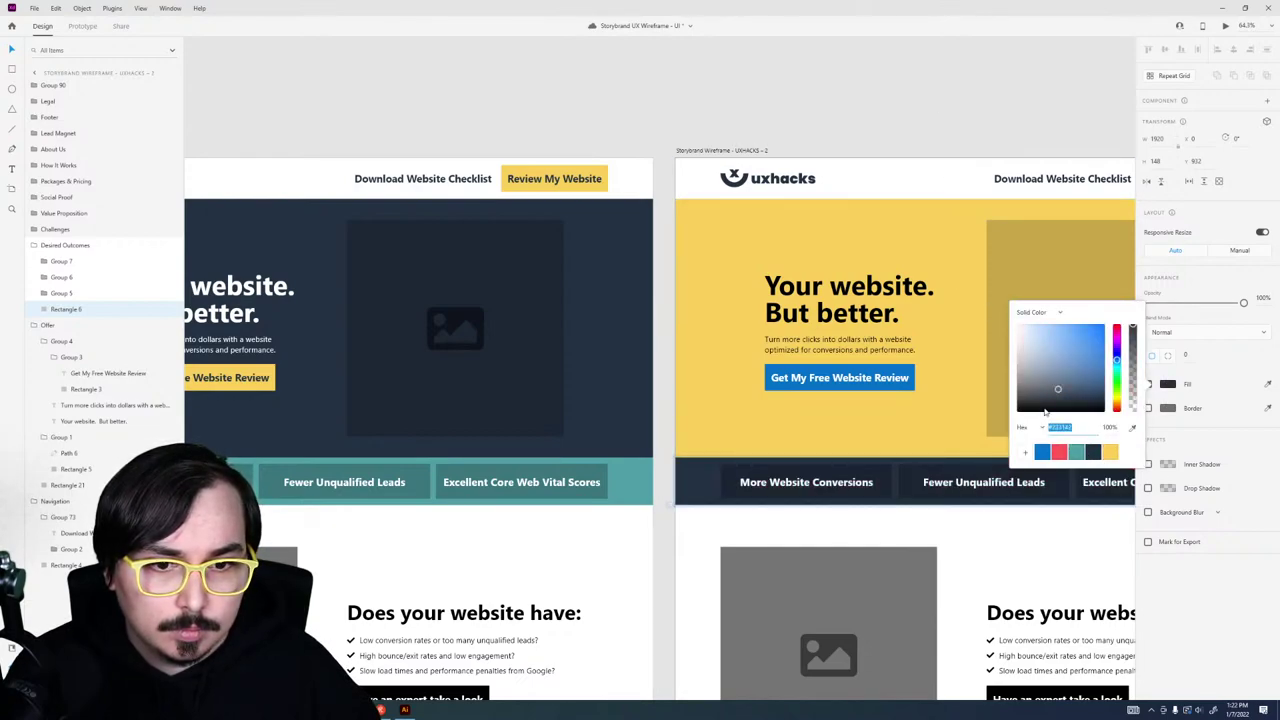
pyautogui.click(906, 123)
pyautogui.click(551, 554)
pyautogui.click(809, 546)
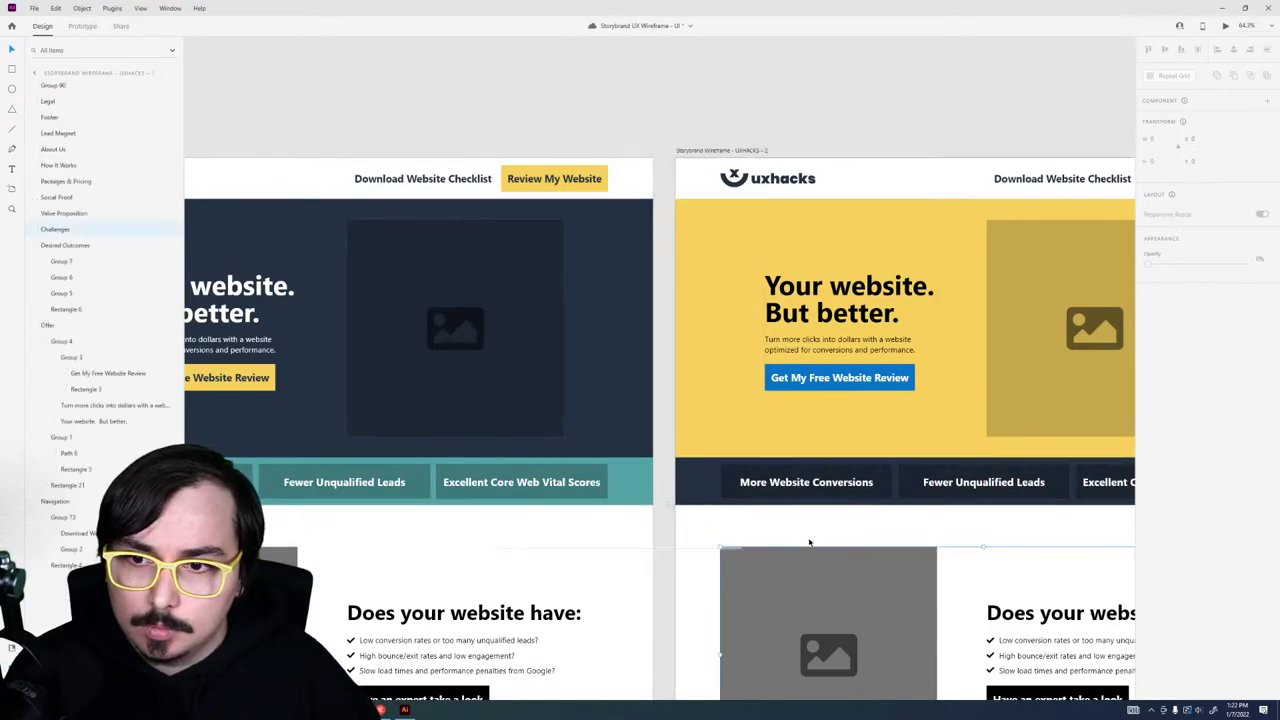
# Step: Preview the first artboard to check the teal Desired Outcomes bar against the navy hero
pyautogui.click(614, 430)
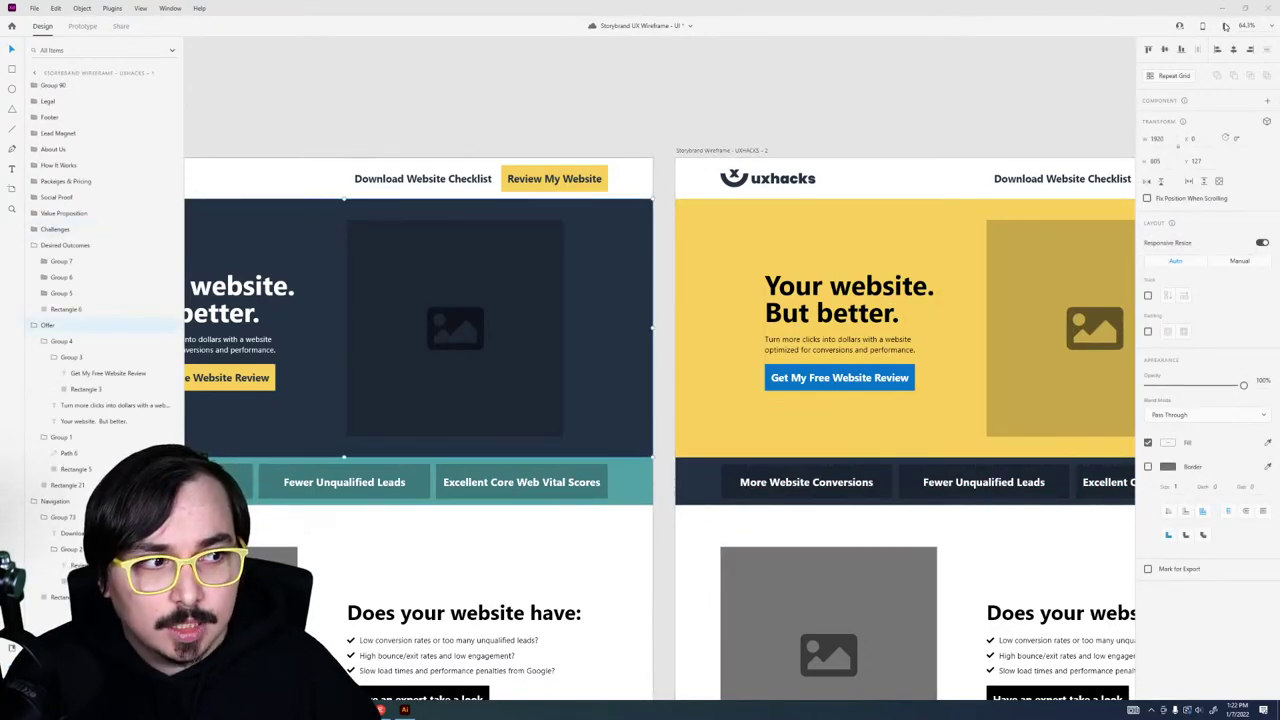
pyautogui.click(1226, 26)
pyautogui.moveTo(758, 150); pyautogui.dragTo(728, 66)
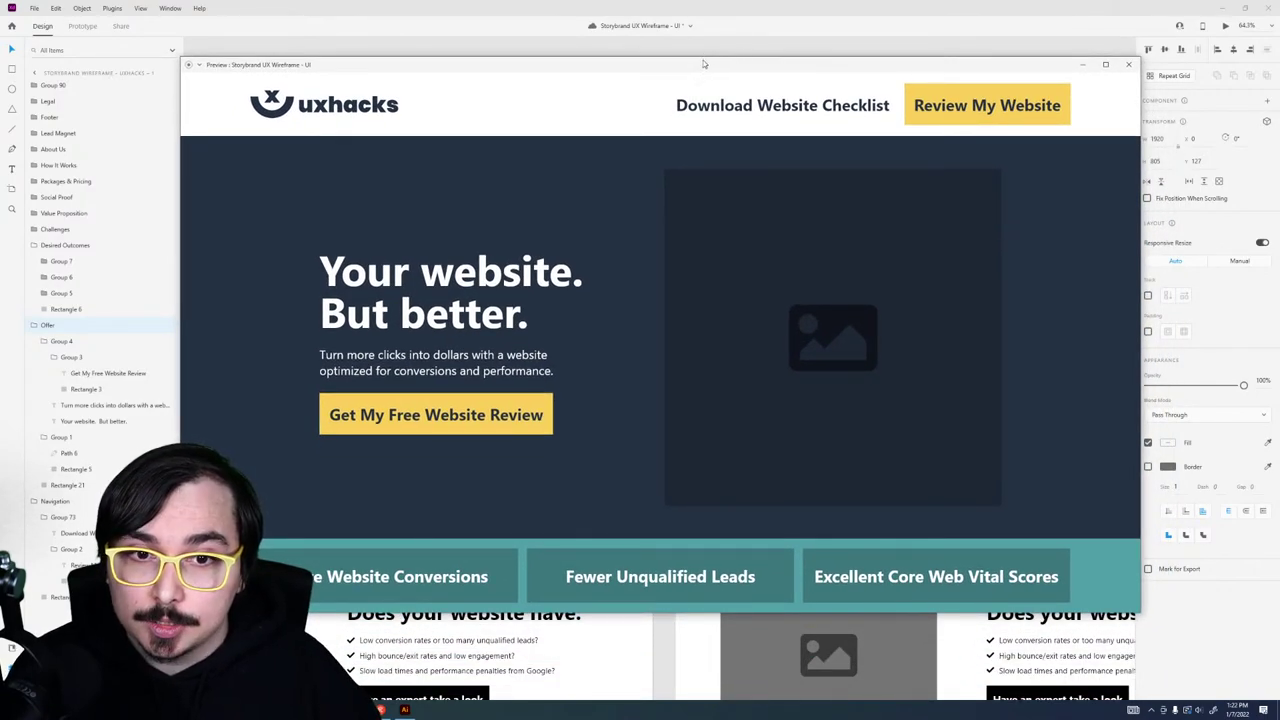
pyautogui.click(1128, 64)
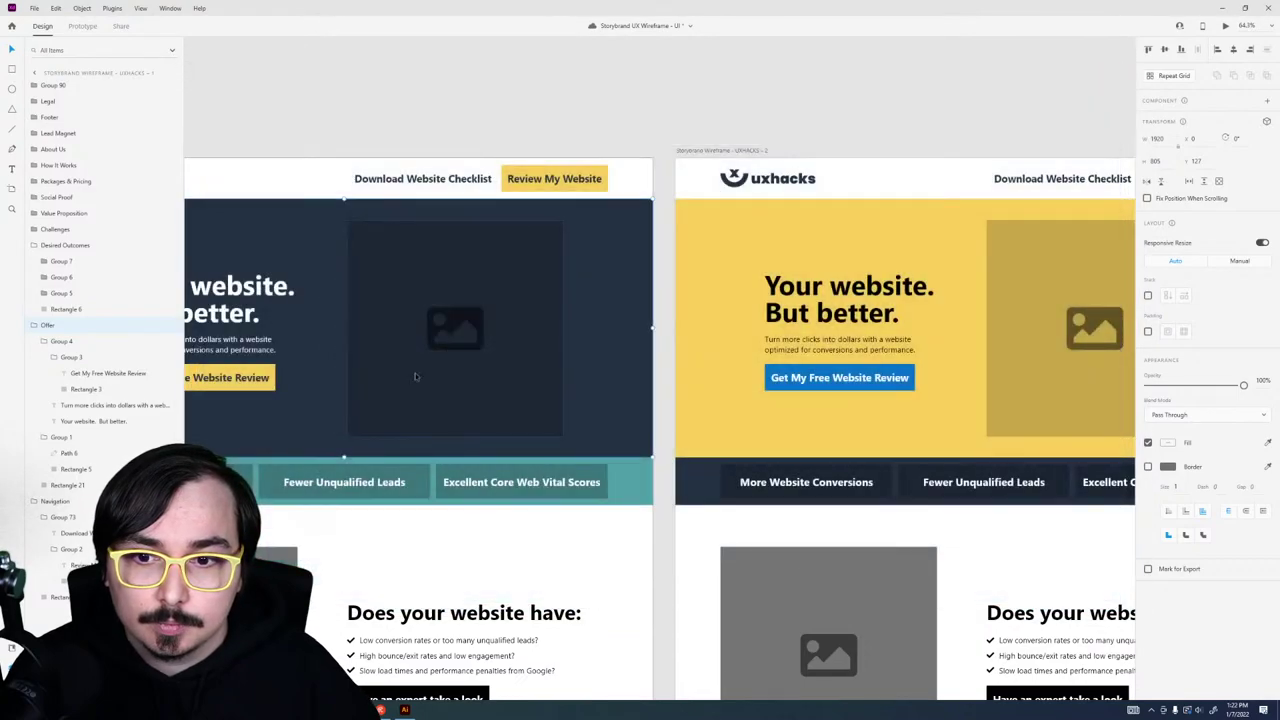
# Step: Fill the first artboard's Desired Outcomes bar with the navy sampled from the hero background
pyautogui.doubleClick(636, 484)
pyautogui.press('i')
pyautogui.click(626, 437)
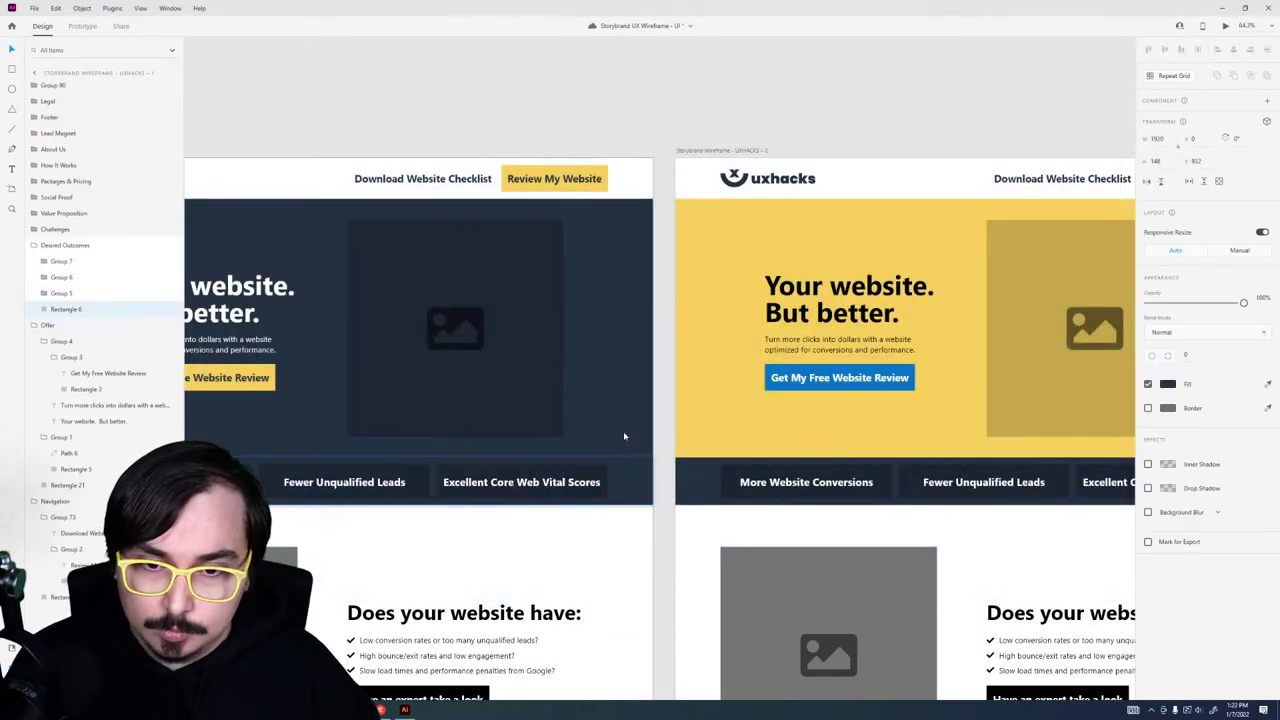
pyautogui.click(621, 534)
# Step: Remove the border from the three outcome box rectangles in the first artboard's Desired Outcomes bar
pyautogui.doubleClick(592, 478)
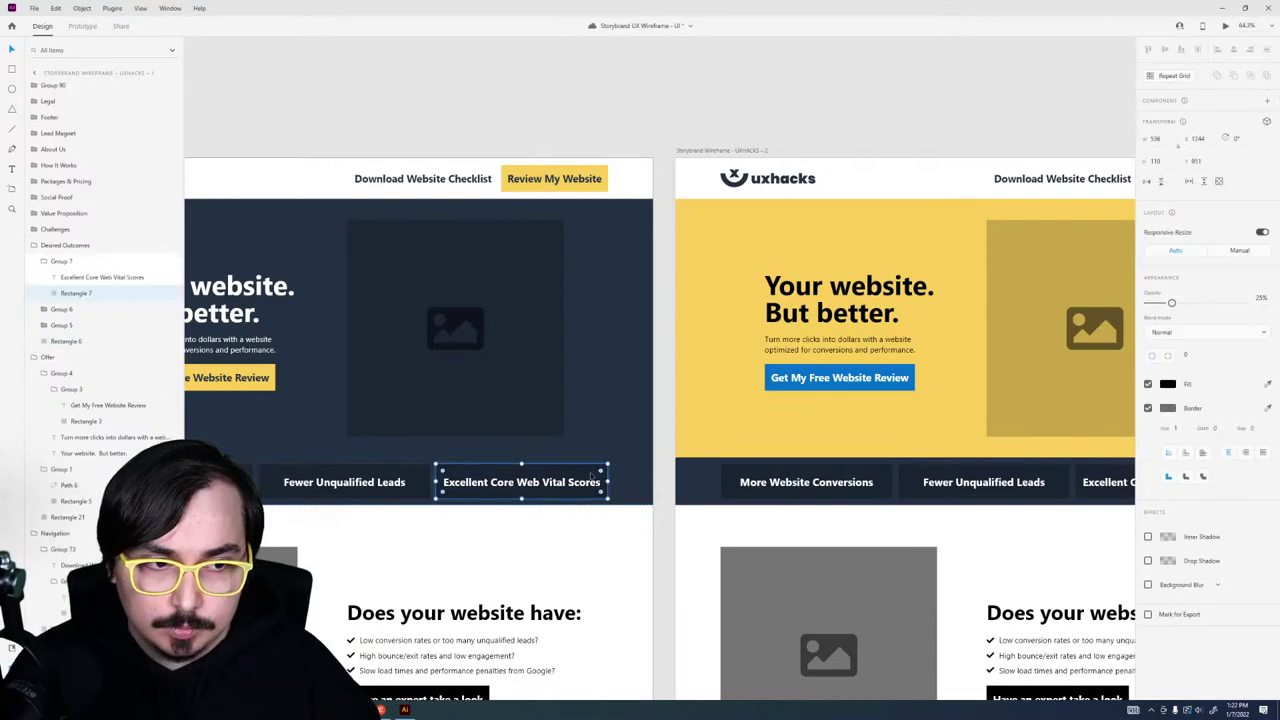
pyautogui.hscroll(-3, 600, 470)
pyautogui.keyDown('ctrl'); pyautogui.keyDown('shift'); pyautogui.click(641, 435); pyautogui.keyUp('shift'); pyautogui.keyUp('ctrl')
pyautogui.keyDown('ctrl'); pyautogui.keyDown('shift'); pyautogui.click(516, 434); pyautogui.keyUp('shift'); pyautogui.keyUp('ctrl')
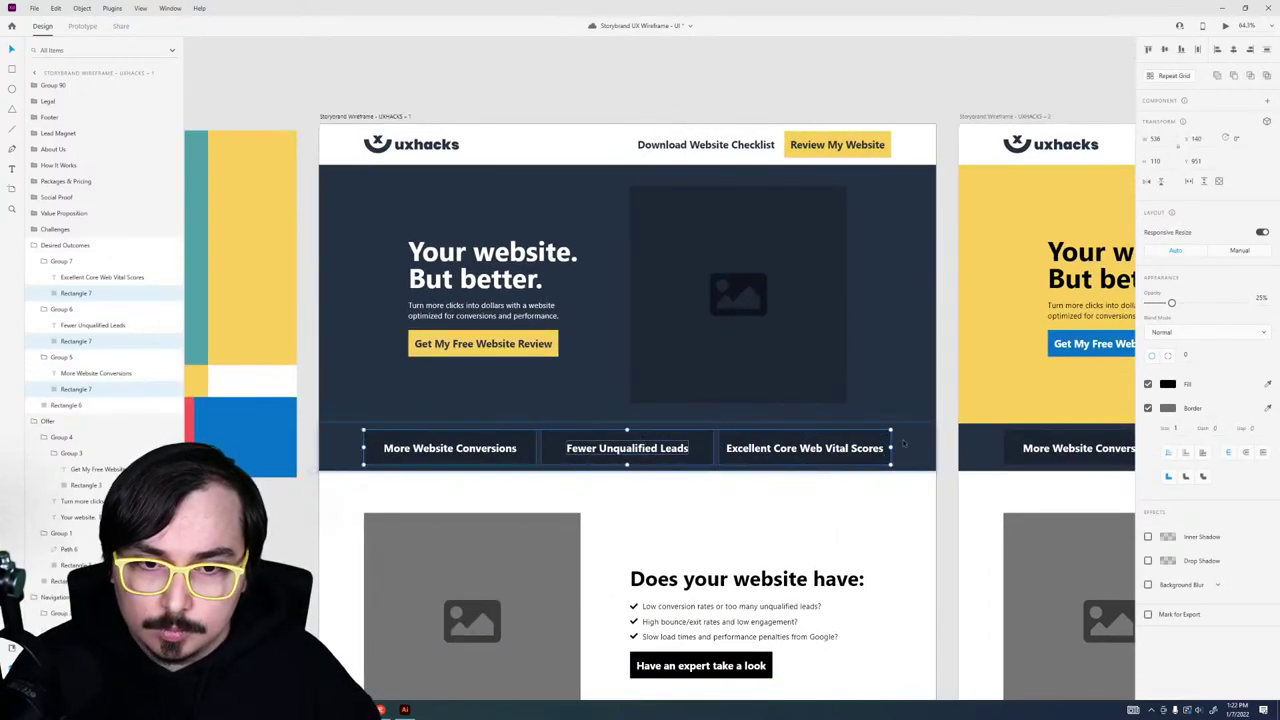
pyautogui.click(1147, 408)
pyautogui.click(931, 520)
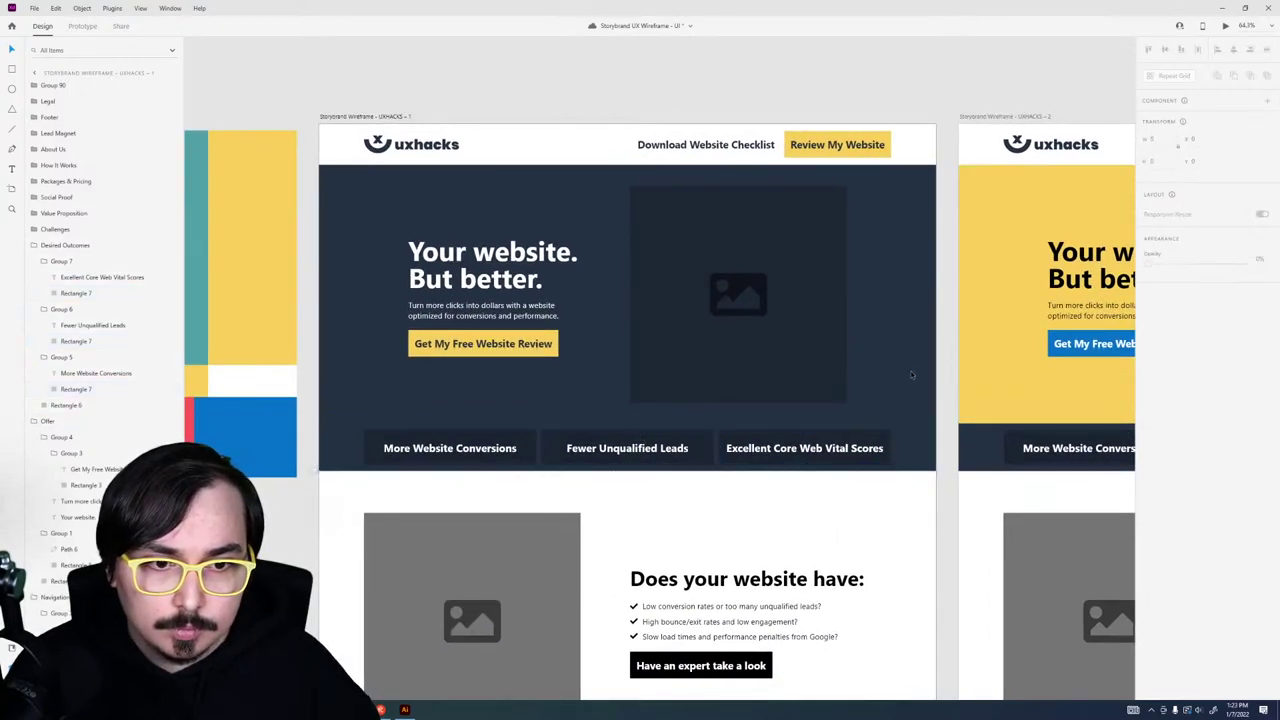
# Step: Preview the first artboard to check the borderless outcome boxes on the navy bar
pyautogui.click(913, 374)
pyautogui.click(1225, 27)
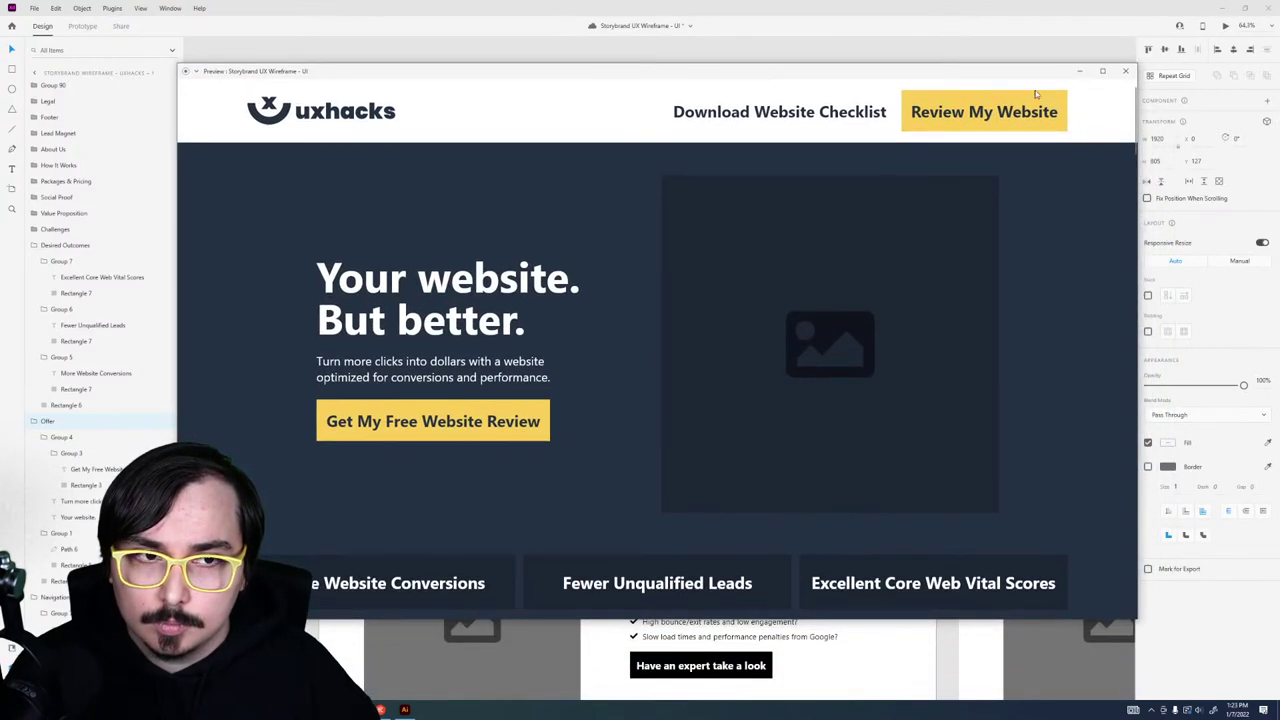
pyautogui.click(1125, 71)
# Step: Darken the fill of the first artboard's Desired Outcomes bar to a deeper shade of the hero's navy
pyautogui.click(925, 460)
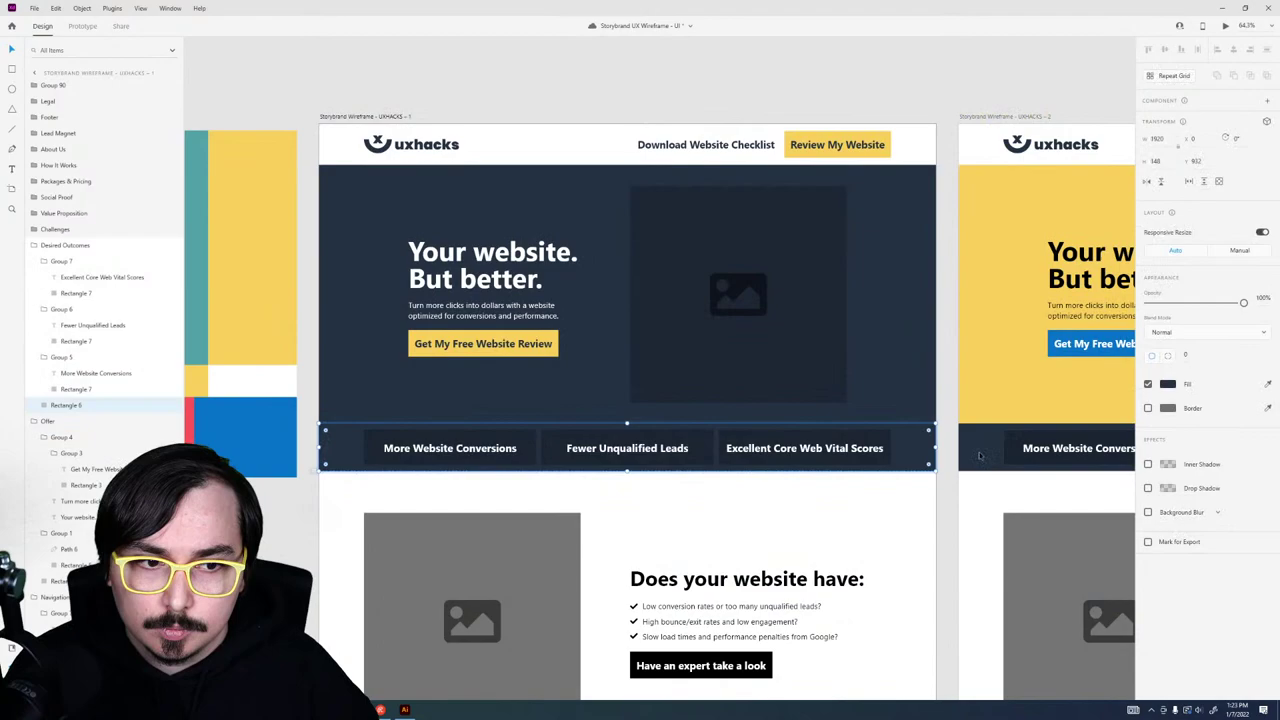
pyautogui.click(1168, 386)
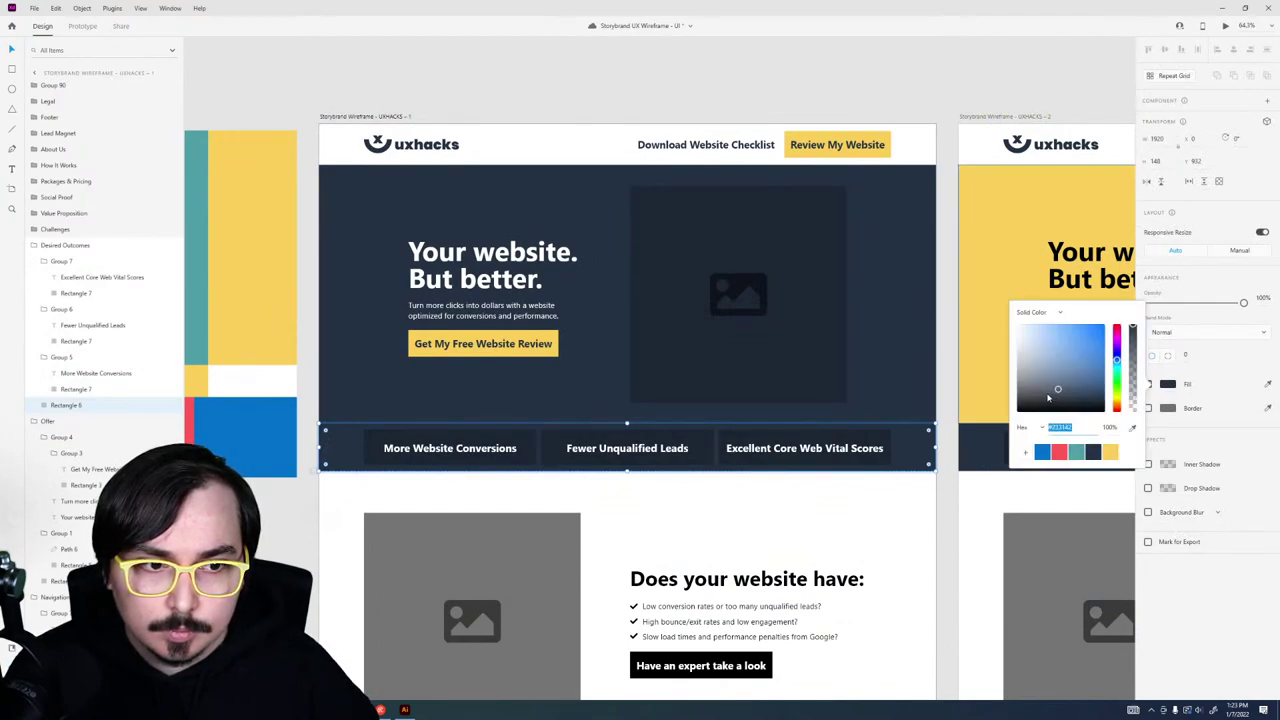
pyautogui.click(1059, 398)
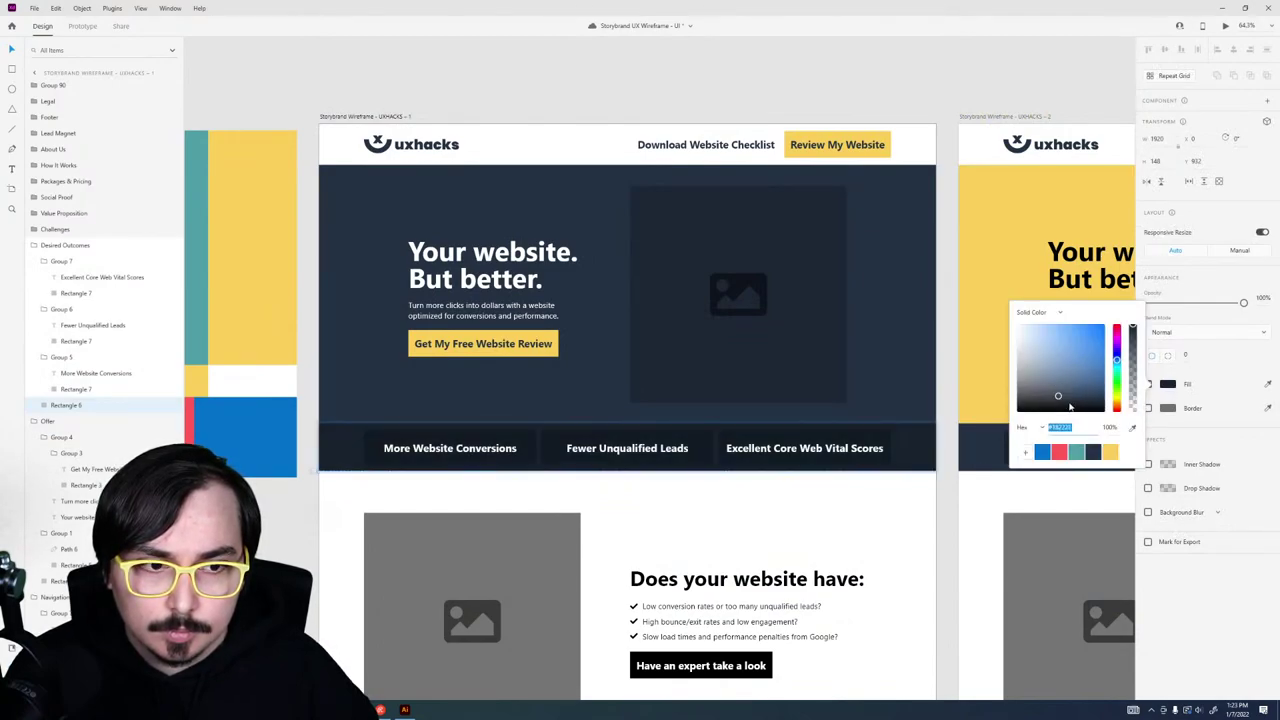
pyautogui.click(1060, 400)
pyautogui.click(903, 517)
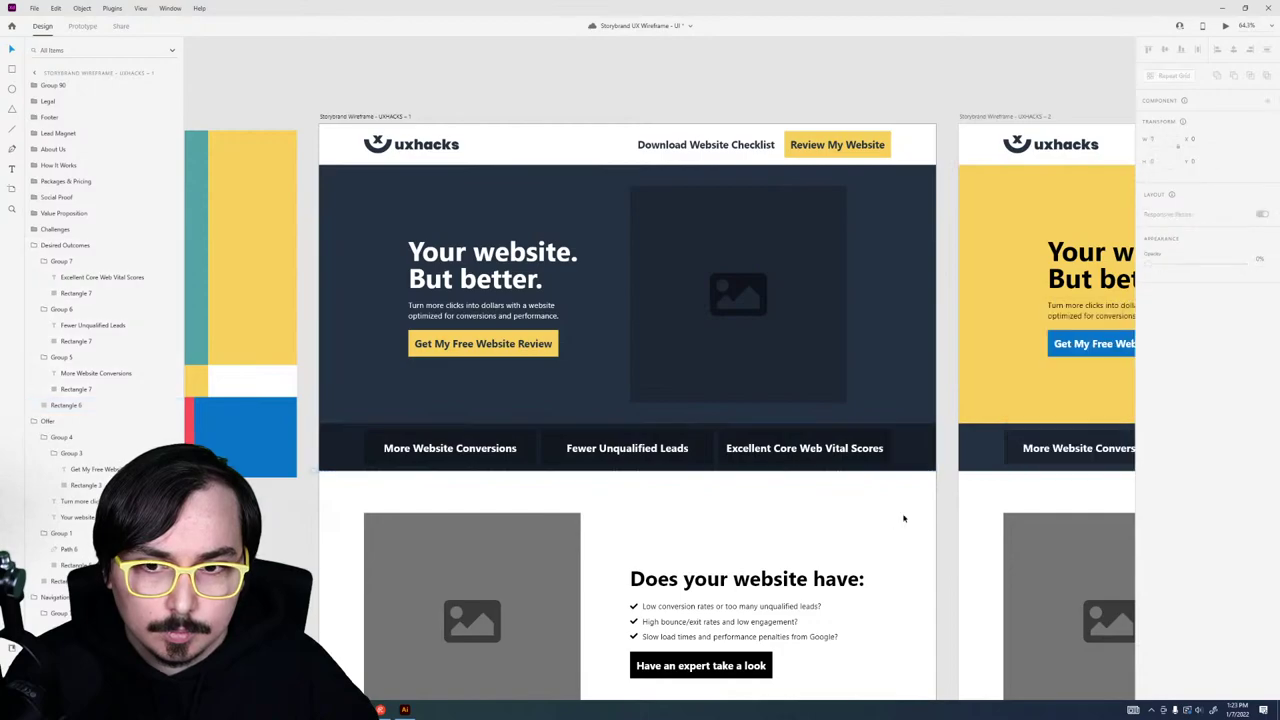
# Step: Compare the navy-hero and yellow-hero artboards, including their Desired Outcomes bars, in the preview
pyautogui.click(866, 371)
pyautogui.click(1225, 27)
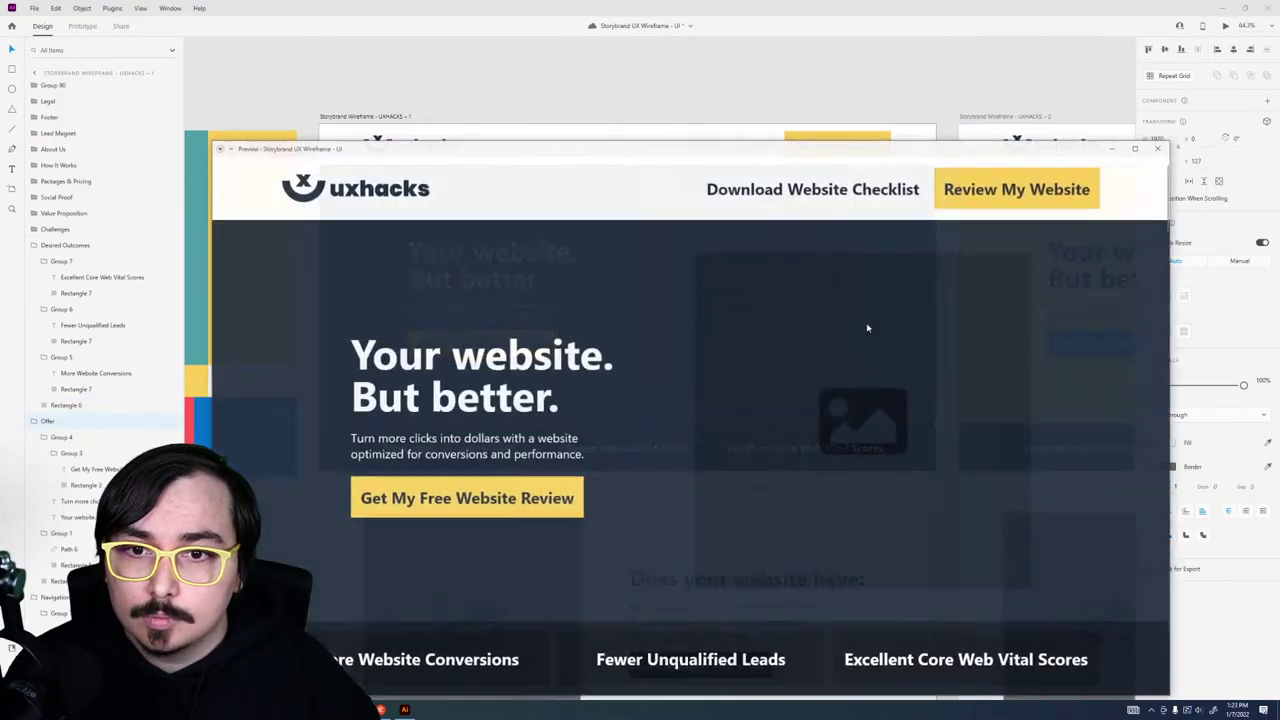
pyautogui.moveTo(693, 145); pyautogui.dragTo(662, 75)
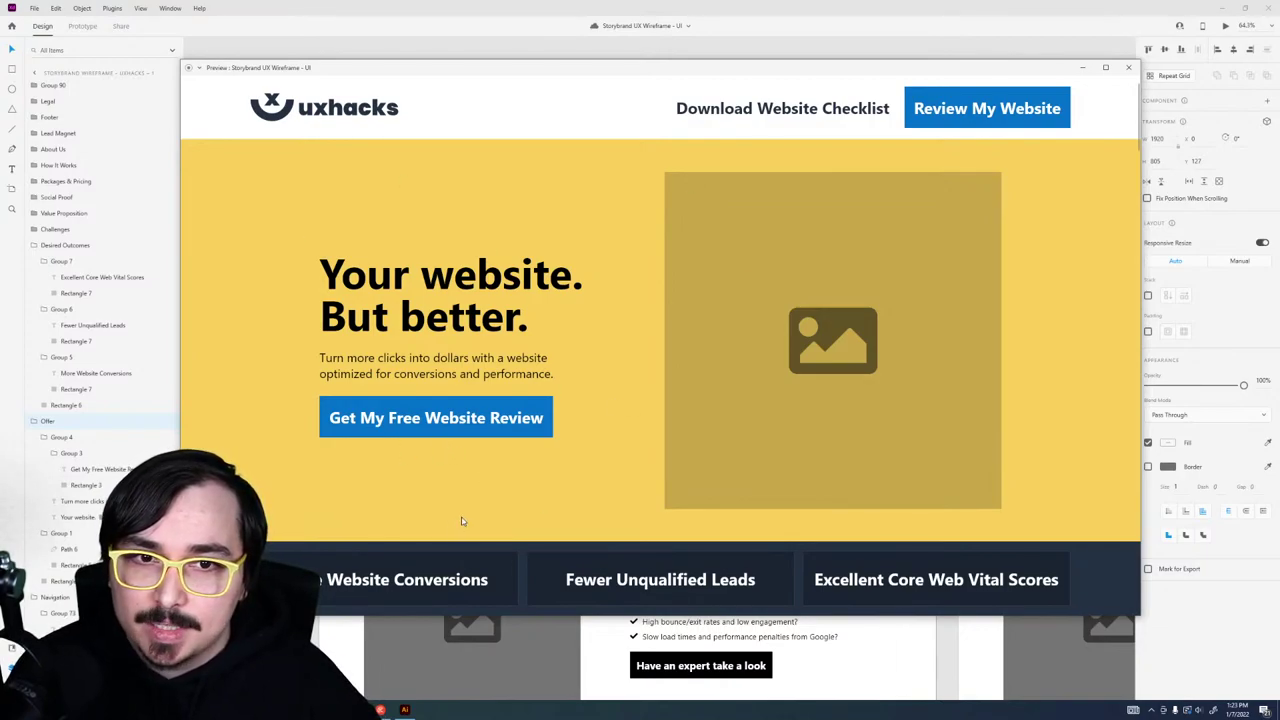
pyautogui.press('Left')
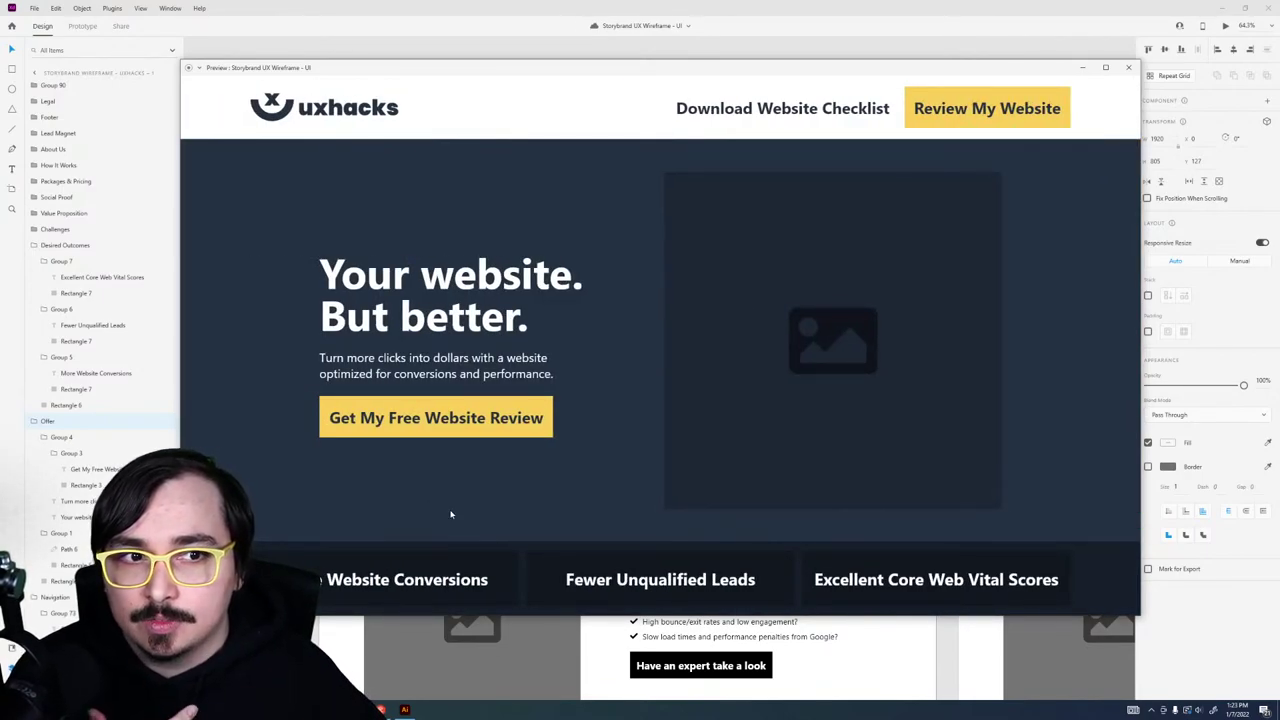
pyautogui.click(539, 488)
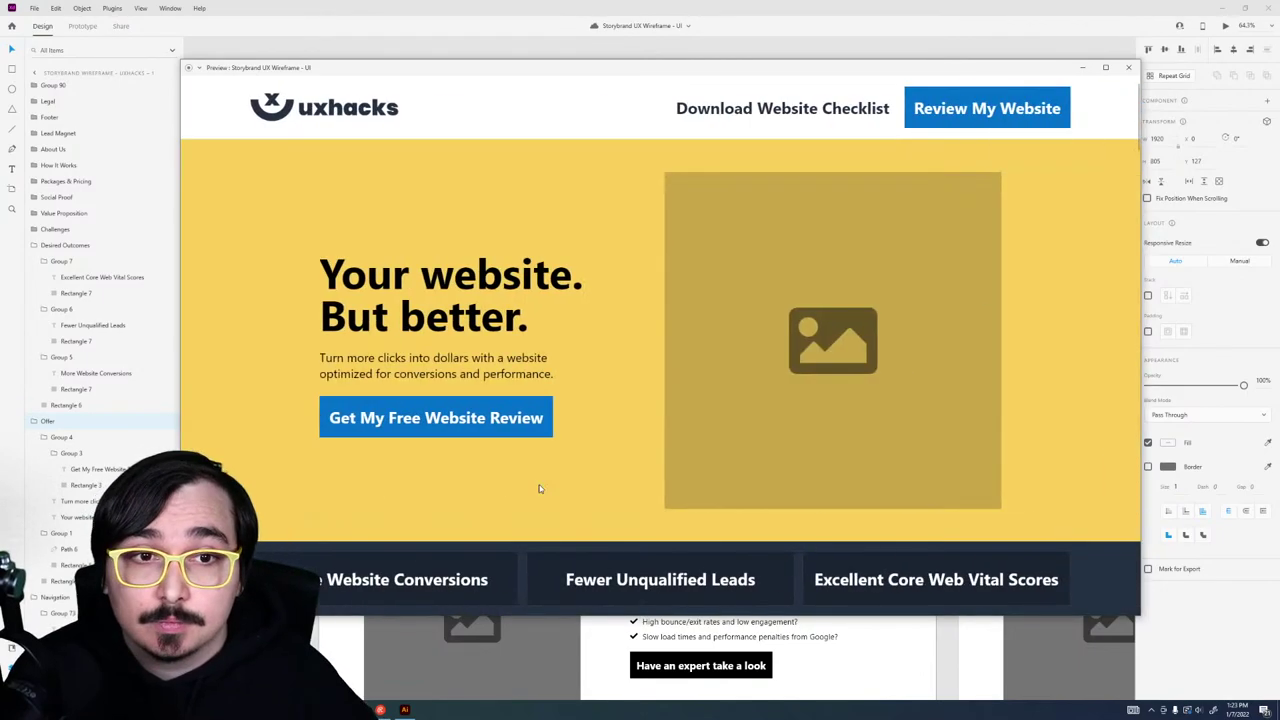
pyautogui.click(1128, 68)
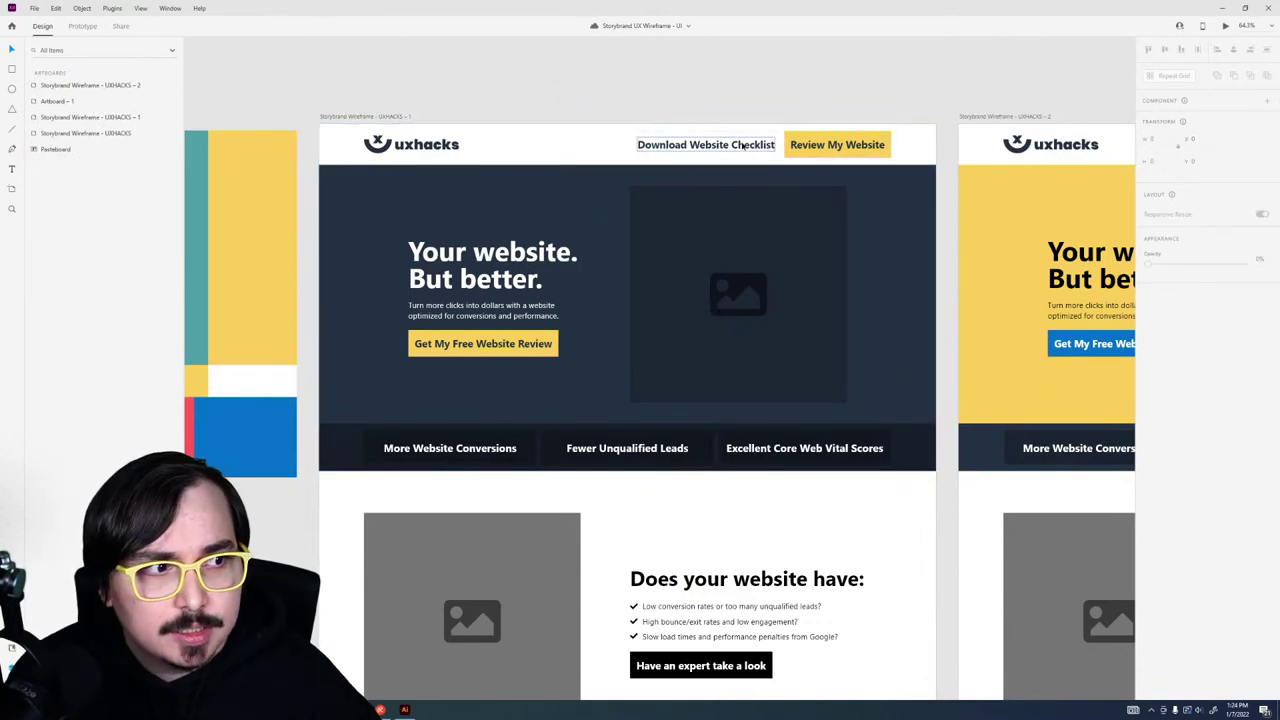
# Step: Set the first artboard's Download Website Checklist navigation text to size 21
pyautogui.click(741, 146)
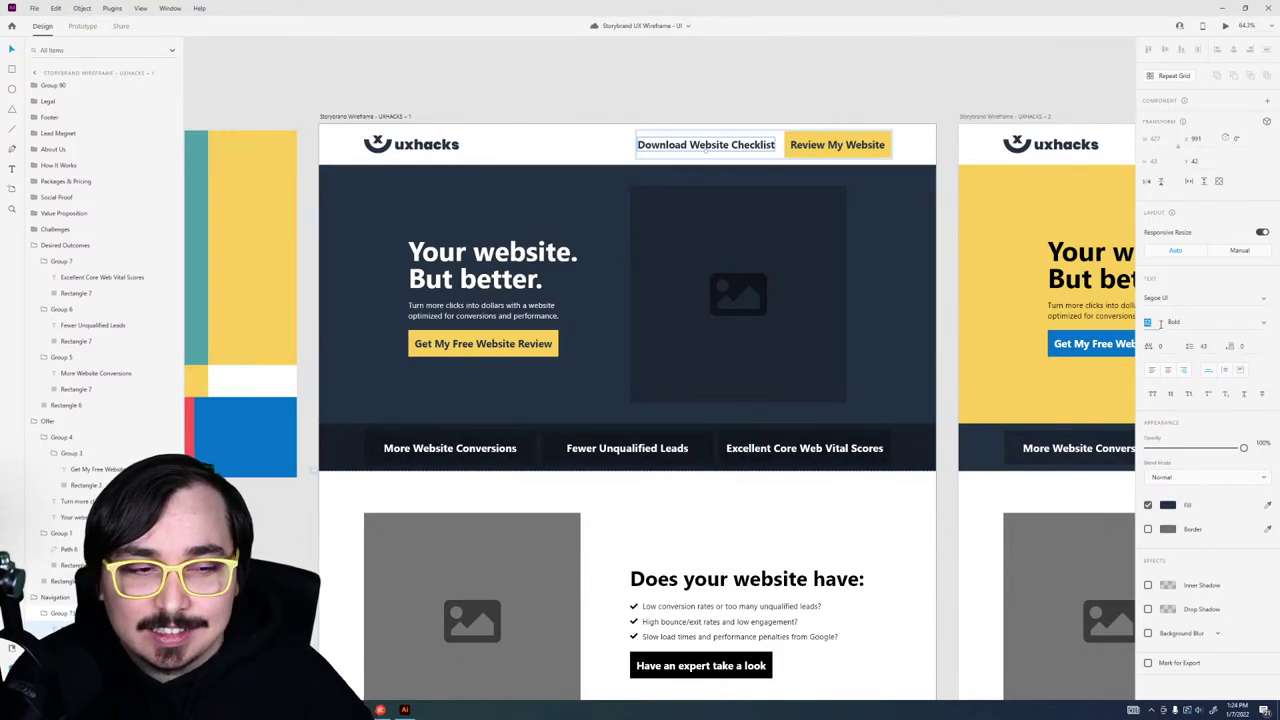
pyautogui.write('21')
pyautogui.press('Return')
# Step: Enable uniform padding on the first artboard's Review My Website button group
pyautogui.keyDown('ctrl'); pyautogui.click(865, 146); pyautogui.keyUp('ctrl')
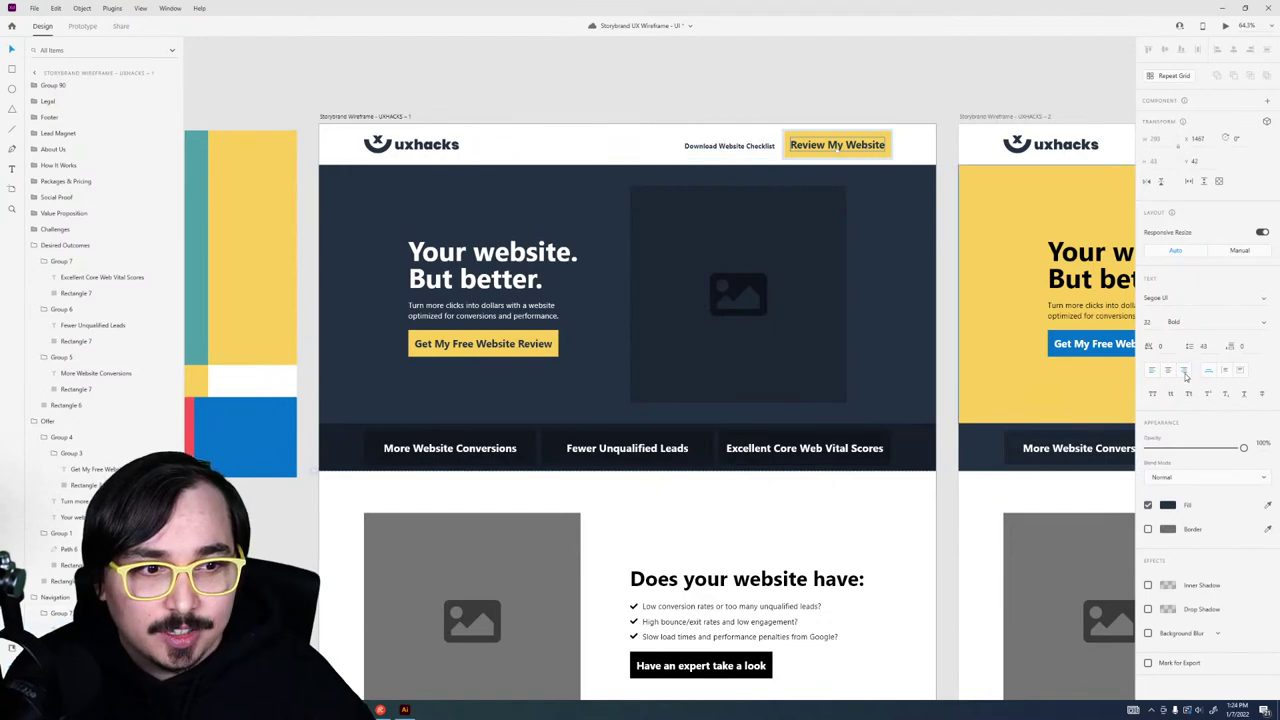
pyautogui.press('Escape')
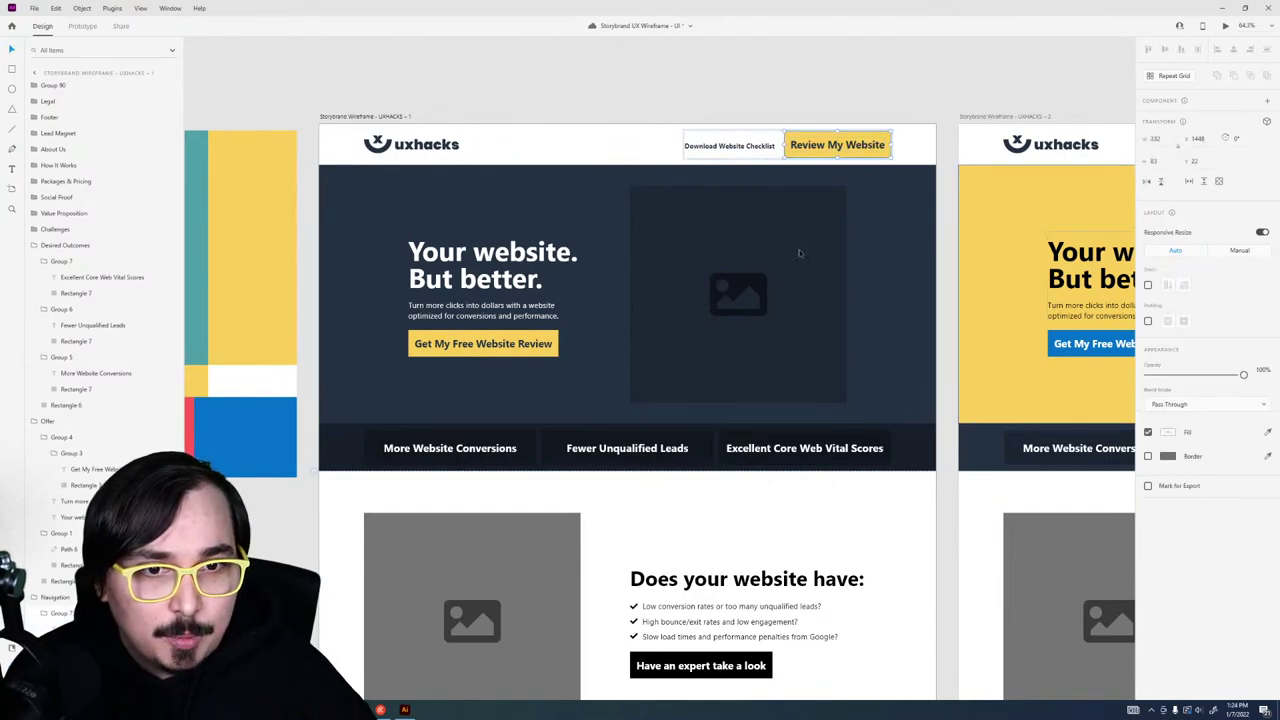
pyautogui.click(1149, 320)
pyautogui.click(1167, 320)
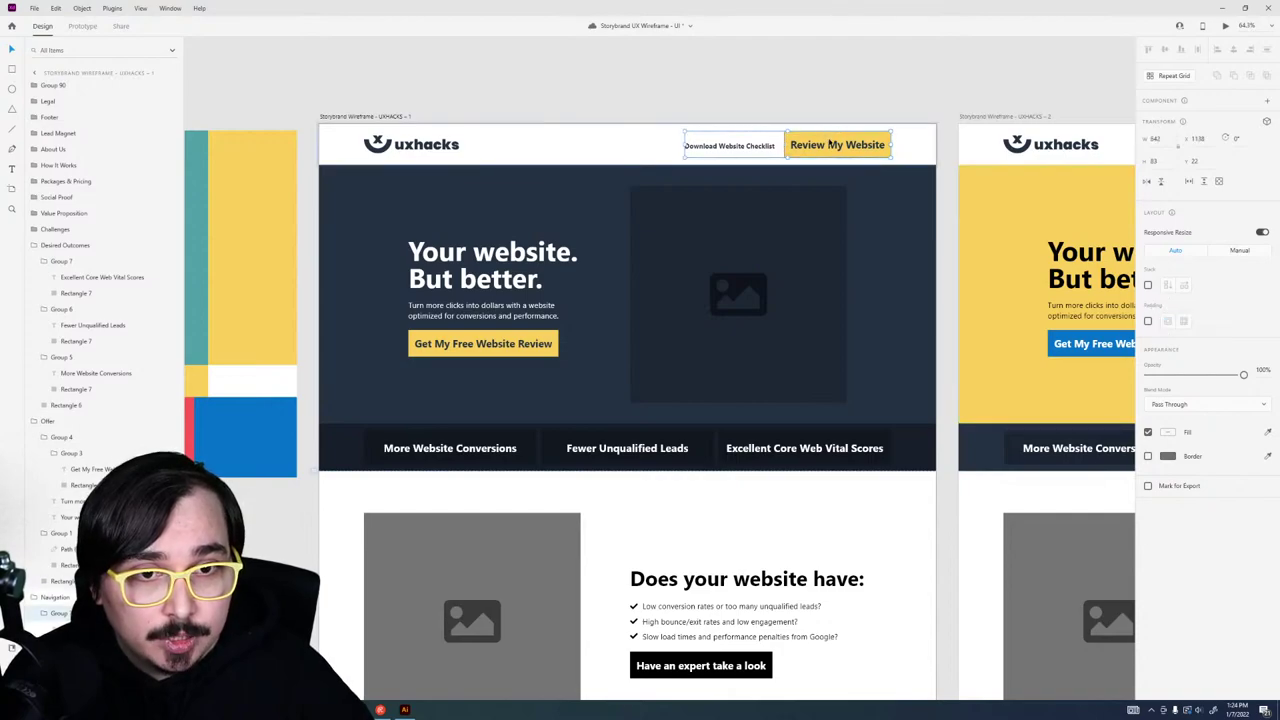
# Step: Set the Review My Website button's text size to 21 on the first artboard
pyautogui.doubleClick(837, 146)
pyautogui.click(1148, 322)
pyautogui.write('21')
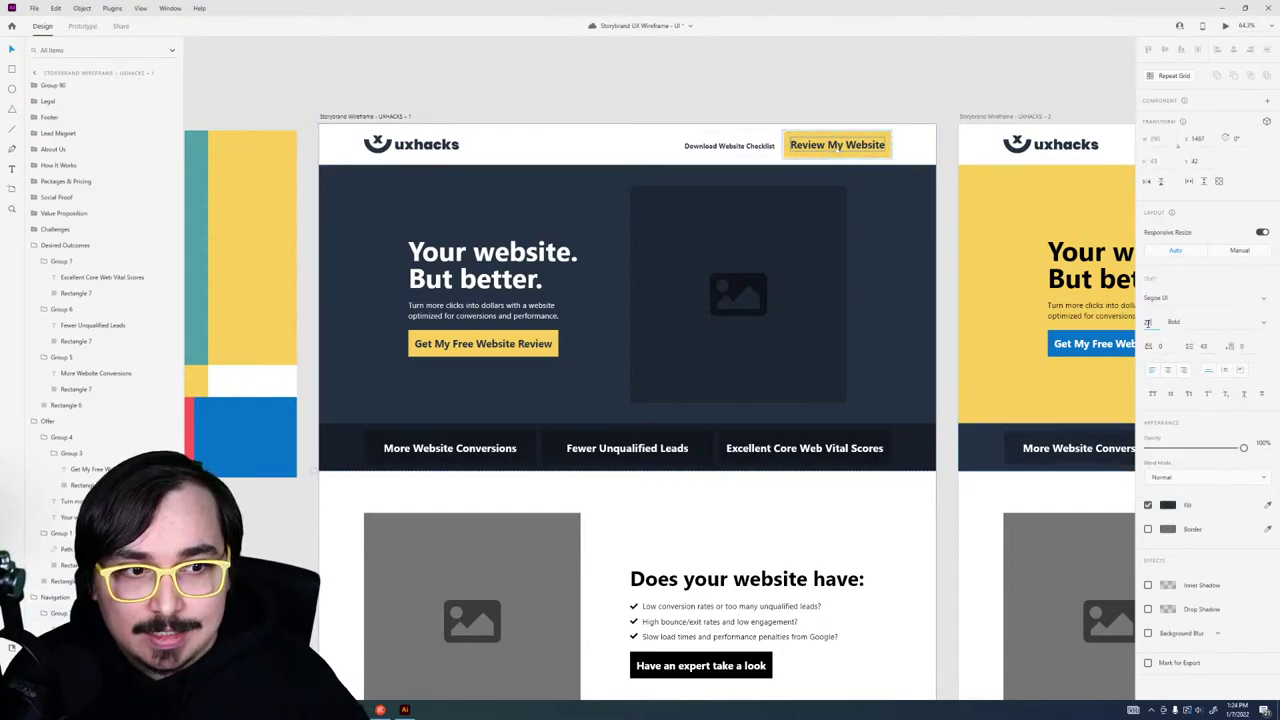
pyautogui.press('Return')
pyautogui.press('Escape')
# Step: Move the navigation link and button group to X 1237, Y 30, ending at the layout grid's right edge, with the grid shown
pyautogui.scroll(4, 838, 121)
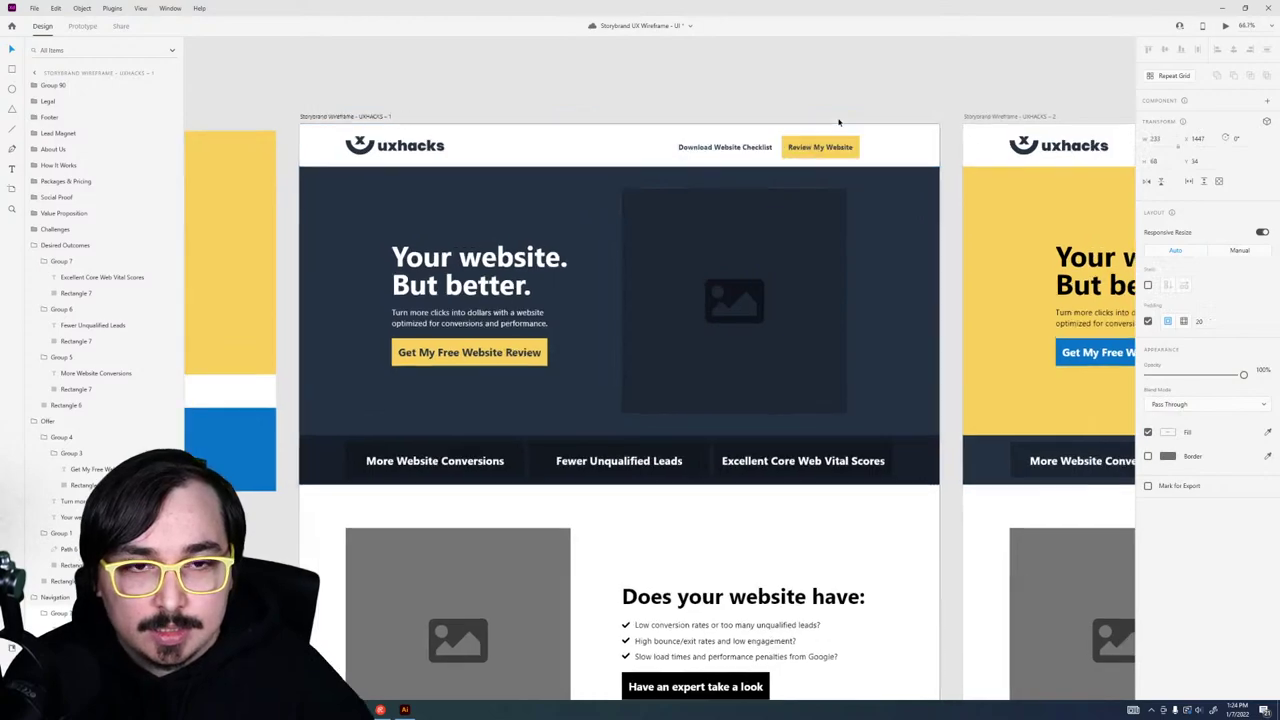
pyautogui.click(678, 182)
pyautogui.moveTo(800, 180); pyautogui.dragTo(862, 177)
pyautogui.hotkey('ctrl', 'shift', "'")
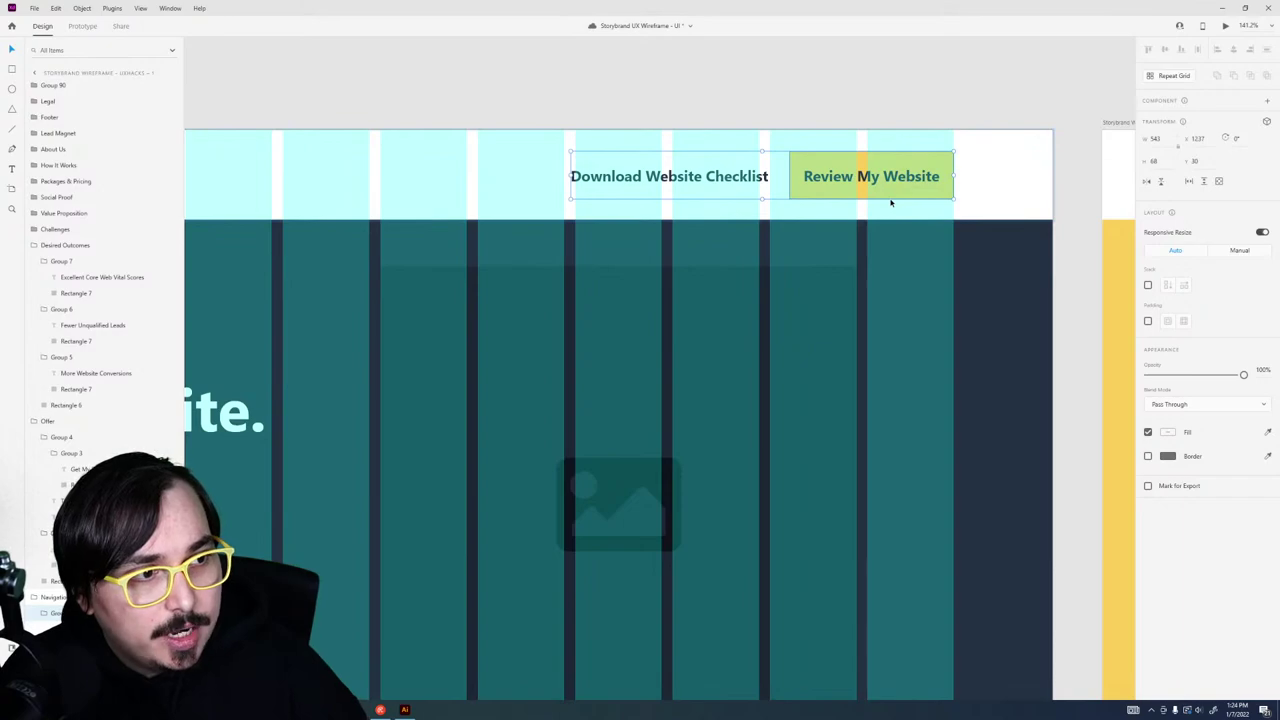
pyautogui.scroll(-5, 890, 203)
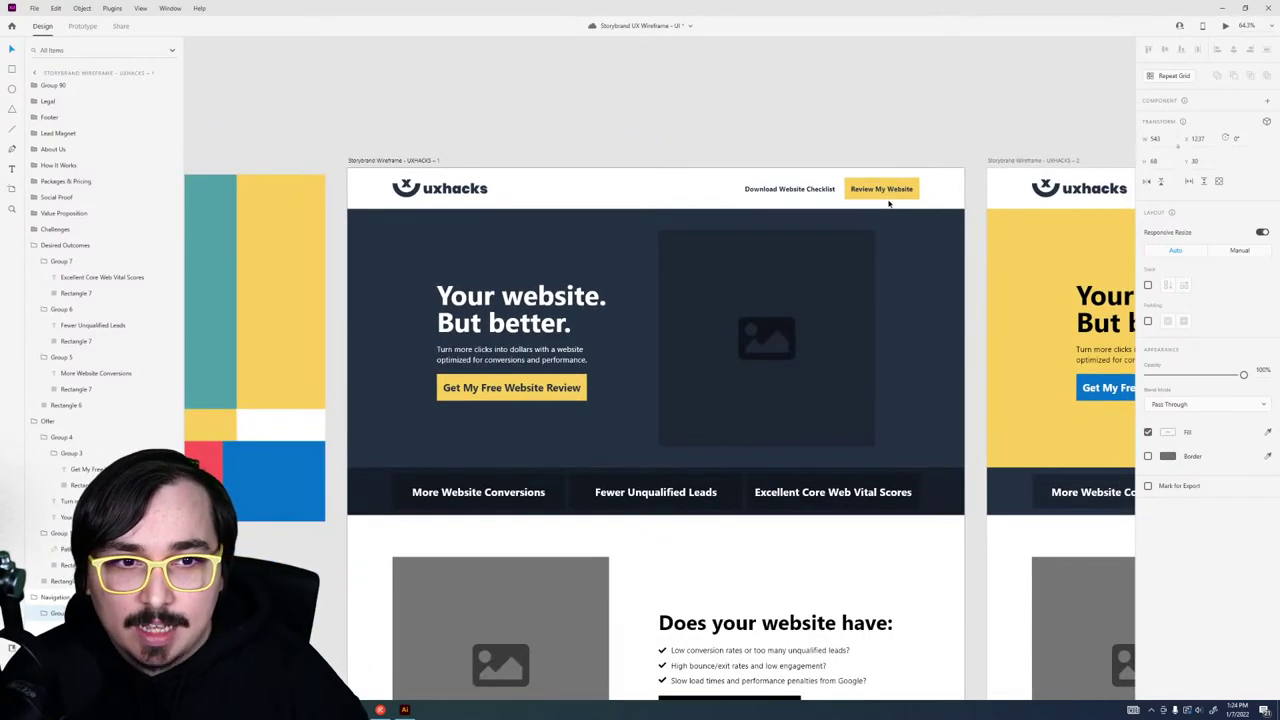
pyautogui.click(900, 117)
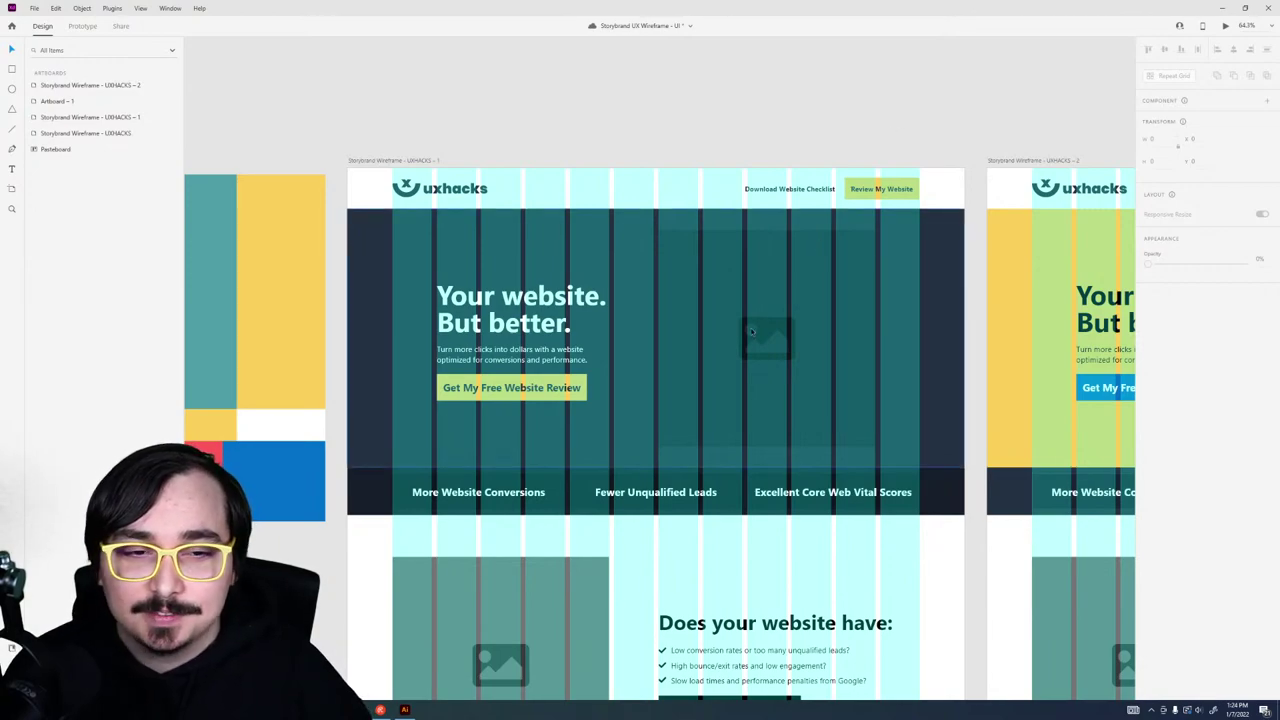
# Step: Enable uniform padding on the Get My Free Website Review button group in the first artboard's hero
pyautogui.scroll(-2, 740, 300)
pyautogui.hscroll(2, 740, 300)
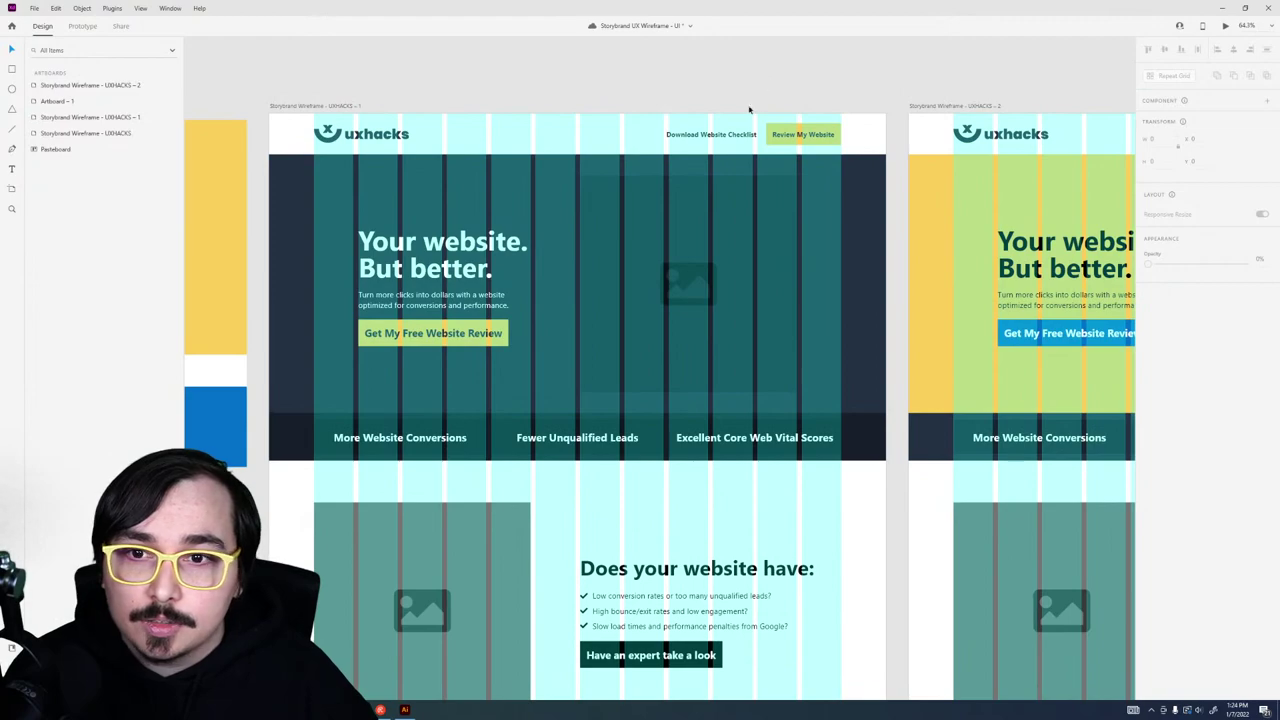
pyautogui.keyDown('ctrl'); pyautogui.click(406, 336); pyautogui.keyUp('ctrl')
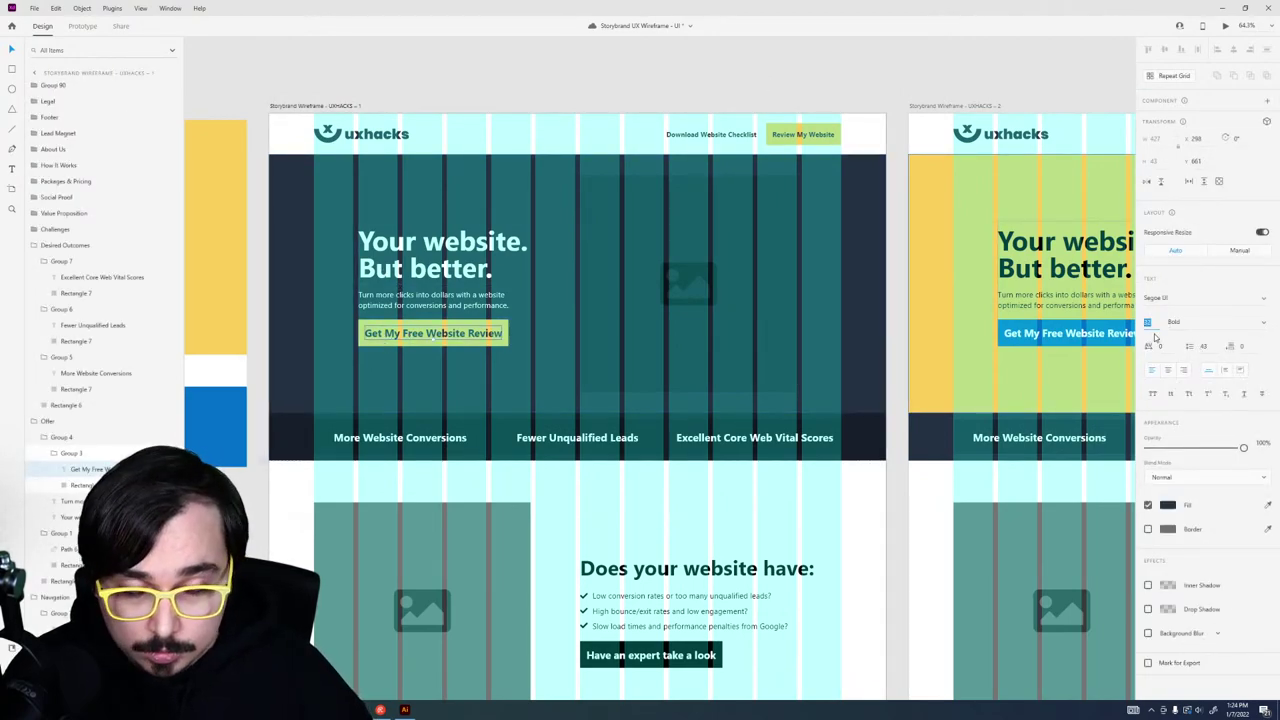
pyautogui.press('Escape')
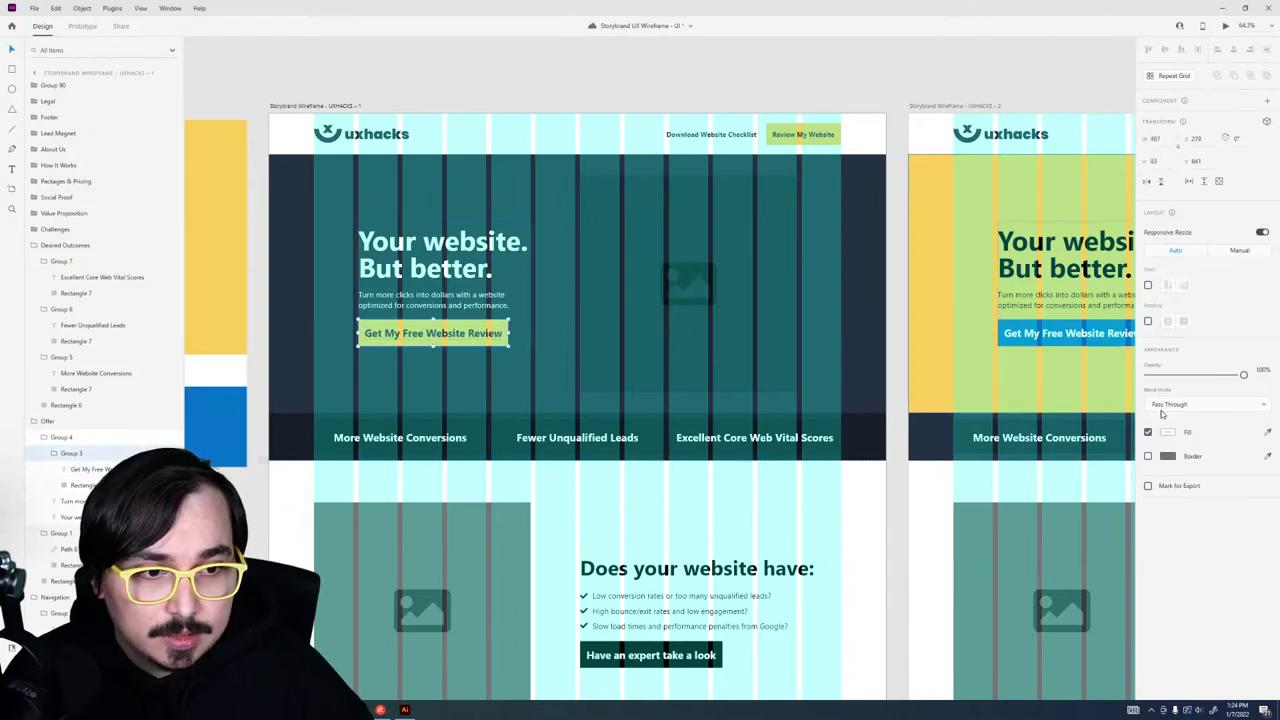
pyautogui.click(1149, 322)
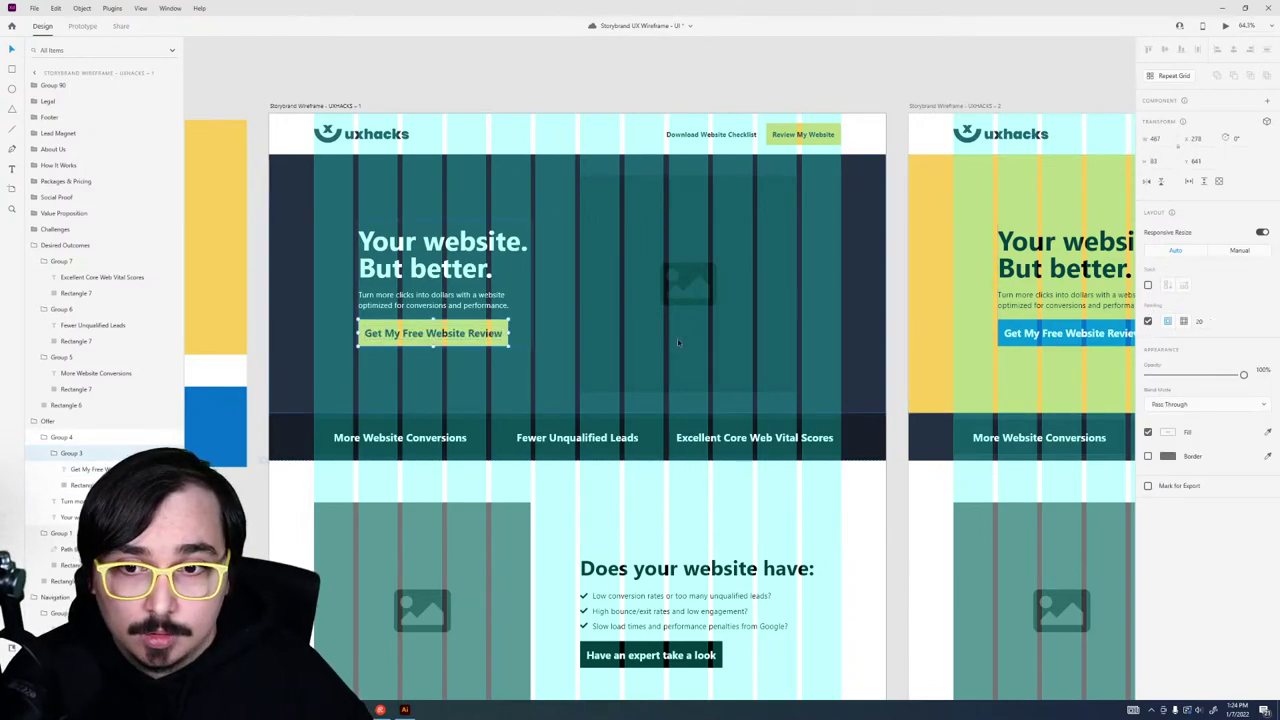
# Step: Set the Get My Free Website Review button's text size to 21 on the first artboard
pyautogui.press('Escape')
pyautogui.keyDown('ctrl'); pyautogui.click(446, 334); pyautogui.keyUp('ctrl')
pyautogui.click(1149, 322)
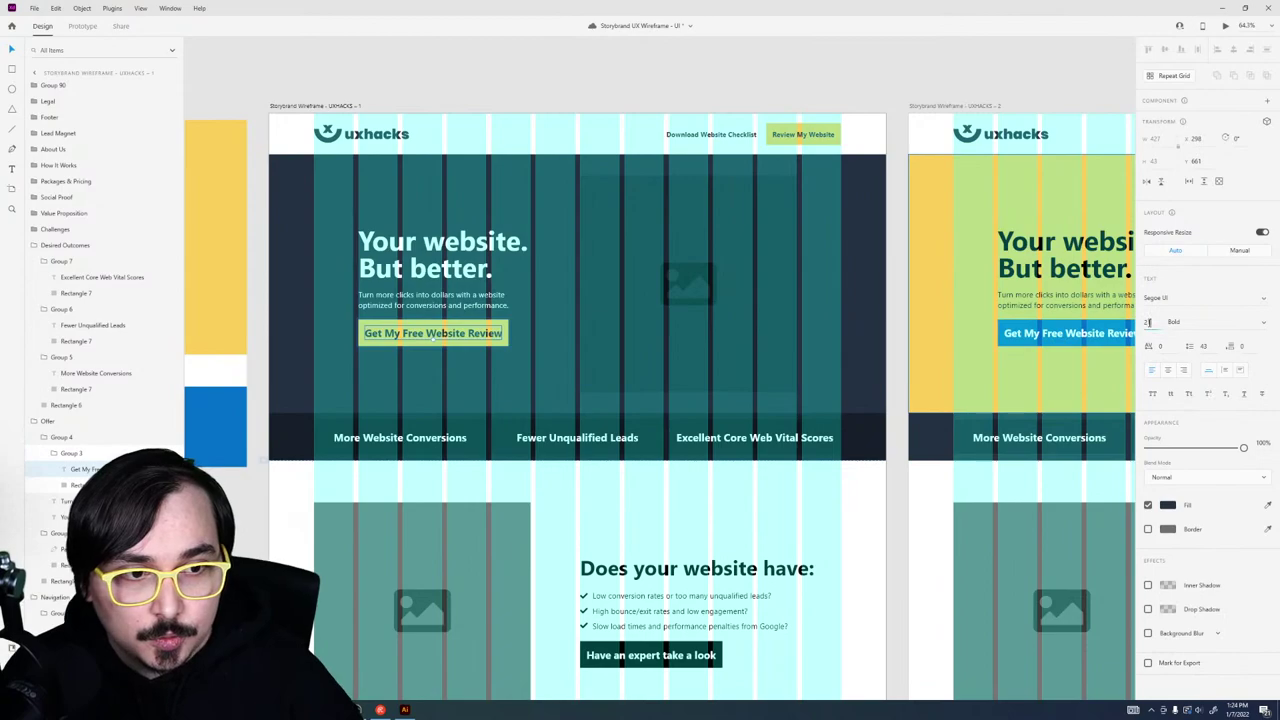
pyautogui.write('21')
pyautogui.press('Return')
pyautogui.press('Escape')
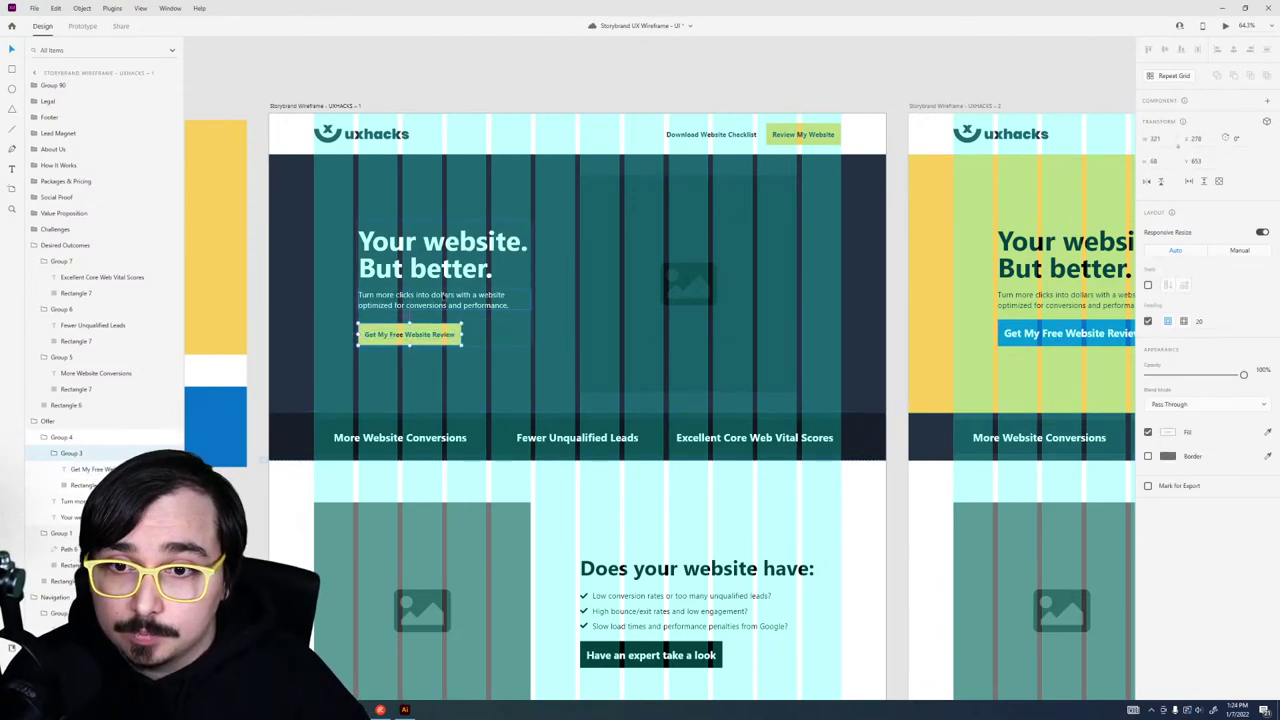
# Step: Move the Get My Free Website Review button up to Y 641, below the hero description
pyautogui.press('Up')
pyautogui.press('Up')
pyautogui.hotkey('shift', 'Up')
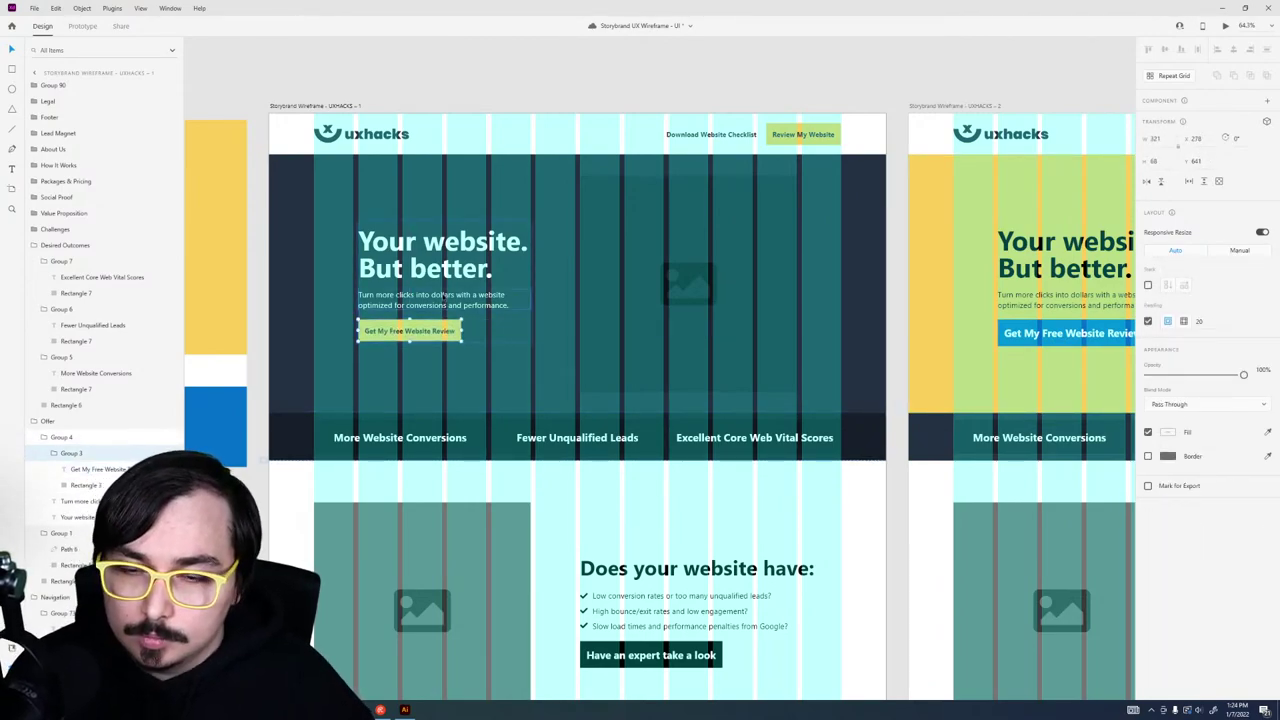
pyautogui.keyDown('shift'); pyautogui.click(440, 296); pyautogui.keyUp('shift')
pyautogui.press('Escape')
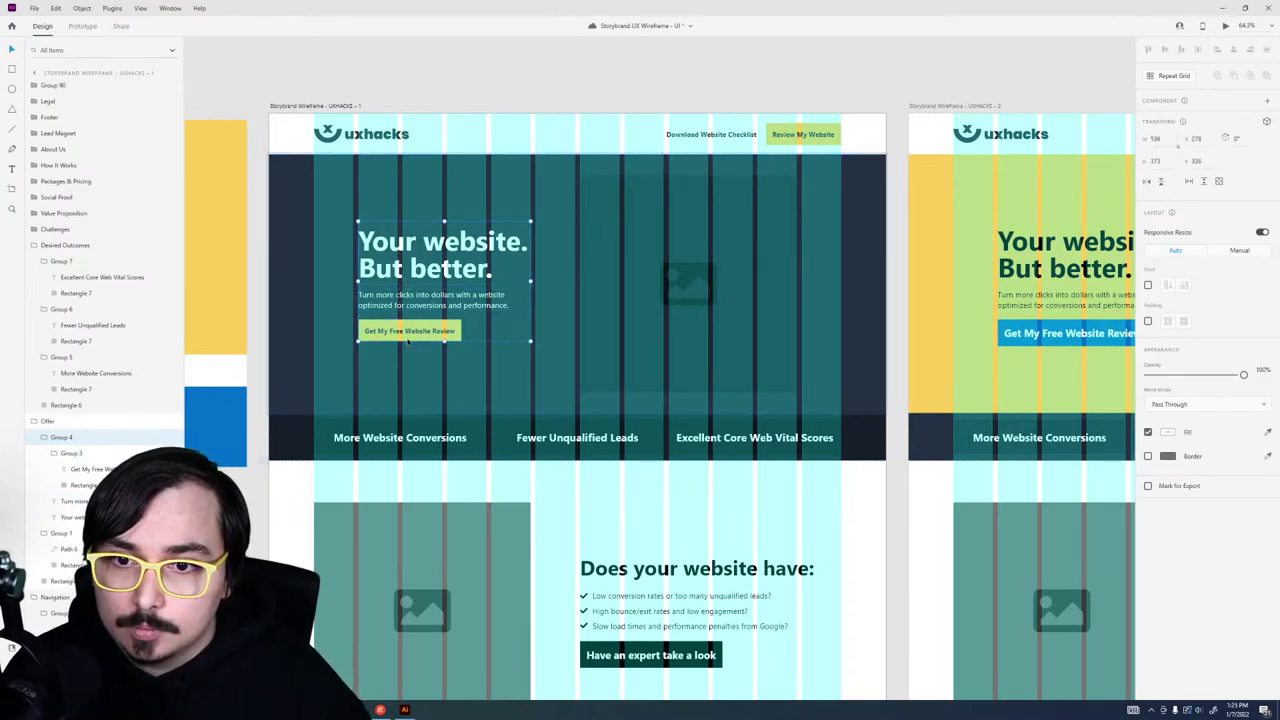
# Step: Move the hero description and button up 10 px towards the headline, and shift the whole hero text group down to Y 349
pyautogui.doubleClick(408, 336)
pyautogui.keyDown('shift'); pyautogui.click(416, 299); pyautogui.keyUp('shift')
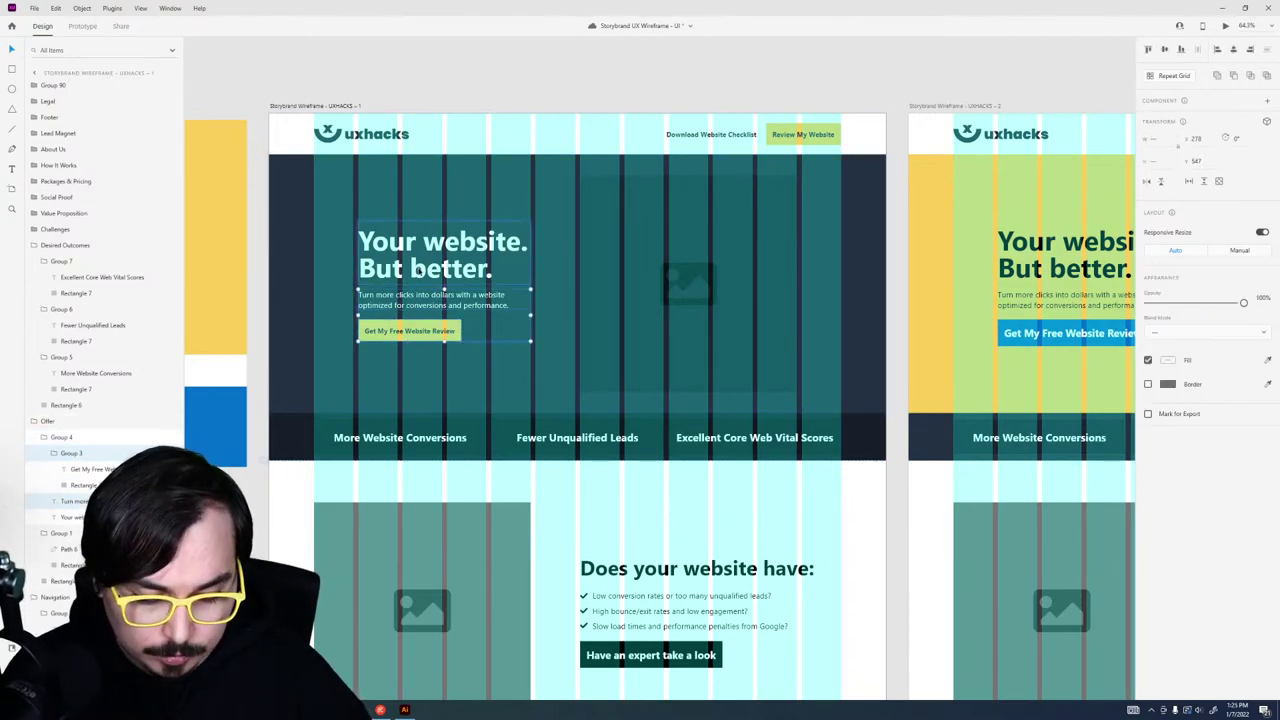
pyautogui.hotkey('shift', 'Up')
pyautogui.press('Escape')
pyautogui.moveTo(441, 275); pyautogui.dragTo(441, 279)
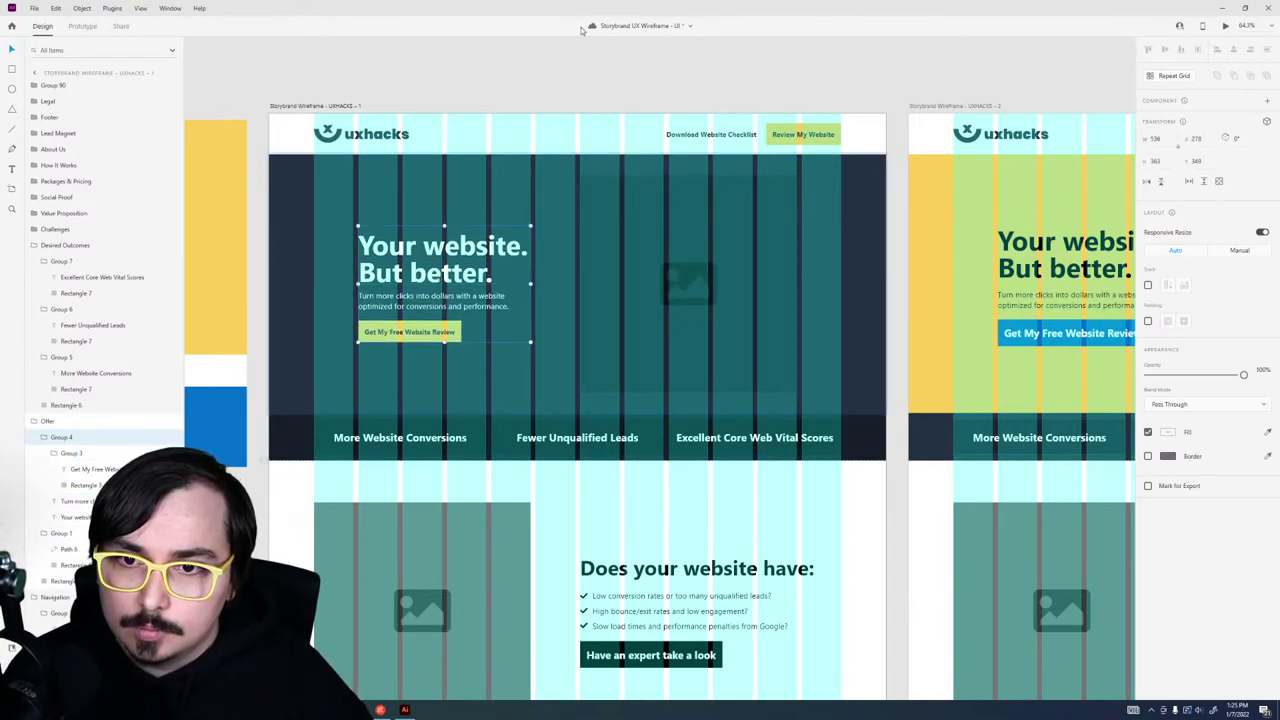
pyautogui.click(566, 85)
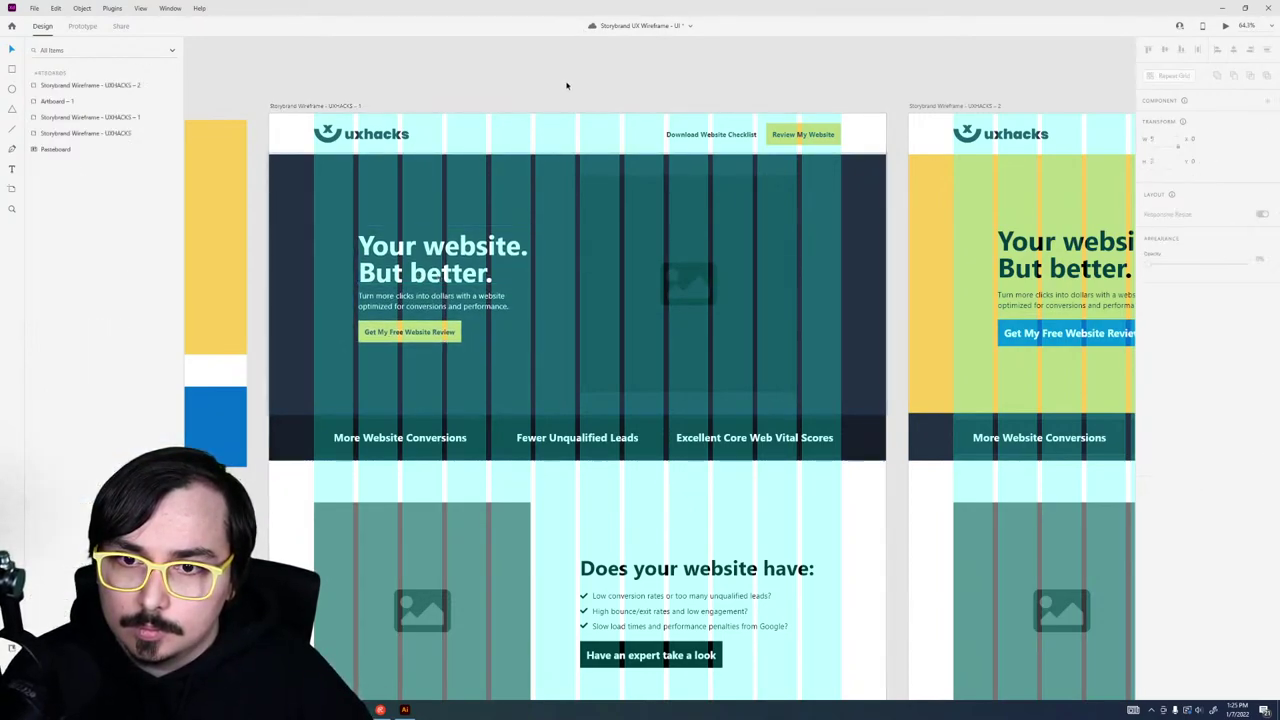
# Step: Convert the text of the Get My Free Website Review and Review My Website buttons to uppercase on the first artboard
pyautogui.keyDown('ctrl'); pyautogui.click(434, 332); pyautogui.keyUp('ctrl')
pyautogui.keyDown('ctrl'); pyautogui.keyDown('shift'); pyautogui.click(820, 133); pyautogui.keyUp('shift'); pyautogui.keyUp('ctrl')
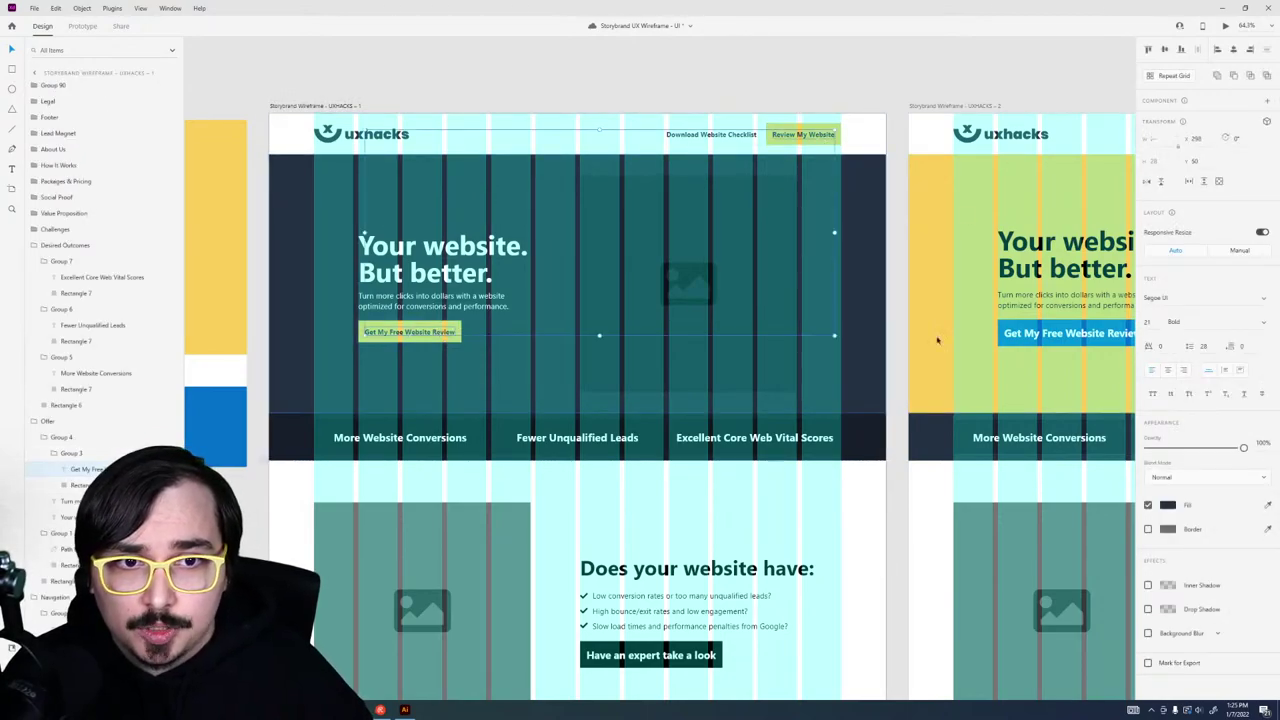
pyautogui.click(1152, 394)
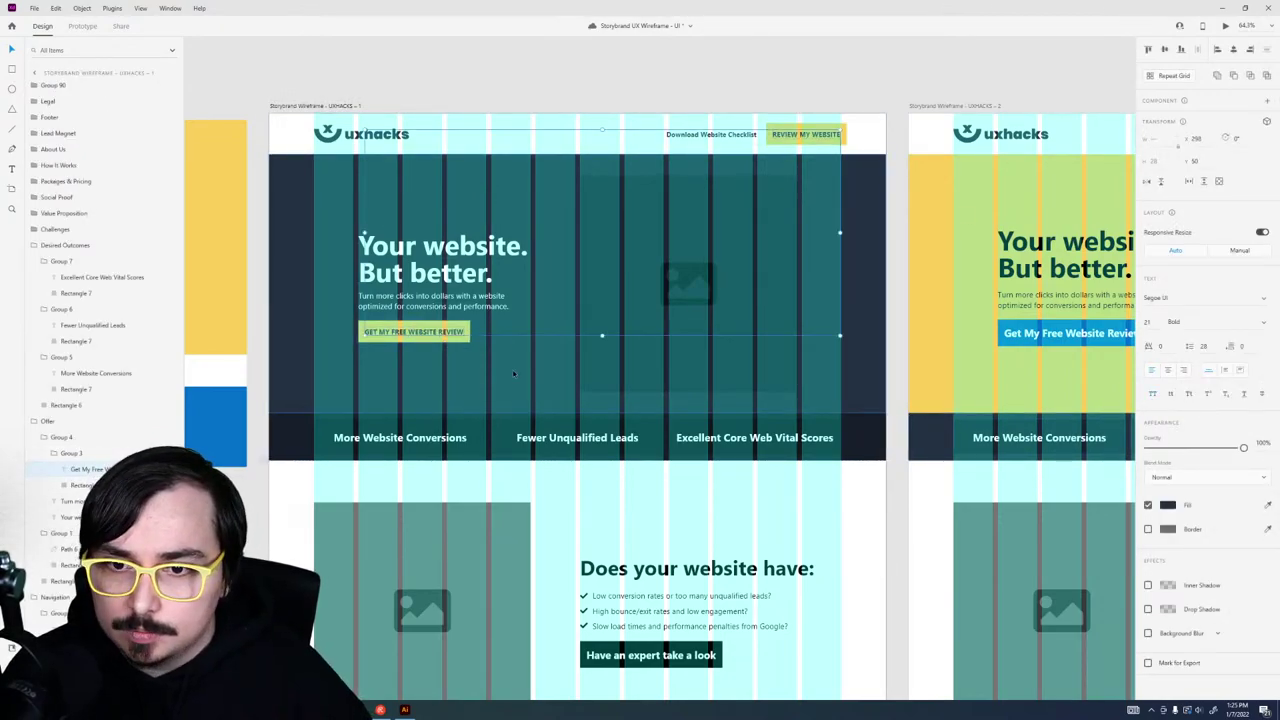
pyautogui.click(843, 231)
# Step: Move the navigation link and button group to X 1220, Y 30, realigning it with the layout grid's right edge
pyautogui.click(793, 138)
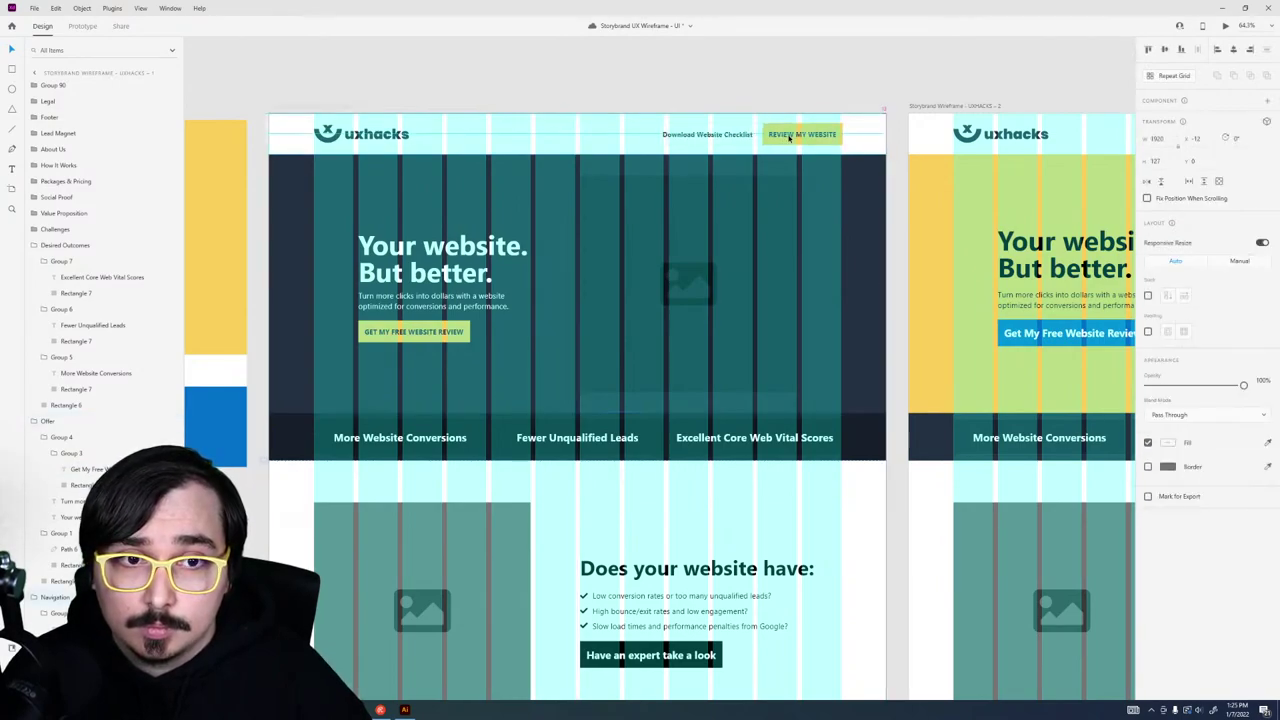
pyautogui.doubleClick(793, 136)
pyautogui.click(777, 40)
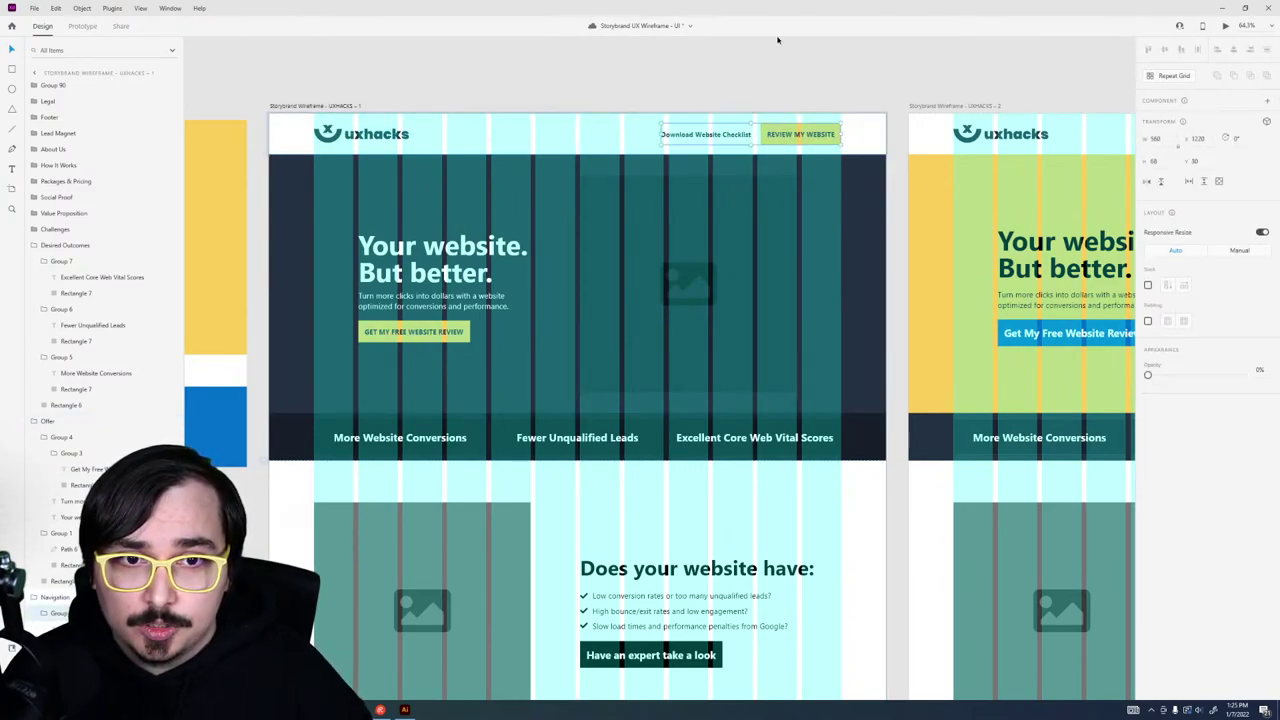
# Step: Select the first artboard's hero image placeholder and hide the layout grid
pyautogui.doubleClick(428, 336)
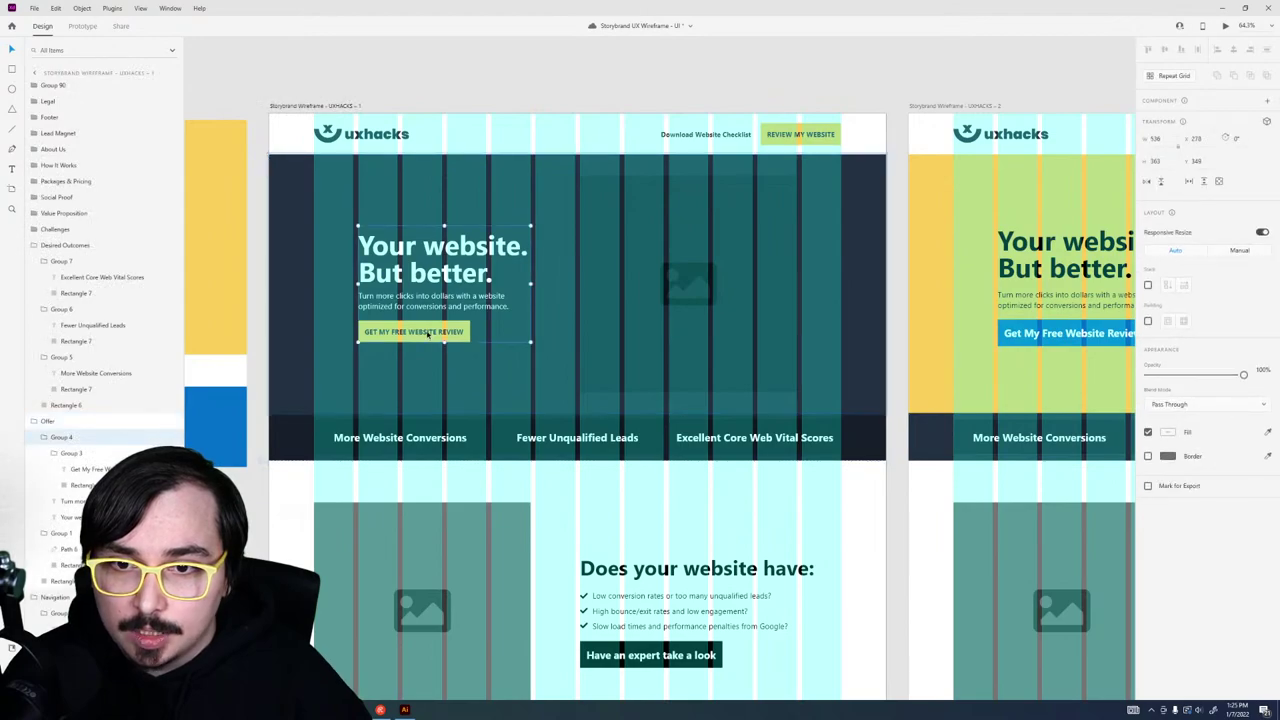
pyautogui.hscroll(2, 607, 267)
pyautogui.click(600, 292)
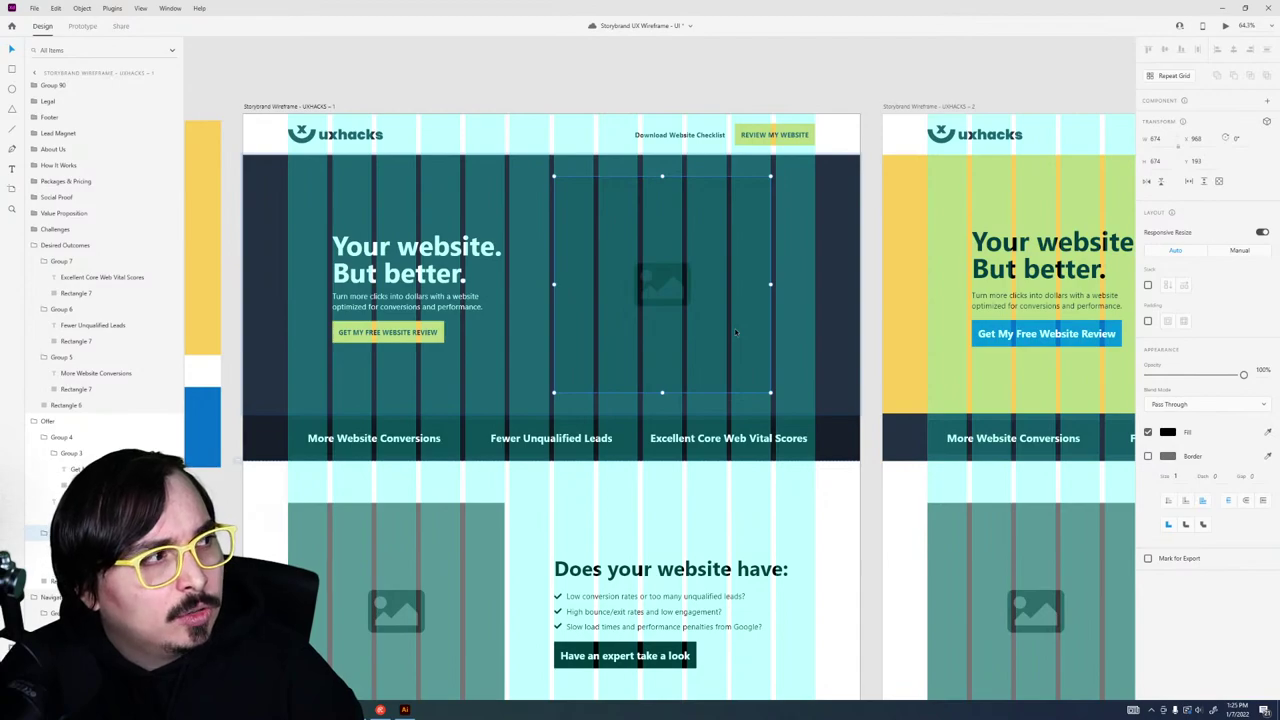
pyautogui.press("ctrl+'")
pyautogui.scroll(2, 652, 327)
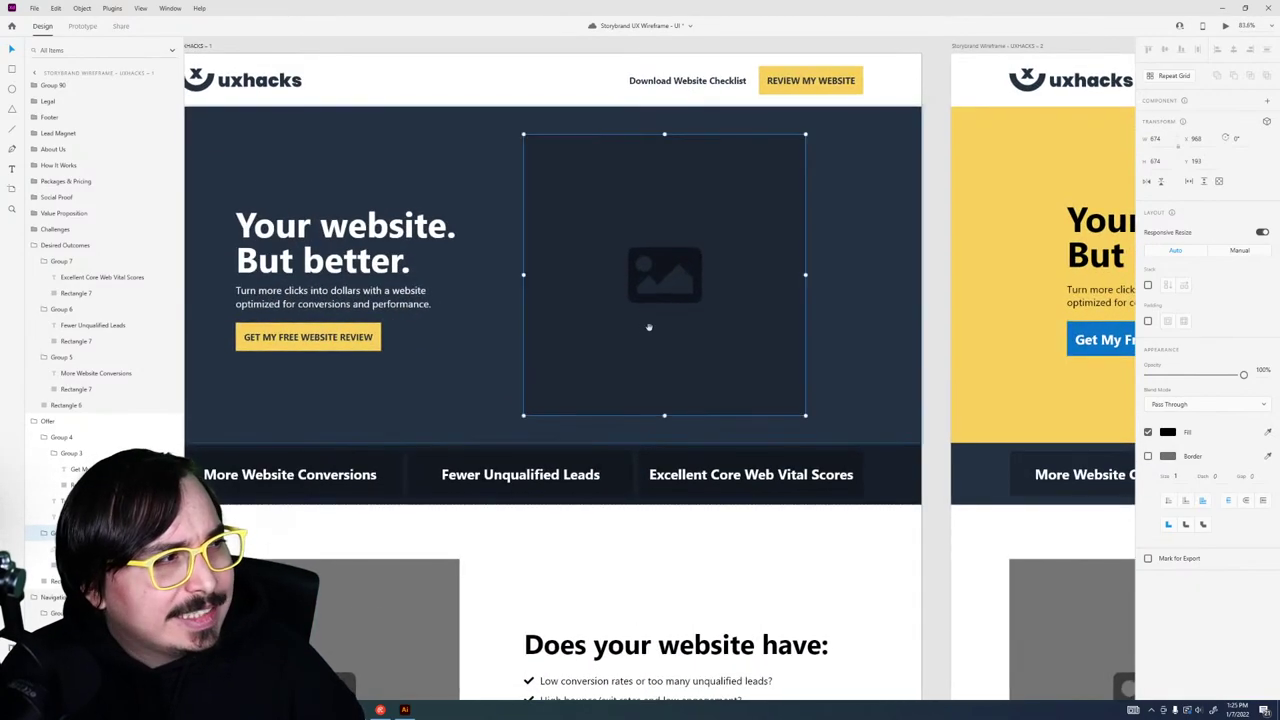
pyautogui.moveTo(649, 327); pyautogui.dragTo(795, 348)
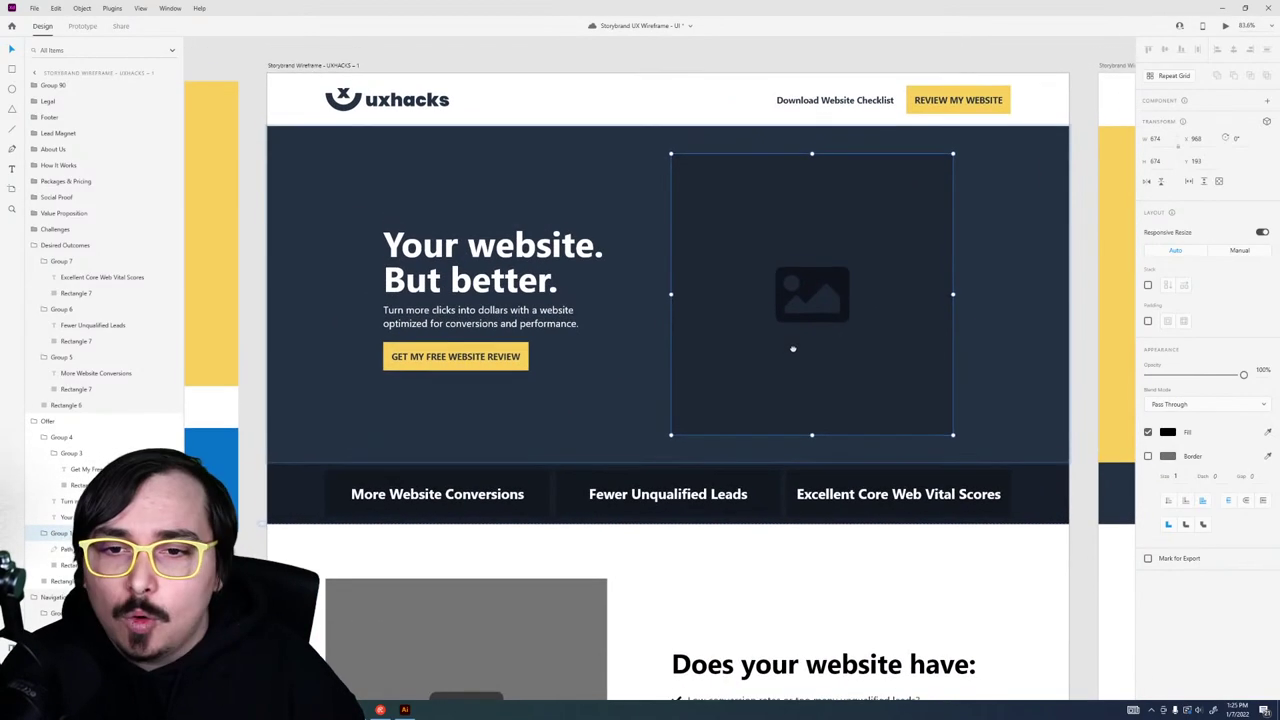
# Step: Compare the first artboard's hero background rectangle with the outcomes bar's background rectangle
pyautogui.click(386, 549)
pyautogui.click(354, 512)
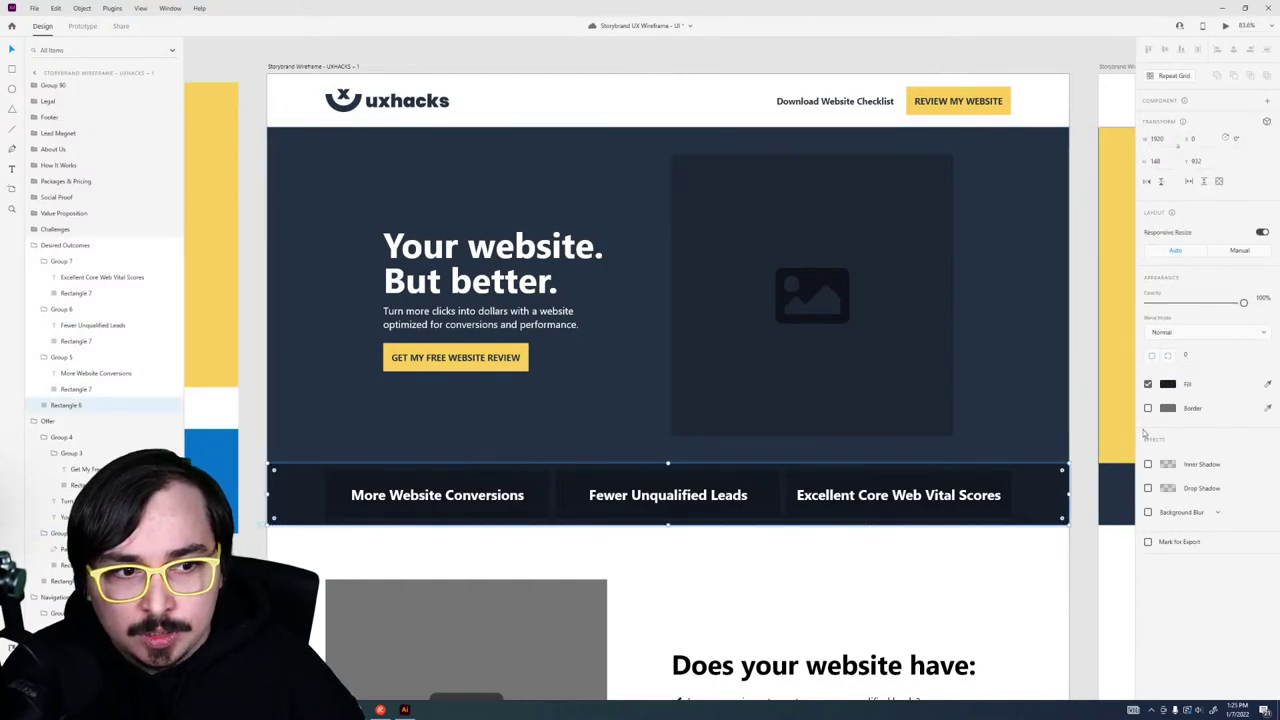
pyautogui.click(408, 431)
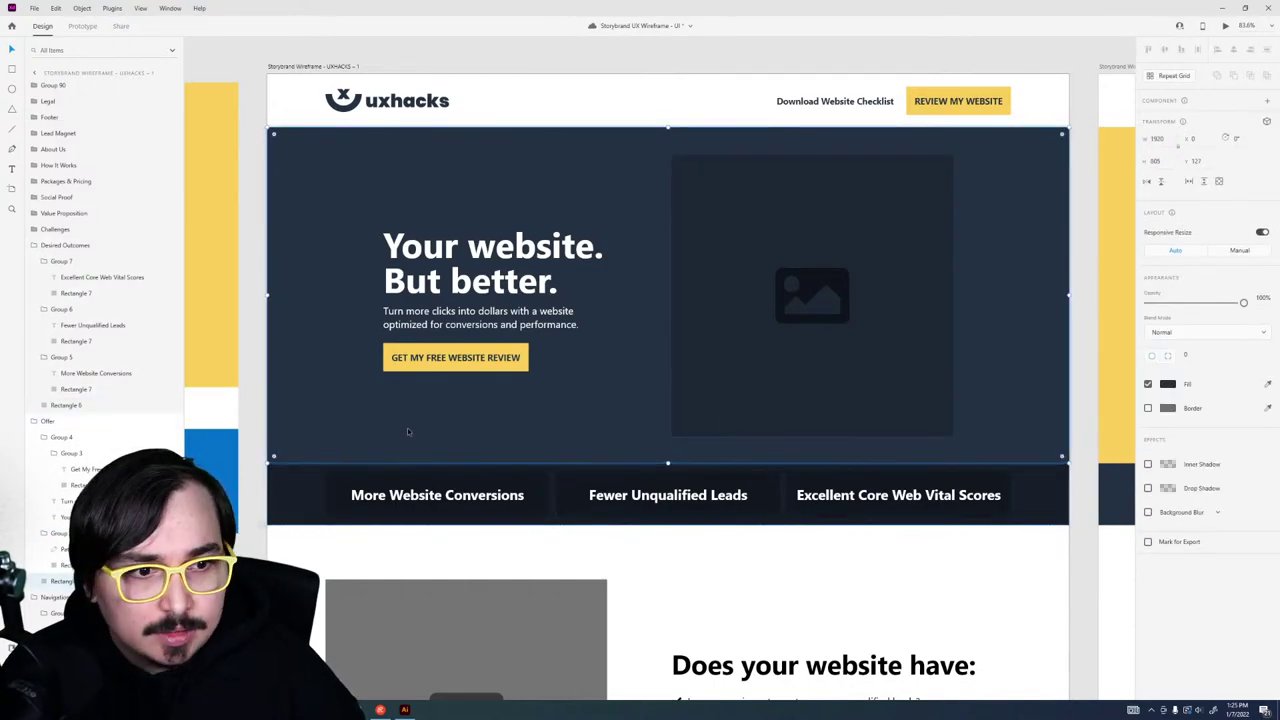
pyautogui.click(306, 528)
pyautogui.click(309, 503)
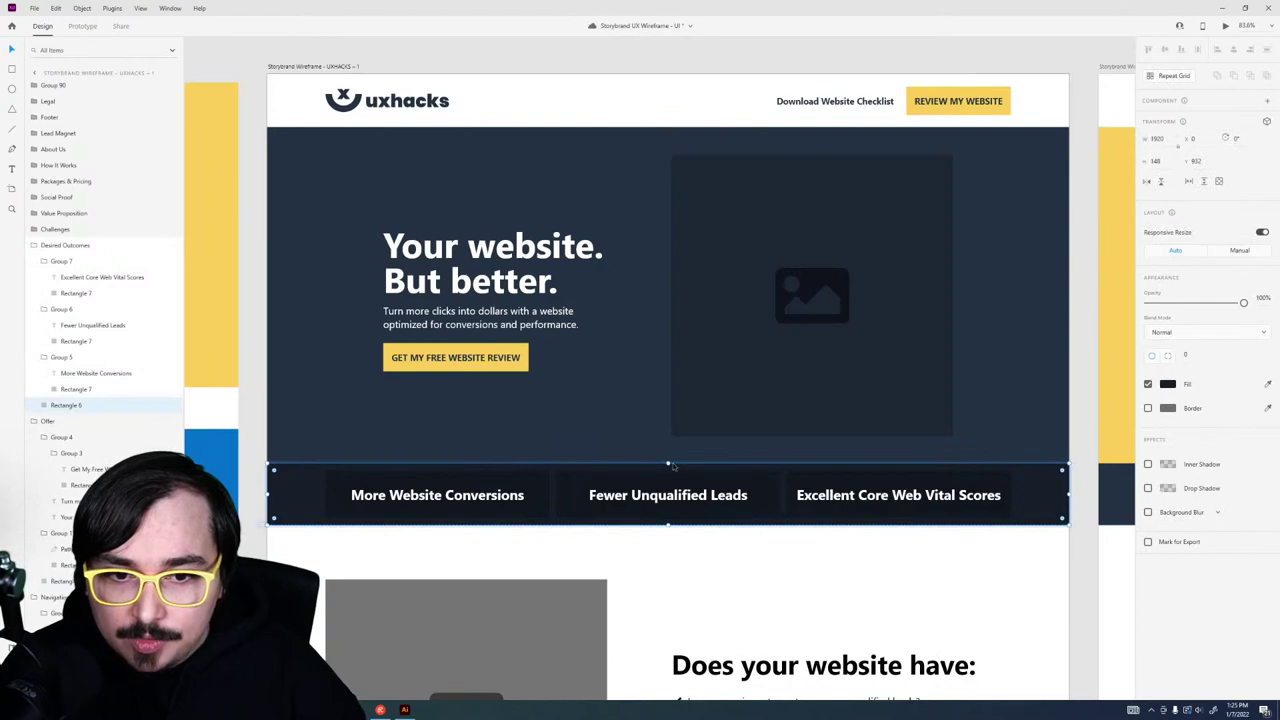
pyautogui.click(678, 524)
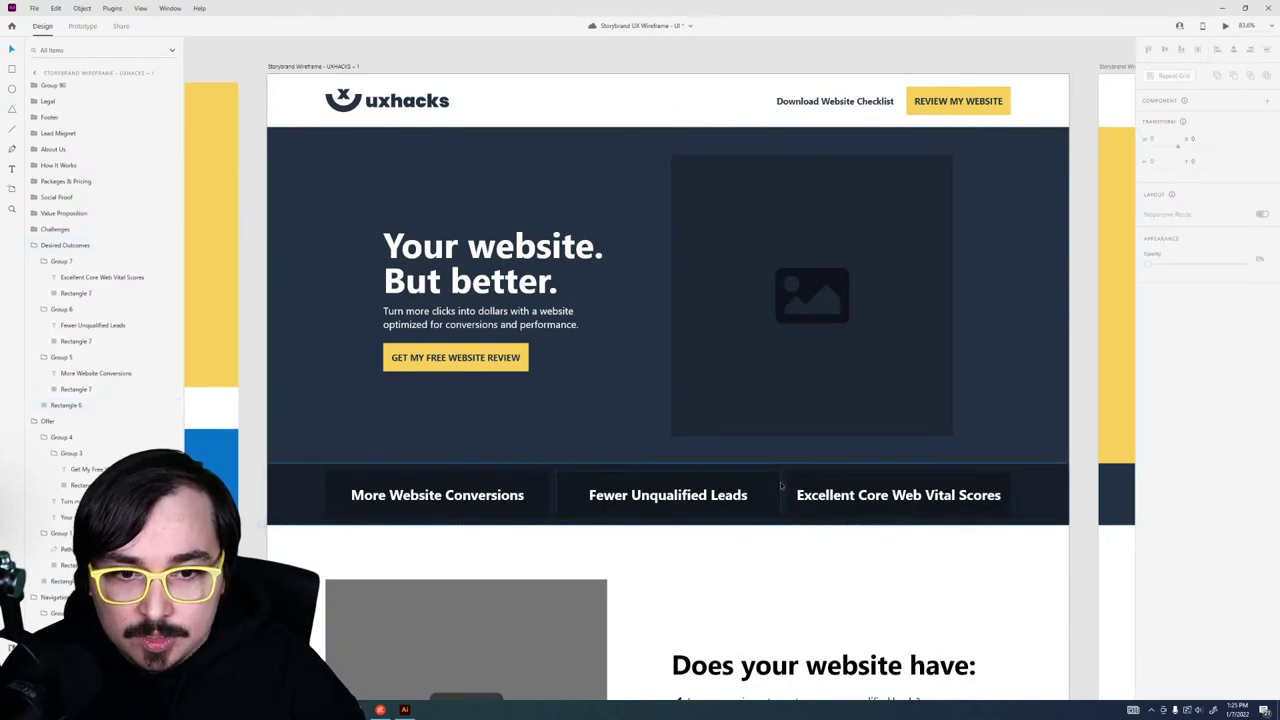
# Step: Try to stretch the whole Offer group down to the outcomes bar's lower edge
pyautogui.click(672, 465)
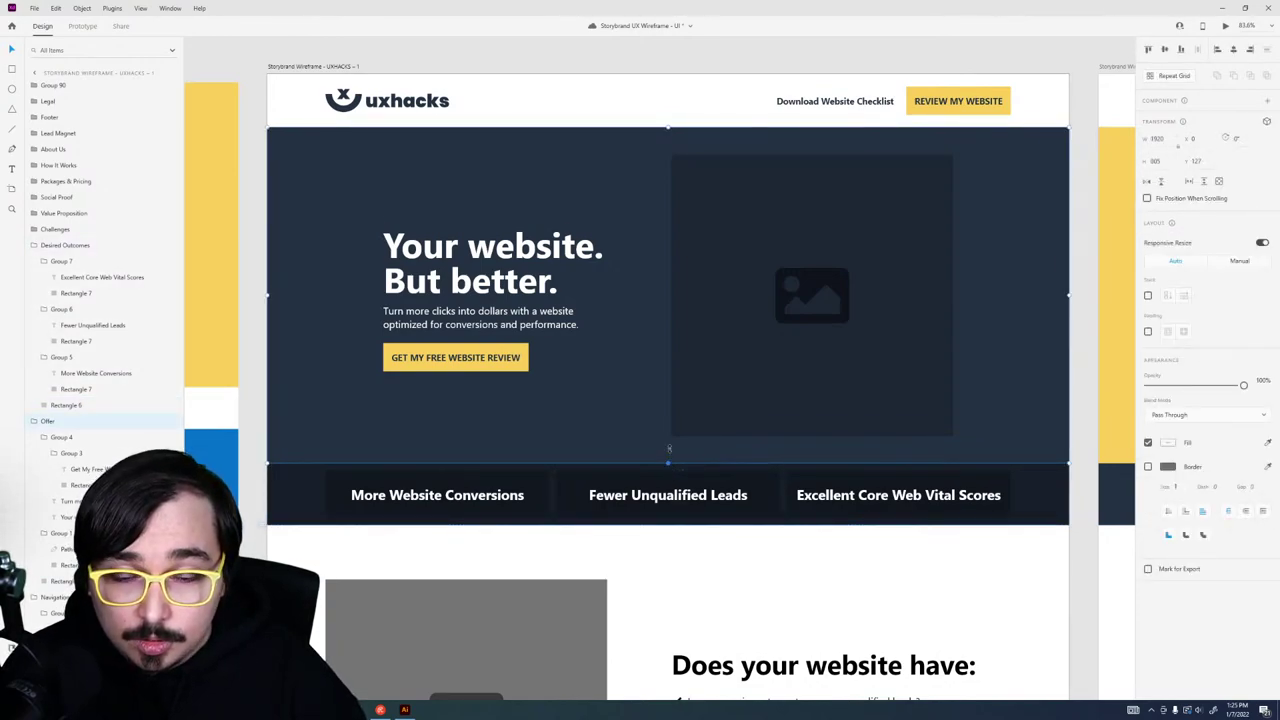
pyautogui.moveTo(668, 463); pyautogui.dragTo(669, 520)
pyautogui.hotkey('ctrl', 'z')
pyautogui.press('Escape')
# Step: Extend only the hero background rectangle to a height of 949, behind the outcomes bar
pyautogui.doubleClick(616, 443)
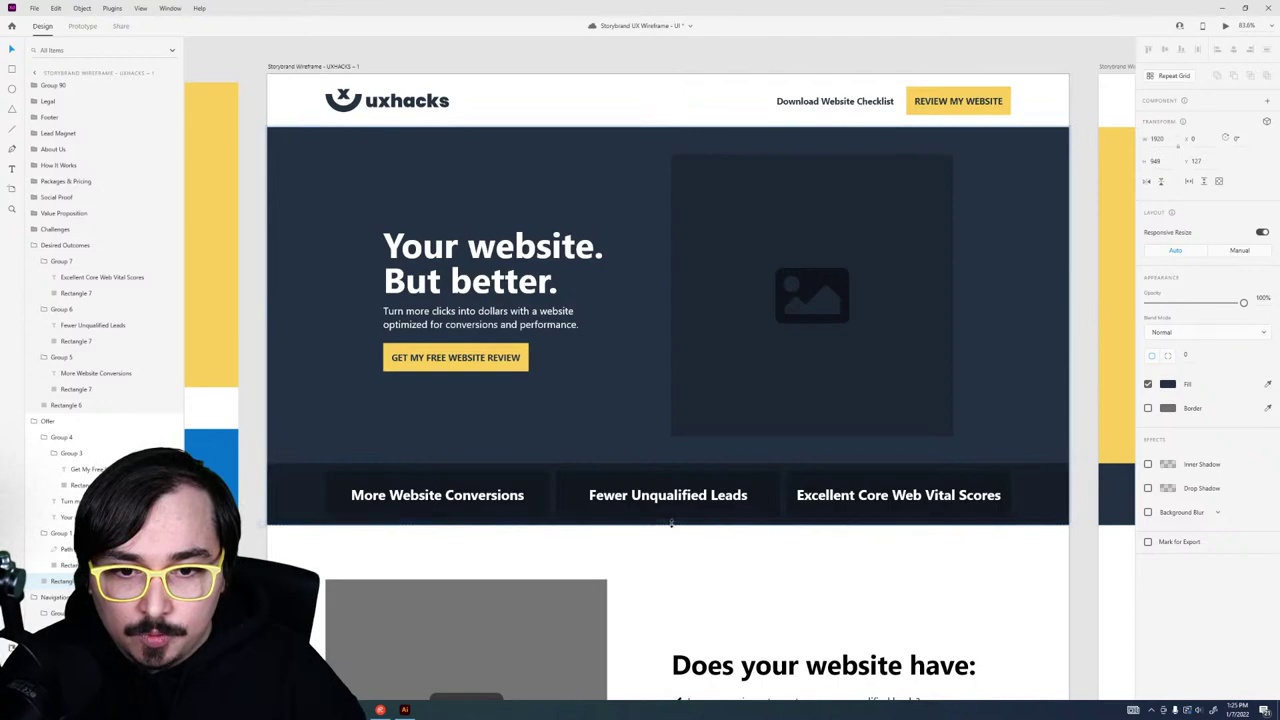
pyautogui.click(648, 584)
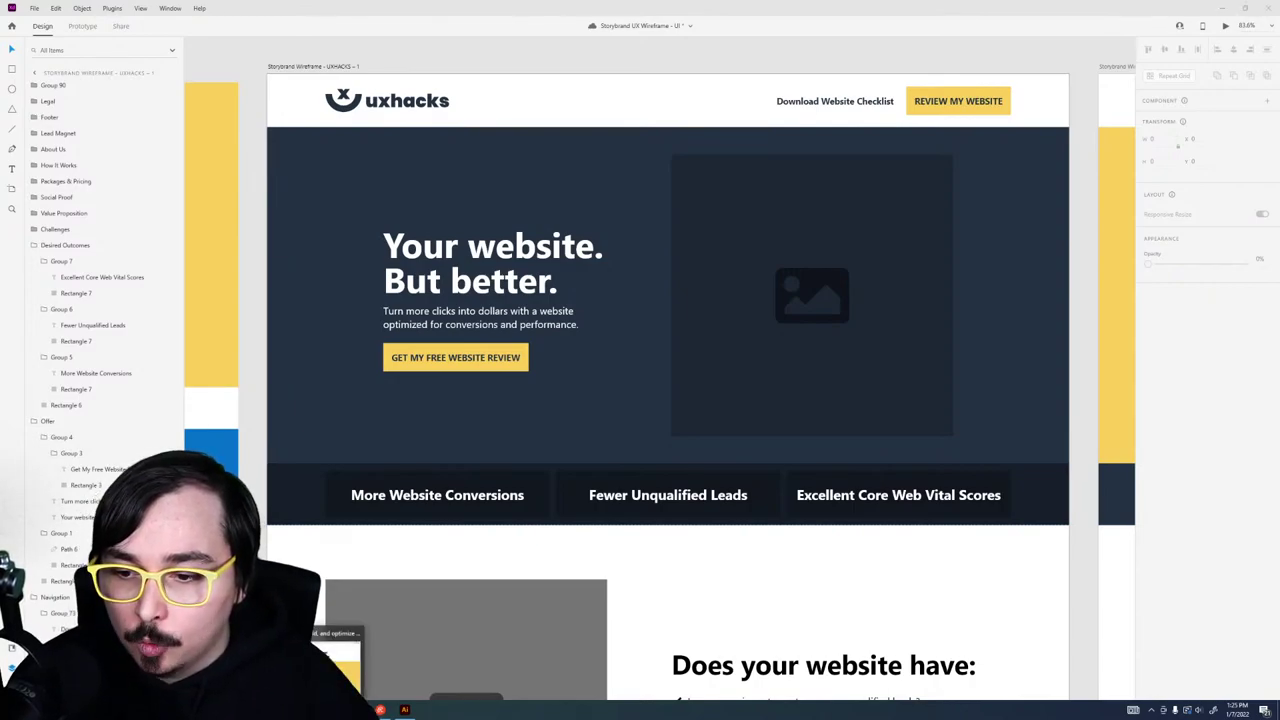
# Step: Switch to the Chrome window and look over the current uxhacks.com homepage
pyautogui.click(330, 665)
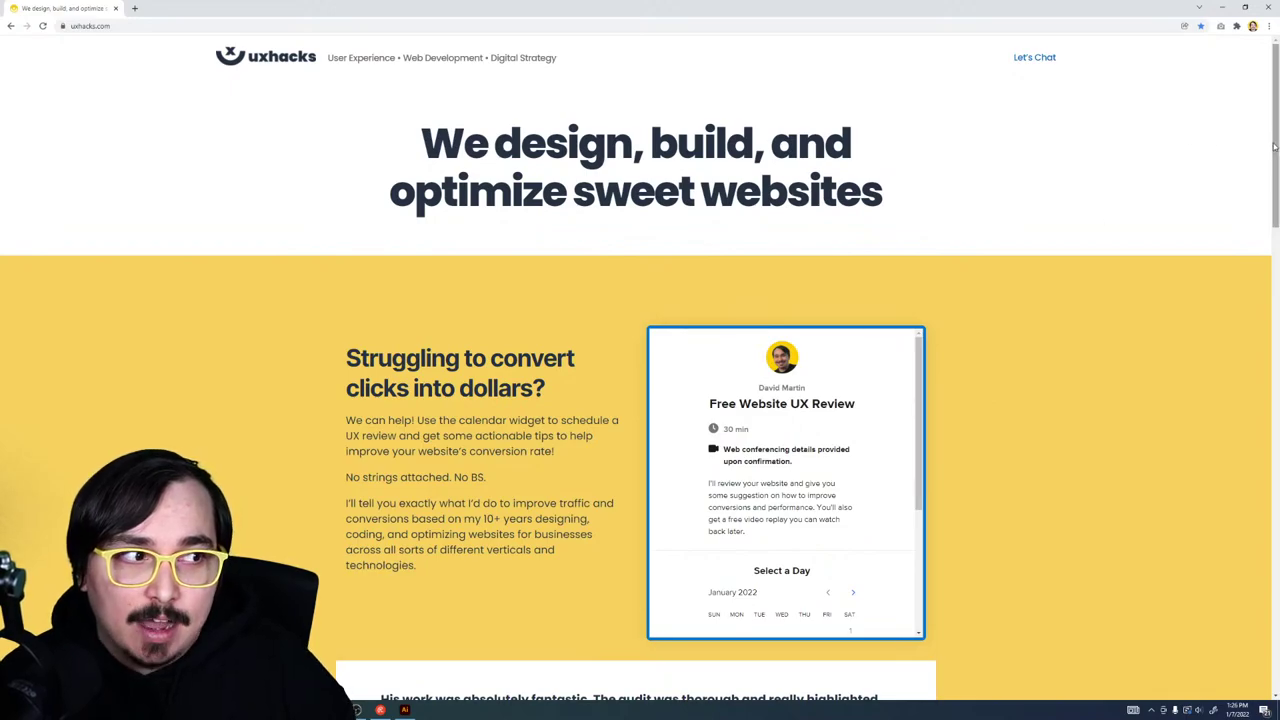
pyautogui.moveTo(1274, 147); pyautogui.dragTo(1200, 572)
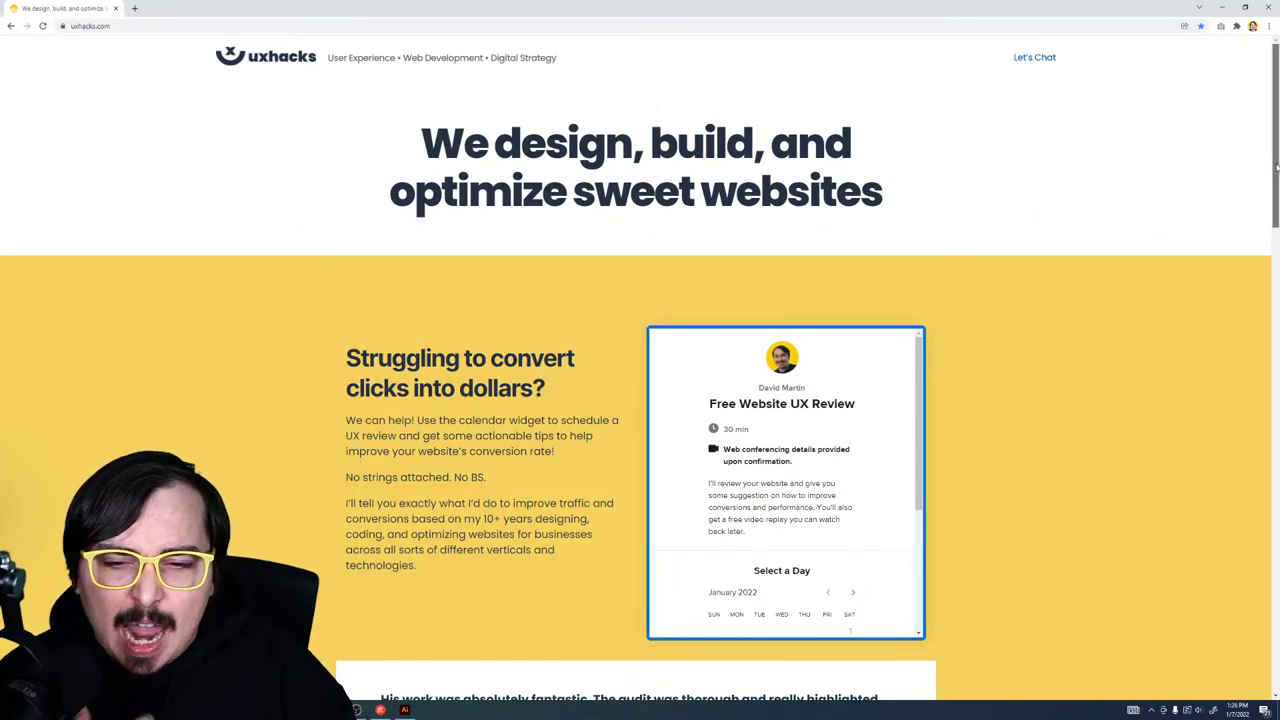
pyautogui.moveTo(1275, 167); pyautogui.dragTo(1275, 168)
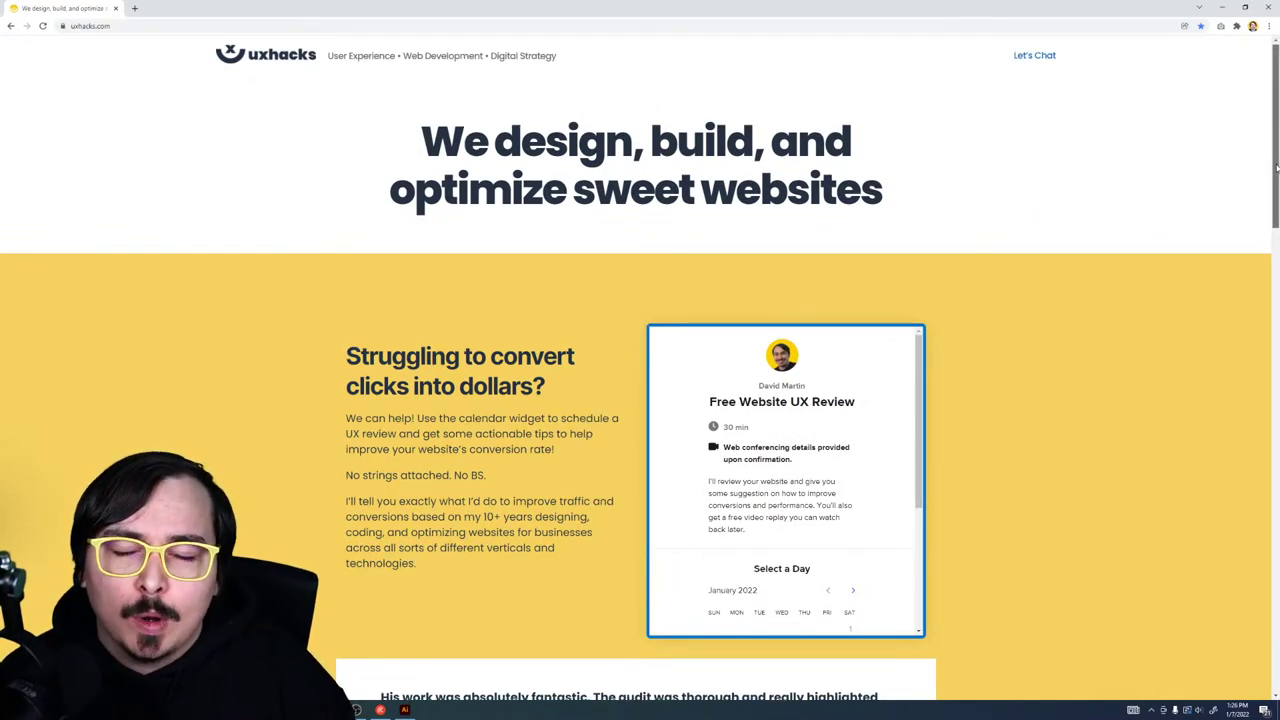
pyautogui.moveTo(1276, 168); pyautogui.dragTo(1155, 332)
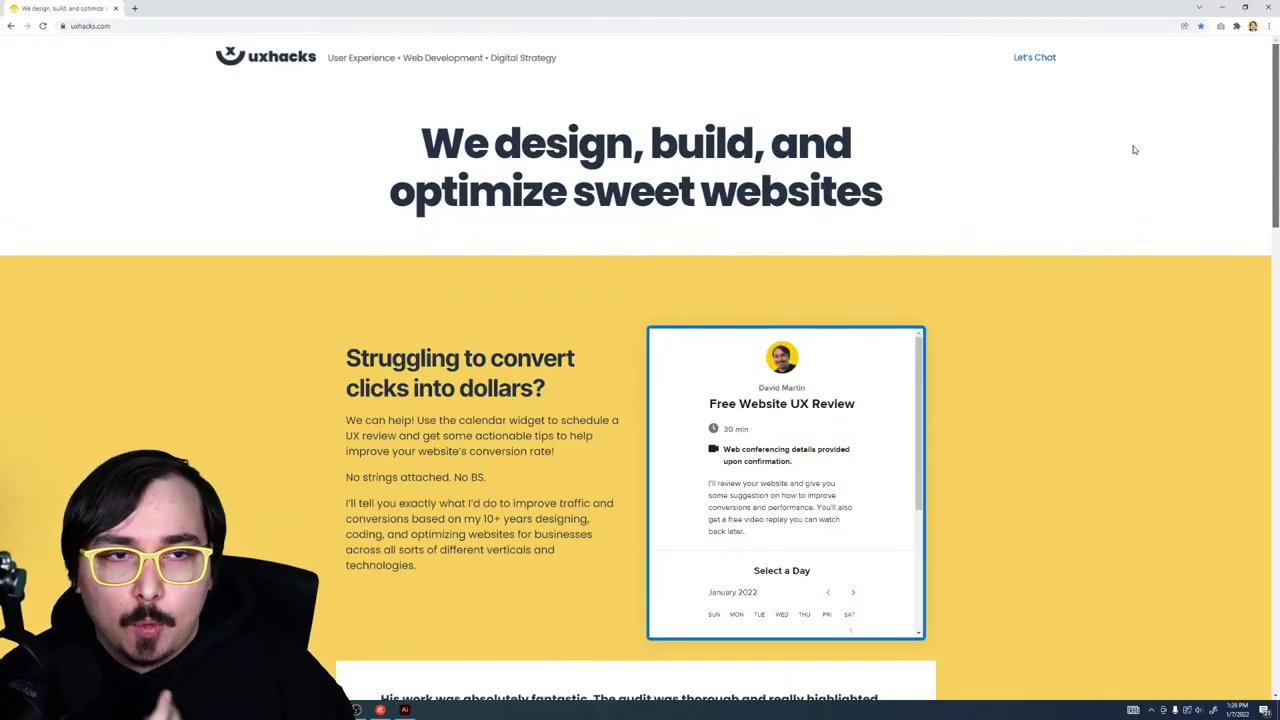
# Step: Open thefutur.com in a new browser tab as a design reference
pyautogui.click(133, 9)
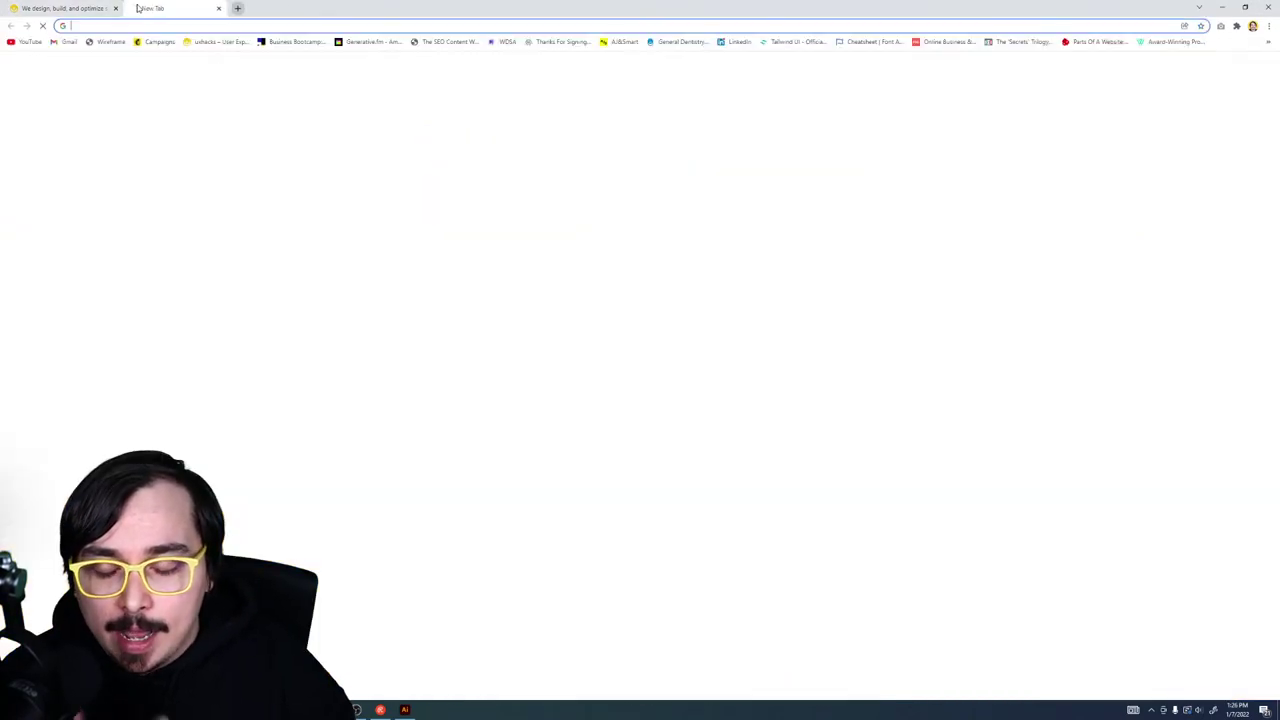
pyautogui.write('THEFUT')
pyautogui.press('Return')
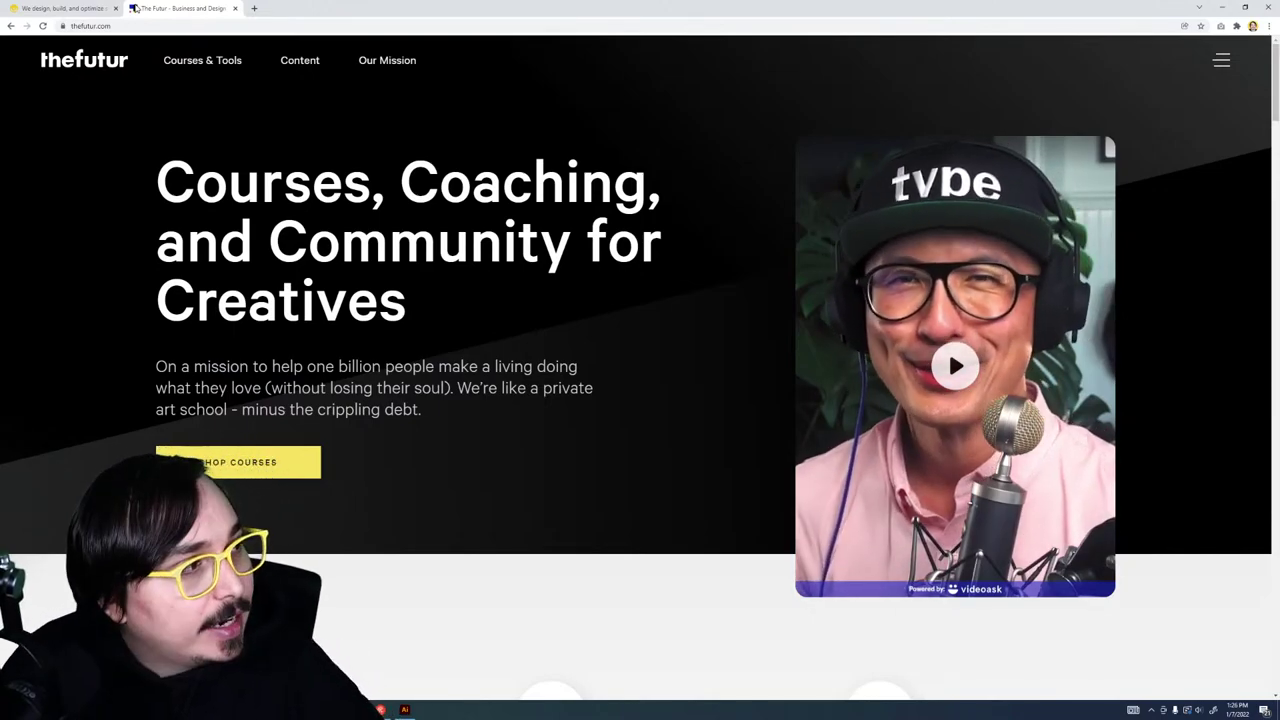
# Step: Play the intro video in The Futur homepage's hero and choose the "I want to start a business" answer
pyautogui.press('XF86AudioPlay')
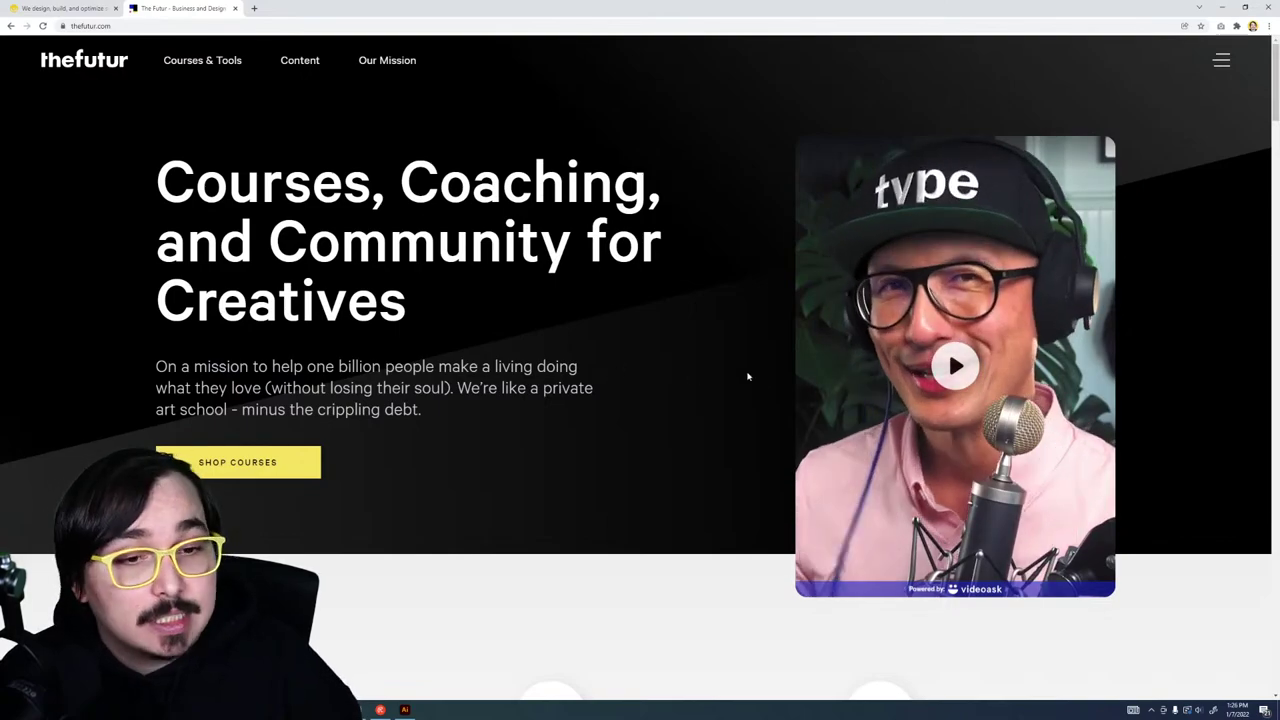
pyautogui.click(953, 365)
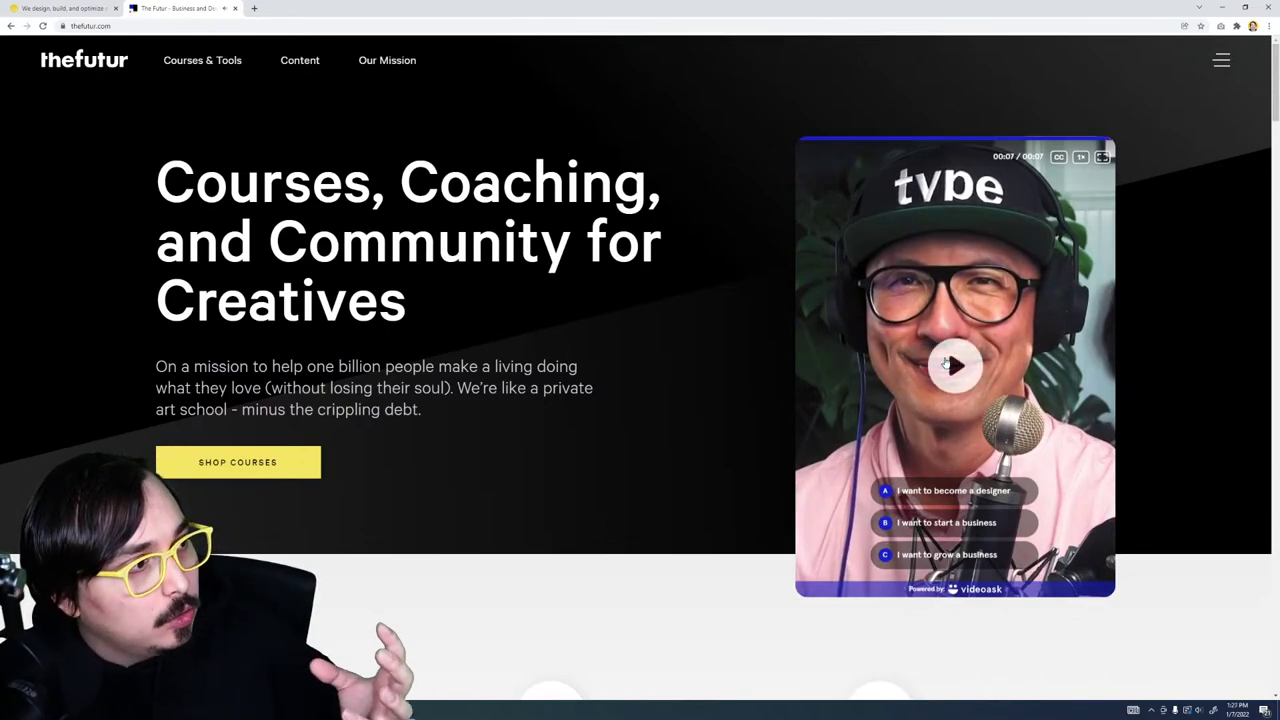
pyautogui.click(953, 525)
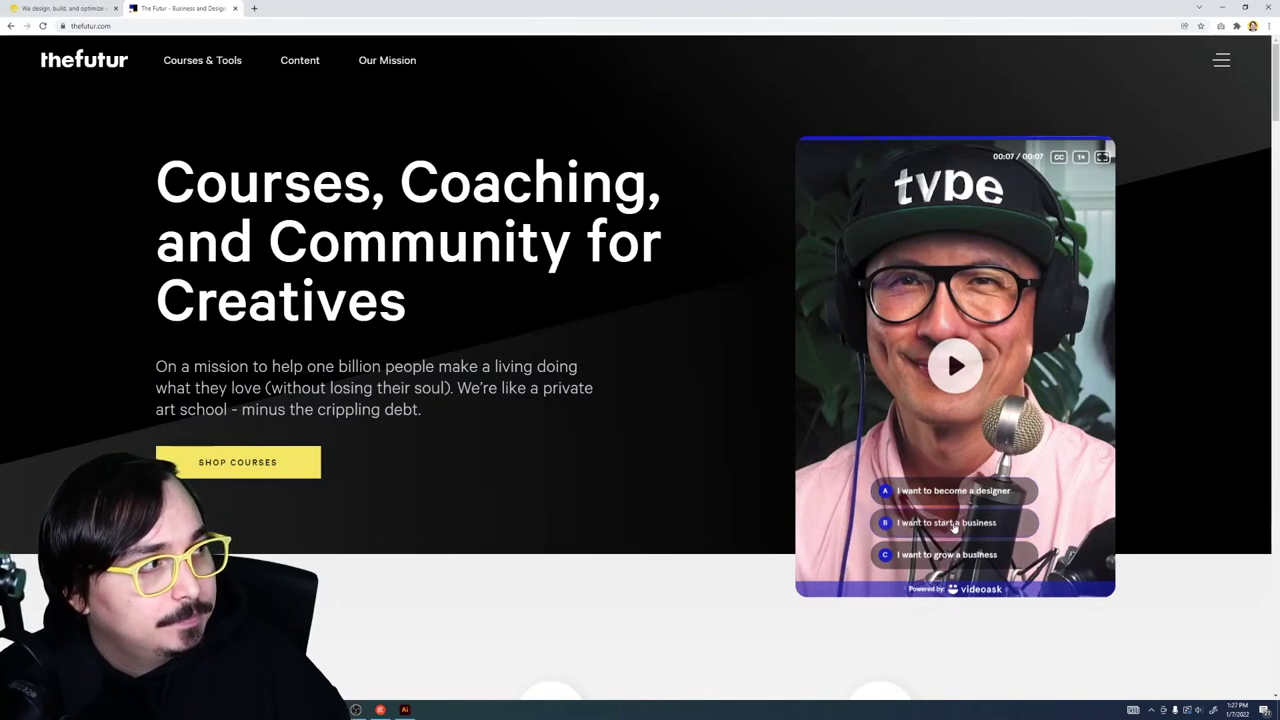
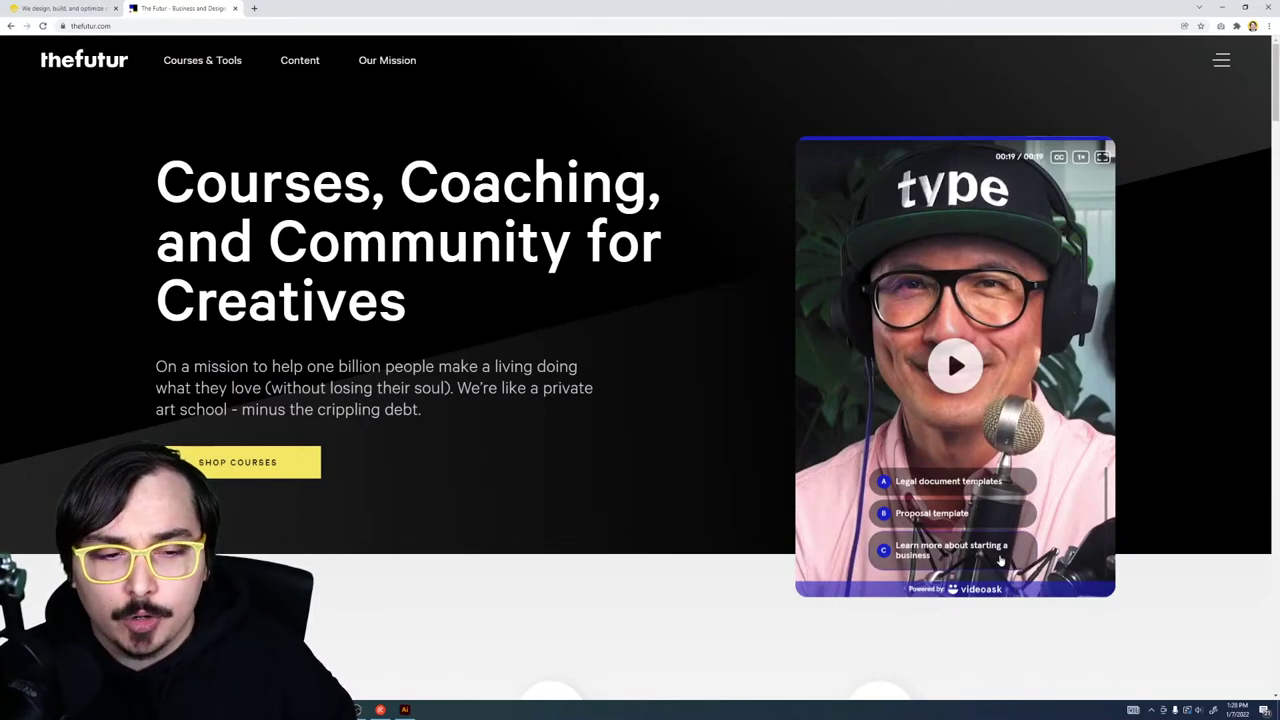
# Step: Choose the "Learn more about starting a business" answer and look through the Starting A Business page's videos, articles, podcasts and courses
pyautogui.click(1000, 560)
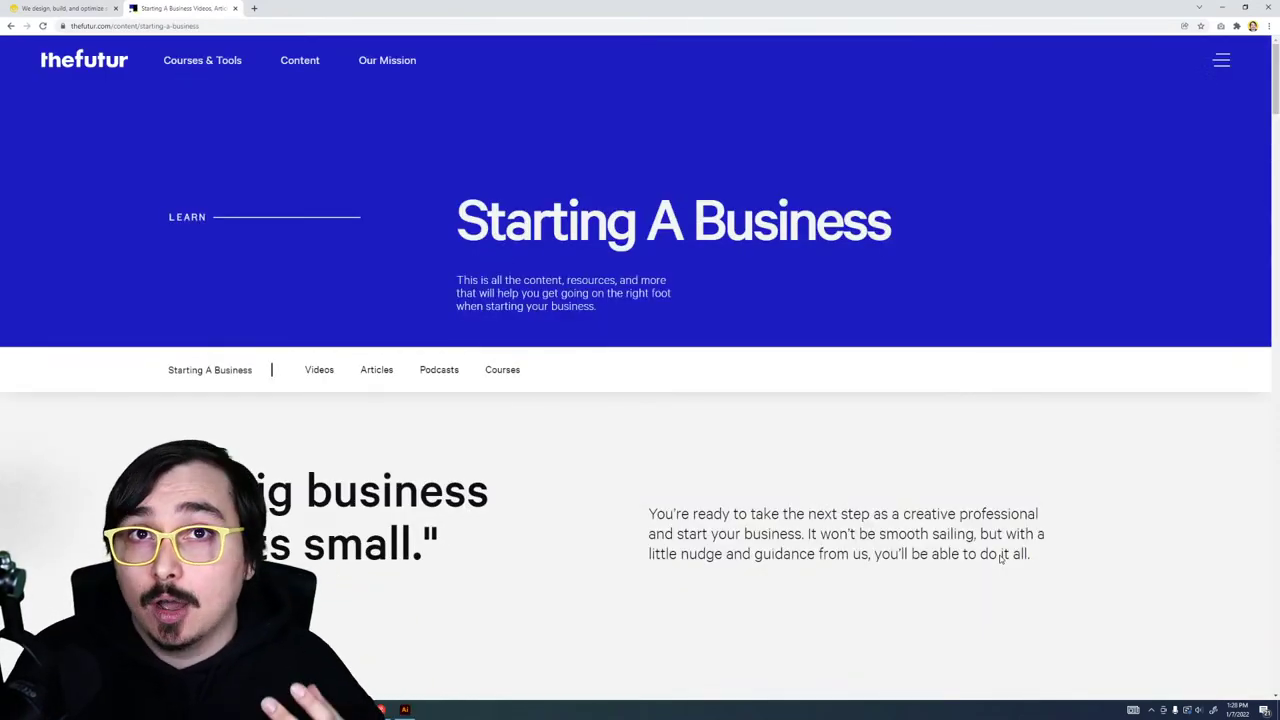
pyautogui.scroll(-10, 985, 622)
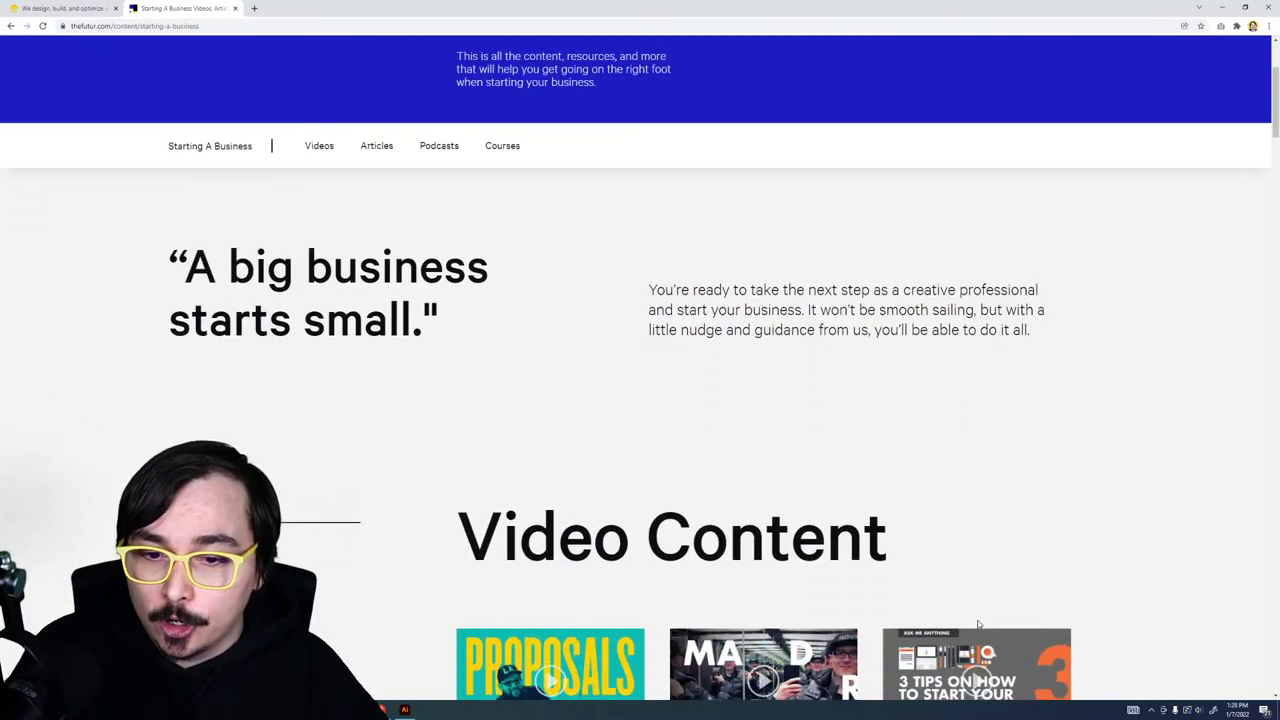
pyautogui.scroll(-15, 978, 626)
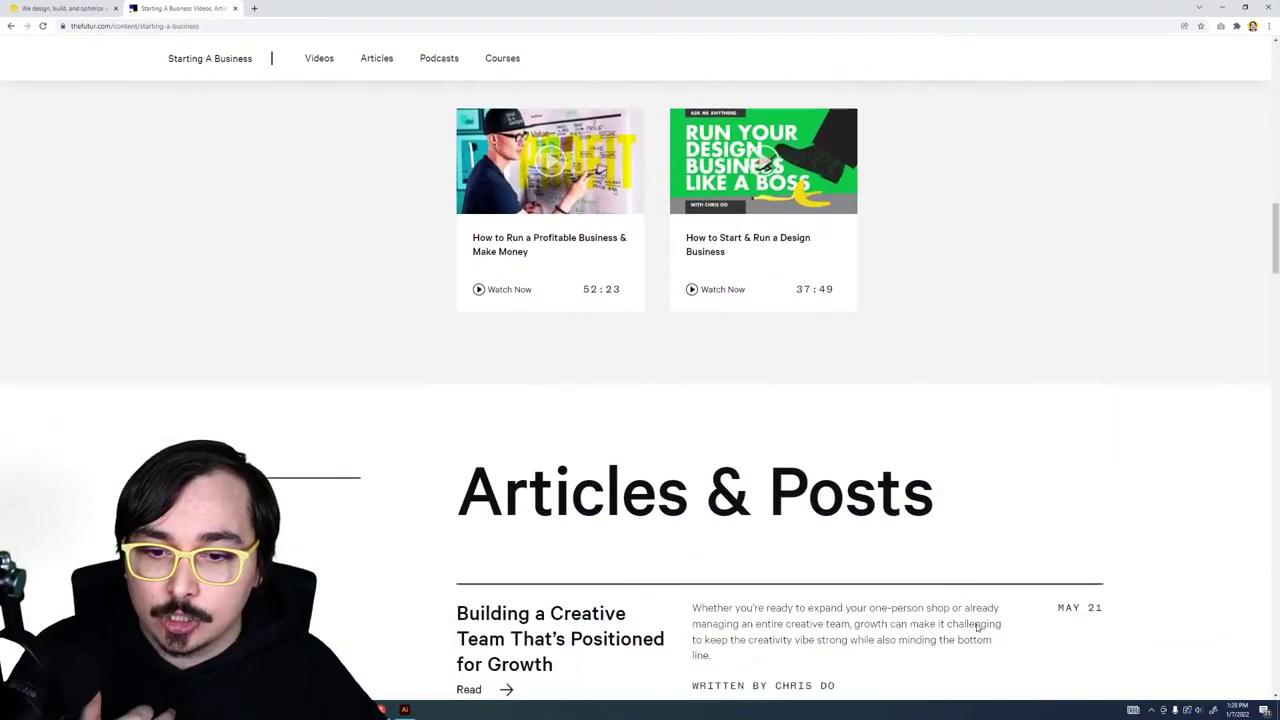
pyautogui.scroll(-10, 976, 624)
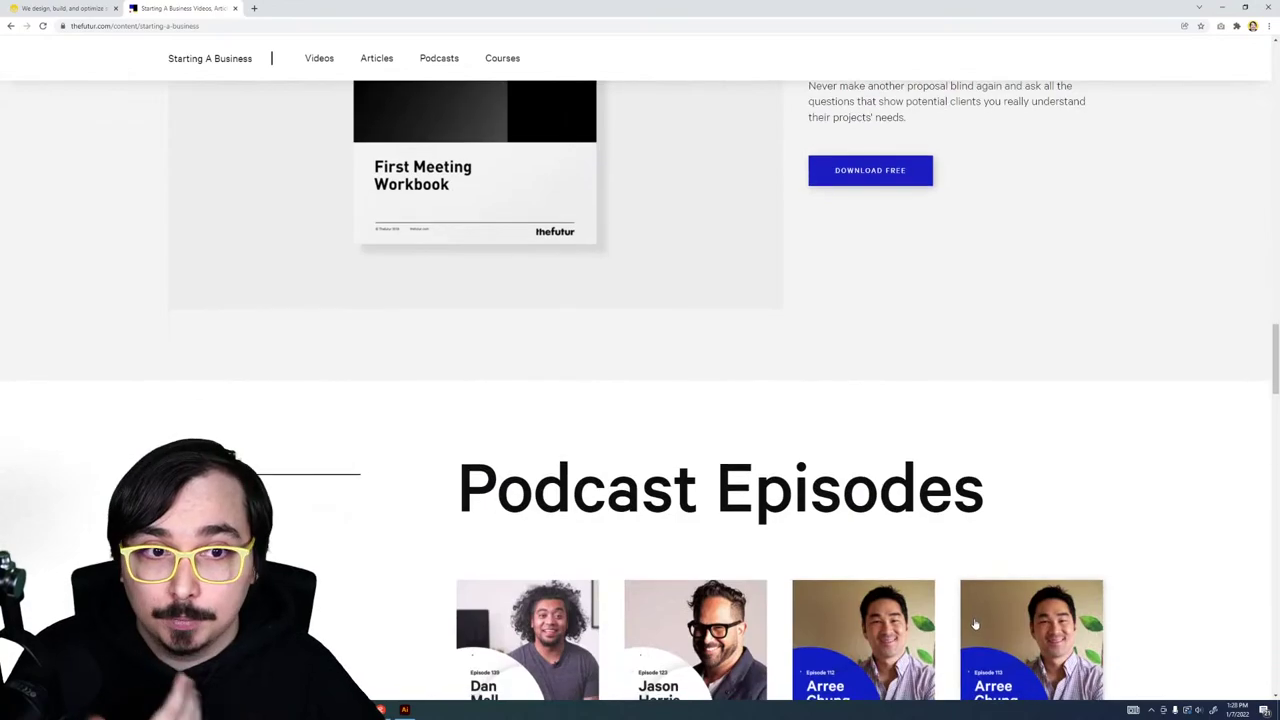
pyautogui.scroll(-6, 972, 618)
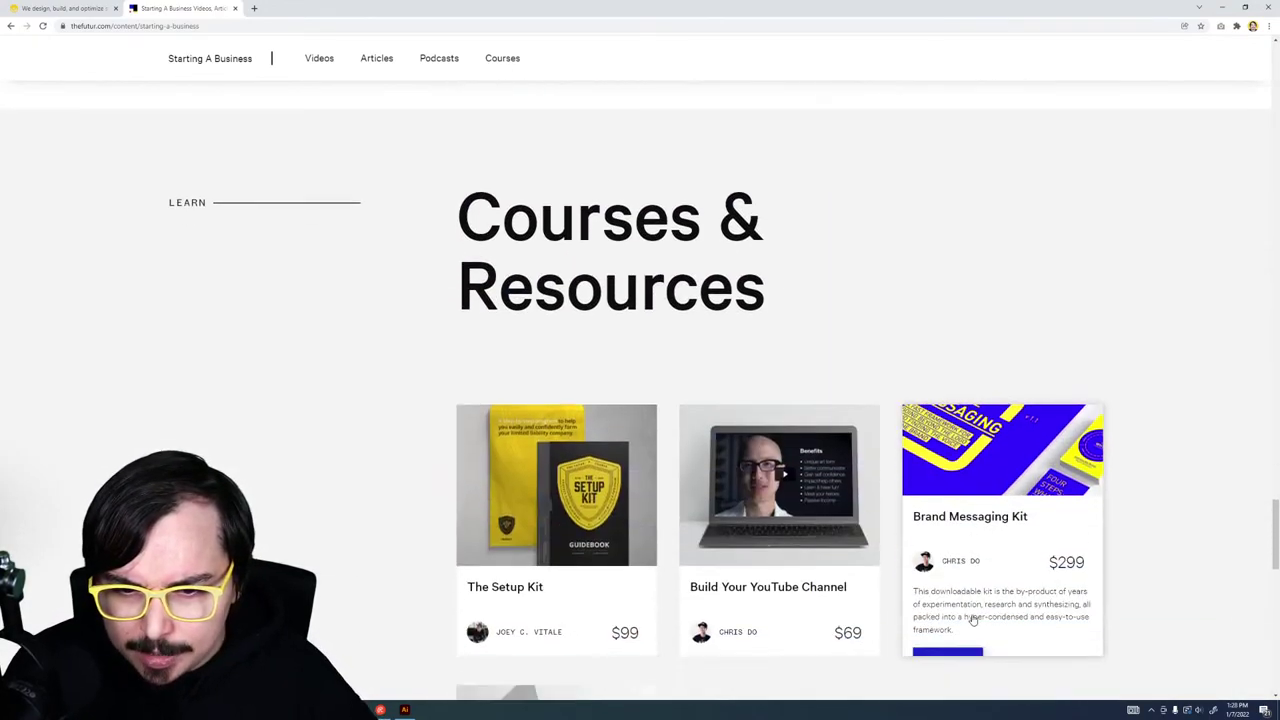
pyautogui.scroll(3, 972, 615)
pyautogui.scroll(12, 972, 615)
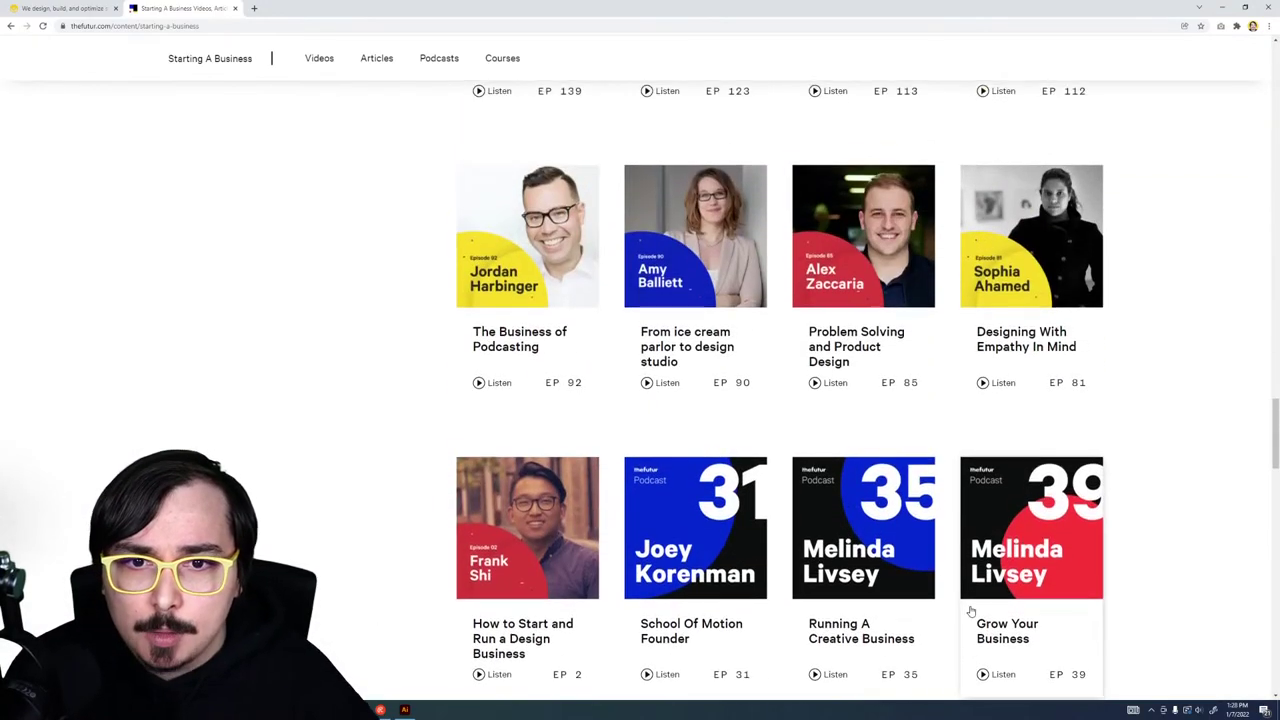
pyautogui.scroll(3, 970, 605)
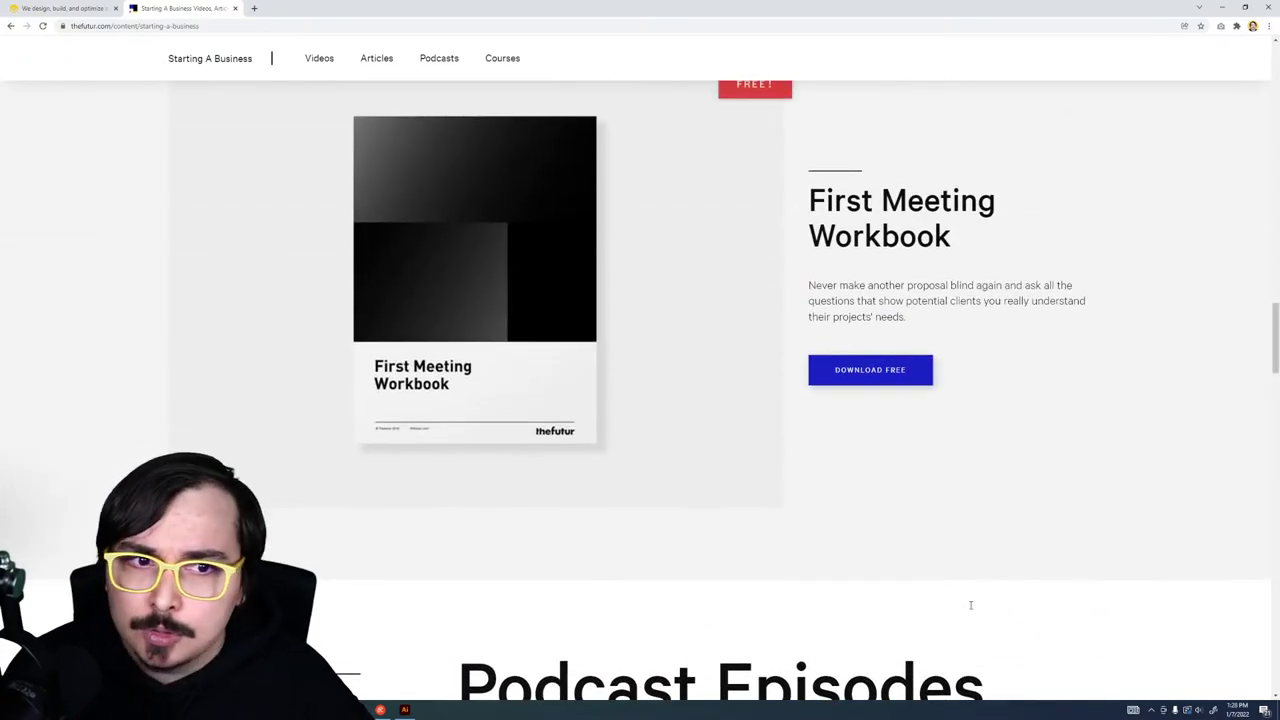
pyautogui.scroll(-6, 971, 606)
pyautogui.scroll(-15, 972, 612)
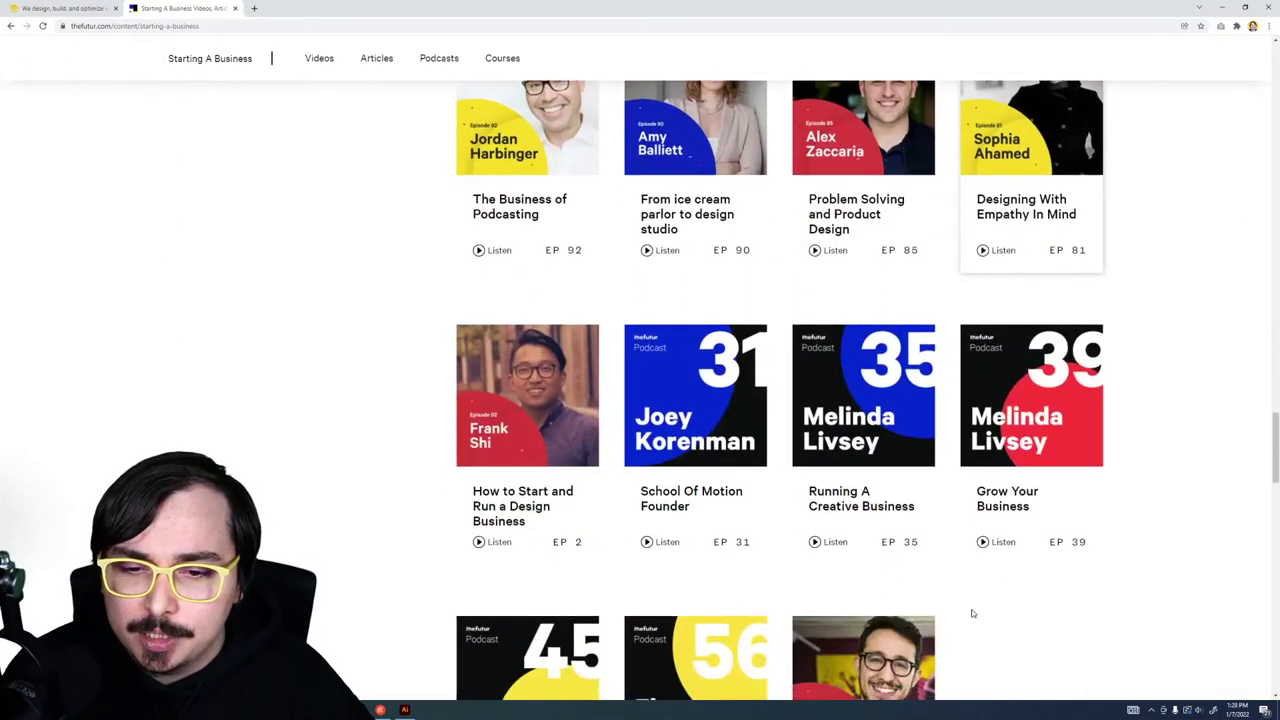
pyautogui.scroll(-3, 972, 620)
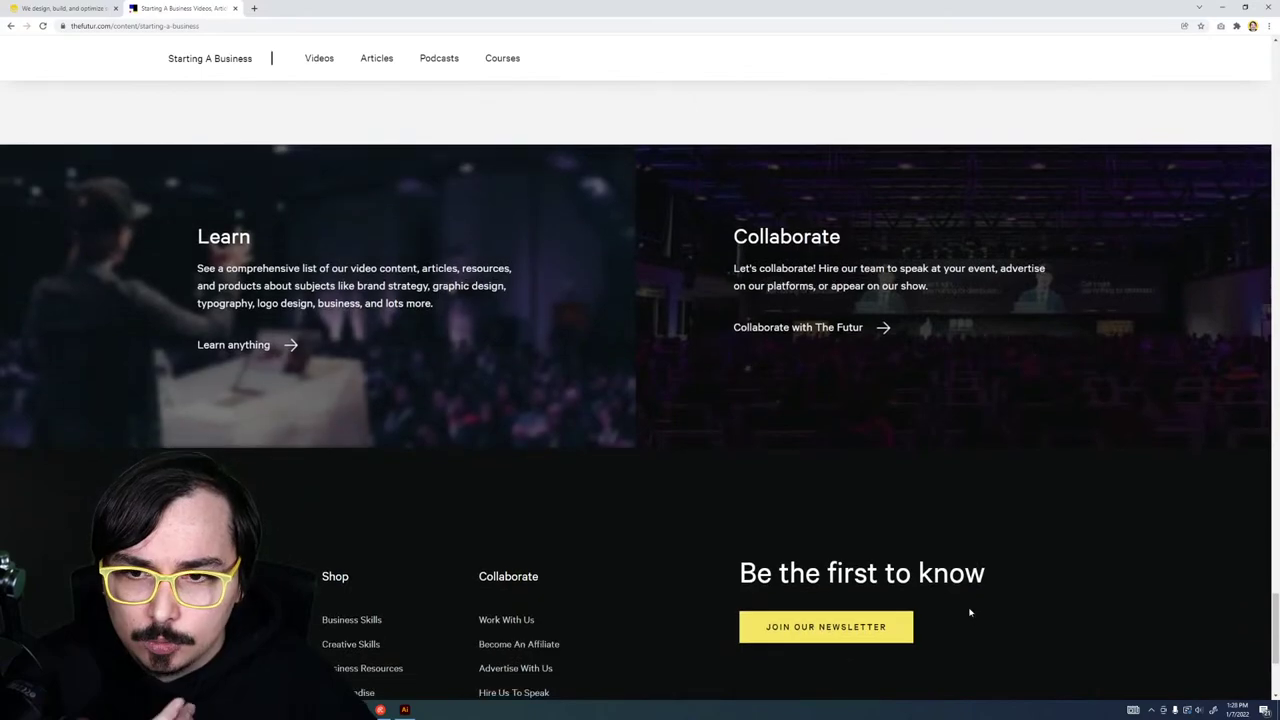
pyautogui.scroll(16, 965, 600)
pyautogui.scroll(10, 960, 587)
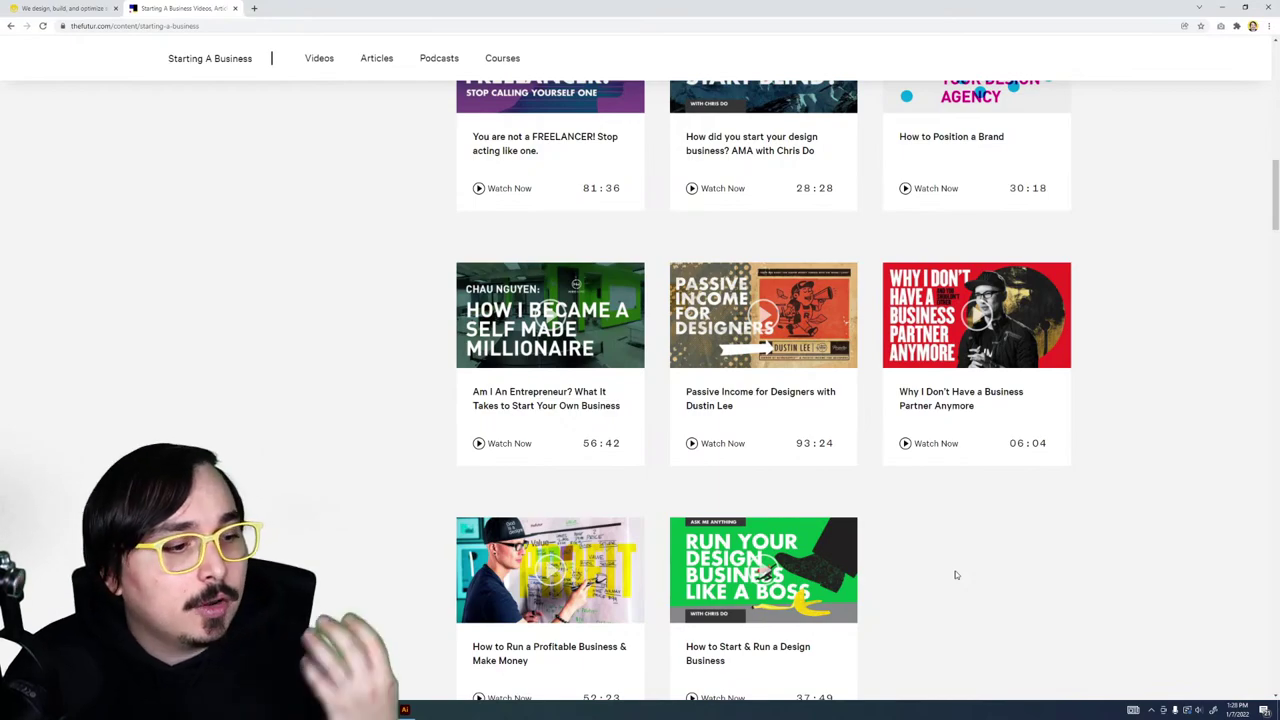
# Step: Close The Futur tab and check the navy hero in Adobe XD before returning to Chrome
pyautogui.hotkey('ctrl', '1')
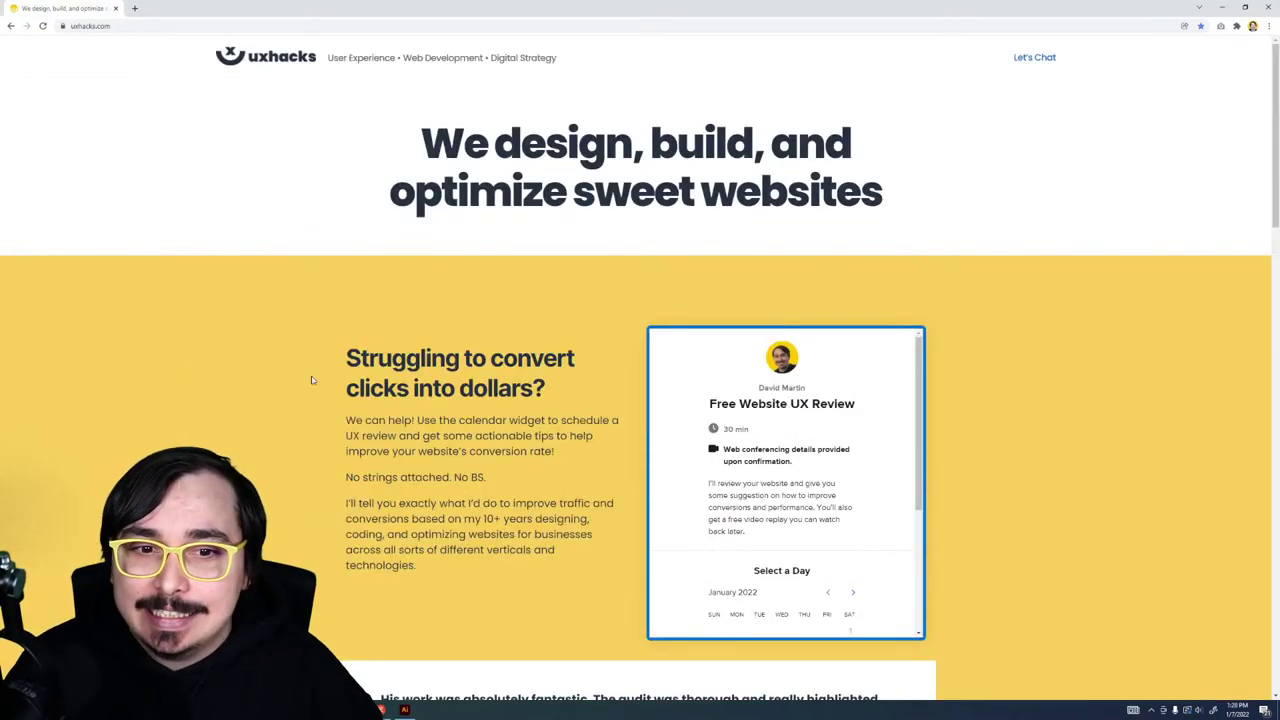
pyautogui.click(1222, 8)
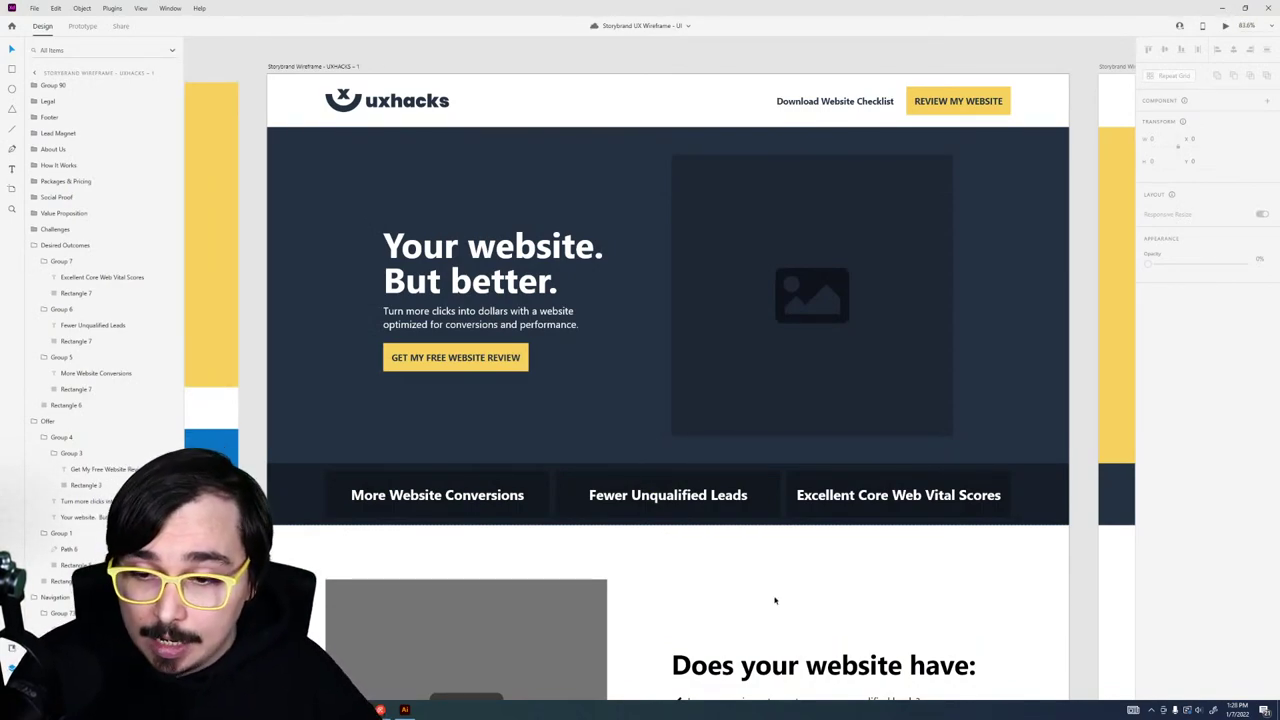
pyautogui.hotkey('alt', 'Tab')
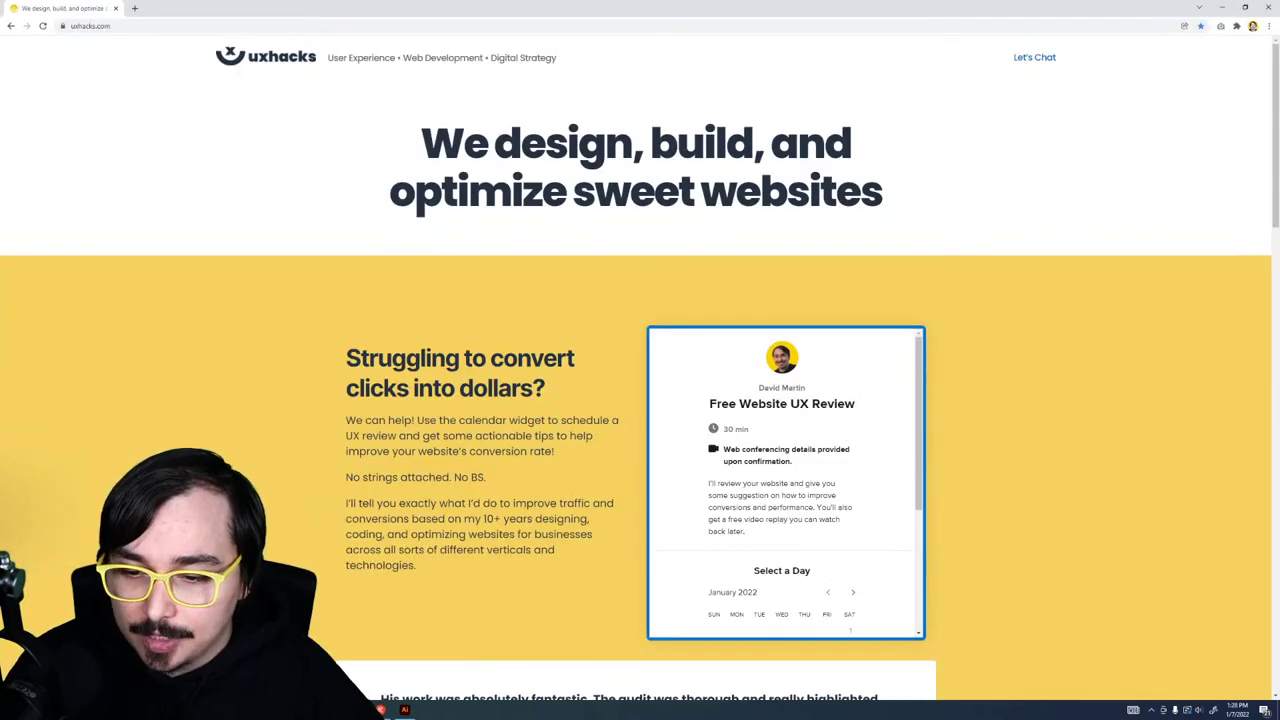
# Step: Reopen thefutur.com in a new tab and capture a screenshot of the hero's video widget
pyautogui.hotkey('ctrl', 't')
pyautogui.write('the')
pyautogui.press('Return')
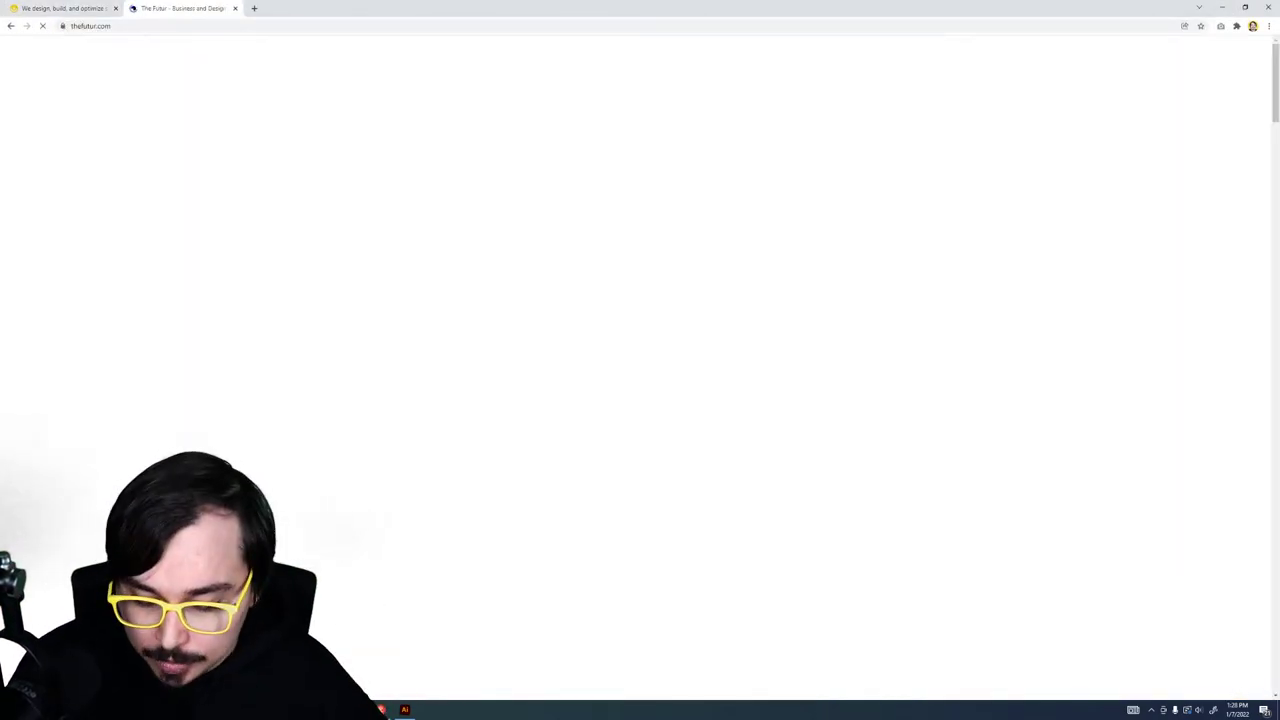
pyautogui.press('super+shift+s')
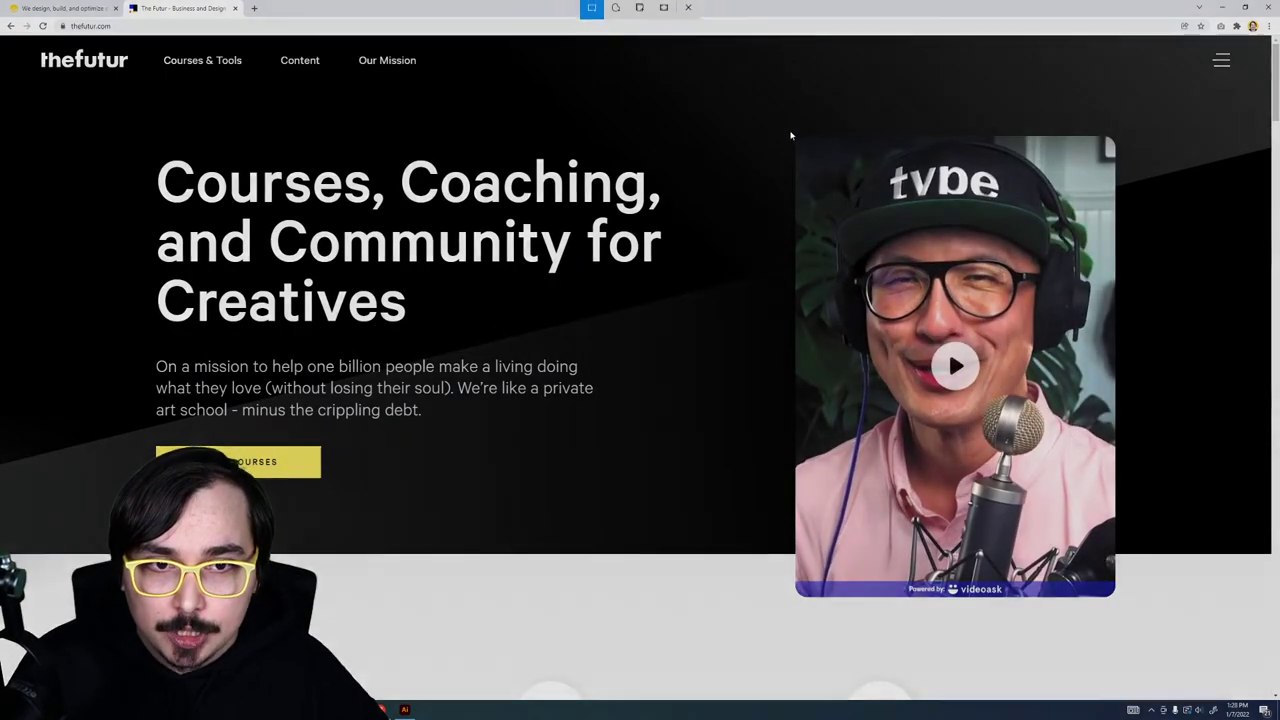
pyautogui.moveTo(790, 127); pyautogui.dragTo(1136, 614)
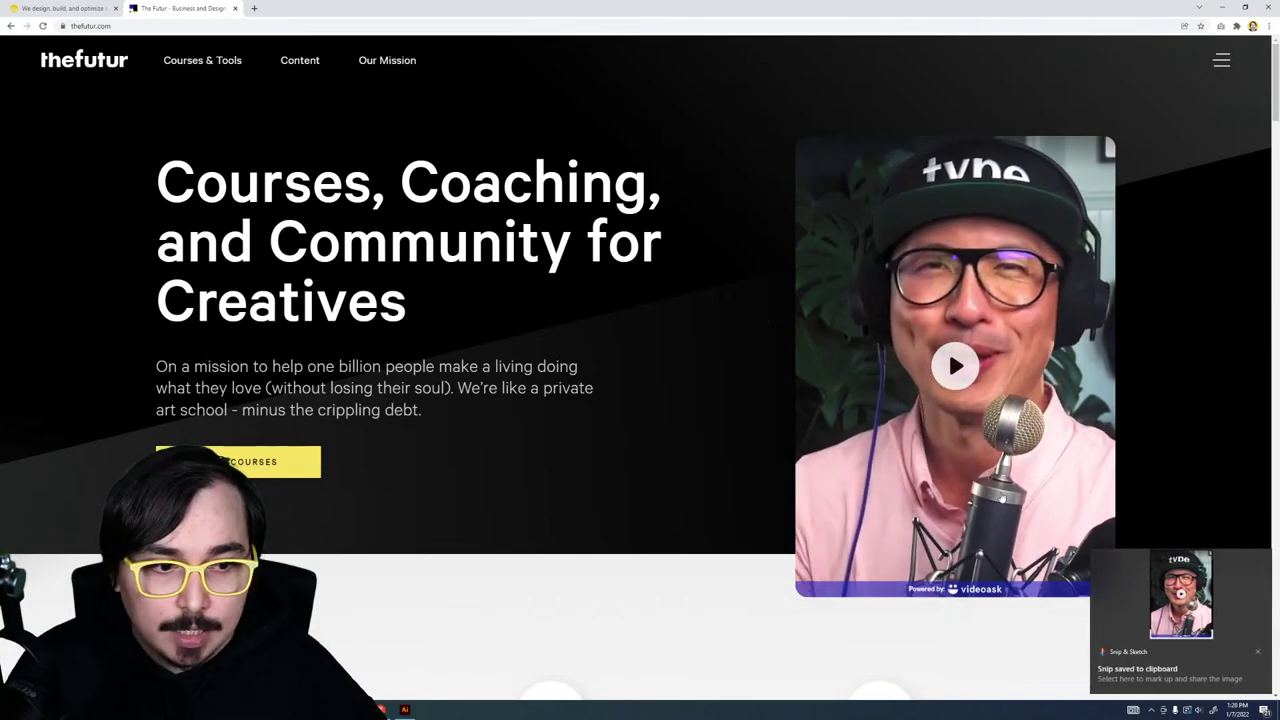
# Step: Switch to Adobe XD, paste the captured video widget and place it over the navy hero's image placeholder, overlapping the outcomes bar
pyautogui.hotkey('alt', 'Tab')
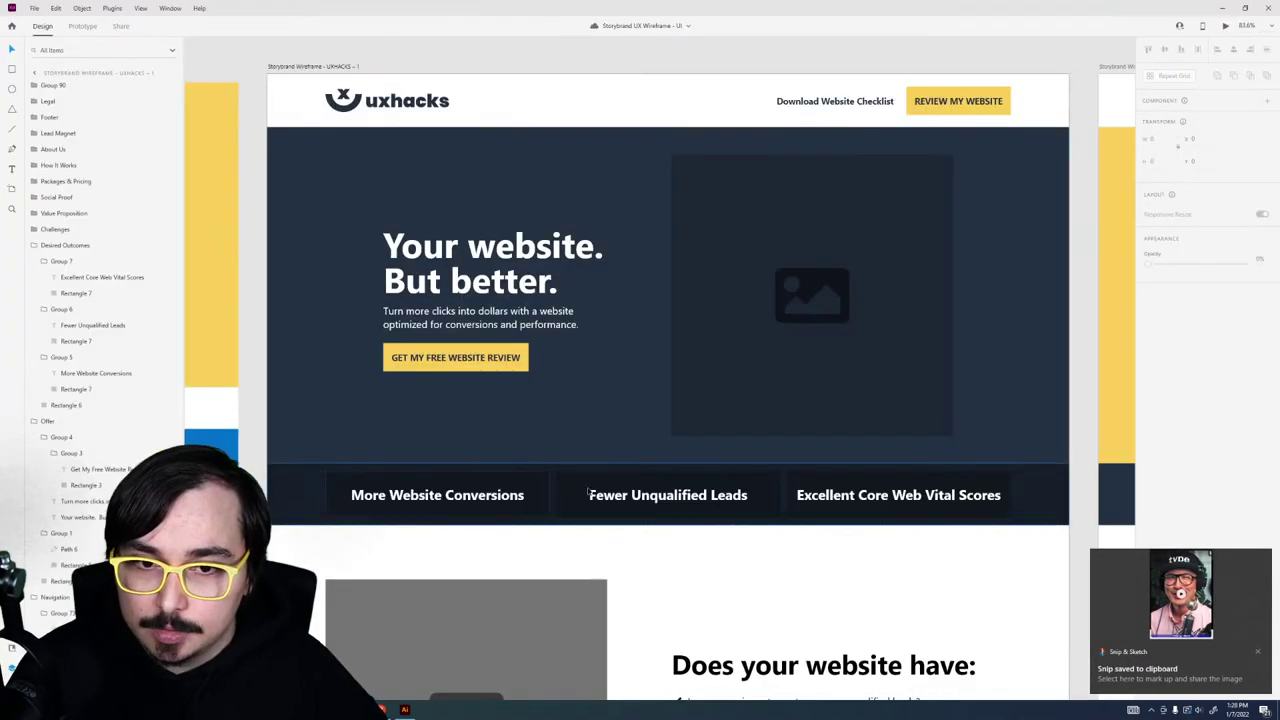
pyautogui.click(633, 421)
pyautogui.hotkey('ctrl', 'v')
pyautogui.moveTo(801, 367); pyautogui.dragTo(783, 453)
pyautogui.scroll(-3, 783, 454)
pyautogui.moveTo(782, 385); pyautogui.dragTo(808, 160)
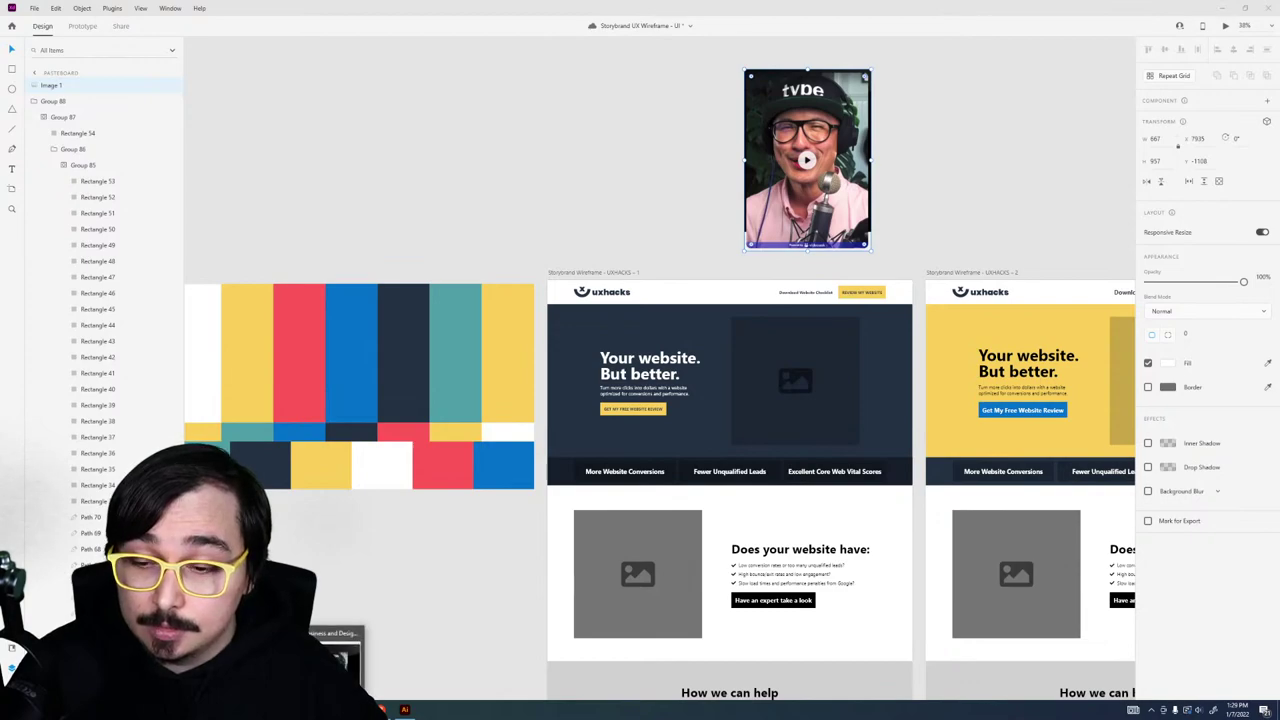
pyautogui.moveTo(770, 199); pyautogui.dragTo(758, 444)
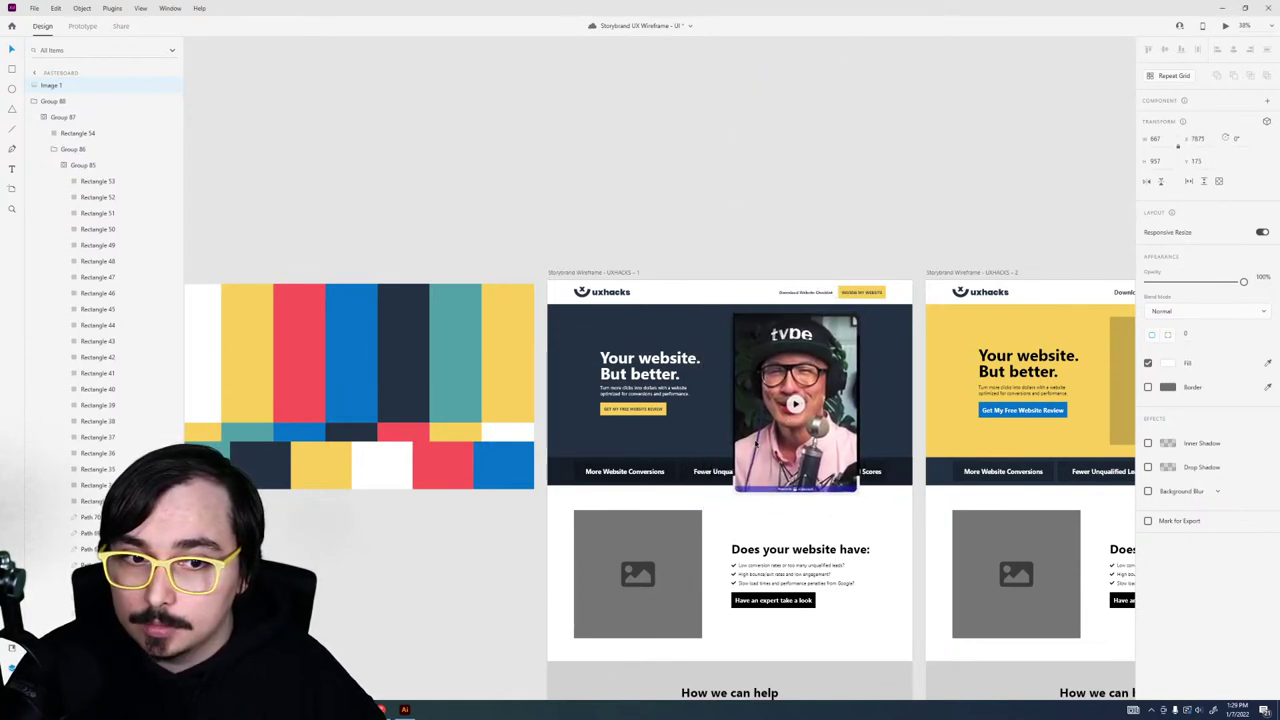
pyautogui.moveTo(756, 443); pyautogui.dragTo(756, 443)
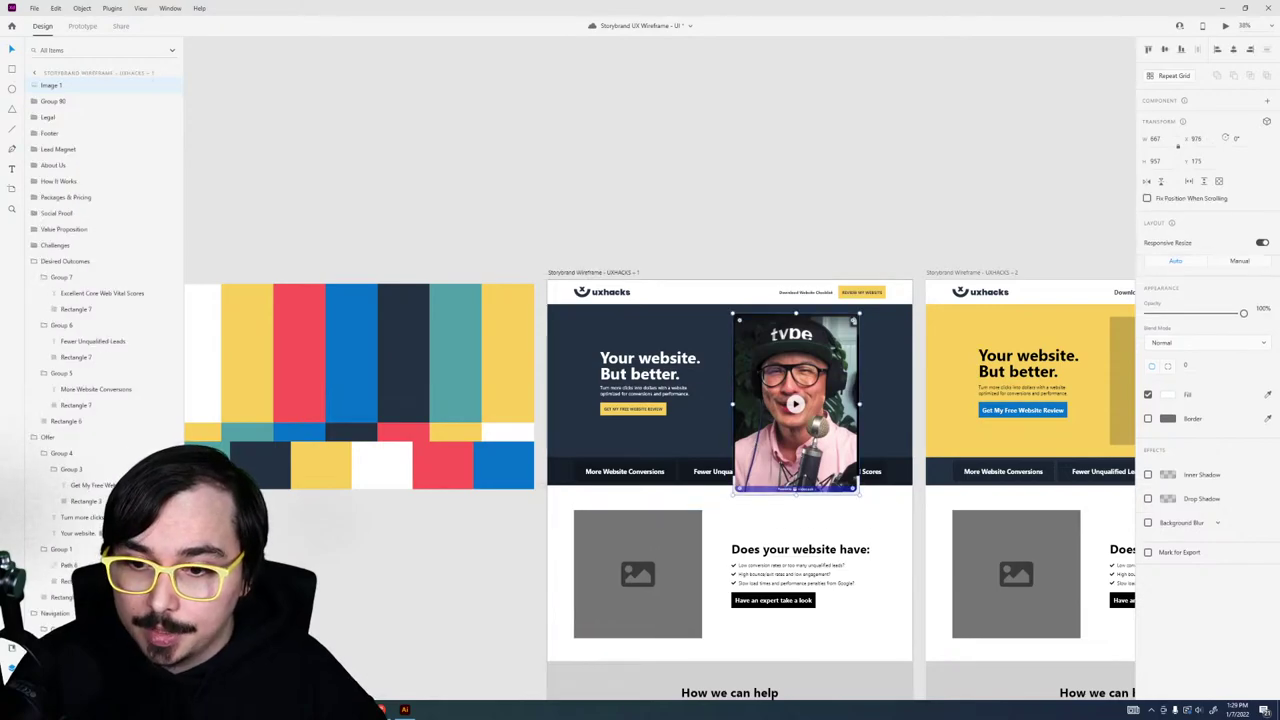
# Step: Switch to Chrome and inspect The Futur's hero video in the developer tools, enlarging the page's visible area
pyautogui.hotkey('alt', 'Tab')
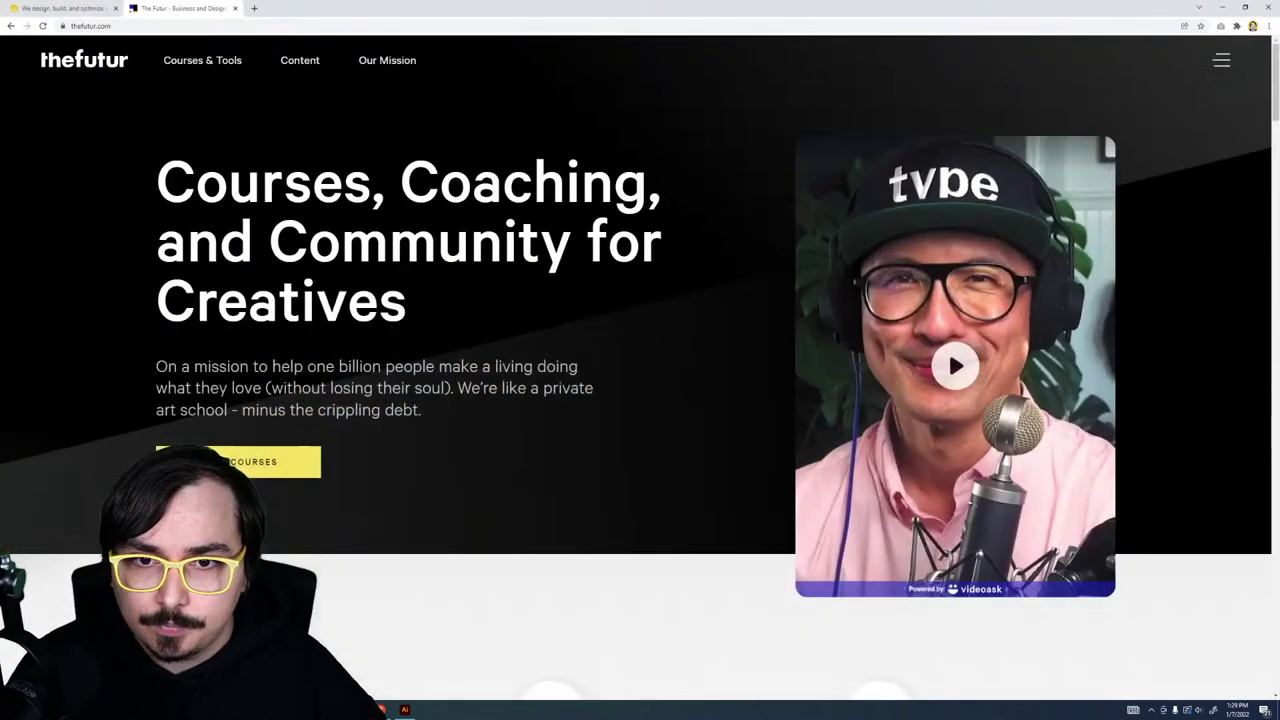
pyautogui.rightClick(849, 222)
pyautogui.click(877, 367)
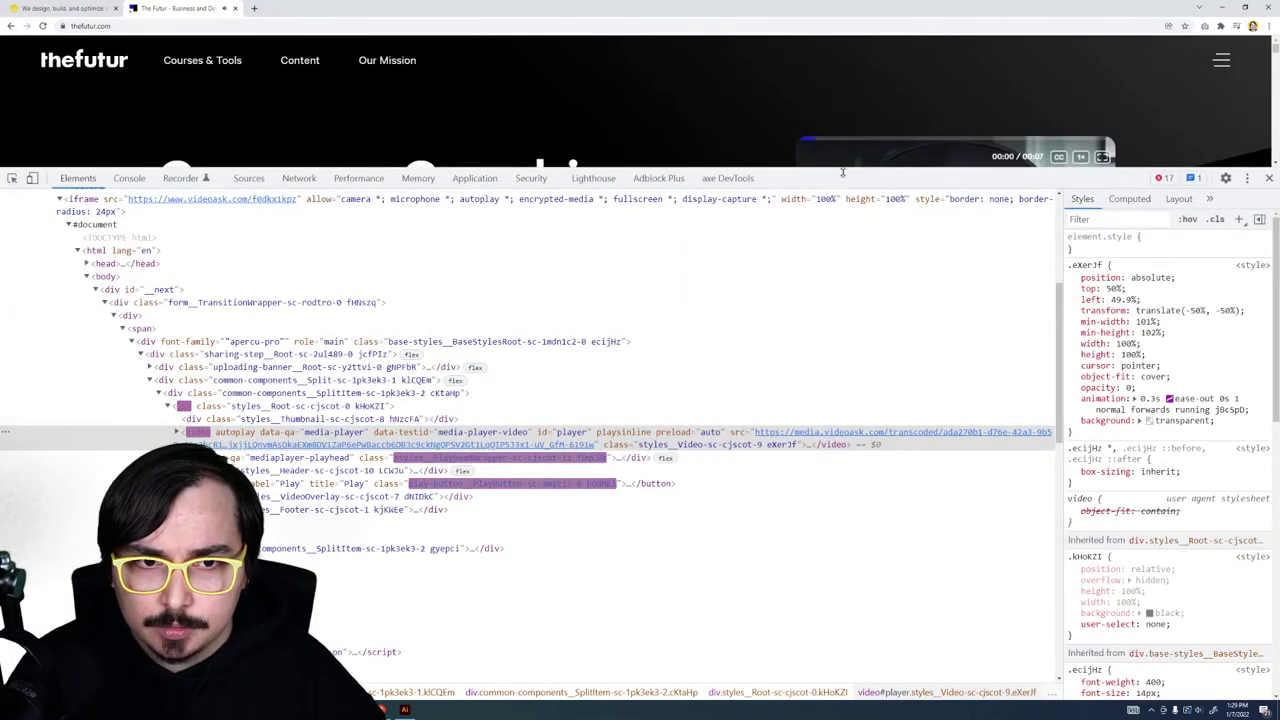
pyautogui.moveTo(850, 172); pyautogui.dragTo(833, 412)
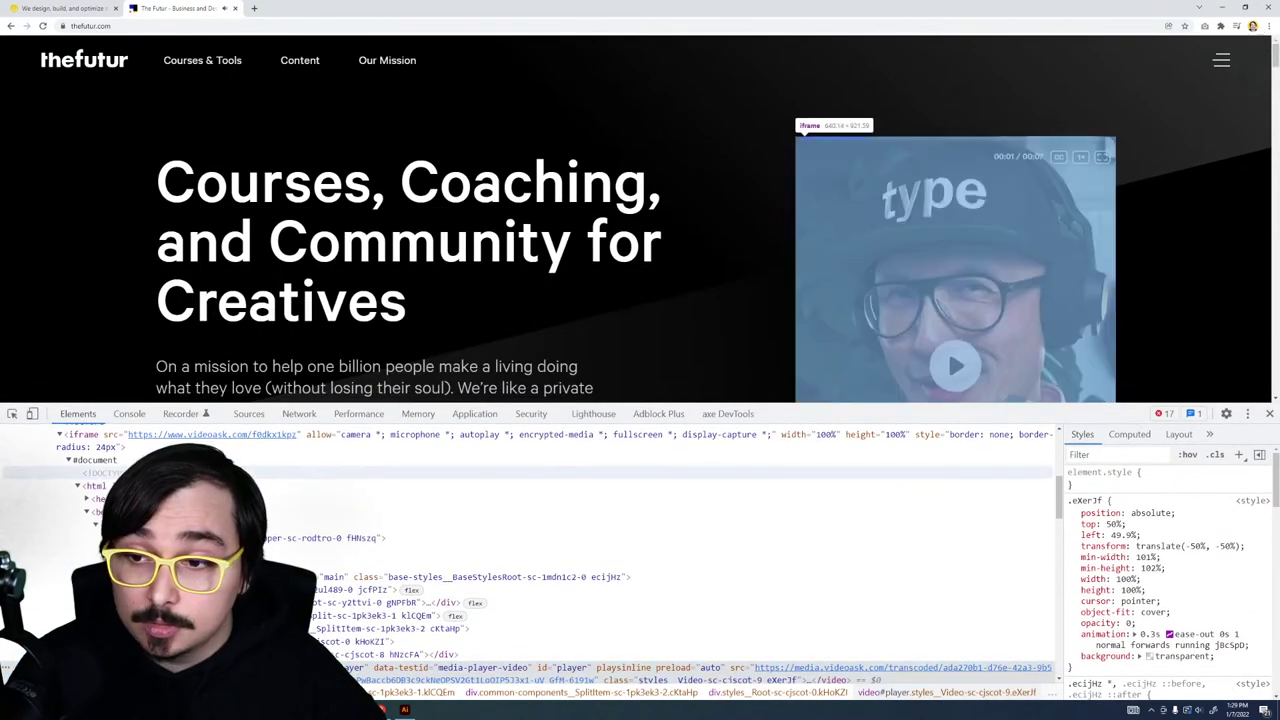
# Step: Inspect the video widget's iframe and its "Powered by videoask" bar for their dimensions
pyautogui.click(13, 414)
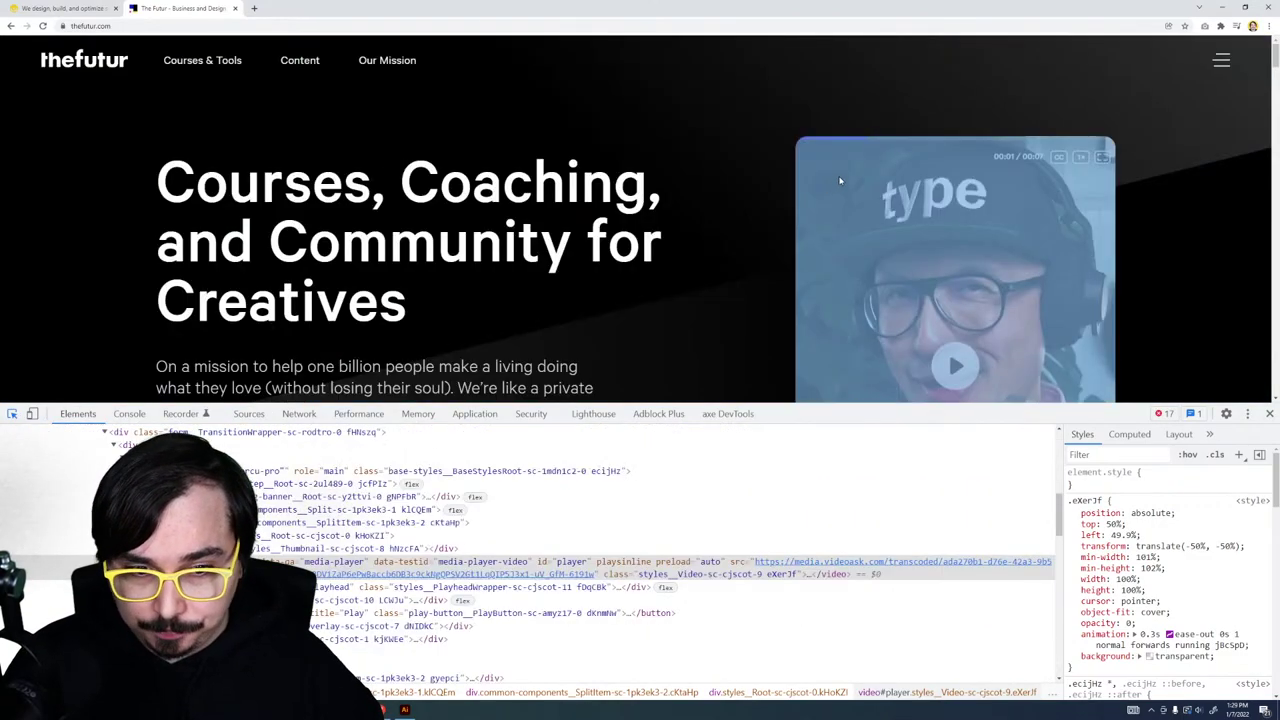
pyautogui.scroll(-2, 915, 218)
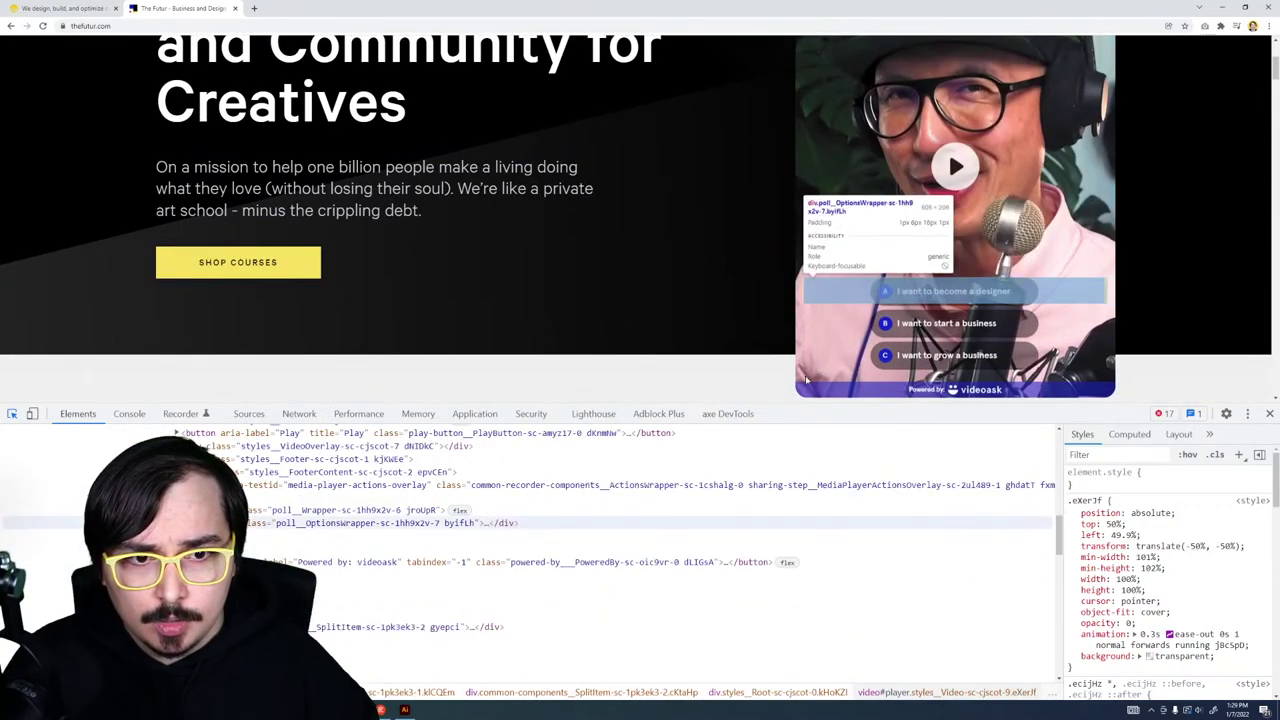
pyautogui.scroll(-5, 813, 322)
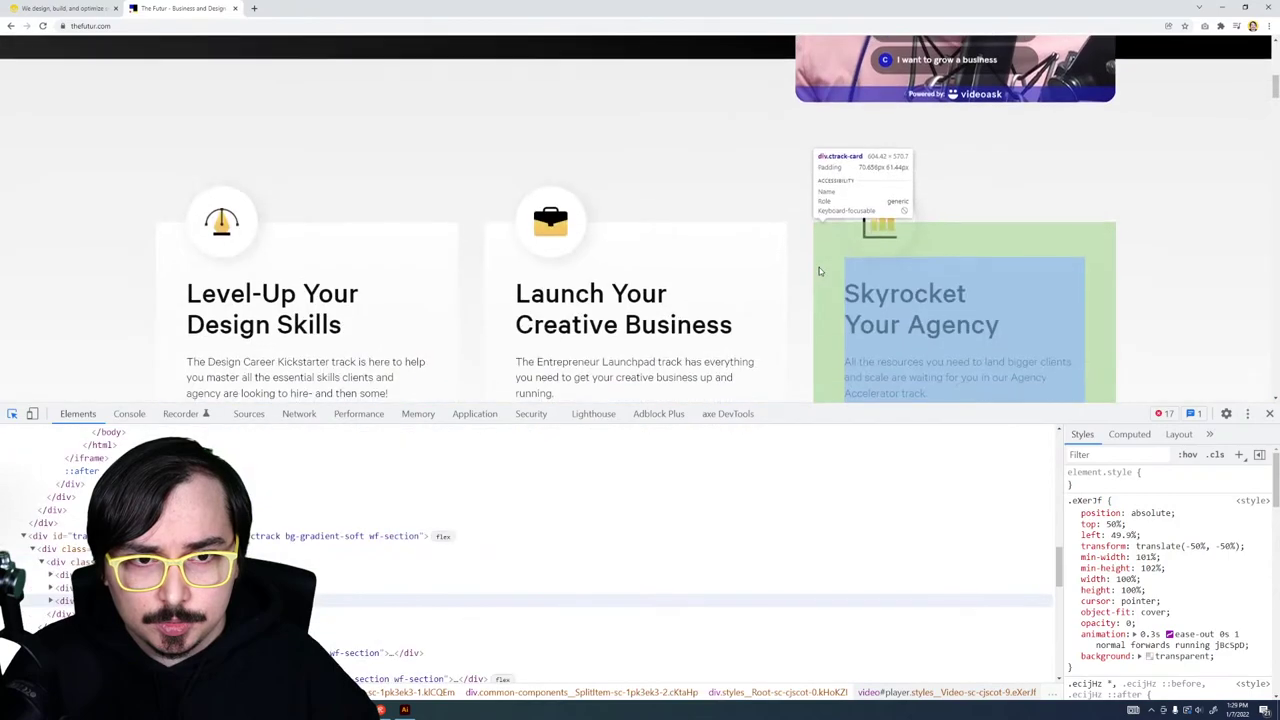
pyautogui.scroll(4, 819, 267)
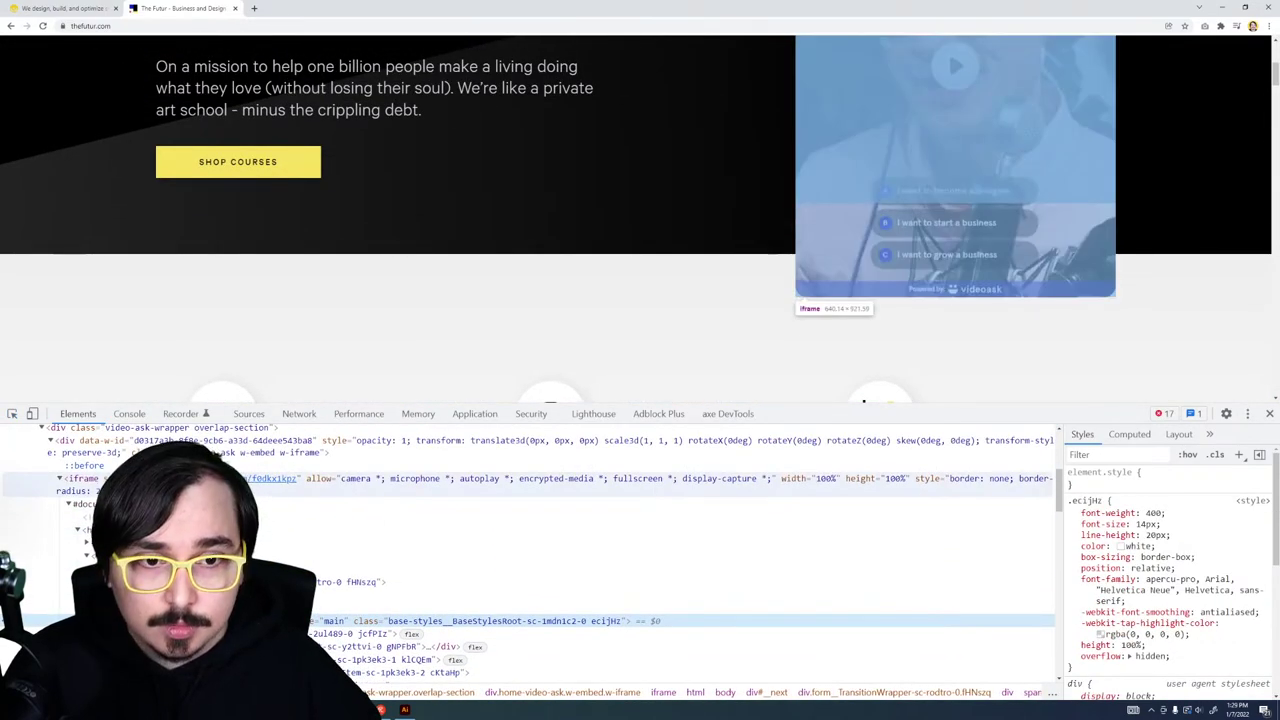
pyautogui.click(180, 484)
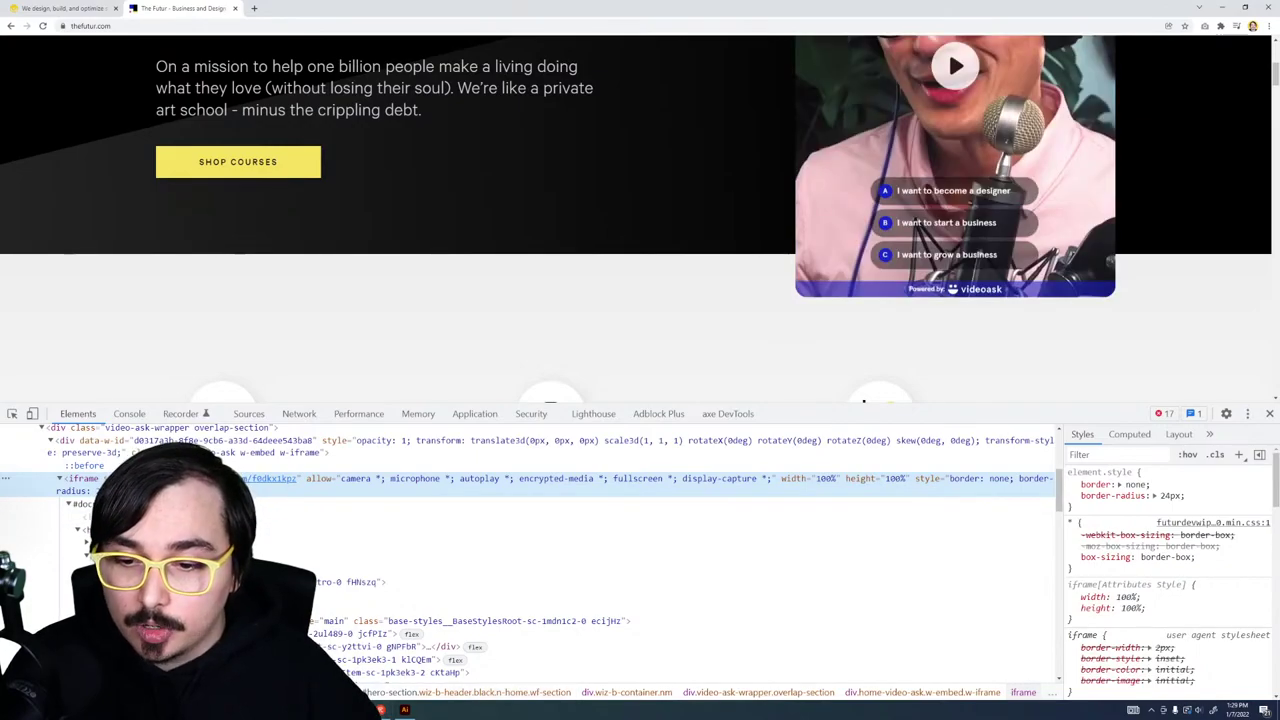
pyautogui.moveTo(330, 709)
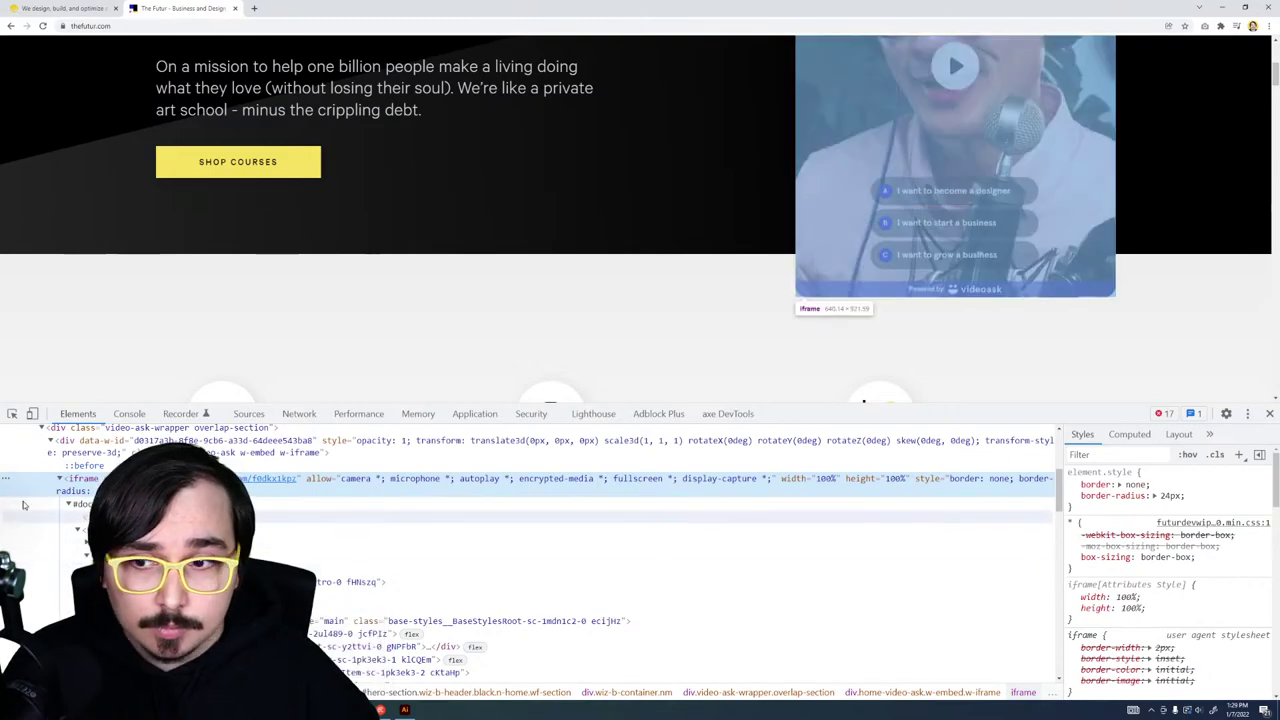
pyautogui.hotkey('ctrl', 'shift', 'c')
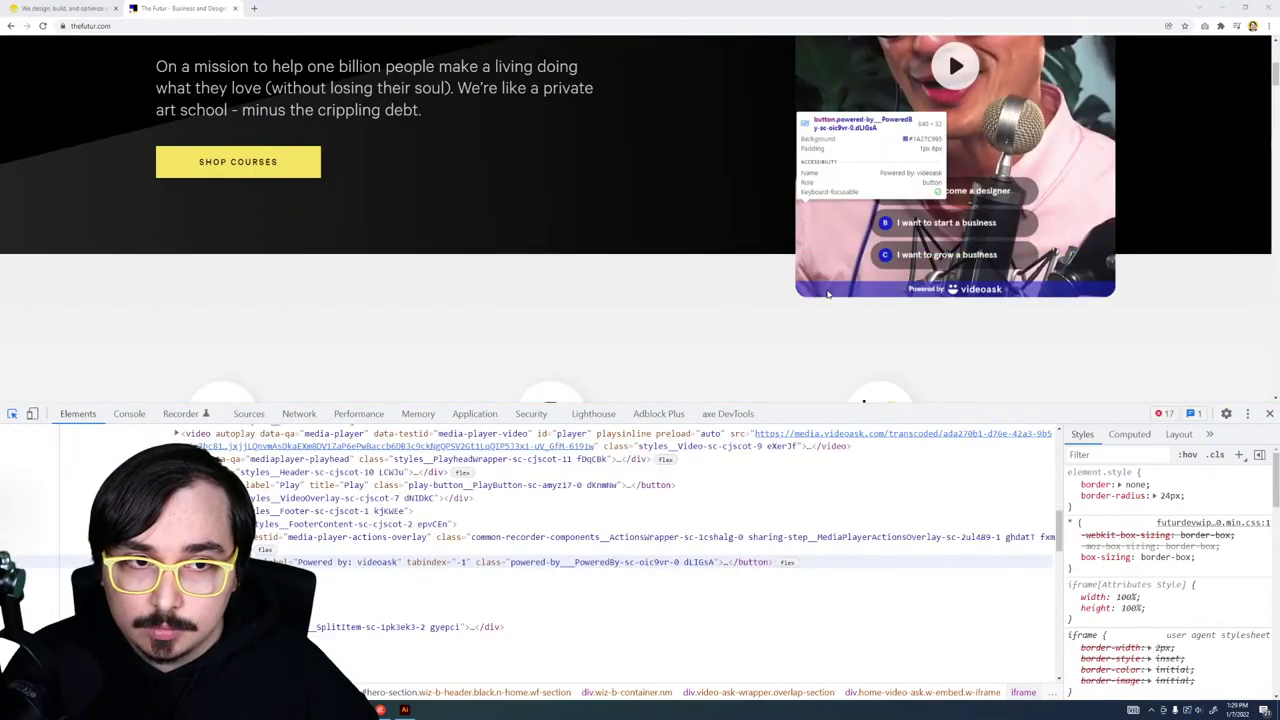
pyautogui.click(827, 294)
# Step: Switch to Adobe XD, draw a rectangle on the pasteboard above the navy artboard and set its size to 640 by 921
pyautogui.click(1220, 8)
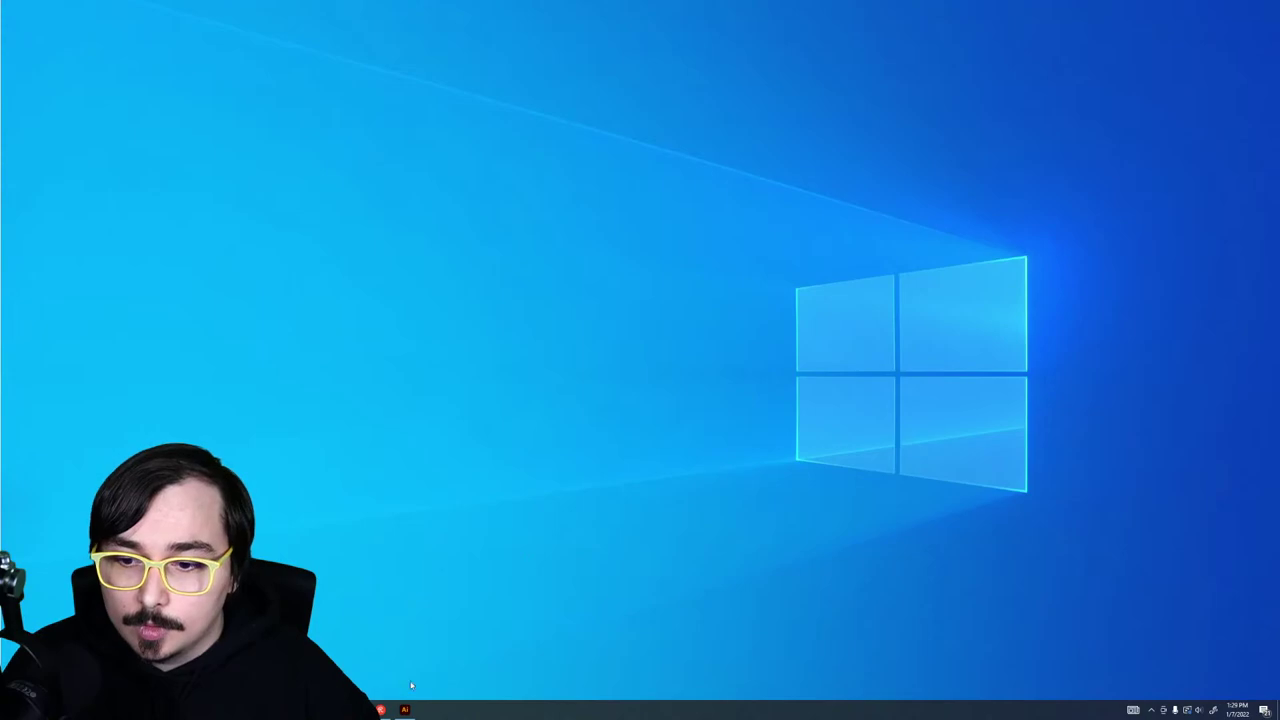
pyautogui.hotkey('alt', 'Tab')
pyautogui.click(683, 69)
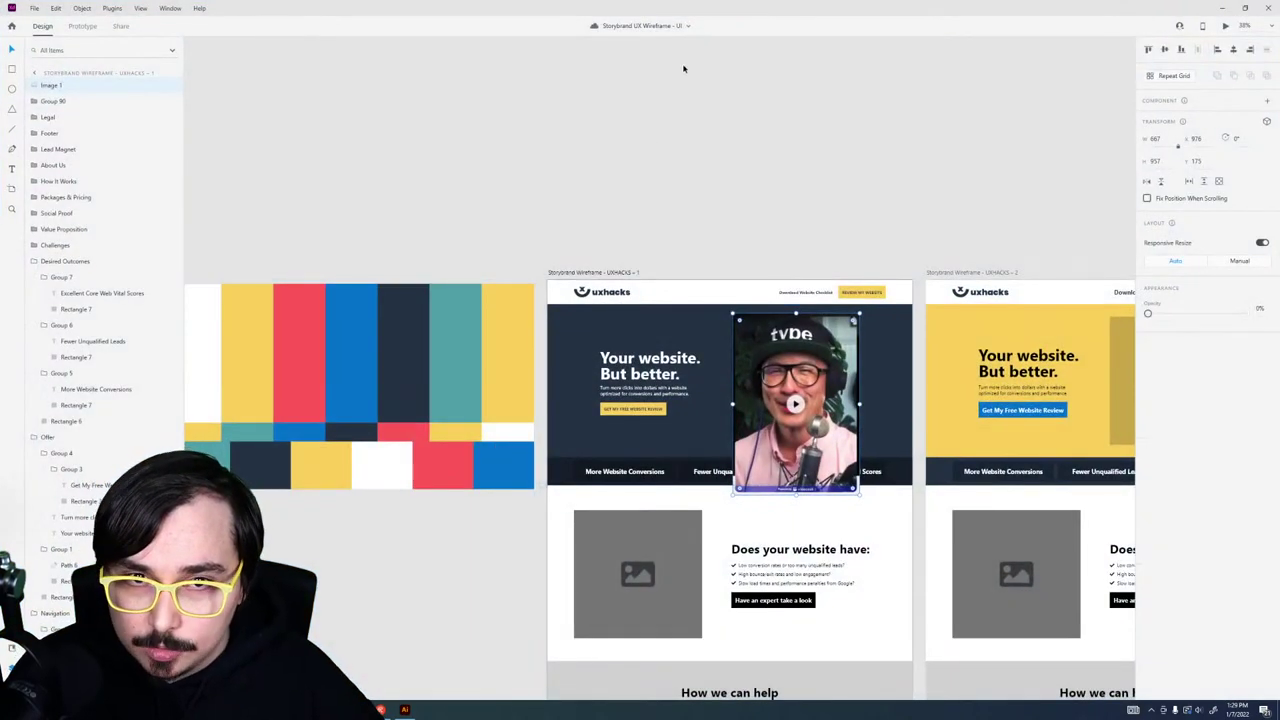
pyautogui.press('r')
pyautogui.moveTo(610, 82)
pyautogui.mouseDown()
pyautogui.moveTo(613, 114)
pyautogui.moveTo(672, 185)
pyautogui.mouseUp()
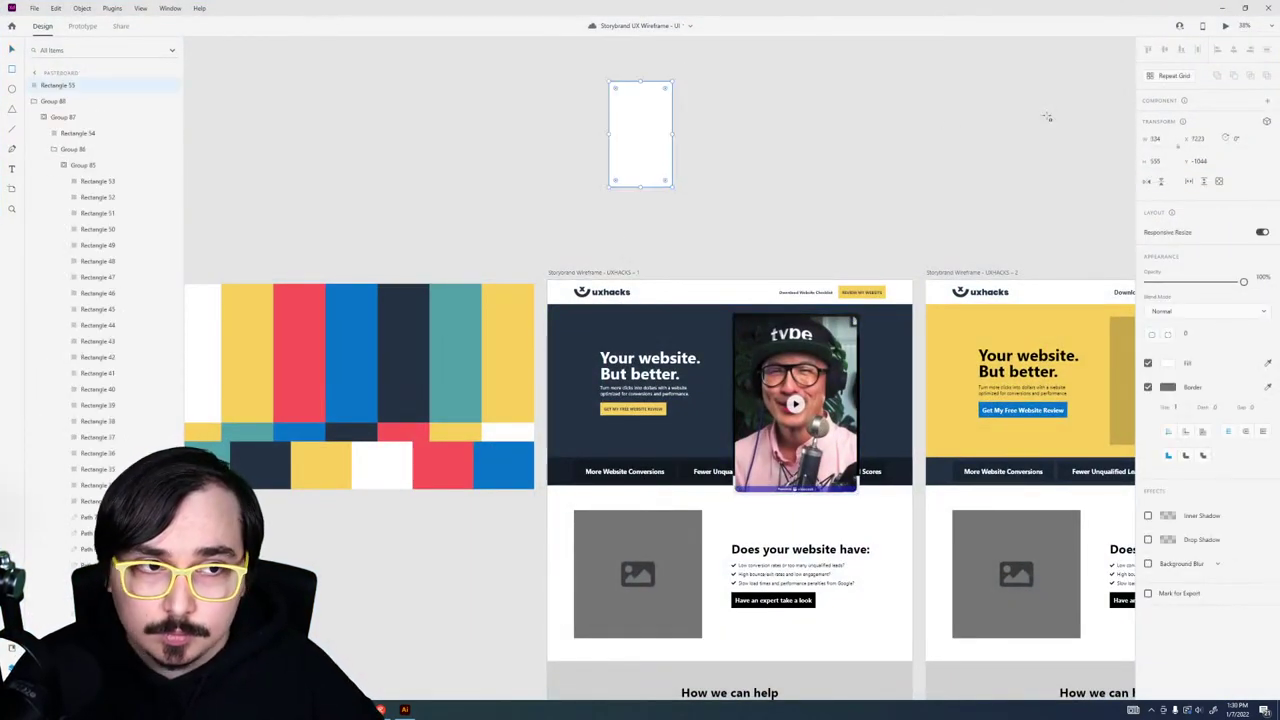
pyautogui.write('640')
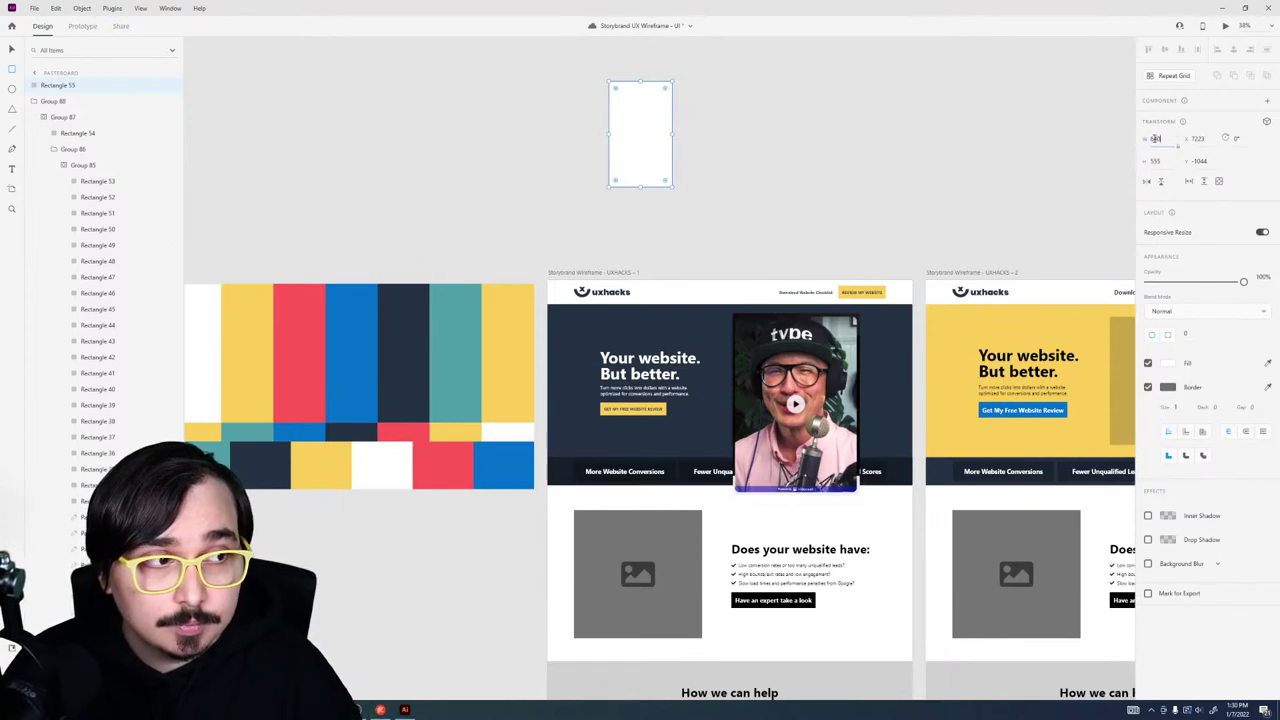
pyautogui.press('Tab')
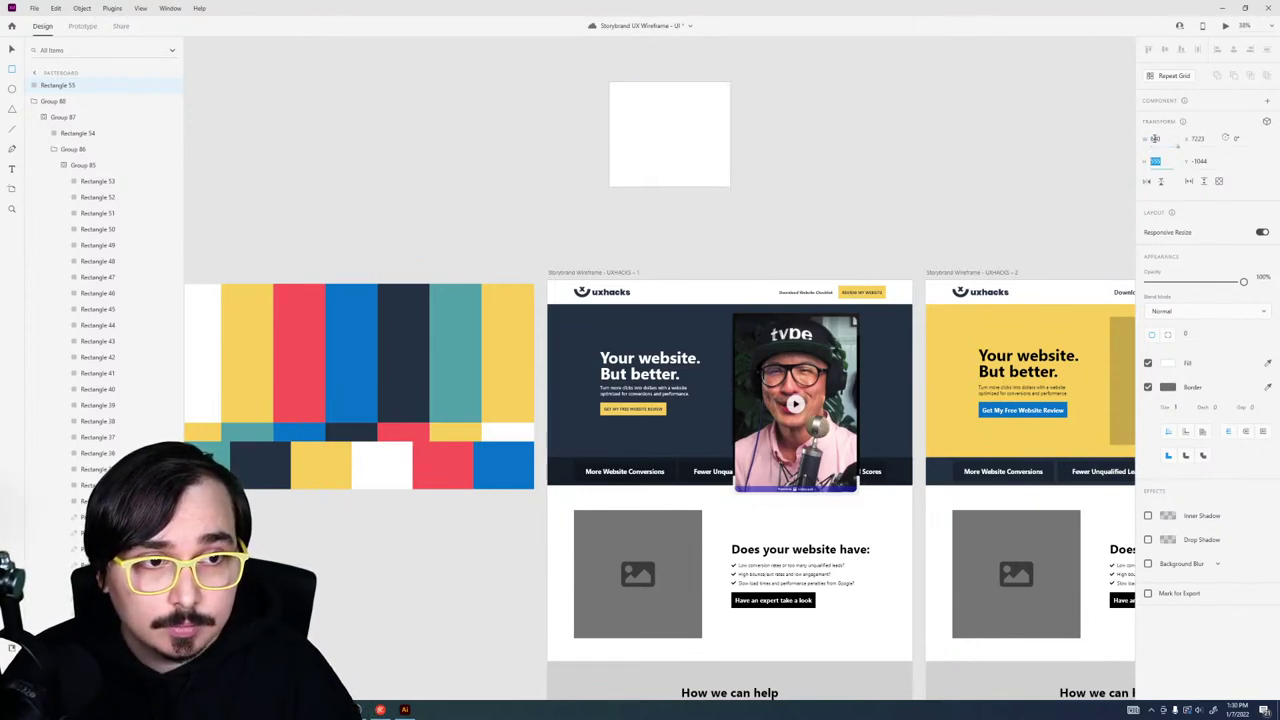
pyautogui.write('921')
pyautogui.press('Return')
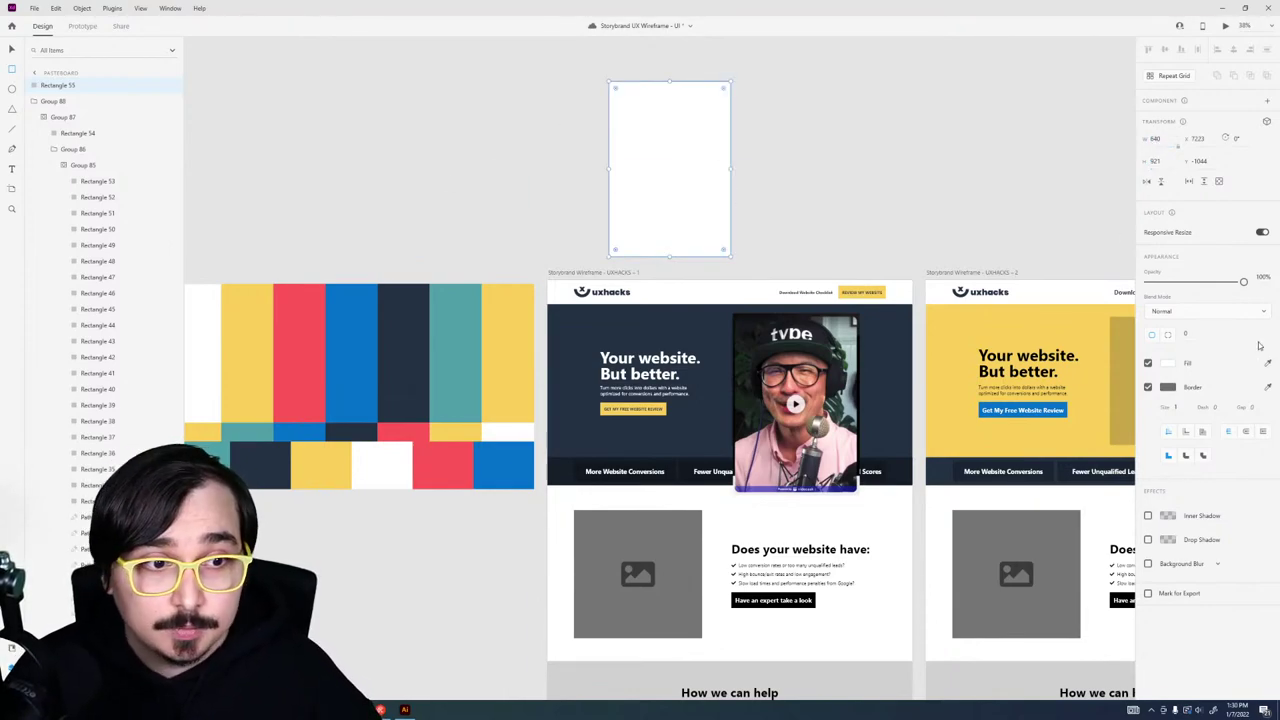
# Step: Remove the white rectangle's border and set its corner radius to 20
pyautogui.click(1147, 388)
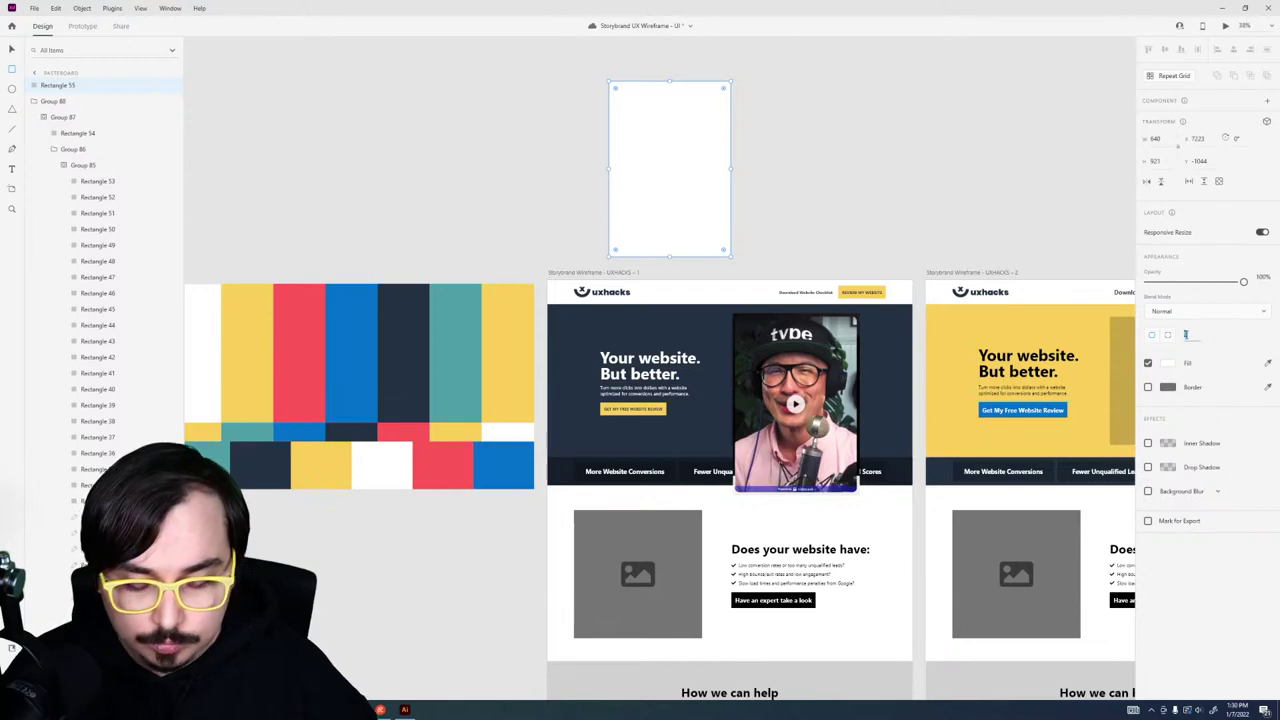
pyautogui.press('Return')
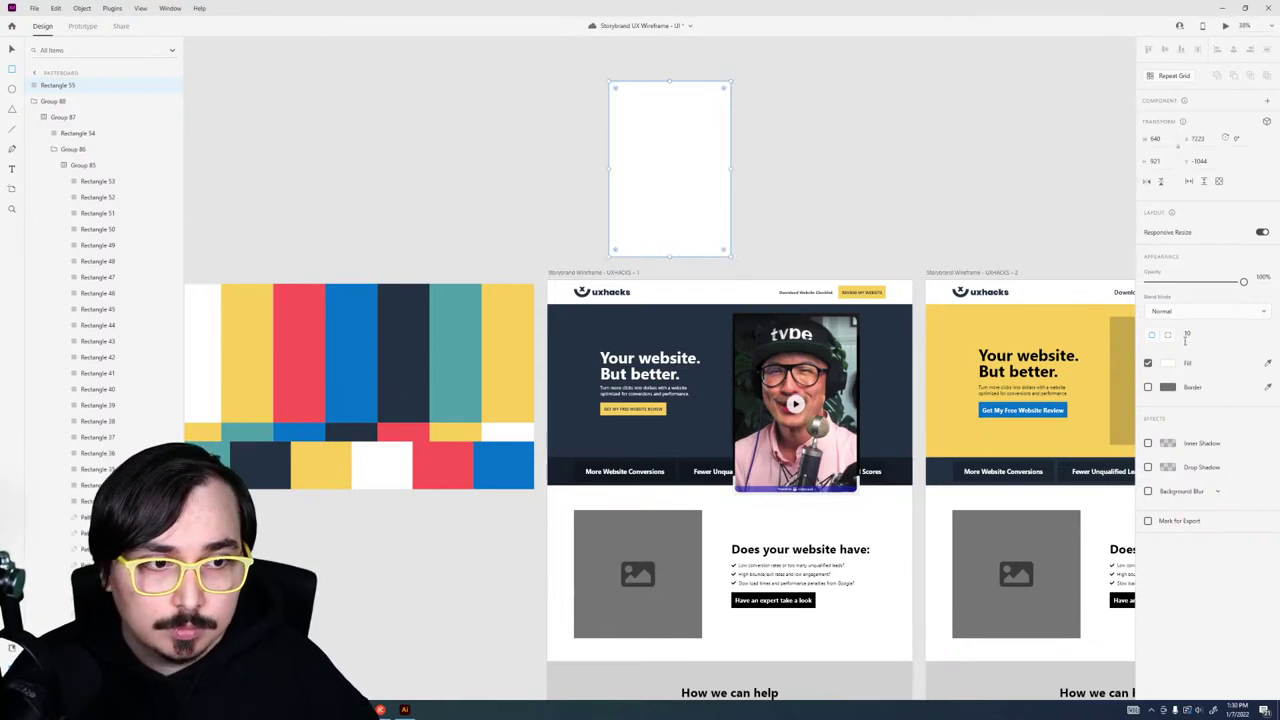
pyautogui.write('20')
pyautogui.press('Return')
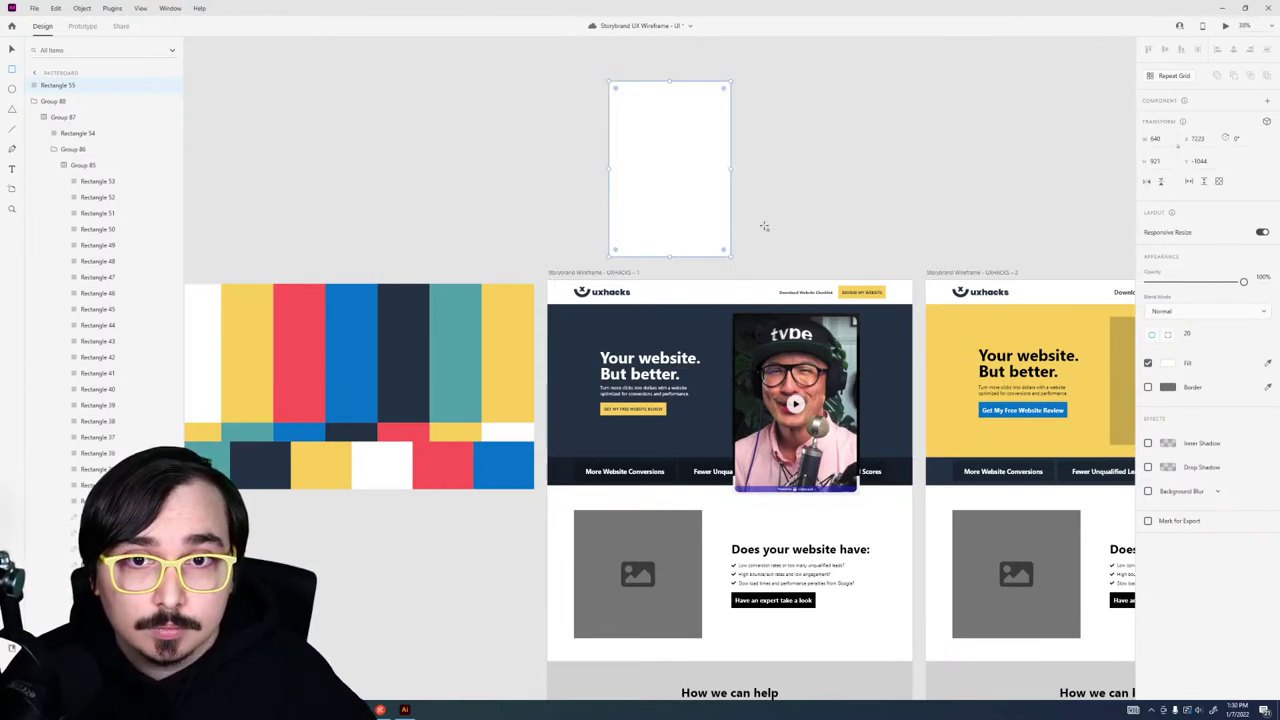
# Step: Place the rounded rectangle over the captured video widget in the navy hero, and move the capture onto the pasteboard above the artboard
pyautogui.moveTo(677, 197); pyautogui.dragTo(815, 431)
pyautogui.scroll(4, 818, 432)
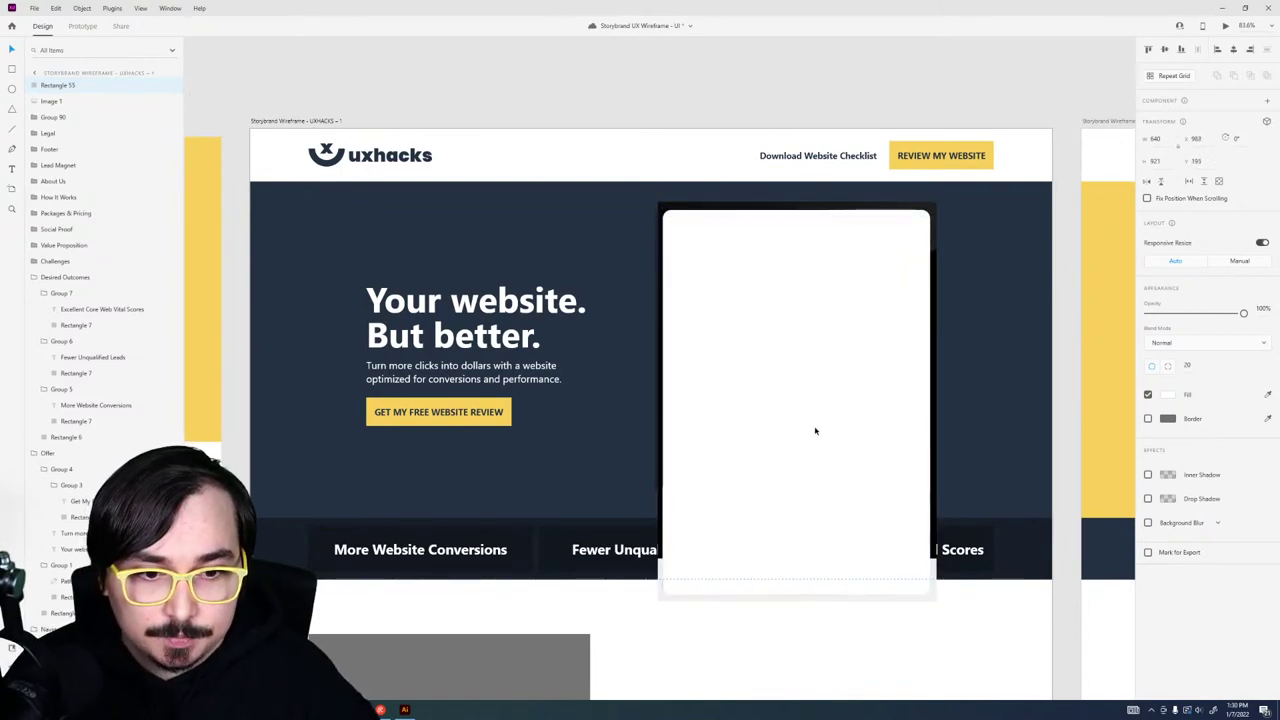
pyautogui.click(815, 431)
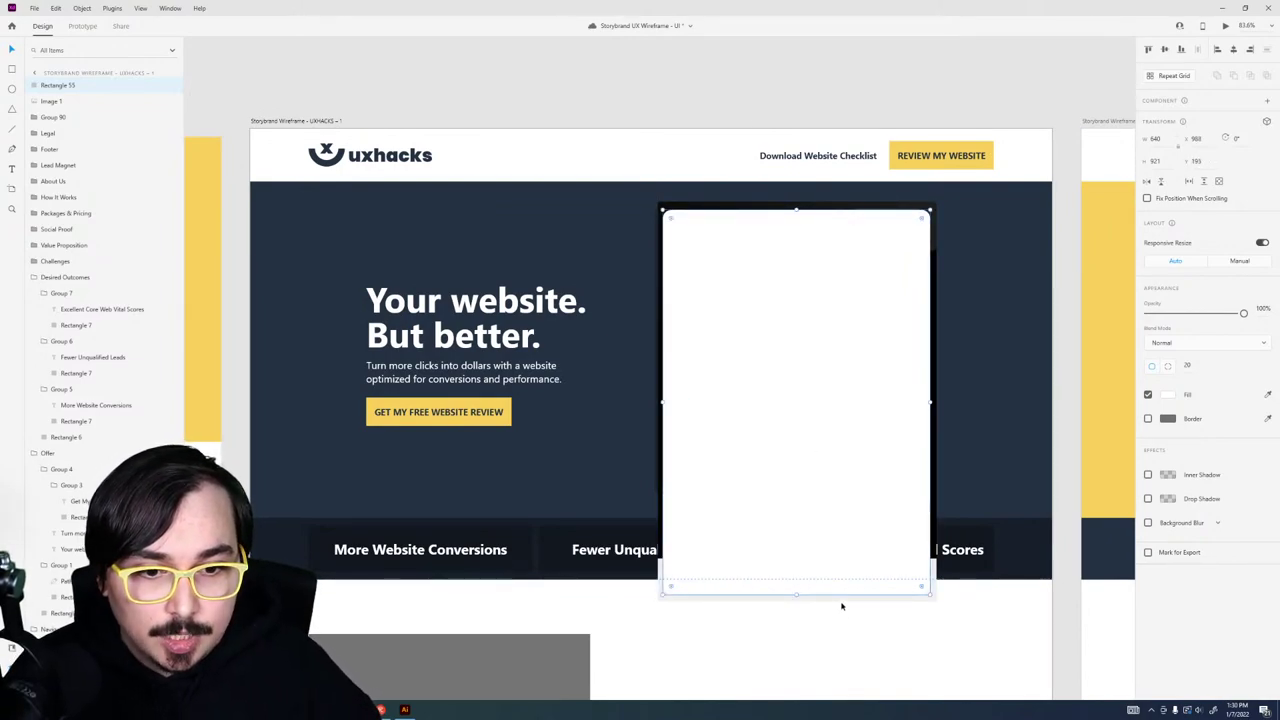
pyautogui.scroll(-5, 841, 606)
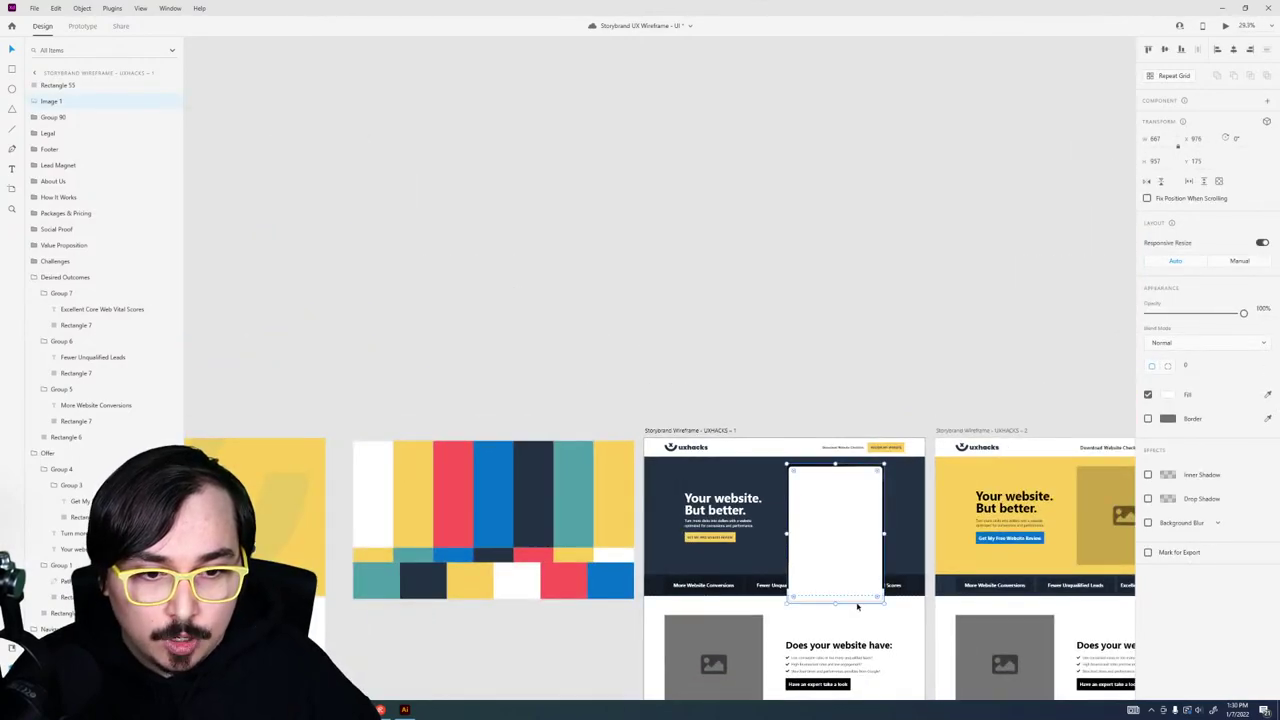
pyautogui.moveTo(857, 602); pyautogui.dragTo(714, 426)
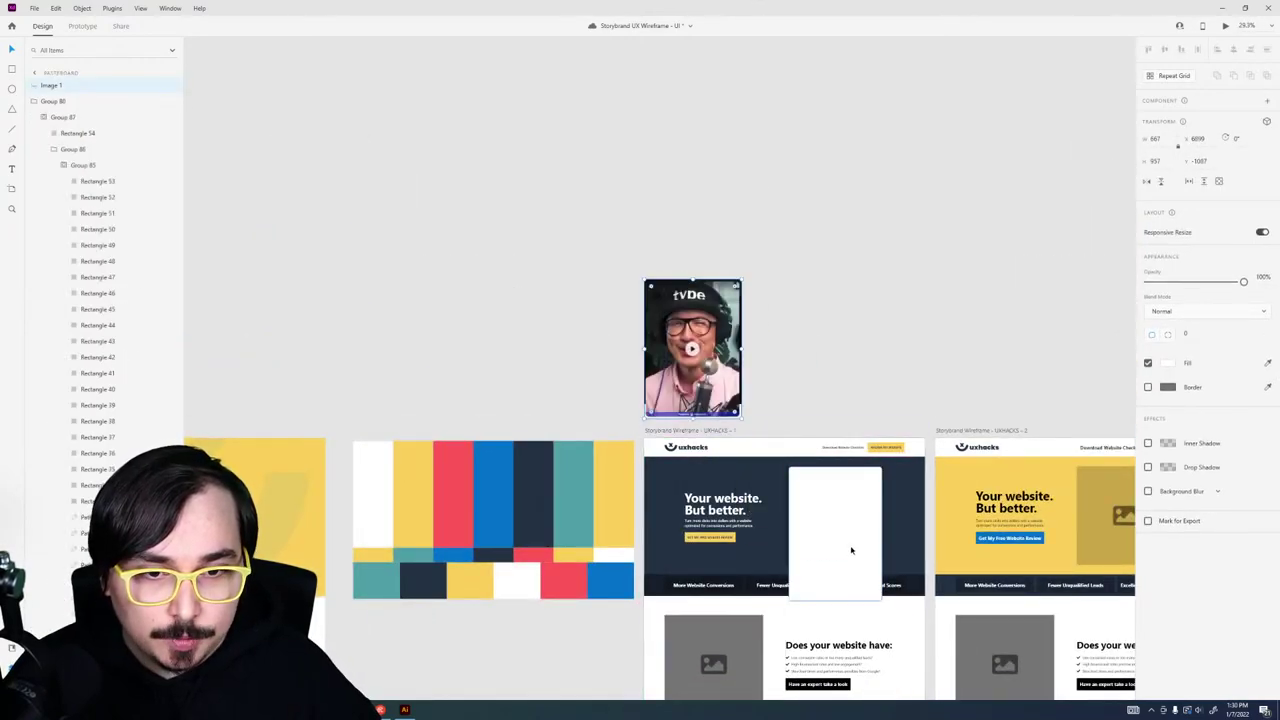
# Step: Scale the white rectangle down to about 500 by 719 and shift it to X 1004 with the layout grid shown
pyautogui.click(851, 550)
pyautogui.scroll(5, 851, 550)
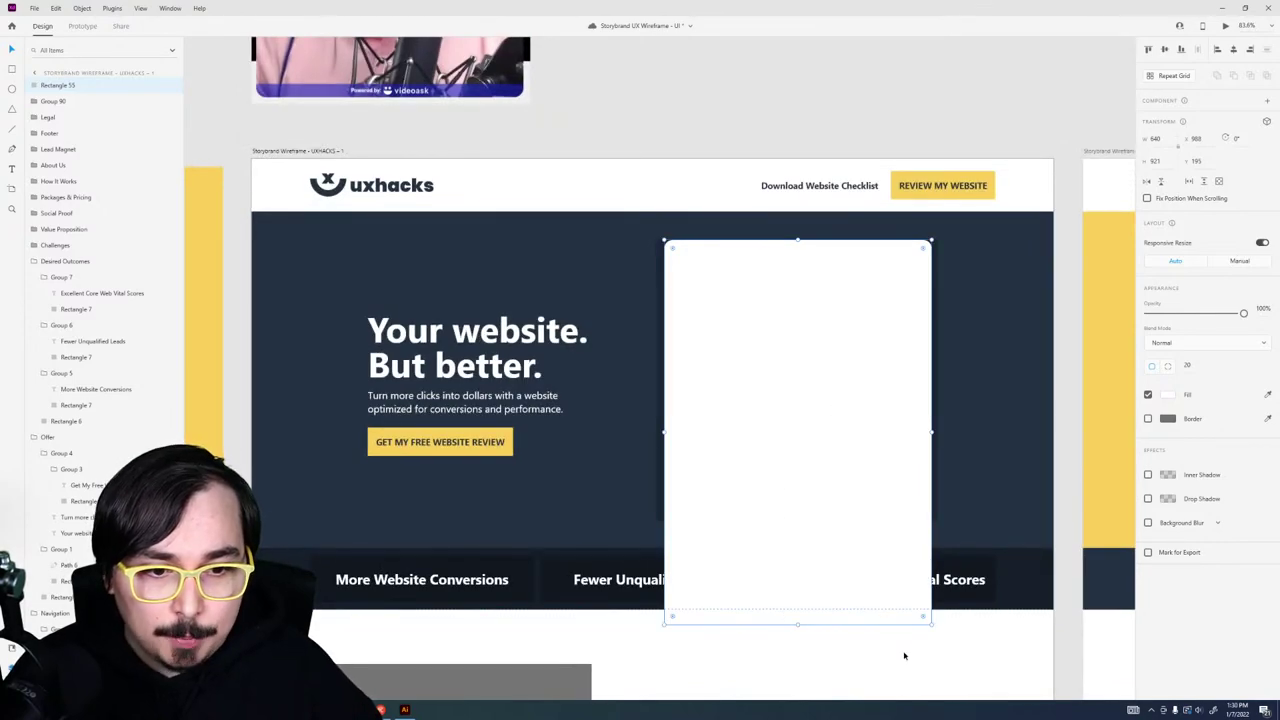
pyautogui.moveTo(931, 625); pyautogui.dragTo(903, 544)
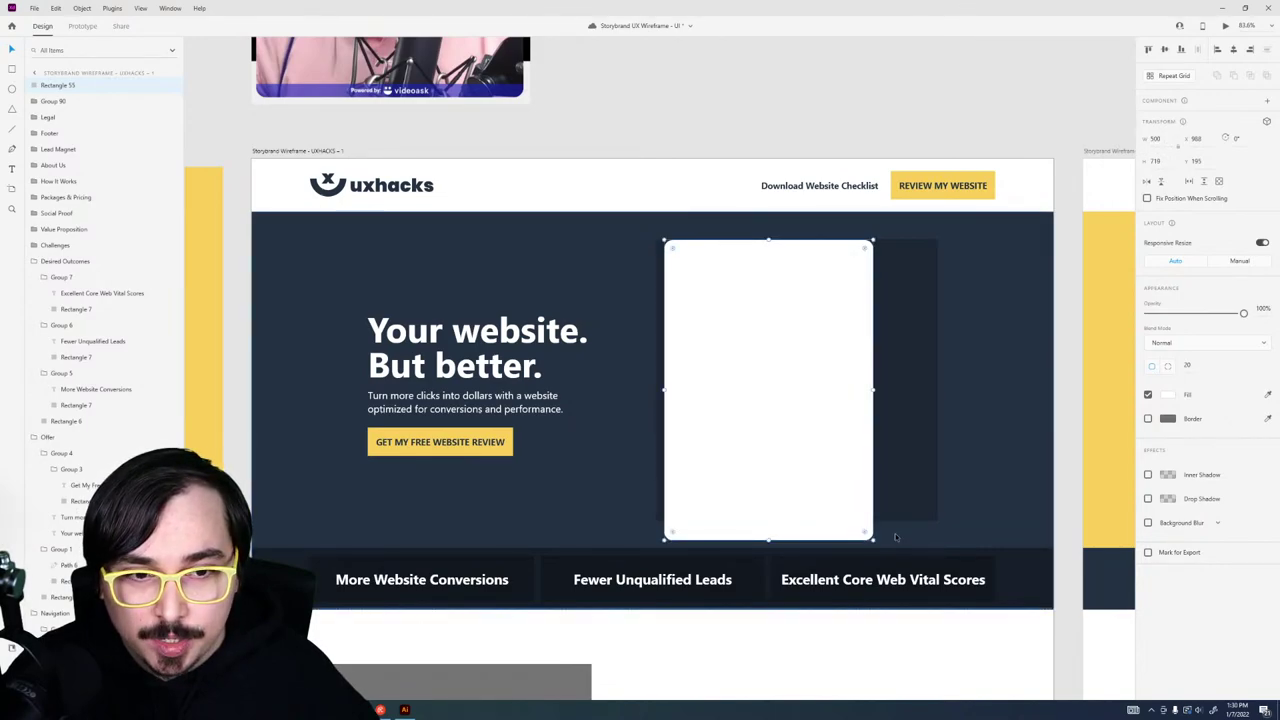
pyautogui.hotkey('ctrl', 'shift', "'")
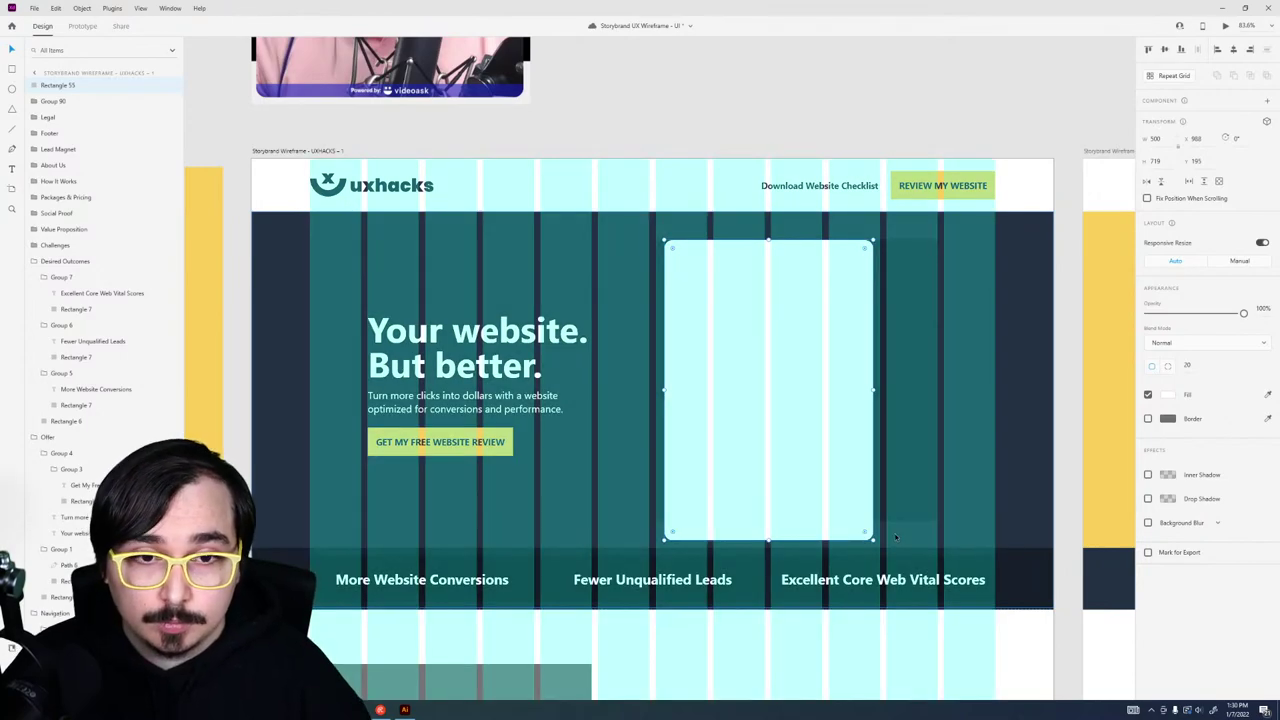
pyautogui.moveTo(820, 453); pyautogui.dragTo(828, 453)
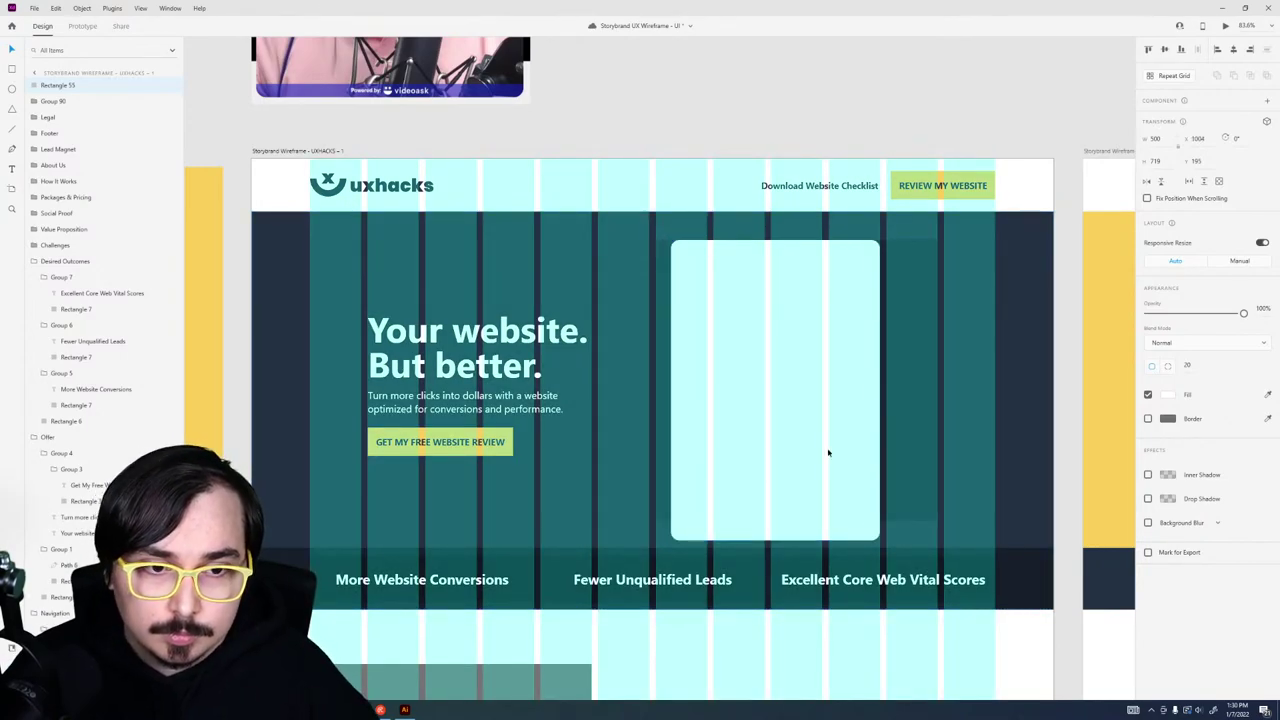
# Step: Move the hero's text group one grid column to the right and relocate the hero's image placeholder to the pasteboard above
pyautogui.doubleClick(468, 368)
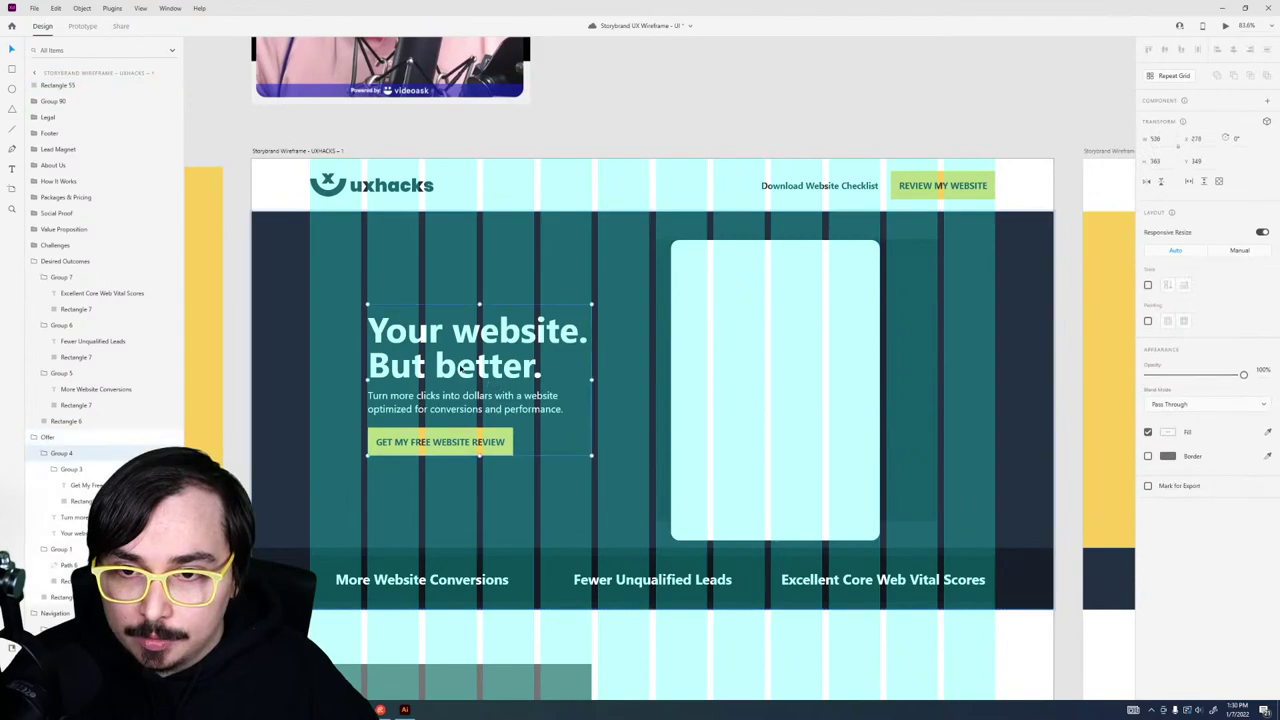
pyautogui.moveTo(469, 368); pyautogui.dragTo(527, 368)
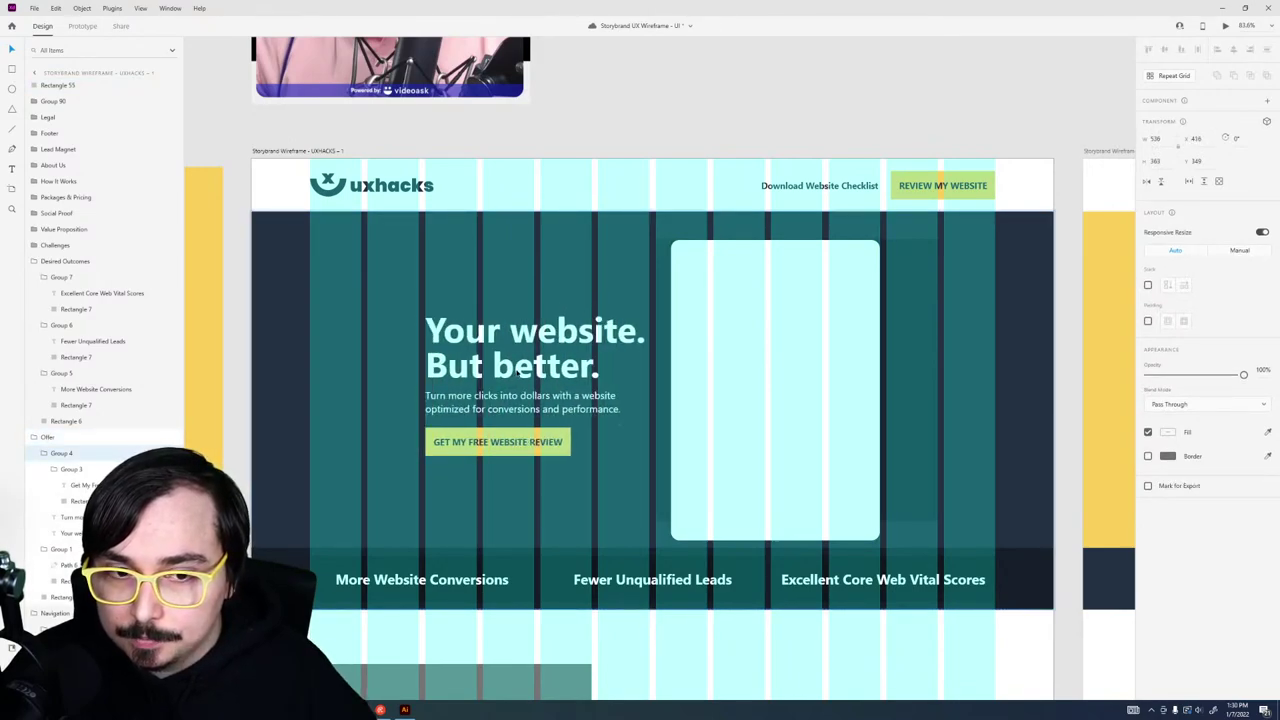
pyautogui.moveTo(898, 398); pyautogui.dragTo(840, 69)
pyautogui.hotkey('ctrl', 'x')
pyautogui.hotkey('ctrl', 'v')
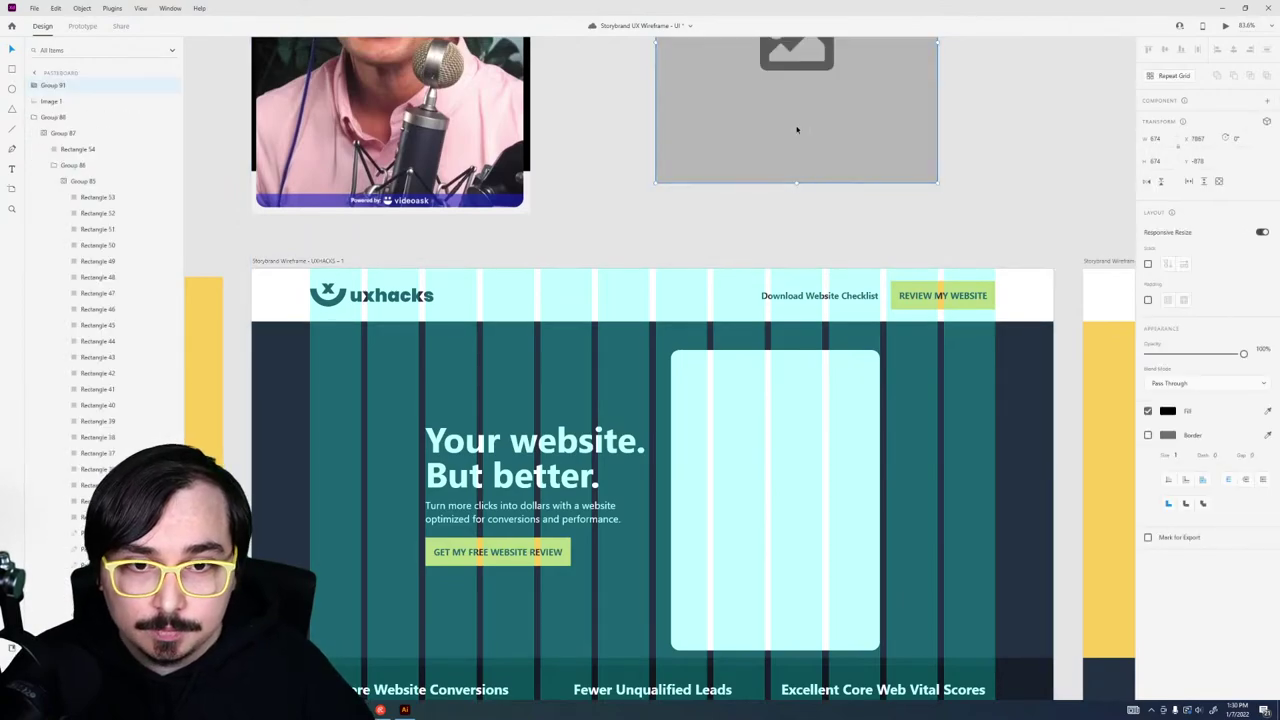
# Step: Raise the white rectangle within the navy hero to Y 160
pyautogui.click(813, 499)
pyautogui.moveTo(811, 520); pyautogui.dragTo(808, 505)
pyautogui.scroll(-3, 817, 567)
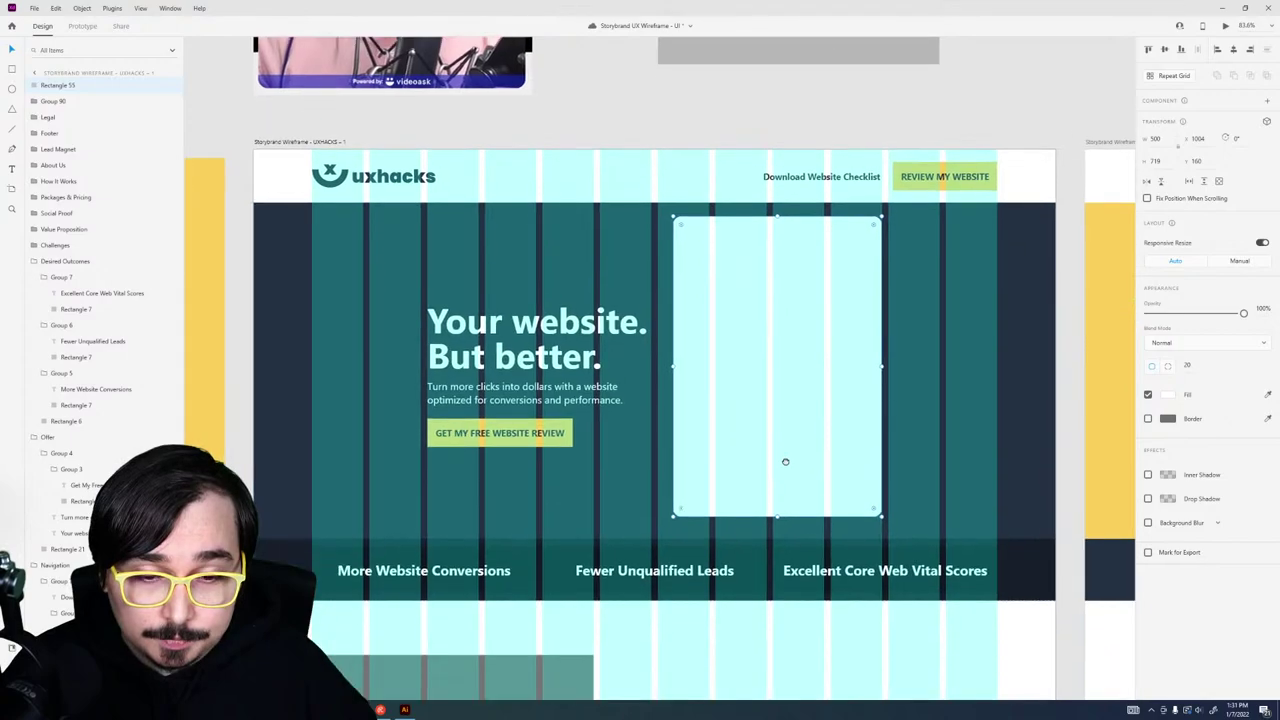
# Step: Shorten the navy hero background to end at the outcomes bar's upper edge and set its height to 805
pyautogui.click(633, 510)
pyautogui.moveTo(656, 550); pyautogui.dragTo(655, 489)
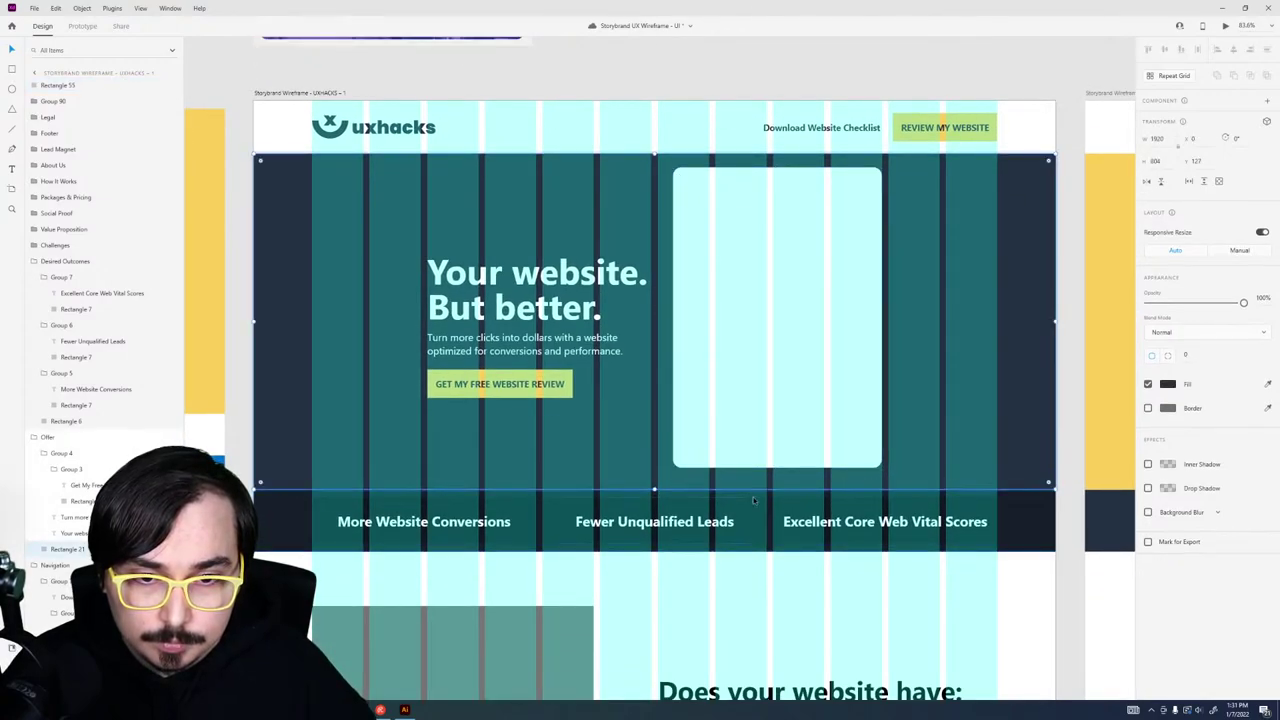
pyautogui.write('805')
pyautogui.press('Return')
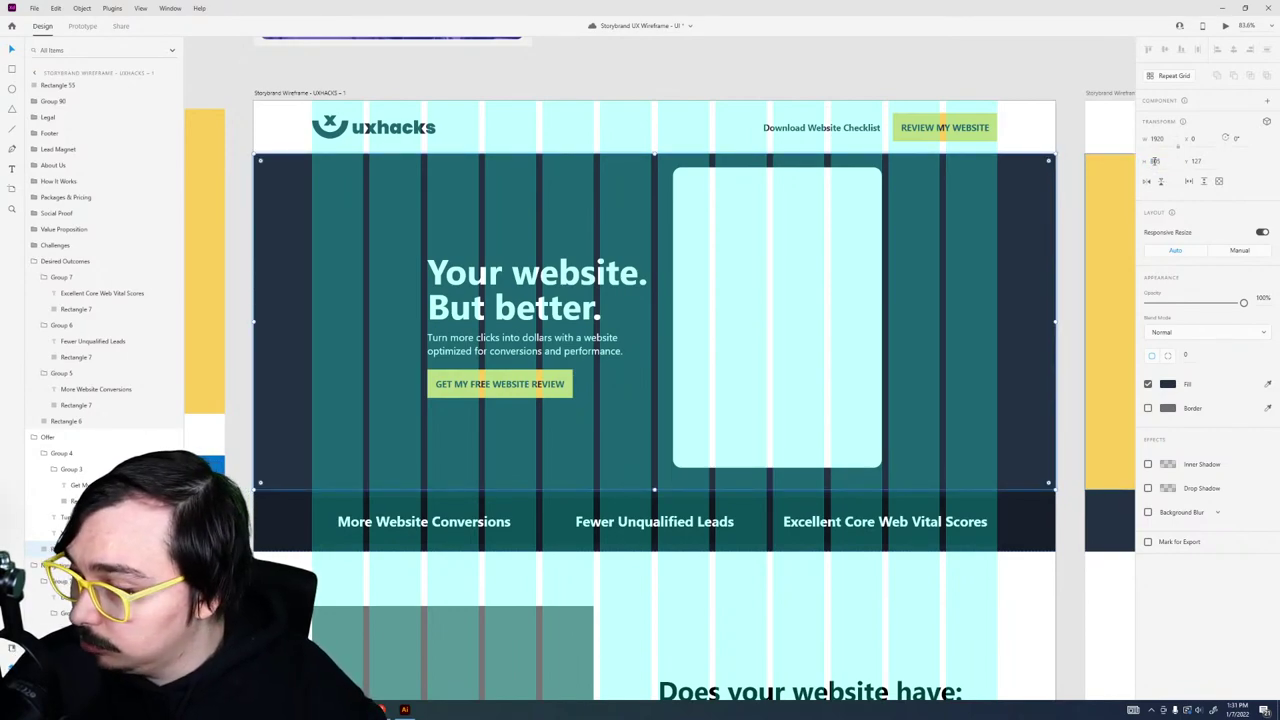
pyautogui.press('XF86AudioLowerVolume')
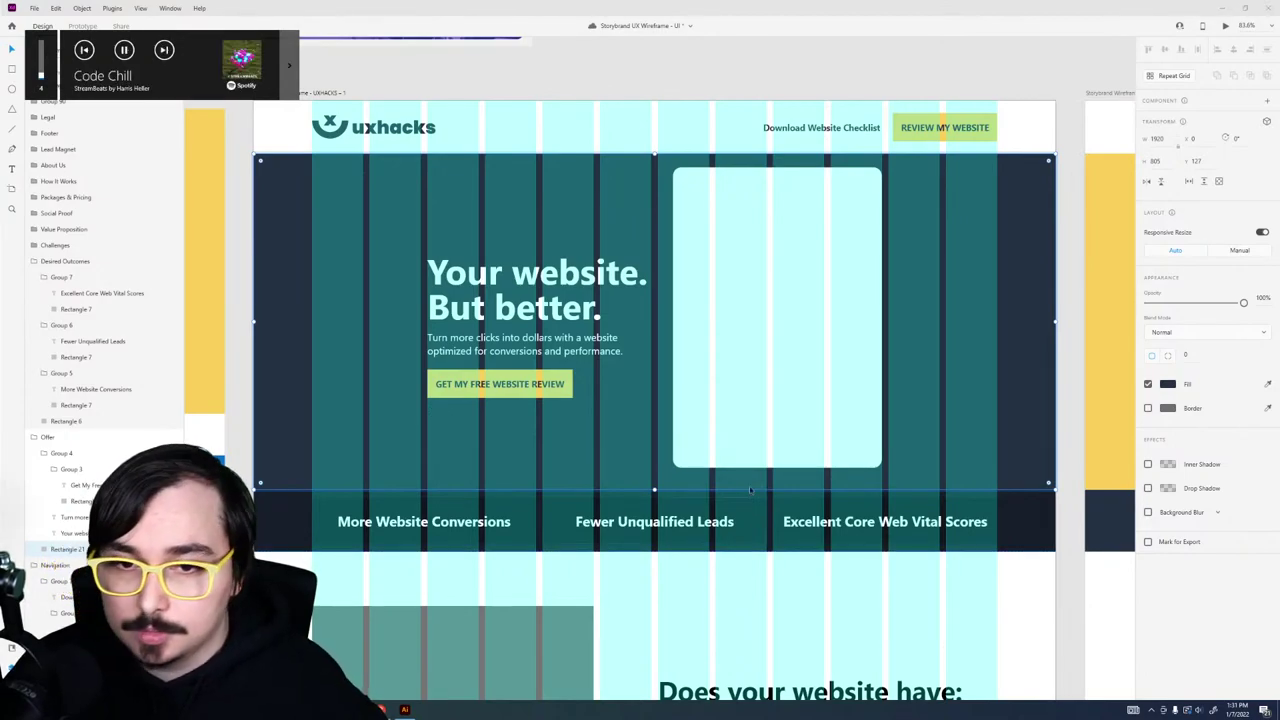
# Step: Add a drop shadow with a blur of 30 to the white portrait rectangle in the hero
pyautogui.click(829, 423)
pyautogui.press('Down')
pyautogui.press('Down')
pyautogui.press('Down')
pyautogui.press('Down')
pyautogui.press('Down')
pyautogui.press('Down')
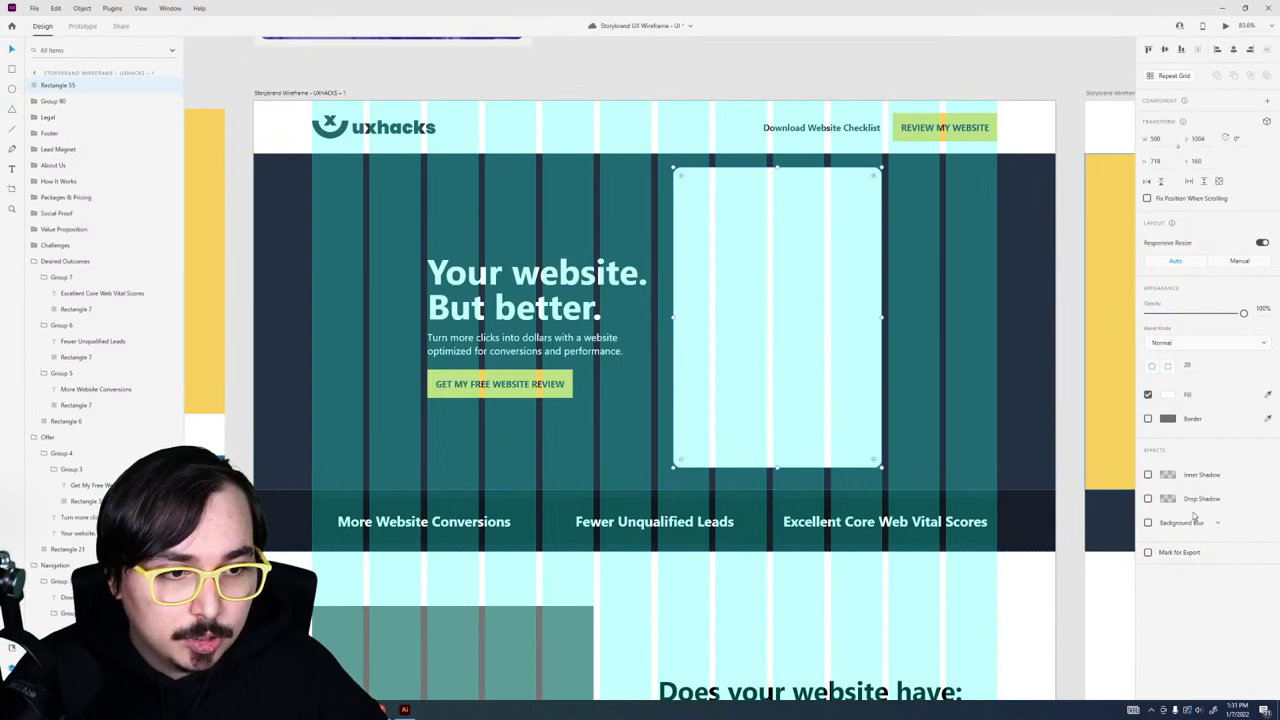
pyautogui.click(1148, 499)
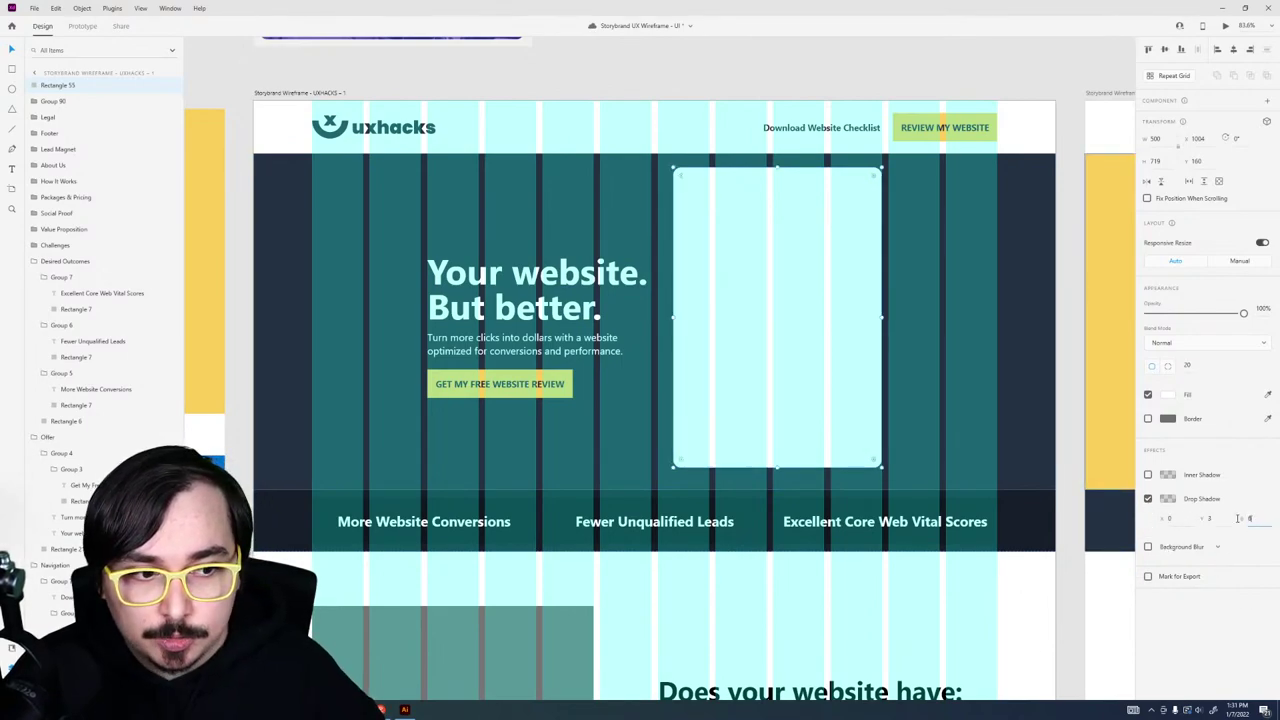
pyautogui.write('30')
pyautogui.press('Return')
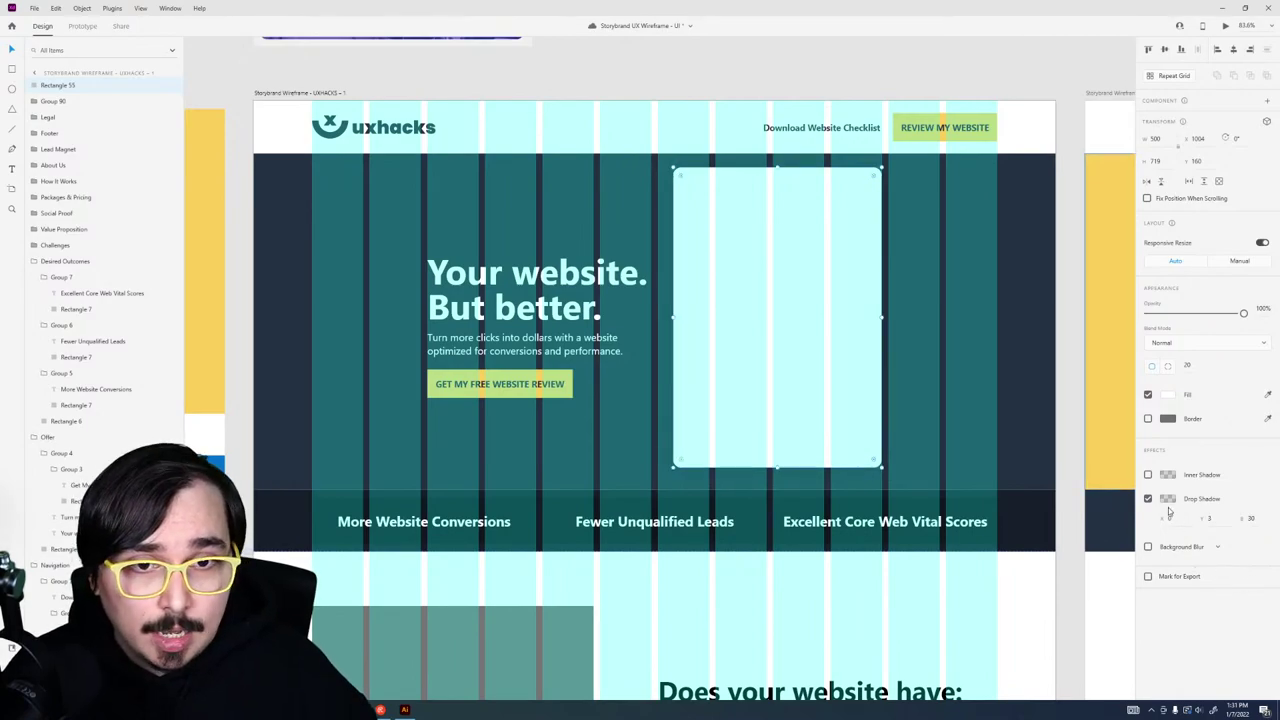
pyautogui.click(834, 580)
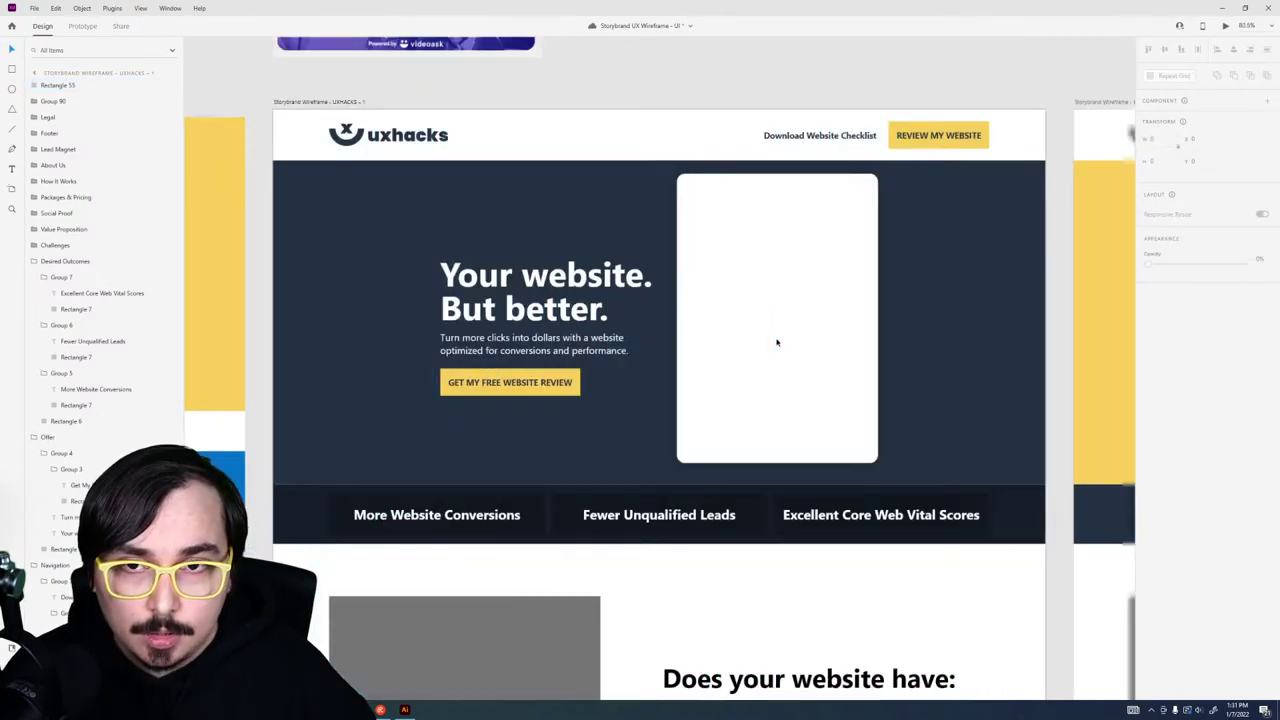
# Step: Change the portrait rectangle's fill to black (#000000) at 20% opacity
pyautogui.scroll(-2, 779, 350)
pyautogui.click(780, 357)
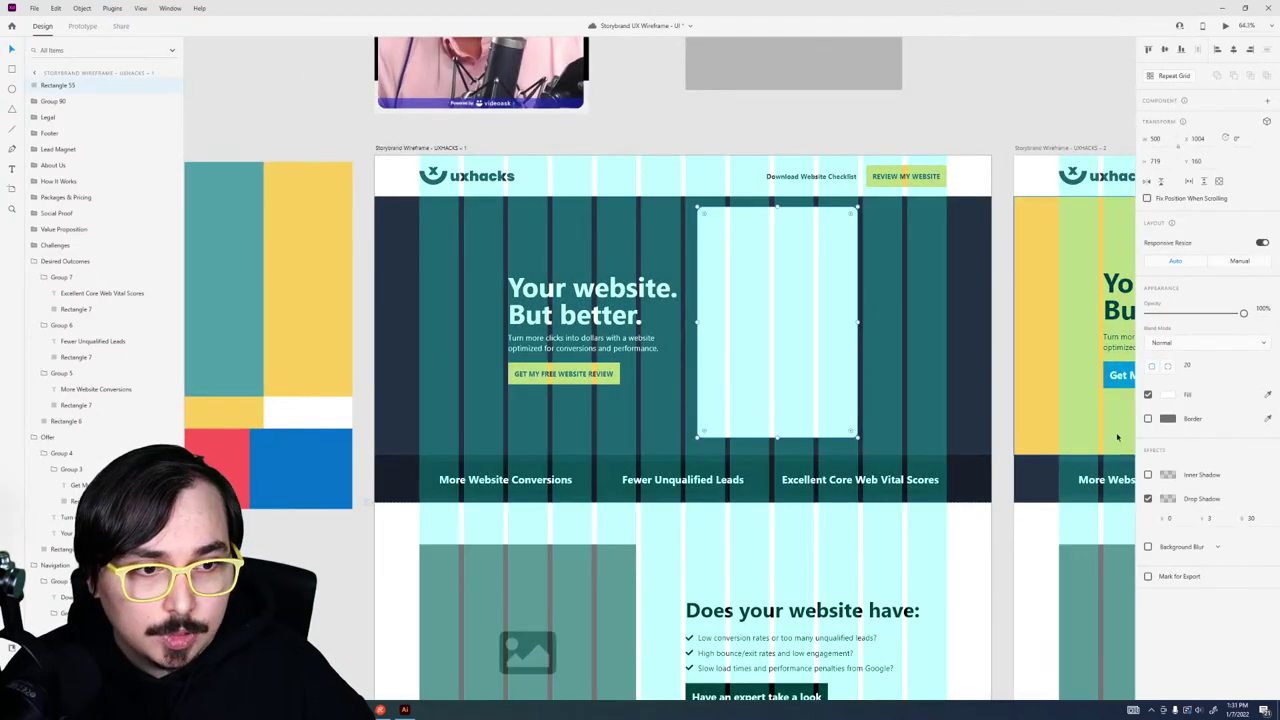
pyautogui.click(1168, 395)
pyautogui.moveTo(1067, 390); pyautogui.dragTo(840, 432)
pyautogui.moveTo(1133, 400); pyautogui.dragTo(1131, 407)
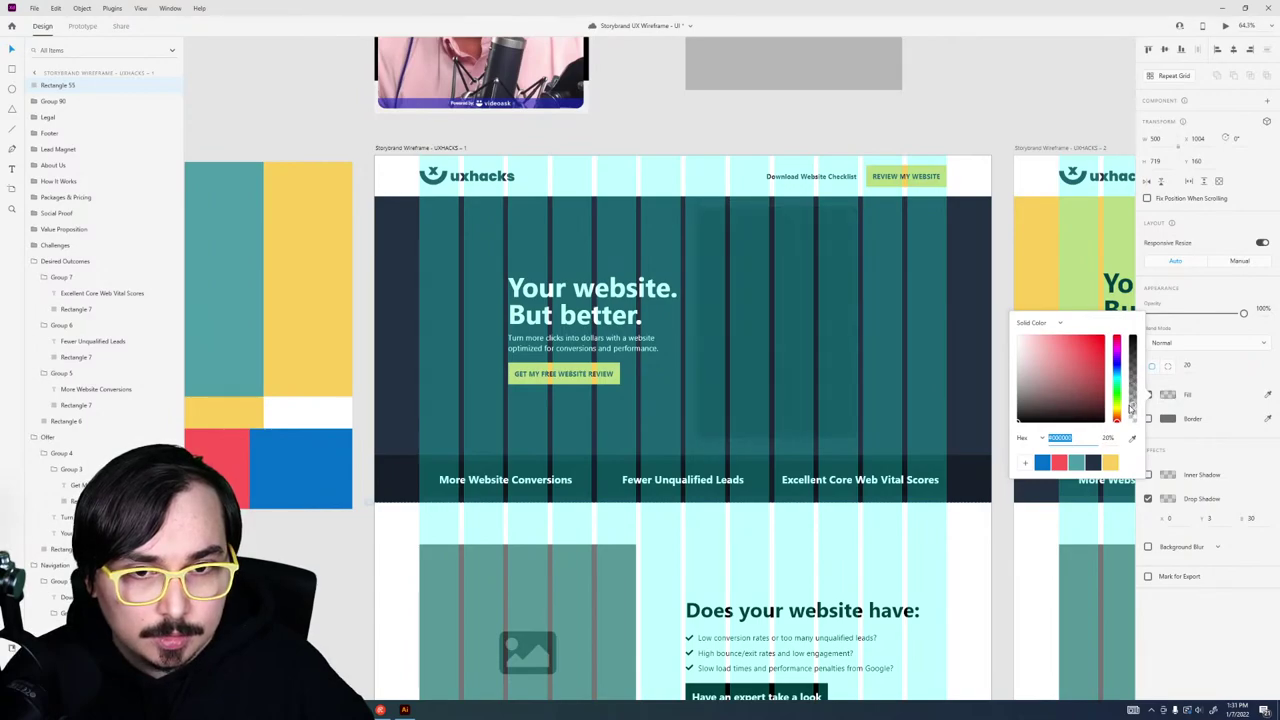
pyautogui.click(809, 104)
pyautogui.click(848, 362)
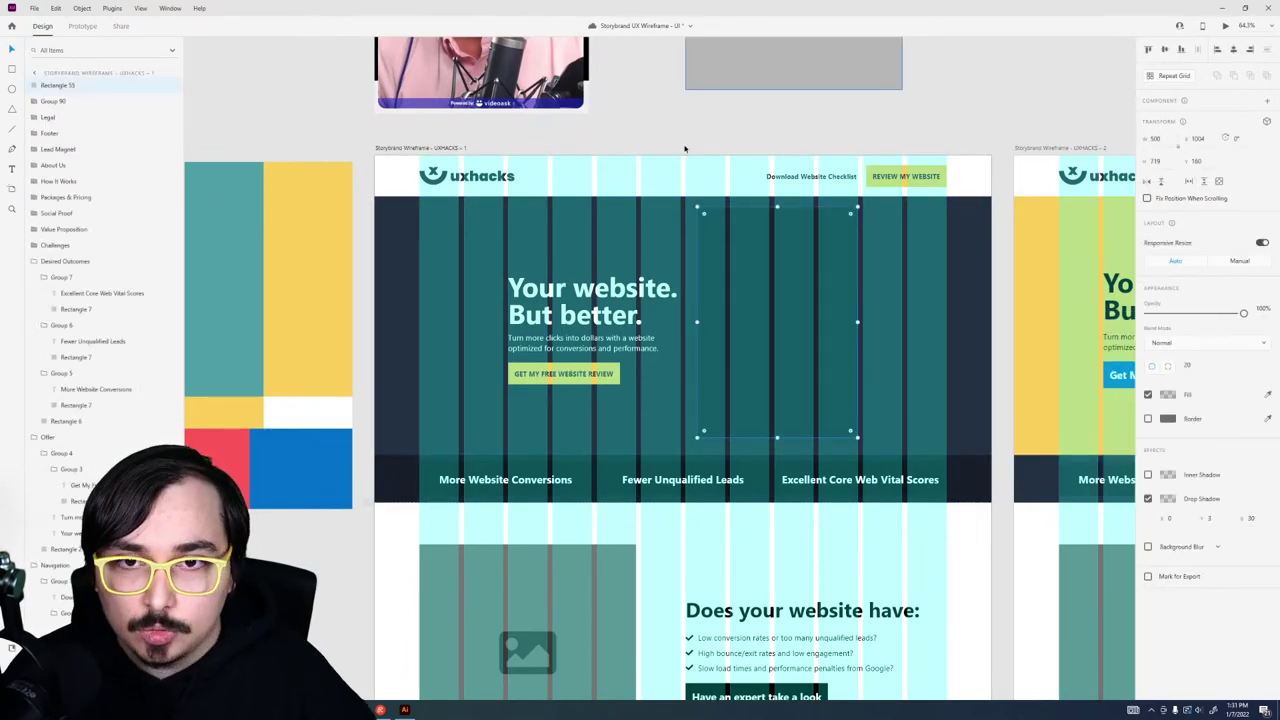
# Step: Draw a white circle about 104 px wide over the play button on the reference portrait
pyautogui.moveTo(689, 270); pyautogui.dragTo(705, 661)
pyautogui.scroll(1, 705, 660)
pyautogui.scroll(3, 585, 485)
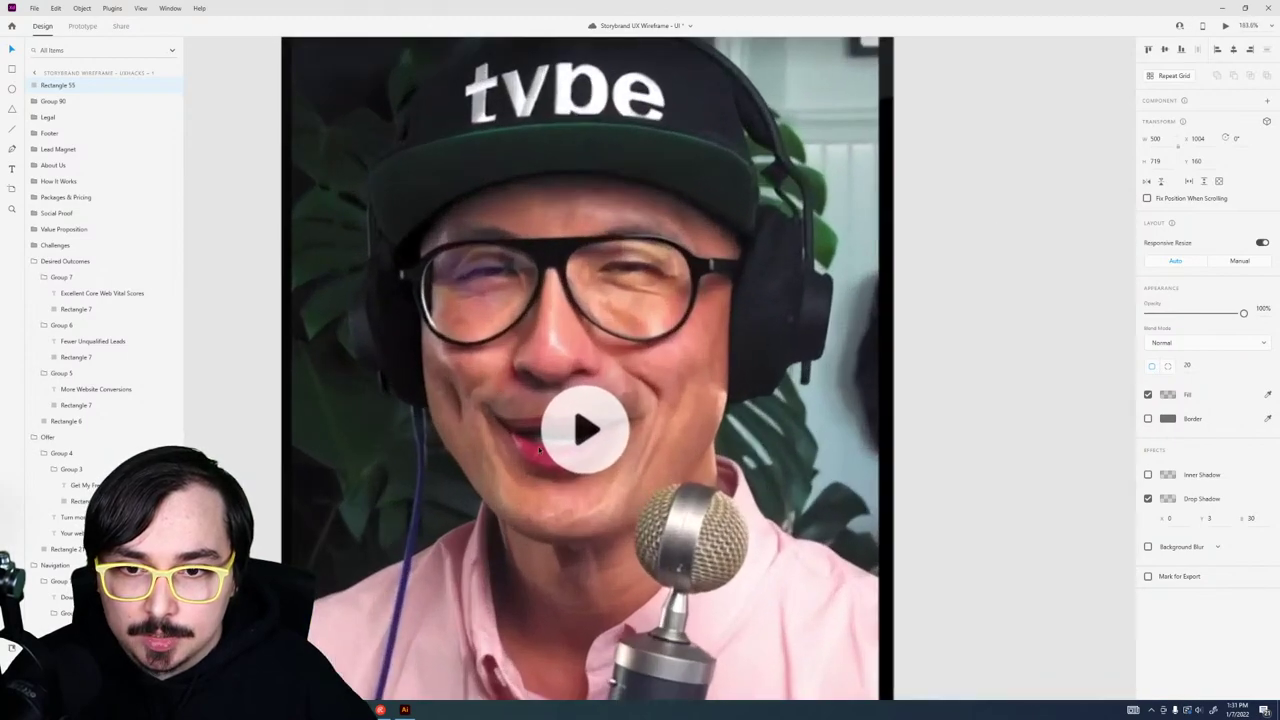
pyautogui.click(586, 452)
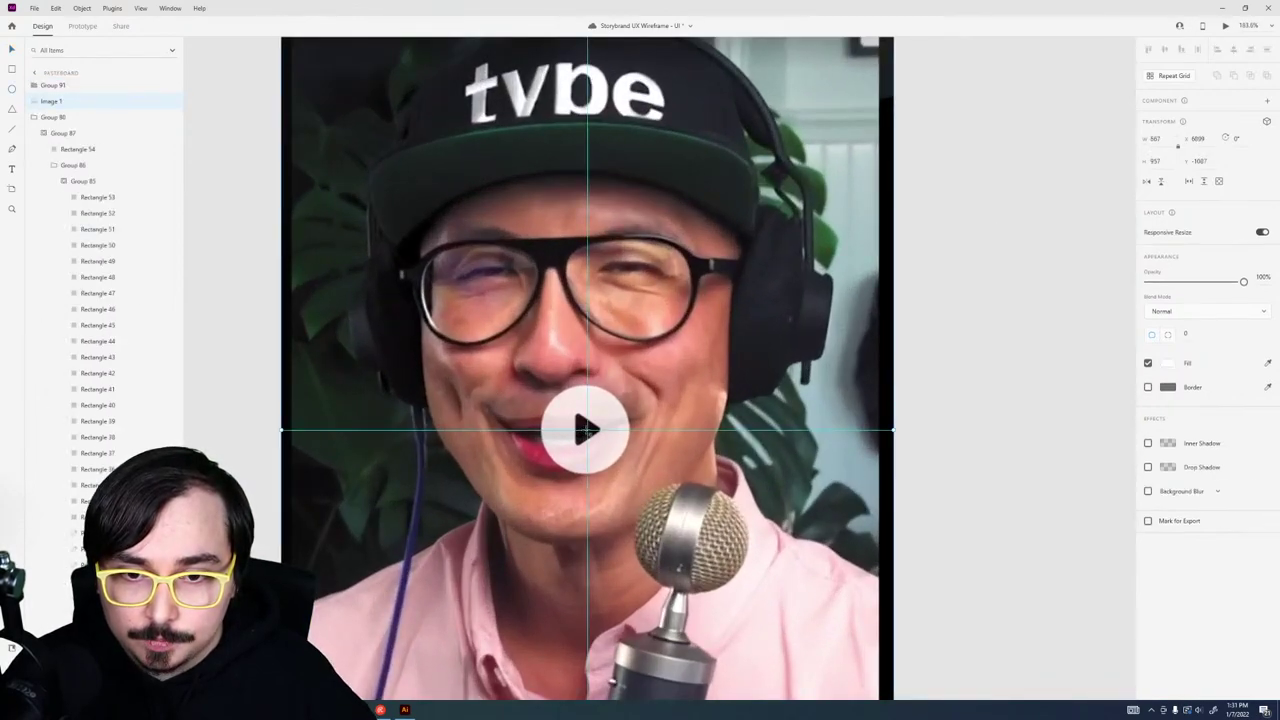
pyautogui.moveTo(620, 478); pyautogui.dragTo(634, 496)
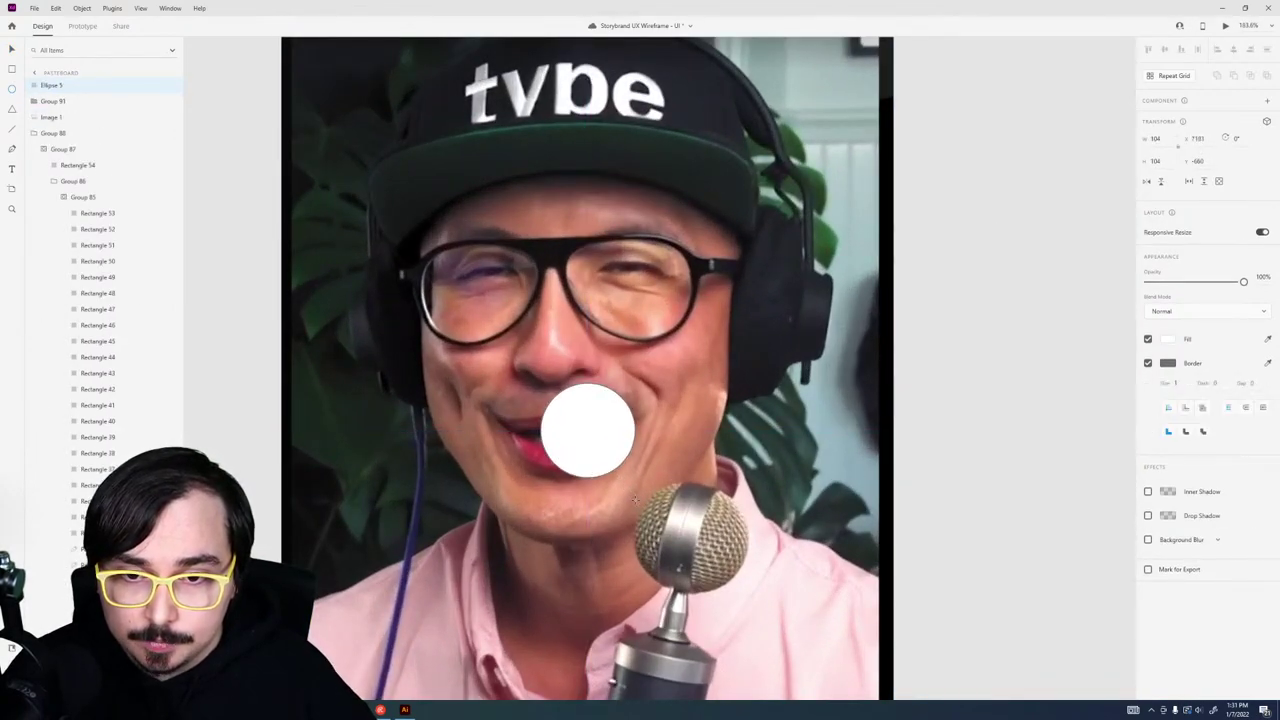
# Step: Add the text "play" on the white circle and set its font to Font Awesome 5 Pro for a play icon
pyautogui.press('t')
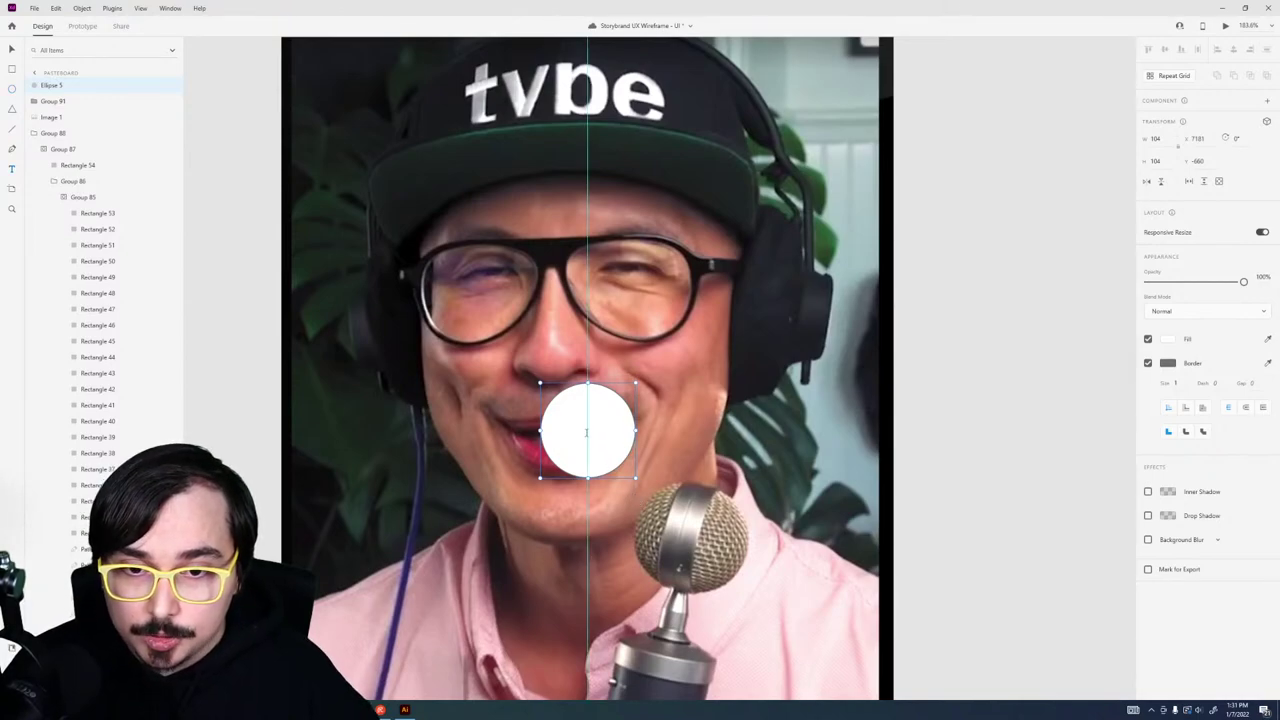
pyautogui.click(588, 428)
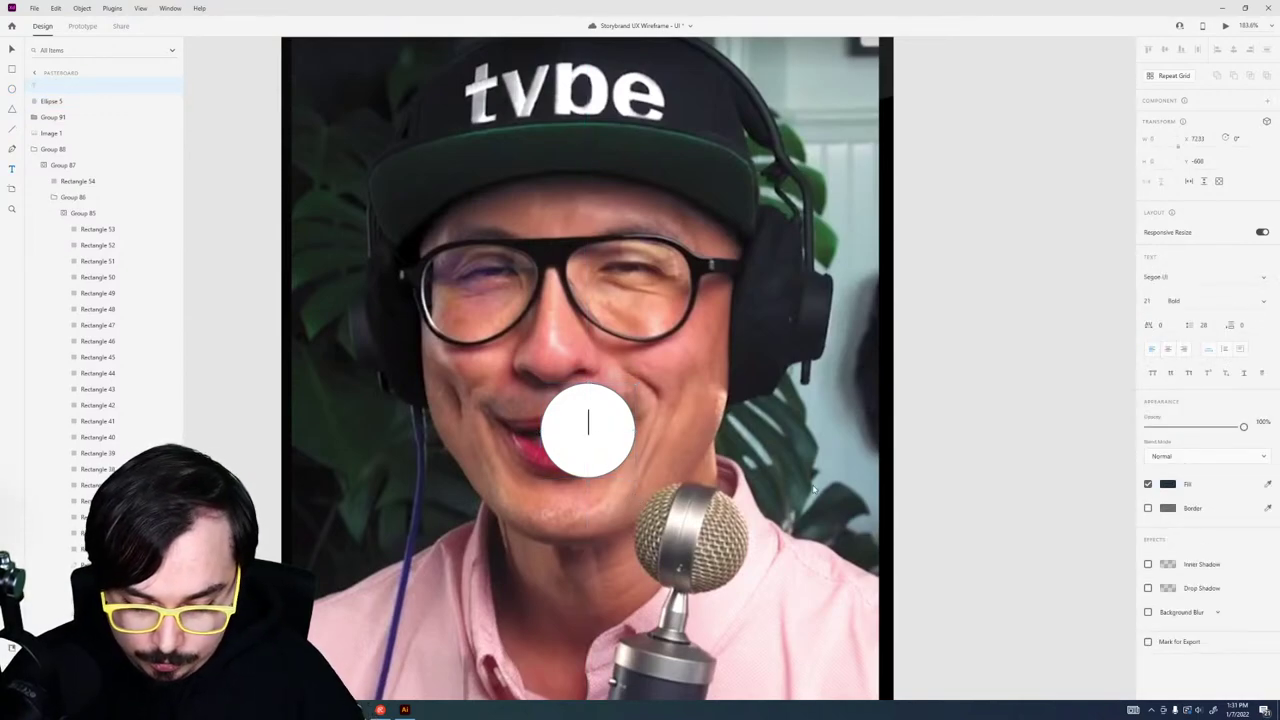
pyautogui.write('play')
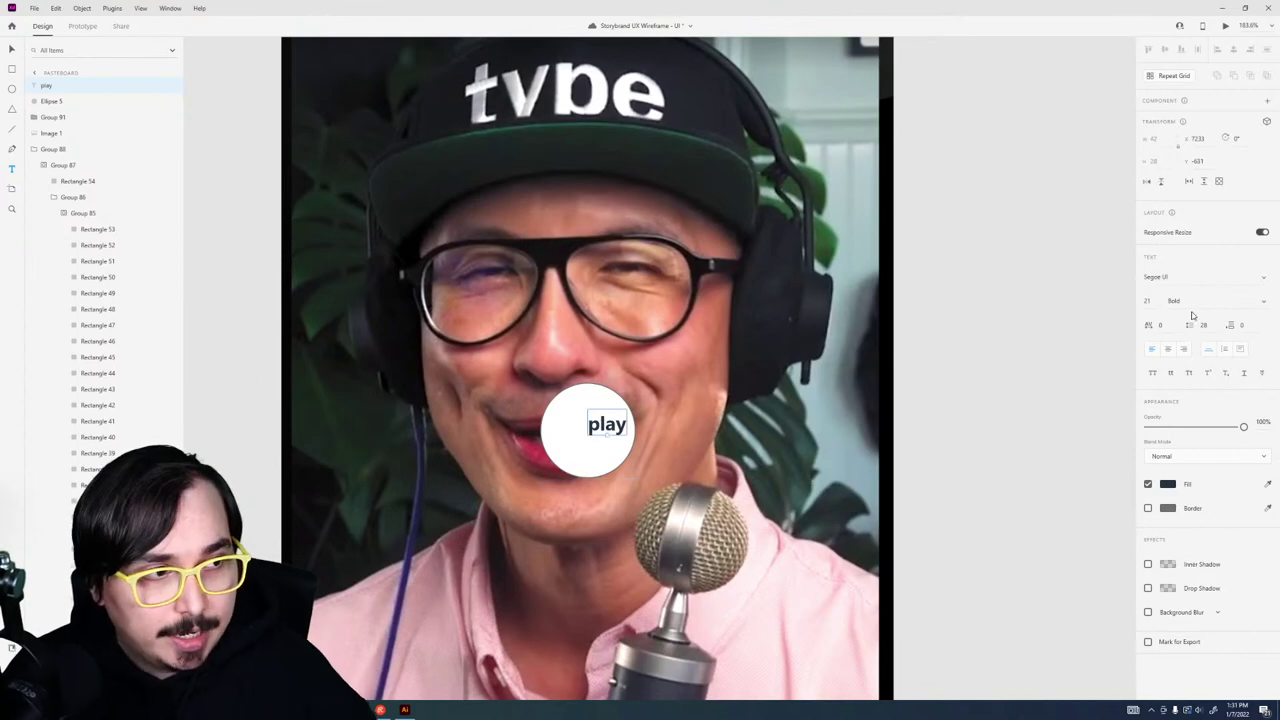
pyautogui.click(1162, 279)
pyautogui.write('Font Awesome 5 Brands')
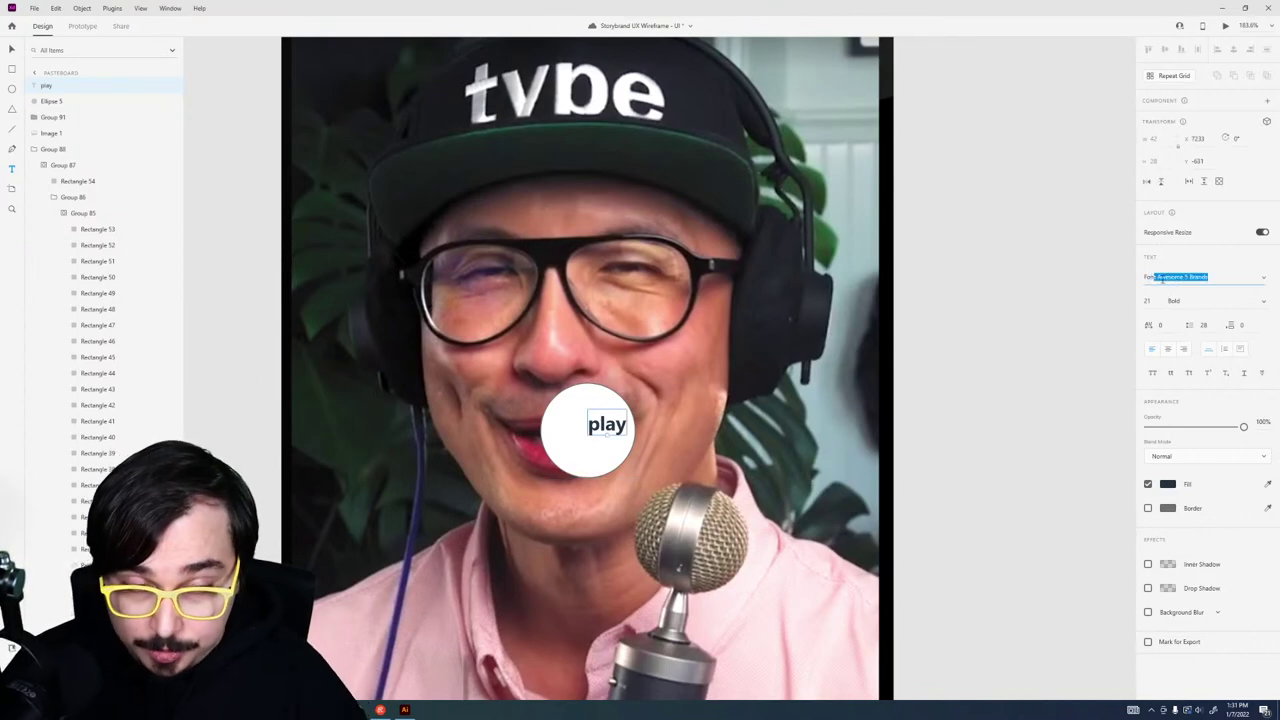
pyautogui.press('Right')
pyautogui.press('Return')
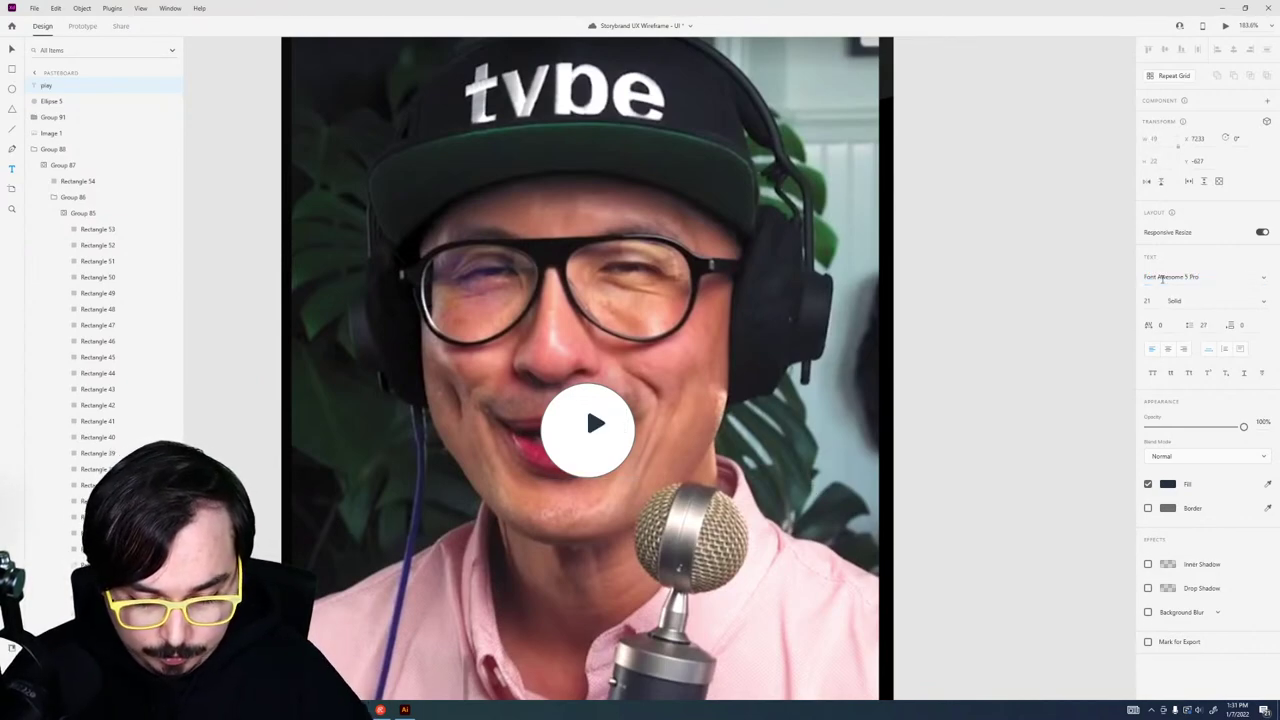
pyautogui.press('XF86AudioLowerVolume')
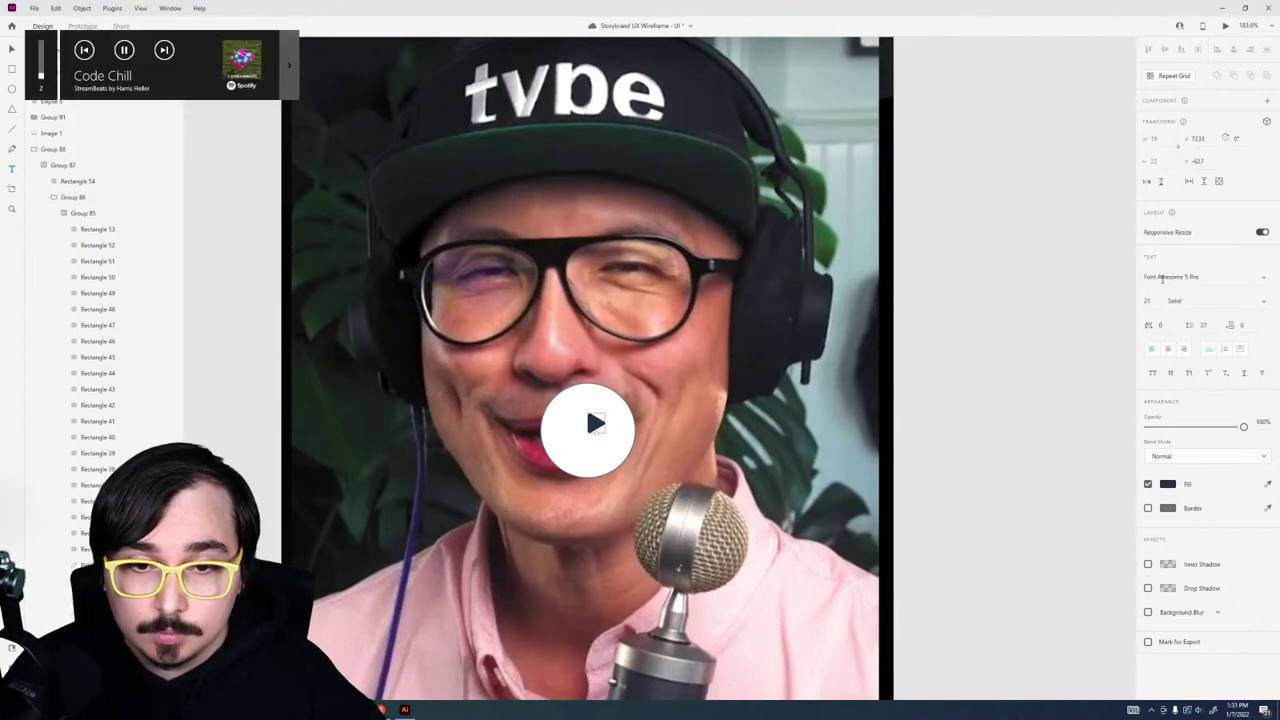
# Step: Enlarge the play icon to size 36 in the middle of the circle, and set the circle's opacity to 50%
pyautogui.press('v')
pyautogui.moveTo(589, 426); pyautogui.dragTo(590, 455)
pyautogui.click(606, 421)
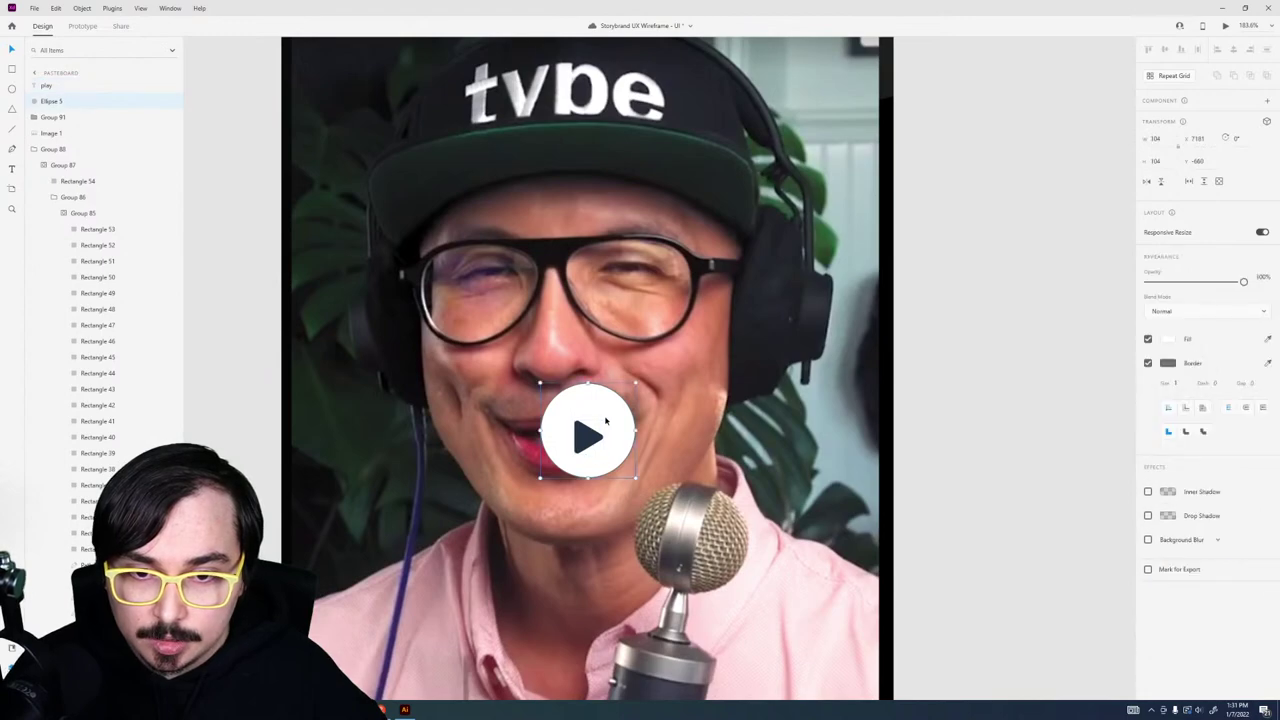
pyautogui.click(588, 432)
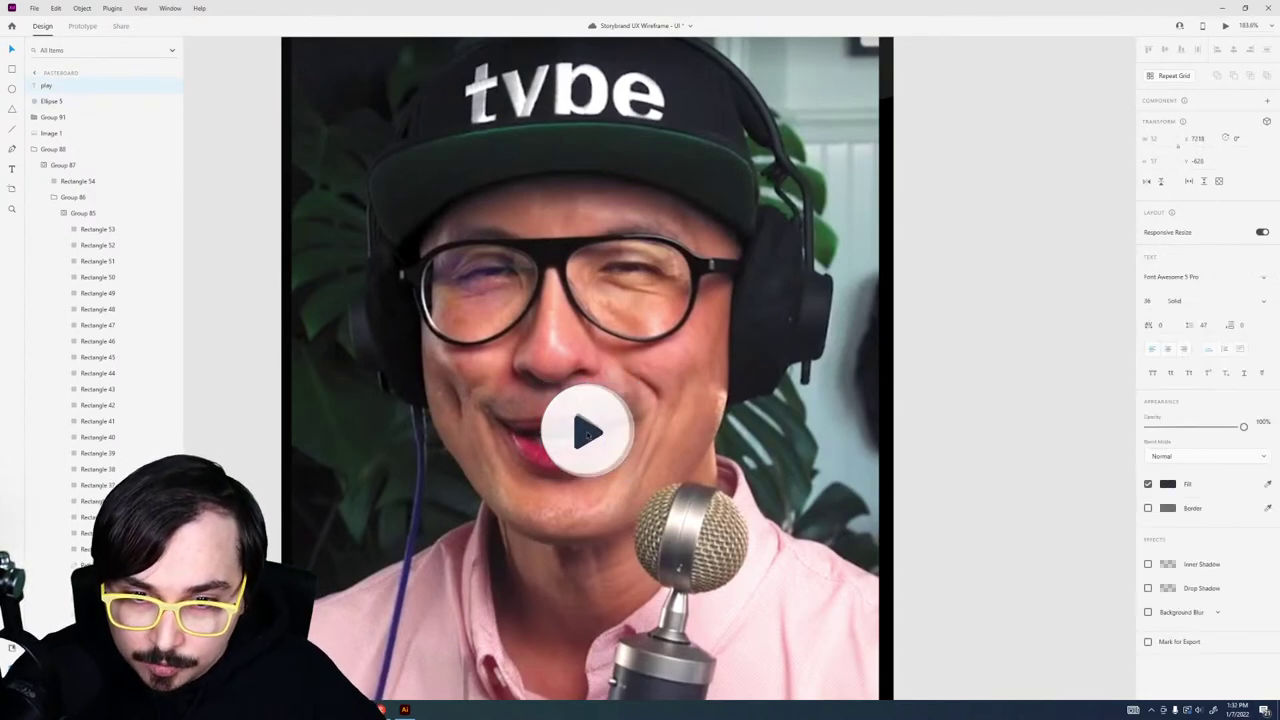
# Step: Shrink the circle to 99 px and nudge it down 1 px to match the reference play button
pyautogui.click(612, 446)
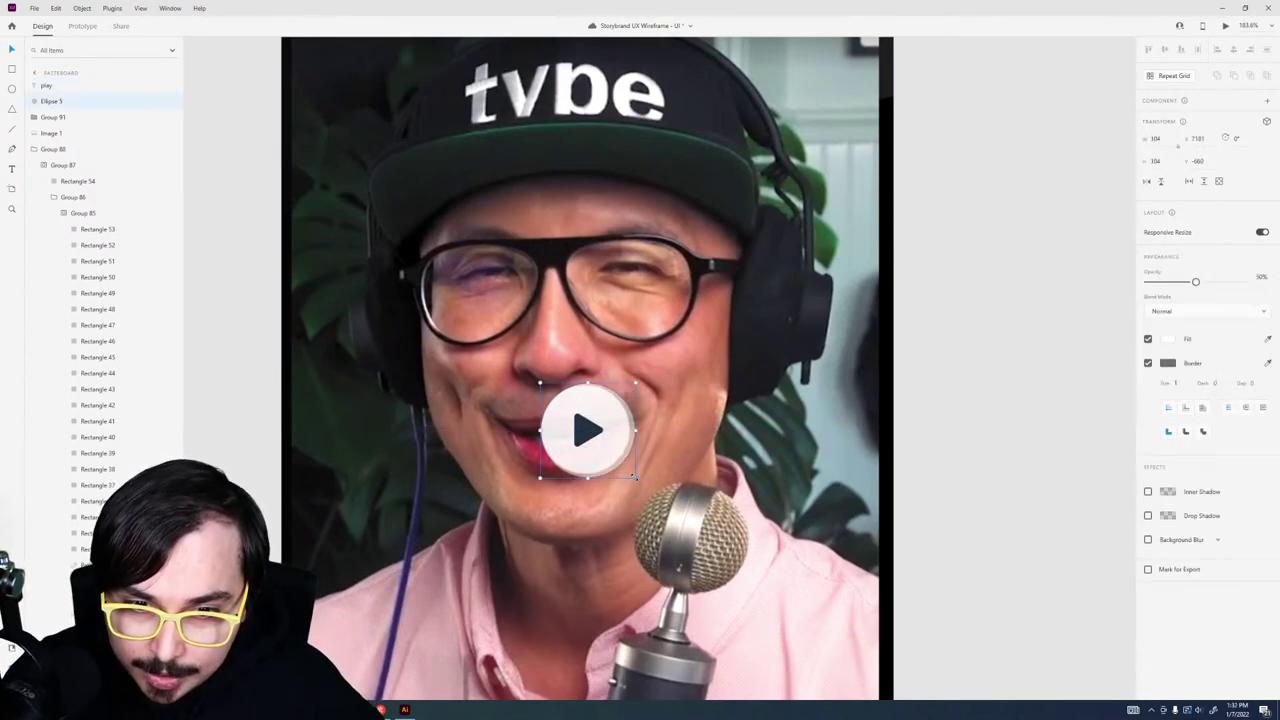
pyautogui.moveTo(633, 477); pyautogui.dragTo(631, 474)
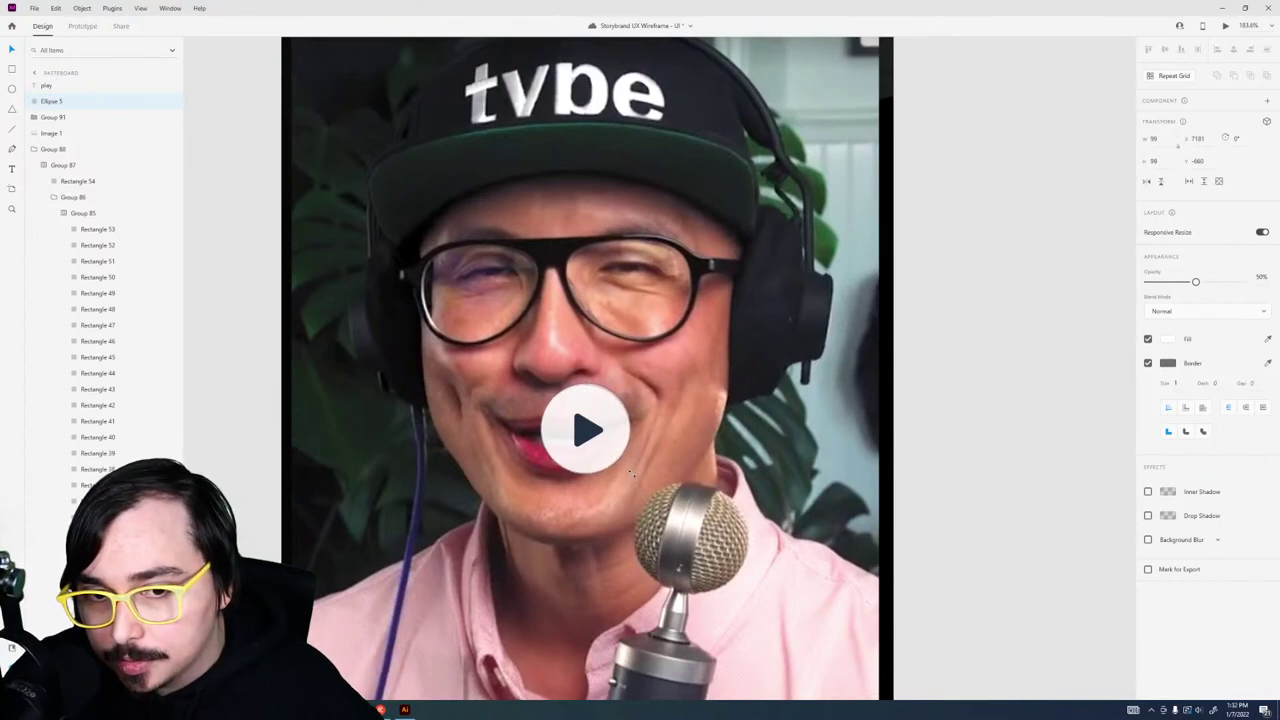
pyautogui.press('Down')
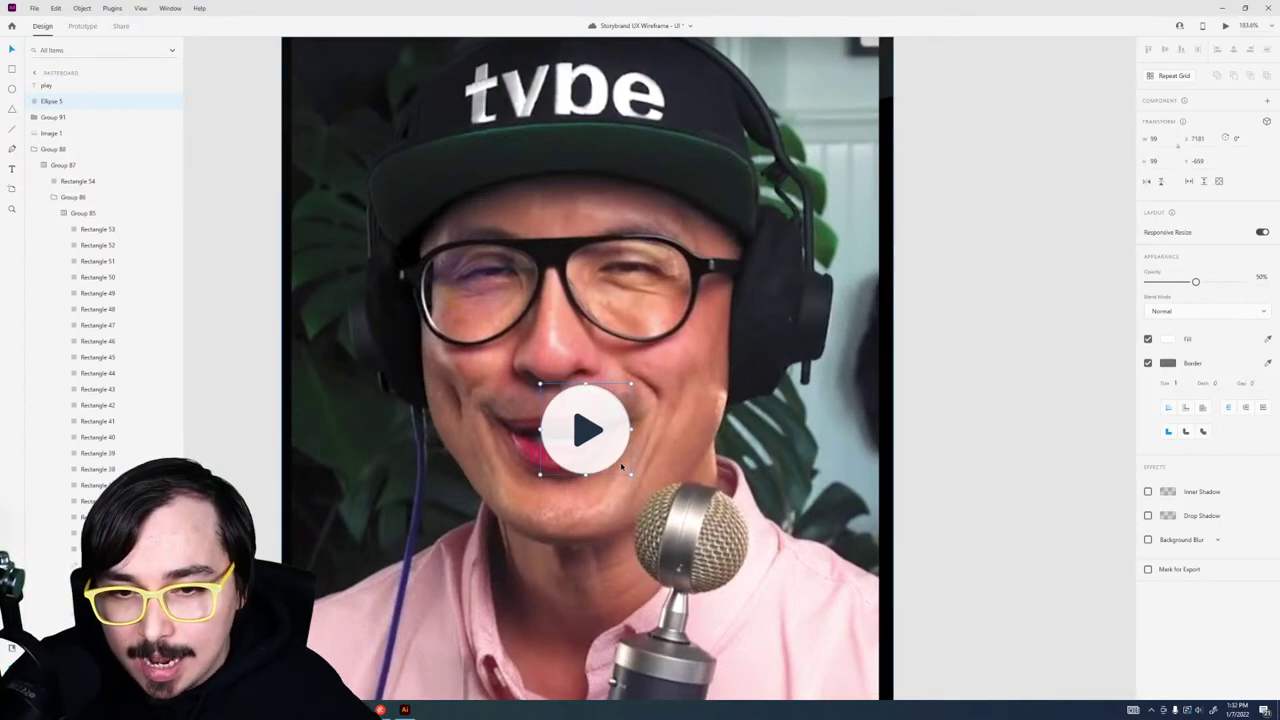
# Step: Centre the play icon horizontally on the circle and nudge the icon slightly to the right
pyautogui.keyDown('shift'); pyautogui.click(590, 430); pyautogui.keyUp('shift')
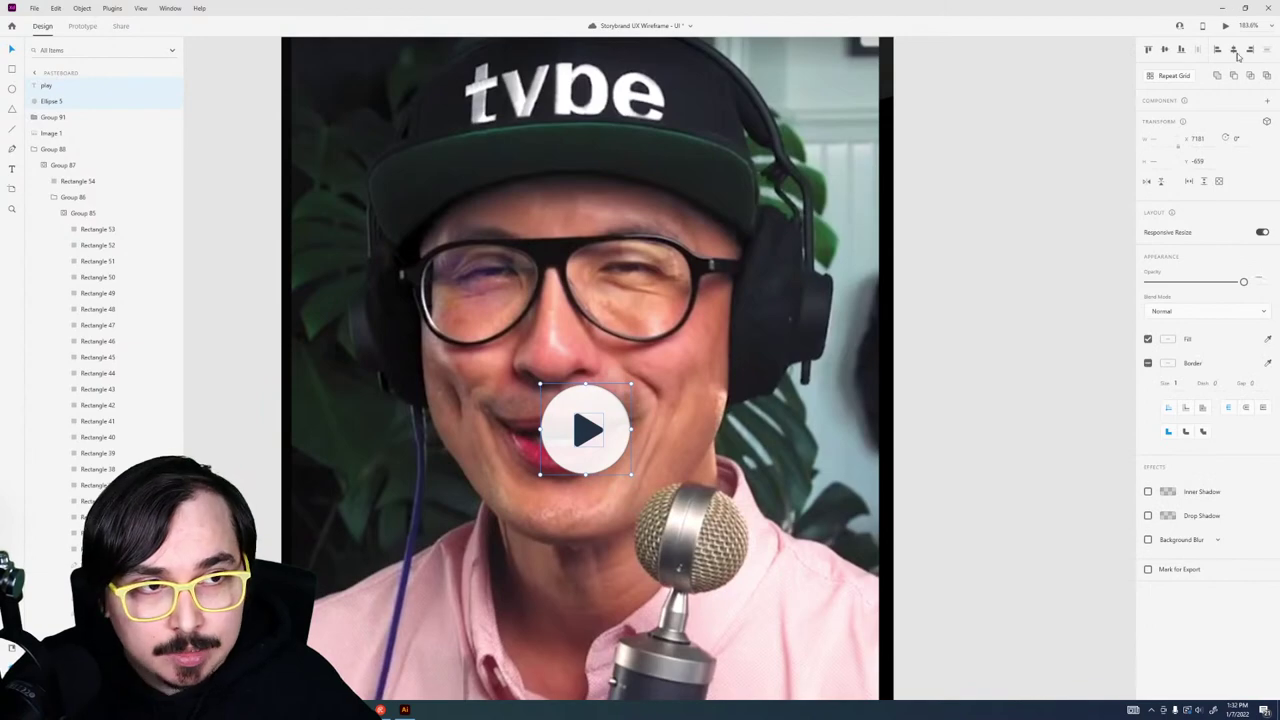
pyautogui.click(1238, 52)
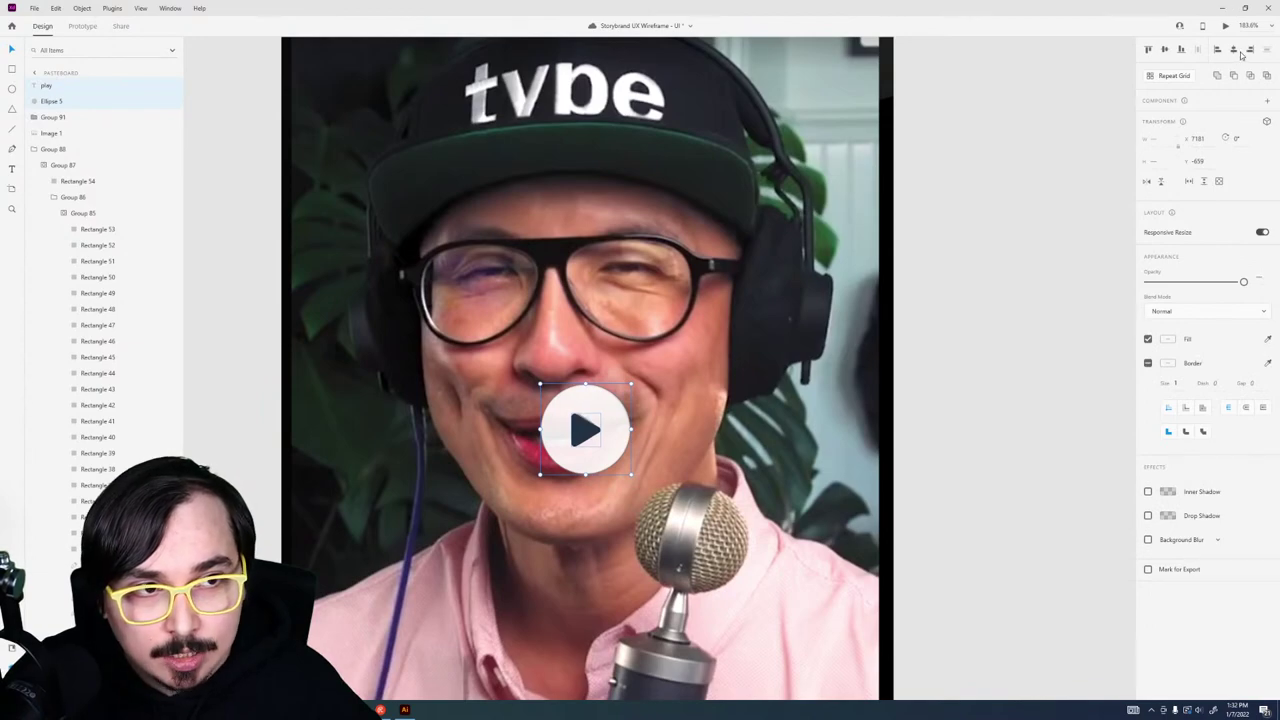
pyautogui.click(1011, 348)
pyautogui.click(576, 432)
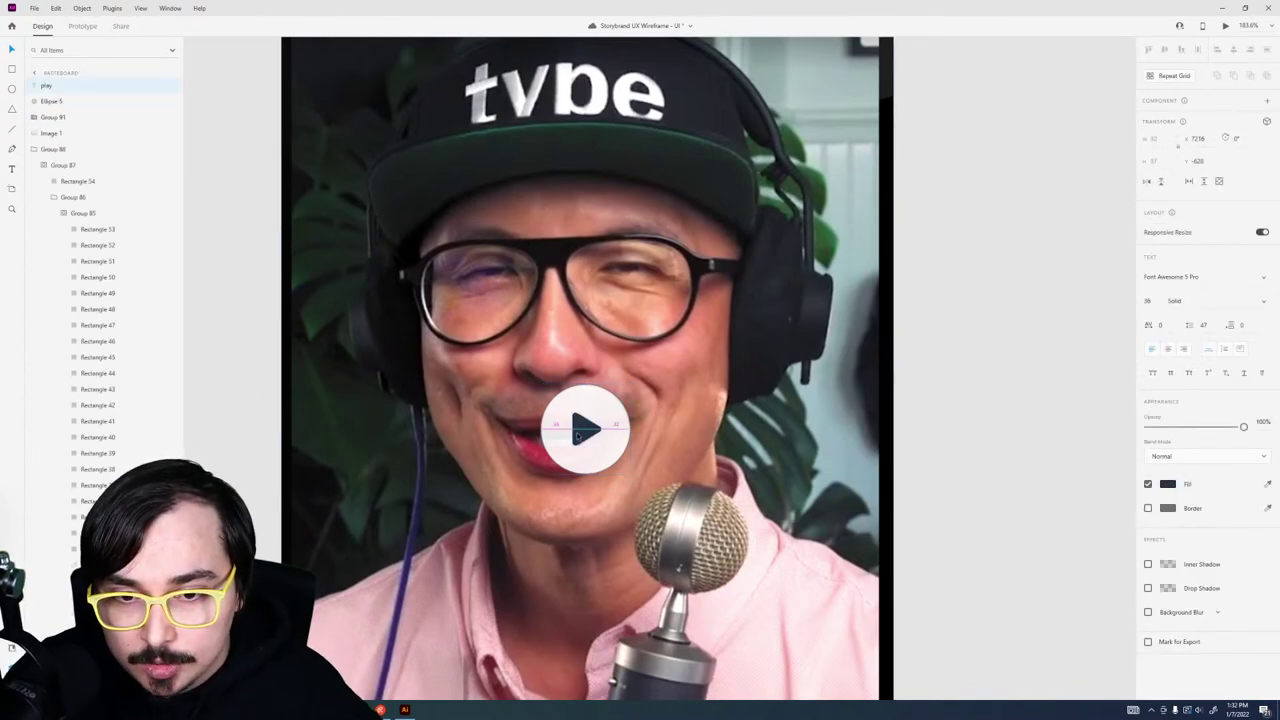
pyautogui.moveTo(577, 436); pyautogui.dragTo(578, 436)
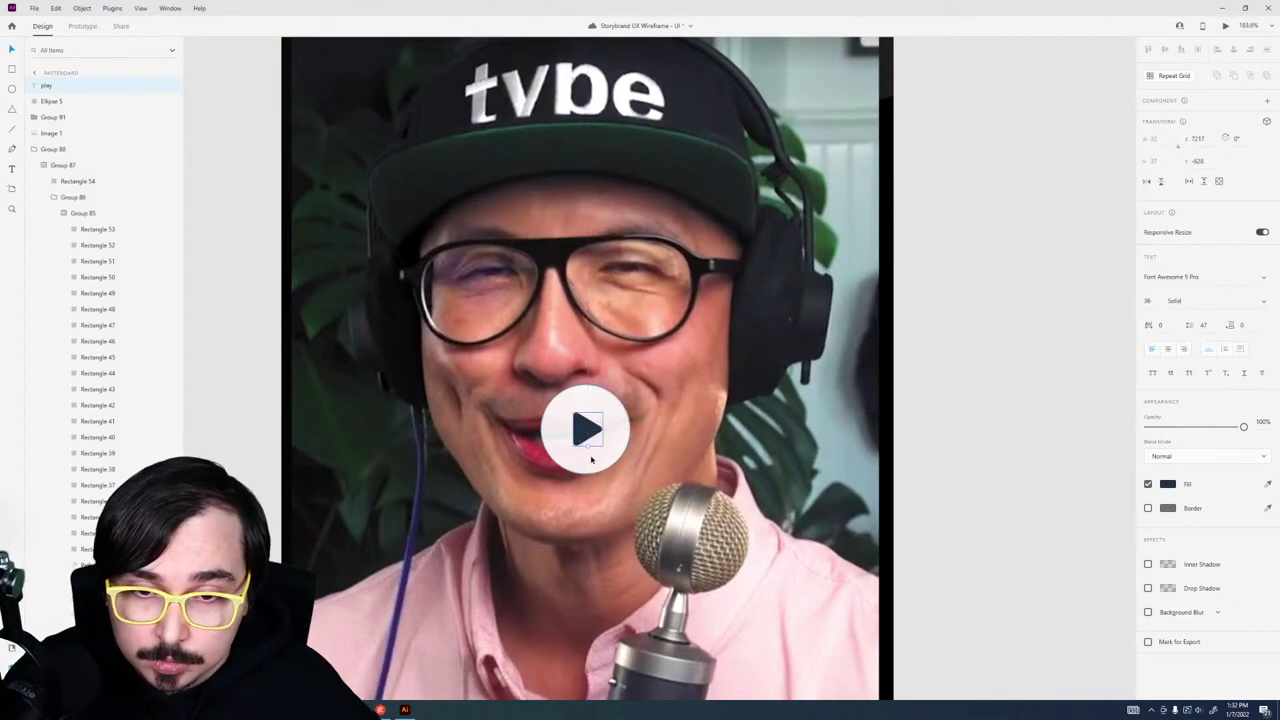
# Step: Remove the border from the play button's circle
pyautogui.click(591, 459)
pyautogui.click(1148, 363)
pyautogui.click(1026, 460)
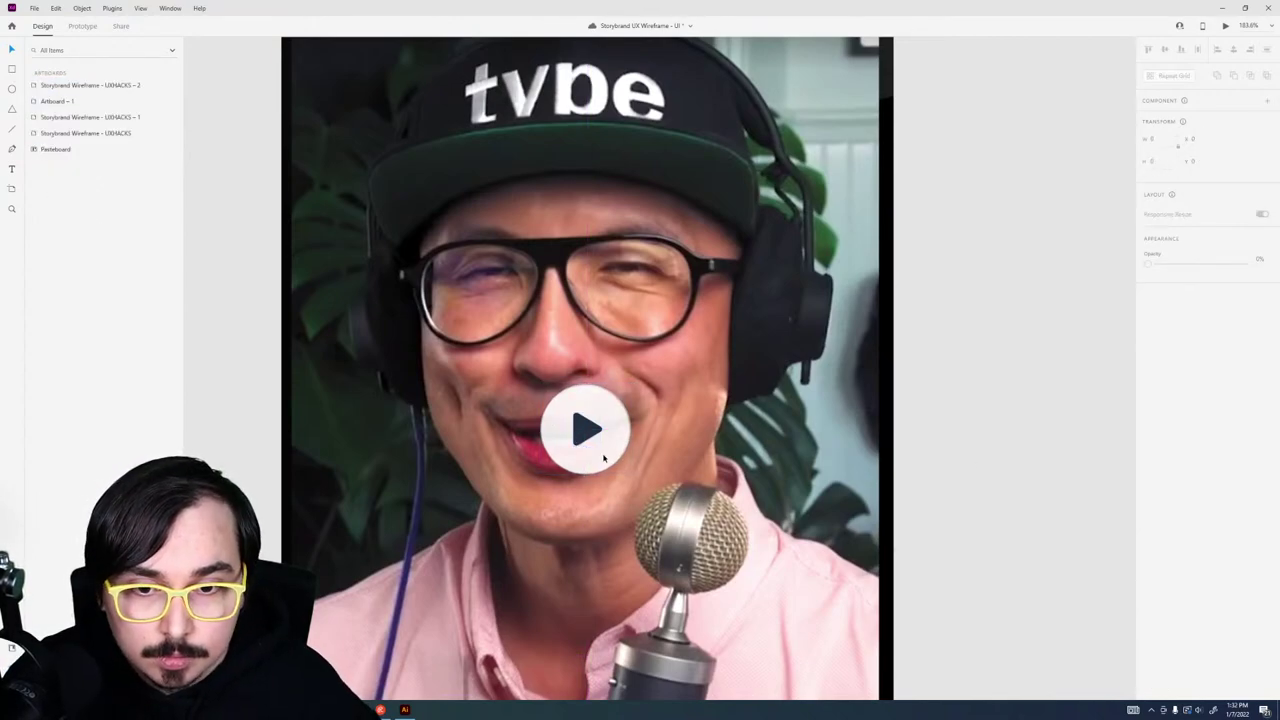
# Step: Try moving the play icon and circle up, off the reference play button
pyautogui.click(596, 447)
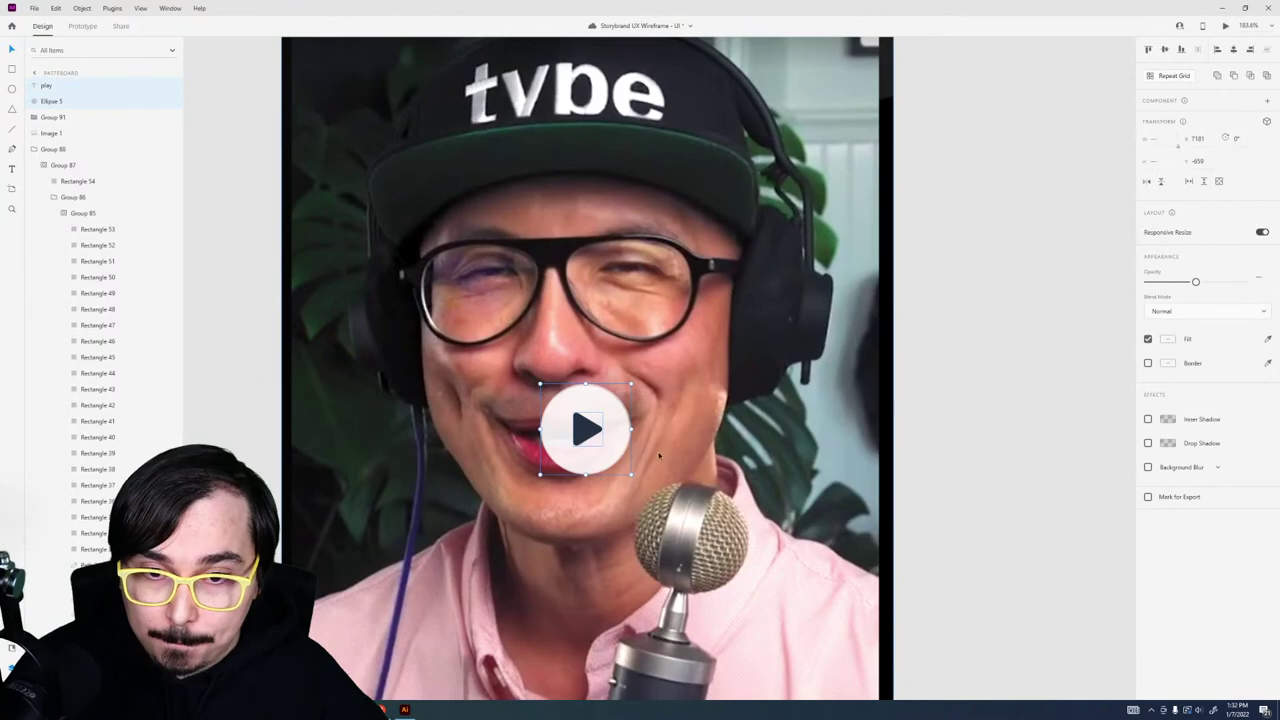
pyautogui.press('0')
pyautogui.moveTo(591, 461); pyautogui.dragTo(606, 277)
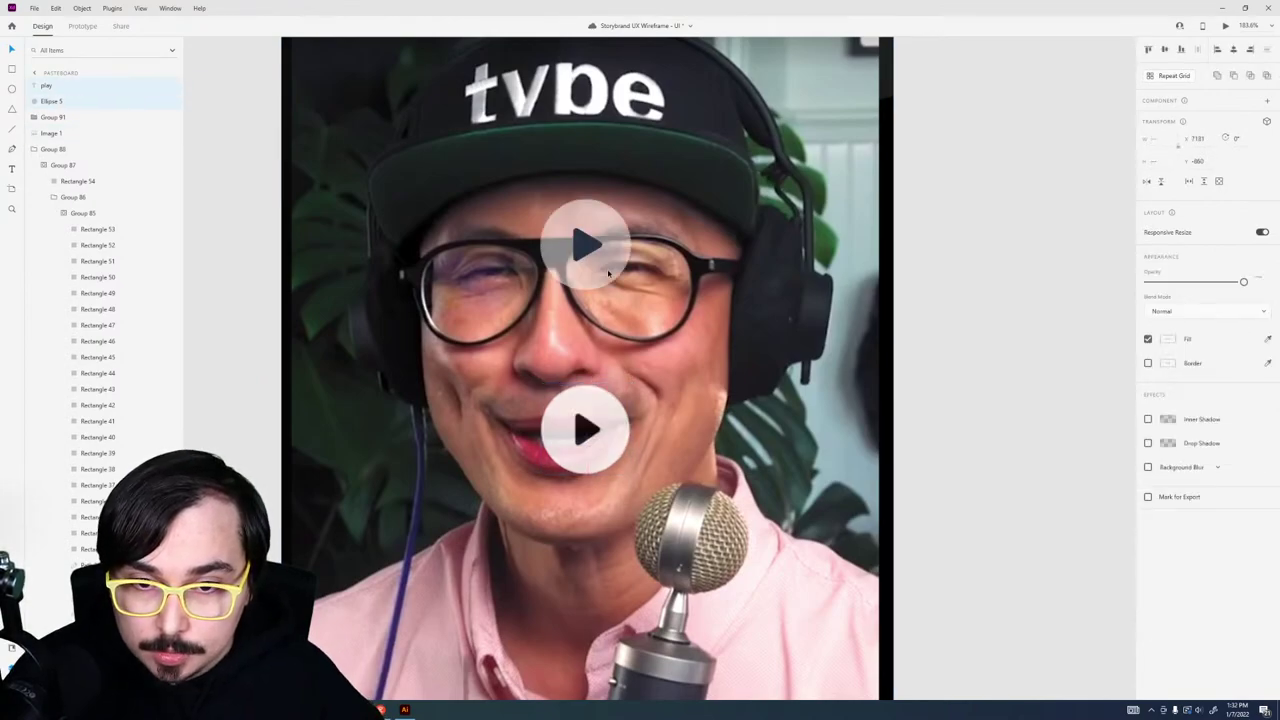
pyautogui.hotkey('ctrl', 'z')
# Step: Move the play icon and circle into the navy hero's portrait rectangle and group them
pyautogui.click(940, 392)
pyautogui.keyDown('shift'); pyautogui.click(596, 461); pyautogui.keyUp('shift')
pyautogui.scroll(-6, 606, 459)
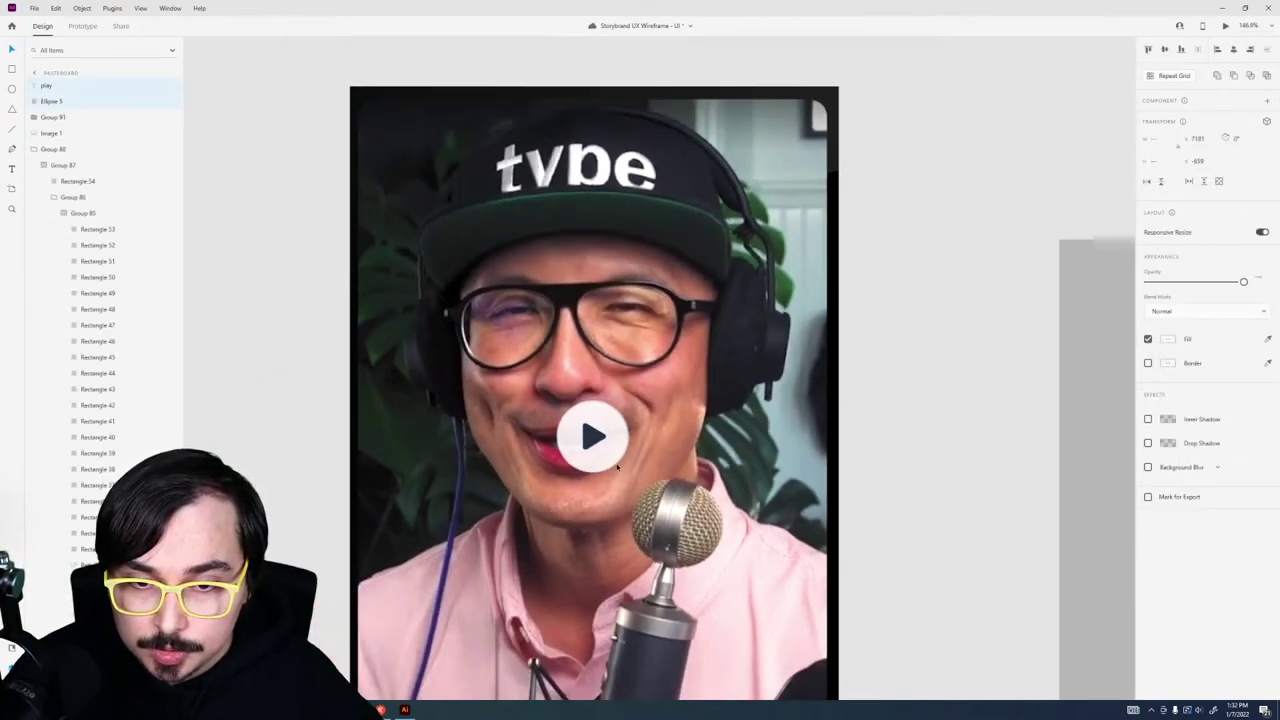
pyautogui.moveTo(610, 458); pyautogui.dragTo(795, 640)
pyautogui.scroll(-1, 760, 625)
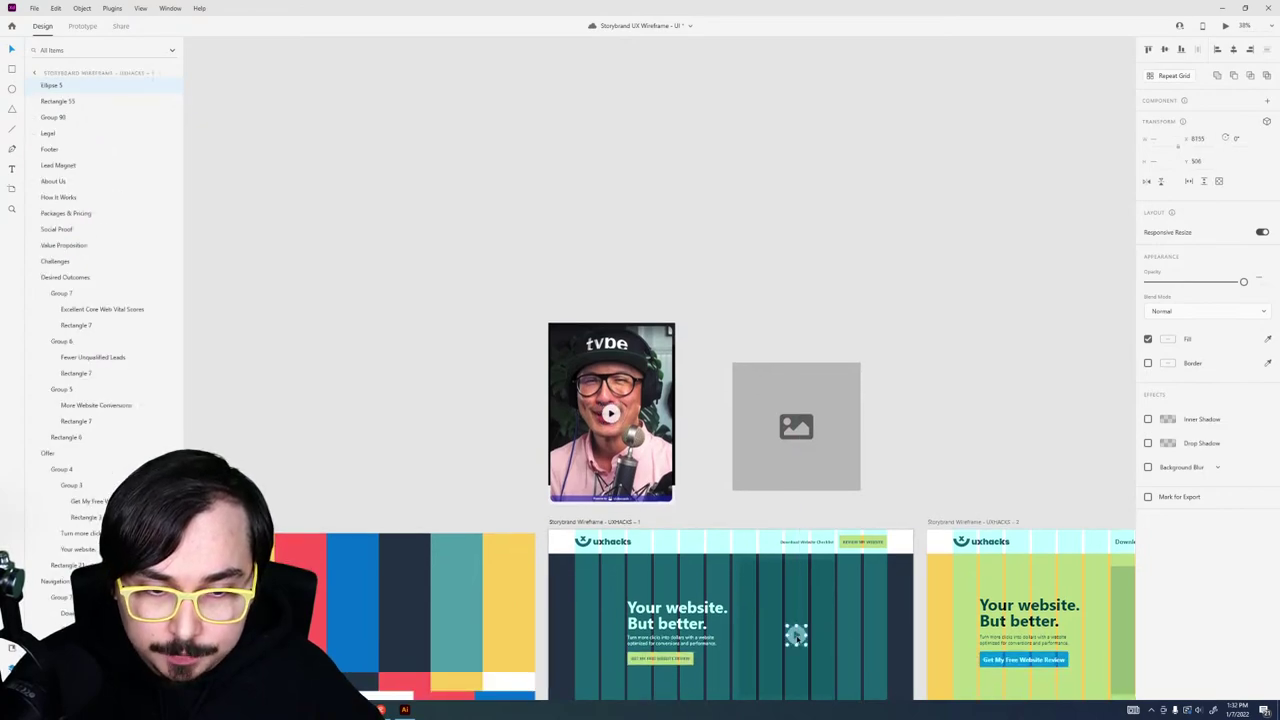
pyautogui.hotkey('ctrl', 'g')
pyautogui.scroll(5, 813, 649)
pyautogui.scroll(-3, 813, 642)
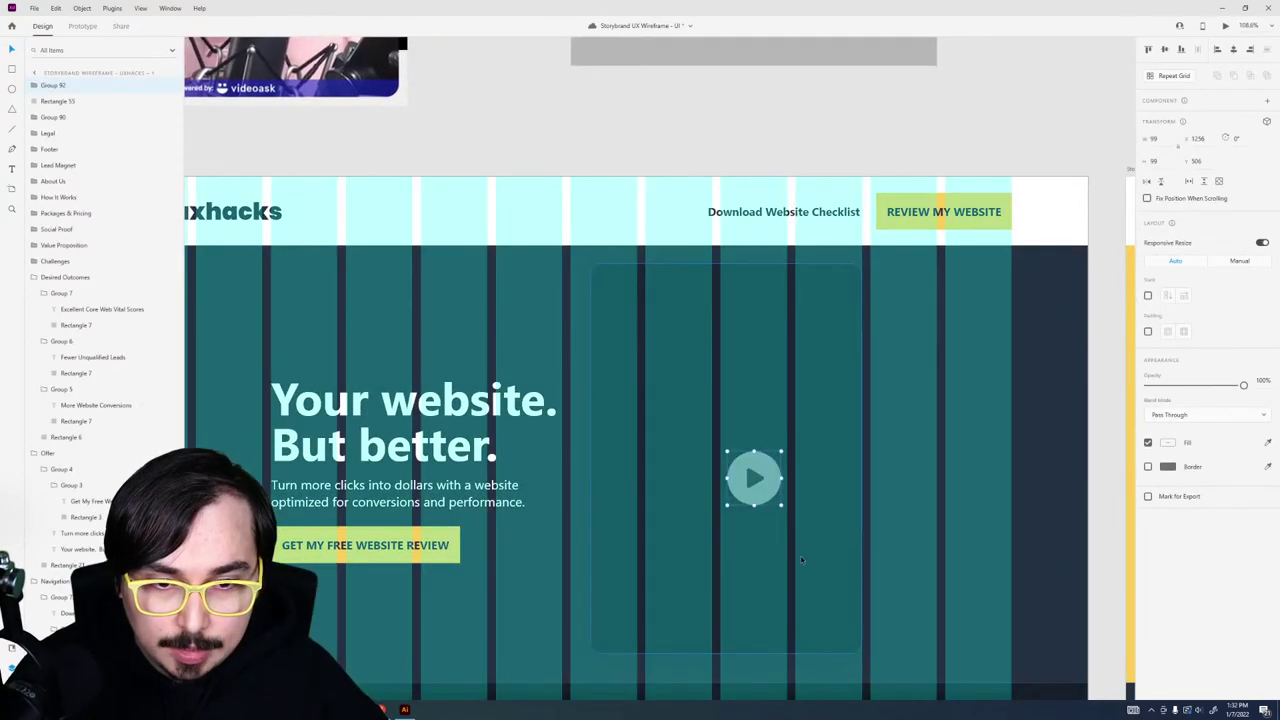
# Step: Centre the play button group horizontally and vertically on the hero's portrait rectangle
pyautogui.click(801, 566)
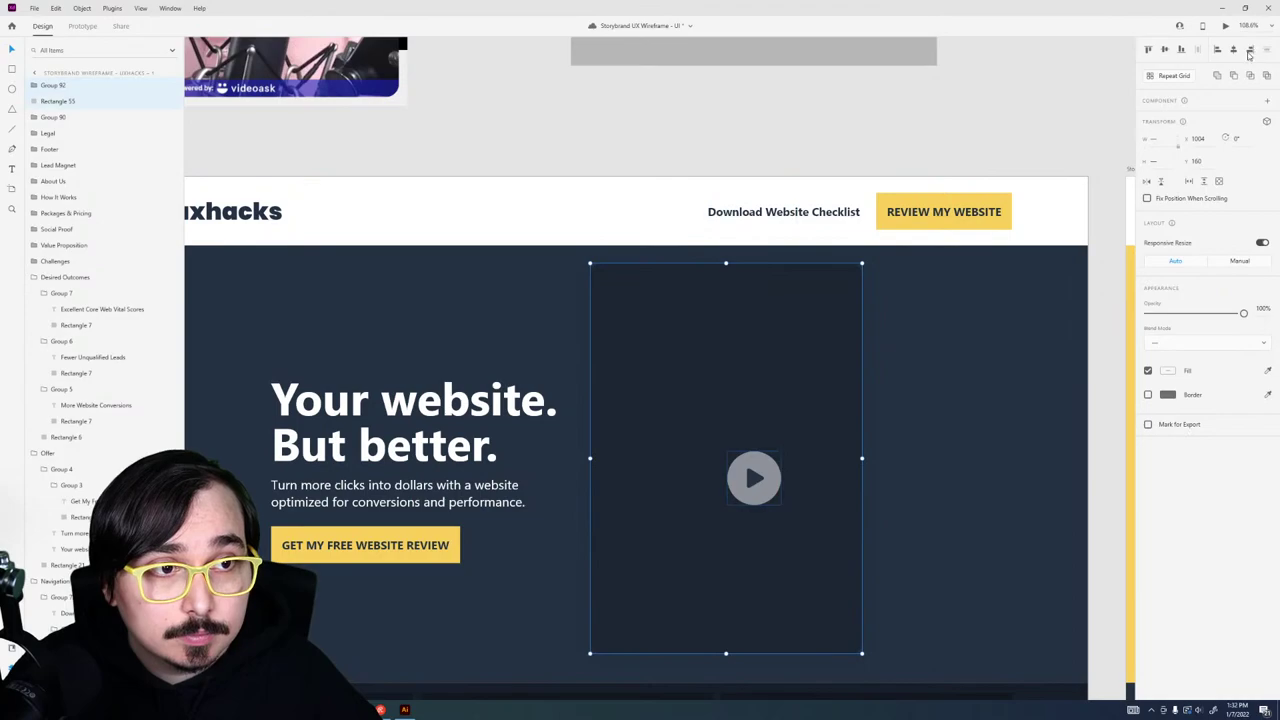
pyautogui.click(931, 111)
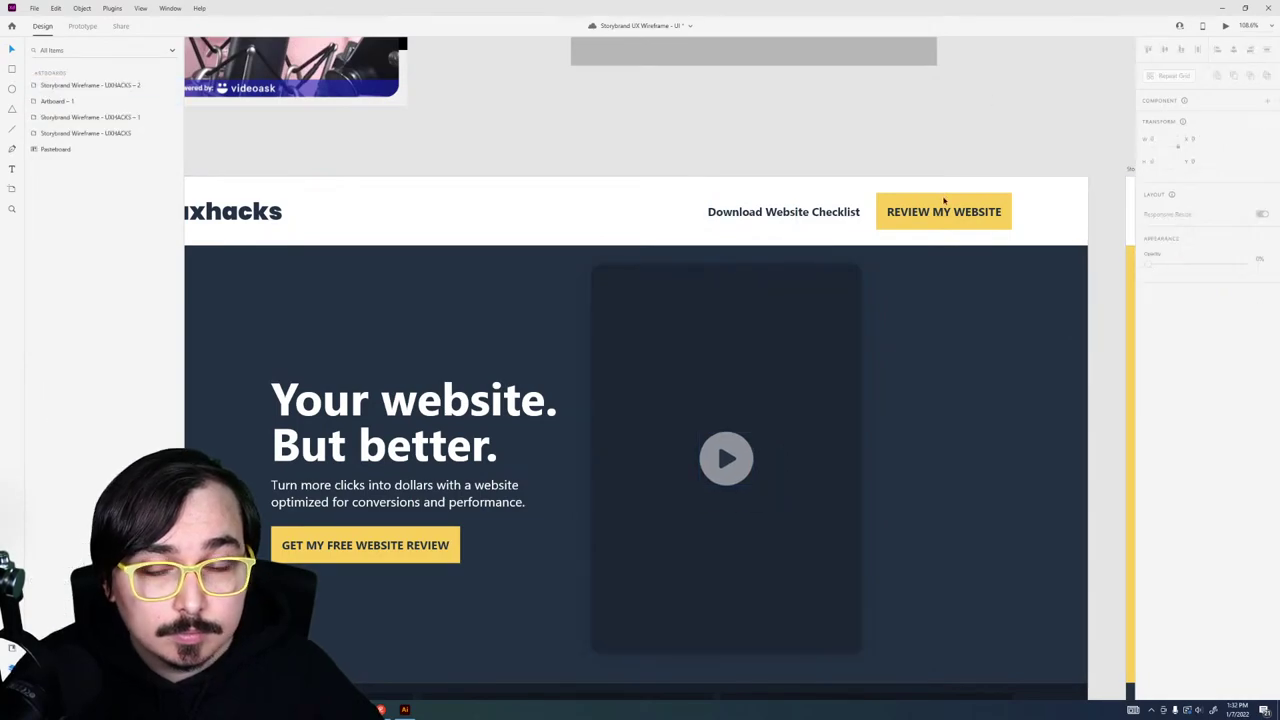
pyautogui.scroll(-5, 700, 383)
pyautogui.scroll(5, 700, 383)
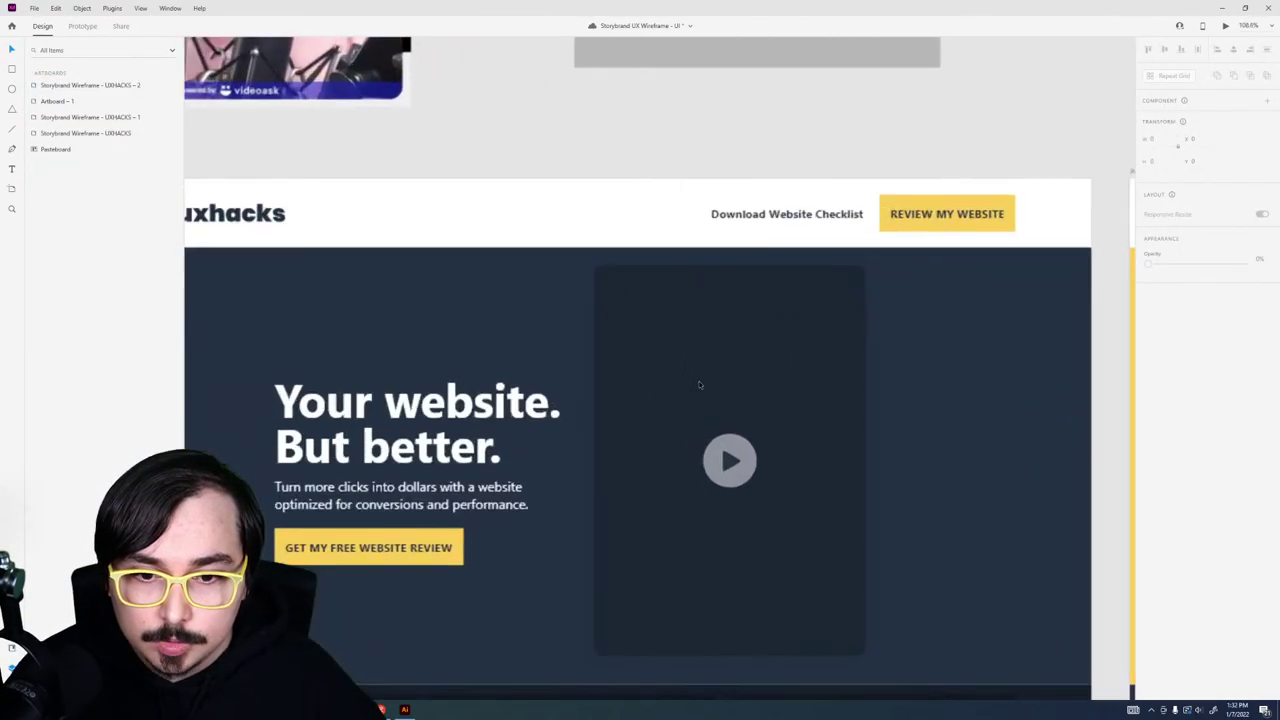
# Step: Lower the portrait rectangle and its play button together to Y 170, and save the document
pyautogui.click(703, 375)
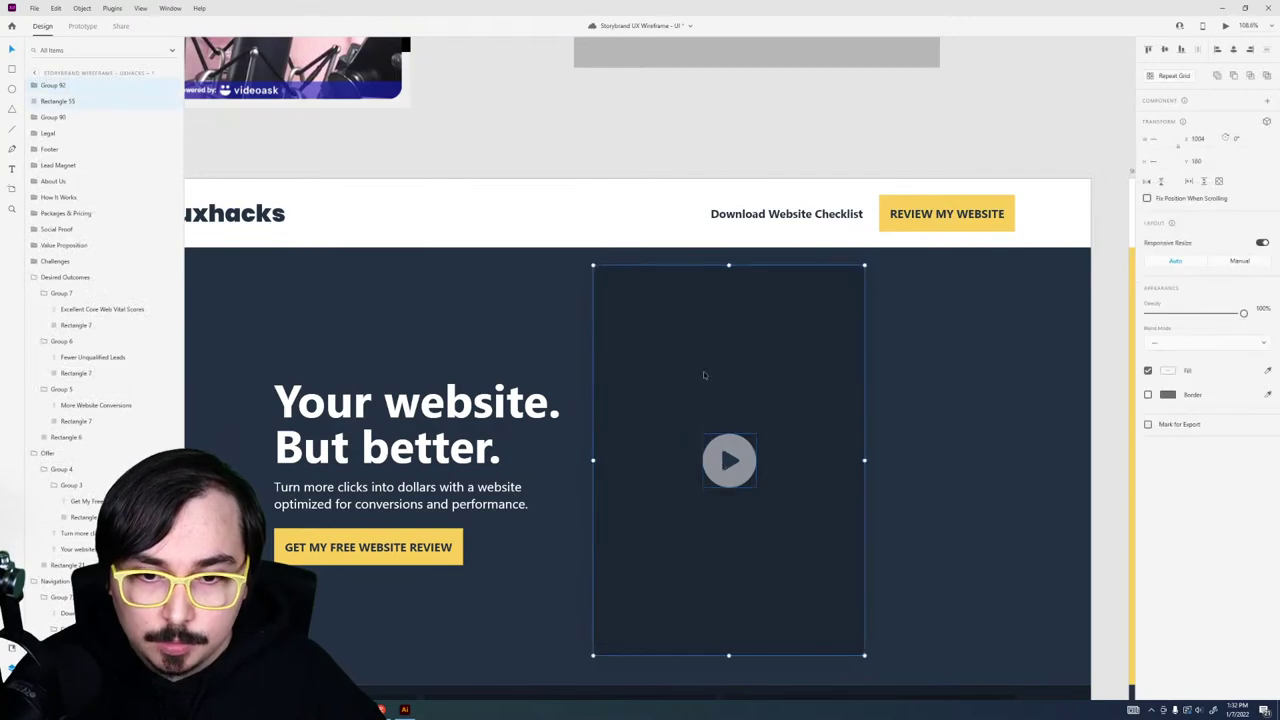
pyautogui.moveTo(703, 375); pyautogui.dragTo(703, 381)
pyautogui.scroll(-3, 719, 413)
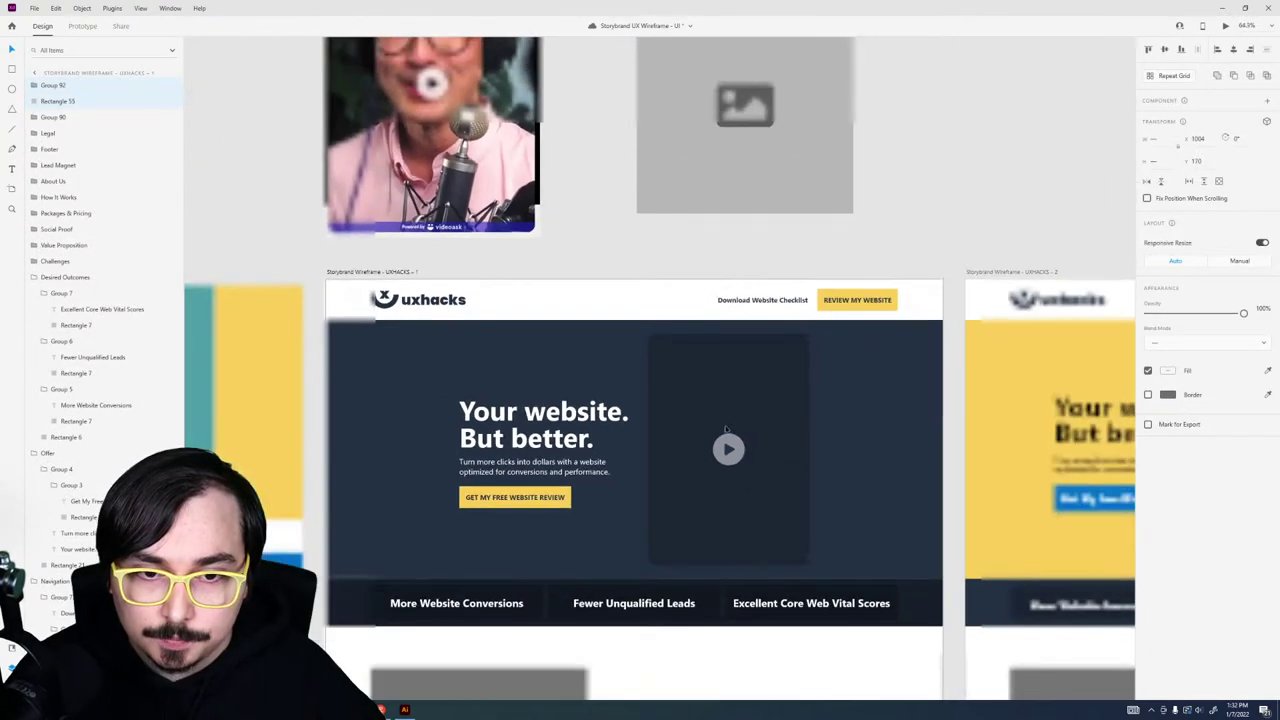
pyautogui.click(977, 208)
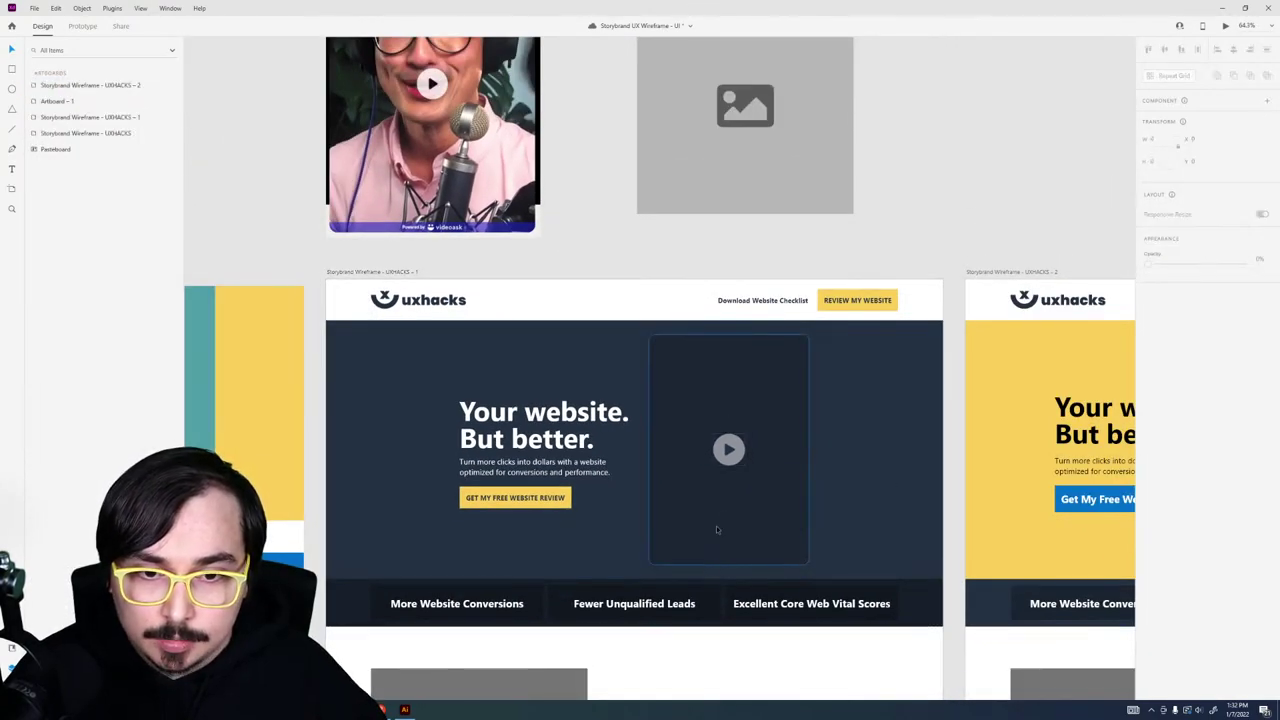
pyautogui.moveTo(557, 266); pyautogui.dragTo(571, 474)
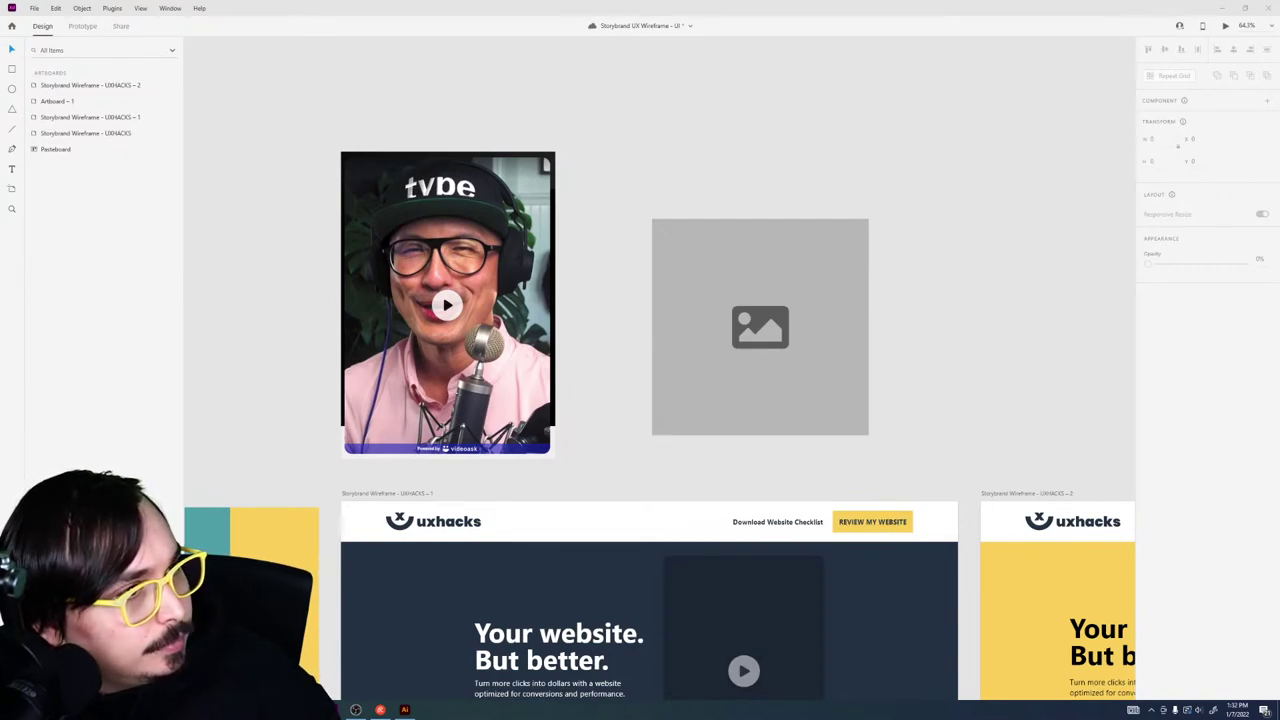
pyautogui.hotkey('ctrl', 's')
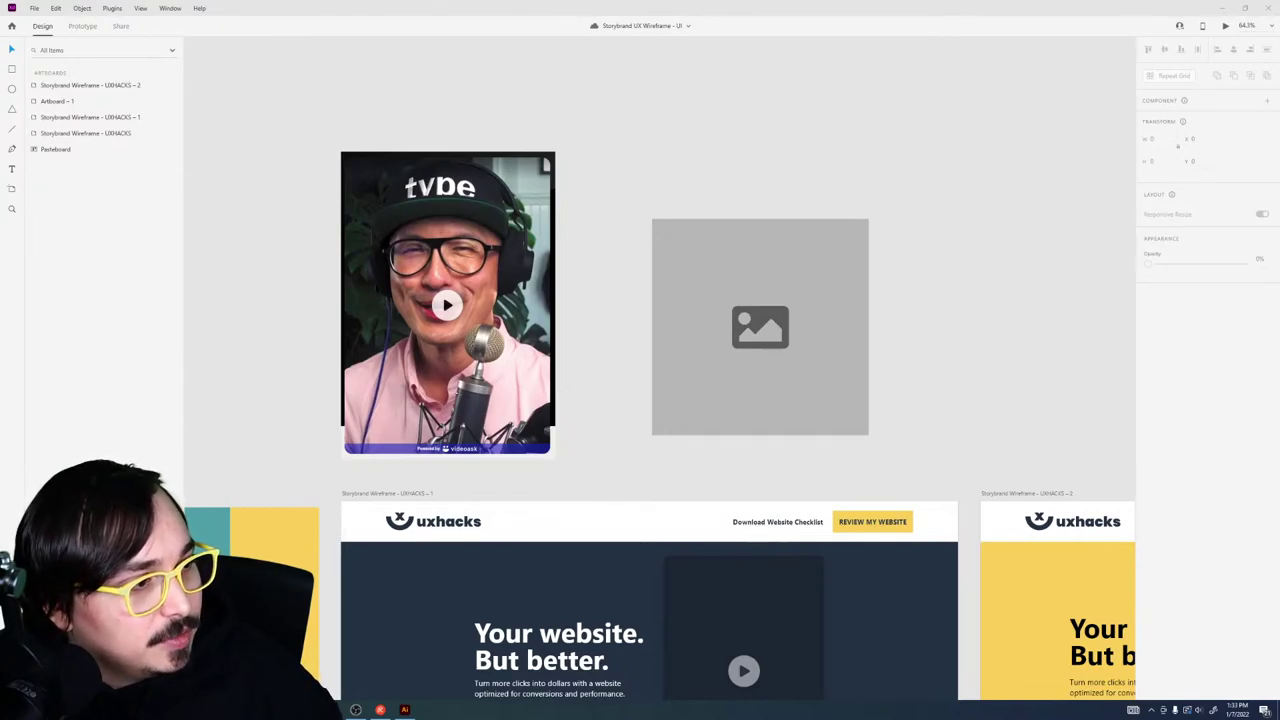
pyautogui.moveTo(660, 300); pyautogui.dragTo(660, 2)
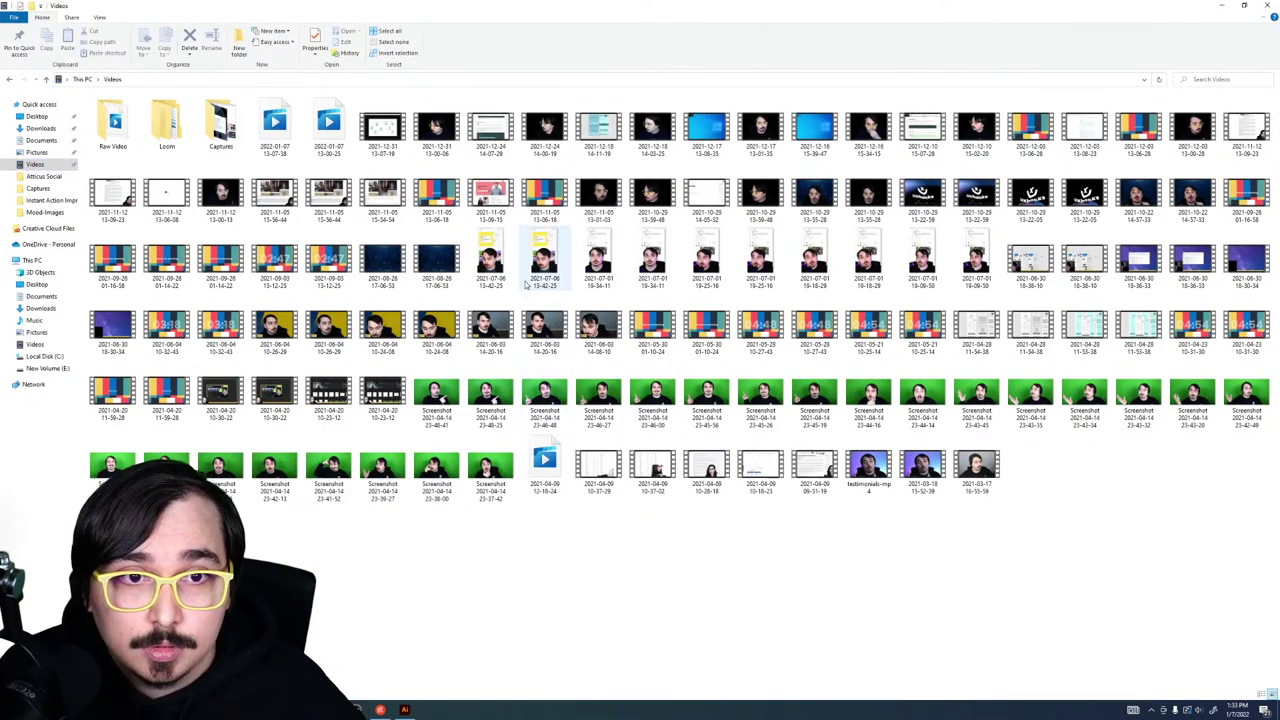
pyautogui.moveTo(525, 285)
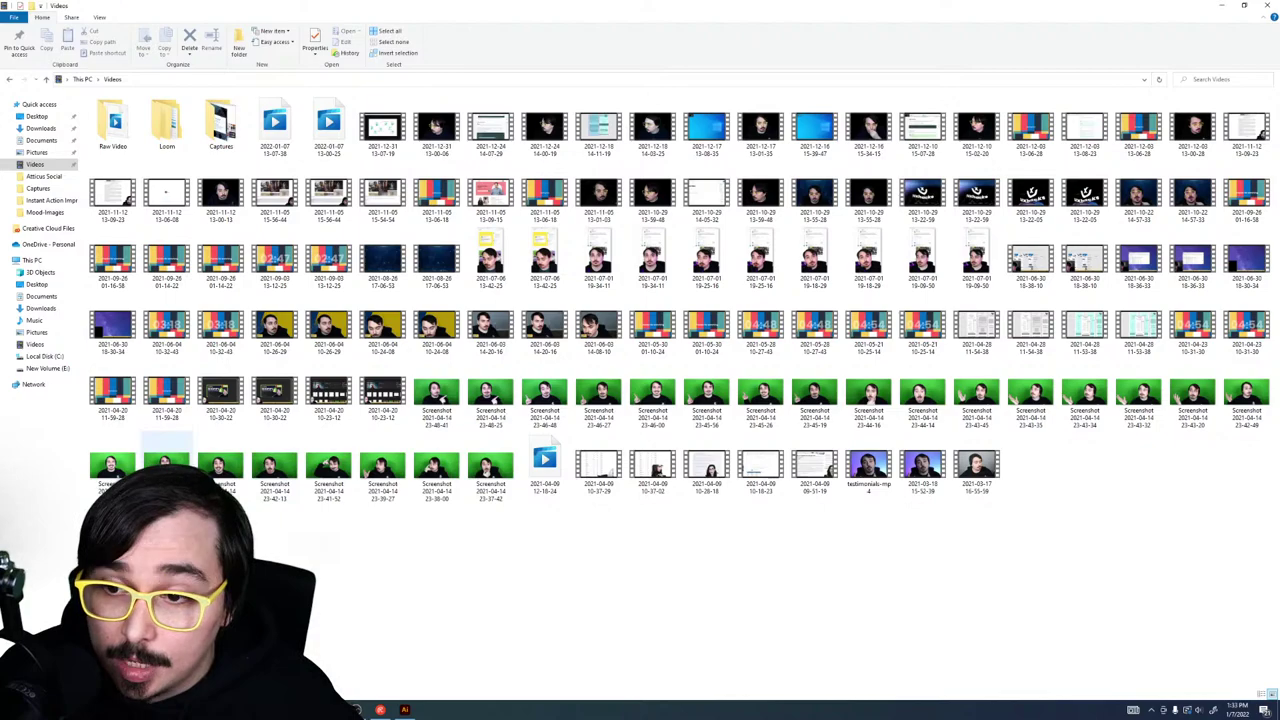
pyautogui.click(188, 458)
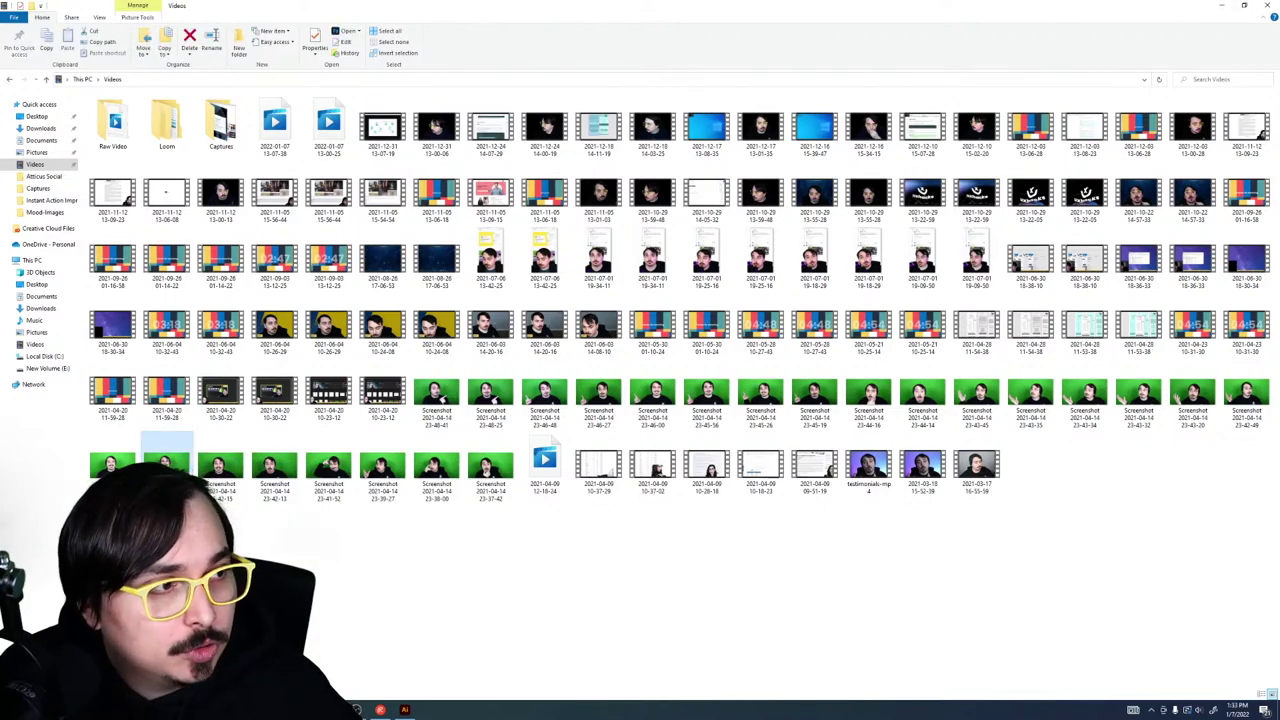
pyautogui.rightClick(158, 465)
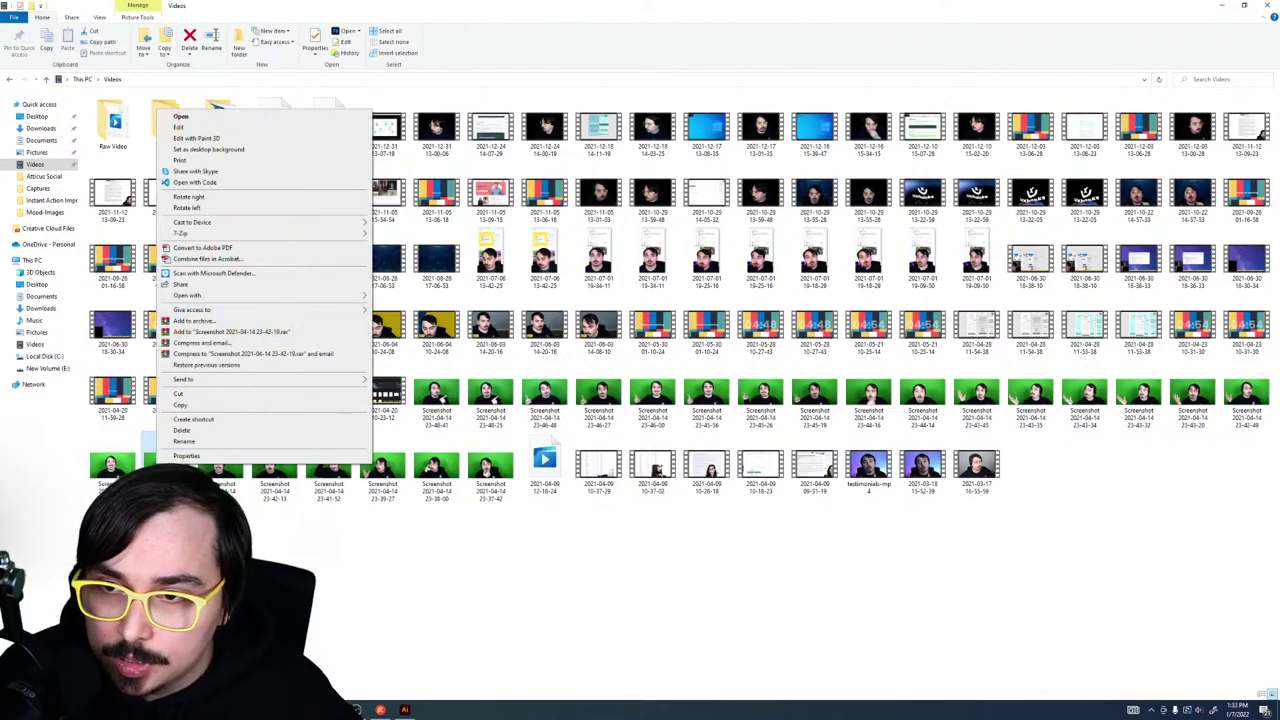
pyautogui.click(237, 115)
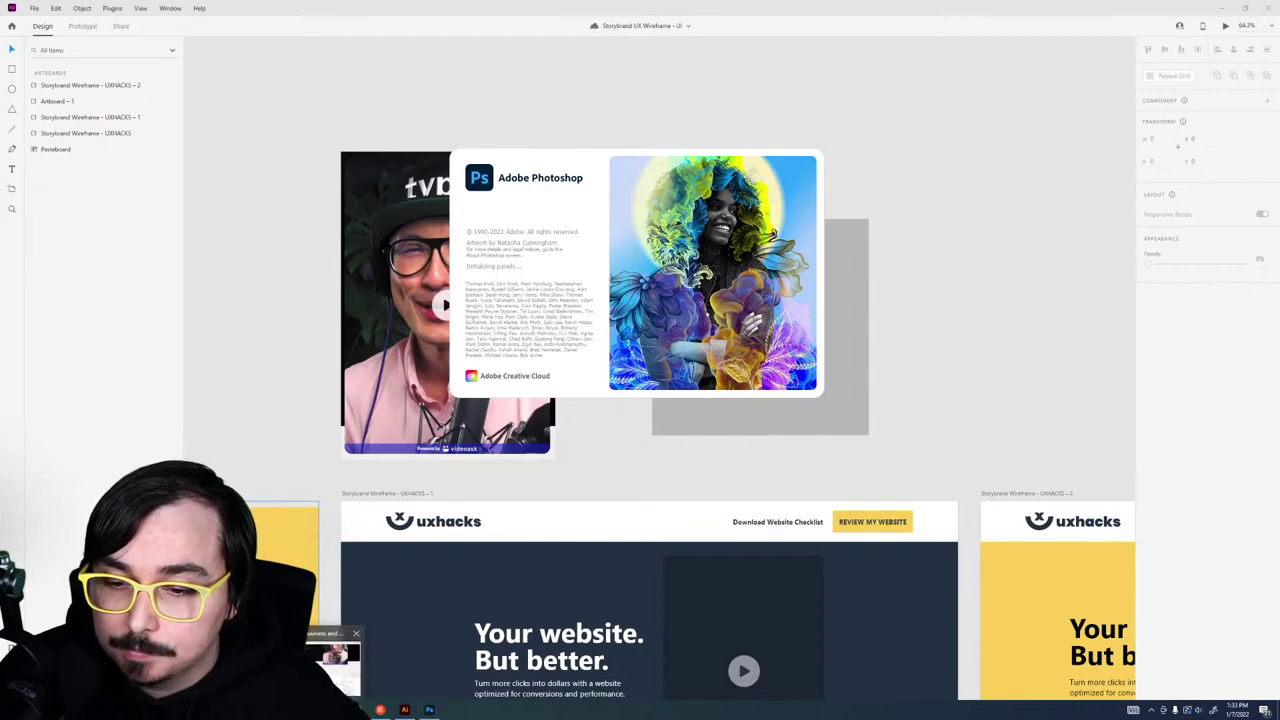
# Step: Switch to the browser, open Unsplash in a new tab and search its photos for "office"
pyautogui.click(330, 660)
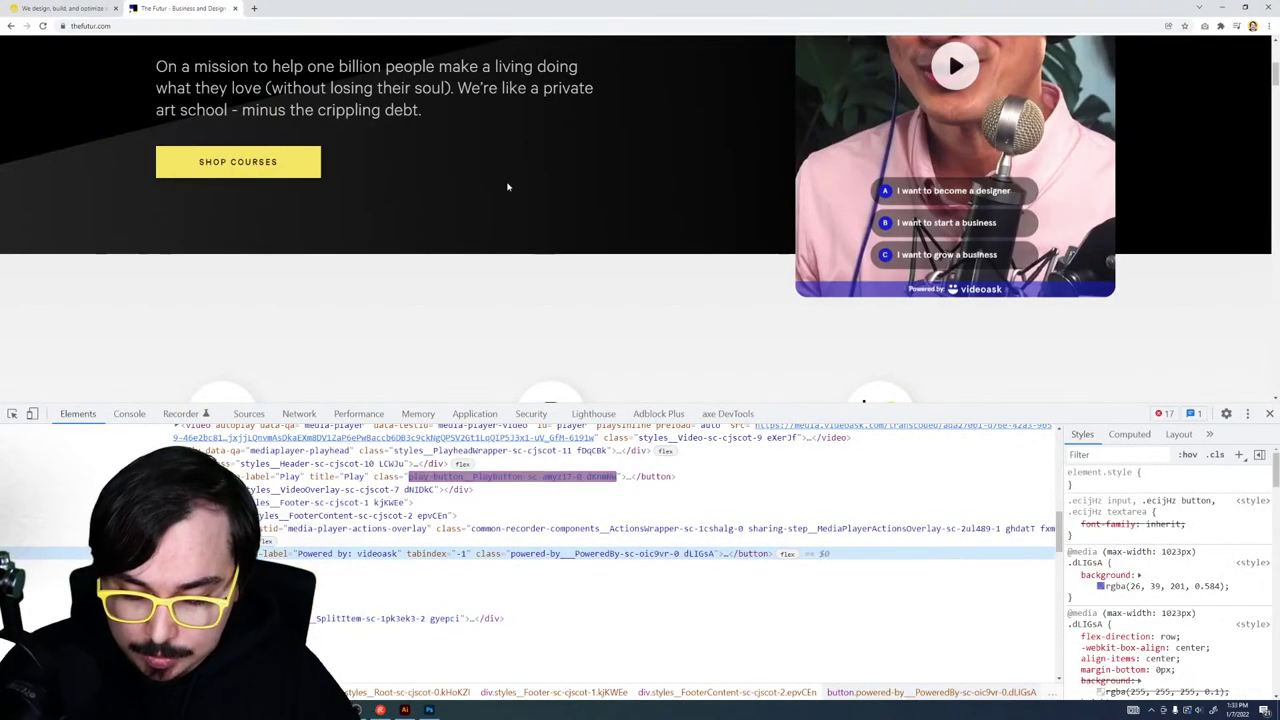
pyautogui.hotkey('ctrl', 't')
pyautogui.write('uns')
pyautogui.press('Return')
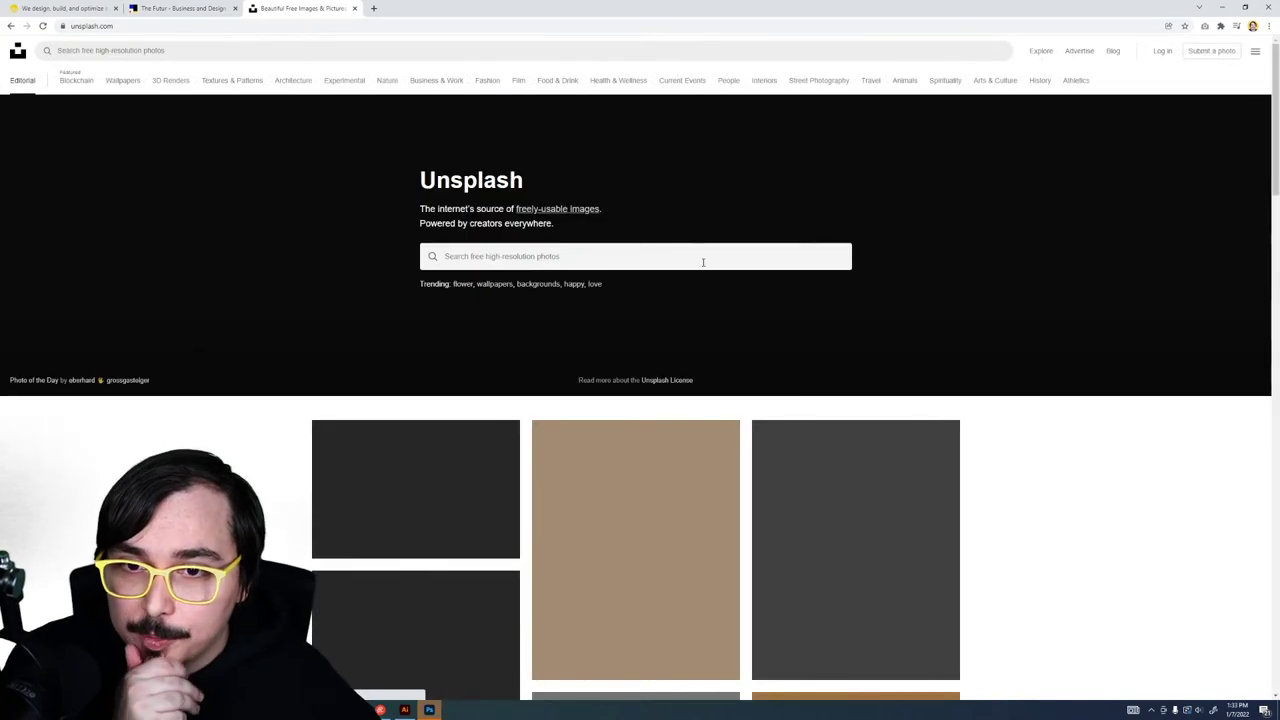
pyautogui.click(685, 266)
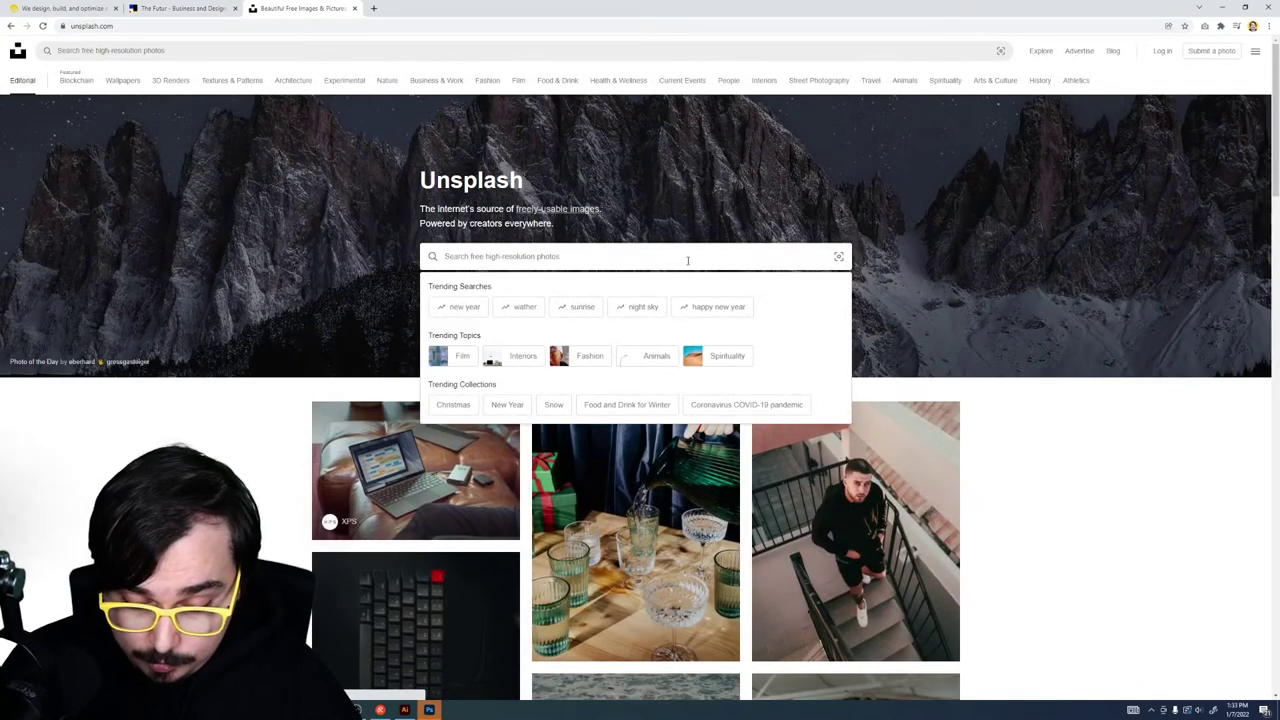
pyautogui.write('office')
pyautogui.press('Return')
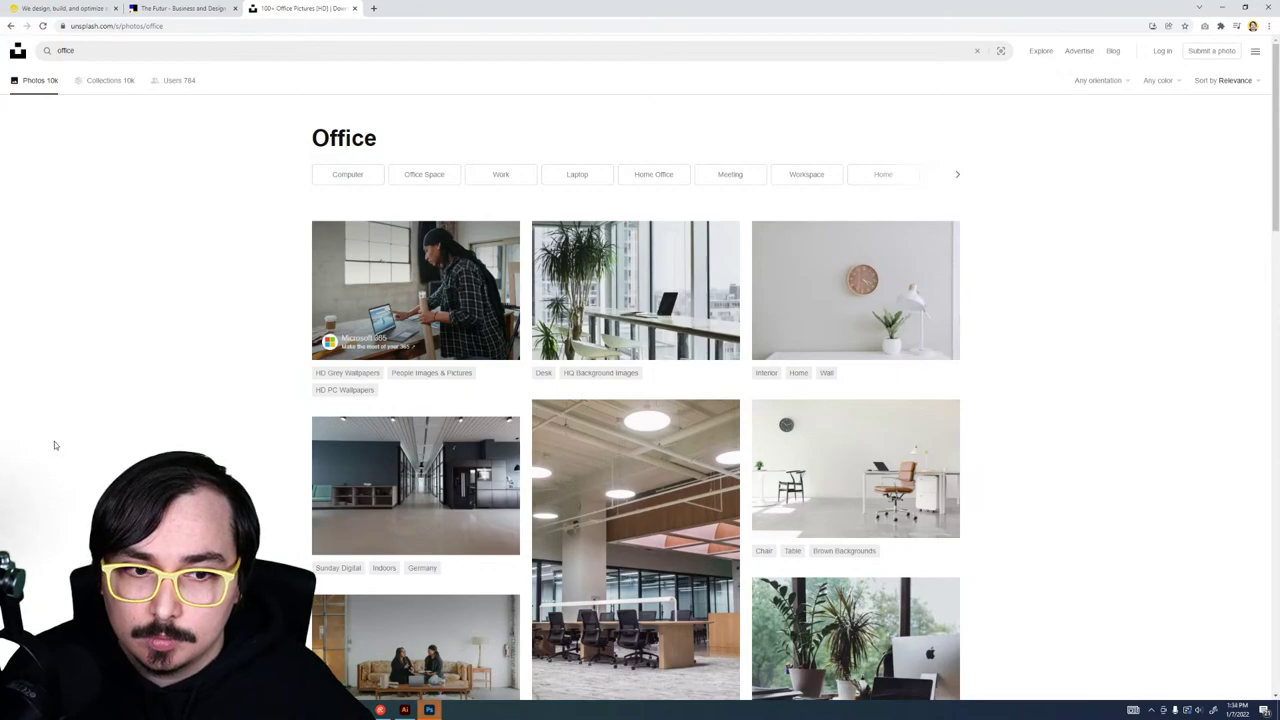
# Step: Download the tall photo of a potted palm and laptop by a window from the office results and open it in Photoshop
pyautogui.scroll(-2, 54, 445)
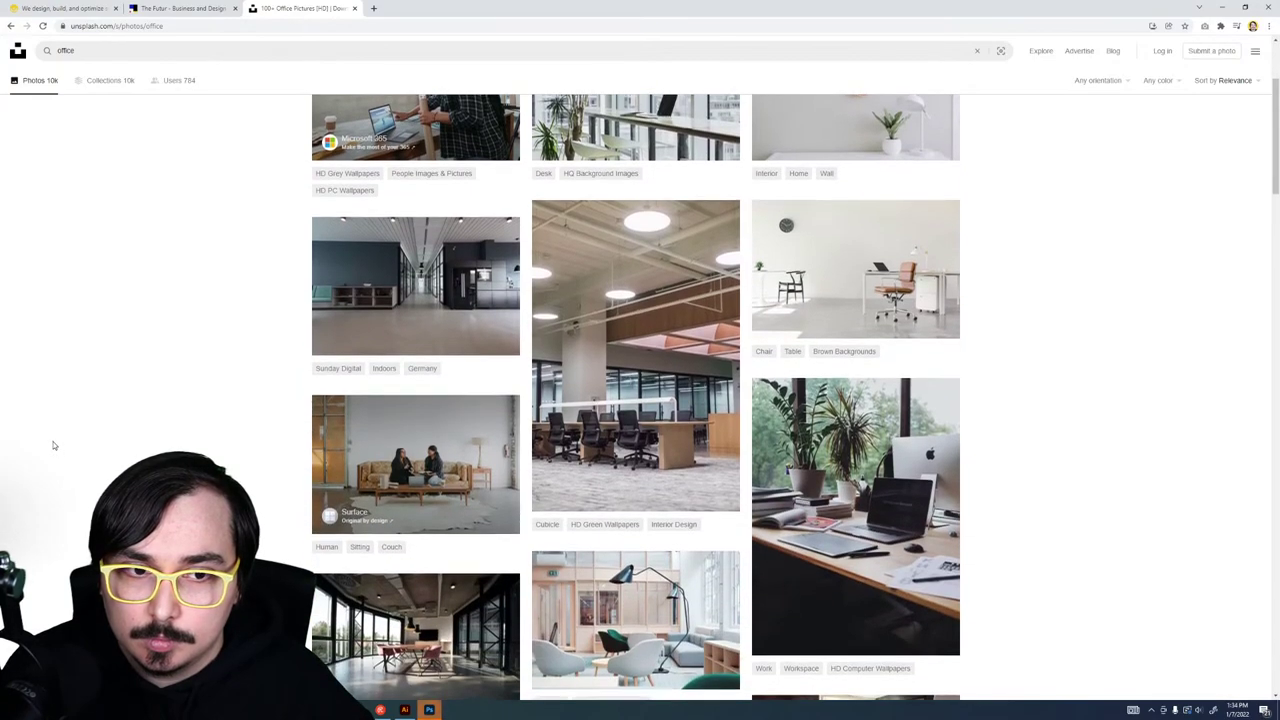
pyautogui.scroll(-1, 50, 443)
pyautogui.scroll(-4, 47, 444)
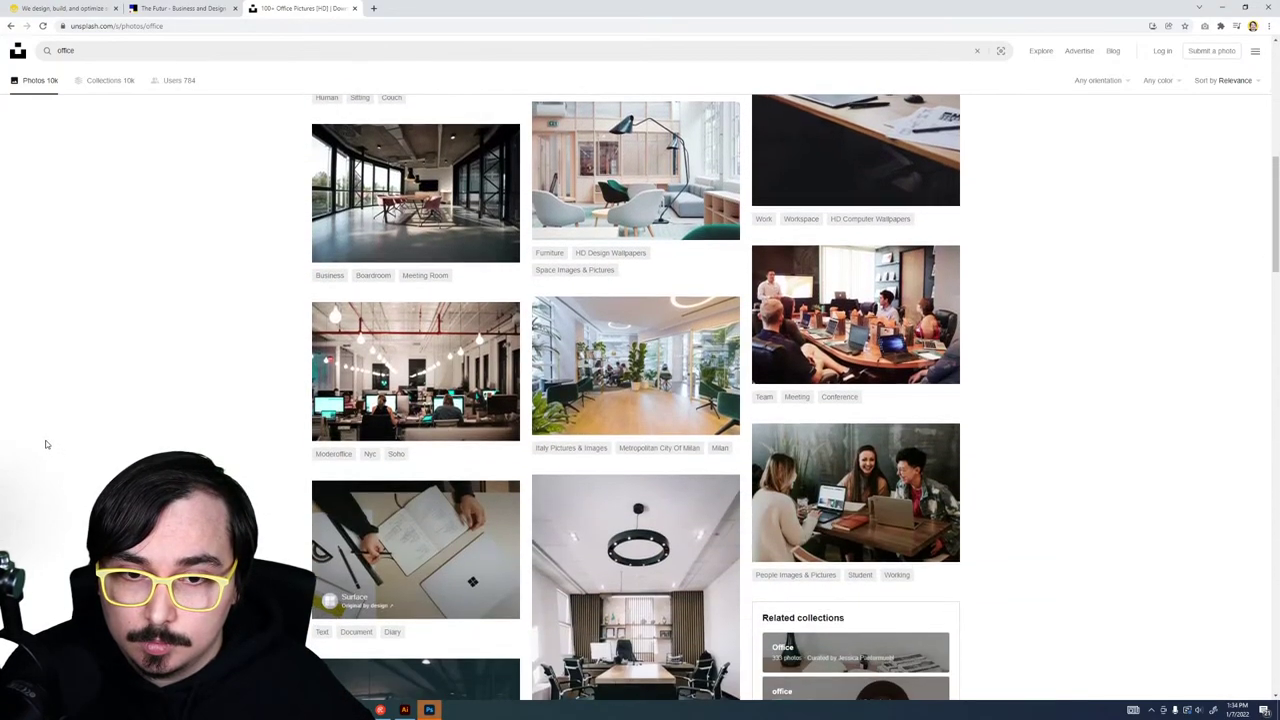
pyautogui.scroll(-5, 236, 430)
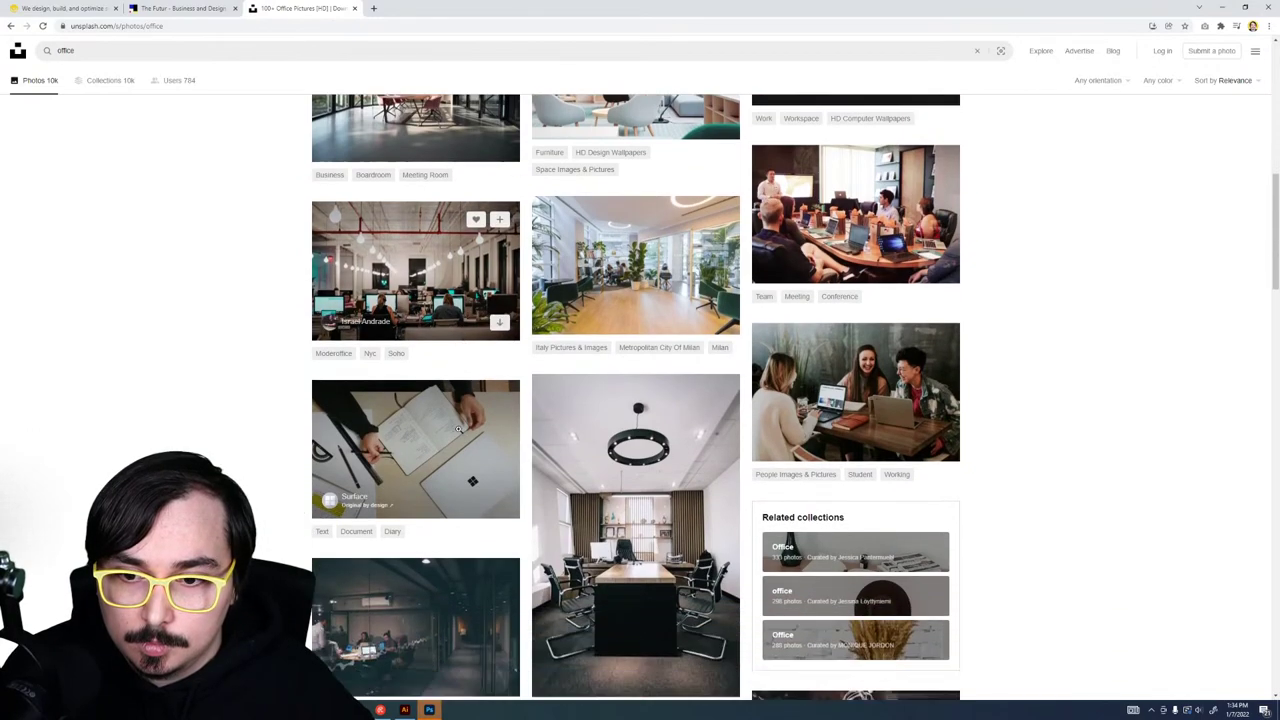
pyautogui.scroll(-4, 243, 449)
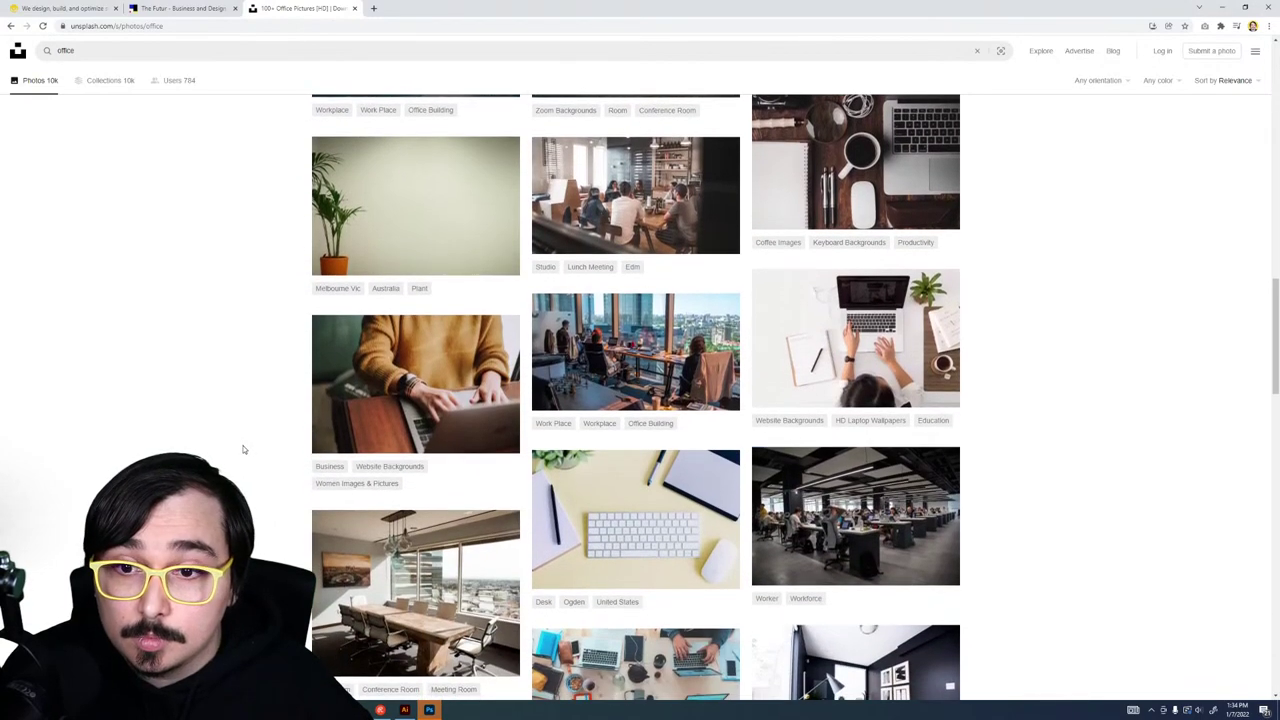
pyautogui.scroll(-5, 243, 449)
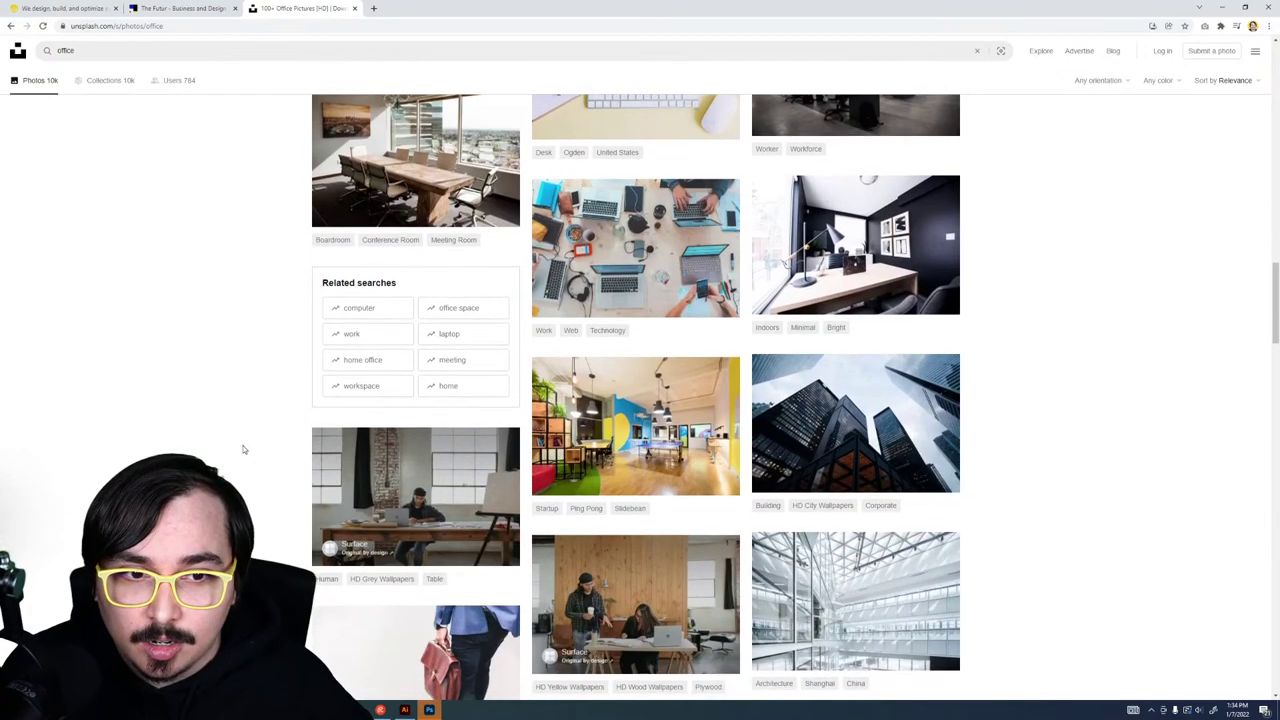
pyautogui.scroll(-3, 243, 449)
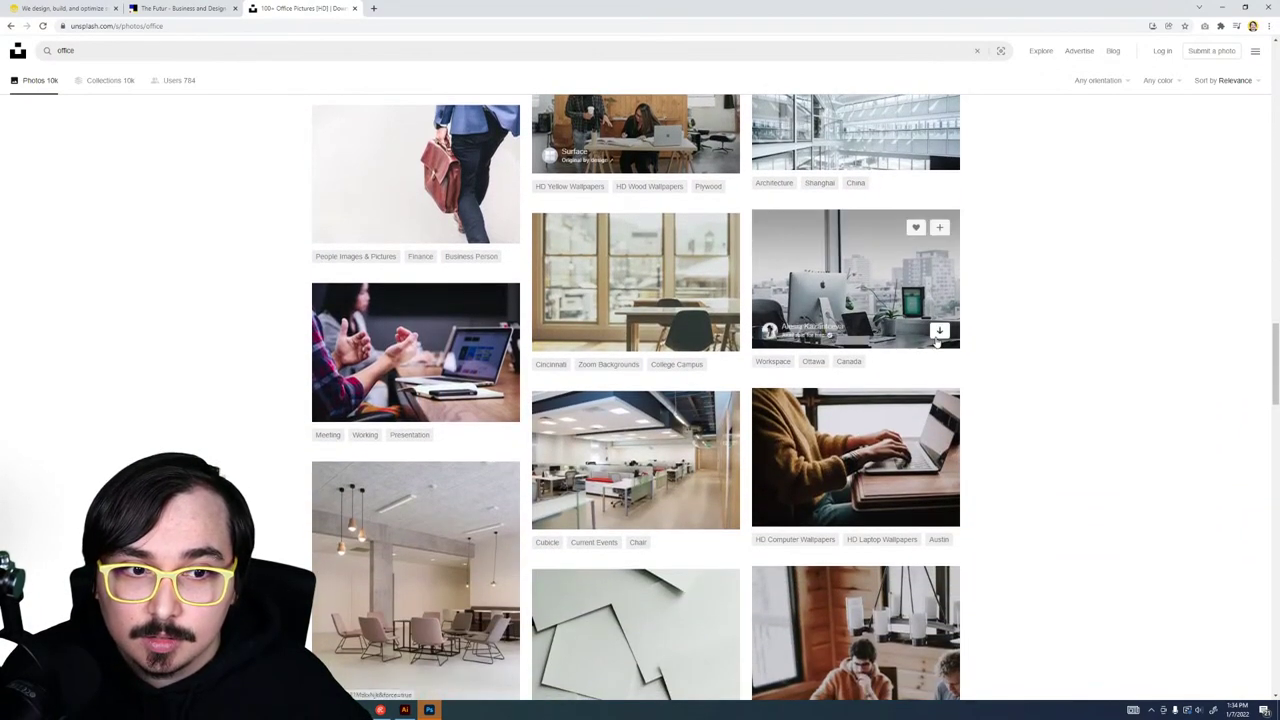
pyautogui.click(939, 332)
pyautogui.scroll(-2, 704, 359)
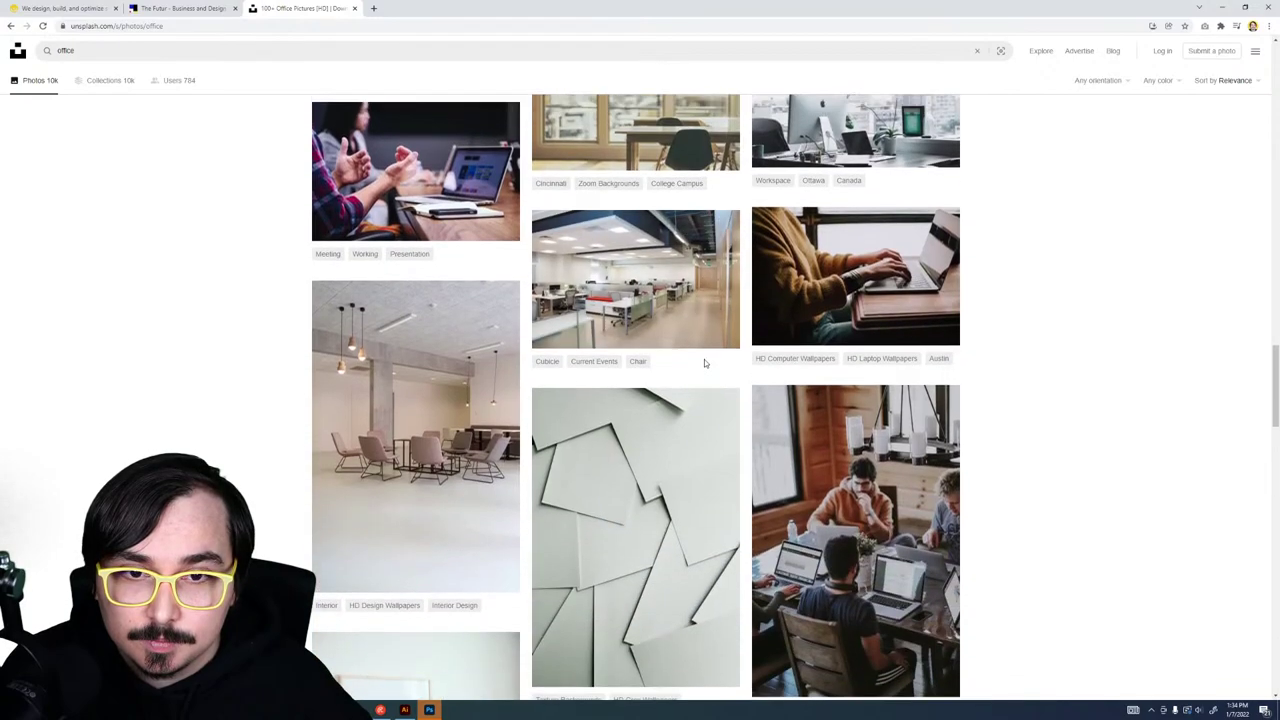
pyautogui.scroll(2, 704, 359)
pyautogui.scroll(-9, 706, 339)
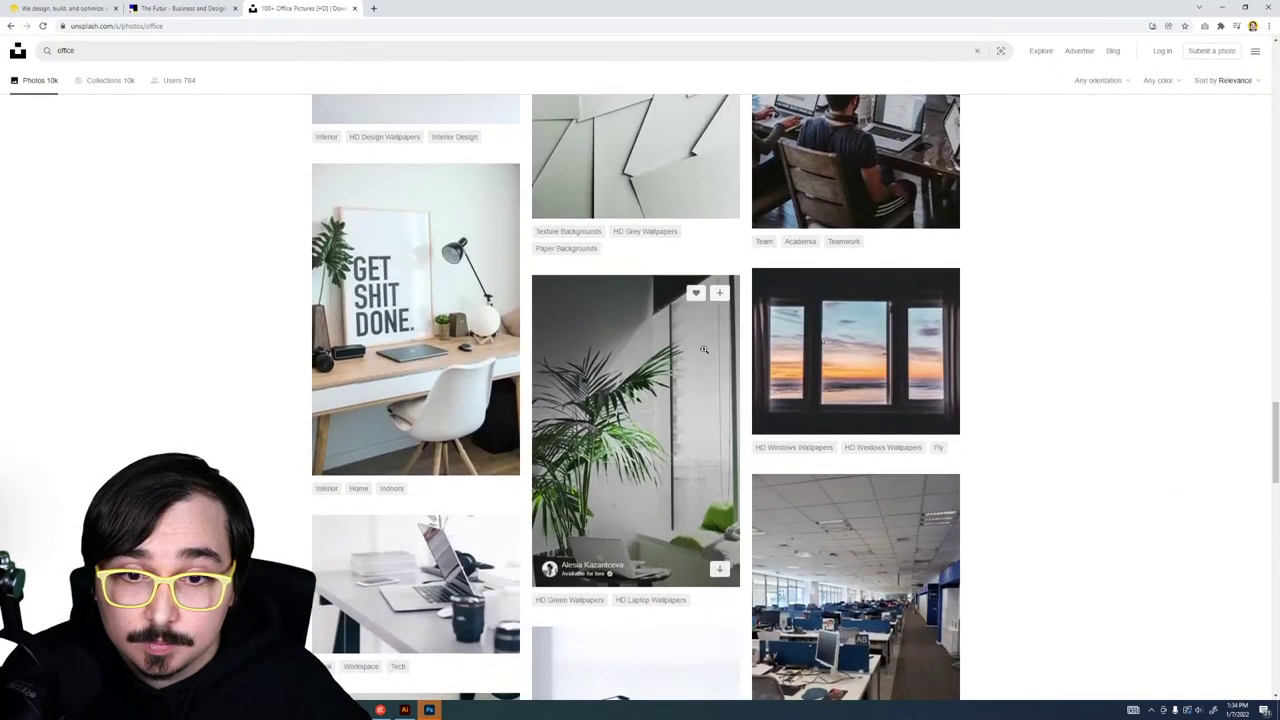
pyautogui.scroll(1, 704, 354)
pyautogui.scroll(1, 704, 354)
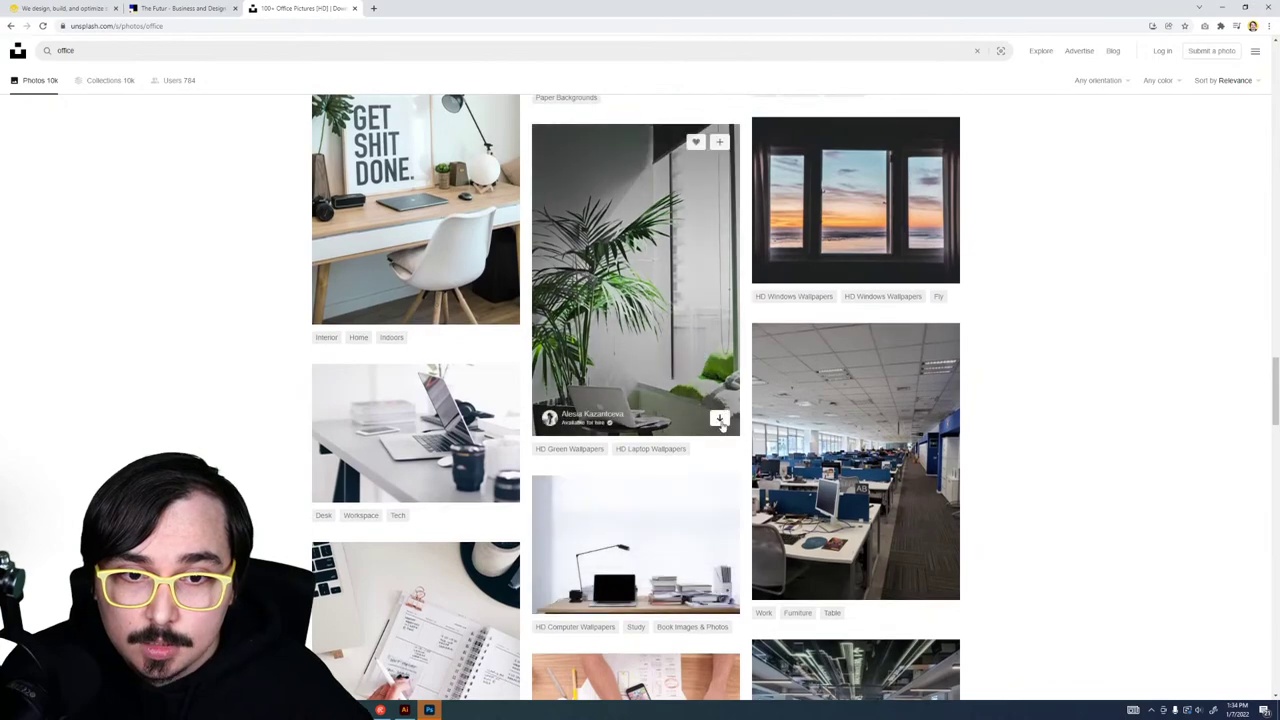
pyautogui.click(719, 422)
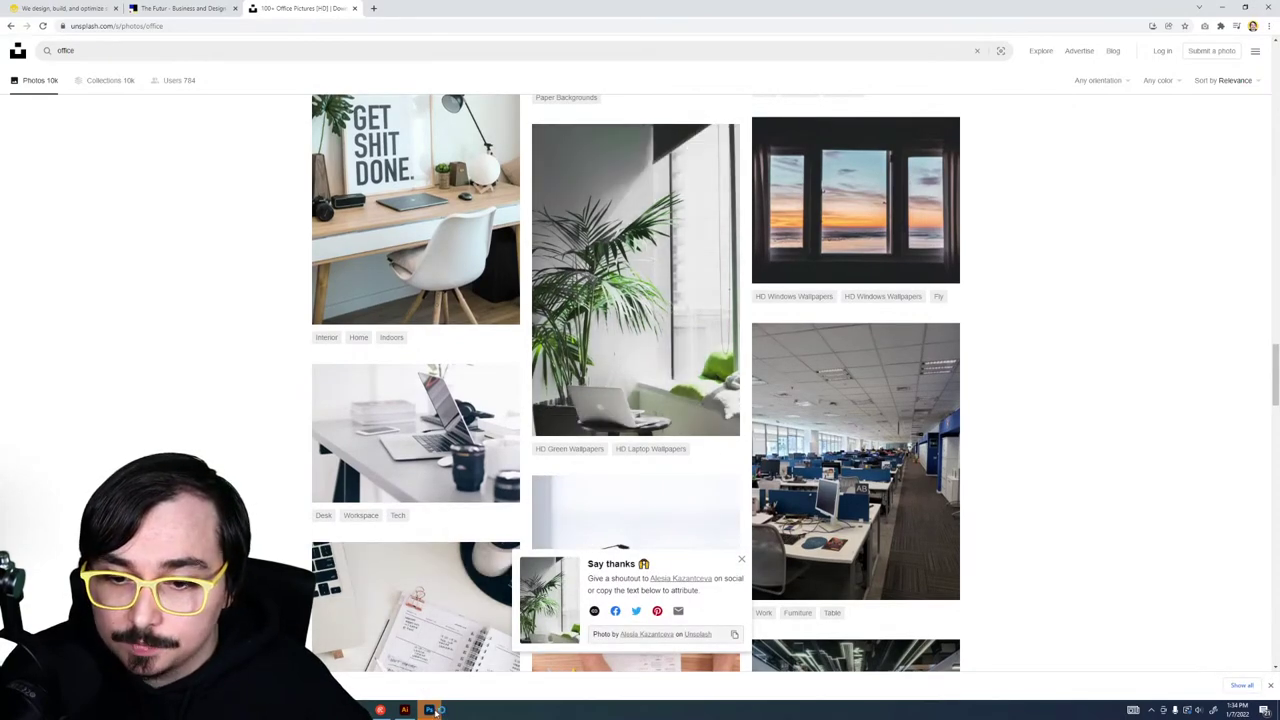
pyautogui.click(432, 709)
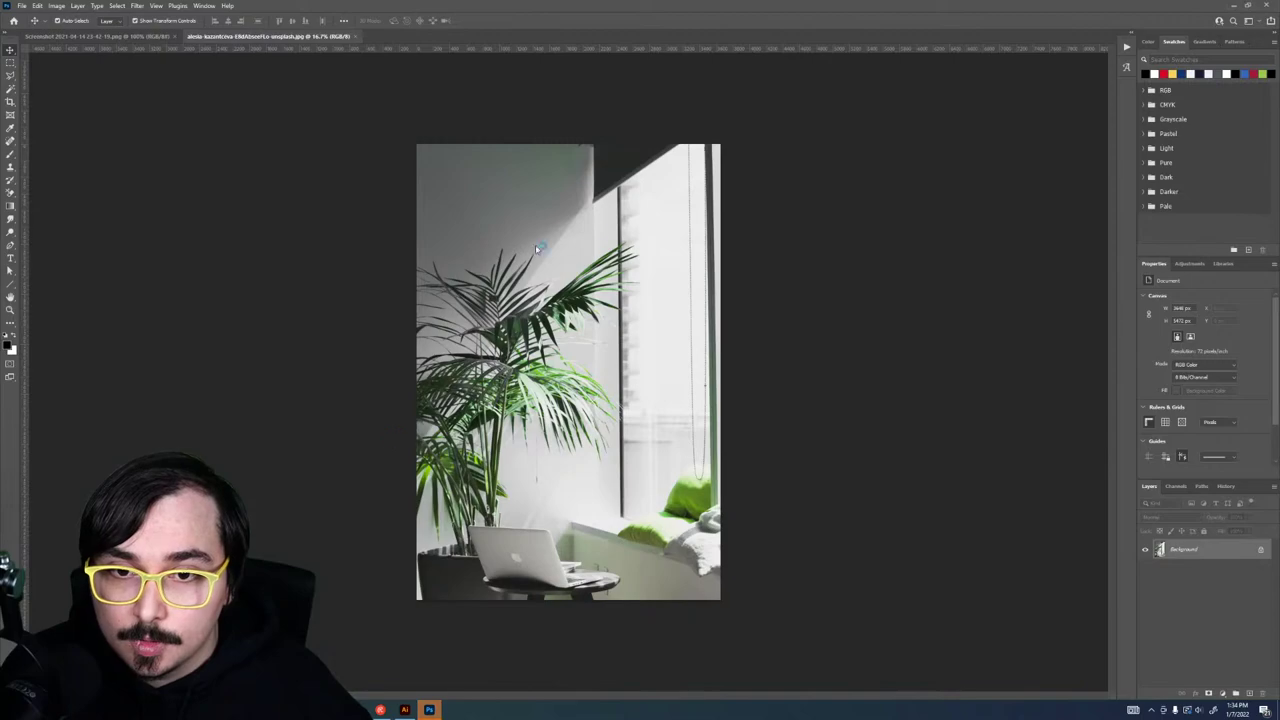
# Step: Unlock the green-screen portrait's background layer and remove the green background around the man
pyautogui.click(118, 36)
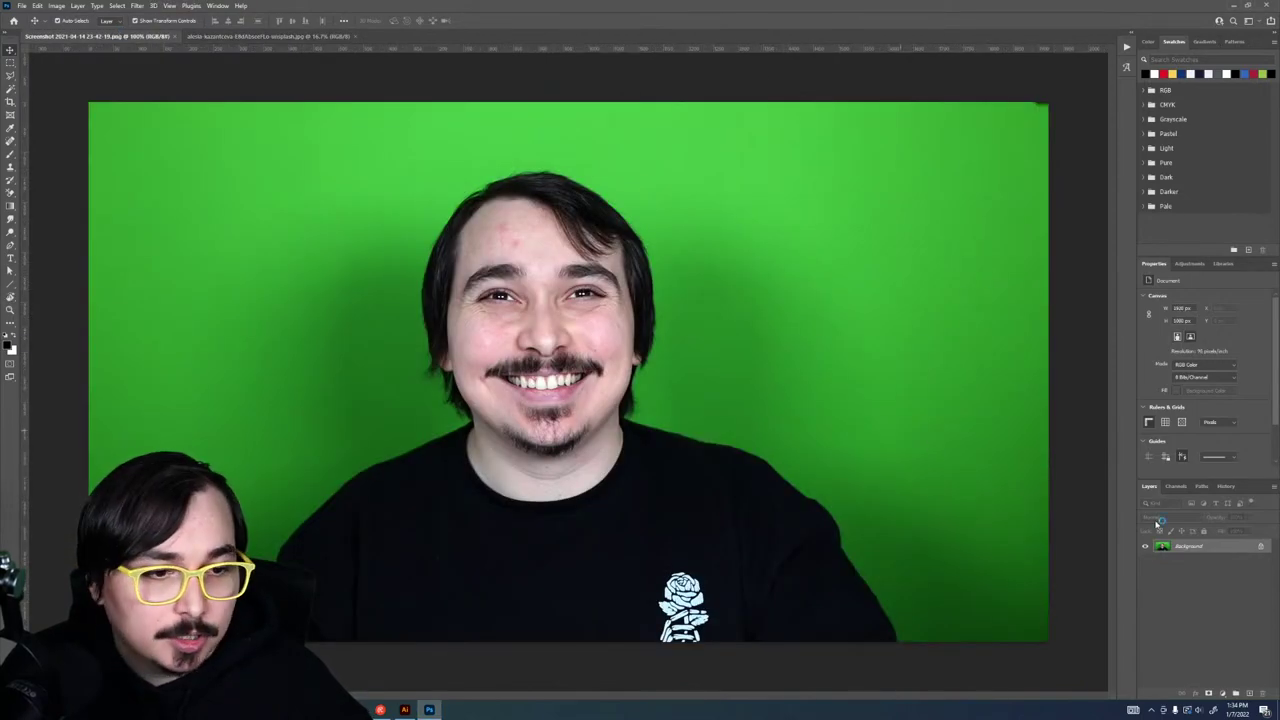
pyautogui.click(1261, 548)
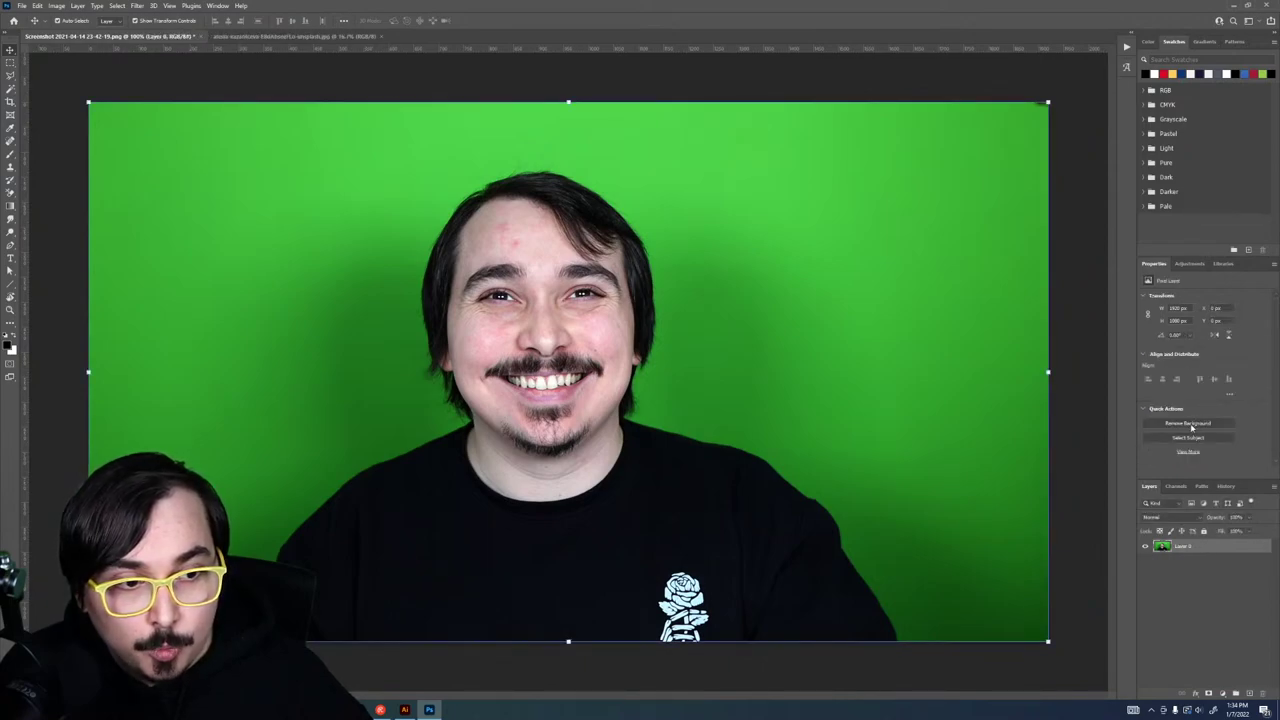
pyautogui.click(1190, 424)
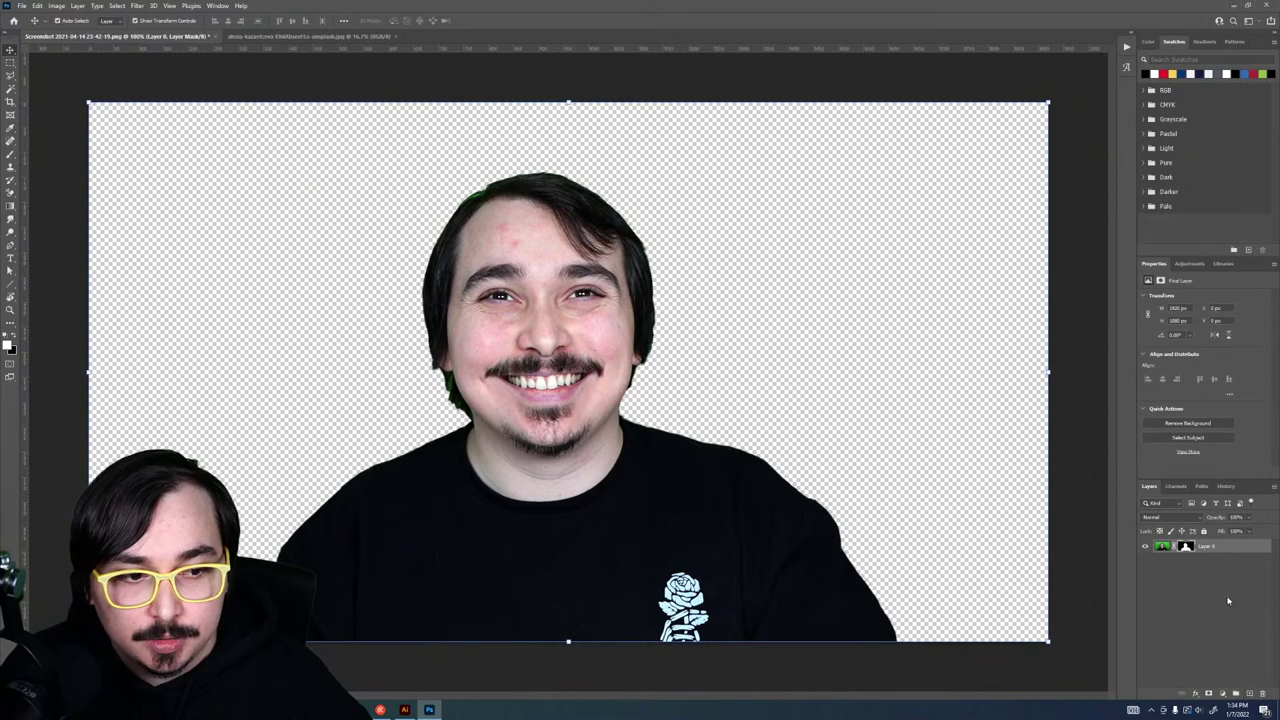
# Step: Try flattening the masked portrait image, and undo the flattening
pyautogui.rightClick(1217, 548)
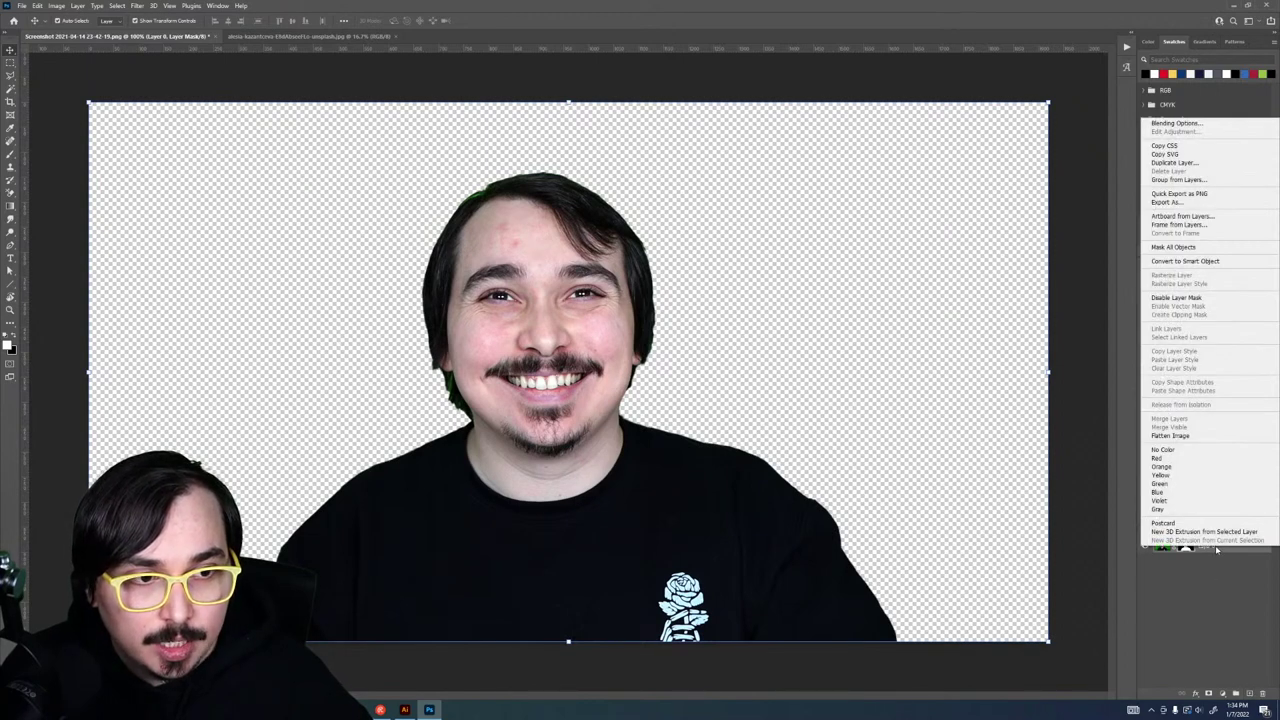
pyautogui.click(1214, 612)
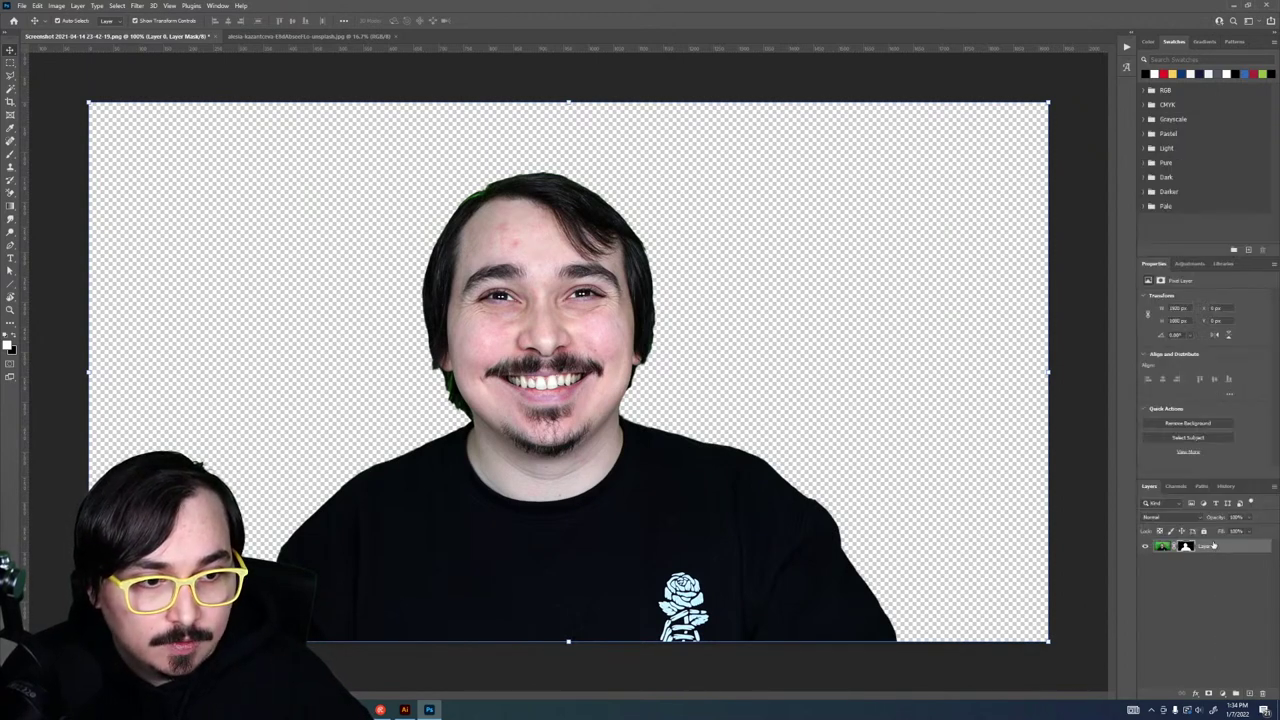
pyautogui.rightClick(1212, 545)
pyautogui.click(1174, 431)
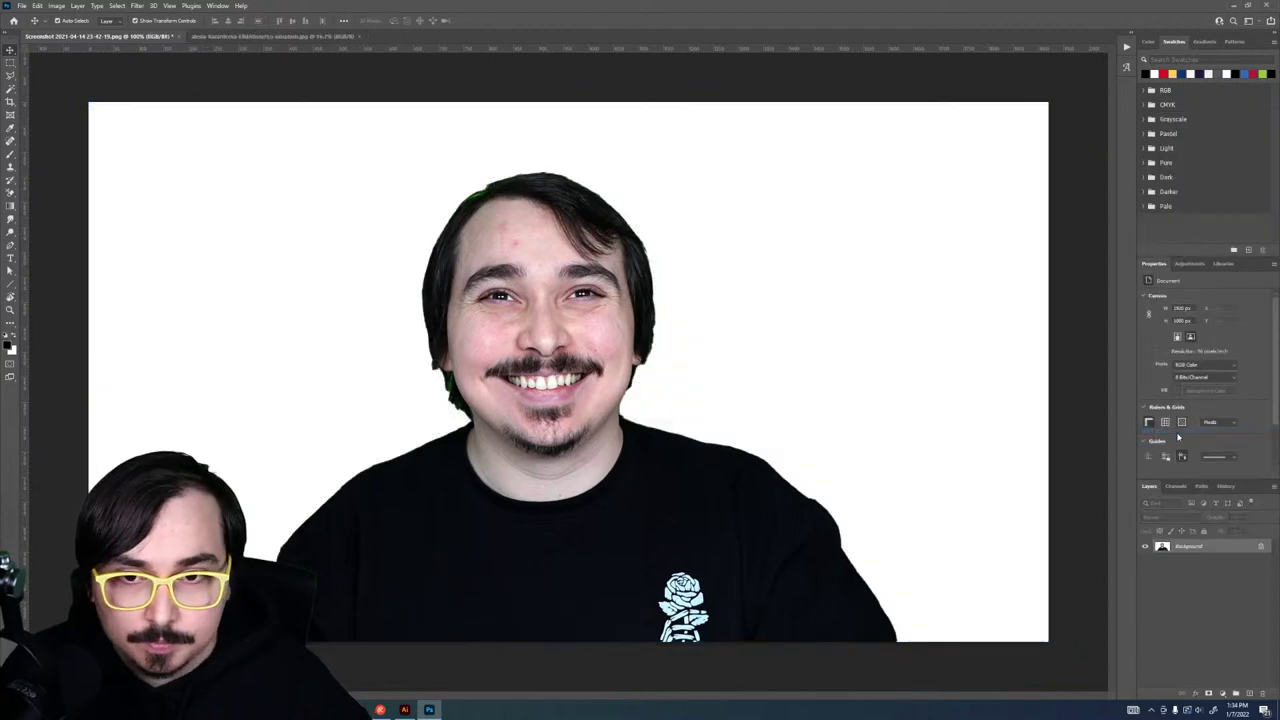
pyautogui.hotkey('ctrl', 'z')
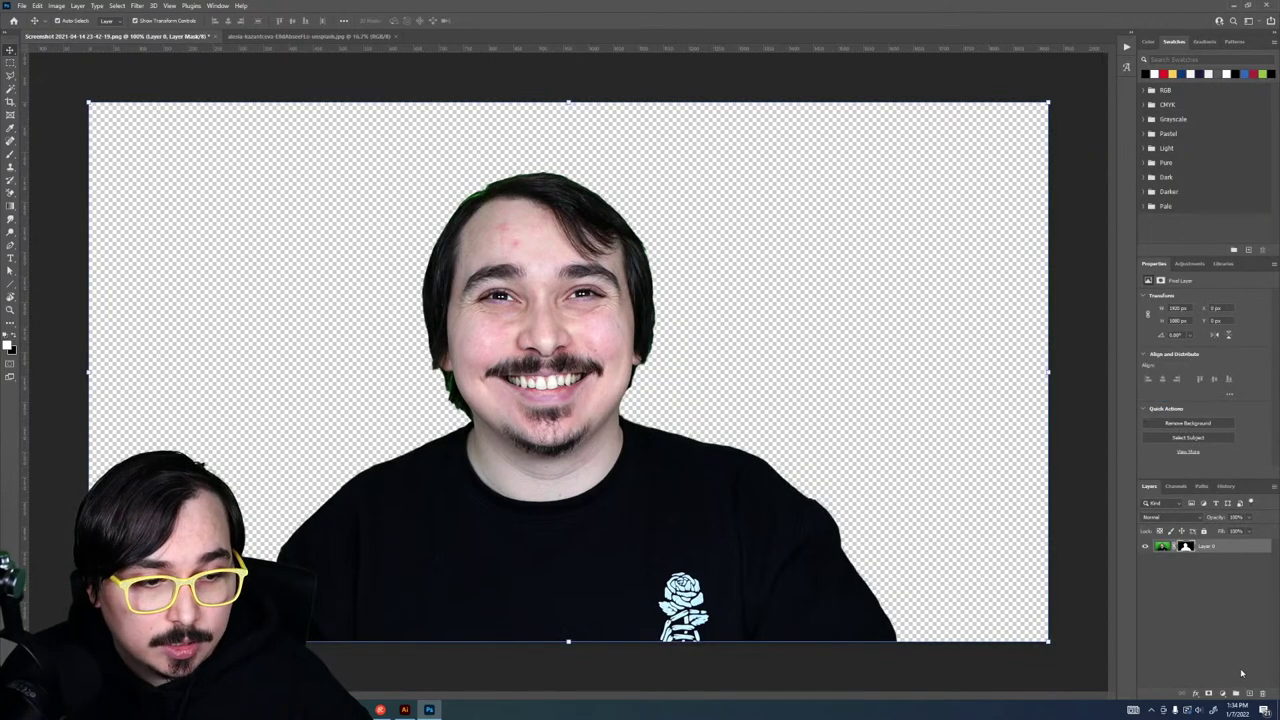
# Step: Add an empty layer above the masked portrait and merge the two layers to bake in the mask
pyautogui.click(1247, 693)
pyautogui.keyDown('shift'); pyautogui.click(1229, 565); pyautogui.keyUp('shift')
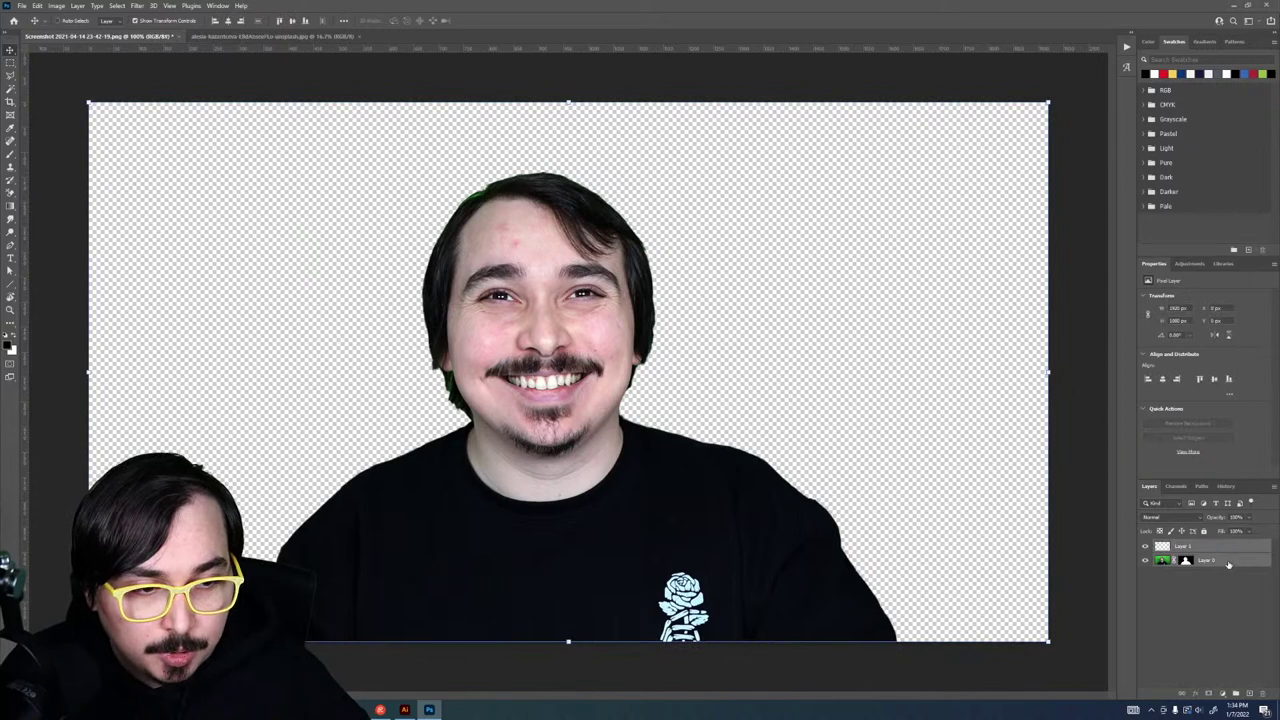
pyautogui.hotkey('ctrl', 'e')
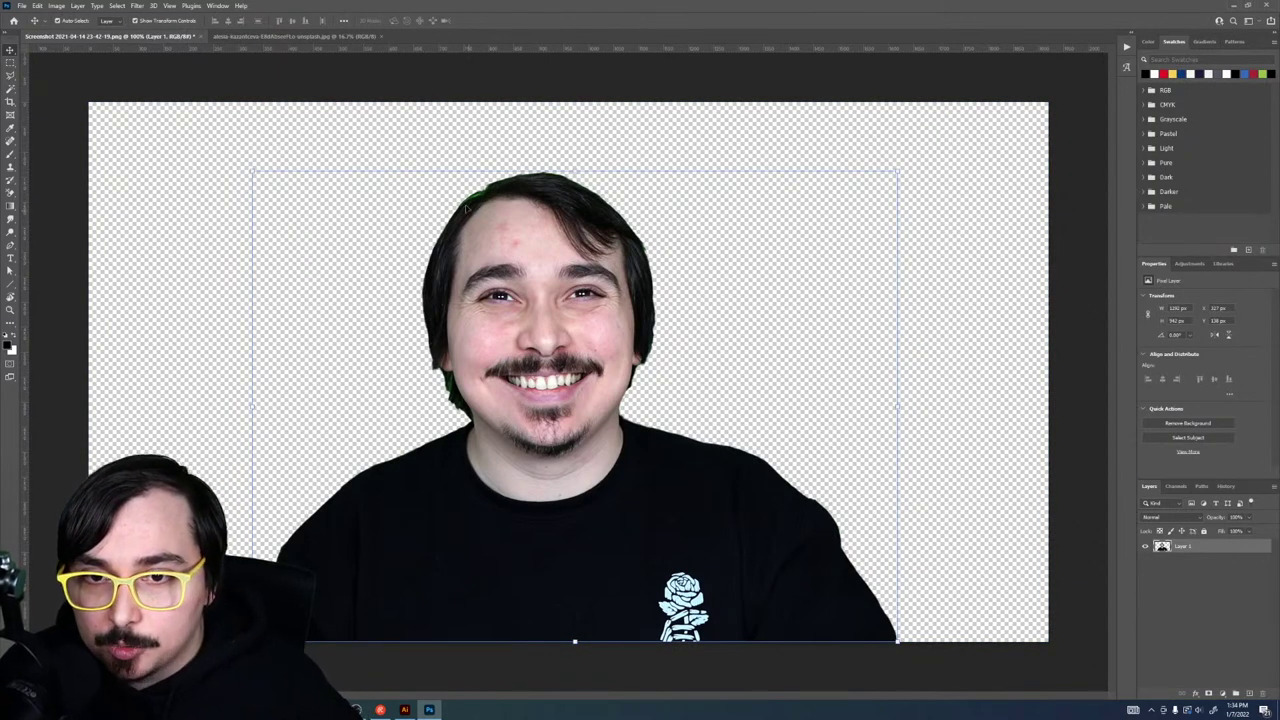
pyautogui.hotkey('ctrl', 'u')
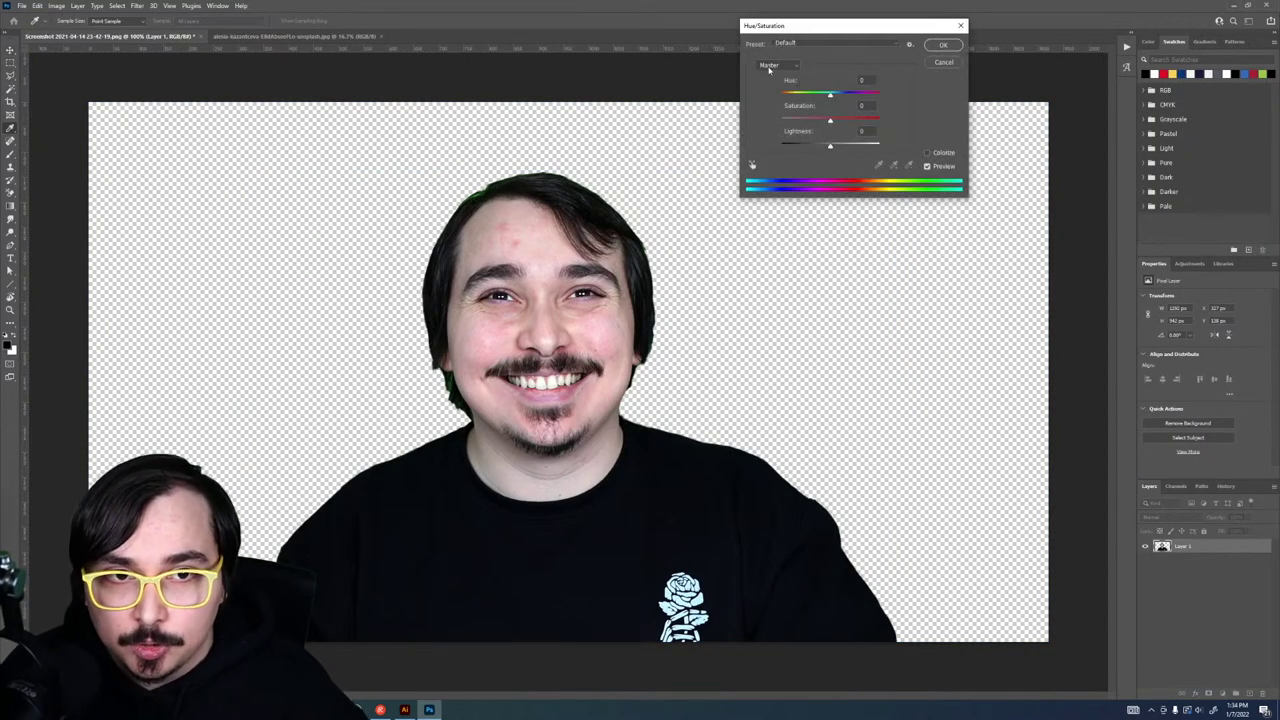
pyautogui.moveTo(794, 28); pyautogui.dragTo(639, 131)
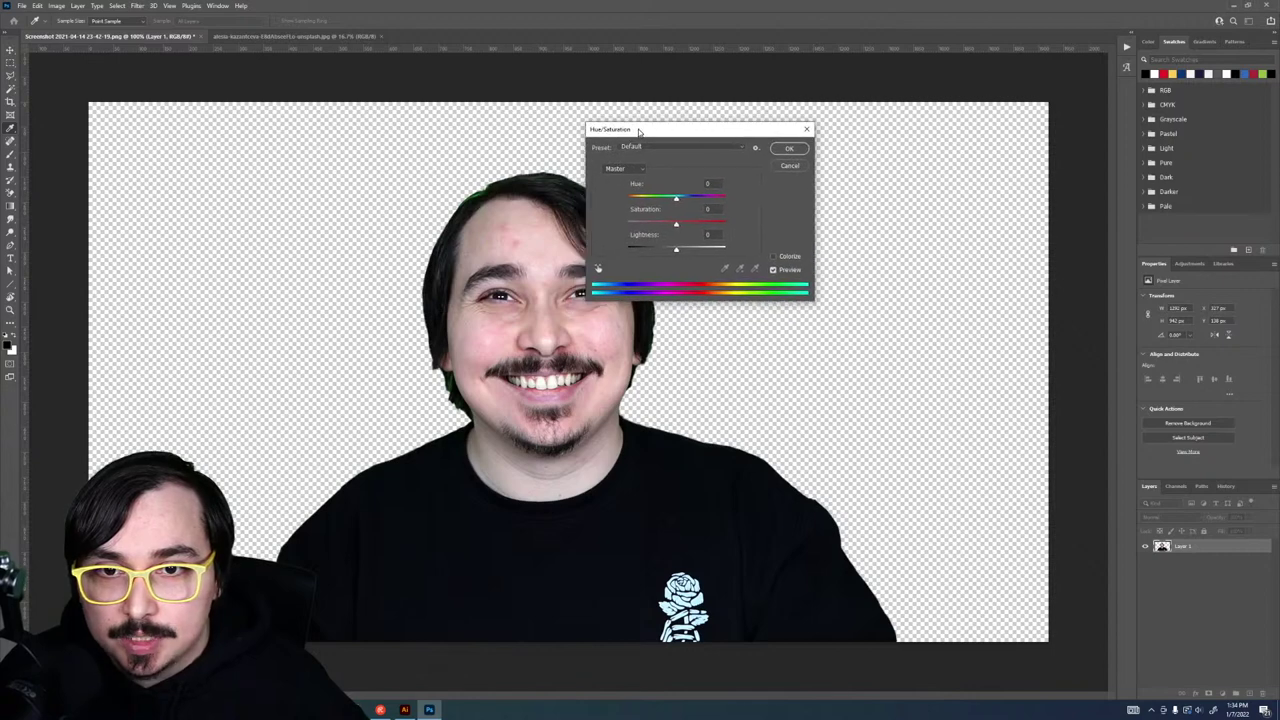
pyautogui.click(807, 130)
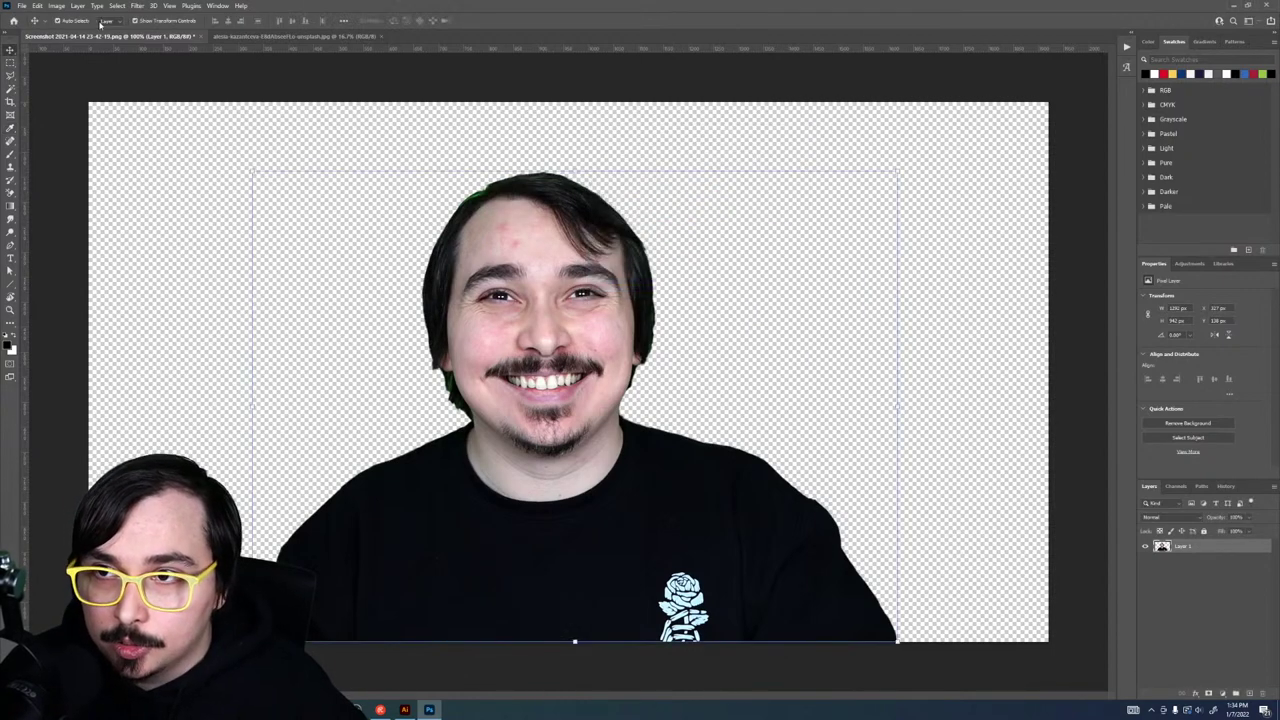
# Step: Use Hue/Saturation on the cut-out portrait to set the saturation of the Greens to -100, neutralizing the green edge fringe
pyautogui.click(37, 6)
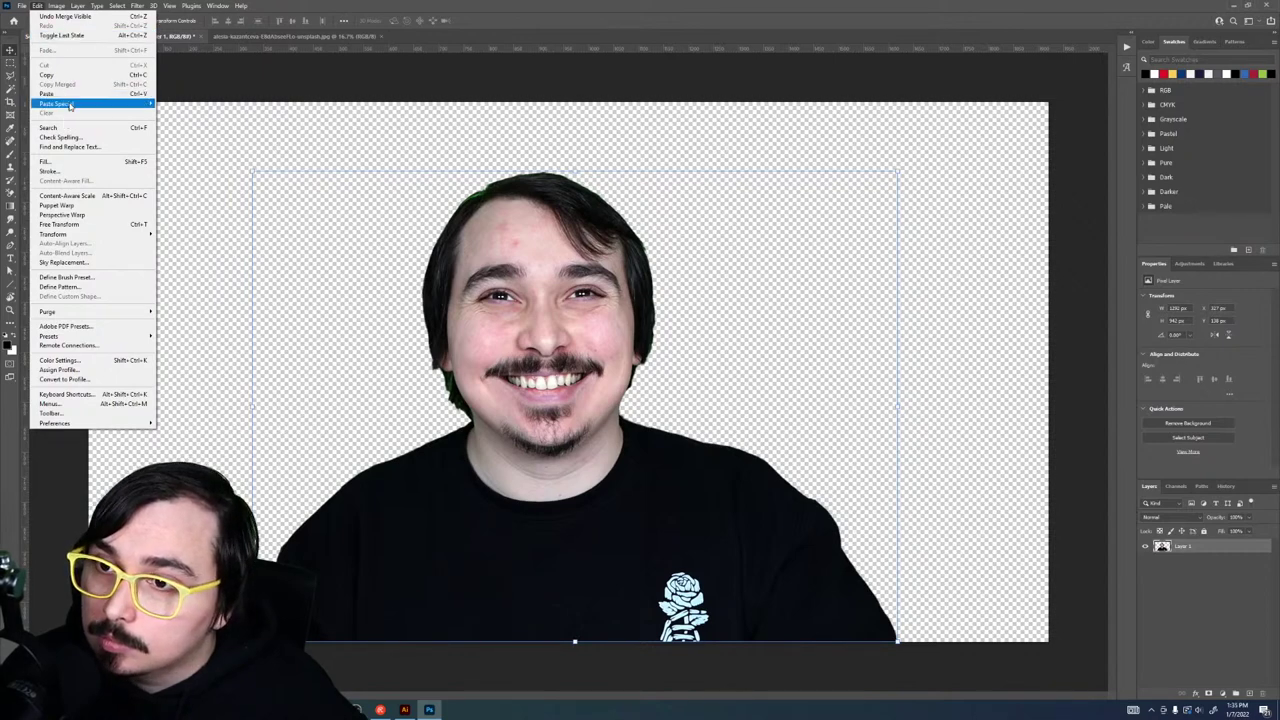
pyautogui.moveTo(57, 5)
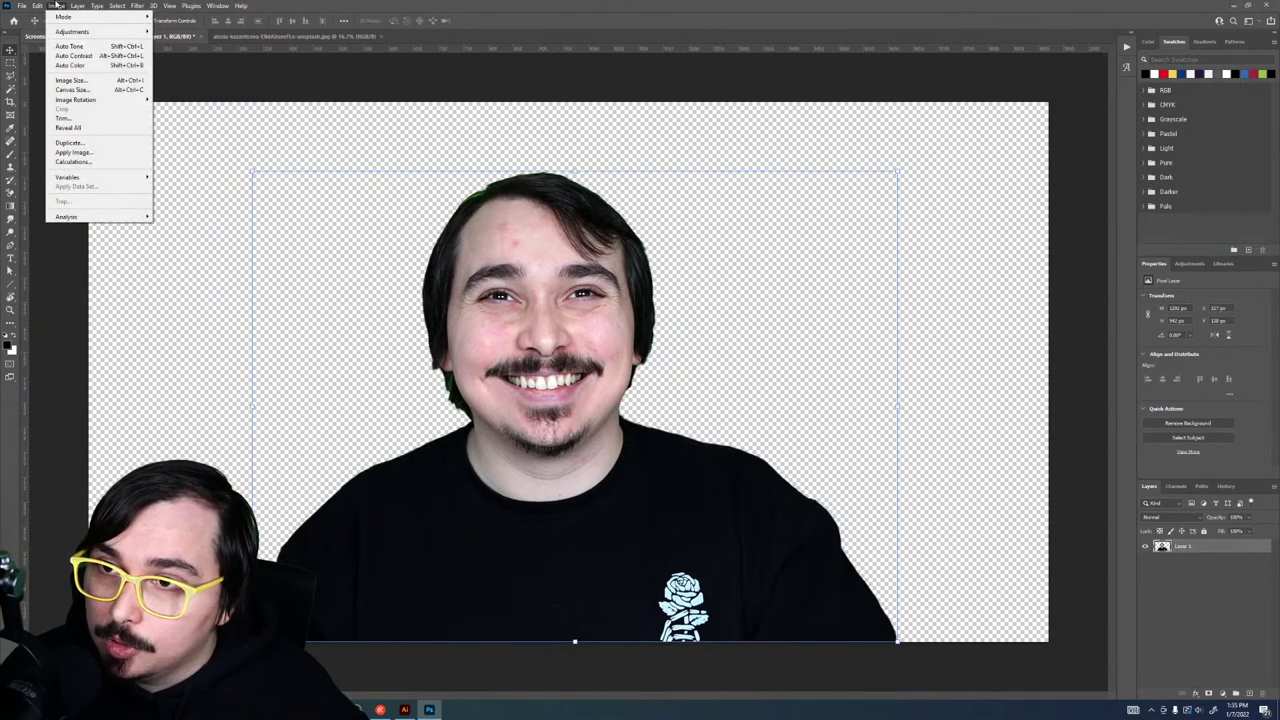
pyautogui.moveTo(70, 31)
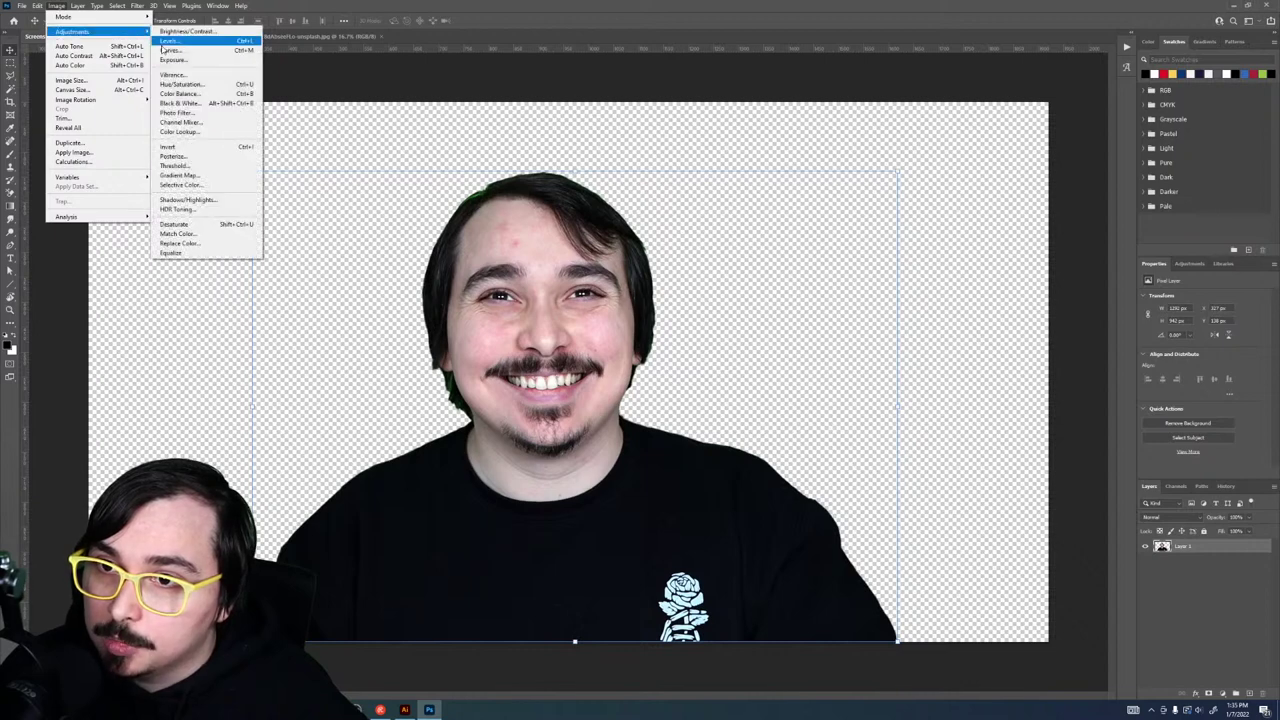
pyautogui.press('Escape')
pyautogui.press('Escape')
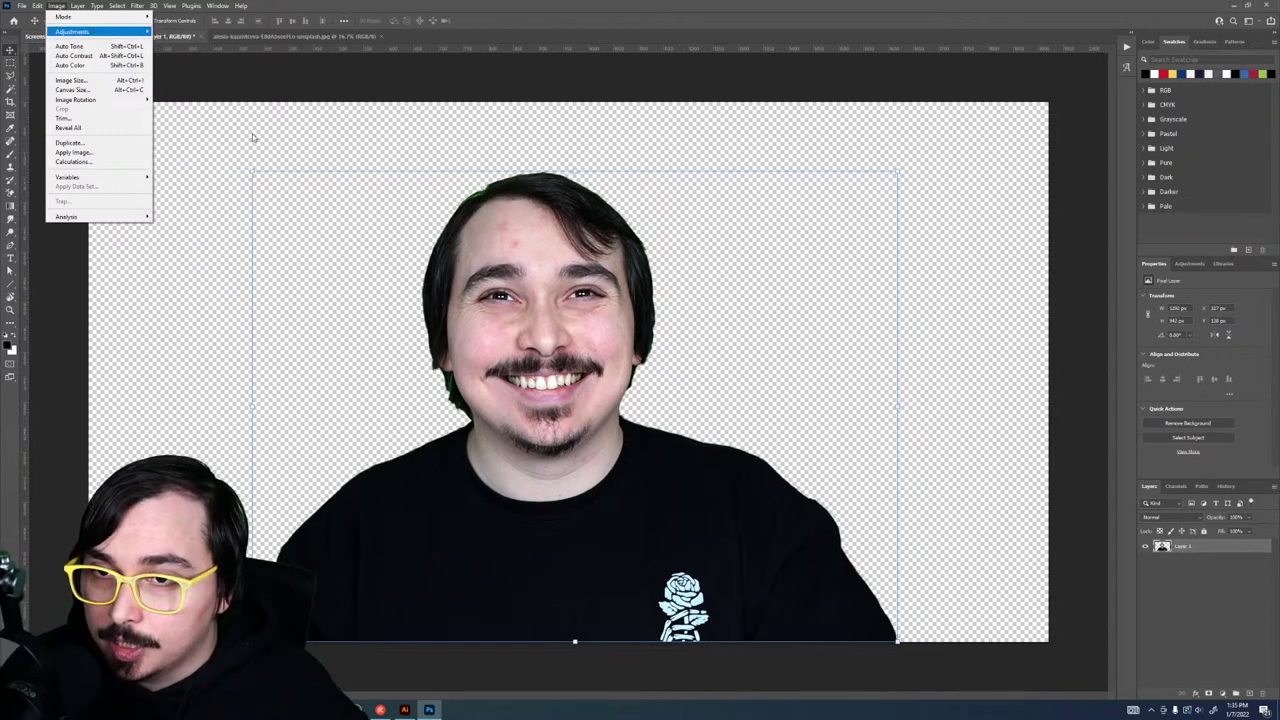
pyautogui.press('super')
pyautogui.press('super')
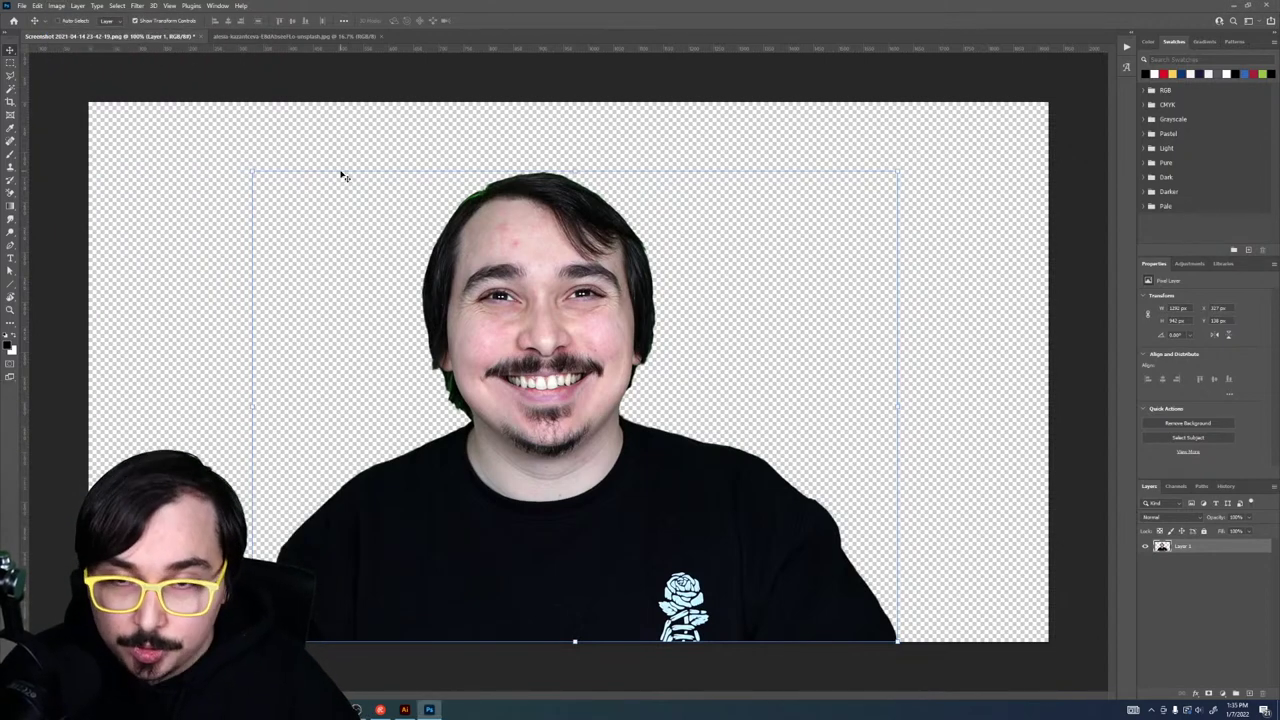
pyautogui.hotkey('ctrl', 'u')
pyautogui.click(633, 170)
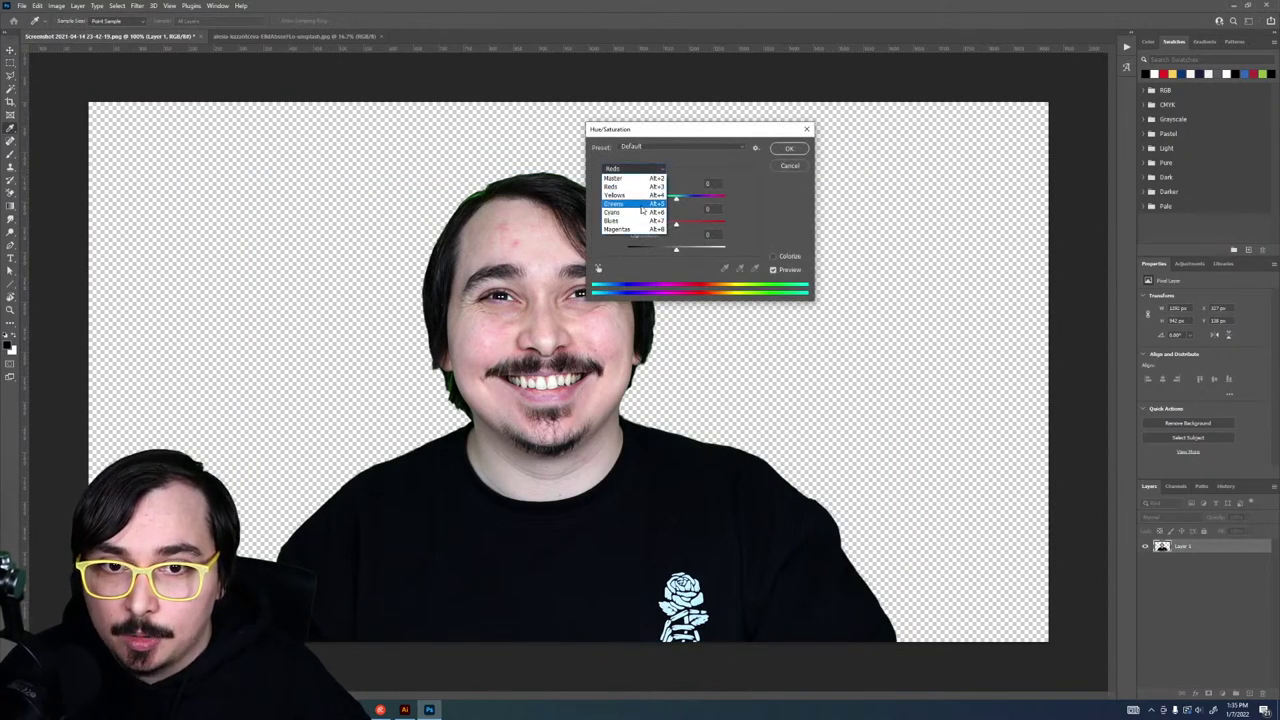
pyautogui.click(641, 205)
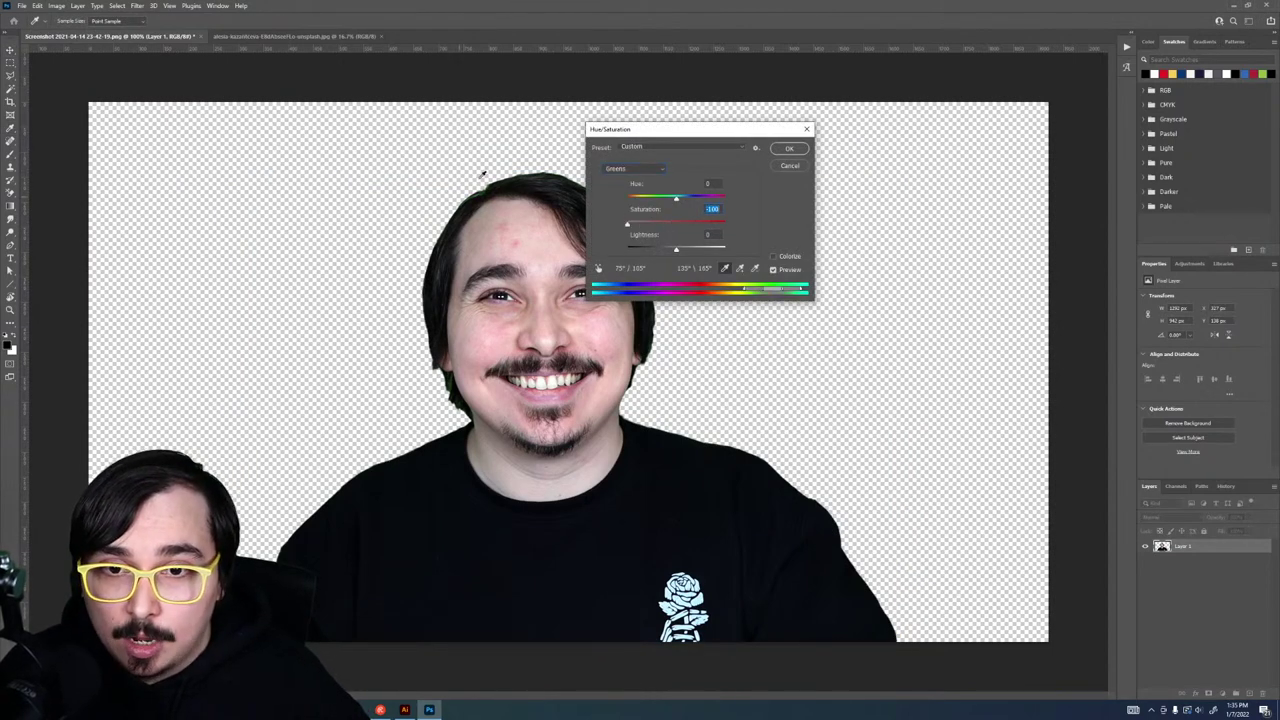
pyautogui.press('Return')
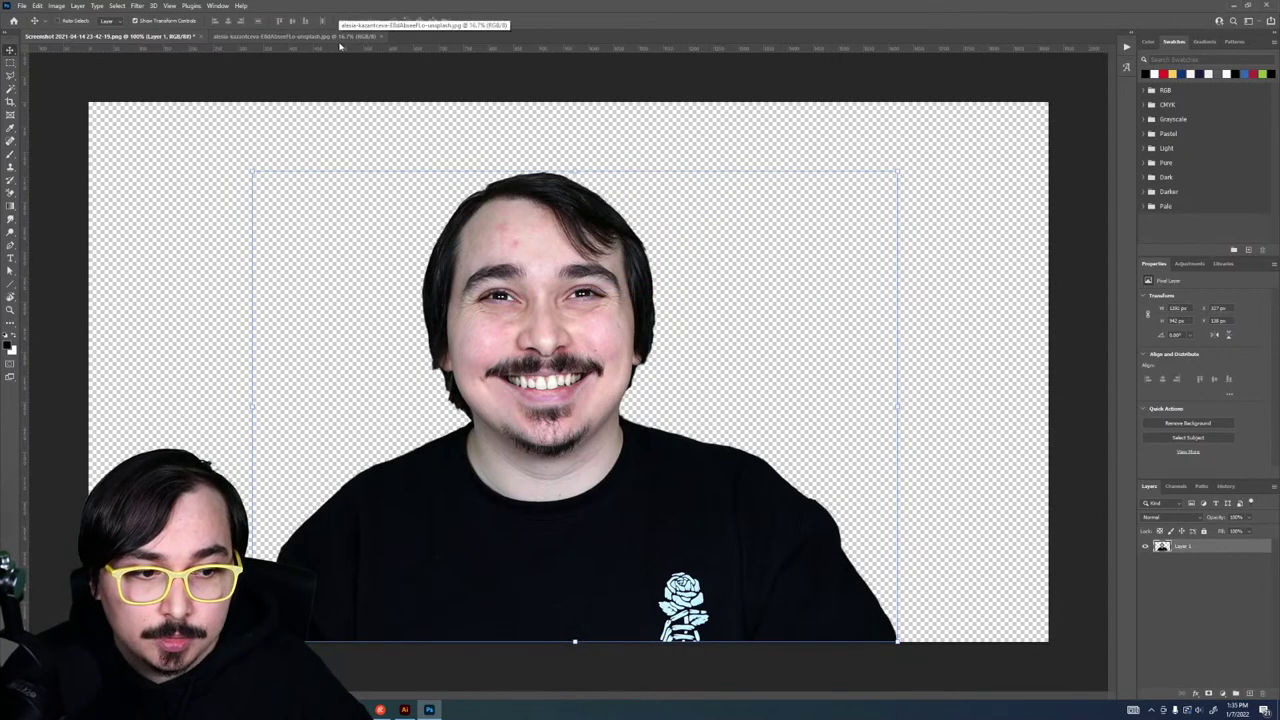
# Step: Save the cut-out portrait as a PNG in the Videos folder, named with the man's first name followed by "-transparent"
pyautogui.hotkey('ctrl', 'a')
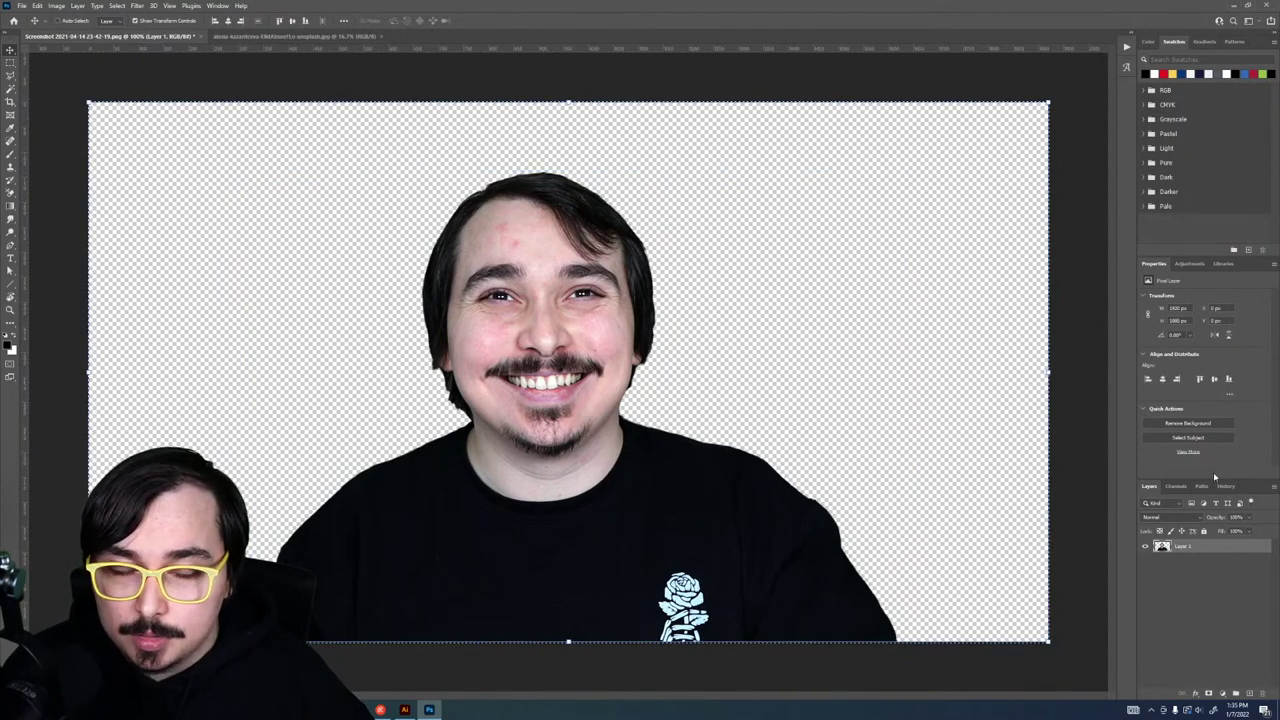
pyautogui.hotkey('ctrl', 'shift', 's')
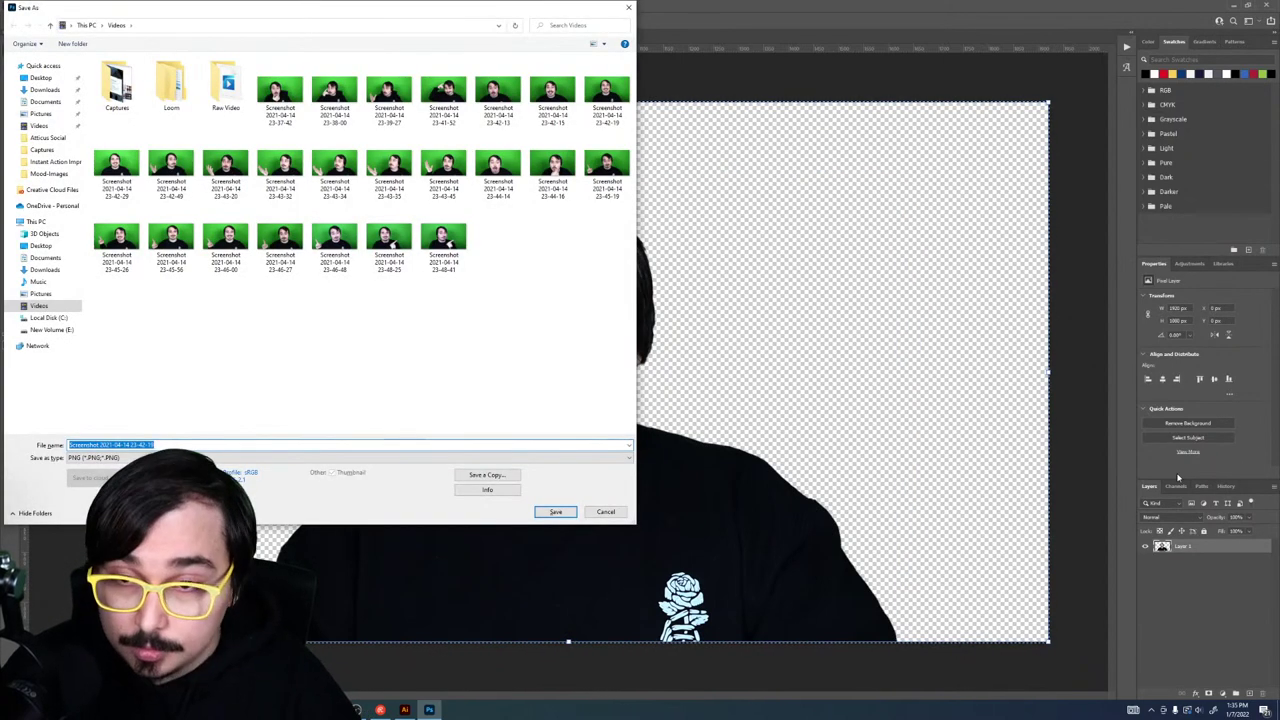
pyautogui.write('david-')
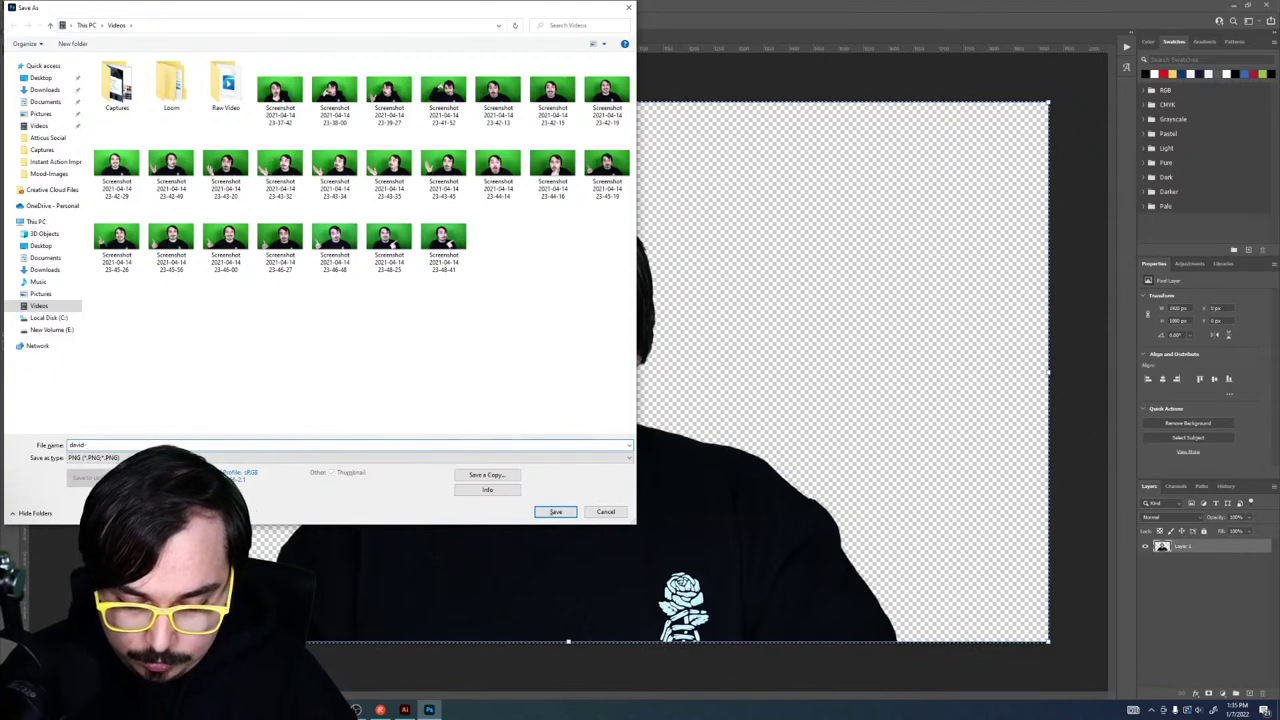
pyautogui.write('tr')
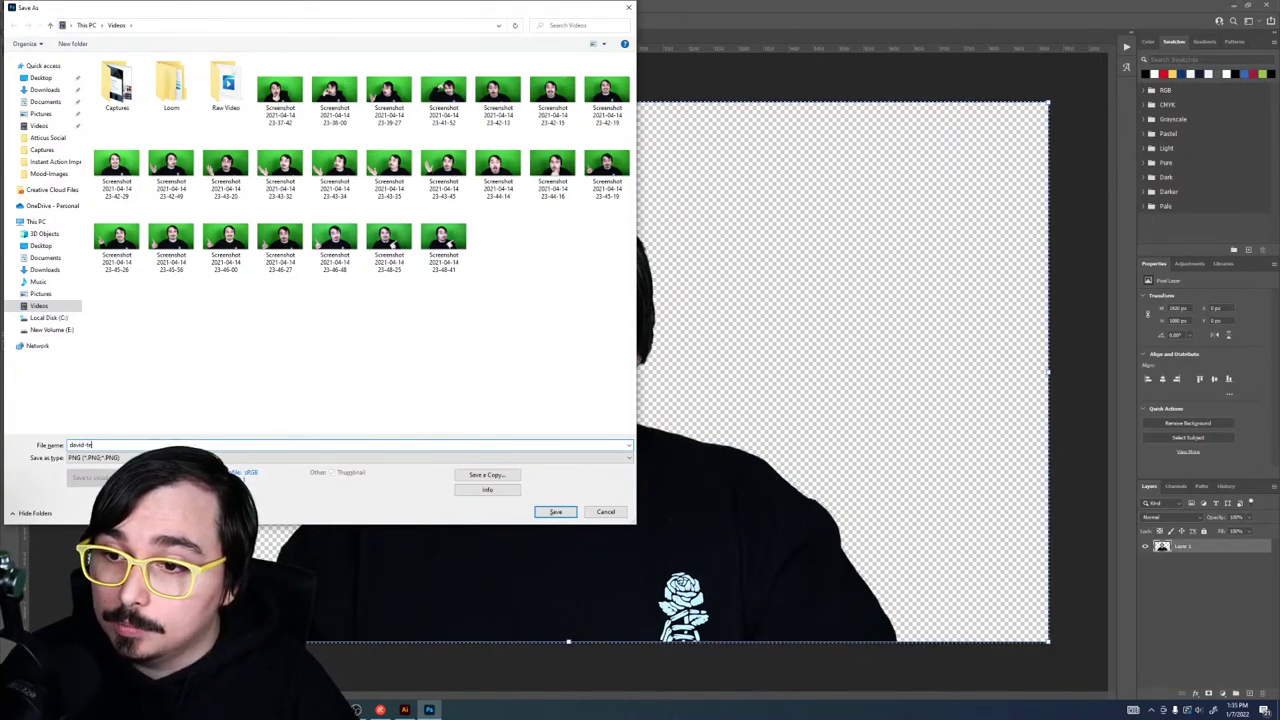
pyautogui.write('ansparent')
pyautogui.press('Return')
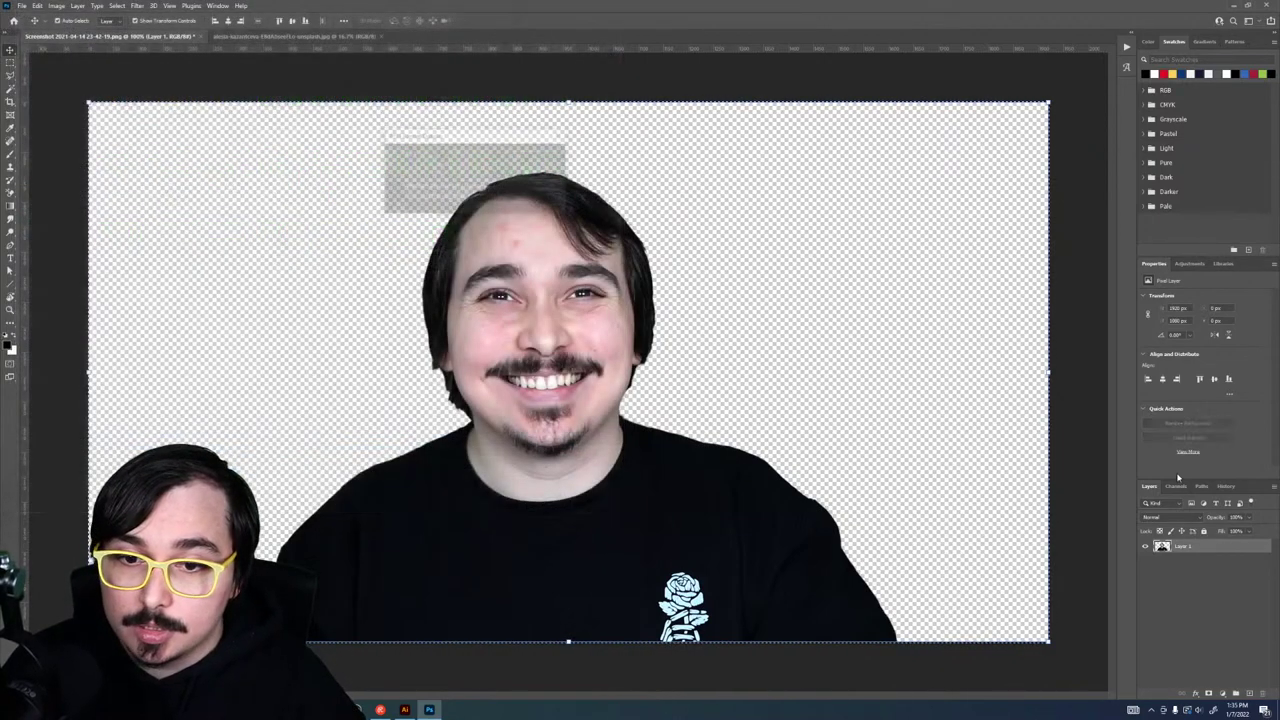
pyautogui.press('Return')
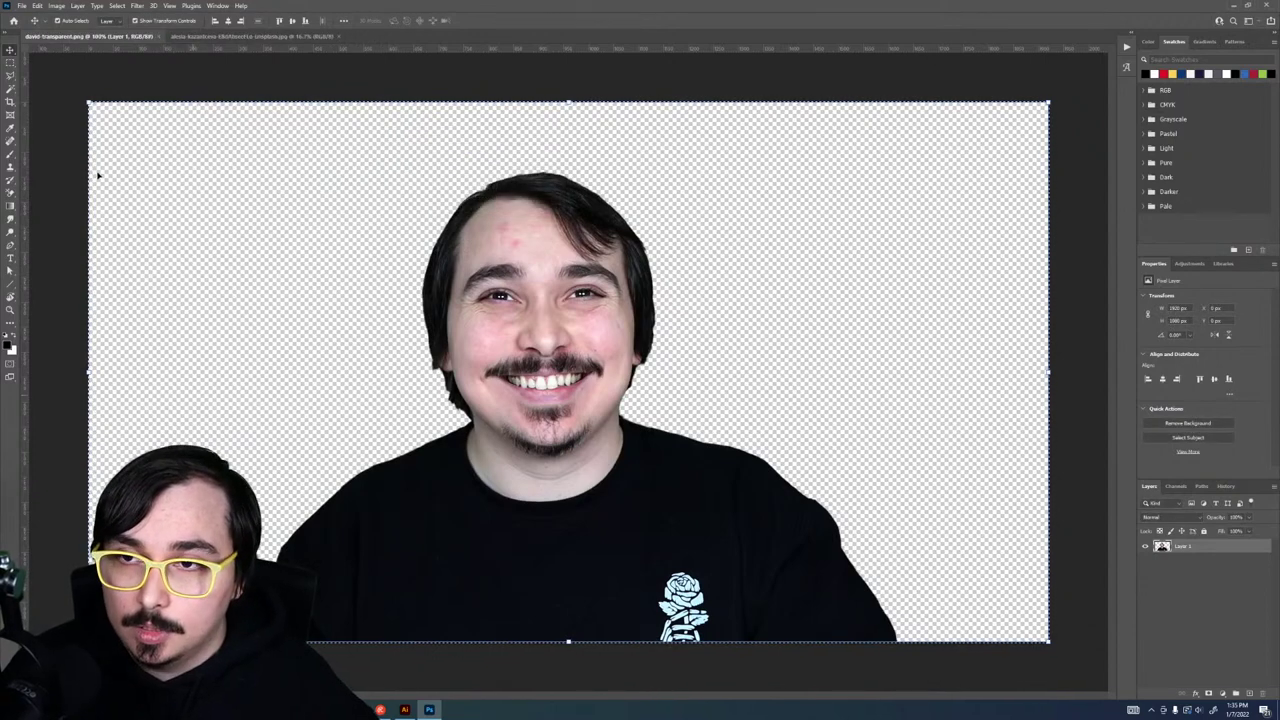
# Step: Switch to Adobe XD, import the downloaded palm photo, and place it on the empty pasteboard to the right of the artboards
pyautogui.click(221, 37)
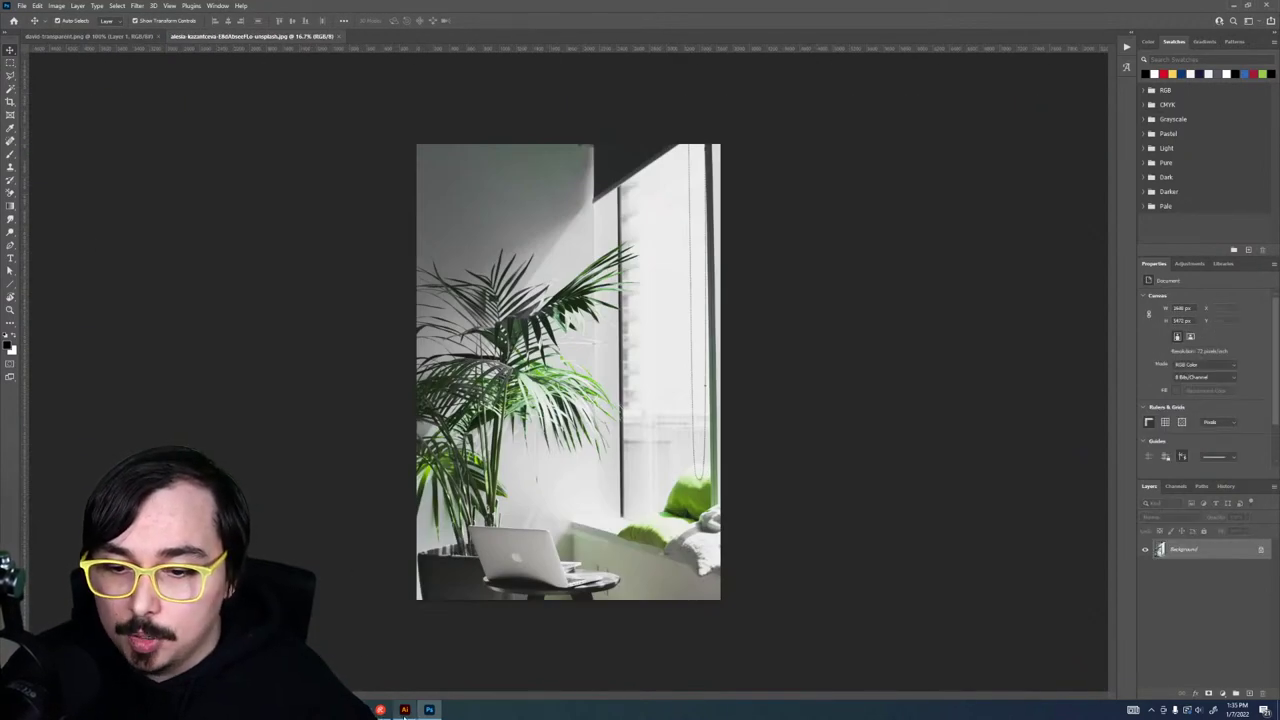
pyautogui.click(380, 710)
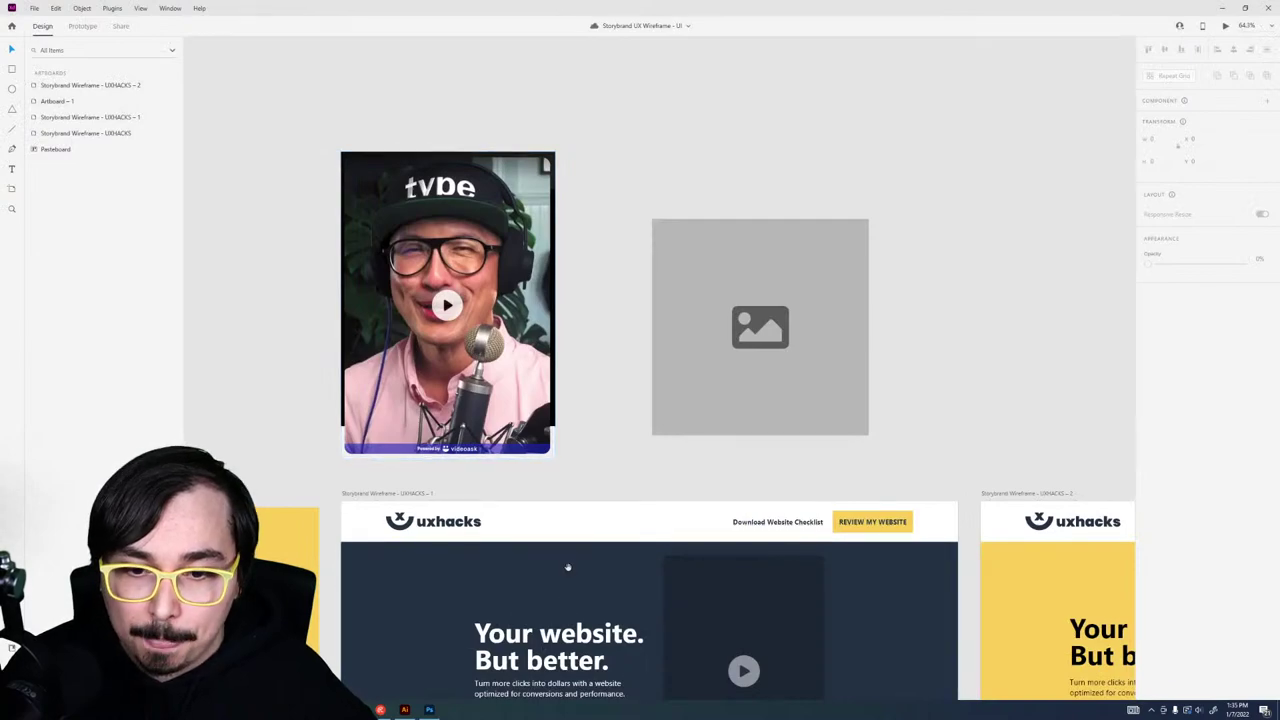
pyautogui.scroll(-5, 474, 276)
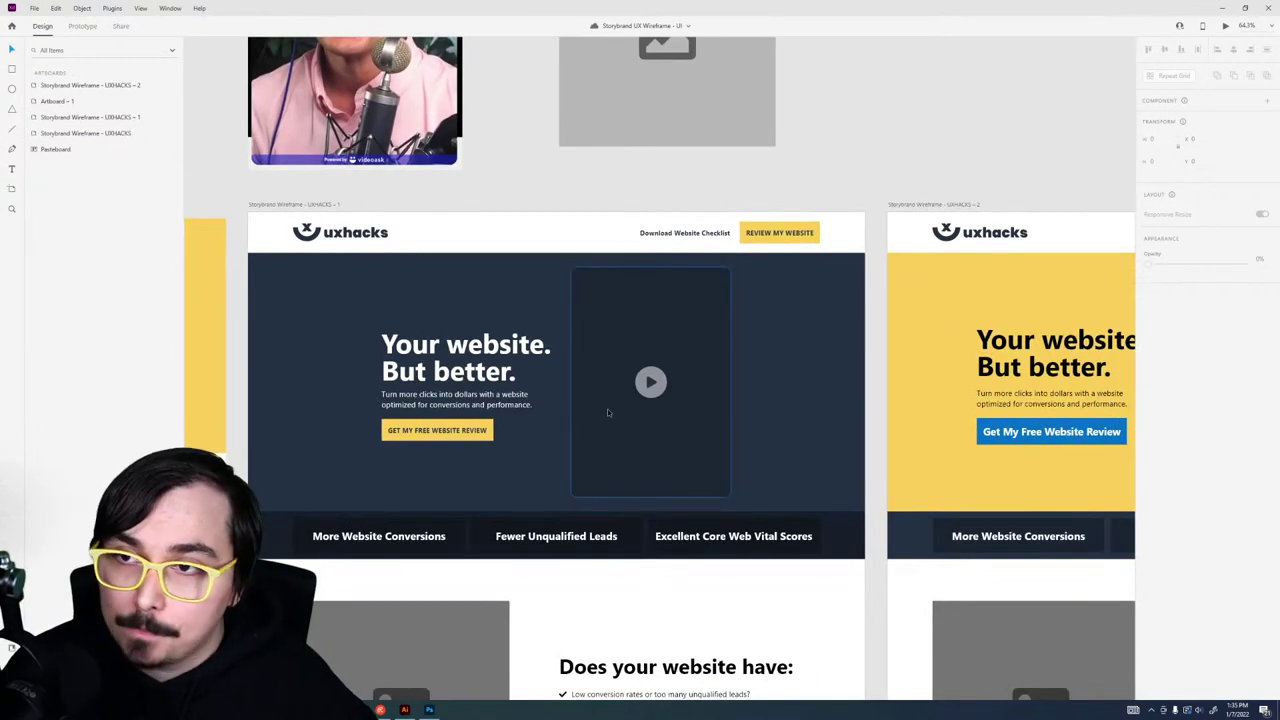
pyautogui.click(33, 8)
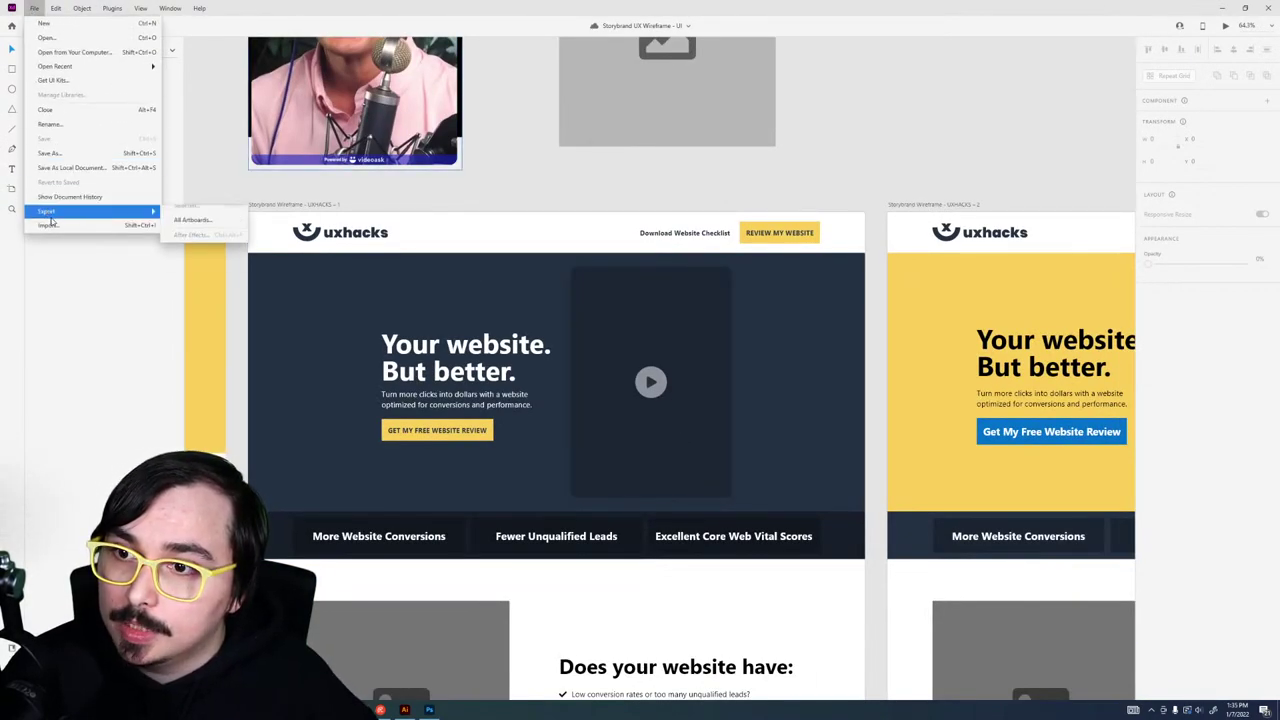
pyautogui.click(48, 226)
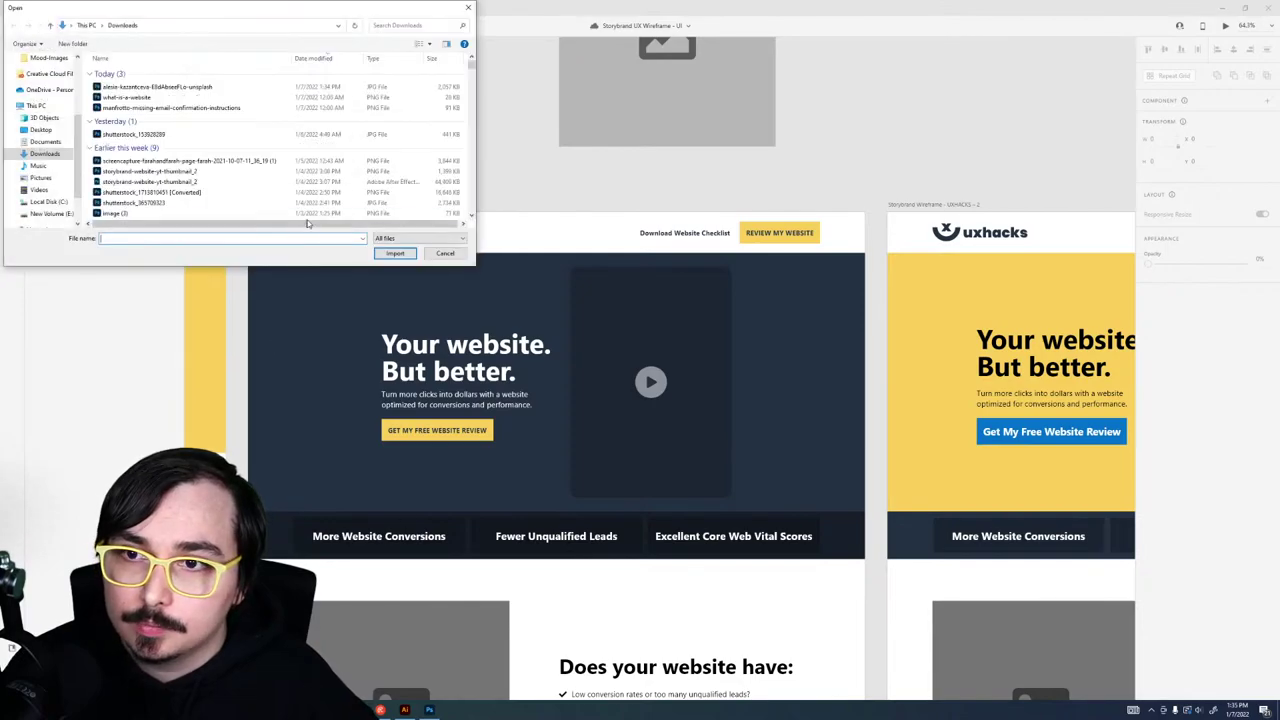
pyautogui.doubleClick(150, 87)
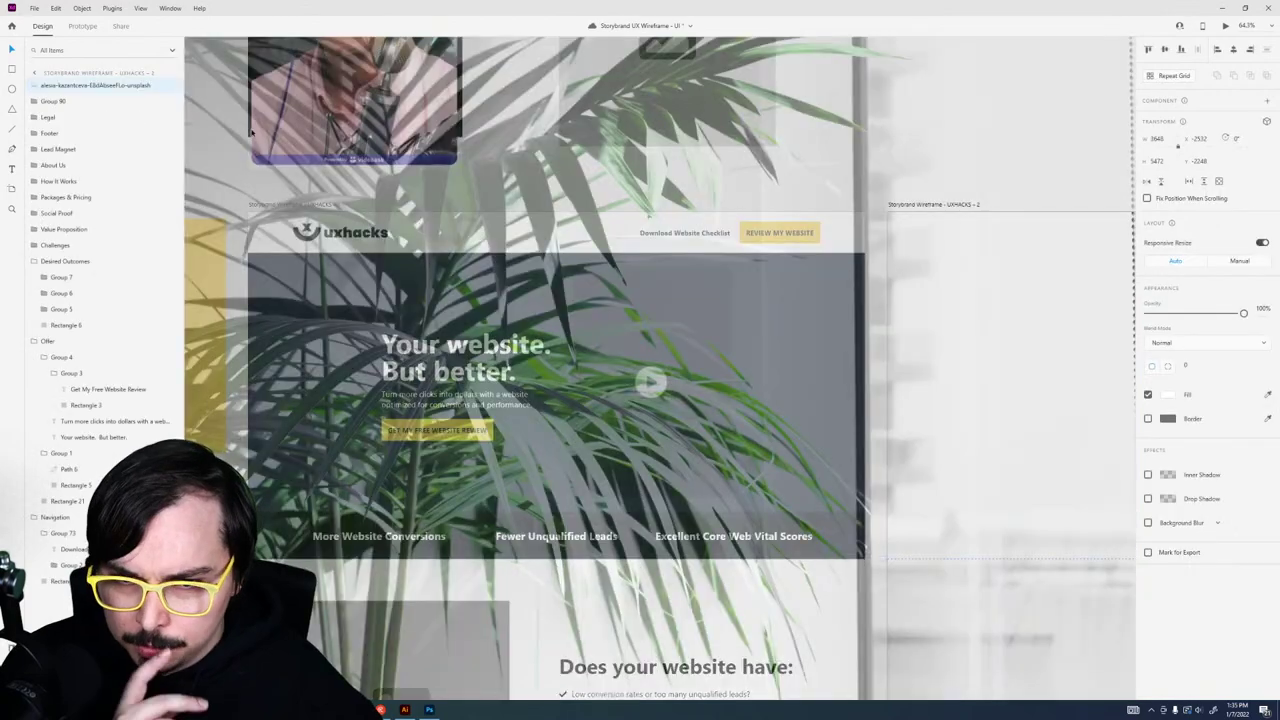
pyautogui.scroll(-5, 520, 412)
pyautogui.moveTo(600, 560); pyautogui.dragTo(995, 440)
# Step: Place a copy of the navy hero's 500 by 719 video placeholder rectangle over the palm photo and mask the photo with it
pyautogui.click(558, 393)
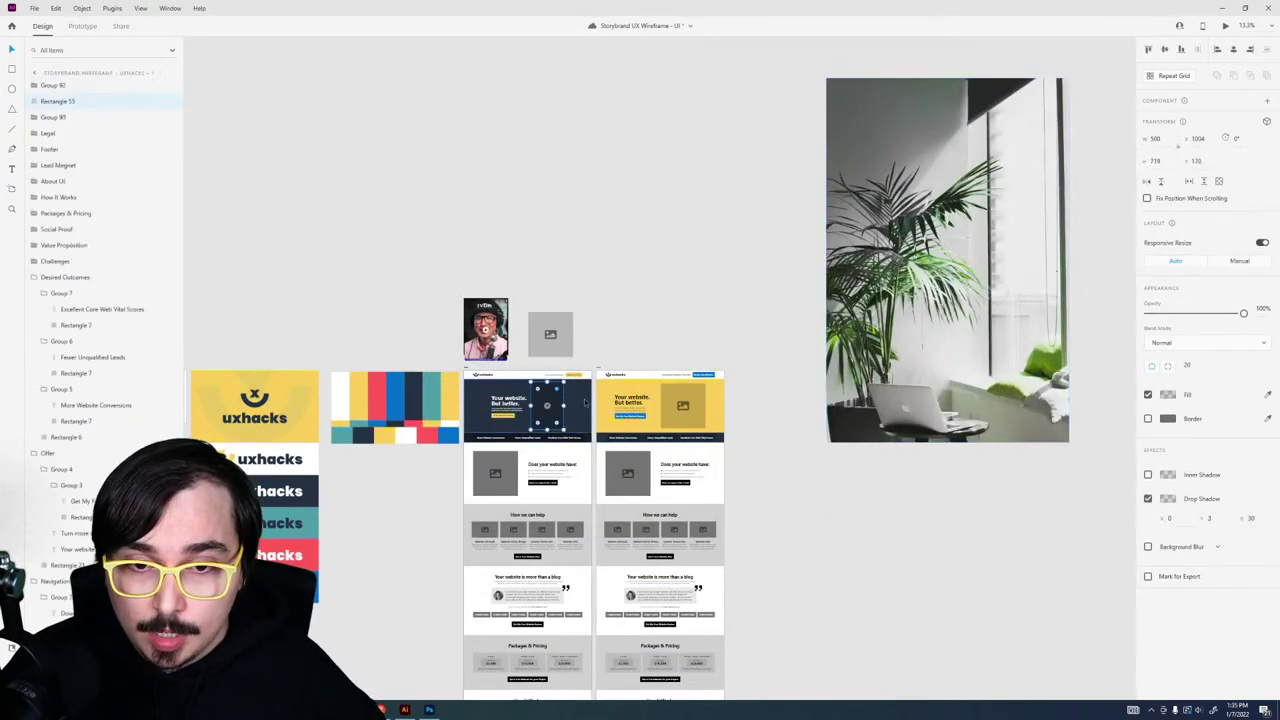
pyautogui.hscroll(5, 558, 393)
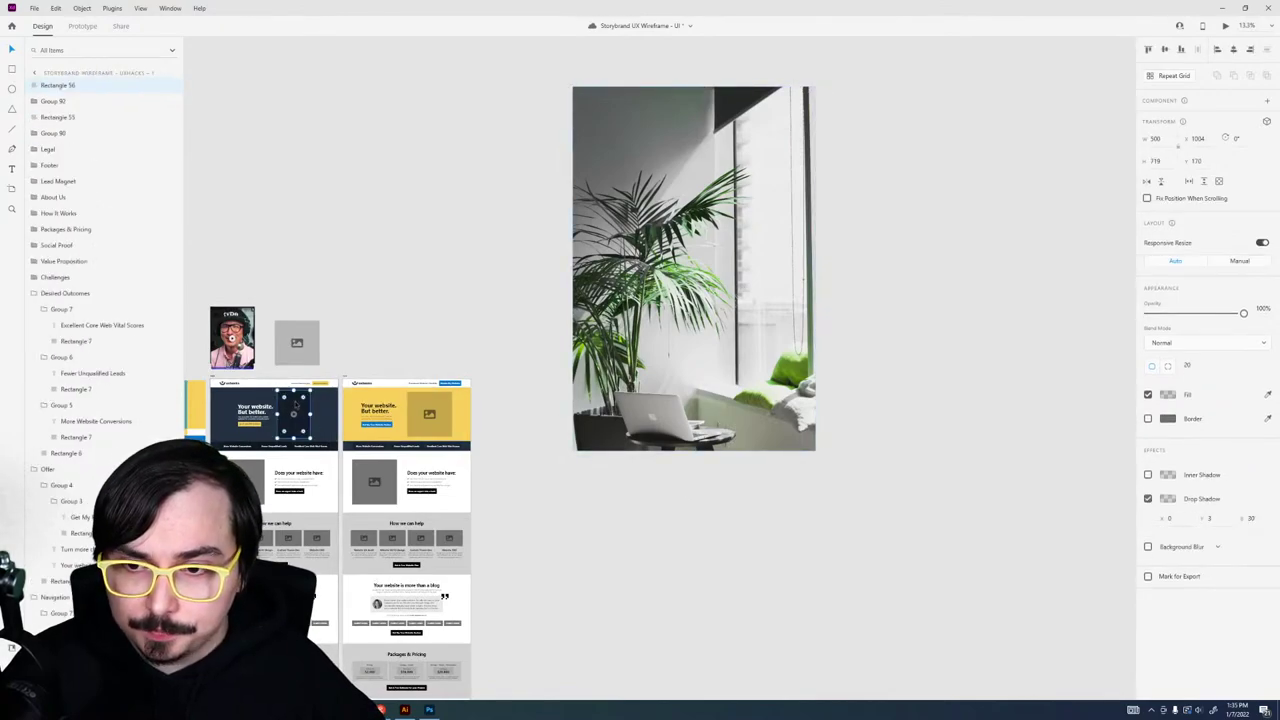
pyautogui.click(668, 290)
pyautogui.keyDown('shift'); pyautogui.click(669, 284); pyautogui.keyUp('shift')
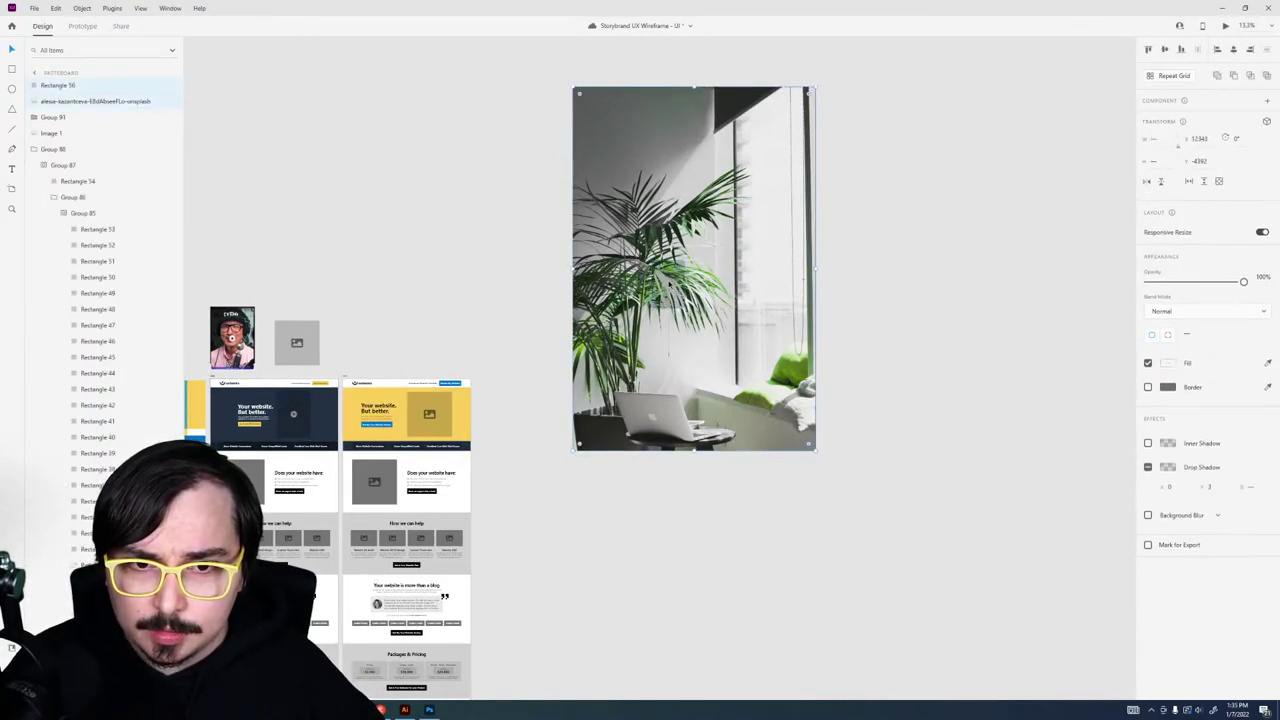
pyautogui.hotkey('ctrl', '3')
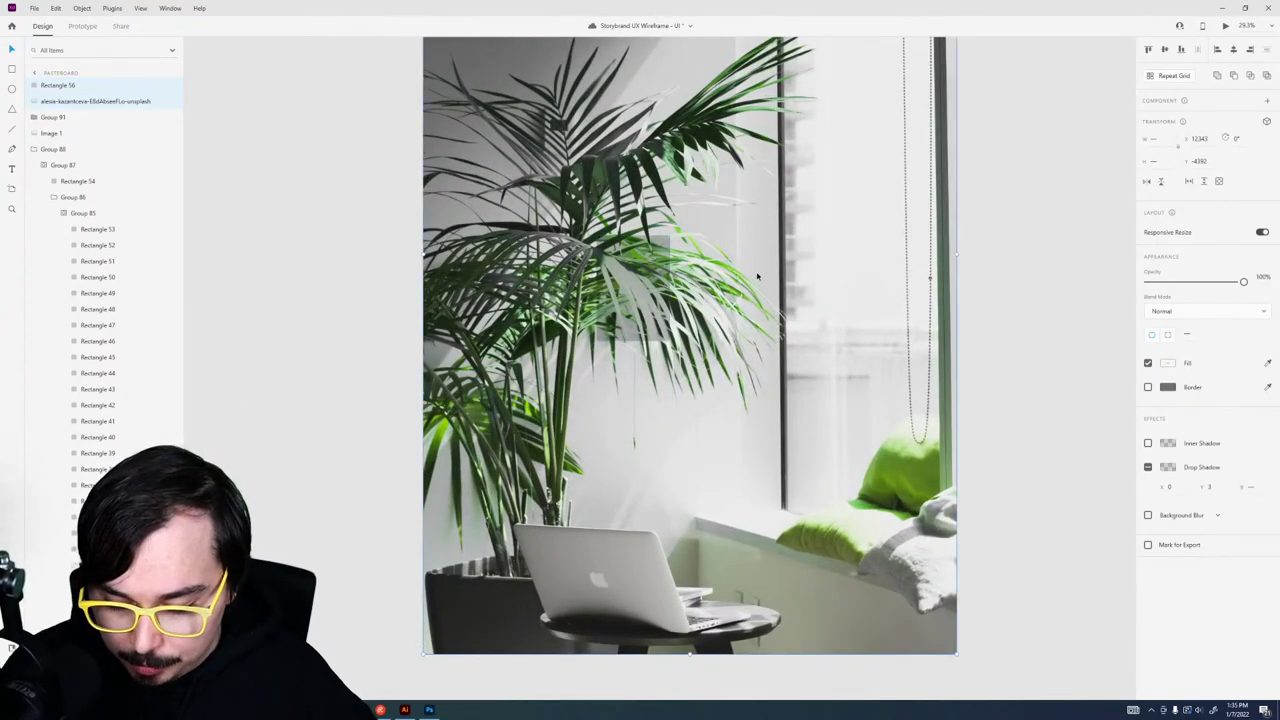
pyautogui.hotkey('ctrl', 'shift', 'm')
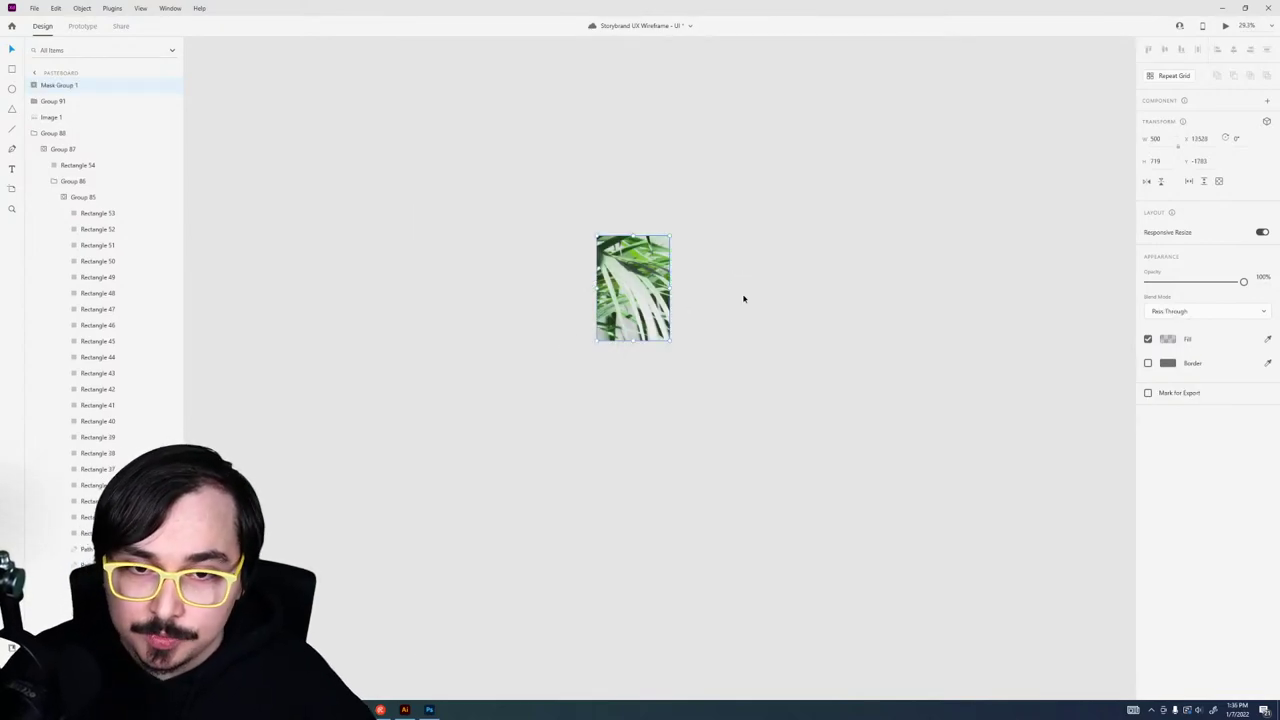
# Step: Ungroup the palm photo's mask and reapply Mask with Shape to the photo and rectangle
pyautogui.rightClick(650, 300)
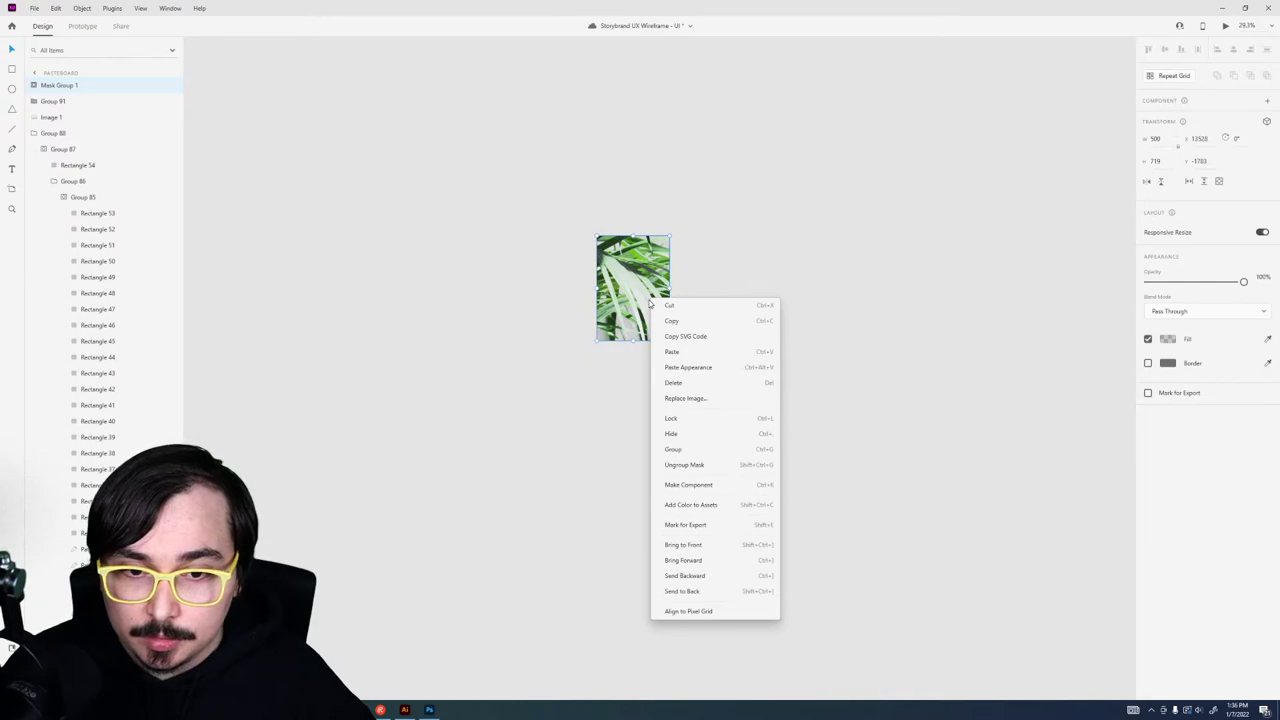
pyautogui.click(649, 283)
pyautogui.hotkey('ctrl', 'shift', 'g')
pyautogui.rightClick(648, 283)
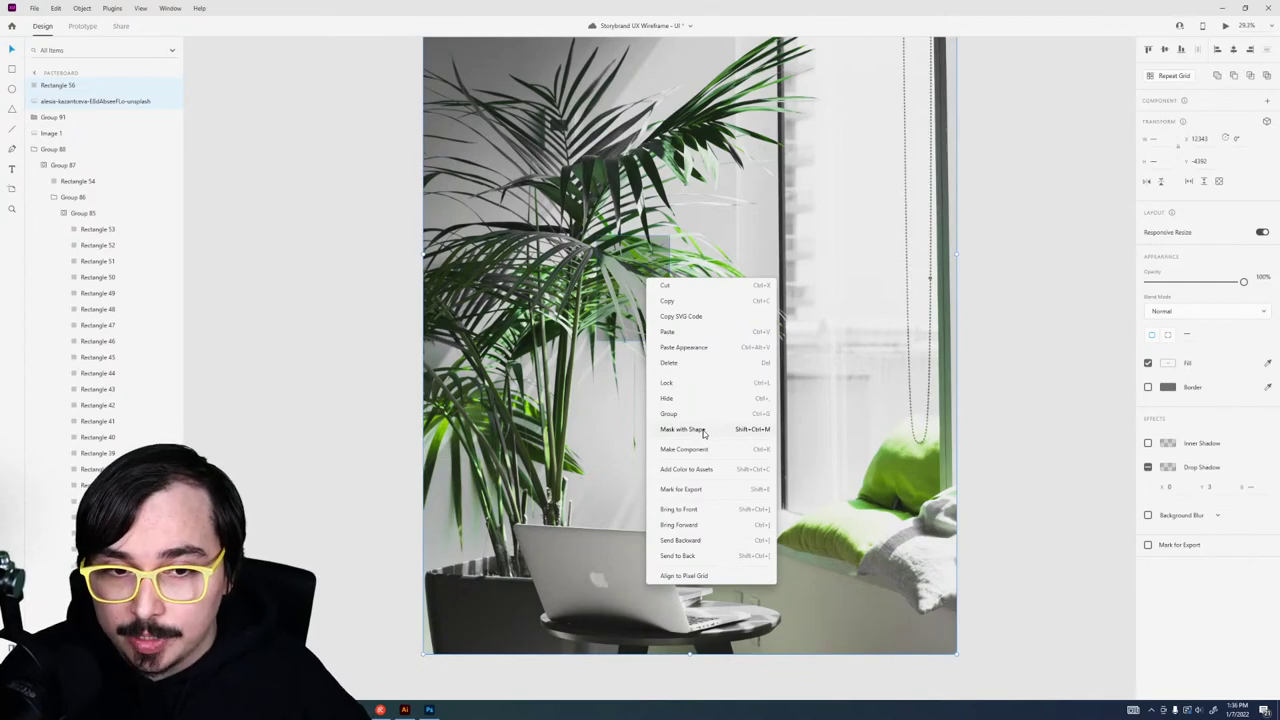
pyautogui.click(703, 430)
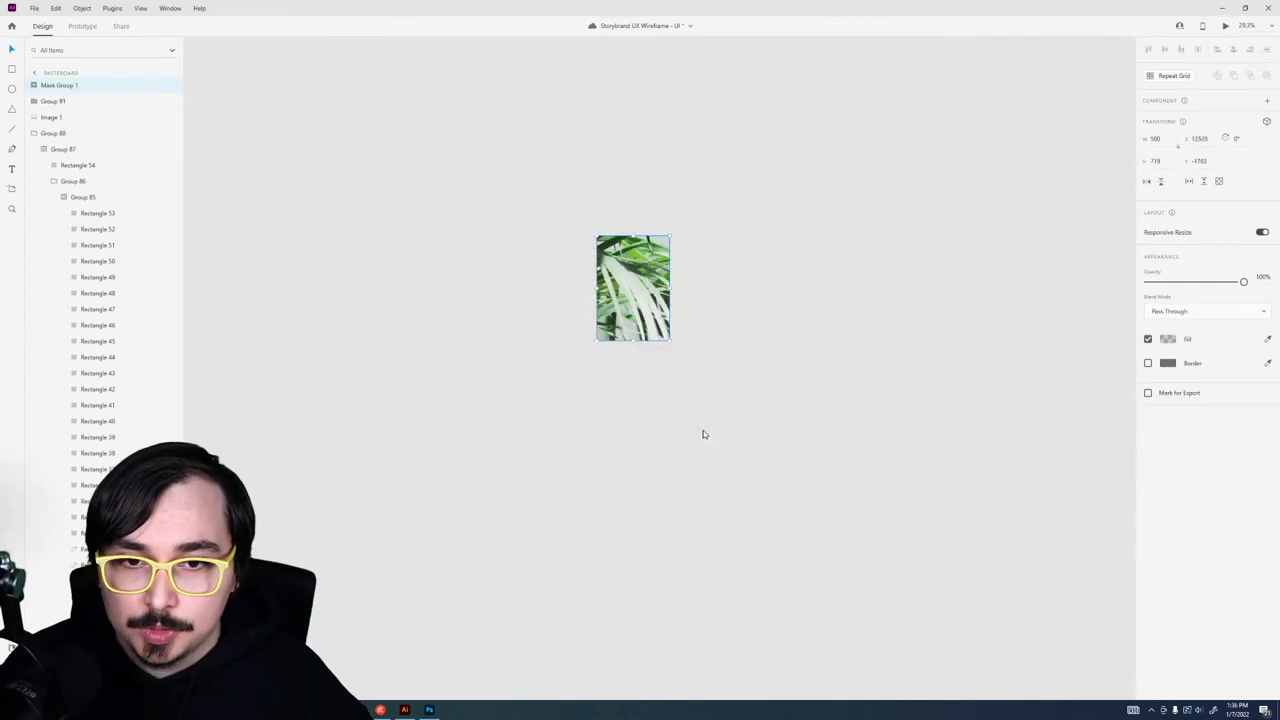
# Step: Inside the mask group, scale the palm photo down to 500 by 750 and position it to fill the rounded rectangle
pyautogui.doubleClick(635, 316)
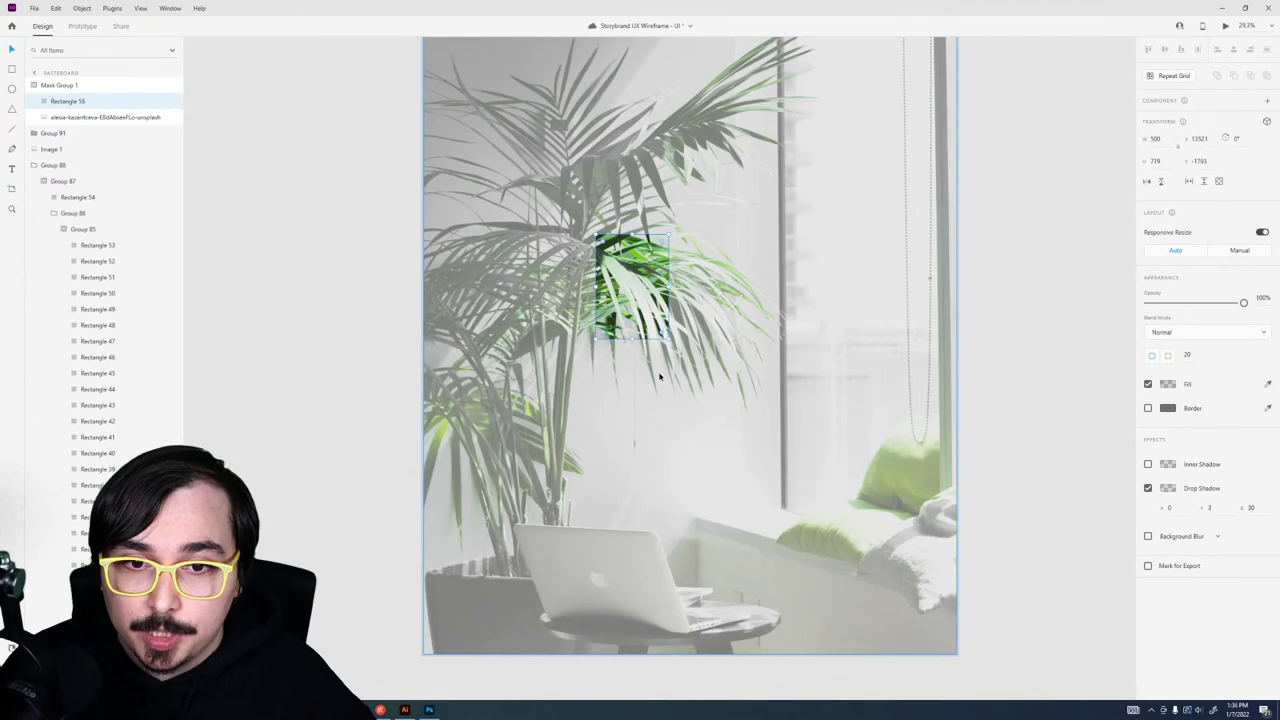
pyautogui.moveTo(781, 509); pyautogui.dragTo(689, 393)
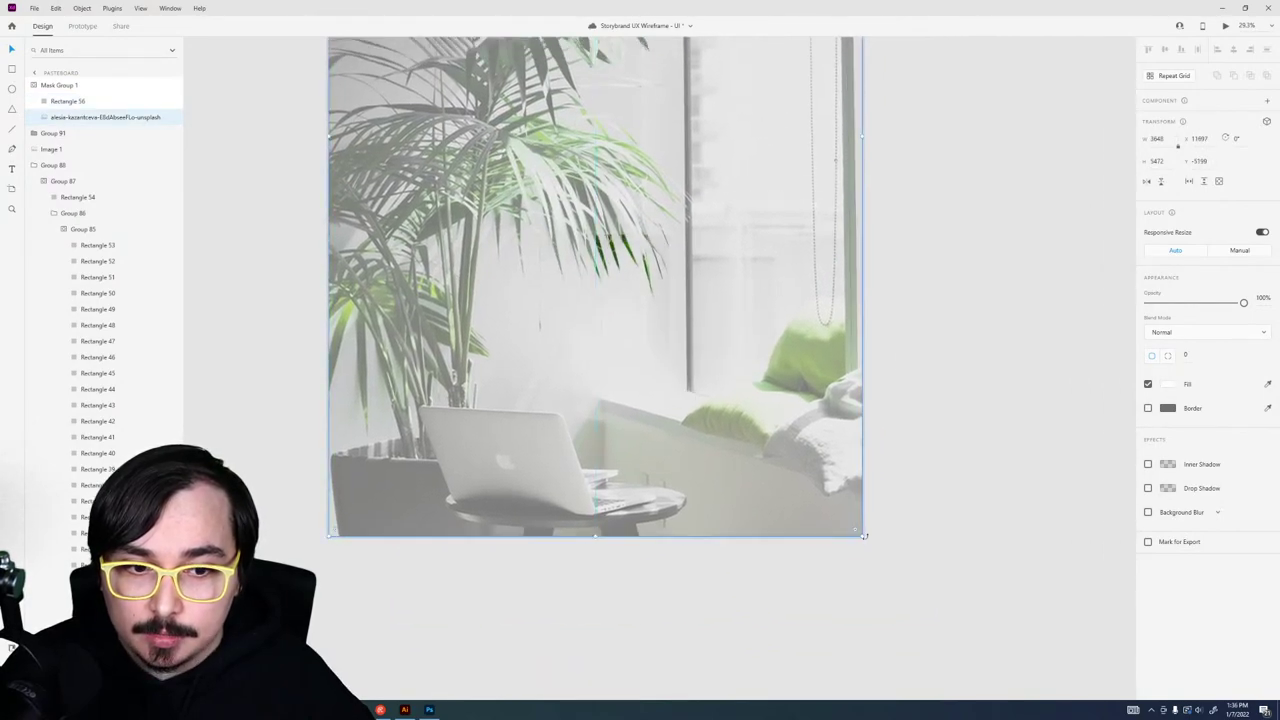
pyautogui.moveTo(864, 536); pyautogui.dragTo(643, 372)
pyautogui.moveTo(596, 134); pyautogui.dragTo(633, 293)
pyautogui.moveTo(688, 368); pyautogui.dragTo(669, 342)
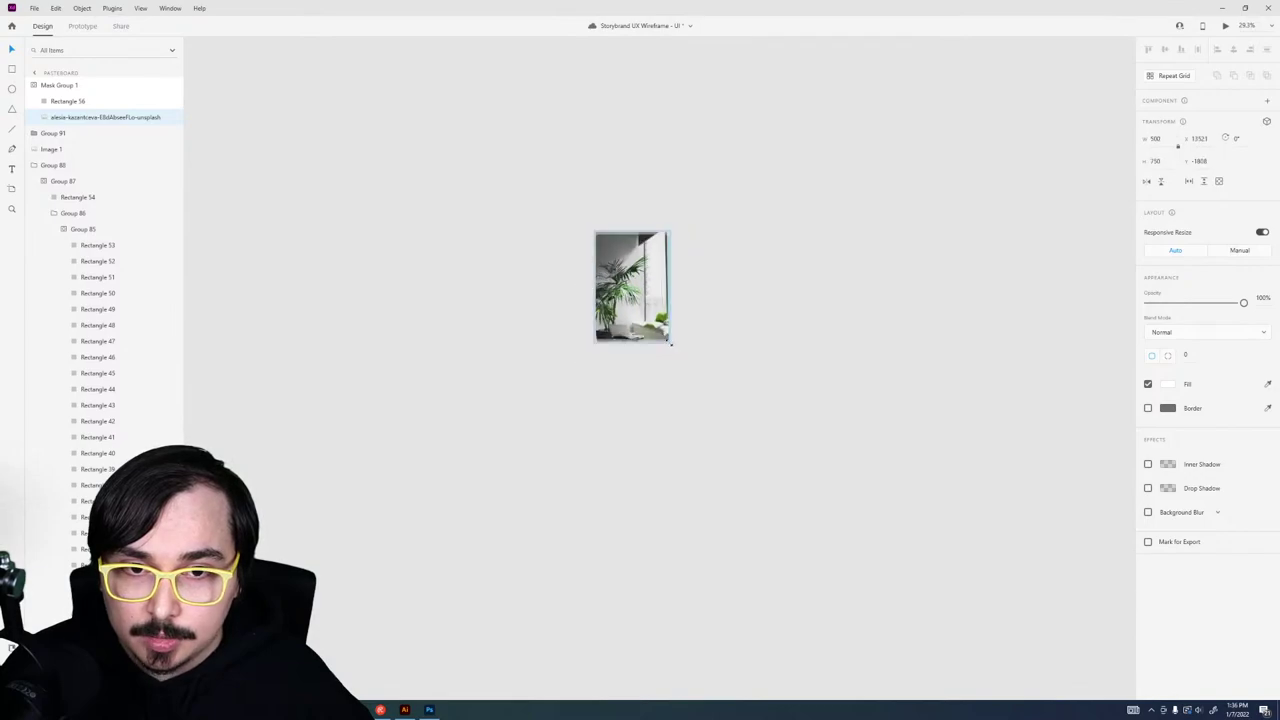
pyautogui.scroll(5, 671, 344)
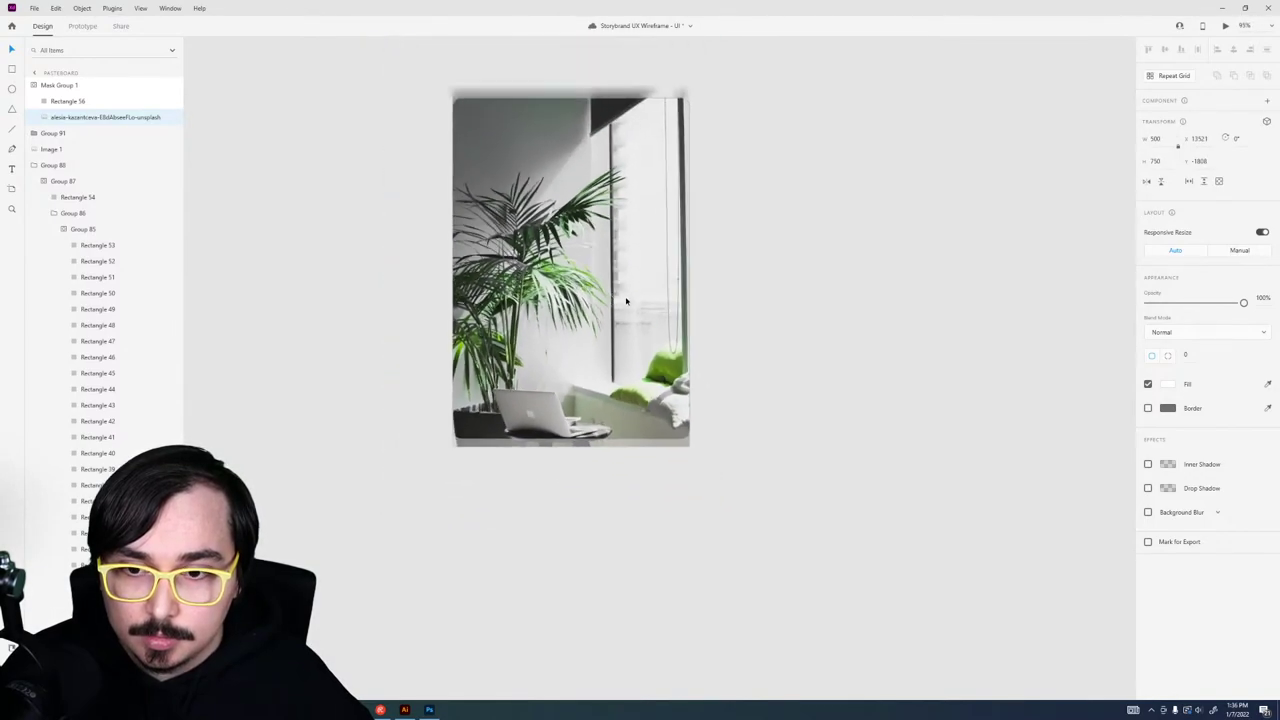
pyautogui.scroll(-1, 626, 300)
pyautogui.moveTo(624, 300); pyautogui.dragTo(626, 302)
pyautogui.click(853, 359)
# Step: Import the transparent cut-out portrait from the recent files onto the pasteboard beside the masked palm photo
pyautogui.scroll(-4, 711, 436)
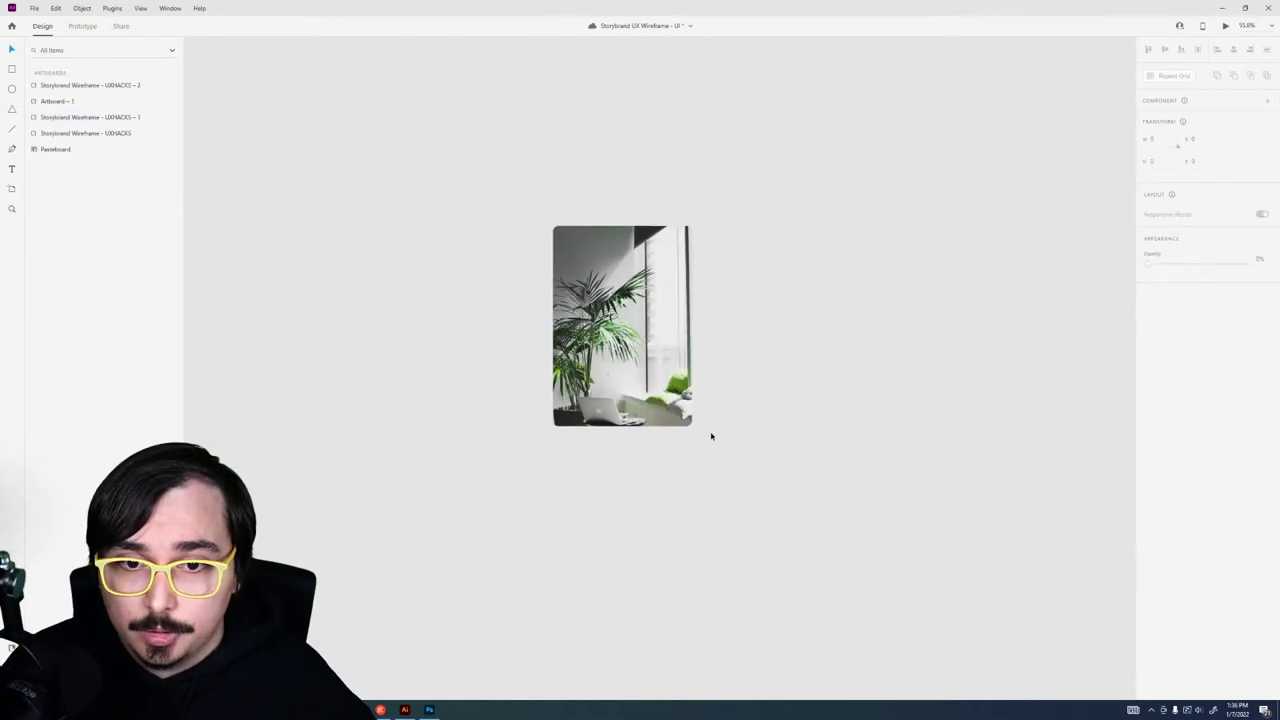
pyautogui.scroll(-2, 711, 436)
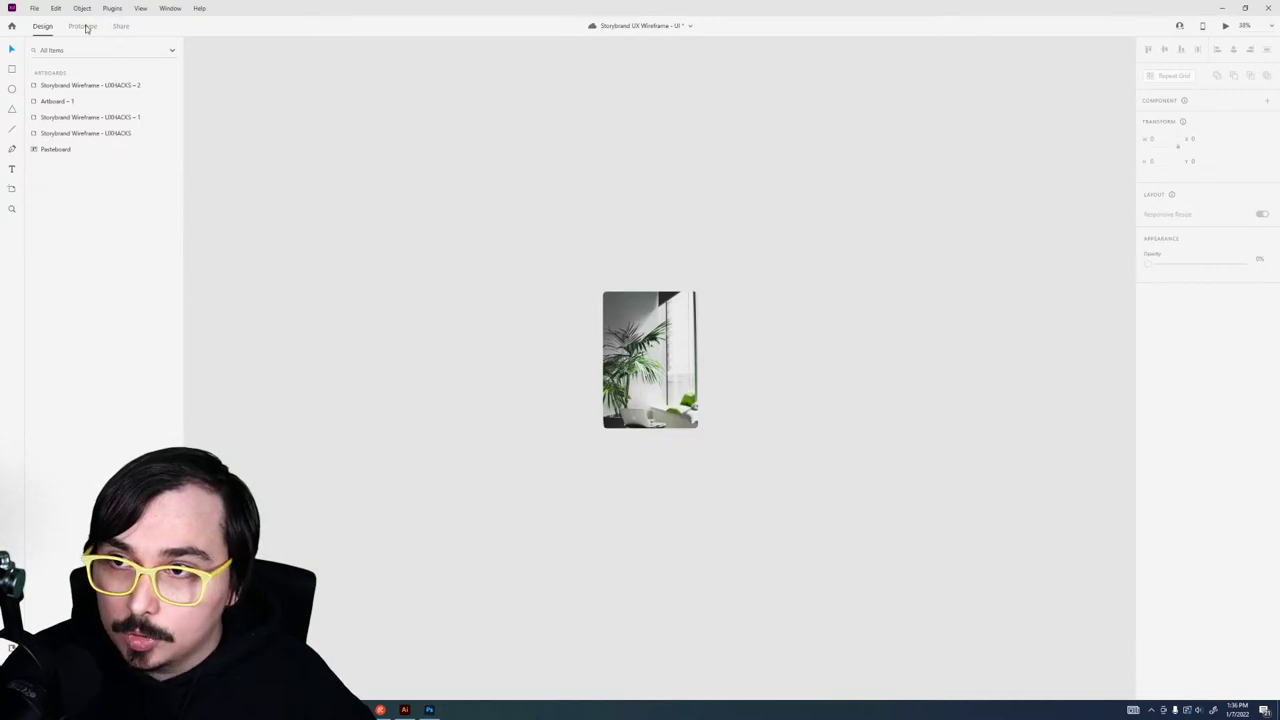
pyautogui.click(34, 8)
pyautogui.click(74, 224)
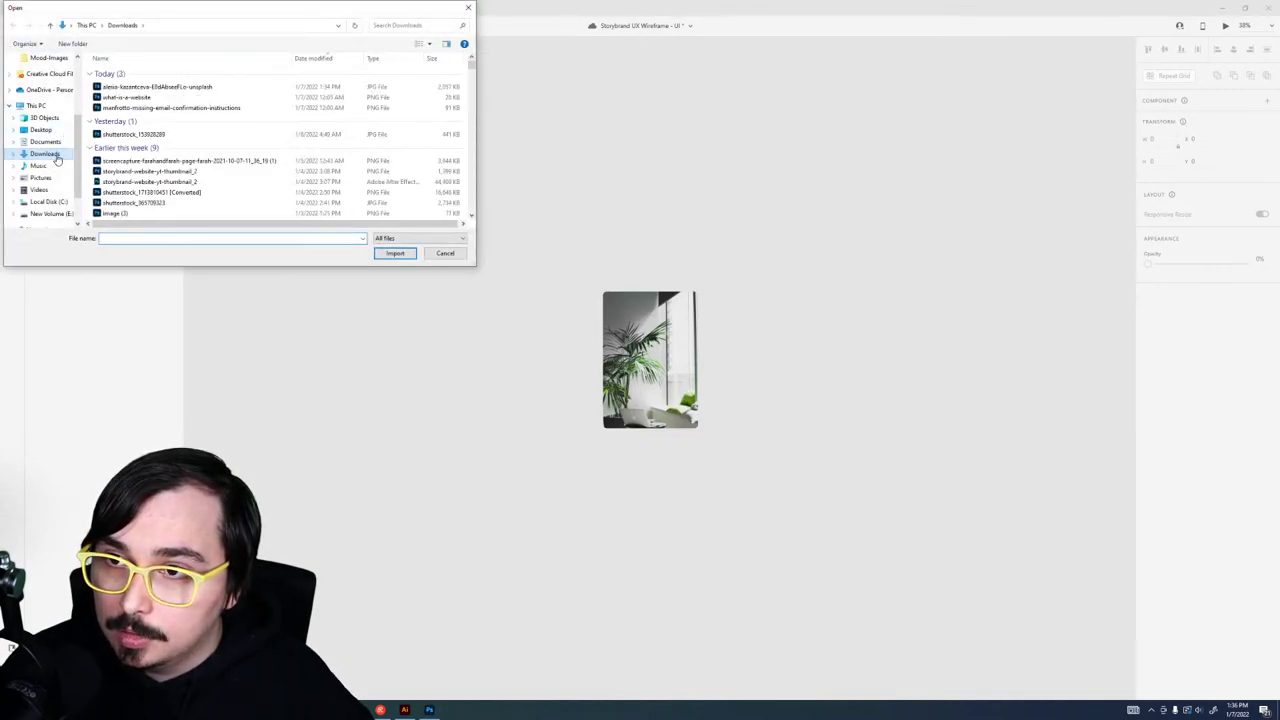
pyautogui.scroll(5, 50, 140)
pyautogui.click(42, 66)
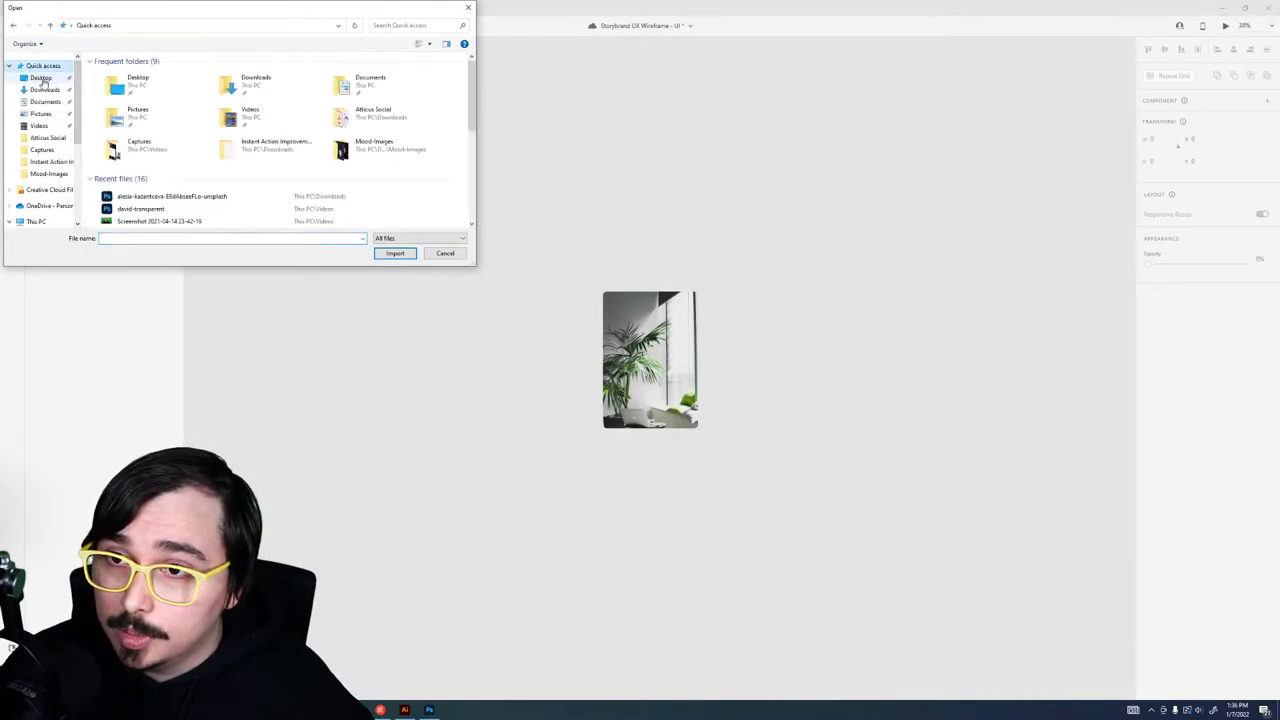
pyautogui.doubleClick(140, 208)
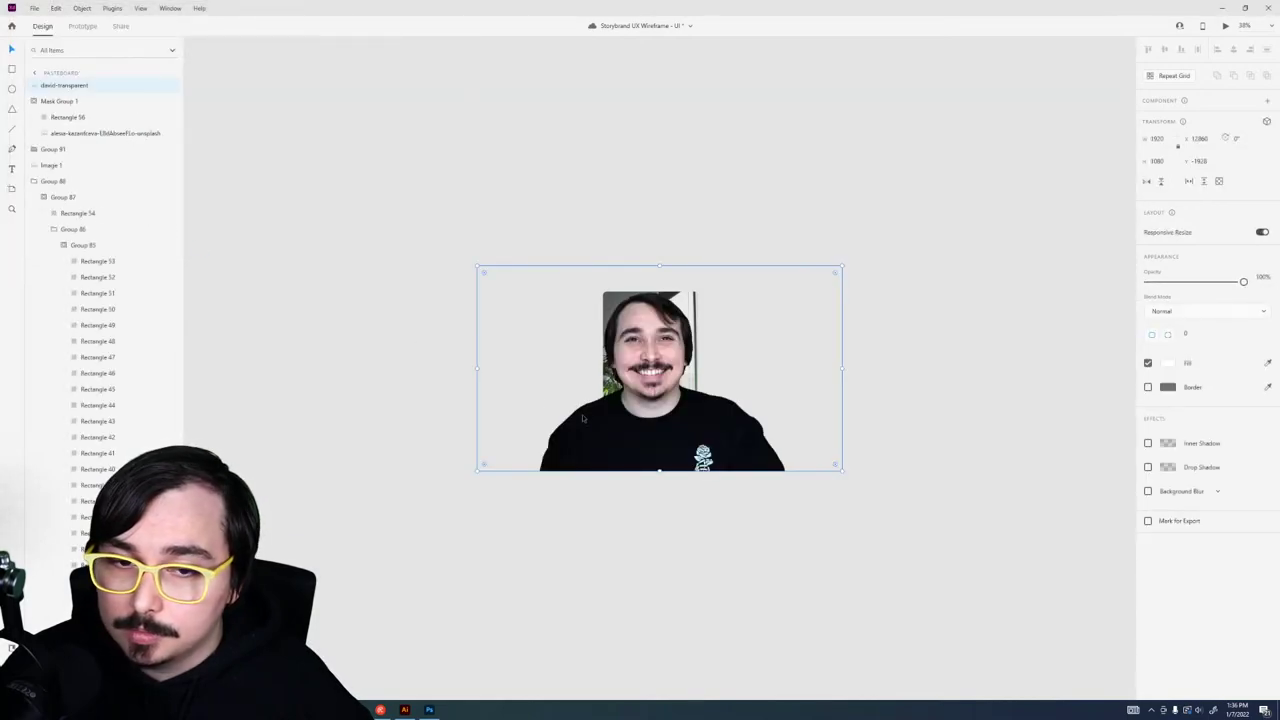
# Step: Move the portrait into the palm photo's mask group, scale it to 1544 by 868, and center the face in the frame
pyautogui.moveTo(666, 450); pyautogui.dragTo(667, 454)
pyautogui.hotkey('ctrl', 'x')
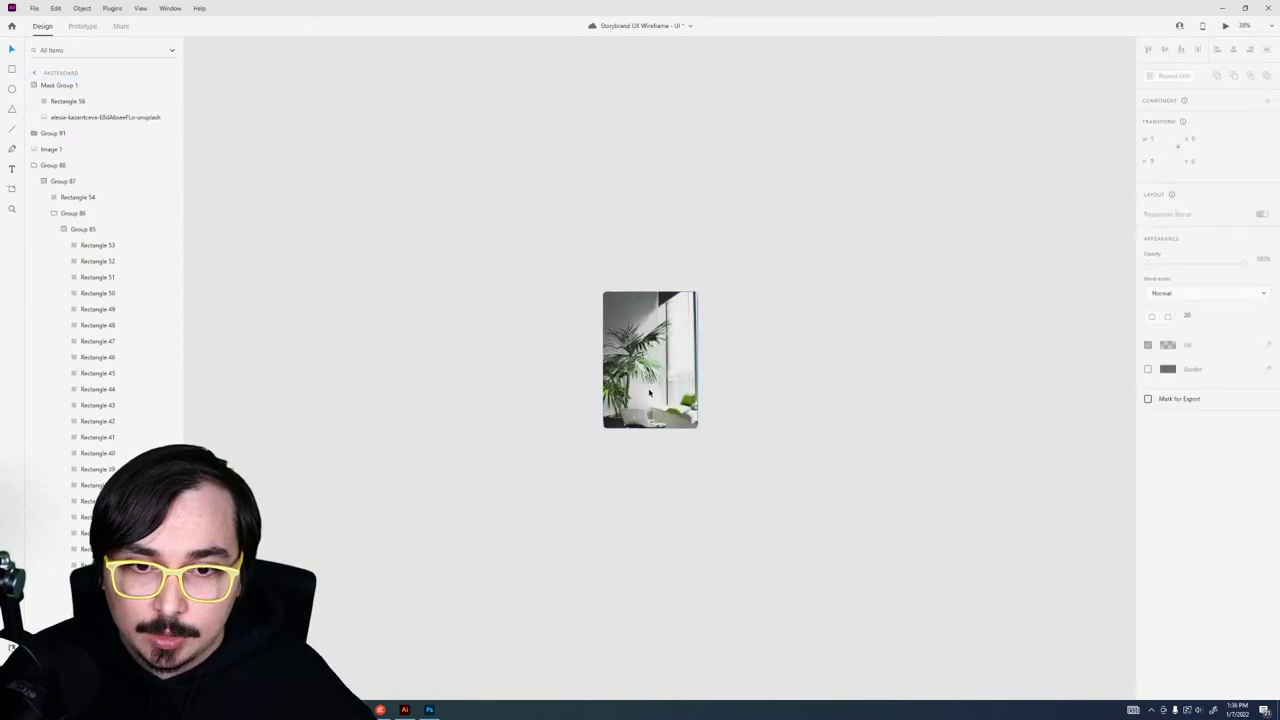
pyautogui.doubleClick(649, 391)
pyautogui.hotkey('ctrl', 'v')
pyautogui.moveTo(846, 479); pyautogui.dragTo(809, 460)
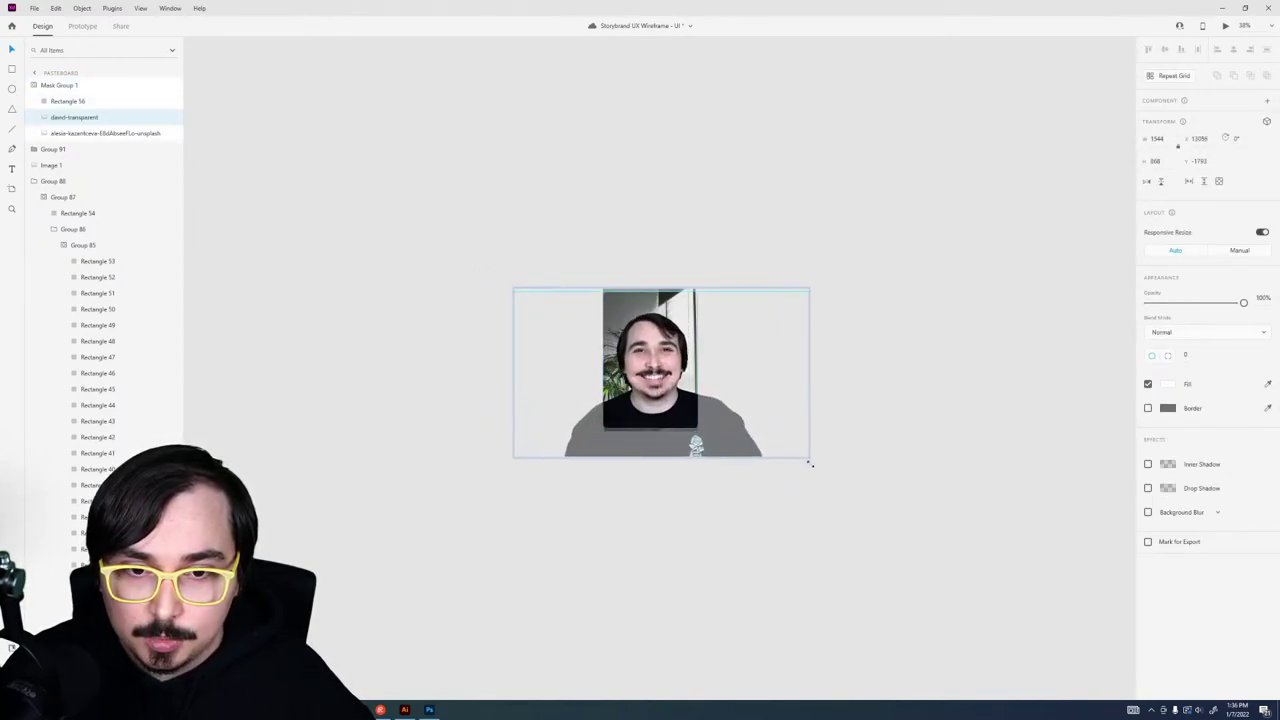
pyautogui.moveTo(657, 403); pyautogui.dragTo(652, 389)
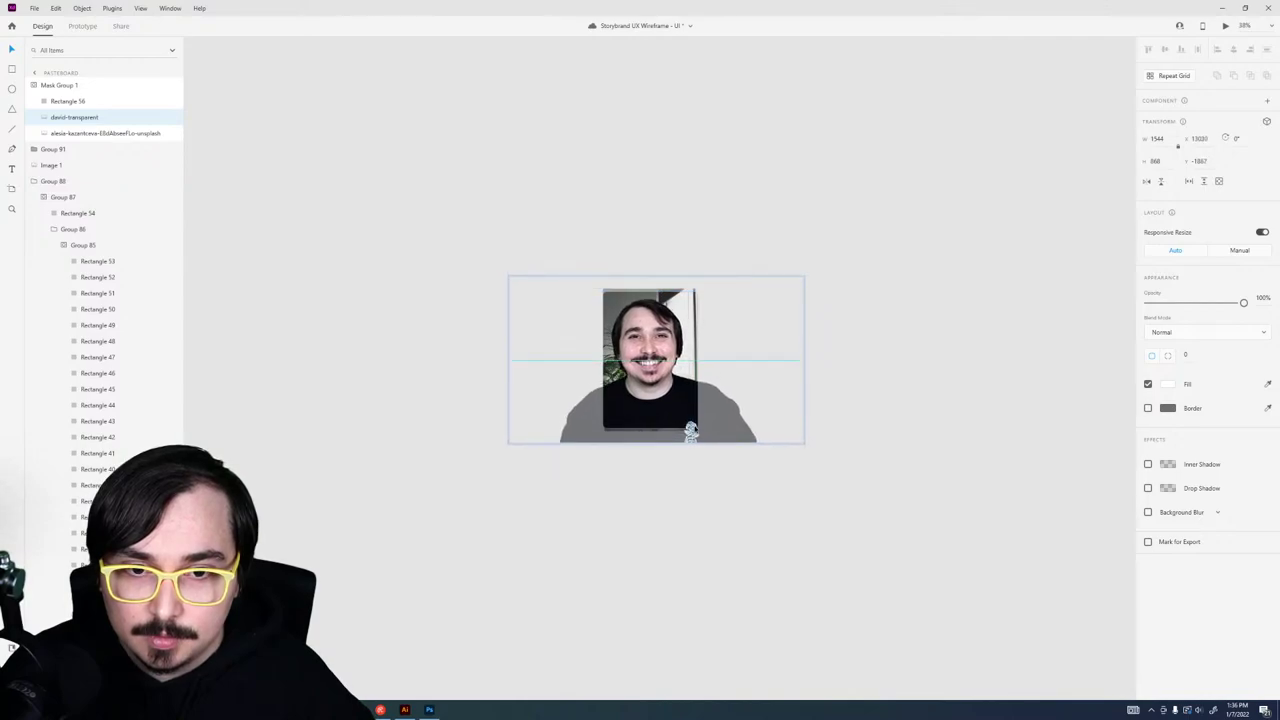
pyautogui.click(844, 440)
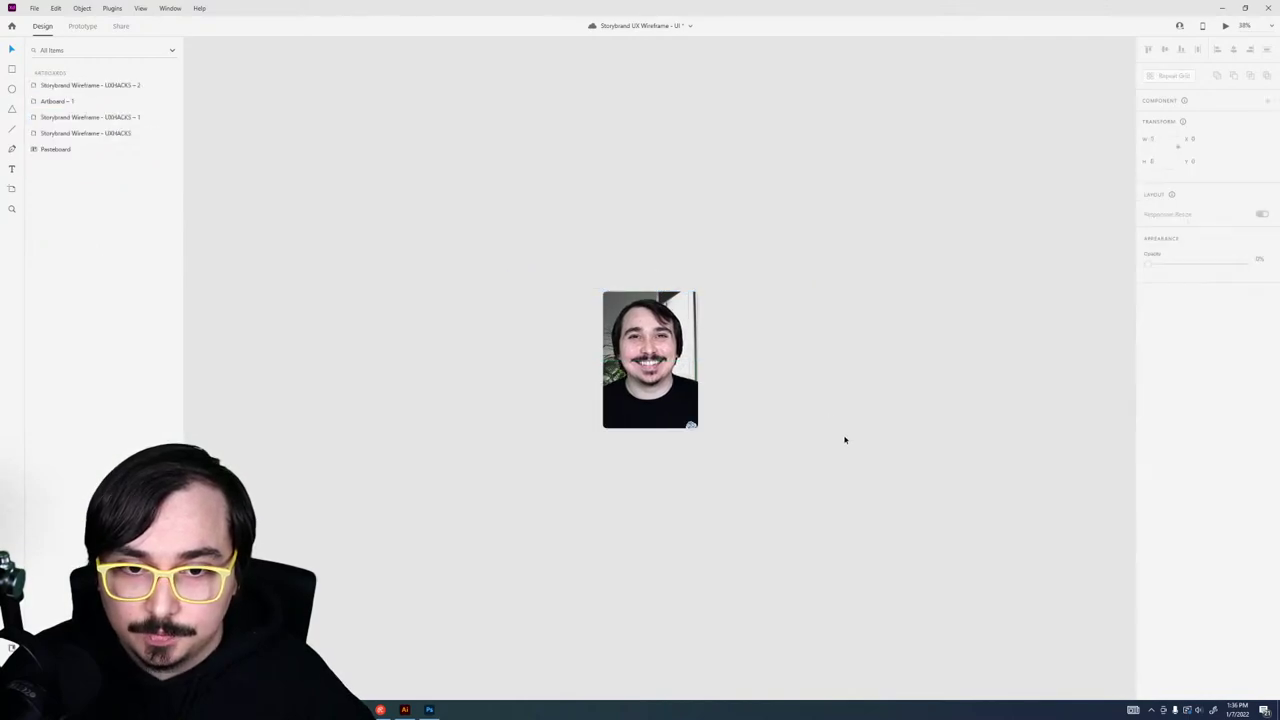
# Step: Move the masked portrait into the navy hero and align it over the video placeholder at X 1004, Y 170
pyautogui.moveTo(694, 419); pyautogui.dragTo(303, 491)
pyautogui.scroll(-5, 424, 434)
pyautogui.scroll(5, 300, 490)
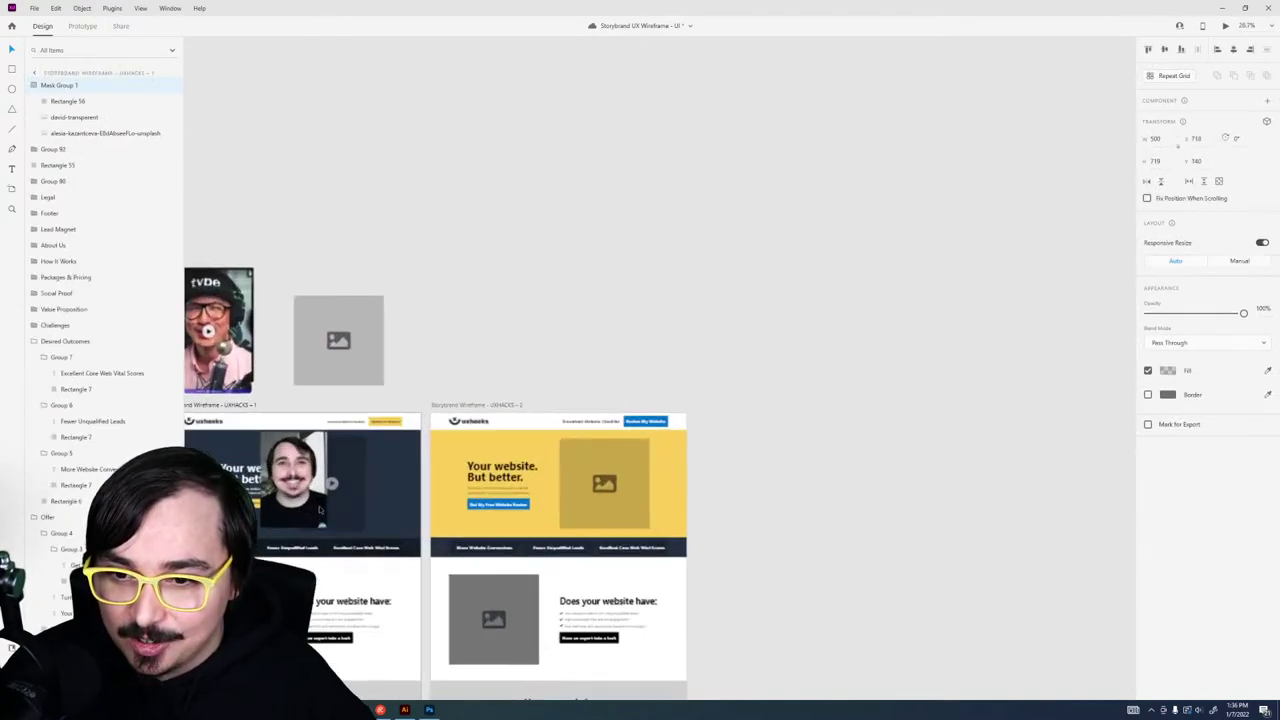
pyautogui.scroll(3, 564, 450)
pyautogui.moveTo(544, 488); pyautogui.dragTo(720, 492)
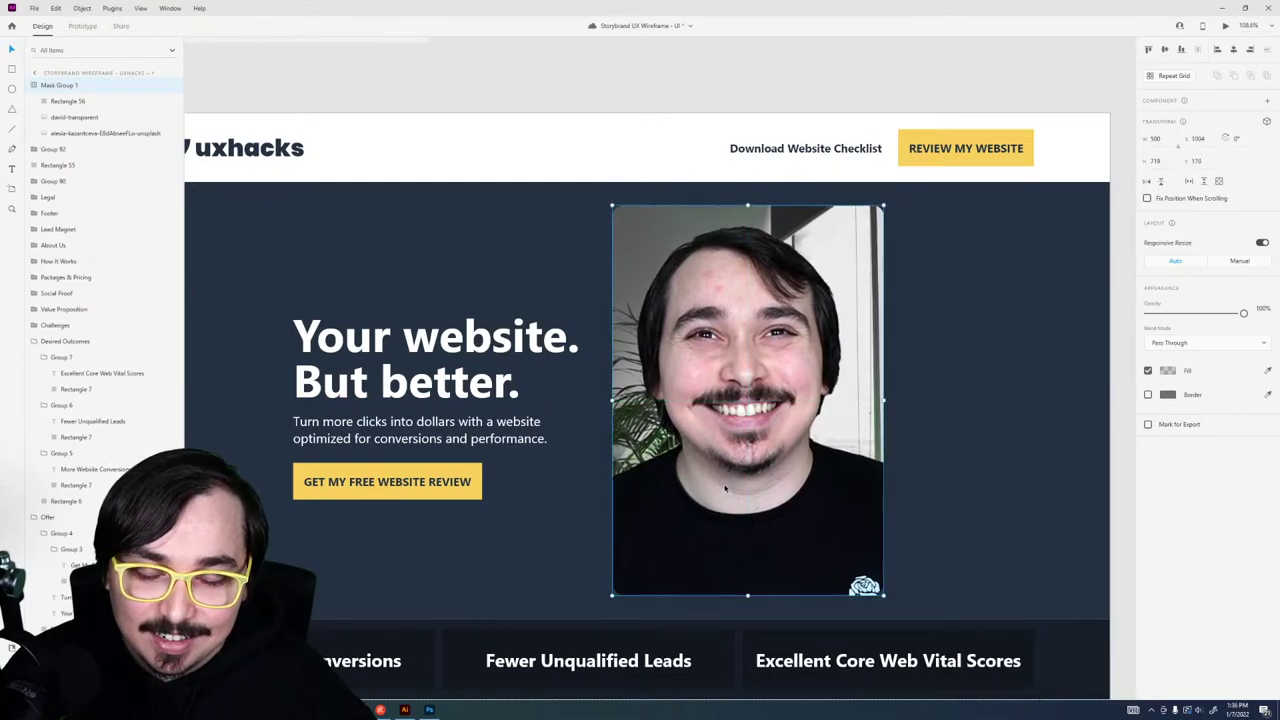
# Step: Cut and repaste the masked portrait in the navy hero, and arrange it behind the play button and translucent overlay rectangle
pyautogui.press('Delete')
pyautogui.click(705, 504)
pyautogui.hotkey('ctrl', 'v')
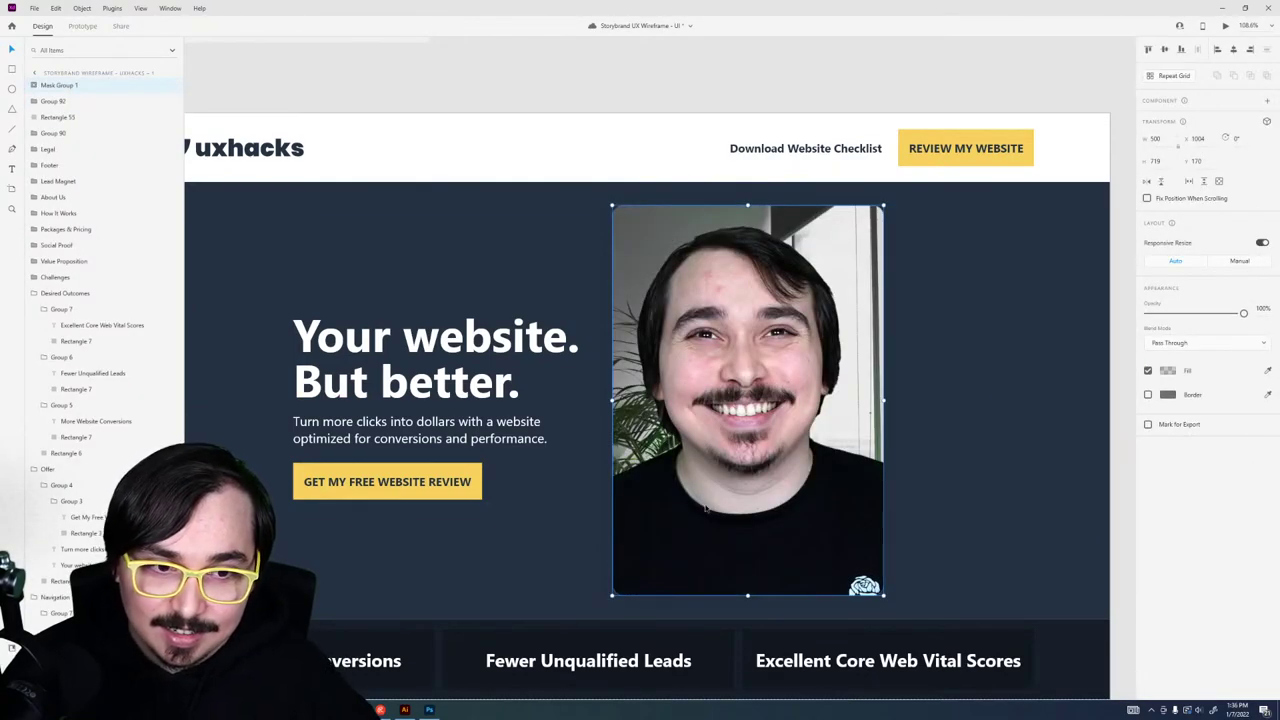
pyautogui.hotkey('ctrl', 'shift', '[')
pyautogui.hotkey('ctrl', ']')
pyautogui.hotkey('ctrl', ']')
pyautogui.hotkey('ctrl', ']')
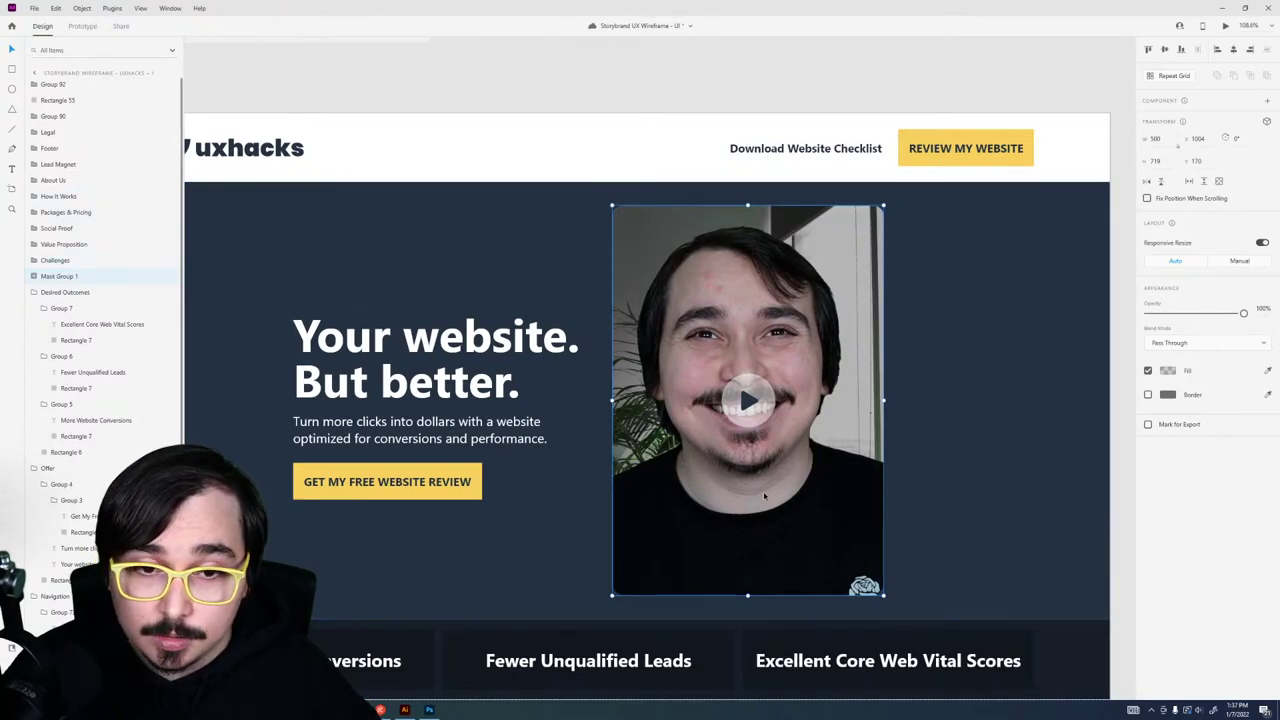
# Step: Group the play button, overlay rectangle and masked portrait into one video widget
pyautogui.hotkey('ctrl', ',')
pyautogui.hotkey('ctrl', ',')
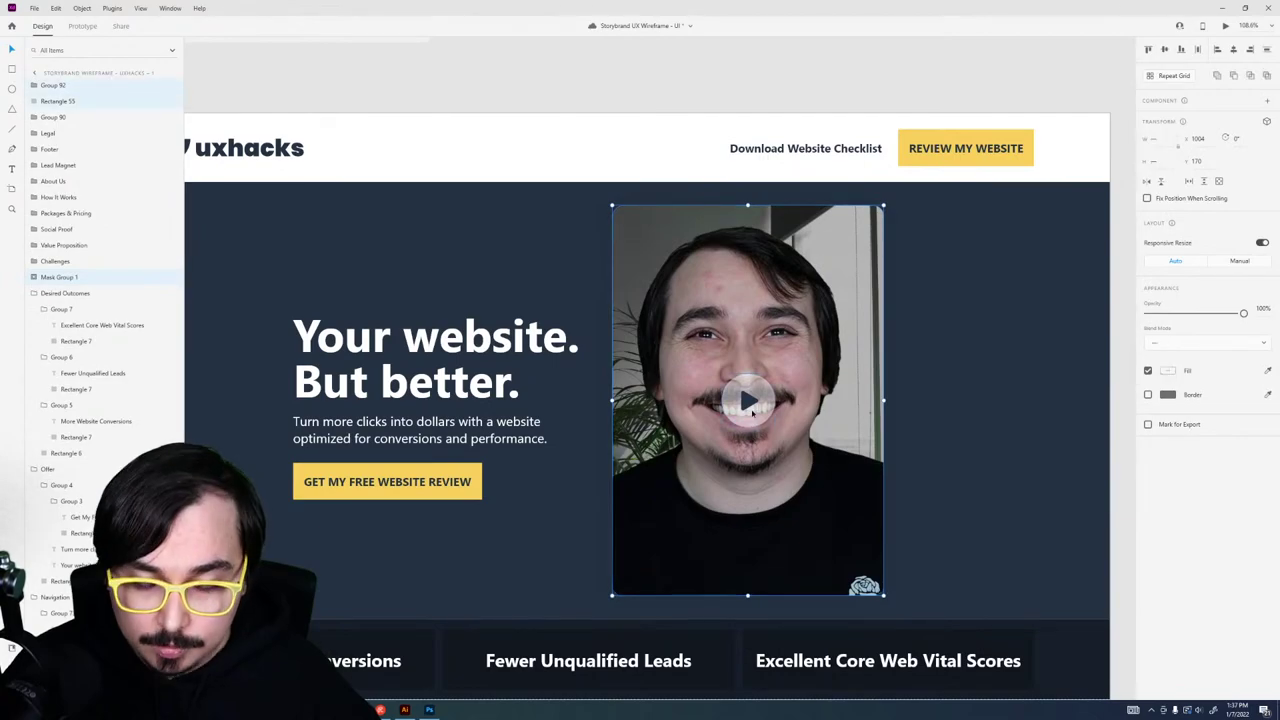
pyautogui.moveTo(752, 412); pyautogui.dragTo(627, 403)
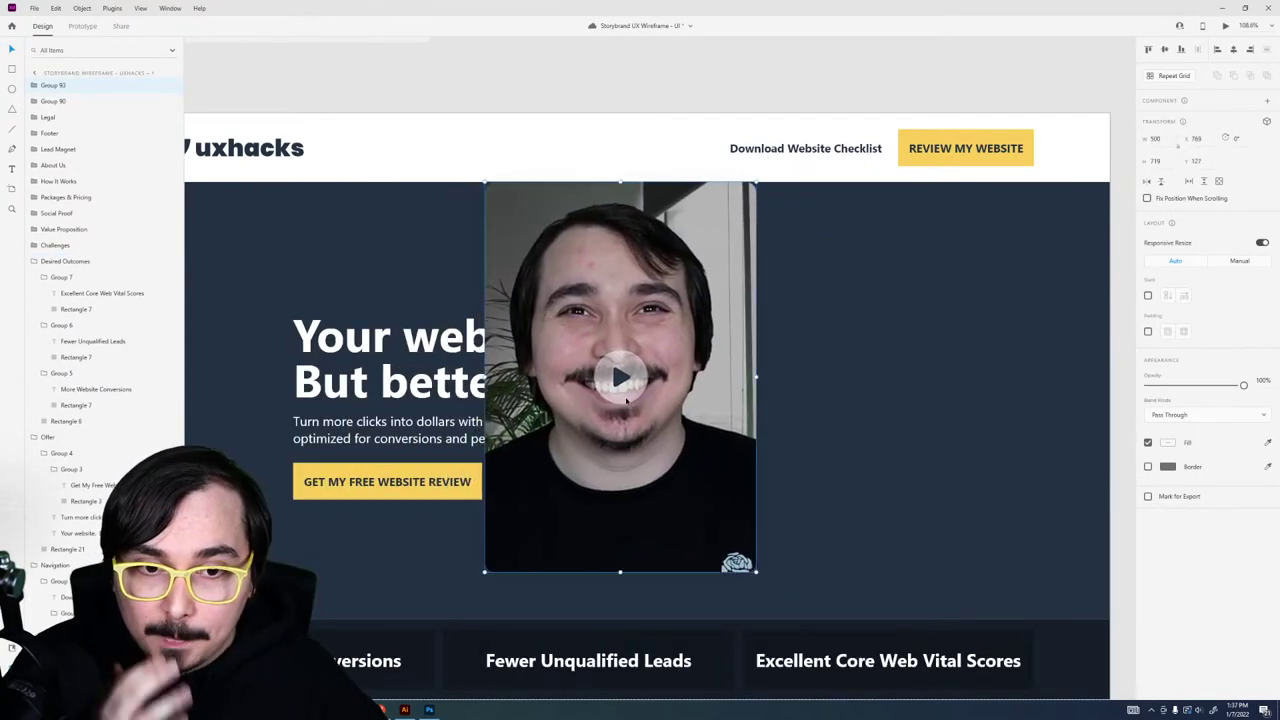
pyautogui.hotkey('ctrl', 'z')
# Step: Compare the navy hero's video widget with the videoask reference image above the artboard
pyautogui.click(671, 86)
pyautogui.scroll(-5, 670, 185)
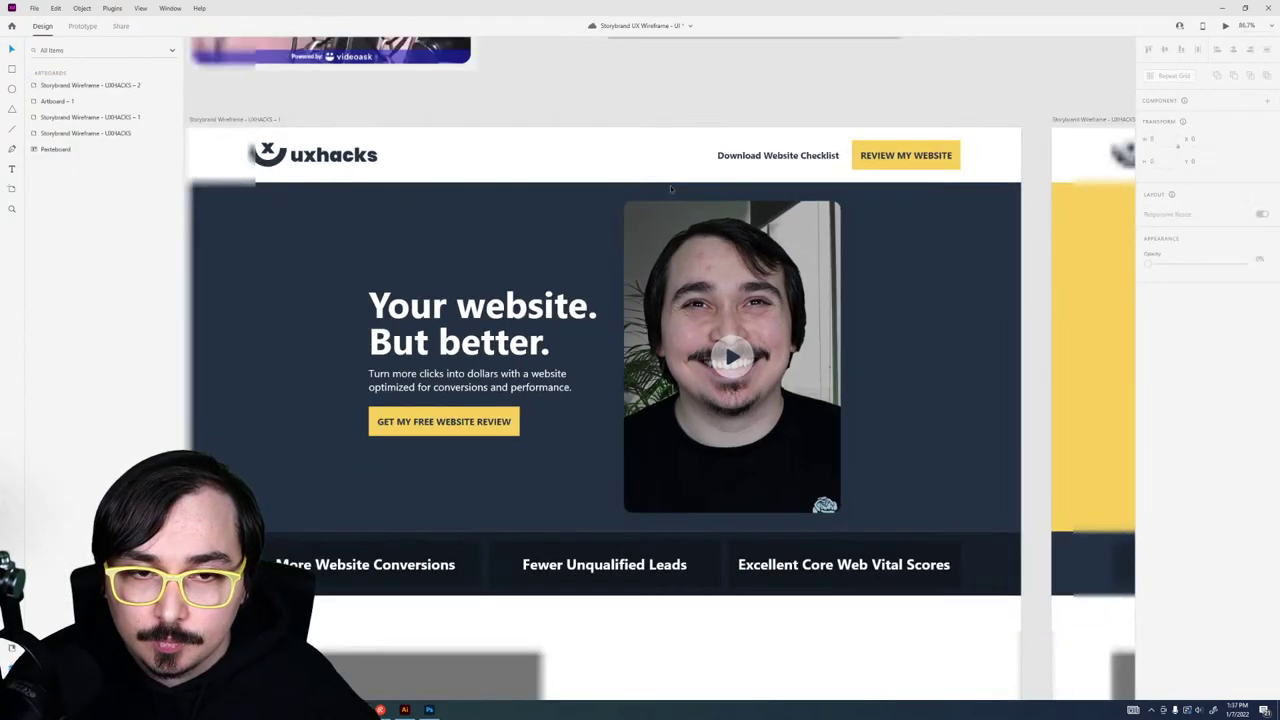
pyautogui.moveTo(660, 186); pyautogui.dragTo(697, 467)
pyautogui.scroll(5, 545, 370)
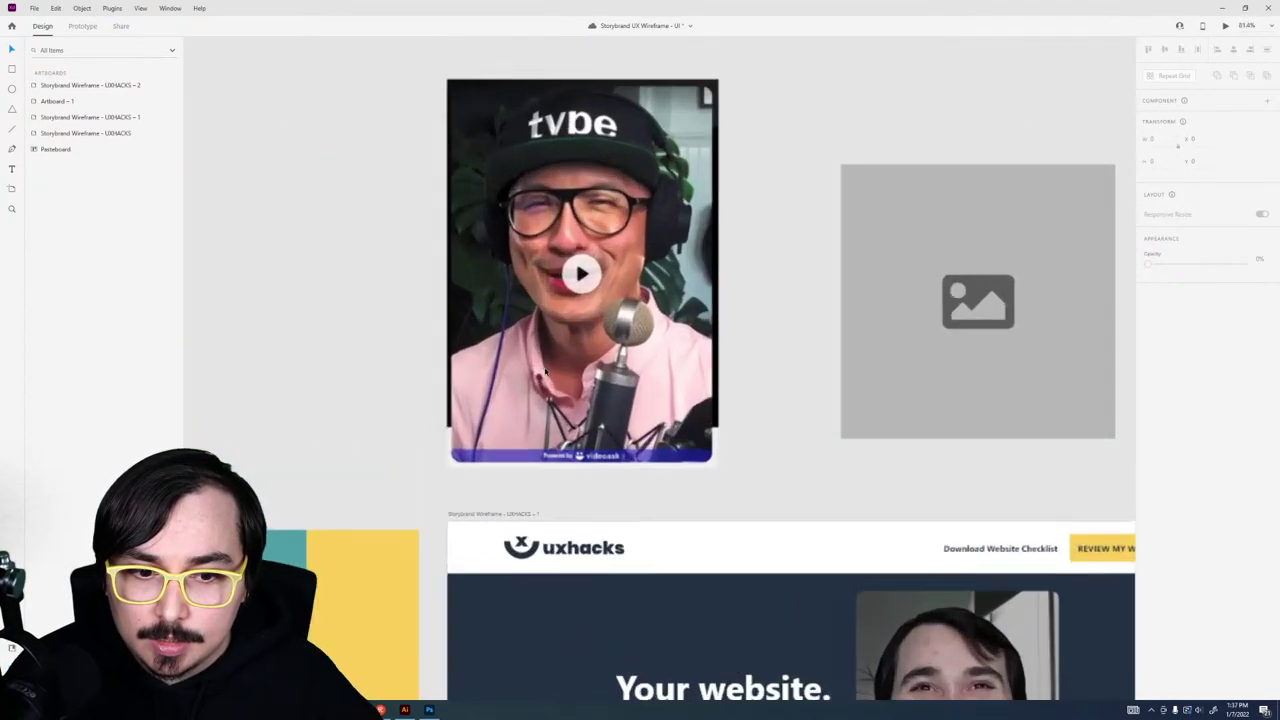
pyautogui.scroll(-1, 545, 370)
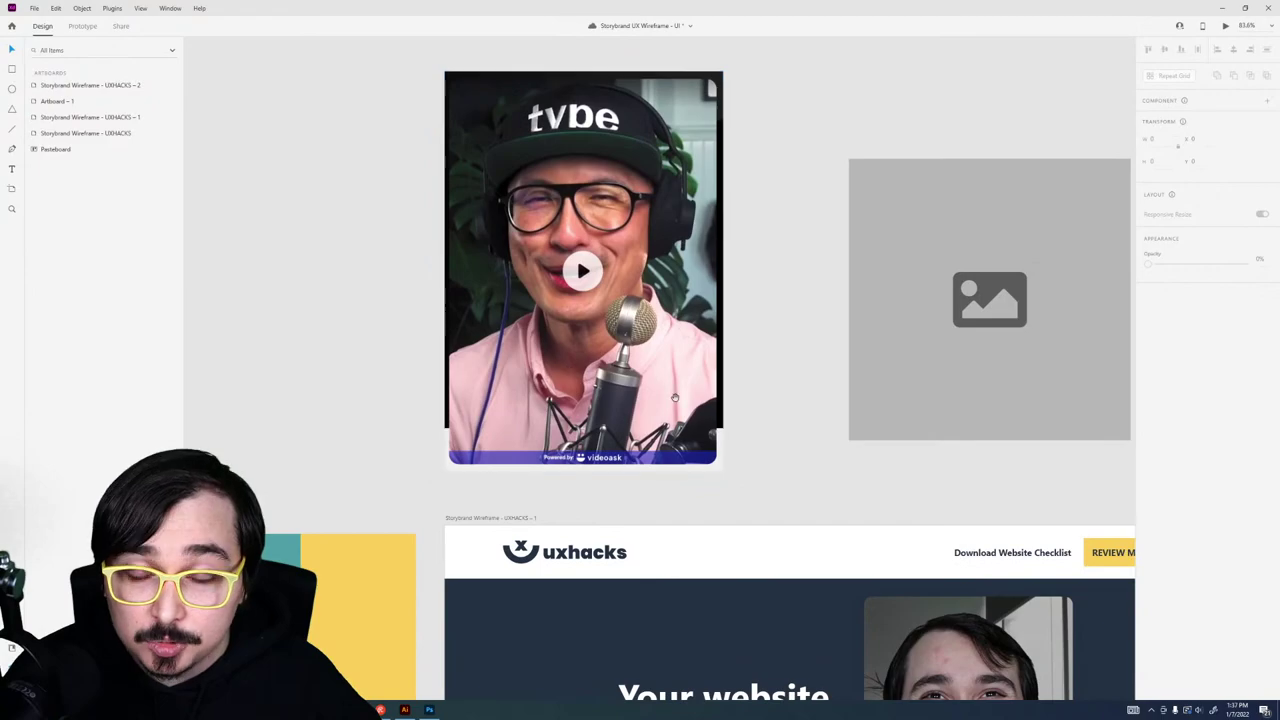
pyautogui.moveTo(746, 440); pyautogui.dragTo(520, 131)
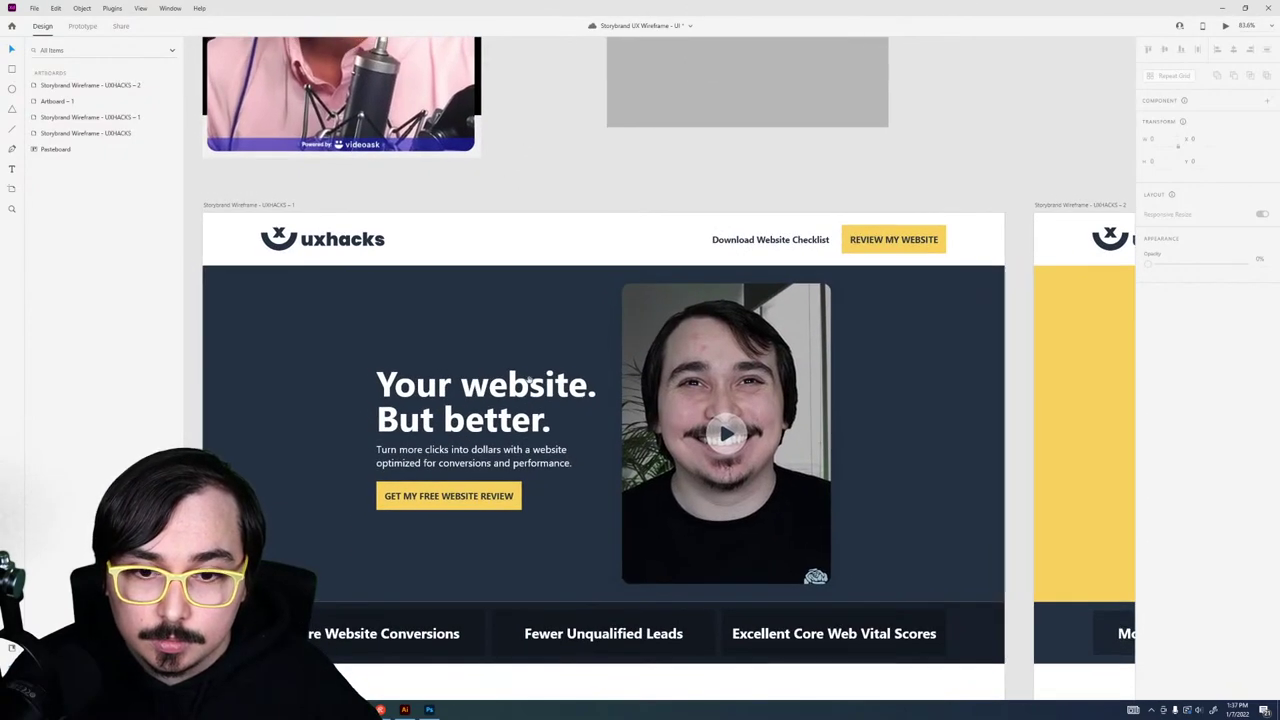
pyautogui.scroll(-3, 529, 380)
pyautogui.scroll(5, 594, 497)
# Step: Paste a copy of the widget's overlay rectangle in place on the navy hero and make its black fill fully opaque
pyautogui.click(594, 497)
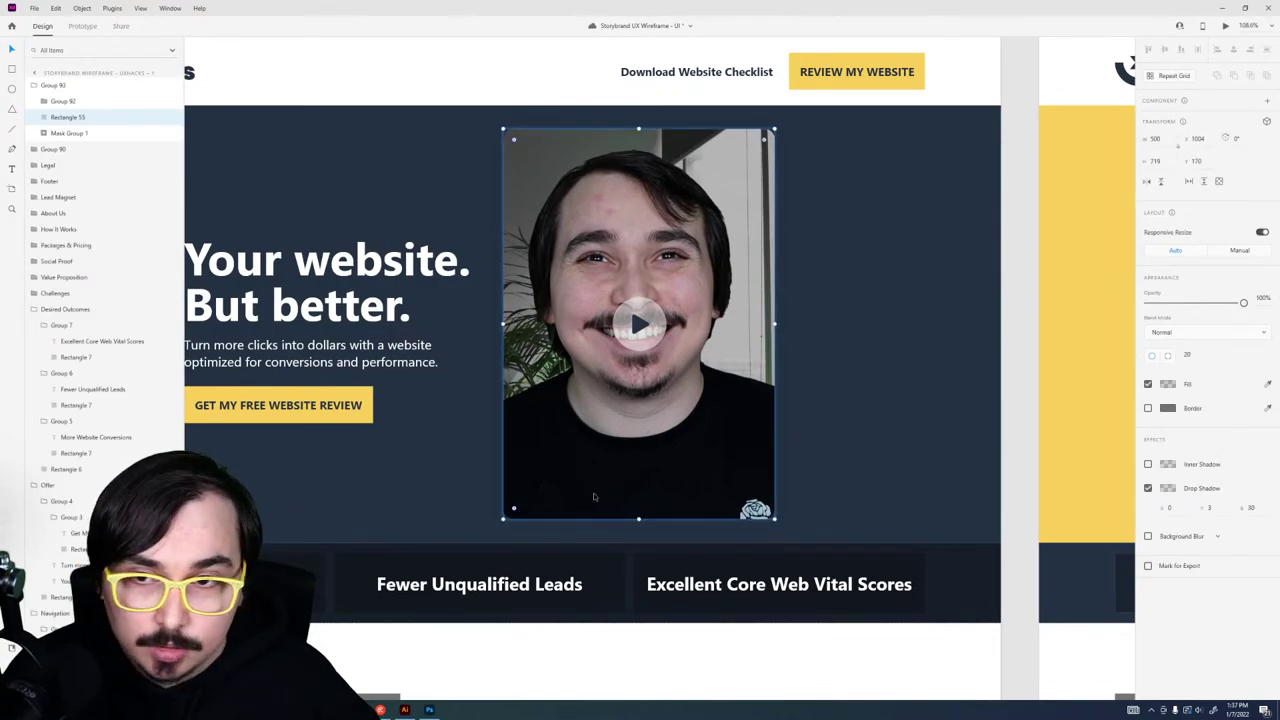
pyautogui.scroll(8, 688, 556)
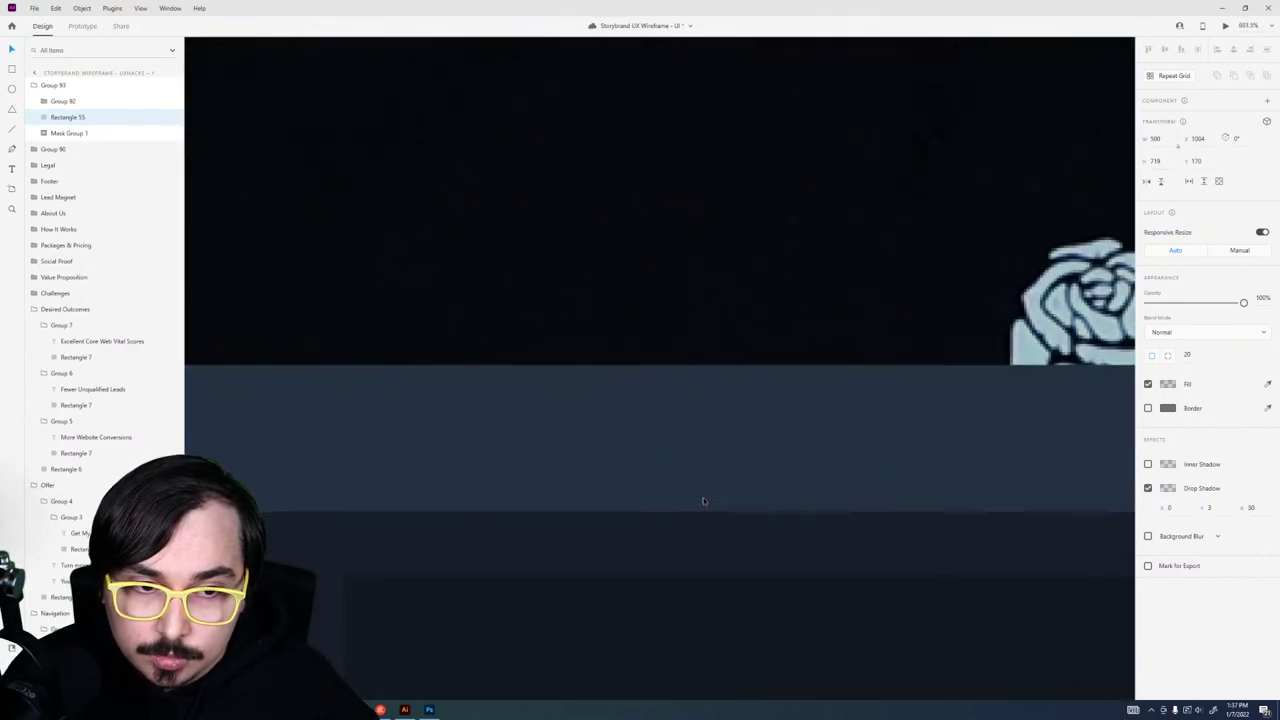
pyautogui.scroll(-10, 697, 541)
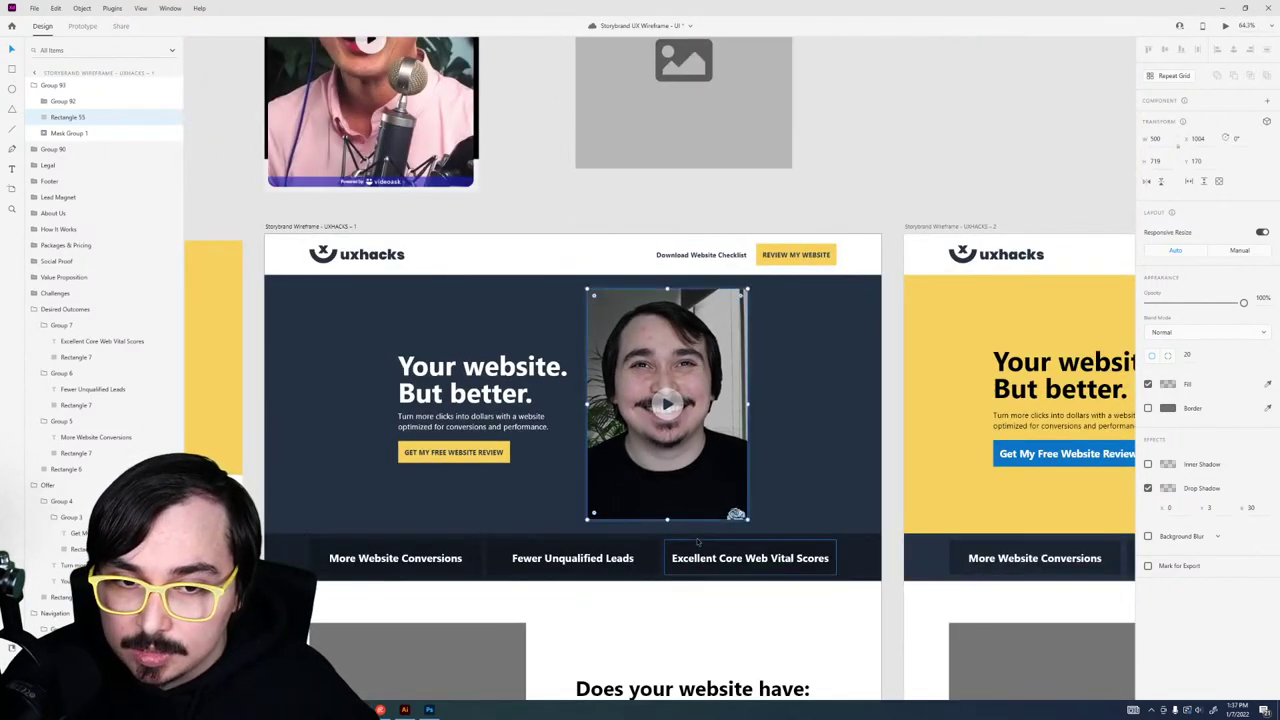
pyautogui.press('Escape')
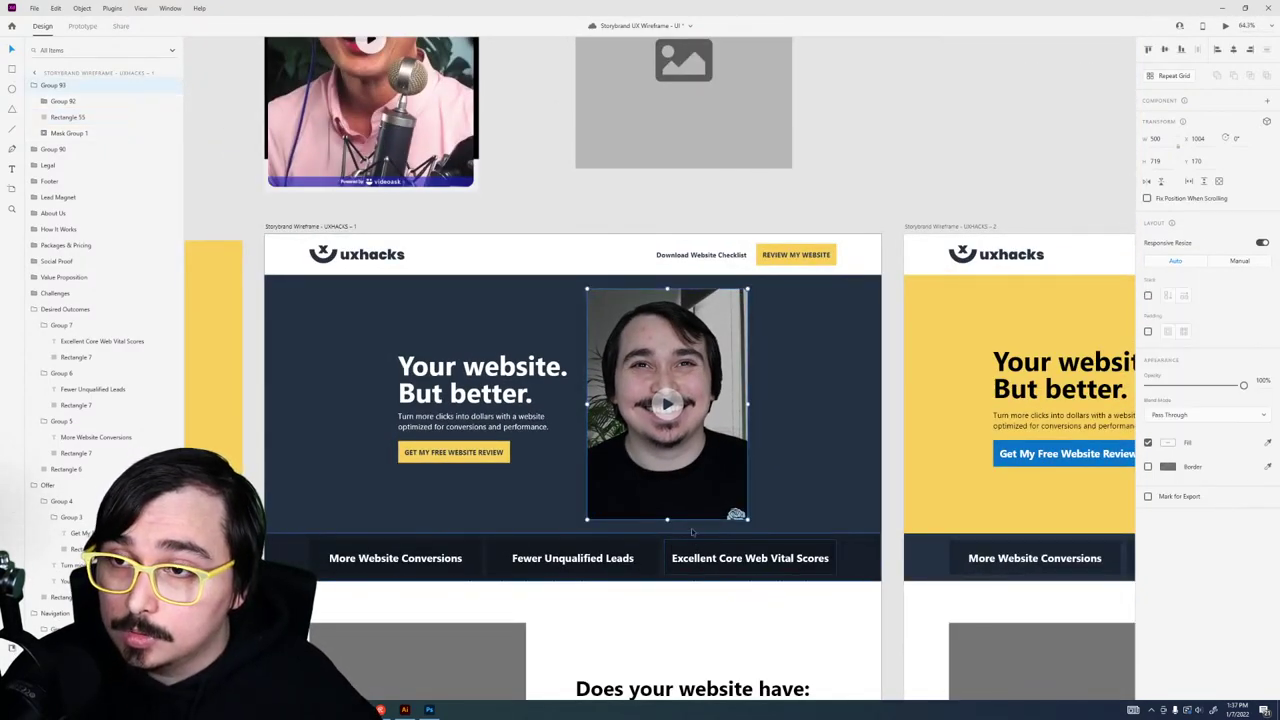
pyautogui.hotkey('ctrl', 'v')
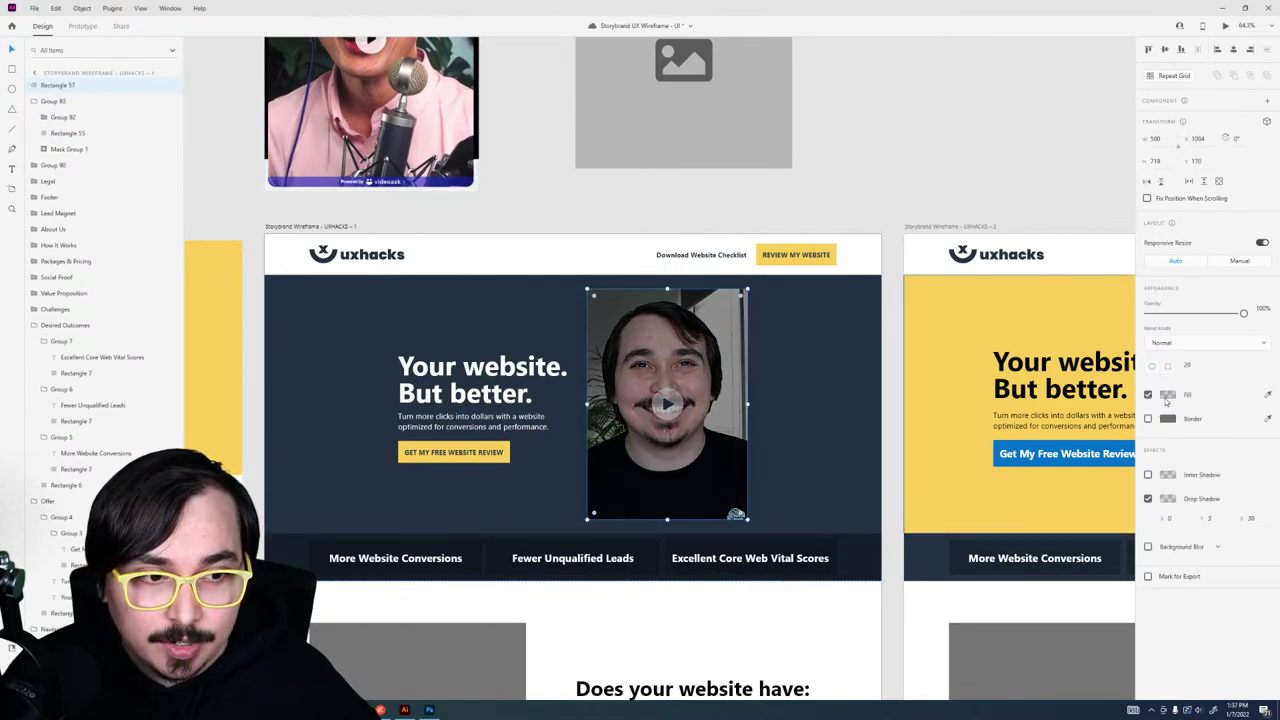
pyautogui.click(1166, 396)
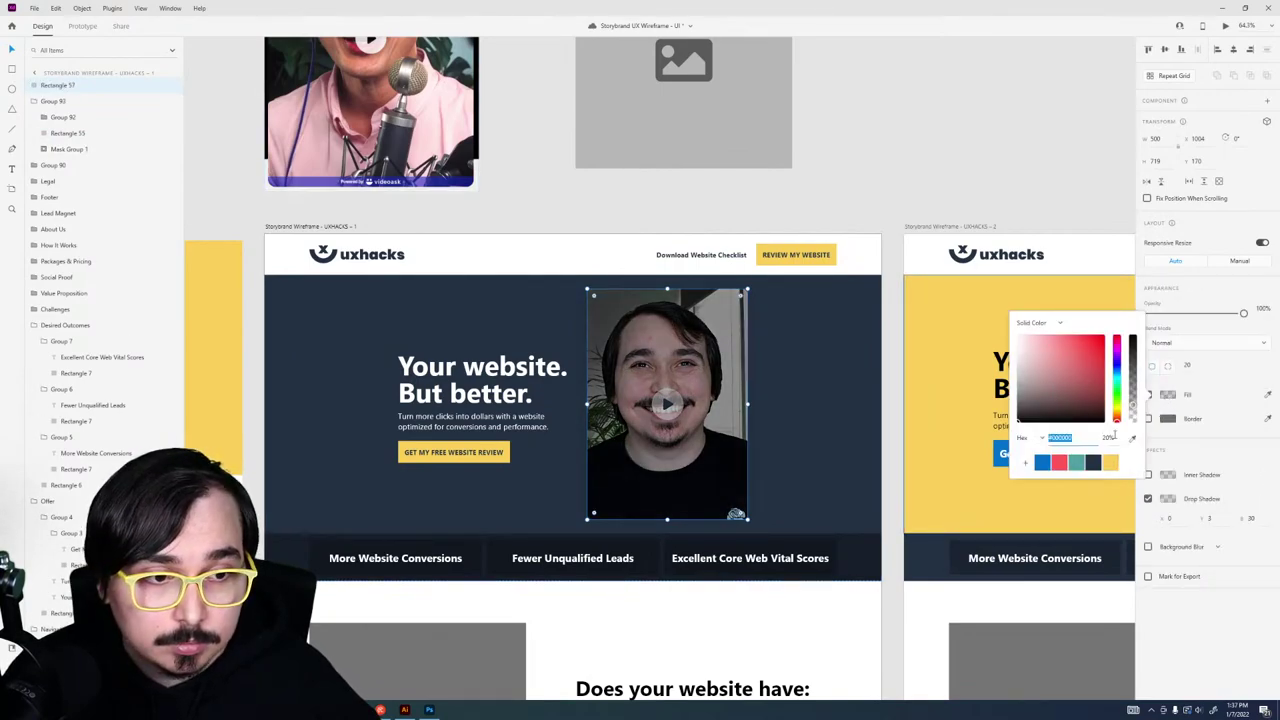
pyautogui.moveTo(1134, 408); pyautogui.dragTo(1121, 281)
pyautogui.click(632, 439)
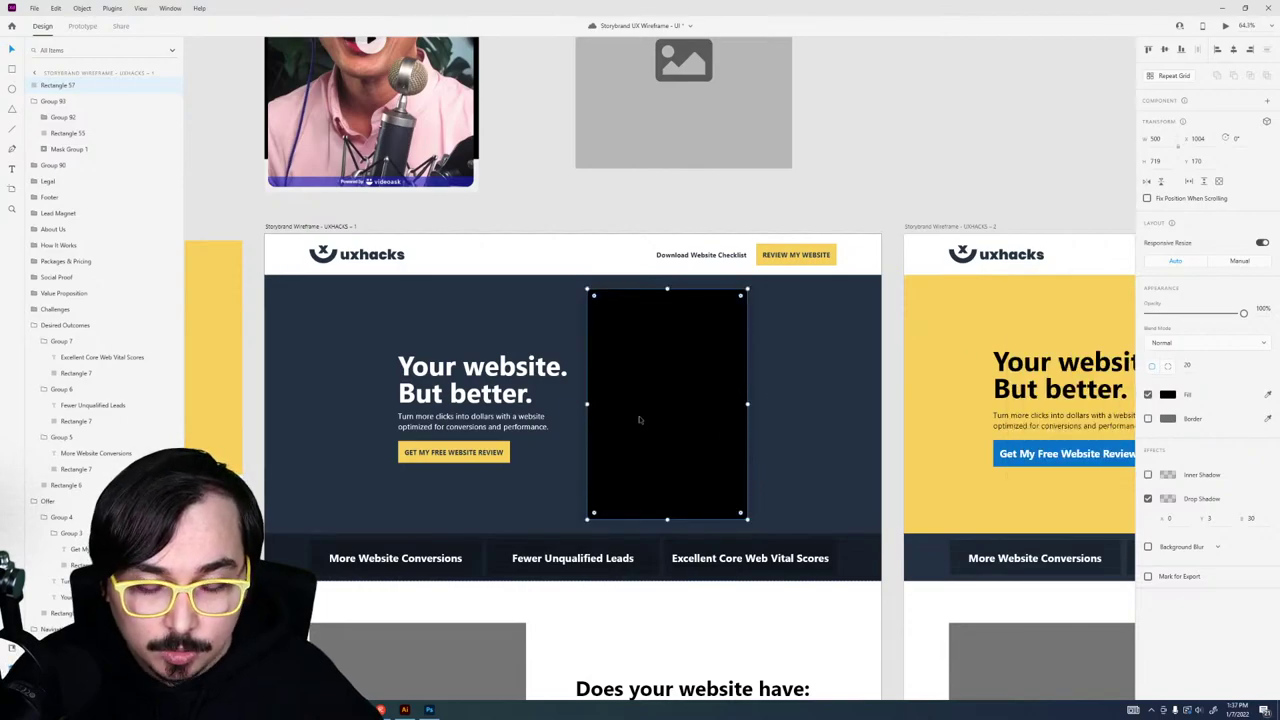
# Step: Send the opaque black rectangle behind the video widget group and group the two together
pyautogui.hotkey('ctrl', 'shift', '[')
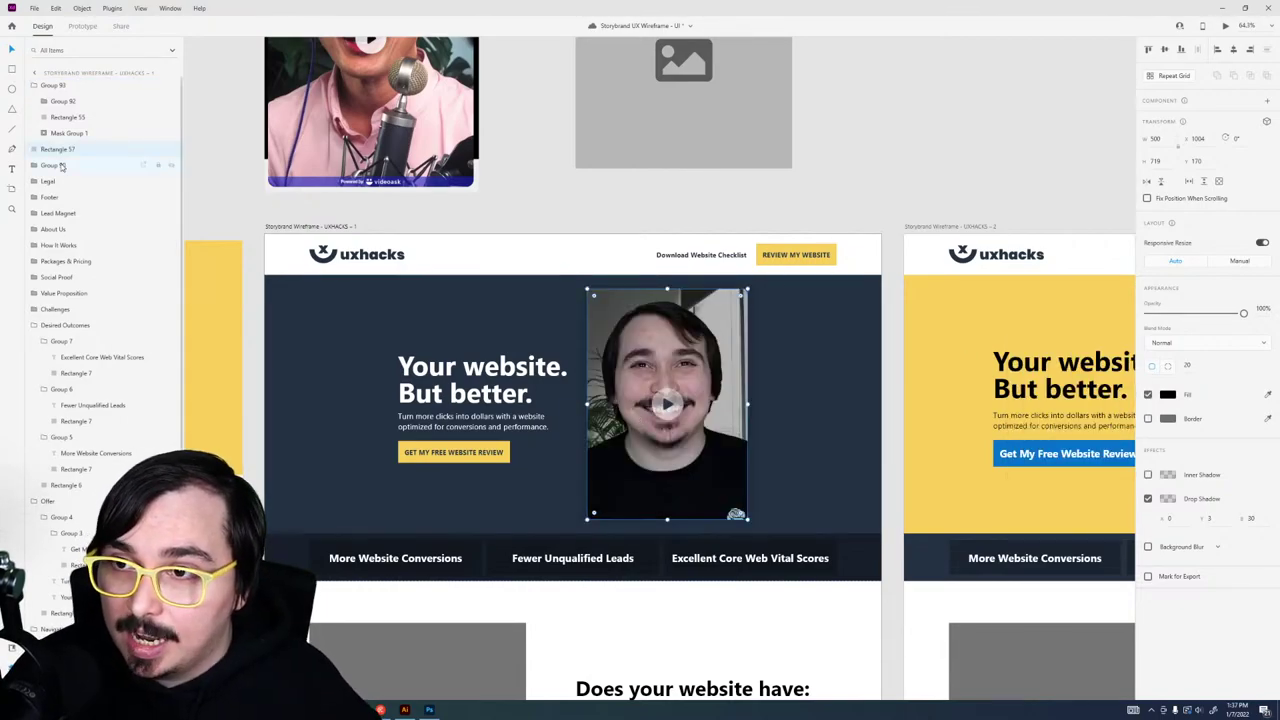
pyautogui.click(36, 86)
pyautogui.click(53, 86)
pyautogui.keyDown('shift'); pyautogui.click(68, 103); pyautogui.keyUp('shift')
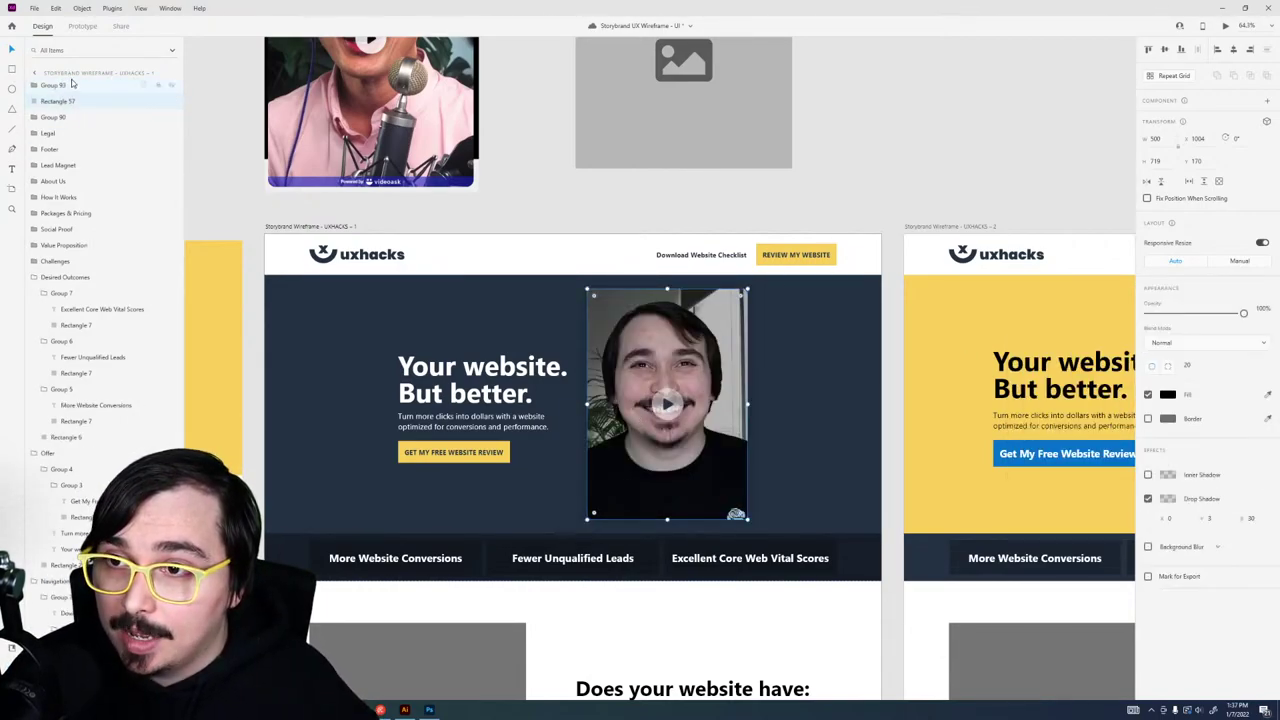
pyautogui.hotkey('ctrl', 'g')
# Step: Try the video widget on the yellow hero to inspect its drop shadow, and undo the move
pyautogui.keyDown('ctrl'); pyautogui.scroll(10, 804, 540); pyautogui.keyUp('ctrl')
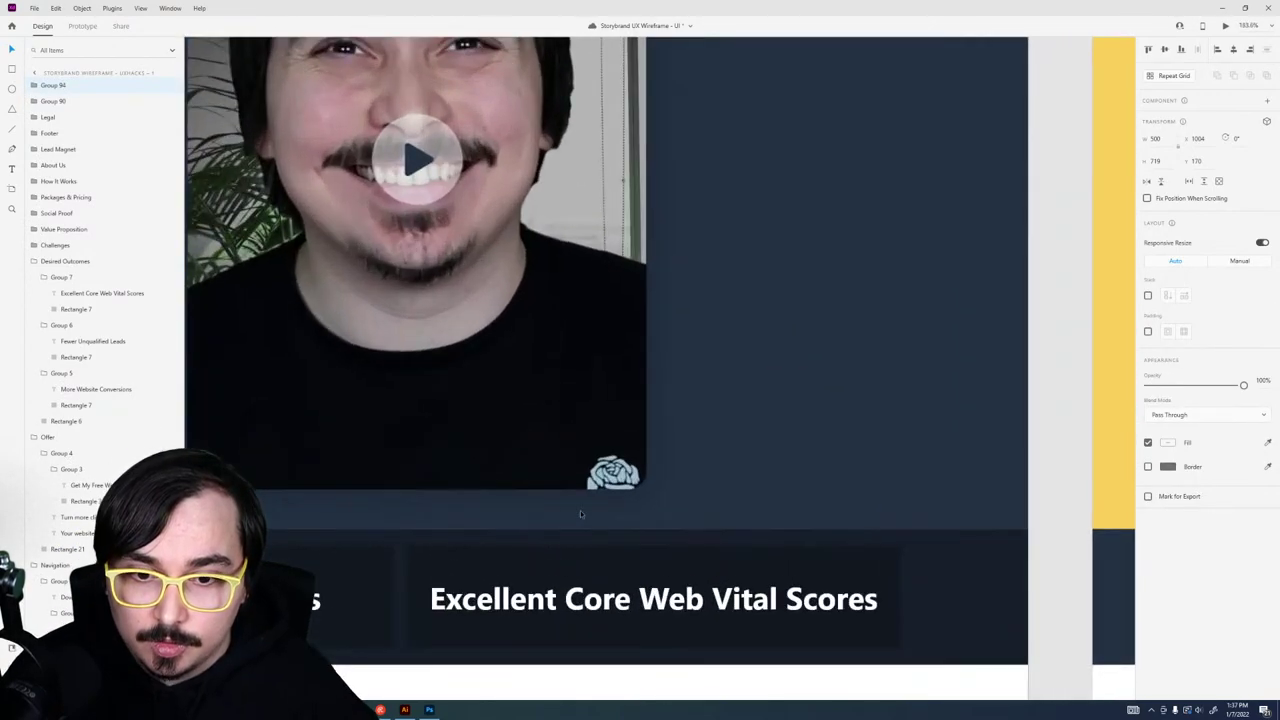
pyautogui.keyDown('ctrl'); pyautogui.scroll(-12, 537, 514); pyautogui.keyUp('ctrl')
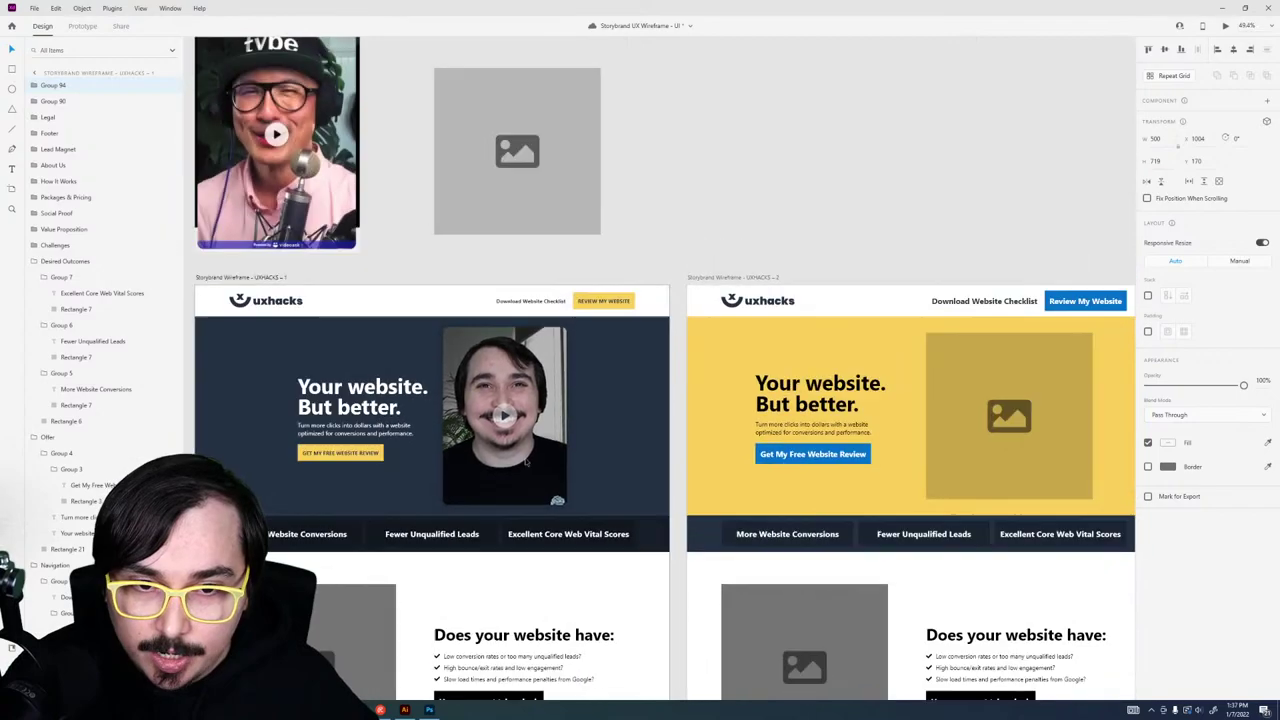
pyautogui.moveTo(526, 462); pyautogui.dragTo(795, 470)
pyautogui.keyDown('ctrl'); pyautogui.scroll(5, 777, 435); pyautogui.keyUp('ctrl')
pyautogui.keyDown('ctrl'); pyautogui.scroll(5, 638, 466); pyautogui.keyUp('ctrl')
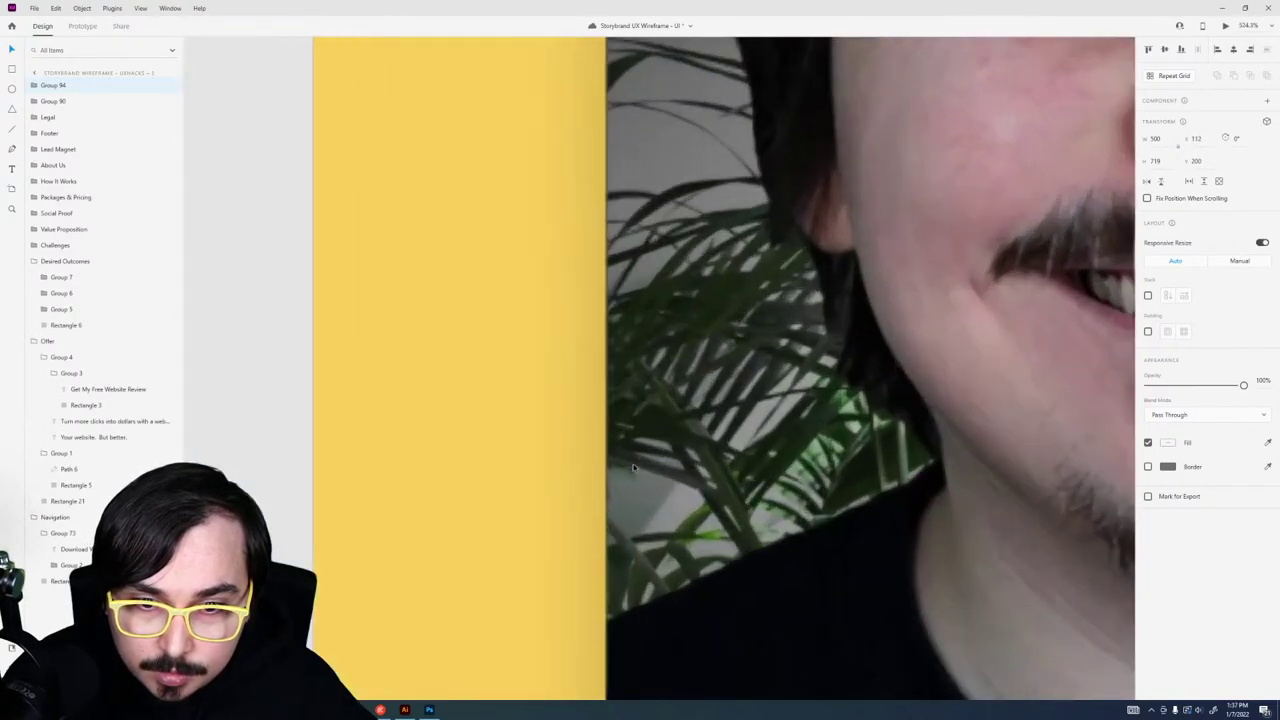
pyautogui.hotkey('ctrl', 'z')
pyautogui.keyDown('ctrl'); pyautogui.scroll(-10, 624, 497); pyautogui.keyUp('ctrl')
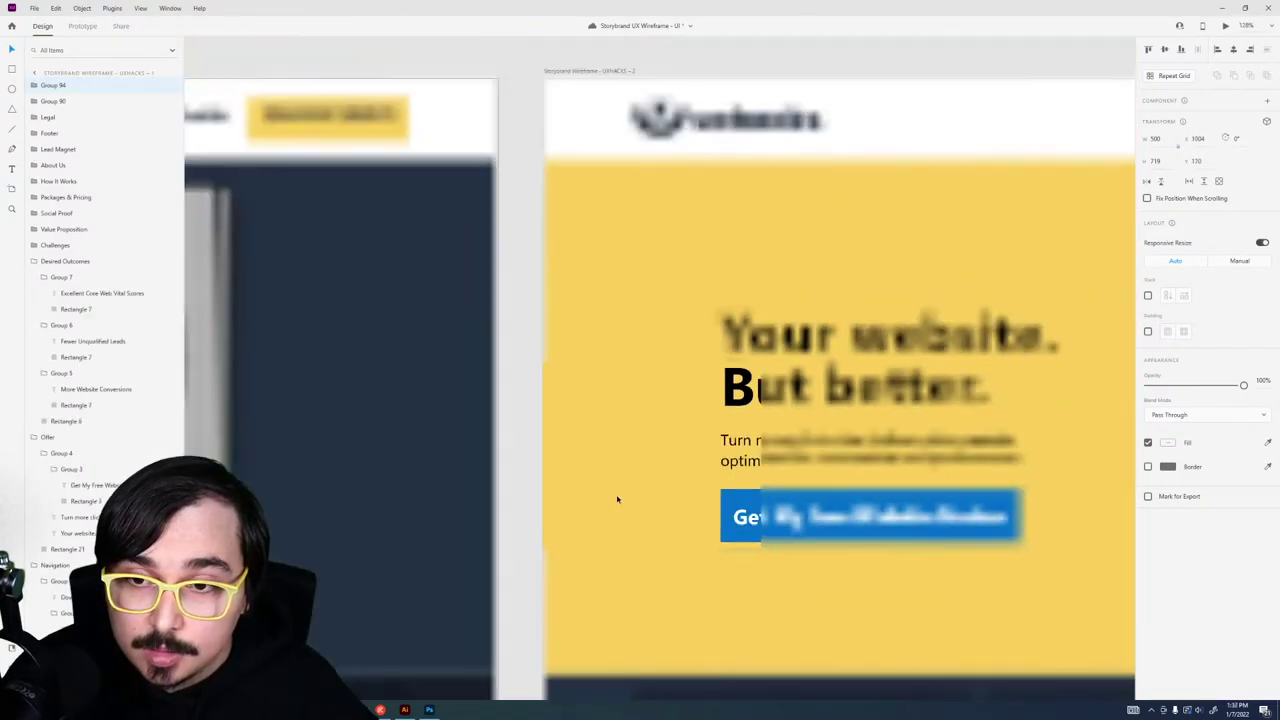
# Step: Set the drop shadow color of the widget's black backing rectangle to 72% opacity and check its edges
pyautogui.click(523, 332)
pyautogui.doubleClick(446, 508)
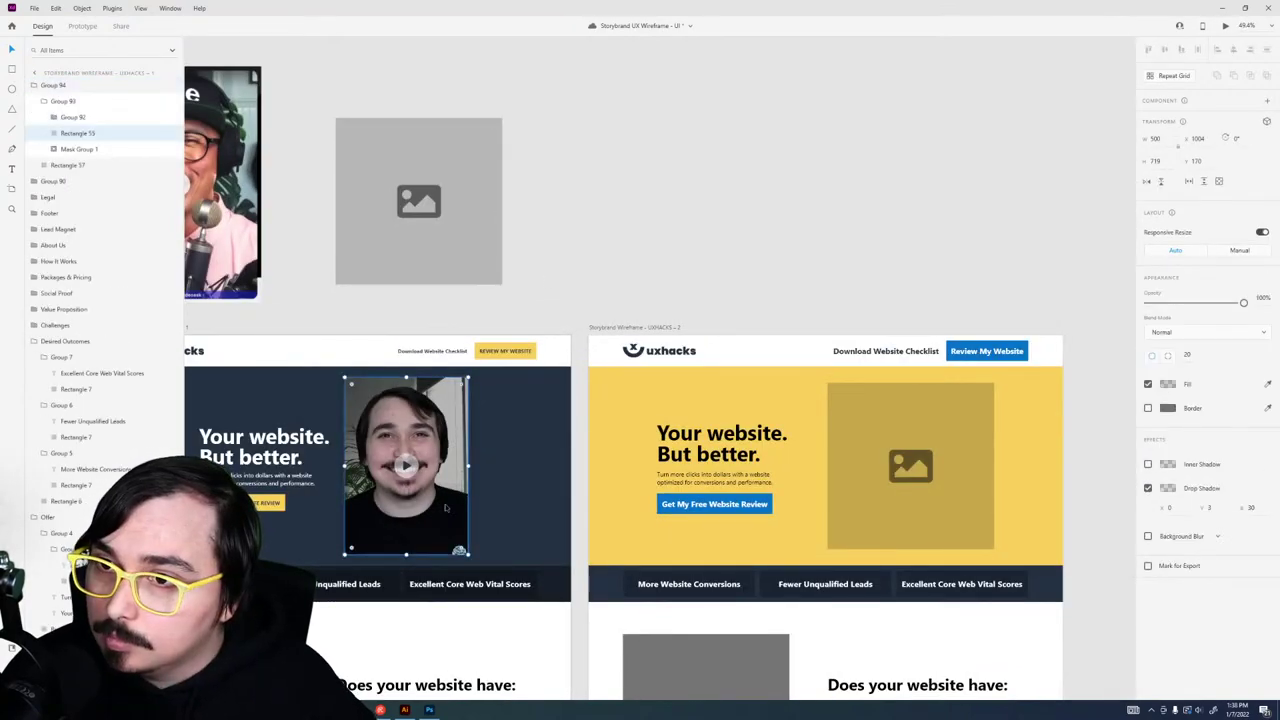
pyautogui.doubleClick(446, 508)
pyautogui.click(74, 213)
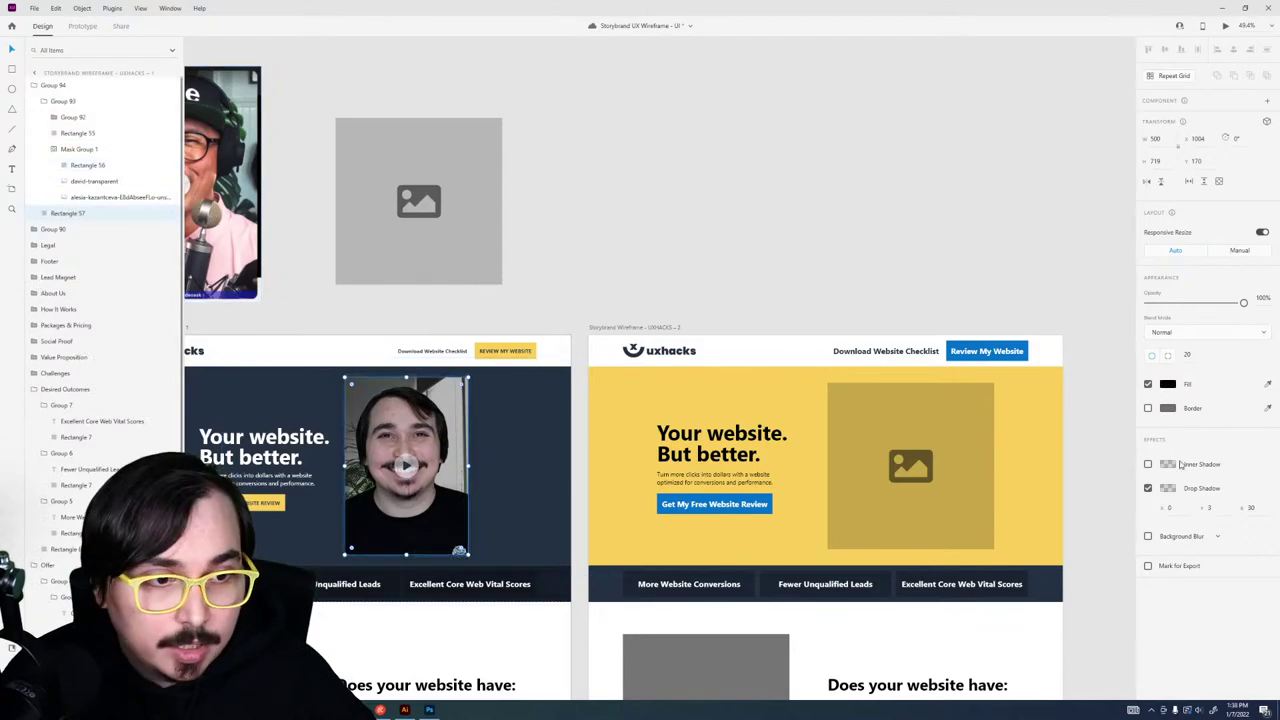
pyautogui.click(1168, 492)
pyautogui.moveTo(1133, 503); pyautogui.dragTo(1132, 446)
pyautogui.scroll(5, 420, 462)
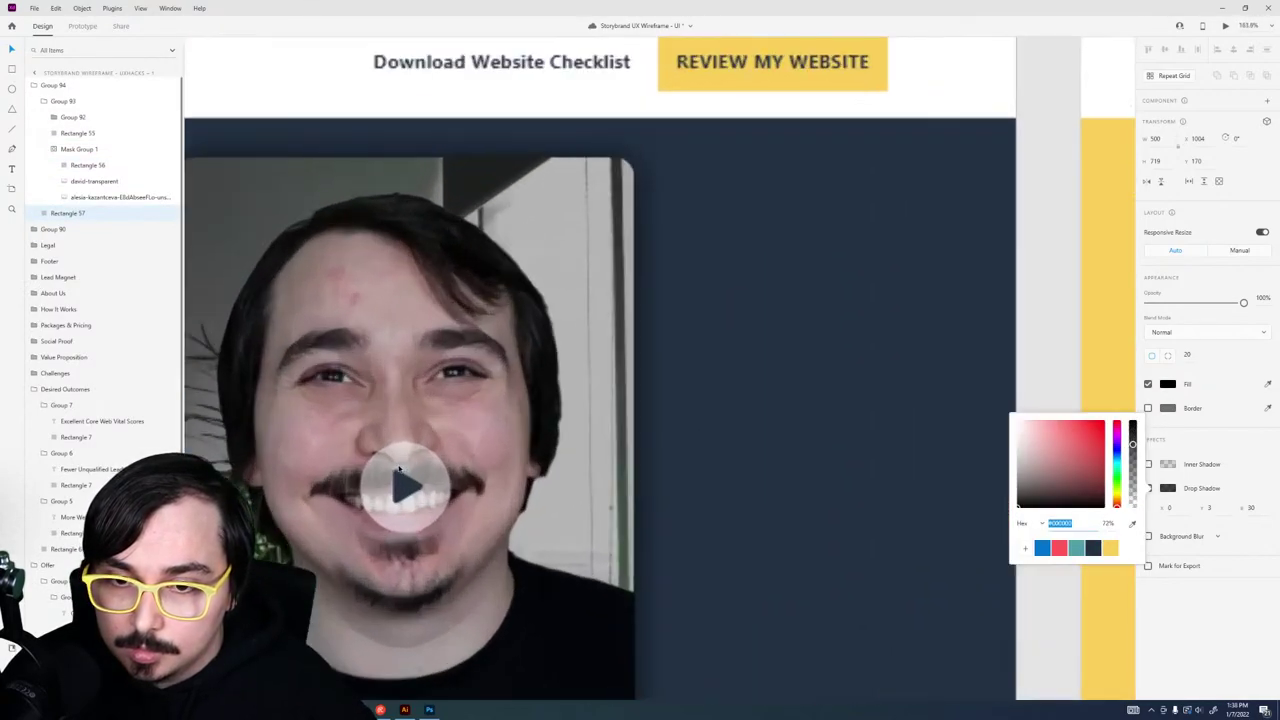
# Step: Deselect the video widget's backing rectangle and save the document
pyautogui.scroll(-4, 600, 483)
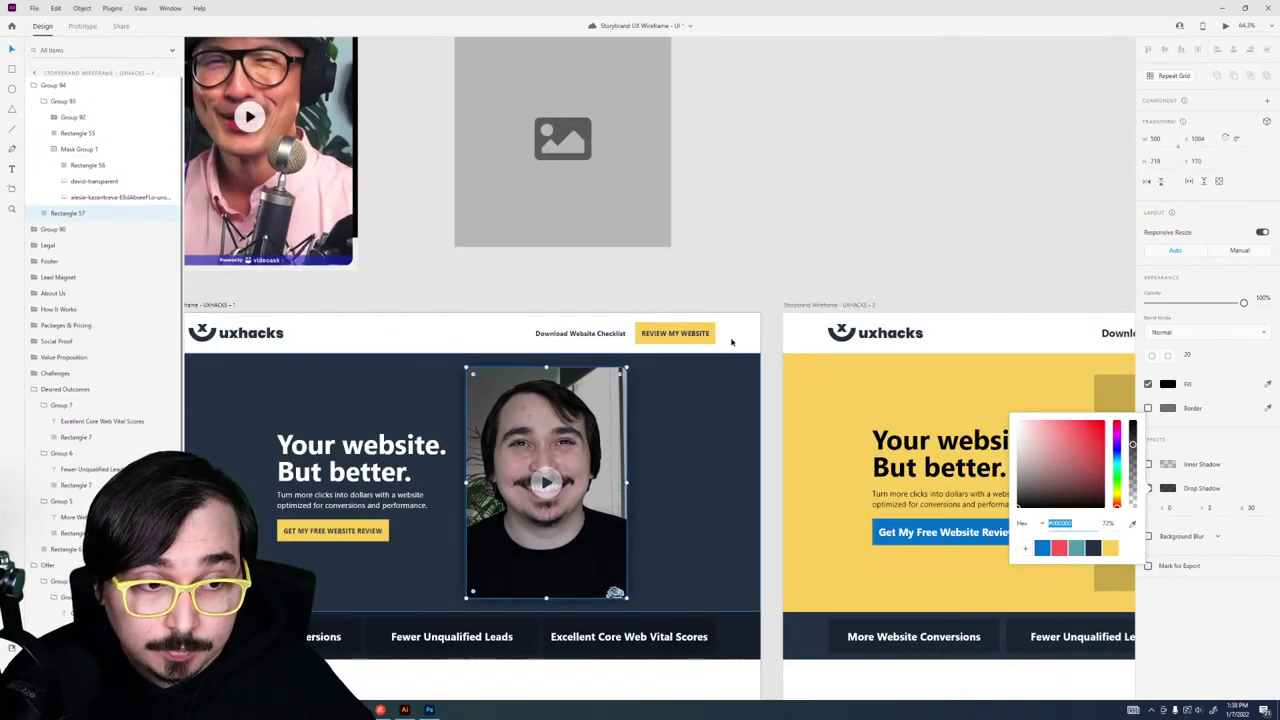
pyautogui.click(814, 247)
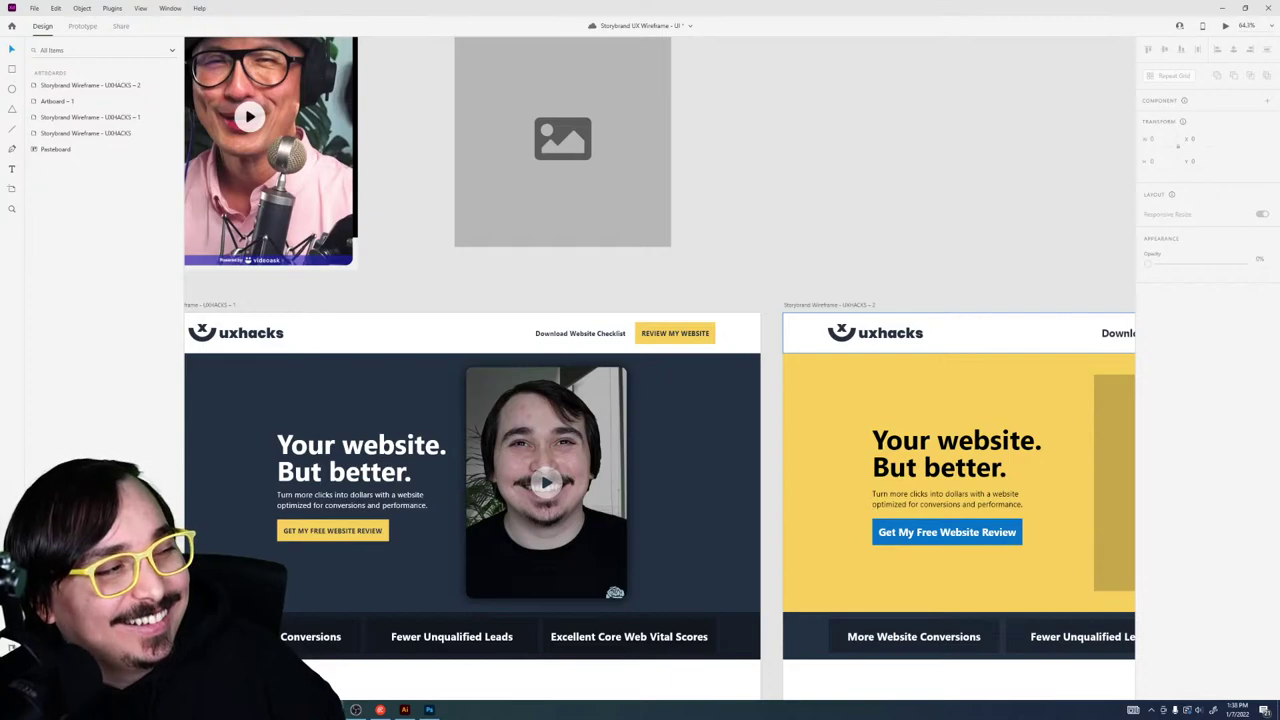
pyautogui.hotkey('ctrl', 's')
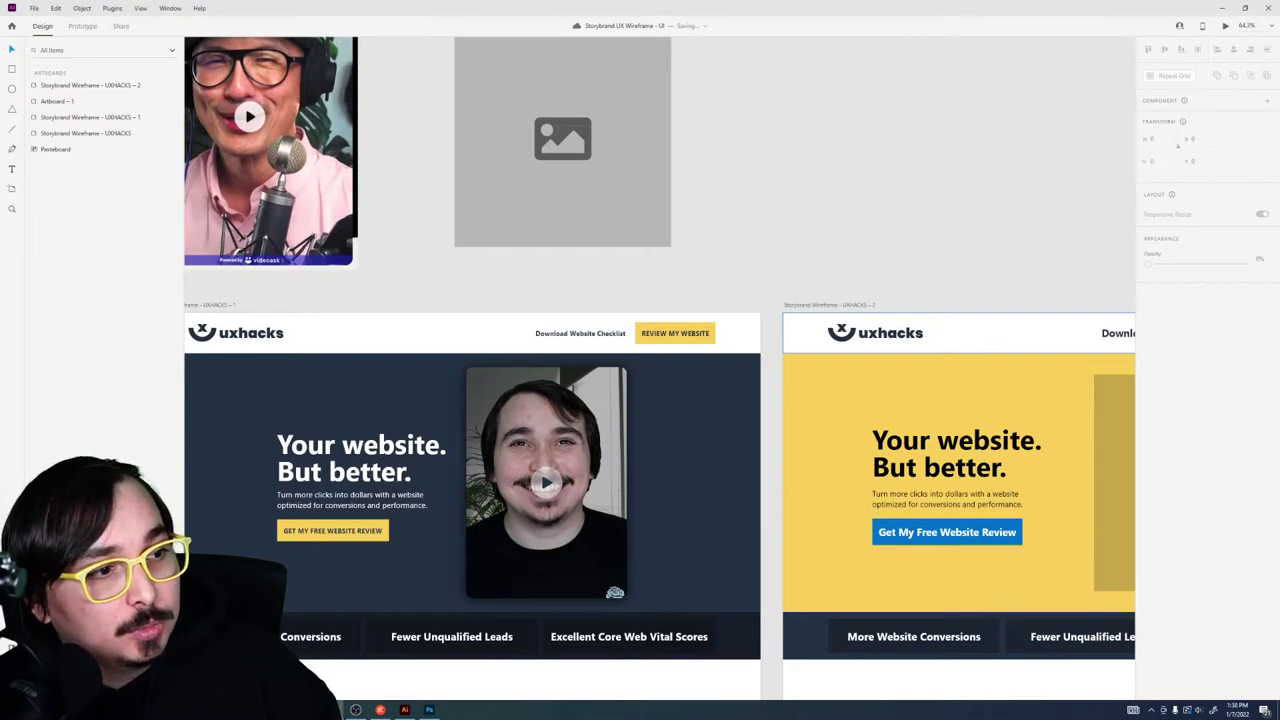
# Step: Examine the completed video widget on the navy hero together with the outcome tiles below it
pyautogui.moveTo(783, 277); pyautogui.dragTo(889, 190)
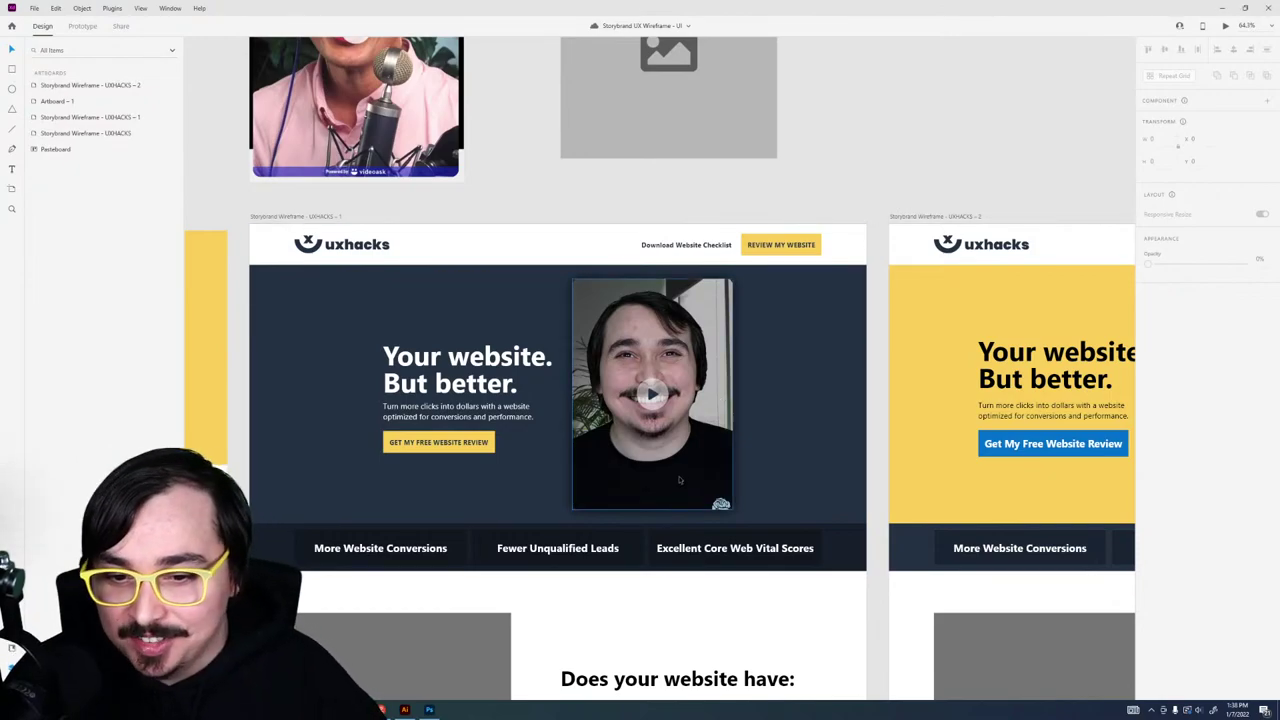
pyautogui.scroll(-2, 680, 416)
pyautogui.click(680, 416)
pyautogui.scroll(-1, 433, 398)
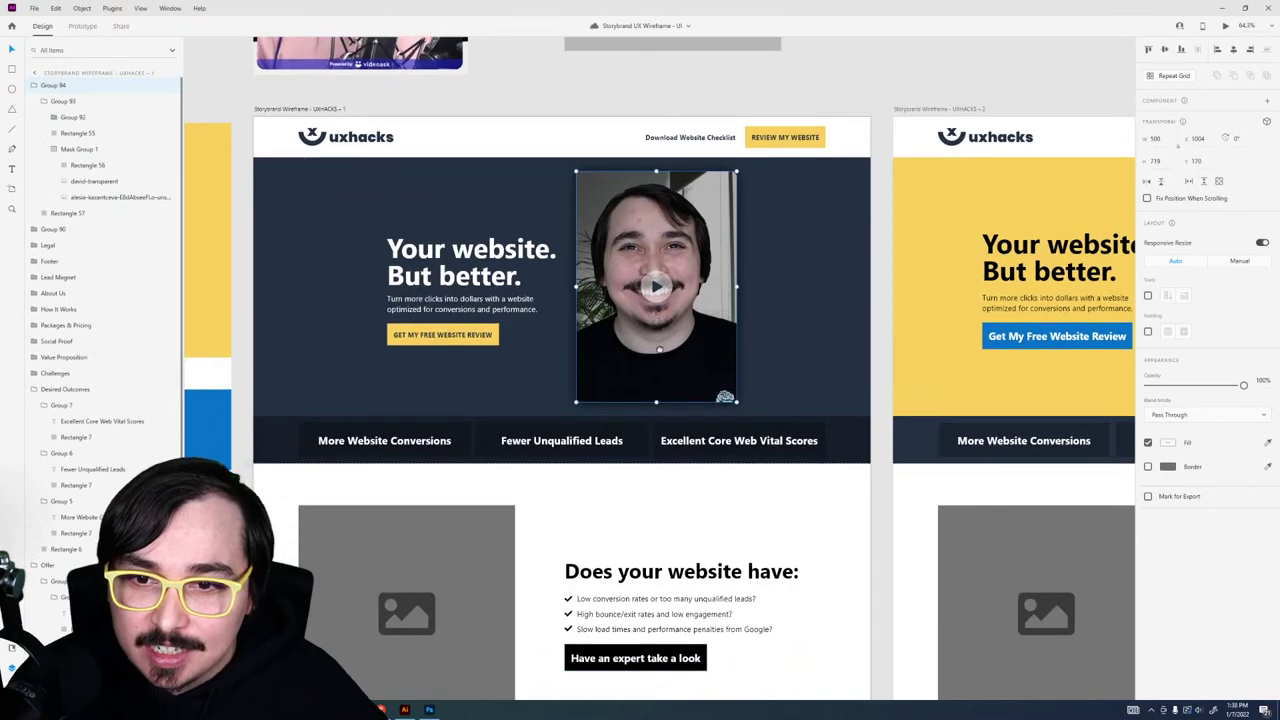
pyautogui.scroll(5, 433, 398)
pyautogui.scroll(-2, 433, 398)
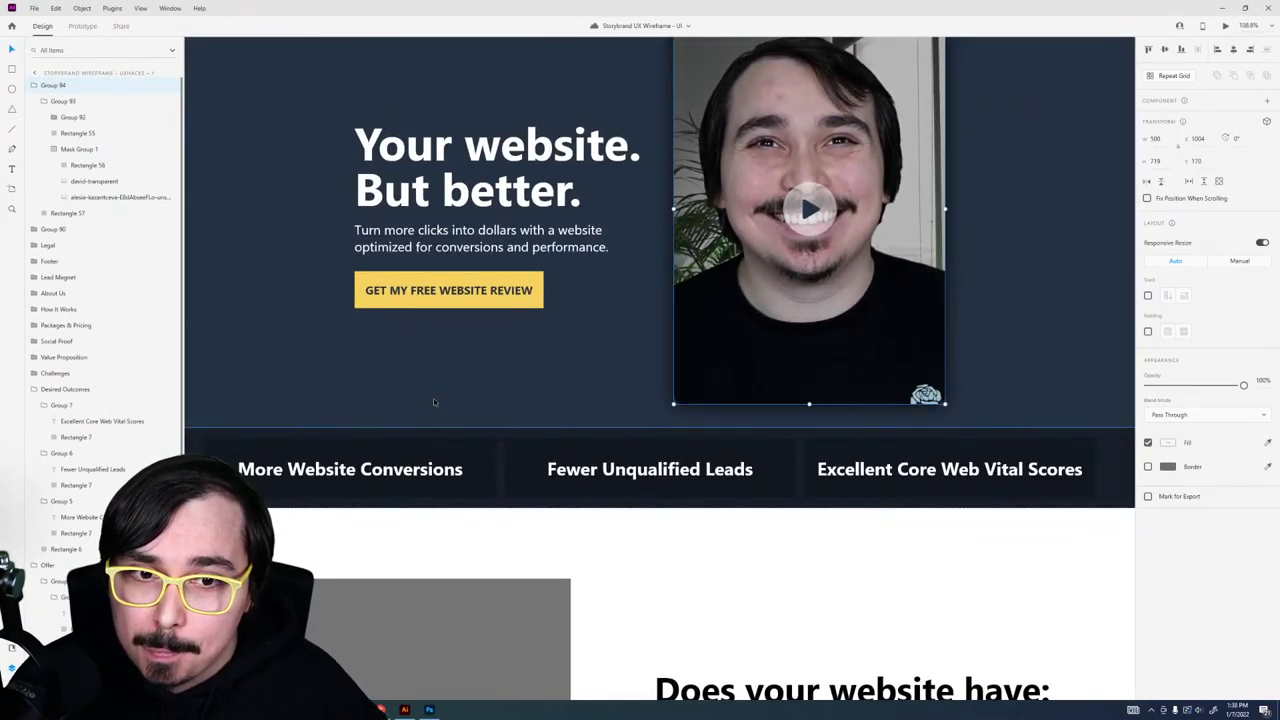
pyautogui.scroll(-3, 433, 402)
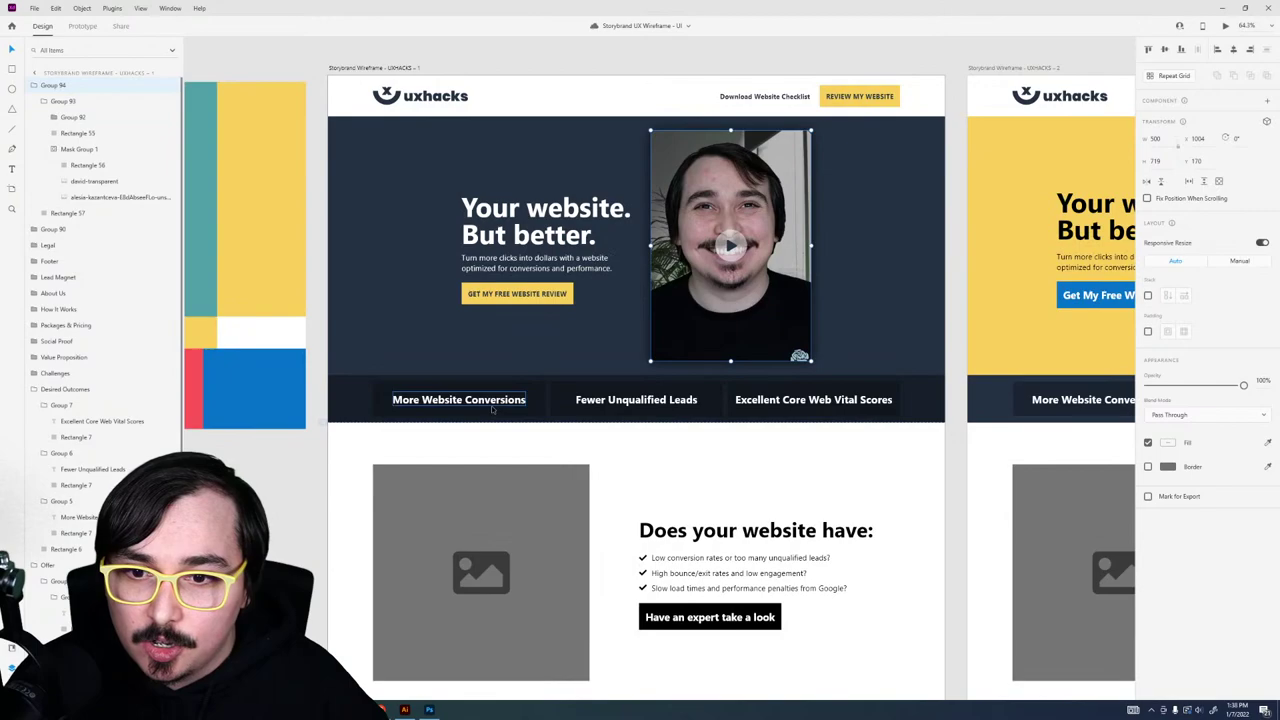
# Step: Set the font size of the three outcome labels below the navy hero to 21
pyautogui.keyDown('ctrl'); pyautogui.click(457, 404); pyautogui.keyUp('ctrl')
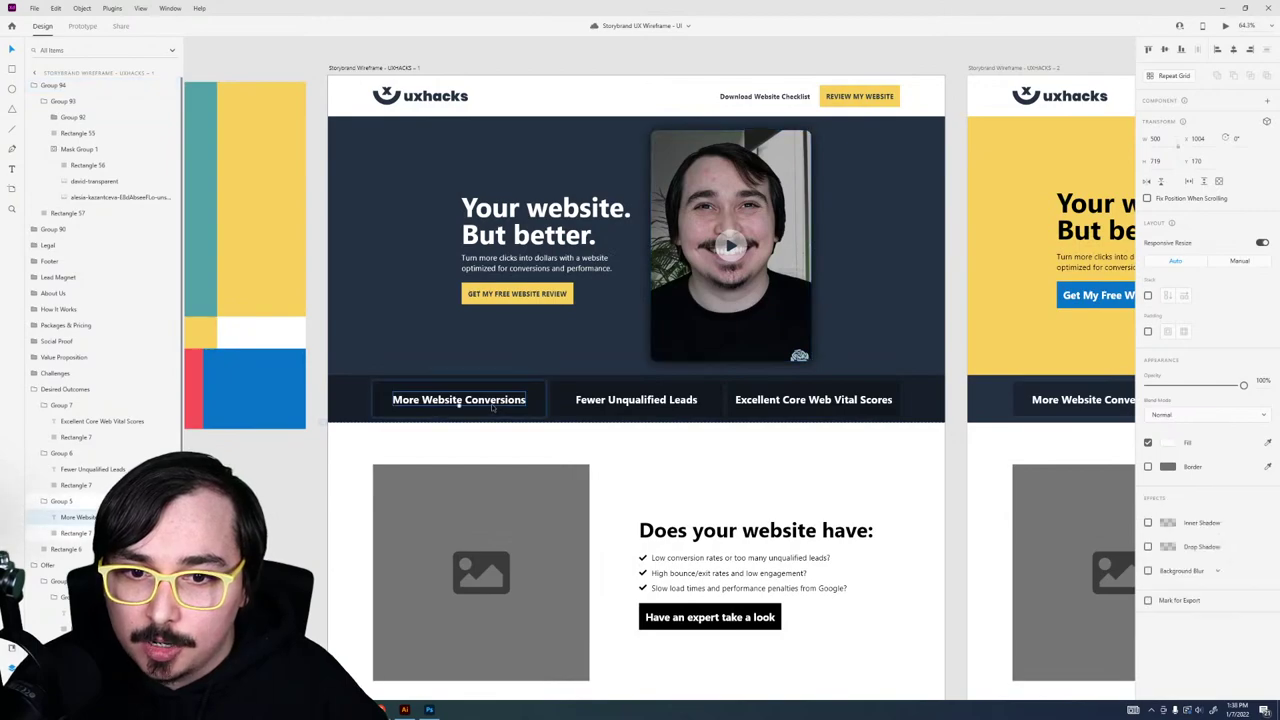
pyautogui.keyDown('ctrl'); pyautogui.keyDown('shift'); pyautogui.click(626, 404); pyautogui.keyUp('shift'); pyautogui.keyUp('ctrl')
pyautogui.keyDown('ctrl'); pyautogui.keyDown('shift'); pyautogui.click(823, 404); pyautogui.keyUp('shift'); pyautogui.keyUp('ctrl')
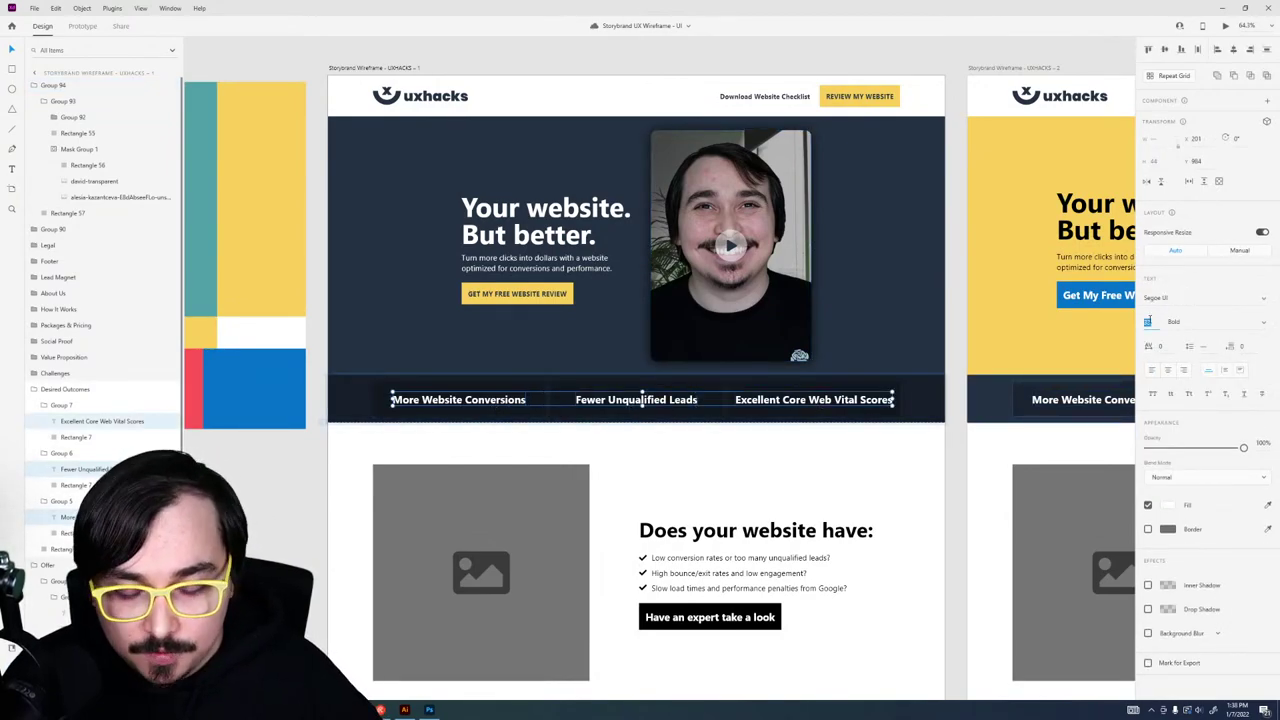
pyautogui.write('12')
pyautogui.press('Return')
pyautogui.click(786, 463)
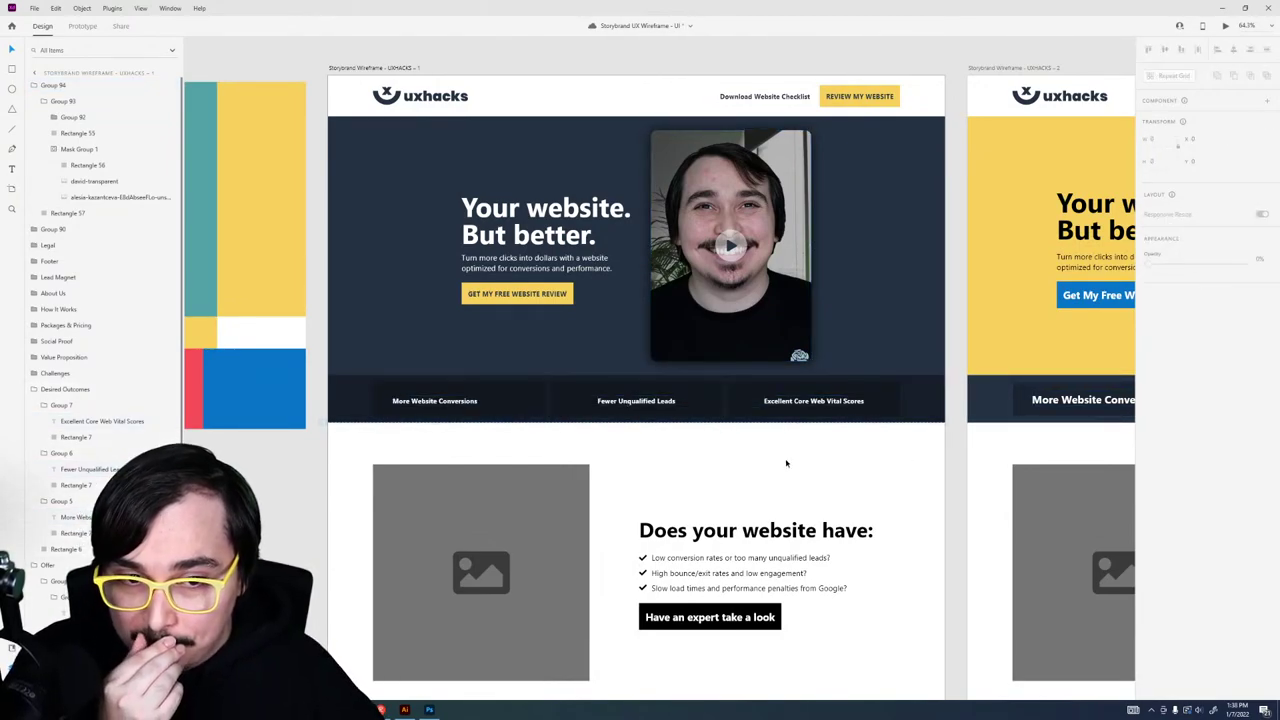
# Step: Center the three outcome labels within their dark tiles below the navy hero
pyautogui.scroll(5, 460, 401)
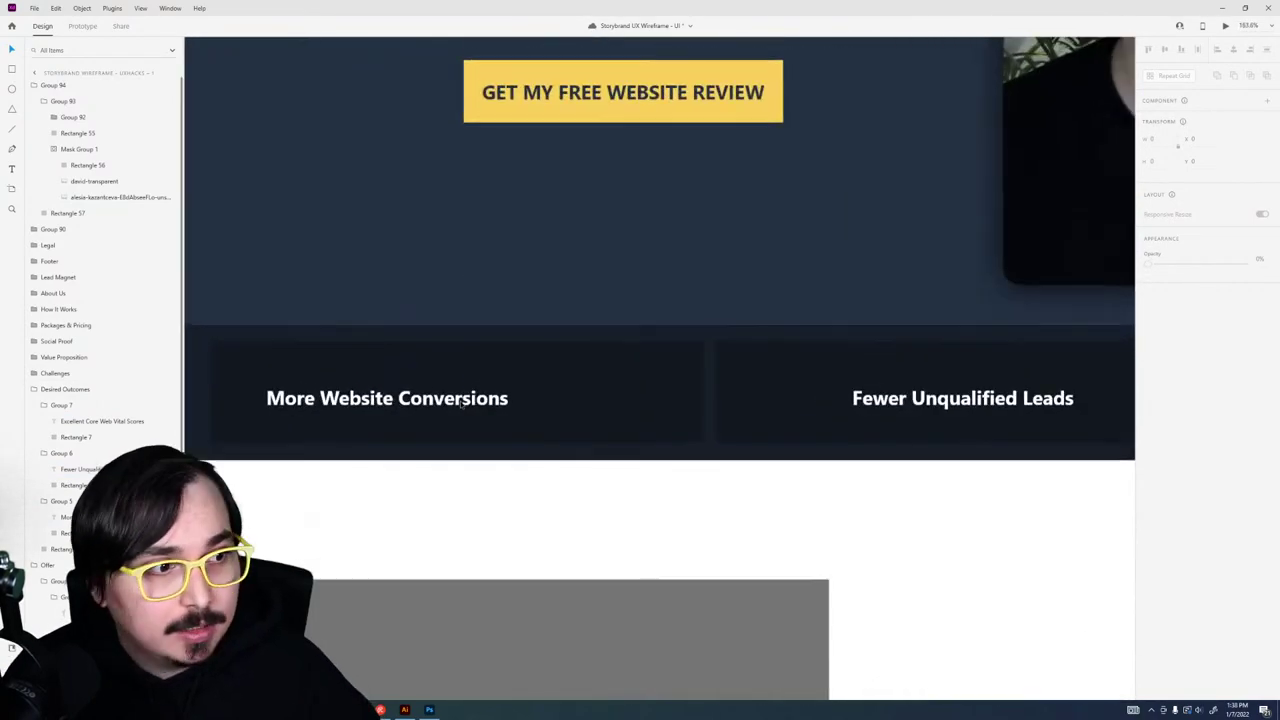
pyautogui.moveTo(461, 402); pyautogui.dragTo(526, 400)
pyautogui.moveTo(899, 412); pyautogui.dragTo(613, 375)
pyautogui.doubleClick(611, 382)
pyautogui.click(706, 385)
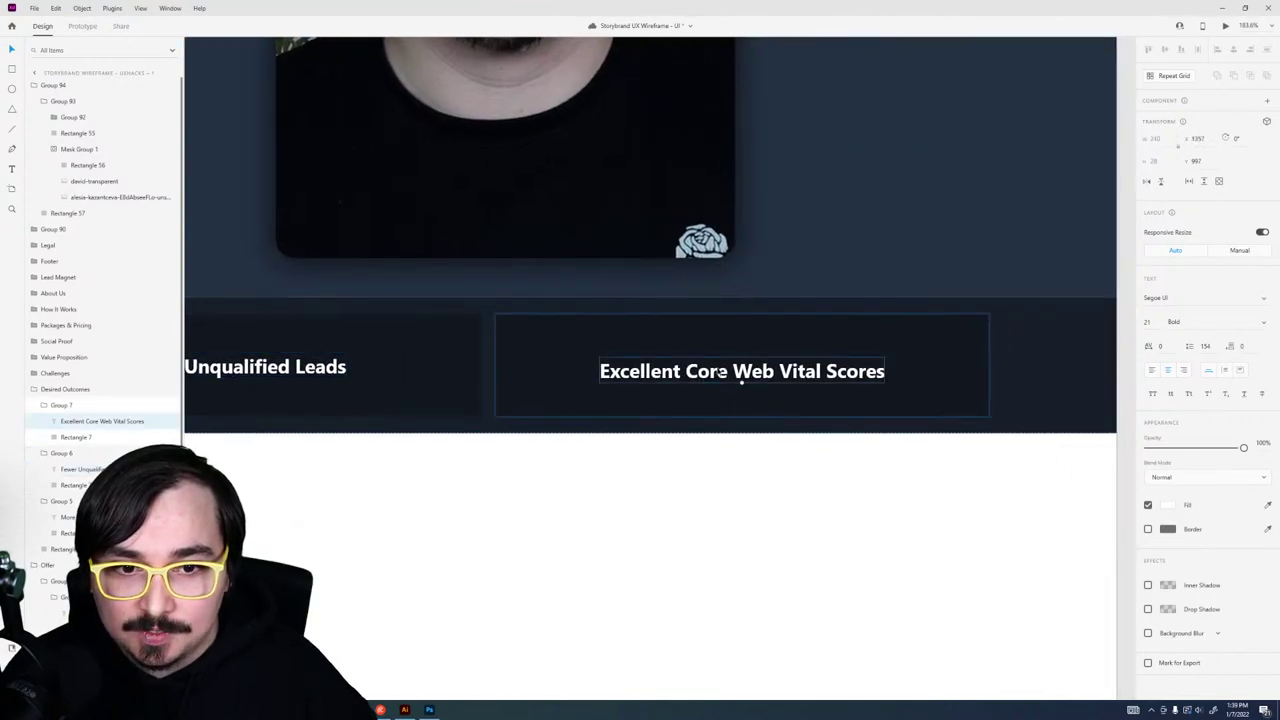
pyautogui.scroll(-5, 712, 375)
pyautogui.click(689, 414)
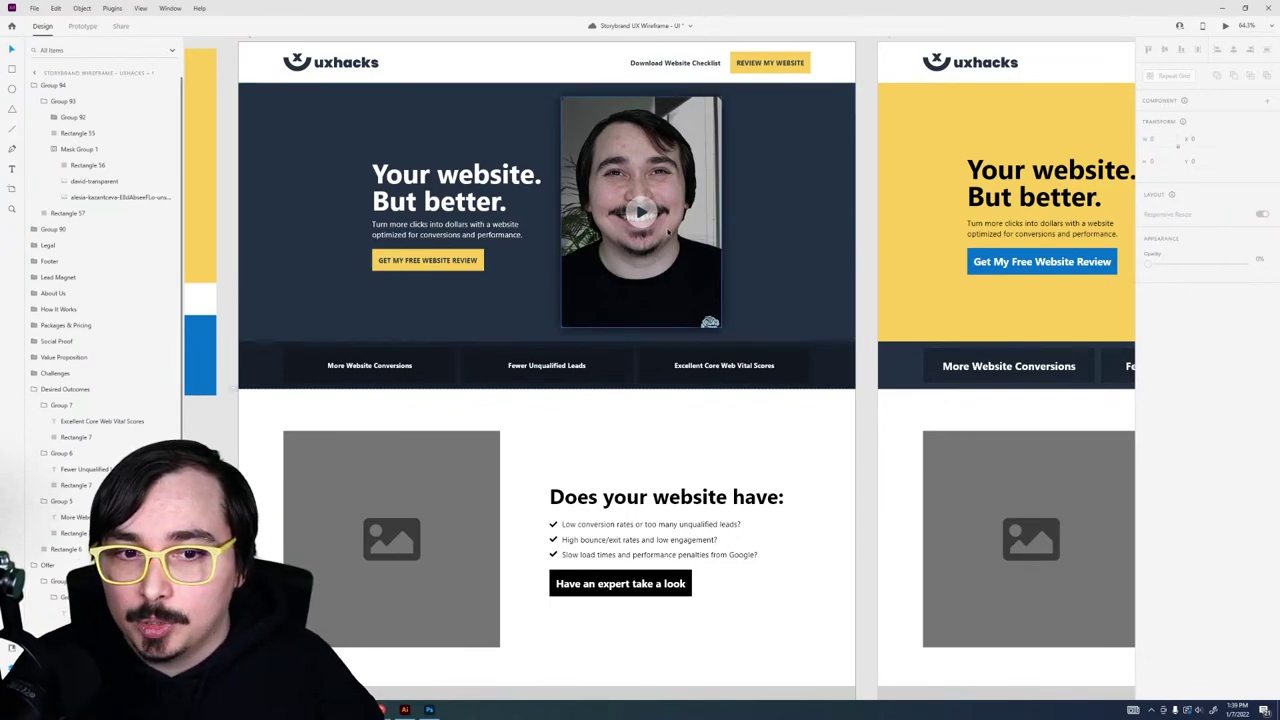
pyautogui.scroll(5, 385, 388)
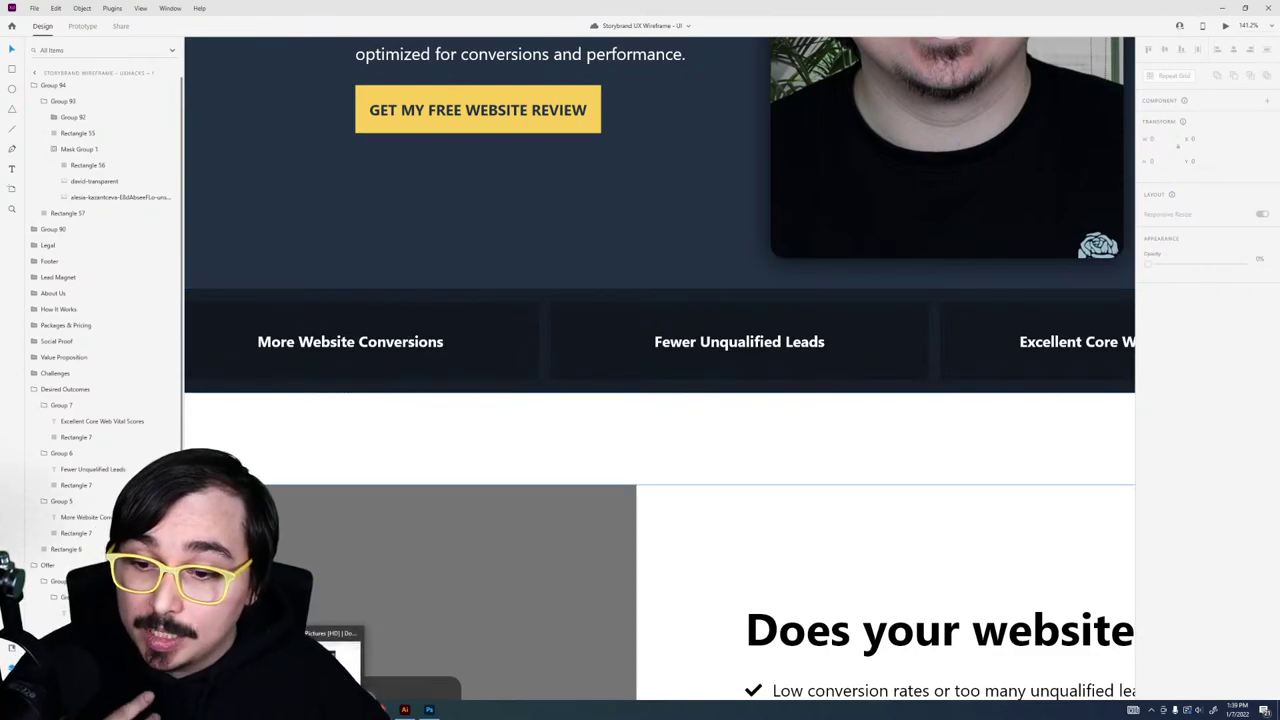
pyautogui.click(508, 386)
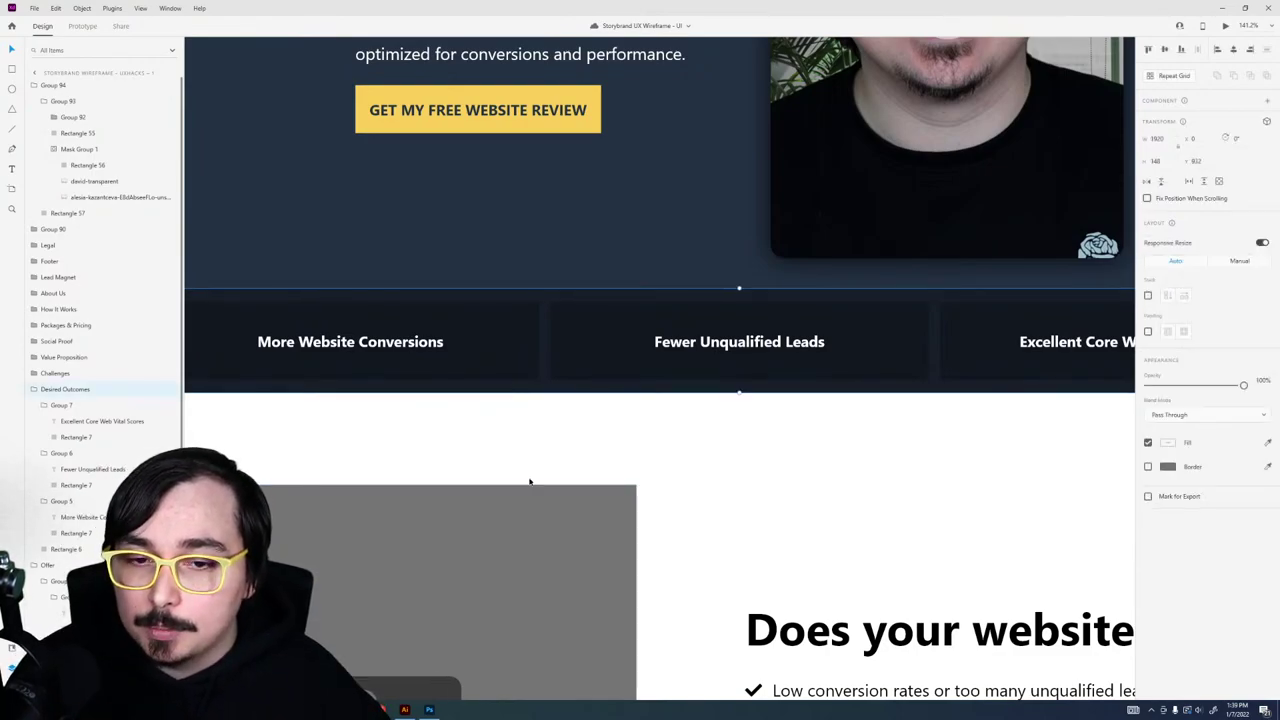
pyautogui.scroll(-4, 530, 480)
pyautogui.scroll(3, 533, 481)
pyautogui.moveTo(567, 469); pyautogui.dragTo(529, 435)
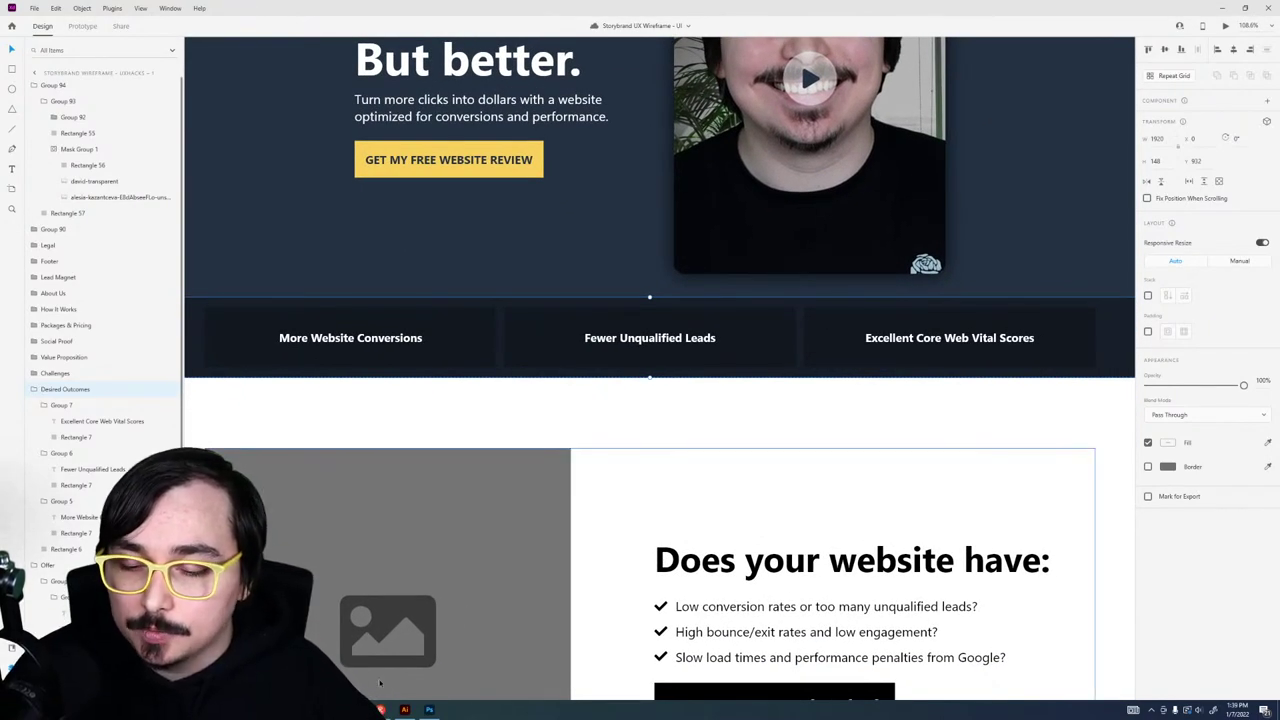
# Step: Switch to the Chrome browser and open shutterstock.com in place of the stock photo page
pyautogui.moveTo(380, 710)
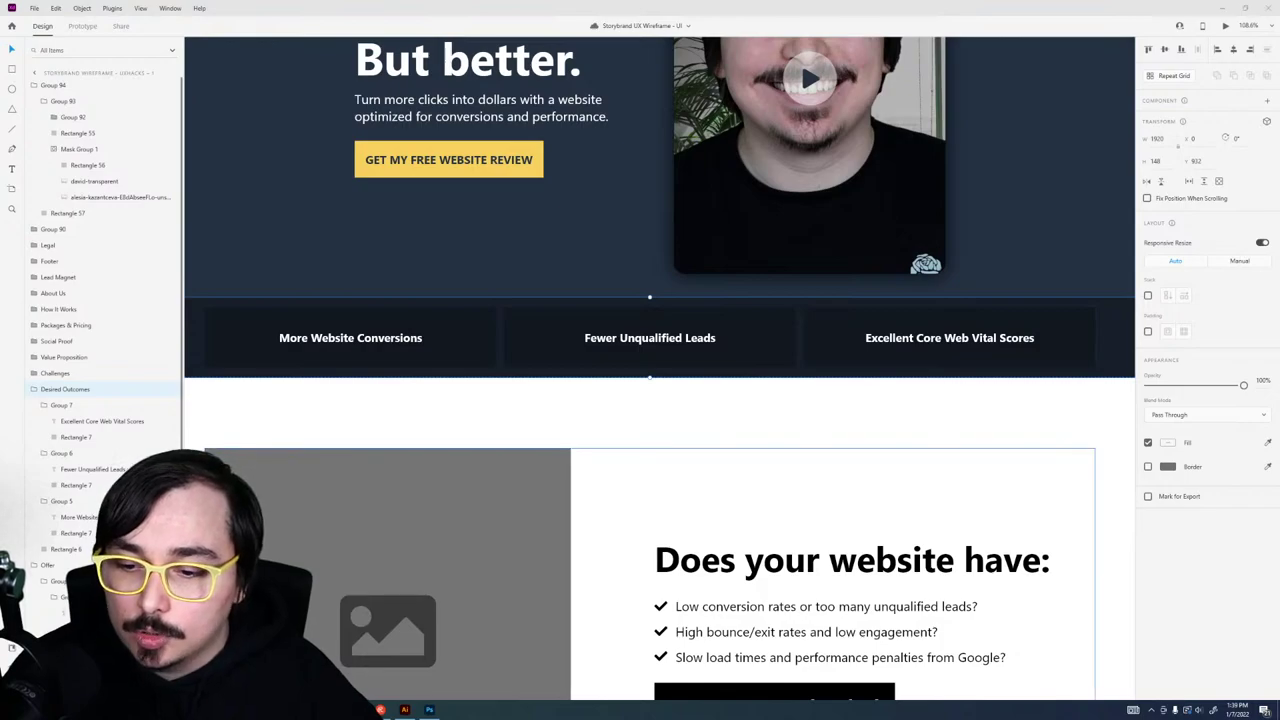
pyautogui.press('super+e')
pyautogui.hotkey('alt', 'Tab')
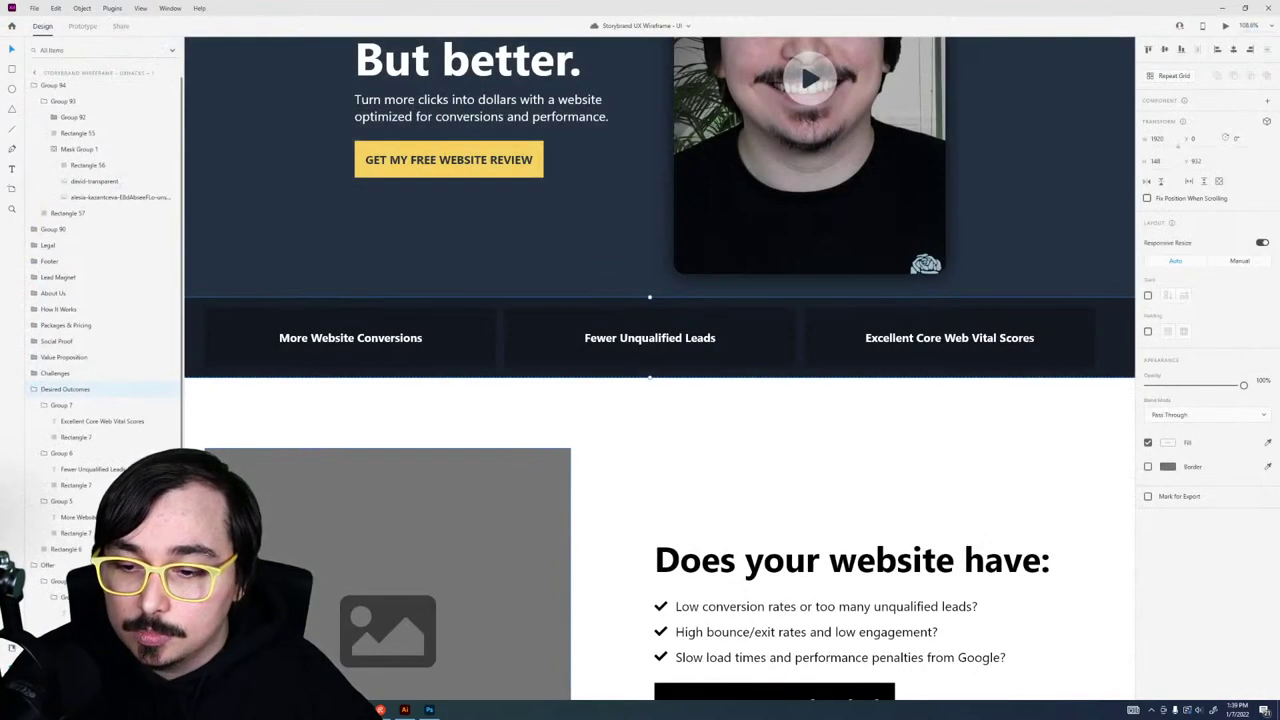
pyautogui.hotkey('alt', 'Tab')
pyautogui.hotkey('ctrl', 'l')
pyautogui.write('zhu')
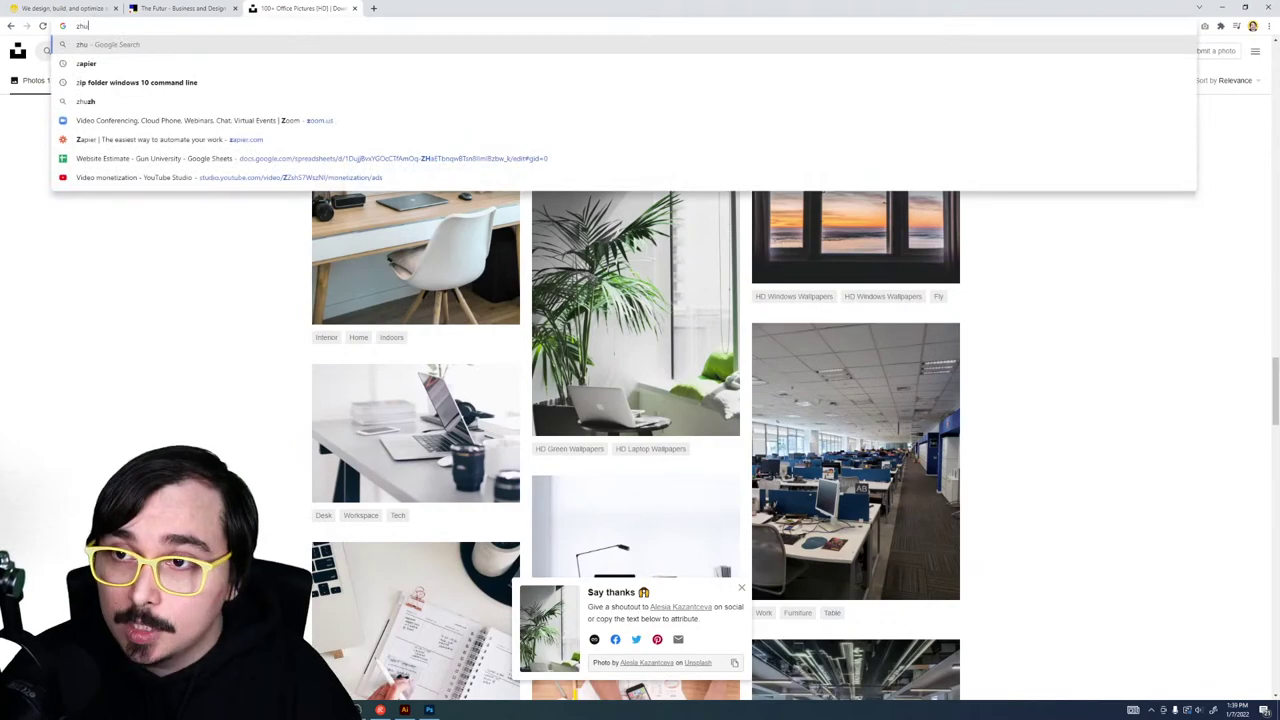
pyautogui.press('BackSpace')
pyautogui.press('BackSpace')
pyautogui.press('BackSpace')
pyautogui.write('shutterstock.com')
pyautogui.press('Return')
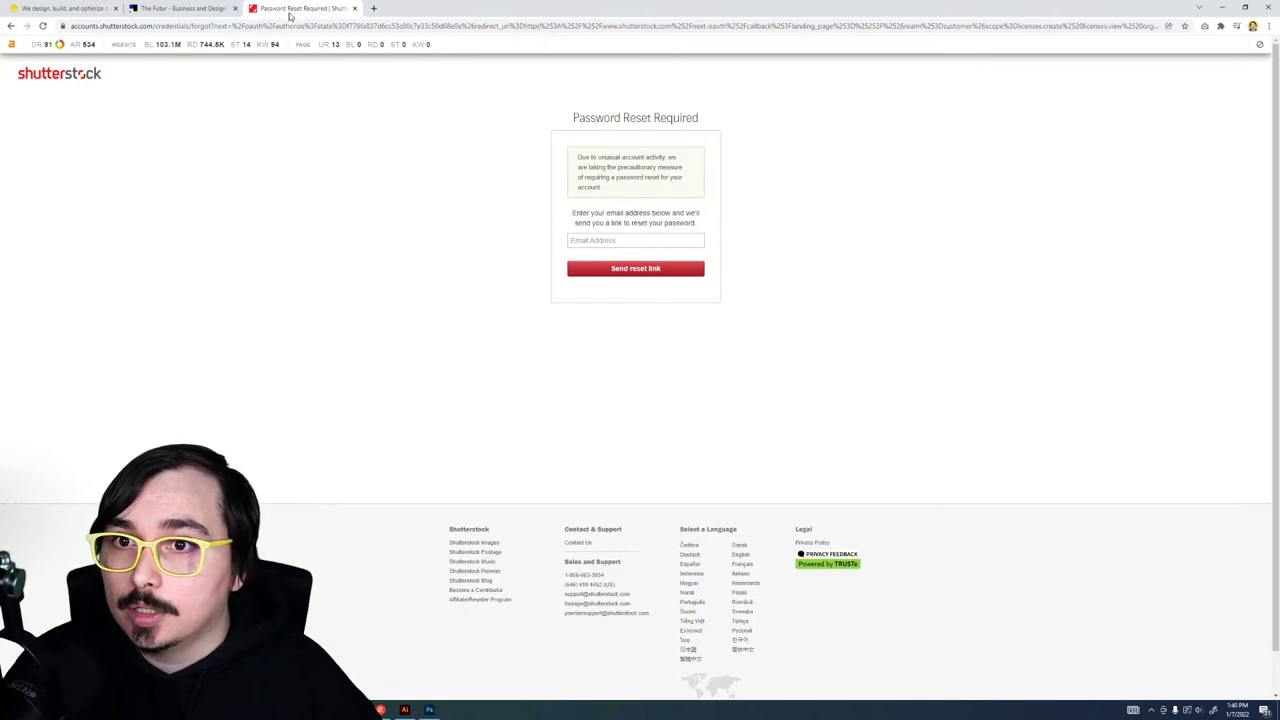
# Step: Move the Shutterstock tab out of the browser window and minimize the window showing The Futur
pyautogui.moveTo(290, 16); pyautogui.dragTo(1279, 400)
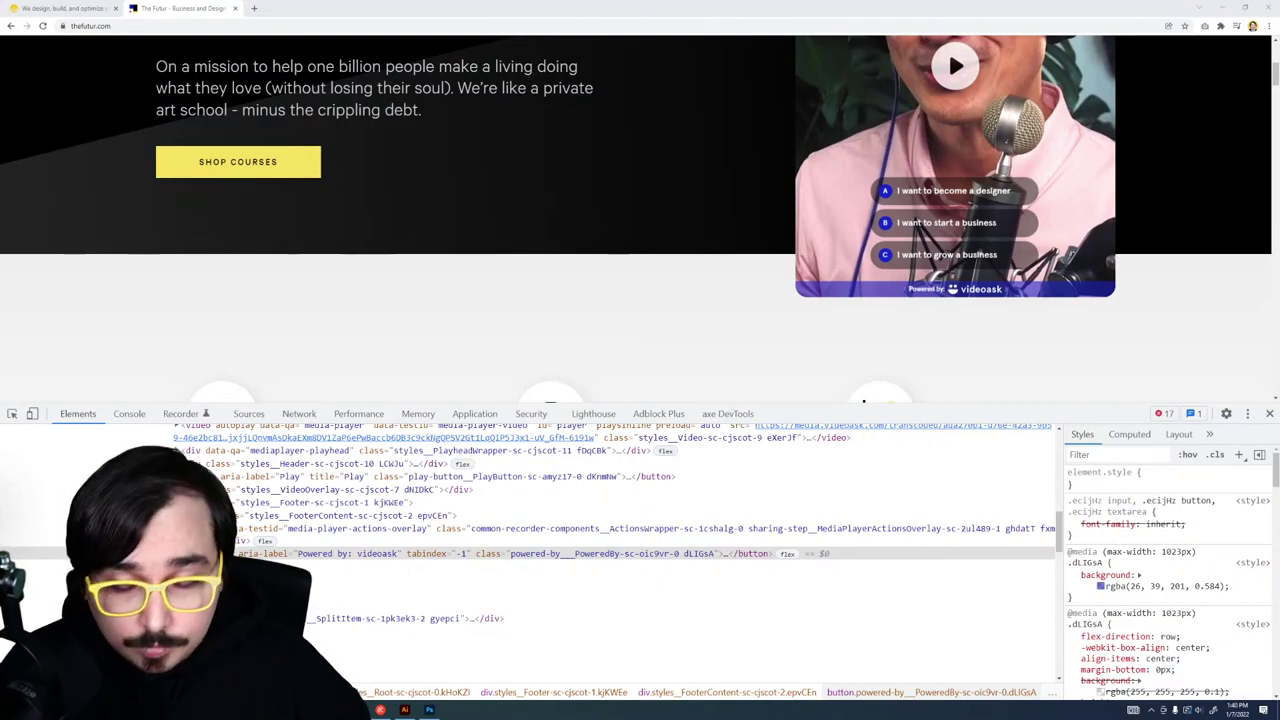
pyautogui.click(1221, 8)
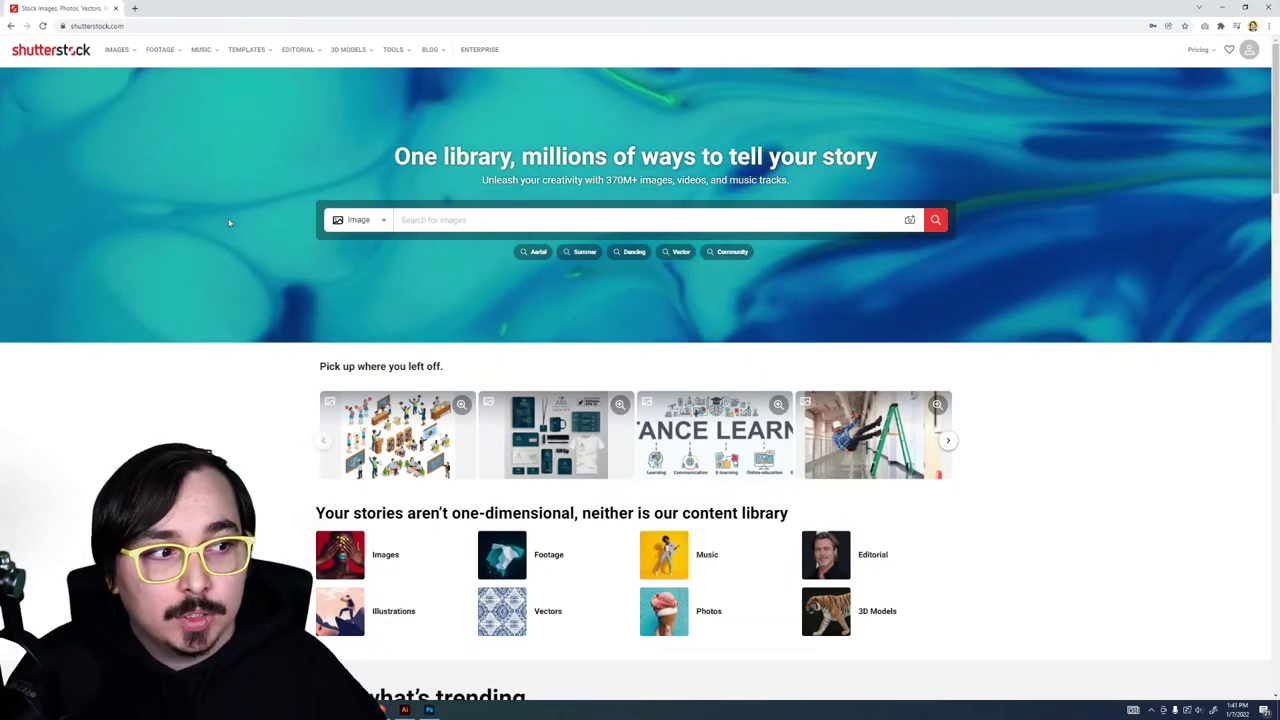
# Step: Search Google for "flaticon" in a new browser tab
pyautogui.hotkey('ctrl', 't')
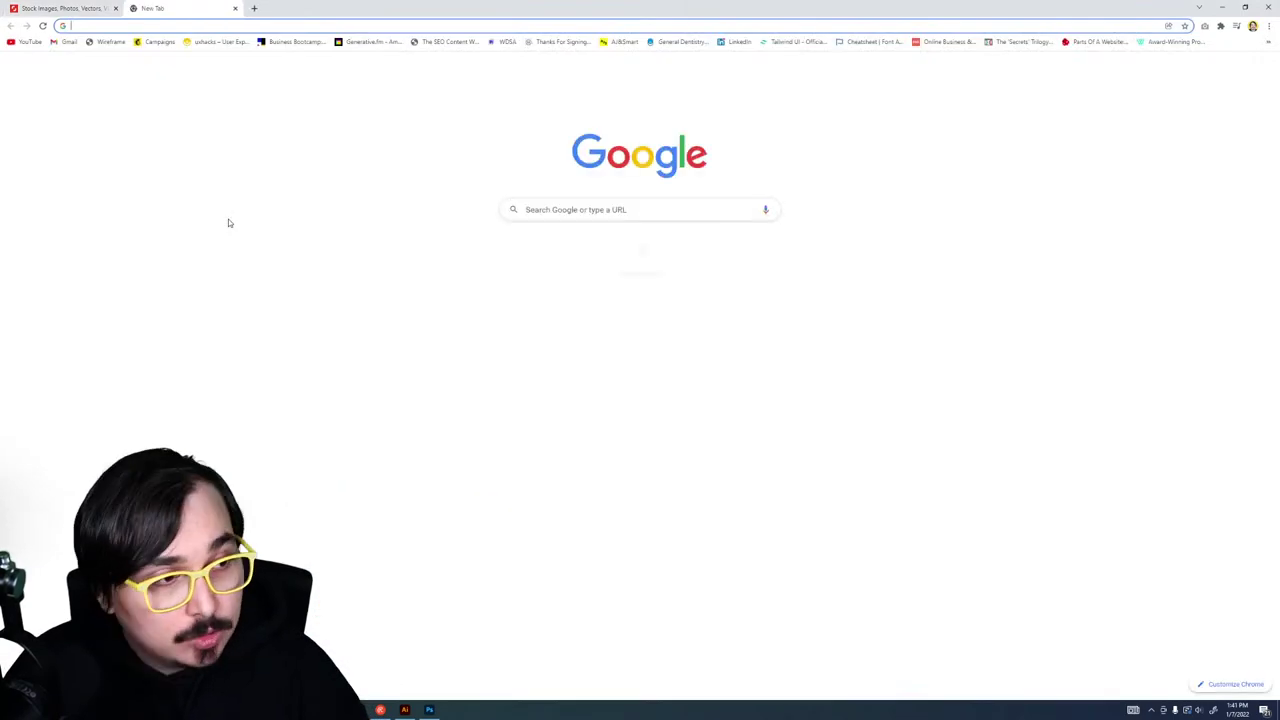
pyautogui.write('fas')
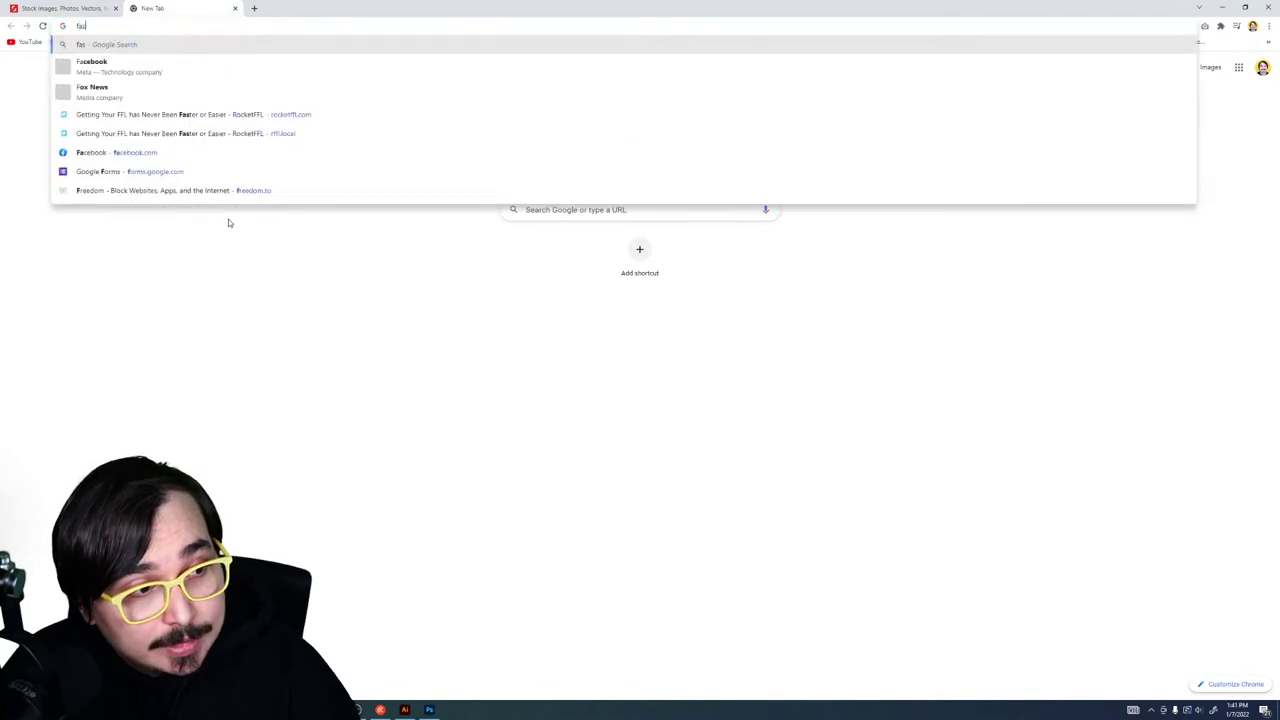
pyautogui.press('BackSpace')
pyautogui.press('BackSpace')
pyautogui.write('ffl')
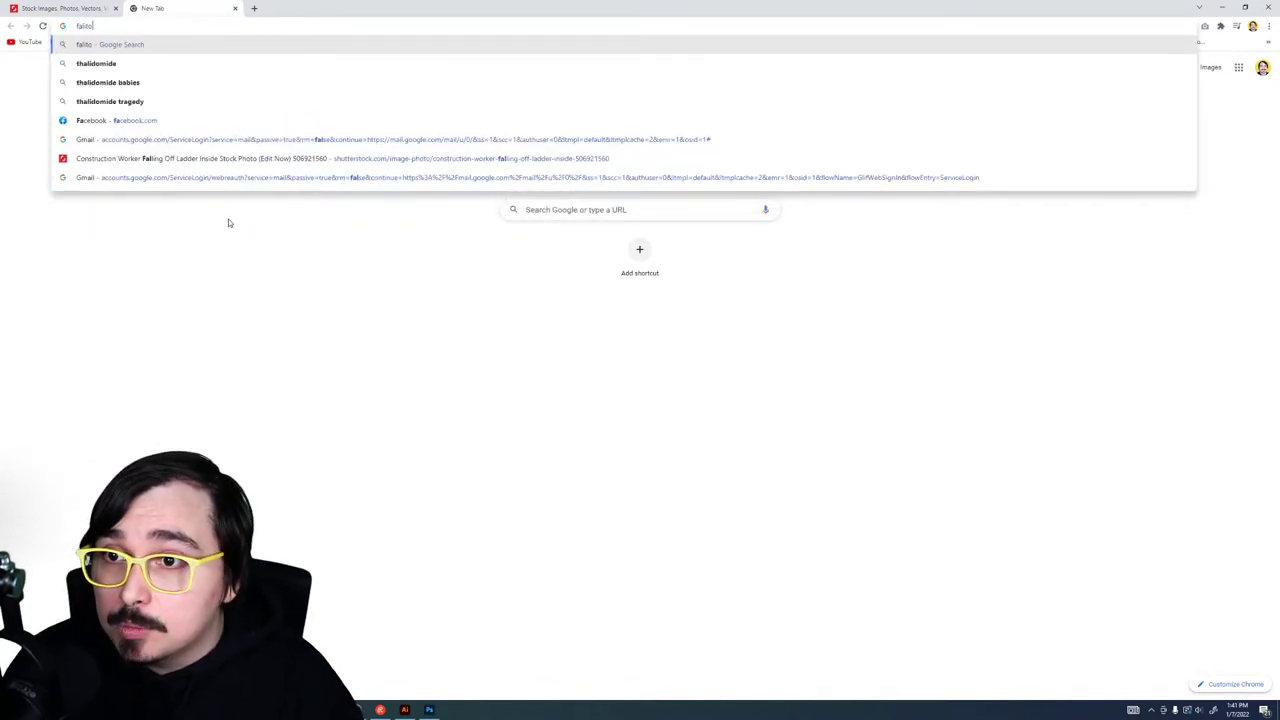
pyautogui.write('aticon')
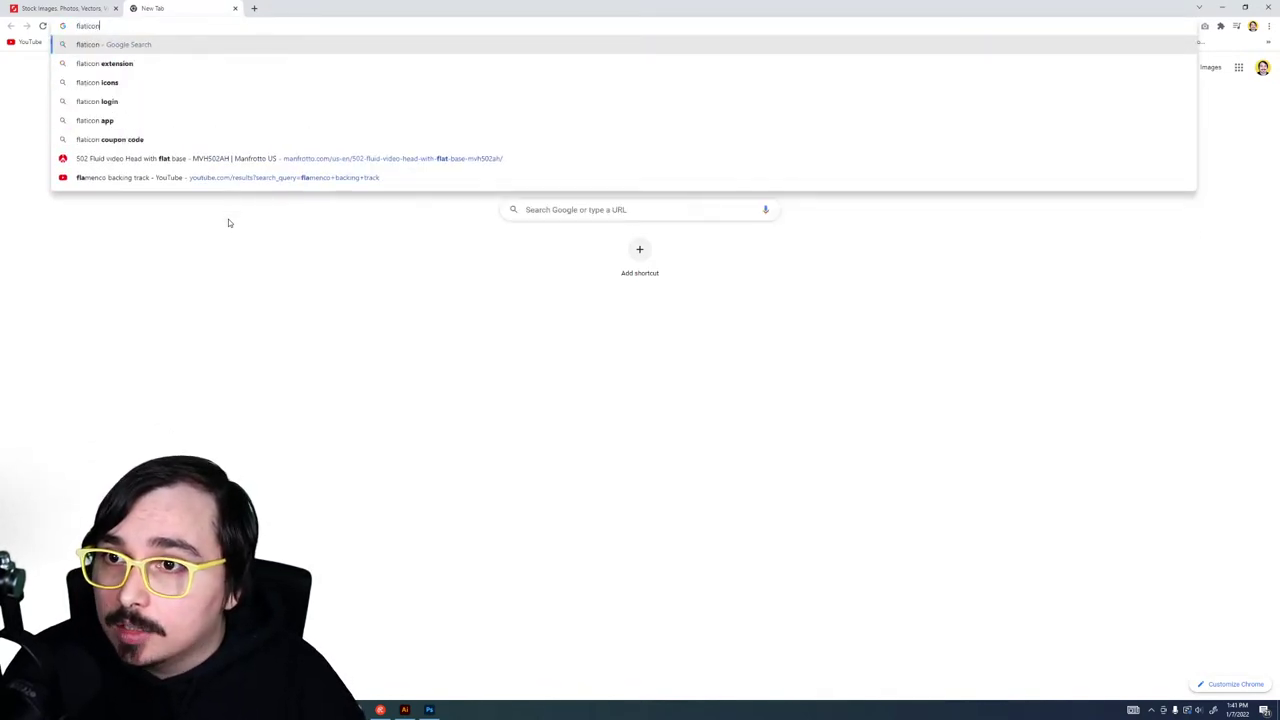
pyautogui.press('Return')
# Step: Search Google for "font awesome" in another new browser tab
pyautogui.hotkey('ctrl', 't')
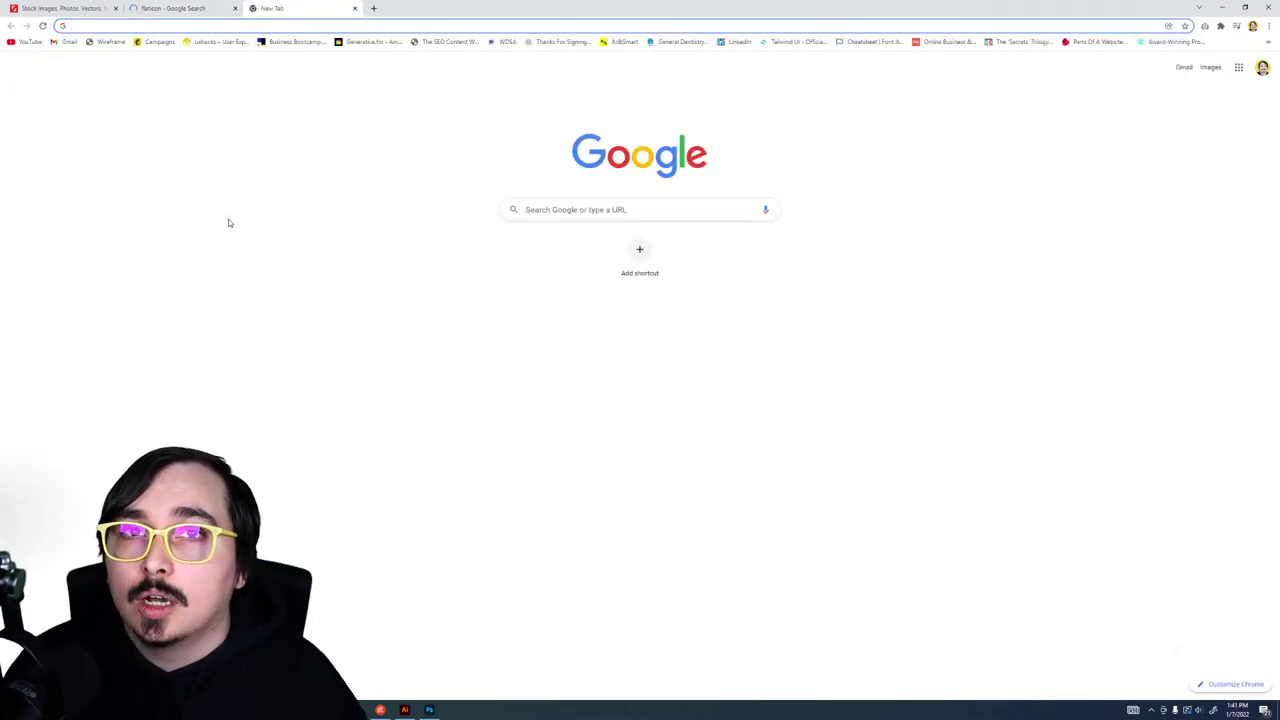
pyautogui.write('font awesome')
pyautogui.press('Return')
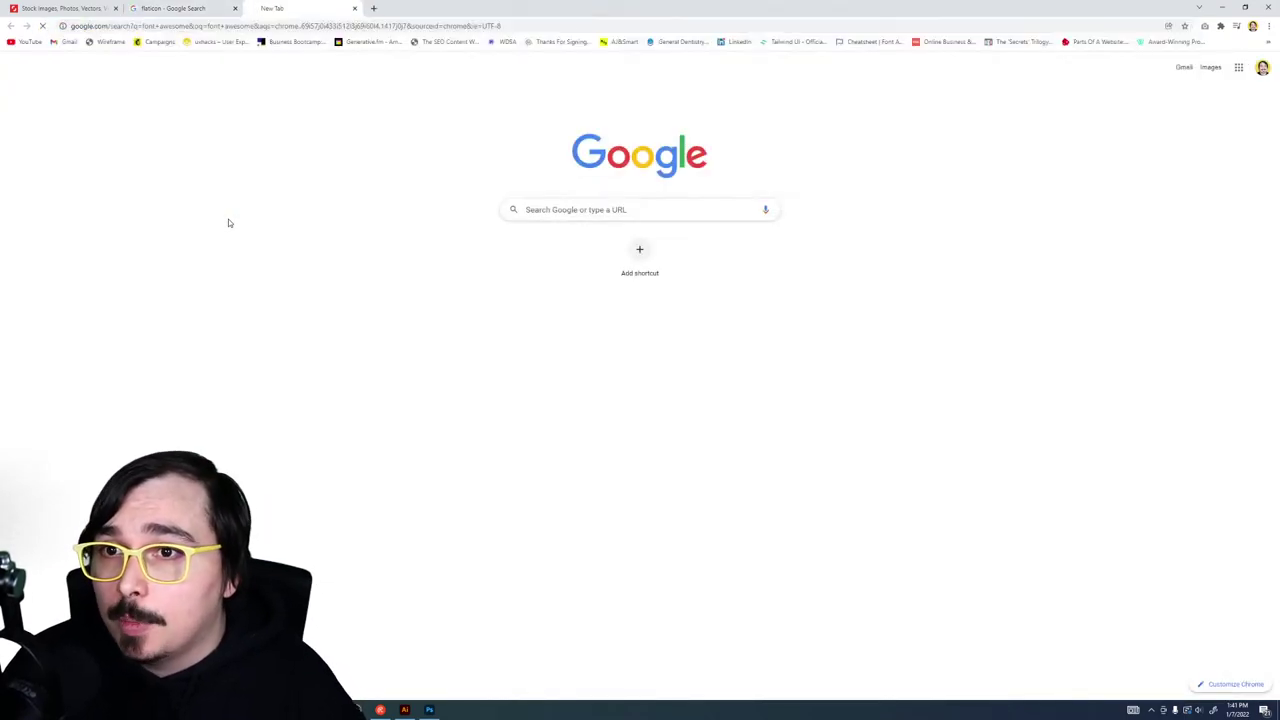
# Step: Open the Flaticon and Font Awesome websites from their search results, each in its own tab
pyautogui.click(210, 8)
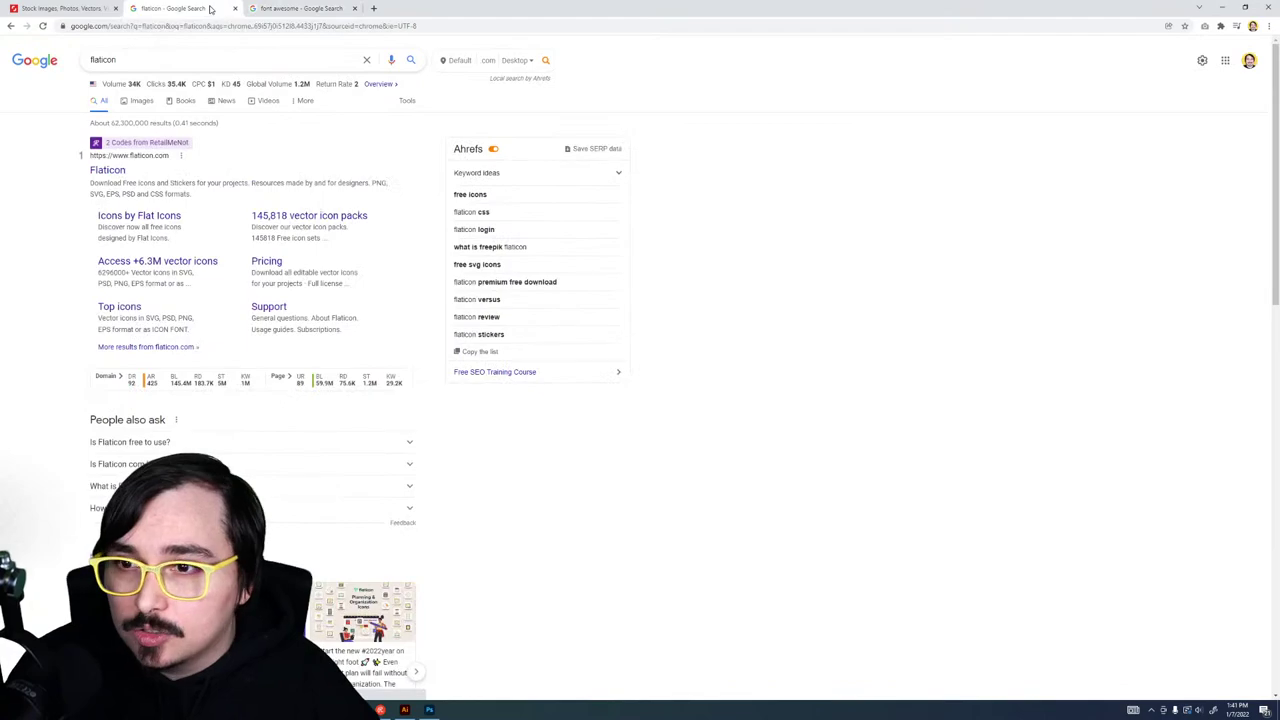
pyautogui.click(119, 173)
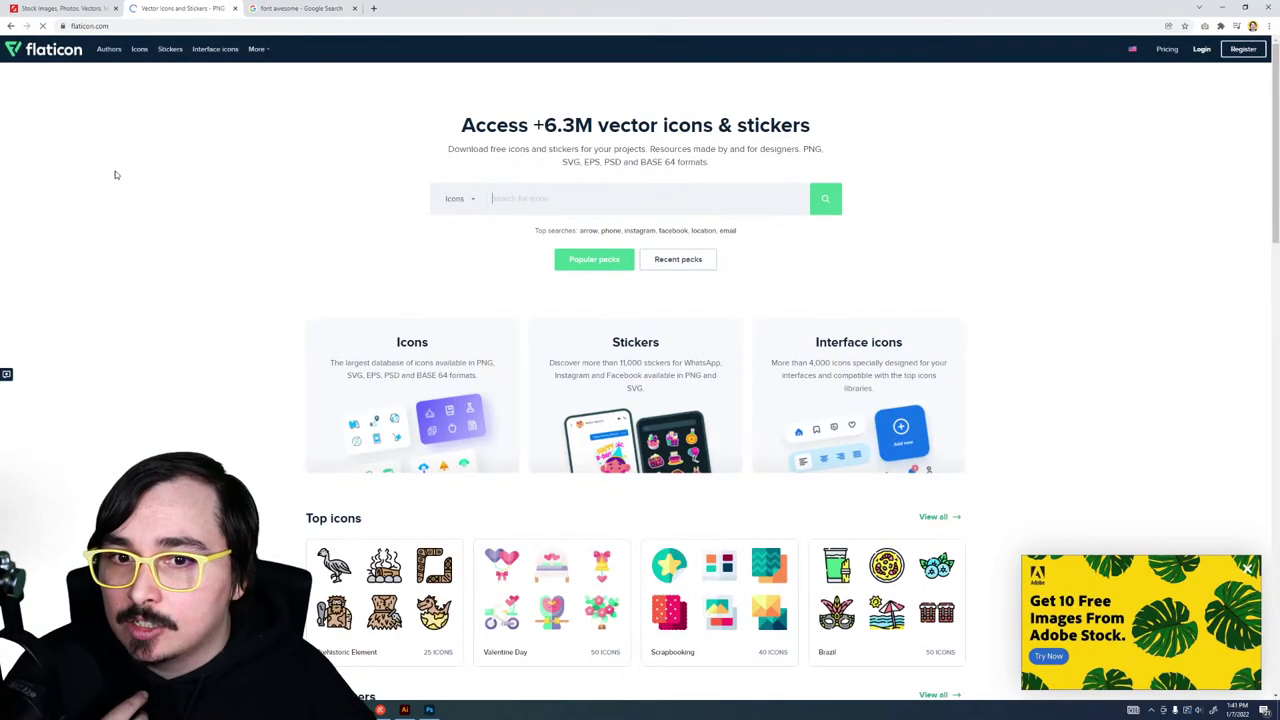
pyautogui.click(304, 10)
pyautogui.click(115, 157)
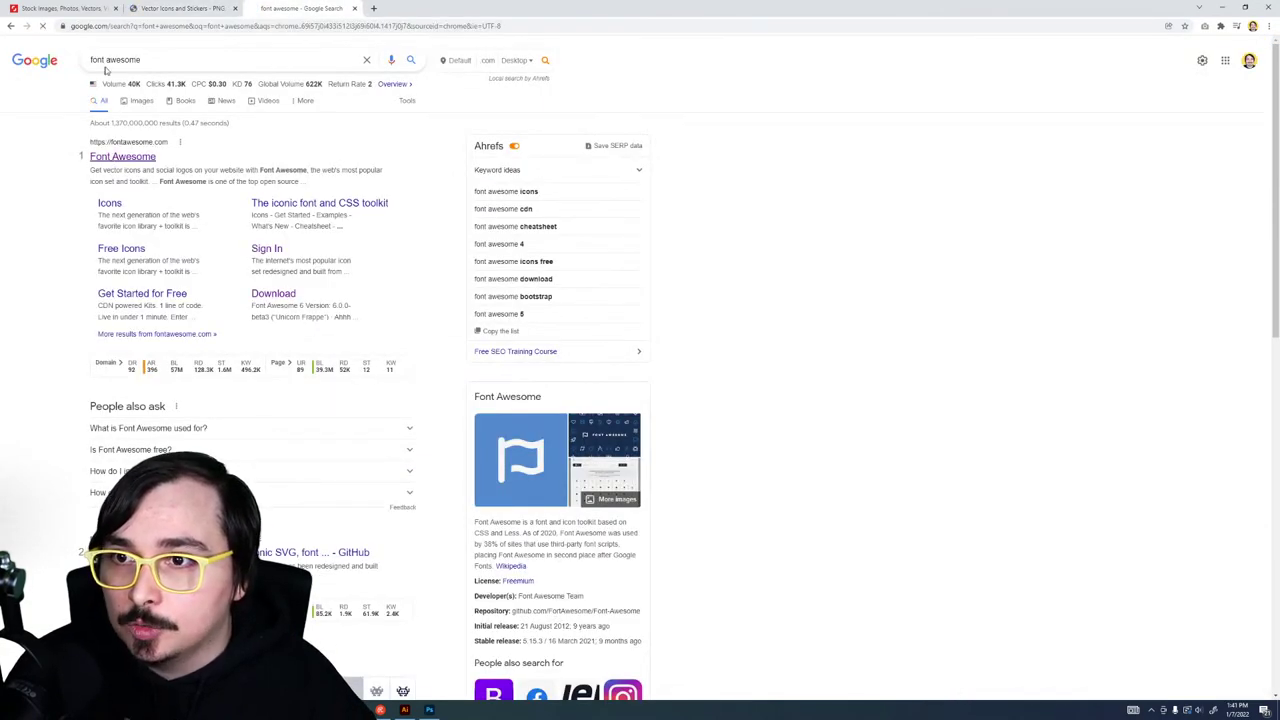
# Step: Compare the open Shutterstock, Flaticon and Font Awesome pages and look over Flaticon's home page
pyautogui.click(65, 8)
pyautogui.click(147, 8)
pyautogui.click(300, 6)
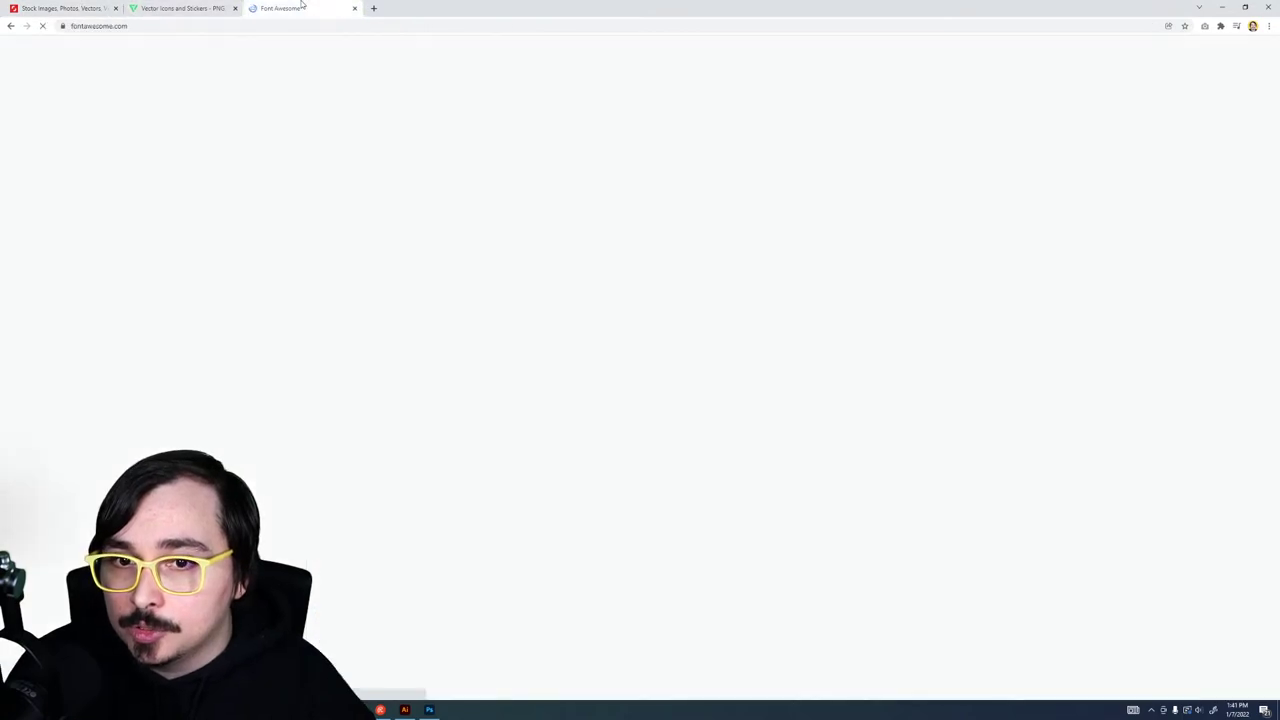
pyautogui.click(201, 6)
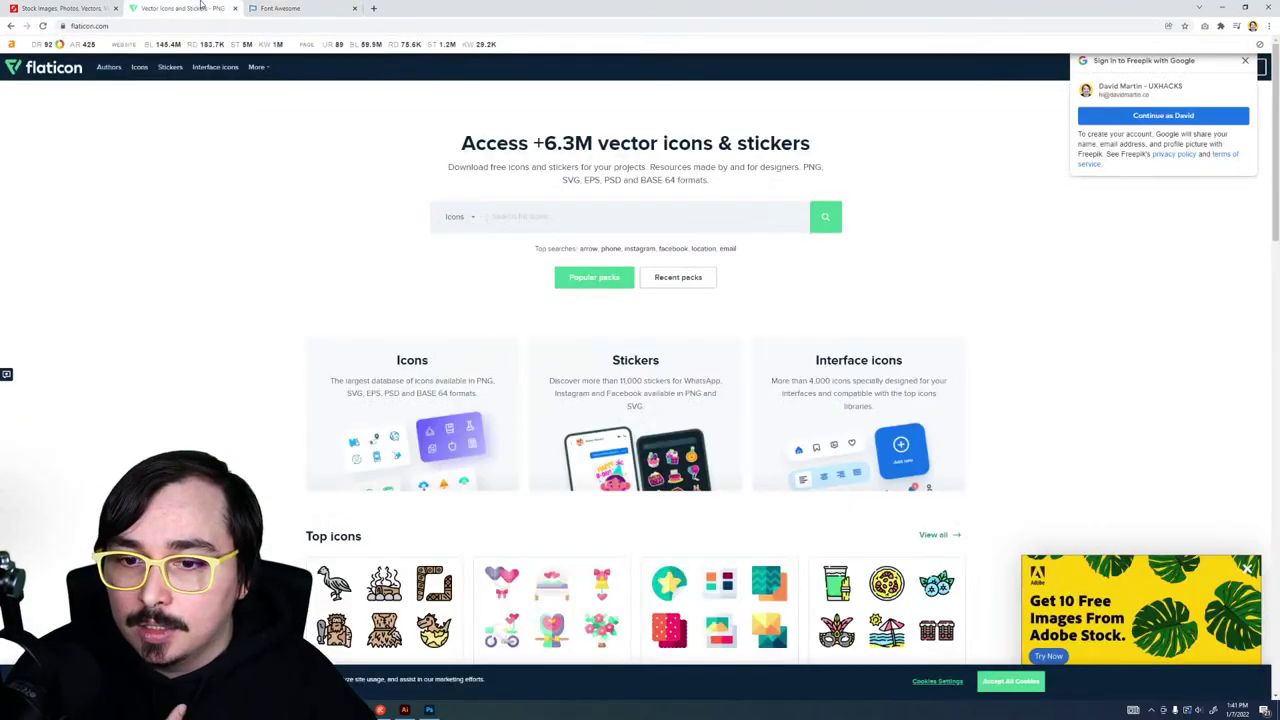
pyautogui.scroll(-5, 535, 183)
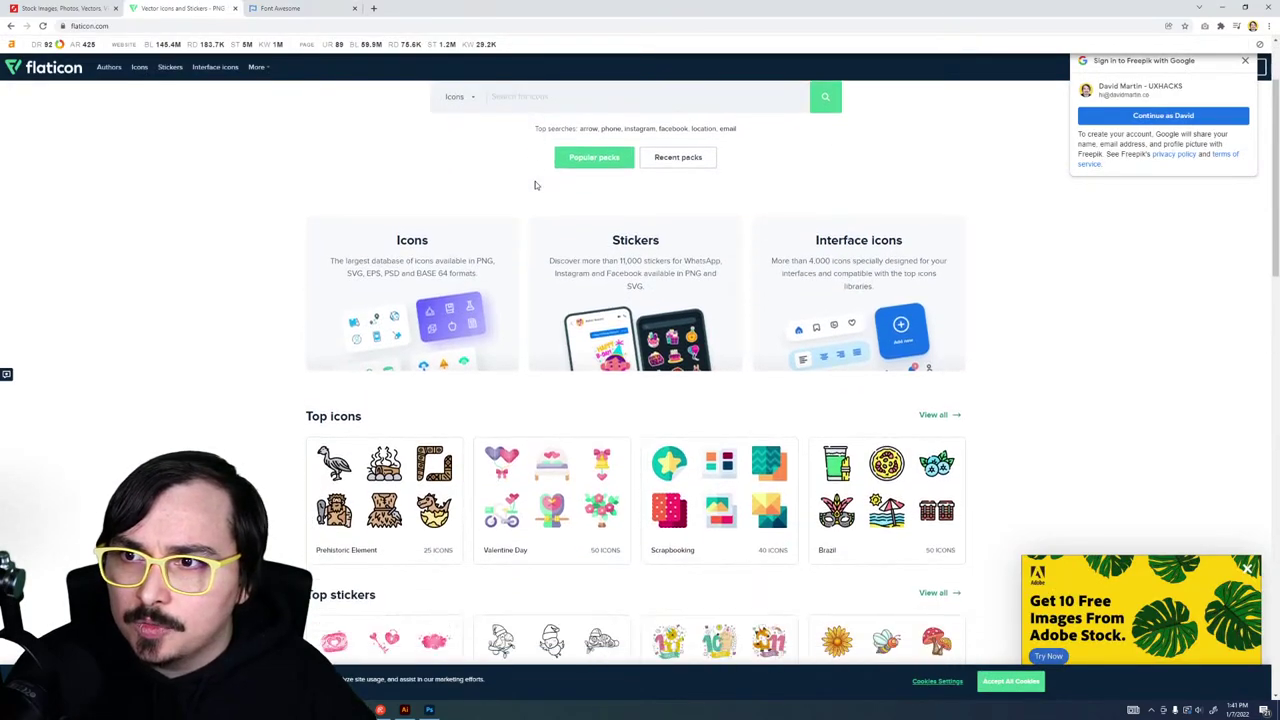
pyautogui.scroll(4, 535, 183)
pyautogui.scroll(1, 540, 190)
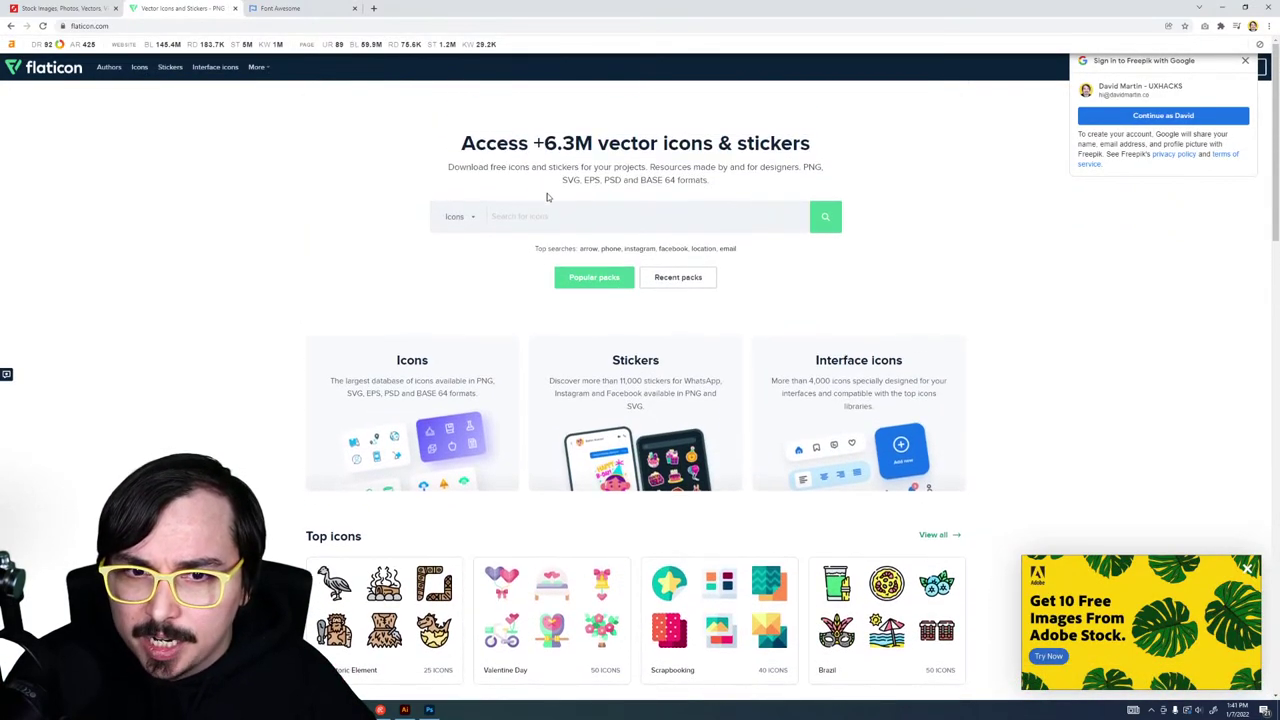
# Step: Open Flaticon's Icons page, then search Google for "free website icons" in a new browser tab and look over the results
pyautogui.click(138, 67)
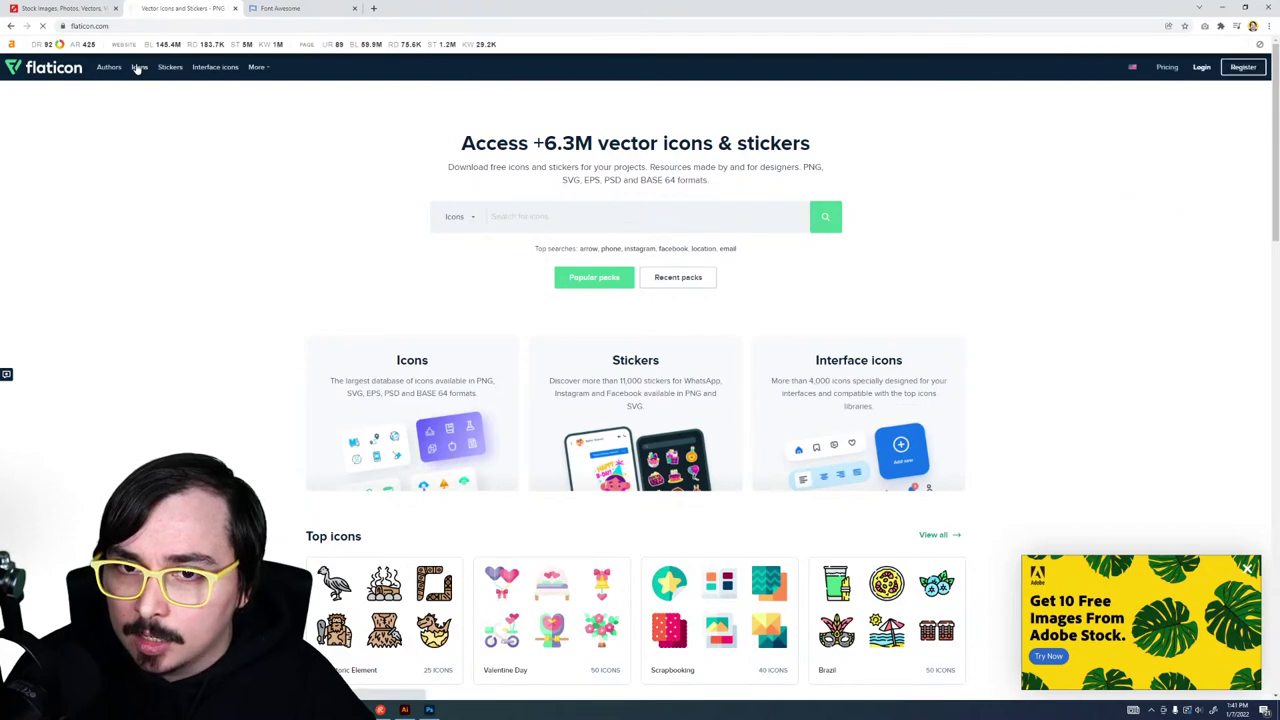
pyautogui.click(373, 8)
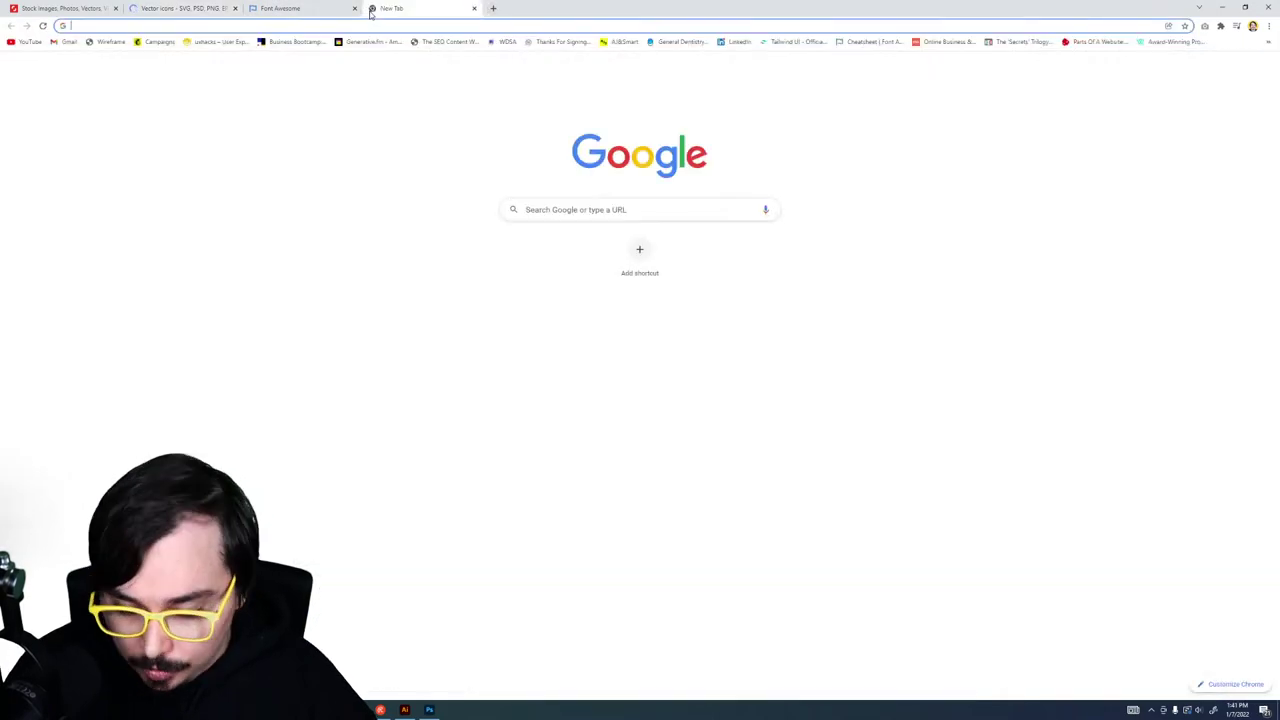
pyautogui.write('free webs')
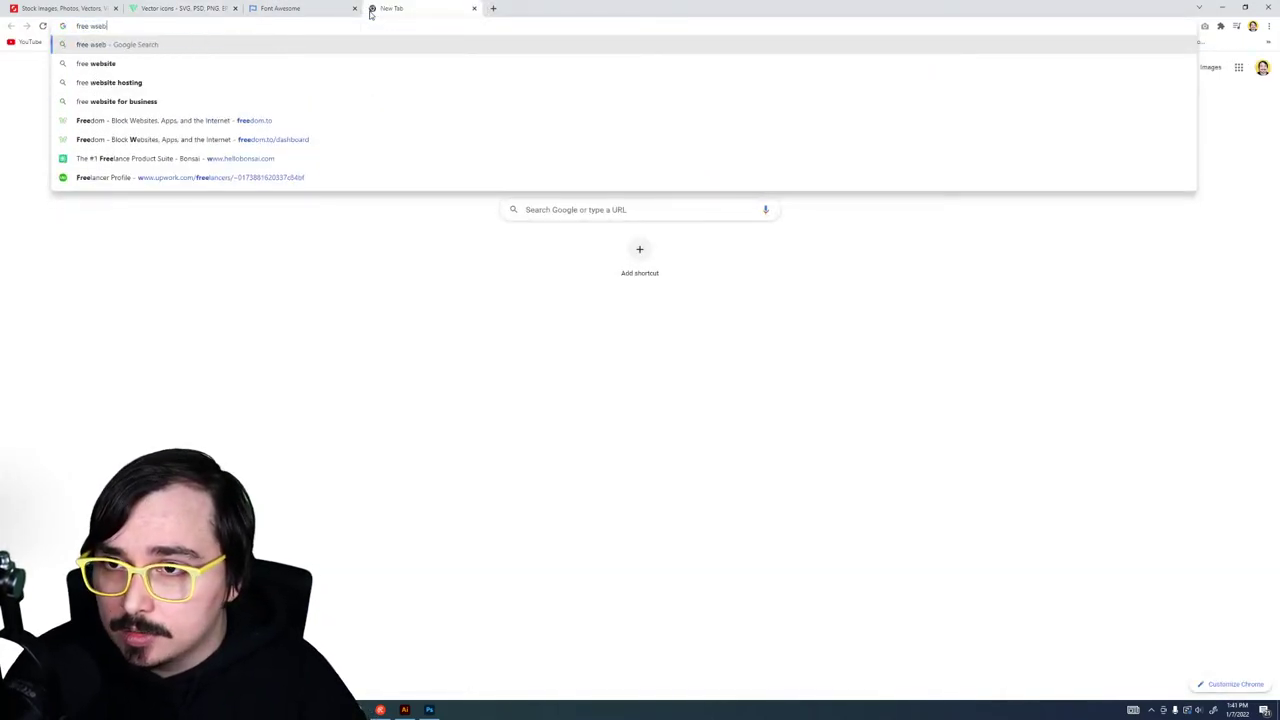
pyautogui.write('ite icons')
pyautogui.press('Return')
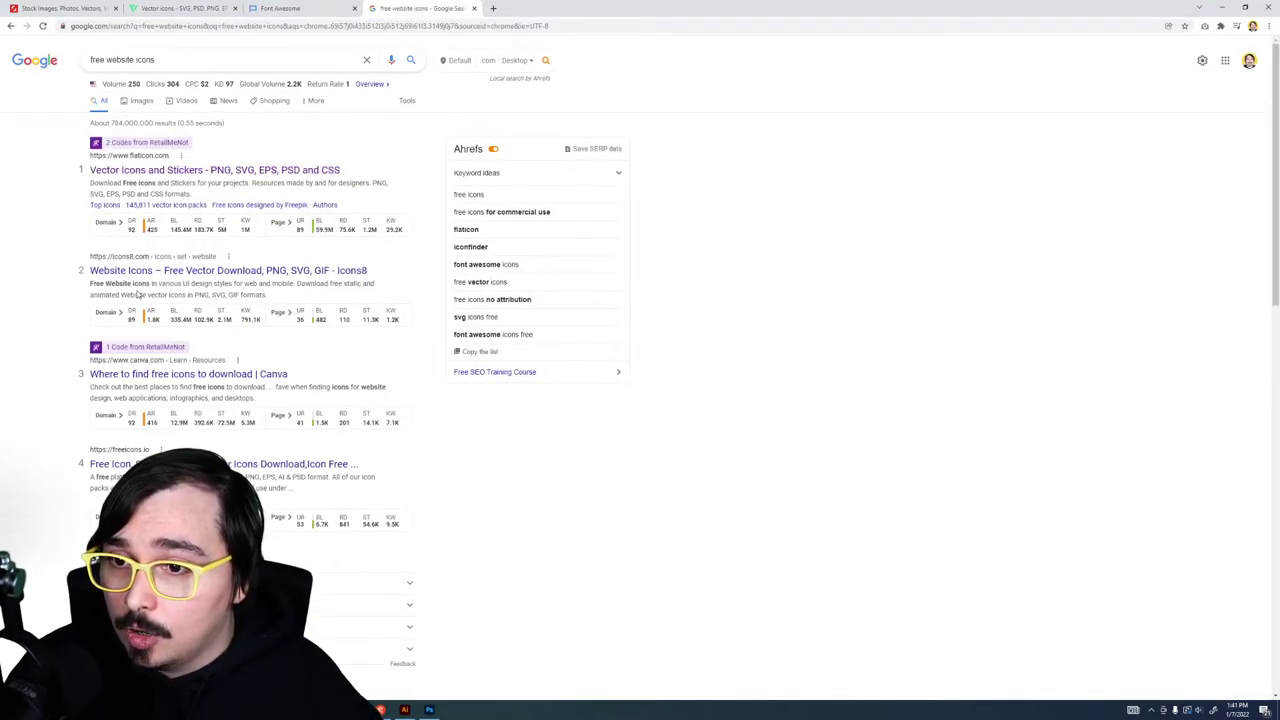
pyautogui.scroll(-5, 170, 64)
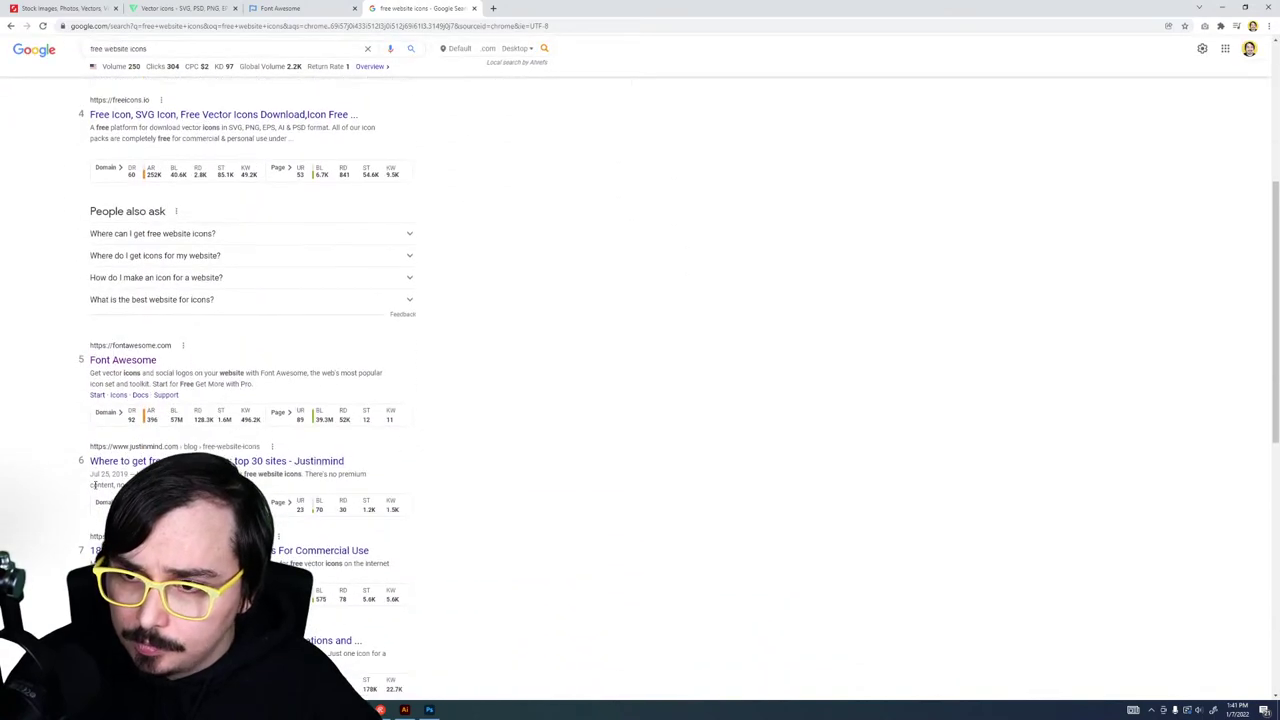
# Step: Search Google for "noun project" and open the Noun Project website from the results
pyautogui.click(170, 27)
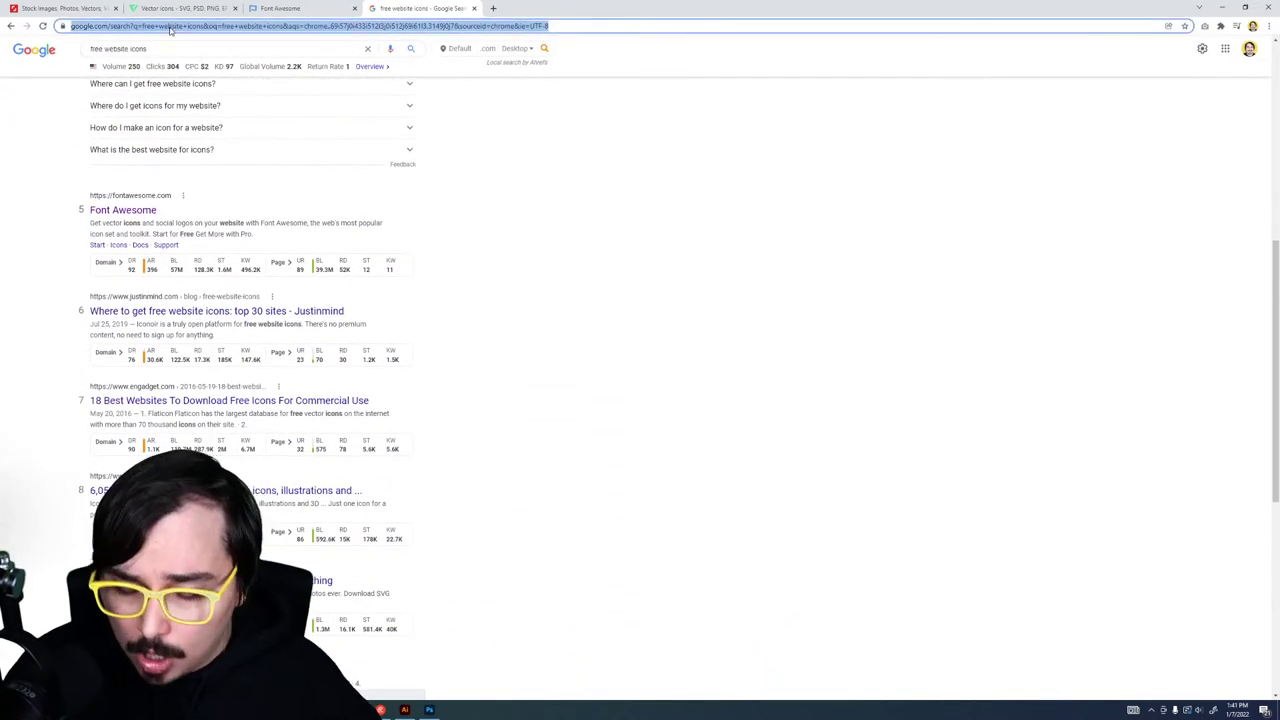
pyautogui.write('noun project')
pyautogui.press('Return')
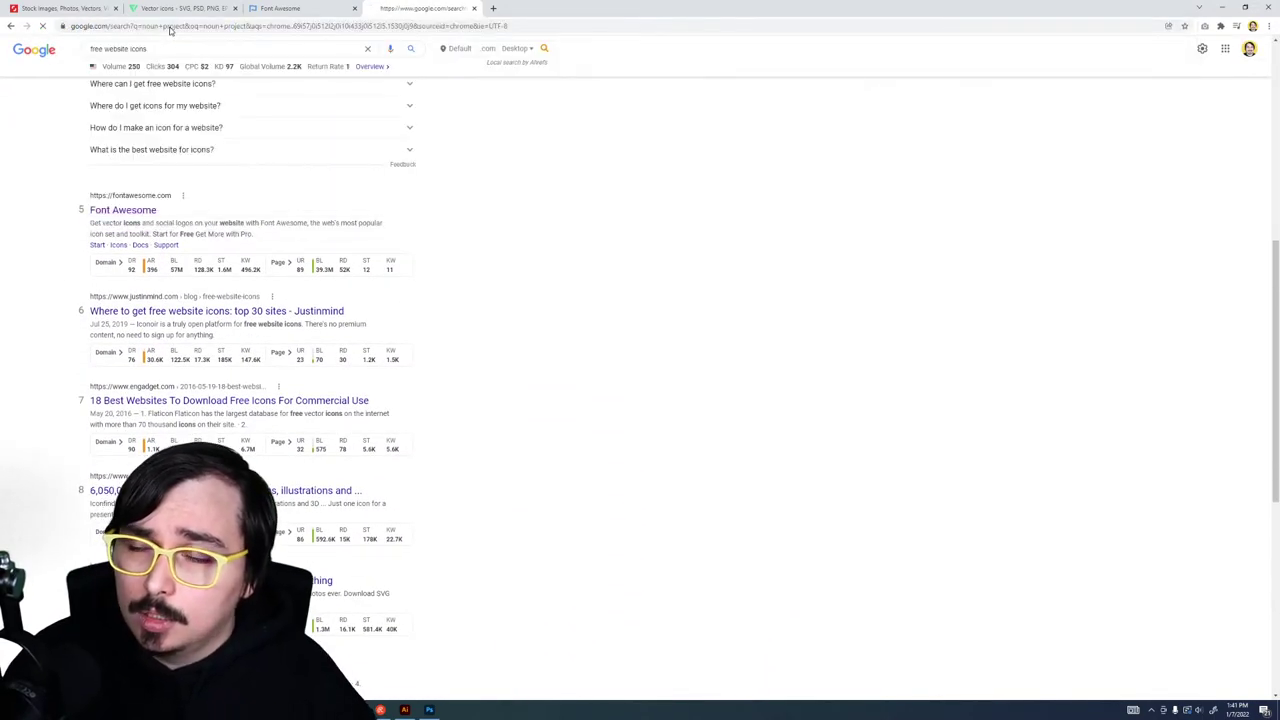
pyautogui.click(188, 158)
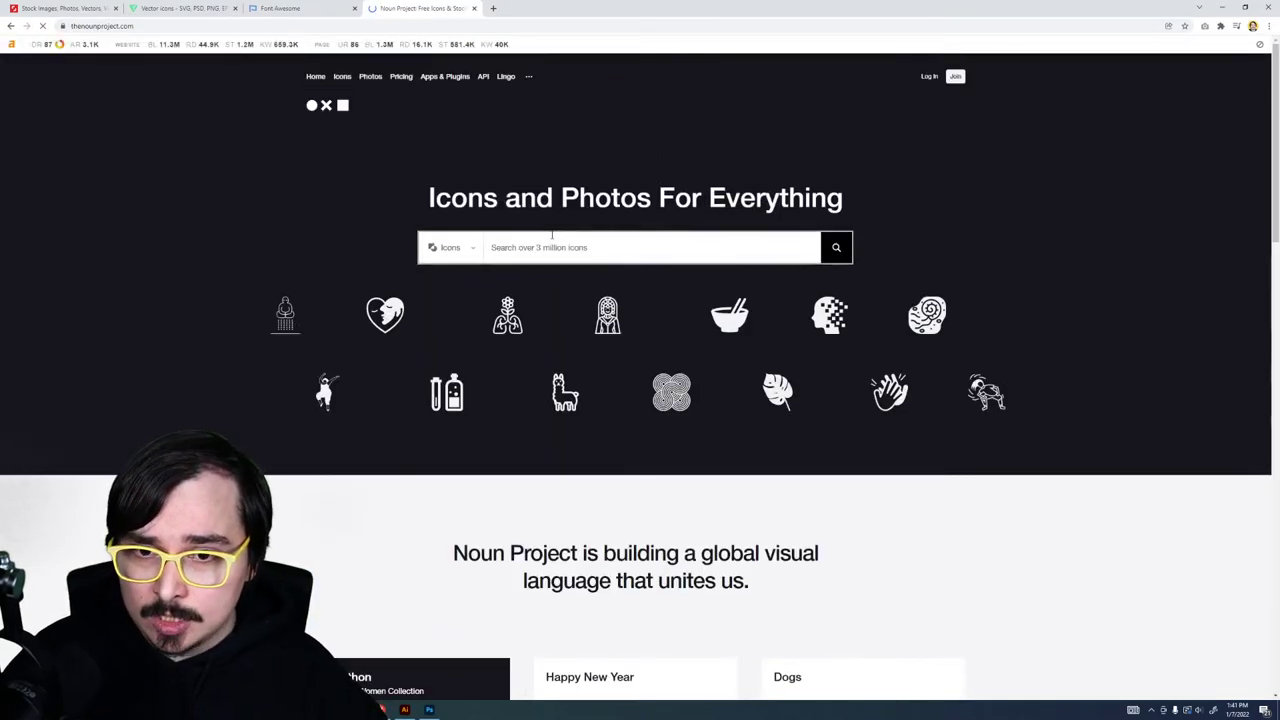
# Step: Search the Noun Project's icons for "website" and look through the style of the icons found
pyautogui.click(558, 243)
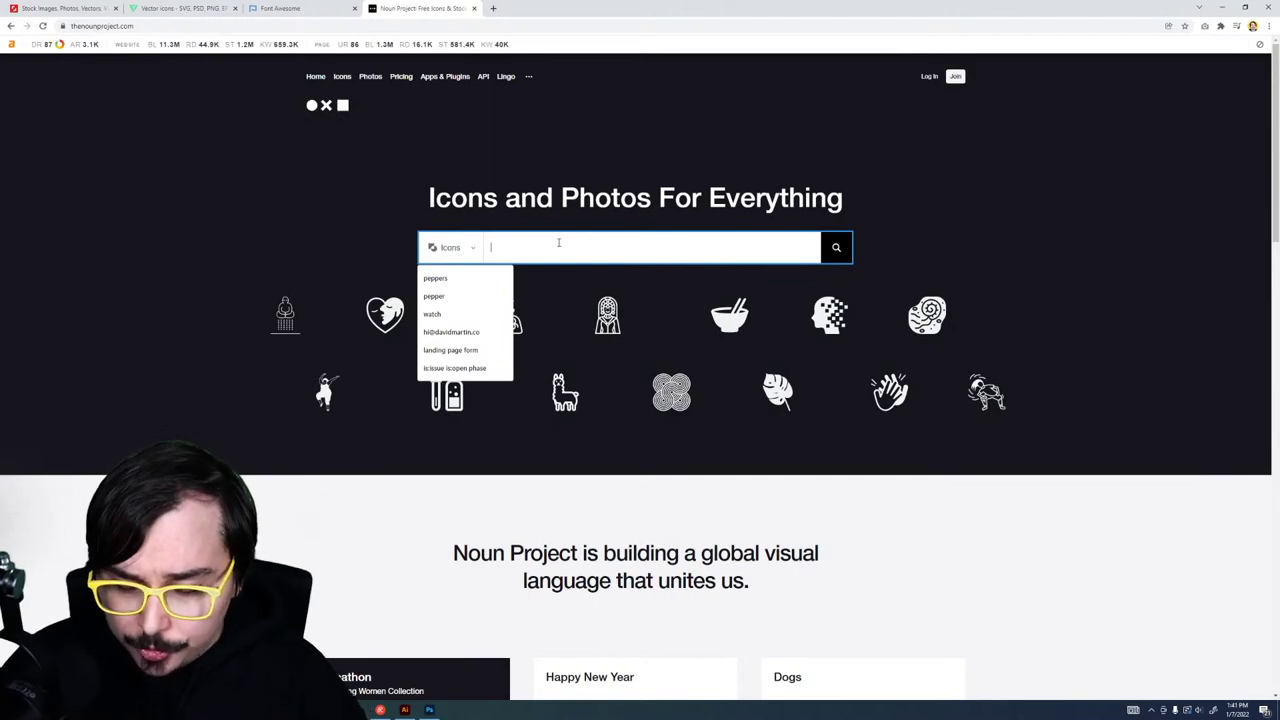
pyautogui.write('website')
pyautogui.press('Return')
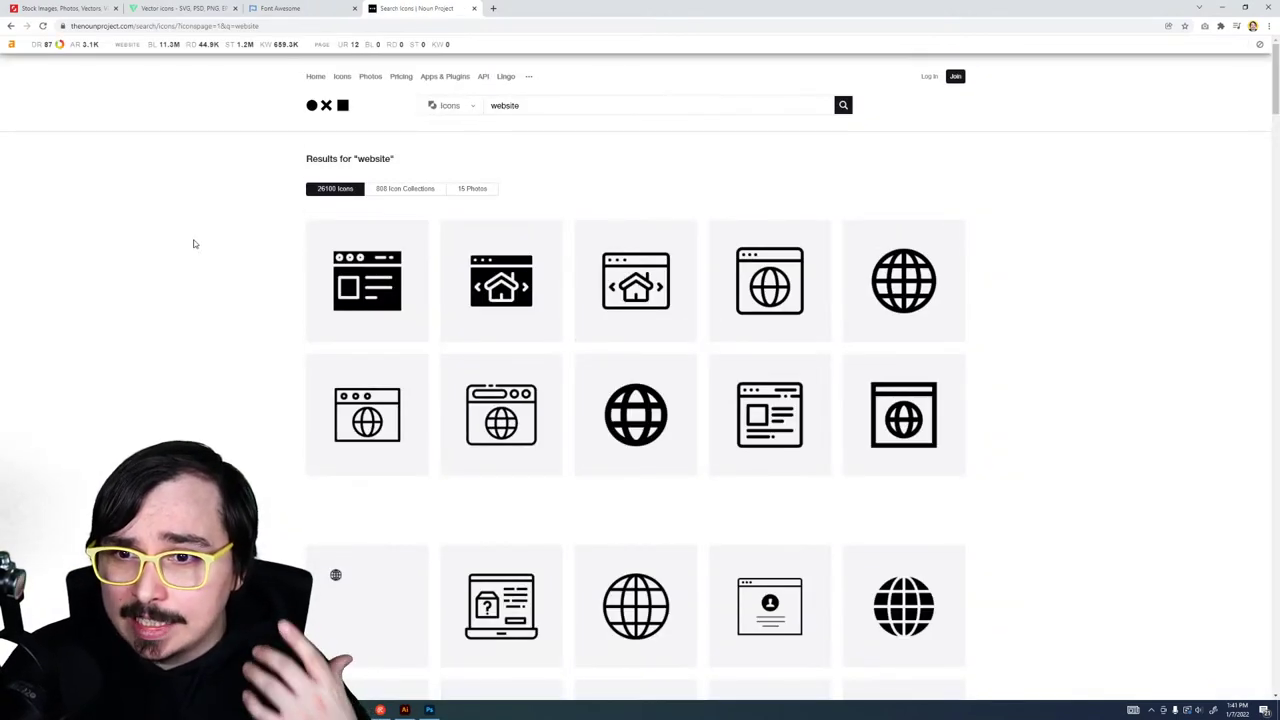
pyautogui.scroll(-4, 237, 303)
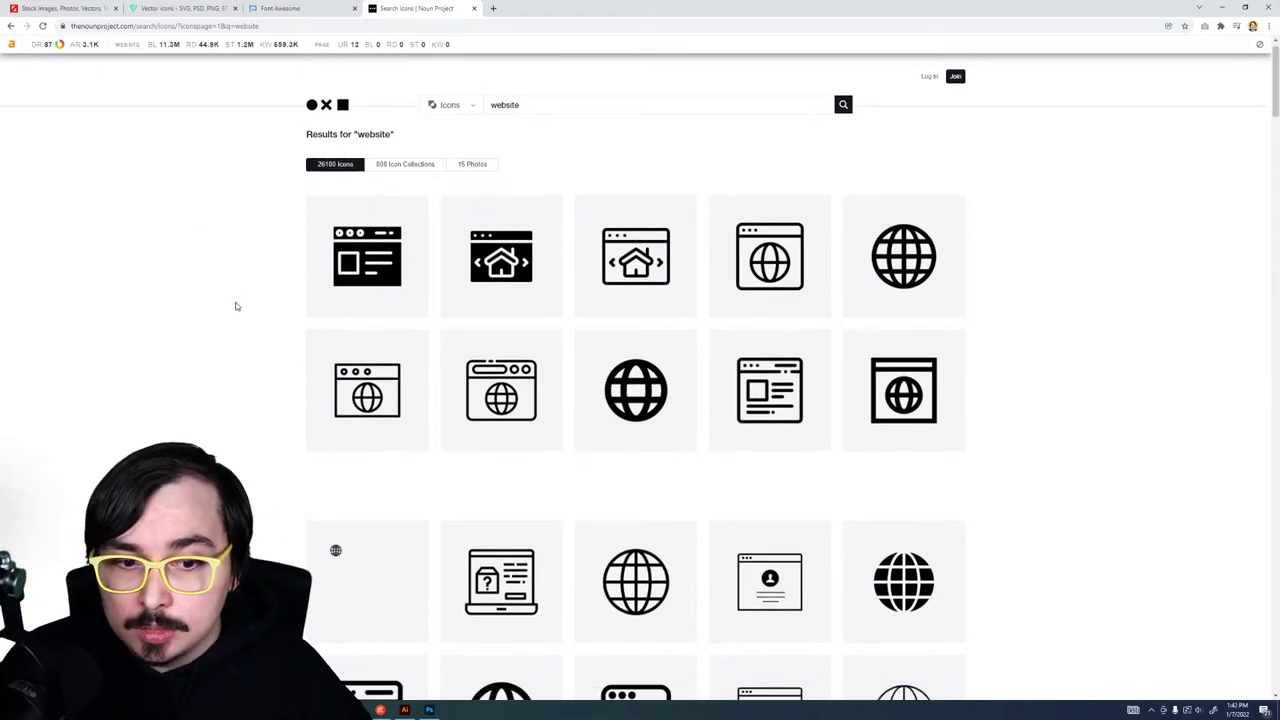
pyautogui.scroll(-5, 222, 370)
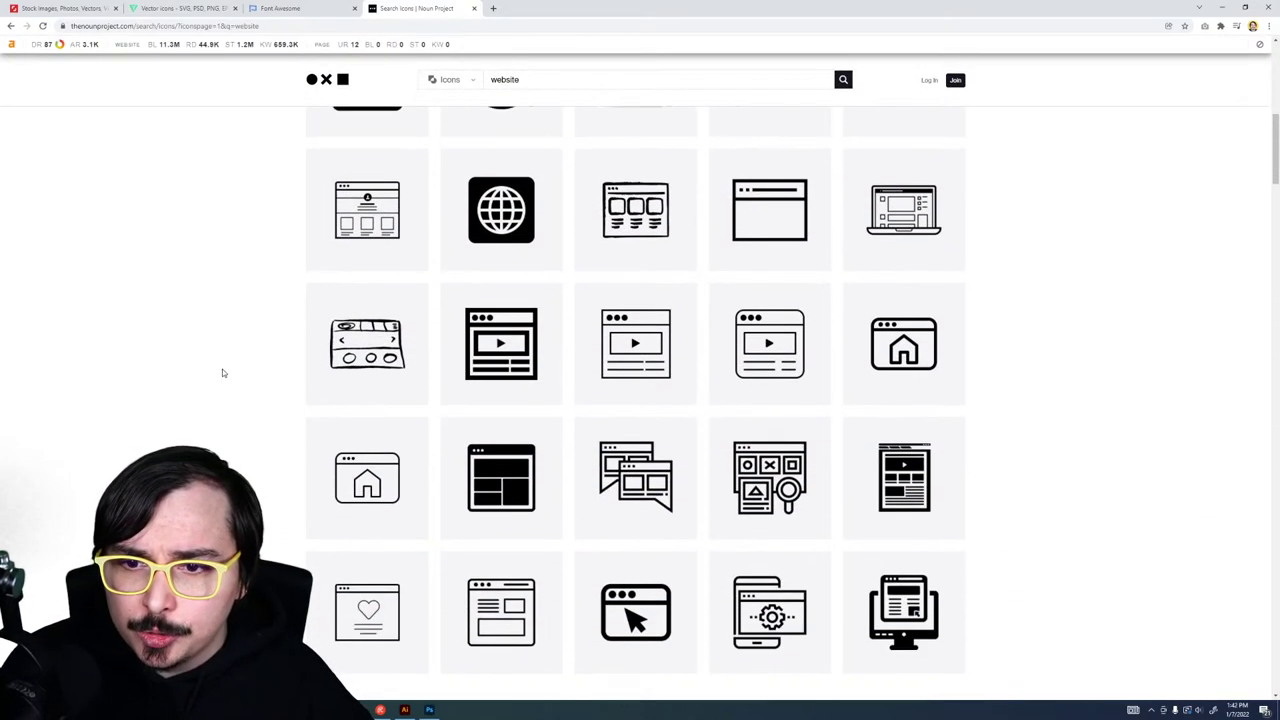
pyautogui.scroll(-6, 222, 372)
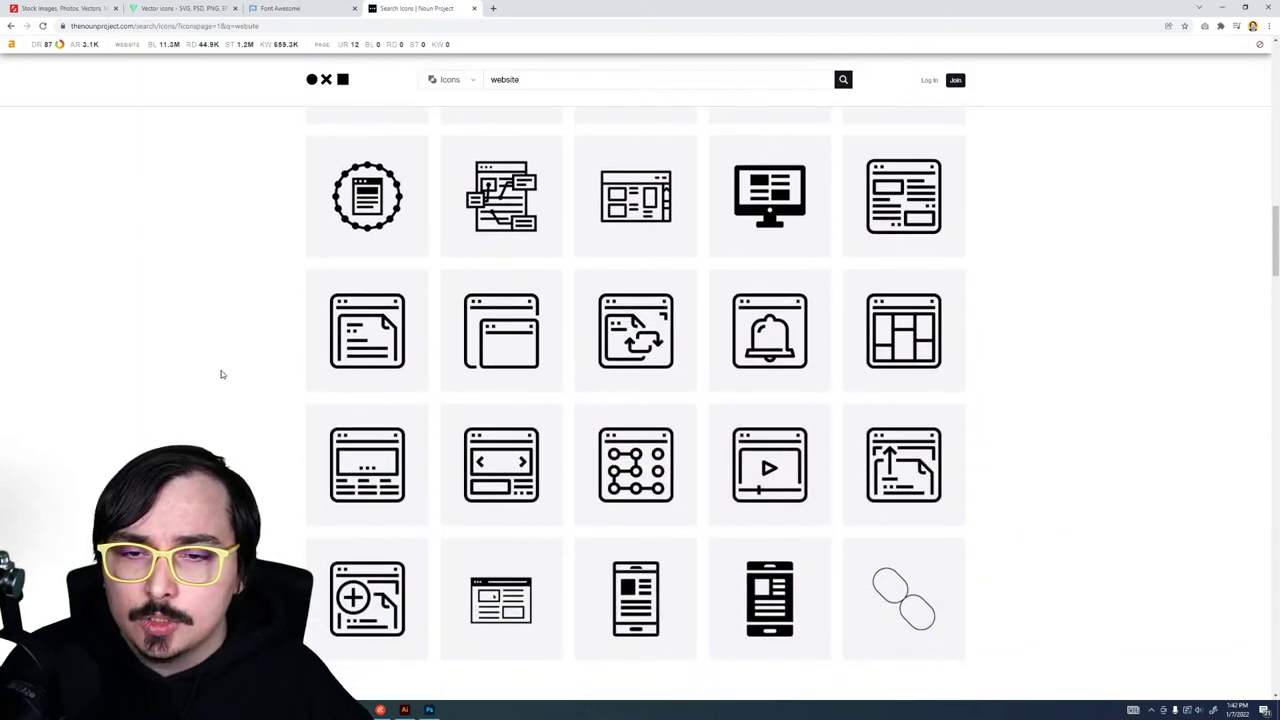
pyautogui.scroll(-4, 337, 360)
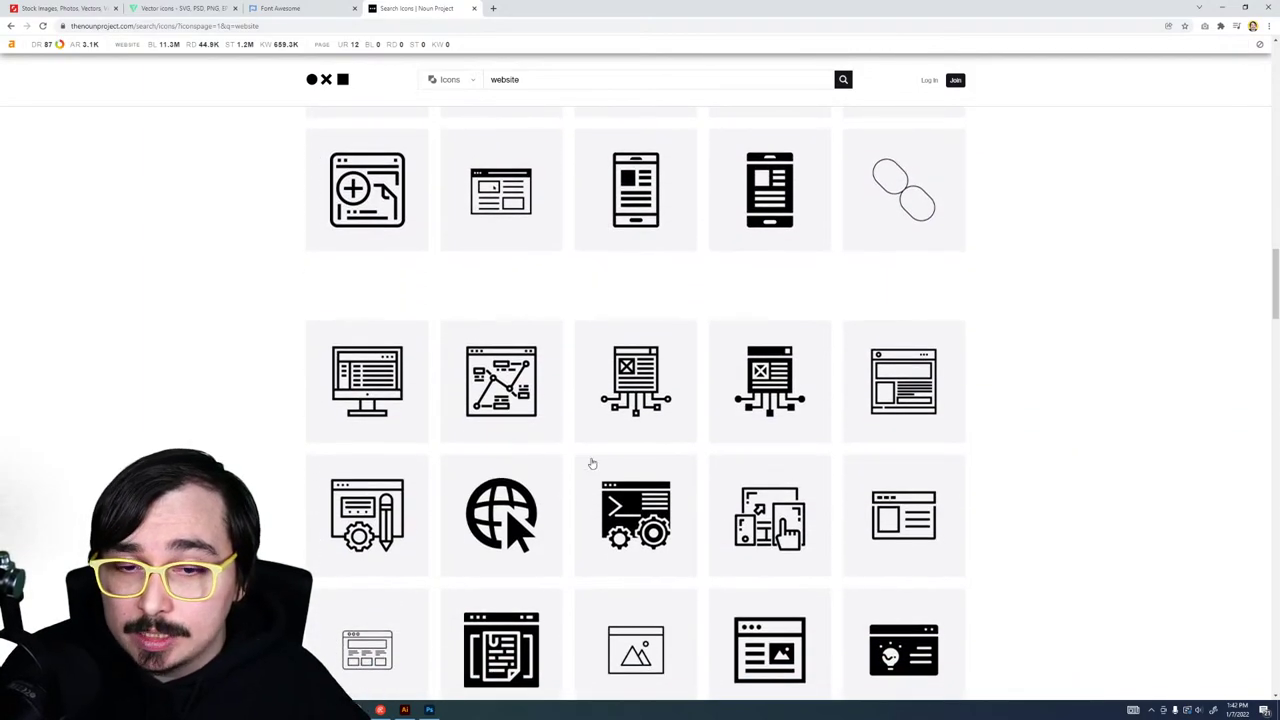
pyautogui.scroll(15, 616, 432)
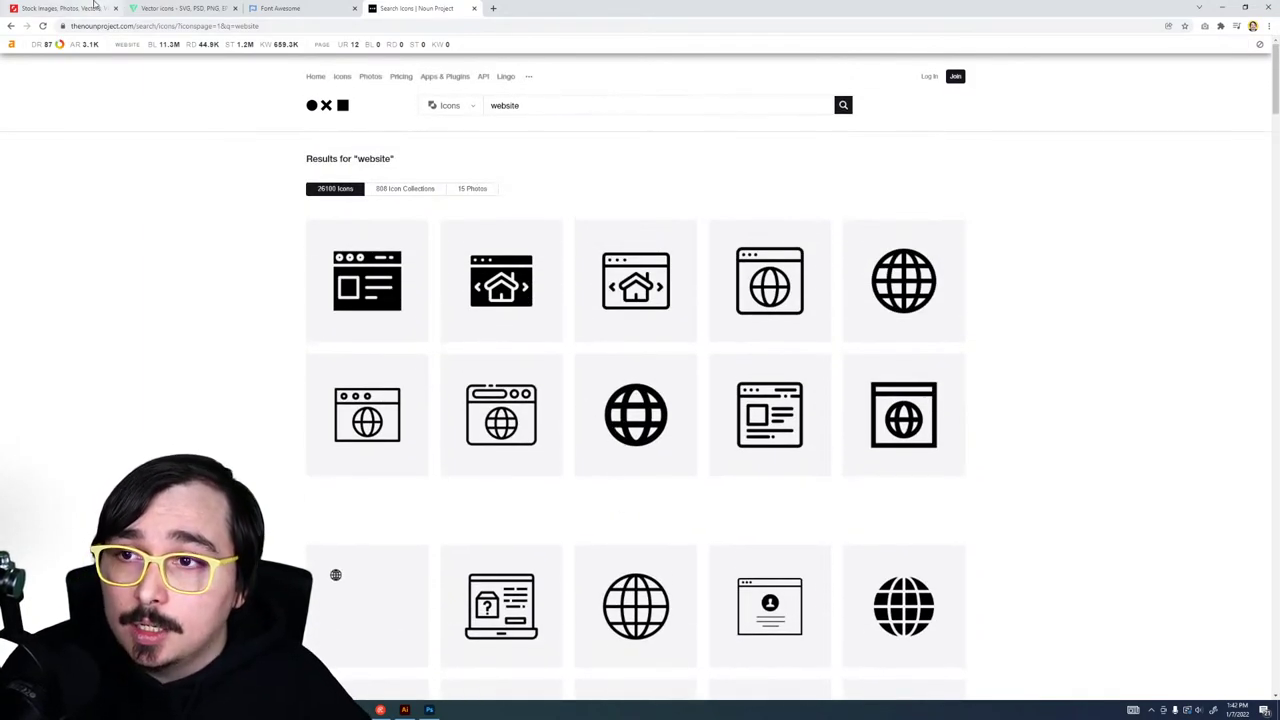
# Step: Search Shutterstock's images for "website icon"
pyautogui.click(60, 8)
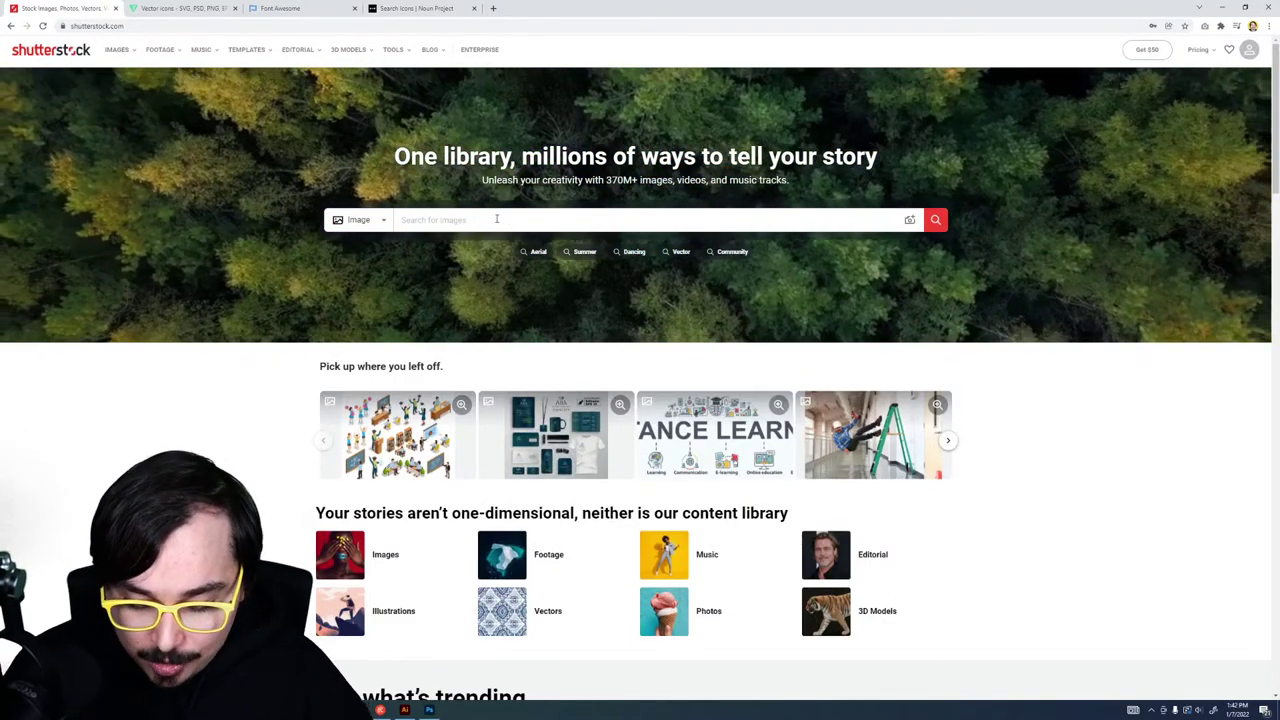
pyautogui.click(496, 219)
pyautogui.write('website icon')
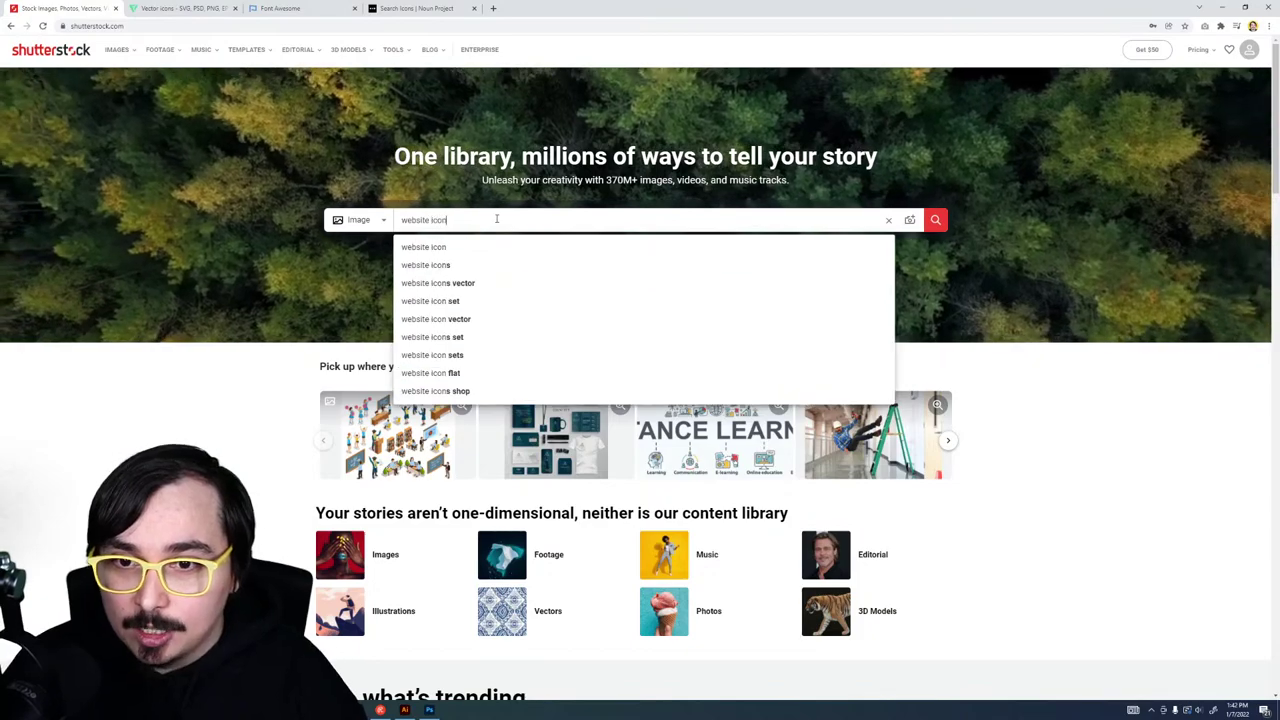
pyautogui.press('Return')
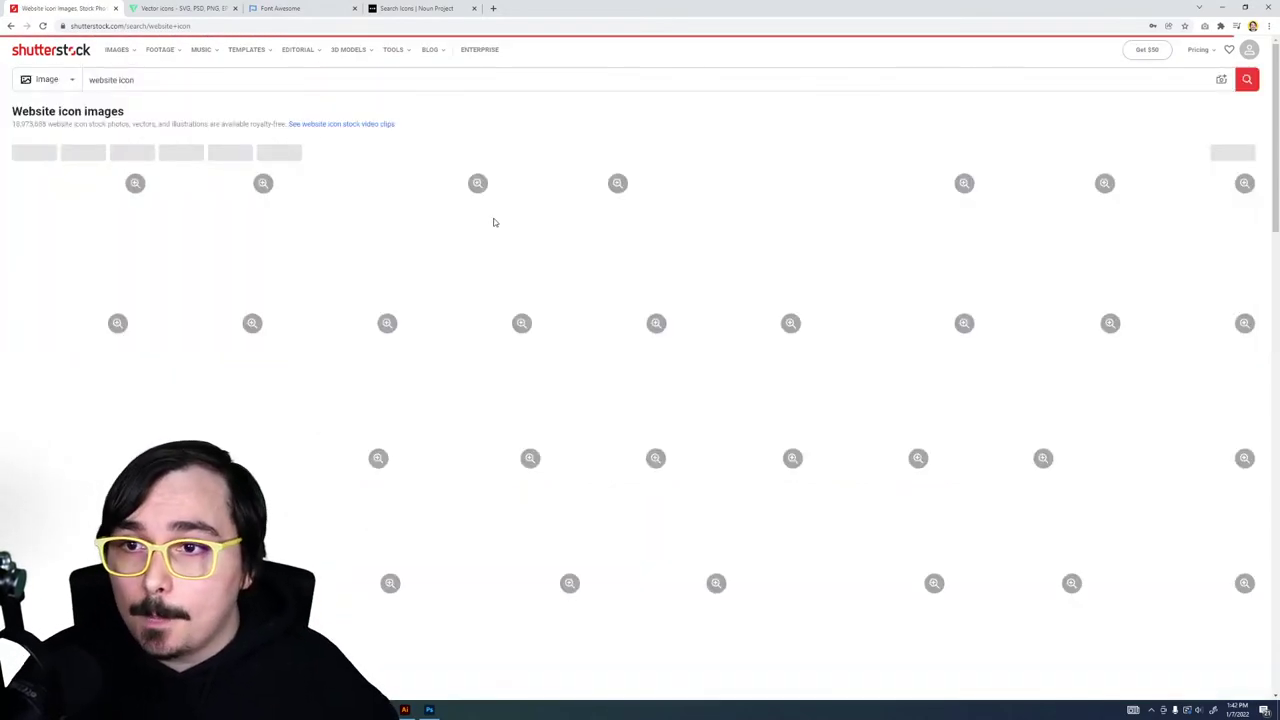
pyautogui.hotkey('ctrl', '+')
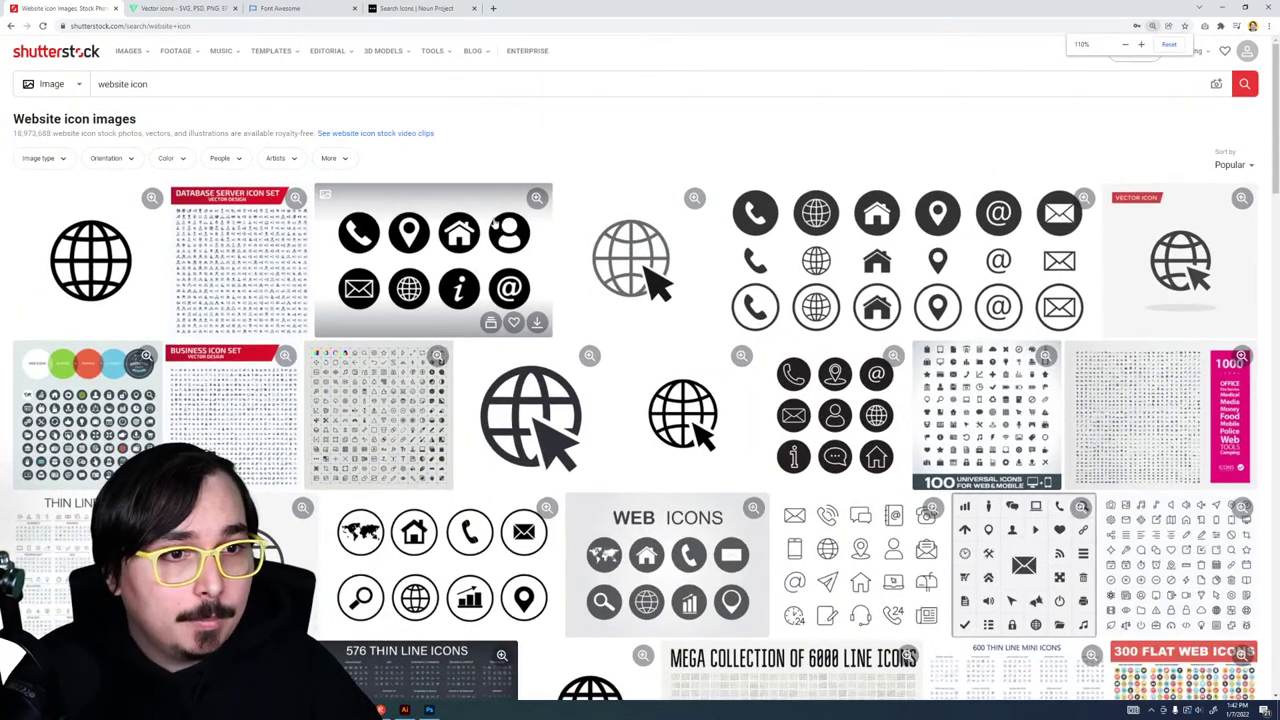
pyautogui.hotkey('ctrl', '+')
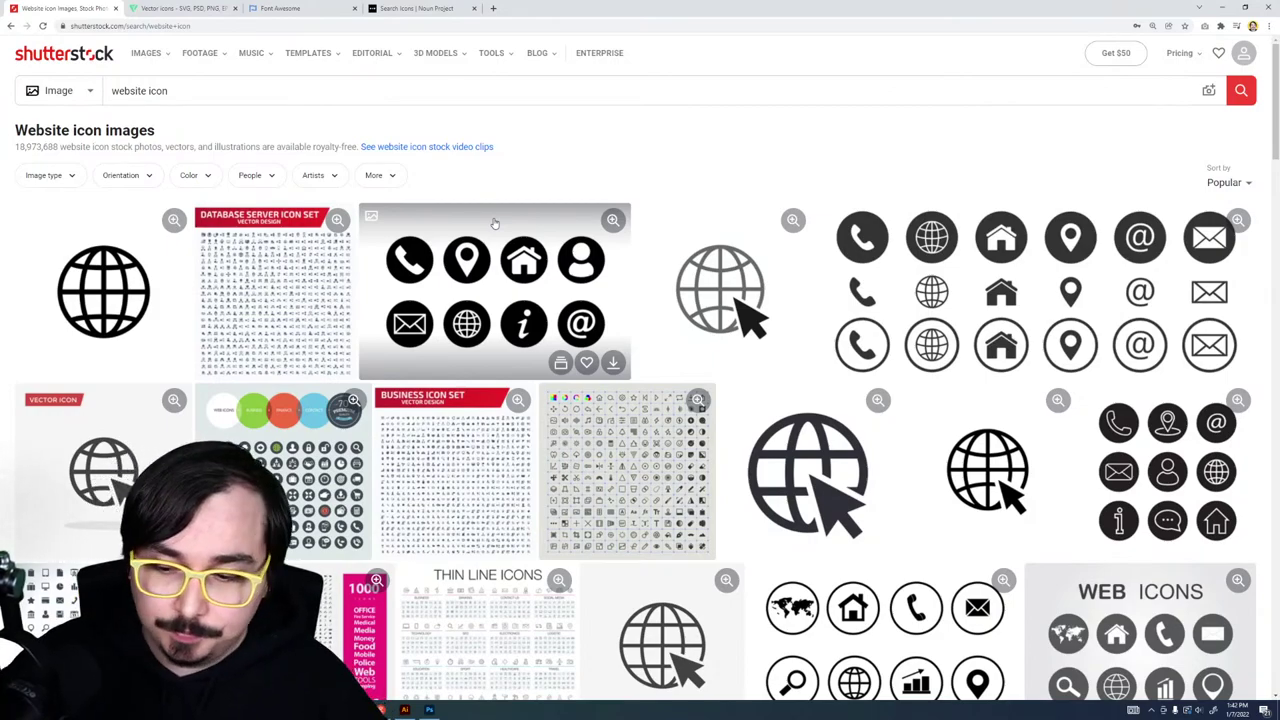
# Step: Check the website icon results against the outcome tiles in Adobe XD, and open the "SEO 32 Icons" outline set in a new tab
pyautogui.scroll(-2, 485, 216)
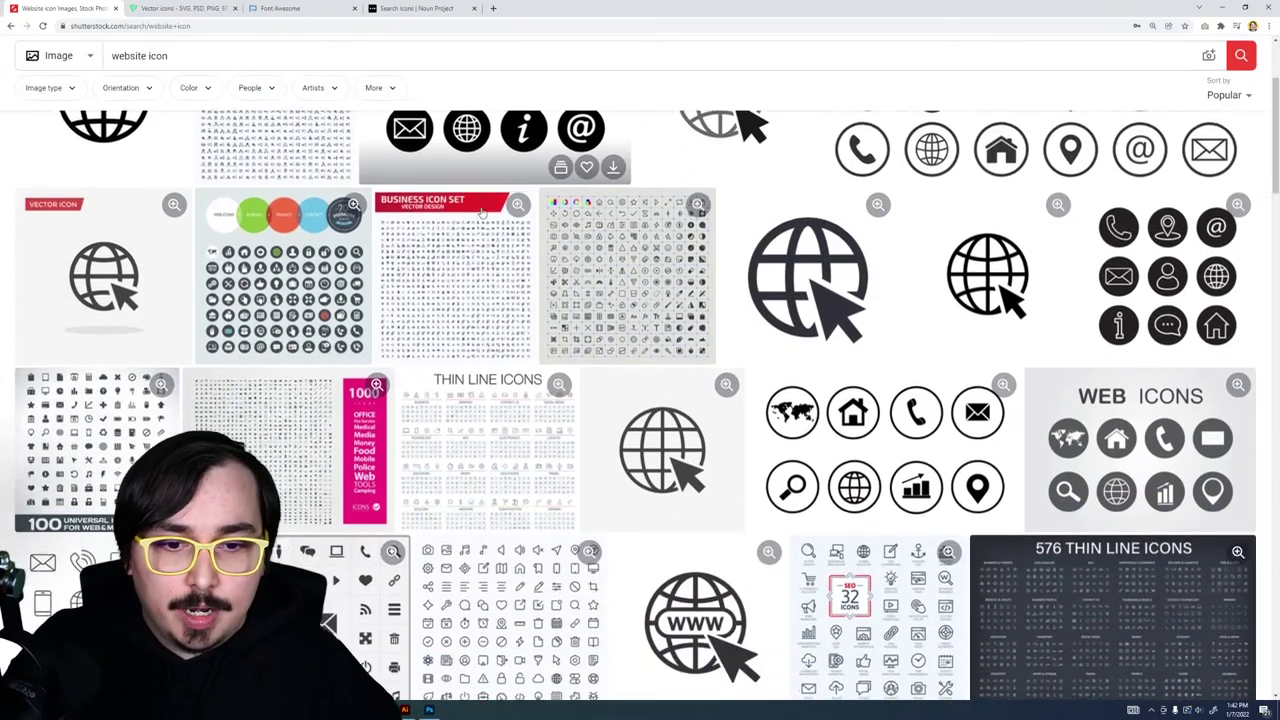
pyautogui.scroll(-2, 483, 212)
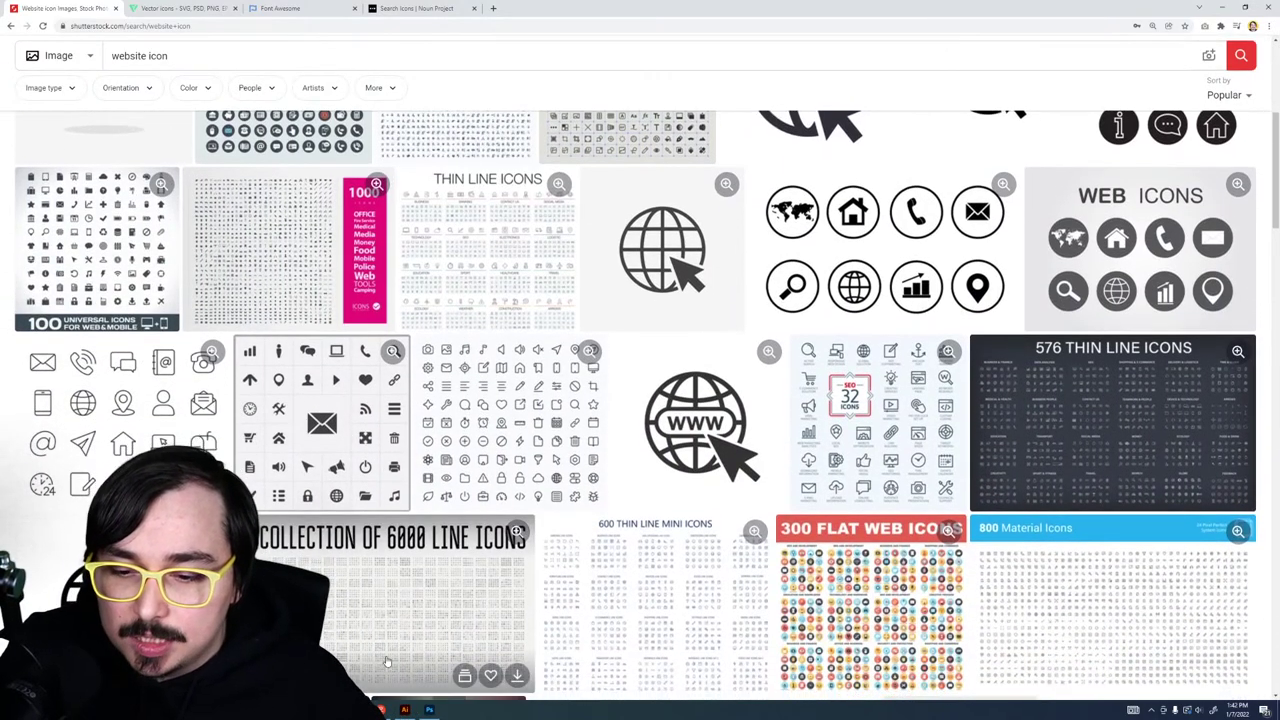
pyautogui.hotkey('alt', 'Tab')
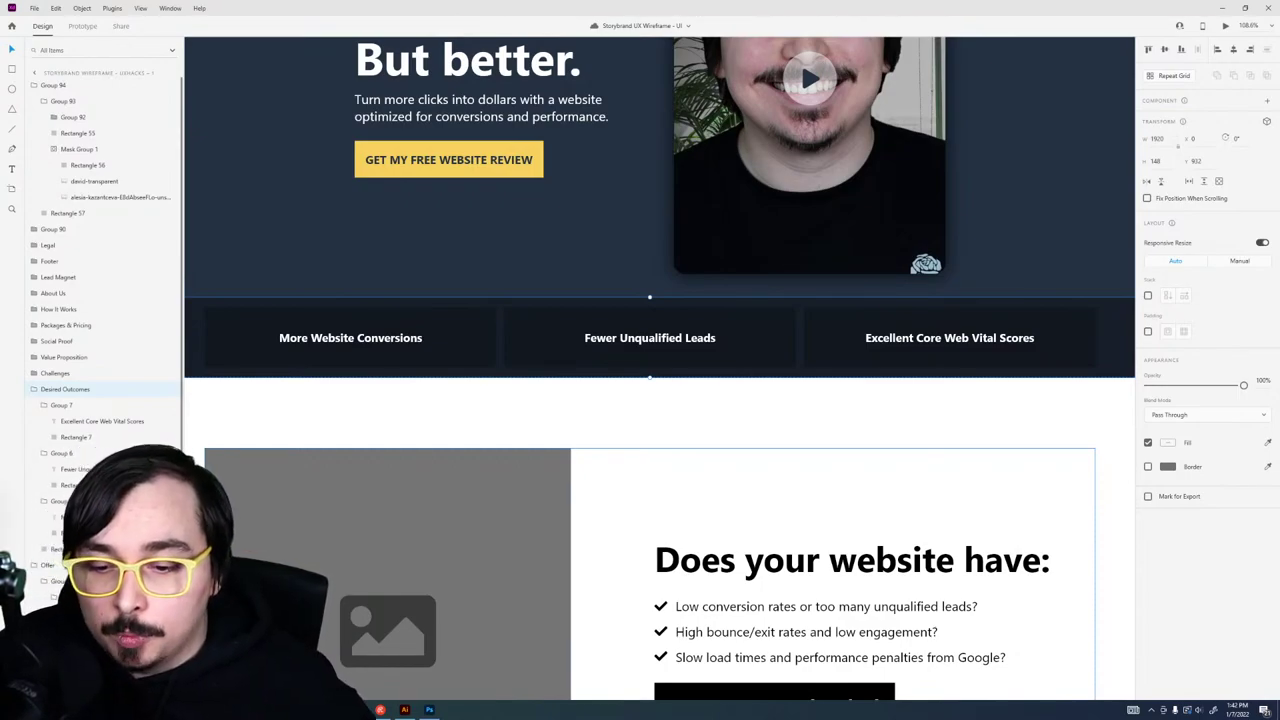
pyautogui.hotkey('alt', 'Tab')
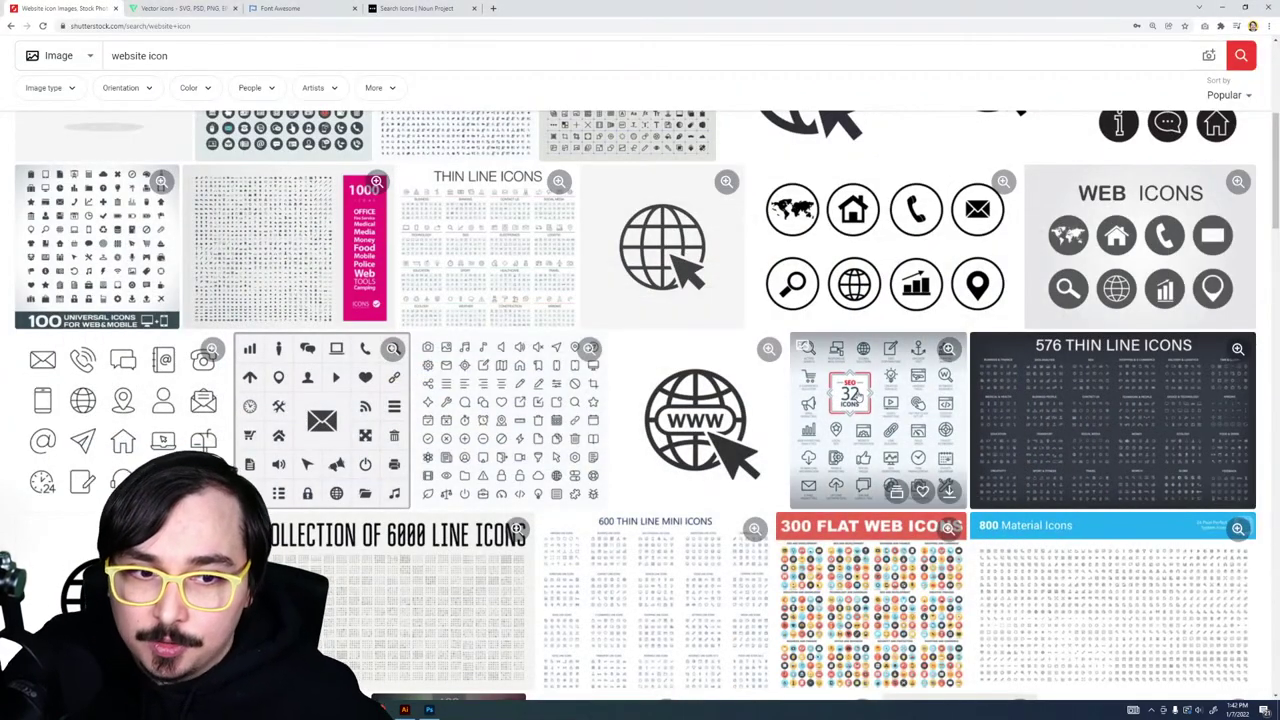
pyautogui.middleClick(896, 388)
# Step: Find the "20 High Quality Icons" design, UI and web dev set among the Shutterstock results and open it in its own tab
pyautogui.scroll(-5, 600, 445)
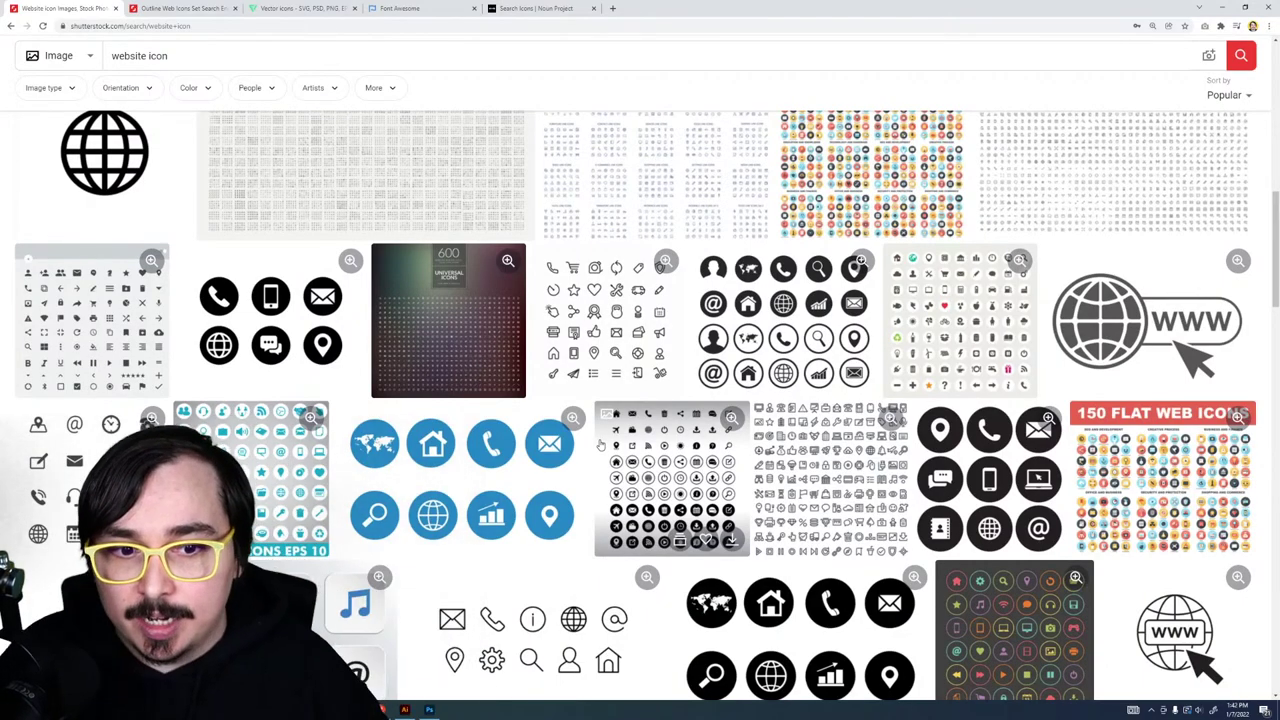
pyautogui.scroll(-5, 616, 461)
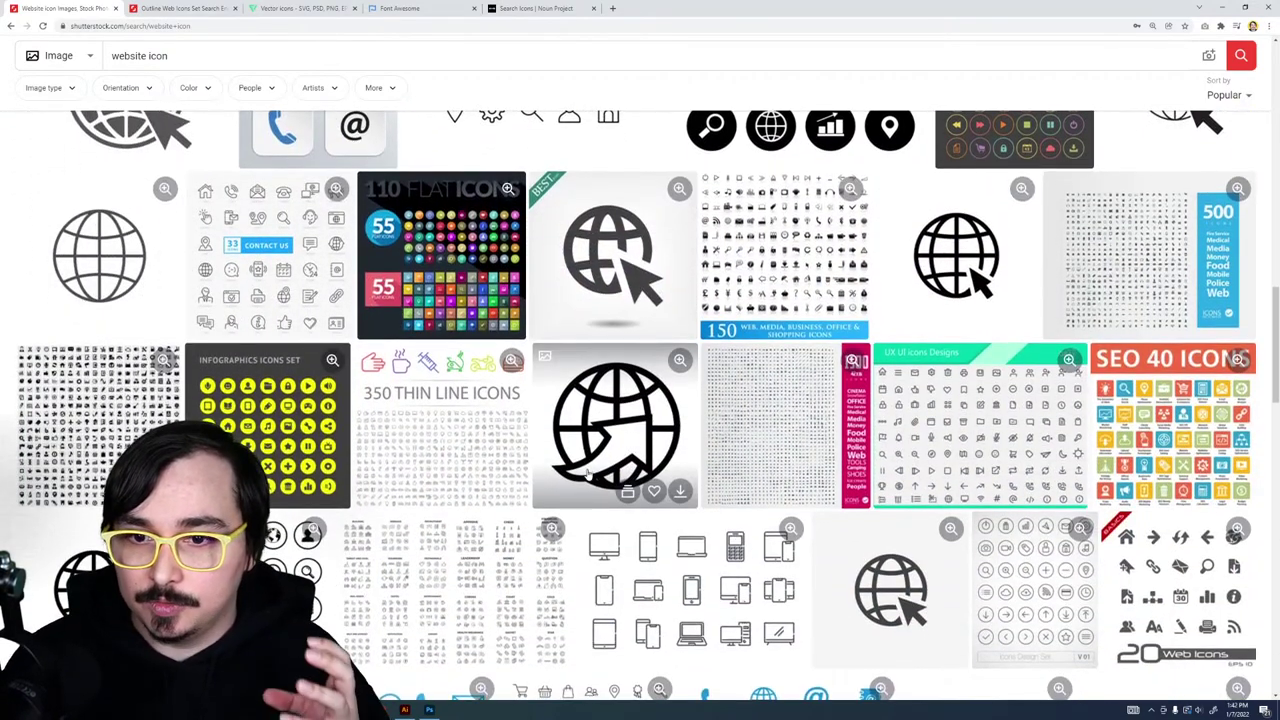
pyautogui.scroll(-3, 590, 474)
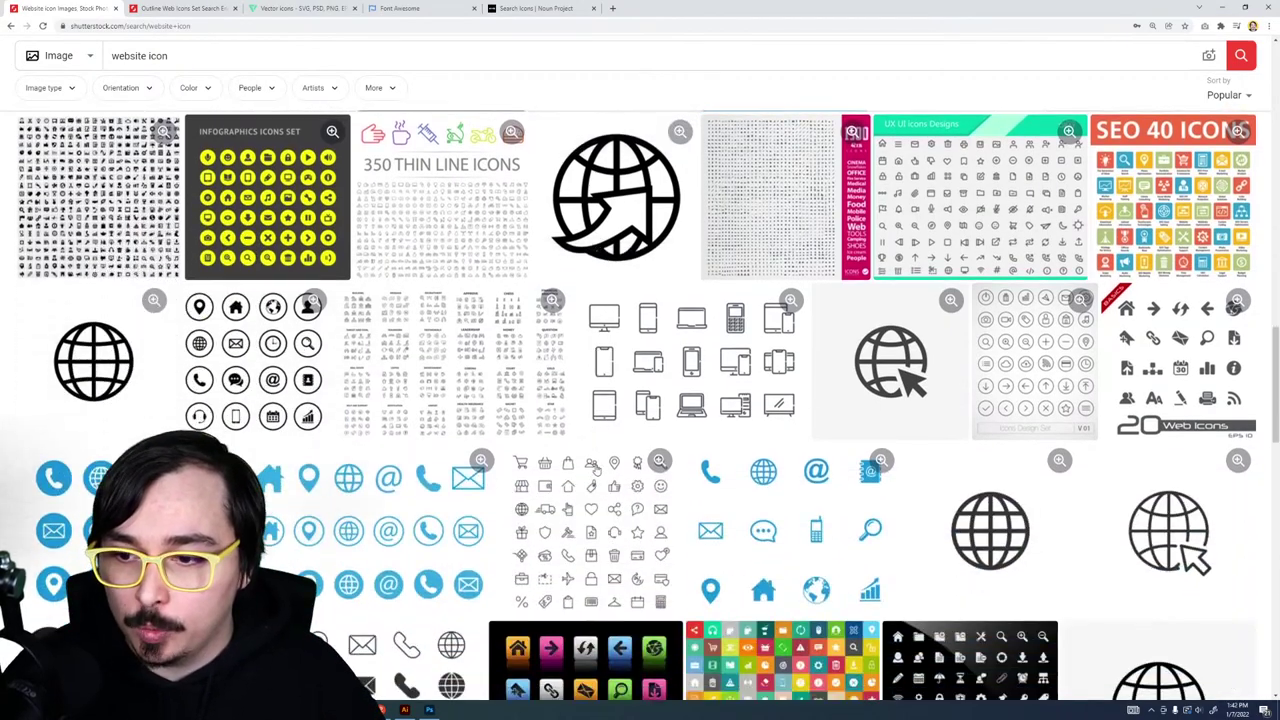
pyautogui.scroll(-7, 596, 472)
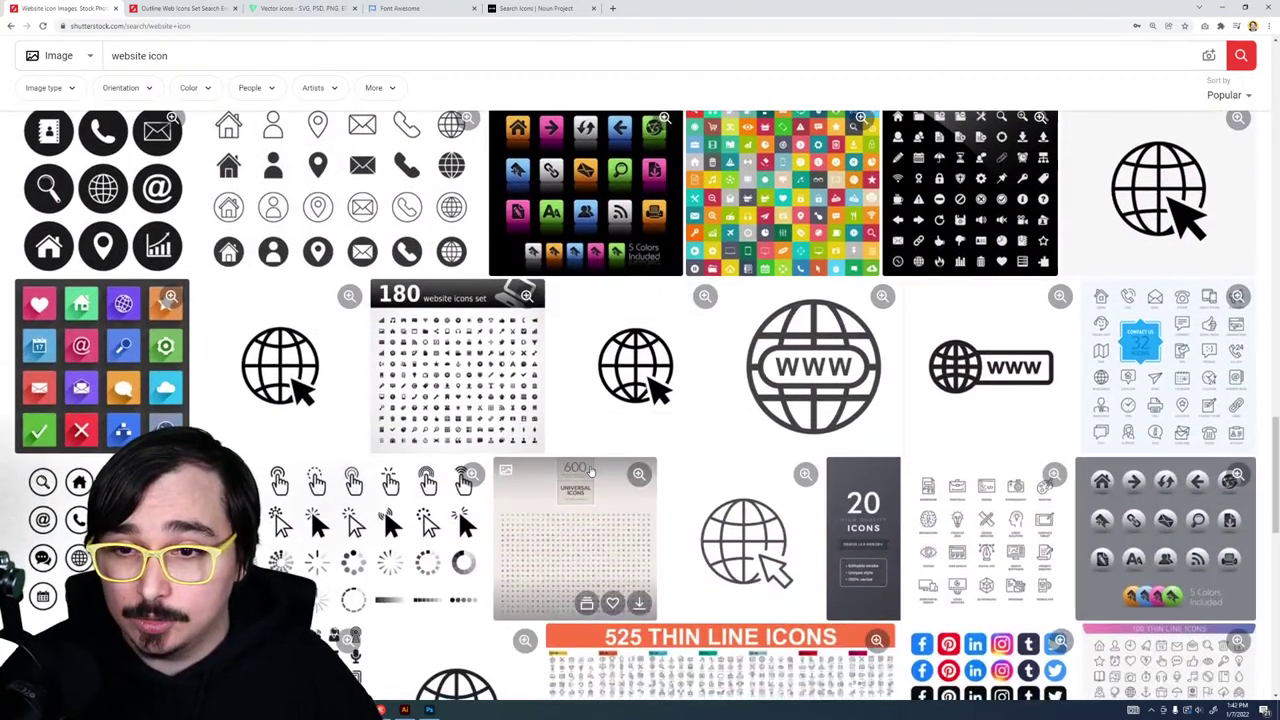
pyautogui.scroll(-1, 583, 475)
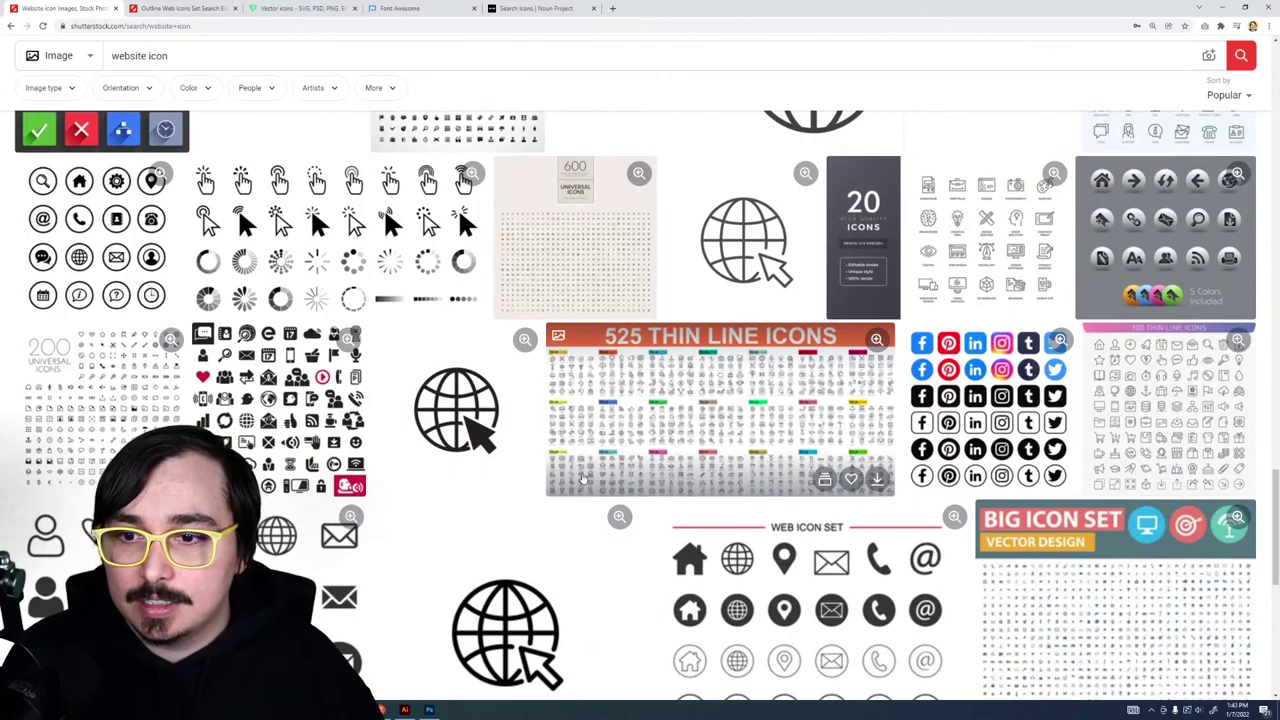
pyautogui.scroll(-3, 583, 478)
pyautogui.scroll(3, 583, 478)
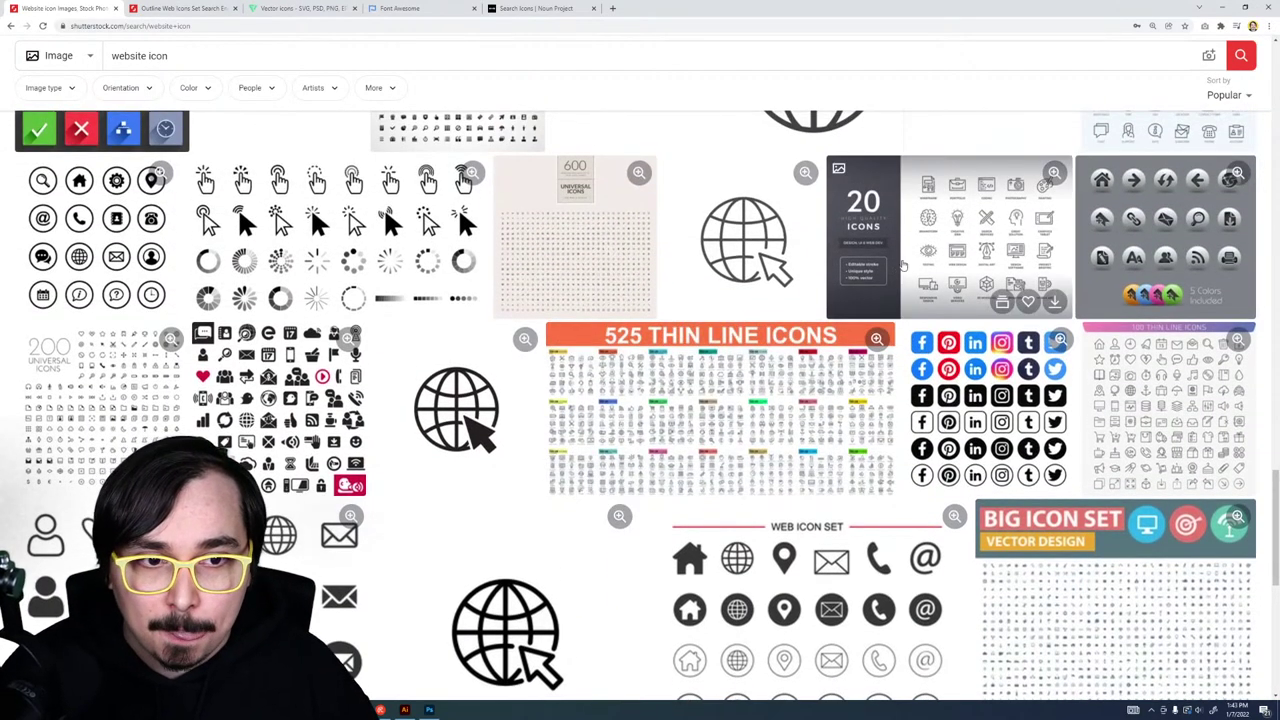
pyautogui.middleClick(880, 300)
pyautogui.click(290, 9)
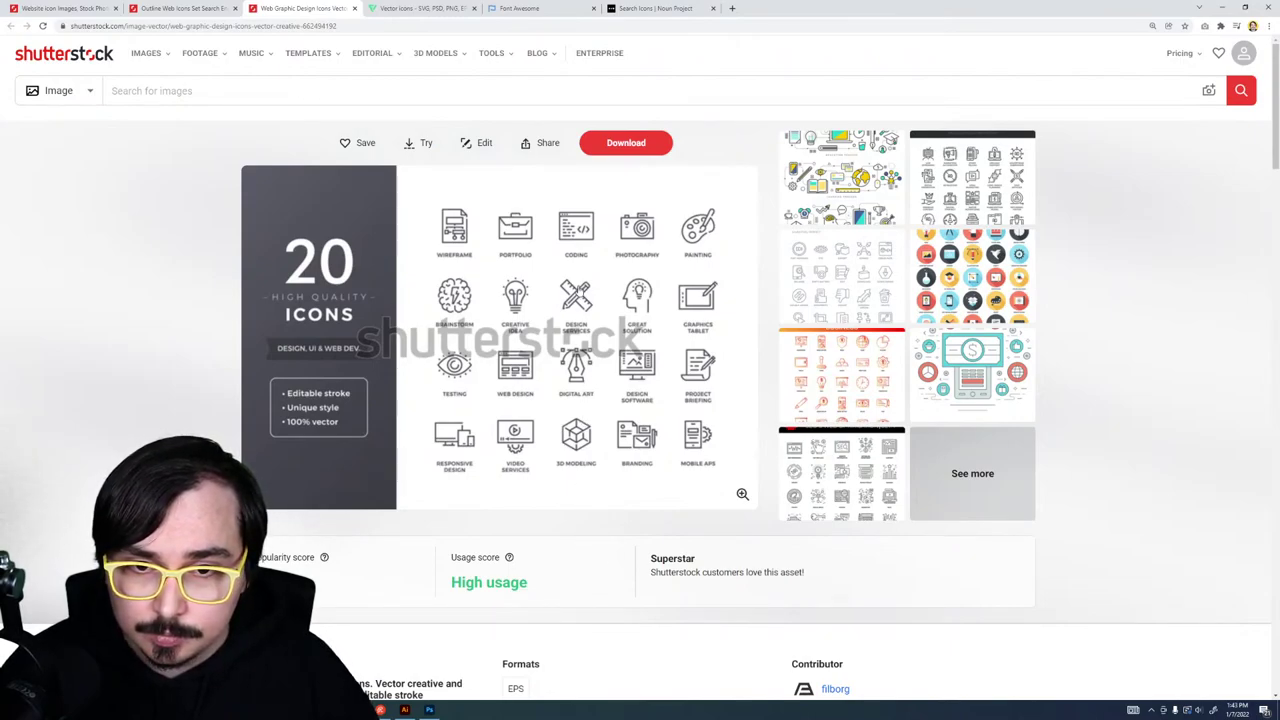
# Step: Open the Ecommerce, User Interface and 25 Webnavigation icon sets from the similar images, each in a new tab
pyautogui.scroll(-5, 716, 262)
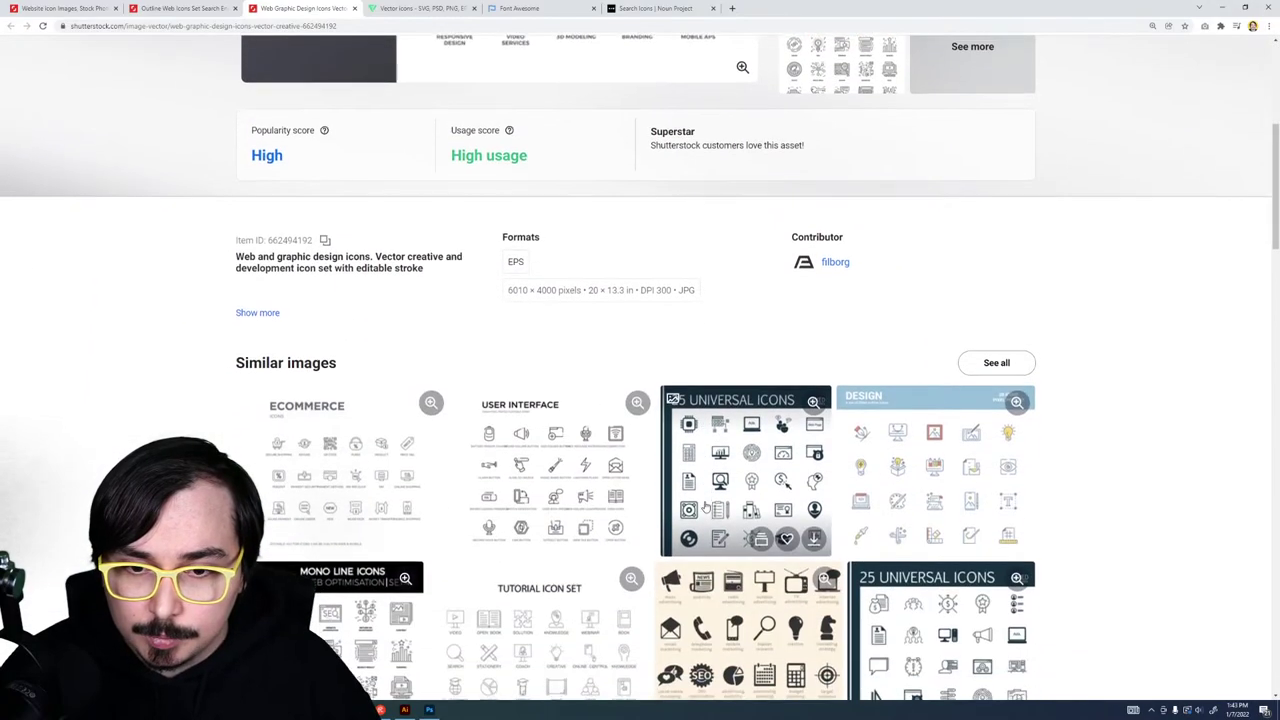
pyautogui.middleClick(300, 445)
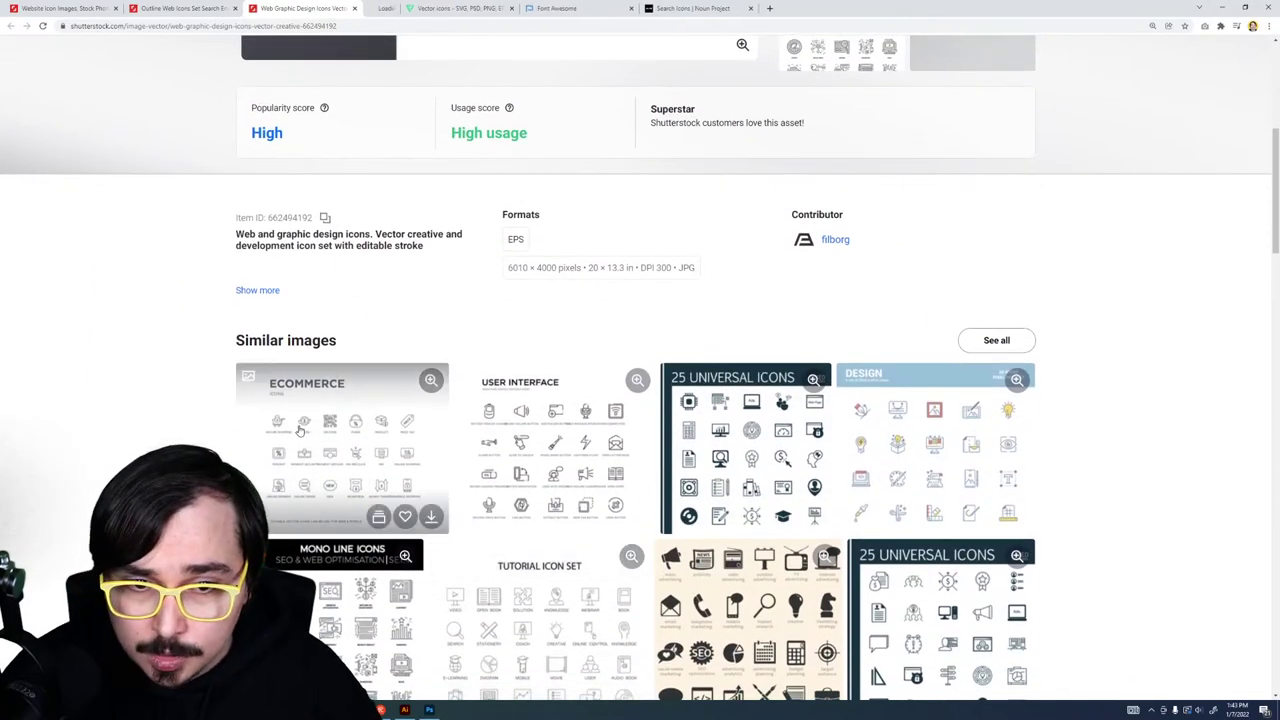
pyautogui.middleClick(577, 430)
pyautogui.scroll(-3, 1043, 444)
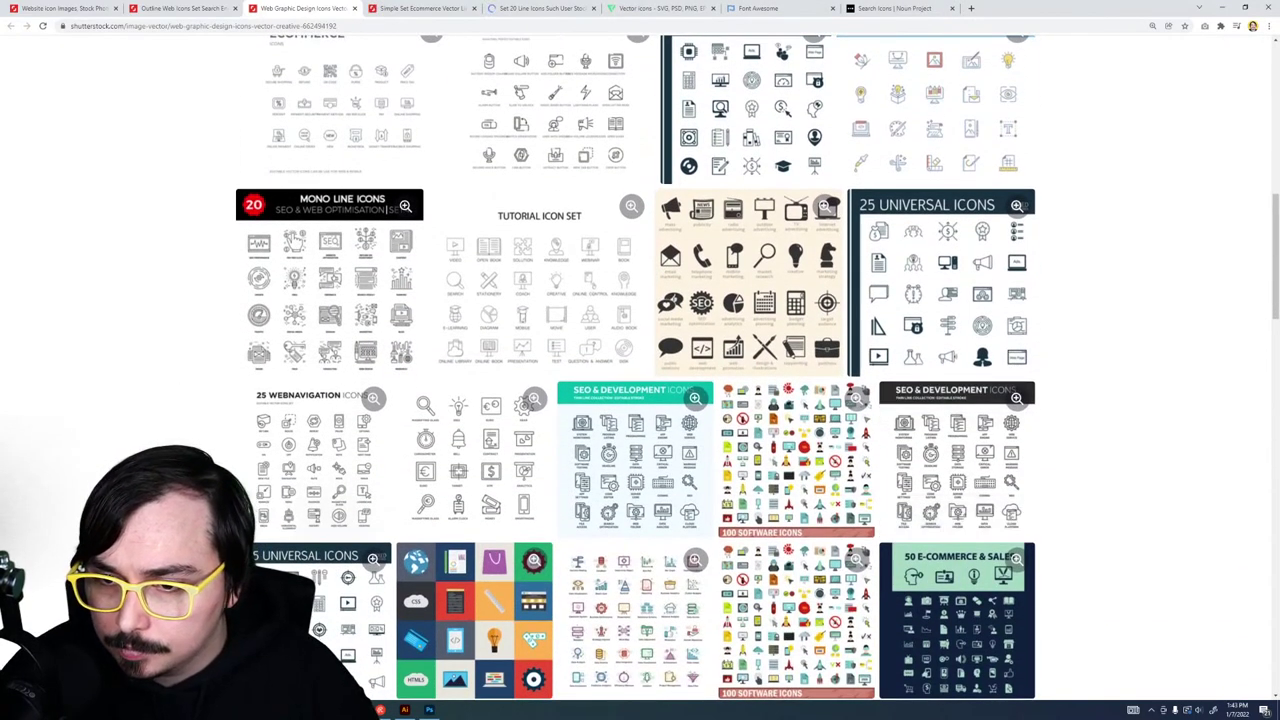
pyautogui.middleClick(330, 455)
pyautogui.scroll(-3, 330, 455)
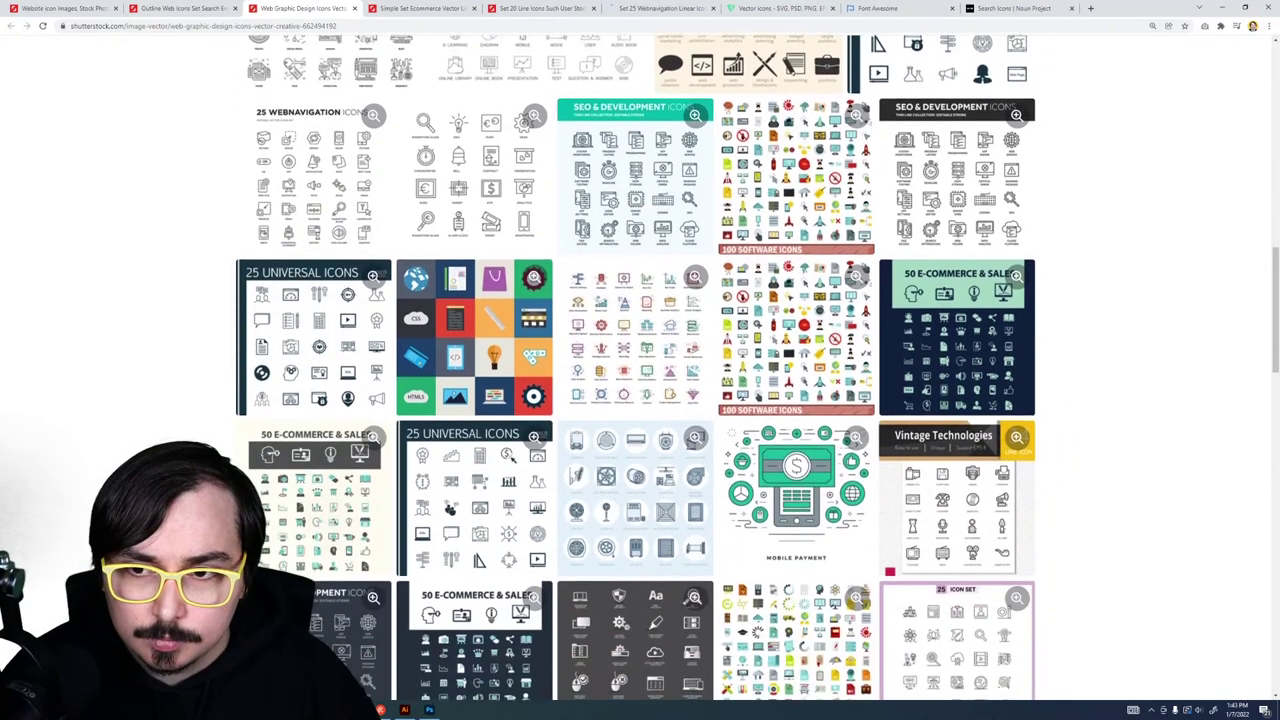
# Step: Check the Ecommerce, User Interface and 25 Webnavigation icon sets one after another and close their tabs
pyautogui.hotkey('ctrl', 'Tab')
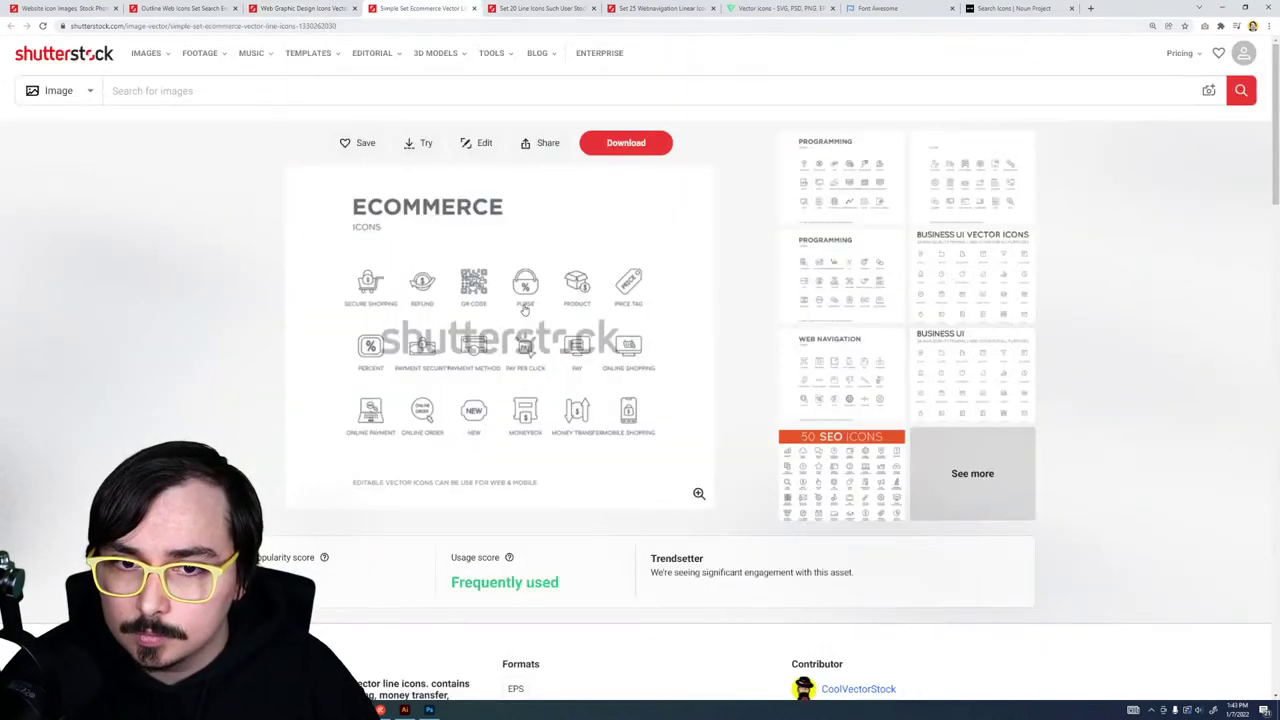
pyautogui.hotkey('ctrl', 'w')
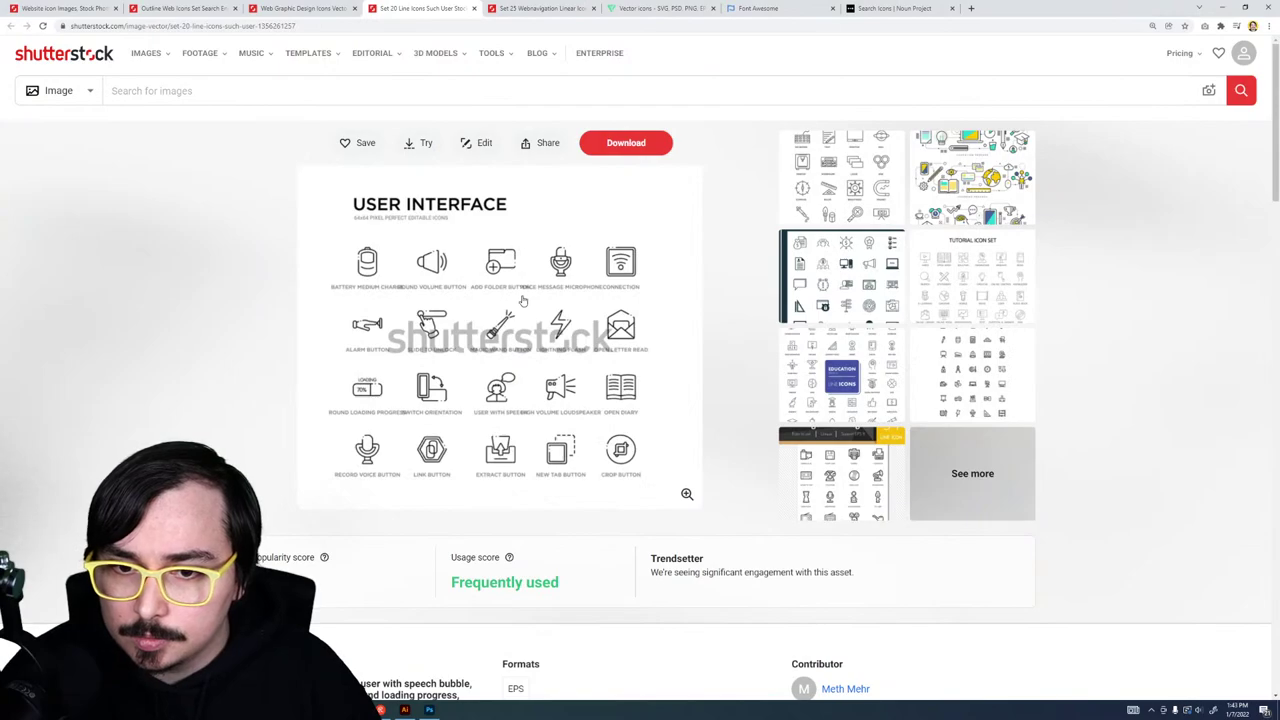
pyautogui.hotkey('ctrl', 'w')
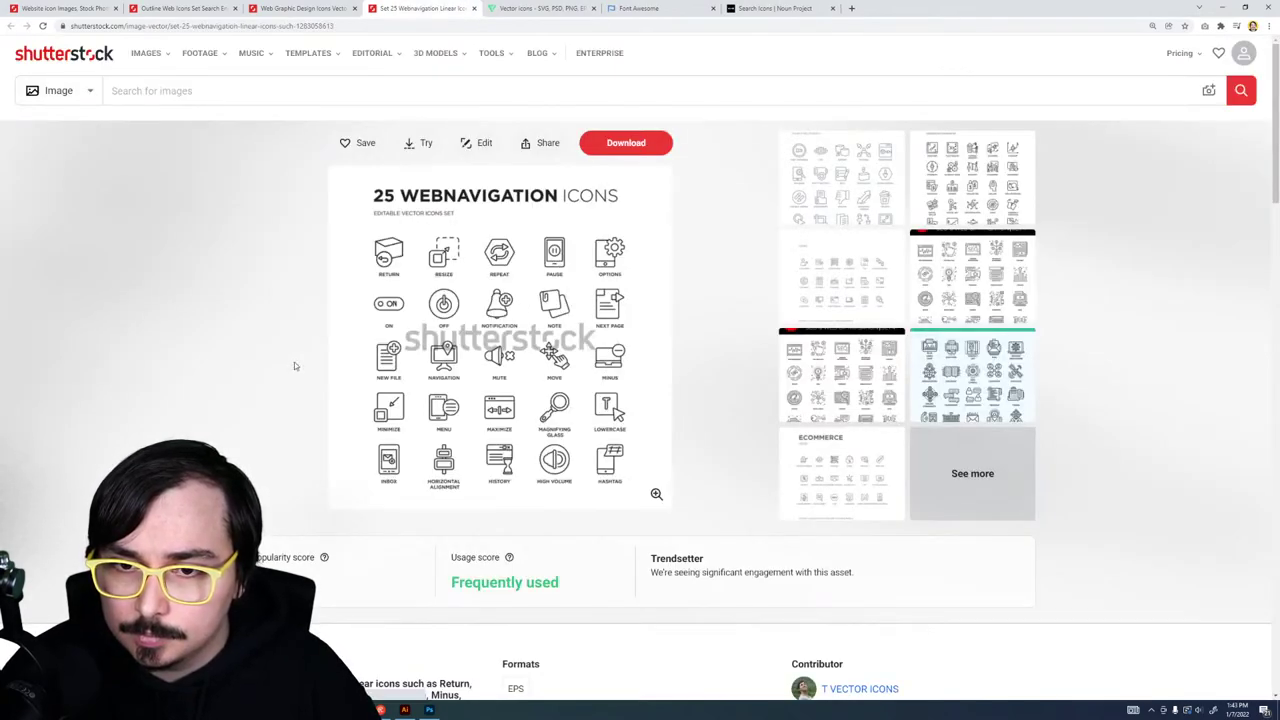
pyautogui.hotkey('ctrl', 'w')
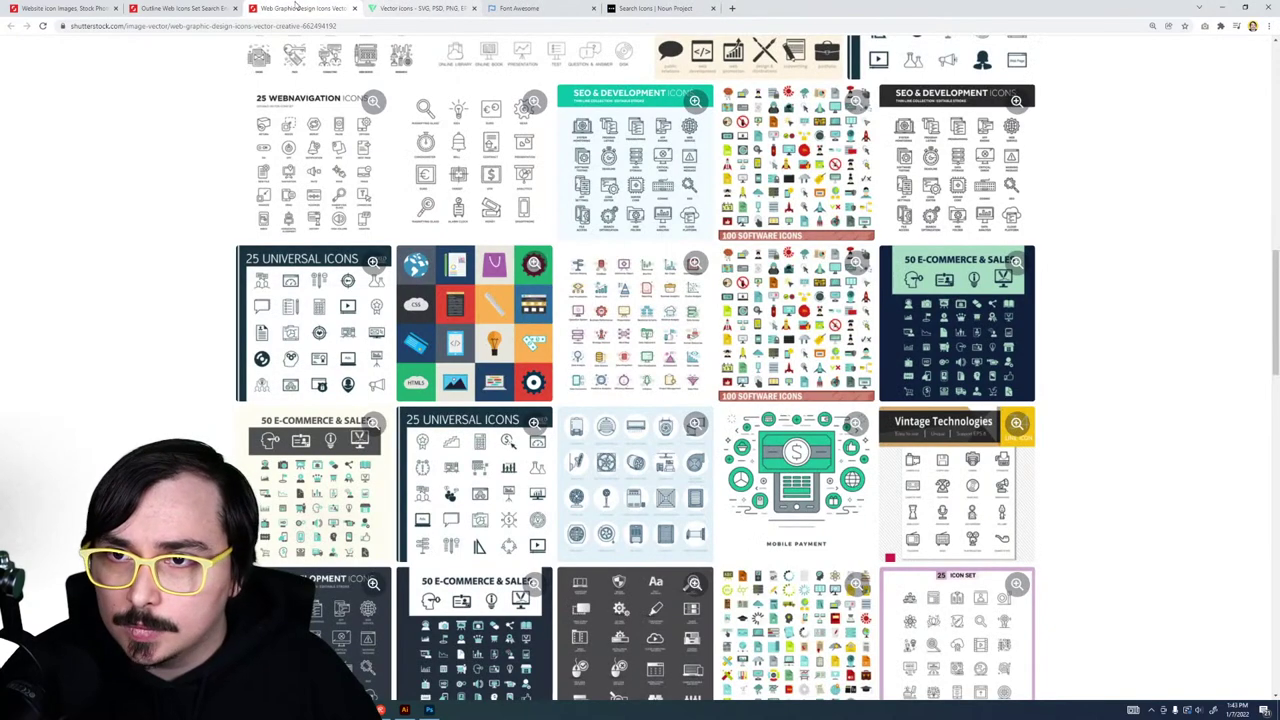
# Step: Capture the Page Speed icon from the SEO 32 Icons set and paste it into Adobe XD beside "Excellent Core Web Vital Scores"
pyautogui.click(222, 8)
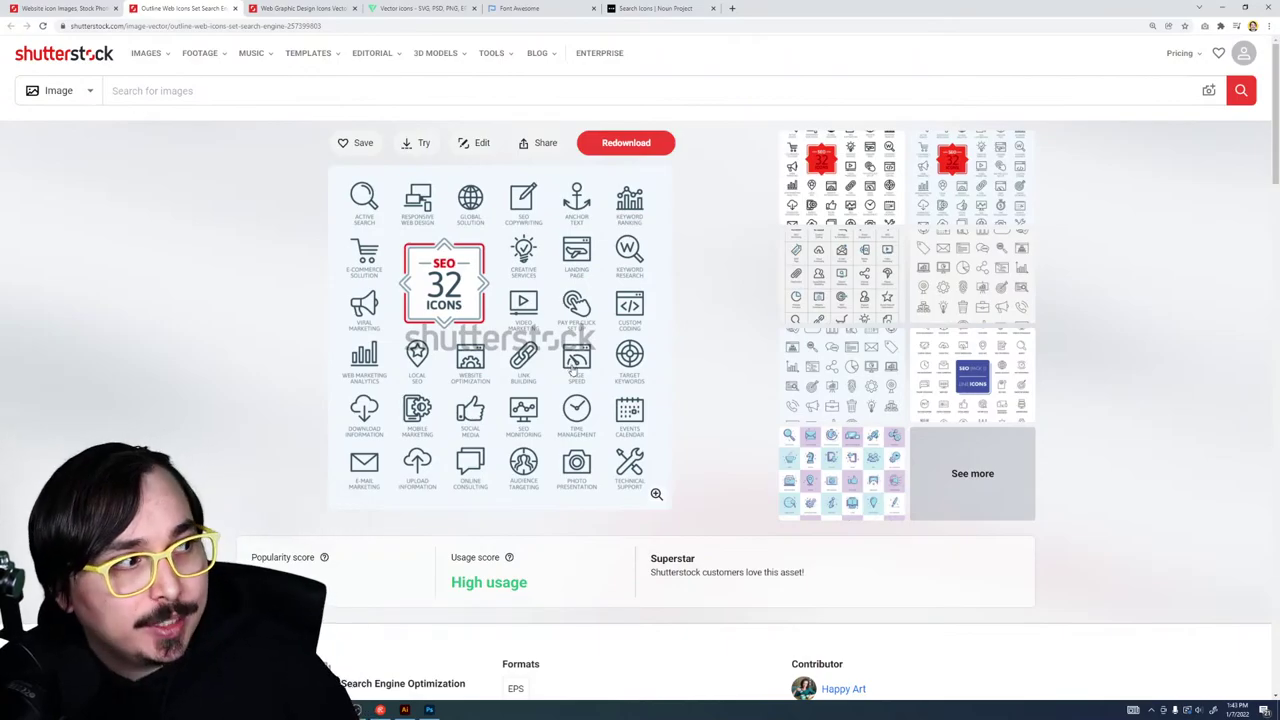
pyautogui.press('super+shift+s')
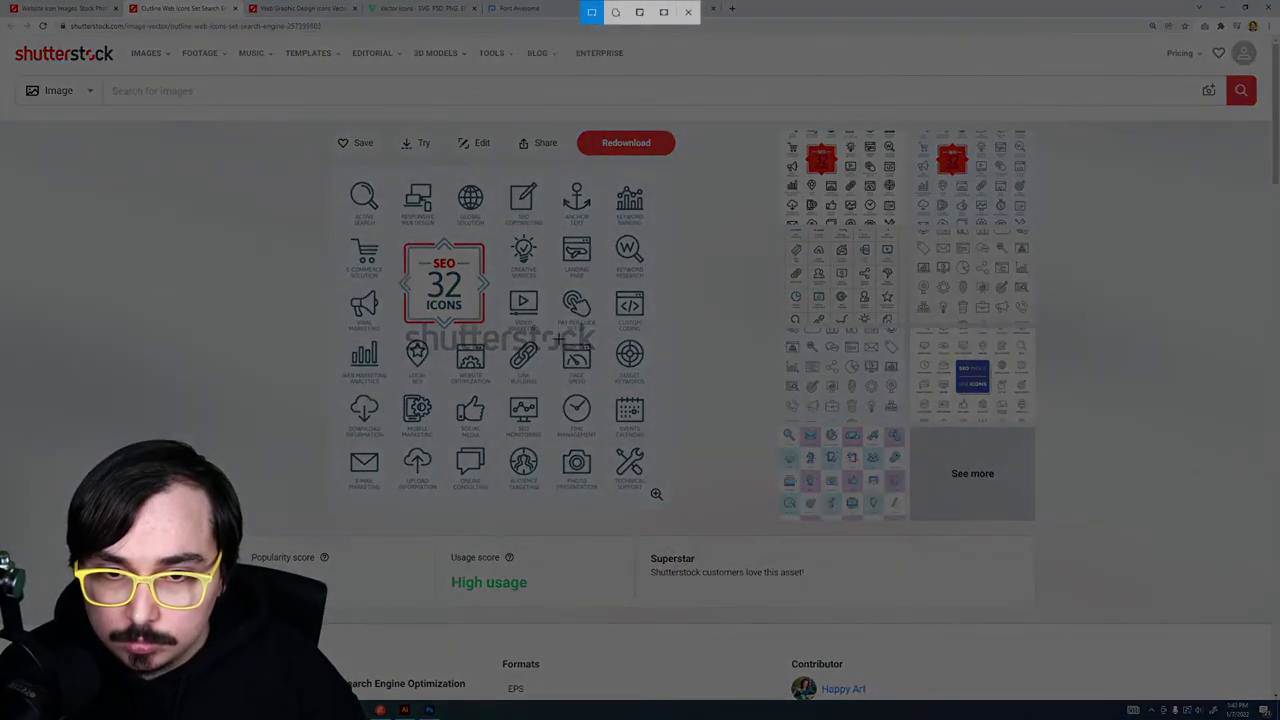
pyautogui.moveTo(560, 338); pyautogui.dragTo(598, 378)
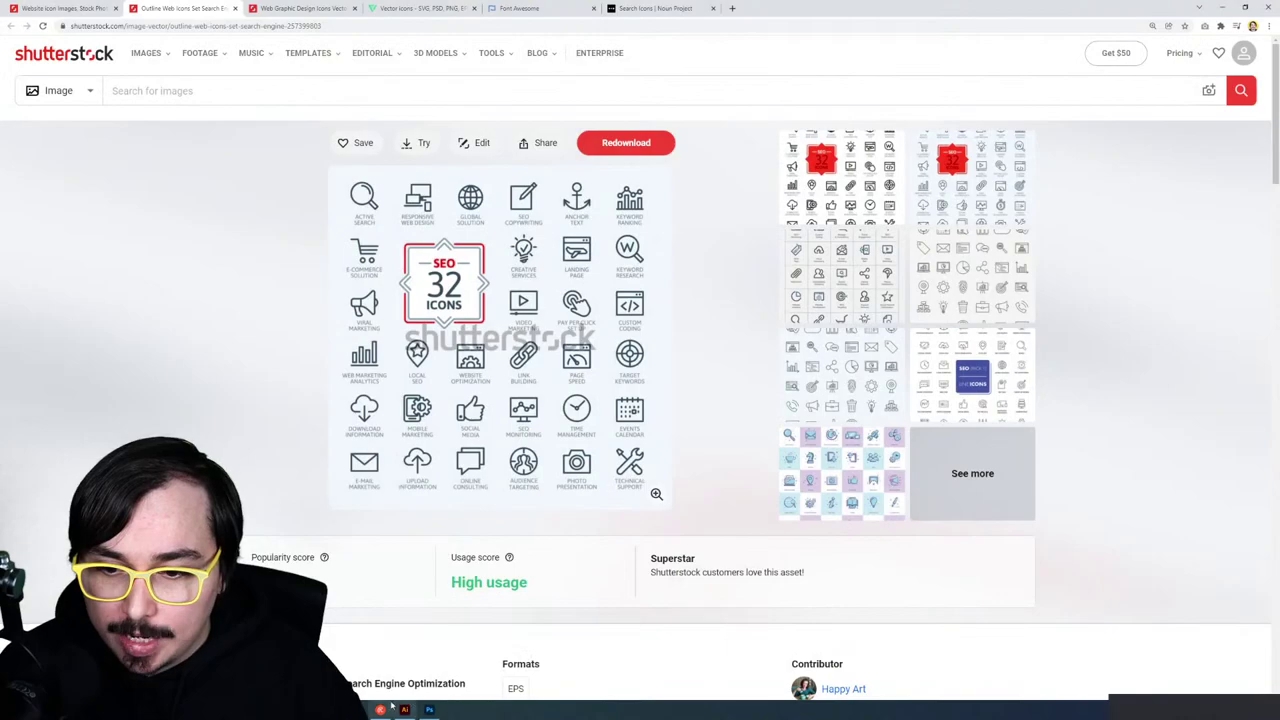
pyautogui.click(404, 710)
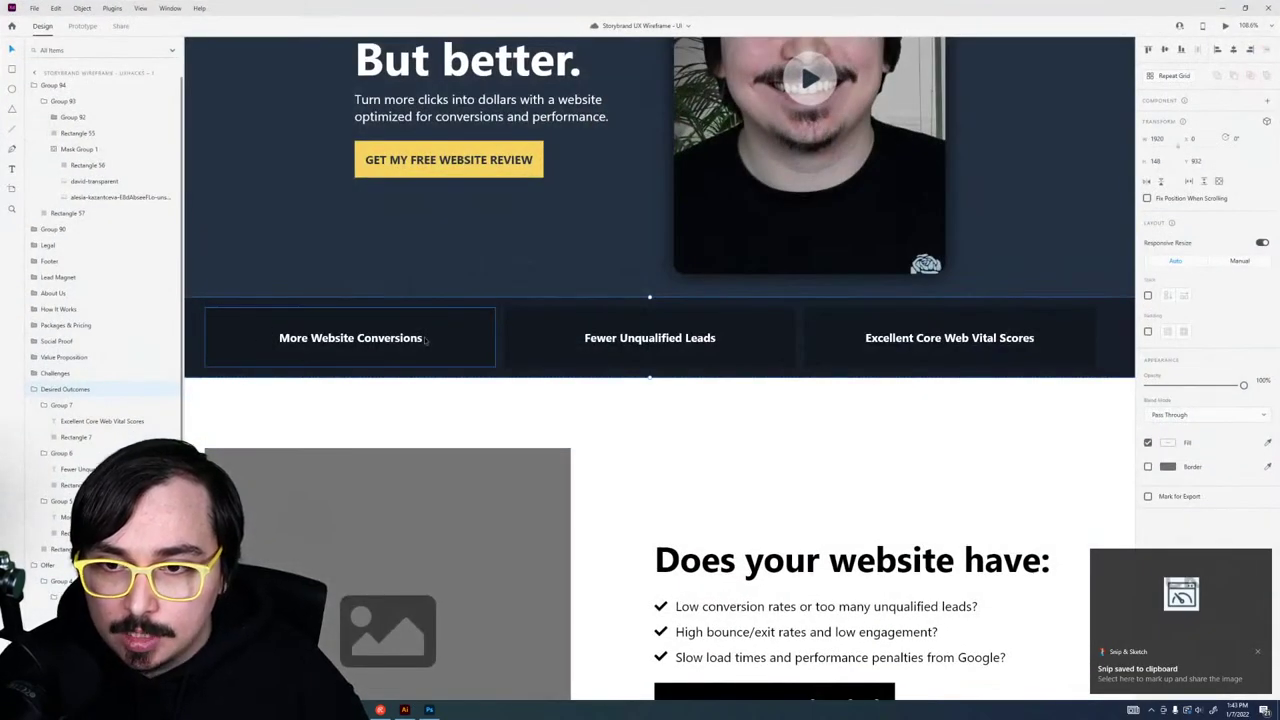
pyautogui.hotkey('ctrl', 'v')
pyautogui.moveTo(659, 370); pyautogui.dragTo(836, 341)
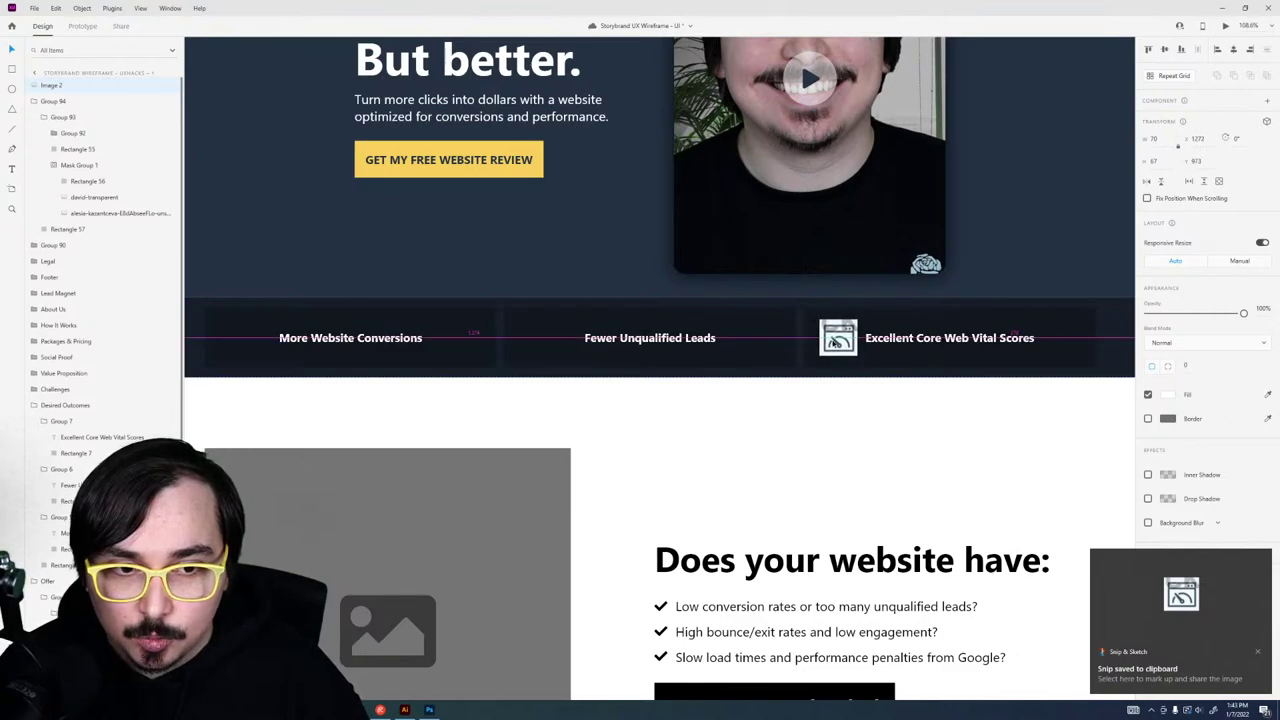
pyautogui.click(849, 452)
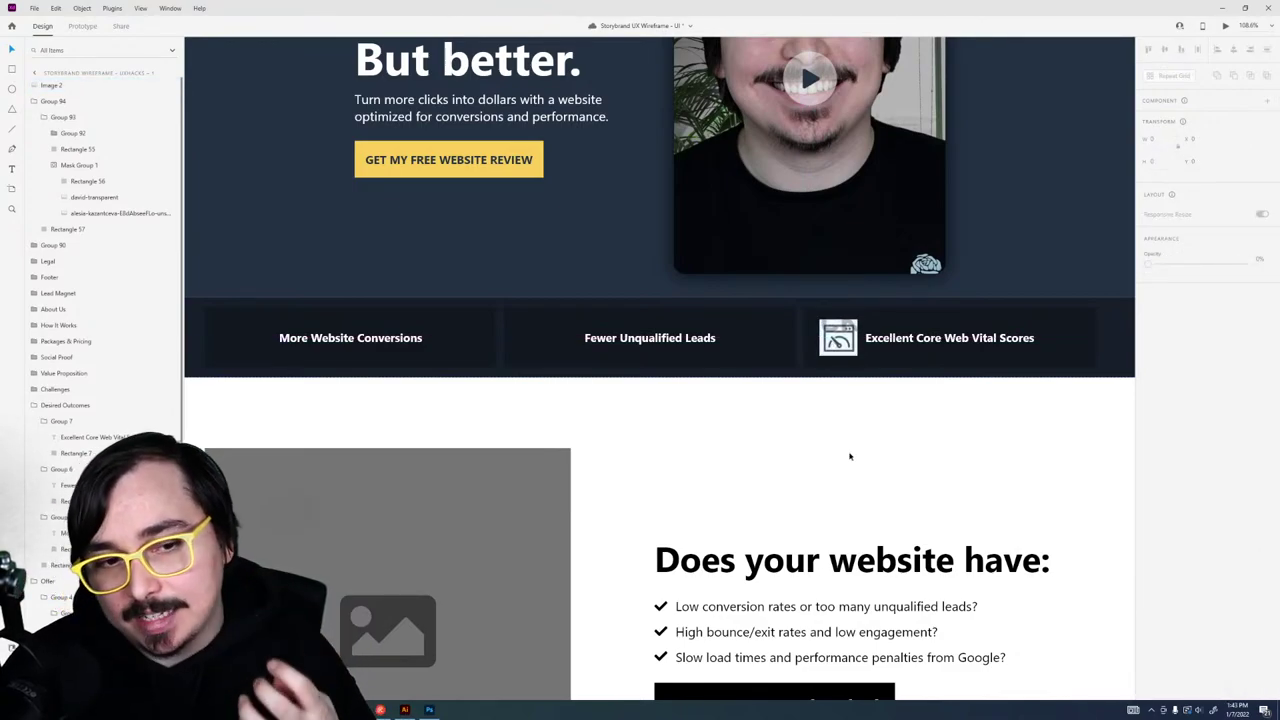
# Step: Break the third outcome tile's text into "Excellent Core" and "Web Vital Scores" lines, with line spacing set to 24
pyautogui.click(894, 317)
pyautogui.click(955, 341)
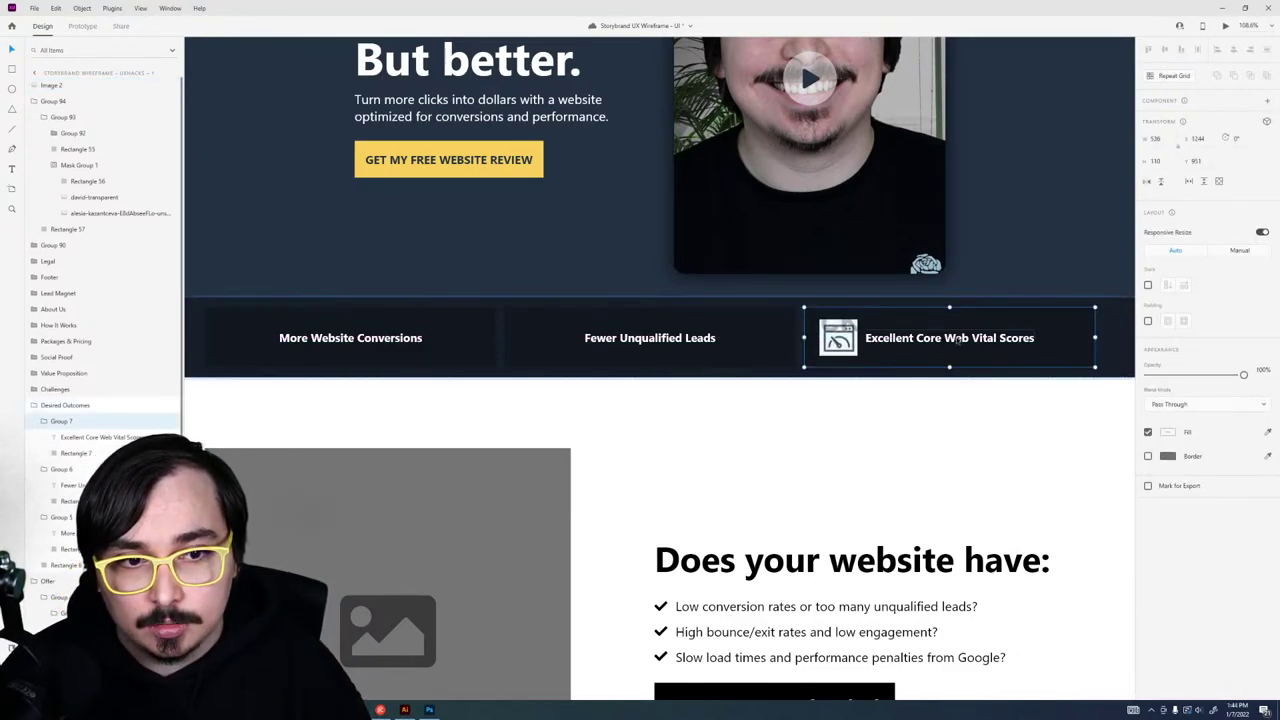
pyautogui.click(949, 342)
pyautogui.doubleClick(948, 342)
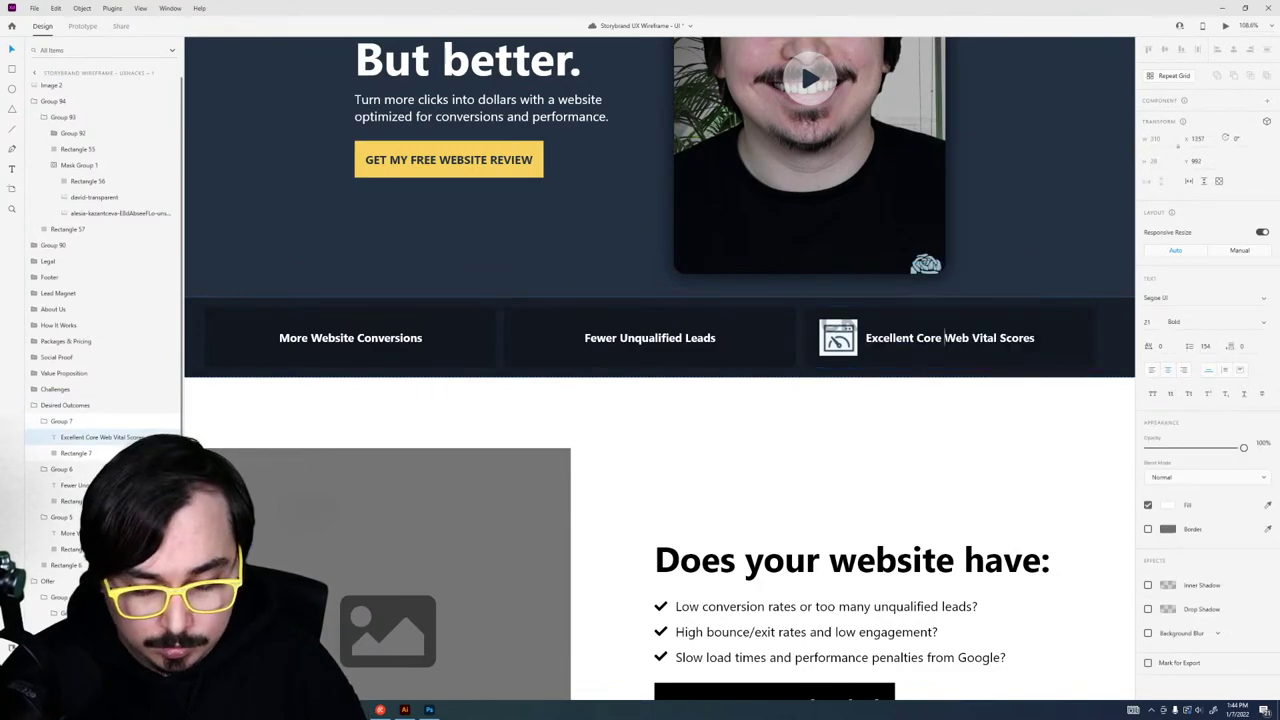
pyautogui.hotkey('shift', 'End')
pyautogui.press('Delete')
pyautogui.hotkey('ctrl', 'a')
pyautogui.click(1208, 346)
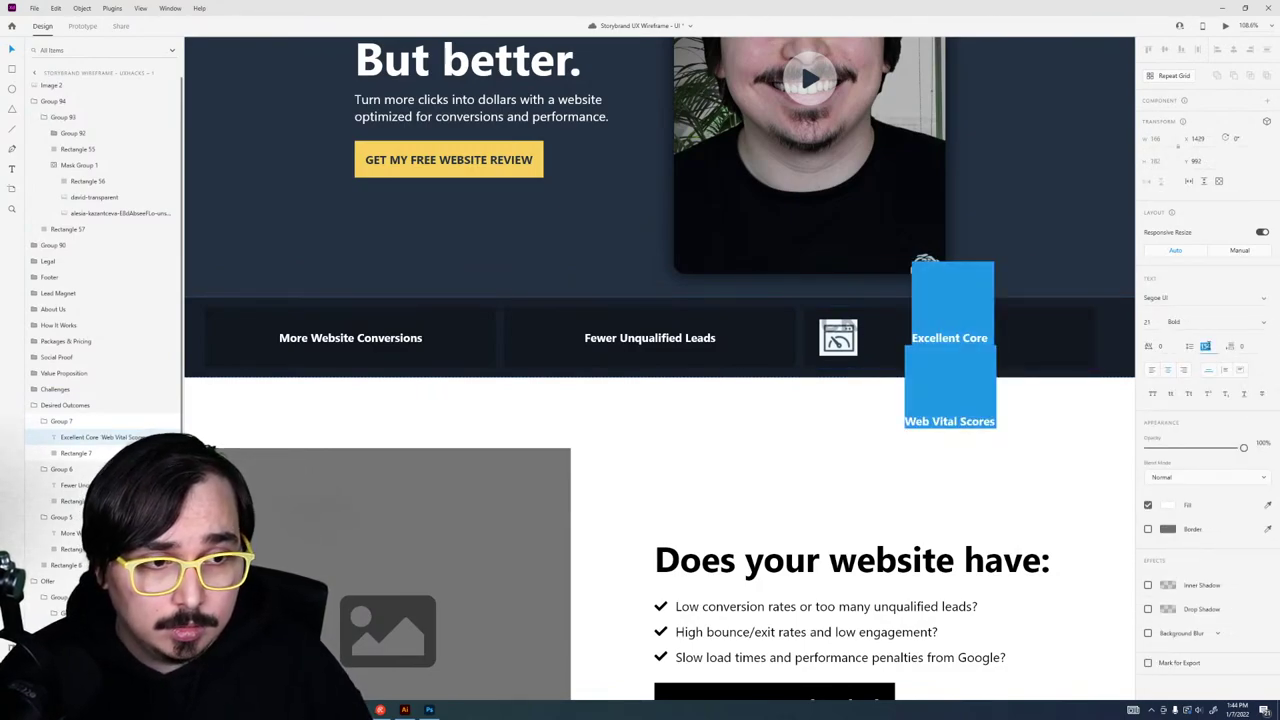
pyautogui.press('Return')
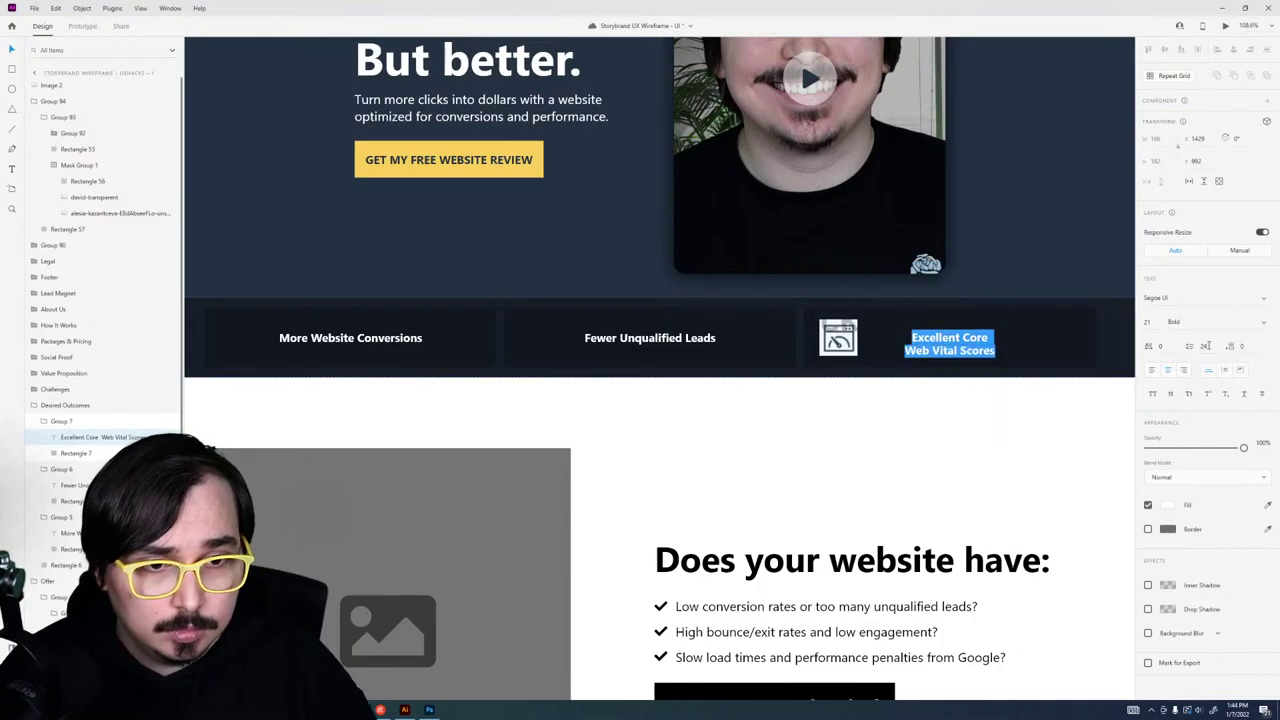
# Step: Left-align the two-line Core Web Vital text and reposition it and the speed icon as a centered pair within the tile
pyautogui.click(1152, 370)
pyautogui.press('Escape')
pyautogui.moveTo(949, 355); pyautogui.dragTo(896, 344)
pyautogui.keyDown('shift'); pyautogui.click(850, 346); pyautogui.keyUp('shift')
pyautogui.click(889, 424)
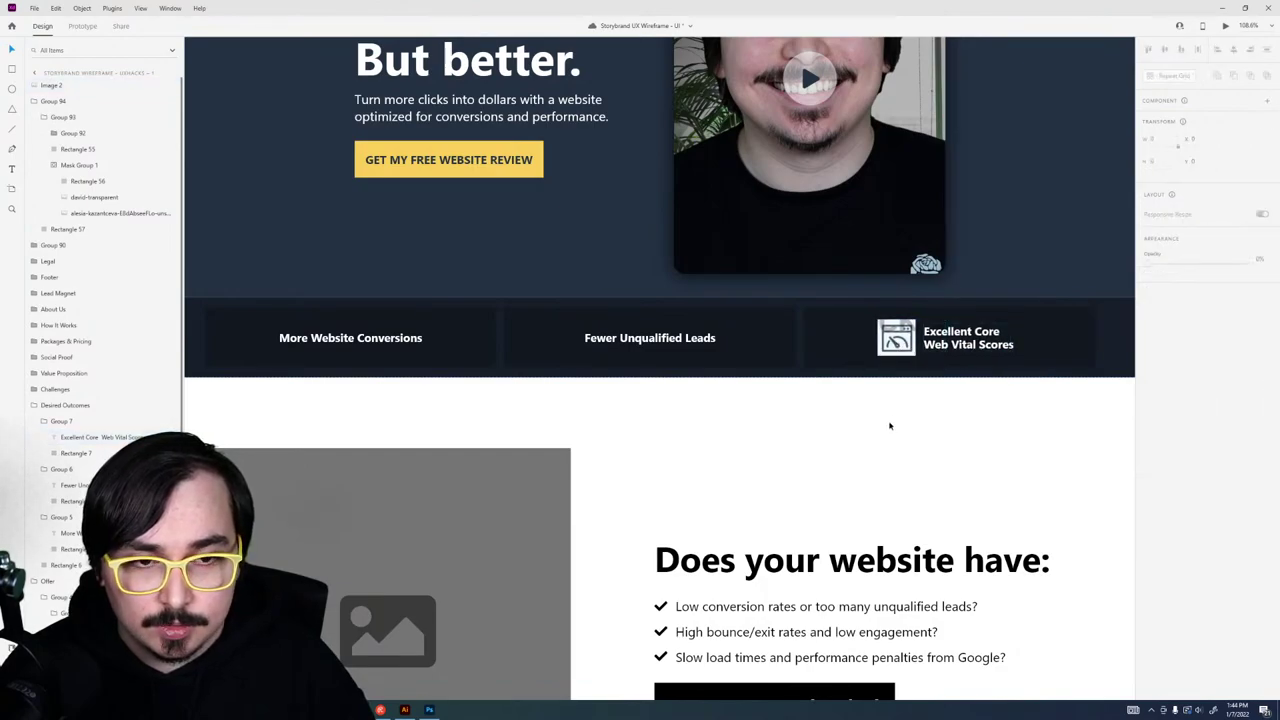
# Step: Save the XD document and switch back to the SEO 32 Icons page in the browser
pyautogui.click(380, 710)
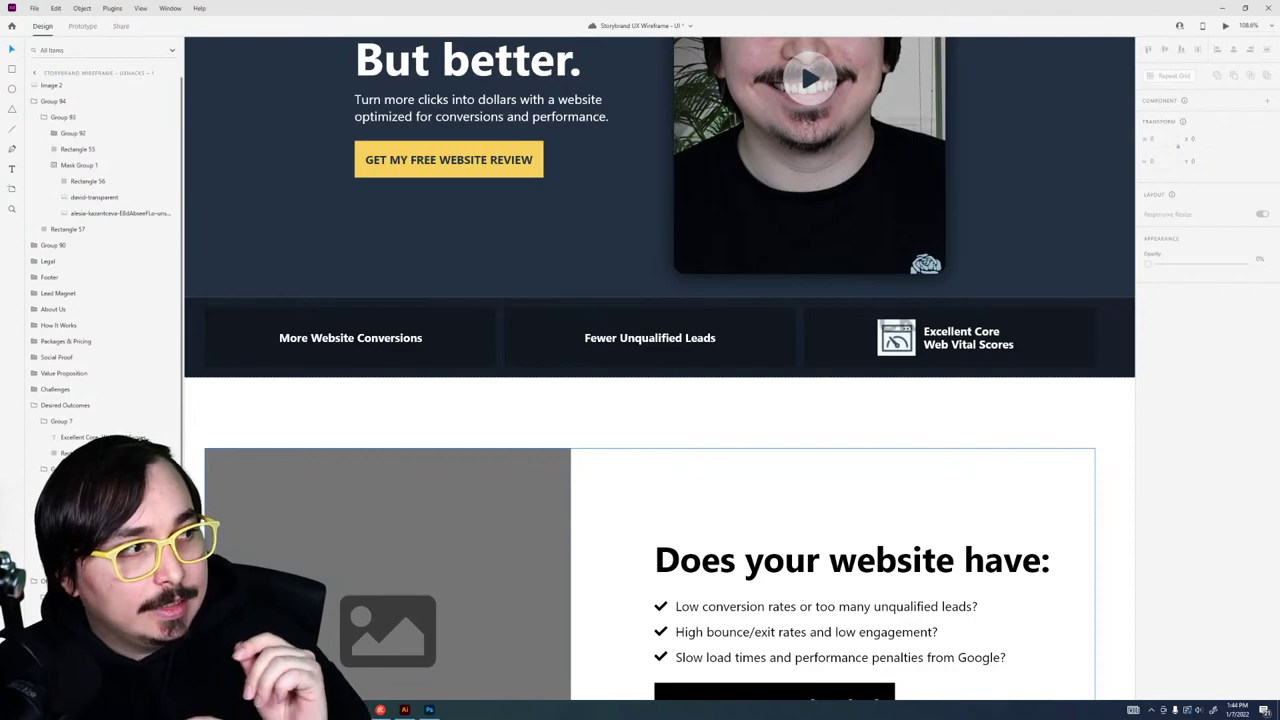
pyautogui.hotkey('ctrl', 's')
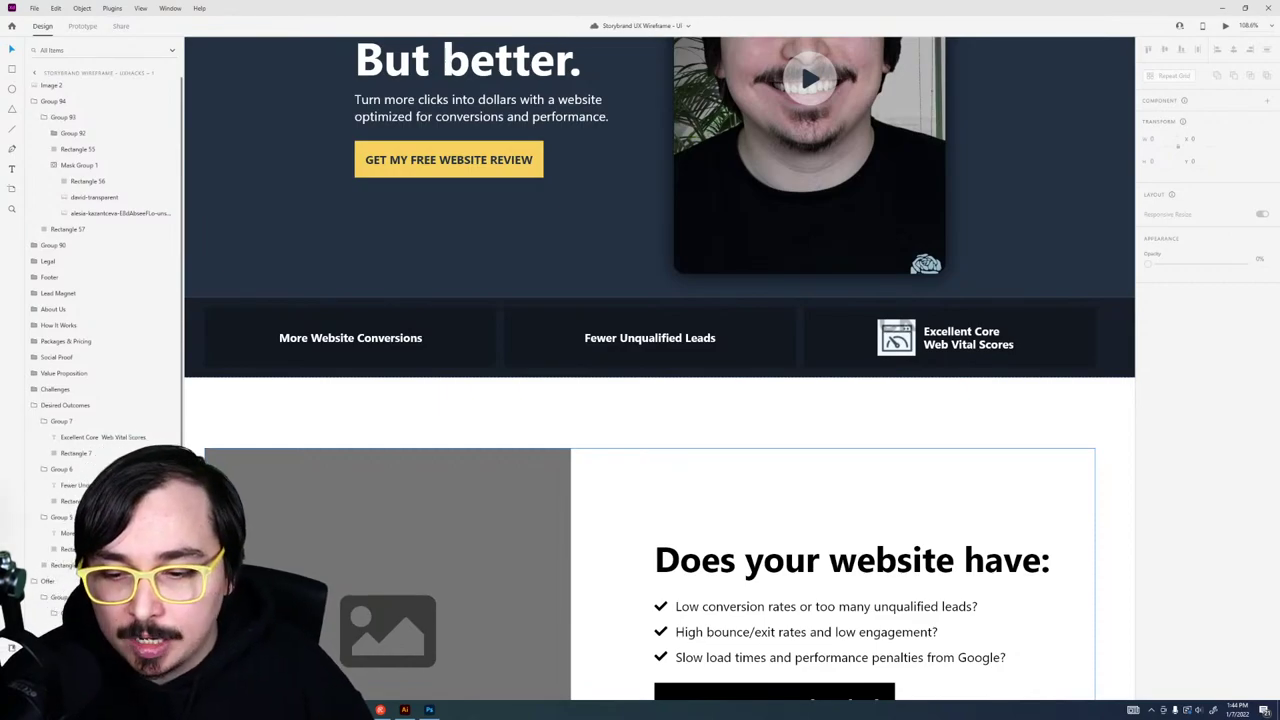
pyautogui.hotkey('alt', 'Tab')
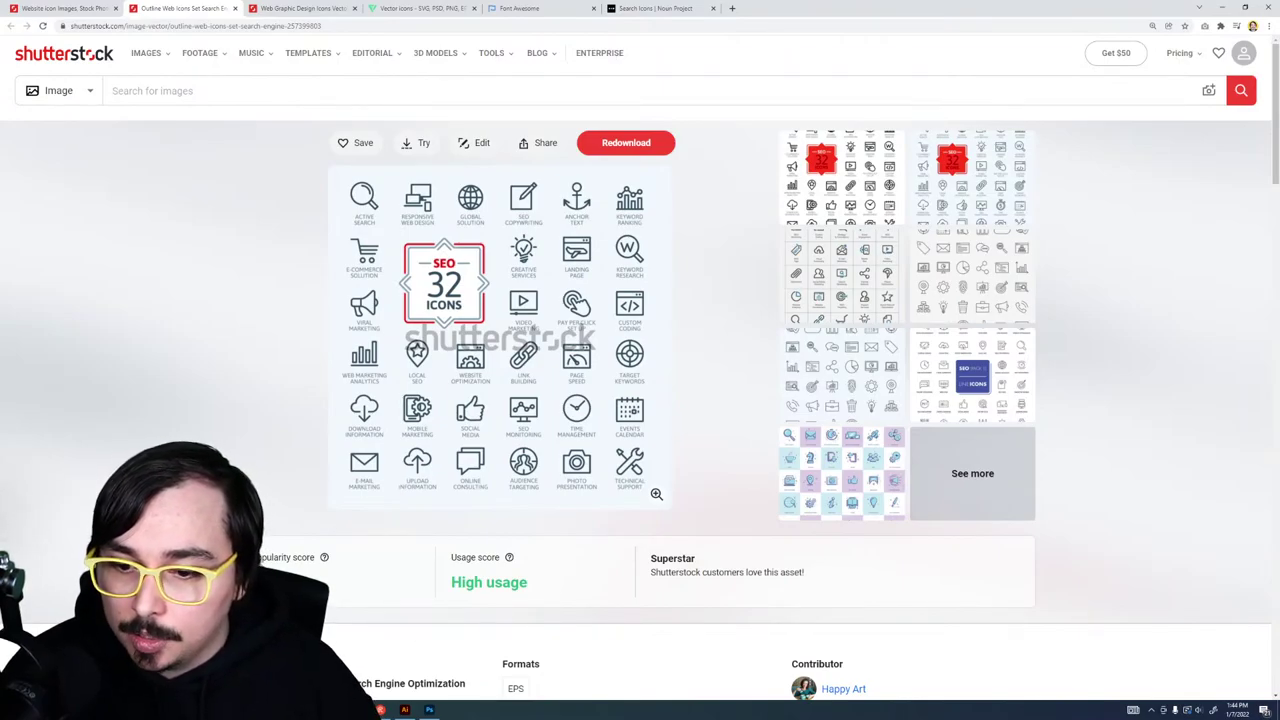
pyautogui.hotkey('alt', 'Tab')
pyautogui.hotkey('alt', 'Tab')
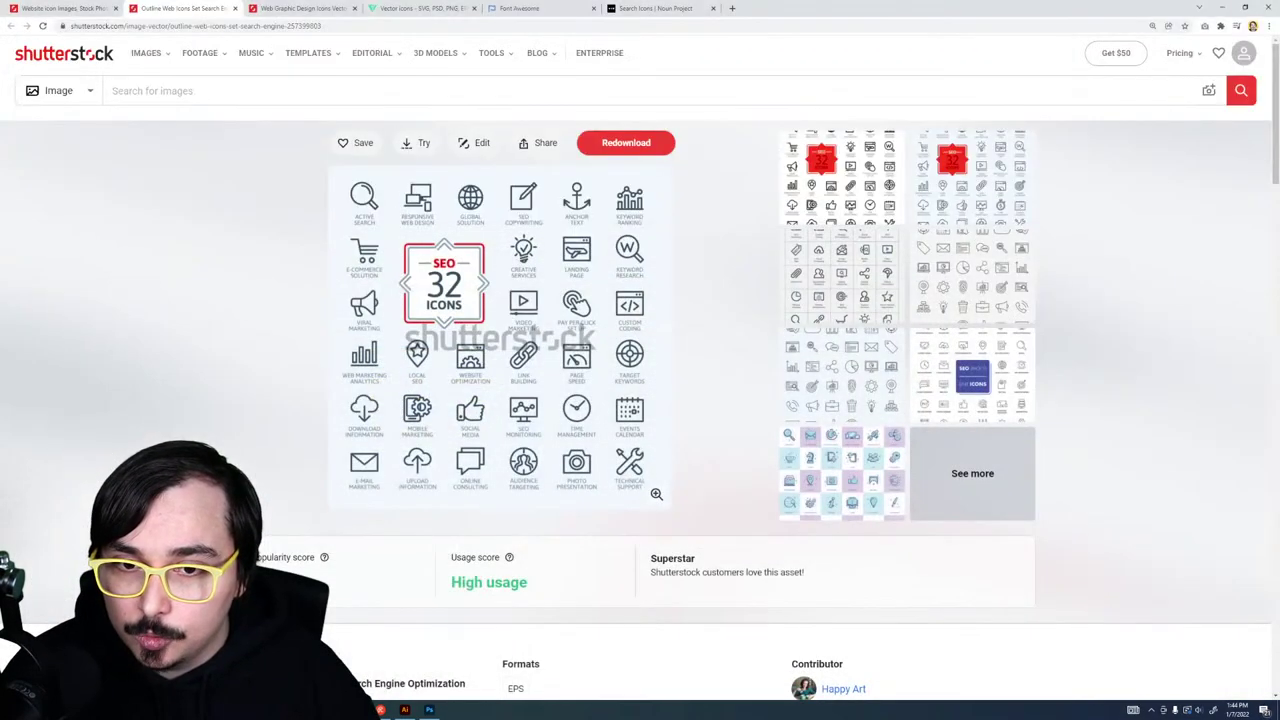
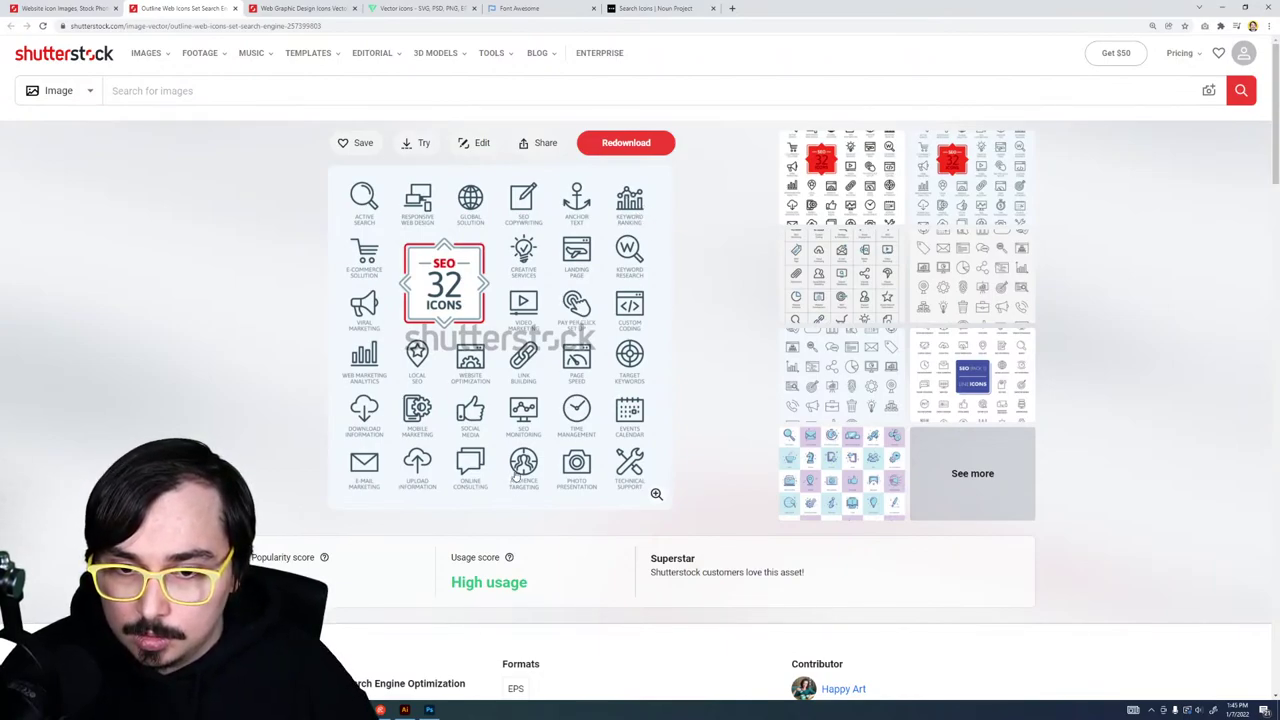
# Step: Capture the Audience Targeting icon from the SEO 32 Icons set and paste it into Adobe XD beside "Fewer Unqualified Leads"
pyautogui.press('super+shift+s')
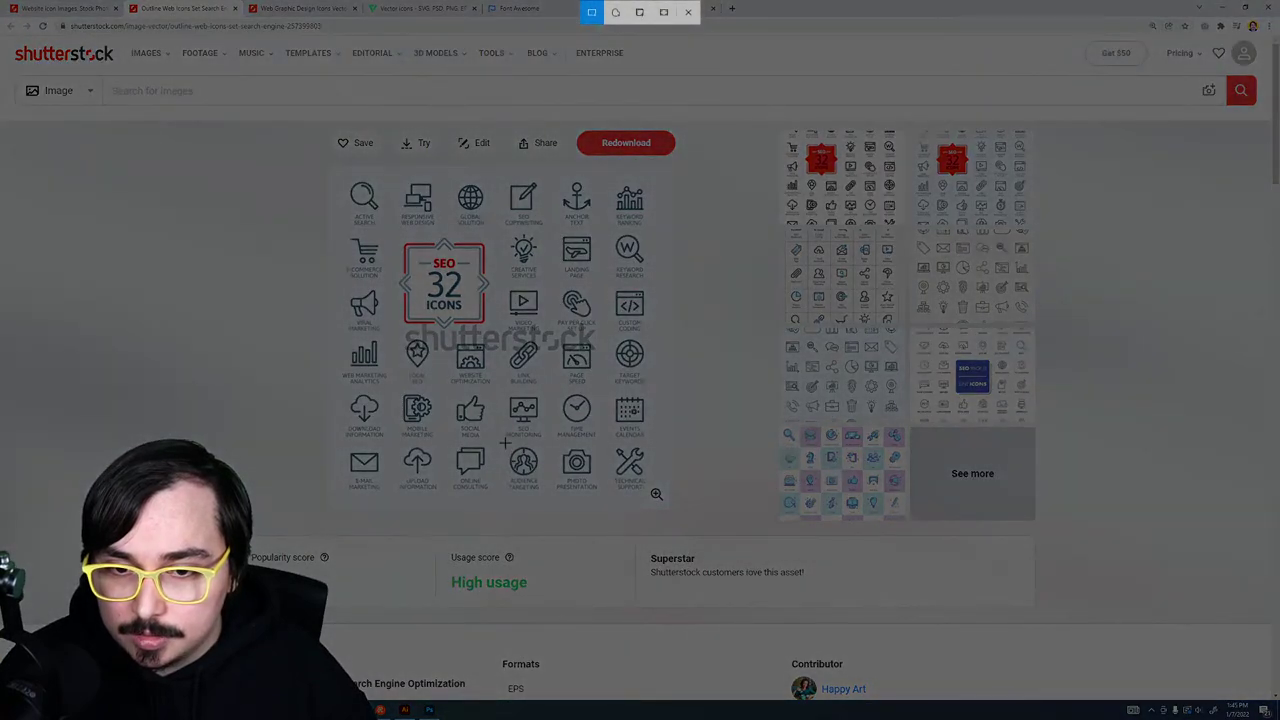
pyautogui.moveTo(505, 443); pyautogui.dragTo(542, 482)
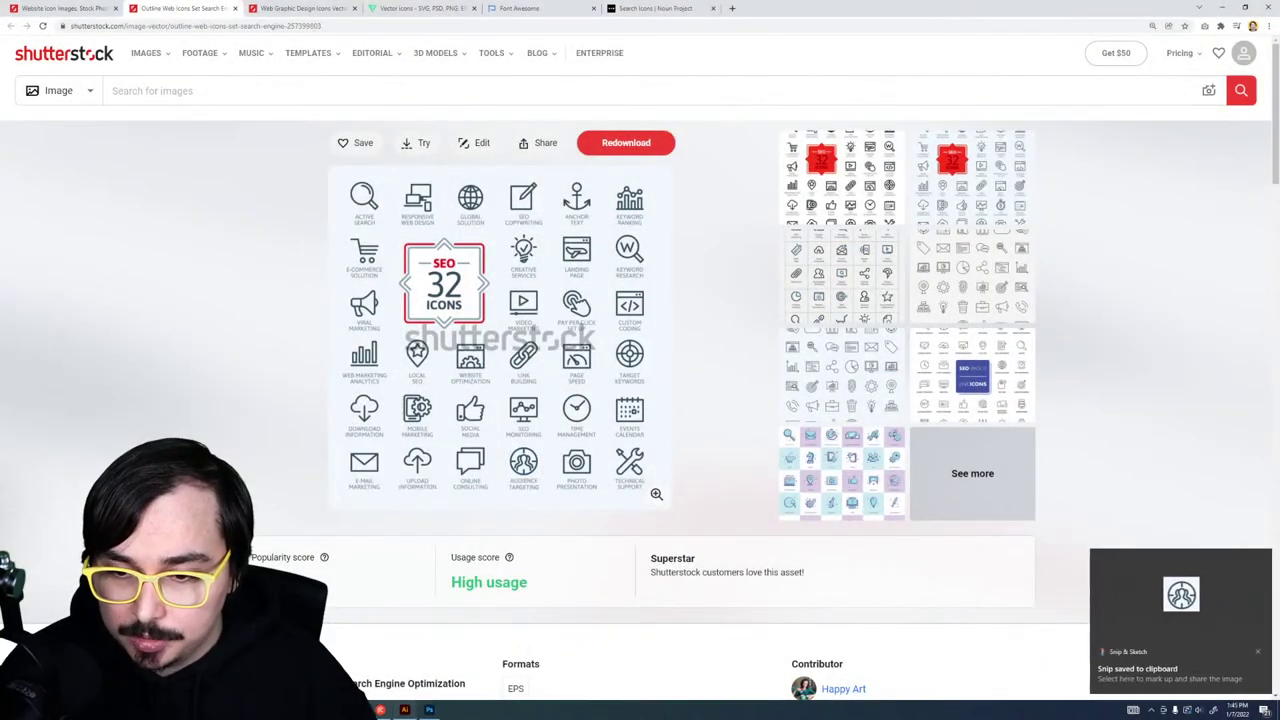
pyautogui.hotkey('alt', 'Tab')
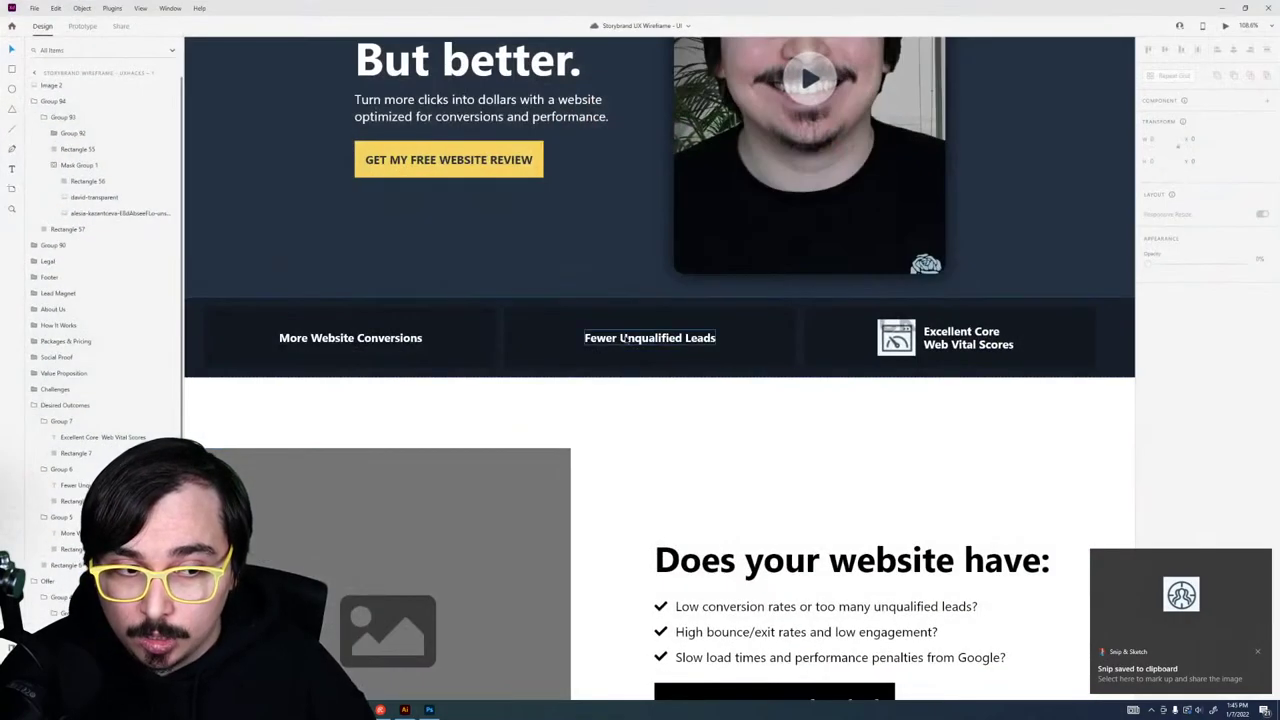
pyautogui.hotkey('ctrl', 'v')
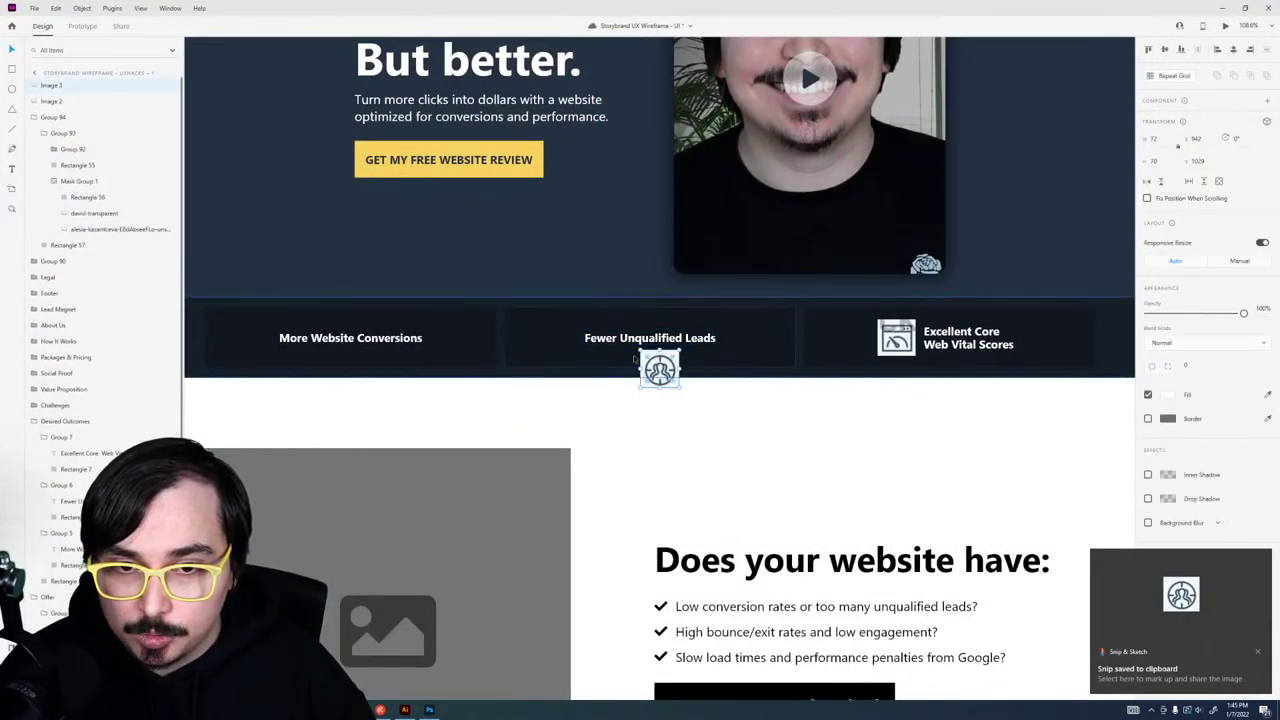
pyautogui.moveTo(656, 372)
pyautogui.mouseDown()
pyautogui.moveTo(545, 346)
pyautogui.moveTo(570, 347)
pyautogui.mouseUp()
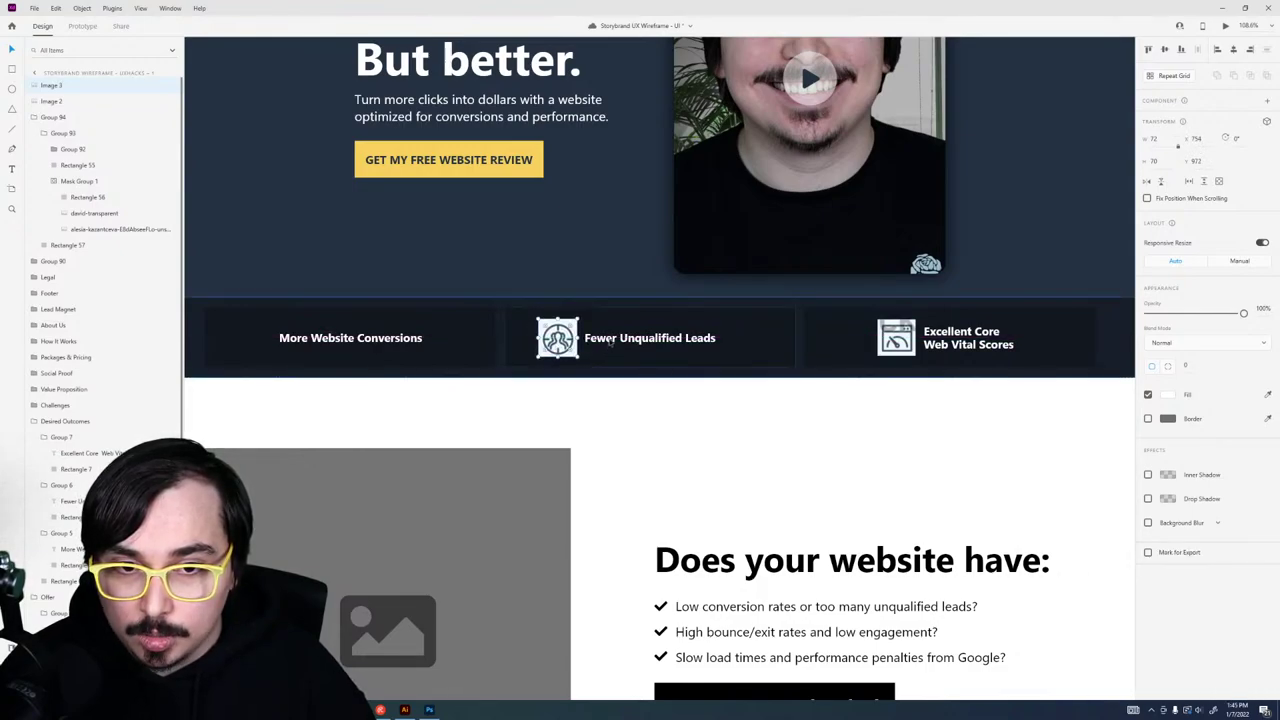
# Step: Replace the second outcome tile's text with "Higher Quality Leads"
pyautogui.click(630, 340)
pyautogui.doubleClick(637, 340)
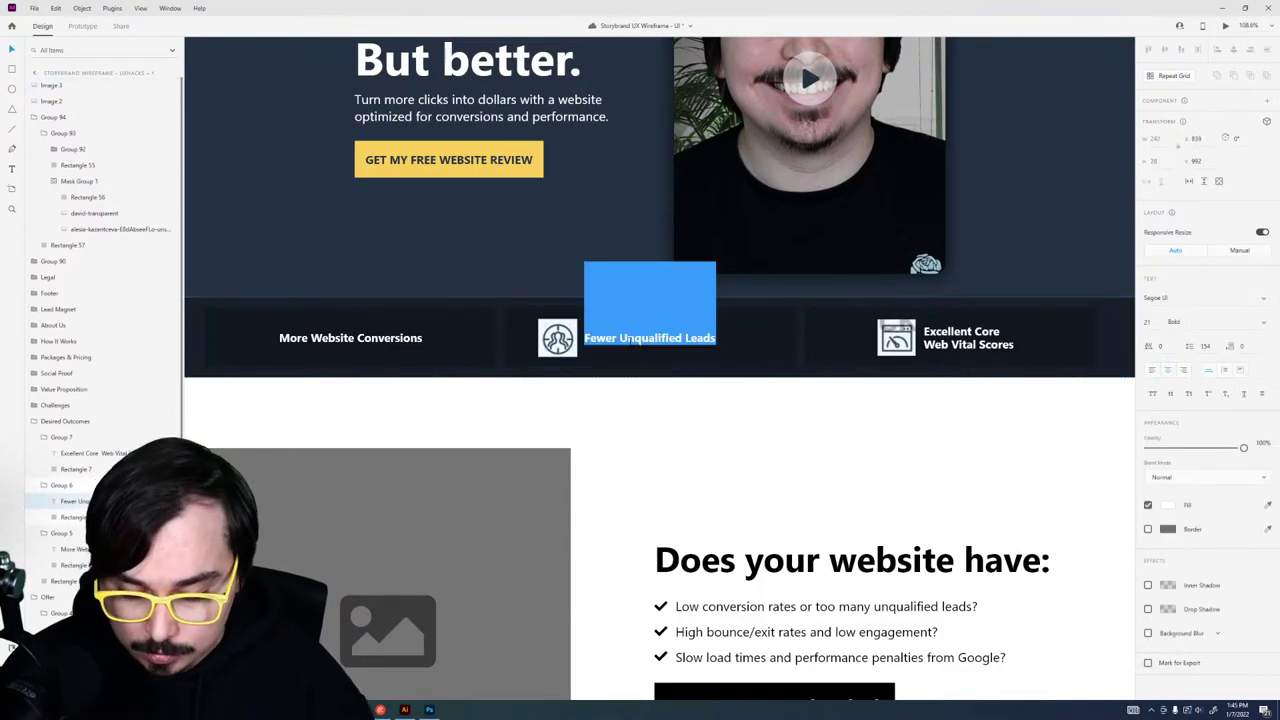
pyautogui.write('Higher Quali')
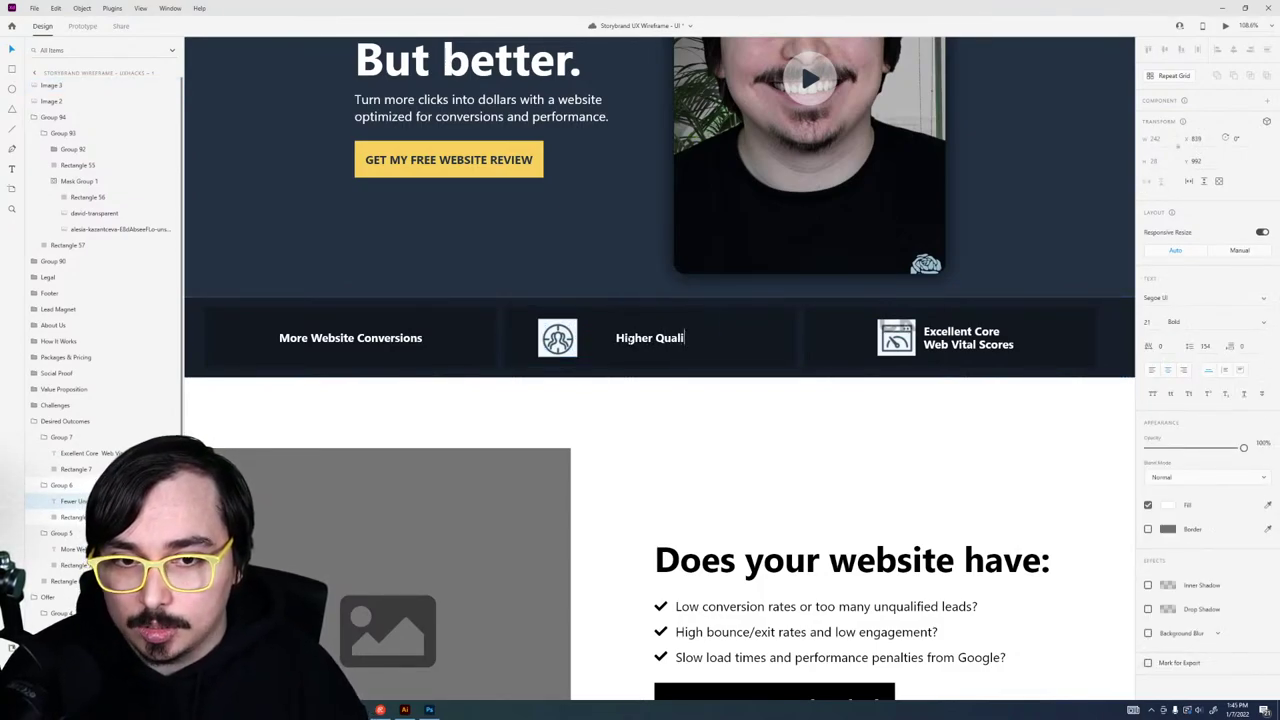
pyautogui.write('ty ')
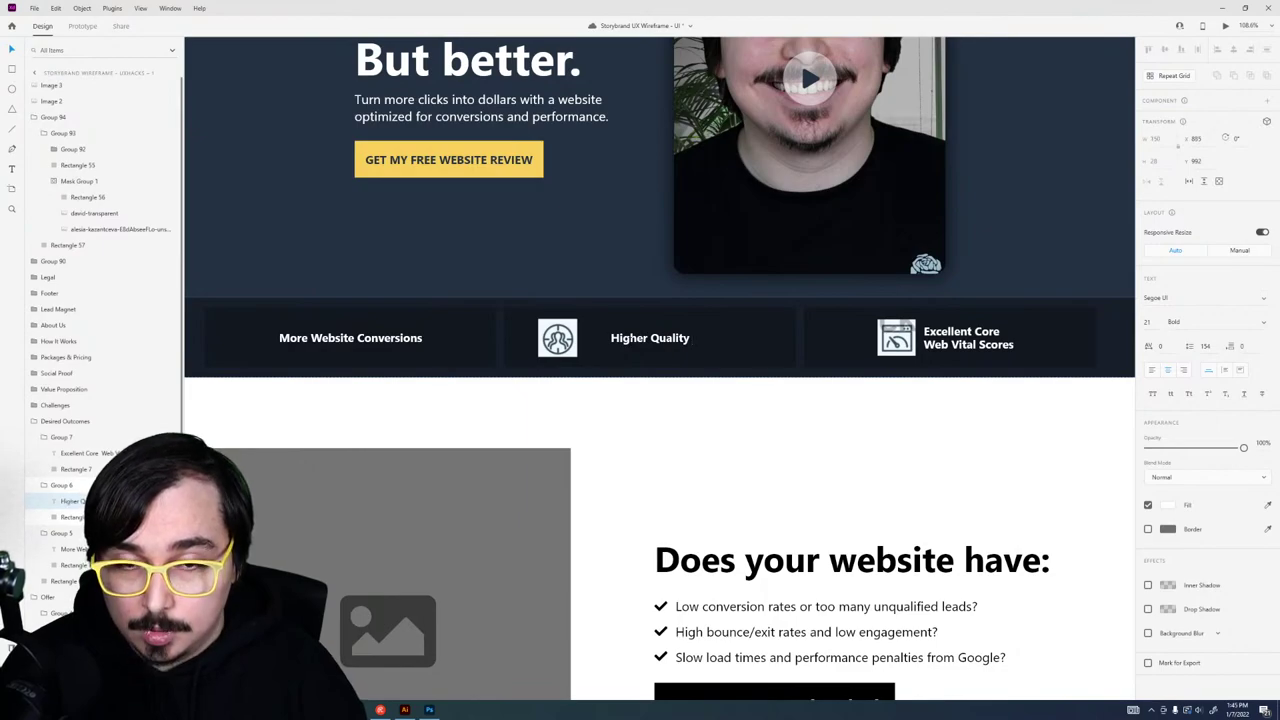
pyautogui.write('L')
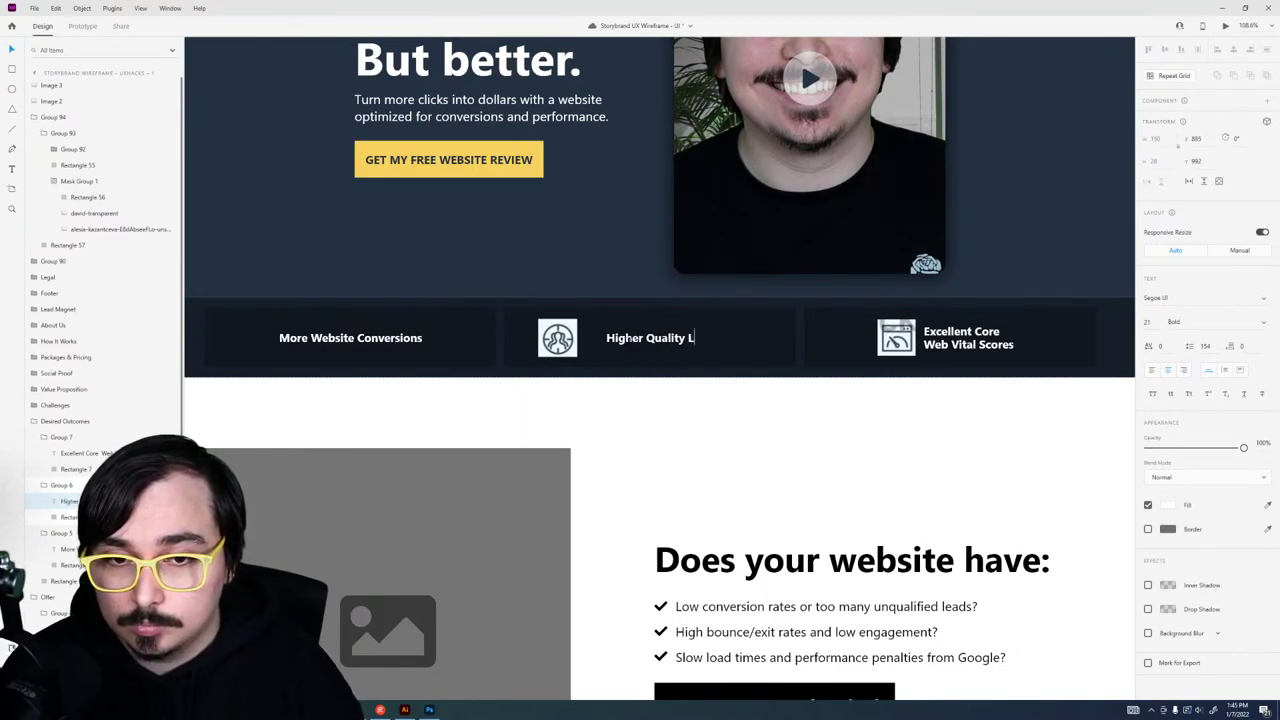
pyautogui.write('eads')
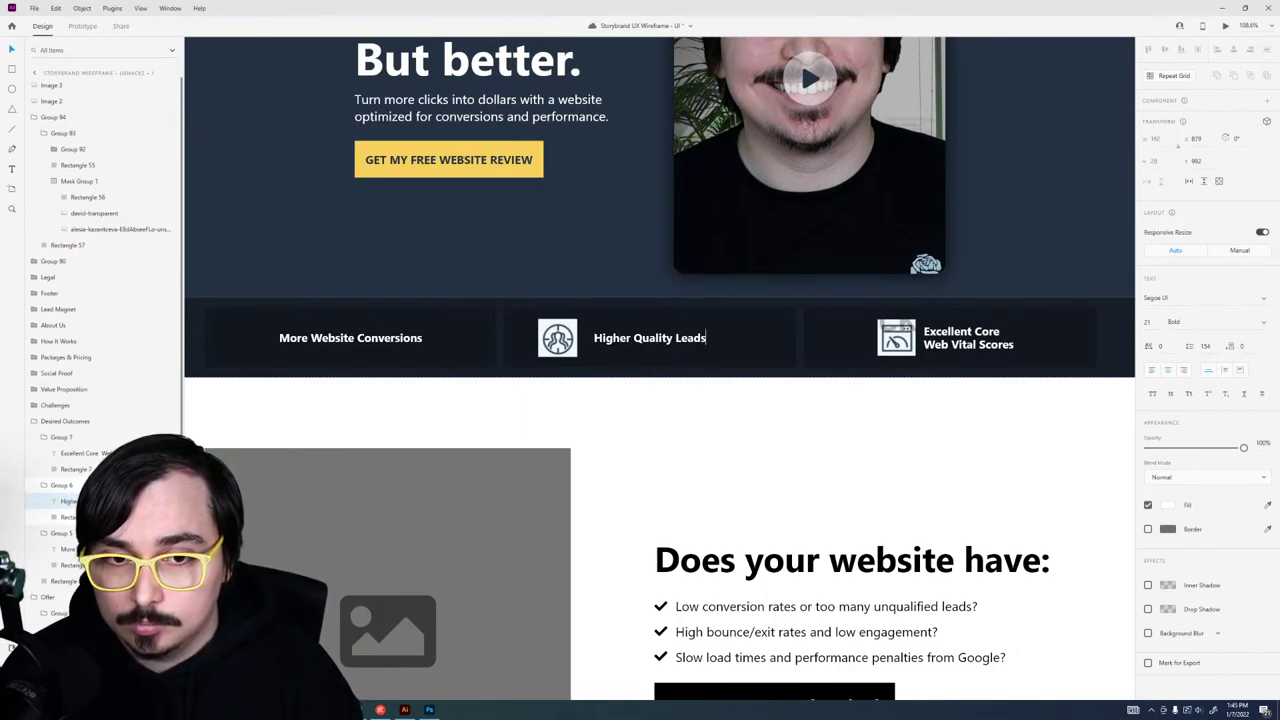
pyautogui.press('Escape')
# Step: Break the second tile's text into "Higher Quality" and "Leads" lines, with line spacing set to 24
pyautogui.doubleClick(676, 338)
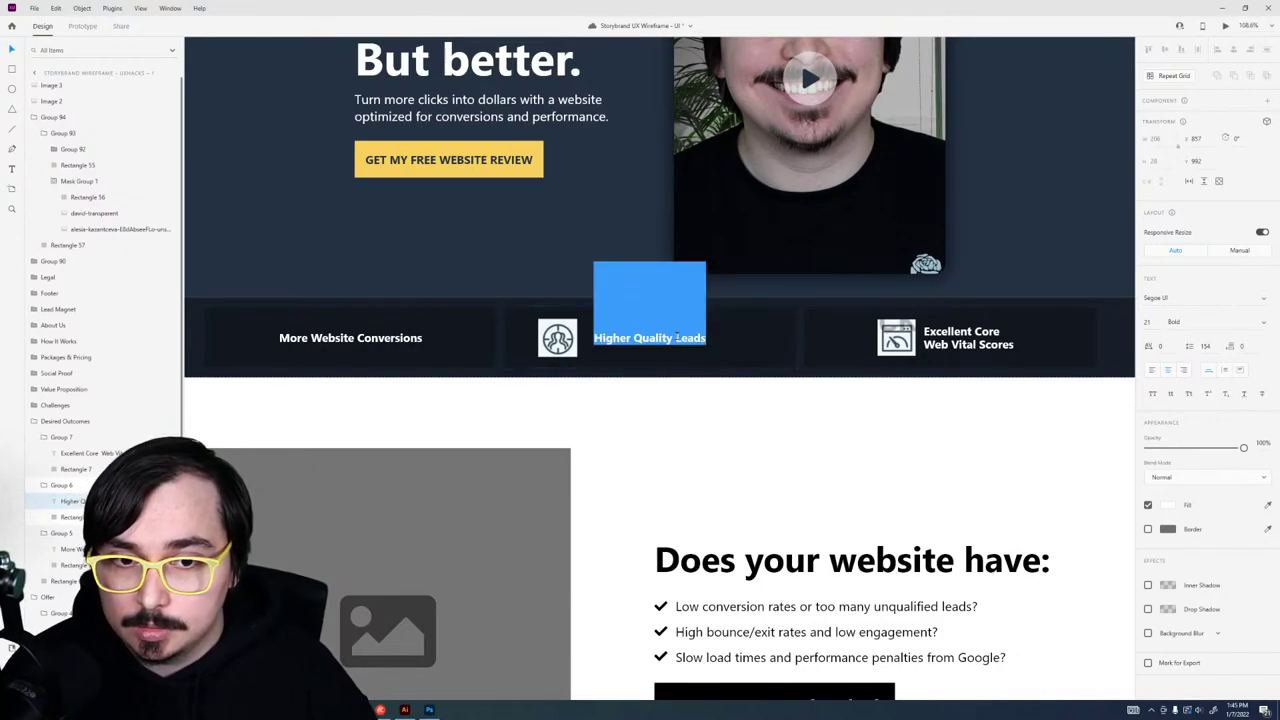
pyautogui.click(676, 338)
pyautogui.press('Return')
pyautogui.hotkey('ctrl', 'a')
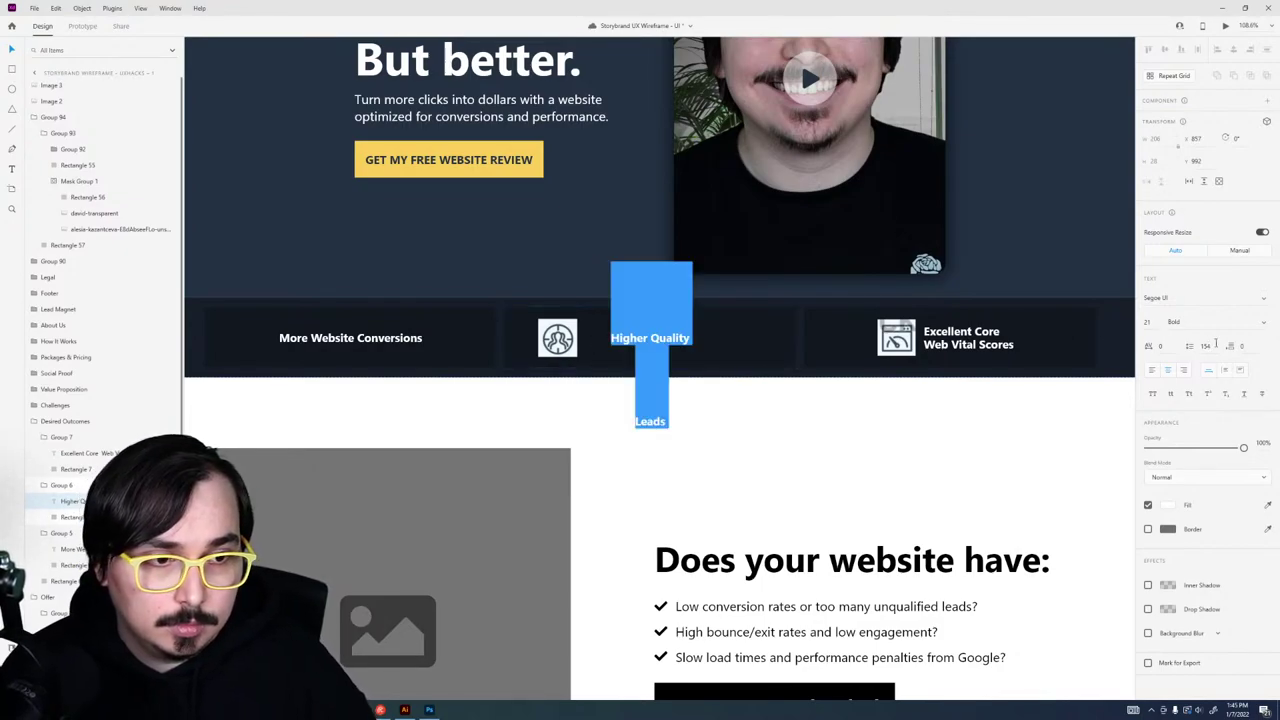
pyautogui.click(1214, 345)
pyautogui.write('24')
pyautogui.press('Return')
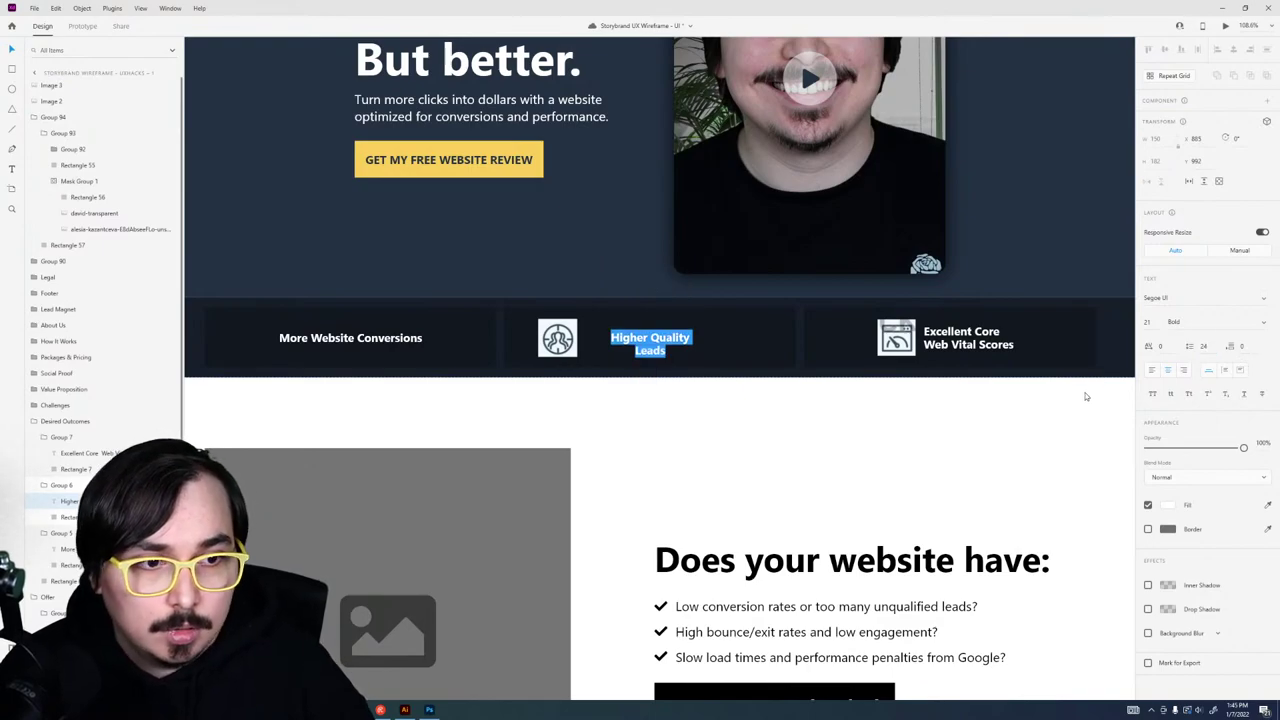
# Step: Left-align the two-line "Higher Quality Leads" text and reposition it and the audience icon as a centered pair within the tile
pyautogui.click(651, 358)
pyautogui.moveTo(651, 358); pyautogui.dragTo(599, 348)
pyautogui.keyDown('shift'); pyautogui.click(558, 346); pyautogui.keyUp('shift')
pyautogui.click(631, 446)
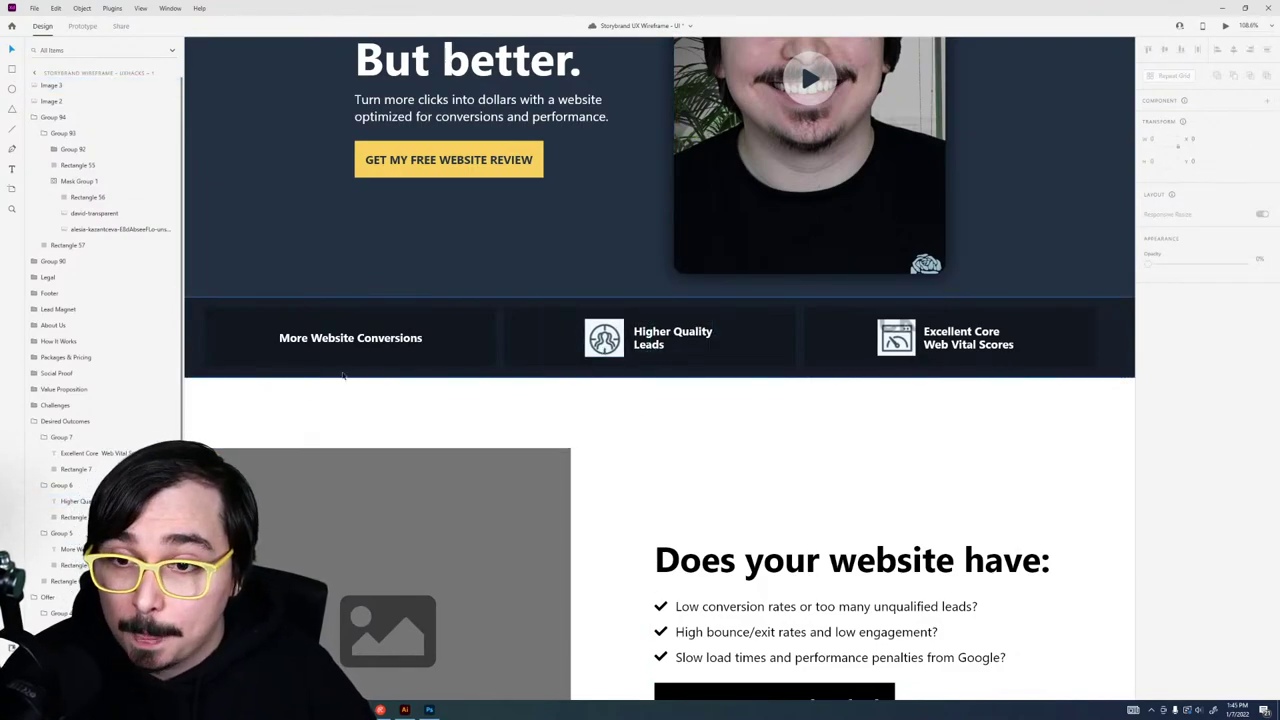
# Step: Switch to the SEO 32 Icons page in the browser and open the full list of assets from the same collection
pyautogui.hotkey('alt', 'Tab')
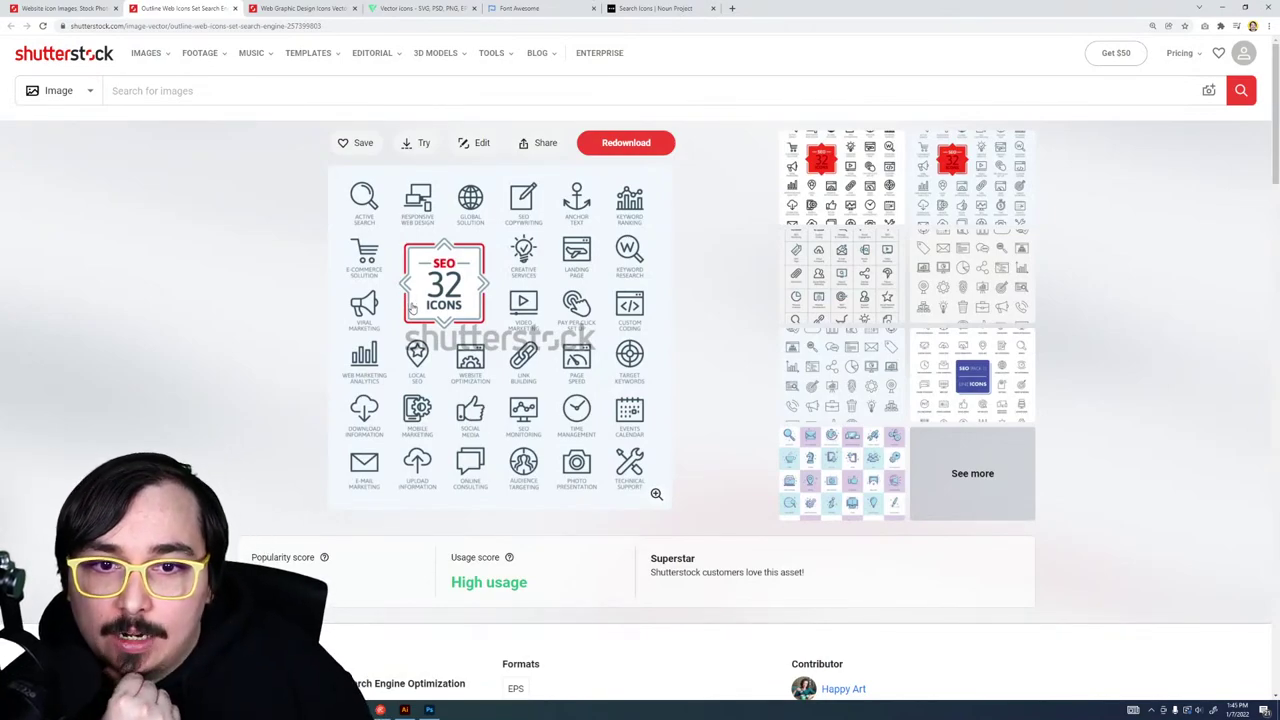
pyautogui.scroll(-3, 440, 316)
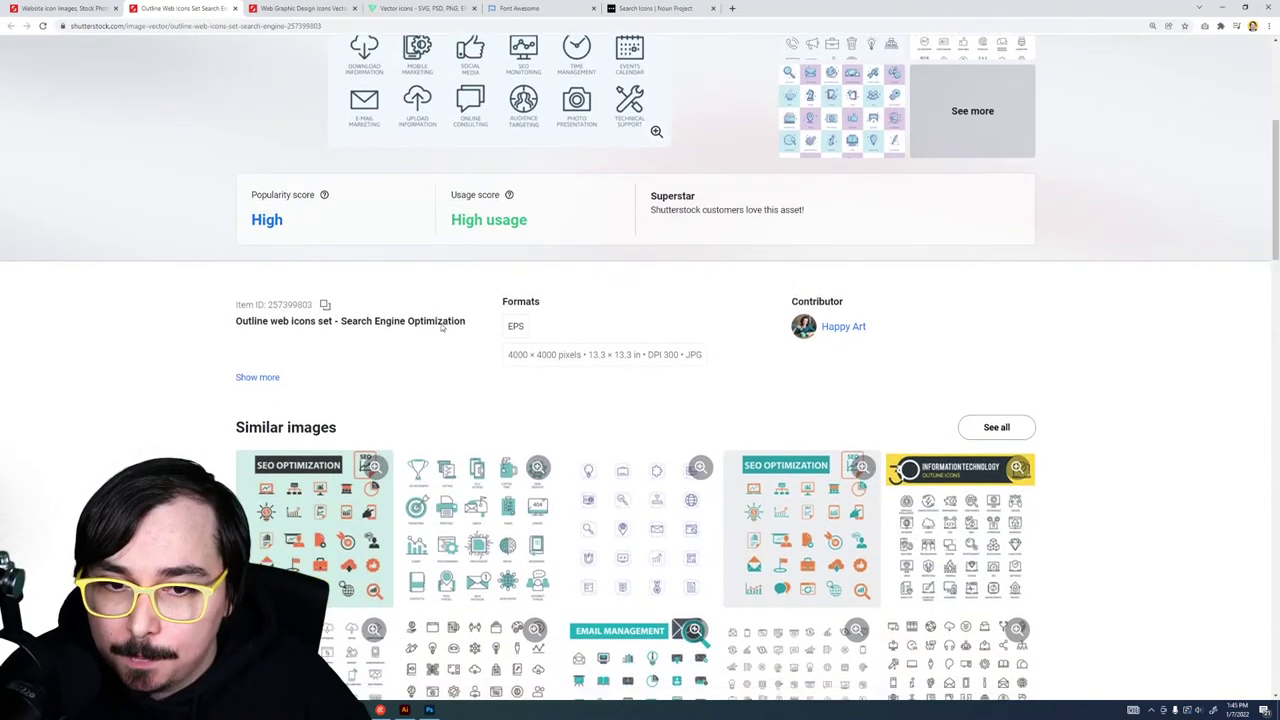
pyautogui.scroll(-2, 441, 327)
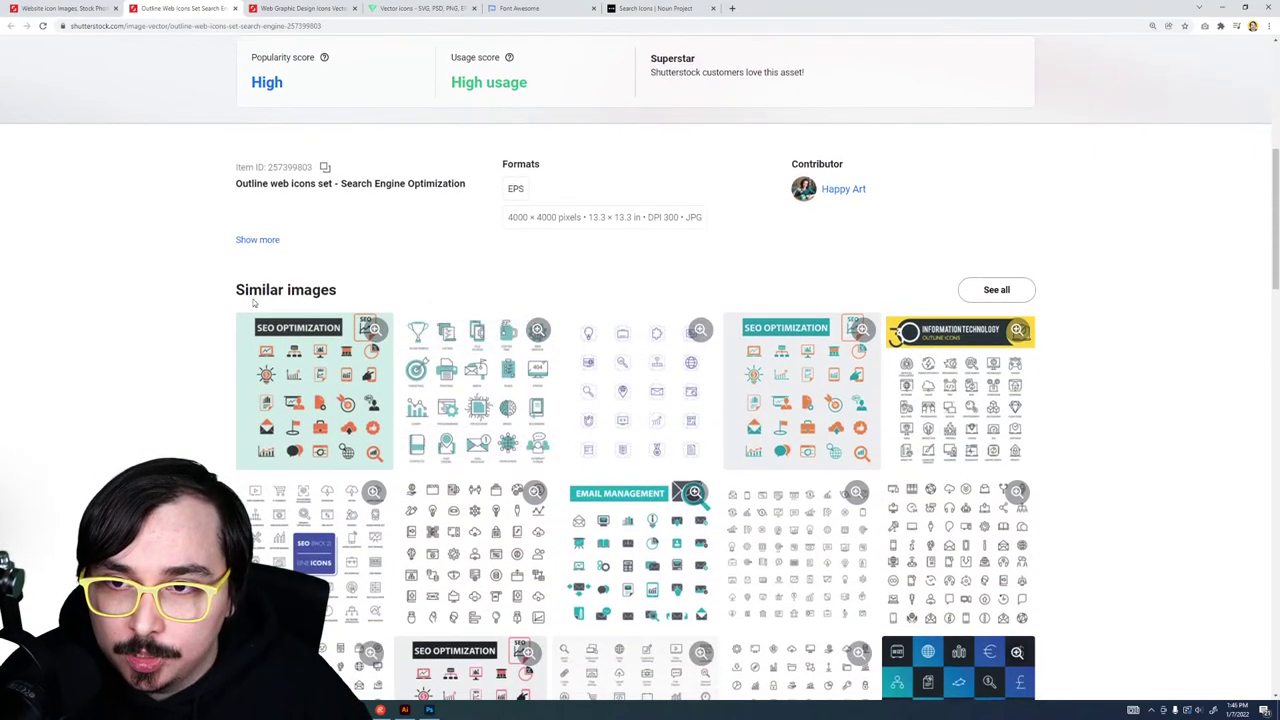
pyautogui.scroll(-1, 275, 441)
pyautogui.scroll(-10, 275, 441)
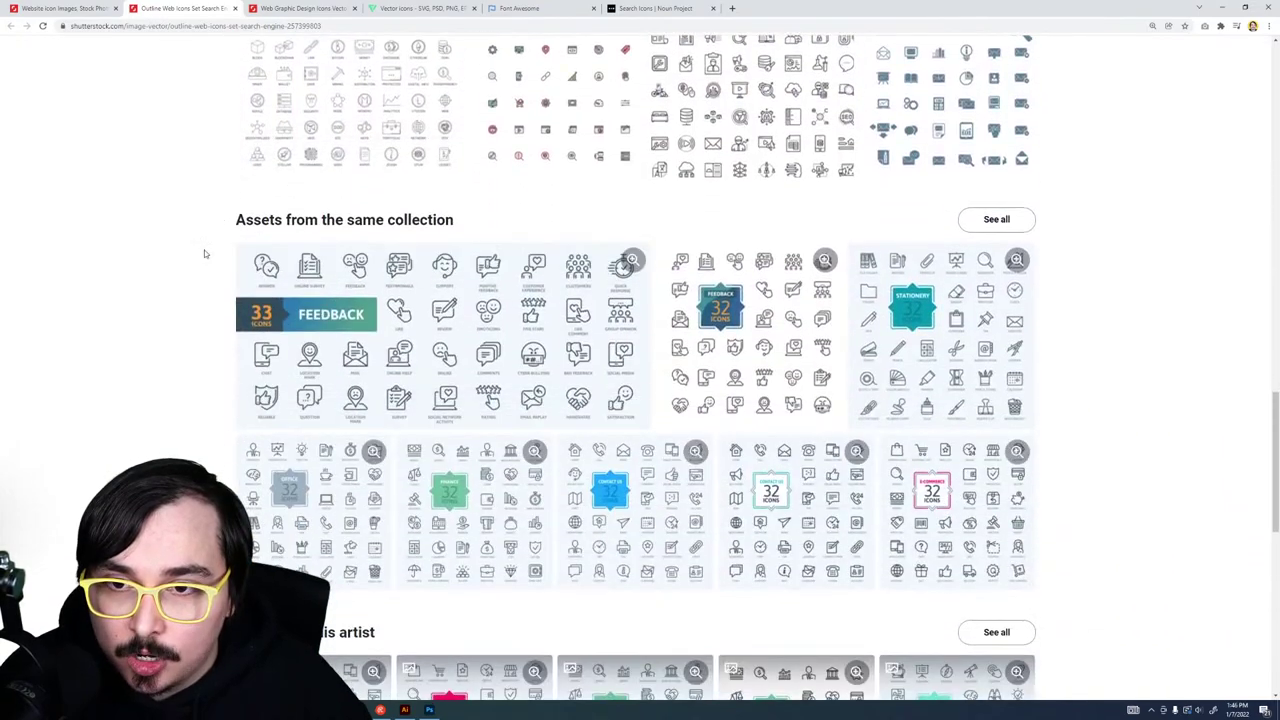
pyautogui.moveTo(457, 220); pyautogui.dragTo(262, 220)
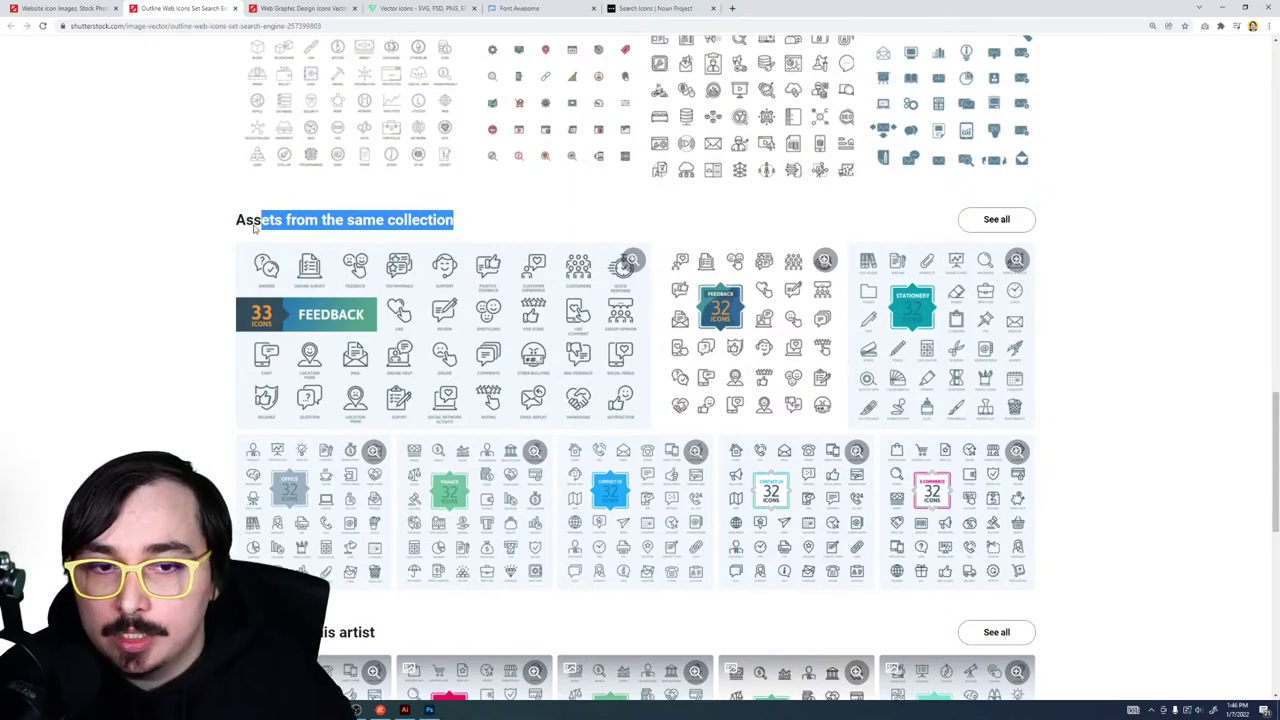
pyautogui.scroll(-3, 145, 449)
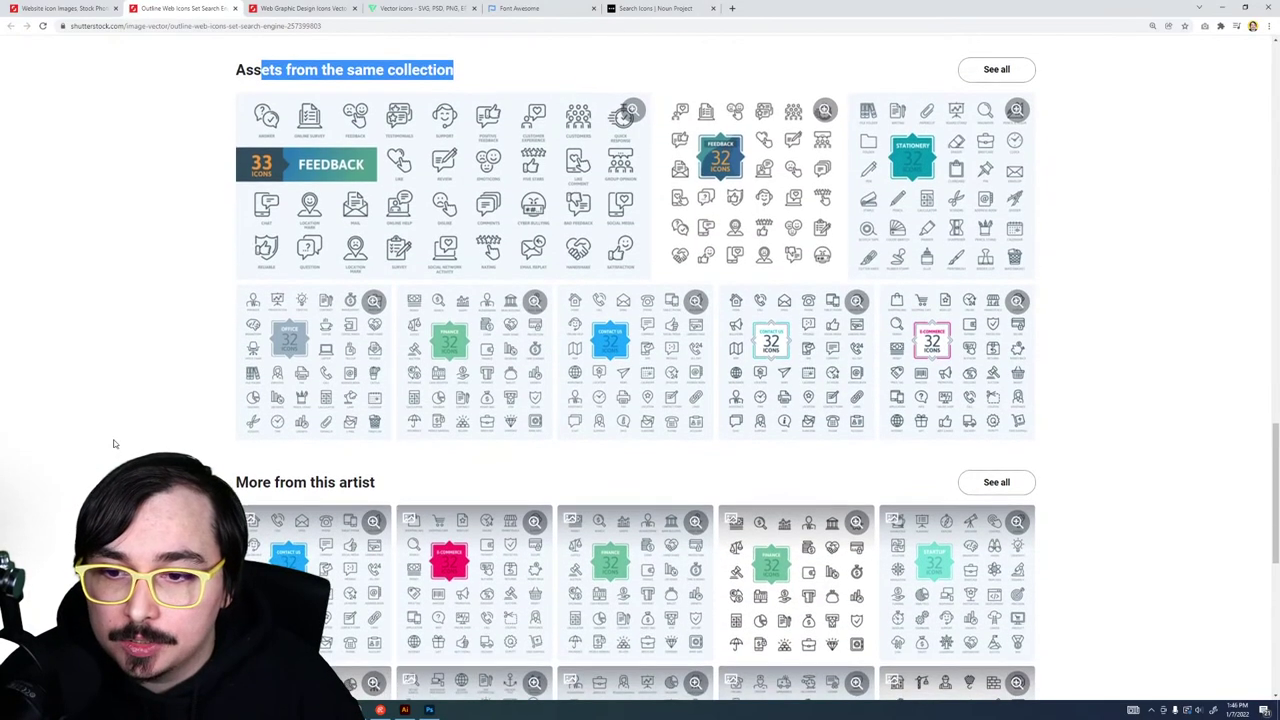
pyautogui.scroll(1, 106, 445)
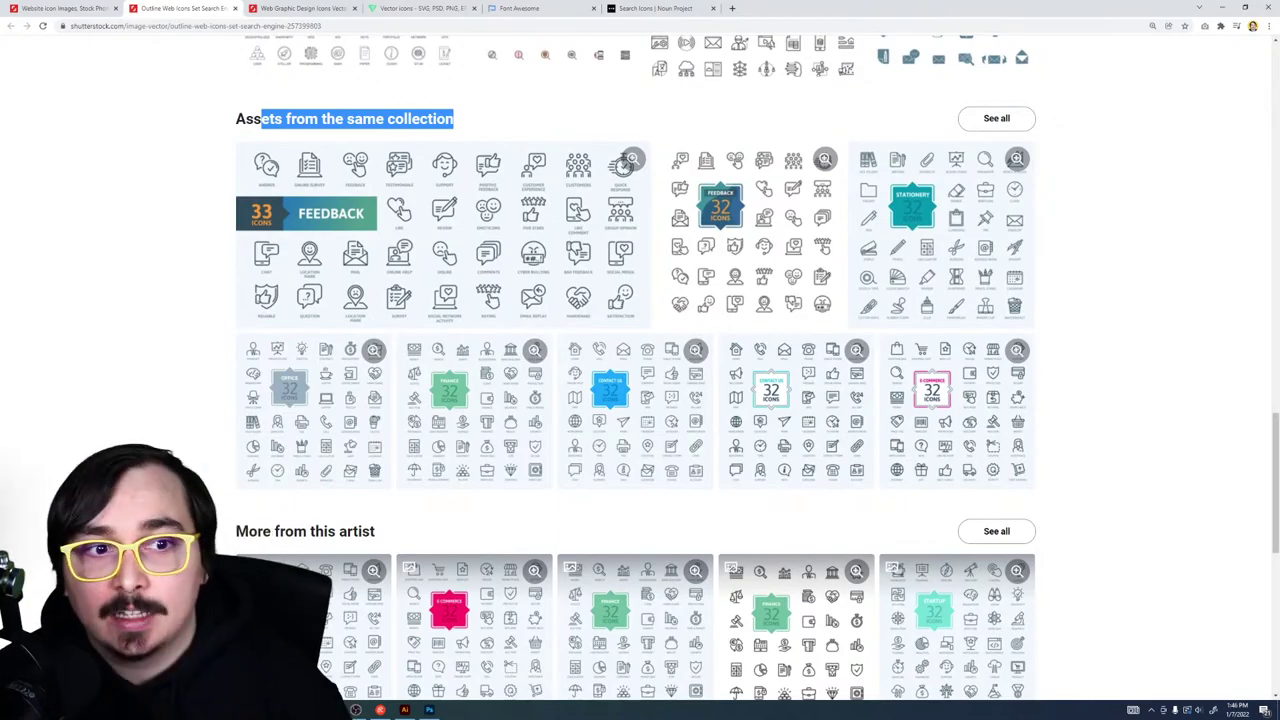
pyautogui.click(997, 119)
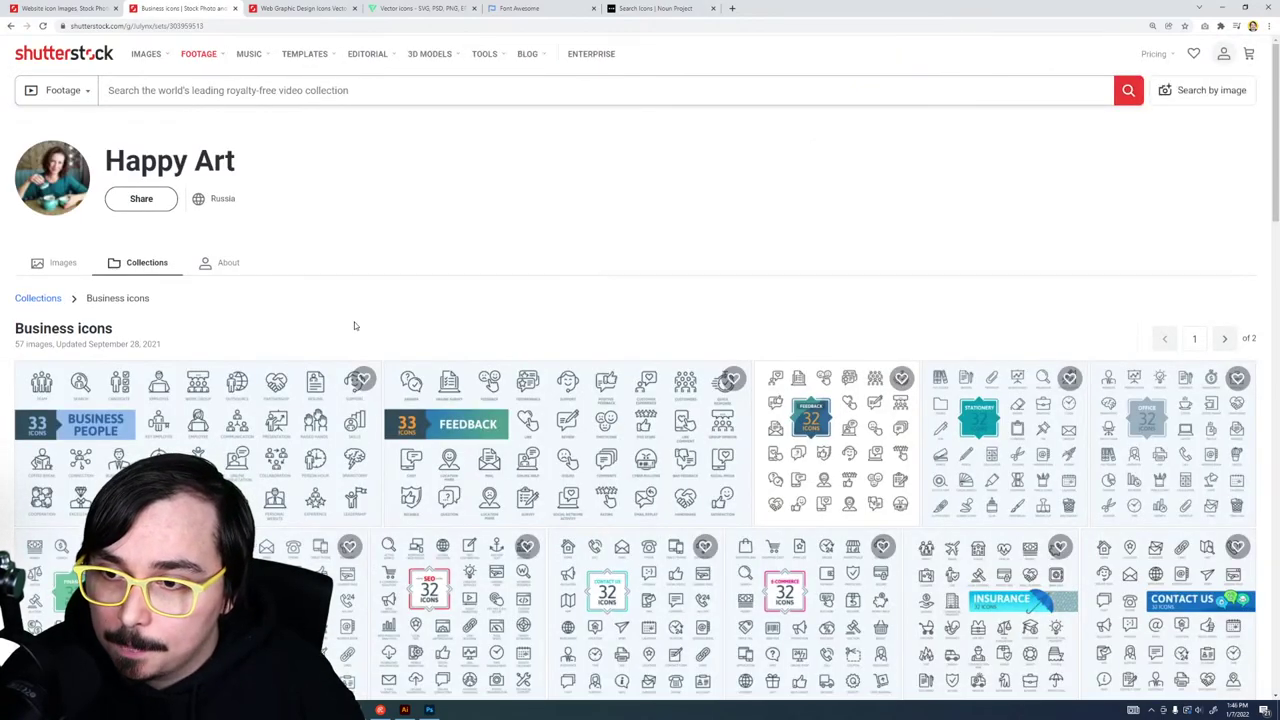
# Step: Browse the enlarged Business icons collection for matching line icons and open the 33-icon Startup set in a new tab
pyautogui.scroll(-1, 354, 325)
pyautogui.scroll(-1, 361, 322)
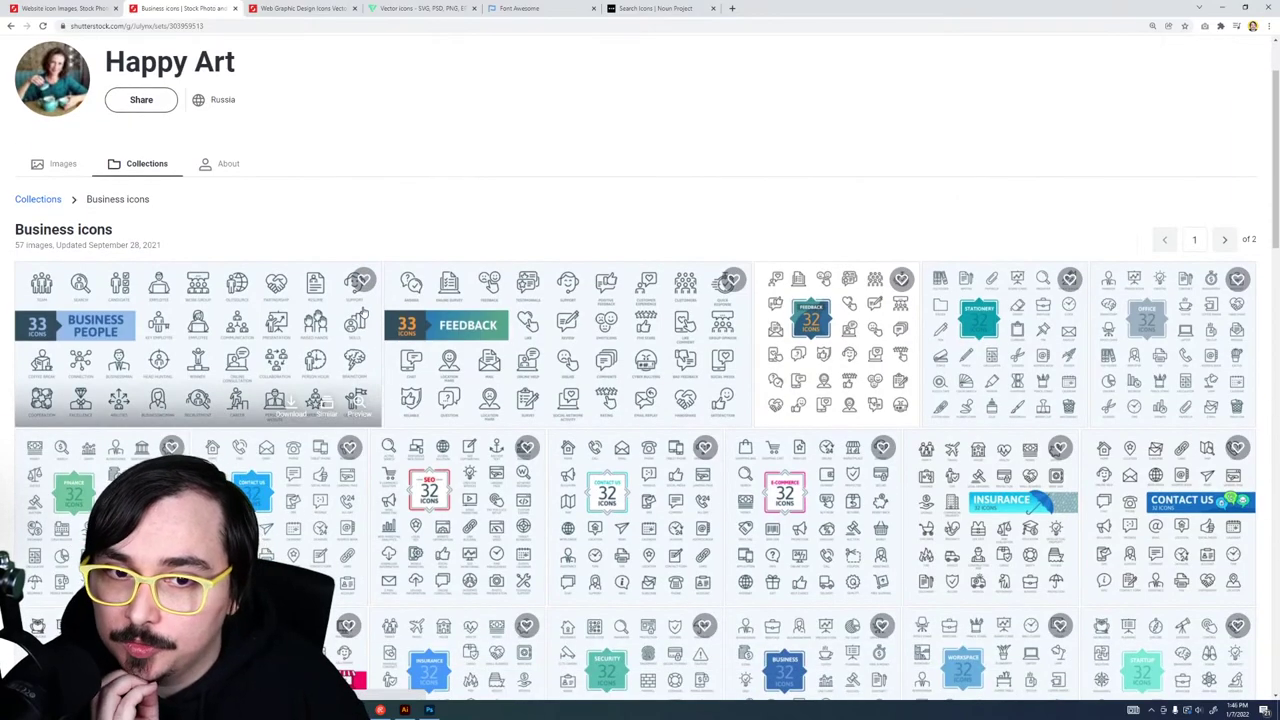
pyautogui.scroll(-1, 368, 330)
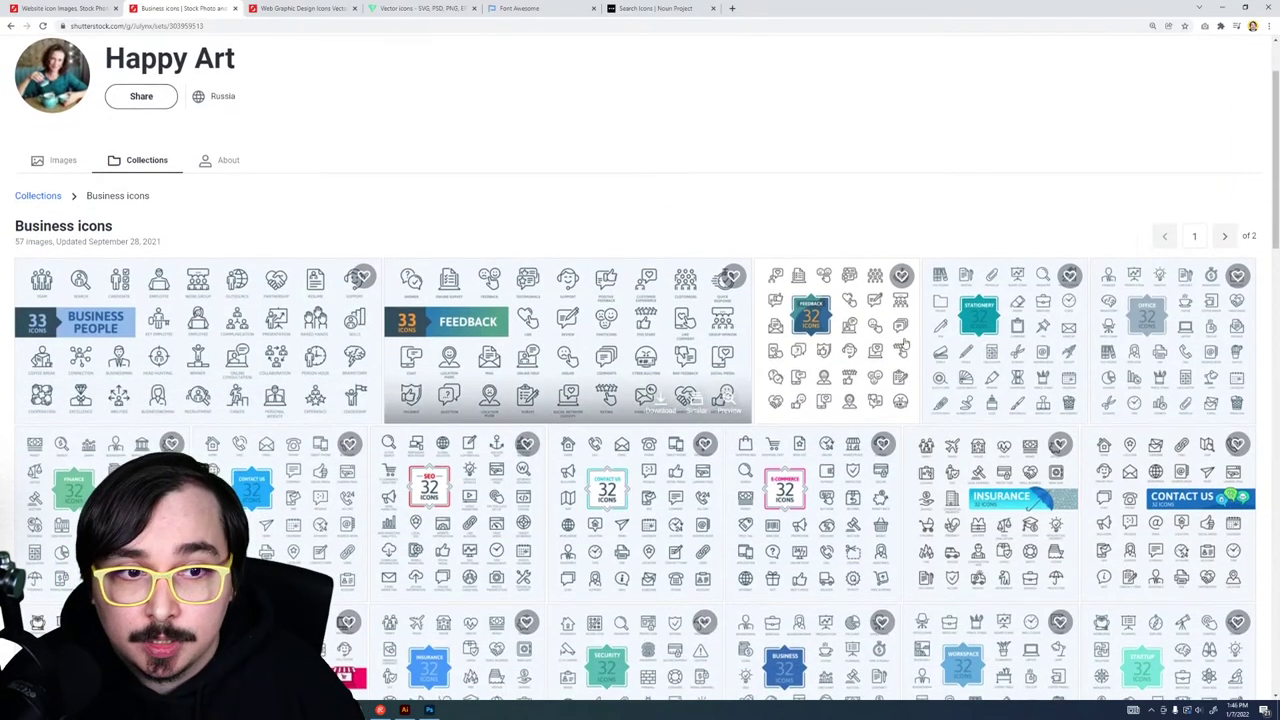
pyautogui.scroll(-2, 980, 190)
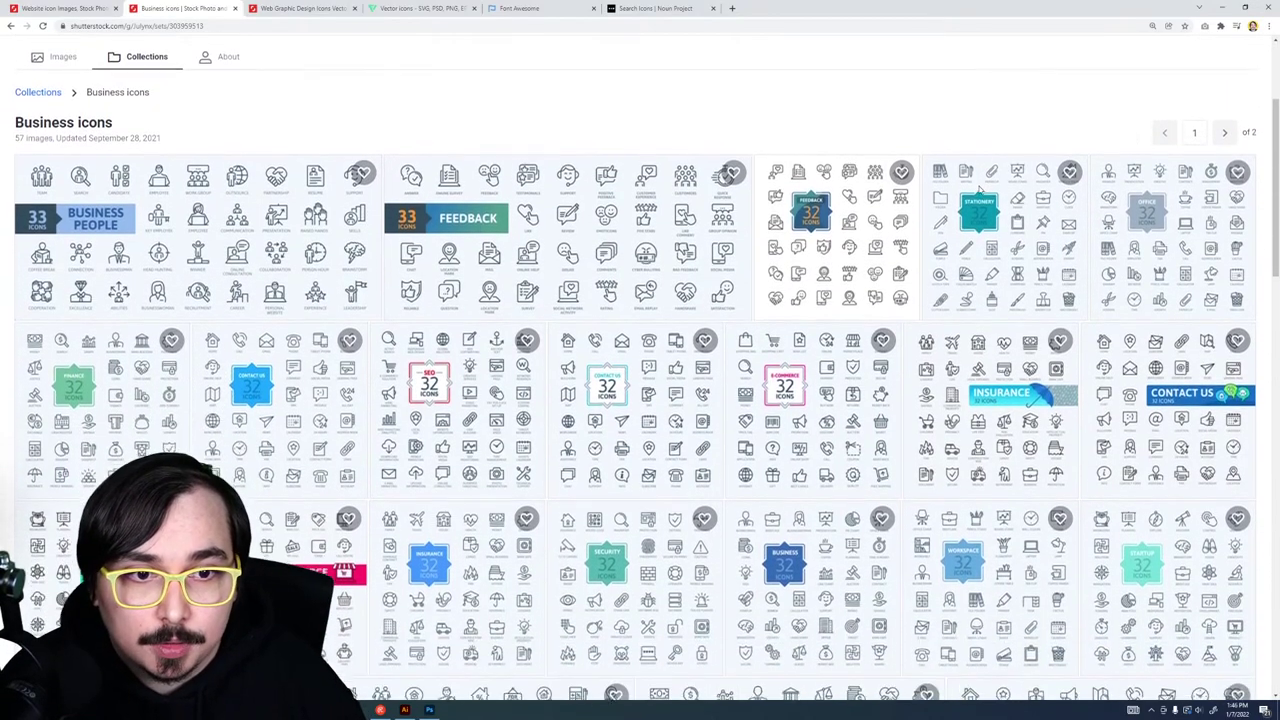
pyautogui.hotkey('ctrl', '+')
pyautogui.hotkey('ctrl', '+')
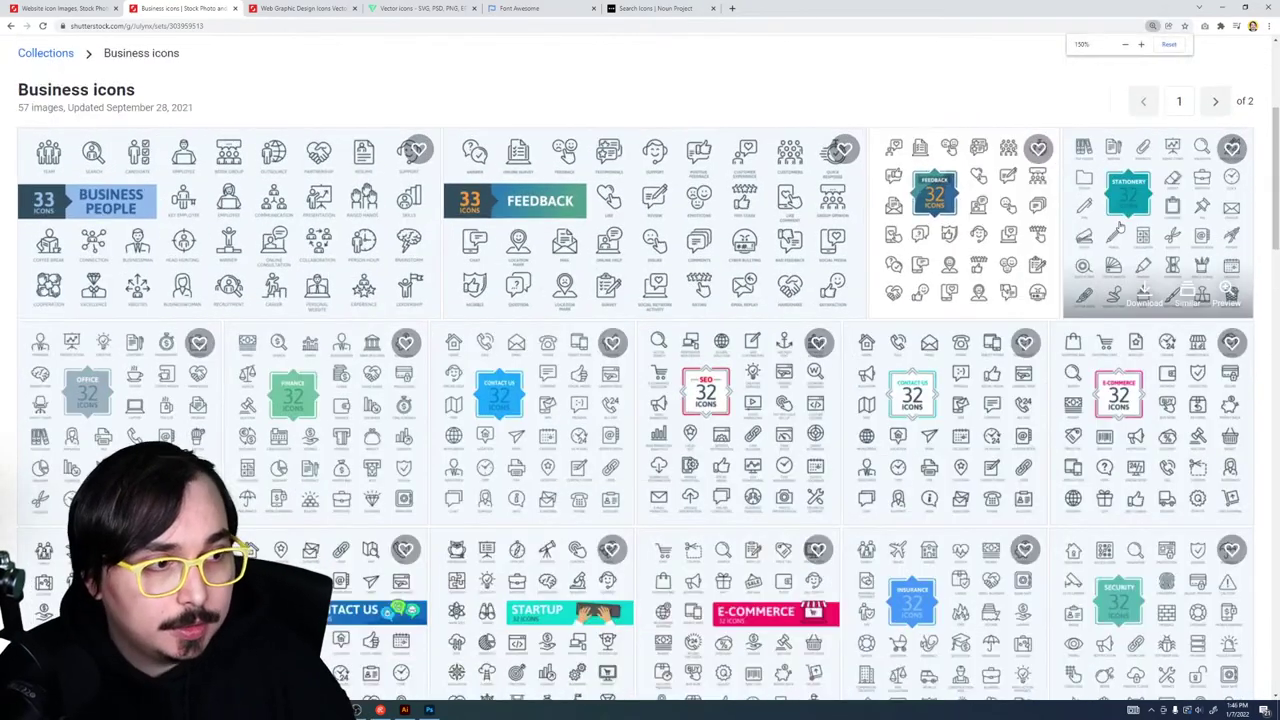
pyautogui.scroll(-2, 43, 497)
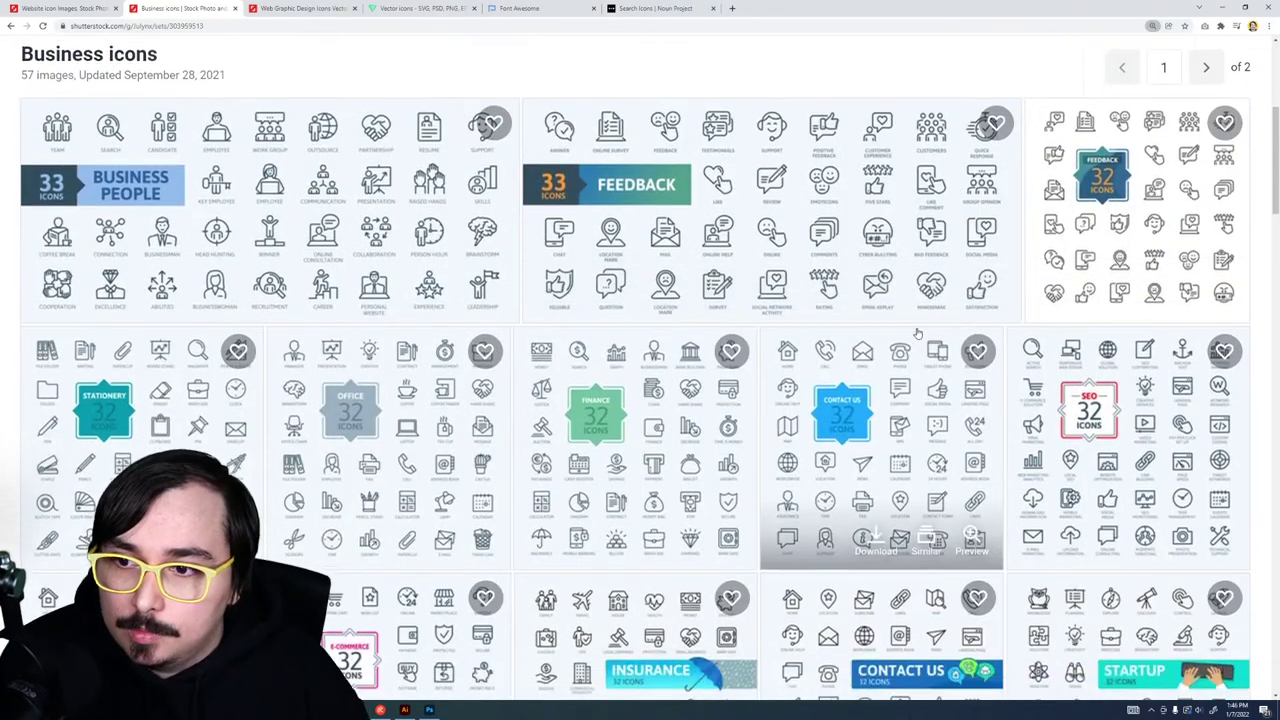
pyautogui.scroll(-1, 15, 405)
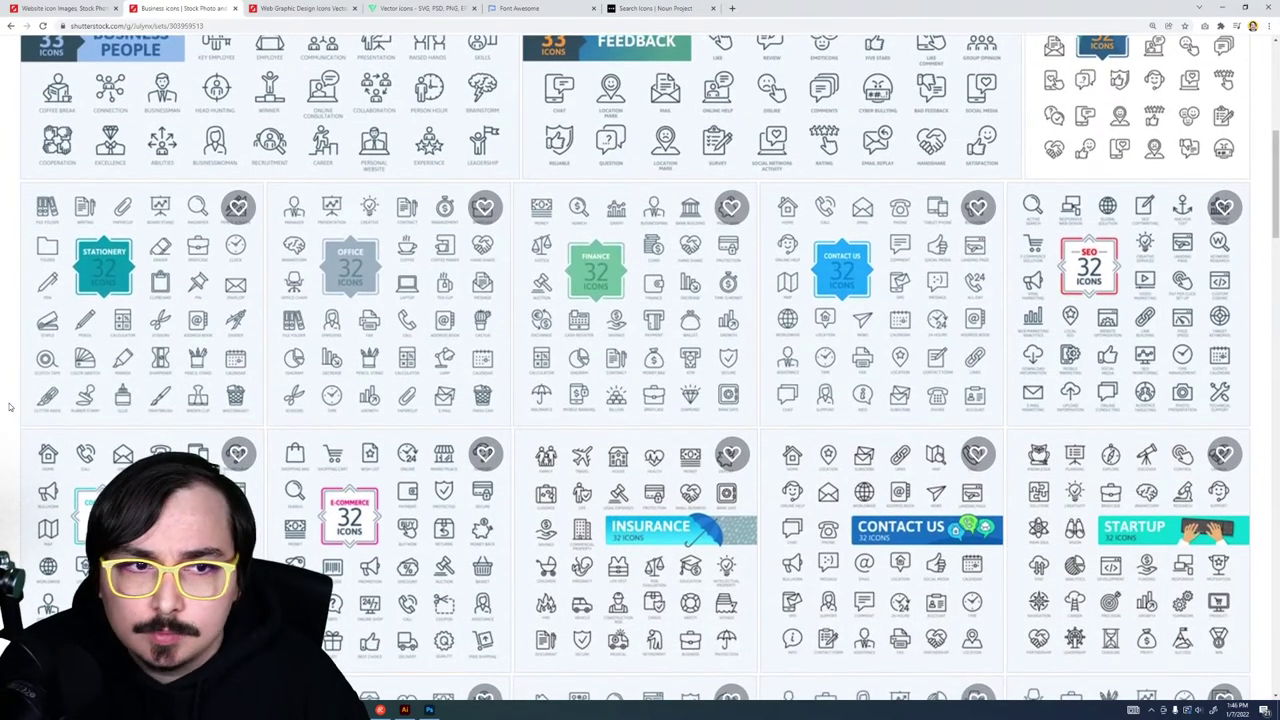
pyautogui.scroll(-1, 12, 405)
pyautogui.scroll(-3, 8, 405)
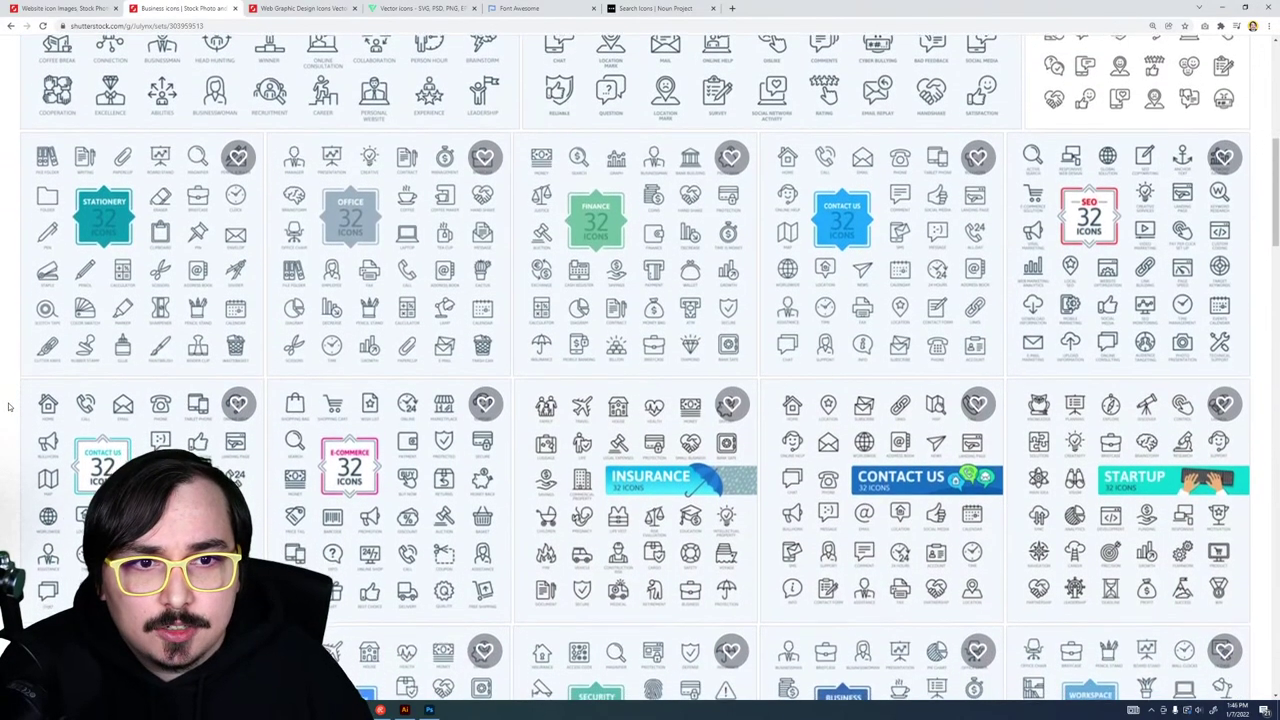
pyautogui.scroll(1, 8, 405)
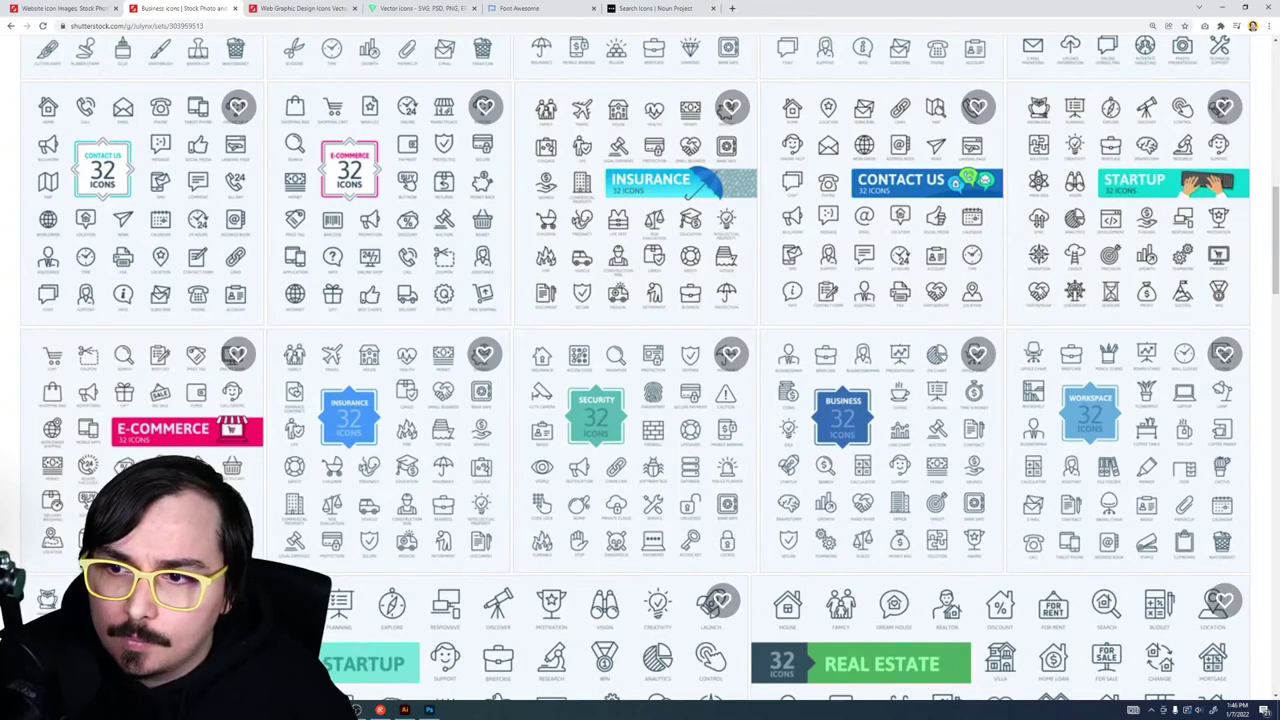
pyautogui.scroll(-2, 19, 428)
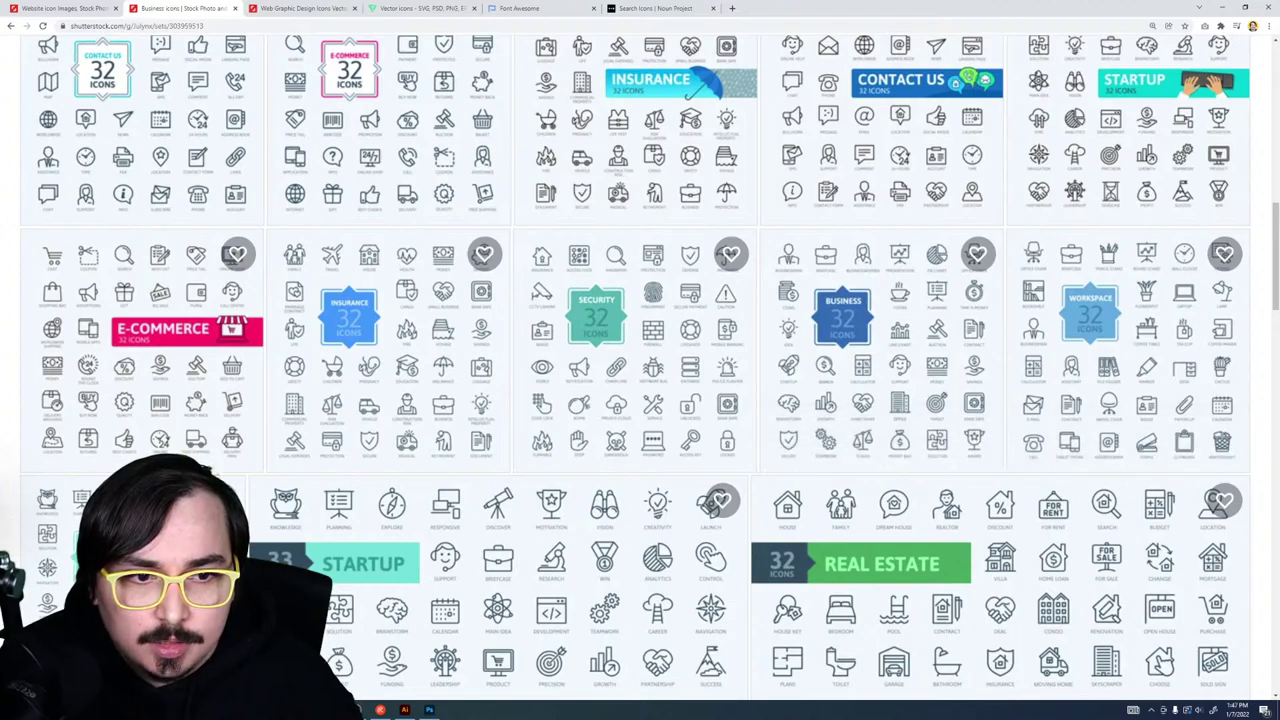
pyautogui.scroll(-2, 1258, 328)
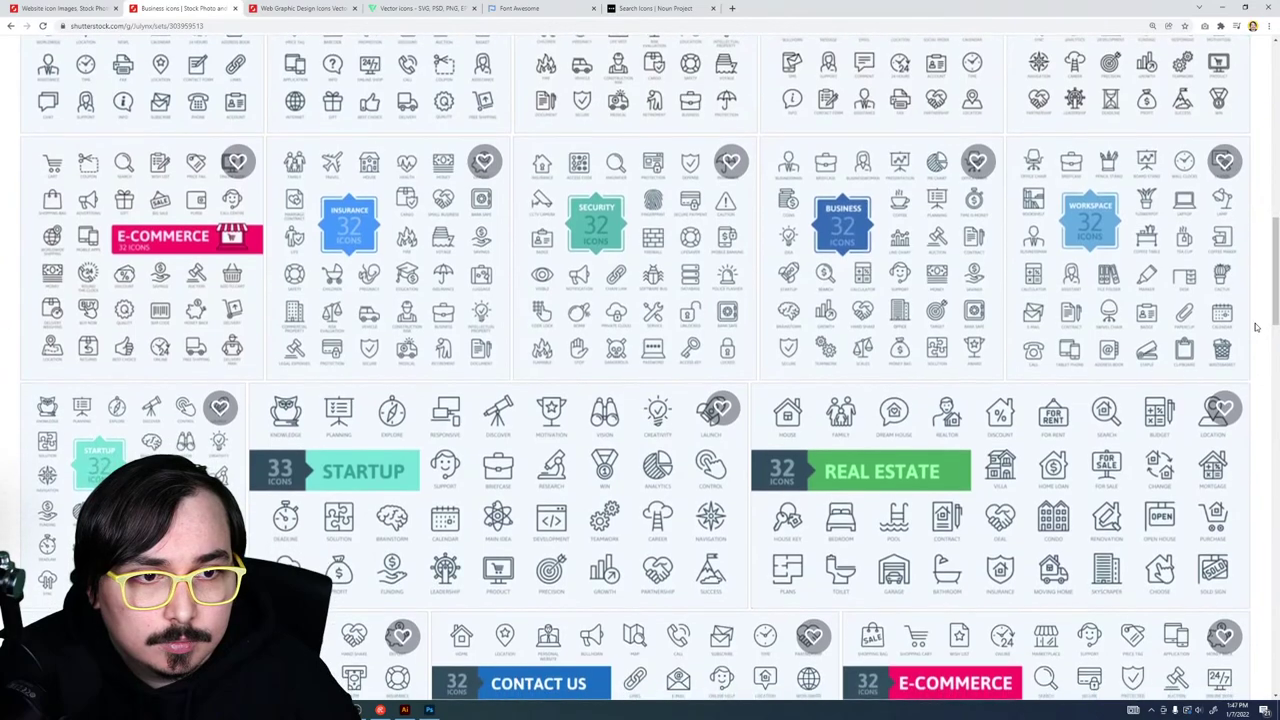
pyautogui.scroll(-3, 1258, 323)
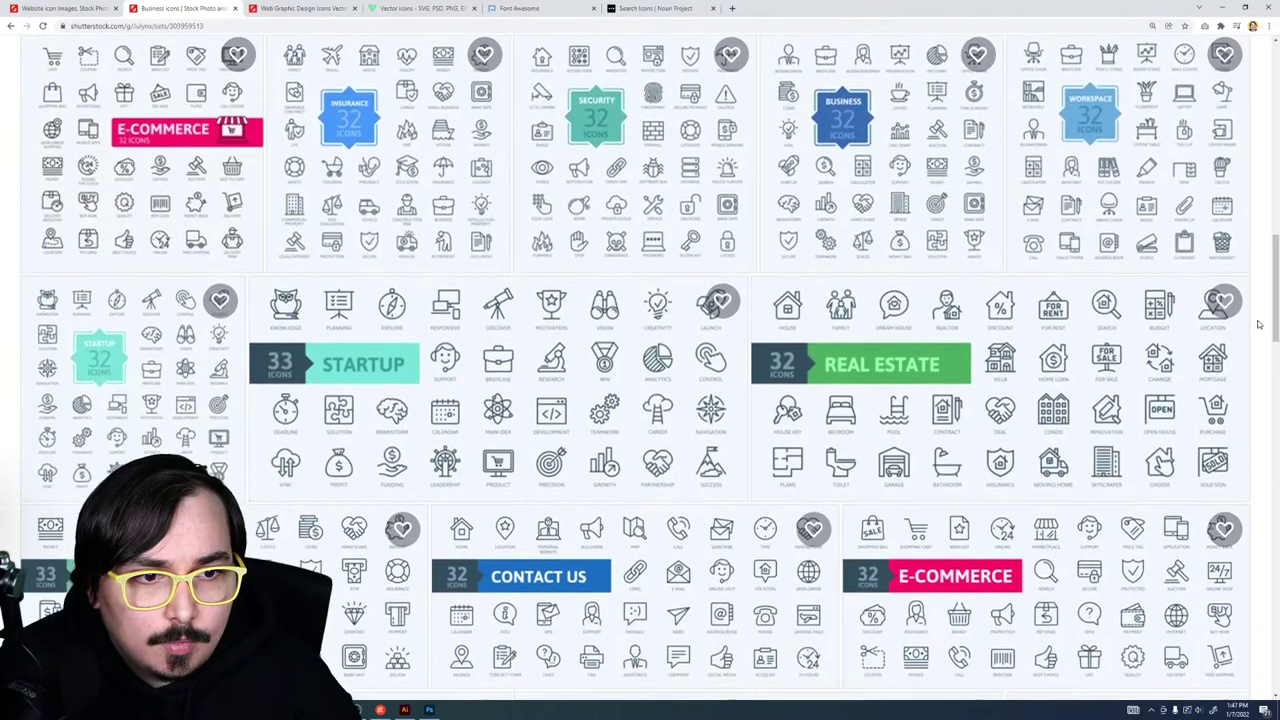
pyautogui.scroll(-2, 1256, 323)
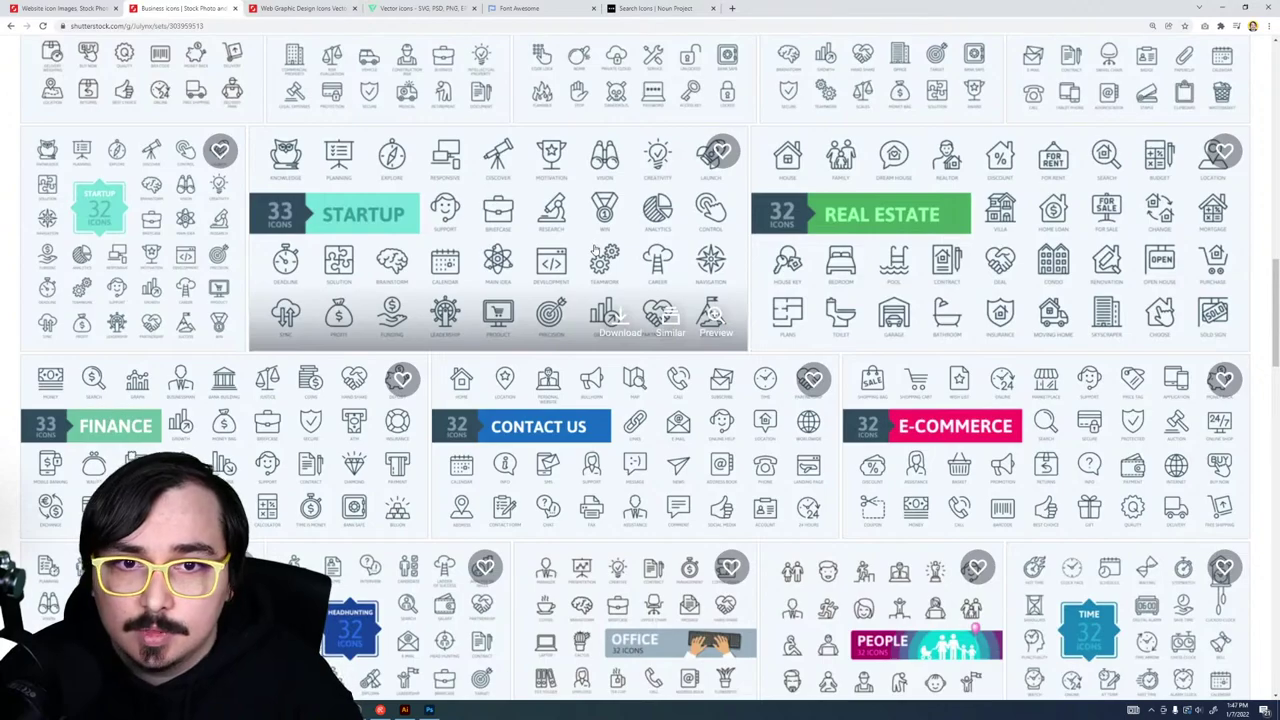
pyautogui.middleClick(594, 246)
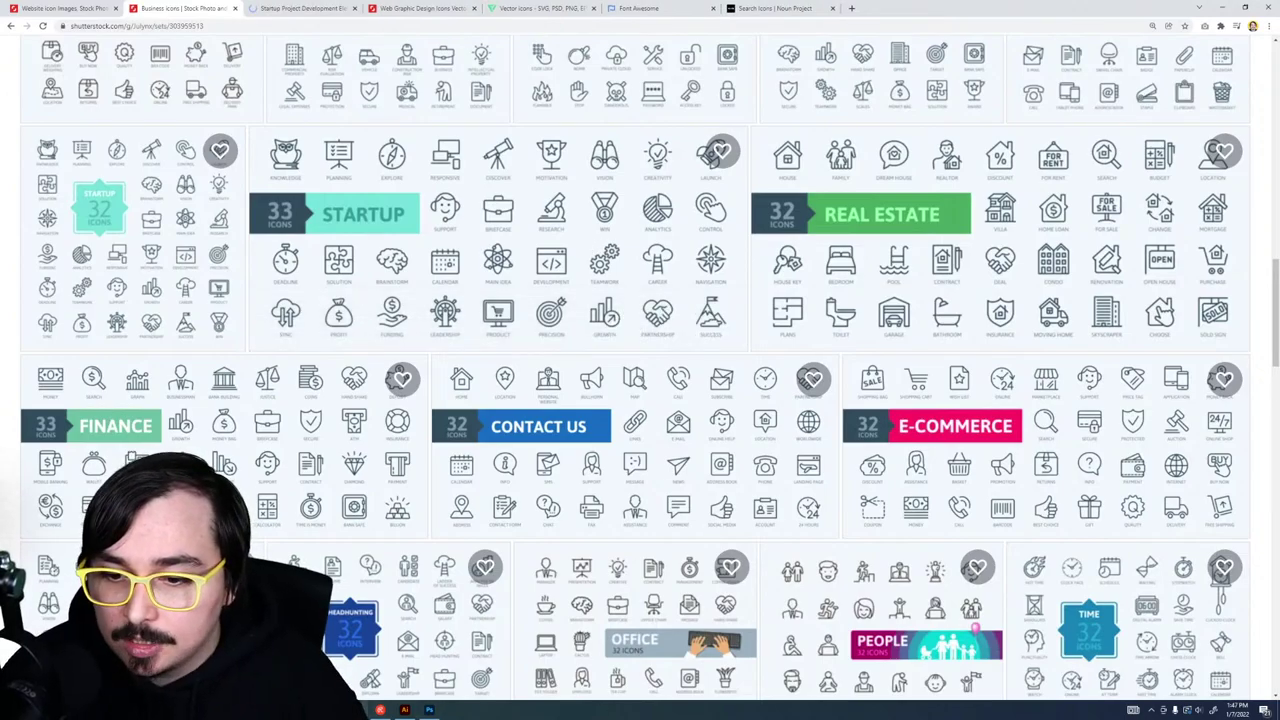
# Step: Look further down the Business icons collection and open the 32-icon Teamwork set in a new tab
pyautogui.hotkey('alt', 'Tab')
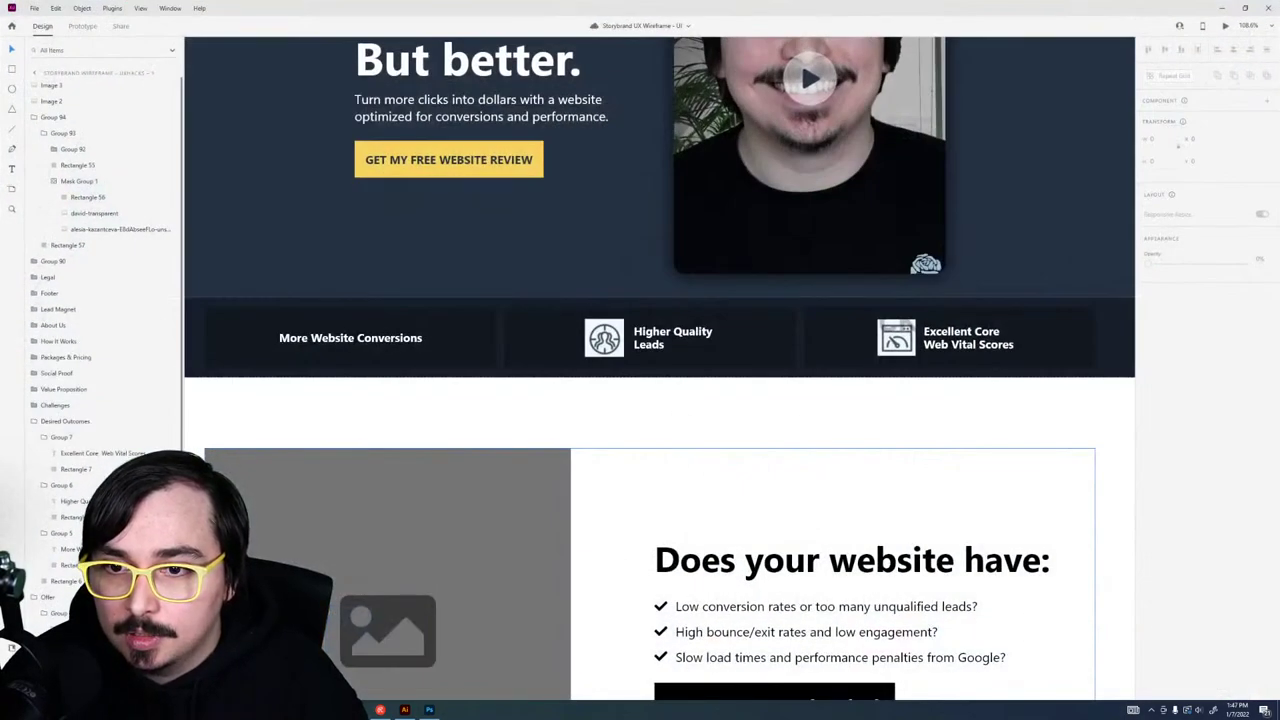
pyautogui.hotkey('alt', 'Tab')
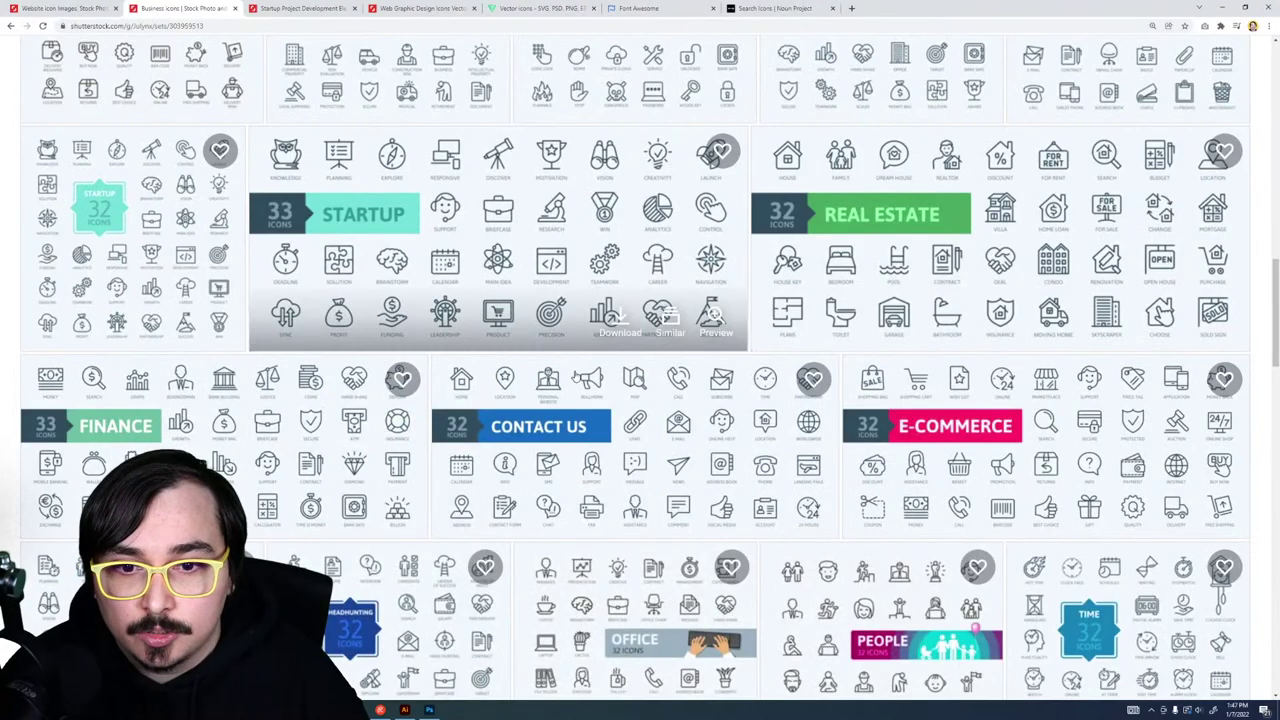
pyautogui.scroll(-3, 512, 424)
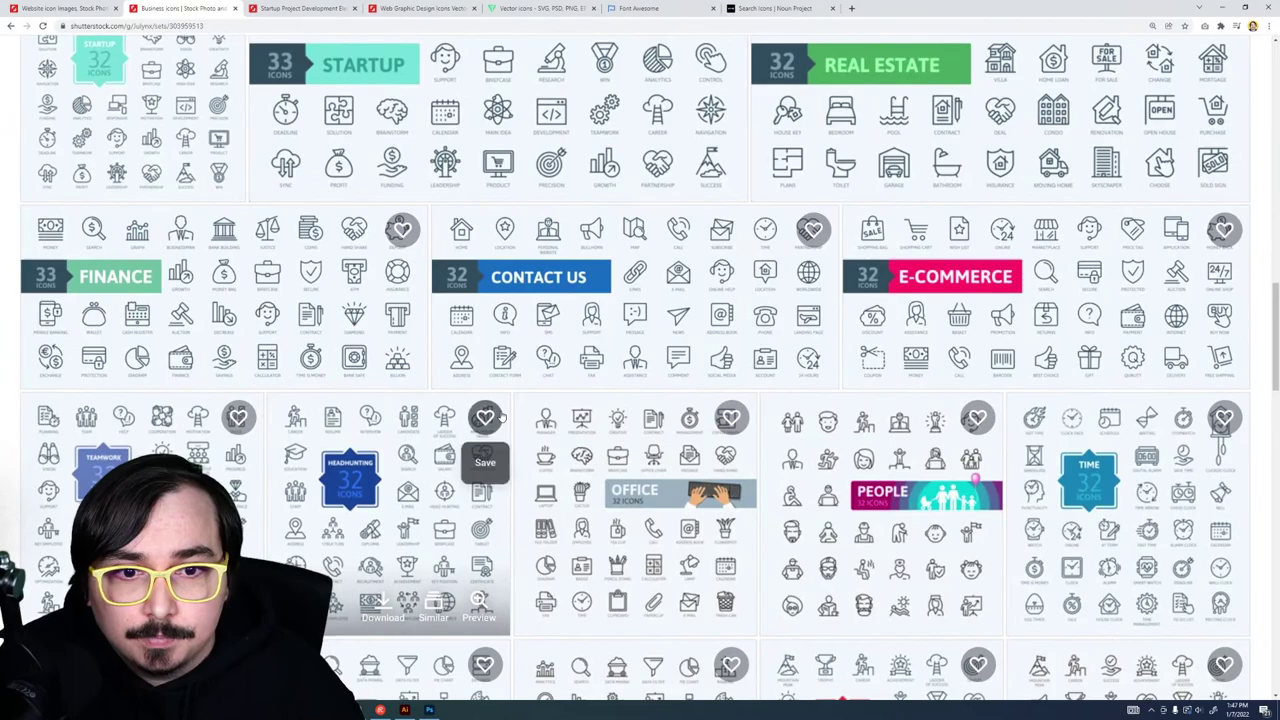
pyautogui.scroll(-3, 502, 417)
pyautogui.scroll(-1, 500, 415)
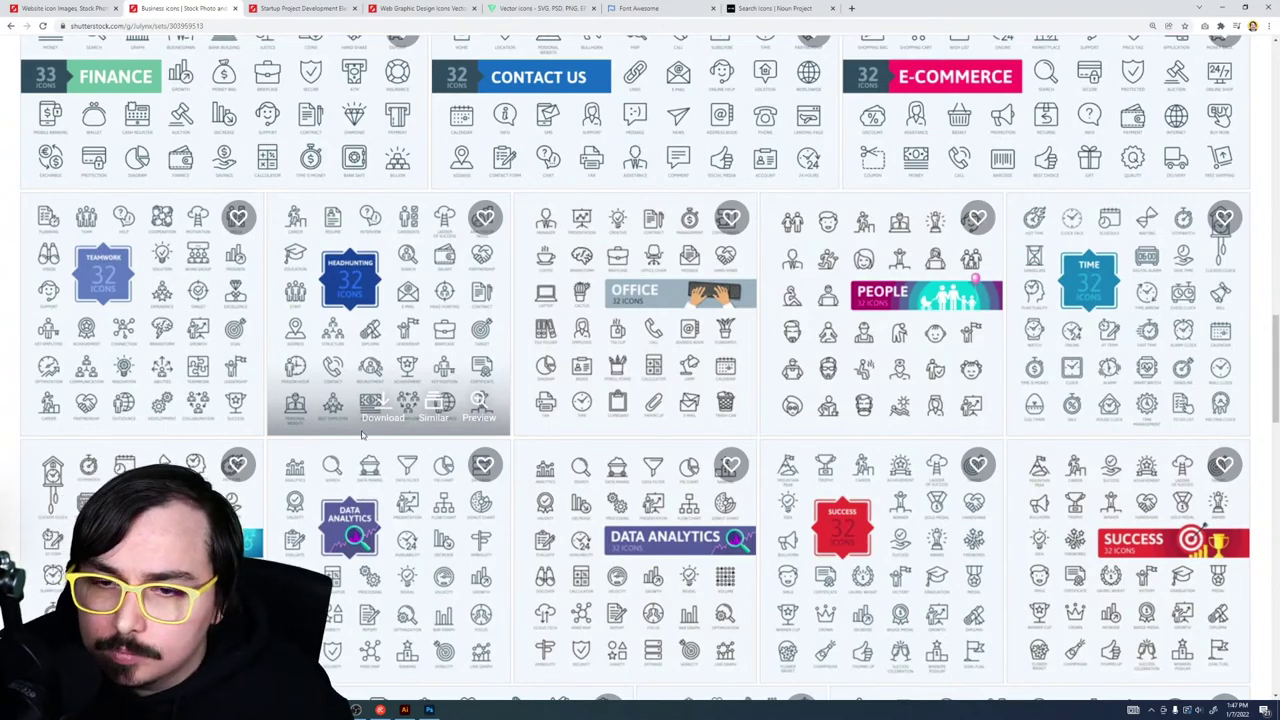
pyautogui.scroll(-2, 360, 437)
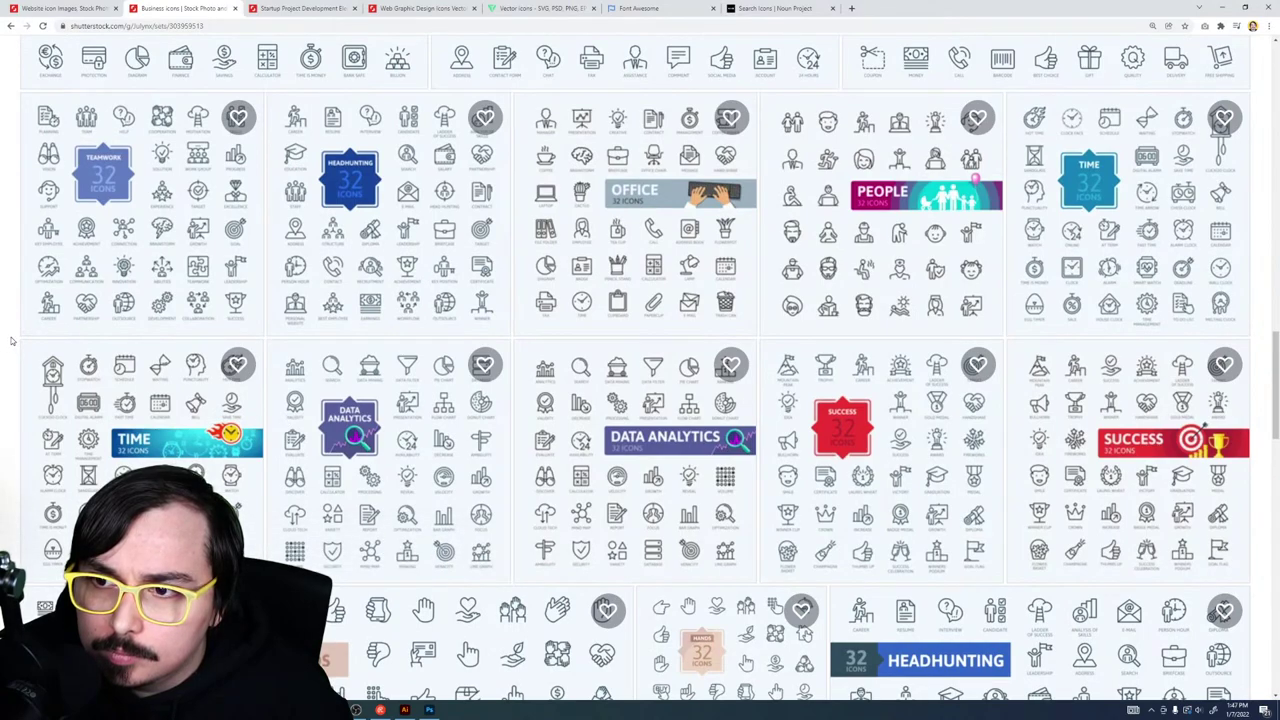
pyautogui.rightClick(86, 226)
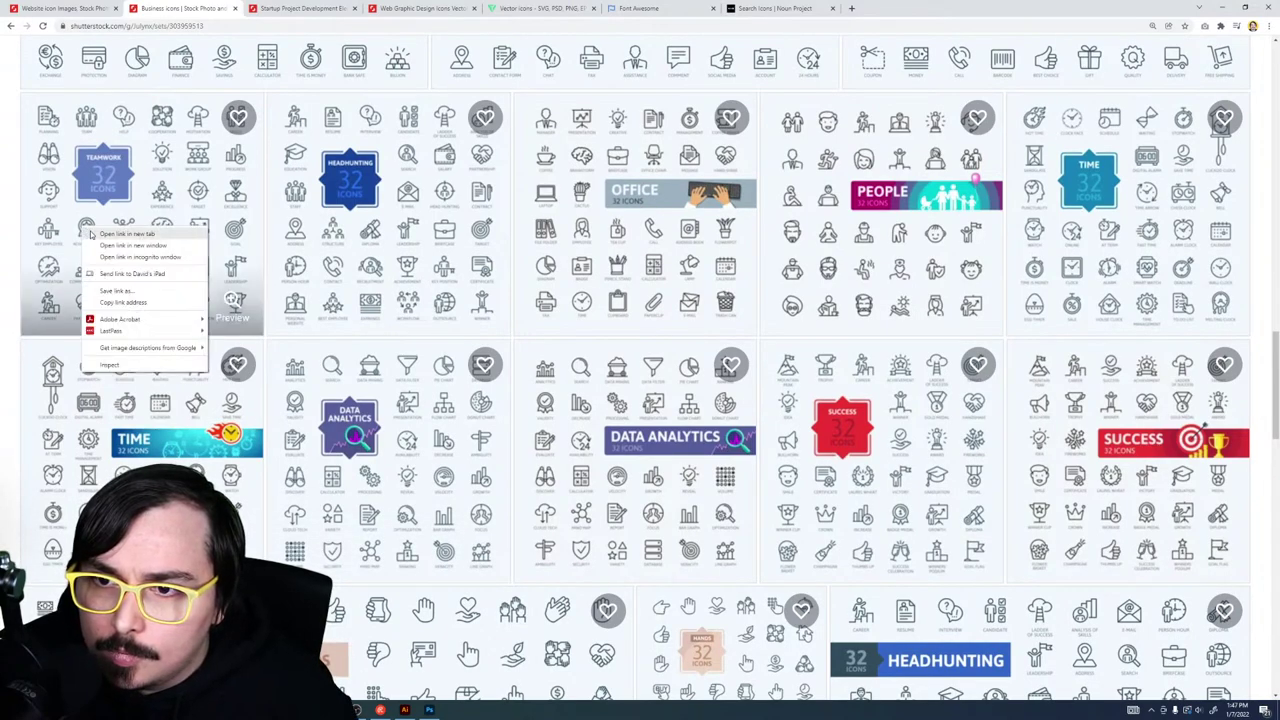
pyautogui.click(94, 234)
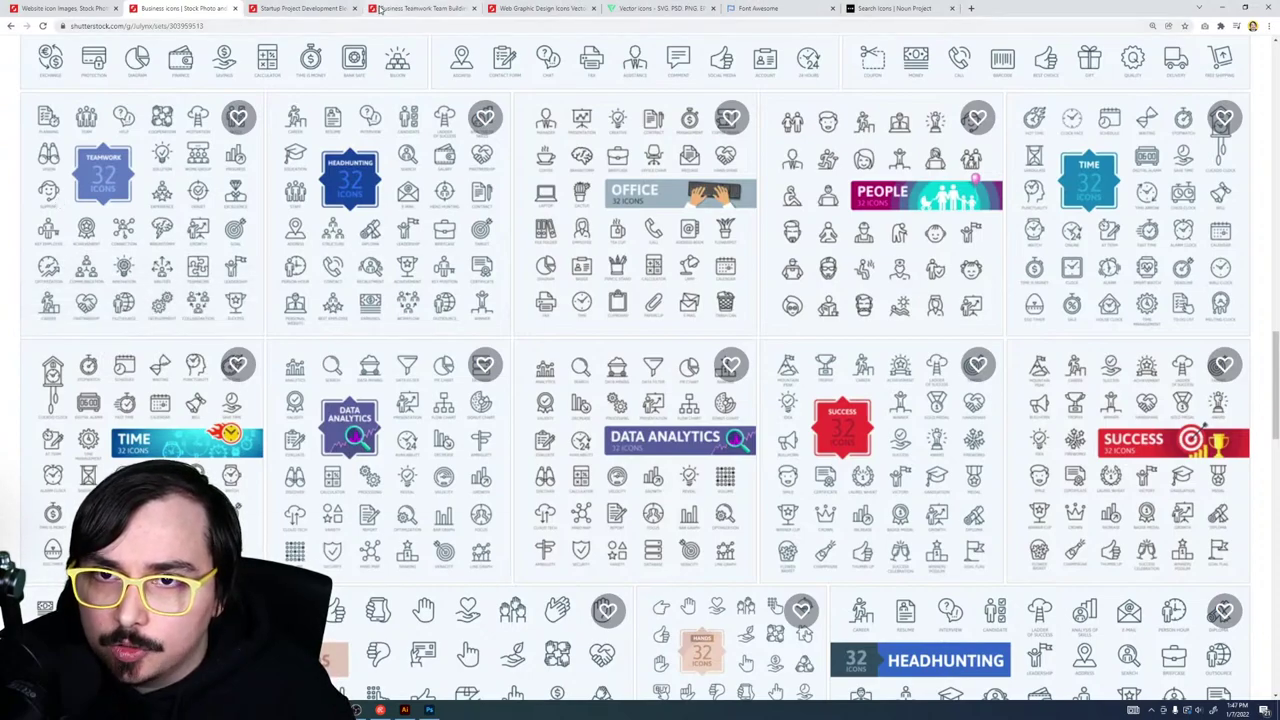
pyautogui.click(420, 8)
# Step: Capture a screen snip of the Optimization gauge icon from the Teamwork set
pyautogui.scroll(-1, 198, 277)
pyautogui.scroll(-2, 198, 277)
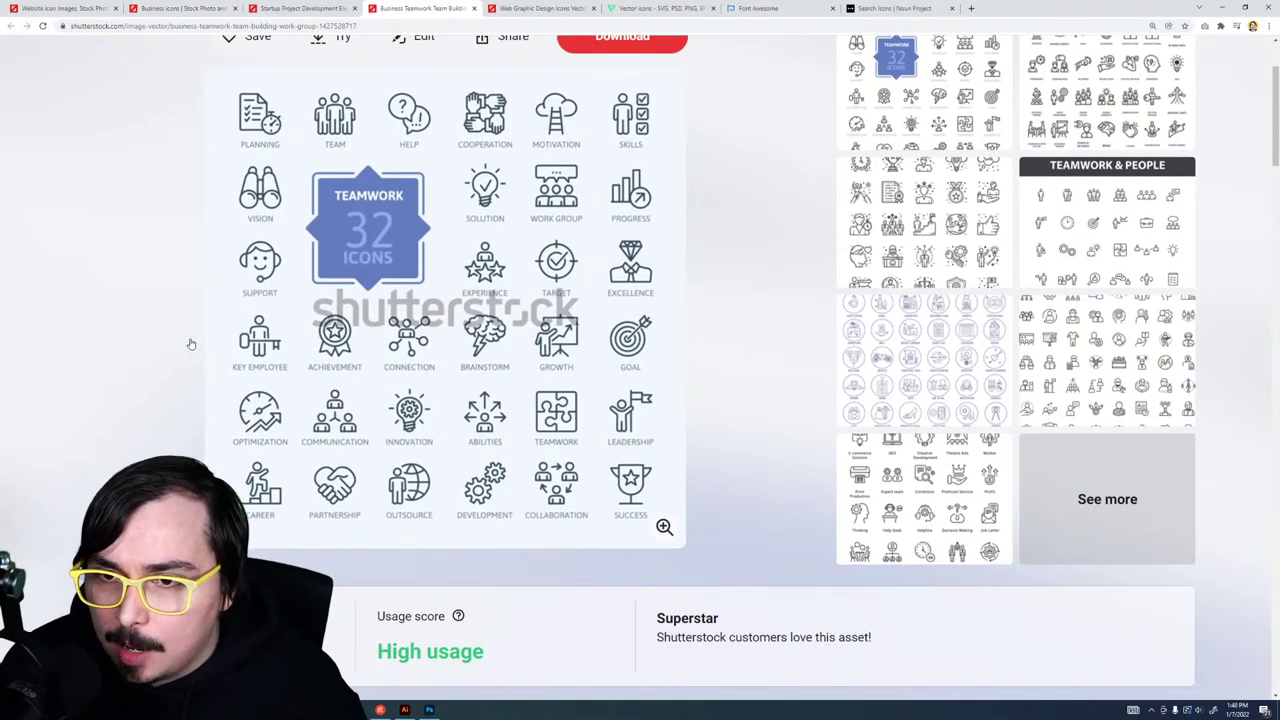
pyautogui.press('super+shift+s')
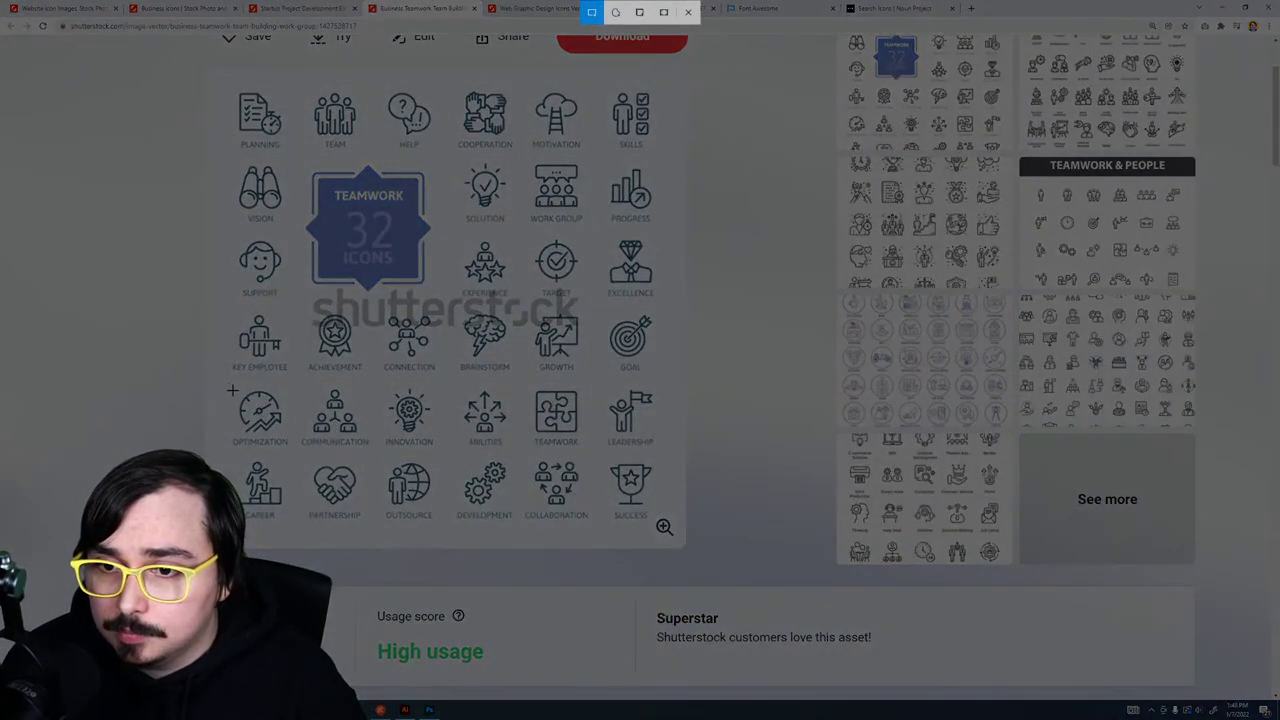
pyautogui.moveTo(232, 390); pyautogui.dragTo(286, 437)
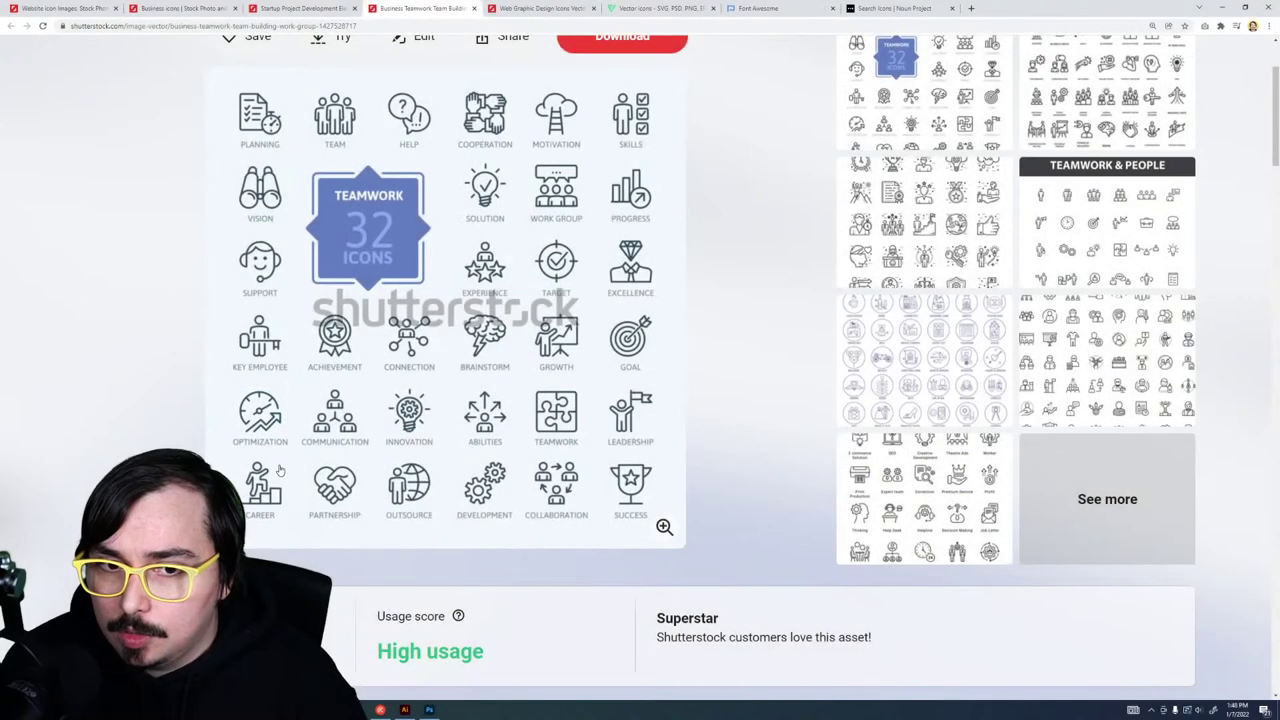
# Step: Switch to Adobe XD, try the captured gauge icon over the Excellent Core Web Vital Scores tile's icon, and delete the pasted copy
pyautogui.moveTo(356, 709)
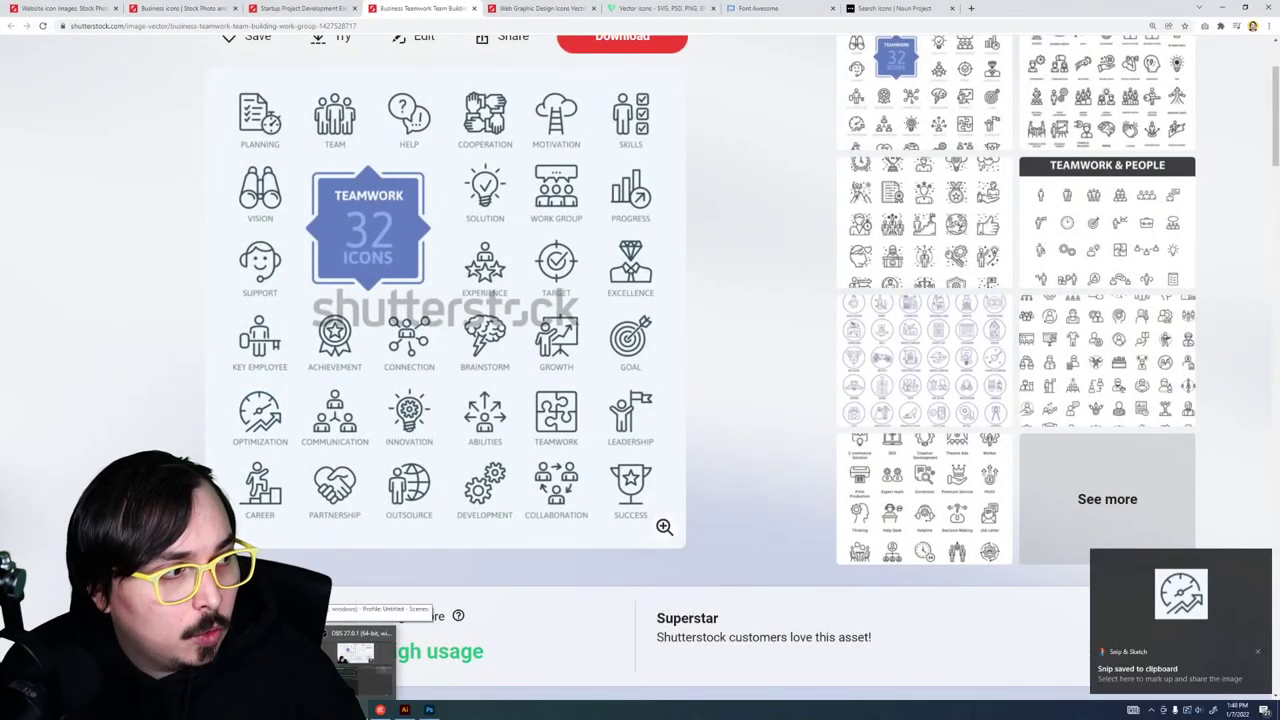
pyautogui.click(356, 709)
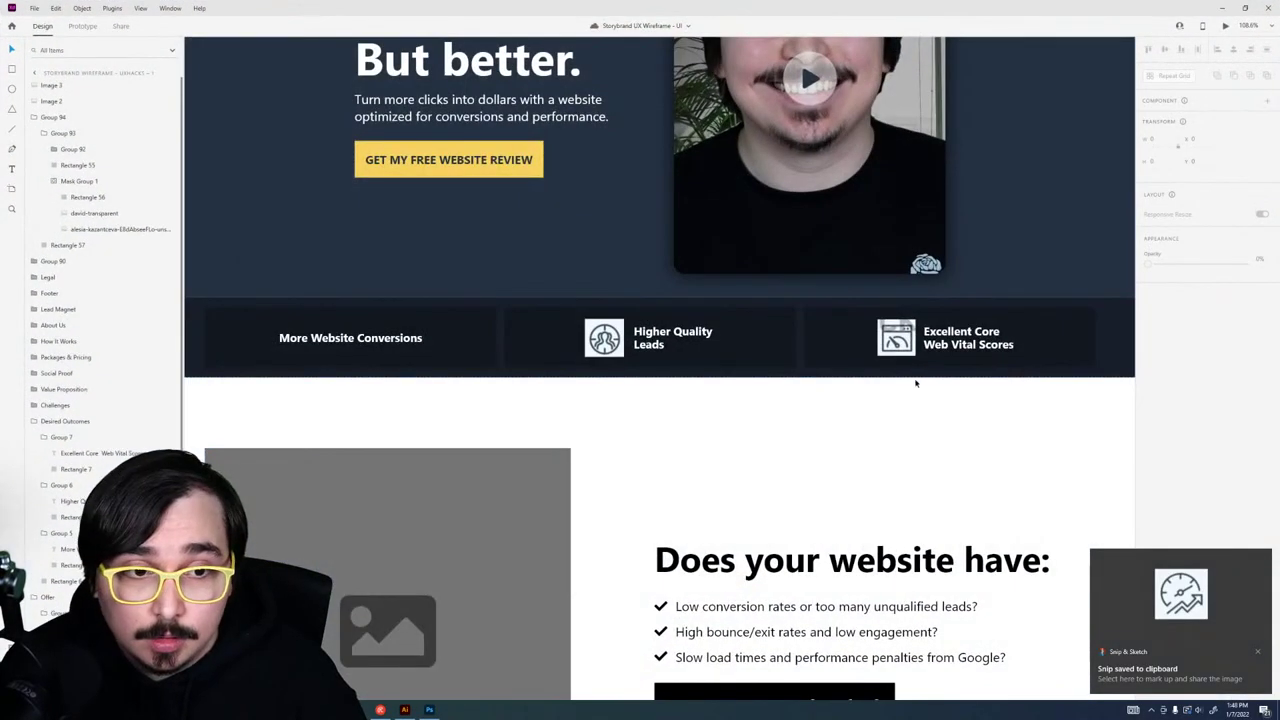
pyautogui.hotkey('ctrl', 'v')
pyautogui.moveTo(663, 365); pyautogui.dragTo(869, 369)
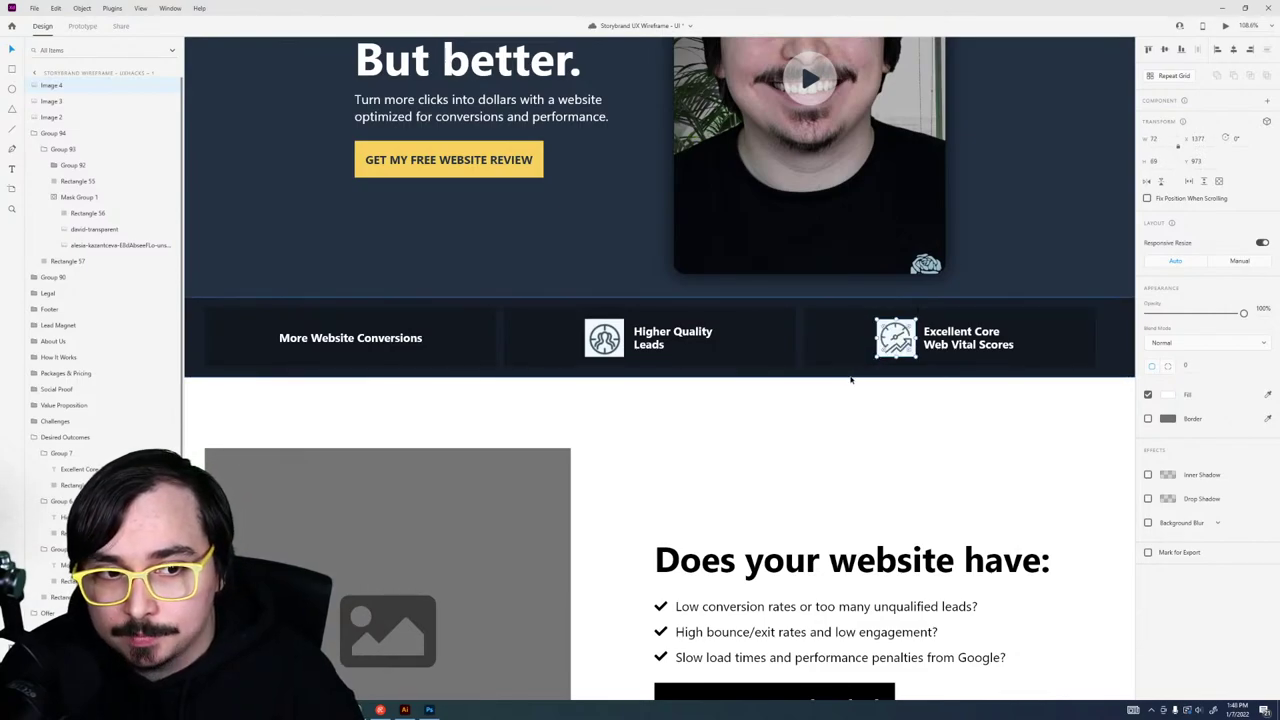
pyautogui.press('Delete')
pyautogui.hotkey('ctrl', 'z')
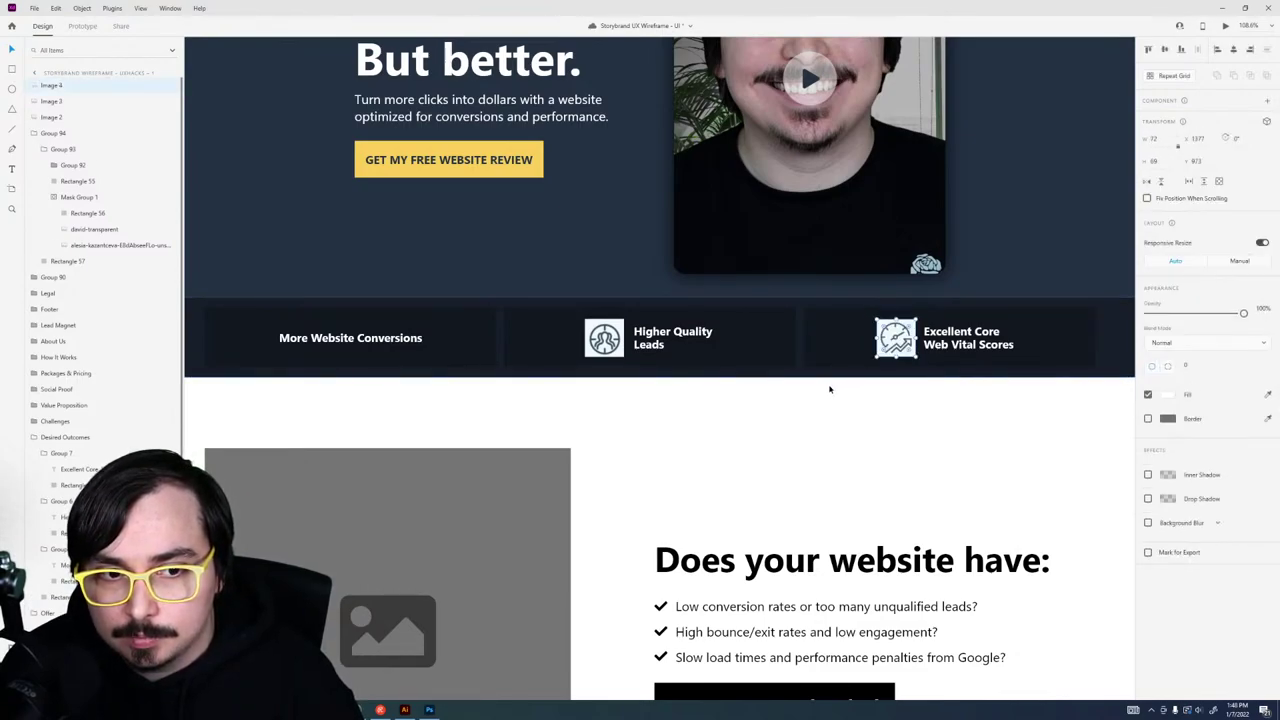
pyautogui.press('Delete')
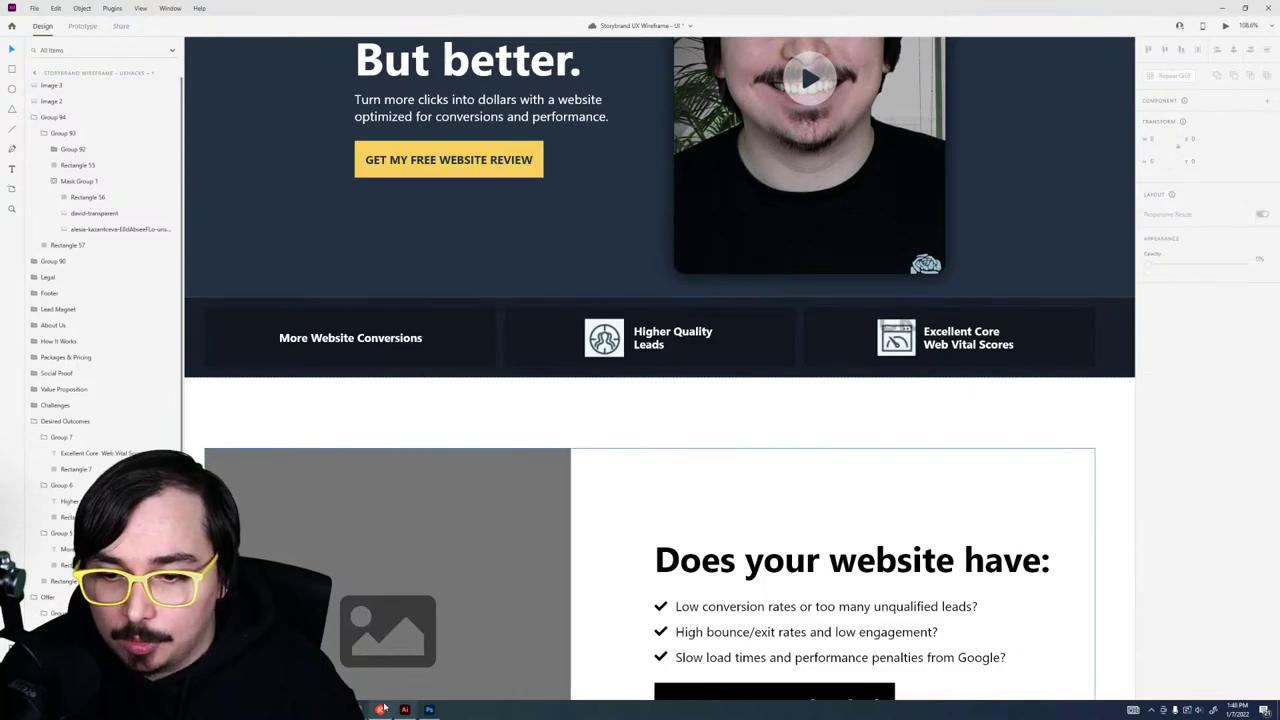
# Step: Return to the browser and close the Teamwork and Startup icon set tabs
pyautogui.hotkey('alt', 'Tab')
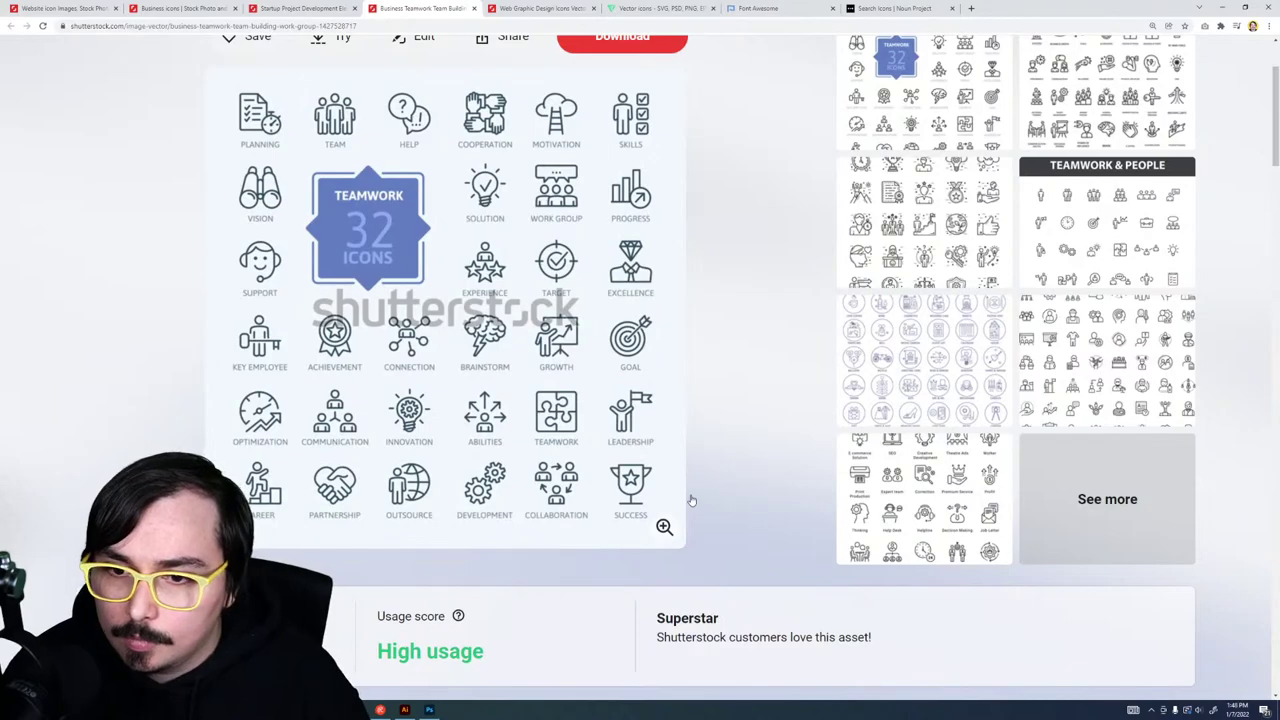
pyautogui.hotkey('ctrl', 'w')
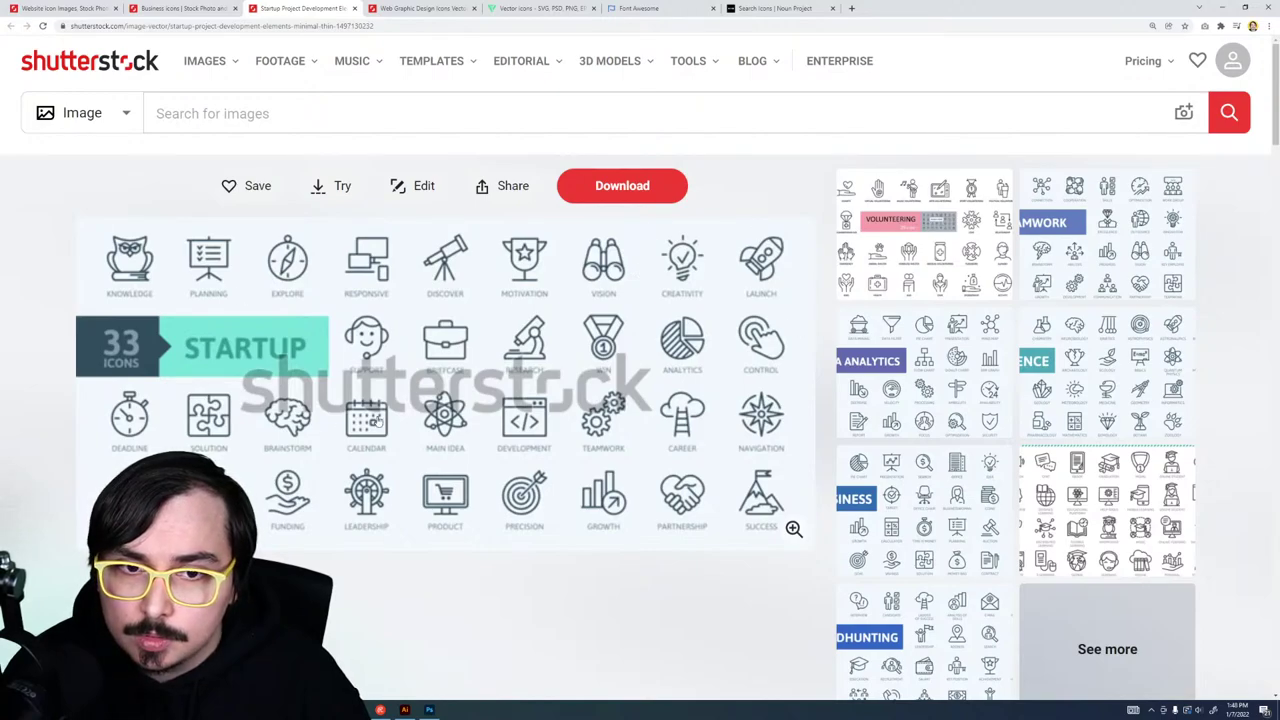
pyautogui.hotkey('ctrl', 'w')
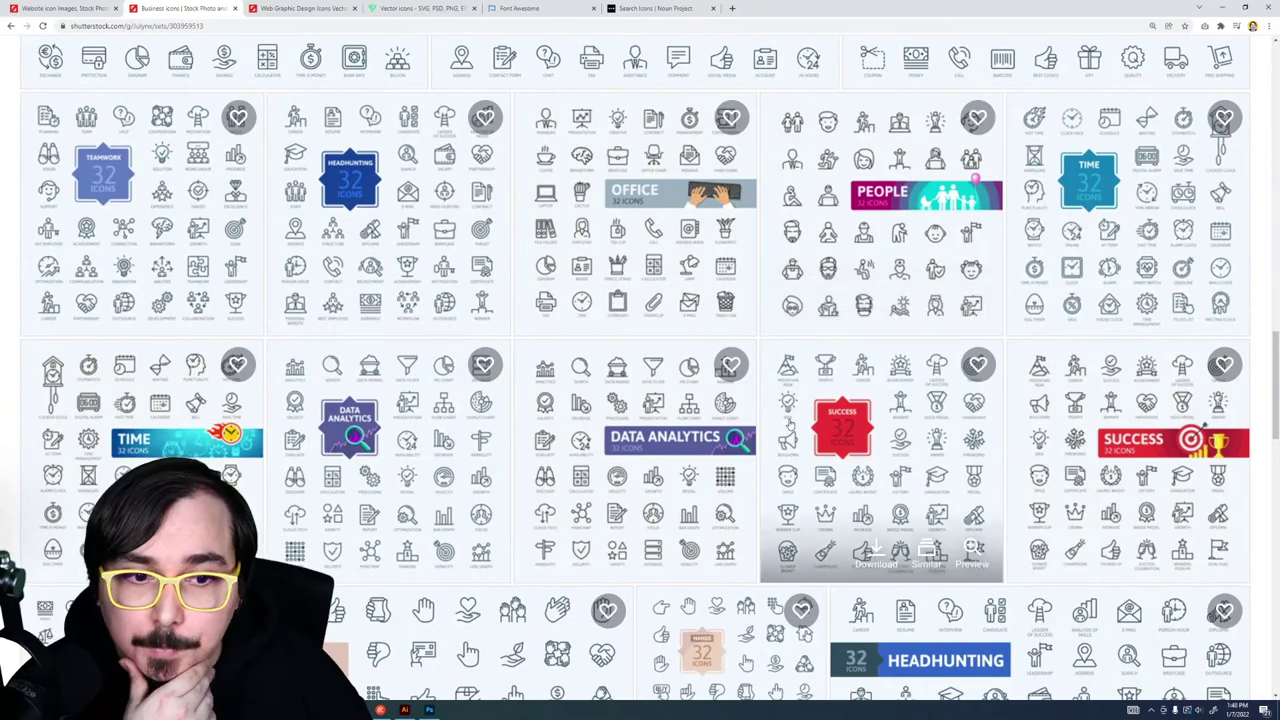
# Step: Continue through the Business icons collection and open the 34-icon SEO set in a new tab
pyautogui.scroll(-2, 1019, 438)
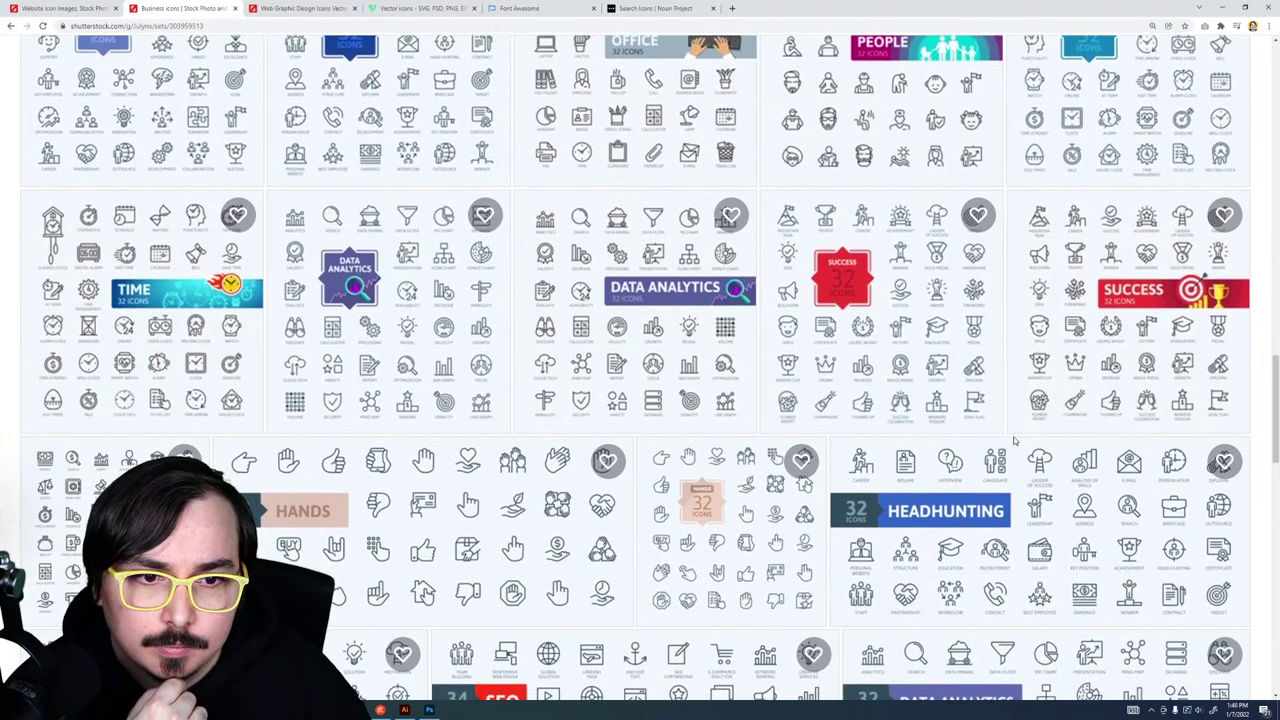
pyautogui.moveTo(1011, 443)
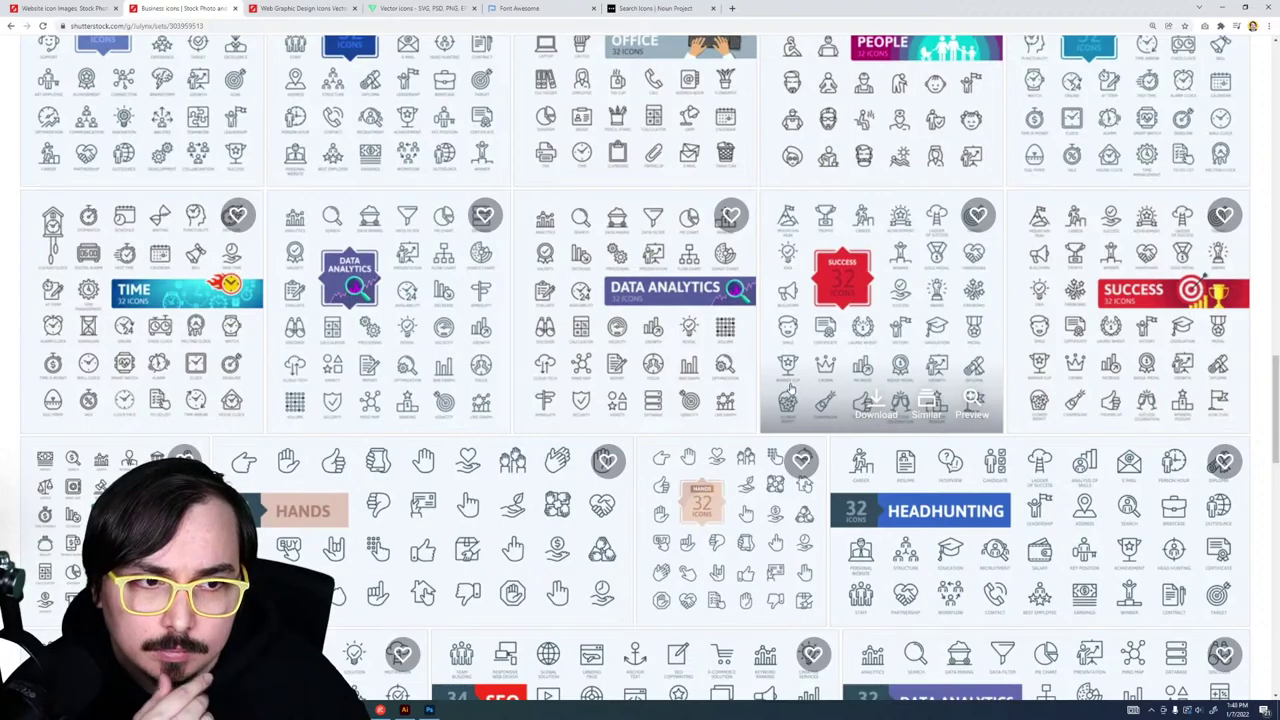
pyautogui.scroll(-2, 790, 398)
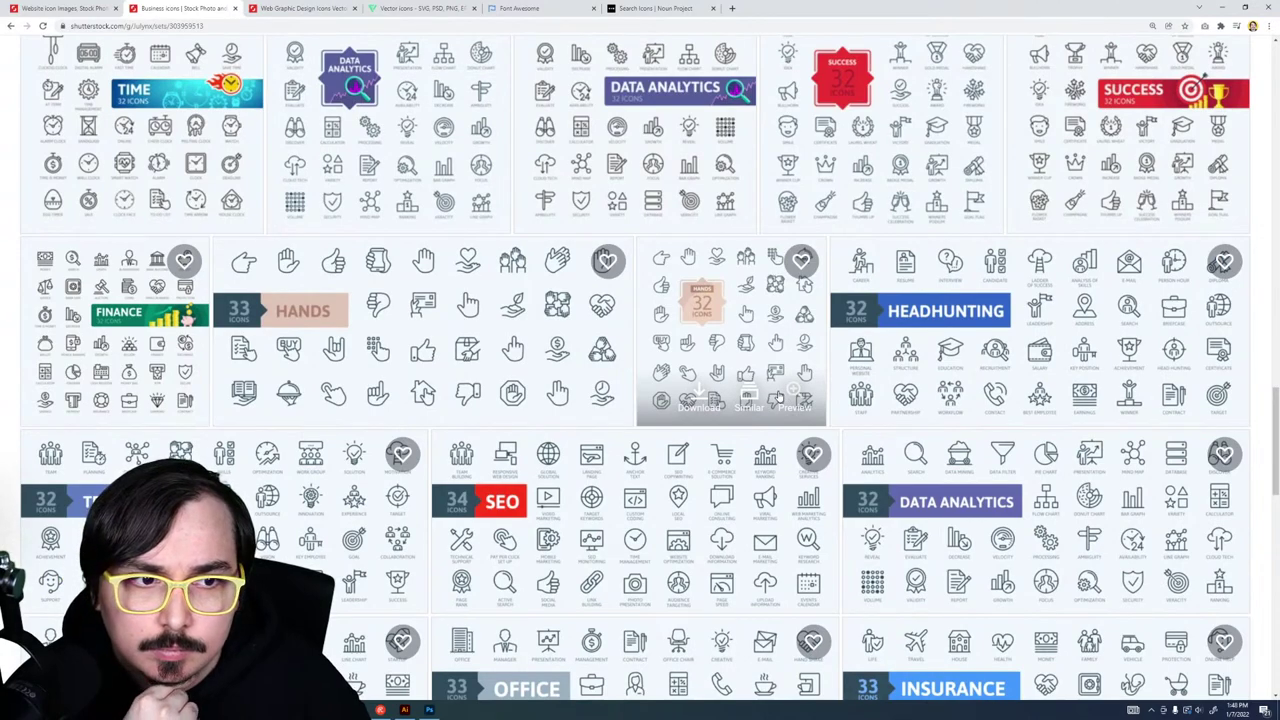
pyautogui.scroll(-2, 778, 397)
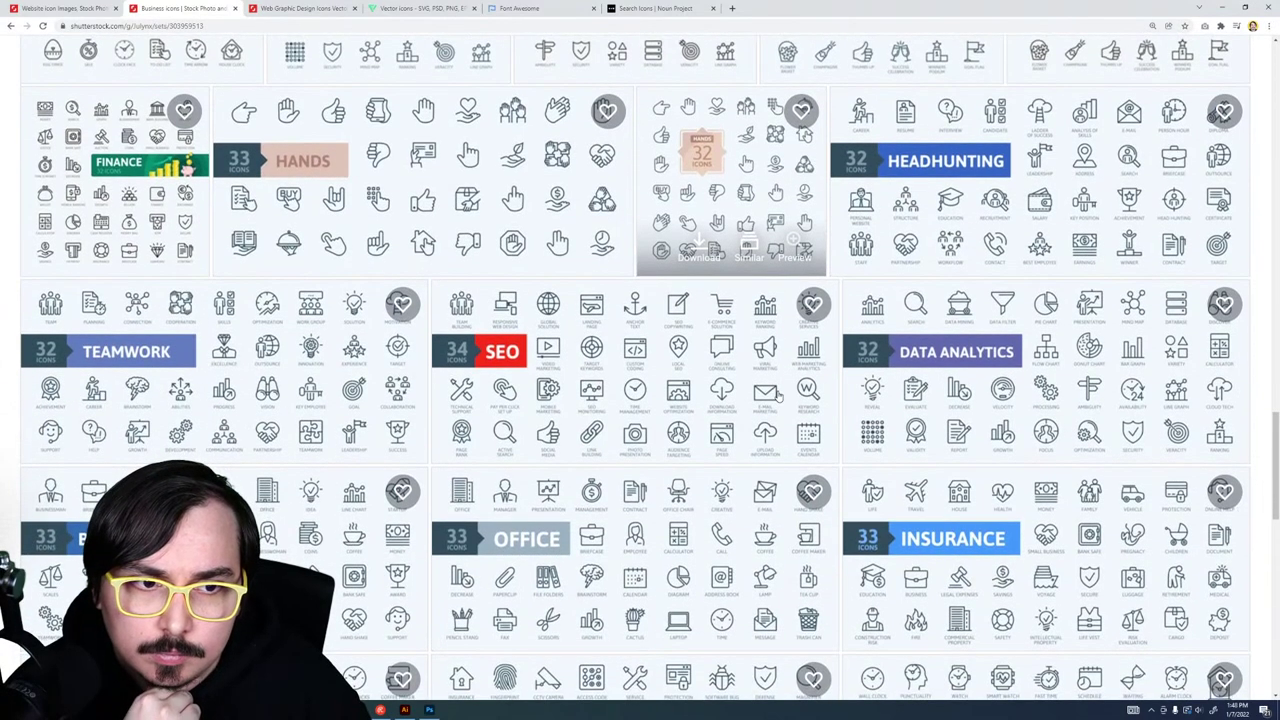
pyautogui.scroll(-2, 778, 397)
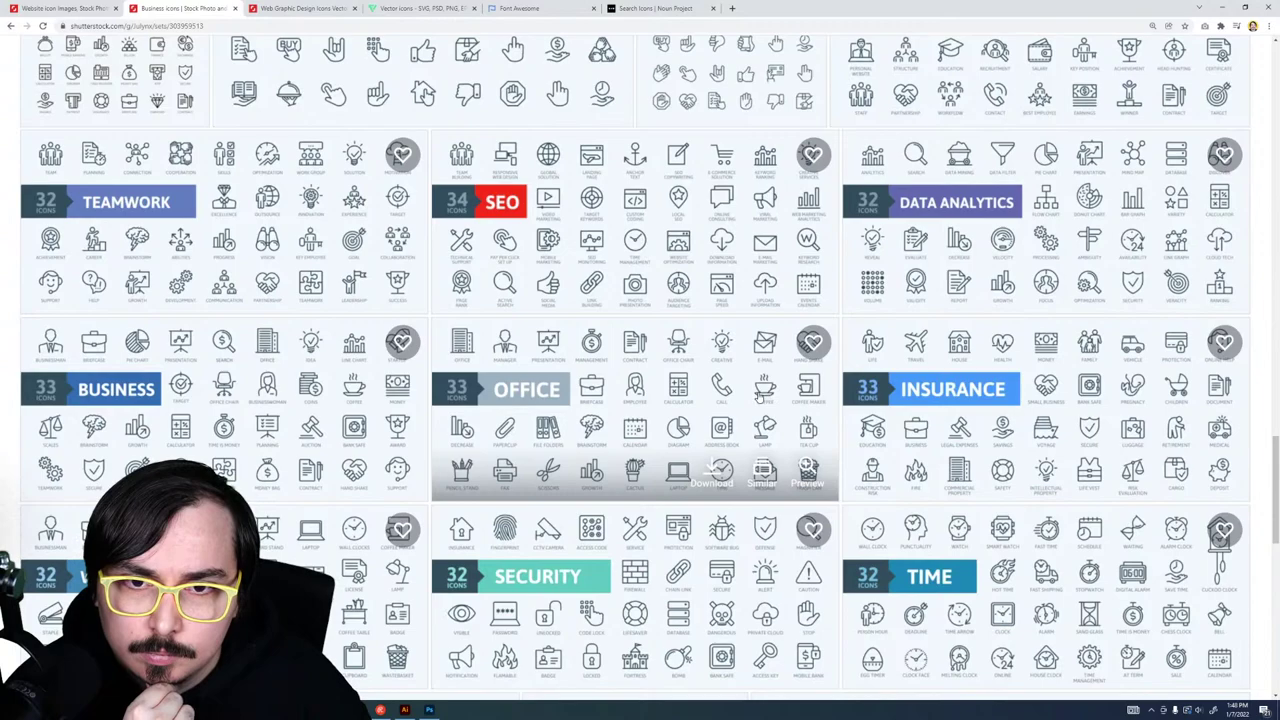
pyautogui.rightClick(541, 211)
pyautogui.click(590, 222)
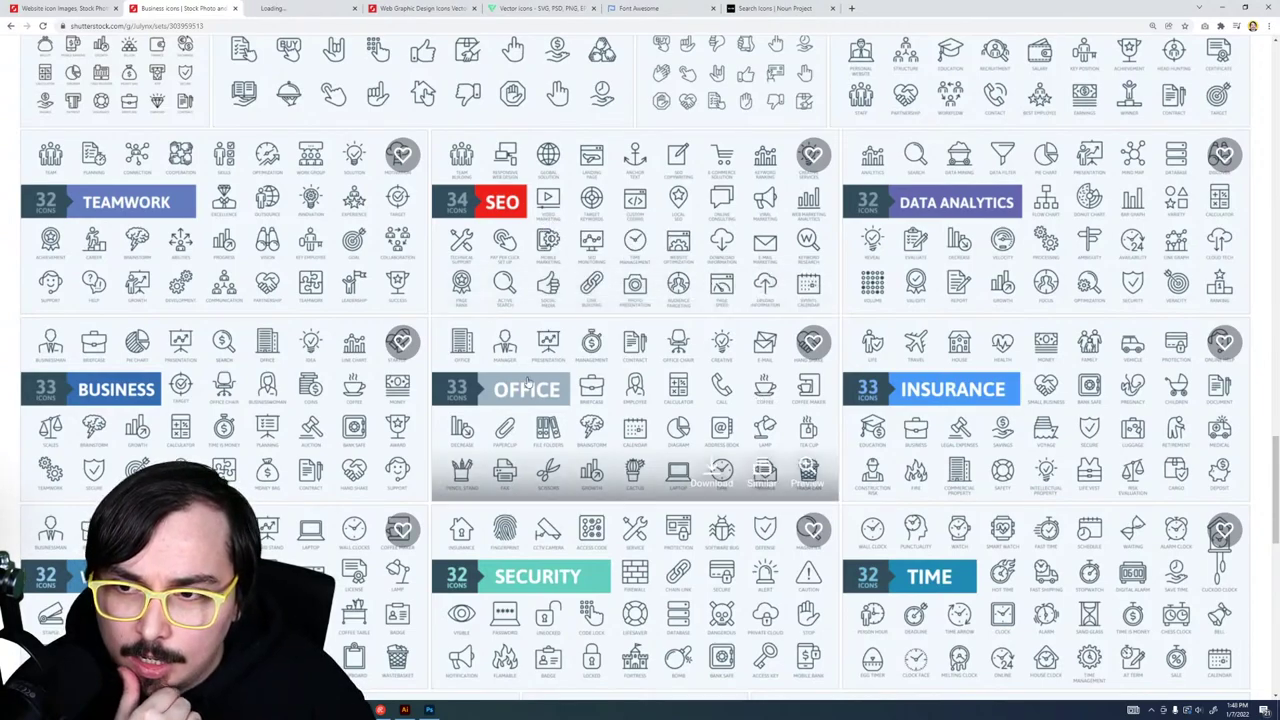
# Step: Examine the remaining icon sets in the Business icons collection, including those on its second page
pyautogui.scroll(-2, 501, 388)
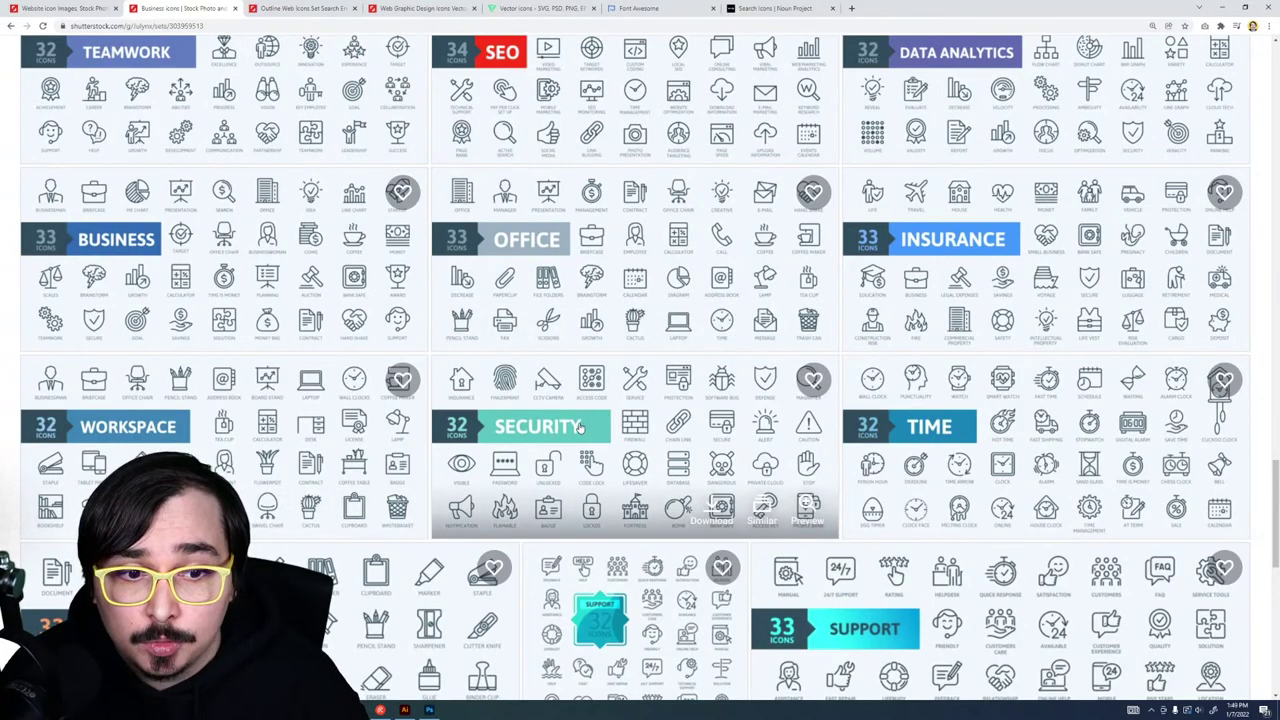
pyautogui.scroll(-2, 578, 427)
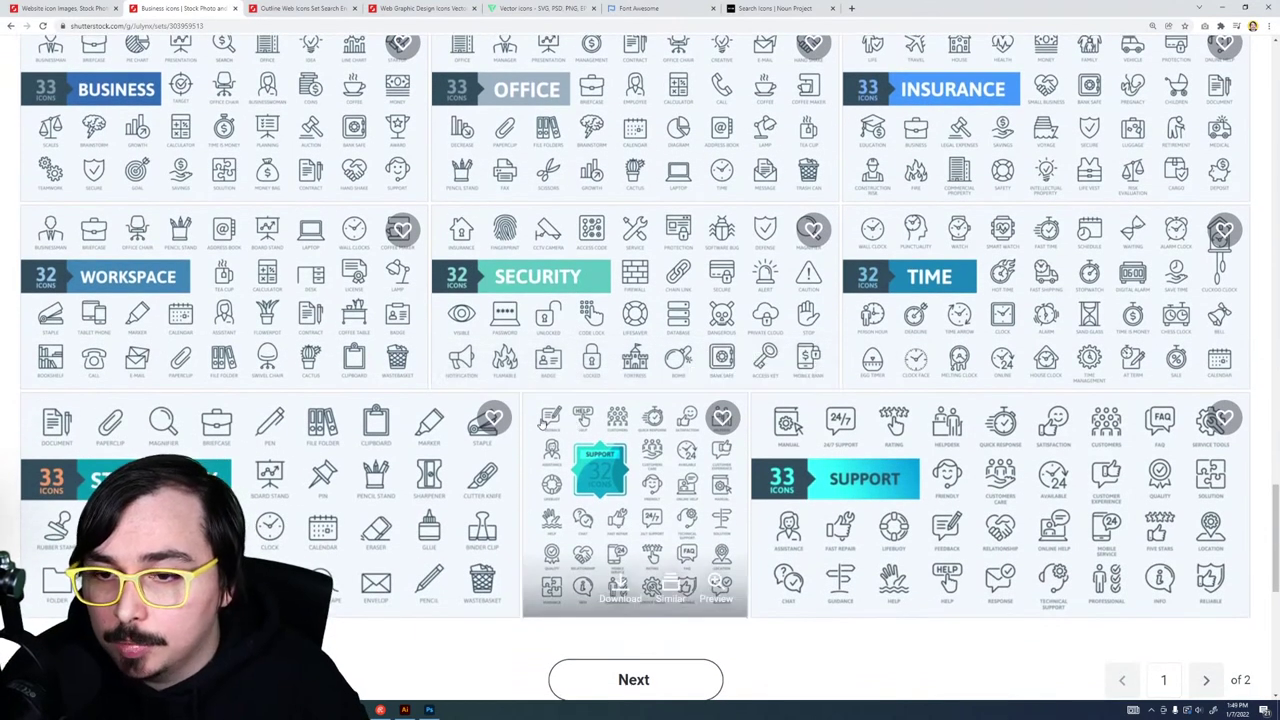
pyautogui.scroll(-2, 729, 515)
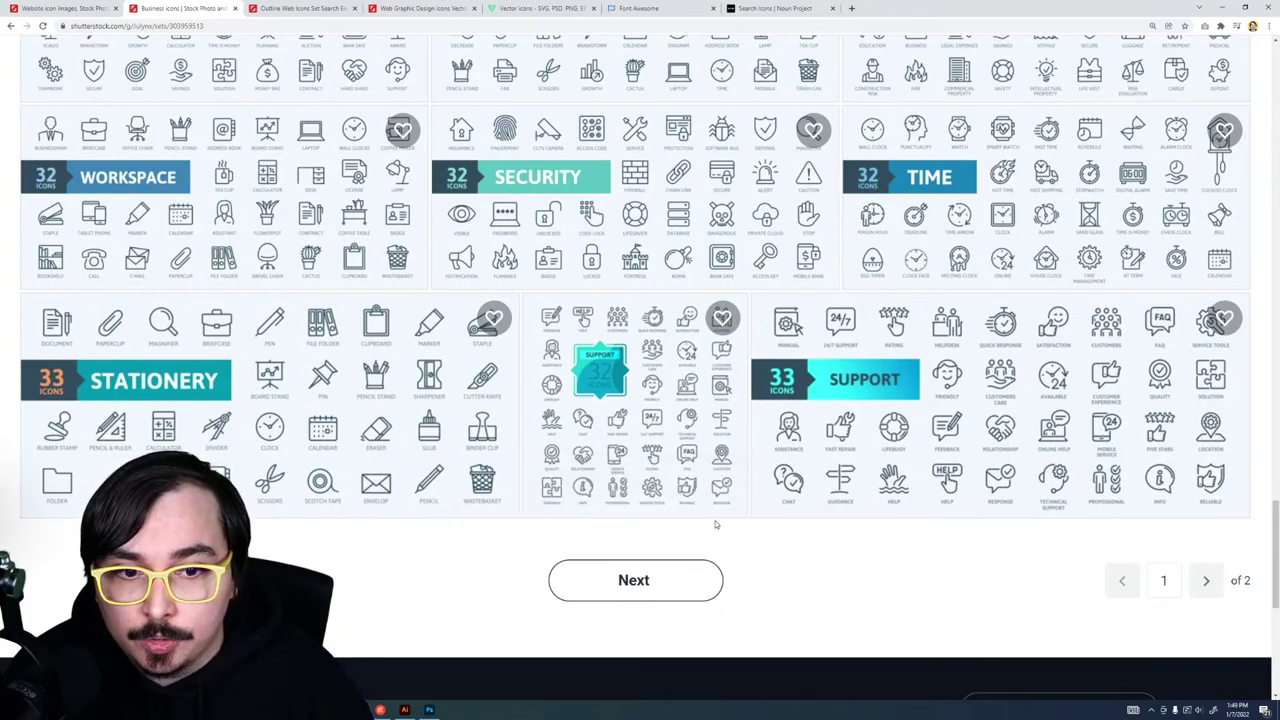
pyautogui.click(634, 581)
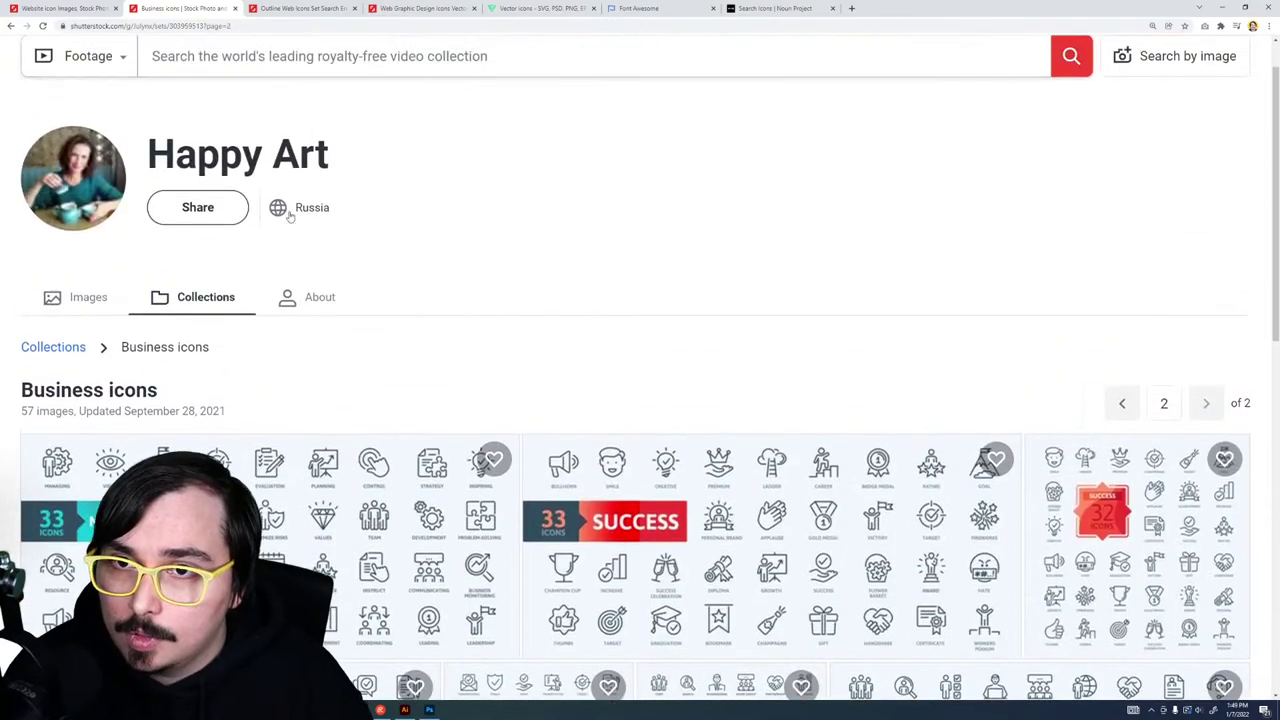
pyautogui.scroll(-4, 351, 181)
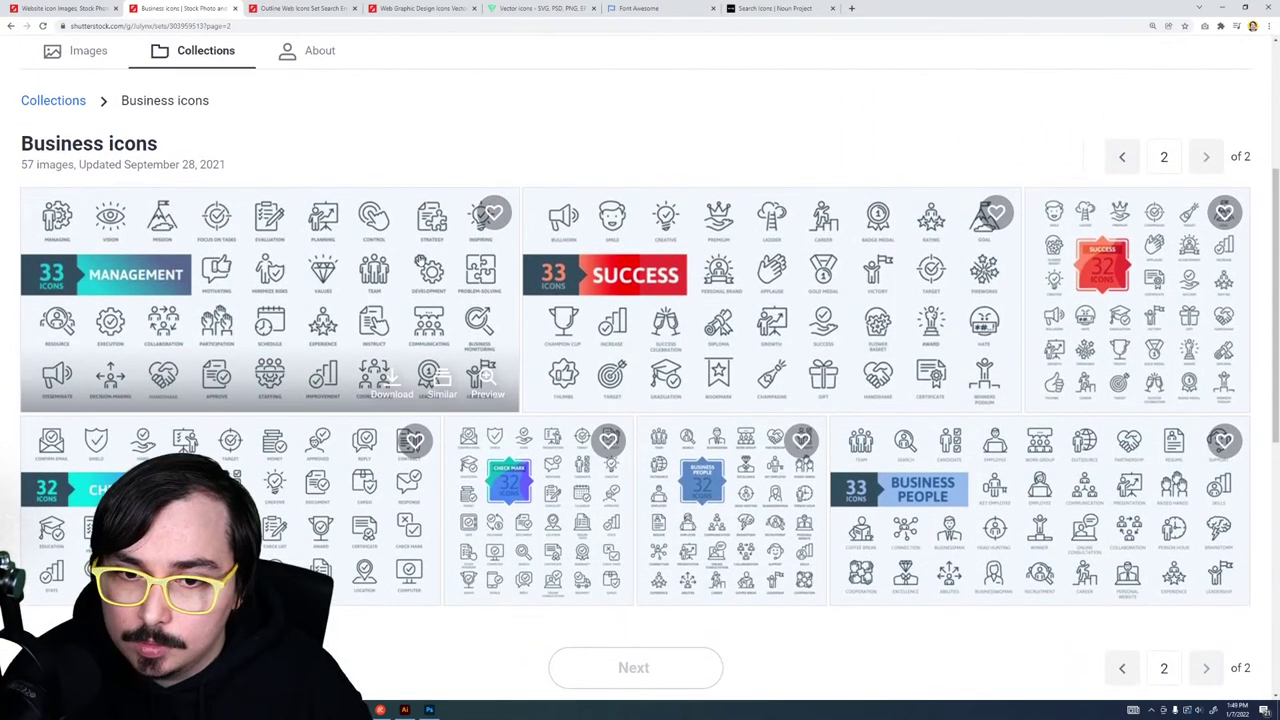
pyautogui.scroll(1, 570, 64)
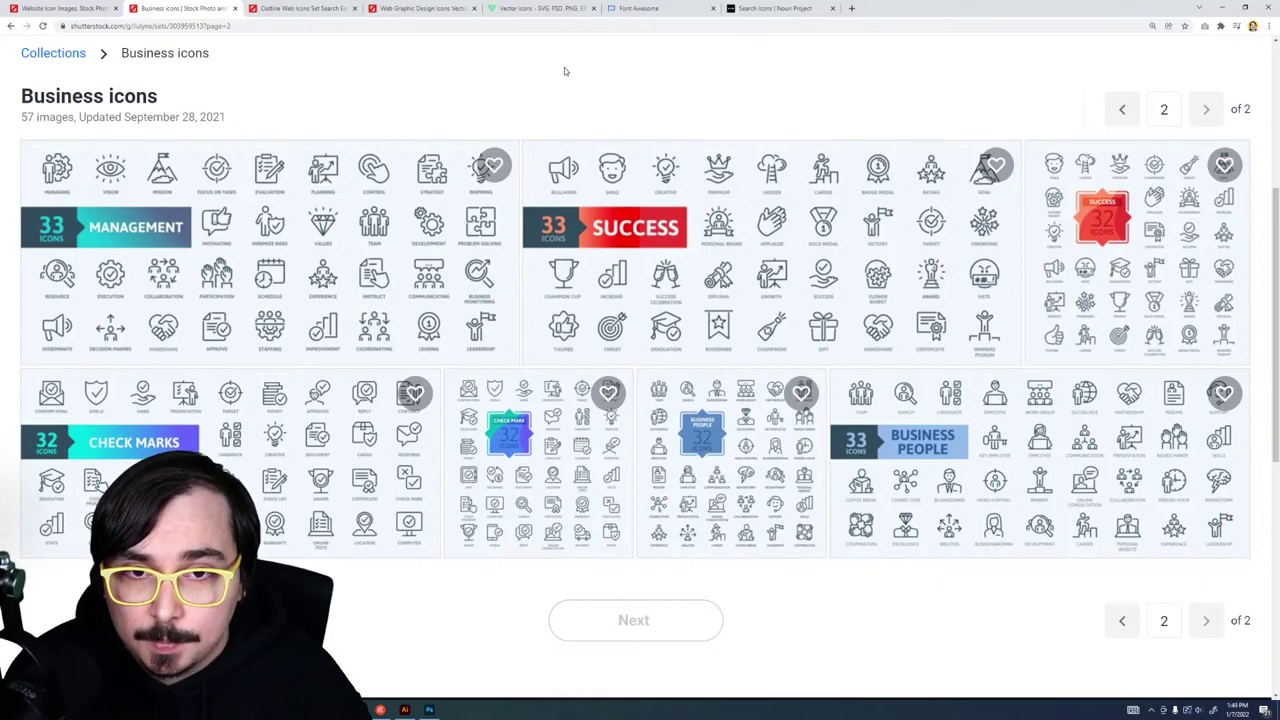
pyautogui.moveTo(808, 268)
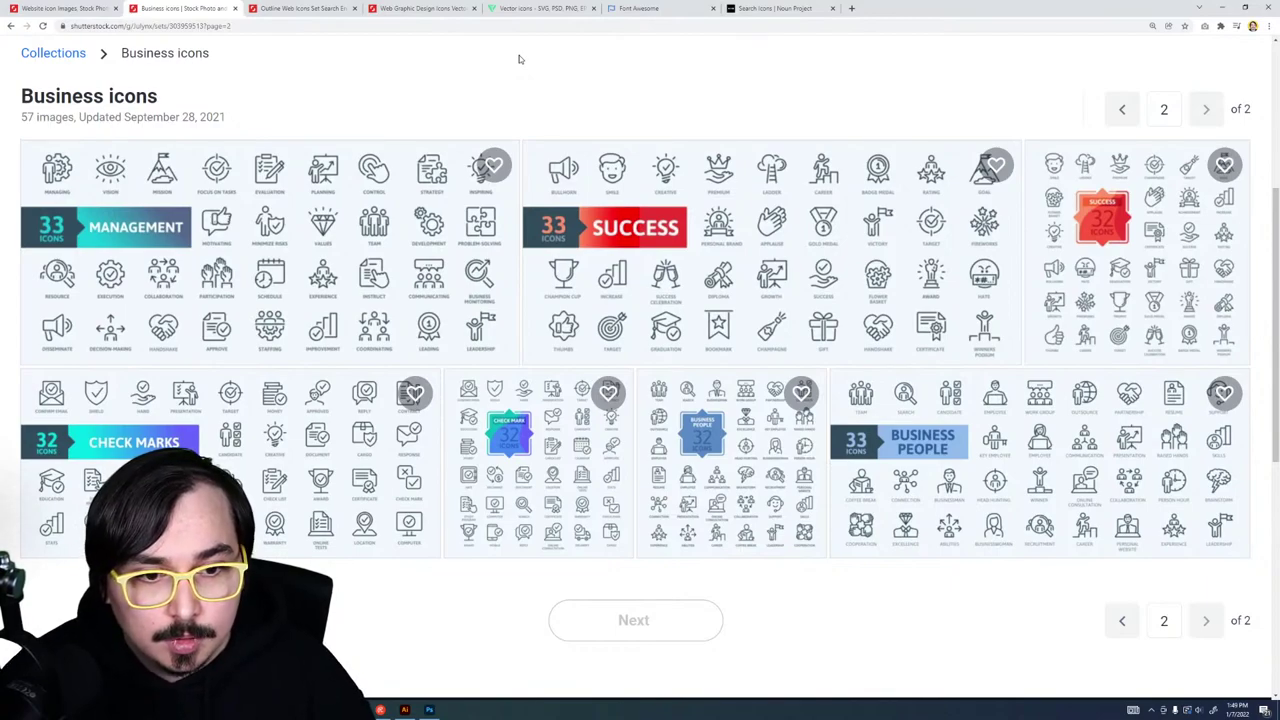
# Step: Search Shutterstock for "conversion icon"
pyautogui.scroll(4, 215, 92)
pyautogui.click(216, 104)
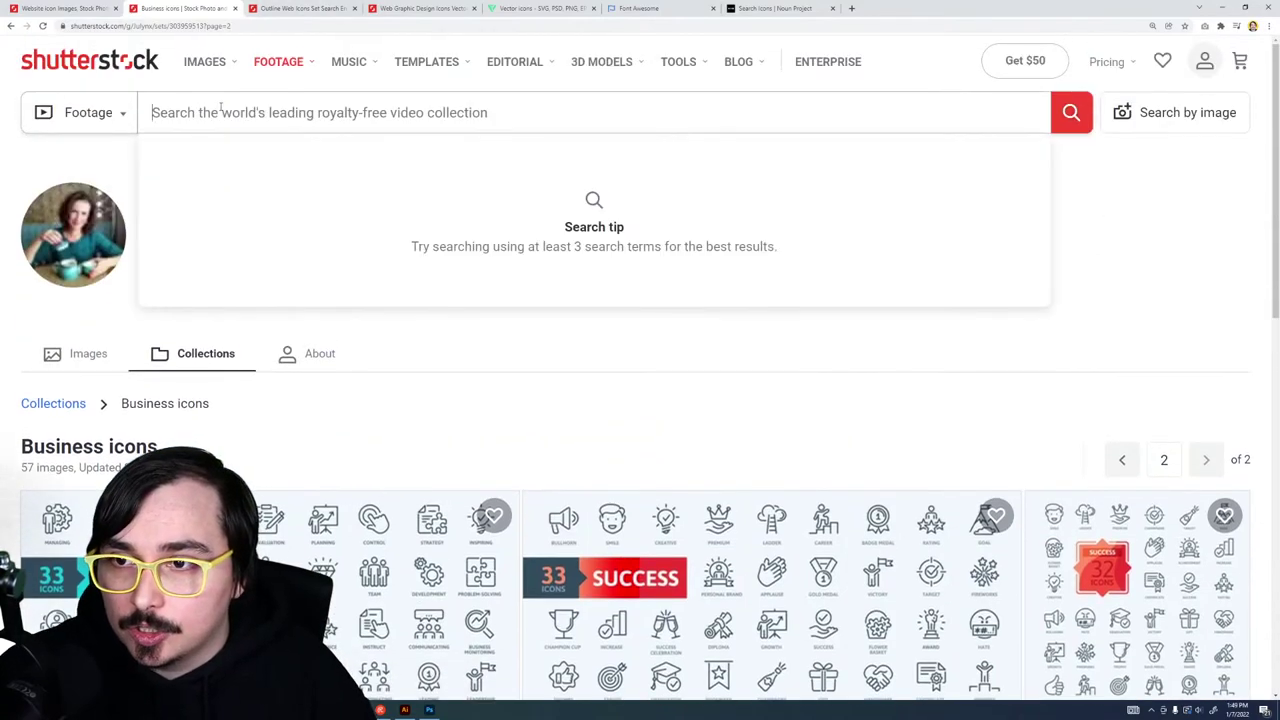
pyautogui.write('cinver')
pyautogui.press('BackSpace')
pyautogui.press('BackSpace')
pyautogui.press('BackSpace')
pyautogui.press('BackSpace')
pyautogui.press('BackSpace')
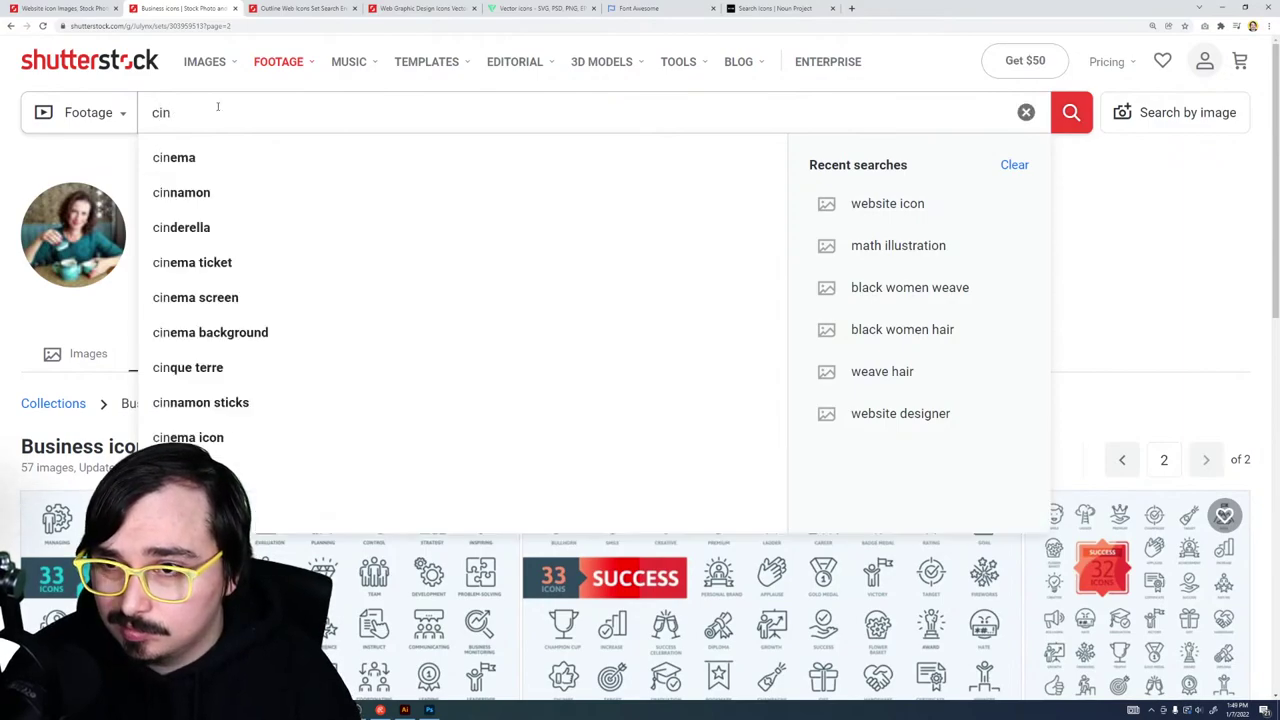
pyautogui.write('onversion icon')
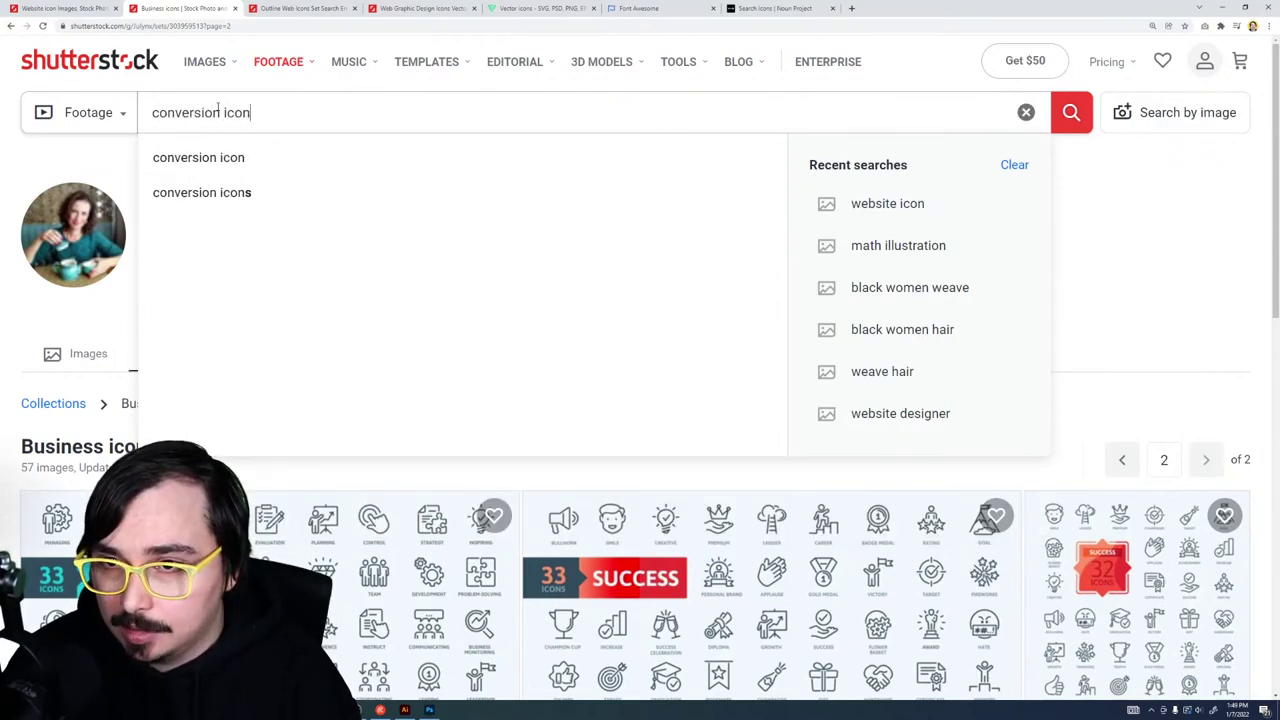
pyautogui.press('Return')
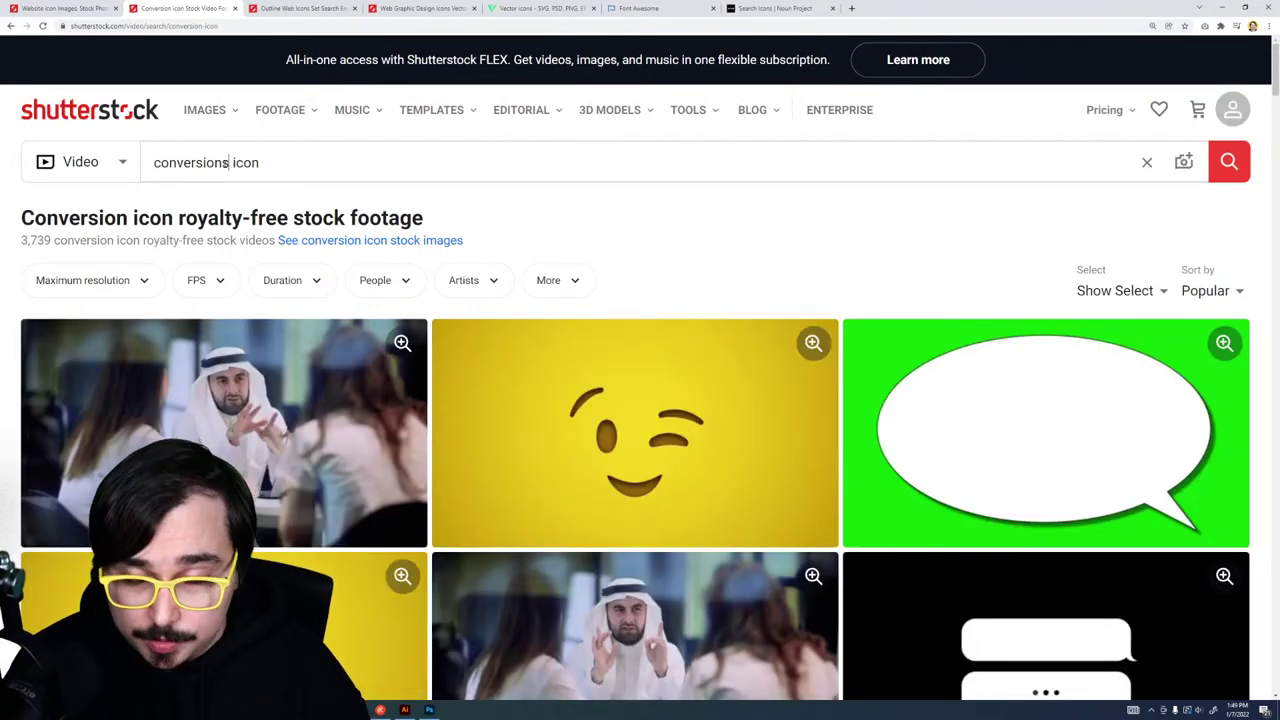
# Step: Search Shutterstock footage for "conversions icon" and for "cro icon"
pyautogui.press('Return')
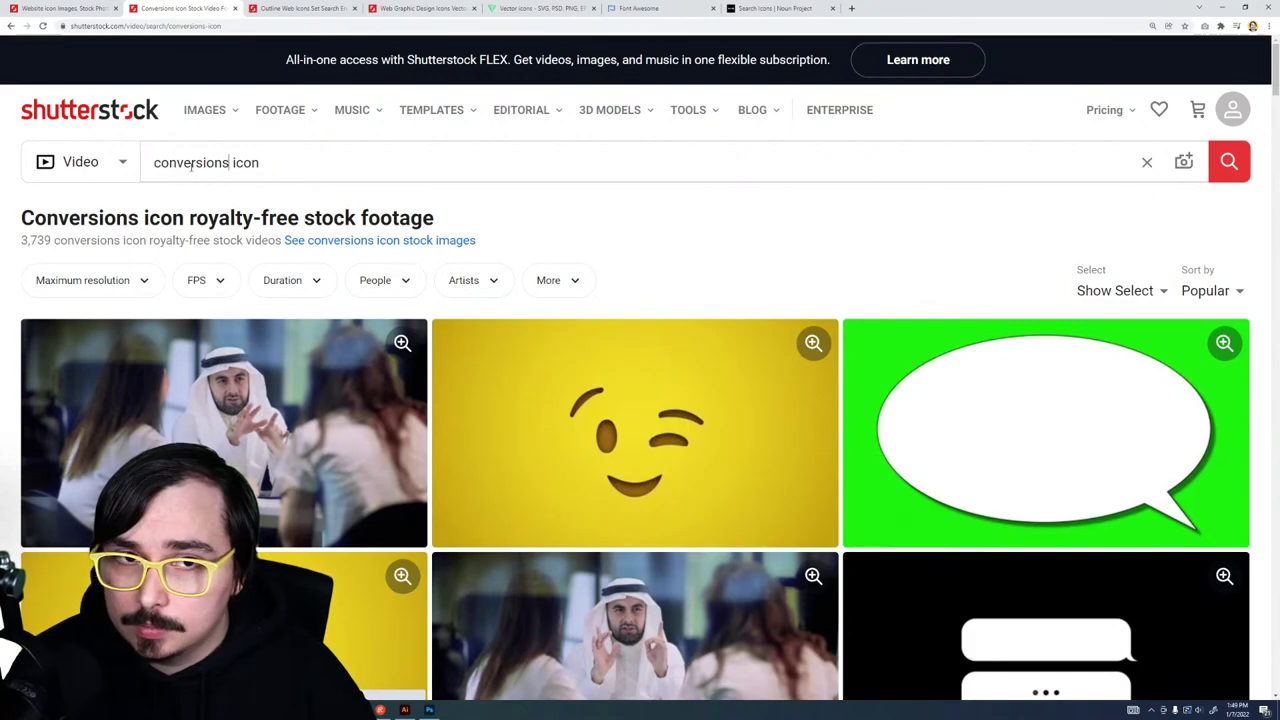
pyautogui.doubleClick(191, 166)
pyautogui.write('cro')
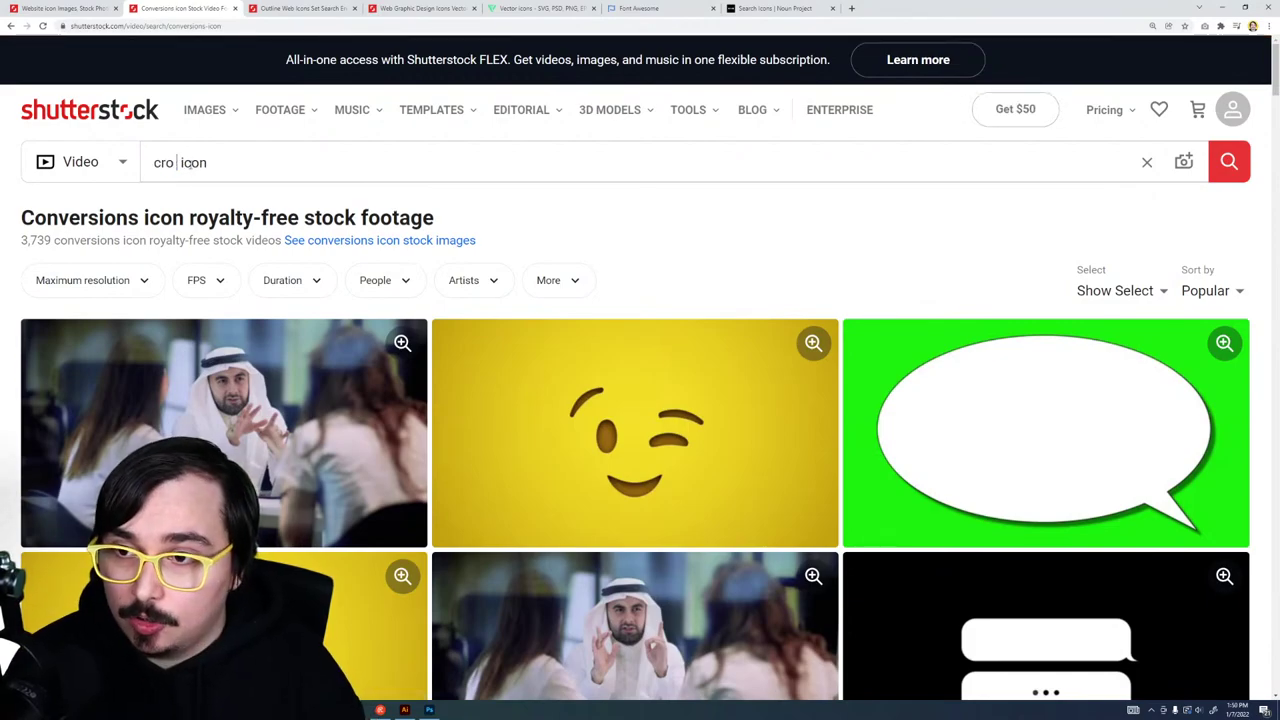
pyautogui.press('Return')
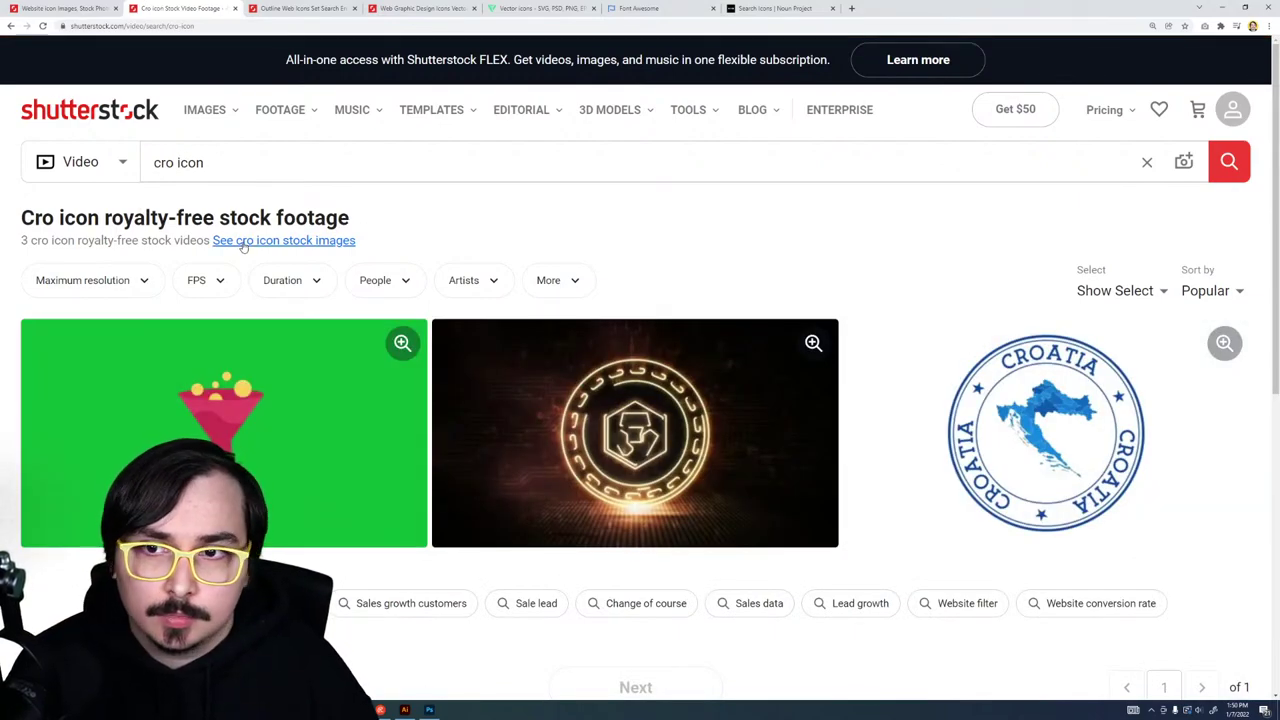
# Step: Return to the Shutterstock homepage and search its images for "cro icon"
pyautogui.click(87, 119)
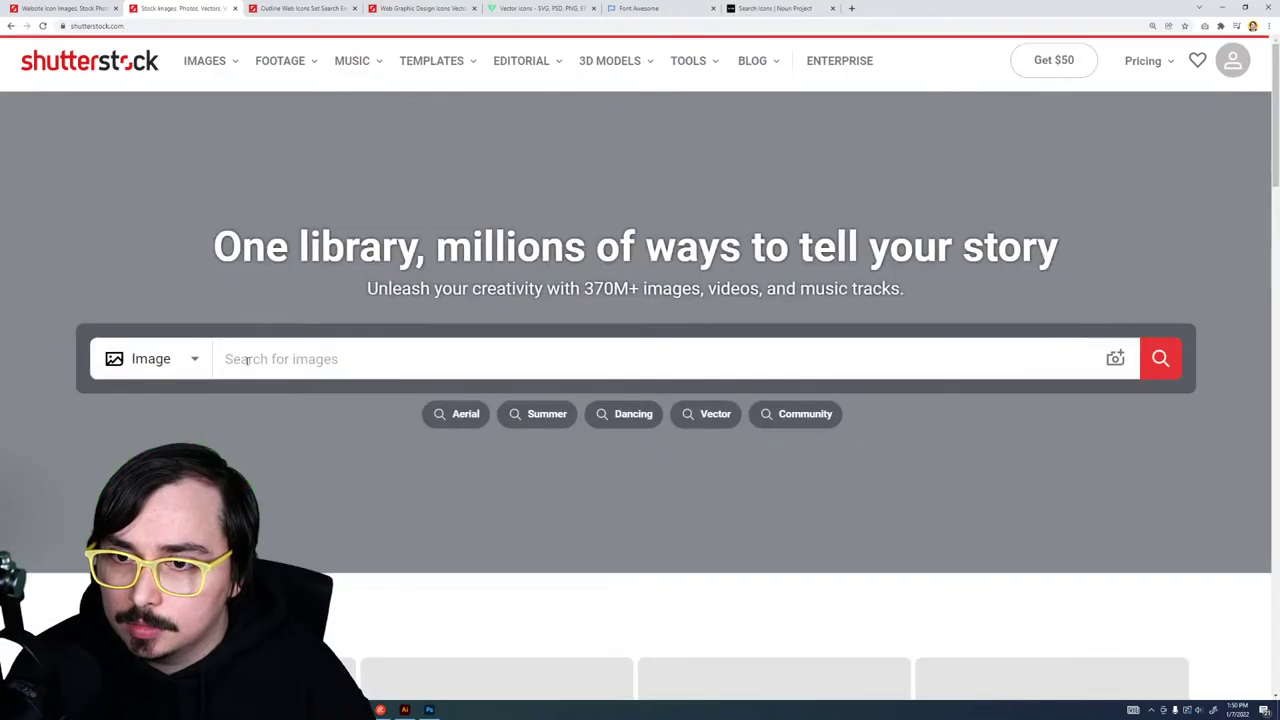
pyautogui.click(229, 360)
pyautogui.write('cro icon')
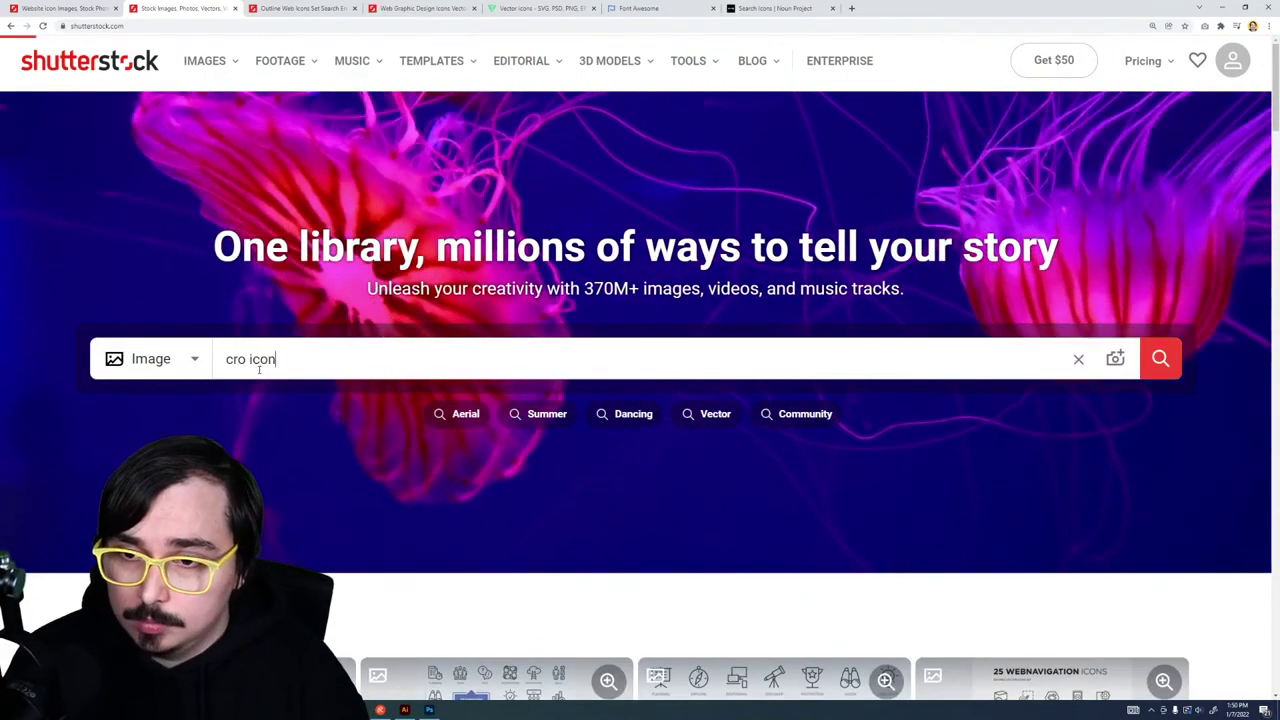
pyautogui.press('Return')
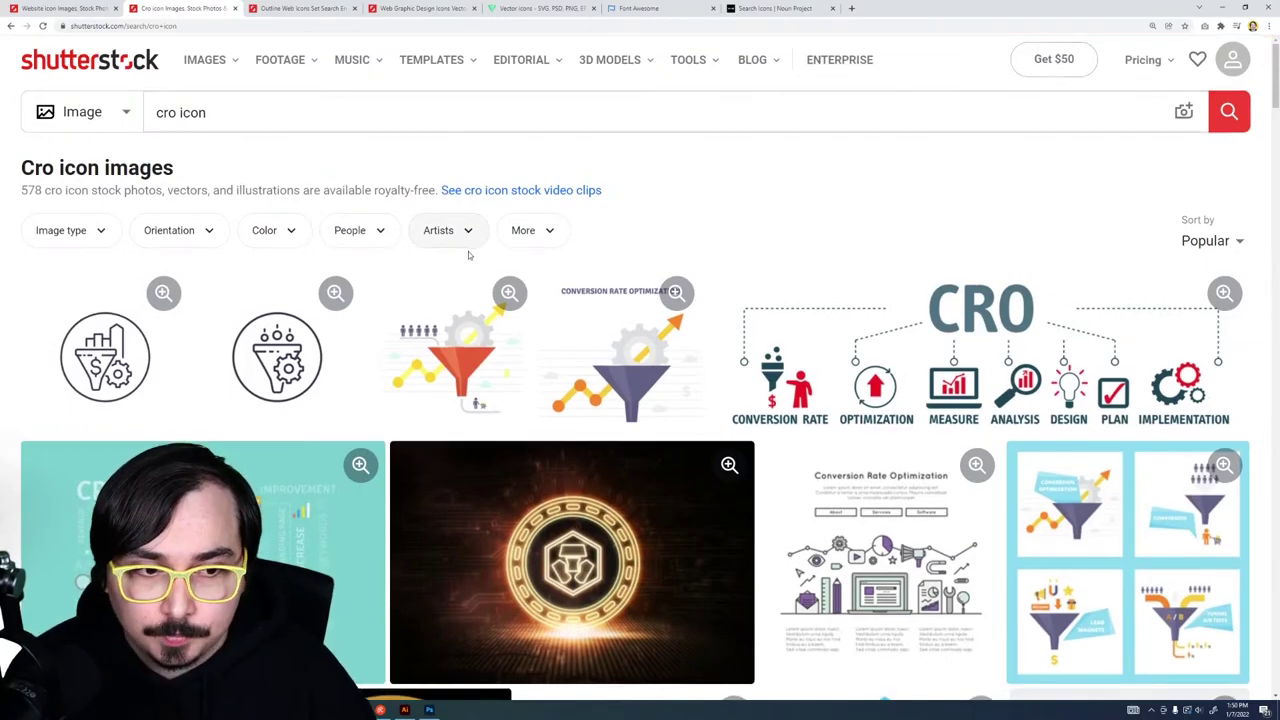
# Step: Examine the CRO icon image results down to the end of the first page for a suitable conversions icon
pyautogui.scroll(-6, 470, 210)
pyautogui.scroll(-10, 492, 258)
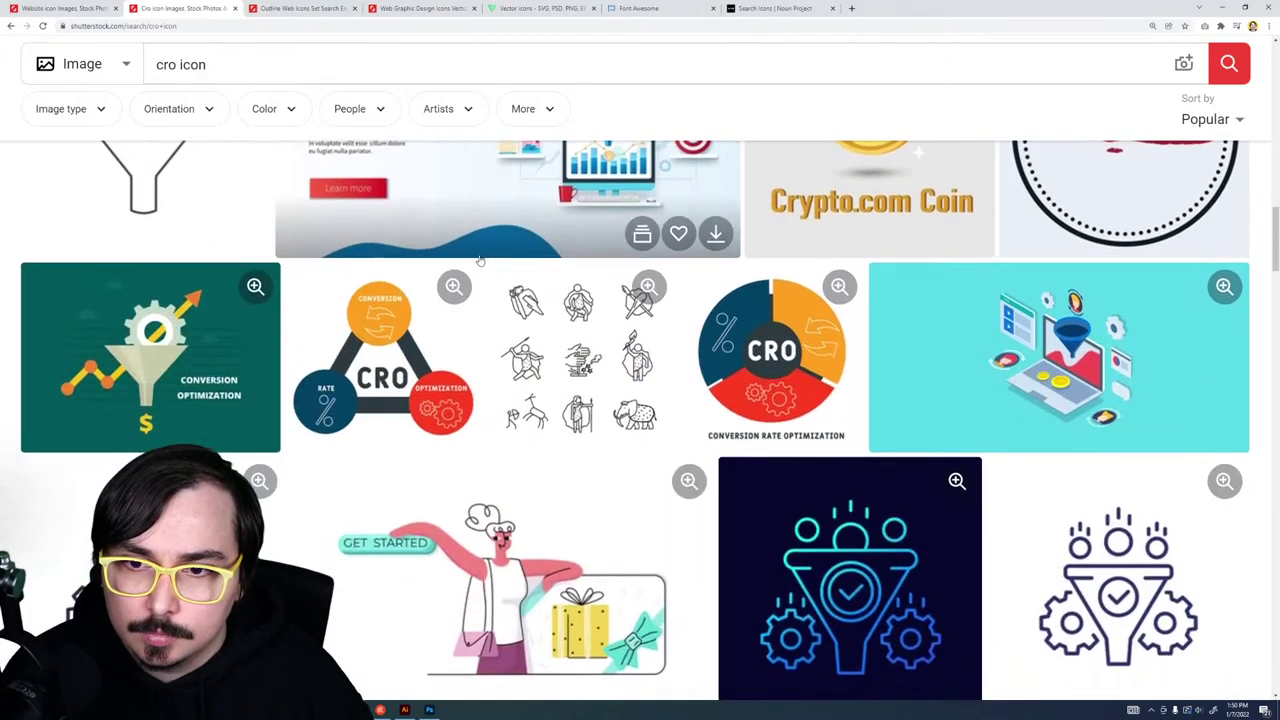
pyautogui.scroll(-3, 484, 258)
pyautogui.scroll(-7, 465, 257)
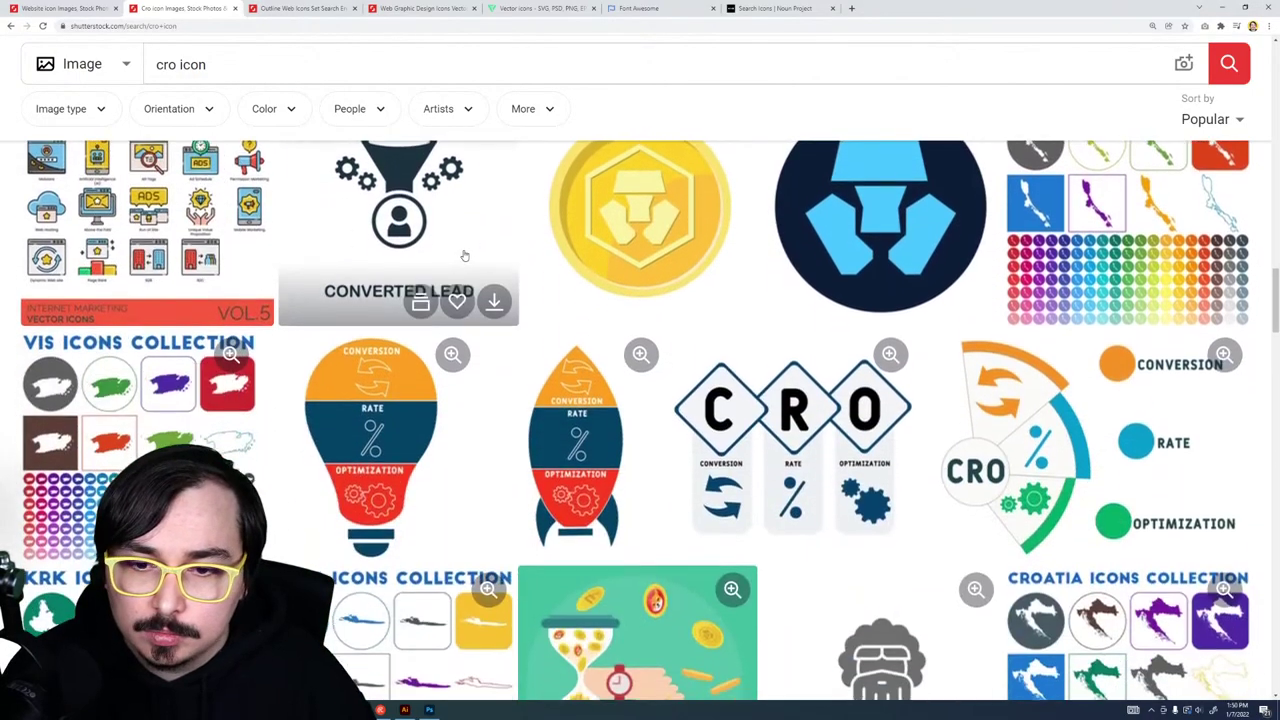
pyautogui.scroll(-3, 463, 257)
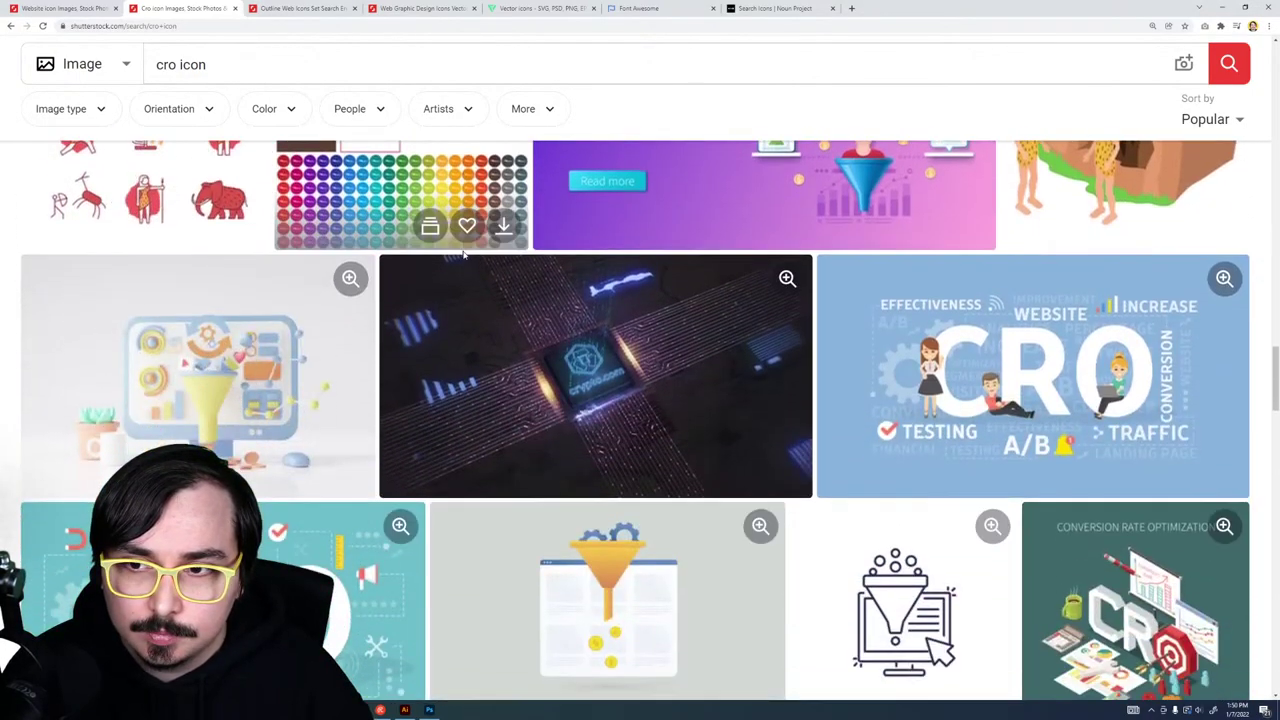
pyautogui.scroll(-3, 461, 259)
pyautogui.scroll(-10, 461, 259)
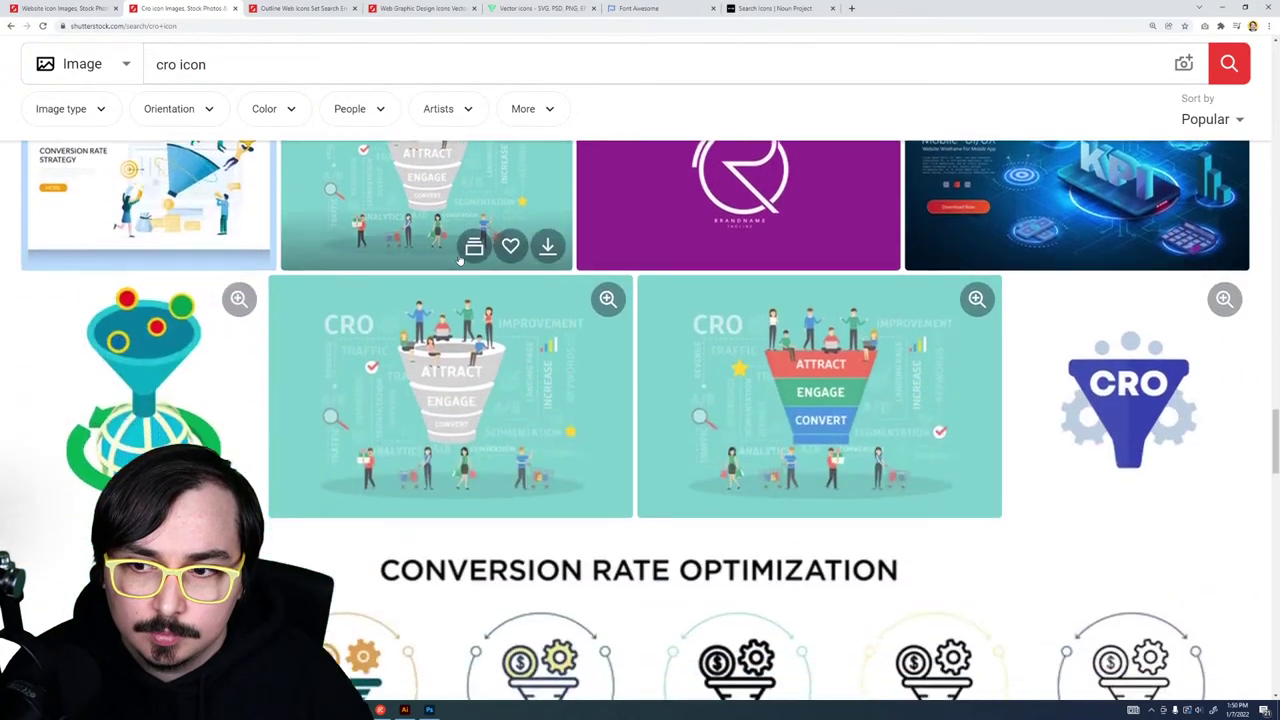
pyautogui.scroll(-12, 461, 260)
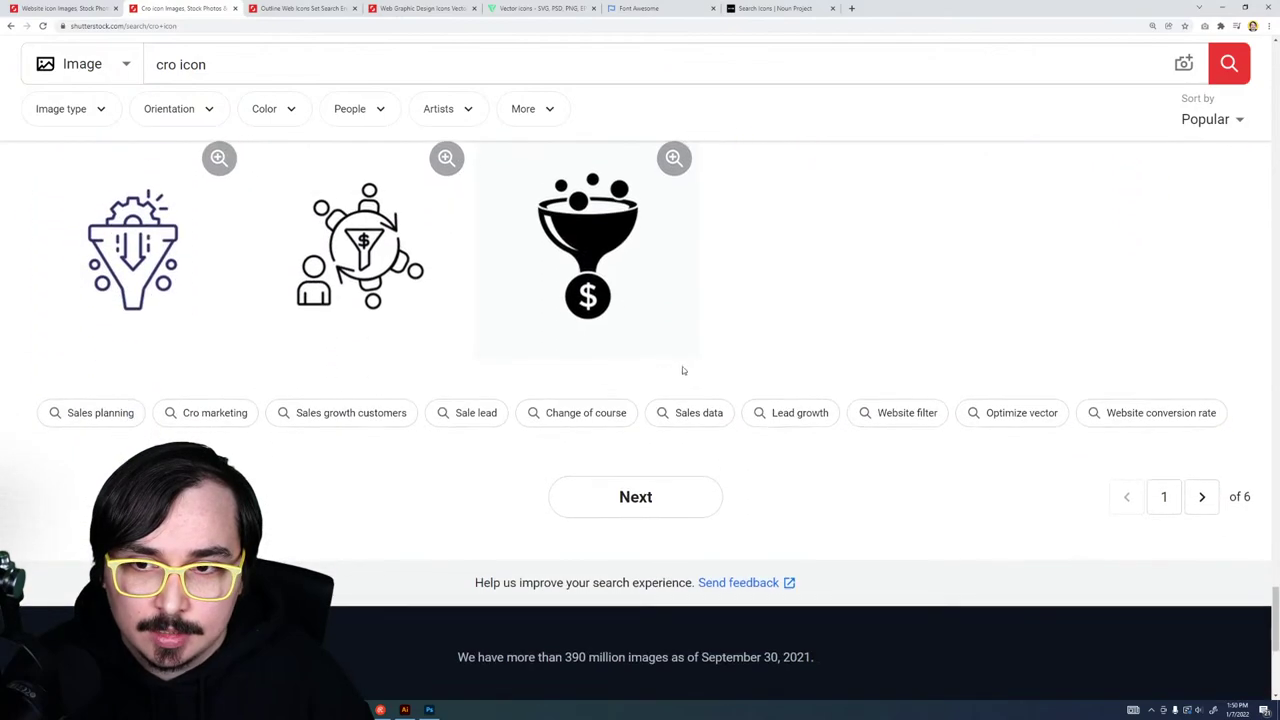
# Step: Search Shutterstock images for "conversions icon"
pyautogui.doubleClick(166, 64)
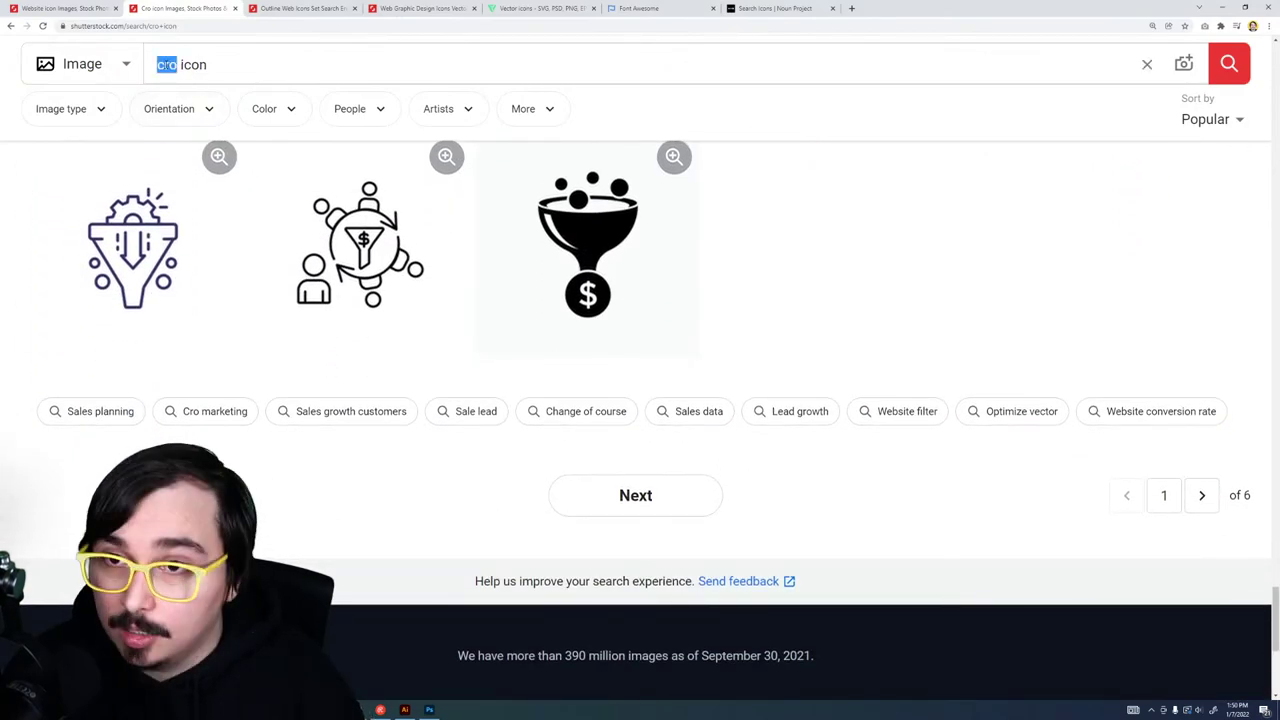
pyautogui.write('conversions')
pyautogui.press('Return')
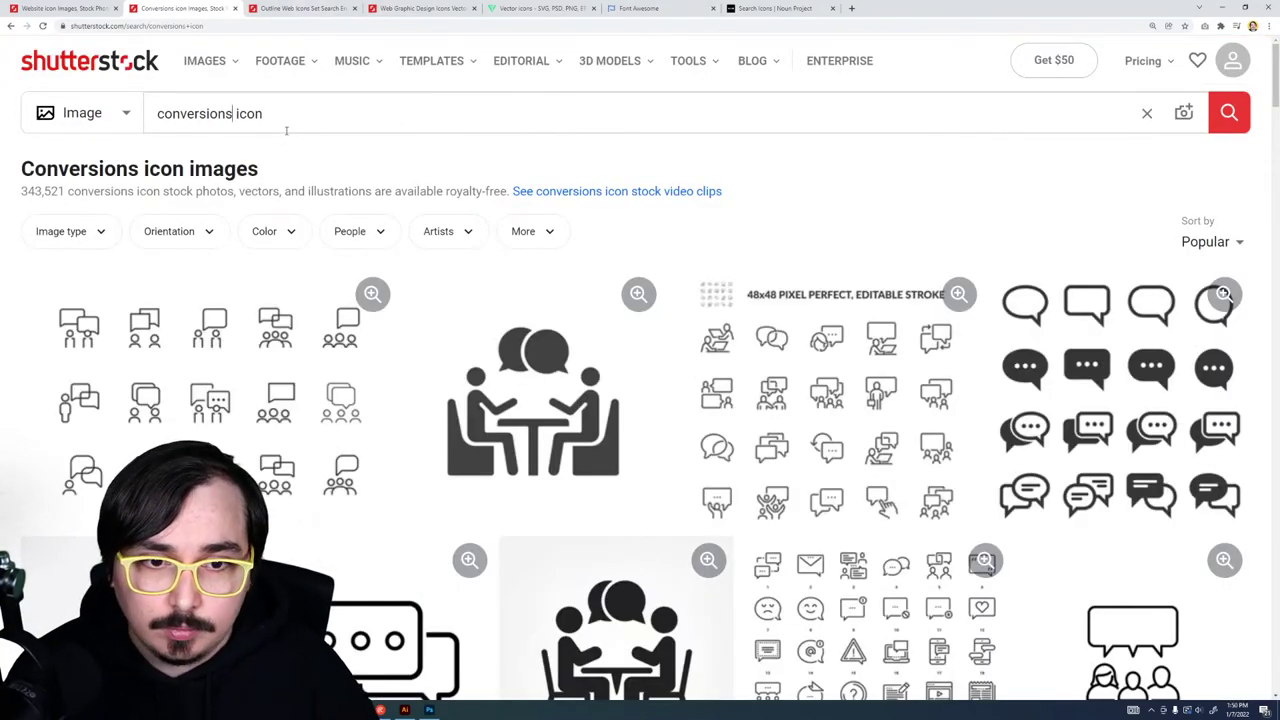
# Step: Look through the first conversions icon results and open the Business Feedback icon set in a new tab
pyautogui.scroll(-2, 700, 128)
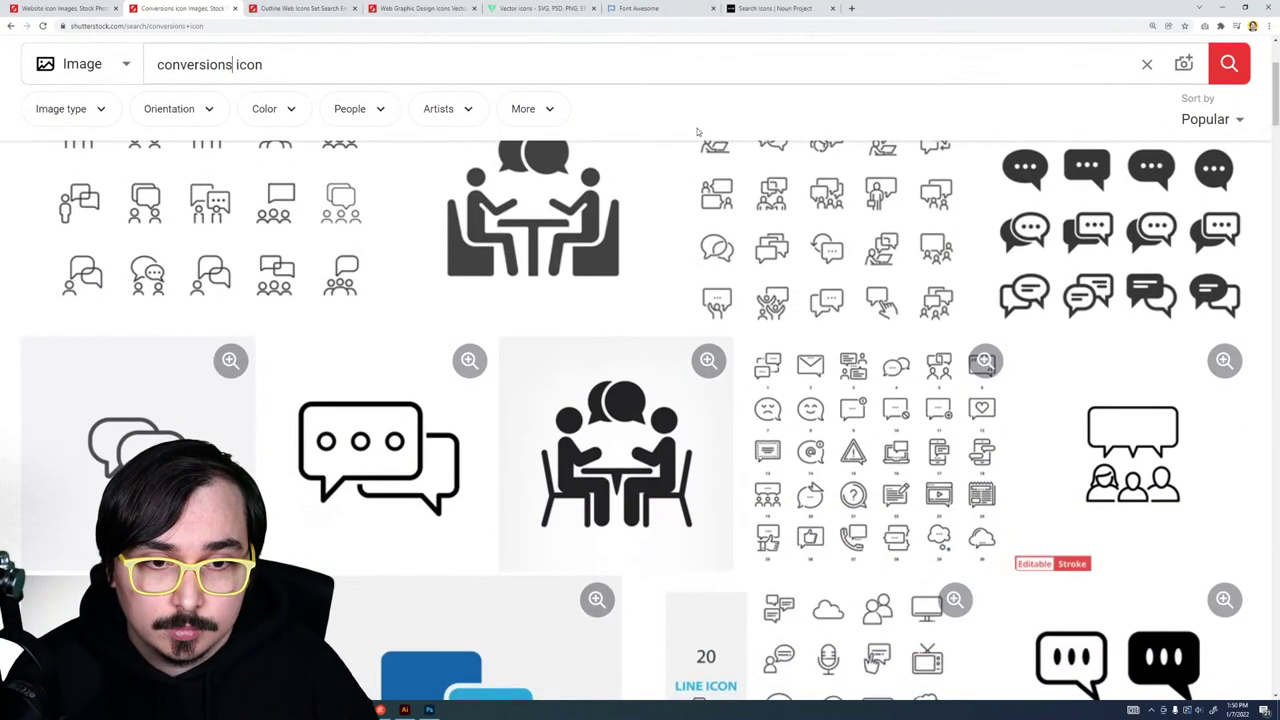
pyautogui.scroll(-1, 689, 128)
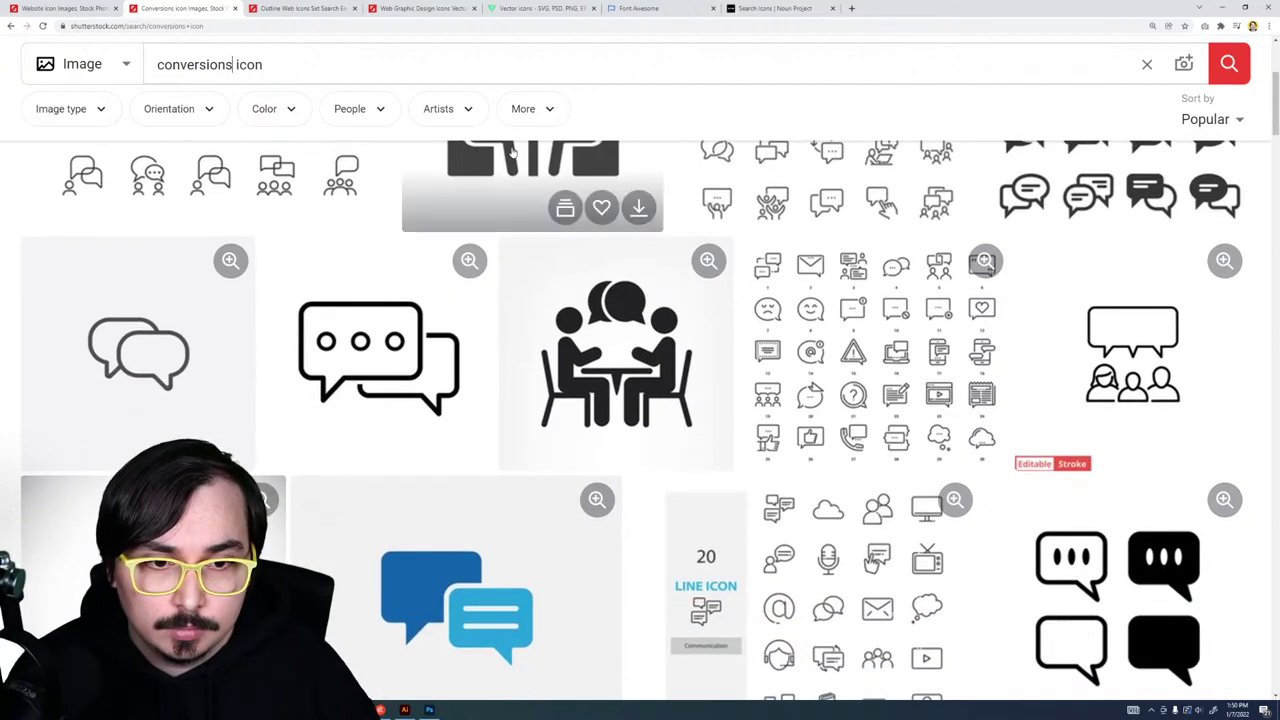
pyautogui.scroll(-4, 512, 150)
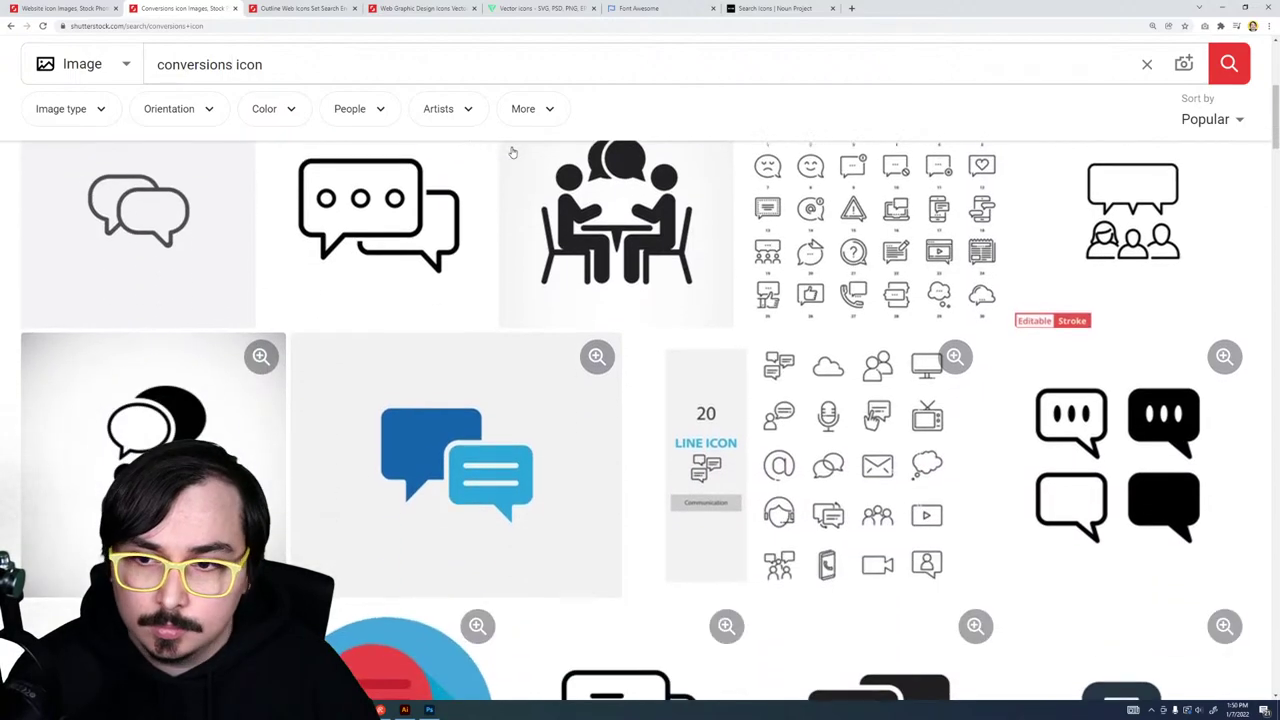
pyautogui.scroll(-5, 512, 152)
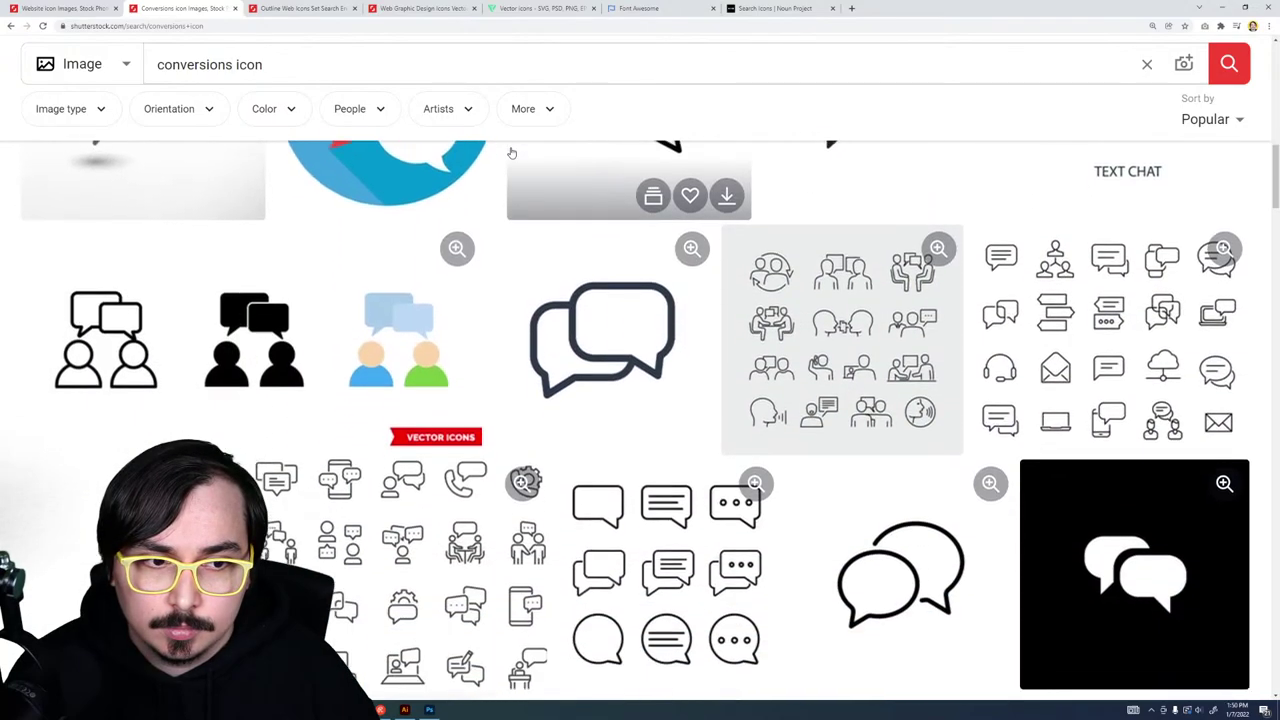
pyautogui.scroll(-3, 511, 152)
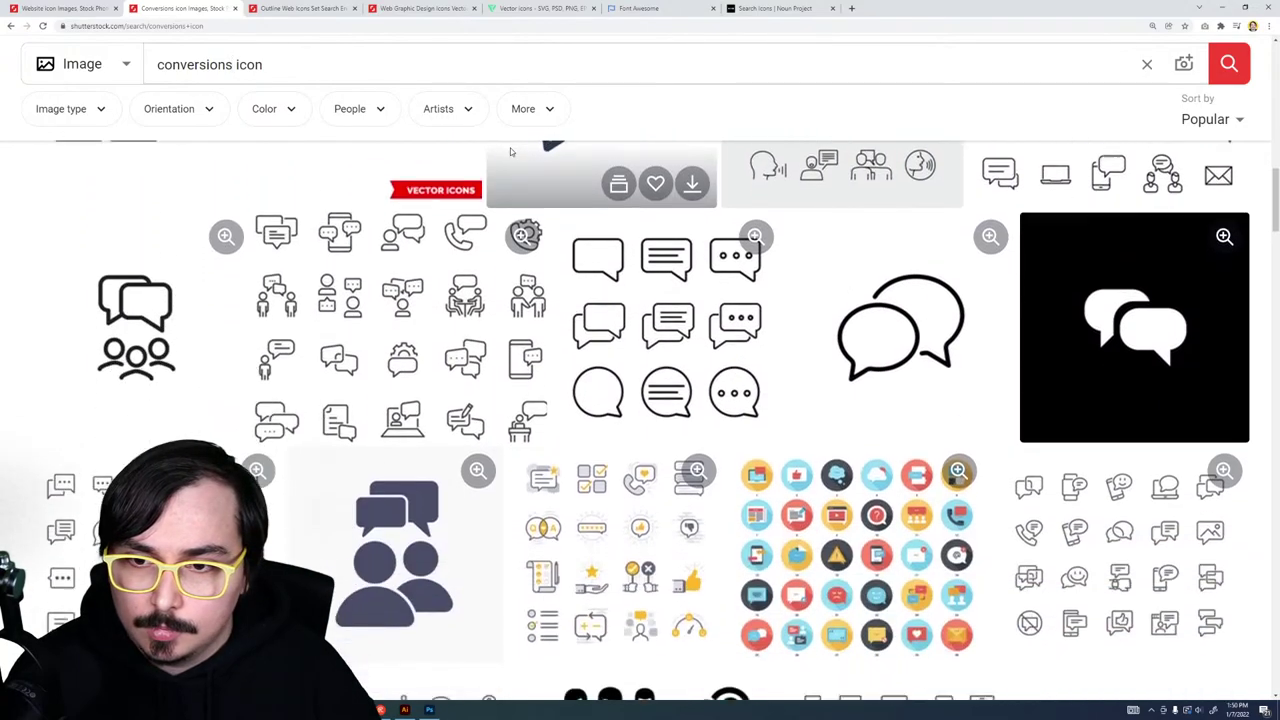
pyautogui.scroll(-2, 250, 260)
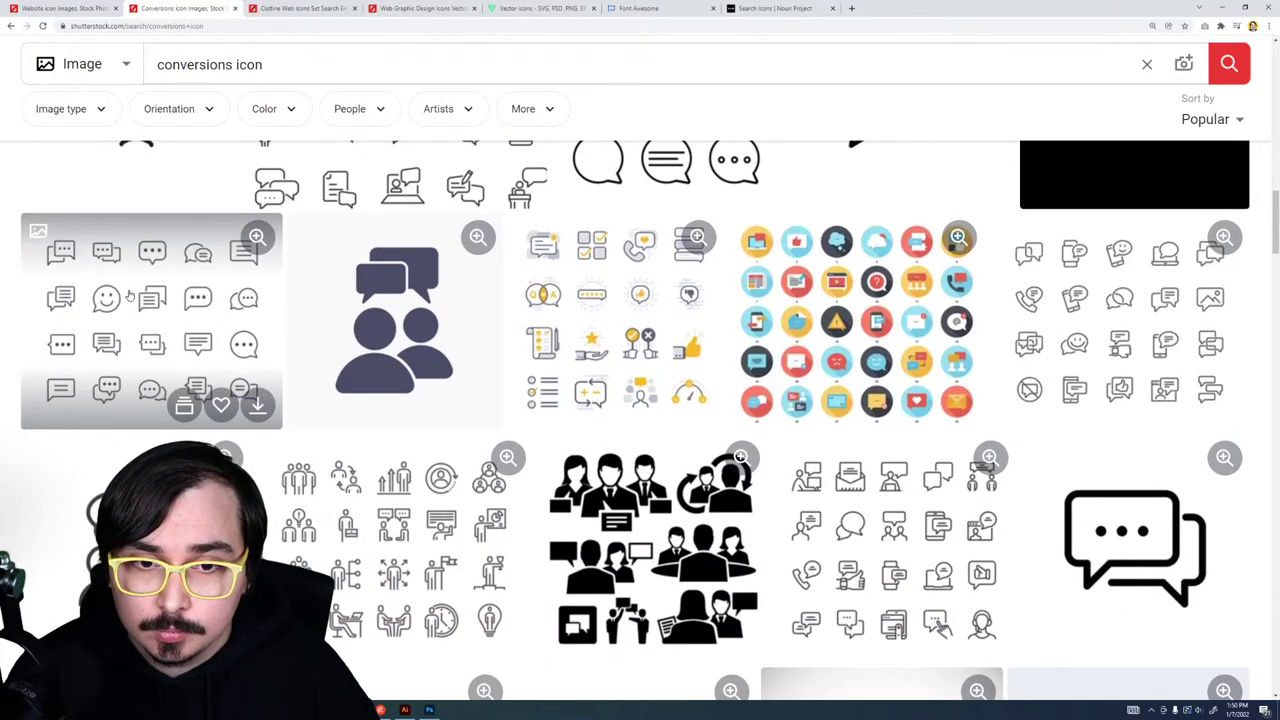
pyautogui.scroll(-2, 130, 296)
pyautogui.scroll(2, 130, 296)
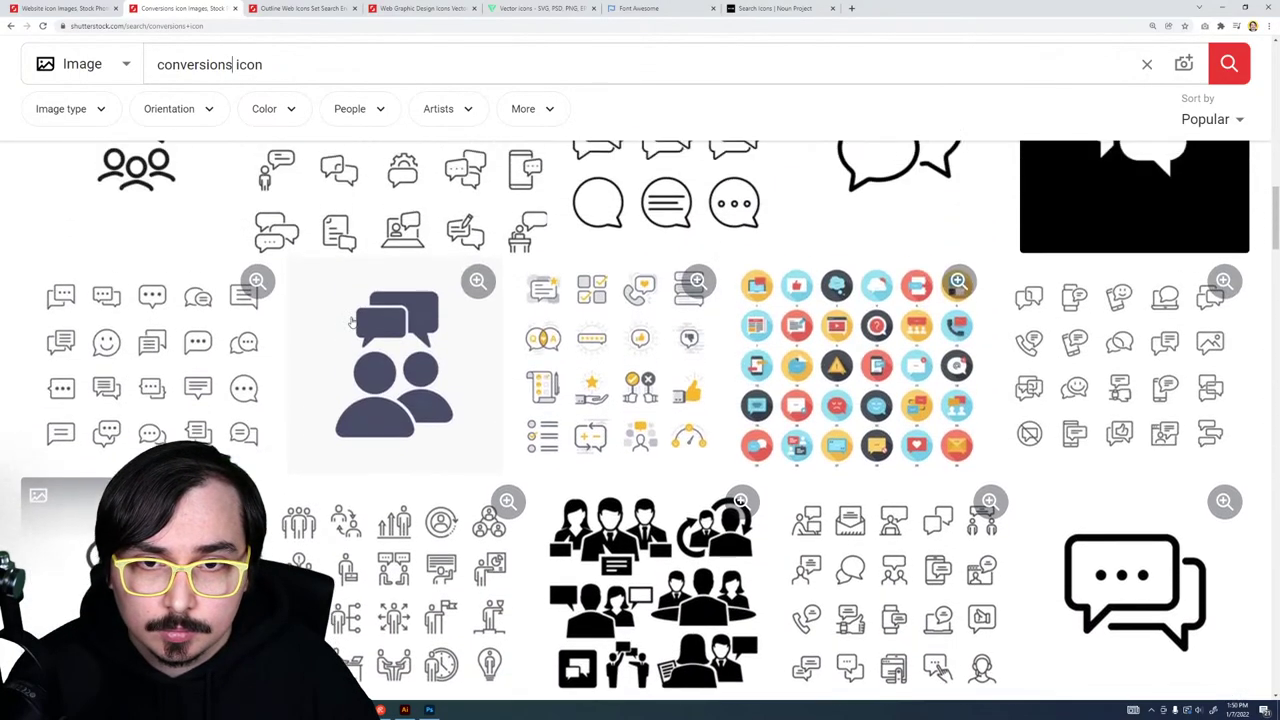
pyautogui.middleClick(352, 322)
# Step: Examine more of the conversions icon results for line icon sets and close the search results tab
pyautogui.scroll(-7, 285, 308)
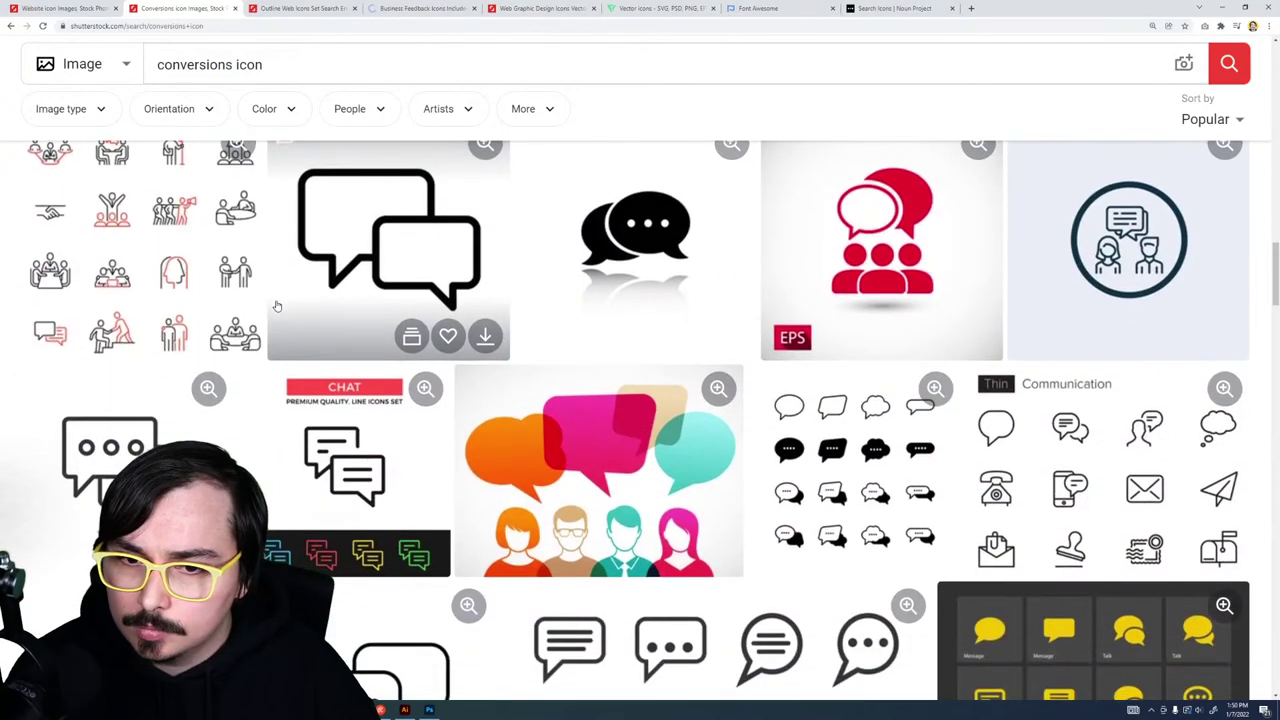
pyautogui.scroll(-3, 277, 306)
pyautogui.scroll(-3, 277, 306)
pyautogui.scroll(3, 275, 305)
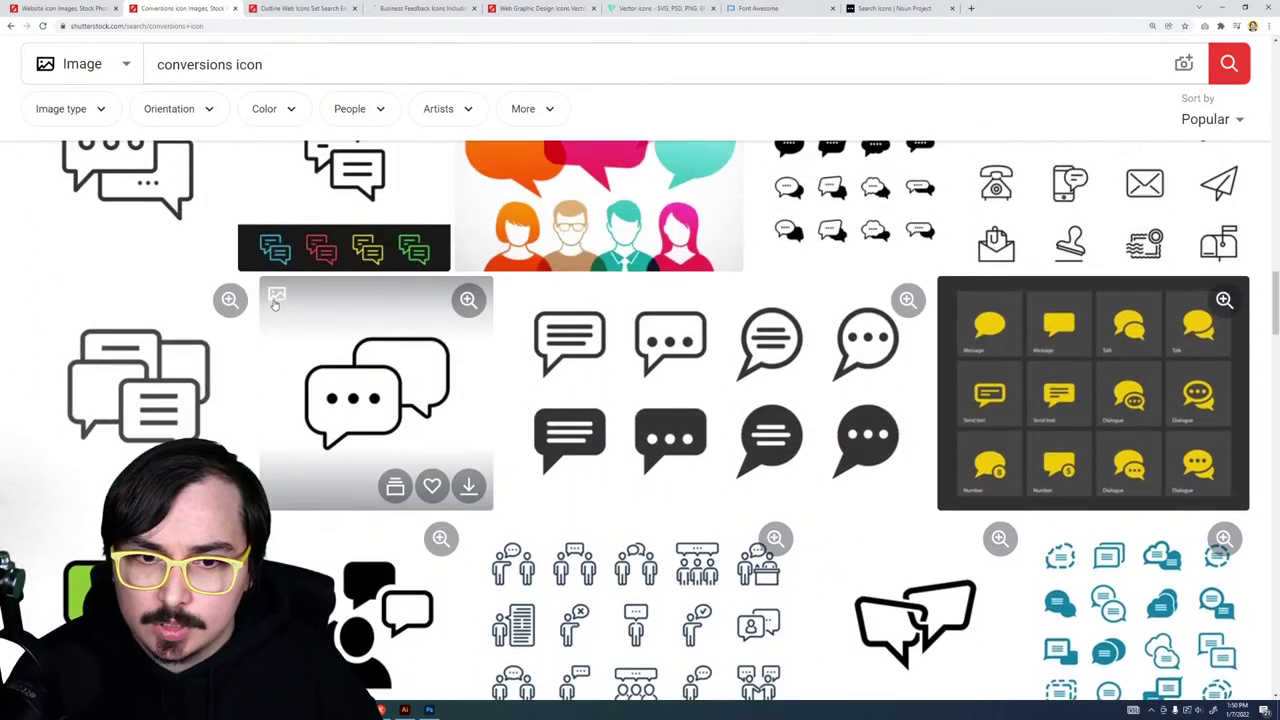
pyautogui.scroll(-8, 275, 303)
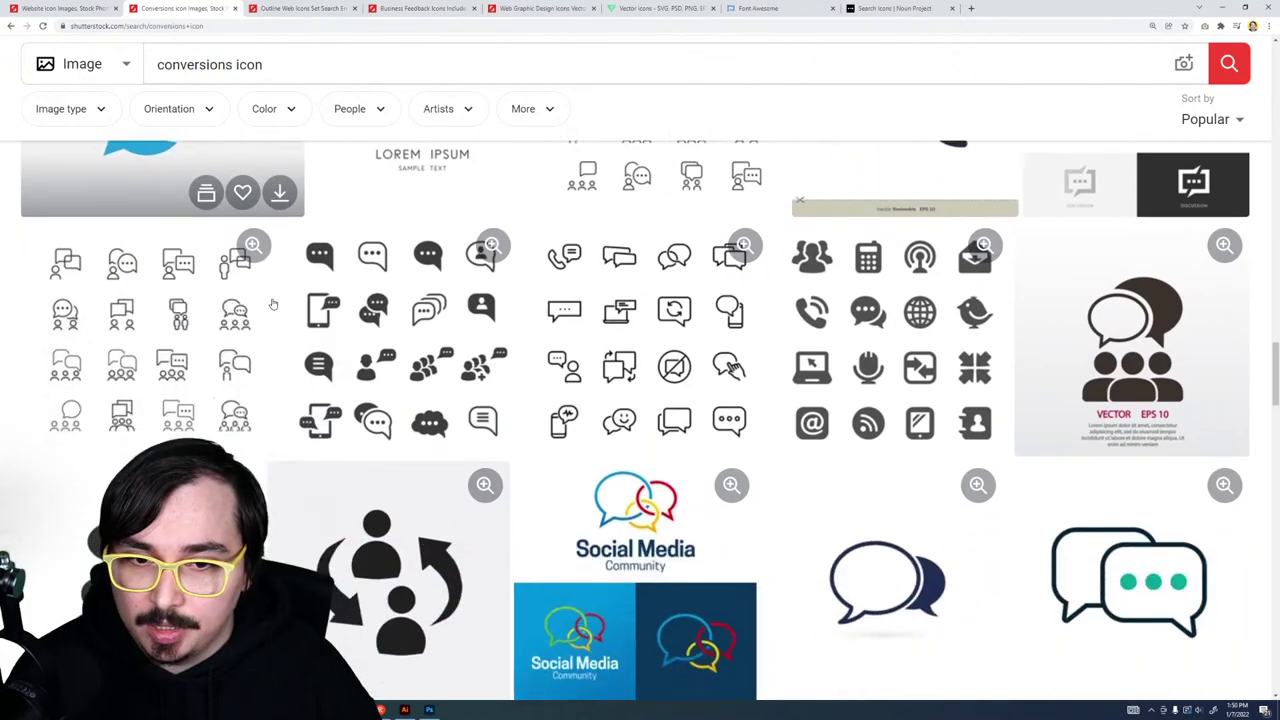
pyautogui.scroll(-1, 272, 303)
pyautogui.scroll(2, 272, 303)
pyautogui.scroll(-3, 272, 303)
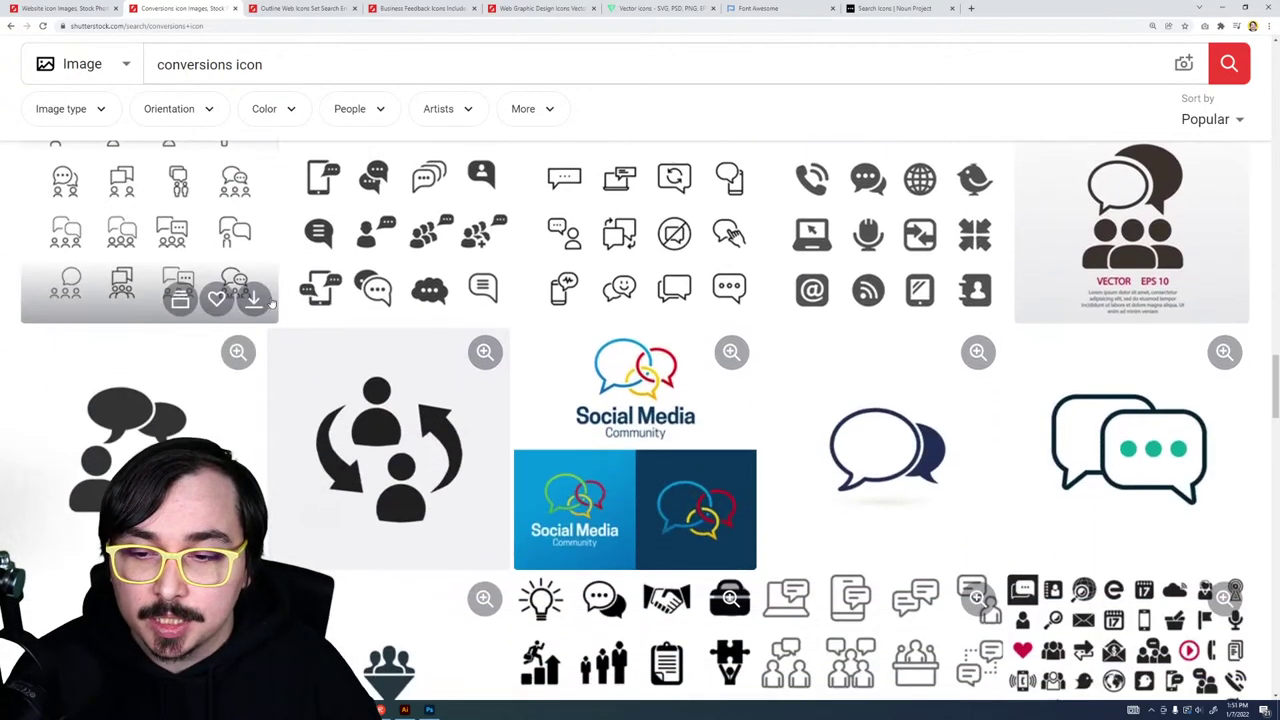
pyautogui.scroll(-4, 270, 303)
pyautogui.hotkey('ctrl', 'w')
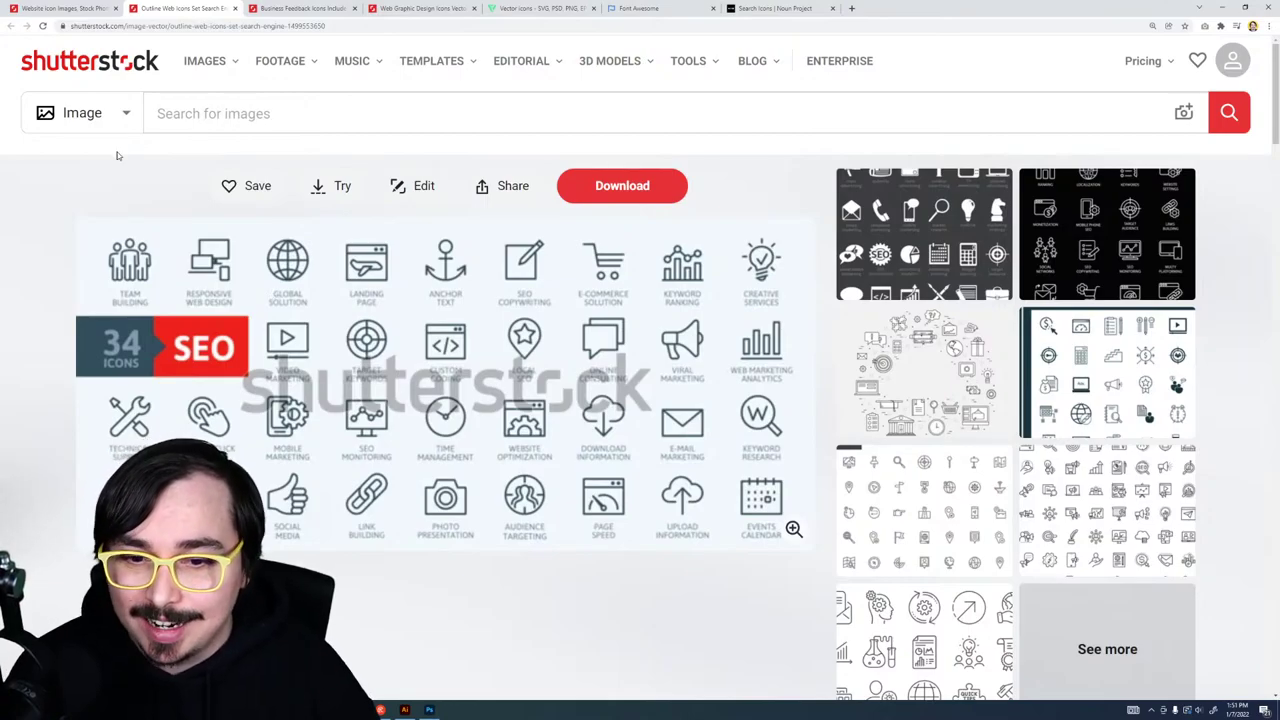
# Step: Capture the clicking-hand icon from the 34-icon SEO set and paste it into Adobe XD directly before the More Website Conversions text
pyautogui.press('super+shift+s')
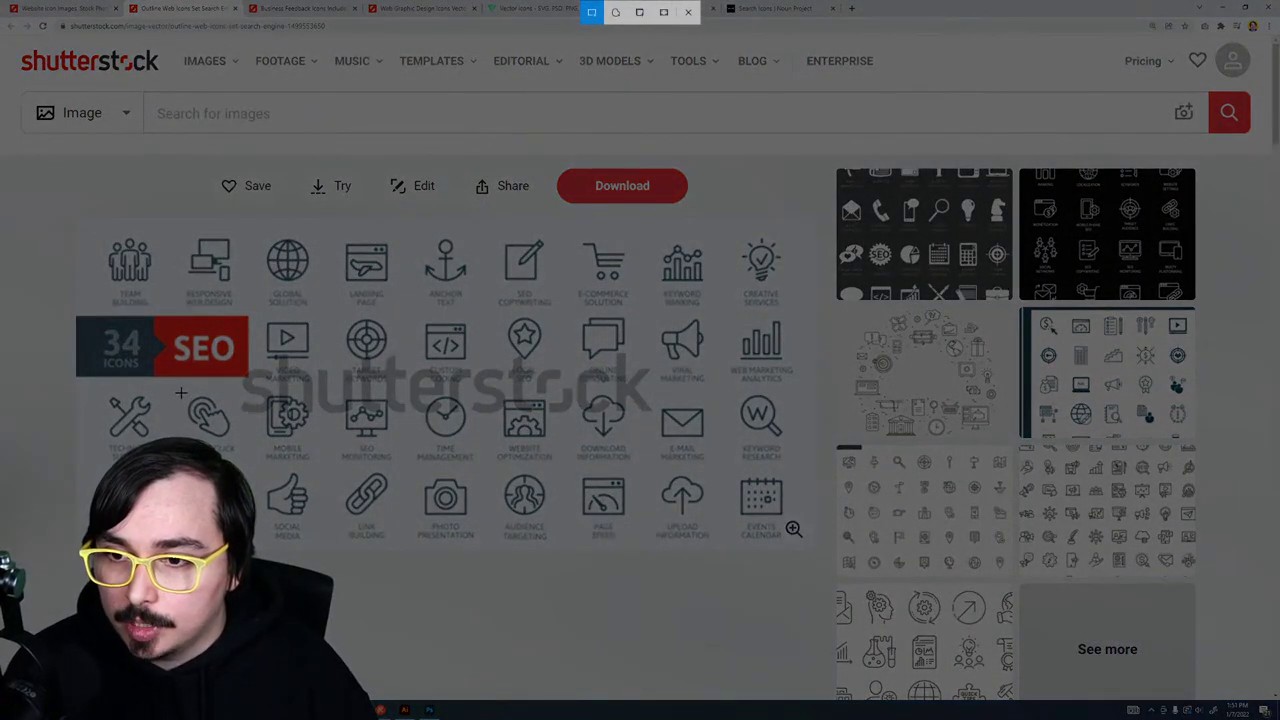
pyautogui.moveTo(180, 393); pyautogui.dragTo(238, 440)
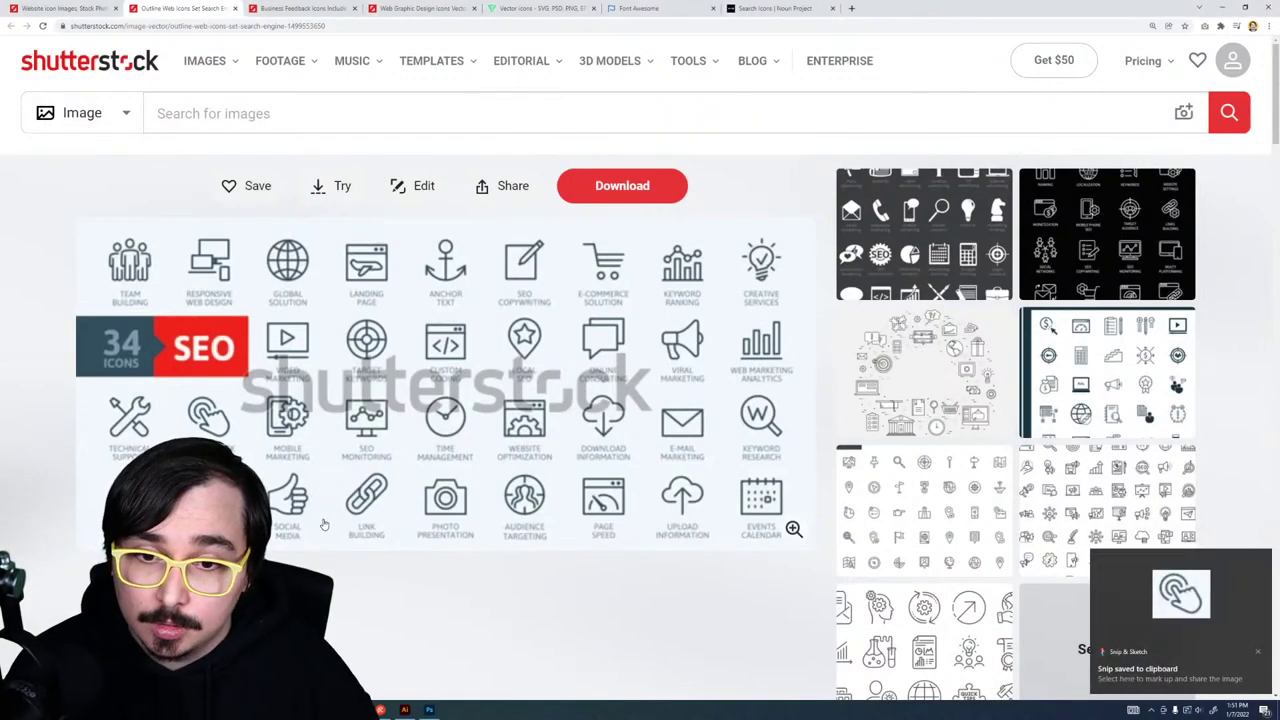
pyautogui.click(404, 710)
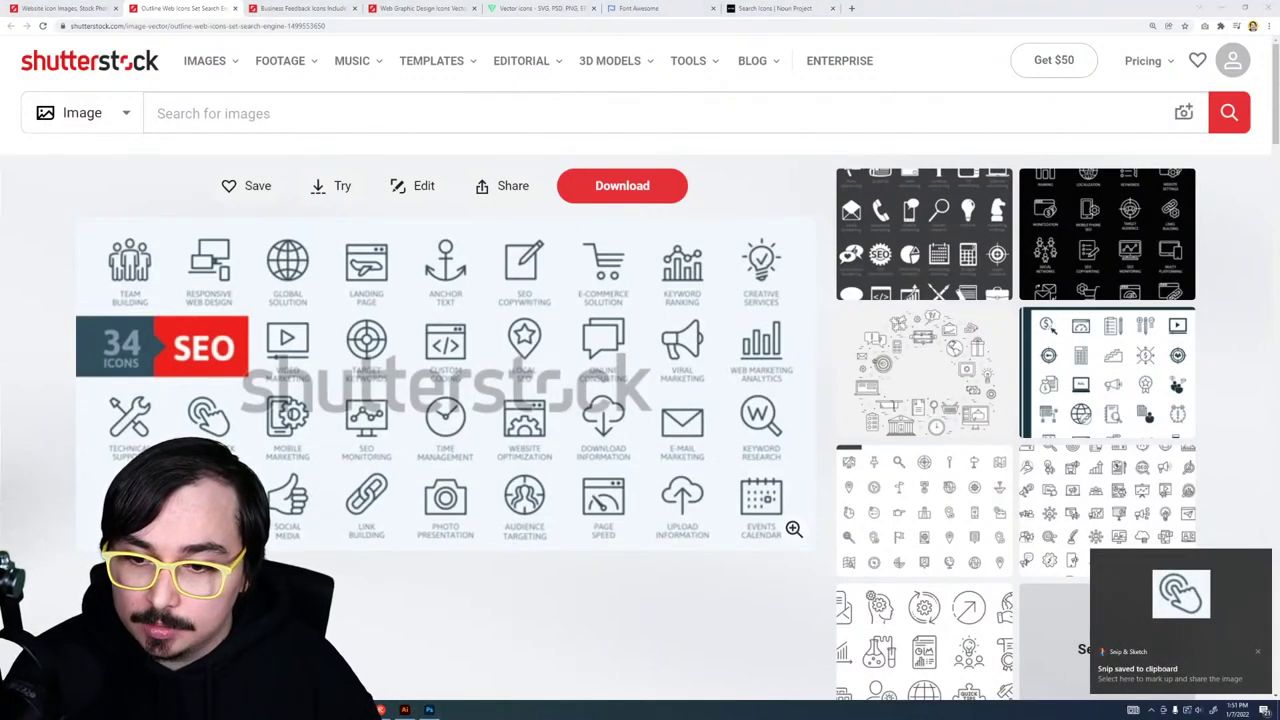
pyautogui.hotkey('ctrl', 'v')
pyautogui.moveTo(651, 357); pyautogui.dragTo(251, 339)
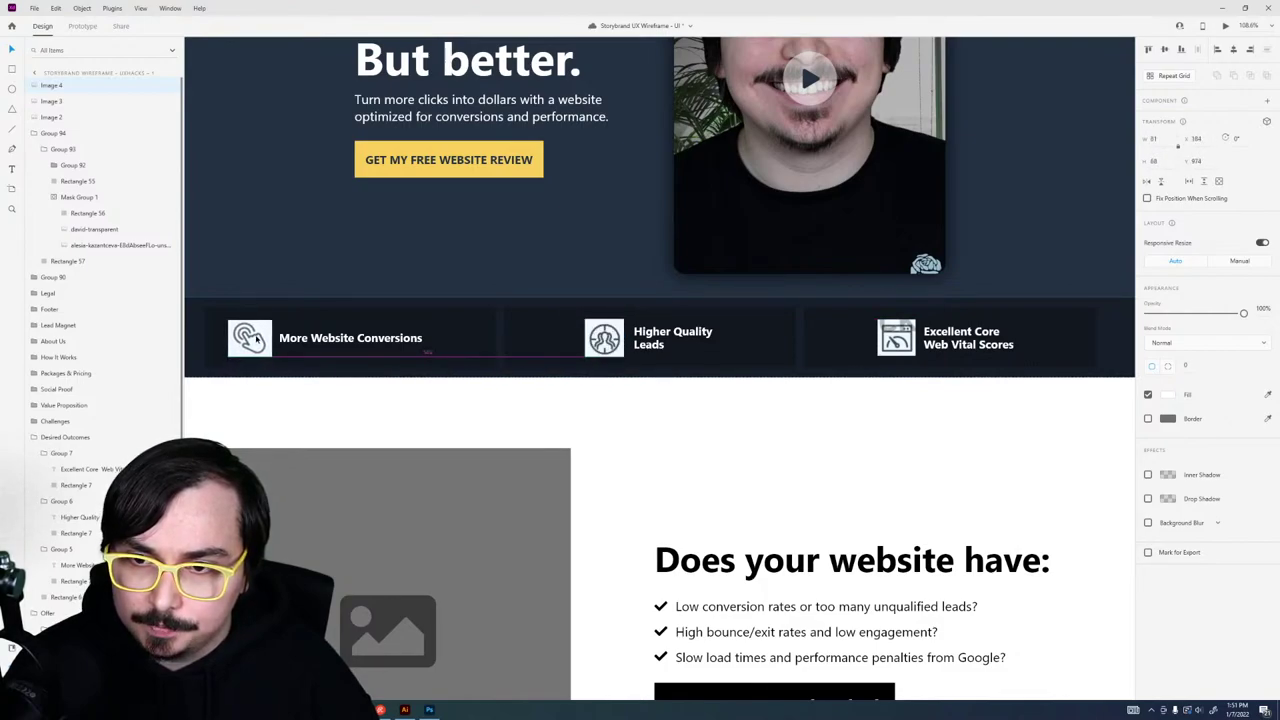
# Step: Break the first tile's text into "More Website" and "Conversions" on two lines and tighten its line spacing to match the other tiles
pyautogui.click(327, 345)
pyautogui.doubleClick(360, 341)
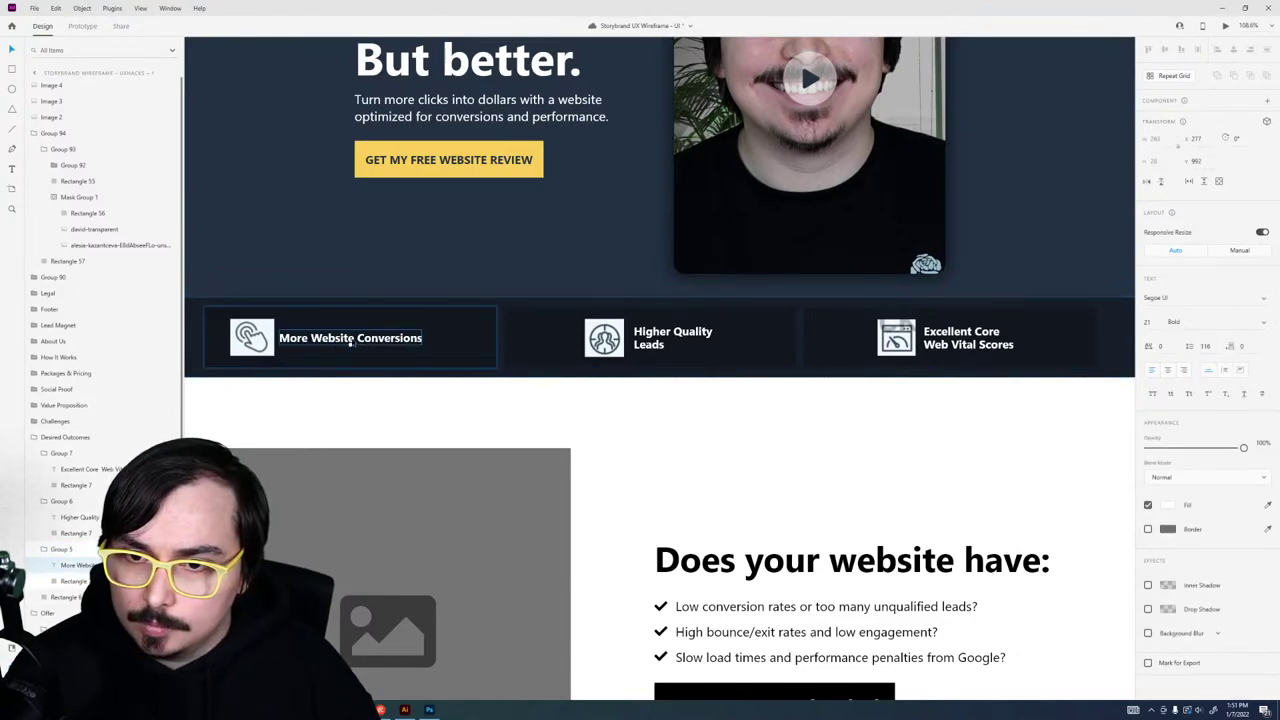
pyautogui.doubleClick(350, 341)
pyautogui.click(355, 338)
pyautogui.hotkey('shift', 'End')
pyautogui.press('Delete')
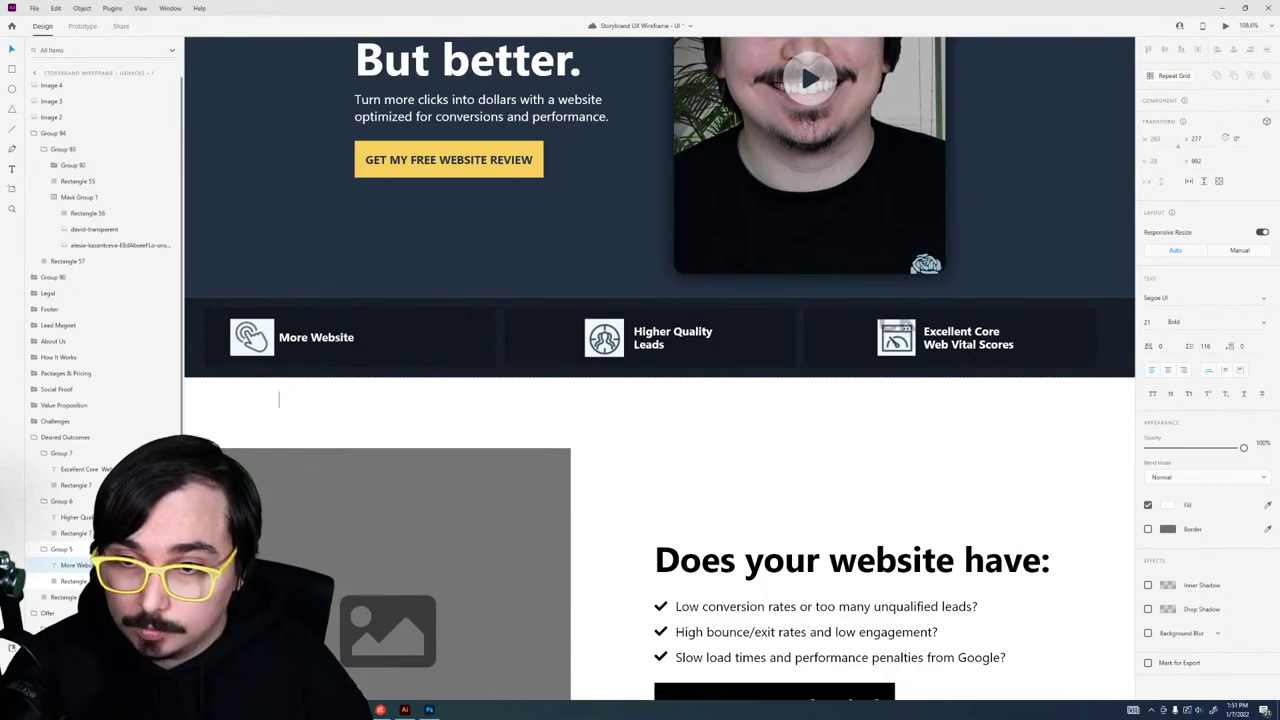
pyautogui.hotkey('ctrl', 'z')
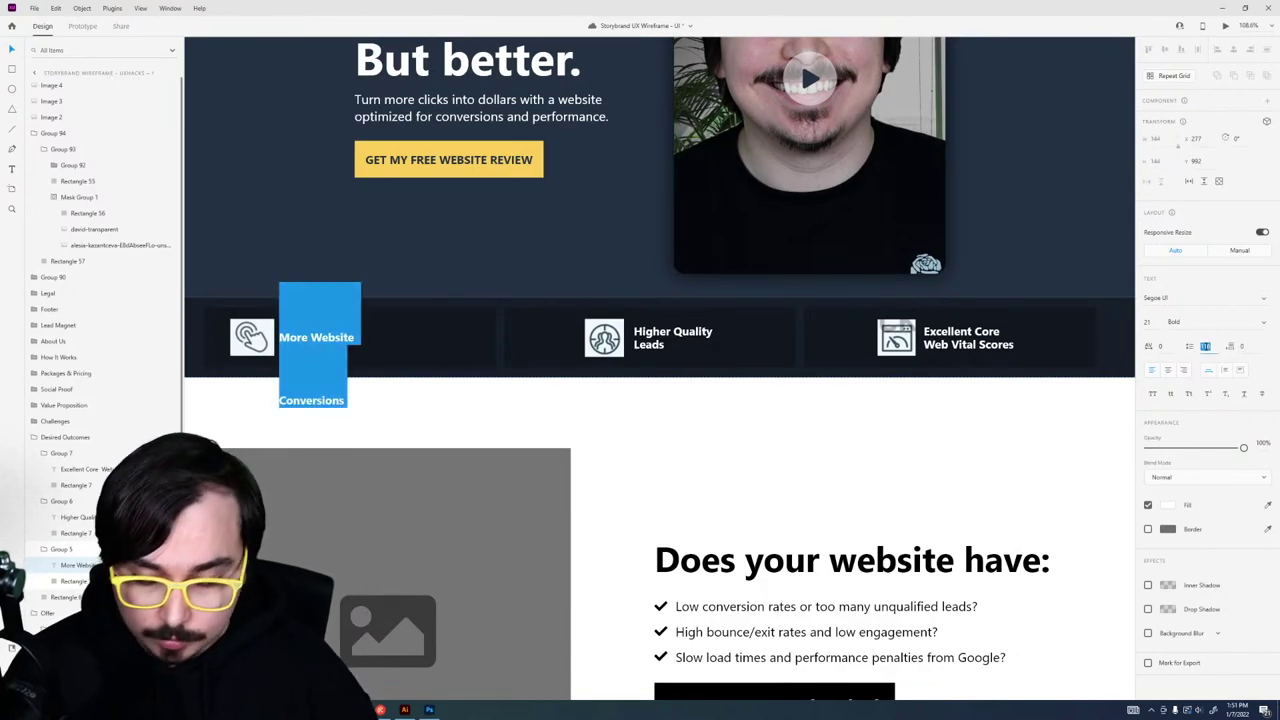
pyautogui.press('Escape')
# Step: Shift the clicking-hand icon and the two-line More Website Conversions text together toward the middle of their tile
pyautogui.moveTo(300, 349)
pyautogui.mouseDown()
pyautogui.moveTo(278, 343)
pyautogui.moveTo(308, 349)
pyautogui.mouseUp()
pyautogui.keyDown('shift'); pyautogui.click(252, 345); pyautogui.keyUp('shift')
pyautogui.click(571, 450)
pyautogui.click(528, 434)
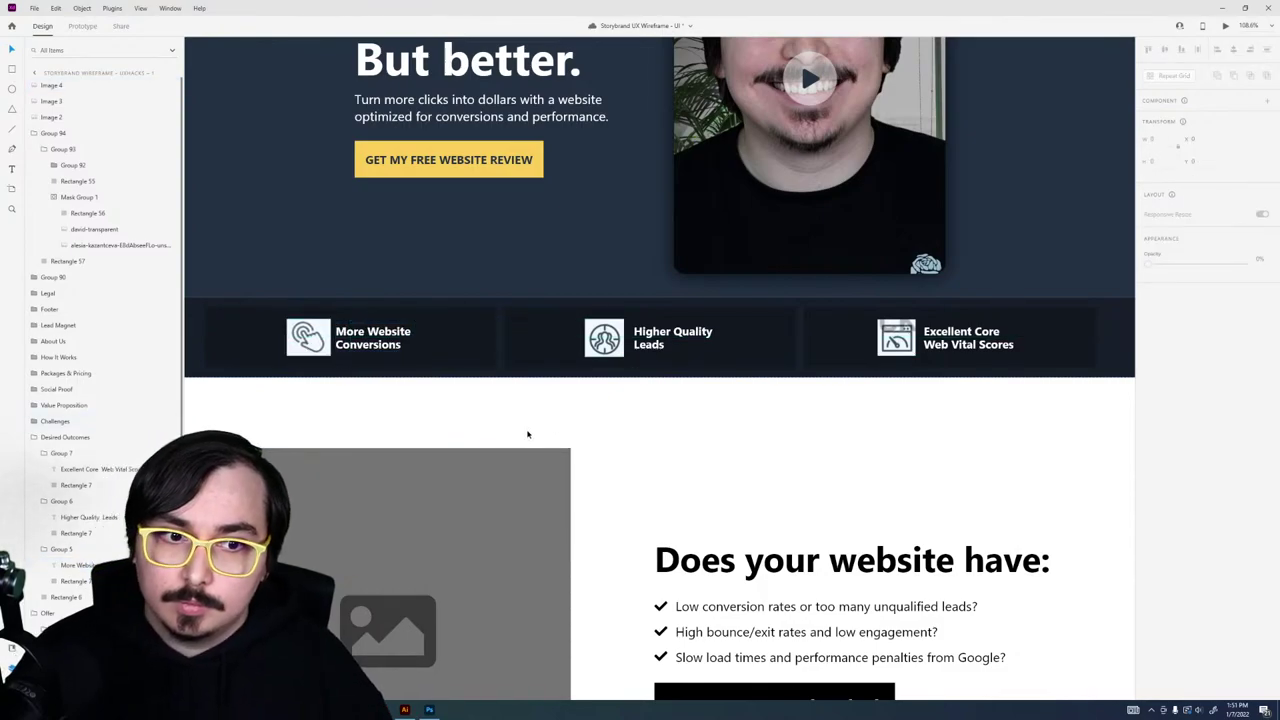
# Step: Select the Desired Outcomes group and open a preview of the design
pyautogui.click(477, 335)
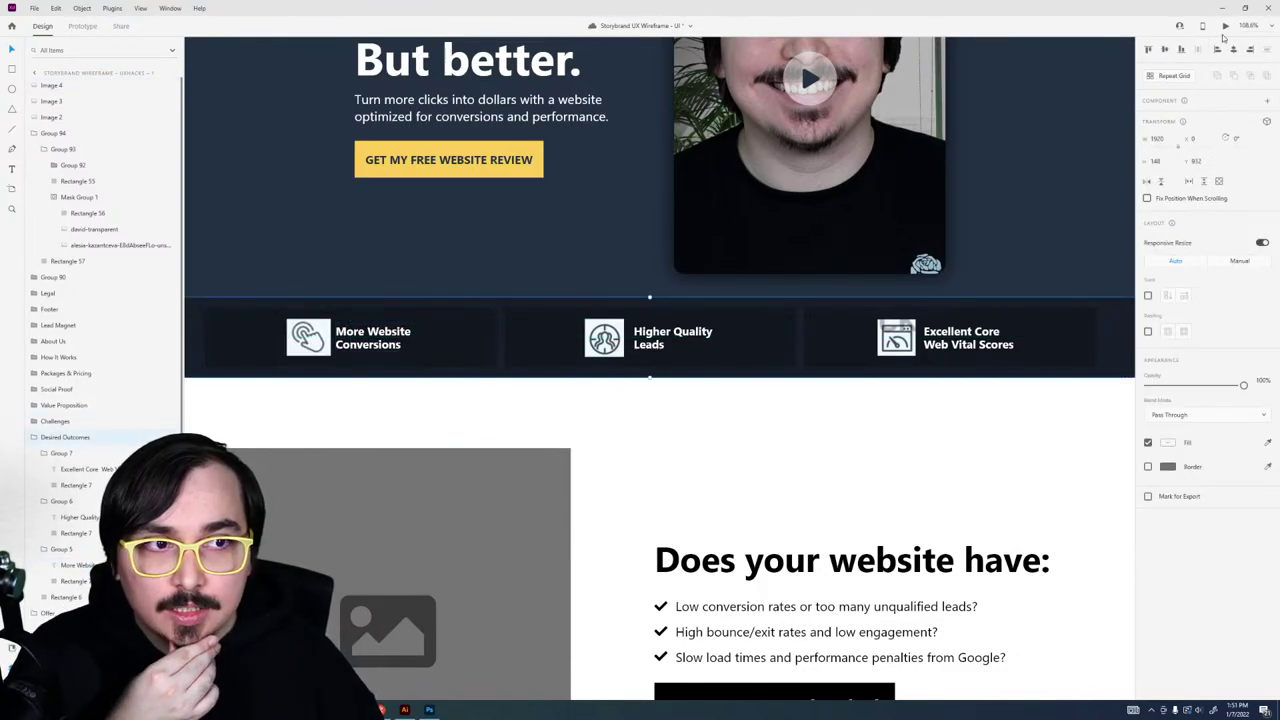
pyautogui.hotkey('ctrl', 'Return')
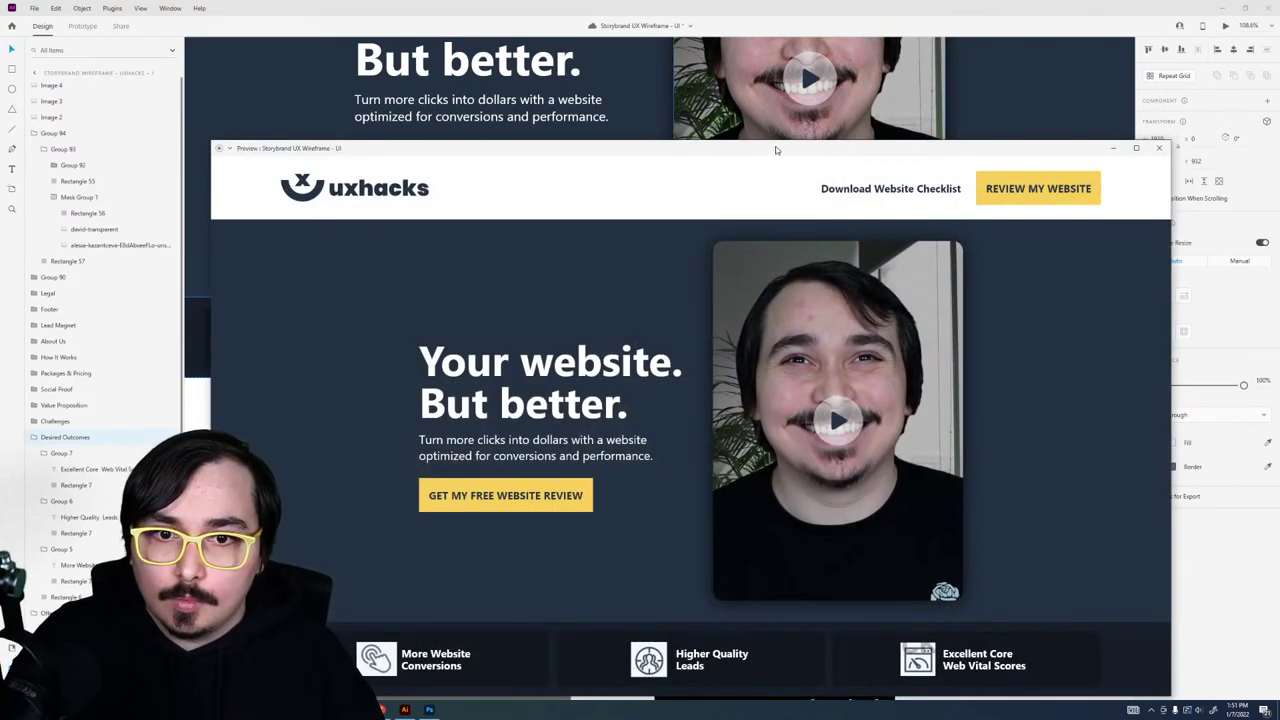
# Step: Look over the hero section and three outcome tiles in the preview, and close it
pyautogui.moveTo(775, 150); pyautogui.dragTo(763, 67)
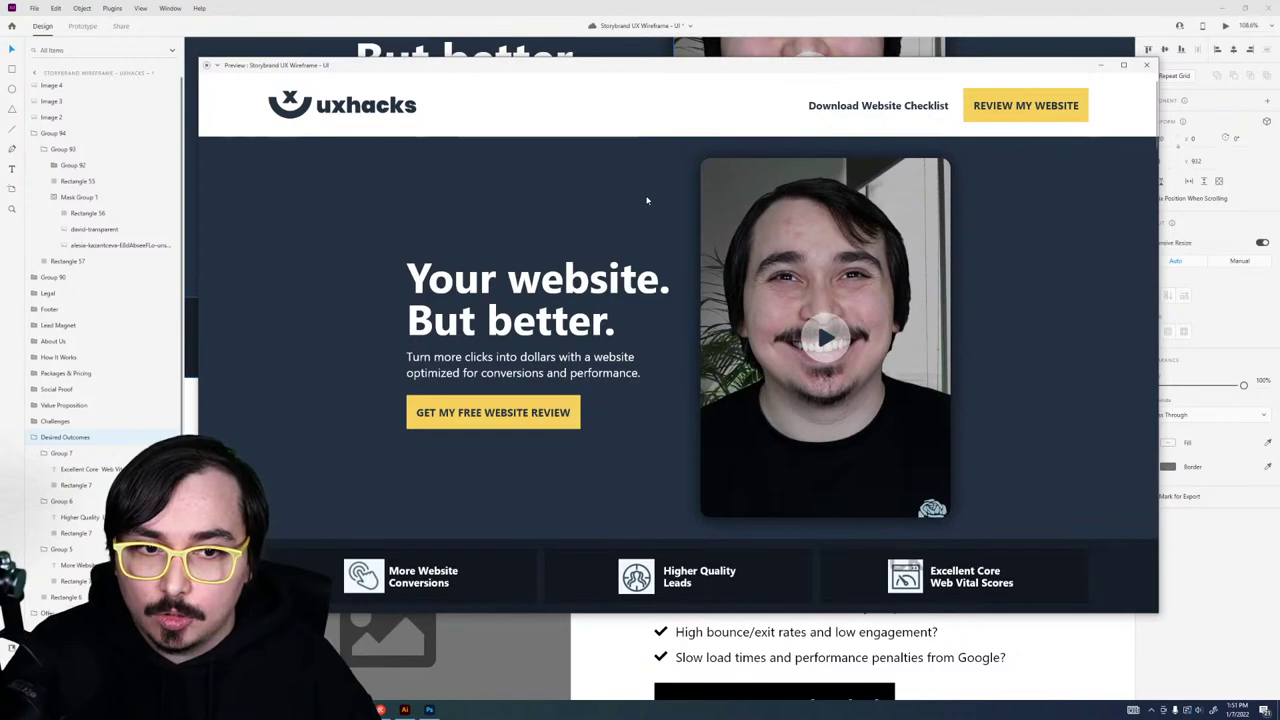
pyautogui.click(1146, 64)
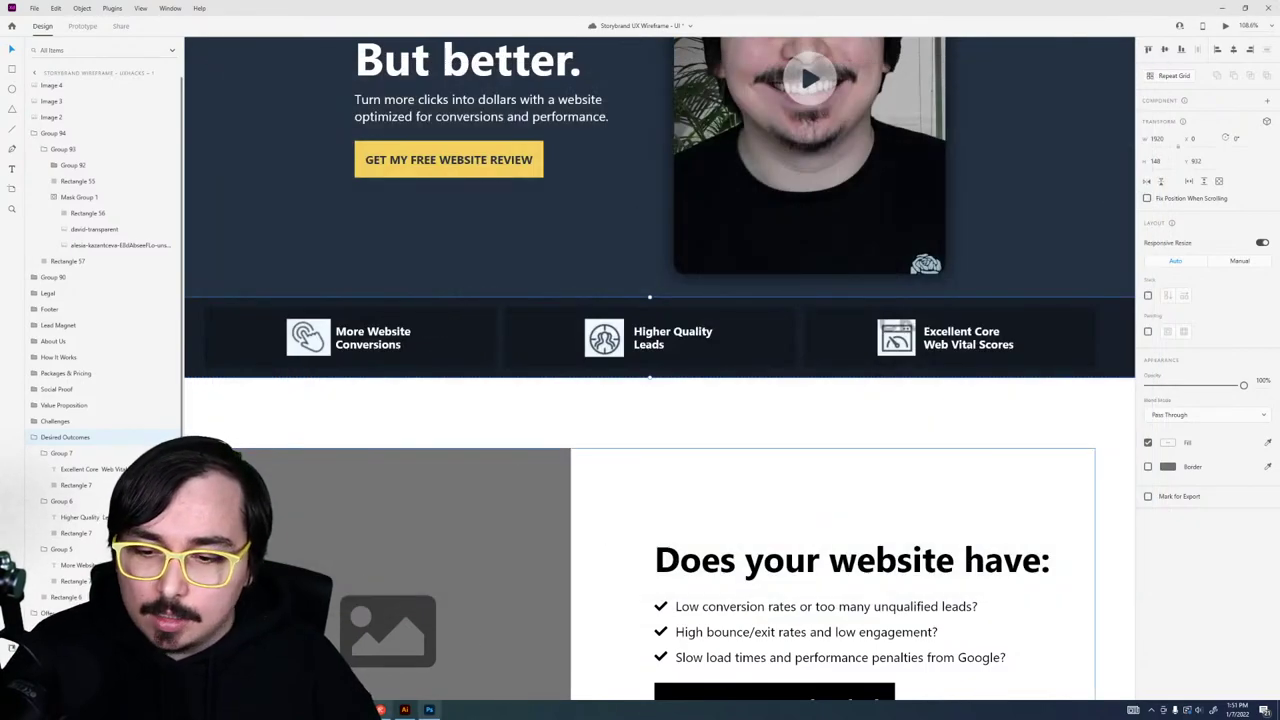
# Step: Switch to Shutterstock and download the 34-icon SEO set as a vector under the Standard license
pyautogui.hotkey('alt', 'Tab')
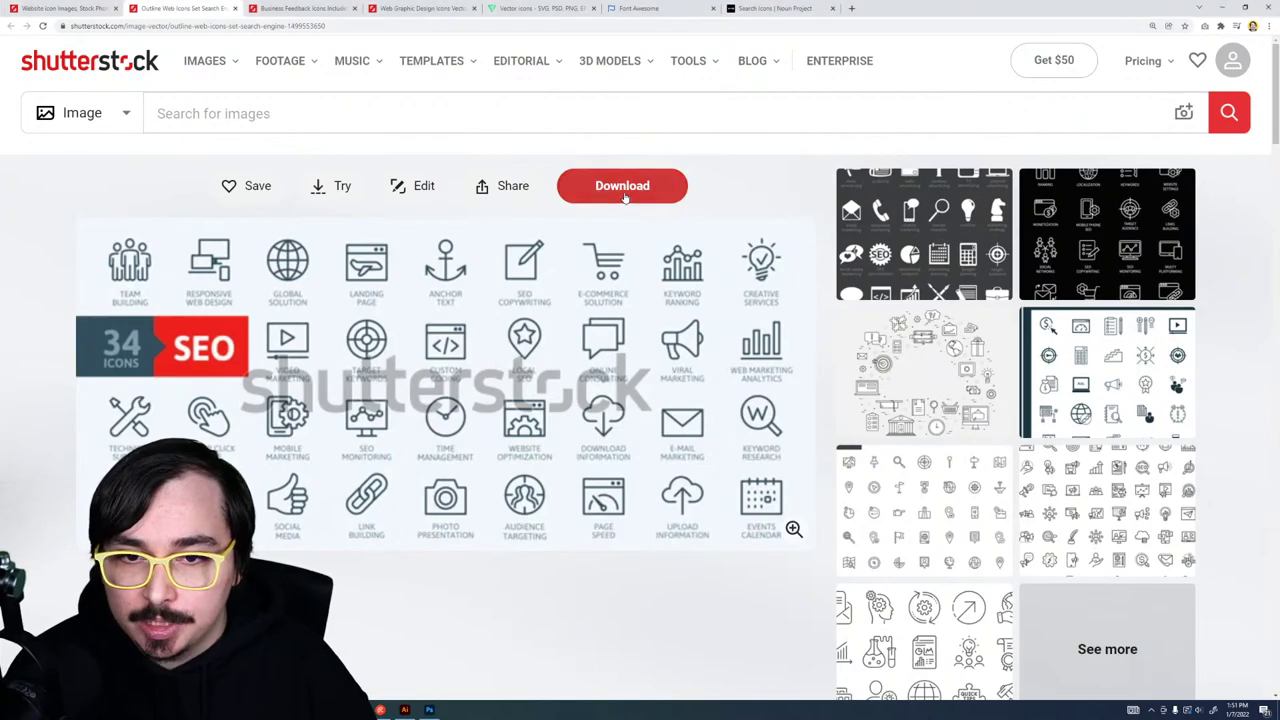
pyautogui.click(624, 190)
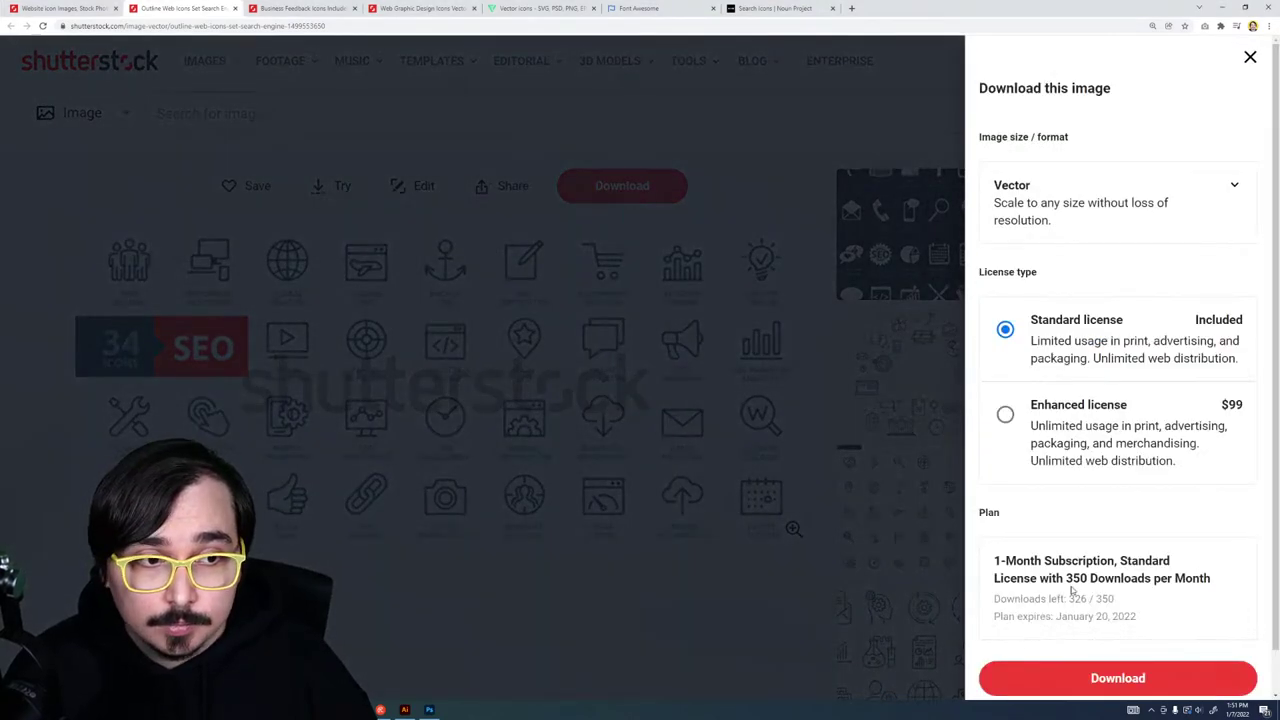
pyautogui.click(1089, 680)
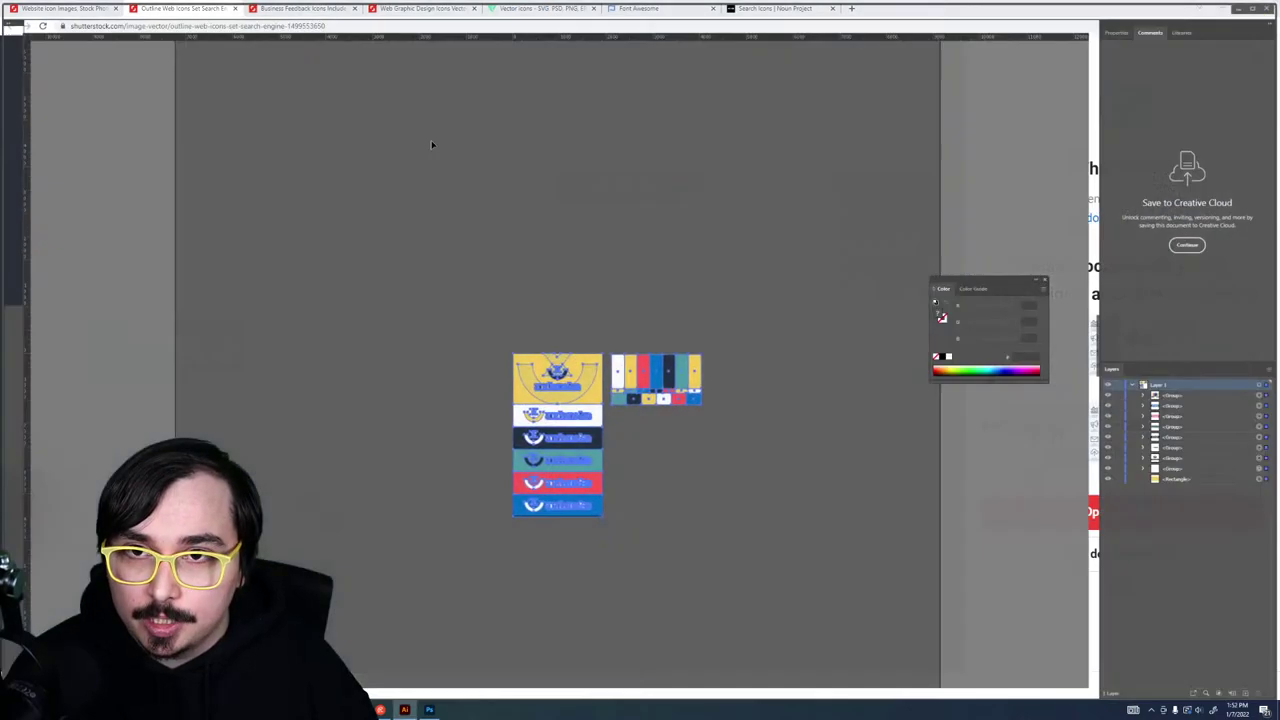
# Step: Switch to the downloaded SEO icon EPS in Illustrator and isolate the group that holds the icons
pyautogui.scroll(-3, 766, 461)
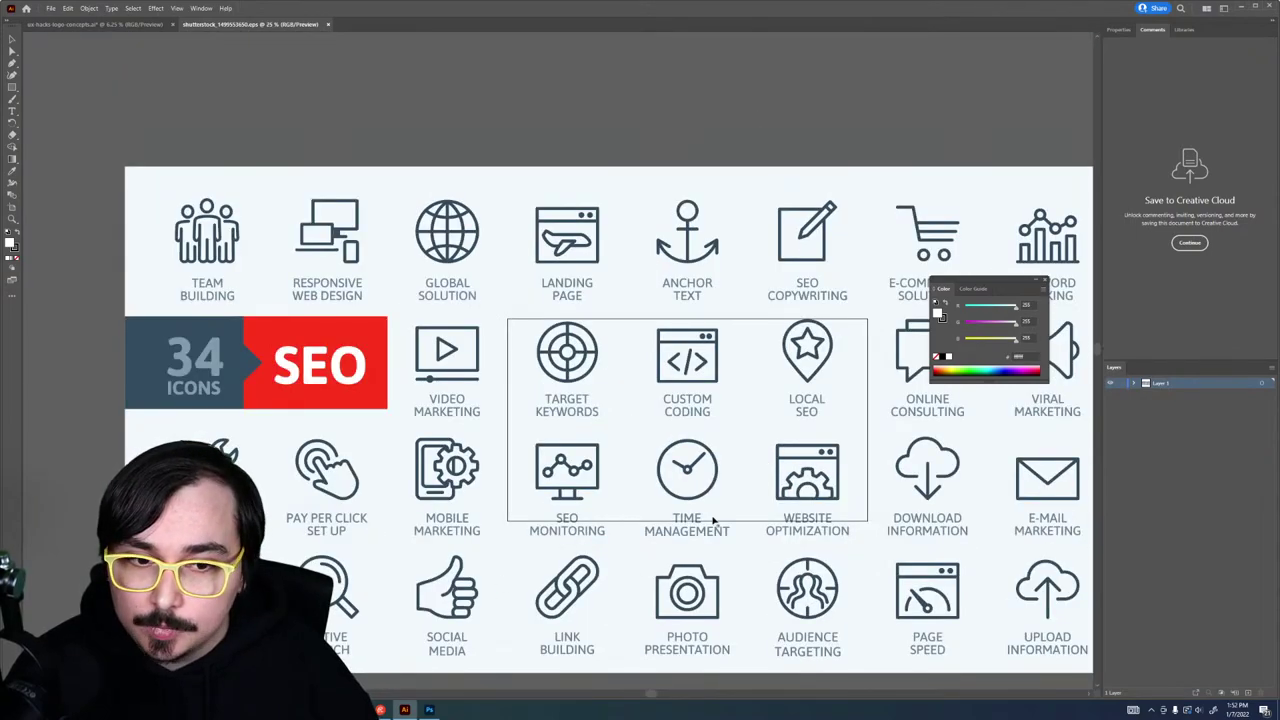
pyautogui.click(813, 483)
pyautogui.doubleClick(815, 483)
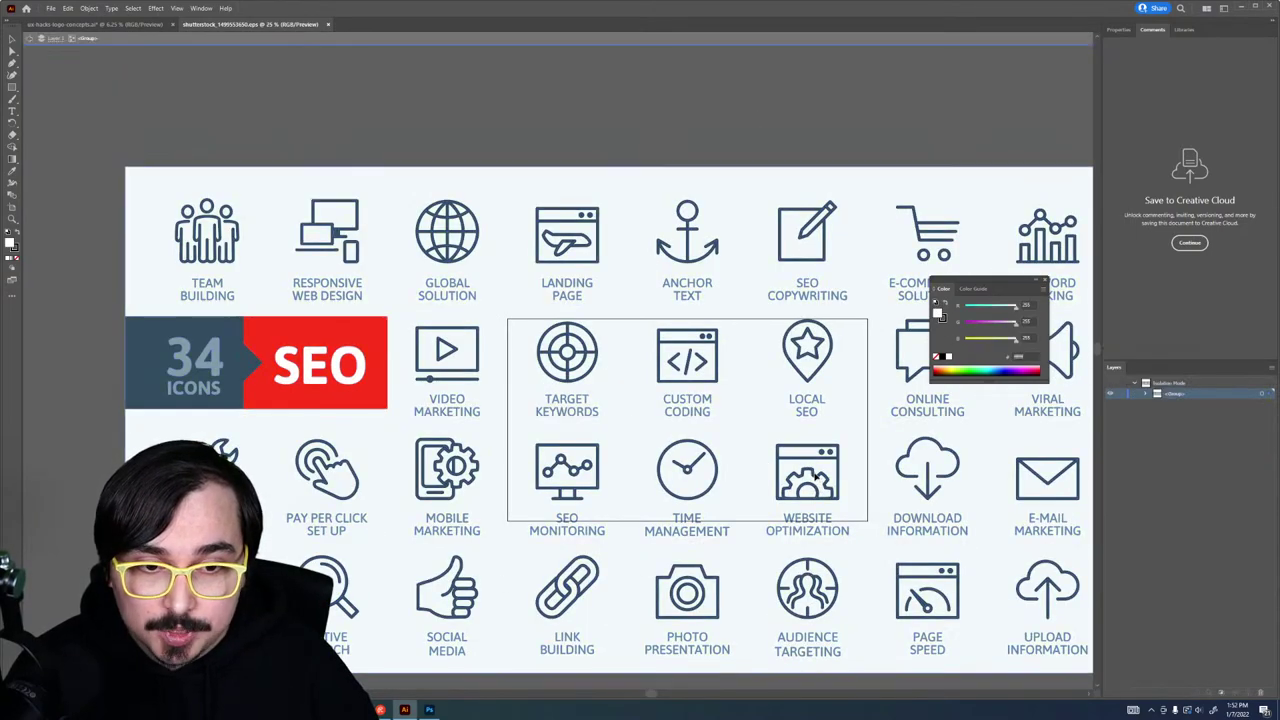
pyautogui.click(818, 481)
pyautogui.doubleClick(818, 481)
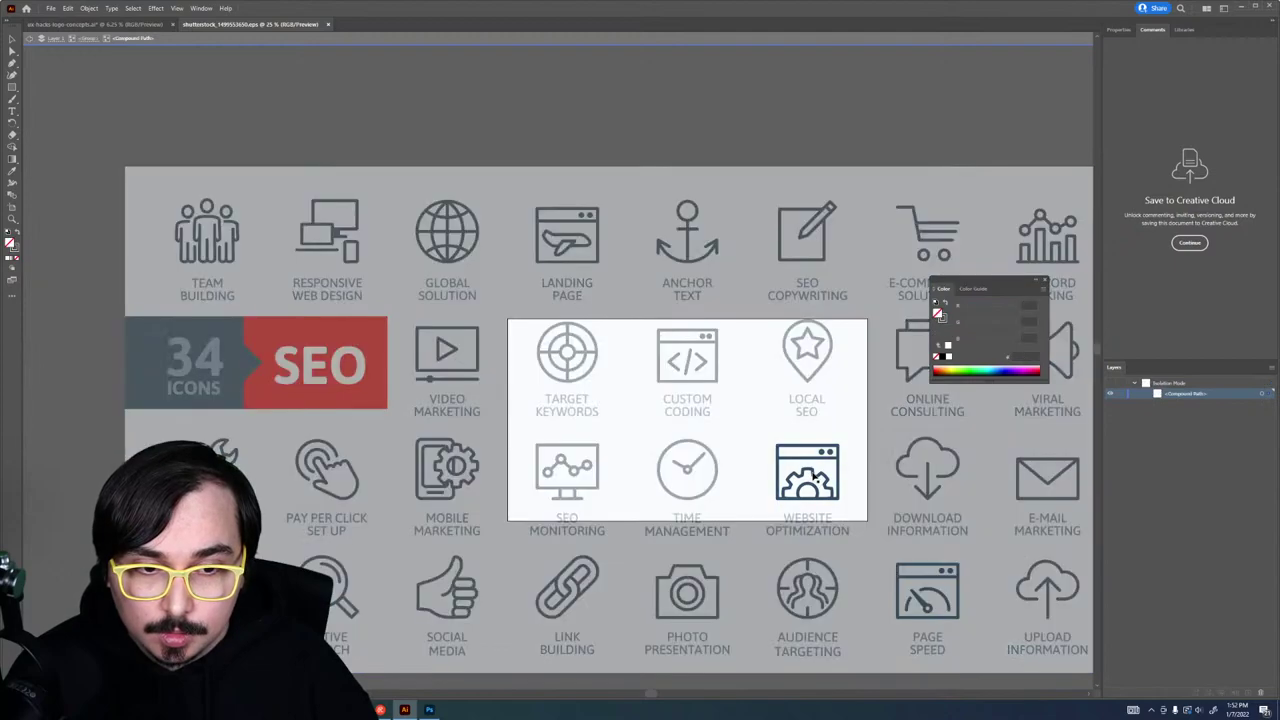
pyautogui.press('Escape')
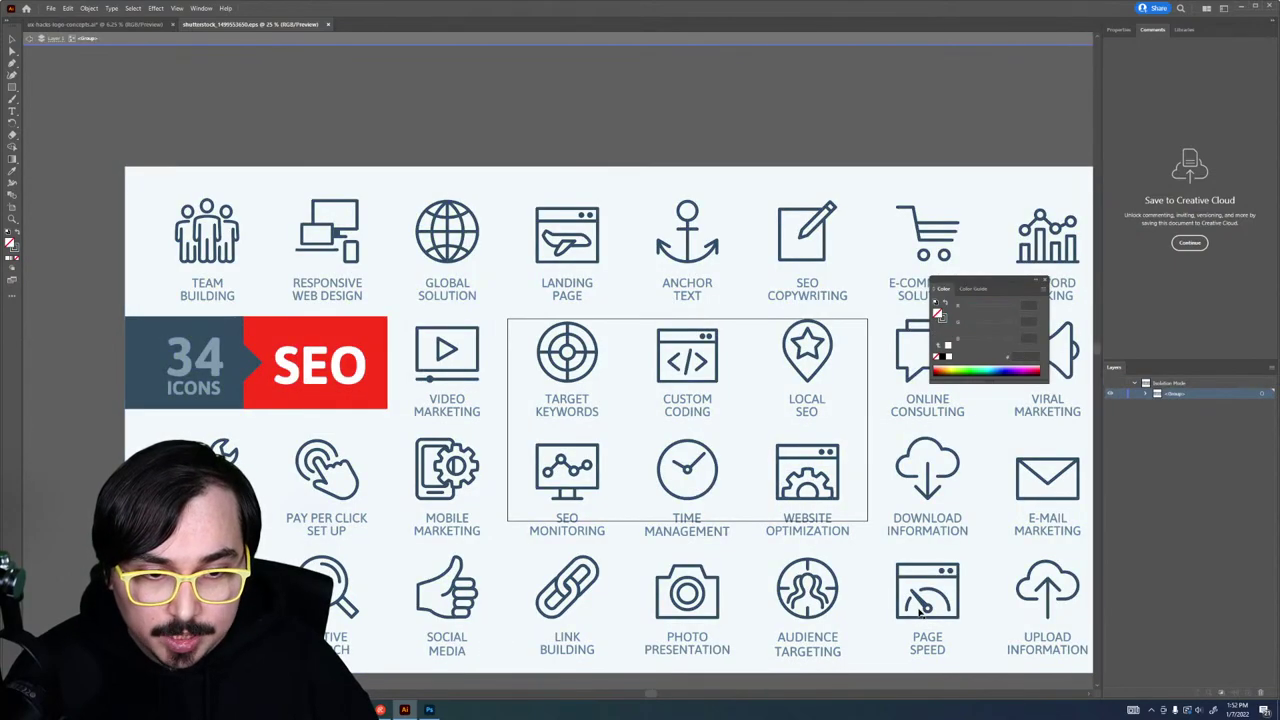
# Step: Copy the complete Page Speed icon, switch to Adobe XD and paste it, placing it just below the outcome tiles
pyautogui.click(922, 605)
pyautogui.doubleClick(922, 605)
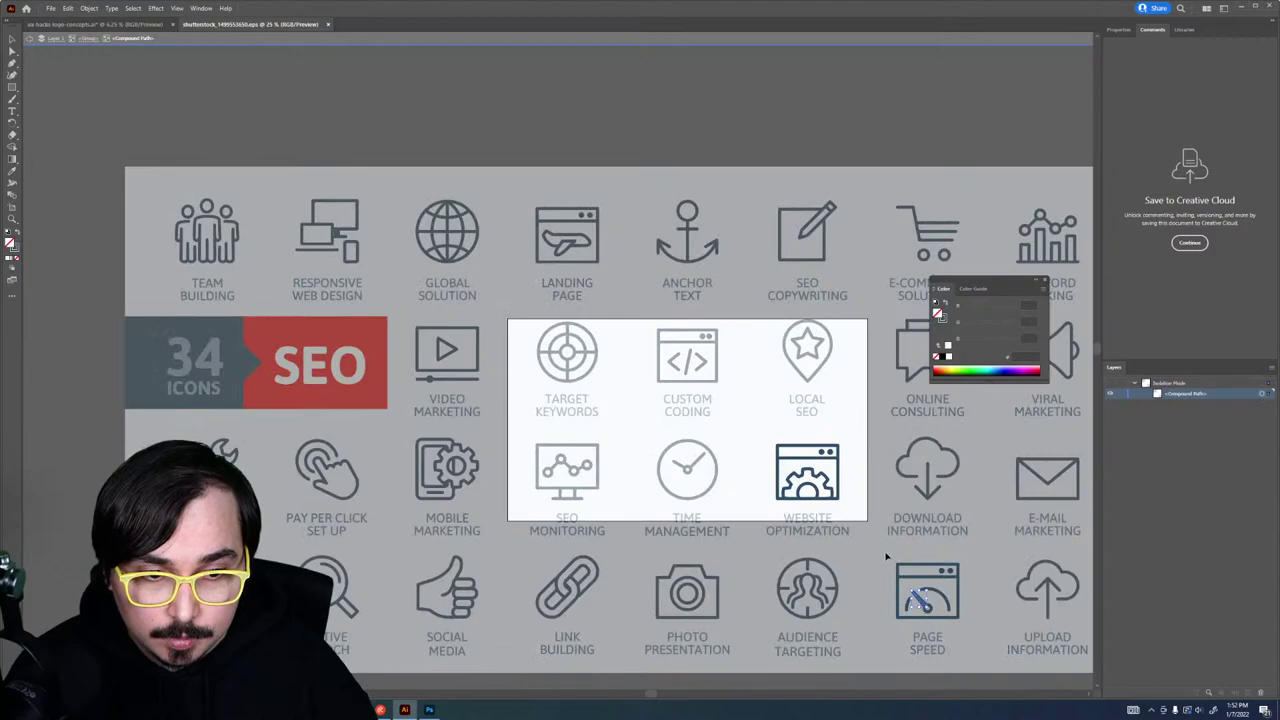
pyautogui.hotkey('ctrl', 'a')
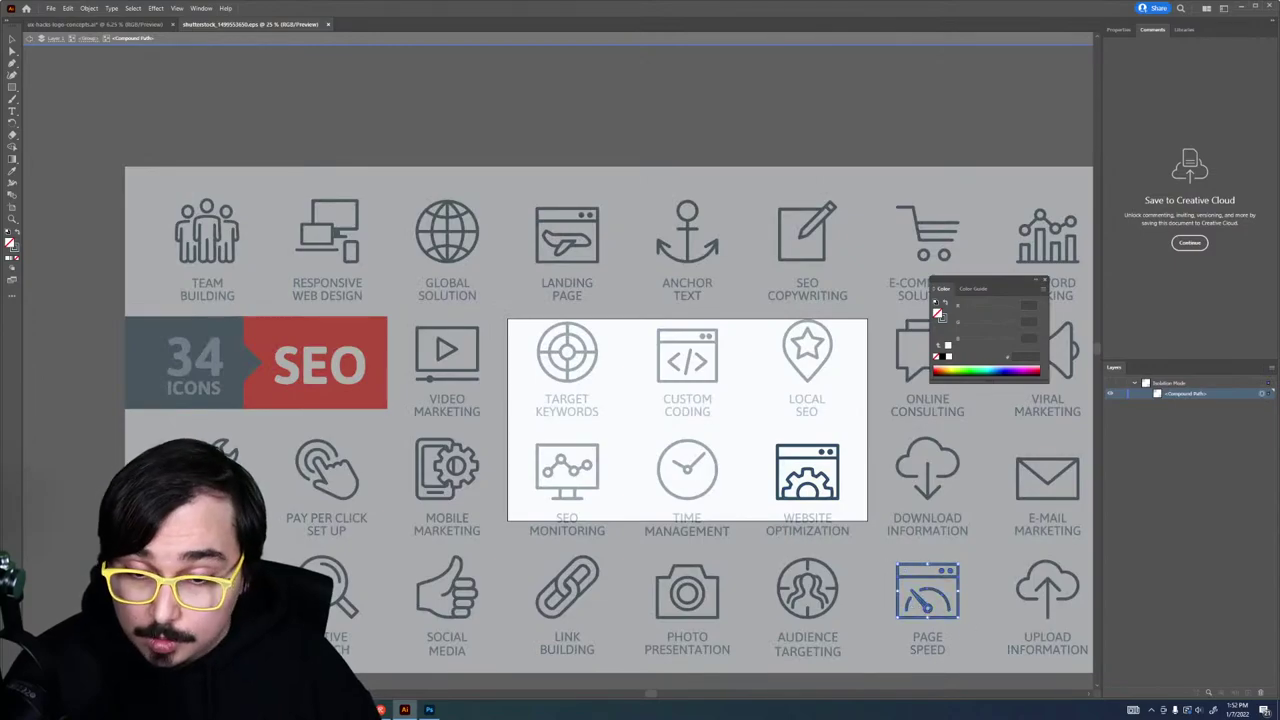
pyautogui.hotkey('alt', 'Tab')
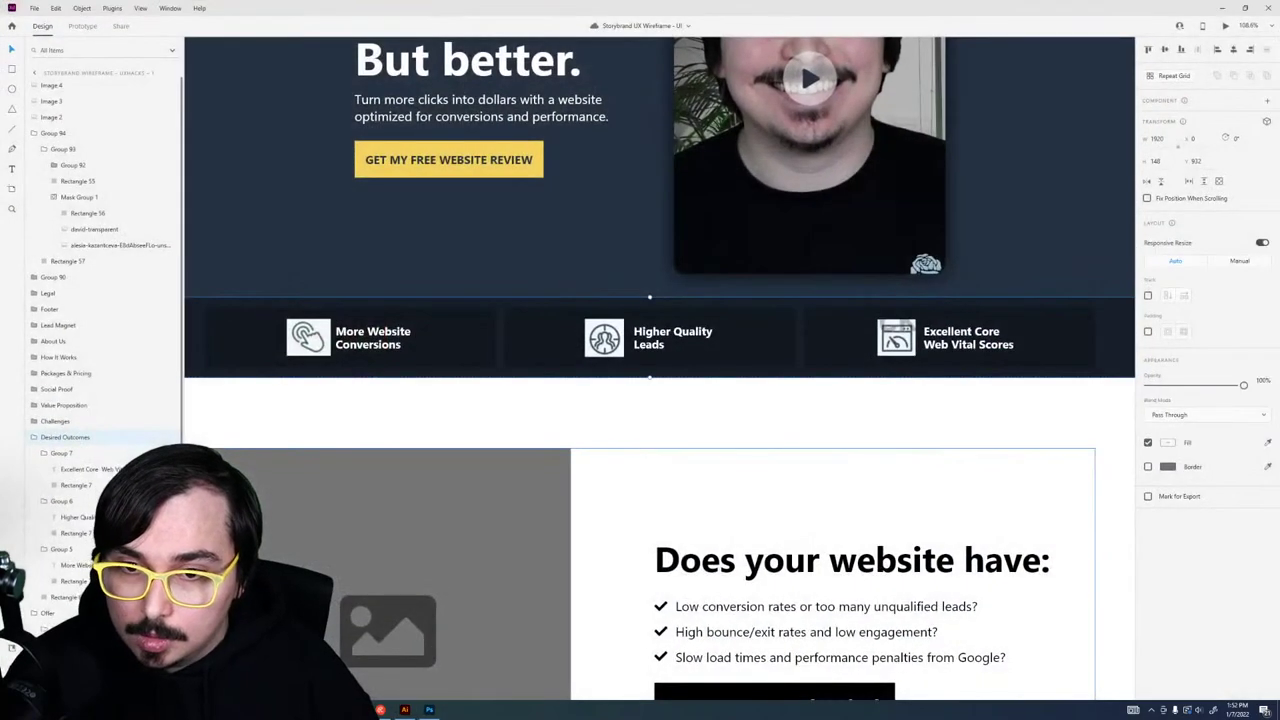
pyautogui.hotkey('ctrl', 'v')
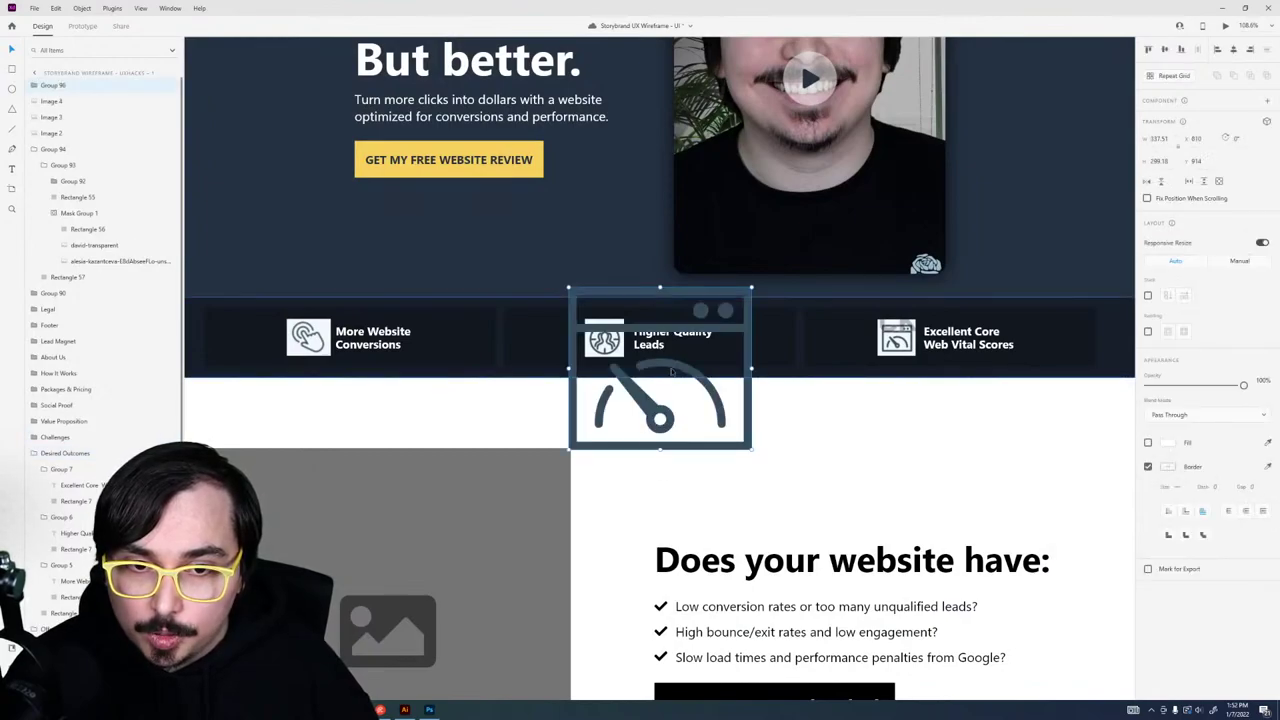
pyautogui.moveTo(664, 384); pyautogui.dragTo(757, 494)
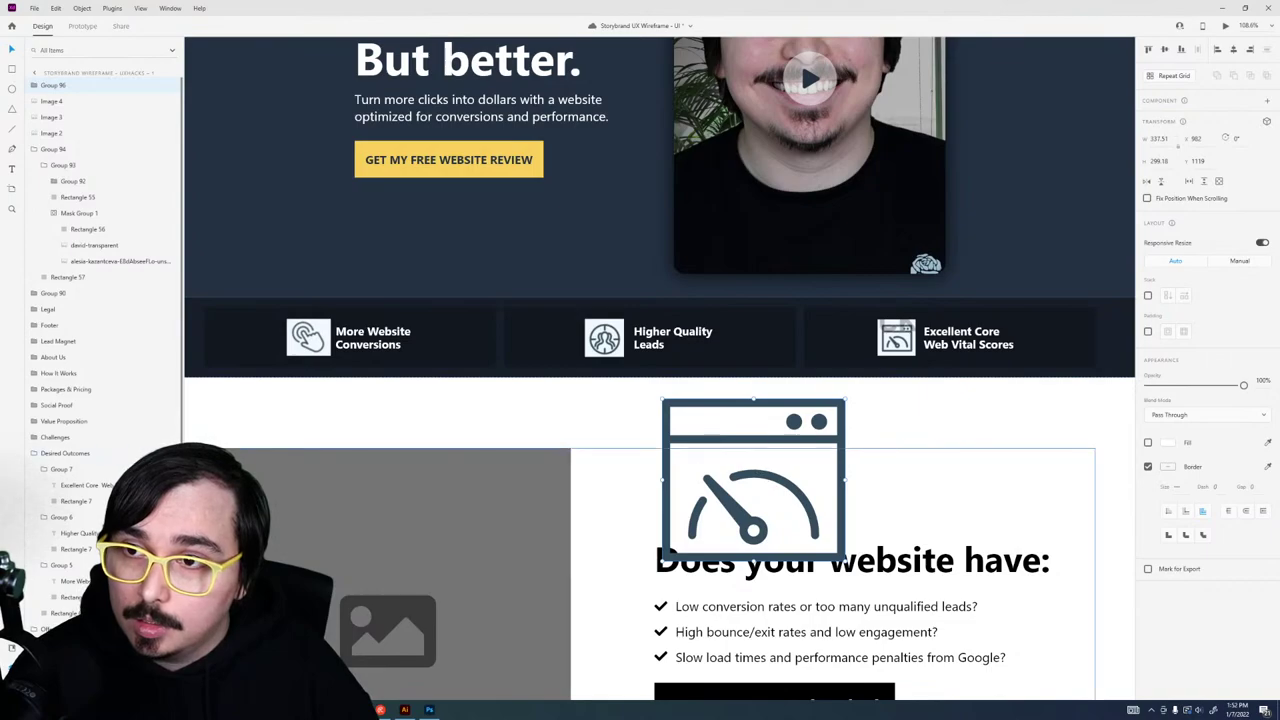
# Step: Set the border colour of the pasted gauge icon's inner paths and line to white
pyautogui.click(36, 88)
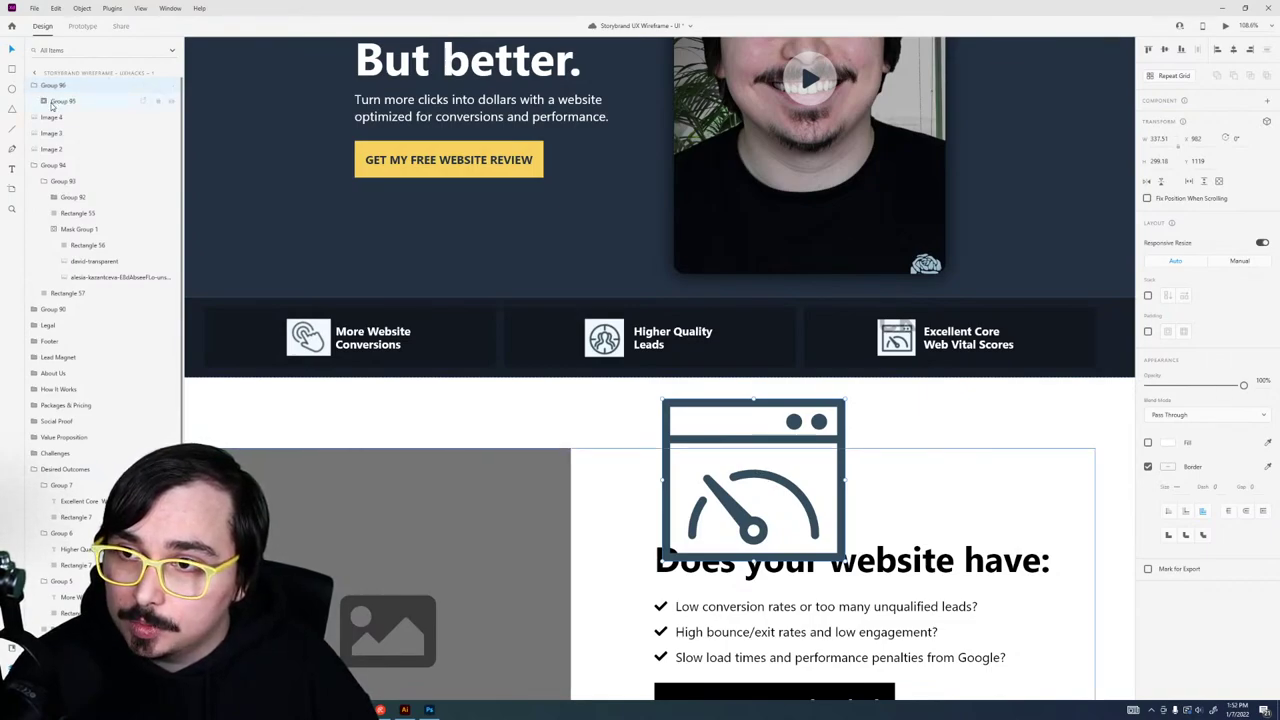
pyautogui.click(45, 101)
pyautogui.click(78, 120)
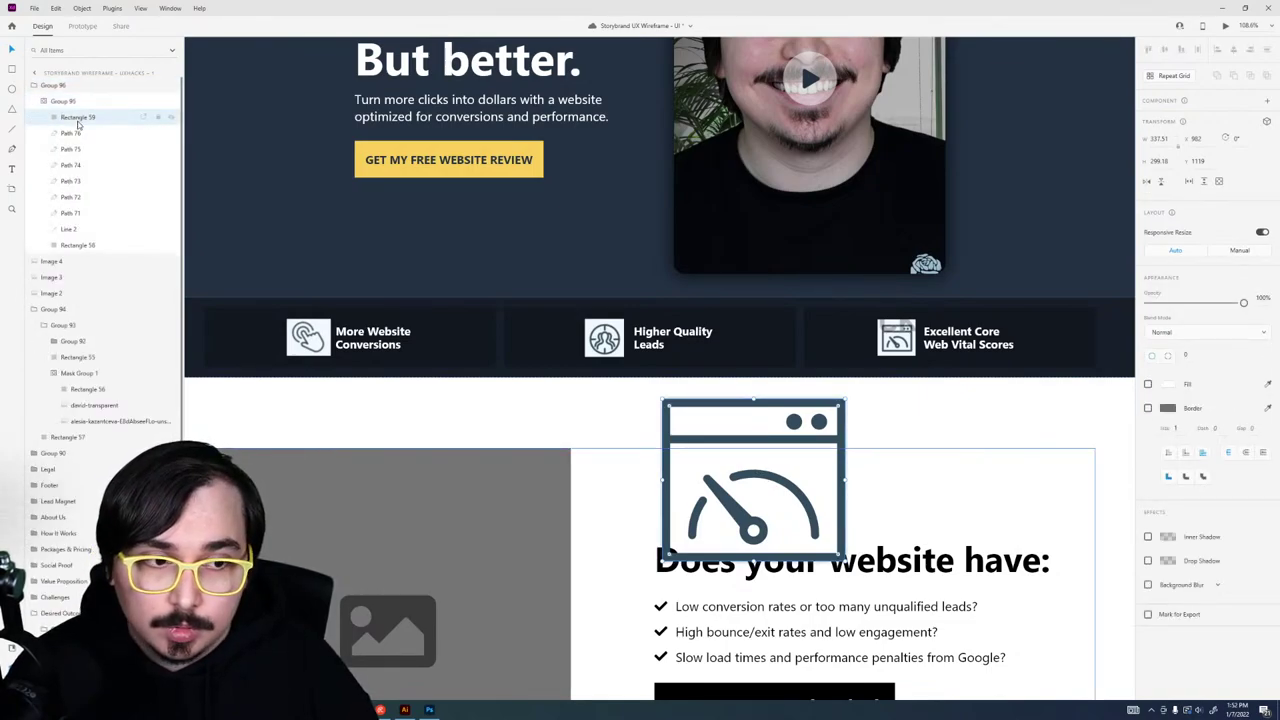
pyautogui.click(75, 133)
pyautogui.keyDown('shift'); pyautogui.click(72, 231); pyautogui.keyUp('shift')
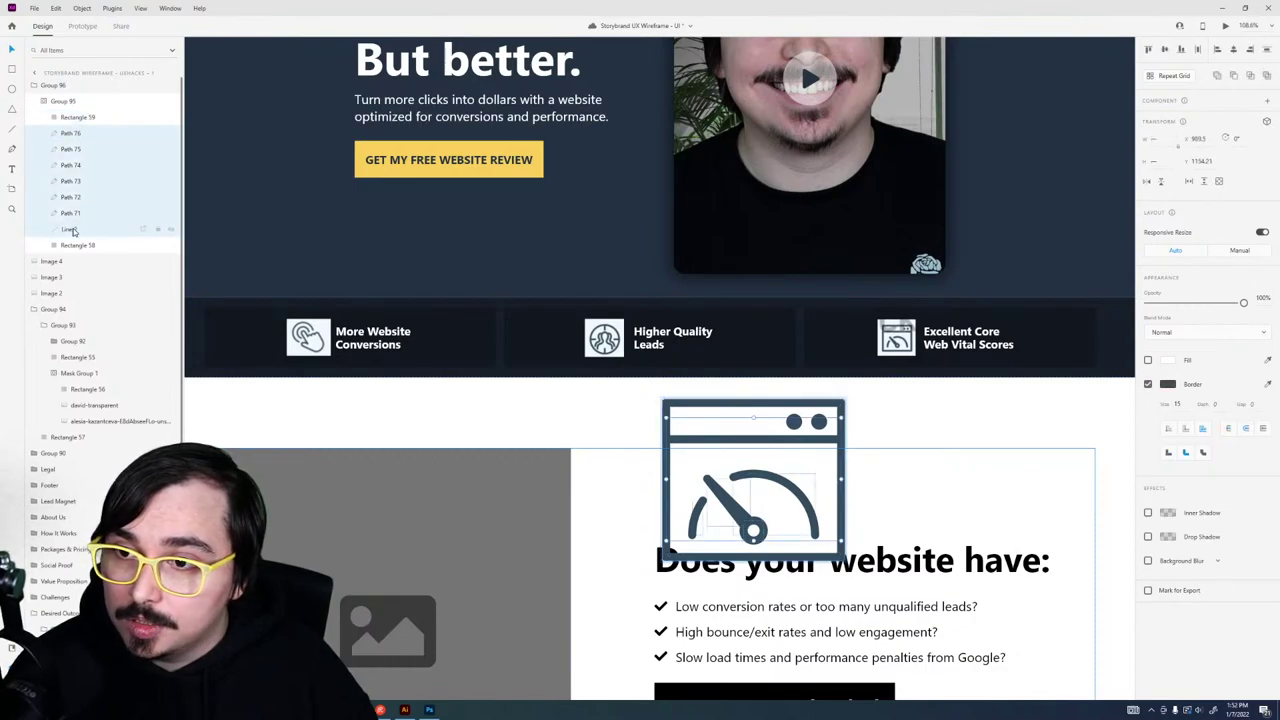
pyautogui.click(1167, 384)
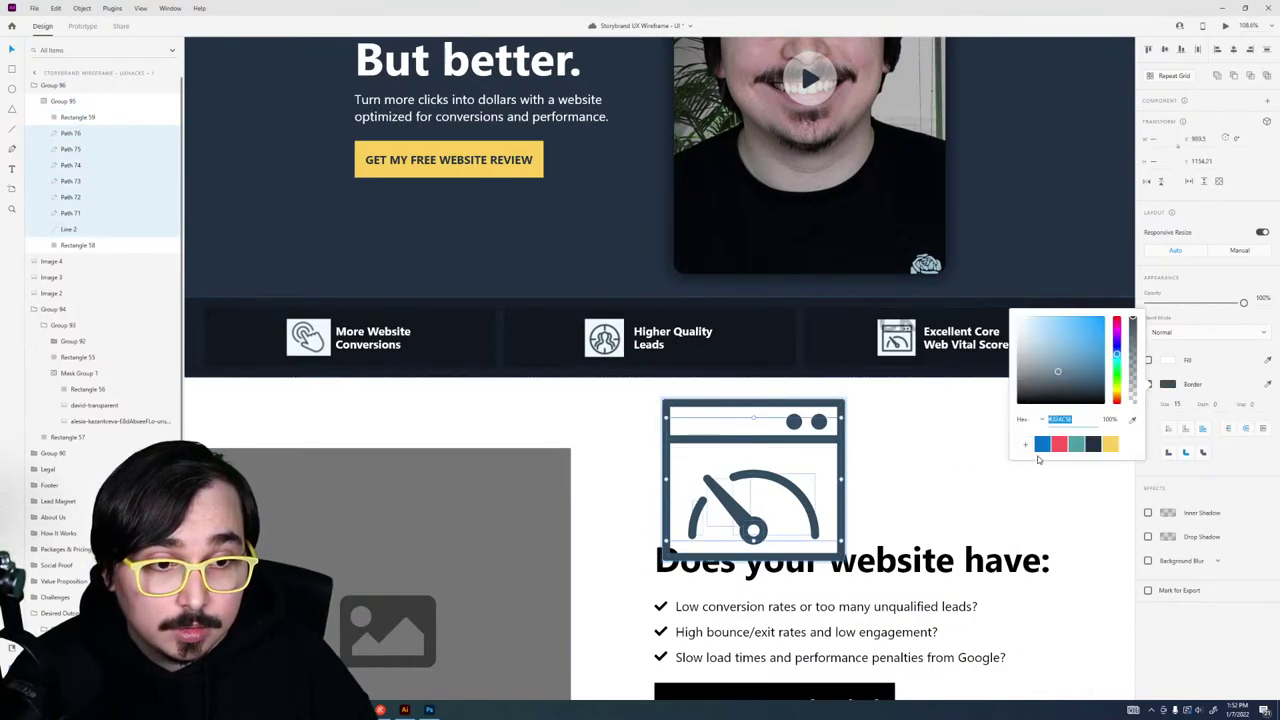
pyautogui.moveTo(1057, 376); pyautogui.dragTo(952, 252)
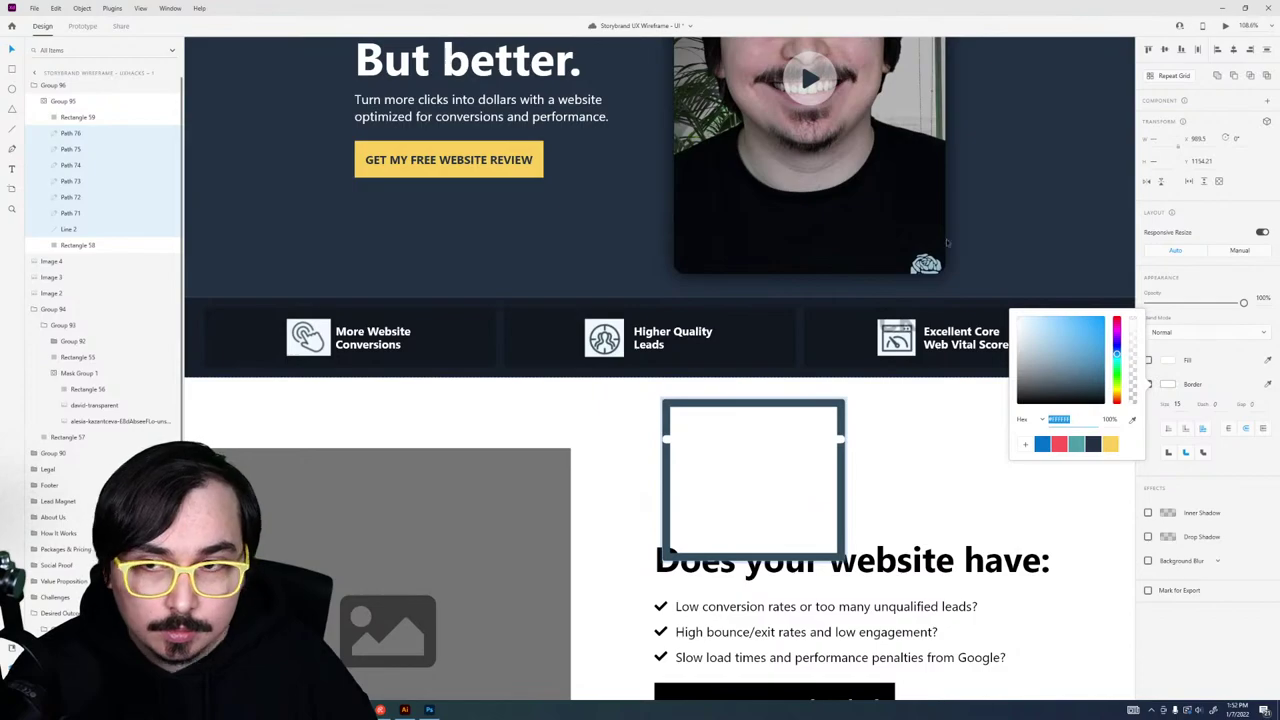
# Step: Set the border colour of the gauge icon's outer frame rectangle to white and reselect the whole icon
pyautogui.click(77, 245)
pyautogui.click(1168, 409)
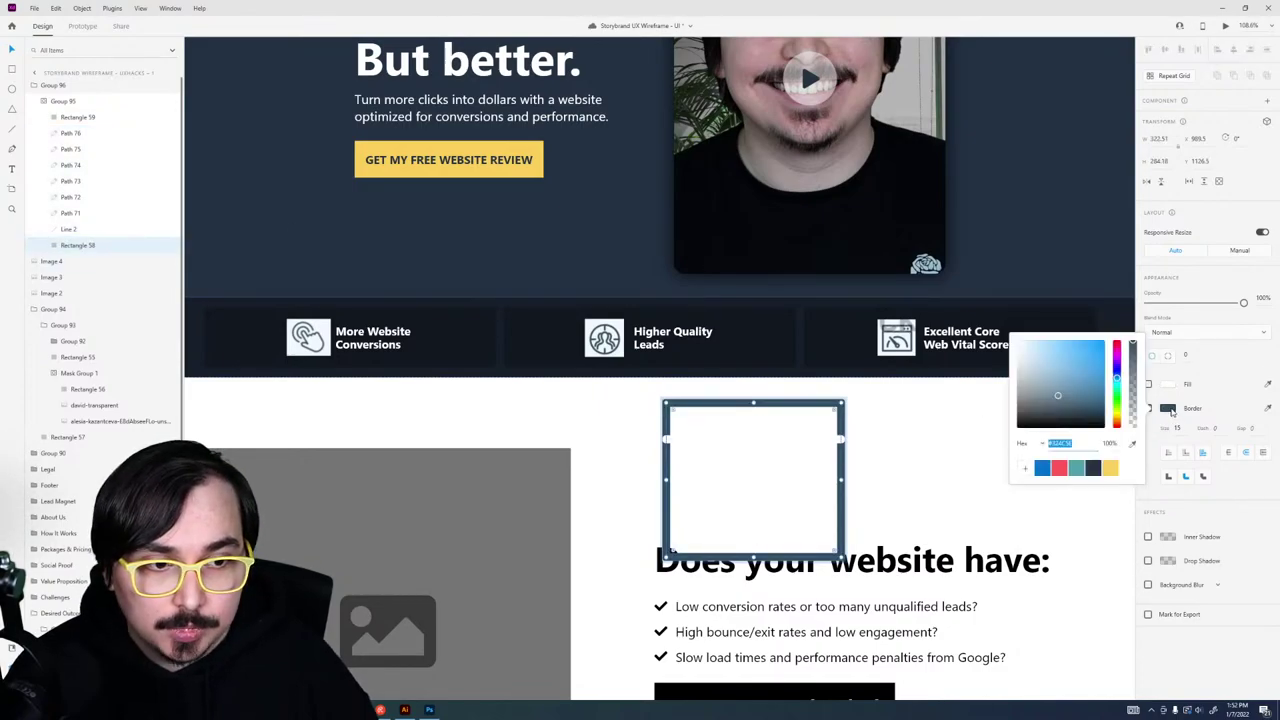
pyautogui.moveTo(1050, 385); pyautogui.dragTo(850, 282)
pyautogui.press('Escape')
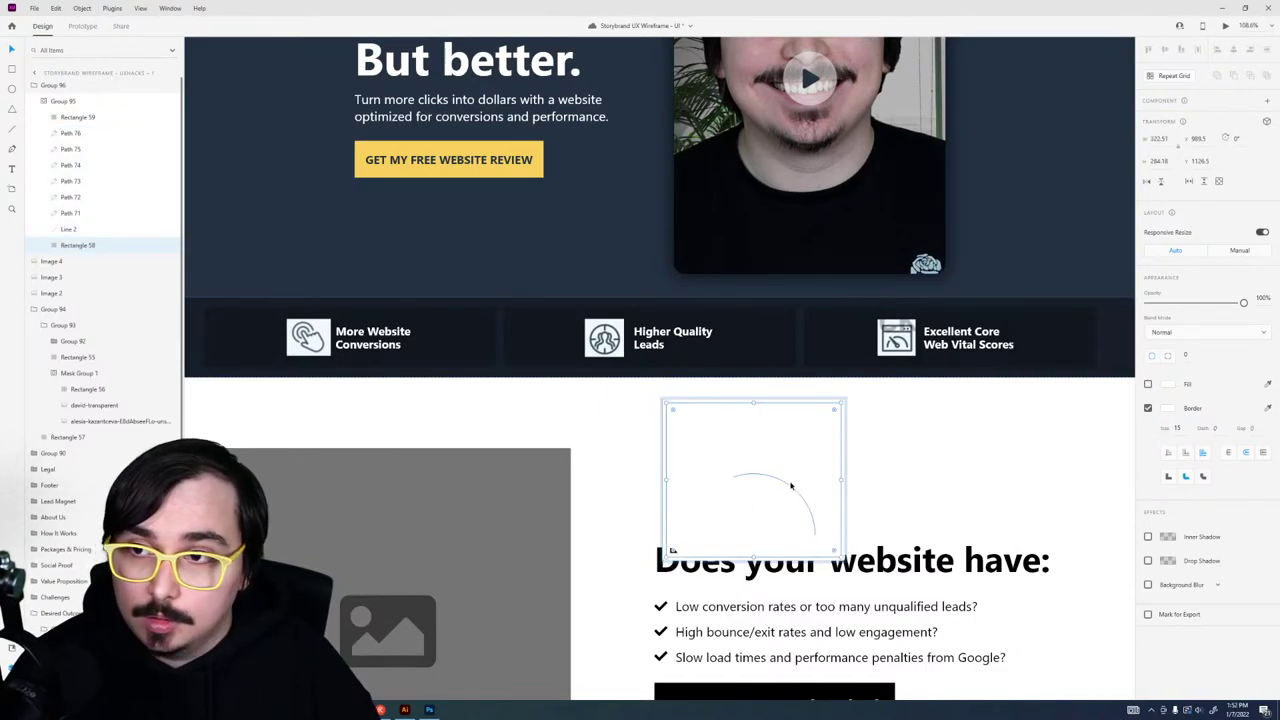
pyautogui.press('Escape')
pyautogui.press('Escape')
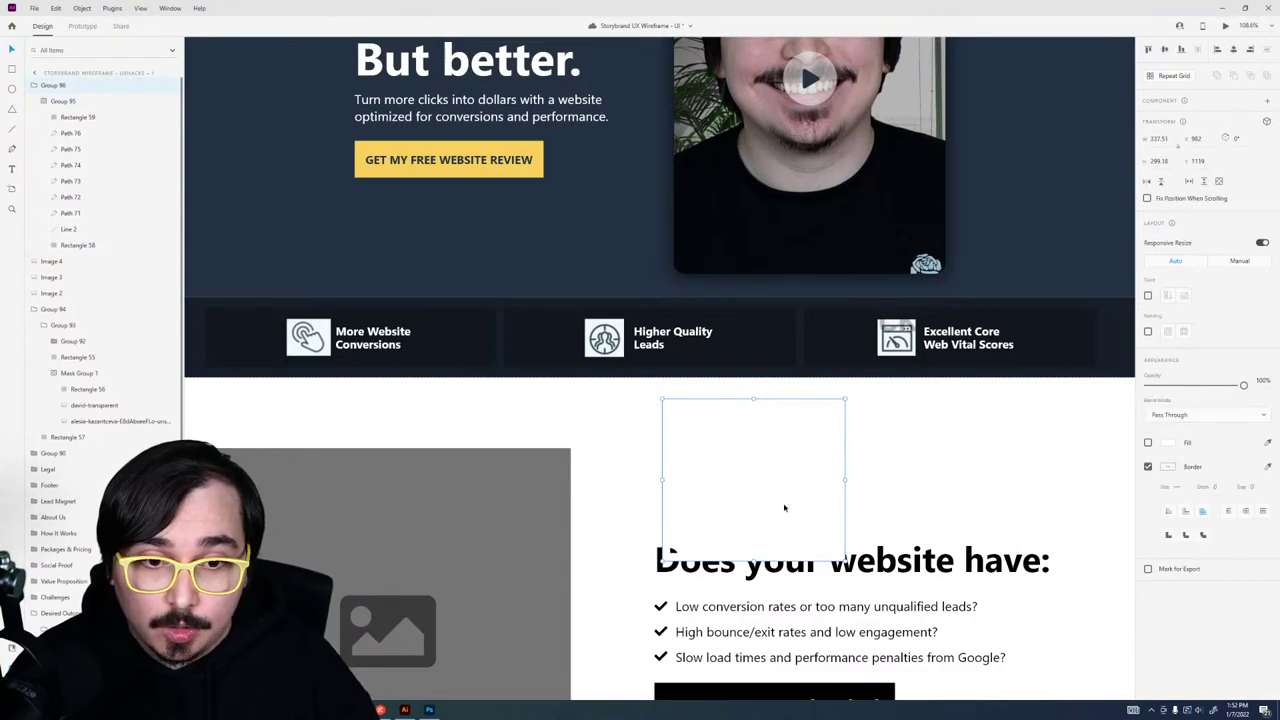
# Step: Try placing the gauge icon over the Excellent Core Web Vital Scores tile and scaling it to about 91 by 81 px
pyautogui.moveTo(786, 506); pyautogui.dragTo(940, 442)
pyautogui.moveTo(845, 440); pyautogui.dragTo(1062, 364)
pyautogui.moveTo(1061, 473); pyautogui.dragTo(706, 397)
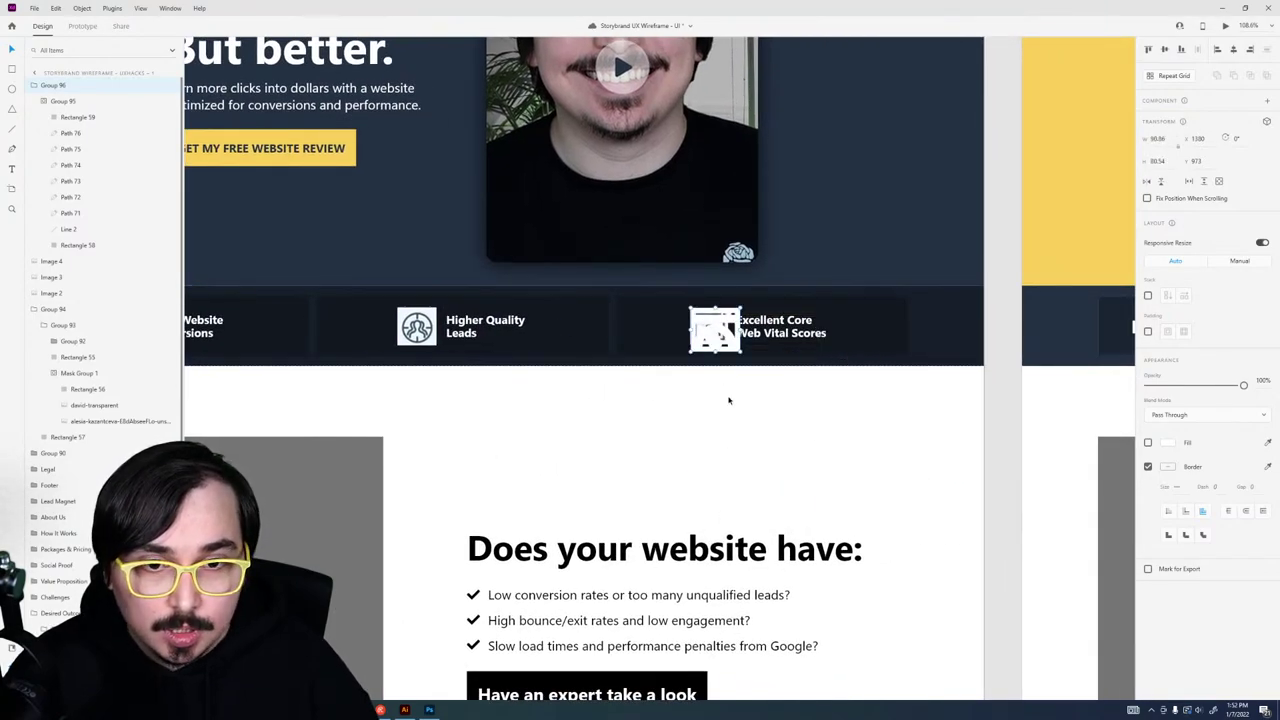
pyautogui.hotkey('ctrl', 'z')
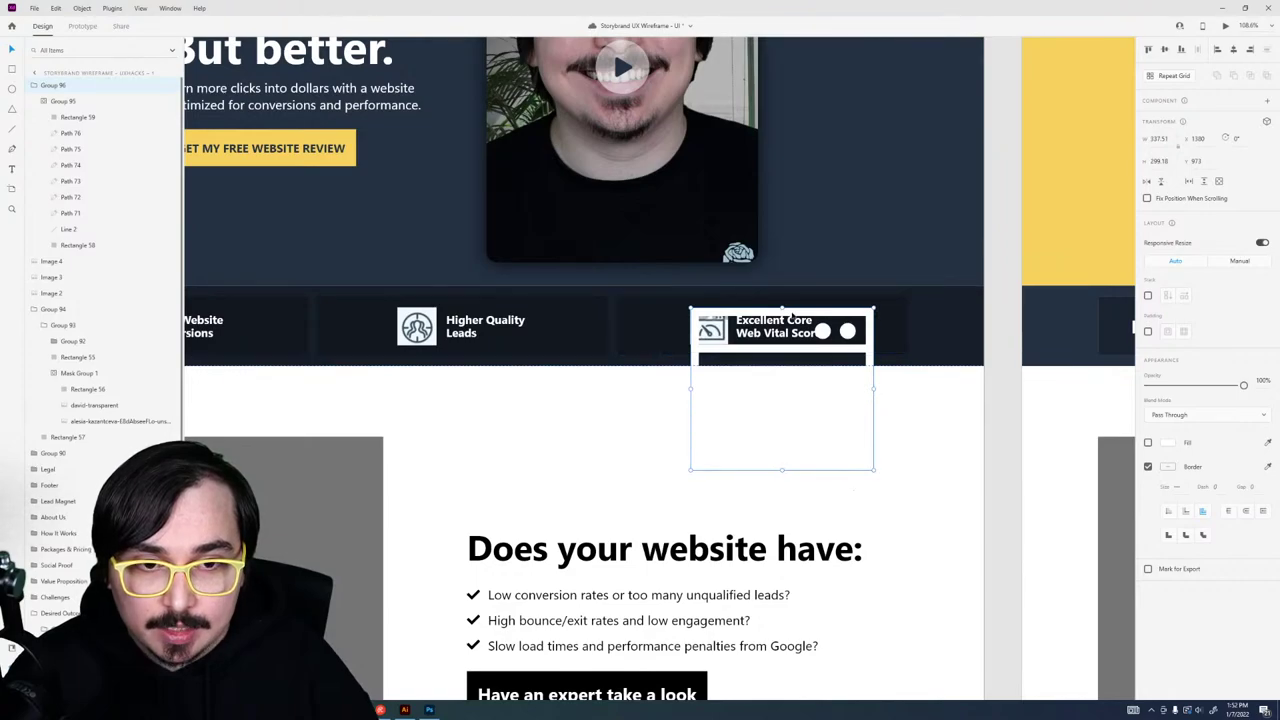
# Step: Move the gauge icon onto the dark hero background beside the portrait and try scaling it to about 49 by 43 px
pyautogui.moveTo(791, 314); pyautogui.dragTo(870, 84)
pyautogui.moveTo(828, 213); pyautogui.dragTo(770, 537)
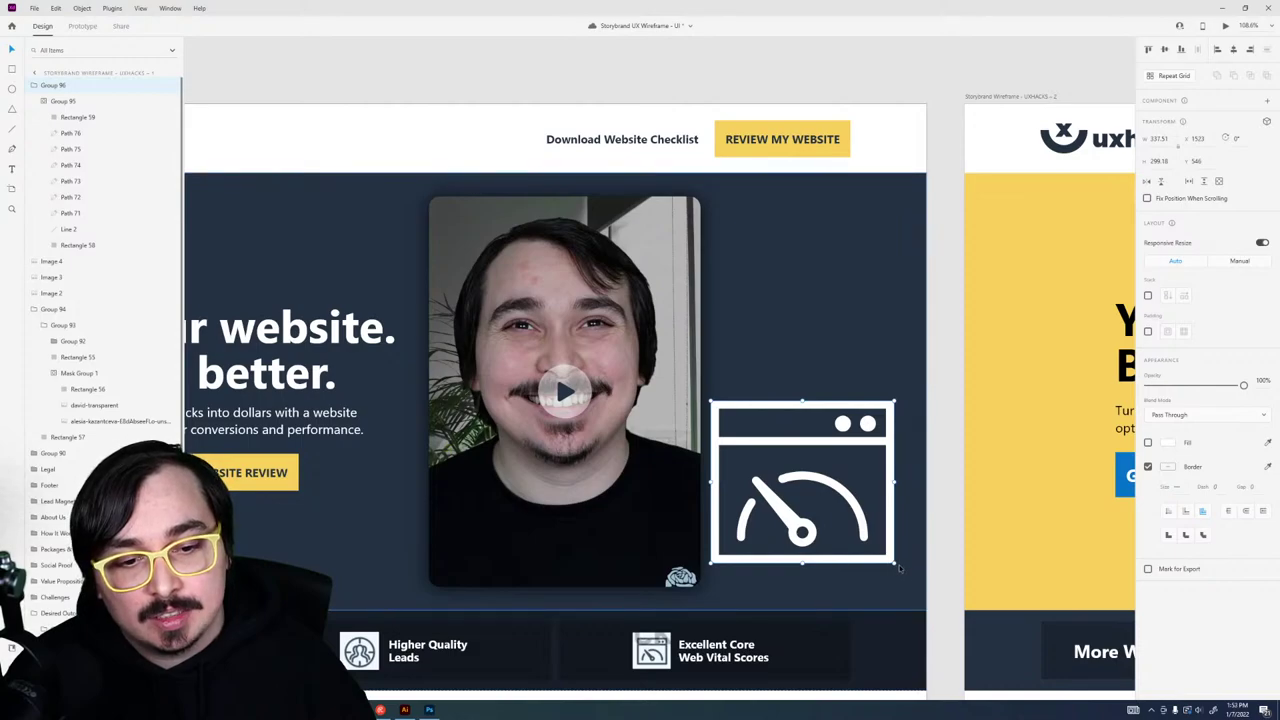
pyautogui.moveTo(895, 563); pyautogui.dragTo(761, 427)
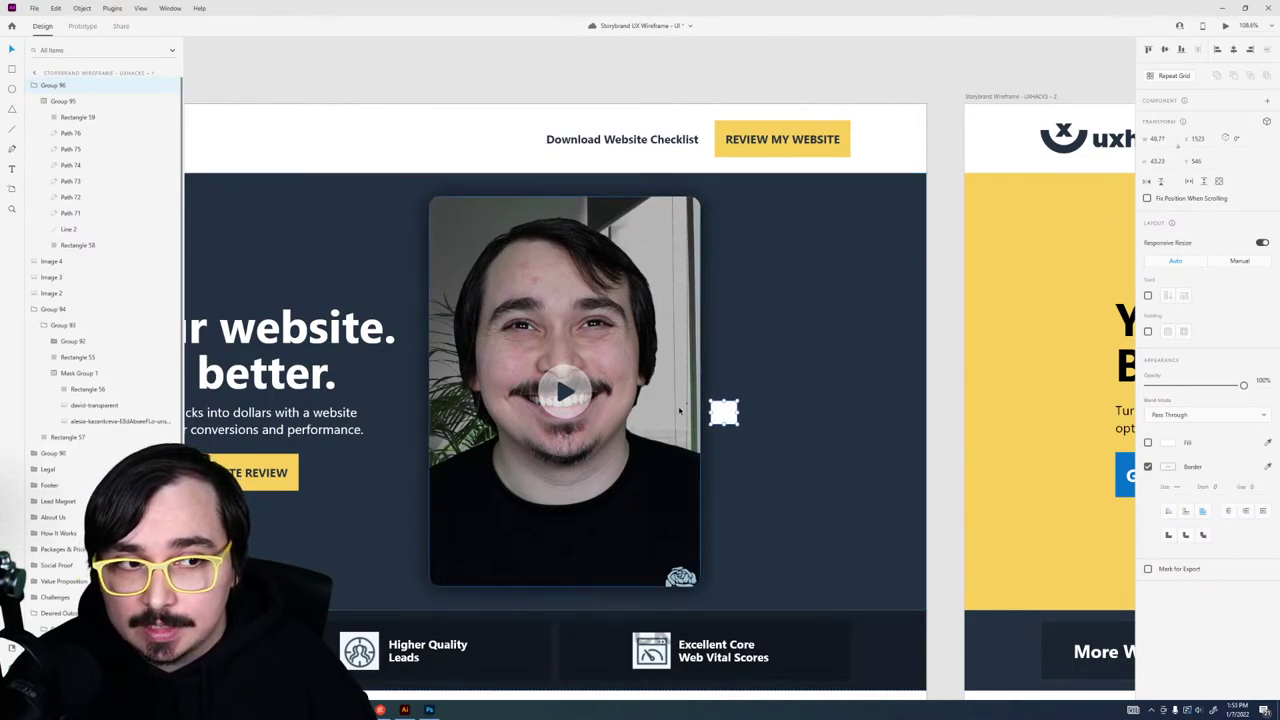
pyautogui.hotkey('ctrl', 'z')
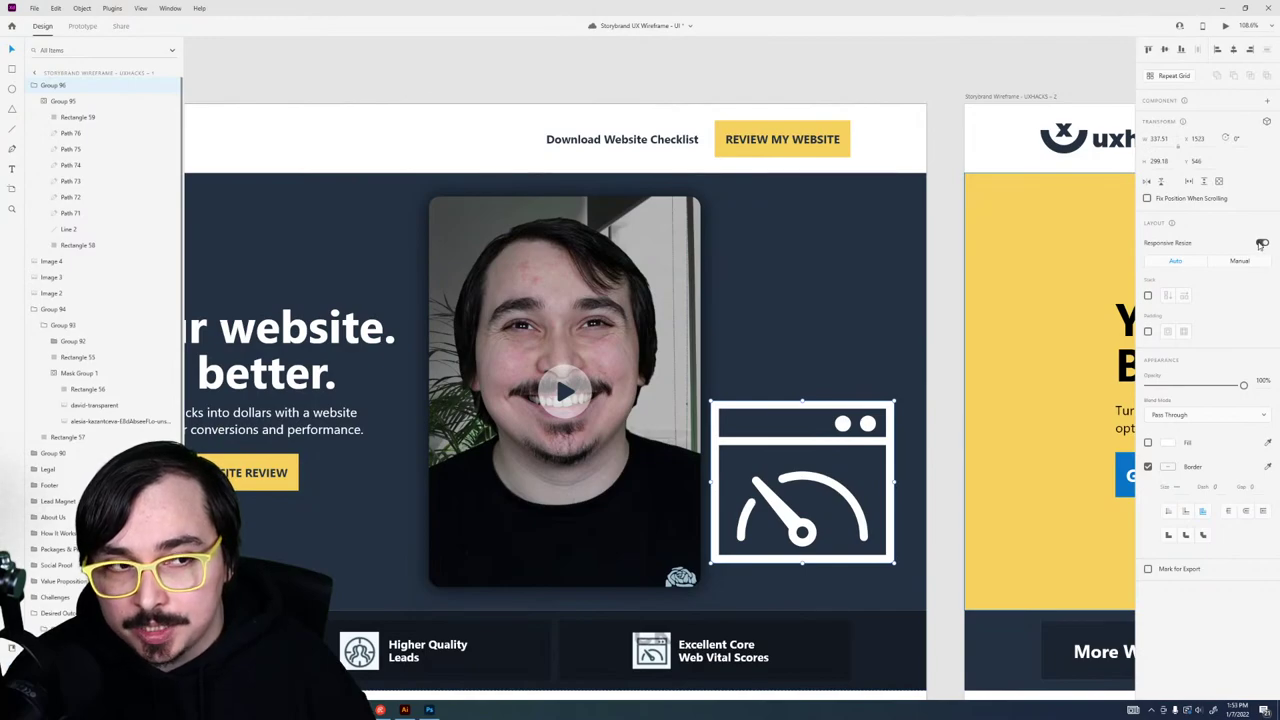
# Step: Turn off Responsive Resize for the gauge icon and try scaling it down
pyautogui.click(1262, 243)
pyautogui.moveTo(895, 565); pyautogui.dragTo(880, 522)
pyautogui.hotkey('ctrl', 'z')
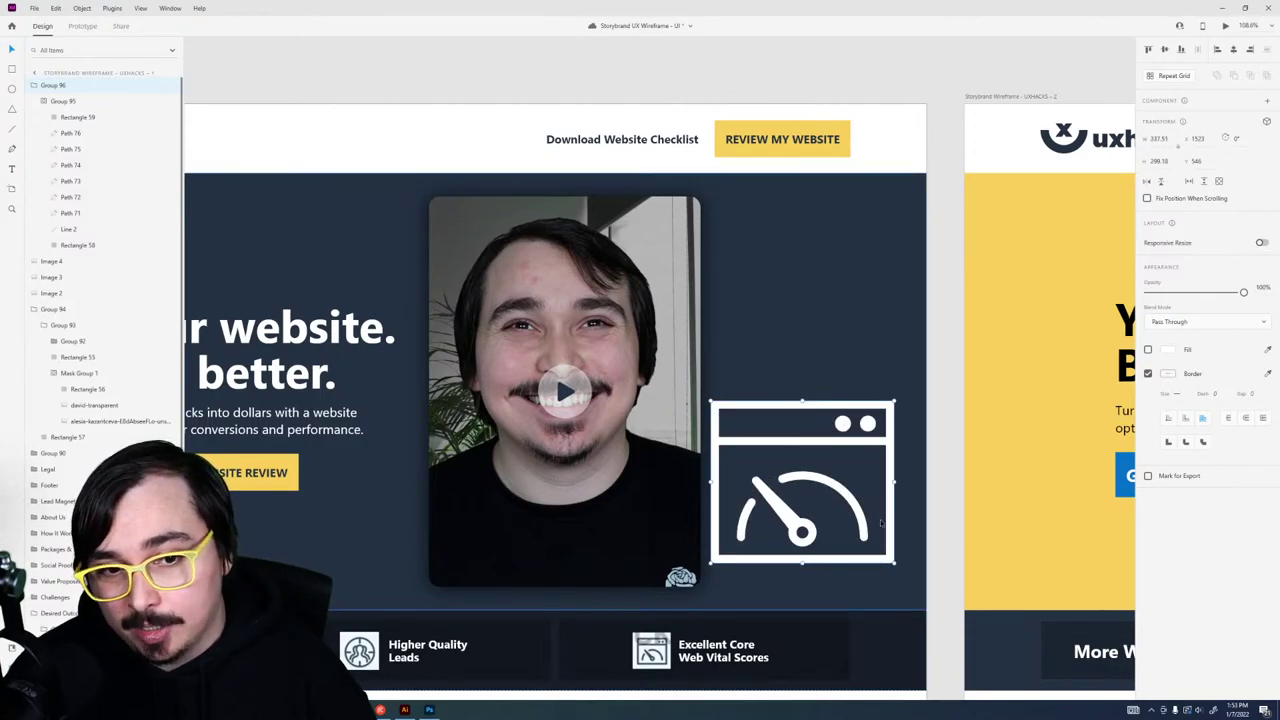
# Step: Examine the gauge icon's rectangles, paths and line one by one to identify what each part is
pyautogui.click(45, 100)
pyautogui.click(44, 101)
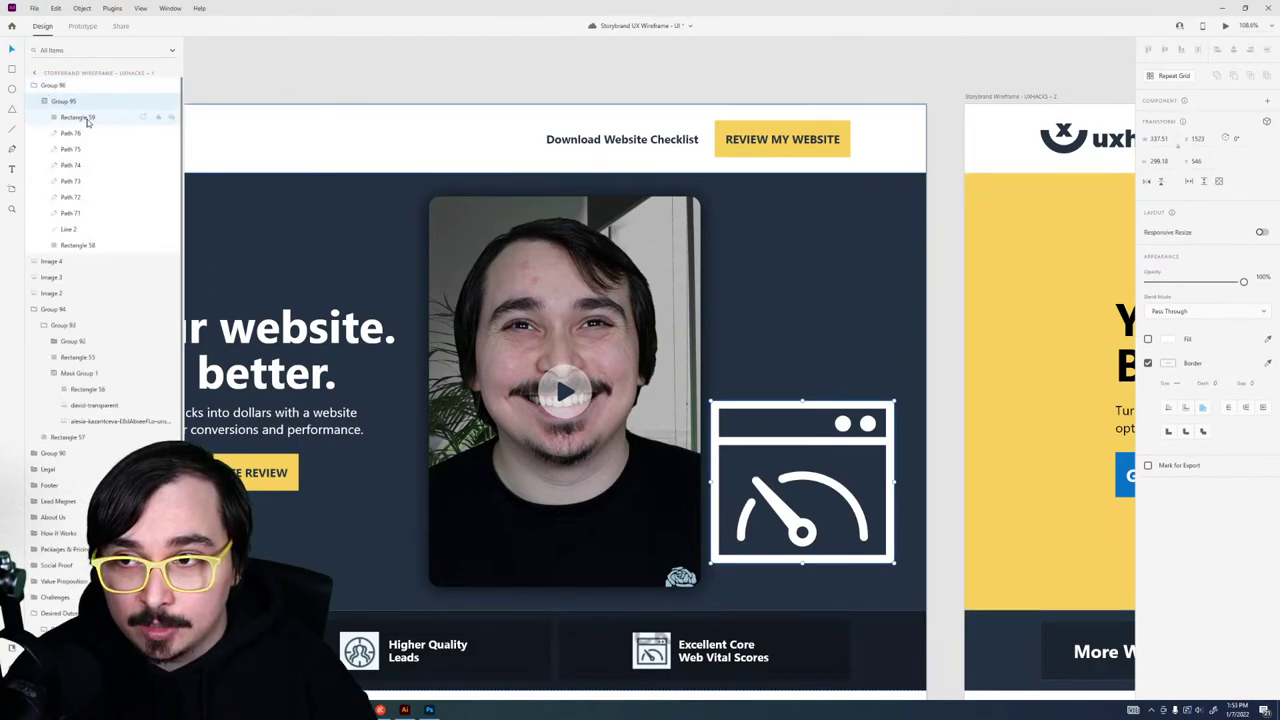
pyautogui.click(88, 118)
pyautogui.click(89, 134)
pyautogui.click(89, 149)
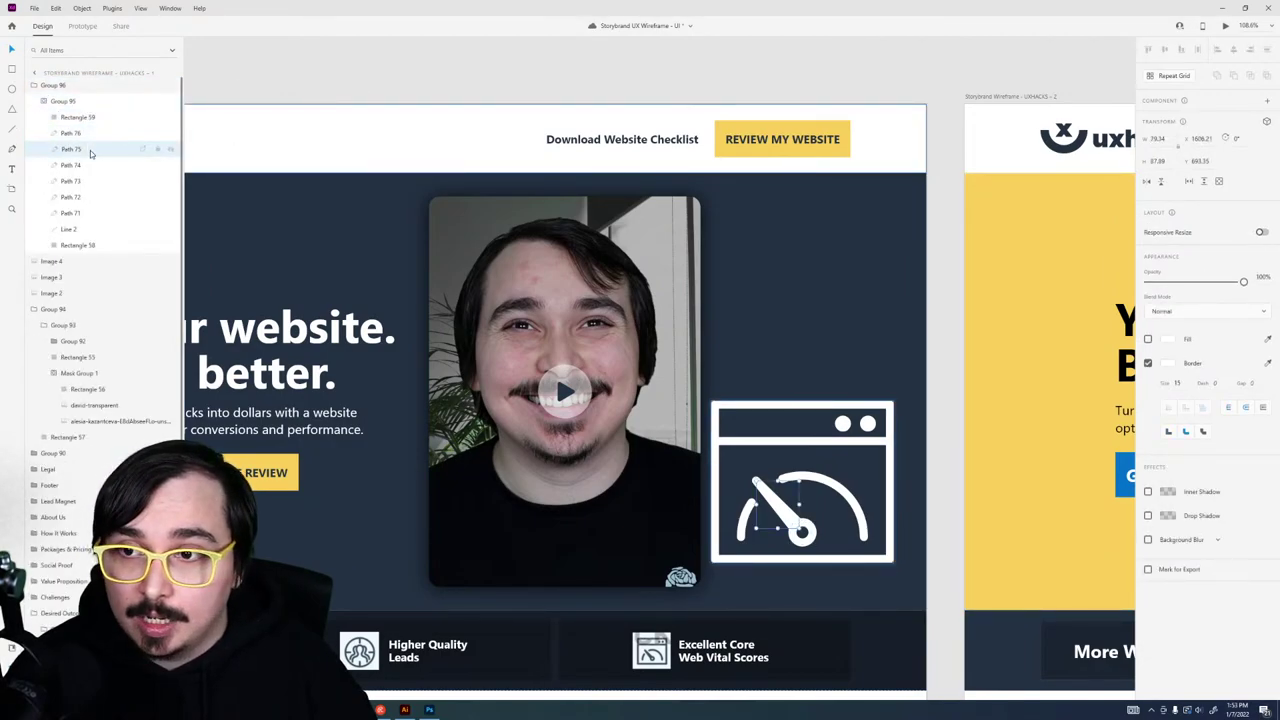
pyautogui.click(90, 165)
pyautogui.click(90, 181)
pyautogui.click(90, 197)
pyautogui.click(87, 213)
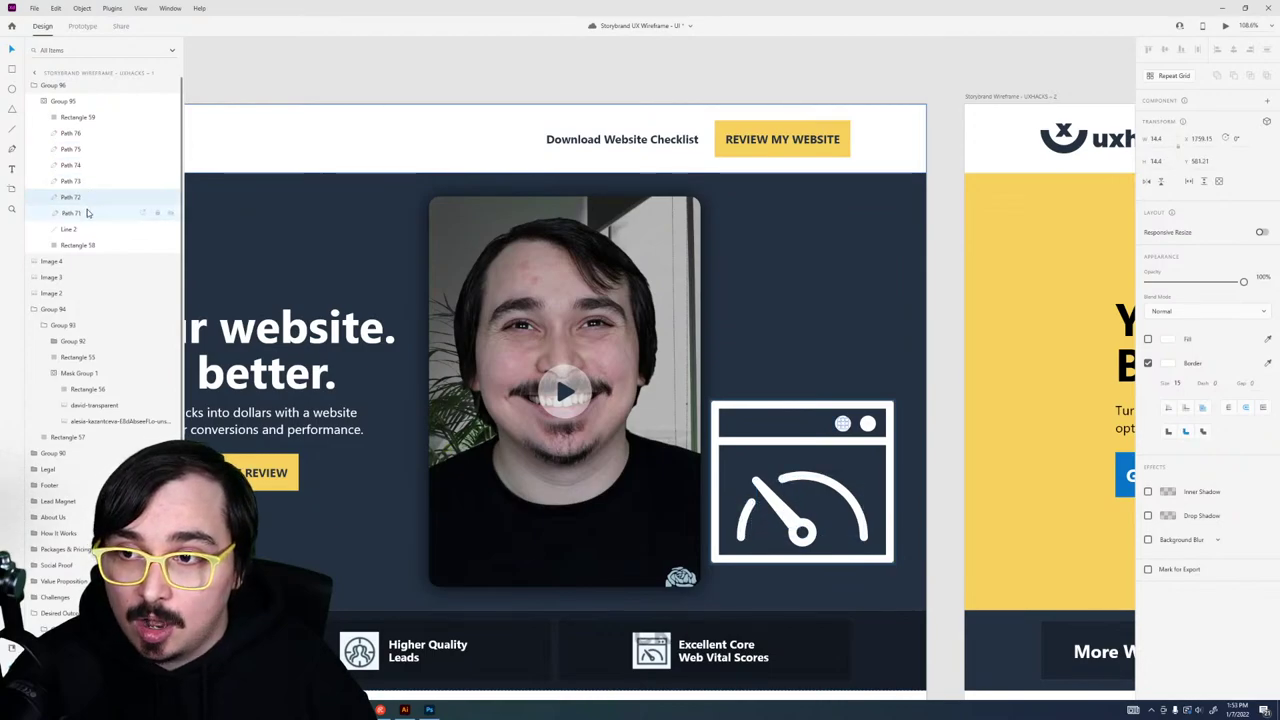
pyautogui.click(86, 229)
pyautogui.click(82, 245)
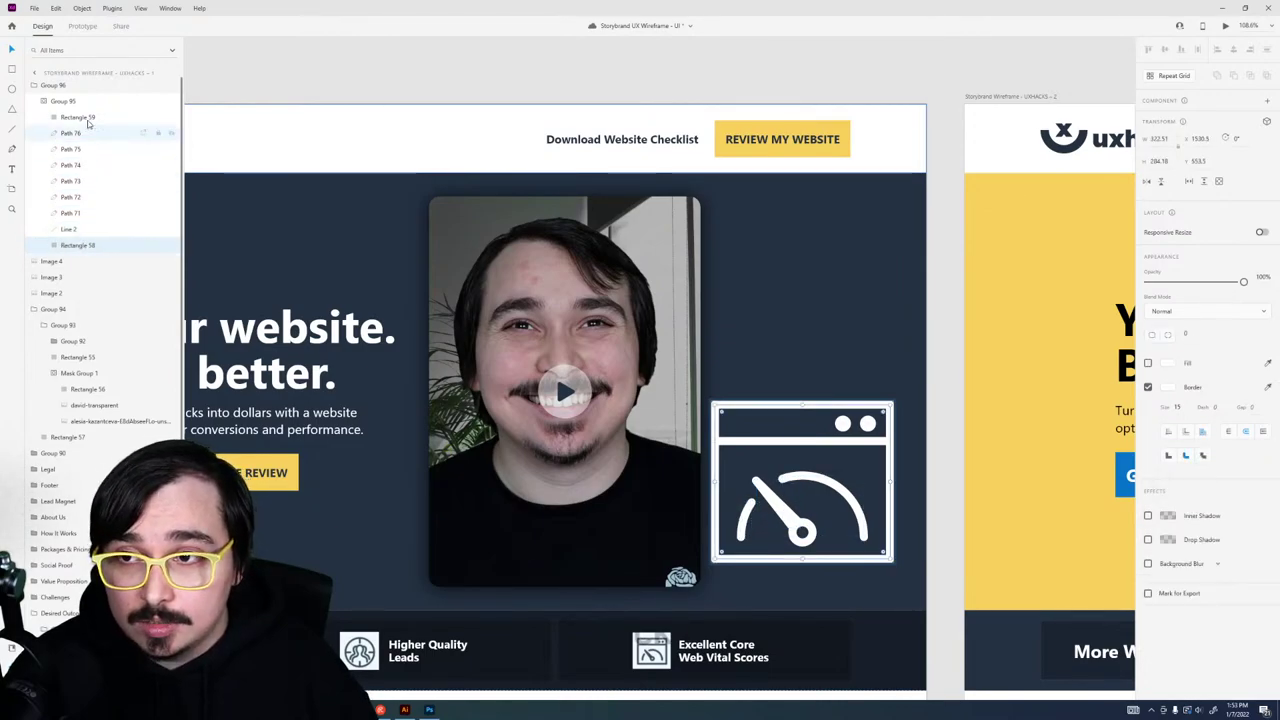
# Step: Try scaling down all the gauge icon's parts together, undo it and select their group
pyautogui.keyDown('shift'); pyautogui.click(86, 117); pyautogui.keyUp('shift')
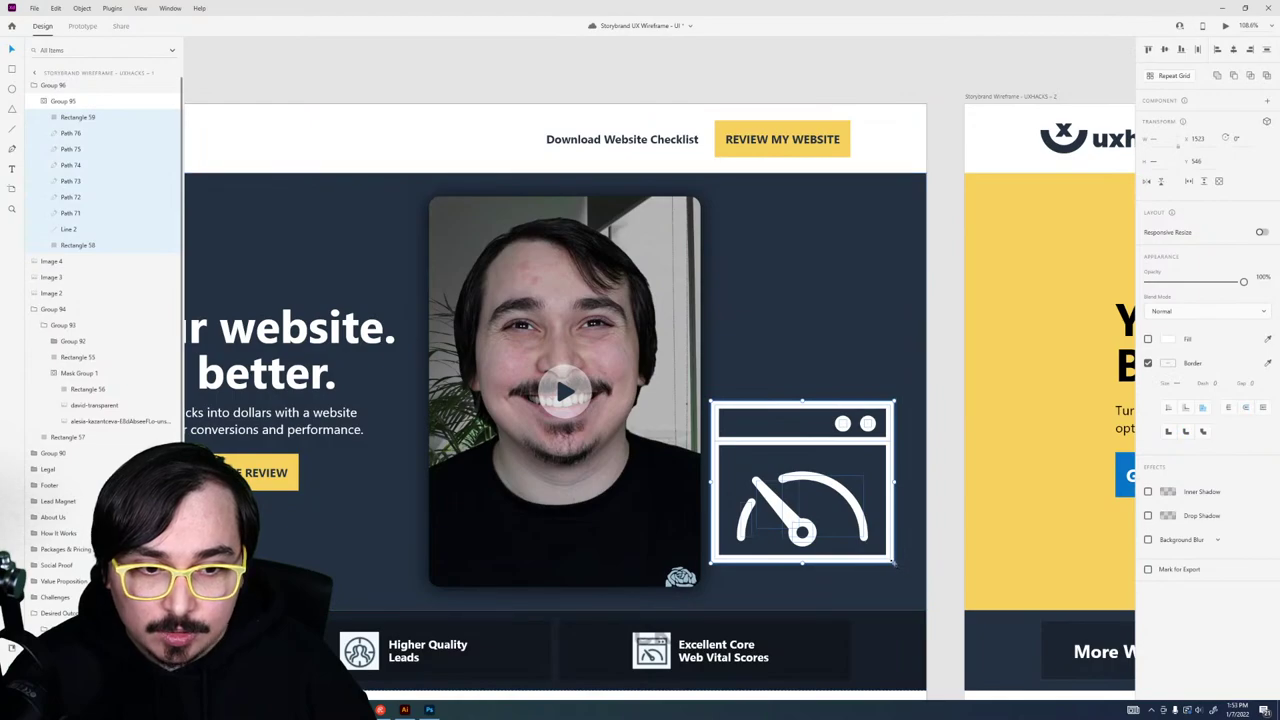
pyautogui.moveTo(895, 563); pyautogui.dragTo(751, 433)
pyautogui.hotkey('ctrl', 'z')
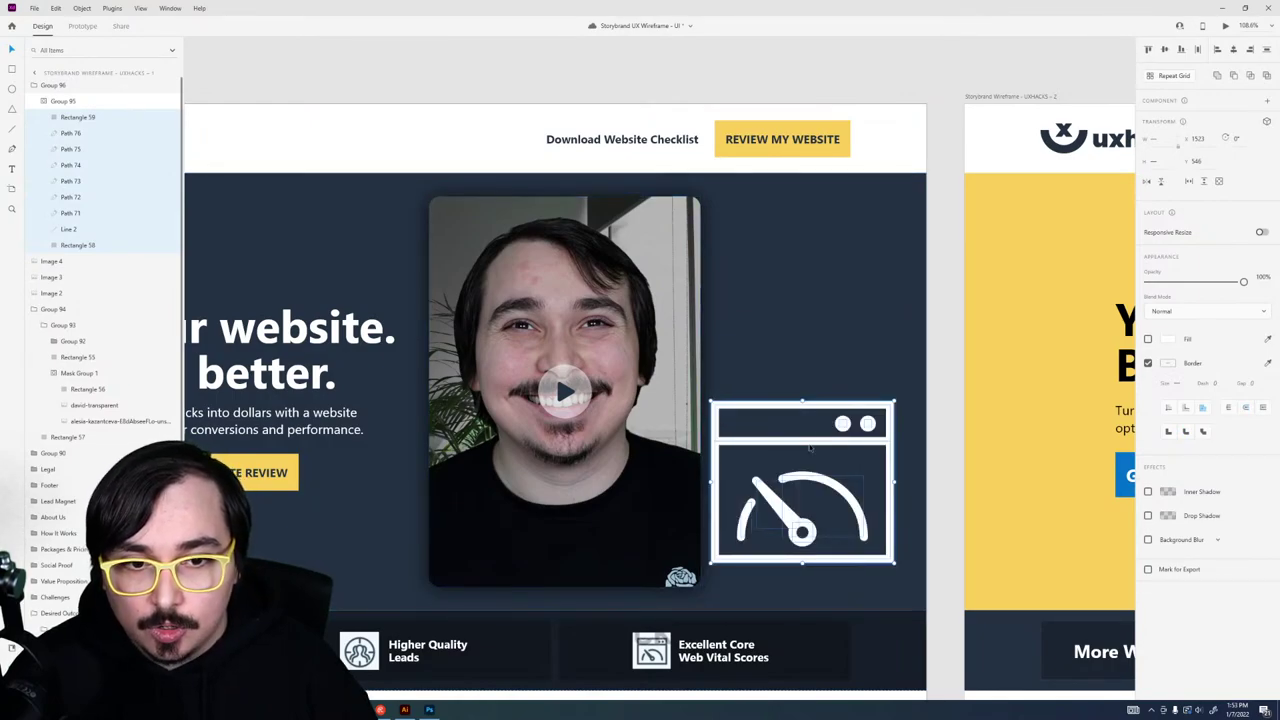
pyautogui.click(810, 449)
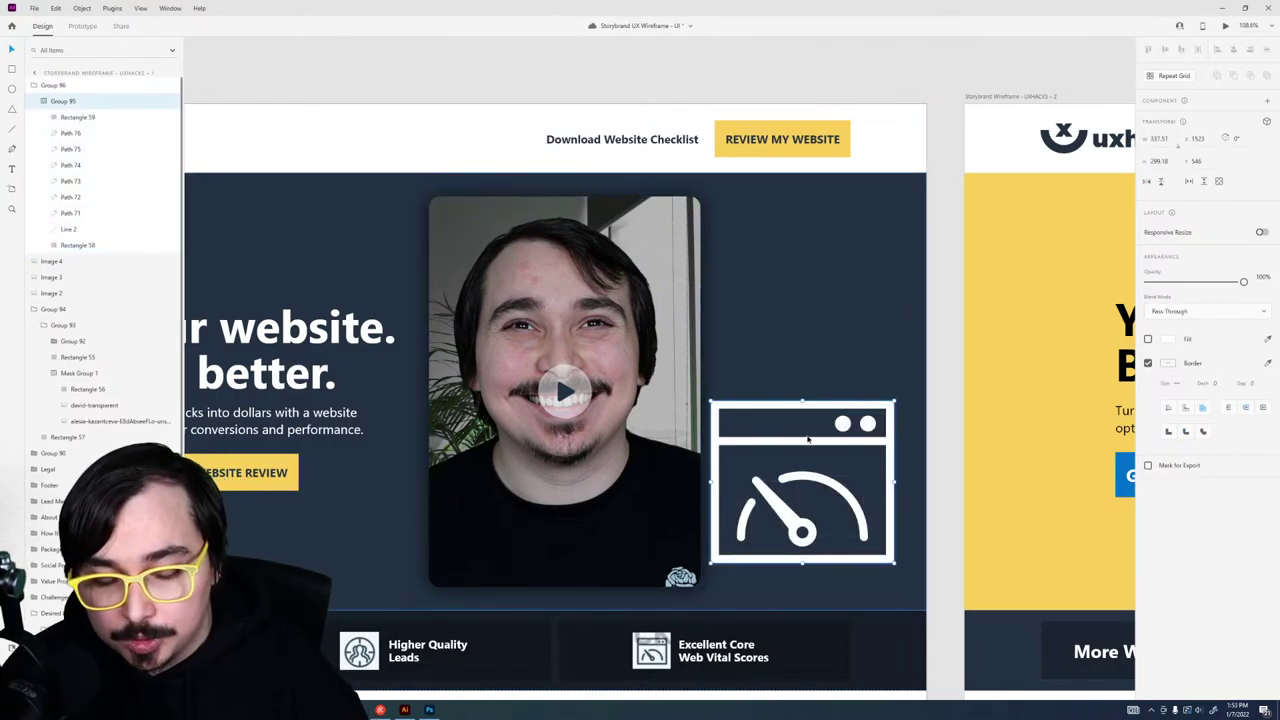
# Step: Delete the gauge icon from the hero and, in Illustrator, set the Page Speed icon's stroke colour to white
pyautogui.press('Delete')
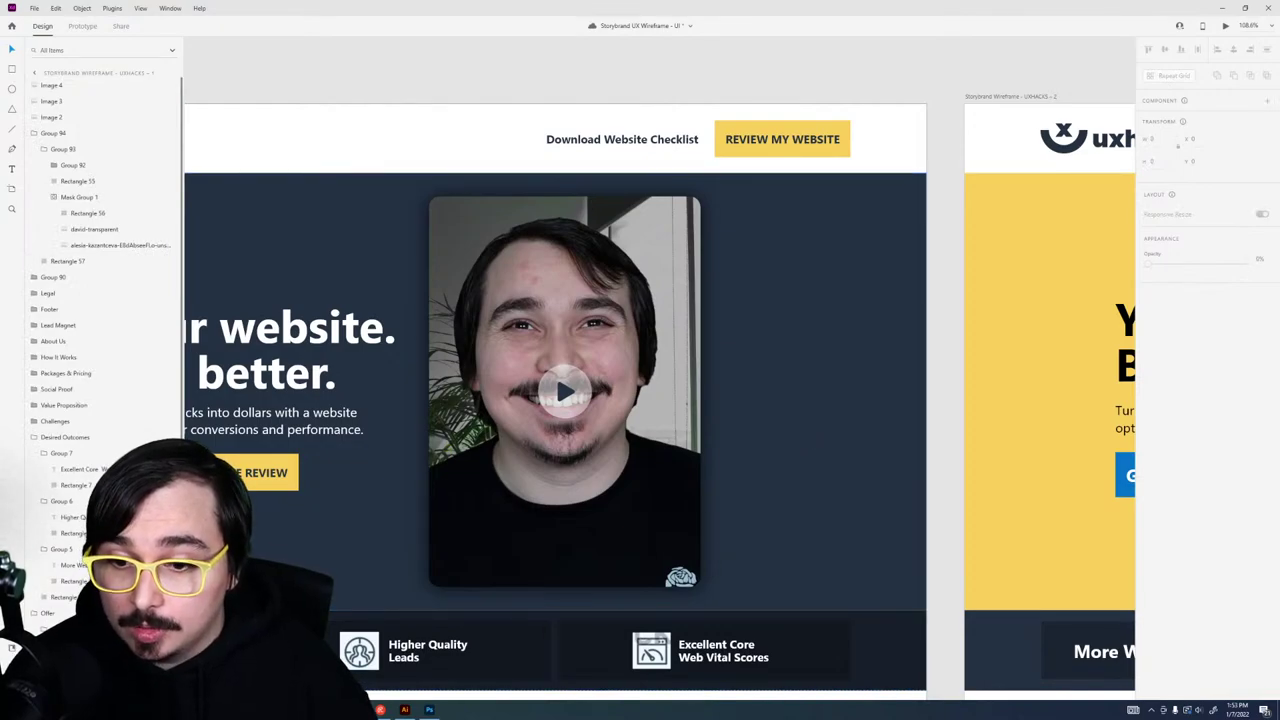
pyautogui.click(404, 710)
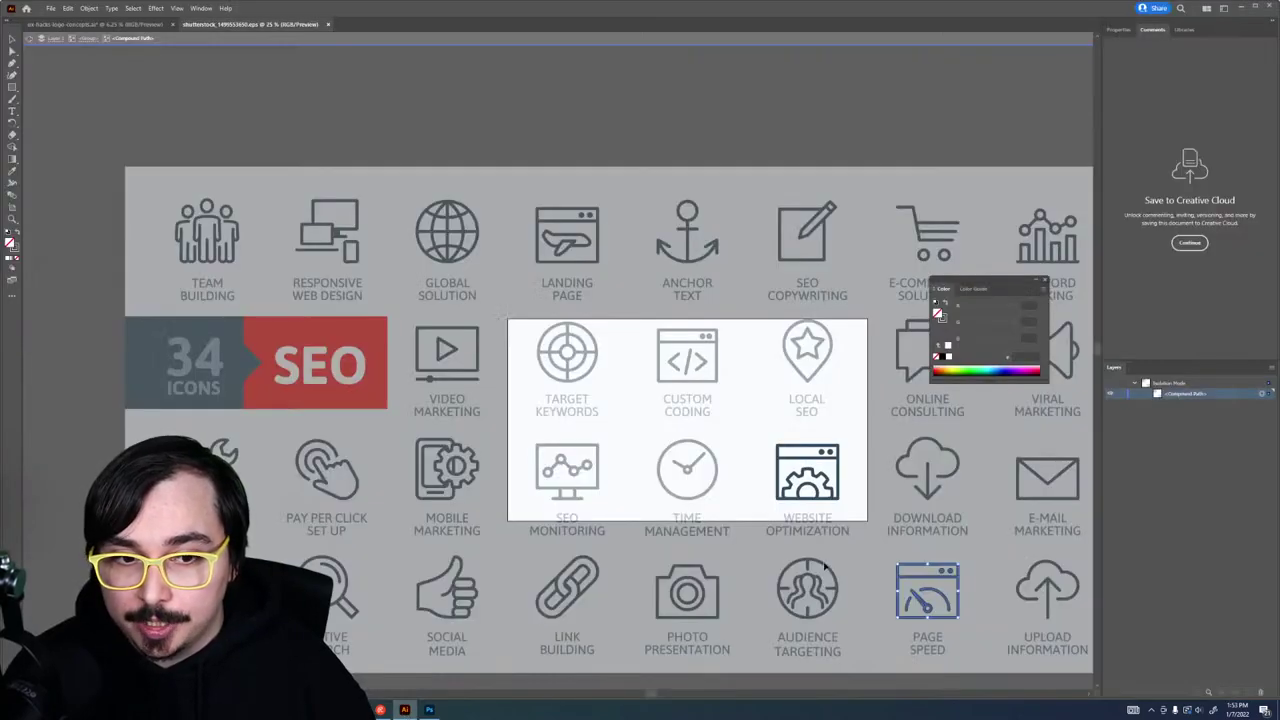
pyautogui.doubleClick(15, 255)
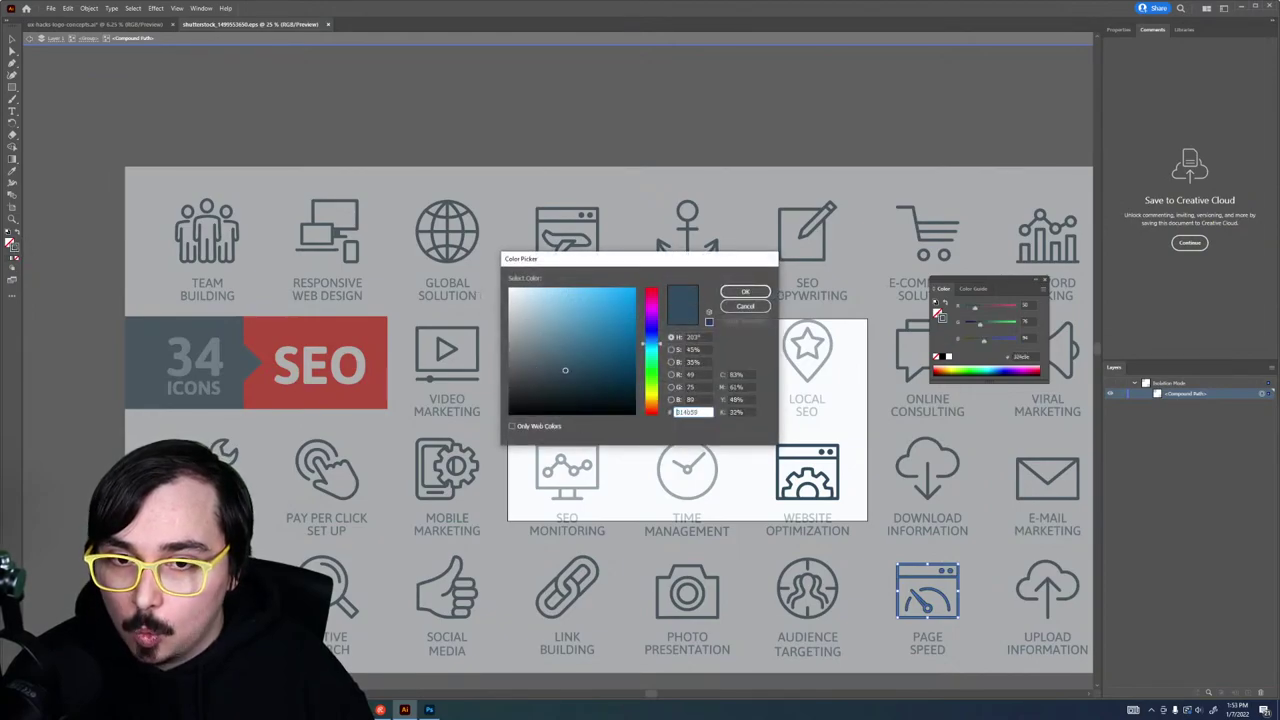
pyautogui.click(565, 370)
pyautogui.moveTo(565, 370); pyautogui.dragTo(506, 284)
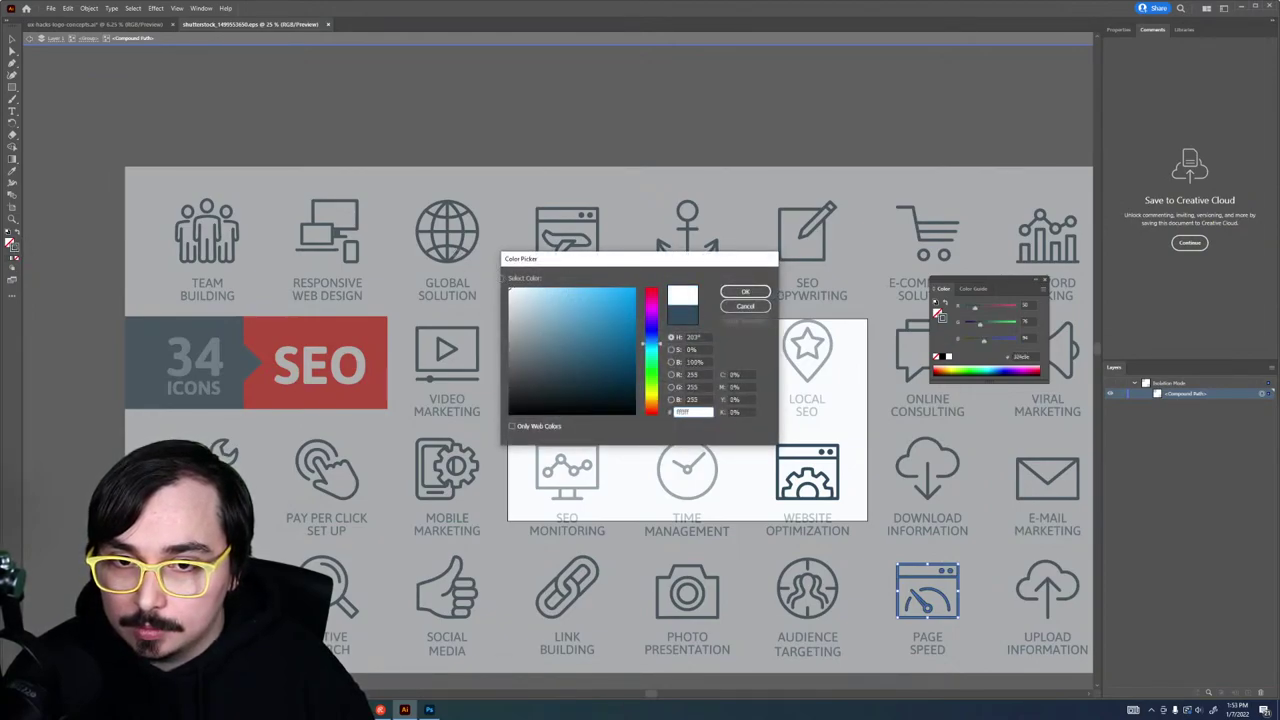
pyautogui.click(741, 292)
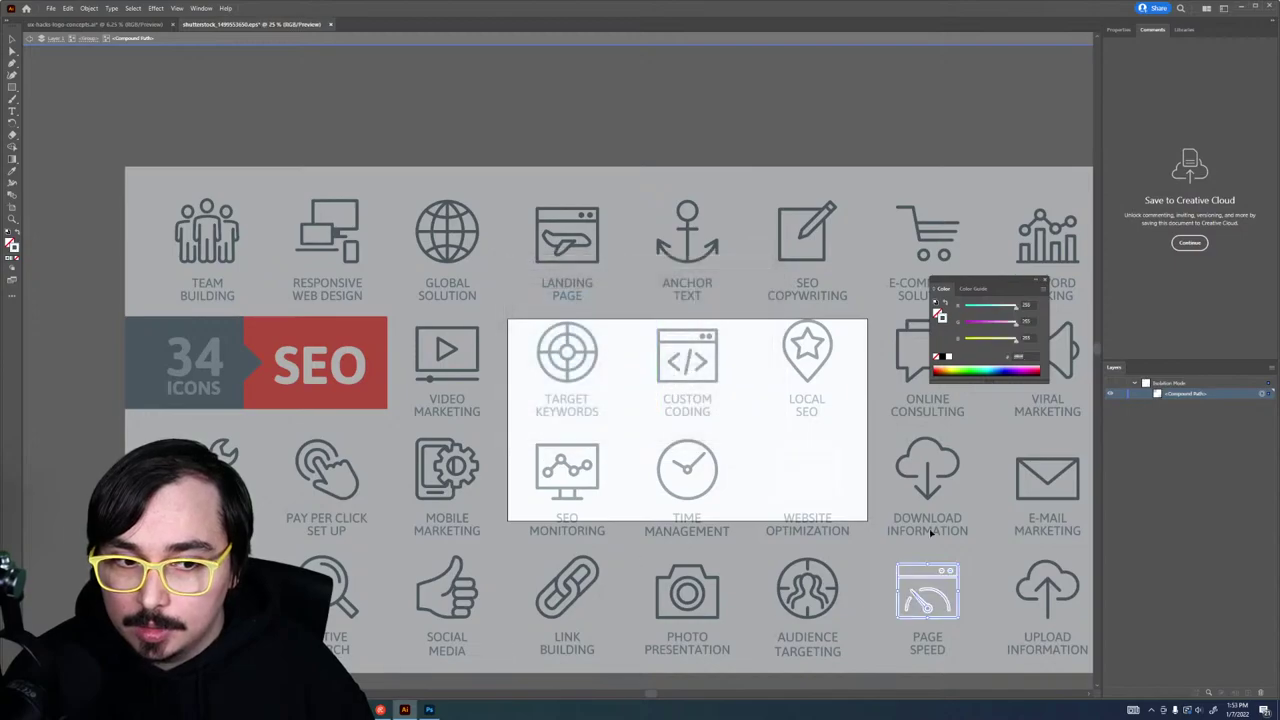
# Step: Try to add the white Page Speed icon to the library and close the floating colour settings
pyautogui.rightClick(922, 582)
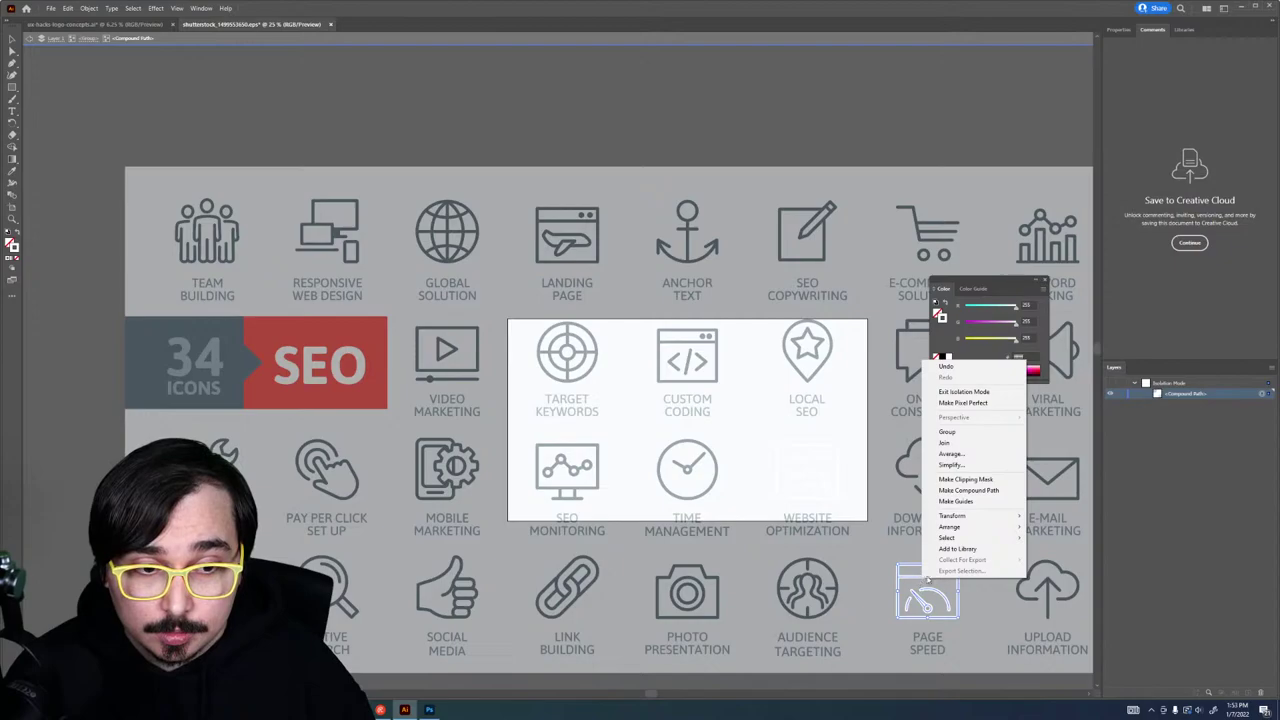
pyautogui.click(952, 550)
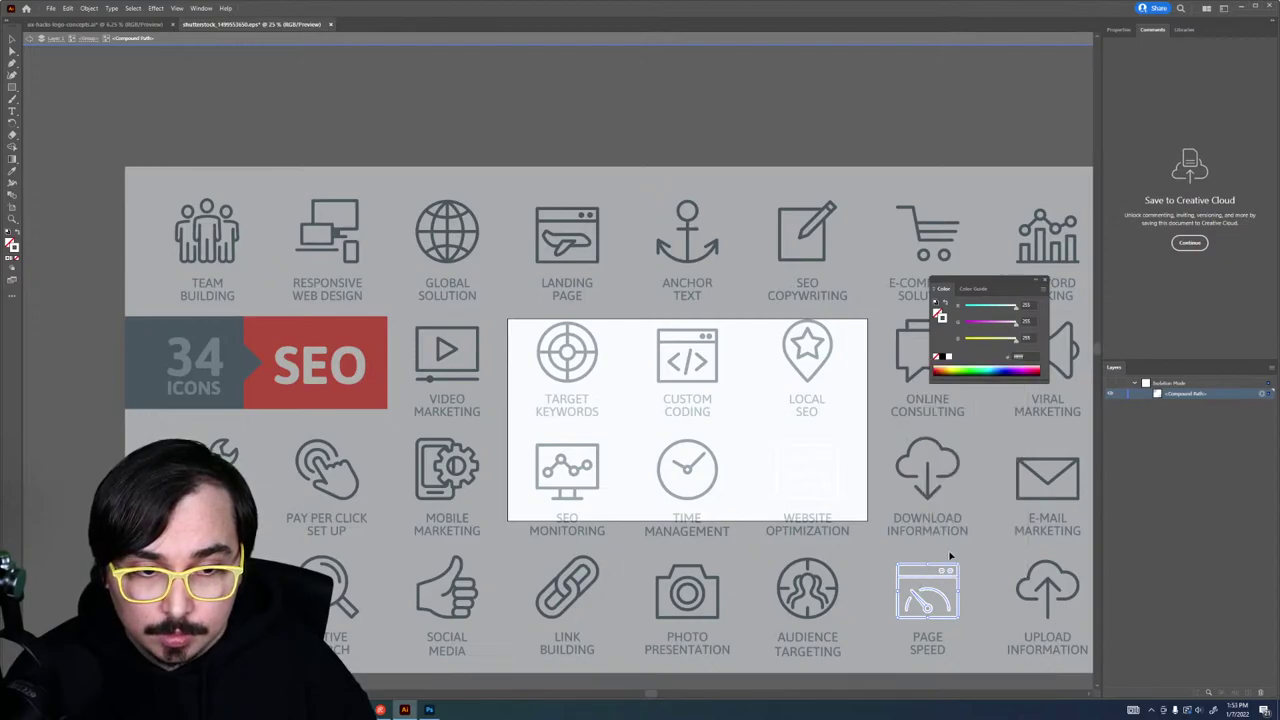
pyautogui.rightClick(938, 574)
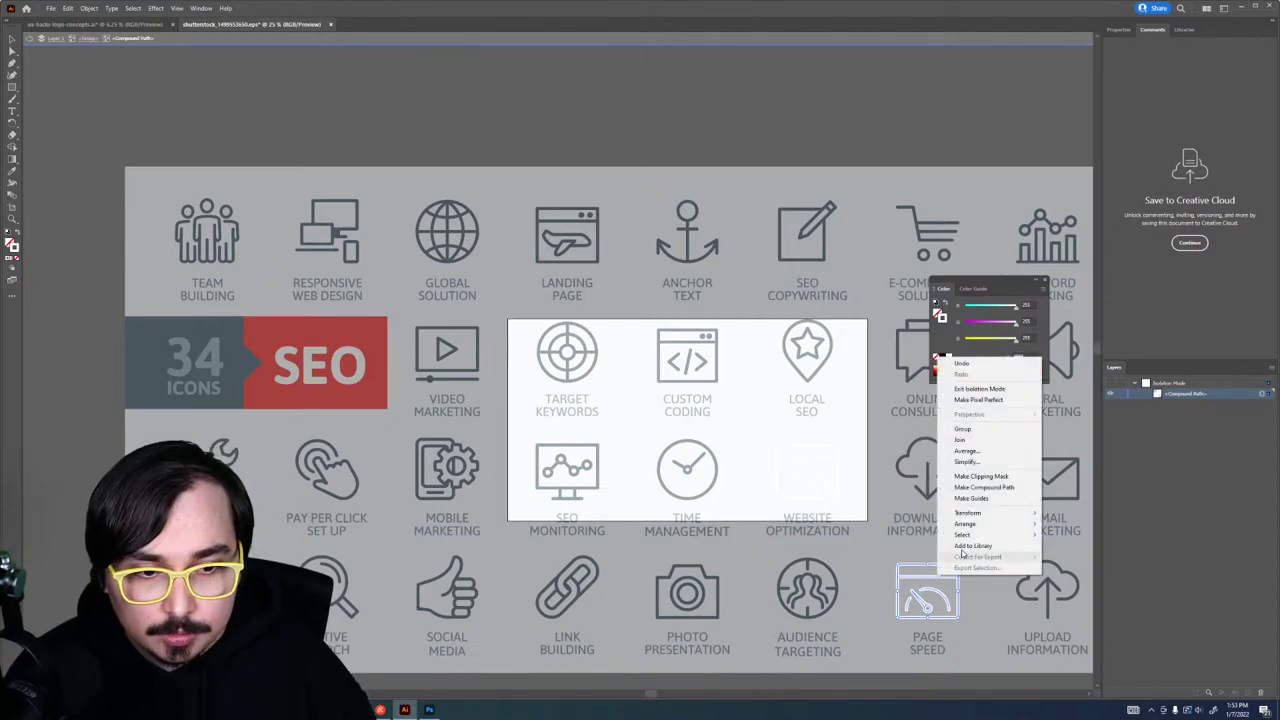
pyautogui.click(963, 548)
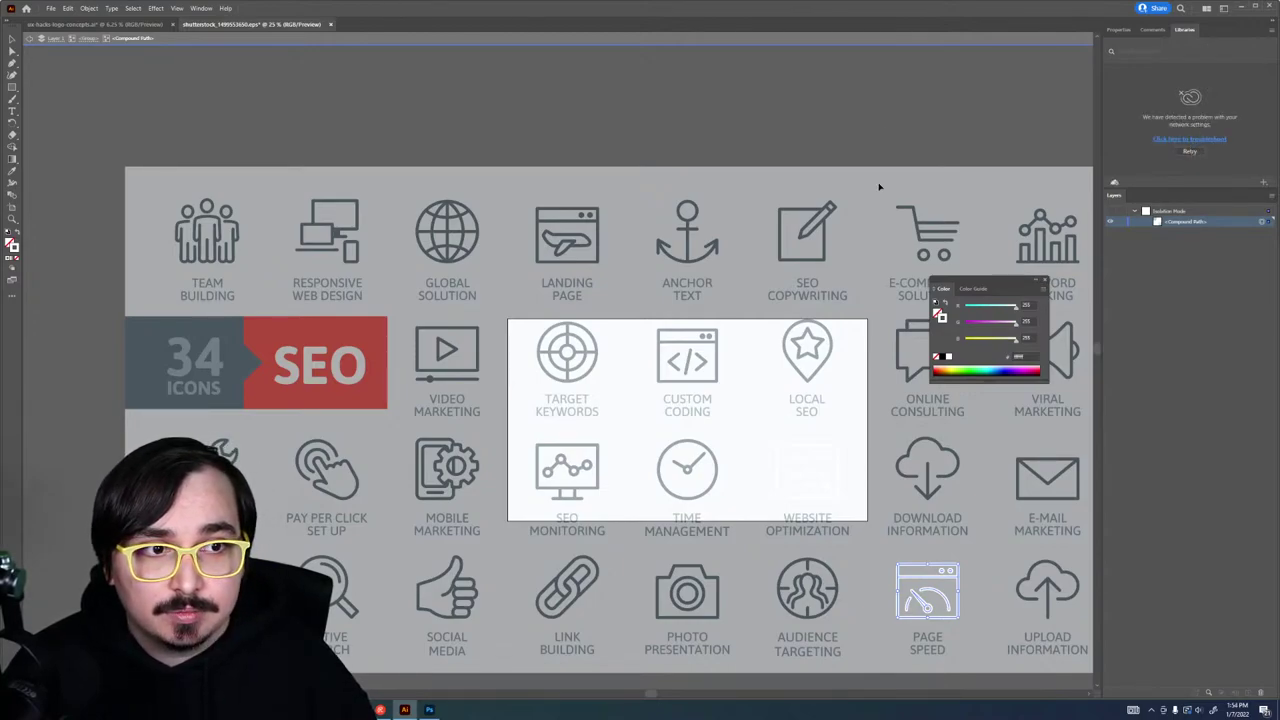
pyautogui.click(1046, 282)
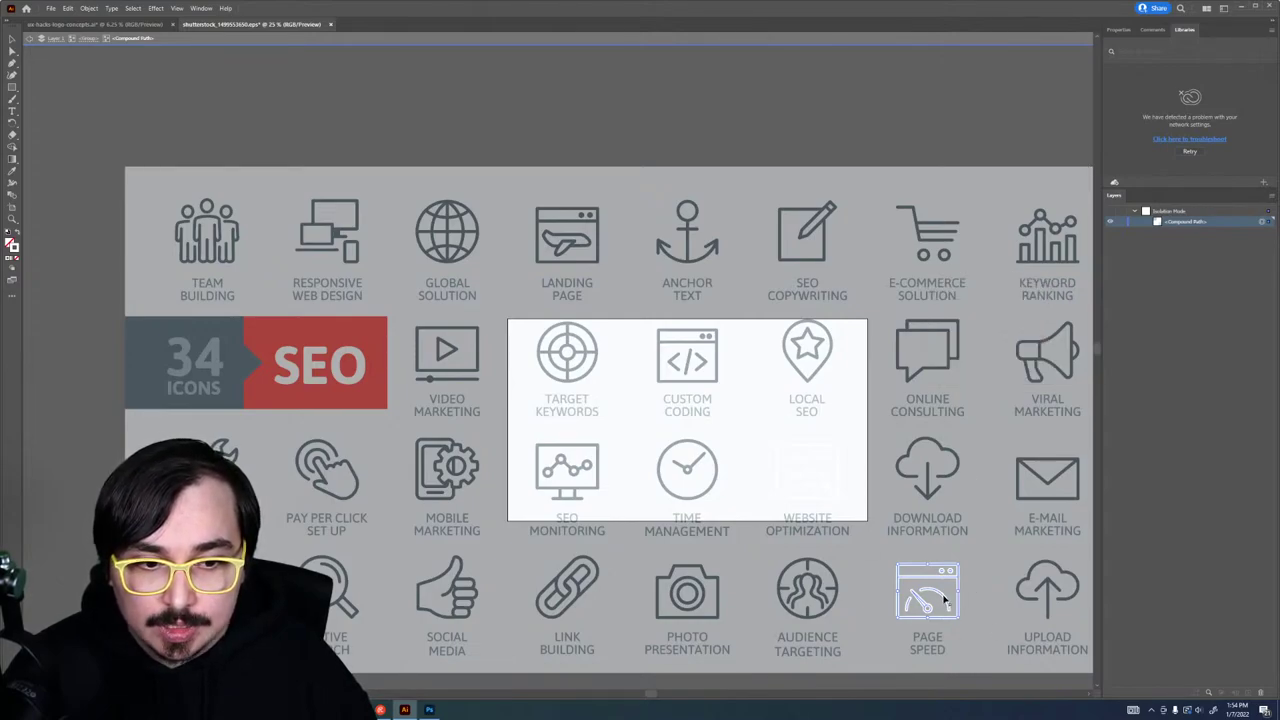
# Step: Copy the white Page Speed icon, remove the original from the set and place the copy on the dark canvas above the icon sheet
pyautogui.hotkey('ctrl', 'c')
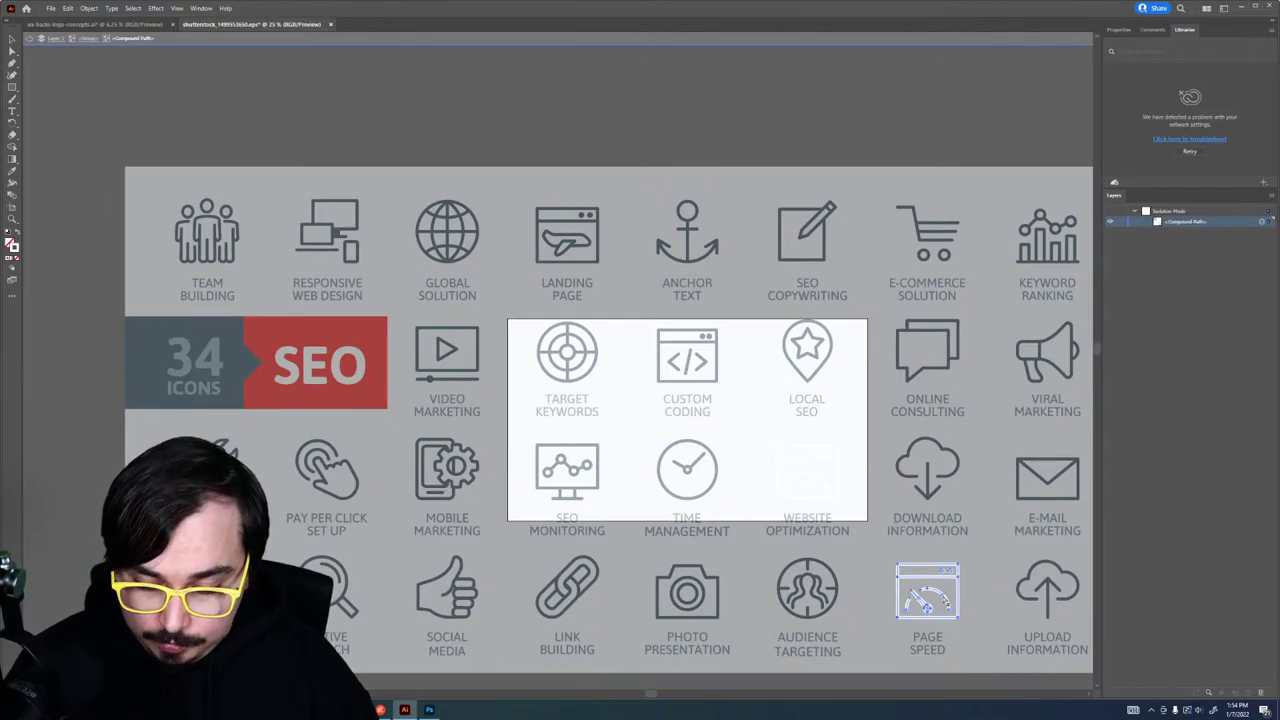
pyautogui.click(940, 597)
pyautogui.press('Delete')
pyautogui.press('Escape')
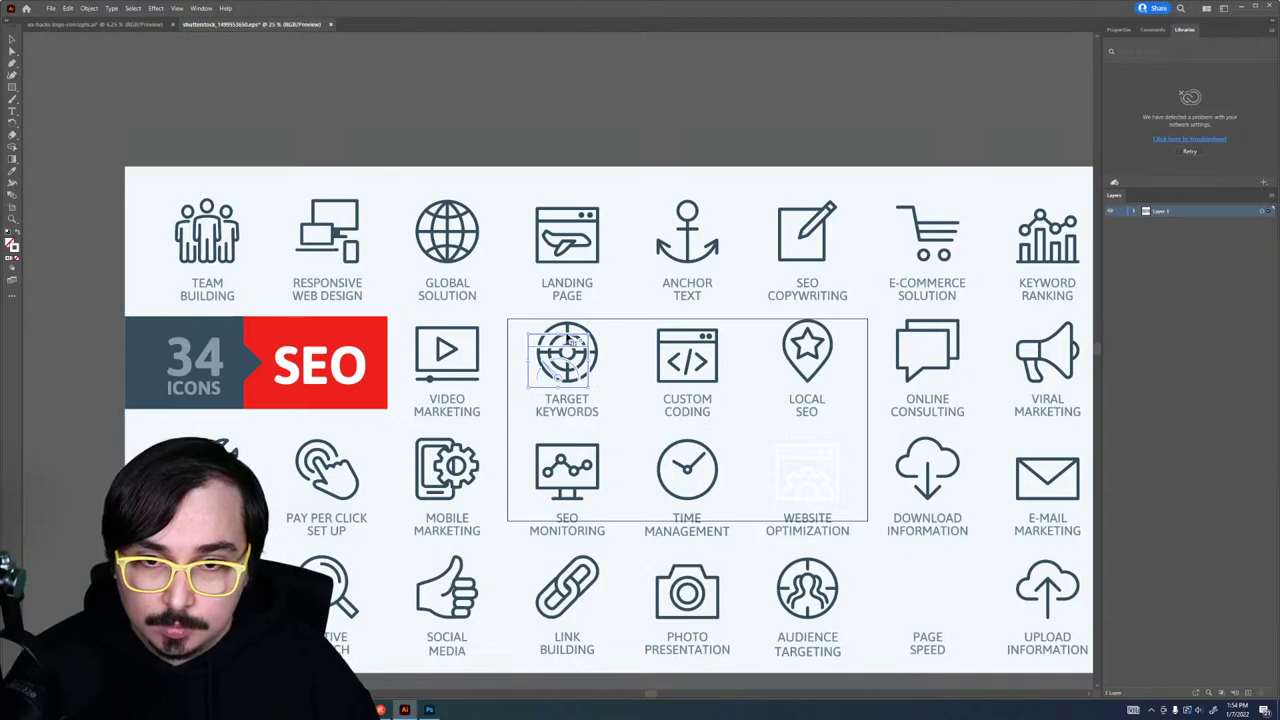
pyautogui.moveTo(569, 334); pyautogui.dragTo(568, 60)
pyautogui.click(614, 92)
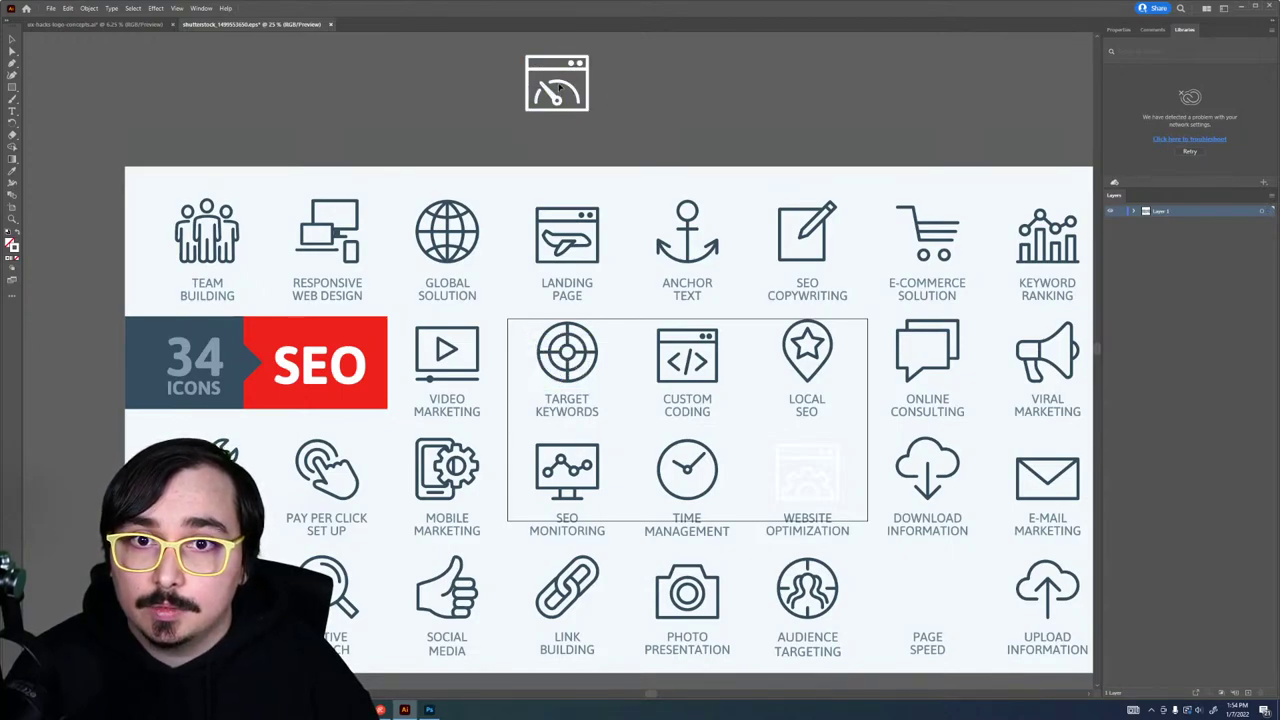
# Step: Group all parts of the white Page Speed icon and collect the group for export as a single asset
pyautogui.rightClick(559, 88)
pyautogui.press('Escape')
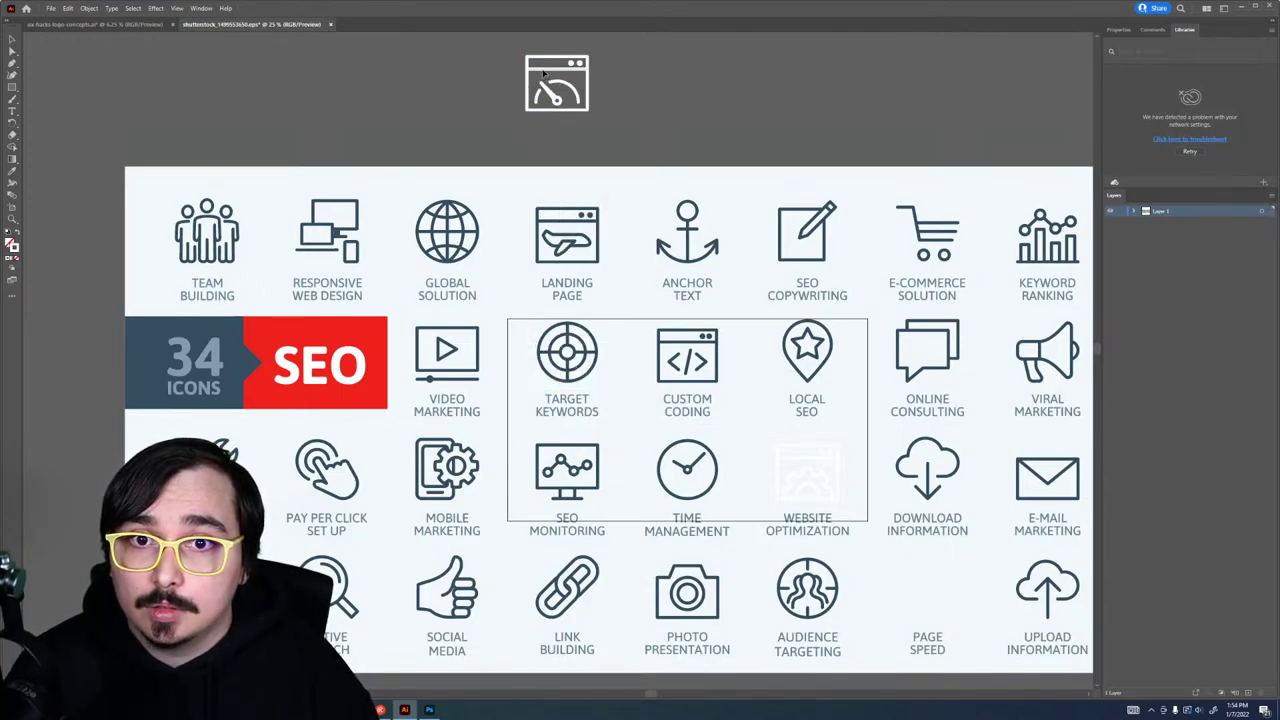
pyautogui.moveTo(506, 45); pyautogui.dragTo(689, 124)
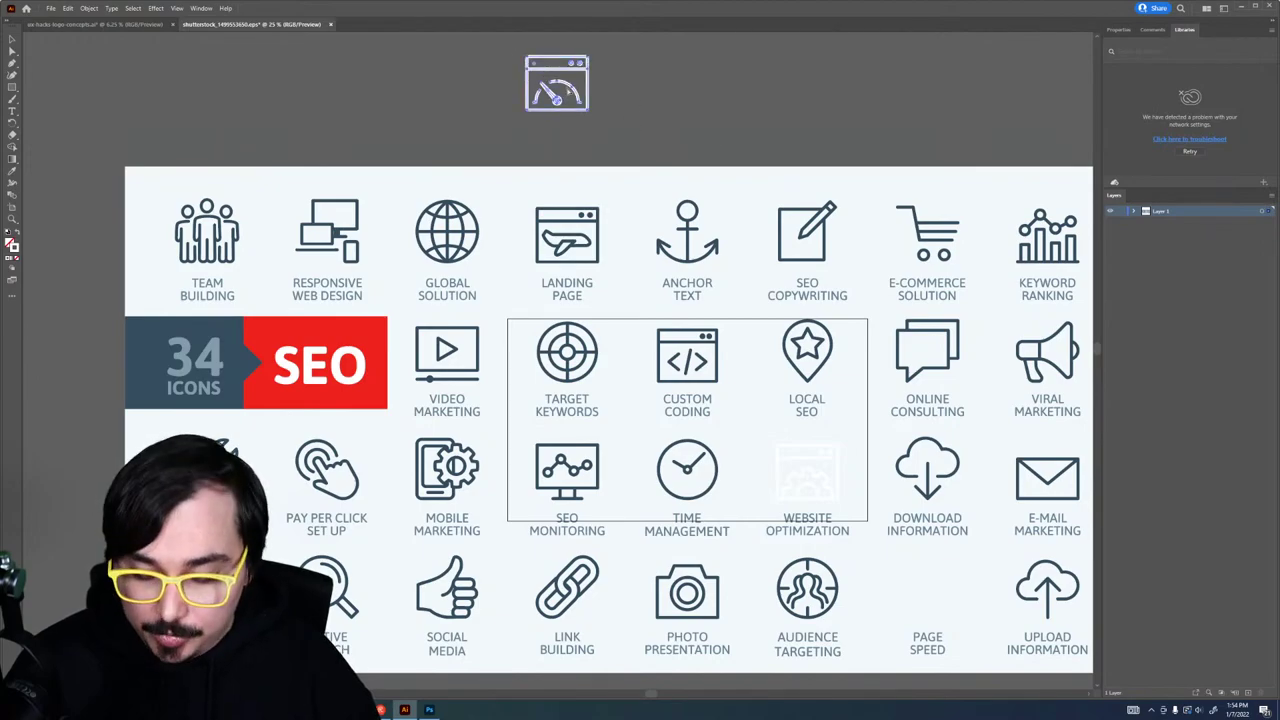
pyautogui.hotkey('ctrl', 'g')
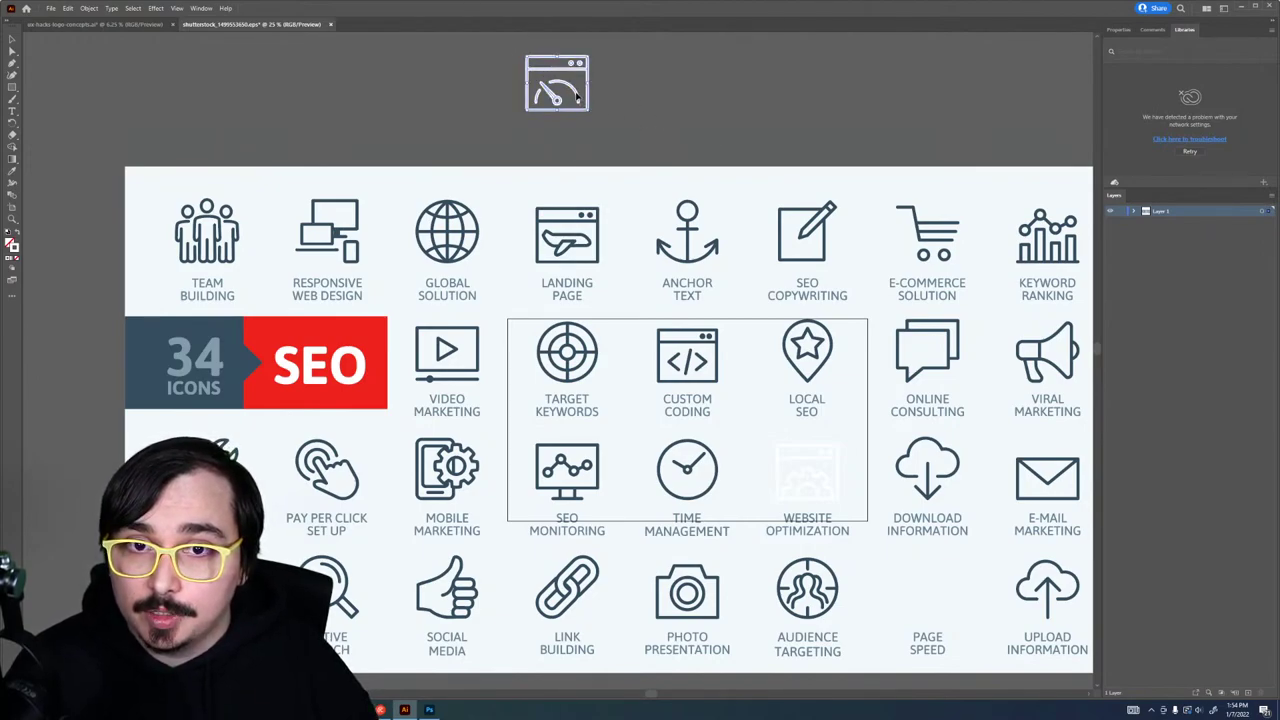
pyautogui.rightClick(576, 93)
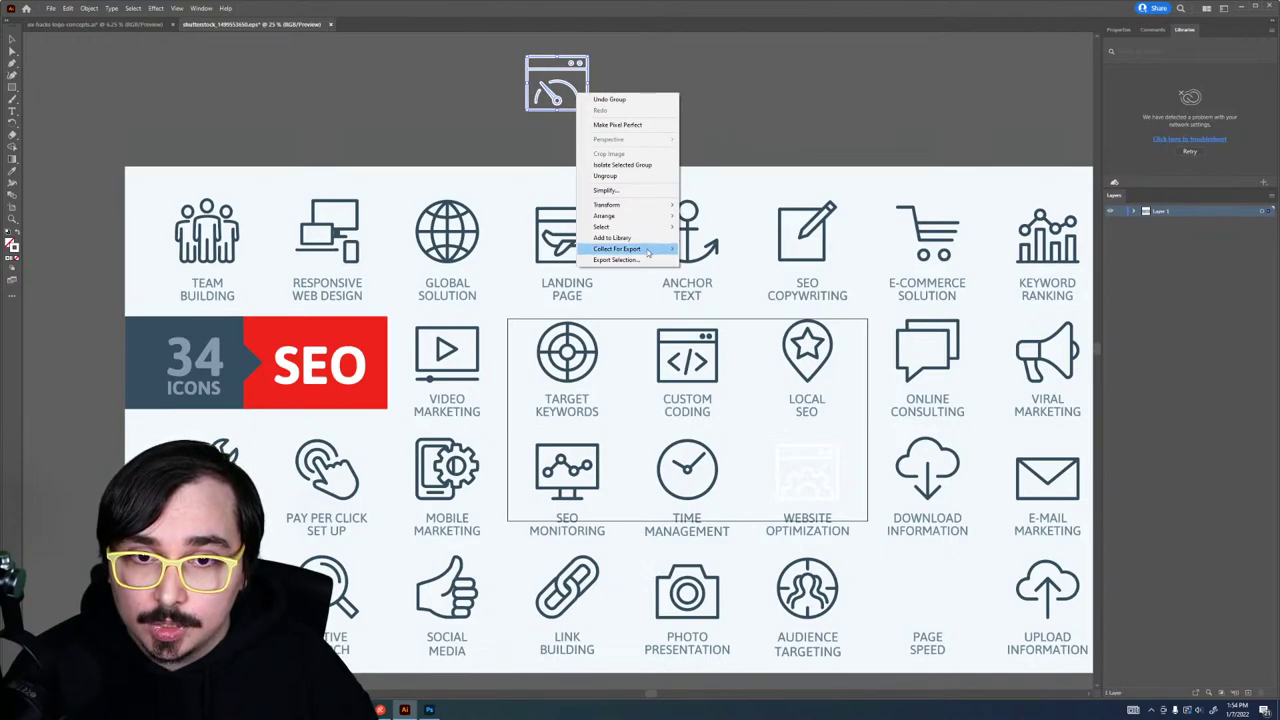
pyautogui.moveTo(647, 252)
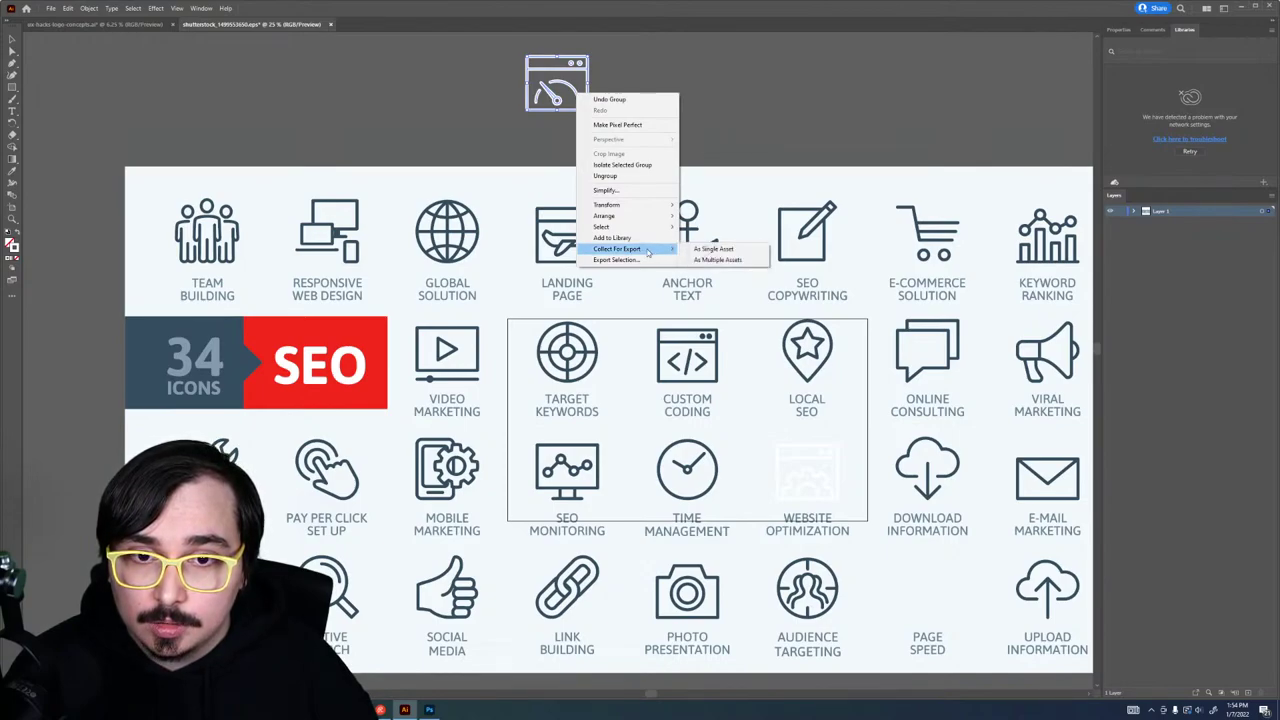
pyautogui.click(708, 250)
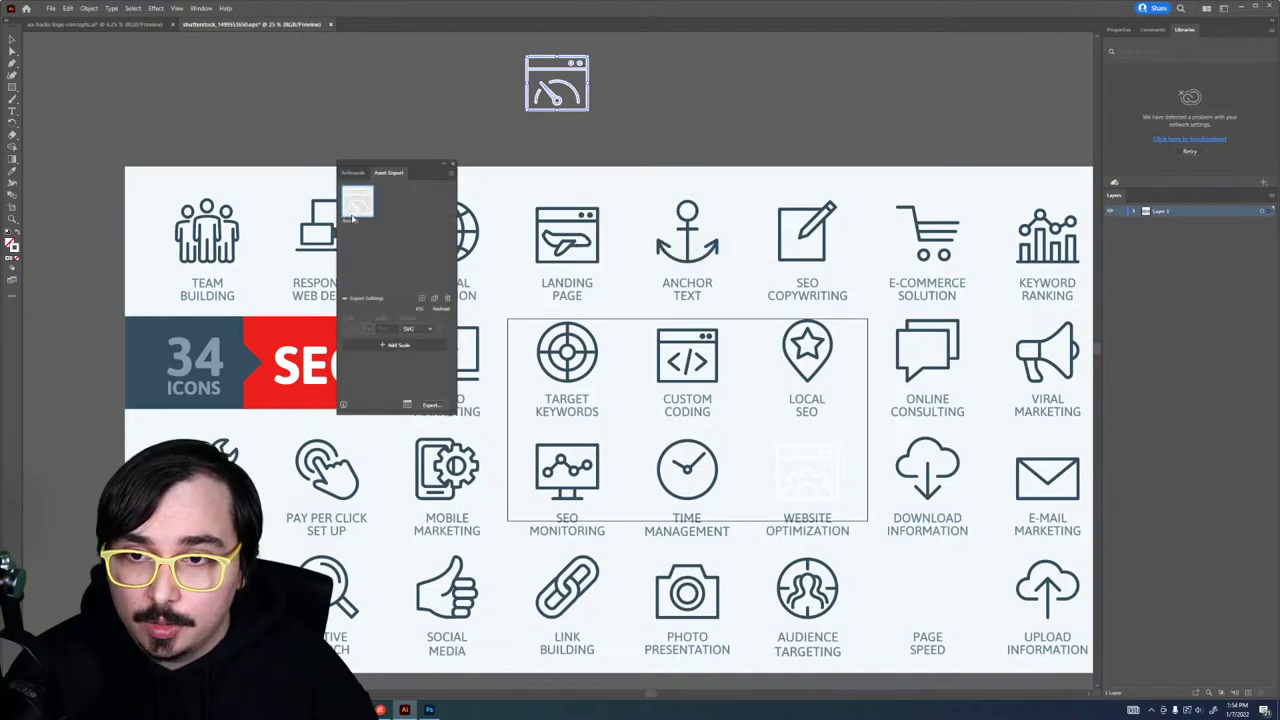
# Step: Rename the collected gauge asset to "optimization" and move the asset export window clear of the icons
pyautogui.click(350, 221)
pyautogui.click(358, 230)
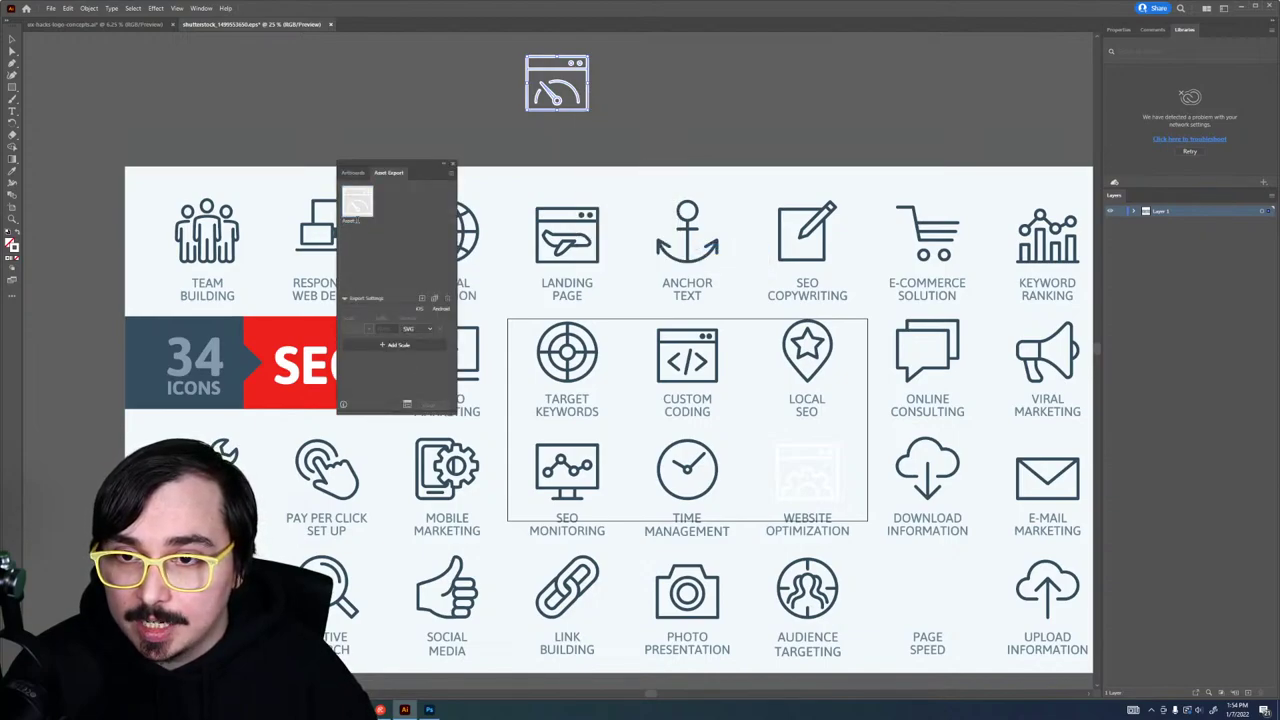
pyautogui.click(357, 220)
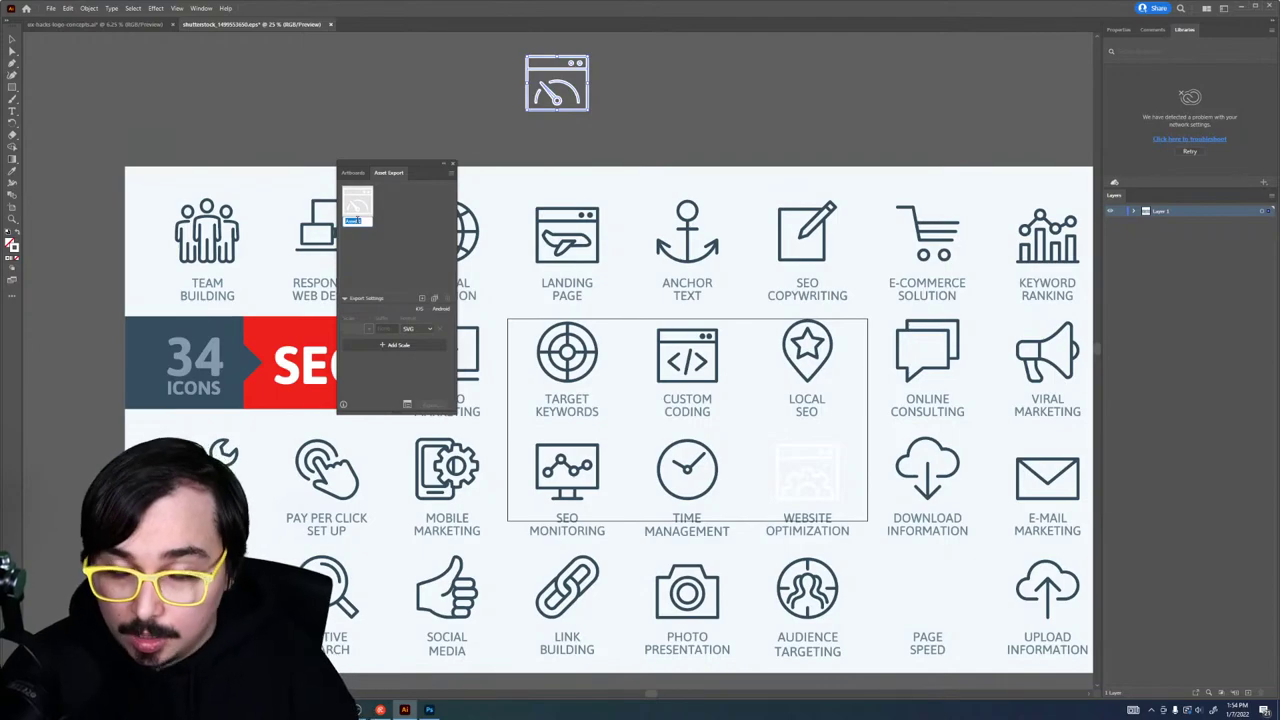
pyautogui.write('seoimizatio')
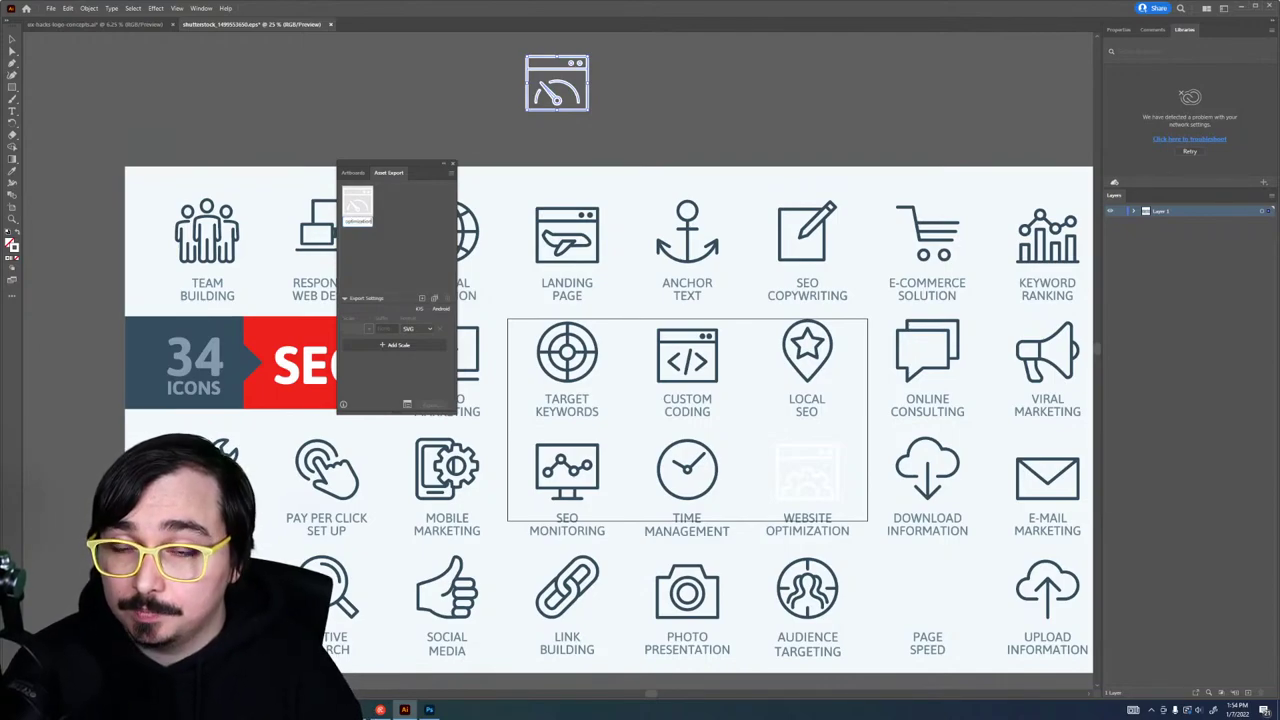
pyautogui.press('Return')
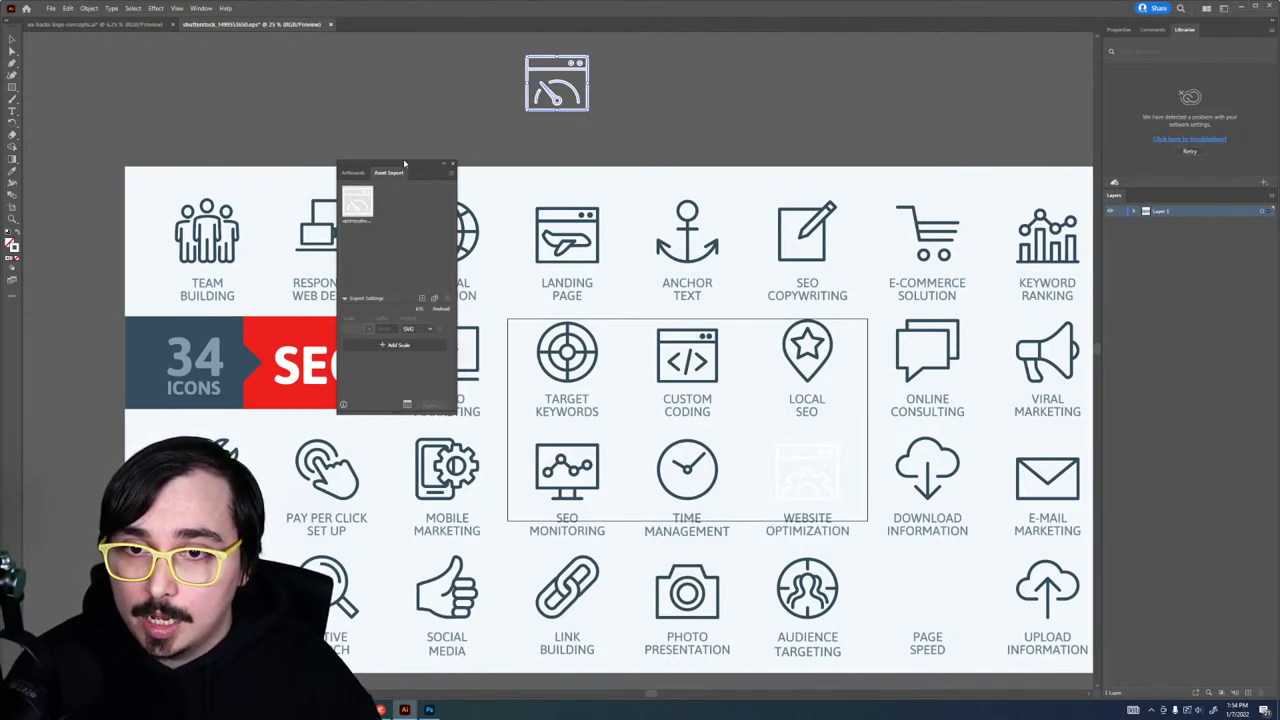
pyautogui.moveTo(404, 162); pyautogui.dragTo(1038, 40)
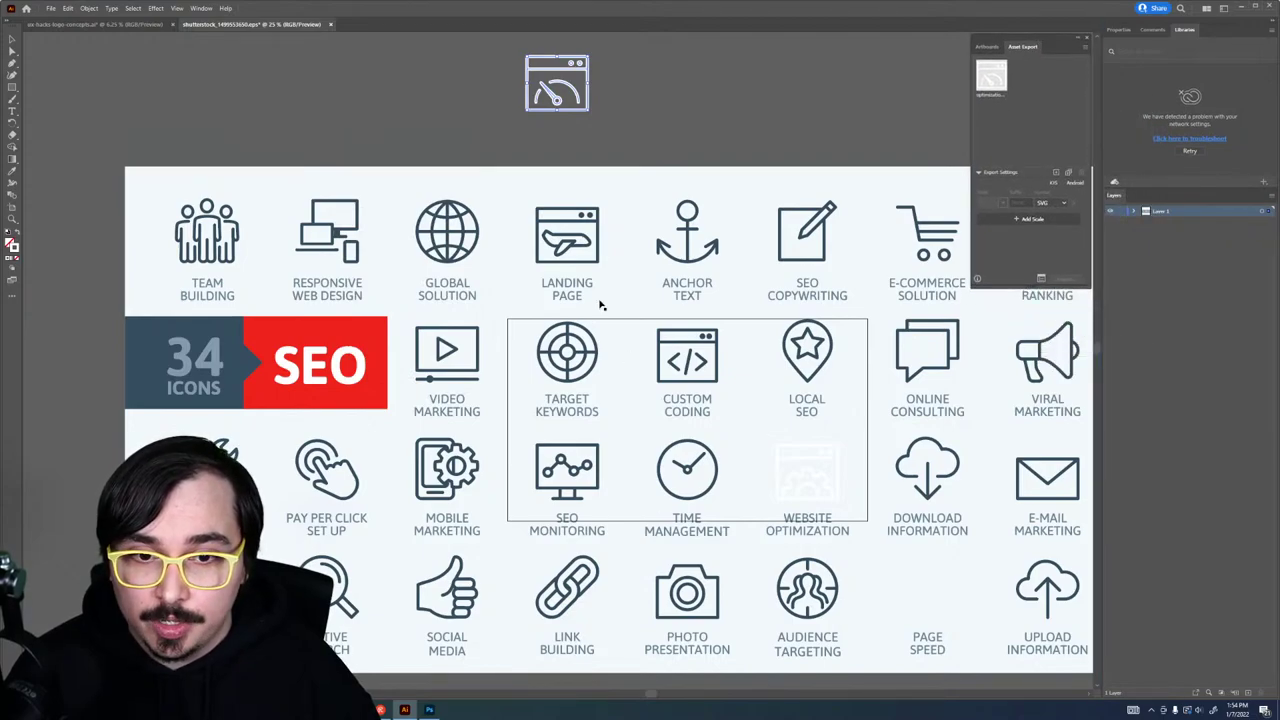
# Step: Take the Pay Per Click Set Up hand icon out of the set and place it on the dark canvas beside the gauge icon
pyautogui.click(341, 503)
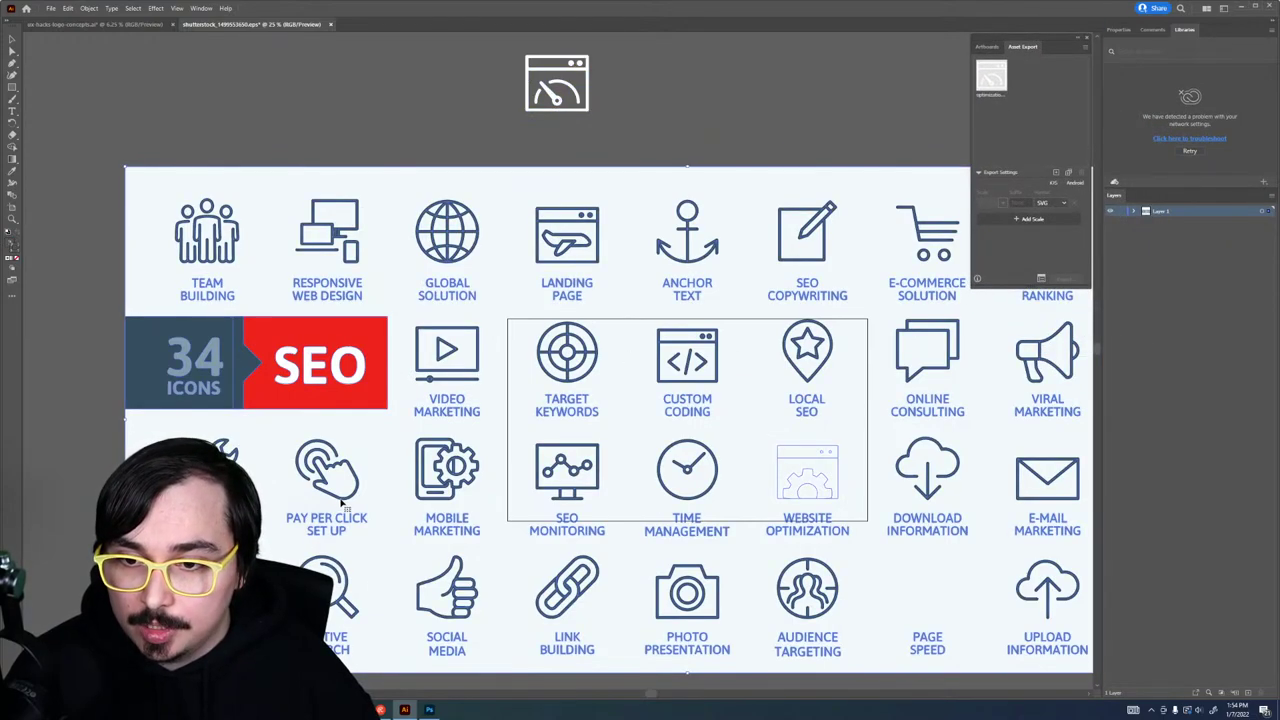
pyautogui.doubleClick(341, 503)
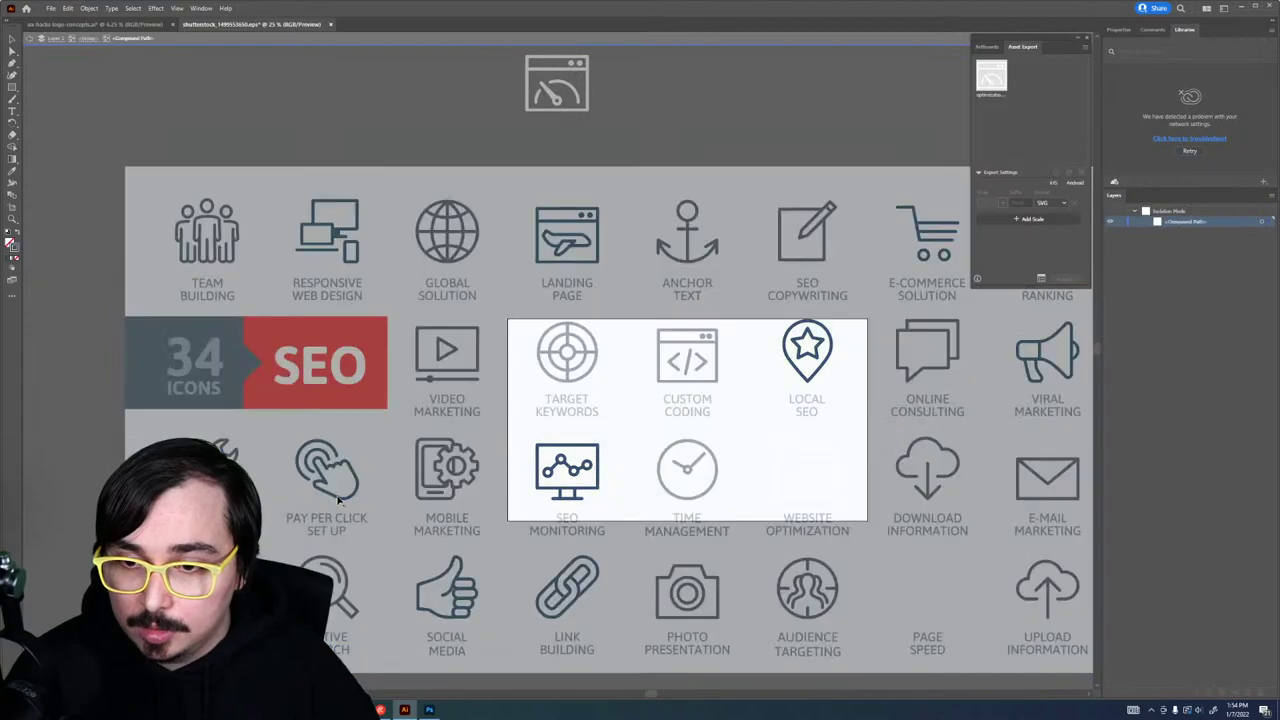
pyautogui.click(338, 495)
pyautogui.click(369, 430)
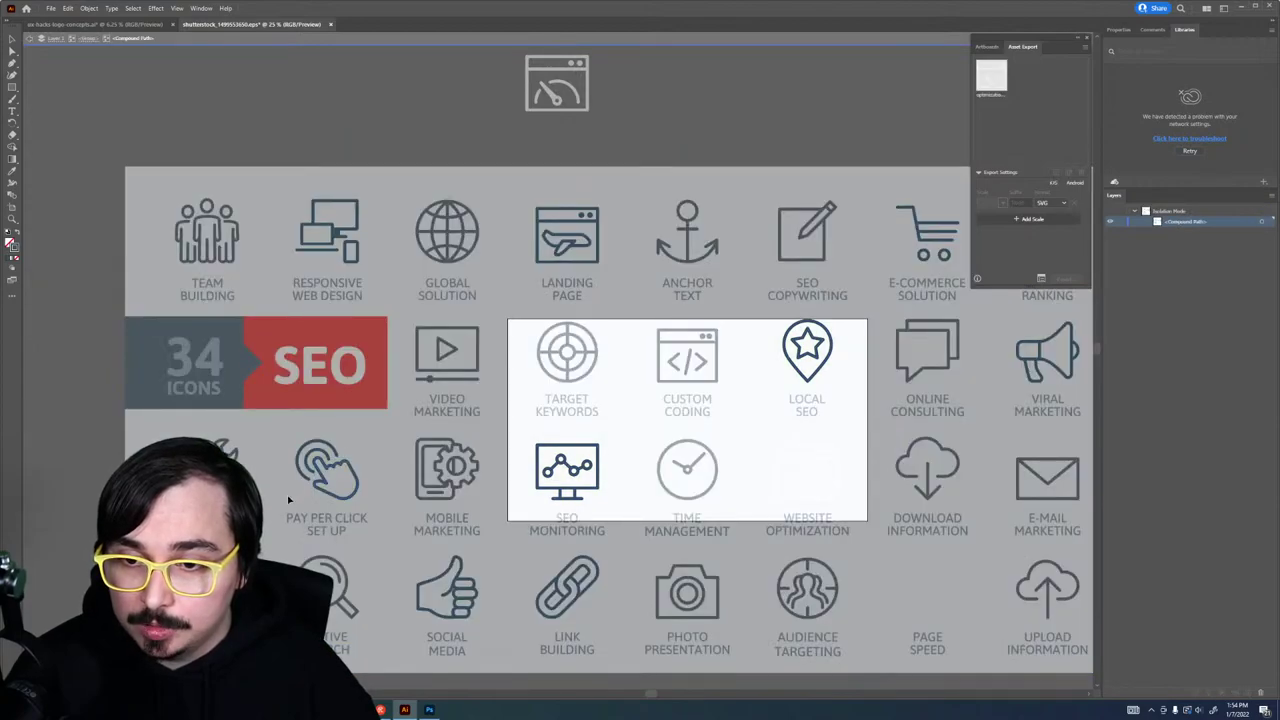
pyautogui.press('Delete')
pyautogui.press('Escape')
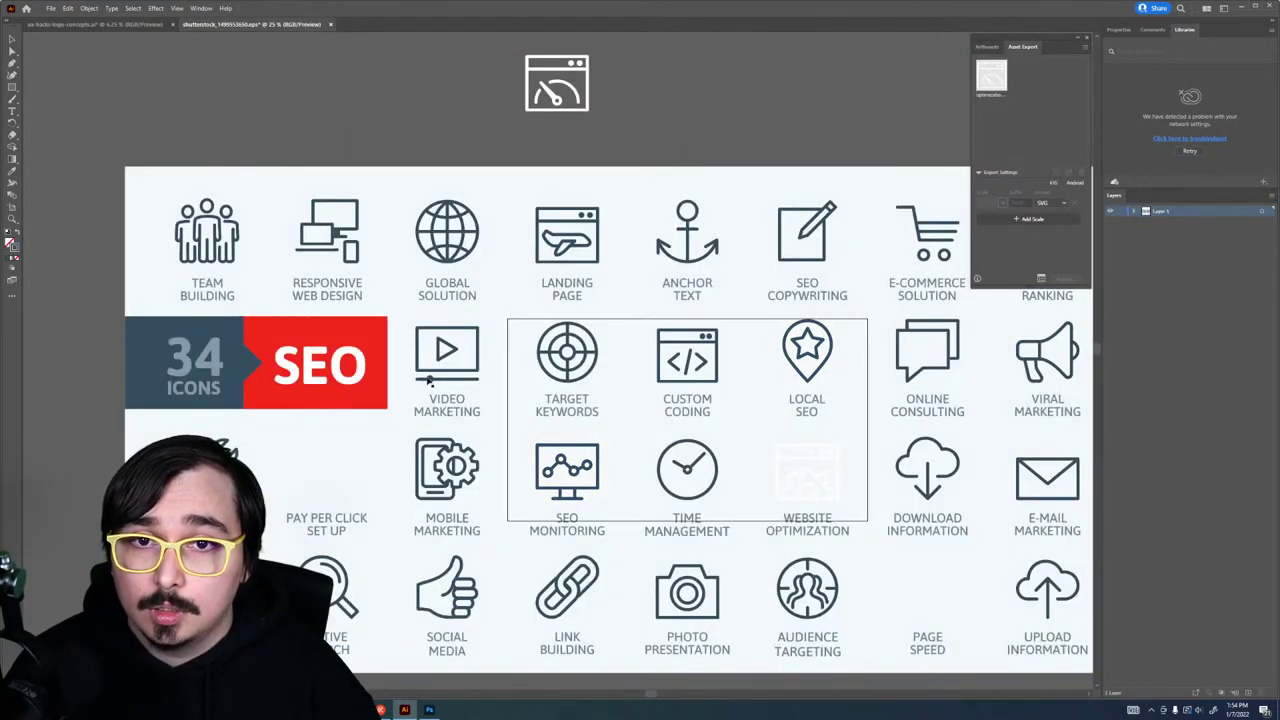
pyautogui.moveTo(562, 356); pyautogui.dragTo(403, 77)
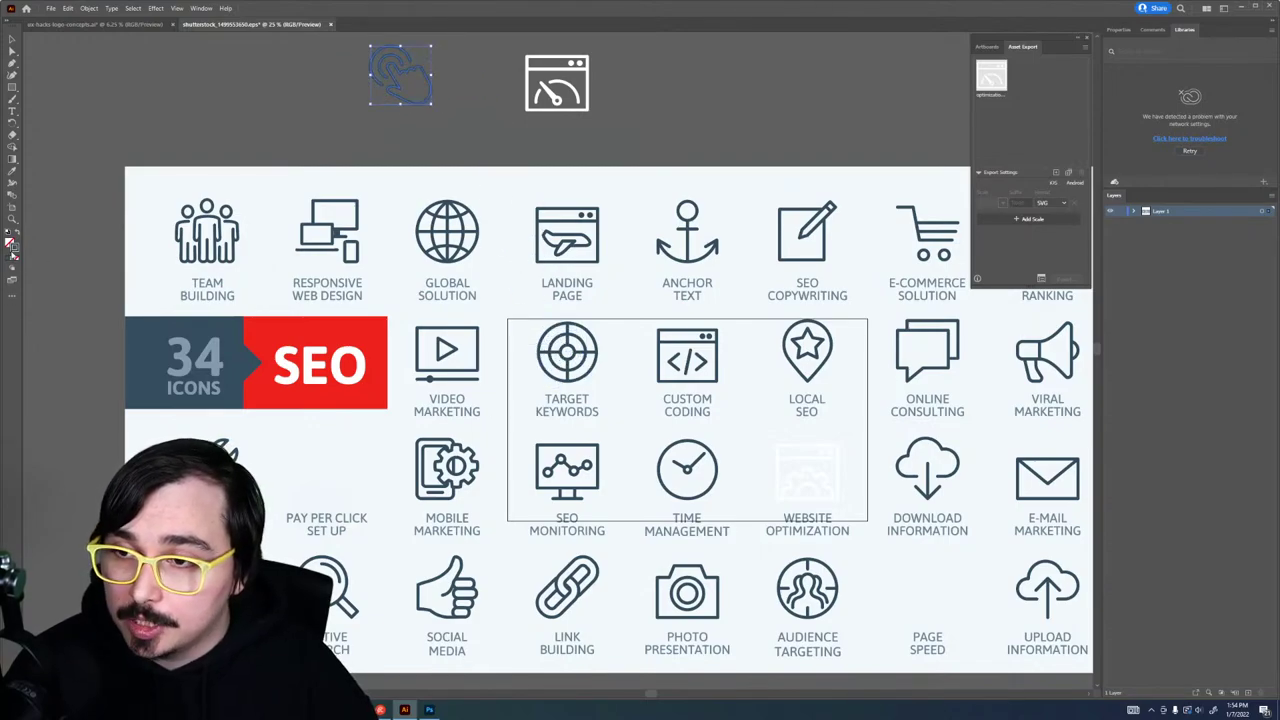
# Step: Set the hand icon's stroke colour to white and group its parts
pyautogui.doubleClick(14, 254)
pyautogui.moveTo(534, 320); pyautogui.dragTo(492, 282)
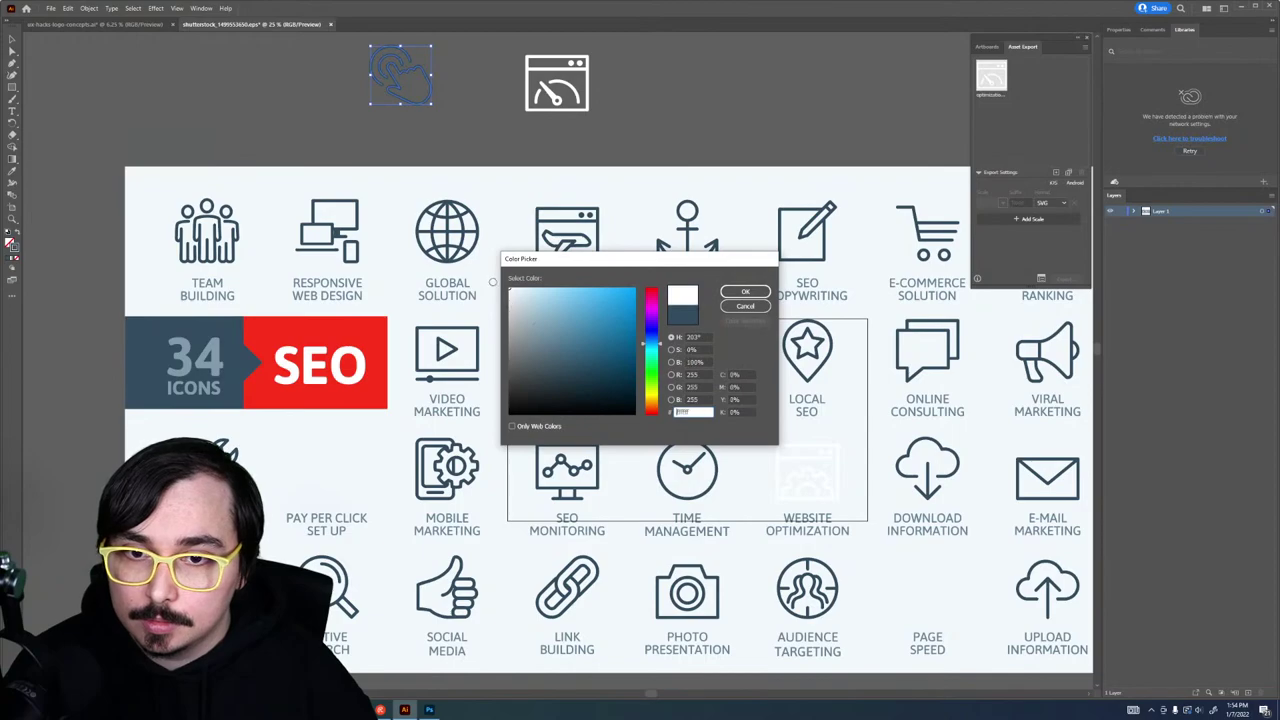
pyautogui.click(745, 291)
pyautogui.click(488, 128)
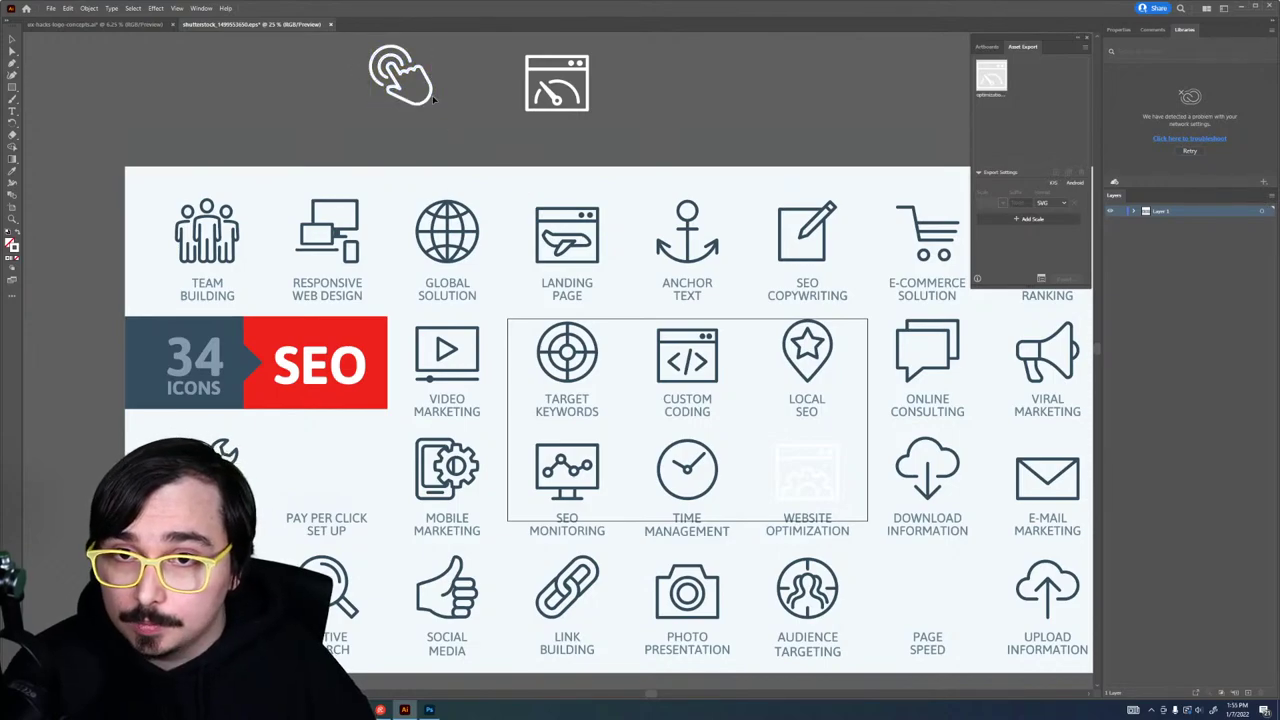
# Step: Collect the white hand icon for export as a single asset and rename the asset "conversion-icon"
pyautogui.rightClick(431, 95)
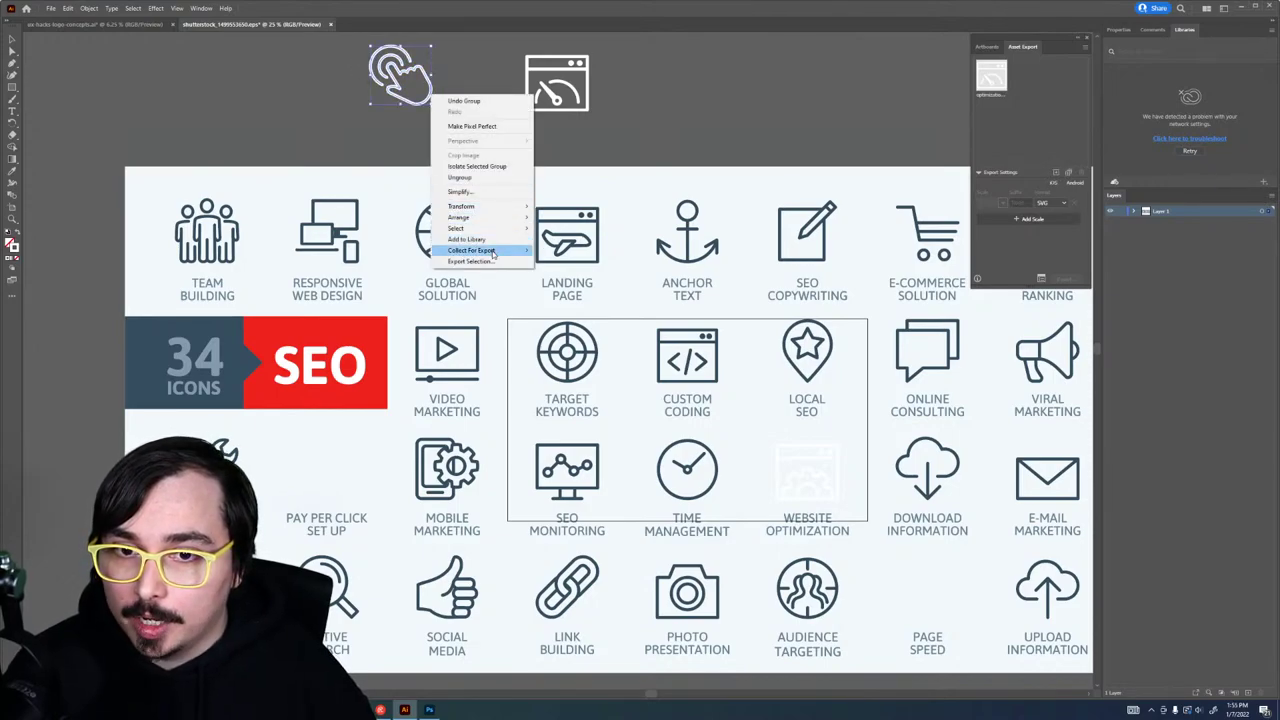
pyautogui.moveTo(492, 250)
pyautogui.click(553, 252)
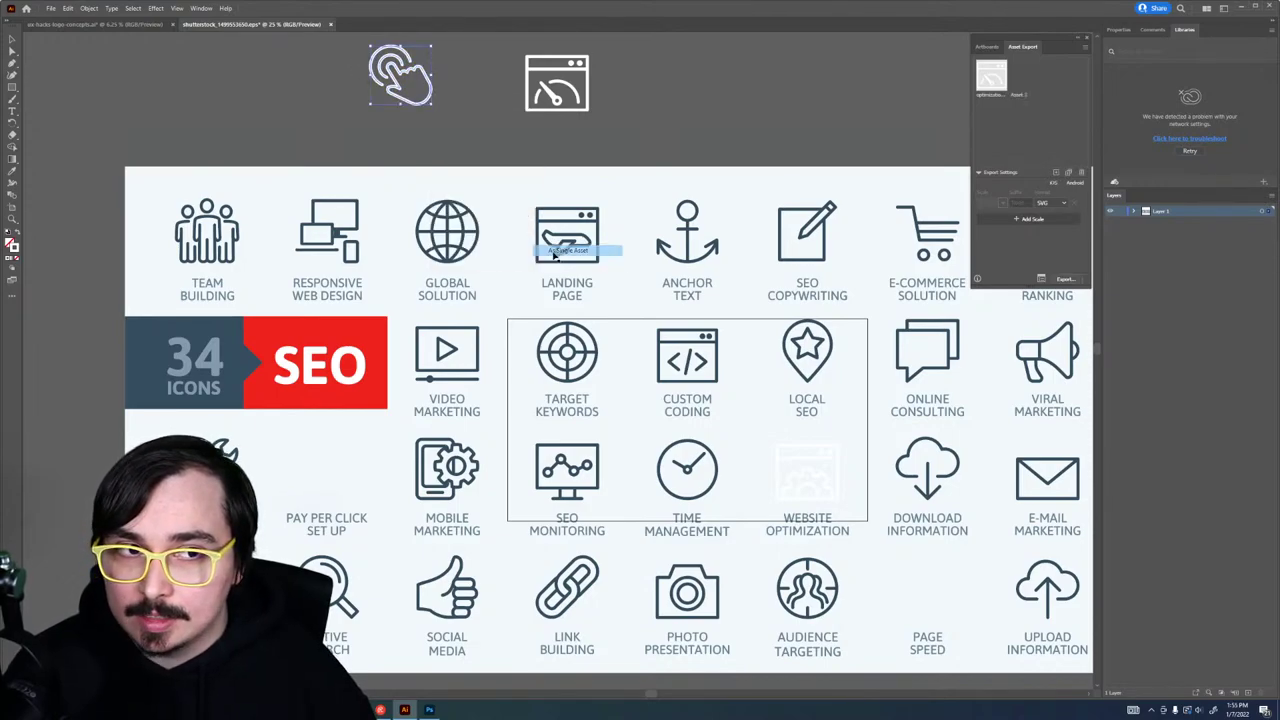
pyautogui.doubleClick(1019, 94)
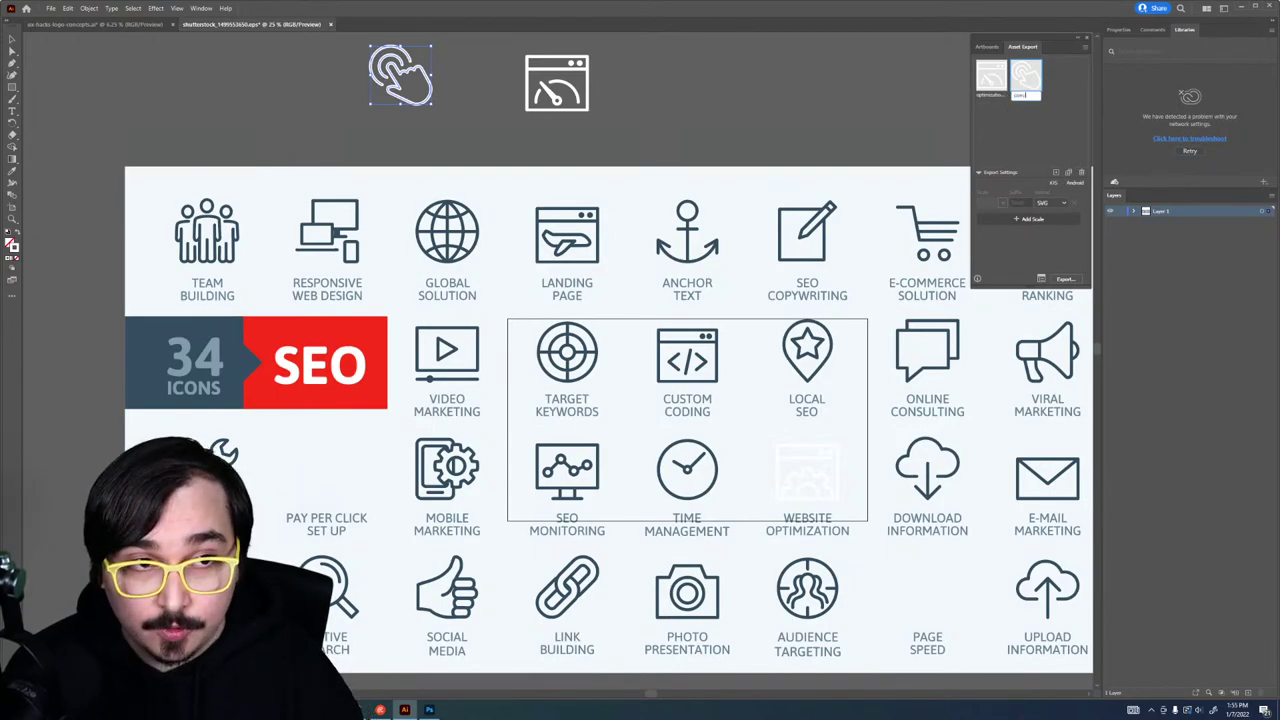
pyautogui.write('conversion-')
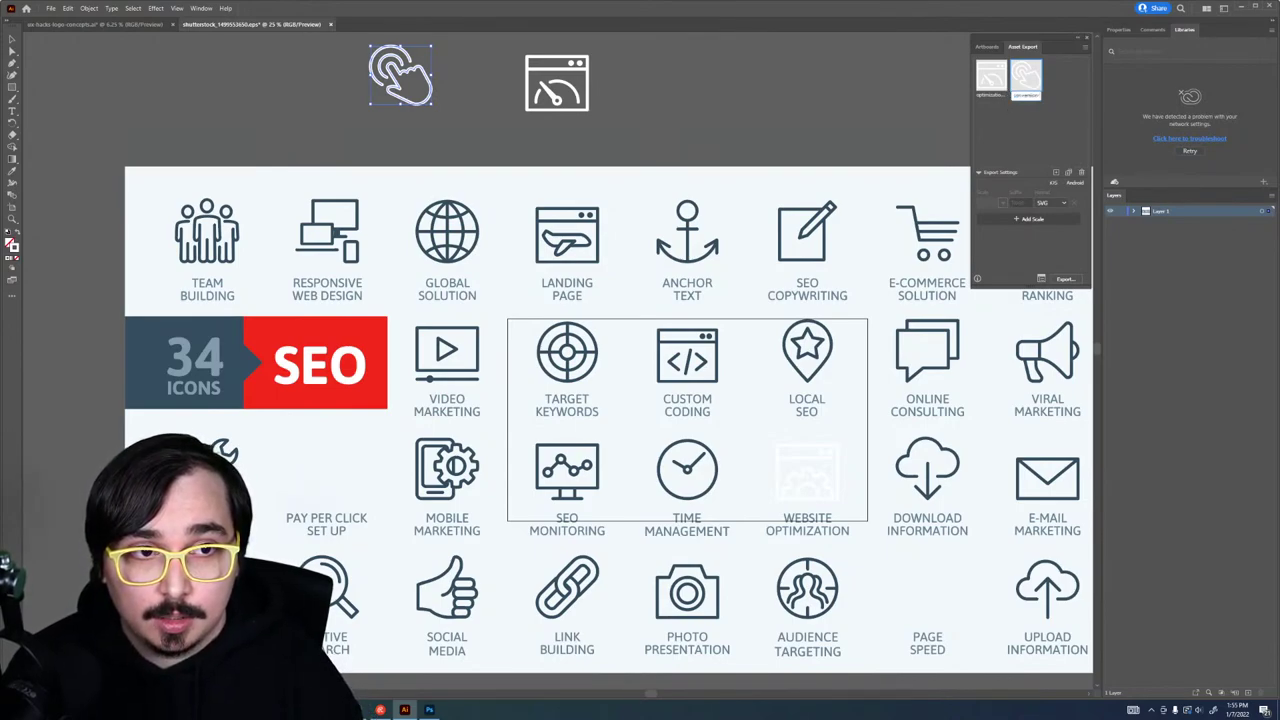
pyautogui.press('Return')
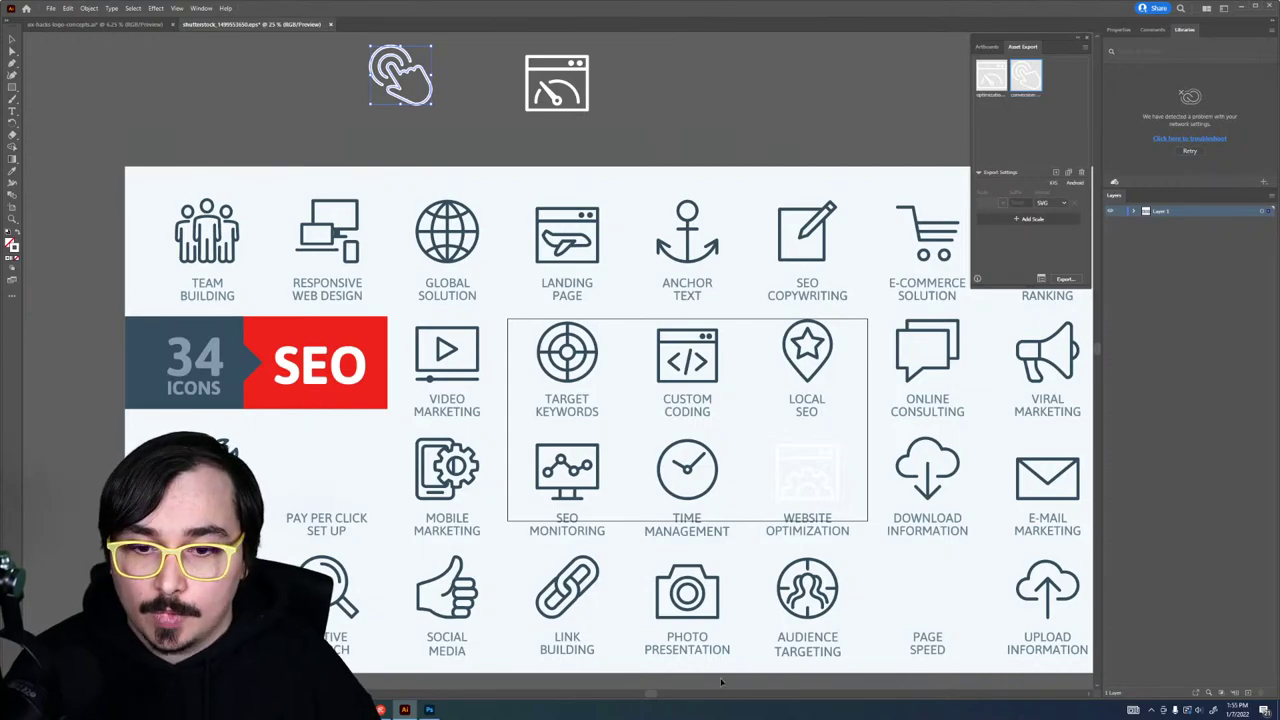
# Step: Switch to Adobe XD to check the icons in the outcome tiles, and return to the icon set in Illustrator
pyautogui.click(622, 584)
pyautogui.moveTo(626, 574); pyautogui.dragTo(458, 523)
pyautogui.click(405, 710)
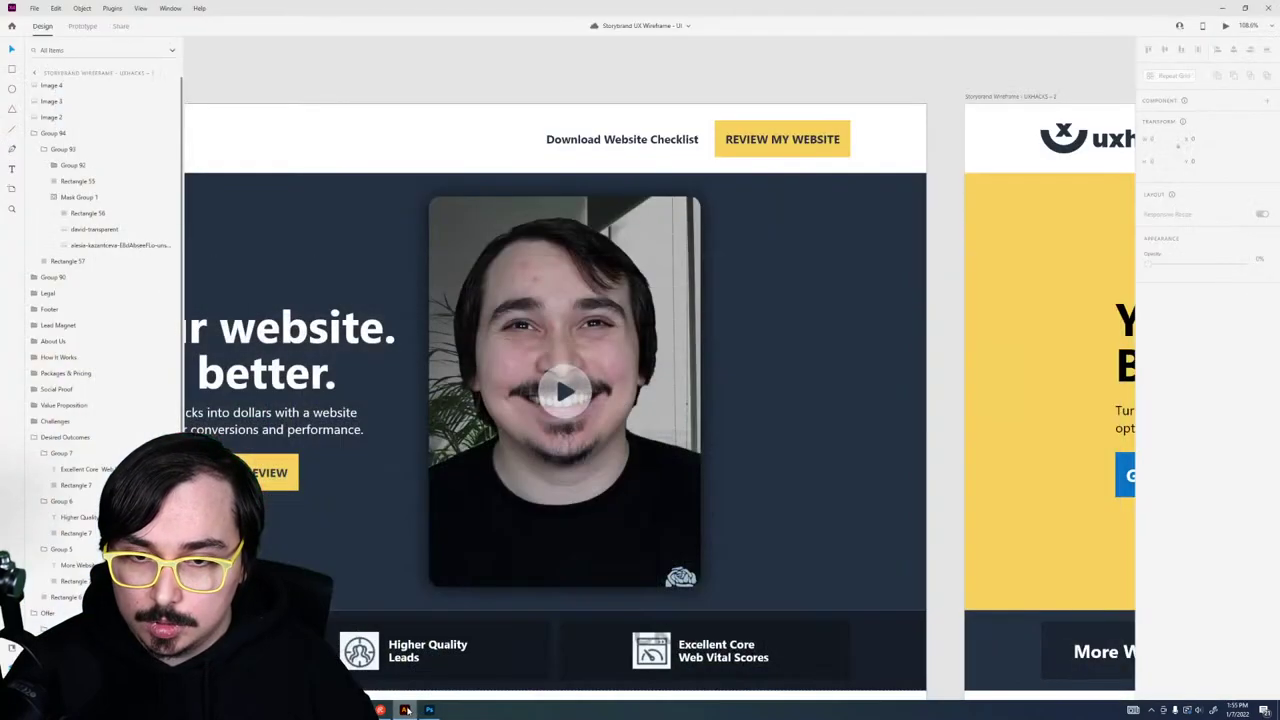
pyautogui.click(405, 710)
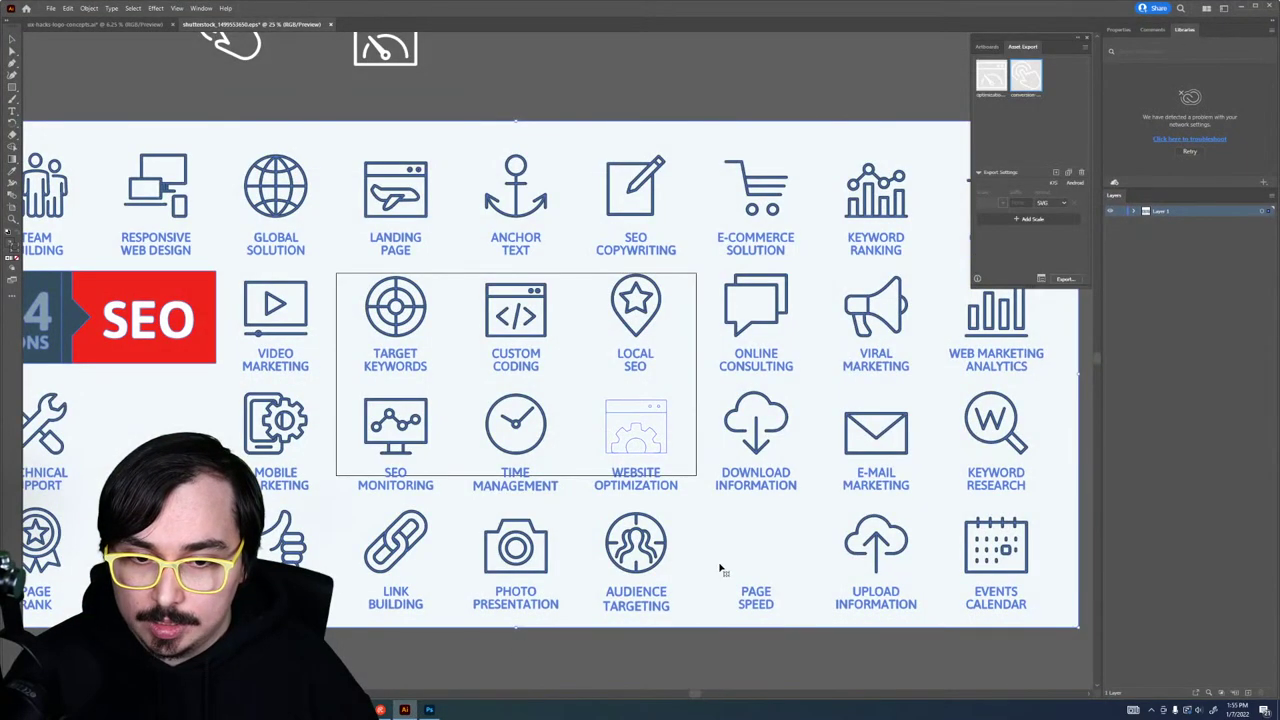
# Step: Isolate the Audience Targeting icon within the icon set and set its stroke colour to white
pyautogui.doubleClick(648, 550)
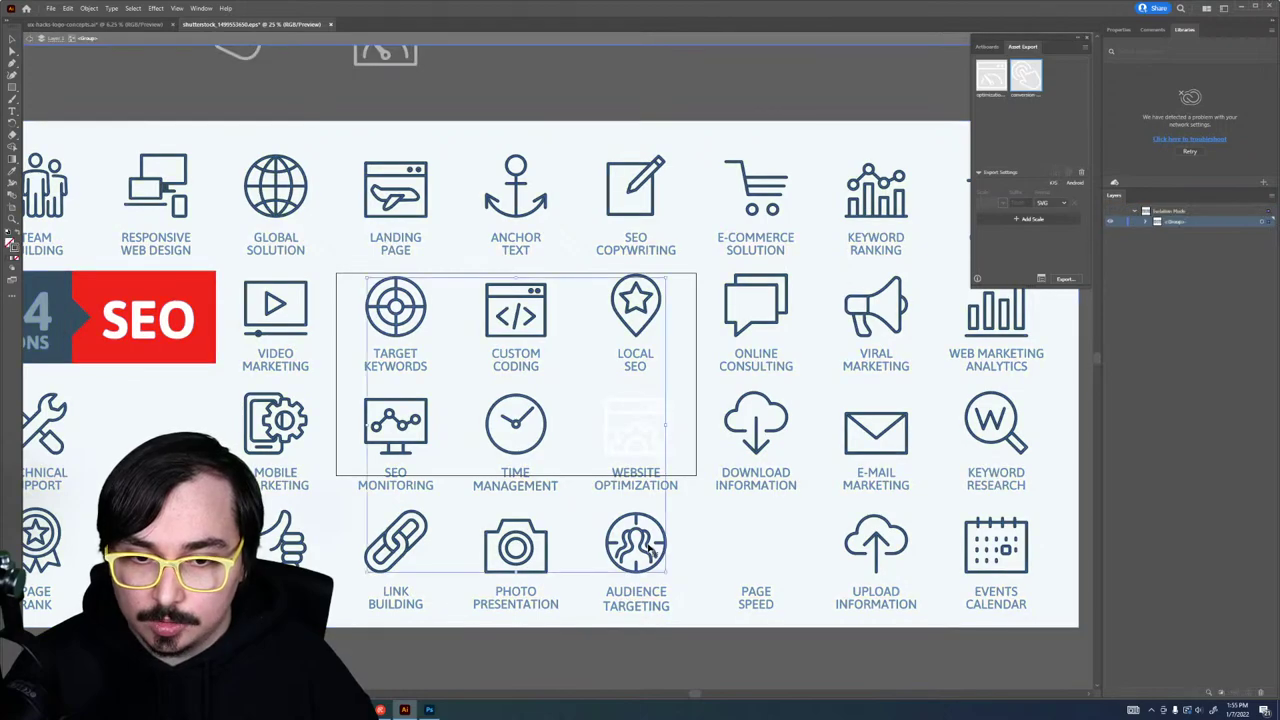
pyautogui.doubleClick(650, 546)
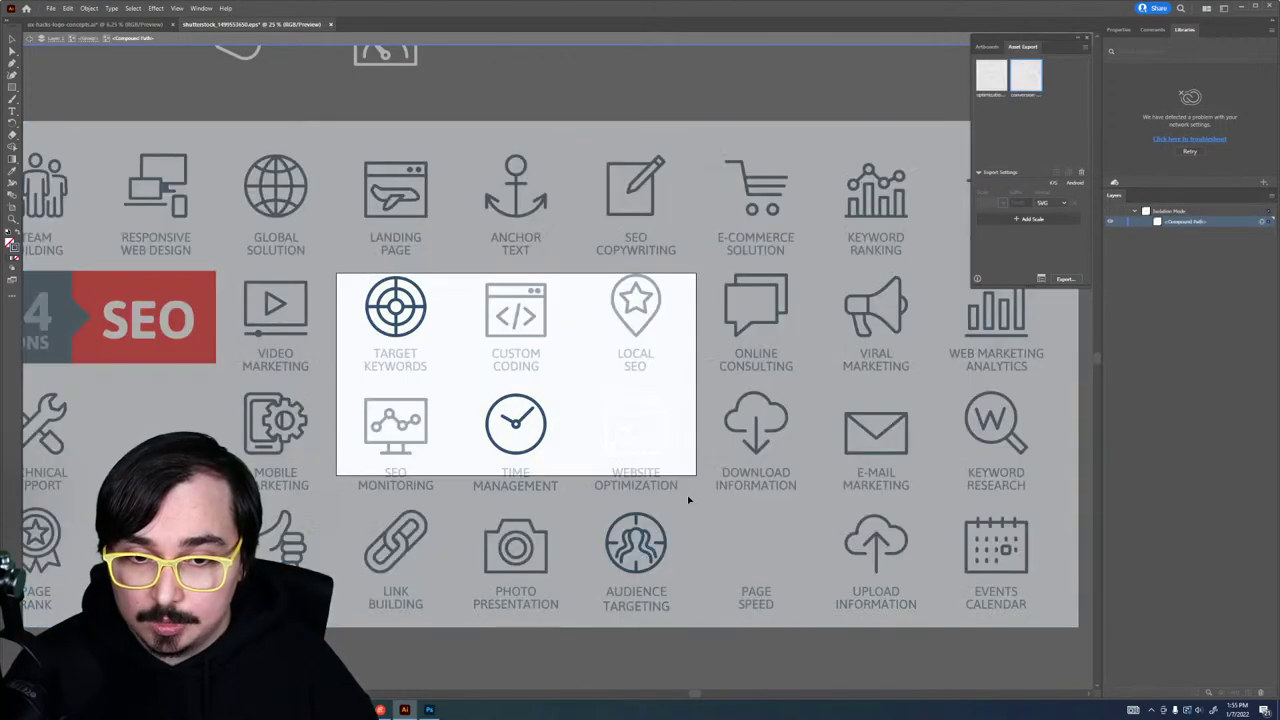
pyautogui.hotkey('ctrl', 'a')
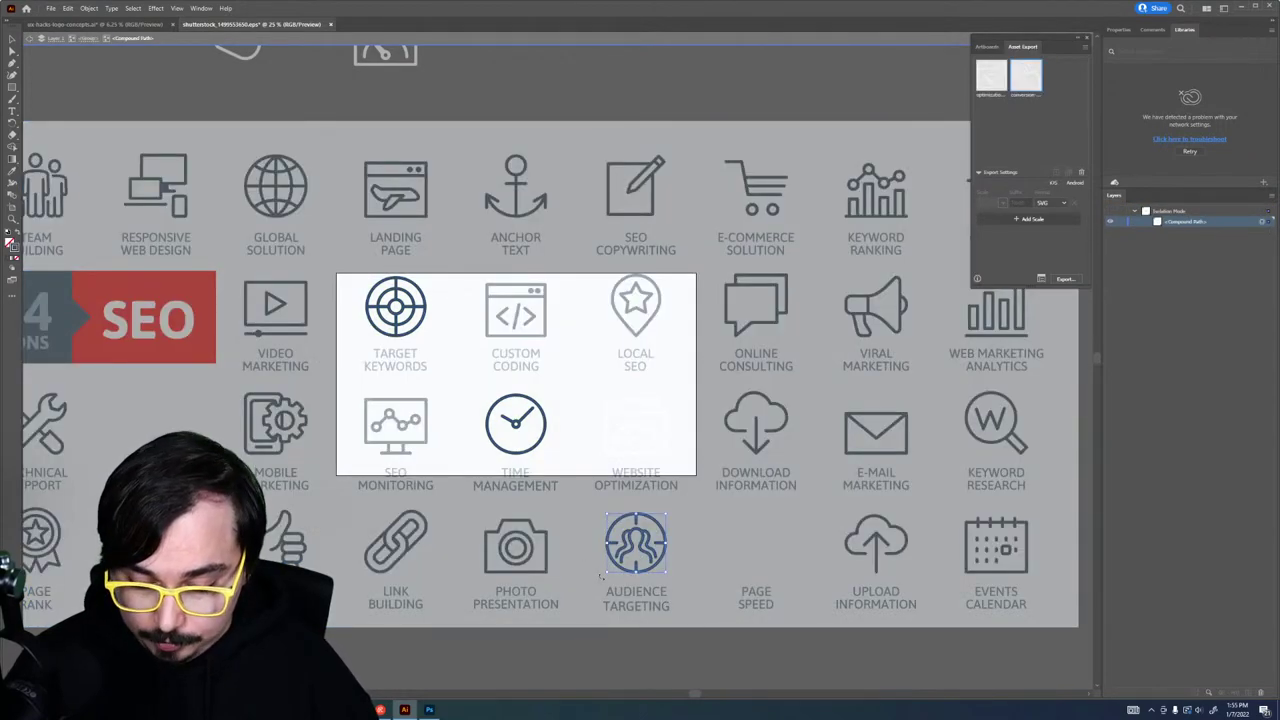
pyautogui.press('v')
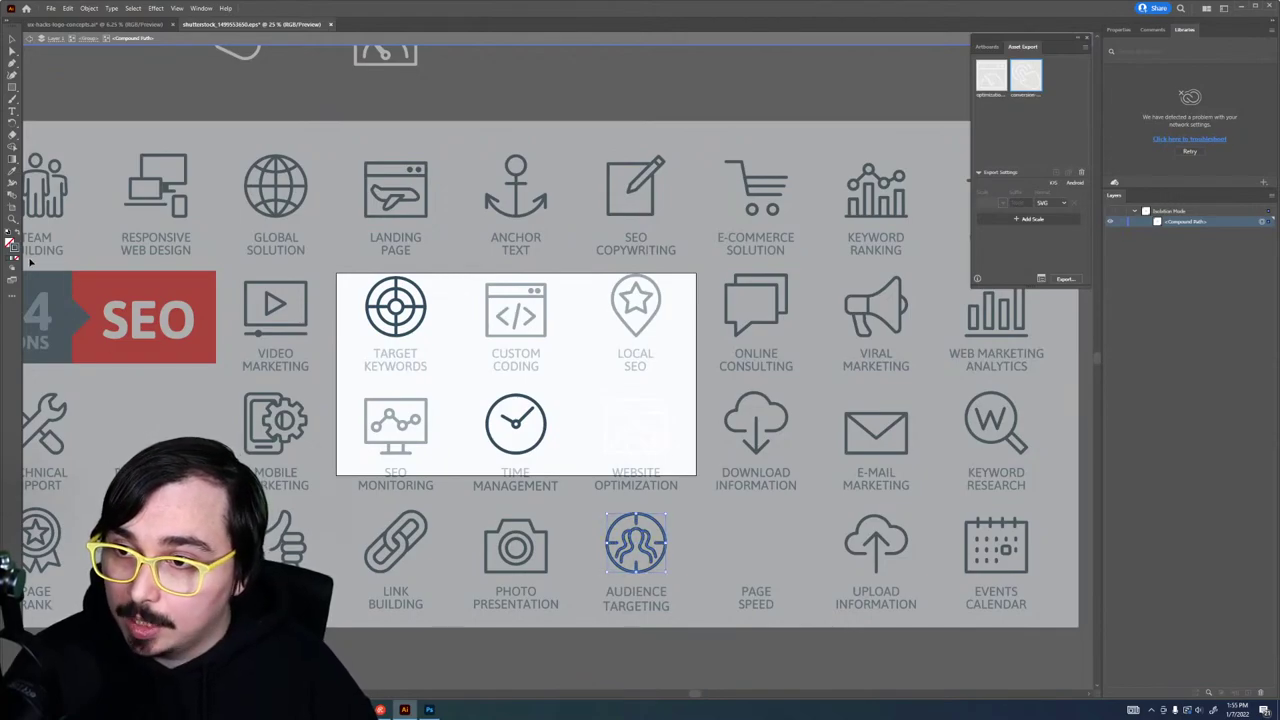
pyautogui.doubleClick(12, 244)
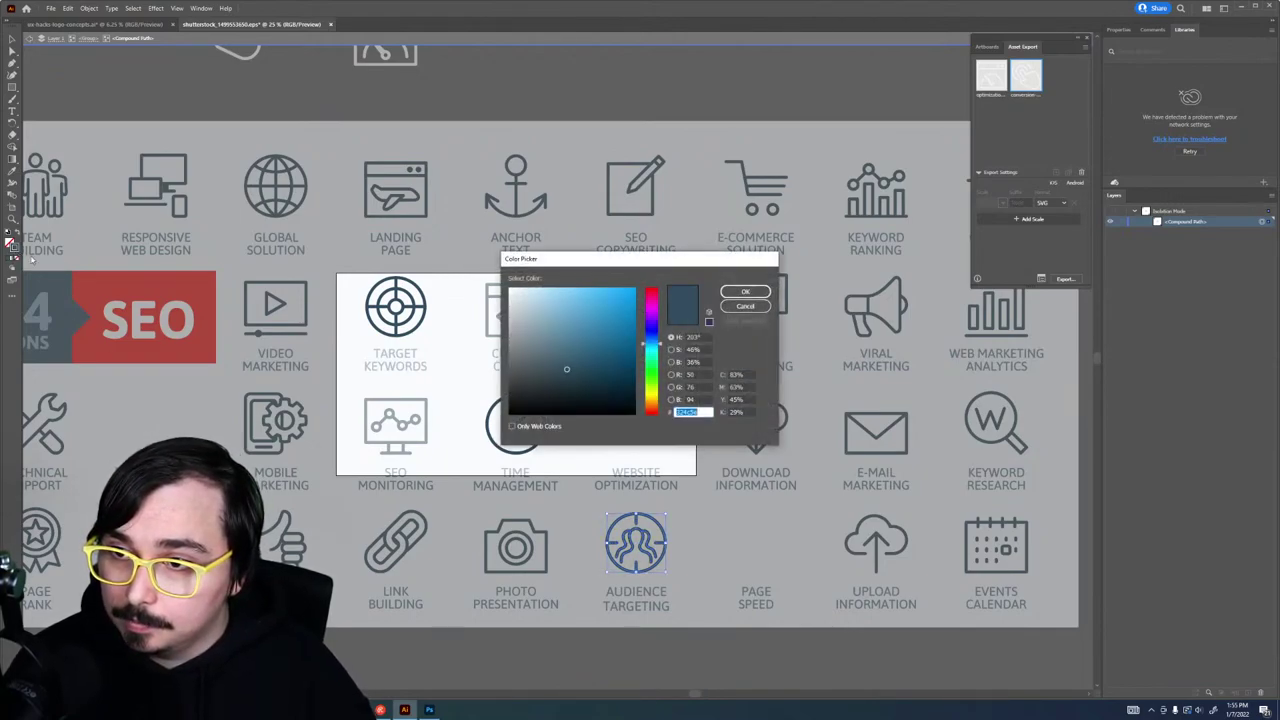
pyautogui.hotkey('ctrl', 'v')
pyautogui.click(745, 292)
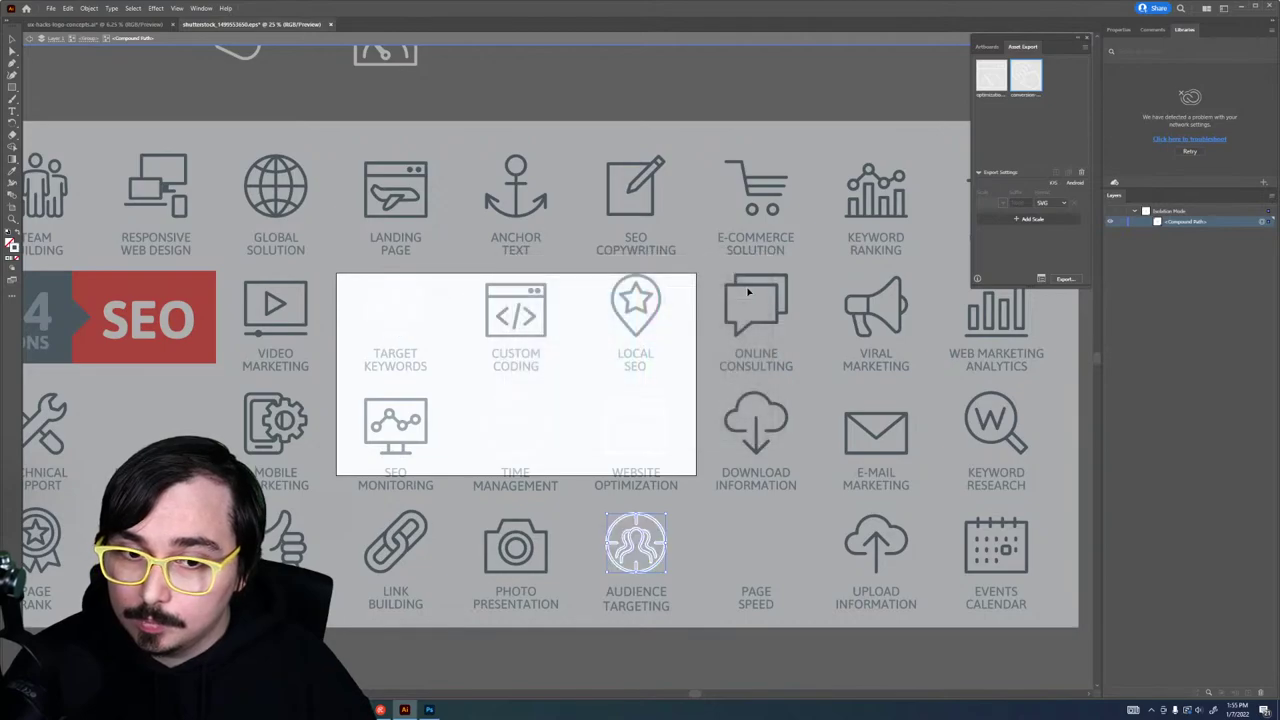
# Step: Cut the Audience Targeting icon out of the set and place it on the dark canvas between the hand and gauge icons
pyautogui.hotkey('ctrl', 'x')
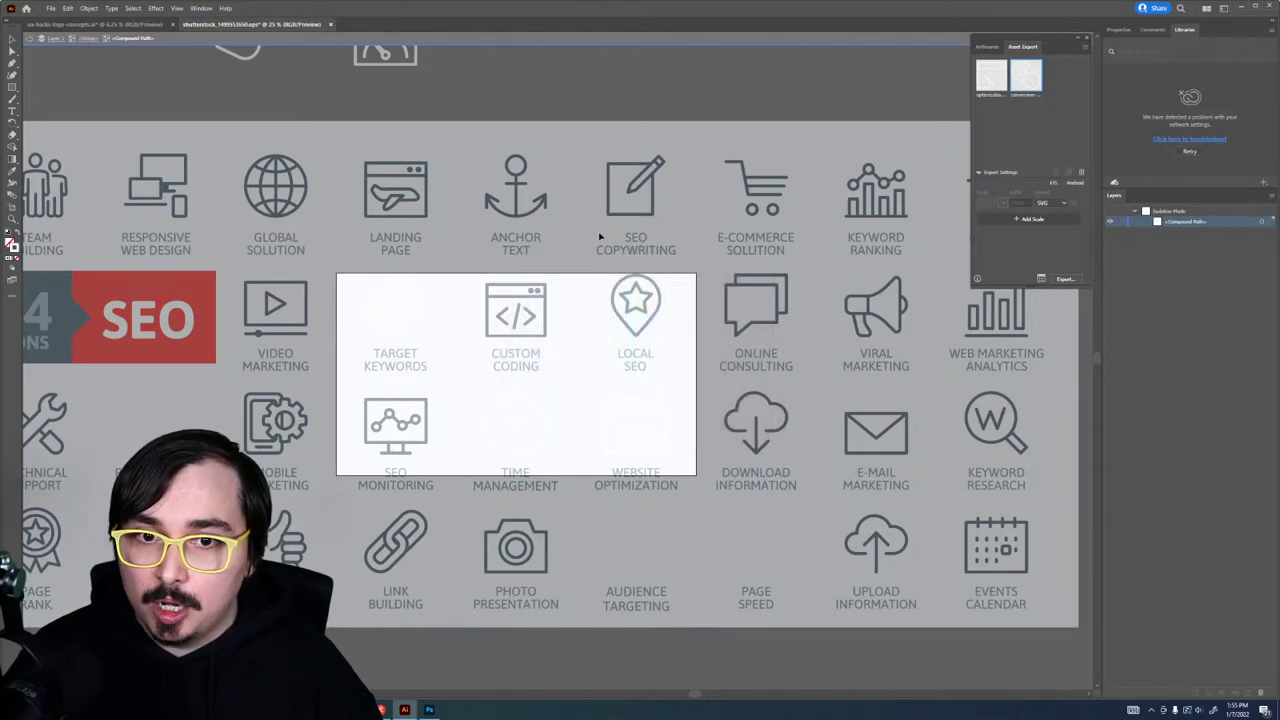
pyautogui.doubleClick(600, 236)
pyautogui.moveTo(600, 236); pyautogui.dragTo(675, 498)
pyautogui.hotkey('ctrl', 'v')
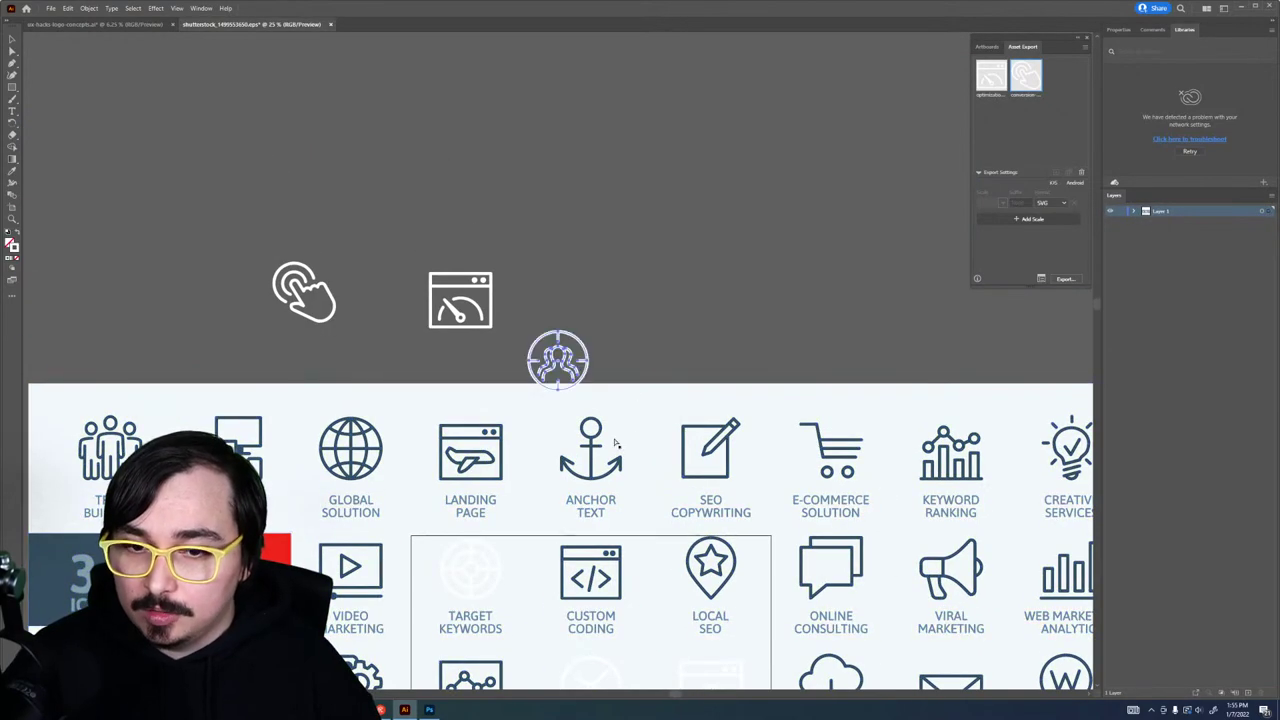
pyautogui.click(557, 360)
pyautogui.moveTo(563, 355); pyautogui.dragTo(386, 292)
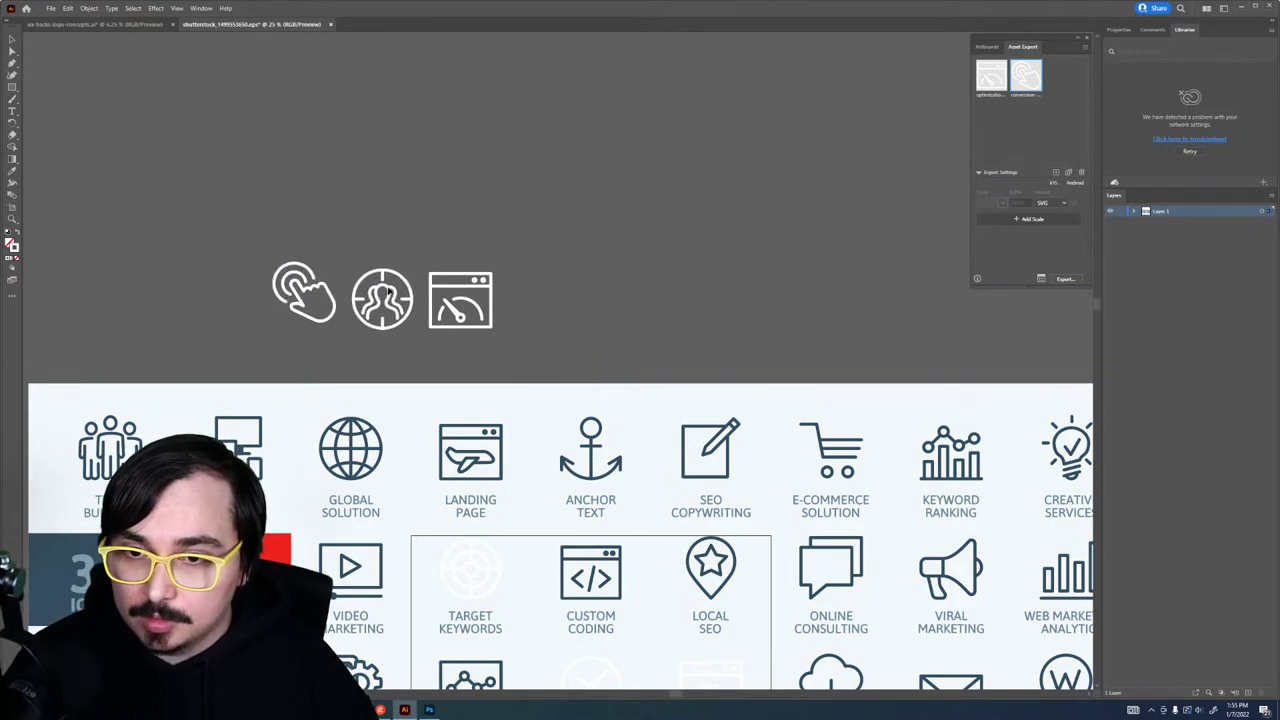
# Step: Collect the white audience icon for export as a single asset and rename the asset "audience-icon"
pyautogui.click(400, 312)
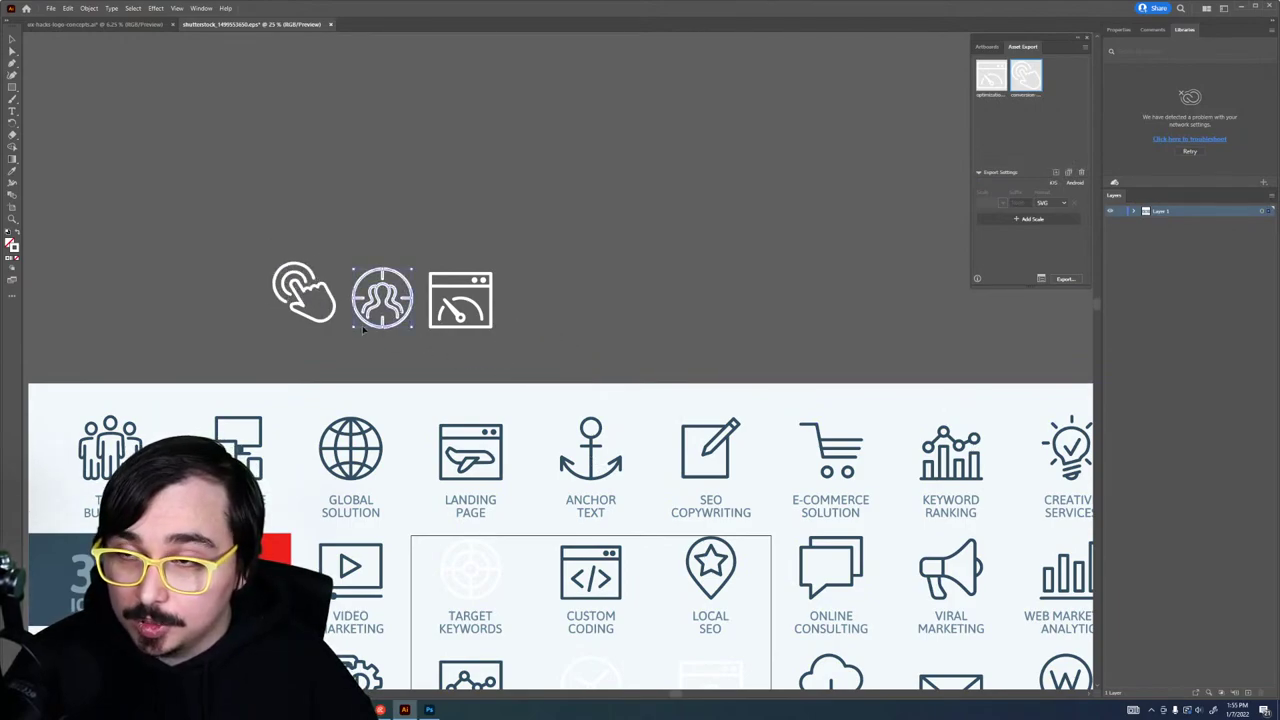
pyautogui.rightClick(398, 292)
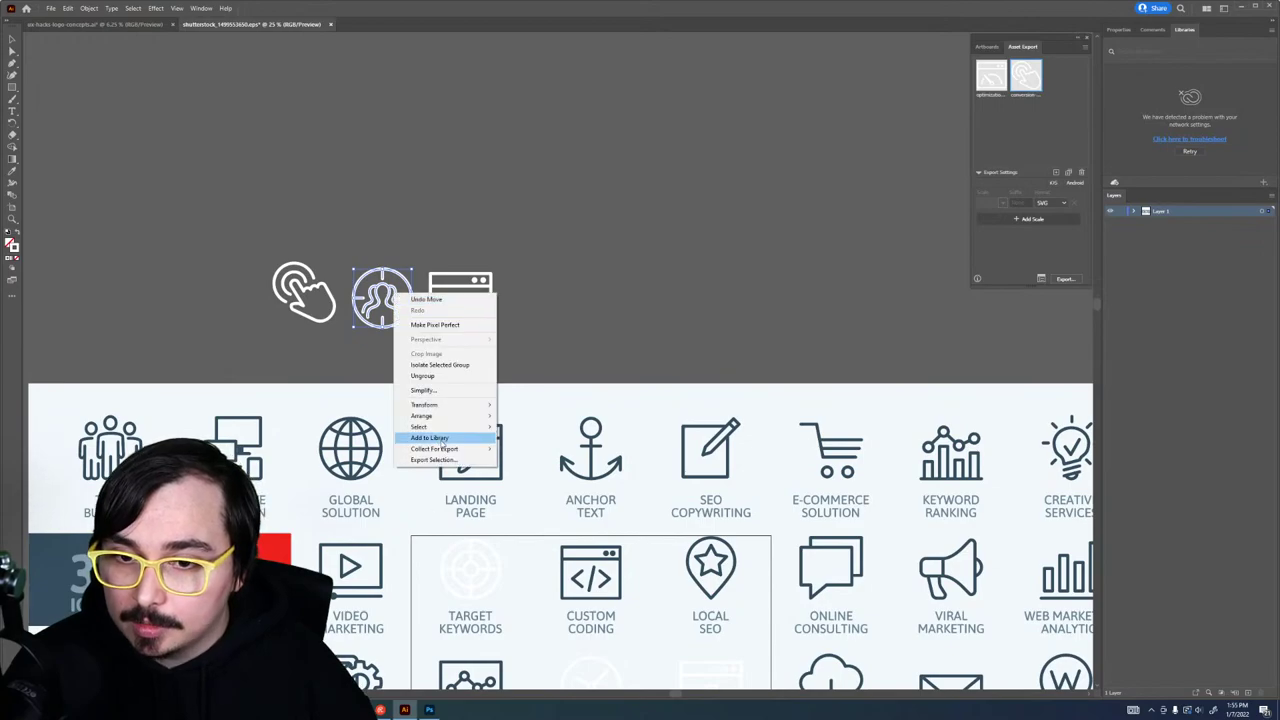
pyautogui.moveTo(470, 449)
pyautogui.click(545, 449)
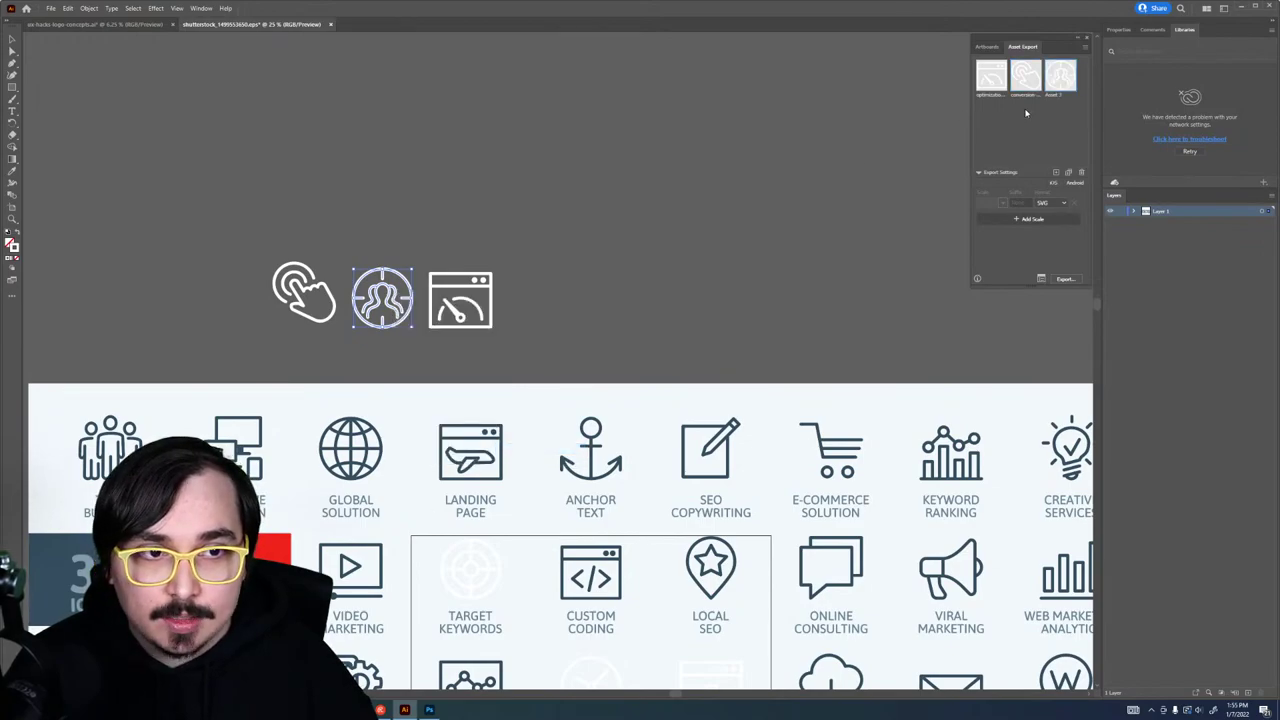
pyautogui.doubleClick(1054, 95)
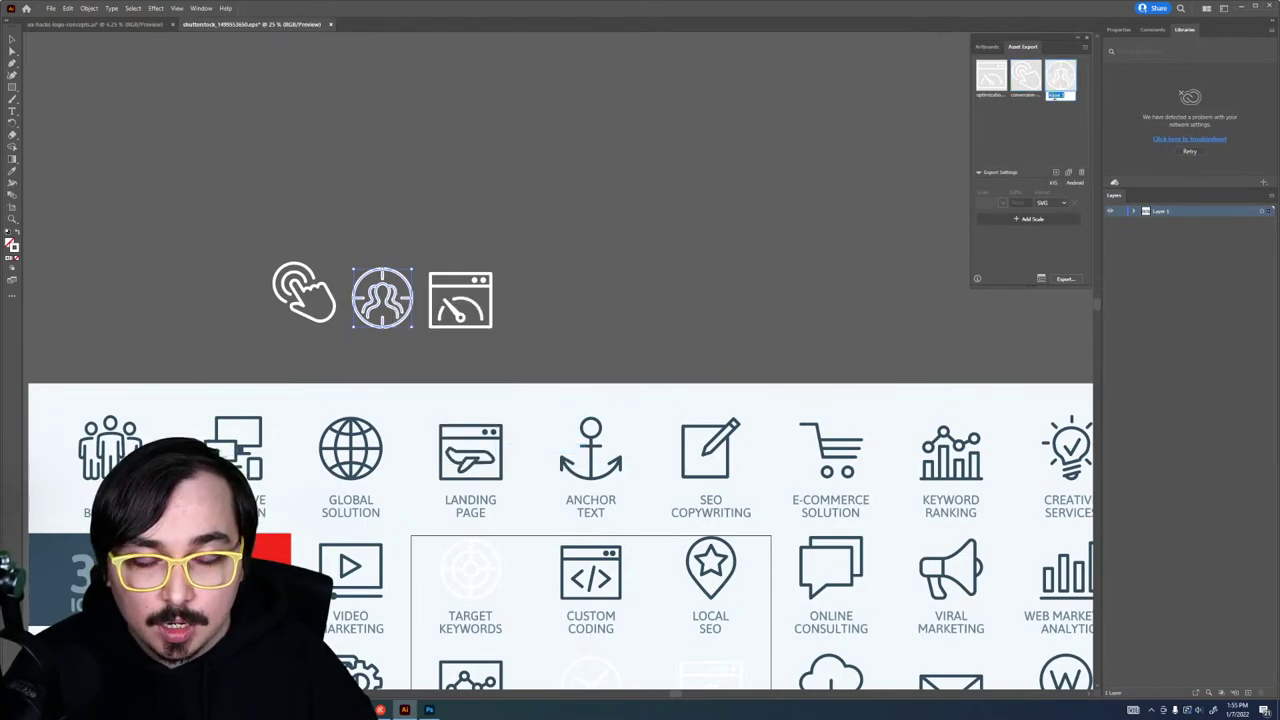
pyautogui.write('a')
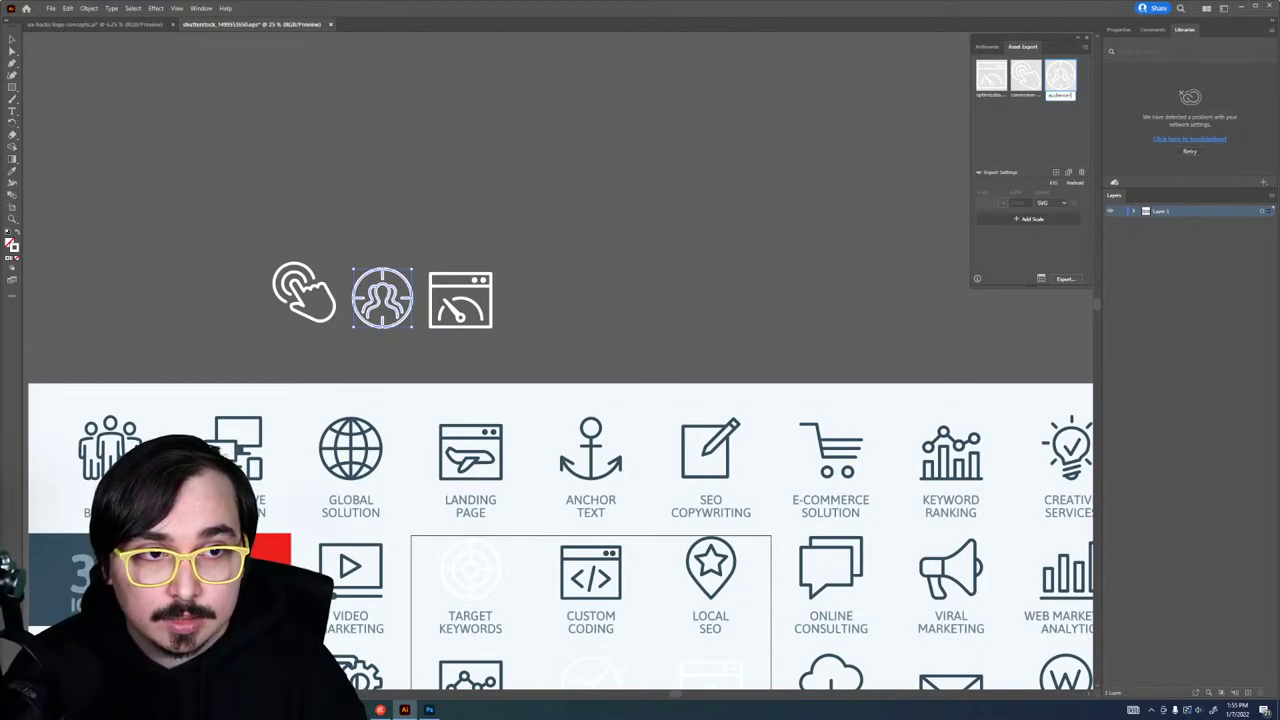
pyautogui.press('Return')
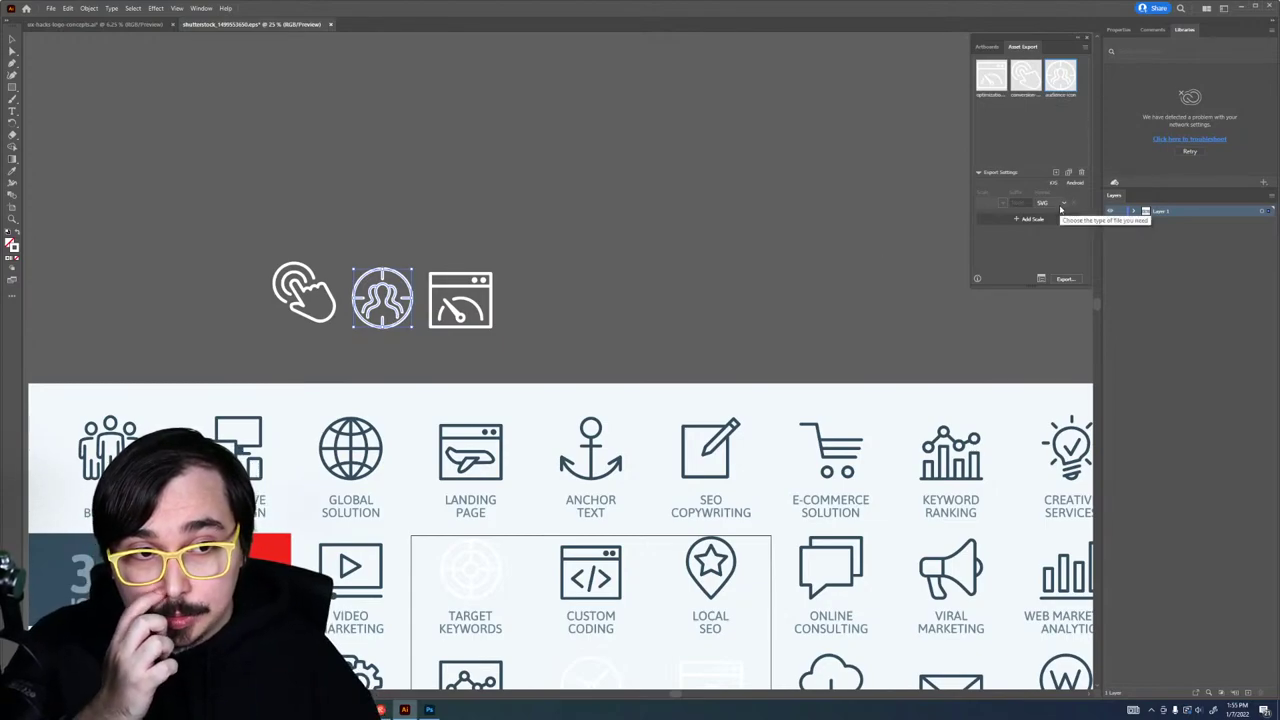
# Step: Export the optimization, conversion and audience icon assets together as SVG files to the Downloads folder
pyautogui.click(1052, 154)
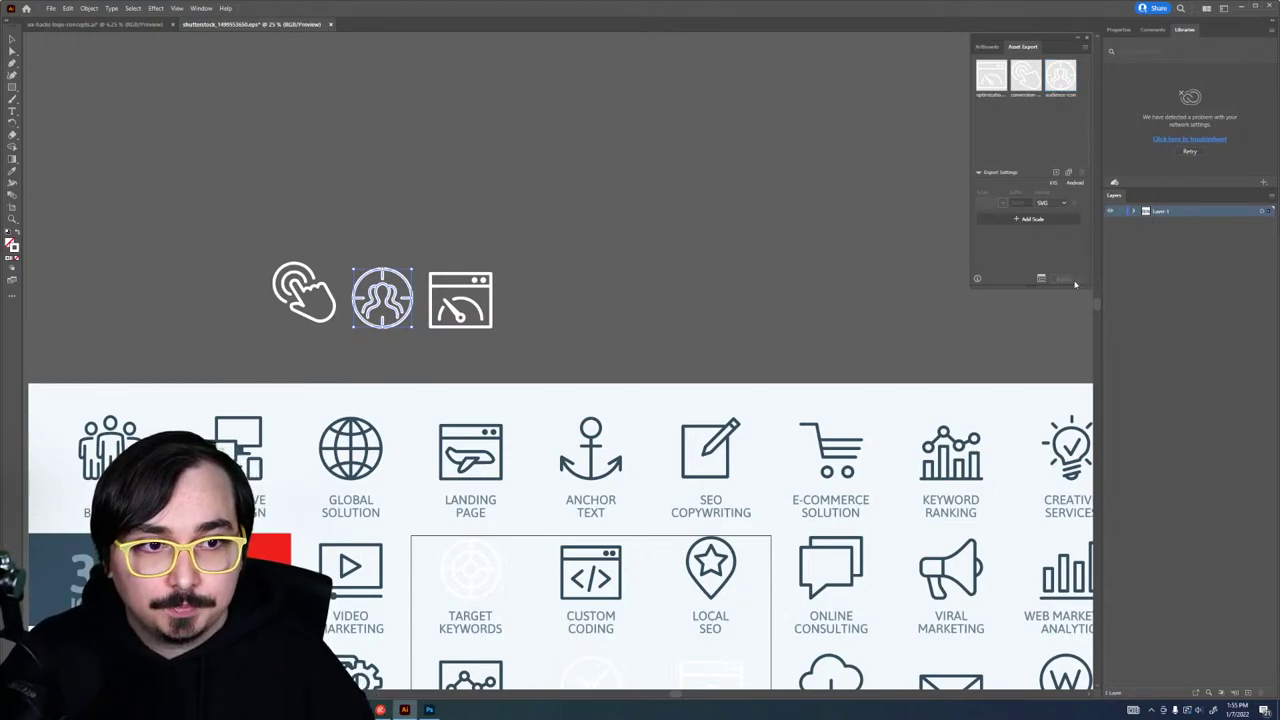
pyautogui.click(984, 82)
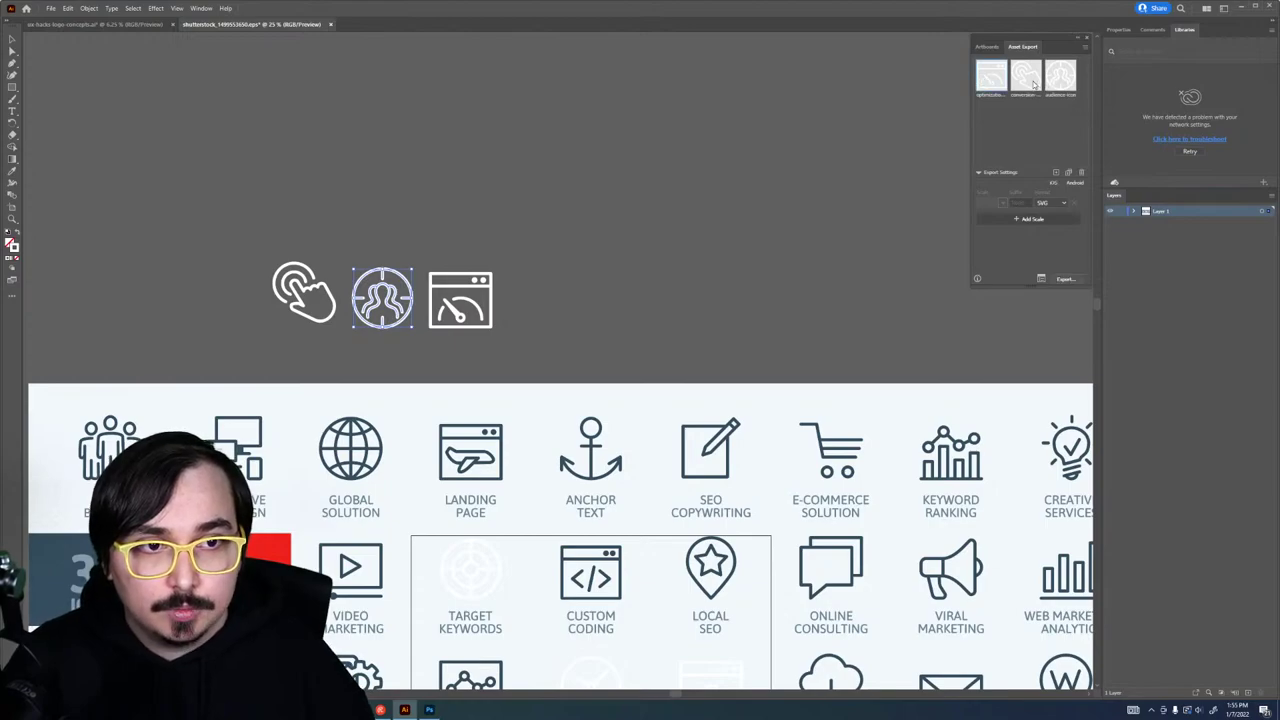
pyautogui.keyDown('shift'); pyautogui.click(1034, 84); pyautogui.keyUp('shift')
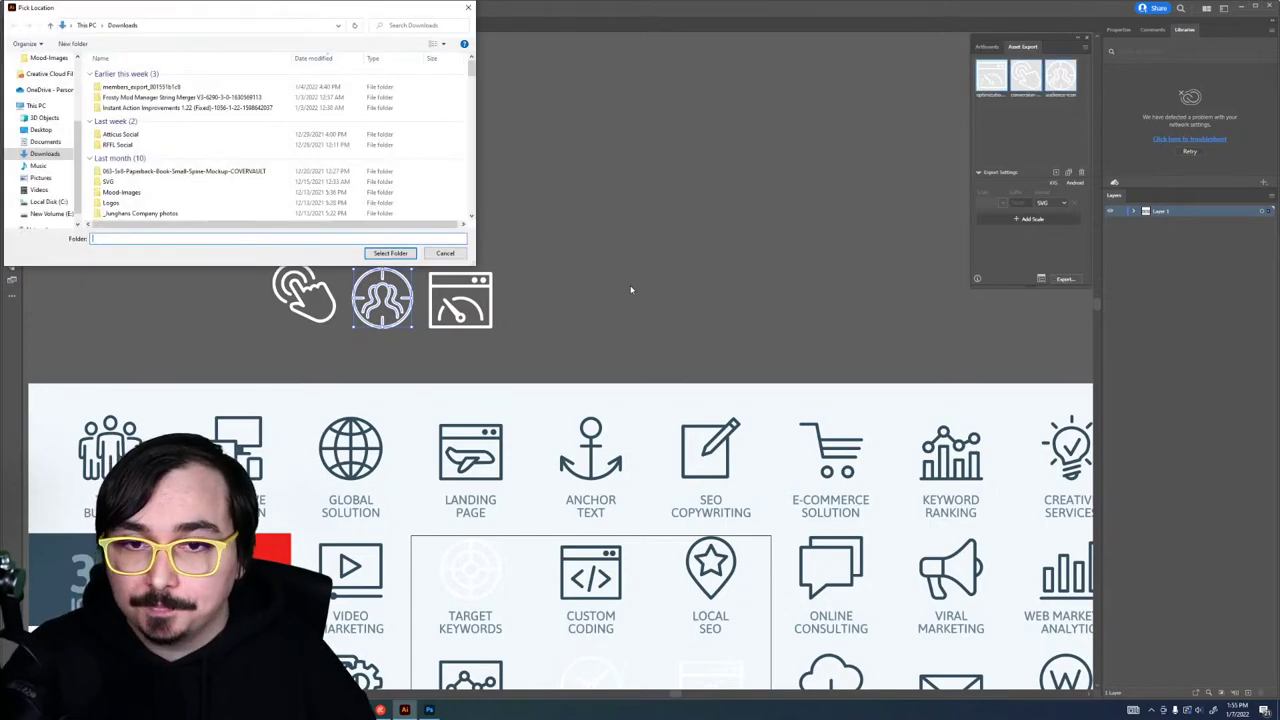
pyautogui.click(390, 253)
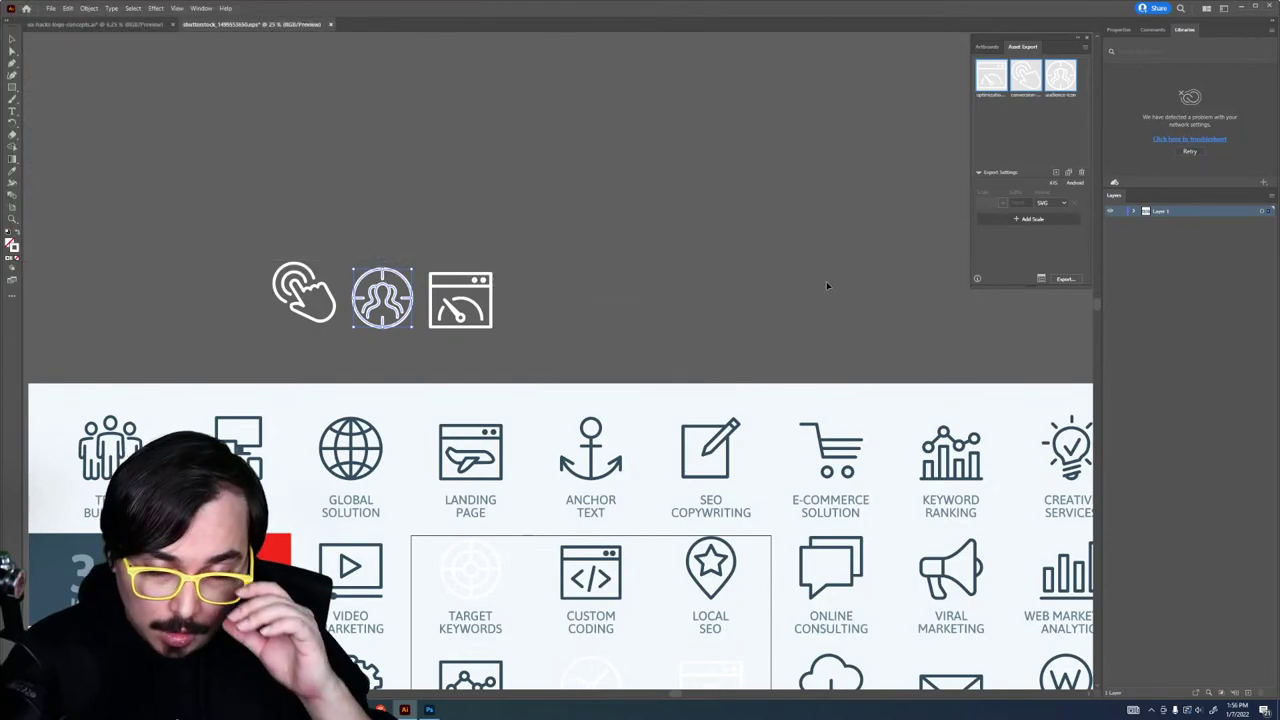
# Step: Switch to Adobe XD and import audience-icon, conversion-icon and optimization-icon from the SVG folder in Downloads
pyautogui.click(1240, 8)
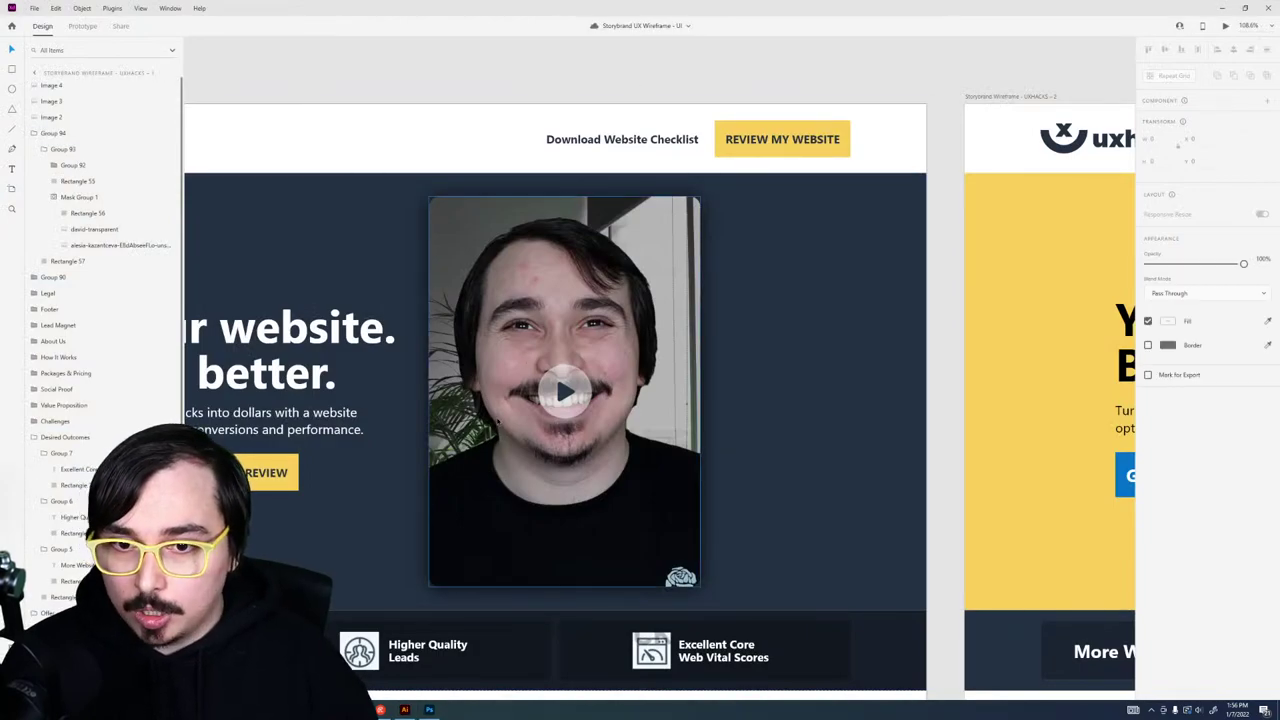
pyautogui.click(498, 421)
pyautogui.scroll(-5, 498, 421)
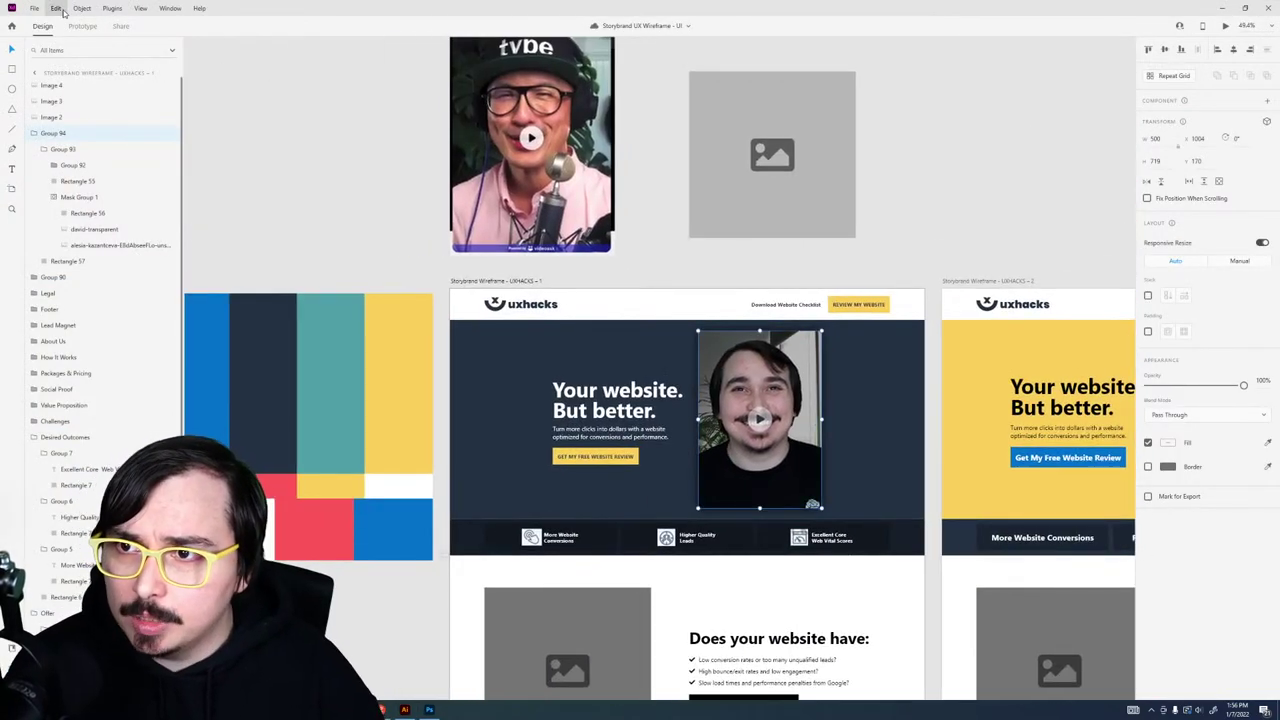
pyautogui.click(34, 8)
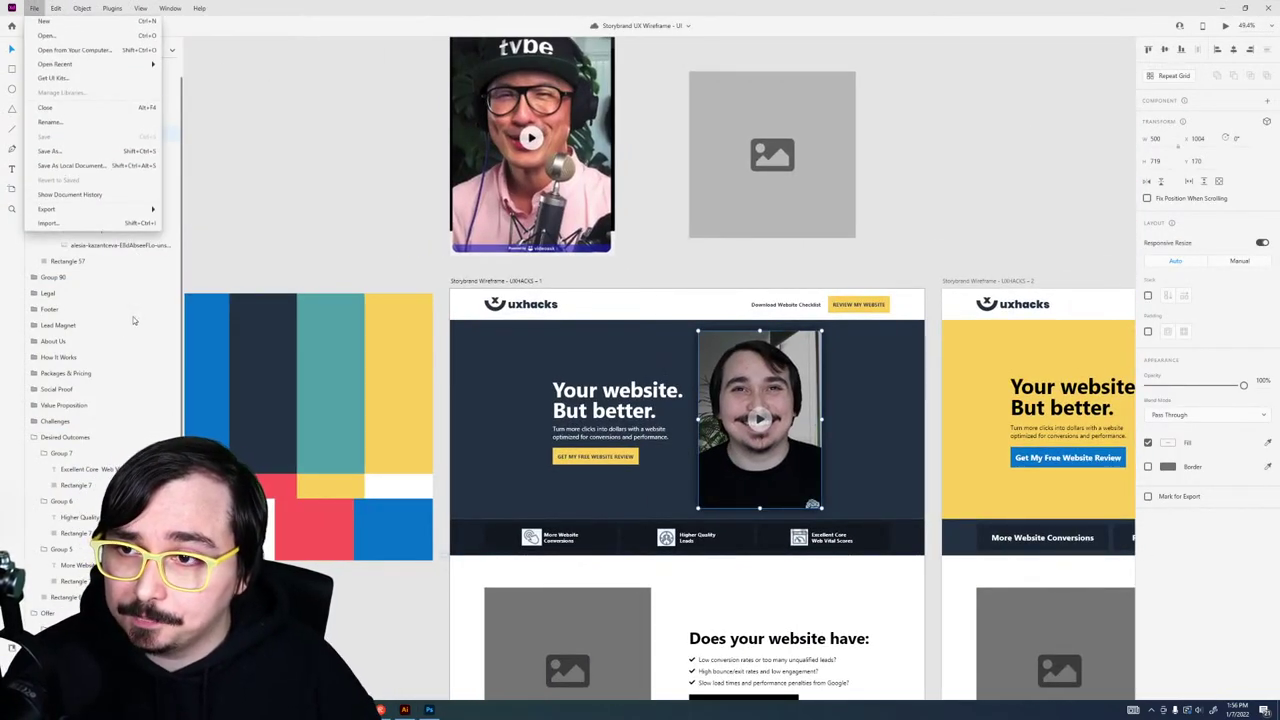
pyautogui.click(109, 227)
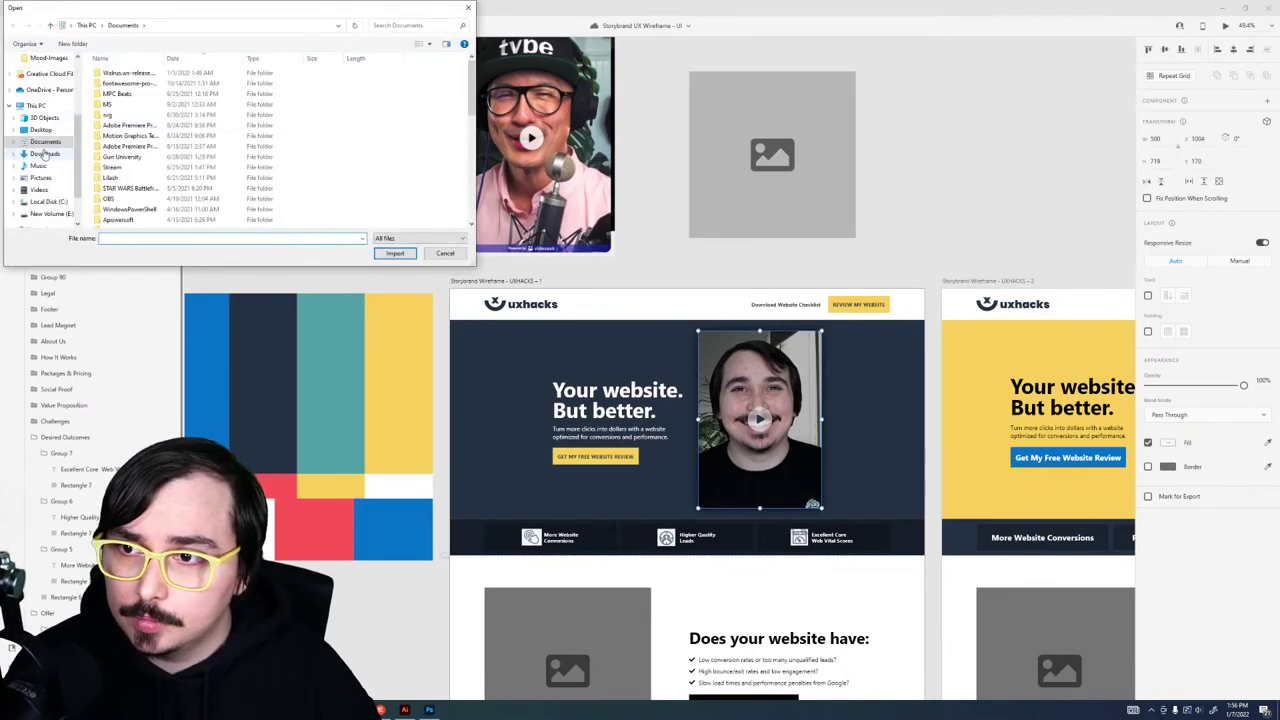
pyautogui.click(44, 153)
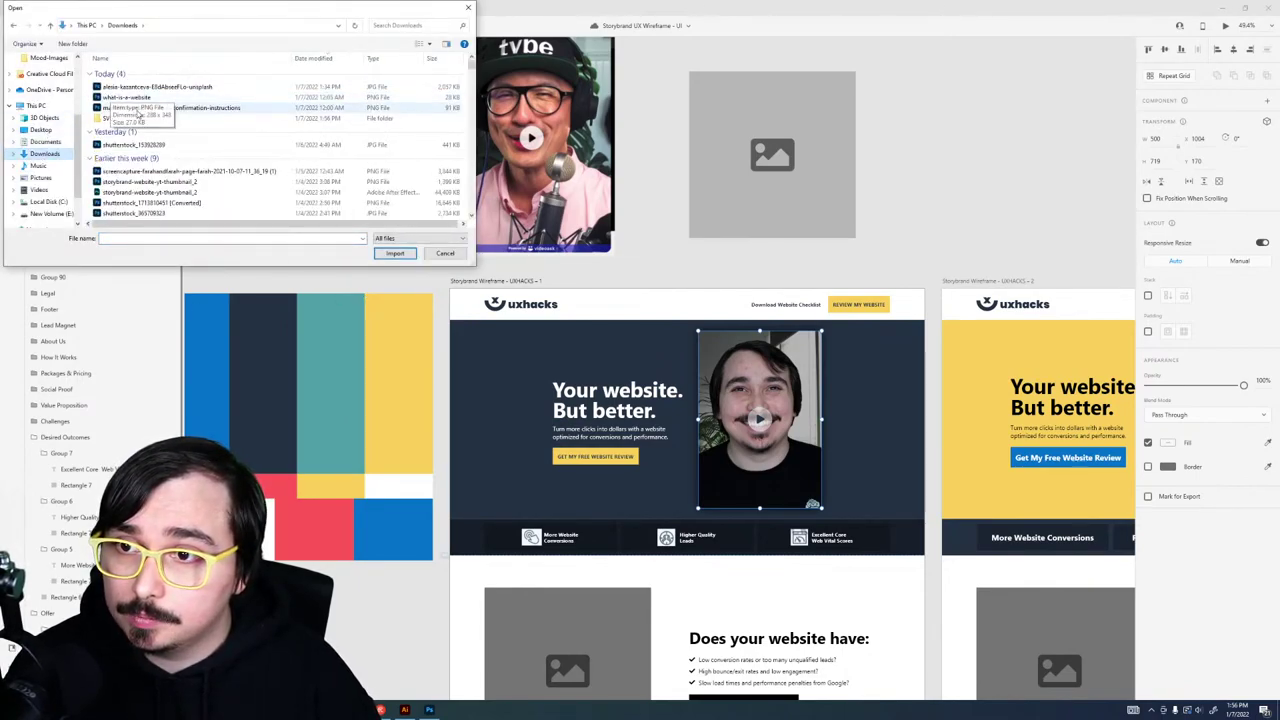
pyautogui.doubleClick(135, 118)
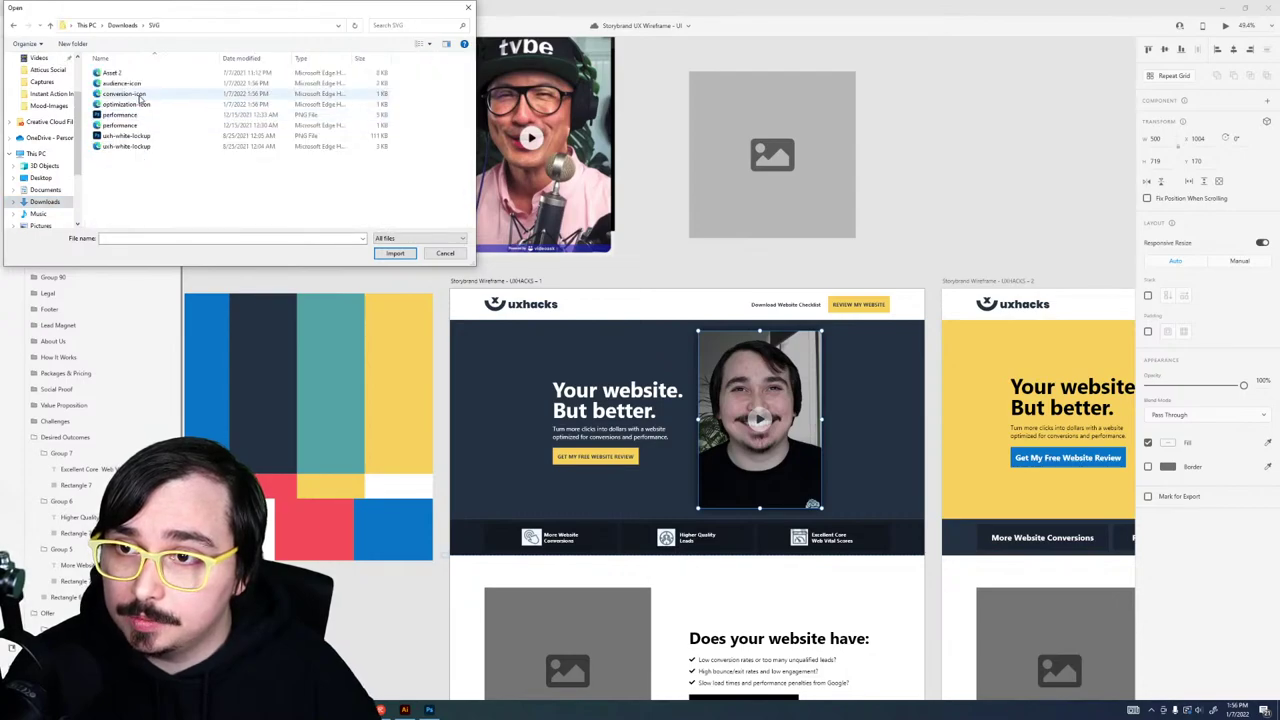
pyautogui.click(130, 84)
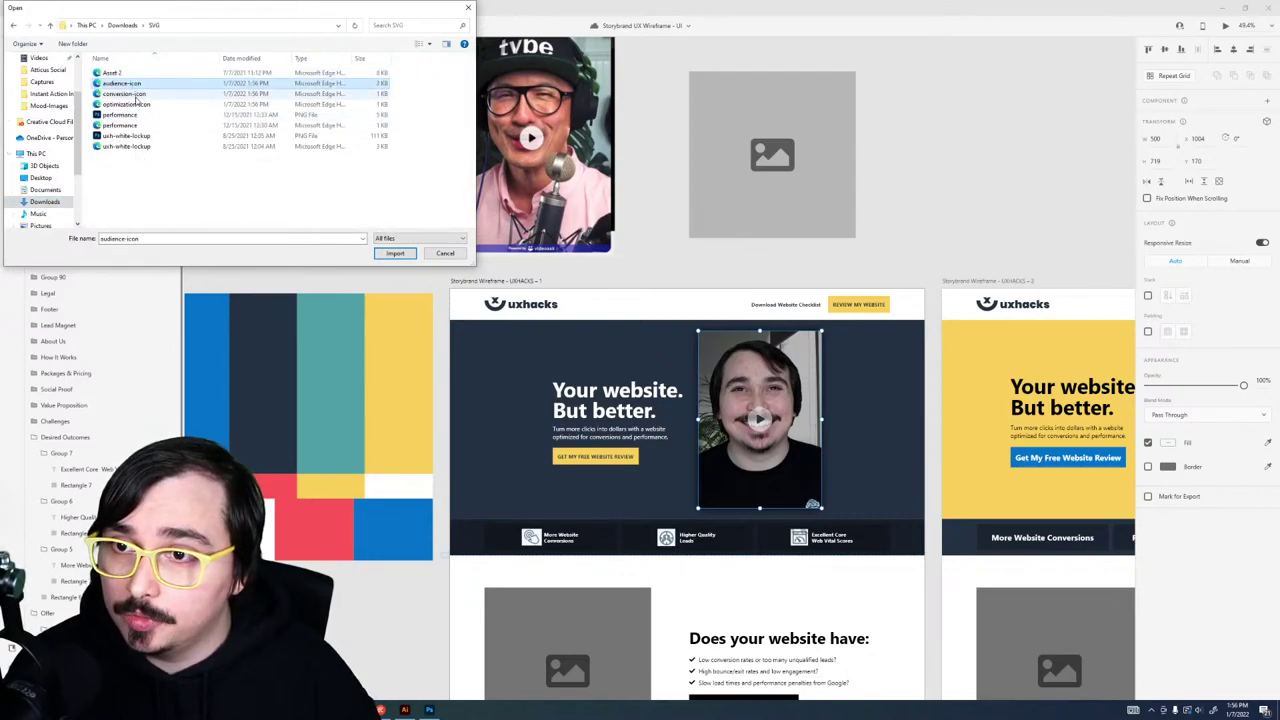
pyautogui.keyDown('shift'); pyautogui.click(137, 104); pyautogui.keyUp('shift')
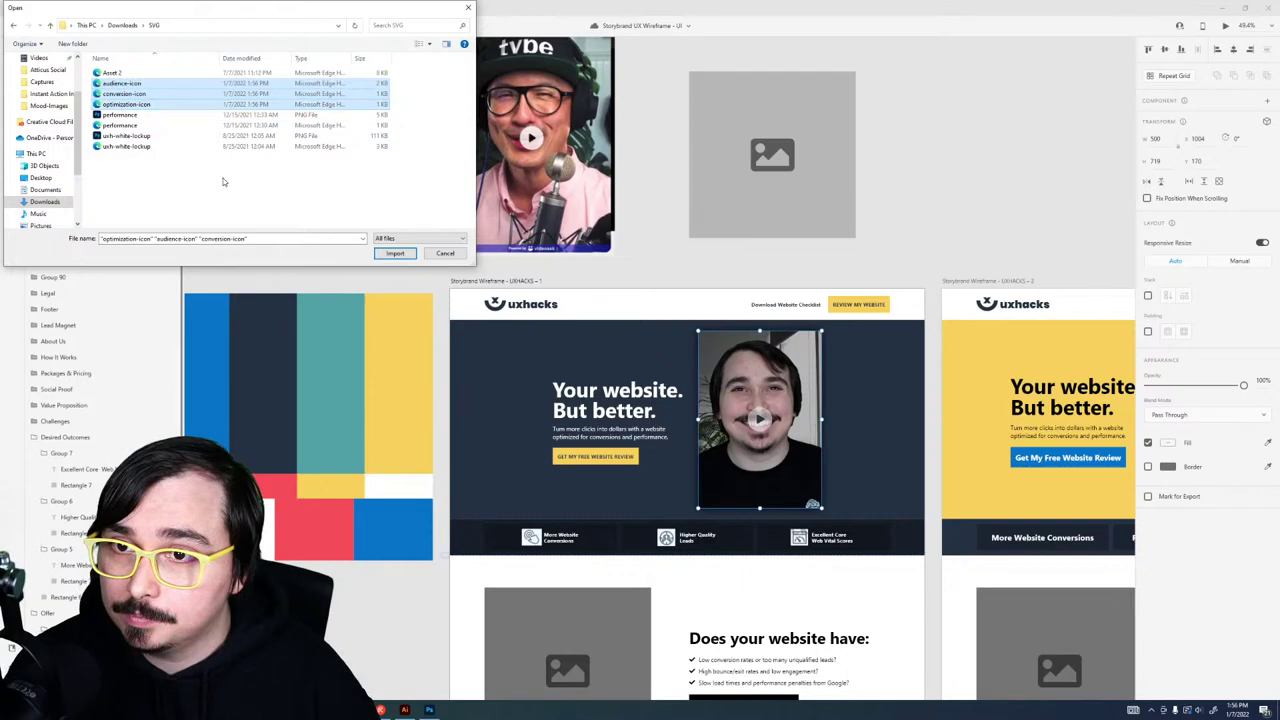
pyautogui.click(395, 253)
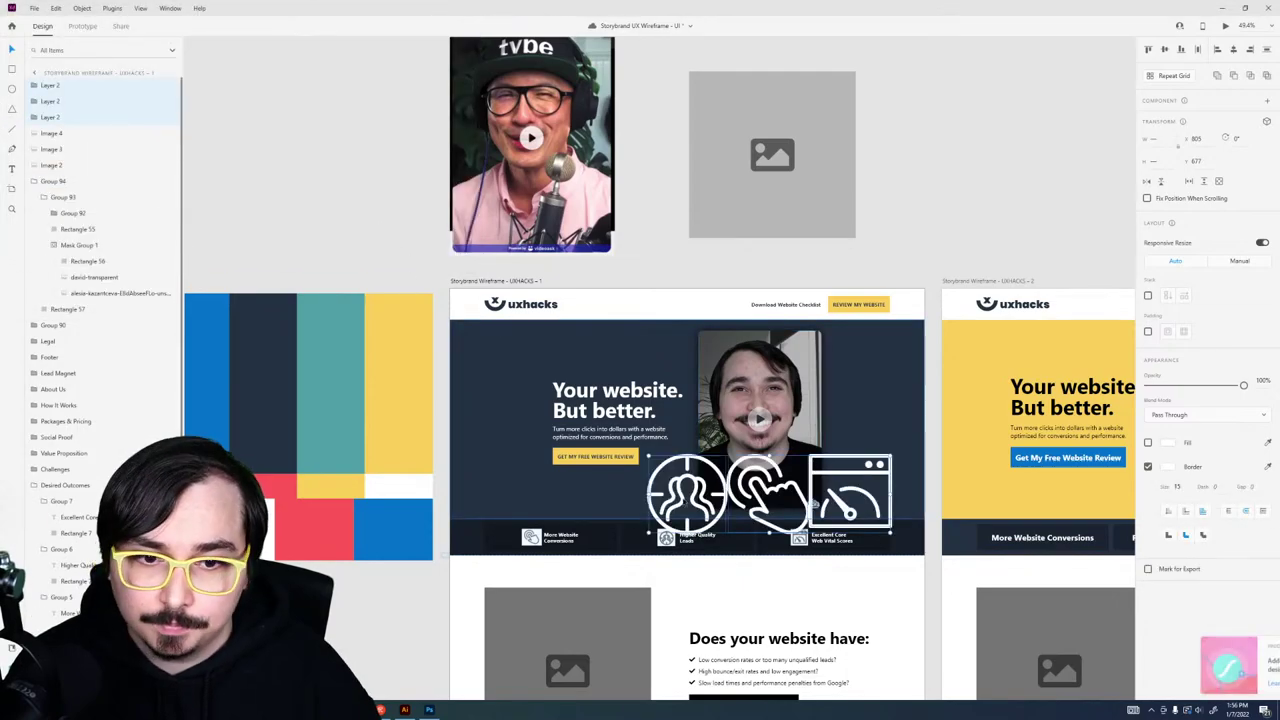
# Step: Move the imported white icons off the hero image and position the hand icon above the More Website Conversions tile
pyautogui.moveTo(720, 495); pyautogui.dragTo(430, 268)
pyautogui.click(970, 254)
pyautogui.scroll(5, 540, 558)
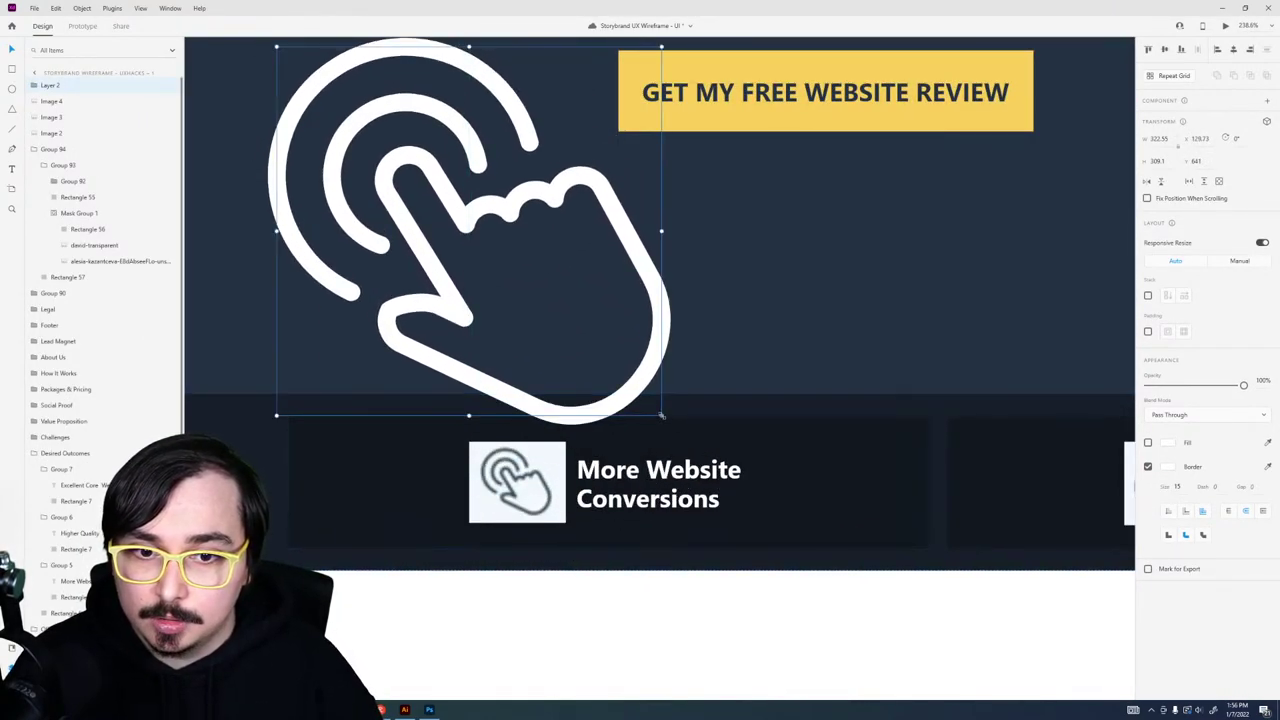
# Step: Turn off Responsive Resize for the hand icon, trying to scale the icon down before and after the change
pyautogui.moveTo(661, 414); pyautogui.dragTo(492, 256)
pyautogui.hotkey('ctrl', 'z')
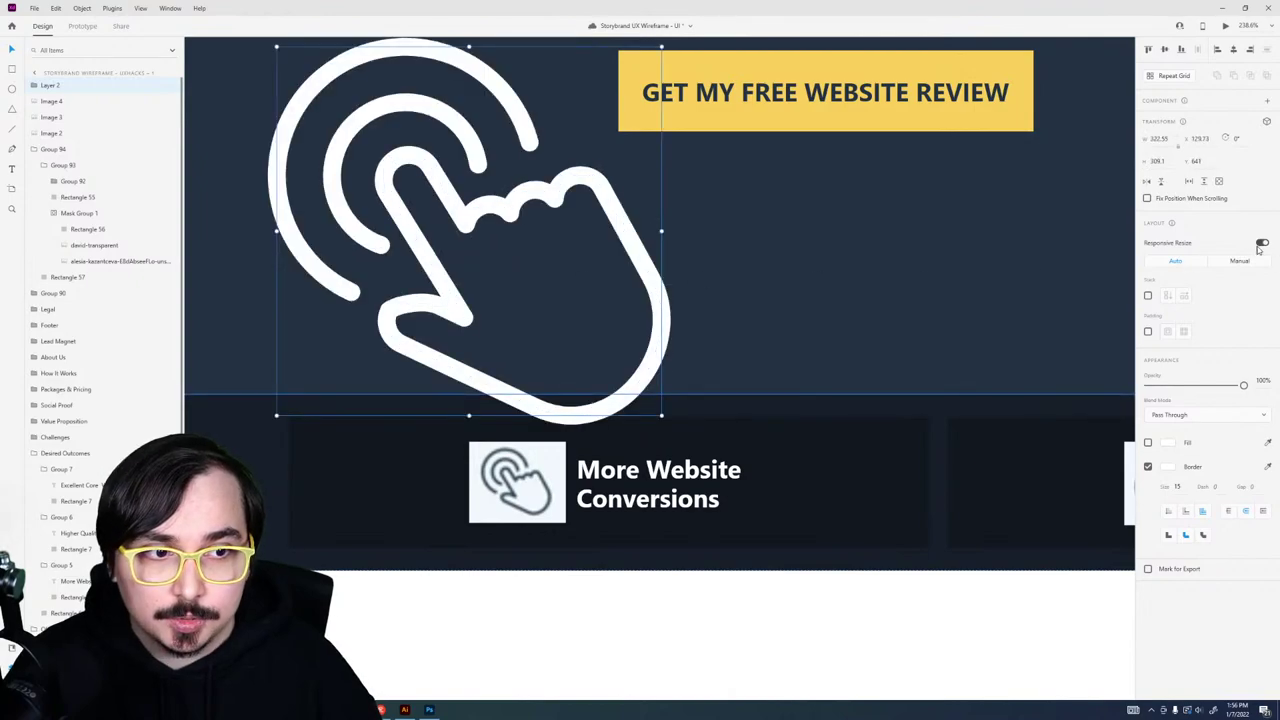
pyautogui.click(1262, 243)
pyautogui.moveTo(664, 414); pyautogui.dragTo(521, 295)
pyautogui.hotkey('ctrl', 'z')
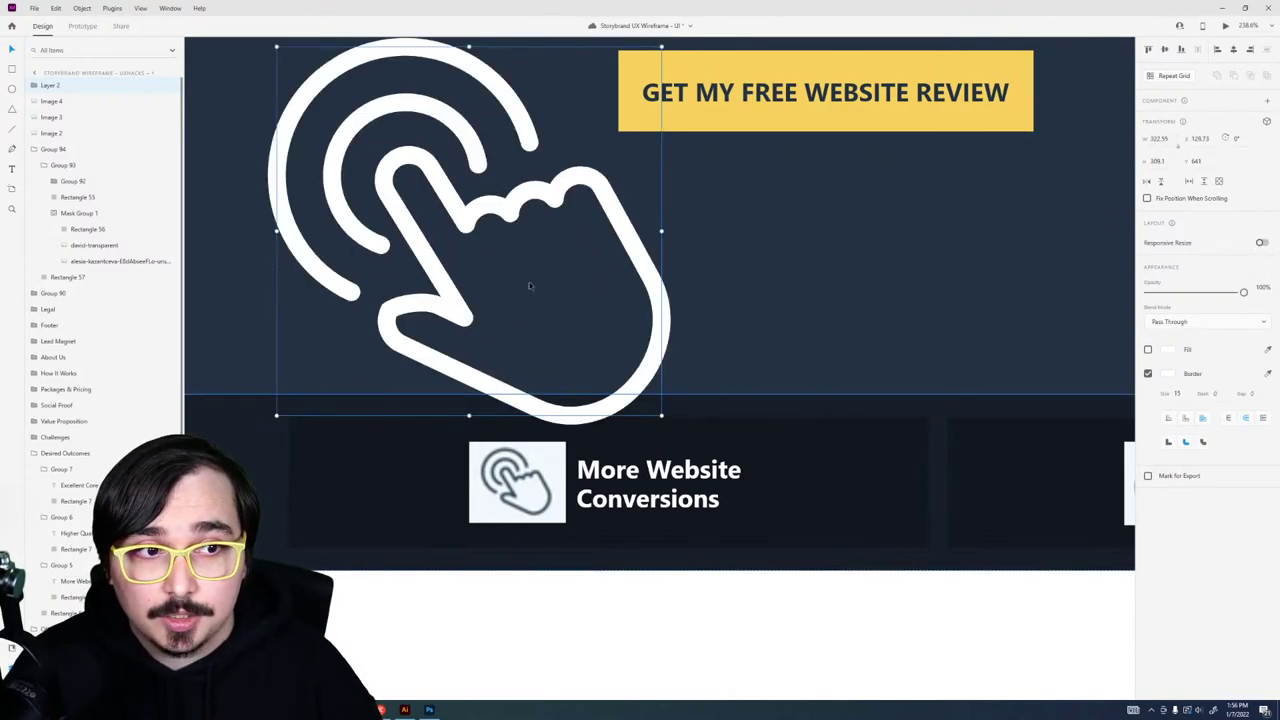
# Step: Switch to Illustrator and check the export format of the three icon assets in Export for Screens
pyautogui.click(404, 710)
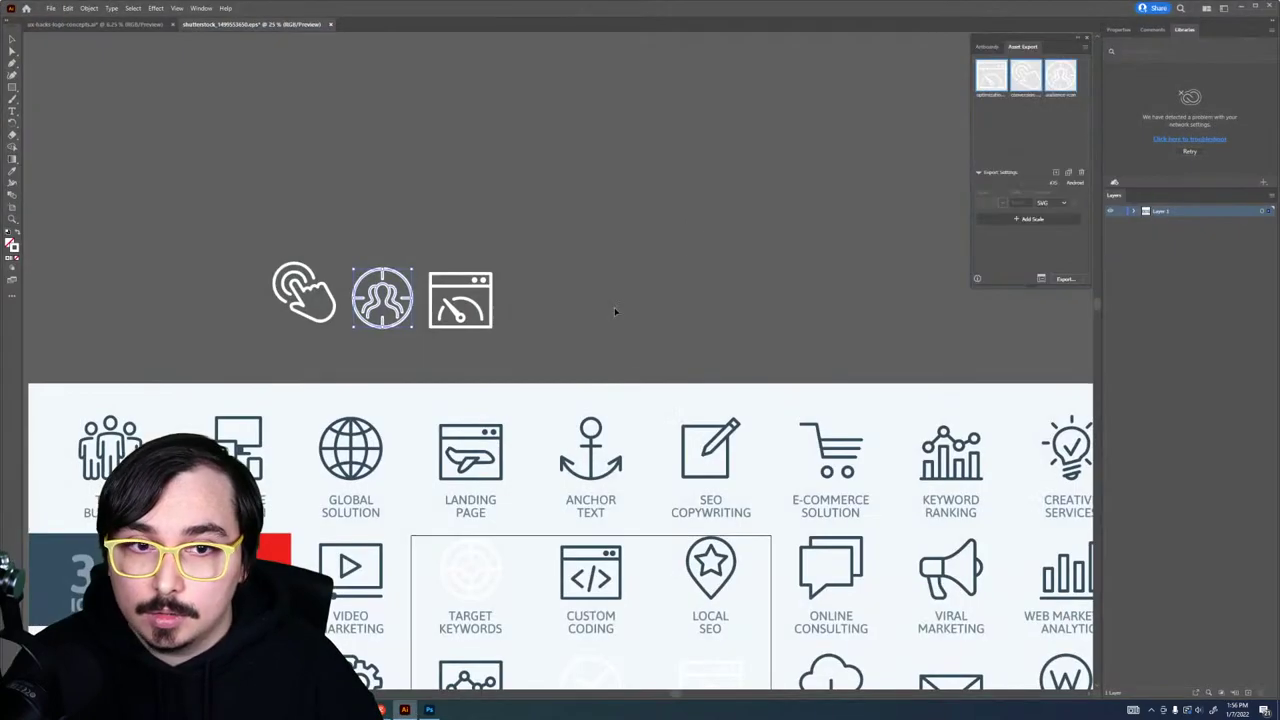
pyautogui.click(1043, 279)
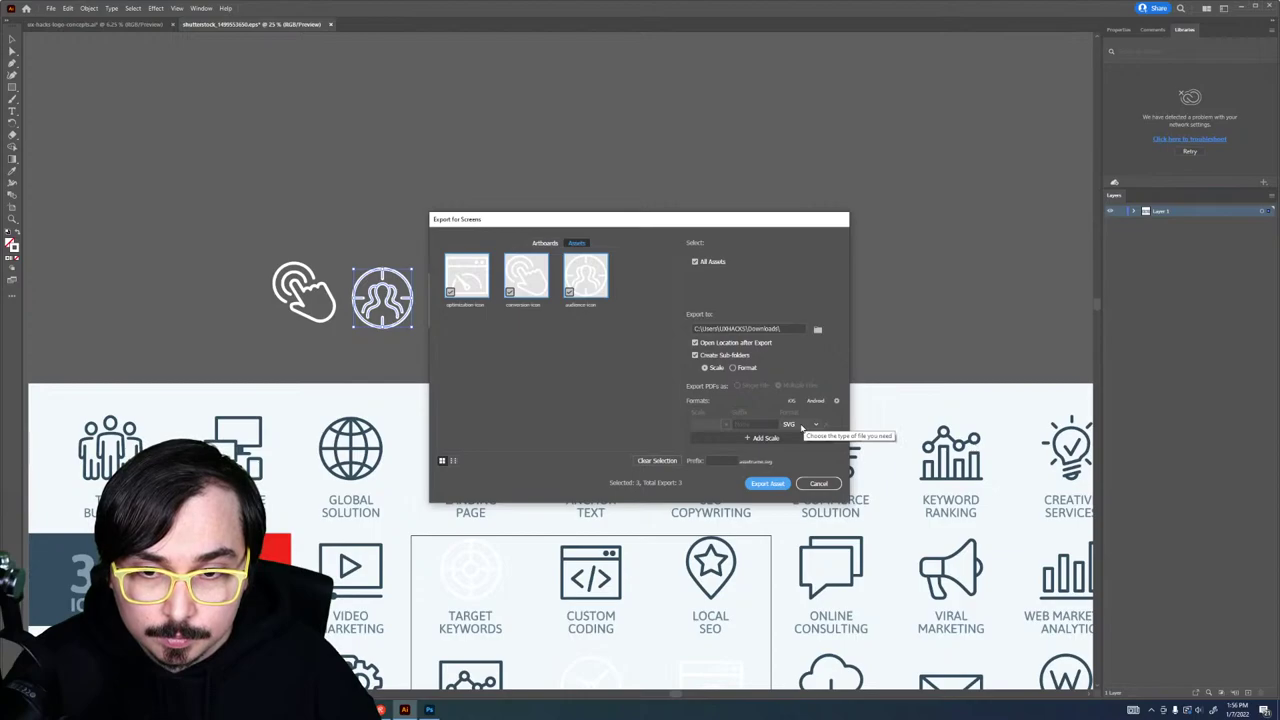
pyautogui.click(801, 427)
pyautogui.click(801, 427)
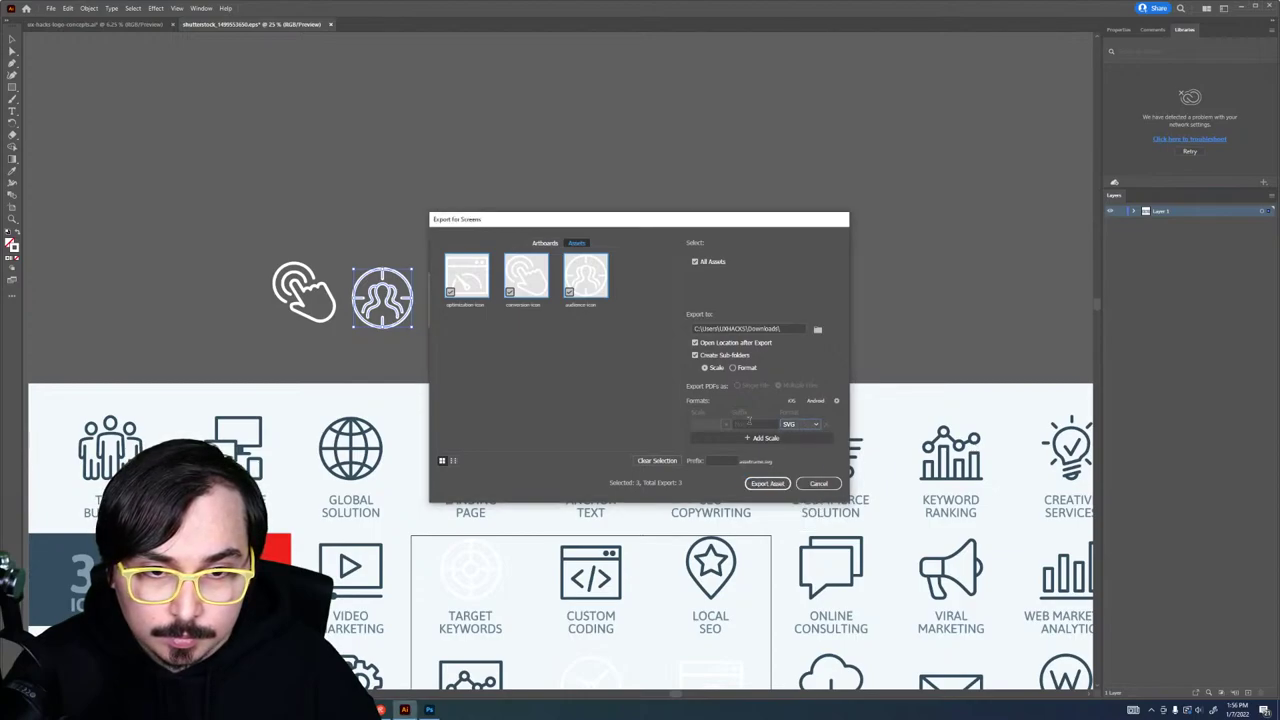
# Step: Examine the SVG format settings for styling, font, images and object IDs, and leave them without saving
pyautogui.click(836, 400)
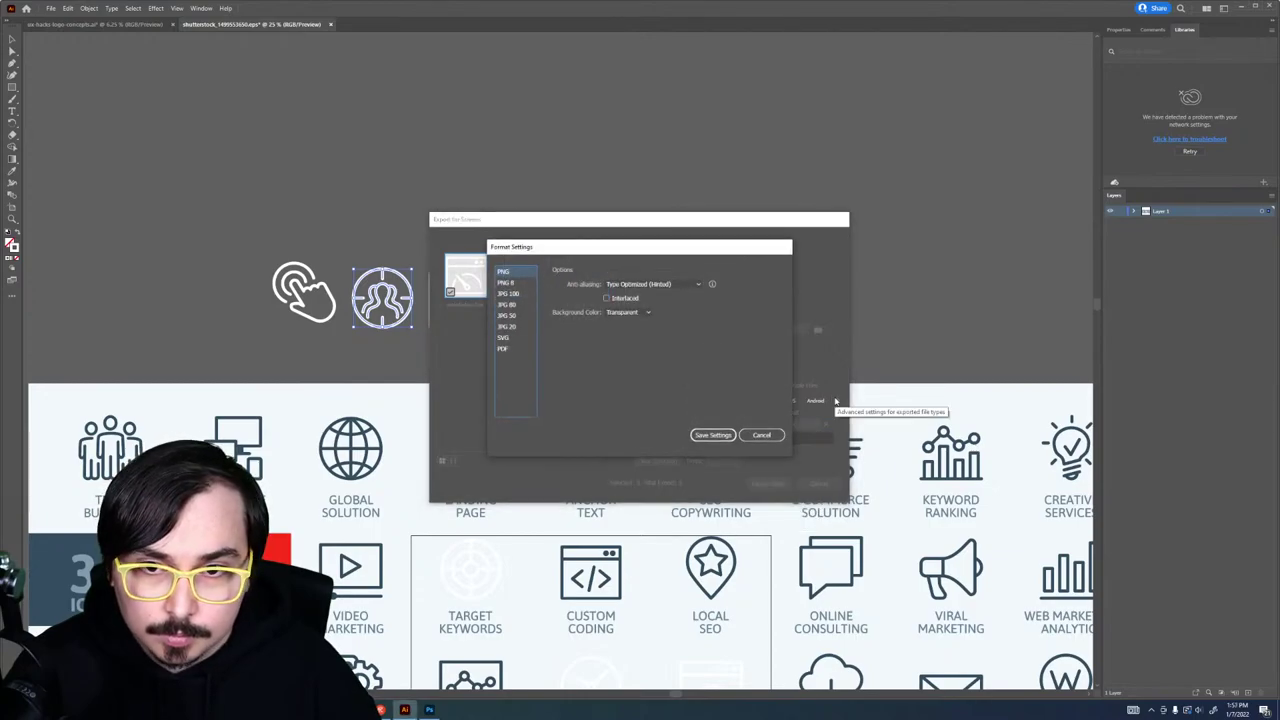
pyautogui.click(503, 337)
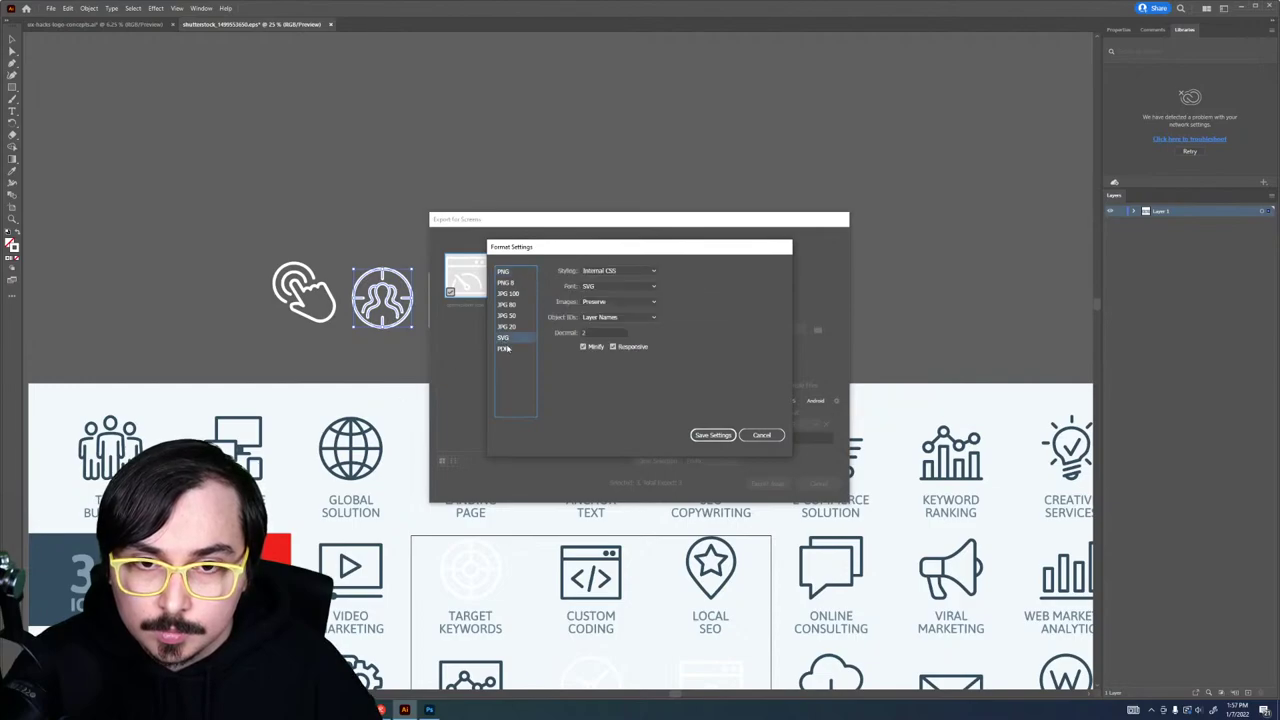
pyautogui.click(611, 272)
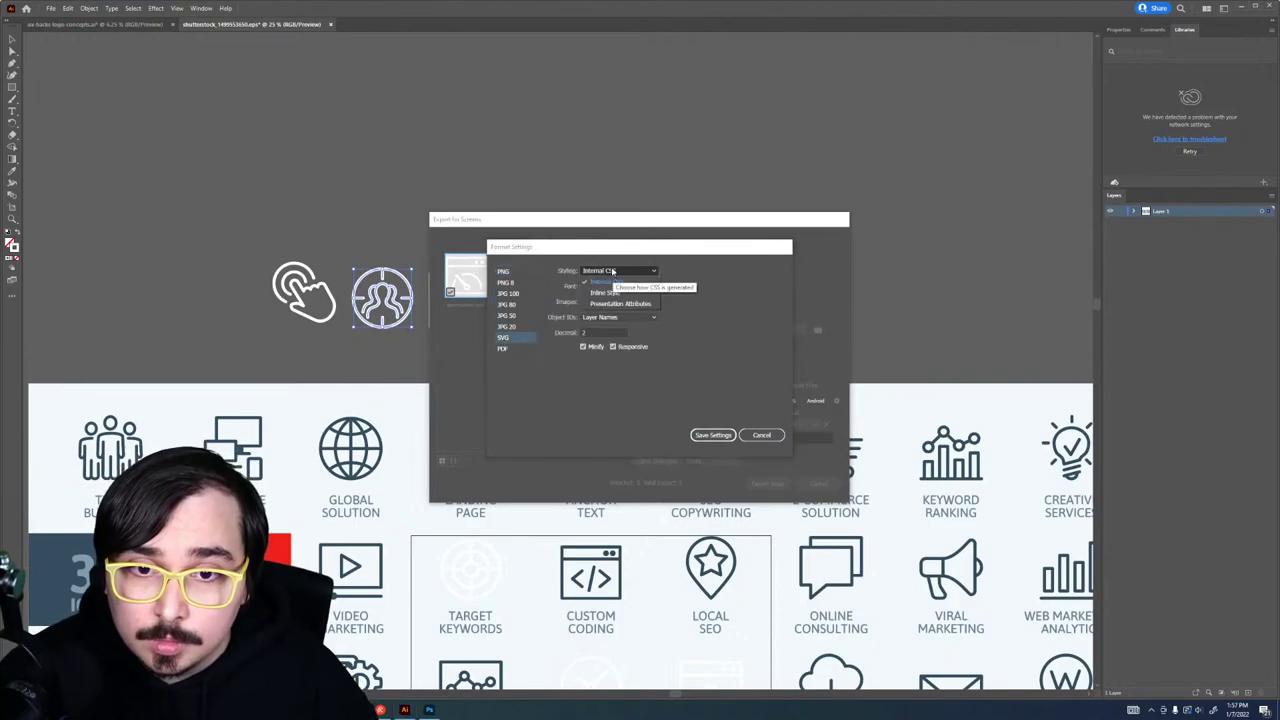
pyautogui.click(611, 271)
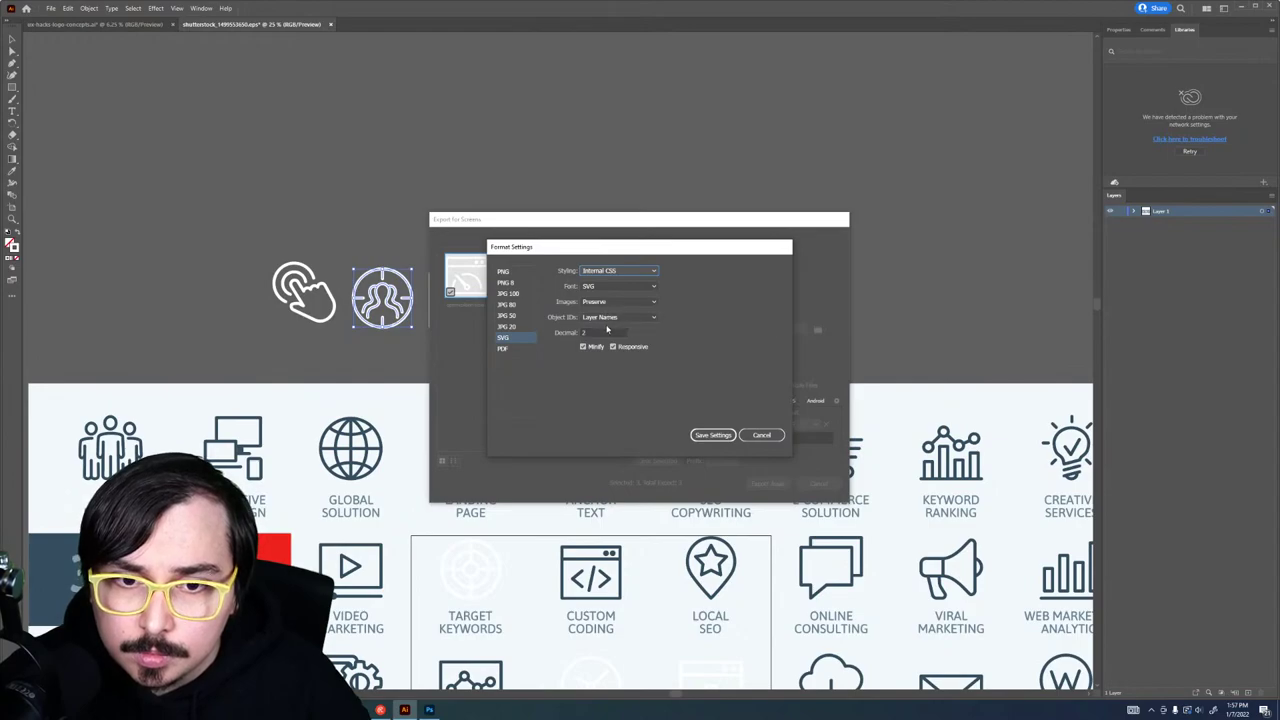
pyautogui.click(606, 301)
pyautogui.click(606, 300)
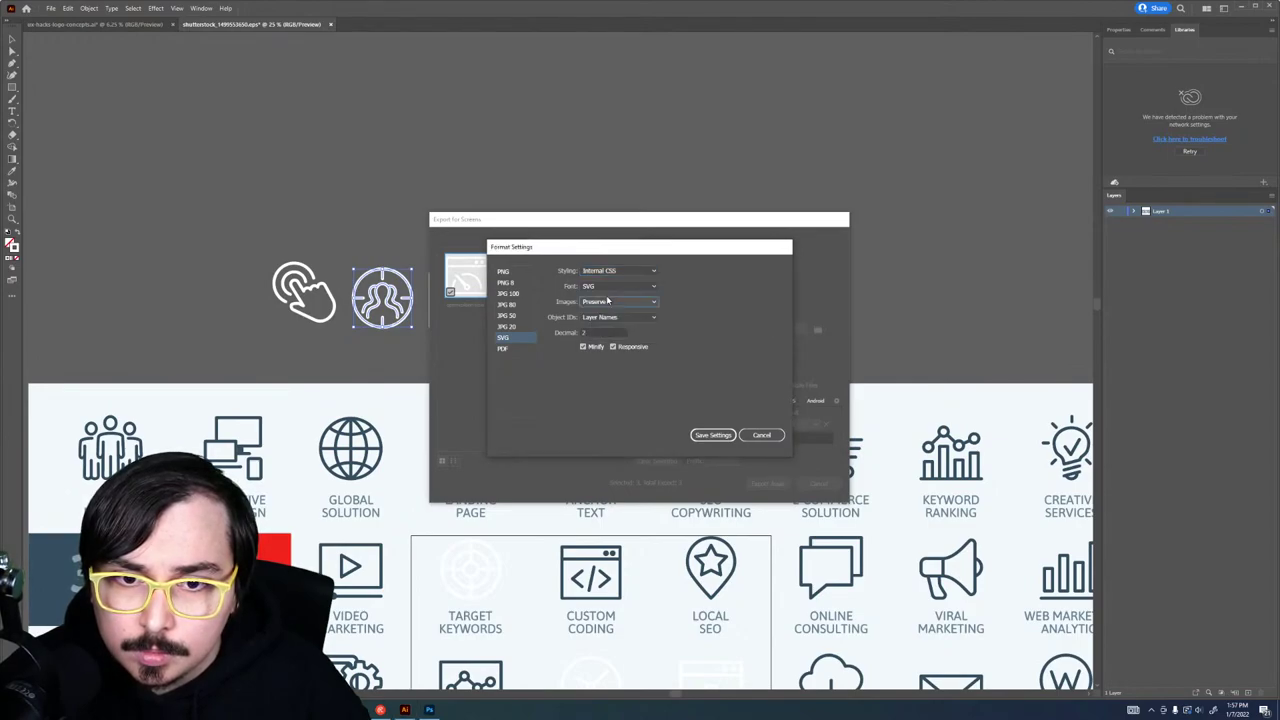
pyautogui.click(605, 286)
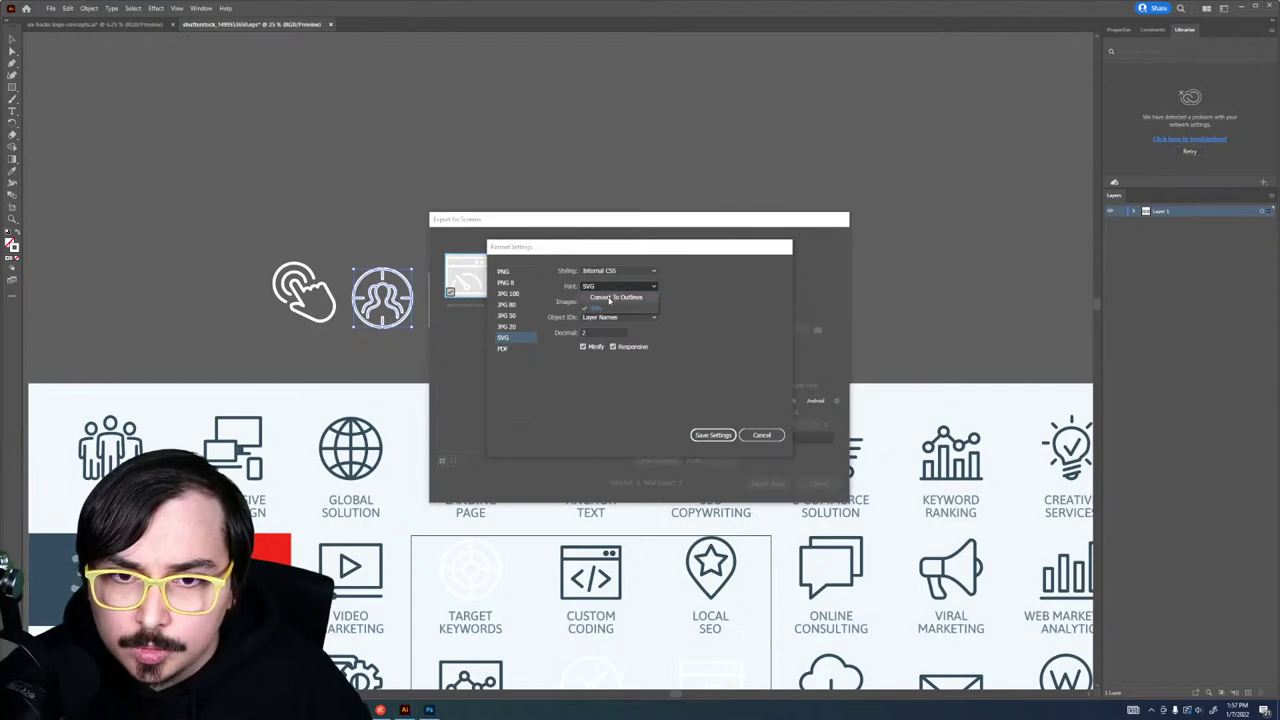
pyautogui.click(609, 287)
pyautogui.click(621, 317)
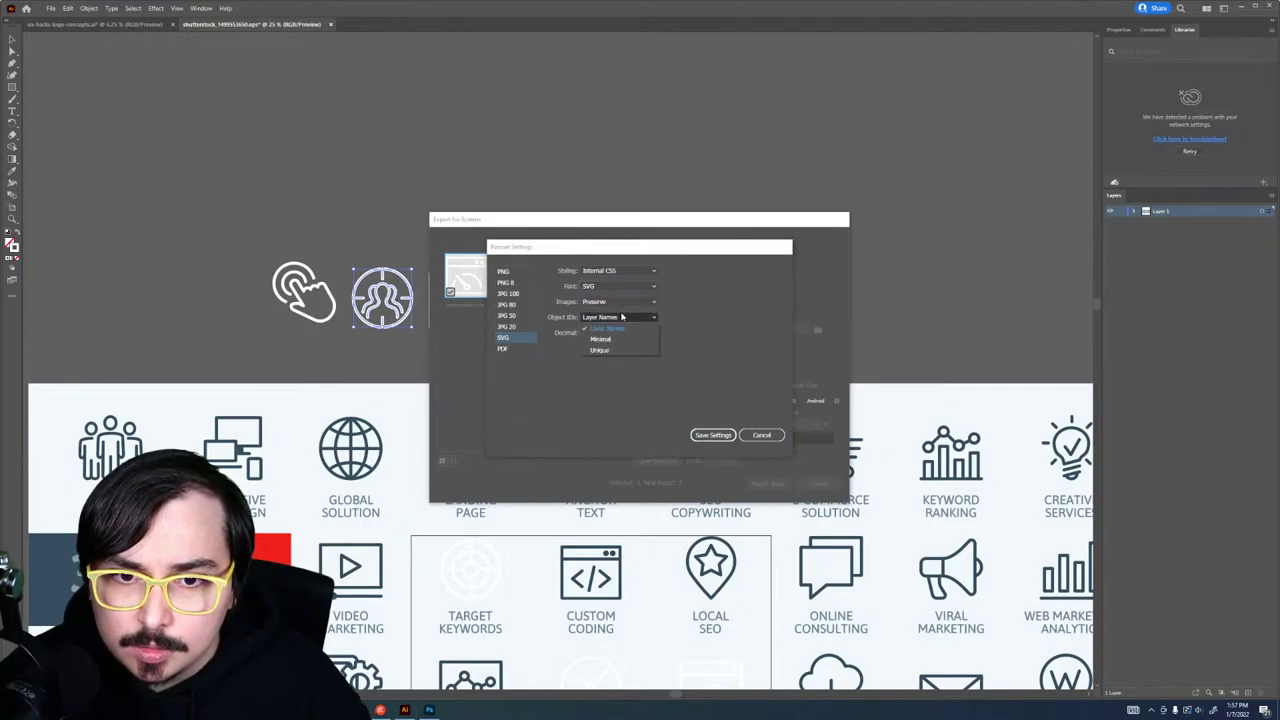
pyautogui.click(621, 317)
pyautogui.click(761, 435)
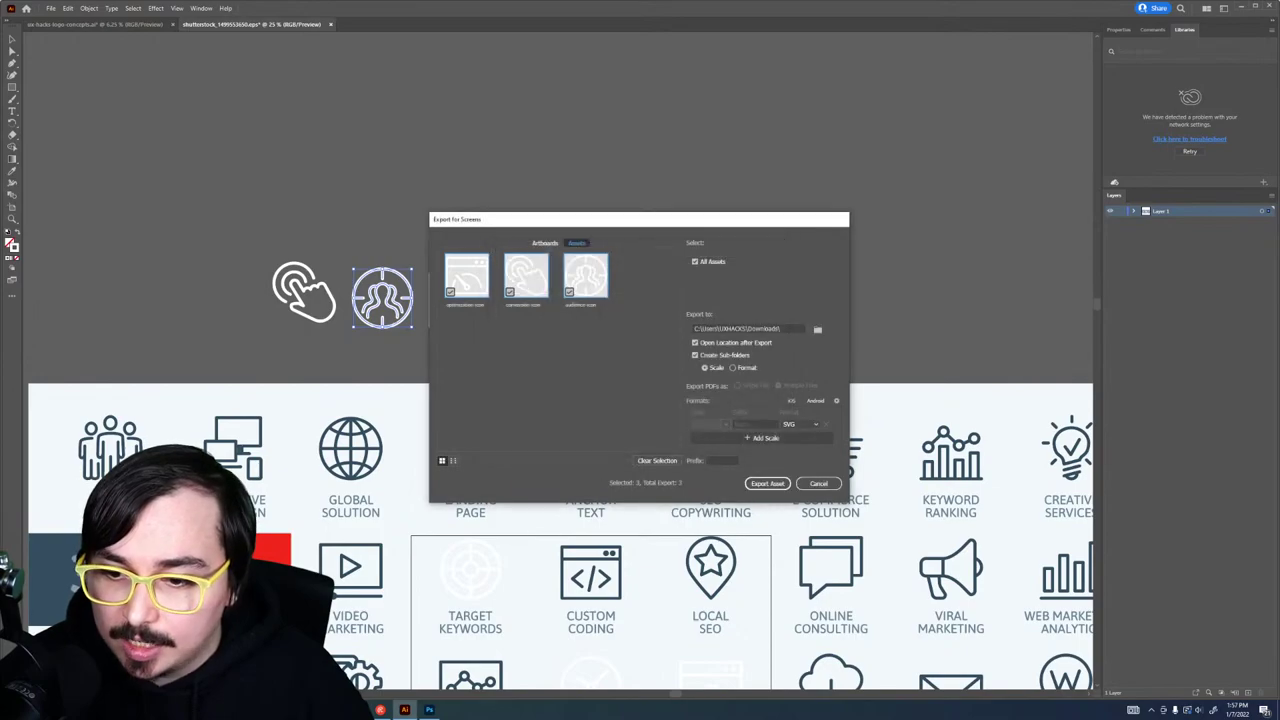
# Step: Switch to Chrome and search the web in a new tab for "prevent svg responsive resize adobe xd"
pyautogui.moveTo(356, 709)
pyautogui.click(398, 655)
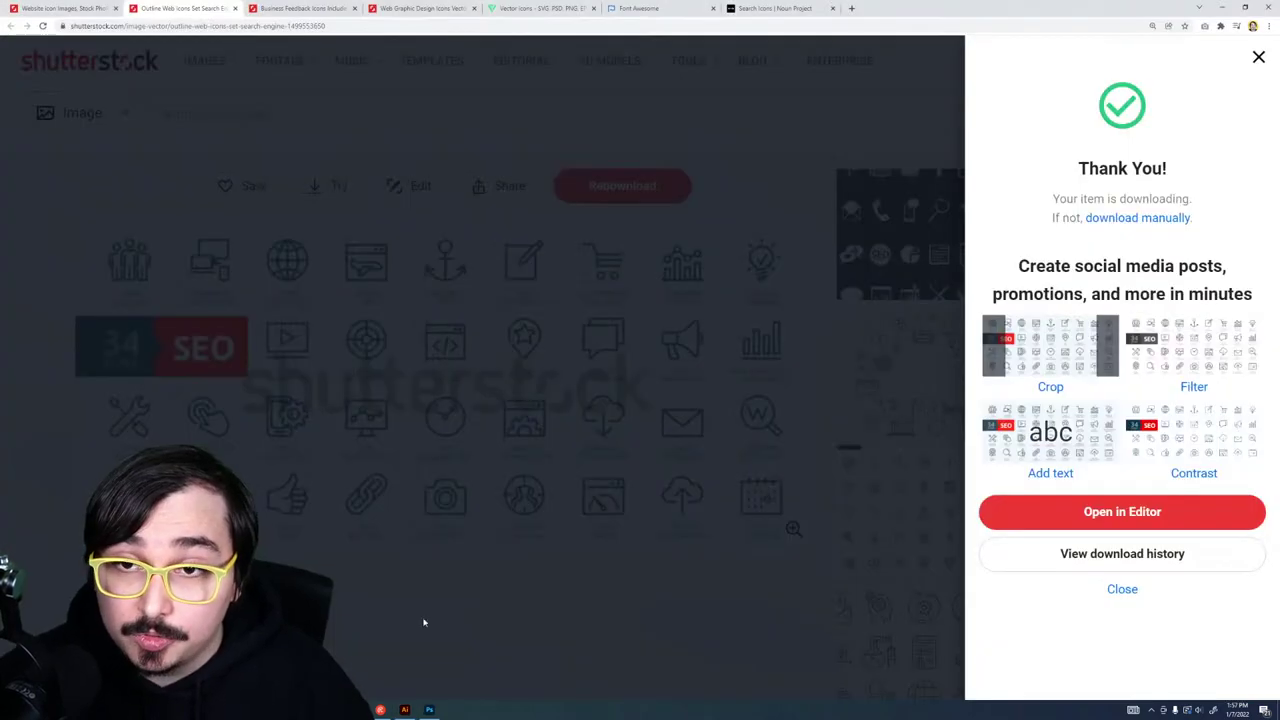
pyautogui.hotkey('ctrl', 't')
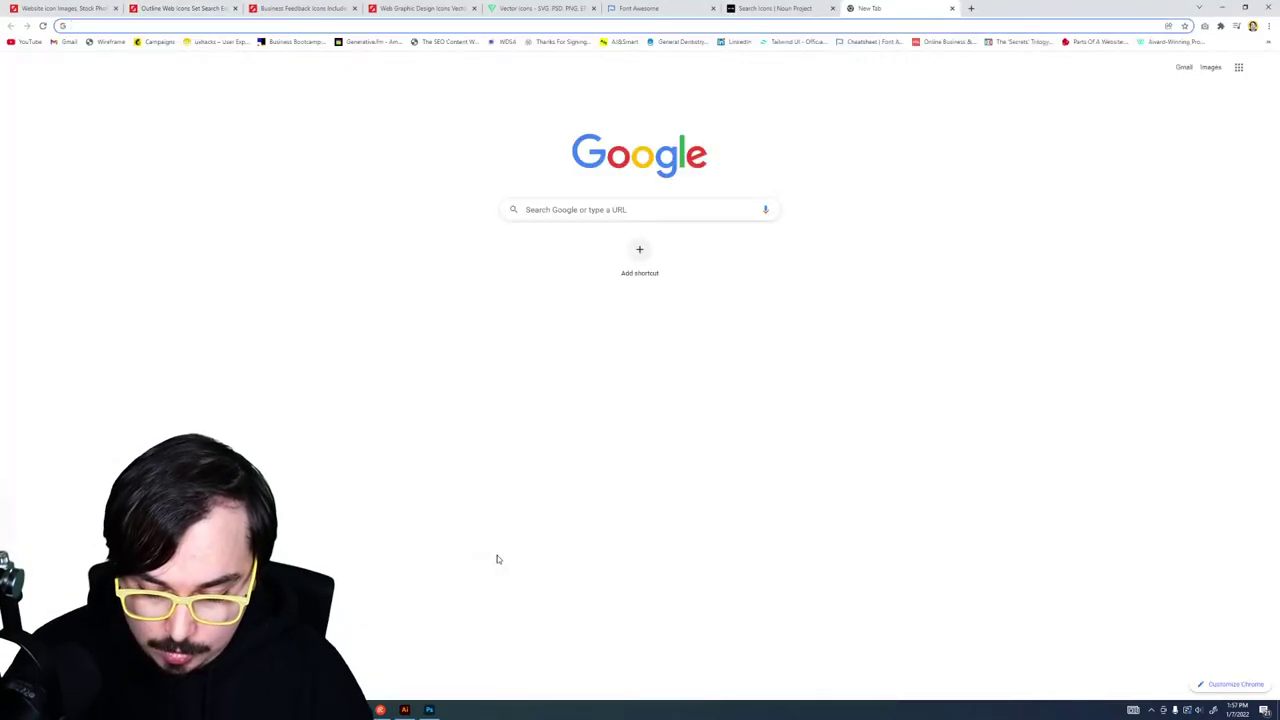
pyautogui.write('prevent sc')
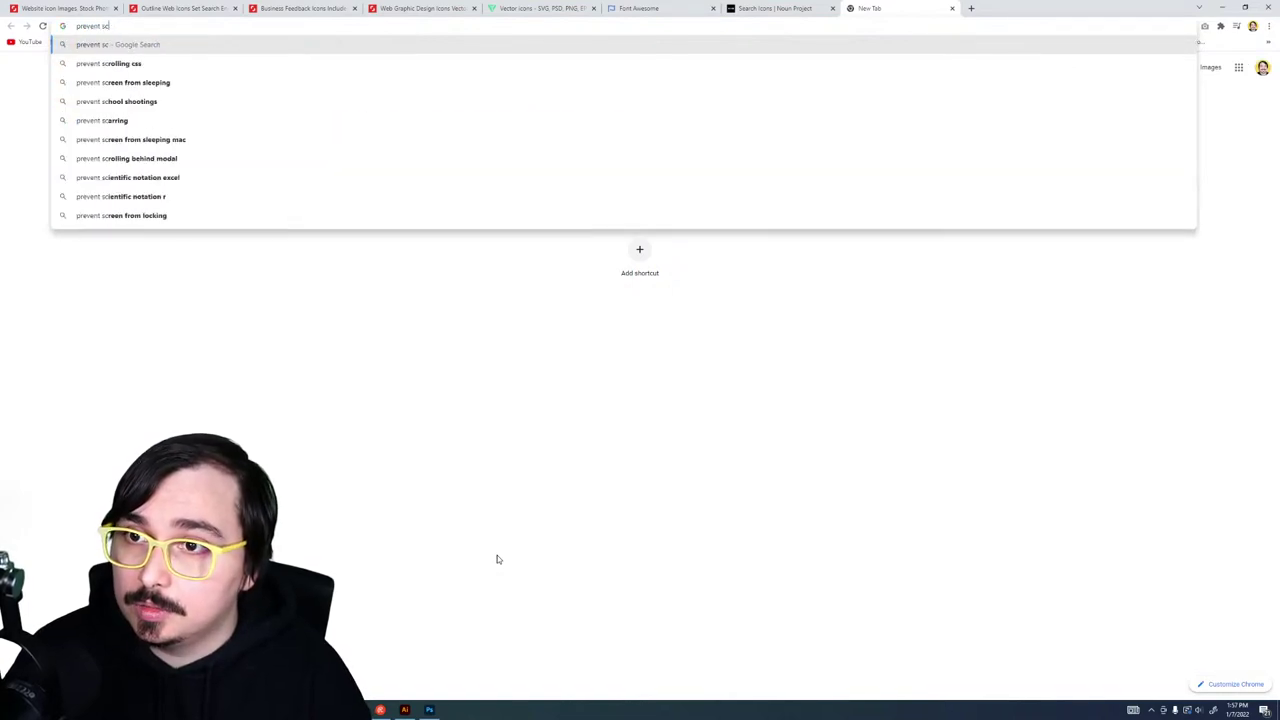
pyautogui.press('BackSpace')
pyautogui.write('vg')
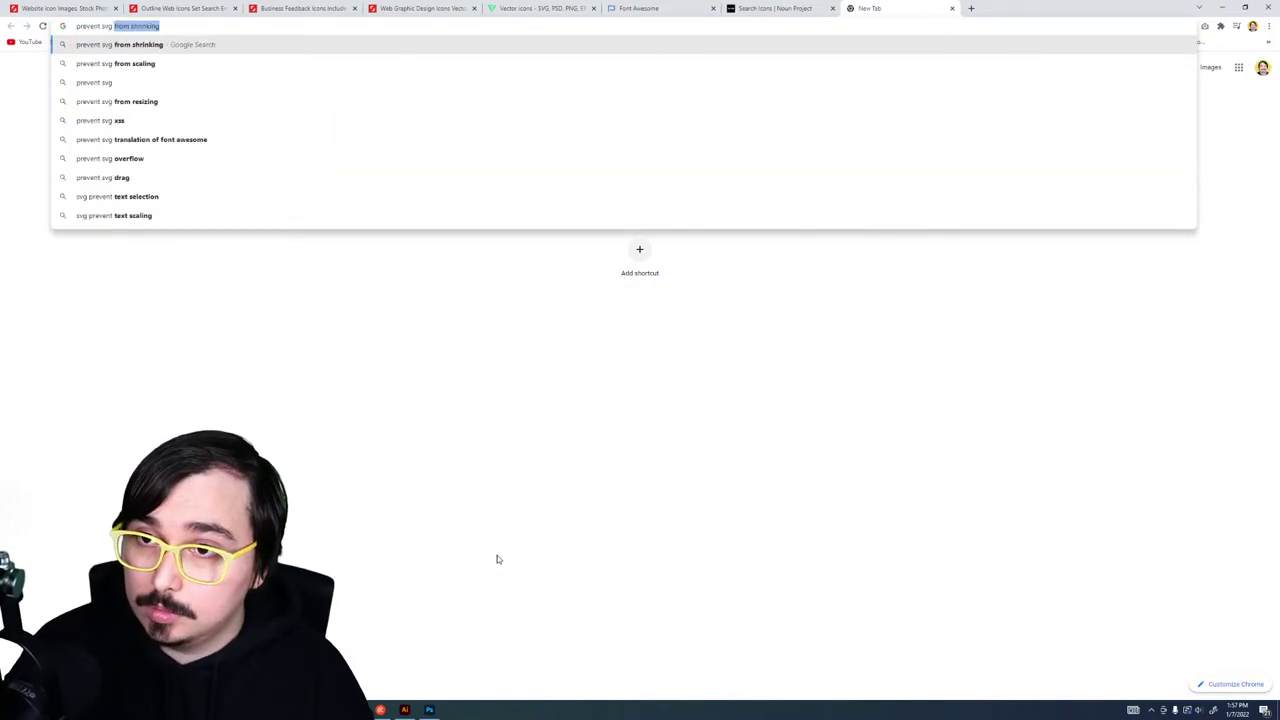
pyautogui.write(' responsive rwe')
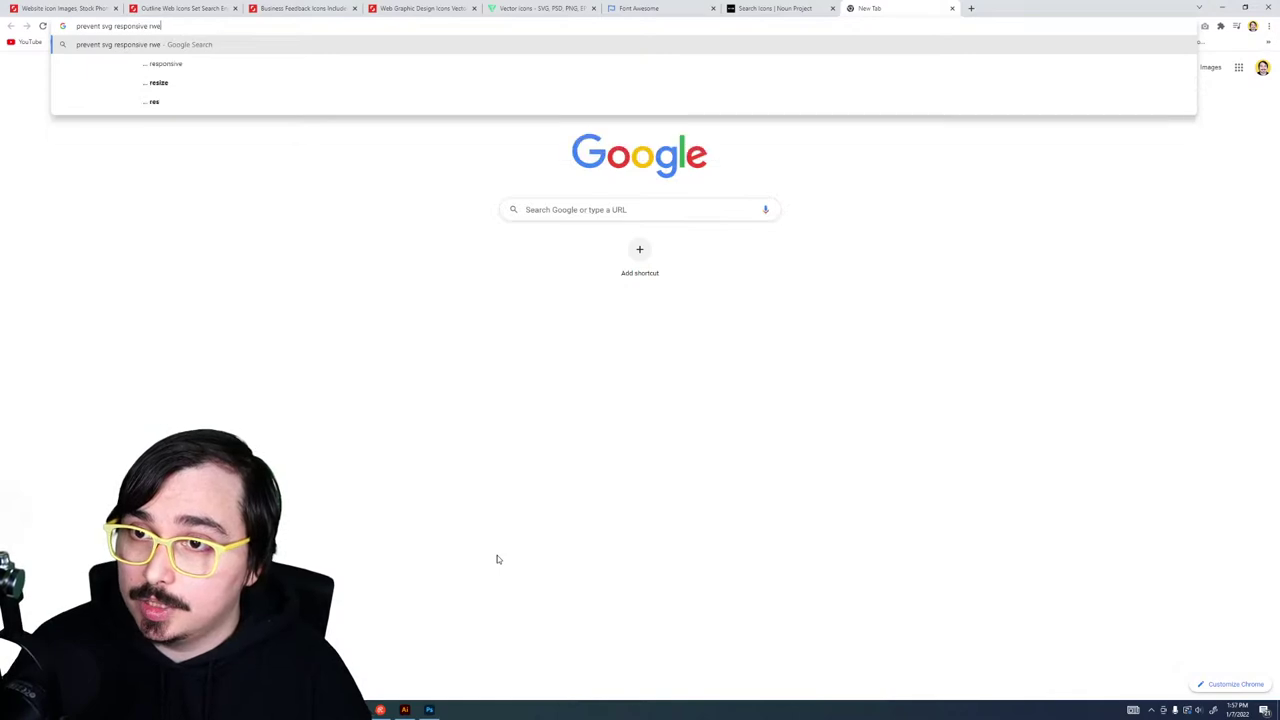
pyautogui.press('BackSpace')
pyautogui.press('BackSpace')
pyautogui.write('esize adobe xd')
pyautogui.press('Return')
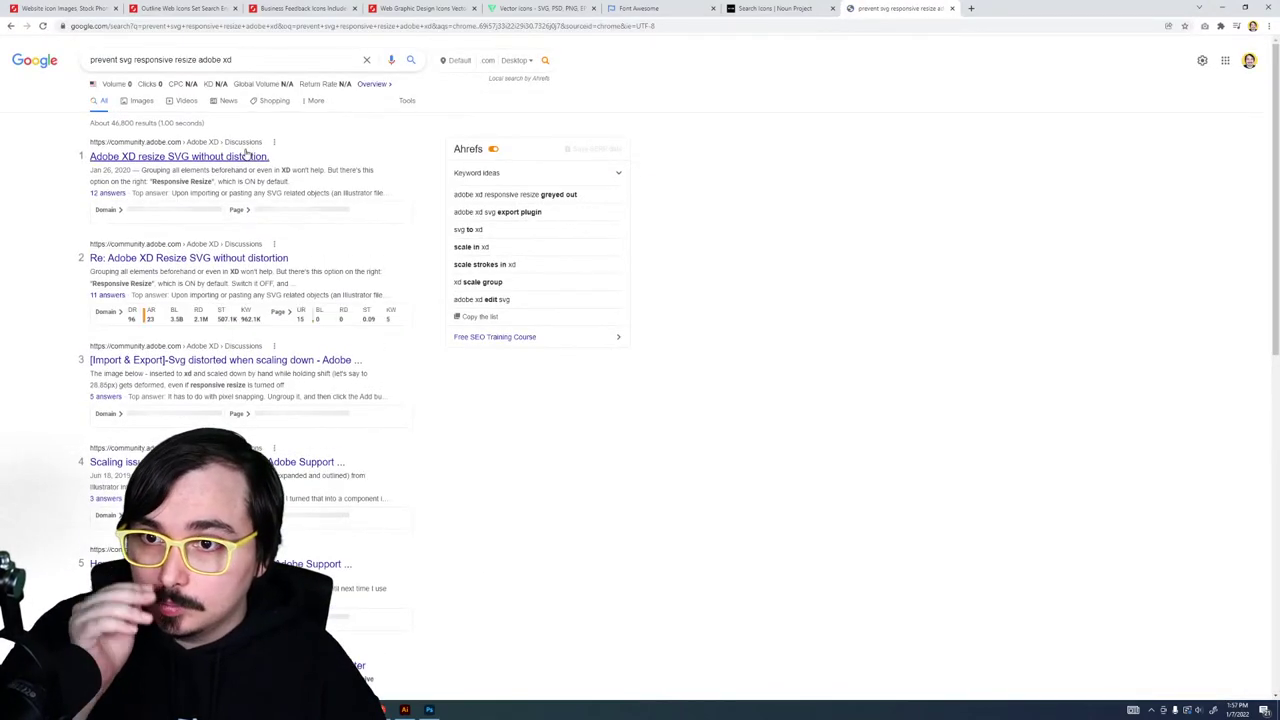
# Step: Open the Adobe community discussion "Adobe XD resize SVG without distortion" and read its correct answers
pyautogui.click(245, 155)
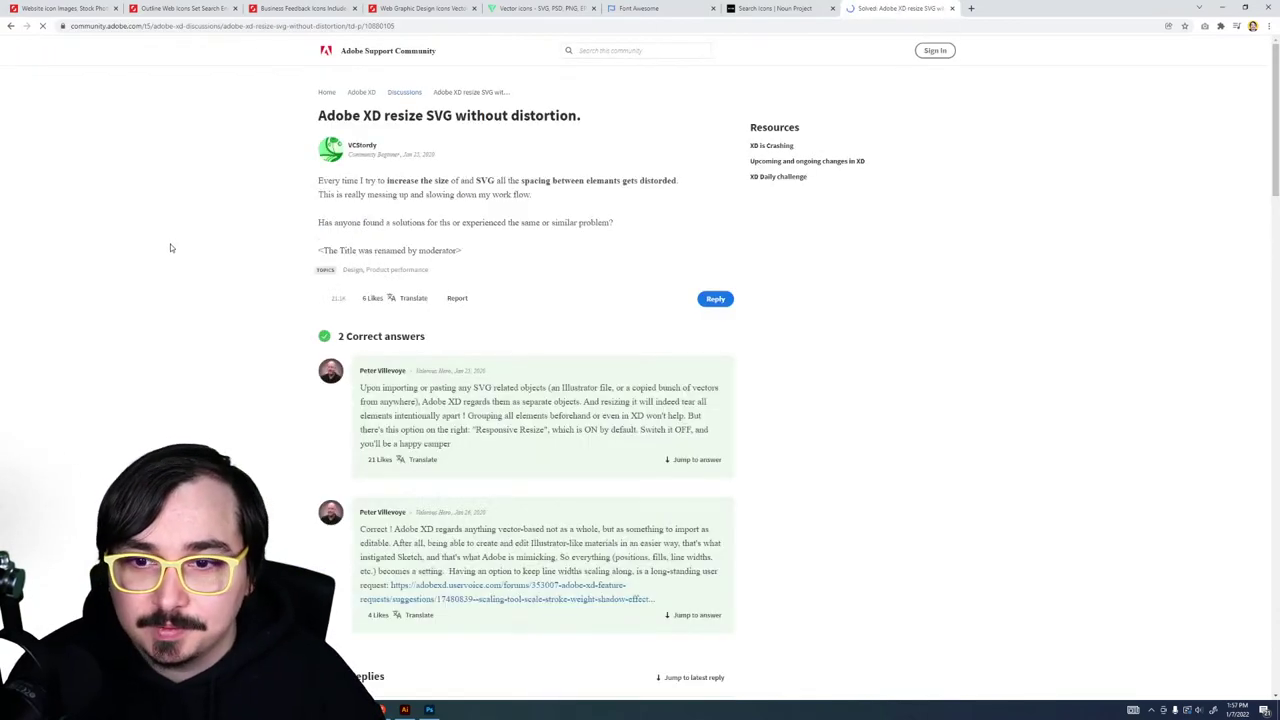
pyautogui.scroll(-1, 166, 243)
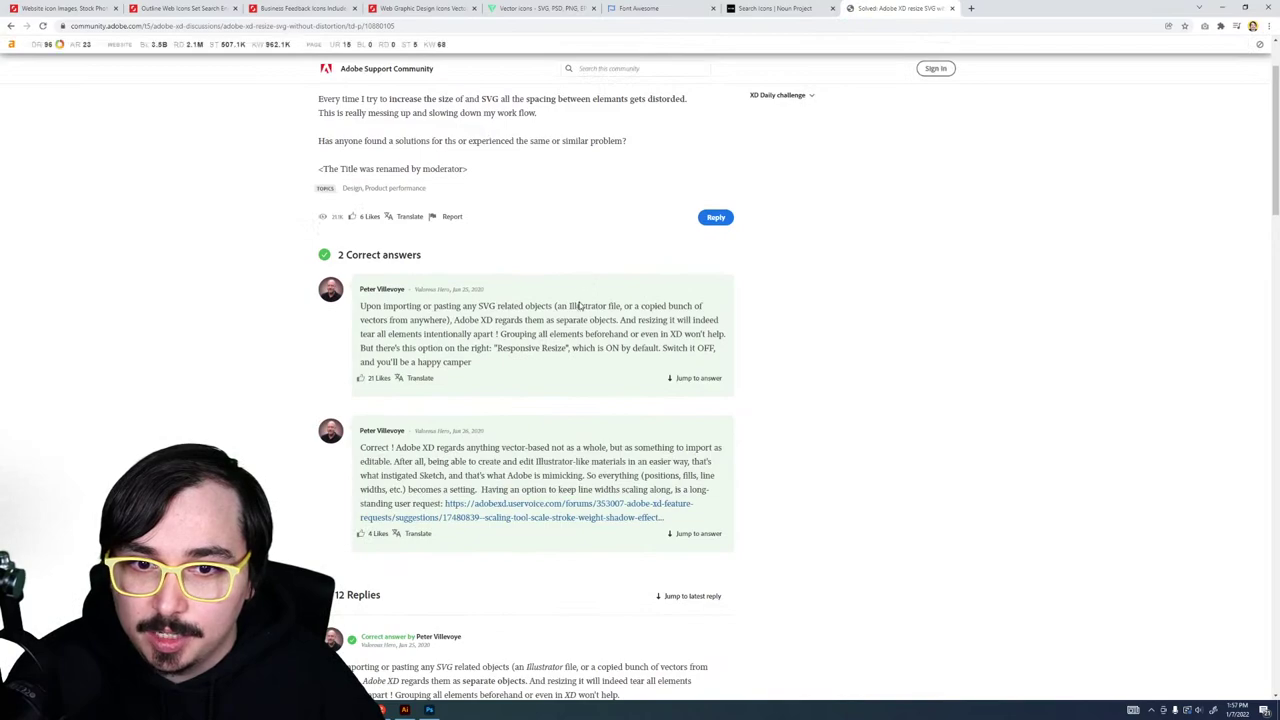
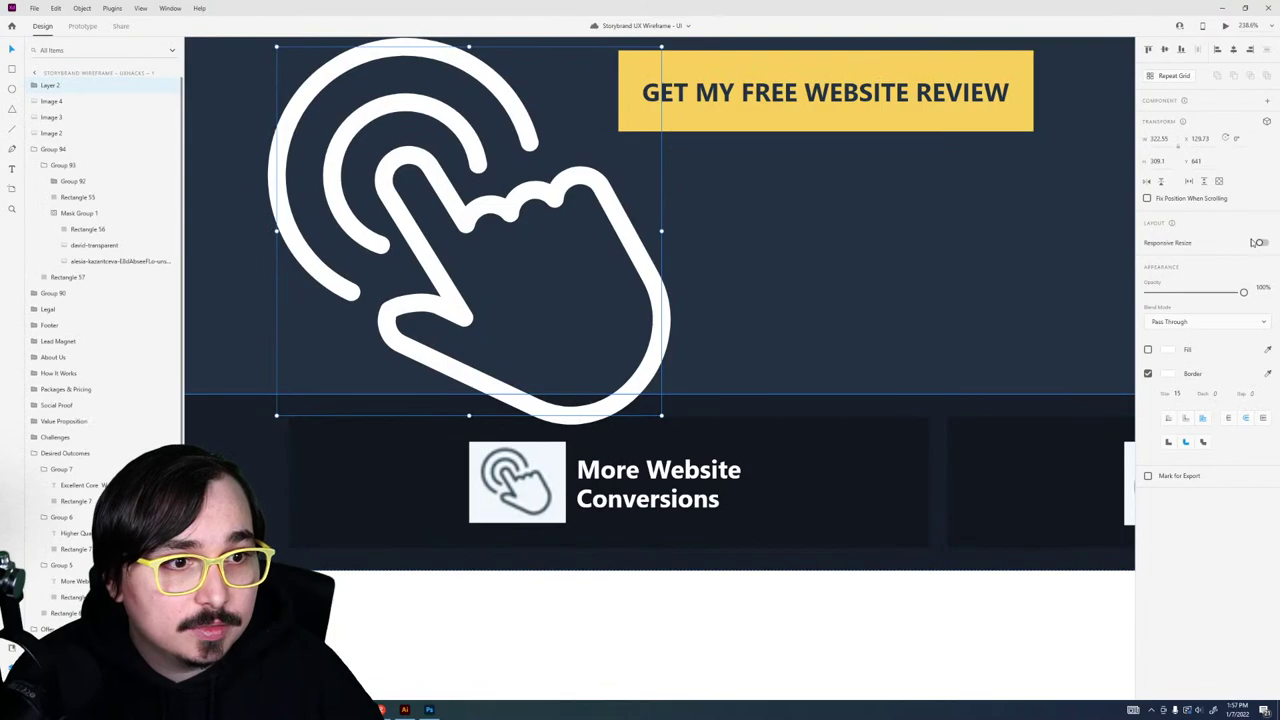
# Step: Open the imported hand icon's nested layers and examine its three separate paths one by one
pyautogui.click(35, 86)
pyautogui.click(43, 103)
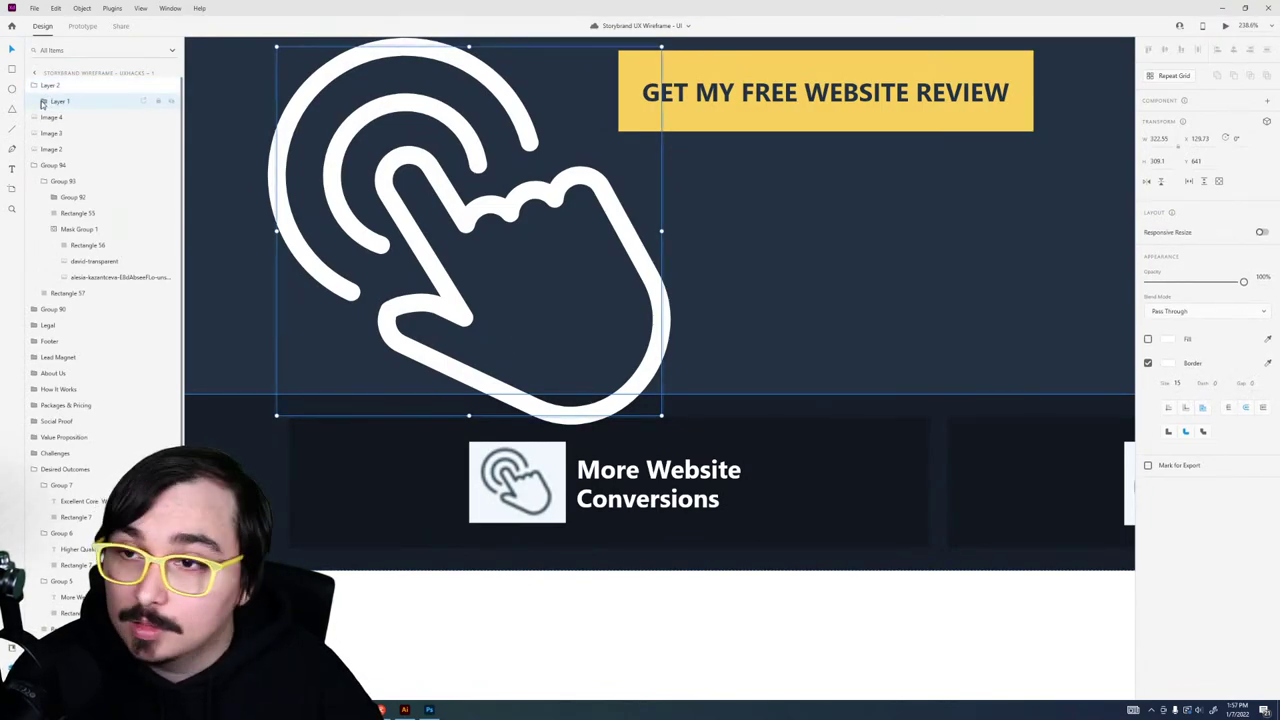
pyautogui.click(43, 101)
pyautogui.click(70, 117)
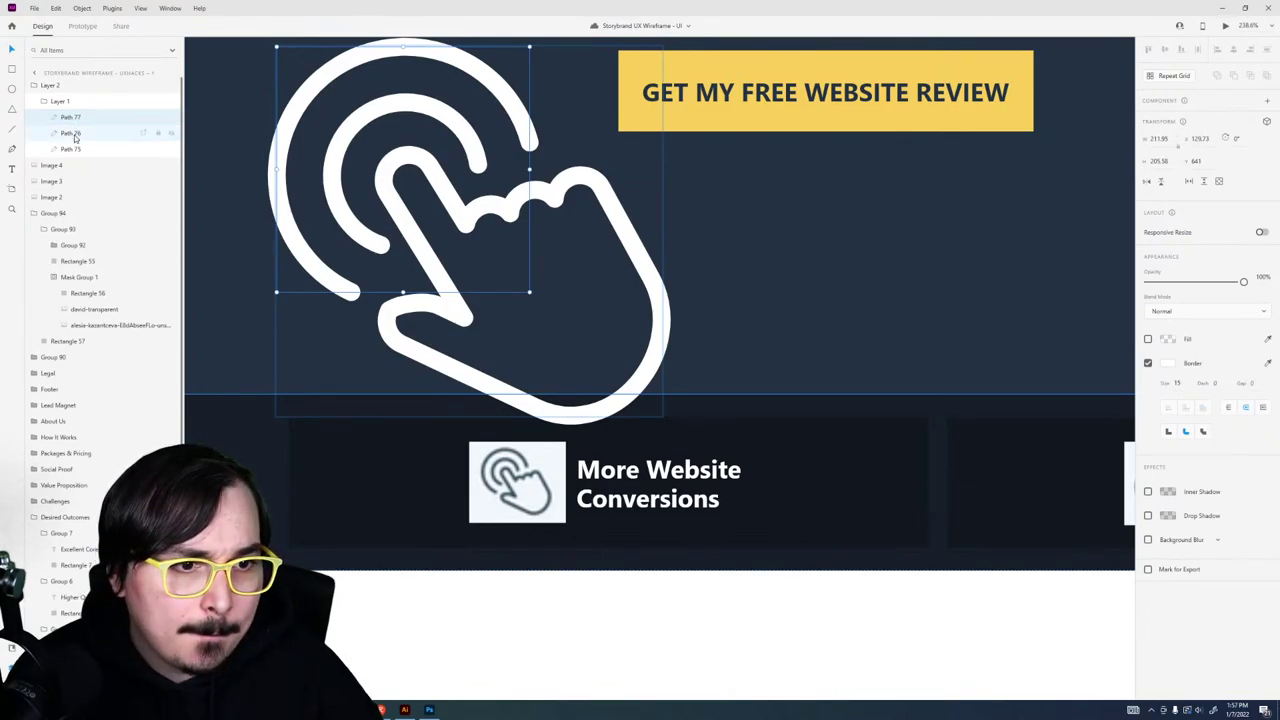
pyautogui.click(73, 134)
pyautogui.click(74, 149)
pyautogui.click(71, 133)
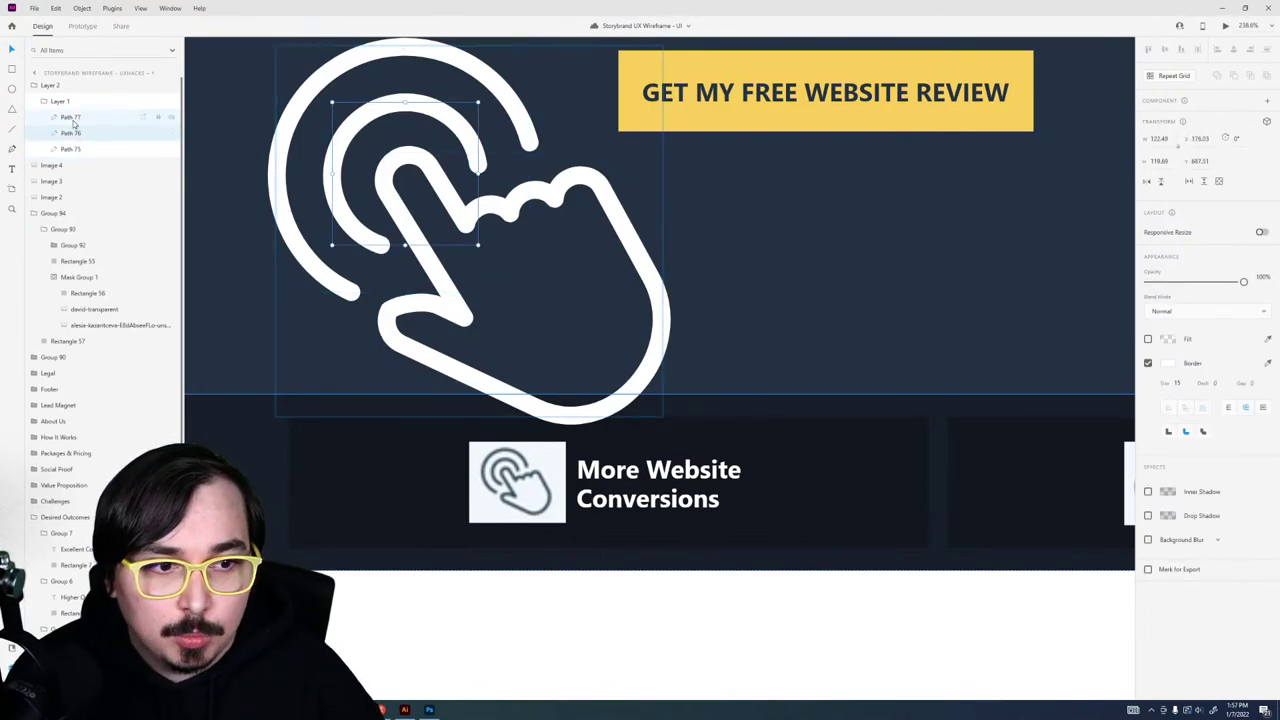
pyautogui.click(70, 117)
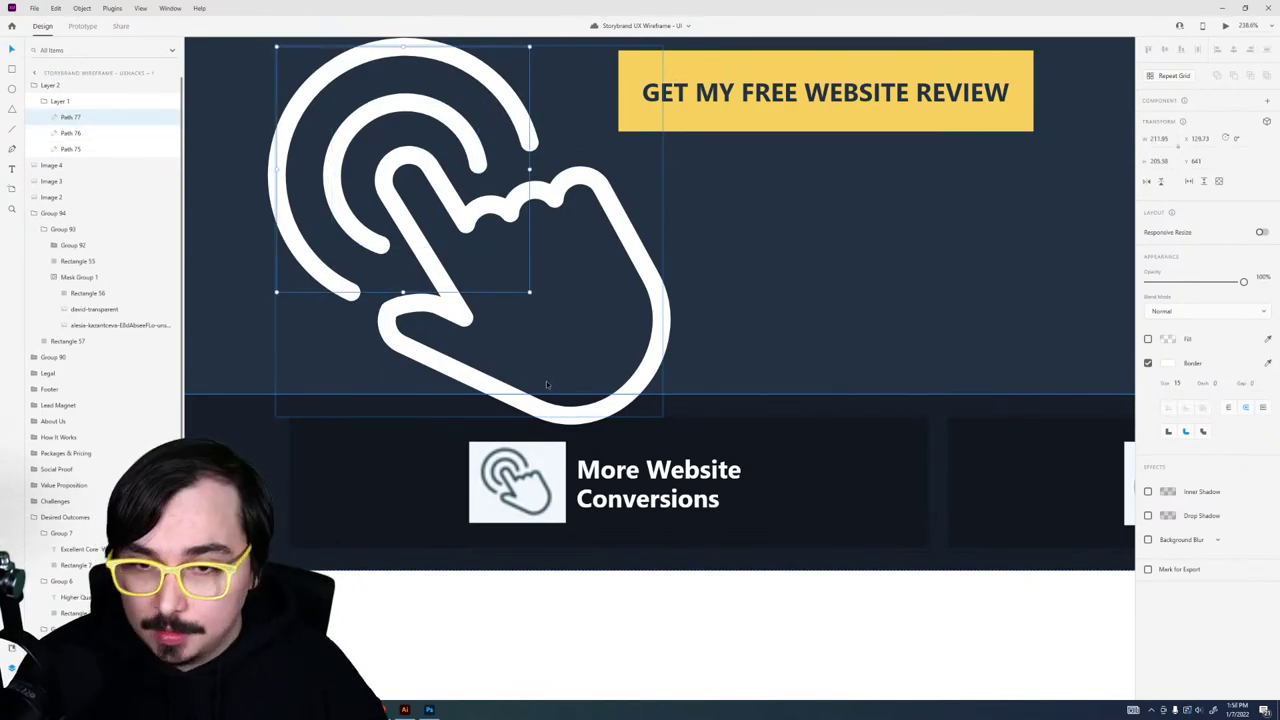
# Step: Switch to Illustrator, close Export for Screens, and expand the white hand icon with Fill and Stroke enabled
pyautogui.click(404, 710)
pyautogui.click(818, 485)
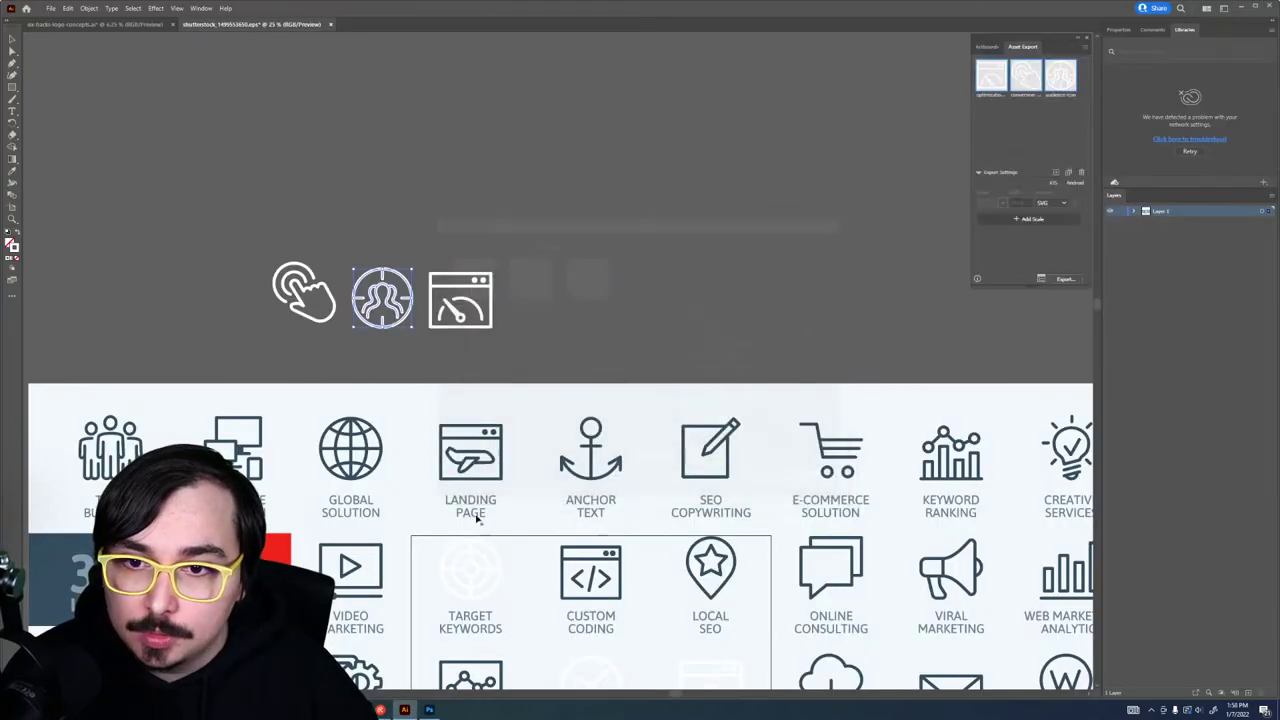
pyautogui.click(389, 293)
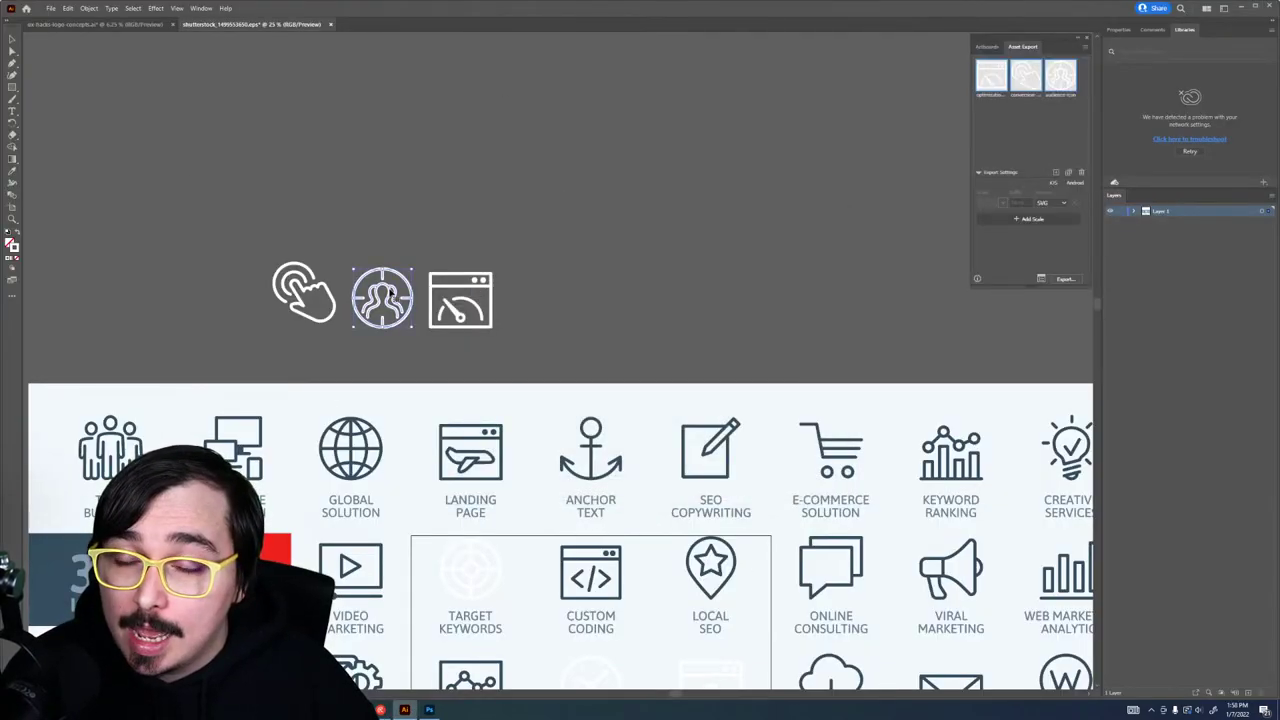
pyautogui.rightClick(390, 292)
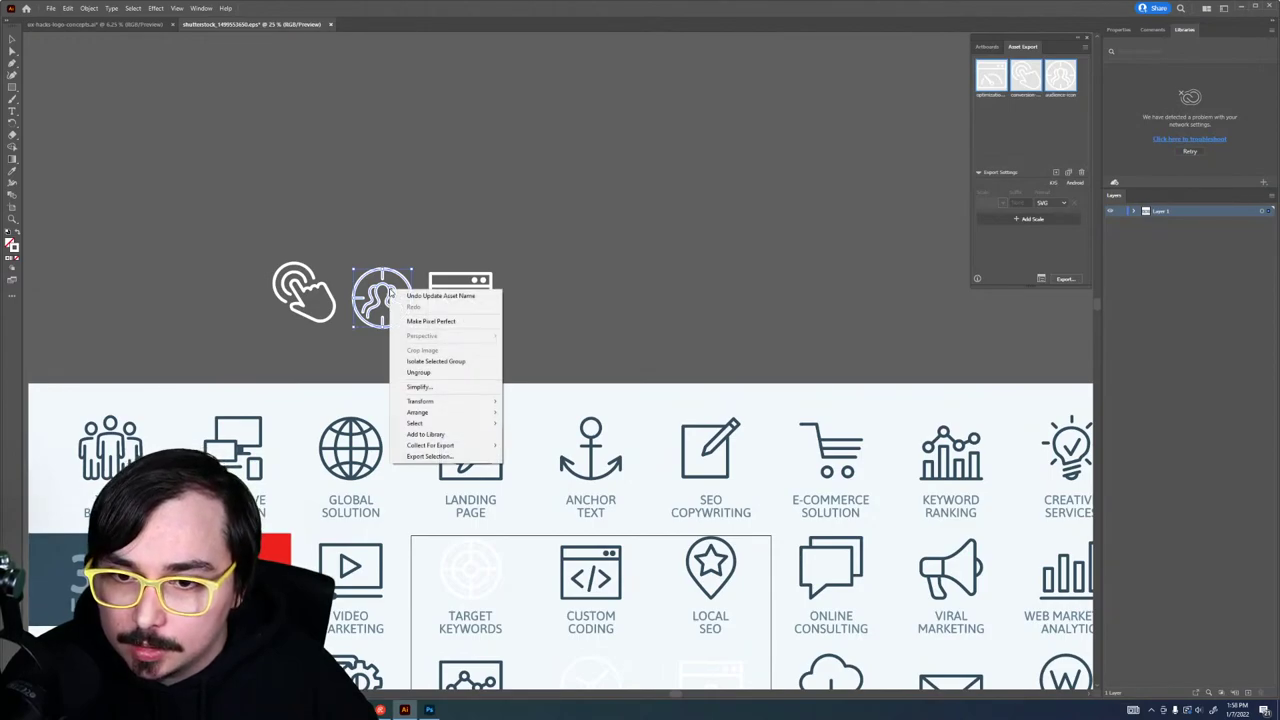
pyautogui.press('Escape')
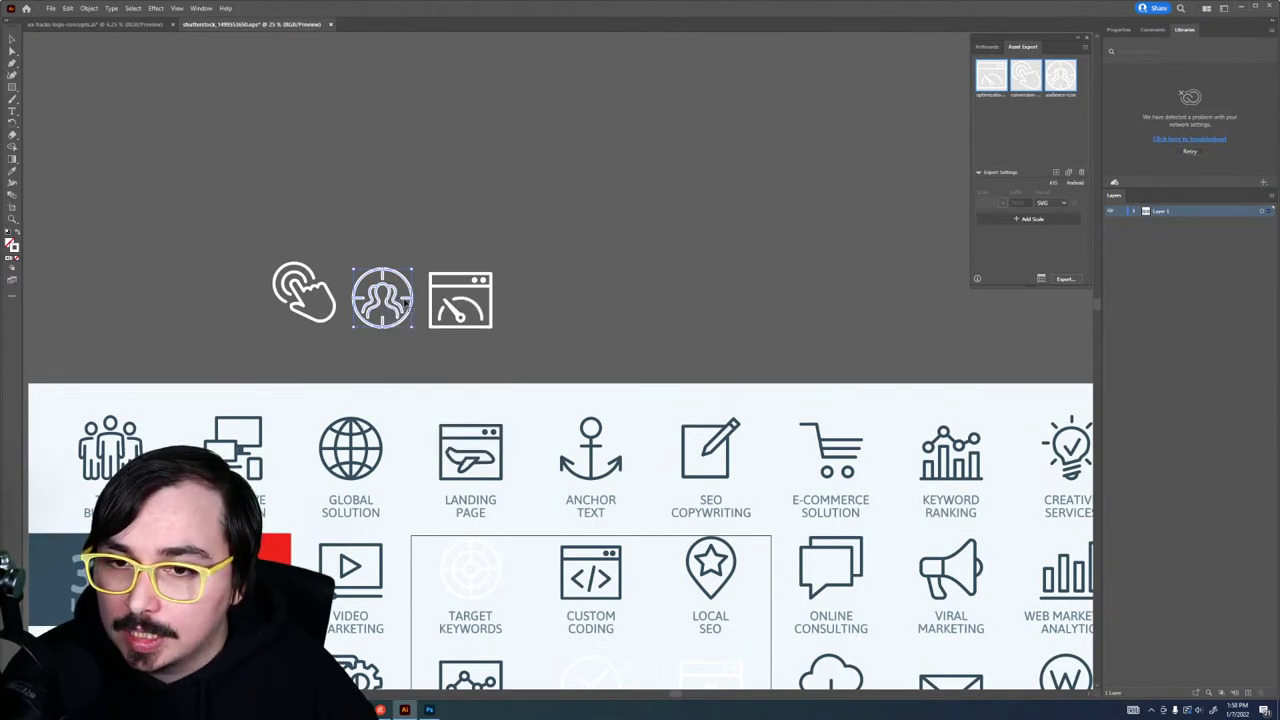
pyautogui.click(304, 300)
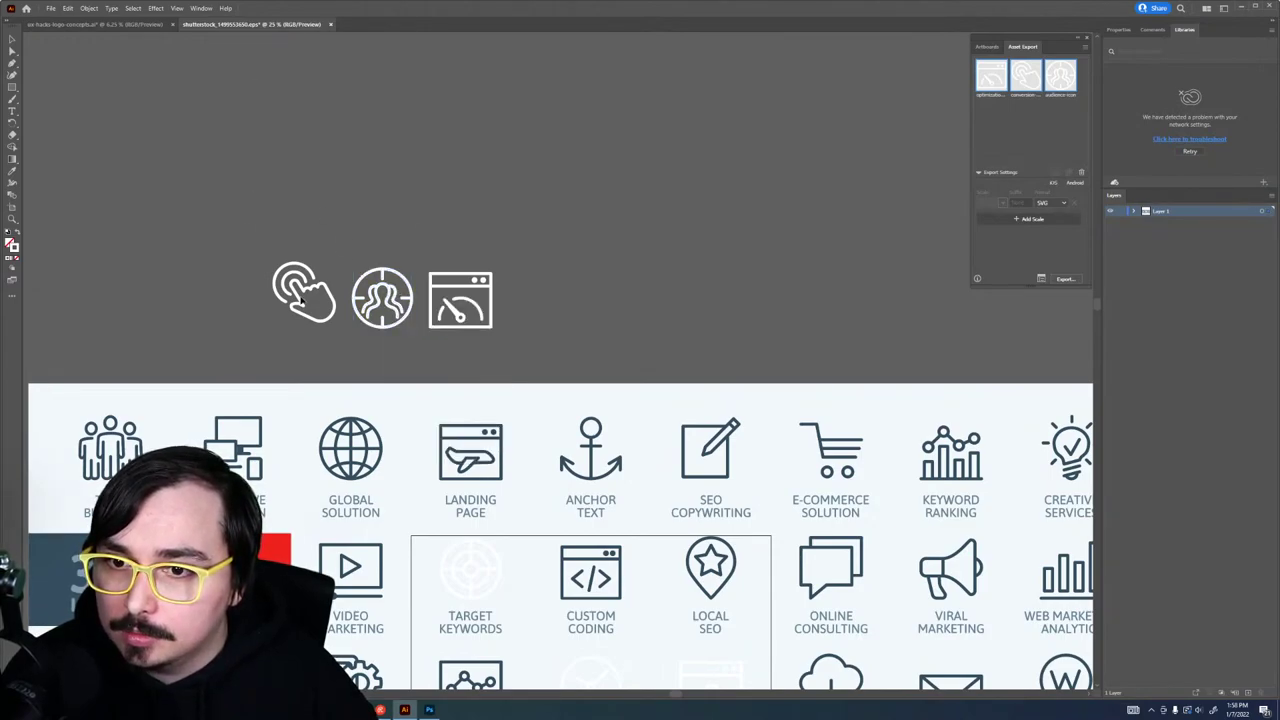
pyautogui.click(87, 8)
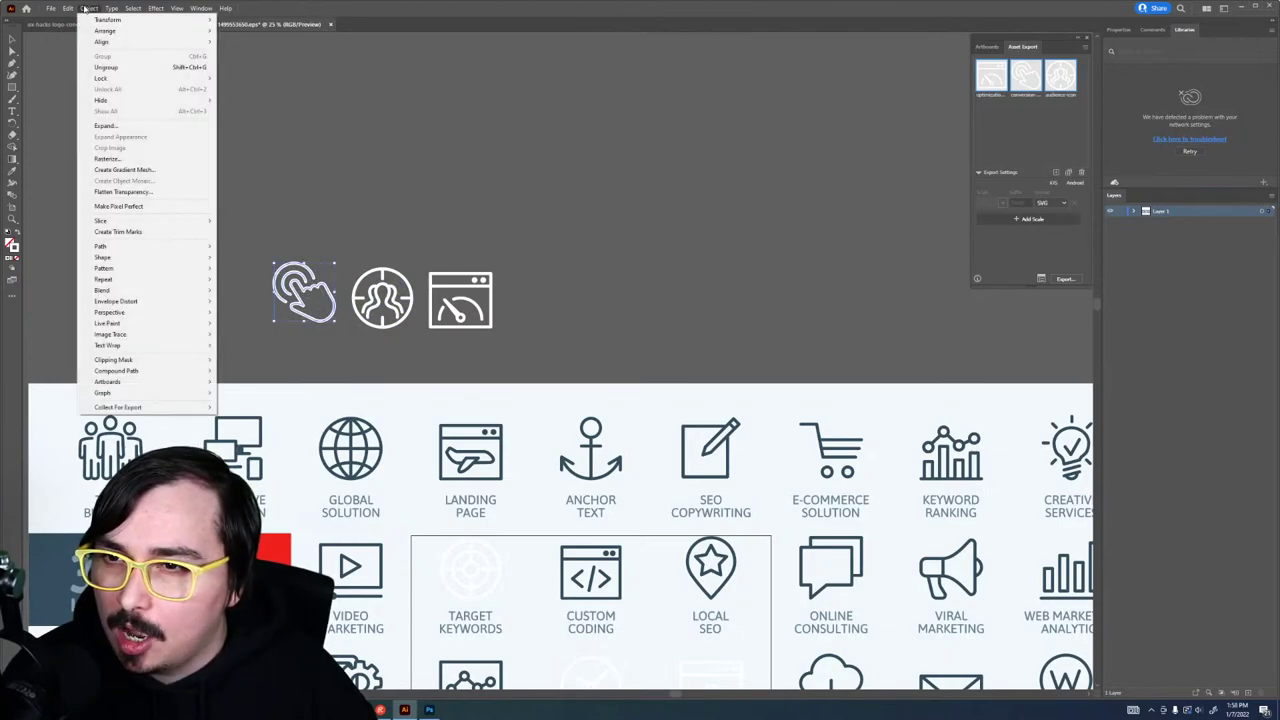
pyautogui.click(120, 126)
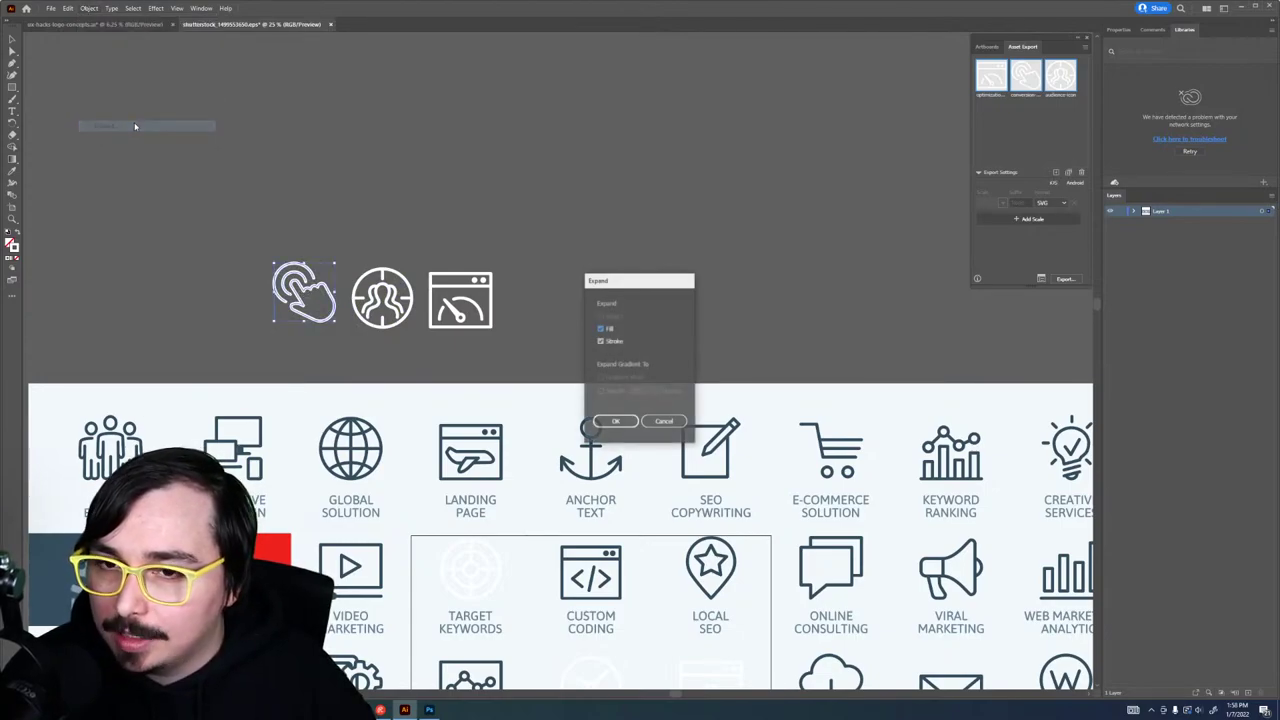
pyautogui.click(612, 421)
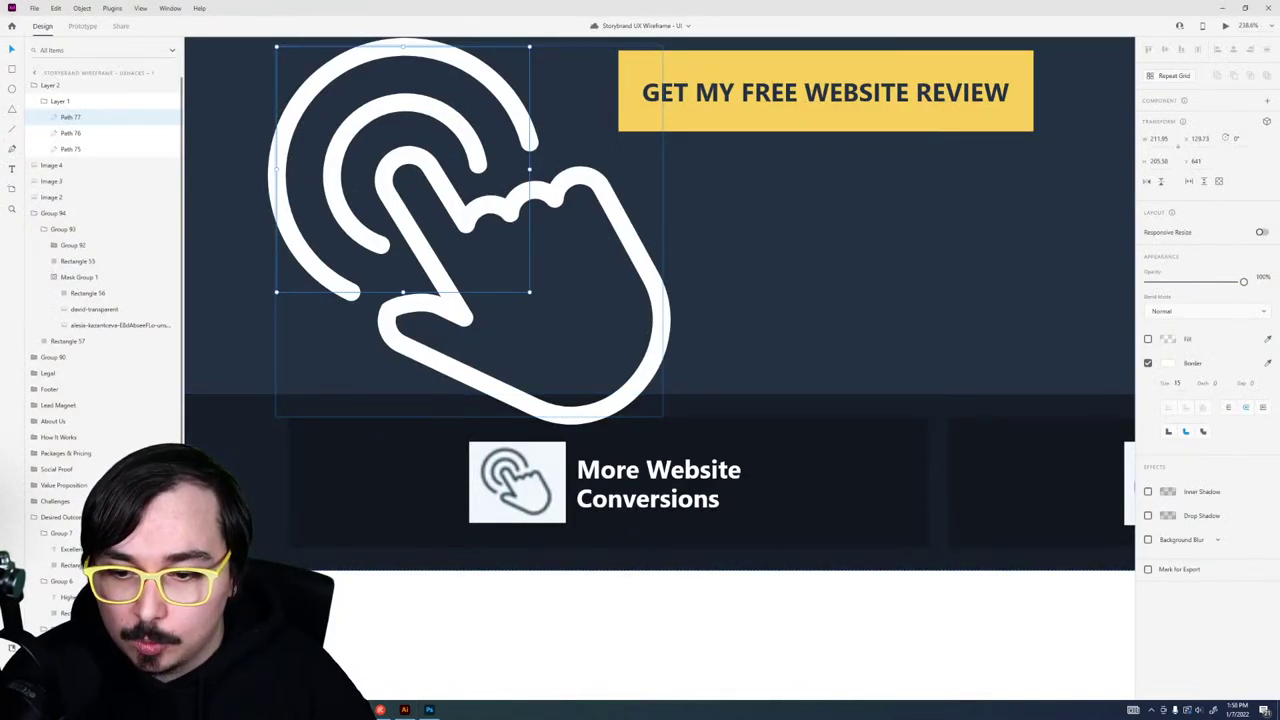
pyautogui.click(380, 710)
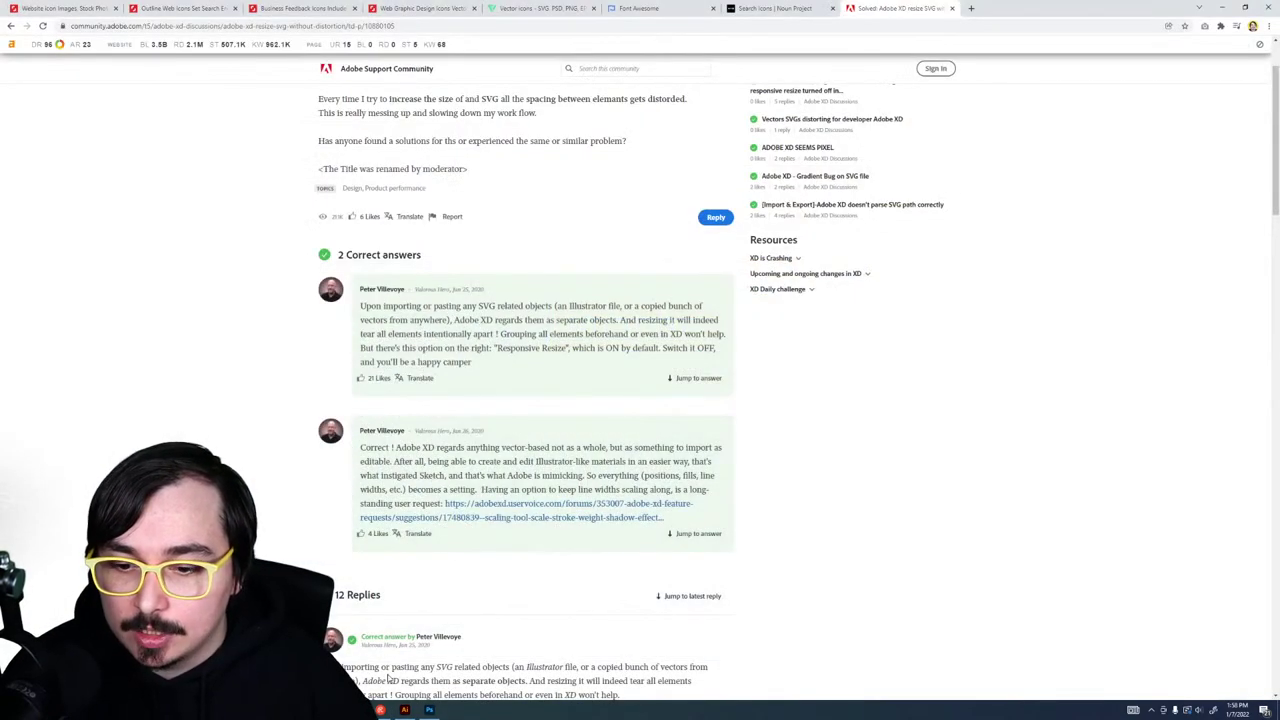
pyautogui.click(404, 710)
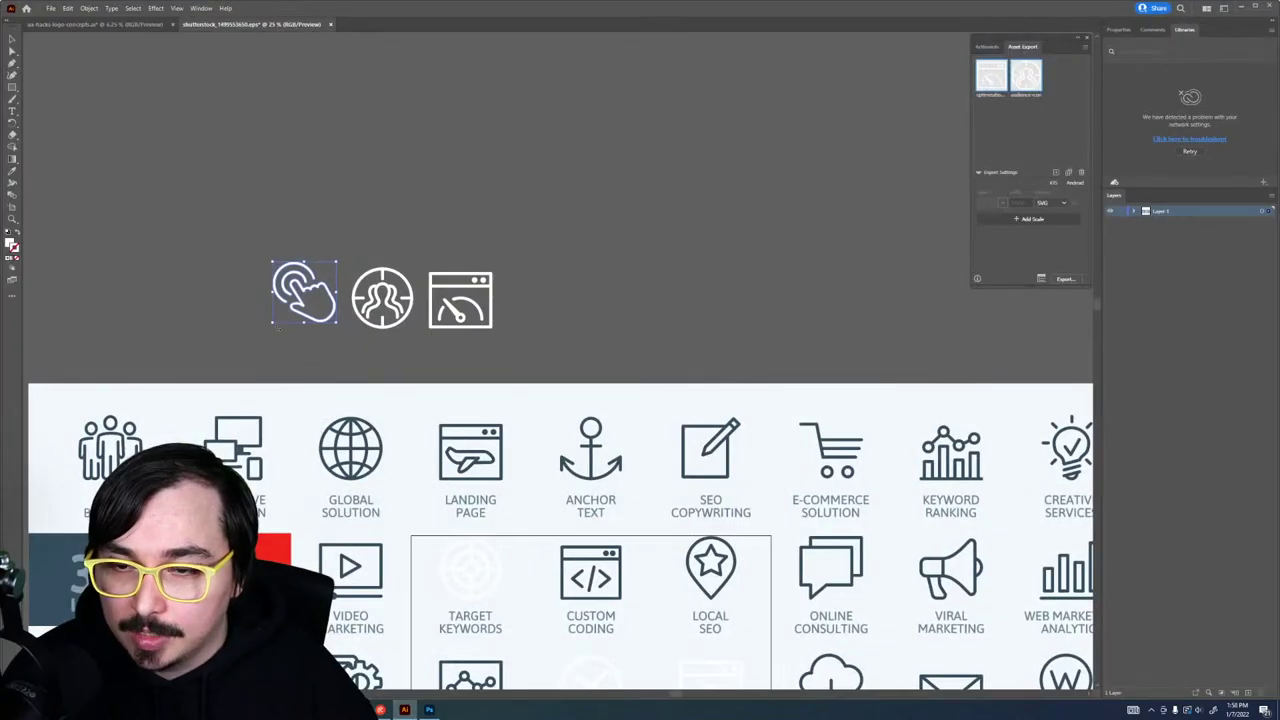
pyautogui.hscroll(-1, 279, 329)
pyautogui.scroll(5, 341, 304)
pyautogui.scroll(-3, 364, 355)
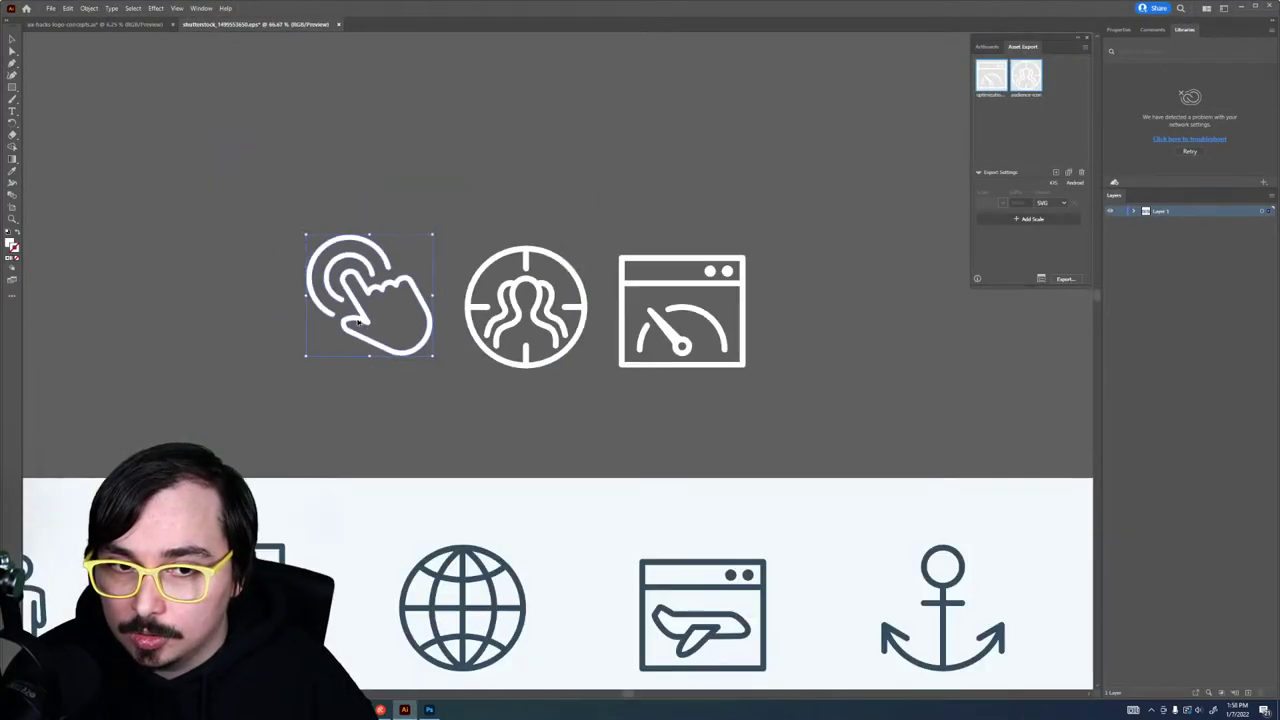
pyautogui.moveTo(528, 389); pyautogui.dragTo(474, 236)
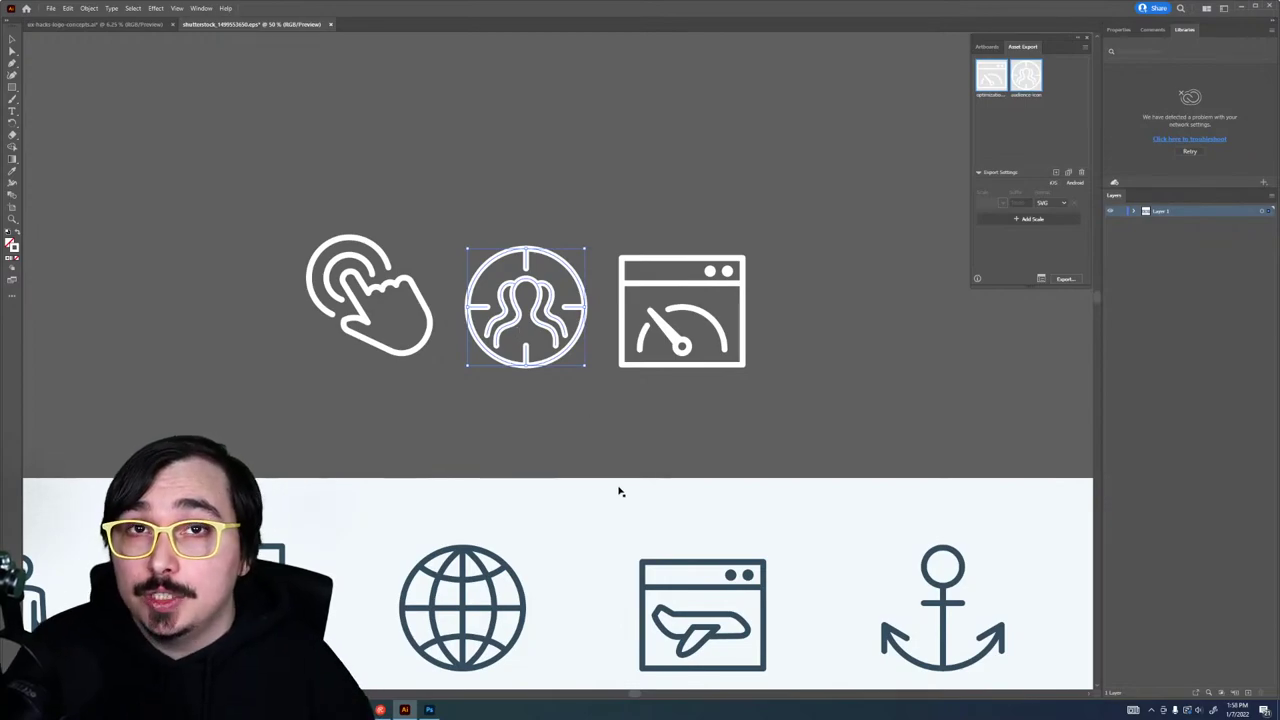
pyautogui.click(400, 710)
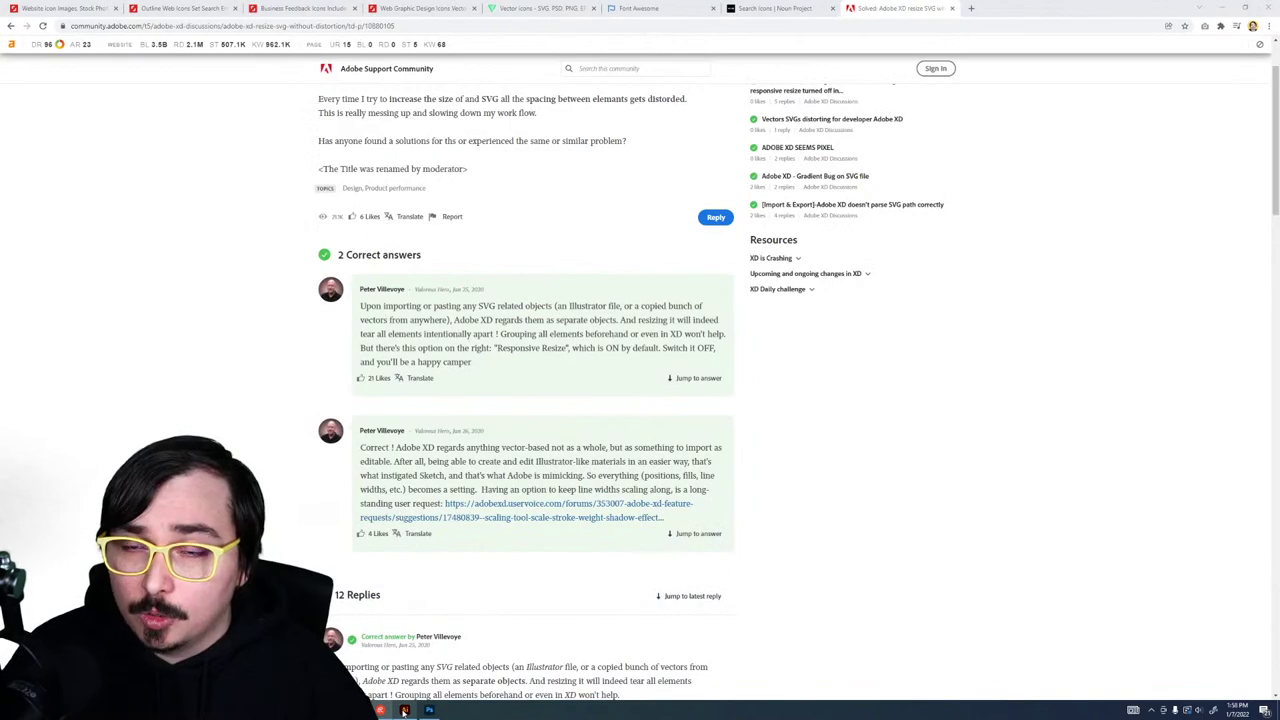
pyautogui.click(404, 710)
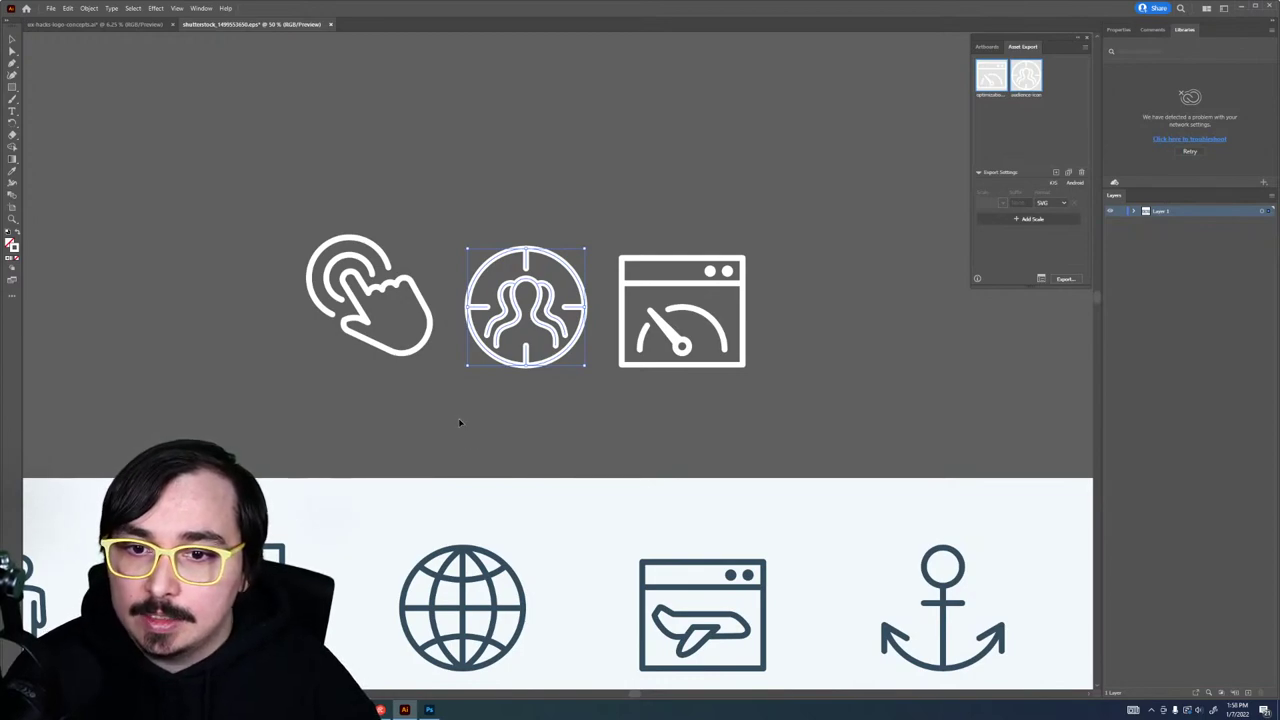
# Step: Expand the white audience target icon with Fill and Stroke enabled
pyautogui.click(528, 422)
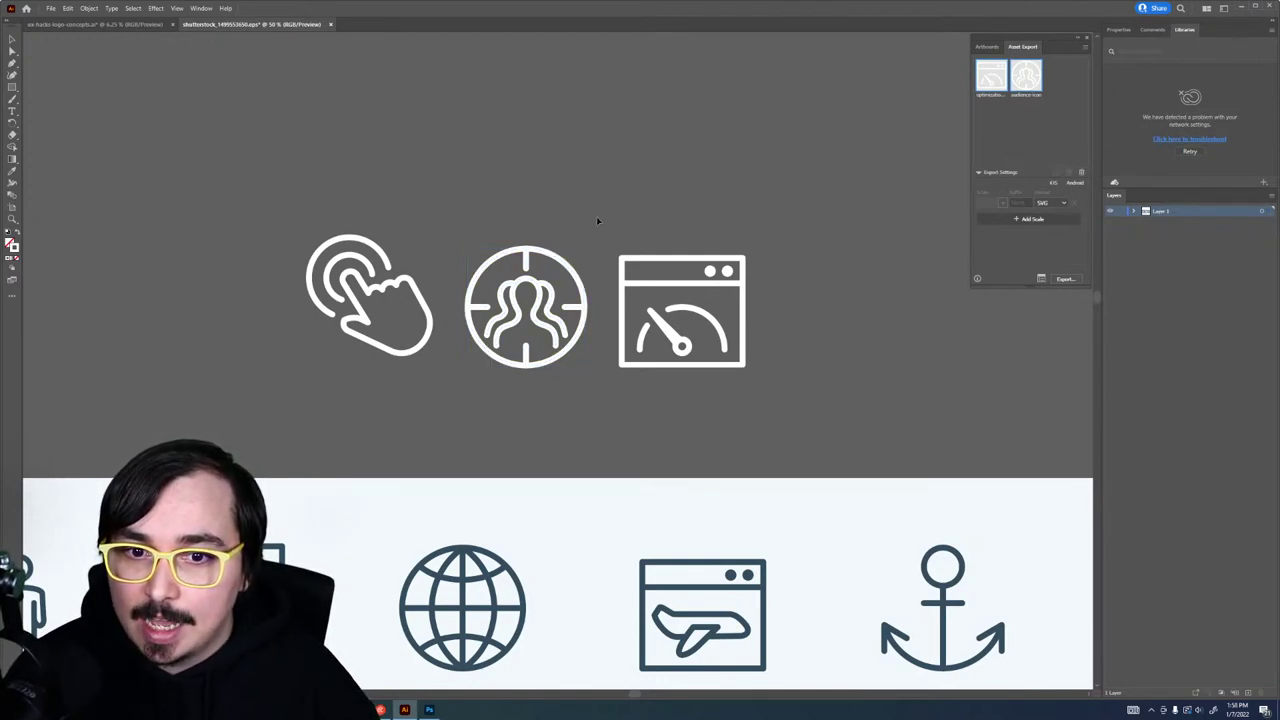
pyautogui.click(530, 295)
pyautogui.click(89, 8)
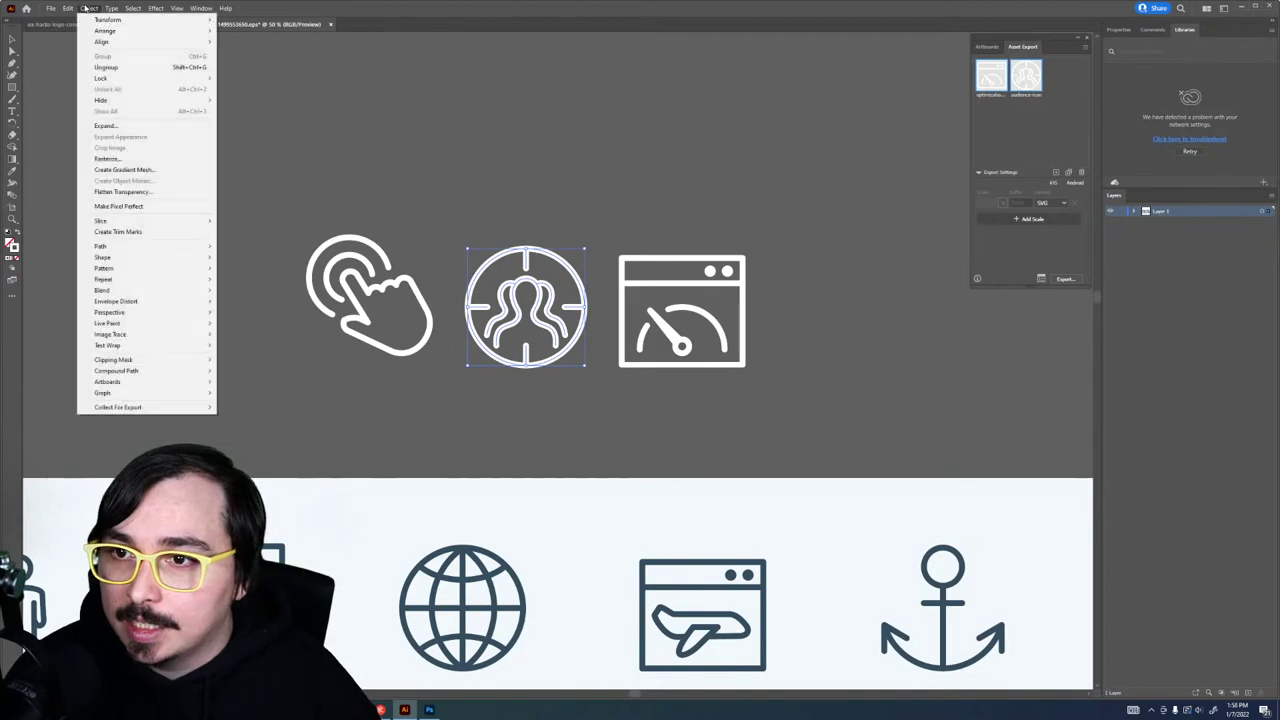
pyautogui.click(146, 127)
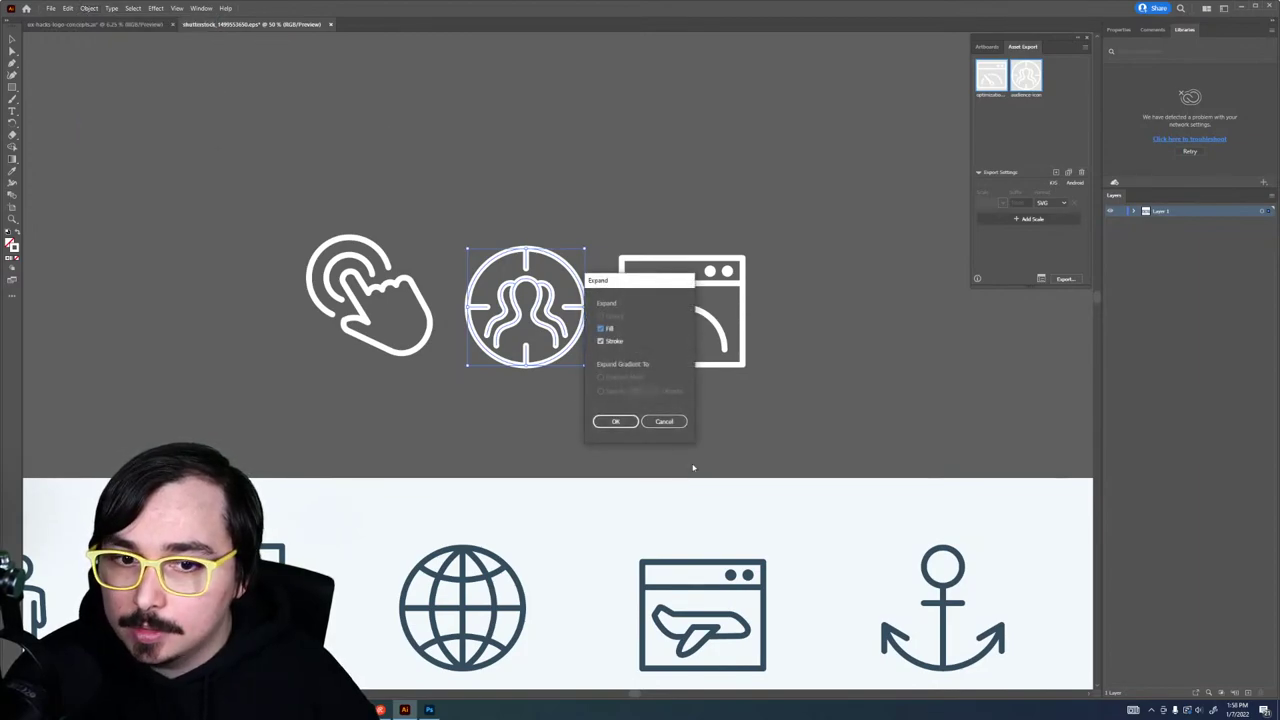
pyautogui.click(599, 423)
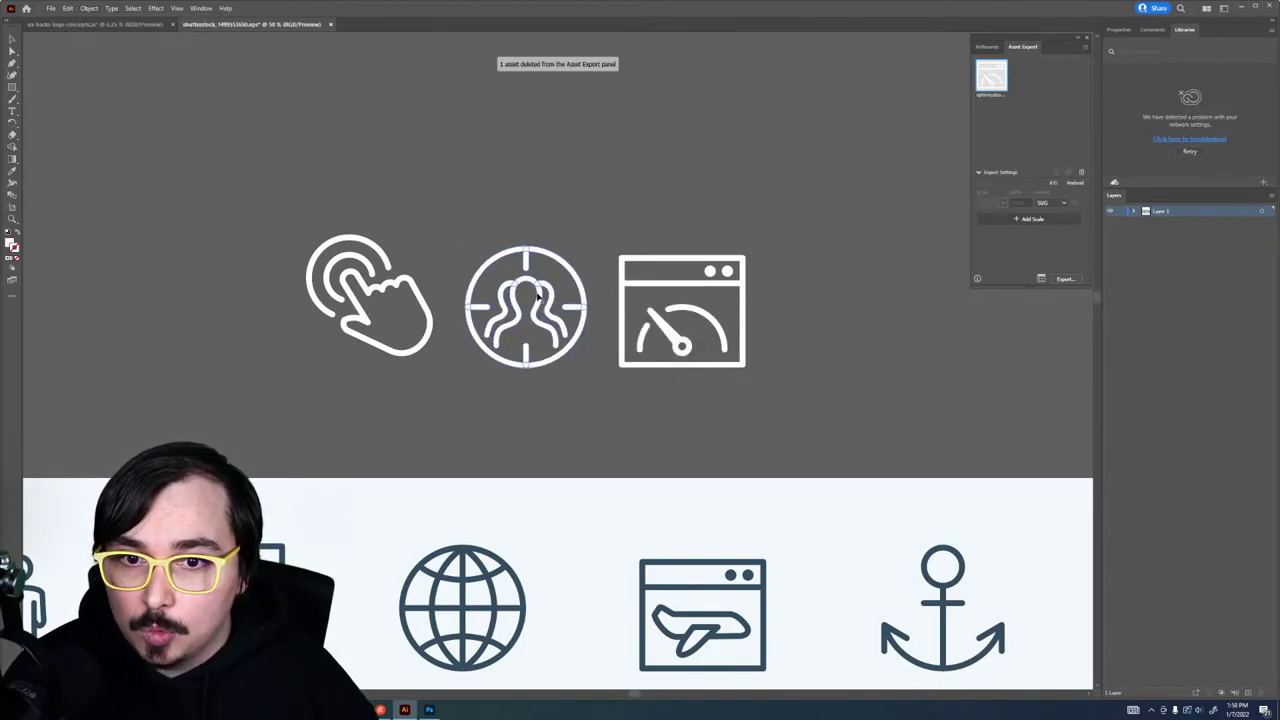
# Step: Expand the white browser gauge icon with Fill and Stroke enabled
pyautogui.click(618, 387)
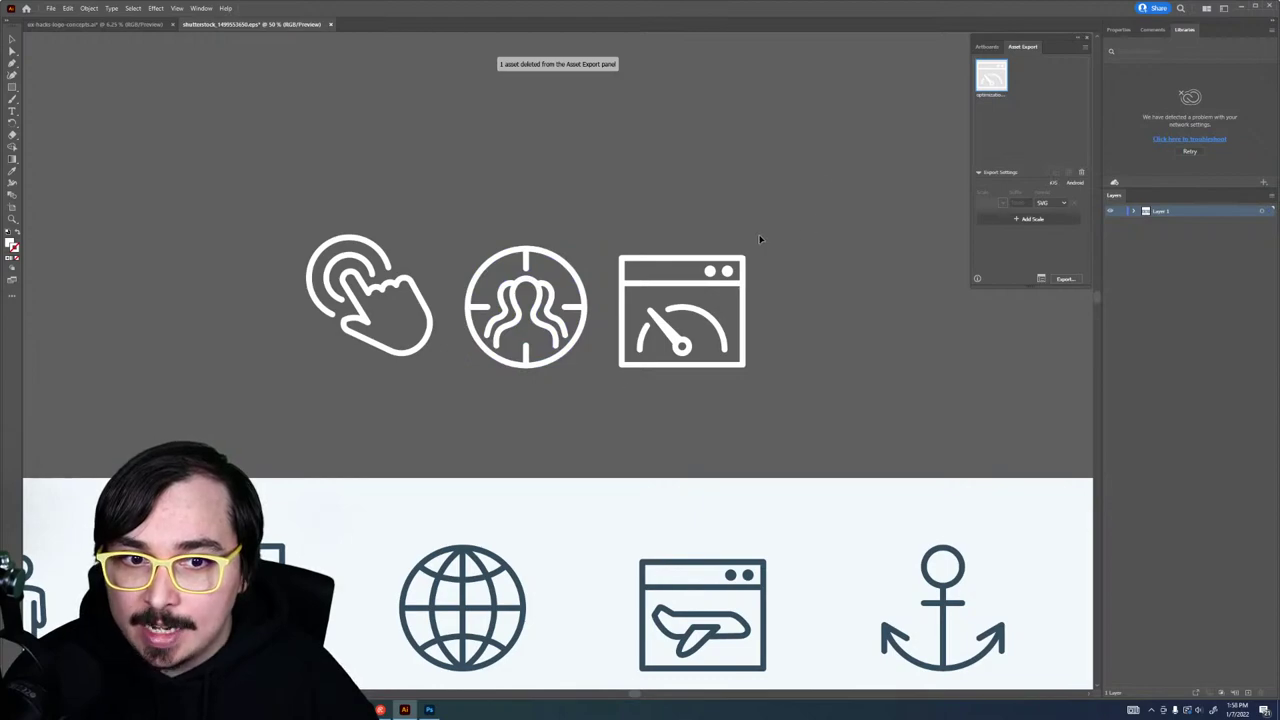
pyautogui.click(717, 257)
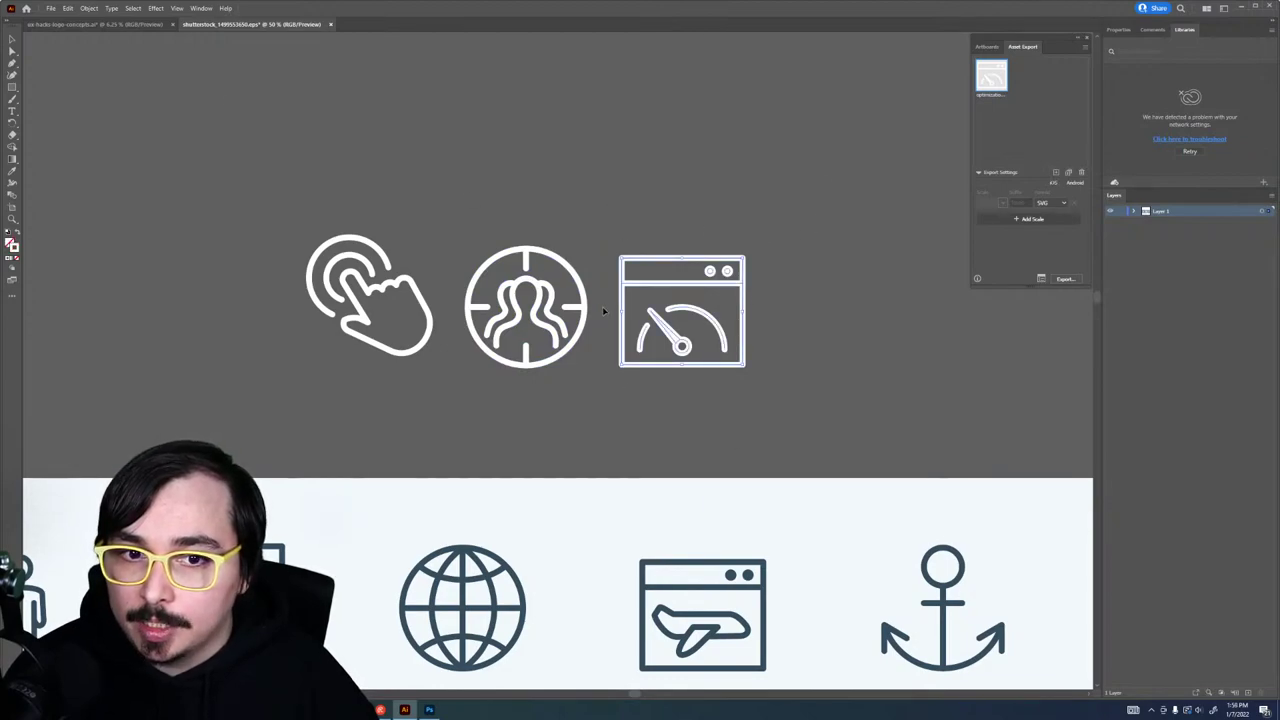
pyautogui.click(89, 8)
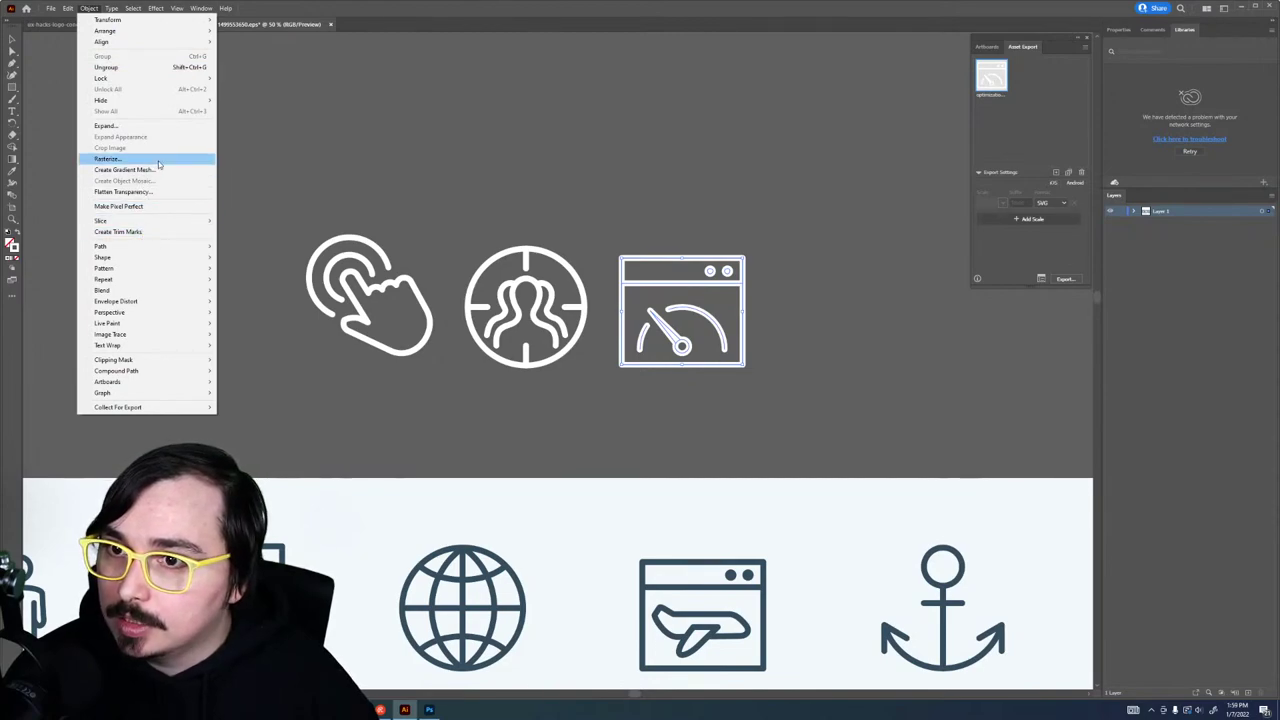
pyautogui.click(106, 126)
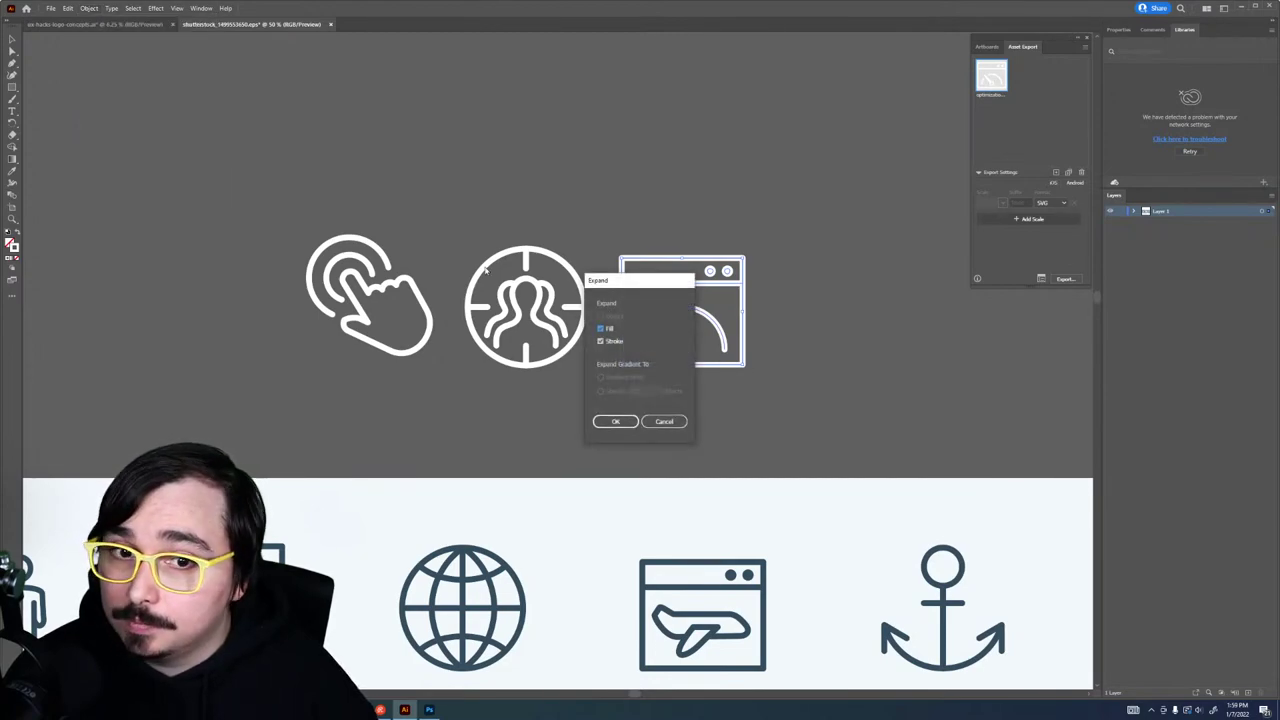
pyautogui.click(634, 421)
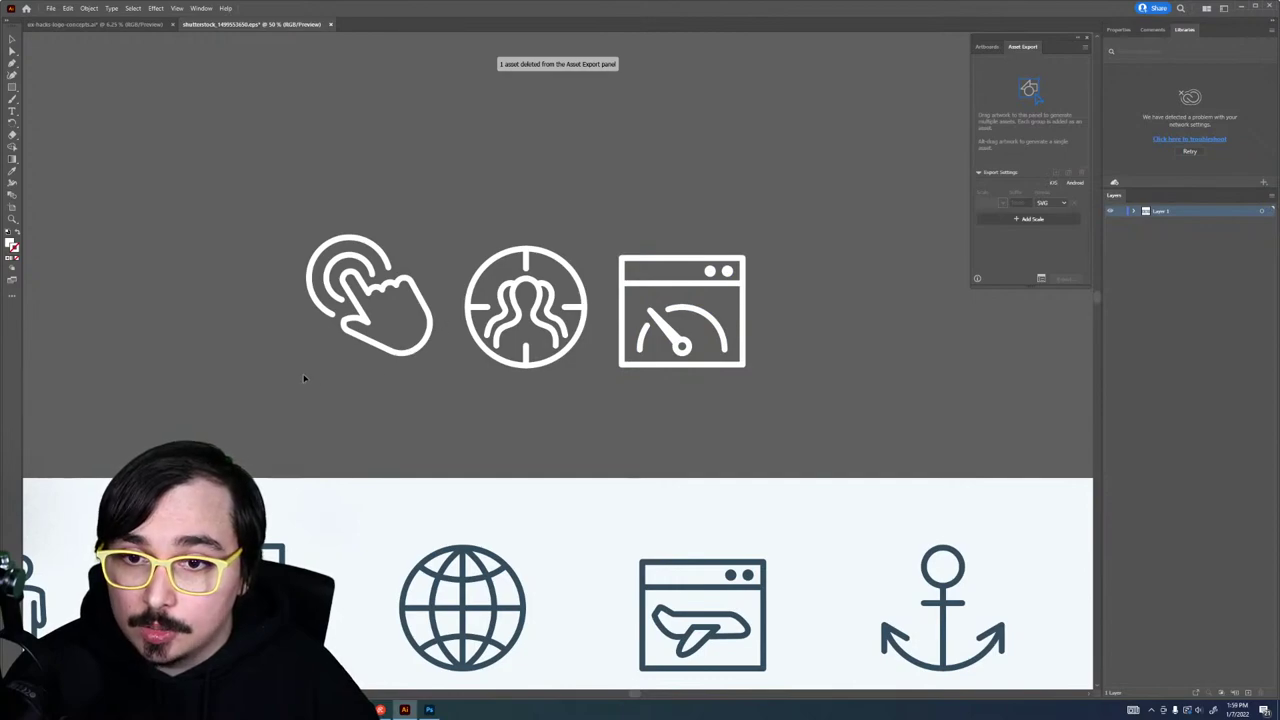
# Step: Copy the expanded hand icon from Illustrator and paste it into Adobe XD in place of the large stroked hand icon
pyautogui.hotkey('ctrl', 'a')
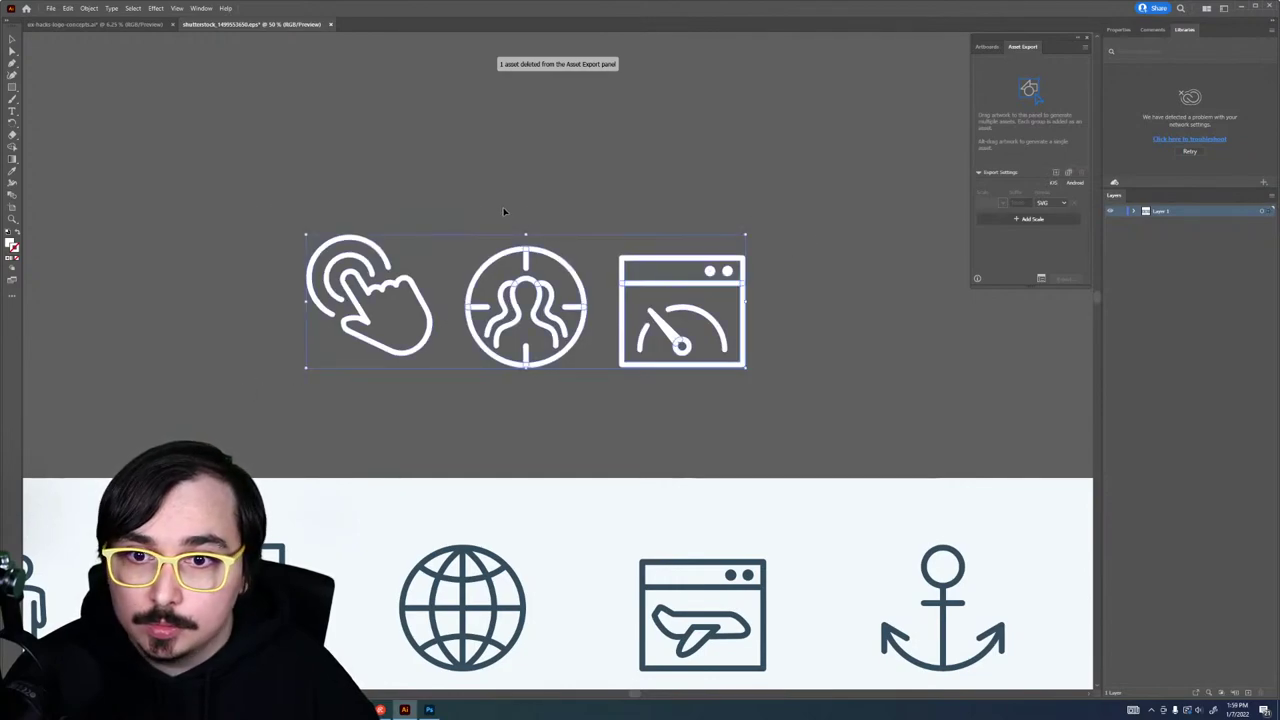
pyautogui.click(506, 209)
pyautogui.click(382, 290)
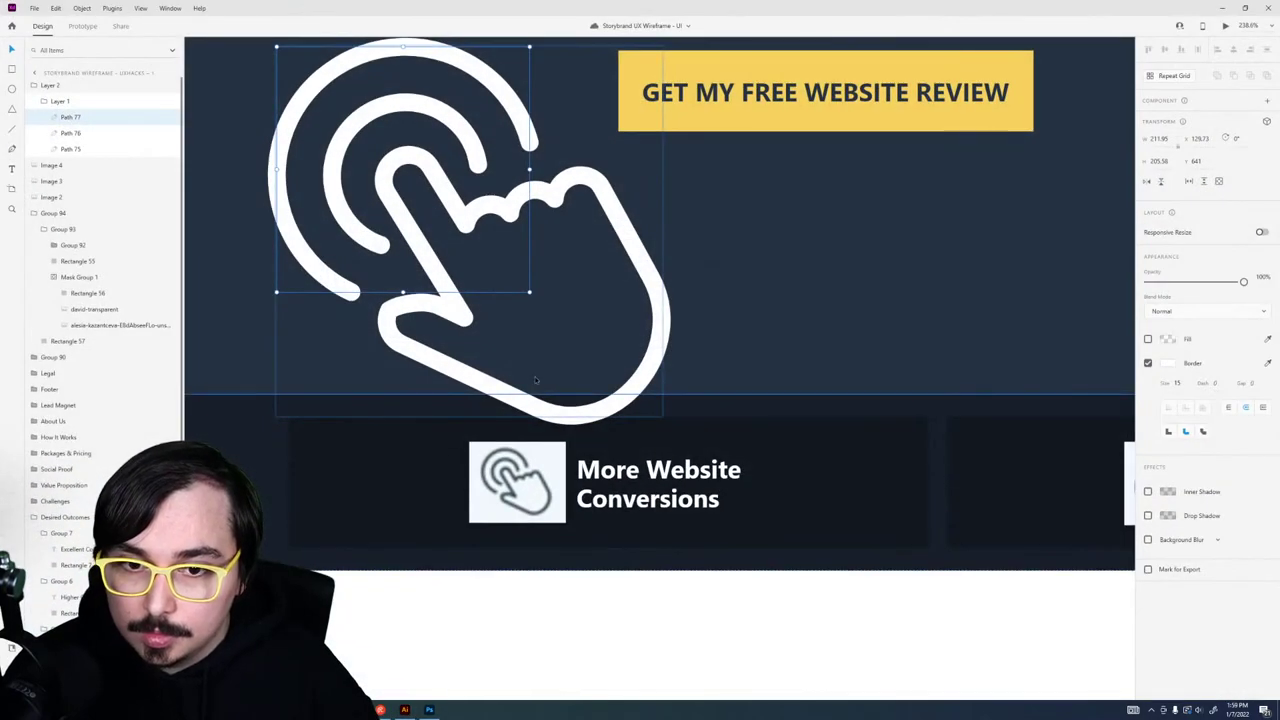
pyautogui.click(525, 411)
pyautogui.press('Escape')
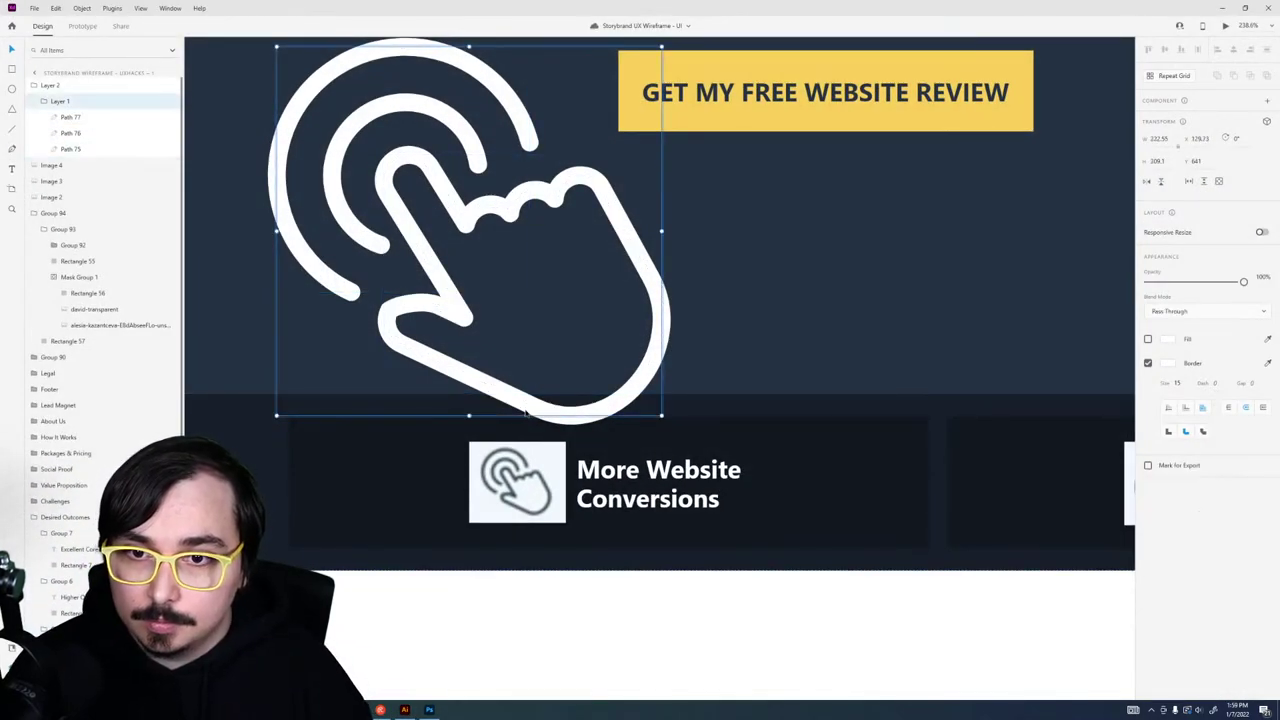
pyautogui.hotkey('ctrl', 'x')
pyautogui.hotkey('ctrl', 'v')
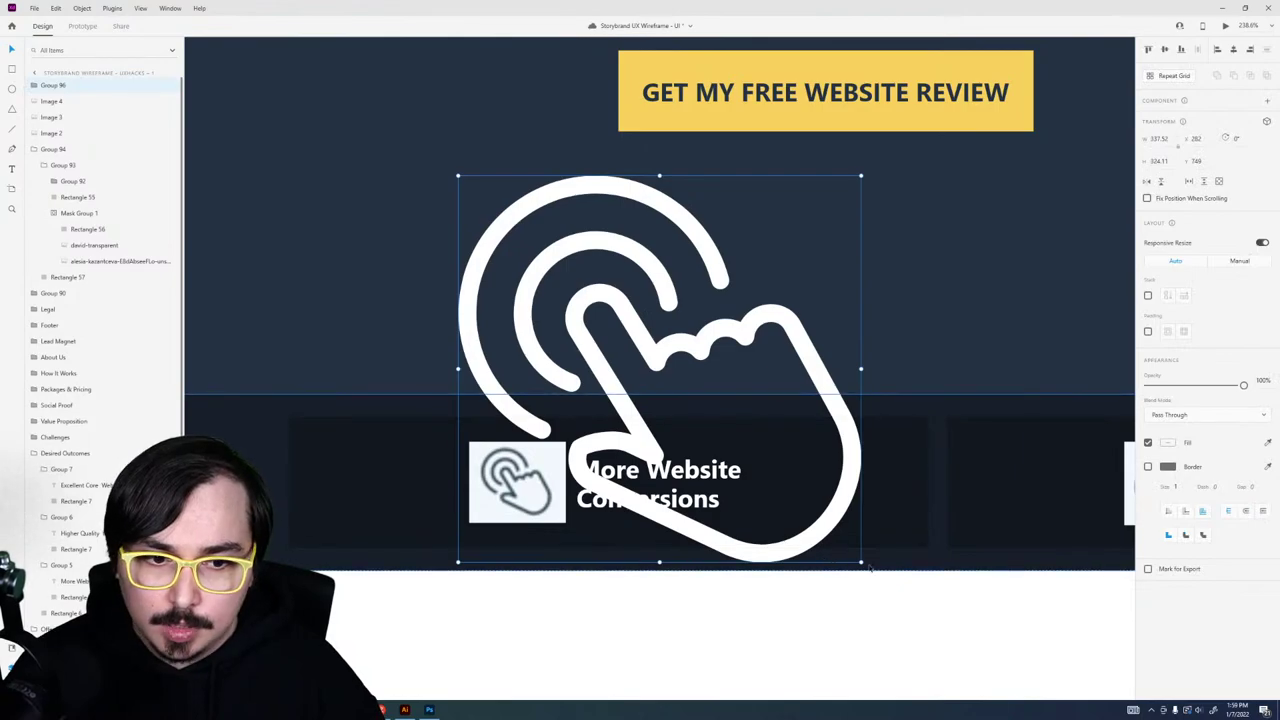
# Step: Scale the pasted hand icon to about 73 × 70 in the More Website Conversions tile and delete the grey placeholder image beside it
pyautogui.moveTo(855, 550); pyautogui.dragTo(928, 564)
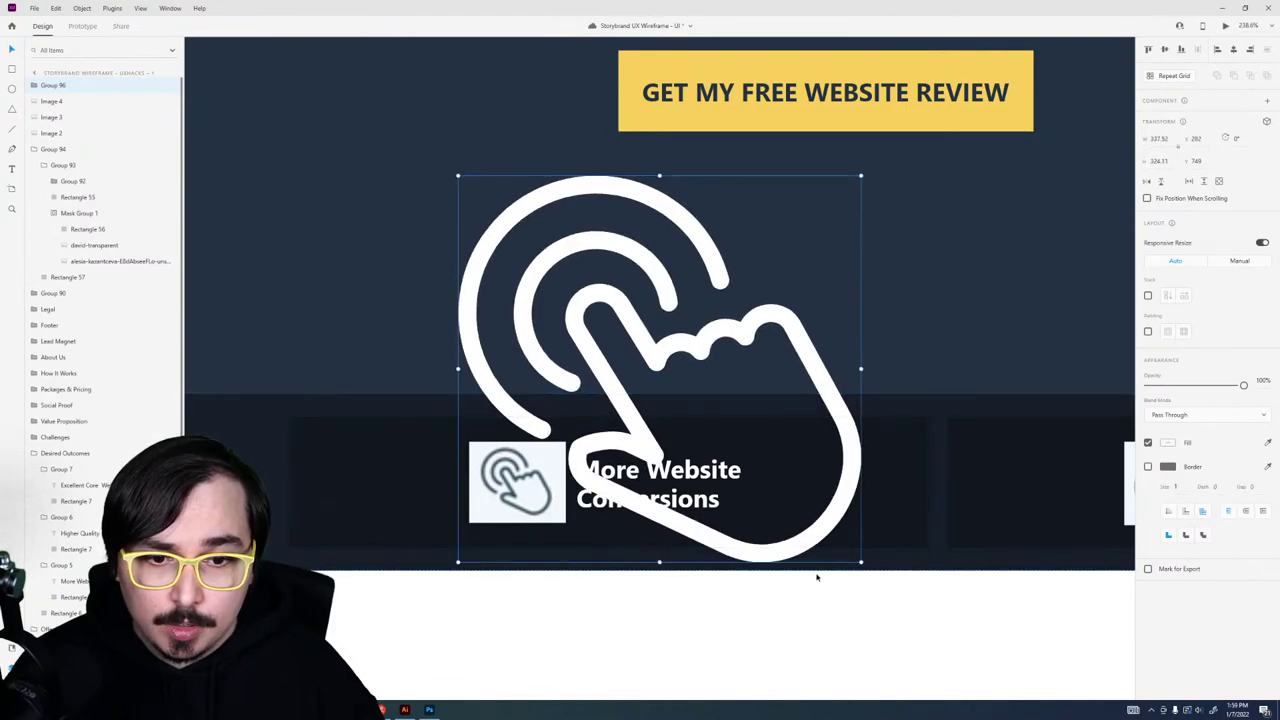
pyautogui.moveTo(804, 539); pyautogui.dragTo(578, 593)
pyautogui.click(632, 615)
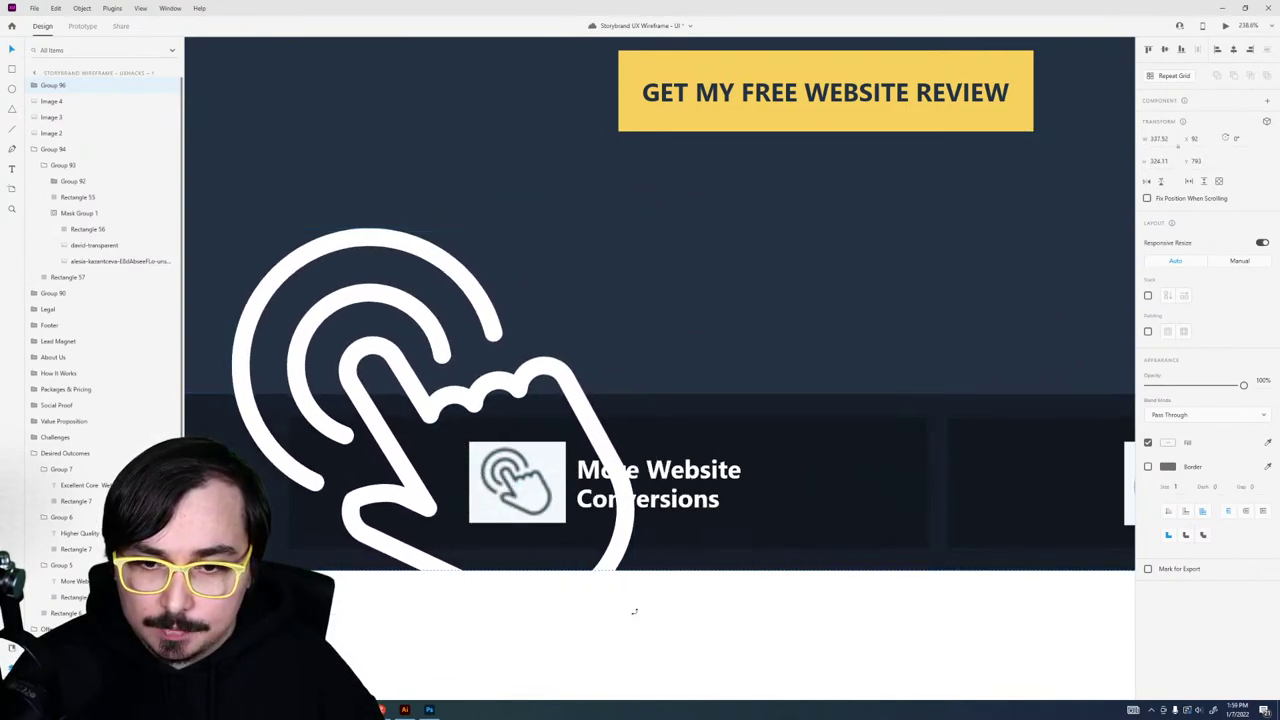
pyautogui.click(632, 615)
pyautogui.moveTo(631, 614); pyautogui.dragTo(446, 522)
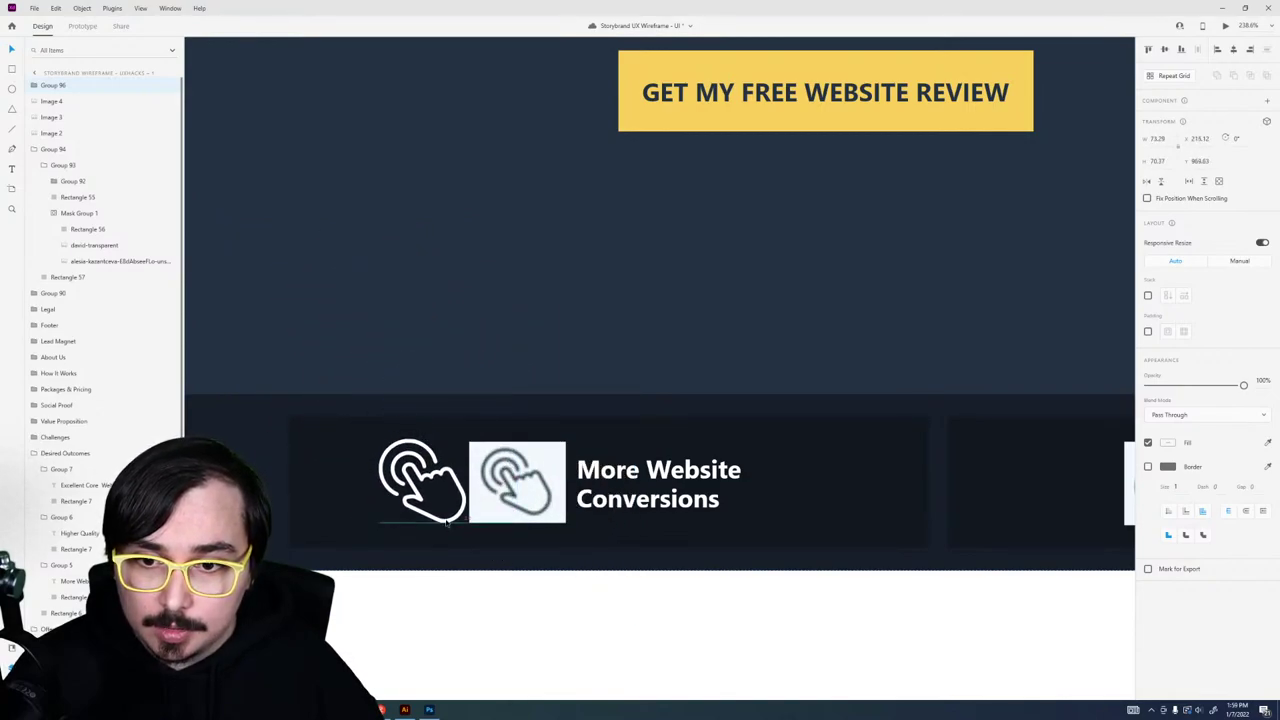
pyautogui.click(514, 490)
pyautogui.press('Delete')
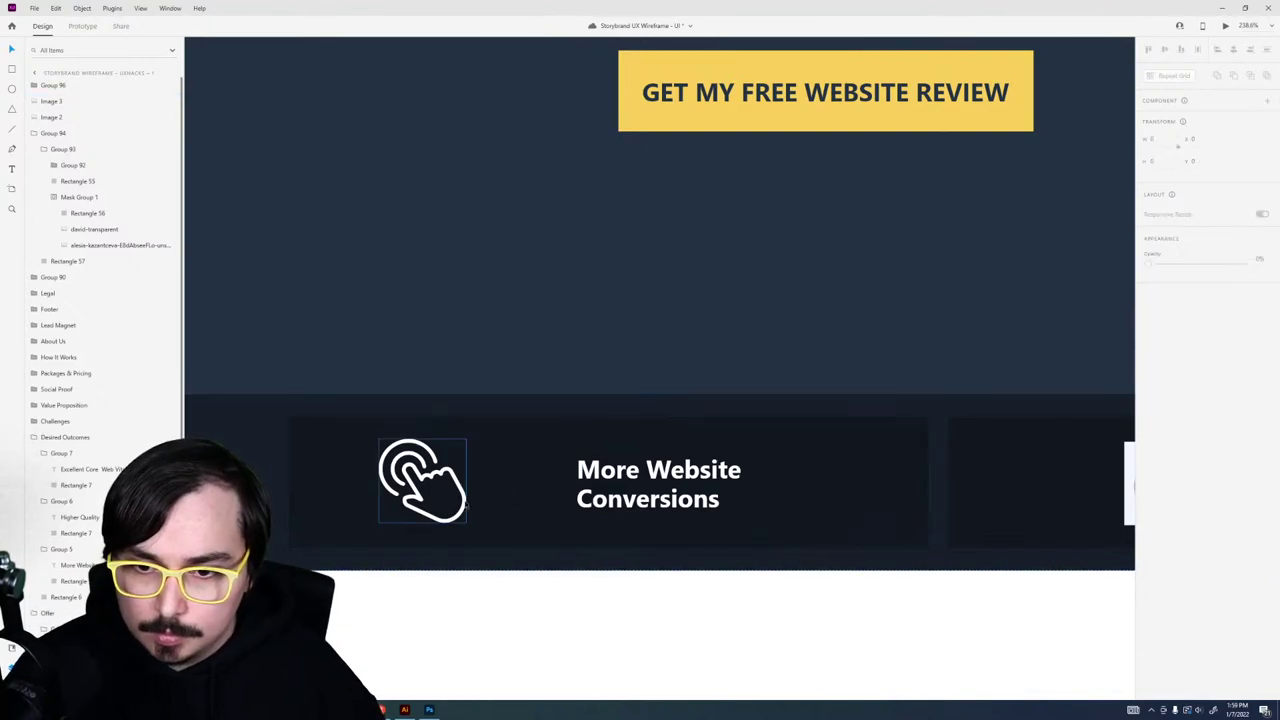
# Step: Move the hand icon beside the More Website Conversions heading and nest it inside that tile's group
pyautogui.click(464, 501)
pyautogui.moveTo(465, 502); pyautogui.dragTo(468, 507)
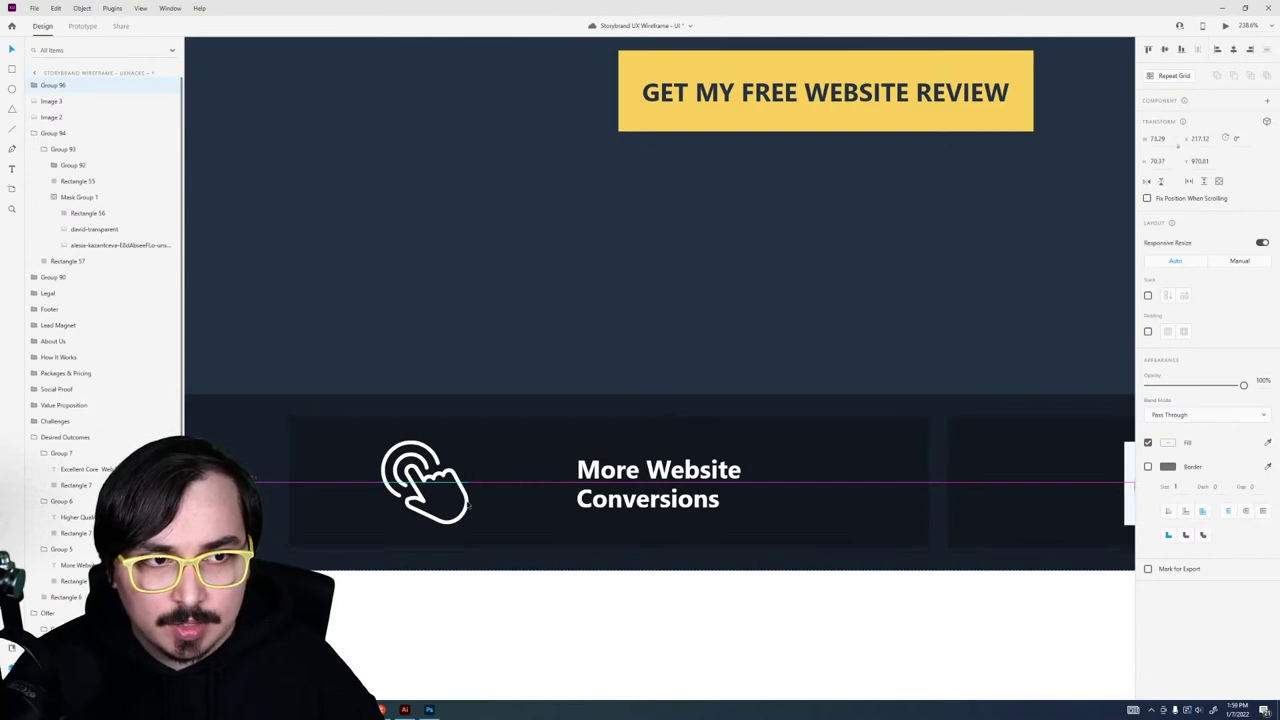
pyautogui.moveTo(466, 505); pyautogui.dragTo(549, 508)
pyautogui.hotkey('ctrl', 'z')
pyautogui.hotkey('ctrl', 'x')
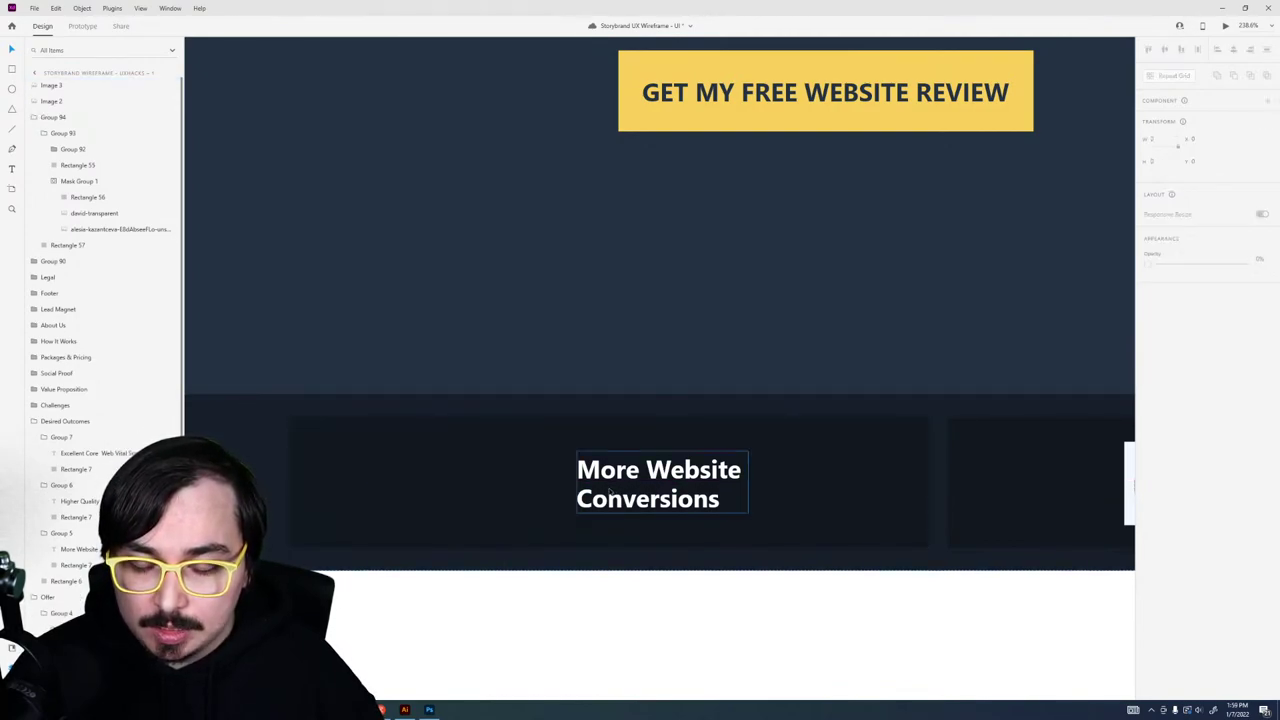
pyautogui.hotkey('ctrl', 'z')
# Step: Center the hand icon and the More Website Conversions heading together within their tile
pyautogui.moveTo(605, 491)
pyautogui.mouseDown()
pyautogui.moveTo(528, 491)
pyautogui.moveTo(608, 503)
pyautogui.mouseUp()
pyautogui.click(467, 502)
pyautogui.doubleClick(528, 500)
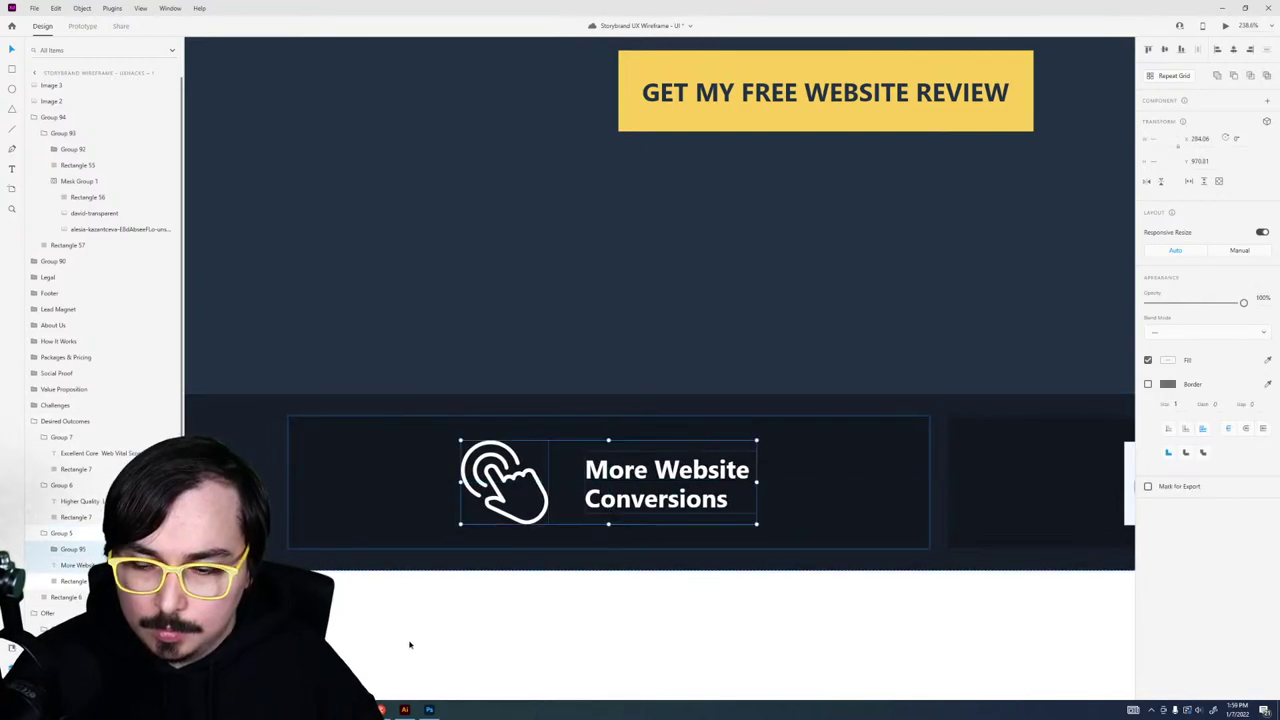
# Step: Copy the expanded audience target icon from Illustrator and paste it into Adobe XD at the Higher Quality Leads tile
pyautogui.click(404, 709)
pyautogui.click(536, 313)
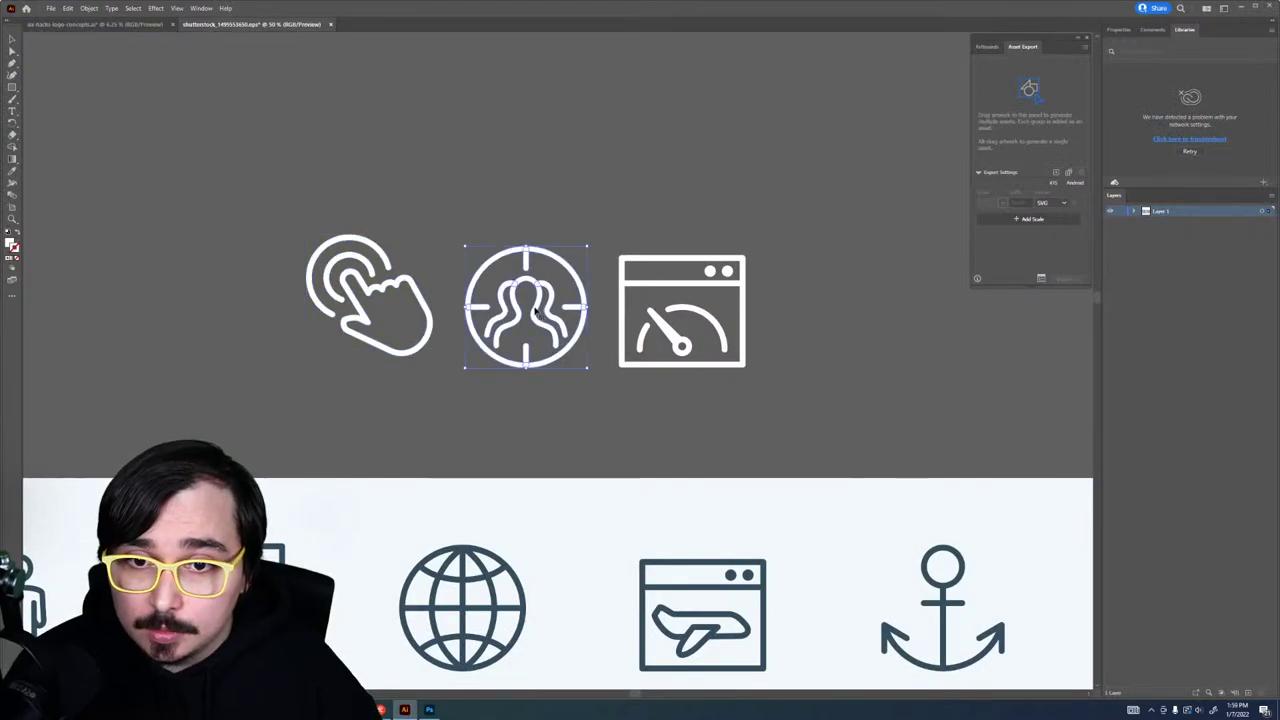
pyautogui.click(368, 709)
pyautogui.moveTo(1039, 504); pyautogui.dragTo(580, 439)
pyautogui.hscroll(2, 580, 439)
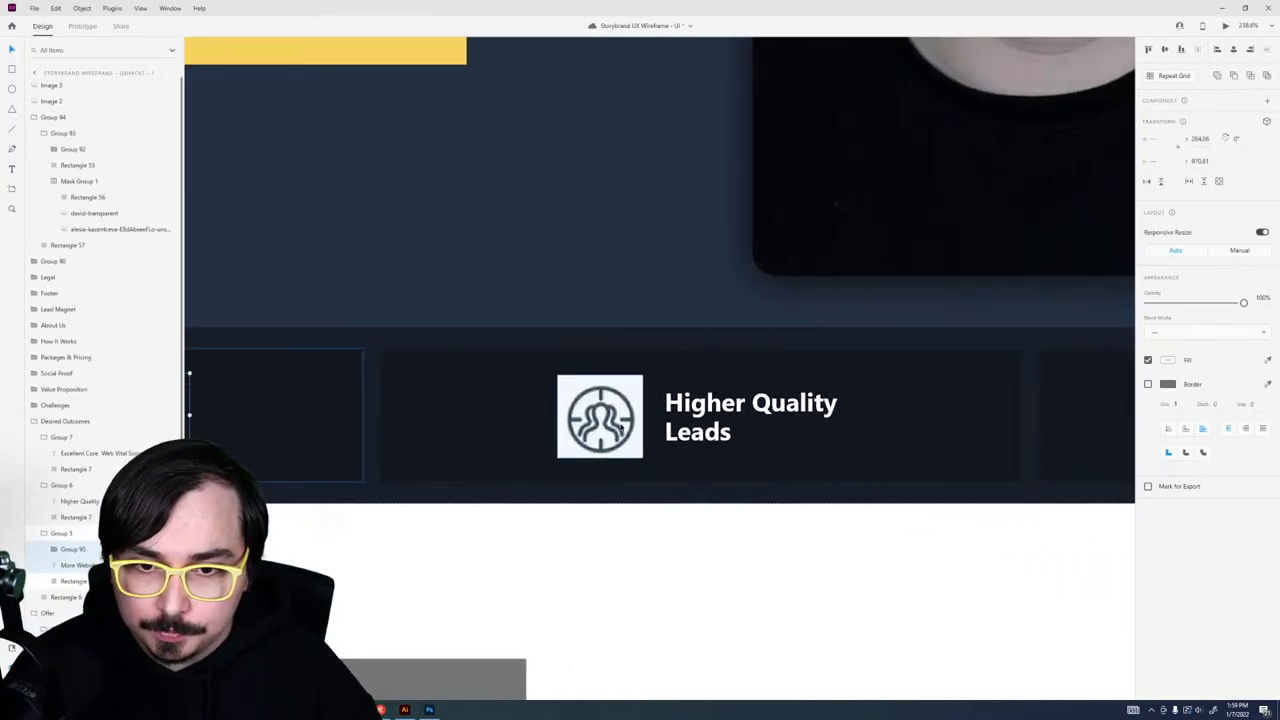
pyautogui.hotkey('ctrl', 'v')
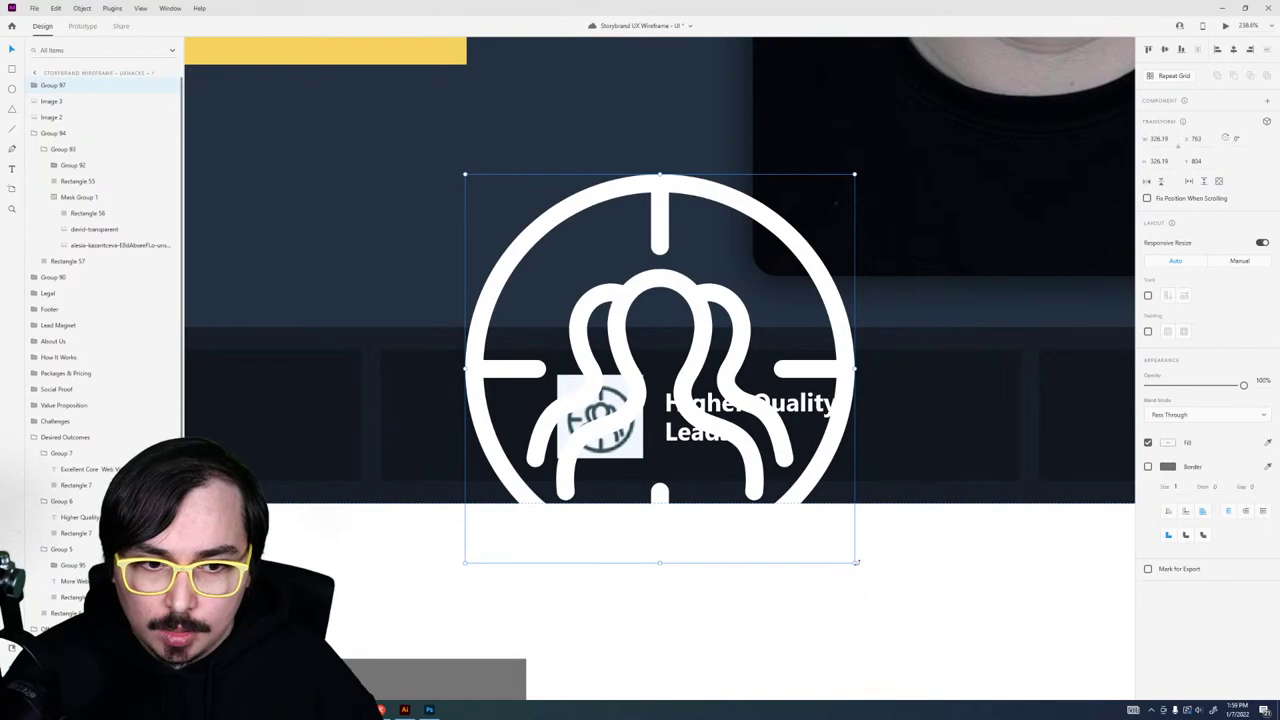
# Step: Scale the target icon to about 70 × 70, place it over the grey placeholder image and delete that placeholder
pyautogui.moveTo(856, 562); pyautogui.dragTo(784, 411)
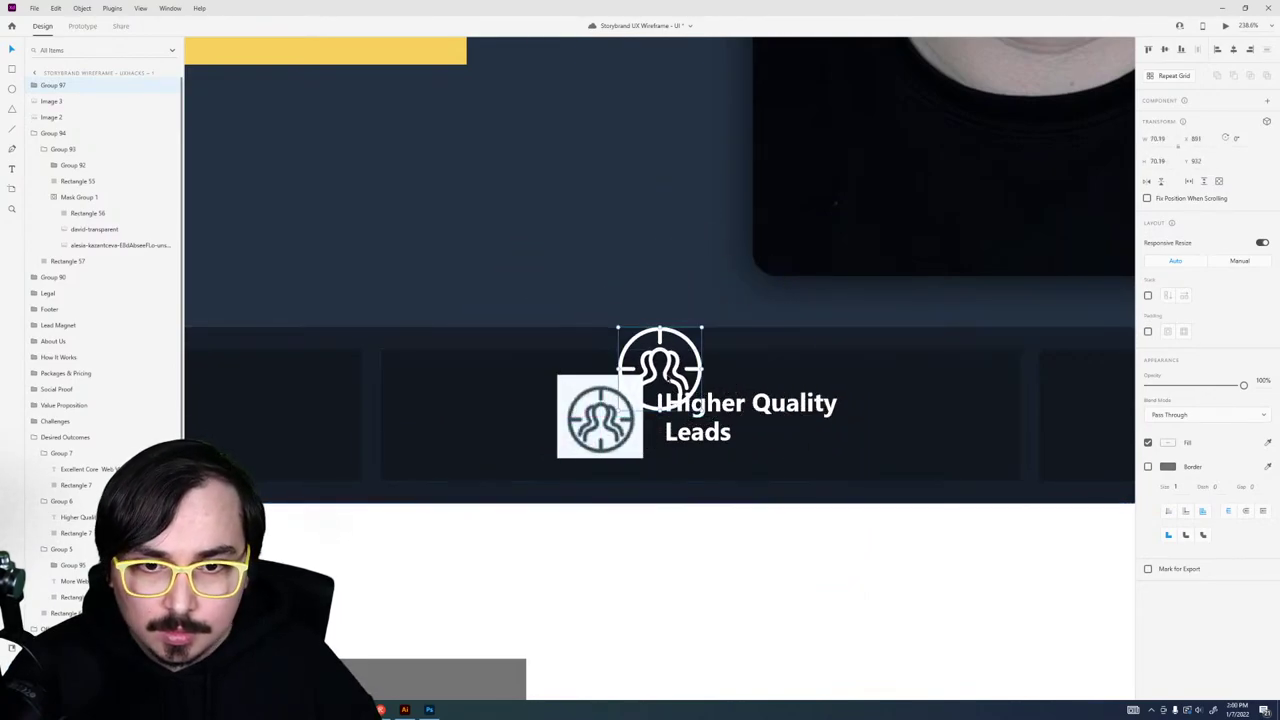
pyautogui.moveTo(654, 390); pyautogui.dragTo(596, 438)
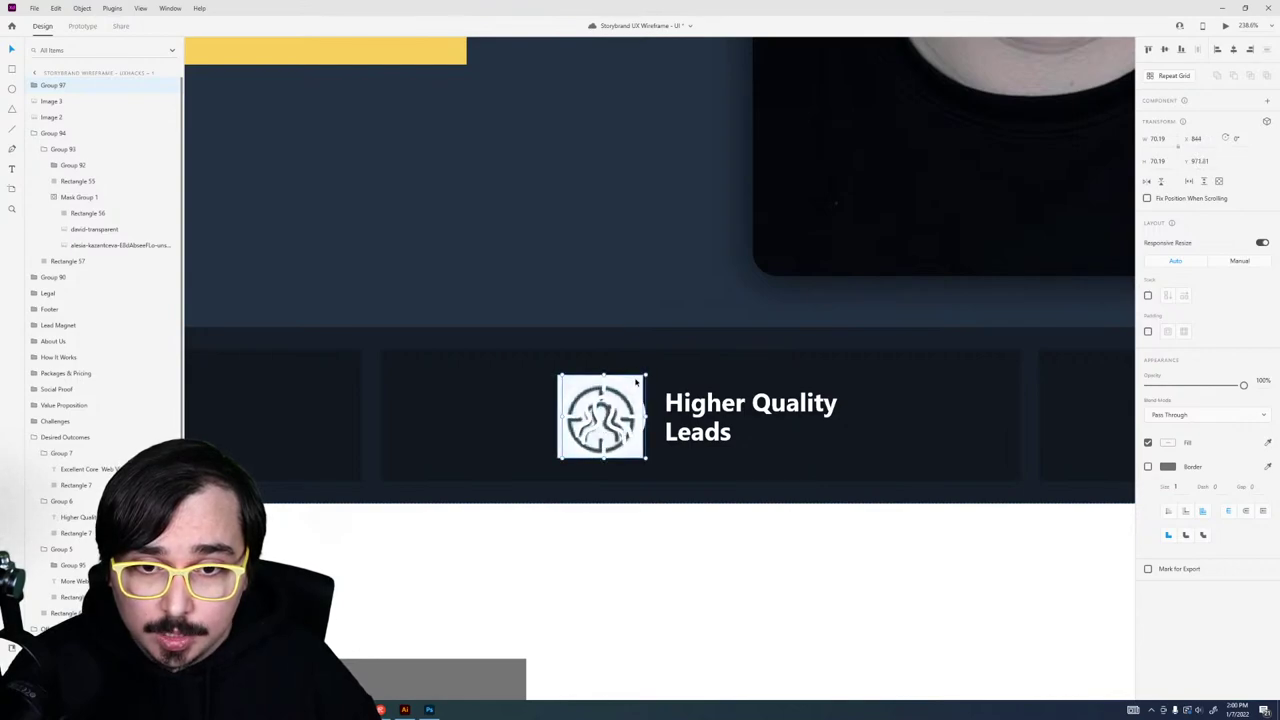
pyautogui.click(635, 381)
pyautogui.press('Delete')
# Step: Move the target icon into the Higher Quality Leads tile's group by cutting and pasting it, keeping its position
pyautogui.click(632, 390)
pyautogui.hotkey('ctrl', 'x')
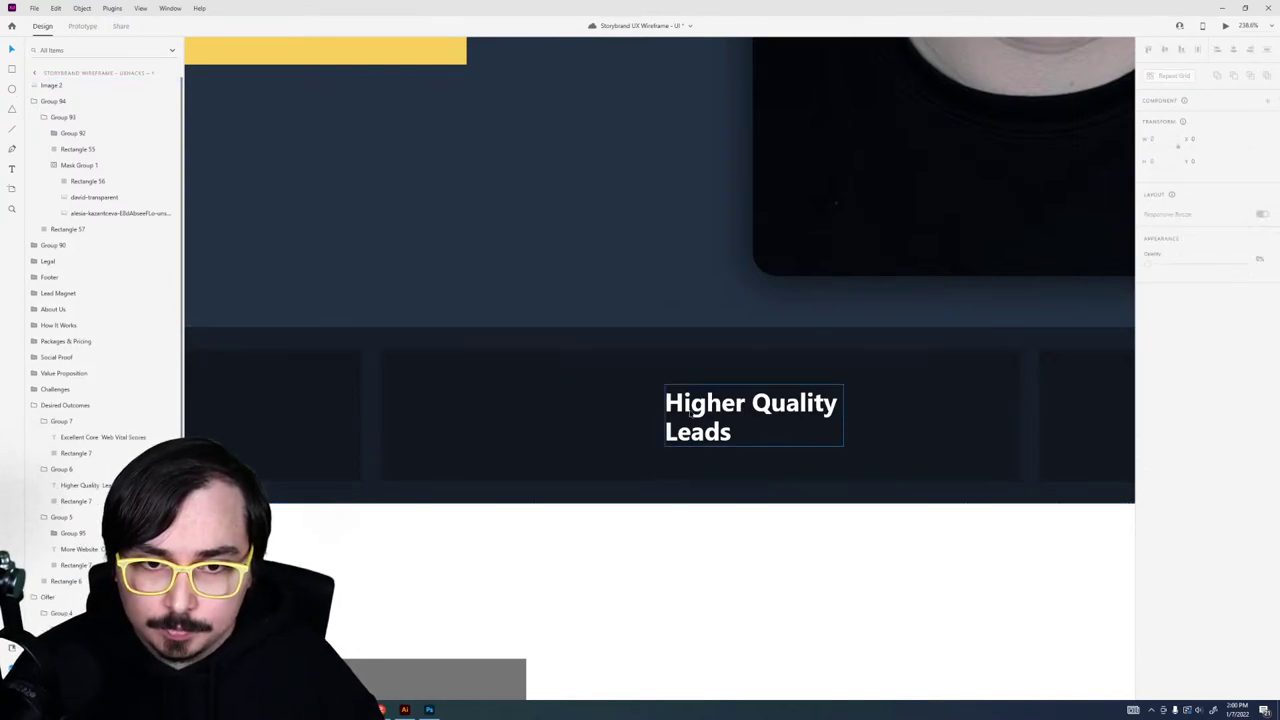
pyautogui.keyDown('ctrl'); pyautogui.click(691, 413); pyautogui.keyUp('ctrl')
pyautogui.hotkey('ctrl', 'v')
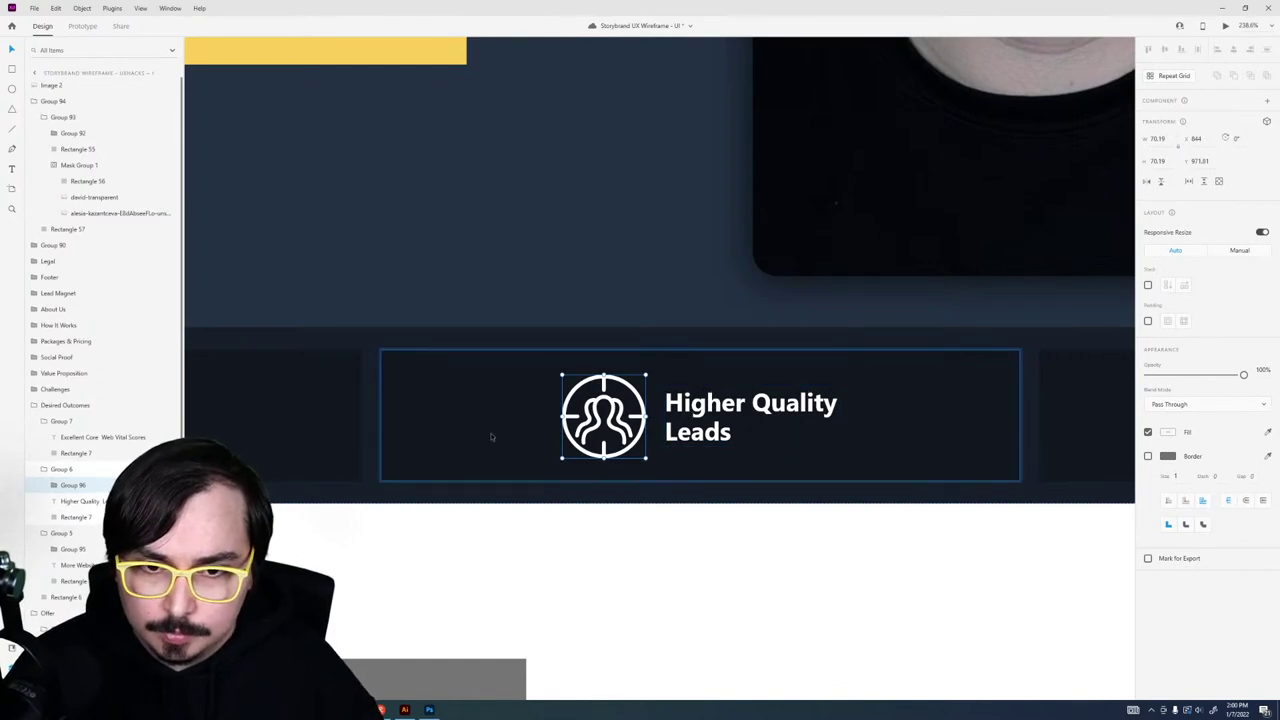
pyautogui.moveTo(459, 433); pyautogui.dragTo(555, 427)
pyautogui.scroll(-5, 555, 427)
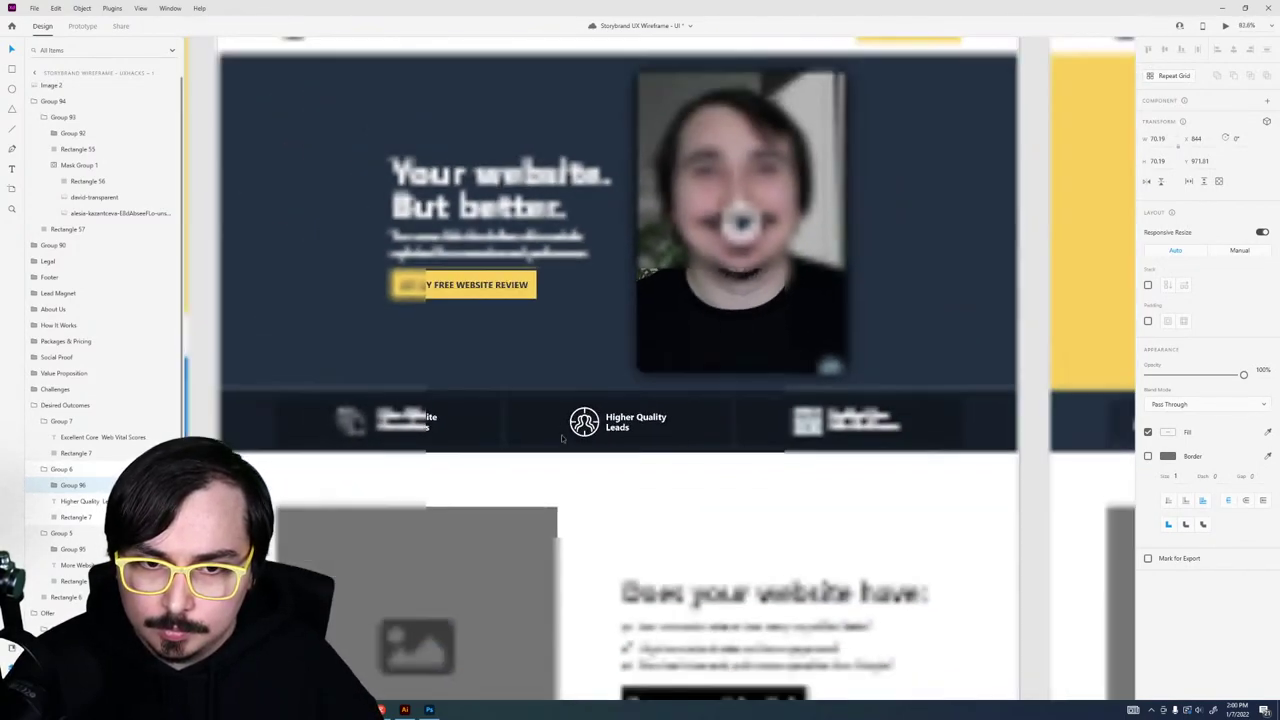
# Step: Shift the hand icon closer to the More Website Conversions heading
pyautogui.doubleClick(367, 432)
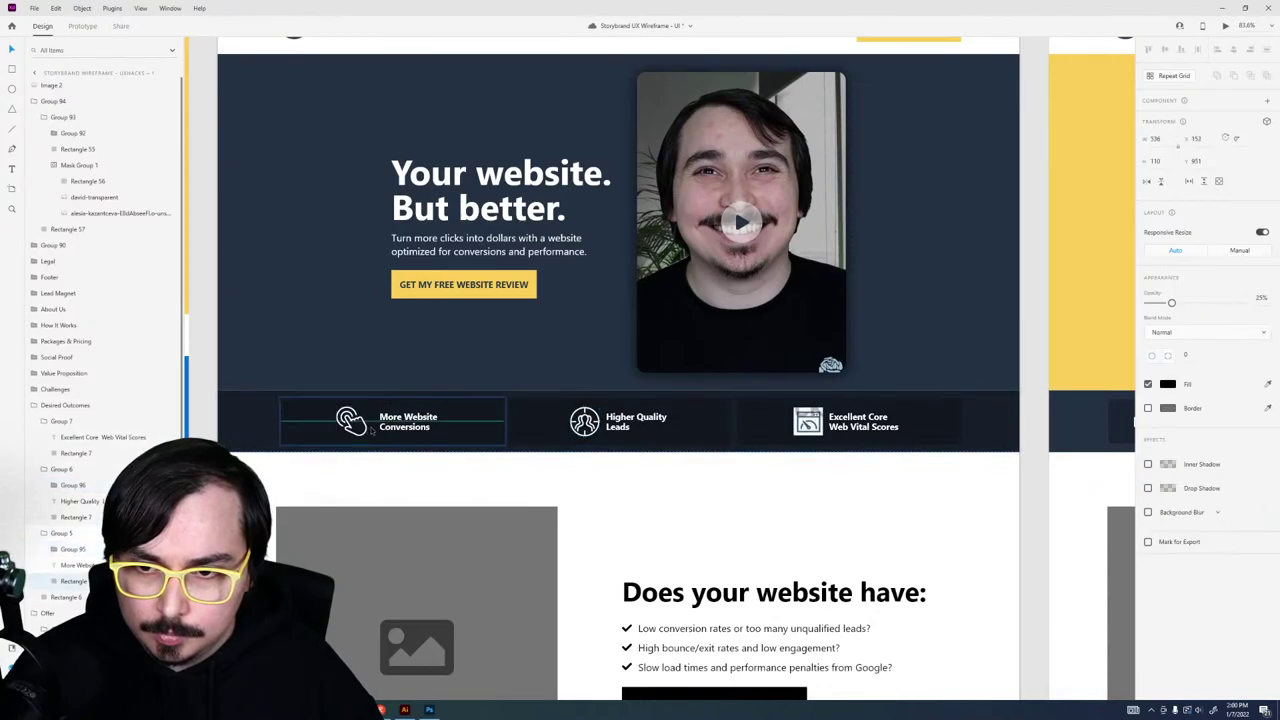
pyautogui.press('Escape')
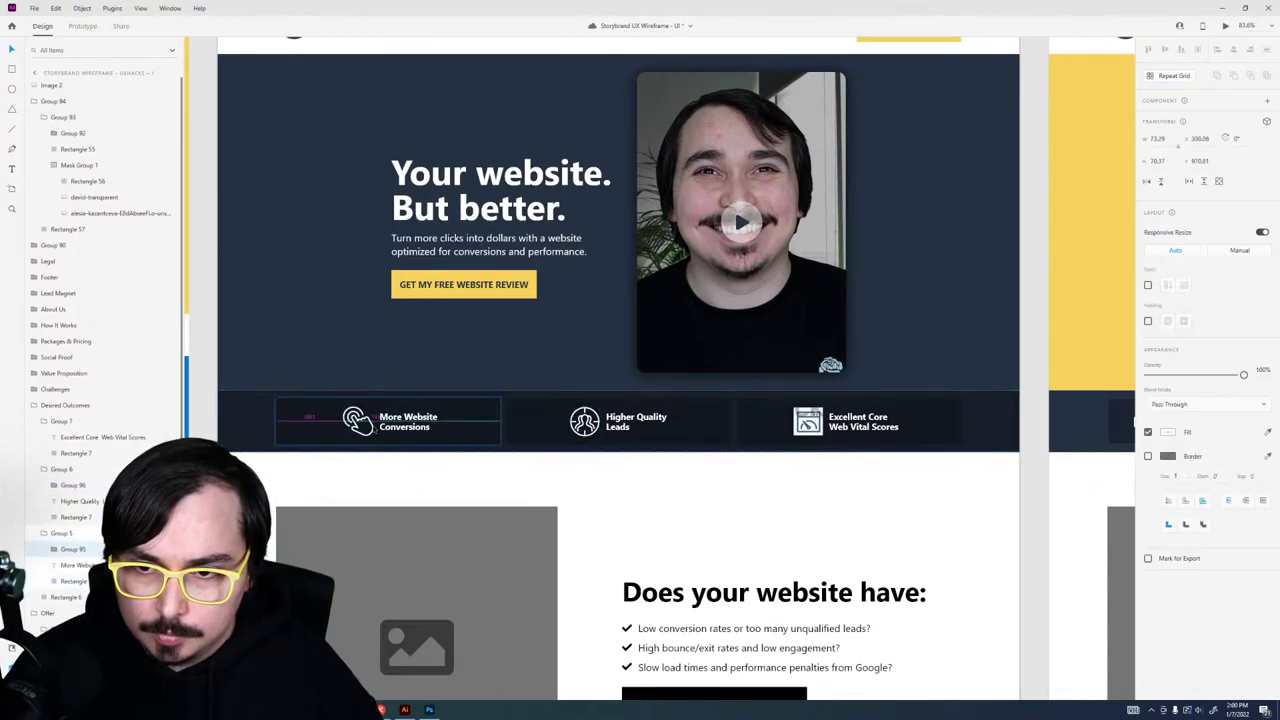
pyautogui.press('Escape')
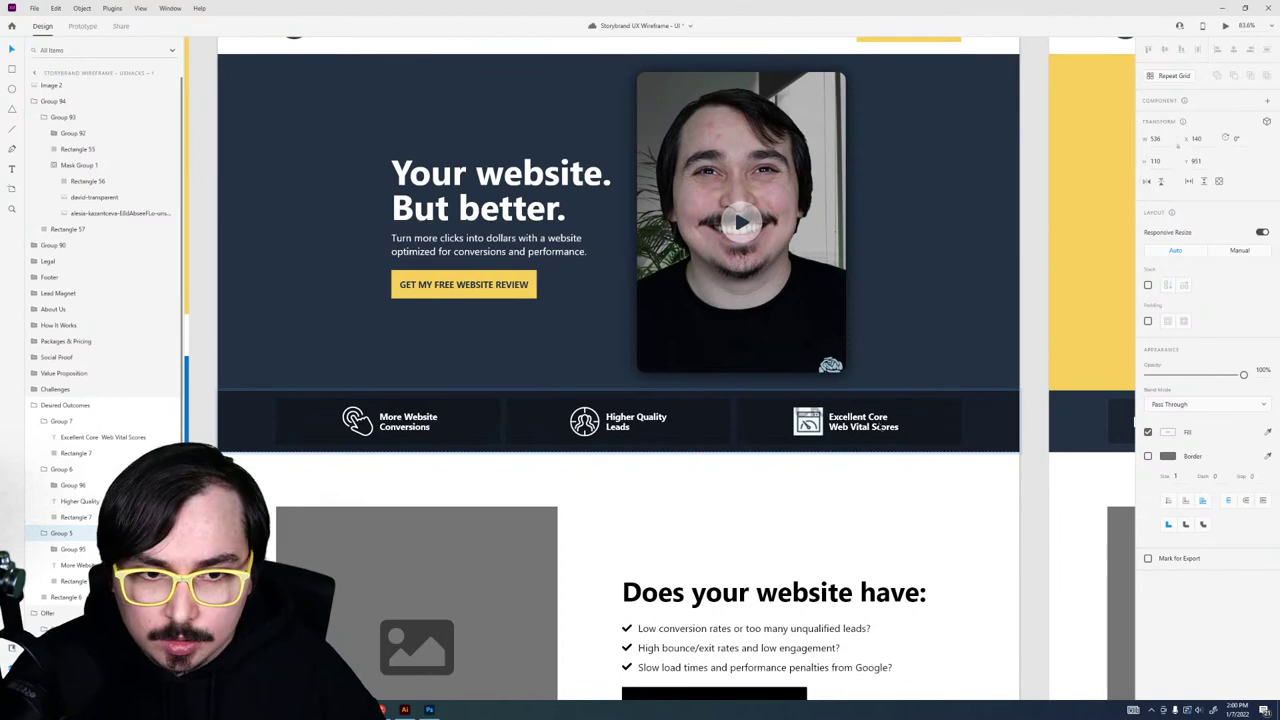
# Step: Copy the expanded browser gauge icon from Illustrator and paste it into Adobe XD at the Excellent Core Web Vital Scores tile
pyautogui.click(404, 709)
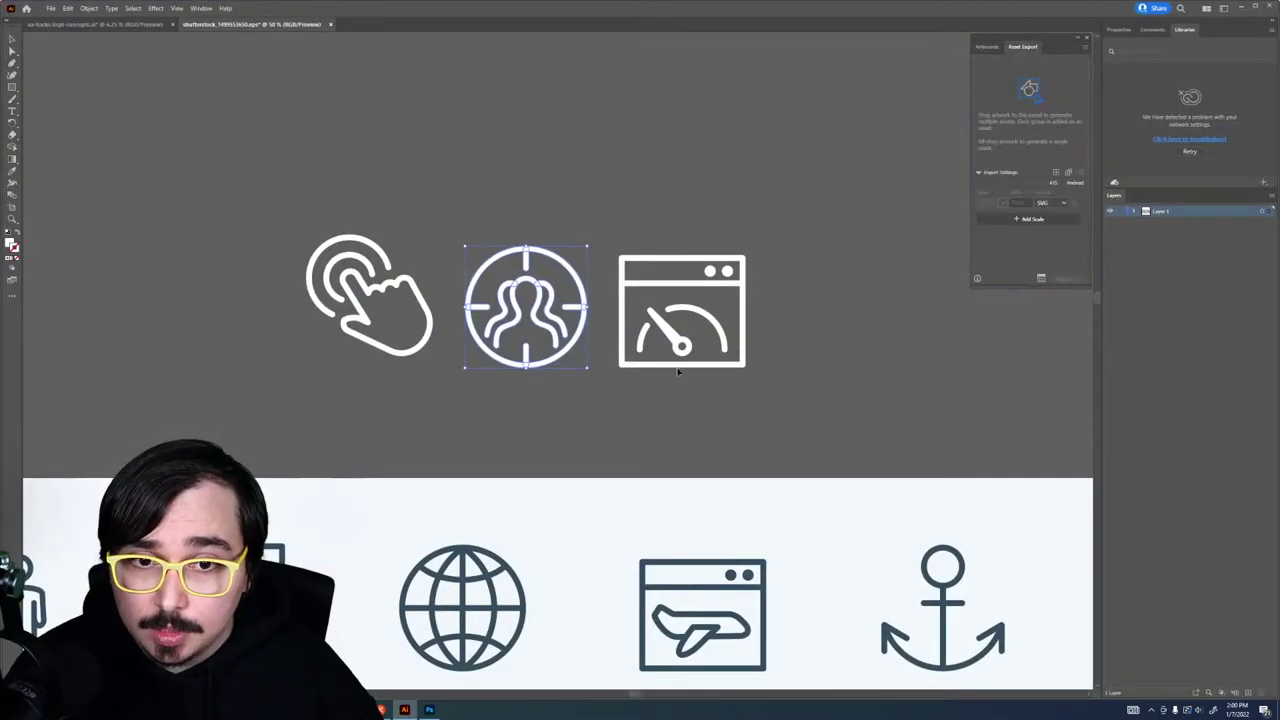
pyautogui.click(678, 366)
pyautogui.hotkey('alt', 'Tab')
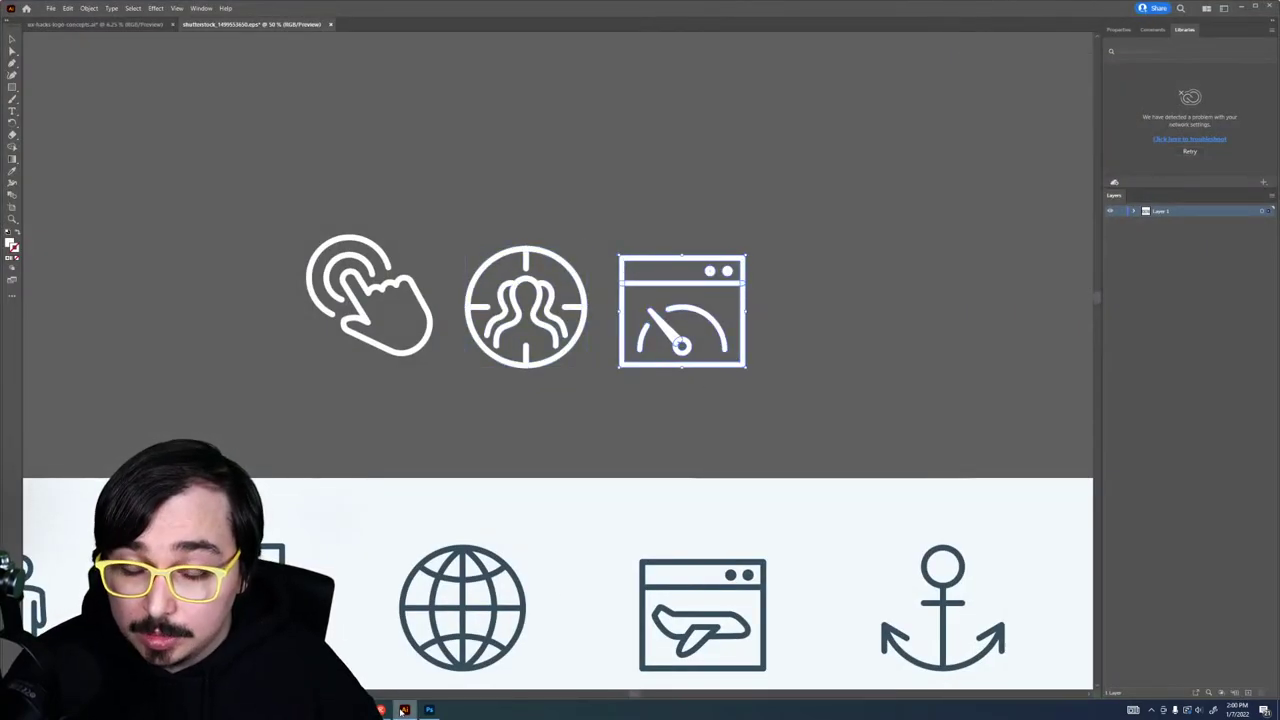
pyautogui.scroll(5, 886, 414)
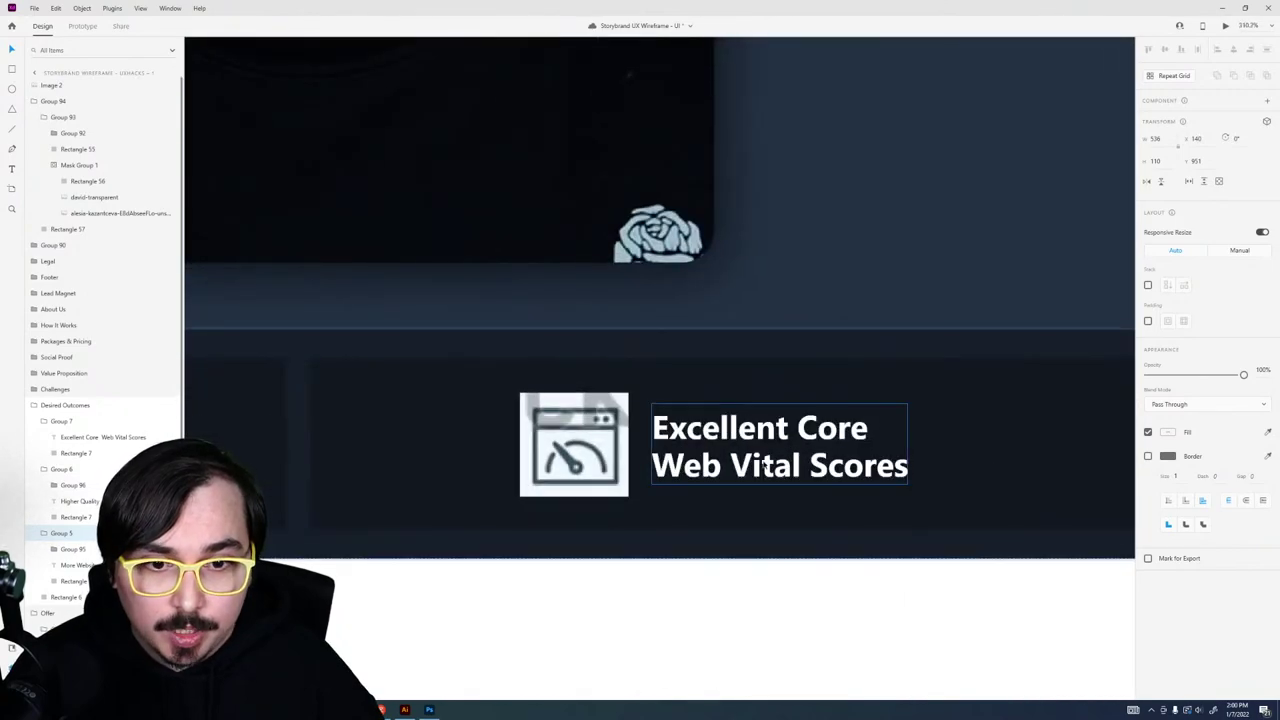
pyautogui.hotkey('ctrl', 'v')
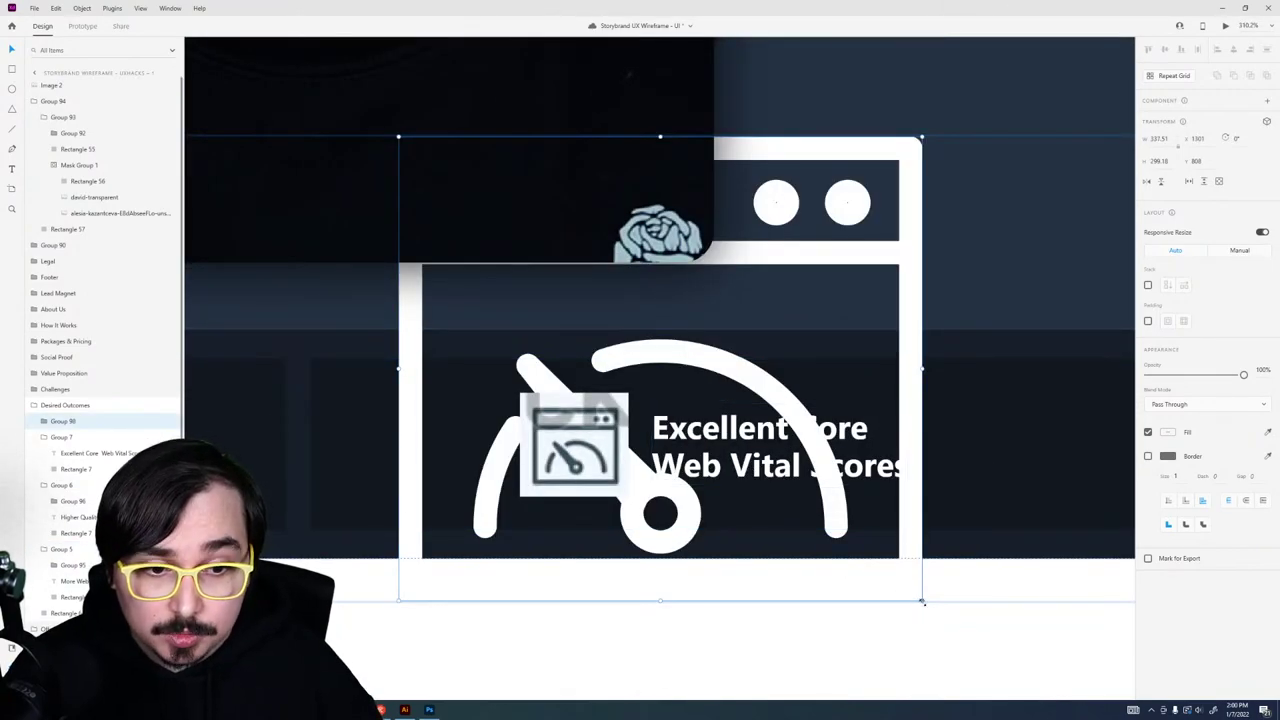
# Step: Scale the gauge icon to about 80 × 71, place it over the placeholder image and delete that placeholder
pyautogui.moveTo(922, 601); pyautogui.dragTo(835, 424)
pyautogui.moveTo(581, 423); pyautogui.dragTo(581, 423)
pyautogui.doubleClick(576, 430)
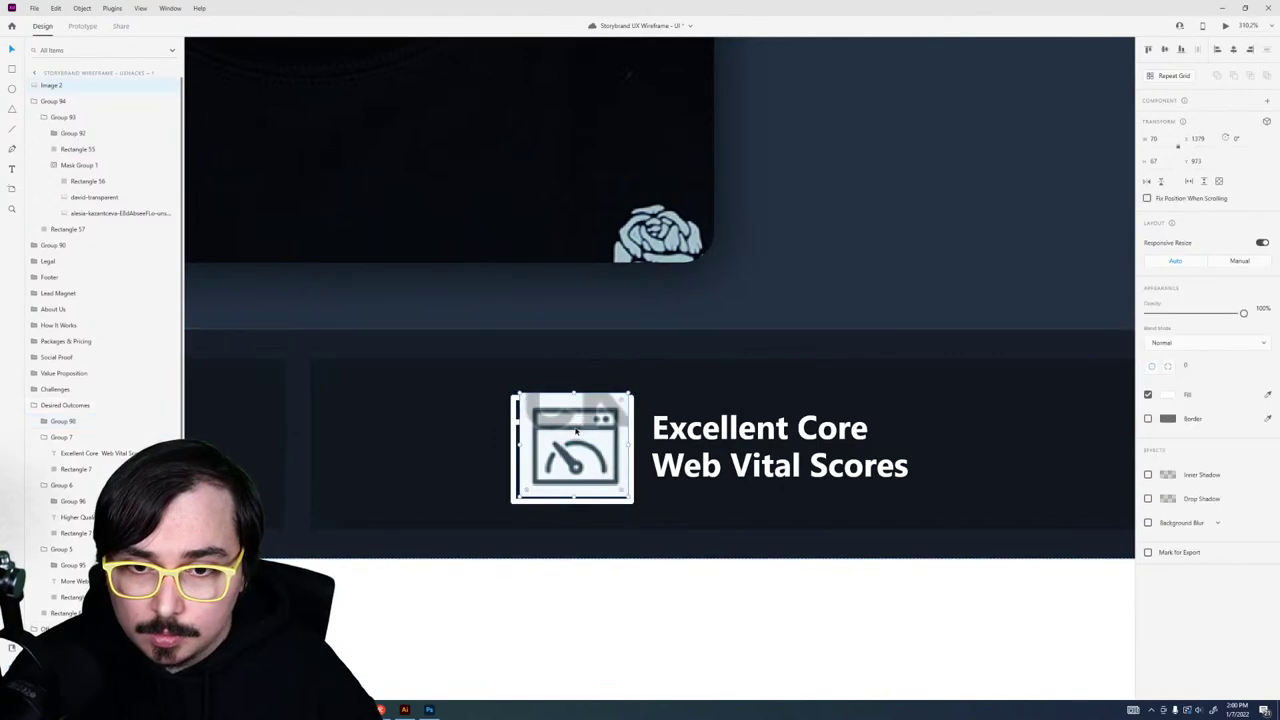
pyautogui.press('Escape')
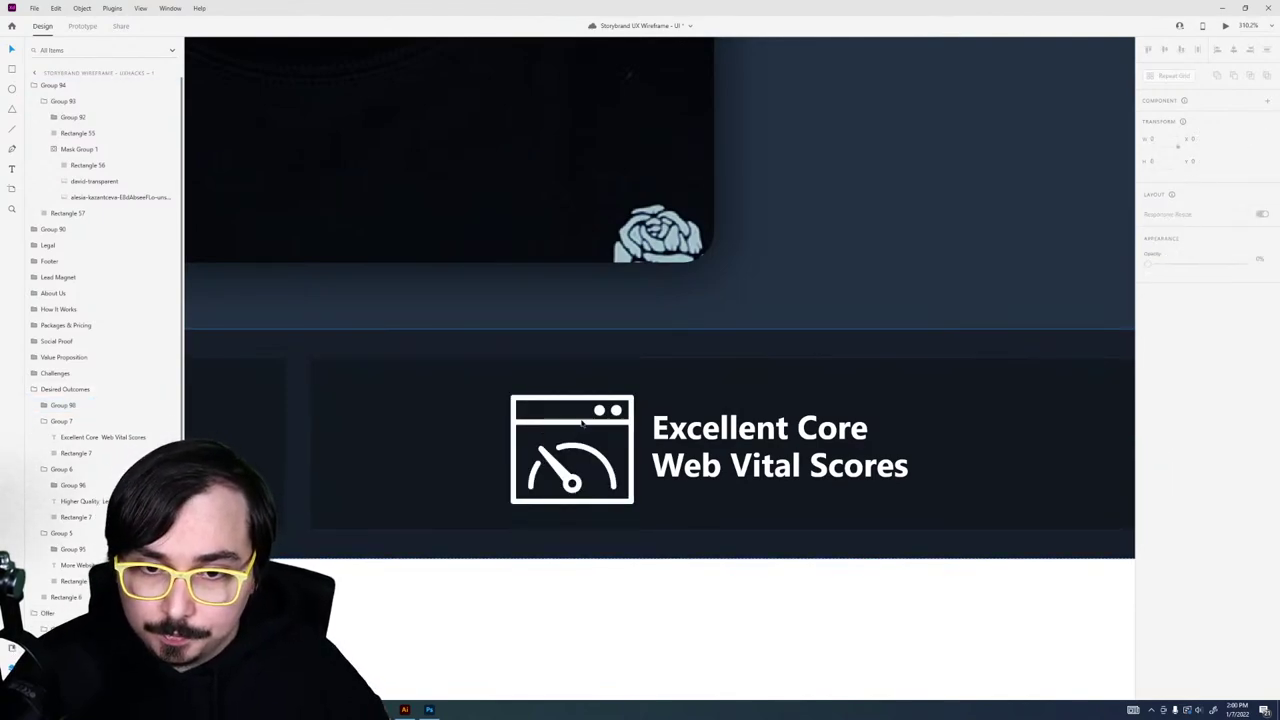
# Step: Nudge the gauge icon away from the heading and nest it inside the Excellent Core Web Vital Scores tile's group
pyautogui.press('Left')
pyautogui.press('Left')
pyautogui.press('Left')
pyautogui.press('Left')
pyautogui.press('Left')
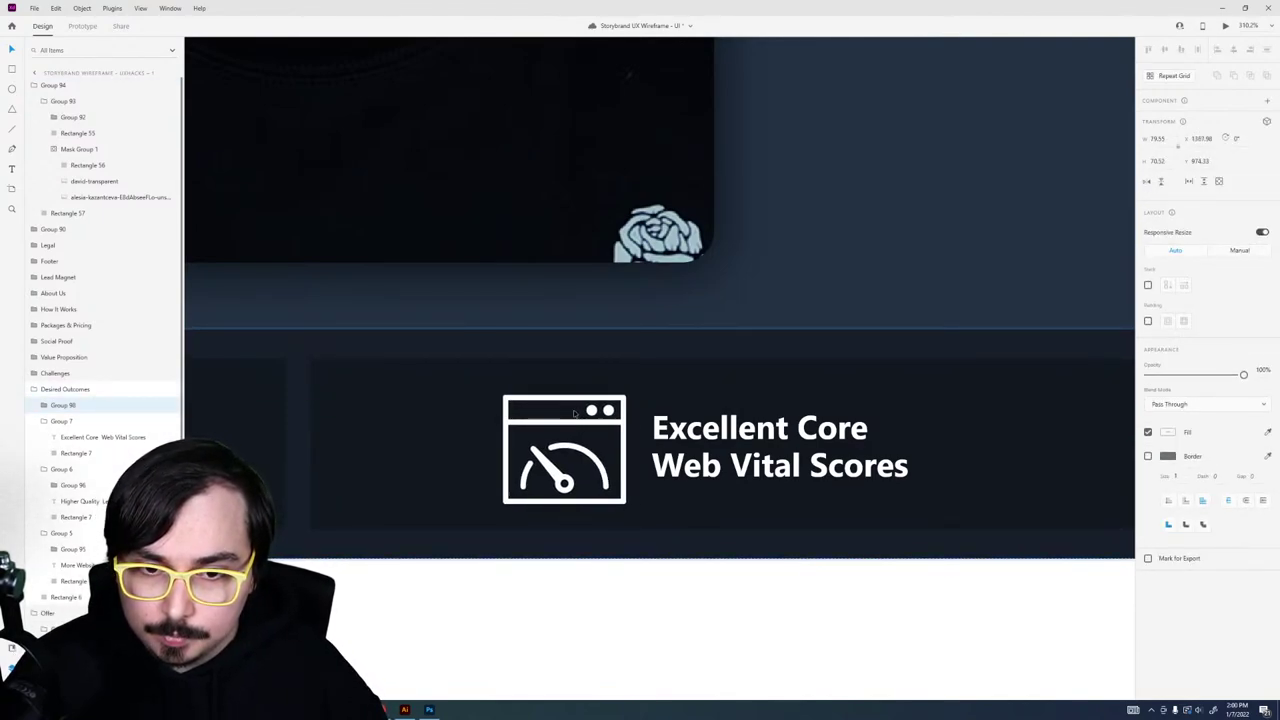
pyautogui.hotkey('ctrl', 'x')
pyautogui.keyDown('ctrl'); pyautogui.click(690, 466); pyautogui.keyUp('ctrl')
pyautogui.hotkey('ctrl', 'v')
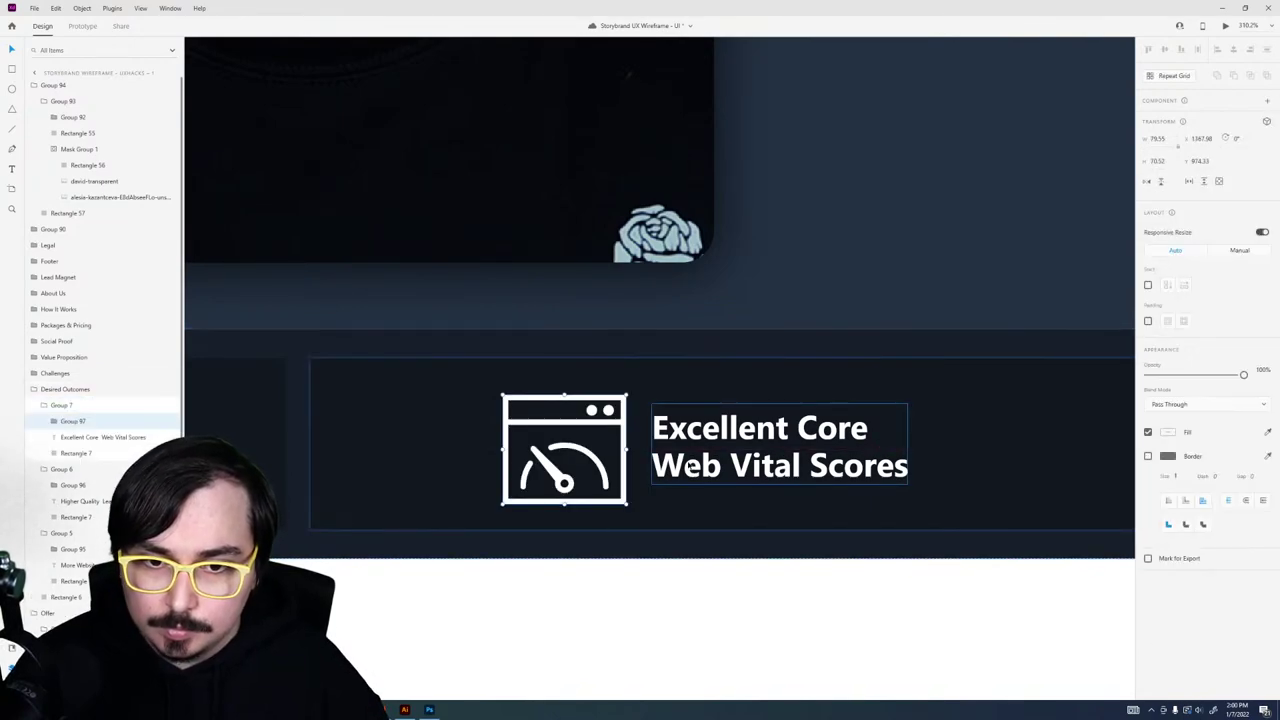
pyautogui.press('Right')
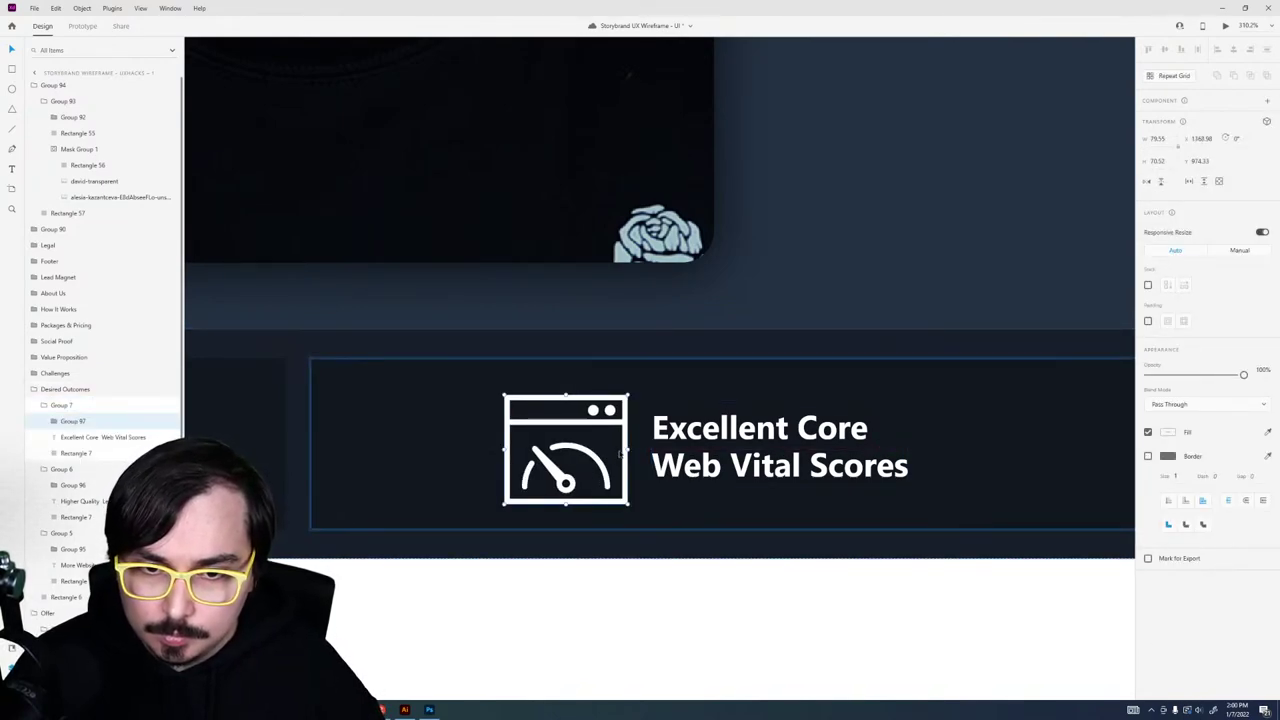
# Step: Center the gauge icon and the Excellent Core Web Vital Scores heading together within their tile
pyautogui.moveTo(625, 452); pyautogui.dragTo(706, 467)
pyautogui.keyDown('shift'); pyautogui.click(692, 465); pyautogui.keyUp('shift')
pyautogui.scroll(-5, 700, 467)
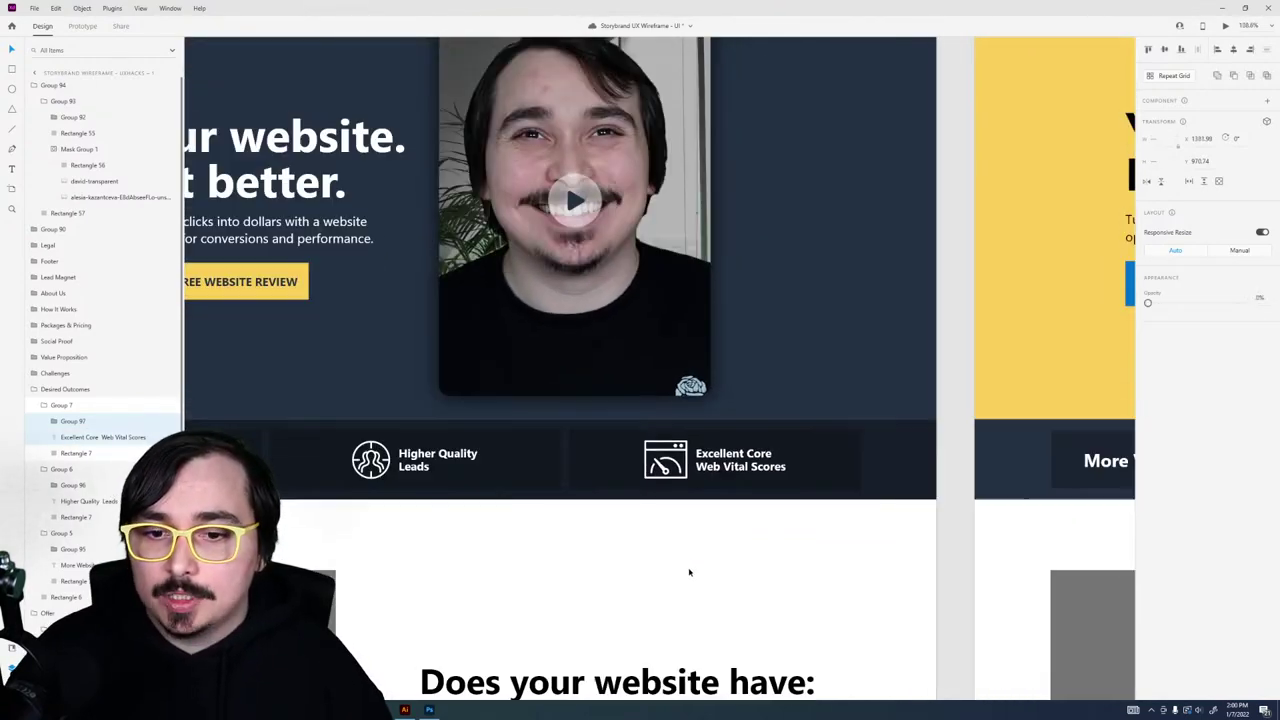
pyautogui.click(689, 572)
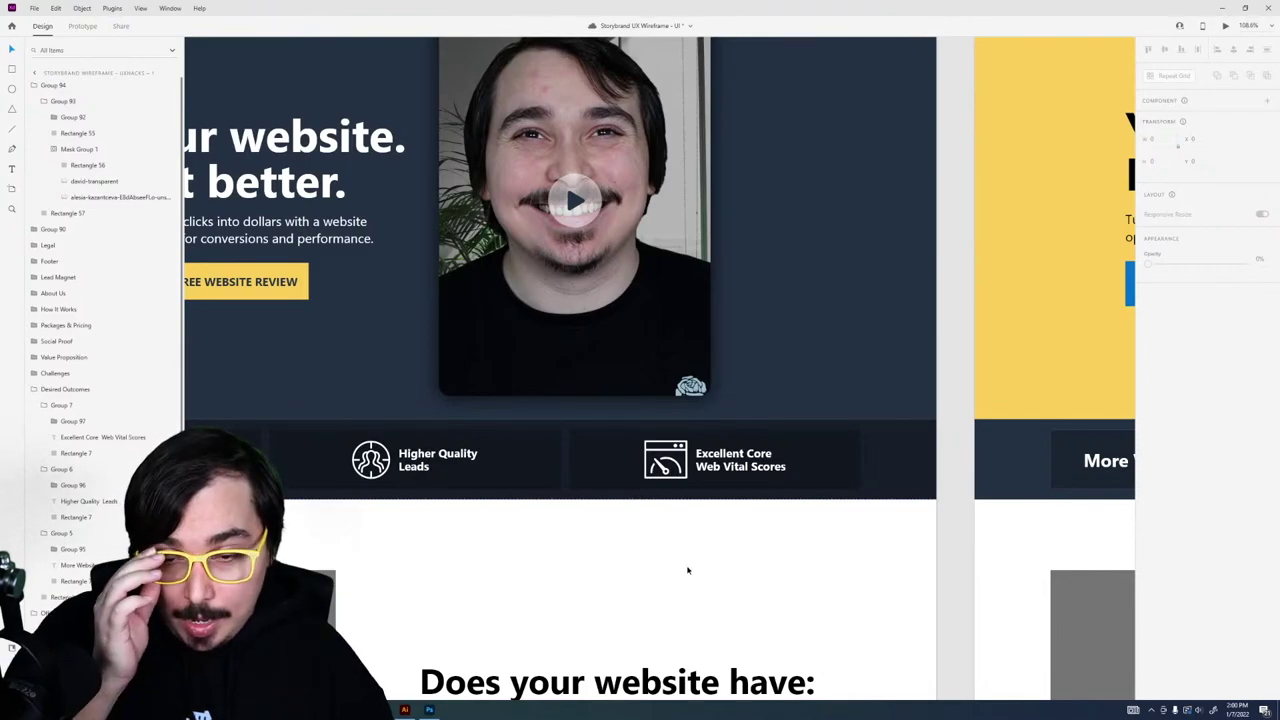
# Step: Narrow the More Website Conversions tile's background rectangle symmetrically about its center to a width of 330
pyautogui.moveTo(406, 540); pyautogui.dragTo(743, 560)
pyautogui.keyDown('ctrl'); pyautogui.click(450, 516); pyautogui.keyUp('ctrl')
pyautogui.scroll(4, 359, 523)
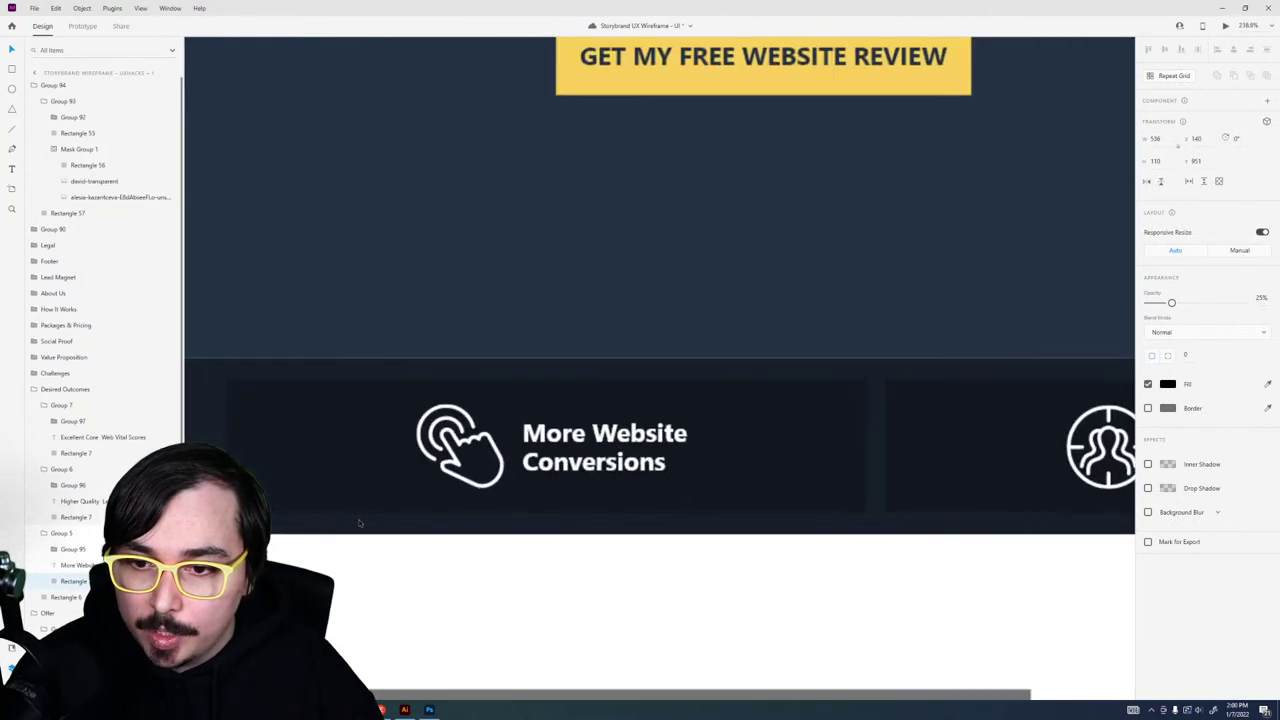
pyautogui.press('alt')
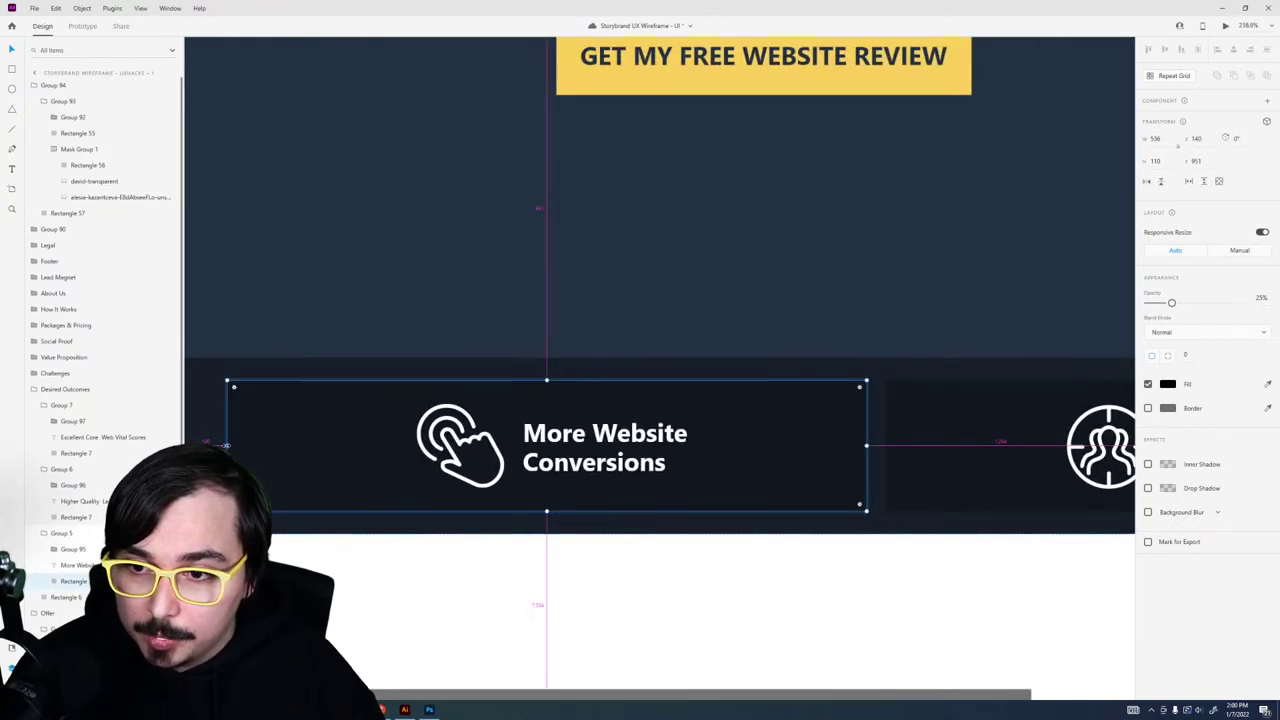
pyautogui.moveTo(226, 445); pyautogui.dragTo(350, 465)
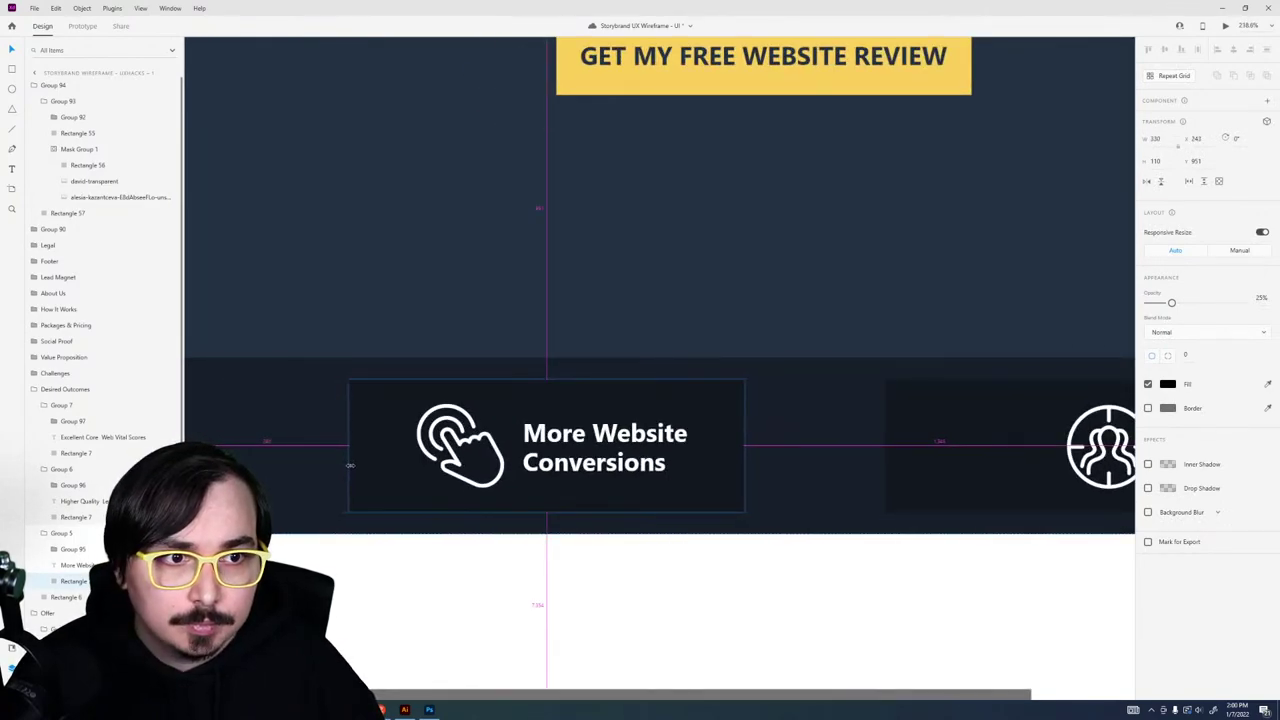
# Step: Narrow the Higher Quality Leads tile's background rectangle symmetrically about its center to a width of 330
pyautogui.hscroll(5, 480, 480)
pyautogui.click(474, 471)
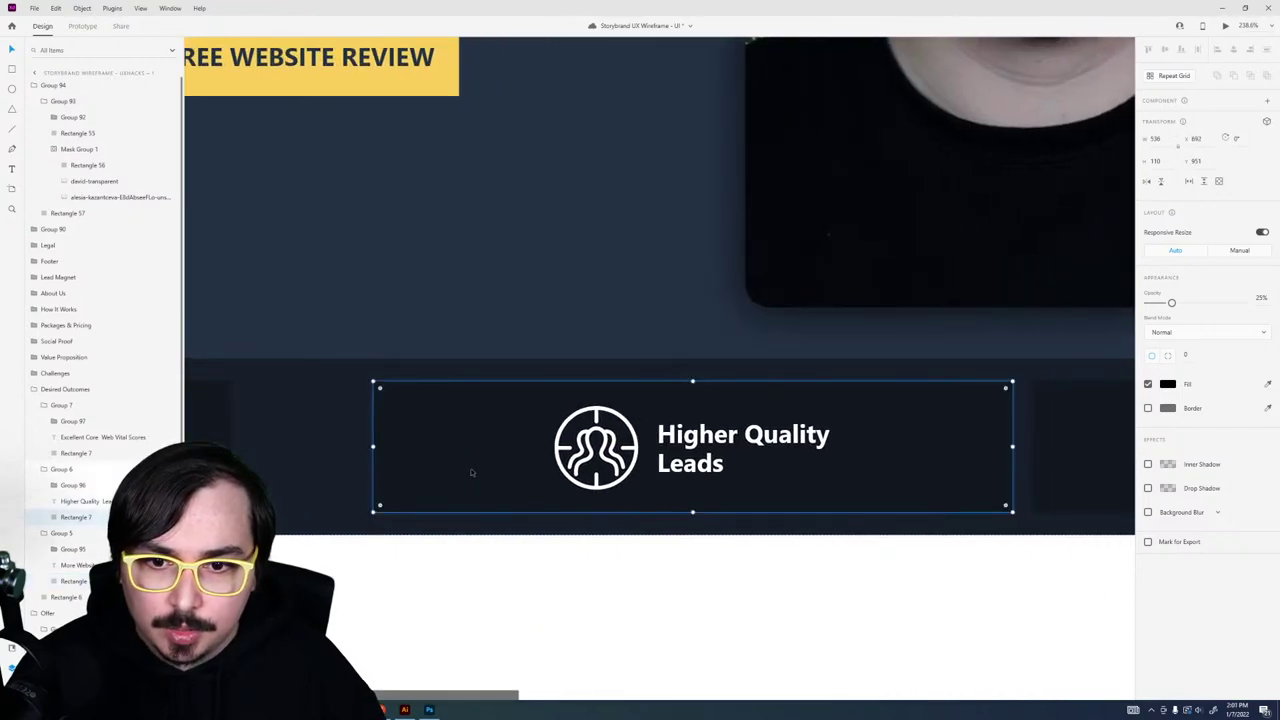
pyautogui.moveTo(376, 452); pyautogui.dragTo(502, 462)
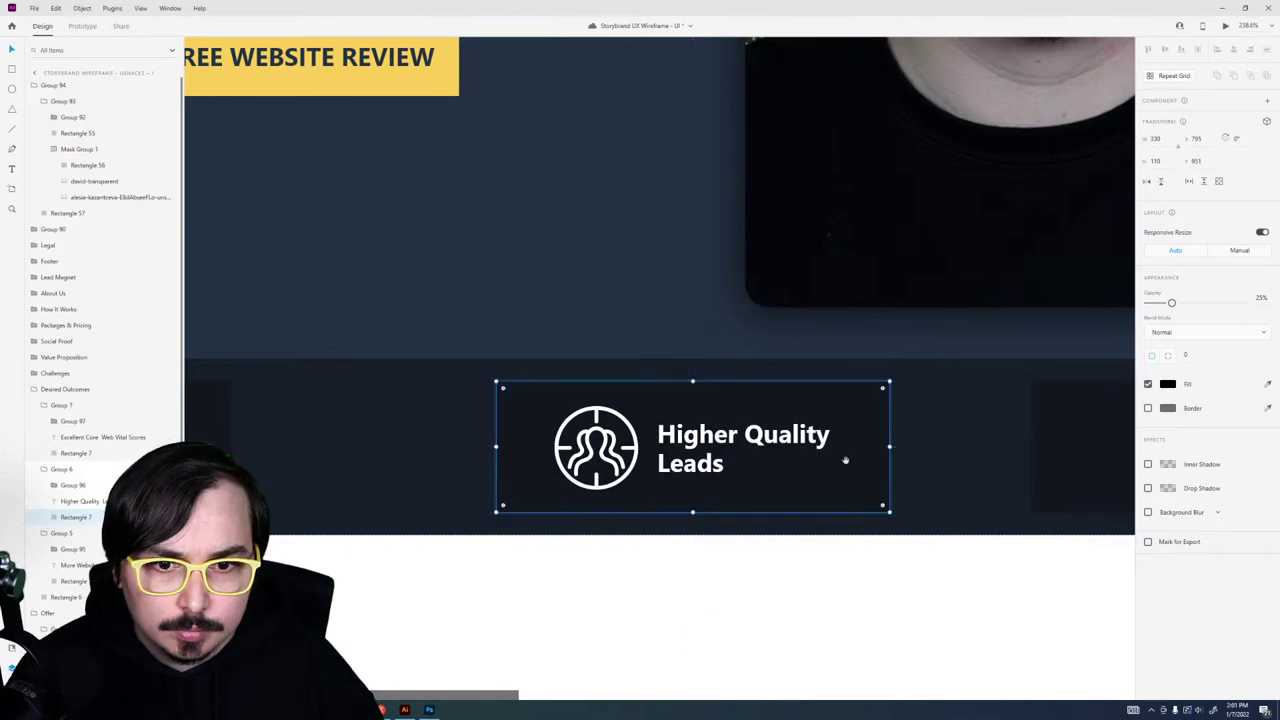
# Step: Narrow the Excellent Core Web Vital Scores tile's background rectangle symmetrically about its center to a width of 330
pyautogui.hscroll(6, 506, 449)
pyautogui.hscroll(1, 506, 449)
pyautogui.click(490, 450)
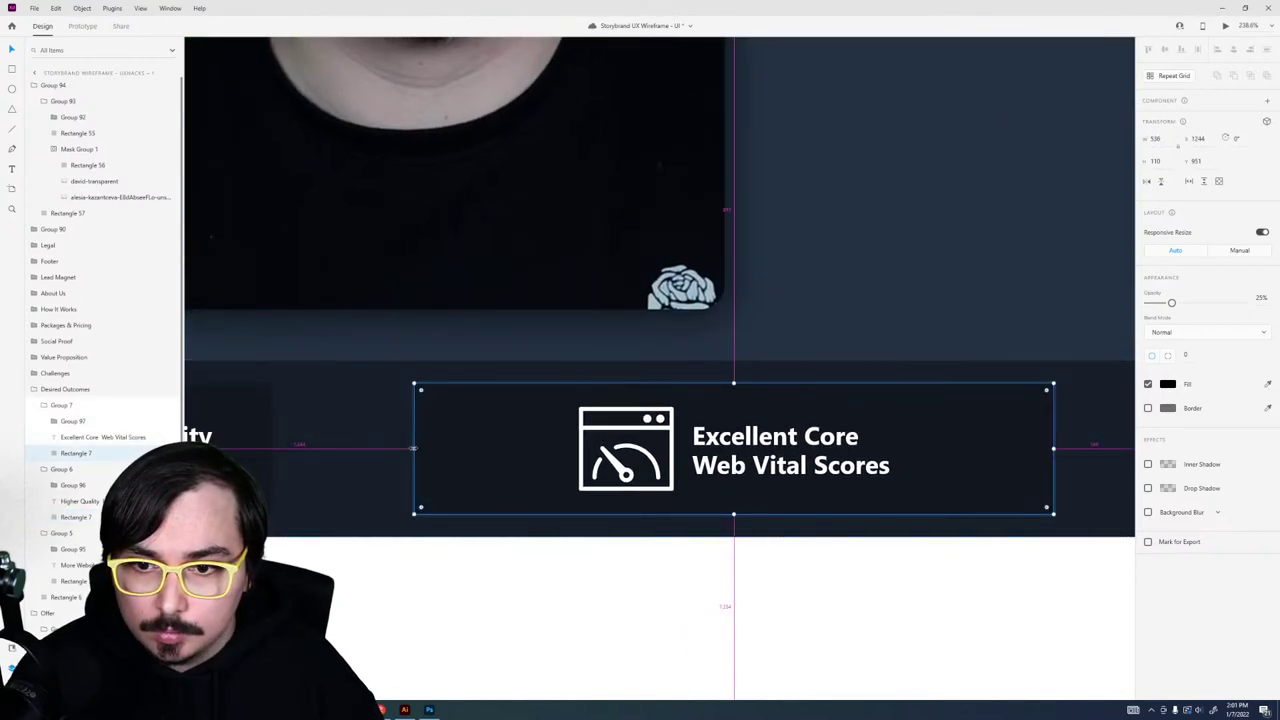
pyautogui.moveTo(414, 449); pyautogui.dragTo(538, 453)
pyautogui.scroll(-5, 545, 515)
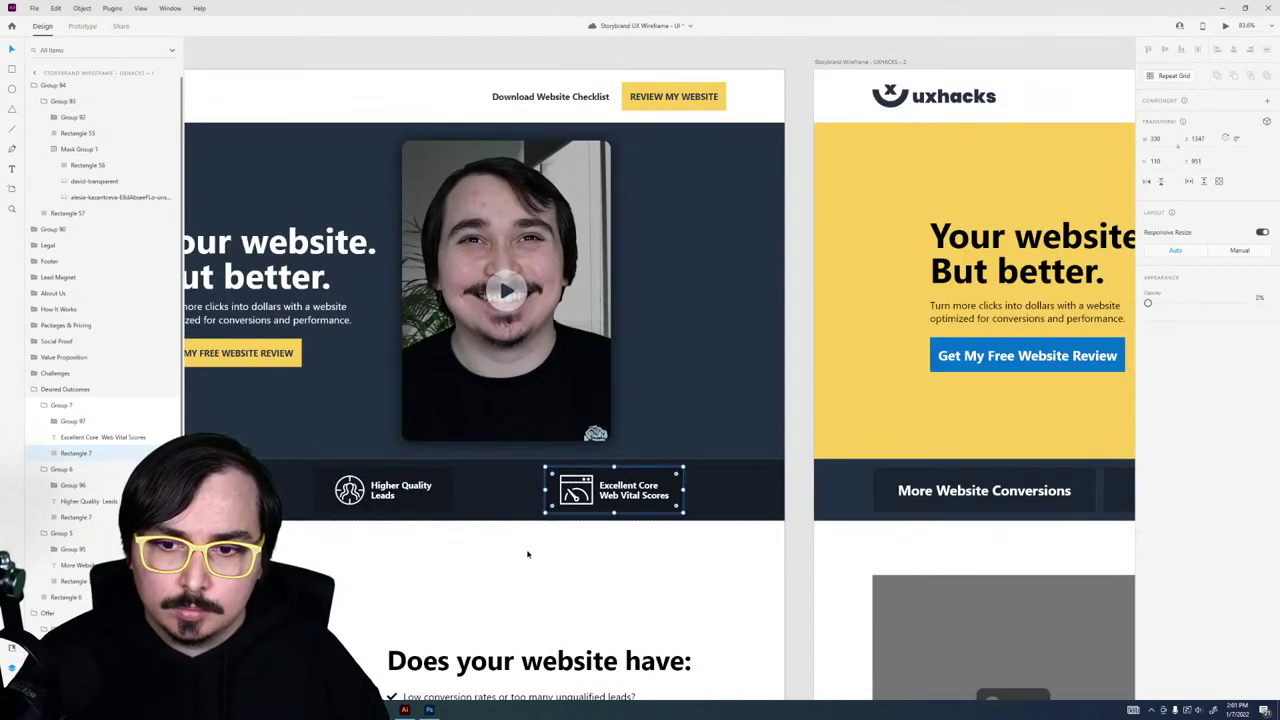
# Step: Bring the three outcome tiles together with small gaps, keeping More Website Conversions in place, and show the artboard's layout grid
pyautogui.click(599, 506)
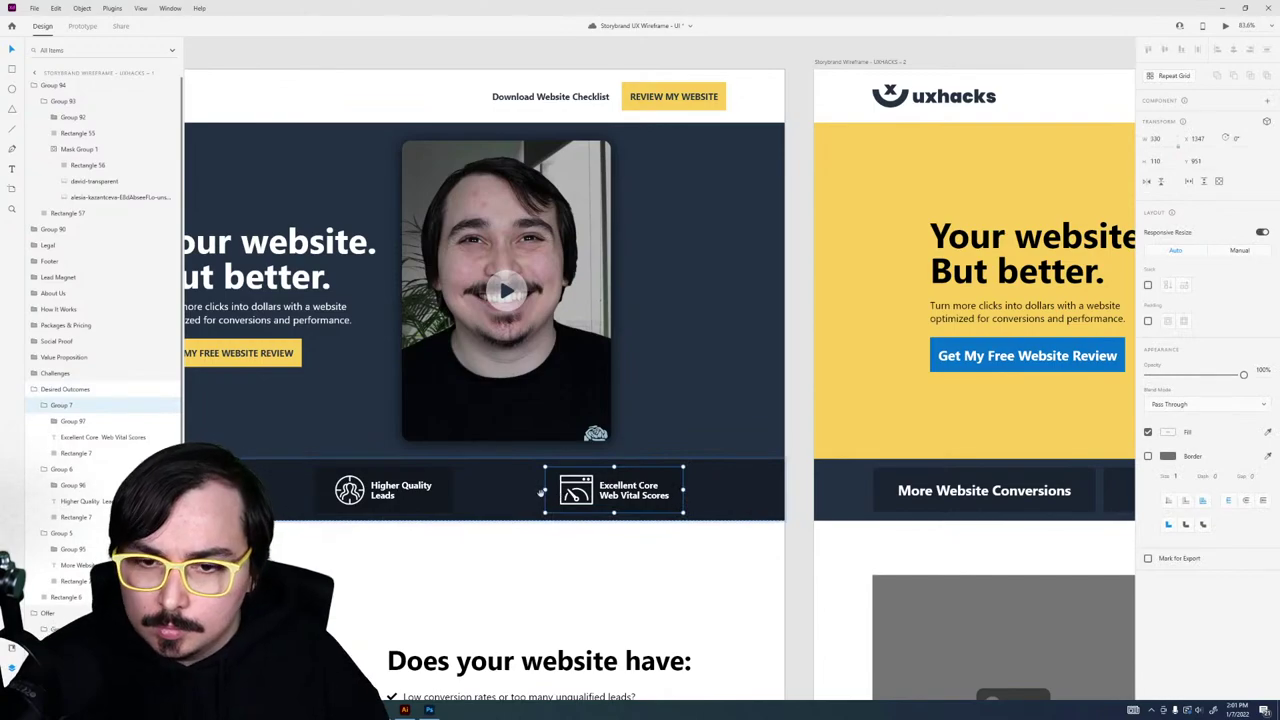
pyautogui.moveTo(541, 492); pyautogui.dragTo(801, 447)
pyautogui.keyDown('shift'); pyautogui.click(704, 427); pyautogui.keyUp('shift')
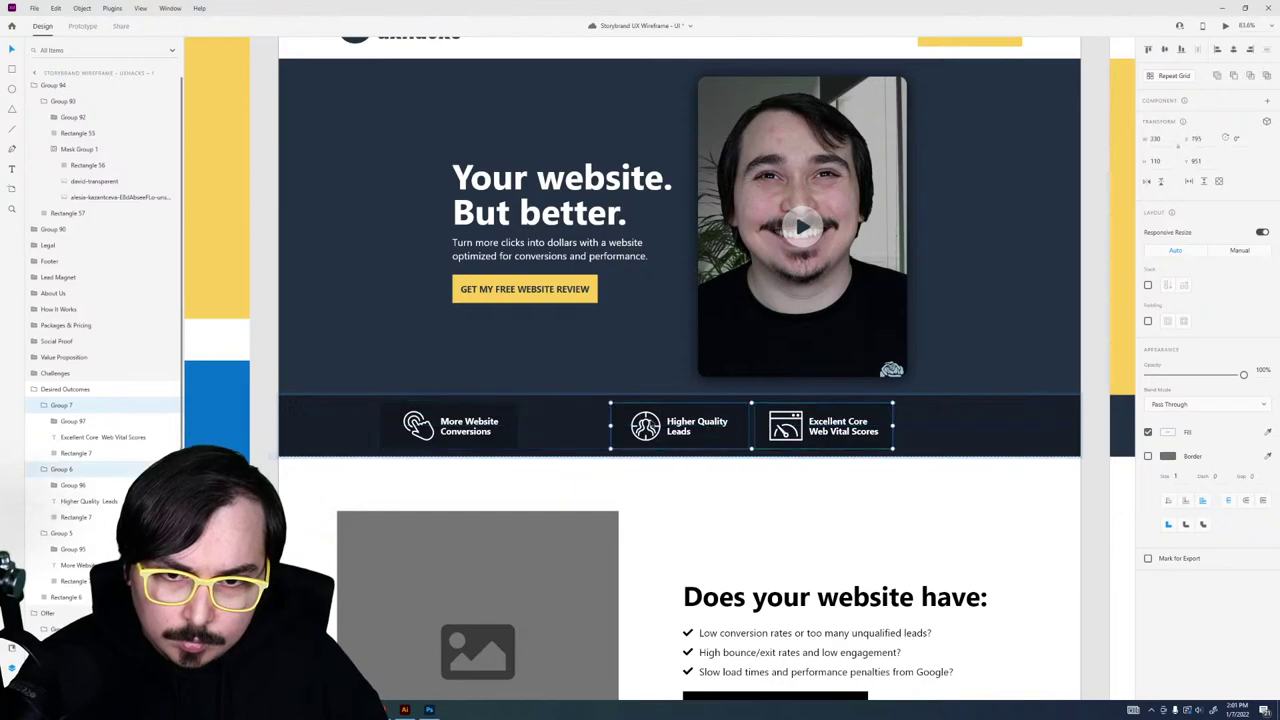
pyautogui.moveTo(704, 427); pyautogui.dragTo(594, 425)
pyautogui.hotkey('ctrl', 'shift', "'")
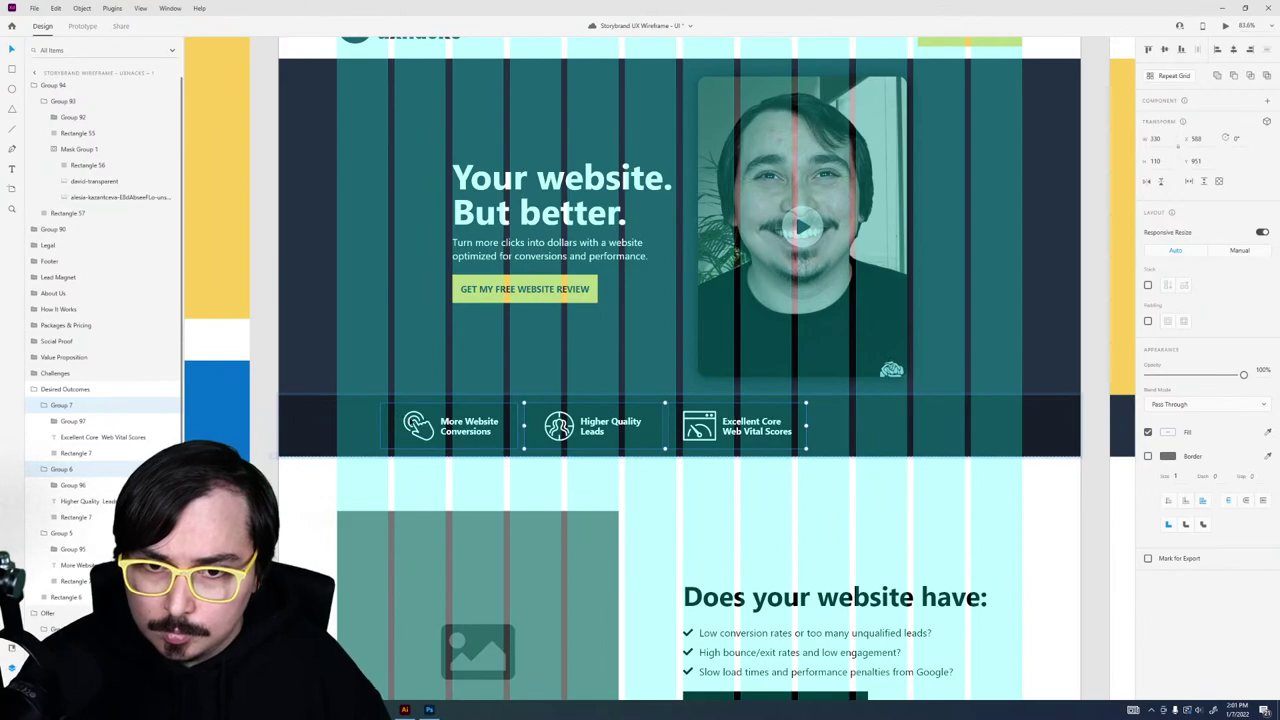
# Step: Move the three outcome tiles together so that they are horizontally centered in the dark band below the hero
pyautogui.moveTo(448, 427); pyautogui.dragTo(406, 427)
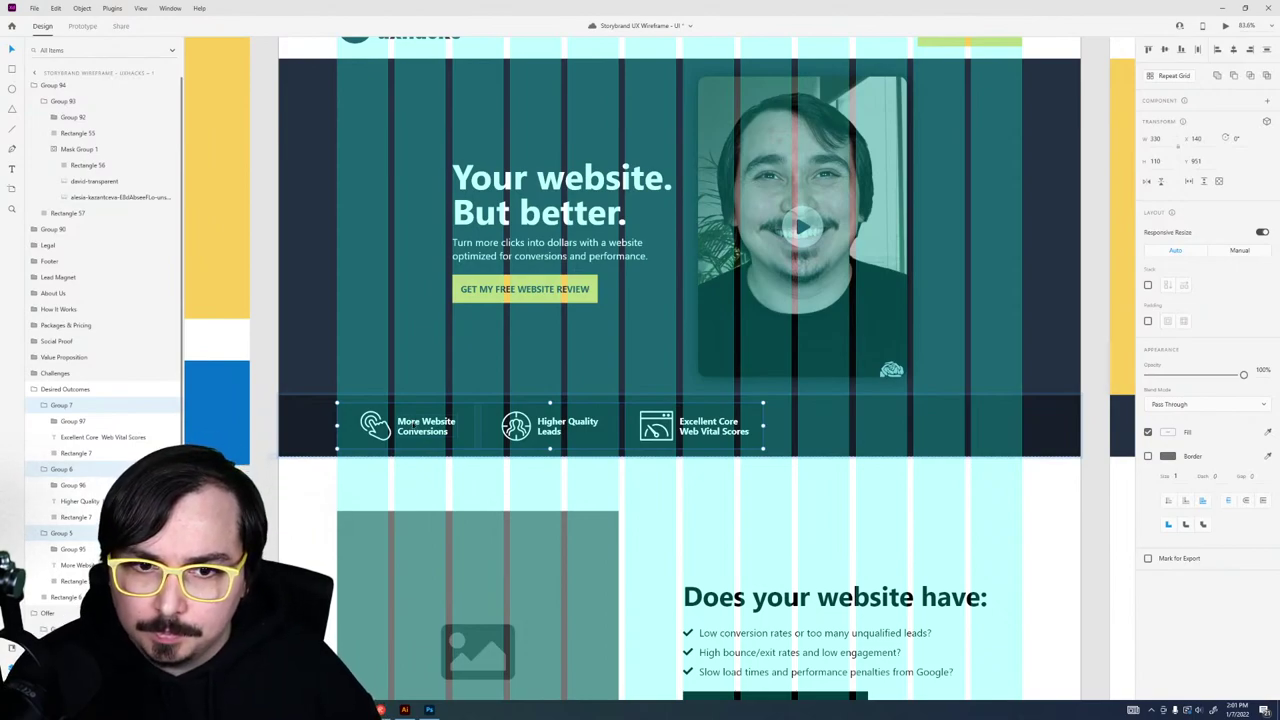
pyautogui.moveTo(446, 449); pyautogui.dragTo(561, 449)
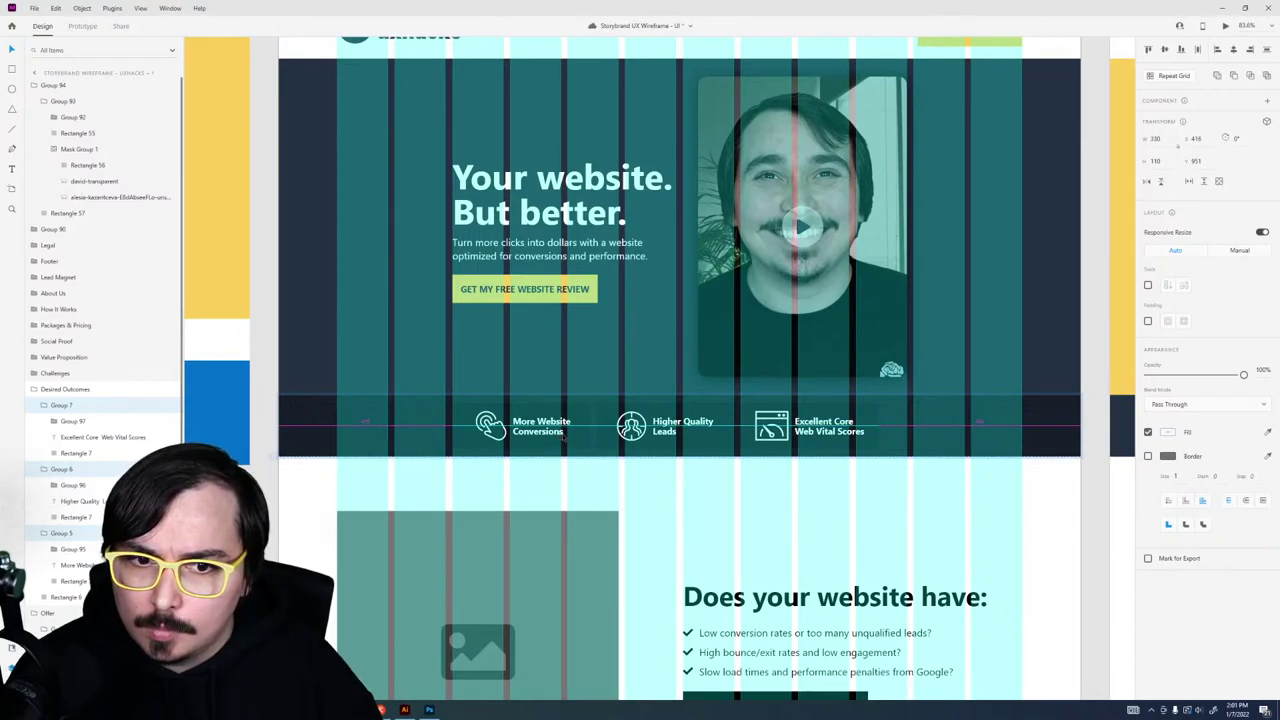
pyautogui.moveTo(563, 447); pyautogui.dragTo(577, 447)
pyautogui.click(952, 519)
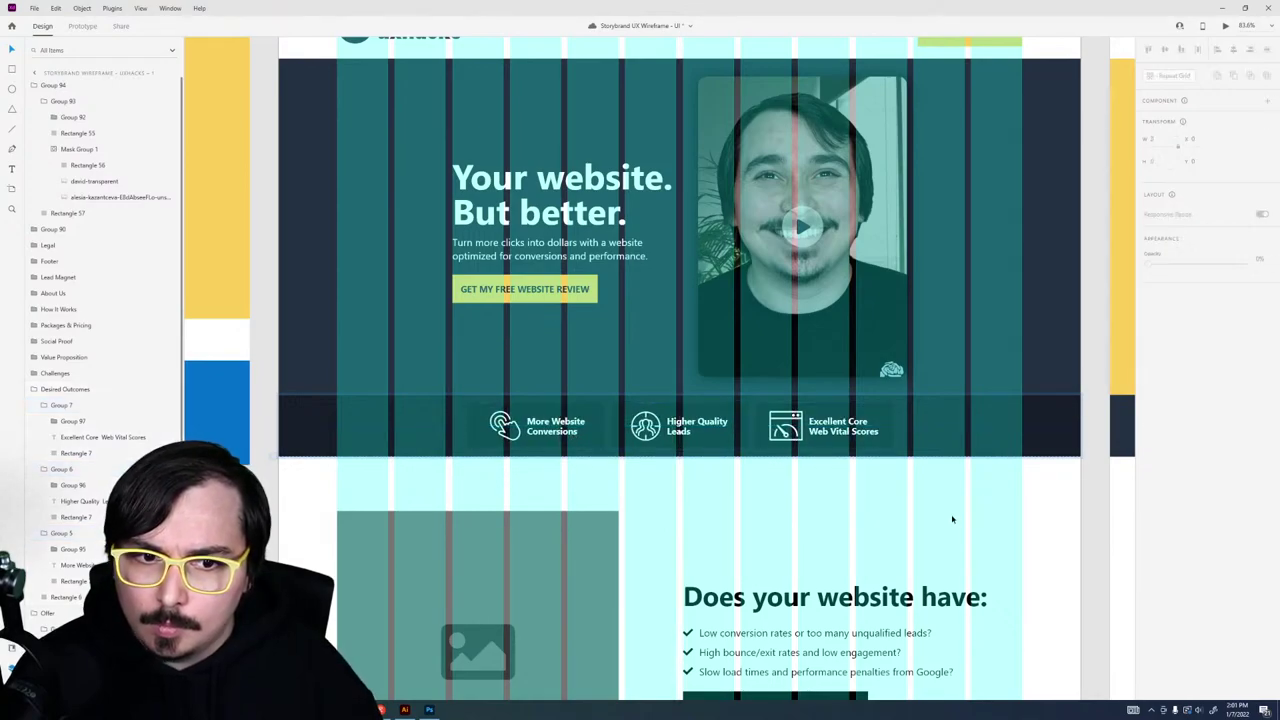
# Step: Check the tile layout in the artboard preview, close the preview, and hide the layout grid
pyautogui.click(903, 469)
pyautogui.click(1225, 26)
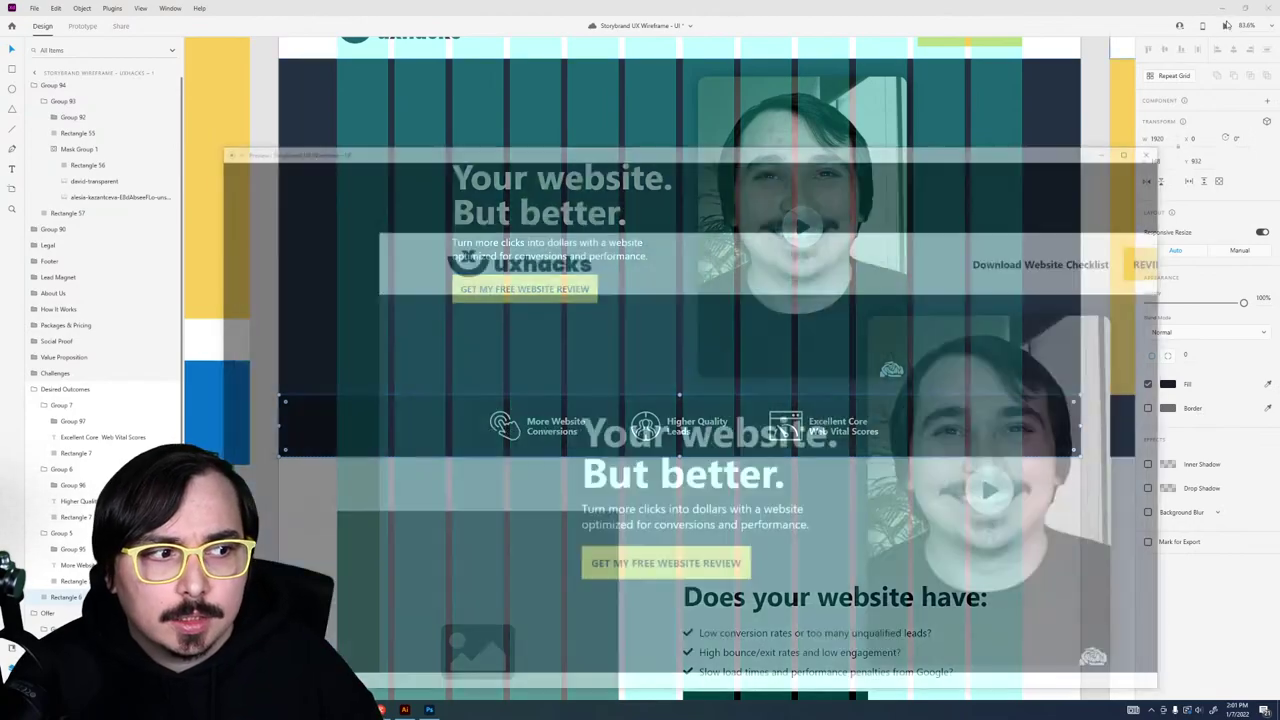
pyautogui.moveTo(864, 153); pyautogui.dragTo(854, 125)
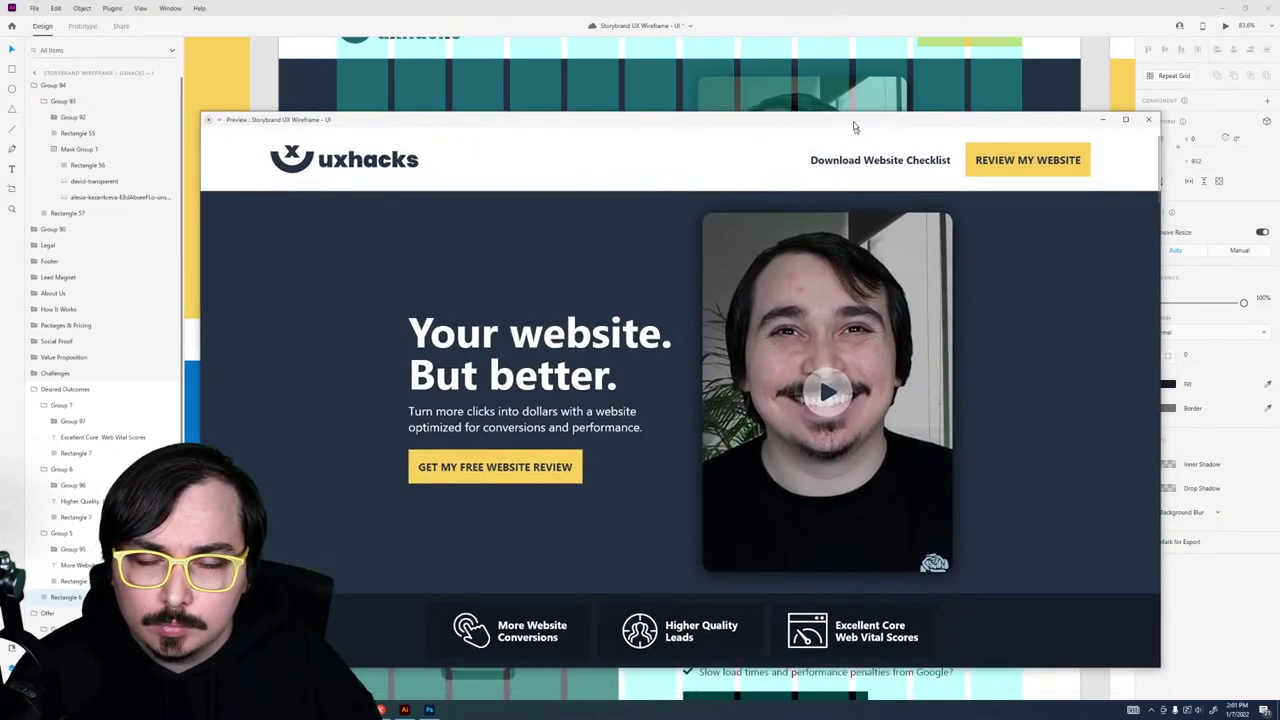
pyautogui.click(1148, 119)
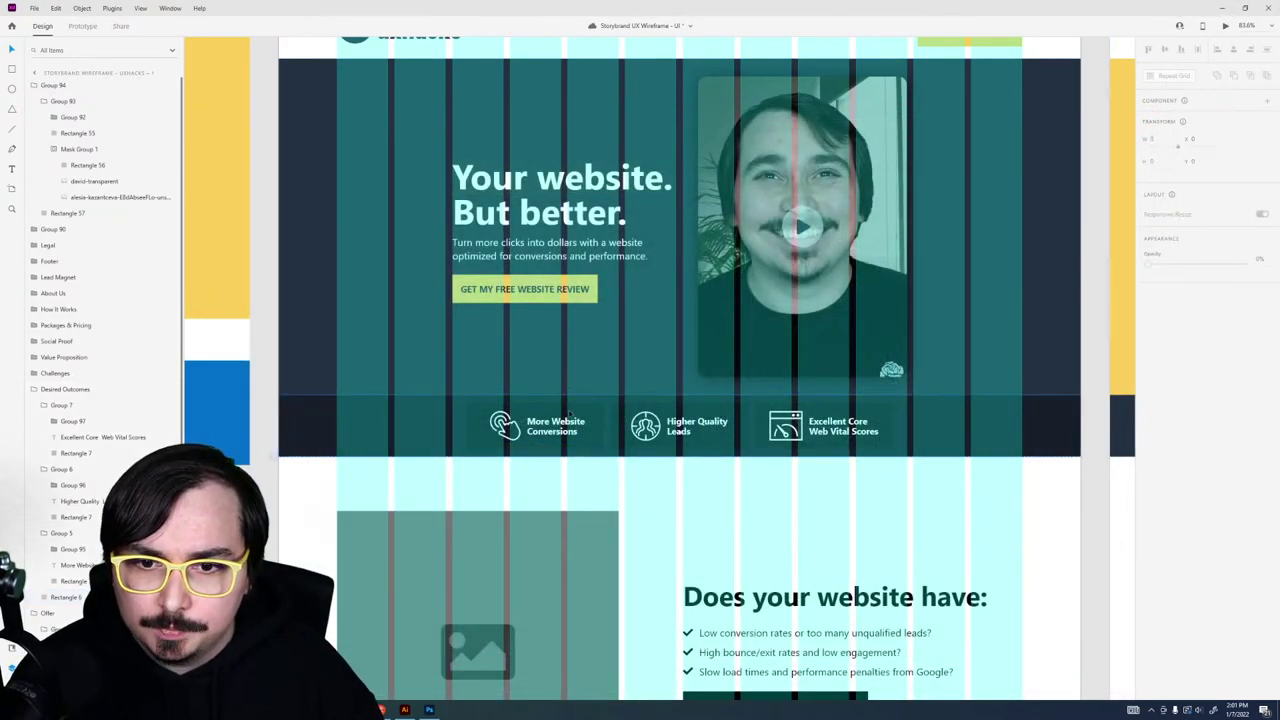
pyautogui.click(516, 472)
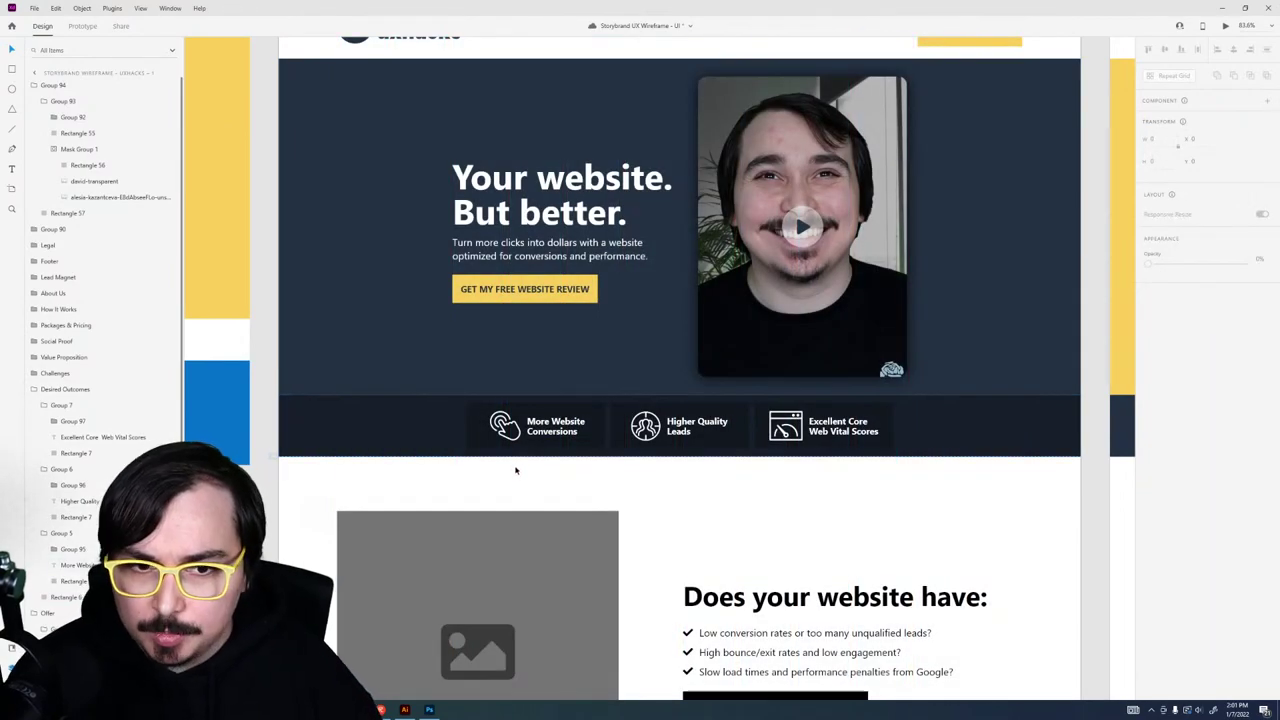
# Step: Place a copy of the More Website Conversions label in the dark band, to the left of the three tiles
pyautogui.click(437, 437)
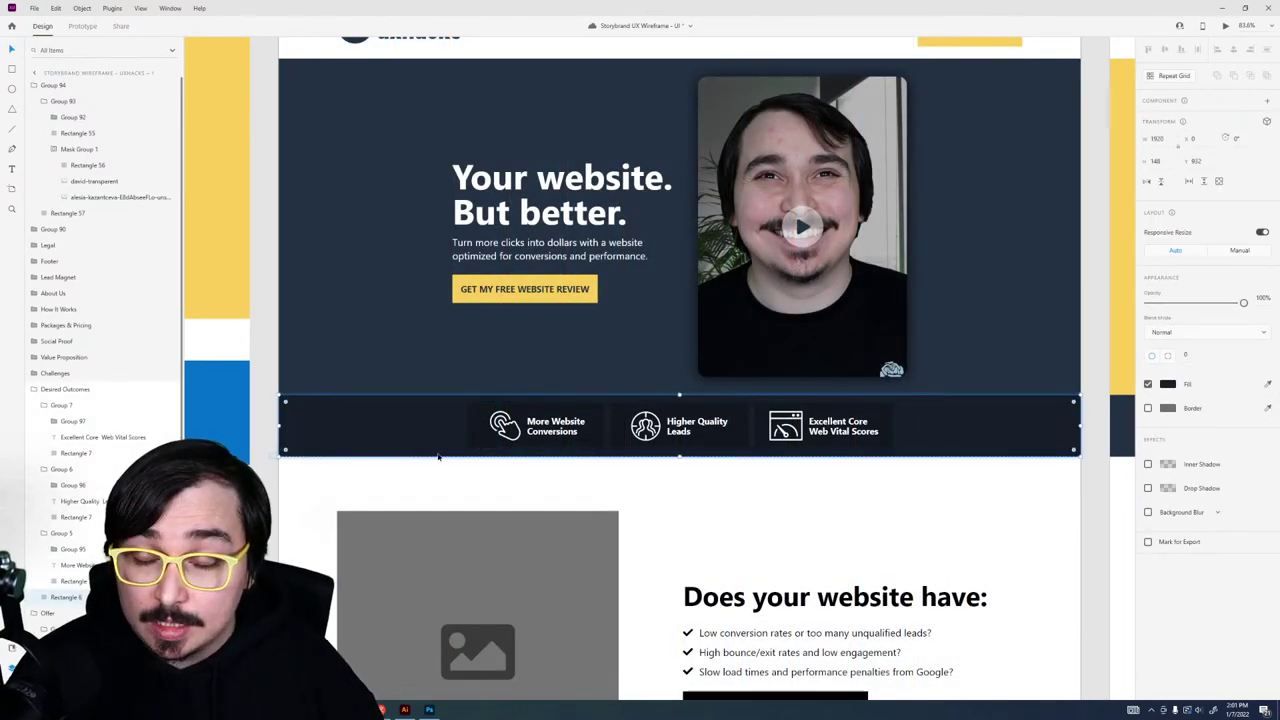
pyautogui.scroll(3, 439, 455)
pyautogui.hotkey('ctrl', 'v')
pyautogui.moveTo(625, 410); pyautogui.dragTo(326, 405)
# Step: Change the copied label's text to "Our Websites Help Businesses:", with the line break after "Websites"
pyautogui.doubleClick(326, 400)
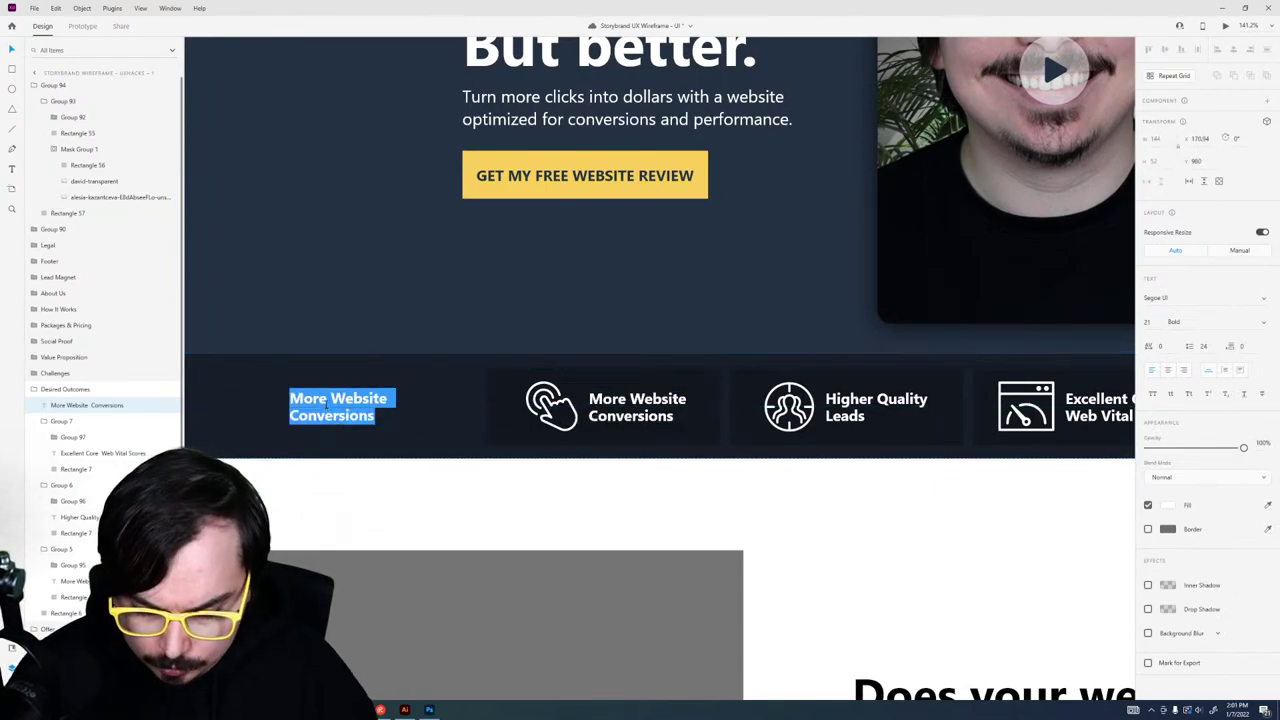
pyautogui.write('ou')
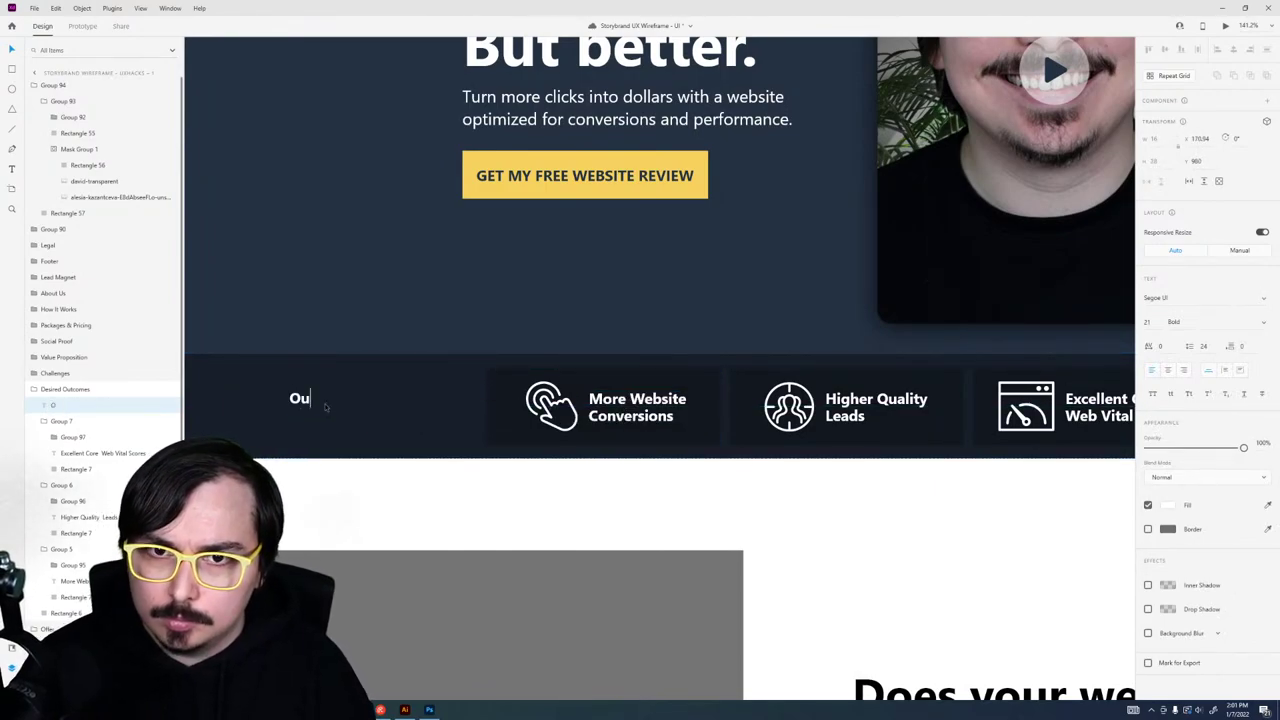
pyautogui.write('r Websites')
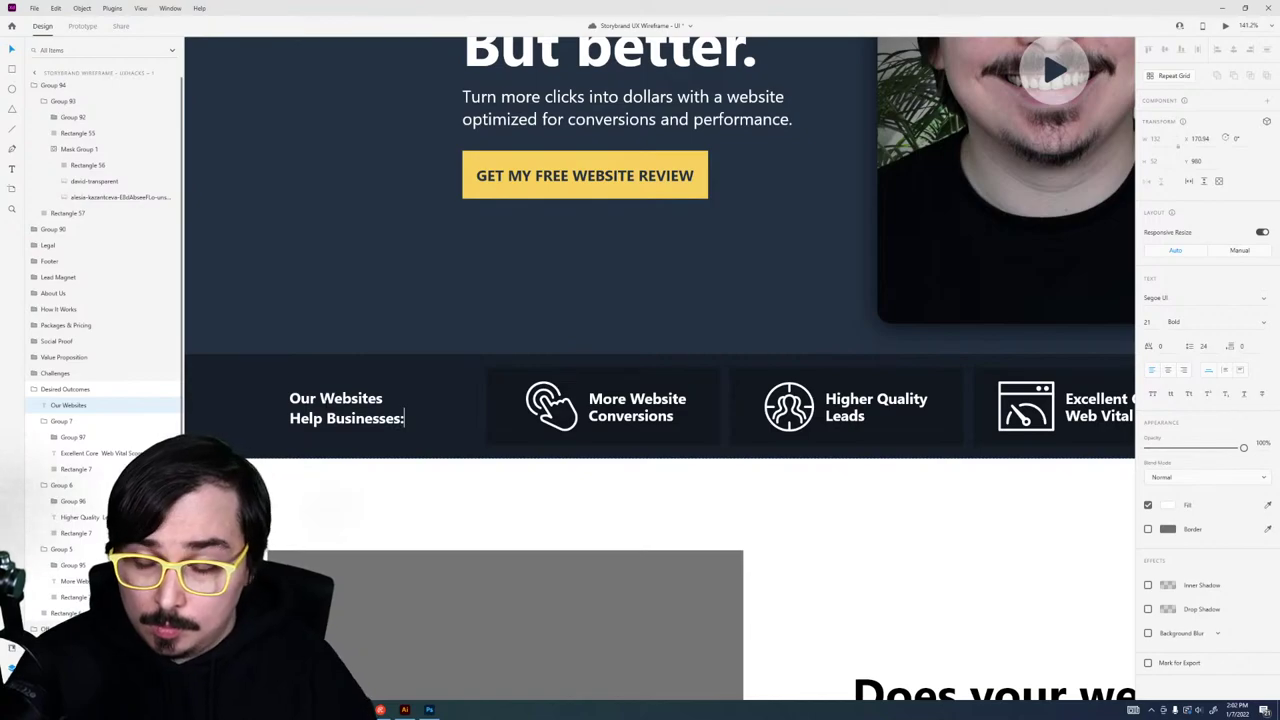
pyautogui.press('Escape')
# Step: Replace the first tile's More Website Conversions label with the text "Increase Conversion Rates"
pyautogui.doubleClick(645, 414)
pyautogui.doubleClick(634, 400)
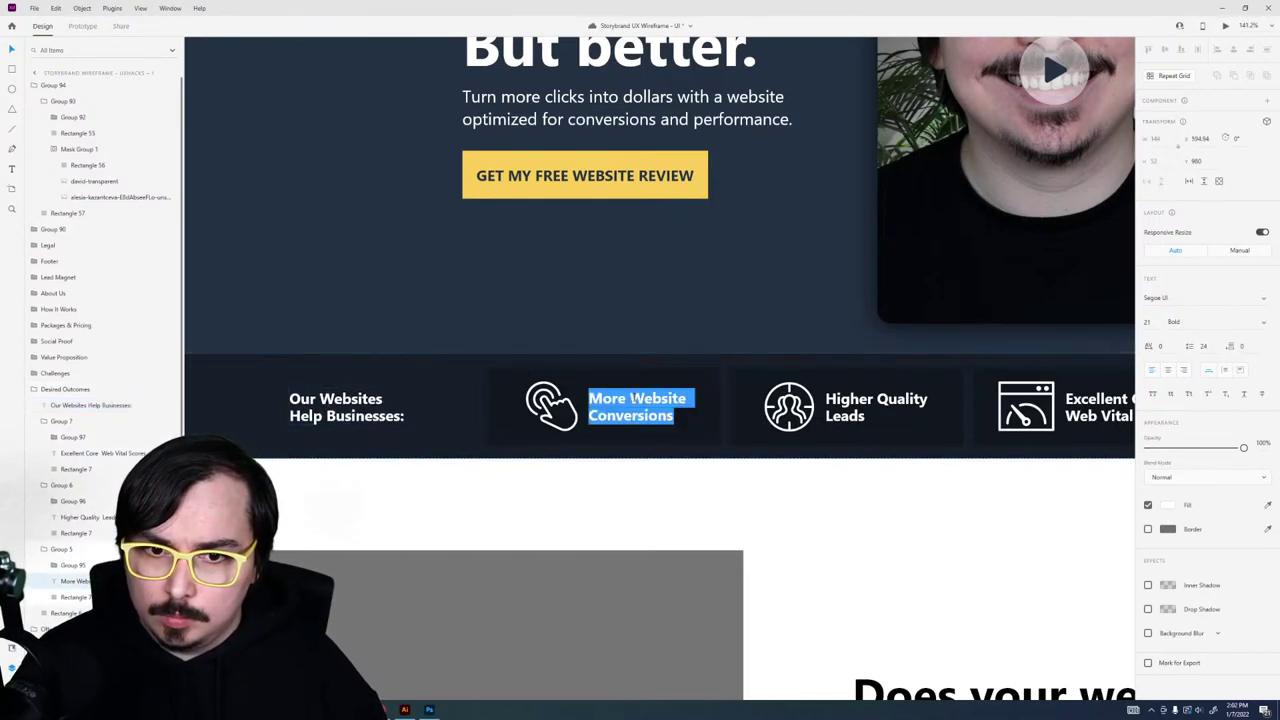
pyautogui.write('C')
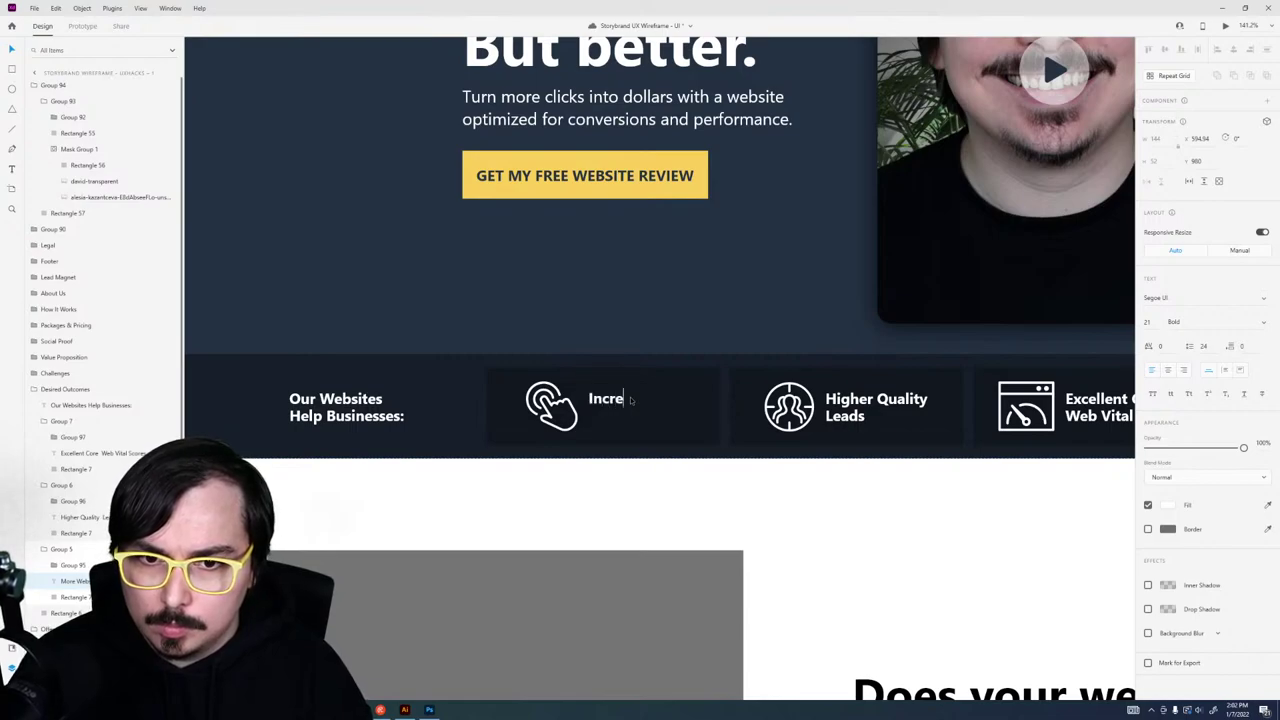
pyautogui.write('ncrease Convrs')
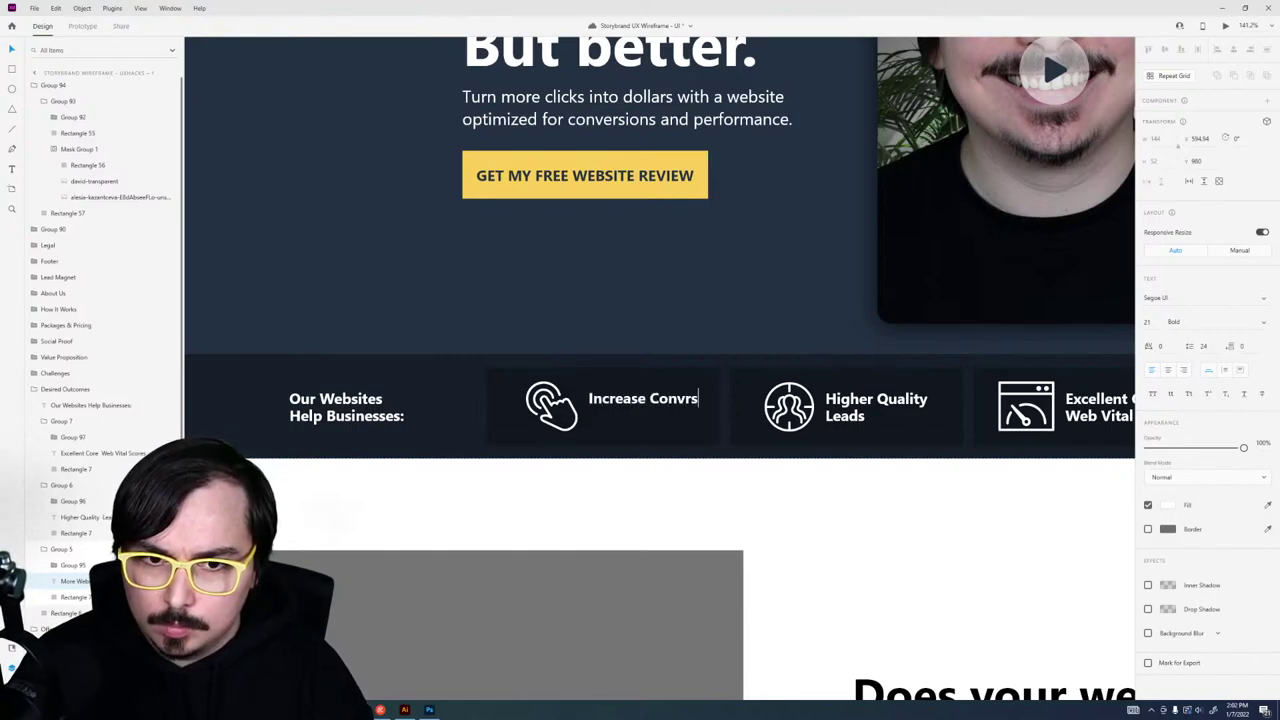
pyautogui.press('BackSpace')
pyautogui.press('BackSpace')
pyautogui.write('ersion')
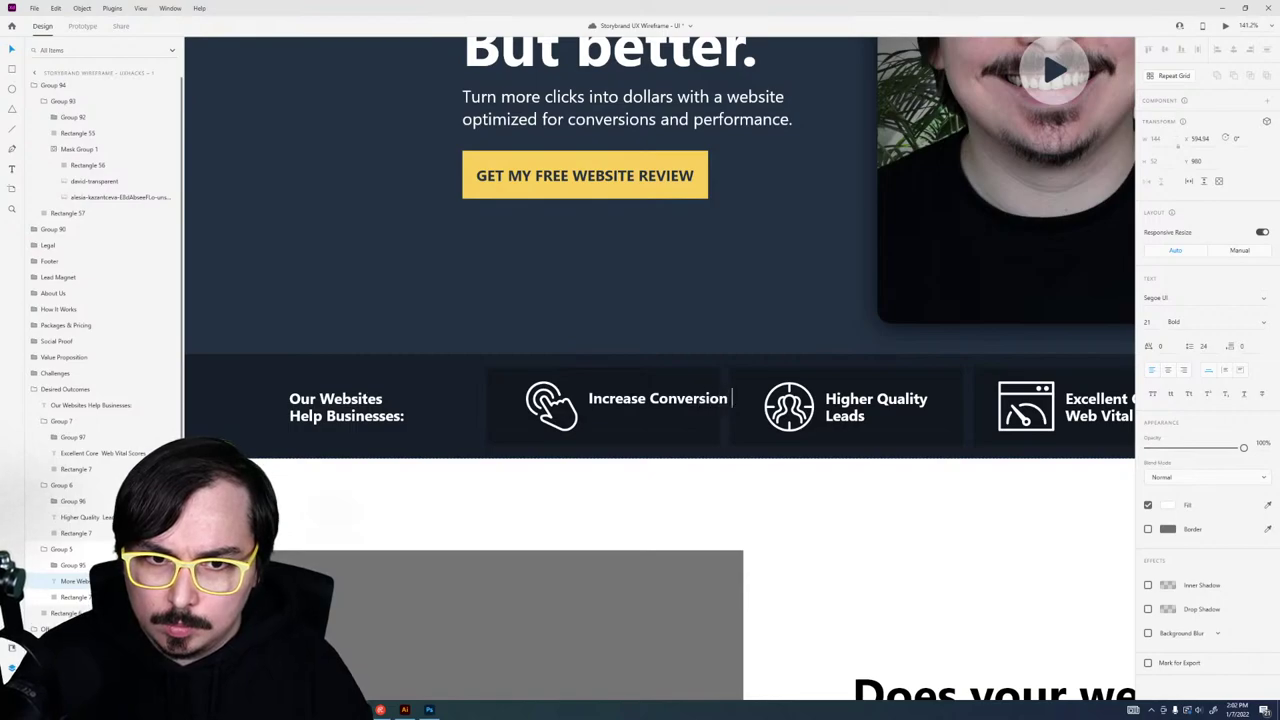
pyautogui.press('BackSpace')
pyautogui.press('BackSpace')
pyautogui.press('BackSpace')
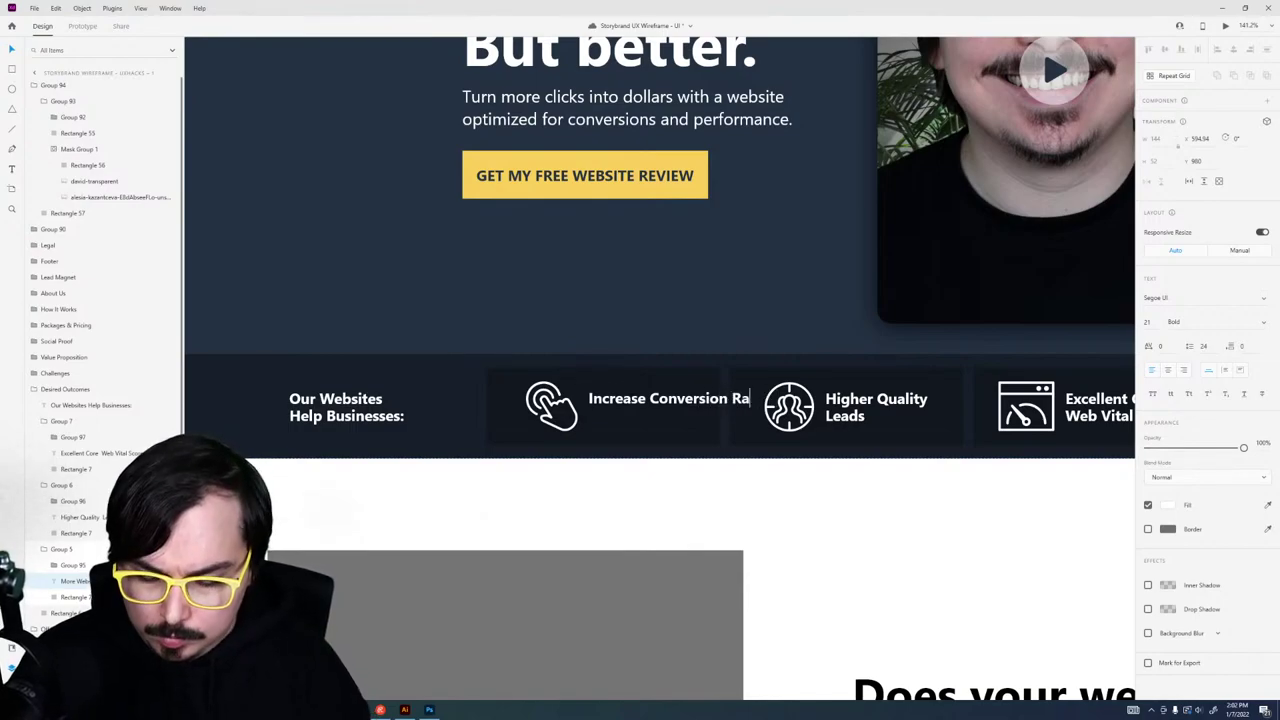
# Step: Break the Increase Conversion Rates label before "Rates" and shift its icon and text left to balance them in the tile
pyautogui.hotkey('ctrl', 'Left')
pyautogui.hotkey('ctrl', 'Left')
pyautogui.press('Return')
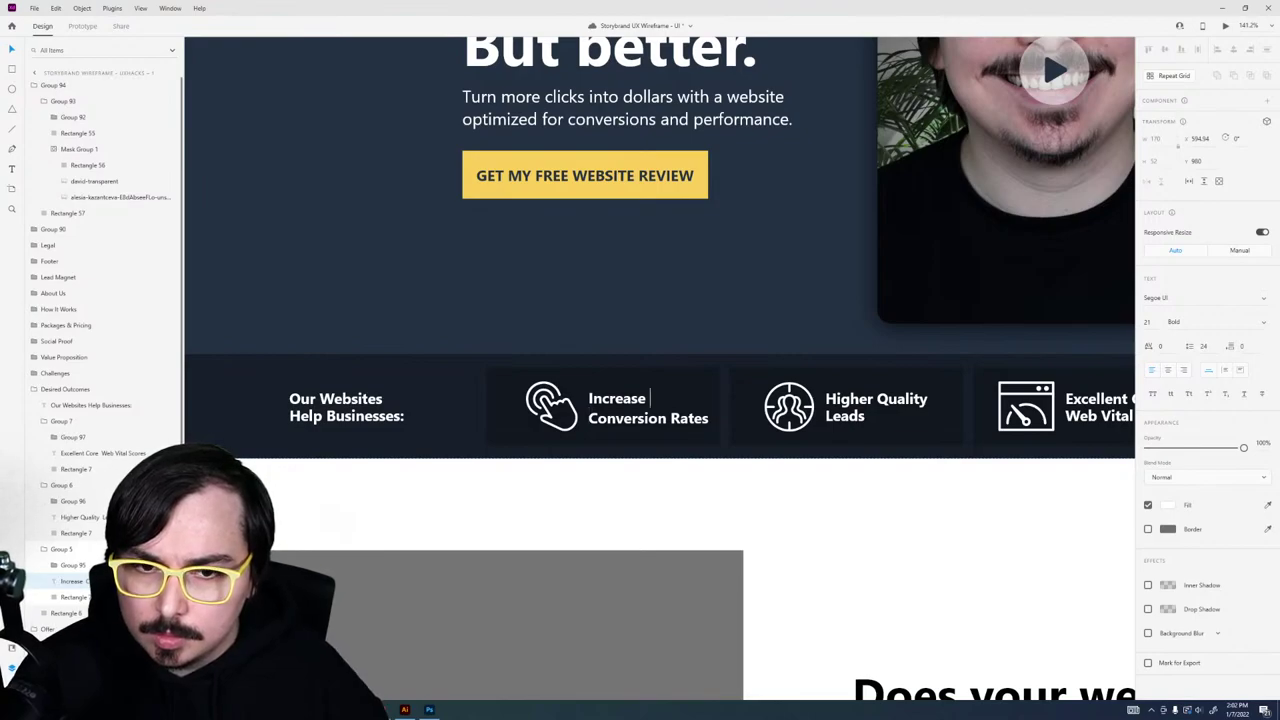
pyautogui.press('Delete')
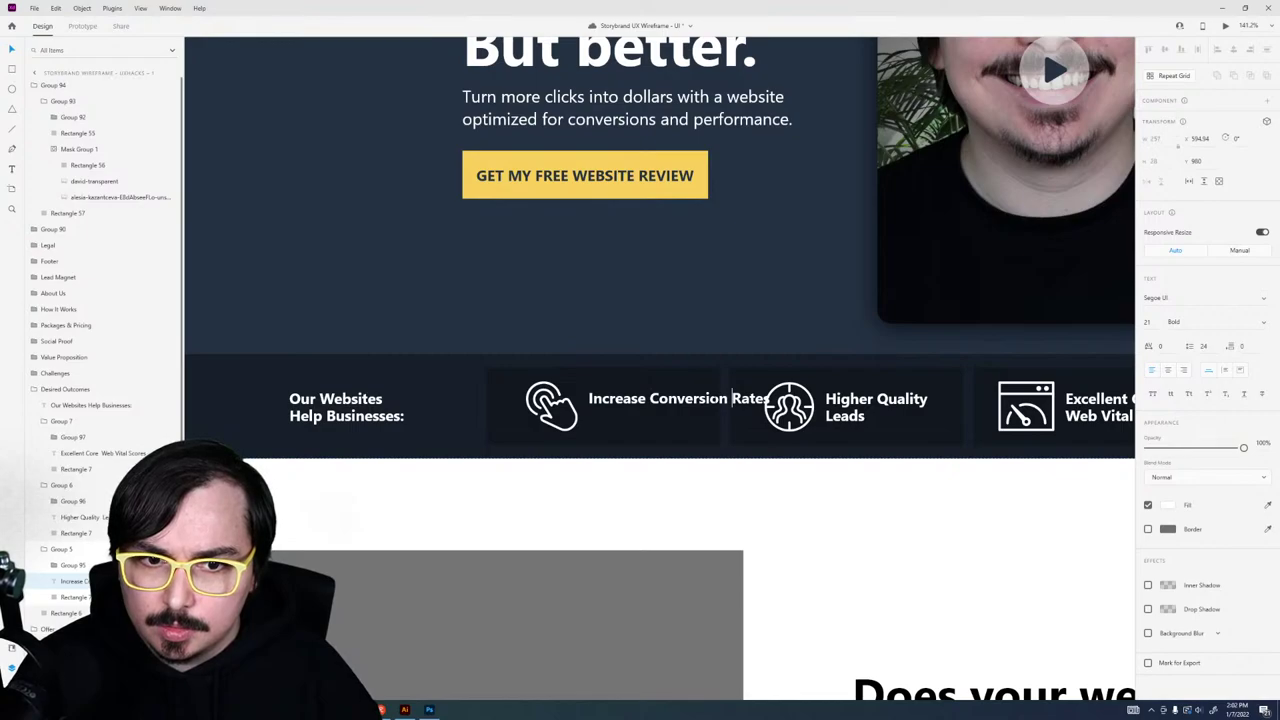
pyautogui.press('Return')
pyautogui.press('Escape')
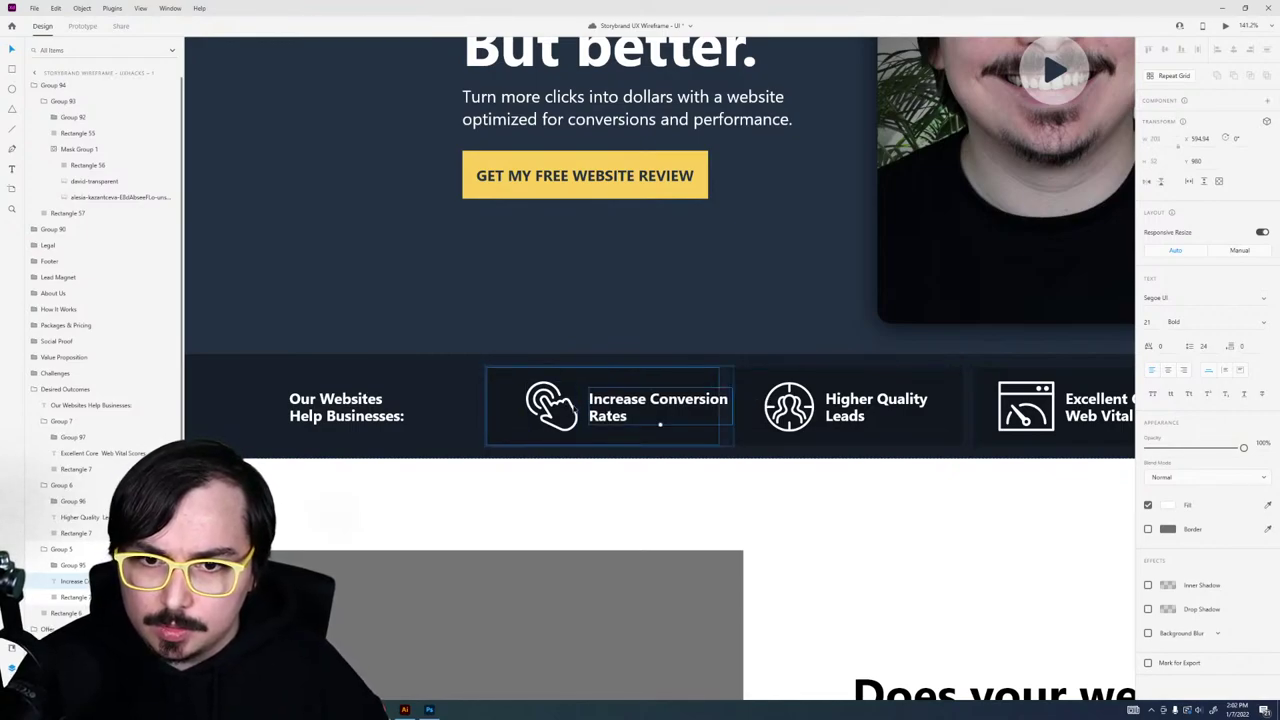
pyautogui.keyDown('shift'); pyautogui.click(572, 408); pyautogui.keyUp('shift')
pyautogui.moveTo(615, 405); pyautogui.dragTo(589, 407)
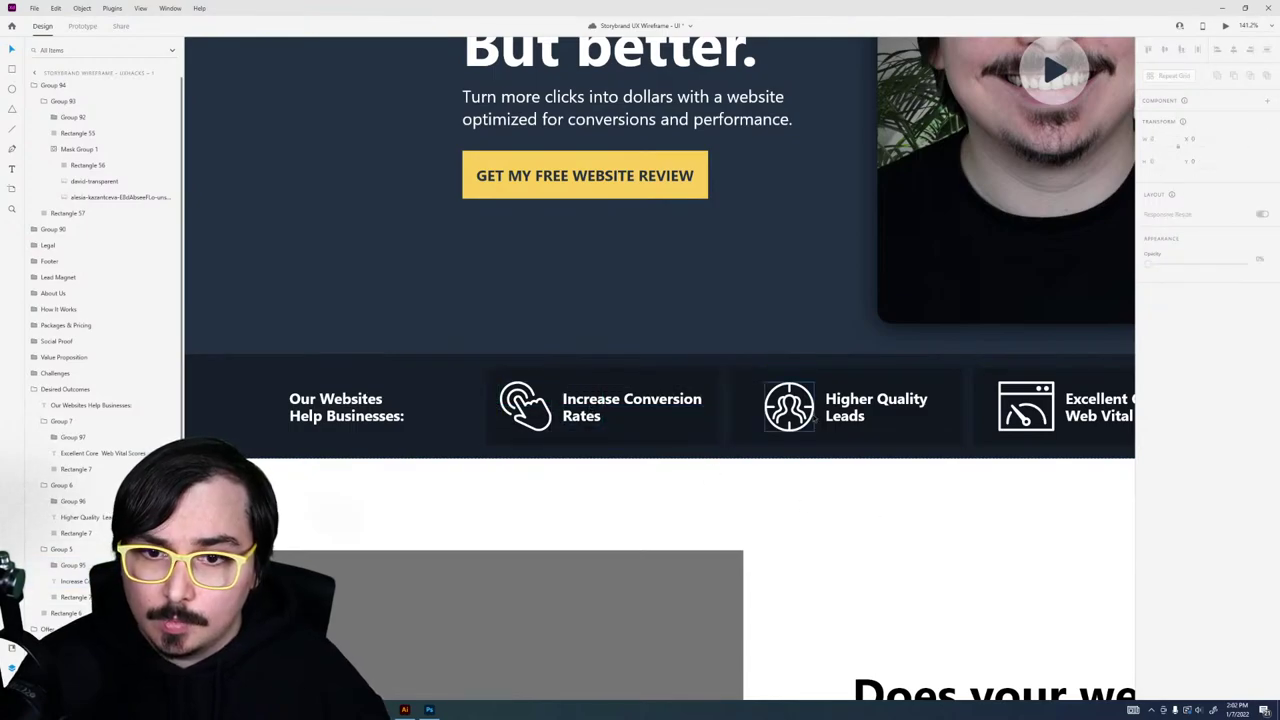
# Step: Change the Higher Quality Leads label to "Find Higher Quality Leads", with the line break after "Higher"
pyautogui.doubleClick(862, 418)
pyautogui.press('Left')
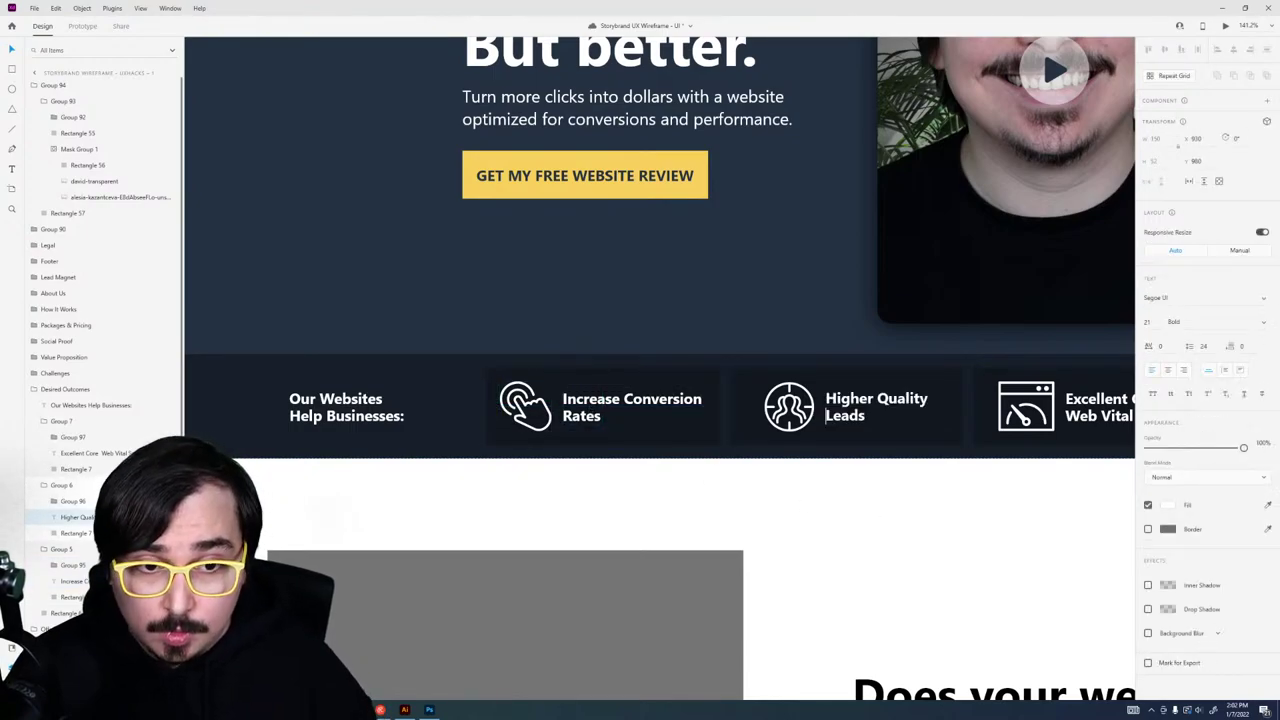
pyautogui.write('Find')
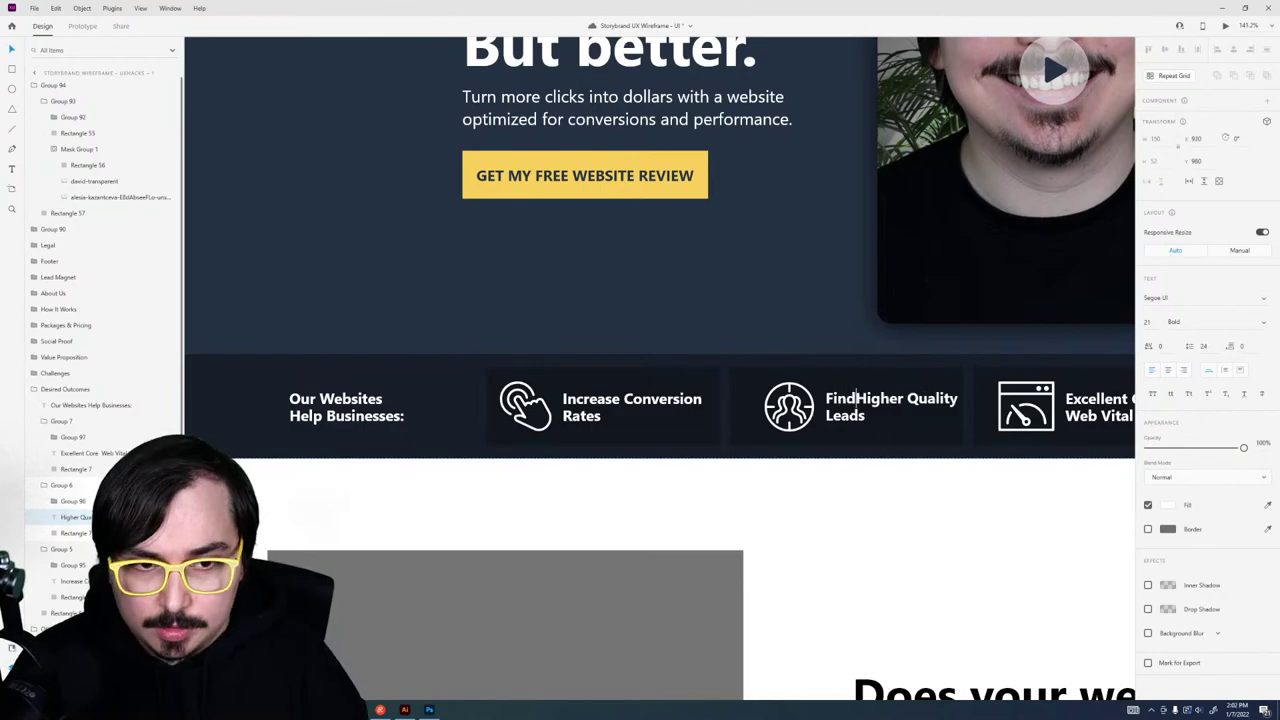
pyautogui.press('Return')
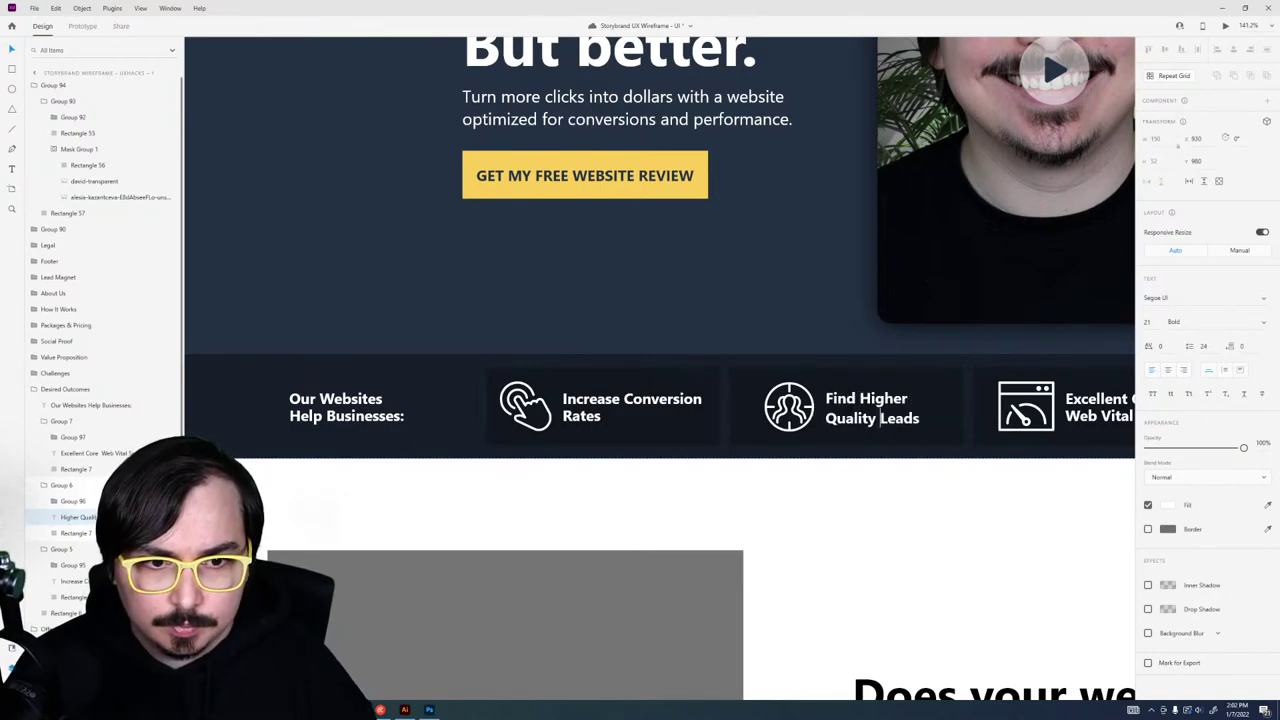
pyautogui.click(871, 475)
# Step: Extend the first tile's label with "& Engagement" after "Rates", and select its icon together with the label
pyautogui.moveTo(892, 474); pyautogui.dragTo(897, 444)
pyautogui.keyDown('ctrl'); pyautogui.click(829, 449); pyautogui.keyUp('ctrl')
pyautogui.click(685, 378)
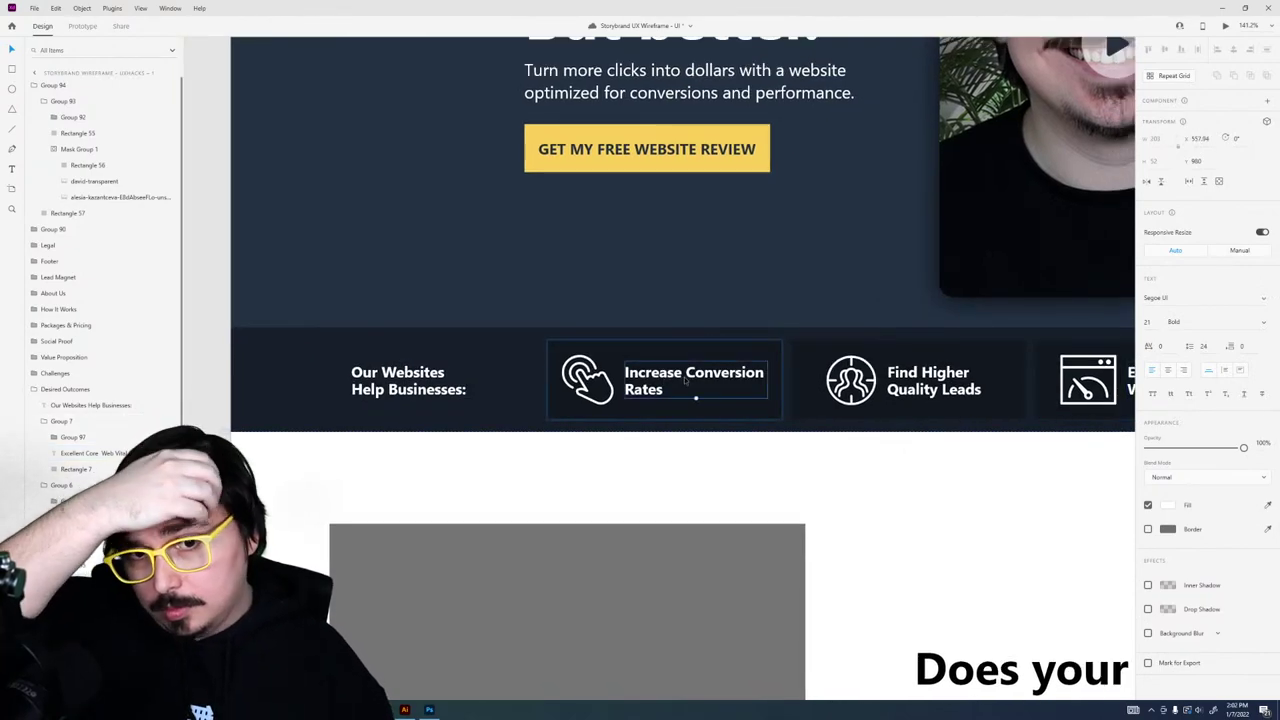
pyautogui.doubleClick(685, 378)
pyautogui.write('&')
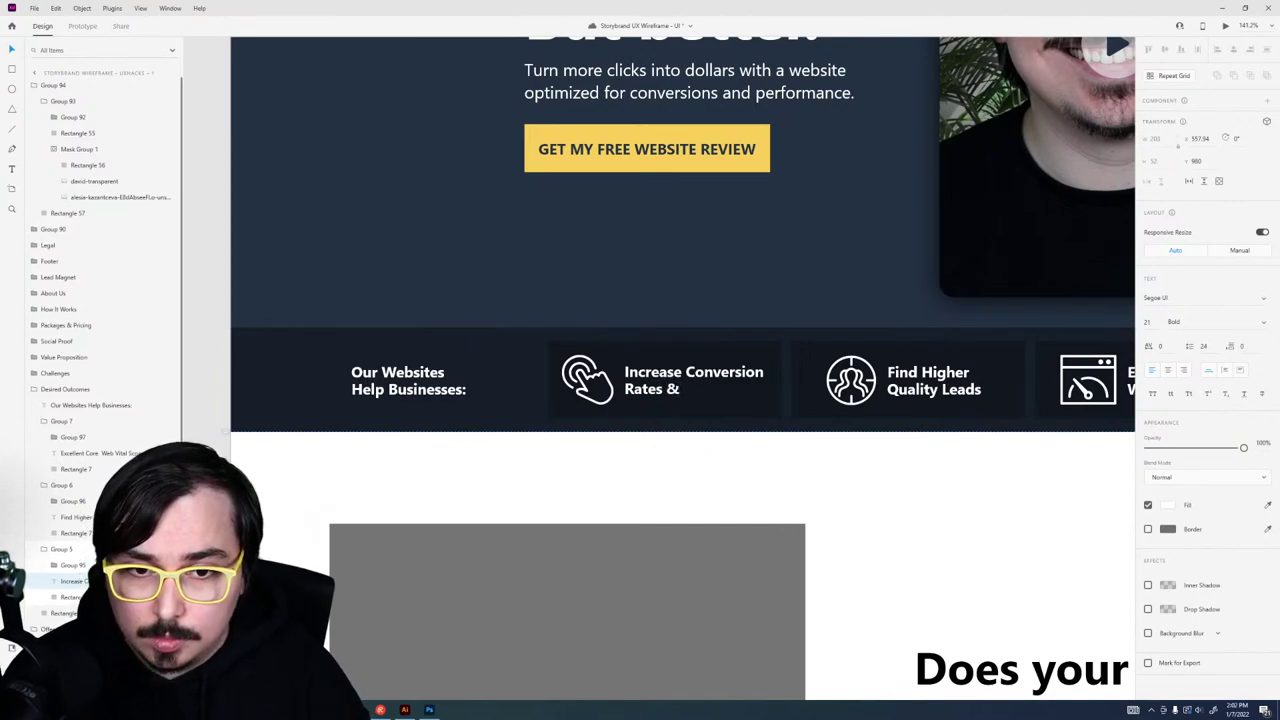
pyautogui.write(' E')
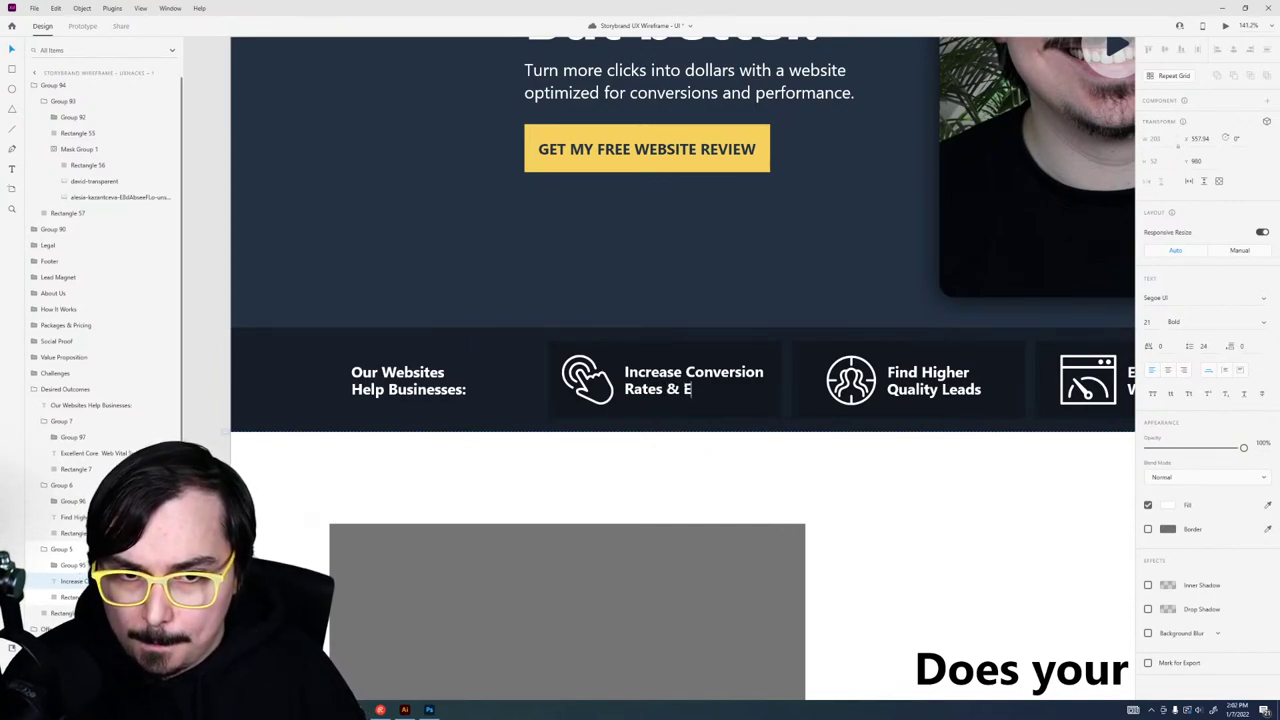
pyautogui.write('ngagement')
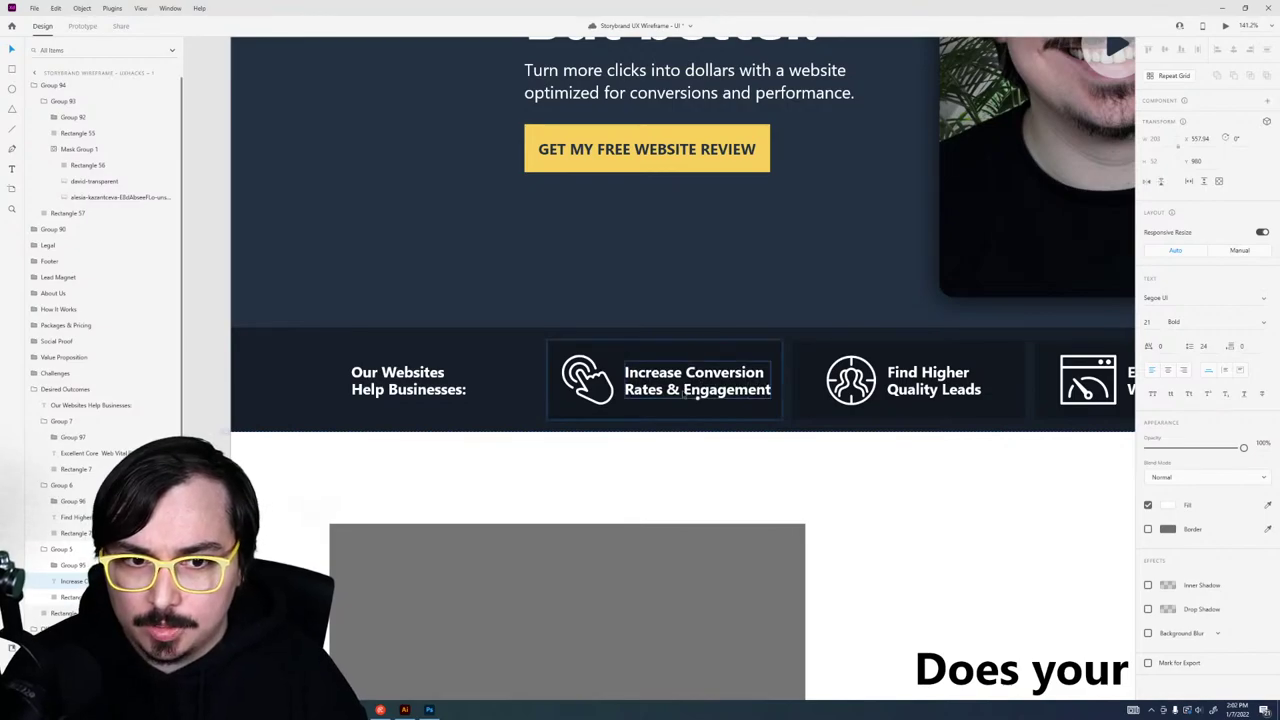
pyautogui.press('Escape')
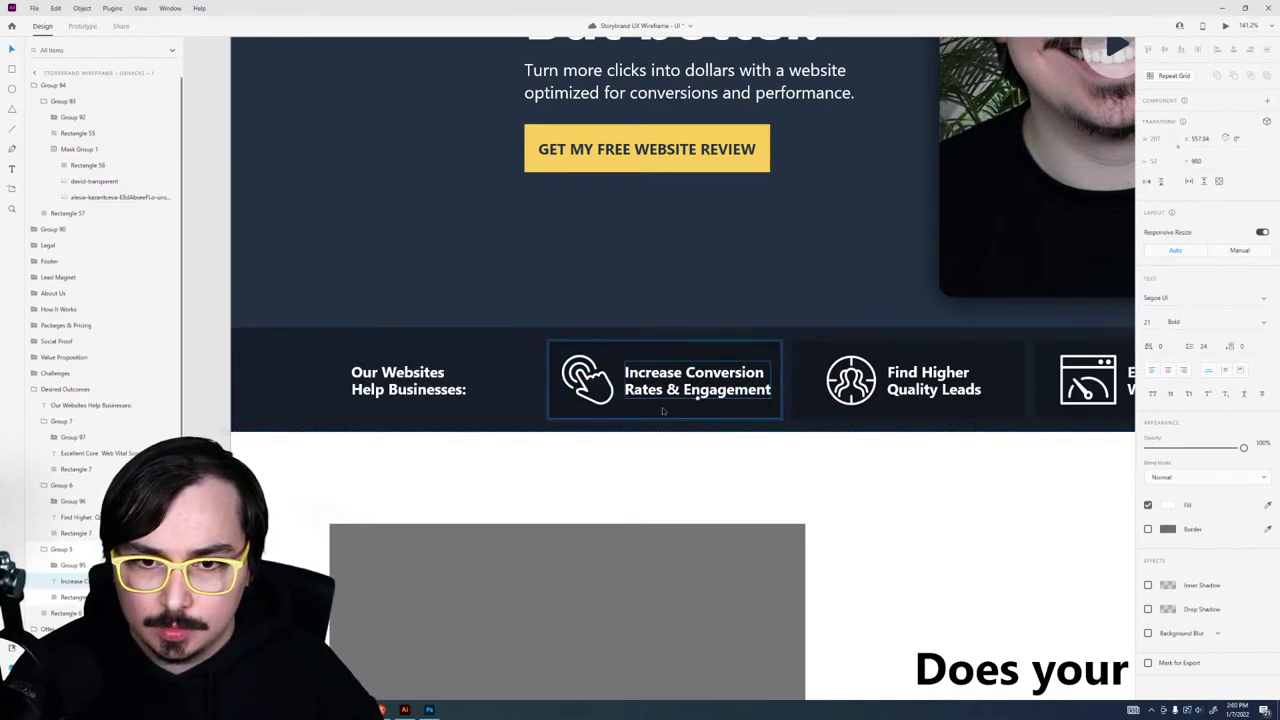
pyautogui.click(615, 393)
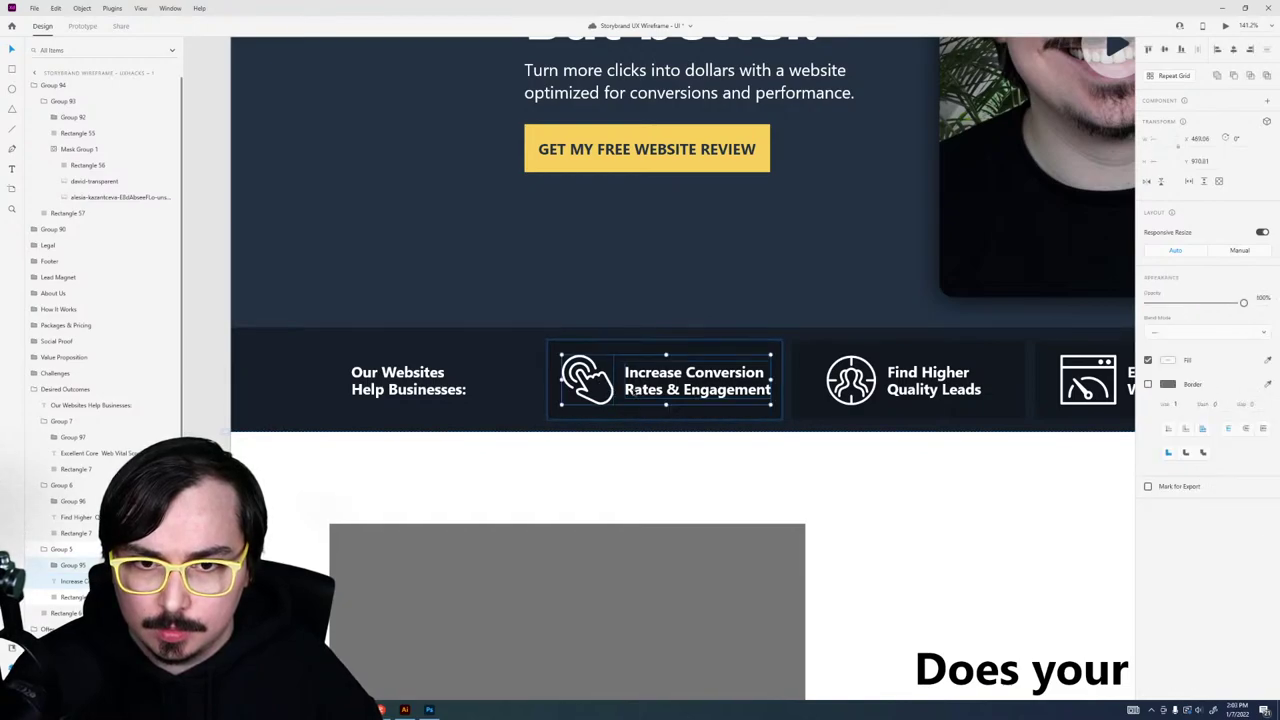
# Step: Replace the third tile's Excellent Core Web Vital Scores label with the text "Rank for Competitive Keywords"
pyautogui.click(789, 451)
pyautogui.moveTo(789, 451); pyautogui.dragTo(486, 451)
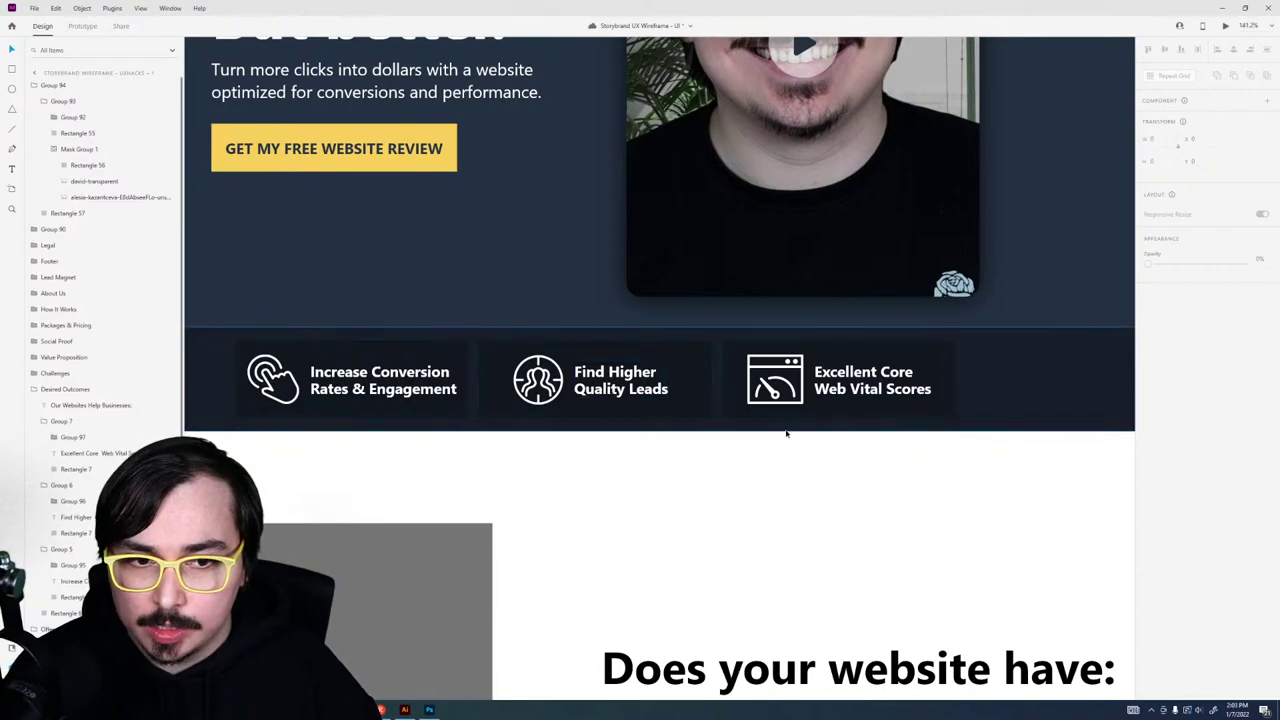
pyautogui.moveTo(929, 427); pyautogui.dragTo(829, 443)
pyautogui.moveTo(369, 448); pyautogui.dragTo(751, 436)
pyautogui.hscroll(5, 750, 436)
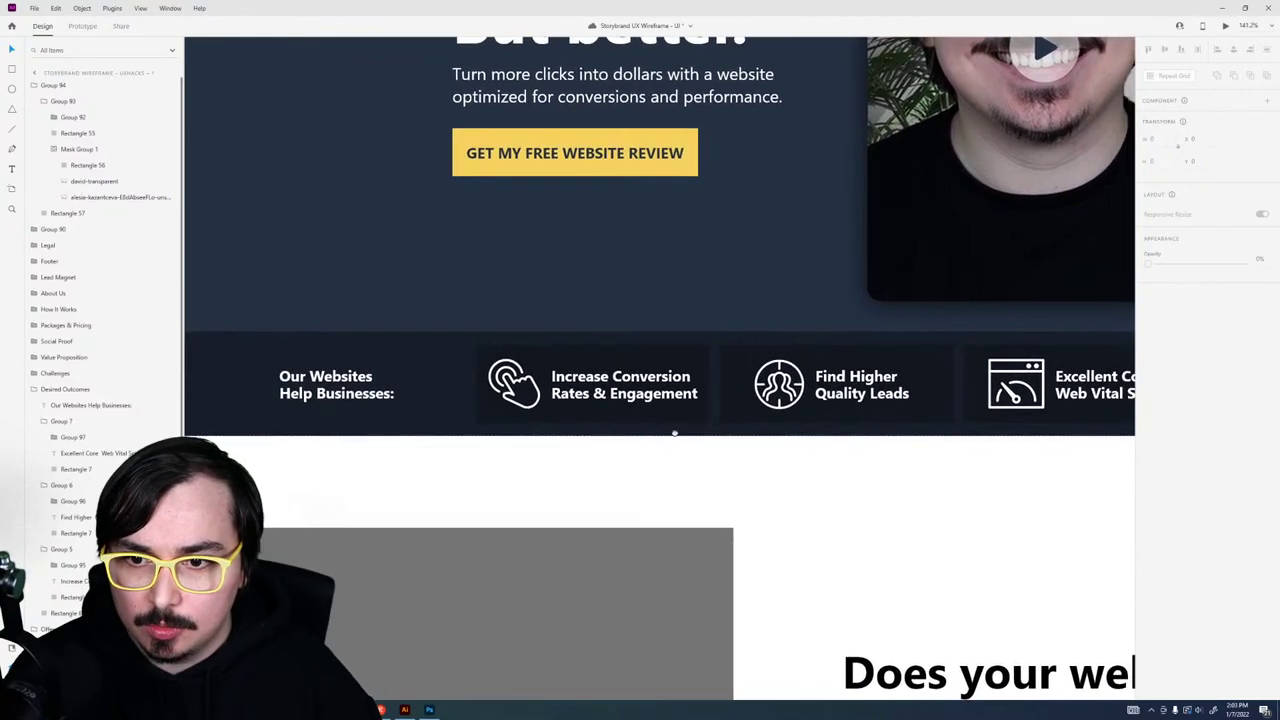
pyautogui.click(843, 388)
pyautogui.doubleClick(845, 386)
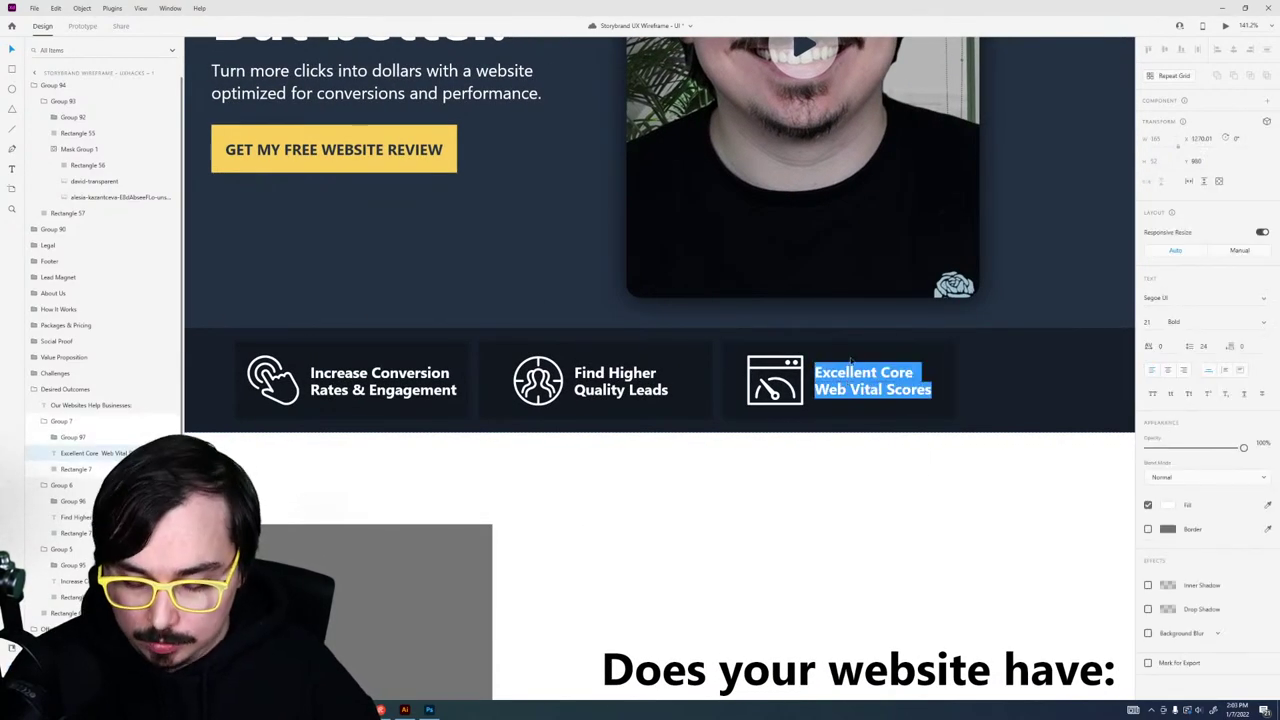
pyautogui.write('Rank')
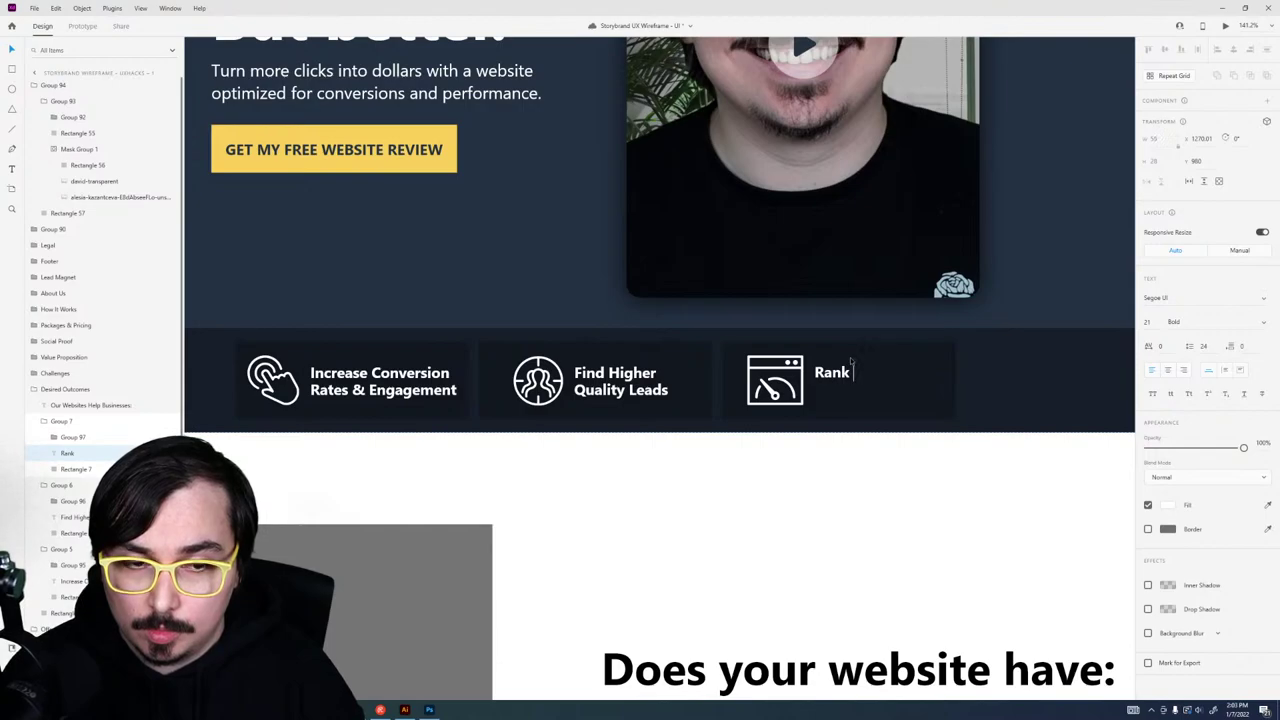
pyautogui.write(' for')
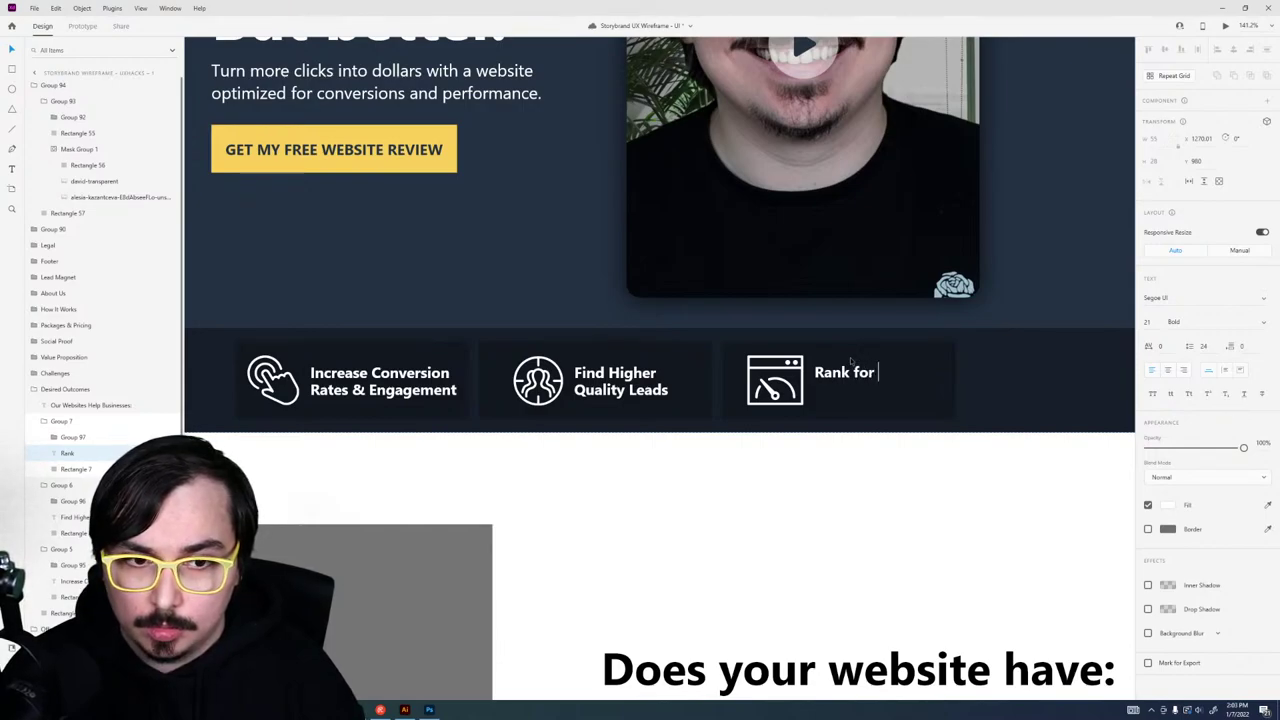
pyautogui.write(' Competi')
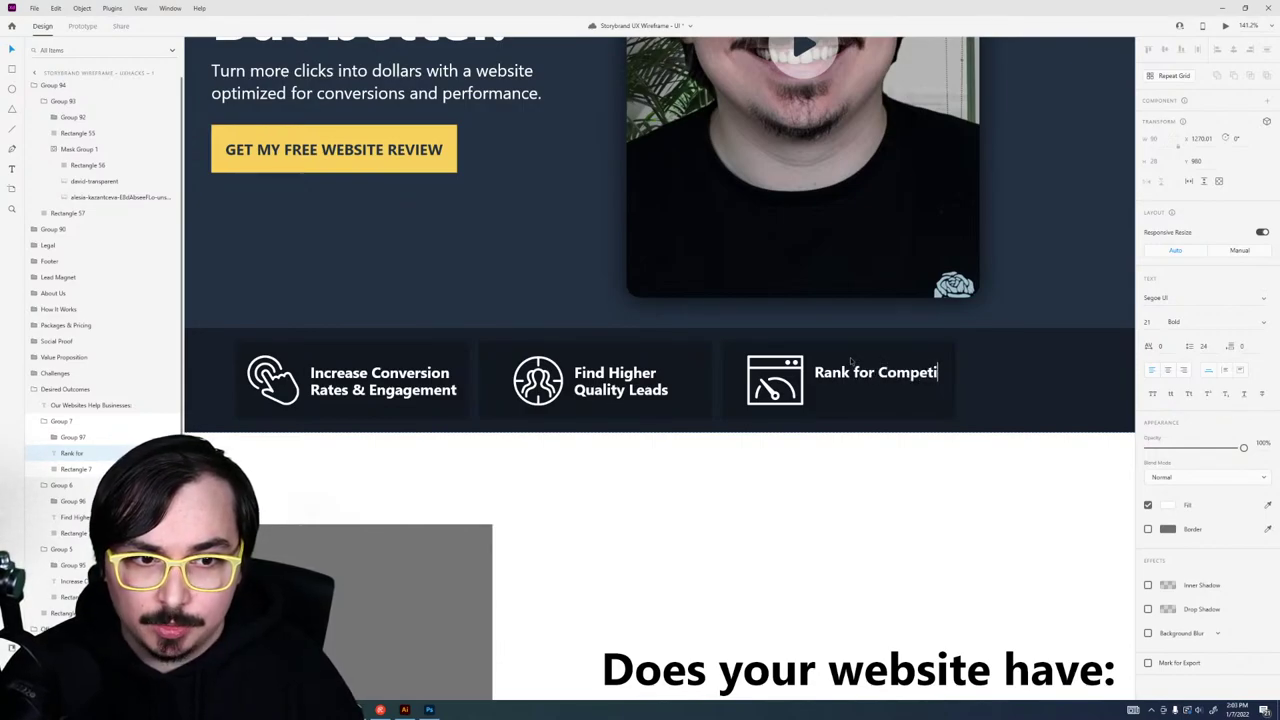
pyautogui.write('tive Keywords')
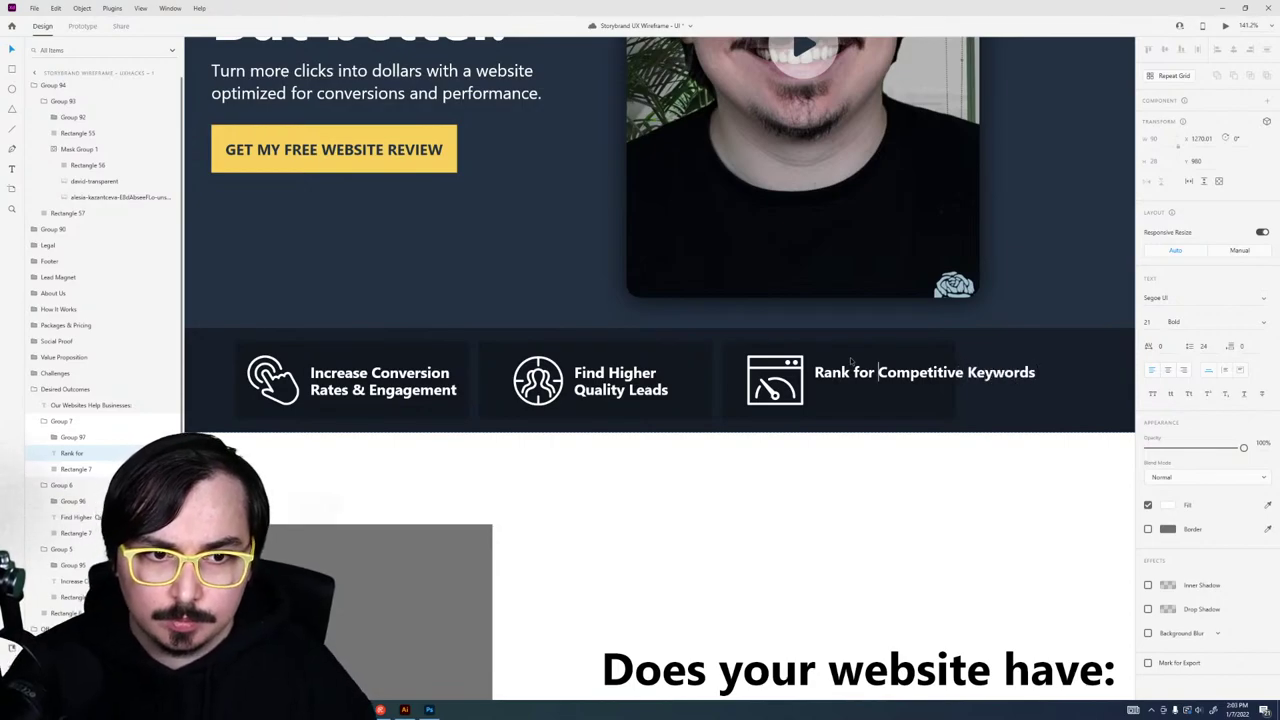
# Step: Reword the third tile's label after "Rank for" to "High Traffic Keywords", with the line break after "High" and "Keywords" spelled correctly
pyautogui.press('BackSpace')
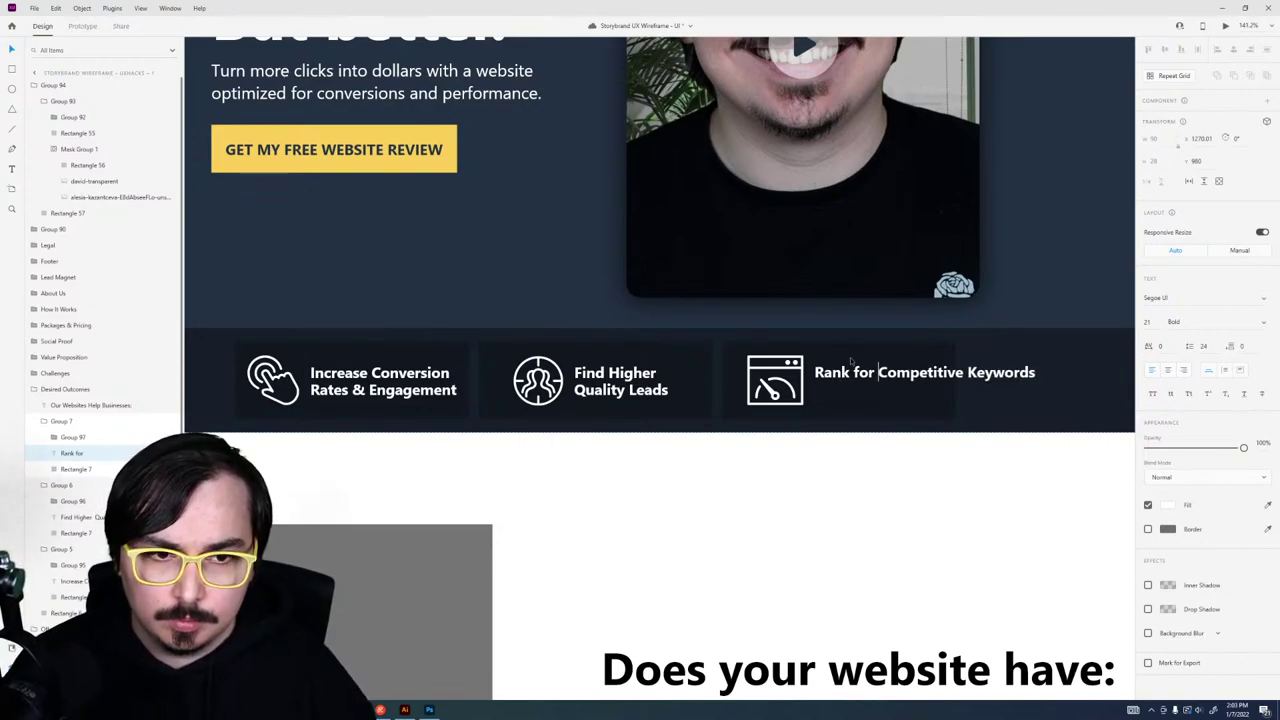
pyautogui.hotkey('shift', 'End')
pyautogui.write('H')
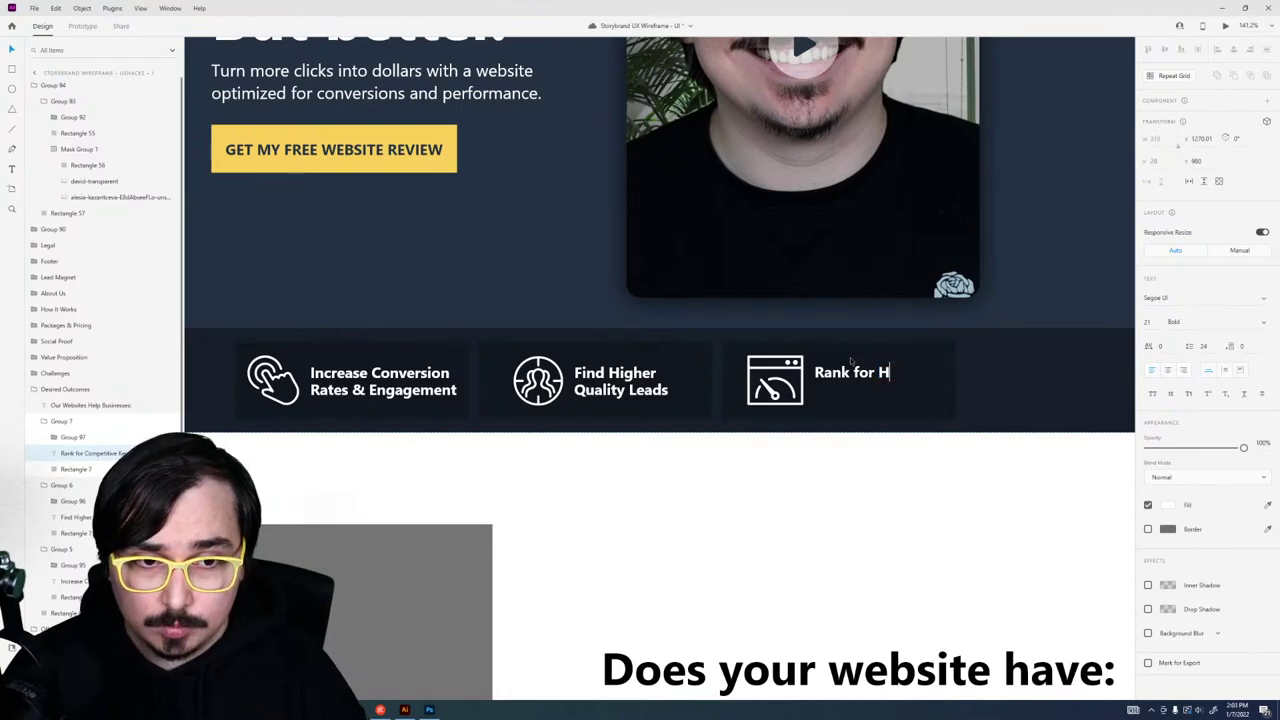
pyautogui.write('igh traf')
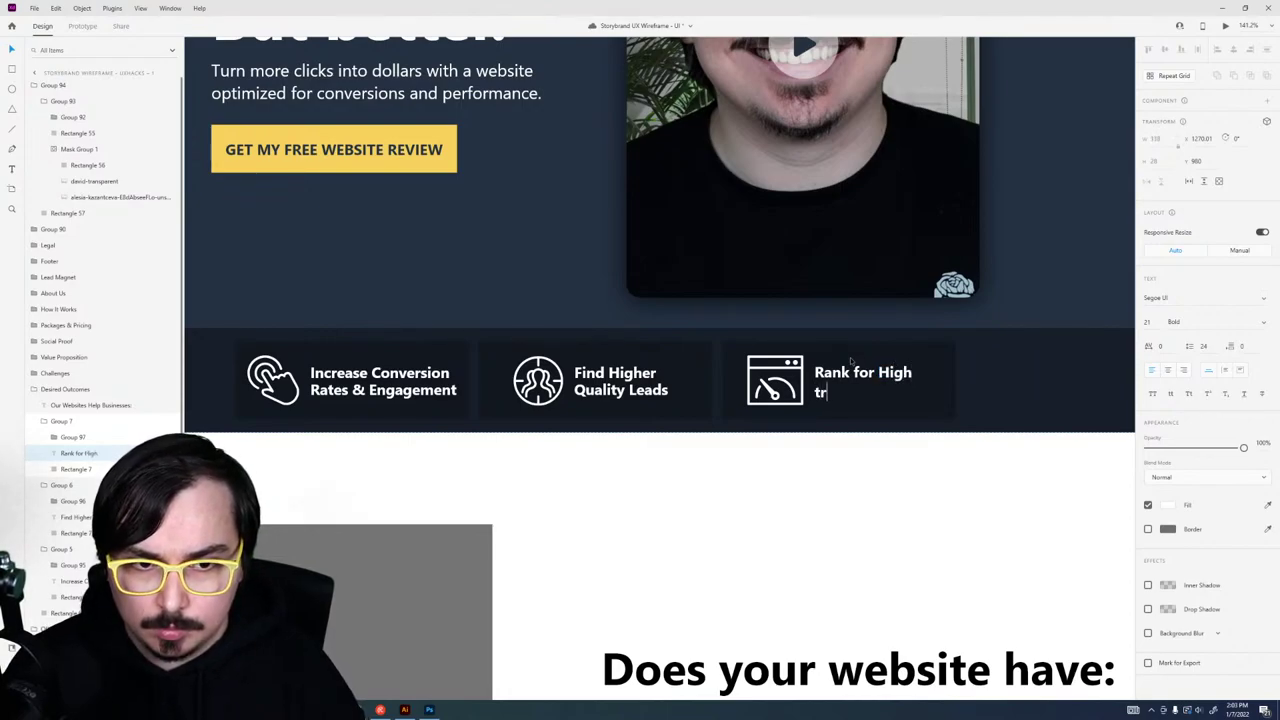
pyautogui.press('BackSpace')
pyautogui.press('BackSpace')
pyautogui.press('BackSpace')
pyautogui.press('BackSpace')
pyautogui.write('tra')
pyautogui.press('BackSpace')
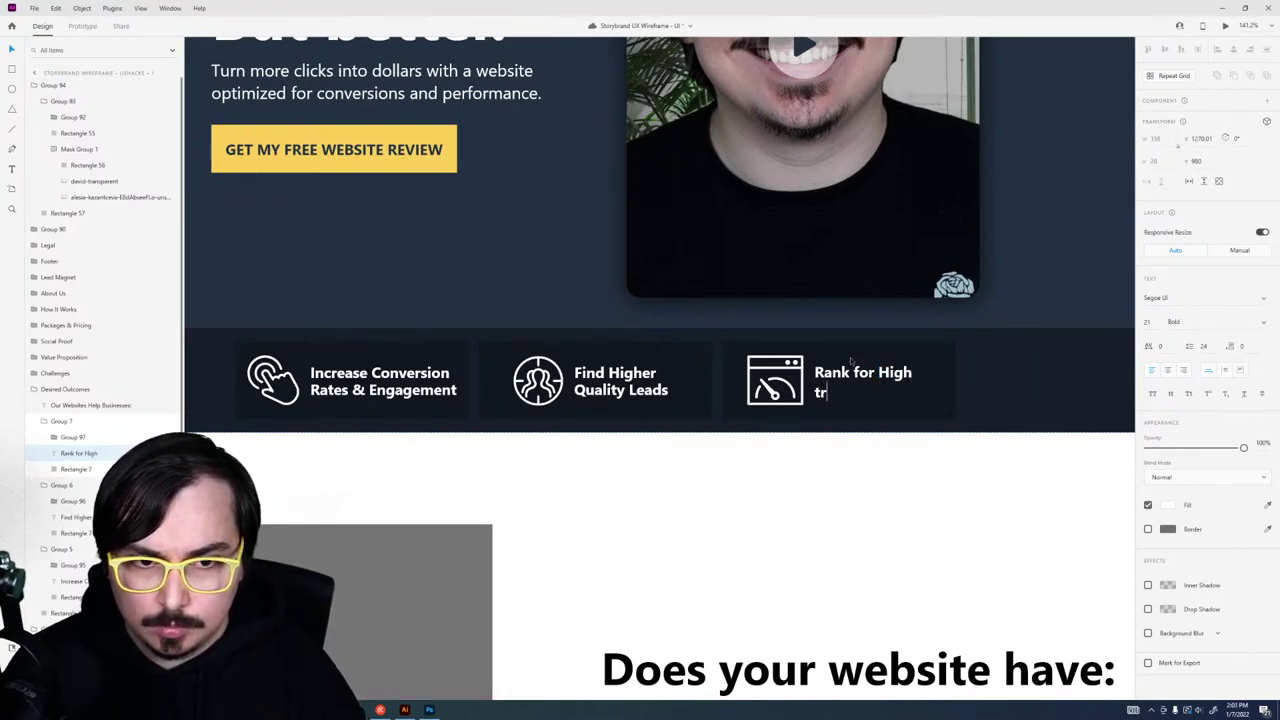
pyautogui.write('Traffic Ke')
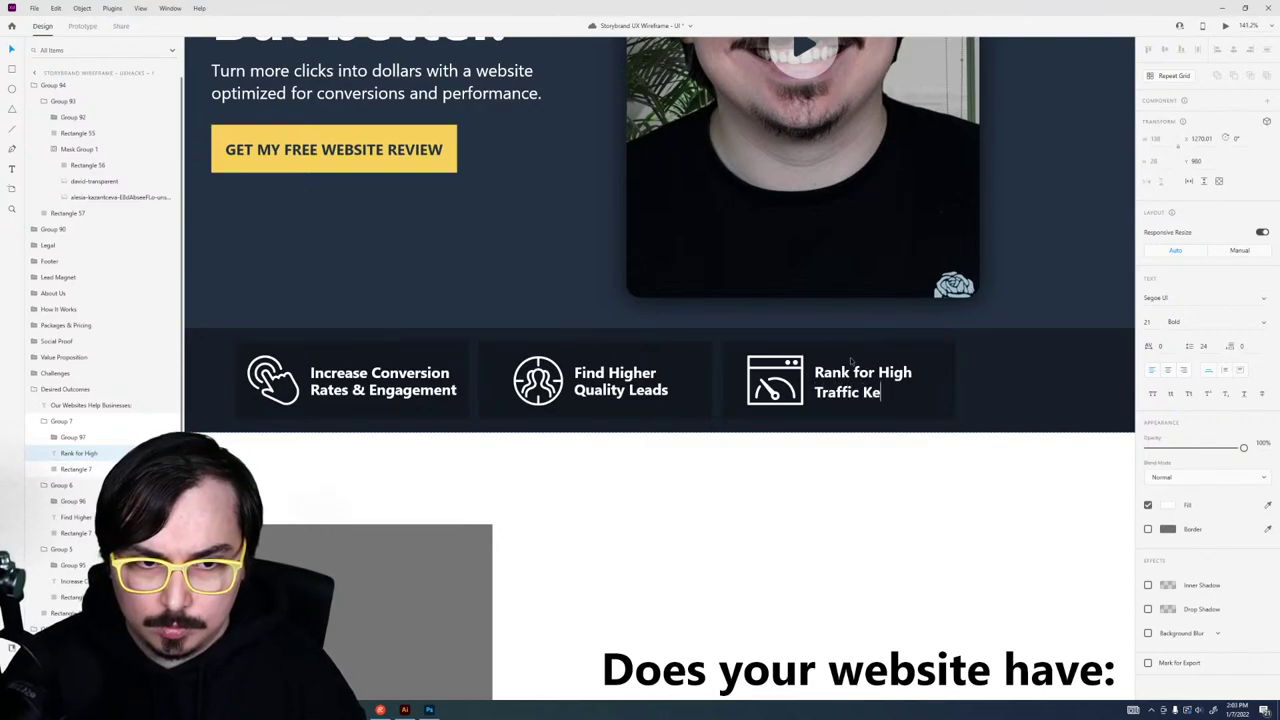
pyautogui.write('ywrods')
pyautogui.press('Escape')
pyautogui.doubleClick(917, 393)
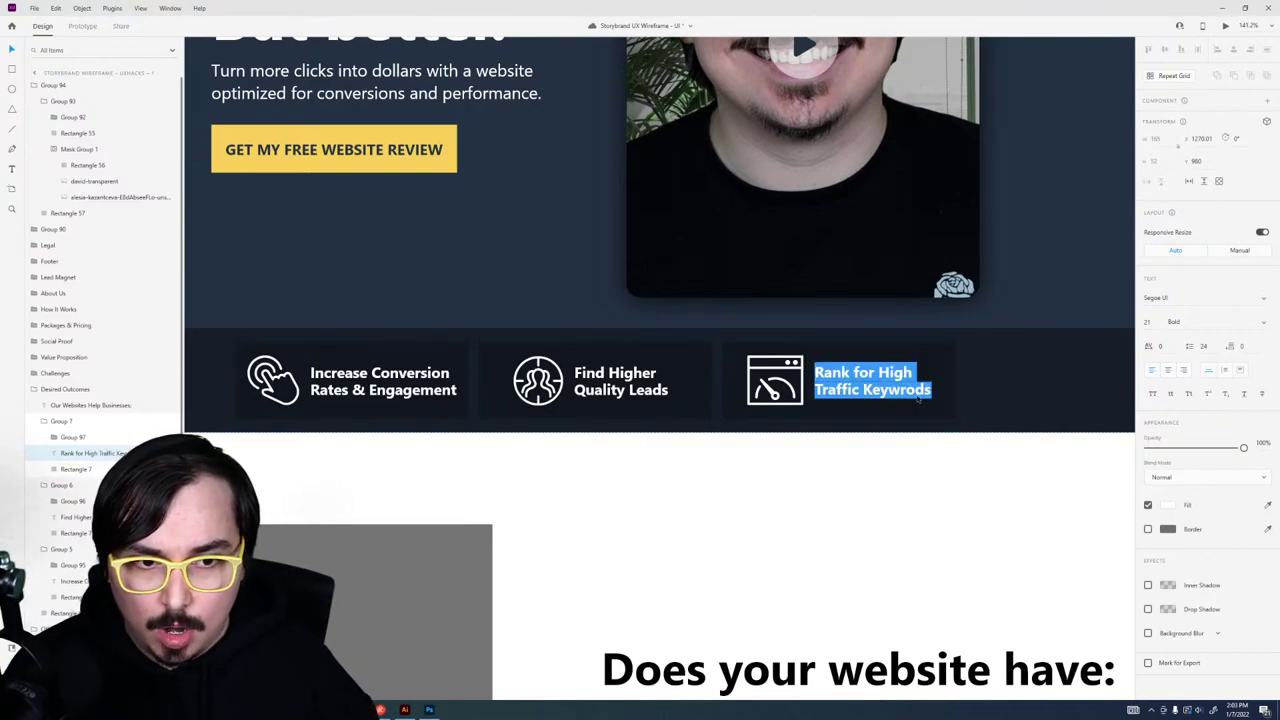
pyautogui.click(905, 390)
pyautogui.press('Escape')
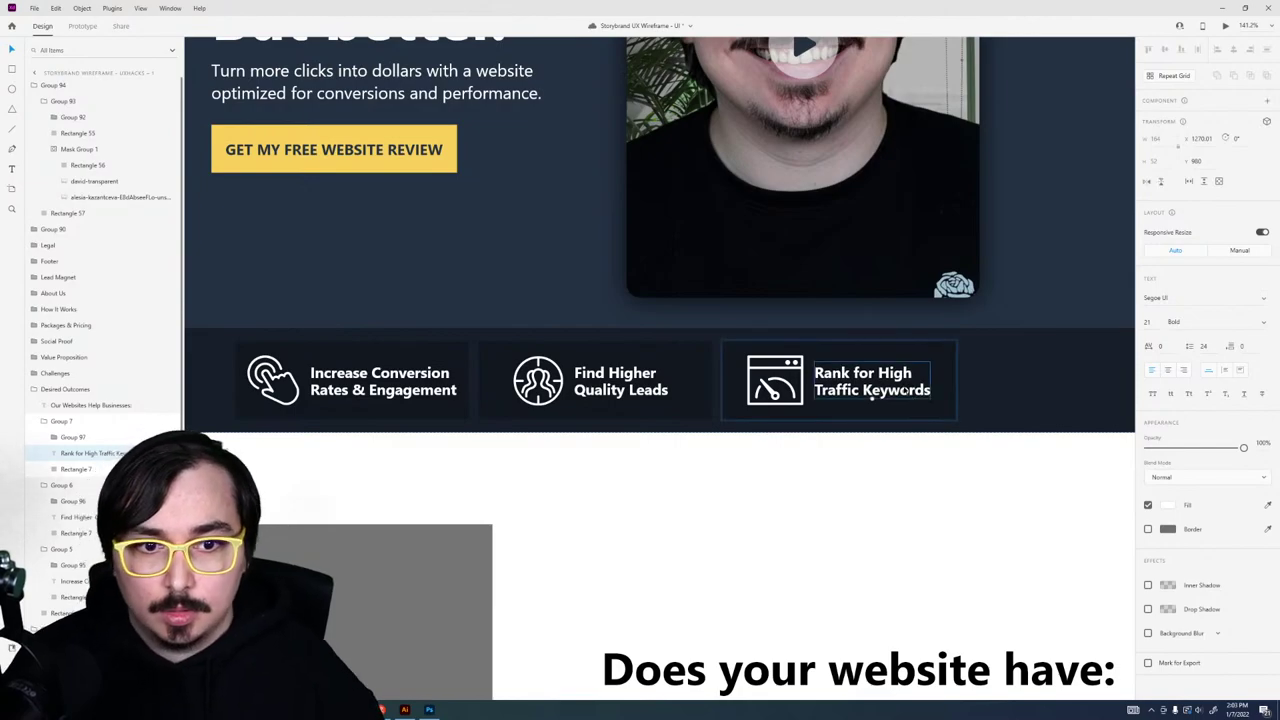
pyautogui.press('Escape')
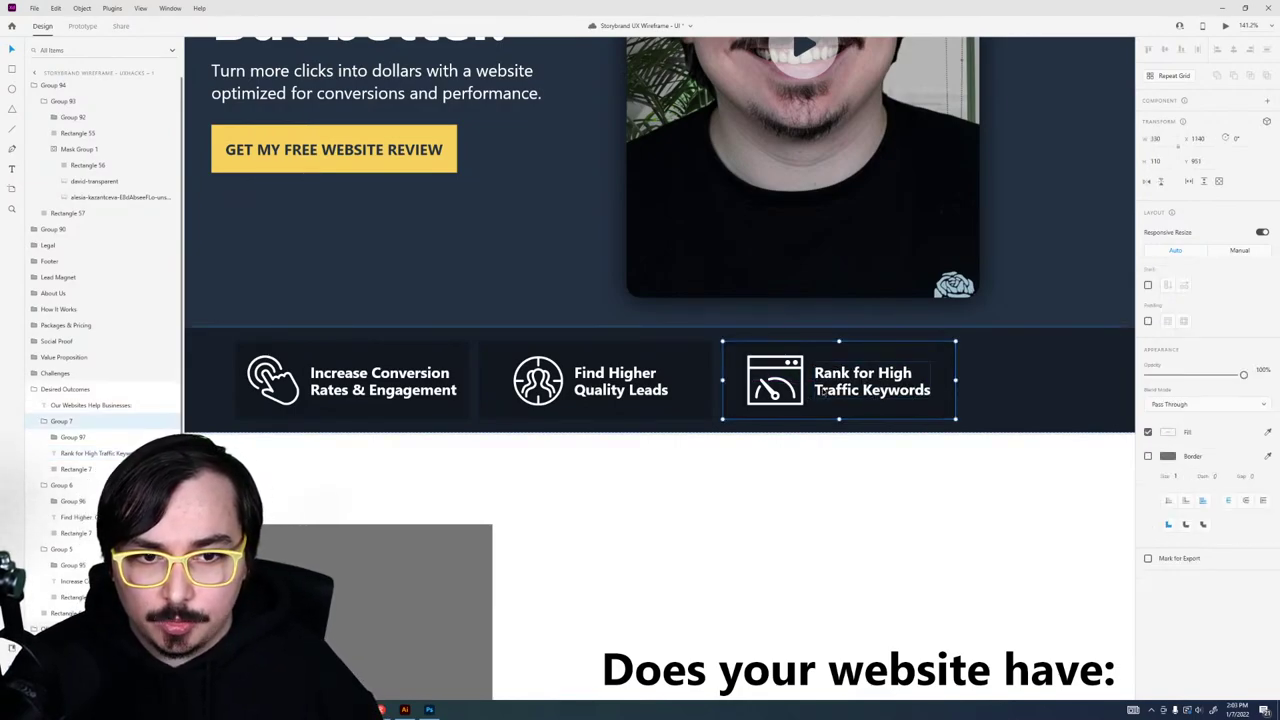
# Step: Shift the third tile's icon and label together slightly left to balance them within the tile
pyautogui.doubleClick(821, 390)
pyautogui.click(805, 395)
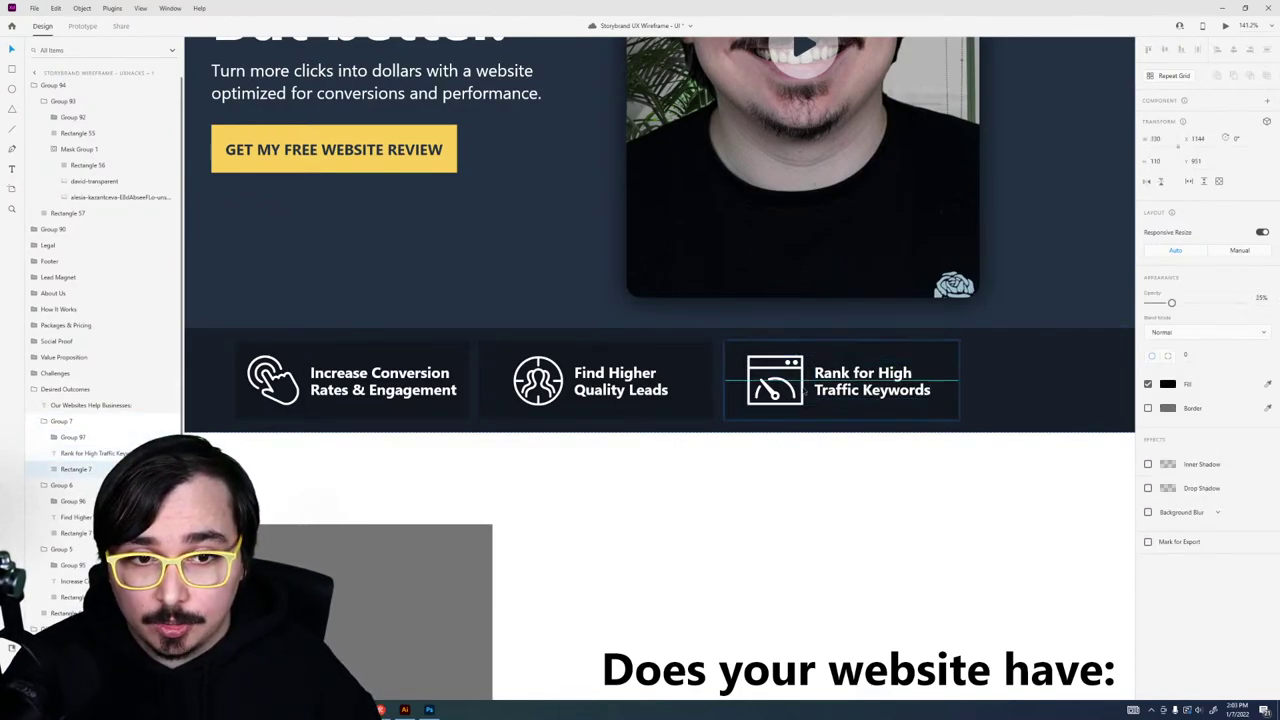
pyautogui.click(870, 394)
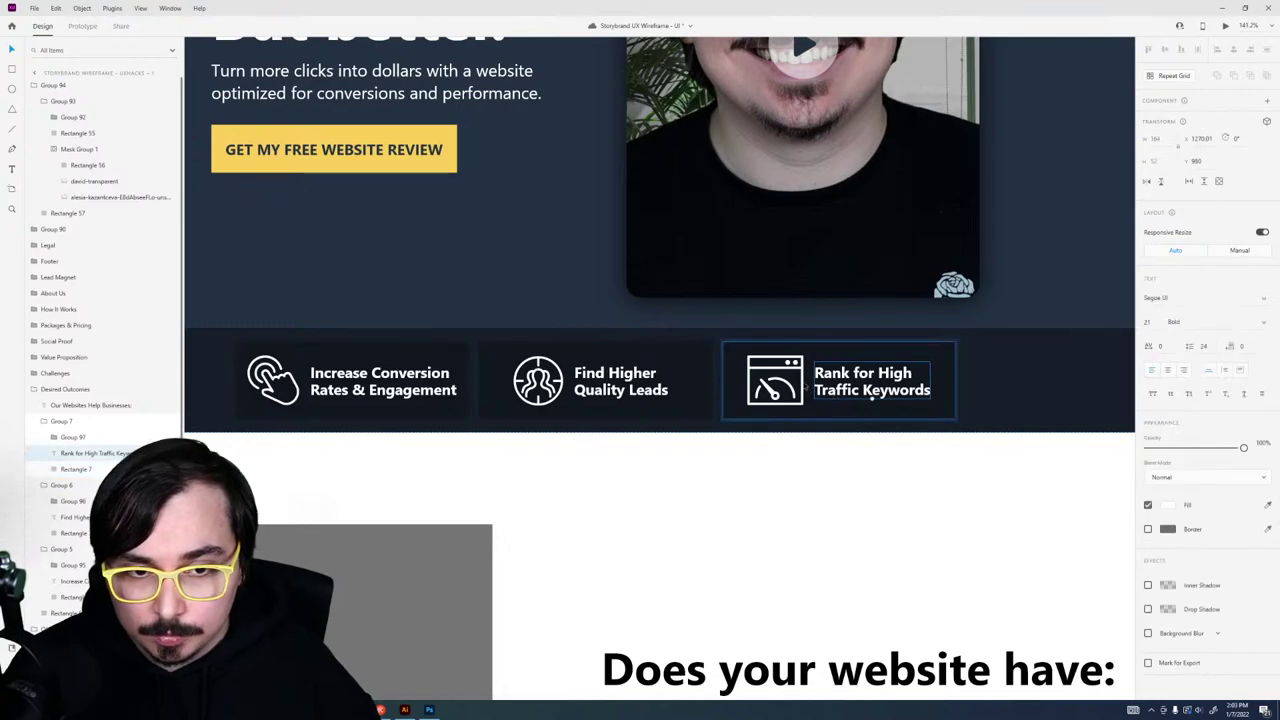
pyautogui.click(803, 390)
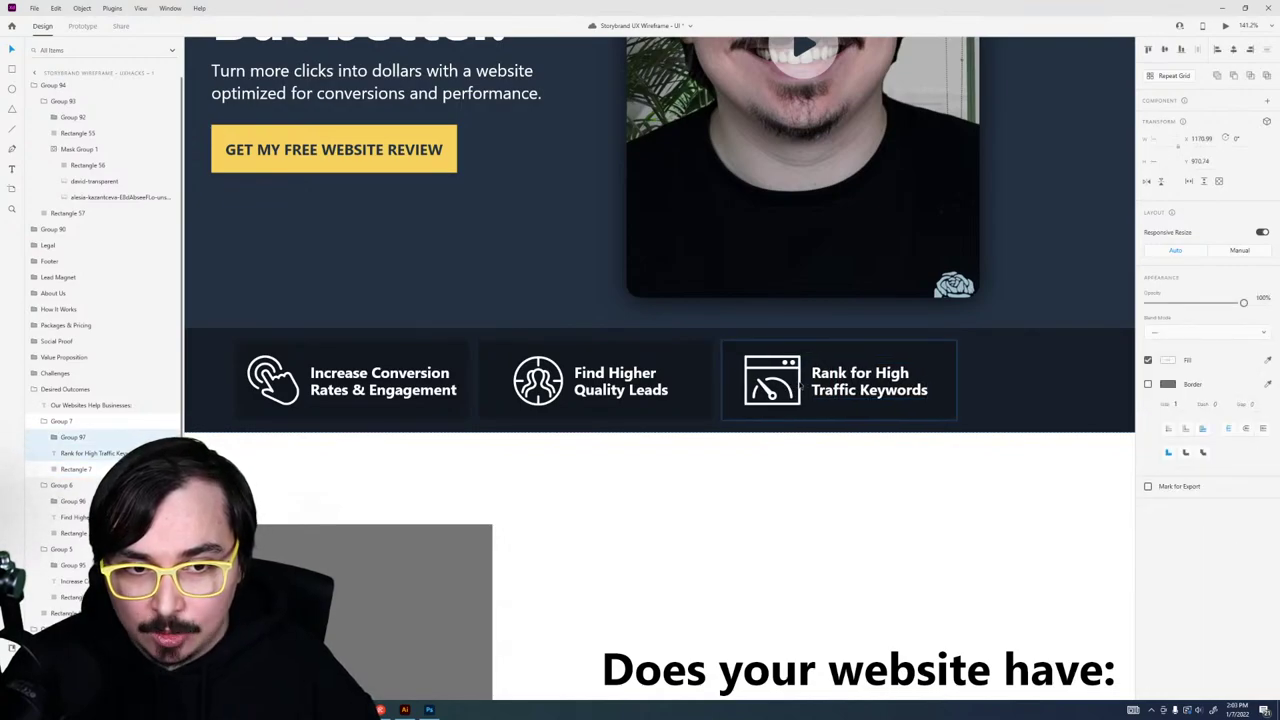
# Step: Show the layout grid and move the Our Websites Help Businesses label right, aligning it with the second column's left edge
pyautogui.scroll(-4, 760, 500)
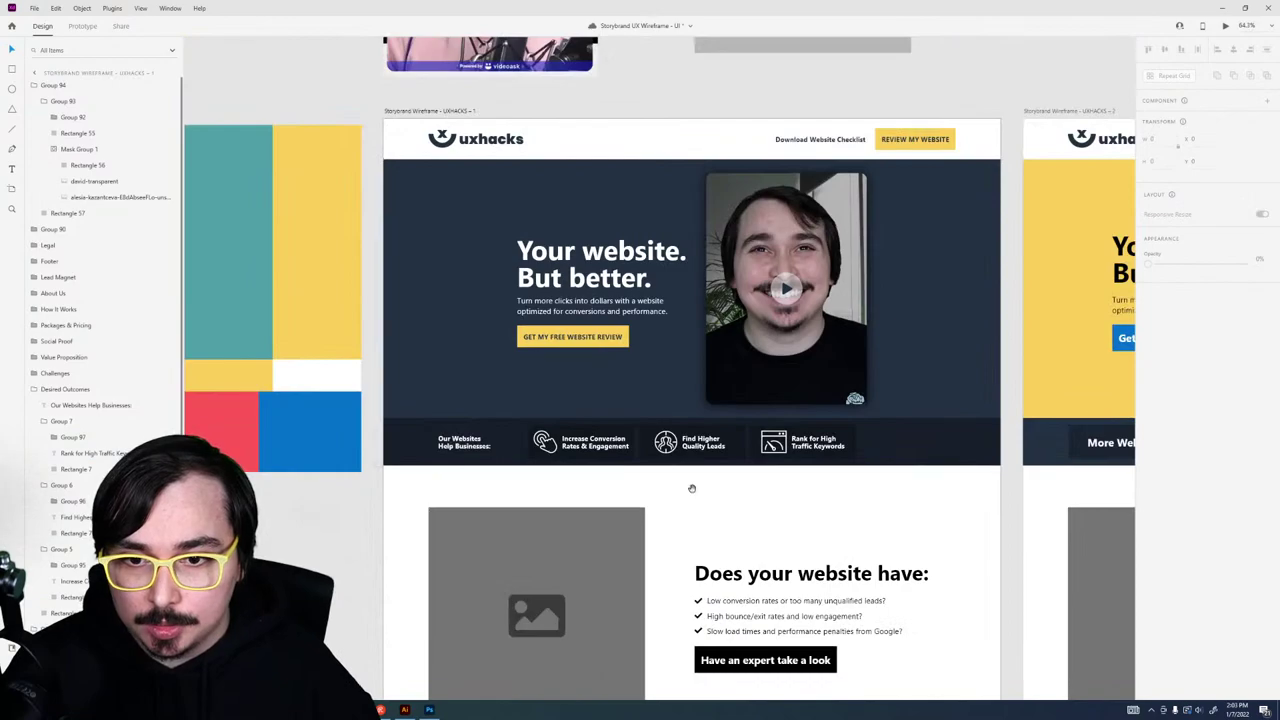
pyautogui.scroll(3, 445, 462)
pyautogui.click(485, 432)
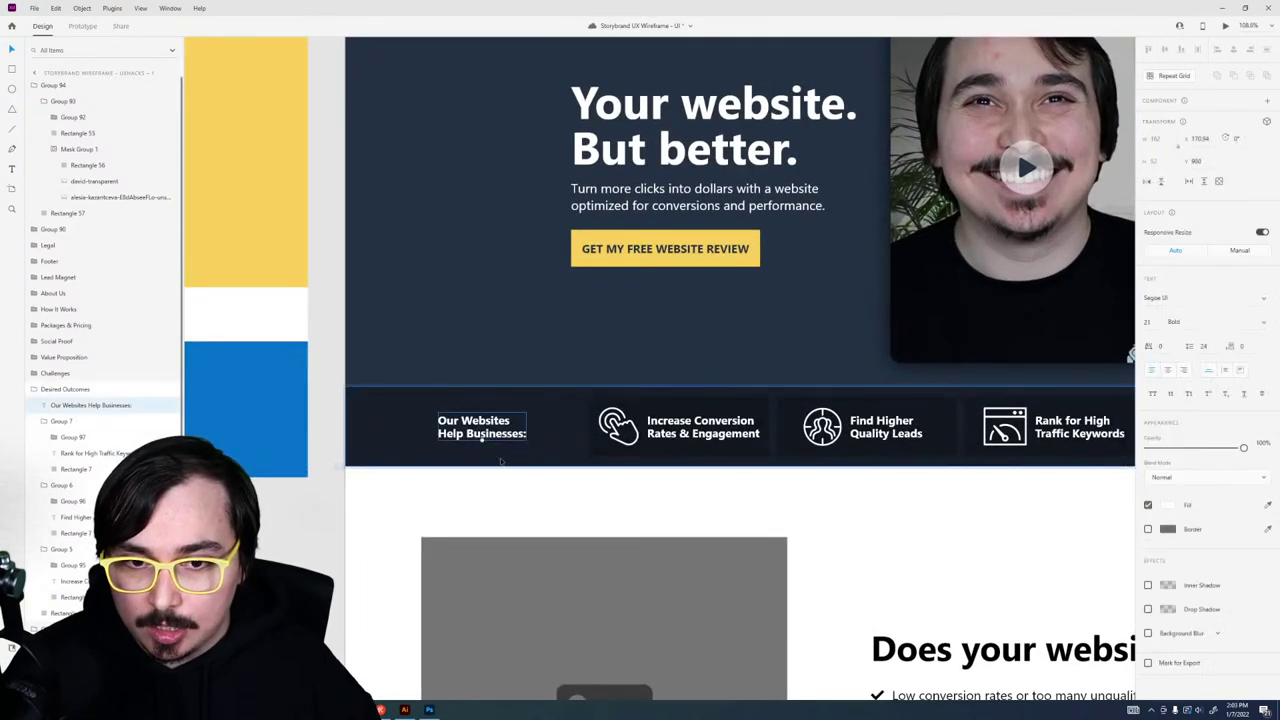
pyautogui.hotkey('ctrl', 'shift', "'")
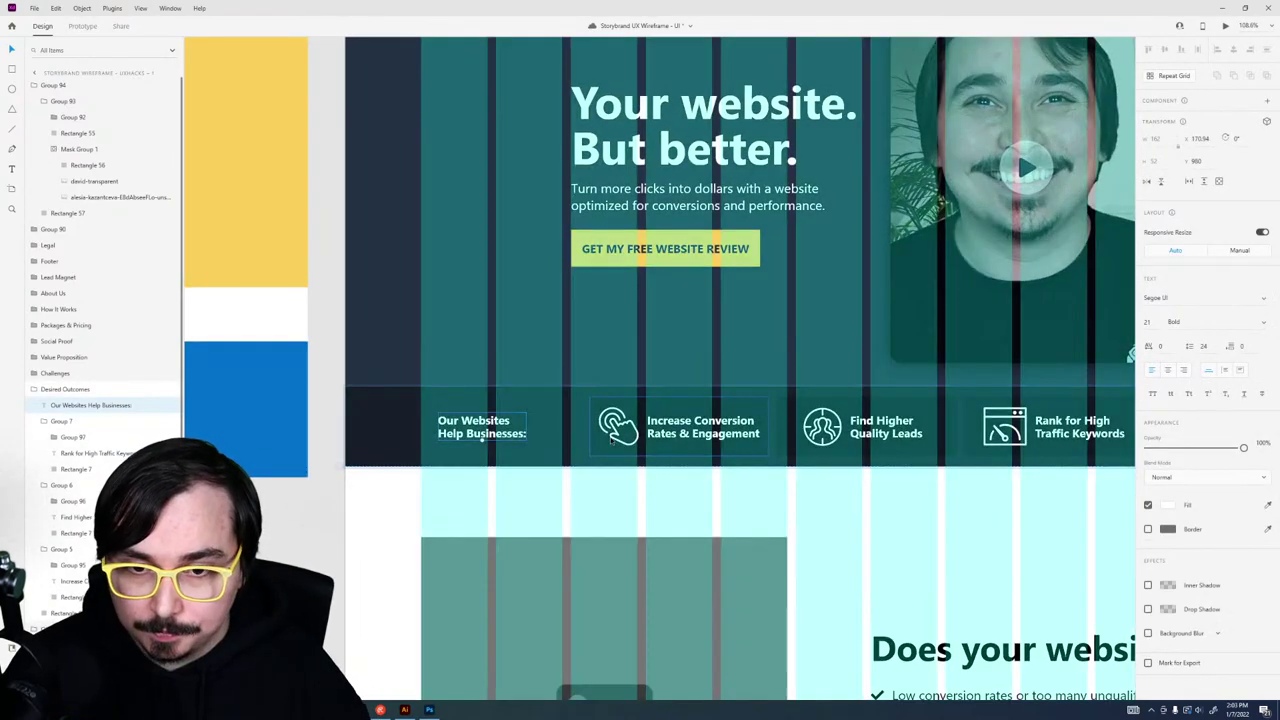
pyautogui.moveTo(482, 437); pyautogui.dragTo(539, 437)
# Step: Spread the three outcome tiles rightward along the grid columns, placing the third at X 1312 and the first at X 554
pyautogui.hscroll(5, 522, 475)
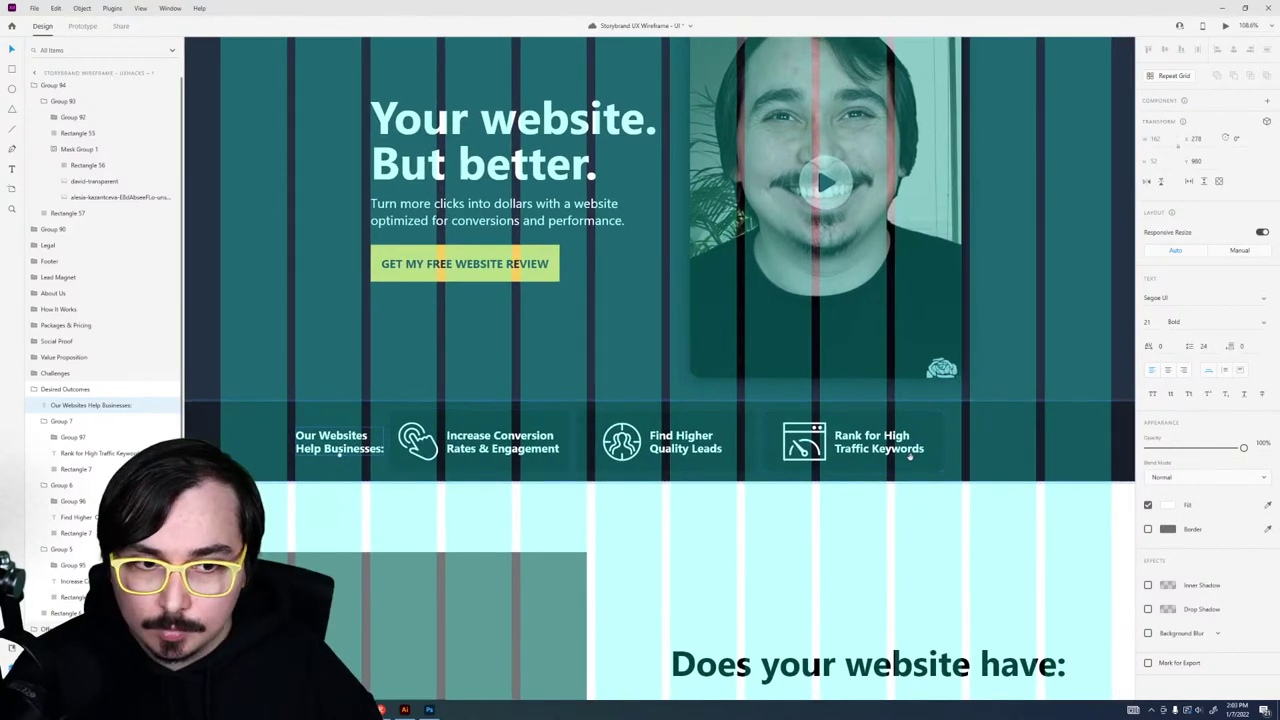
pyautogui.hscroll(3, 790, 450)
pyautogui.moveTo(796, 443); pyautogui.dragTo(946, 438)
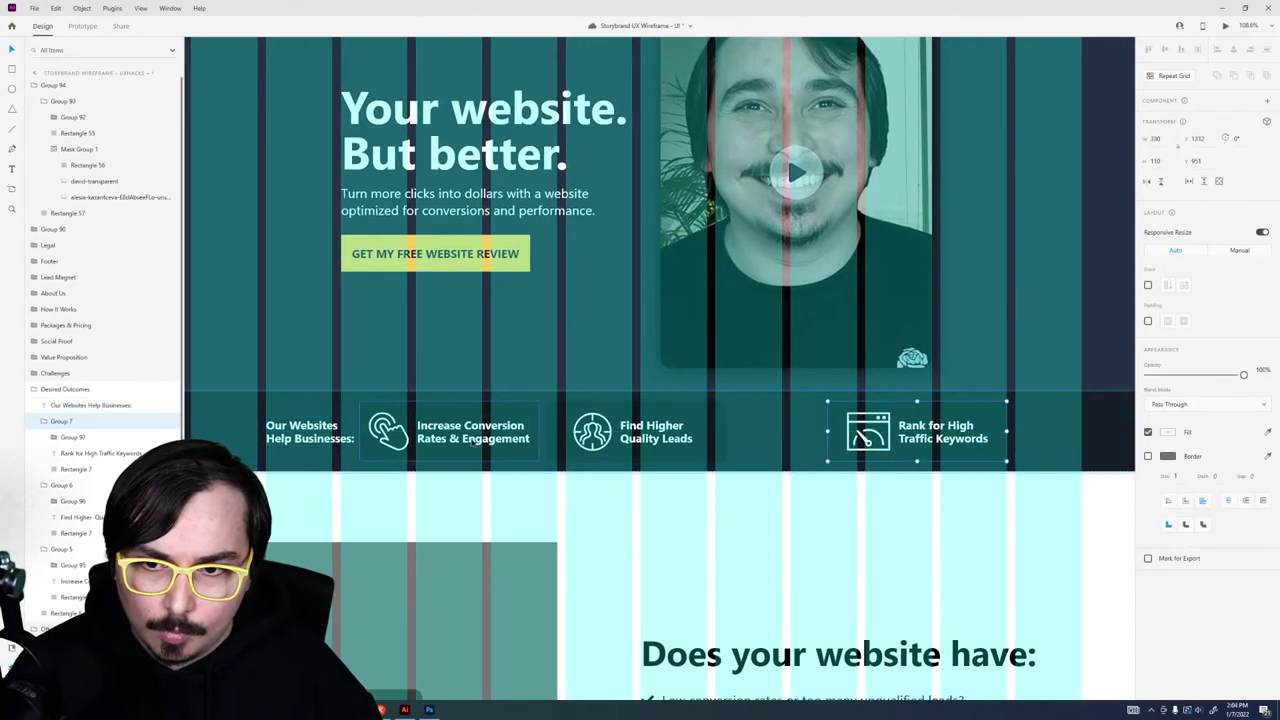
pyautogui.moveTo(474, 441); pyautogui.dragTo(531, 441)
pyautogui.moveTo(640, 446); pyautogui.dragTo(733, 449)
# Step: Distribute the three outcome tiles evenly in the horizontal direction and hide the layout grid
pyautogui.click(565, 442)
pyautogui.keyDown('shift'); pyautogui.click(722, 440); pyautogui.keyUp('shift')
pyautogui.keyDown('shift'); pyautogui.click(905, 431); pyautogui.keyUp('shift')
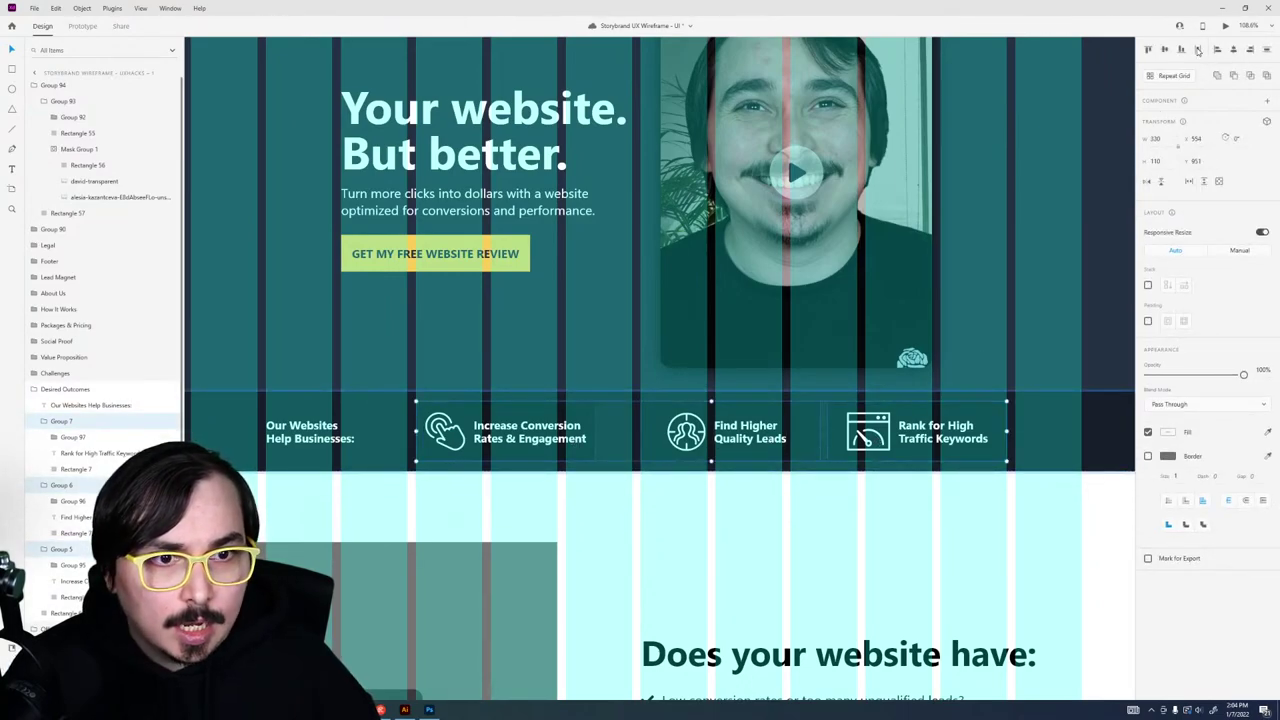
pyautogui.click(1198, 50)
pyautogui.click(819, 505)
pyautogui.press("ctrl+shift+'")
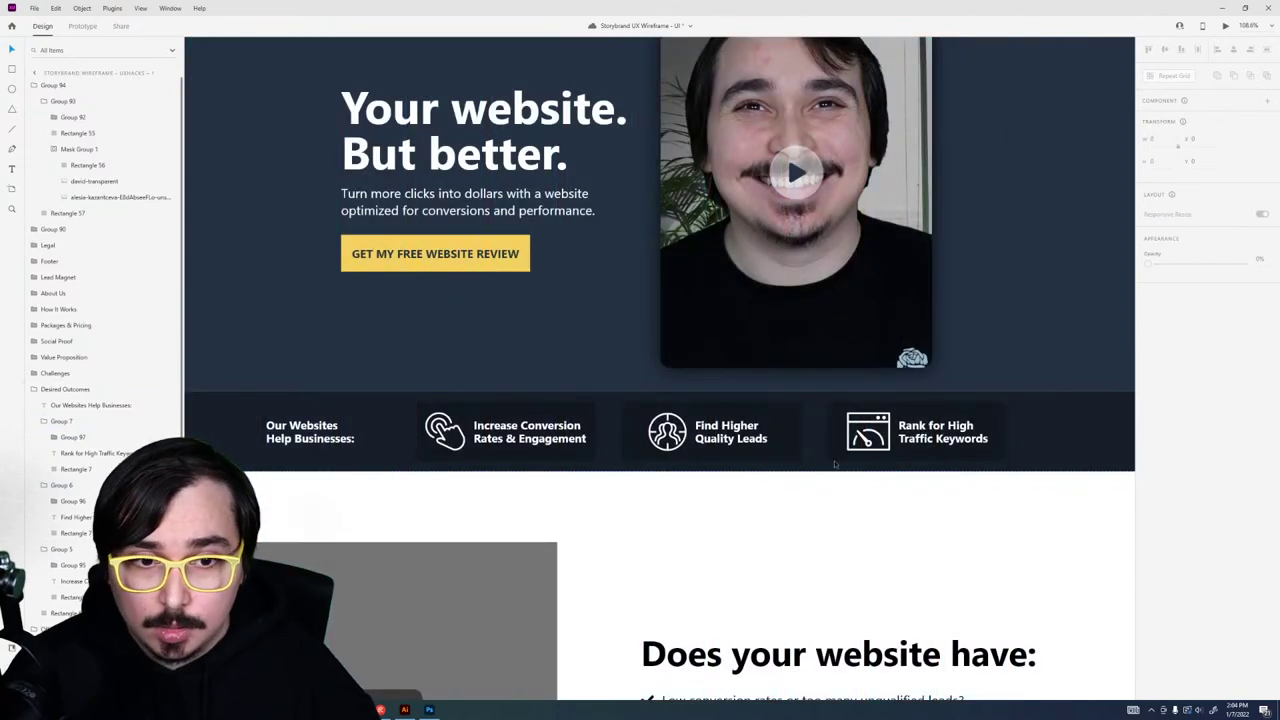
# Step: Preview the page to examine the hero section and the outcomes bar, and close the preview
pyautogui.click(850, 330)
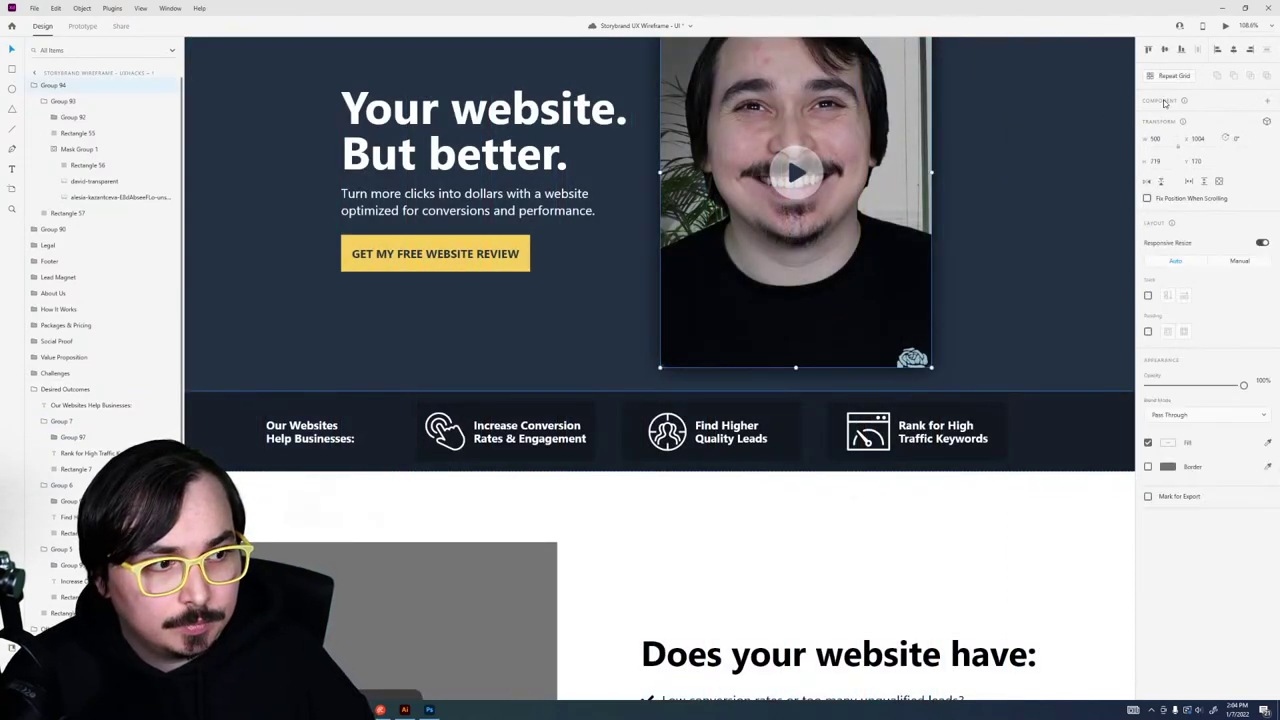
pyautogui.click(1226, 26)
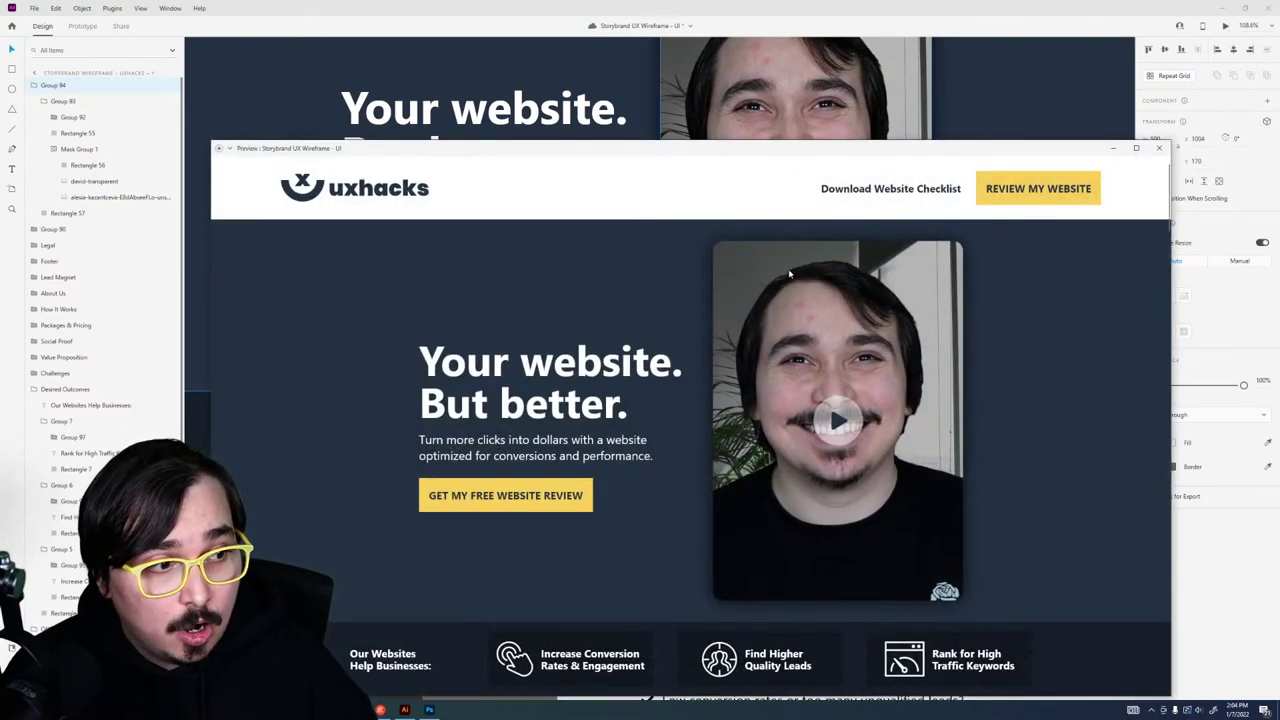
pyautogui.moveTo(762, 152); pyautogui.dragTo(765, 76)
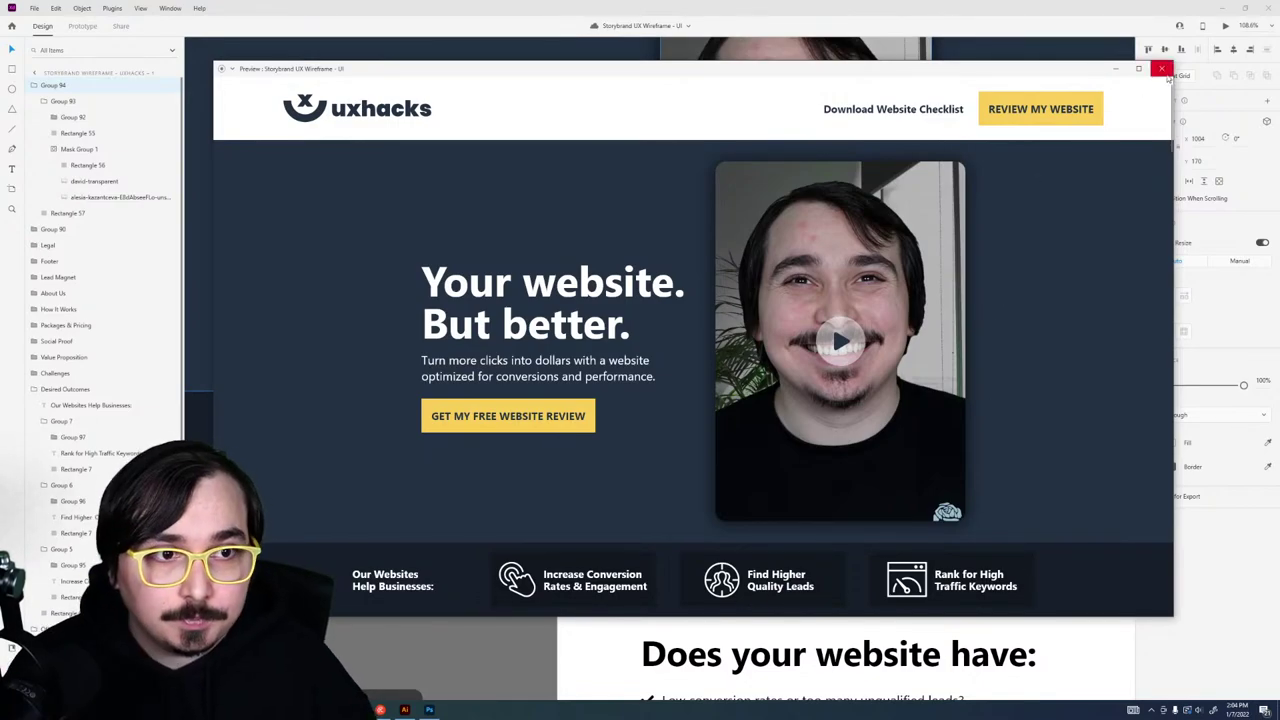
pyautogui.click(1161, 68)
pyautogui.click(636, 391)
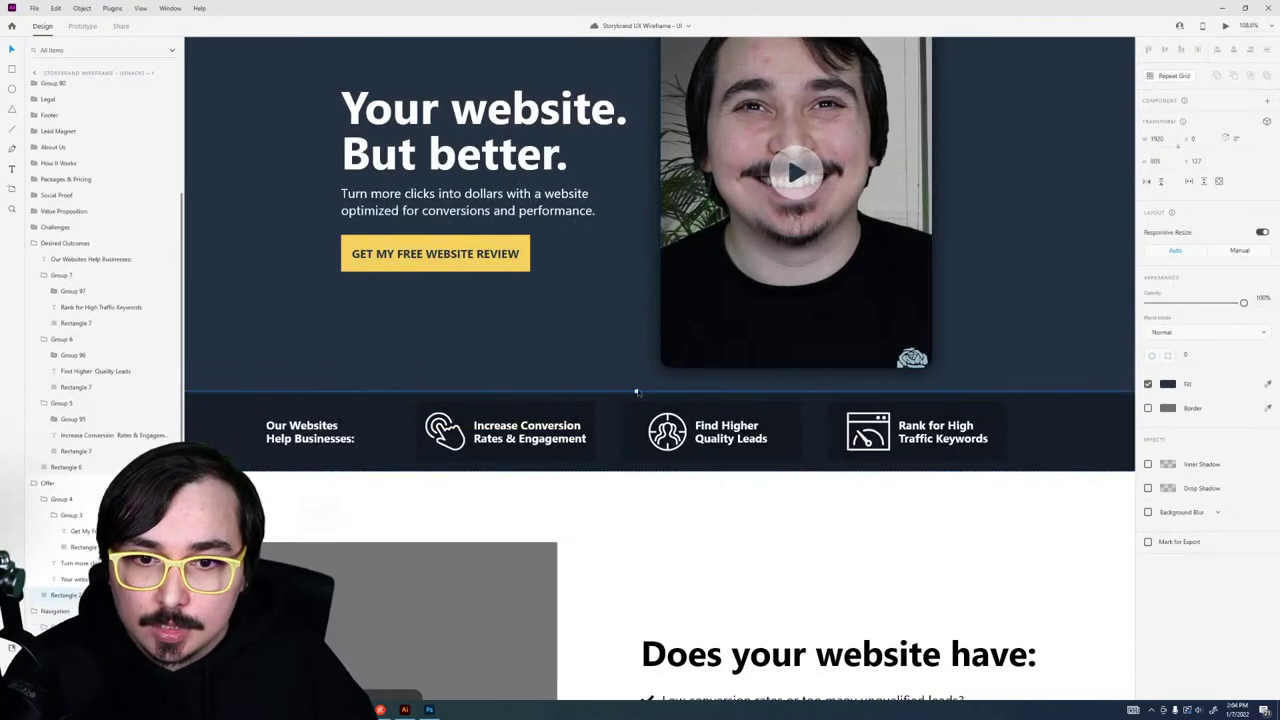
pyautogui.click(634, 549)
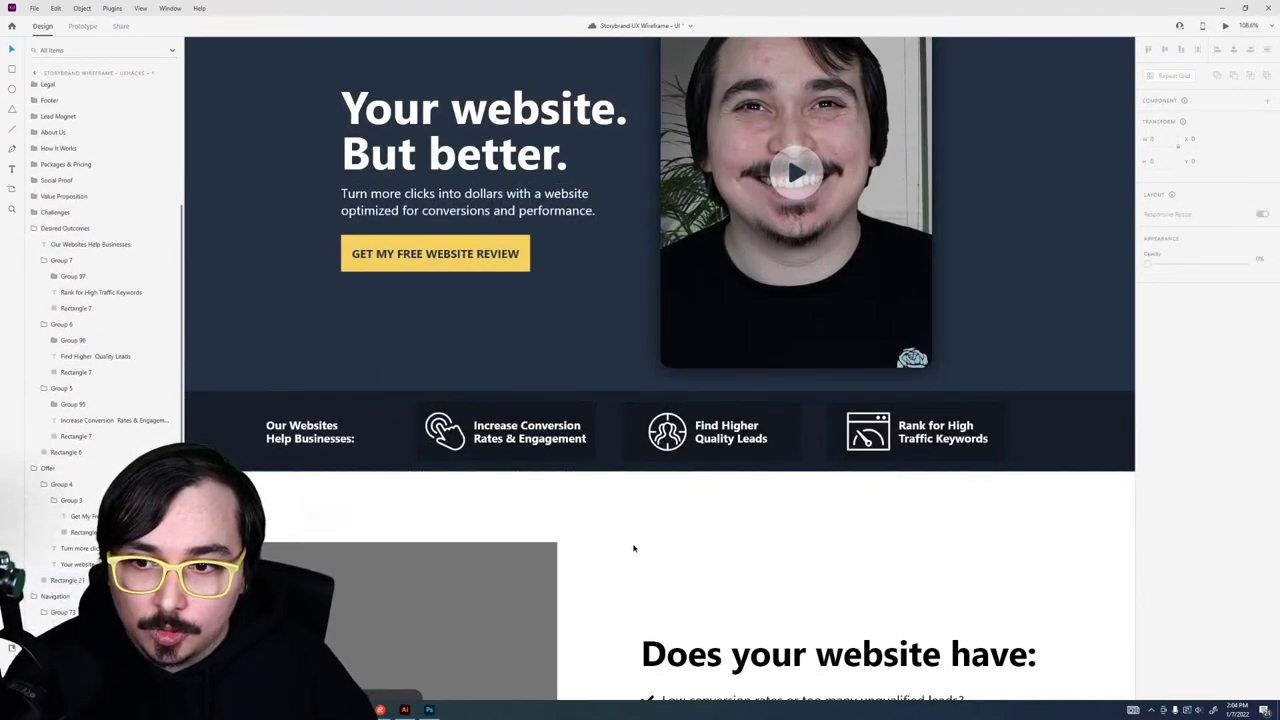
pyautogui.scroll(-3, 634, 549)
pyautogui.scroll(-2, 634, 548)
pyautogui.moveTo(671, 550); pyautogui.dragTo(513, 602)
pyautogui.scroll(5, 667, 434)
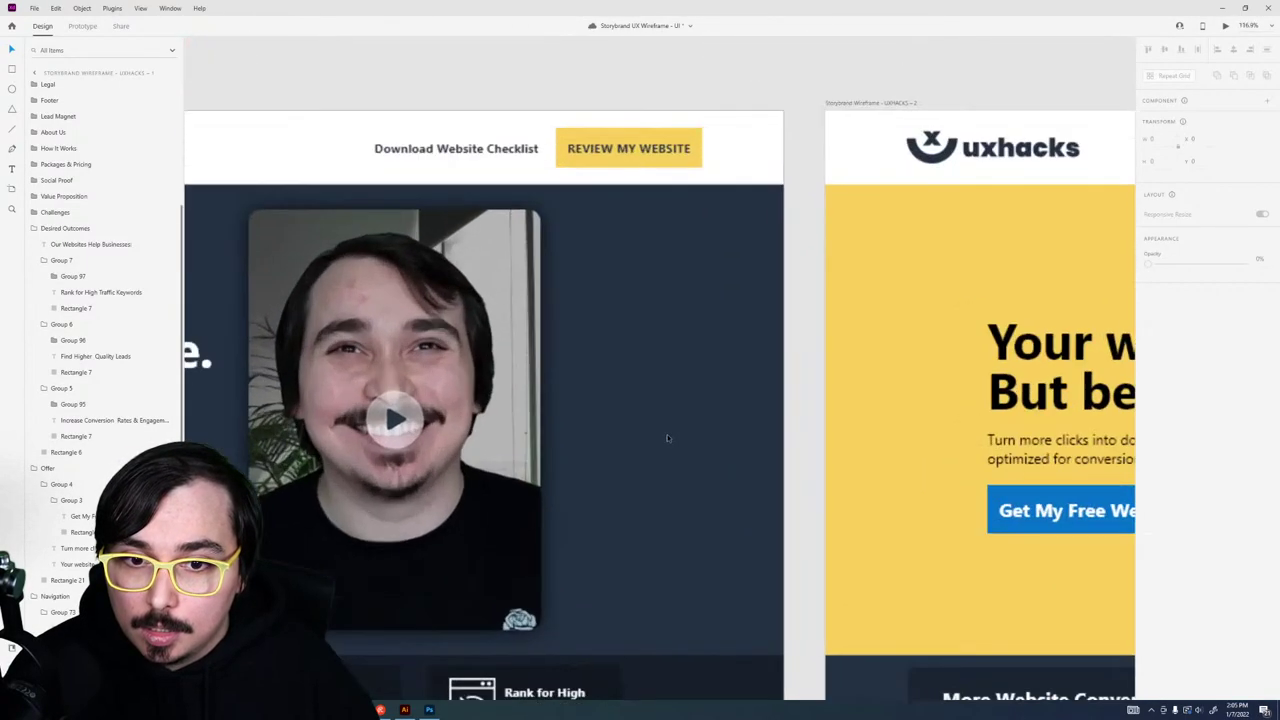
pyautogui.scroll(-4, 660, 425)
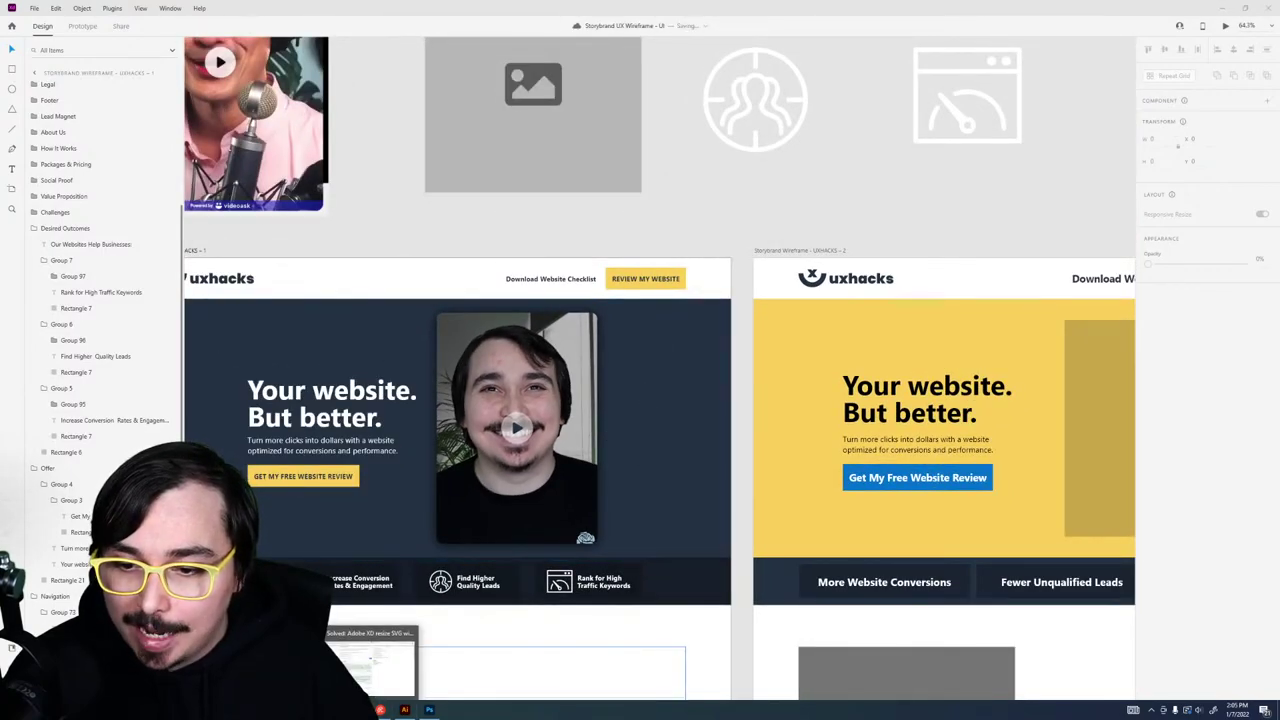
# Step: Switch to the browser and search Shutterstock for "arrow" images
pyautogui.click(380, 710)
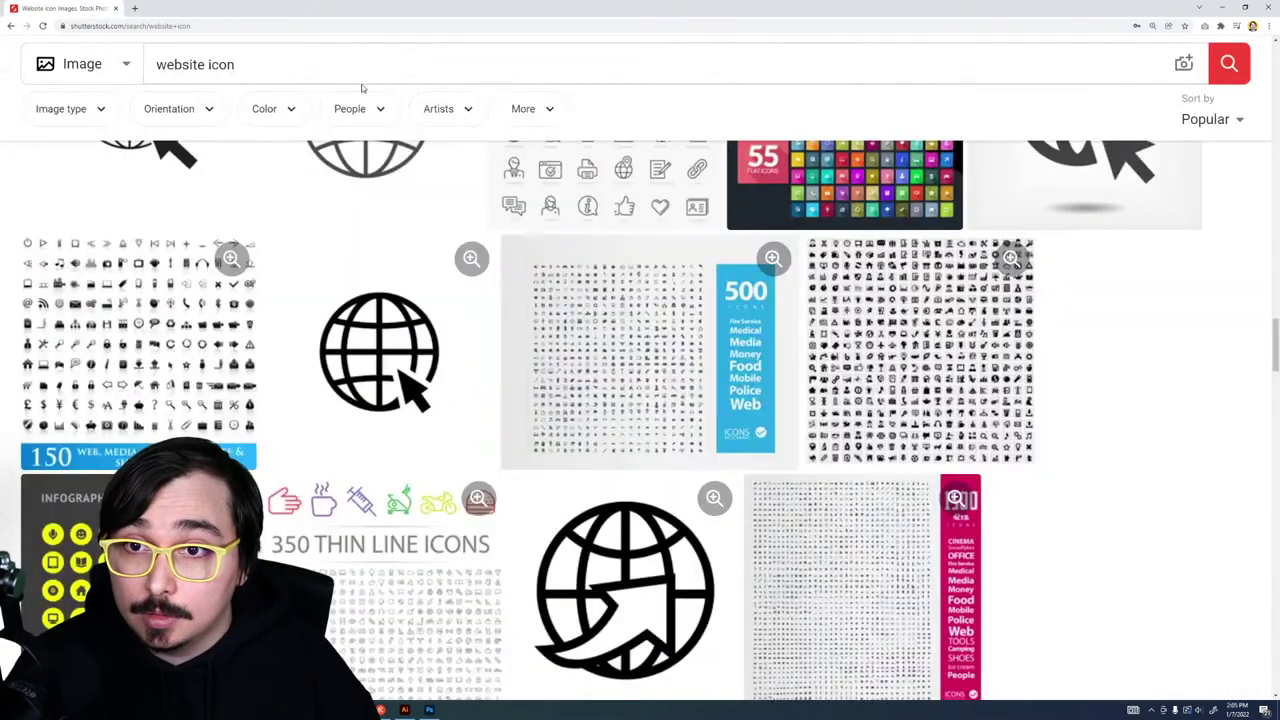
pyautogui.scroll(-5, 363, 86)
pyautogui.click(381, 65)
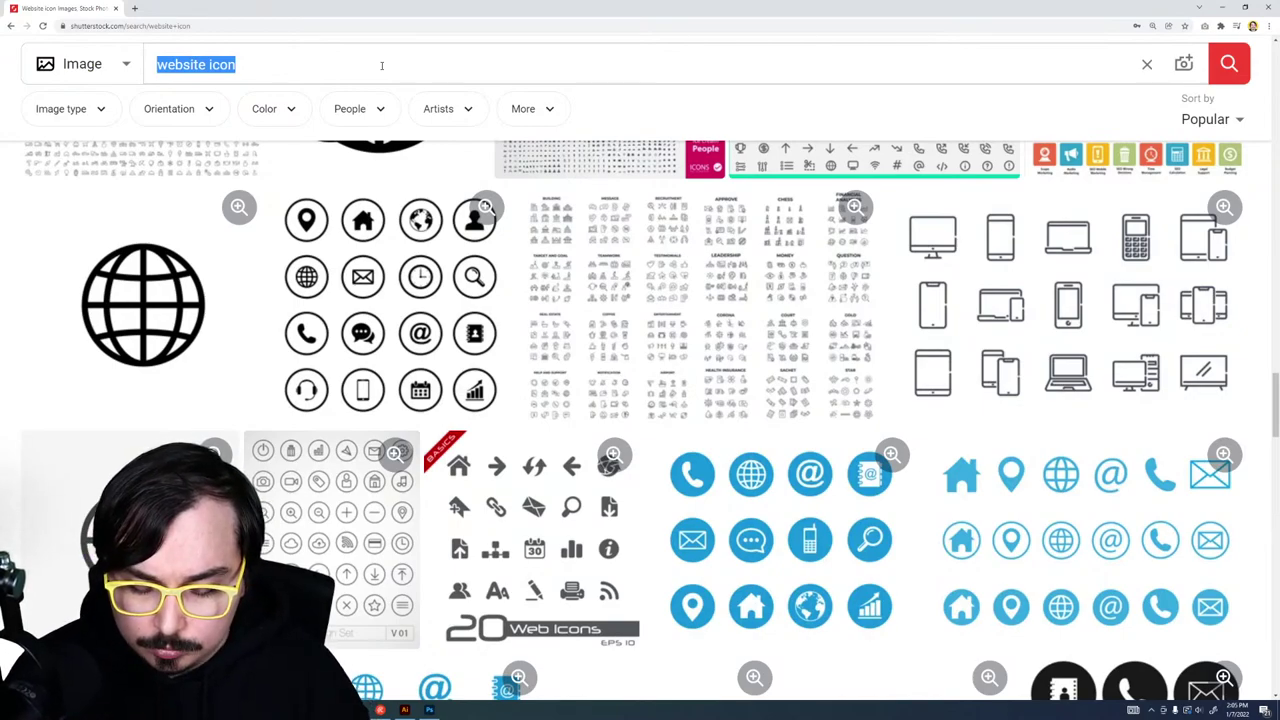
pyautogui.write('arrow')
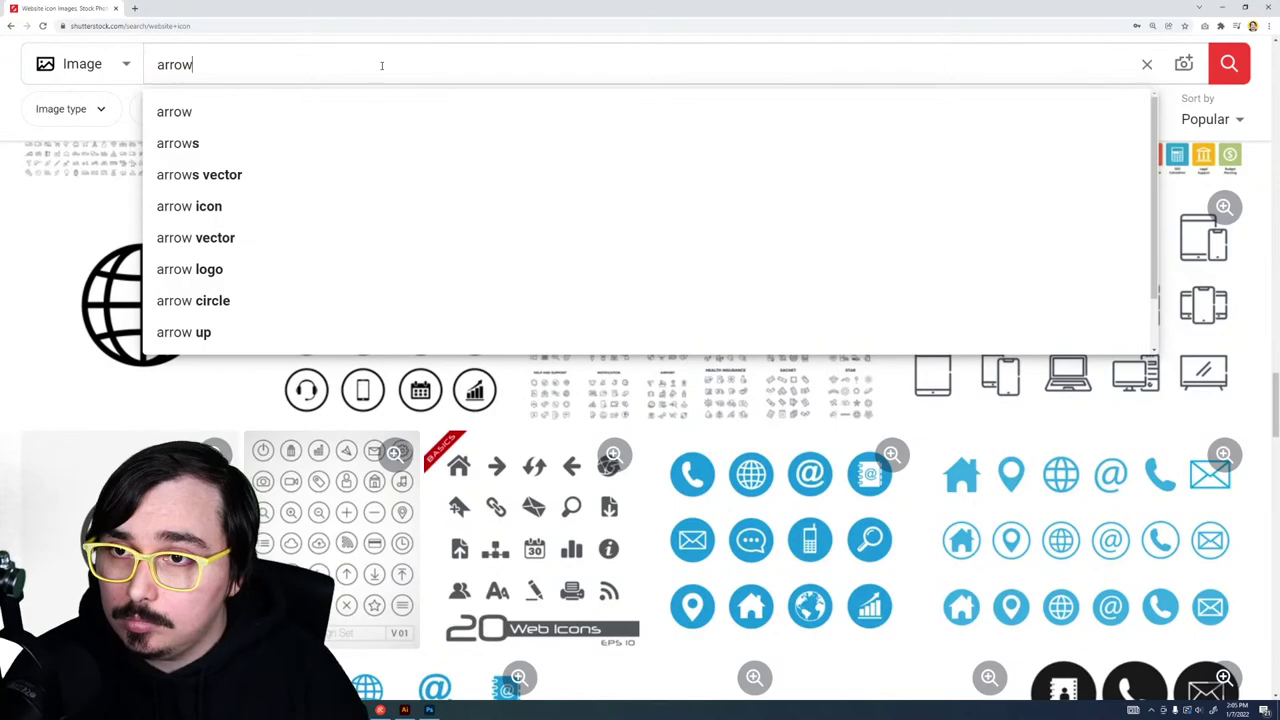
pyautogui.press('Return')
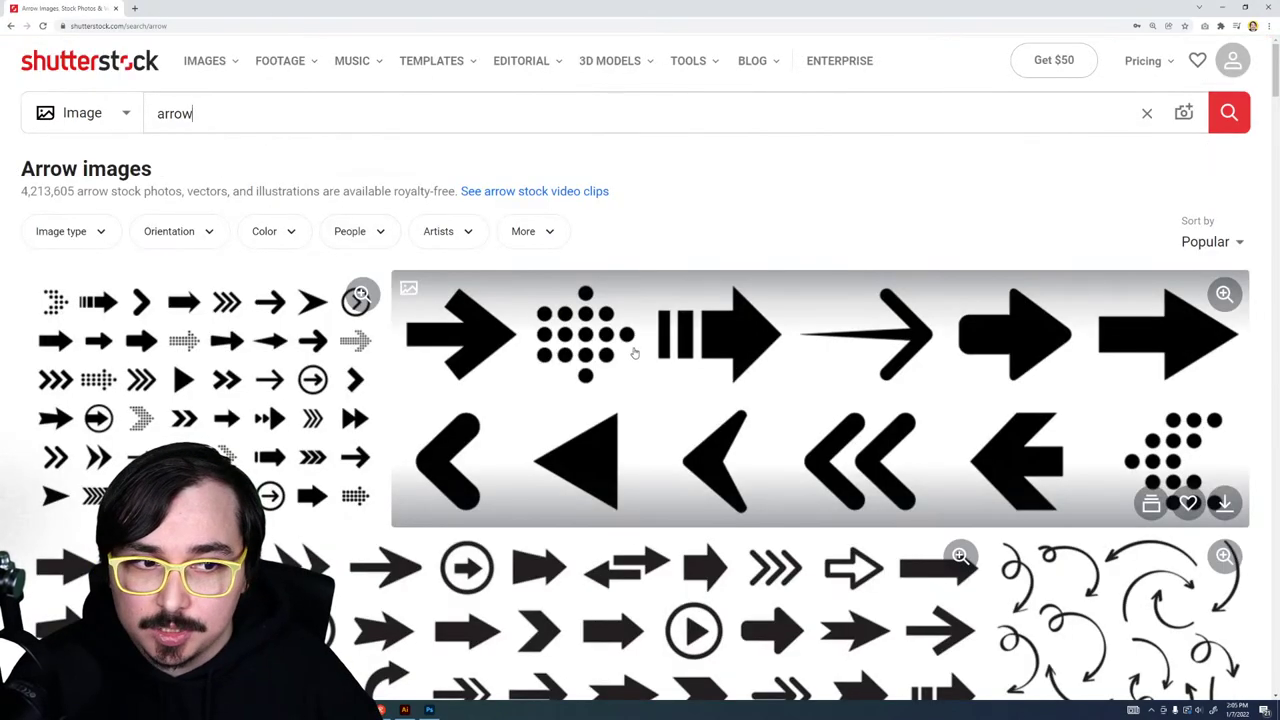
# Step: Find the hand drawn arrow set with looped and curved arrows in the results and download it
pyautogui.hotkey('ctrl', '-')
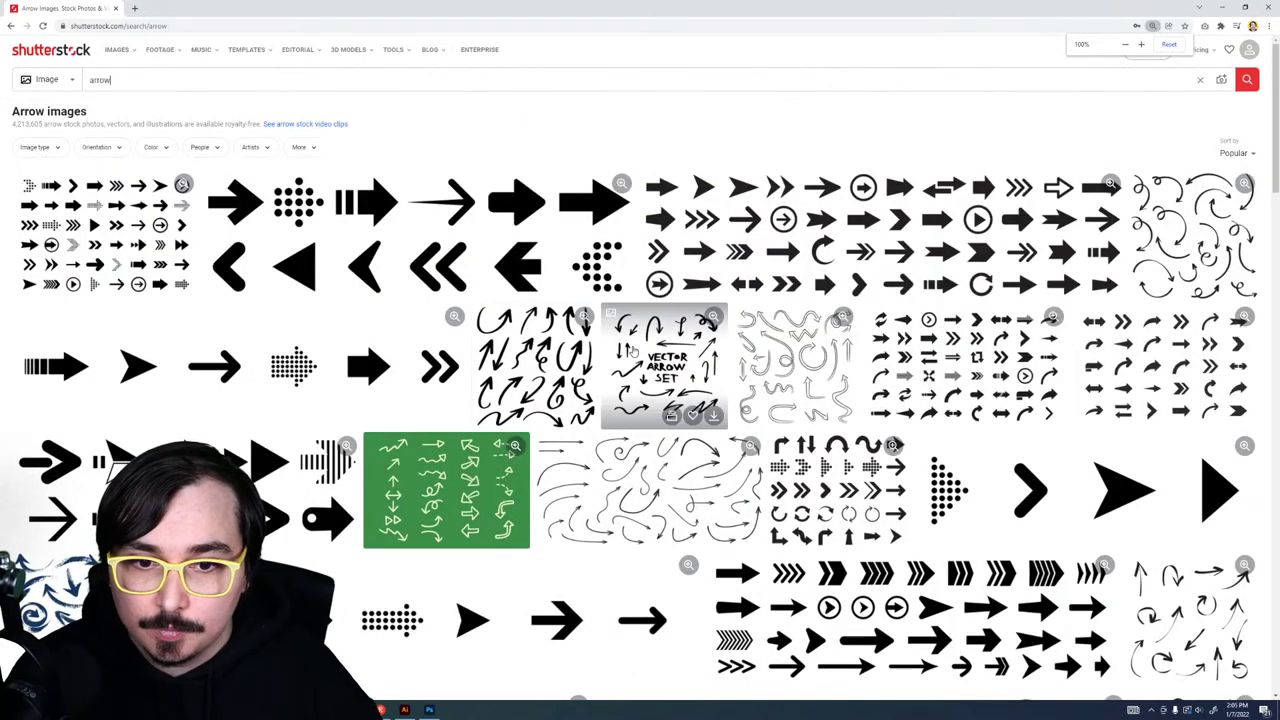
pyautogui.scroll(-1, 676, 466)
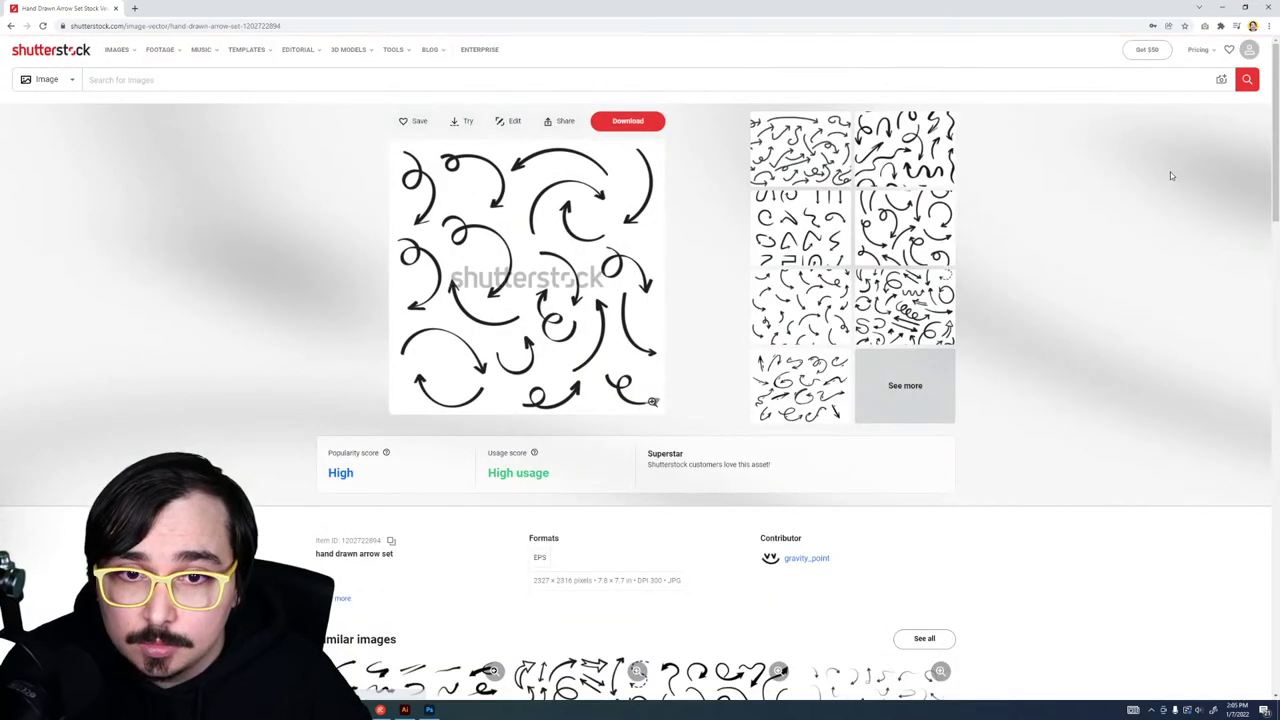
pyautogui.click(614, 123)
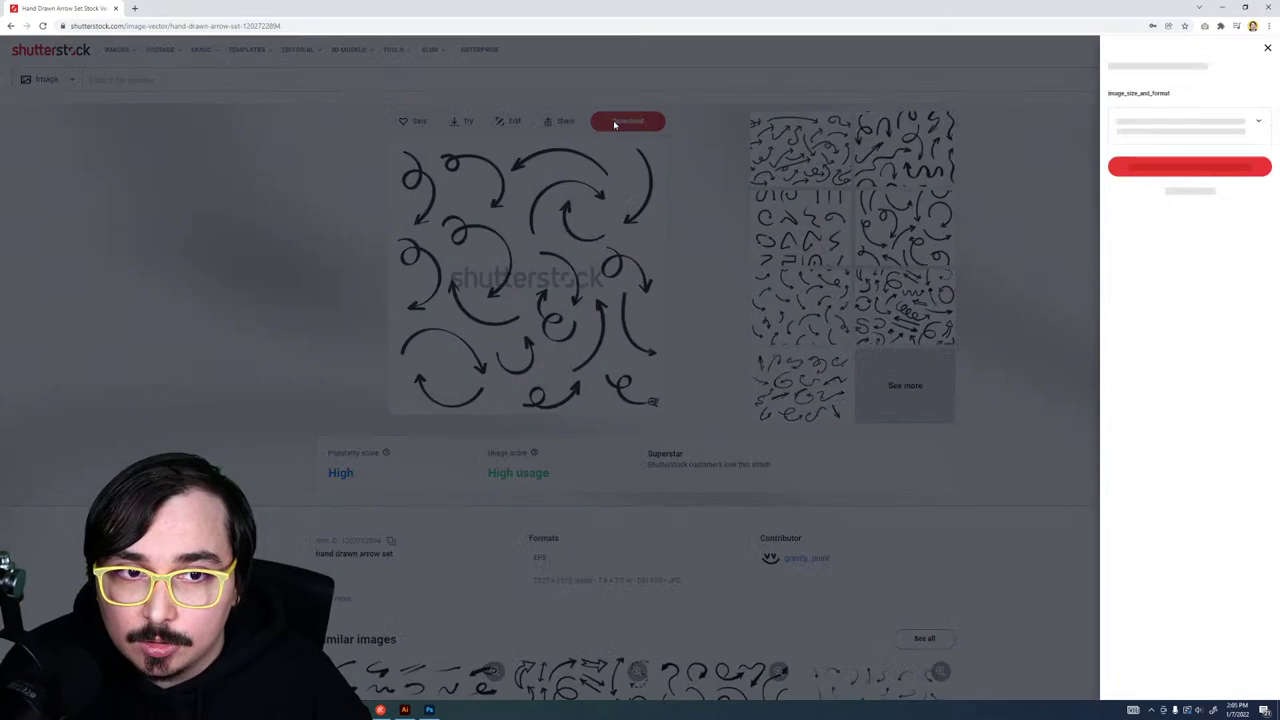
pyautogui.click(1172, 401)
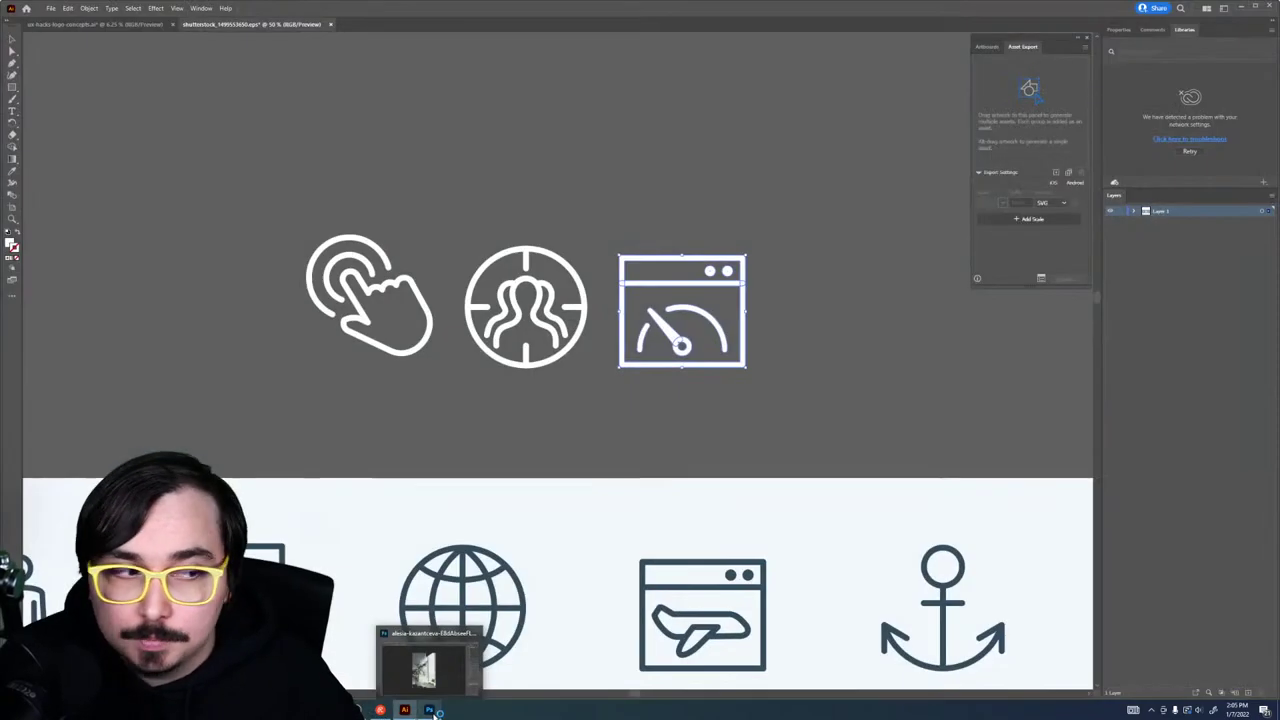
# Step: Close Photoshop, and in Illustrator copy the looped arrow in the middle of the arrow set's bottom row
pyautogui.click(429, 710)
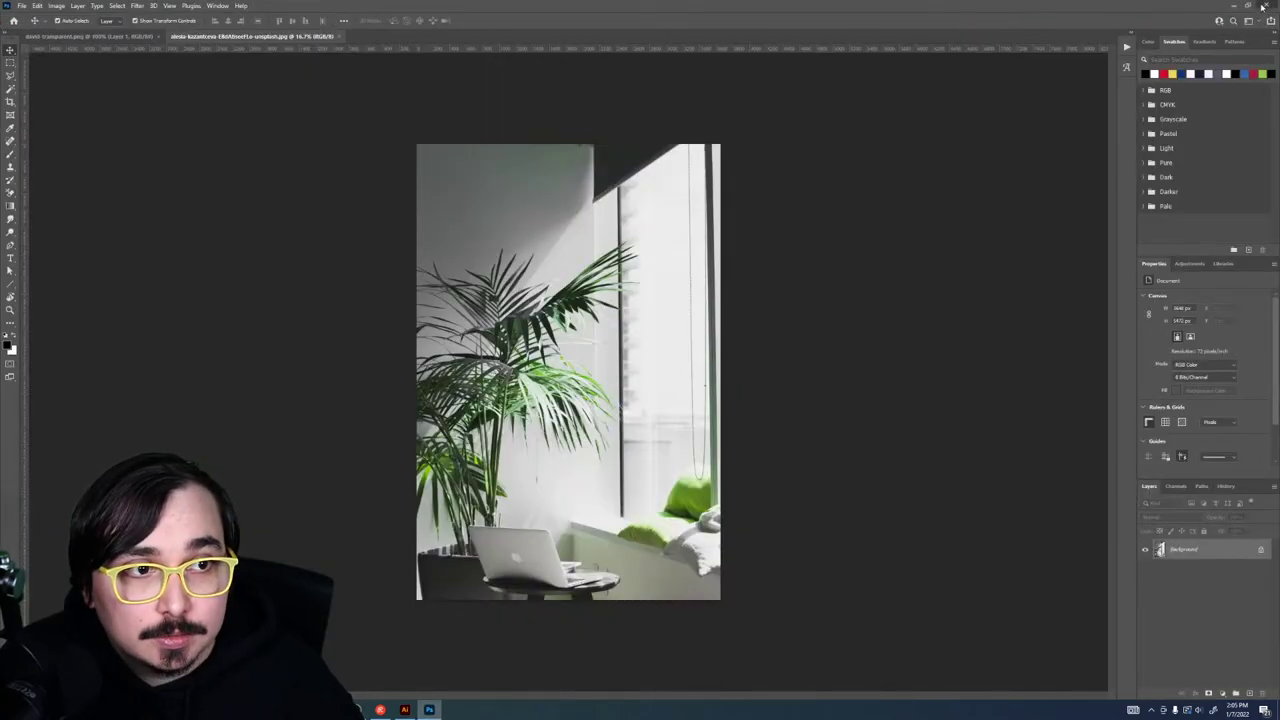
pyautogui.click(1263, 6)
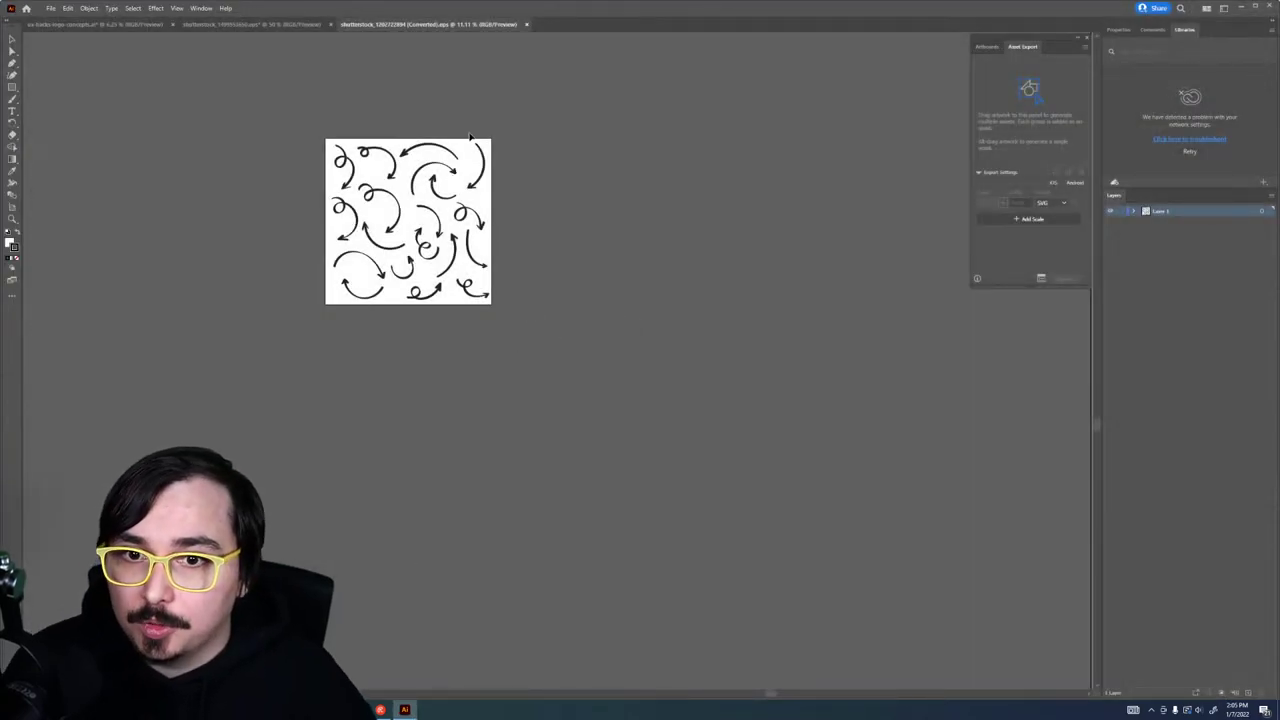
pyautogui.scroll(3, 427, 212)
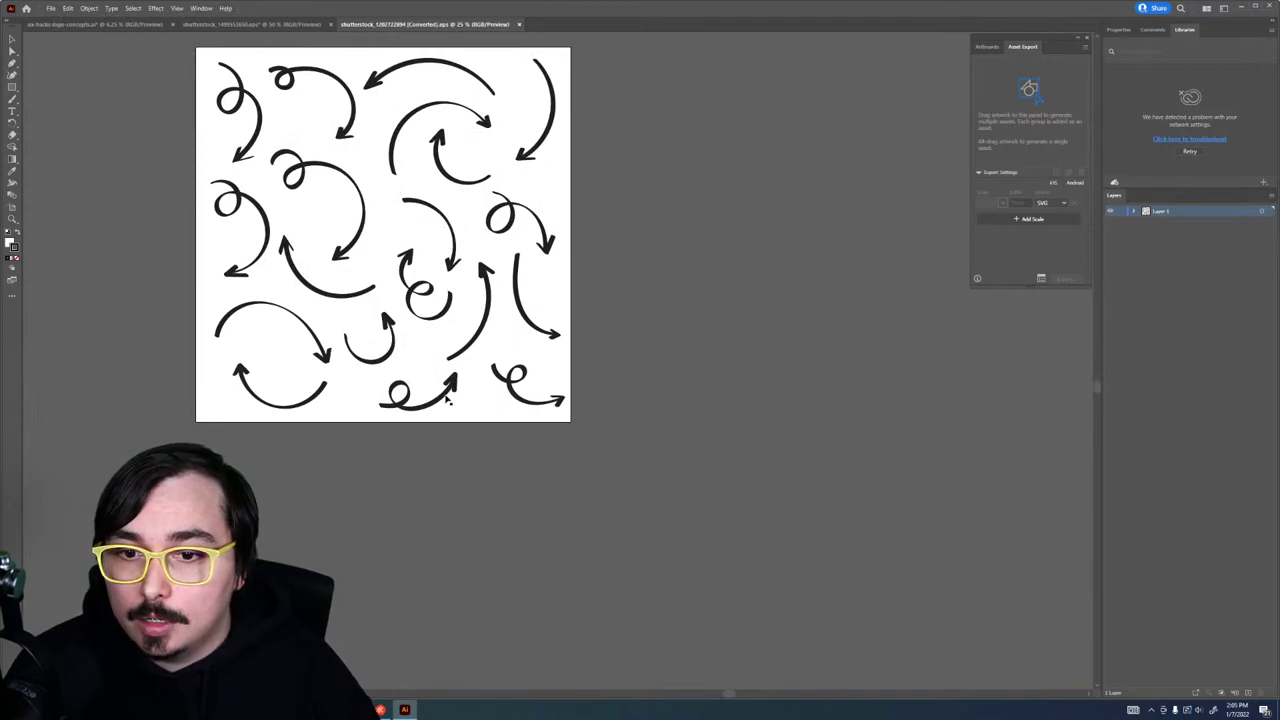
pyautogui.click(447, 398)
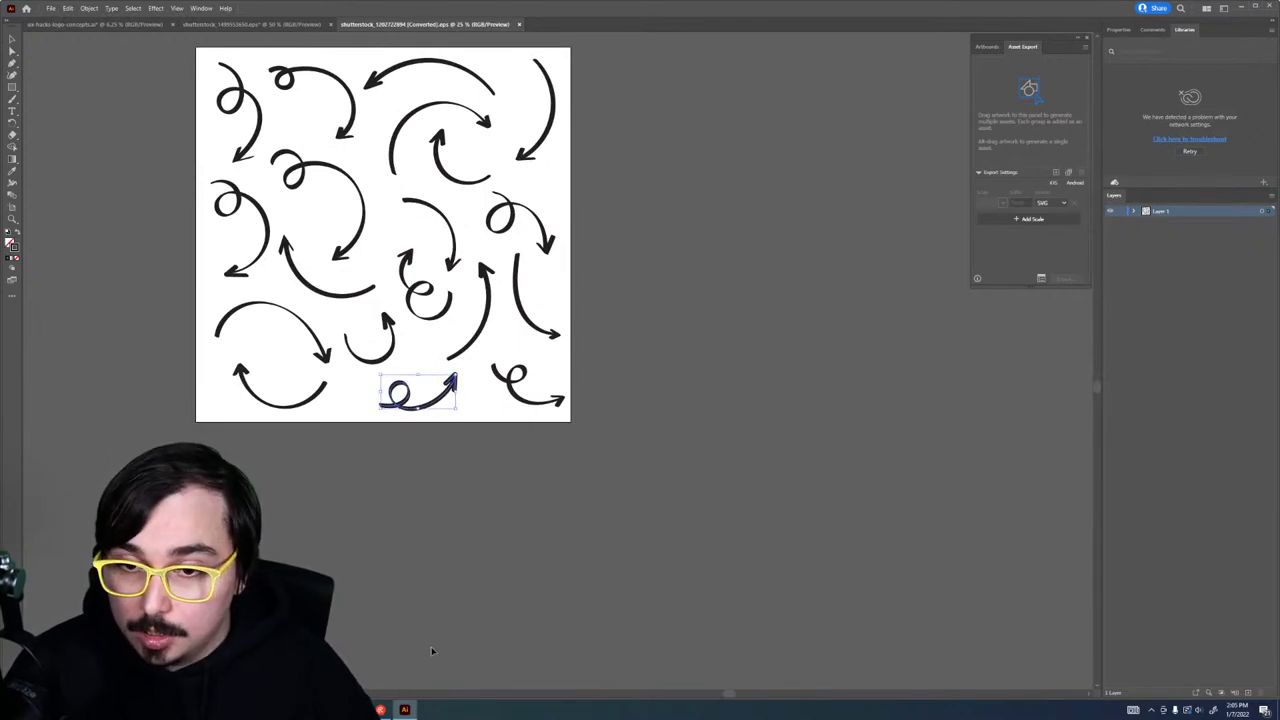
# Step: Switch to Adobe XD, paste the looped arrow into the UXHACKS hero section and fill it with white
pyautogui.click(402, 711)
pyautogui.click(380, 711)
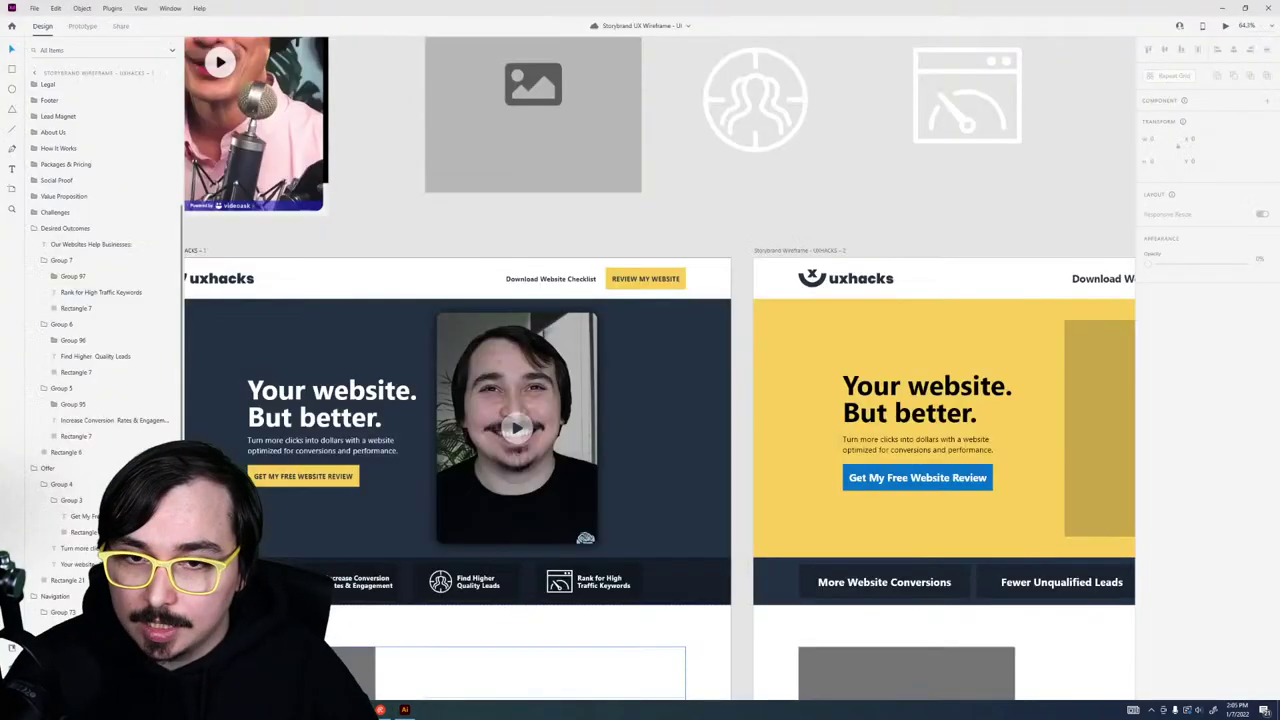
pyautogui.click(619, 455)
pyautogui.hotkey('ctrl', 'v')
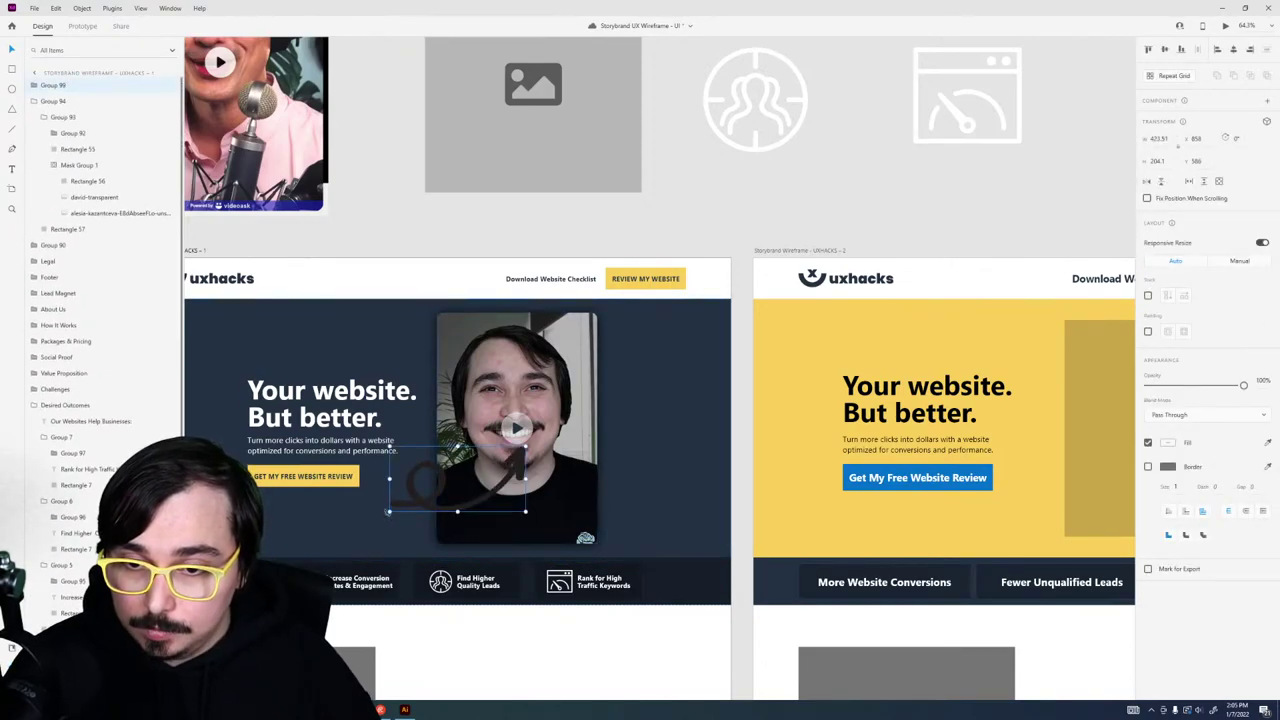
pyautogui.click(488, 632)
pyautogui.click(396, 510)
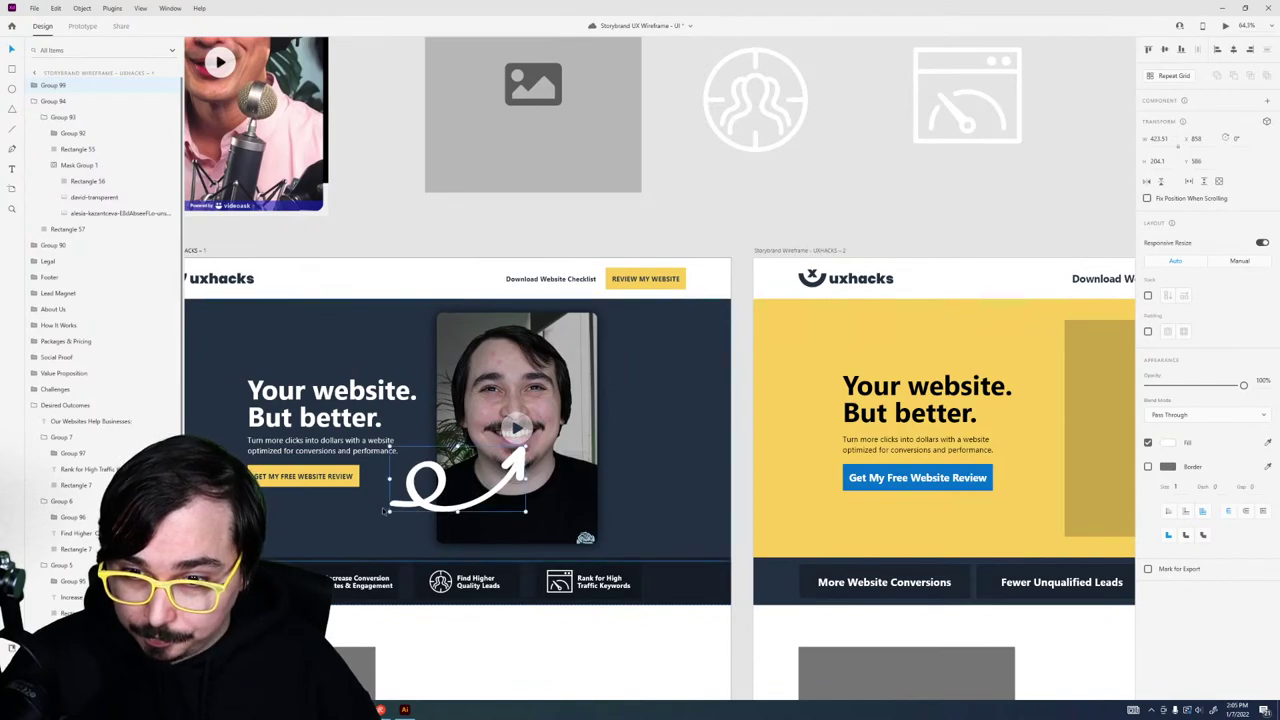
# Step: Flip the arrow horizontally, shrink it to about 203 wide, and rotate it to -74° beside the portrait's right edge, pointing at it
pyautogui.click(1147, 182)
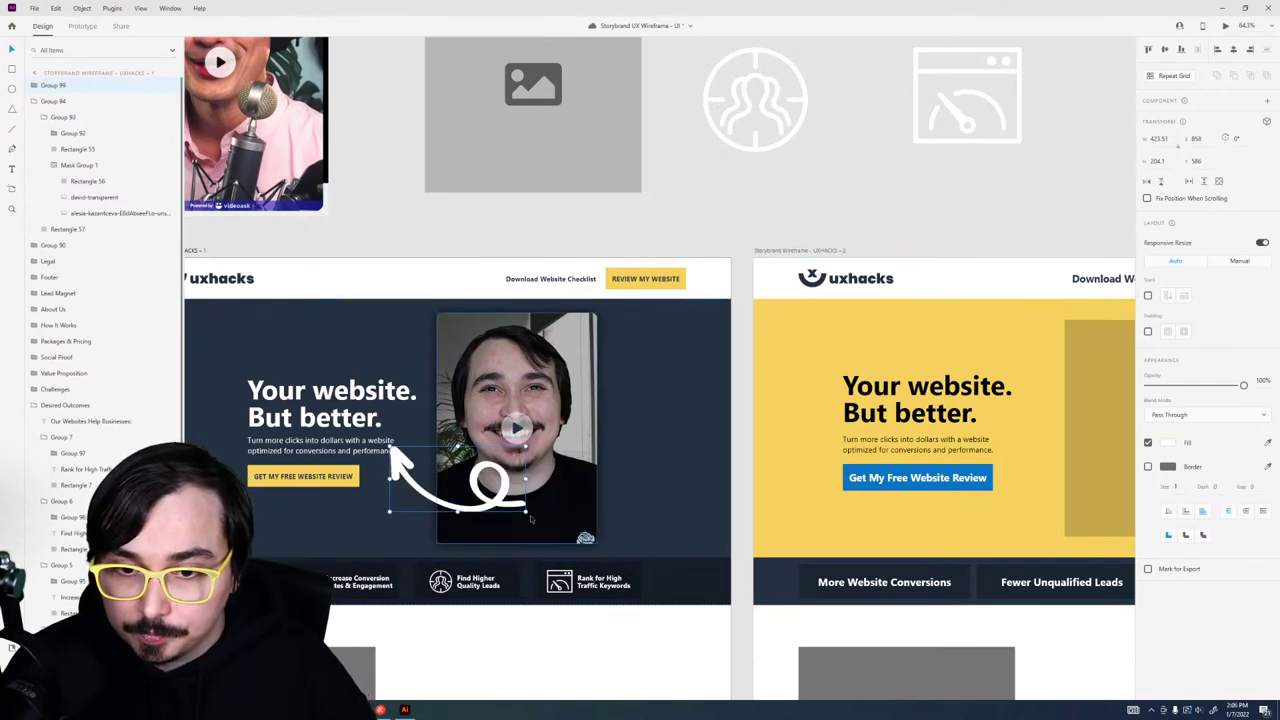
pyautogui.moveTo(531, 518); pyautogui.dragTo(657, 379)
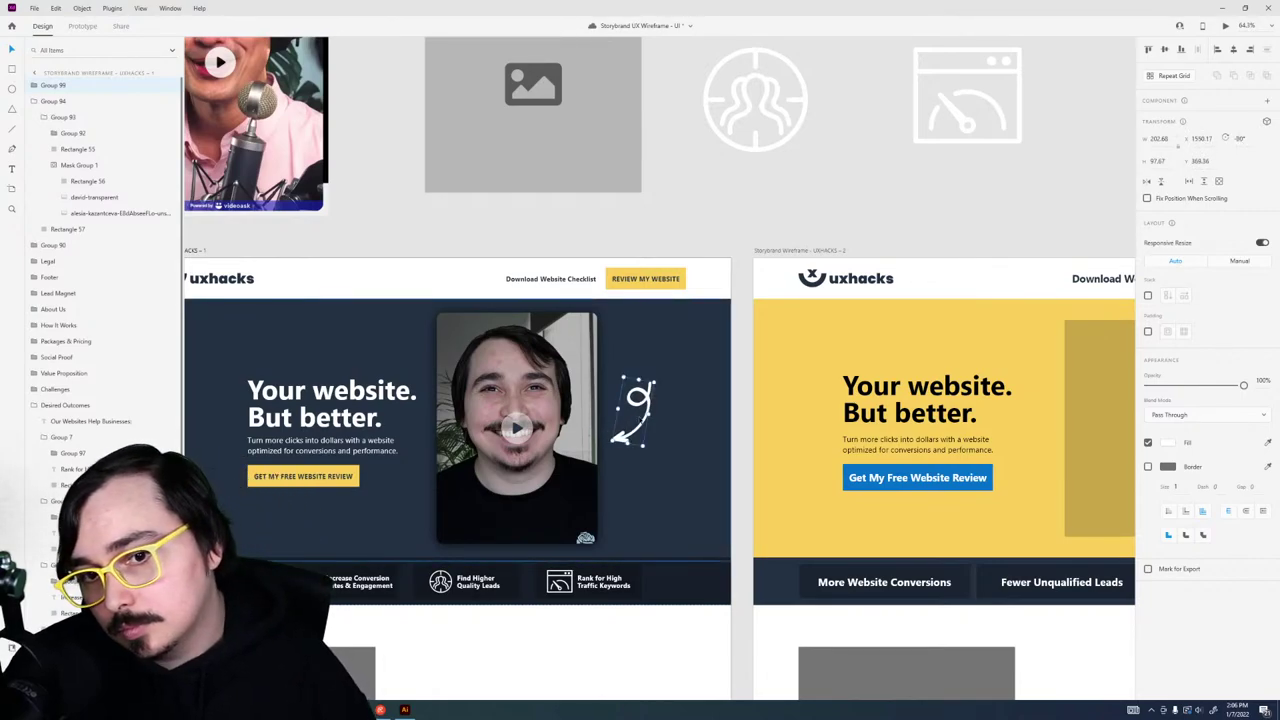
pyautogui.moveTo(637, 431); pyautogui.dragTo(636, 420)
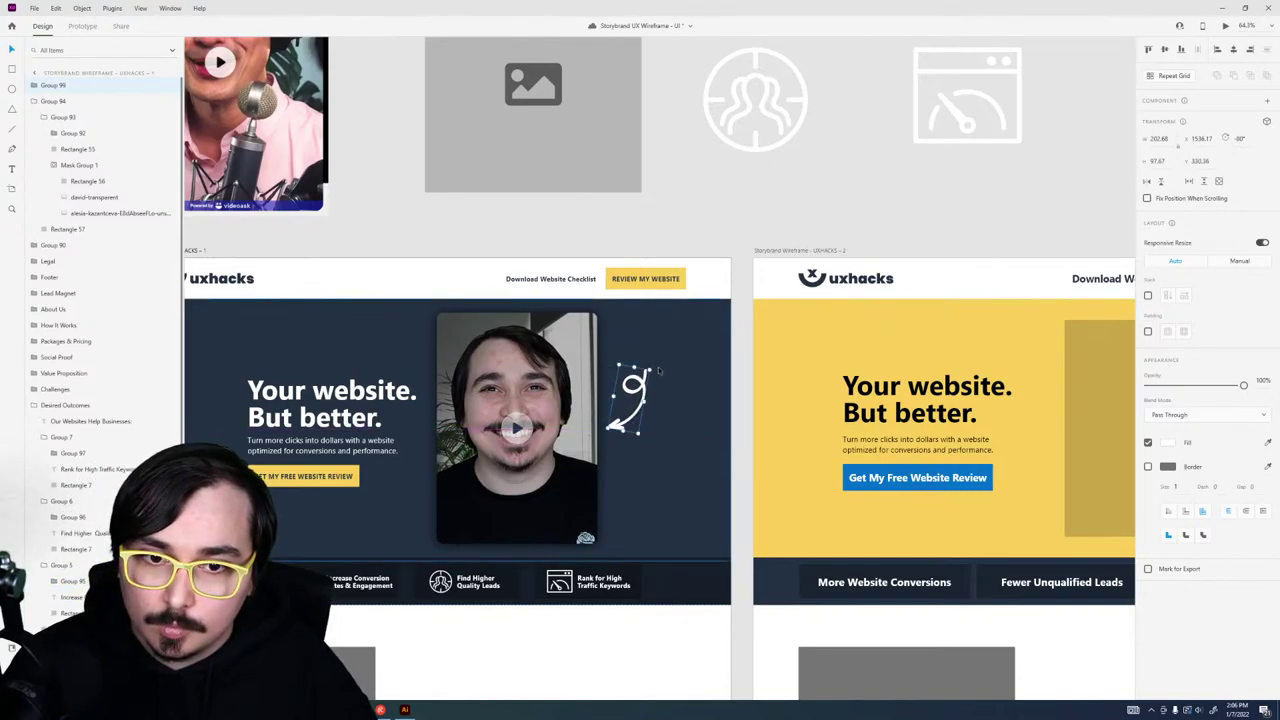
pyautogui.moveTo(652, 370); pyautogui.dragTo(645, 414)
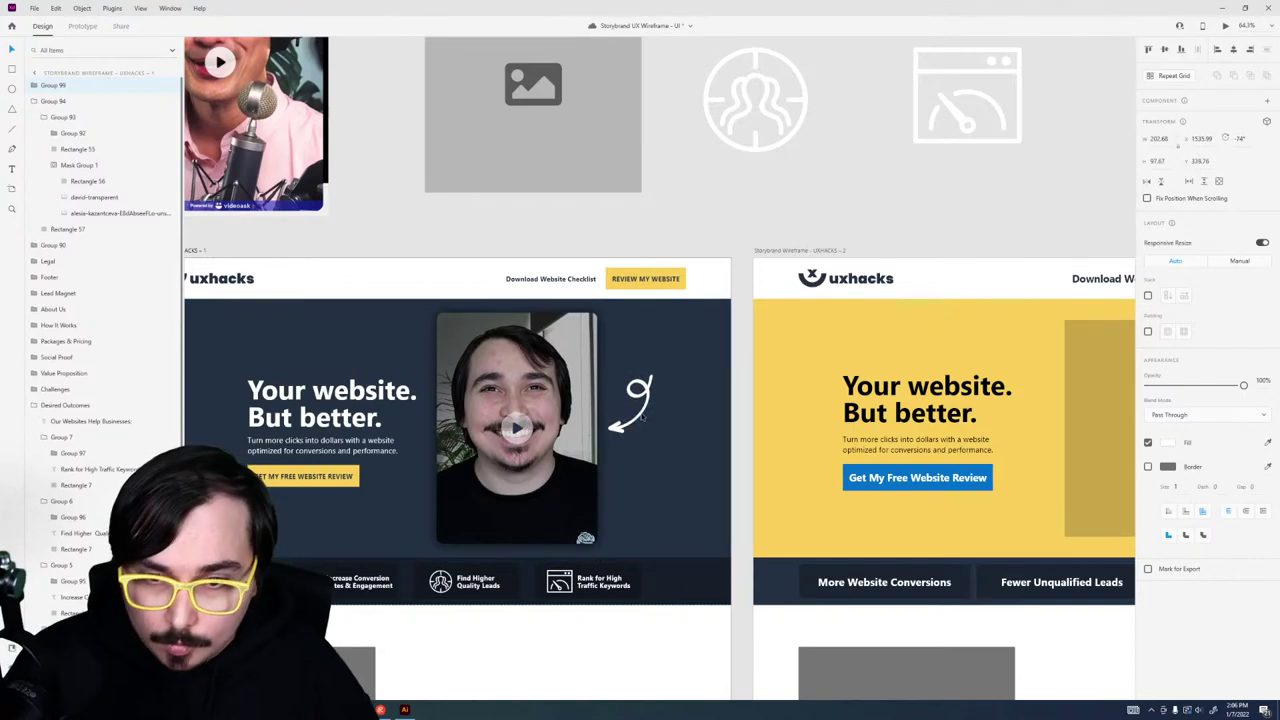
# Step: Add a white "Click Me" text label just above the looped arrow
pyautogui.click(668, 405)
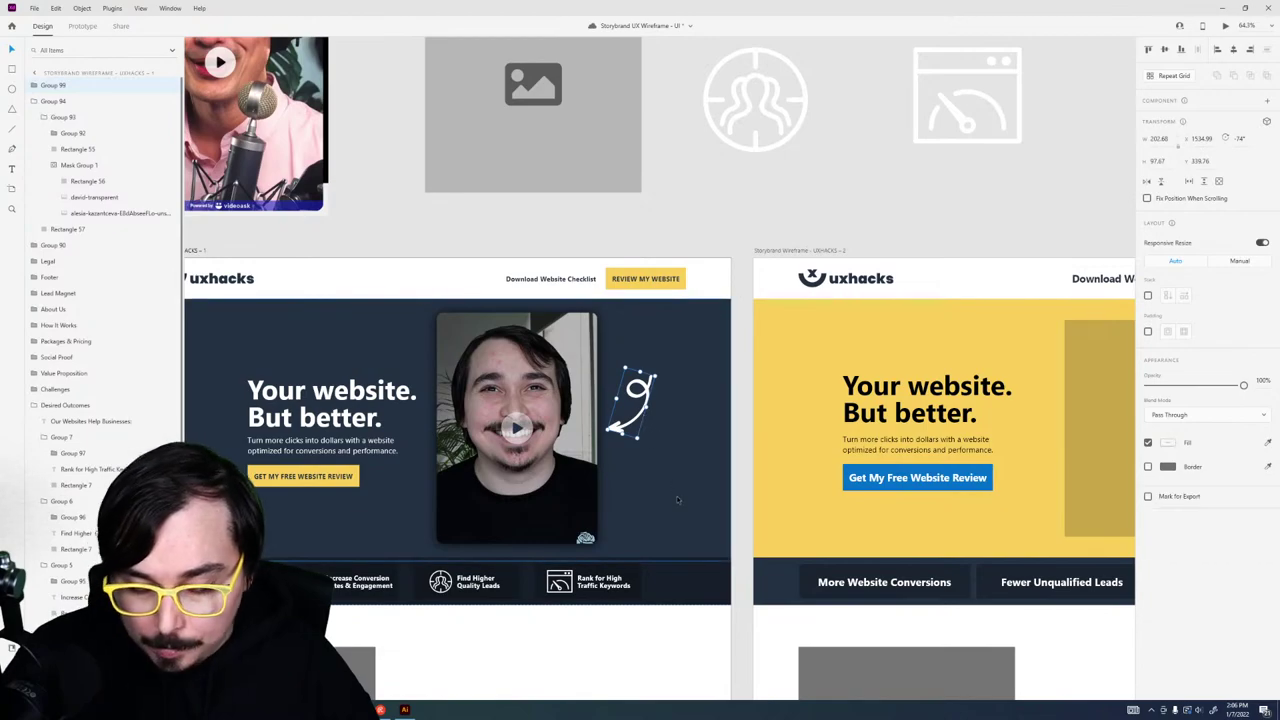
pyautogui.click(633, 338)
pyautogui.write('Click Me')
pyautogui.press('Escape')
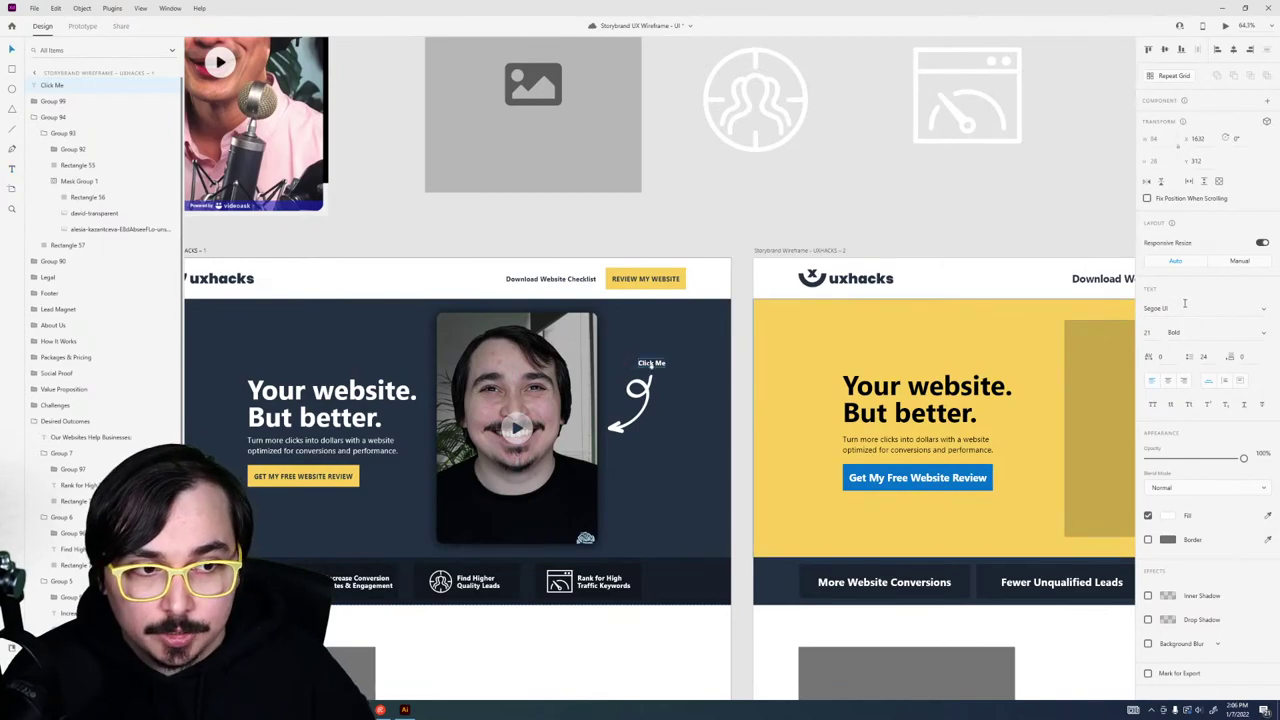
# Step: Set the Click Me label's font to Backlash Small Caps and enlarge it to size 65
pyautogui.scroll(5, 655, 365)
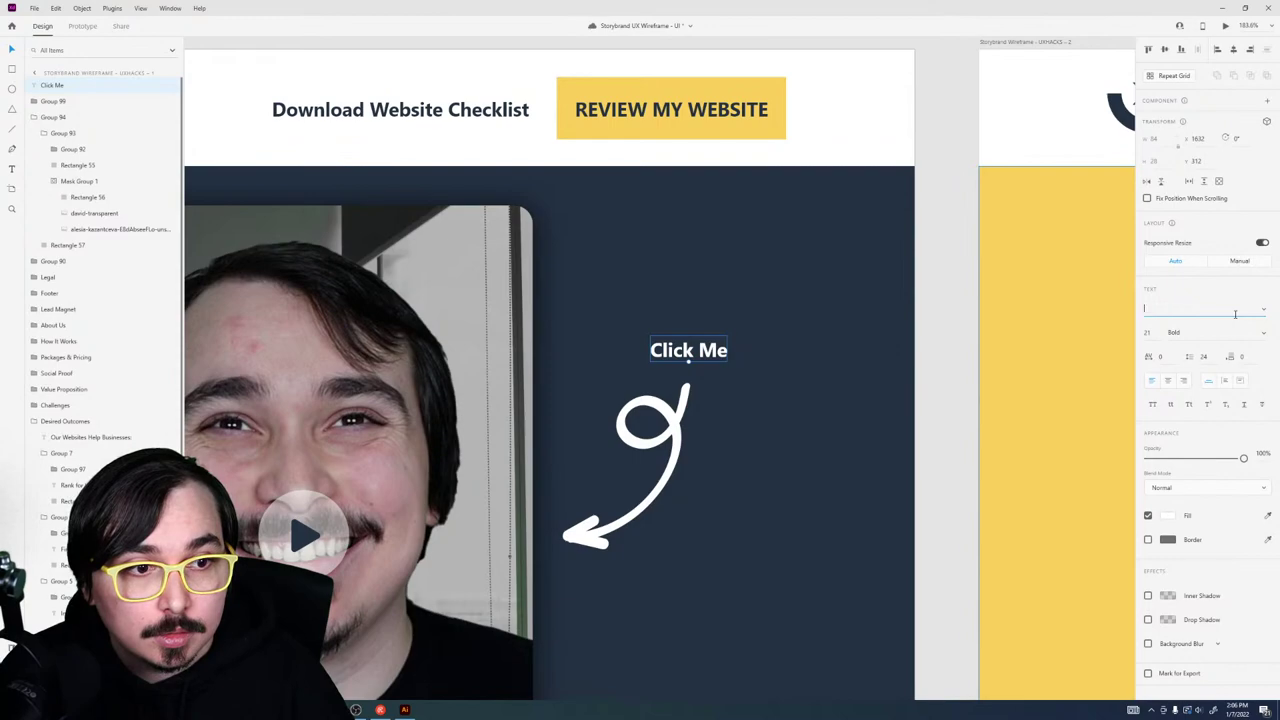
pyautogui.press('Return')
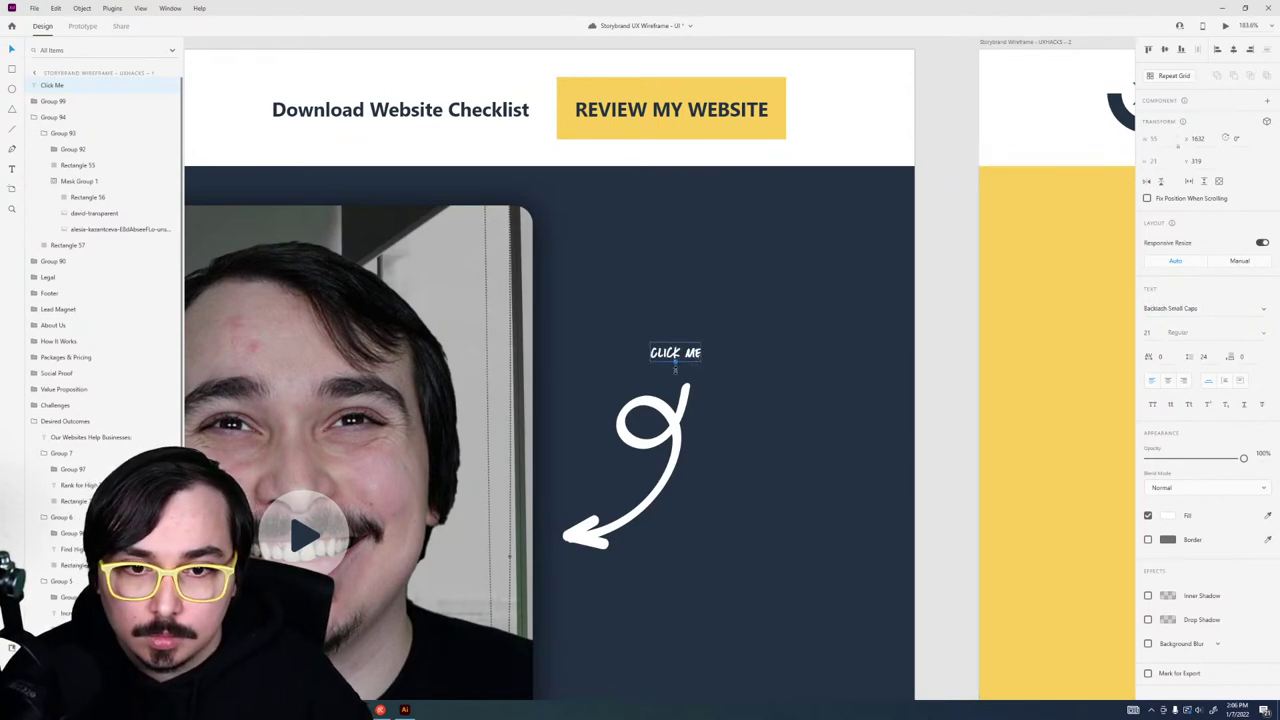
pyautogui.moveTo(675, 369)
pyautogui.mouseDown()
pyautogui.moveTo(675, 399)
pyautogui.moveTo(680, 375)
pyautogui.mouseUp()
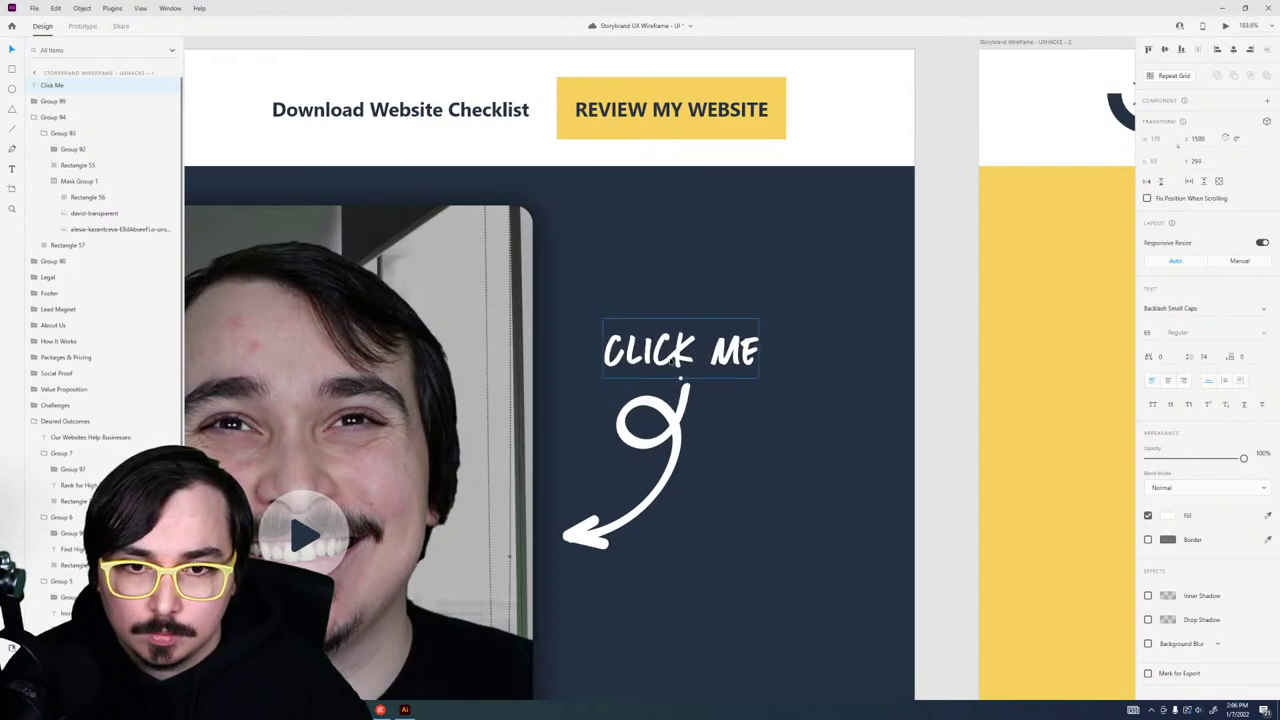
# Step: Replace the Click Me label's text with "How We Can Help"
pyautogui.doubleClick(673, 358)
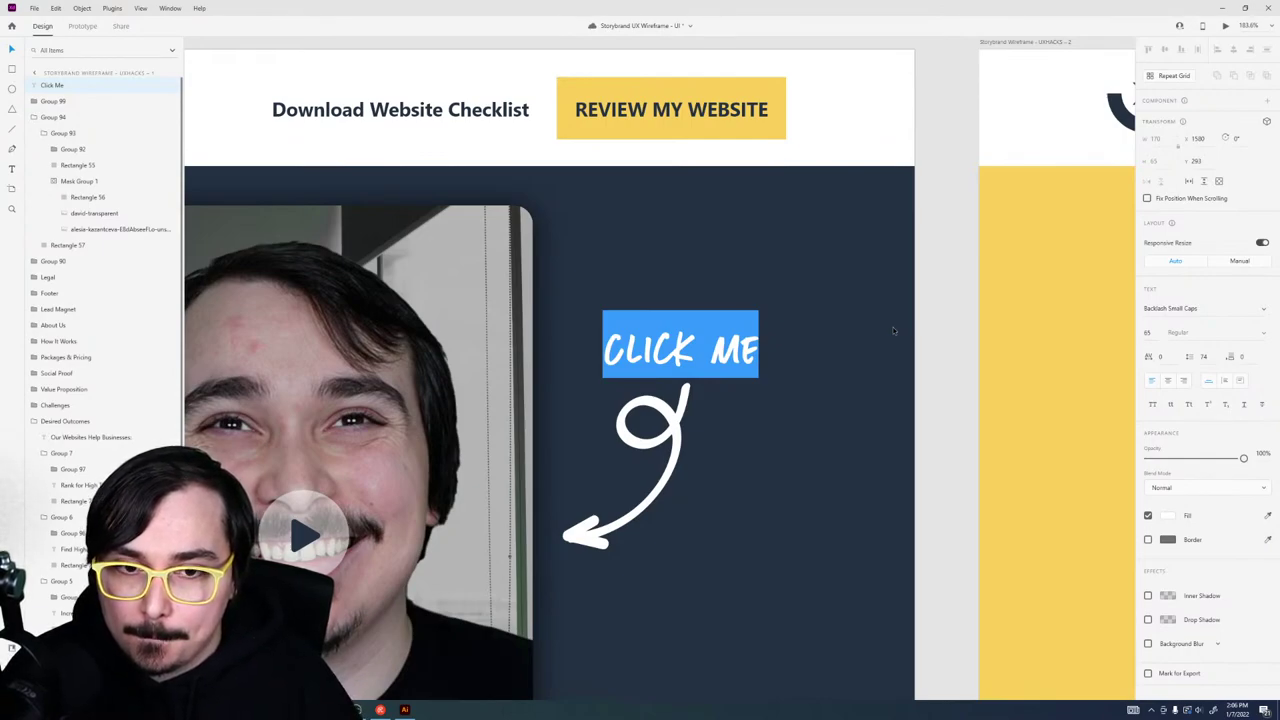
pyautogui.write('HOW WE ')
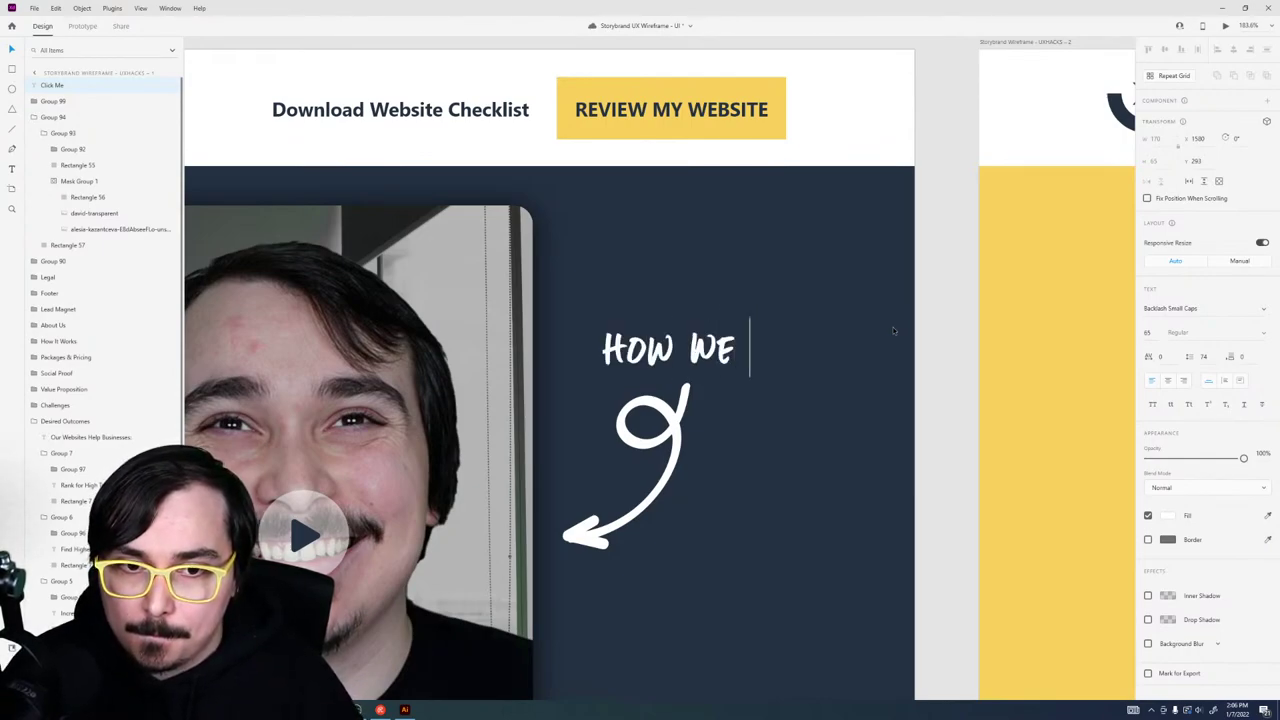
pyautogui.write('CAN HELP')
pyautogui.press('Escape')
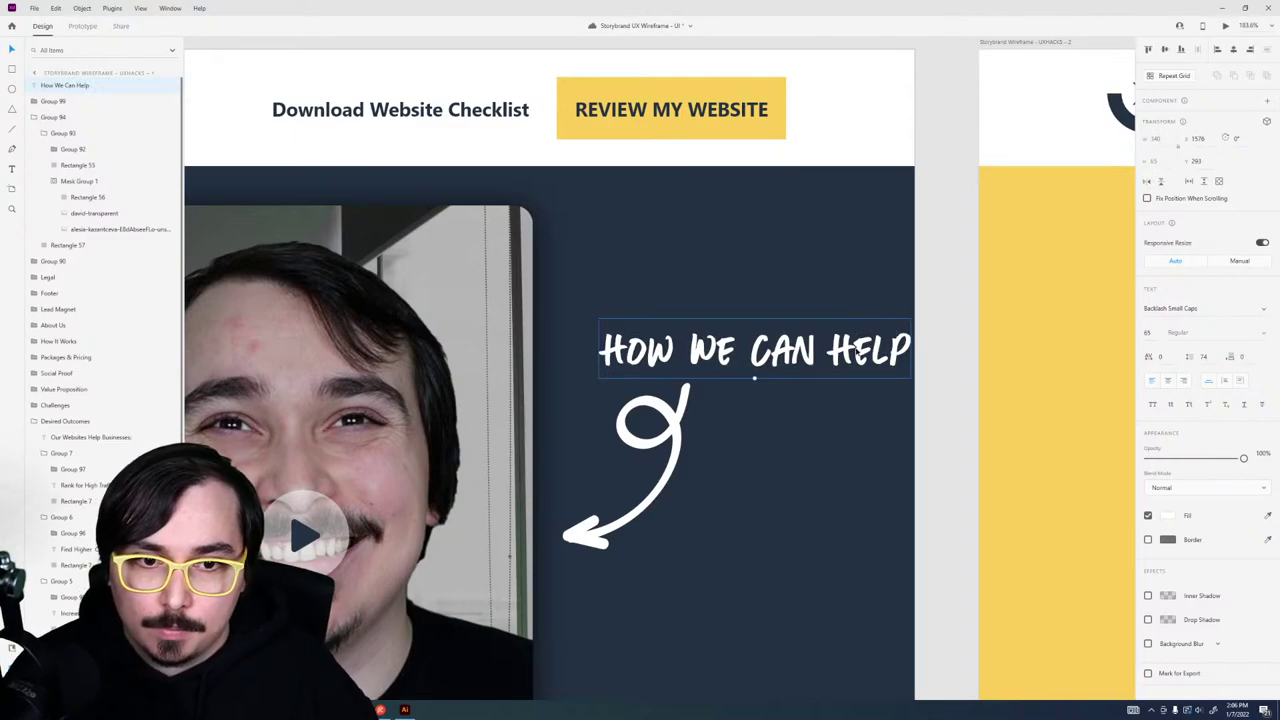
# Step: Shift the How We Can Help label left and break it into two lines after "We"
pyautogui.moveTo(858, 353); pyautogui.dragTo(817, 353)
pyautogui.doubleClick(780, 350)
pyautogui.click(703, 350)
pyautogui.press('Return')
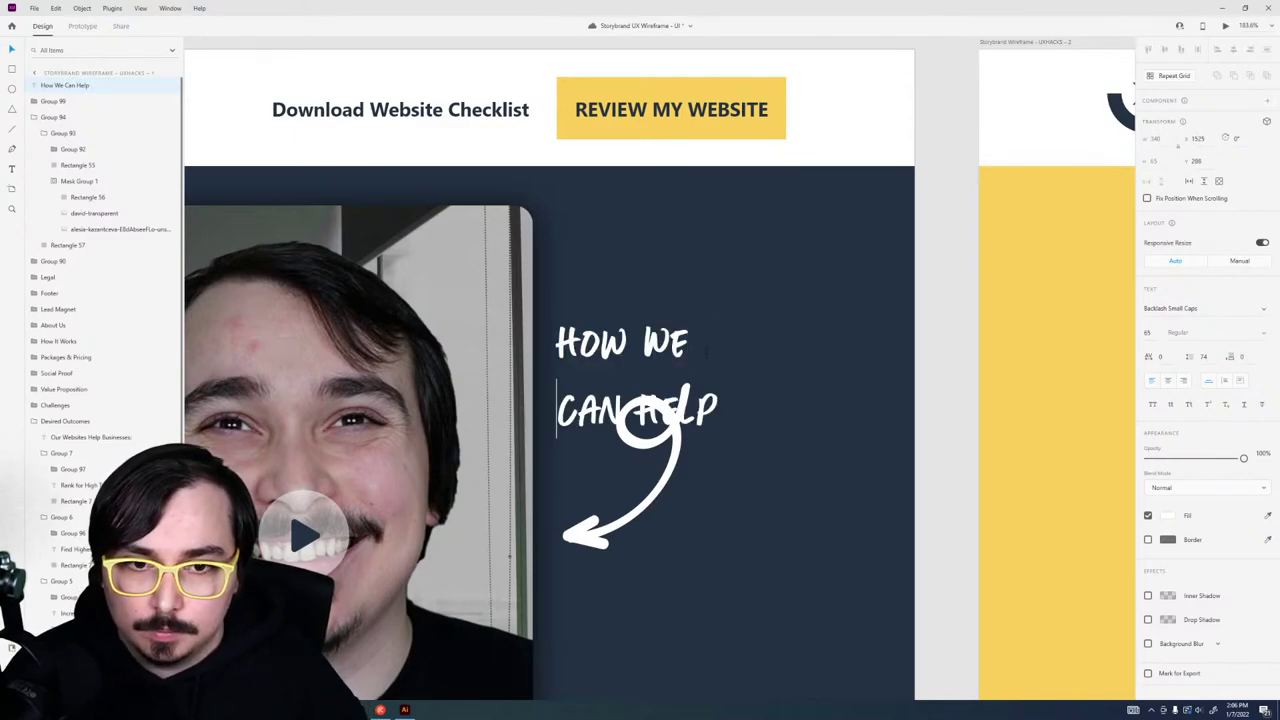
# Step: Tighten the line spacing of the two-line How We Can Help label to 38
pyautogui.hotkey('ctrl', 'a')
pyautogui.click(1205, 357)
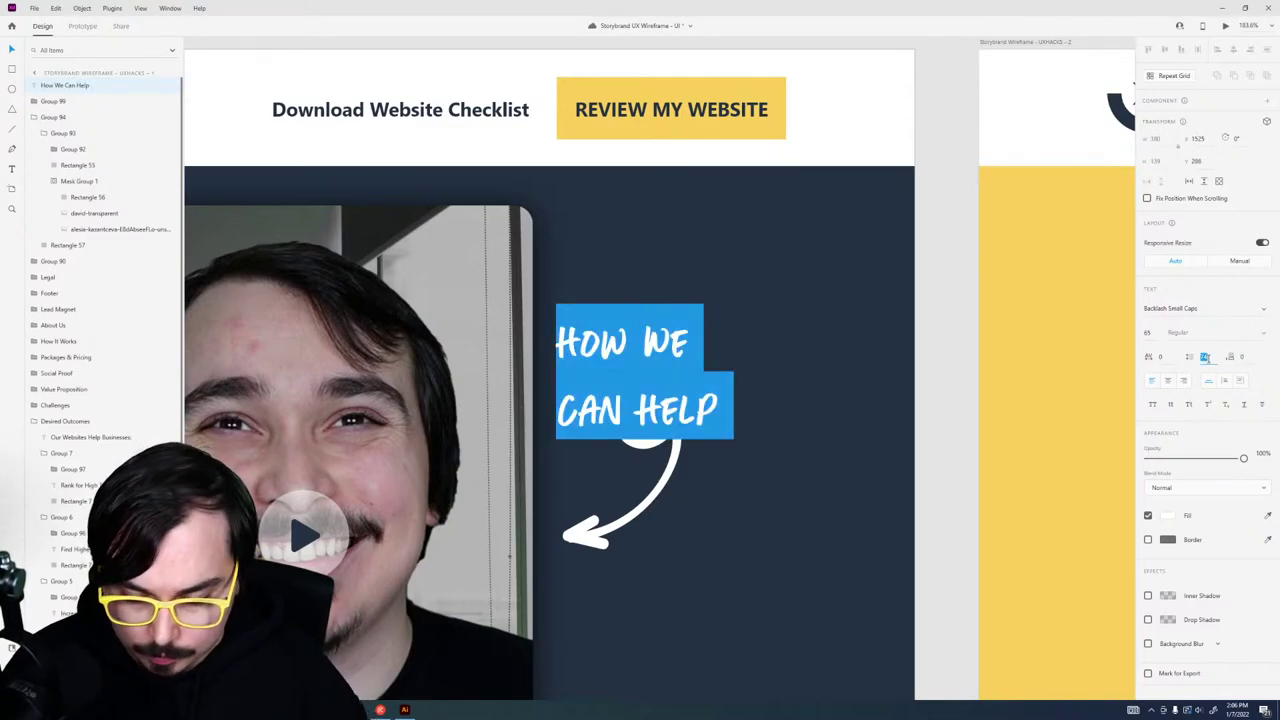
pyautogui.write('65')
pyautogui.press('Return')
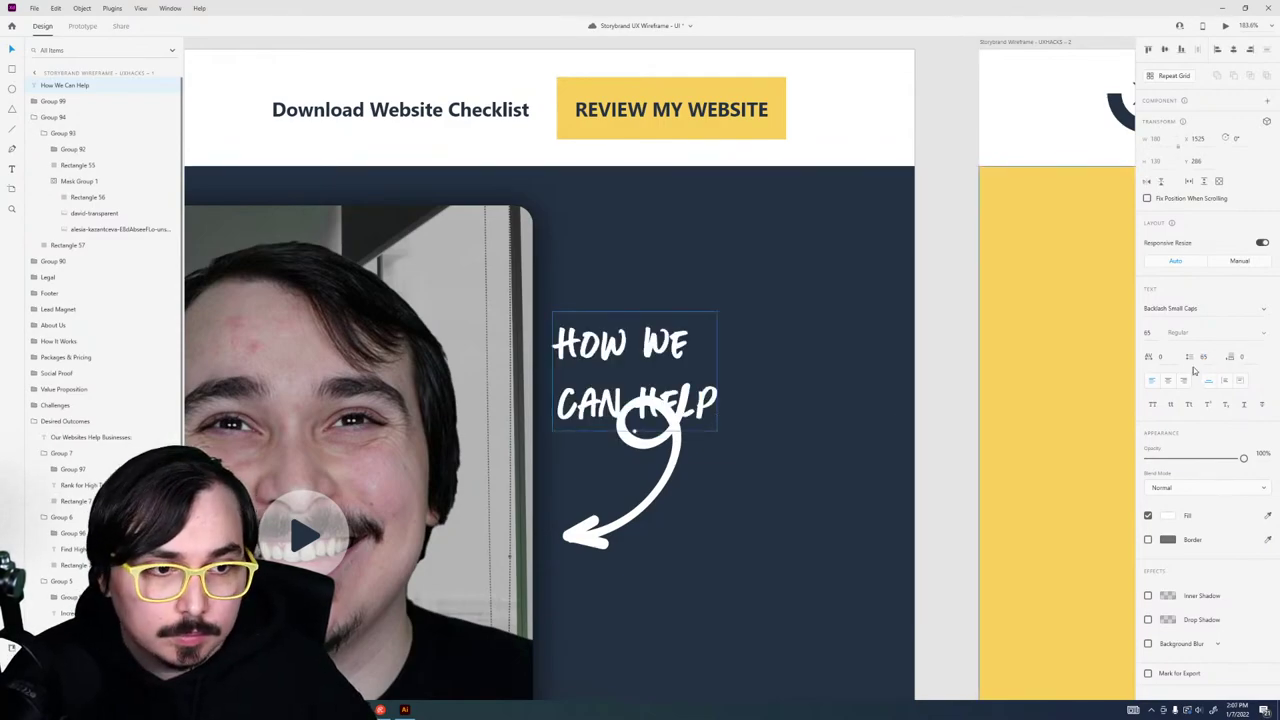
pyautogui.hotkey('shift', 'Down')
pyautogui.hotkey('shift', 'Down')
pyautogui.hotkey('shift', 'Down')
pyautogui.hotkey('shift', 'Up')
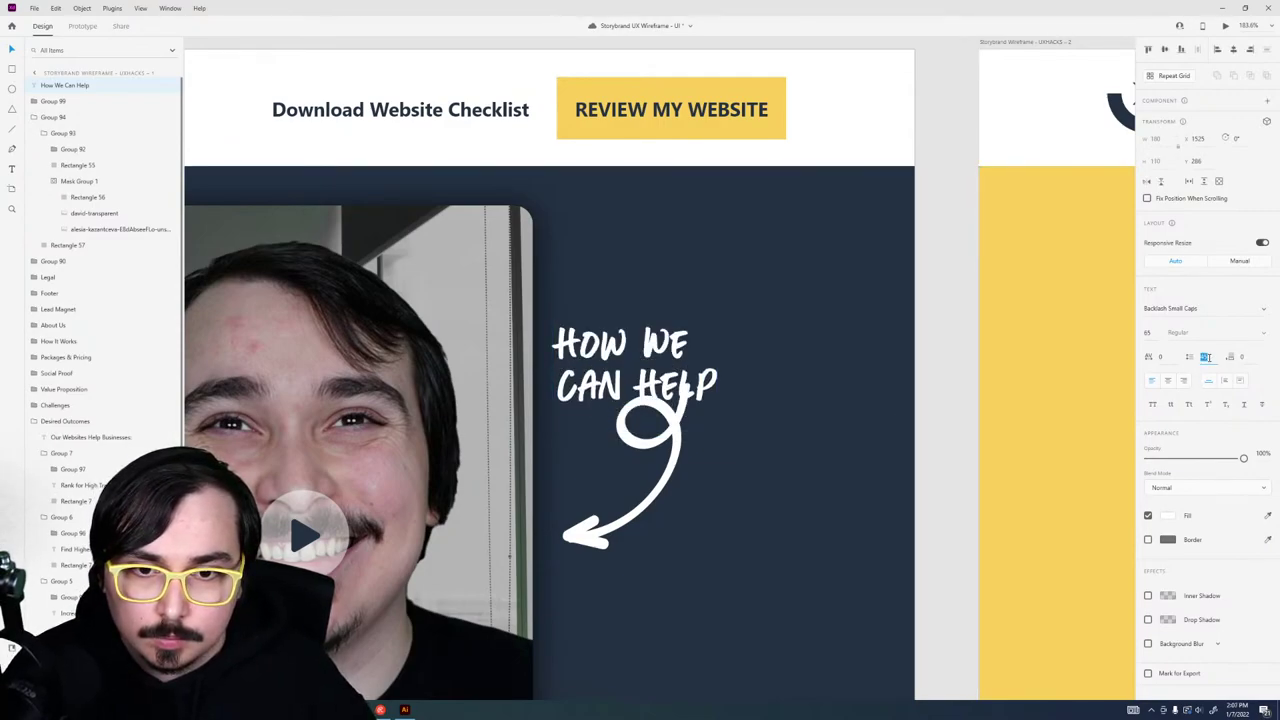
pyautogui.hotkey('shift', 'Down')
pyautogui.press('Up')
pyautogui.click(1206, 357)
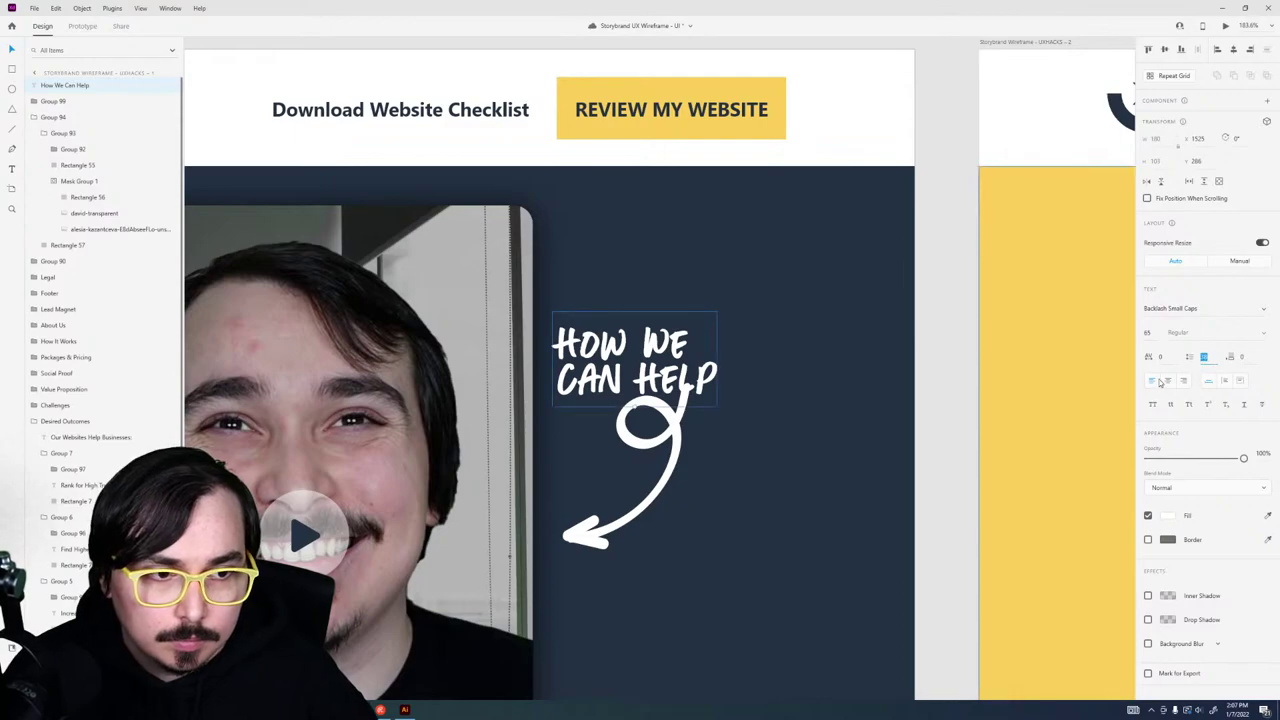
# Step: Center-align the How We Can Help text and place it above the arrow at X 1593, Y 263
pyautogui.click(1167, 380)
pyautogui.moveTo(666, 383); pyautogui.dragTo(718, 360)
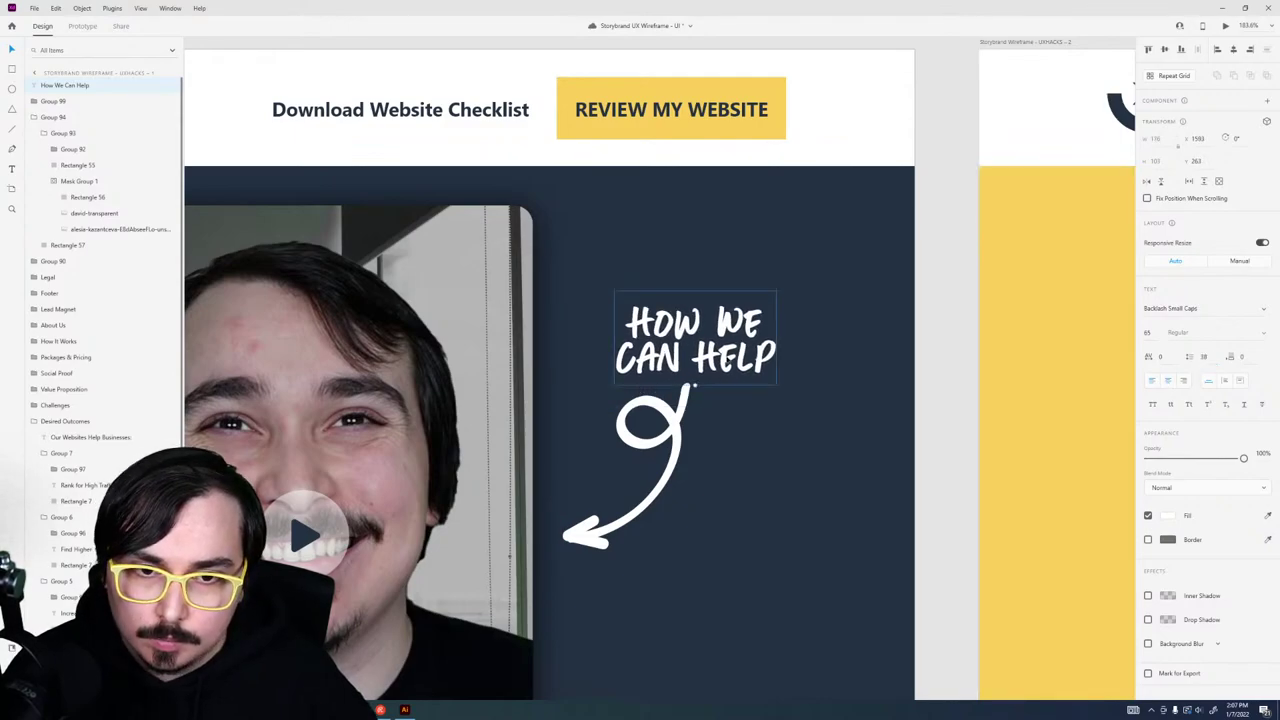
pyautogui.click(779, 584)
# Step: Preview the page to examine the hero section with its arrow and handwritten label, and close the preview
pyautogui.scroll(-5, 779, 584)
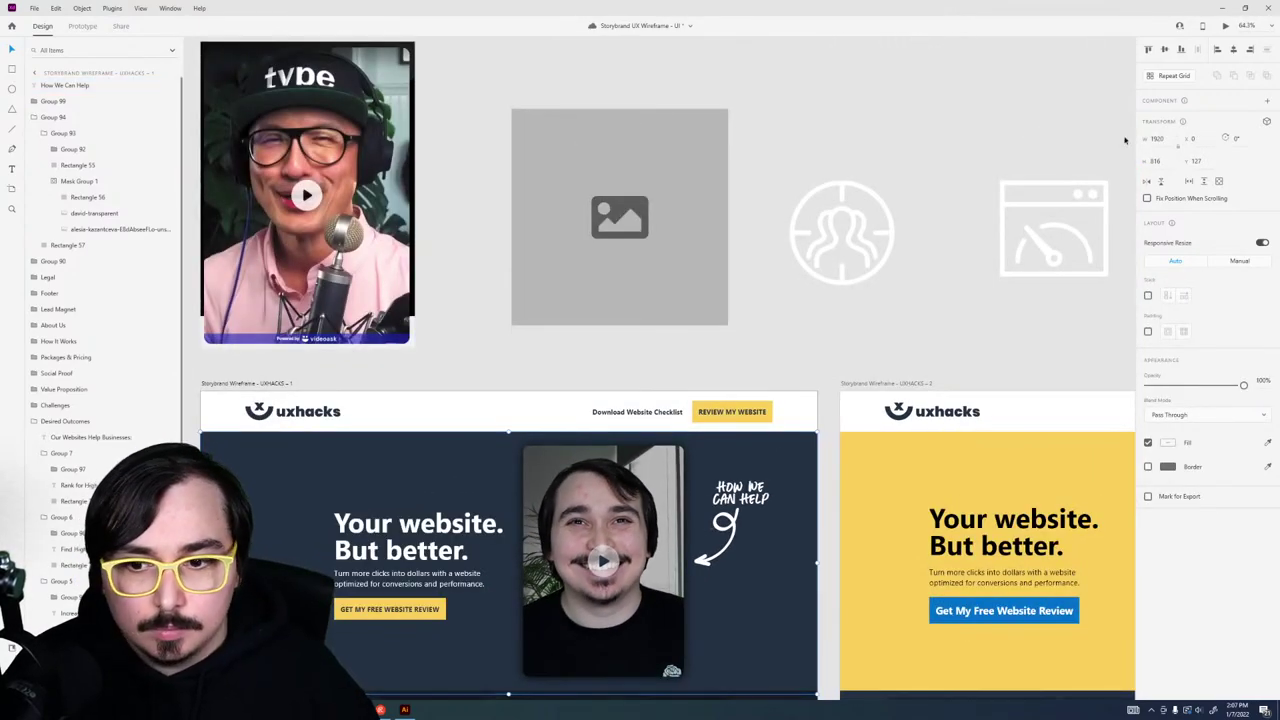
pyautogui.click(1227, 27)
pyautogui.click(1159, 148)
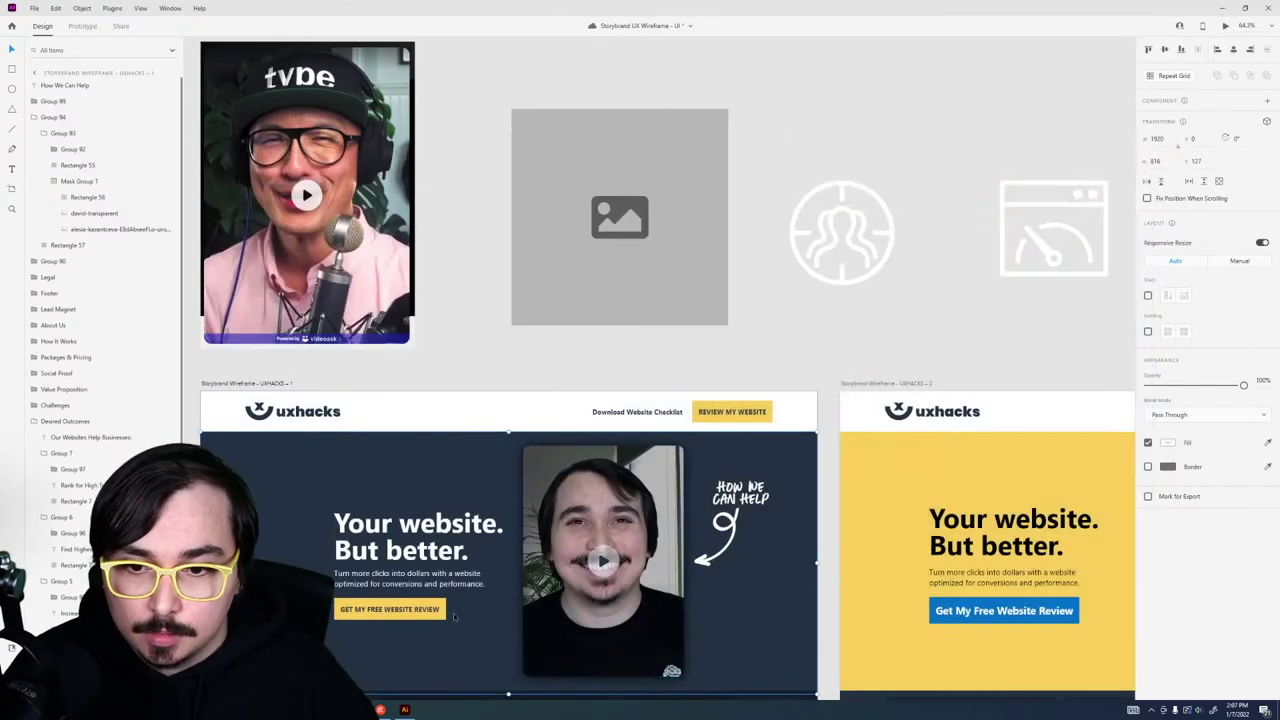
# Step: Show the layout grid and shift the headline group, video portrait, arrow and How We Can Help label left together to X 278
pyautogui.doubleClick(372, 581)
pyautogui.moveTo(372, 581); pyautogui.dragTo(402, 403)
pyautogui.hotkey('ctrl', 'shift', "'")
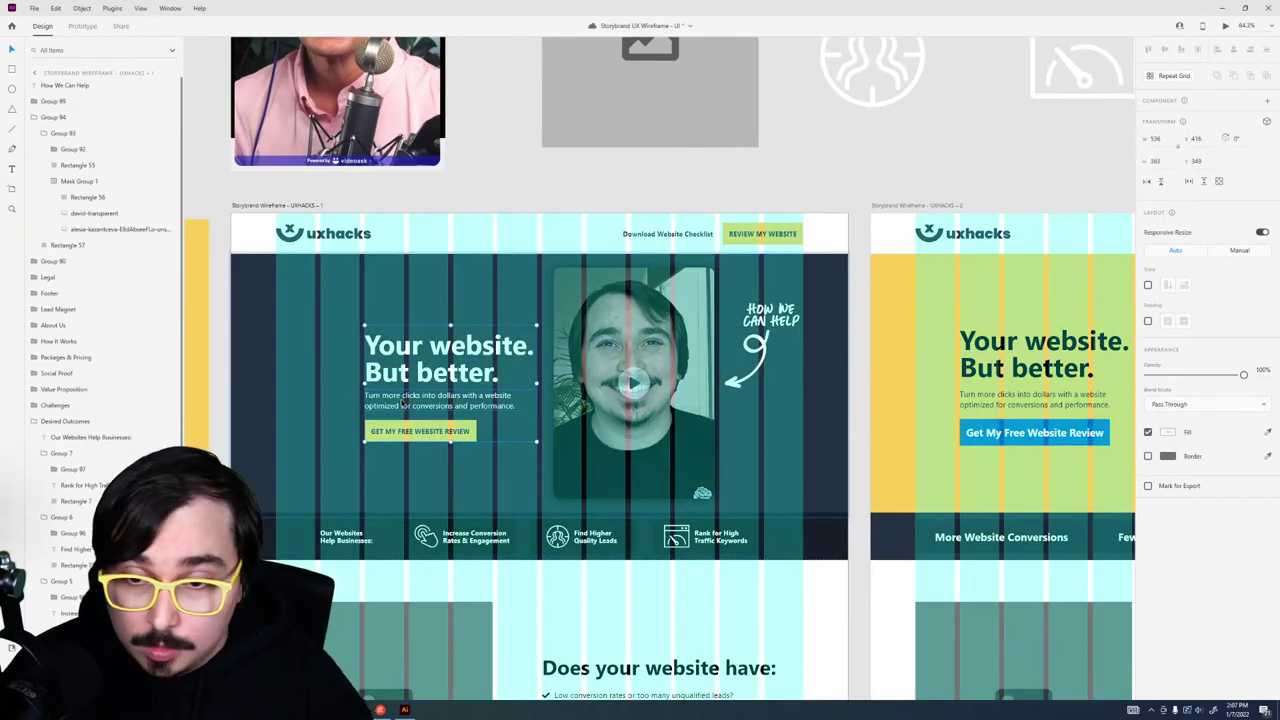
pyautogui.click(704, 390)
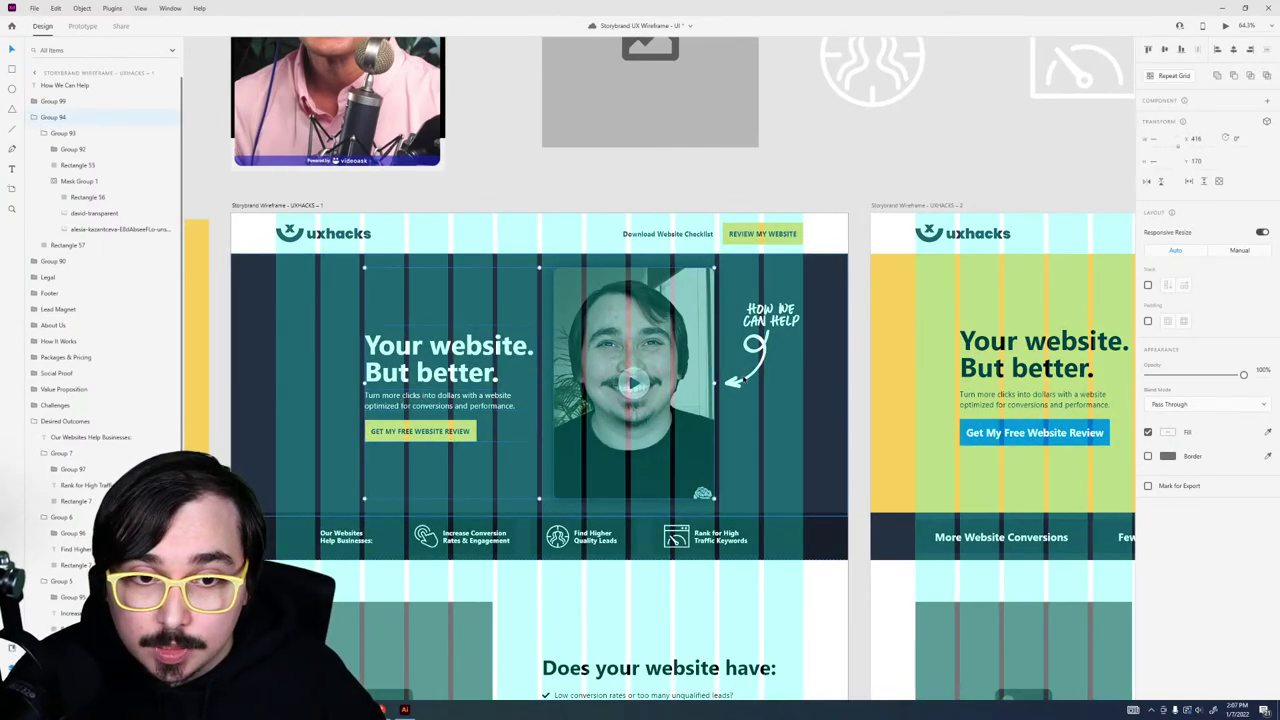
pyautogui.keyDown('shift'); pyautogui.click(746, 381); pyautogui.keyUp('shift')
pyautogui.keyDown('shift'); pyautogui.click(773, 328); pyautogui.keyUp('shift')
pyautogui.moveTo(773, 328); pyautogui.dragTo(740, 336)
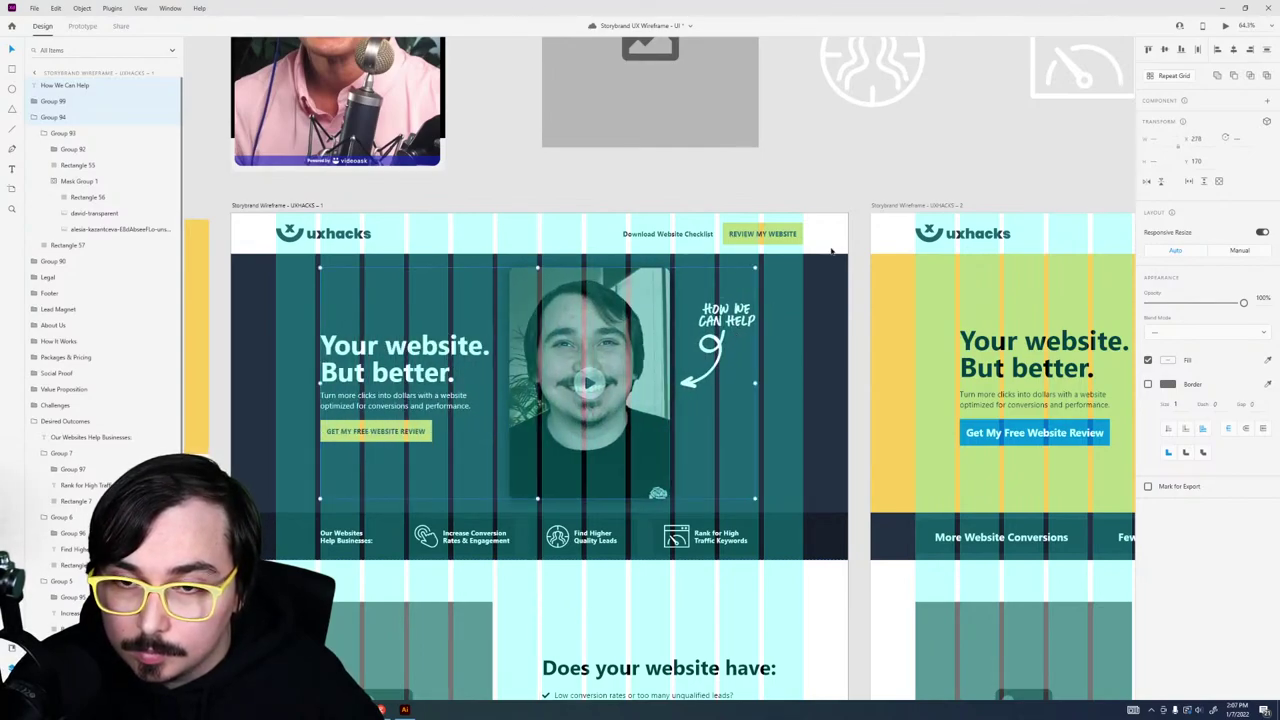
# Step: Preview the page to examine the repositioned hero section and the outcomes bar below it, and close the preview
pyautogui.click(1226, 26)
pyautogui.moveTo(823, 148); pyautogui.dragTo(790, 76)
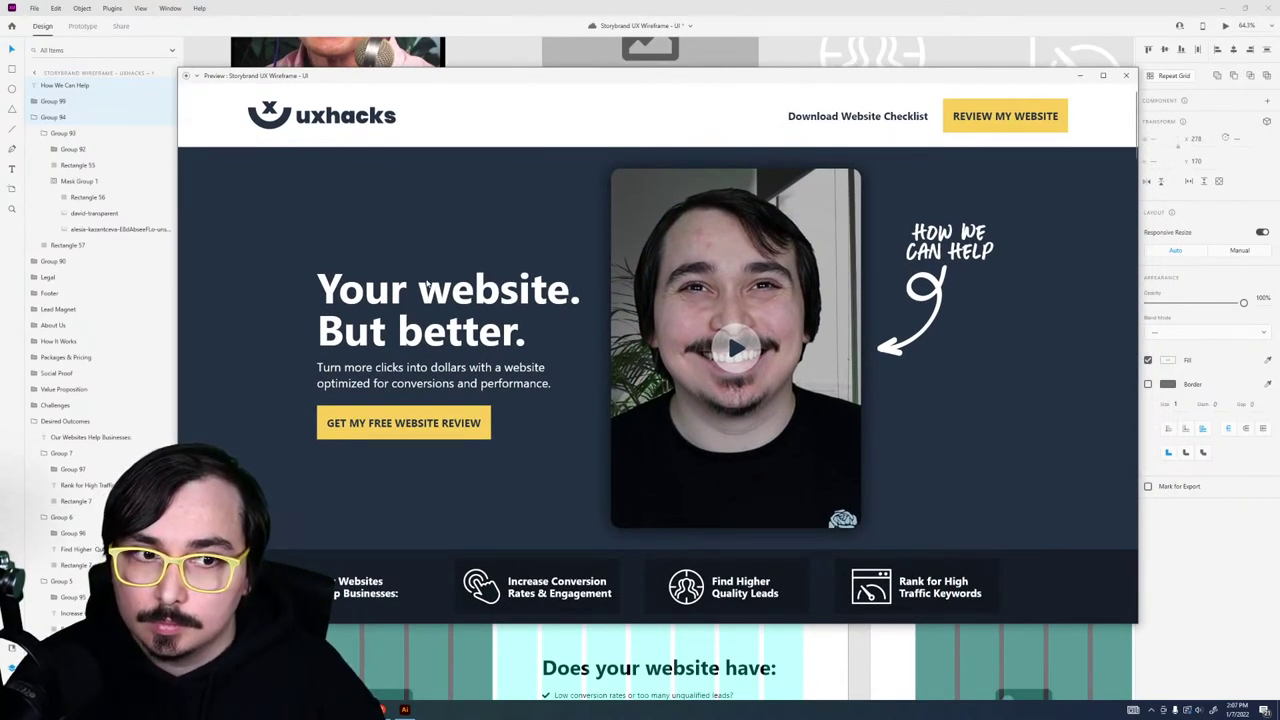
pyautogui.scroll(-2, 431, 287)
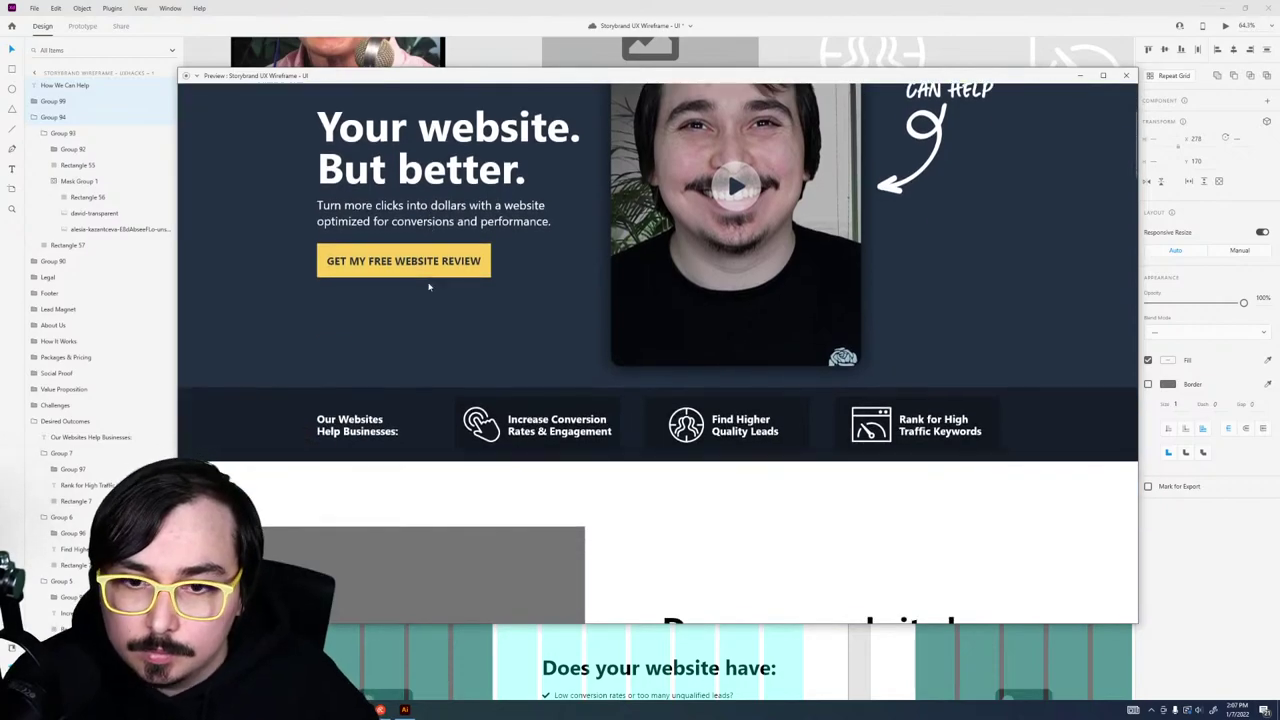
pyautogui.scroll(2, 431, 287)
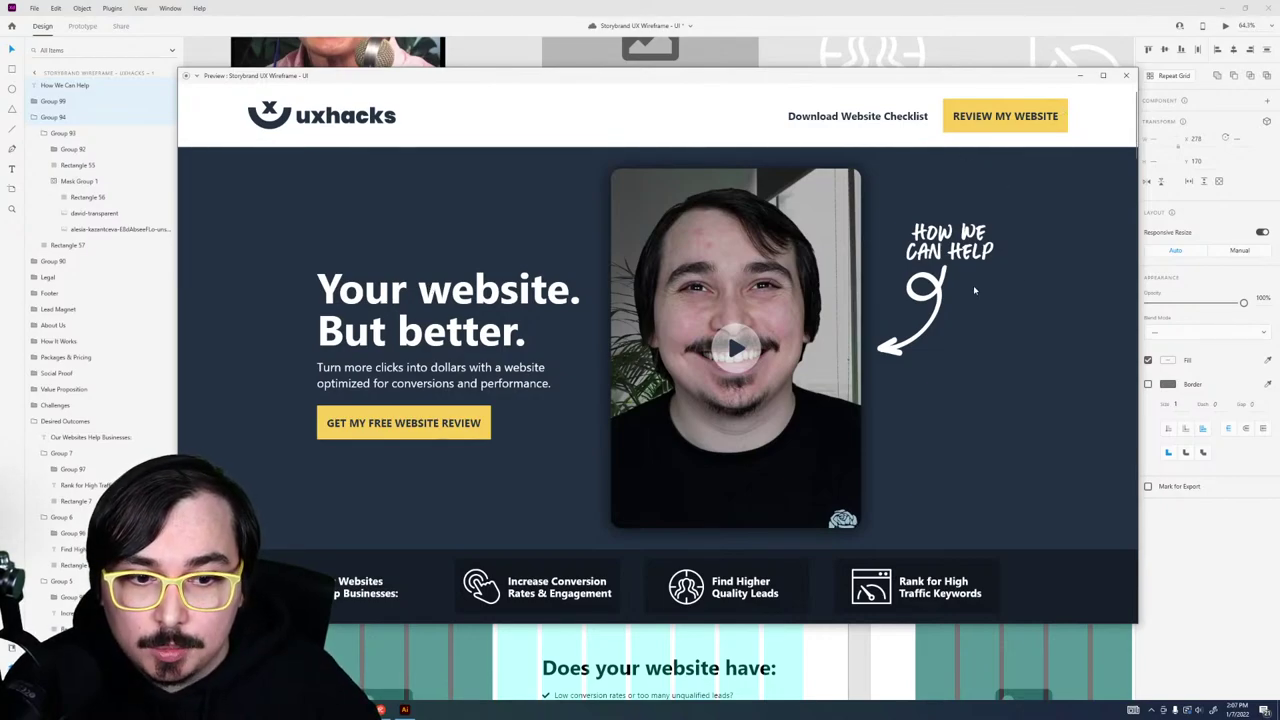
pyautogui.click(1127, 76)
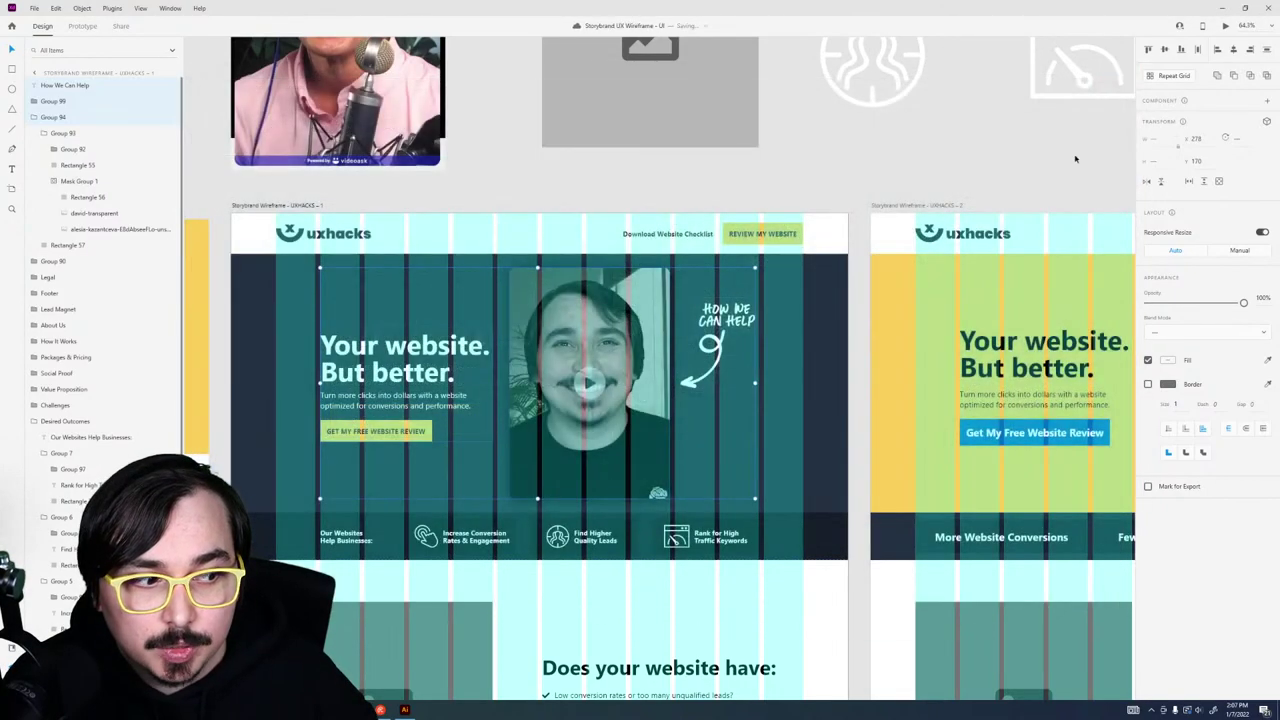
# Step: Check the hero section's alignment with and without the layout grid, leaving the grid hidden
pyautogui.click(719, 197)
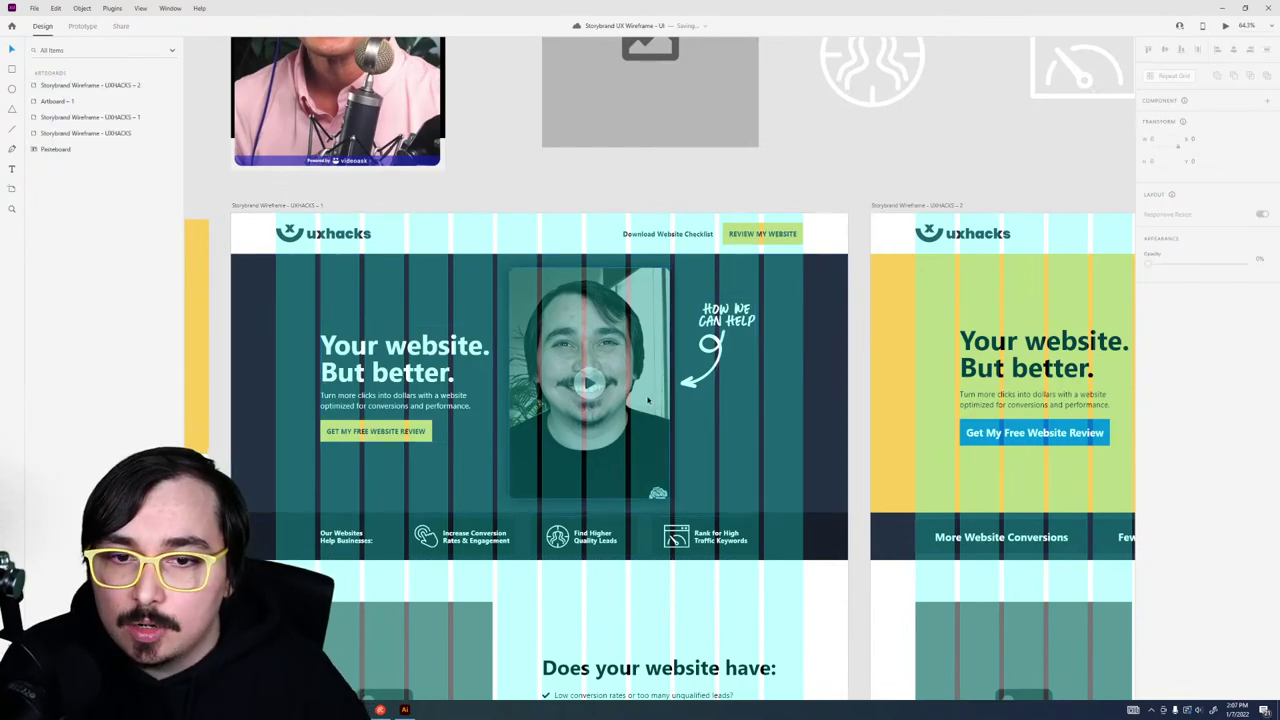
pyautogui.scroll(5, 408, 378)
pyautogui.scroll(-3, 408, 380)
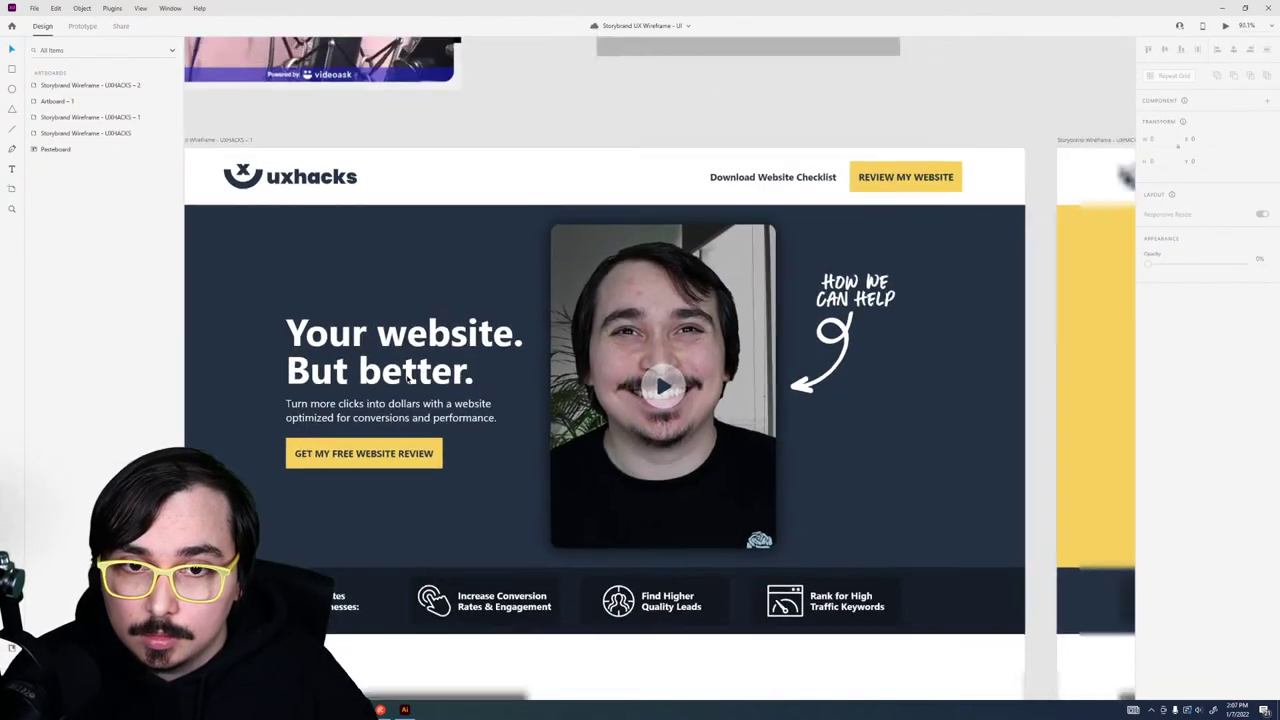
pyautogui.hotkey('ctrl', 'shift', "'")
pyautogui.moveTo(490, 384); pyautogui.dragTo(572, 317)
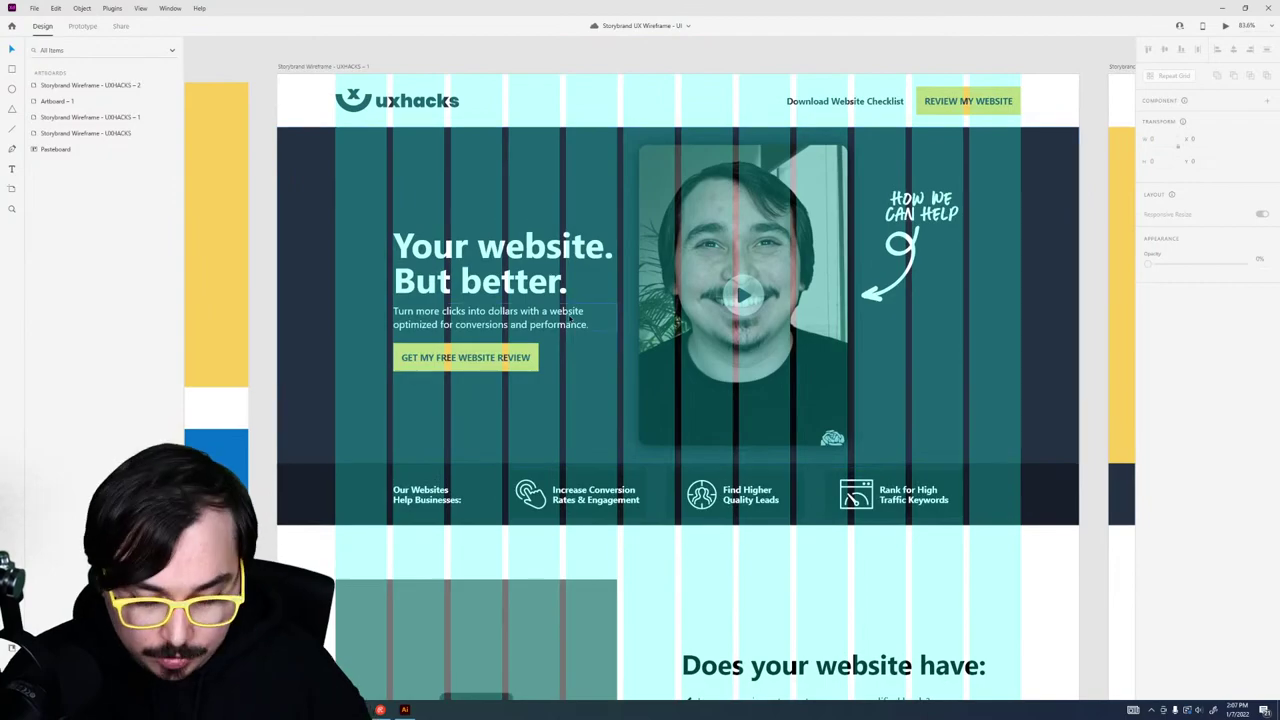
pyautogui.hotkey('ctrl', 'shift', "'")
# Step: Select the grey image placeholder beside the "Does your website have:" text in the Challenges section
pyautogui.scroll(-5, 577, 104)
pyautogui.scroll(-1, 595, 190)
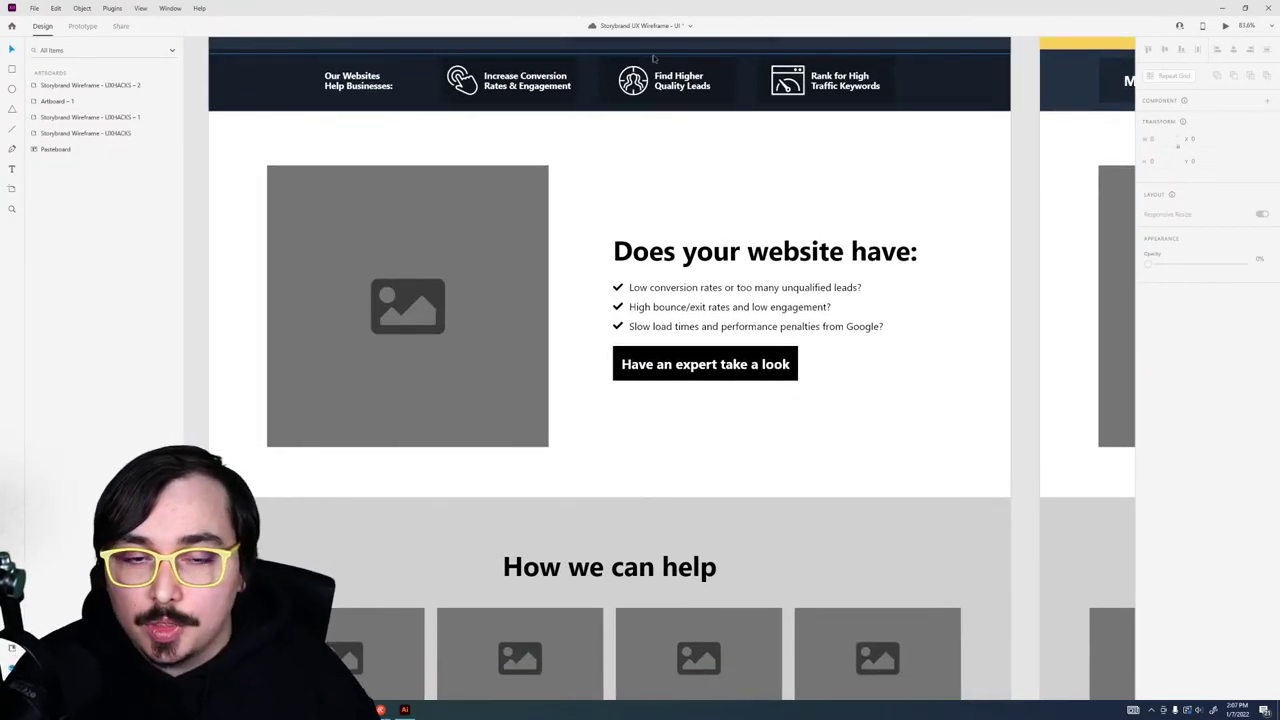
pyautogui.keyDown('ctrl'); pyautogui.click(714, 265); pyautogui.keyUp('ctrl')
pyautogui.click(566, 294)
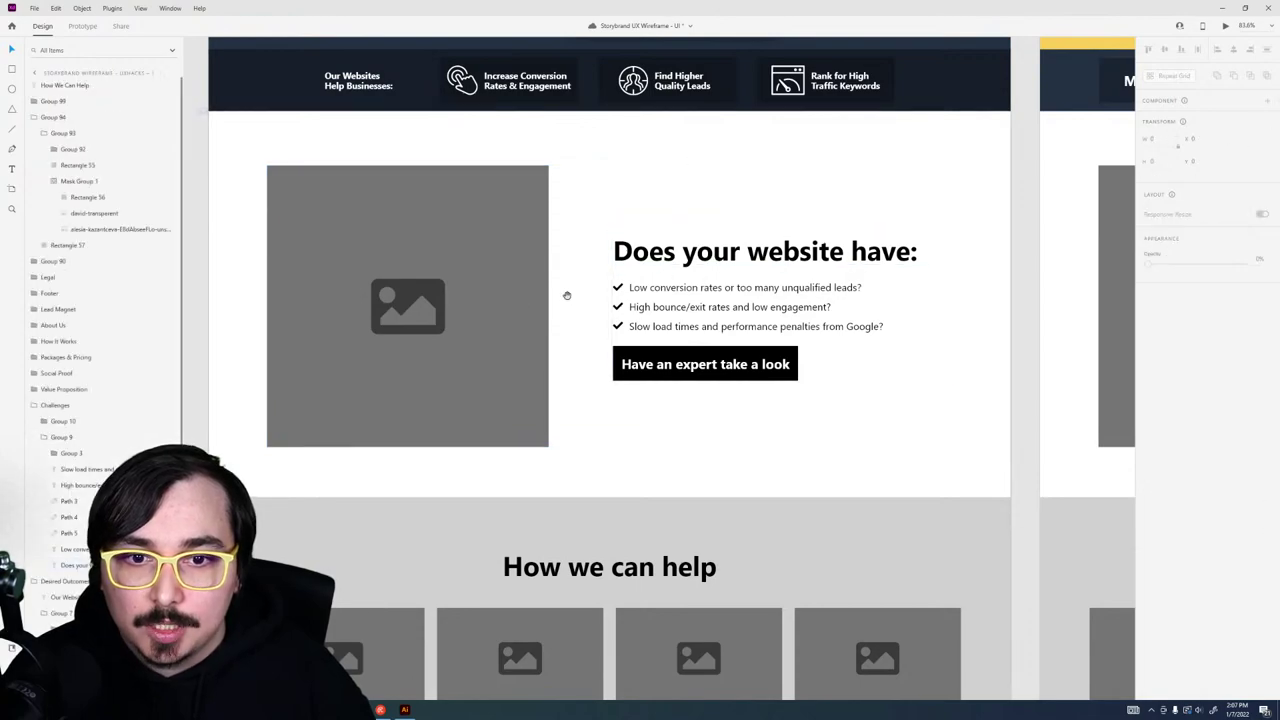
pyautogui.moveTo(583, 257); pyautogui.dragTo(627, 260)
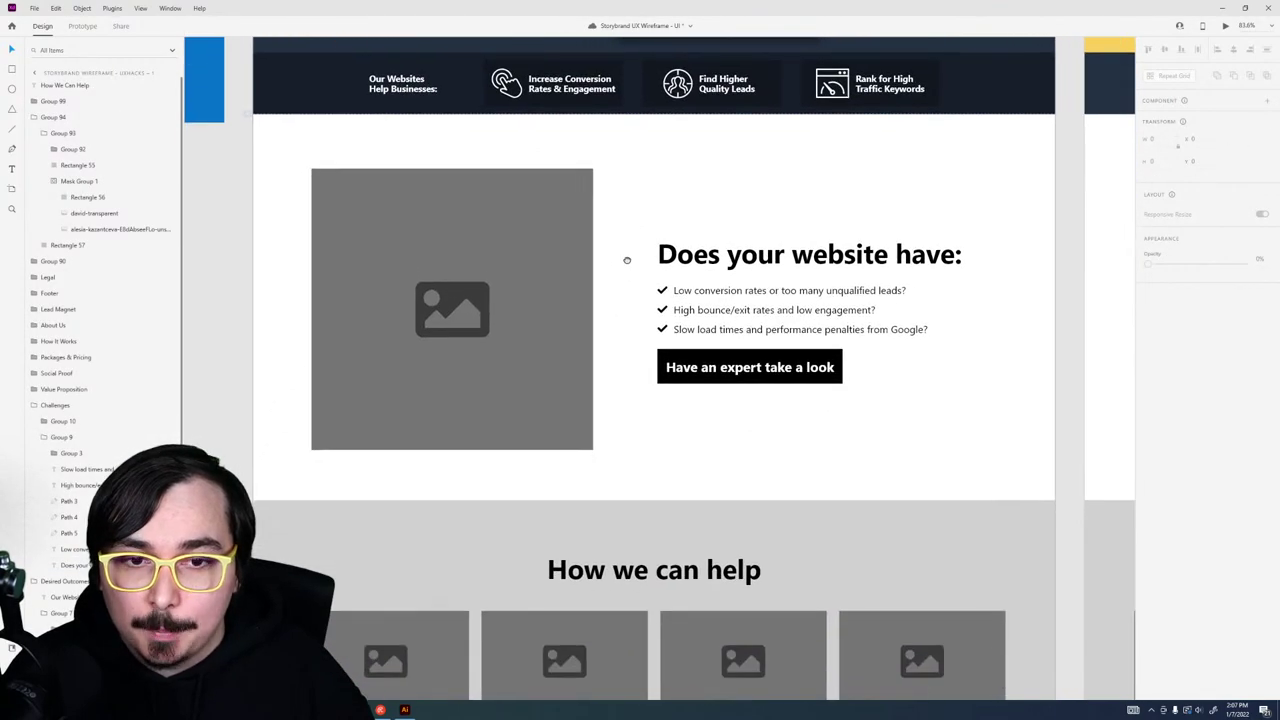
pyautogui.moveTo(616, 399); pyautogui.dragTo(517, 523)
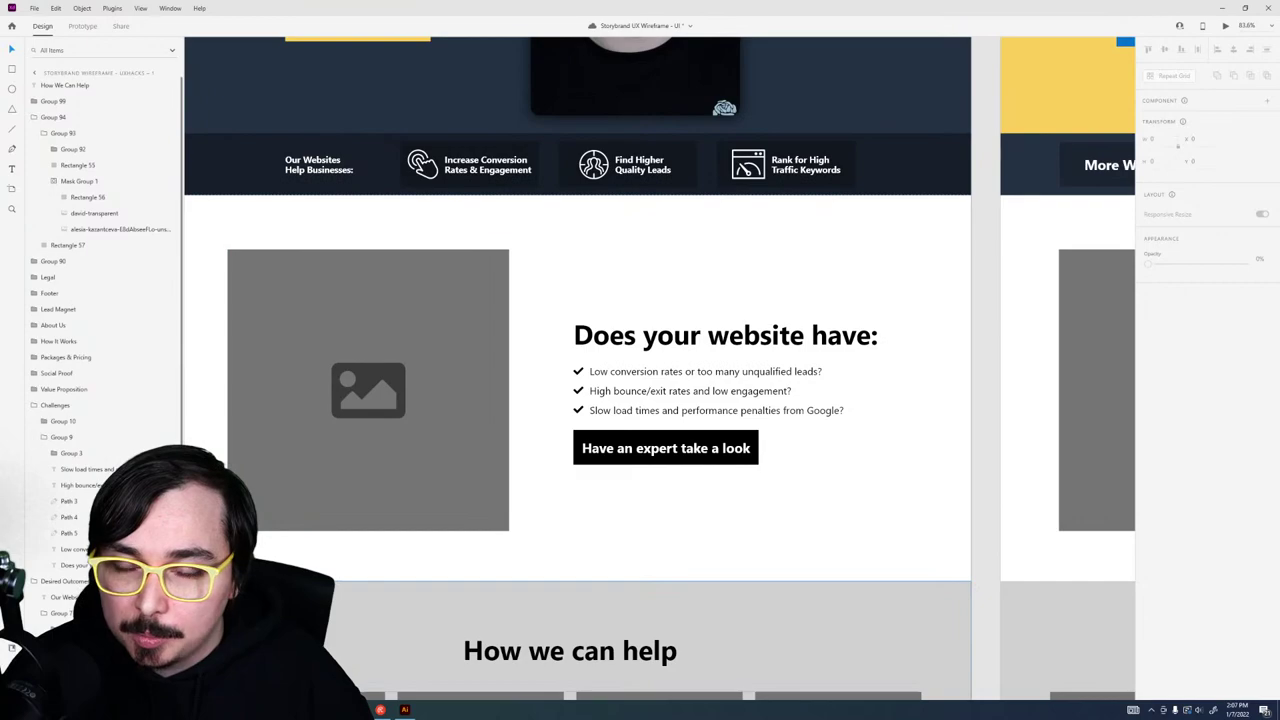
pyautogui.click(499, 394)
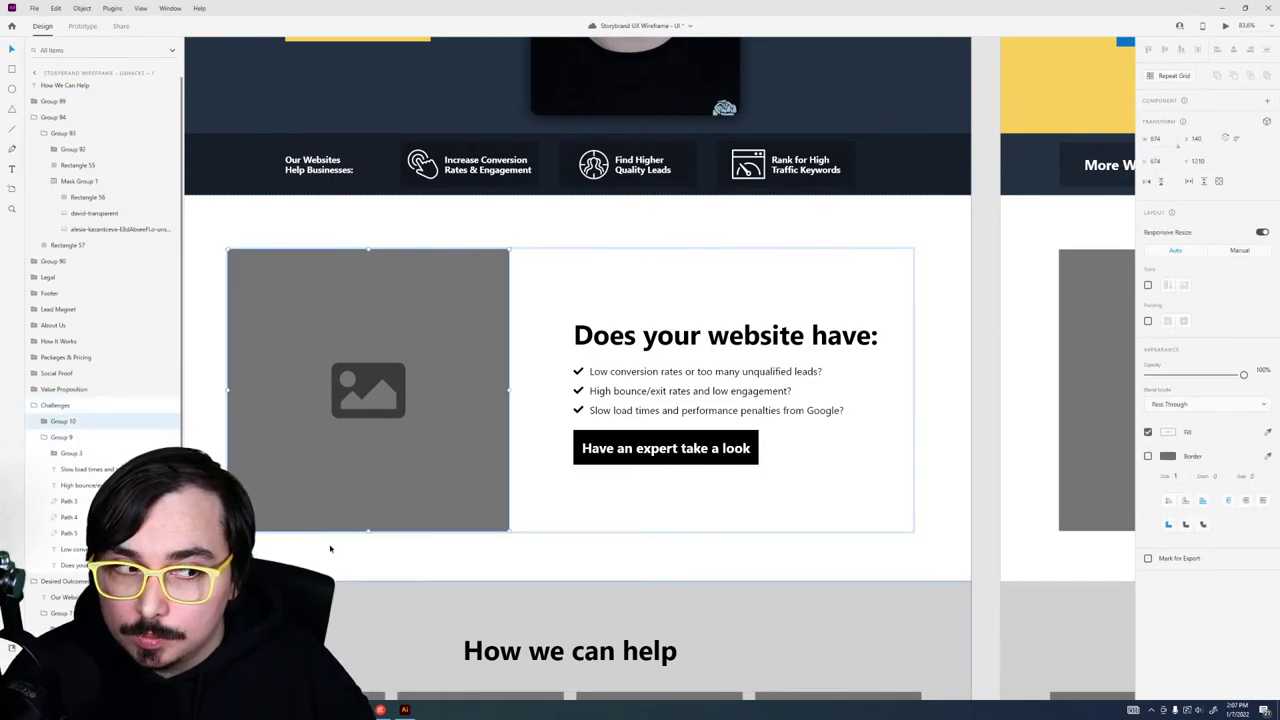
# Step: Switch to Shutterstock in the browser and search its images for "website"
pyautogui.moveTo(380, 710)
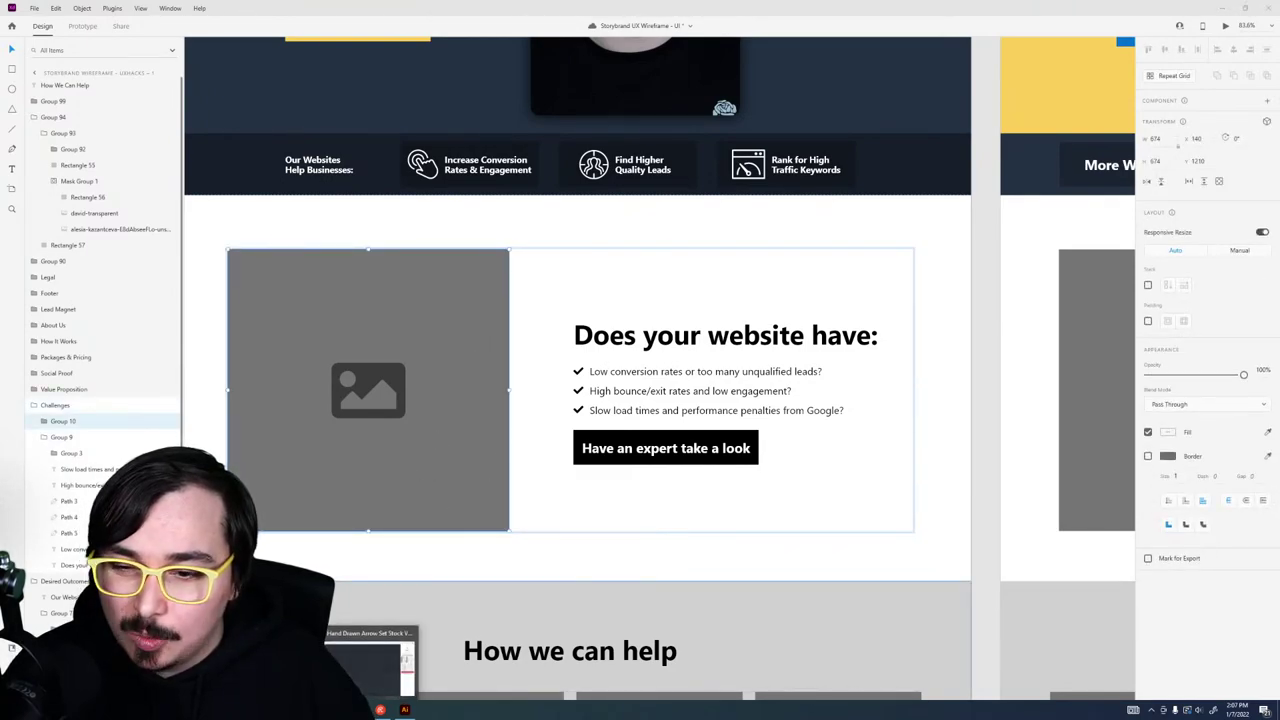
pyautogui.click(383, 668)
pyautogui.click(554, 211)
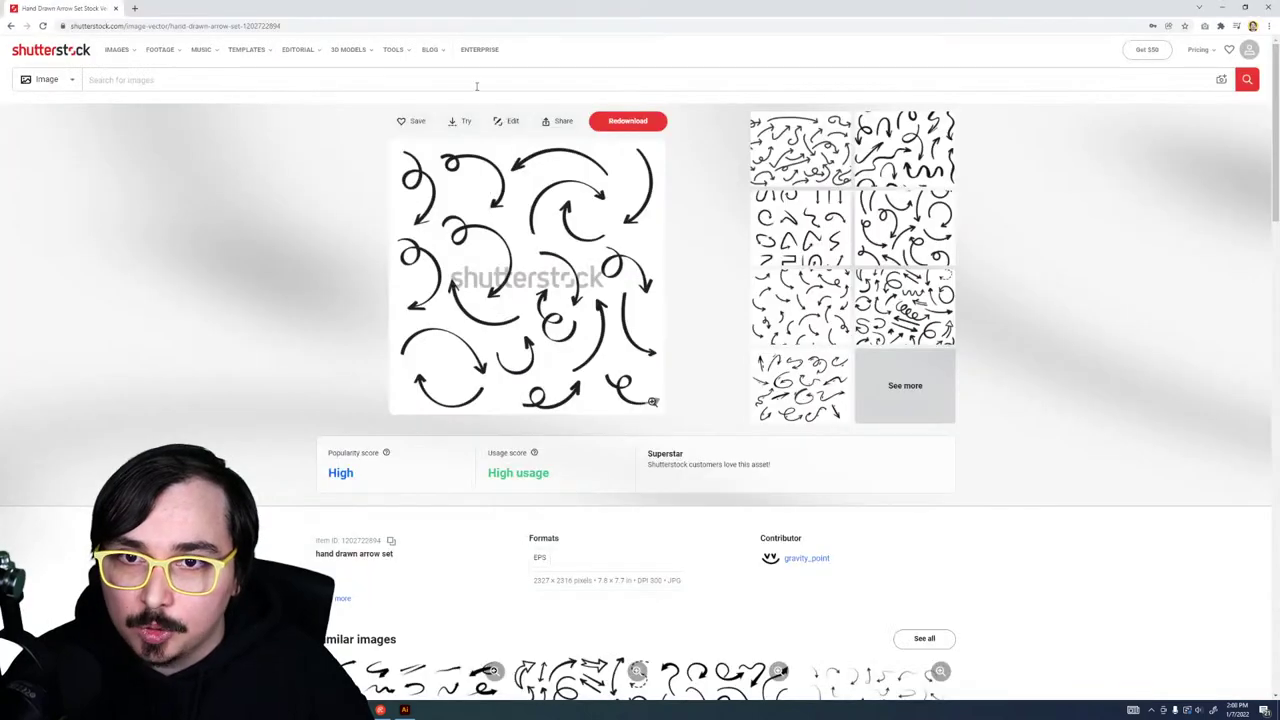
pyautogui.write('website')
pyautogui.press('Return')
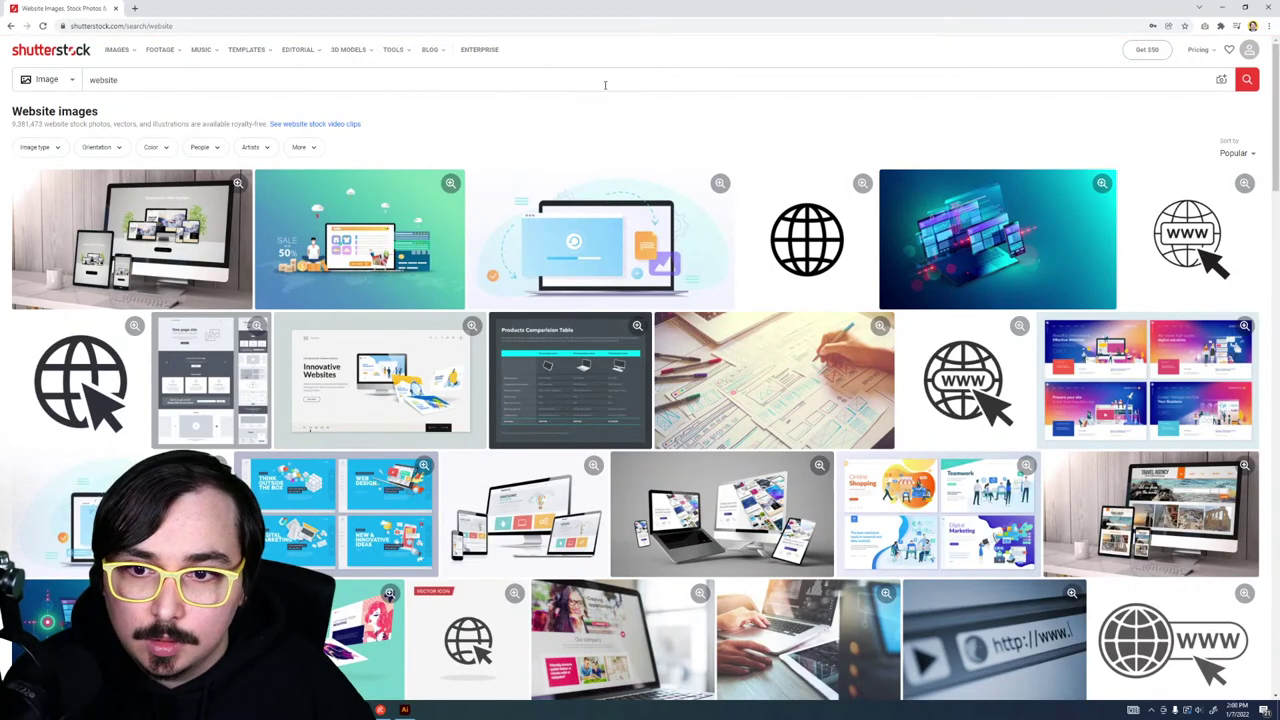
# Step: Browse the website image results and open the purple "Create your own website" laptop illustration in a new tab
pyautogui.scroll(-3, 521, 287)
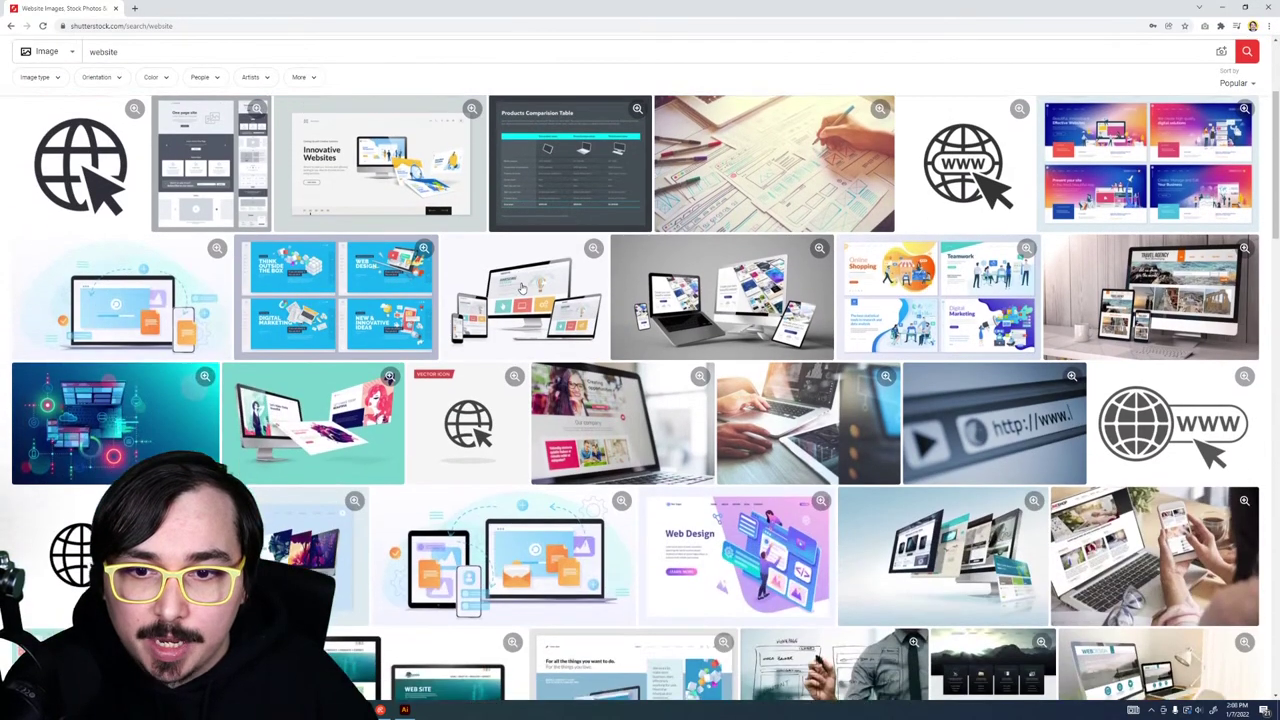
pyautogui.scroll(-2, 519, 288)
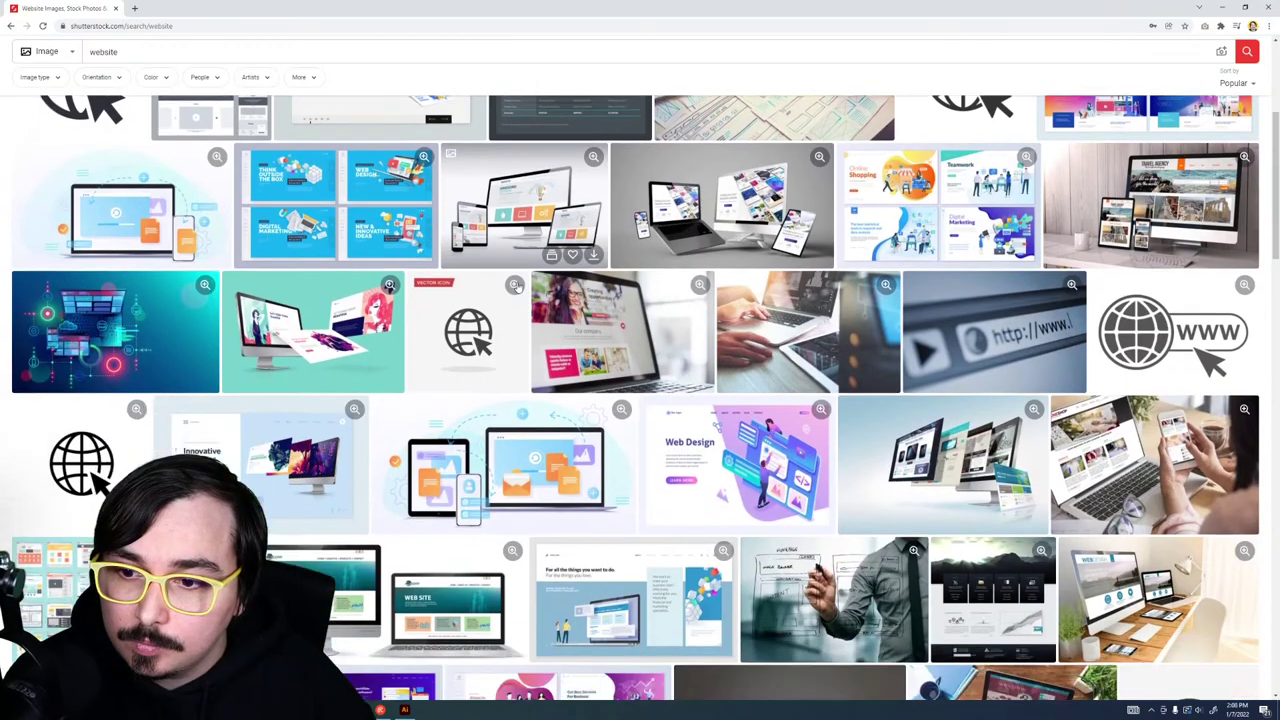
pyautogui.scroll(-2, 185, 368)
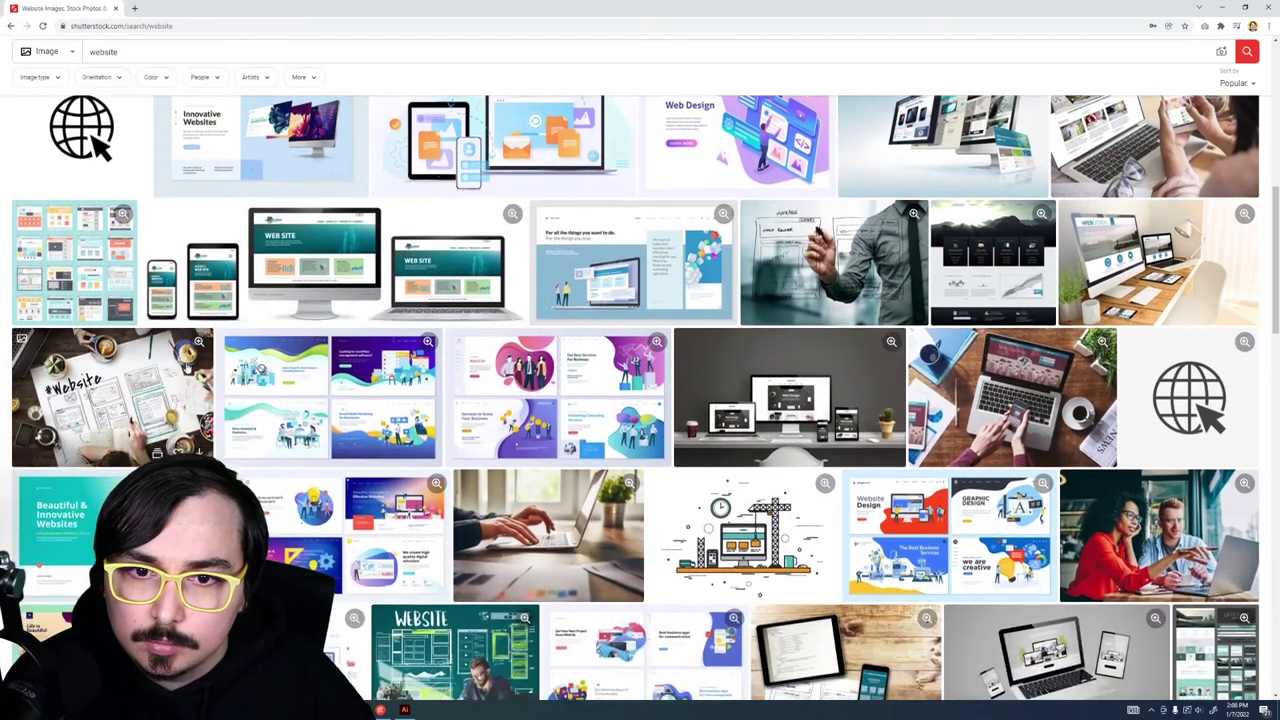
pyautogui.scroll(-2, 185, 368)
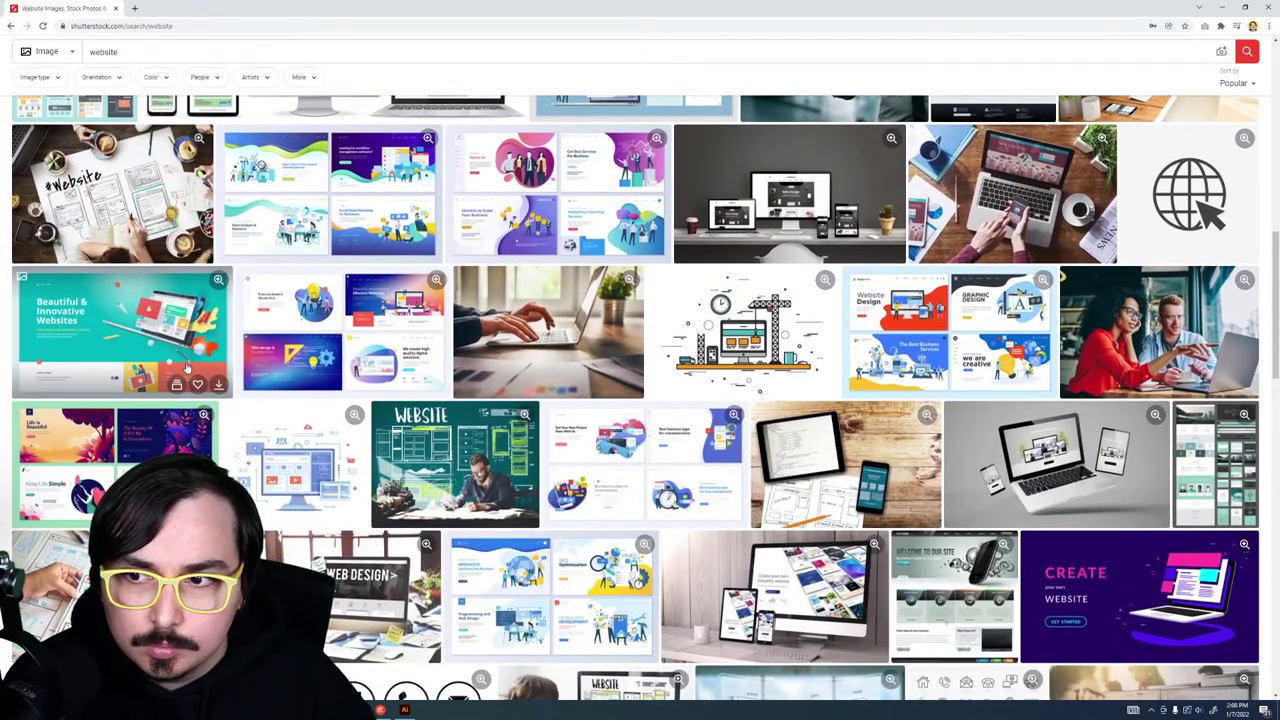
pyautogui.scroll(-2, 185, 368)
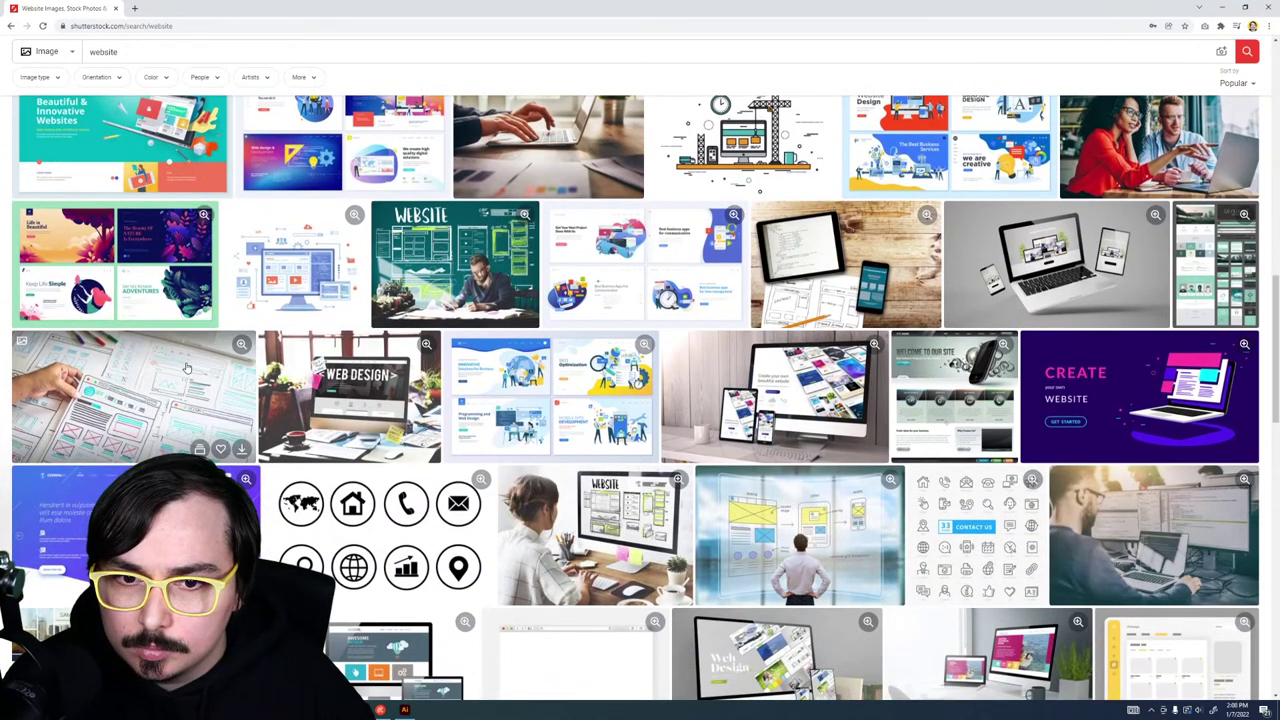
pyautogui.scroll(-2, 185, 368)
pyautogui.scroll(2, 185, 368)
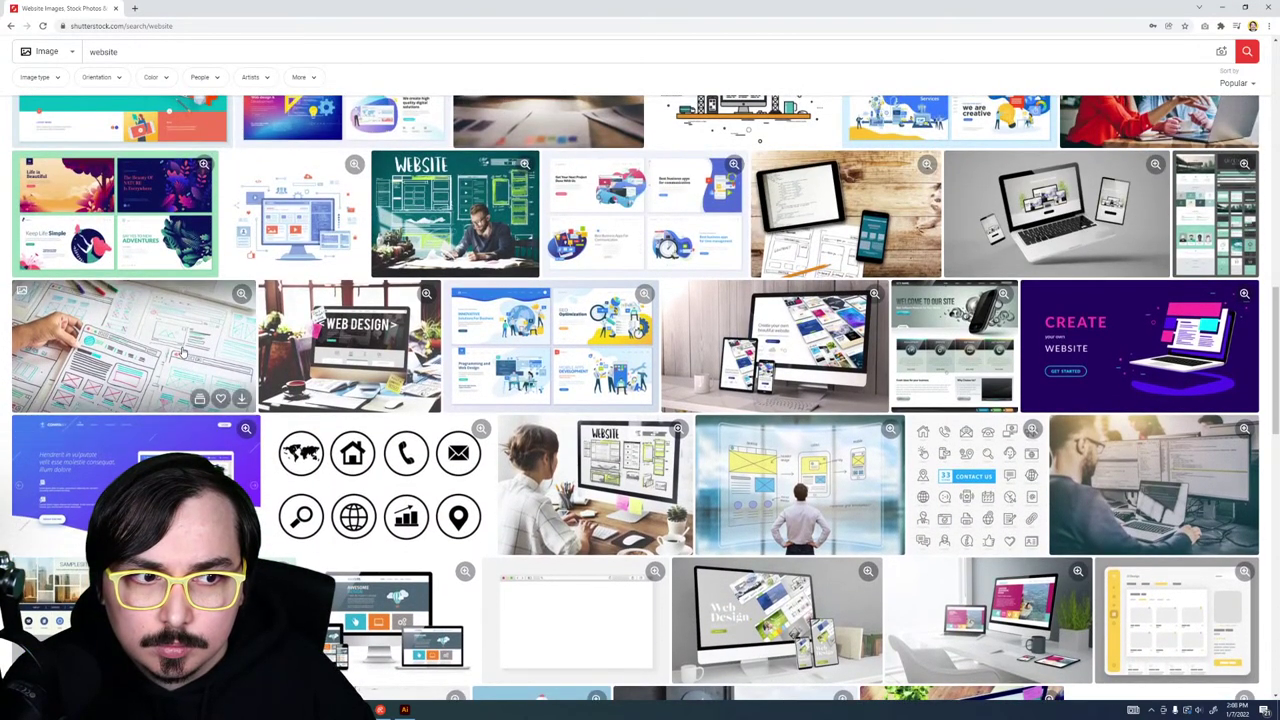
pyautogui.rightClick(1100, 350)
pyautogui.click(1120, 359)
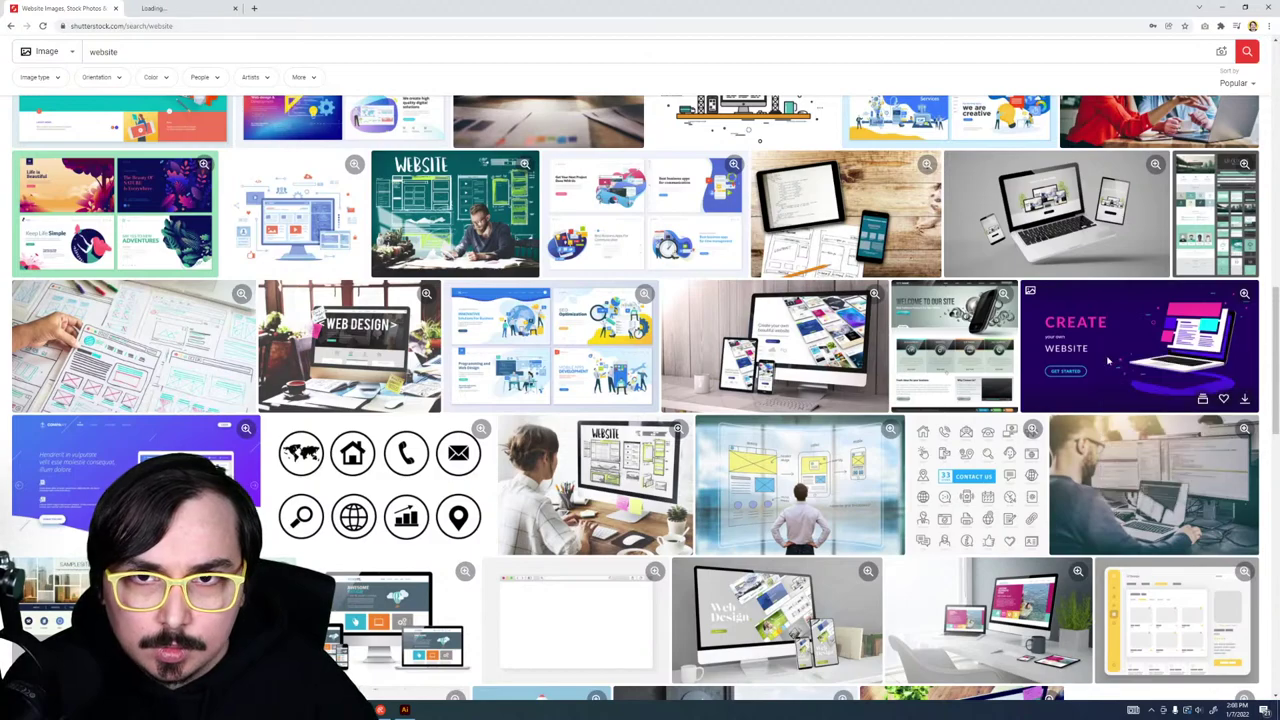
pyautogui.click(185, 8)
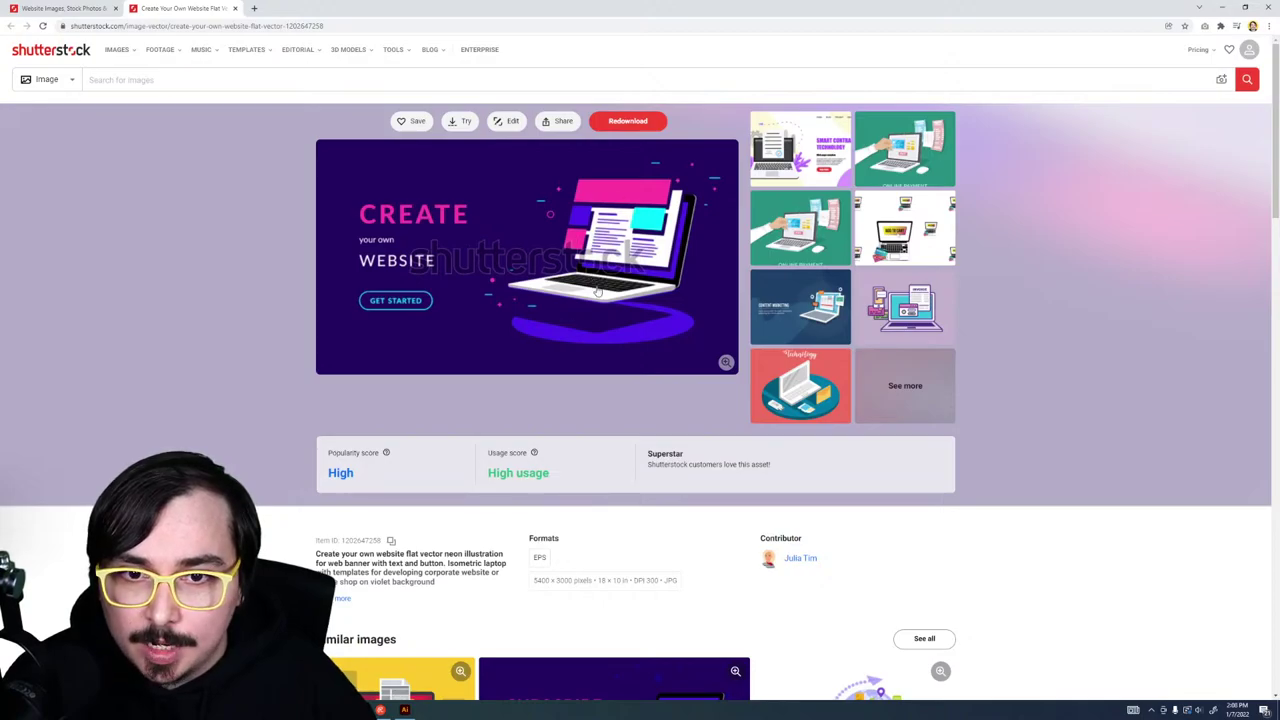
# Step: Return to the website search results, browse the rest of the first page and go to page 2
pyautogui.hotkey('ctrl', 'shift', 'Tab')
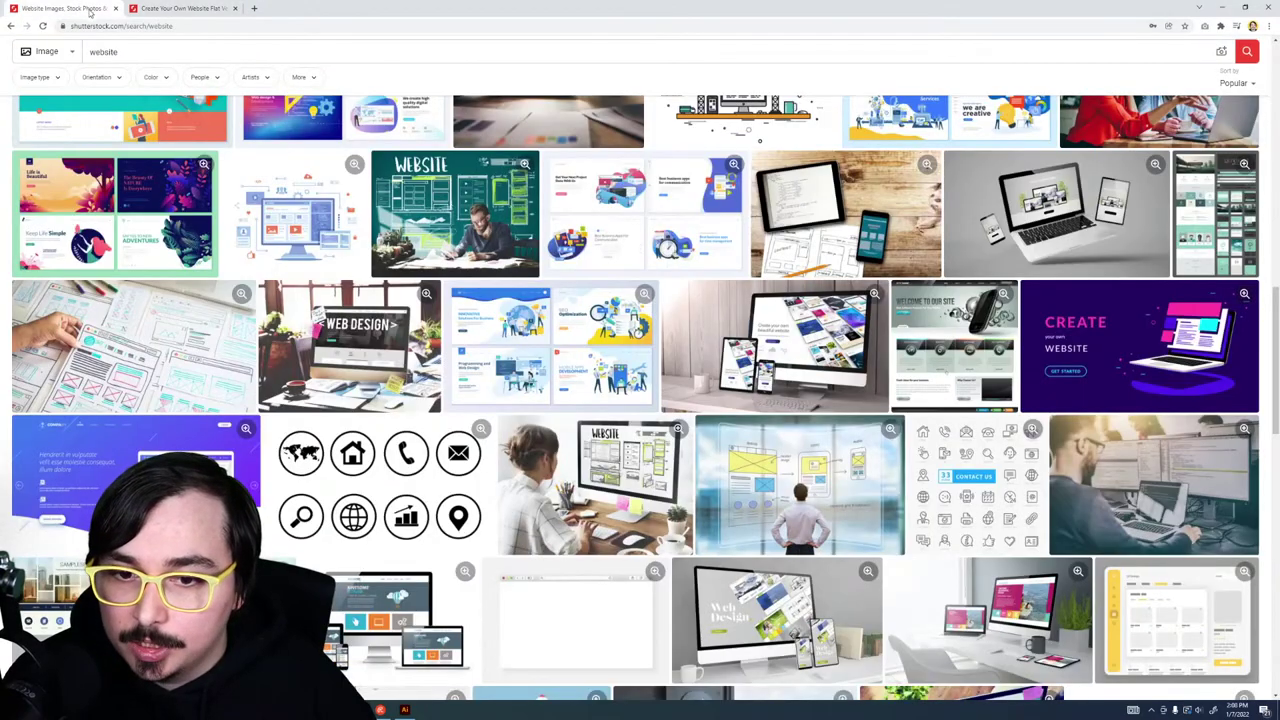
pyautogui.scroll(-3, 486, 295)
pyautogui.scroll(-3, 486, 295)
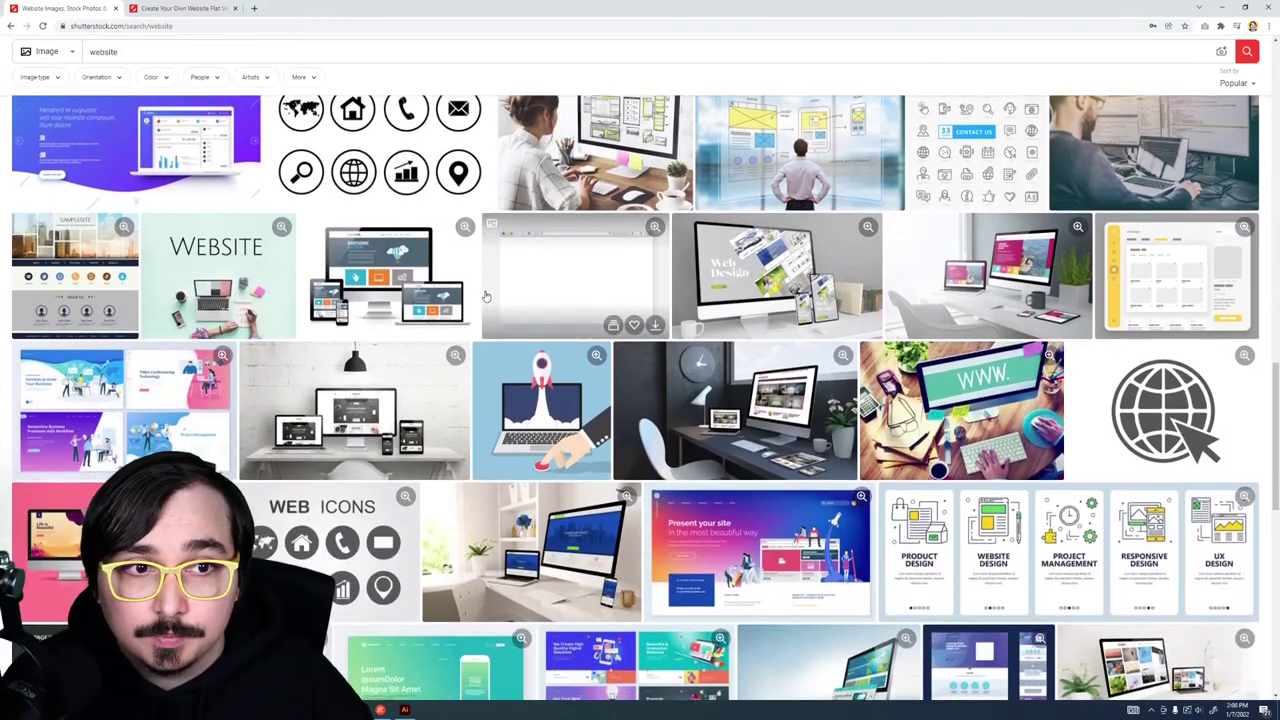
pyautogui.scroll(-5, 486, 295)
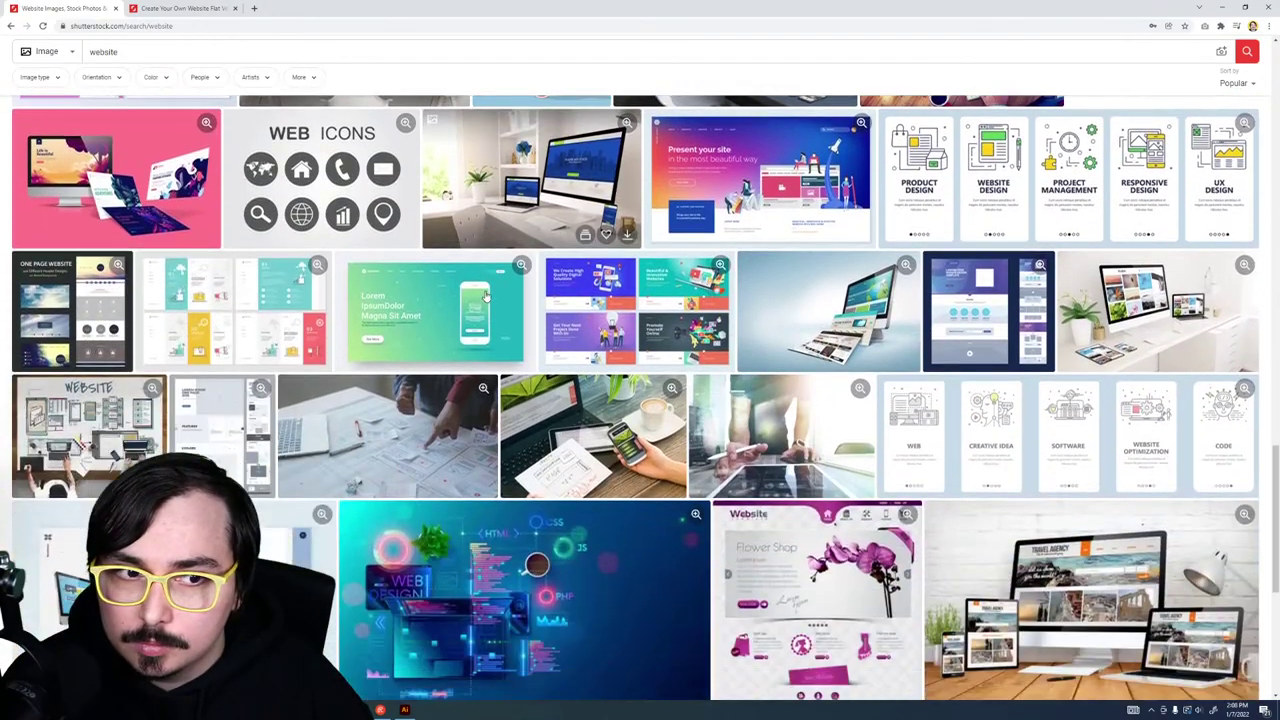
pyautogui.scroll(-1, 486, 297)
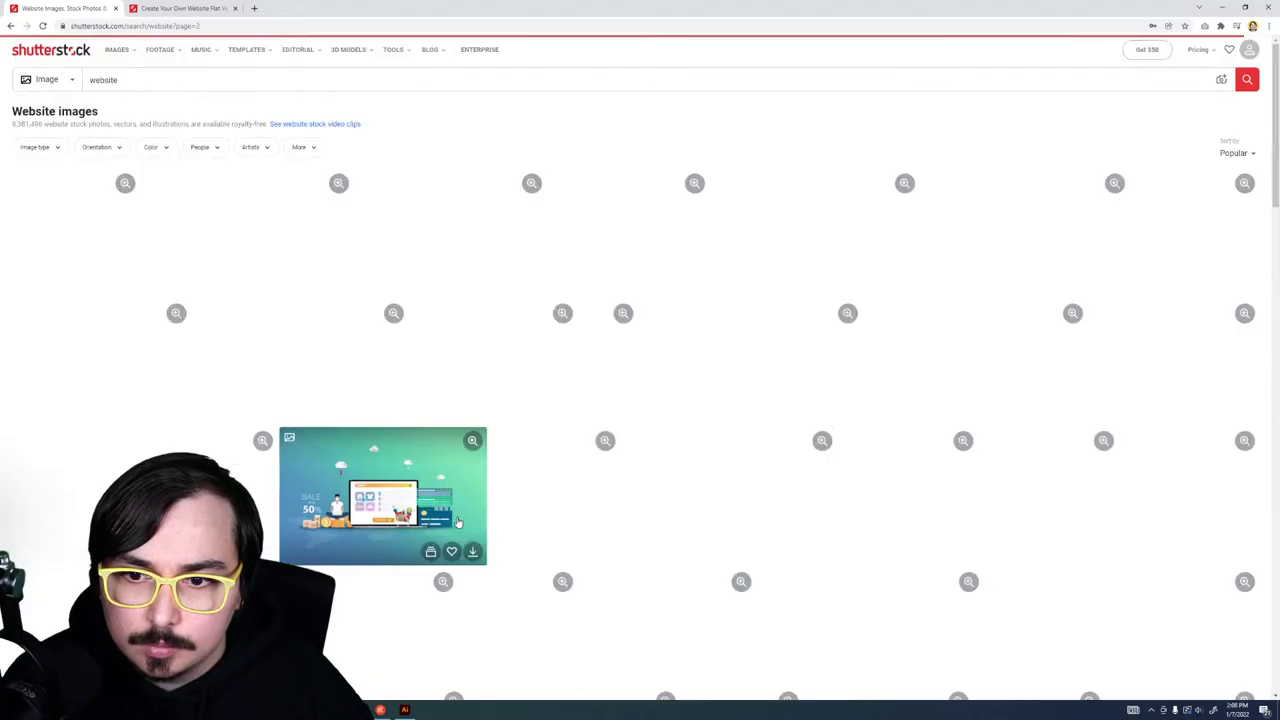
# Step: Look through the second page of website images for a suitable illustration and go to page 3
pyautogui.scroll(-1, 388, 524)
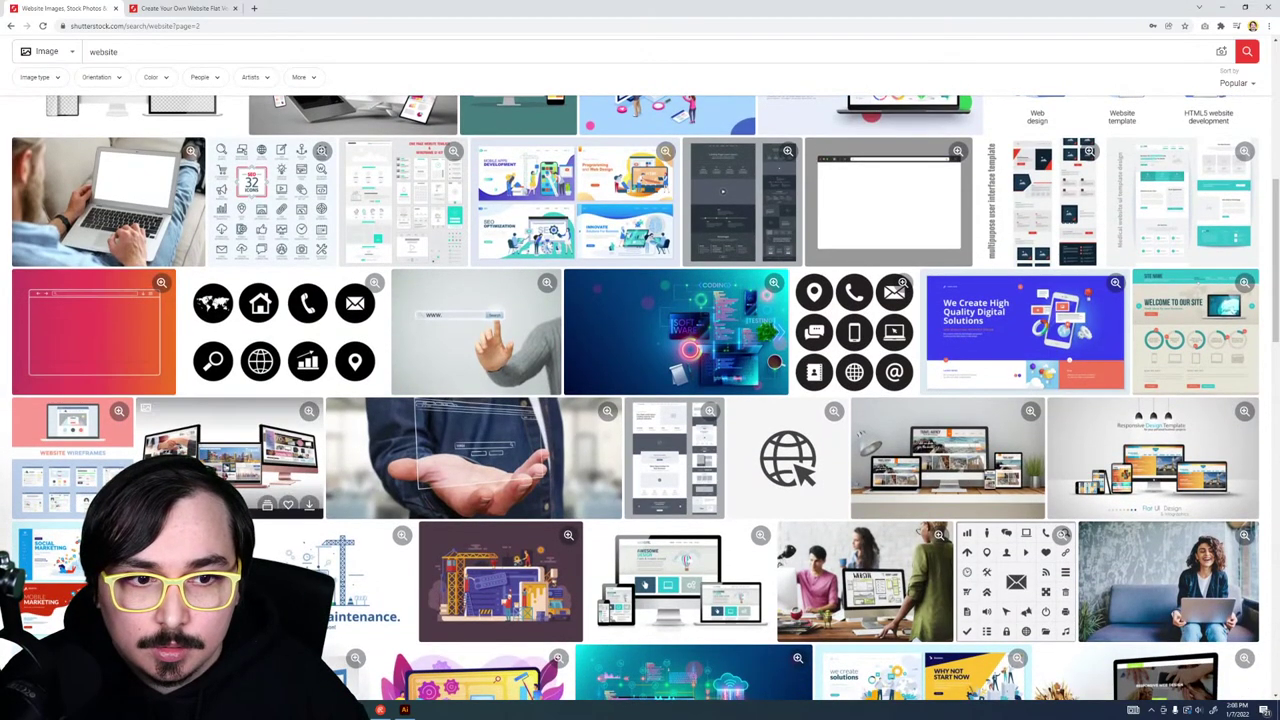
pyautogui.scroll(-5, 640, 400)
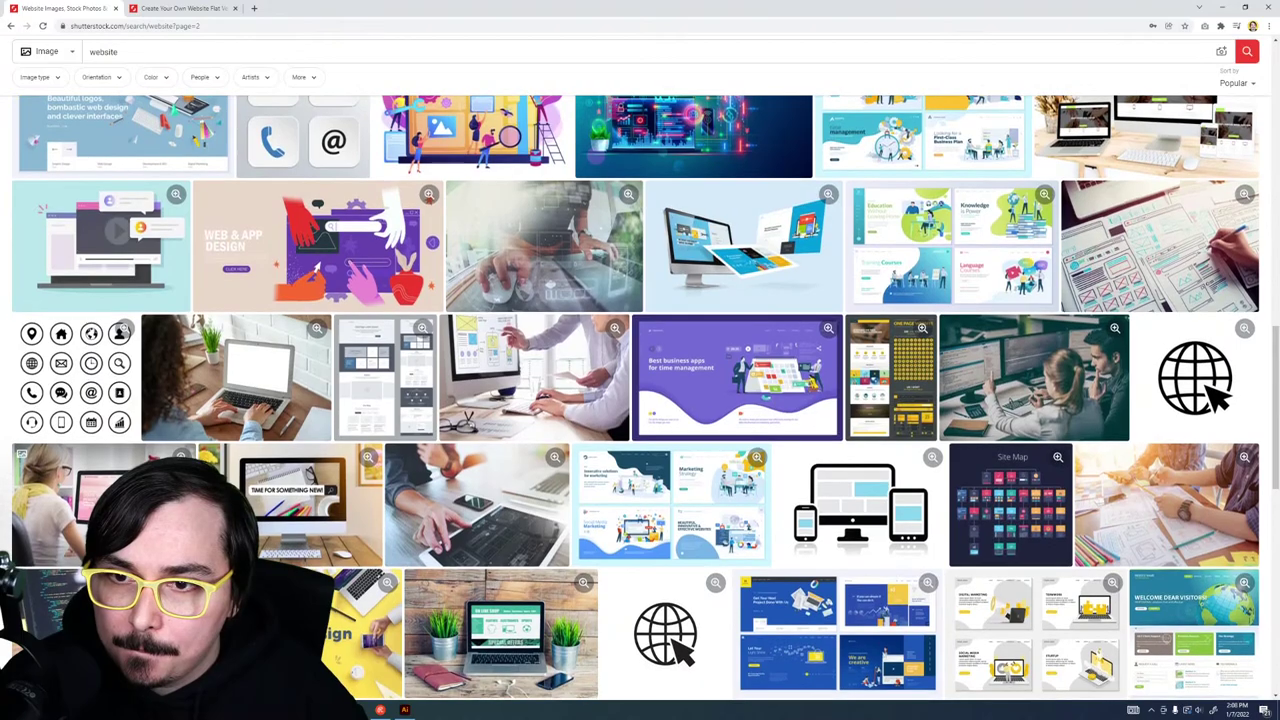
pyautogui.scroll(-1, 640, 400)
pyautogui.scroll(-4, 640, 400)
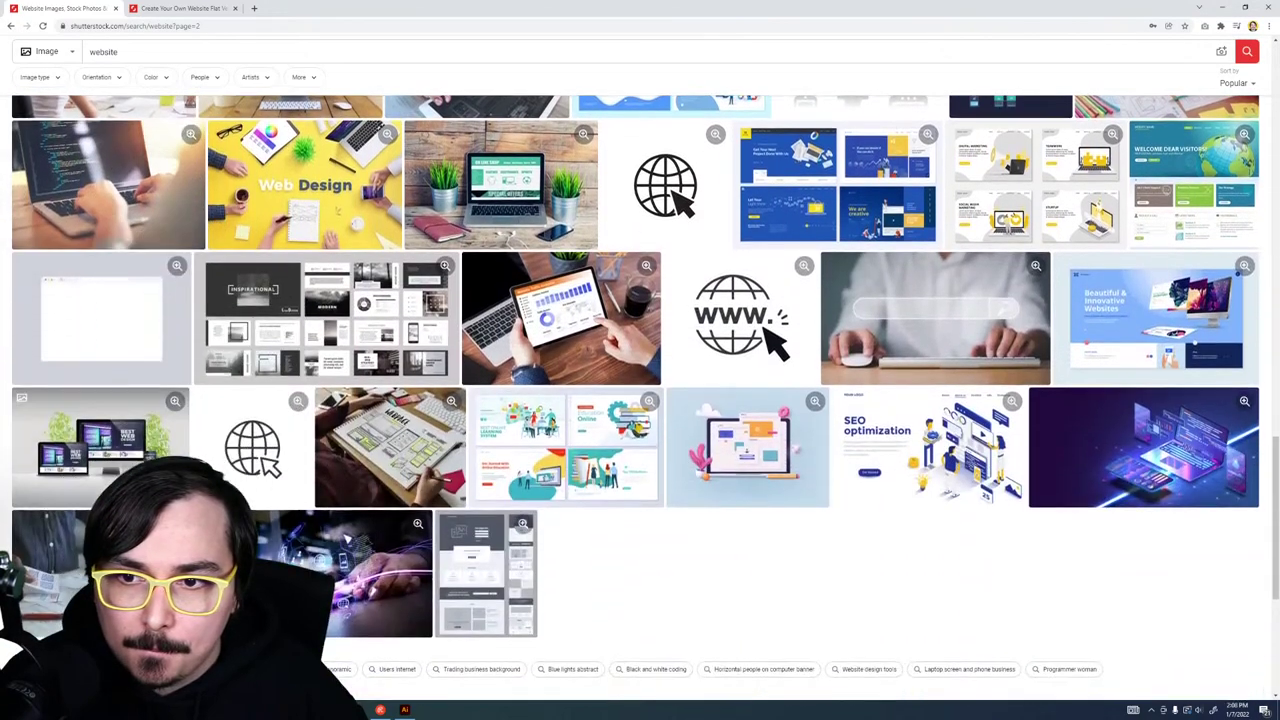
pyautogui.scroll(2, 640, 400)
pyautogui.scroll(-5, 640, 400)
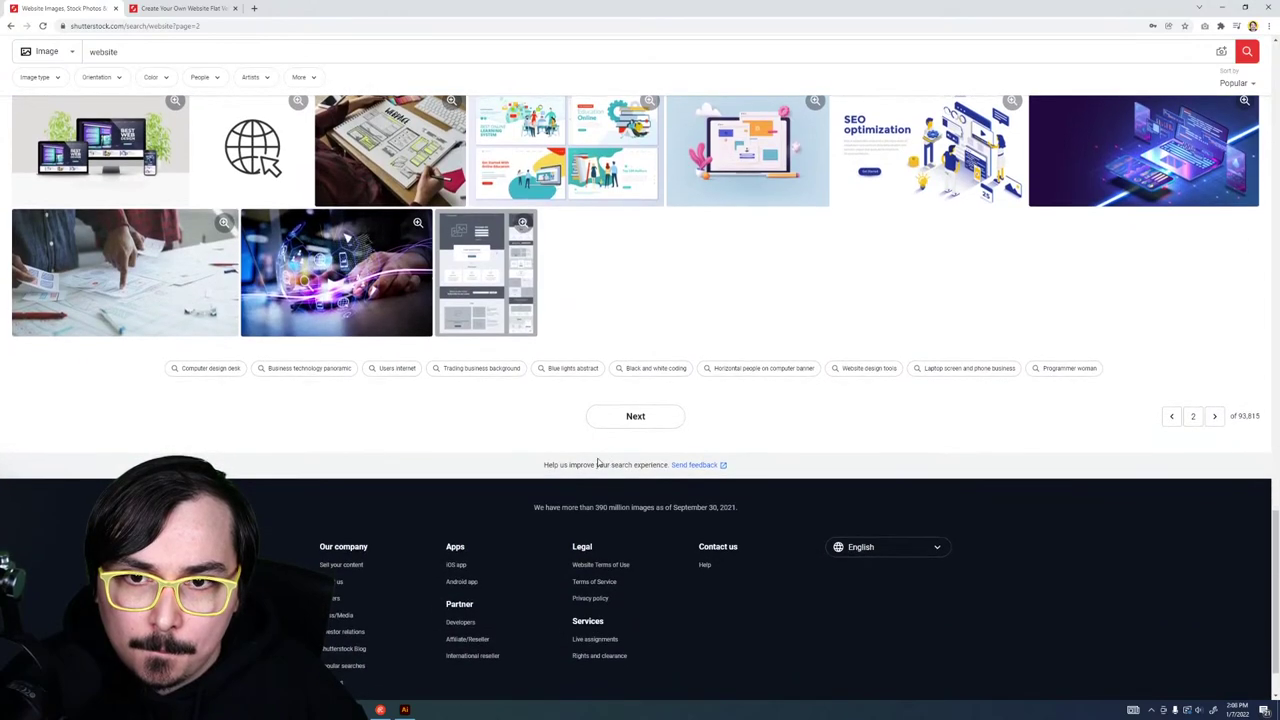
pyautogui.click(623, 420)
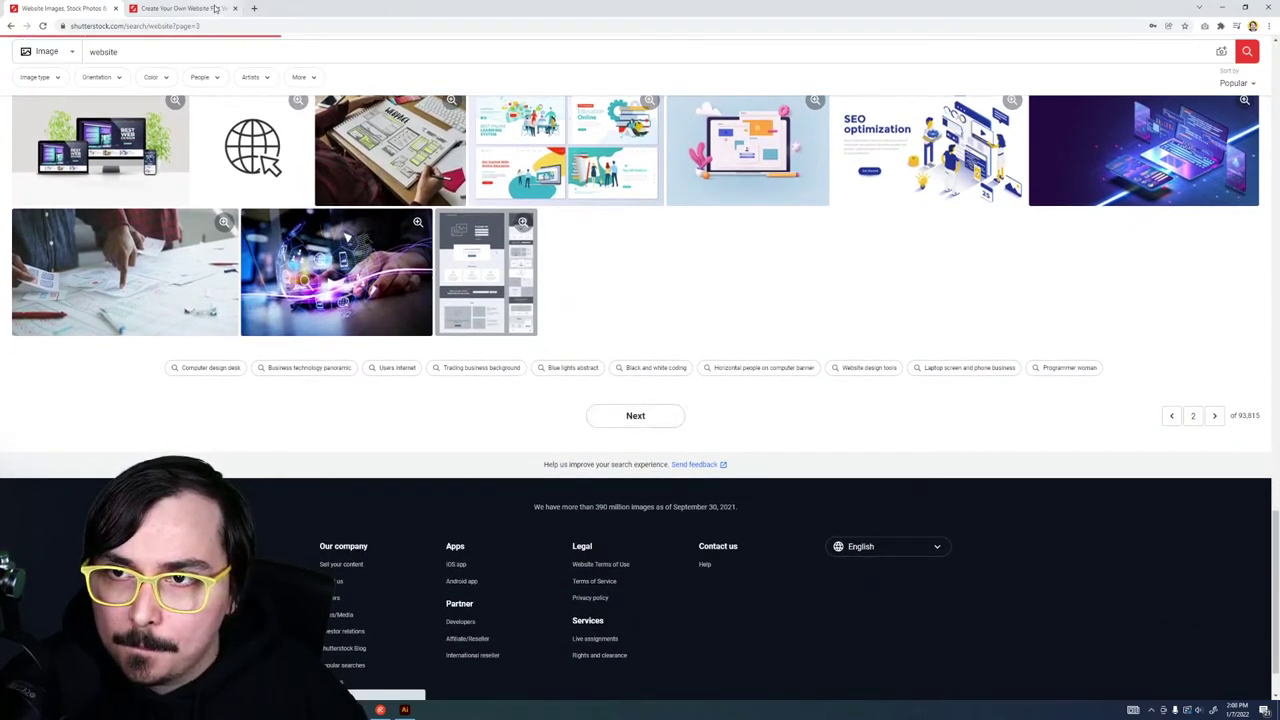
# Step: Return to the purple "Create your own website" illustration, review its similar images and open all the artist's website images in a new tab
pyautogui.click(214, 8)
pyautogui.scroll(-4, 793, 592)
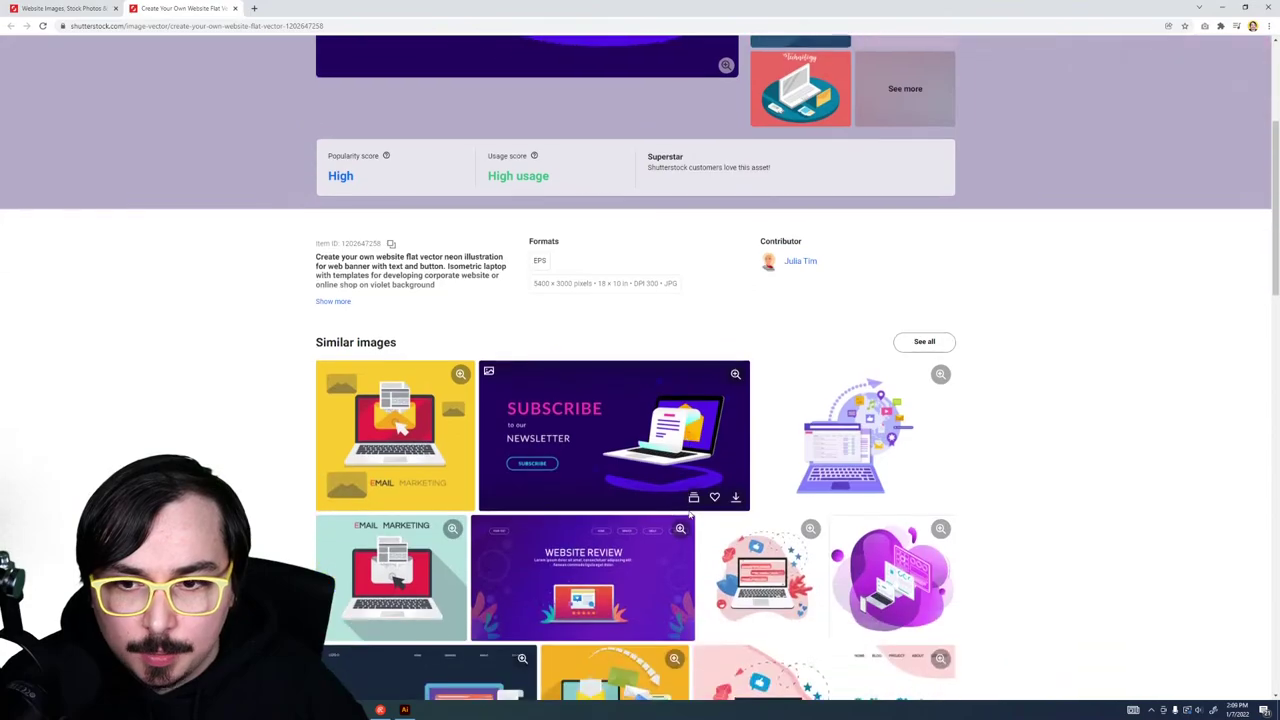
pyautogui.scroll(-4, 350, 472)
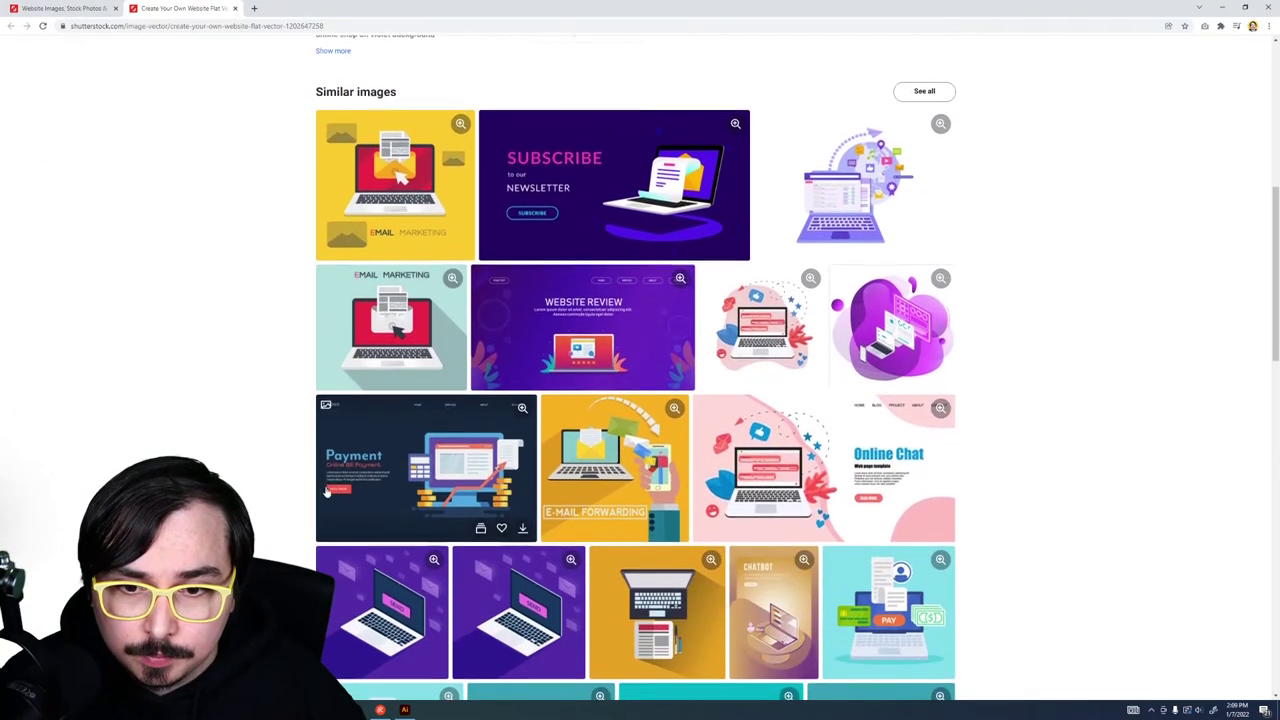
pyautogui.scroll(-5, 309, 513)
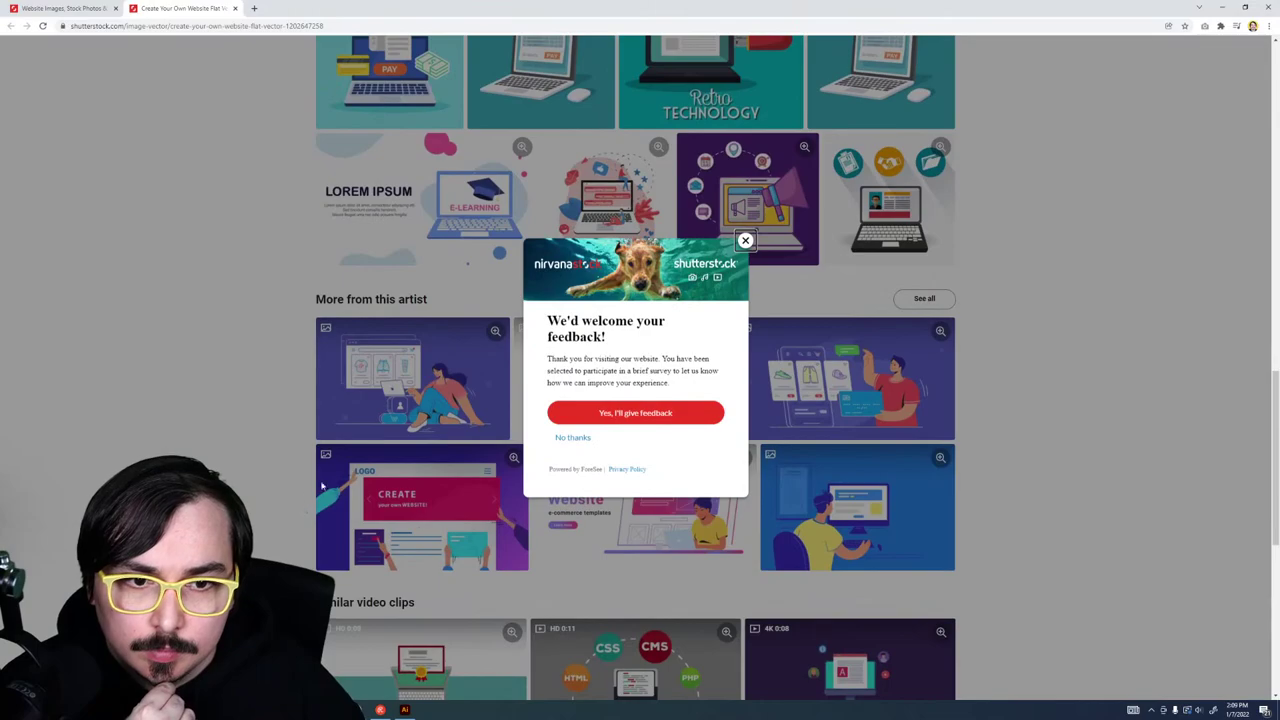
pyautogui.click(258, 459)
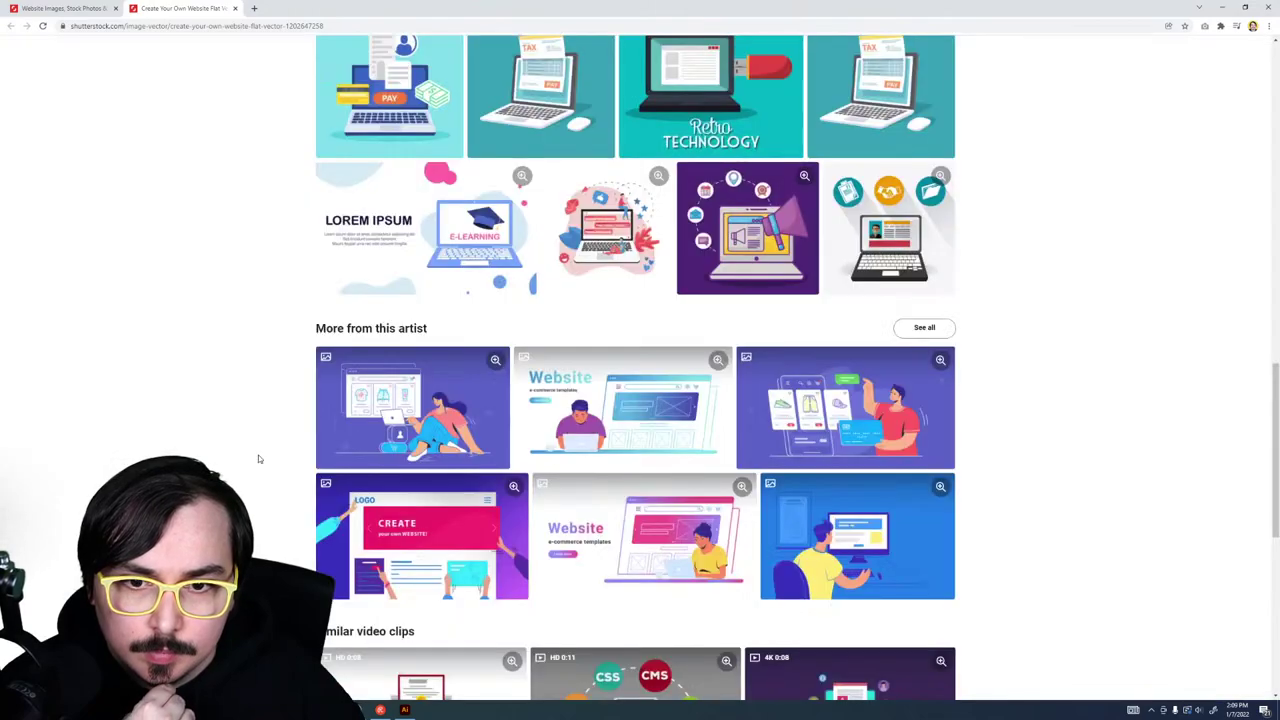
pyautogui.scroll(-2, 258, 459)
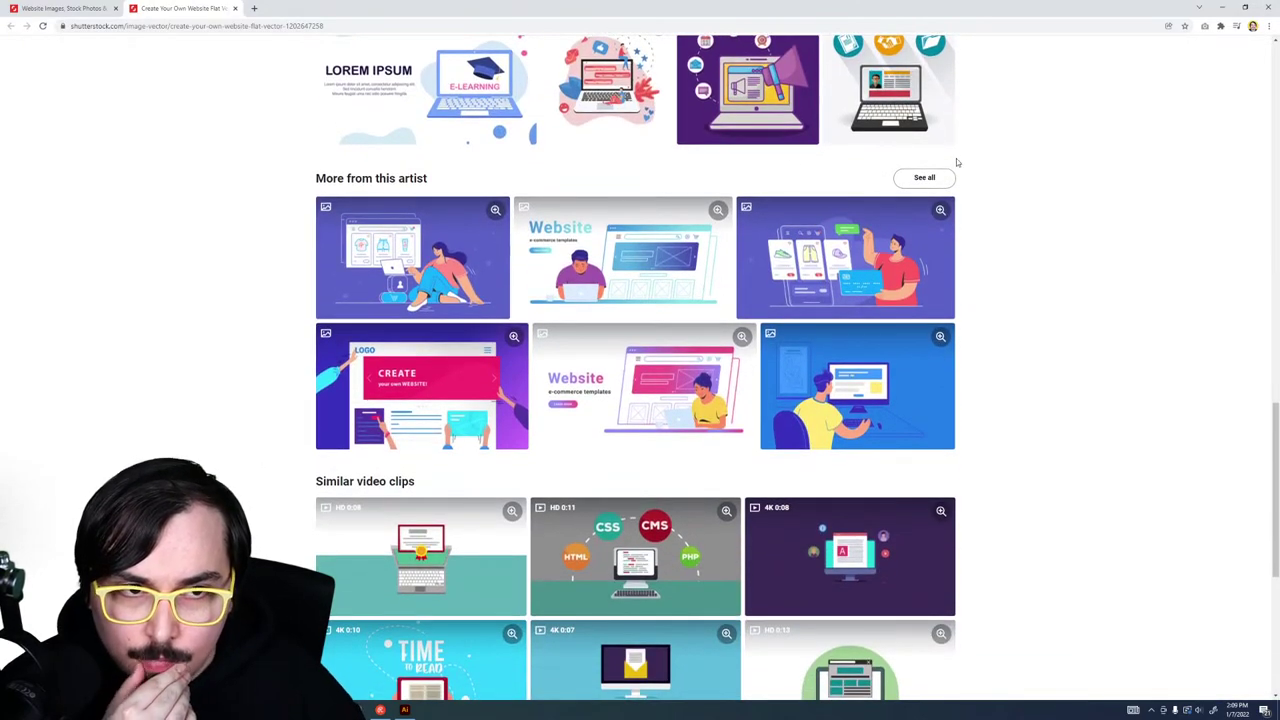
pyautogui.middleClick(919, 180)
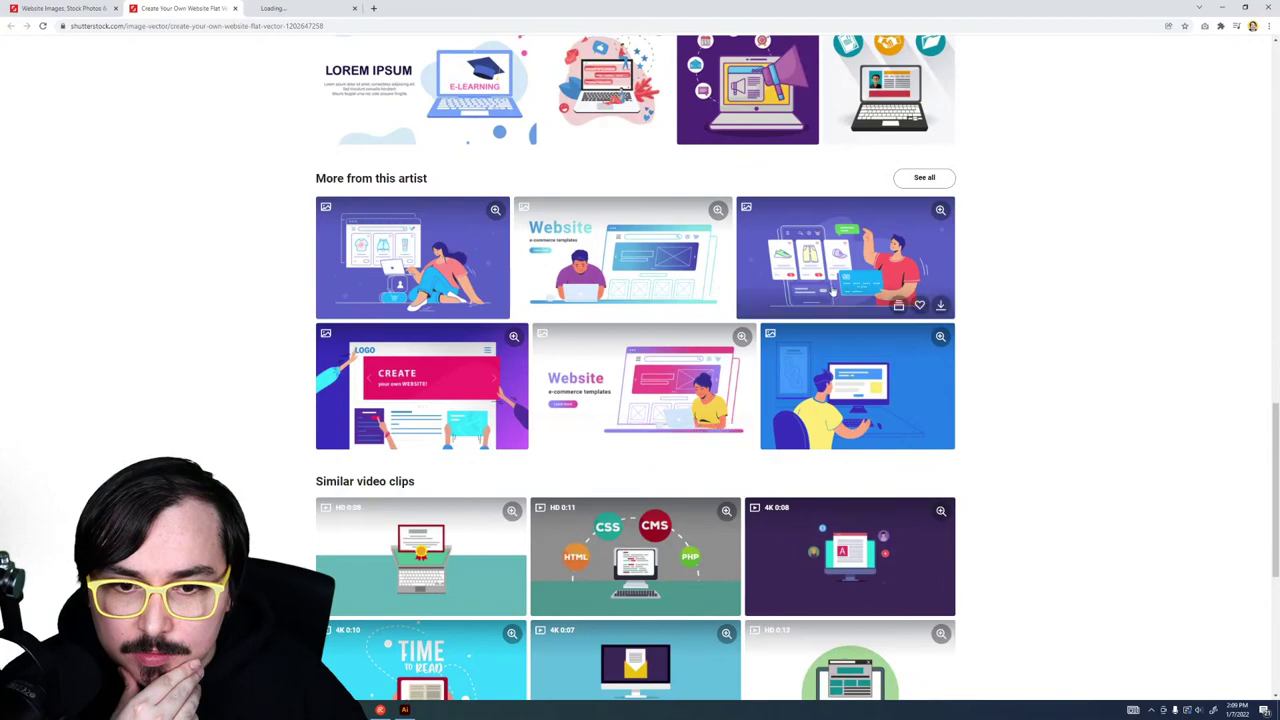
pyautogui.scroll(-3, 788, 387)
pyautogui.scroll(3, 788, 387)
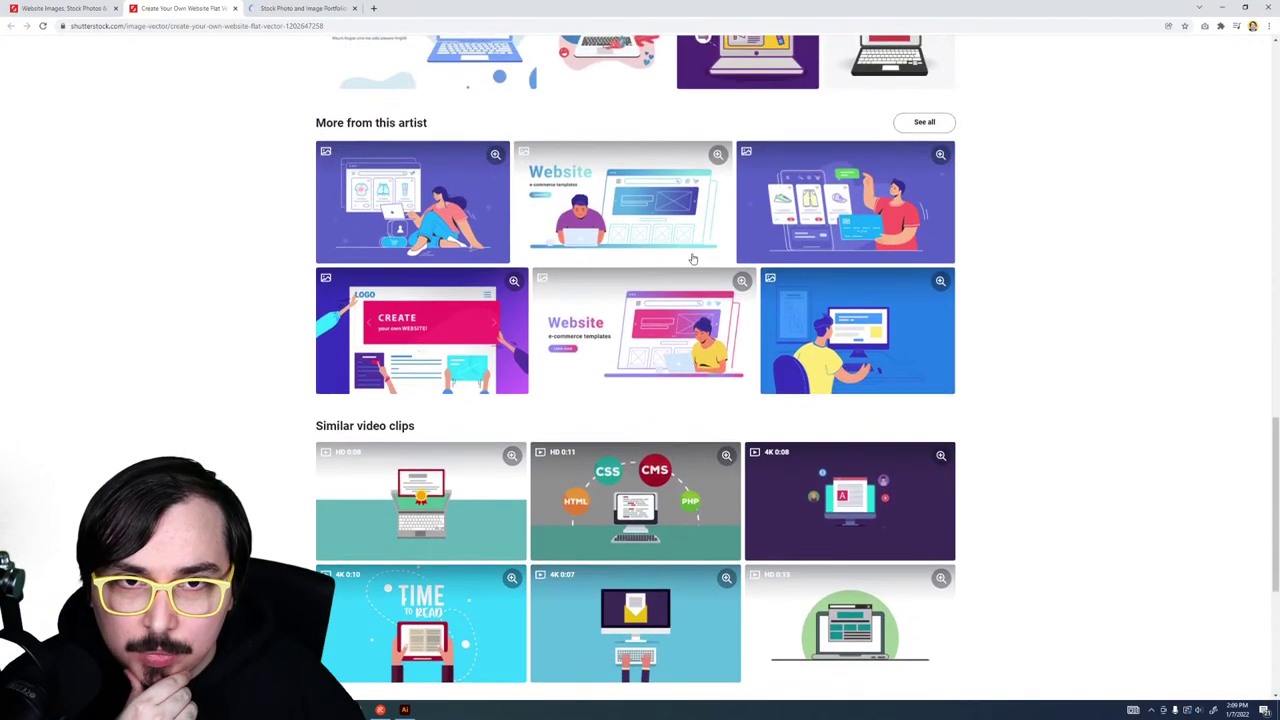
pyautogui.click(305, 9)
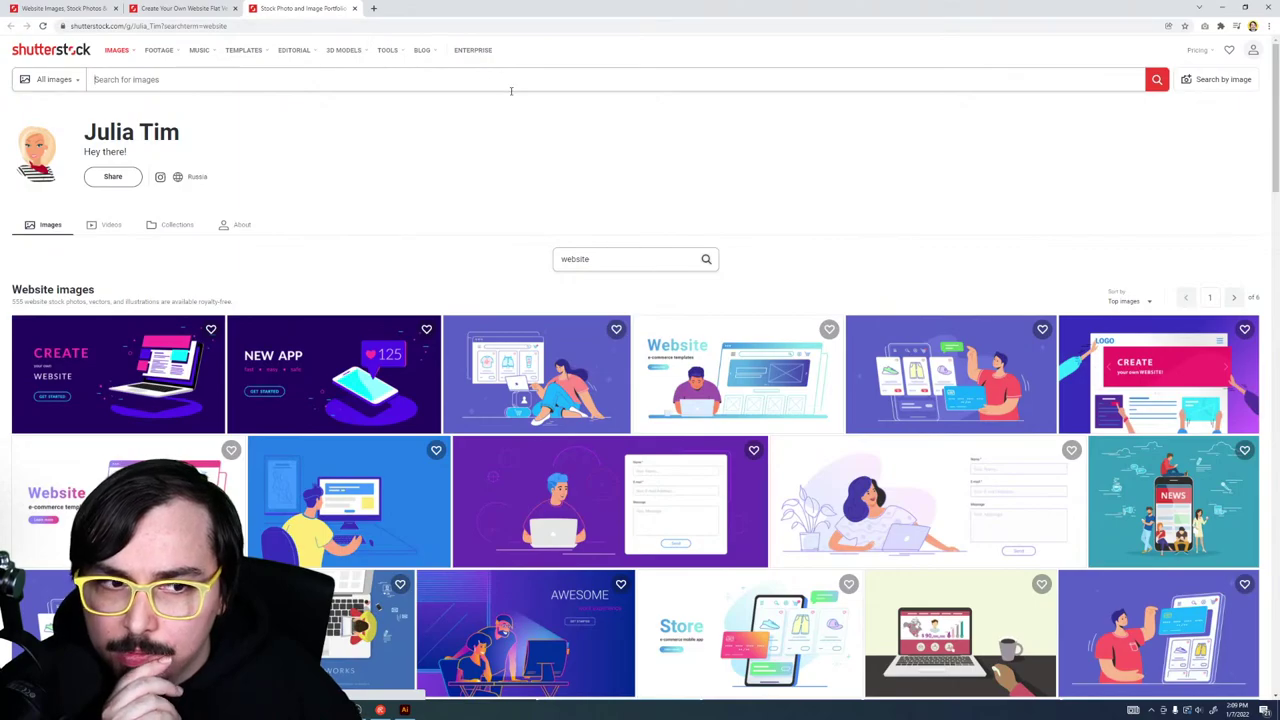
# Step: Look through the first page of the artist's website images for a suitable illustration and go to page 2
pyautogui.scroll(-2, 513, 93)
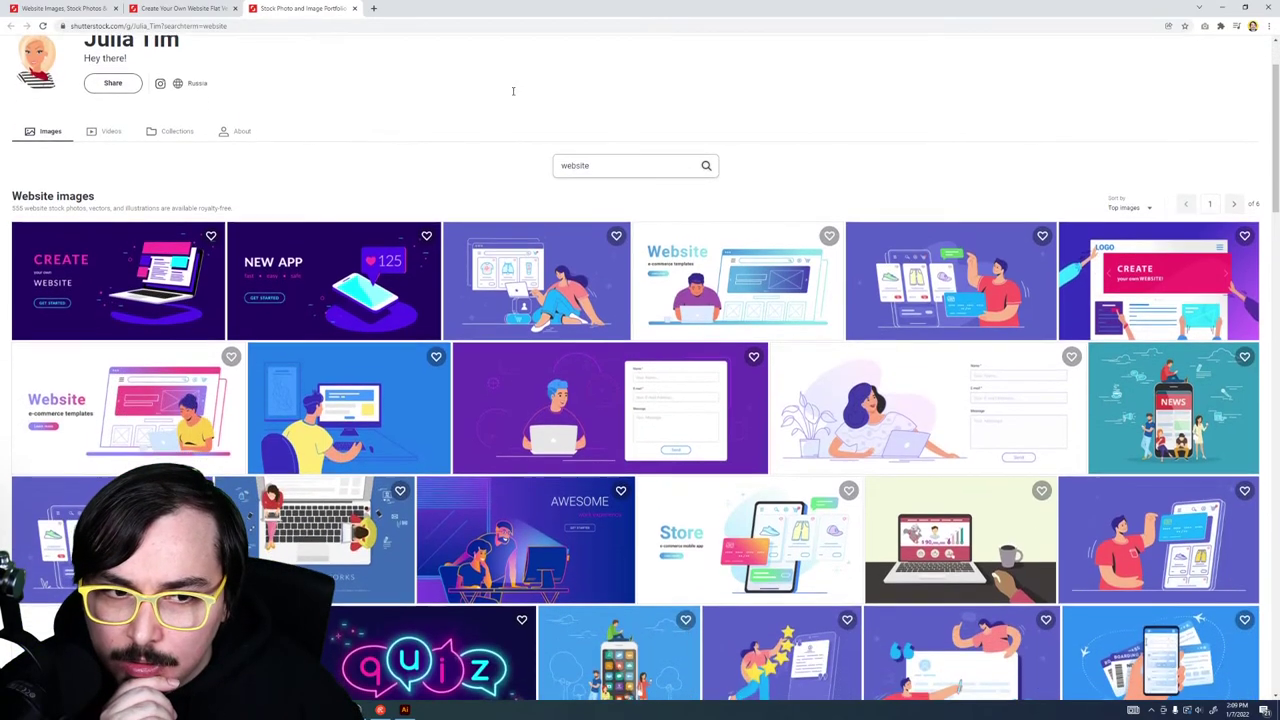
pyautogui.scroll(-1, 513, 95)
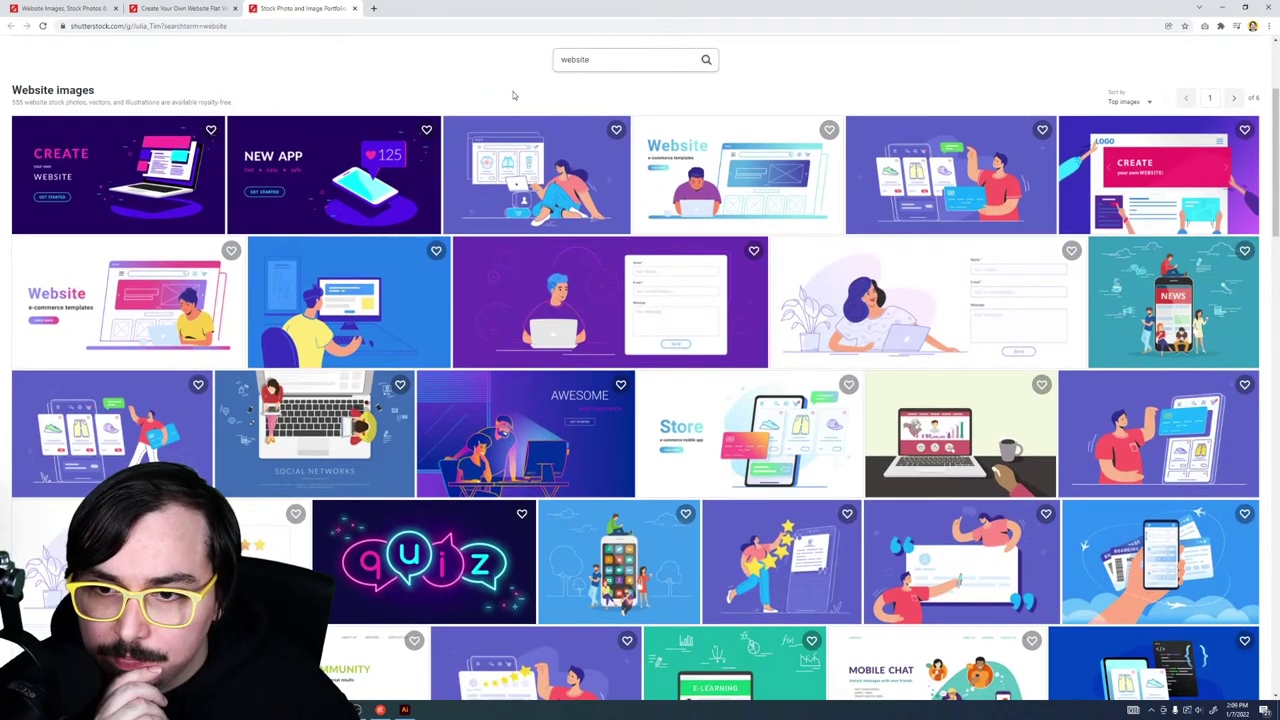
pyautogui.scroll(-5, 513, 95)
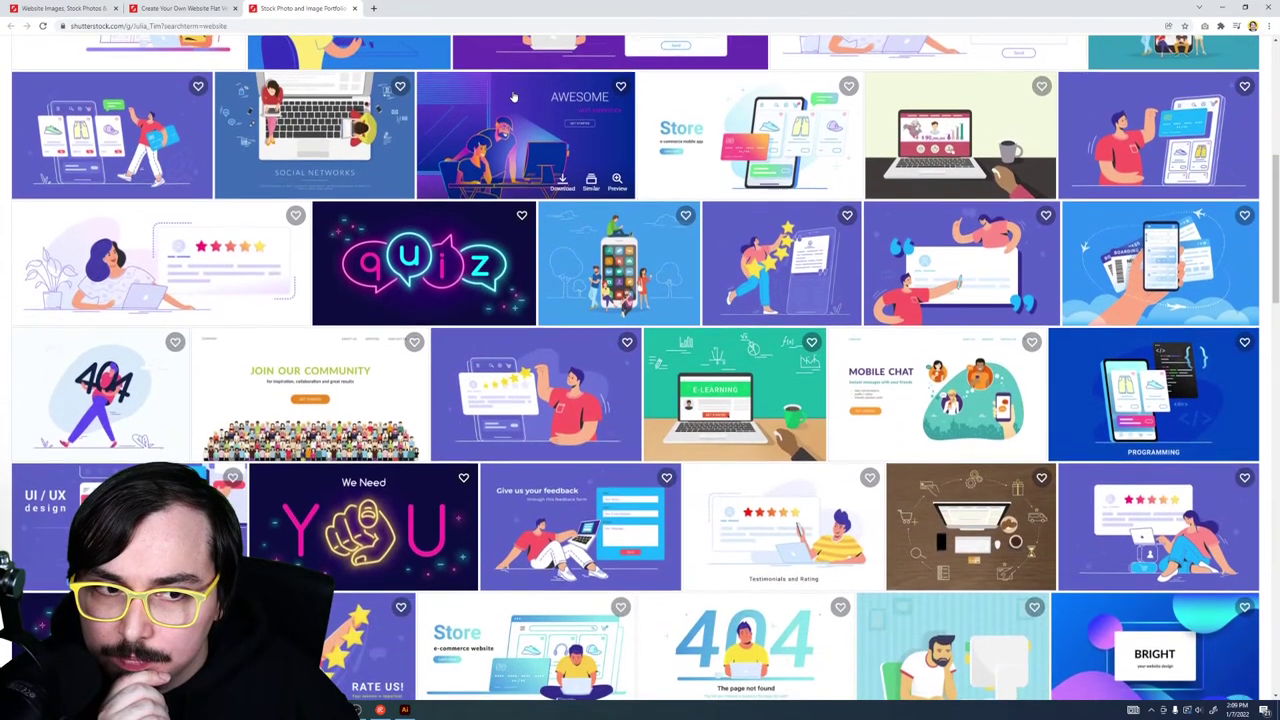
pyautogui.scroll(-3, 513, 96)
pyautogui.scroll(2, 513, 96)
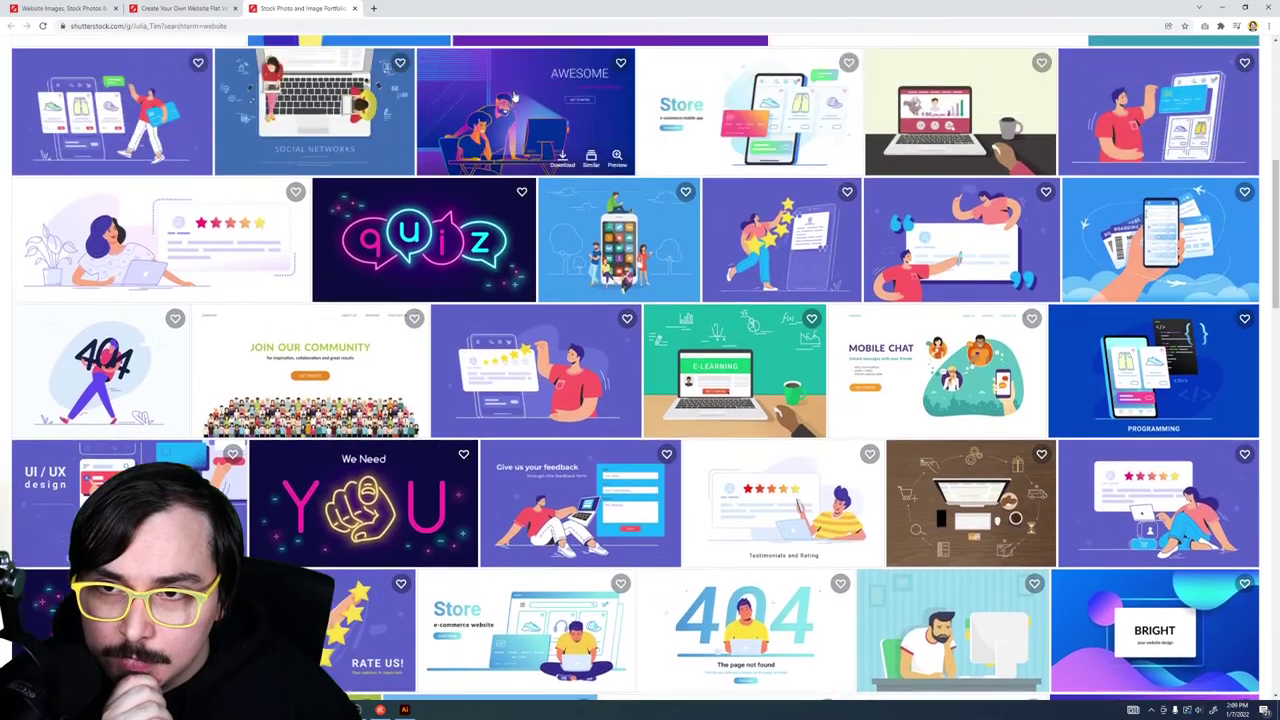
pyautogui.scroll(8, 513, 95)
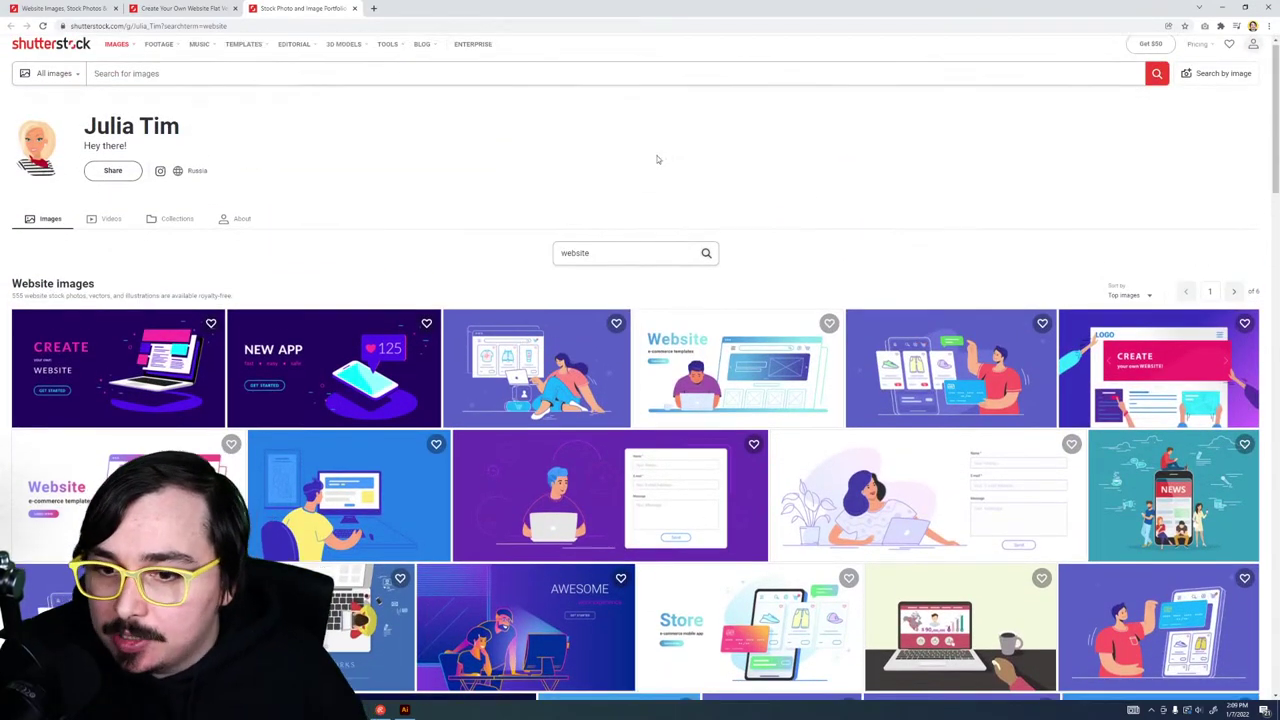
pyautogui.scroll(-8, 670, 240)
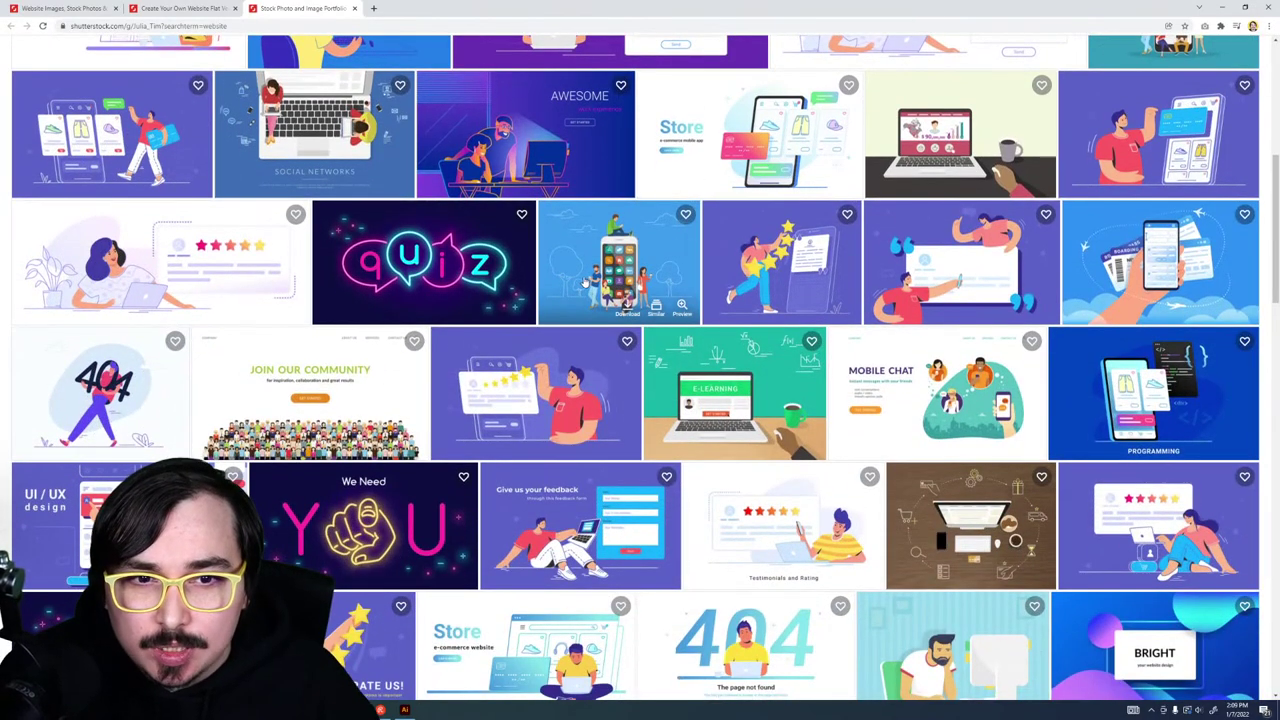
pyautogui.scroll(-5, 585, 275)
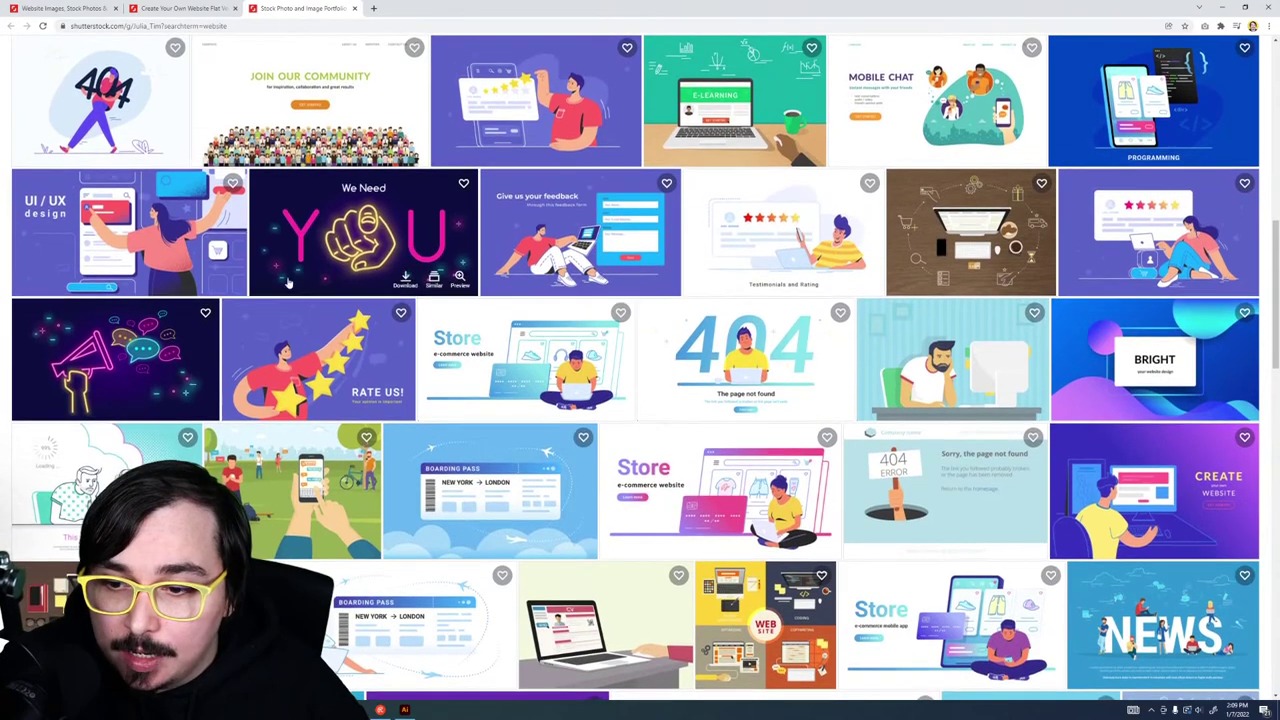
pyautogui.scroll(-5, 291, 365)
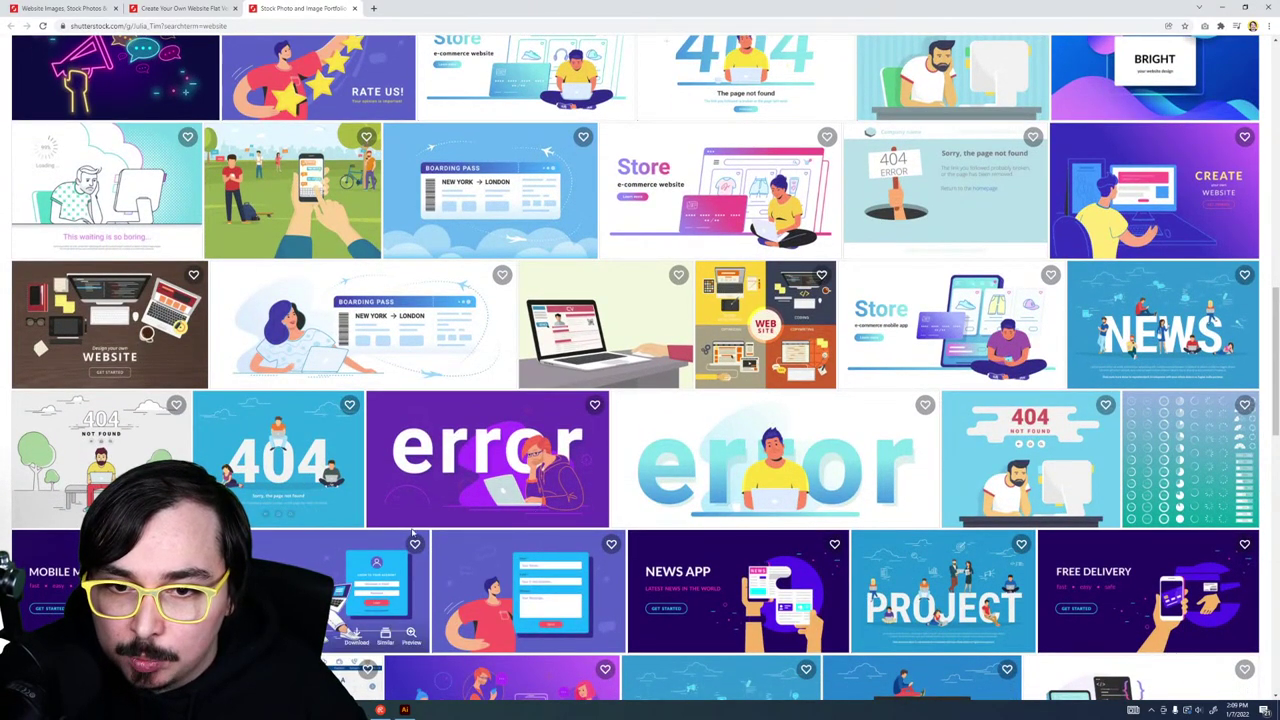
pyautogui.scroll(-4, 712, 400)
pyautogui.scroll(-2, 712, 400)
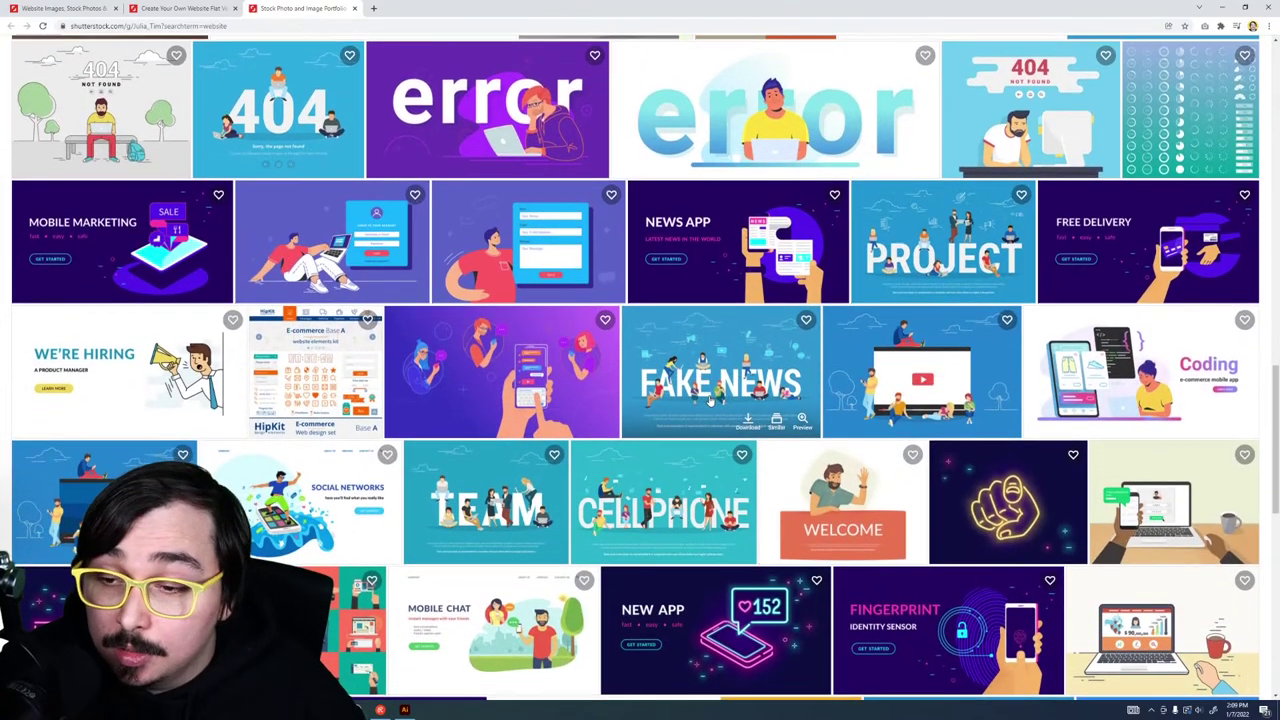
pyautogui.scroll(-4, 710, 398)
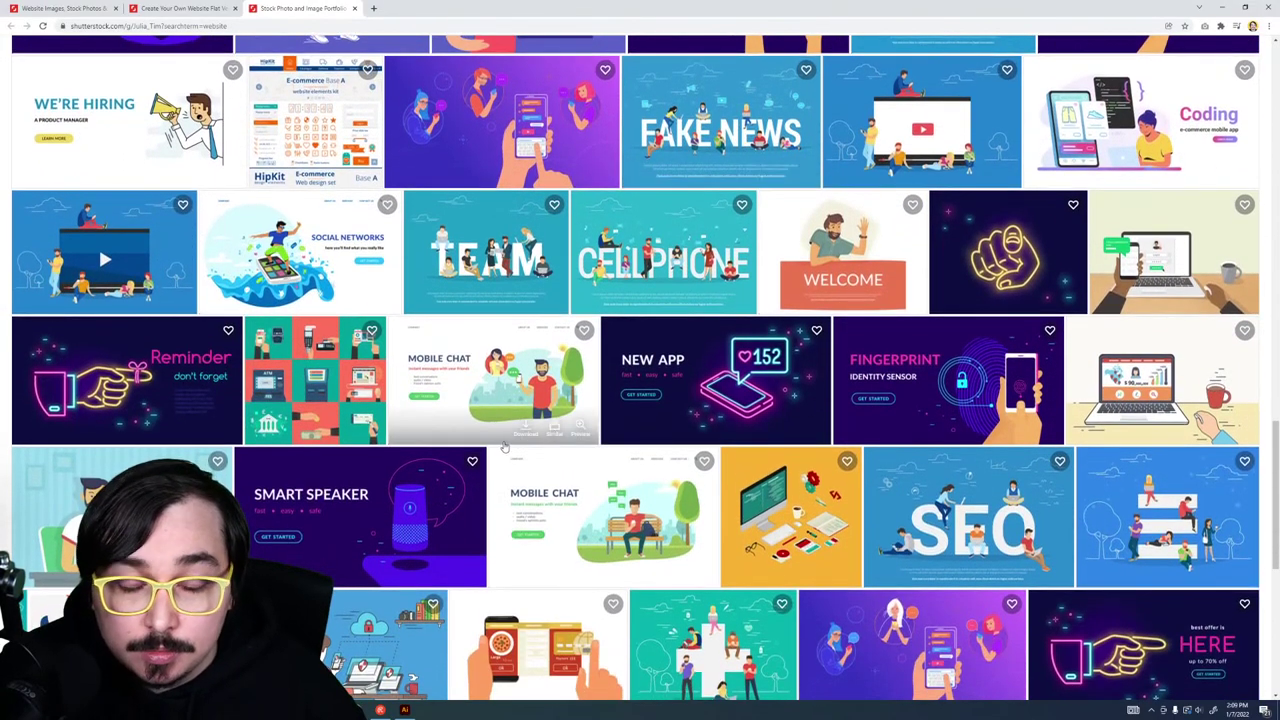
pyautogui.scroll(-3, 487, 453)
pyautogui.scroll(-4, 488, 454)
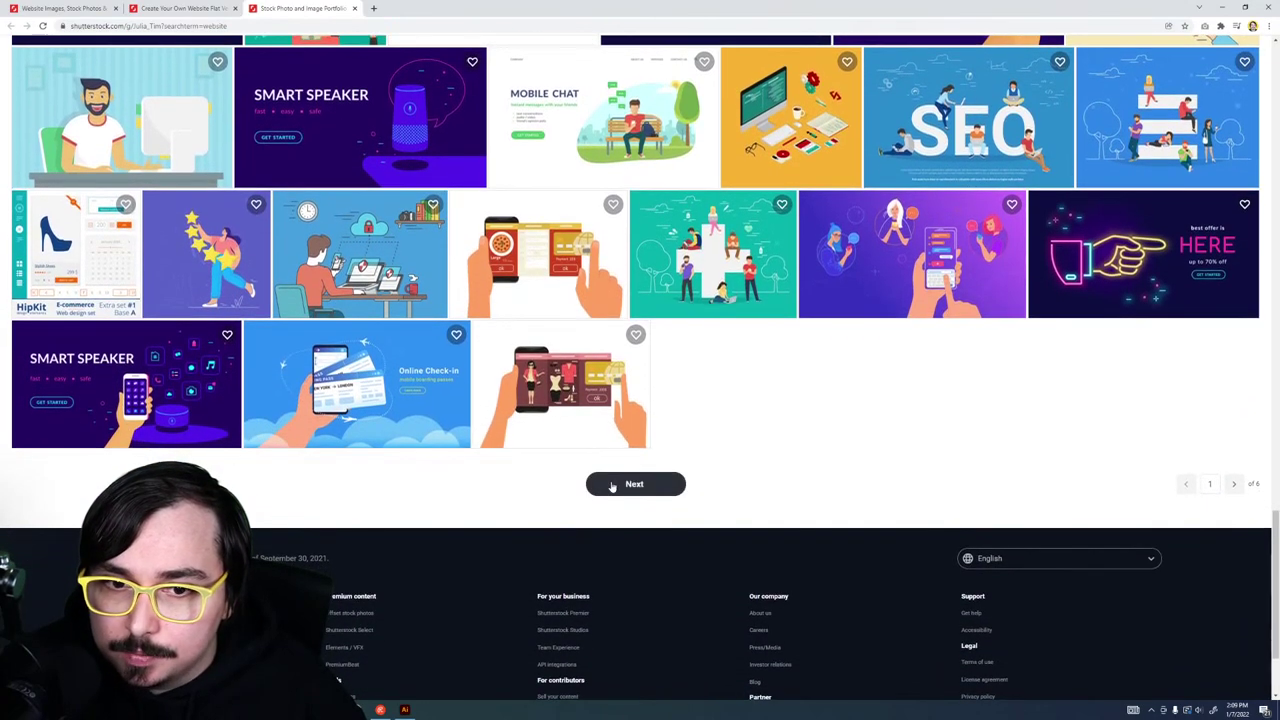
pyautogui.click(613, 487)
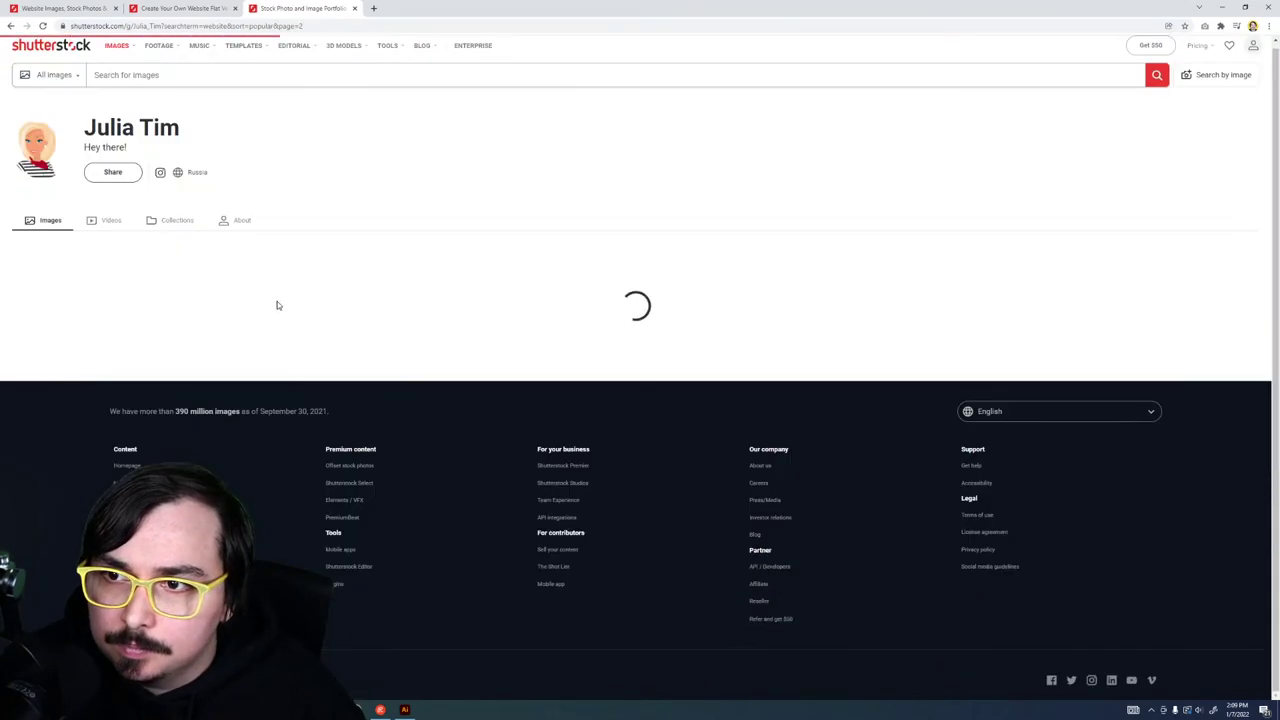
# Step: Skim the second page of the artist's website images and close the portfolio
pyautogui.scroll(-4, 378, 333)
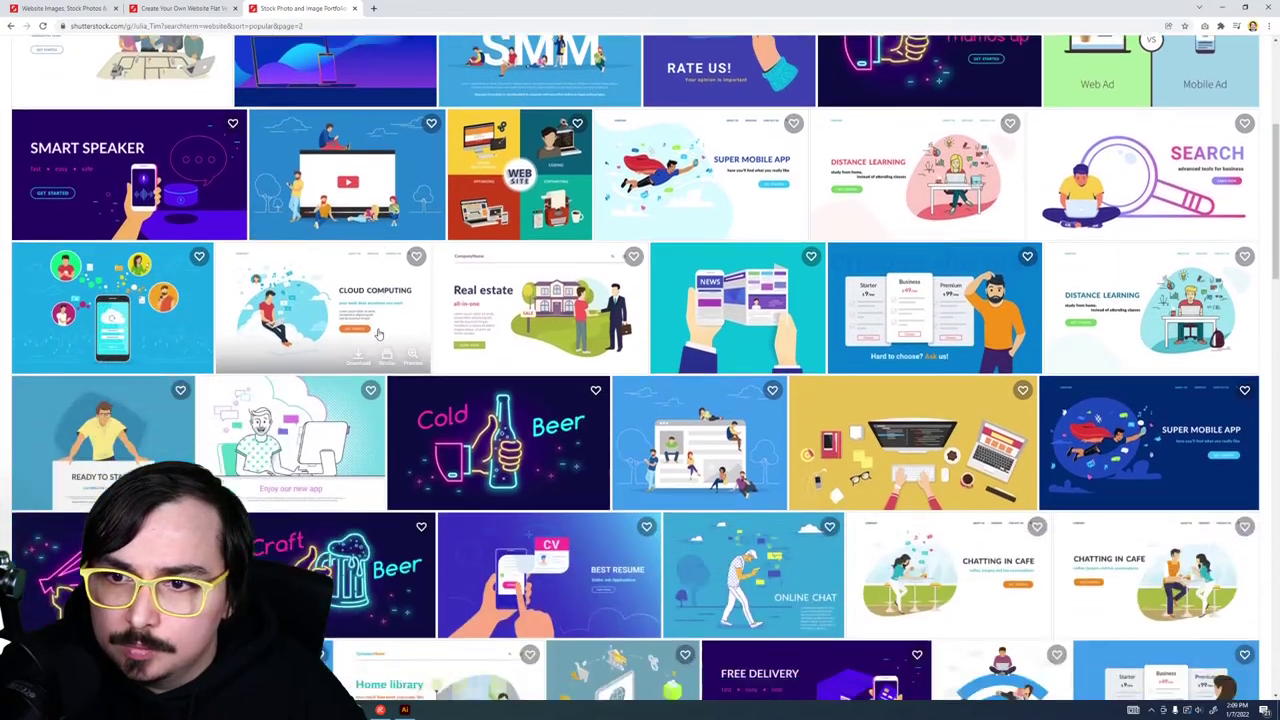
pyautogui.scroll(-1, 378, 333)
pyautogui.scroll(5, 378, 335)
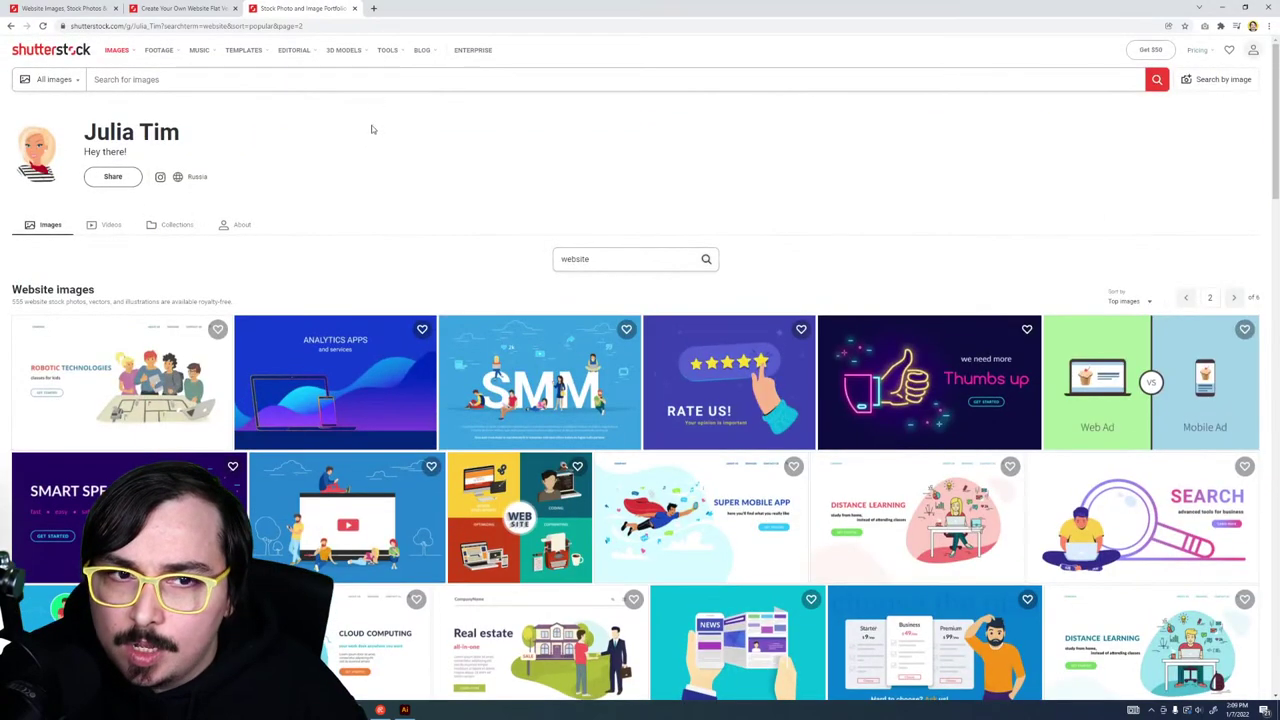
pyautogui.click(349, 74)
pyautogui.hotkey('ctrl', 'w')
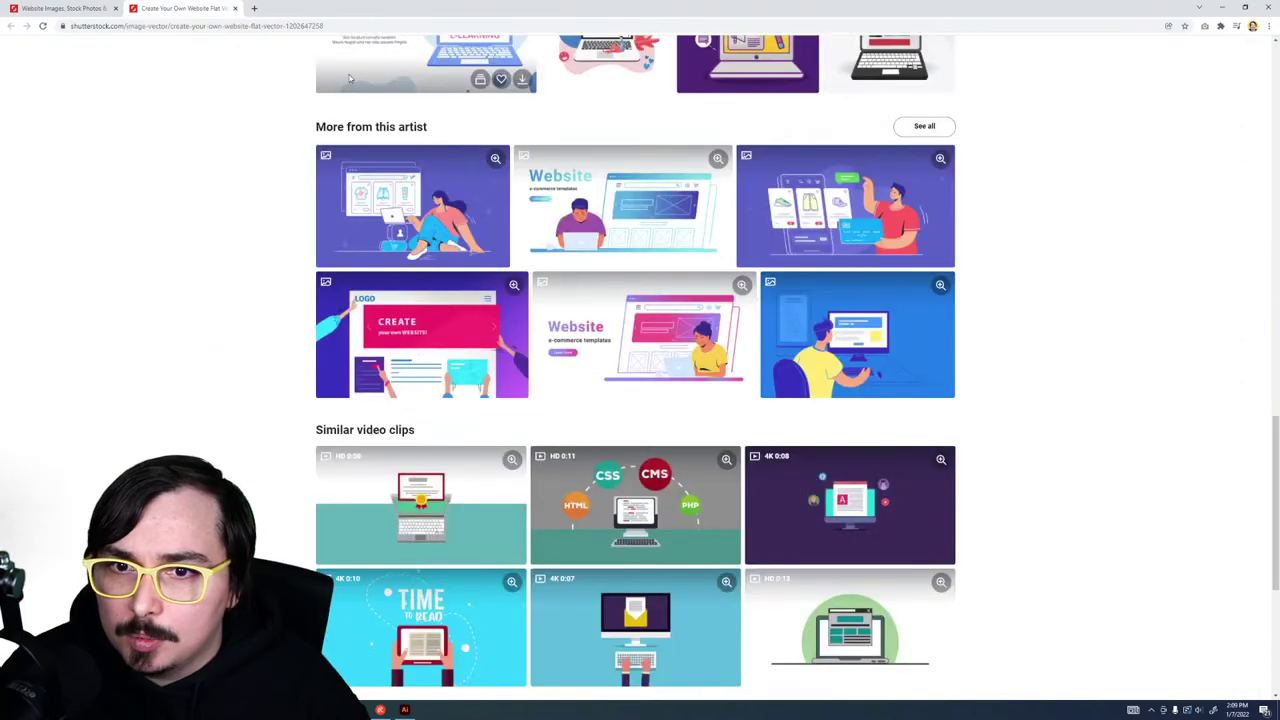
# Step: Search Shutterstock's images for "website illustration" from the laptop illustration's page
pyautogui.scroll(10, 279, 403)
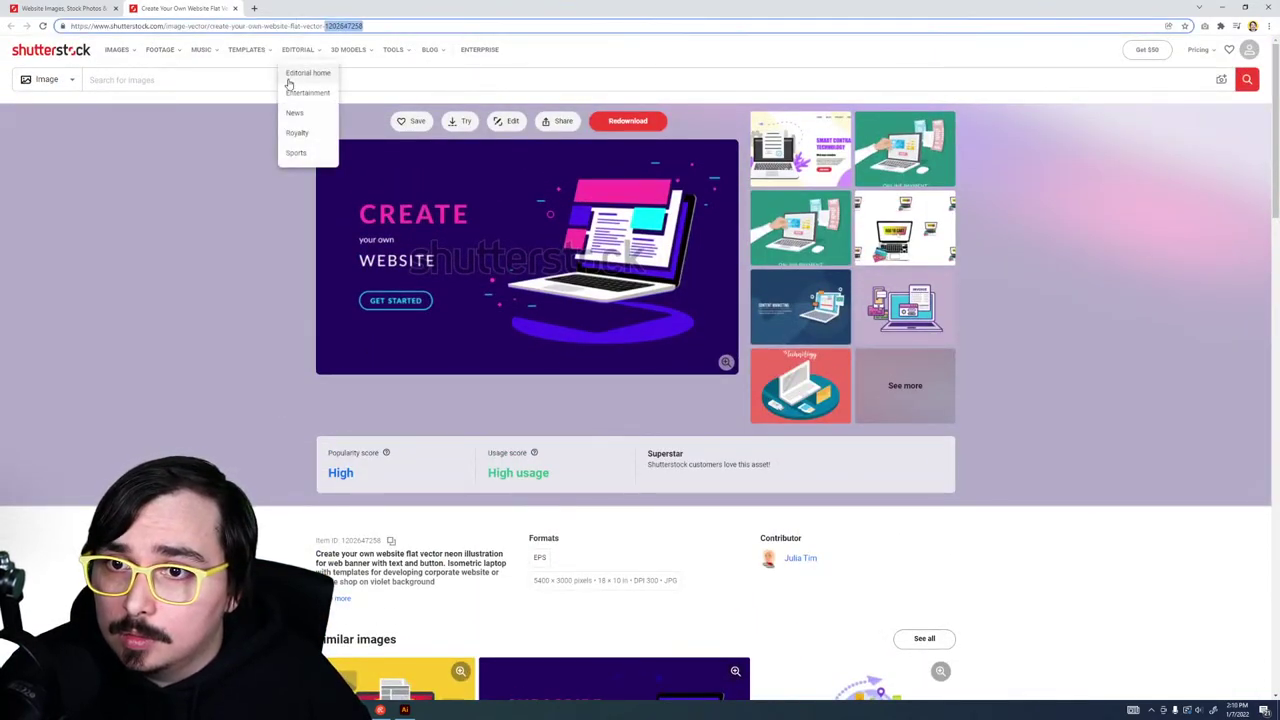
pyautogui.click(290, 78)
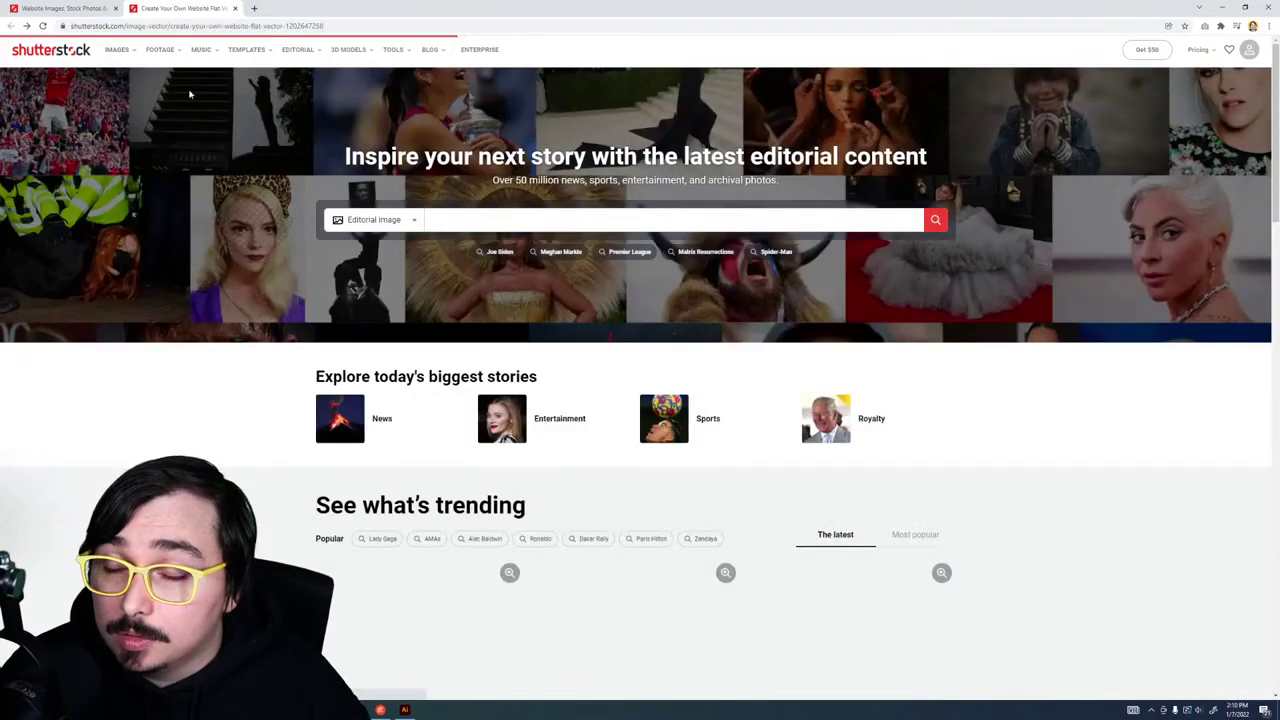
pyautogui.scroll(10, 358, 290)
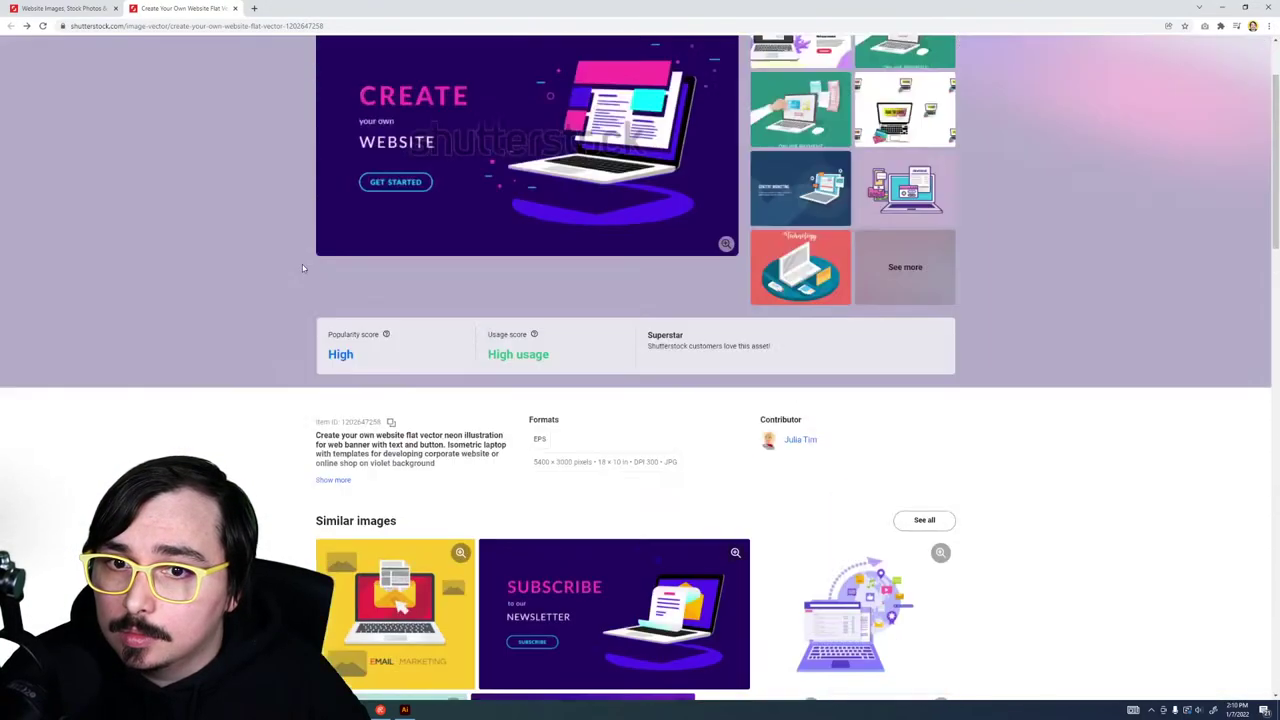
pyautogui.click(184, 77)
pyautogui.write('website il')
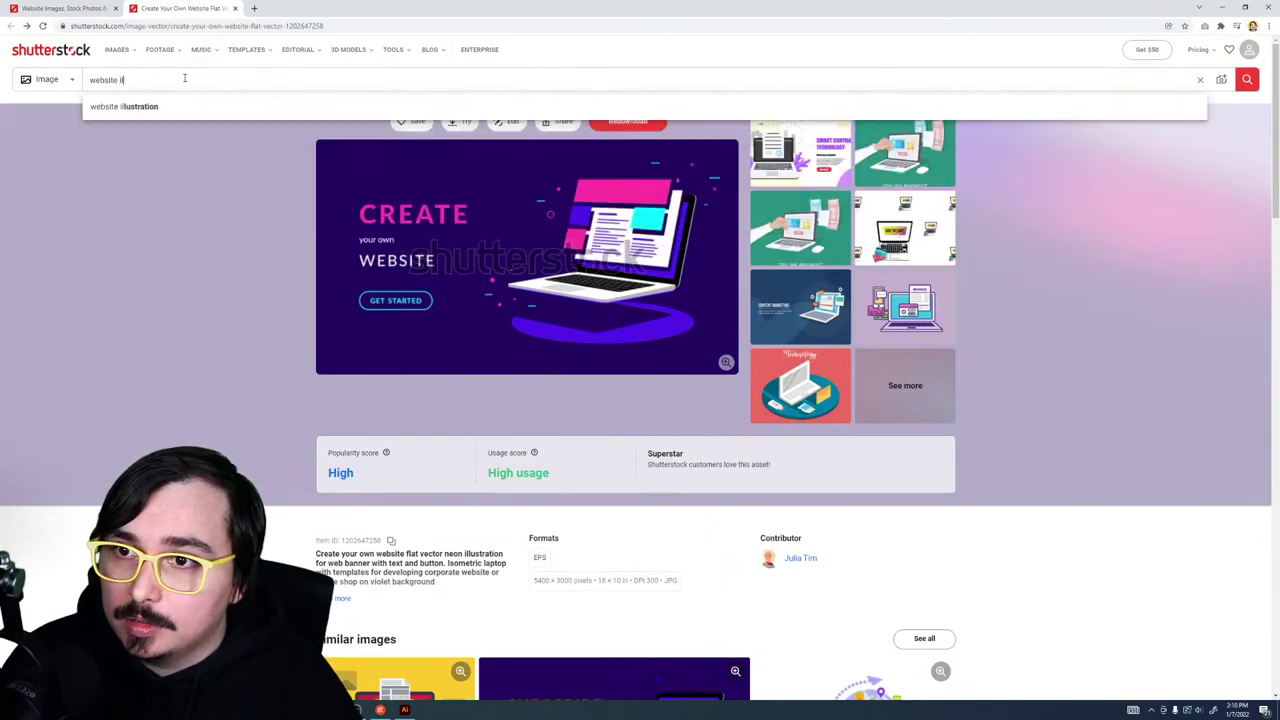
pyautogui.write('lustration')
pyautogui.press('Return')
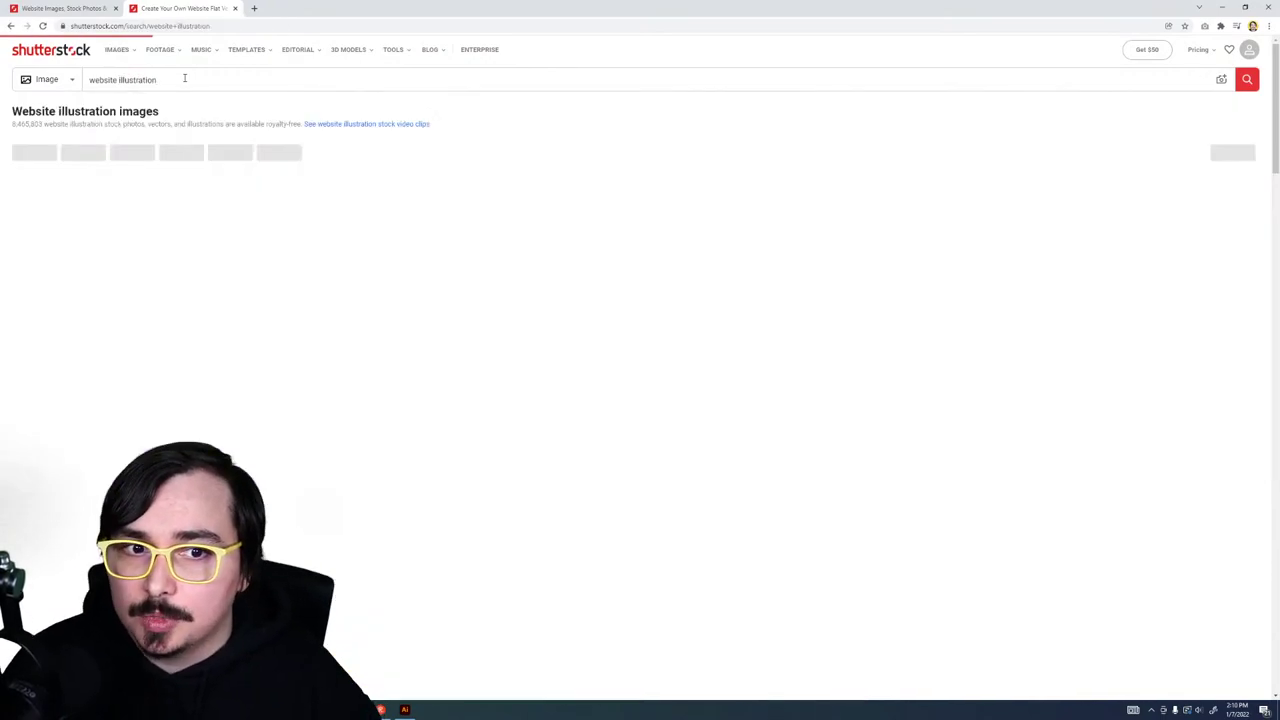
# Step: Open the LottieFiles popular animations page in a new browser tab
pyautogui.hotkey('ctrl', 't')
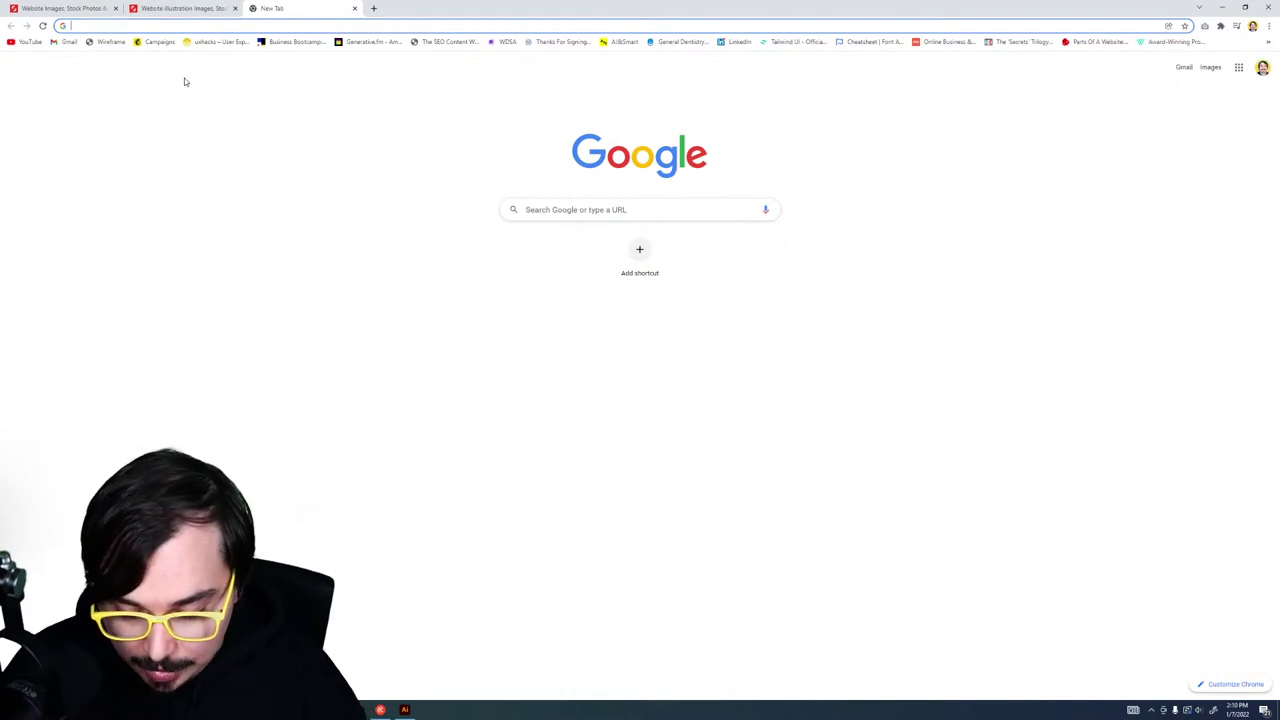
pyautogui.write('lottie')
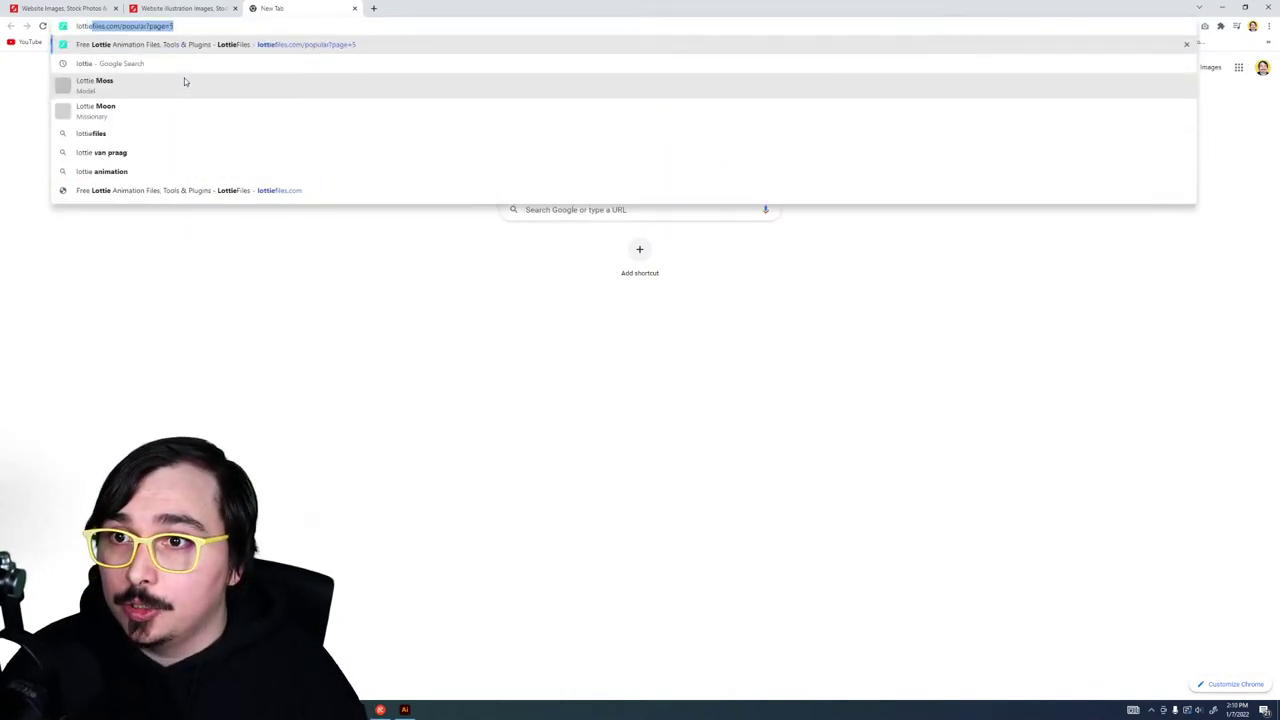
pyautogui.press('Return')
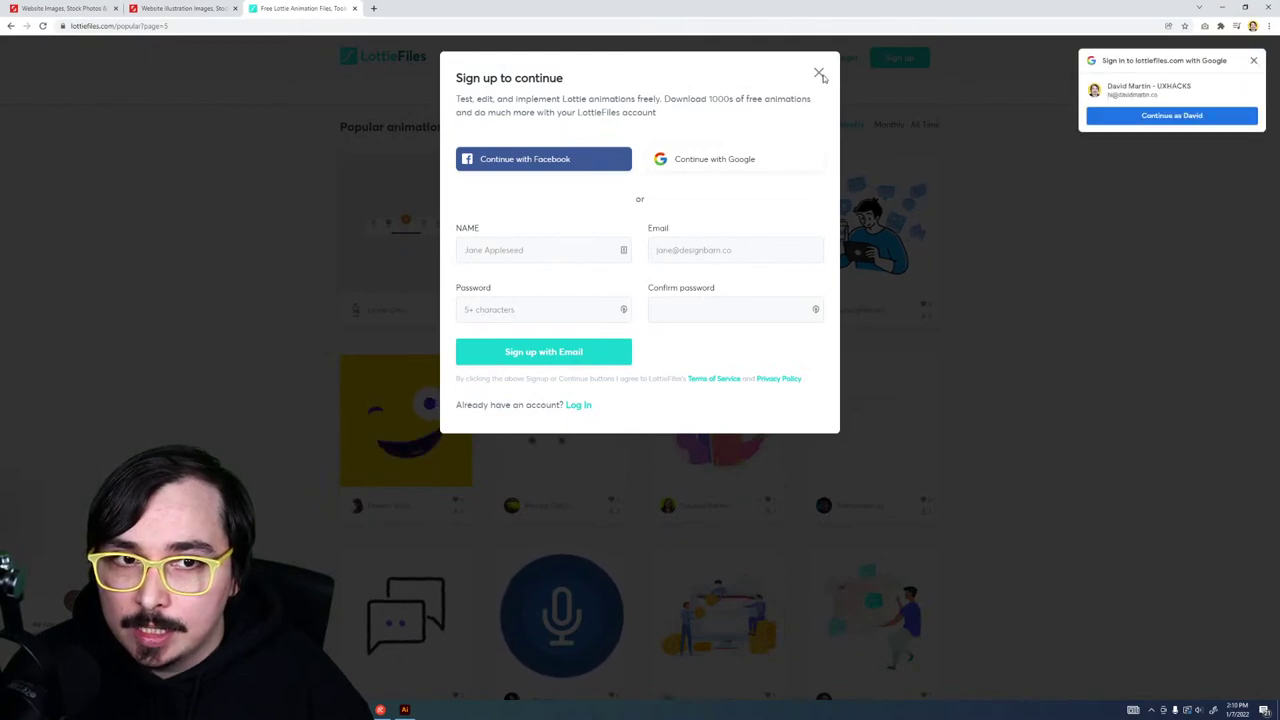
# Step: Dismiss the LottieFiles sign-up form and move the browser out of the way to return to the Adobe XD wireframe
pyautogui.click(818, 73)
pyautogui.click(407, 60)
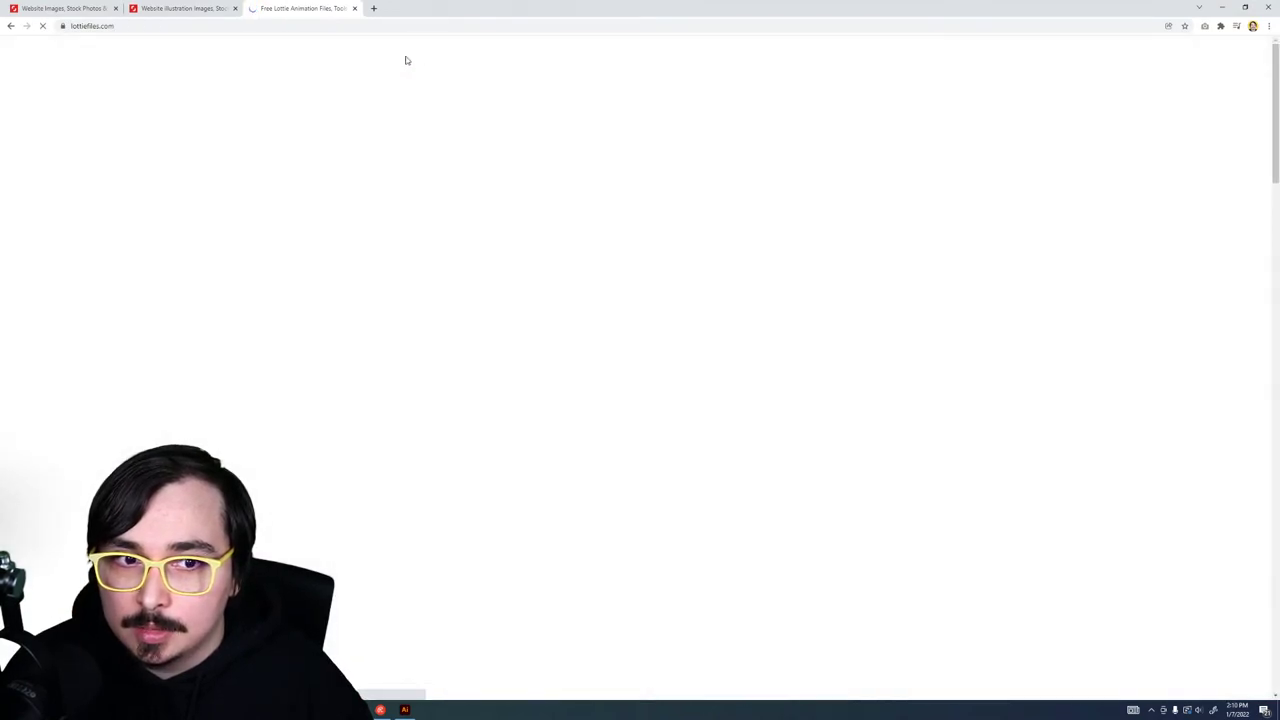
pyautogui.hotkey('alt', 'Left')
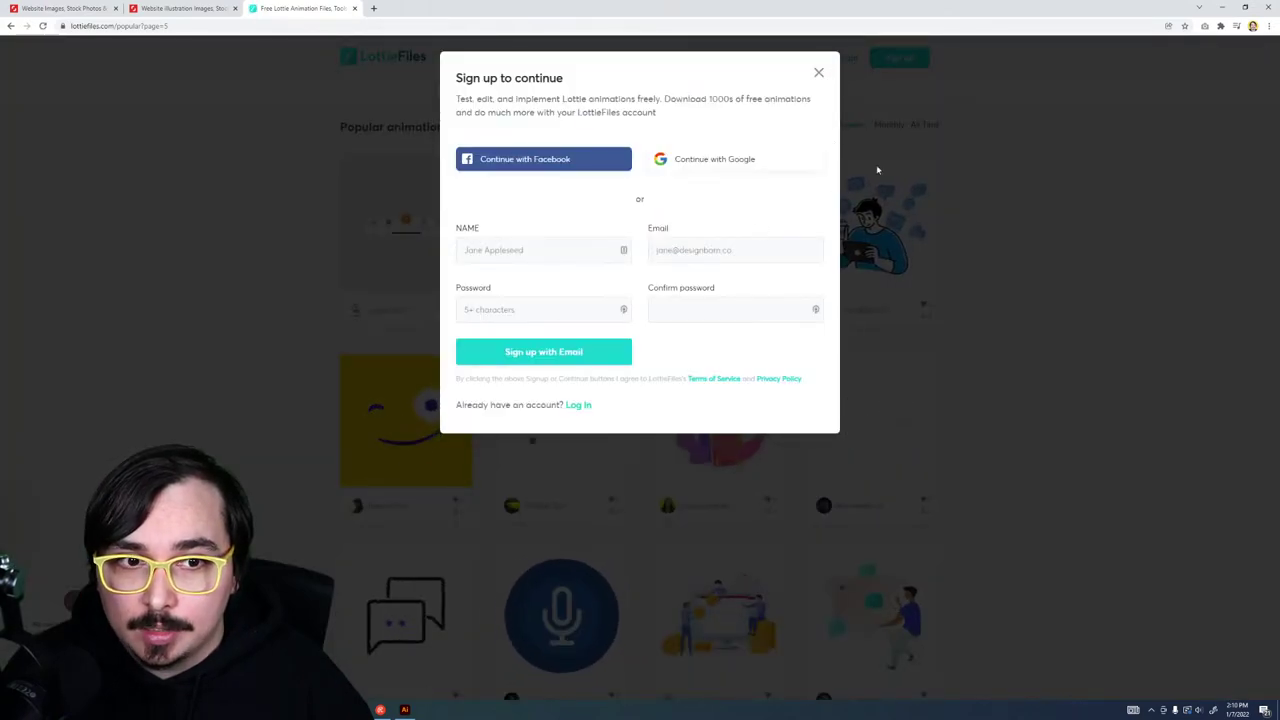
pyautogui.click(819, 75)
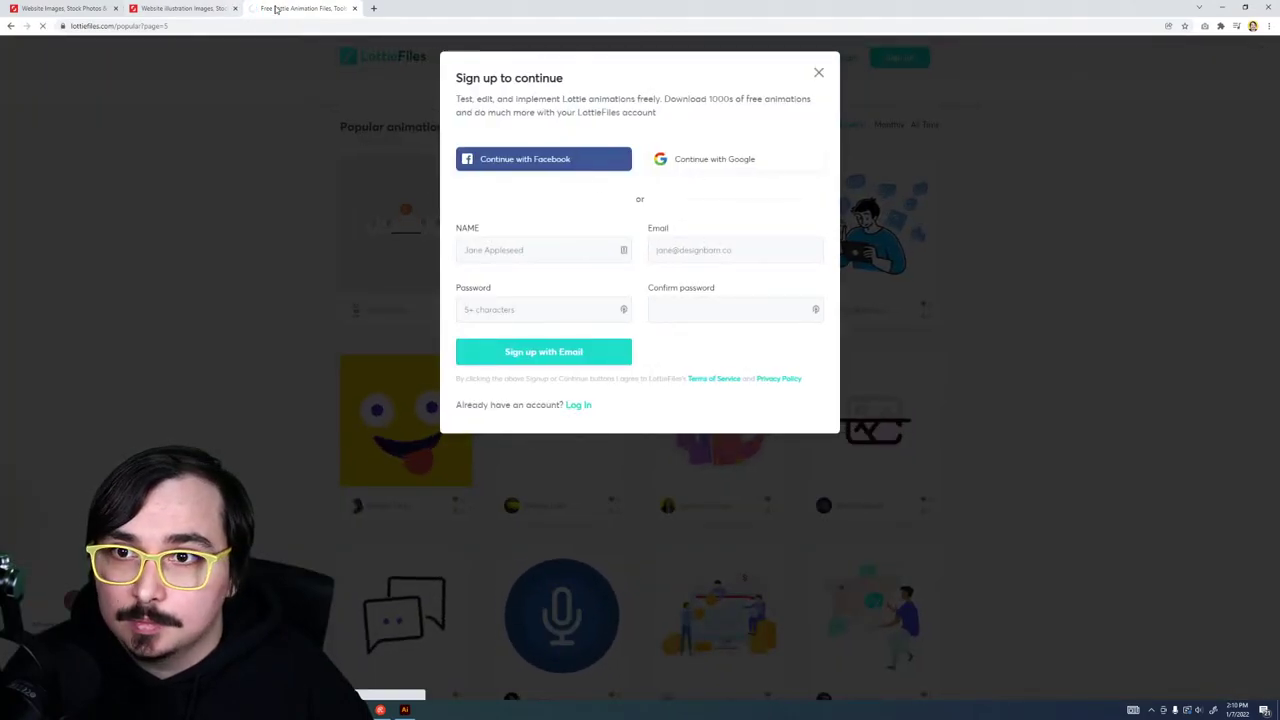
pyautogui.moveTo(470, 10); pyautogui.dragTo(1279, 10)
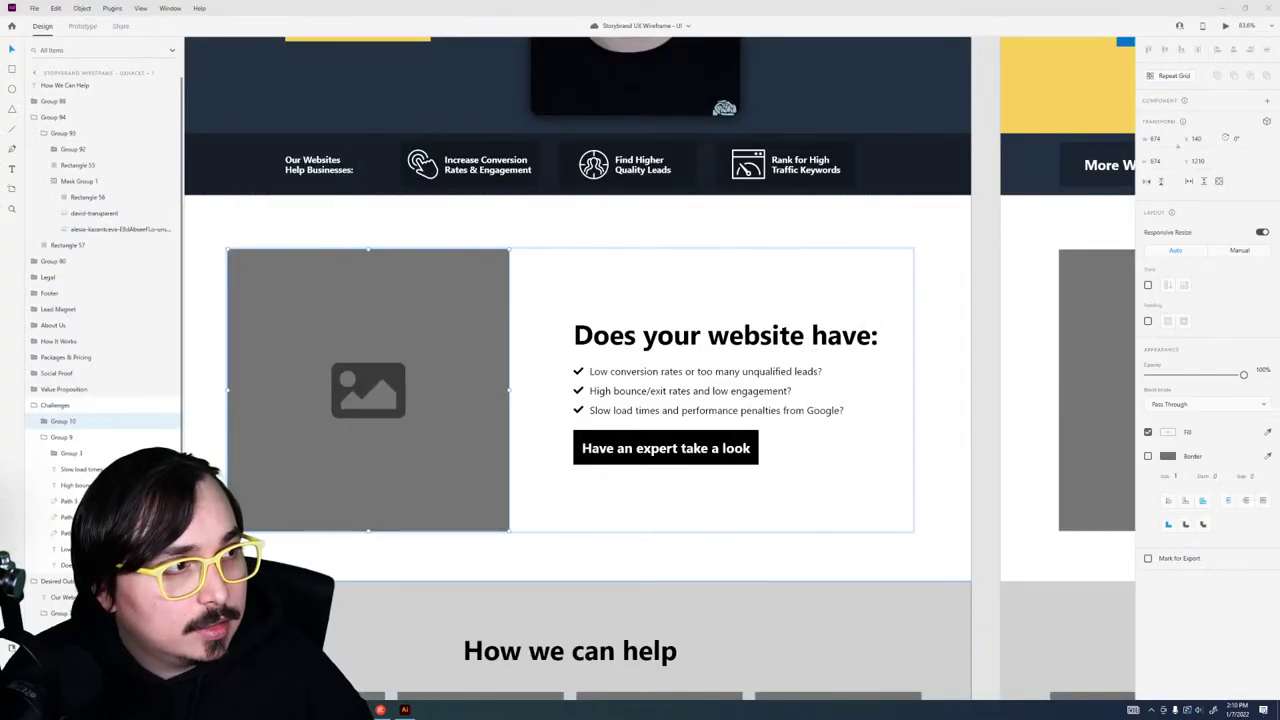
# Step: Switch to LottieFiles and open the creator's profile for the man-with-coffee-and-tablet animation in a new tab, then close the animation's details
pyautogui.hotkey('alt', 'Tab')
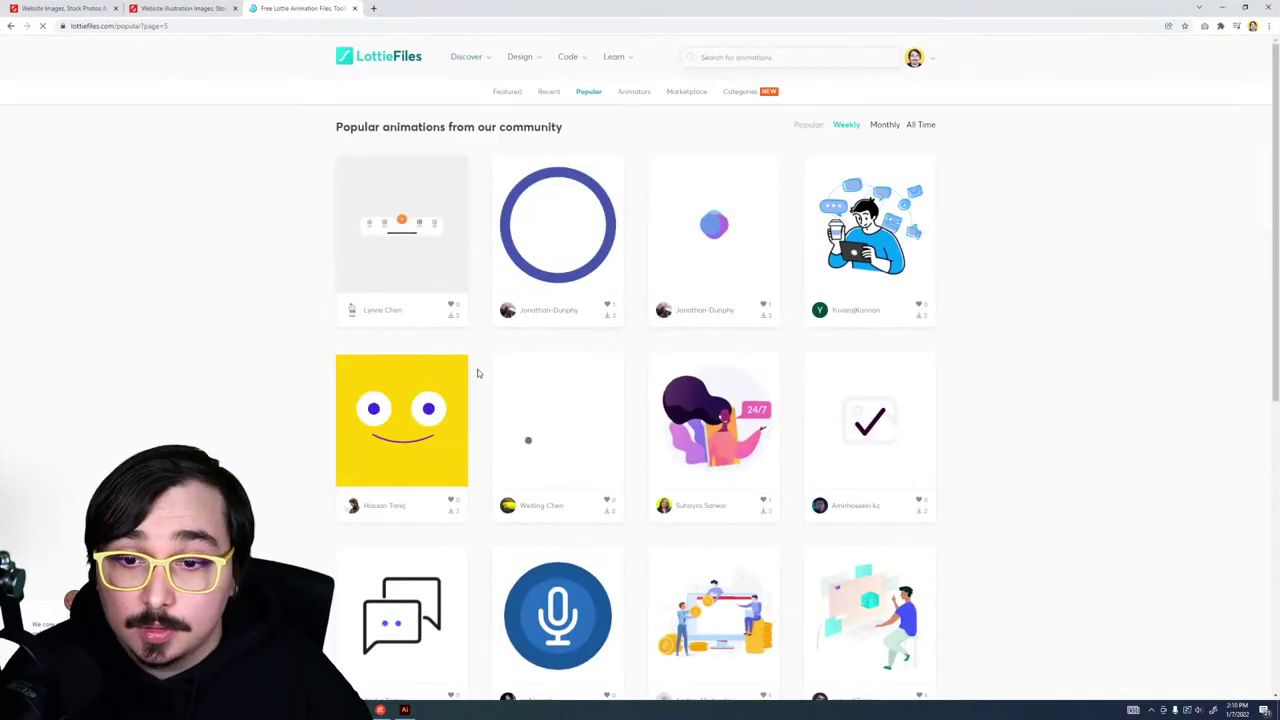
pyautogui.click(924, 230)
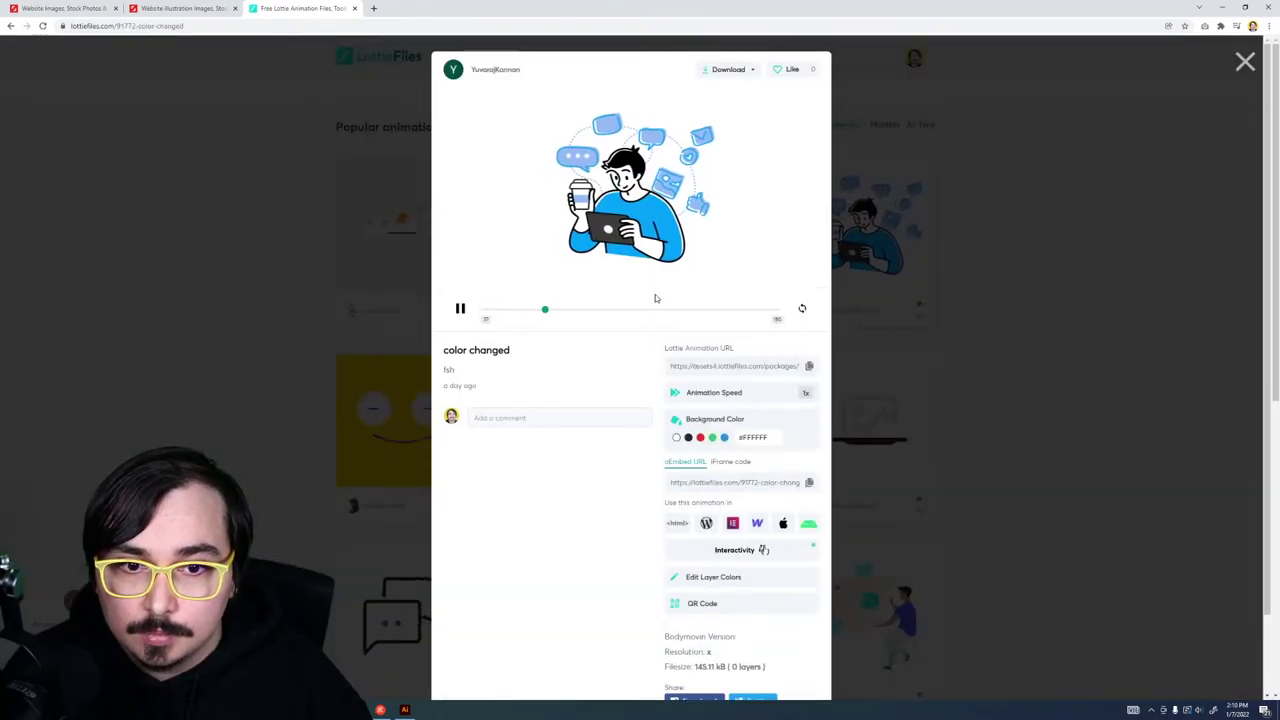
pyautogui.middleClick(497, 72)
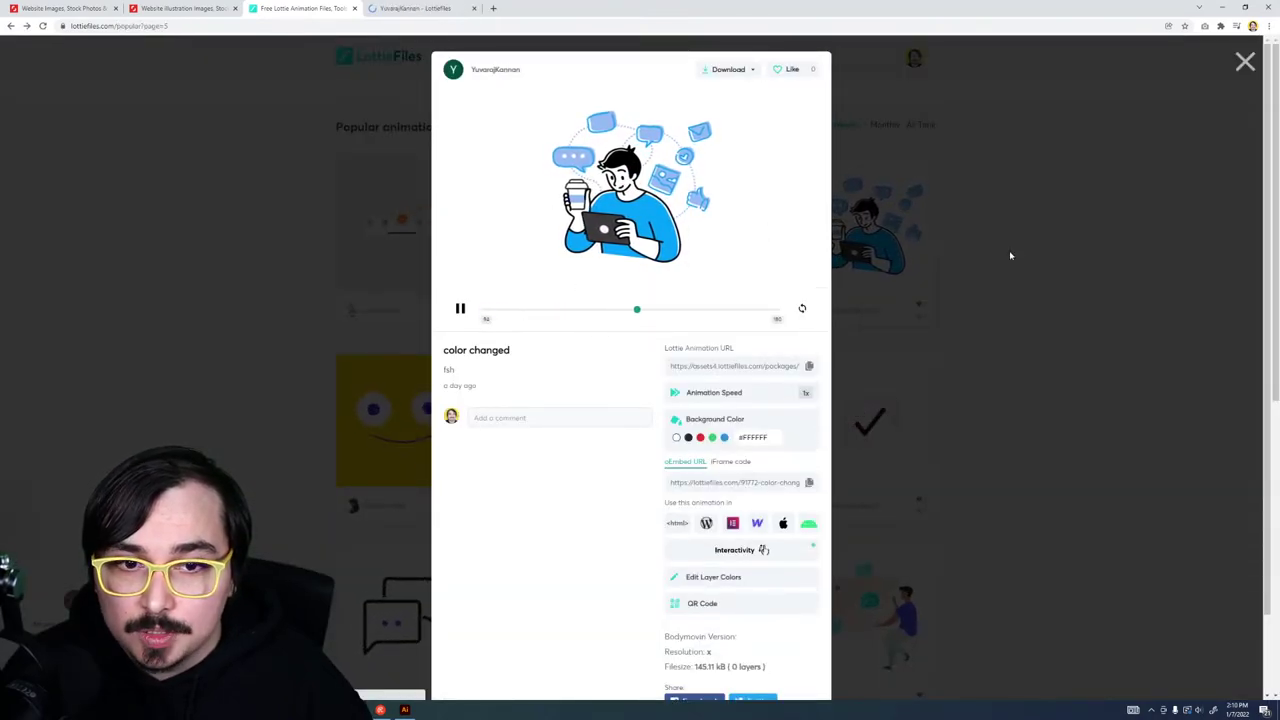
pyautogui.click(1009, 257)
# Step: Skim the rest of the popular animations page and search LottieFiles for "website"
pyautogui.scroll(-3, 1064, 355)
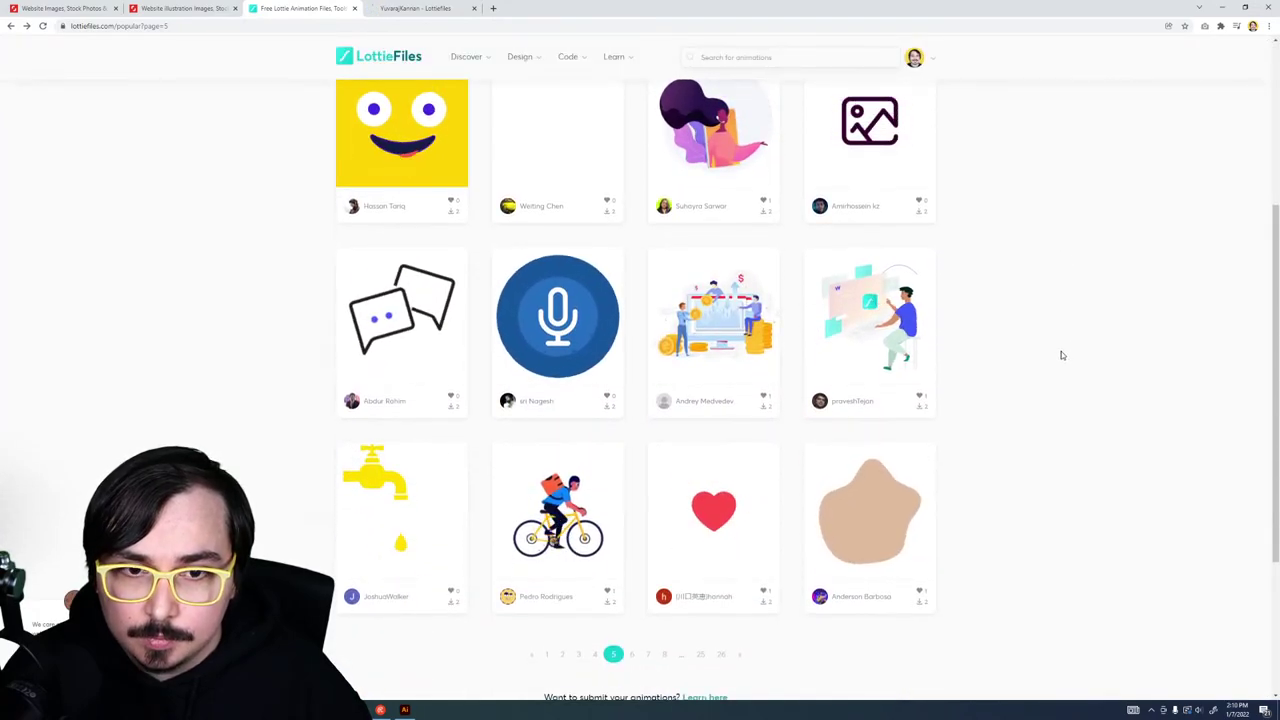
pyautogui.scroll(-3, 1062, 352)
pyautogui.scroll(5, 597, 476)
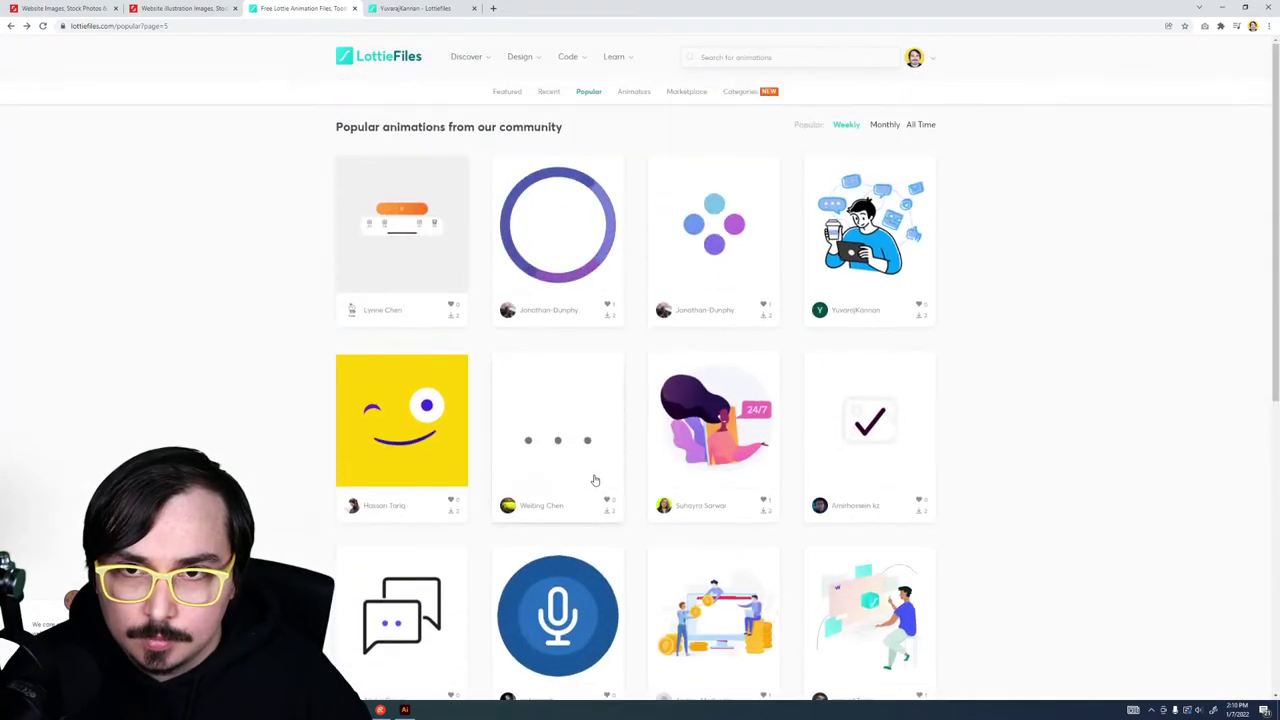
pyautogui.click(751, 57)
pyautogui.write('website')
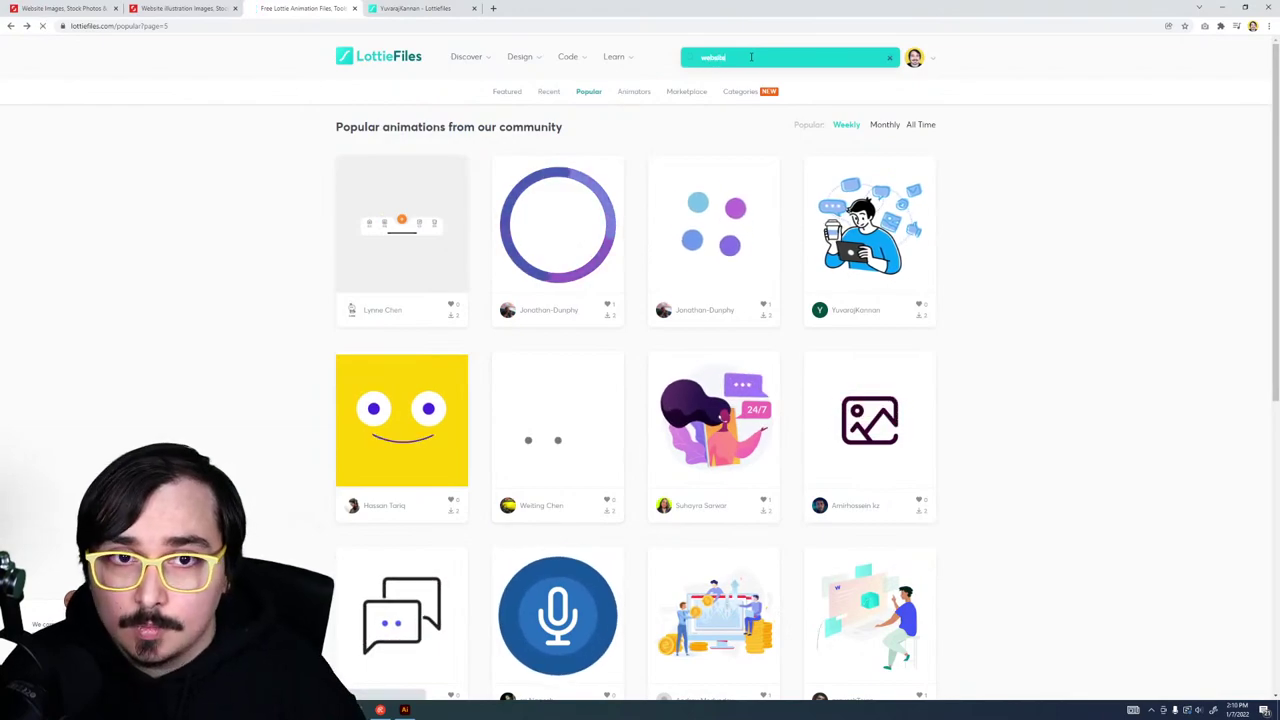
pyautogui.press('Return')
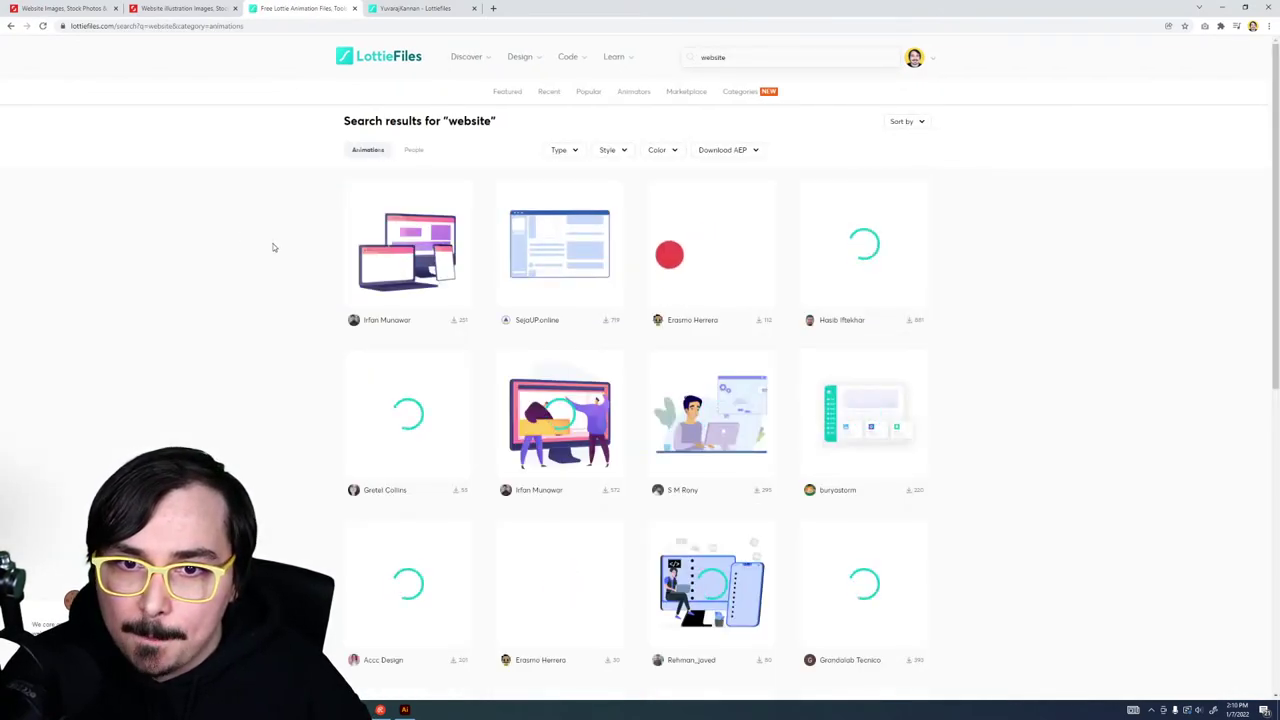
# Step: Download the "Website building" animation as Lottie JSON and place it over the Challenges image placeholder in Adobe XD
pyautogui.click(557, 250)
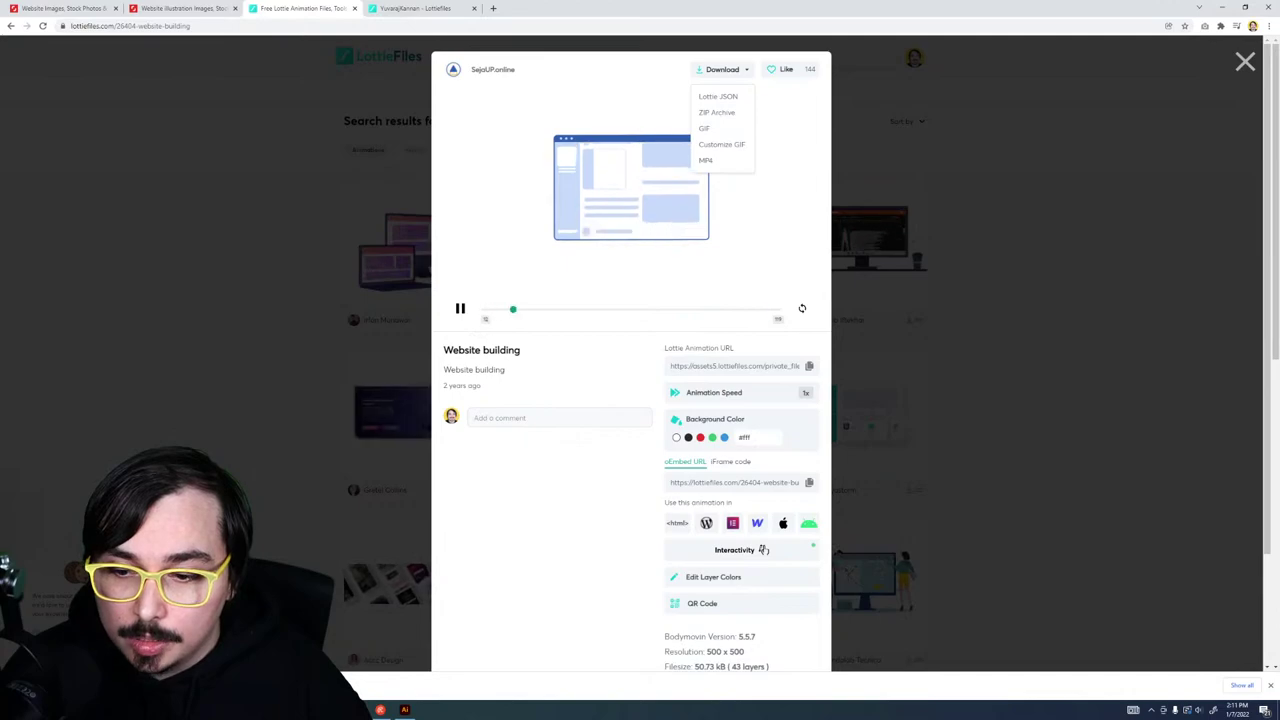
pyautogui.hotkey('alt', 'Tab')
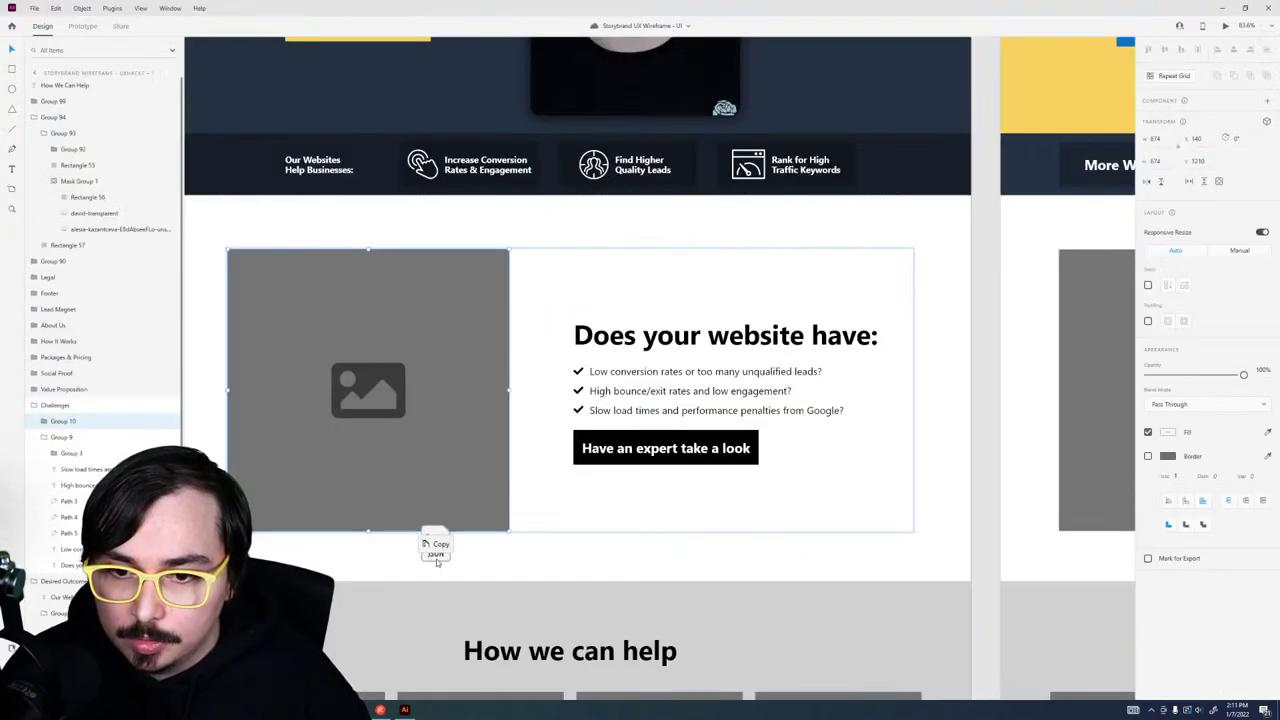
pyautogui.moveTo(436, 562); pyautogui.dragTo(306, 304)
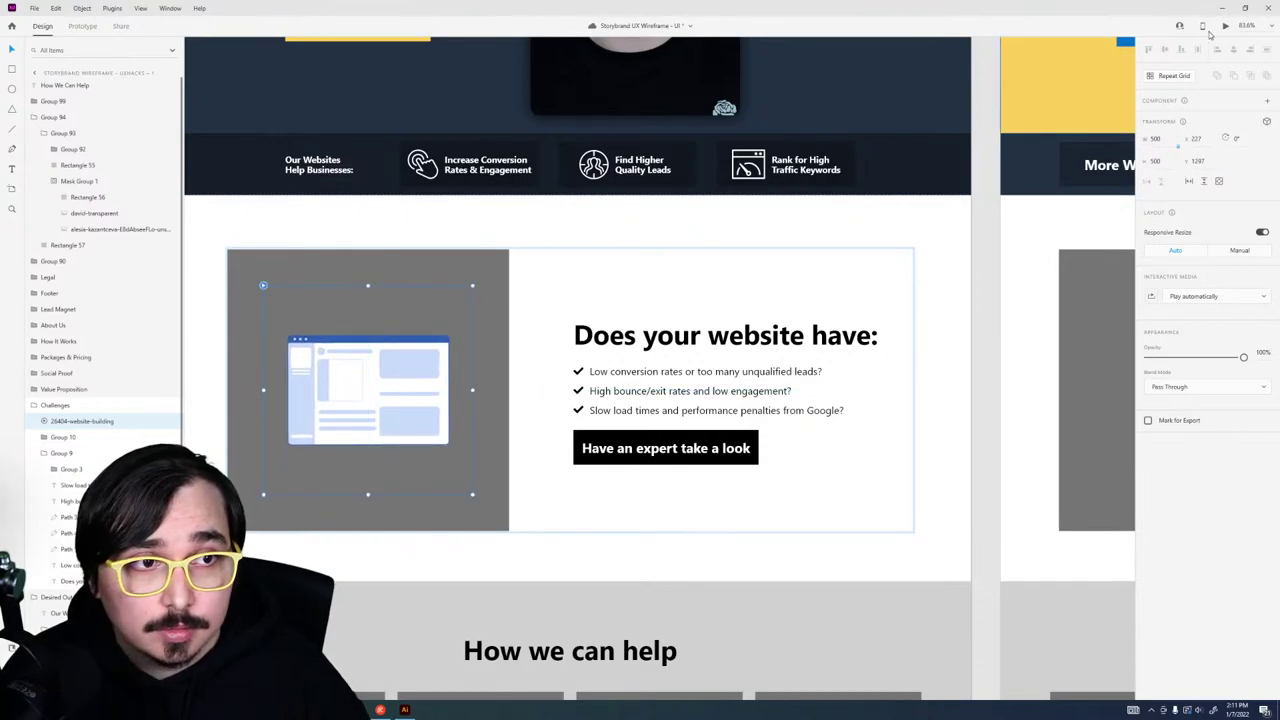
# Step: Preview the prototype to watch the animation in the Challenges section, then close the preview
pyautogui.hotkey('ctrl', 'Return')
pyautogui.scroll(-9, 698, 433)
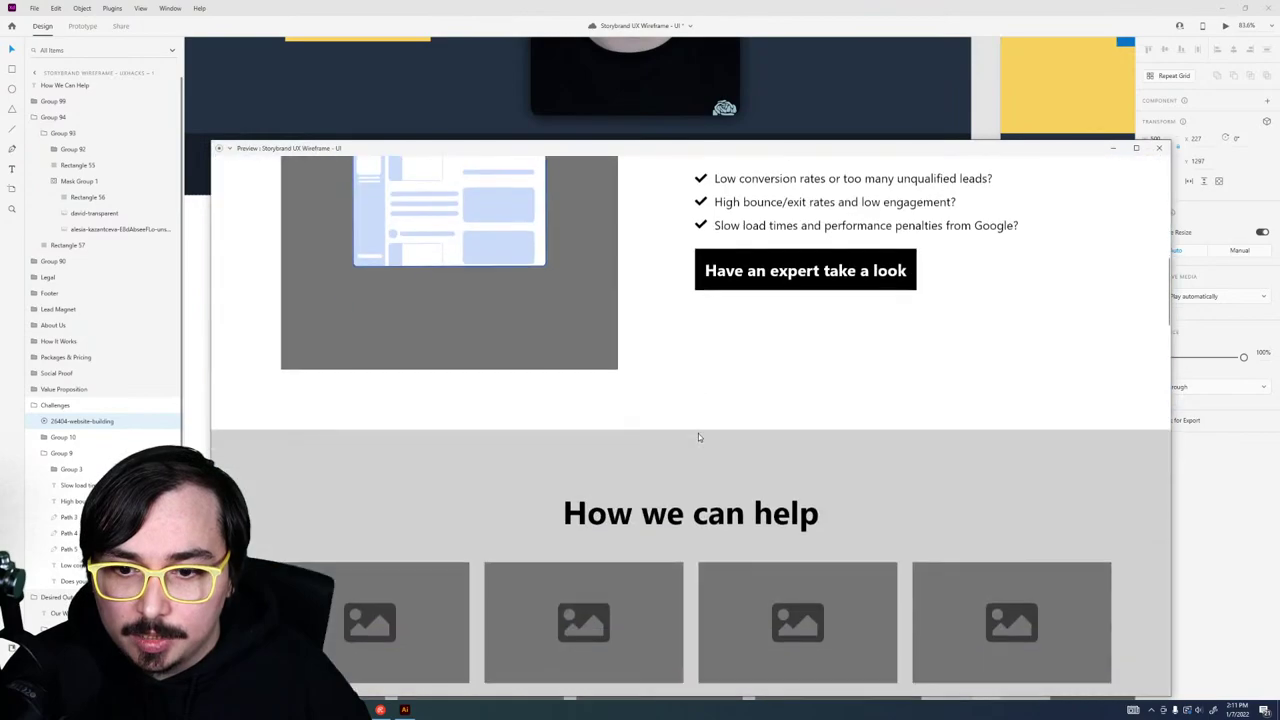
pyautogui.scroll(2, 698, 433)
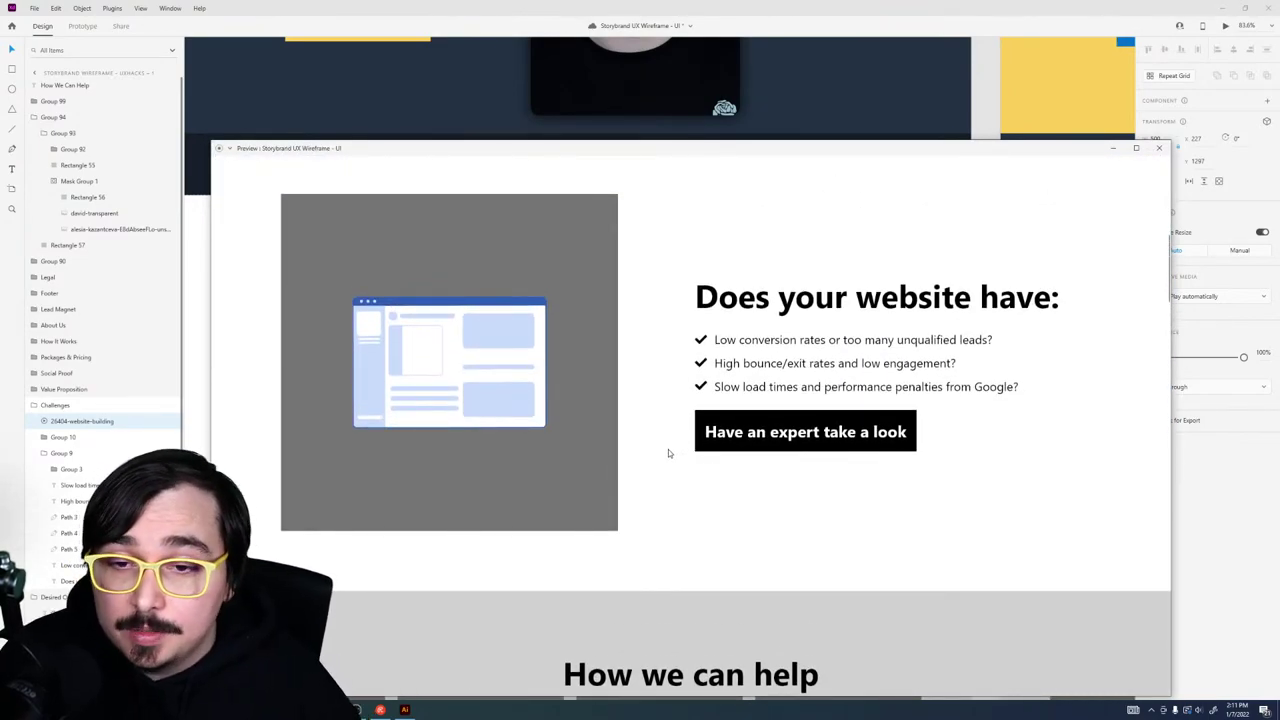
pyautogui.click(1159, 148)
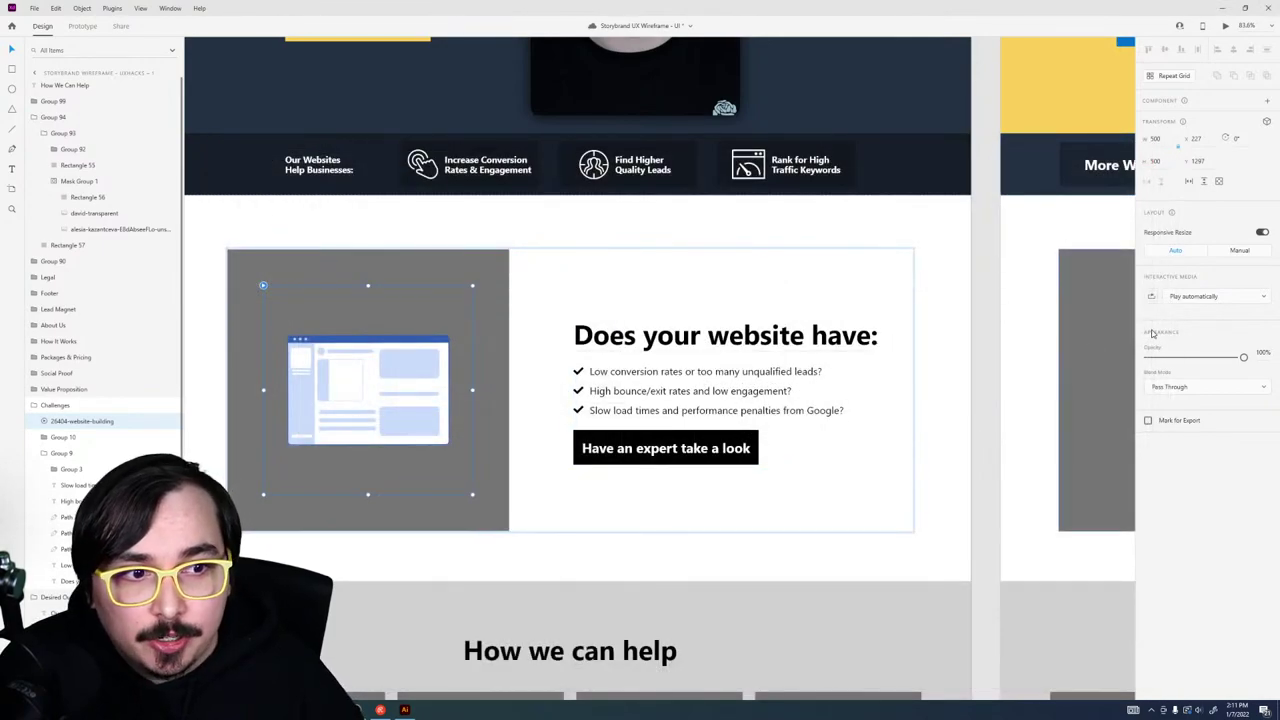
# Step: Examine the website-building animation's playback options and its prototype trigger, action type and playback settings
pyautogui.click(1200, 297)
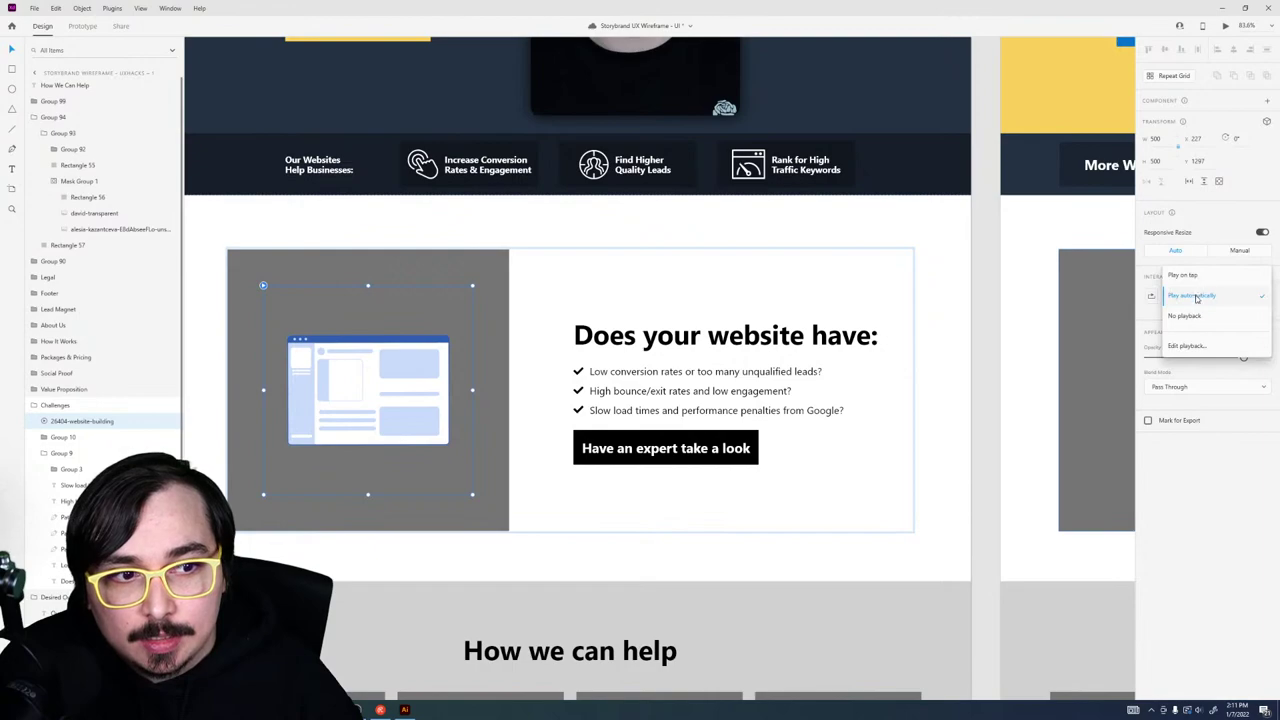
pyautogui.click(1189, 477)
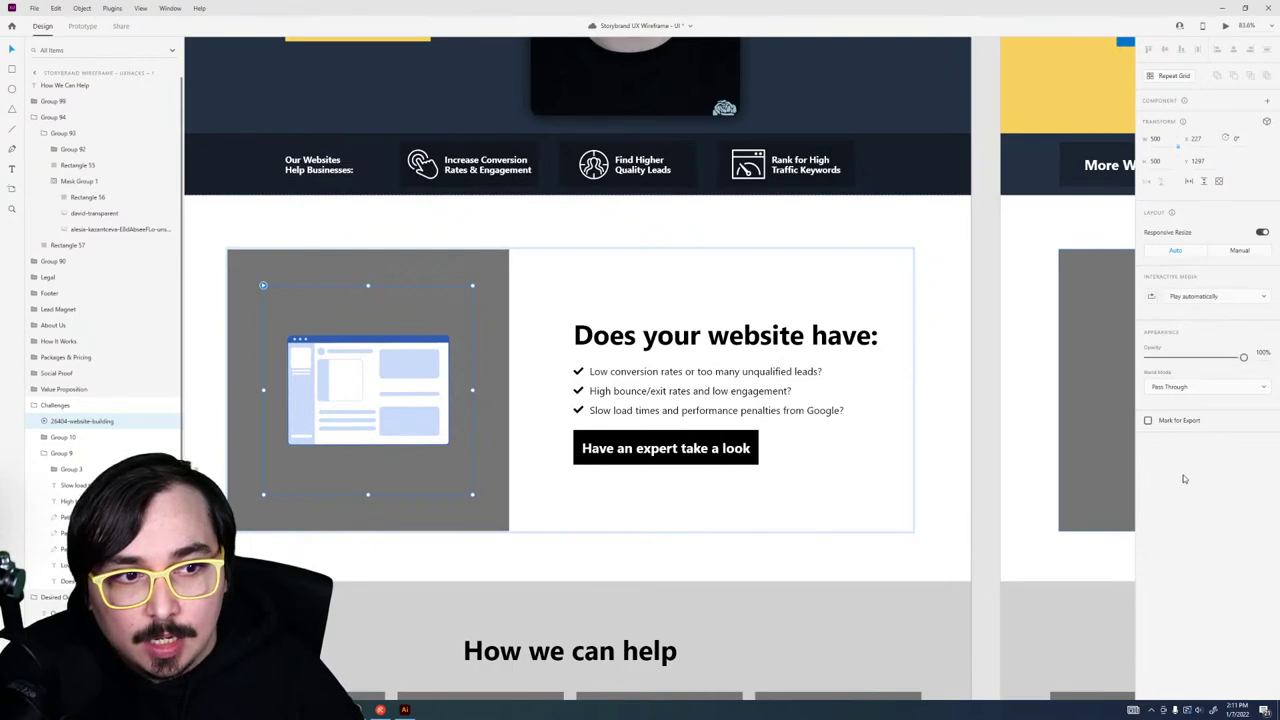
pyautogui.click(1210, 297)
pyautogui.click(1203, 344)
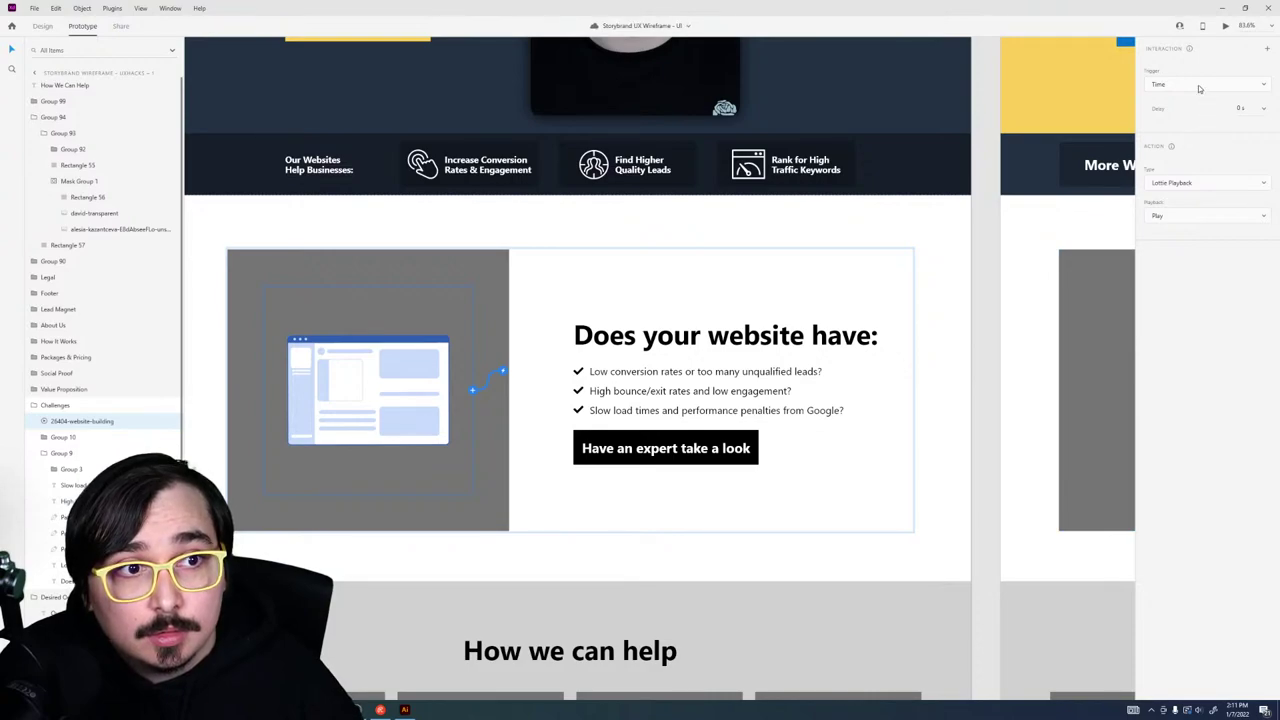
pyautogui.click(1231, 87)
pyautogui.click(1227, 83)
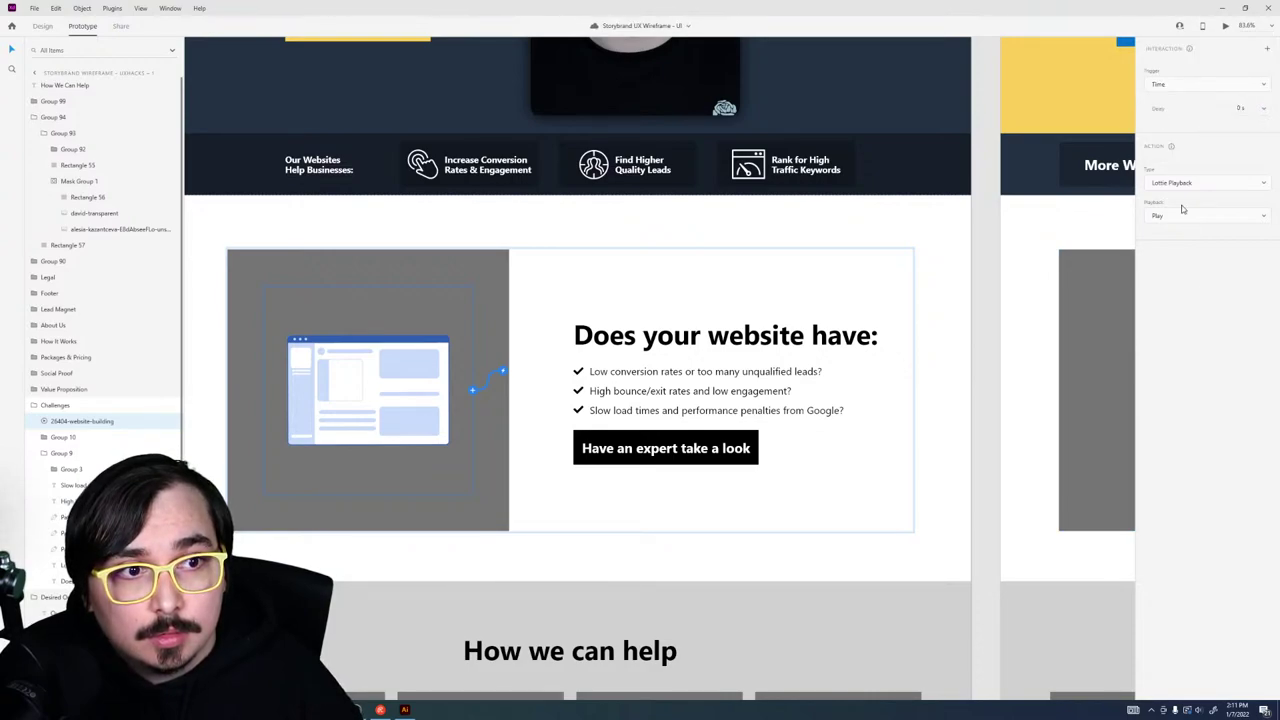
pyautogui.click(1177, 183)
pyautogui.click(1175, 215)
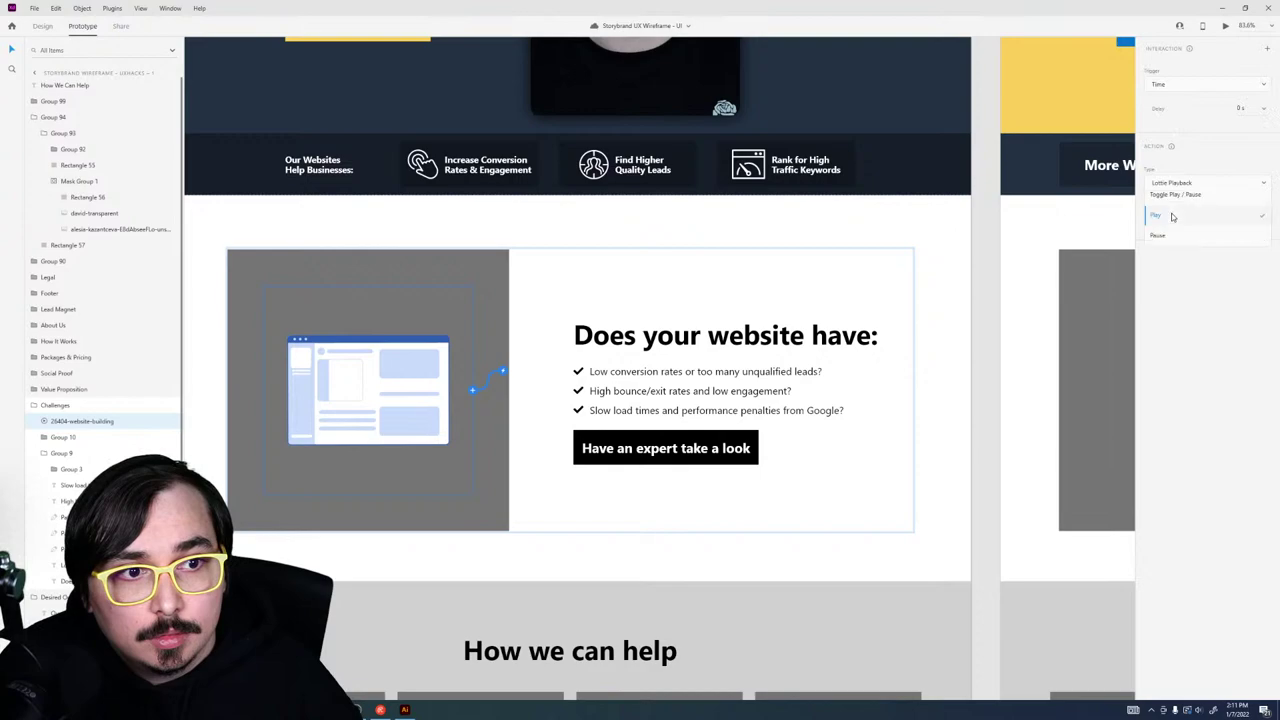
pyautogui.click(1170, 215)
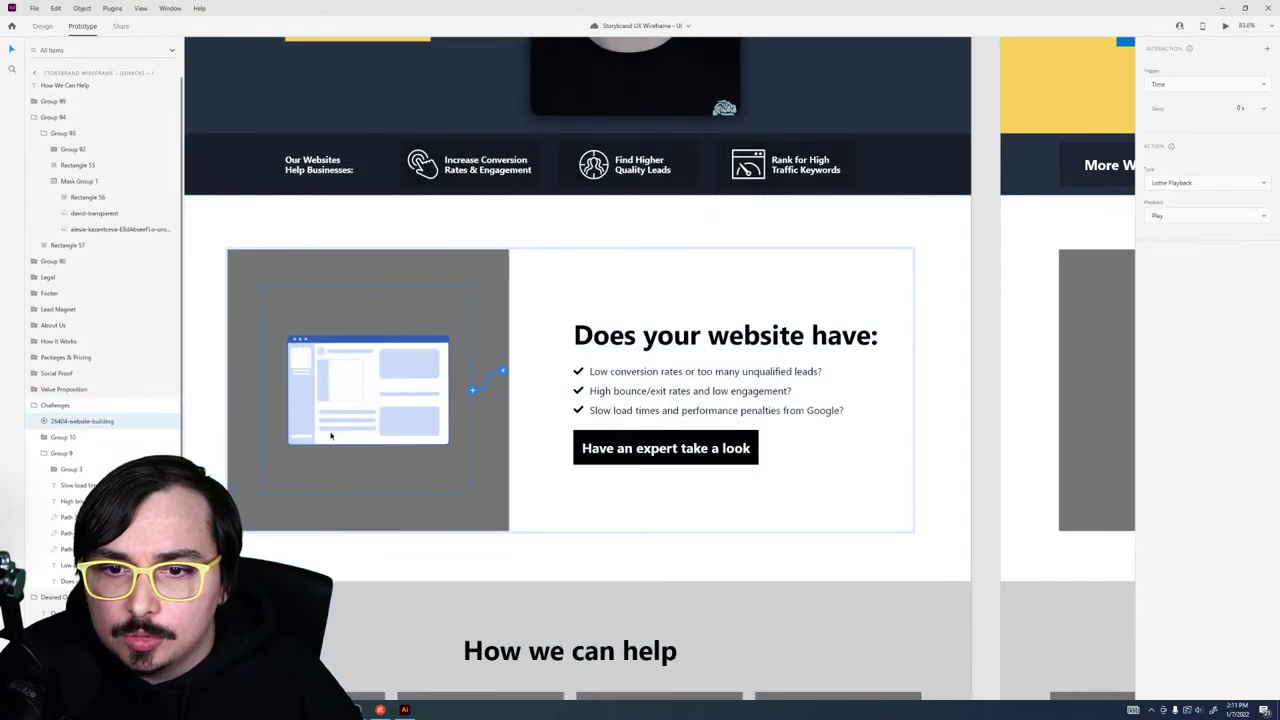
# Step: Turn on loop playback for the website-building animation in Design mode and preview the prototype
pyautogui.click(44, 26)
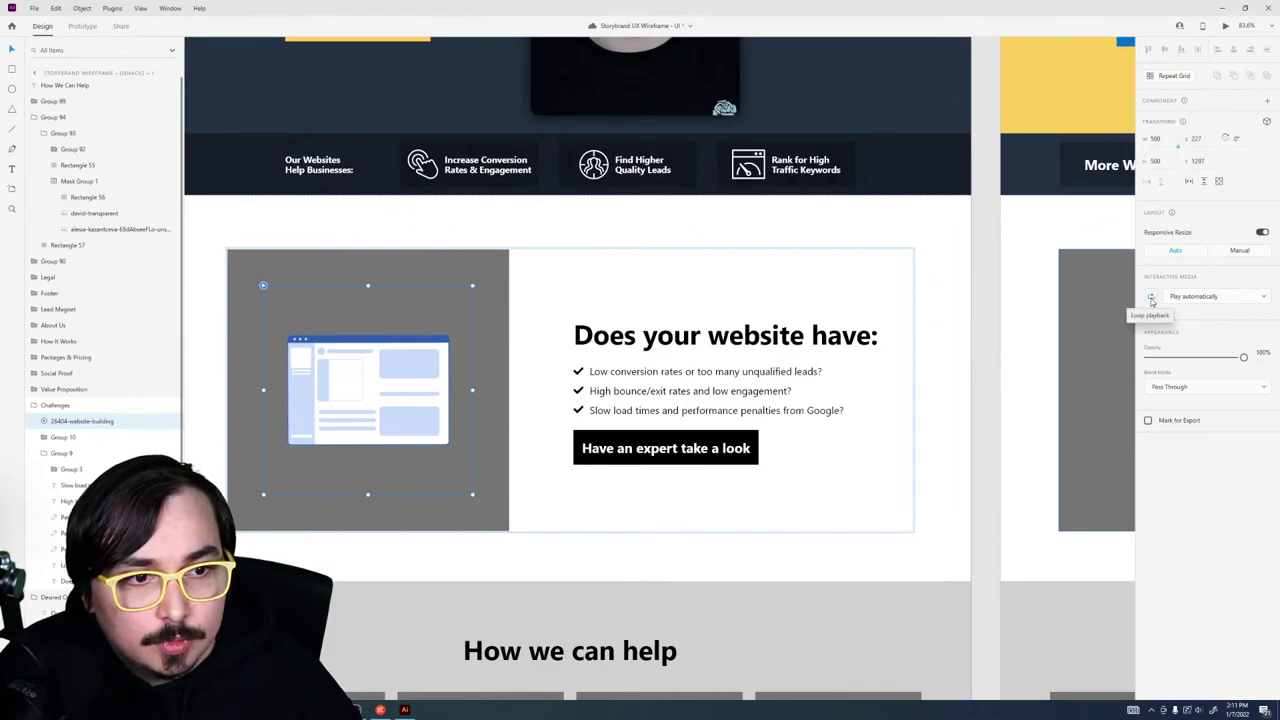
pyautogui.press('Escape')
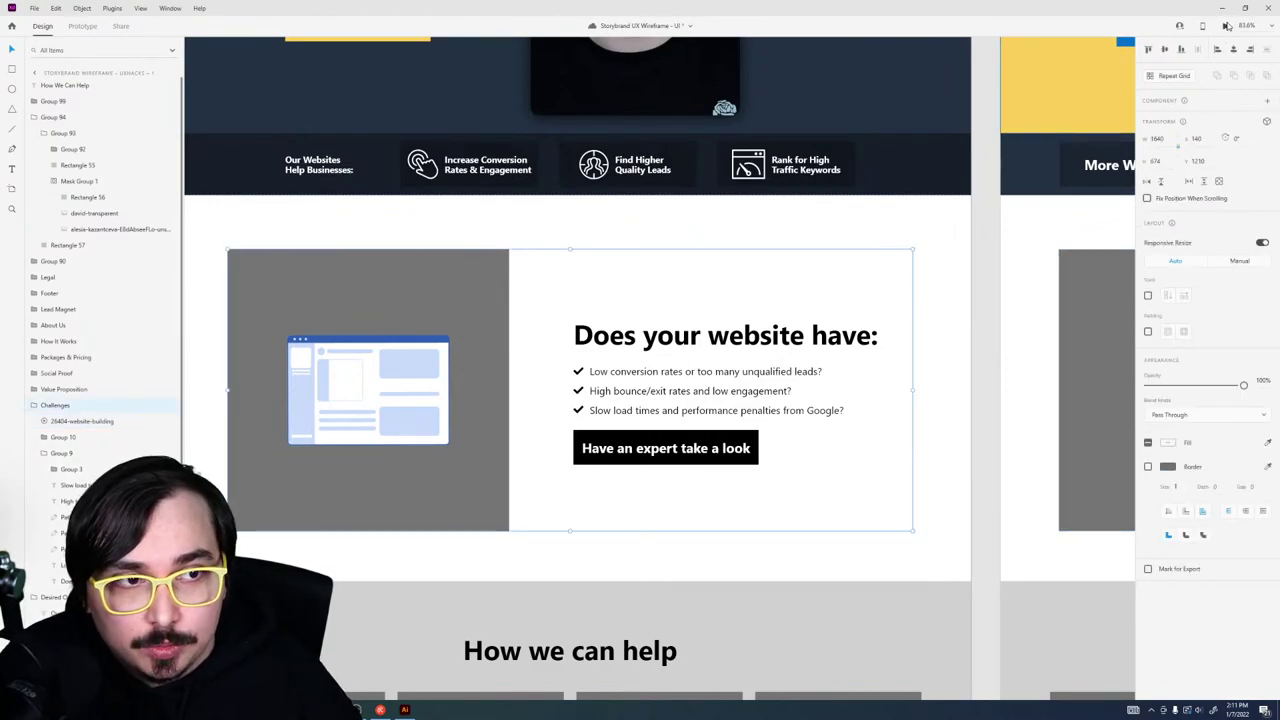
pyautogui.hotkey('ctrl', 'Return')
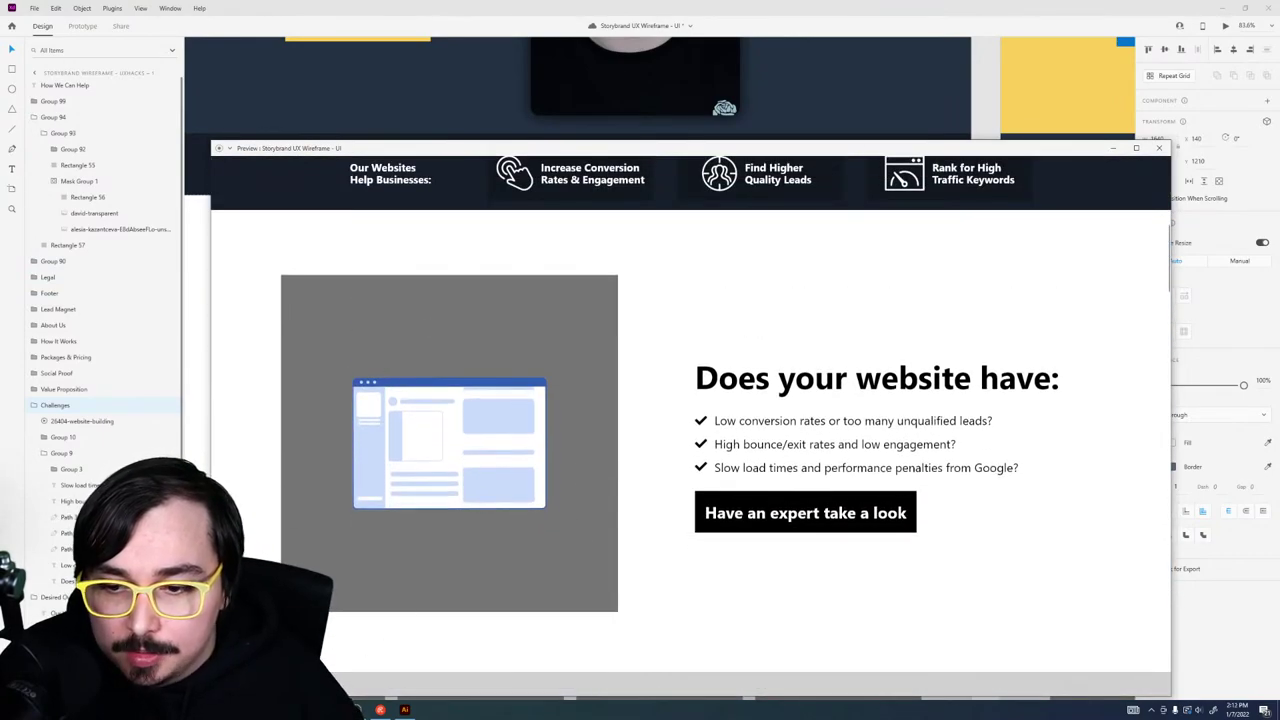
# Step: Return to the LottieFiles "website" results and open the blue animation of a person with a laptop and web page in a new tab
pyautogui.moveTo(380, 708)
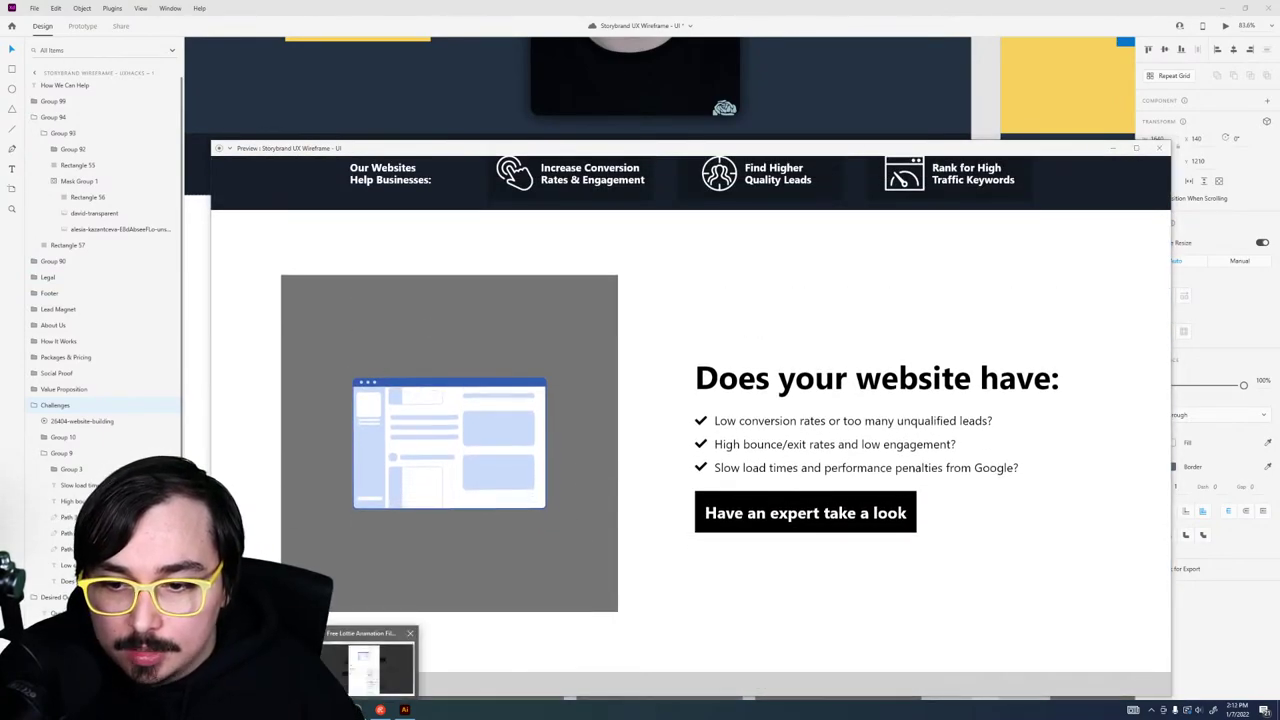
pyautogui.click(388, 598)
pyautogui.click(271, 397)
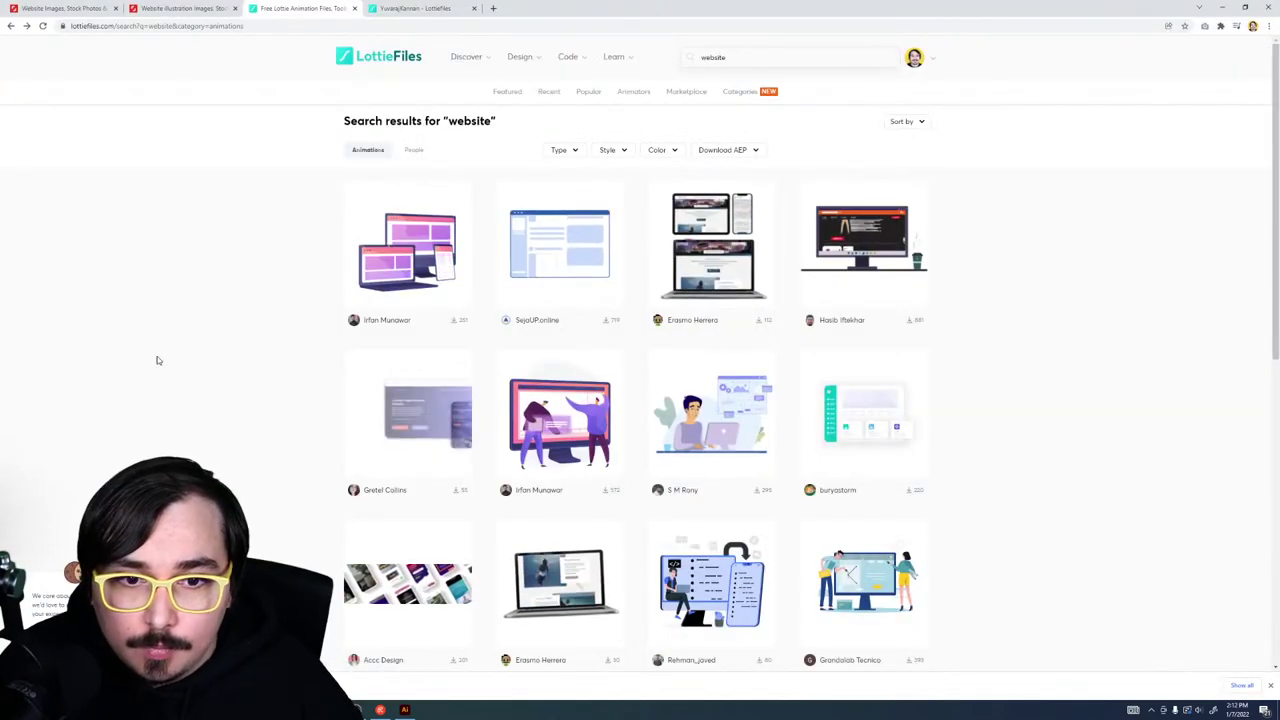
pyautogui.scroll(-2, 157, 358)
pyautogui.scroll(-2, 157, 360)
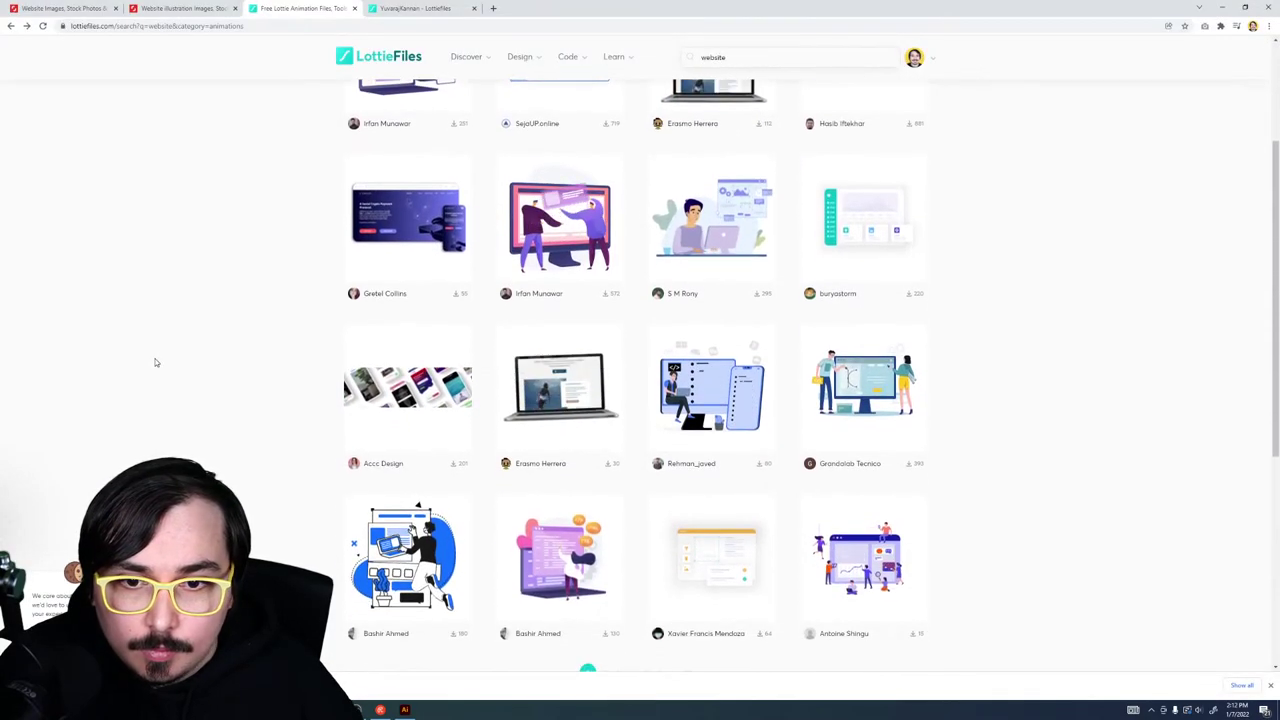
pyautogui.scroll(-3, 153, 362)
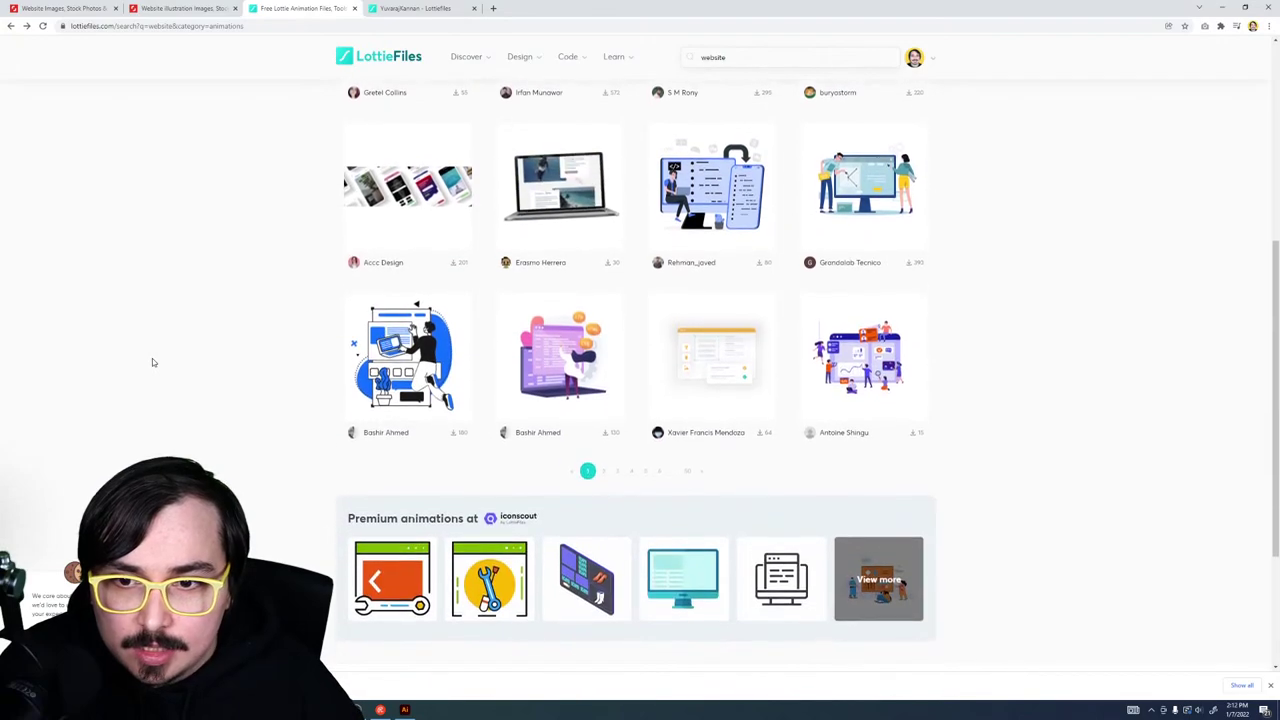
pyautogui.rightClick(431, 357)
pyautogui.click(460, 366)
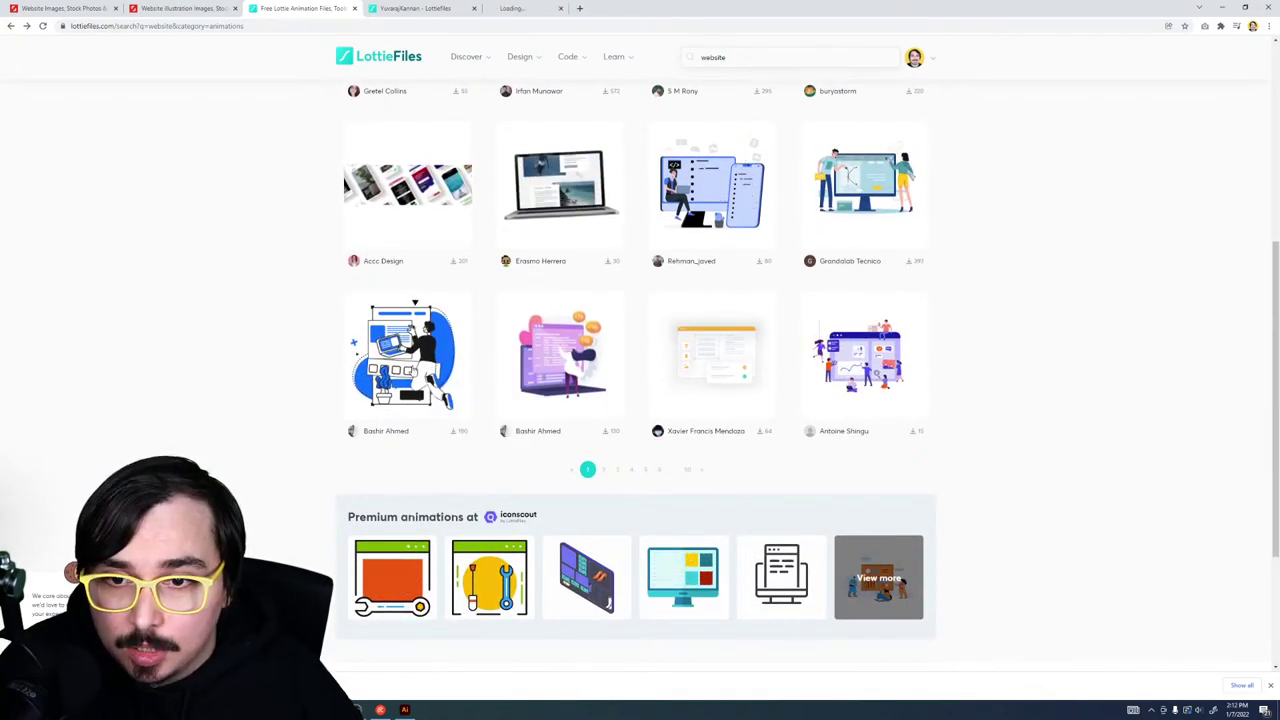
# Step: Browse the second and third pages of the LottieFiles "website" results for other suitable animations
pyautogui.click(603, 470)
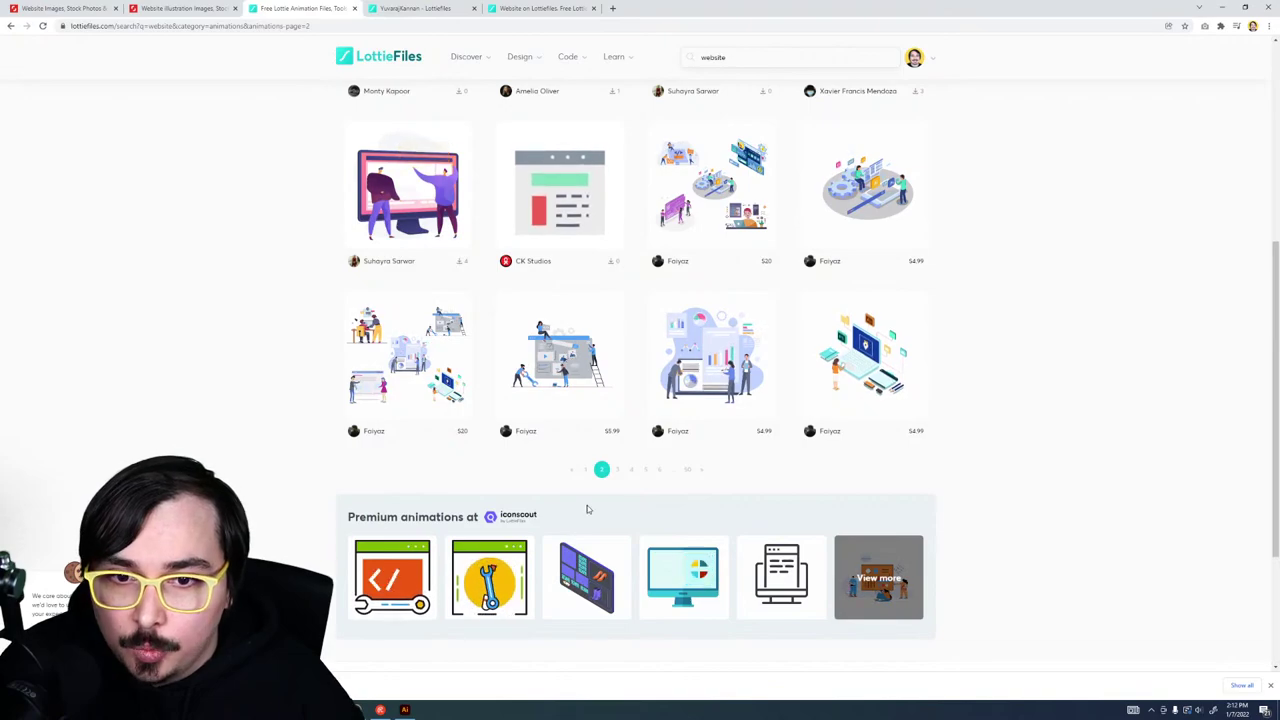
pyautogui.click(616, 470)
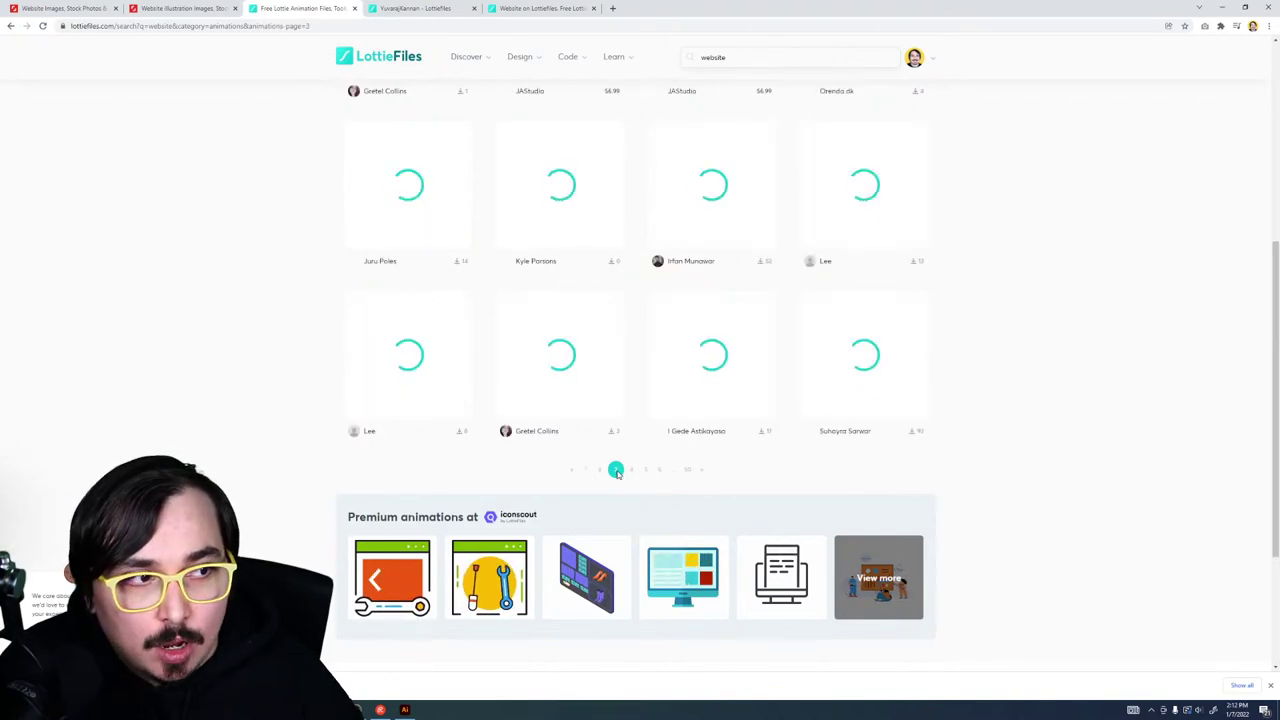
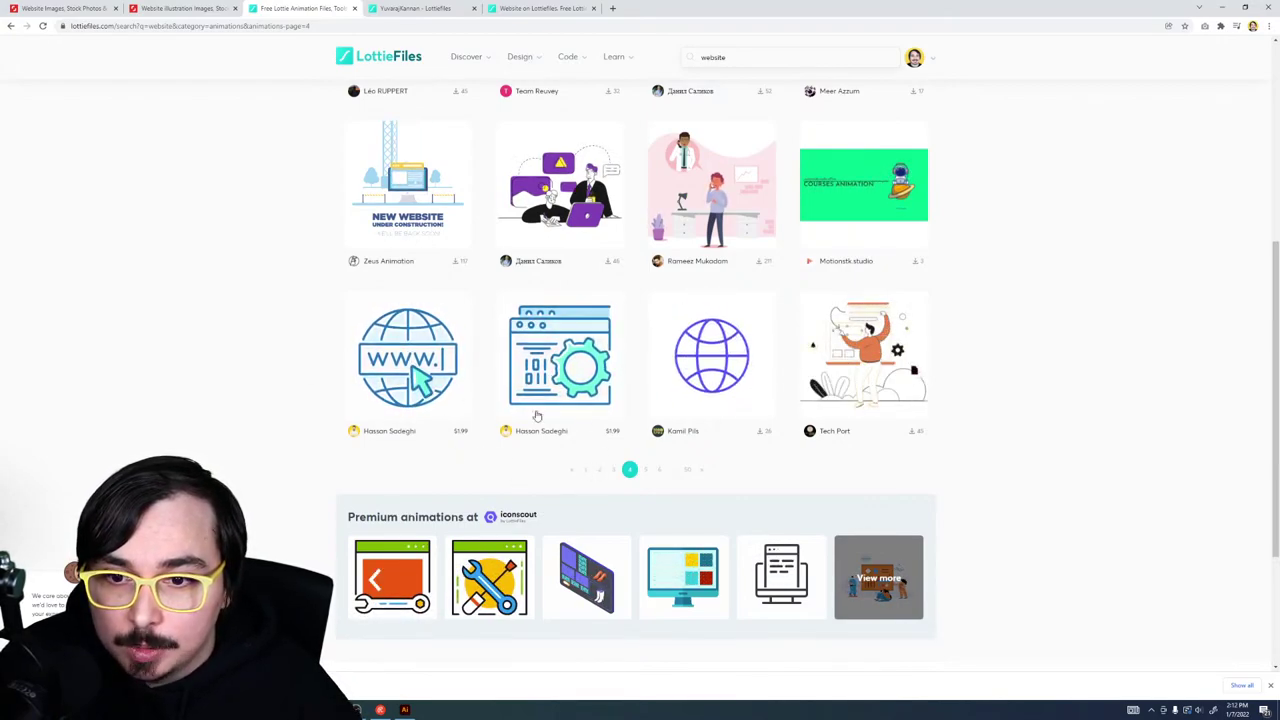
# Step: Go through result pages 5 and 6 for "website" and open the yellow Website performance animation in a new tab
pyautogui.click(645, 472)
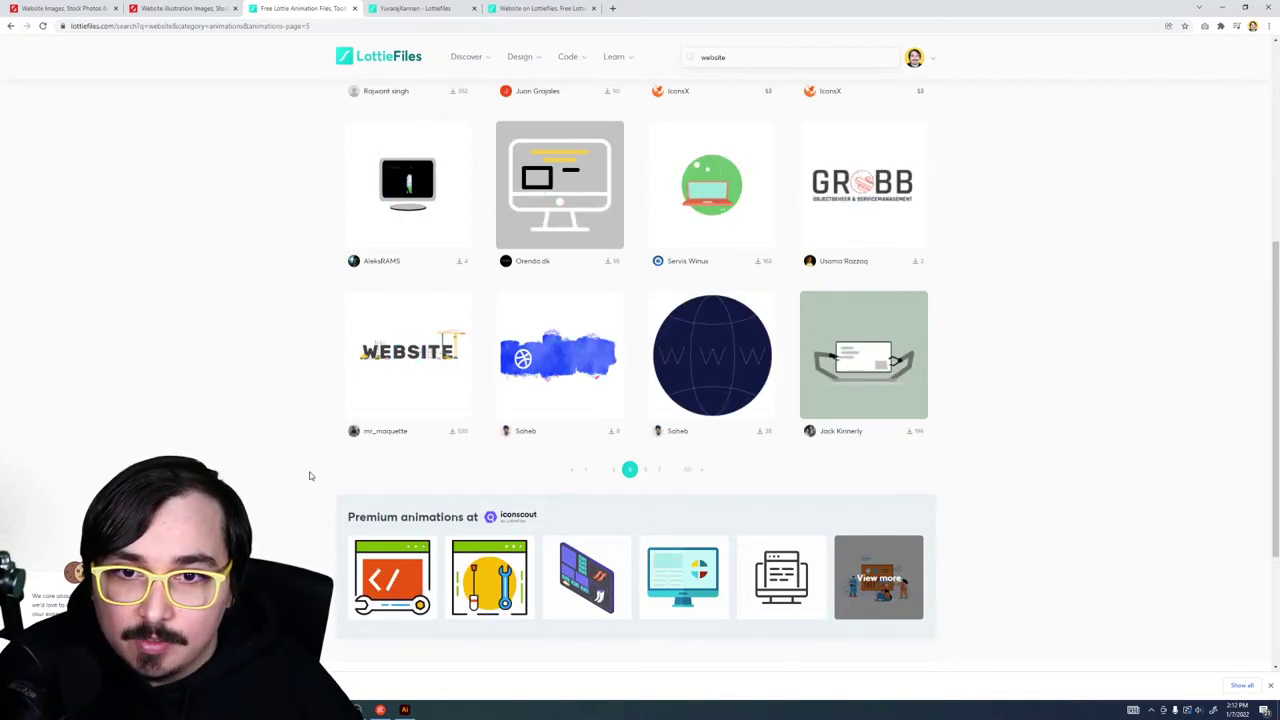
pyautogui.scroll(-1, 637, 403)
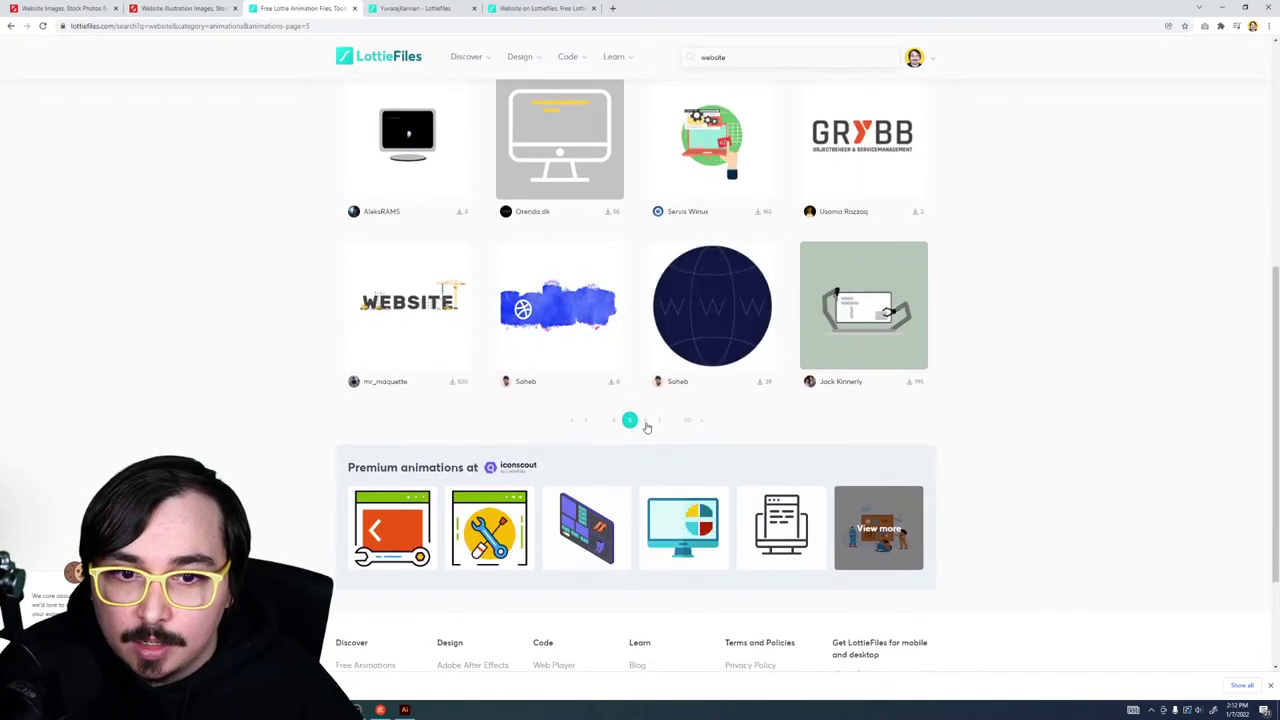
pyautogui.click(646, 421)
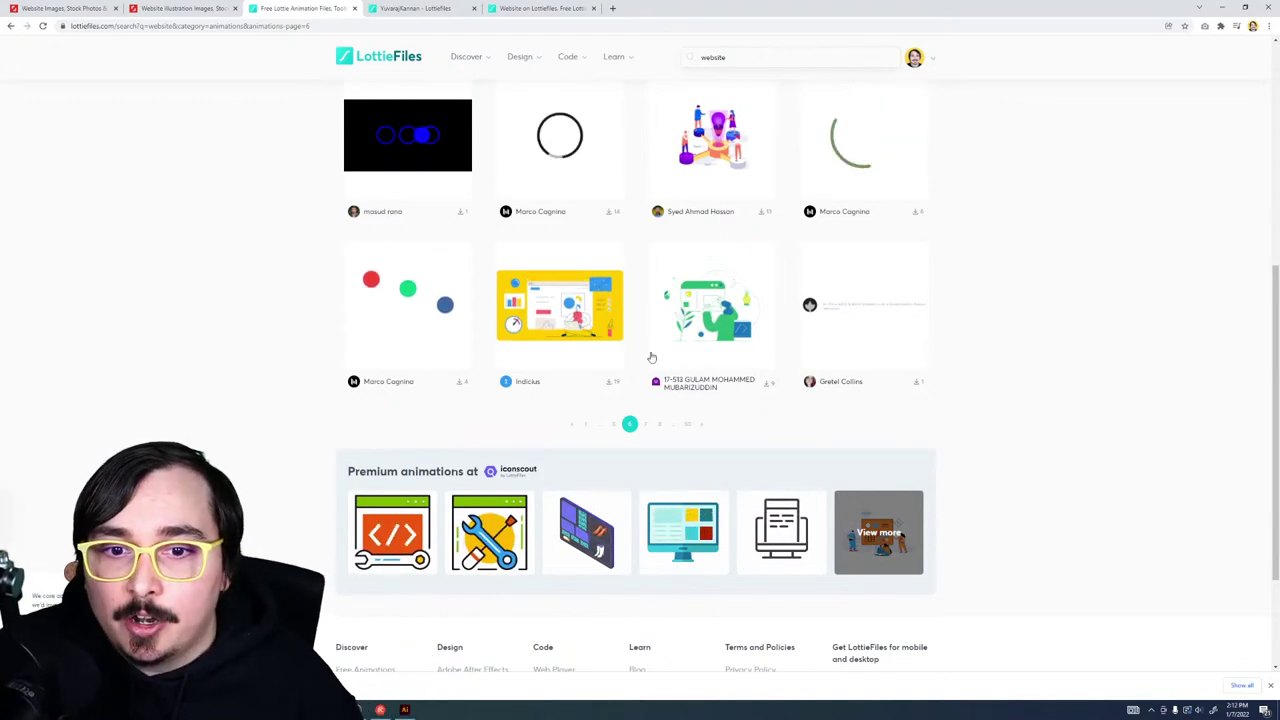
pyautogui.rightClick(577, 318)
pyautogui.click(615, 329)
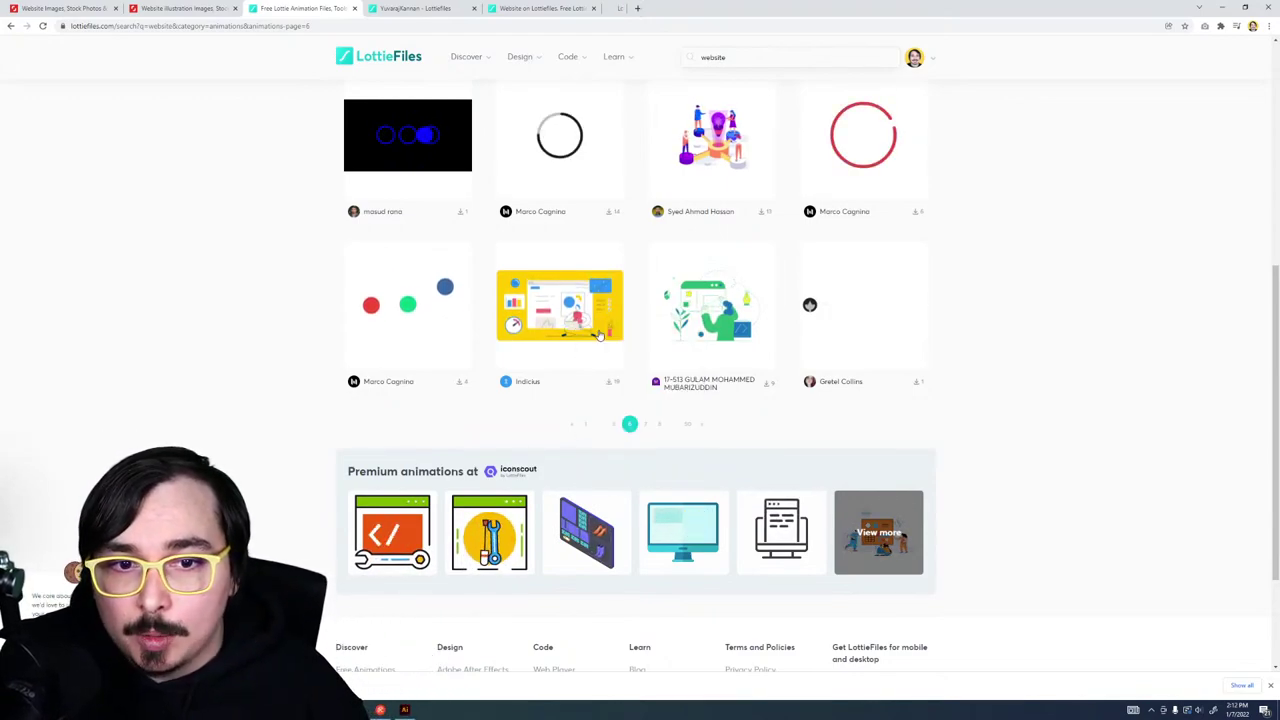
# Step: Go to result page 7 and open the IconScout website animations in a new tab
pyautogui.click(644, 428)
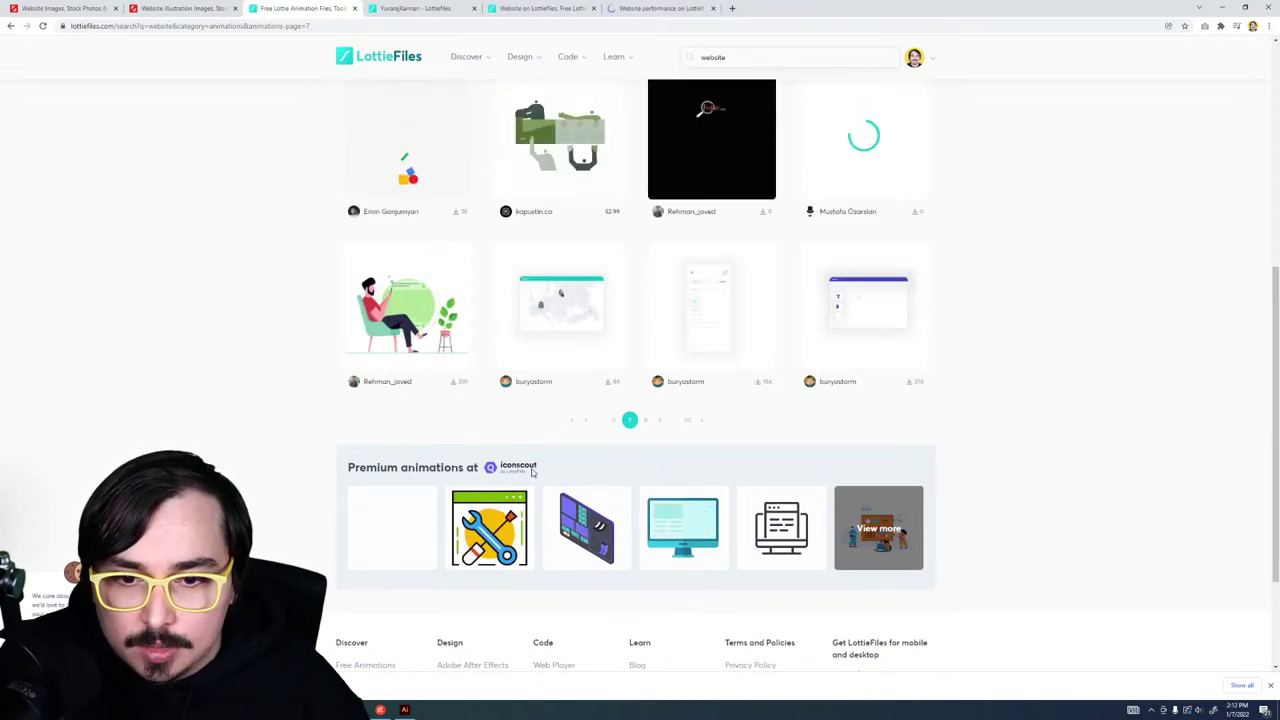
pyautogui.rightClick(862, 282)
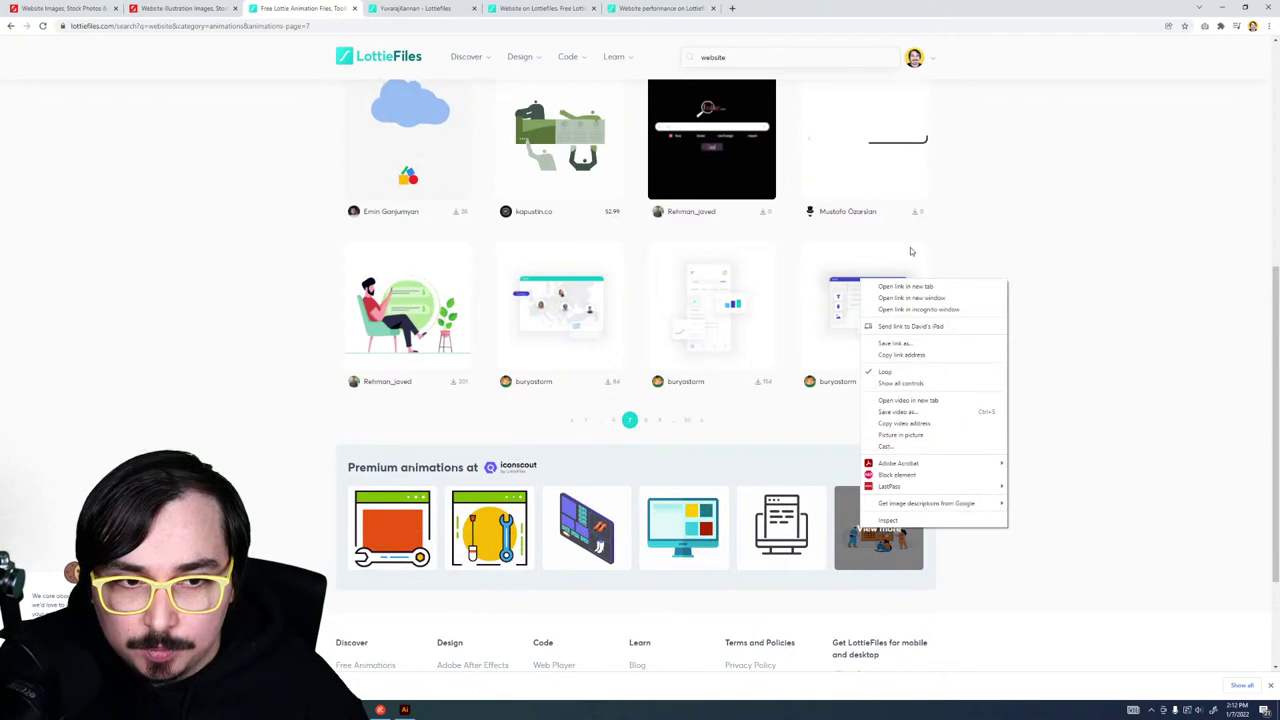
pyautogui.click(921, 287)
# Step: Look over the animations on result page 7, then advance to page 8 and check its results
pyautogui.scroll(3, 543, 428)
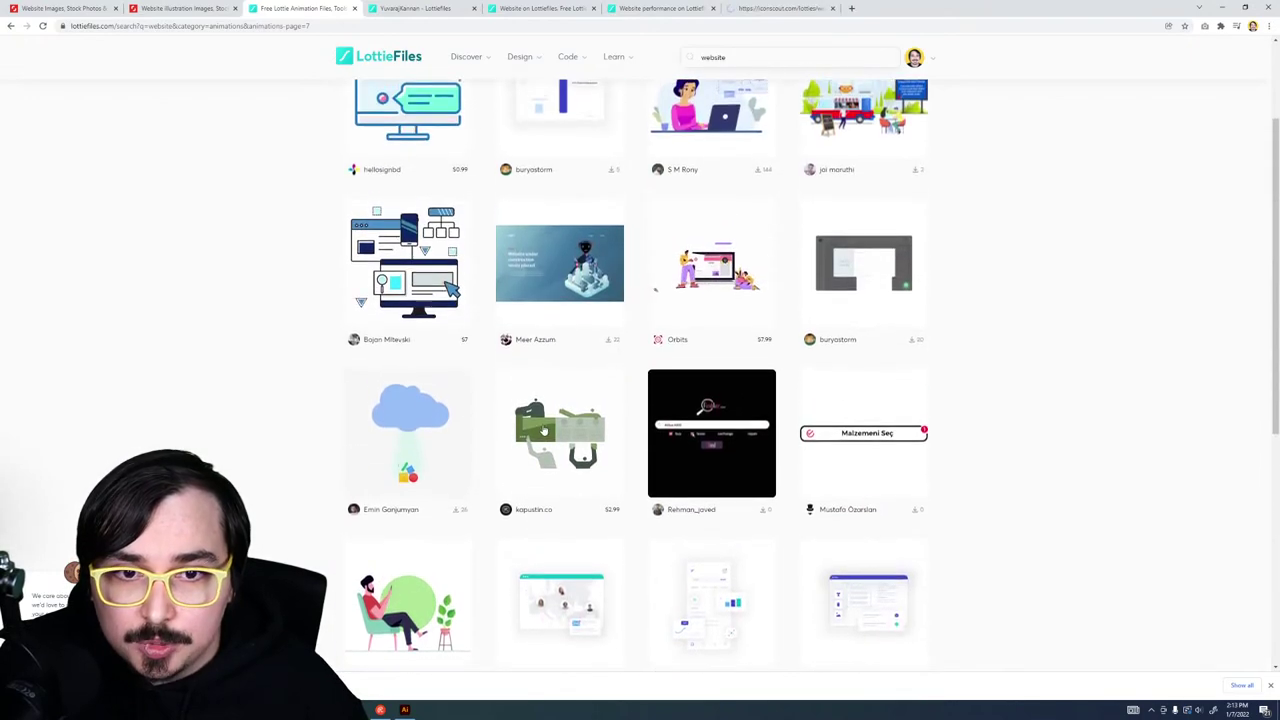
pyautogui.scroll(3, 543, 430)
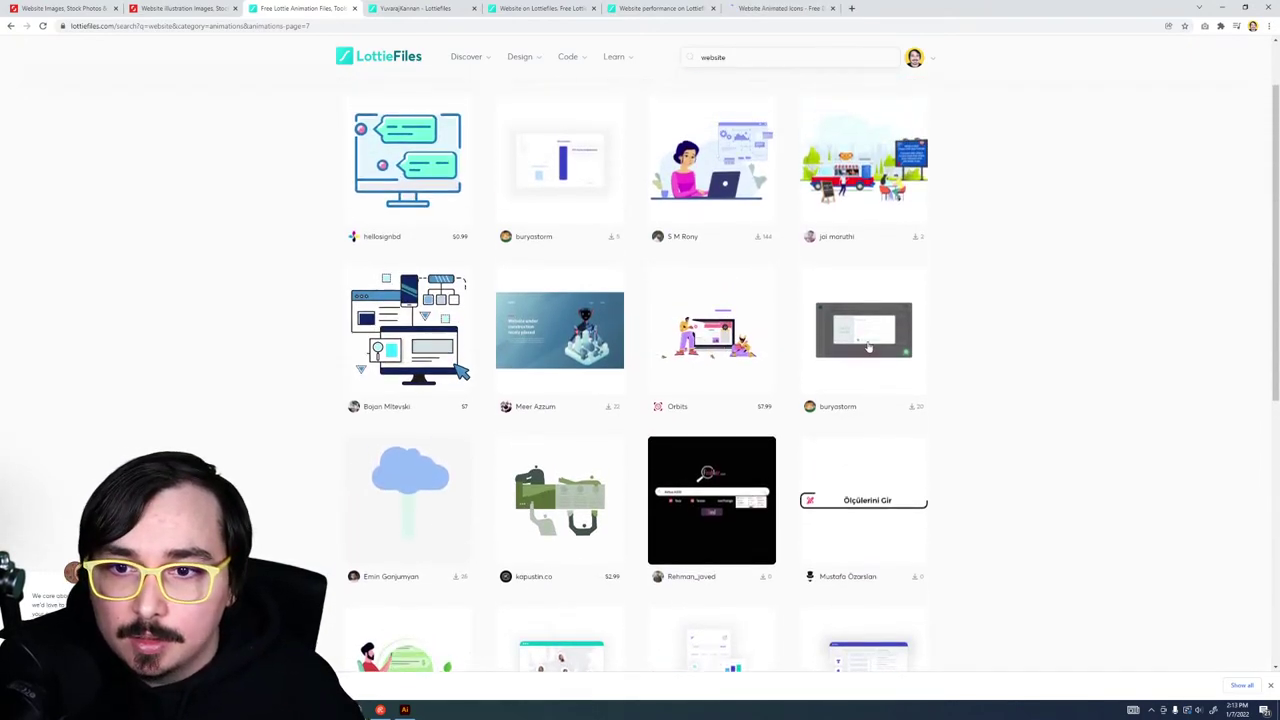
pyautogui.scroll(-6, 866, 355)
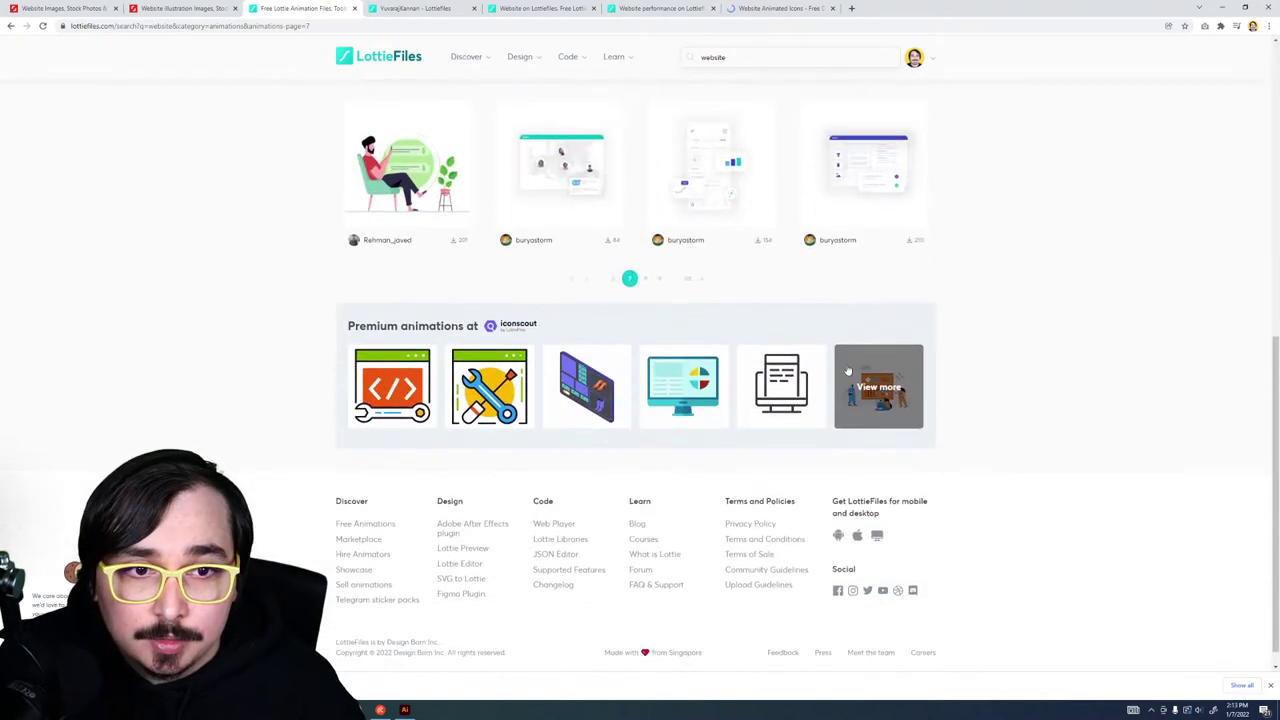
pyautogui.click(644, 271)
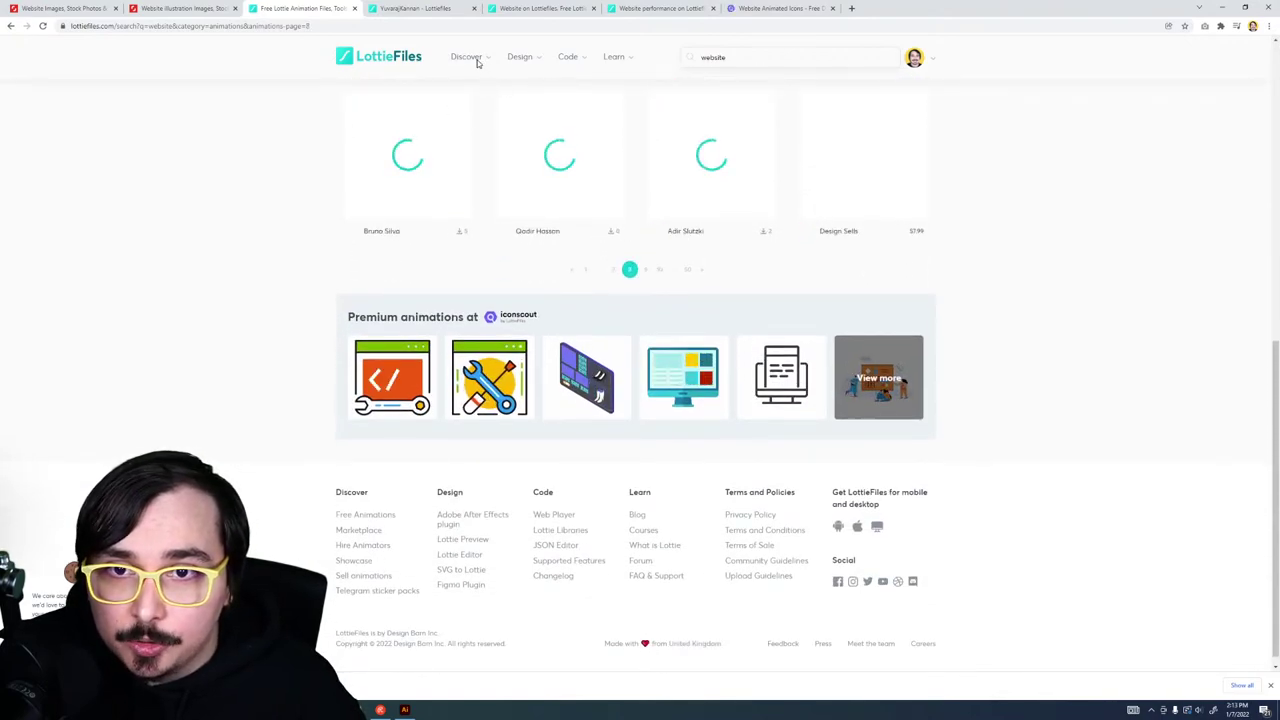
pyautogui.moveTo(473, 62)
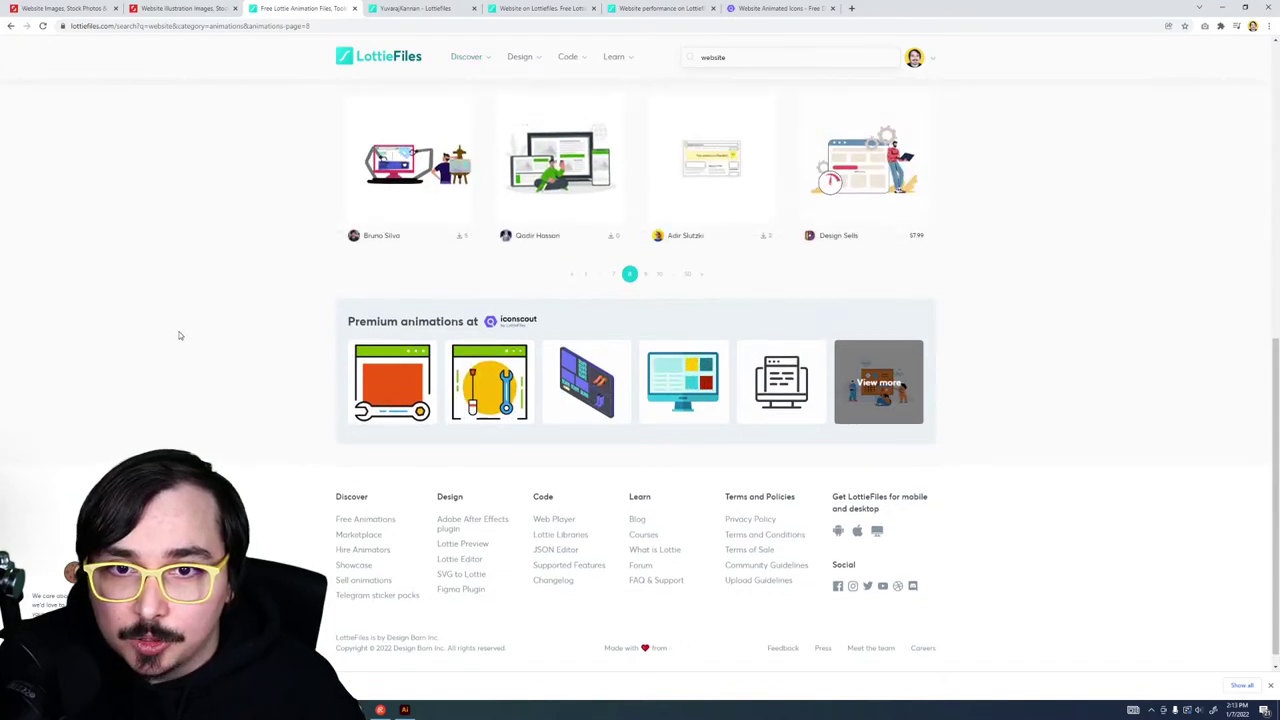
pyautogui.scroll(4, 175, 340)
pyautogui.scroll(2, 178, 335)
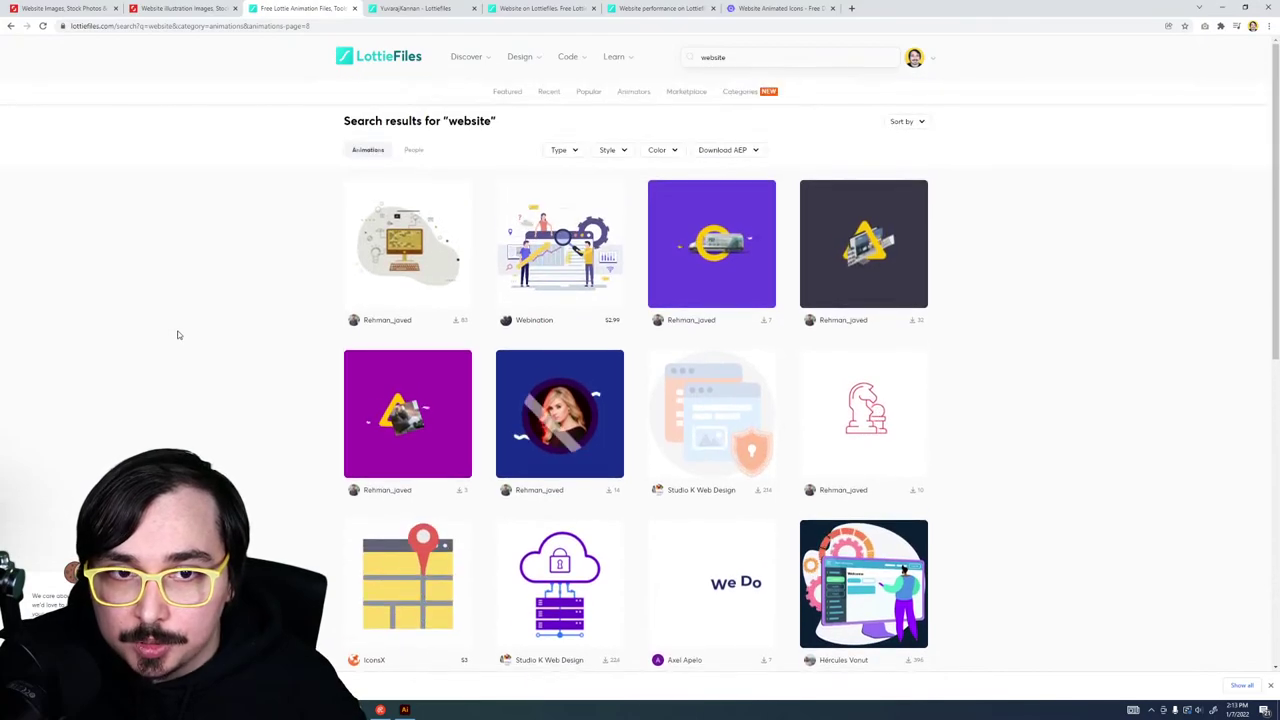
# Step: Sort the "website" animation results by Popular and look through the first page
pyautogui.click(367, 149)
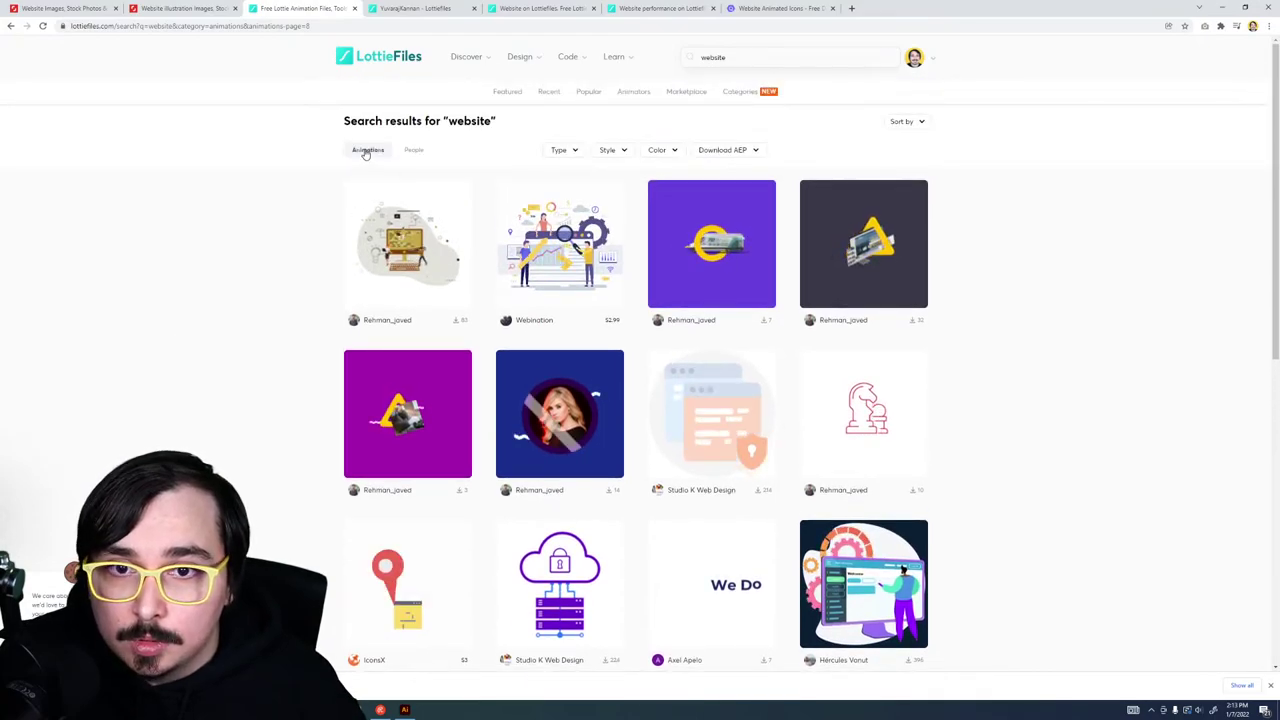
pyautogui.click(903, 121)
pyautogui.click(903, 142)
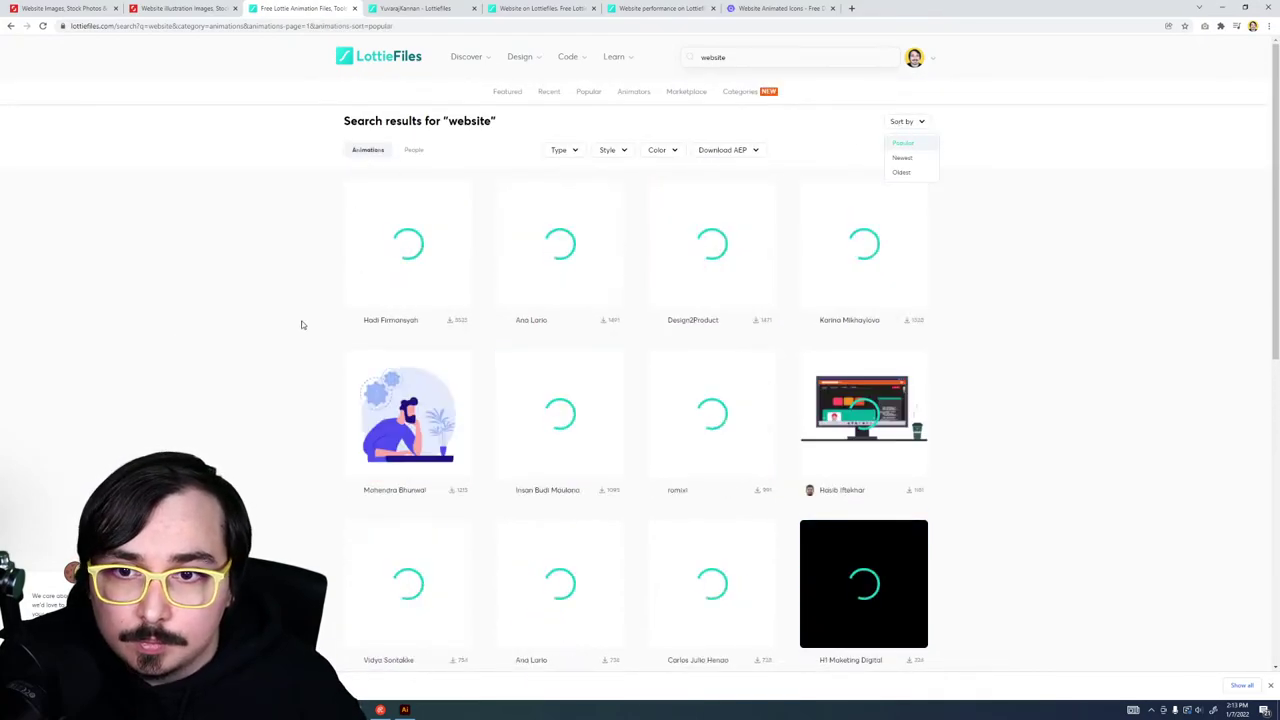
pyautogui.scroll(-3, 298, 318)
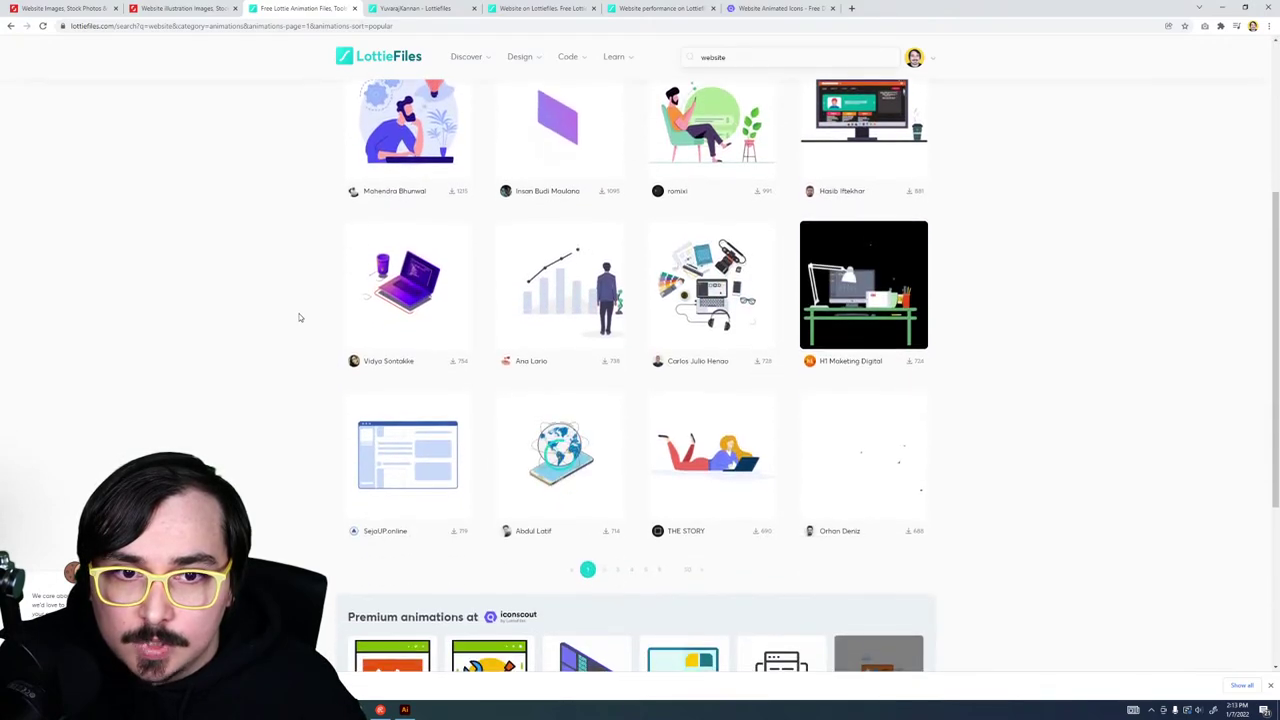
pyautogui.scroll(-1, 298, 318)
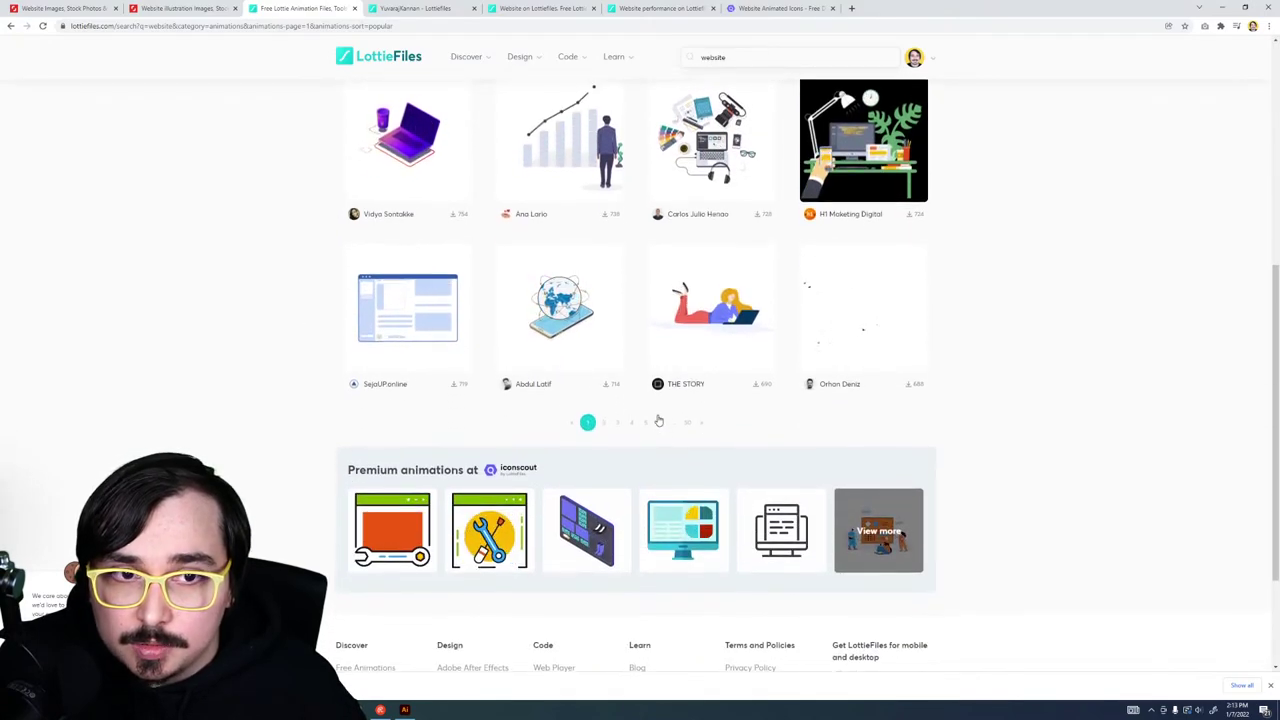
pyautogui.scroll(3, 654, 409)
pyautogui.scroll(-2, 654, 409)
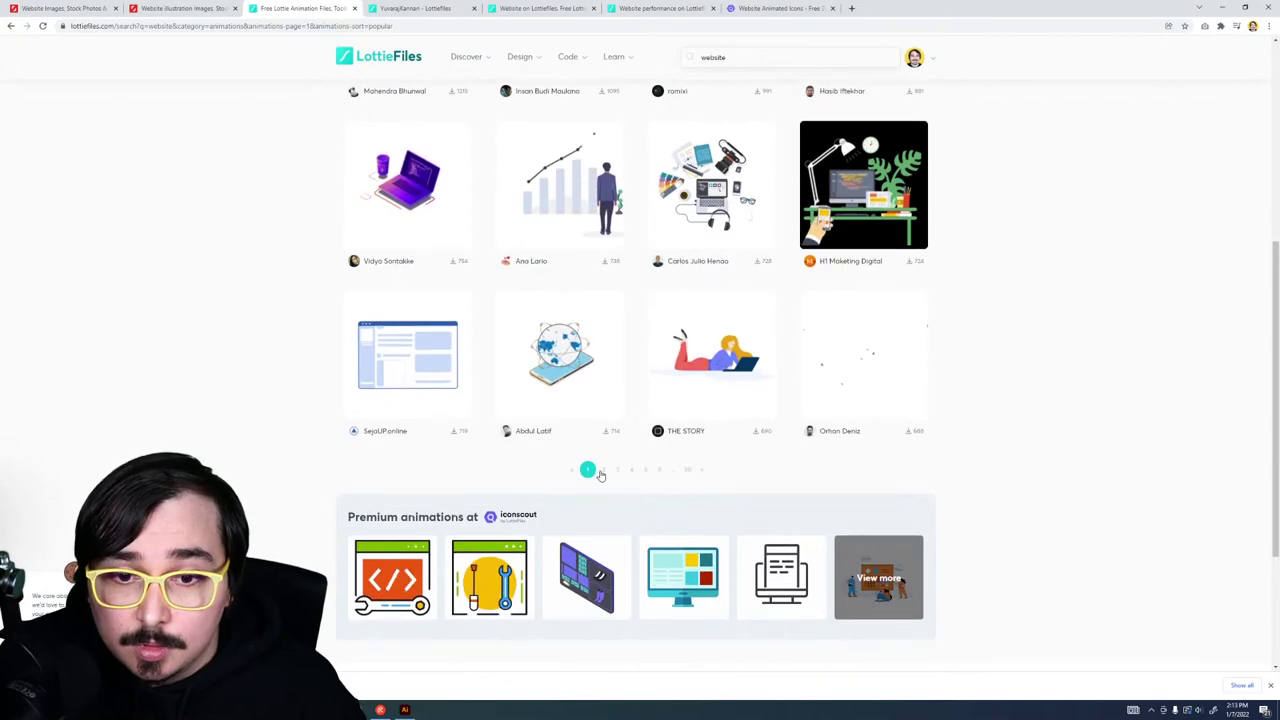
# Step: Switch to the opened creator profile and examine the details of the "color changed" animation of a man with a tablet
pyautogui.click(415, 8)
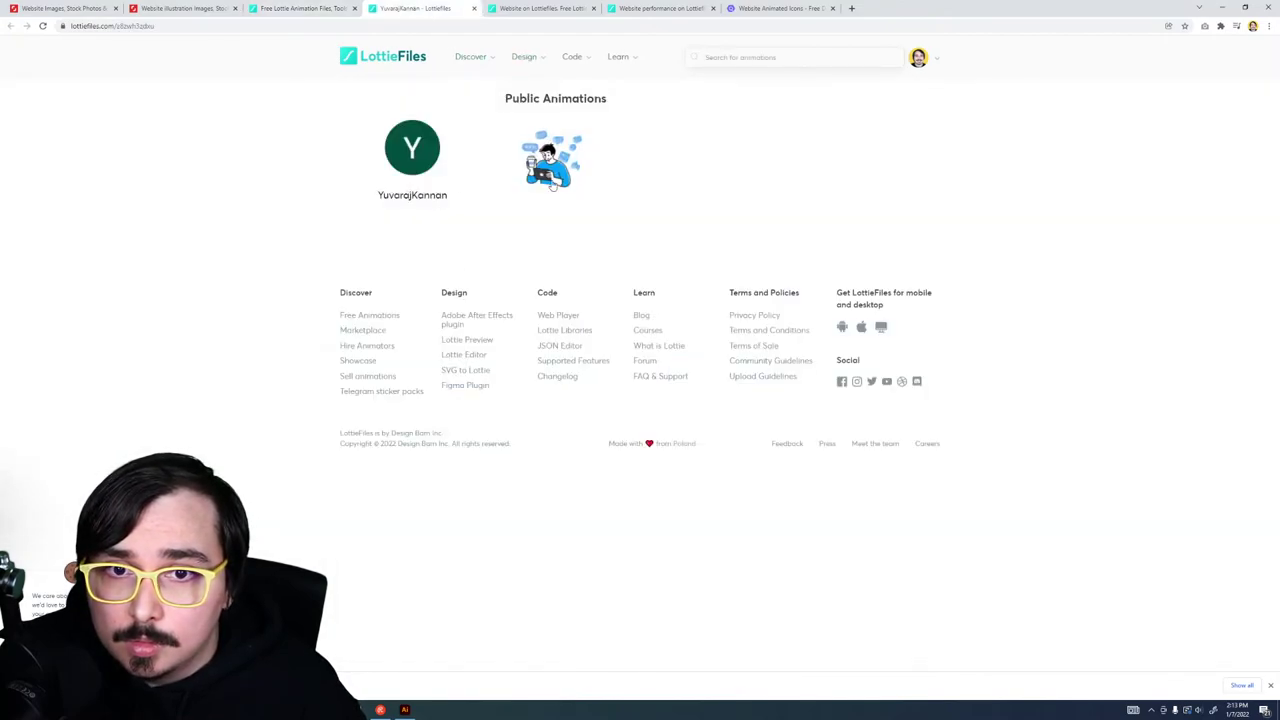
pyautogui.click(551, 160)
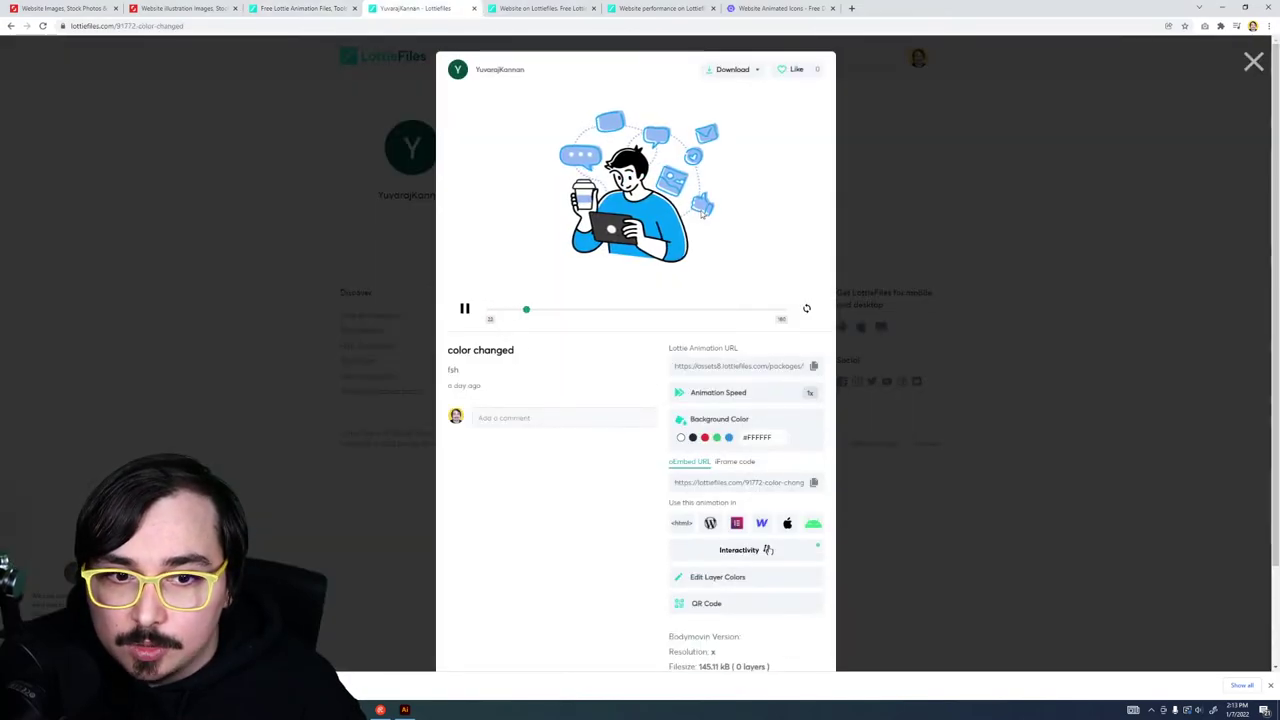
pyautogui.scroll(-2, 594, 371)
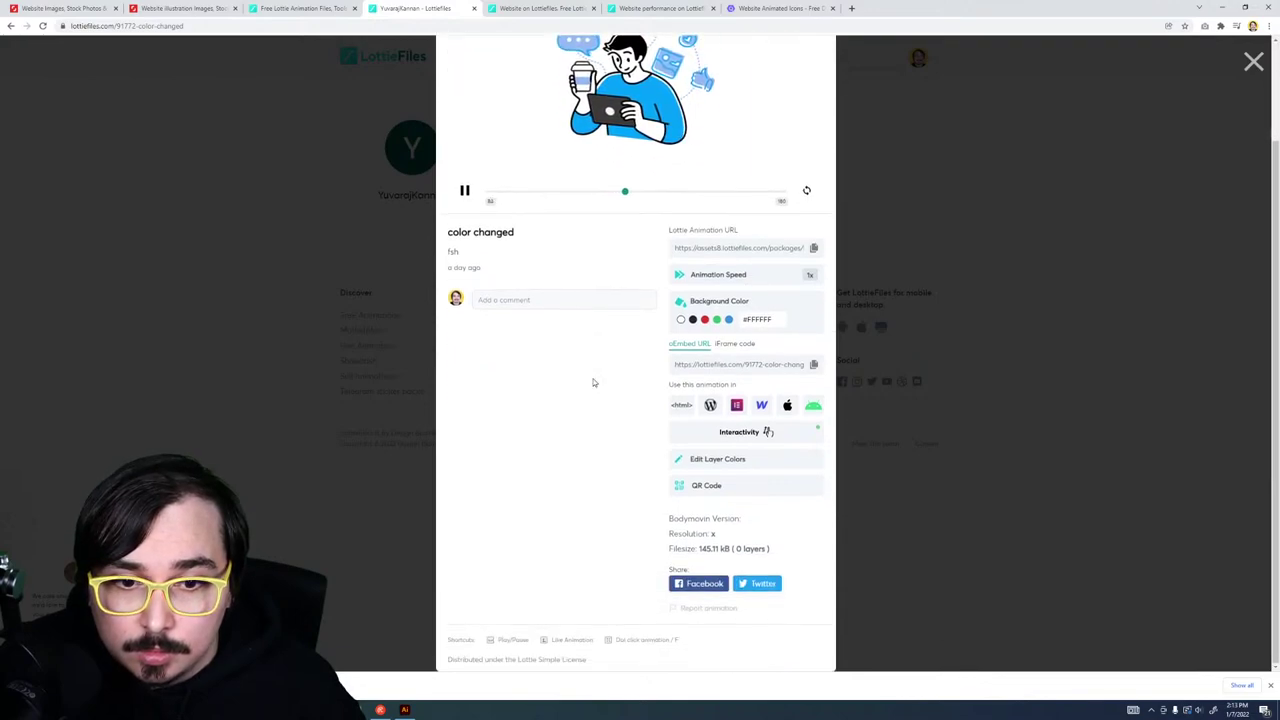
pyautogui.scroll(2, 592, 380)
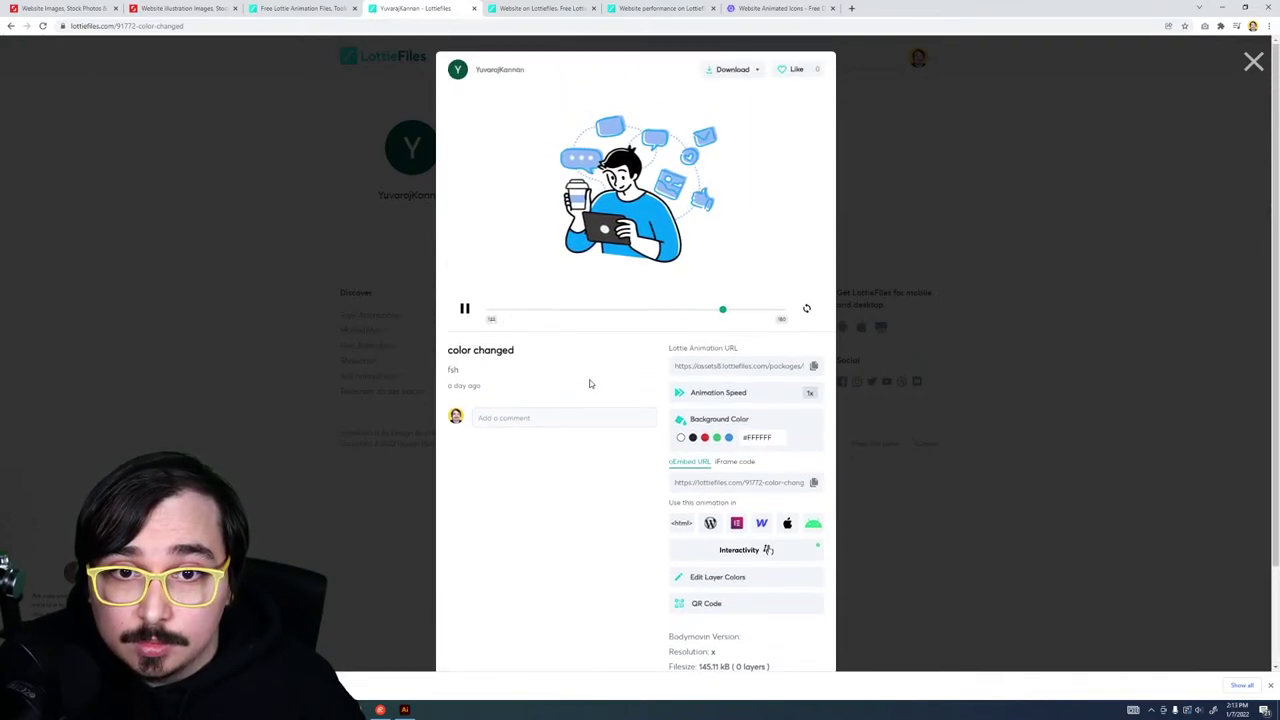
# Step: Examine the blue "Website" animation's page in its own tab and open its creator's profile
pyautogui.click(540, 8)
pyautogui.scroll(-3, 508, 387)
pyautogui.scroll(3, 480, 250)
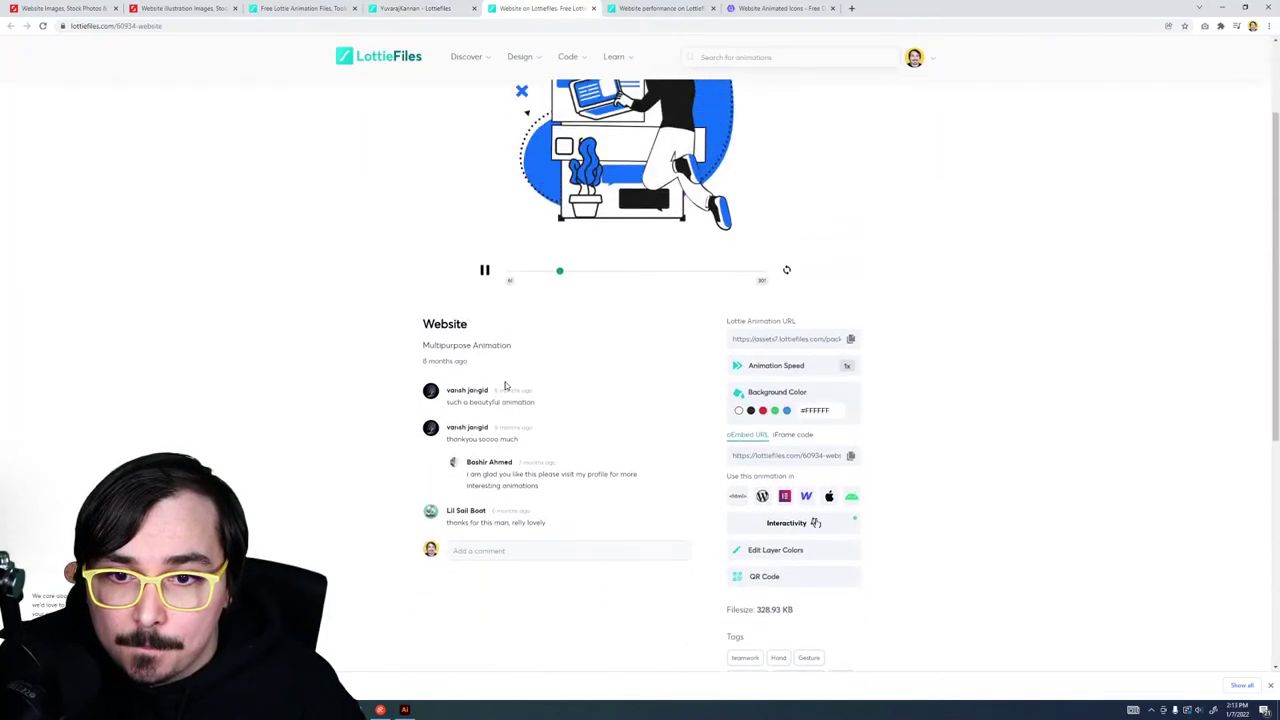
pyautogui.click(451, 109)
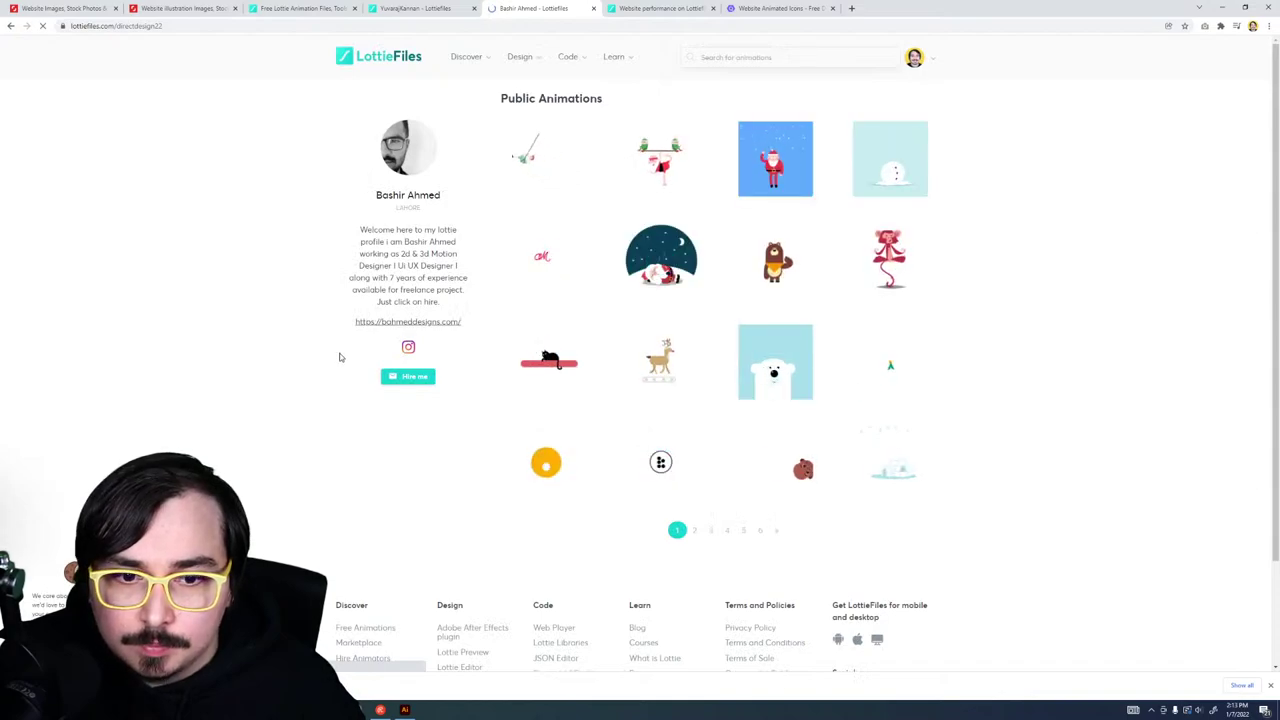
# Step: Page through the creator's public animations to page 3 and open the Social Interaction animation in a new tab
pyautogui.click(695, 531)
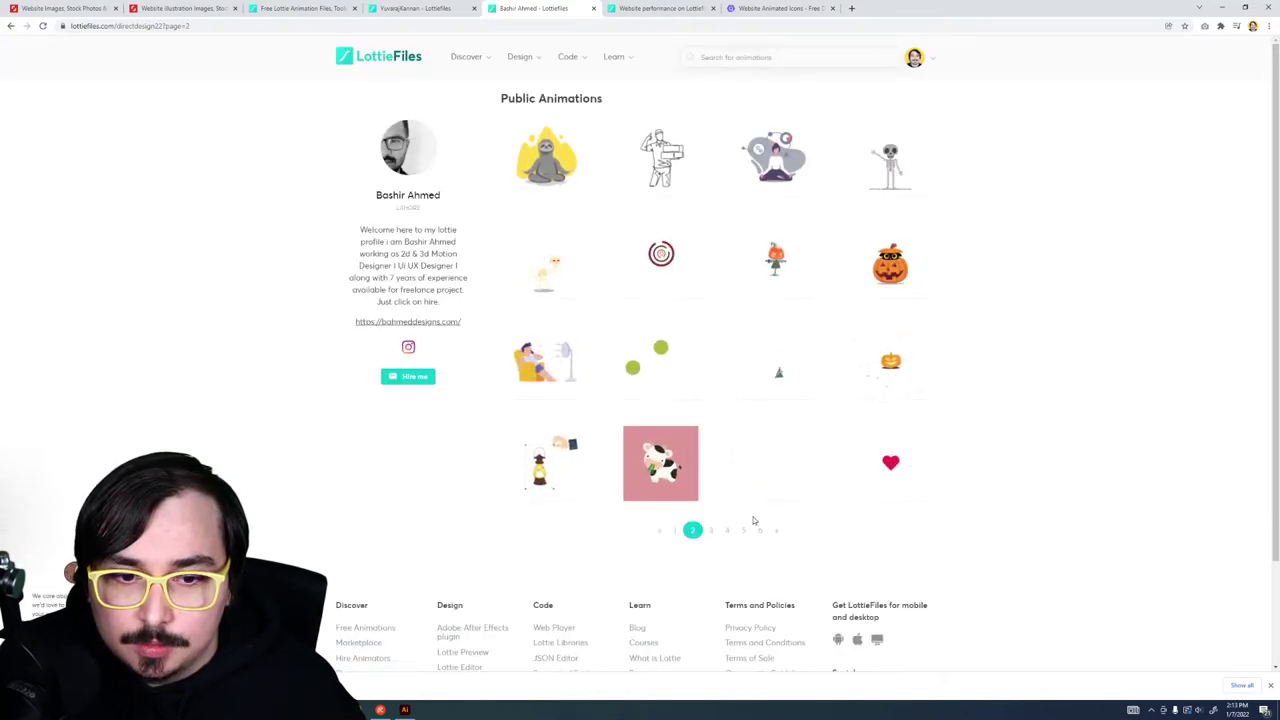
pyautogui.click(713, 532)
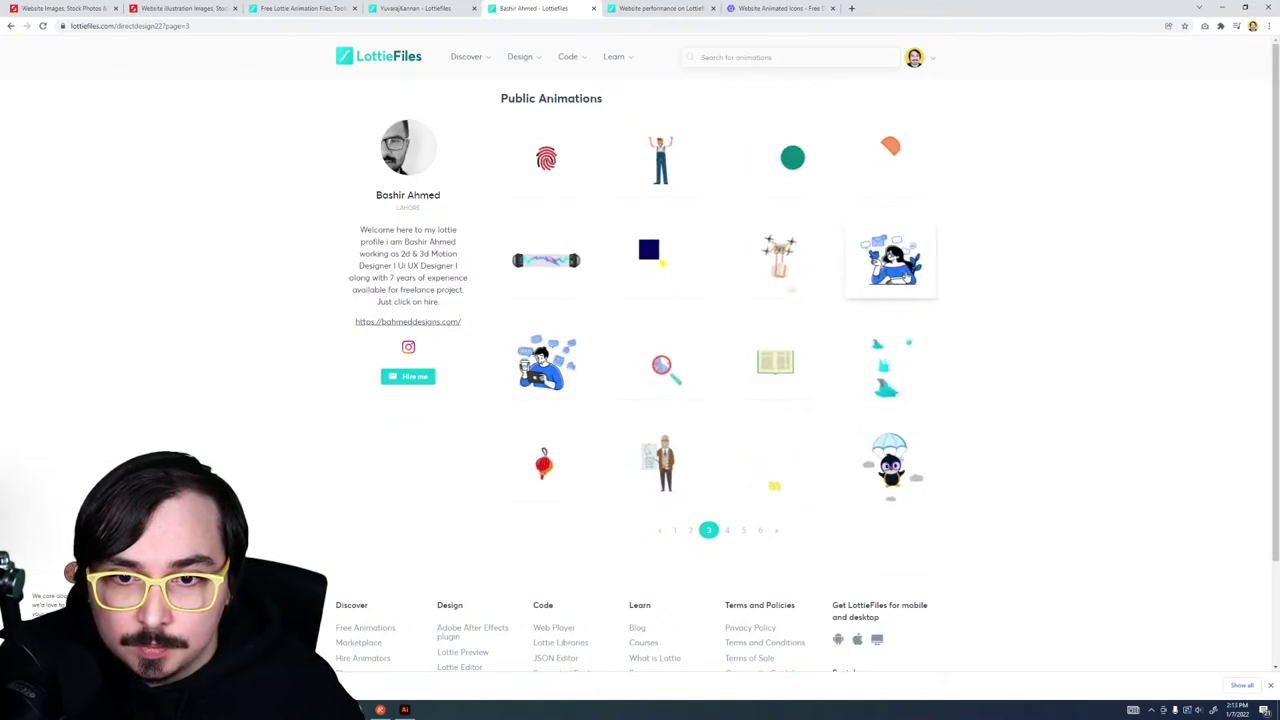
pyautogui.rightClick(907, 274)
pyautogui.click(972, 281)
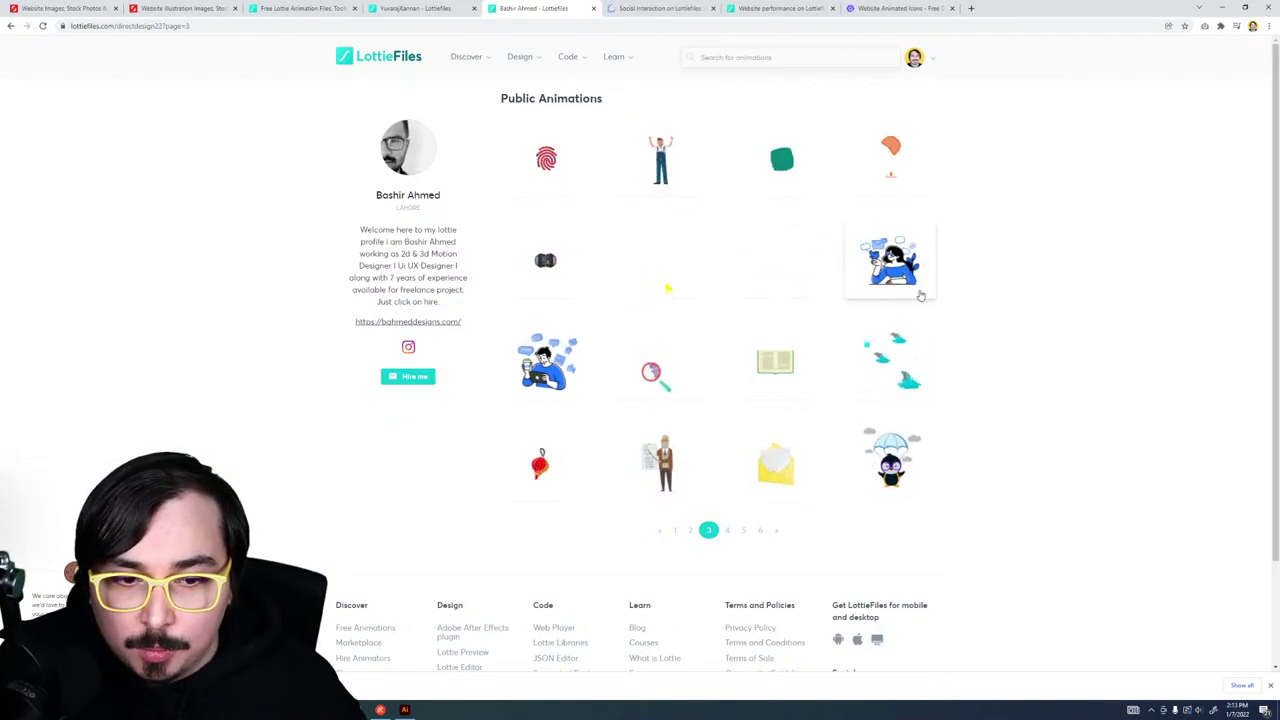
# Step: Continue through the creator's public animations to page 6 and open the Teamwork colabotation animation in a new tab
pyautogui.click(729, 532)
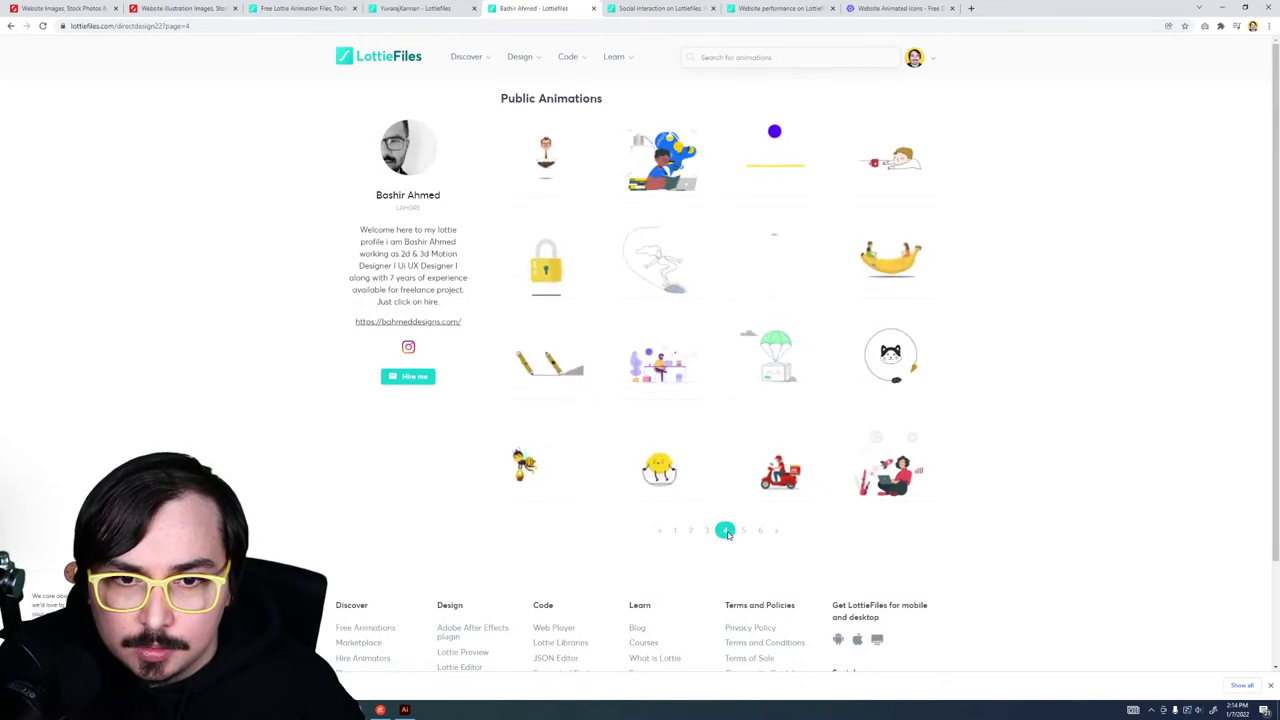
pyautogui.click(741, 532)
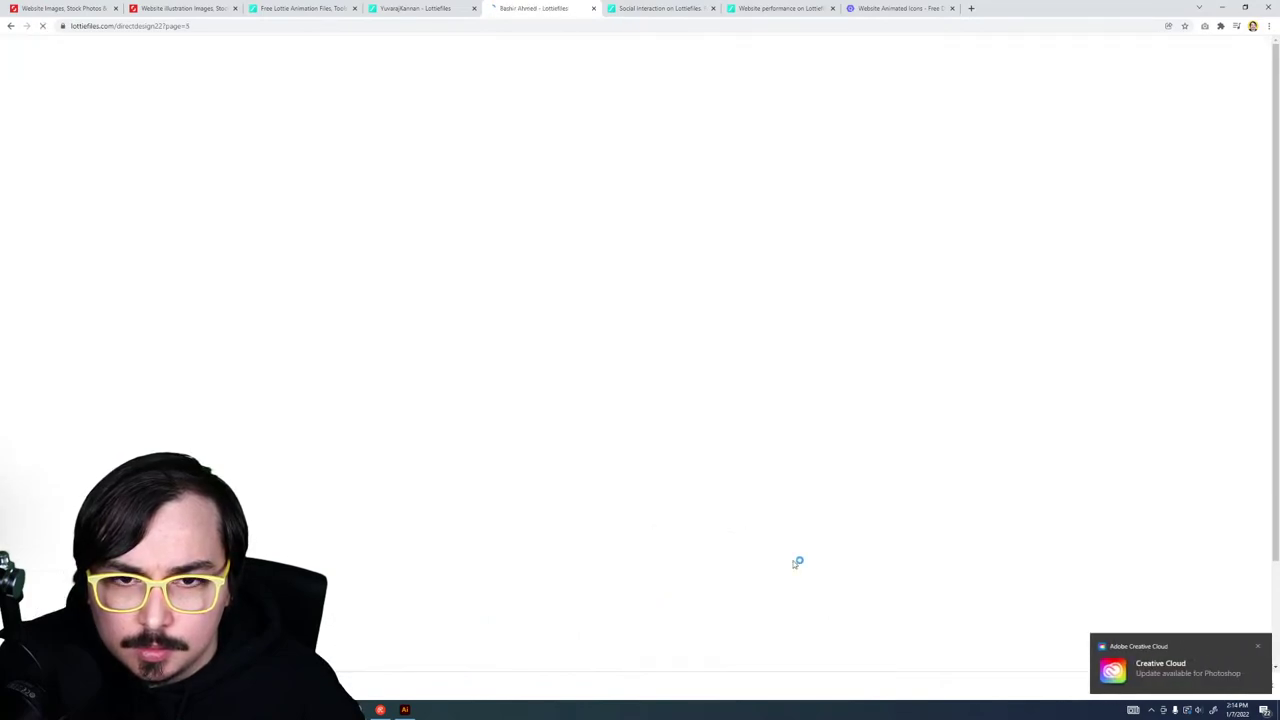
pyautogui.click(1250, 648)
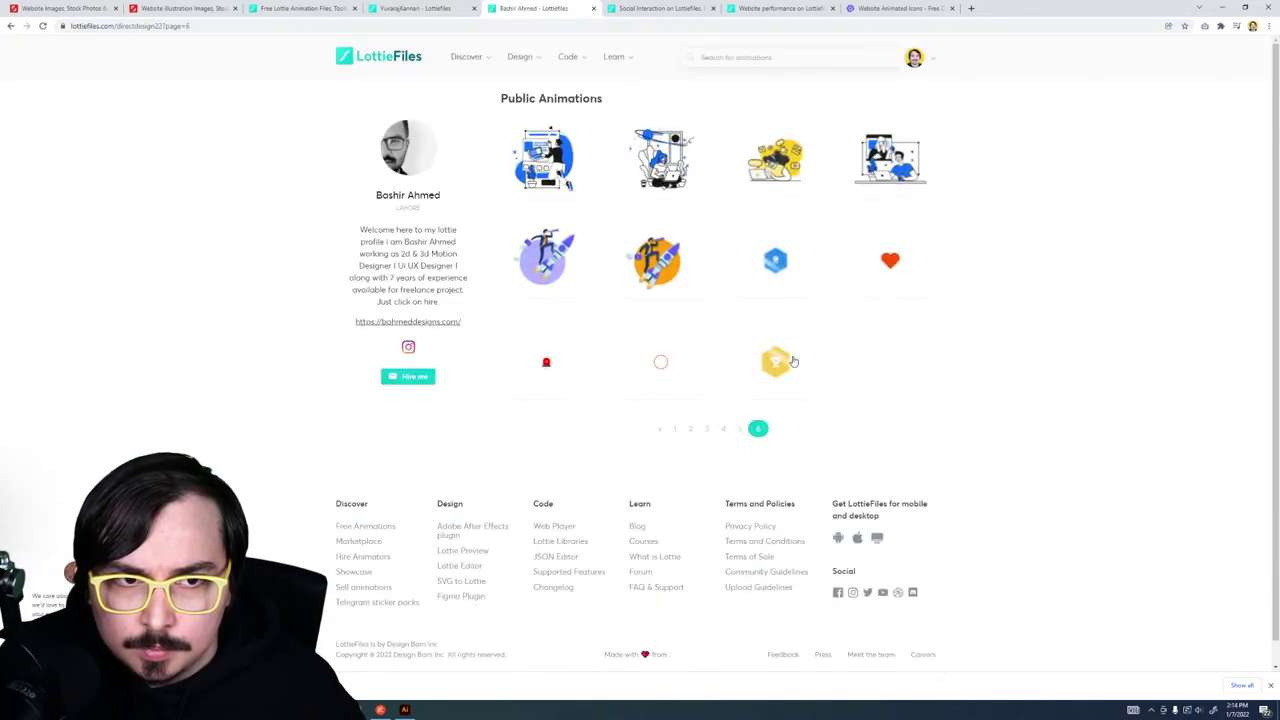
pyautogui.rightClick(859, 180)
pyautogui.click(885, 177)
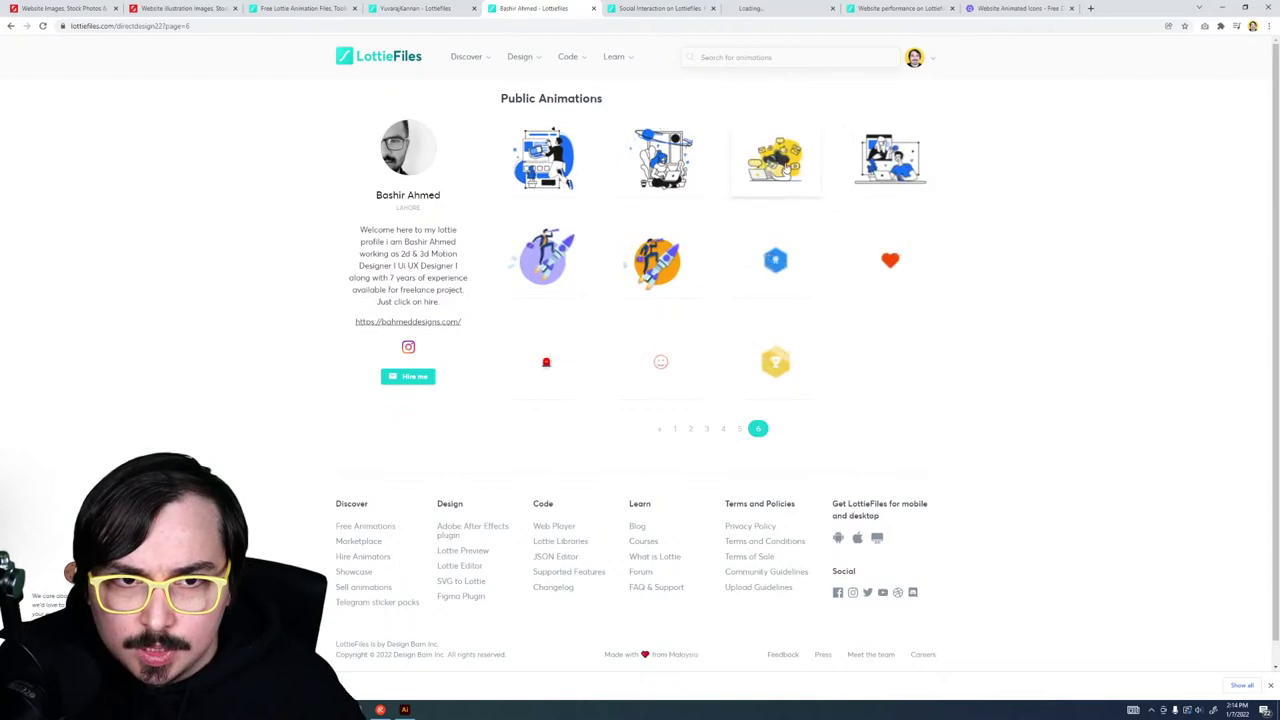
# Step: Preview the Social Interaction and Teamwork colabotation animations and close both of their tabs
pyautogui.click(643, 8)
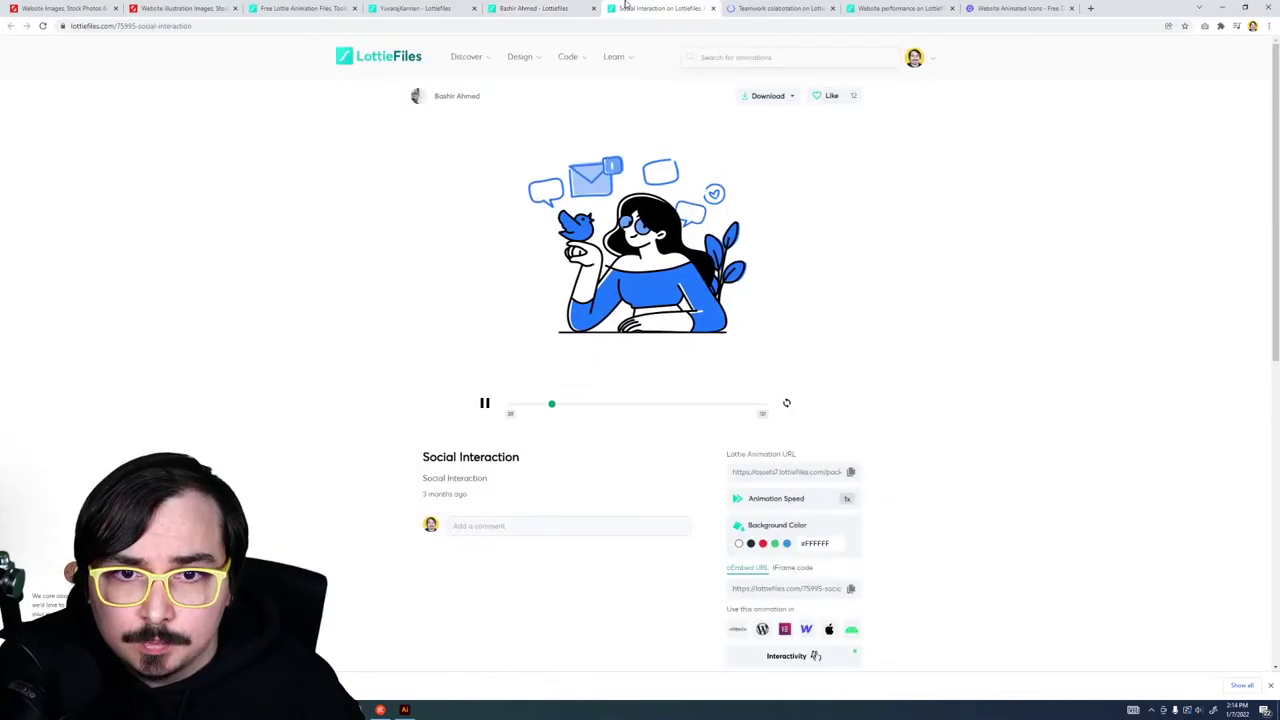
pyautogui.click(713, 8)
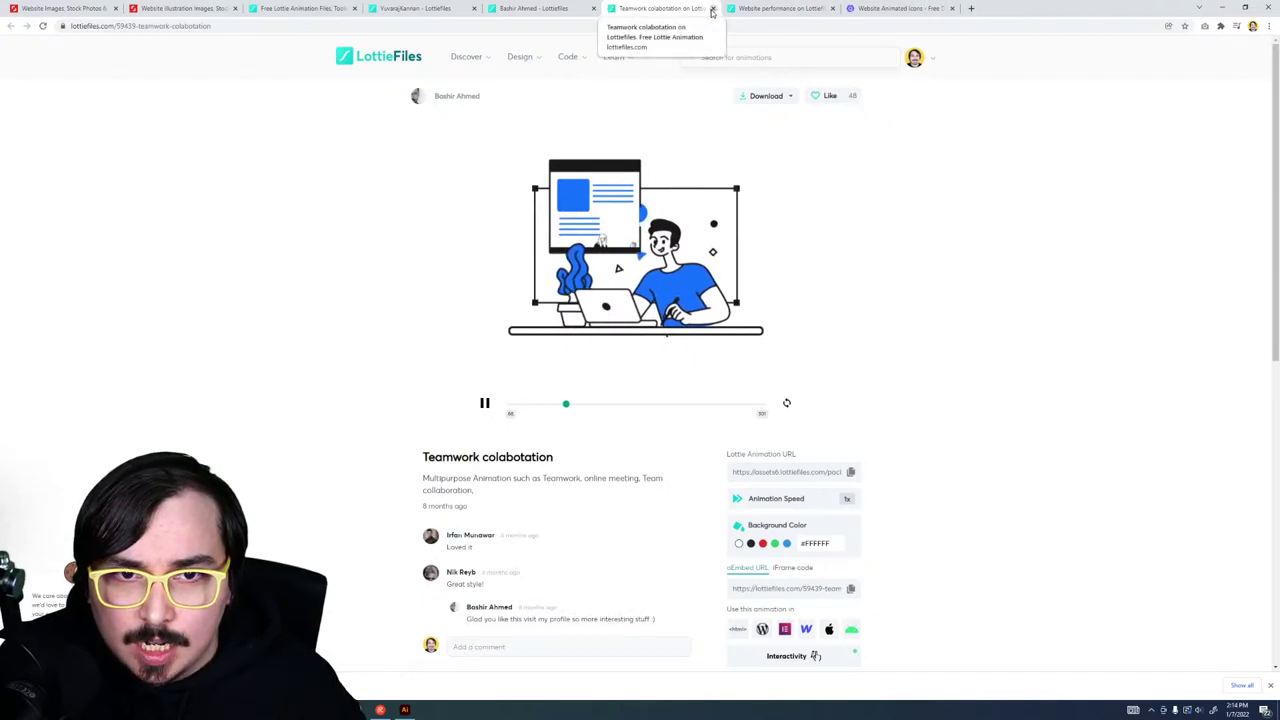
pyautogui.click(713, 8)
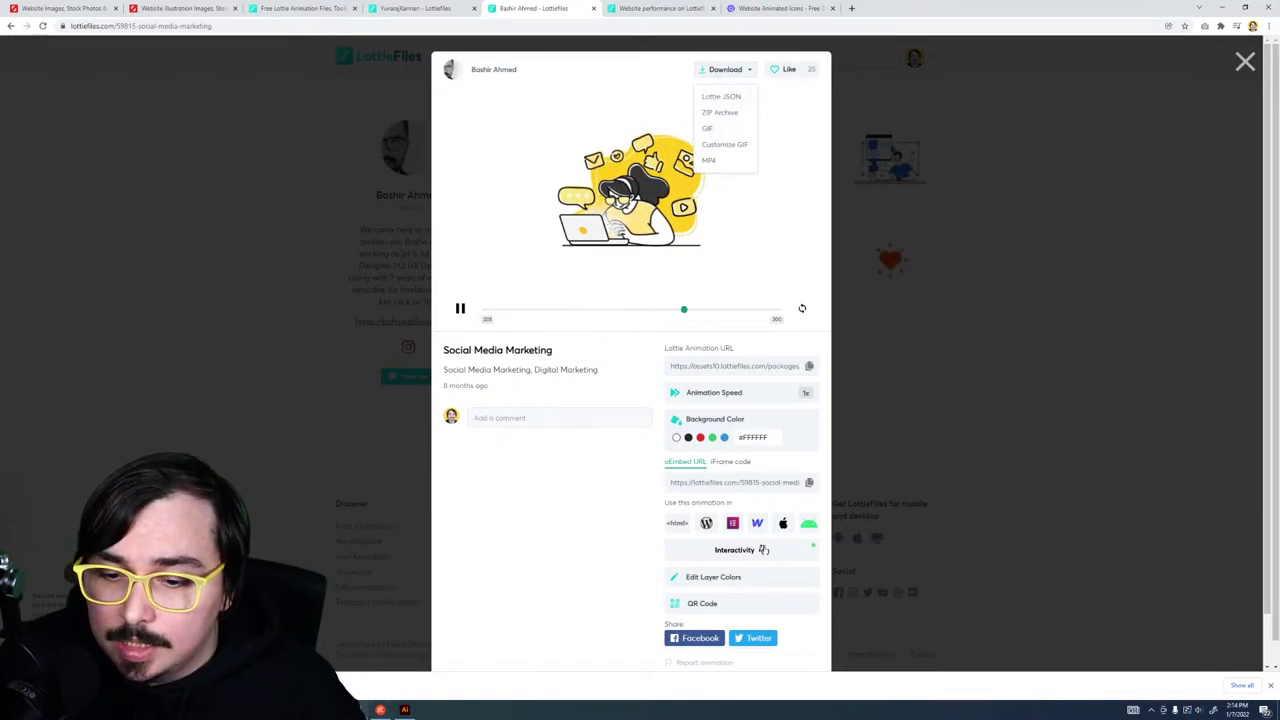
# Step: Switch to Adobe XD and place the downloaded social-media-marketing Lottie file over the gray placeholder beside "Does your website have:"
pyautogui.moveTo(380, 710)
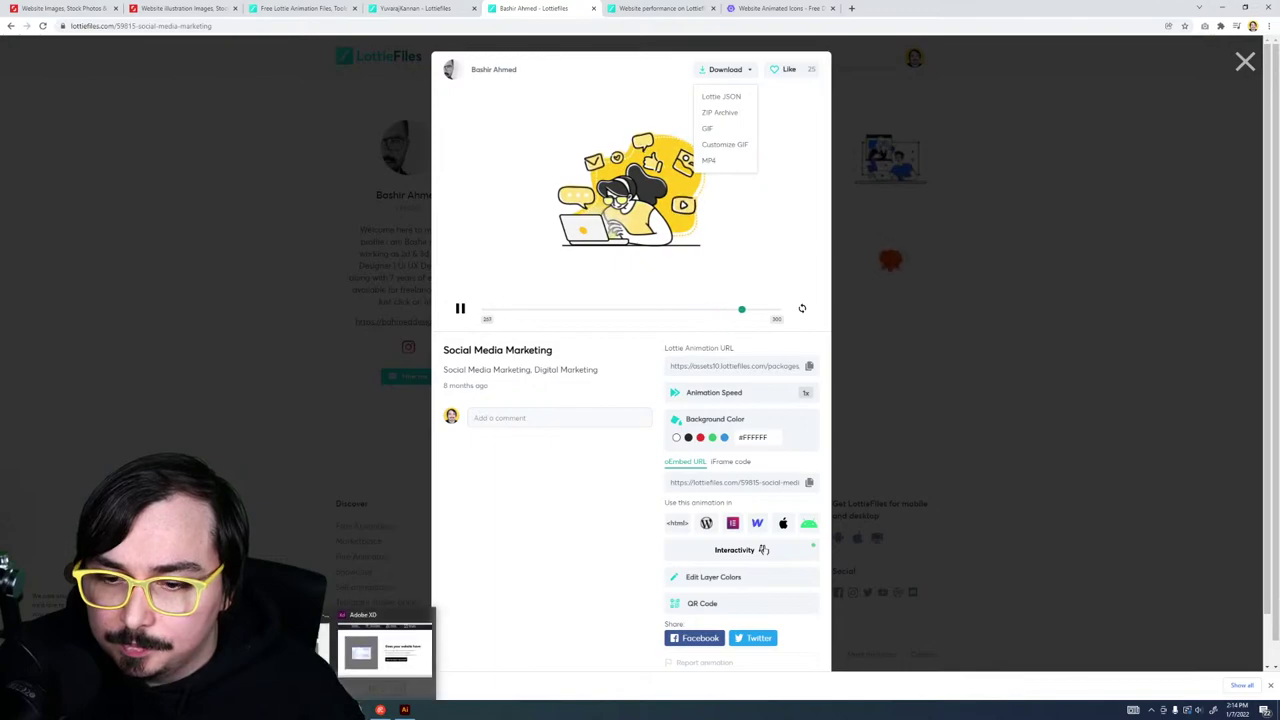
pyautogui.moveTo(356, 708); pyautogui.dragTo(362, 572)
pyautogui.moveTo(658, 676); pyautogui.dragTo(476, 283)
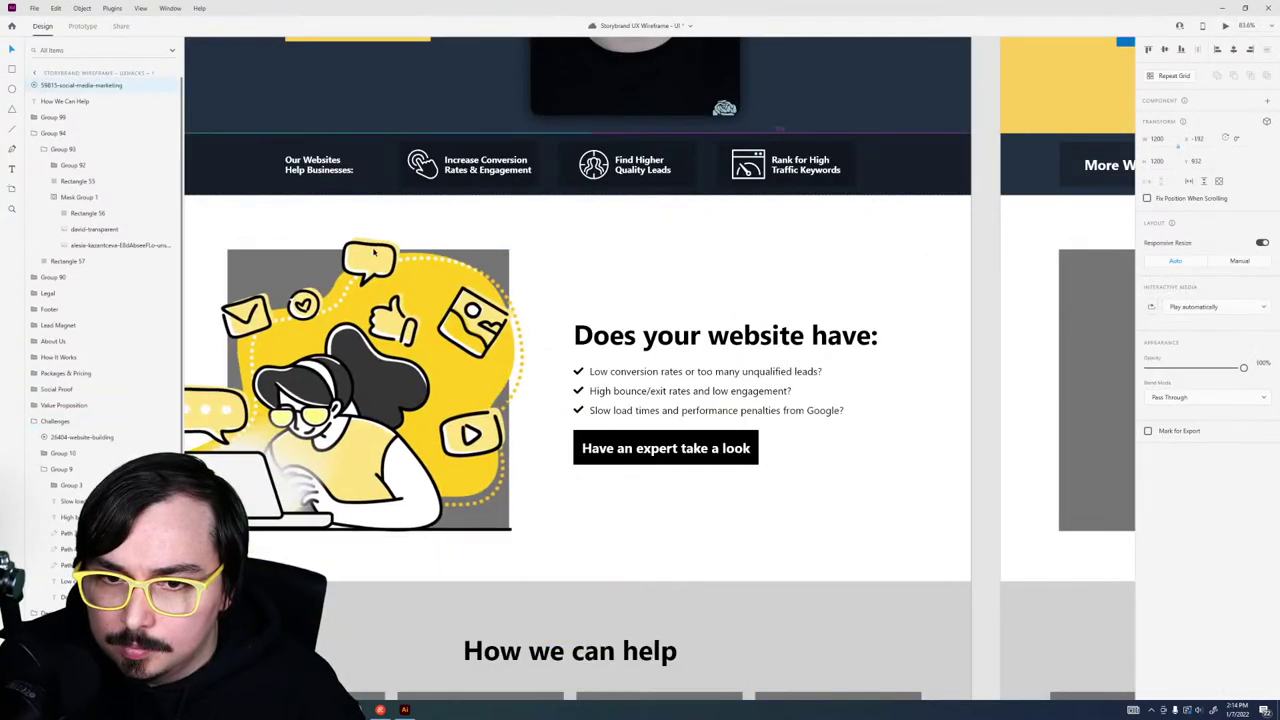
pyautogui.moveTo(478, 369); pyautogui.dragTo(548, 311)
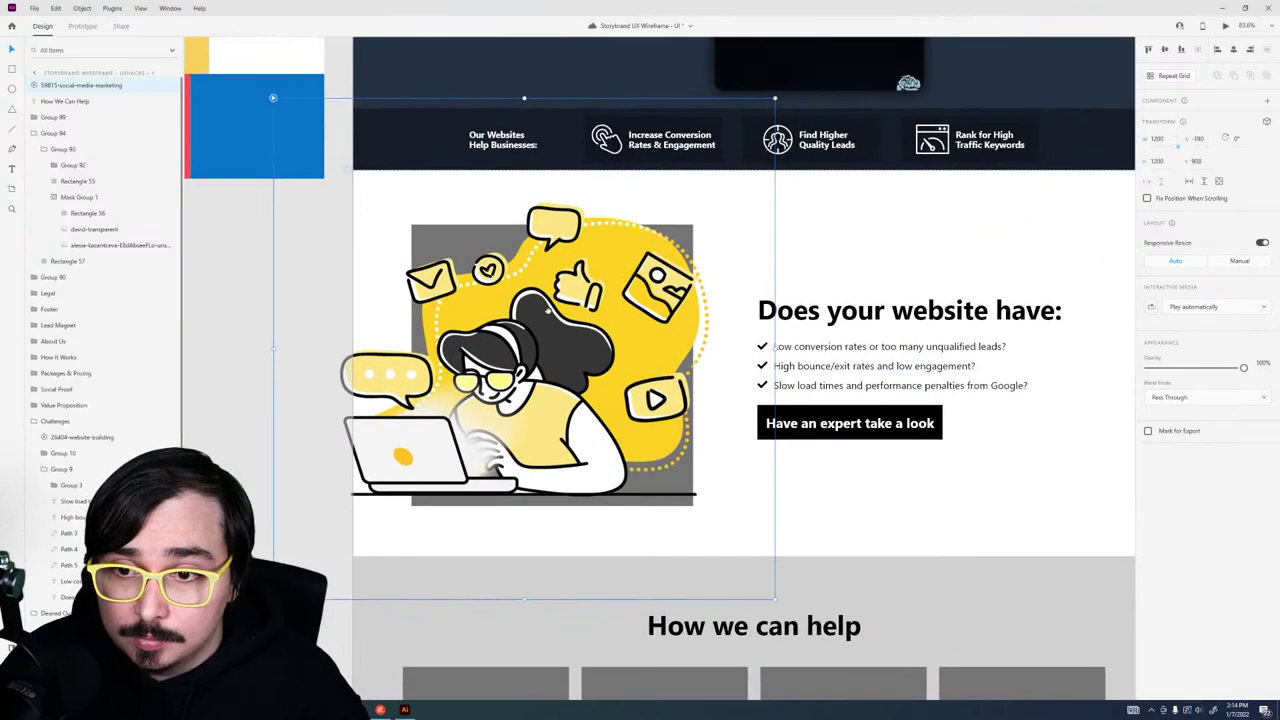
pyautogui.click(1190, 182)
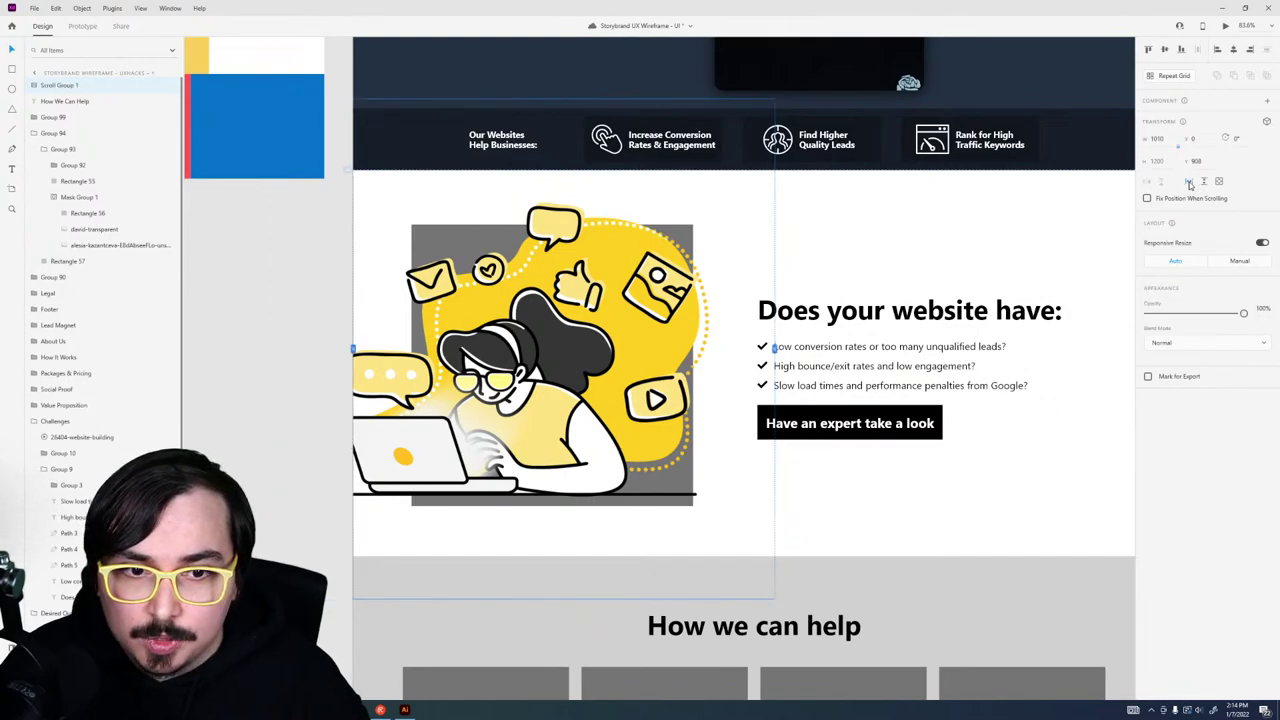
pyautogui.hotkey('ctrl', 'z')
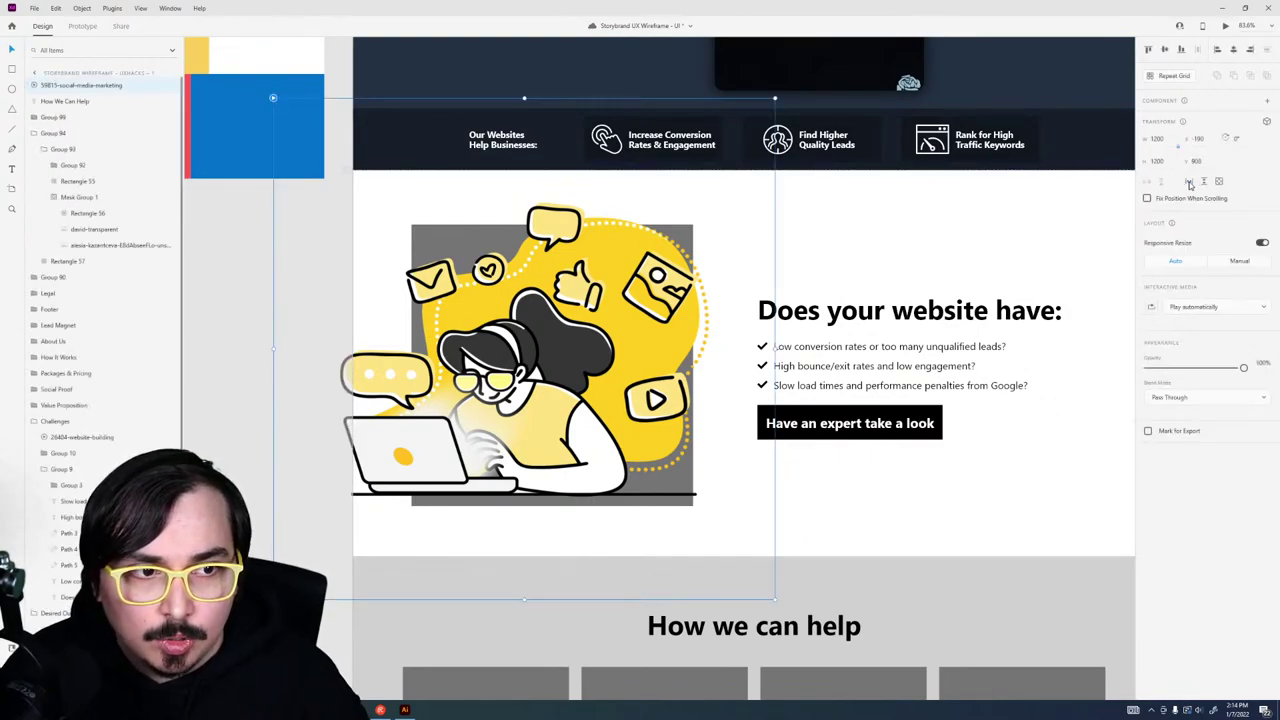
pyautogui.moveTo(583, 329); pyautogui.dragTo(650, 330)
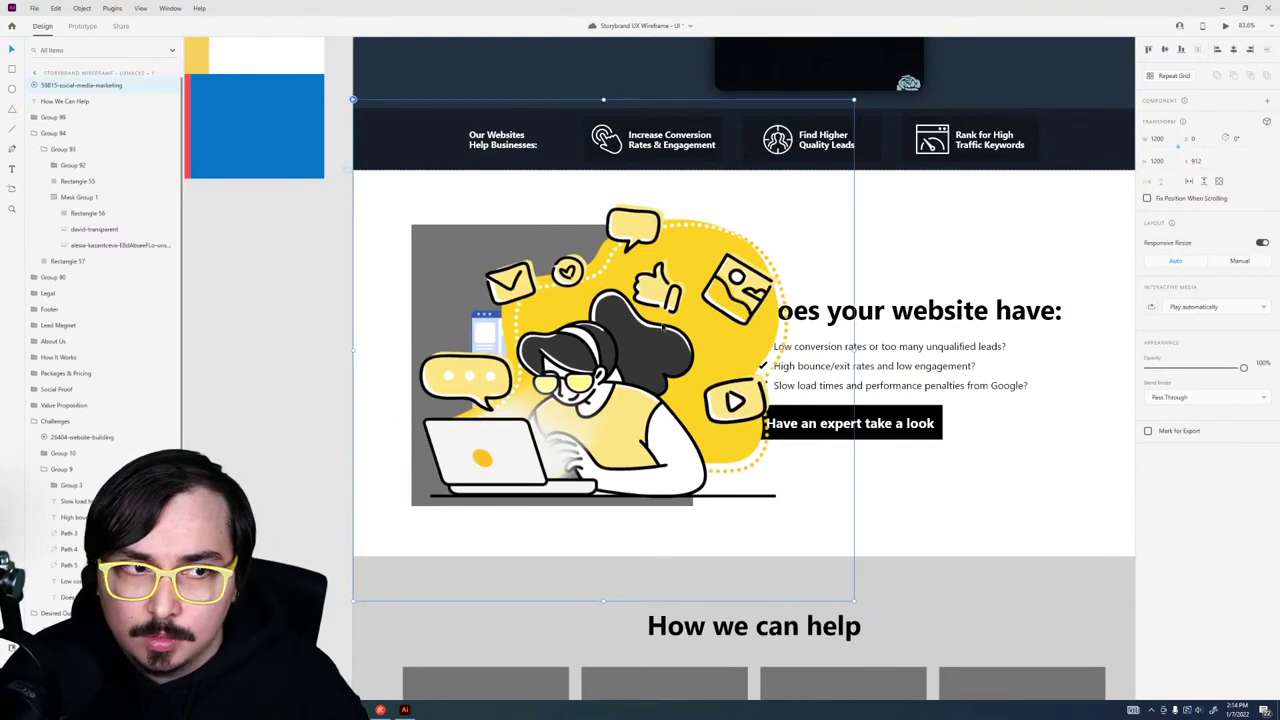
pyautogui.click(1131, 223)
pyautogui.click(630, 379)
pyautogui.moveTo(630, 379); pyautogui.dragTo(730, 349)
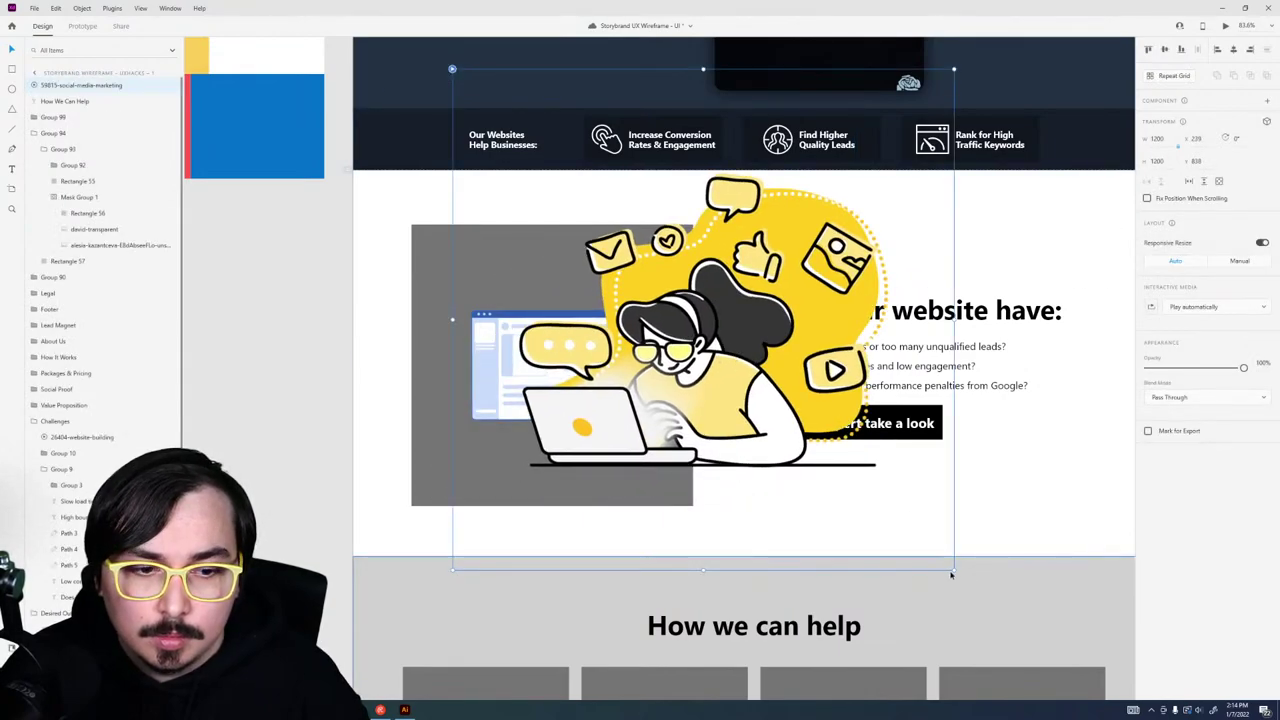
pyautogui.moveTo(952, 569); pyautogui.dragTo(641, 258)
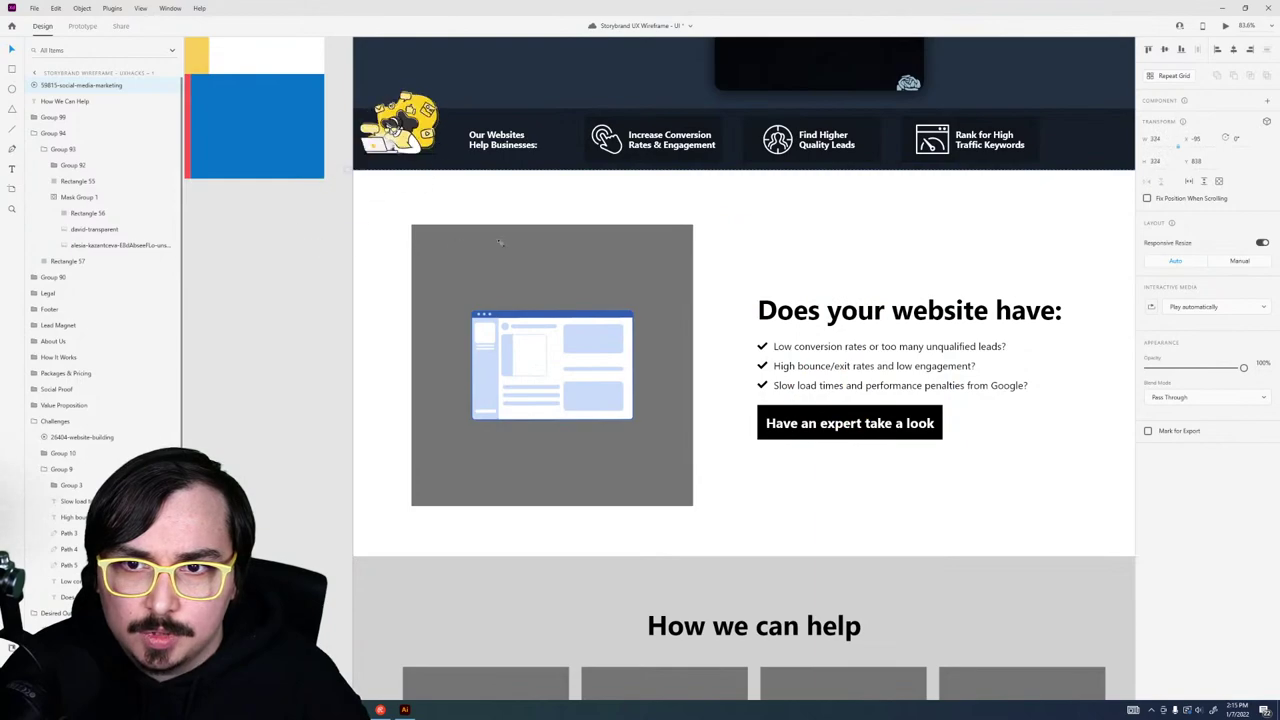
pyautogui.hotkey('ctrl', 'z')
# Step: Scale the social-media-marketing animation to about 892 × 892 and position it over the gray placeholder beside "Does your website have:"
pyautogui.moveTo(760, 385); pyautogui.dragTo(612, 438)
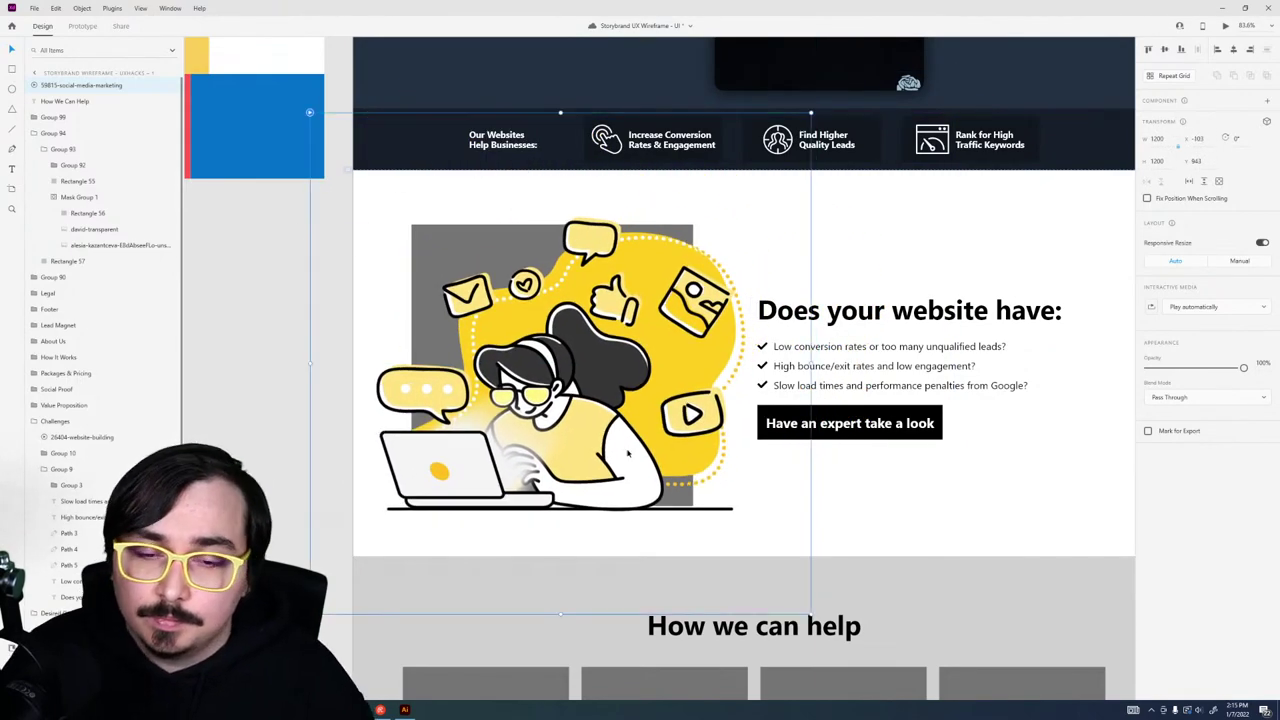
pyautogui.moveTo(810, 614); pyautogui.dragTo(747, 549)
pyautogui.moveTo(601, 425); pyautogui.dragTo(586, 424)
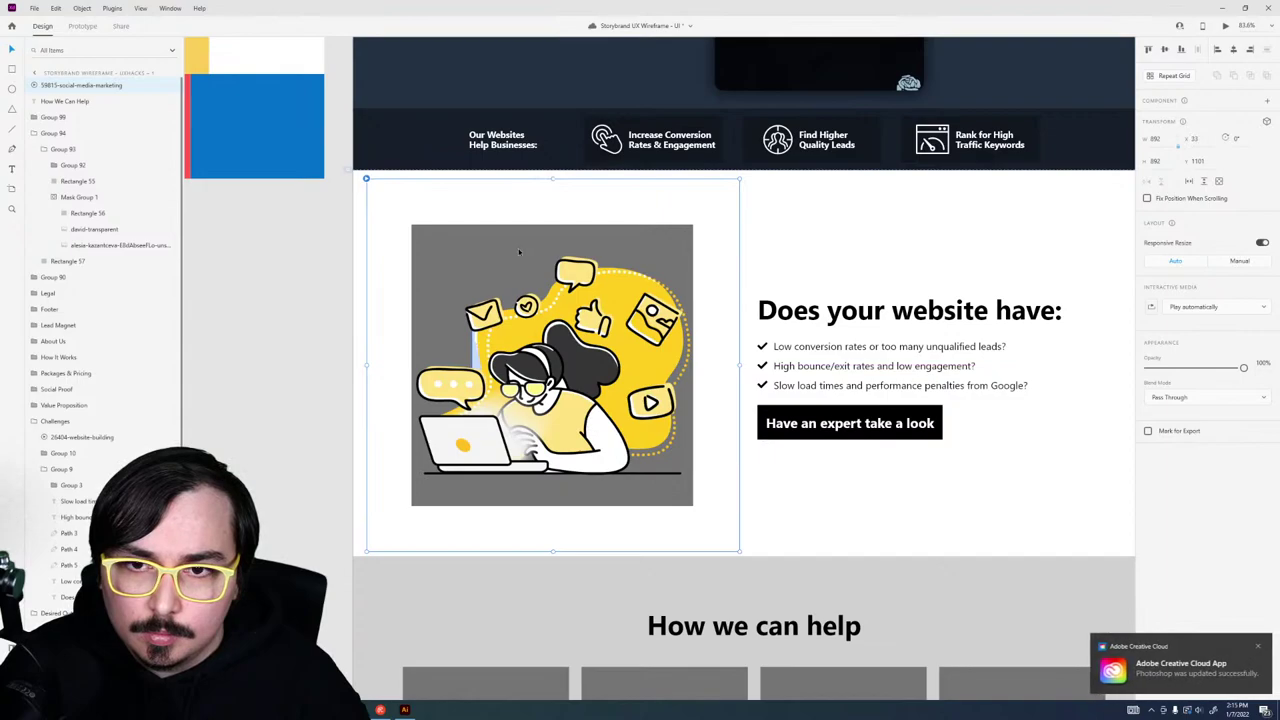
# Step: Cut the social-media-marketing animation, delete the blue website-building animation and gray image placeholder beneath it, and paste the cut animation back in place
pyautogui.press('Delete')
pyautogui.click(510, 316)
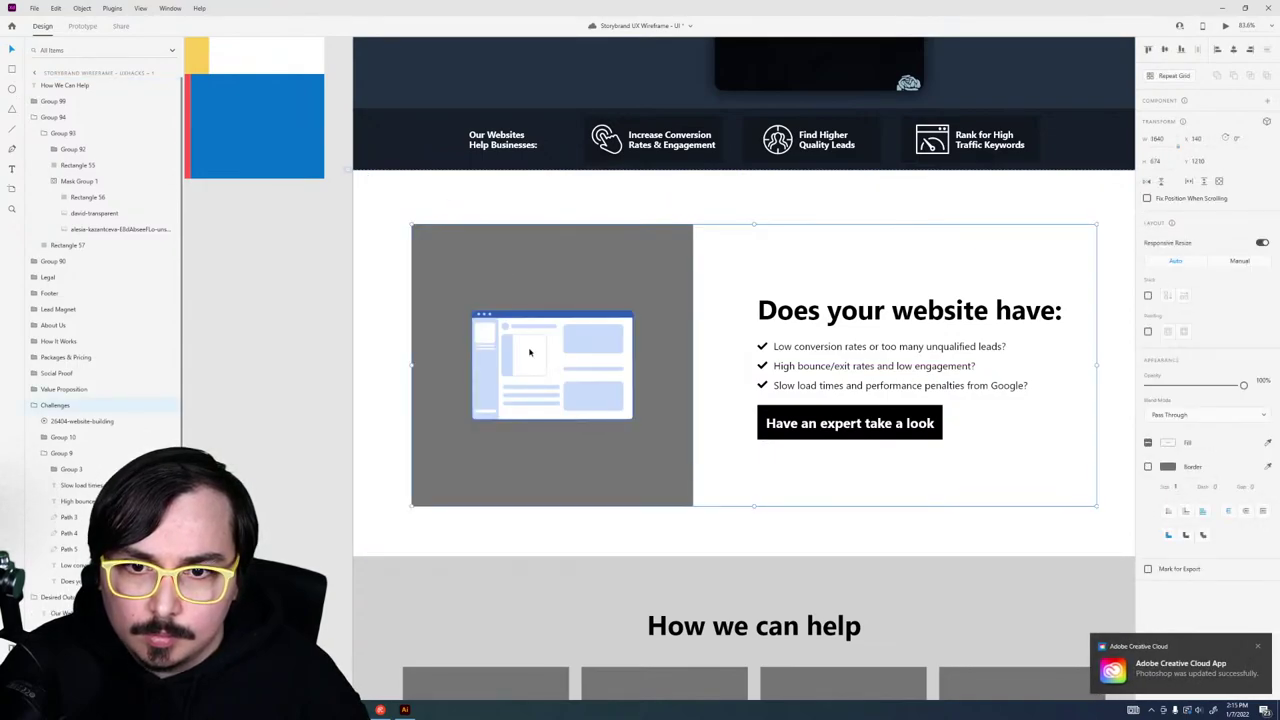
pyautogui.doubleClick(521, 347)
pyautogui.press('Delete')
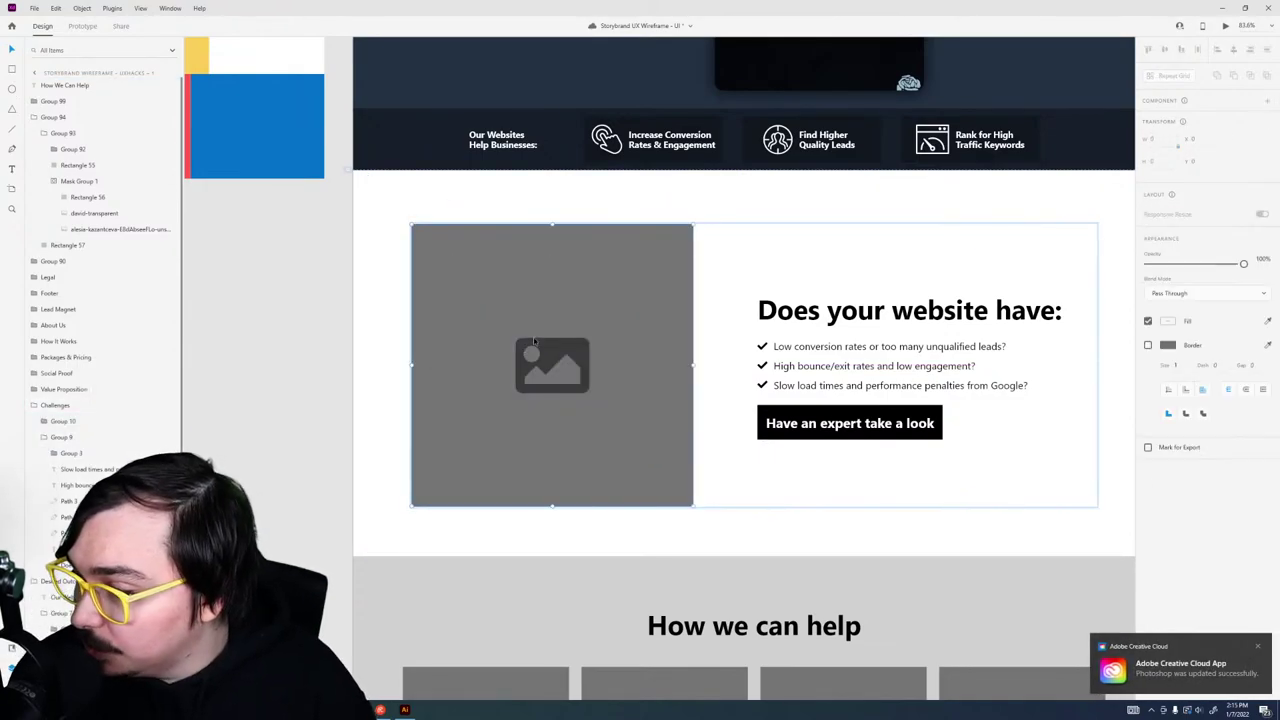
pyautogui.press('Delete')
pyautogui.hotkey('ctrl', 'v')
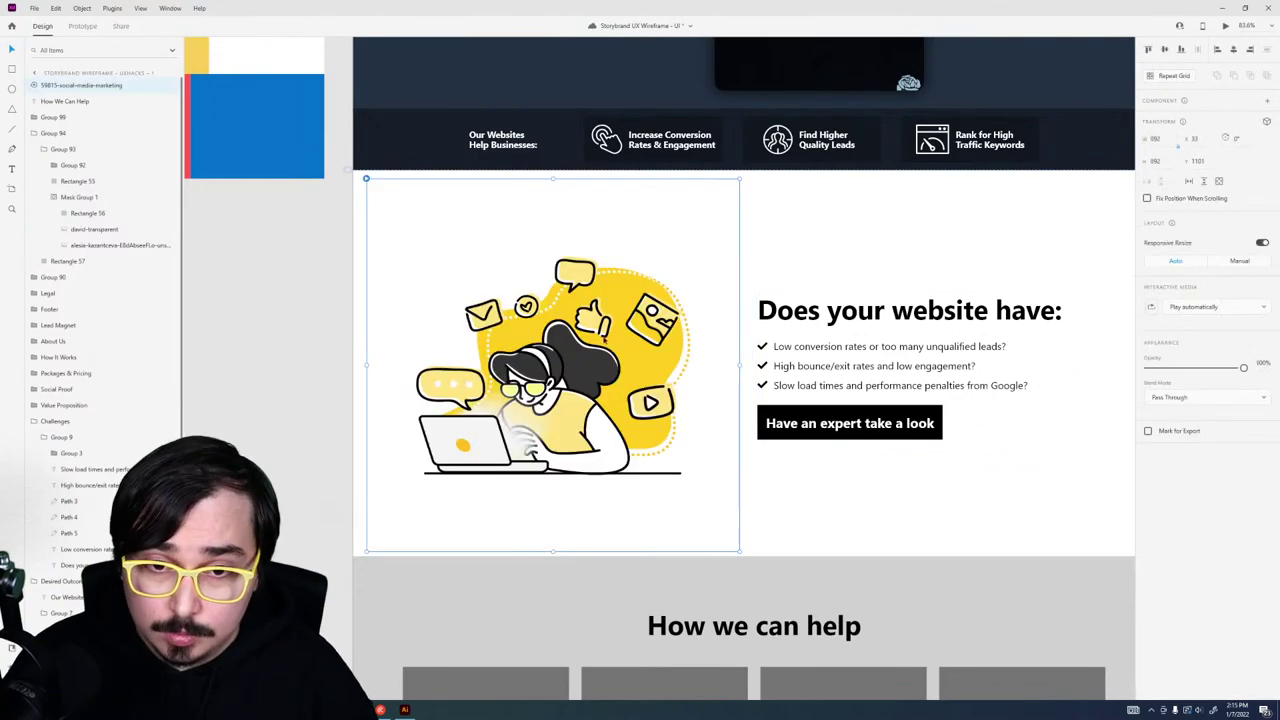
pyautogui.press('Escape')
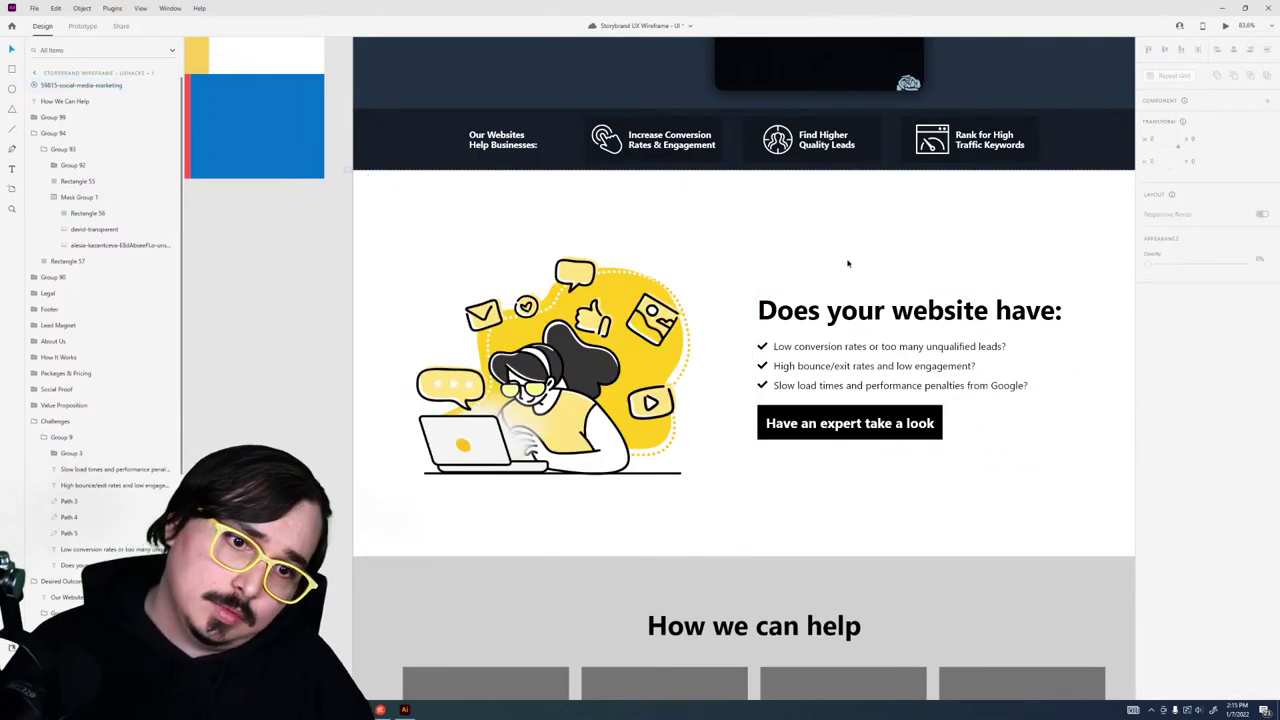
# Step: Copy the yellow "GET MY FREE WEBSITE REVIEW" button from the hero section
pyautogui.moveTo(848, 263); pyautogui.dragTo(639, 301)
pyautogui.keyDown('ctrl'); pyautogui.click(632, 448); pyautogui.keyUp('ctrl')
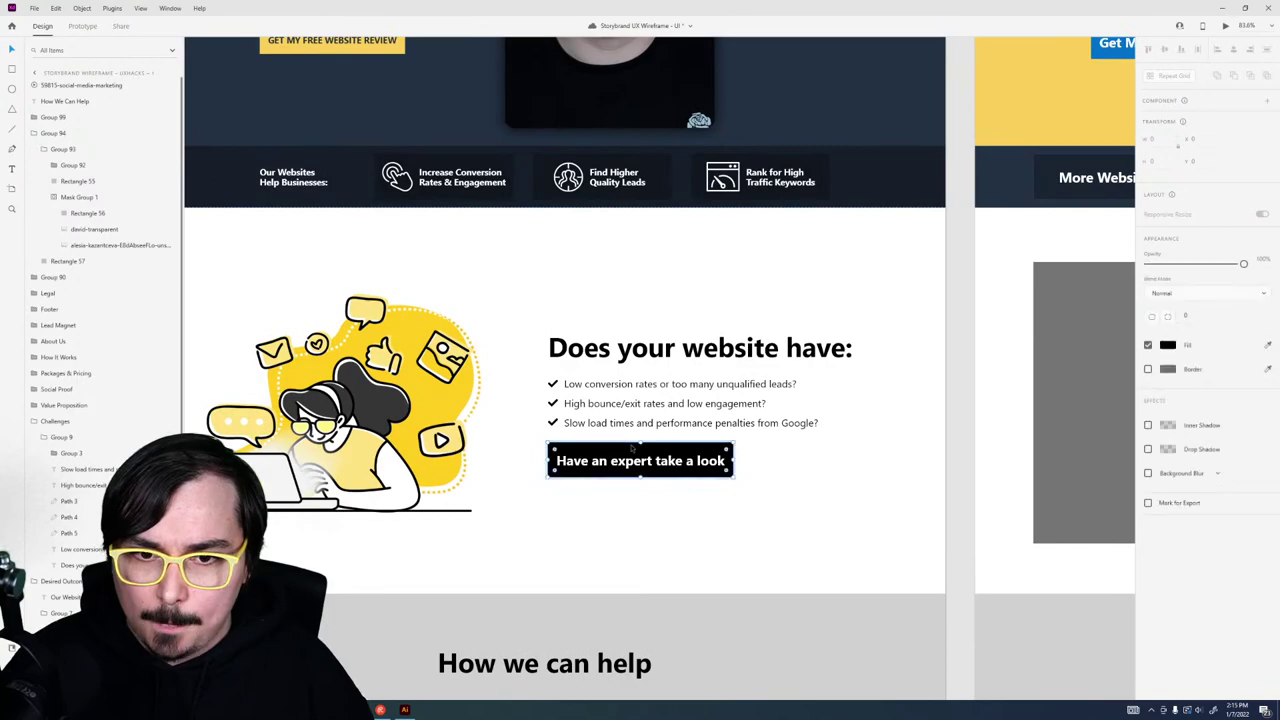
pyautogui.click(758, 498)
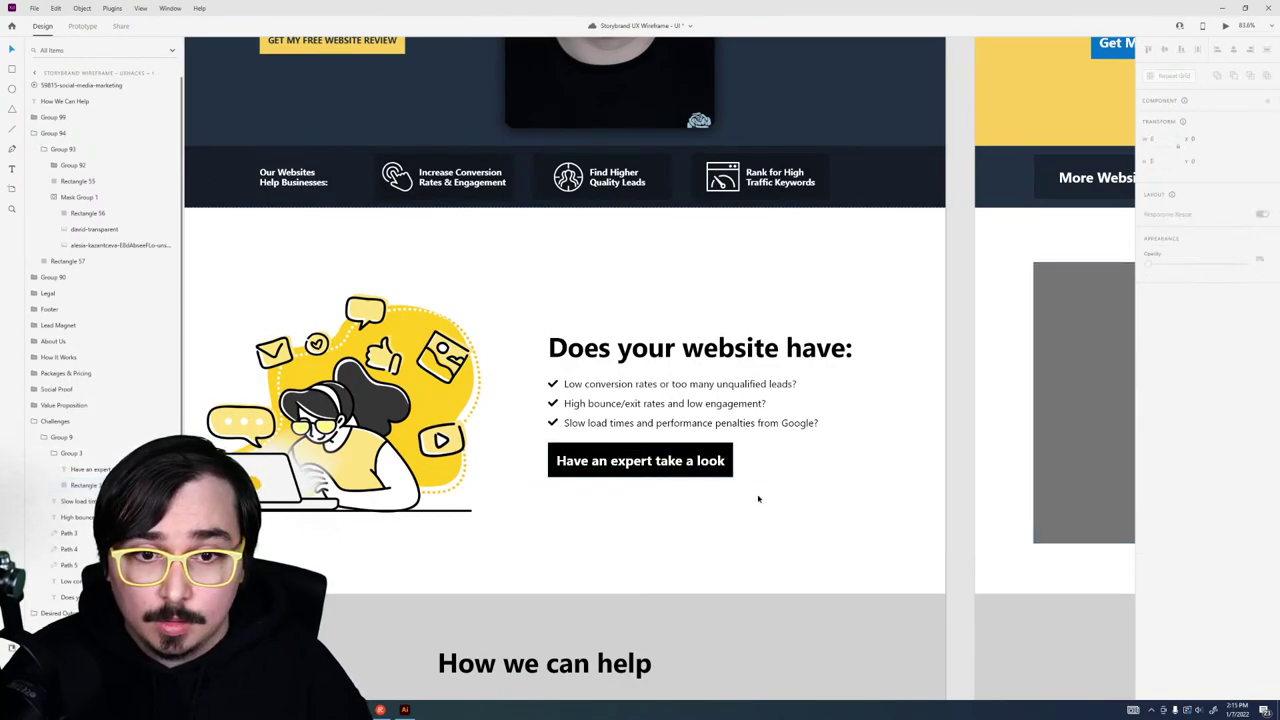
pyautogui.click(617, 447)
pyautogui.click(342, 48)
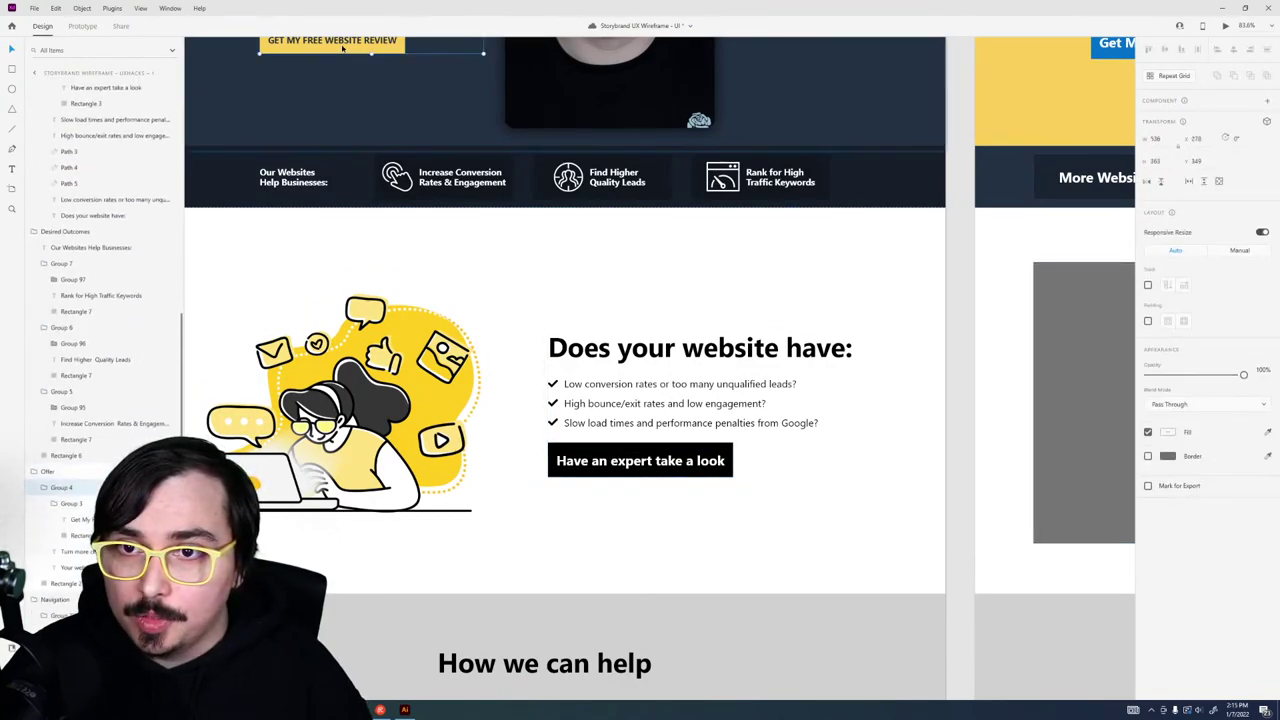
pyautogui.moveTo(340, 91); pyautogui.dragTo(421, 444)
pyautogui.click(417, 377)
pyautogui.doubleClick(415, 395)
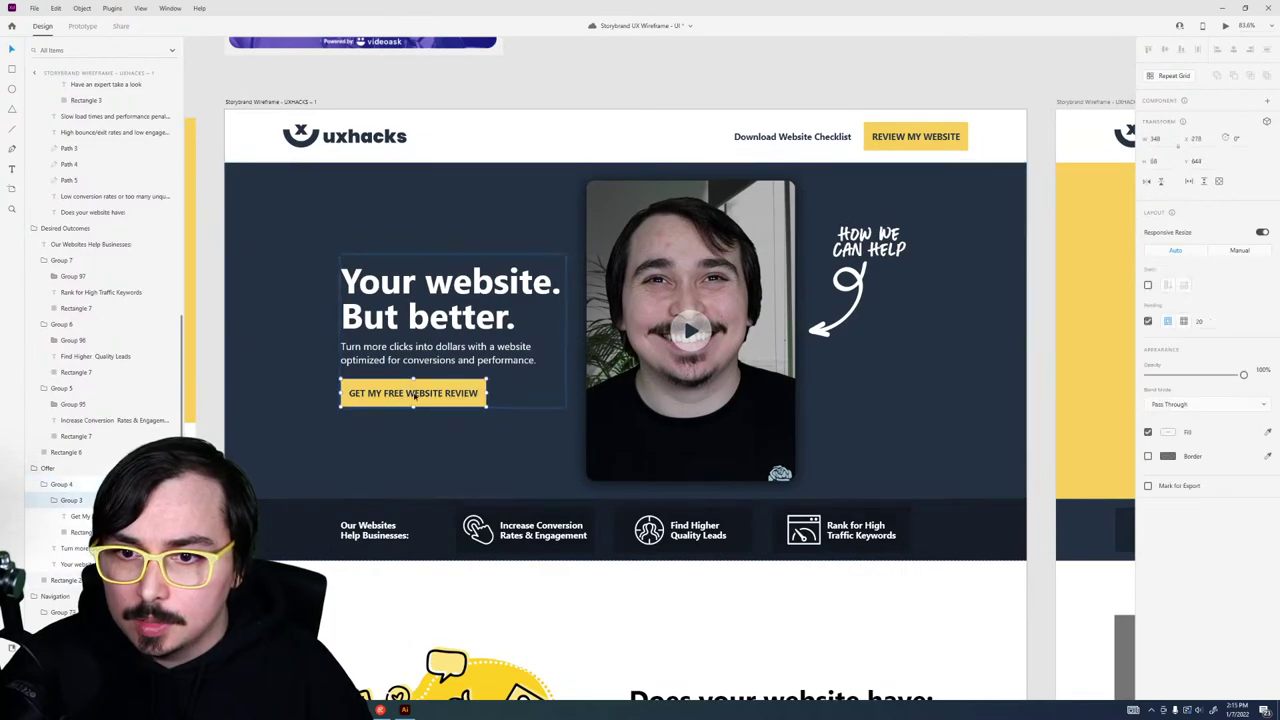
pyautogui.scroll(-5, 557, 343)
# Step: Replace the black "Have an expert take a look" button with the copied yellow button, placed just below the checklist
pyautogui.click(500, 403)
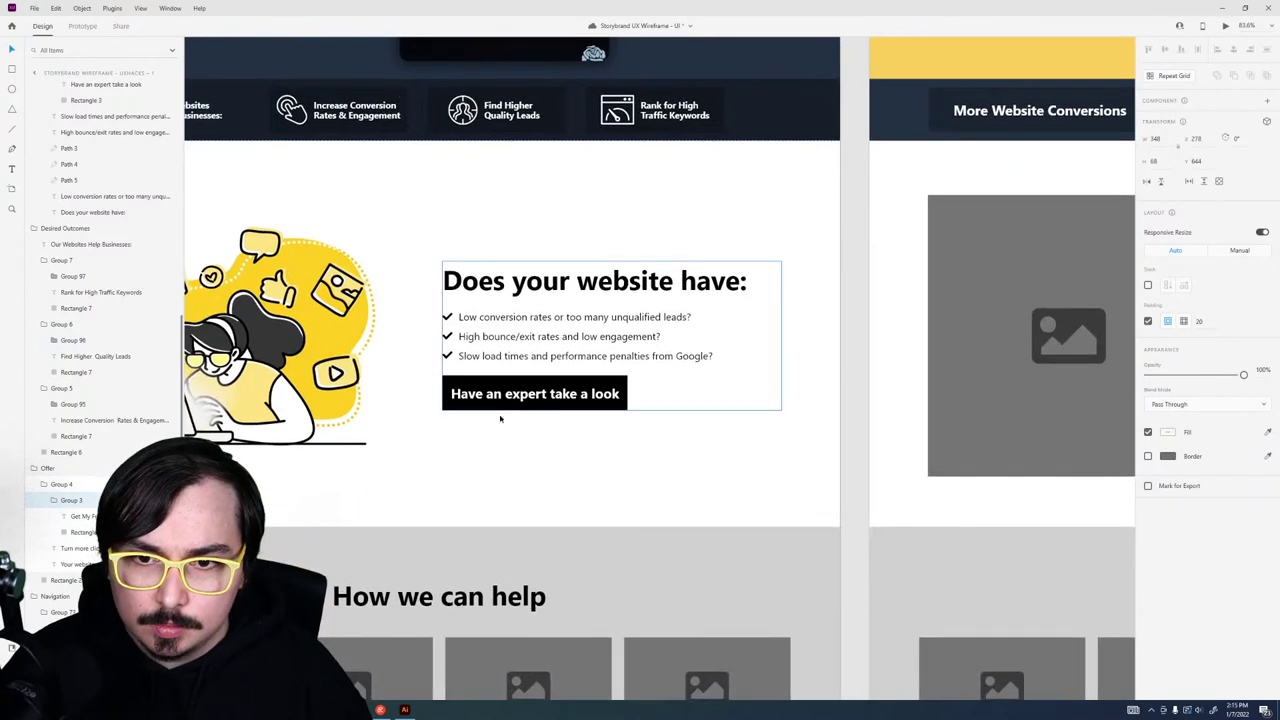
pyautogui.doubleClick(500, 400)
pyautogui.press('Delete')
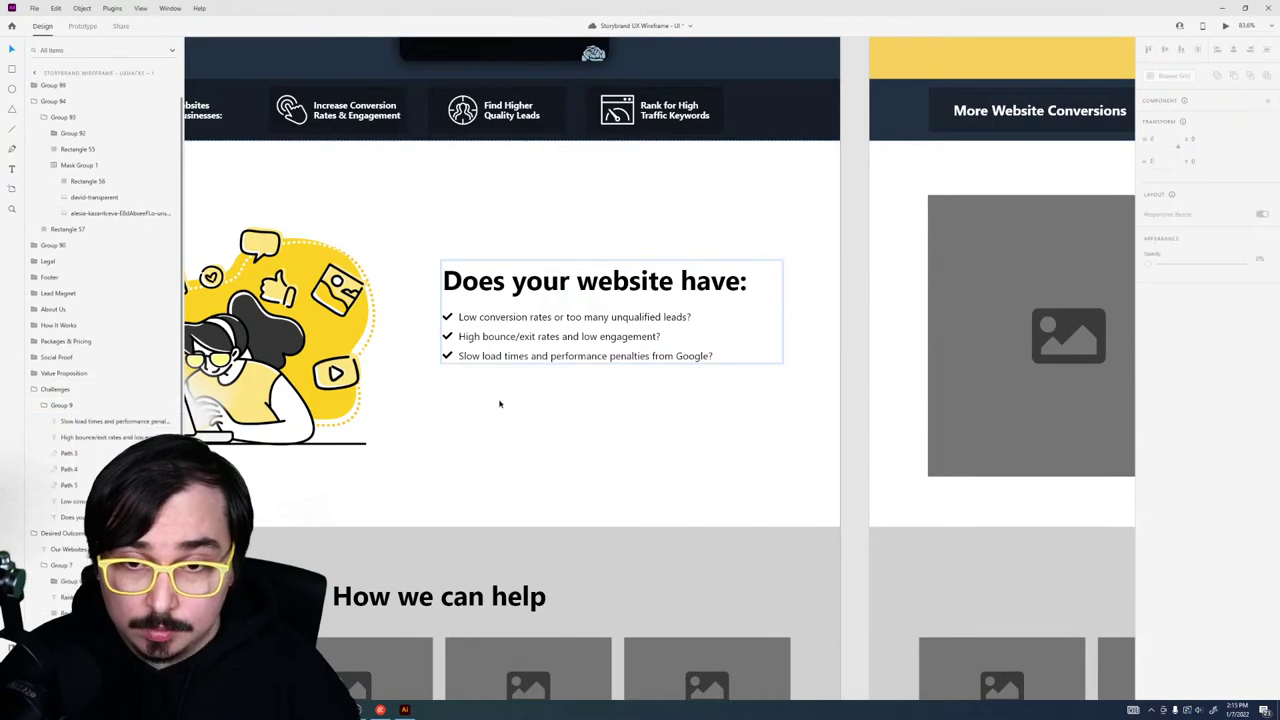
pyautogui.hotkey('ctrl', 'v')
pyautogui.moveTo(494, 371); pyautogui.dragTo(490, 390)
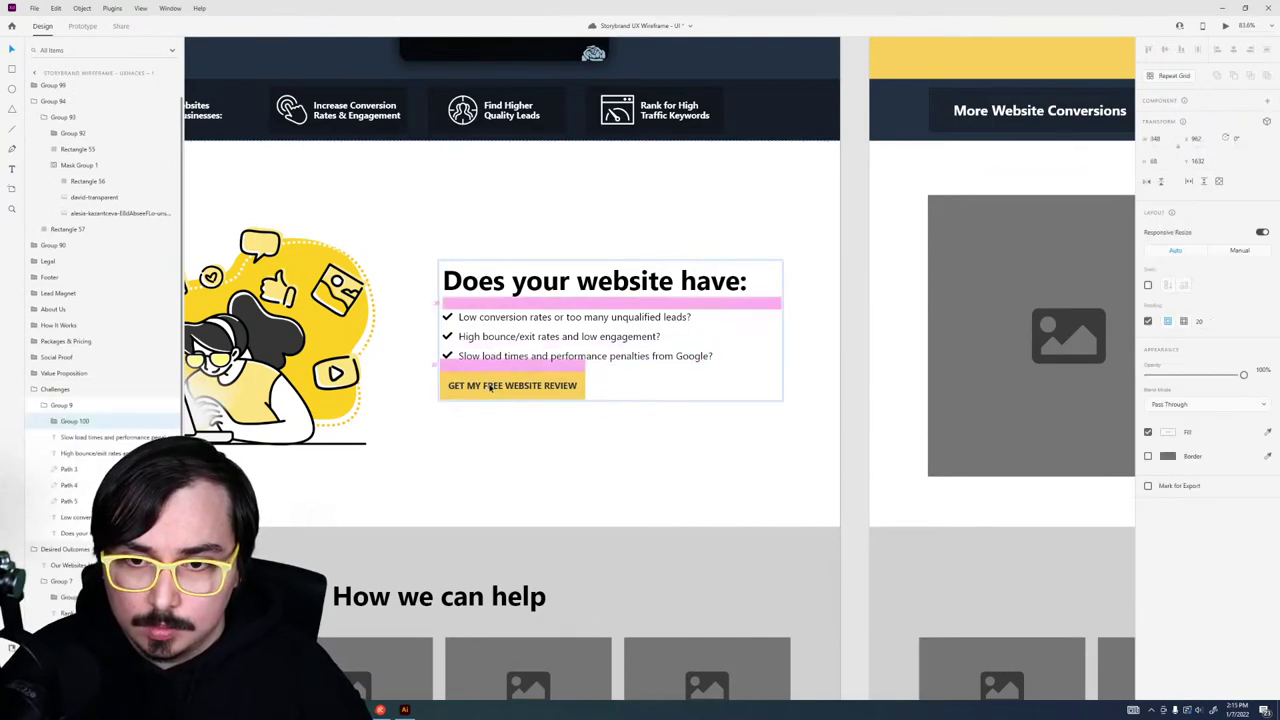
# Step: Change the pasted yellow button's text to "Have An Expert Take A Look" and leave text editing
pyautogui.doubleClick(490, 390)
pyautogui.doubleClick(490, 390)
pyautogui.write('HAVE AN EXPERT TAKE A L')
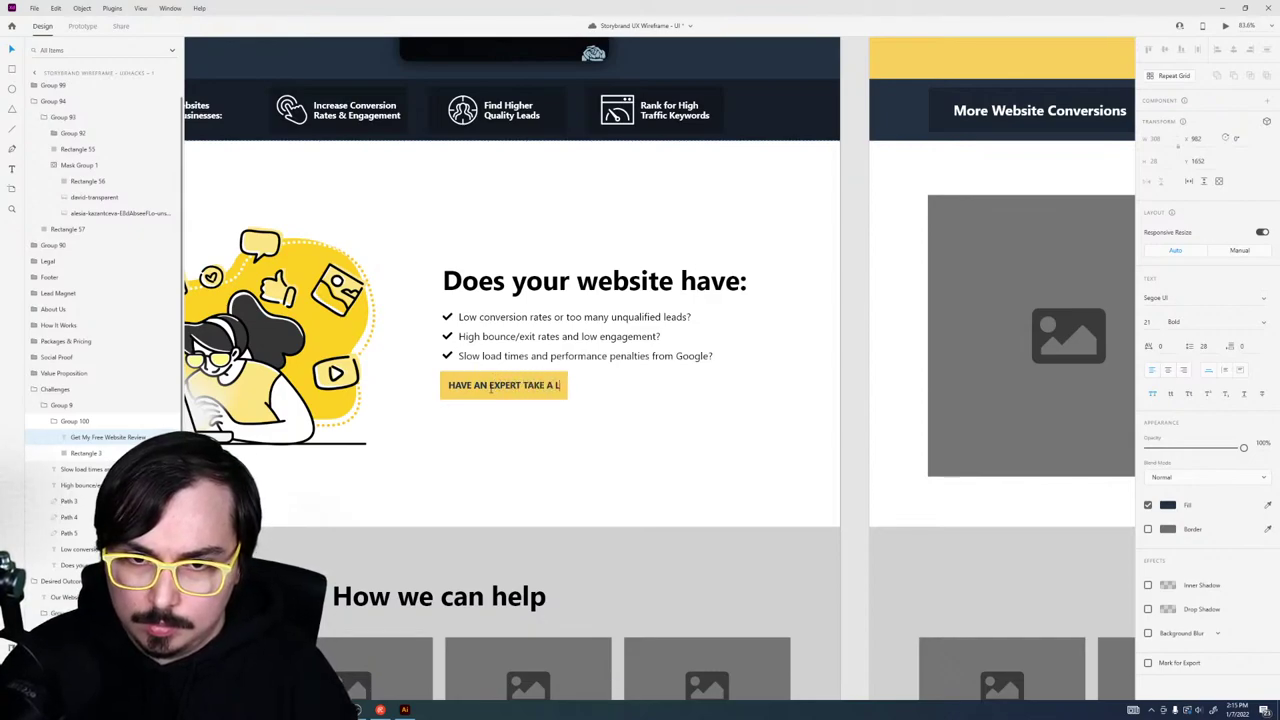
pyautogui.press('Escape')
pyautogui.press('Escape')
# Step: Align the animation and the "Does your website have:" text group by their vertical middles and move both up slightly within the white section
pyautogui.press('Escape')
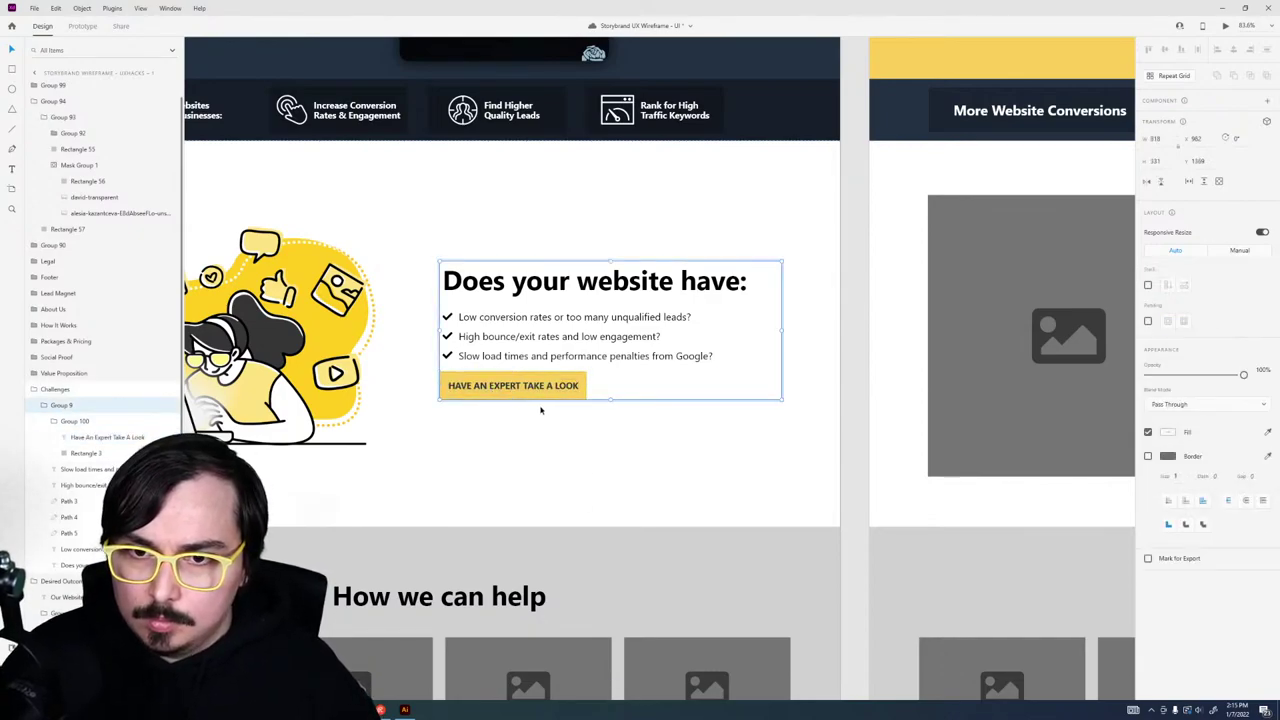
pyautogui.press('Escape')
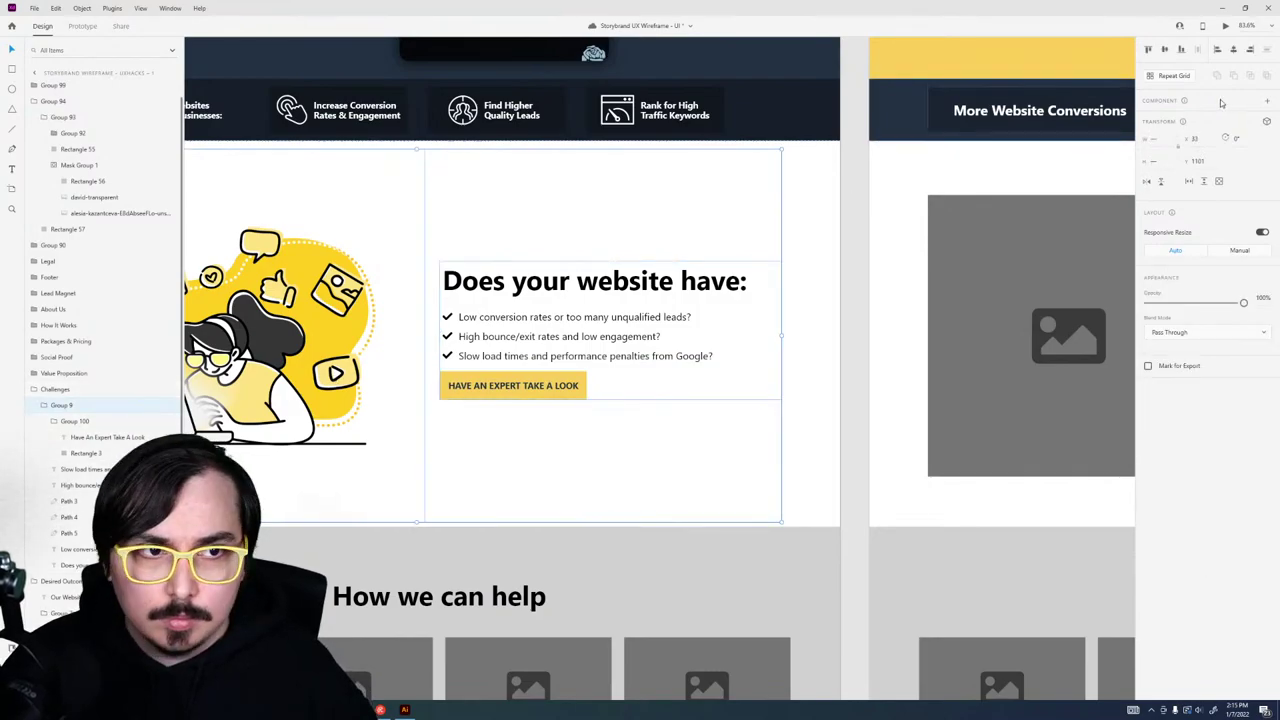
pyautogui.click(1164, 52)
pyautogui.moveTo(614, 356); pyautogui.dragTo(614, 351)
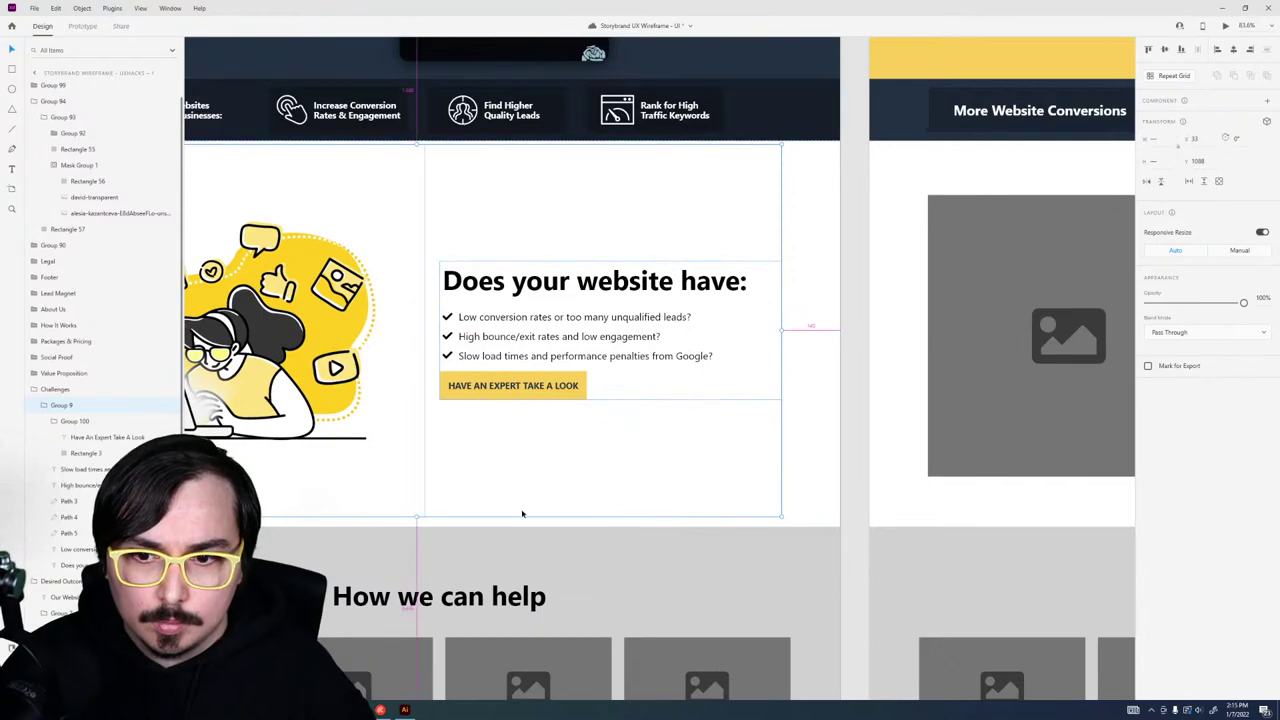
pyautogui.press('Up')
pyautogui.press('Up')
pyautogui.press('Up')
pyautogui.press('Up')
pyautogui.press('Up')
pyautogui.press('Up')
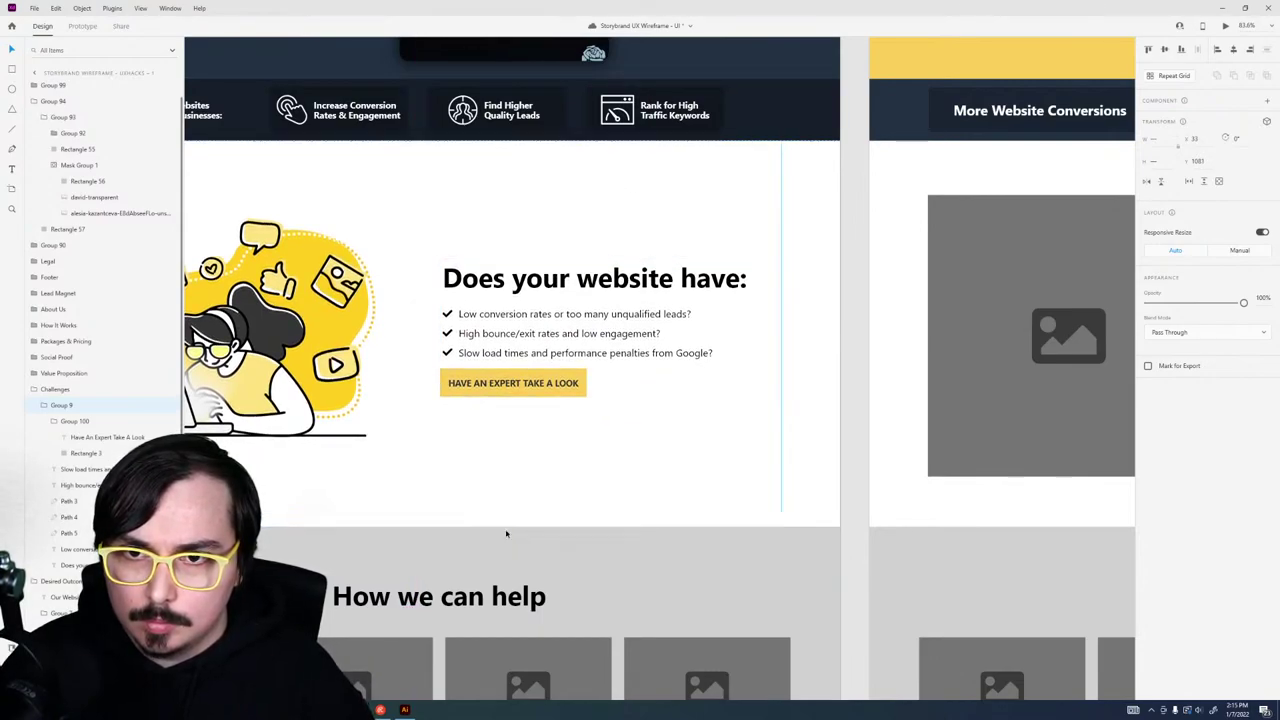
# Step: Preview the landing page and examine the hero and the "Does your website have:" section with its animation and button
pyautogui.moveTo(506, 533); pyautogui.dragTo(673, 458)
pyautogui.scroll(-5, 673, 458)
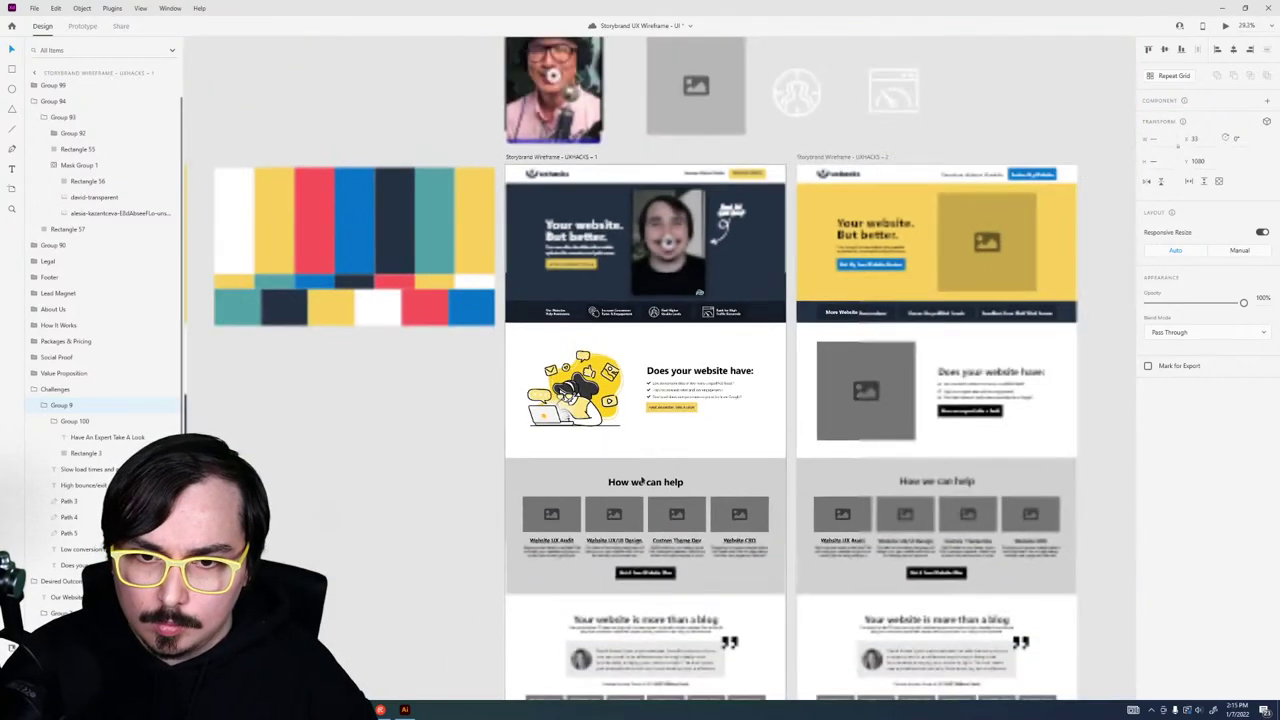
pyautogui.click(491, 471)
pyautogui.click(575, 390)
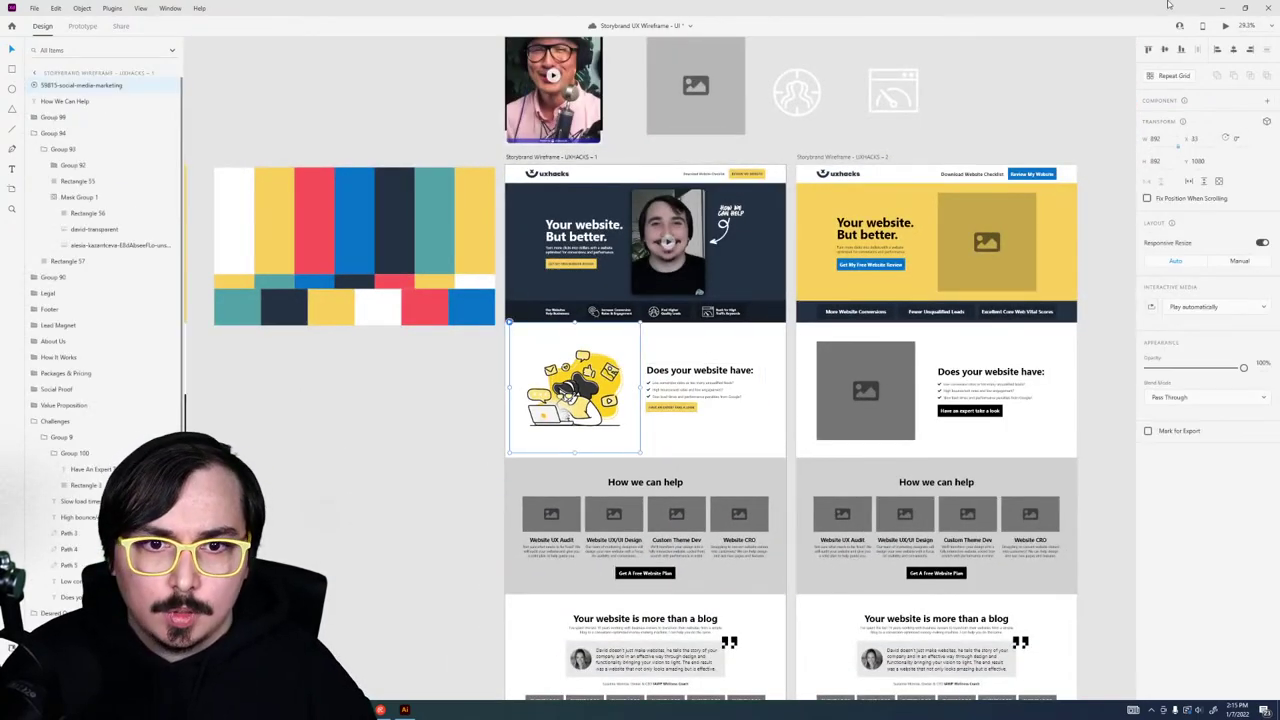
pyautogui.click(1225, 25)
pyautogui.scroll(5, 750, 297)
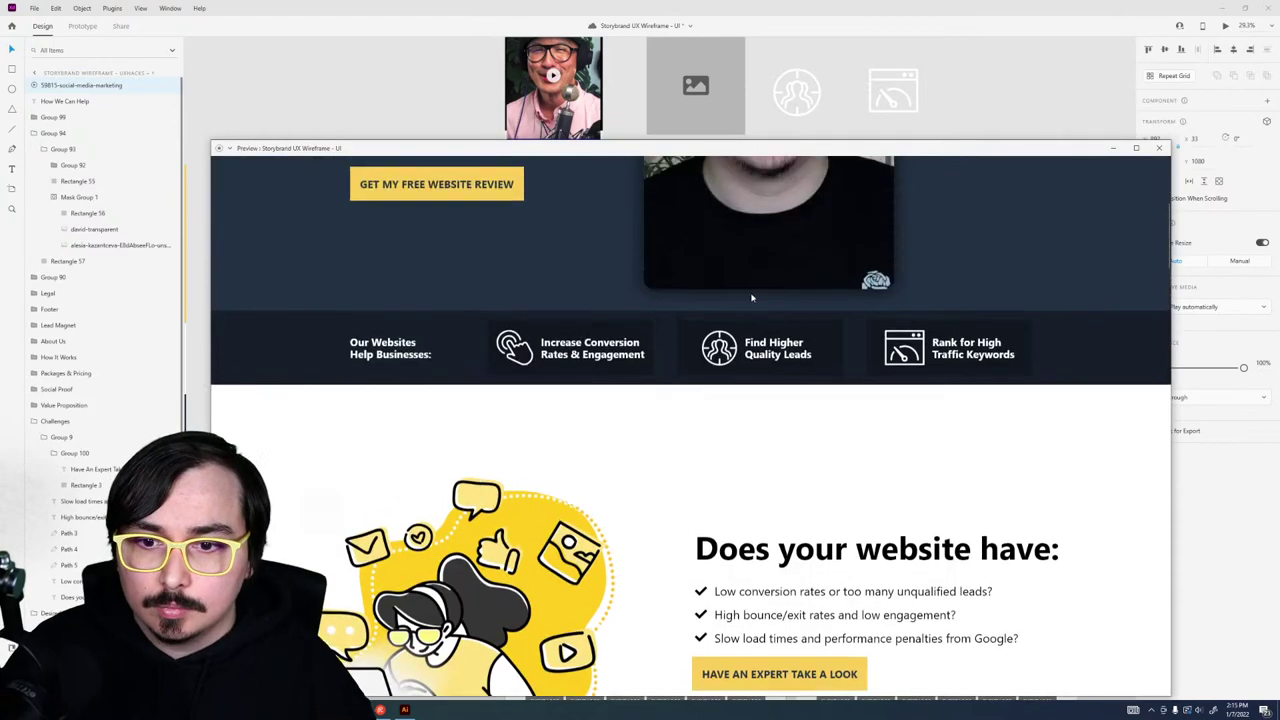
pyautogui.click(1159, 148)
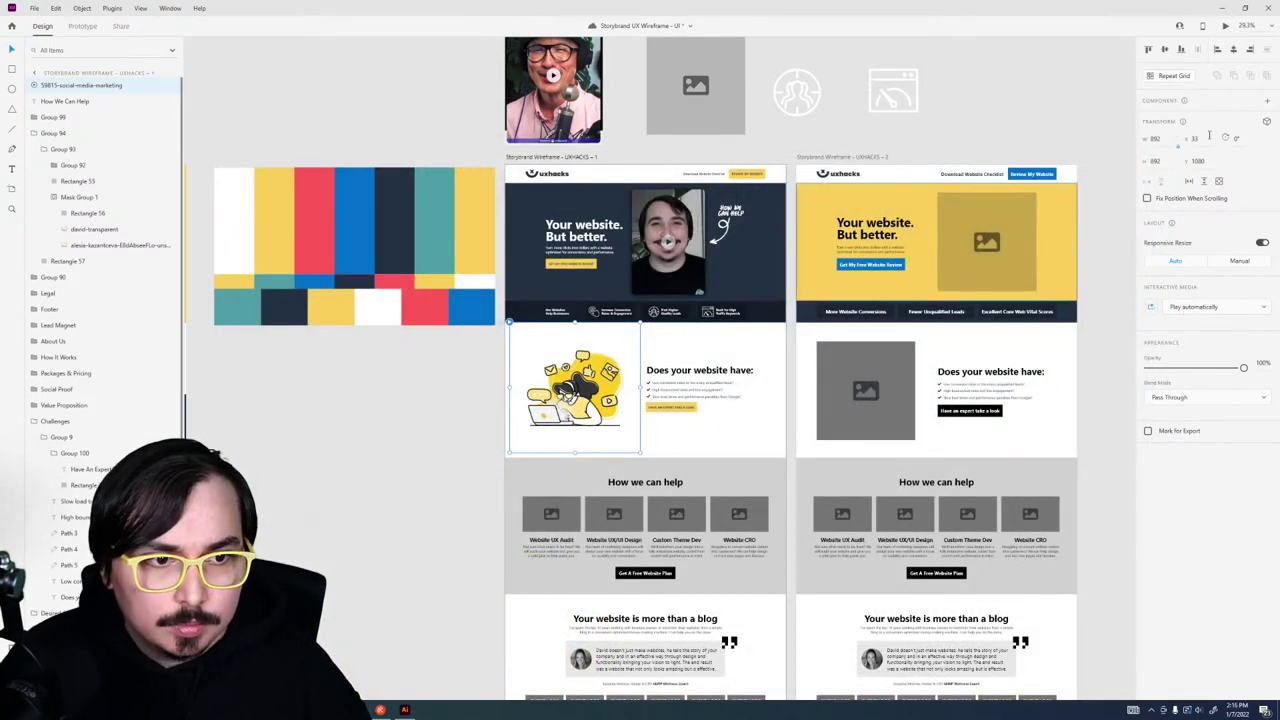
pyautogui.click(1226, 28)
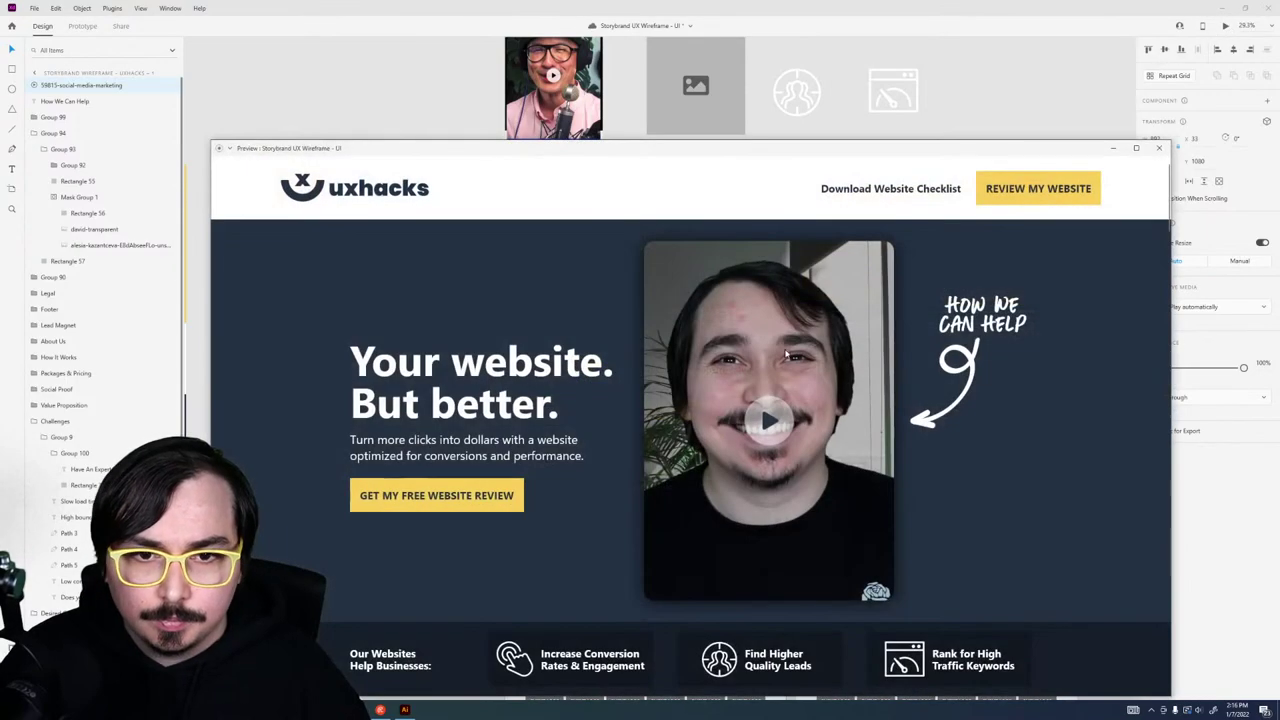
pyautogui.scroll(-6, 785, 350)
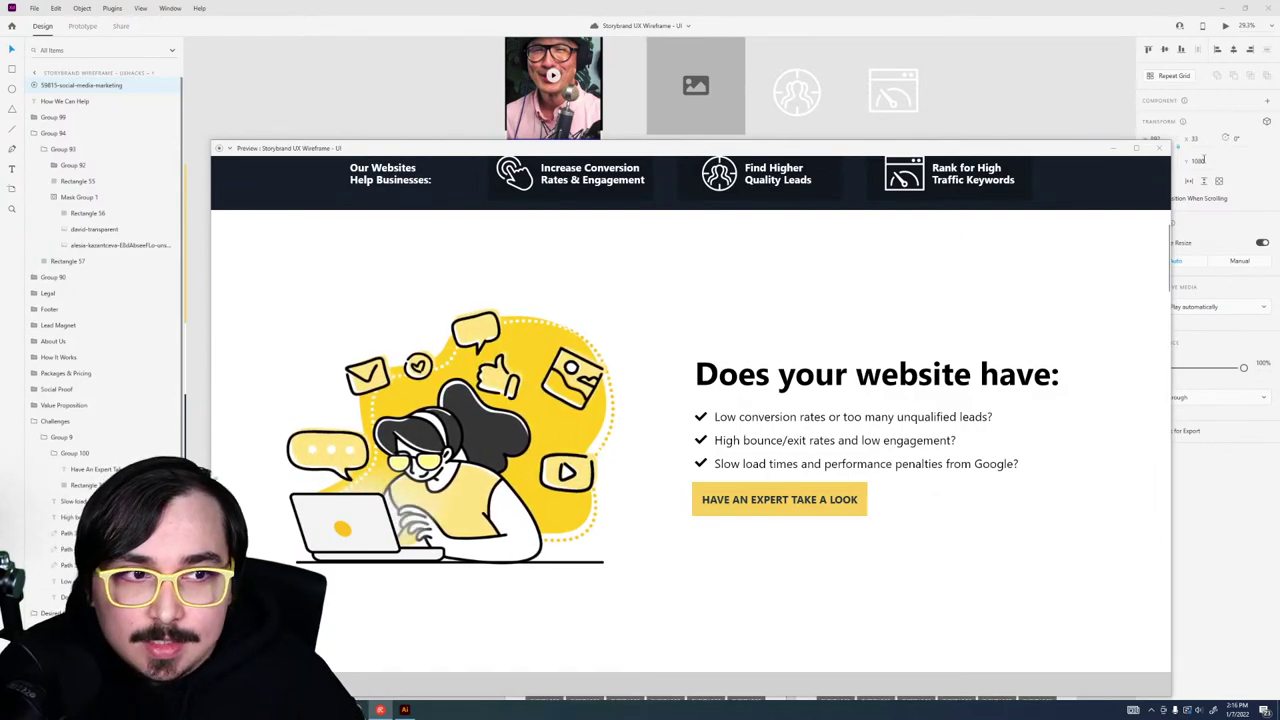
pyautogui.click(1159, 148)
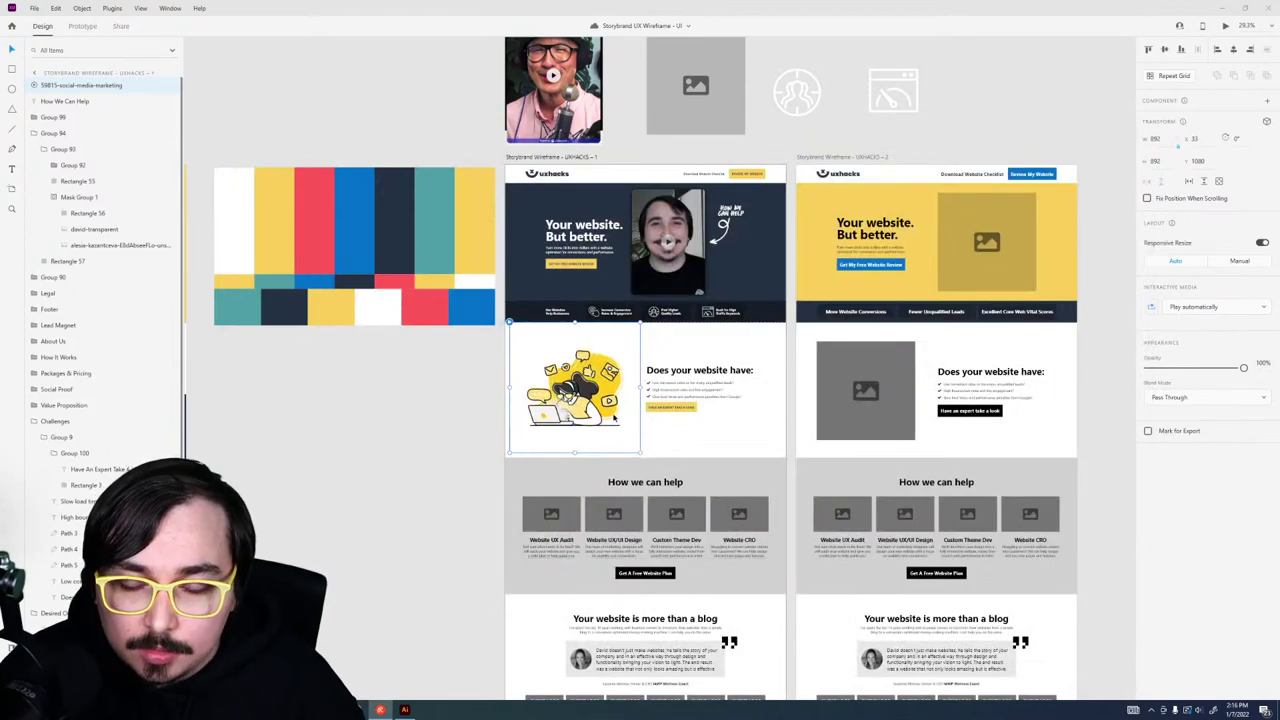
# Step: Show the column layout grid over the landing page to check the "Does your website have:" section against it
pyautogui.scroll(6, 614, 418)
pyautogui.scroll(-3, 600, 418)
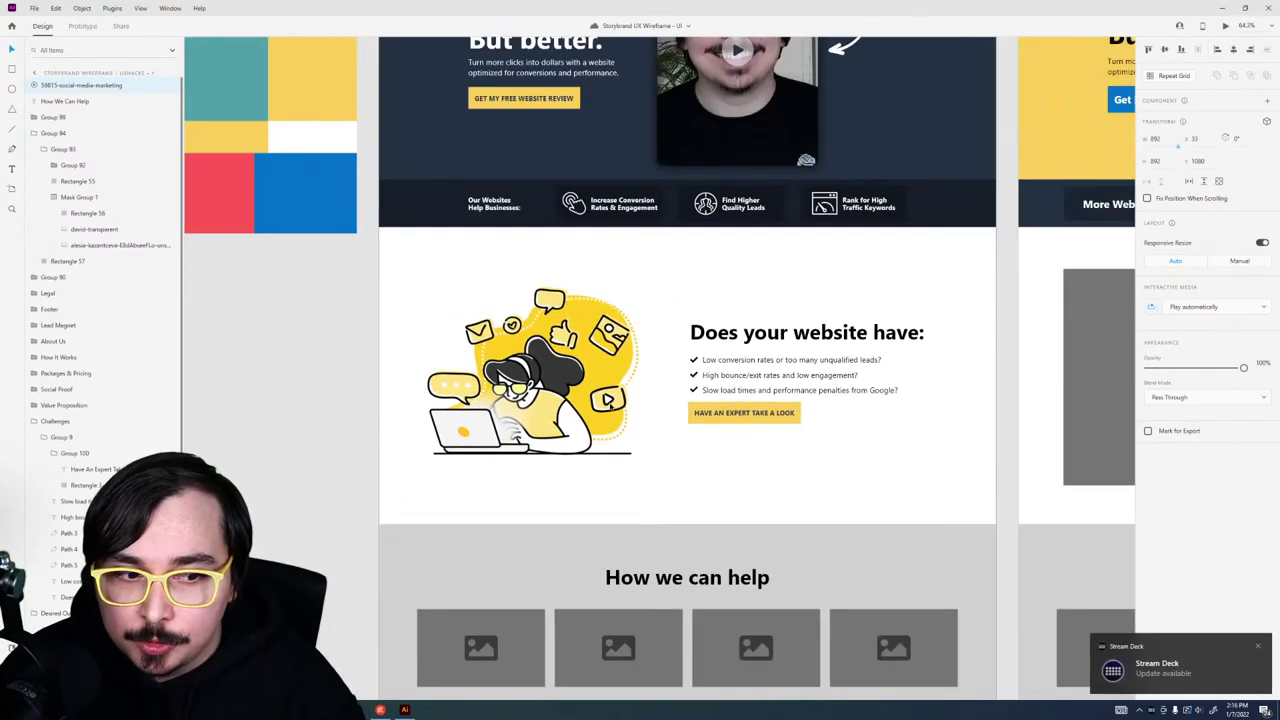
pyautogui.hotkey('ctrl', 'shift', "'")
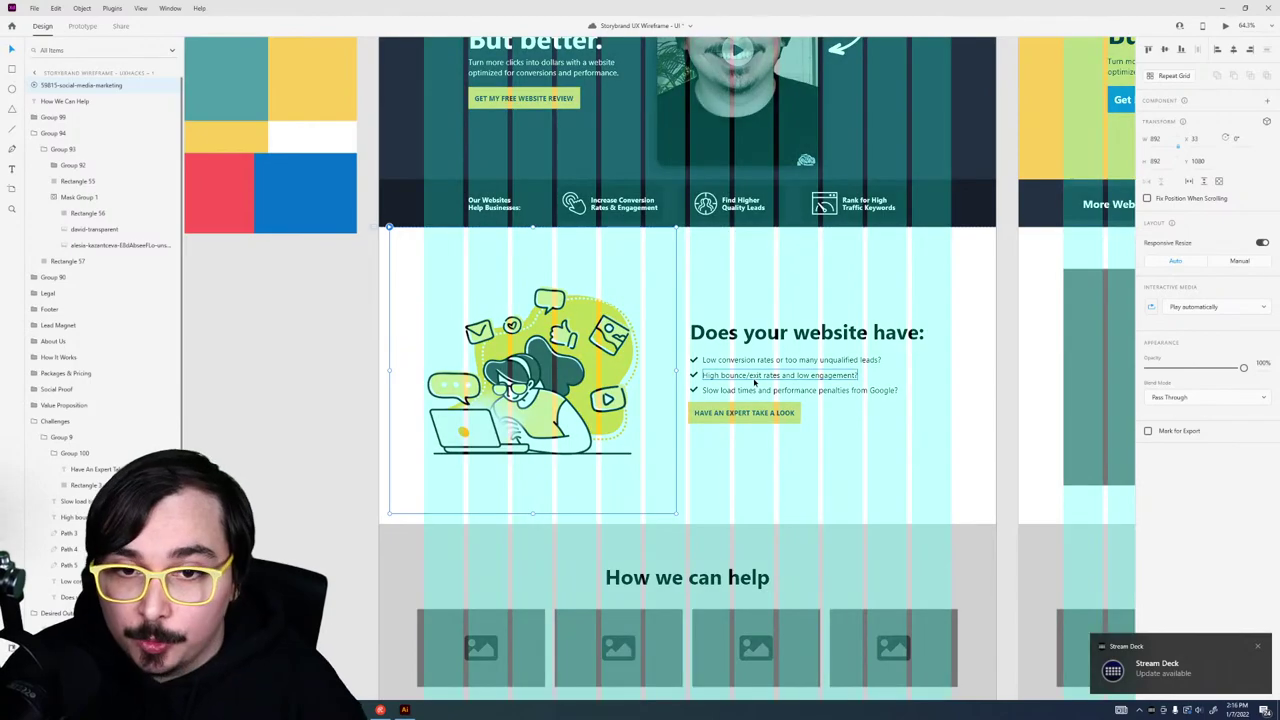
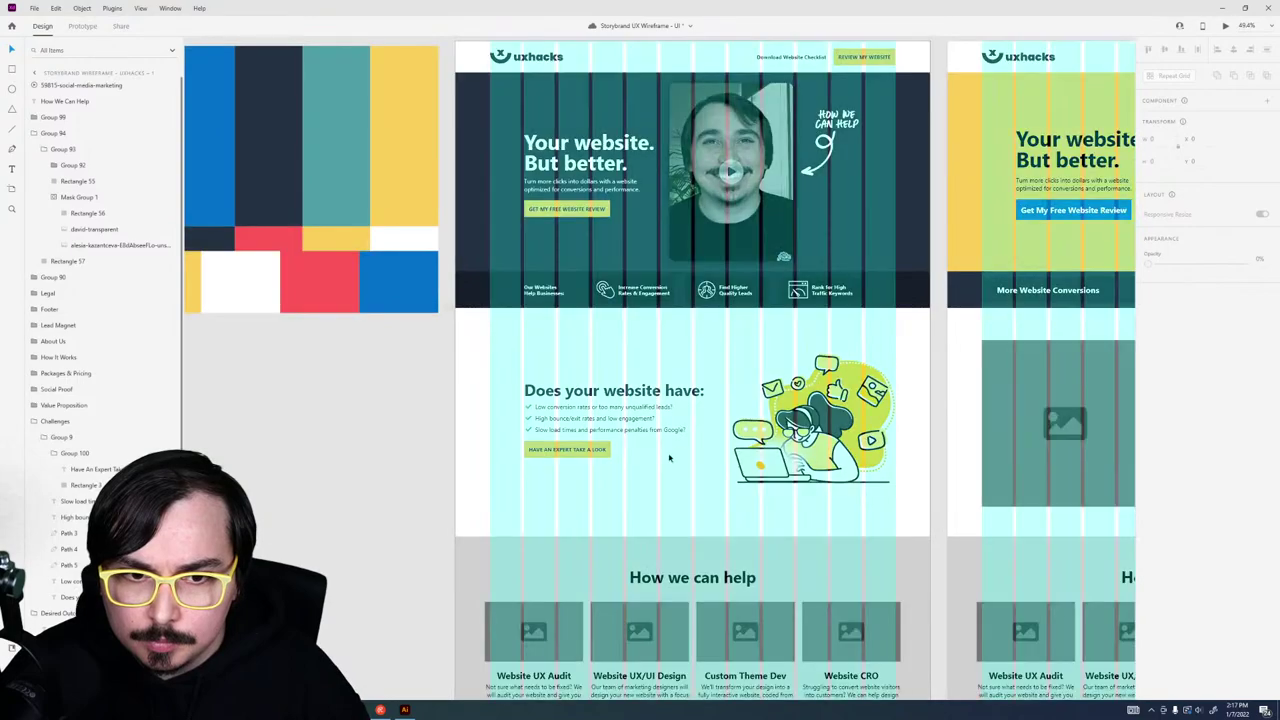
# Step: After checking the preview, change the hero's handwritten "How We Can Help" note to "Get Started" and make the note and its arrow yellow
pyautogui.click(1227, 27)
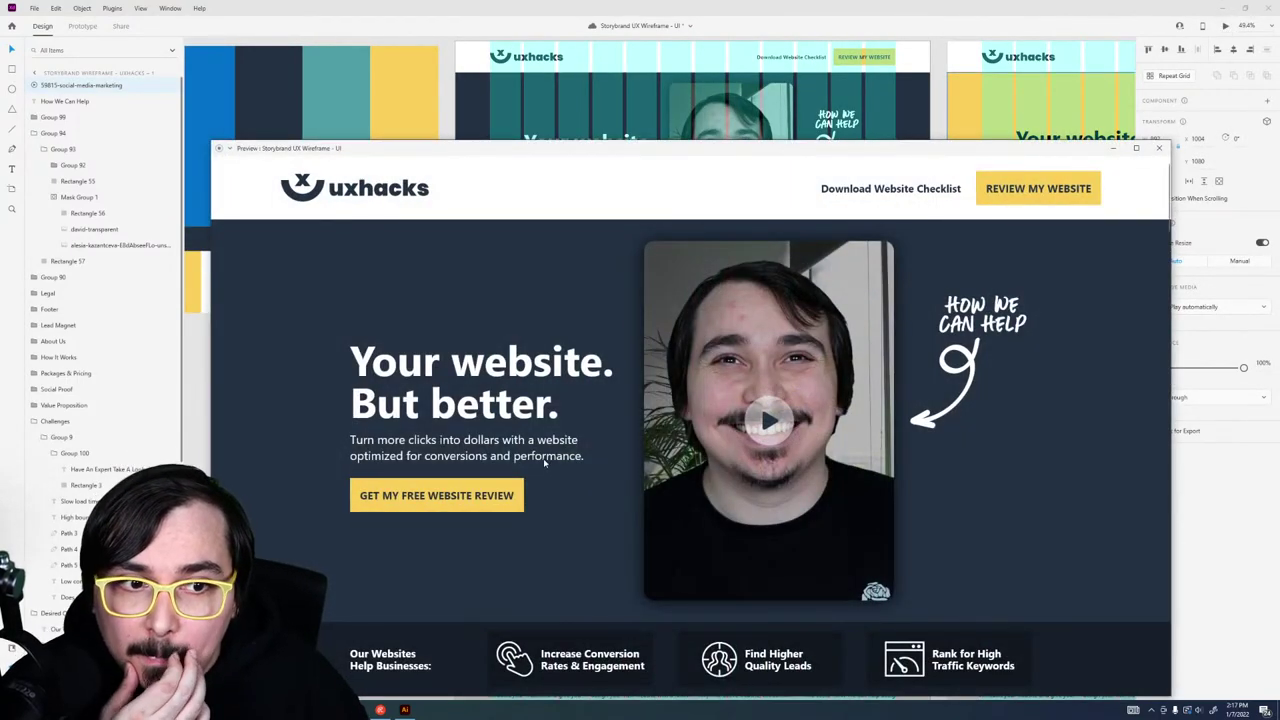
pyautogui.click(1159, 148)
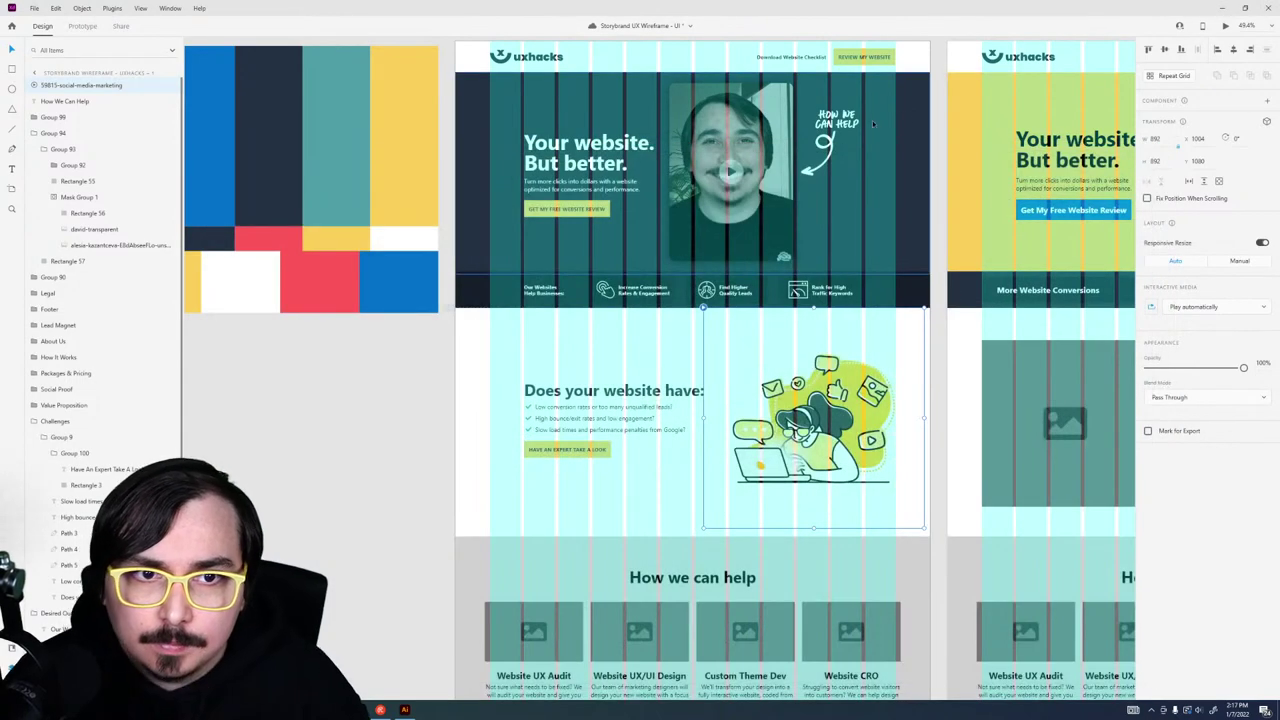
pyautogui.click(829, 126)
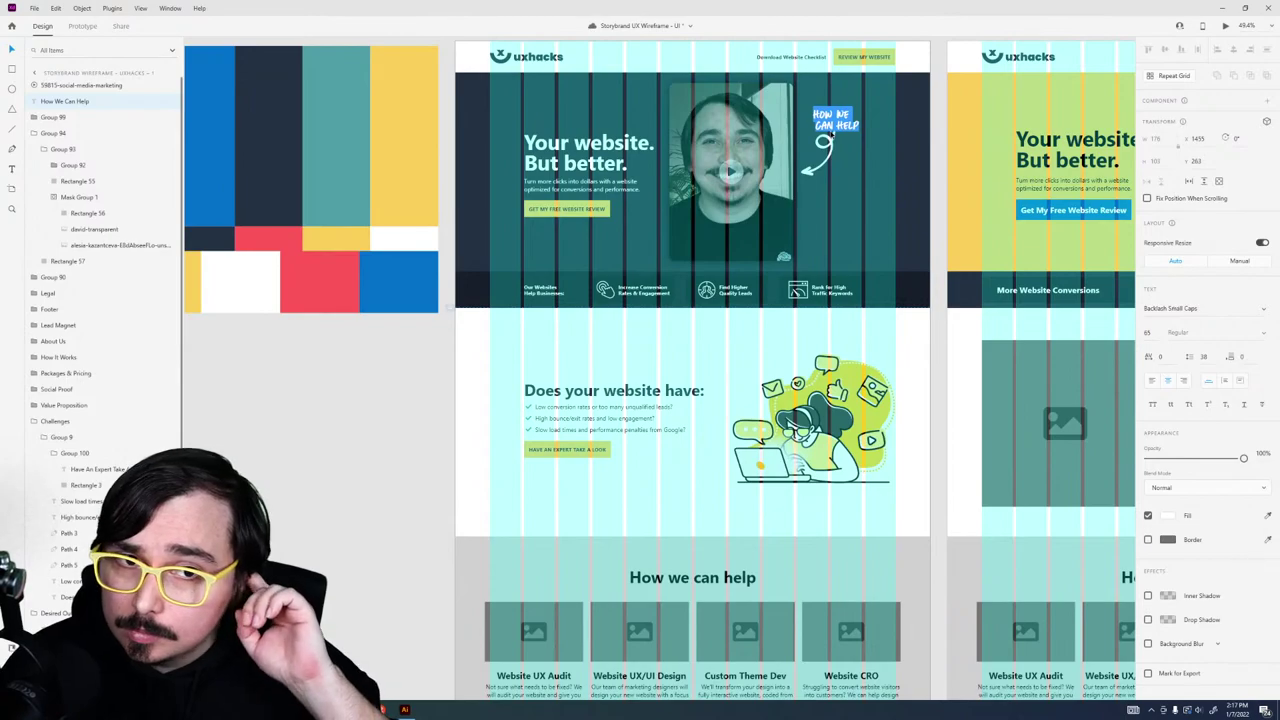
pyautogui.press('Delete')
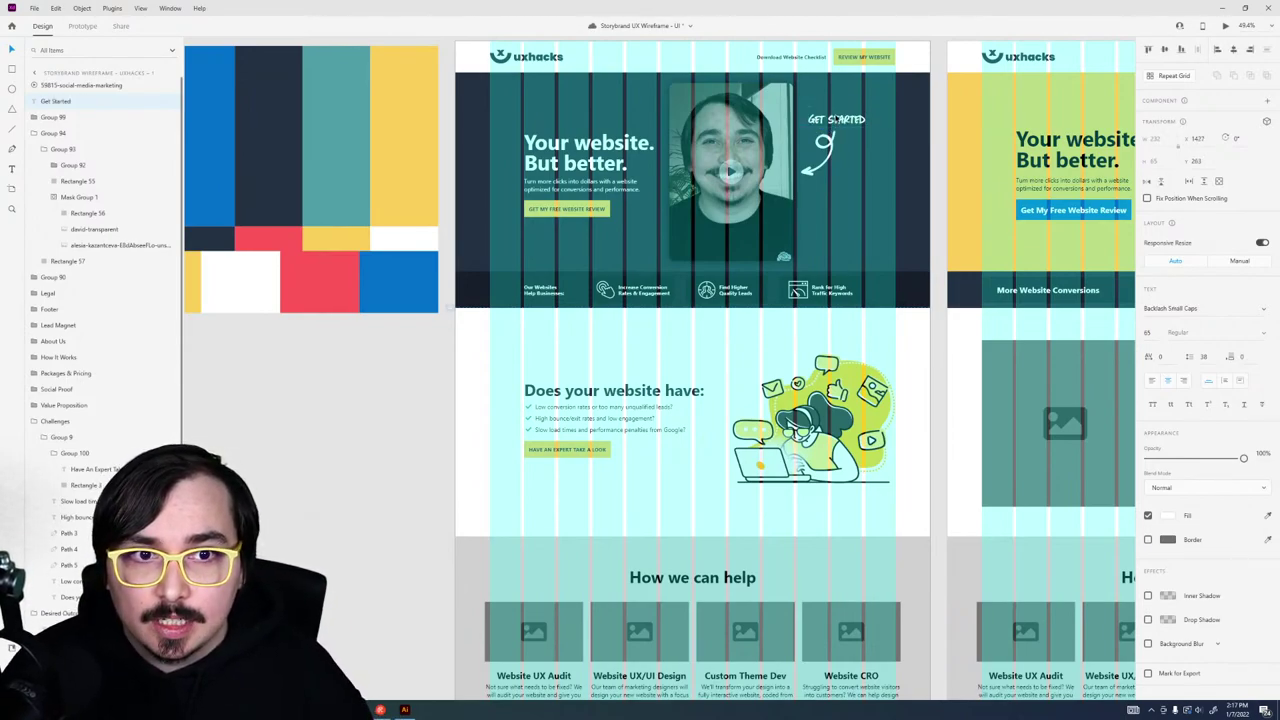
pyautogui.keyDown('shift'); pyautogui.click(830, 142); pyautogui.keyUp('shift')
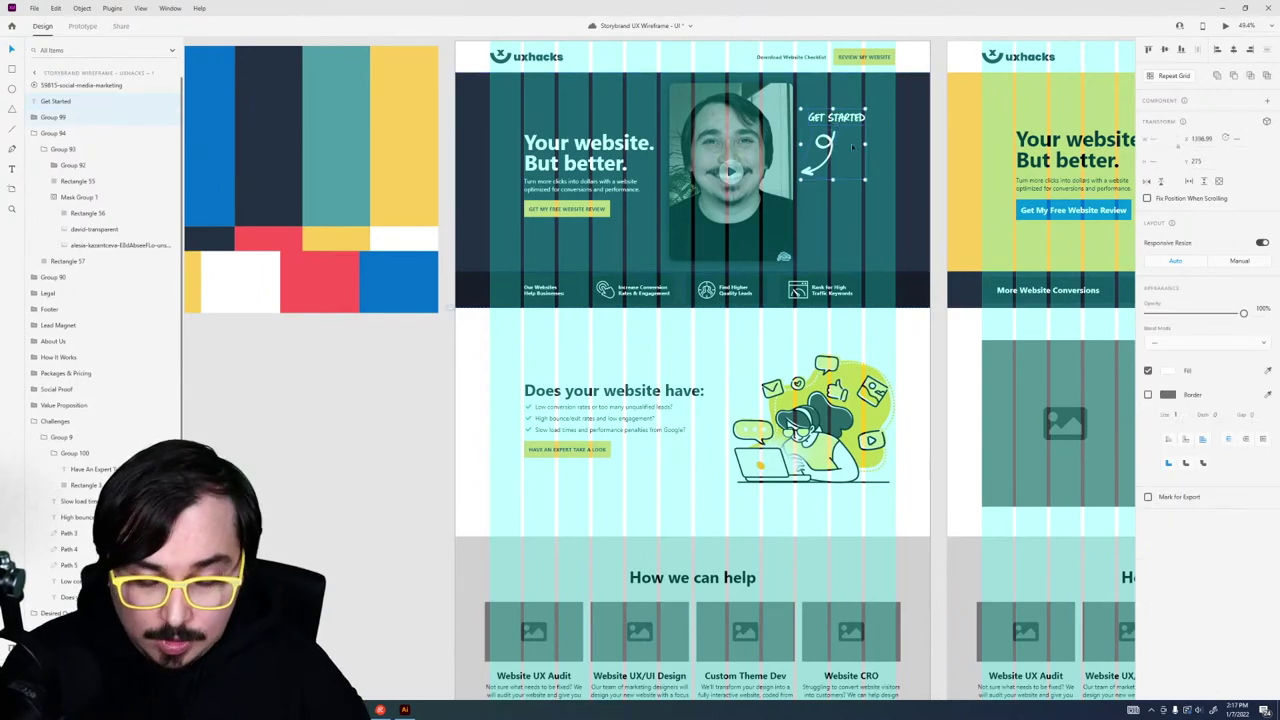
pyautogui.click(966, 137)
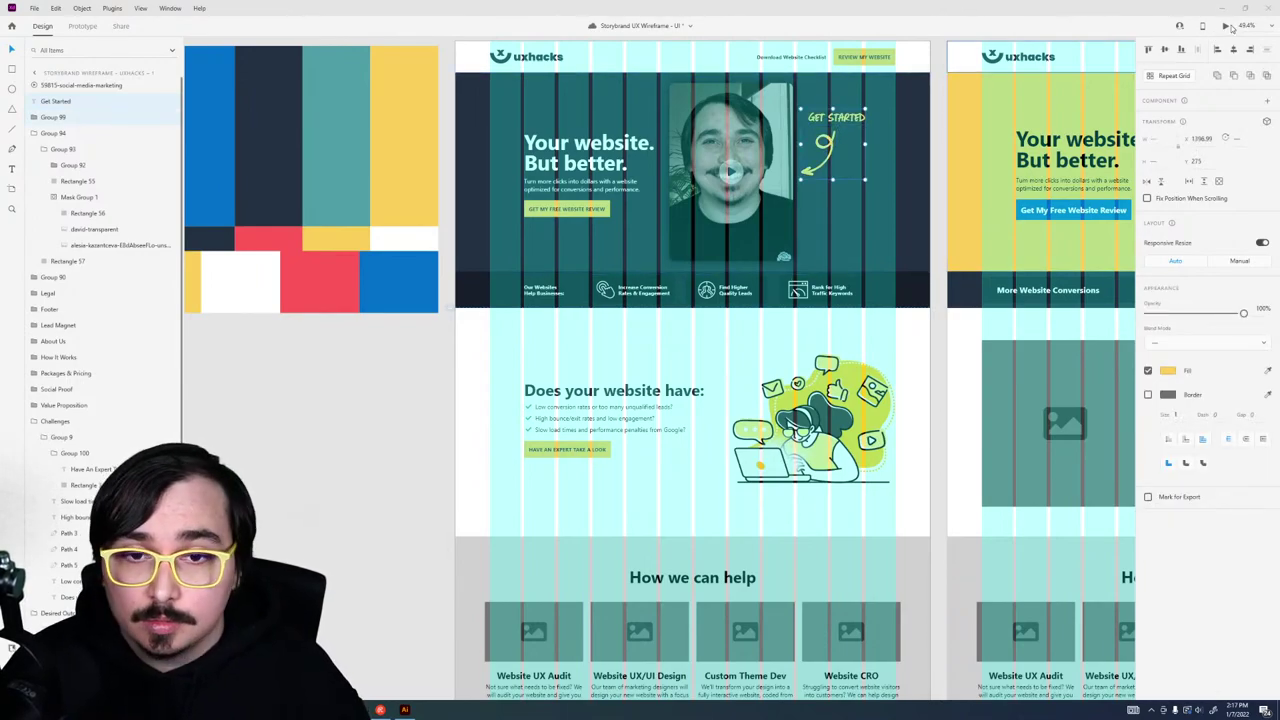
# Step: Preview the landing page from the hero down to the "How we can help" section, and close the preview
pyautogui.click(1230, 27)
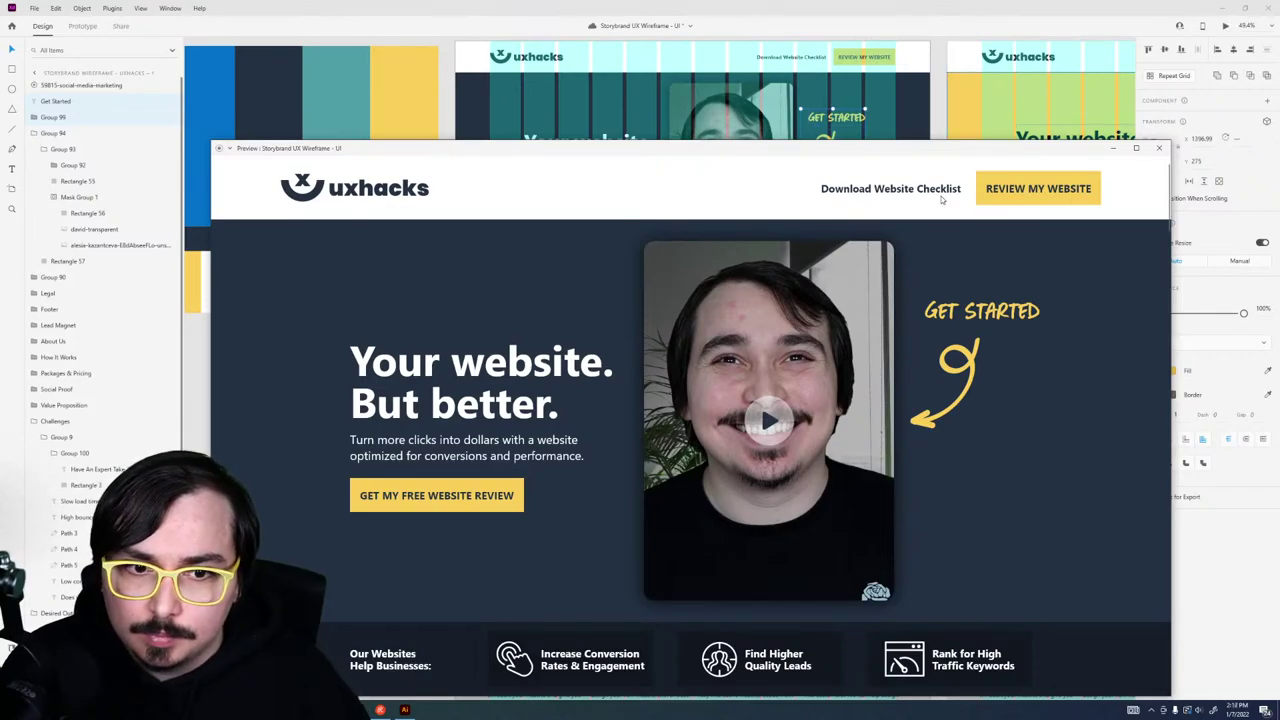
pyautogui.scroll(-5, 699, 527)
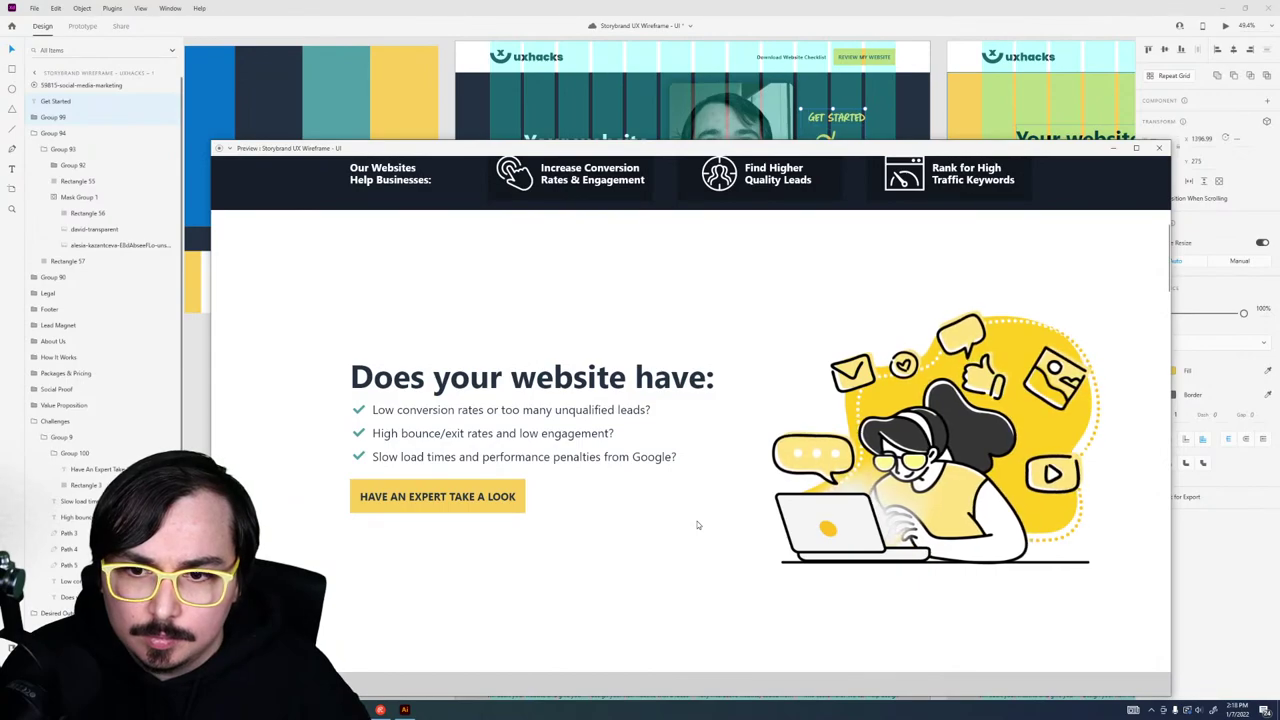
pyautogui.scroll(-4, 724, 484)
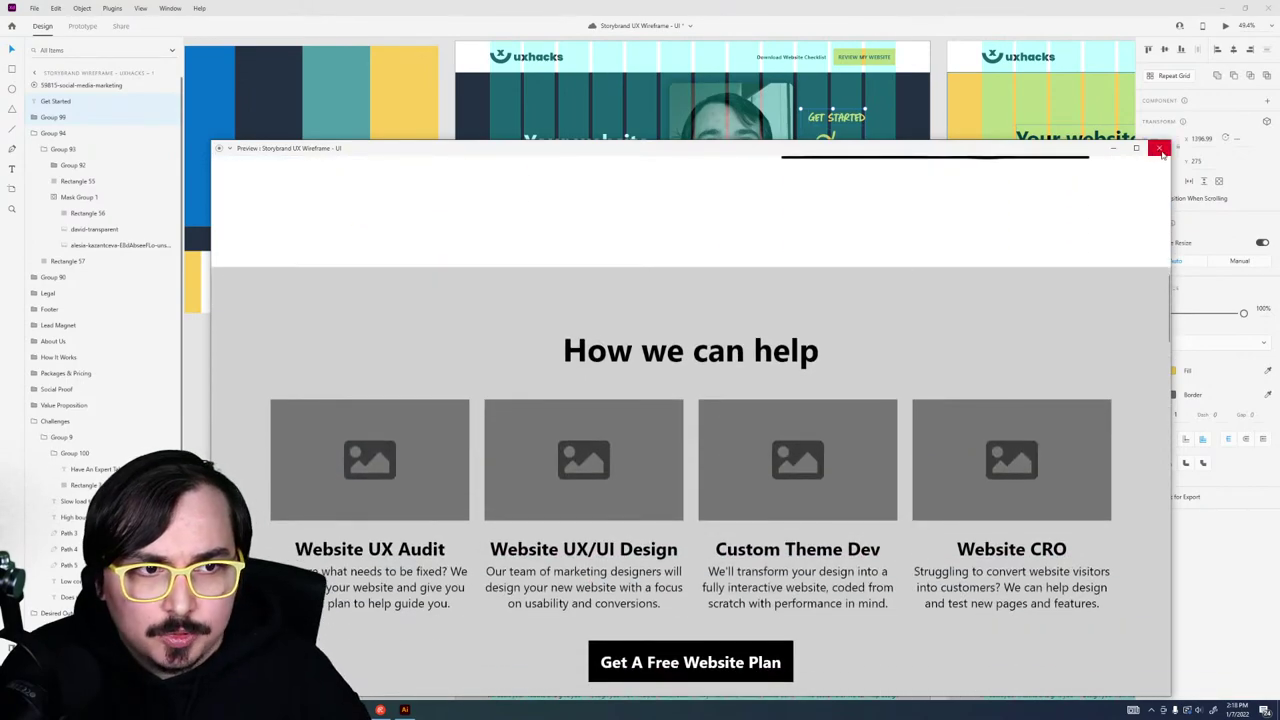
pyautogui.click(1159, 149)
# Step: Fill the "How we can help" section's background with the palette's blue and make its heading white
pyautogui.scroll(-3, 505, 476)
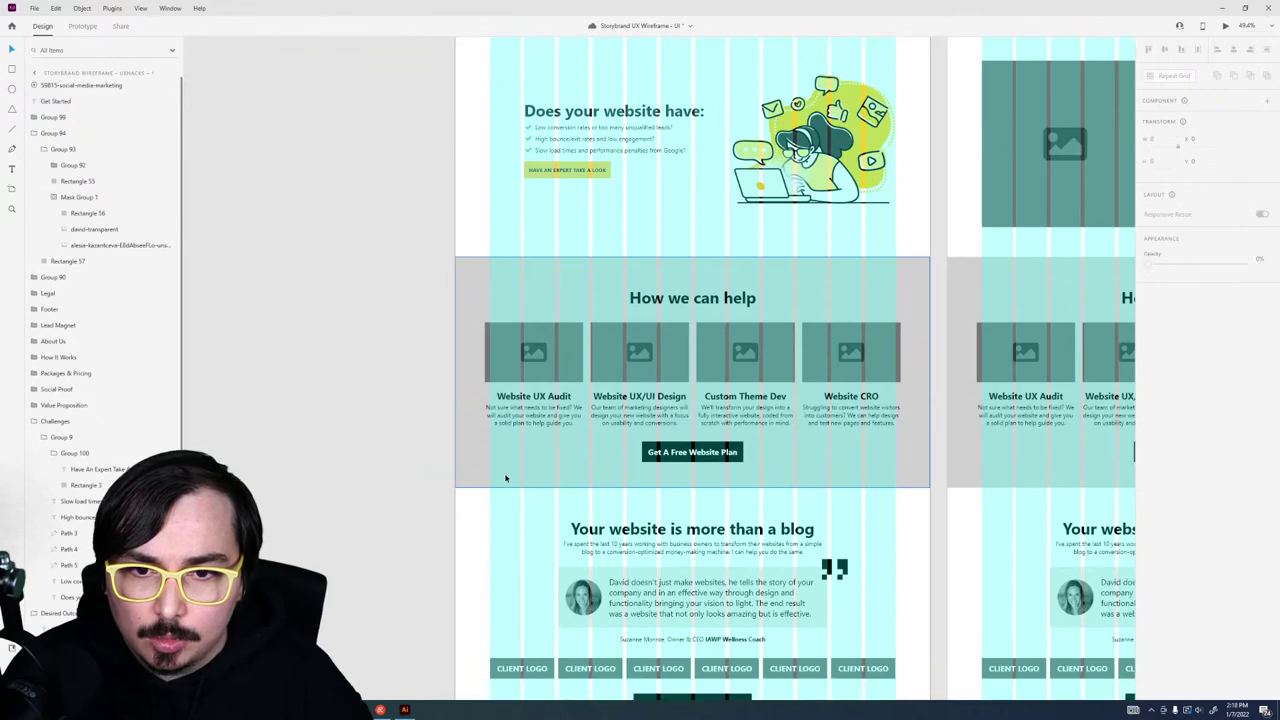
pyautogui.click(532, 289)
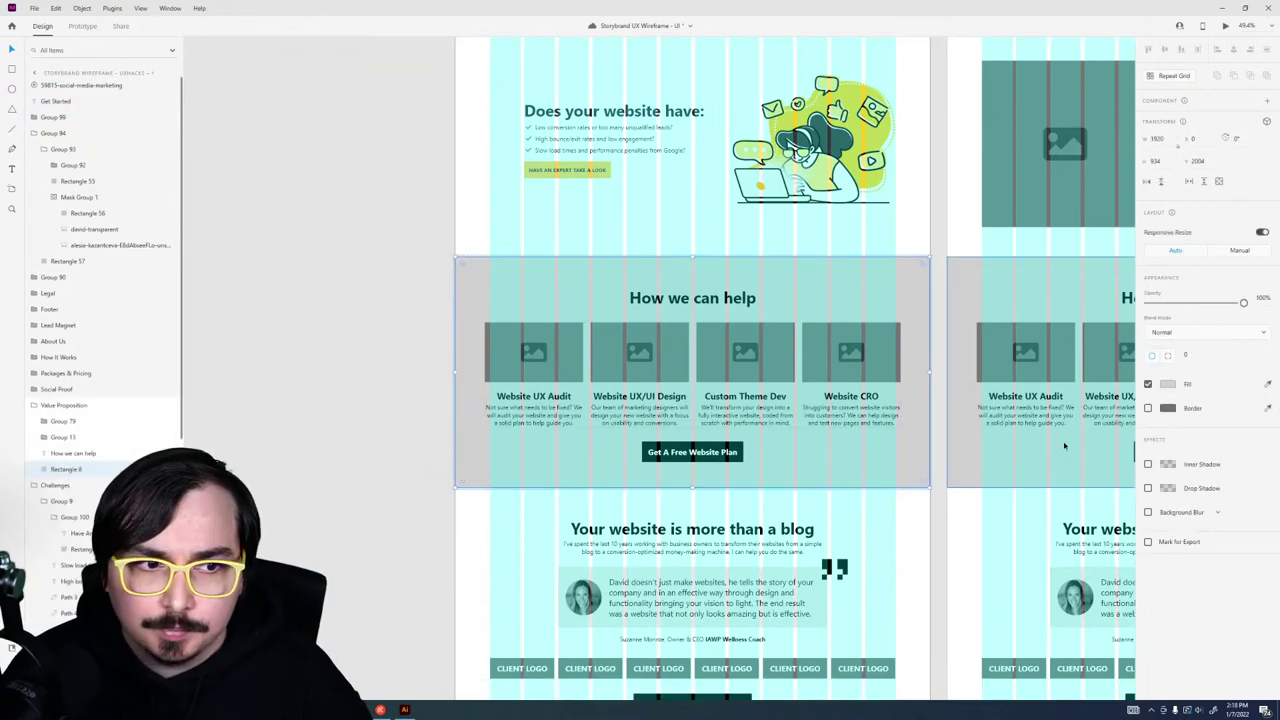
pyautogui.click(1167, 385)
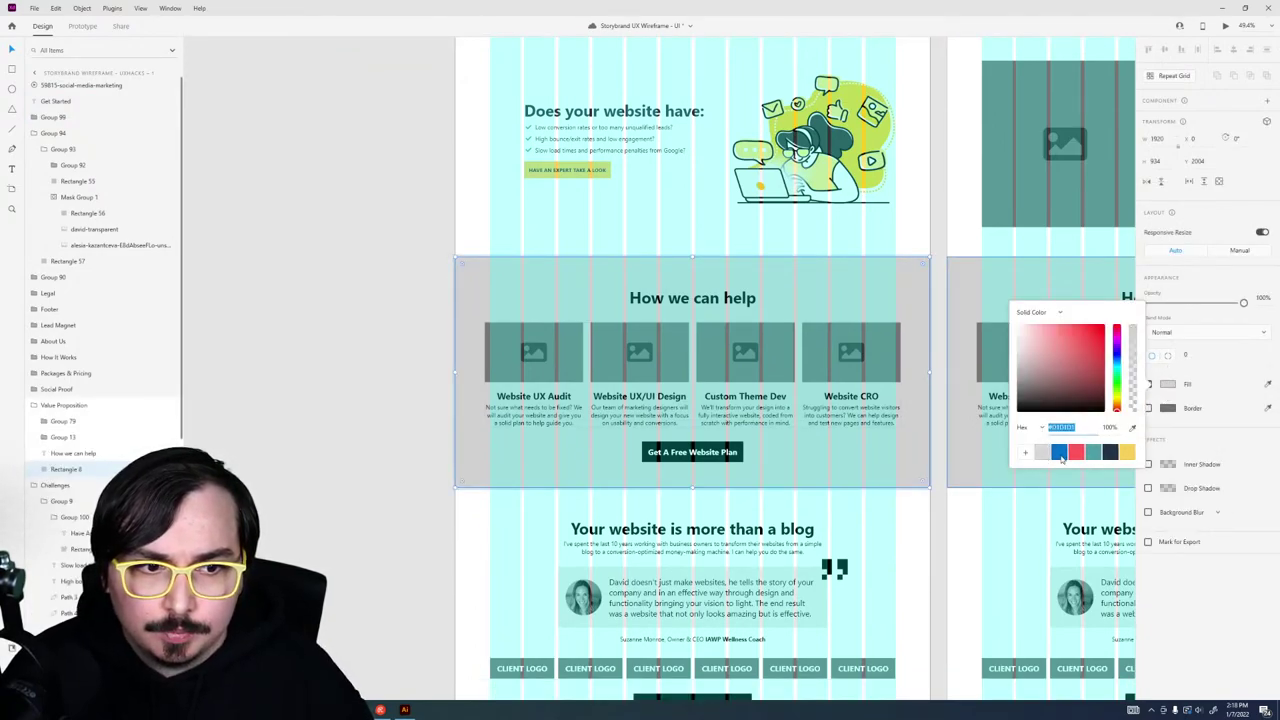
pyautogui.click(1042, 452)
pyautogui.click(363, 420)
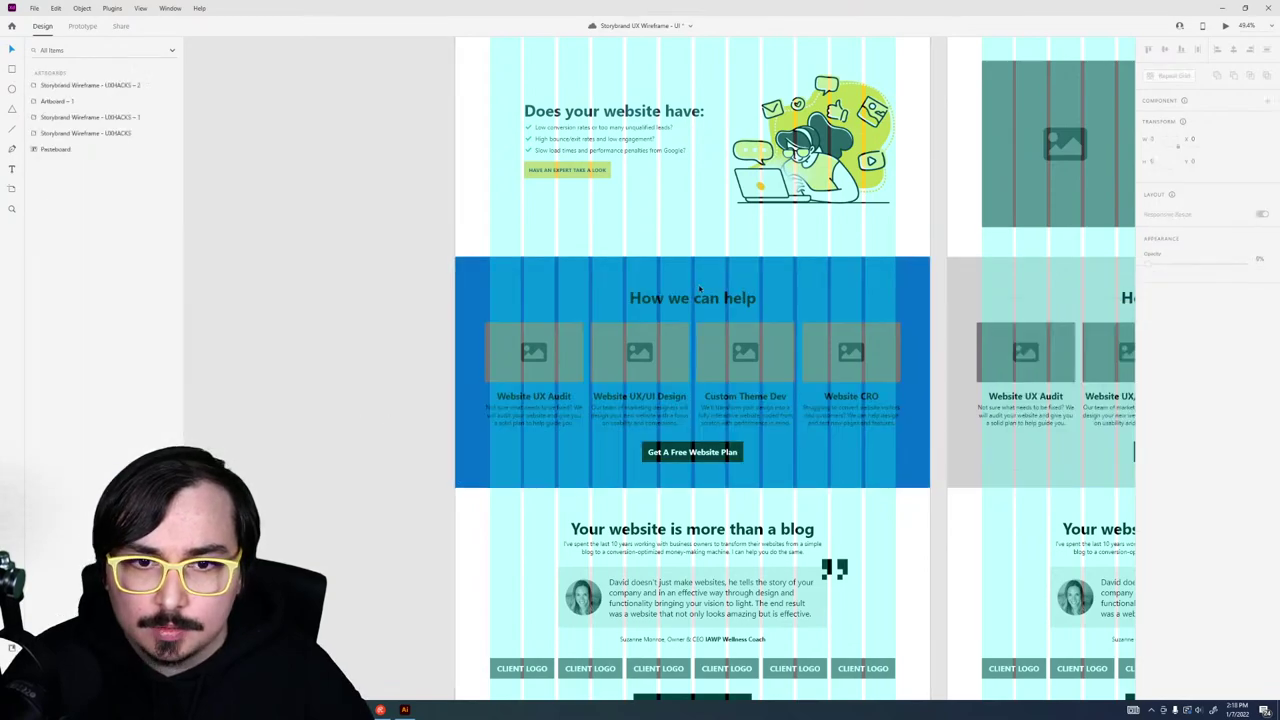
pyautogui.click(727, 307)
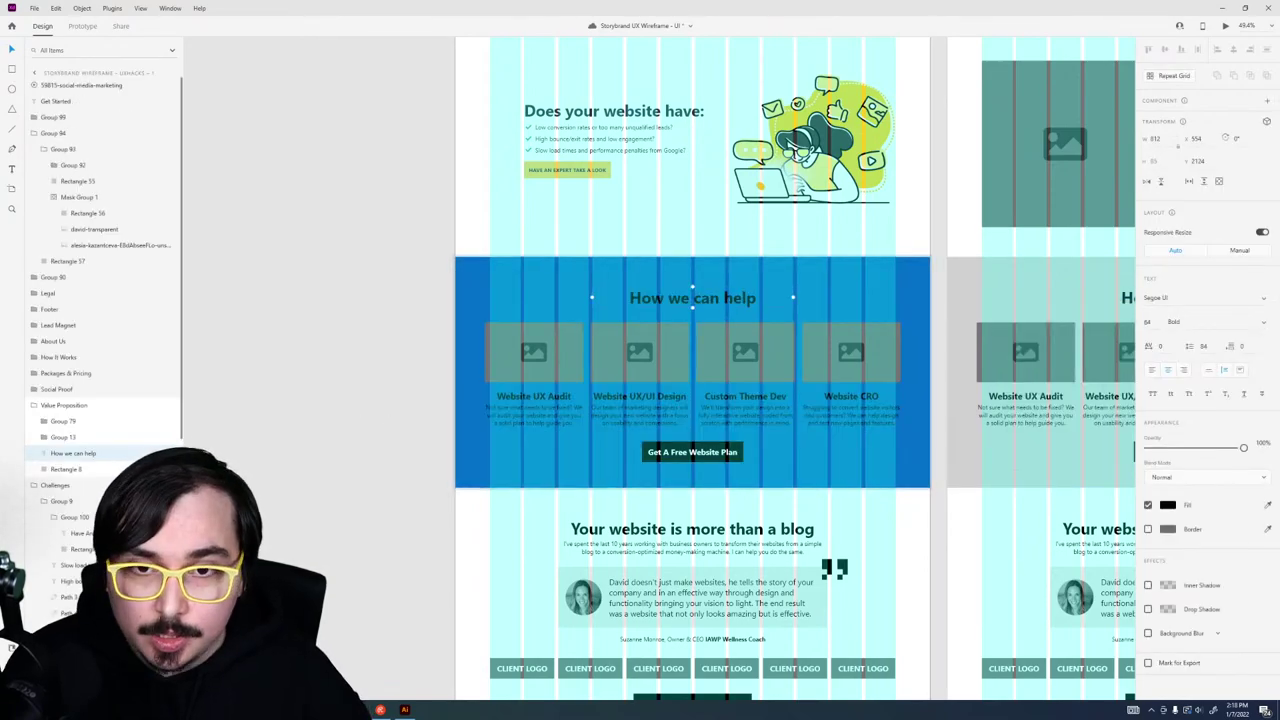
pyautogui.click(280, 409)
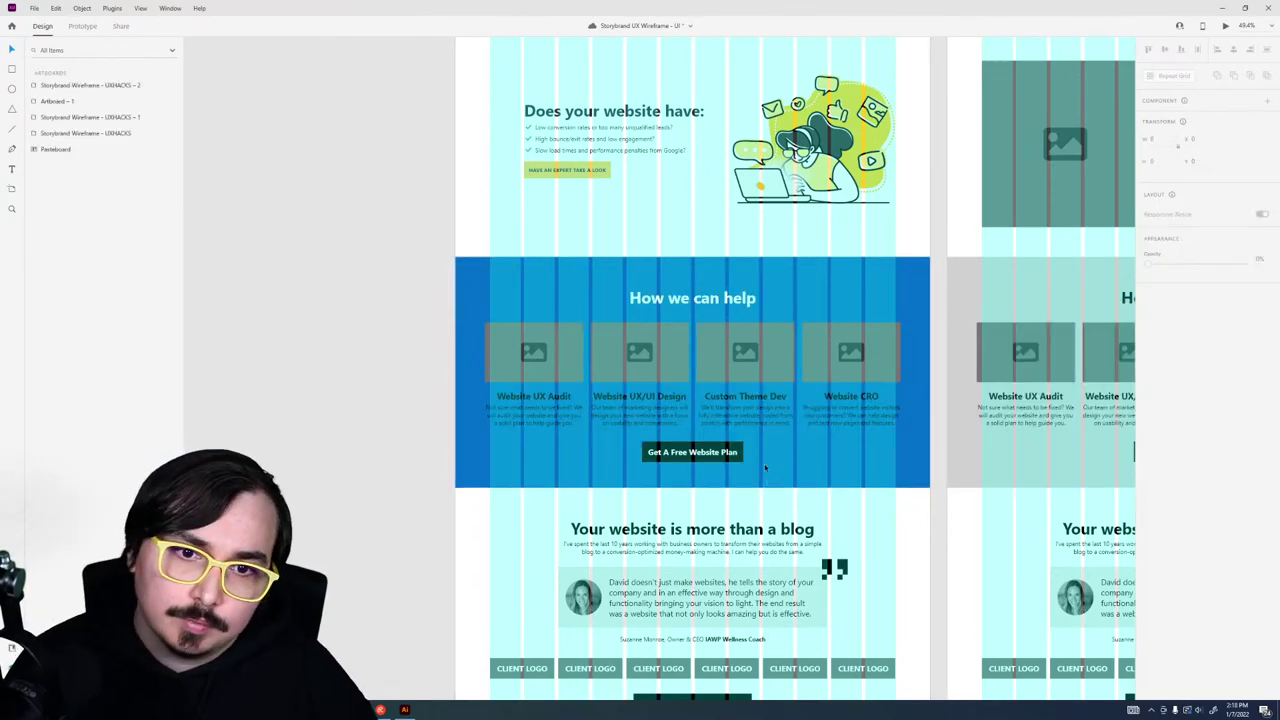
# Step: Hide the column layout grid and examine the blue "How we can help" section with its four service cards
pyautogui.scroll(5, 765, 468)
pyautogui.scroll(-2, 759, 456)
pyautogui.scroll(5, 759, 456)
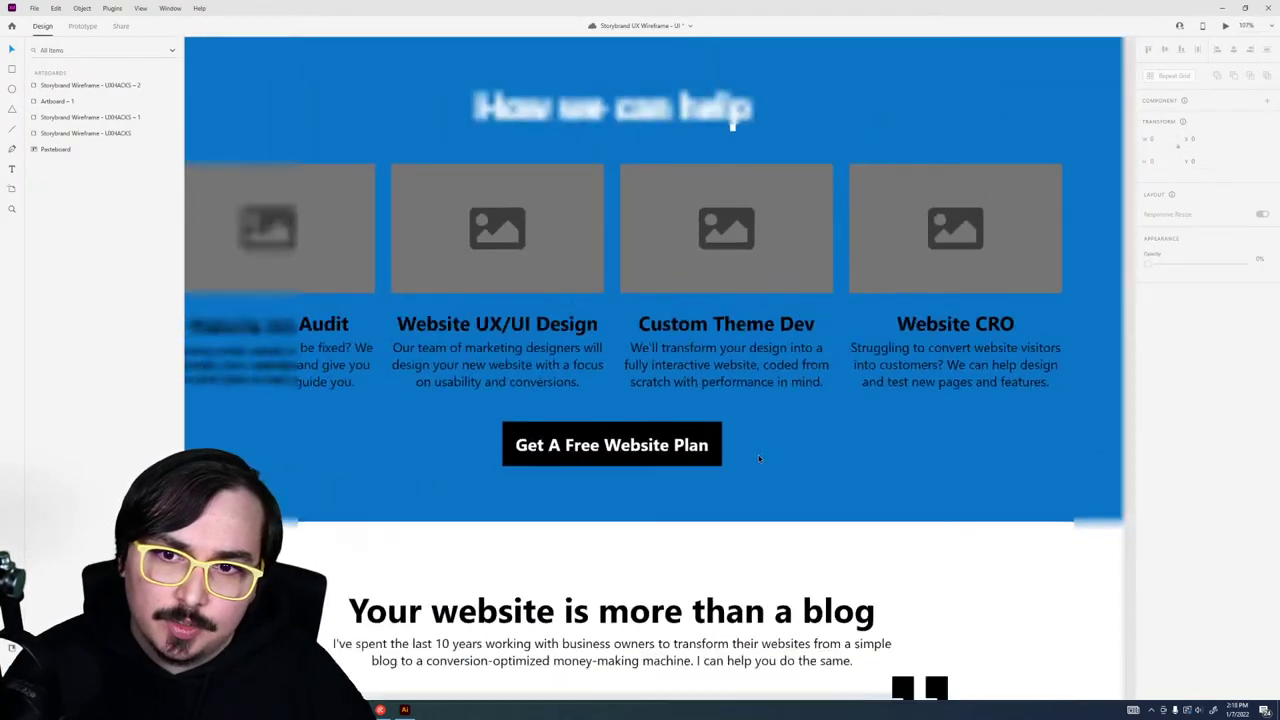
pyautogui.scroll(-5, 759, 458)
pyautogui.hotkey('ctrl', 'shift', "'")
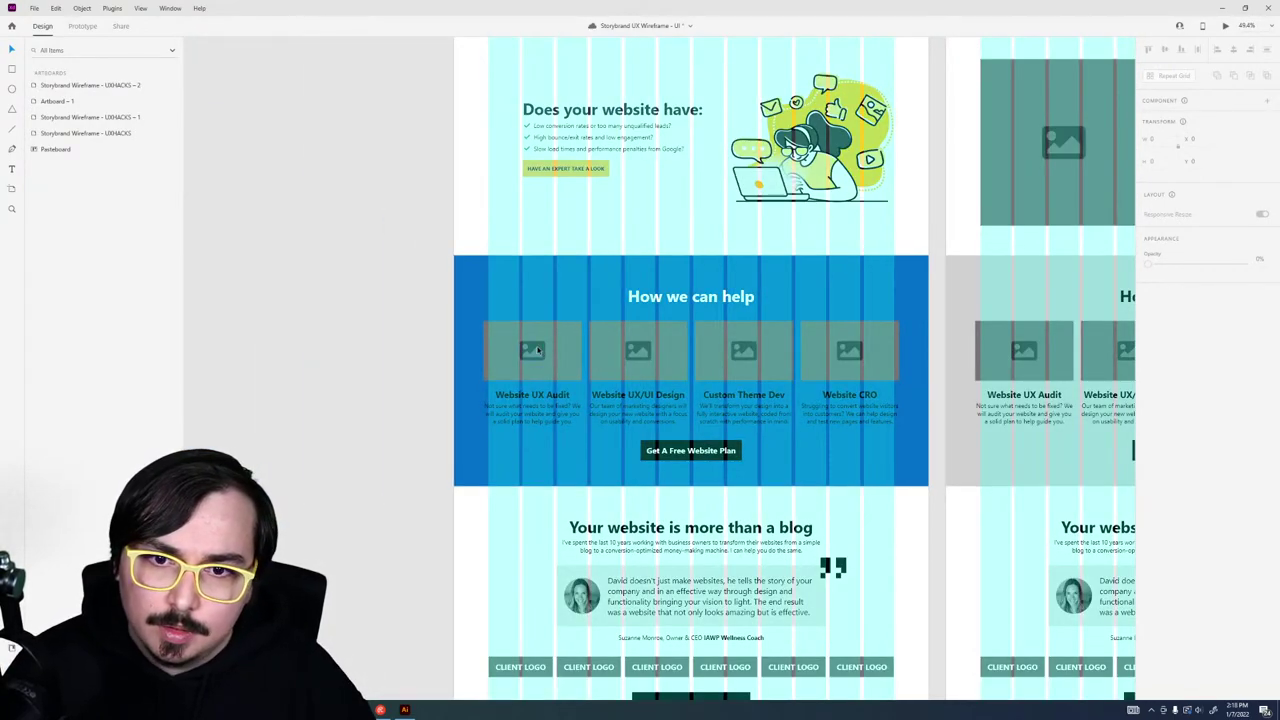
pyautogui.scroll(3, 600, 368)
pyautogui.scroll(-3, 622, 418)
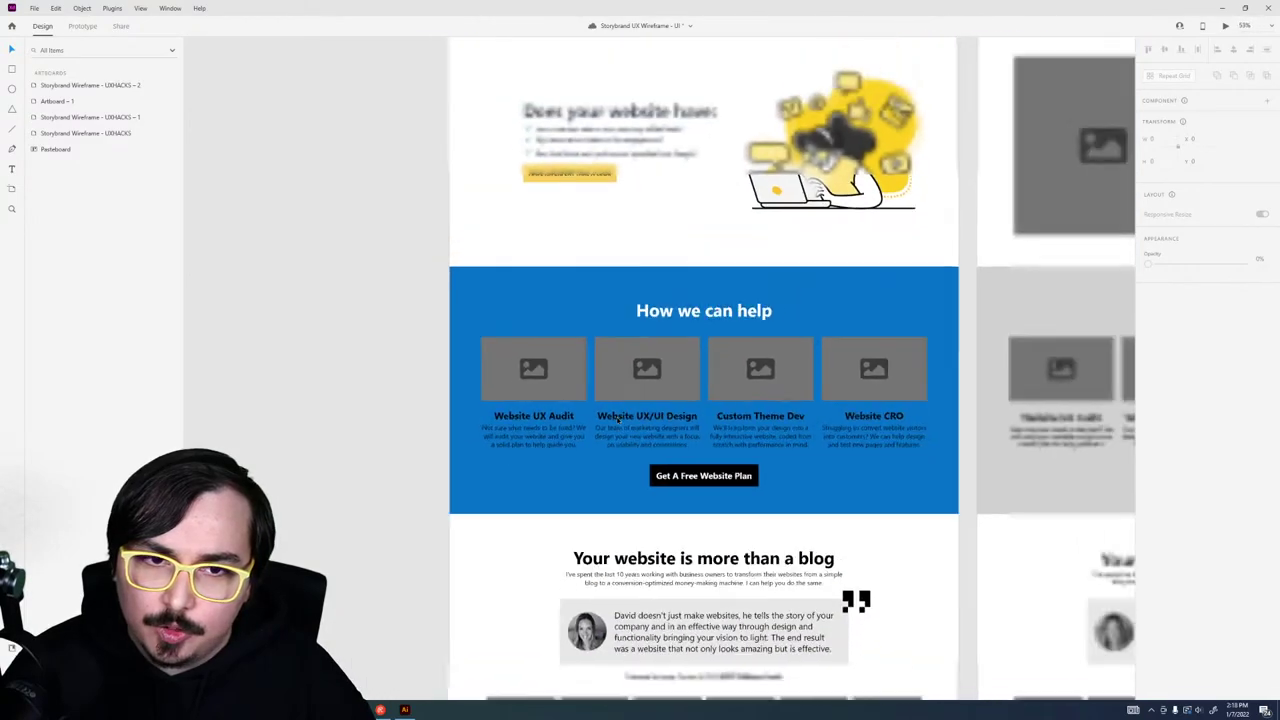
pyautogui.scroll(2, 618, 420)
pyautogui.scroll(2, 617, 419)
pyautogui.scroll(-2, 617, 419)
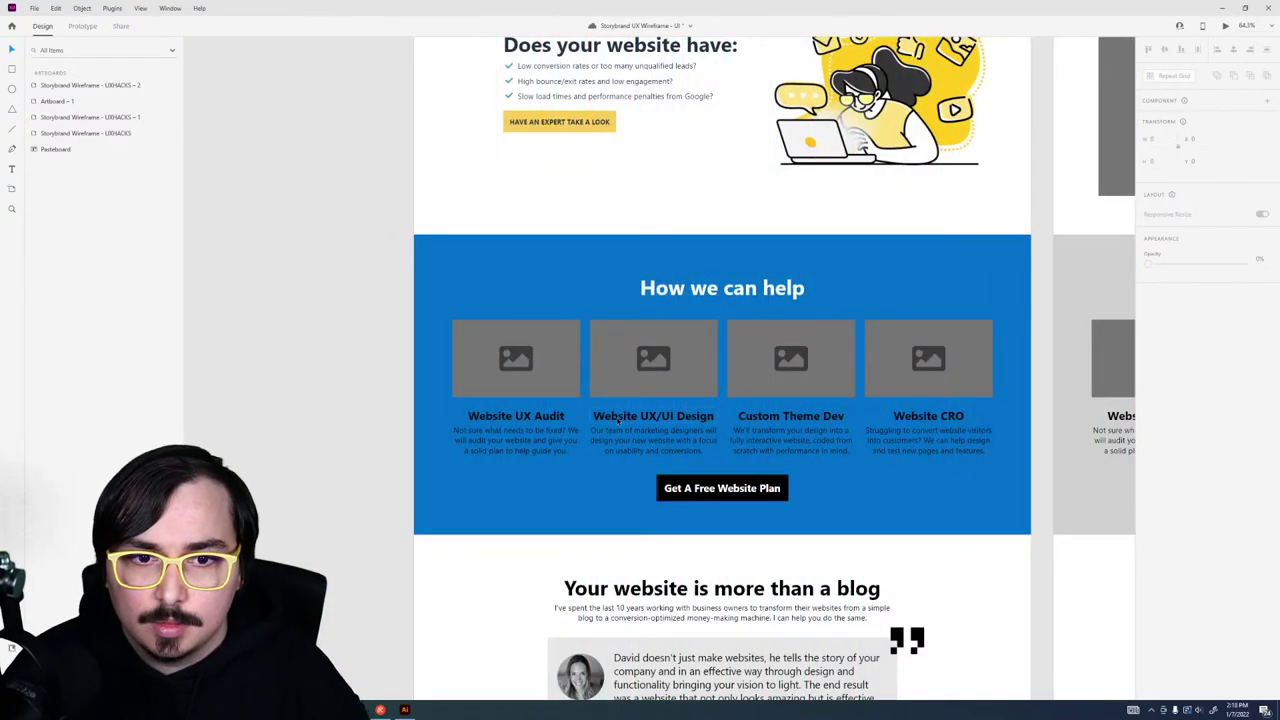
pyautogui.moveTo(617, 420); pyautogui.dragTo(512, 440)
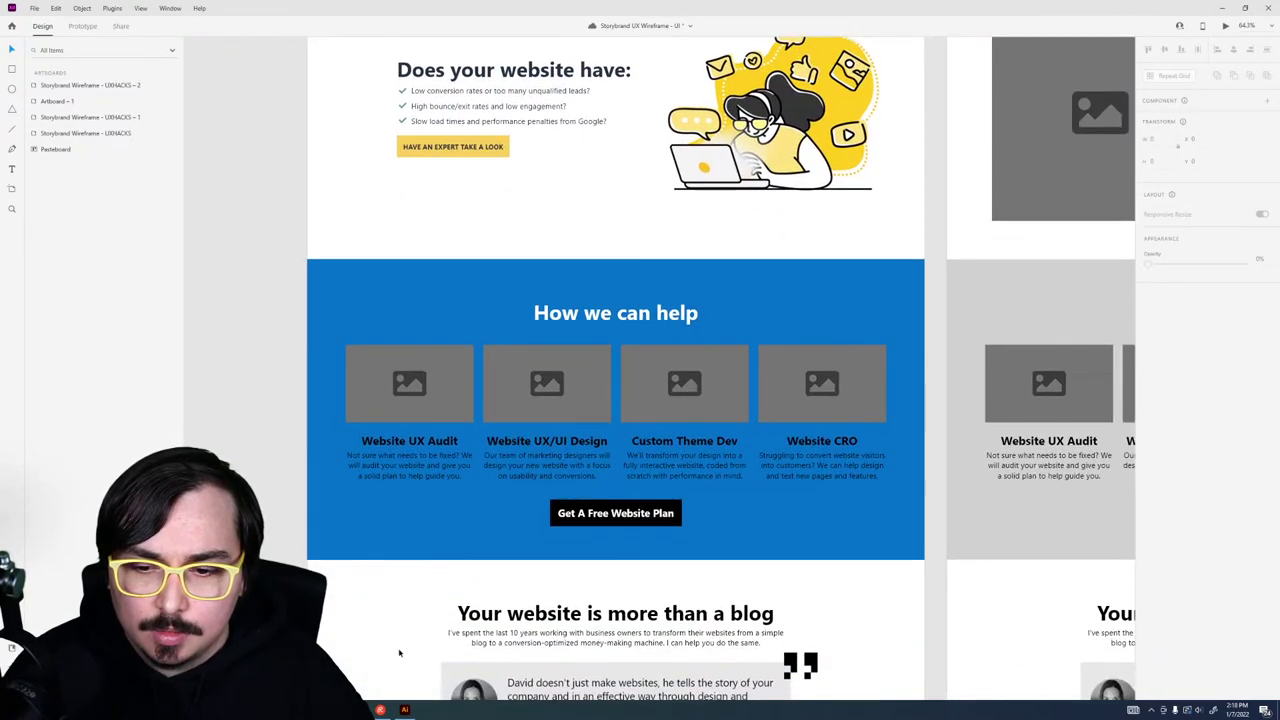
# Step: Switch to Chrome, look through the LottieFiles artist pages including Indicius's public animations, and close both artists' tabs
pyautogui.moveTo(356, 709)
pyautogui.click(366, 668)
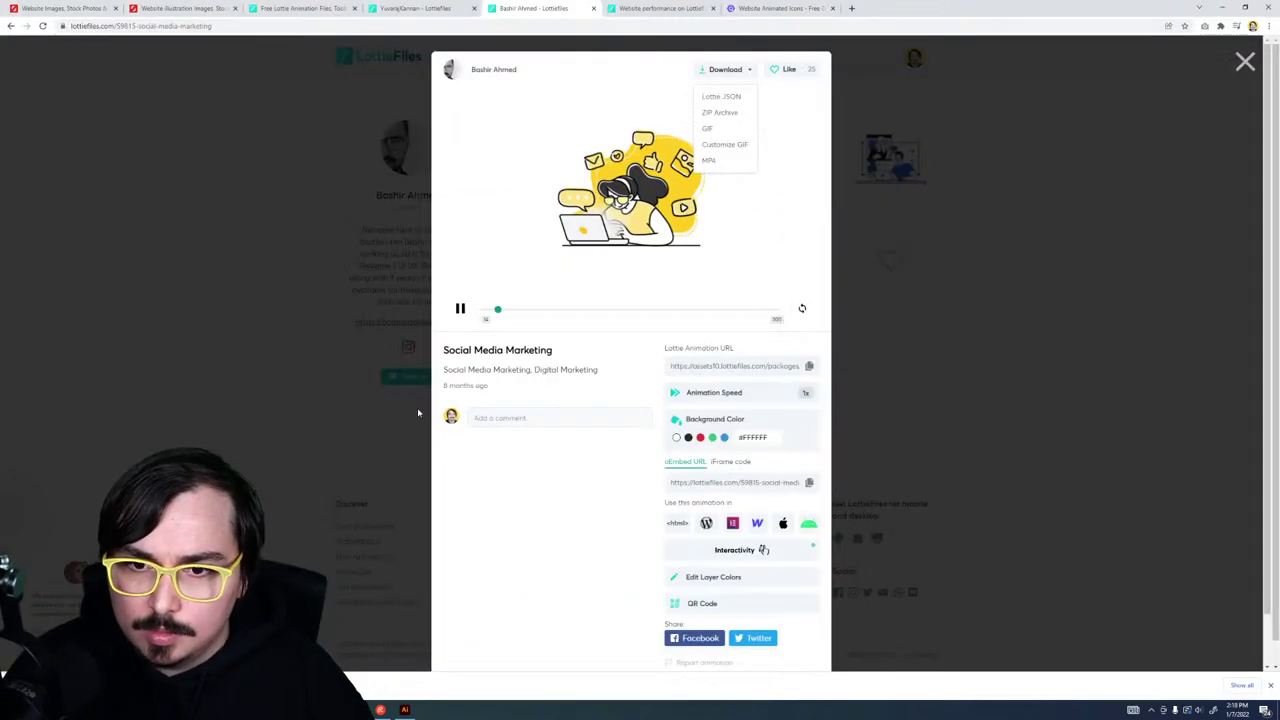
pyautogui.click(417, 407)
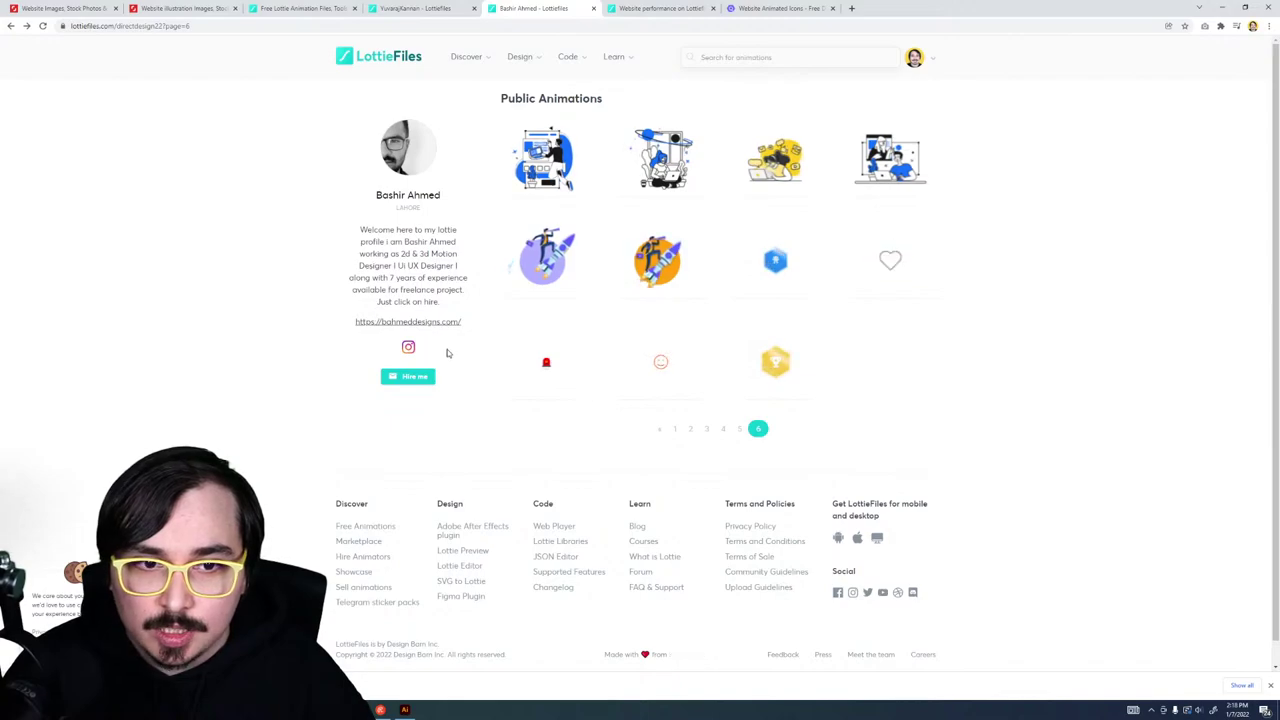
pyautogui.hotkey('ctrl', 'w')
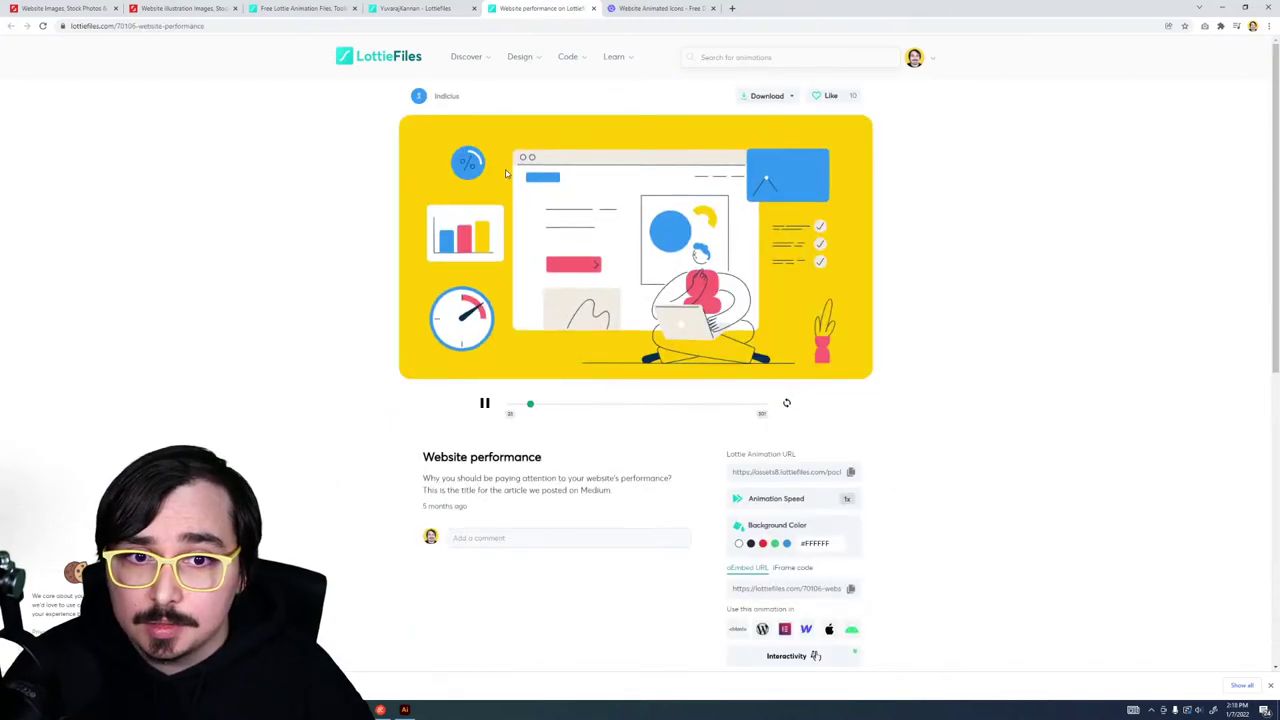
pyautogui.click(457, 97)
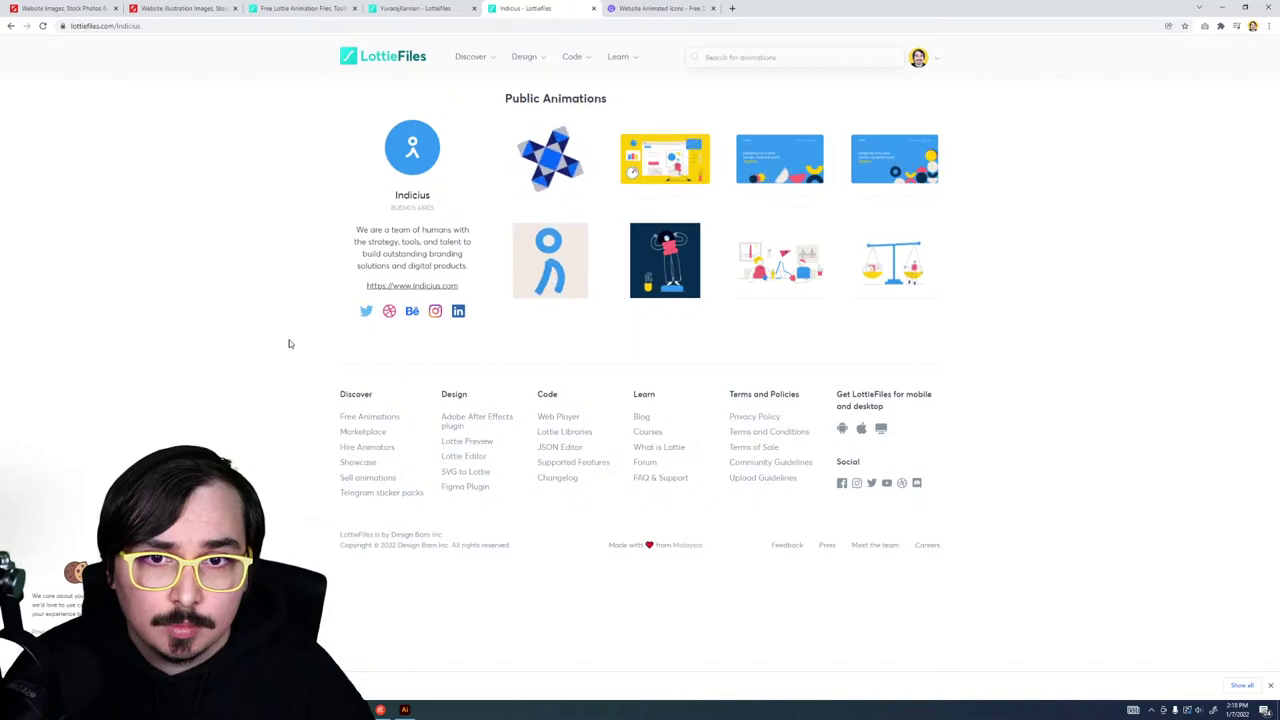
pyautogui.hotkey('ctrl', 'w')
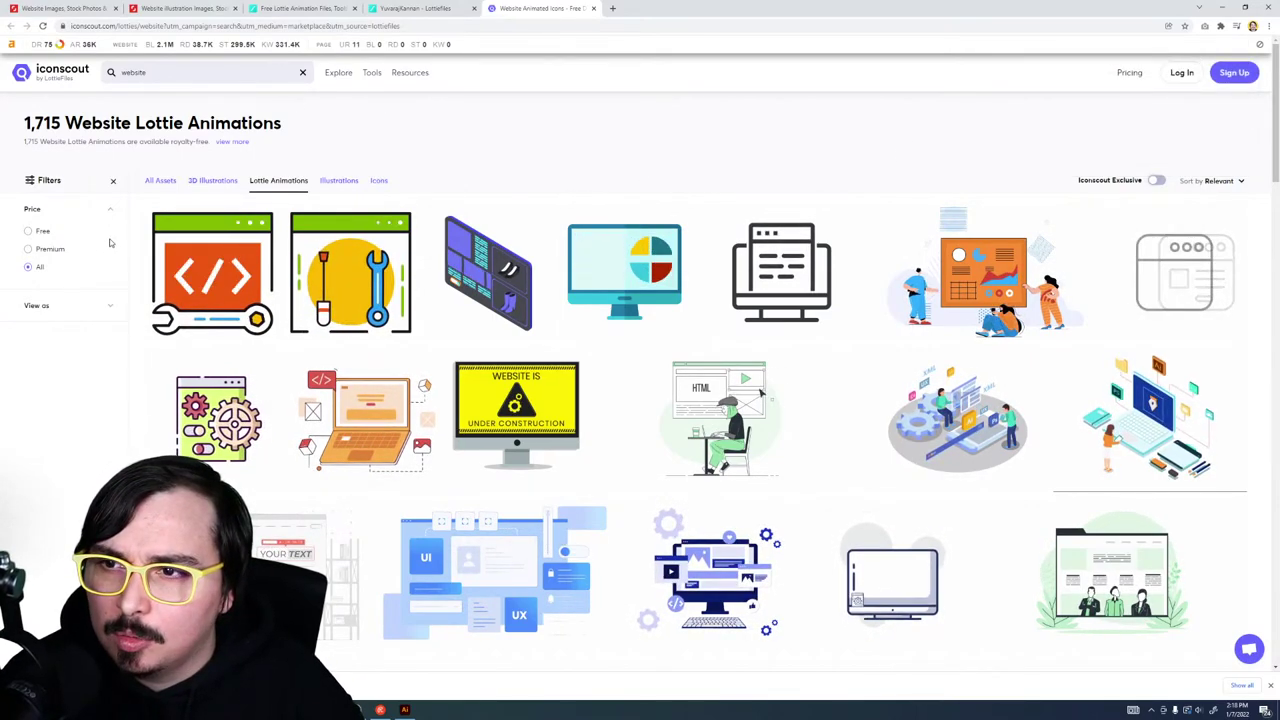
# Step: Browse IconScout's website Lottie animations and open the orange crane website-building animation in a new tab
pyautogui.scroll(-3, 338, 232)
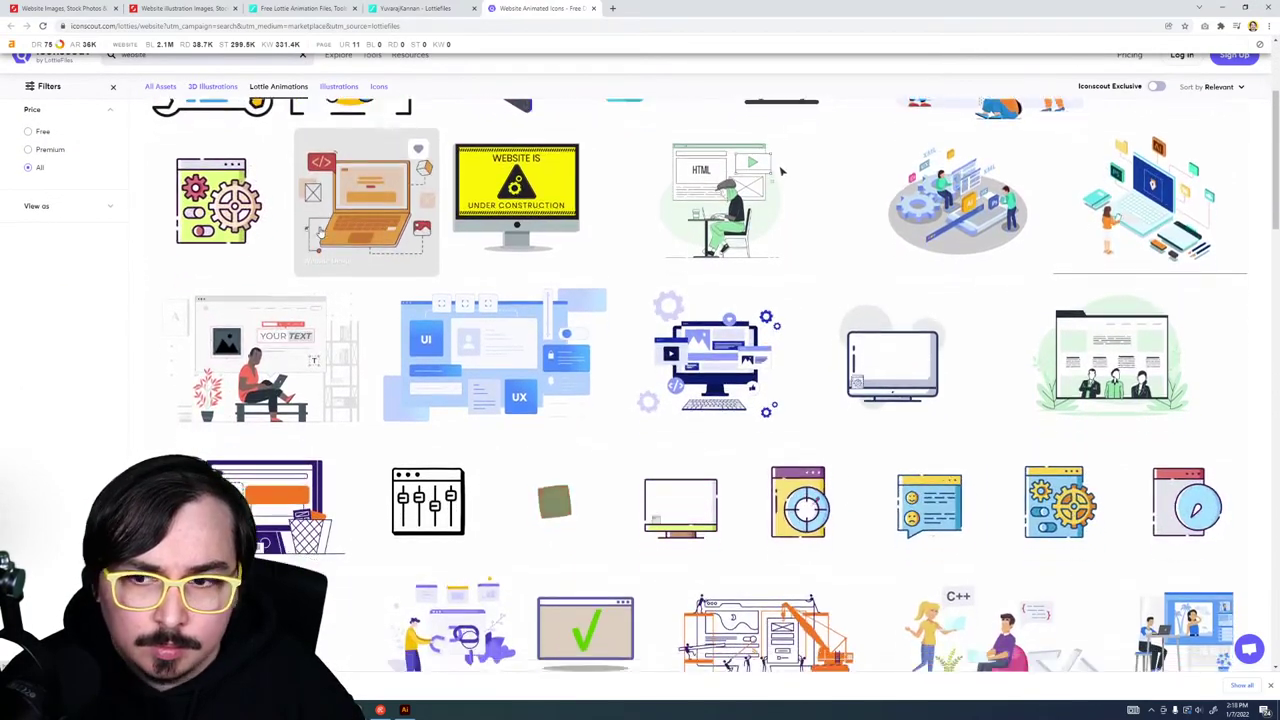
pyautogui.scroll(-3, 323, 232)
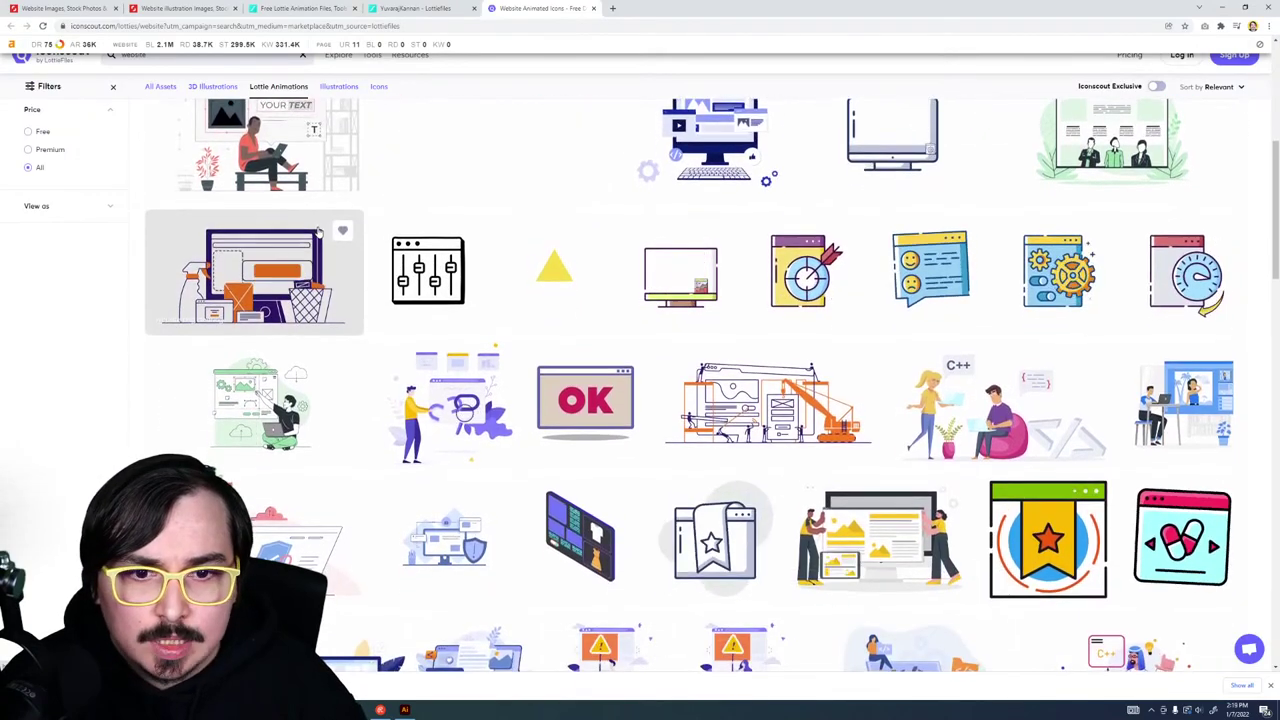
pyautogui.scroll(-1, 318, 232)
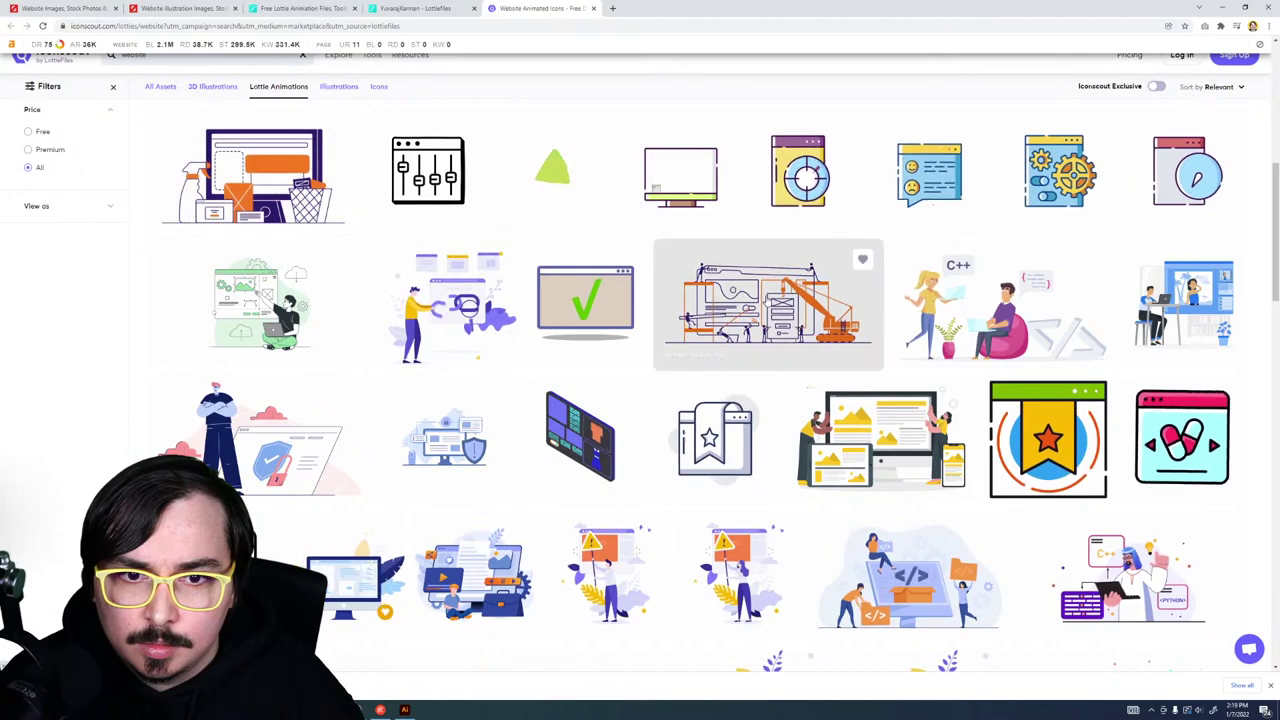
pyautogui.rightClick(775, 250)
pyautogui.click(820, 258)
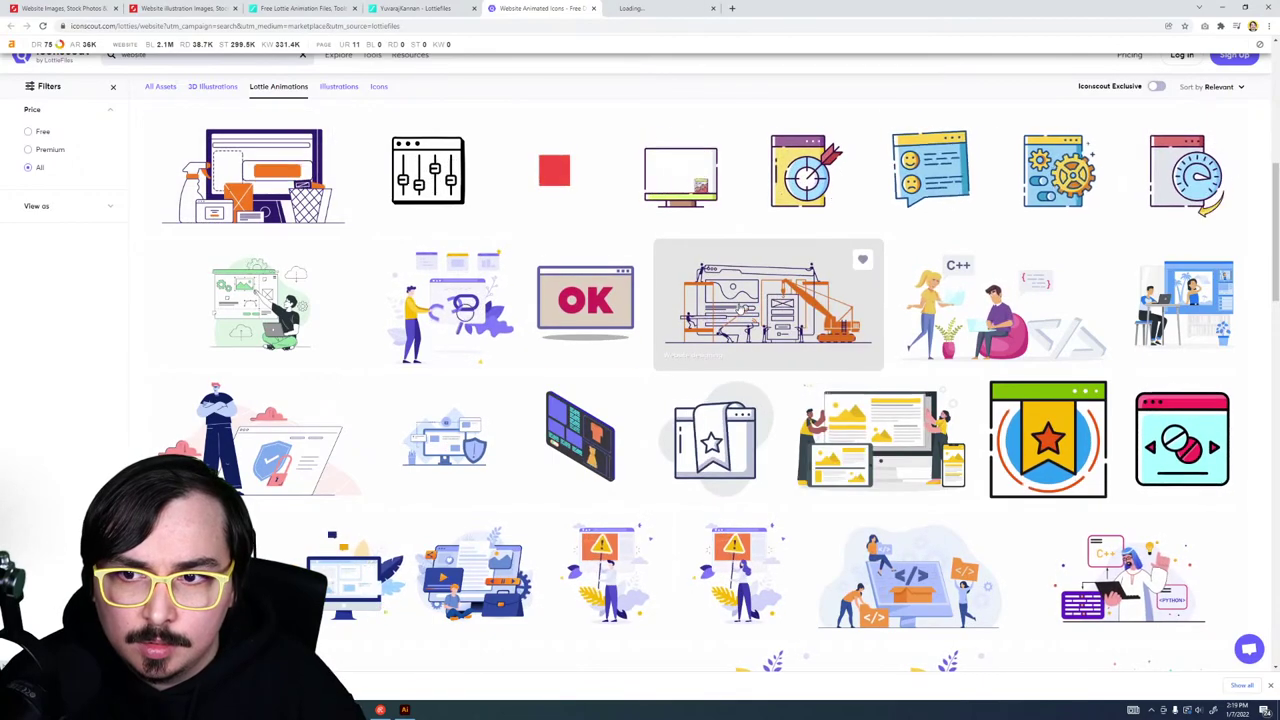
pyautogui.click(660, 9)
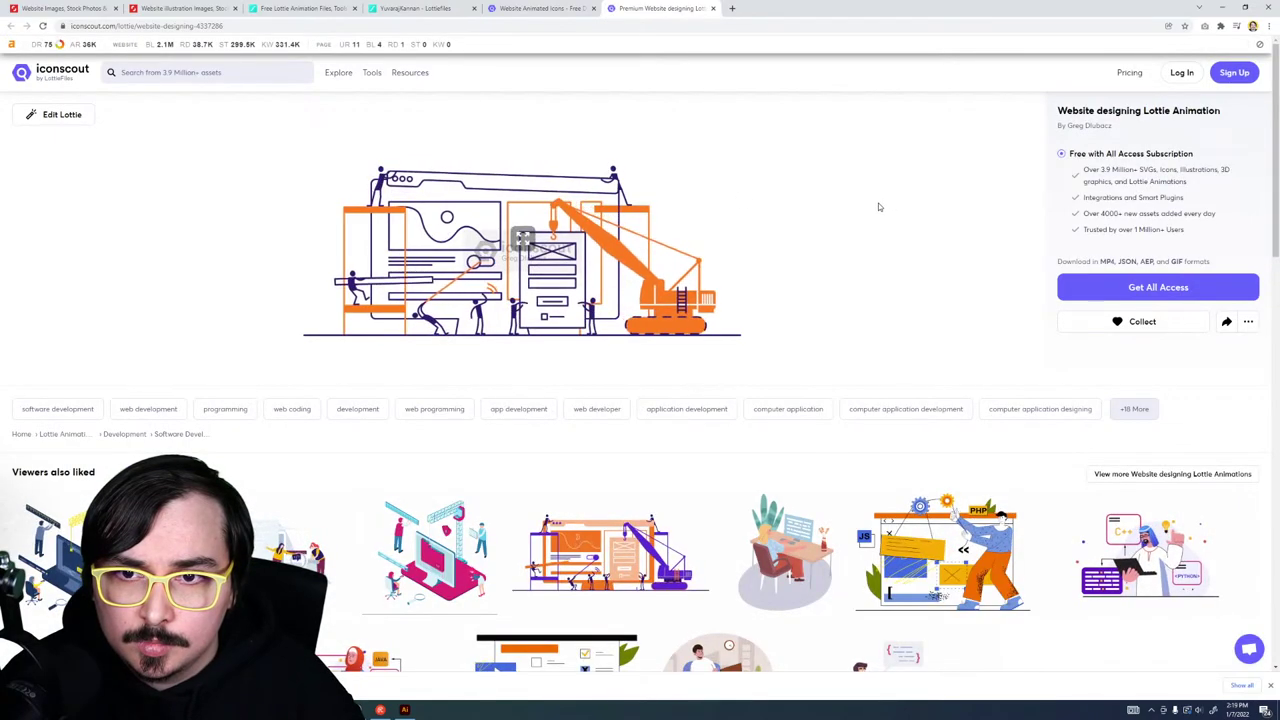
# Step: Return from the crane animation to the website Lottie results and open the black-and-white web development animation in a new tab
pyautogui.scroll(-2, 843, 209)
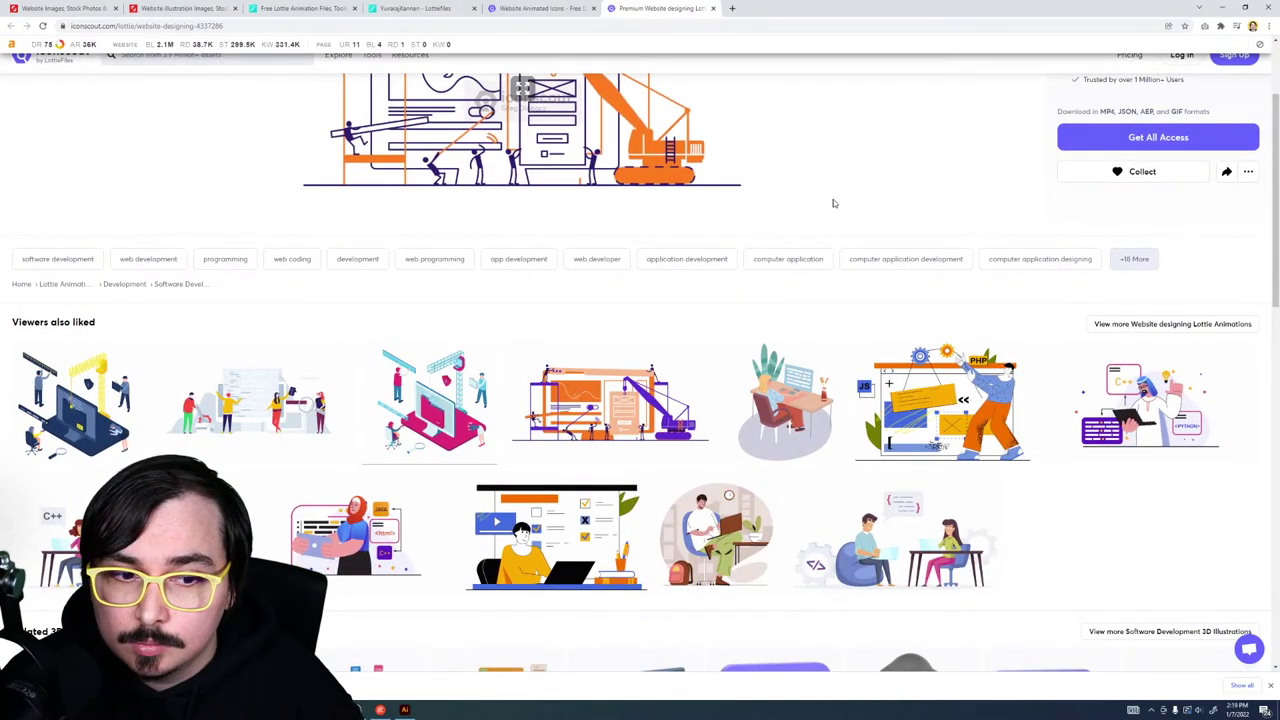
pyautogui.scroll(2, 832, 199)
pyautogui.click(496, 8)
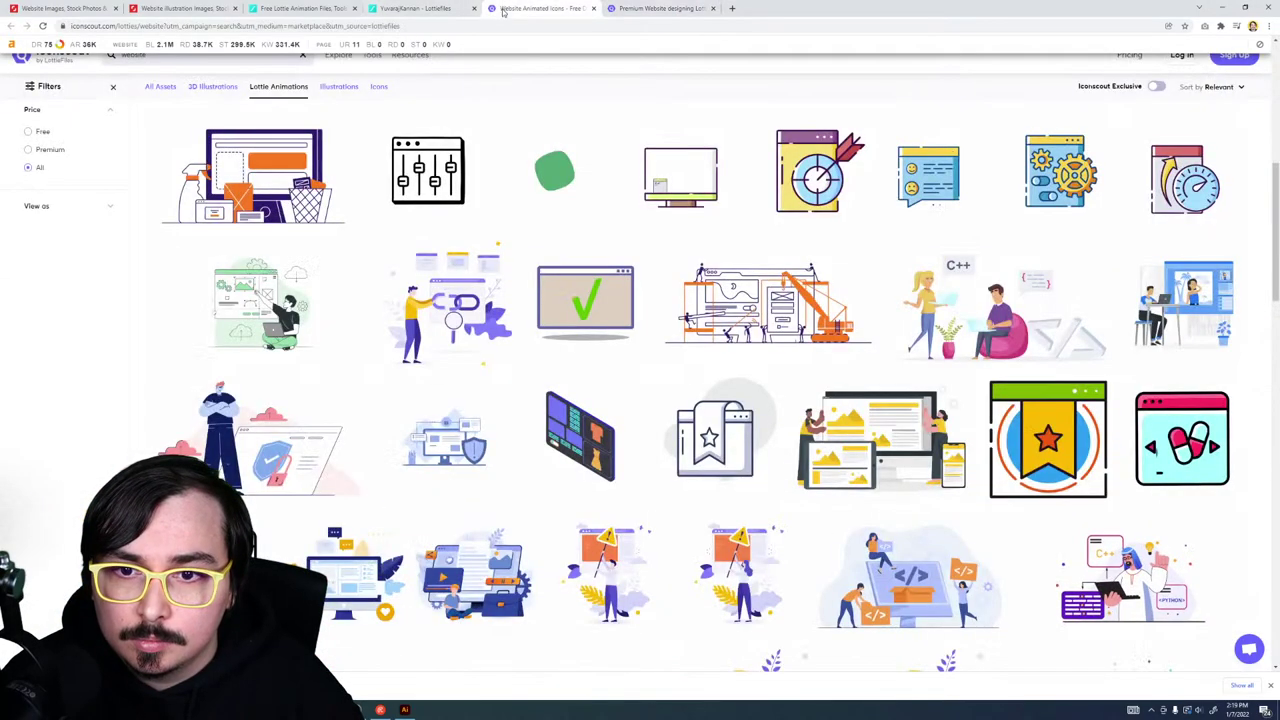
pyautogui.scroll(-3, 134, 266)
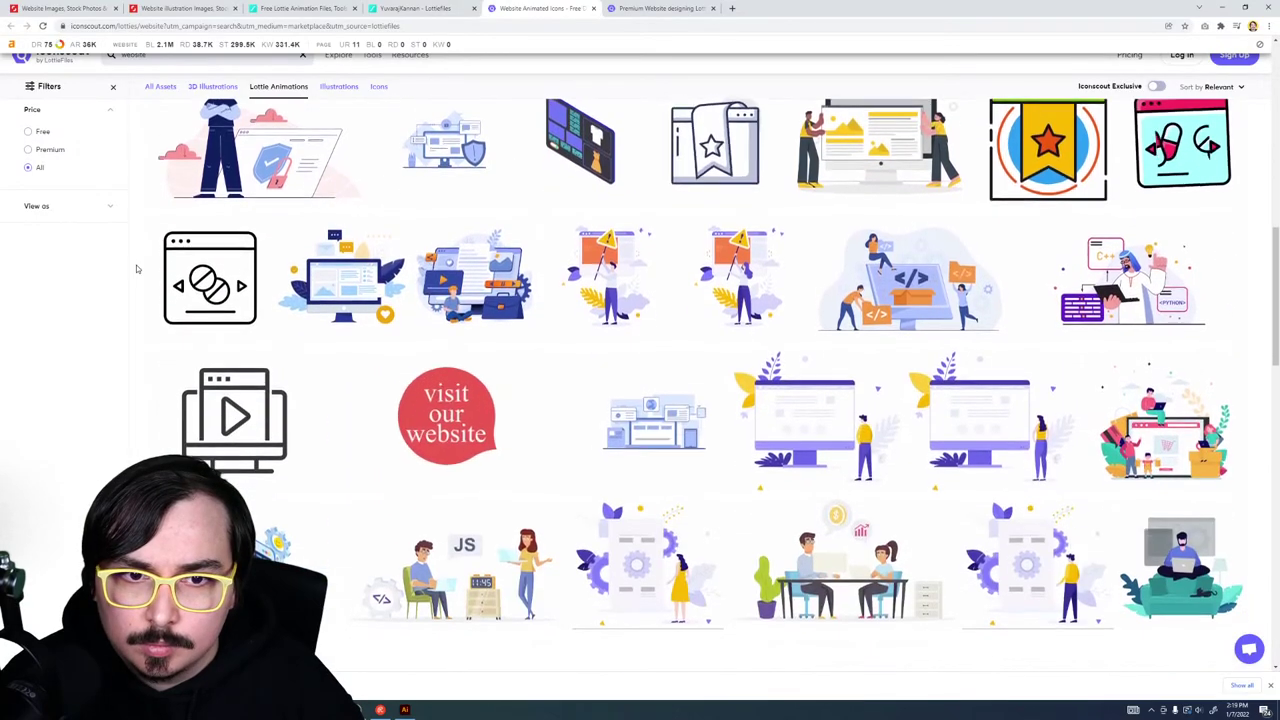
pyautogui.scroll(-1, 137, 268)
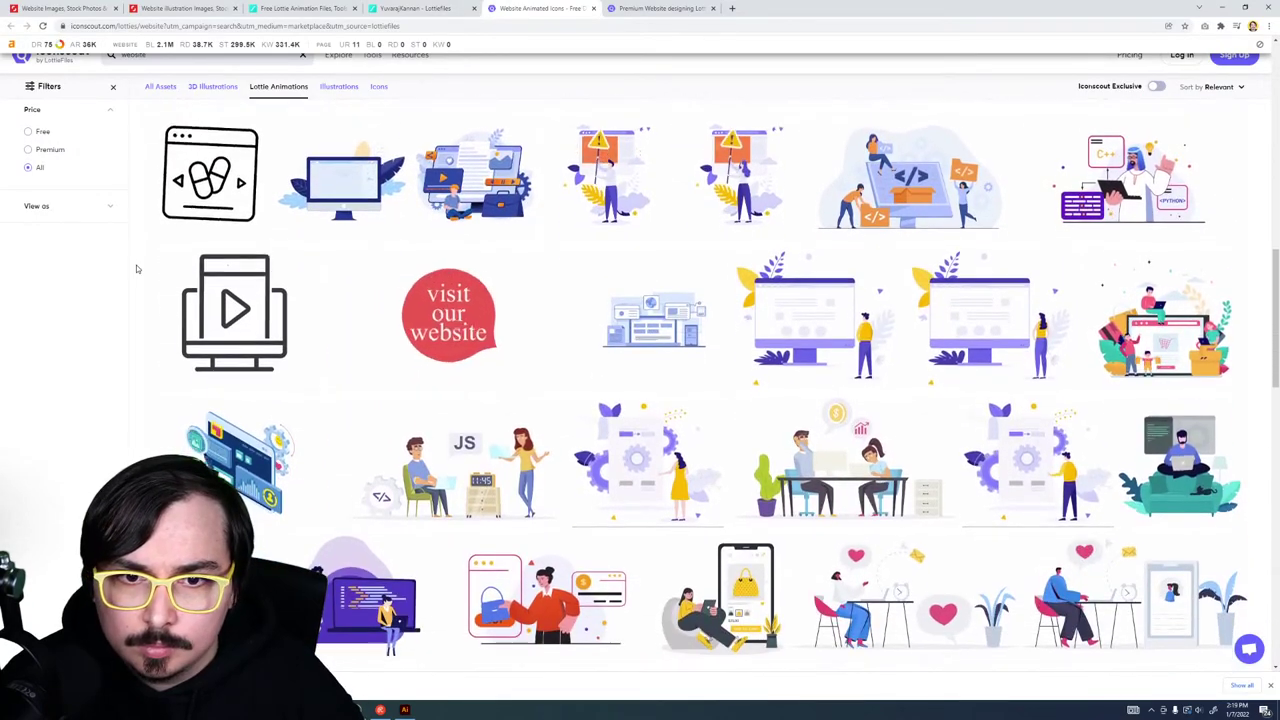
pyautogui.scroll(-2, 137, 268)
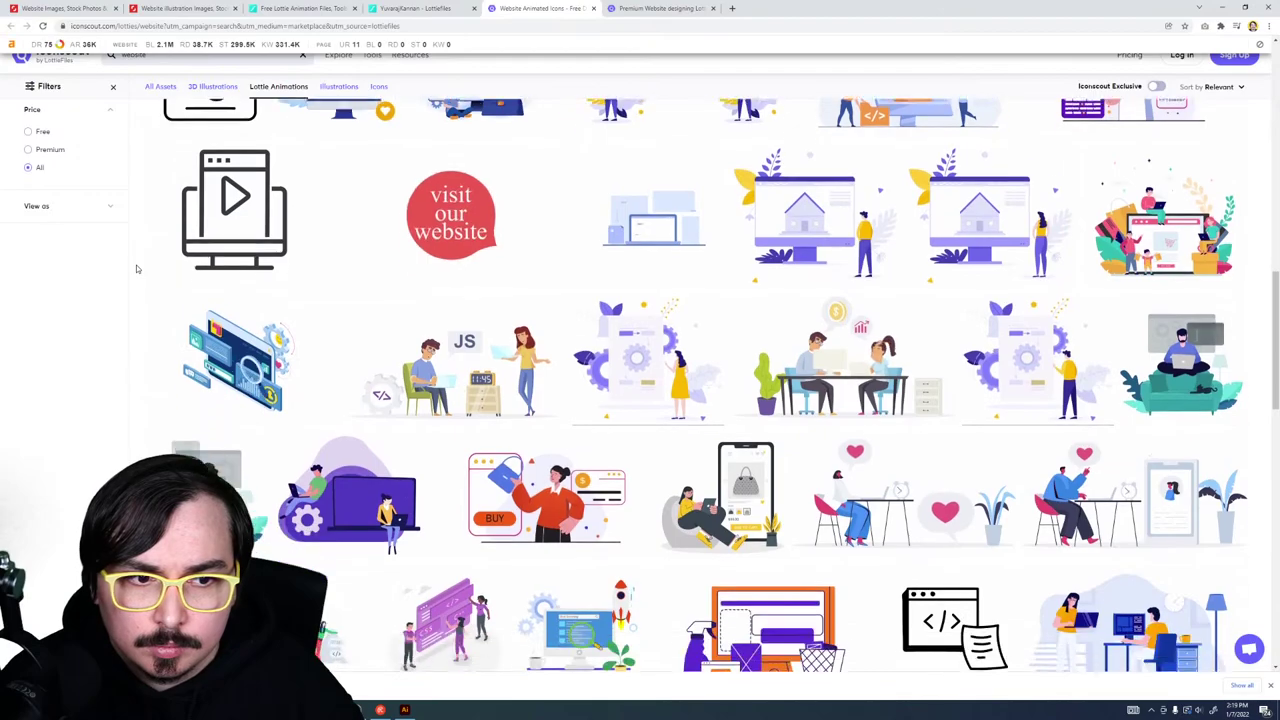
pyautogui.scroll(-2, 137, 268)
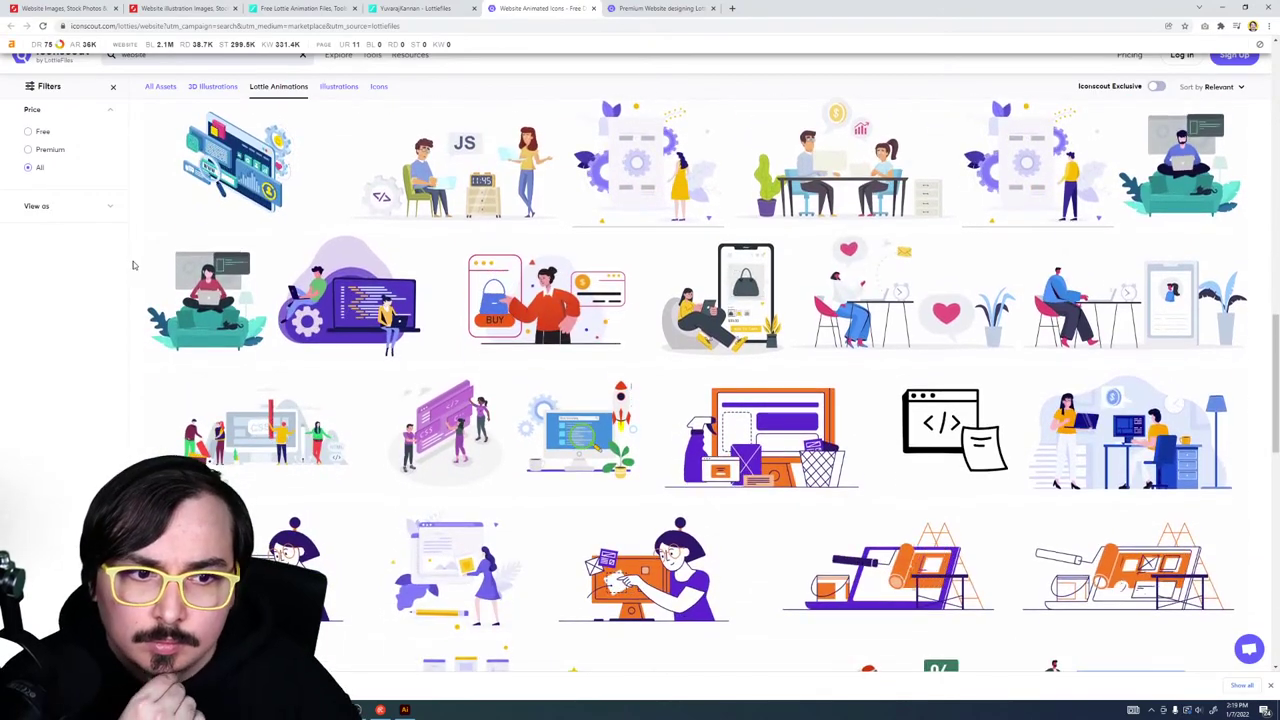
pyautogui.scroll(-1, 133, 265)
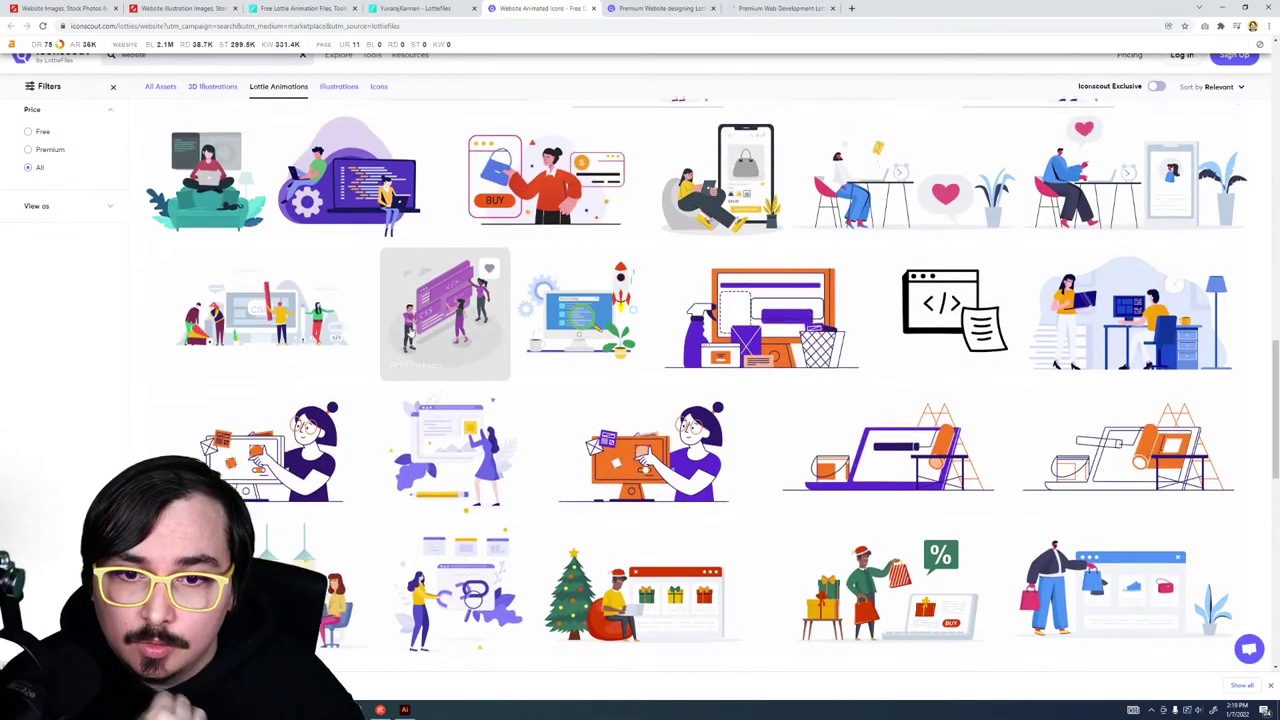
# Step: Browse further website Lottie animations and open the outlined webpage-under-maintenance animation with orange cones in a new tab
pyautogui.scroll(-2, 425, 330)
pyautogui.scroll(-1, 415, 335)
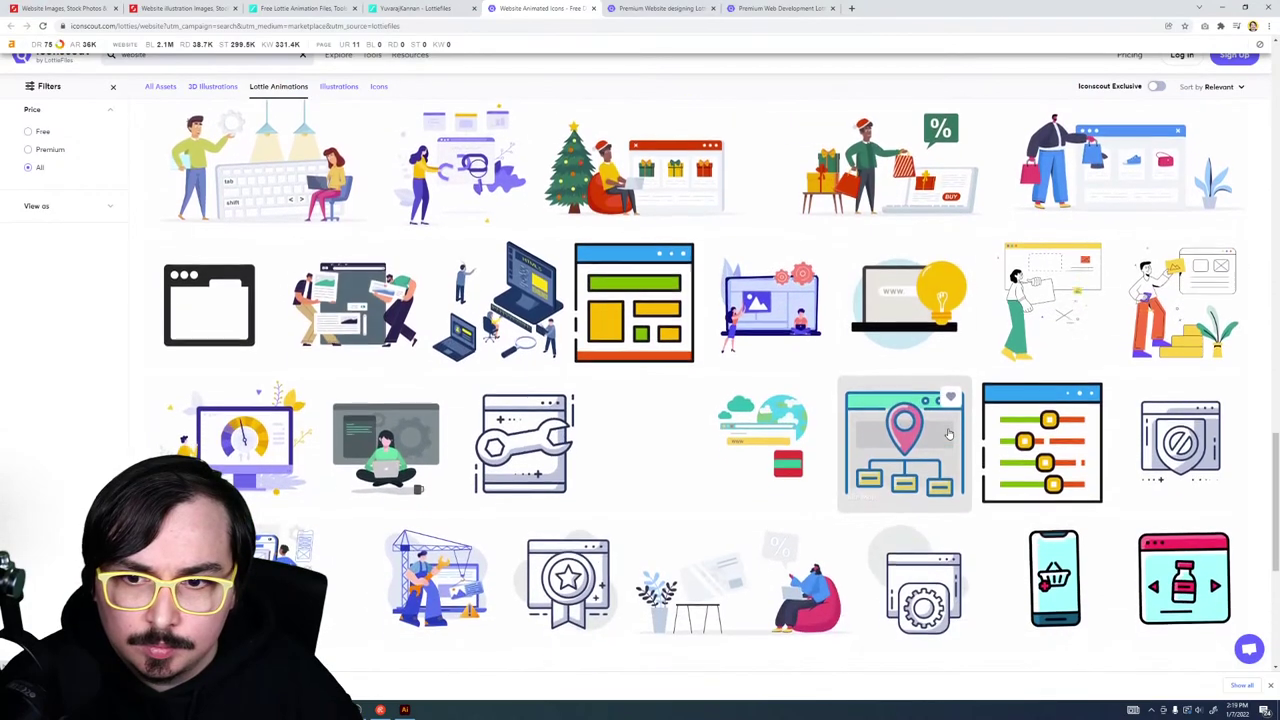
pyautogui.scroll(-1, 949, 433)
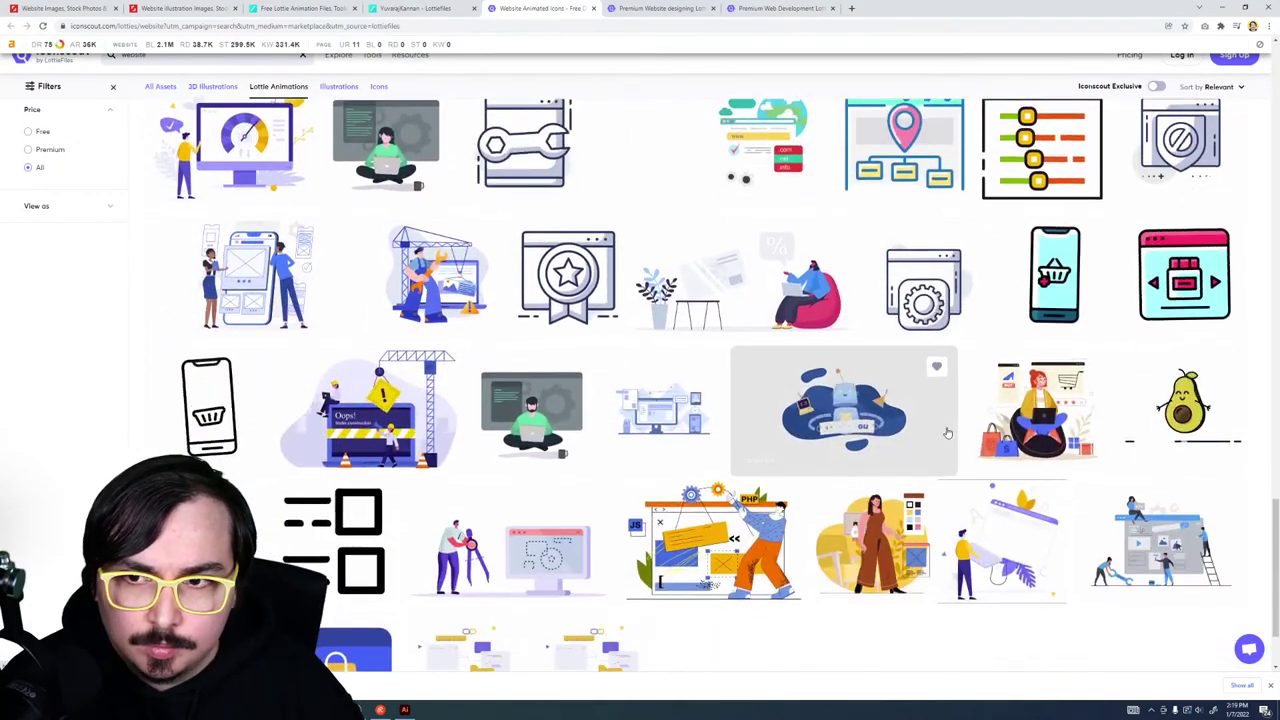
pyautogui.scroll(-2, 946, 433)
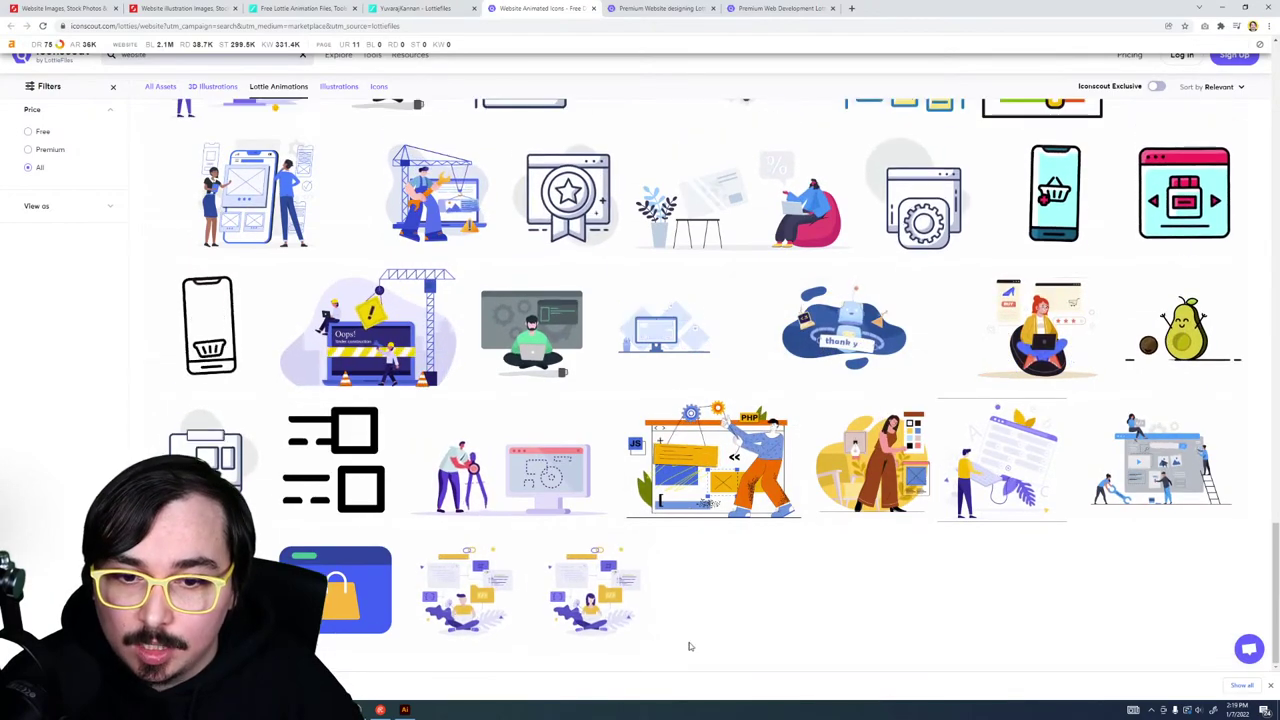
pyautogui.scroll(-2, 780, 555)
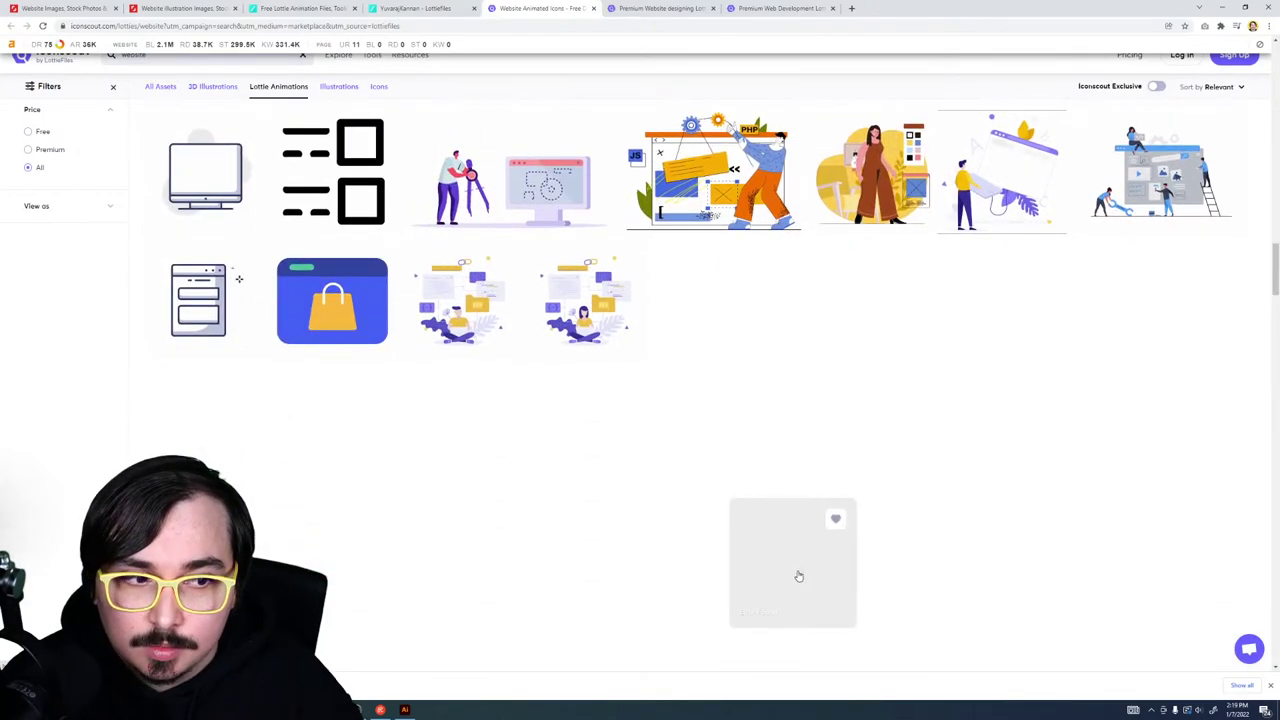
pyautogui.scroll(-2, 229, 387)
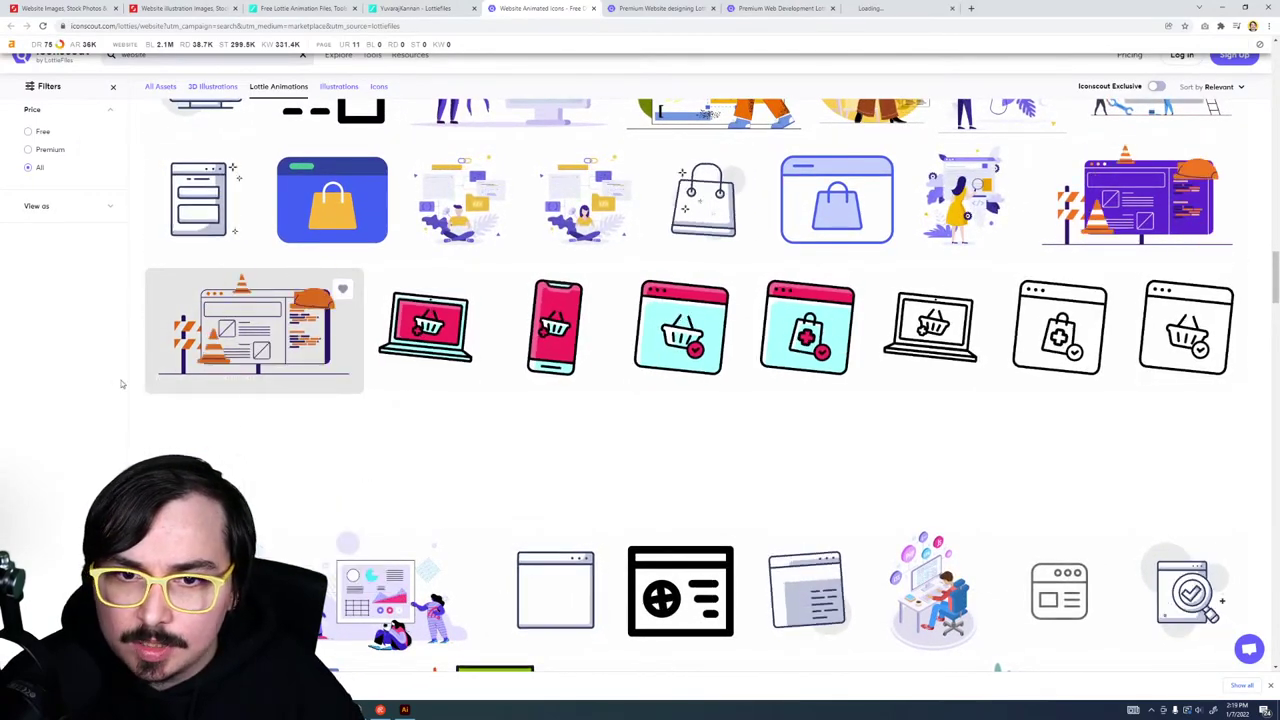
# Step: Continue through the website Lottie results and open the web navigation browser-window animation in a new tab
pyautogui.scroll(-2, 377, 327)
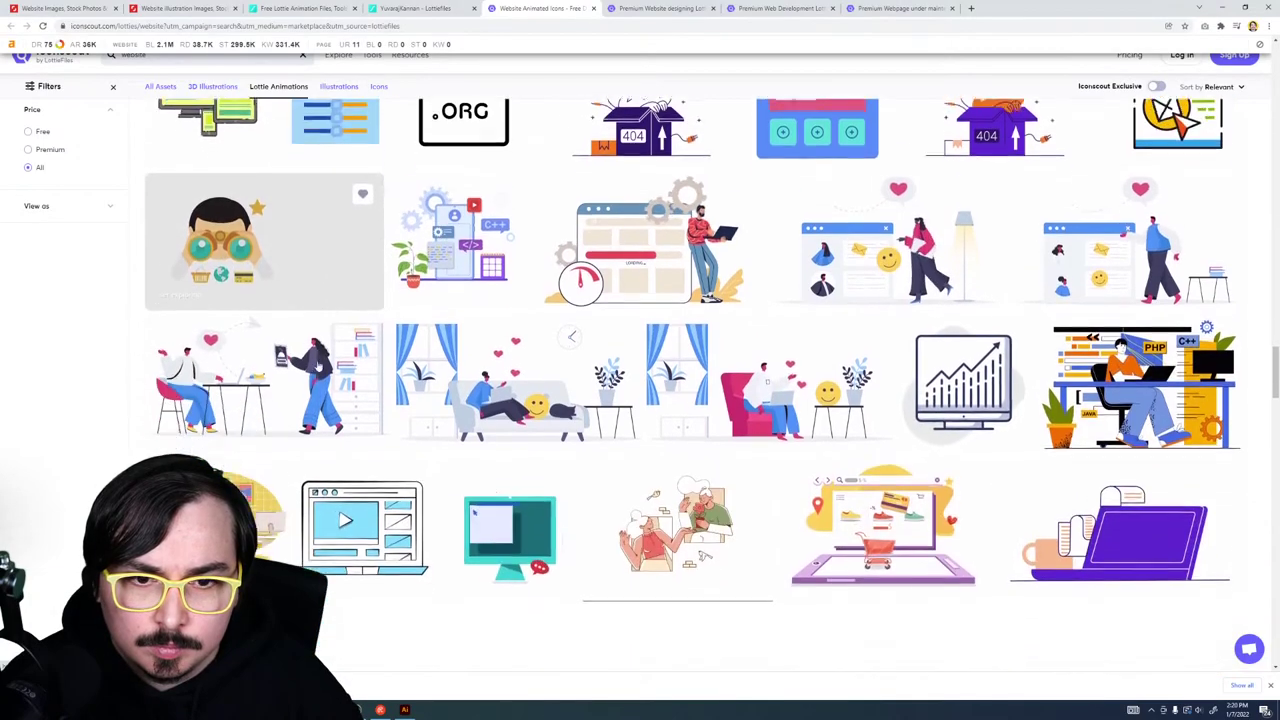
pyautogui.scroll(-2, 318, 366)
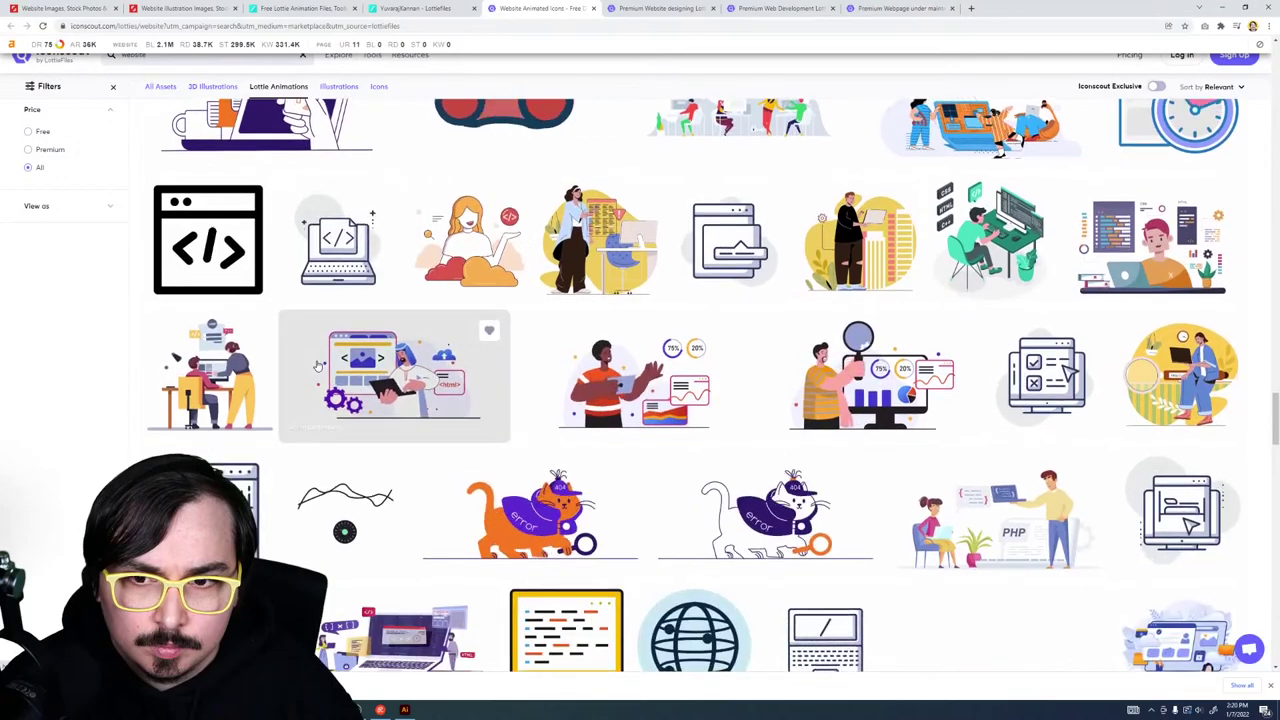
pyautogui.scroll(-3, 318, 366)
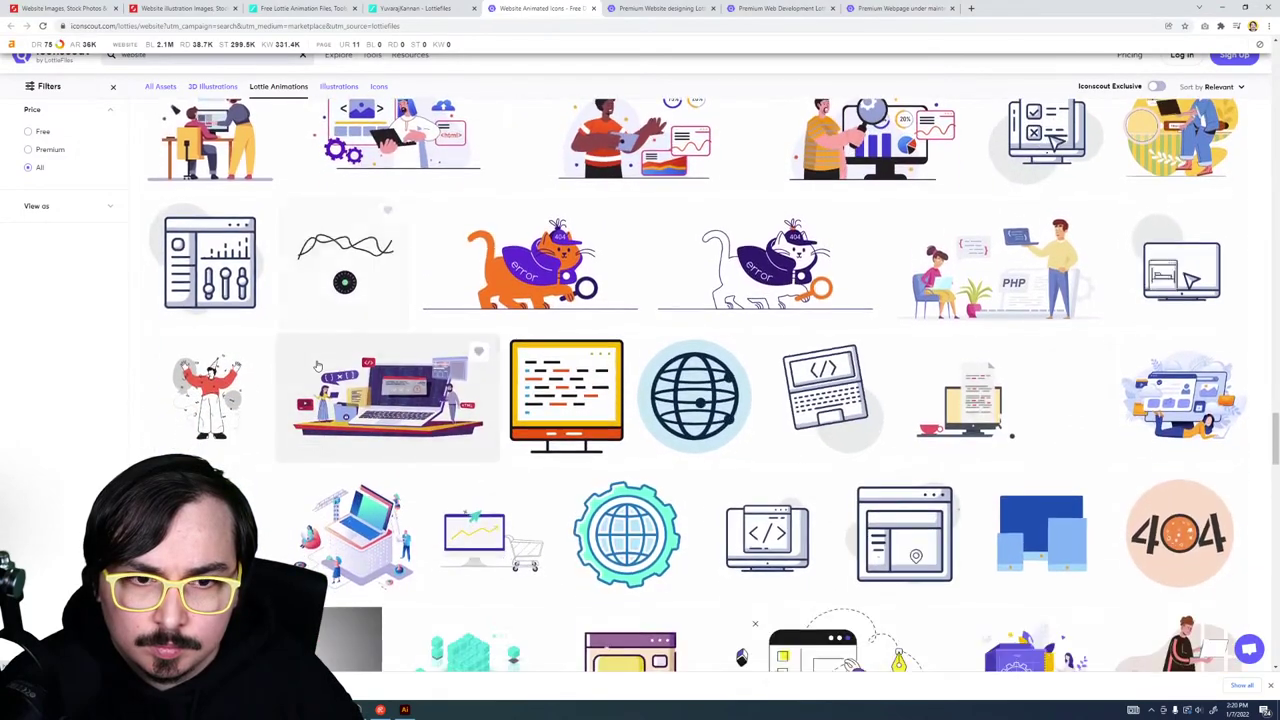
pyautogui.scroll(-1, 318, 366)
pyautogui.rightClick(895, 427)
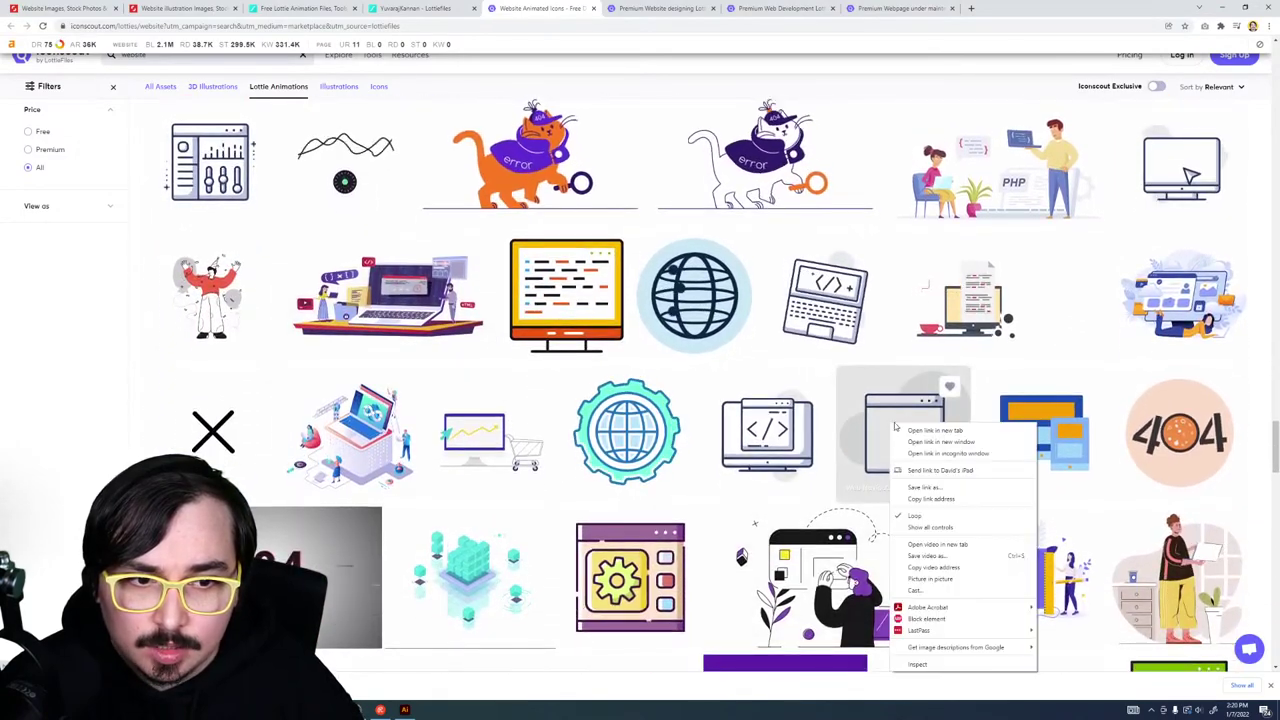
pyautogui.click(913, 430)
# Step: Look through more of the website Lottie results for matching styles, and close the results tab
pyautogui.scroll(-3, 760, 525)
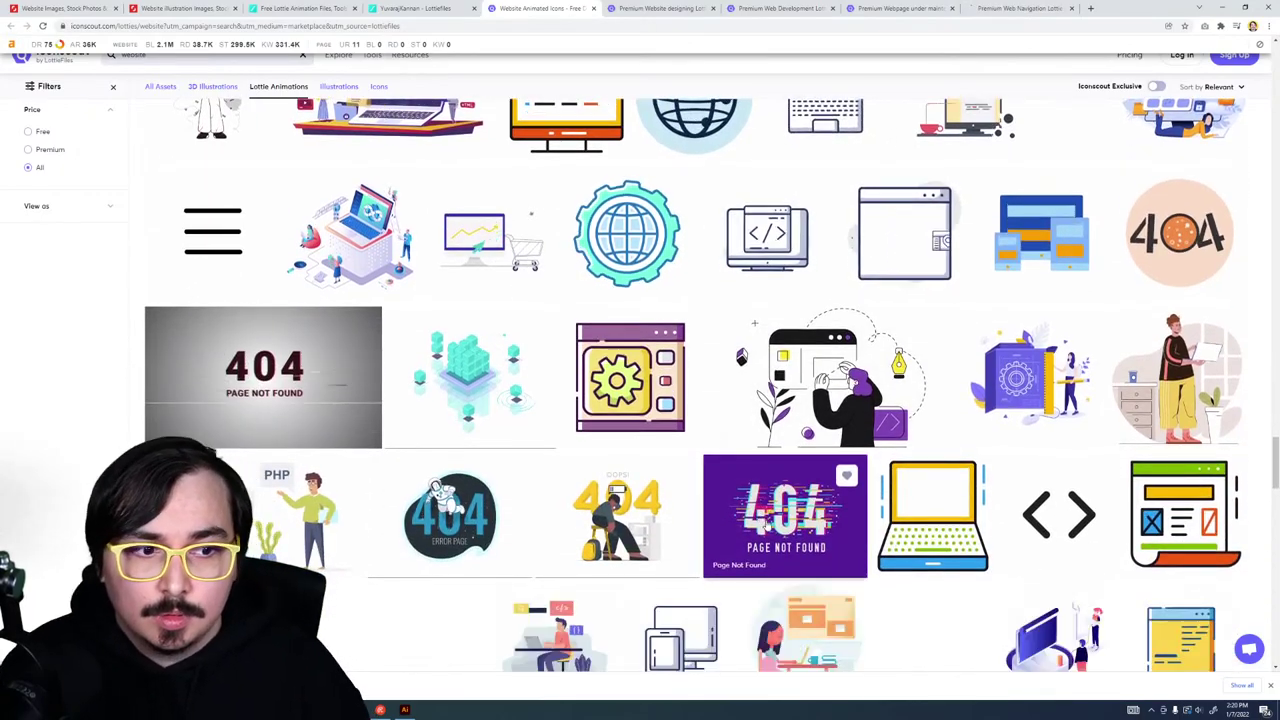
pyautogui.scroll(-2, 765, 532)
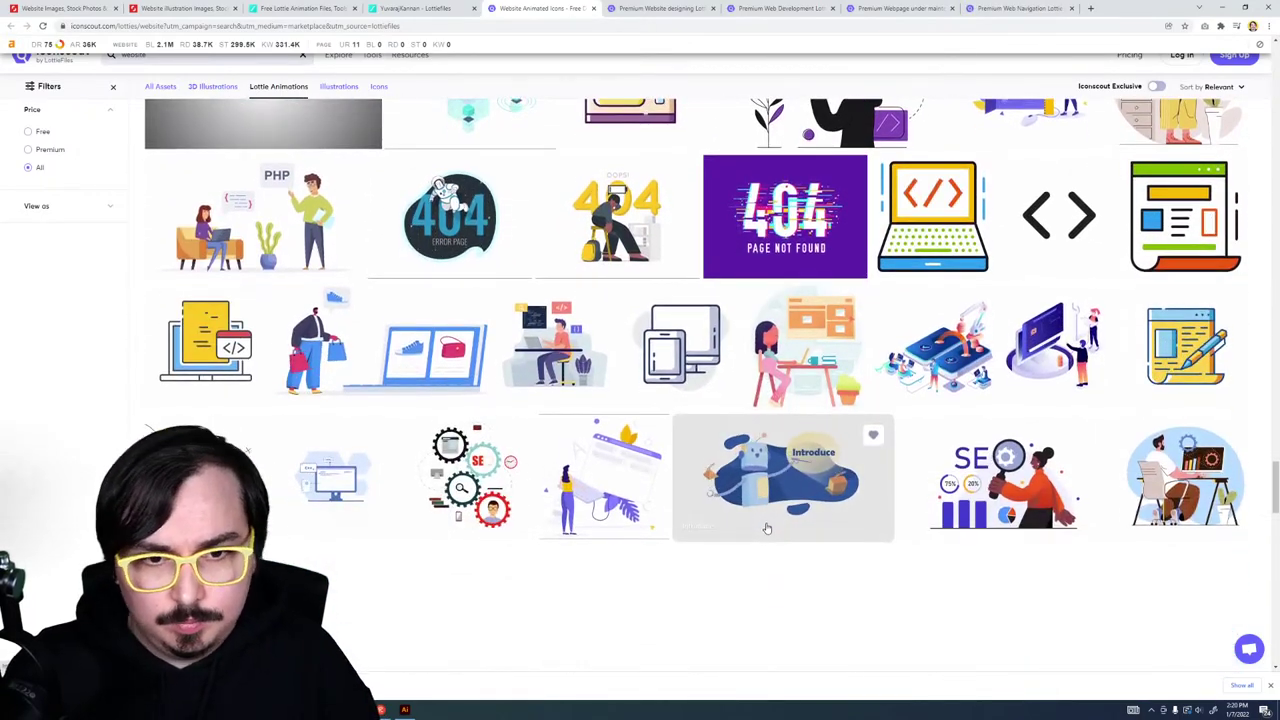
pyautogui.scroll(-5, 763, 541)
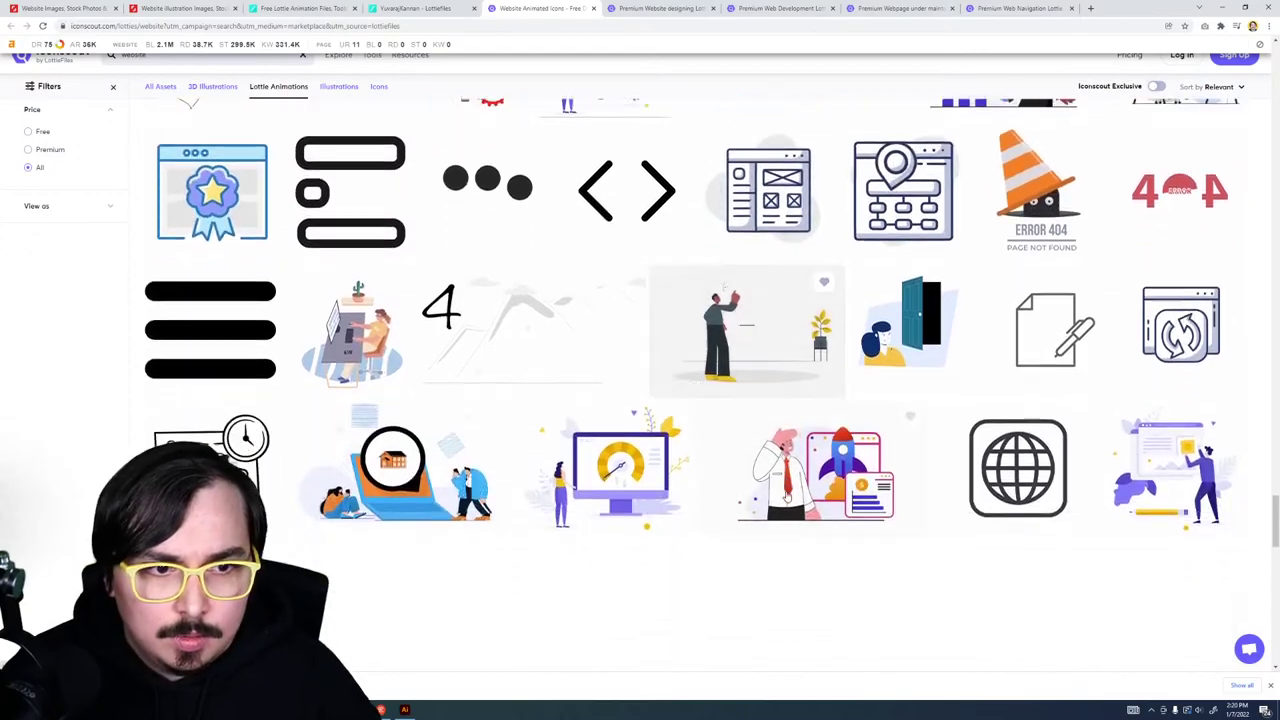
pyautogui.scroll(-4, 786, 497)
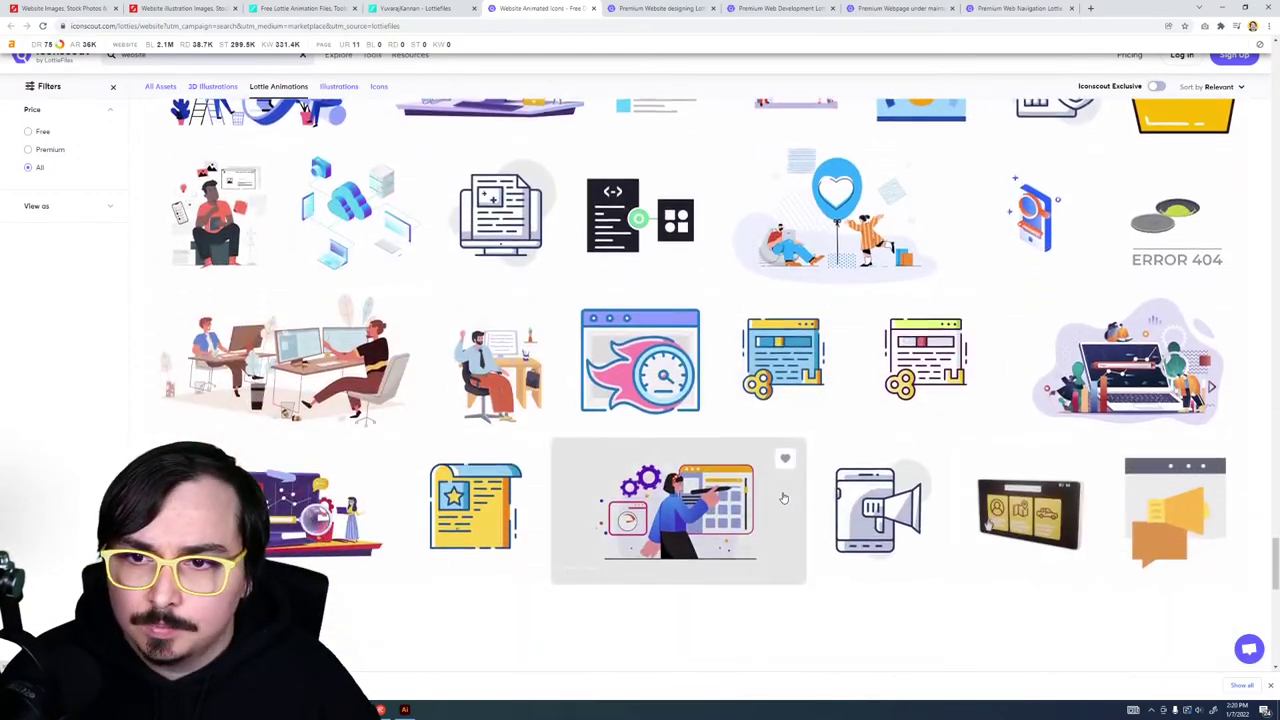
pyautogui.click(781, 499)
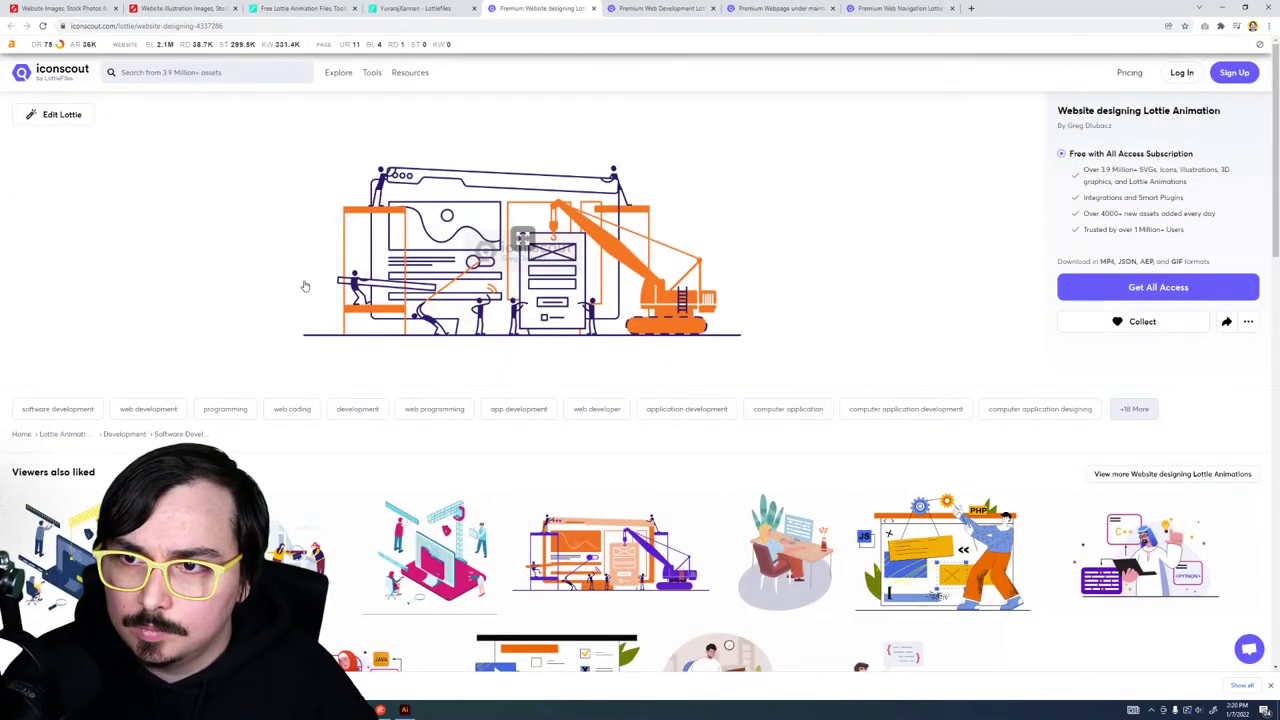
# Step: Open the designer profiles behind the web development, webpage-under-maintenance and web navigation animations
pyautogui.hotkey('ctrl', 'Tab')
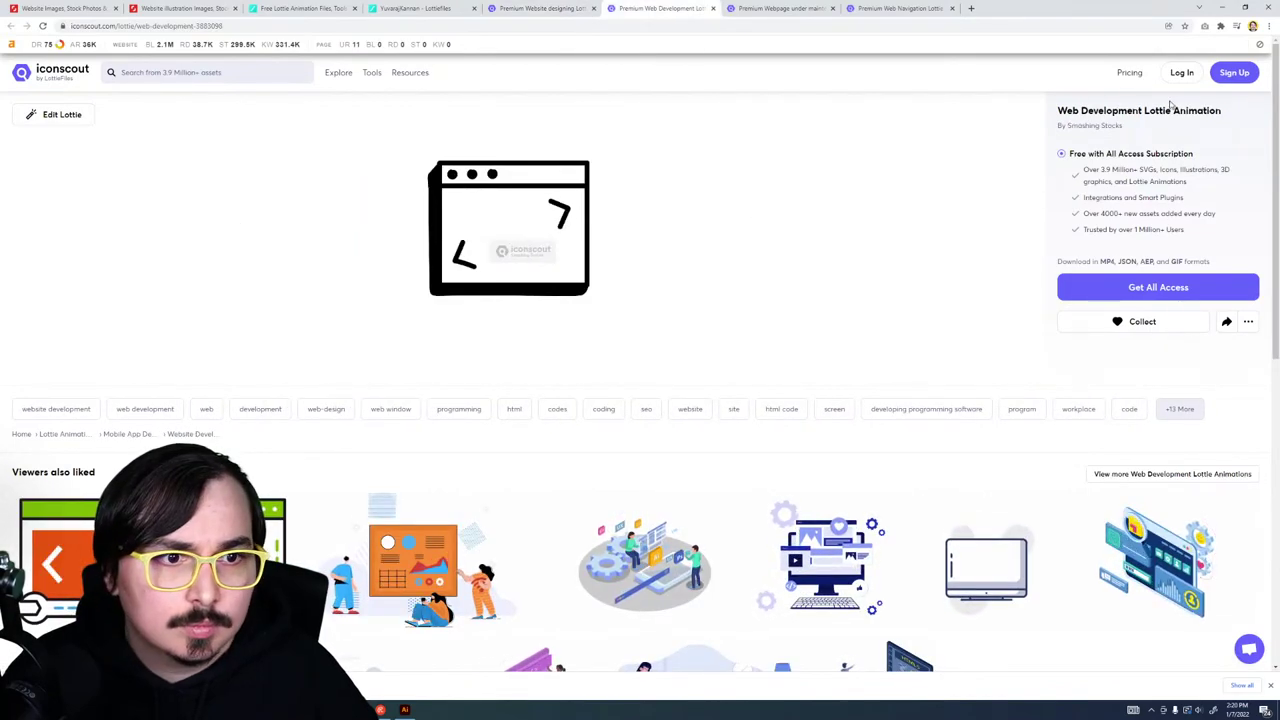
pyautogui.middleClick(1100, 126)
pyautogui.click(752, 6)
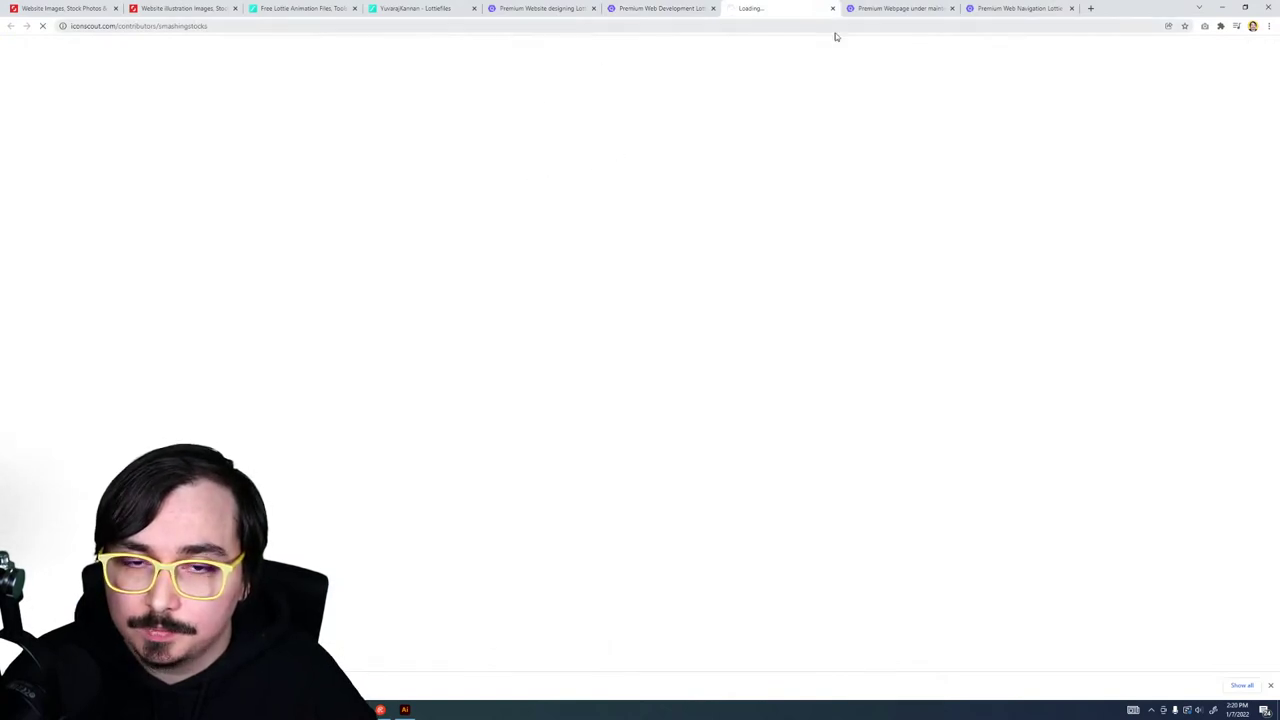
pyautogui.click(908, 7)
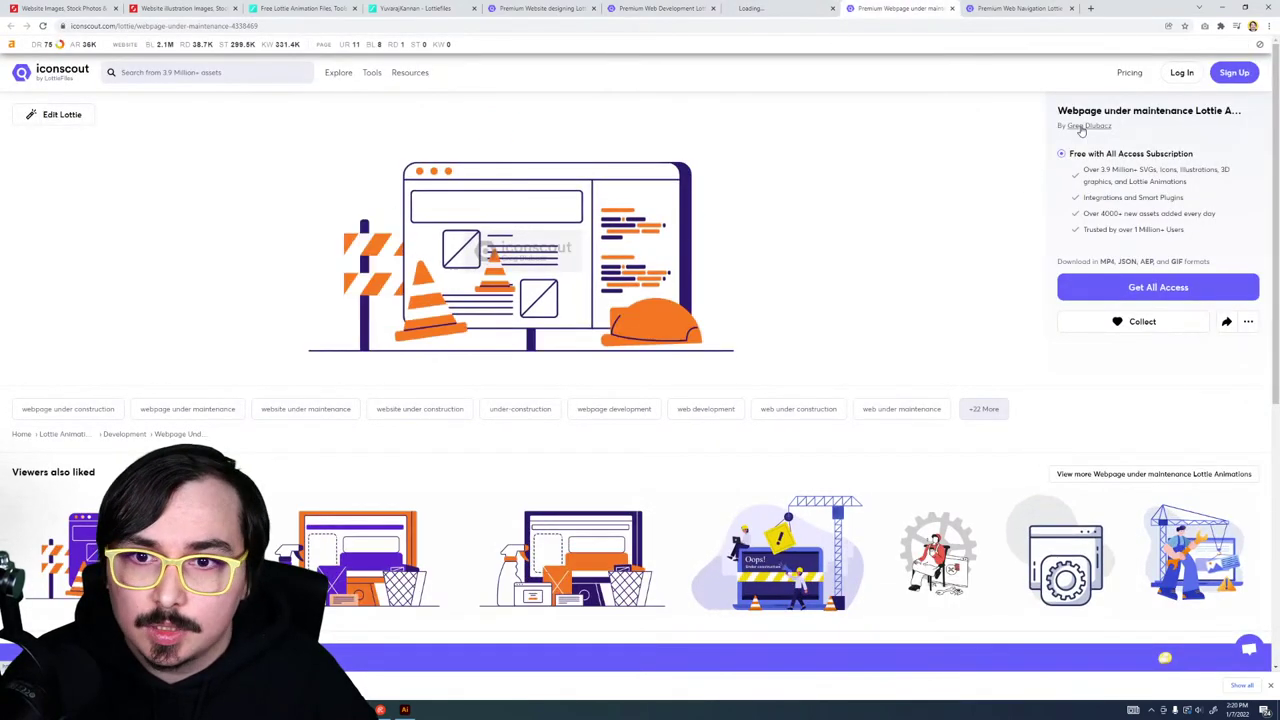
pyautogui.click(1078, 125)
pyautogui.click(1001, 9)
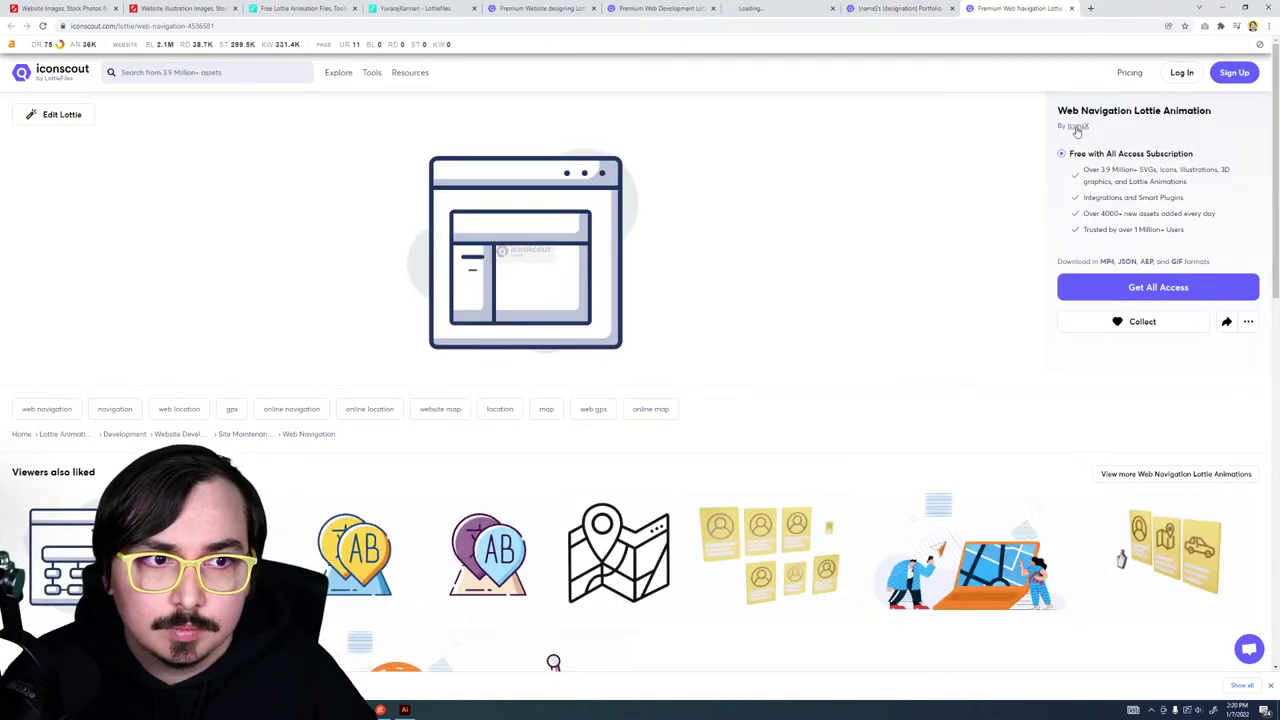
pyautogui.click(1075, 125)
# Step: Examine the icon packs on Smashing Stocks' profile across its different styles, such as line, flat outline, isometric and glyph
pyautogui.click(800, 7)
pyautogui.click(681, 7)
pyautogui.click(748, 7)
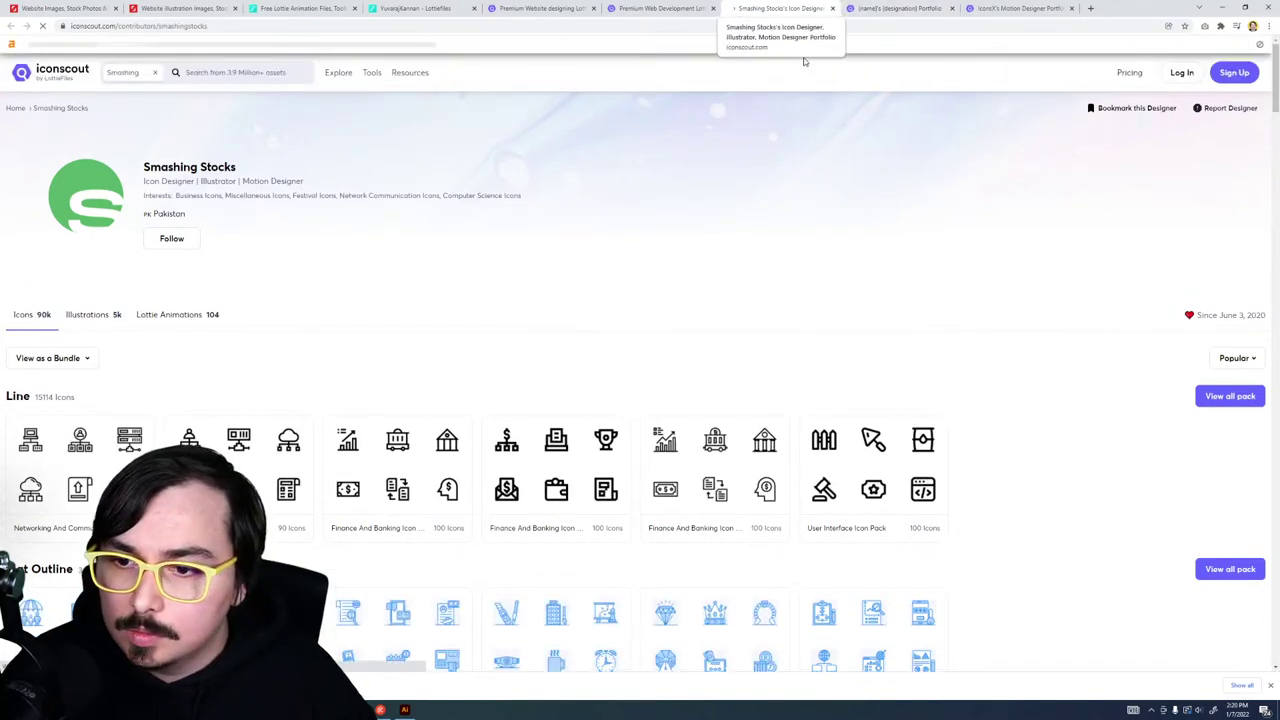
pyautogui.scroll(-2, 665, 231)
pyautogui.scroll(-5, 666, 235)
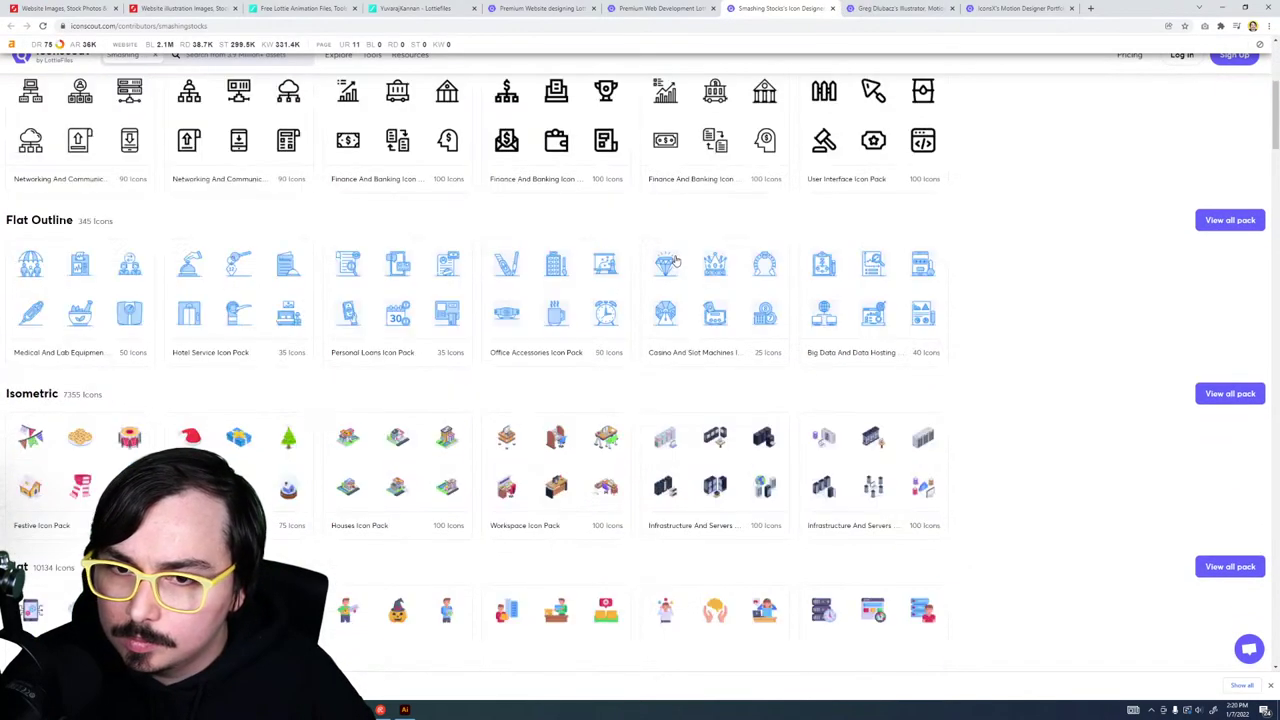
pyautogui.scroll(-7, 673, 267)
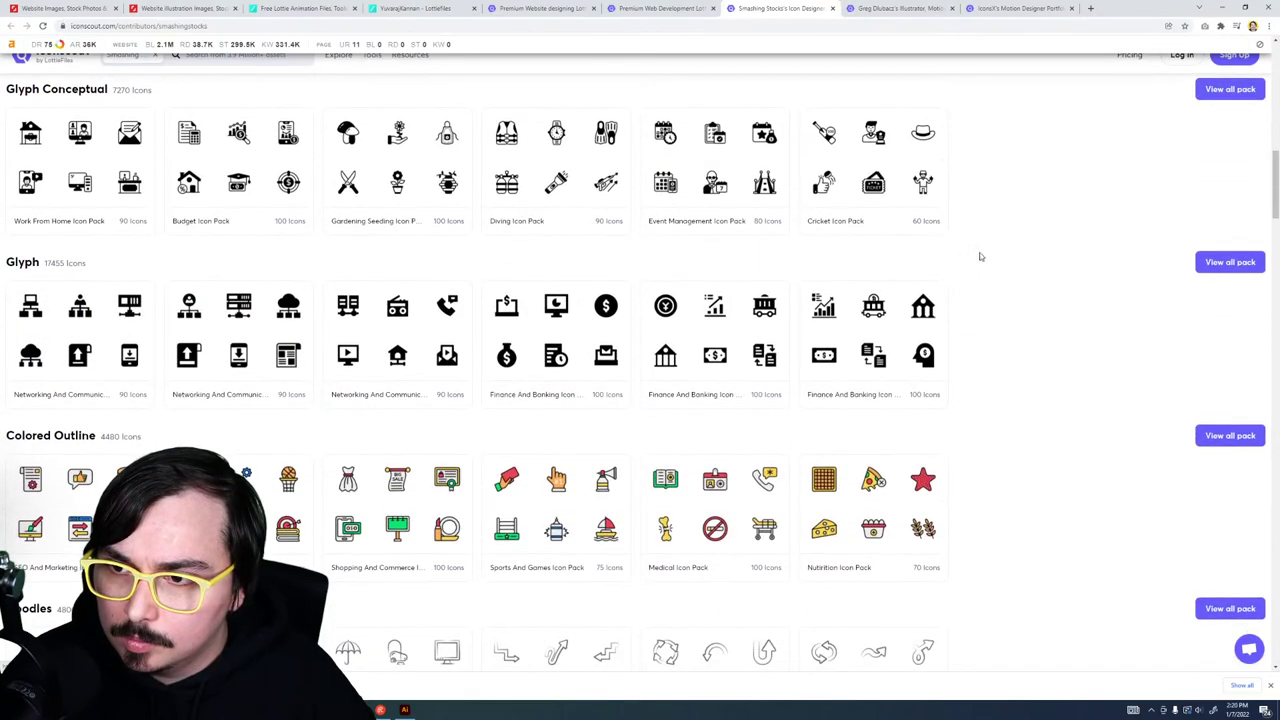
pyautogui.scroll(-10, 850, 270)
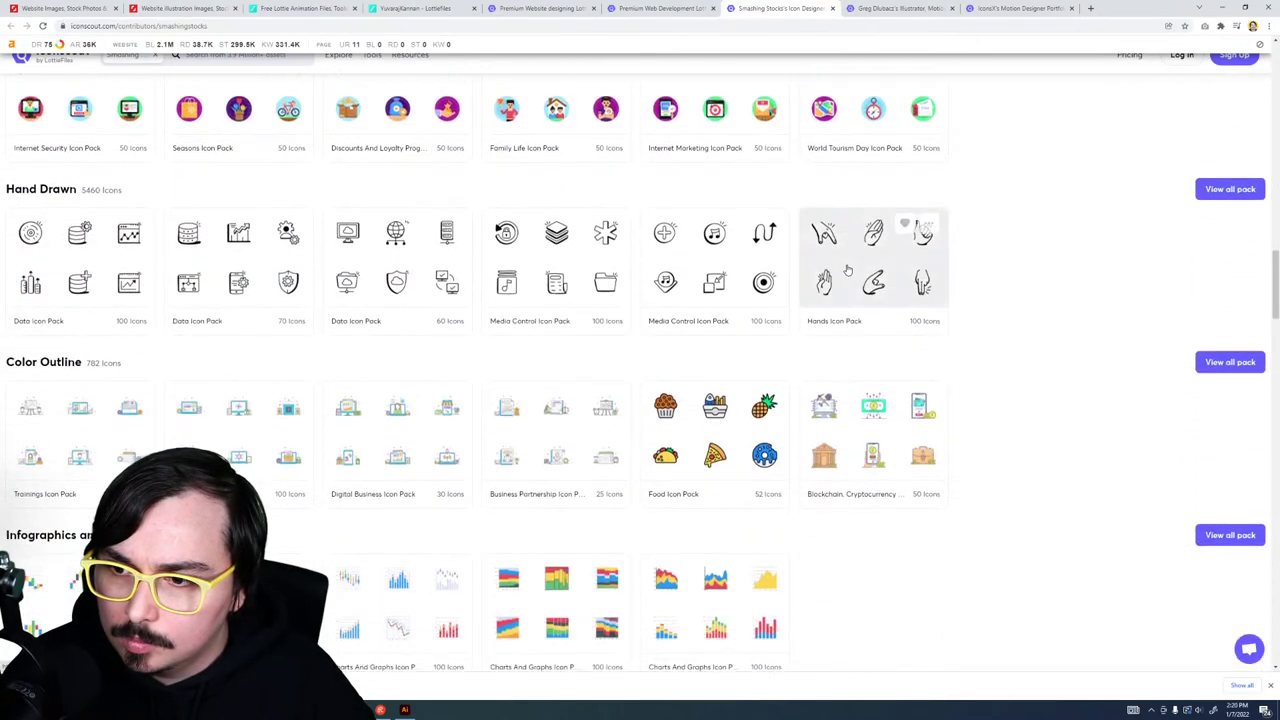
pyautogui.scroll(-7, 847, 270)
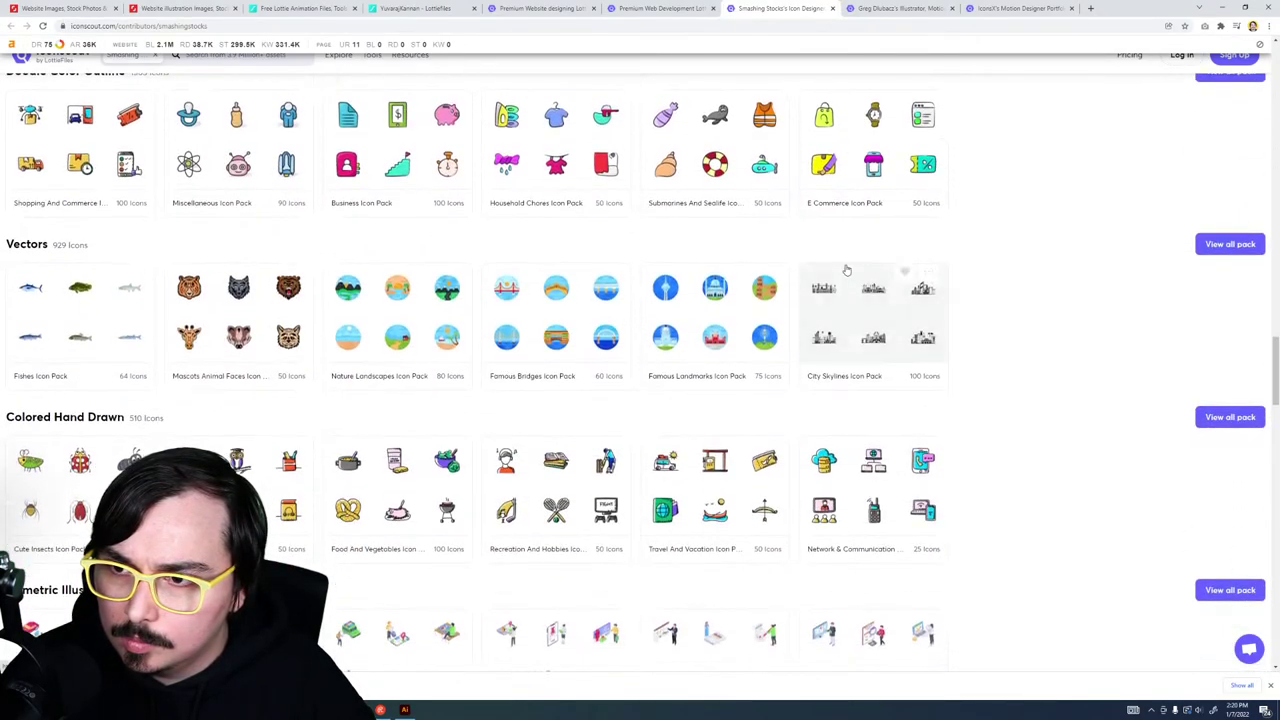
pyautogui.scroll(-8, 845, 269)
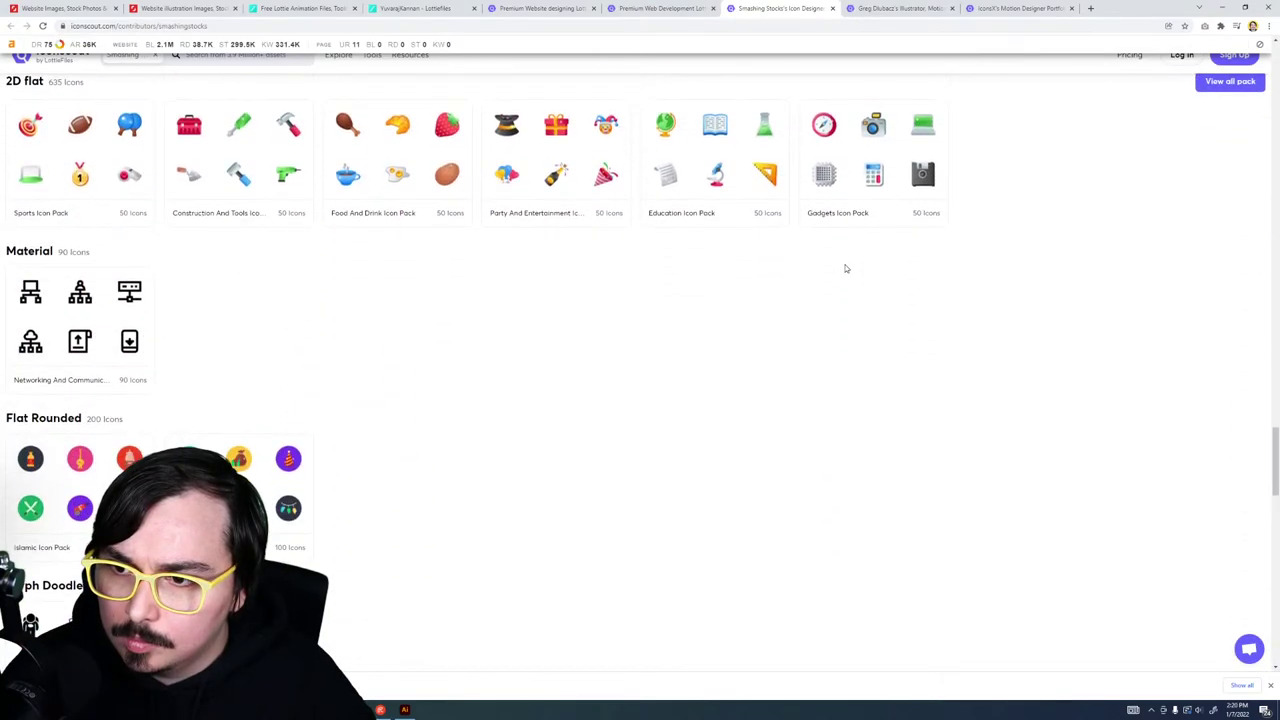
pyautogui.scroll(-8, 845, 267)
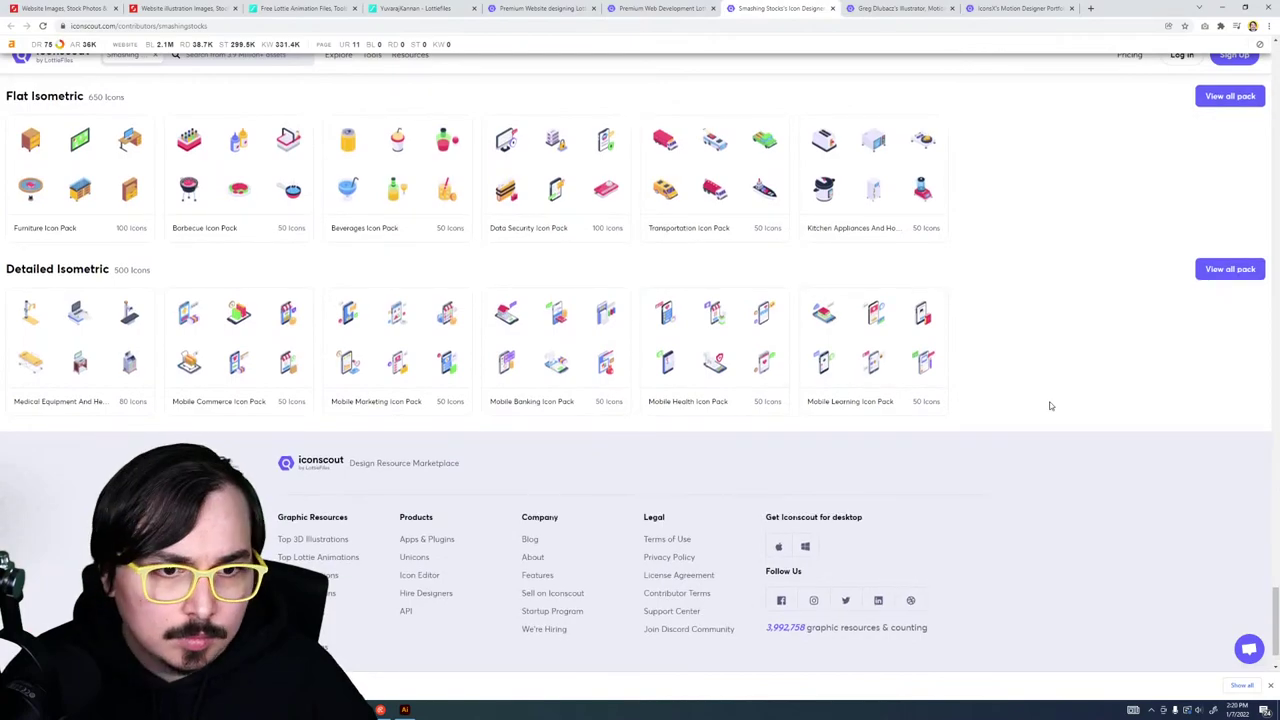
pyautogui.middleClick(1050, 405)
pyautogui.scroll(-1, 613, 321)
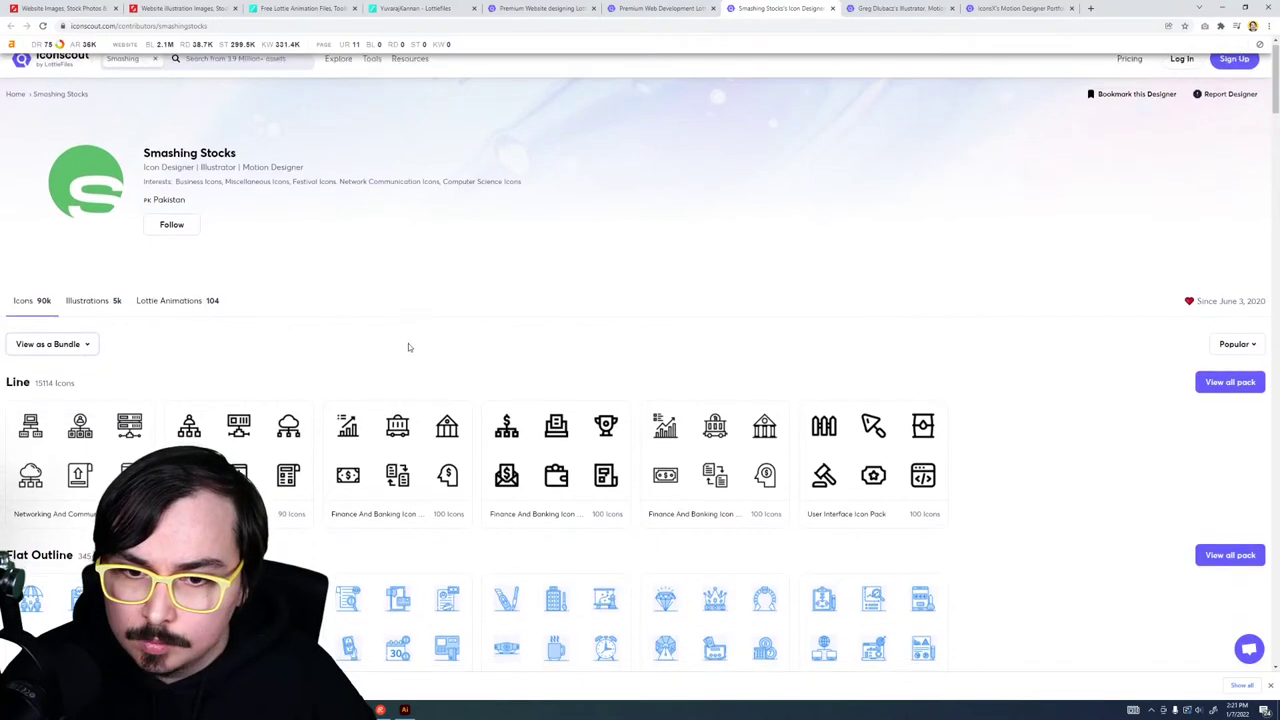
pyautogui.scroll(-2, 408, 343)
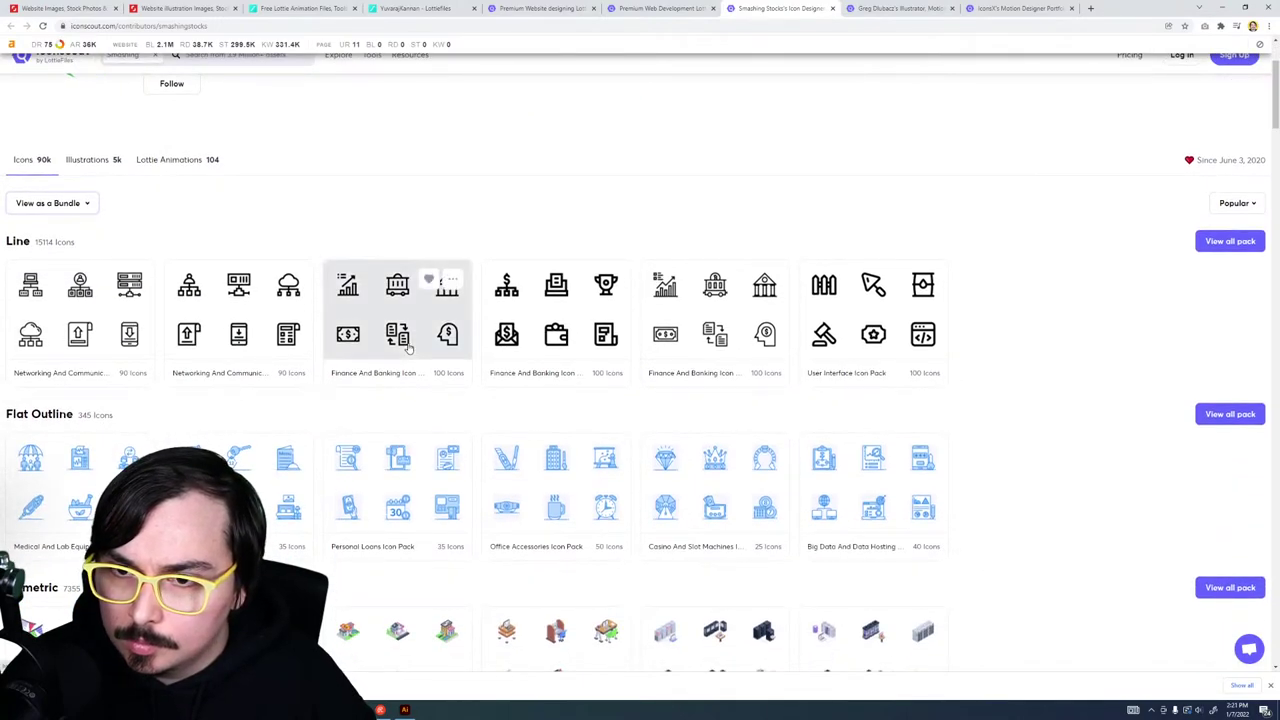
pyautogui.scroll(-3, 408, 346)
pyautogui.scroll(-4, 408, 340)
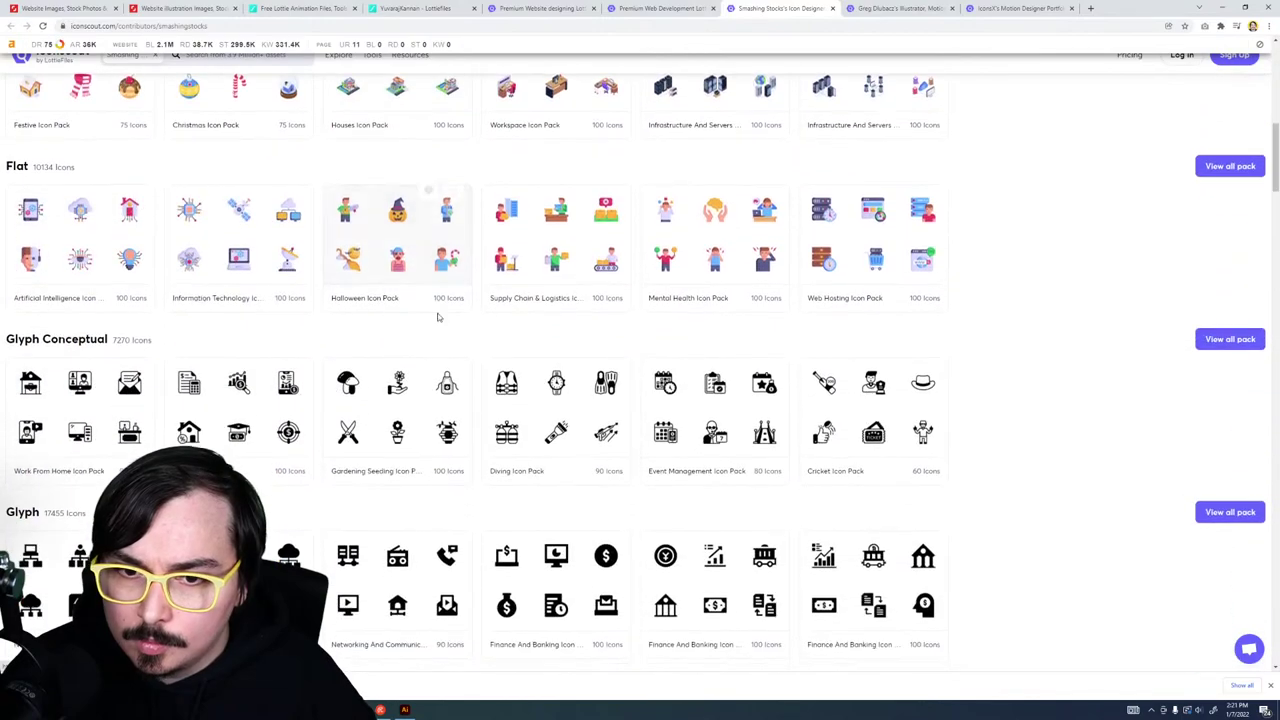
# Step: Look through the orange-and-purple Lottie animations on the next designer's profile and open the smartphone app designing one in a new tab
pyautogui.click(874, 10)
pyautogui.scroll(-2, 760, 209)
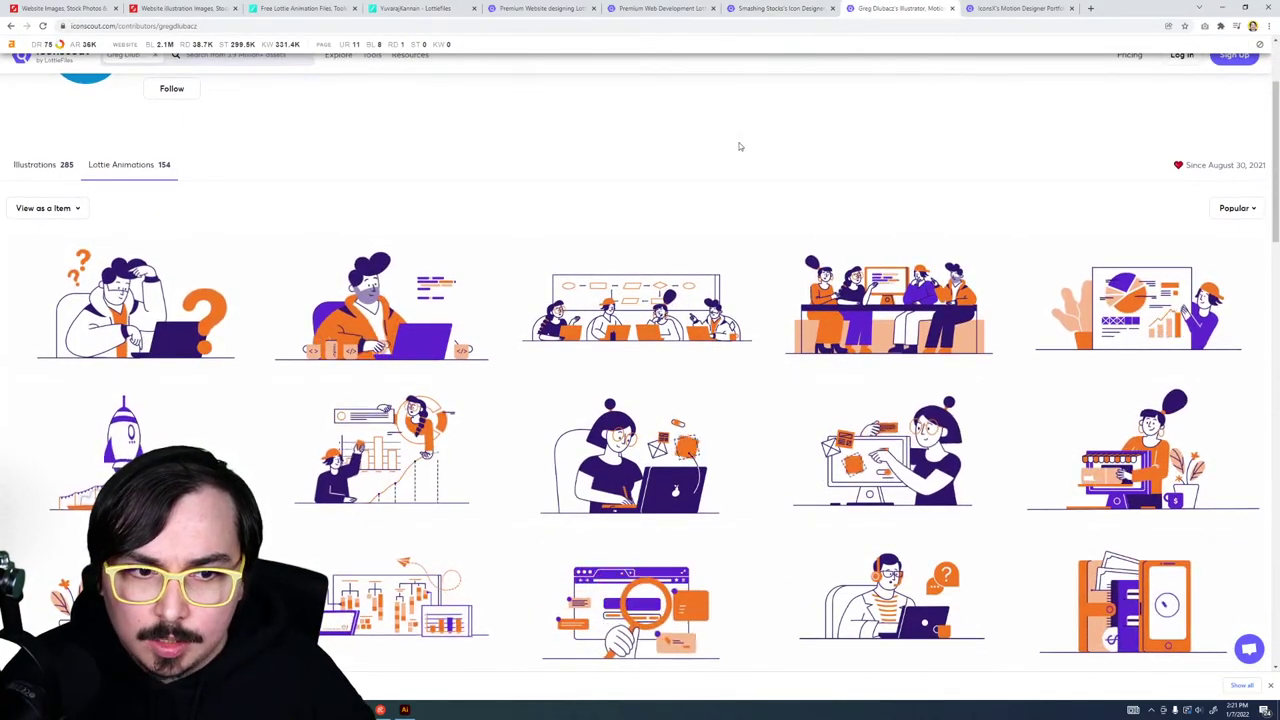
pyautogui.scroll(-1, 689, 160)
pyautogui.scroll(-2, 689, 163)
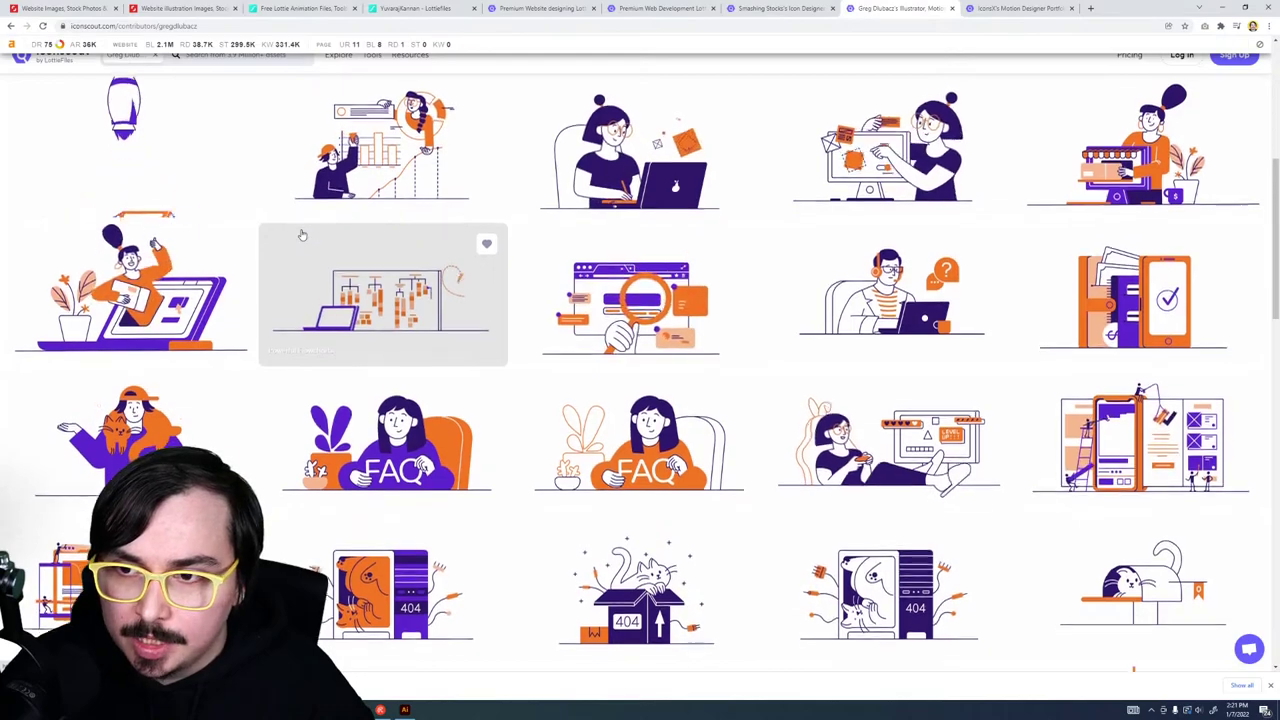
pyautogui.scroll(-1, 303, 230)
pyautogui.scroll(-3, 307, 210)
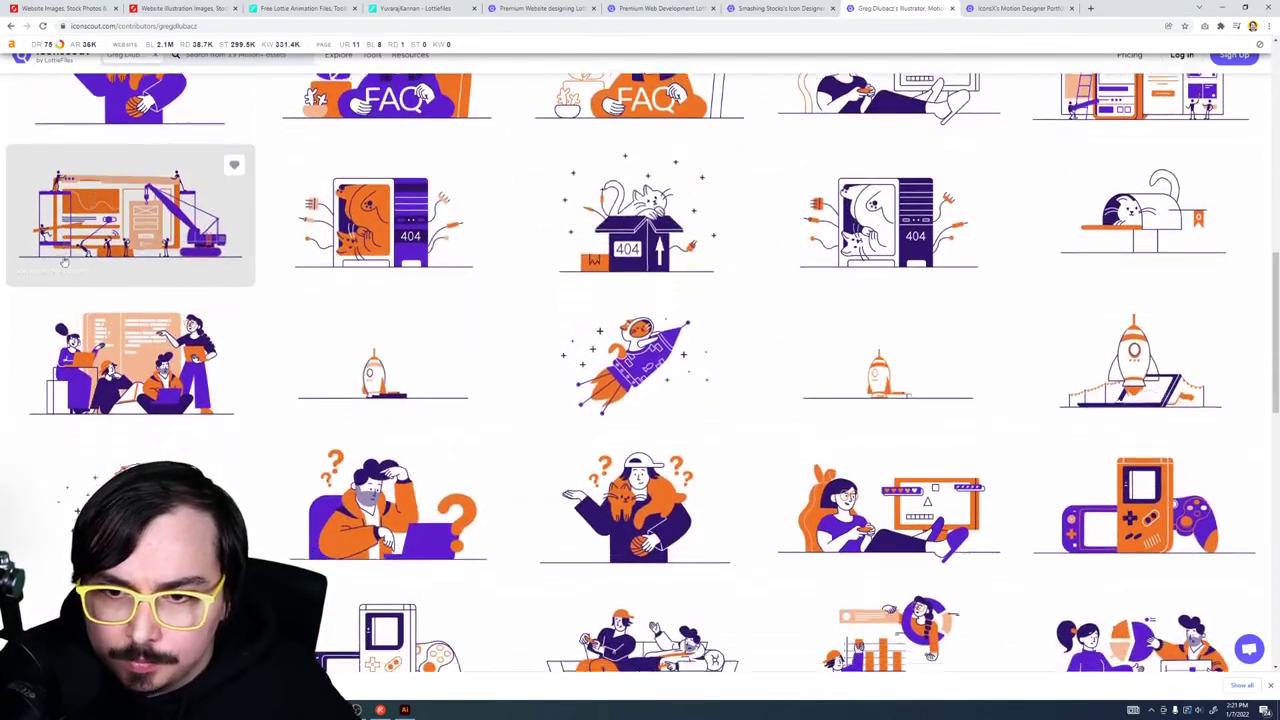
pyautogui.scroll(-3, 55, 270)
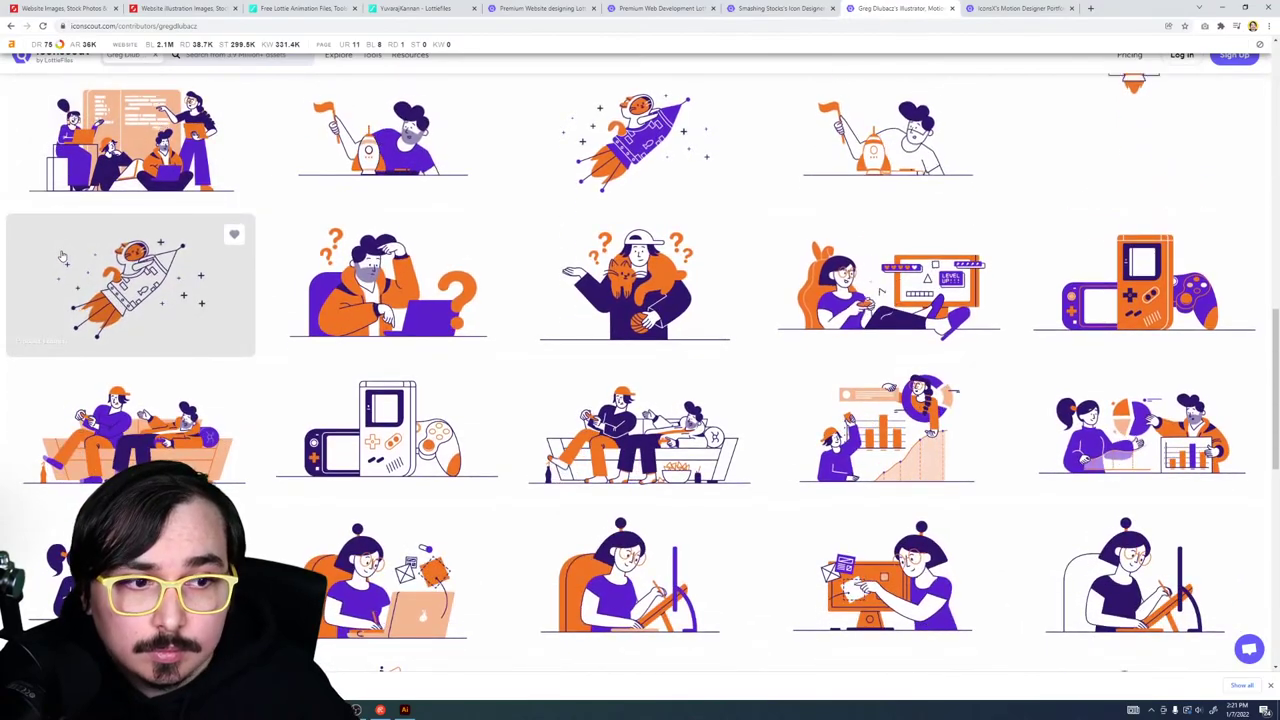
pyautogui.scroll(-4, 60, 256)
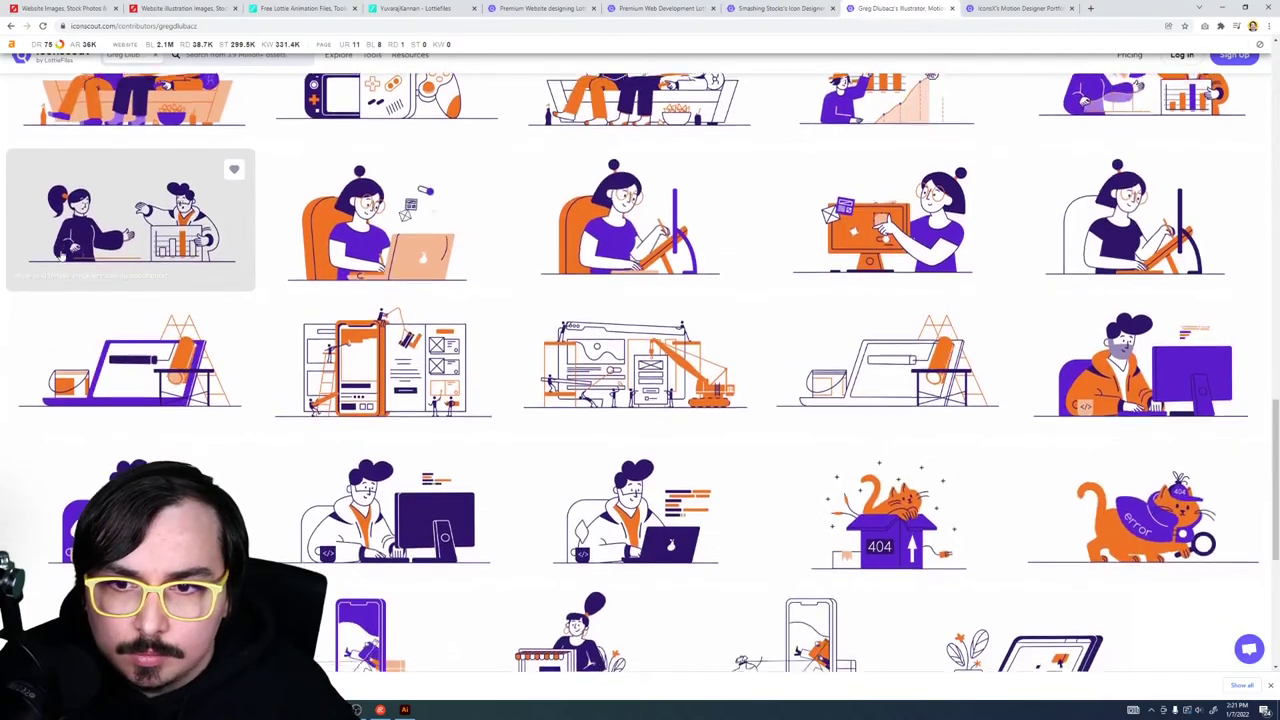
pyautogui.scroll(-1, 60, 256)
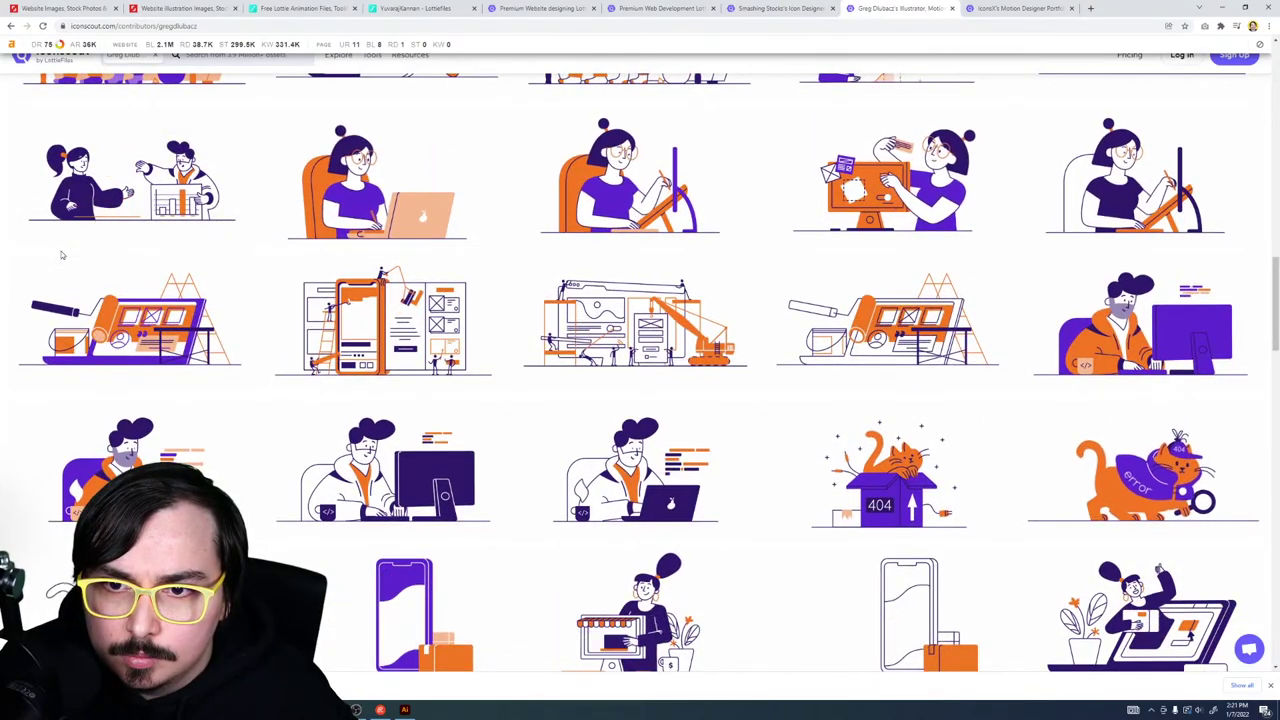
pyautogui.click(392, 319)
# Step: Browse further down the designer's animations and compare their style with the "How we can help" section in Adobe XD
pyautogui.scroll(-4, 368, 312)
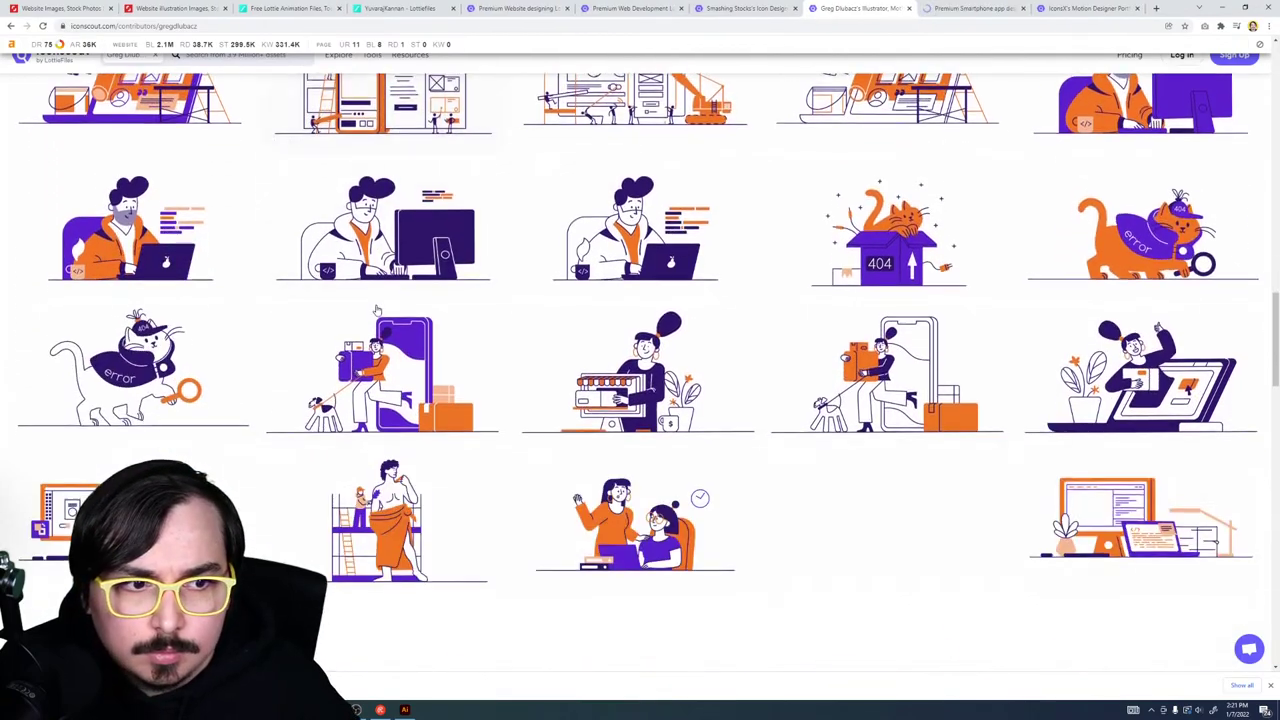
pyautogui.scroll(-2, 368, 310)
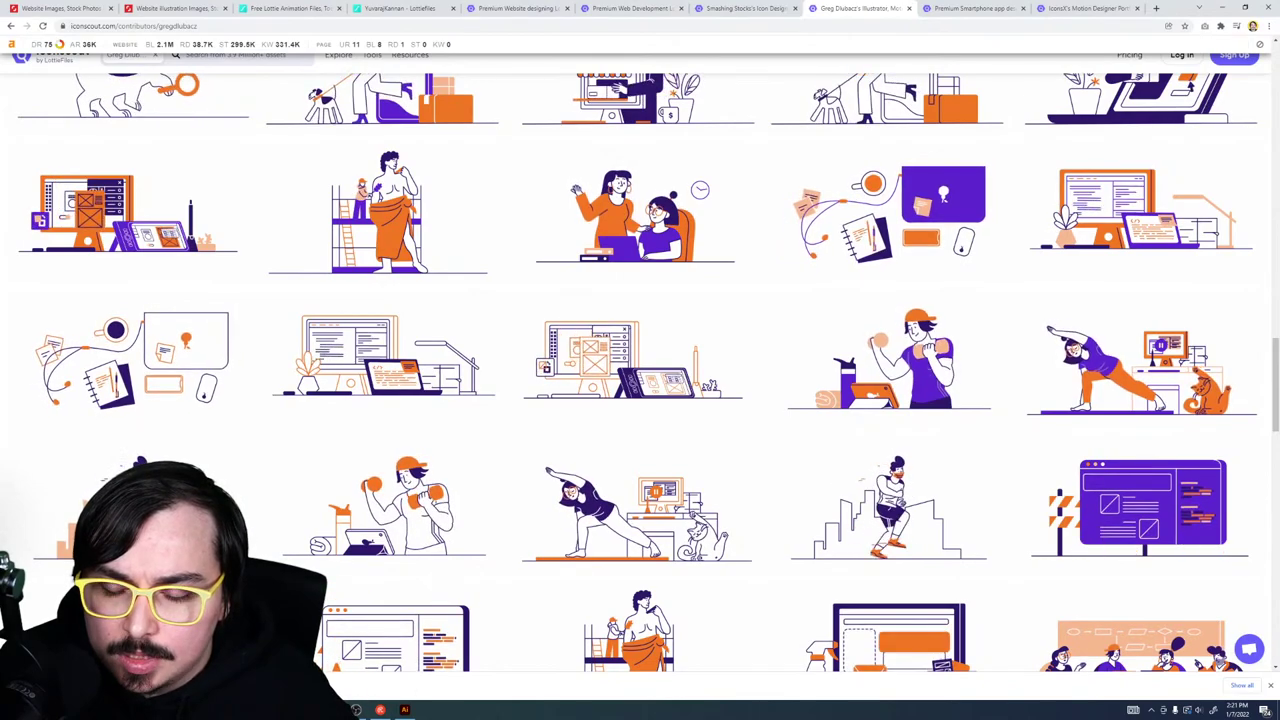
pyautogui.click(340, 660)
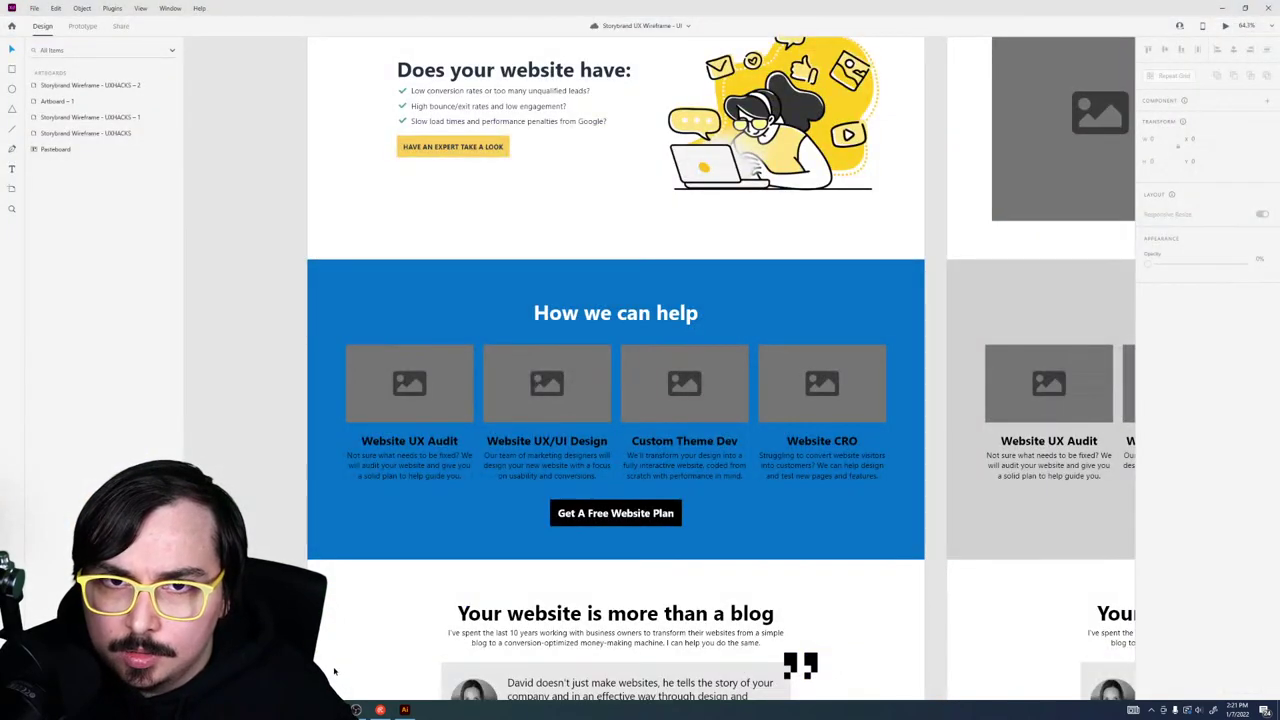
pyautogui.click(1221, 8)
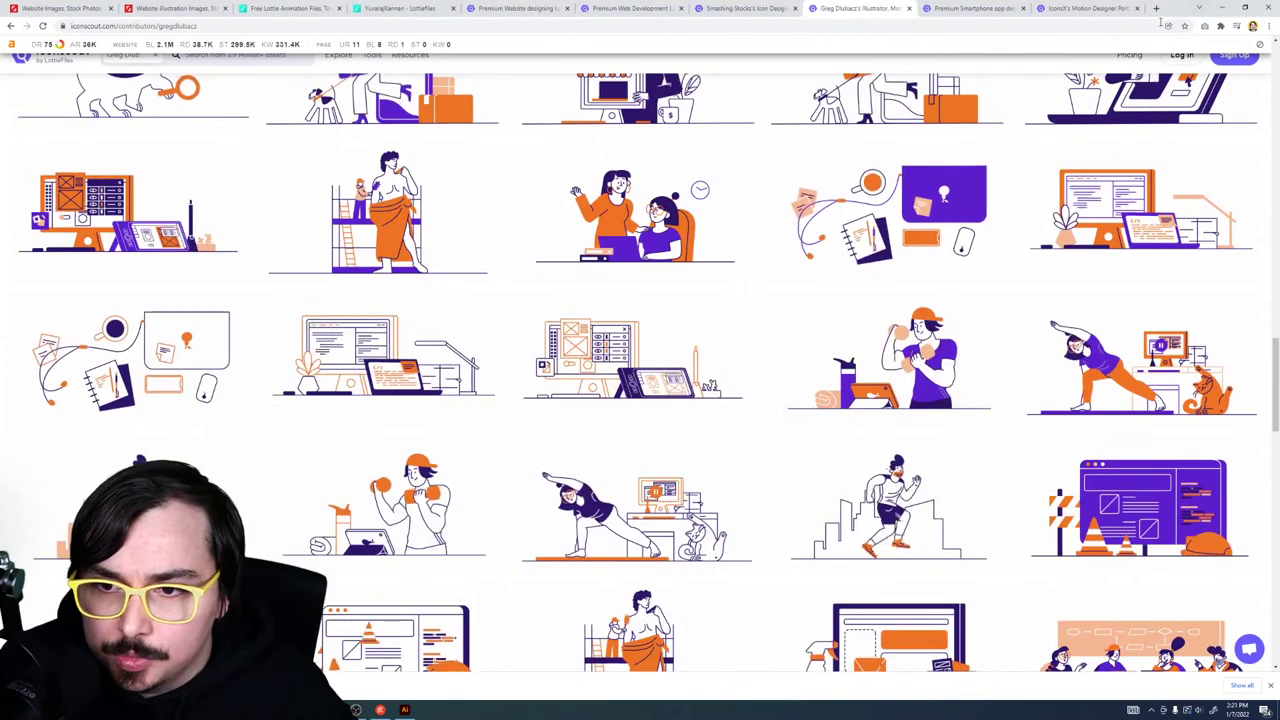
# Step: View the smartphone app designing animation on its detail page
pyautogui.click(935, 8)
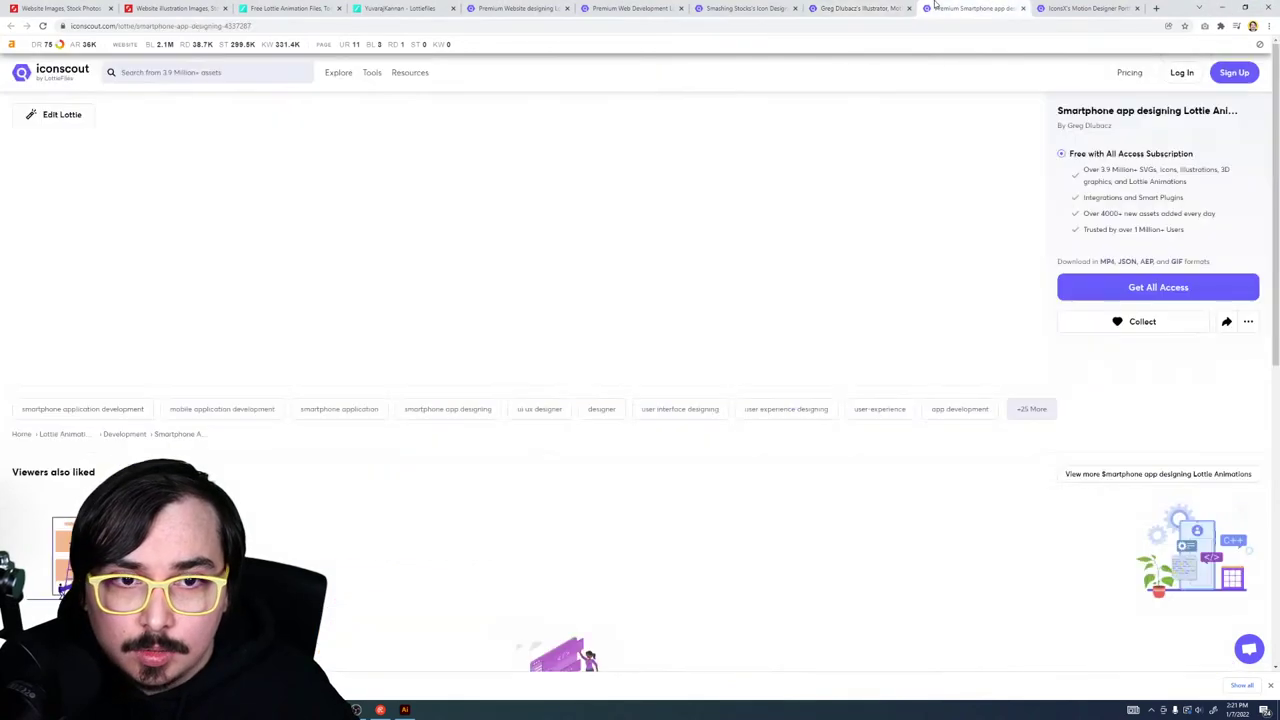
pyautogui.click(1041, 8)
pyautogui.click(932, 7)
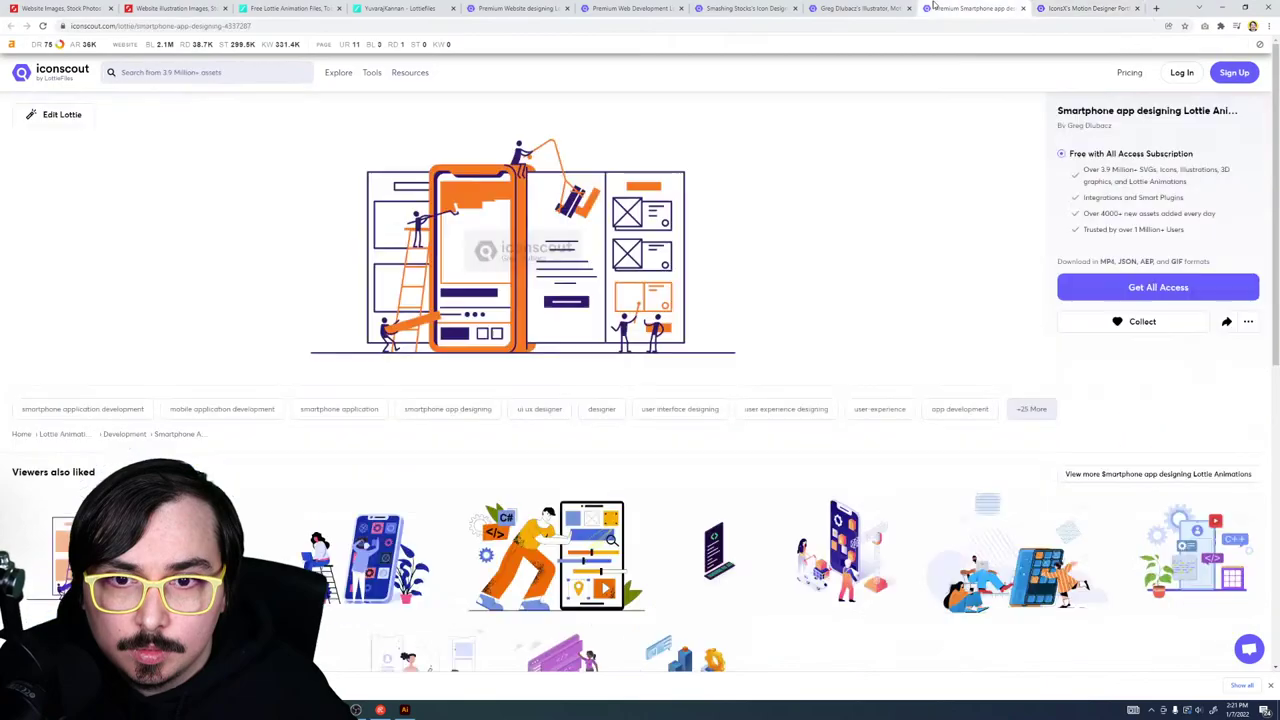
# Step: Go back through the orange-and-purple portfolio and open the magnifying-glass search engine optimization animation in a new tab
pyautogui.click(860, 8)
pyautogui.scroll(7, 885, 328)
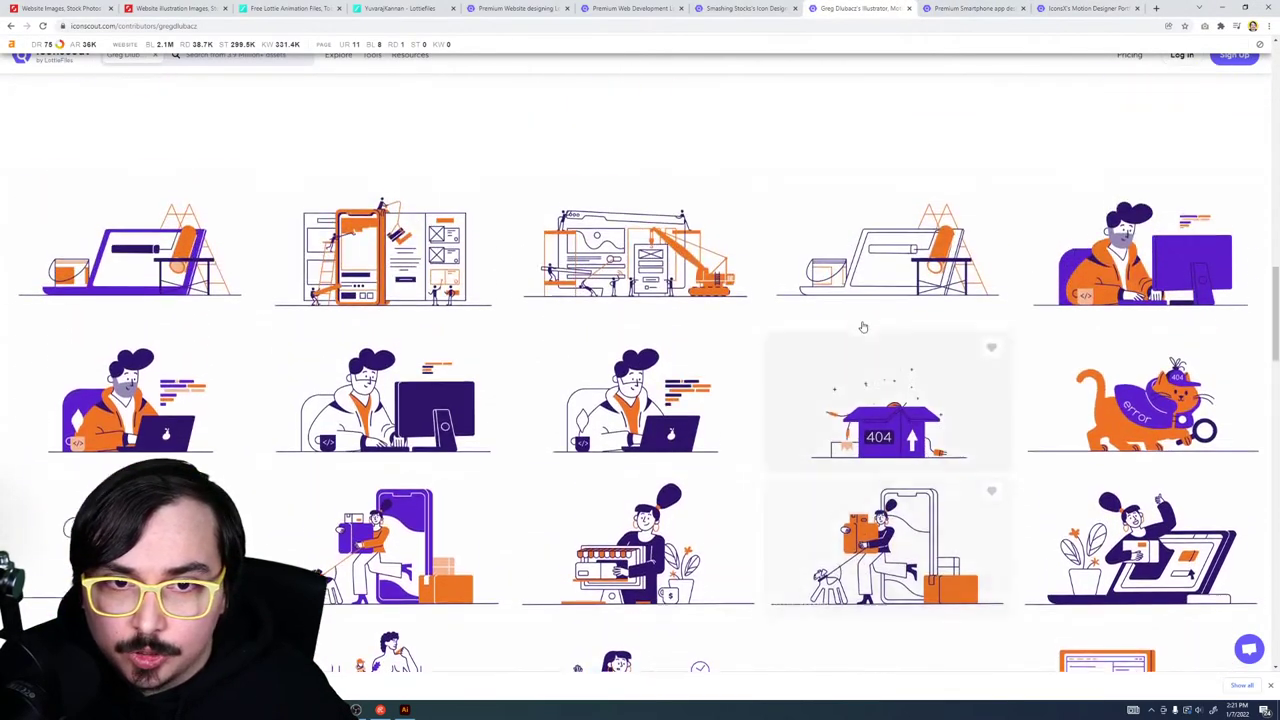
pyautogui.scroll(5, 862, 325)
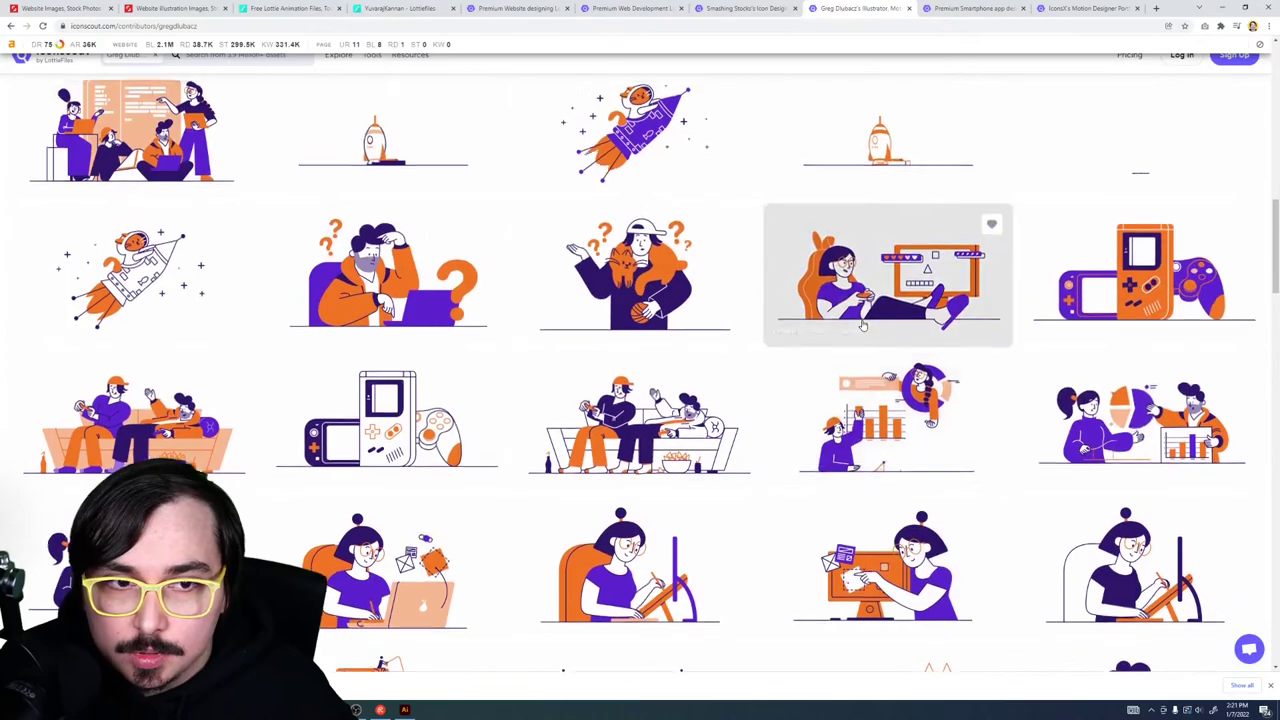
pyautogui.scroll(5, 862, 325)
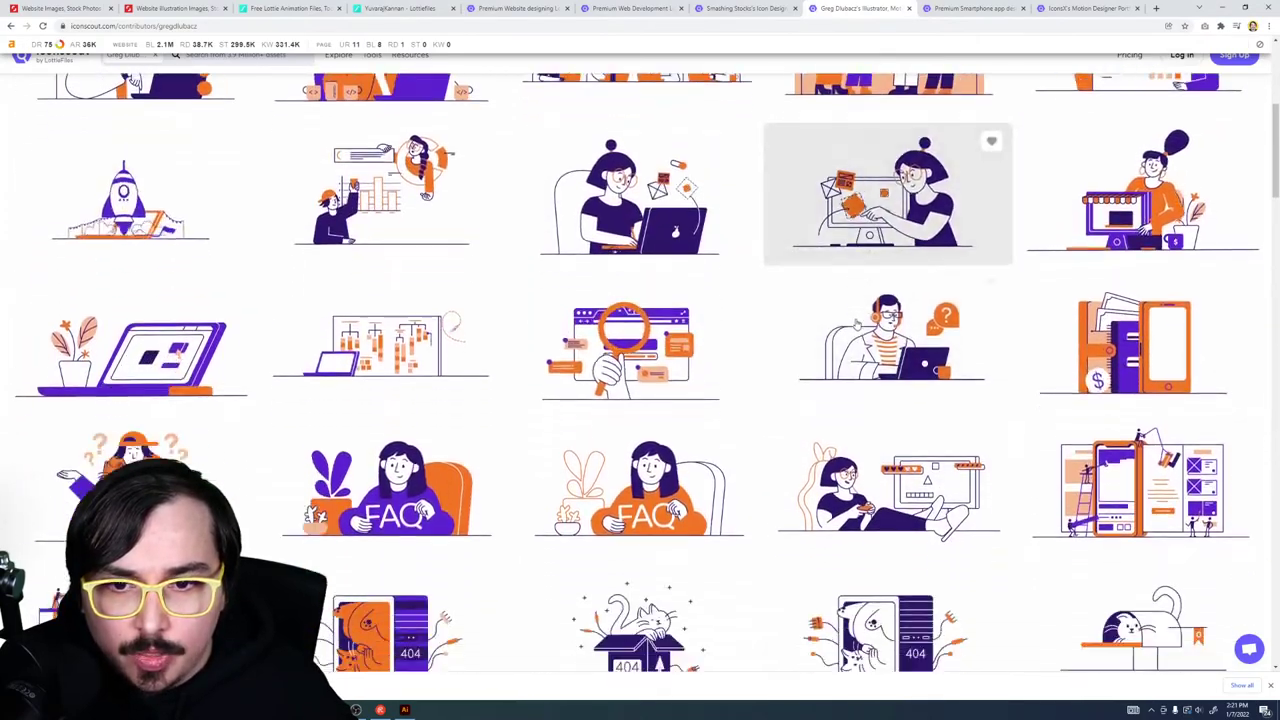
pyautogui.scroll(-2, 857, 323)
pyautogui.rightClick(694, 196)
pyautogui.click(695, 211)
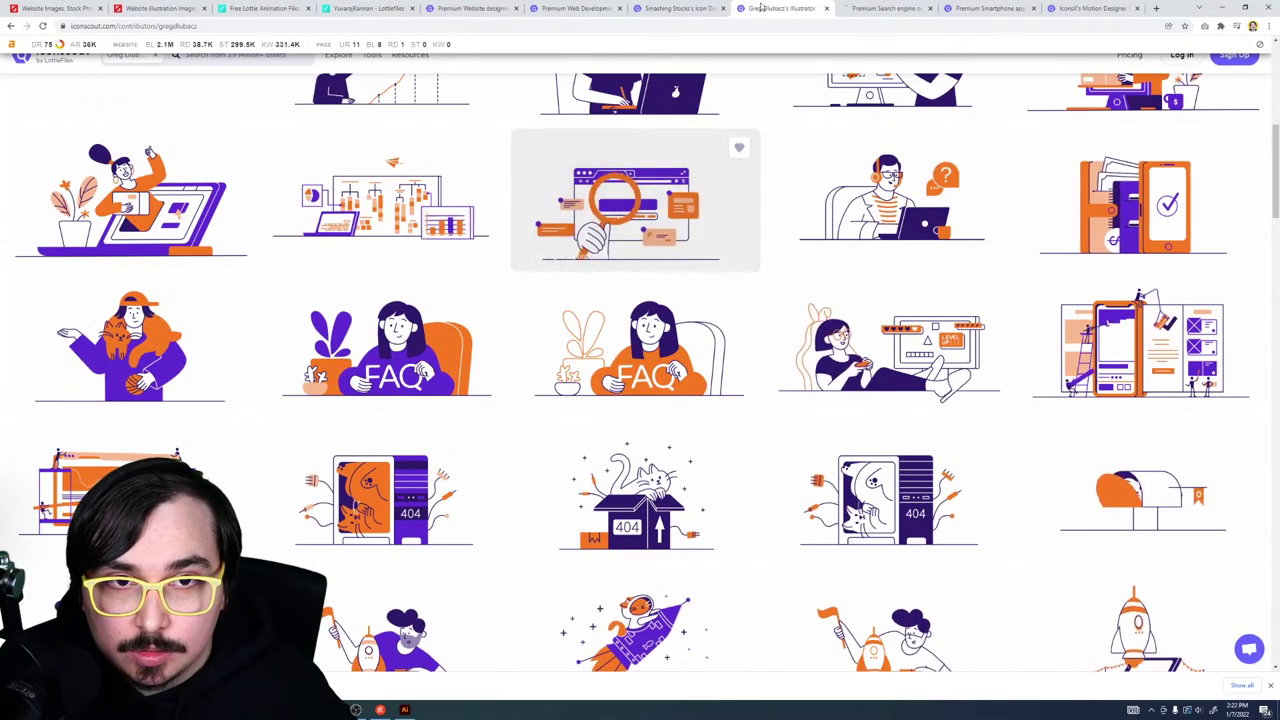
# Step: Open the related Web analyzation animation from the search engine optimization page and compare the two versions
pyautogui.click(845, 7)
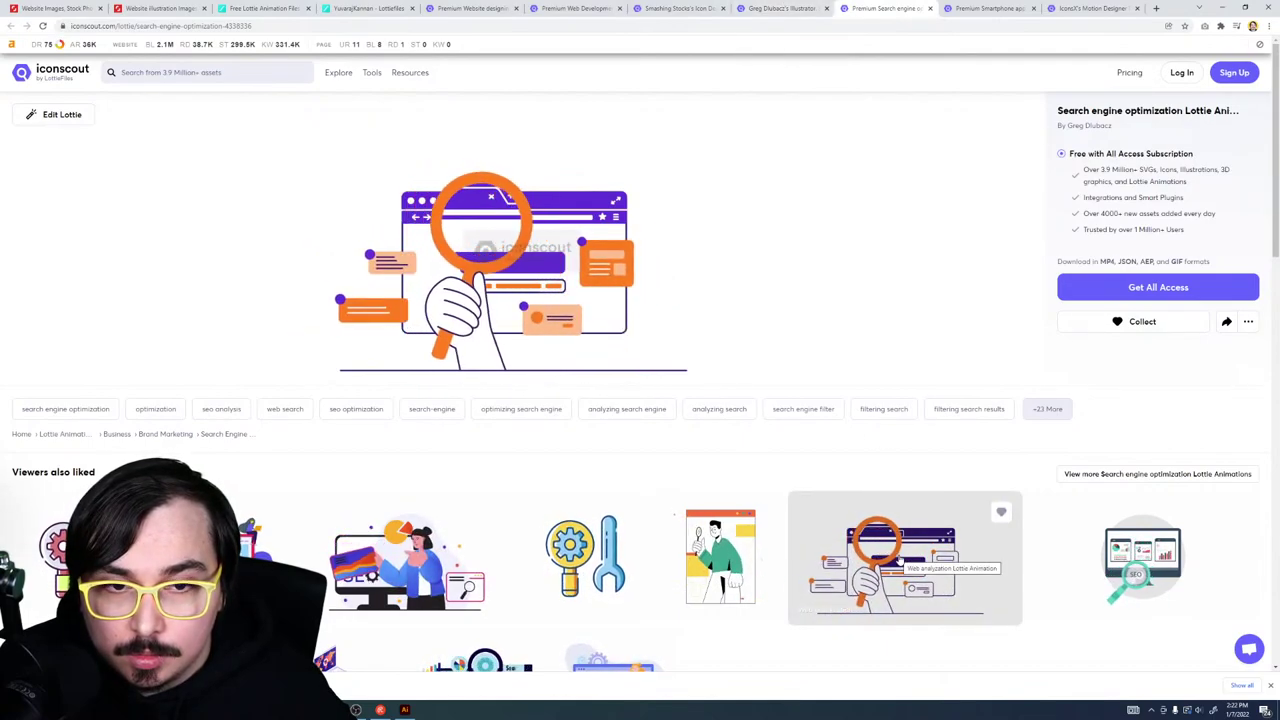
pyautogui.click(900, 561)
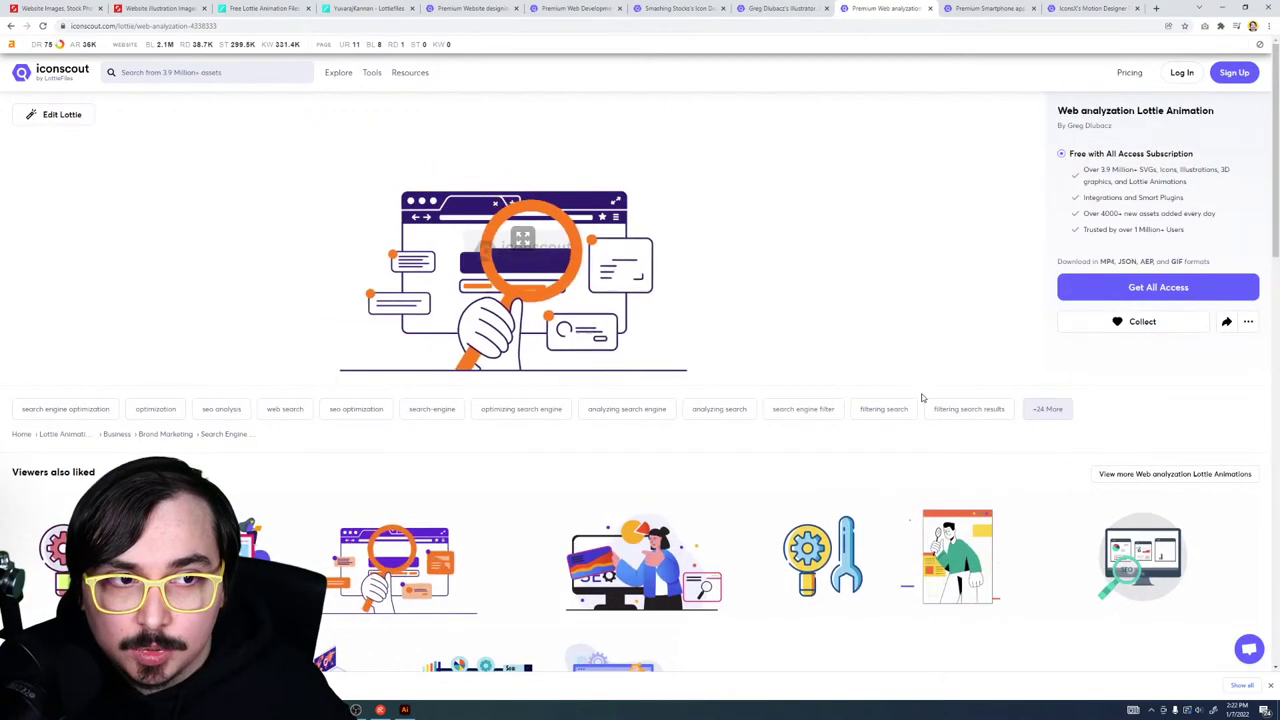
pyautogui.hotkey('alt', 'Left')
pyautogui.hotkey('alt', 'Right')
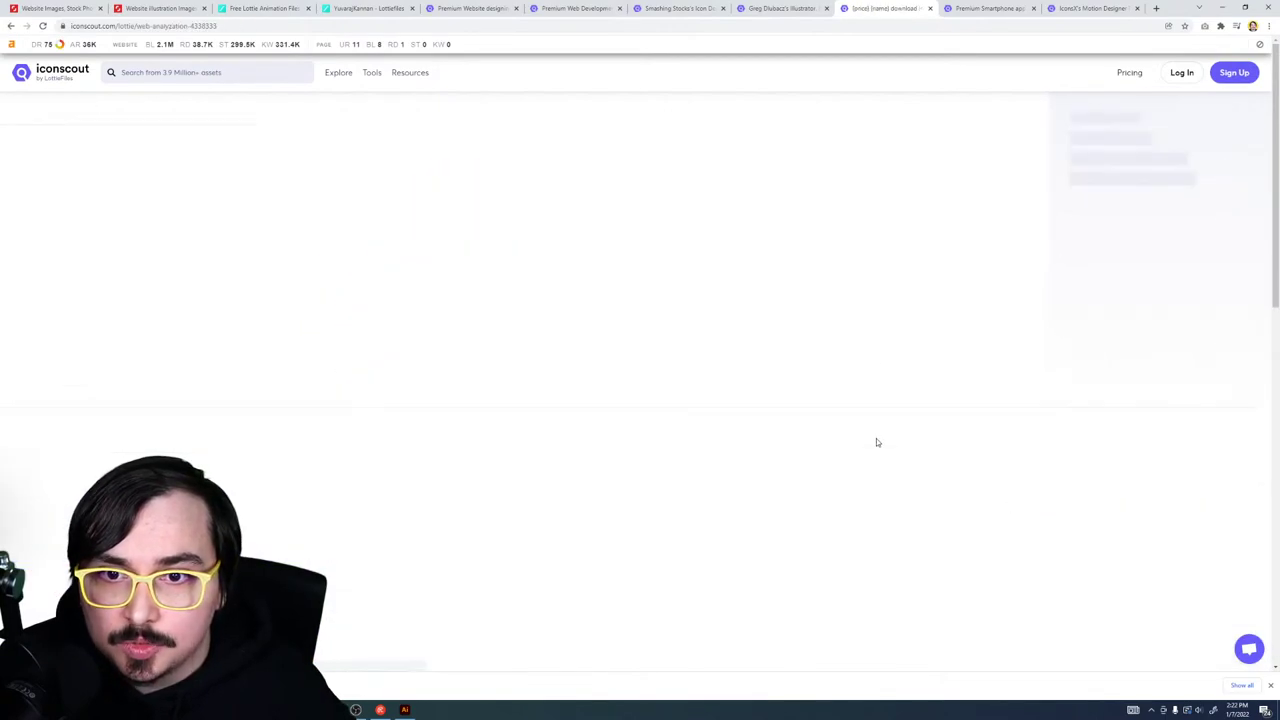
# Step: Examine the rest of the orange-and-purple designer's Lottie animations through to the end of the portfolio
pyautogui.click(802, 9)
pyautogui.scroll(-5, 875, 200)
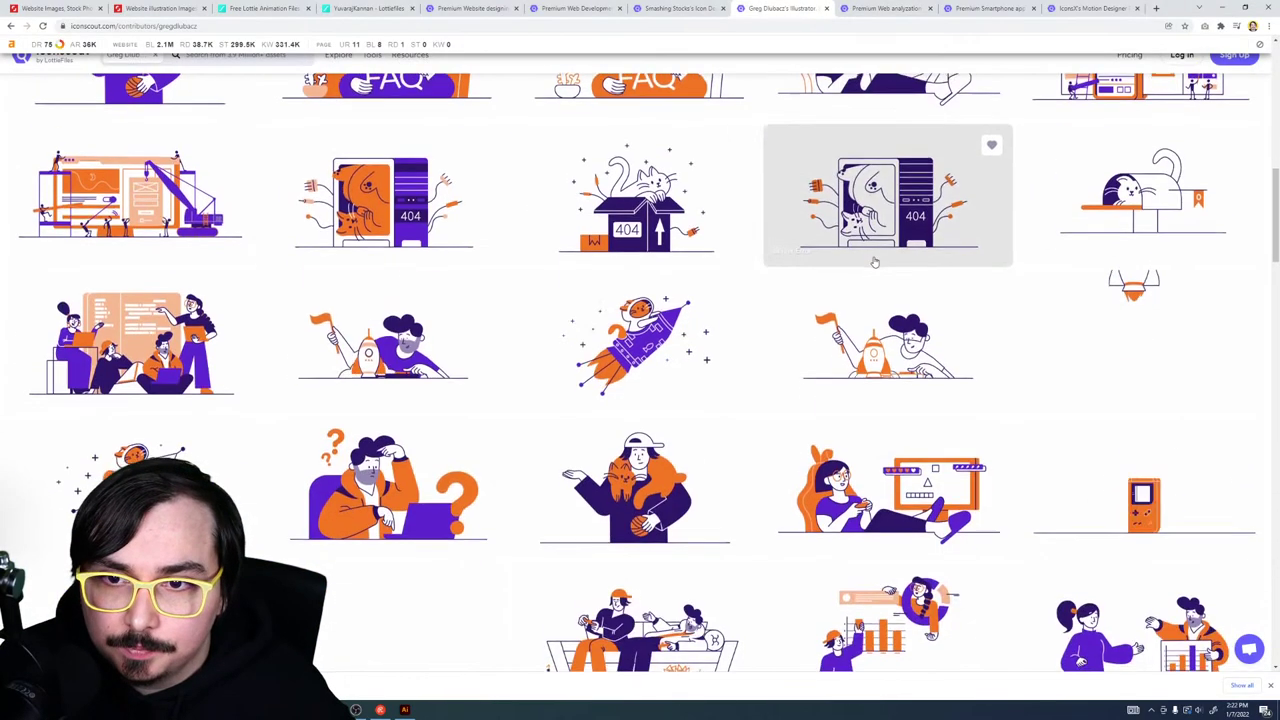
pyautogui.scroll(-5, 873, 260)
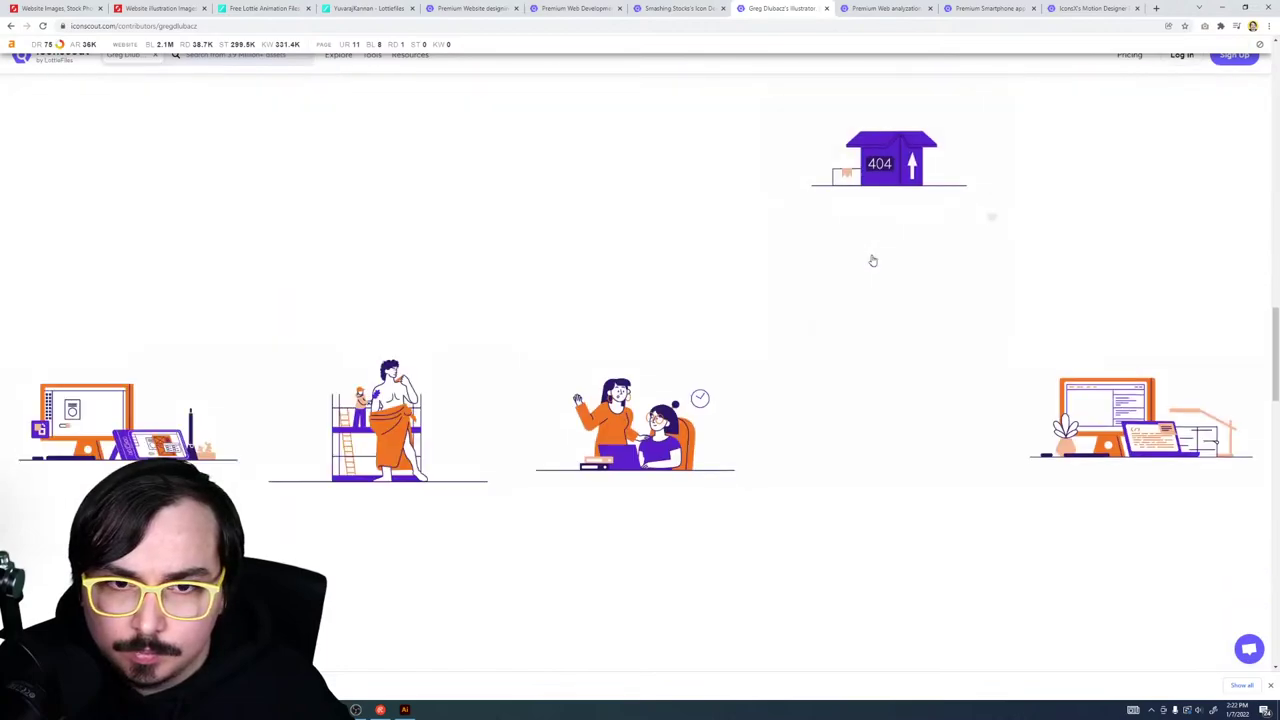
pyautogui.scroll(-3, 873, 260)
pyautogui.scroll(-8, 868, 257)
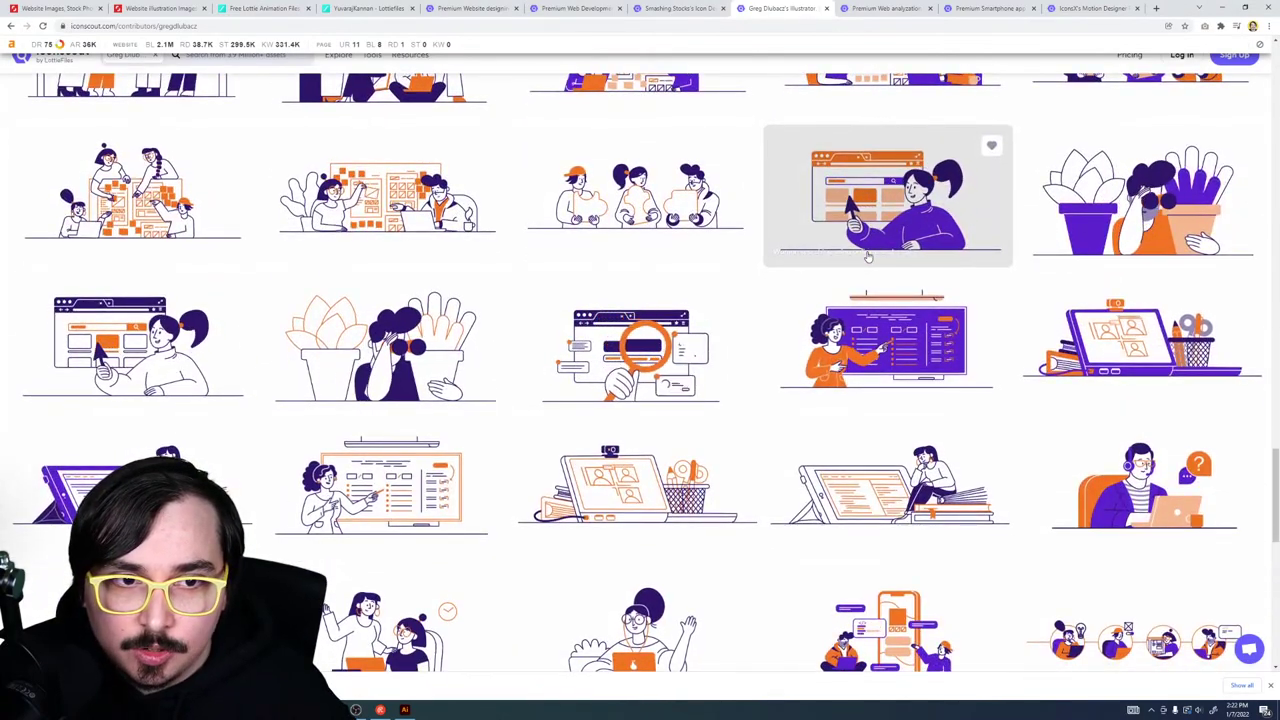
pyautogui.scroll(-3, 752, 250)
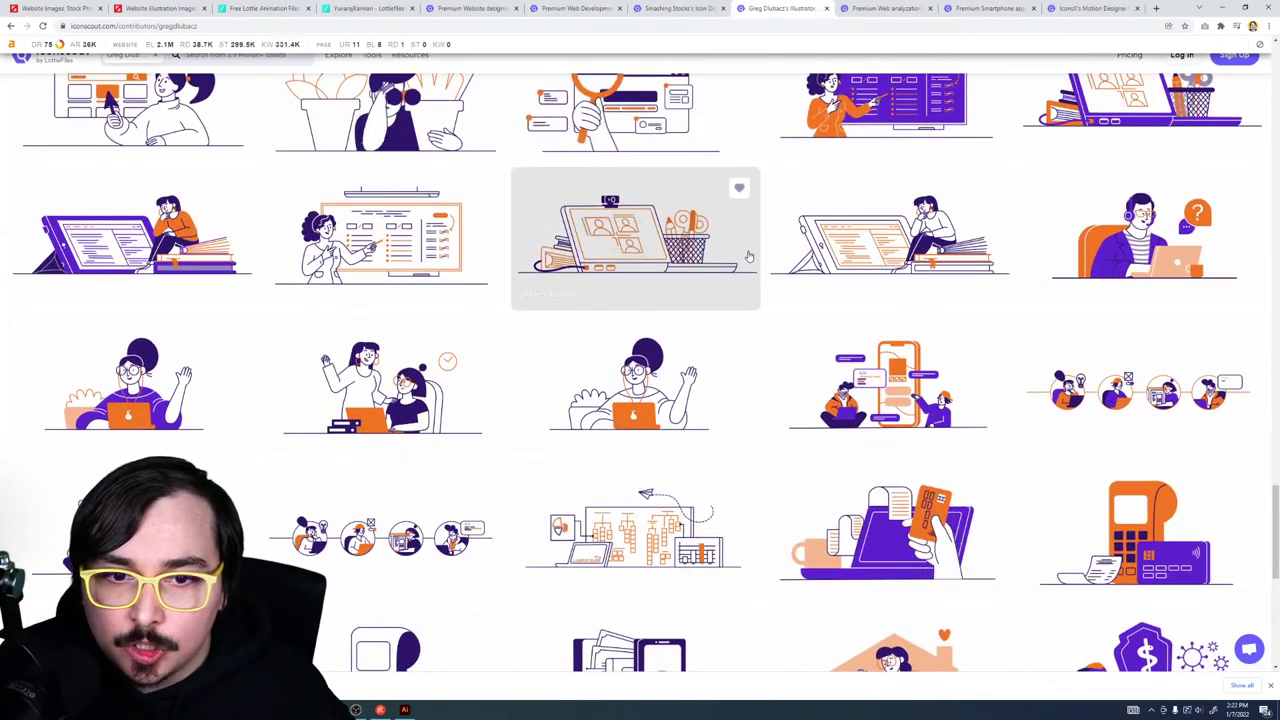
pyautogui.scroll(-2, 748, 256)
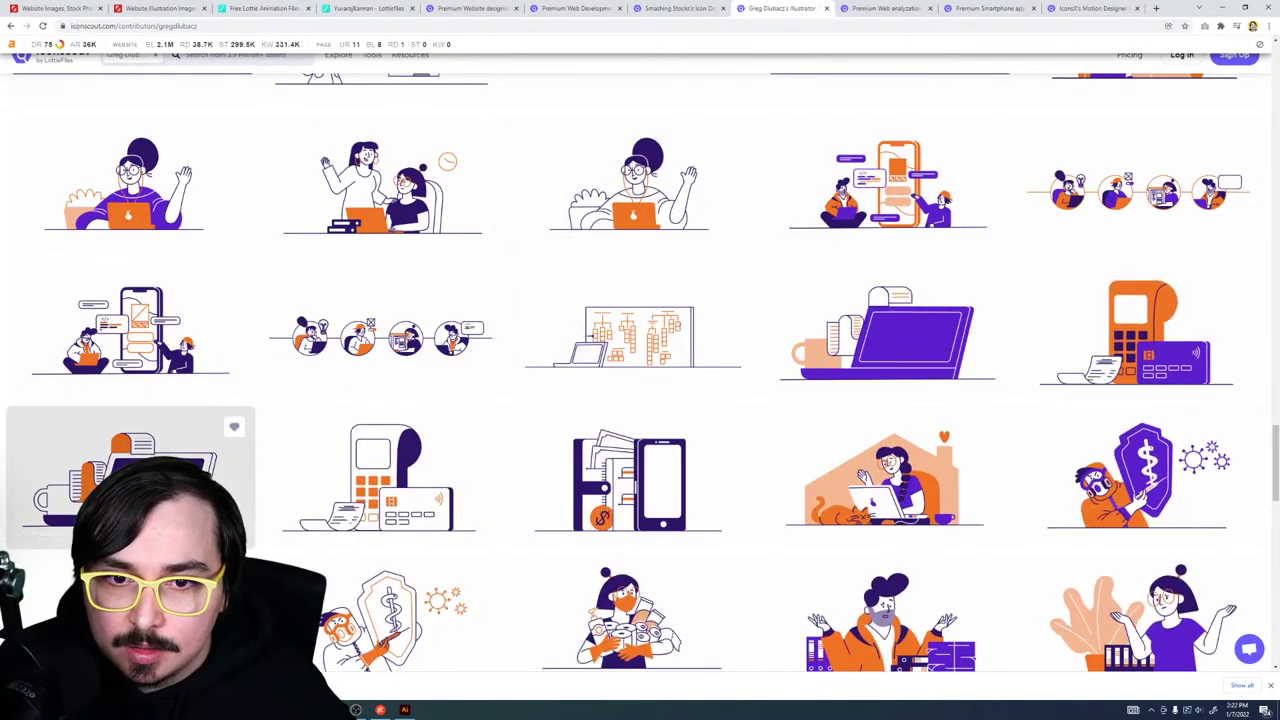
pyautogui.scroll(-2, 545, 398)
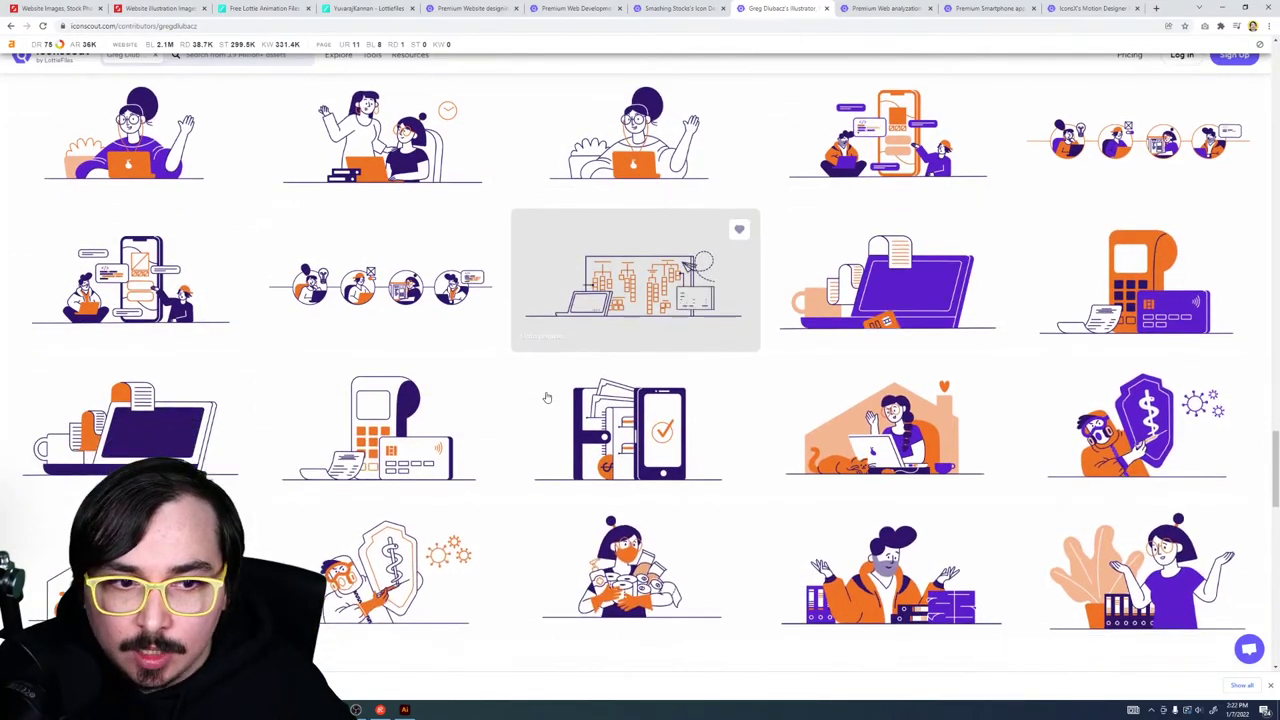
pyautogui.scroll(-3, 545, 400)
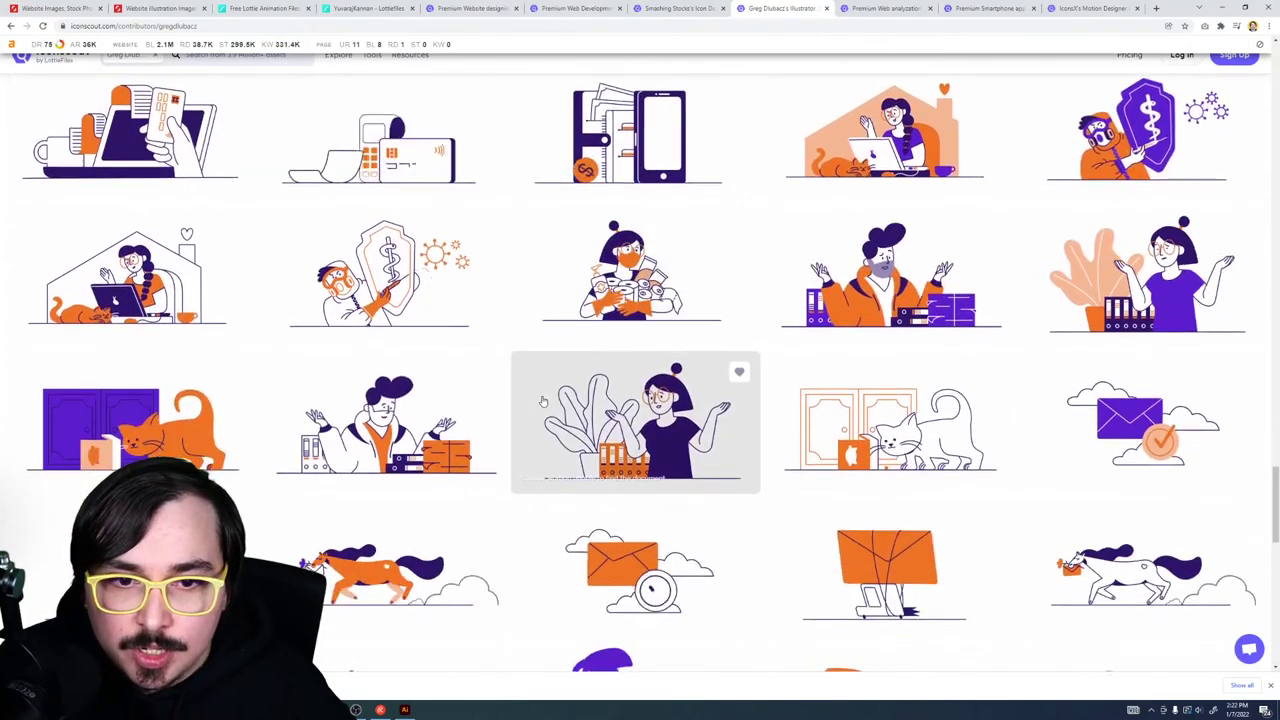
pyautogui.scroll(-4, 541, 401)
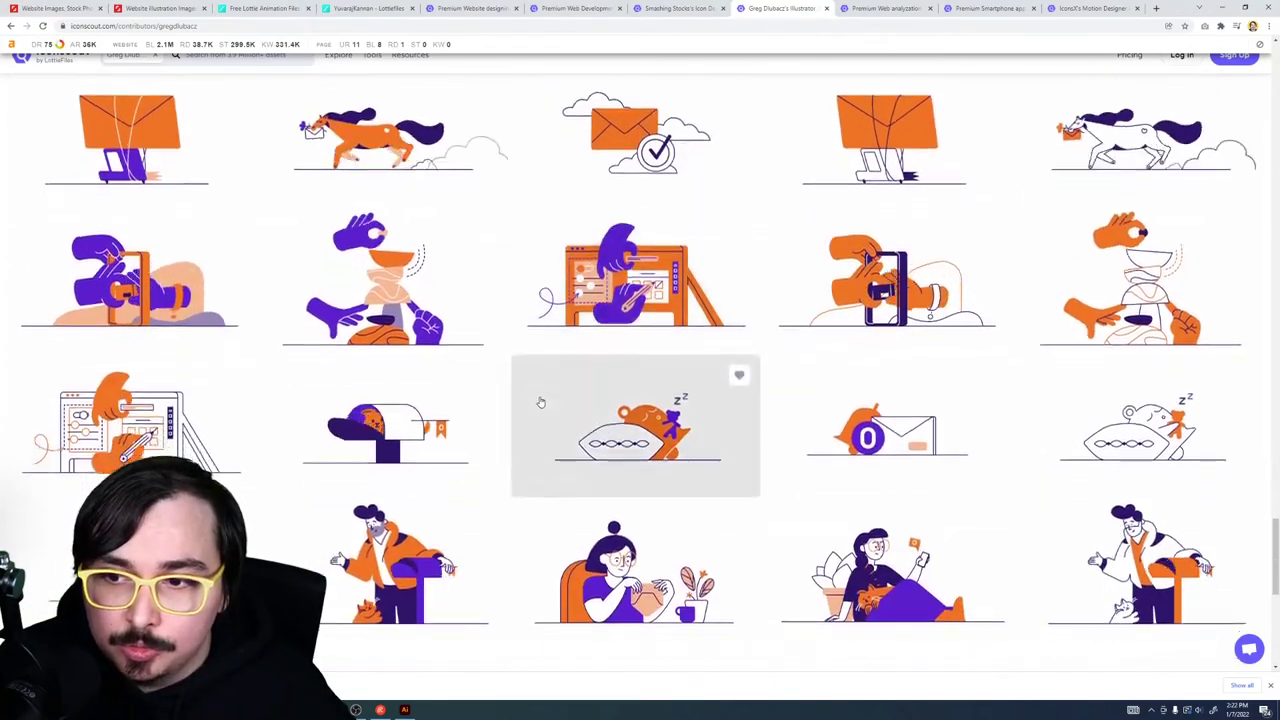
pyautogui.scroll(-1, 538, 400)
pyautogui.scroll(-4, 536, 405)
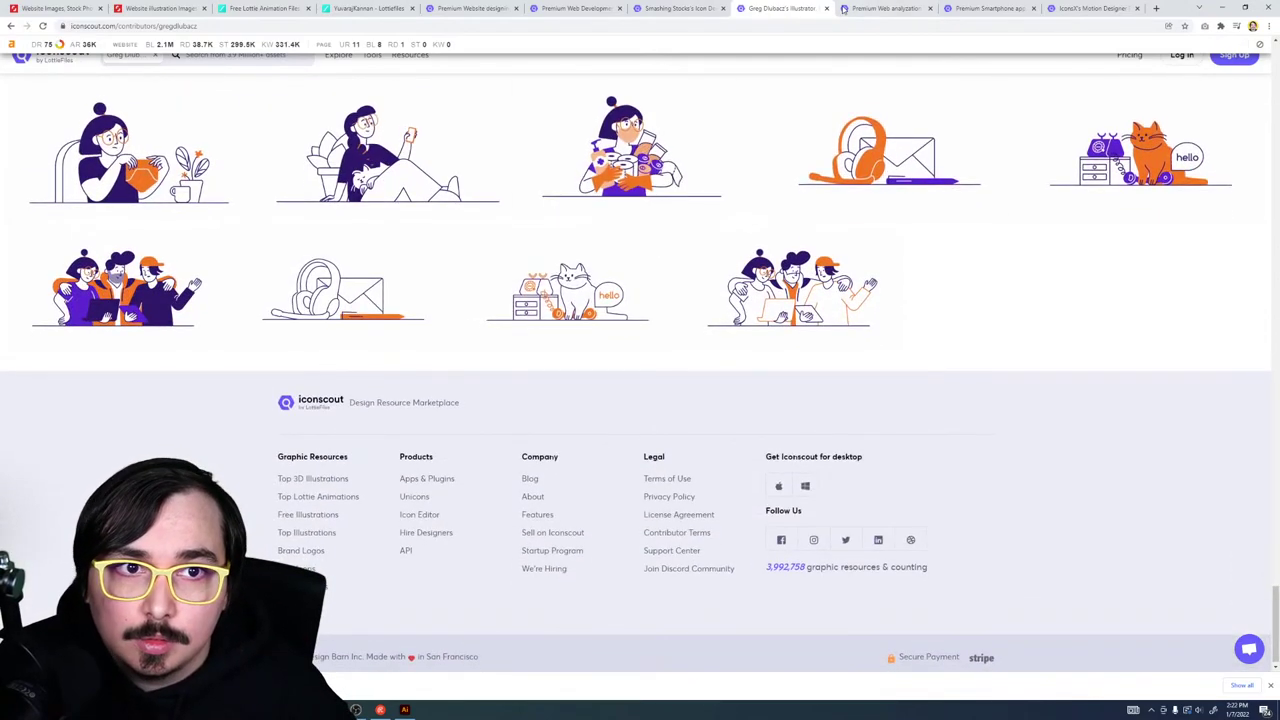
# Step: Revisit the Web analyzation and smartphone app animation pages, ending on the IconsX designer portfolio
pyautogui.click(849, 8)
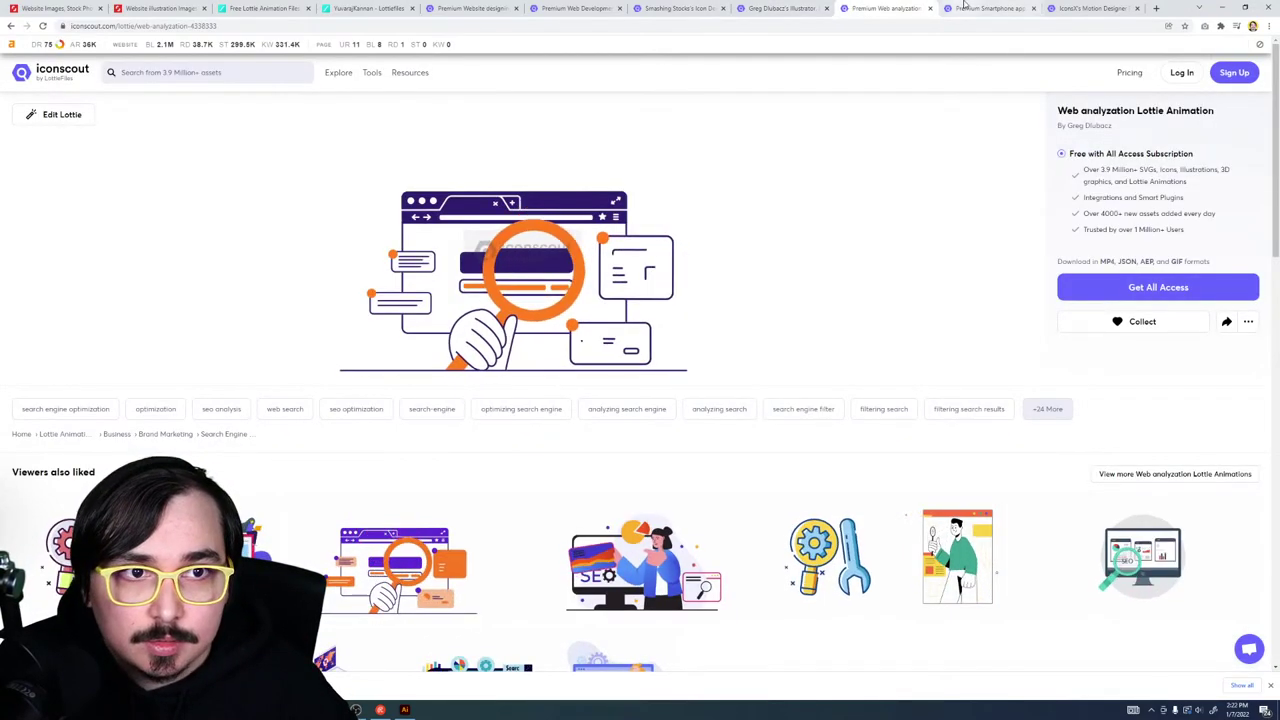
pyautogui.click(965, 7)
pyautogui.click(1098, 8)
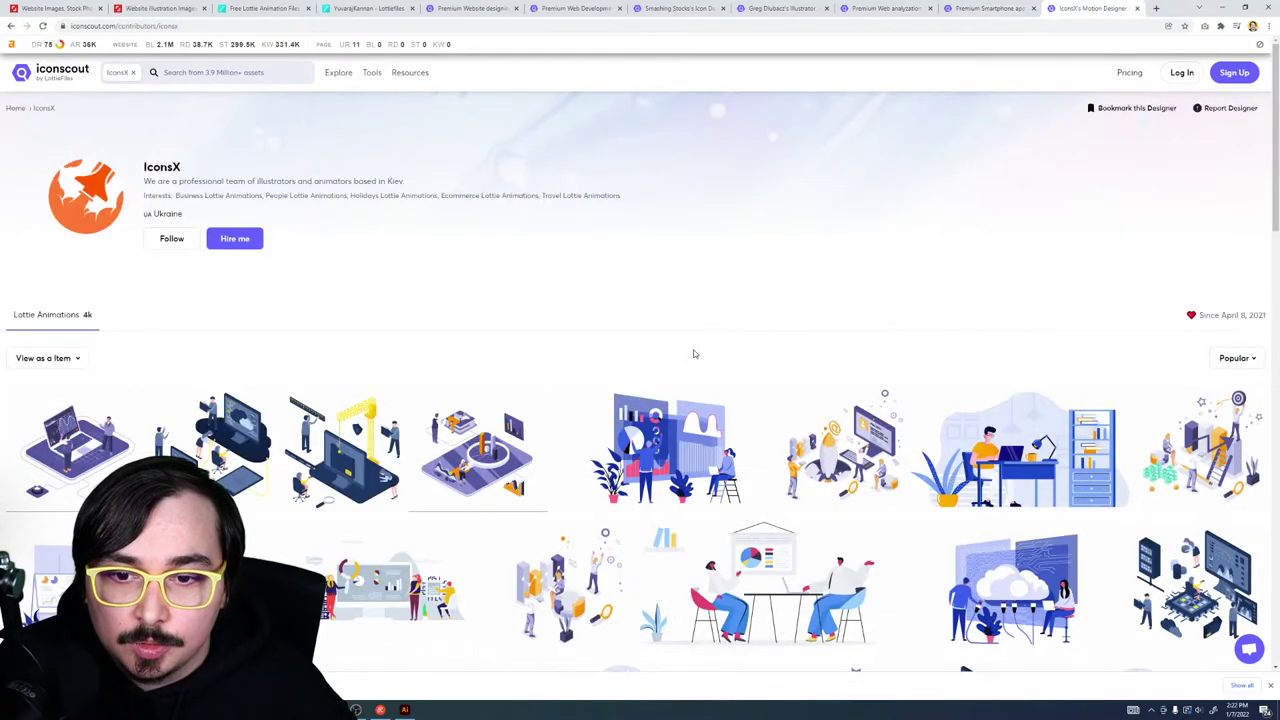
# Step: Examine the IconsX designer's Lottie animations far down the portfolio for a consistent set that suits the blue section
pyautogui.scroll(-3, 693, 355)
pyautogui.scroll(-2, 691, 358)
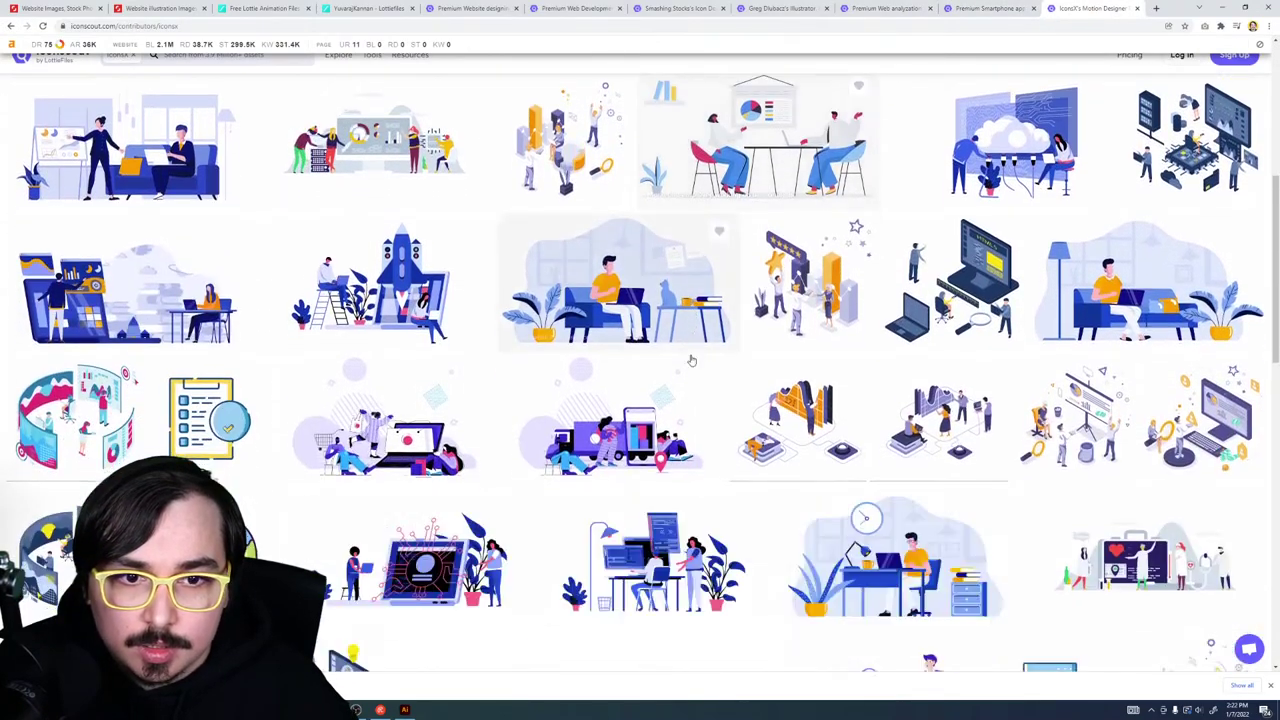
pyautogui.scroll(3, 691, 358)
pyautogui.scroll(-3, 690, 358)
pyautogui.scroll(-2, 690, 358)
pyautogui.scroll(-5, 690, 358)
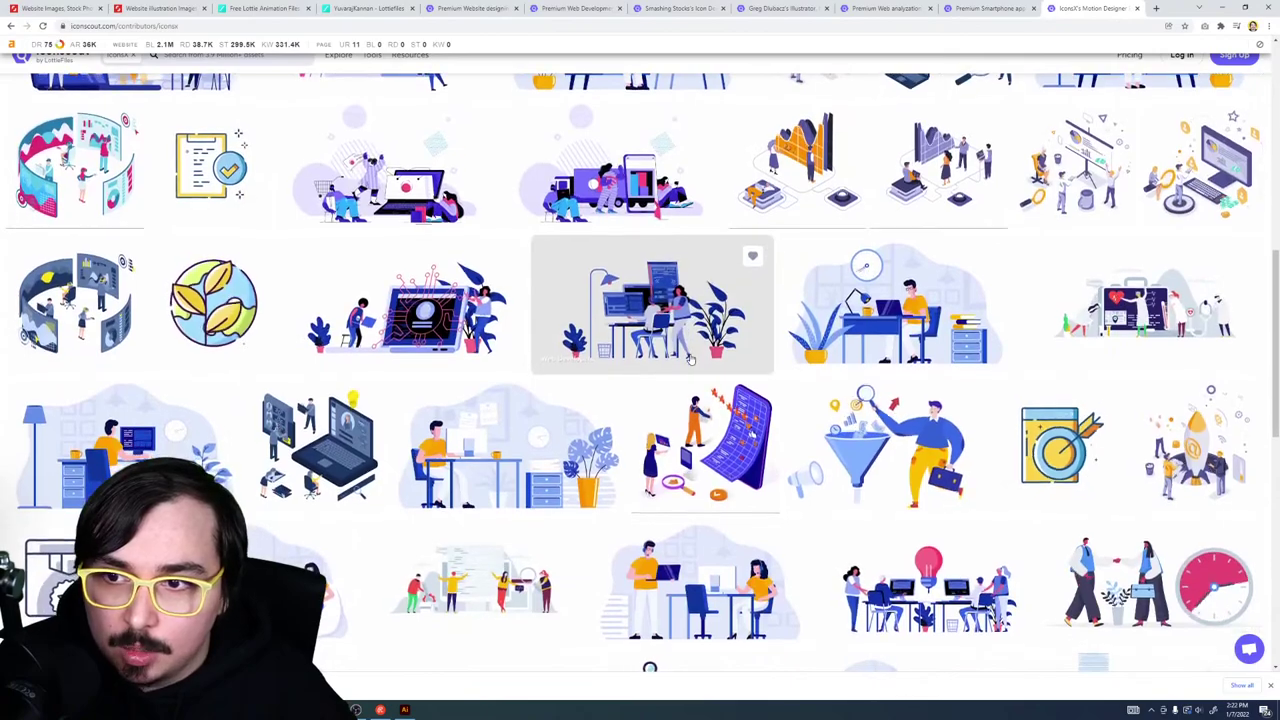
pyautogui.scroll(-3, 690, 358)
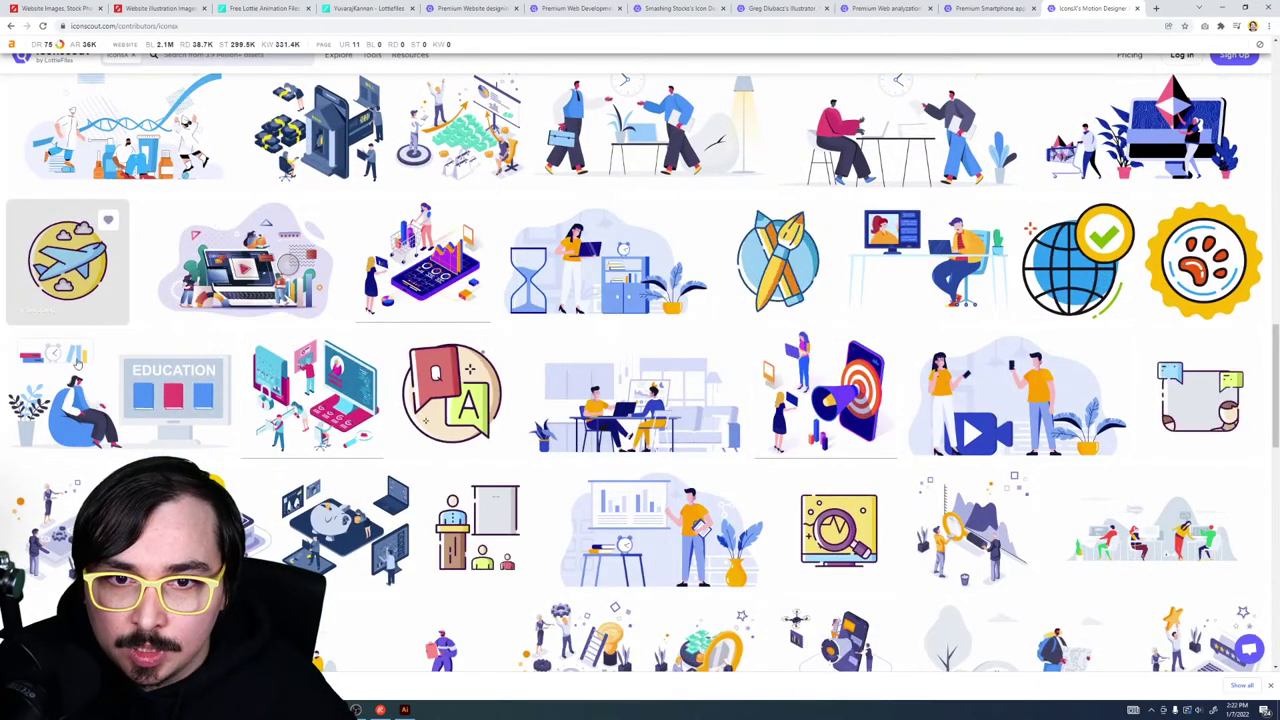
pyautogui.scroll(-4, 120, 400)
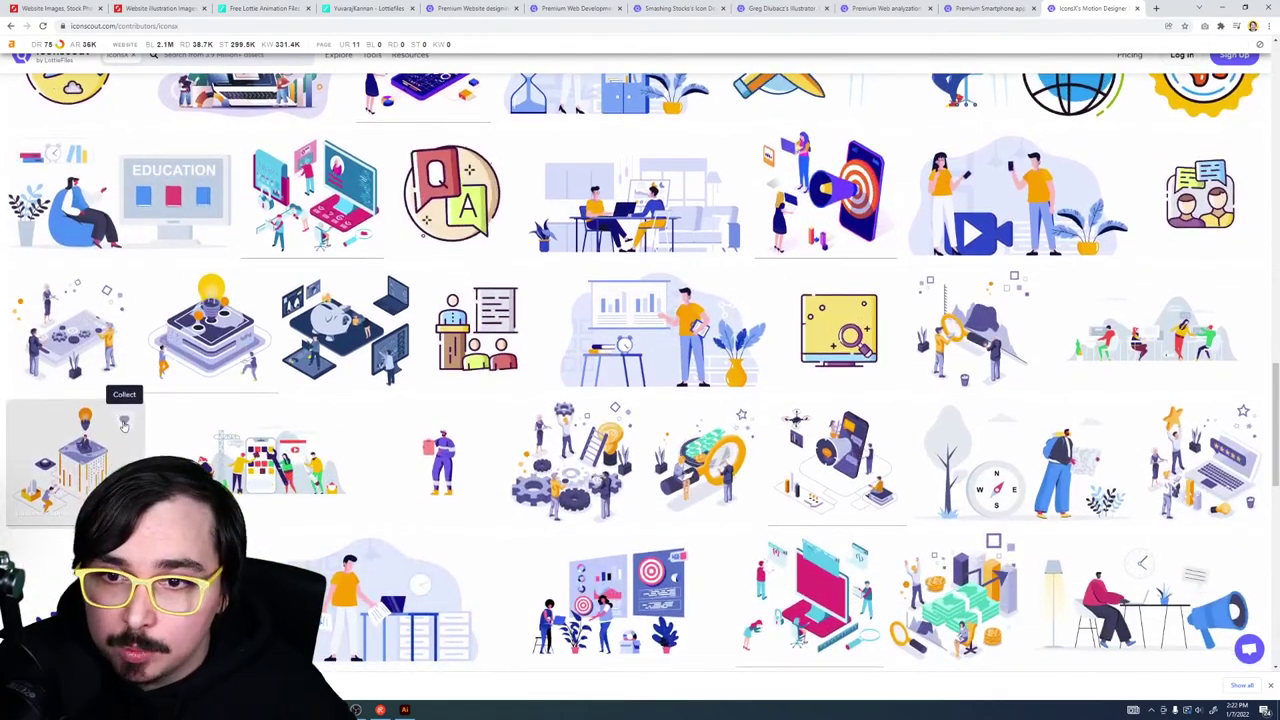
pyautogui.scroll(-4, 125, 425)
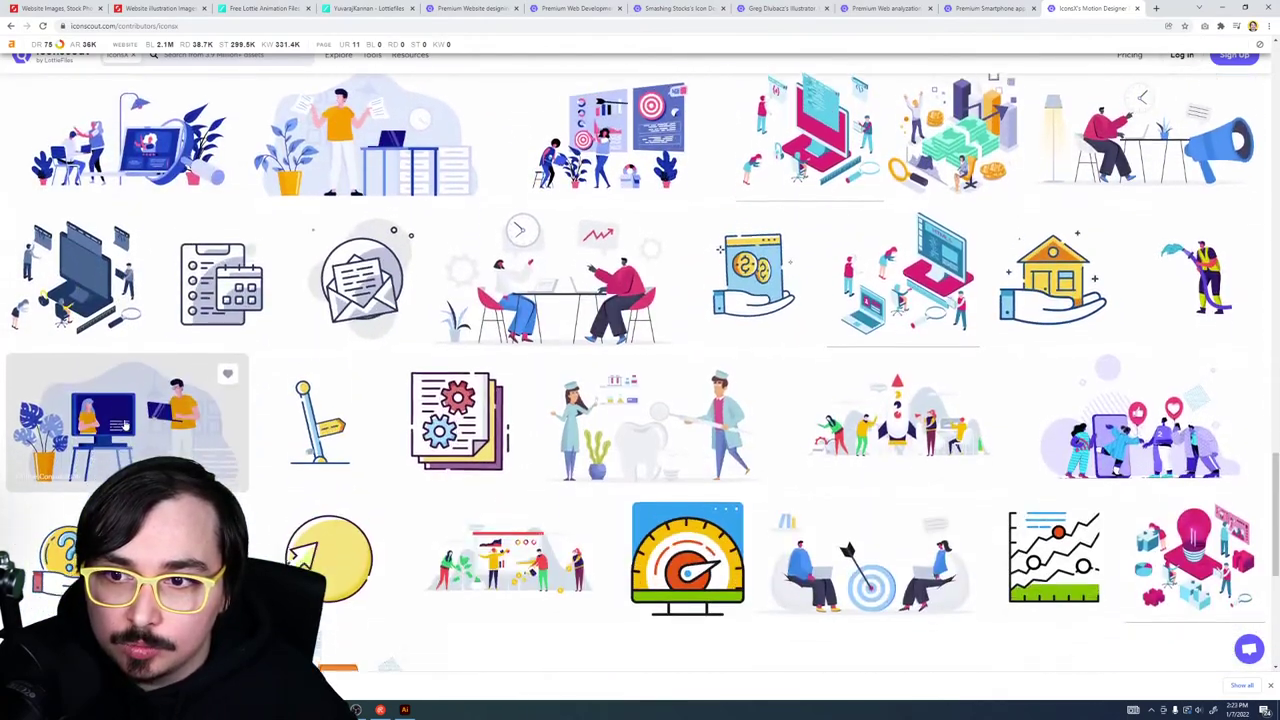
pyautogui.scroll(-2, 124, 425)
pyautogui.scroll(-2, 486, 383)
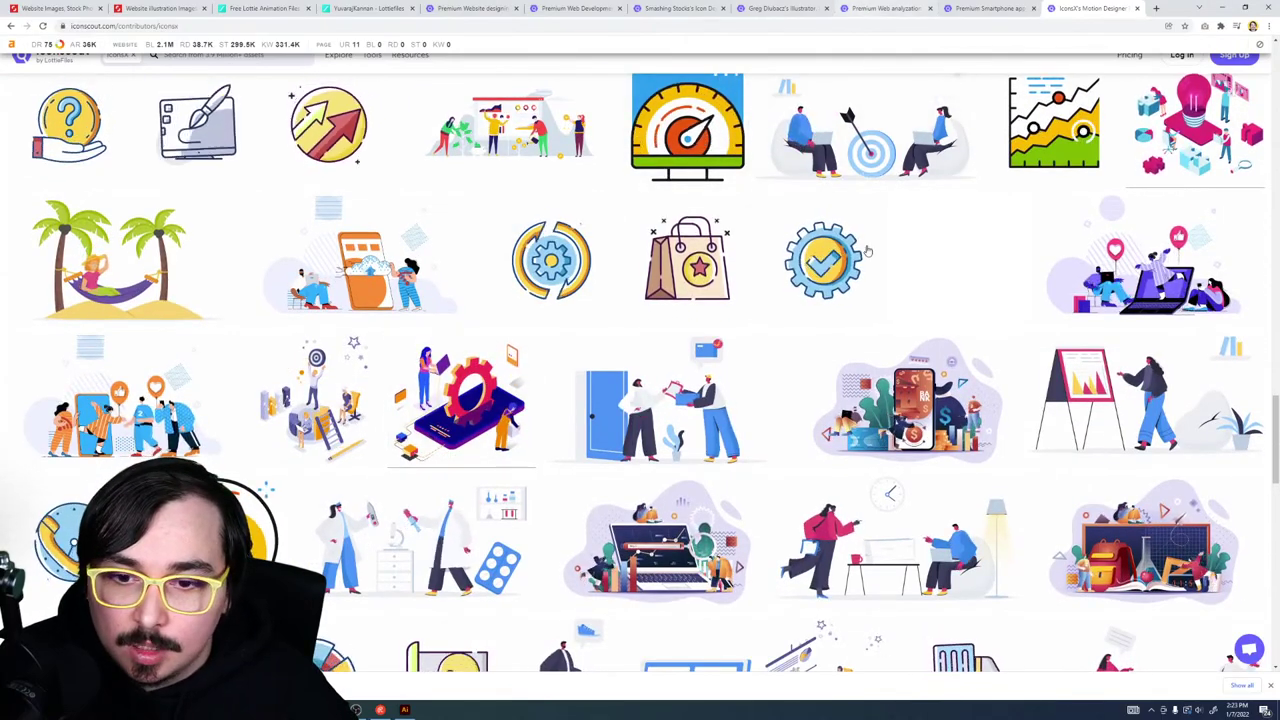
pyautogui.scroll(-3, 868, 243)
pyautogui.scroll(-3, 854, 342)
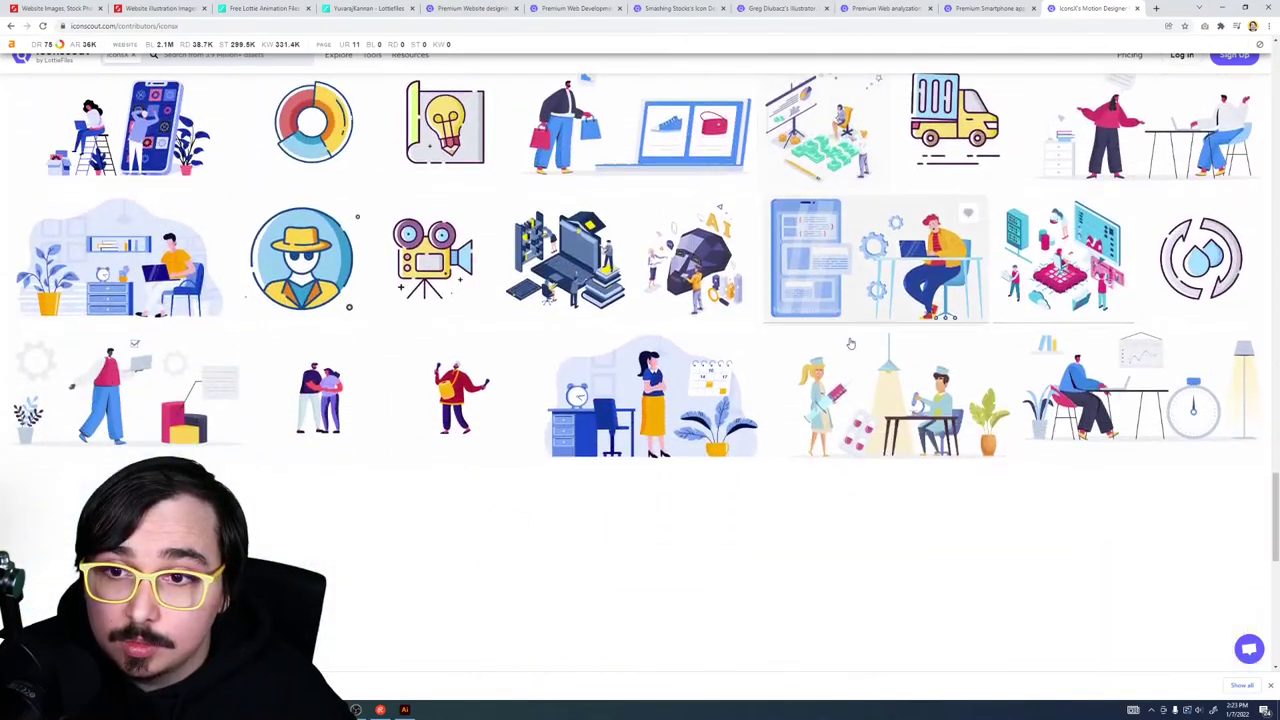
pyautogui.scroll(-3, 849, 346)
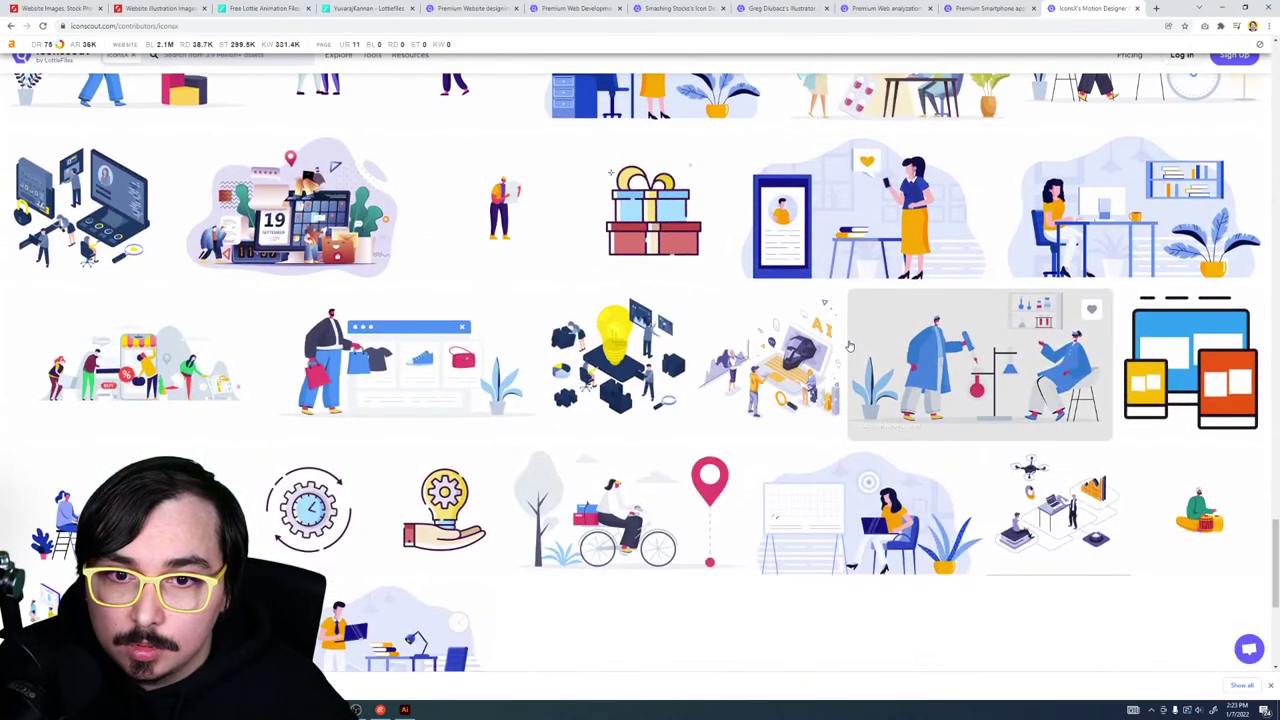
pyautogui.scroll(-4, 849, 344)
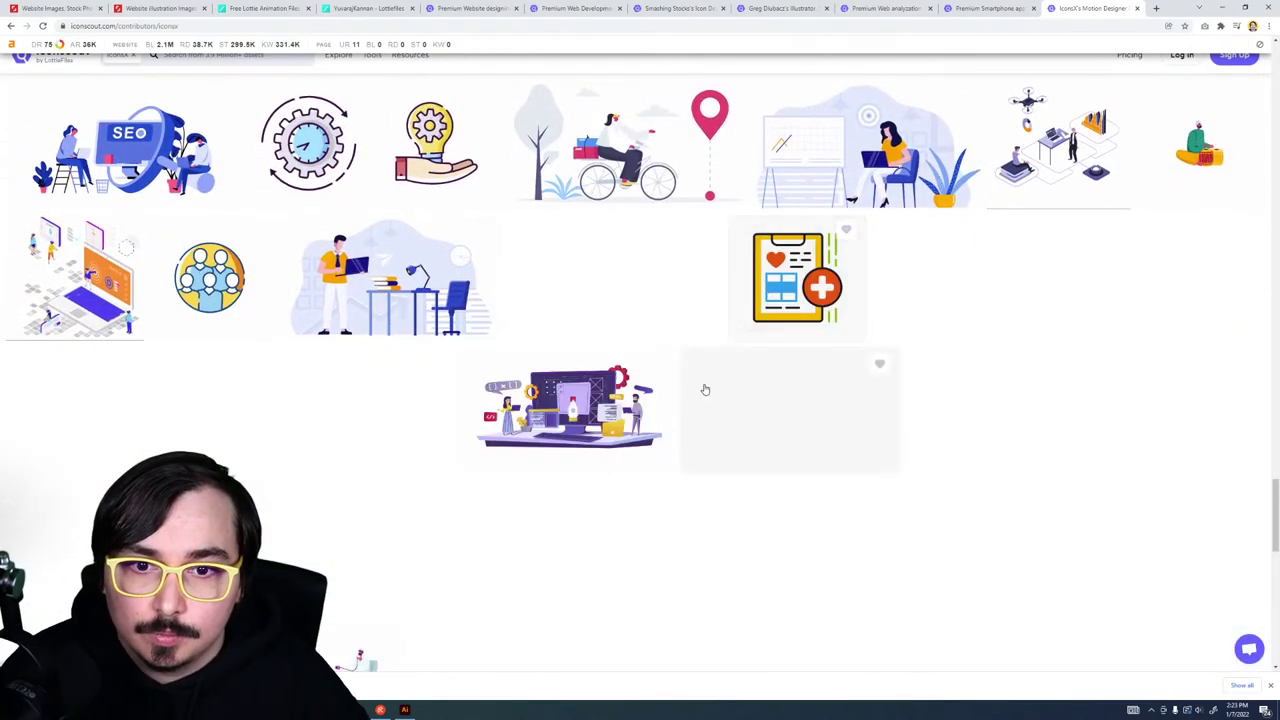
pyautogui.scroll(-4, 705, 389)
pyautogui.scroll(3, 705, 389)
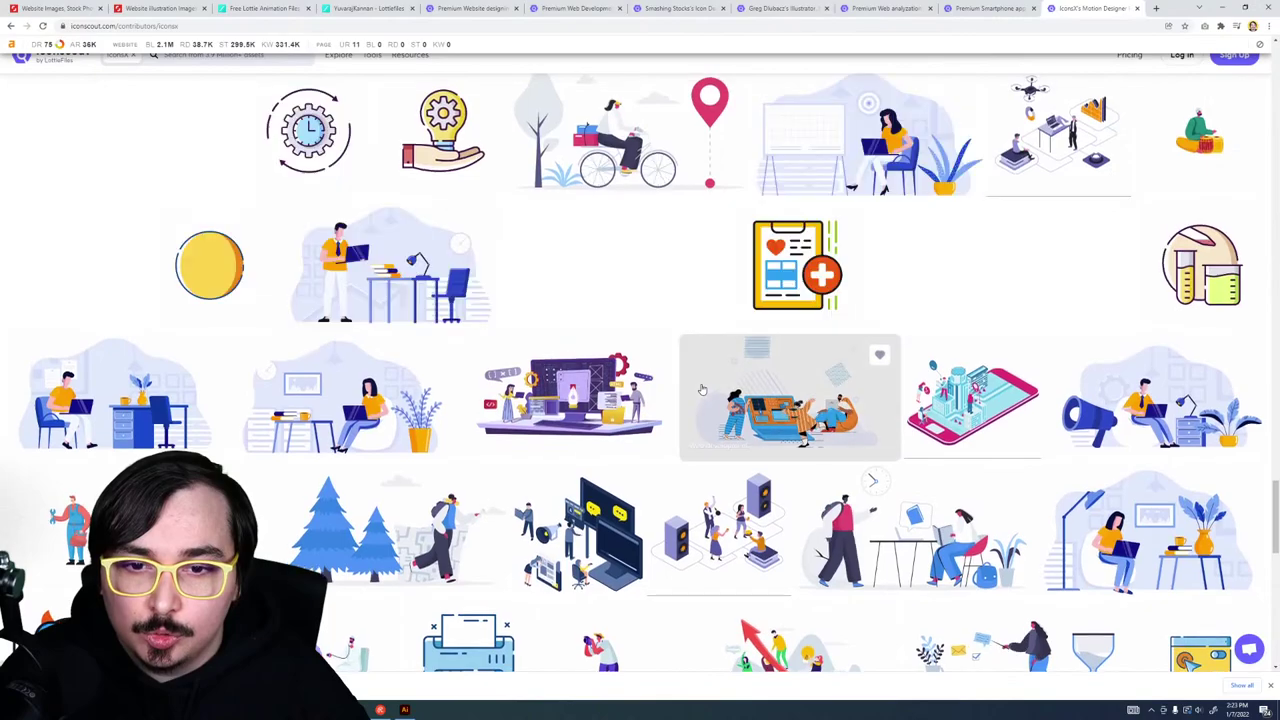
pyautogui.scroll(-1, 704, 389)
pyautogui.scroll(-5, 704, 389)
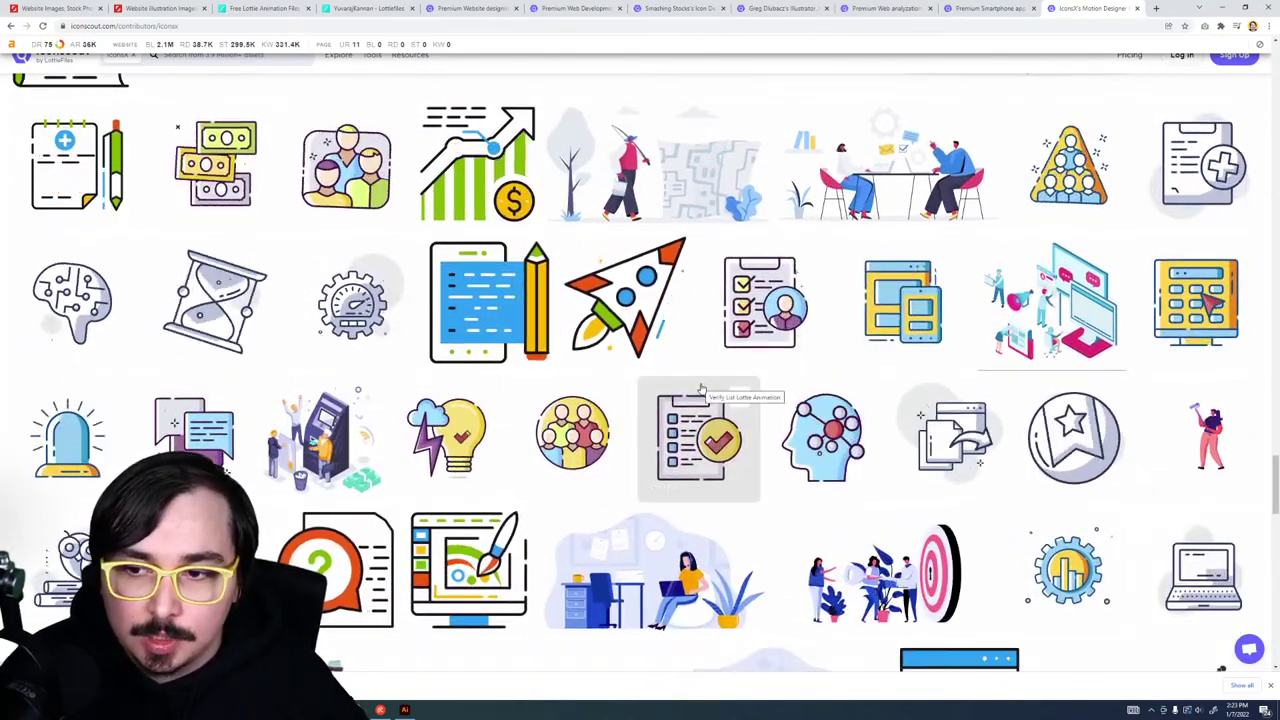
pyautogui.scroll(-4, 701, 389)
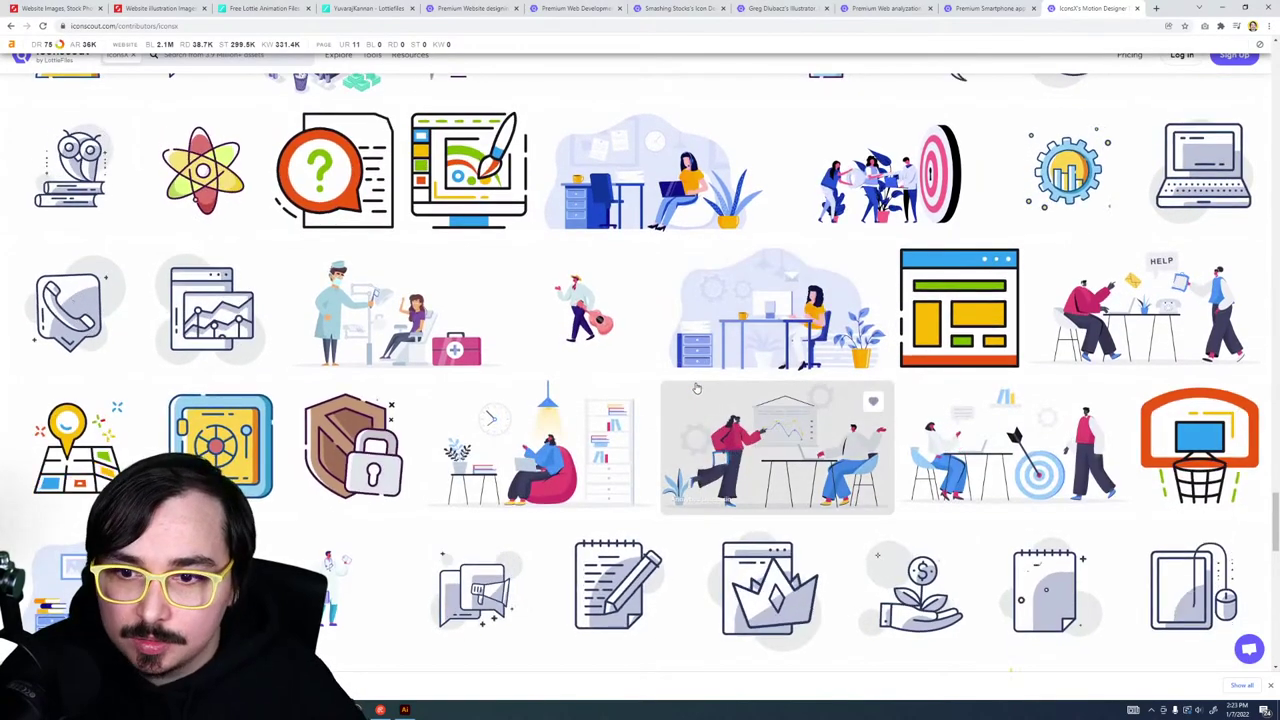
pyautogui.scroll(-4, 705, 385)
pyautogui.scroll(-2, 731, 365)
pyautogui.scroll(-2, 753, 343)
pyautogui.scroll(-5, 762, 346)
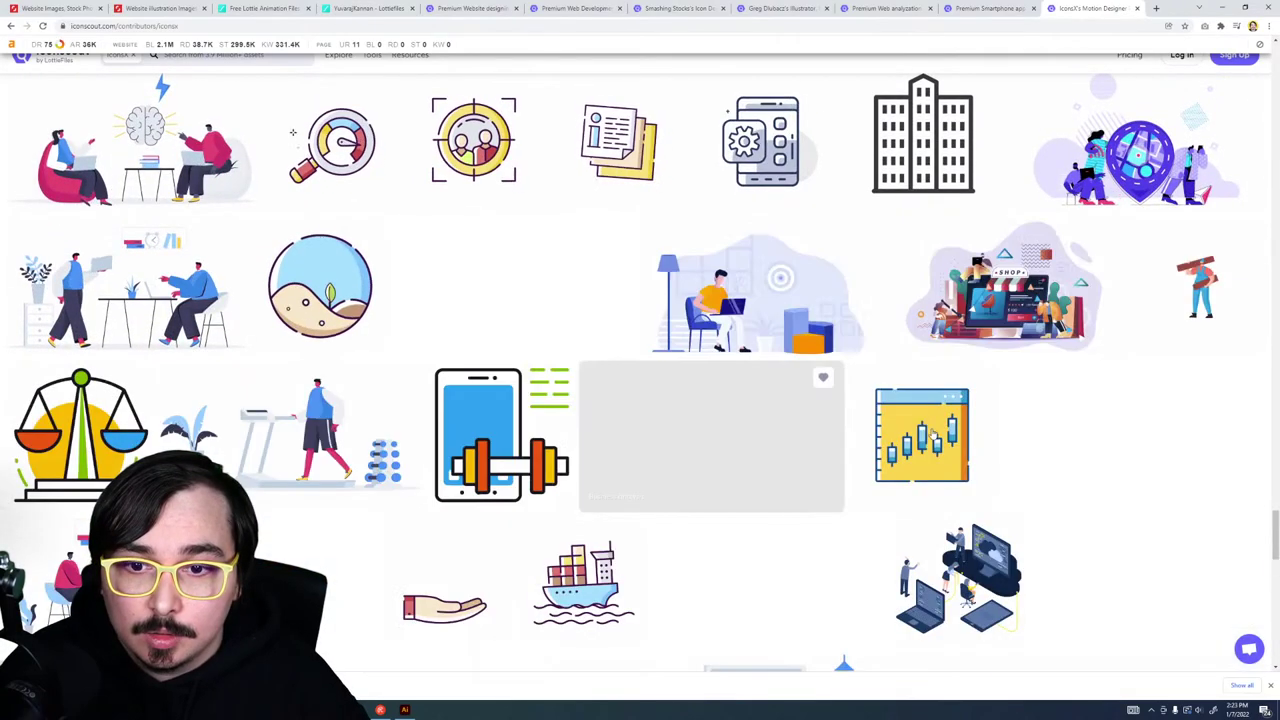
# Step: Go back past the orange-and-purple portfolio to the Smashing Stocks designer page and list its icons as individual items
pyautogui.click(775, 9)
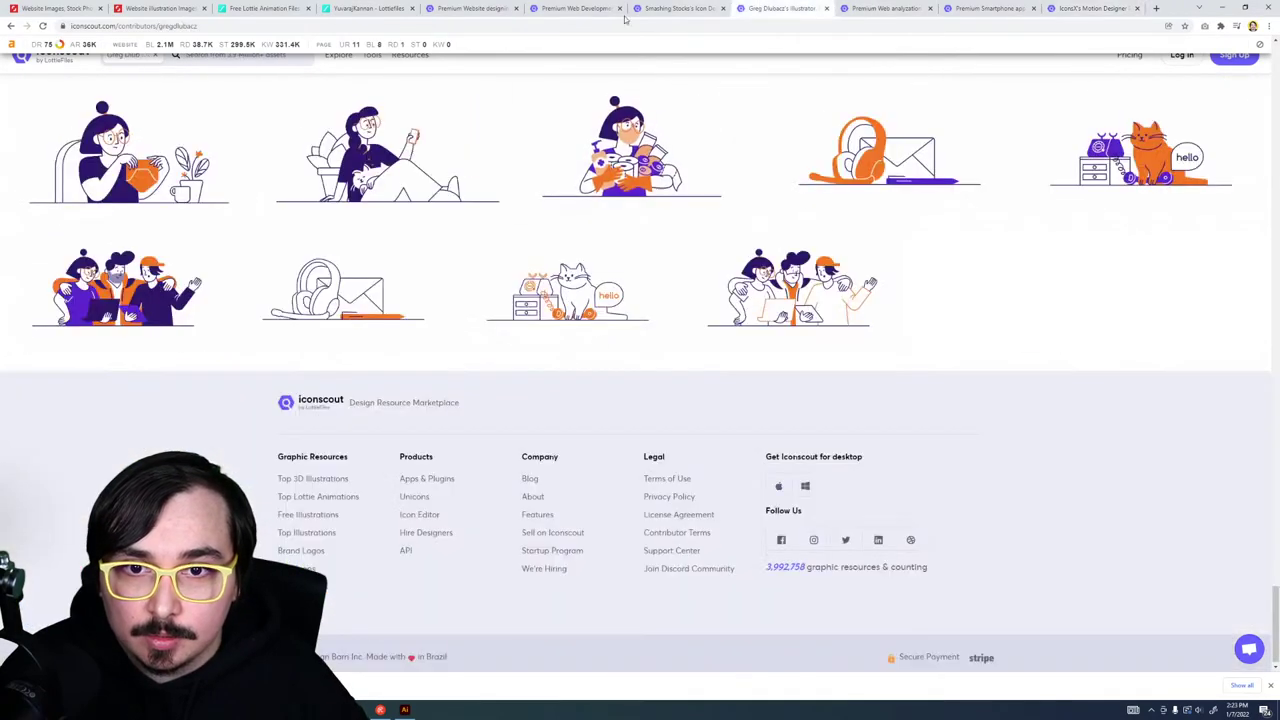
pyautogui.click(672, 9)
pyautogui.click(575, 9)
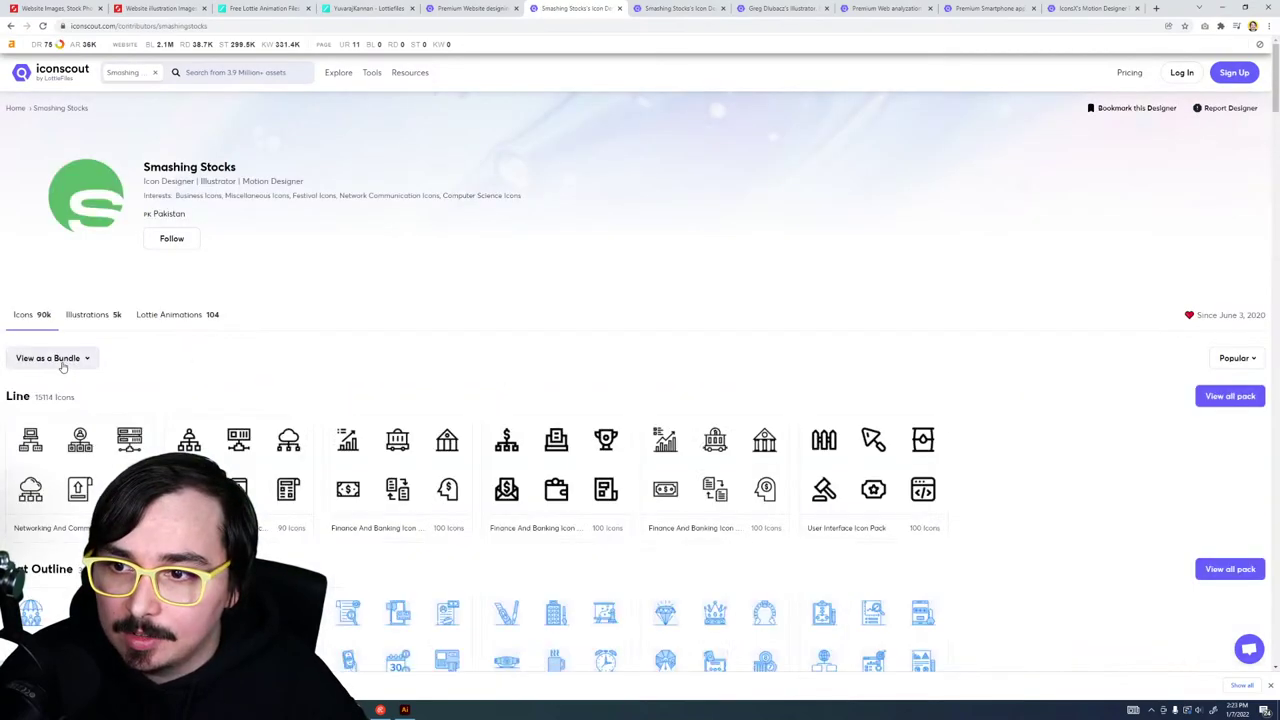
pyautogui.click(57, 384)
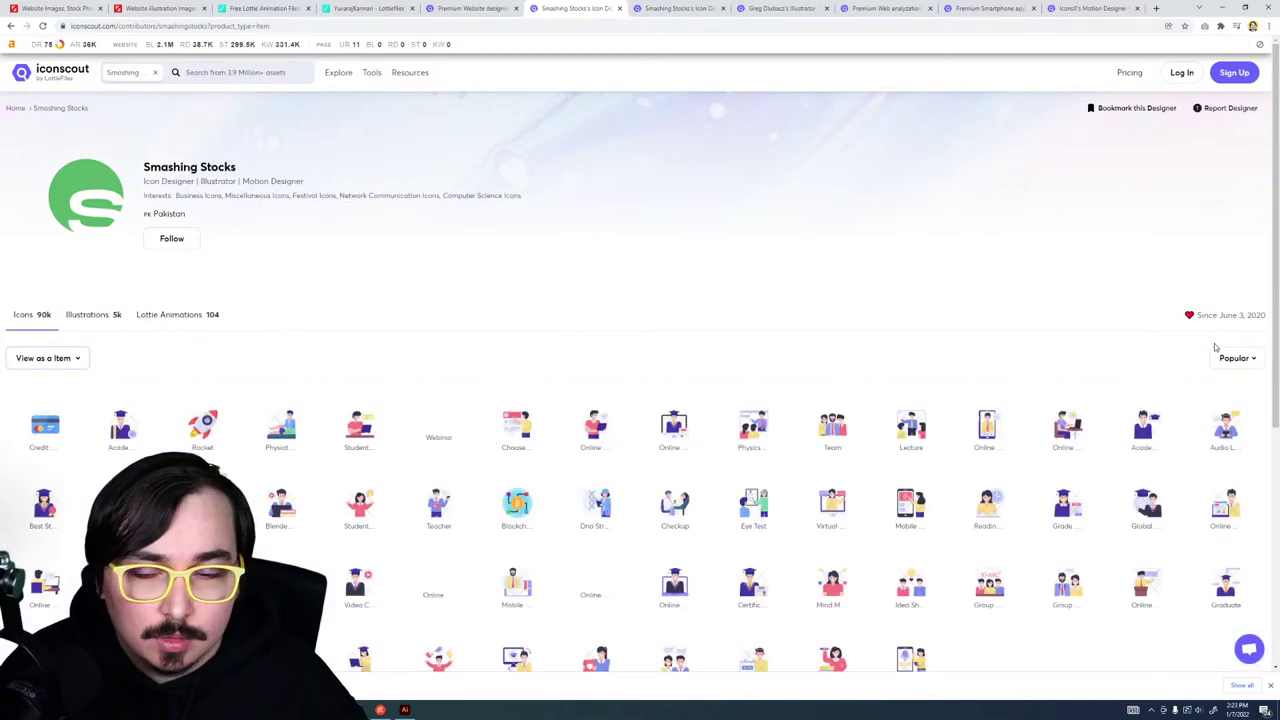
# Step: Load more of the Smashing Stocks icons and look through their styles
pyautogui.scroll(-2, 373, 364)
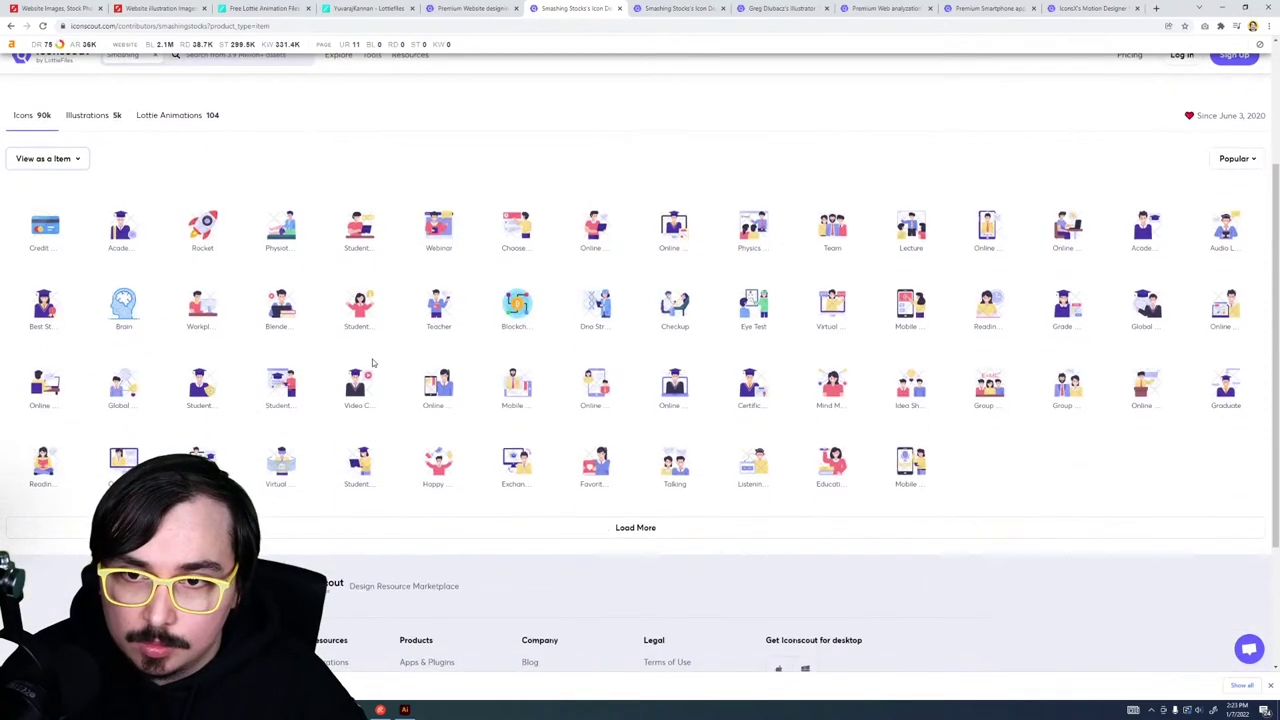
pyautogui.click(597, 530)
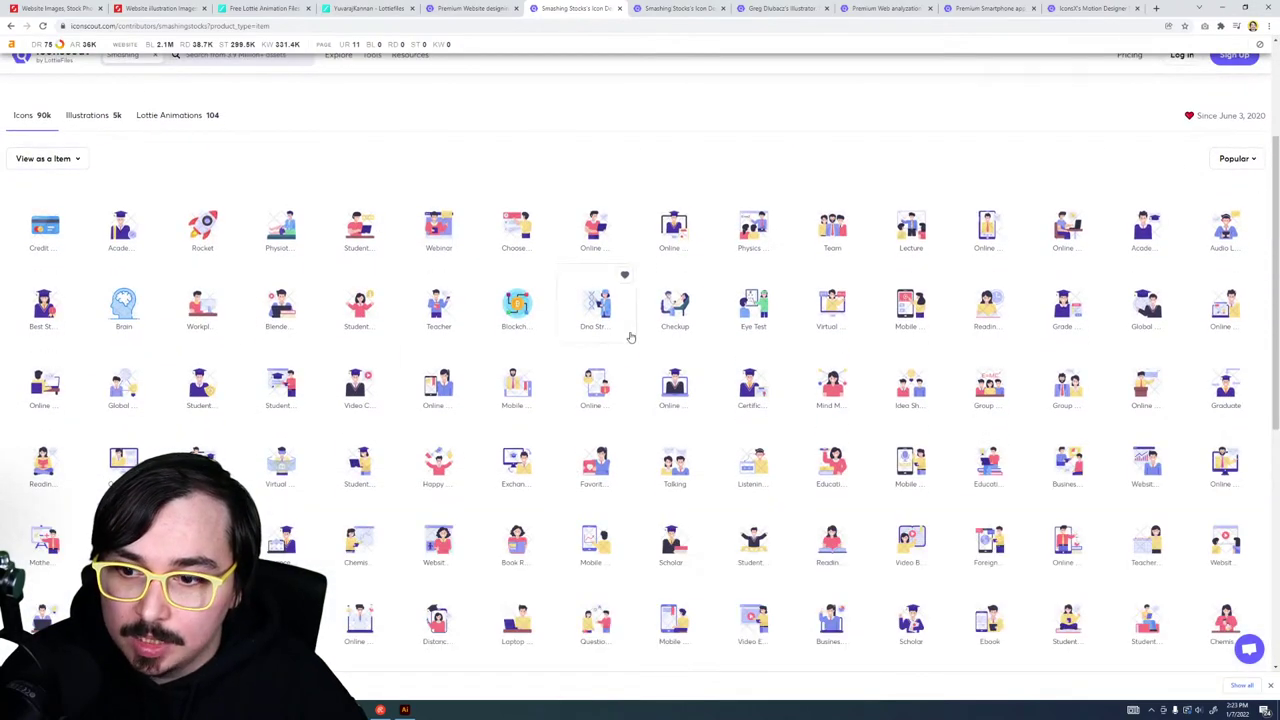
pyautogui.scroll(-5, 629, 334)
pyautogui.scroll(6, 637, 354)
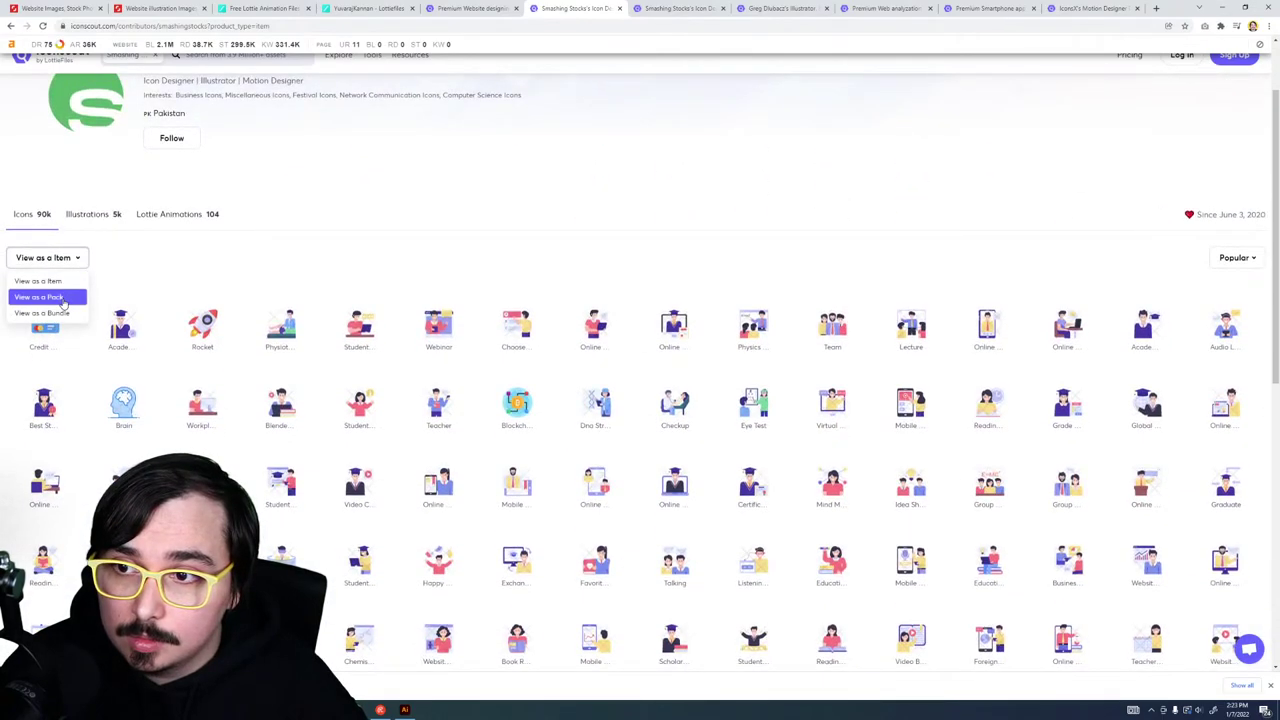
# Step: Switch the Smashing Stocks page from icons to its Lottie animations and load more of them
pyautogui.click(63, 298)
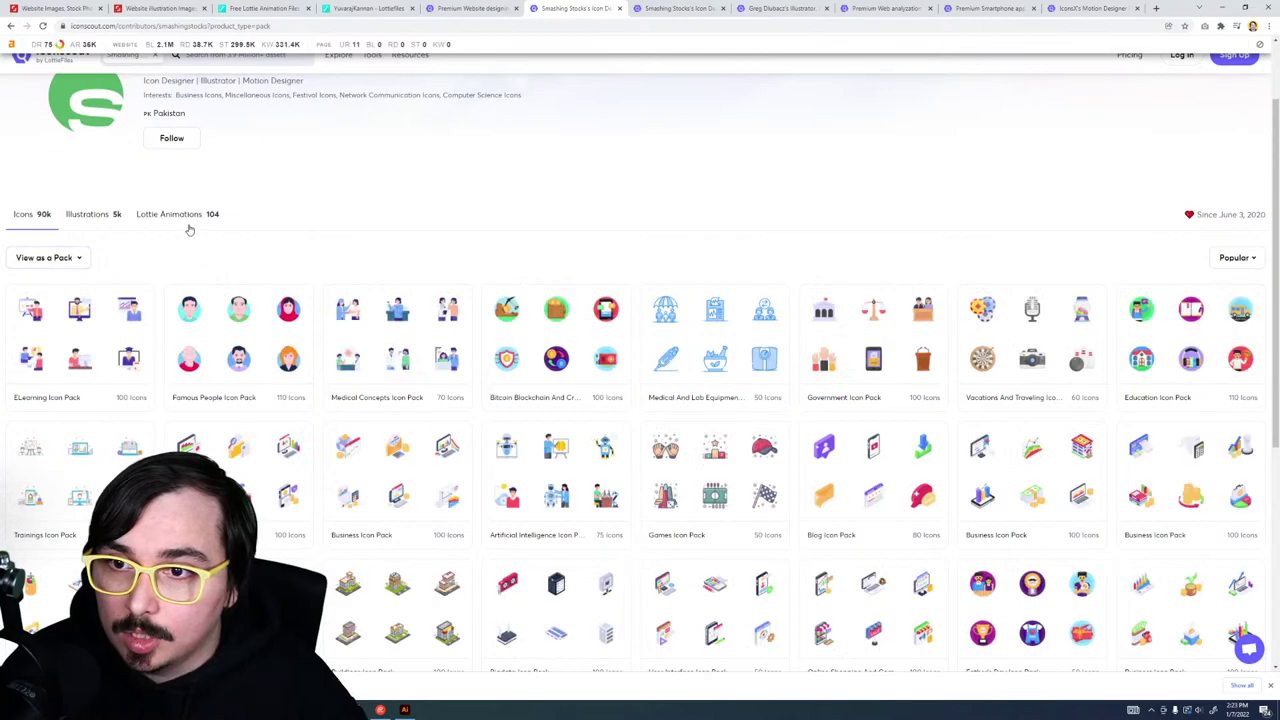
pyautogui.click(189, 222)
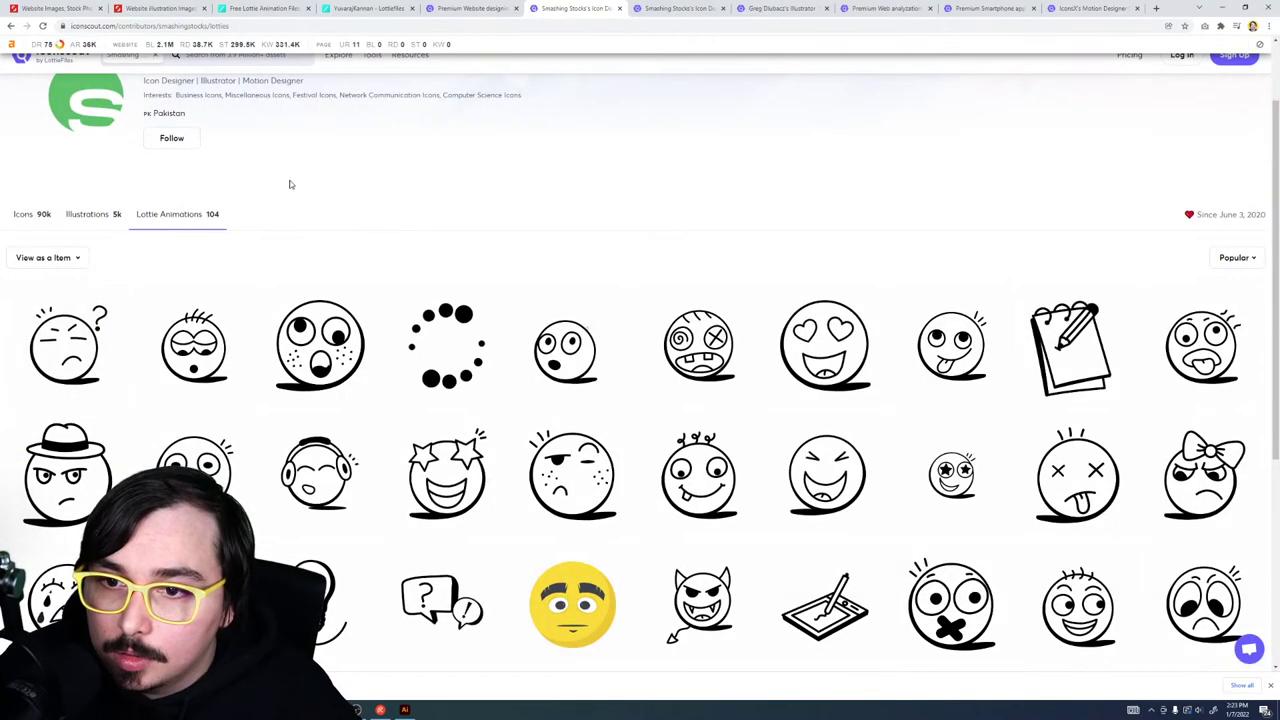
pyautogui.scroll(-1, 293, 188)
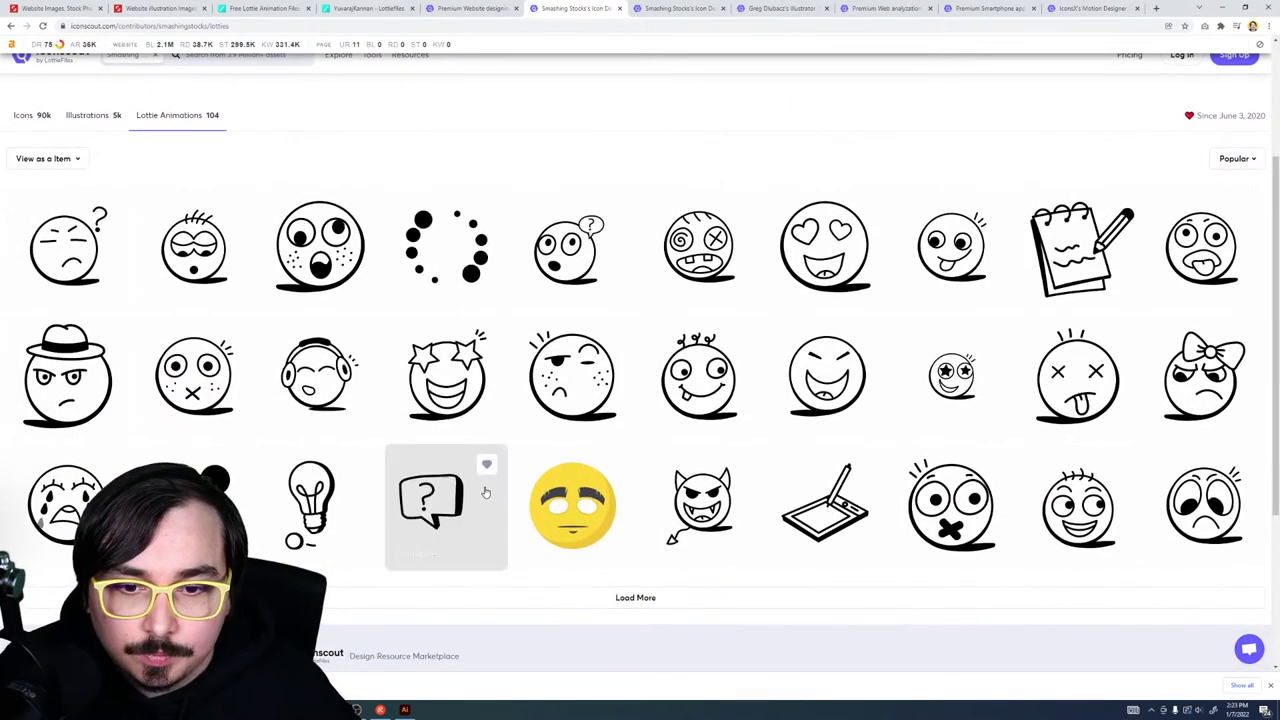
pyautogui.click(510, 599)
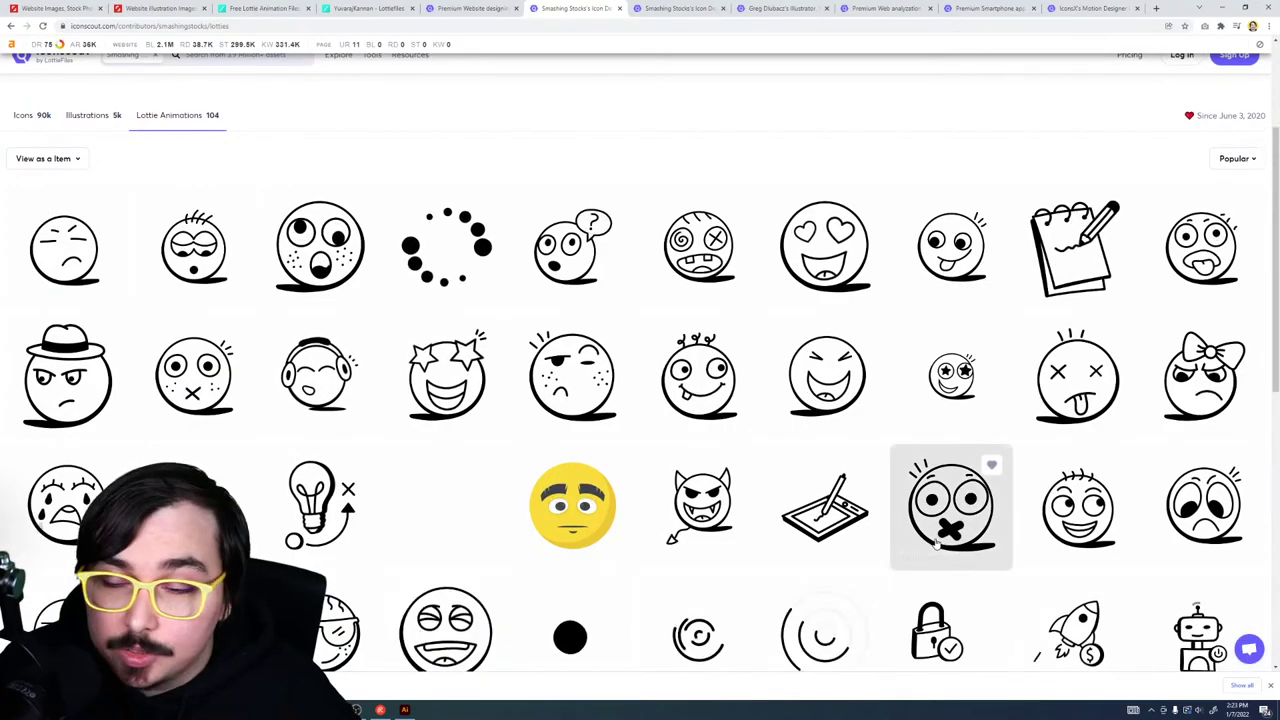
# Step: Load the remaining Smashing Stocks animations and examine the black-and-white and yellow emoji sets to the end of the list
pyautogui.scroll(-4, 930, 540)
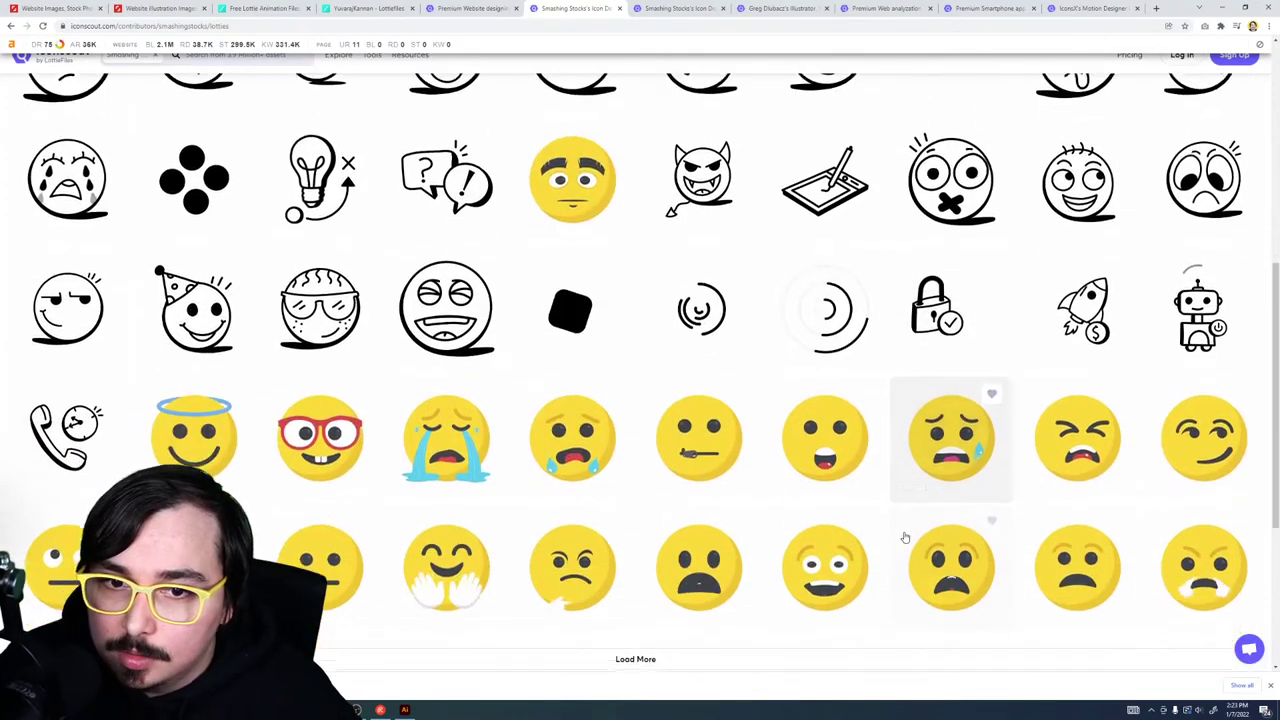
pyautogui.scroll(-1, 900, 537)
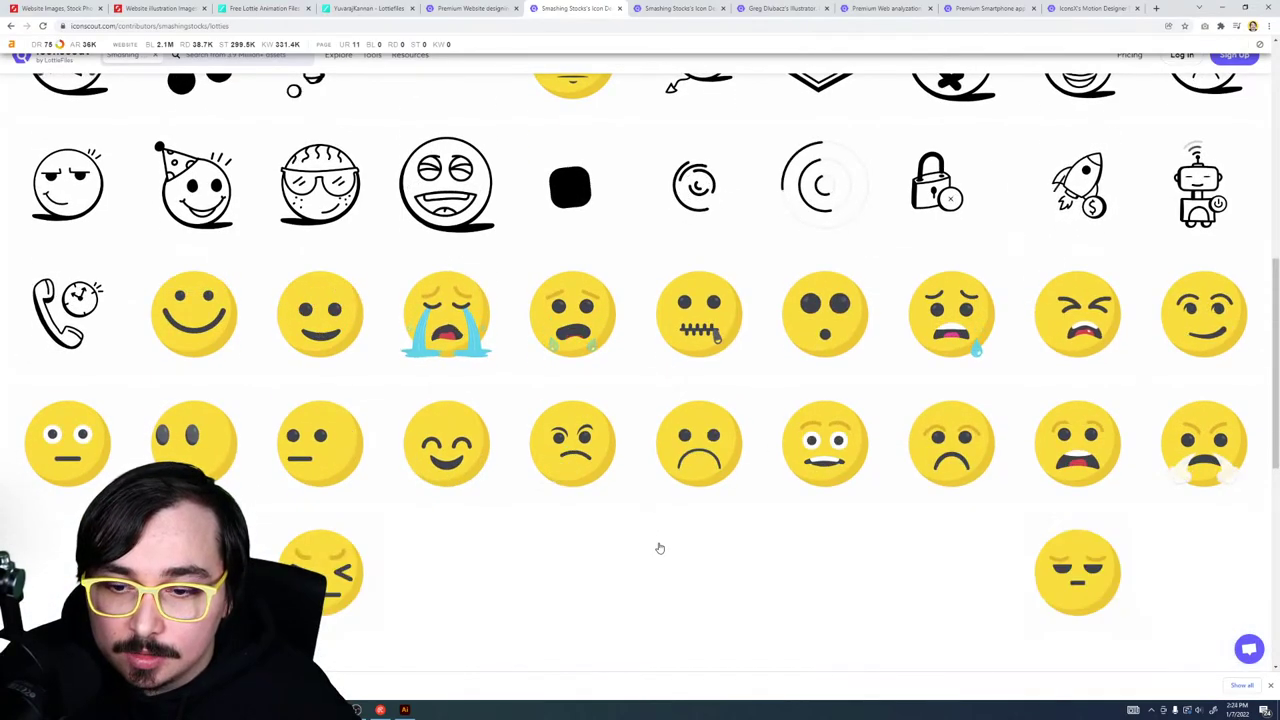
pyautogui.scroll(-10, 659, 548)
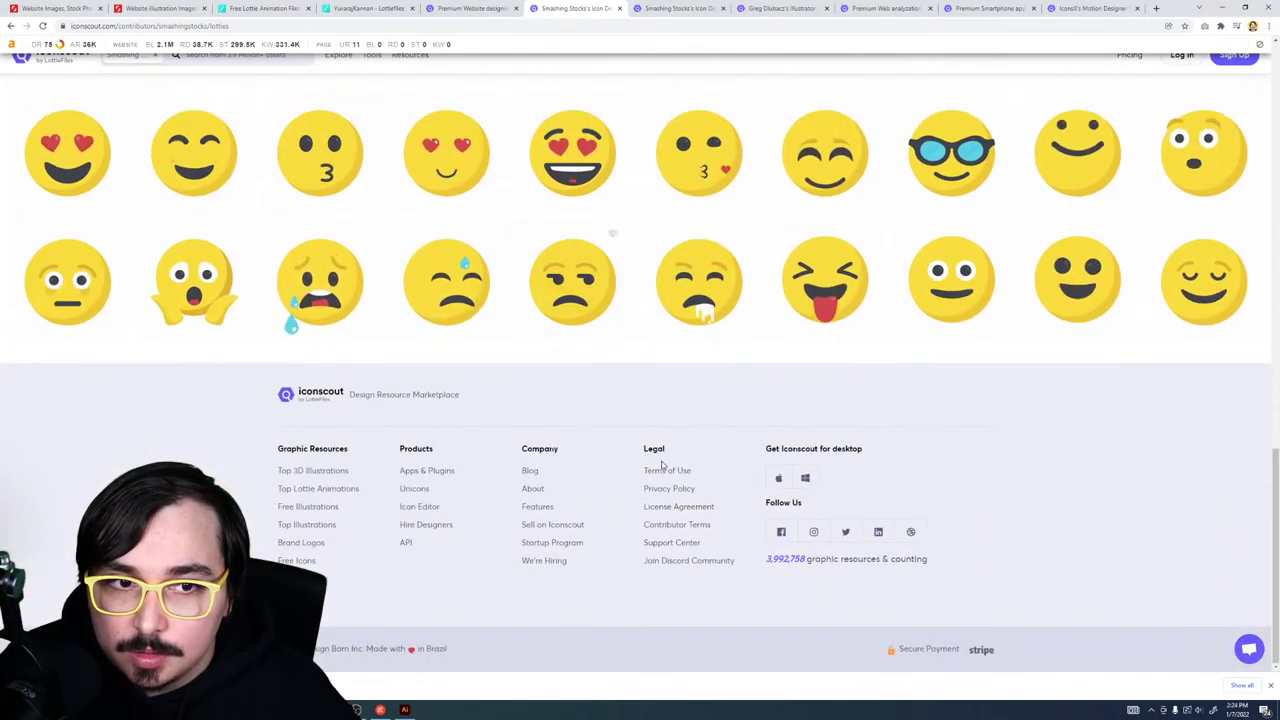
pyautogui.scroll(-6, 661, 500)
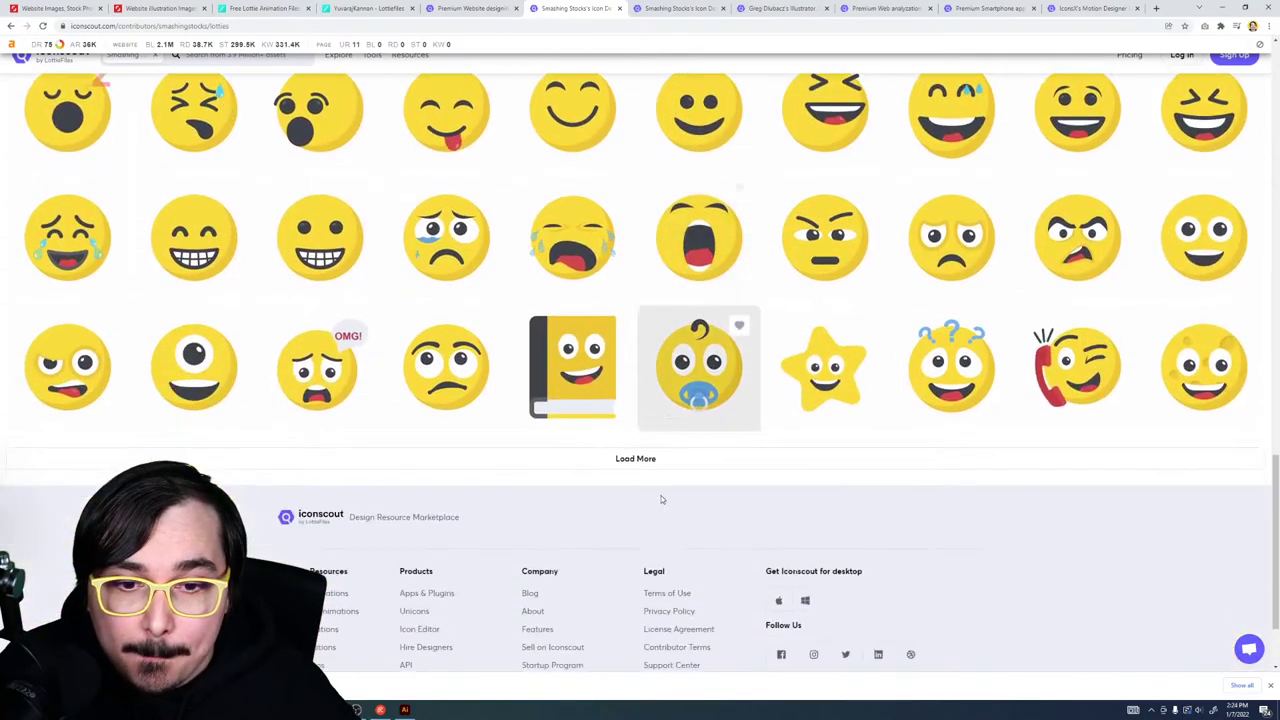
pyautogui.click(643, 338)
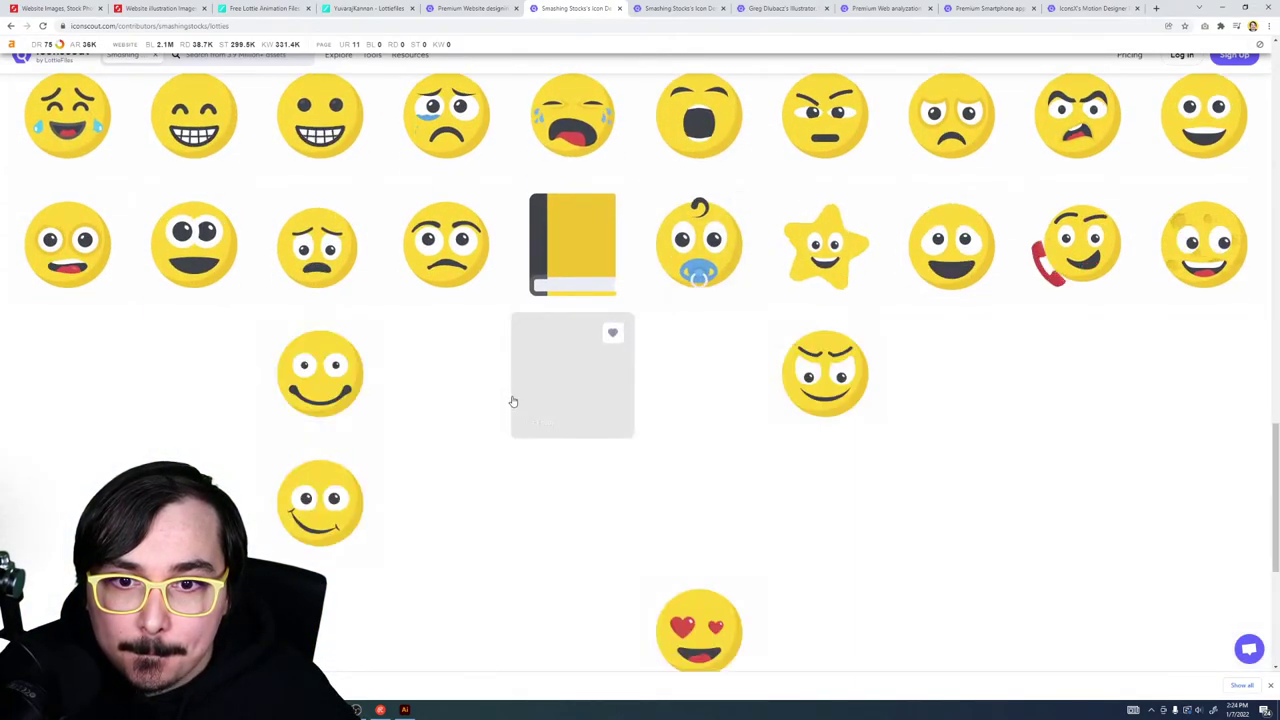
pyautogui.scroll(-5, 509, 400)
pyautogui.click(510, 425)
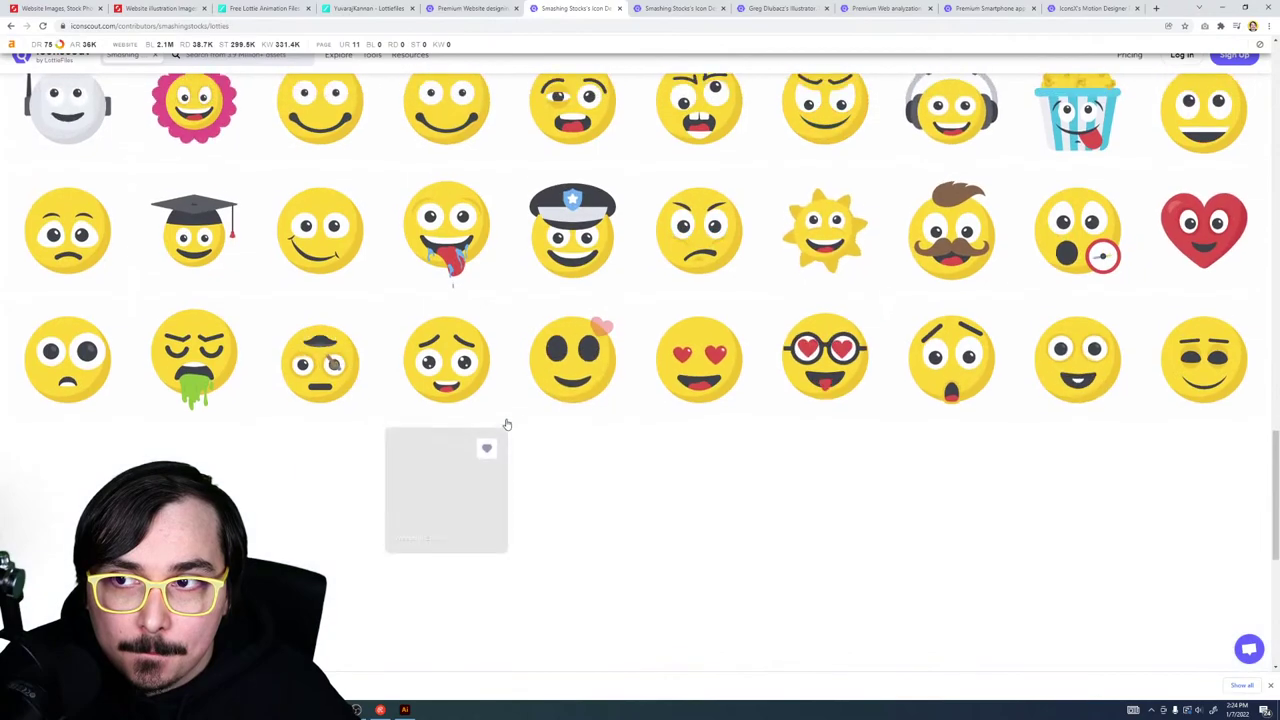
pyautogui.scroll(-2, 505, 420)
pyautogui.click(652, 616)
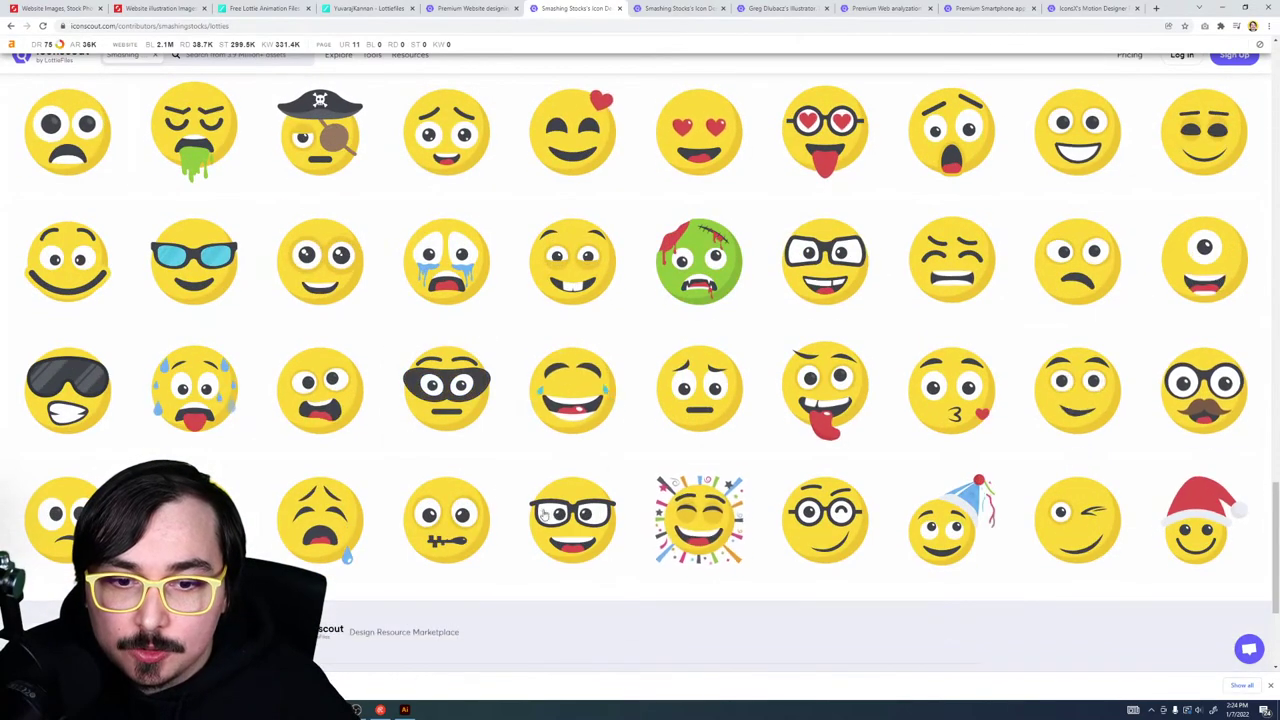
pyautogui.scroll(-3, 497, 488)
pyautogui.scroll(8, 492, 483)
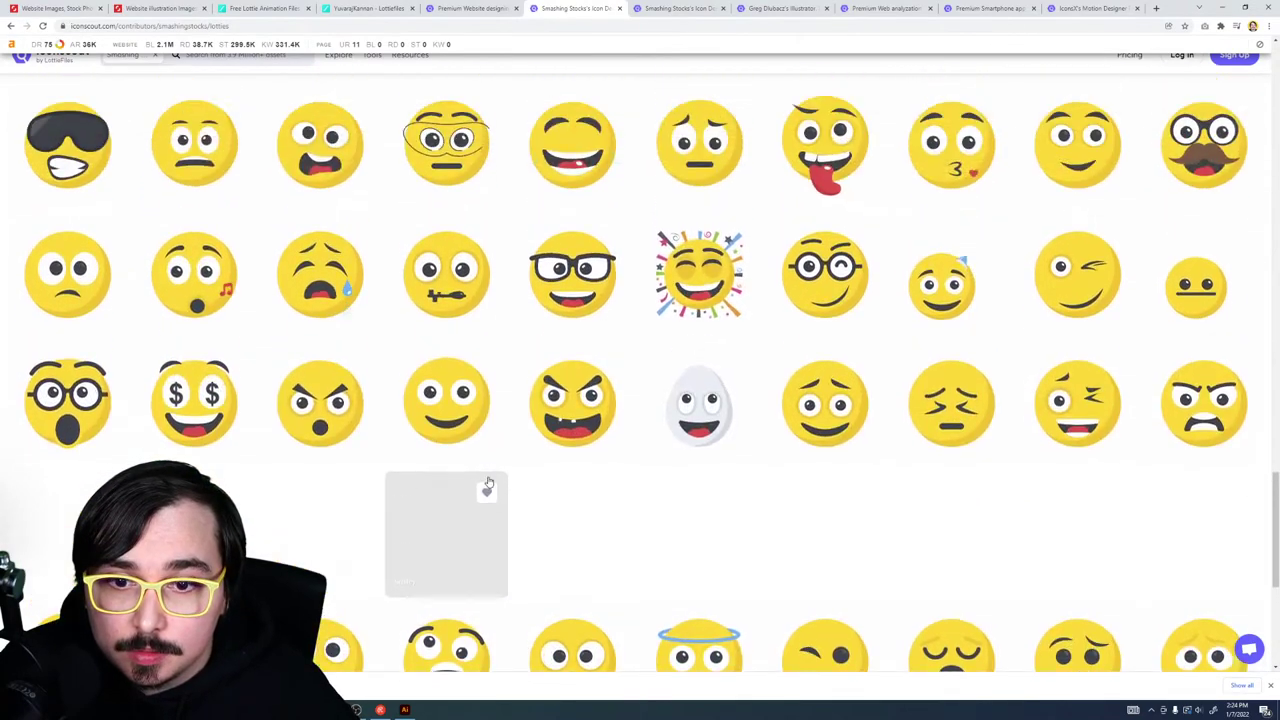
# Step: Show the Smashing Stocks Lottie animations grouped as packs and open the emoji pack
pyautogui.scroll(3, 475, 458)
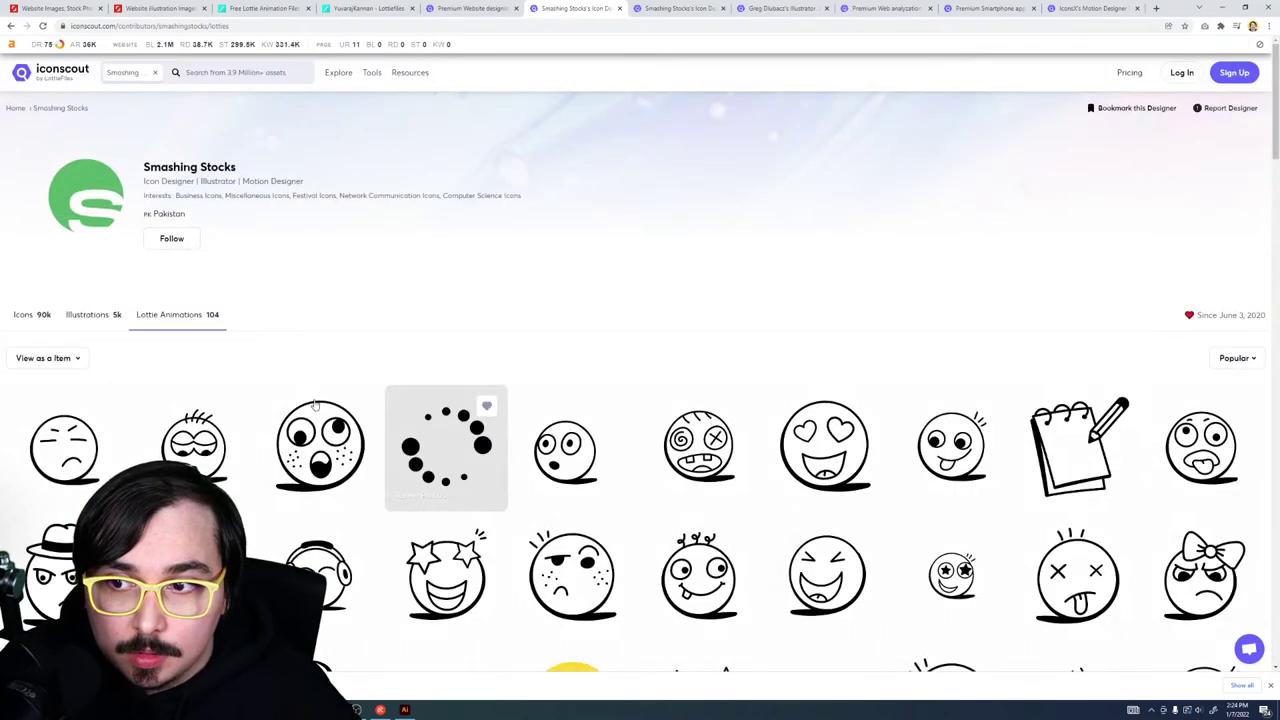
pyautogui.click(47, 398)
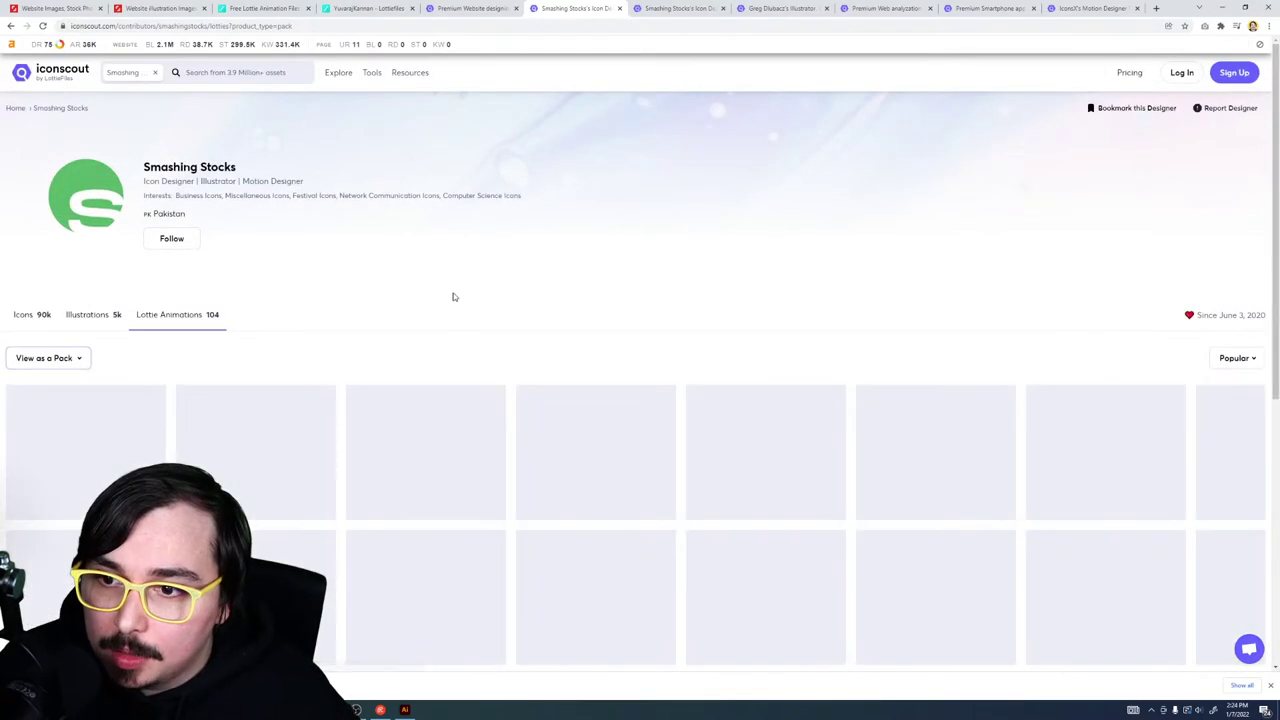
pyautogui.click(267, 455)
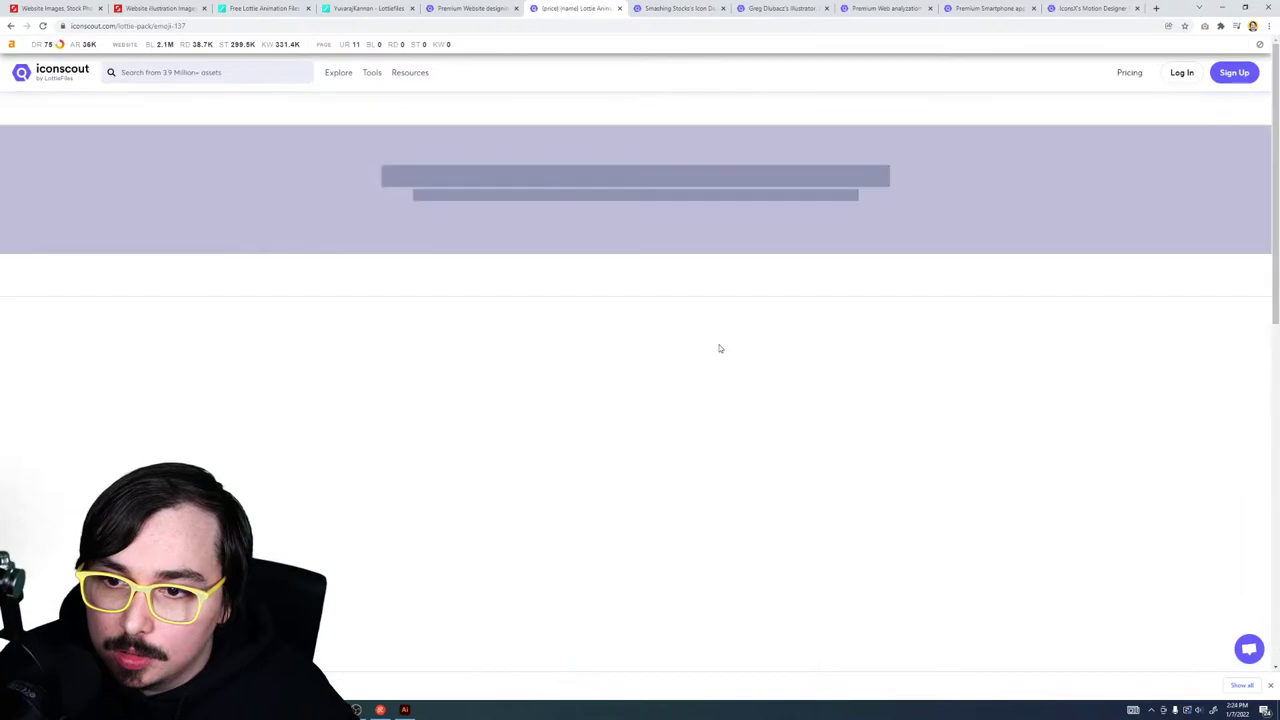
# Step: Look through all the black-and-white faces in the Emoji Lottie Animation Pack
pyautogui.scroll(-1, 901, 343)
pyautogui.scroll(-5, 899, 341)
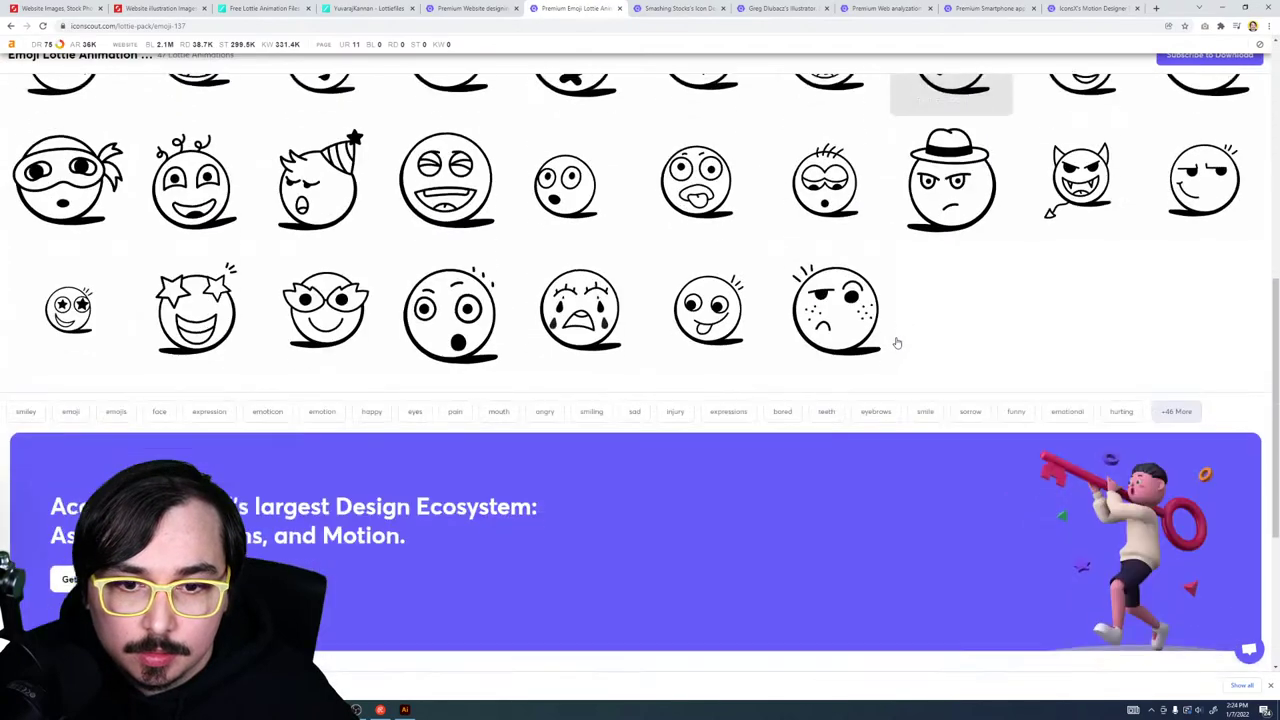
pyautogui.scroll(2, 893, 336)
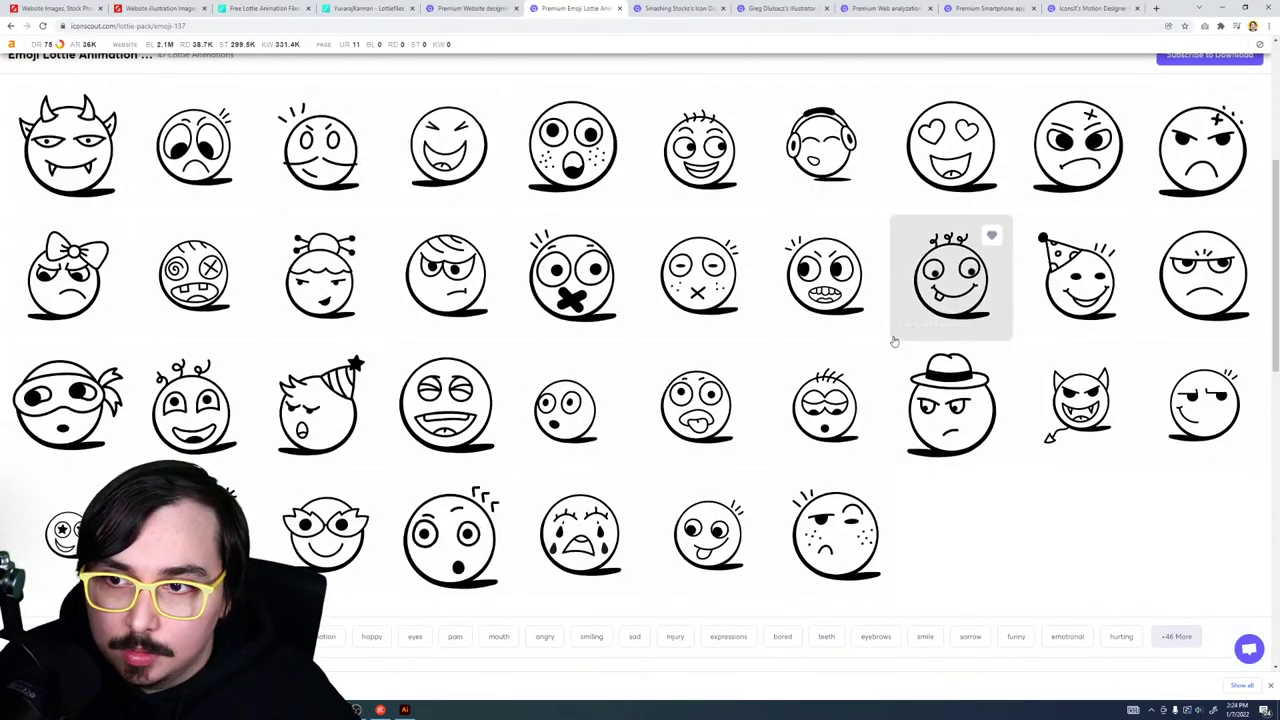
pyautogui.scroll(4, 893, 336)
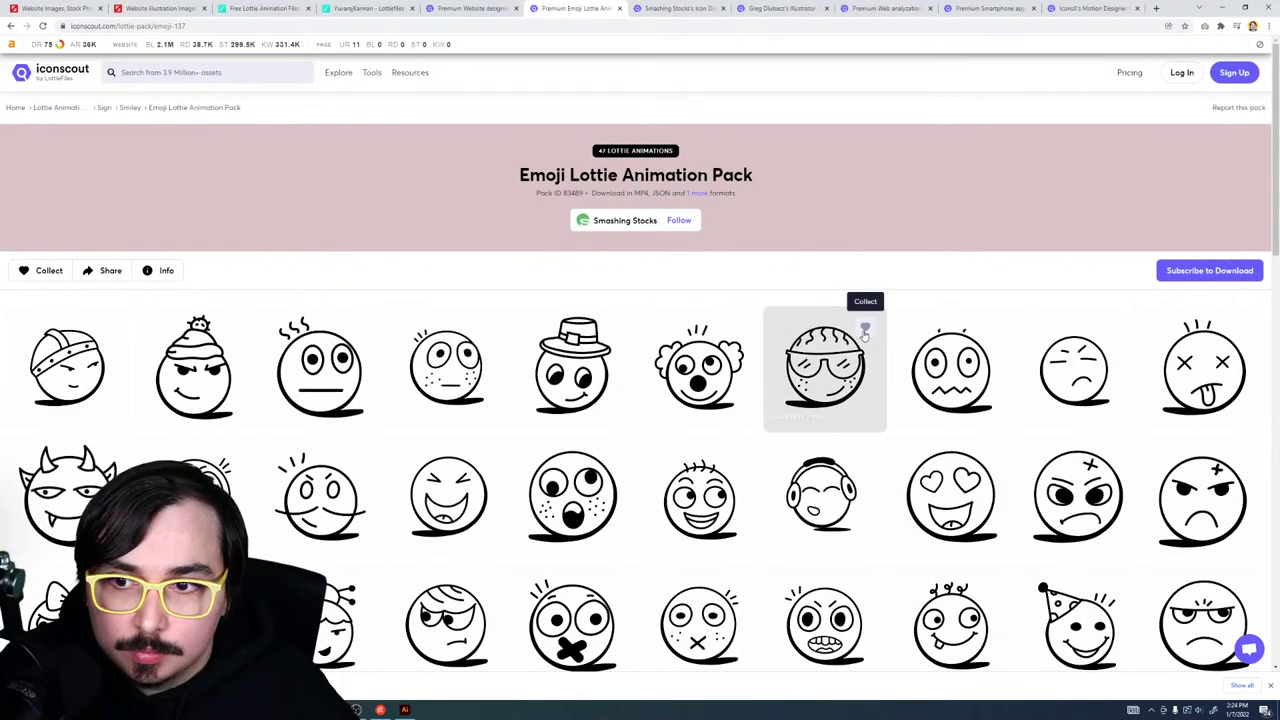
# Step: Return to the Smashing Stocks Lottie animations and list them as individual items
pyautogui.hotkey('alt', 'Left')
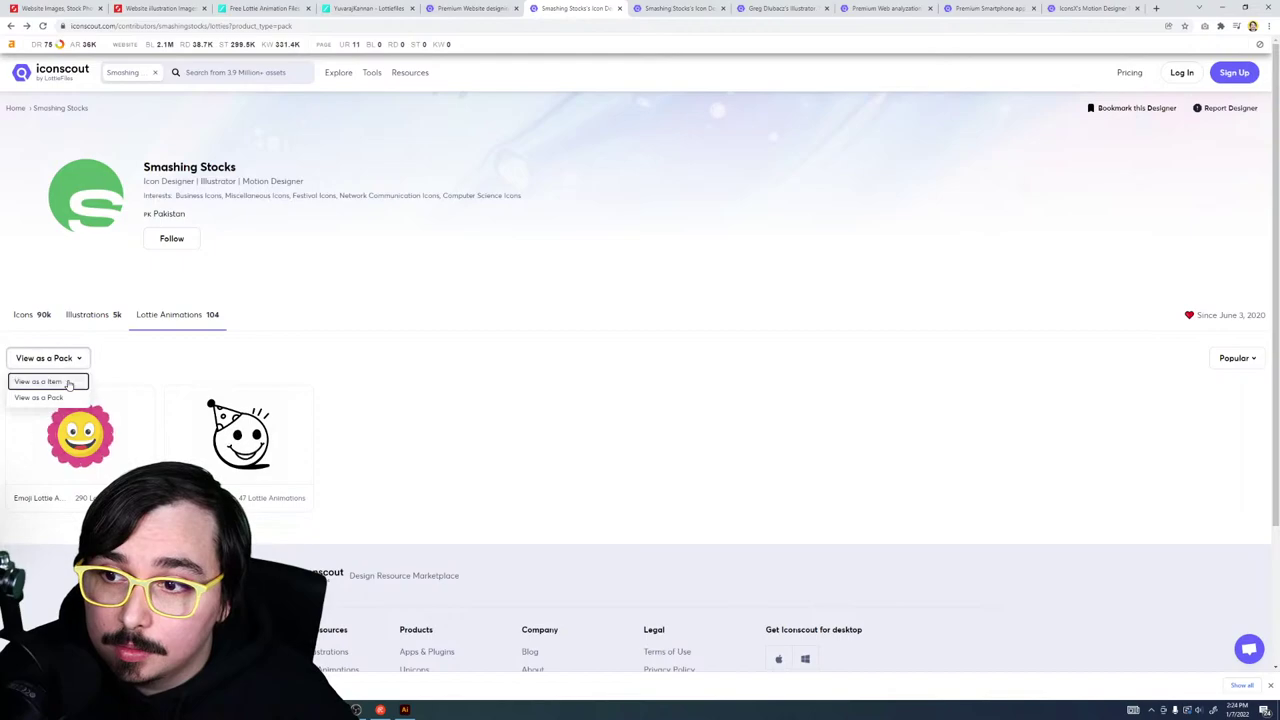
pyautogui.click(66, 383)
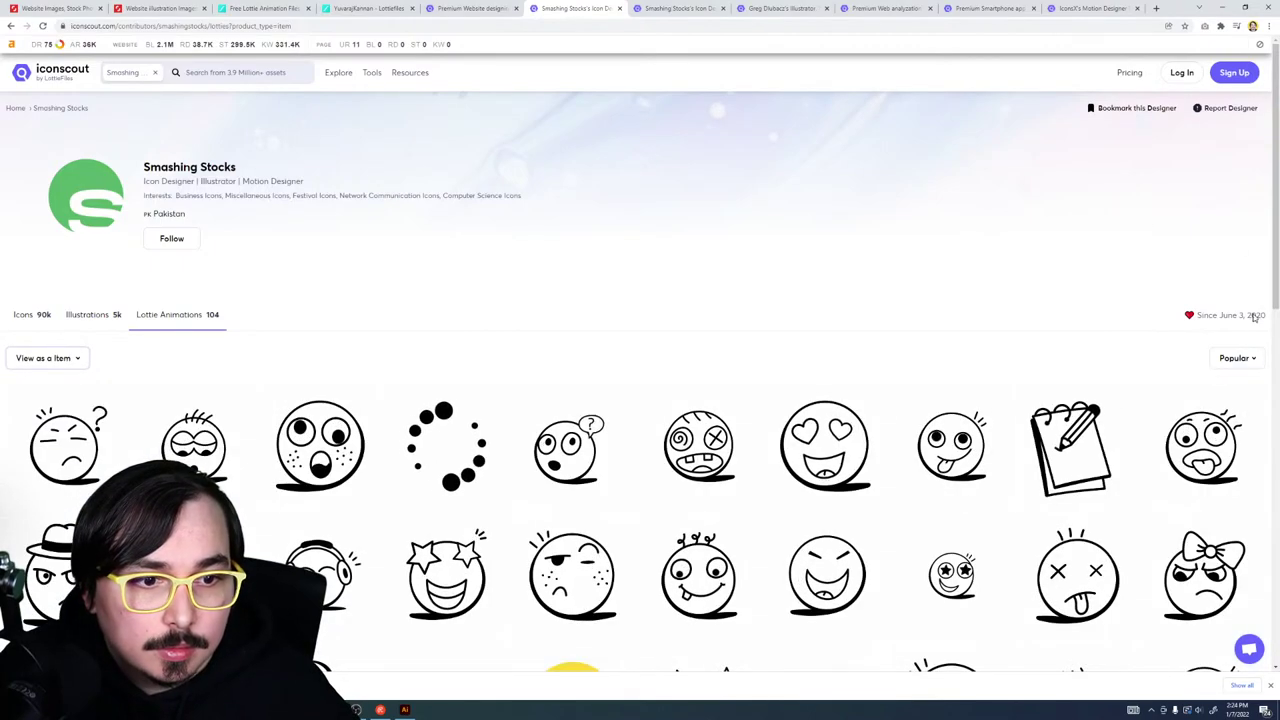
pyautogui.scroll(-3, 1068, 420)
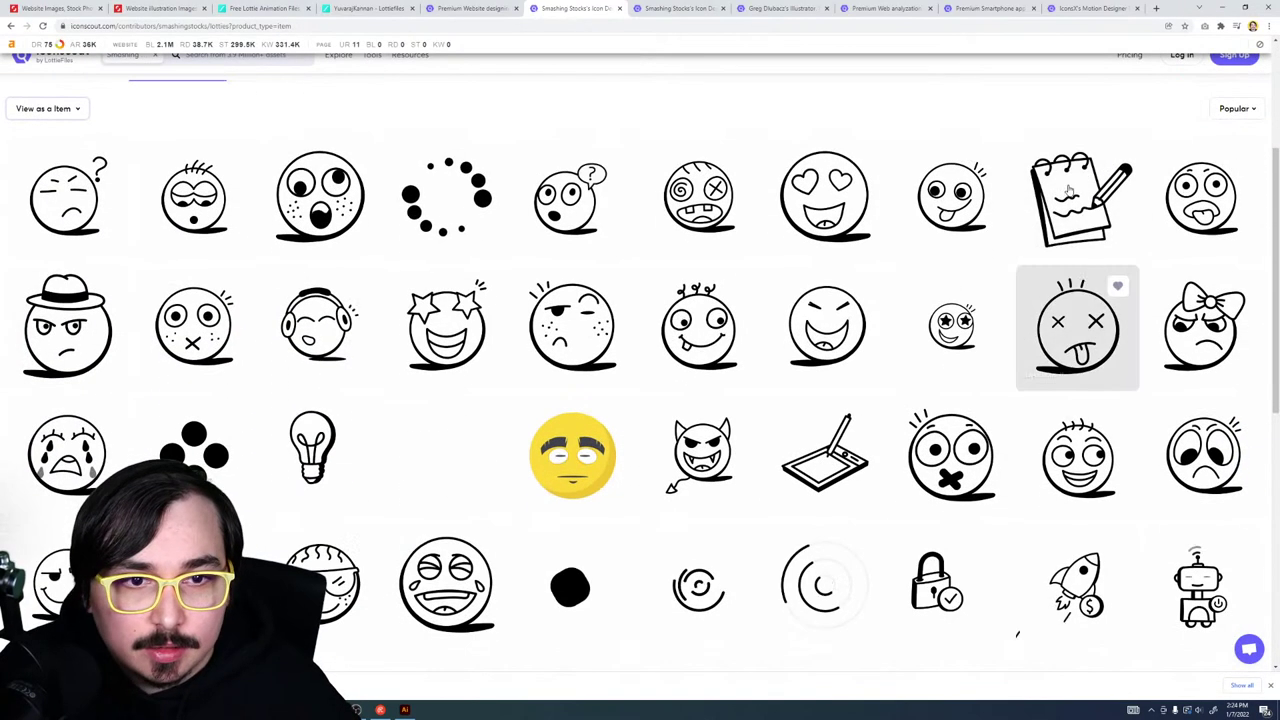
# Step: Try to collect the notepad-and-pencil animation, dismiss the account sign-up form, and look through the rest of the list
pyautogui.click(1117, 158)
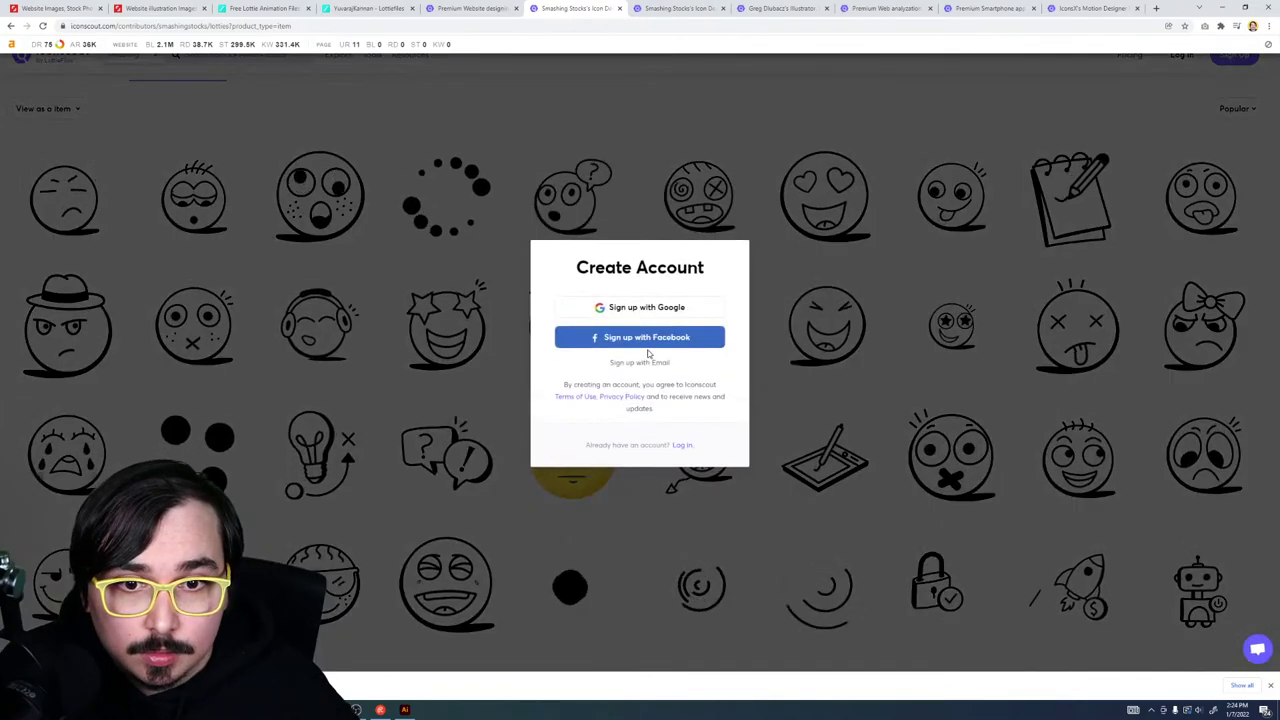
pyautogui.click(960, 280)
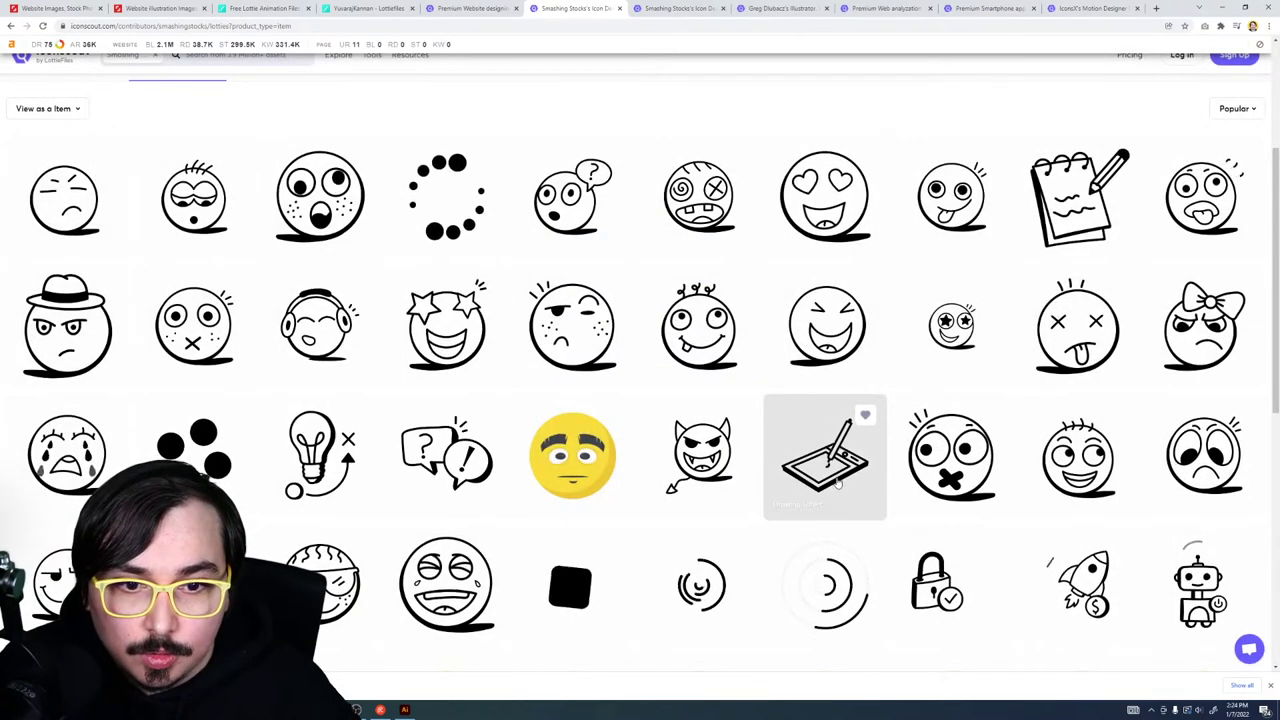
pyautogui.scroll(-2, 838, 483)
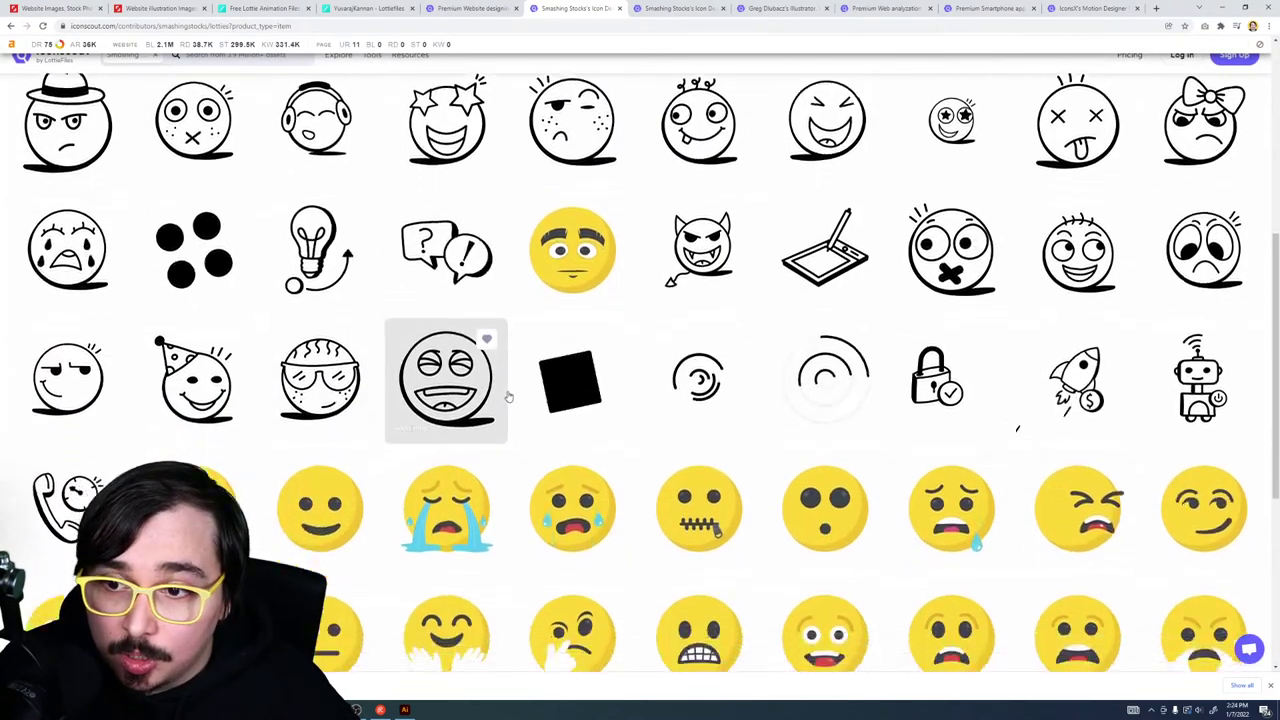
pyautogui.scroll(-4, 509, 397)
pyautogui.scroll(8, 509, 397)
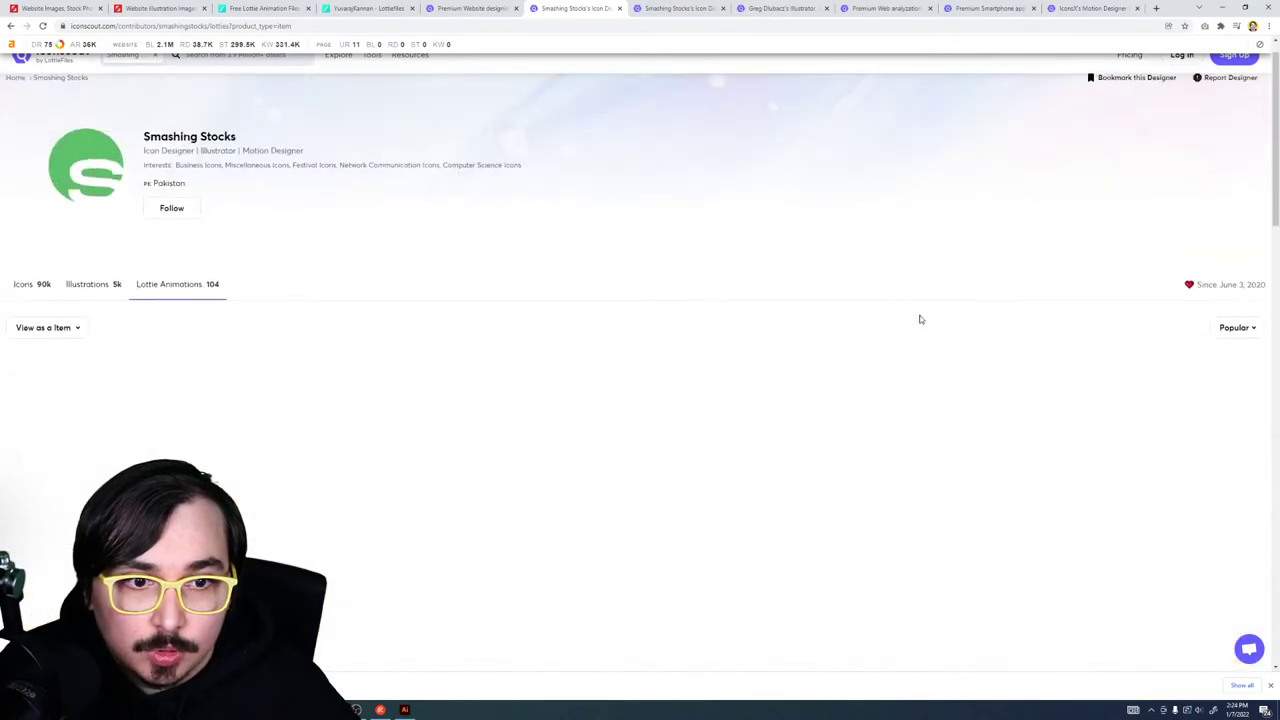
# Step: Sort the Smashing Stocks Lottie animations by latest and examine the line icons and yellow emojis down the list
pyautogui.click(1237, 338)
pyautogui.click(1235, 358)
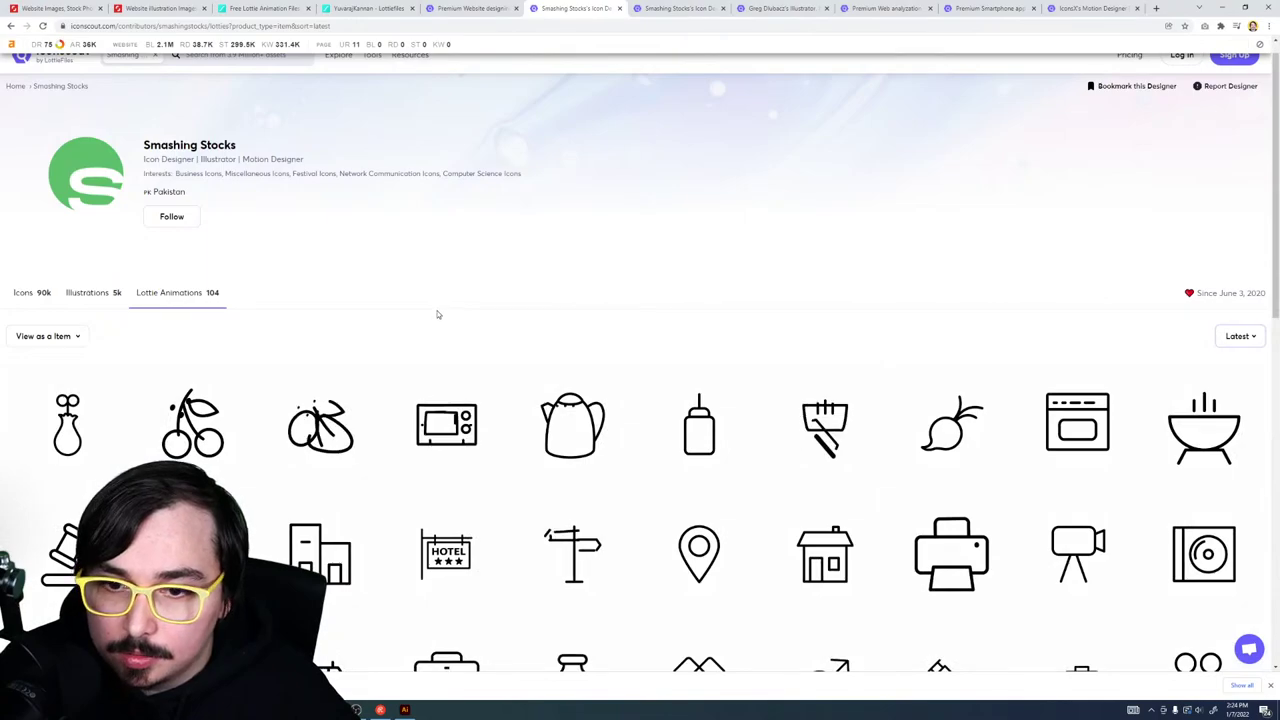
pyautogui.scroll(-1, 648, 249)
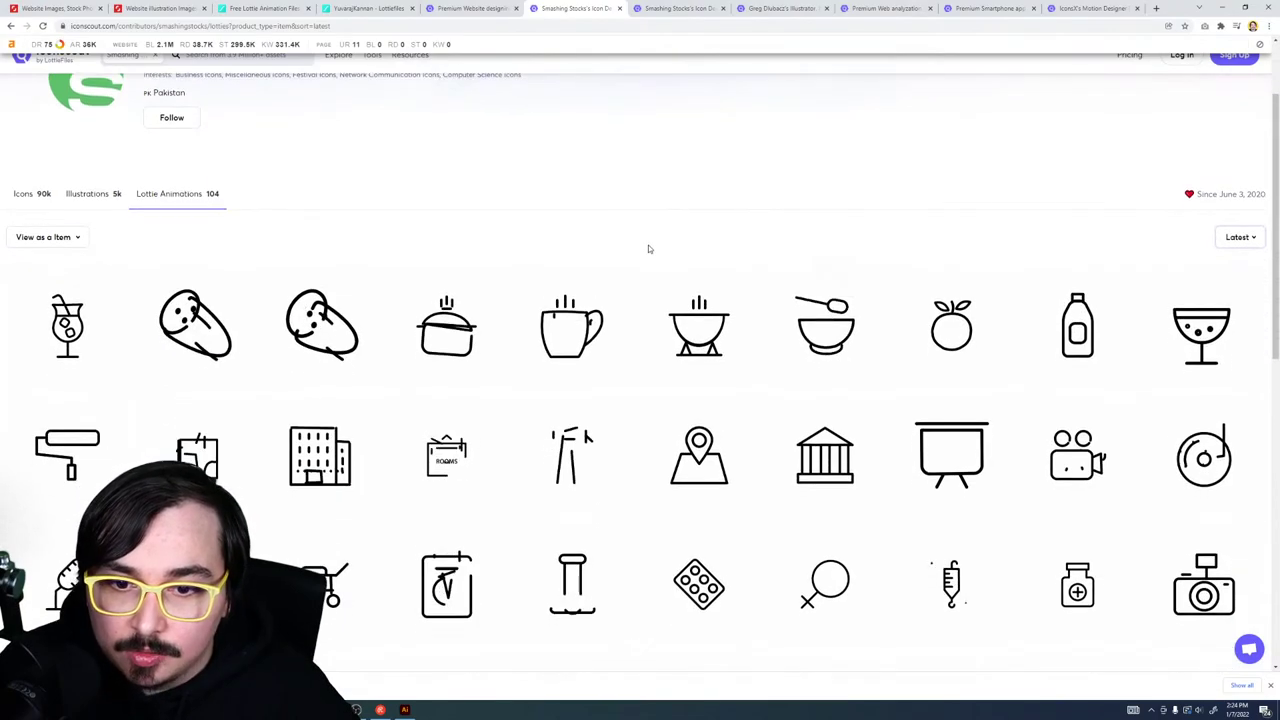
pyautogui.scroll(-5, 648, 249)
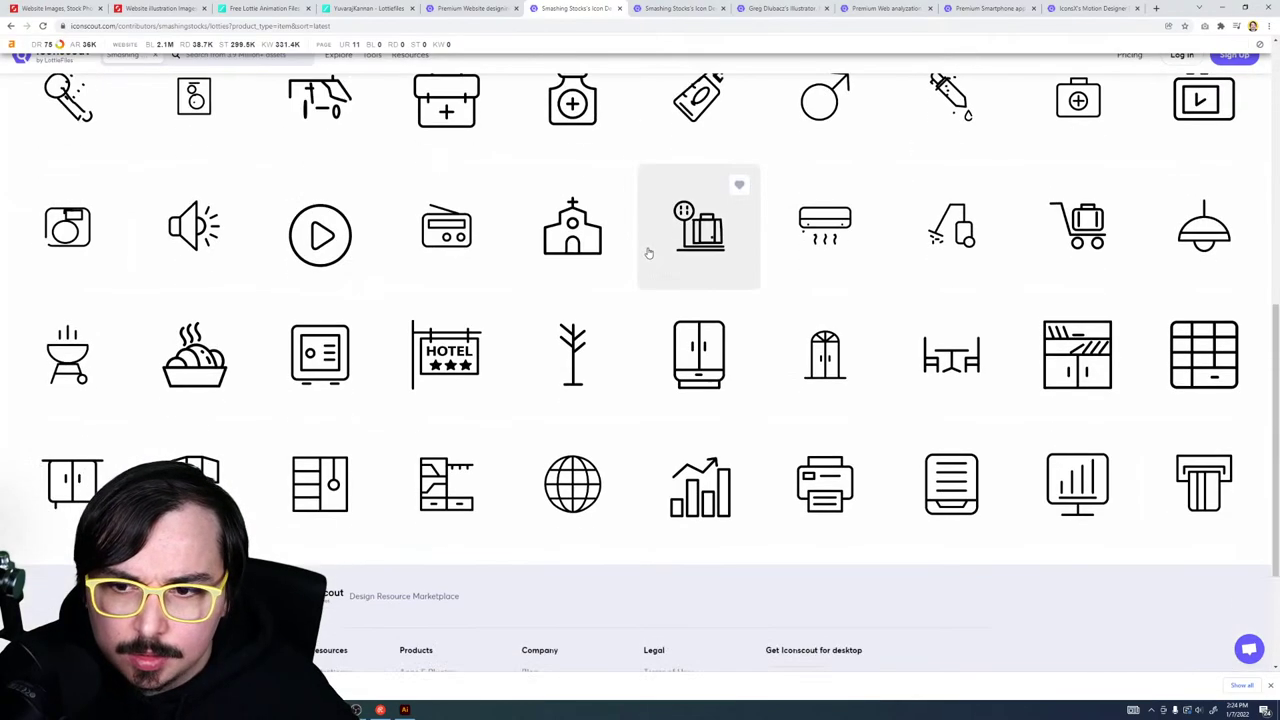
pyautogui.scroll(-3, 597, 456)
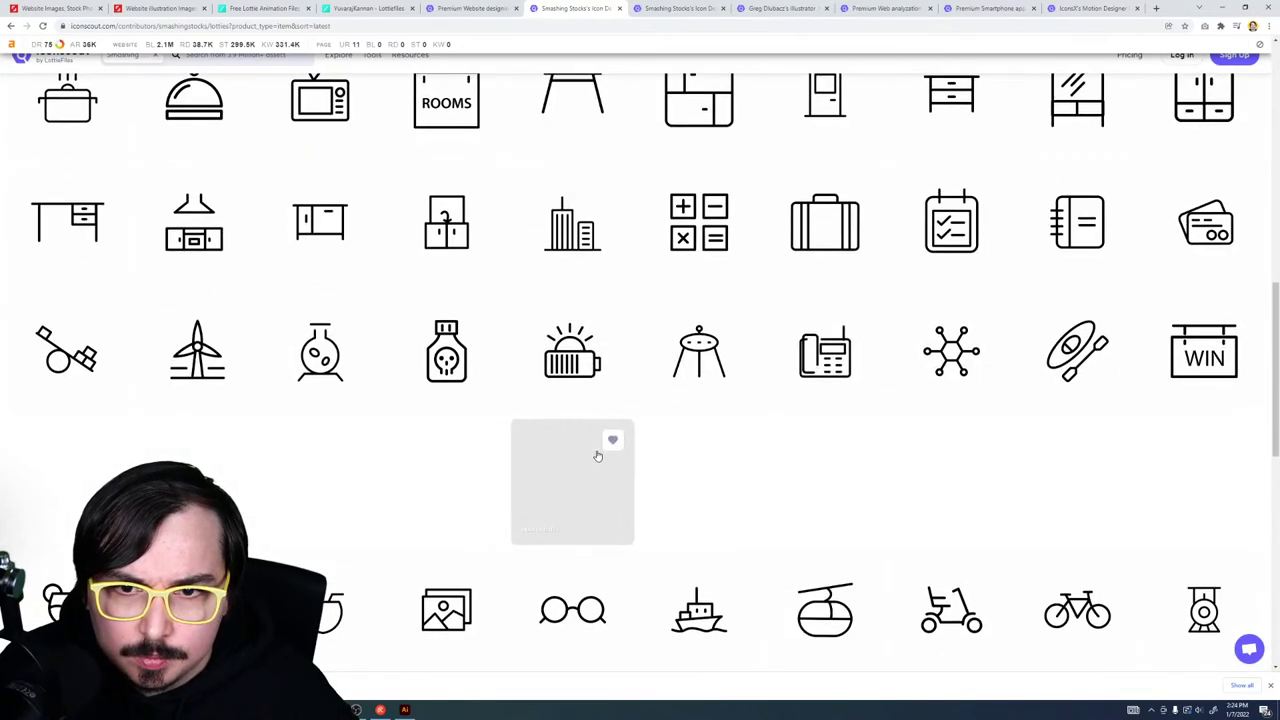
pyautogui.scroll(-5, 597, 456)
pyautogui.scroll(-5, 588, 455)
pyautogui.scroll(-3, 585, 452)
pyautogui.scroll(-1, 585, 452)
pyautogui.scroll(-4, 581, 459)
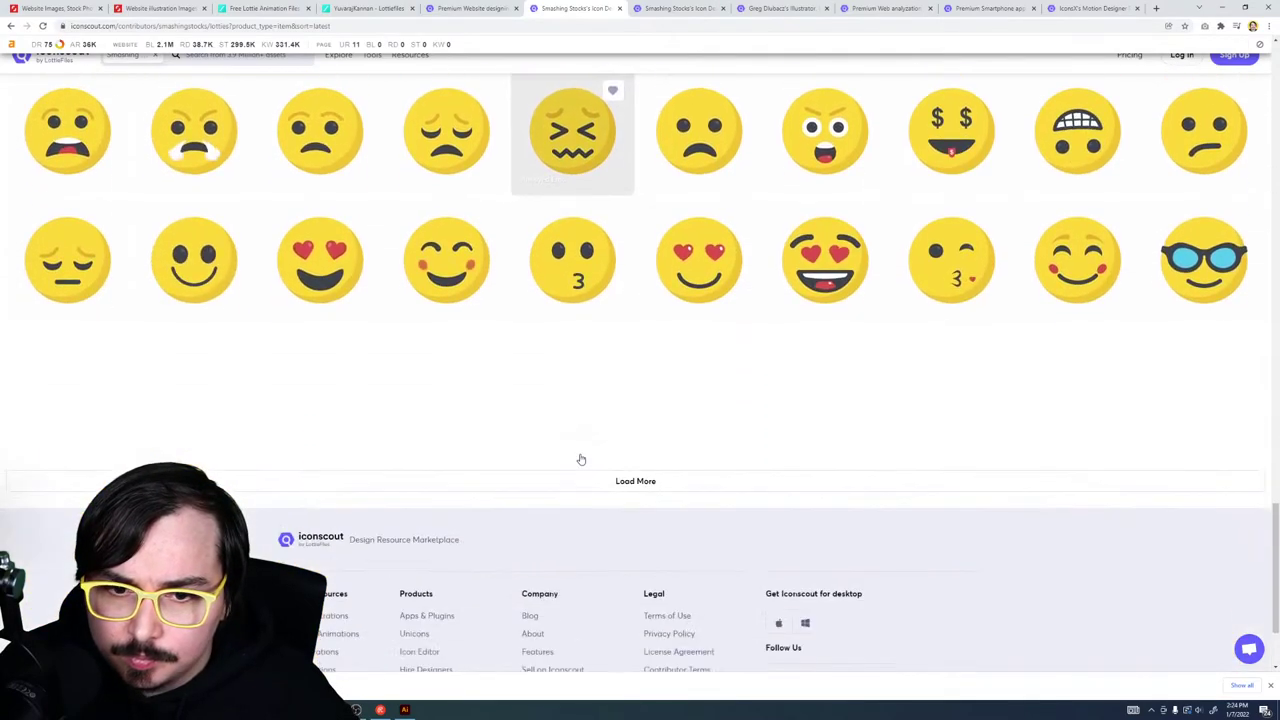
pyautogui.scroll(-5, 581, 459)
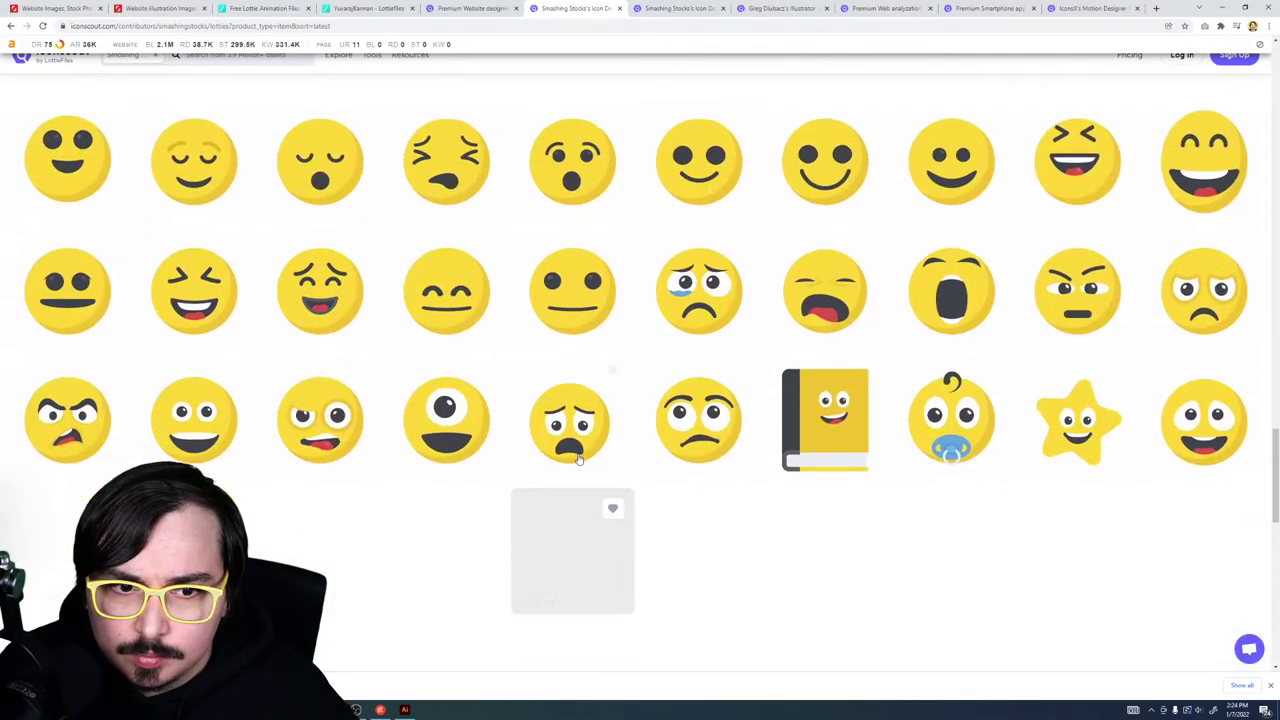
pyautogui.scroll(-5, 580, 458)
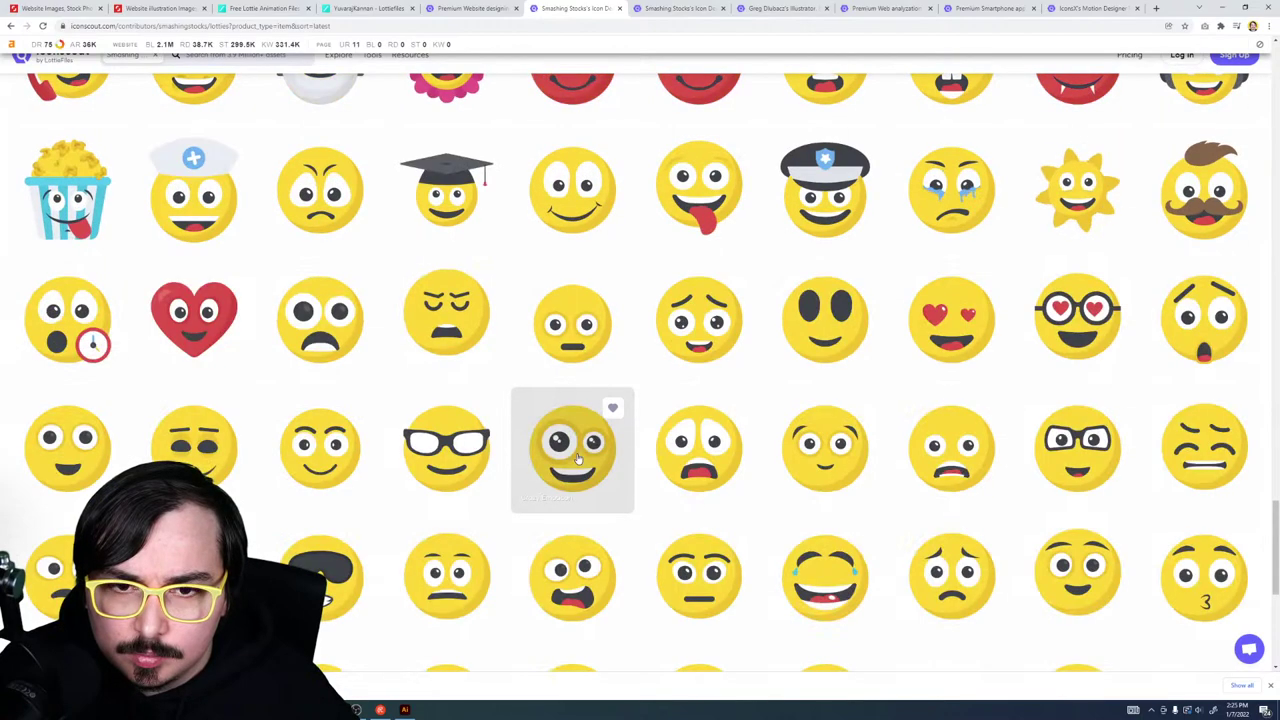
pyautogui.scroll(-5, 578, 458)
# Step: Go through the other open IconScout pages to the Web analyzation Lottie animation
pyautogui.click(685, 8)
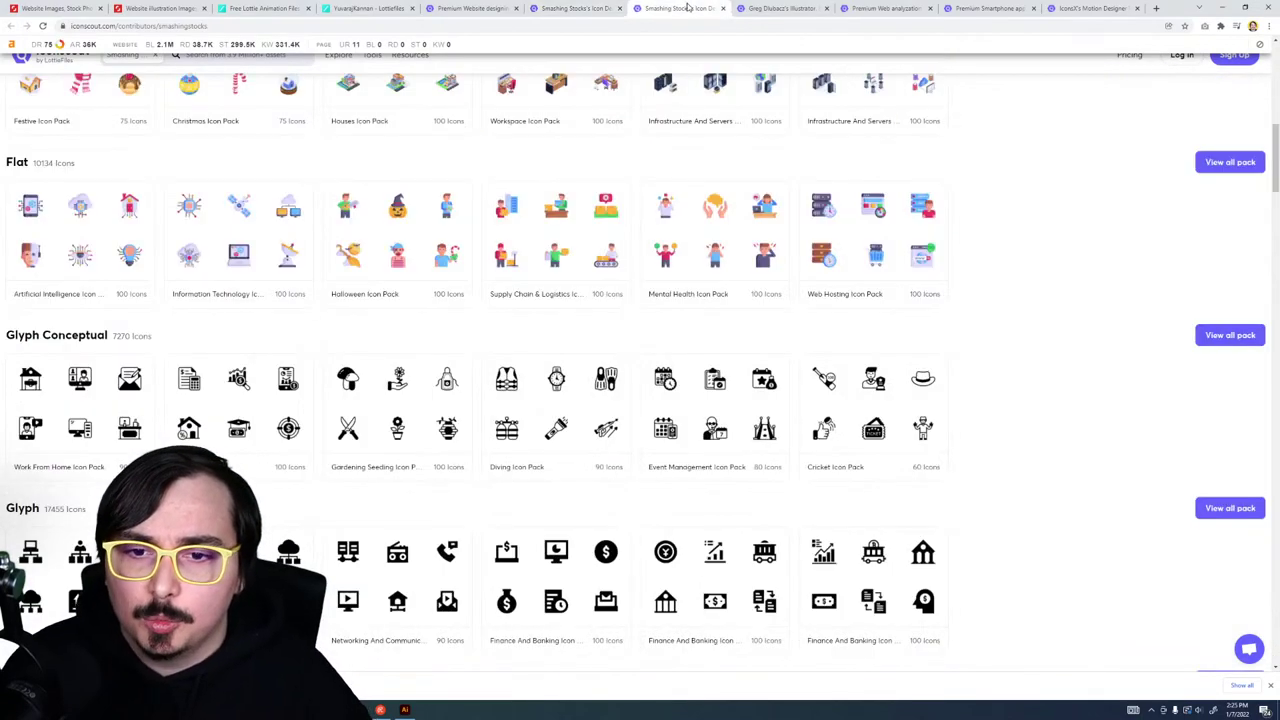
pyautogui.click(770, 8)
pyautogui.scroll(10, 457, 520)
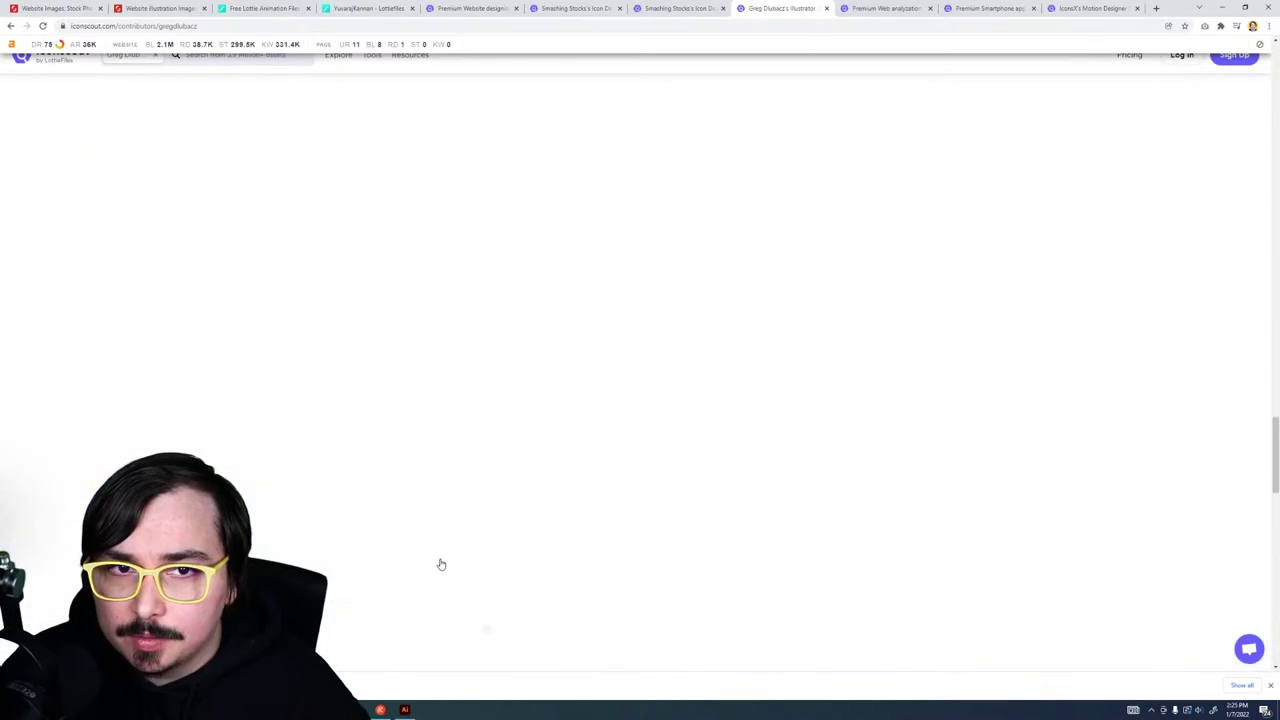
pyautogui.scroll(10, 441, 565)
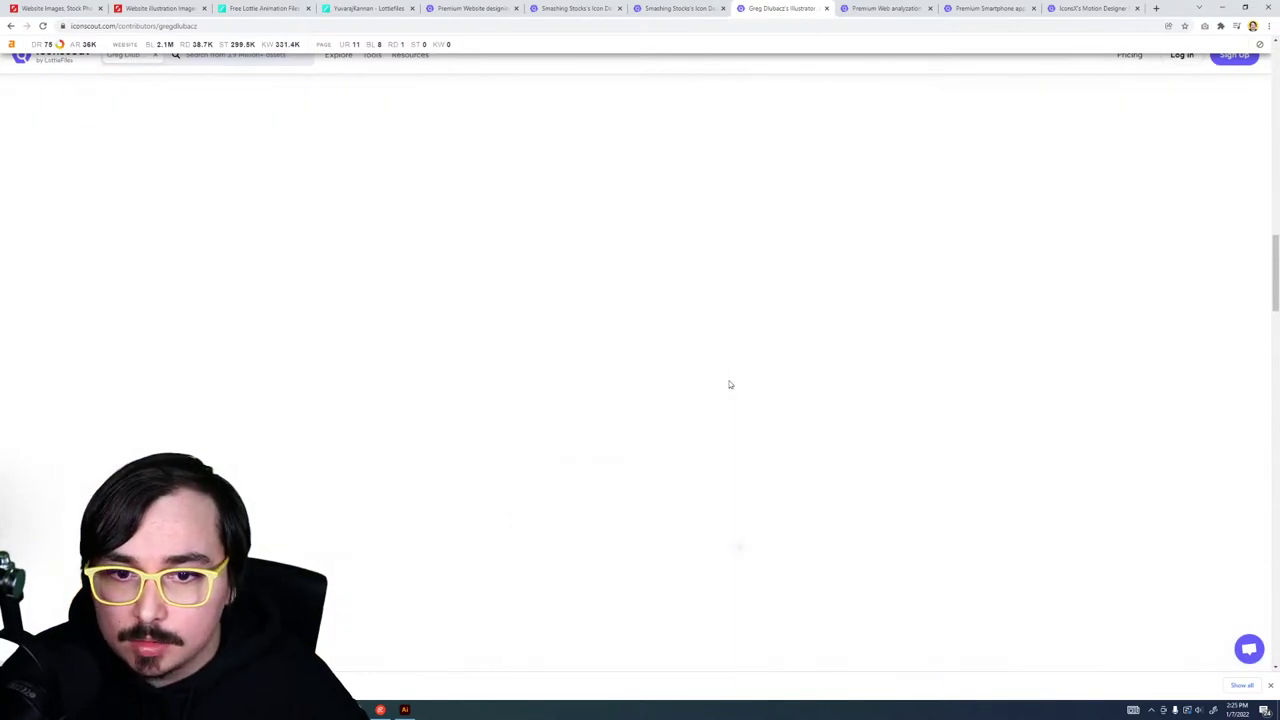
pyautogui.click(885, 8)
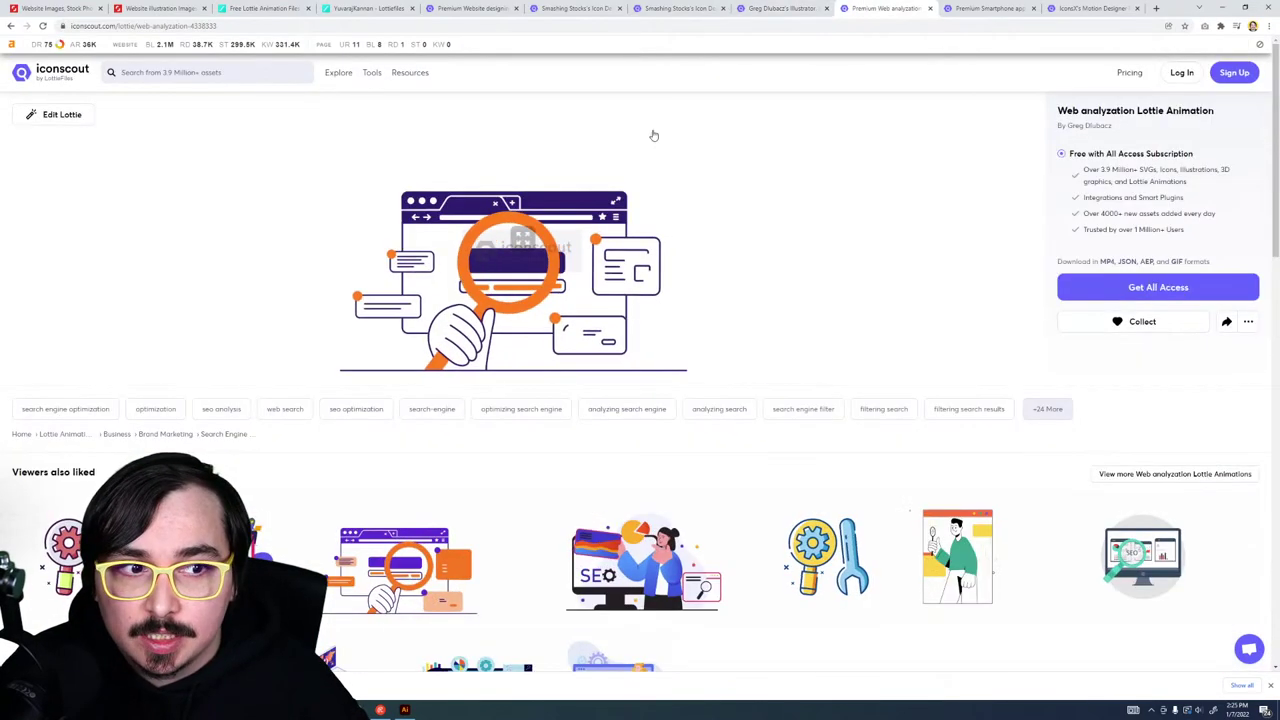
# Step: Review the IconScout All Access plan and sign up for it with the existing Google account
pyautogui.click(1107, 285)
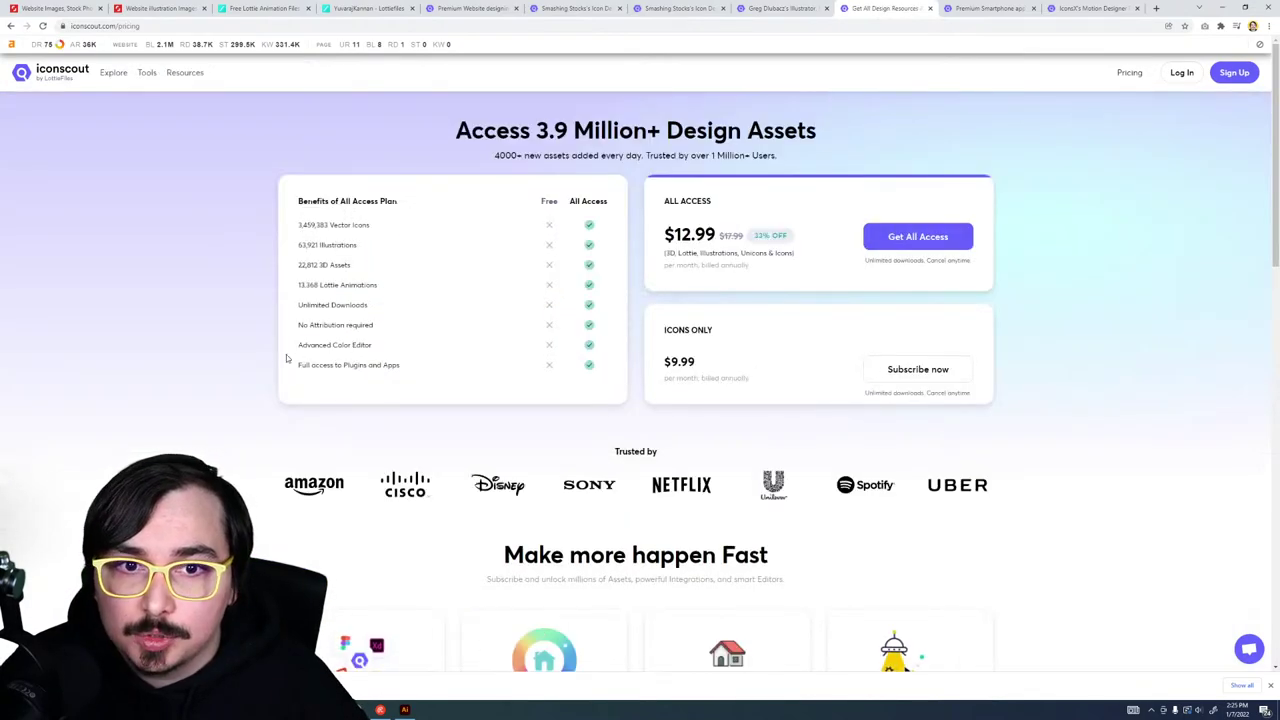
pyautogui.moveTo(816, 252); pyautogui.dragTo(647, 257)
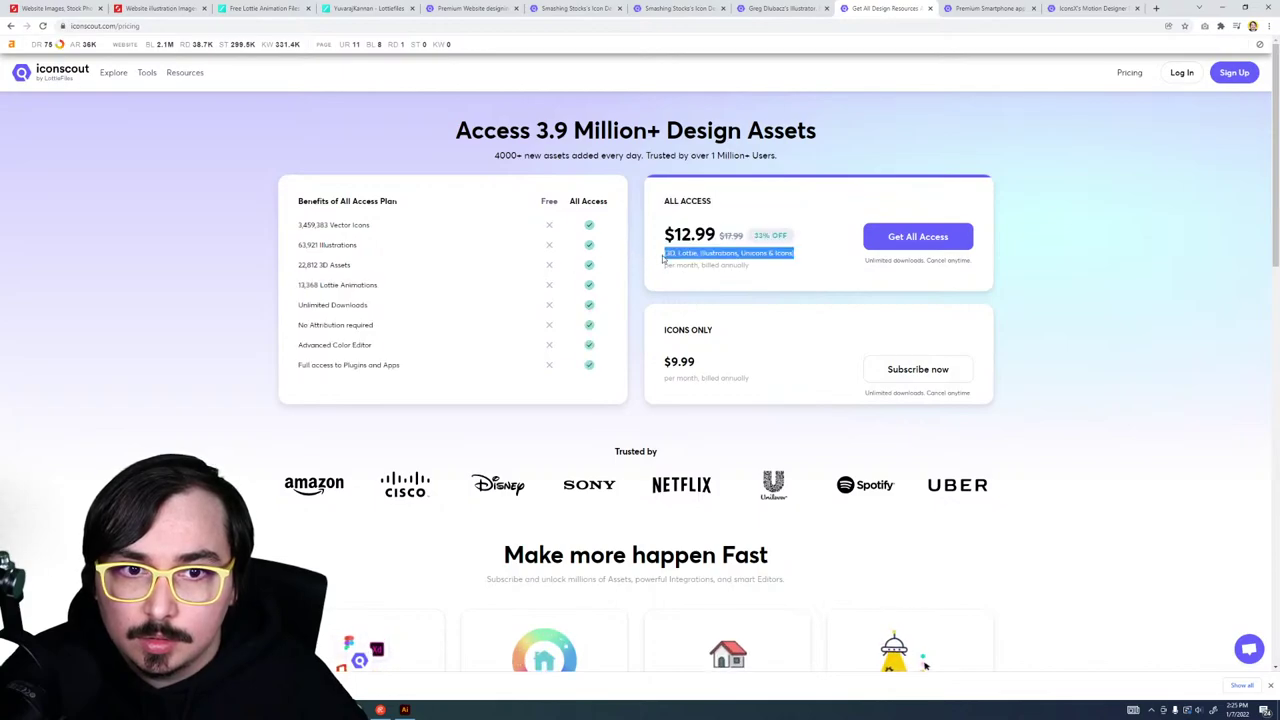
pyautogui.click(908, 237)
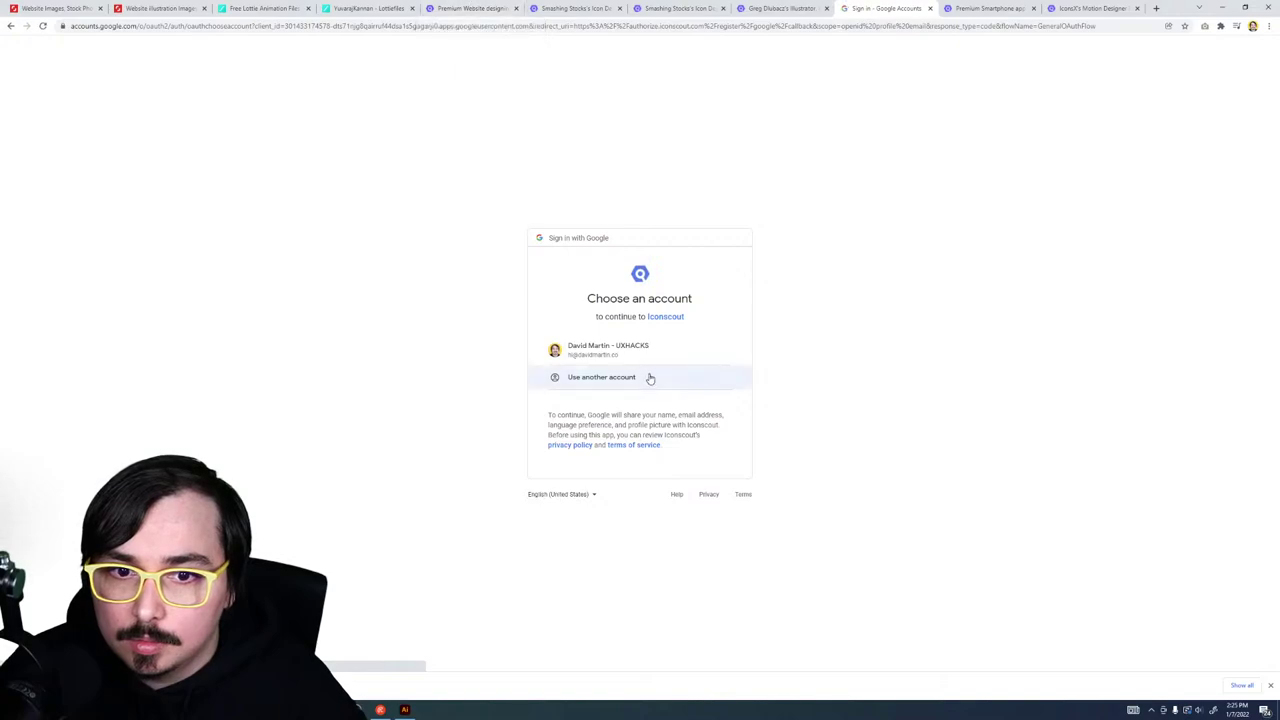
pyautogui.click(643, 362)
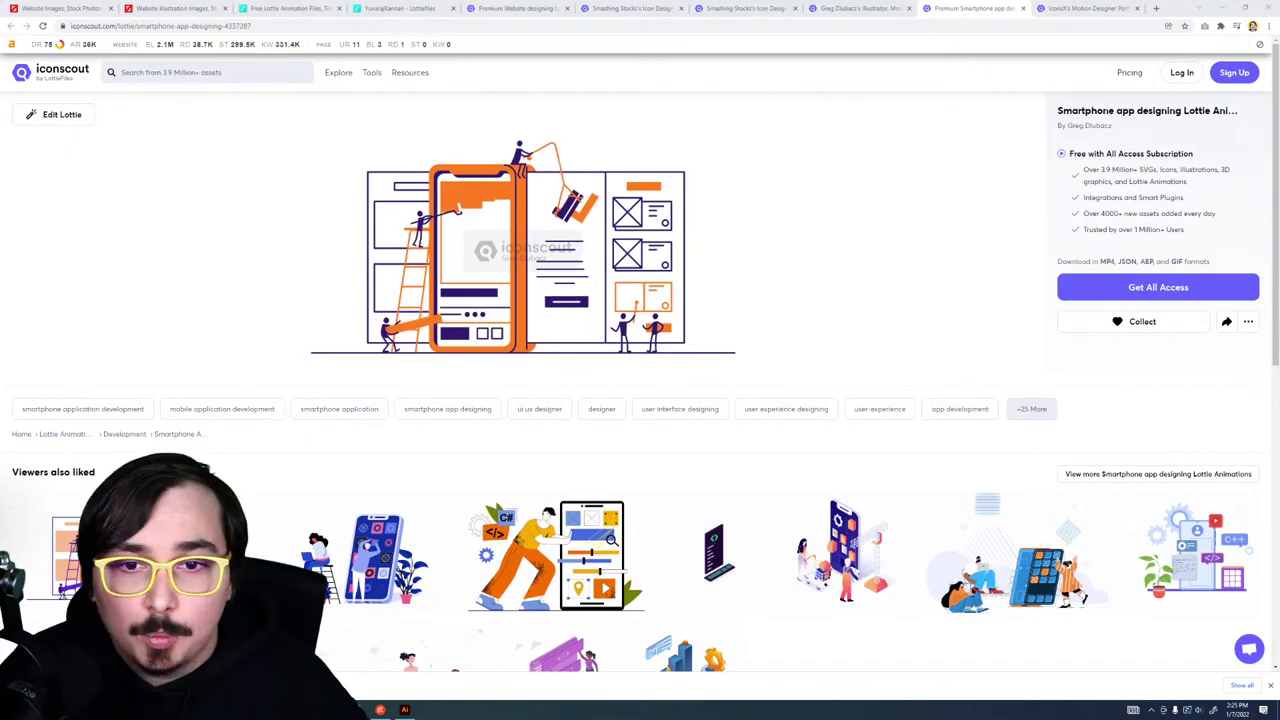
# Step: Open the Web analyzation animation by way of the Search engine optimization one in the orange-and-purple collection, and show its download formats
pyautogui.click(855, 8)
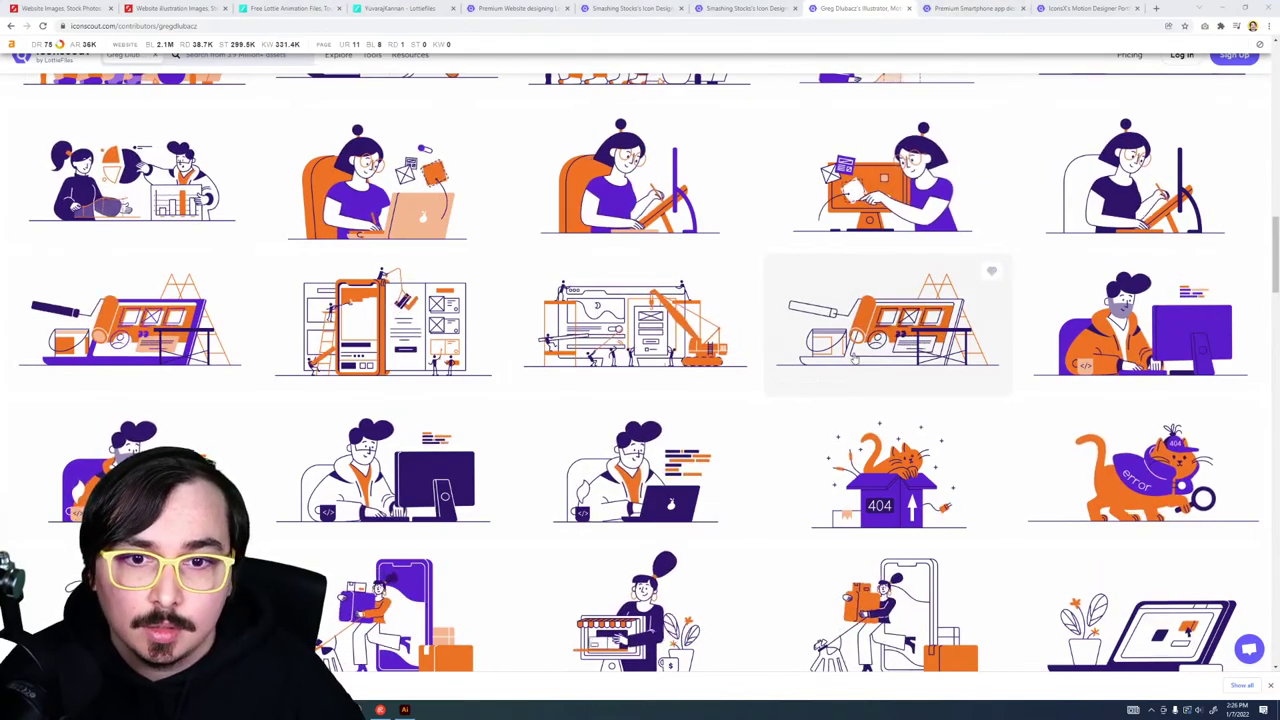
pyautogui.scroll(7, 813, 347)
pyautogui.scroll(5, 813, 347)
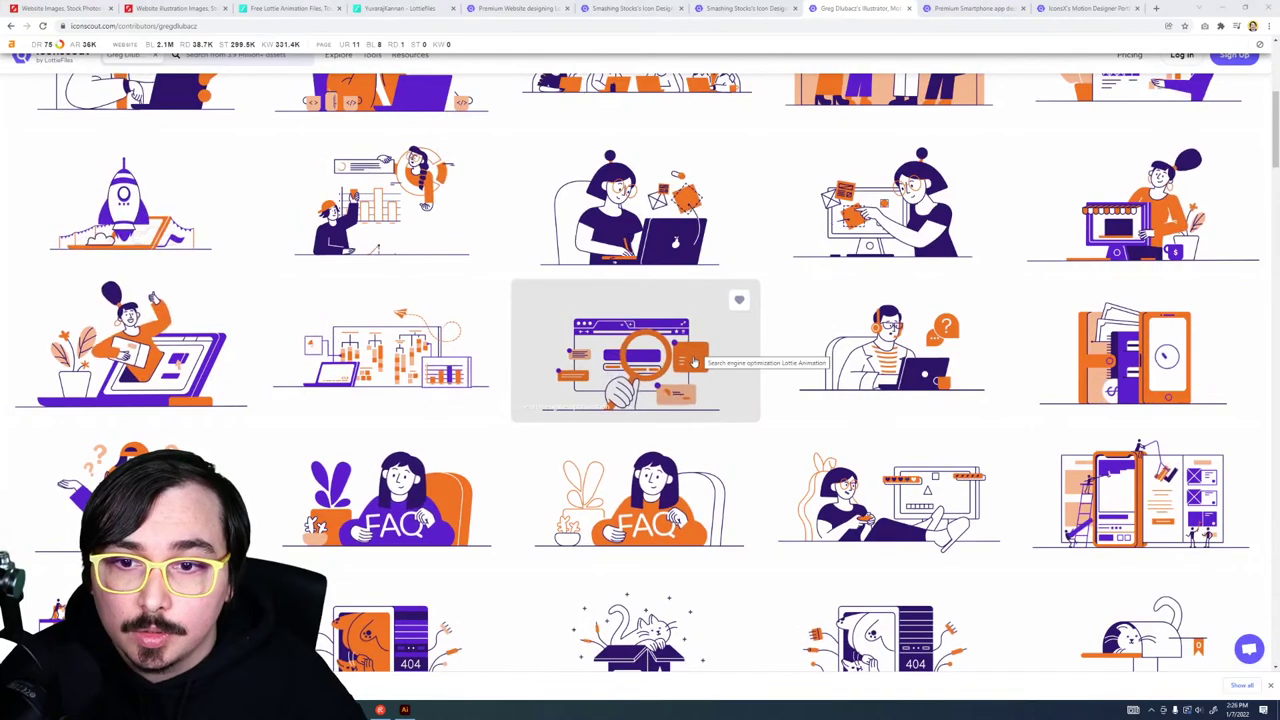
pyautogui.middleClick(712, 360)
pyautogui.click(873, 8)
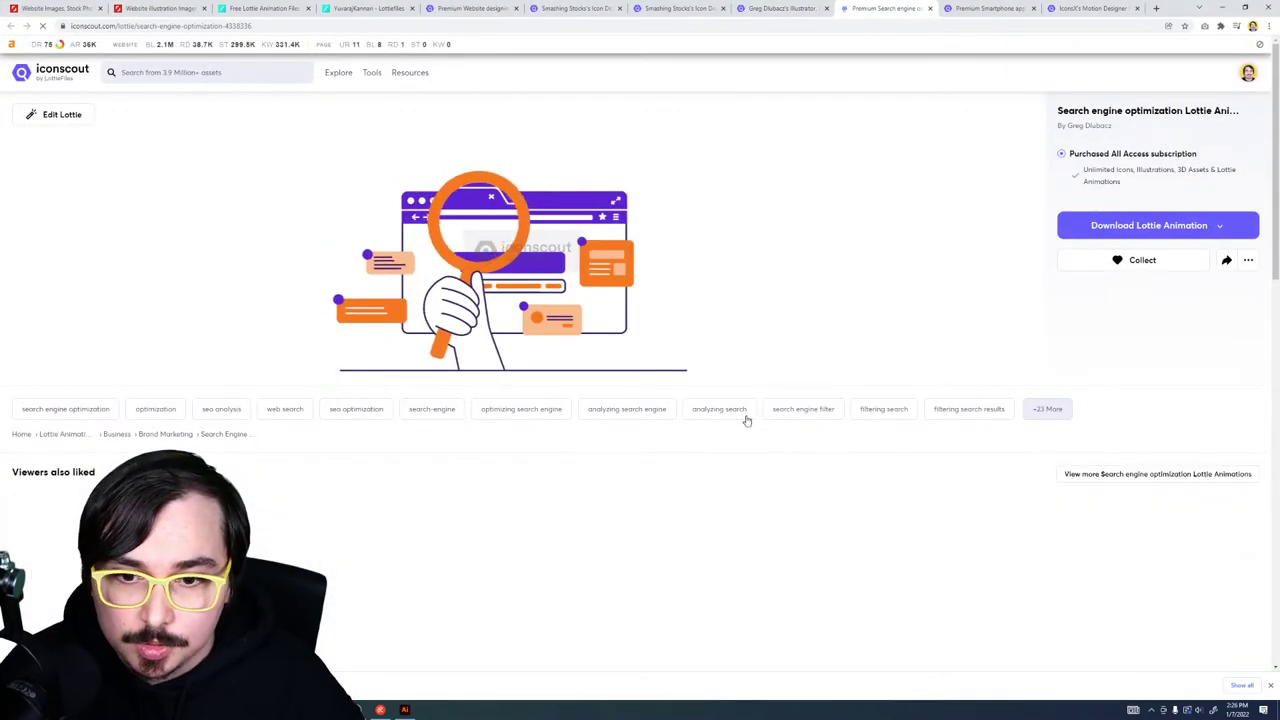
pyautogui.click(872, 548)
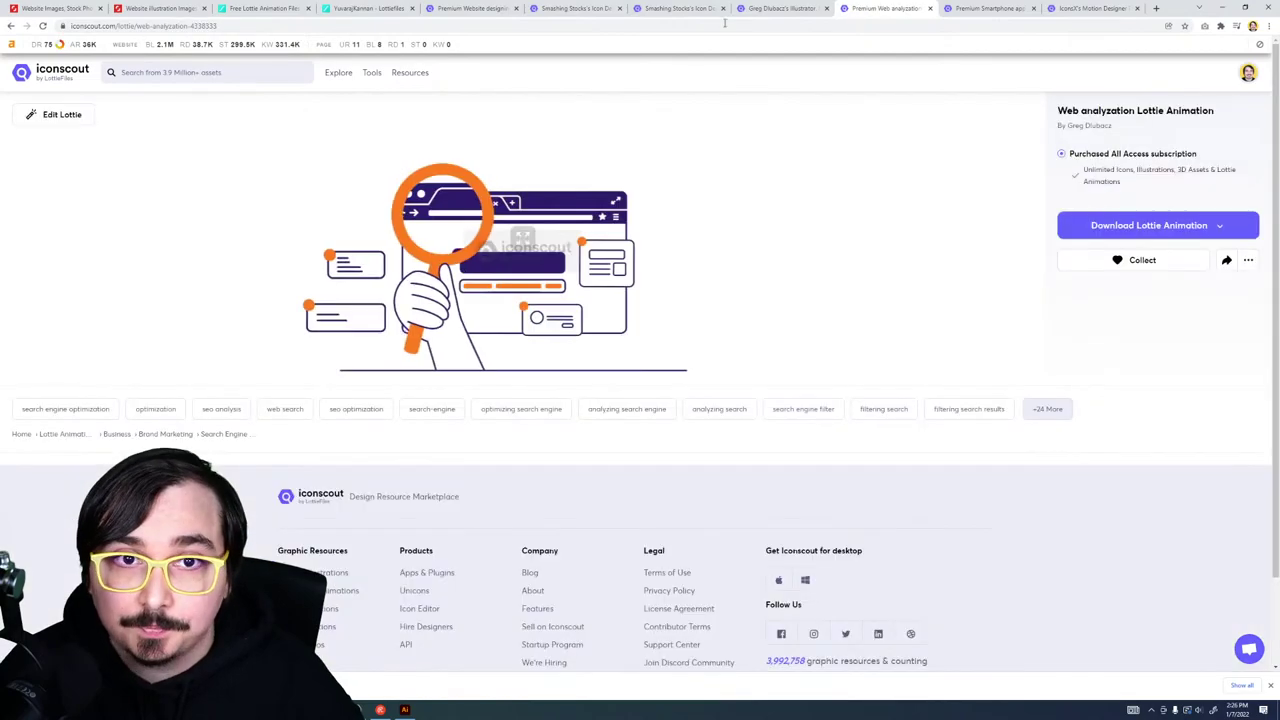
pyautogui.click(1092, 228)
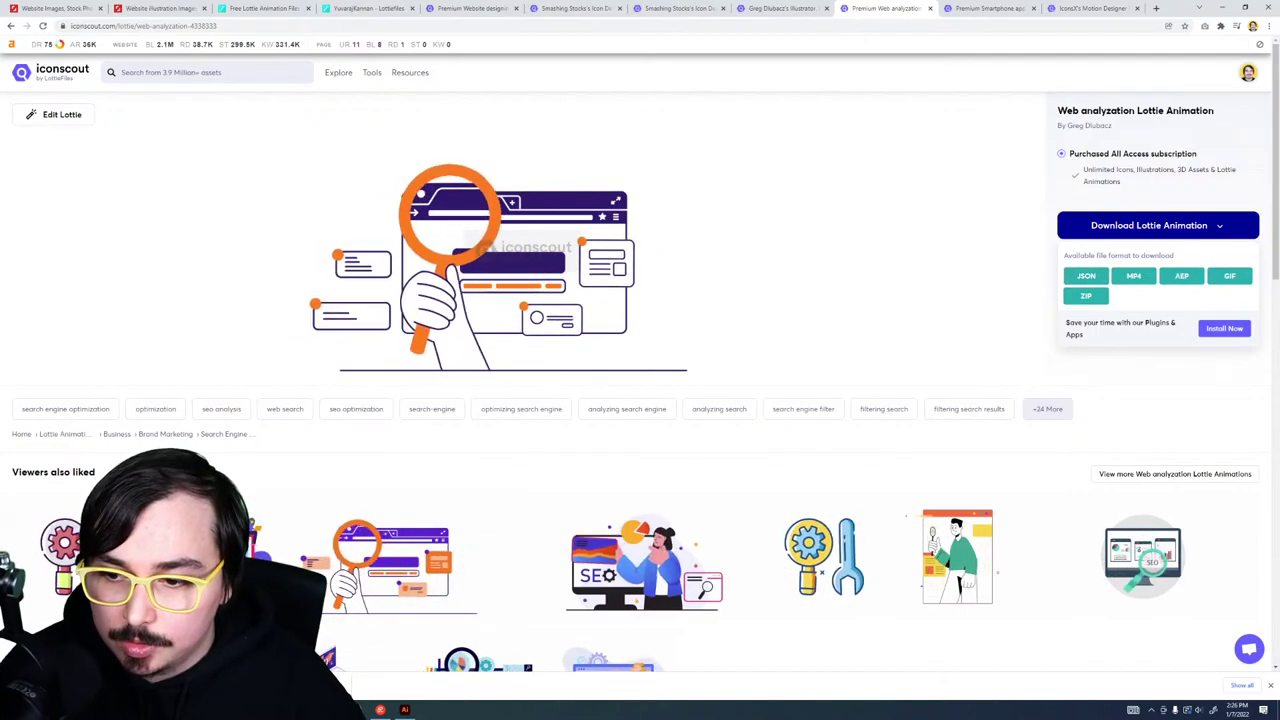
# Step: Switch to Adobe XD and delete the yellow laptop illustration beside the "Does your website have:" text
pyautogui.hotkey('alt', 'Tab')
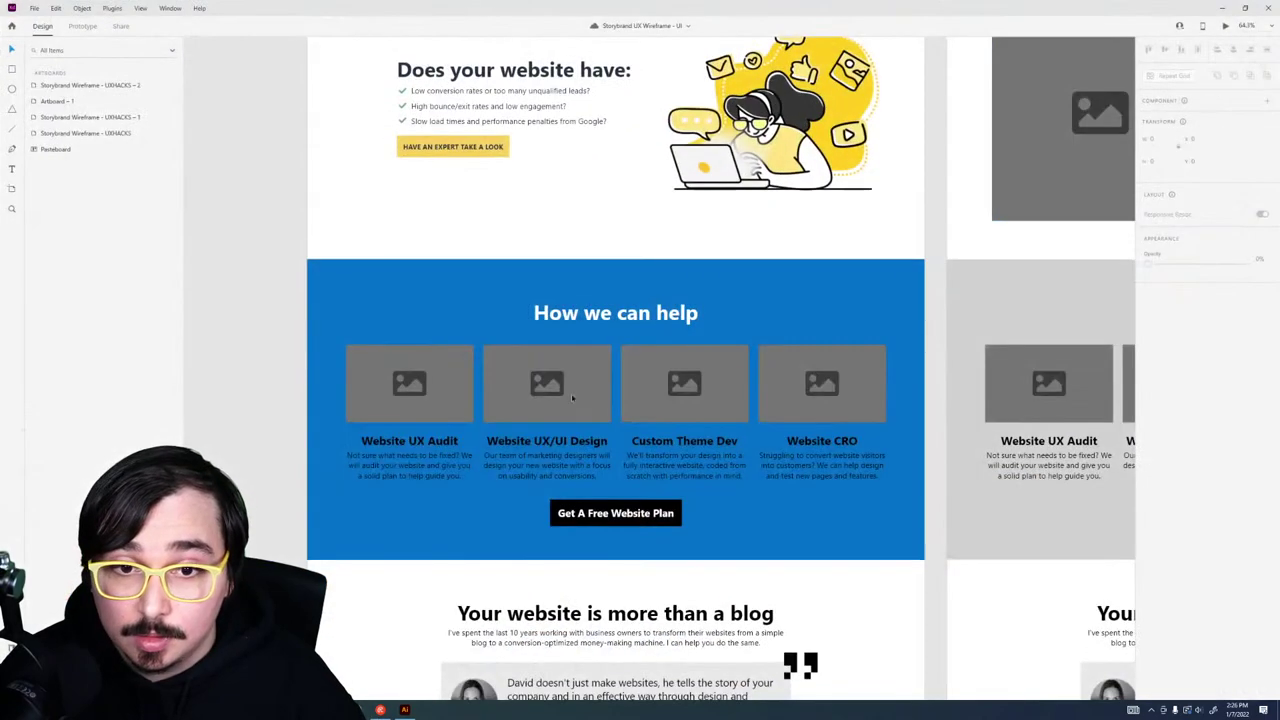
pyautogui.click(776, 206)
pyautogui.moveTo(776, 206); pyautogui.dragTo(741, 375)
pyautogui.press('Delete')
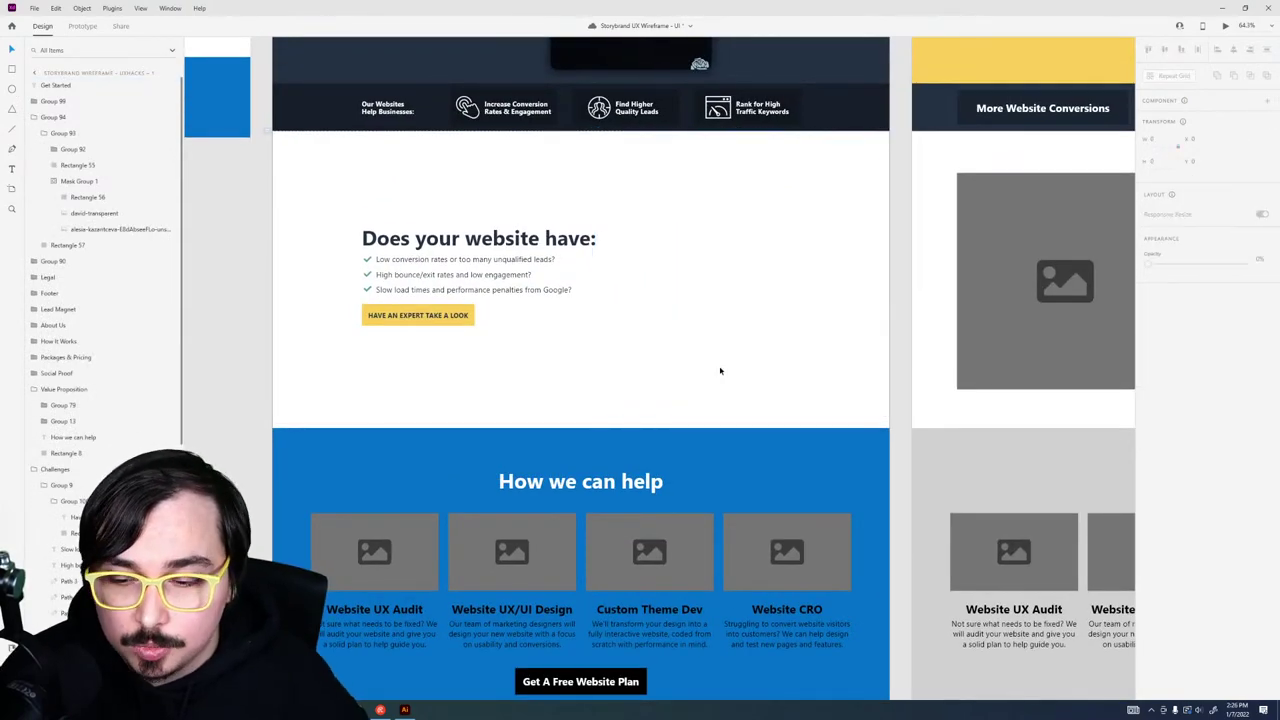
# Step: Insert the web-analyzation Lottie animation into the empty area of the "Does your website have:" section in Adobe XD
pyautogui.hotkey('alt', 'Tab')
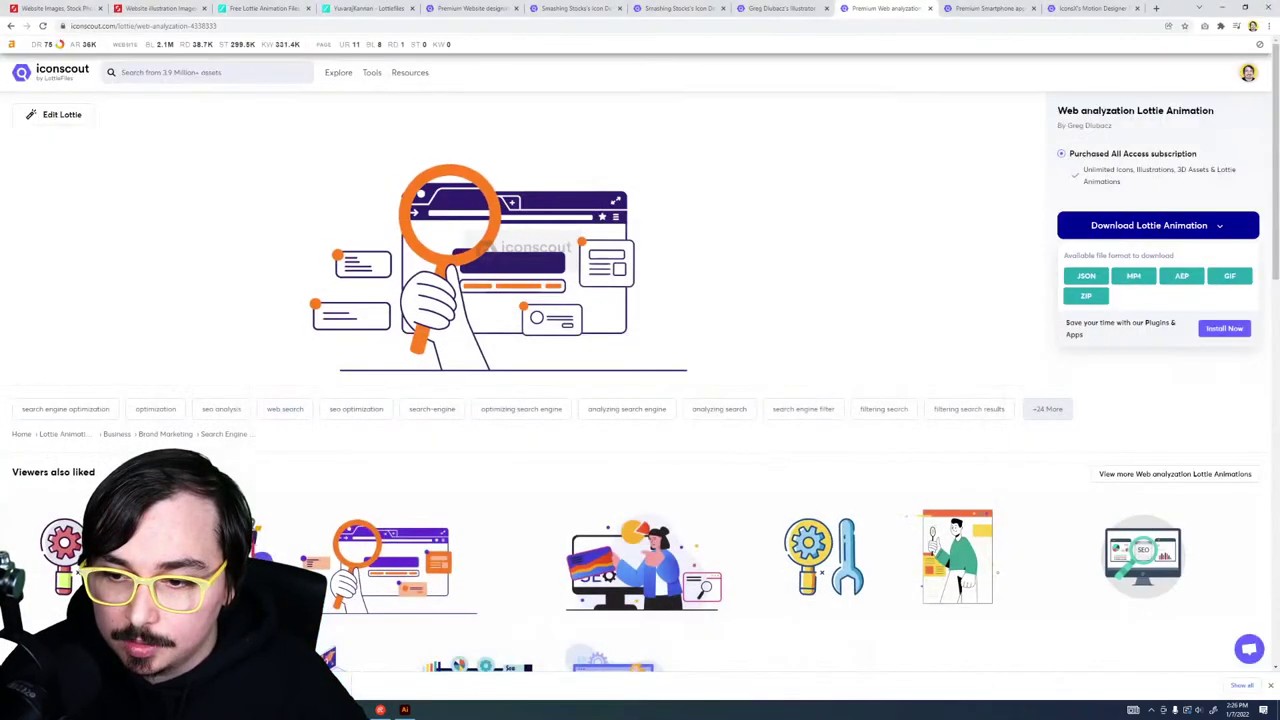
pyautogui.hotkey('alt', 'Tab')
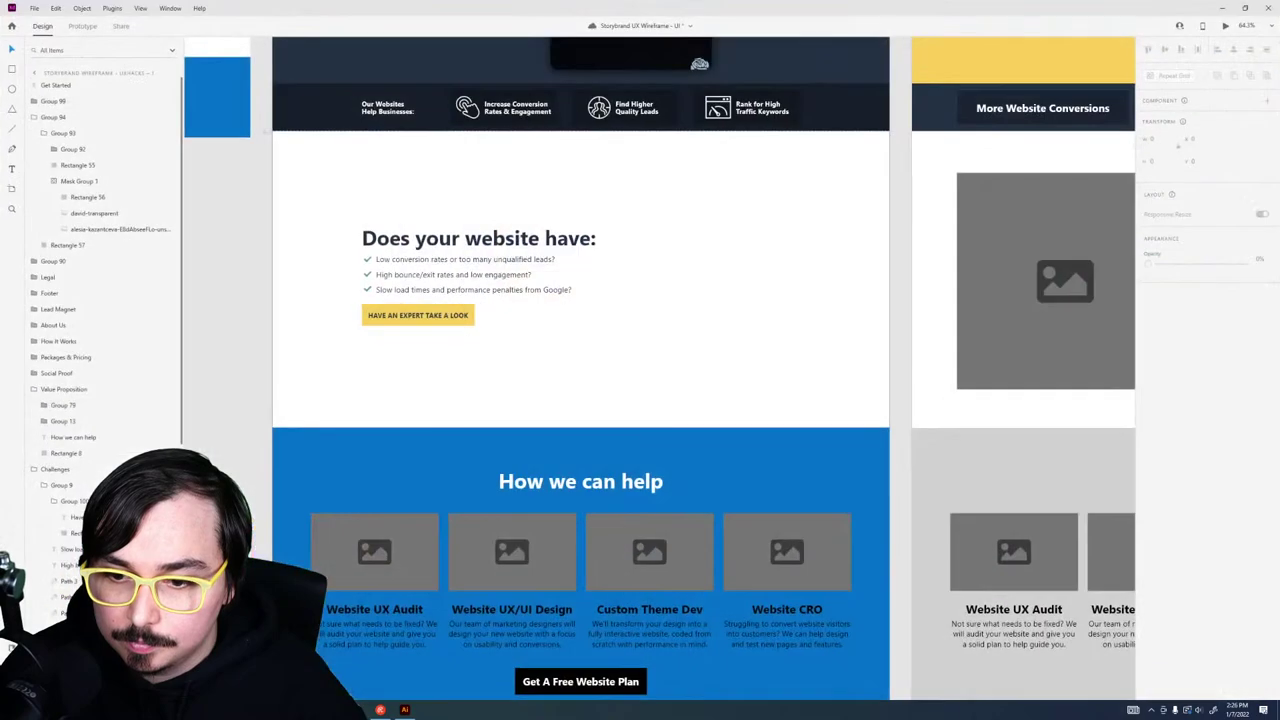
pyautogui.hotkey('ctrl', 'v')
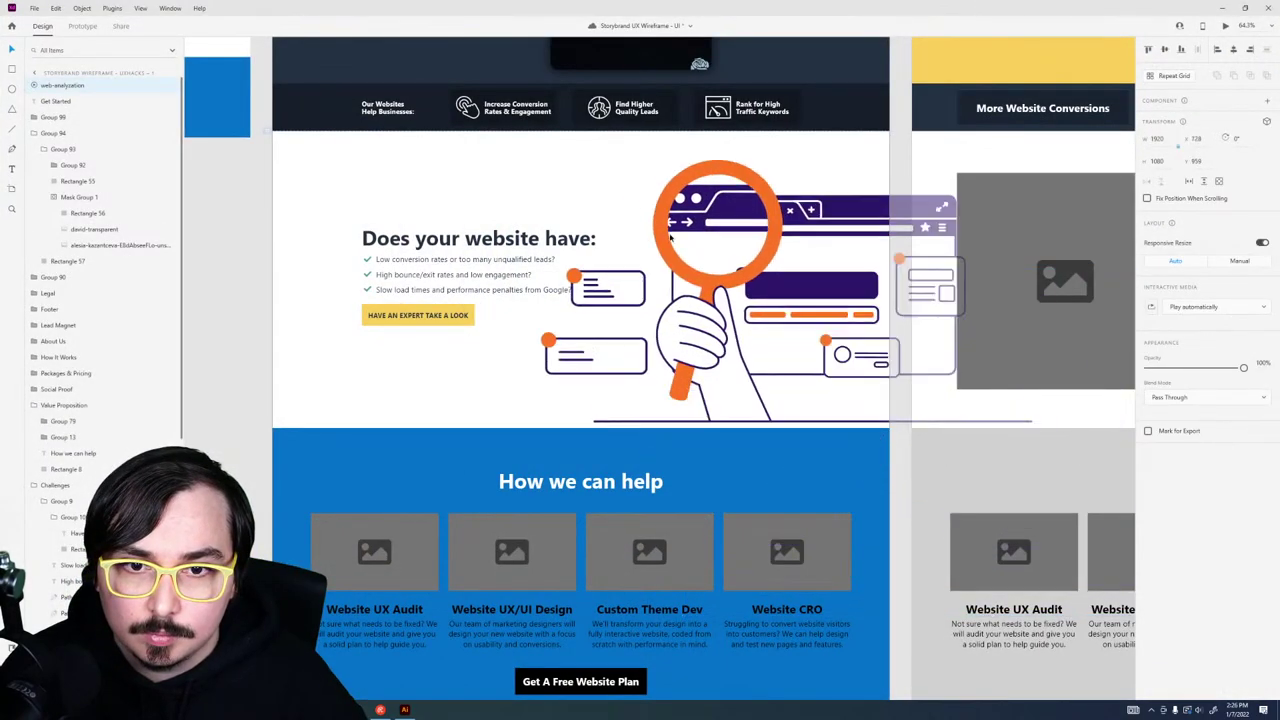
# Step: Scale the web-analyzation animation down to 1114 × 627 and place it flush with the page's left edge in the "Does your website have:" section
pyautogui.click(586, 225)
pyautogui.moveTo(409, 420); pyautogui.dragTo(669, 312)
pyautogui.moveTo(745, 238); pyautogui.dragTo(357, 333)
pyautogui.moveTo(522, 295)
pyautogui.mouseDown()
pyautogui.moveTo(508, 300)
pyautogui.moveTo(505, 283)
pyautogui.moveTo(504, 306)
pyautogui.mouseUp()
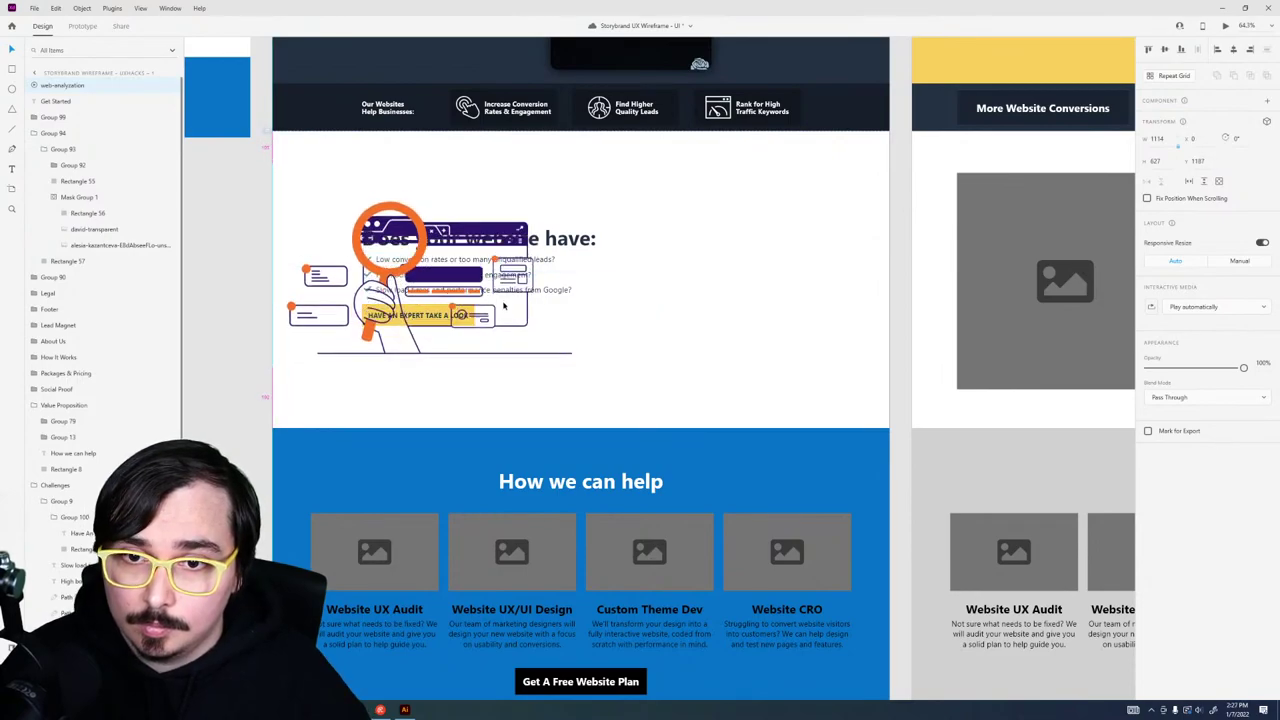
# Step: Move the "Does your website have:" text and button to the right of the animation and show the layout grid
pyautogui.press('Delete')
pyautogui.moveTo(553, 245); pyautogui.dragTo(737, 254)
pyautogui.press("ctrl+shift+'")
pyautogui.hotkey('ctrl', 'v')
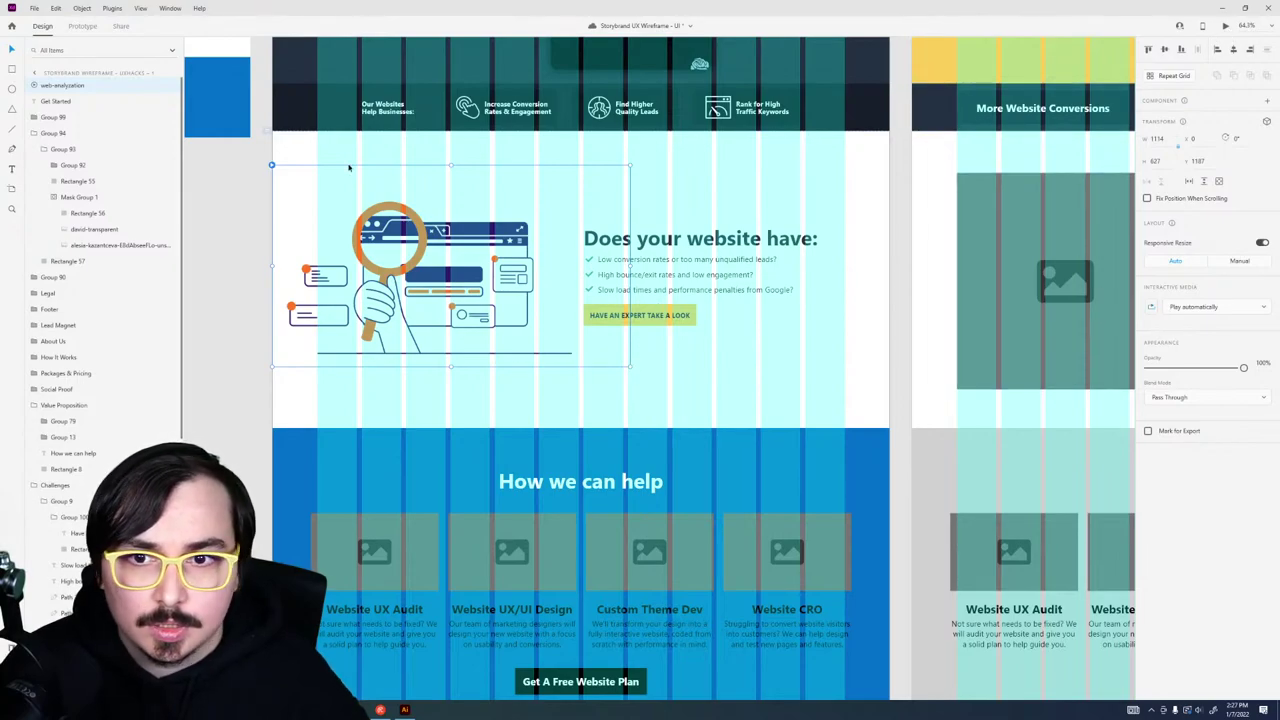
# Step: Preview the page to check the animation in the "Does your website have:" section, and close the preview
pyautogui.click(1224, 27)
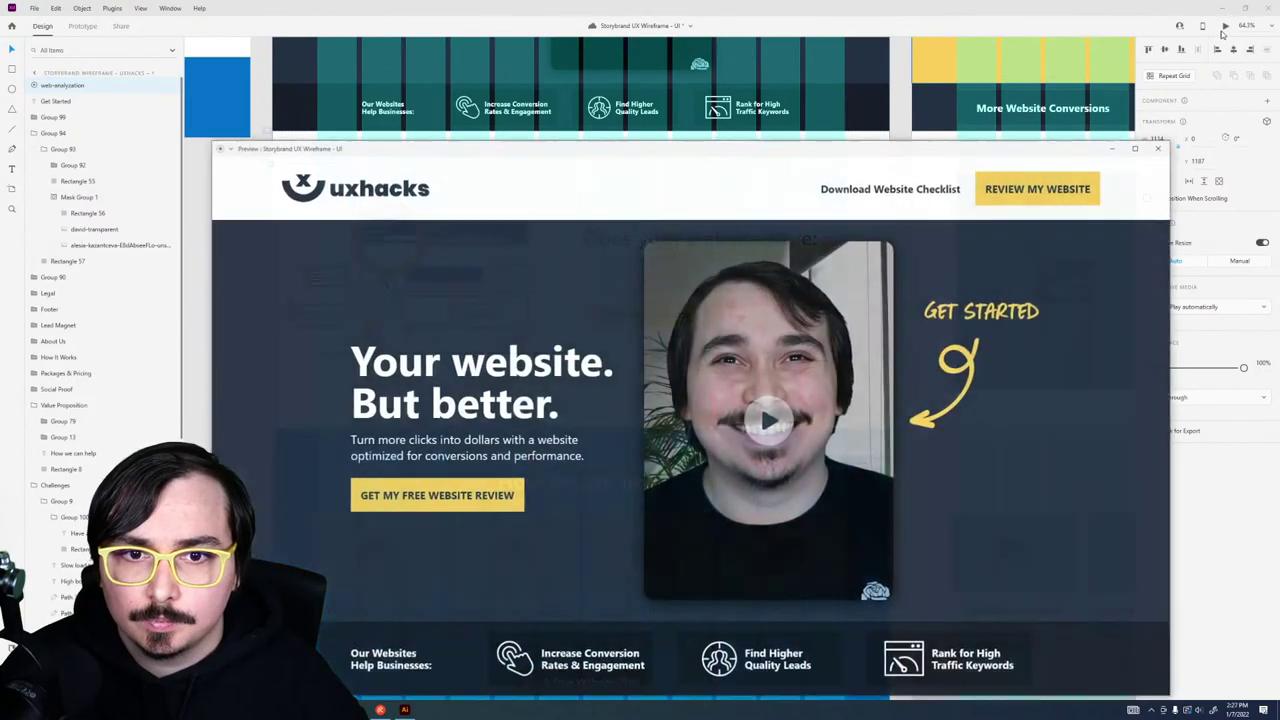
pyautogui.scroll(-6, 913, 335)
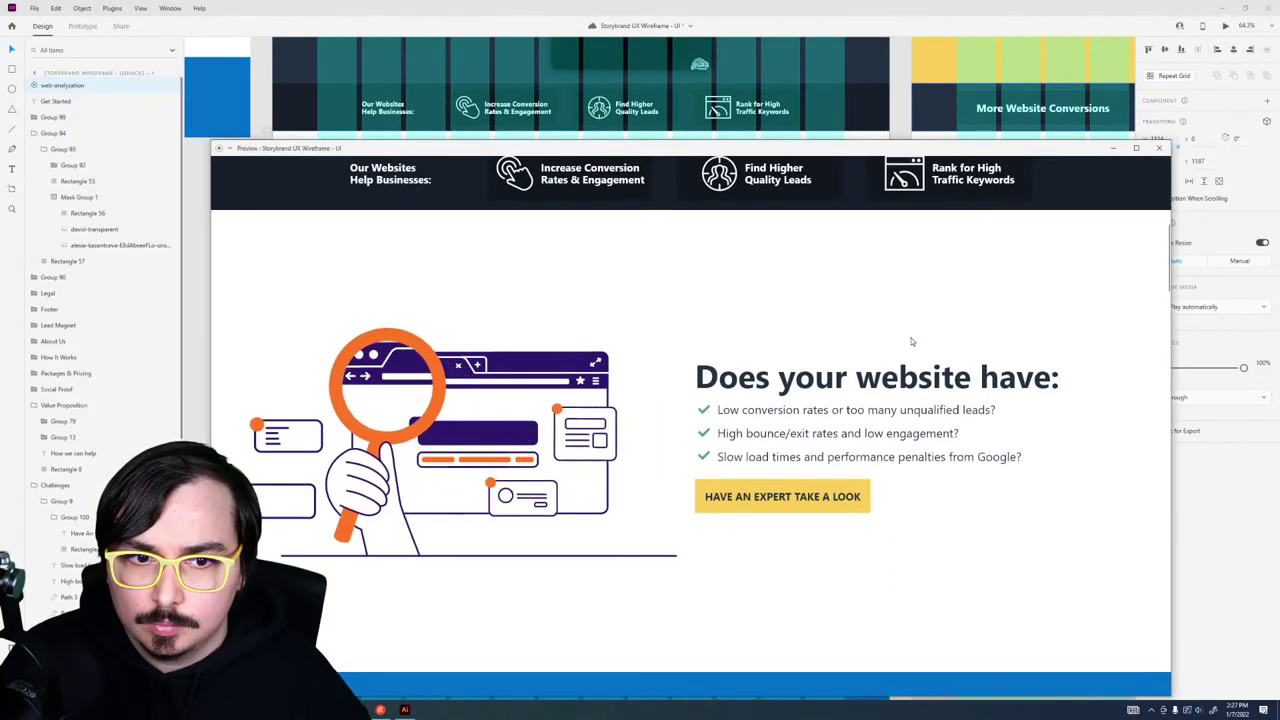
pyautogui.click(1159, 148)
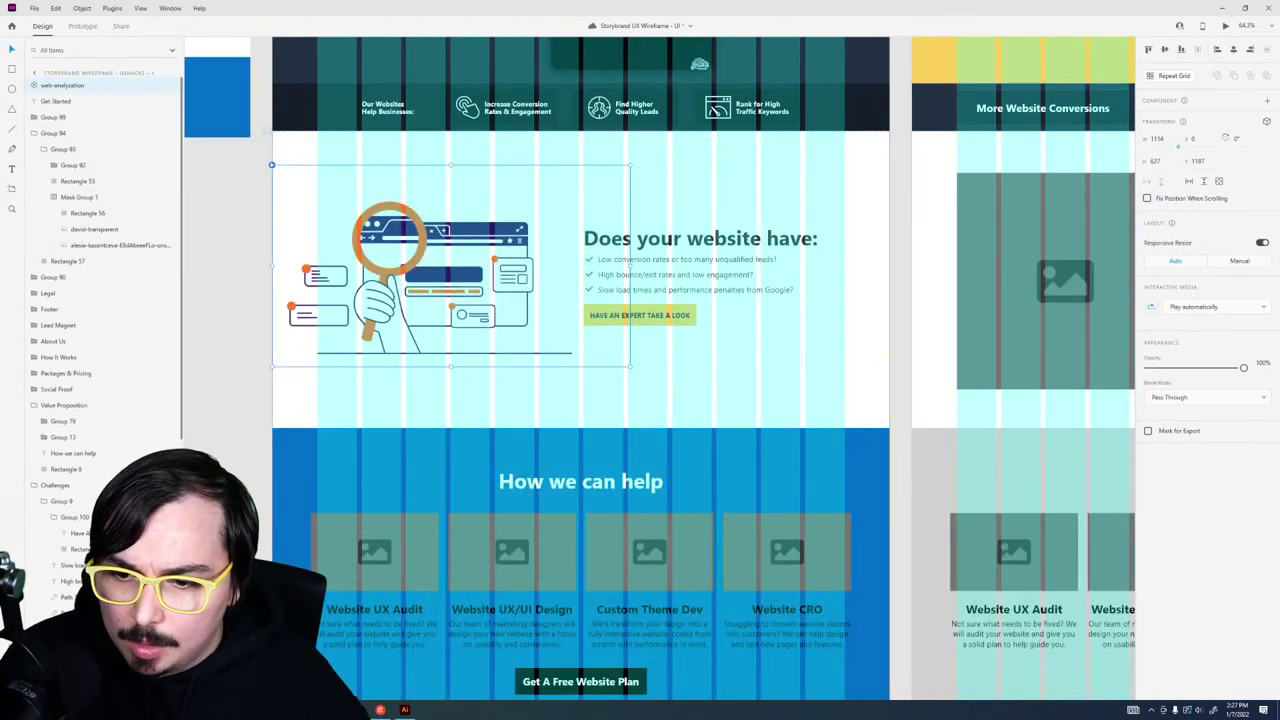
# Step: Switch to the Downloads folder, open the web-analyzation file with Code to inspect it, and close the folder
pyautogui.hotkey('alt', 'Tab')
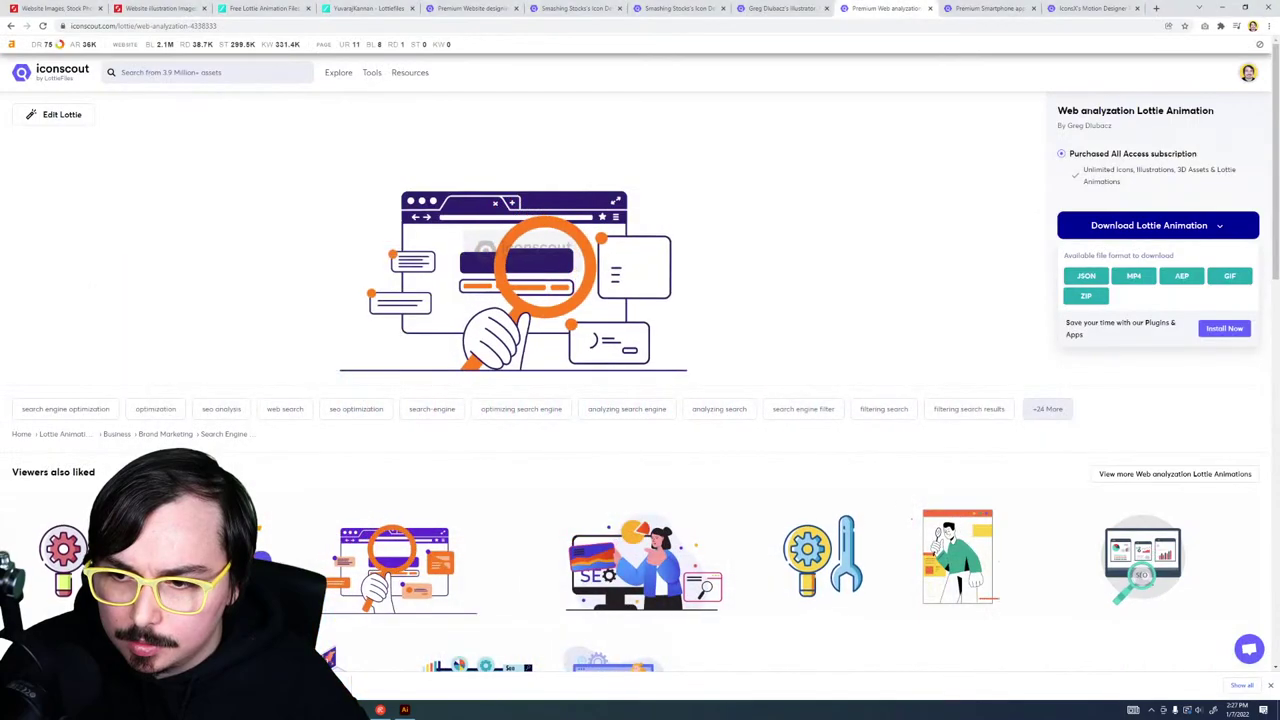
pyautogui.hotkey('alt', 'Tab')
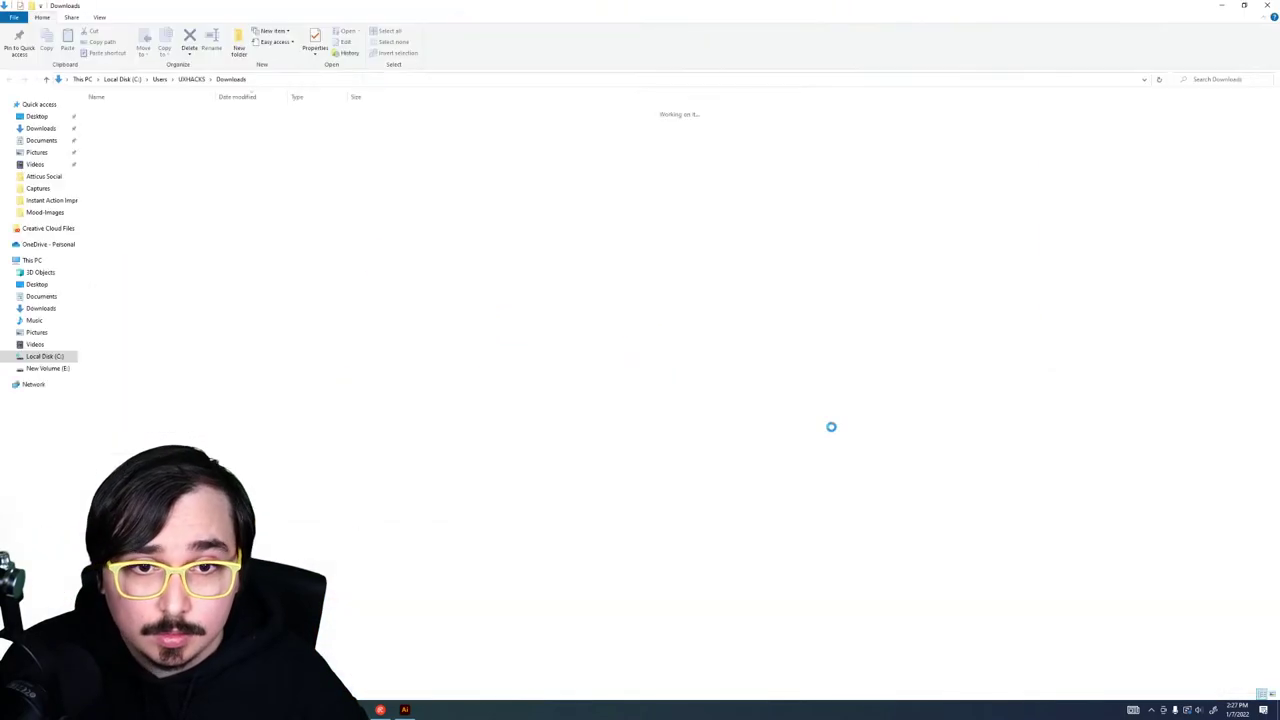
pyautogui.rightClick(168, 130)
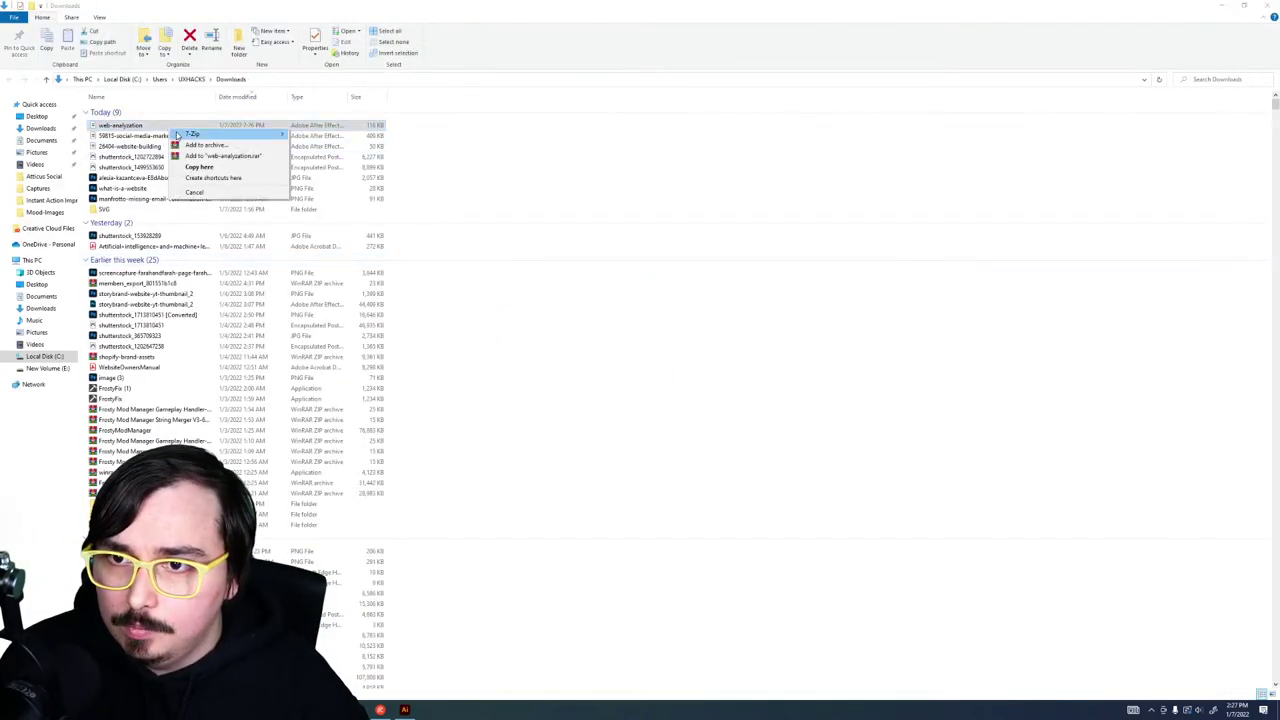
pyautogui.click(144, 127)
pyautogui.rightClick(144, 126)
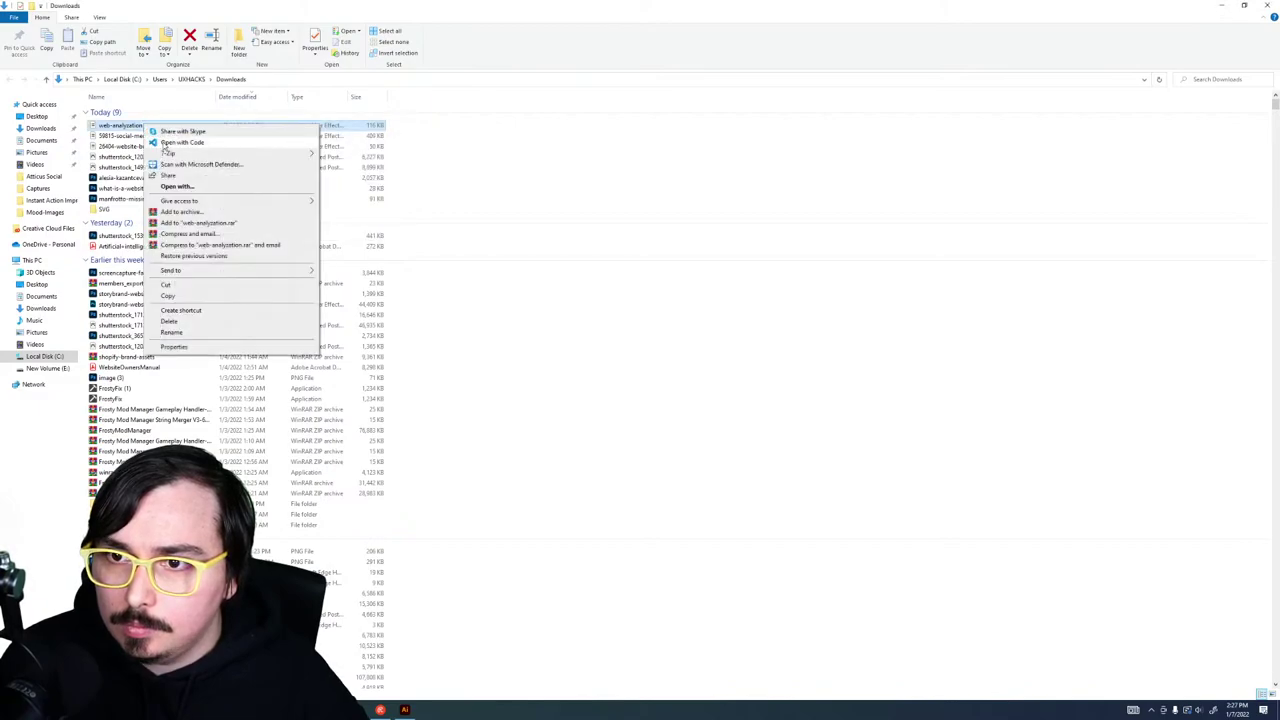
pyautogui.click(182, 142)
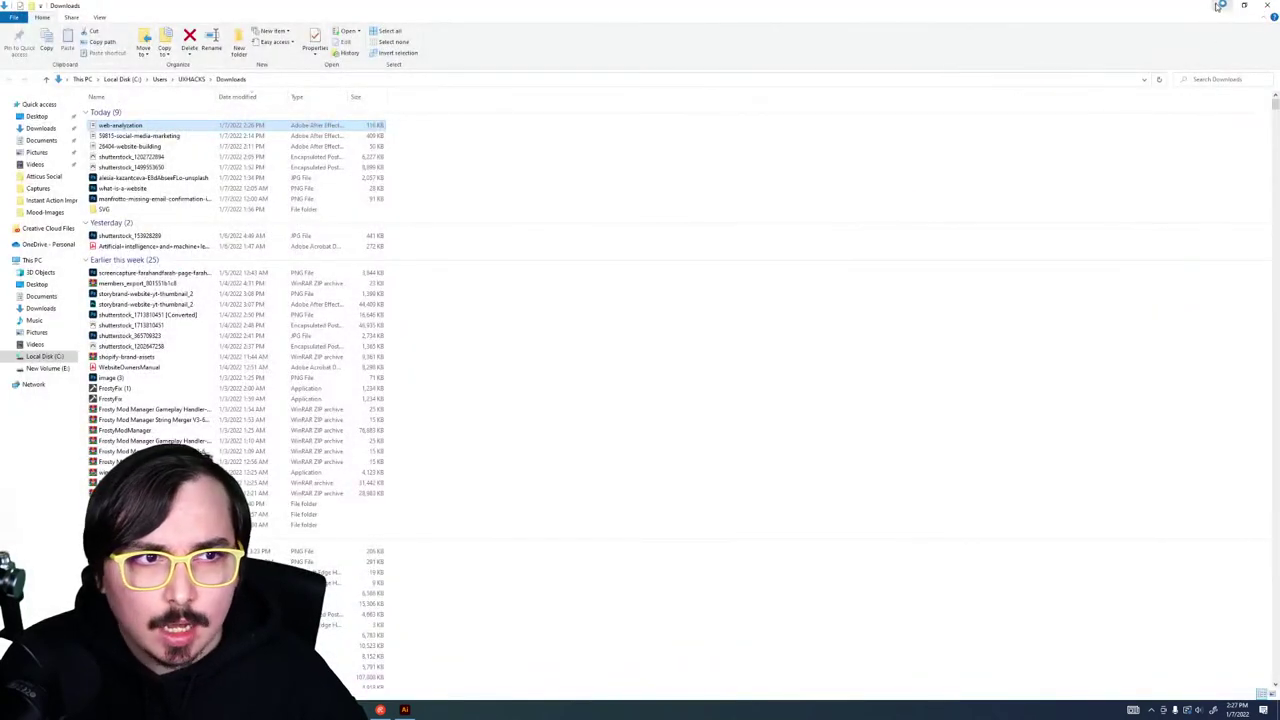
pyautogui.click(1264, 6)
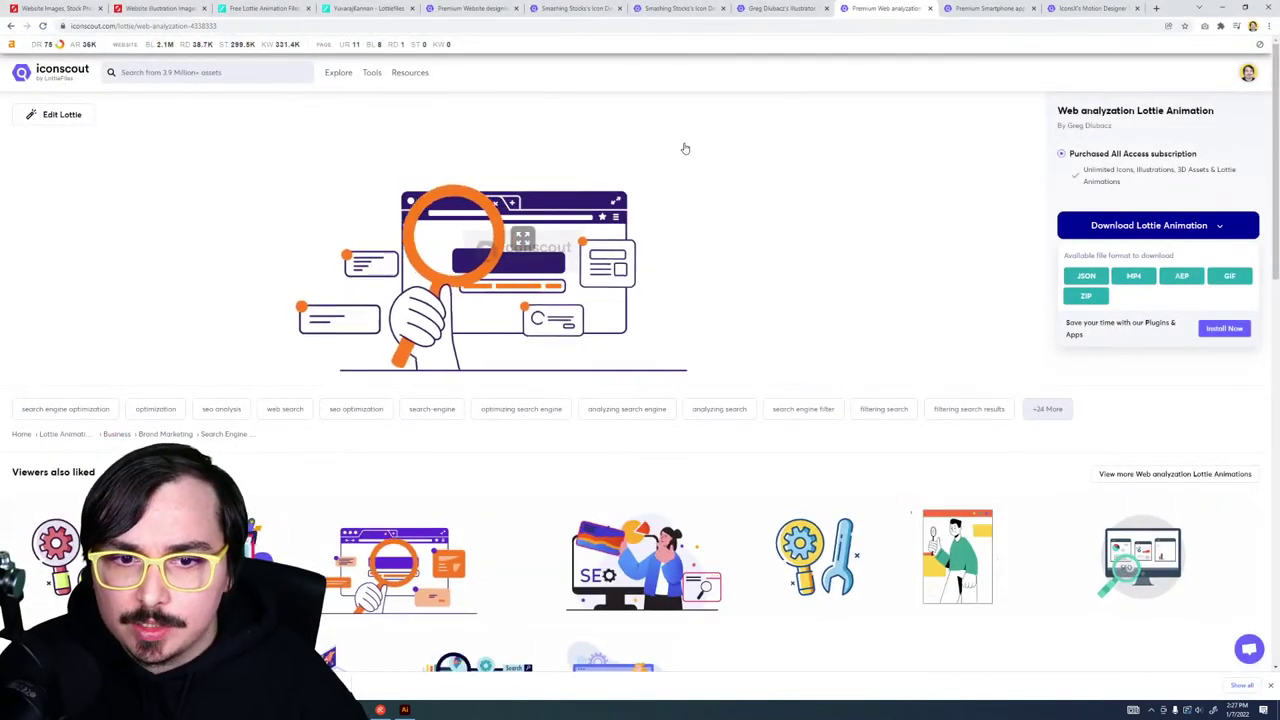
# Step: Search the web for "change color lottie animation" and open the LottieFiles article introducing the Lottie Editor
pyautogui.hotkey('ctrl', 't')
pyautogui.write('chan')
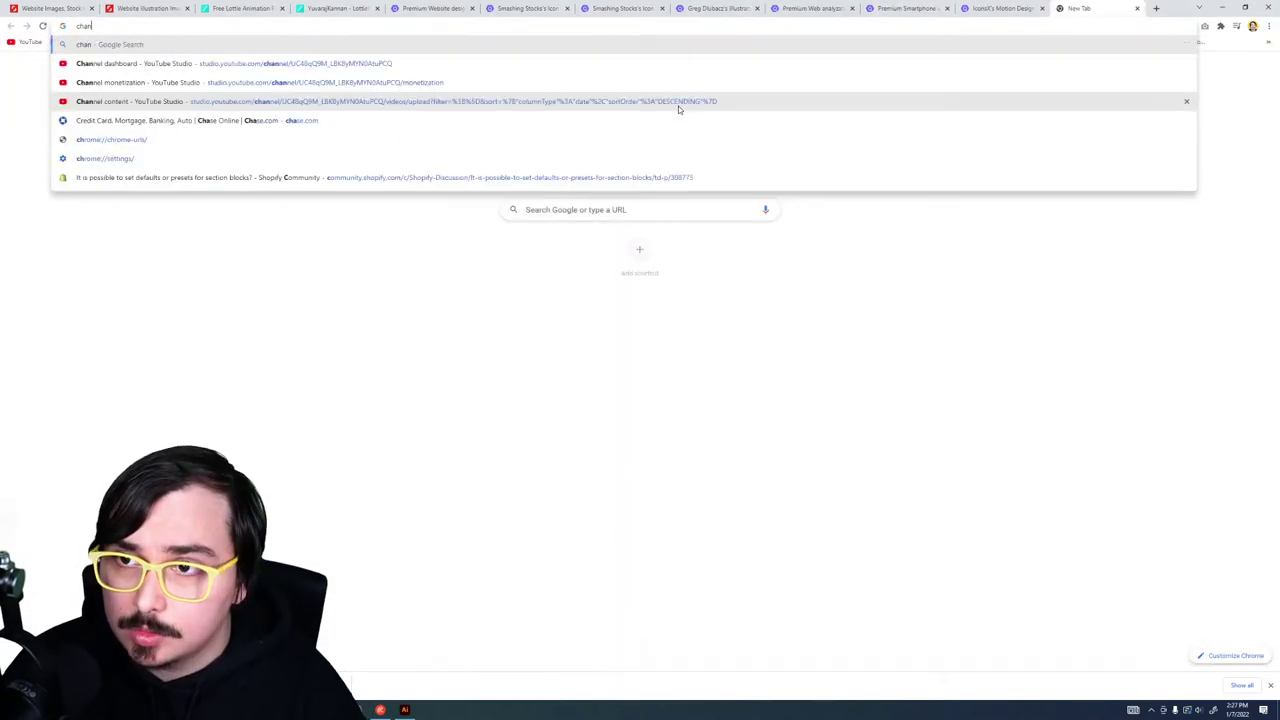
pyautogui.write('ge colors on lott')
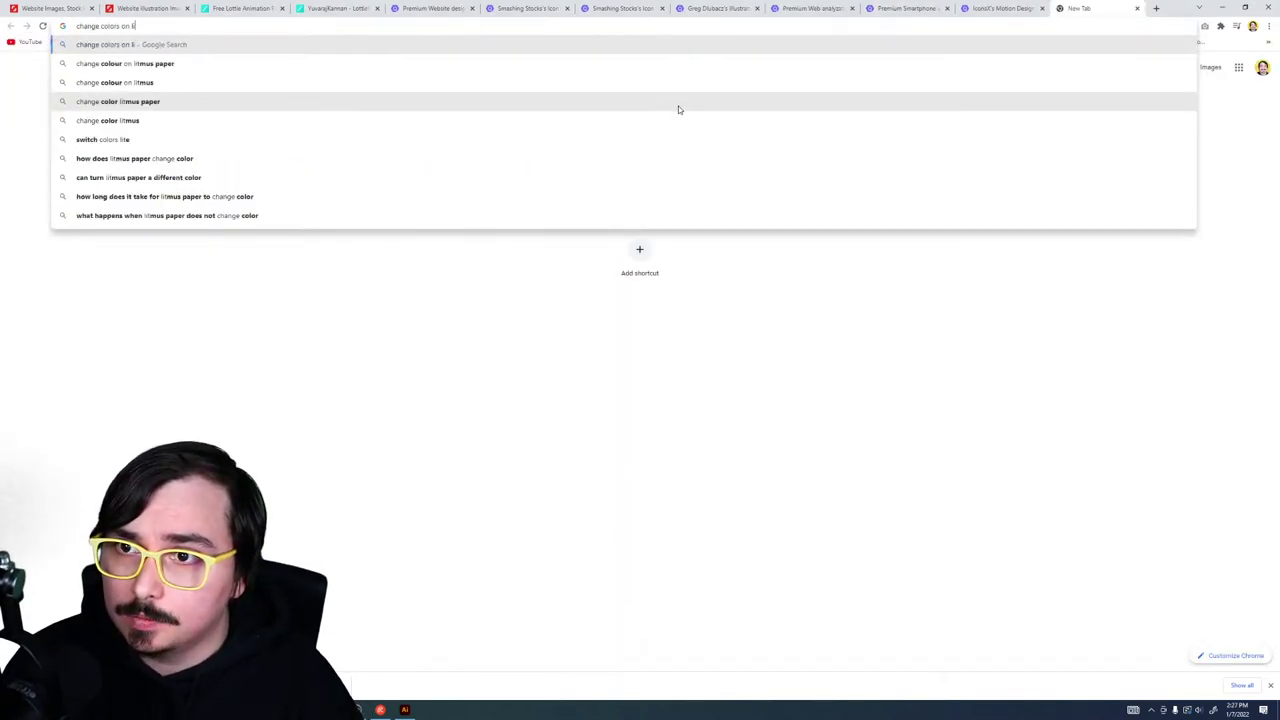
pyautogui.write('ie anim')
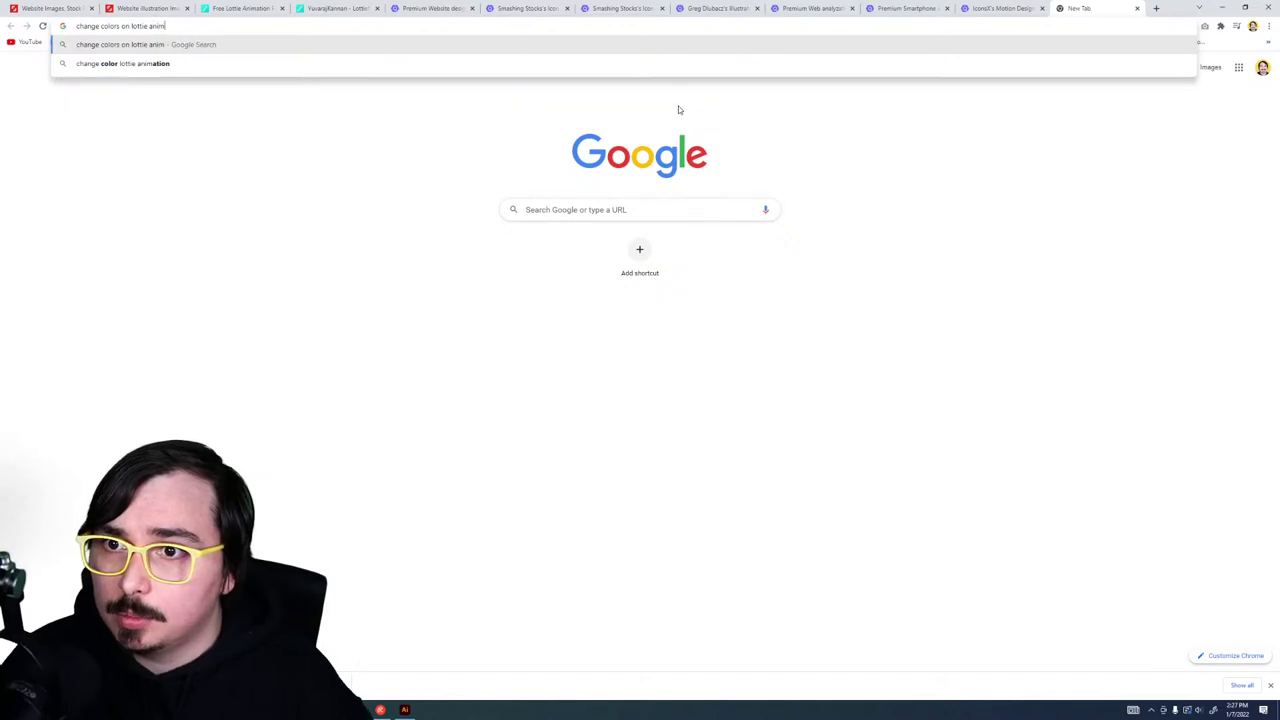
pyautogui.press('Down')
pyautogui.press('Return')
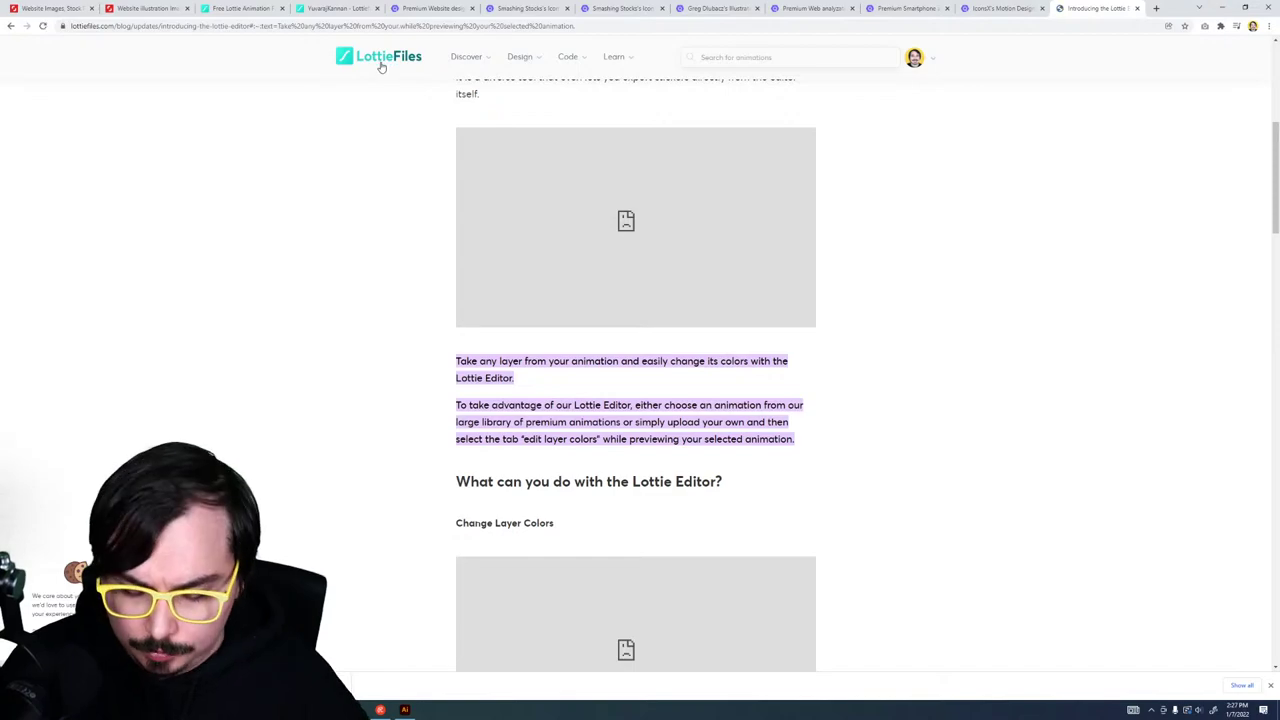
# Step: Search for "lottie editor", open the LottieFiles Lottie Editor and load the downloaded web-analyzation JSON file into it
pyautogui.hotkey('ctrl', 't')
pyautogui.write('lottie editor')
pyautogui.press('Return')
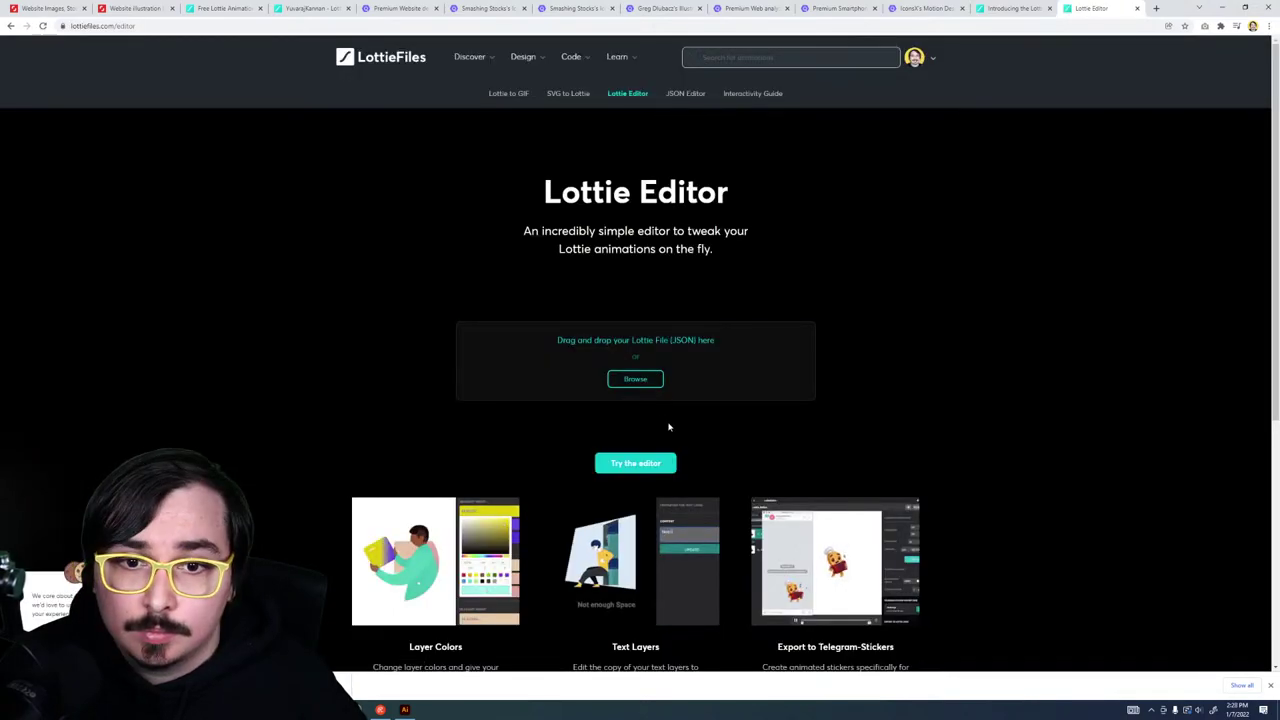
pyautogui.moveTo(60, 685); pyautogui.dragTo(637, 344)
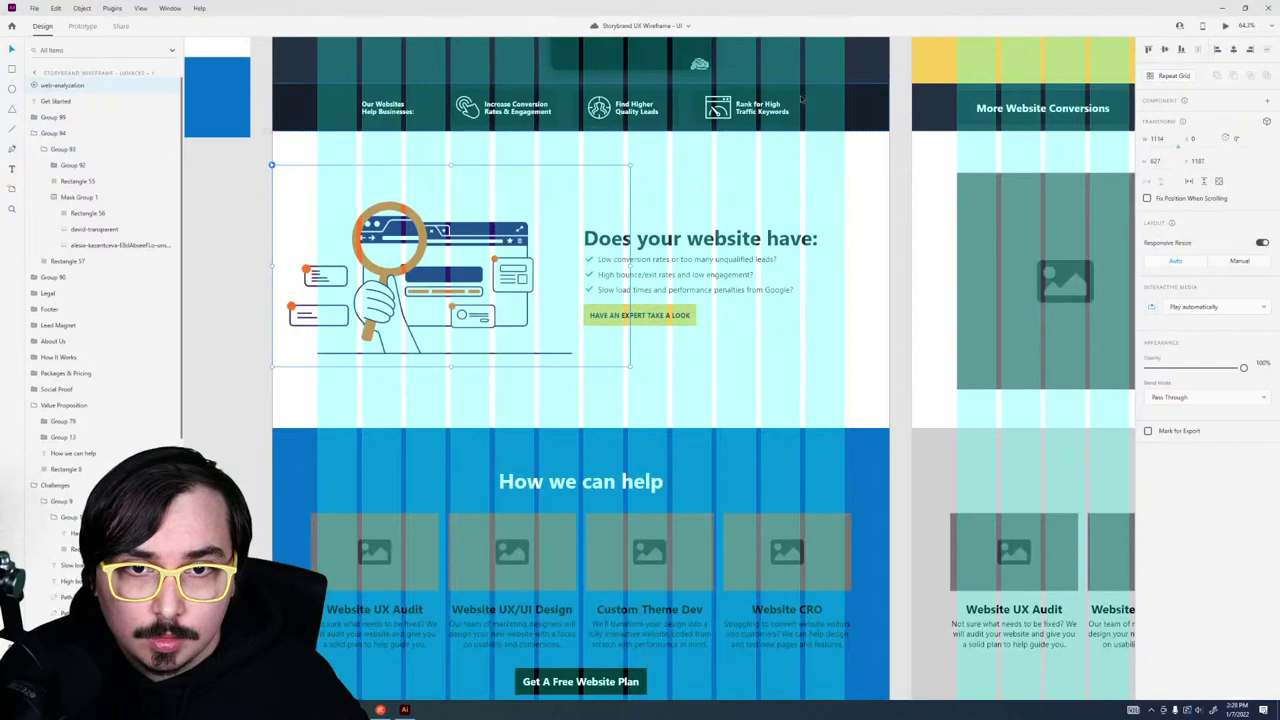
# Step: Copy the dark hero background's fill hex in Adobe XD and set the animation's purple grouped color to #233142 in the Lottie Editor
pyautogui.click(855, 58)
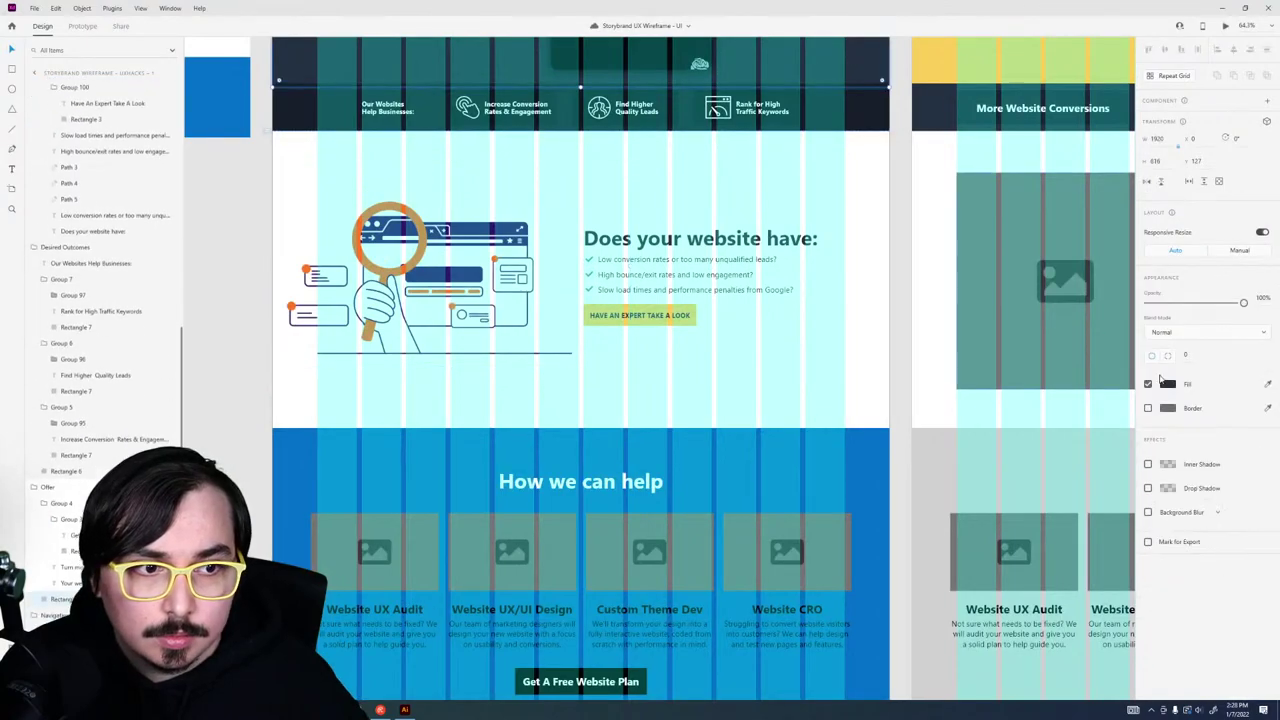
pyautogui.click(1167, 384)
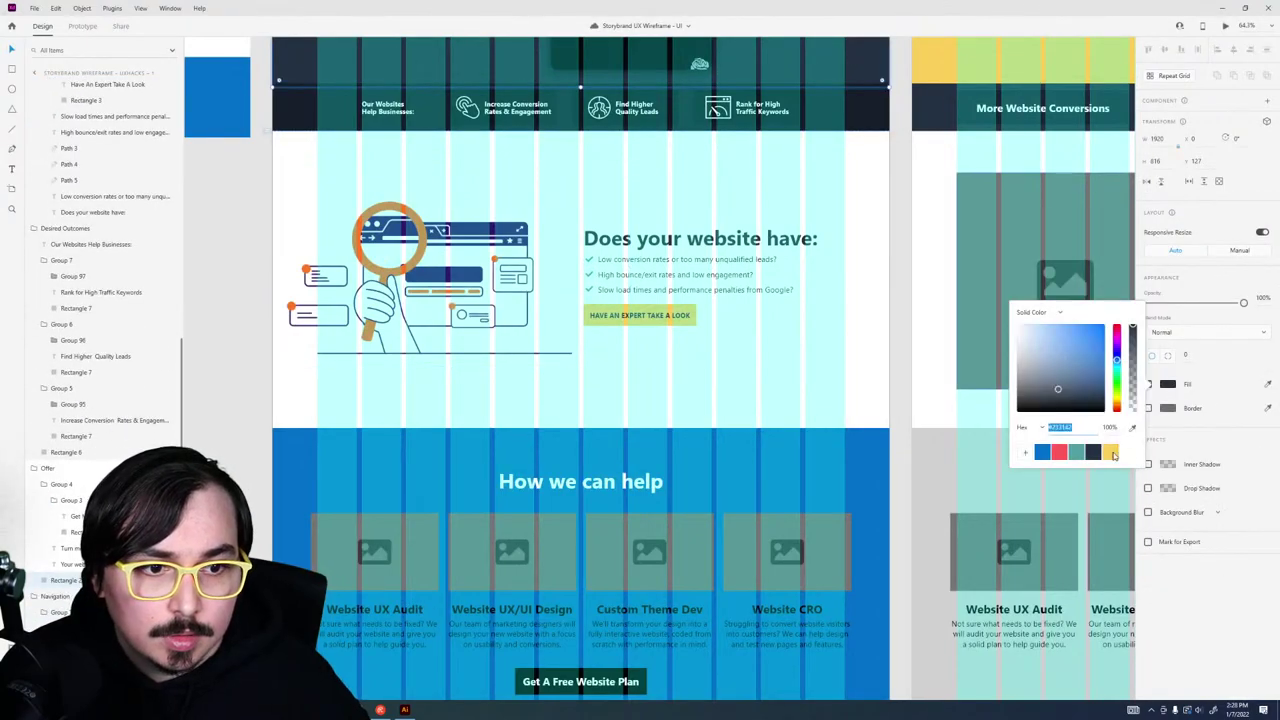
pyautogui.click(1220, 8)
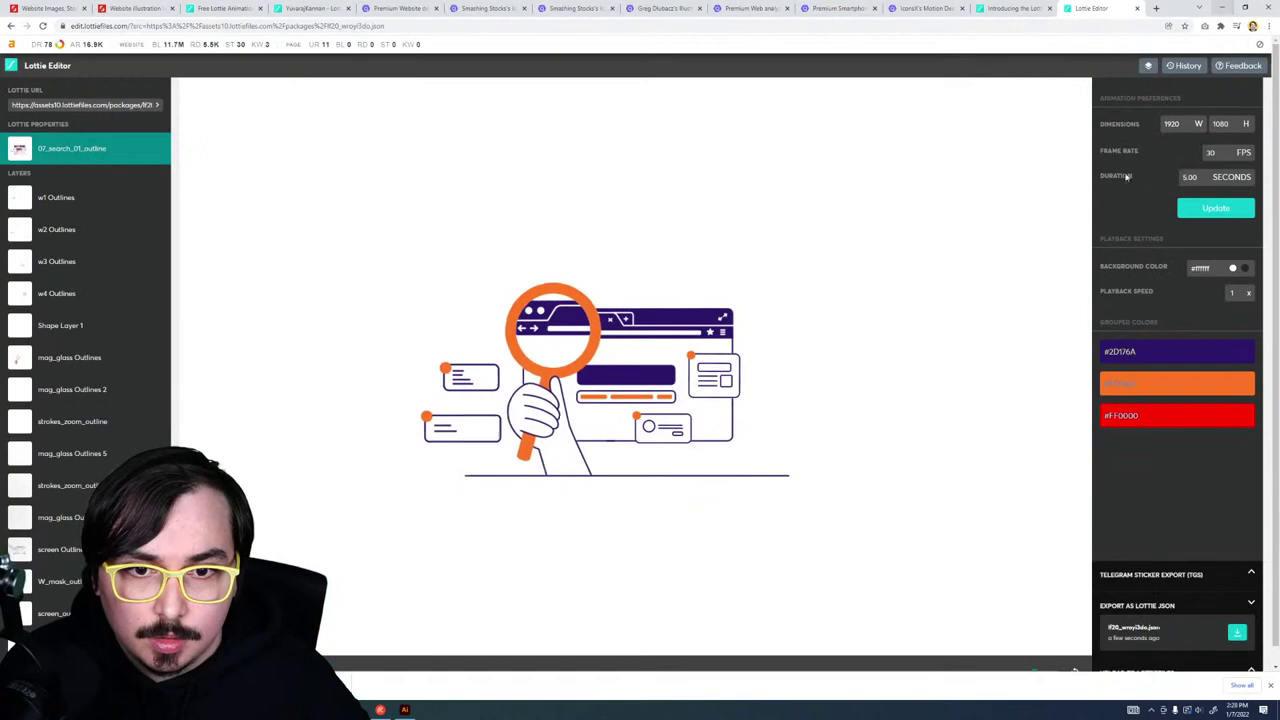
pyautogui.click(1146, 356)
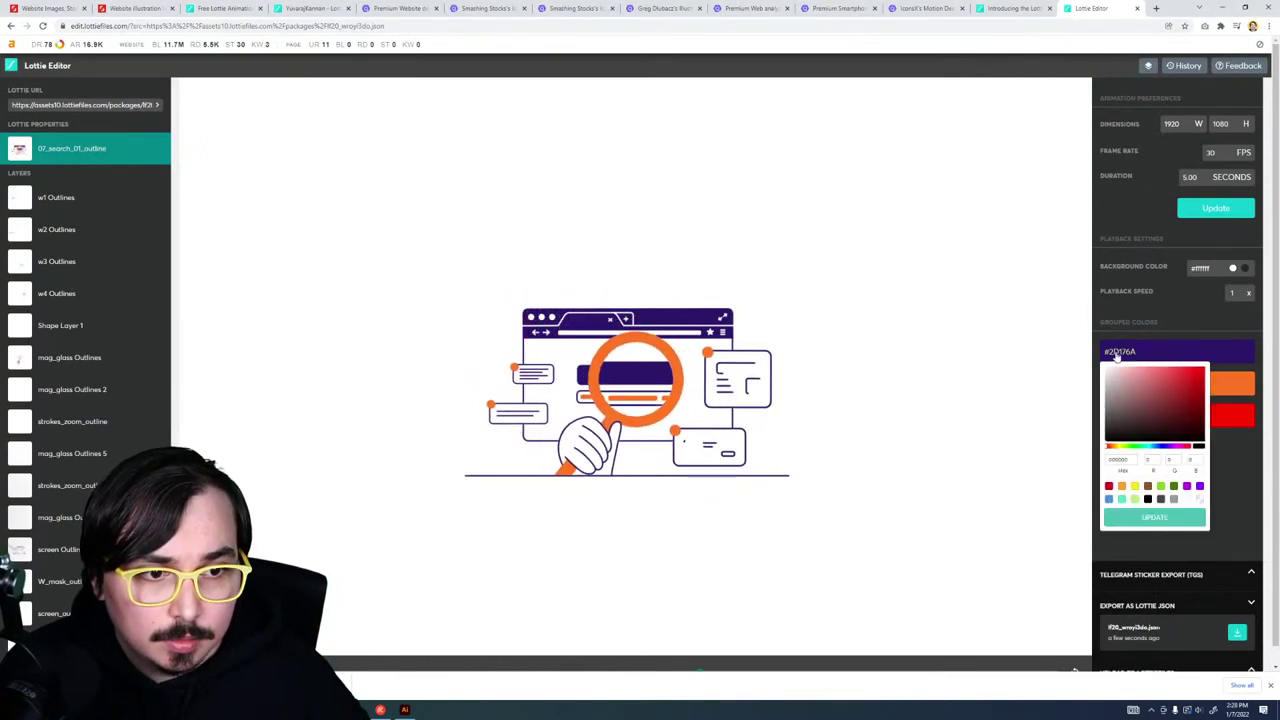
pyautogui.doubleClick(1116, 354)
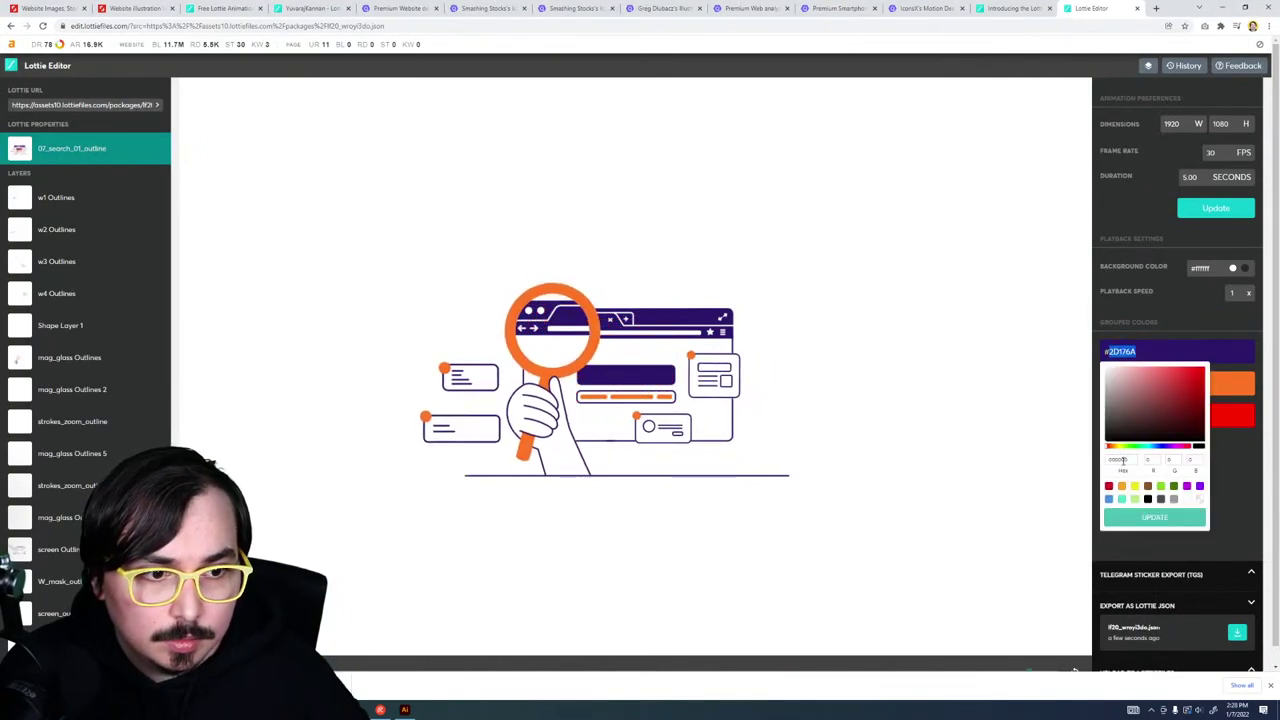
pyautogui.doubleClick(1122, 460)
pyautogui.write('233142')
pyautogui.click(1137, 517)
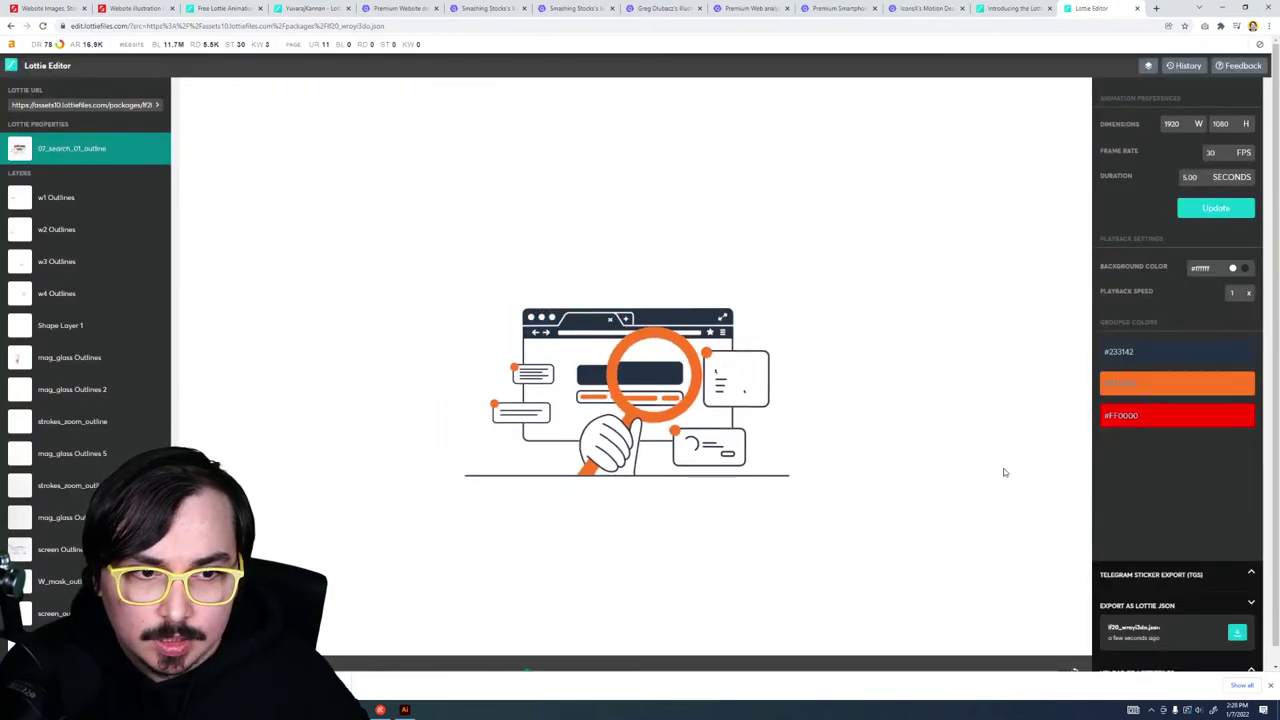
# Step: Copy the "Have an expert take a look" button's fill hex in Adobe XD and set the animation's orange grouped color to #FACF5A
pyautogui.moveTo(350, 710)
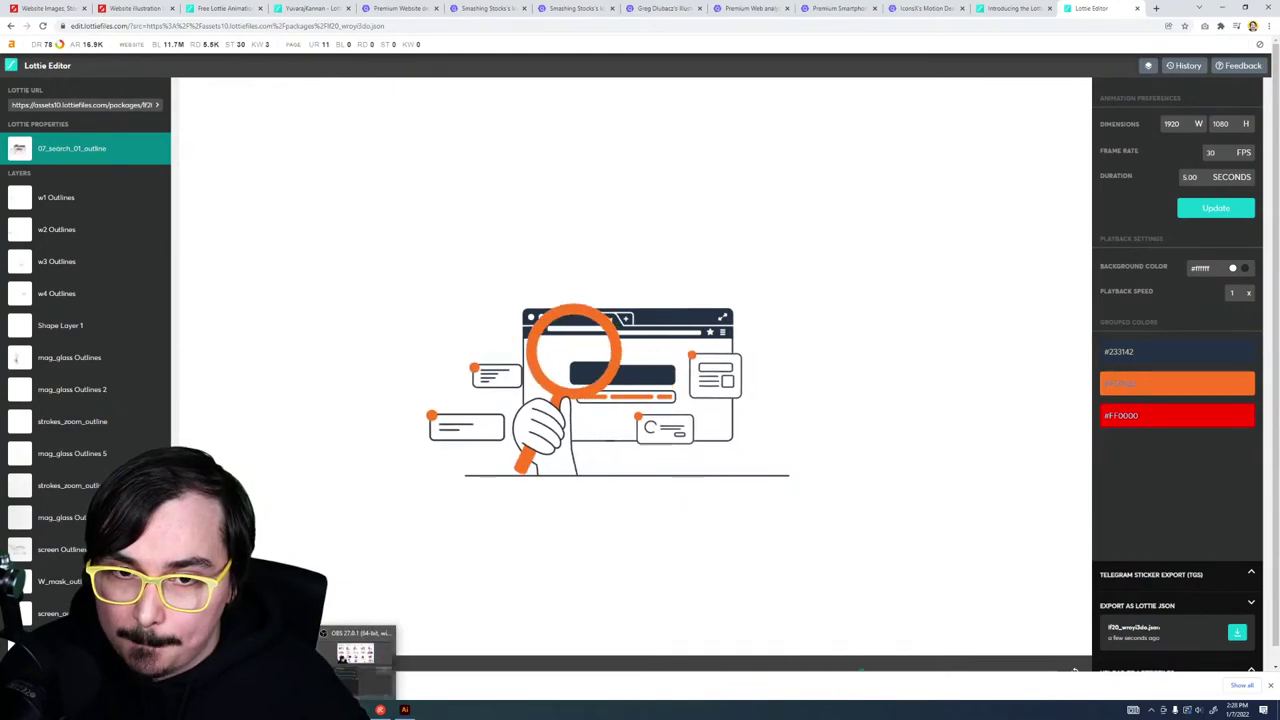
pyautogui.click(350, 645)
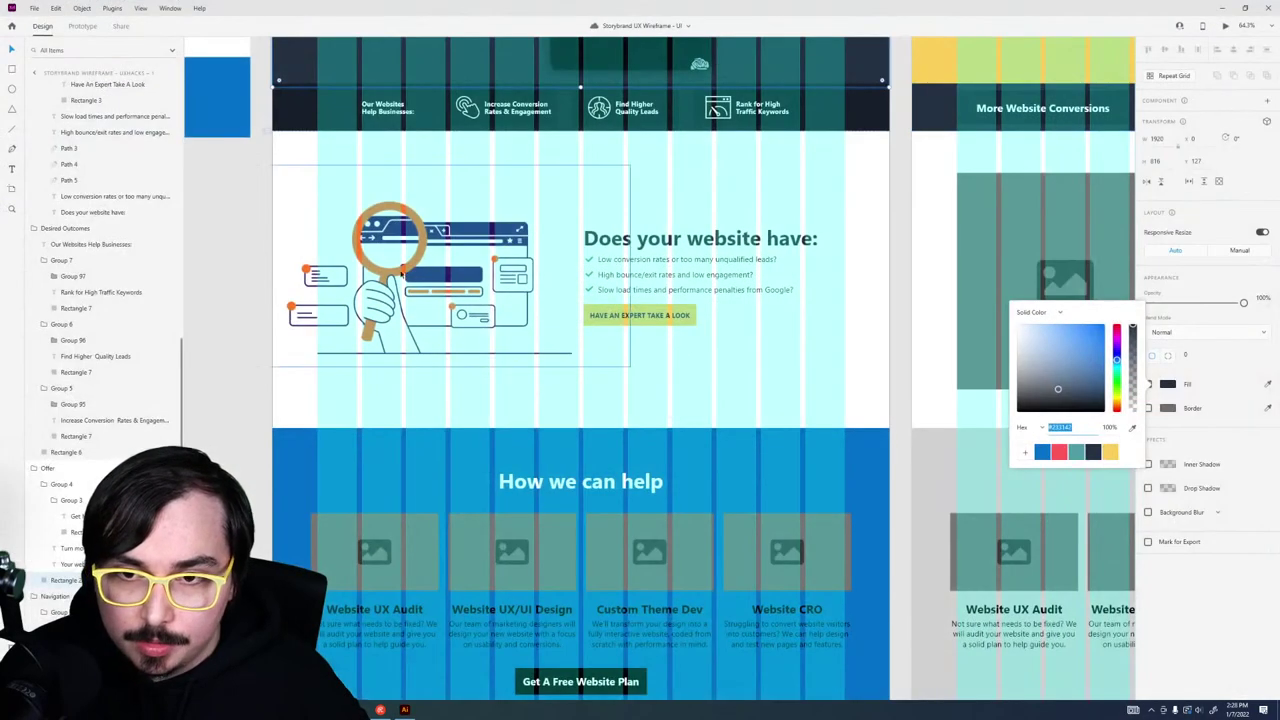
pyautogui.click(657, 350)
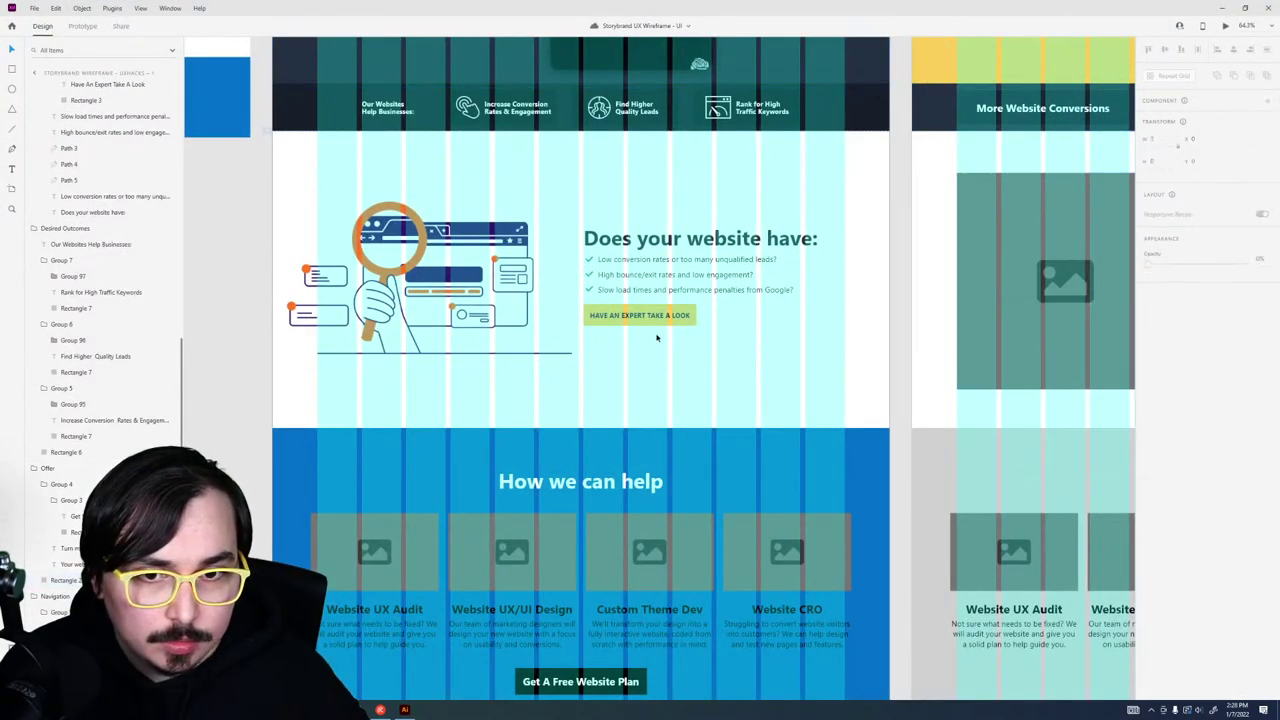
pyautogui.click(655, 310)
pyautogui.click(1166, 384)
pyautogui.hotkey('ctrl', 'c')
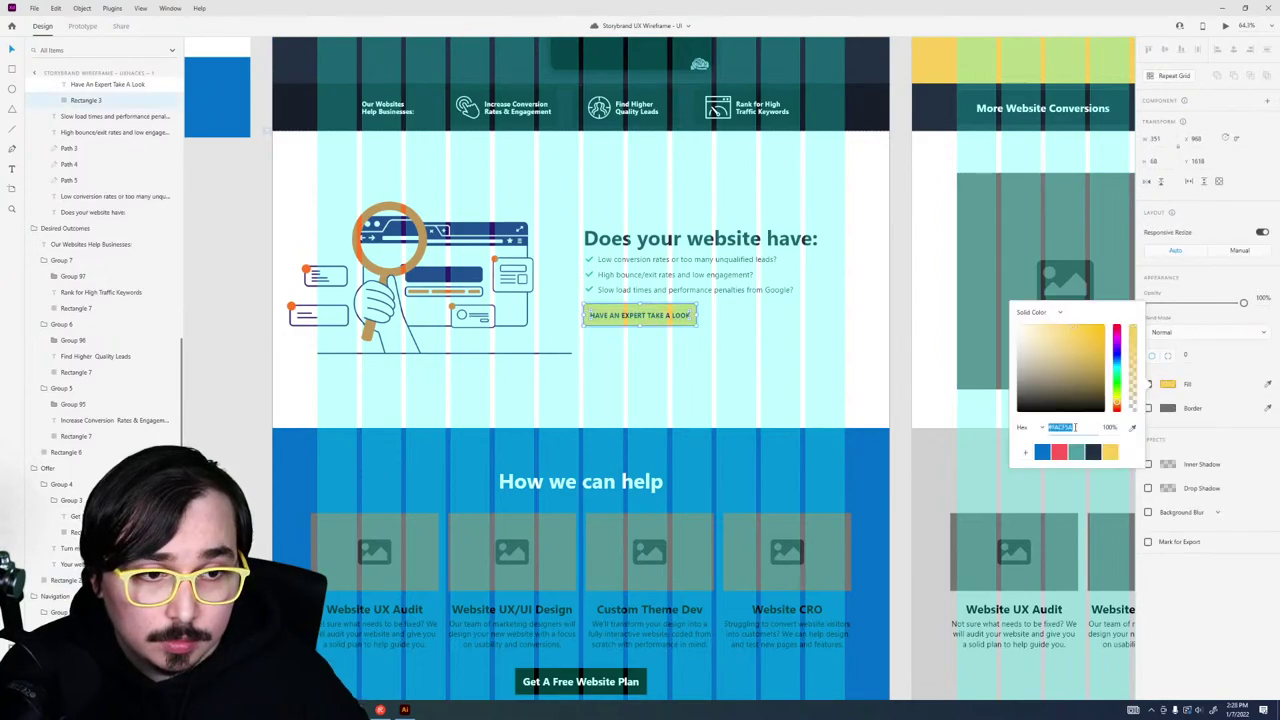
pyautogui.click(1221, 9)
pyautogui.click(1122, 388)
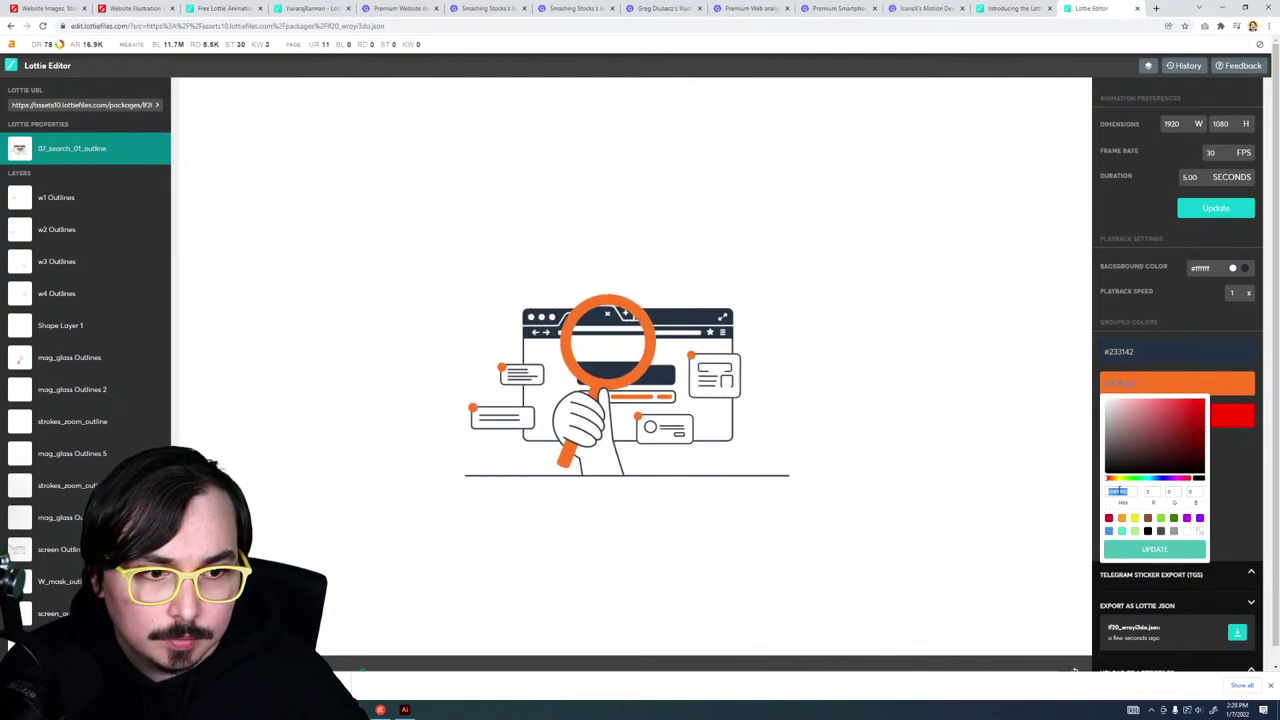
pyautogui.hotkey('ctrl', 'v')
pyautogui.click(1140, 555)
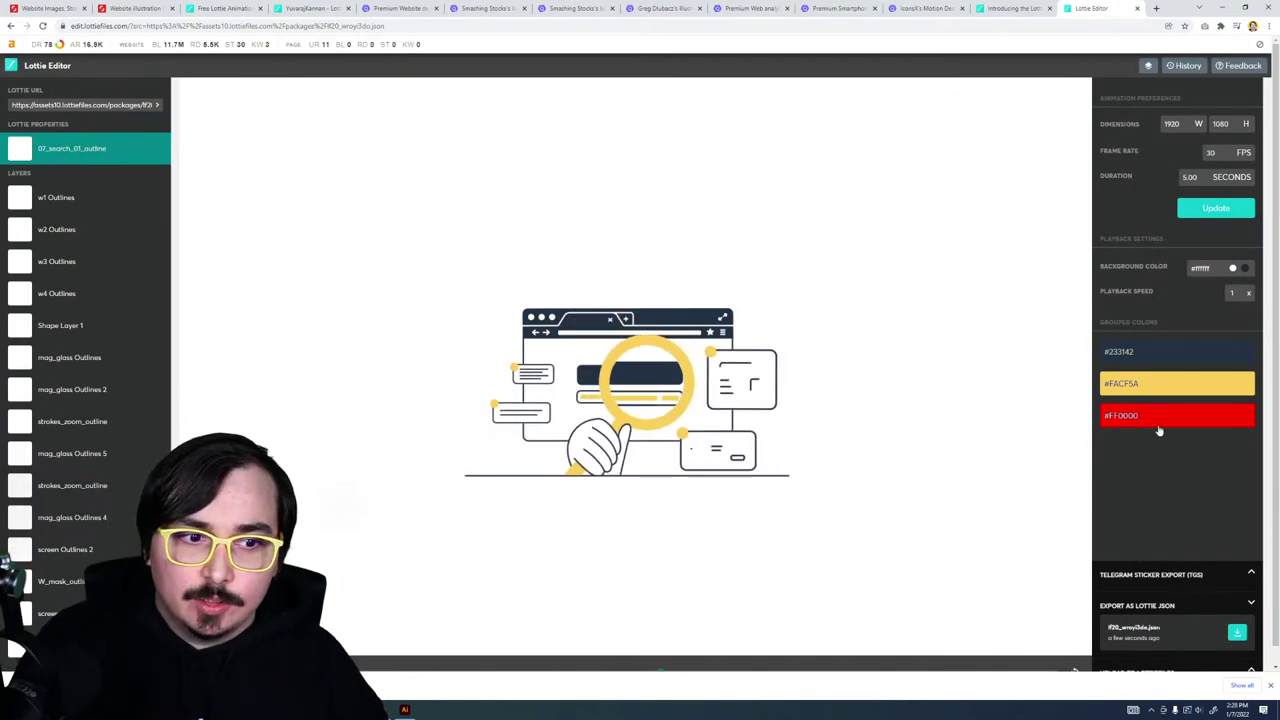
# Step: Open the animation's red grouped color for editing, and switch to Illustrator to close the Shutterstock icon file
pyautogui.click(1128, 418)
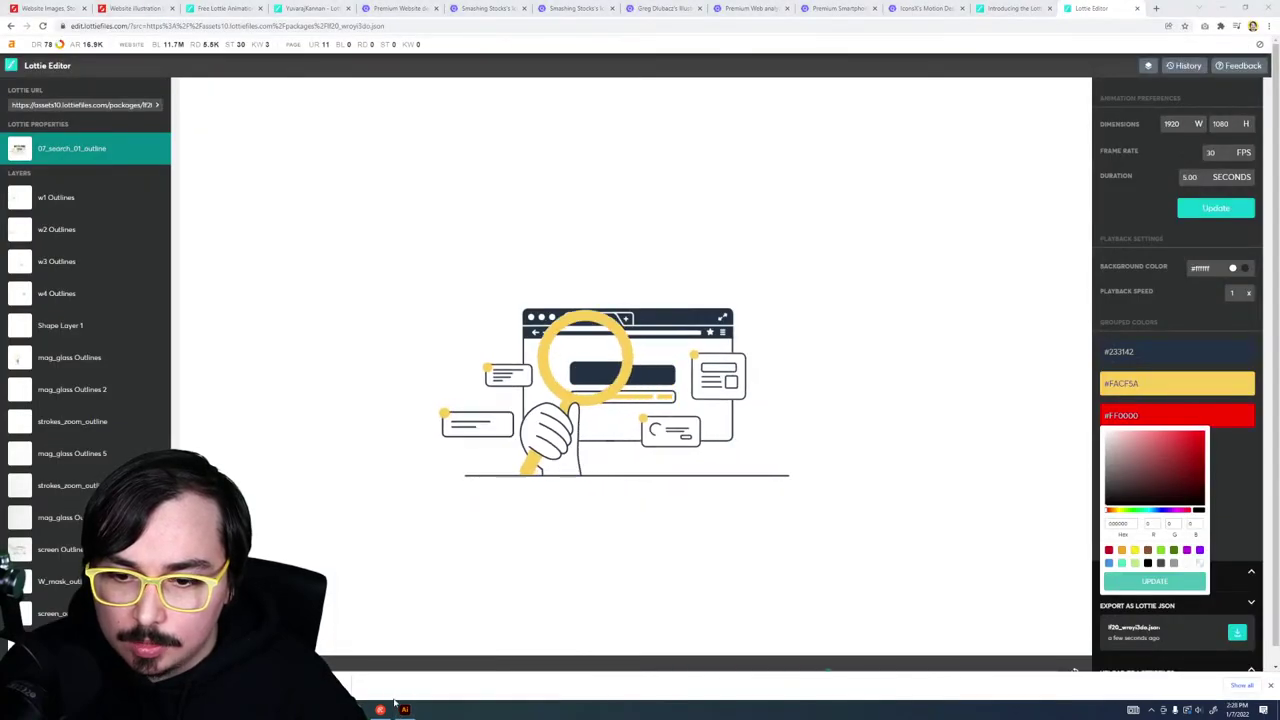
pyautogui.click(404, 710)
pyautogui.click(688, 368)
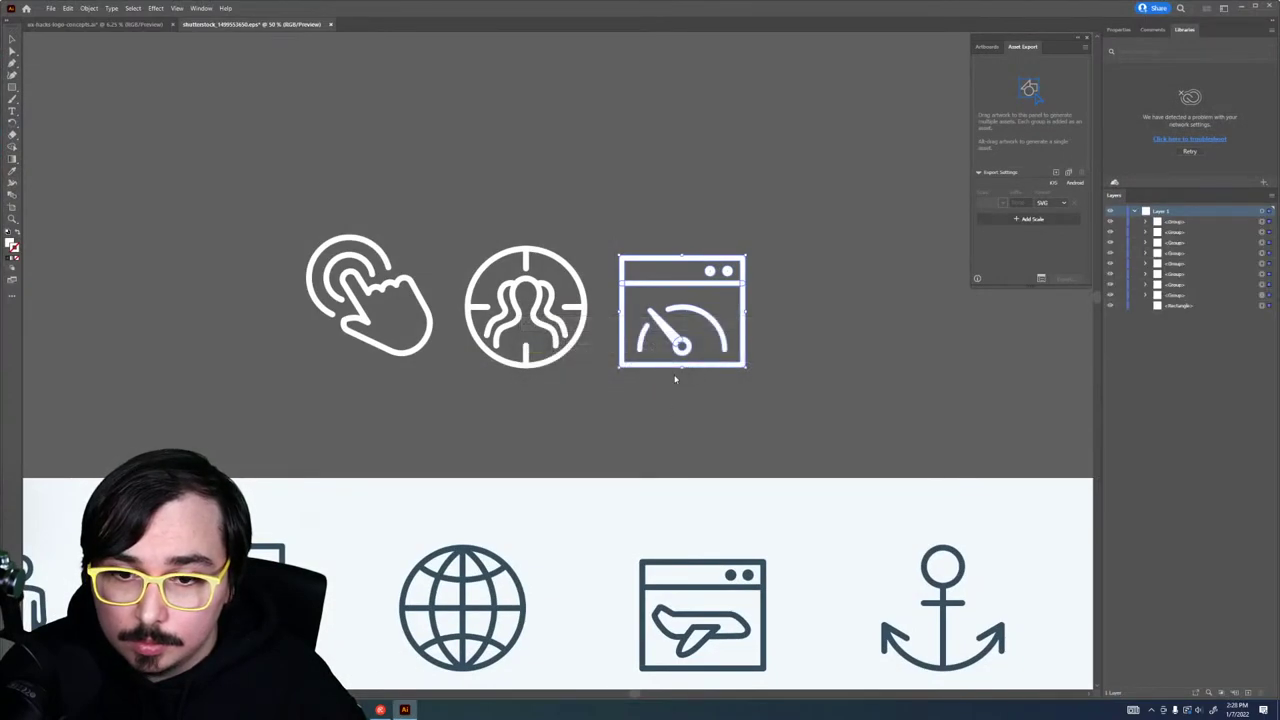
pyautogui.click(693, 369)
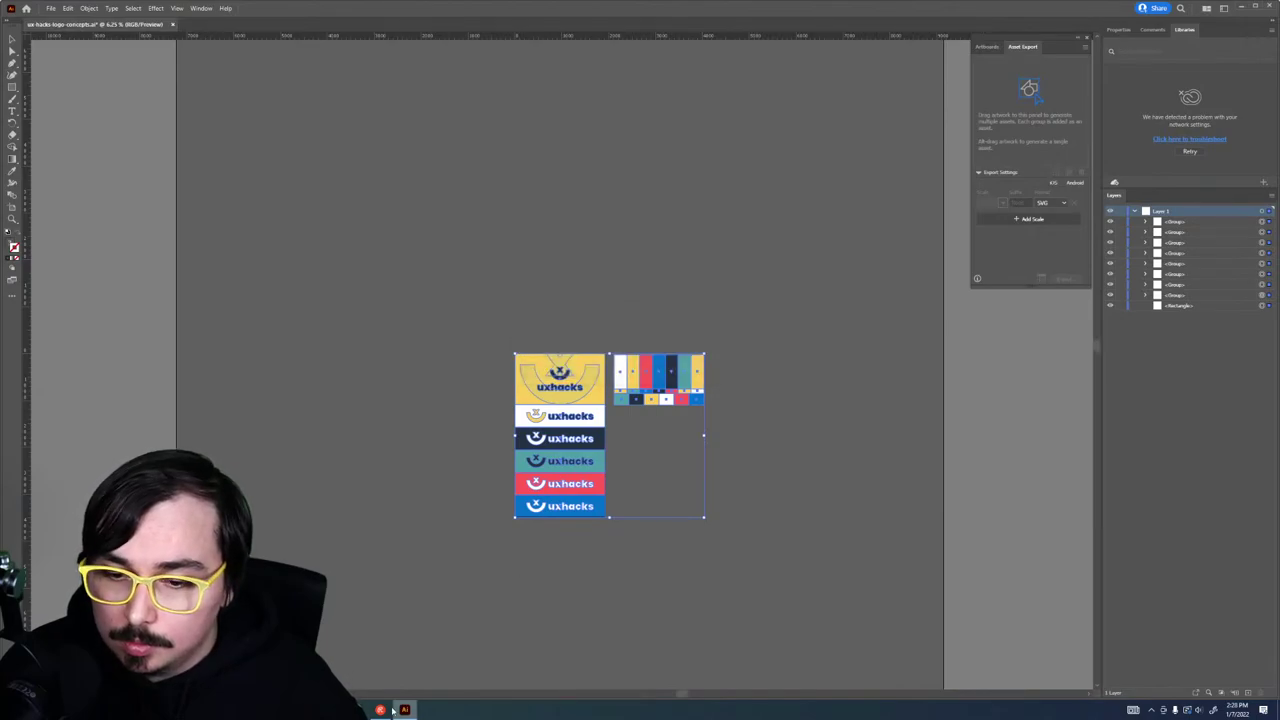
# Step: Try to set the animation's red grouped color to #0170CA, copied from the "How we can help" section's fill in Adobe XD
pyautogui.click(358, 710)
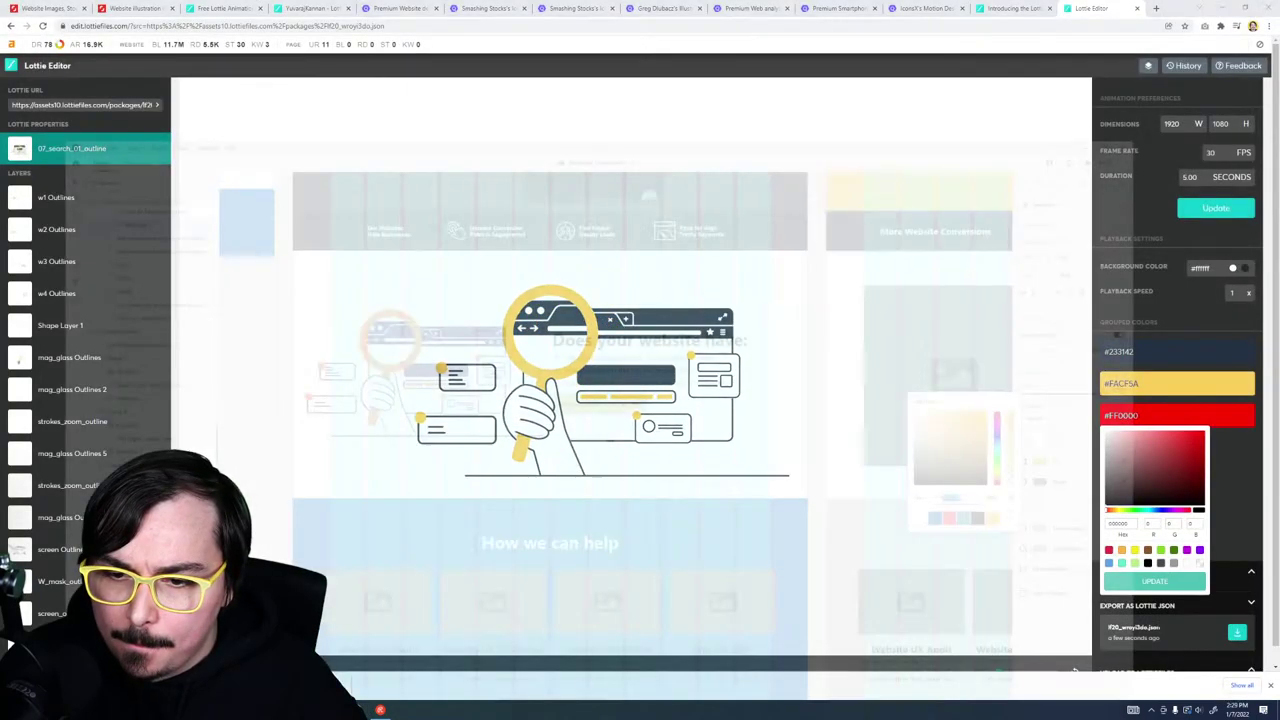
pyautogui.click(672, 382)
pyautogui.click(711, 454)
pyautogui.click(1167, 386)
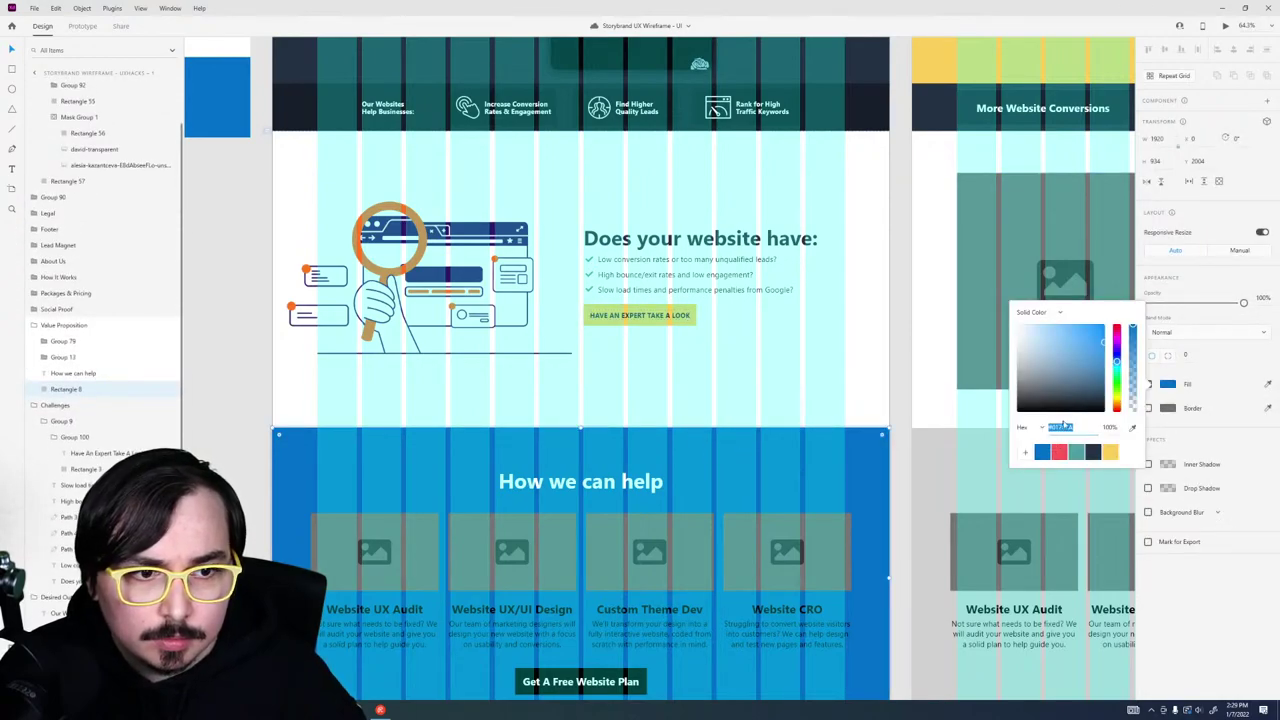
pyautogui.click(1232, 7)
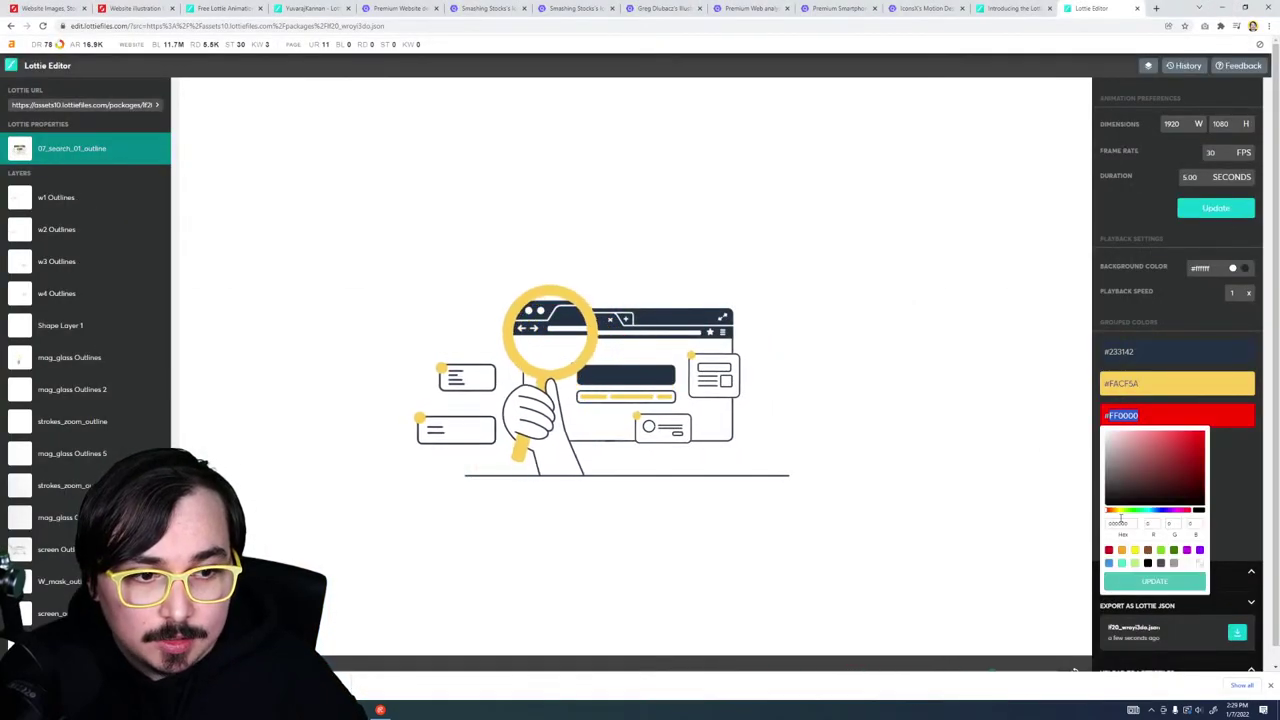
pyautogui.write('#0070CA')
pyautogui.click(1140, 582)
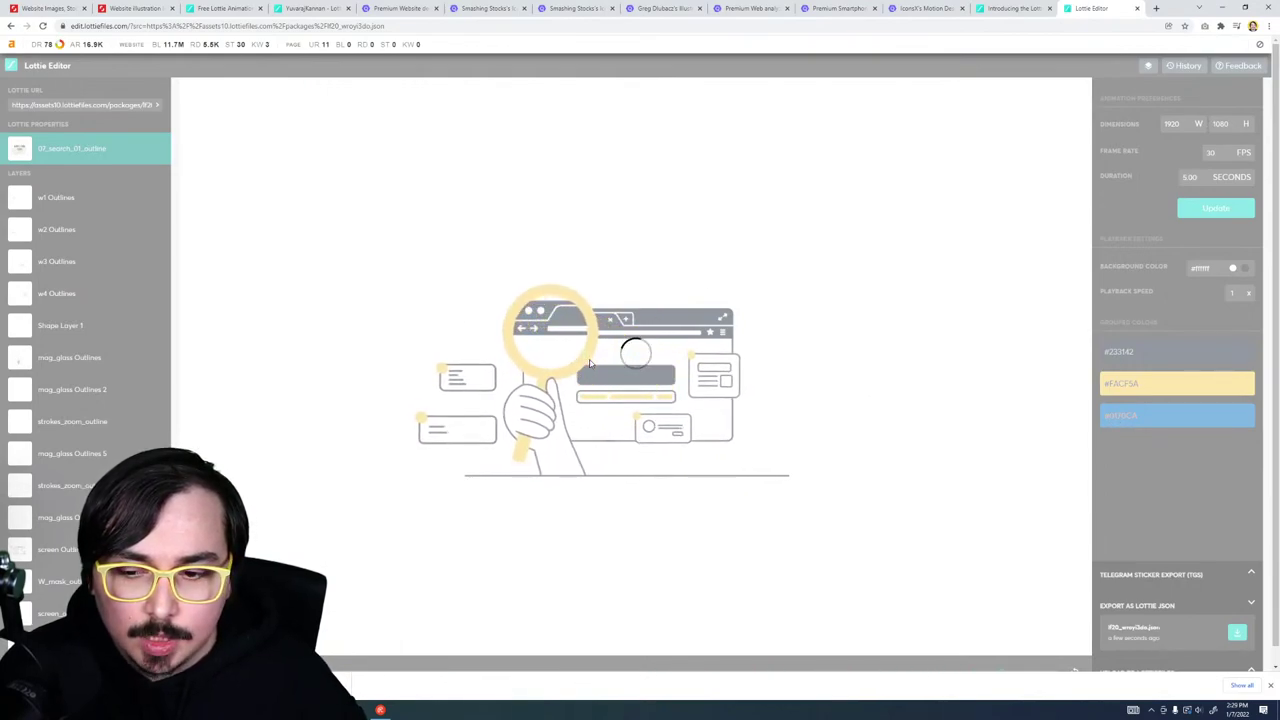
pyautogui.click(1268, 688)
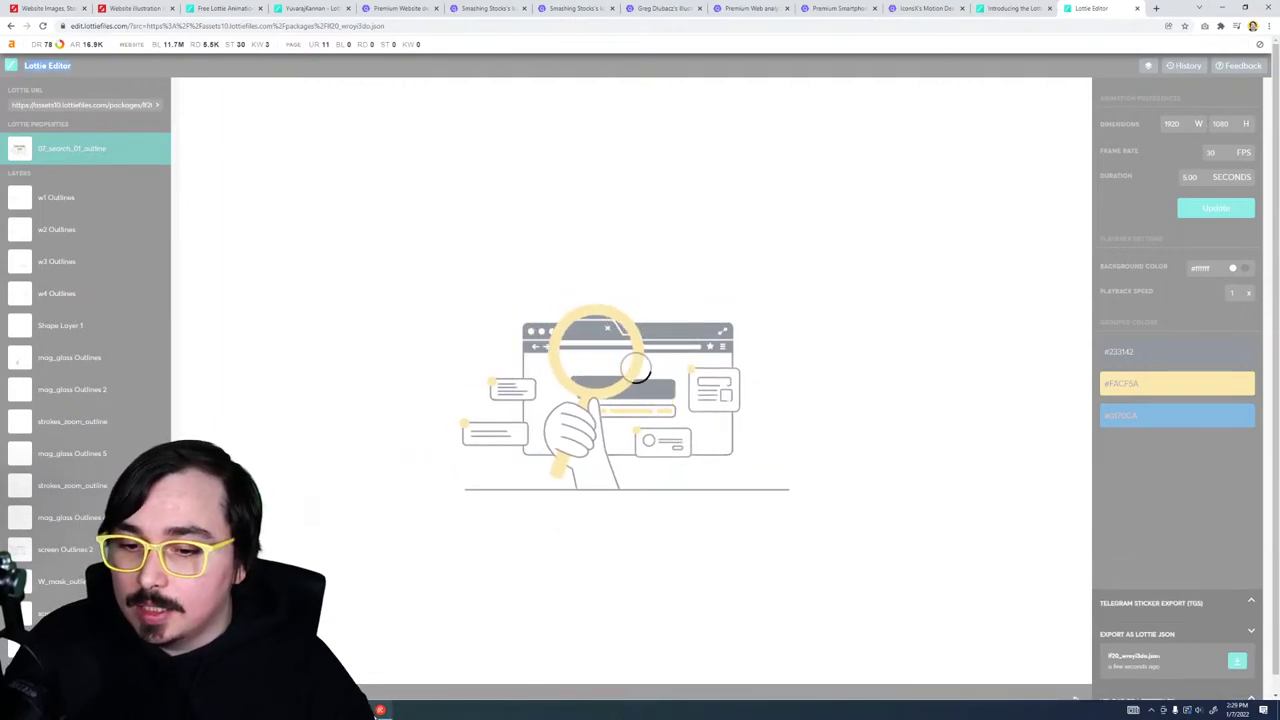
# Step: Switch to Adobe XD and delete the placeholder image icon from the Website UX Audit card in the "How we can help" section
pyautogui.click(376, 712)
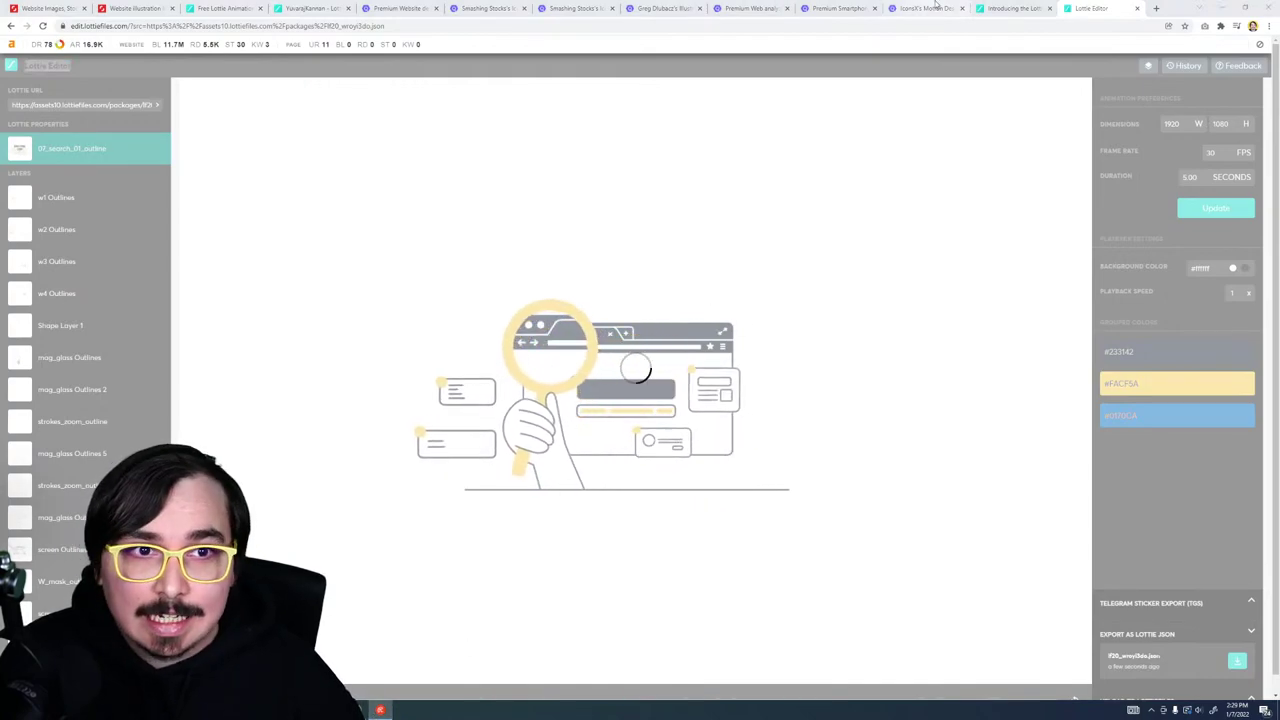
pyautogui.click(353, 710)
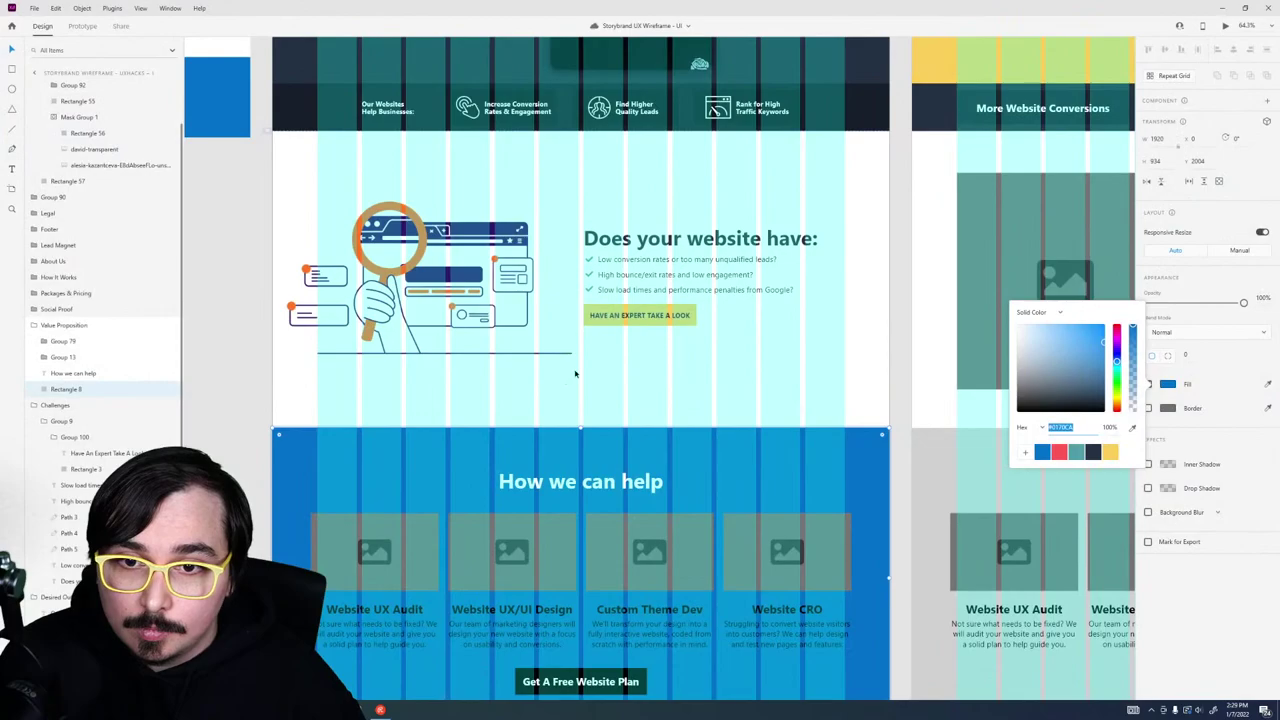
pyautogui.click(660, 393)
pyautogui.scroll(-3, 651, 441)
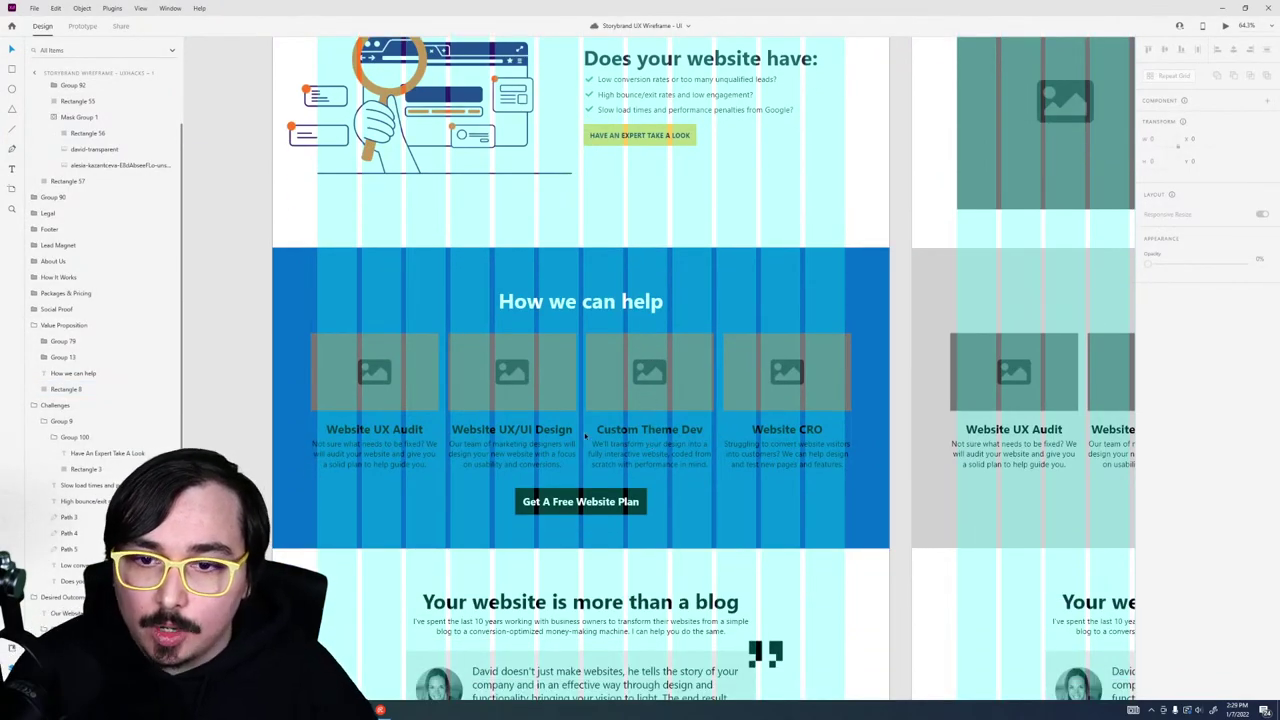
pyautogui.scroll(5, 594, 438)
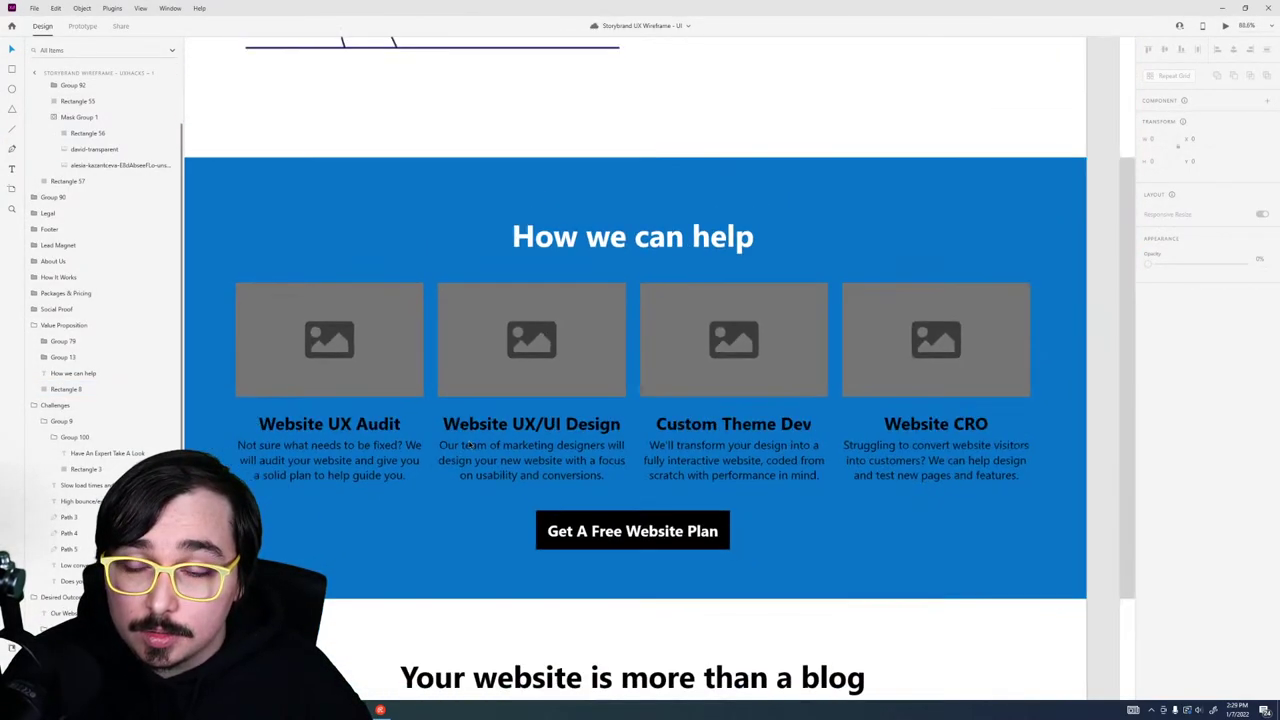
pyautogui.scroll(-3, 470, 445)
pyautogui.press("ctrl+shift+'")
pyautogui.keyDown('ctrl'); pyautogui.click(380, 370); pyautogui.keyUp('ctrl')
pyautogui.press('Delete')
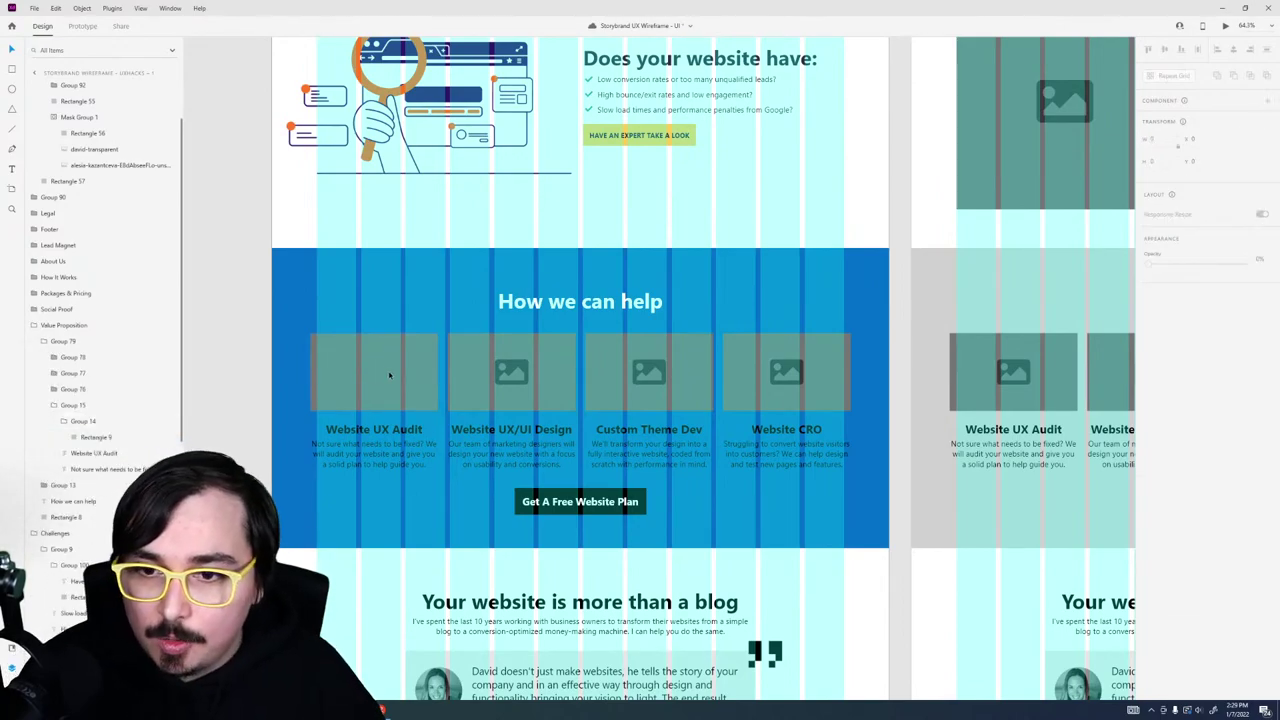
# Step: Delete the placeholder image icons from the Website UX/UI Design, Custom Theme Dev and Website CRO cards
pyautogui.keyDown('ctrl'); pyautogui.click(505, 371); pyautogui.keyUp('ctrl')
pyautogui.keyDown('ctrl'); pyautogui.click(513, 369); pyautogui.keyUp('ctrl')
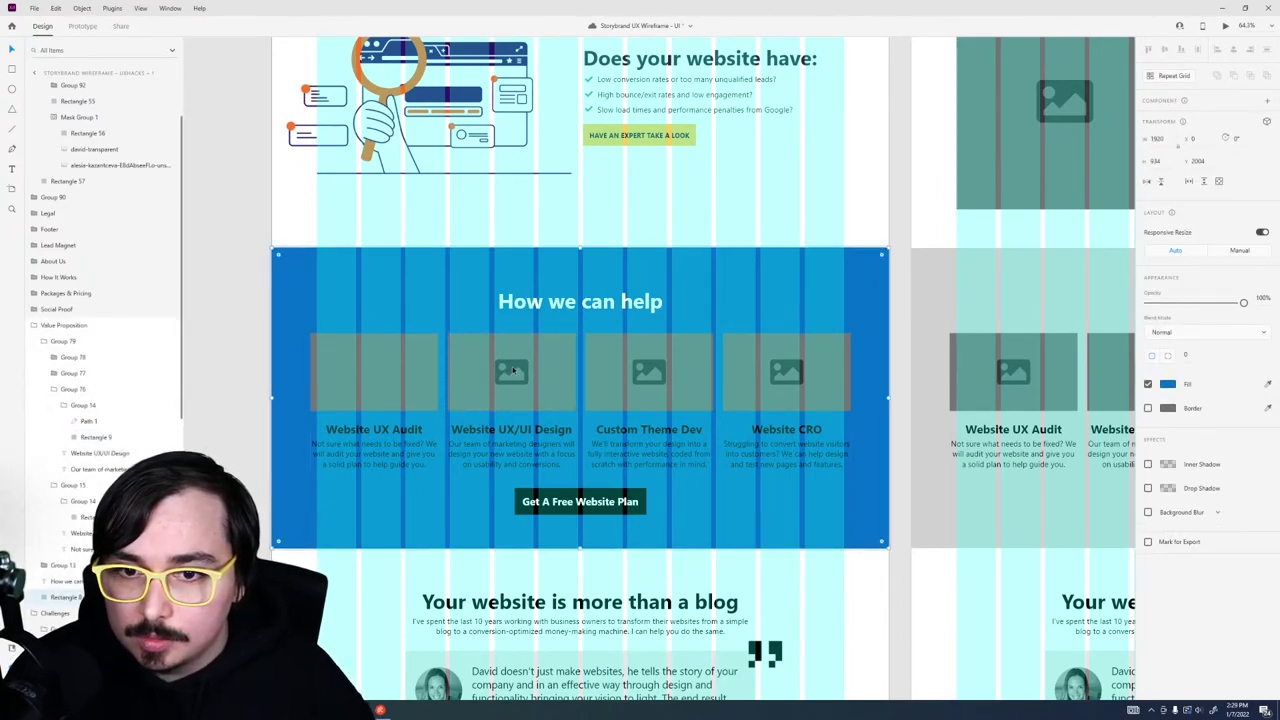
pyautogui.keyDown('ctrl'); pyautogui.click(513, 369); pyautogui.keyUp('ctrl')
pyautogui.press('Delete')
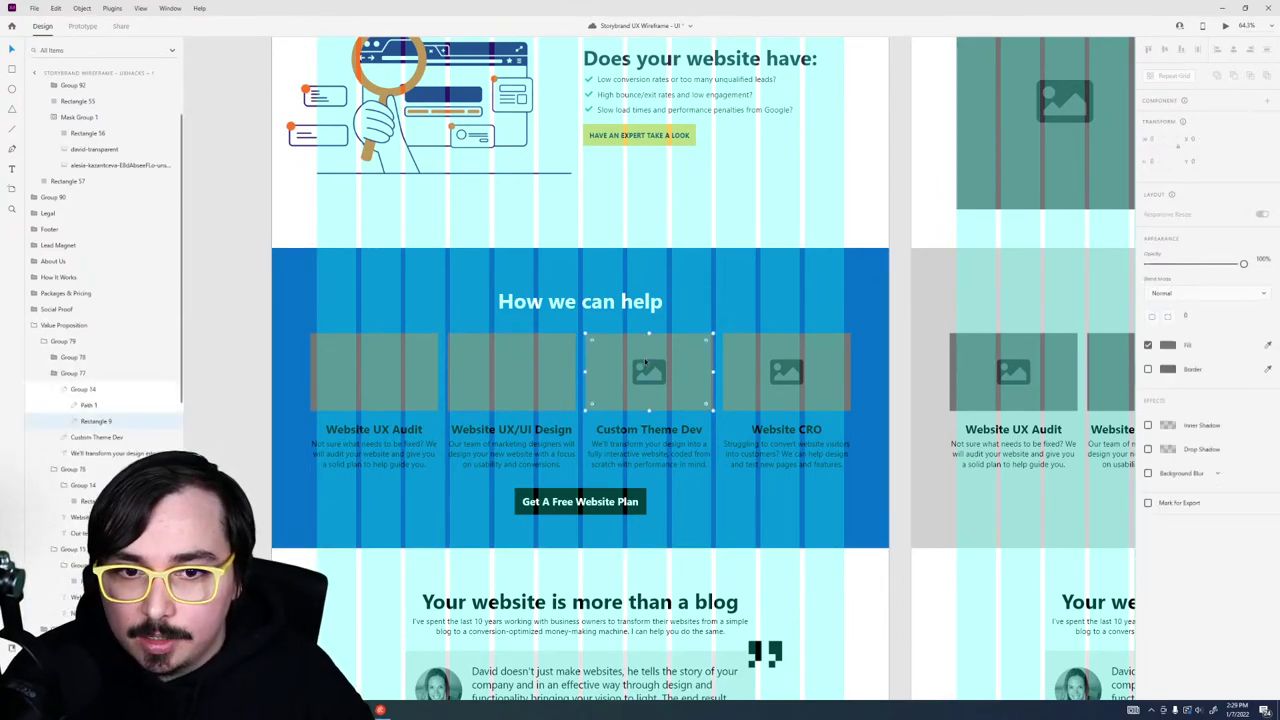
pyautogui.click(648, 366)
pyautogui.doubleClick(650, 368)
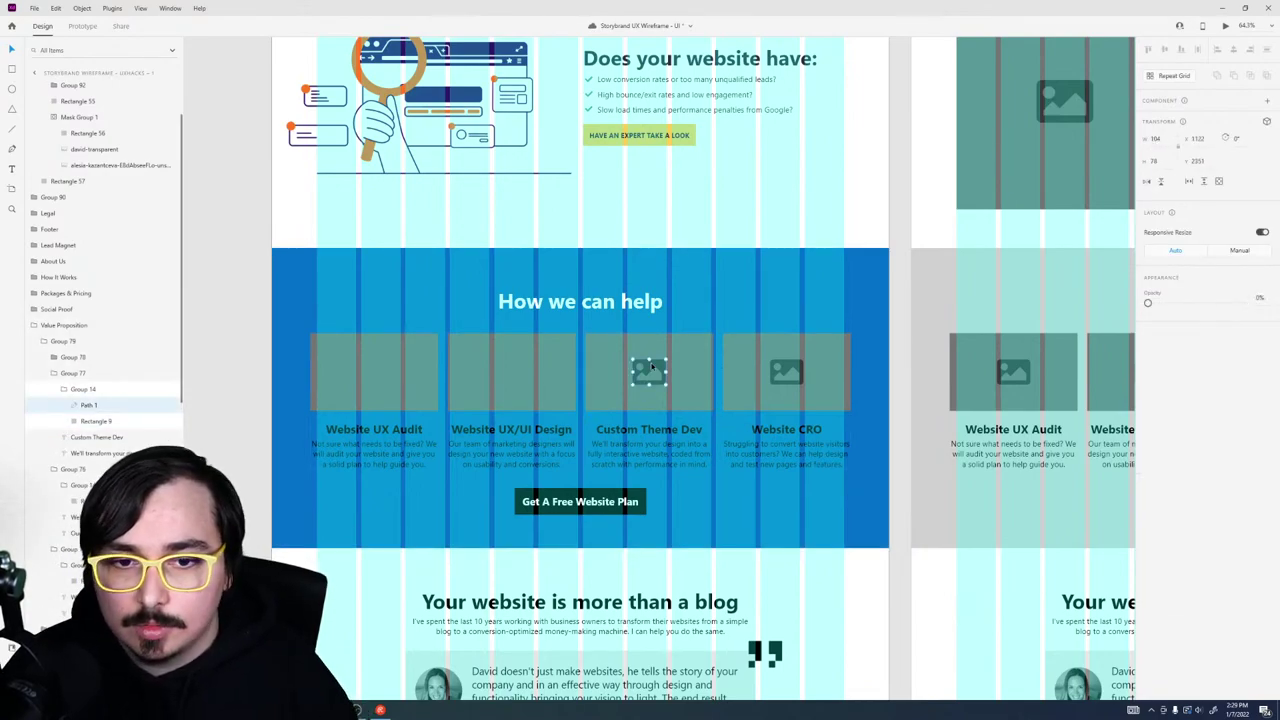
pyautogui.press('Delete')
pyautogui.doubleClick(788, 370)
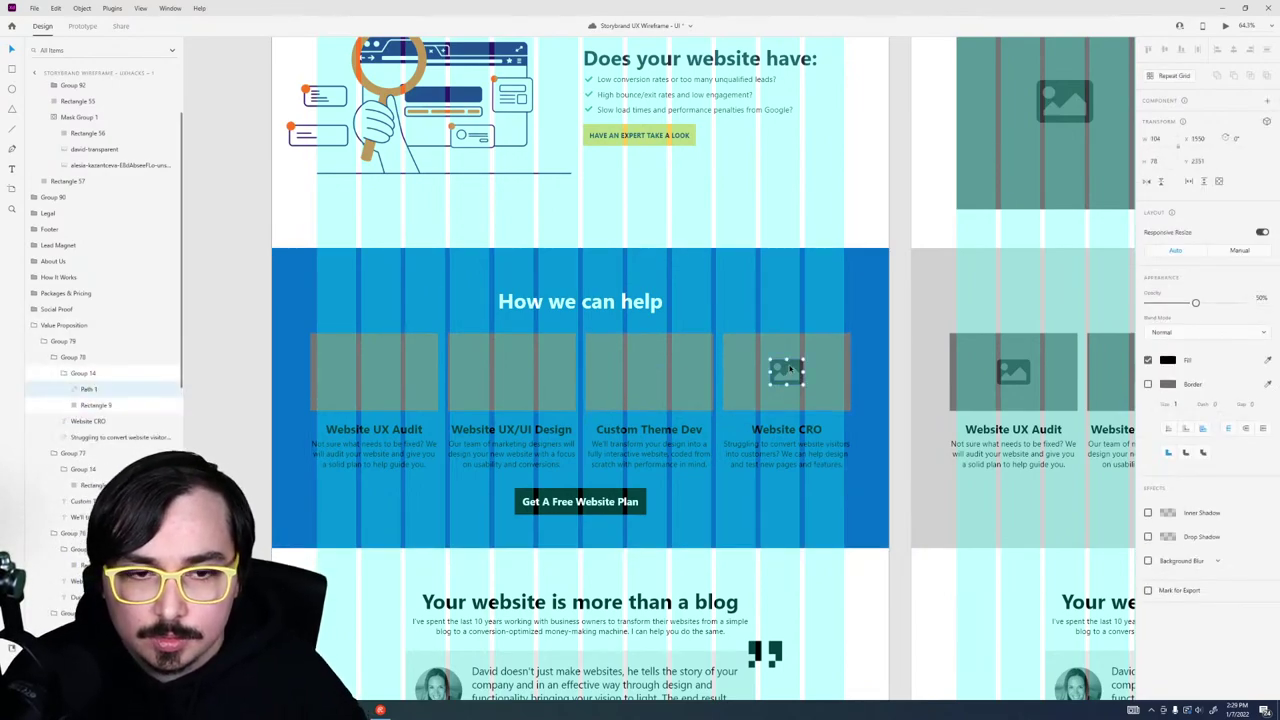
pyautogui.press('Delete')
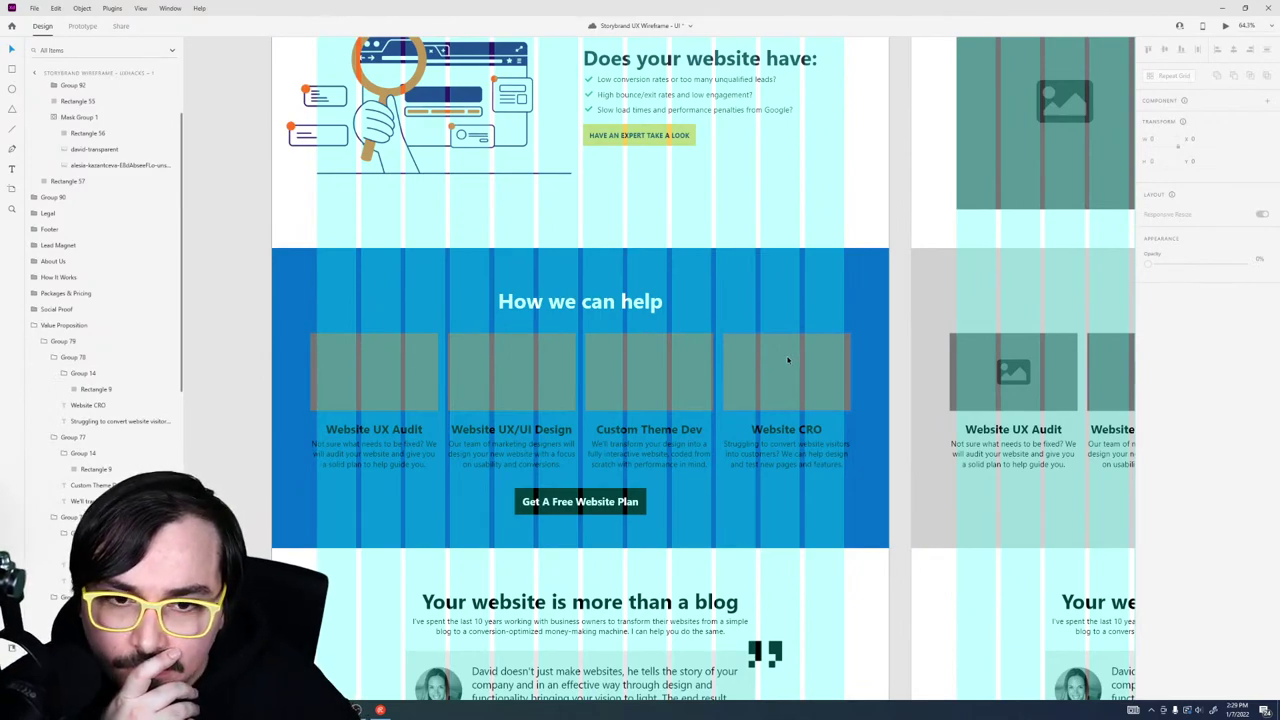
# Step: Return to the Lottie Editor in the browser, close the SEO toolbar and reload the stuck page
pyautogui.scroll(-1, 754, 365)
pyautogui.scroll(1, 727, 388)
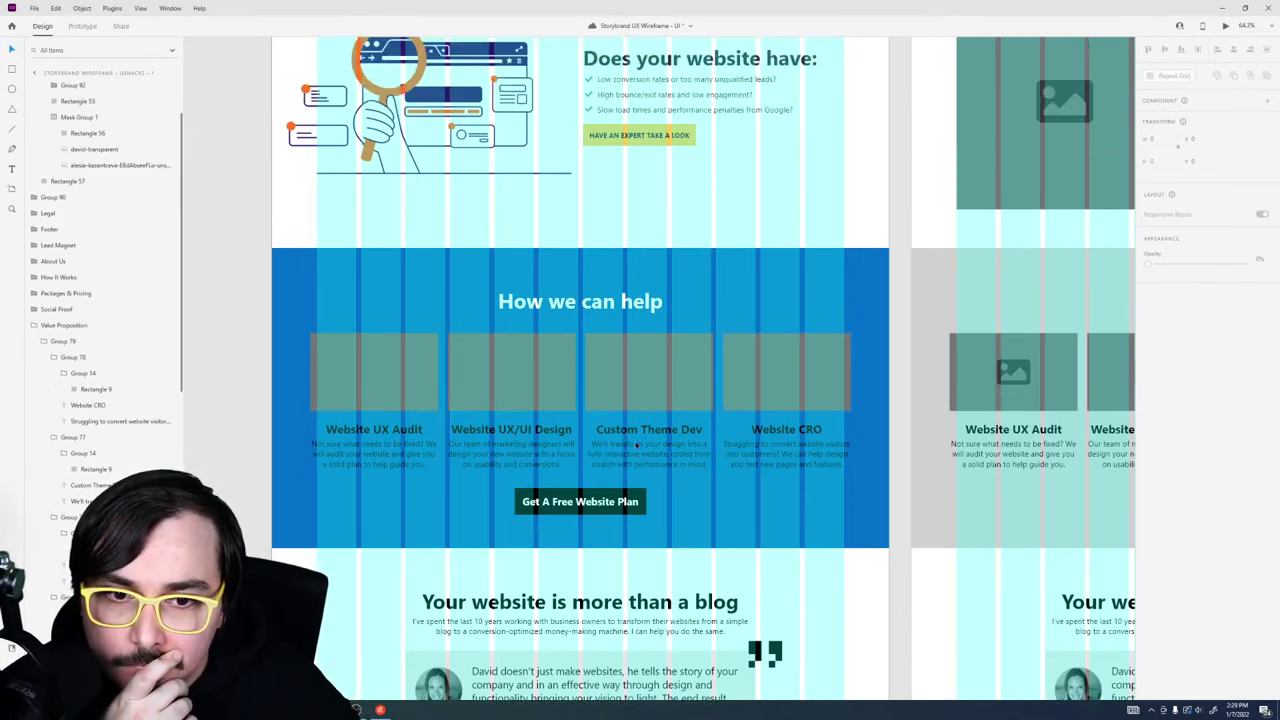
pyautogui.hotkey('alt', 'Tab')
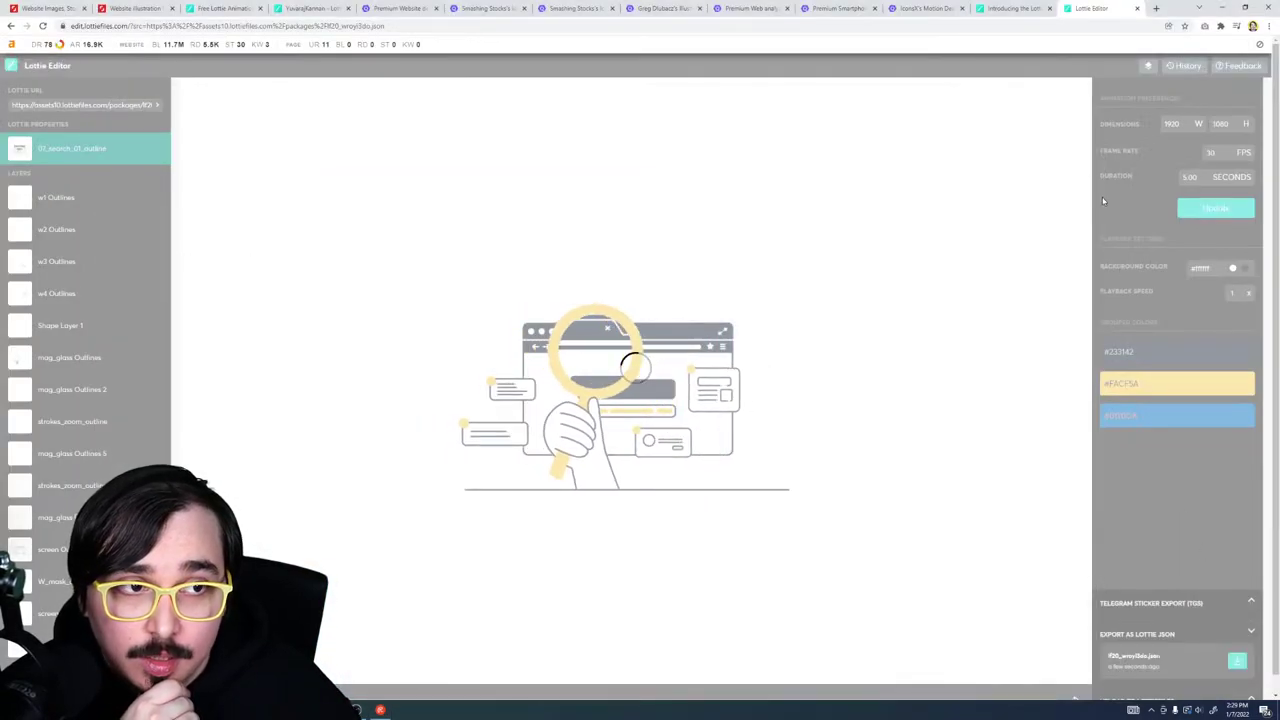
pyautogui.click(1259, 44)
pyautogui.click(1124, 98)
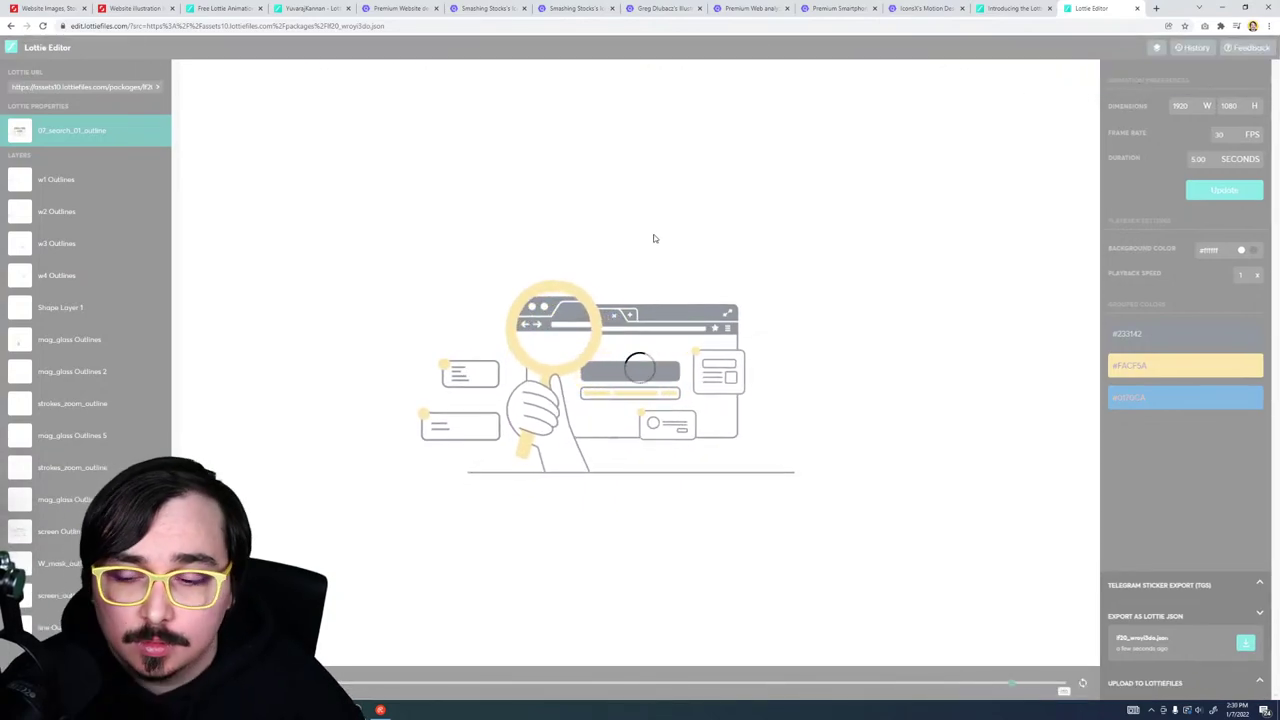
pyautogui.press('F5')
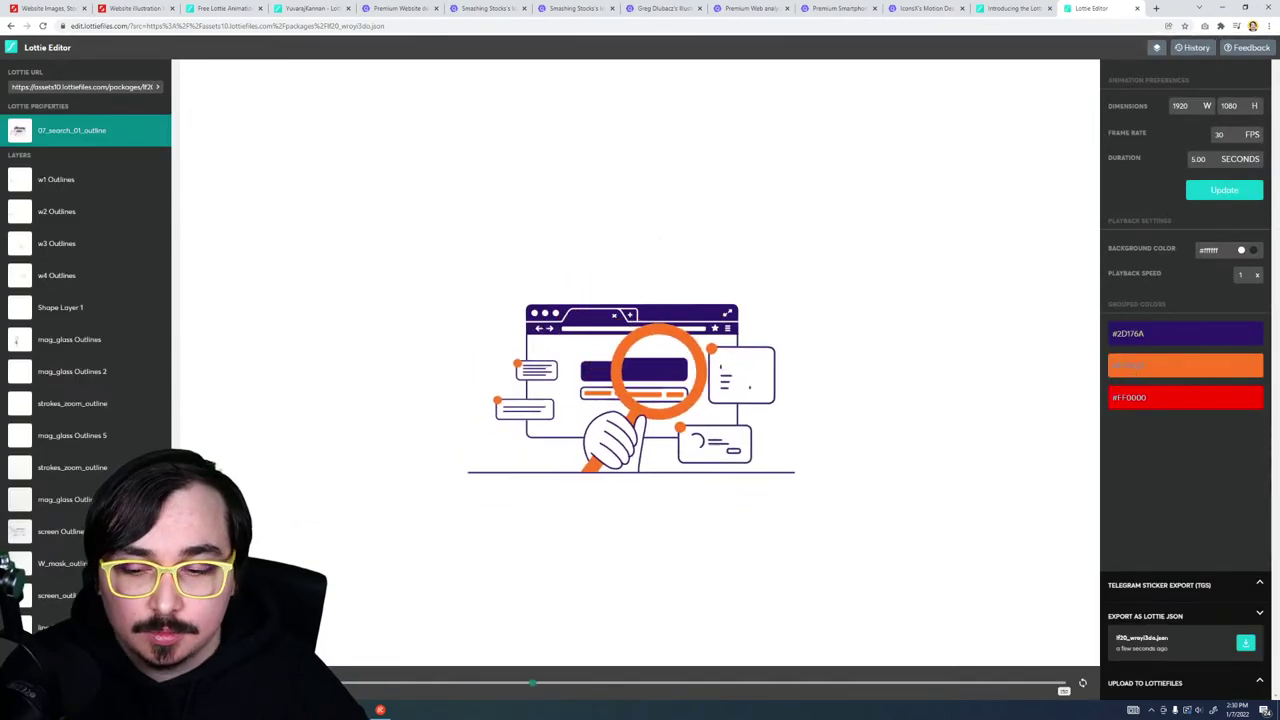
# Step: Copy the "Have an expert take a look" button's fill hex in Adobe XD and set the reloaded animation's orange grouped color to #FACF5A
pyautogui.hotkey('alt', 'Tab')
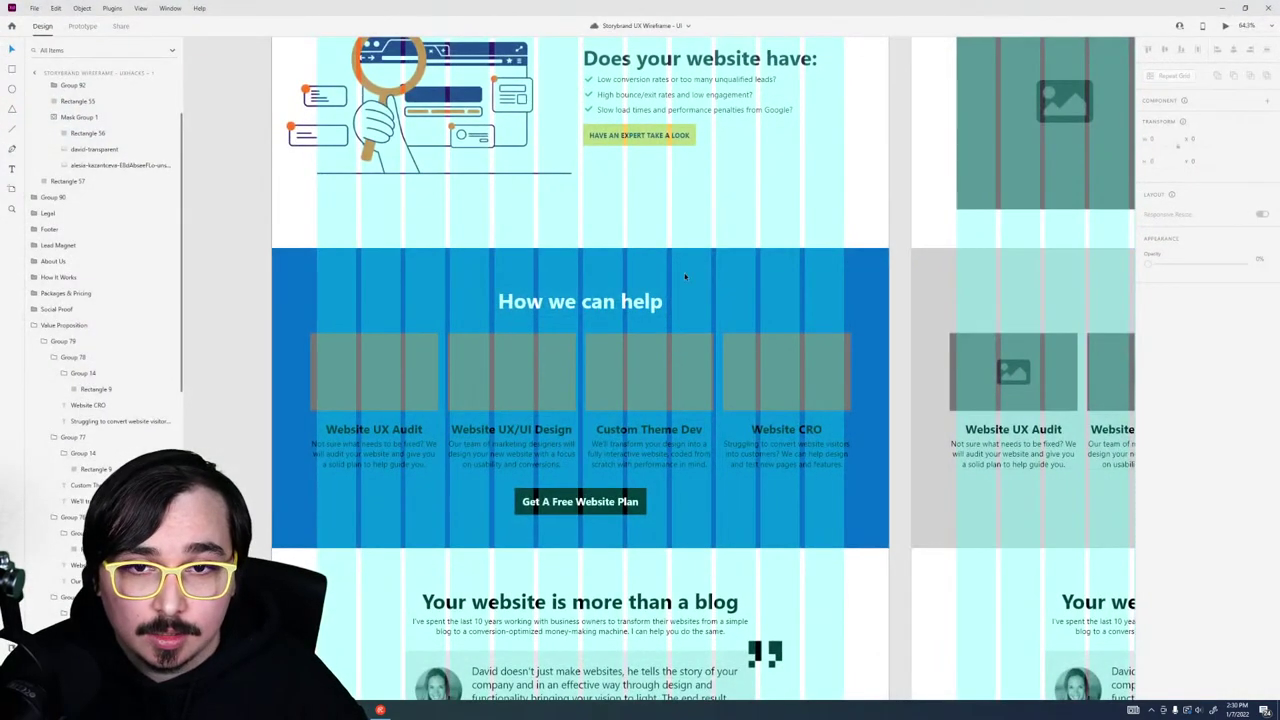
pyautogui.click(688, 132)
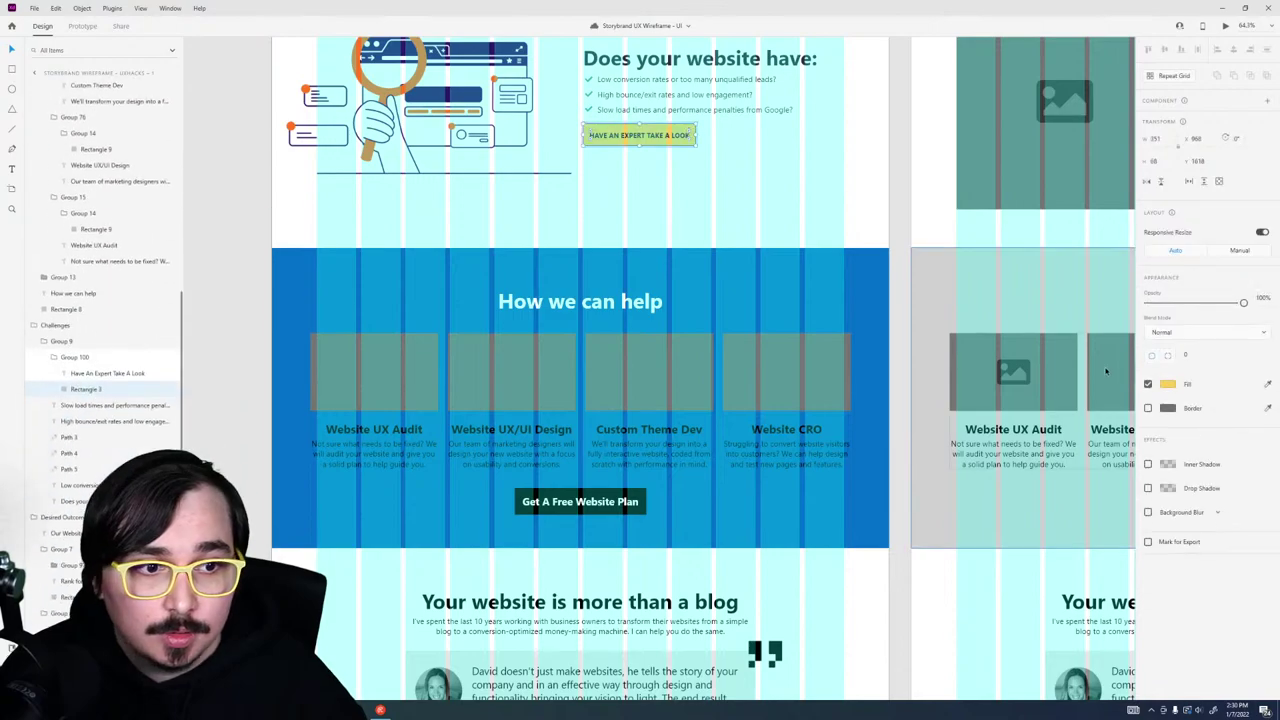
pyautogui.click(1168, 384)
pyautogui.hotkey('ctrl', 'c')
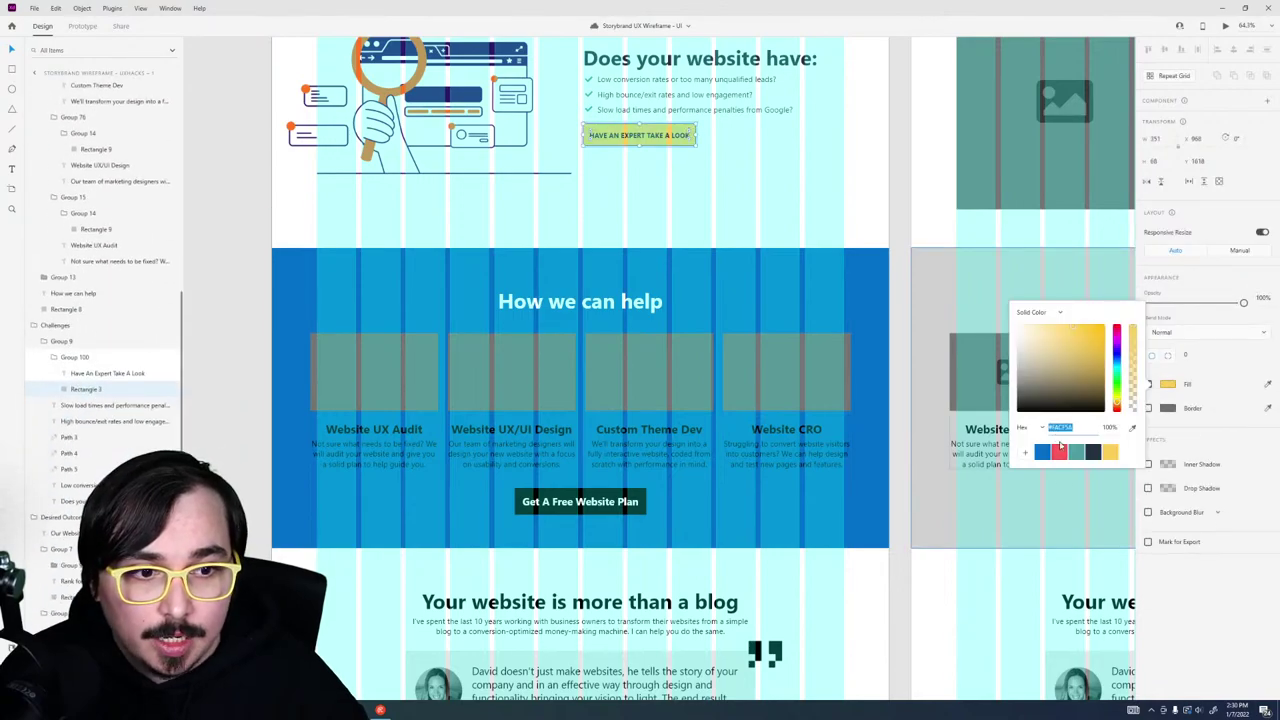
pyautogui.click(1228, 8)
pyautogui.click(1123, 368)
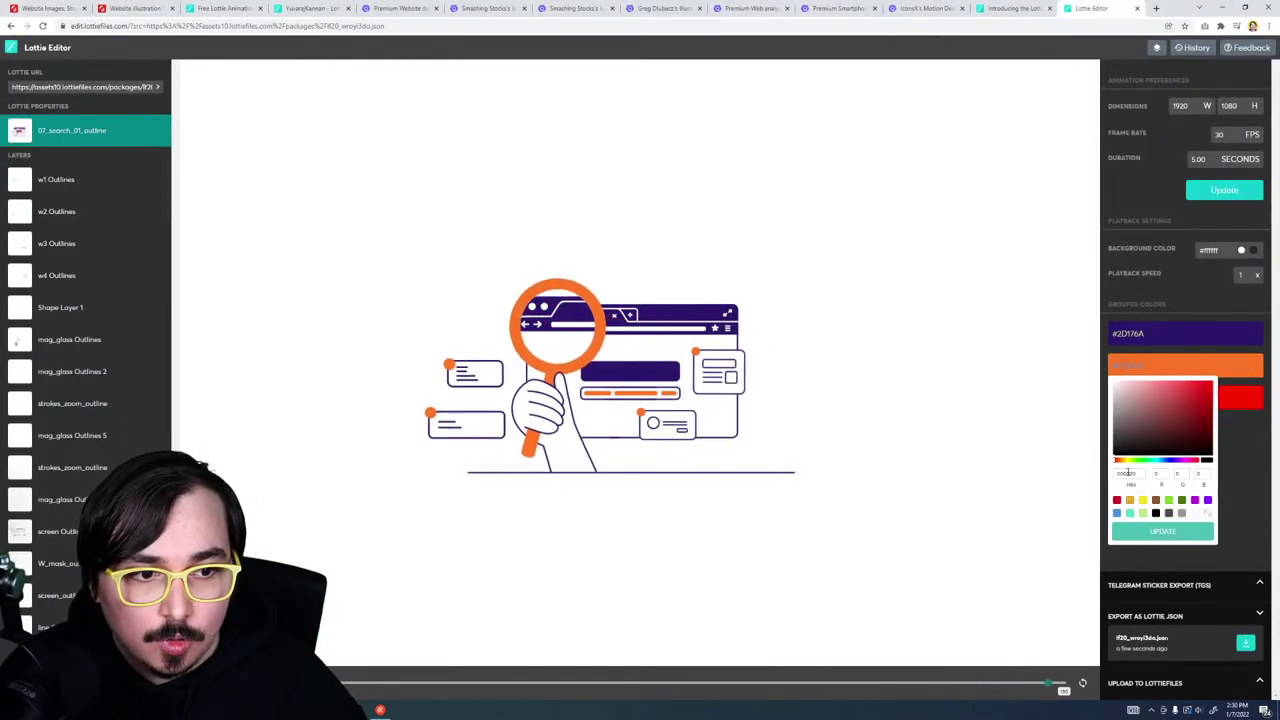
pyautogui.hotkey('ctrl', 'v')
pyautogui.click(1195, 531)
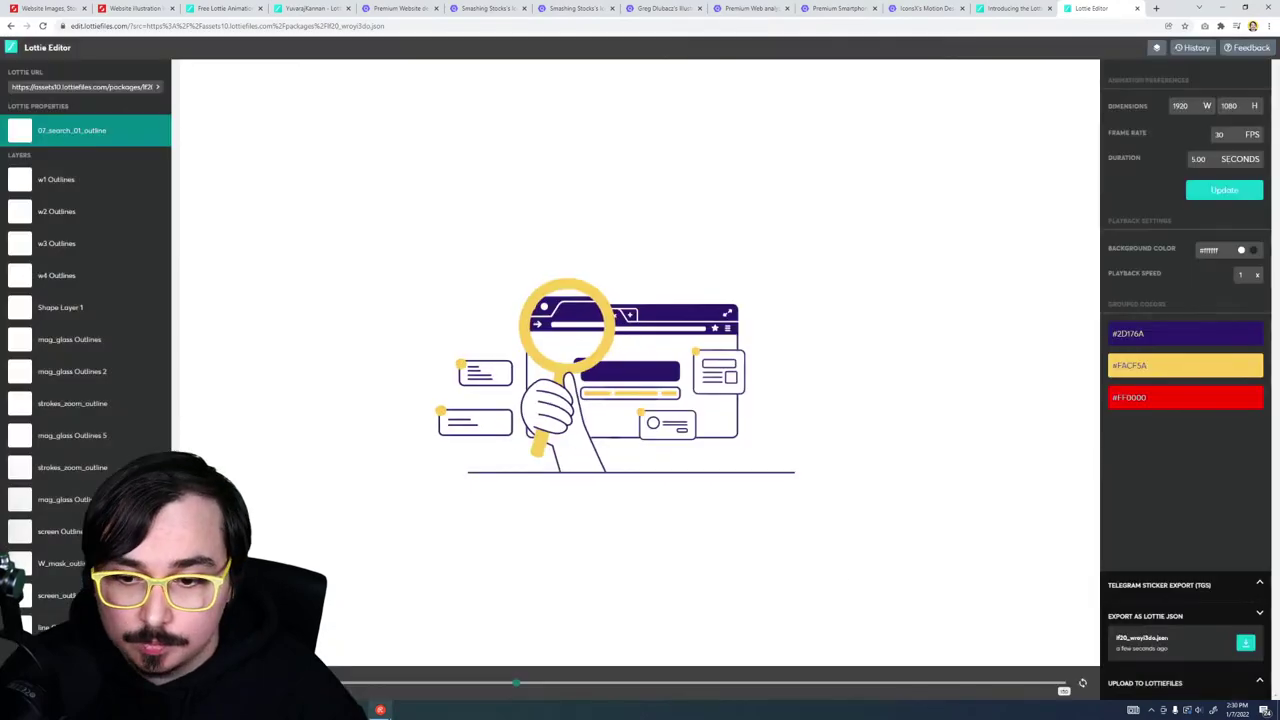
# Step: Copy the blue "How we can help" background's fill hex in Adobe XD and set the animation's purple grouped color to #0170CA
pyautogui.hotkey('alt', 'Tab')
pyautogui.click(426, 267)
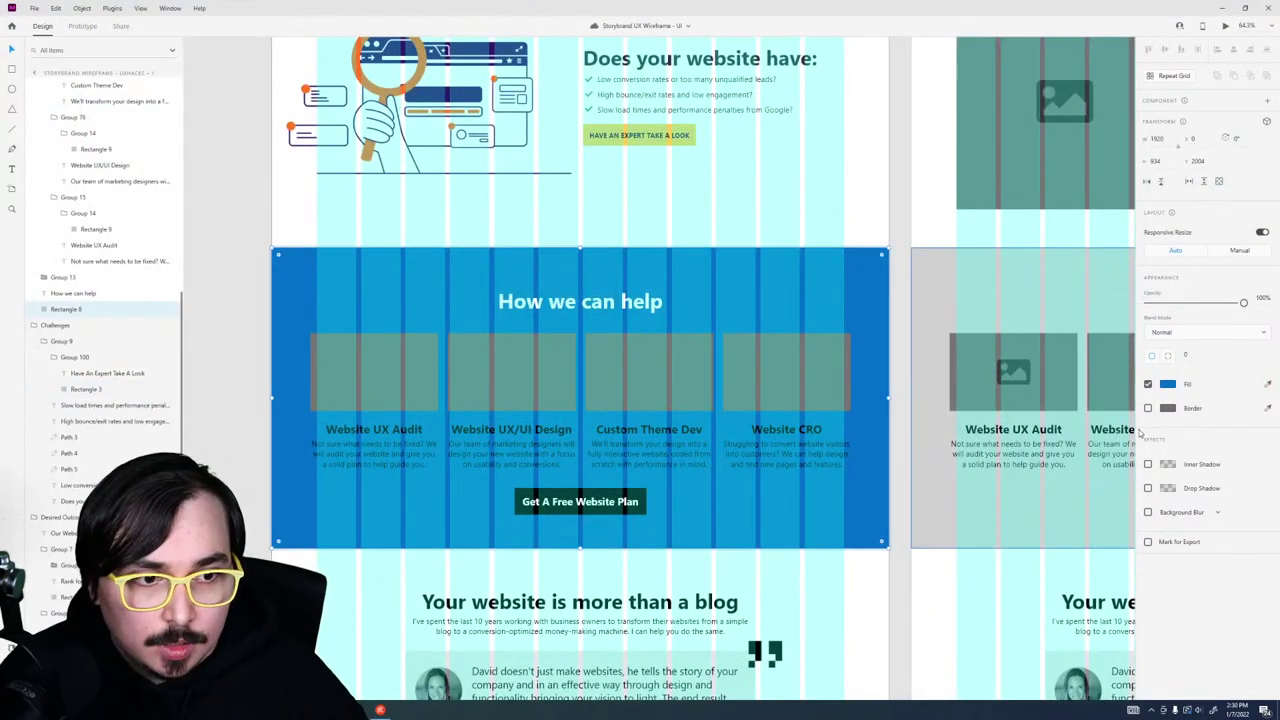
pyautogui.click(1167, 386)
pyautogui.hotkey('ctrl', 'c')
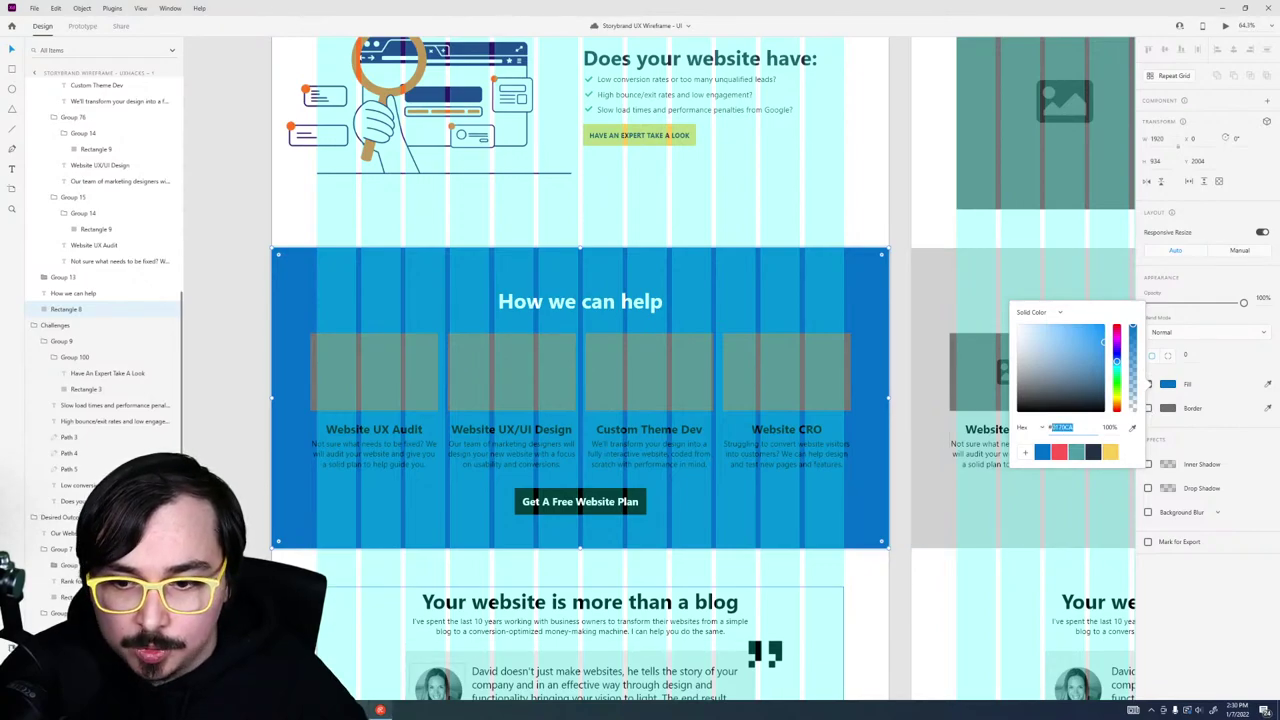
pyautogui.hotkey('alt', 'Tab')
pyautogui.click(1123, 334)
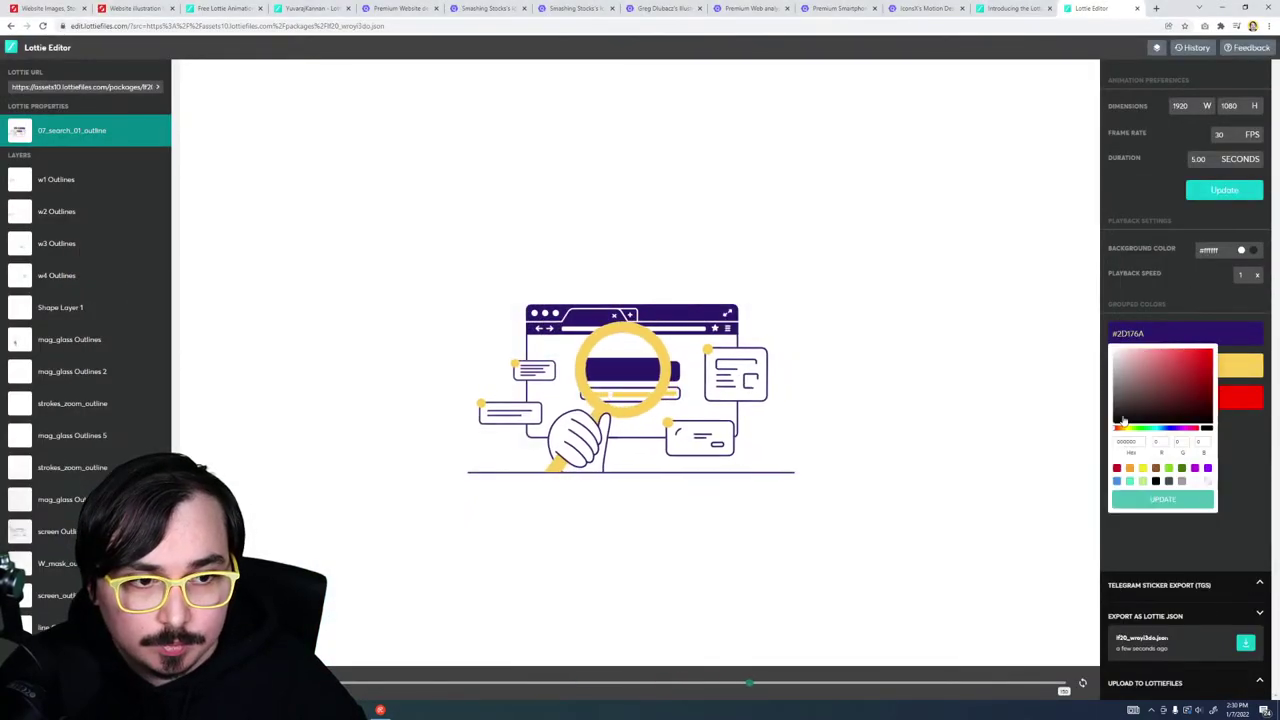
pyautogui.hotkey('ctrl', 'v')
pyautogui.click(1150, 499)
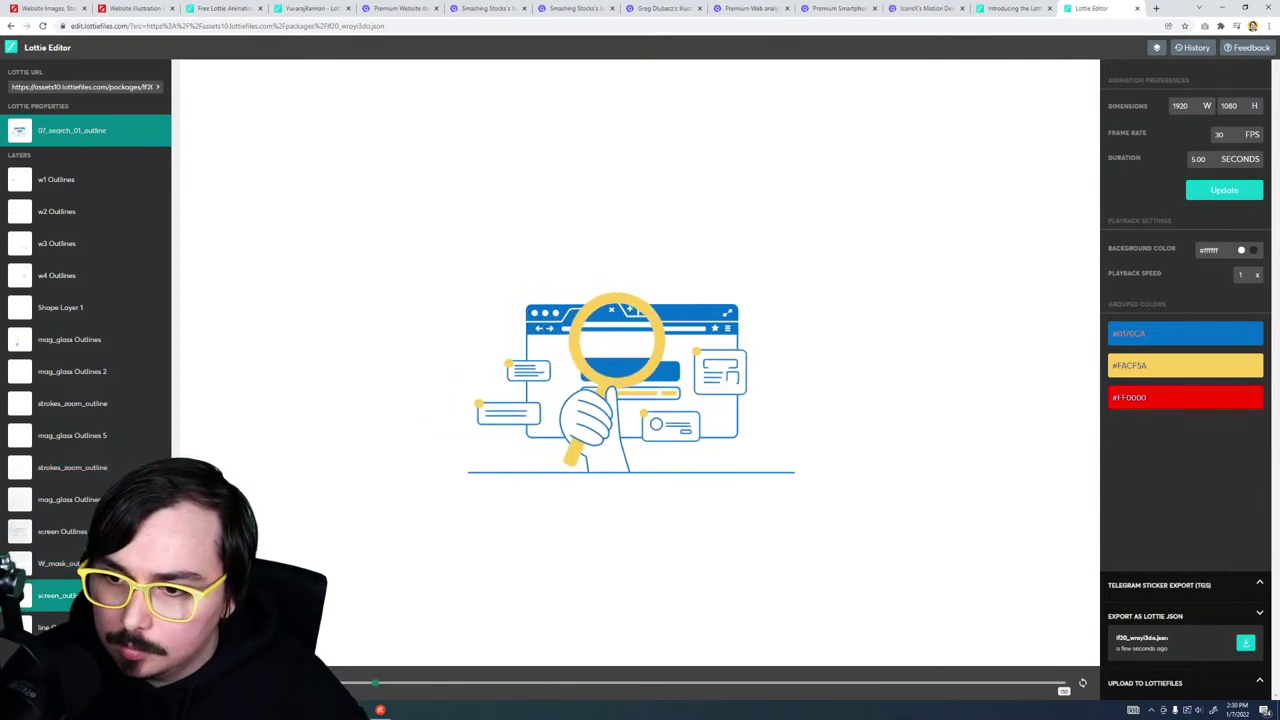
# Step: Hide the animation's ground line layer and export the recolored animation as Lottie JSON
pyautogui.click(60, 627)
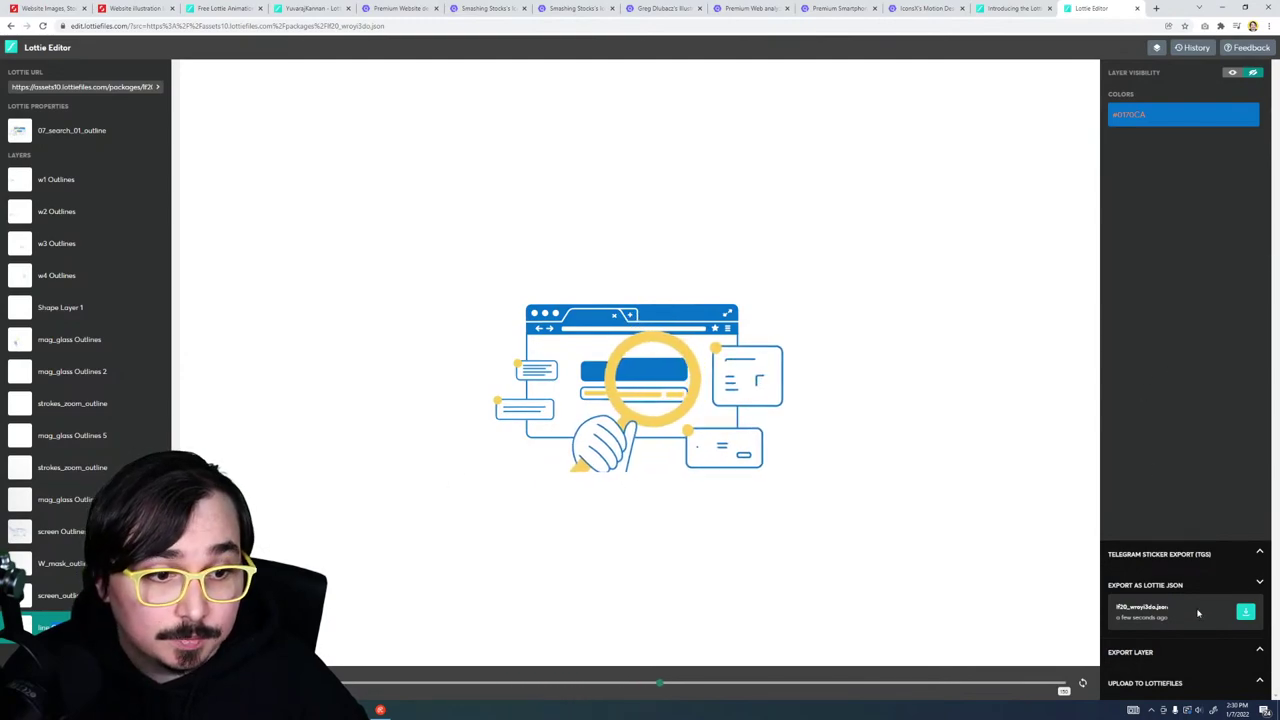
pyautogui.click(1246, 612)
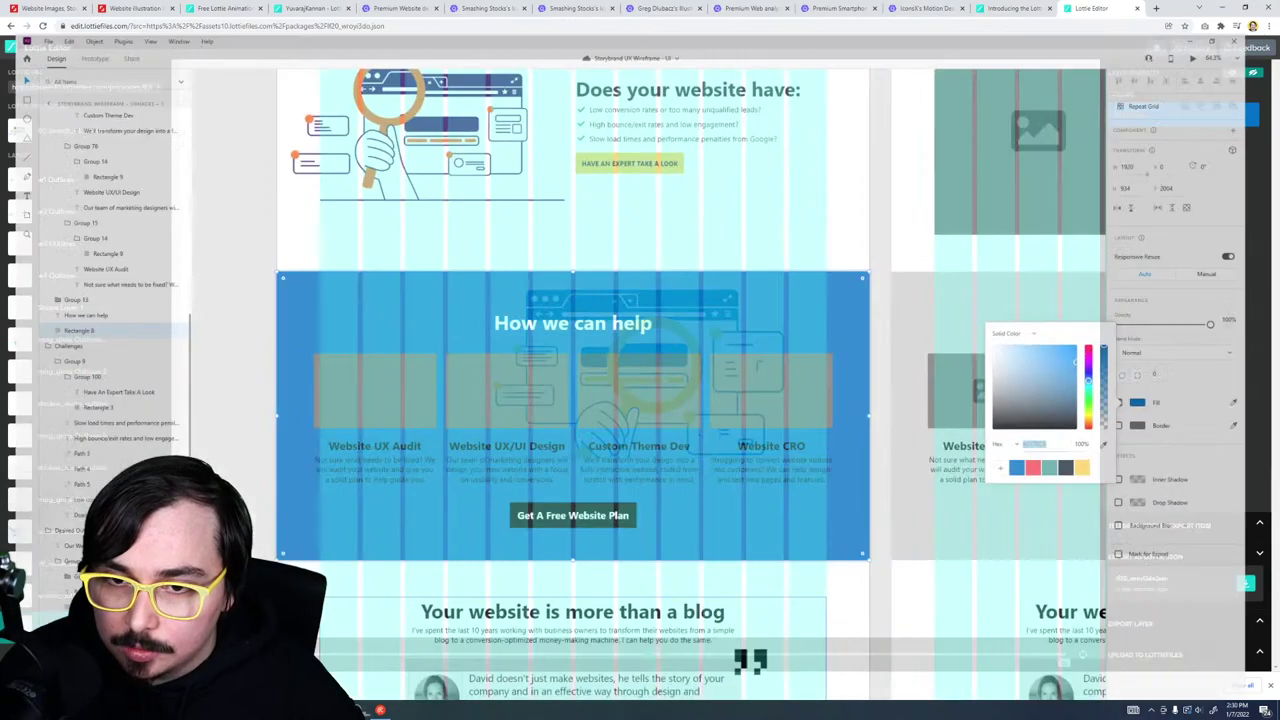
# Step: Replace the magnifying-glass animation beside "Does your website have:" in Adobe XD with the exported Lottie JSON, and select it
pyautogui.moveTo(357, 709); pyautogui.dragTo(410, 136)
pyautogui.press('Escape')
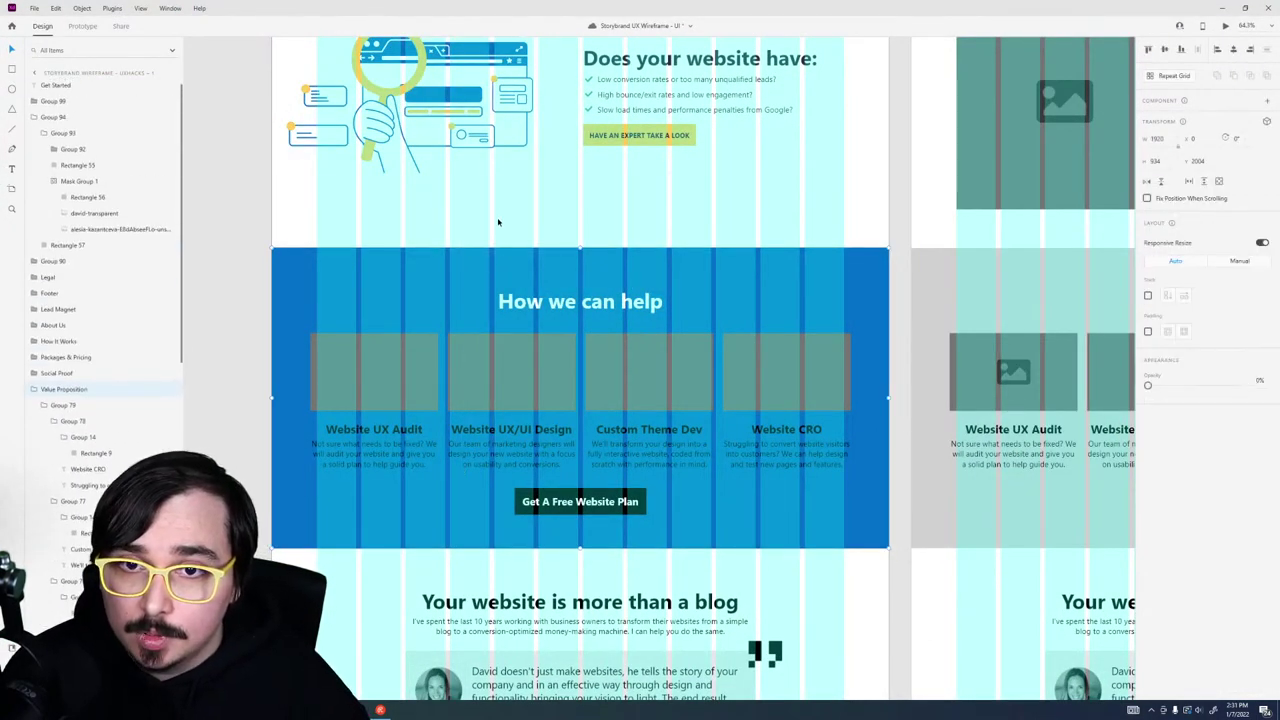
pyautogui.press('Escape')
pyautogui.moveTo(497, 220); pyautogui.dragTo(463, 503)
pyautogui.click(478, 423)
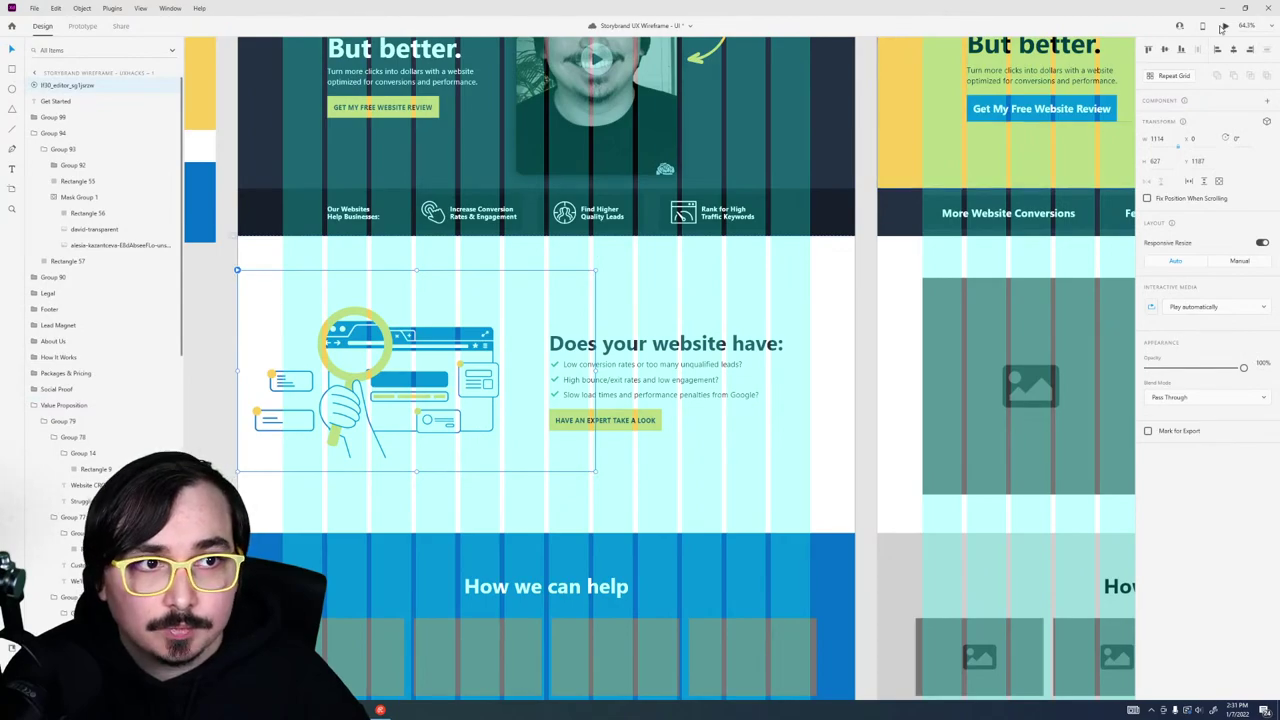
# Step: Preview the page down to the "Does your website have:" section to check the recolored animation, and close the preview
pyautogui.click(1222, 27)
pyautogui.scroll(-5, 560, 380)
pyautogui.scroll(-1, 560, 385)
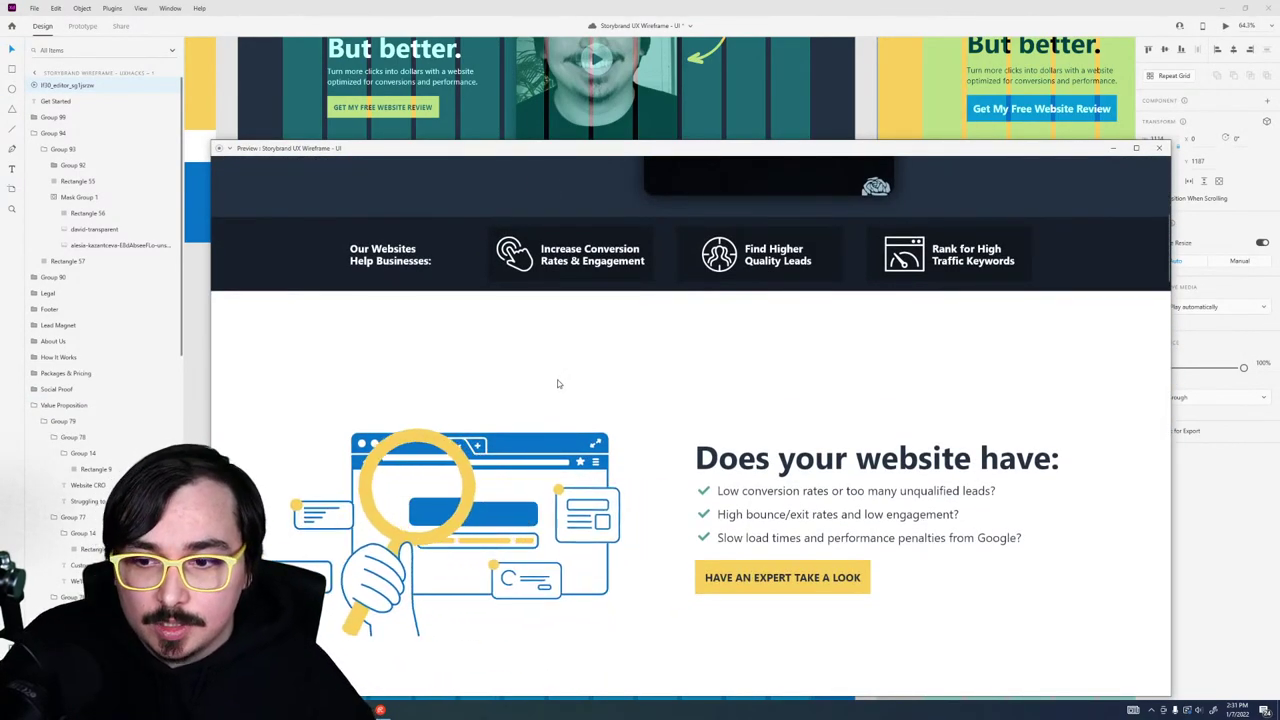
pyautogui.scroll(-5, 556, 380)
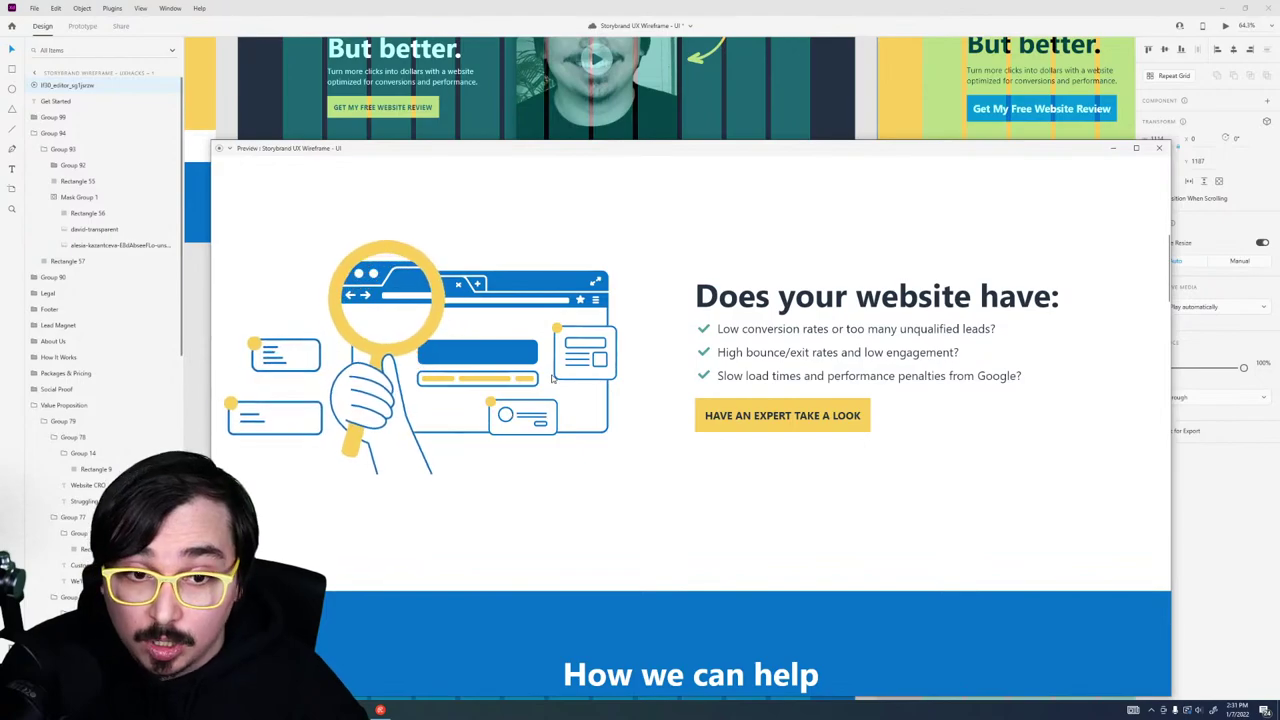
pyautogui.click(1159, 148)
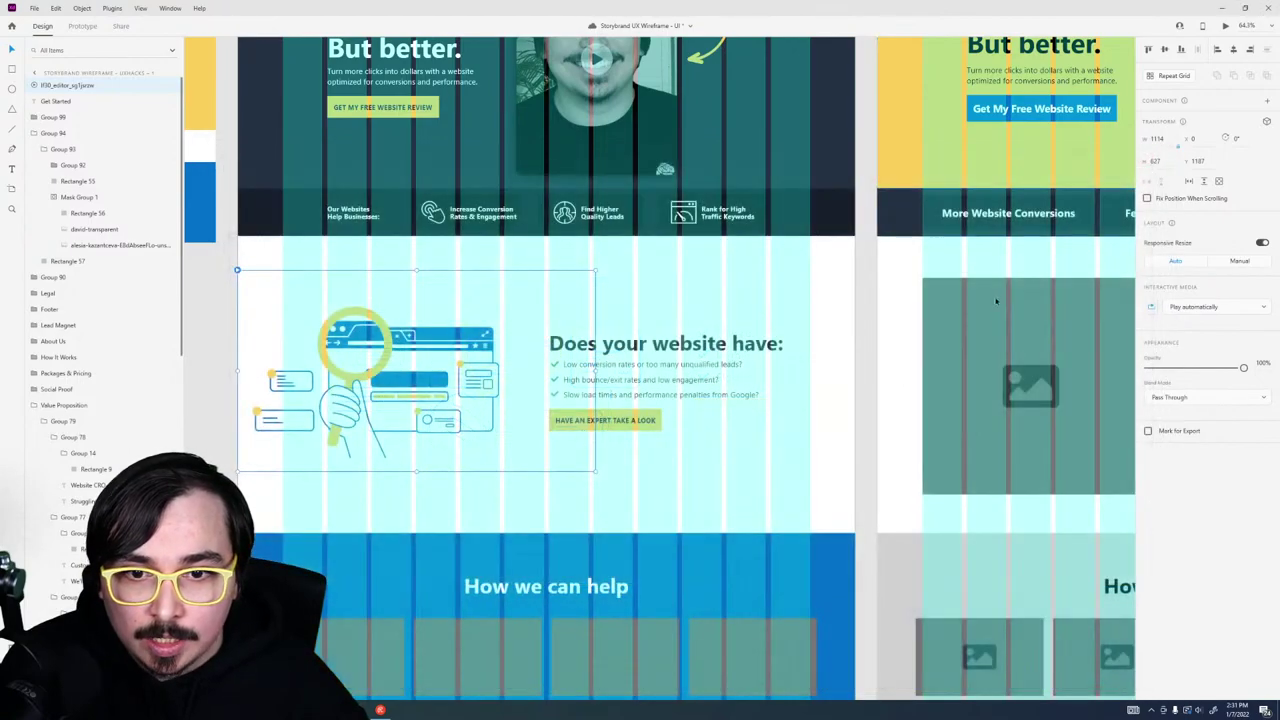
# Step: Turn the header's "Review my website" button into a component and add a hover state to it
pyautogui.scroll(5, 760, 450)
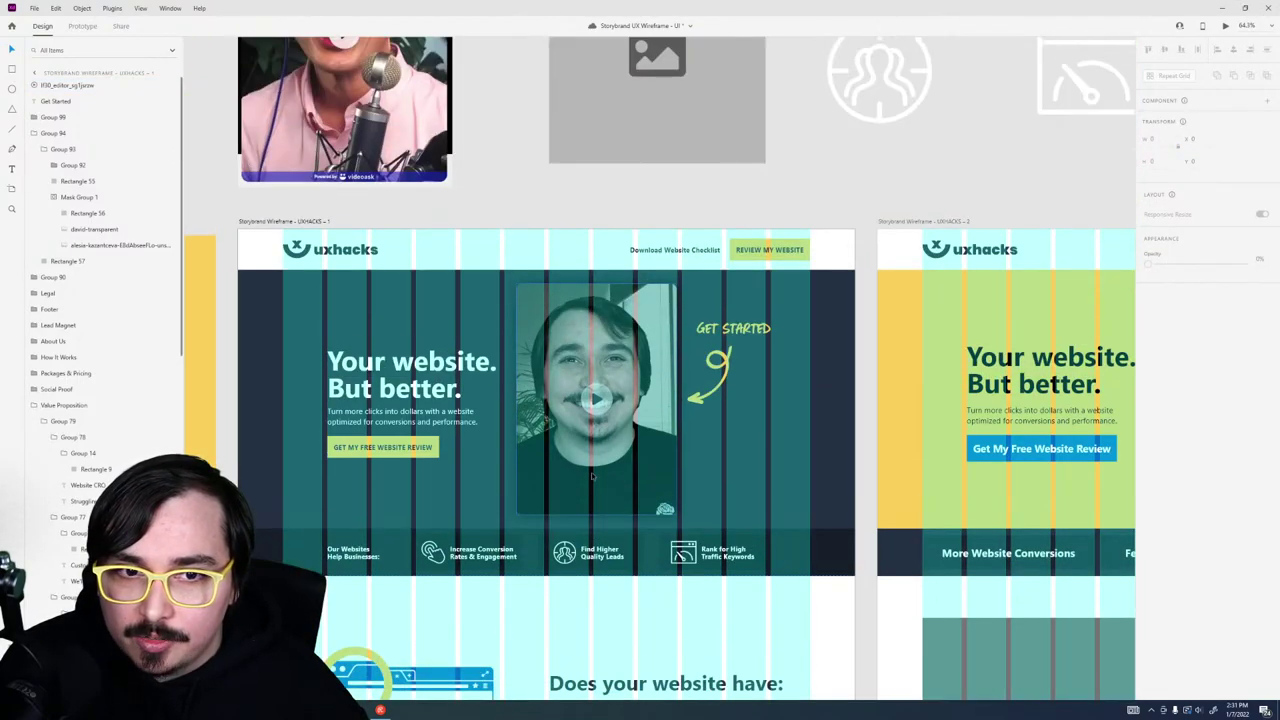
pyautogui.scroll(-5, 600, 470)
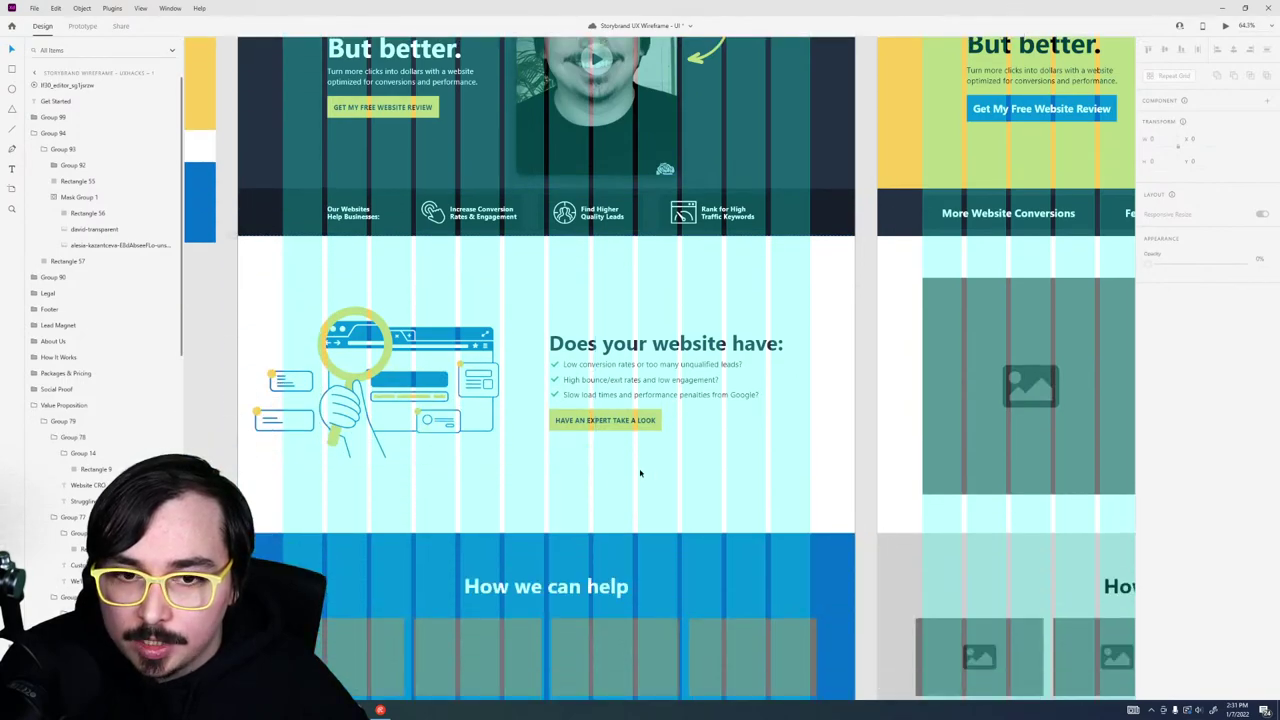
pyautogui.scroll(4, 640, 471)
pyautogui.click(793, 108)
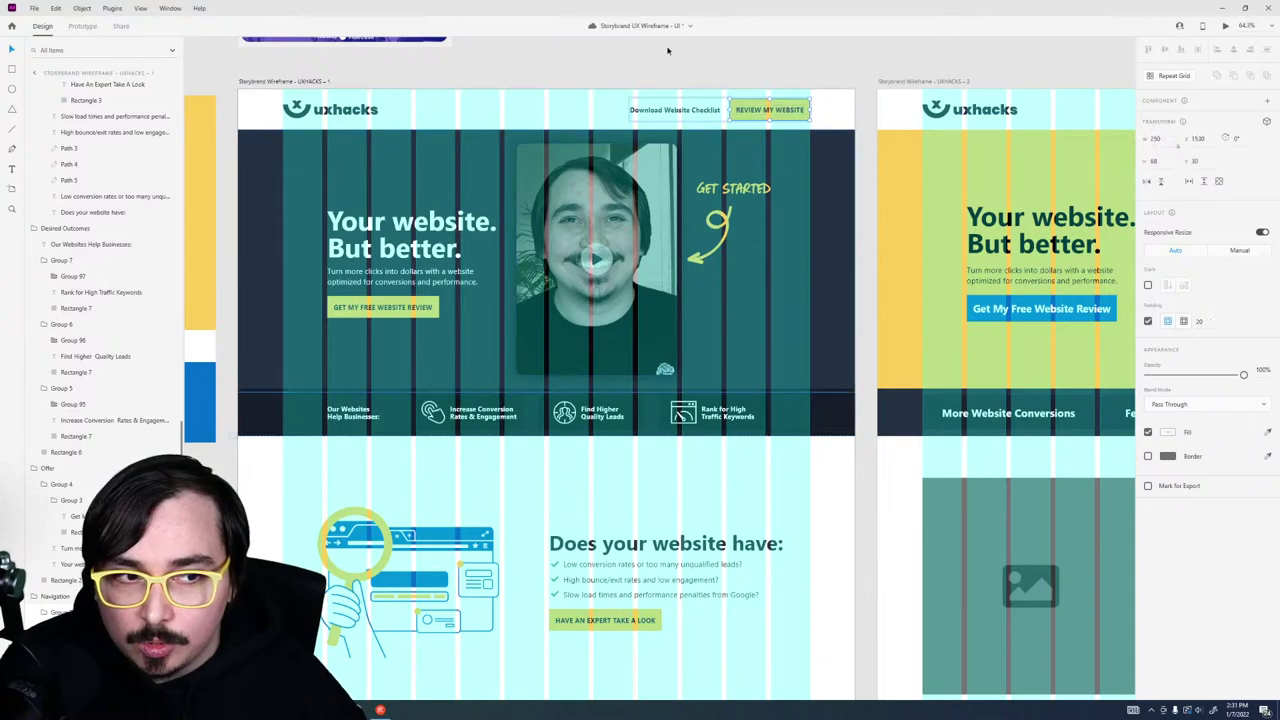
pyautogui.click(1265, 106)
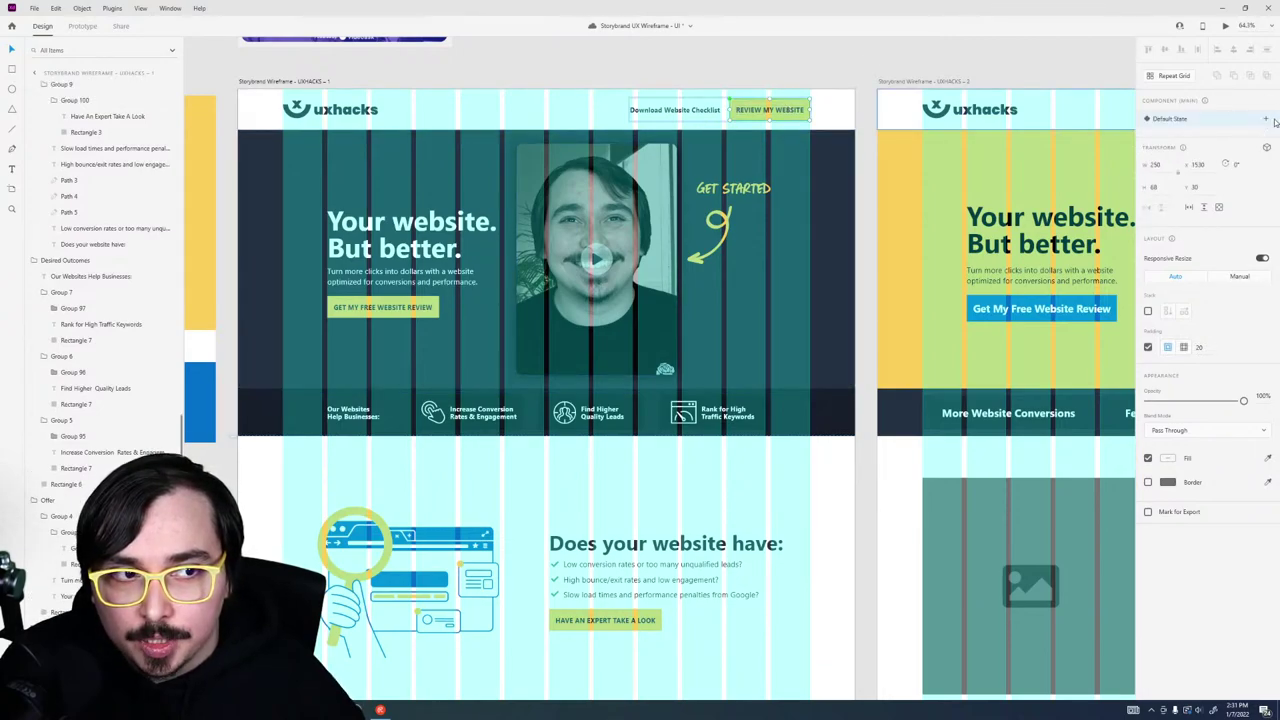
pyautogui.click(1234, 141)
pyautogui.click(830, 62)
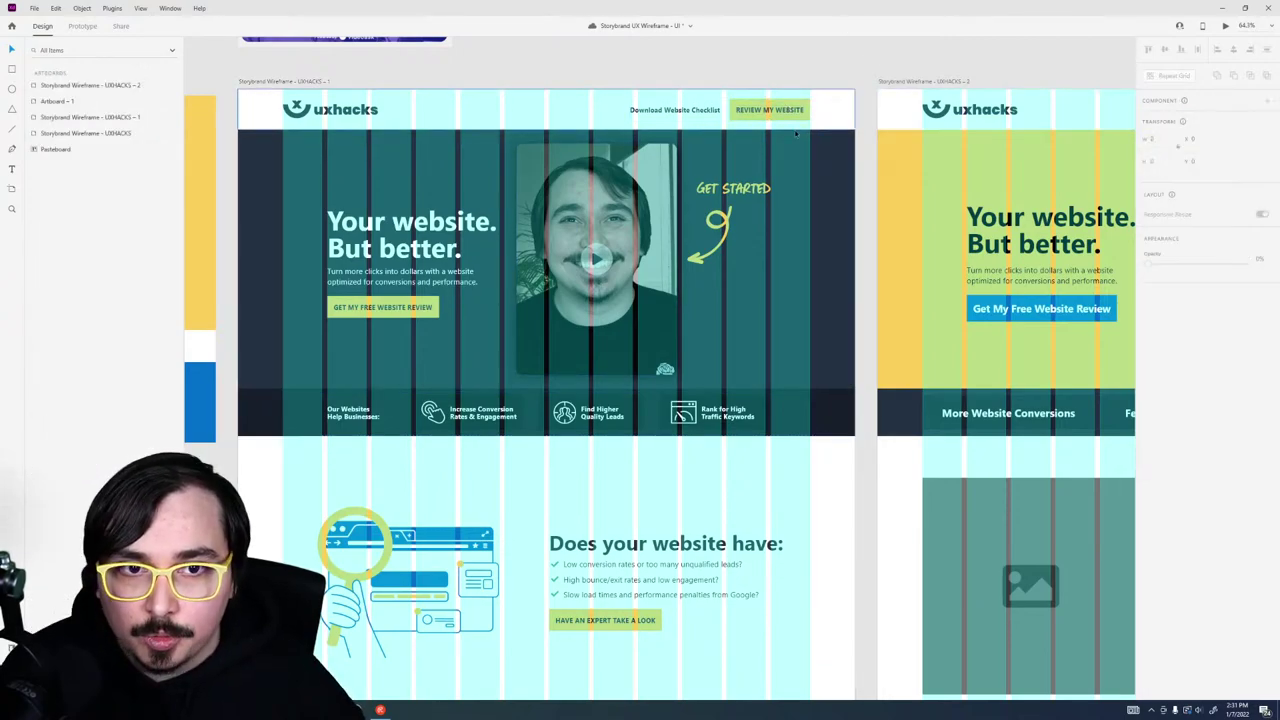
# Step: Give the header button's hover state a brand-blue fill with white text, and switch the component back to its default state
pyautogui.doubleClick(797, 105)
pyautogui.click(1165, 428)
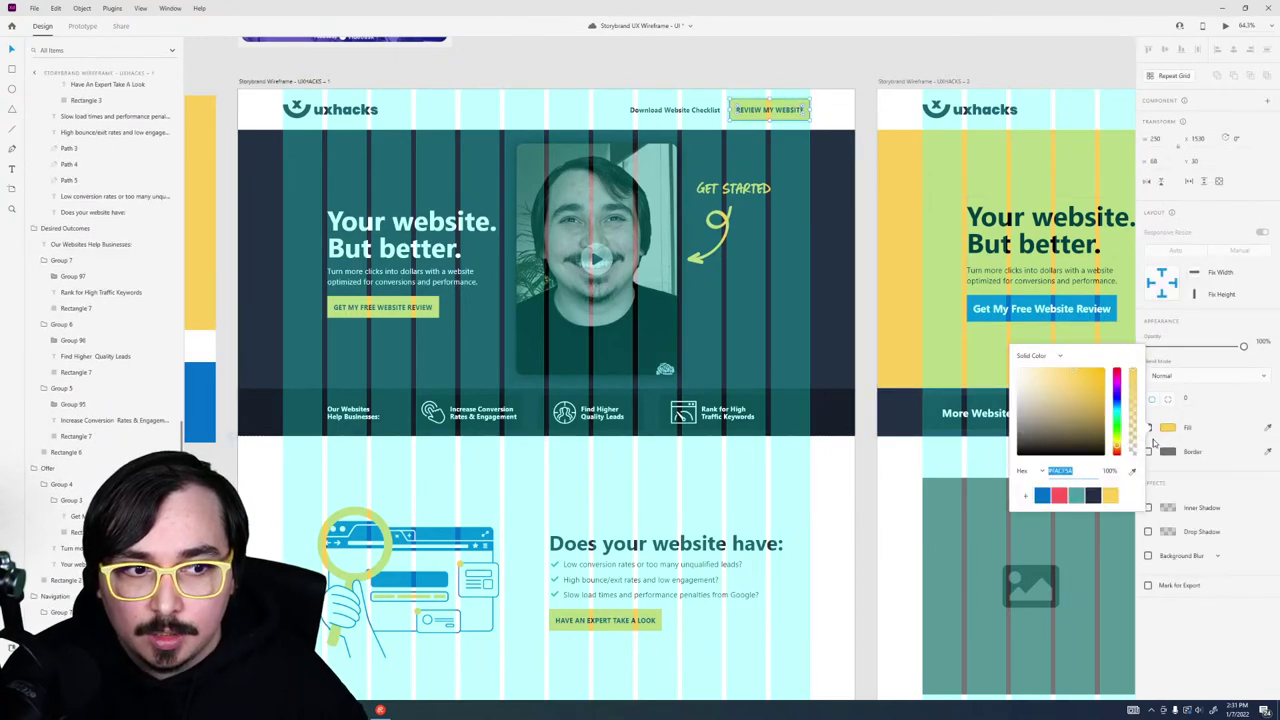
pyautogui.click(1043, 496)
pyautogui.click(782, 111)
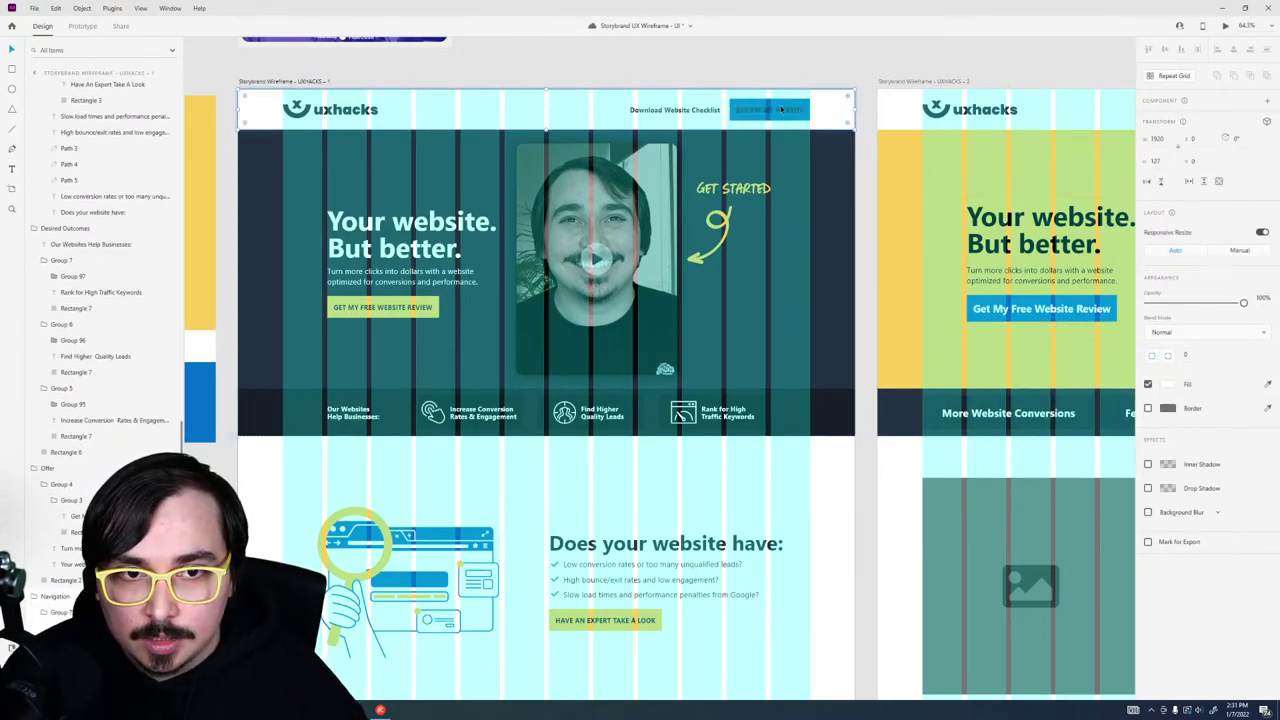
pyautogui.doubleClick(785, 112)
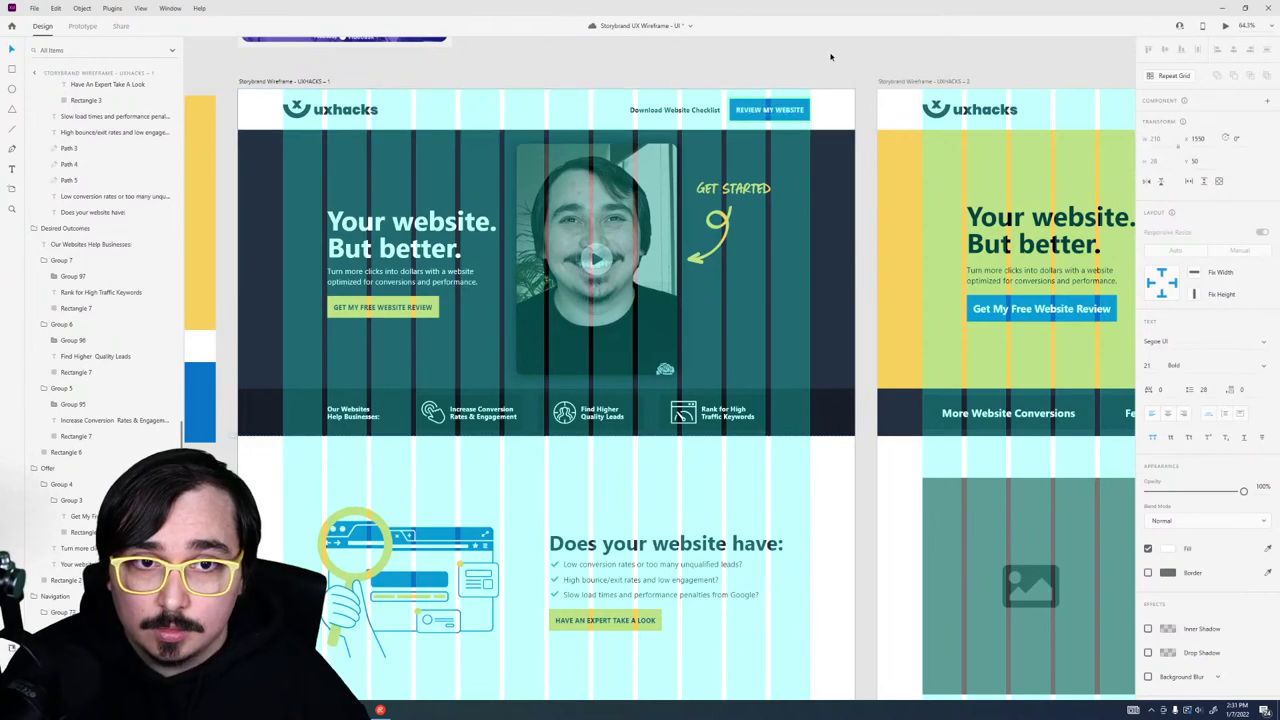
pyautogui.click(830, 73)
pyautogui.doubleClick(771, 112)
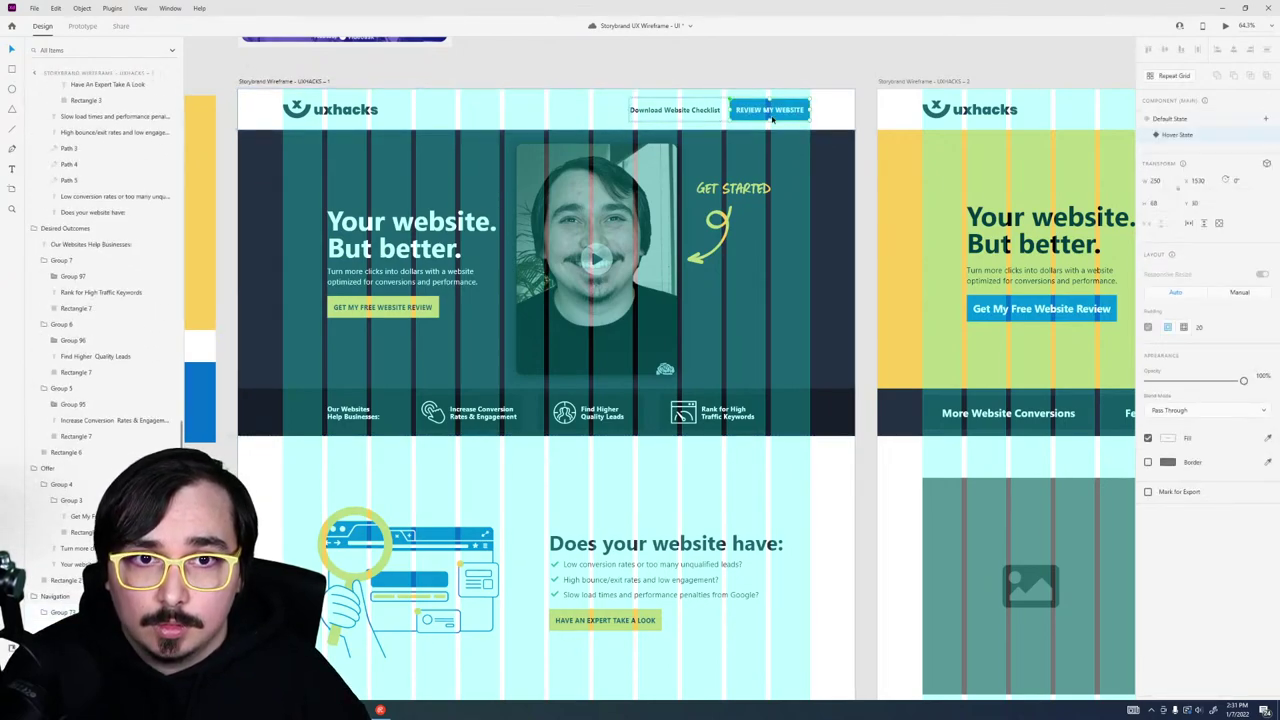
pyautogui.click(1176, 119)
pyautogui.click(871, 51)
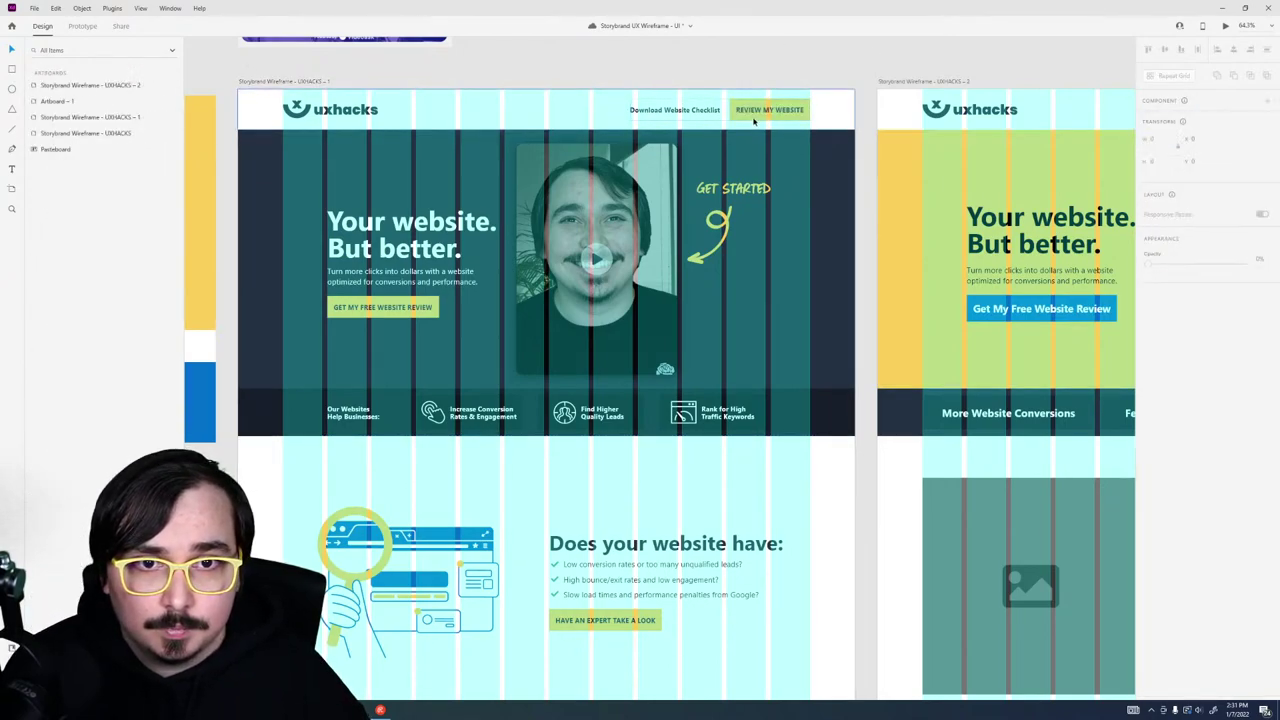
# Step: Move the main "Review my website" button component above the artboard and paste an instance of it in the header
pyautogui.doubleClick(754, 116)
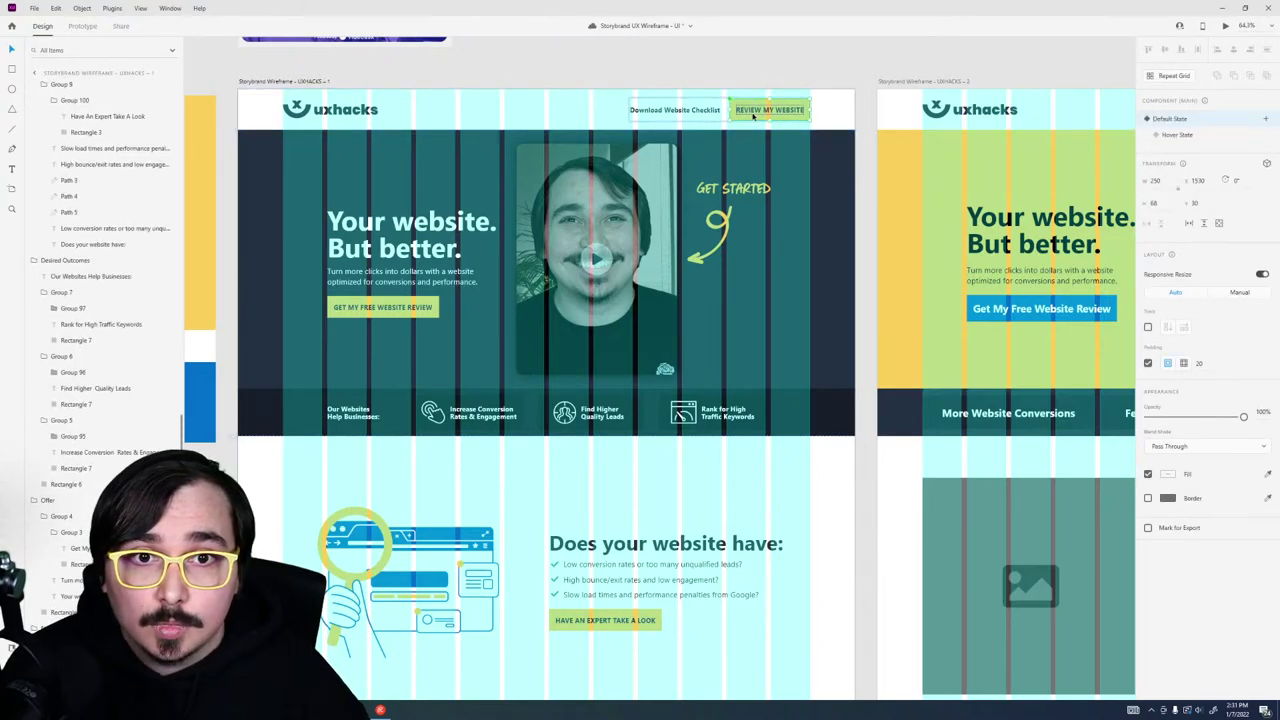
pyautogui.press('Delete')
pyautogui.hotkey('ctrl', 'z')
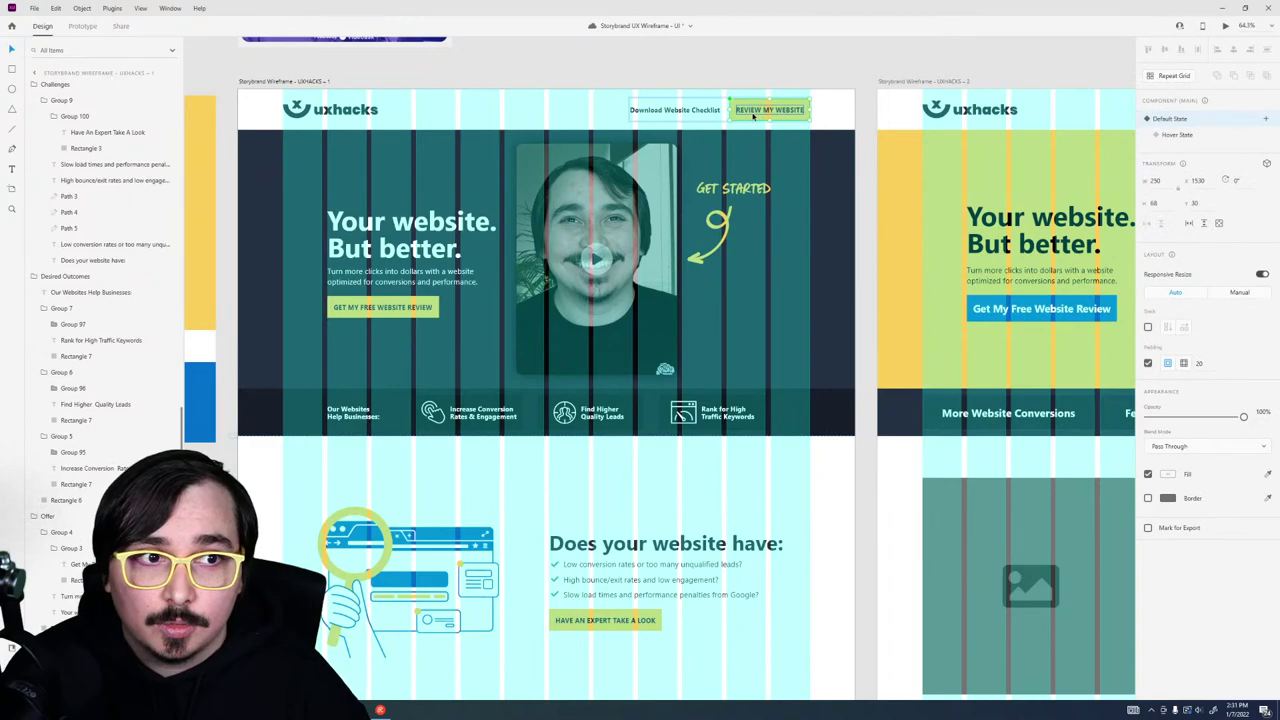
pyautogui.hotkey('ctrl', 'x')
pyautogui.click(740, 72)
pyautogui.hotkey('ctrl', 'v')
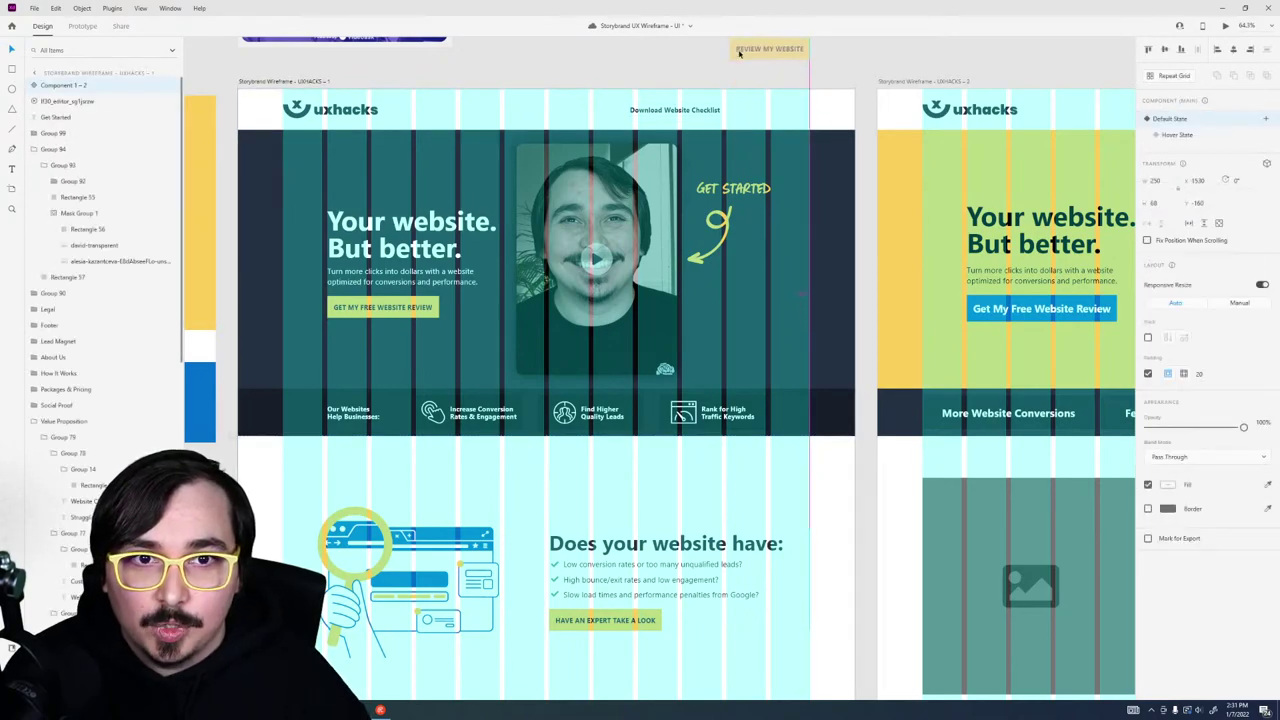
pyautogui.click(749, 116)
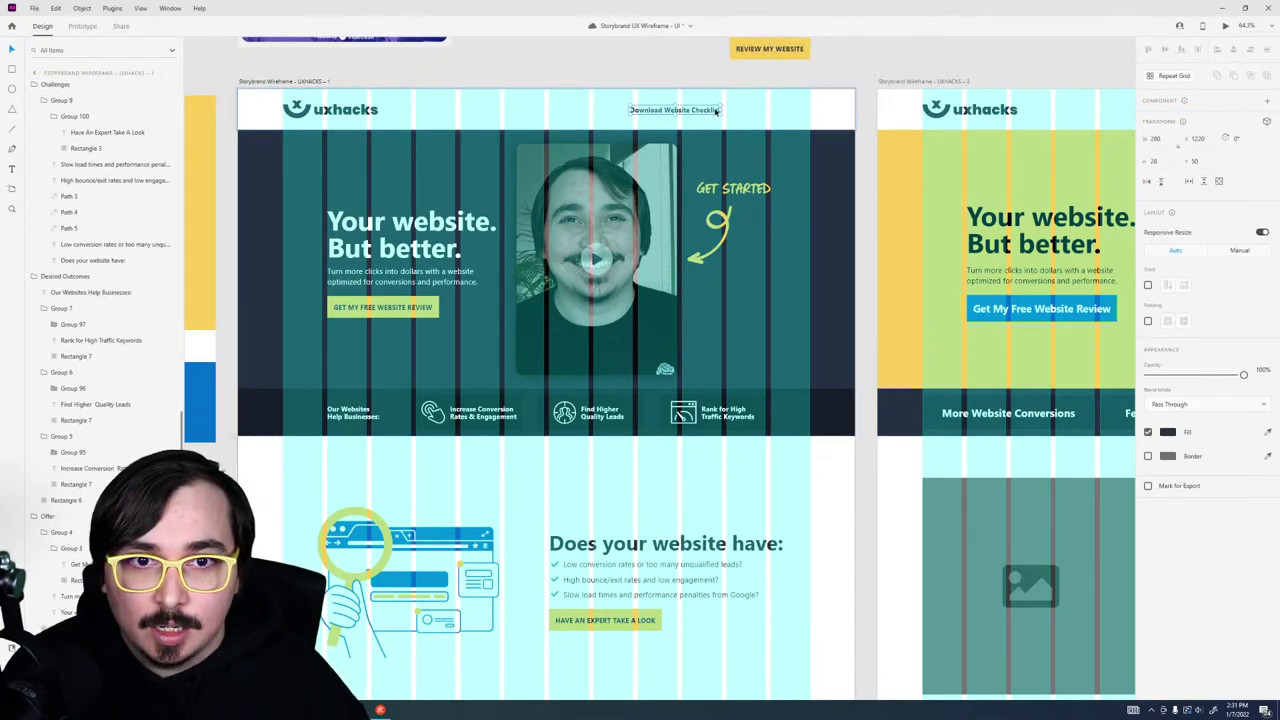
pyautogui.hotkey('ctrl', 'v')
pyautogui.click(818, 70)
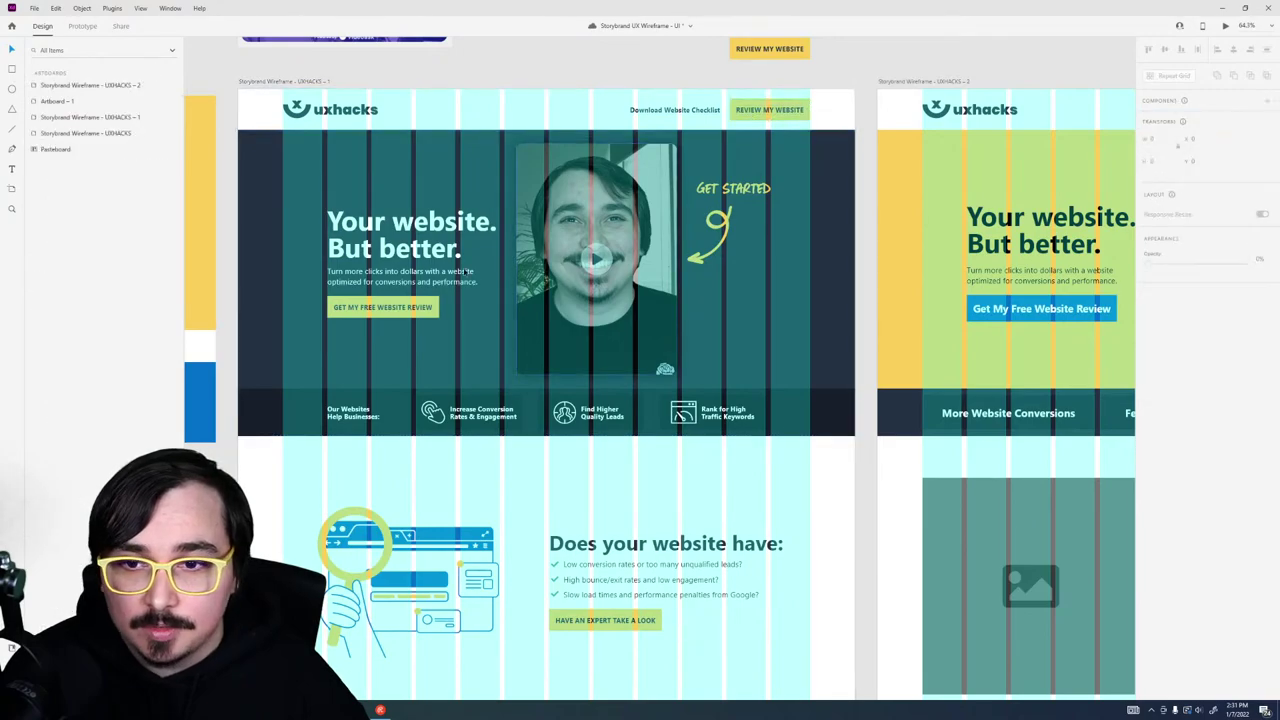
# Step: Paste a button instance below the hero button and label it "Get my free website review" in both default and hover states
pyautogui.click(391, 310)
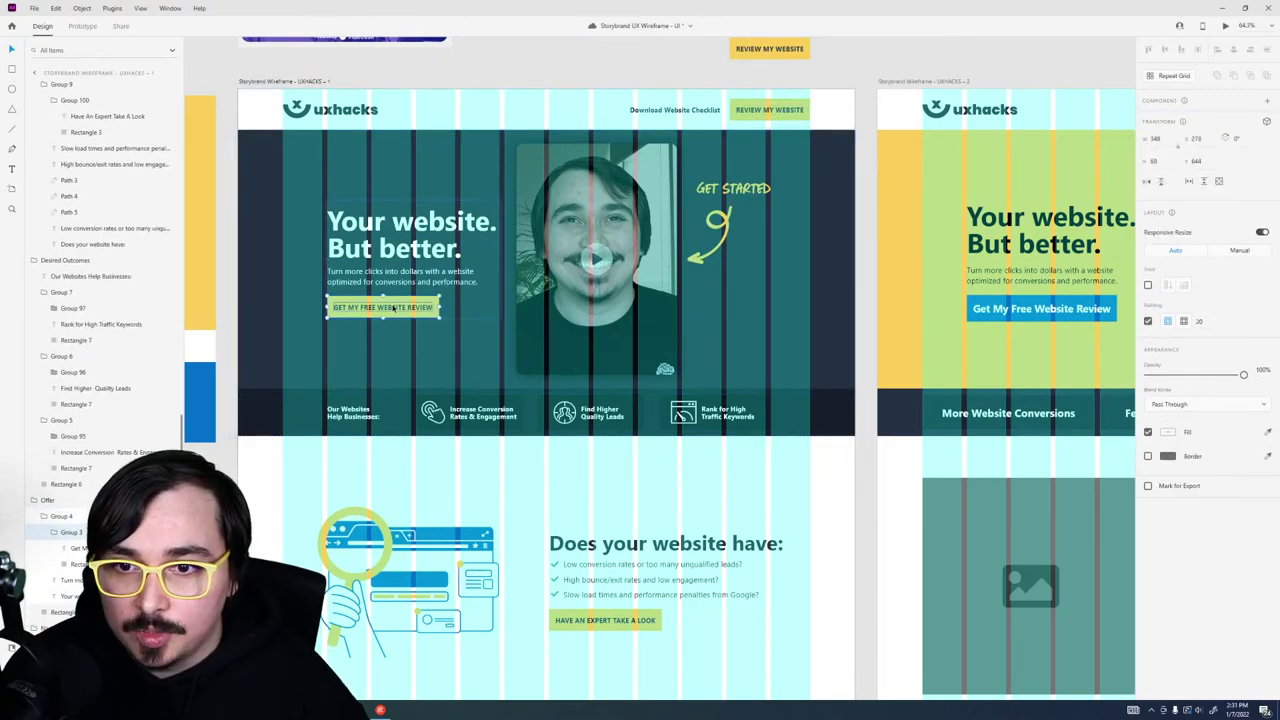
pyautogui.hotkey('ctrl', 'v')
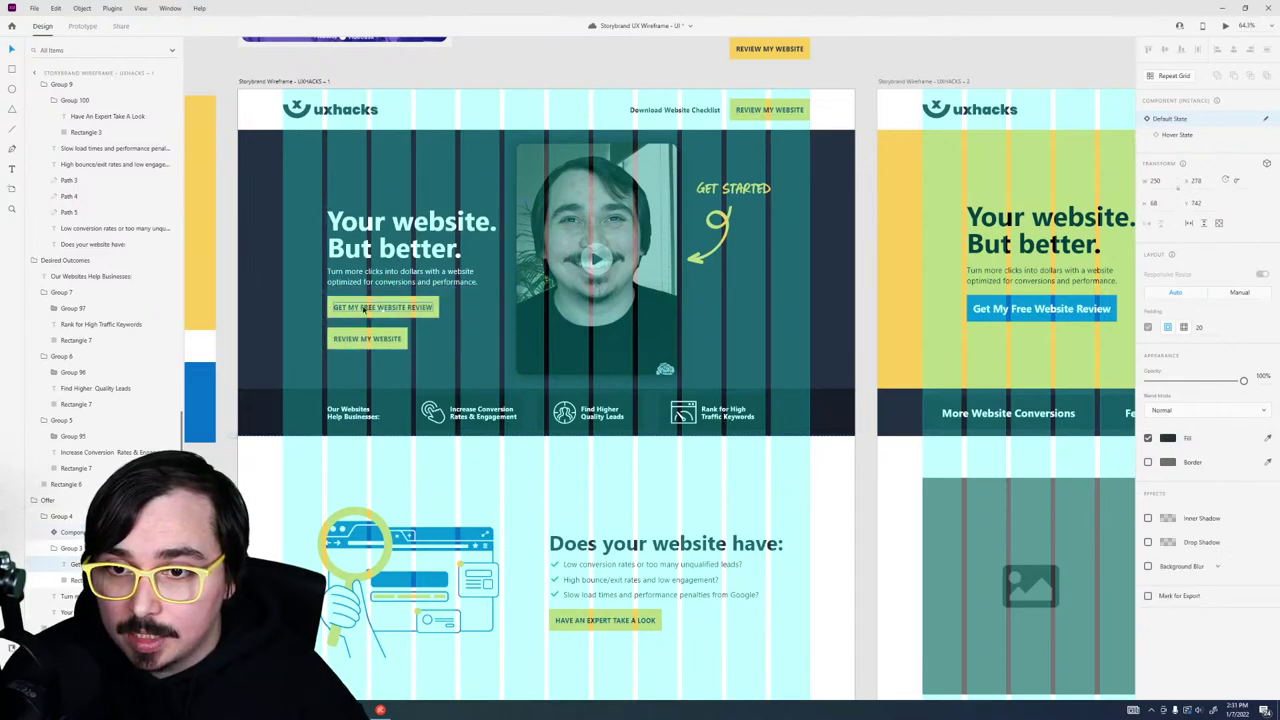
pyautogui.doubleClick(362, 309)
pyautogui.doubleClick(366, 340)
pyautogui.click(366, 341)
pyautogui.doubleClick(365, 337)
pyautogui.press('Escape')
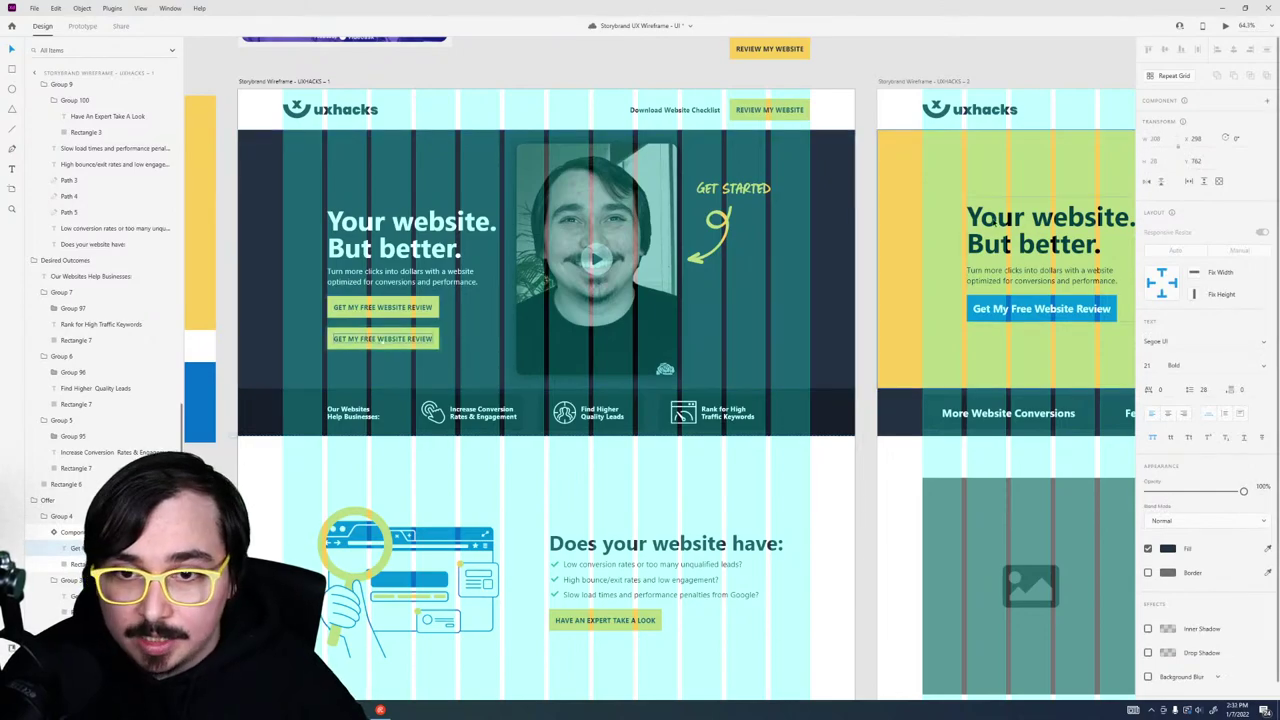
pyautogui.press('Escape')
pyautogui.doubleClick(366, 339)
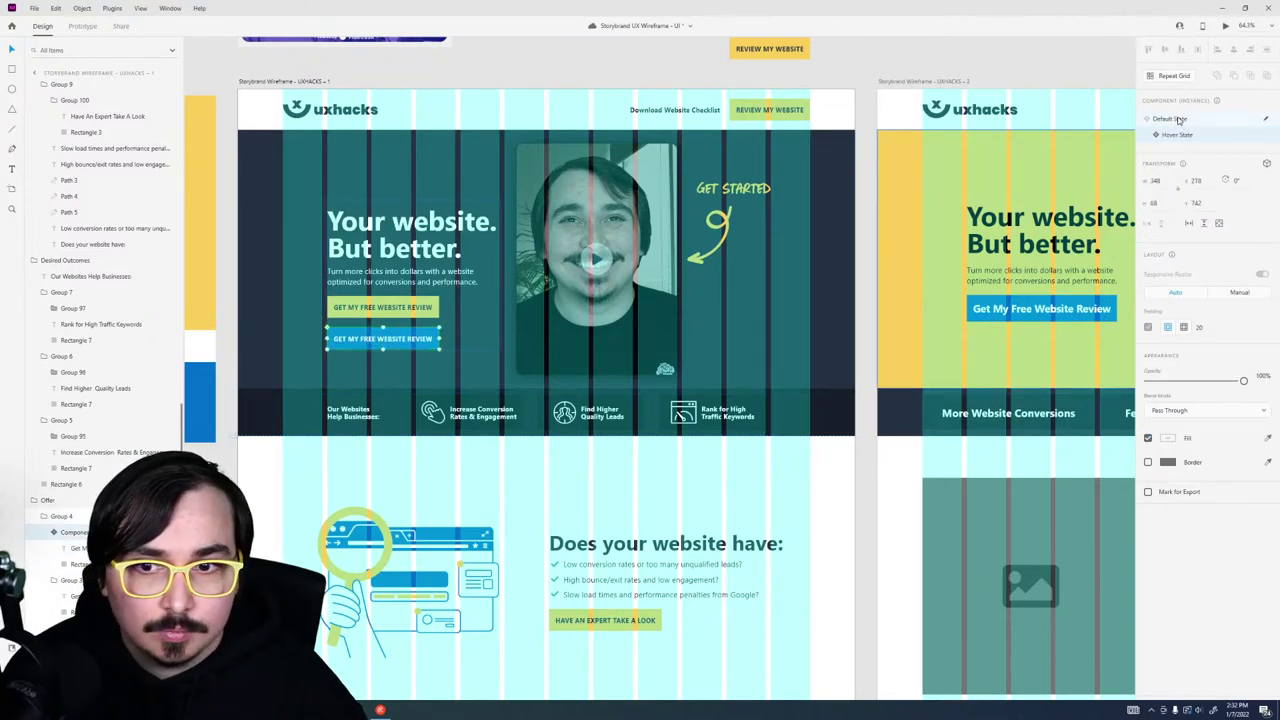
# Step: Delete the original hero button and move the default-state component instance into its place below the hero paragraph
pyautogui.click(408, 311)
pyautogui.press('Delete')
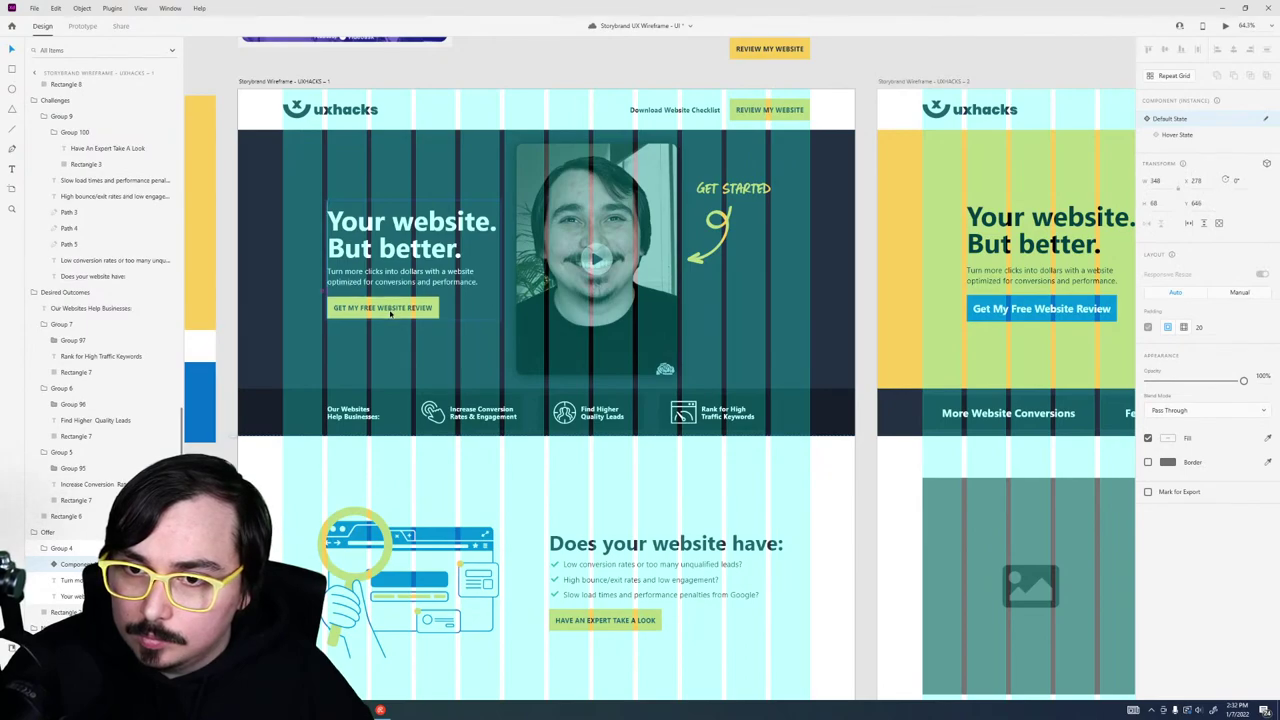
pyautogui.press('Escape')
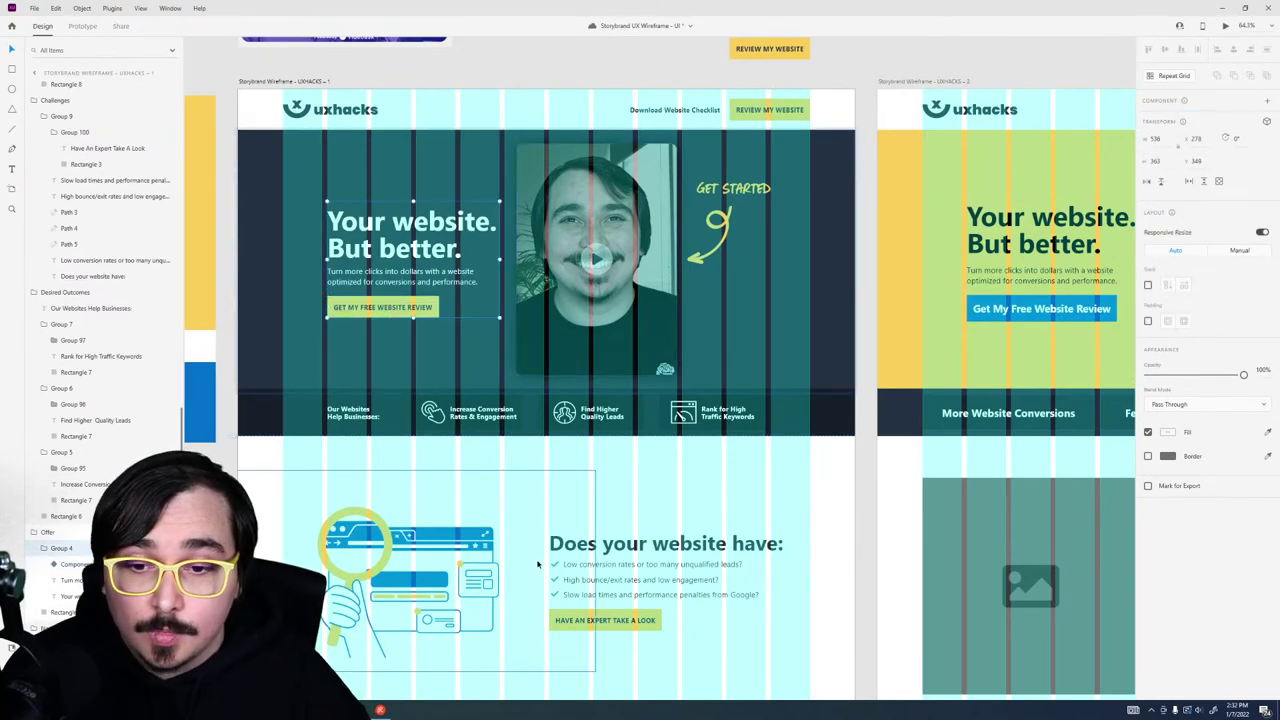
pyautogui.click(628, 622)
pyautogui.scroll(5, 628, 622)
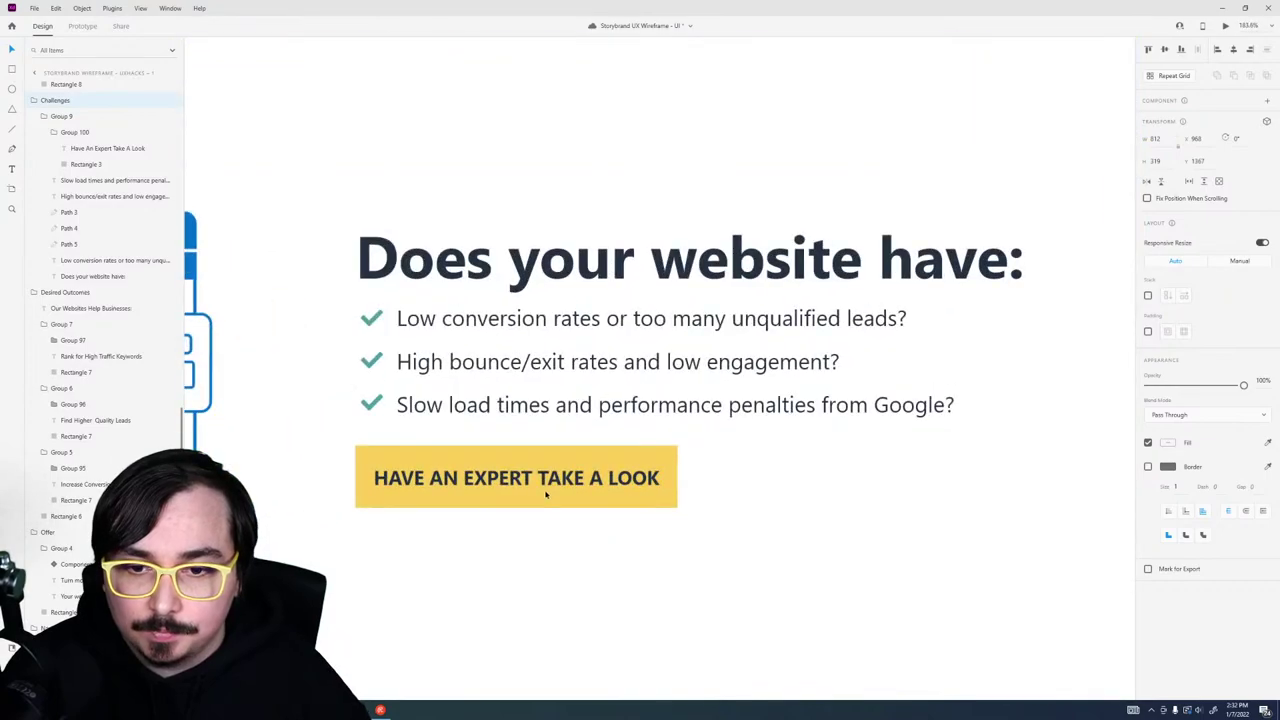
pyautogui.doubleClick(545, 493)
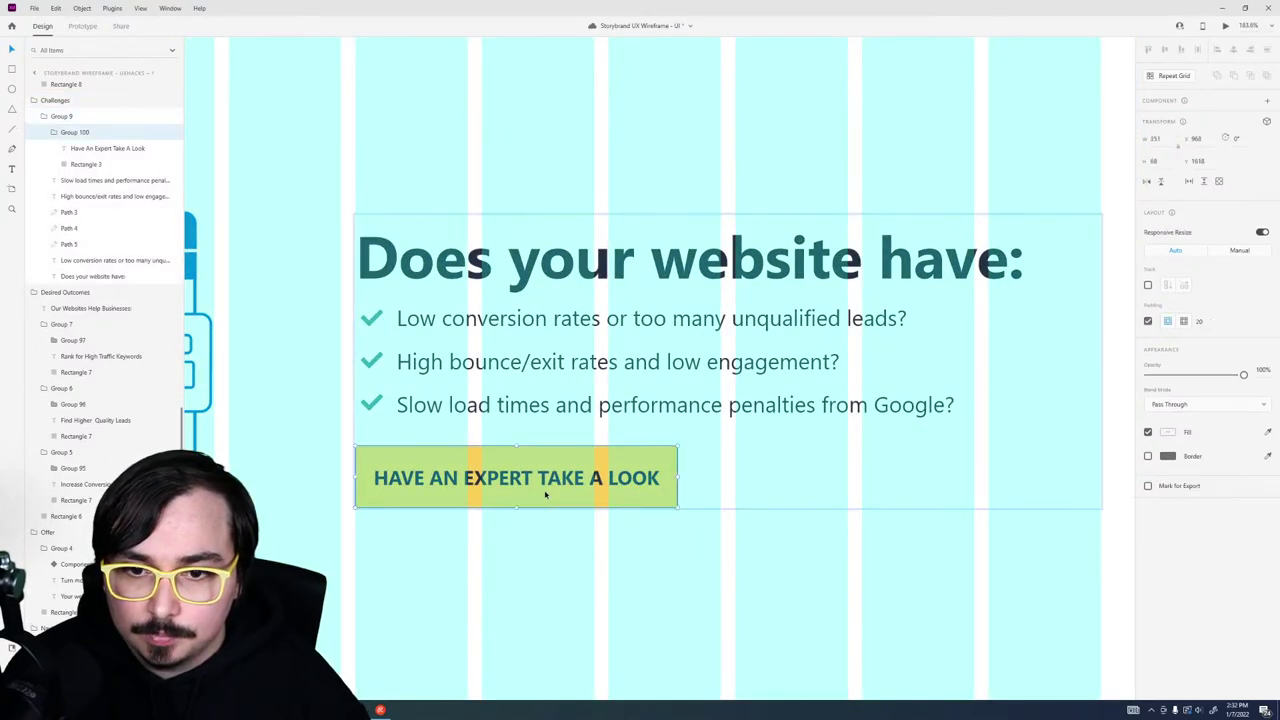
pyautogui.hotkey('ctrl', 'v')
pyautogui.hotkey('ctrl', 'z')
# Step: Copy the hero's button instance into the "Does your website have:" group and place it left-aligned below the existing button
pyautogui.scroll(-6, 571, 364)
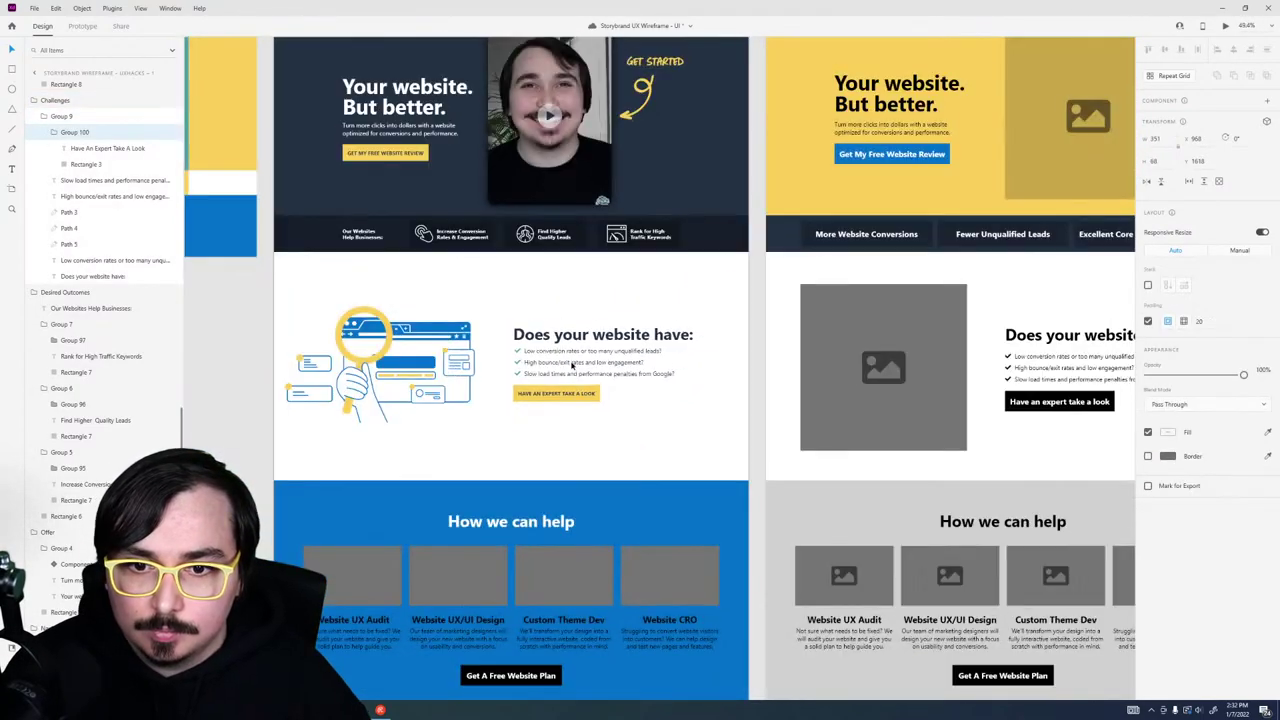
pyautogui.click(359, 158)
pyautogui.doubleClick(359, 157)
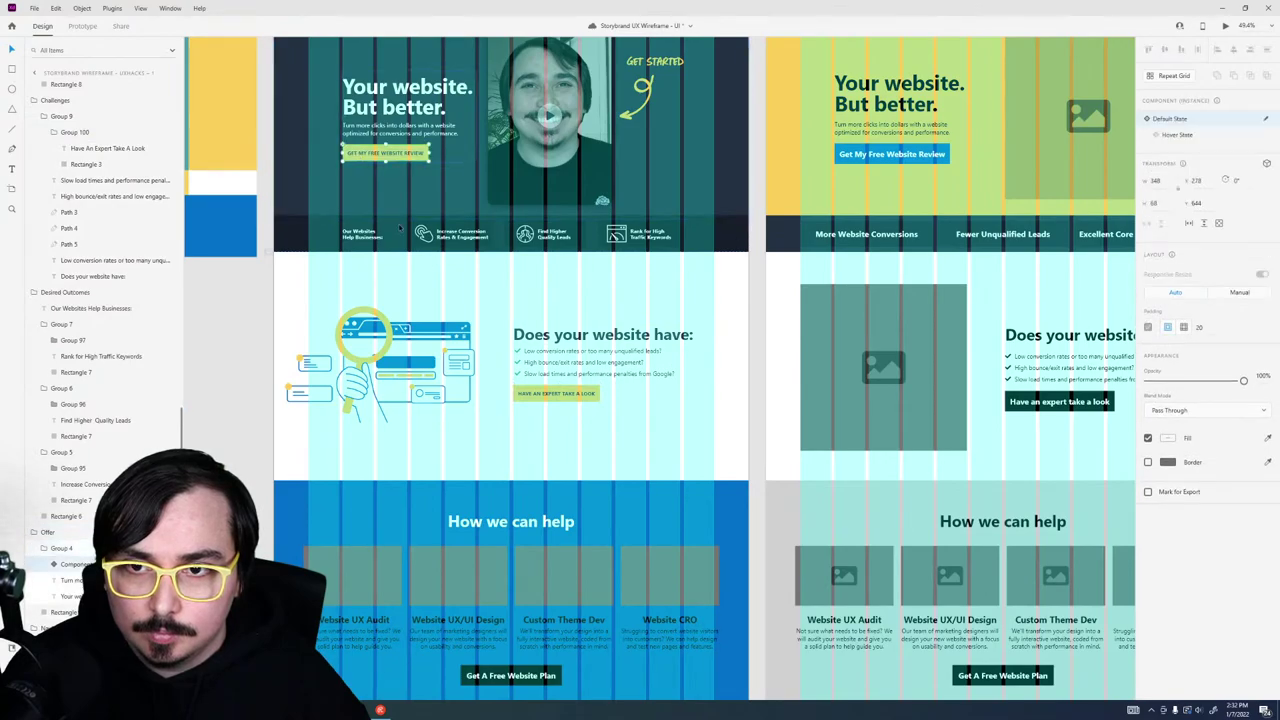
pyautogui.scroll(5, 570, 411)
pyautogui.click(507, 366)
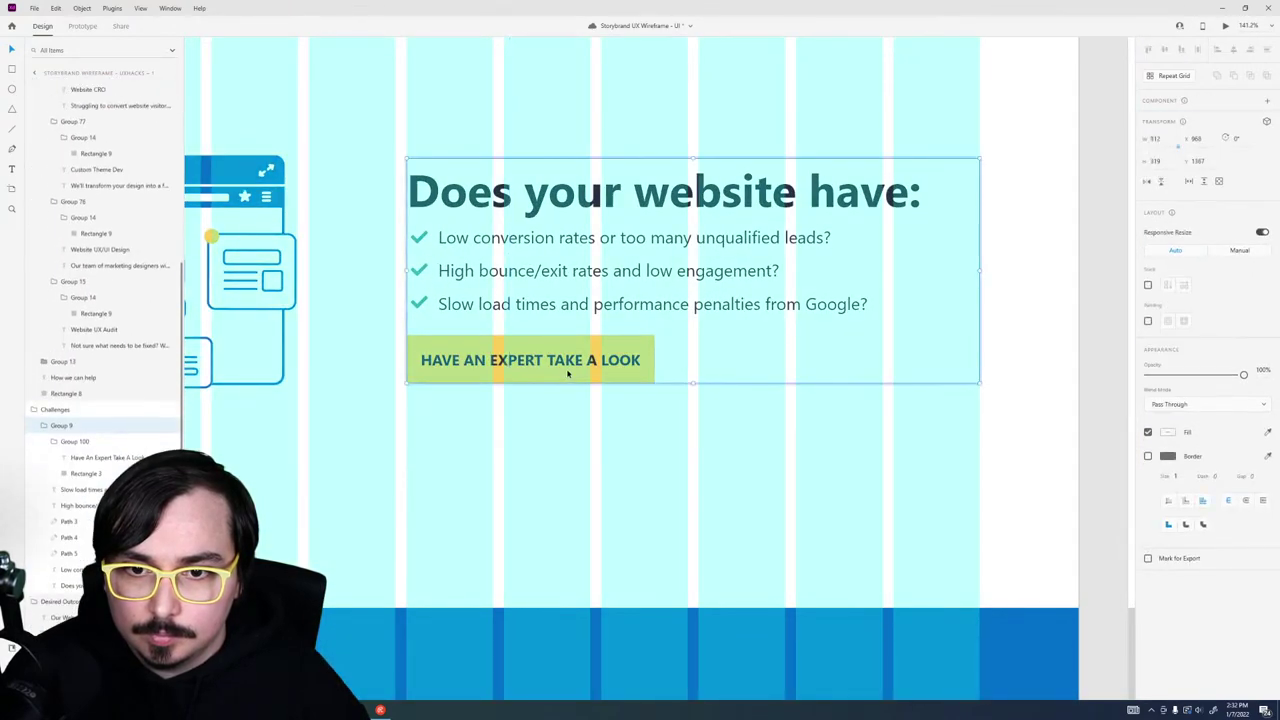
pyautogui.hotkey('ctrl', 'v')
pyautogui.moveTo(561, 385); pyautogui.dragTo(467, 404)
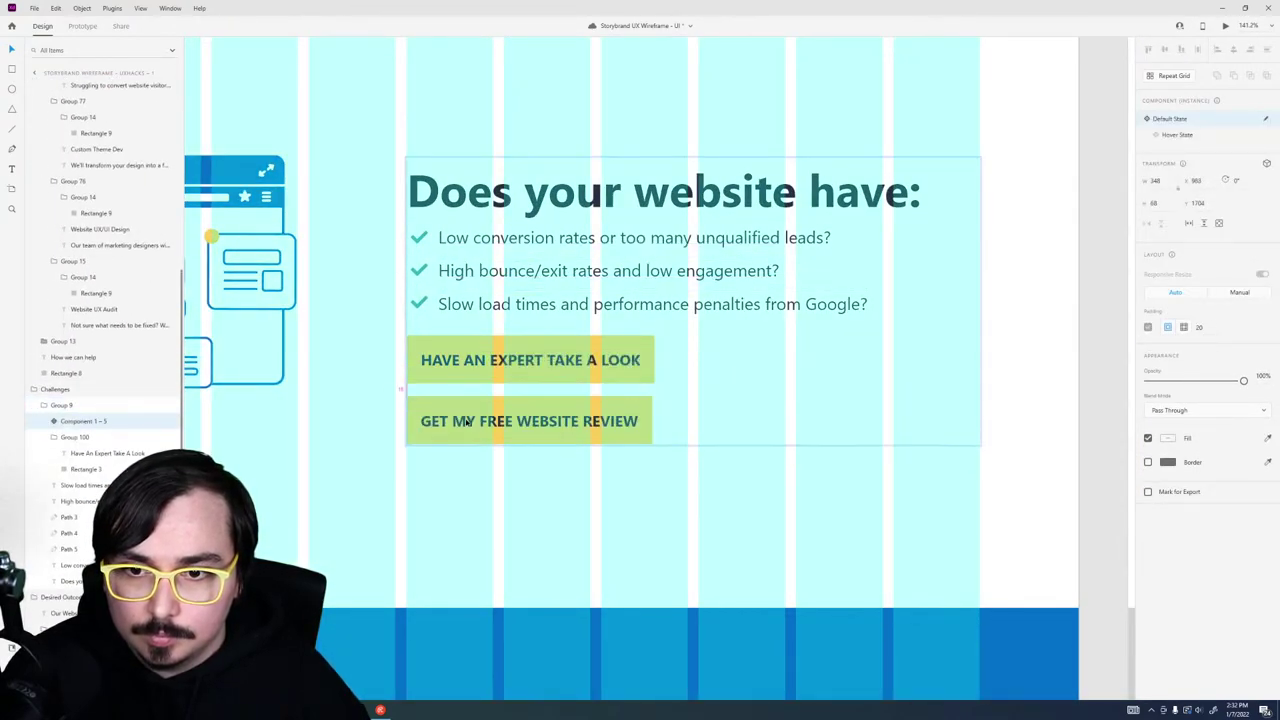
# Step: Label the pasted button instance "Have an expert take a look" in both its default and hover states
pyautogui.doubleClick(542, 363)
pyautogui.doubleClick(560, 363)
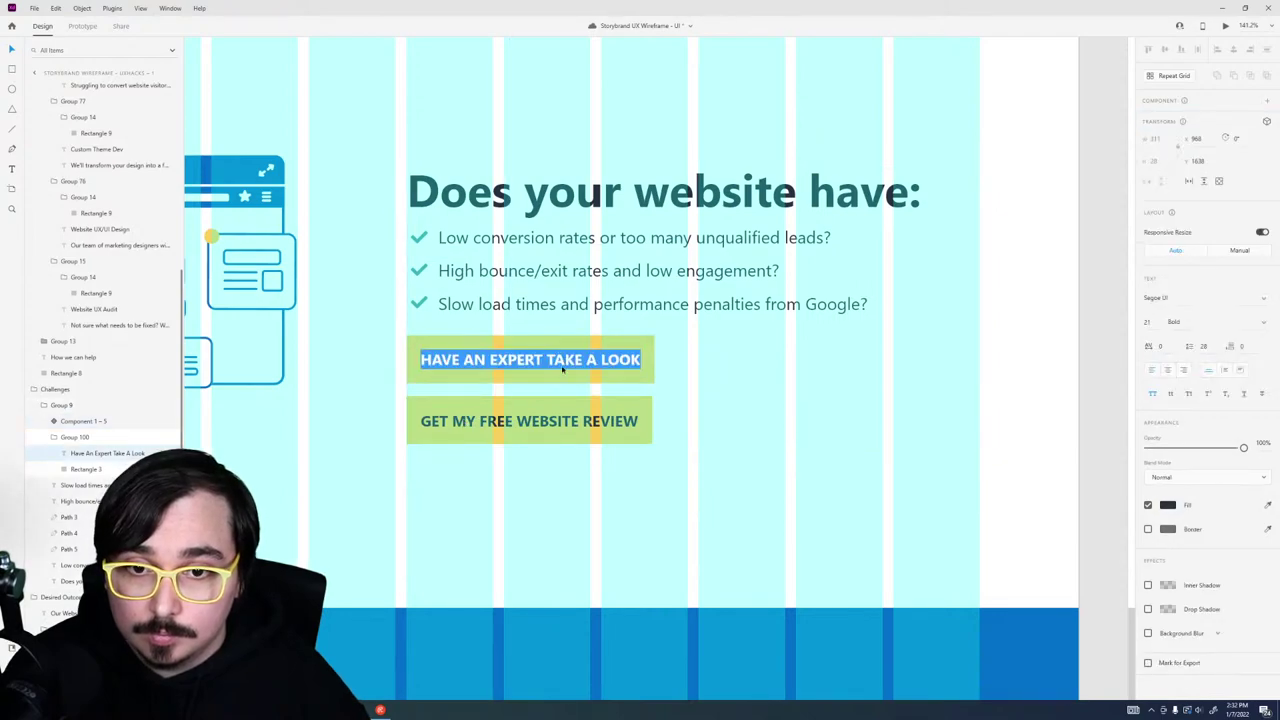
pyautogui.doubleClick(557, 423)
pyautogui.doubleClick(552, 426)
pyautogui.hotkey('ctrl', 'v')
pyautogui.press('Escape')
pyautogui.press('Escape')
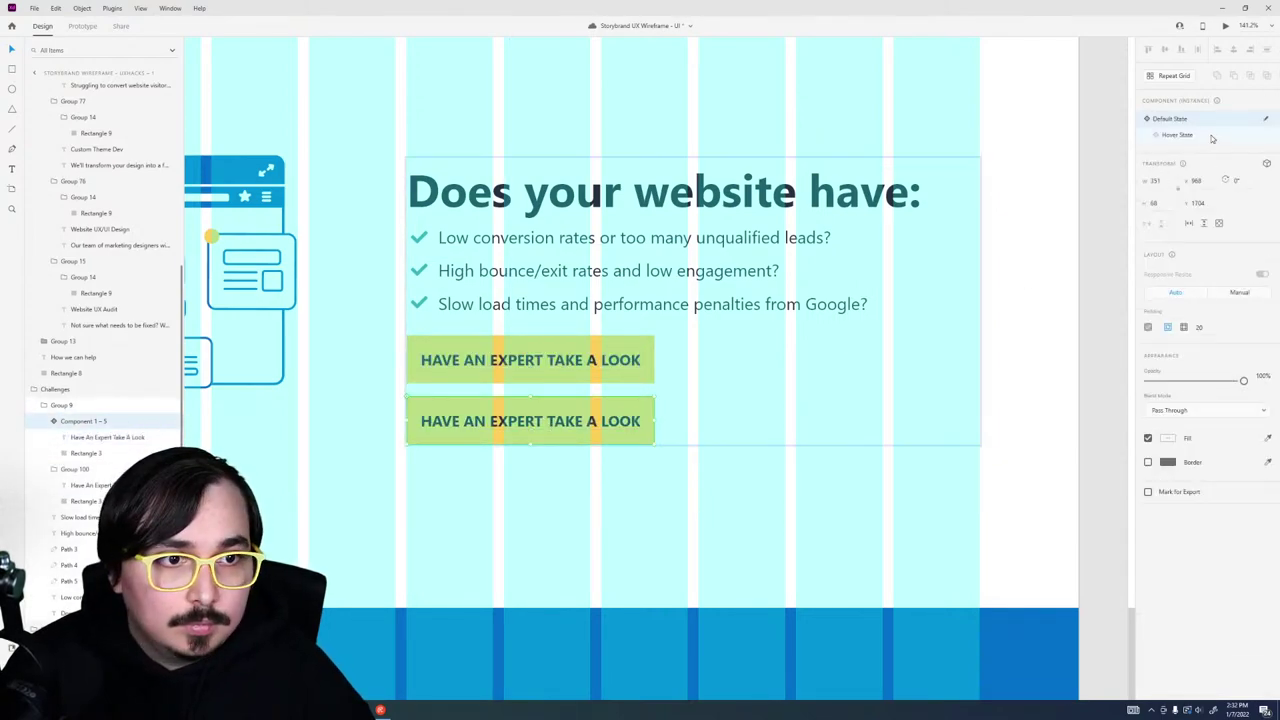
pyautogui.hotkey('ctrl', 'shift', 'z')
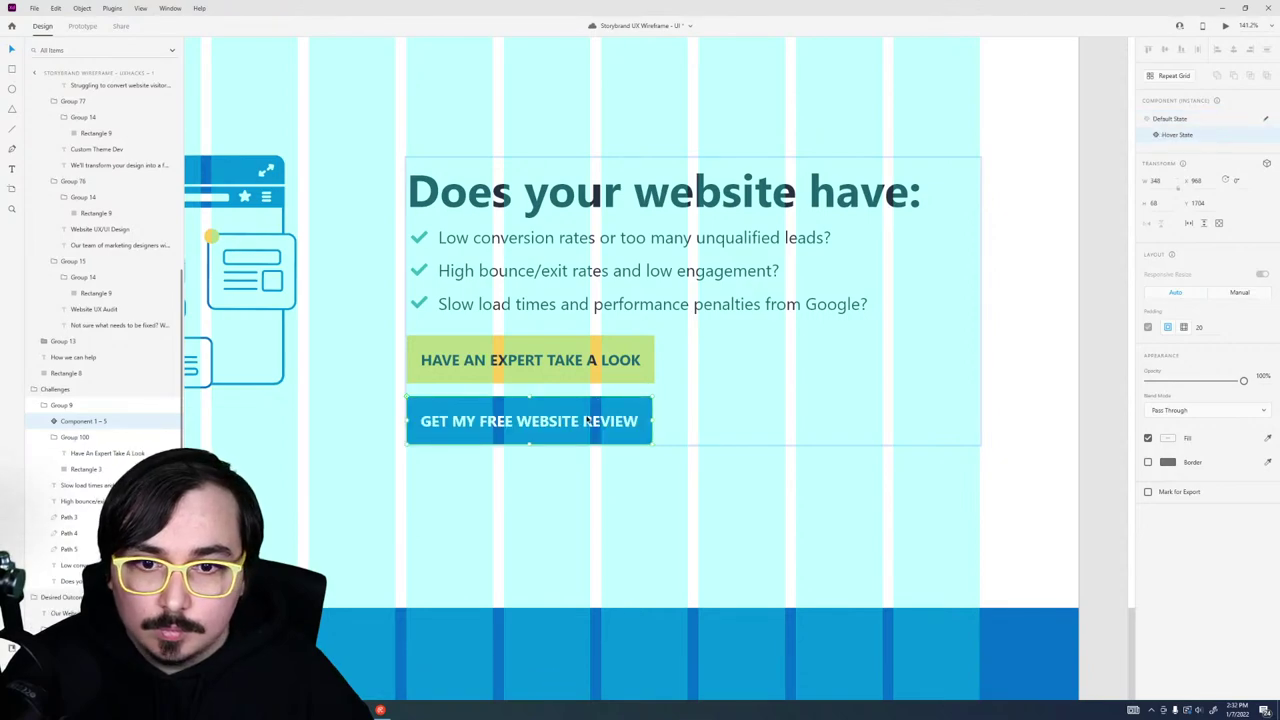
pyautogui.press('Escape')
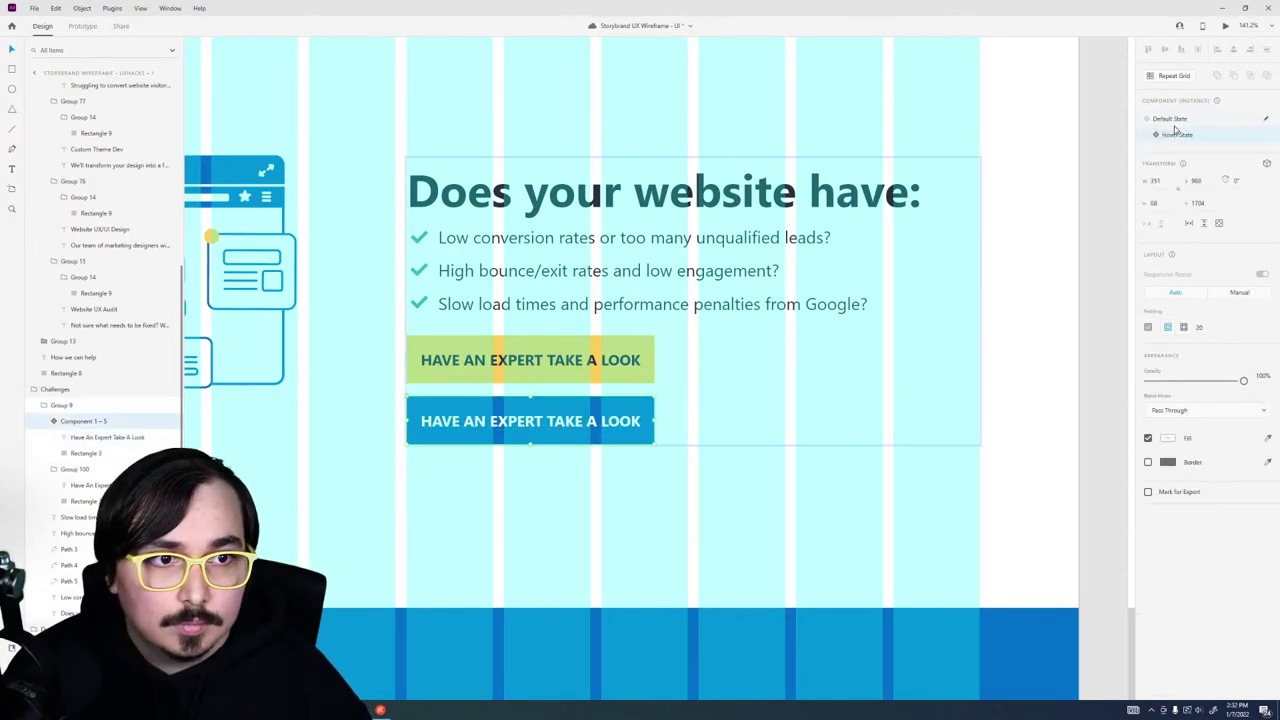
# Step: Return the instance to its default state, delete the old "Have an expert take a look" button, and move the instance into its place
pyautogui.click(1172, 121)
pyautogui.click(542, 358)
pyautogui.press('Delete')
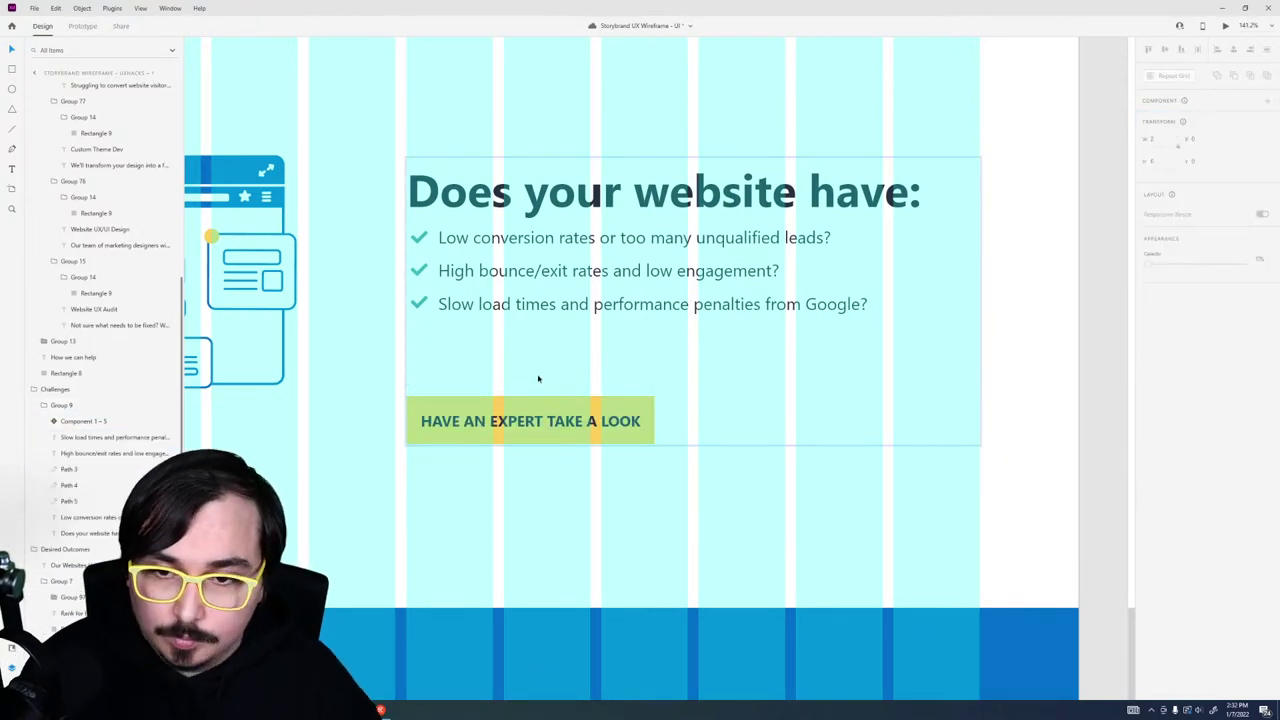
pyautogui.moveTo(539, 416); pyautogui.dragTo(555, 312)
pyautogui.press('Down')
pyautogui.scroll(-5, 557, 303)
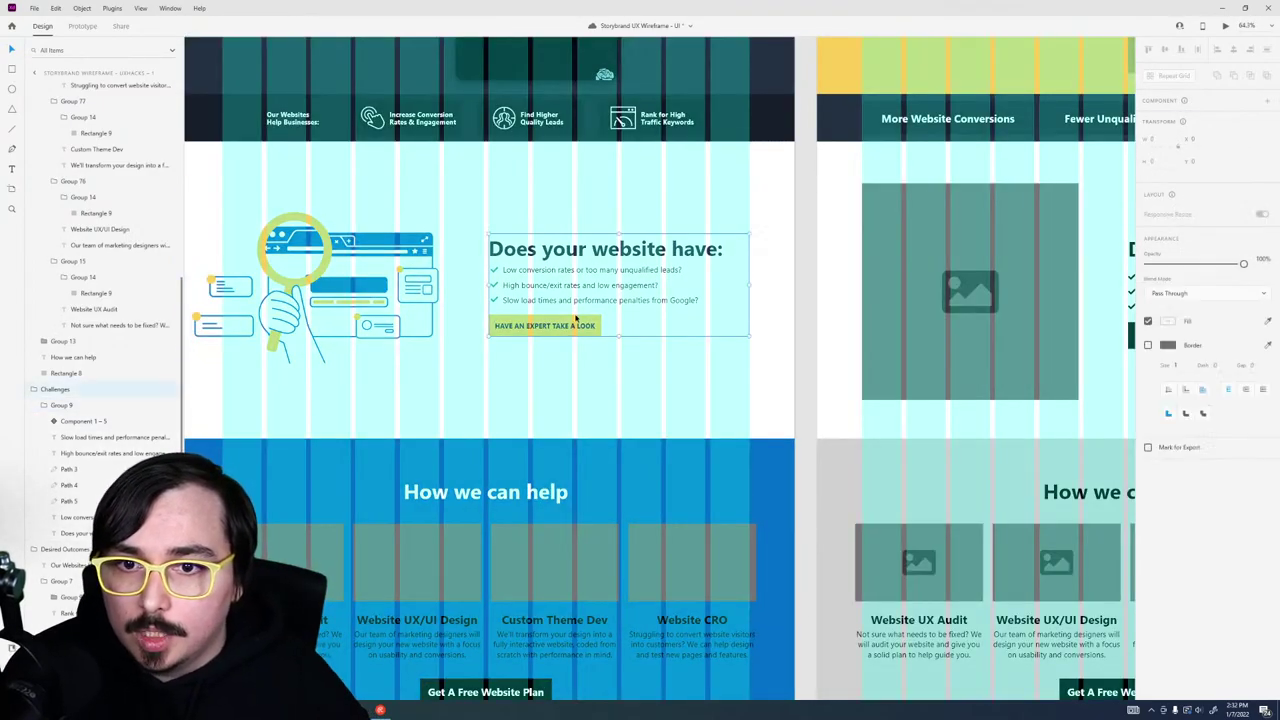
# Step: Vertically center the "Does your website have:" text group and the magnifying-glass animation with each other
pyautogui.keyDown('shift'); pyautogui.click(420, 300); pyautogui.keyUp('shift')
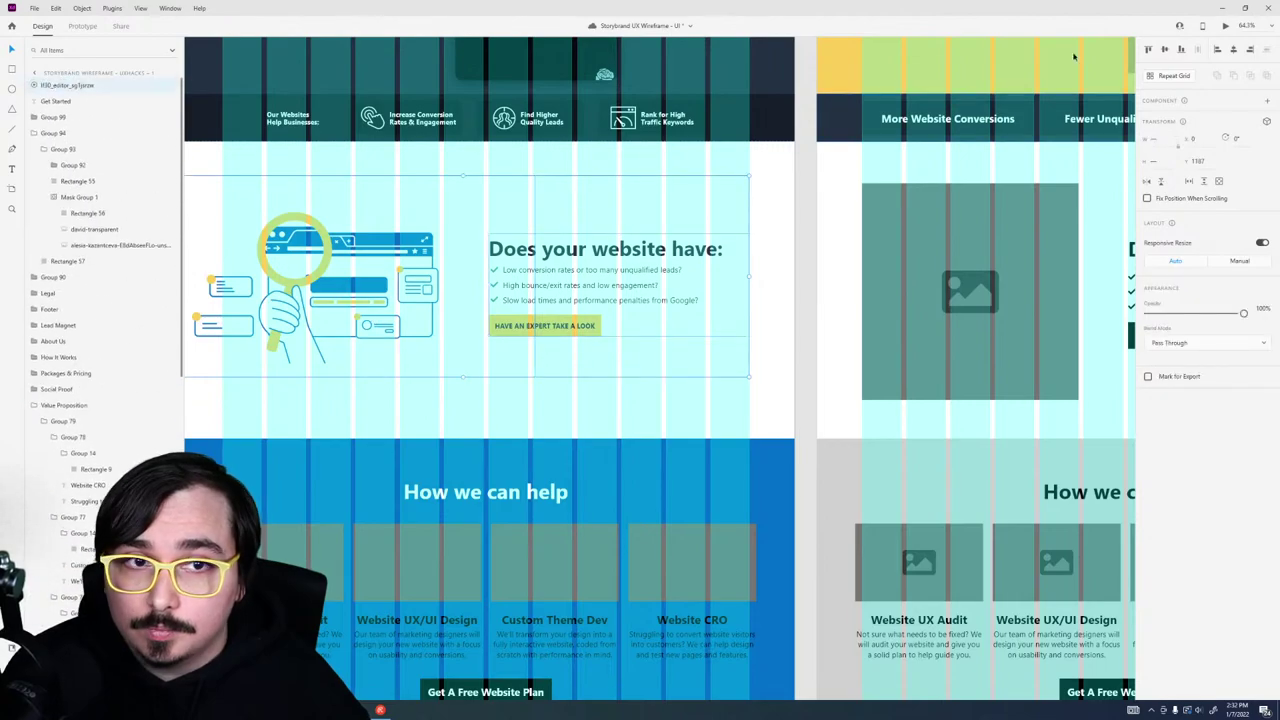
pyautogui.click(1163, 50)
pyautogui.press('Escape')
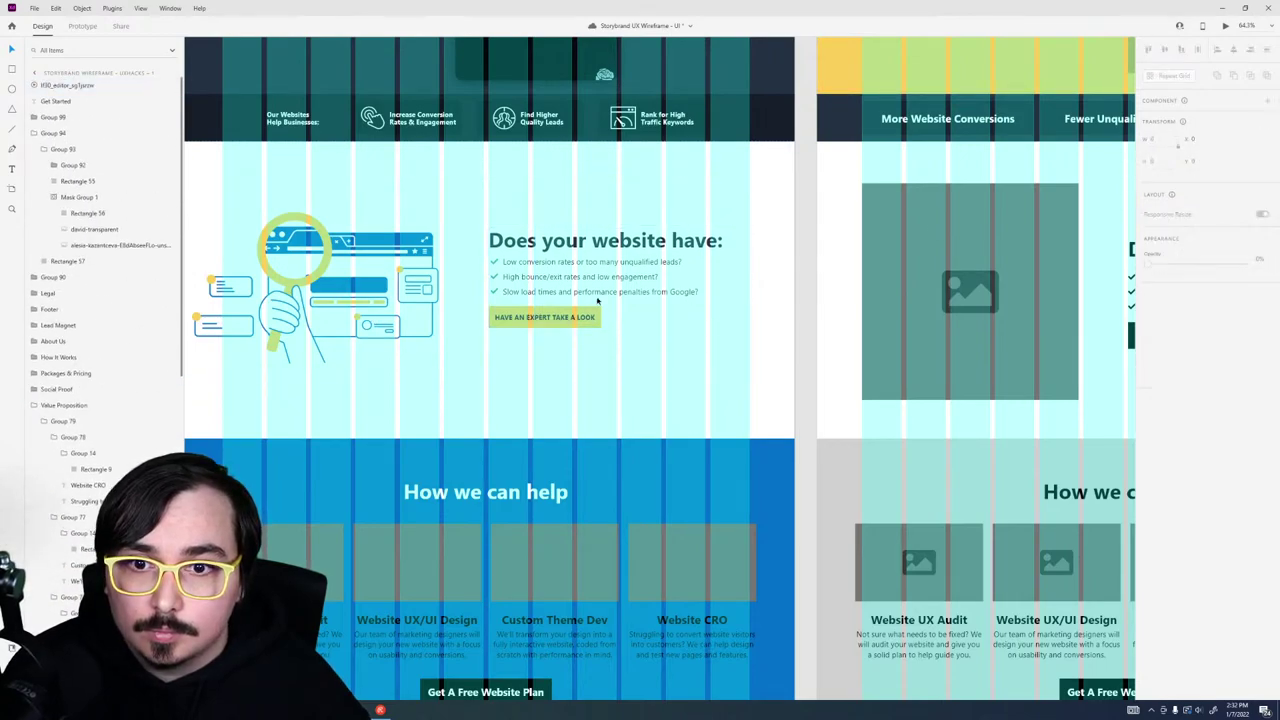
# Step: Undo the last text-group shift, then move the magnifying-glass animation and the "Does your website have:" text up together, closer to the icon bar
pyautogui.hotkey('ctrl', 'z')
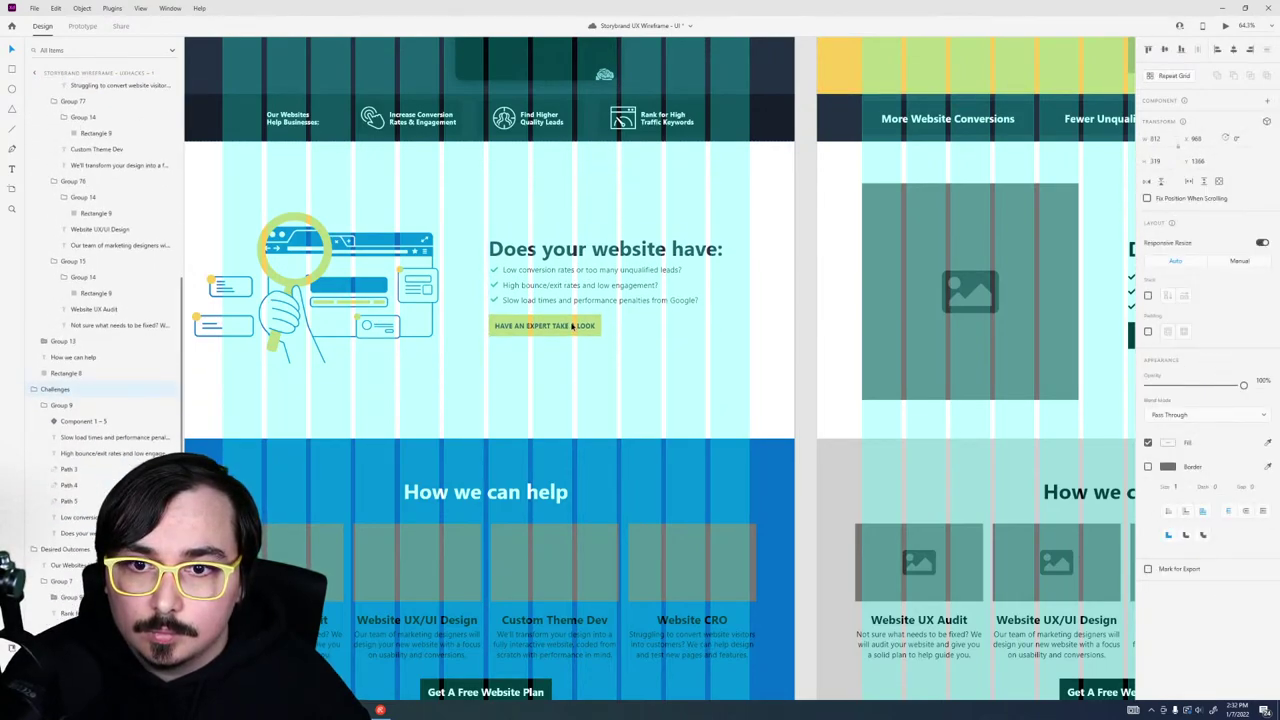
pyautogui.moveTo(700, 377); pyautogui.dragTo(327, 229)
pyautogui.moveTo(436, 284); pyautogui.dragTo(436, 250)
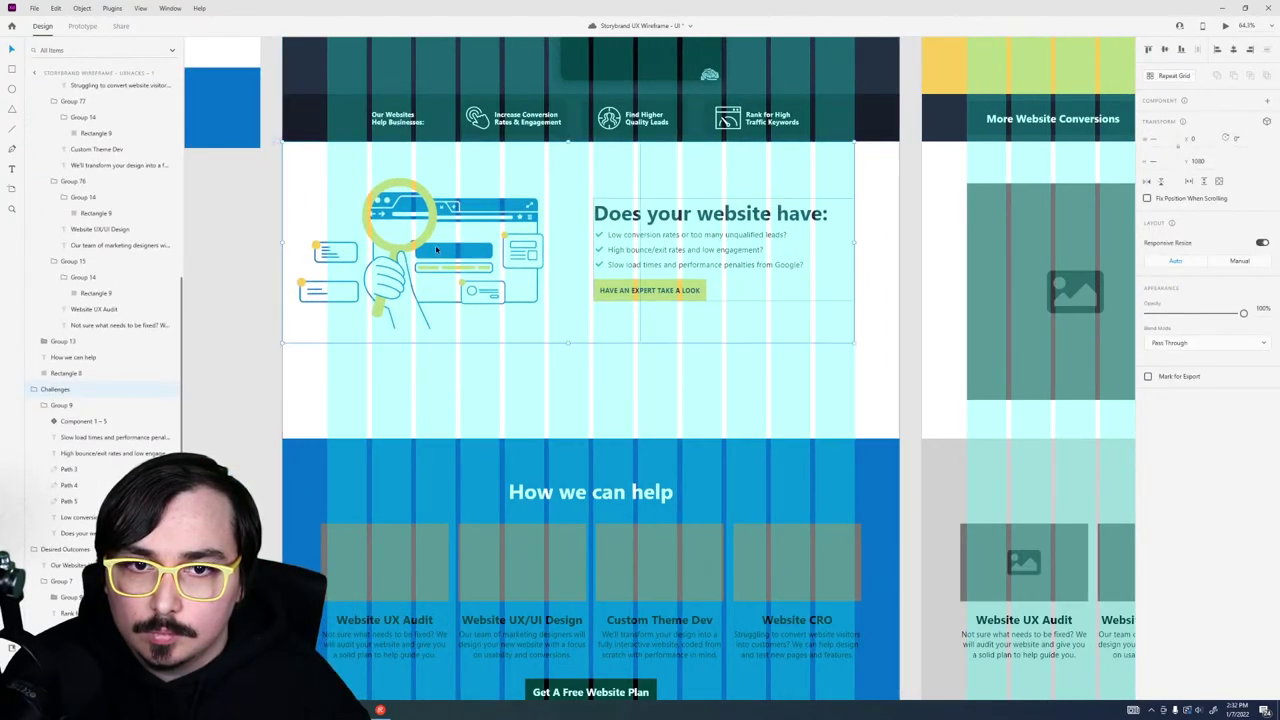
# Step: Move the "How we can help" section and the sections below it up to tighten the white space under the magnifying-glass animation
pyautogui.click(763, 386)
pyautogui.scroll(-5, 778, 386)
pyautogui.moveTo(817, 382); pyautogui.dragTo(539, 545)
pyautogui.moveTo(620, 520); pyautogui.dragTo(617, 471)
pyautogui.scroll(5, 584, 320)
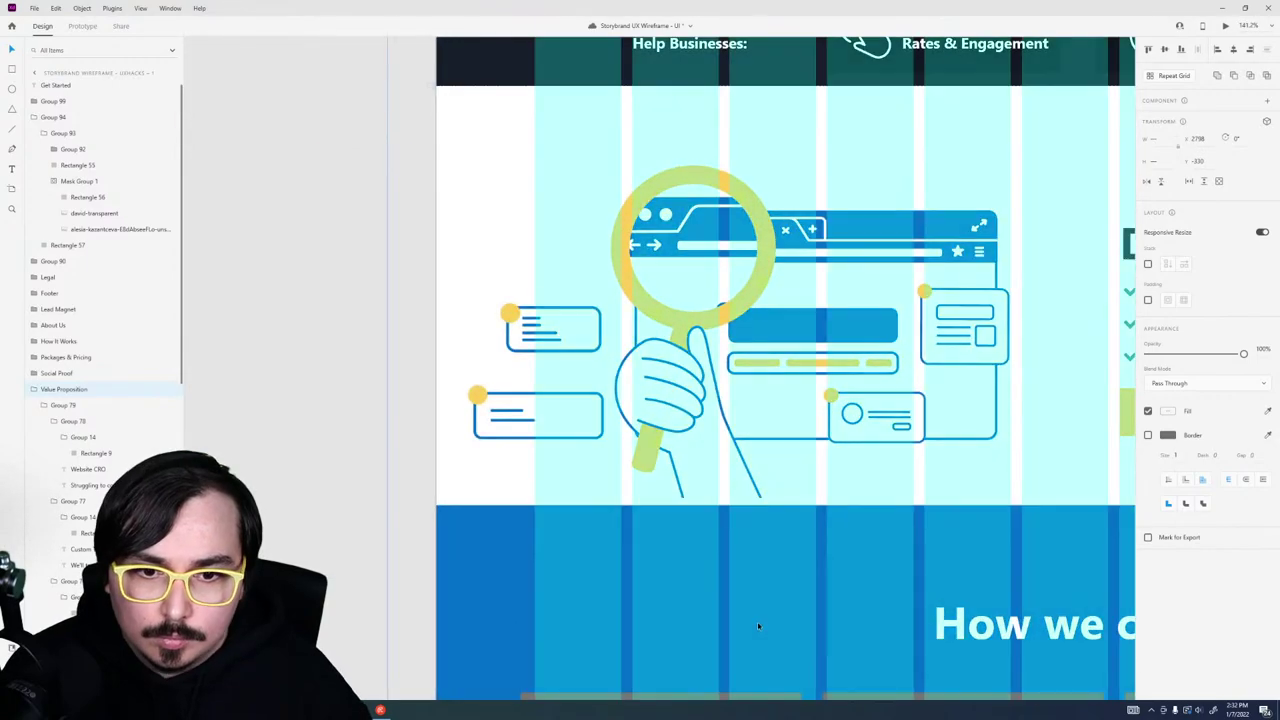
pyautogui.scroll(-5, 758, 617)
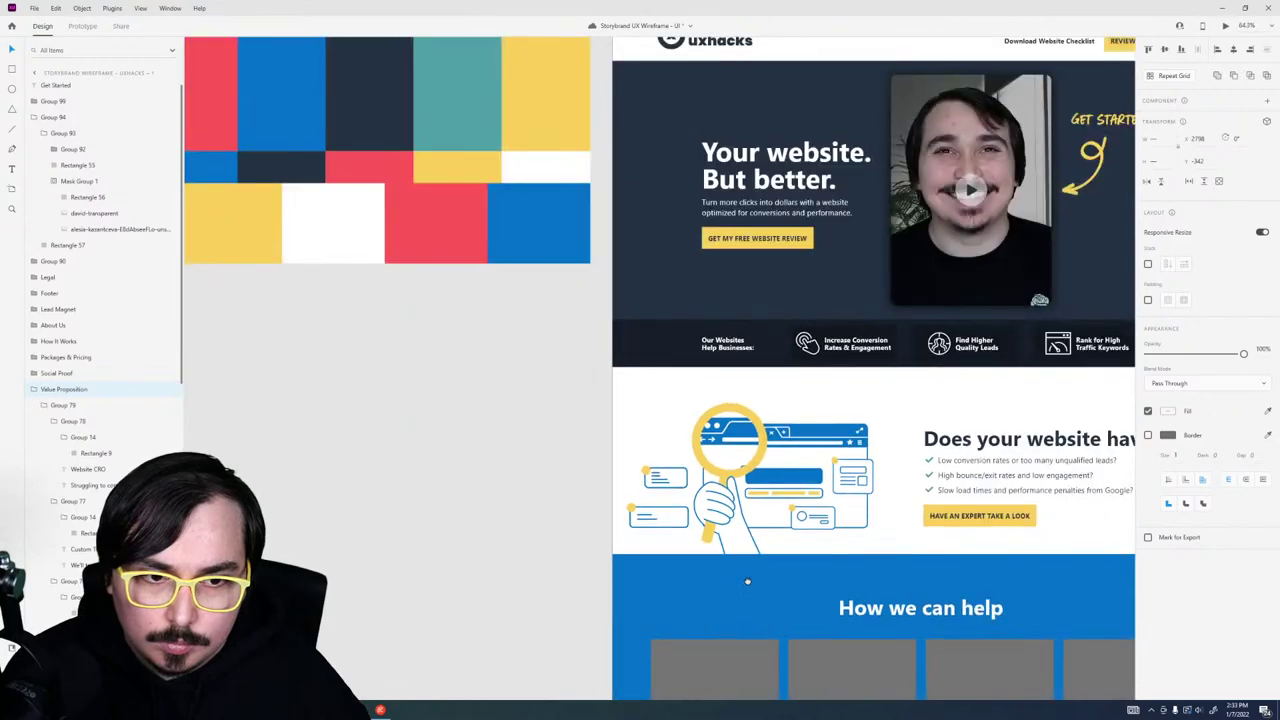
pyautogui.scroll(1, 514, 514)
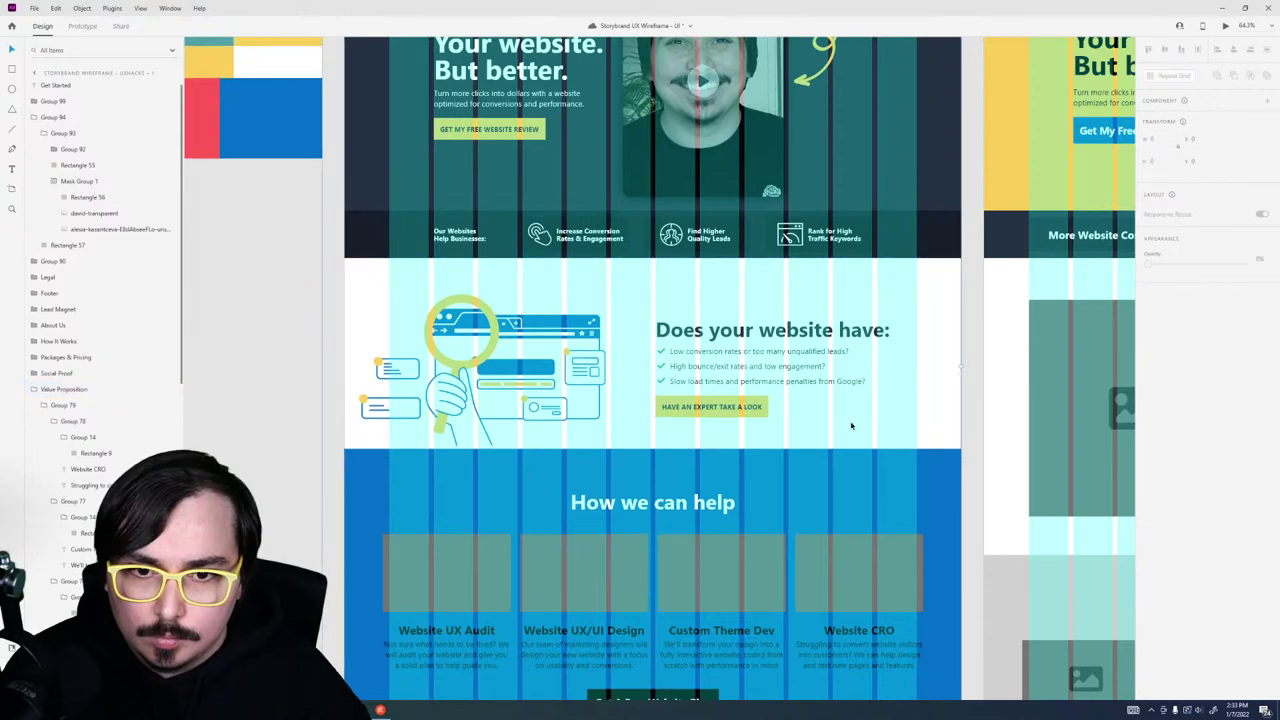
# Step: Undo the last section move and shift the "How we can help" section slightly down to balance the white space around the text group
pyautogui.hotkey('ctrl', 'z')
pyautogui.moveTo(634, 636); pyautogui.dragTo(458, 538)
pyautogui.click(316, 504)
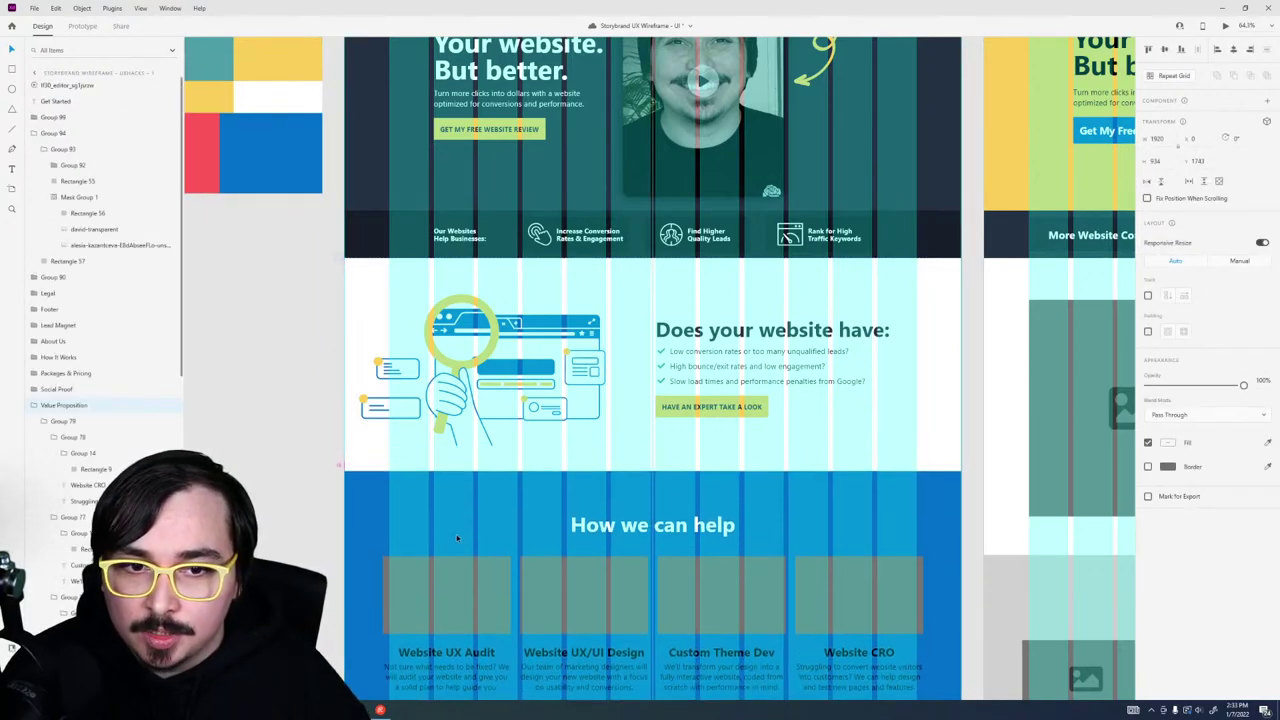
pyautogui.doubleClick(777, 354)
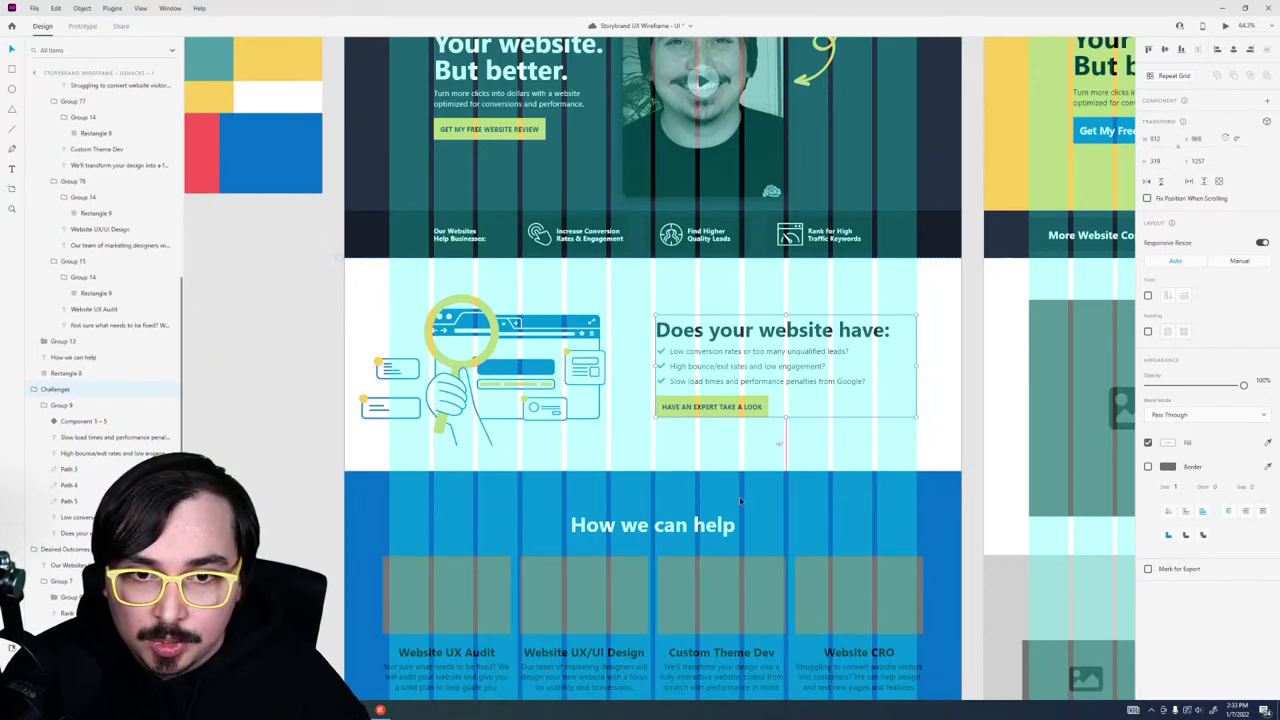
pyautogui.click(740, 501)
pyautogui.hotkey('shift', 'Down')
pyautogui.click(848, 335)
# Step: Preview the landing page and examine the animation, the spacing of the "Does your website have:" section, and the "How we can help" section
pyautogui.click(1225, 26)
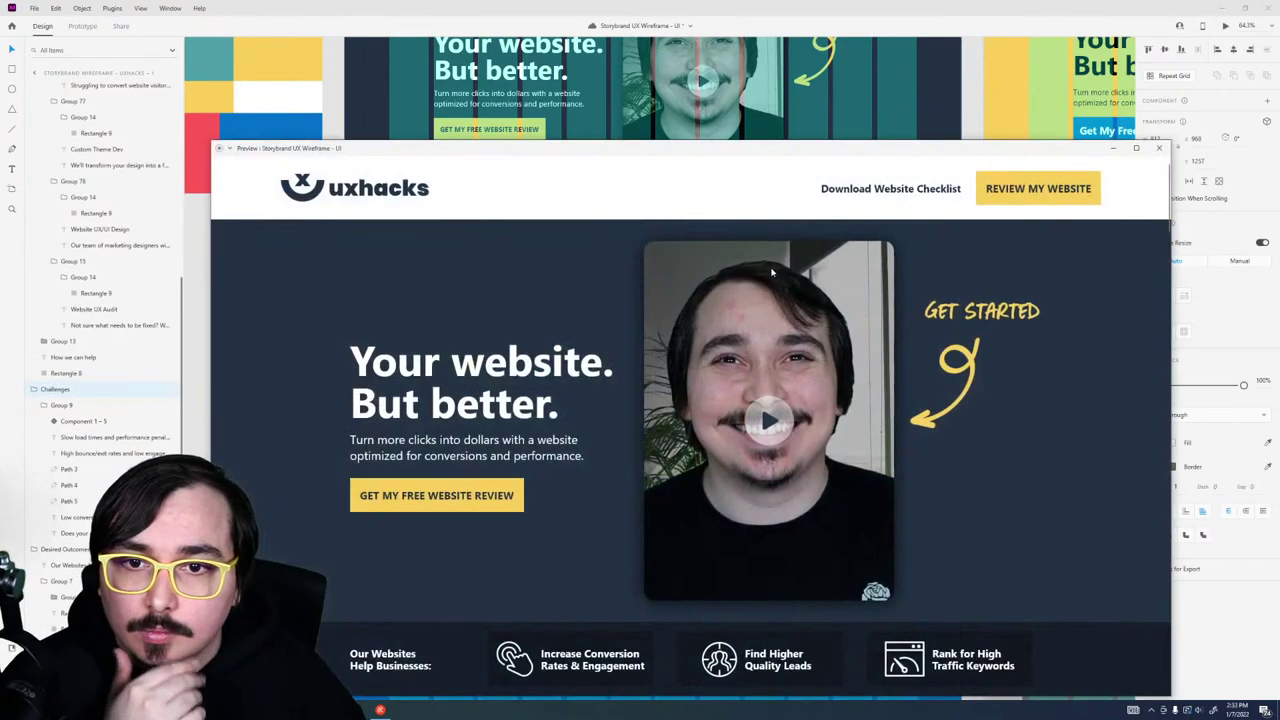
pyautogui.moveTo(744, 149); pyautogui.dragTo(709, 98)
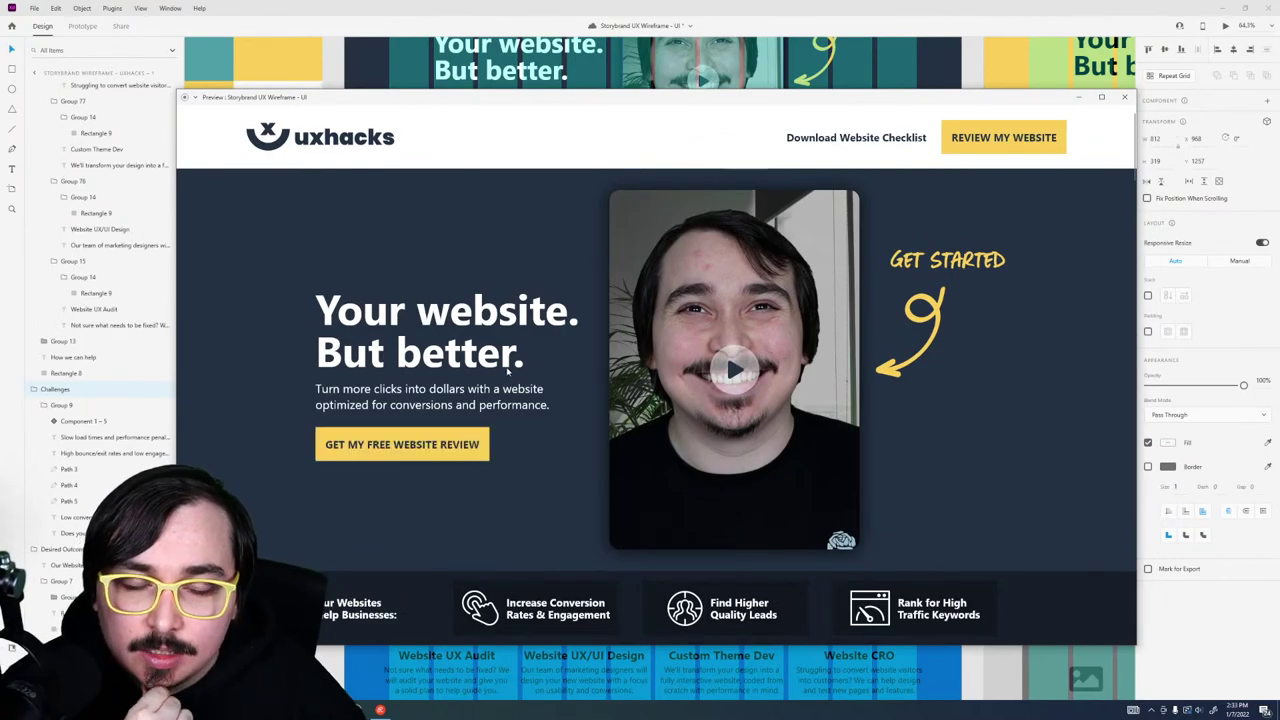
pyautogui.scroll(-5, 508, 371)
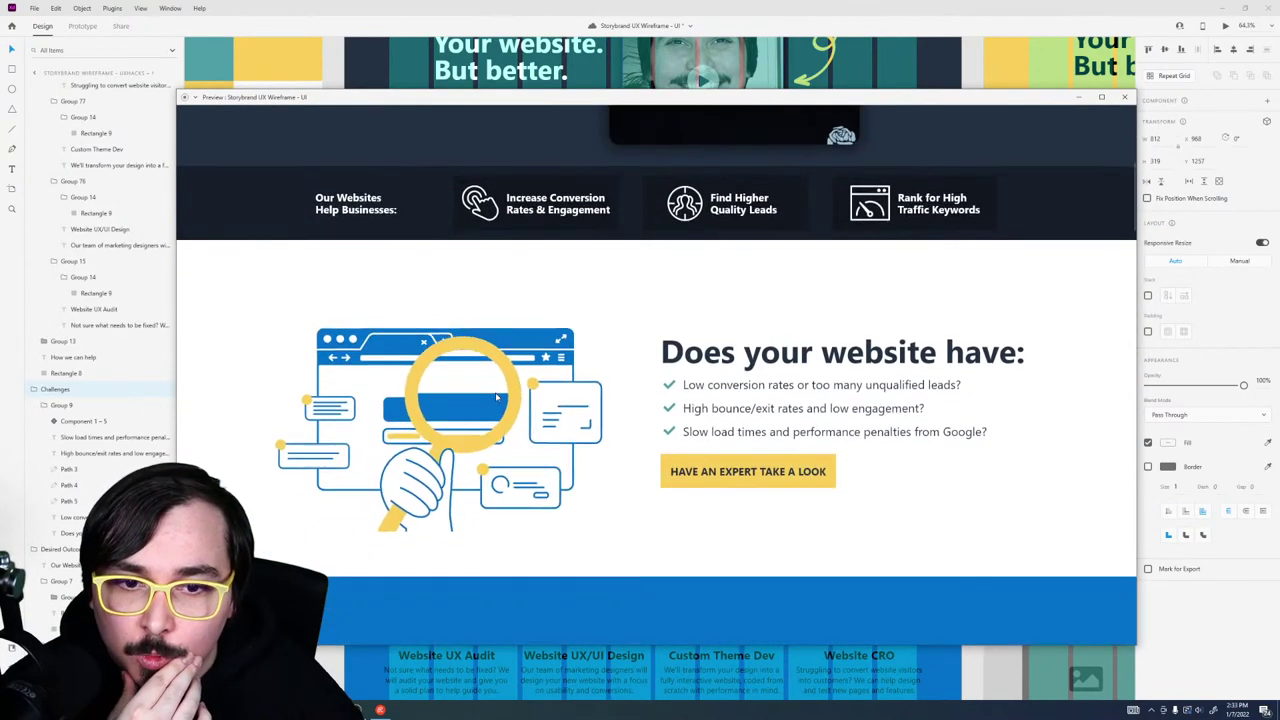
pyautogui.scroll(-1, 497, 397)
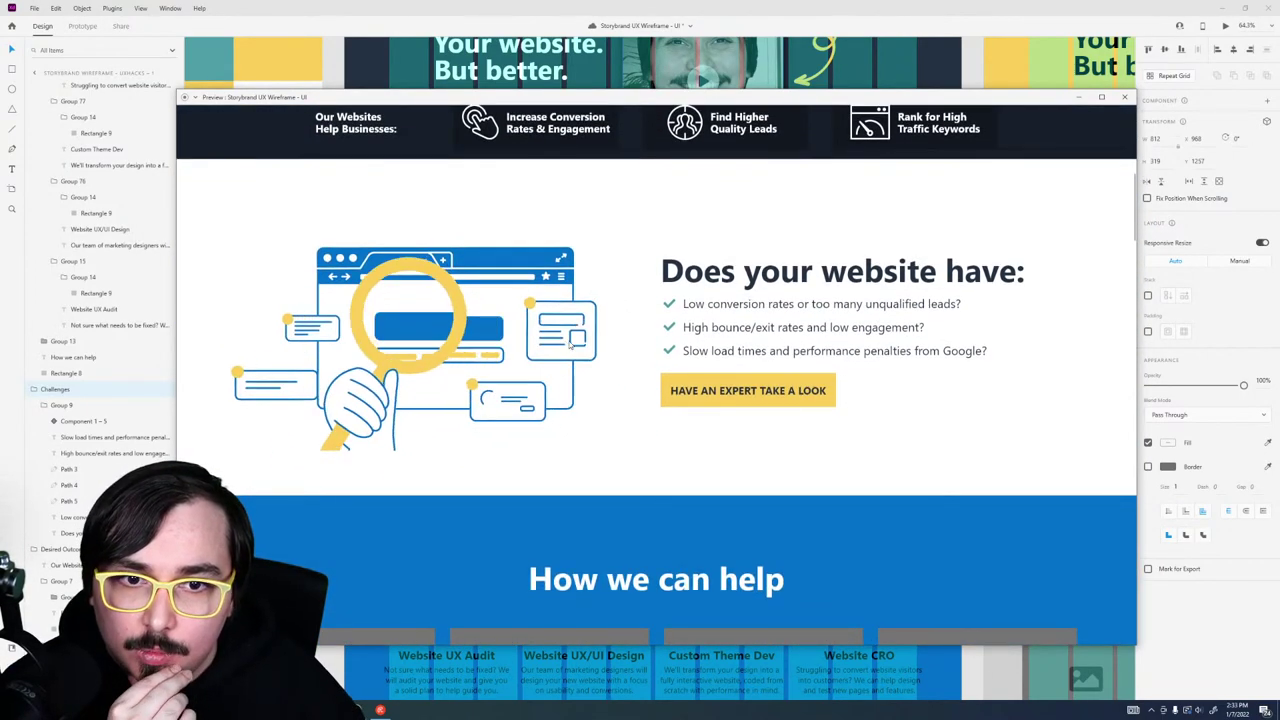
pyautogui.scroll(1, 650, 345)
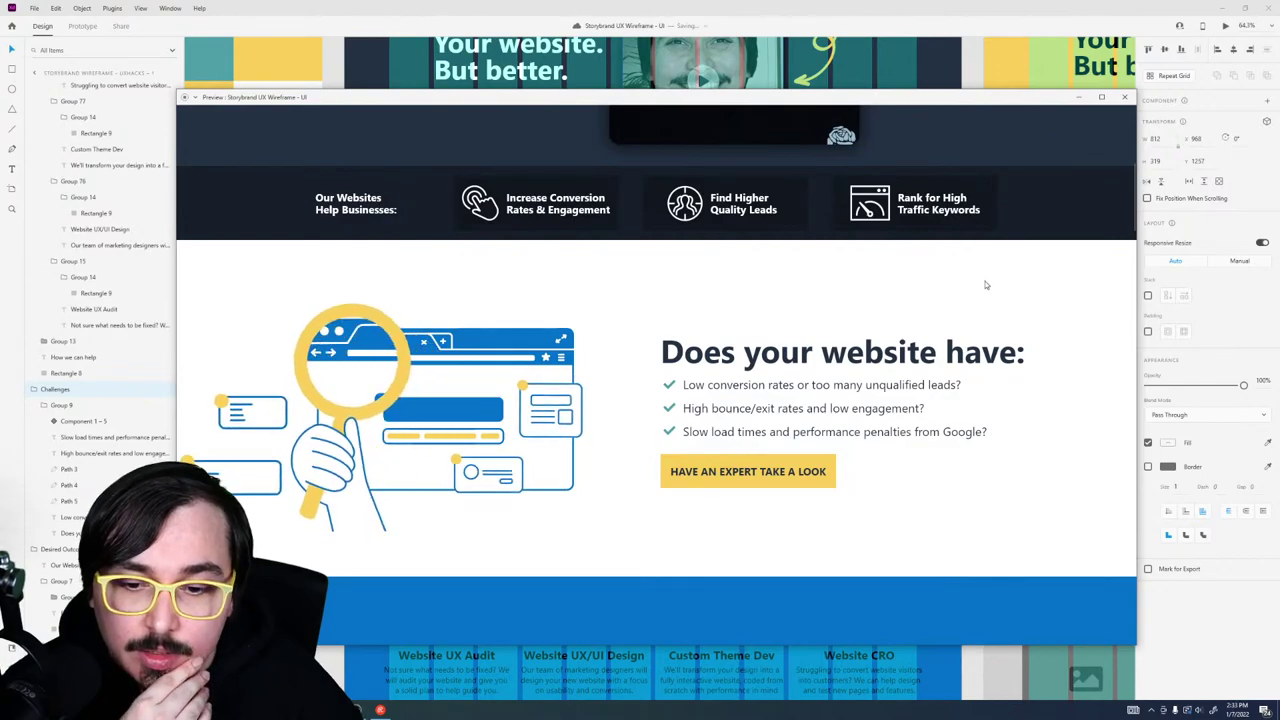
pyautogui.scroll(-5, 985, 284)
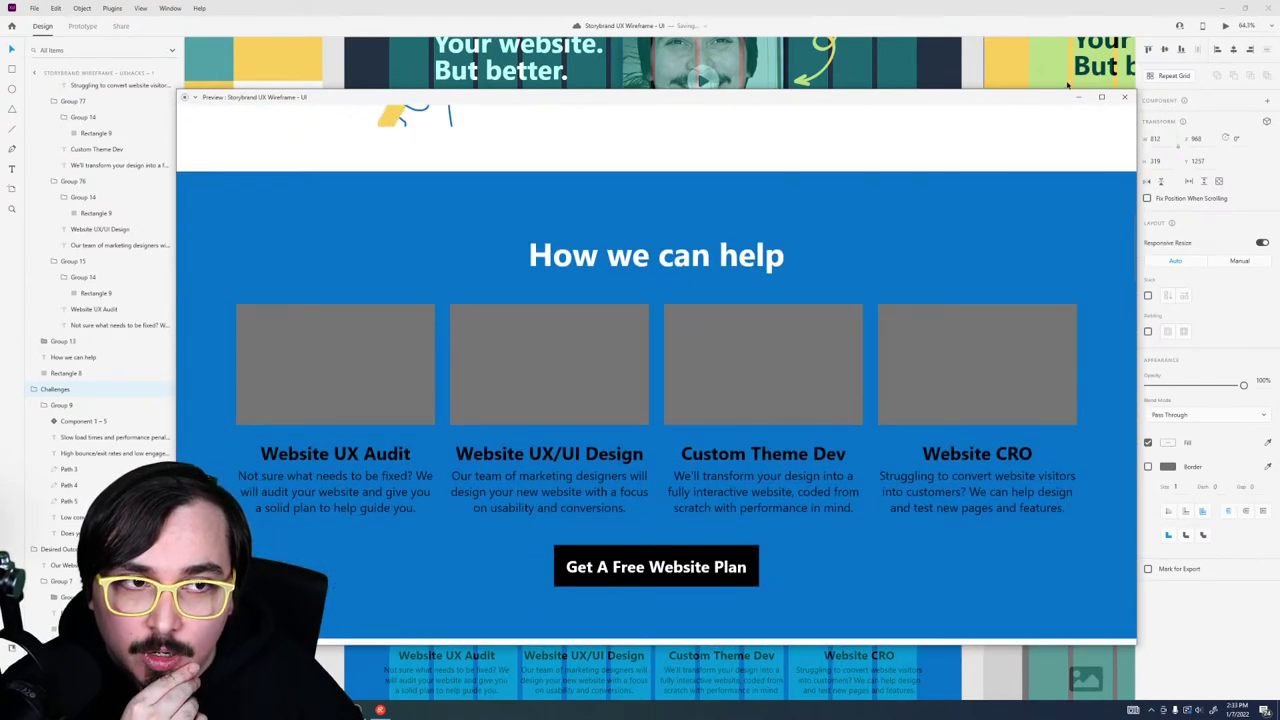
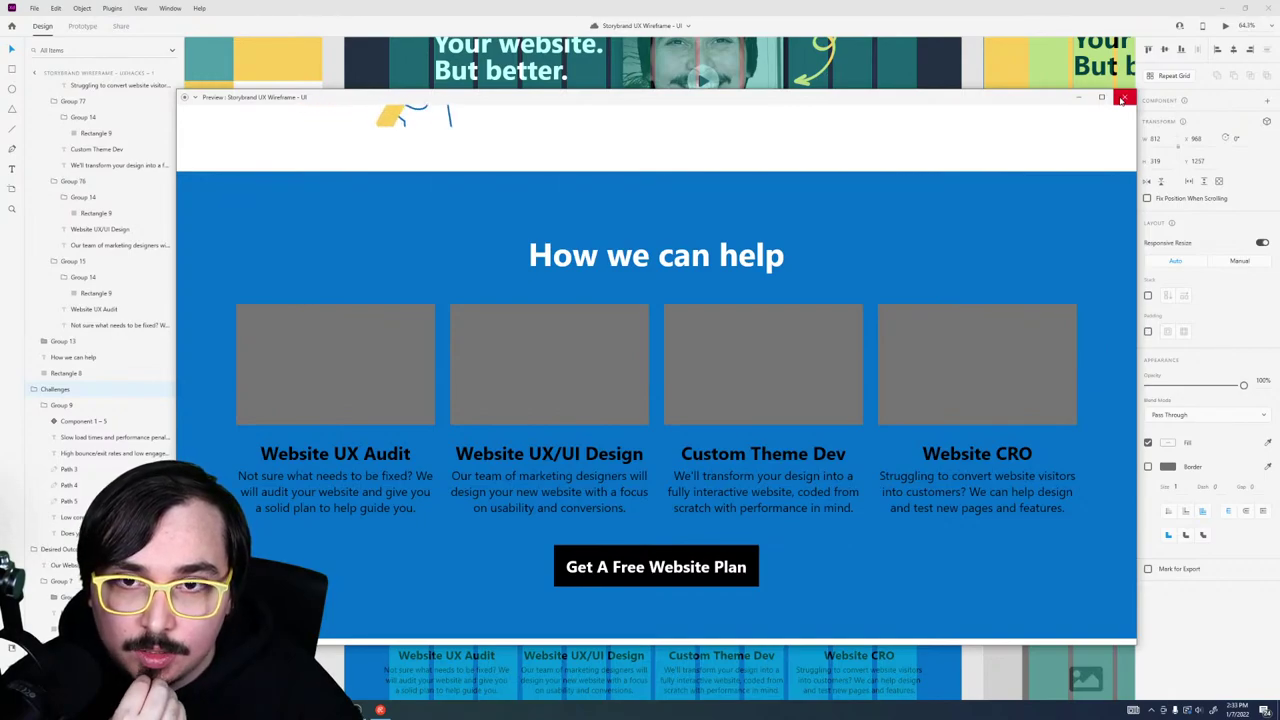
# Step: Close the page preview and switch to the browser, returning to the IconScout gallery of the contributor who made the smartphone animation
pyautogui.click(1123, 98)
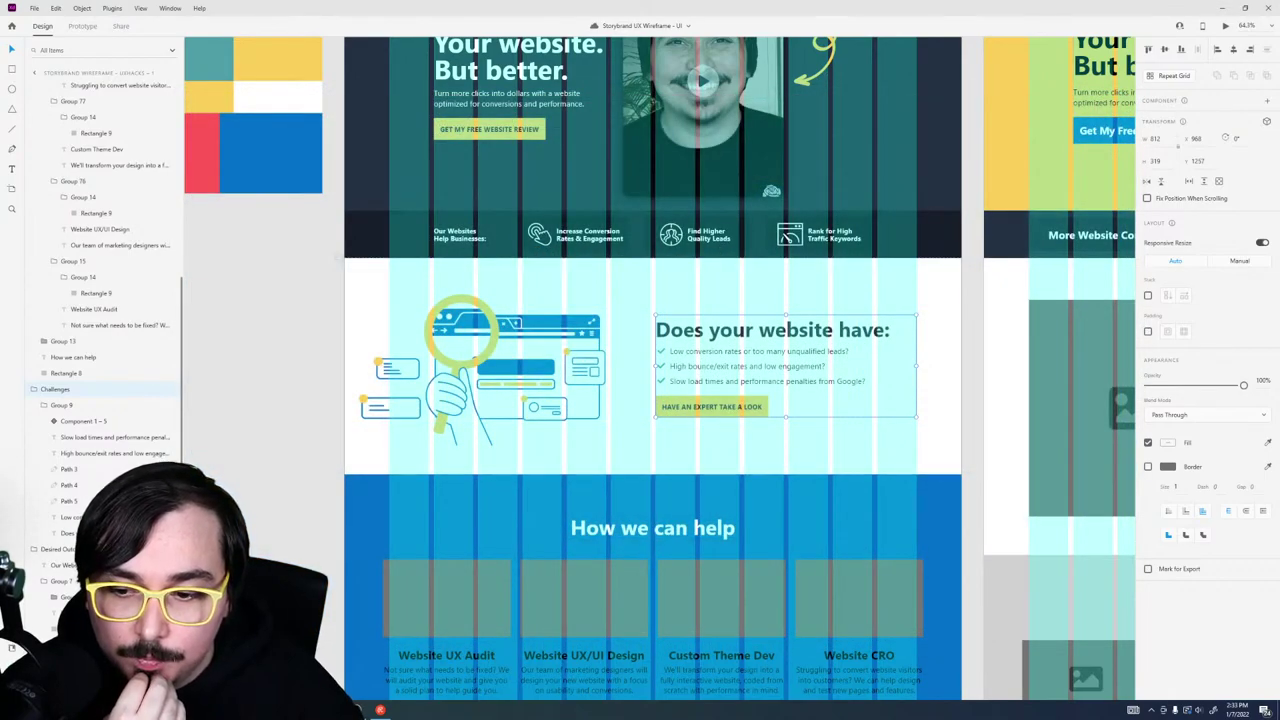
pyautogui.moveTo(257, 709)
pyautogui.click(432, 661)
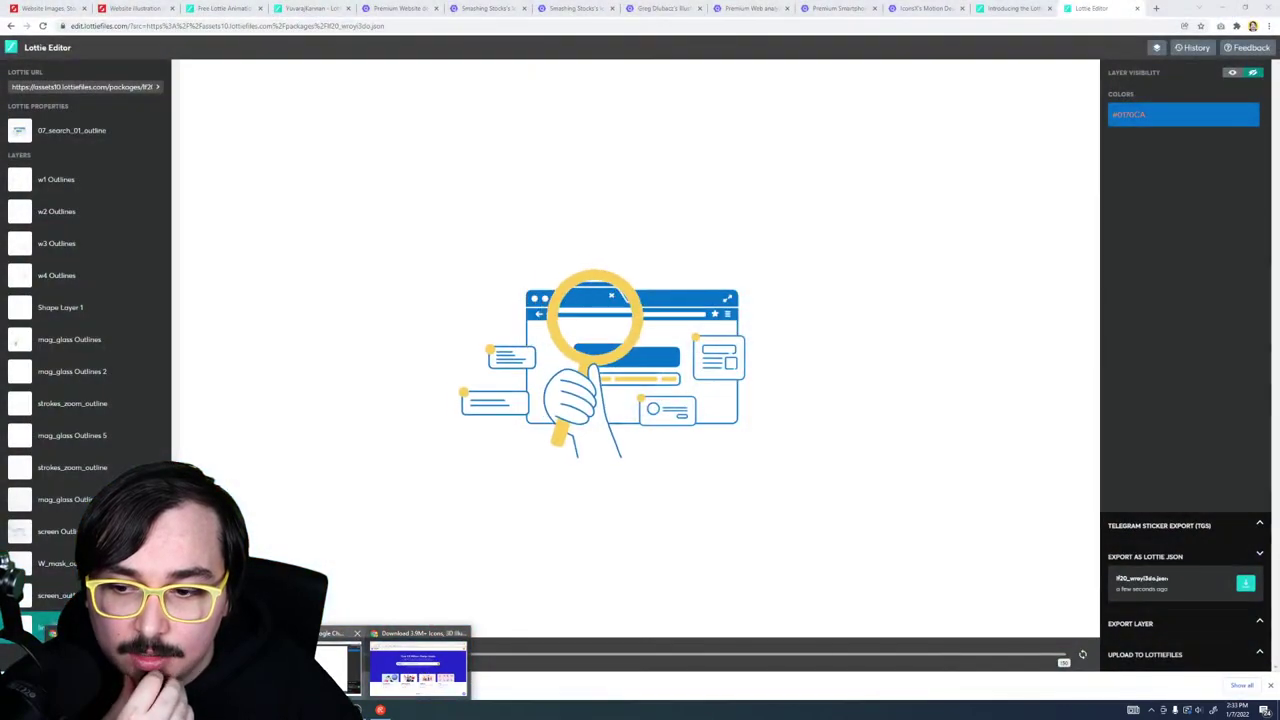
pyautogui.click(823, 8)
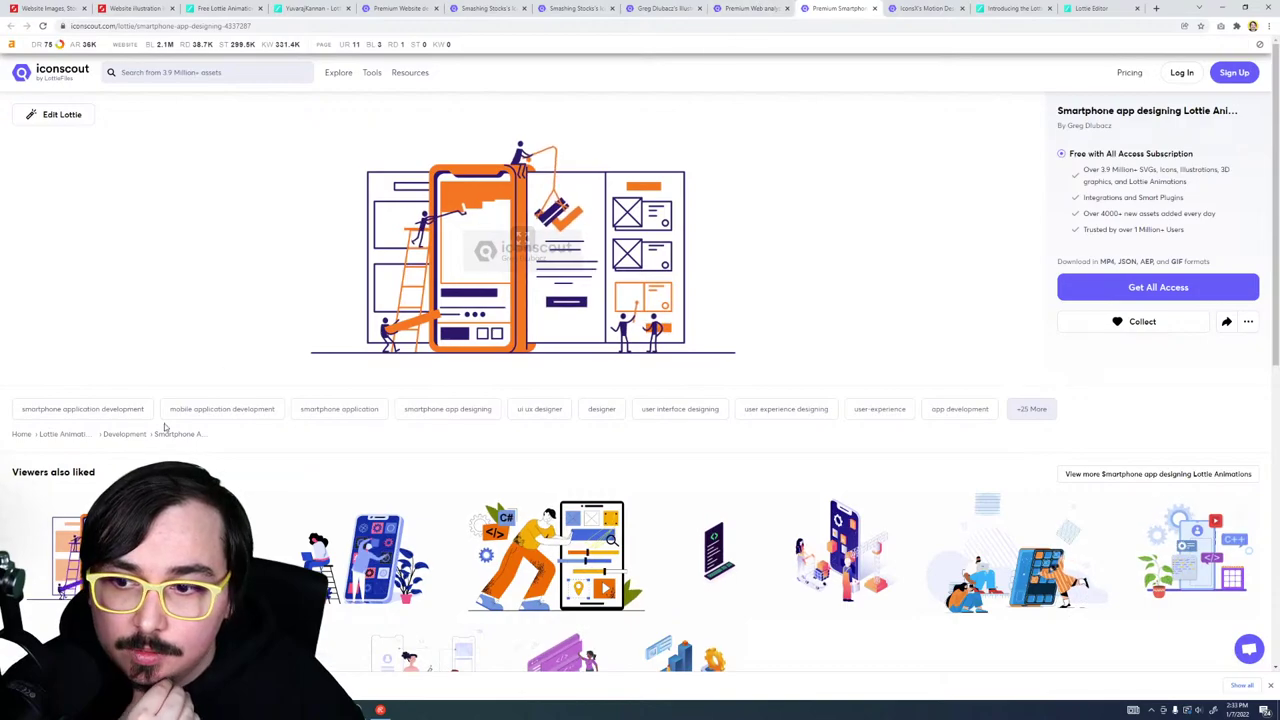
pyautogui.scroll(-2, 170, 444)
pyautogui.scroll(2, 170, 442)
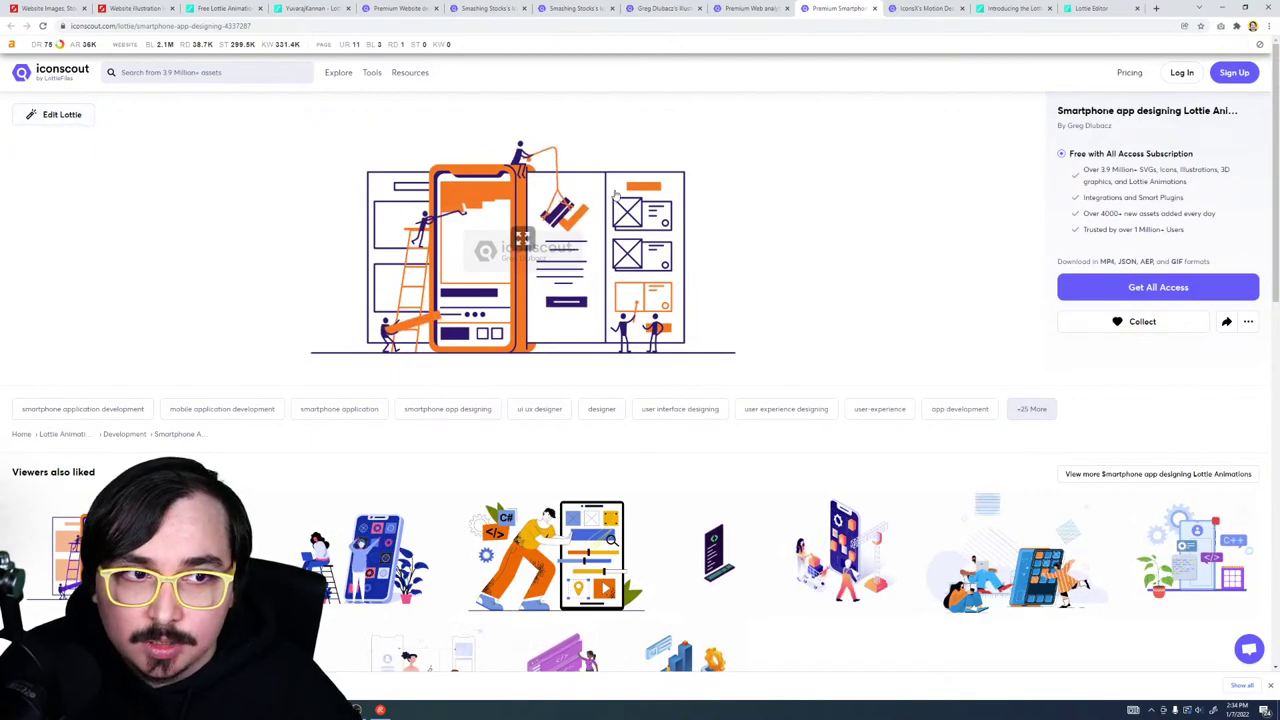
pyautogui.click(750, 8)
pyautogui.click(677, 8)
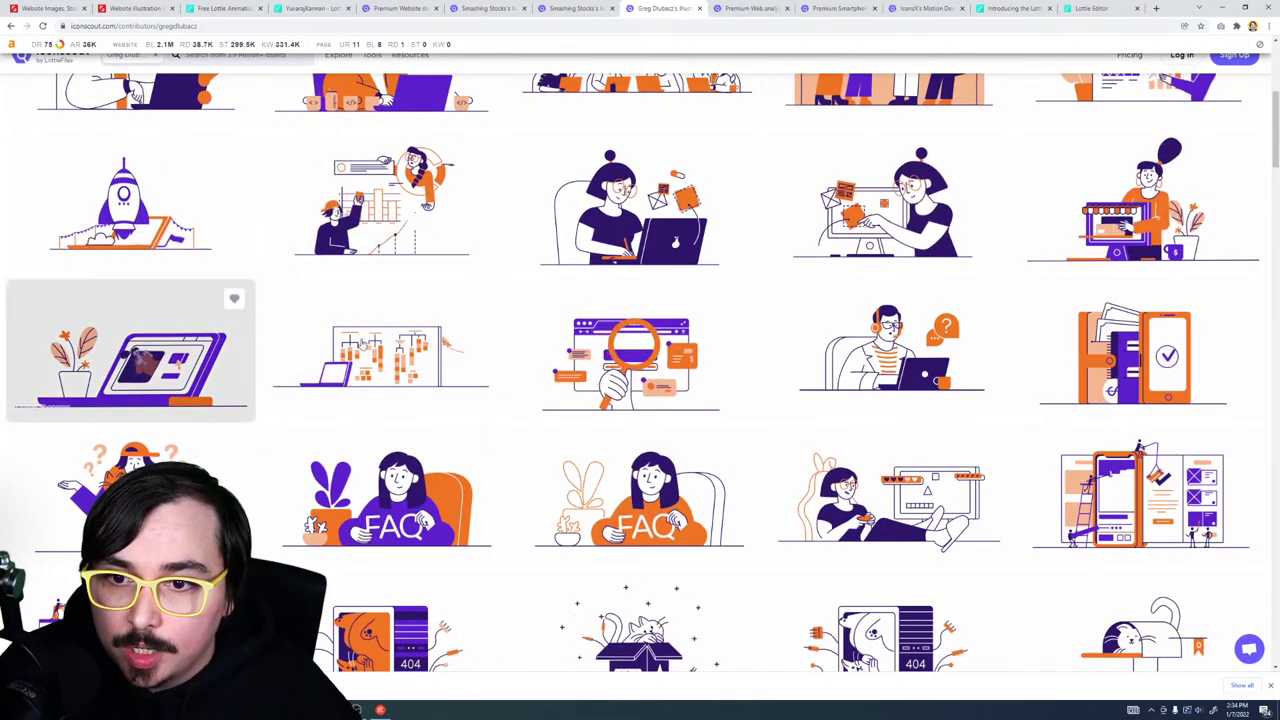
# Step: Open the project flowchart board animation and the smartphone app-designing animation from the gallery in new tabs
pyautogui.rightClick(393, 366)
pyautogui.click(396, 368)
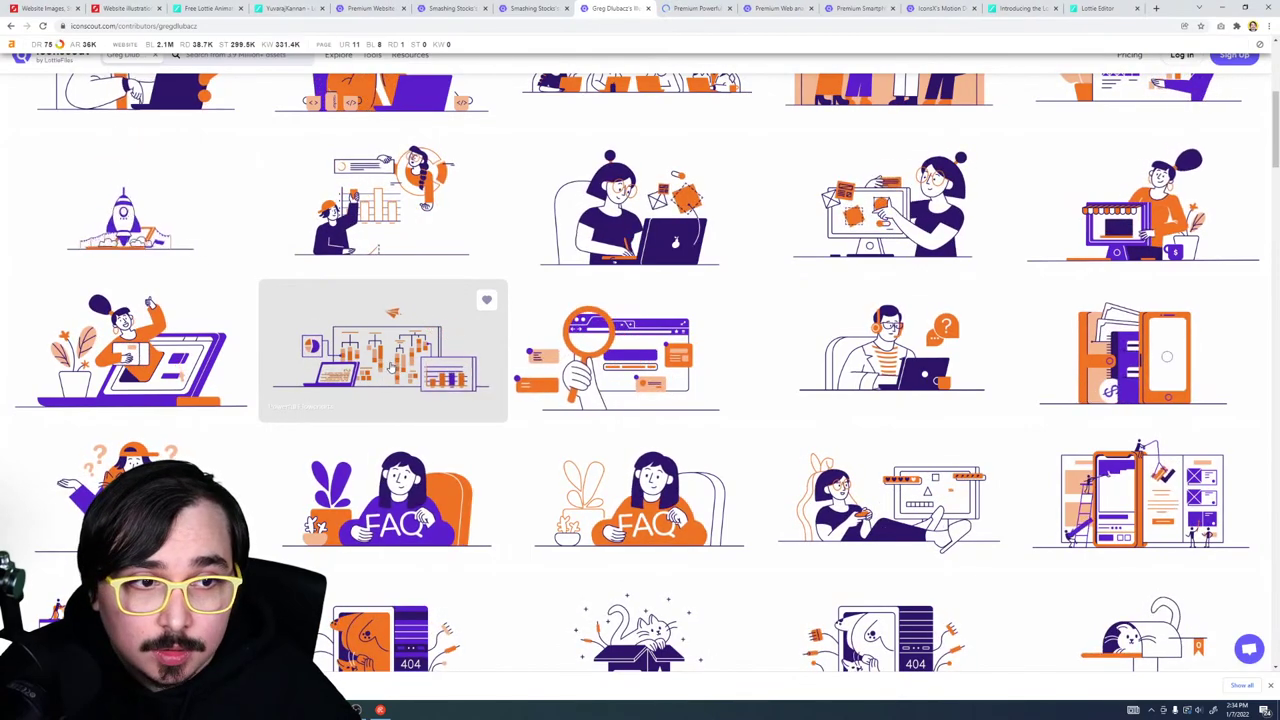
pyautogui.scroll(-1, 392, 368)
pyautogui.scroll(-2, 390, 368)
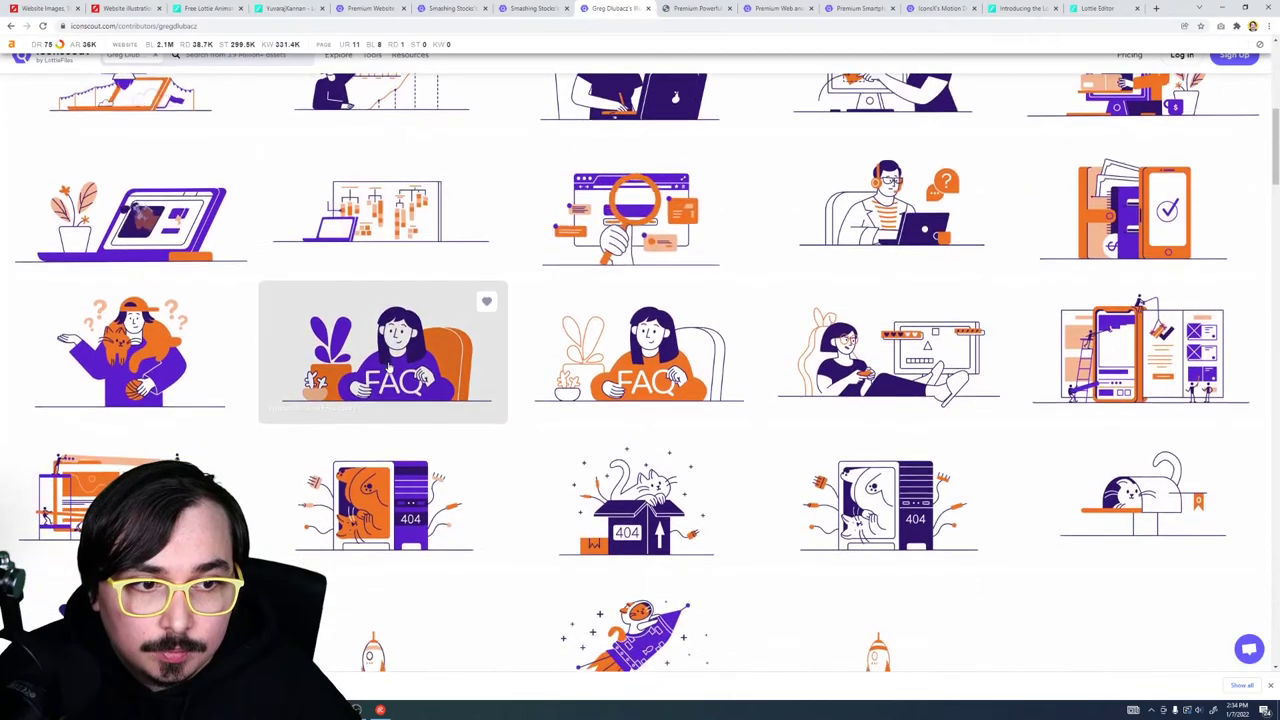
pyautogui.click(1158, 367)
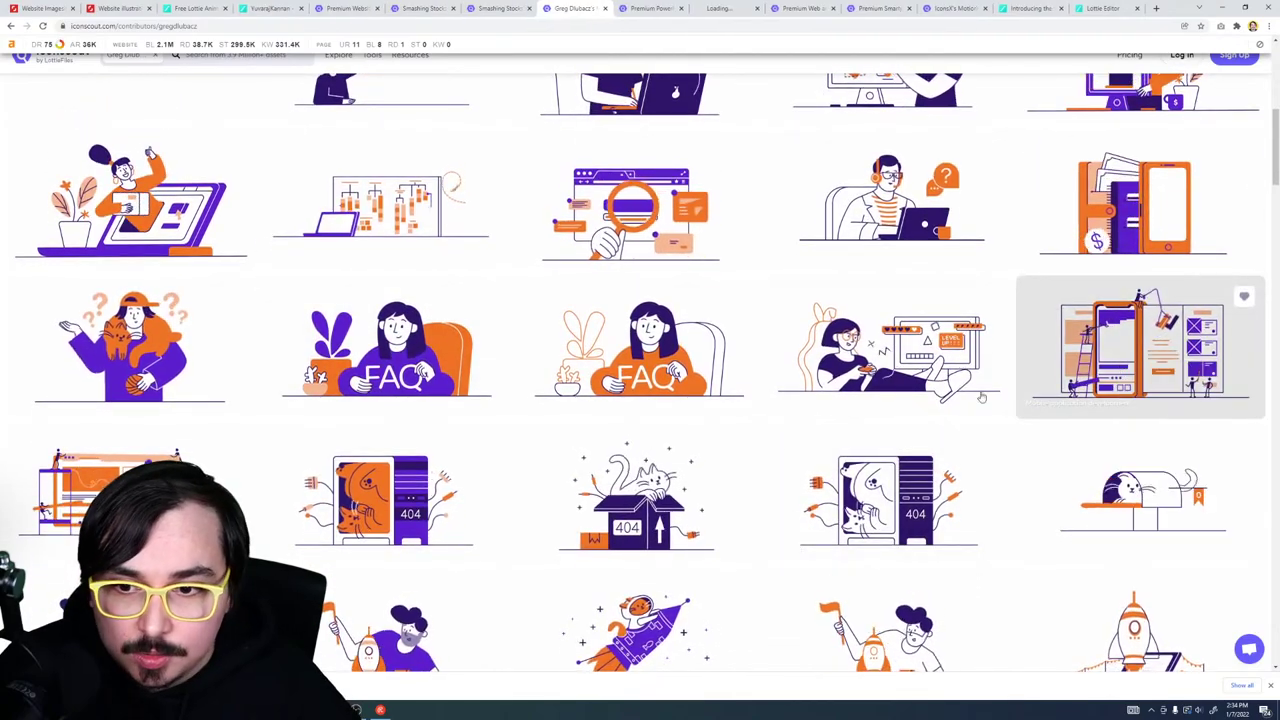
# Step: Find the animation of two people with an orange bar chart and growth graph and open it in a new tab
pyautogui.scroll(-3, 345, 540)
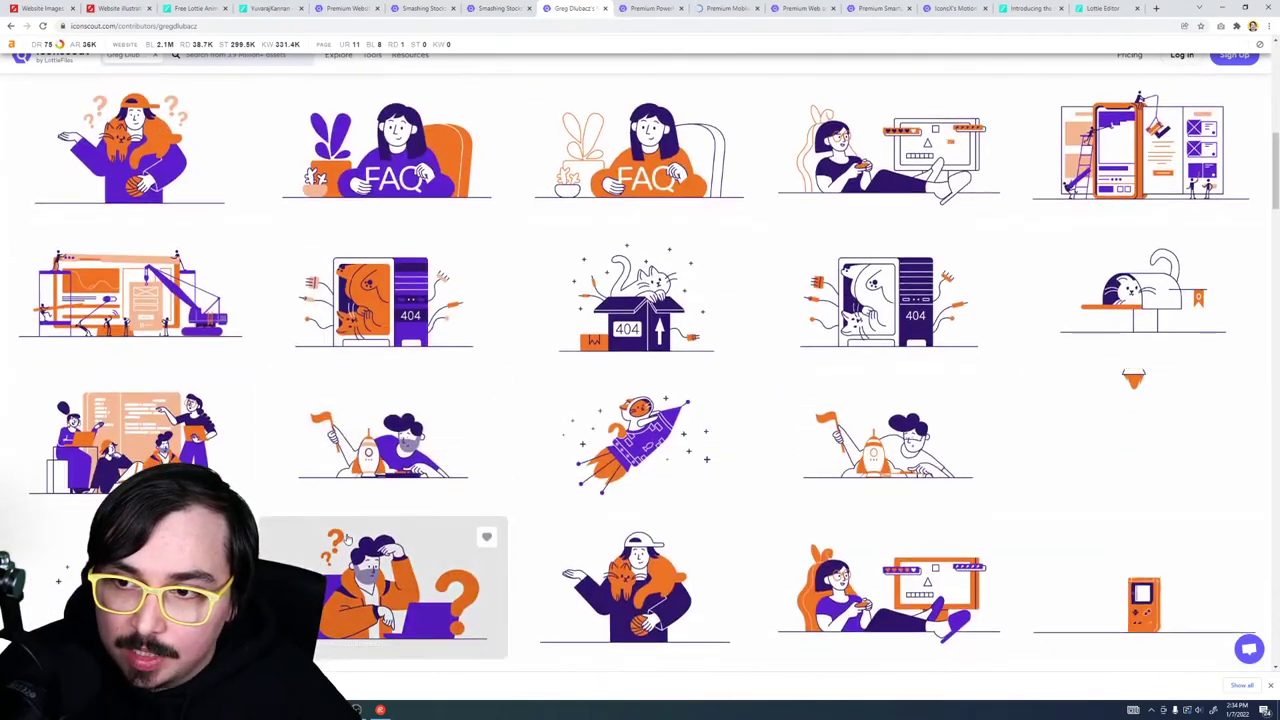
pyautogui.scroll(1, 347, 540)
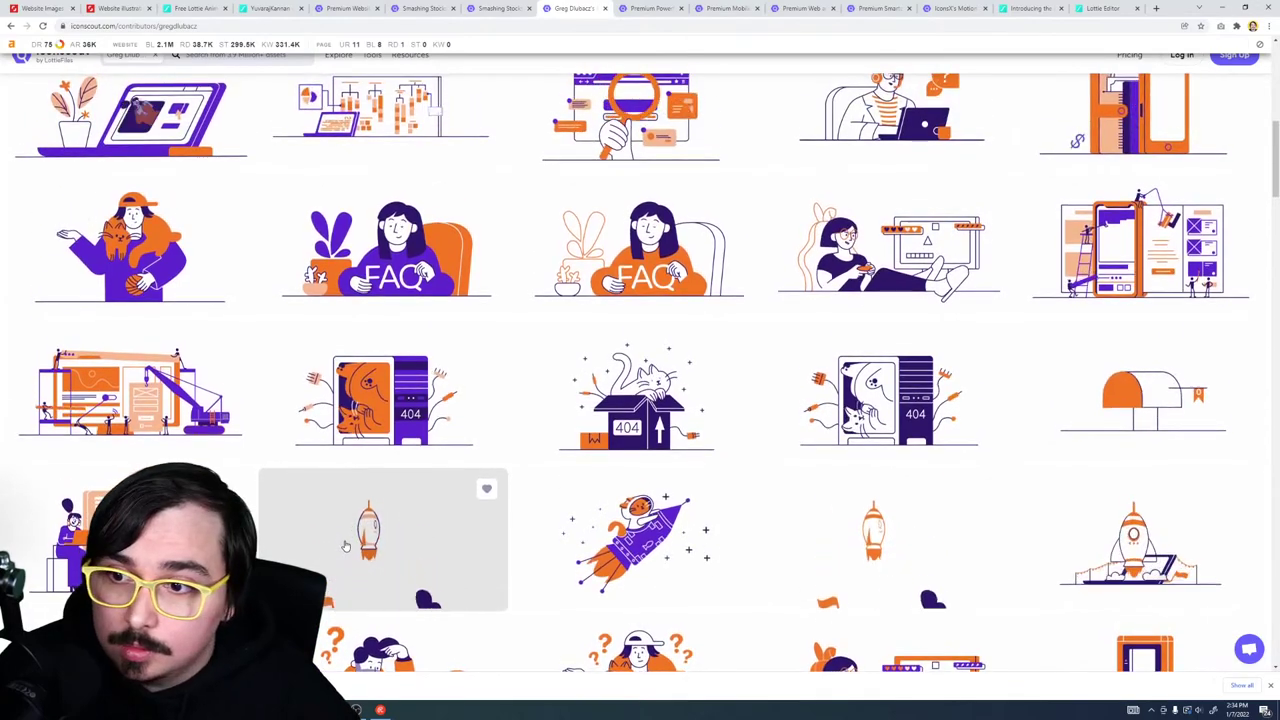
pyautogui.scroll(-5, 342, 543)
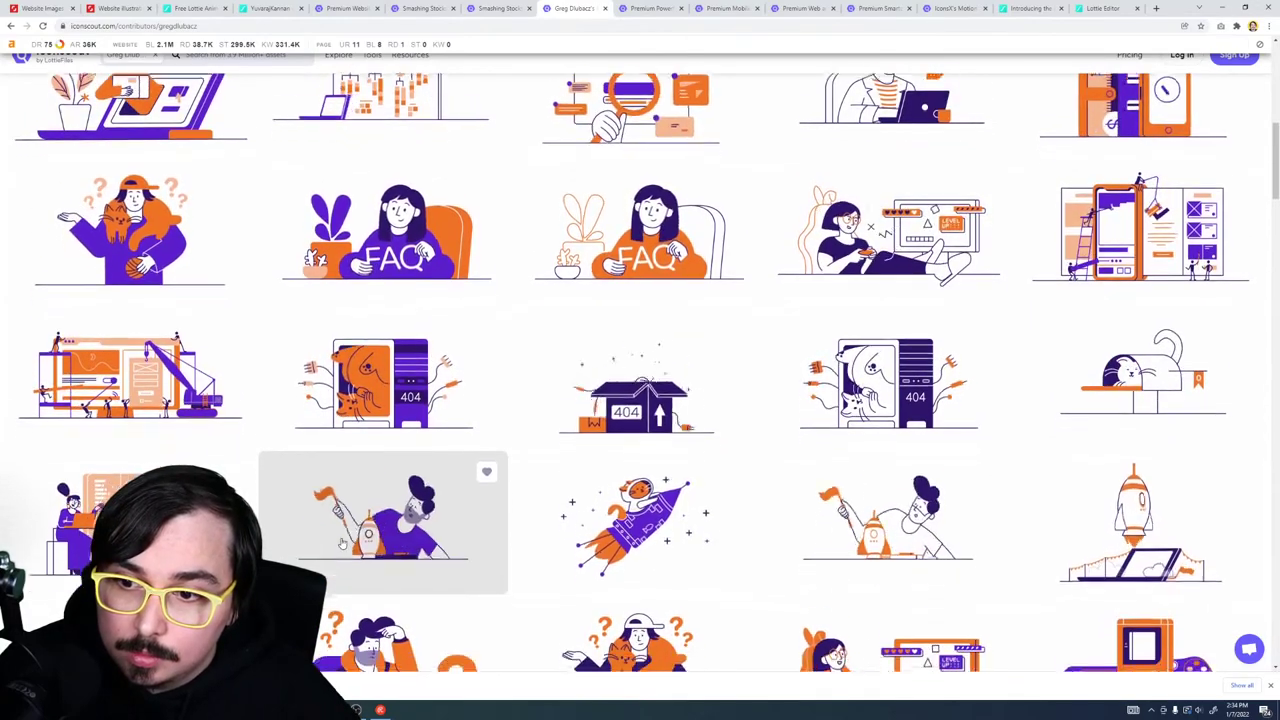
pyautogui.scroll(-2, 341, 543)
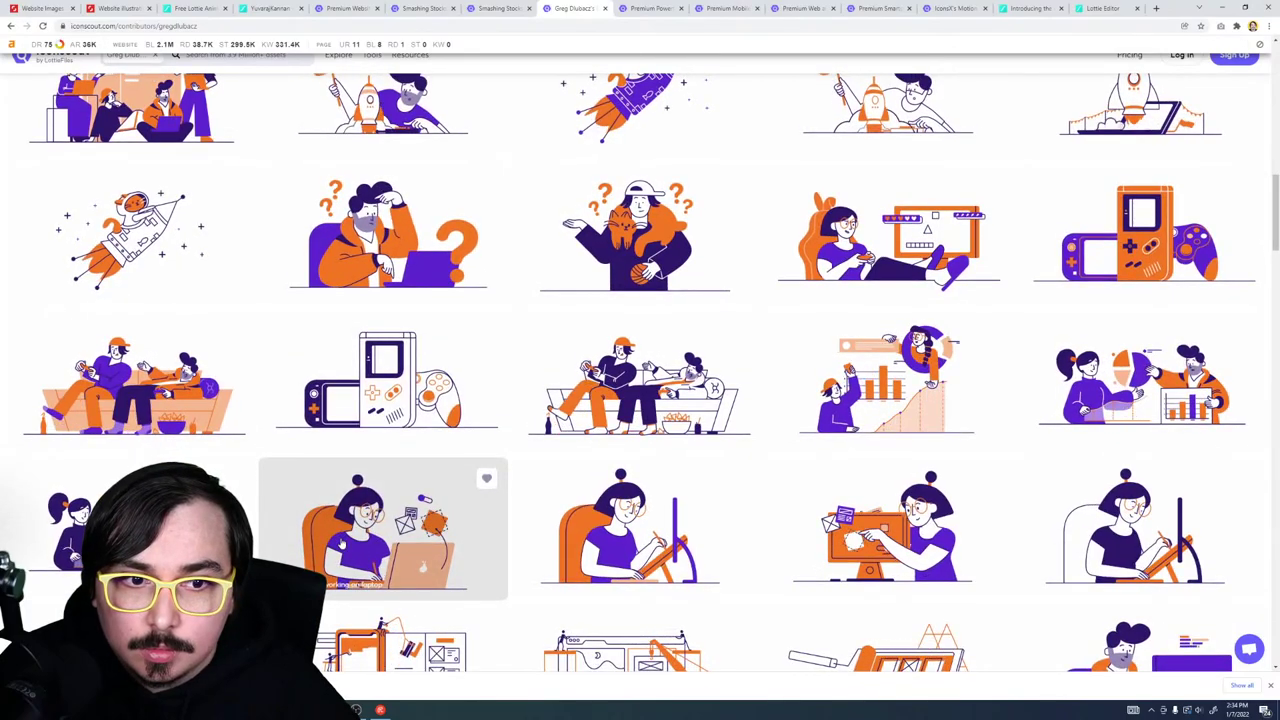
pyautogui.scroll(-2, 341, 543)
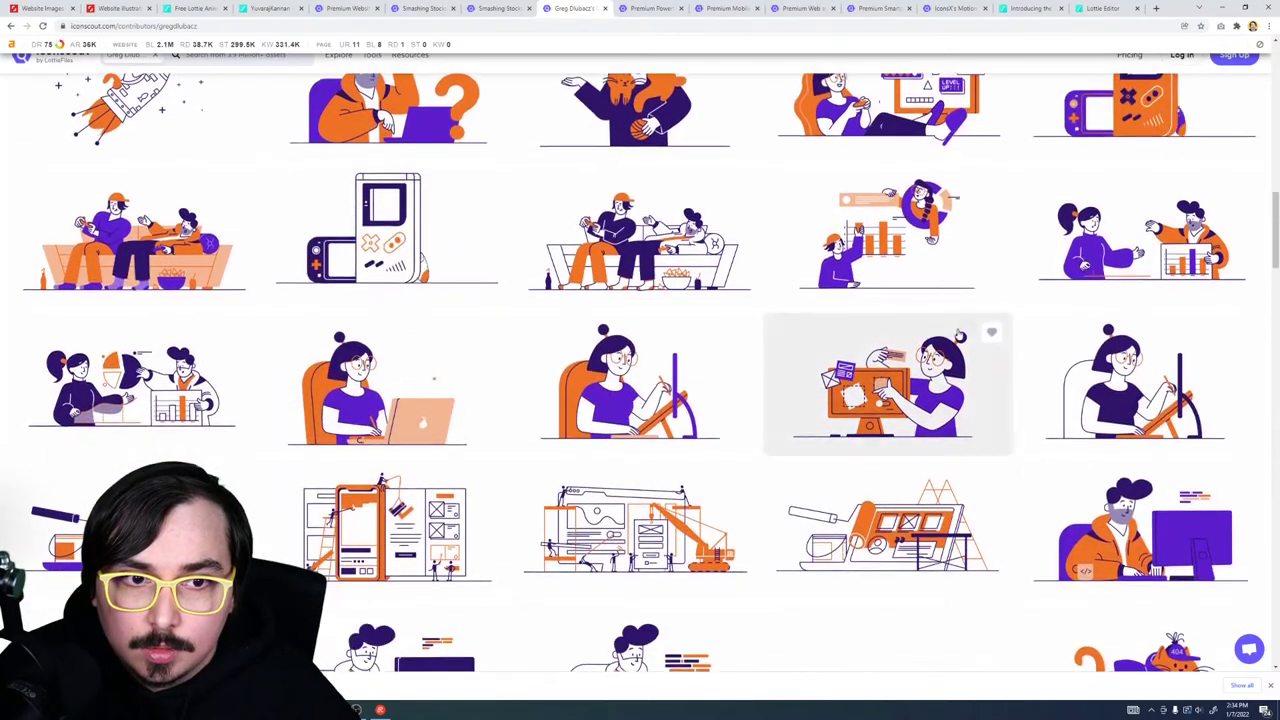
pyautogui.click(942, 238)
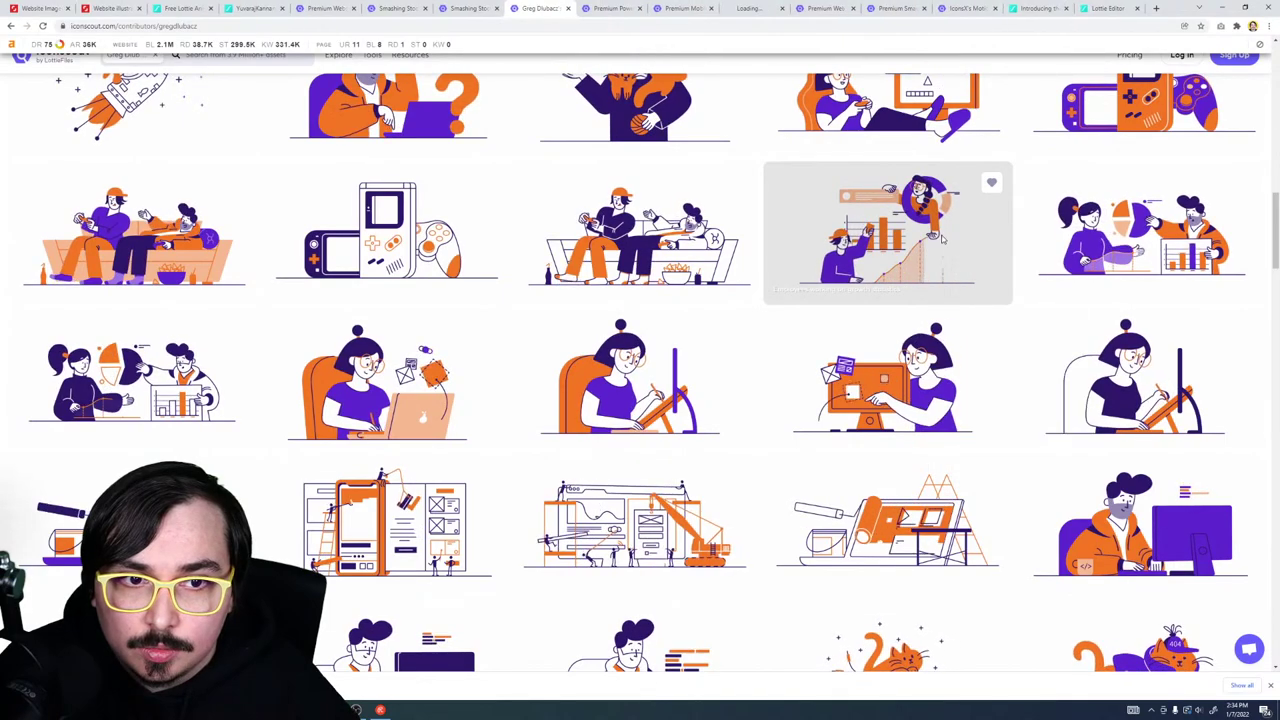
# Step: Find the filled design-workspace animation with an orange monitor and purple tablet and open it in a new tab
pyautogui.scroll(-2, 614, 457)
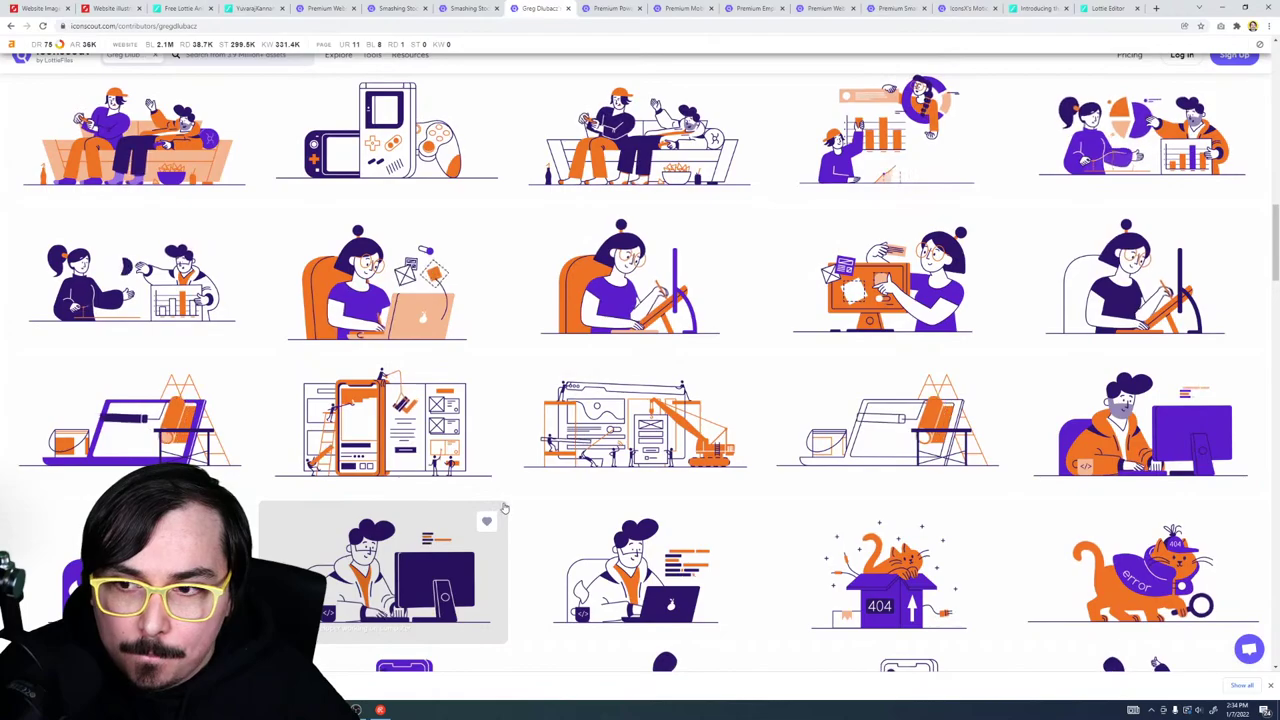
pyautogui.scroll(-3, 543, 491)
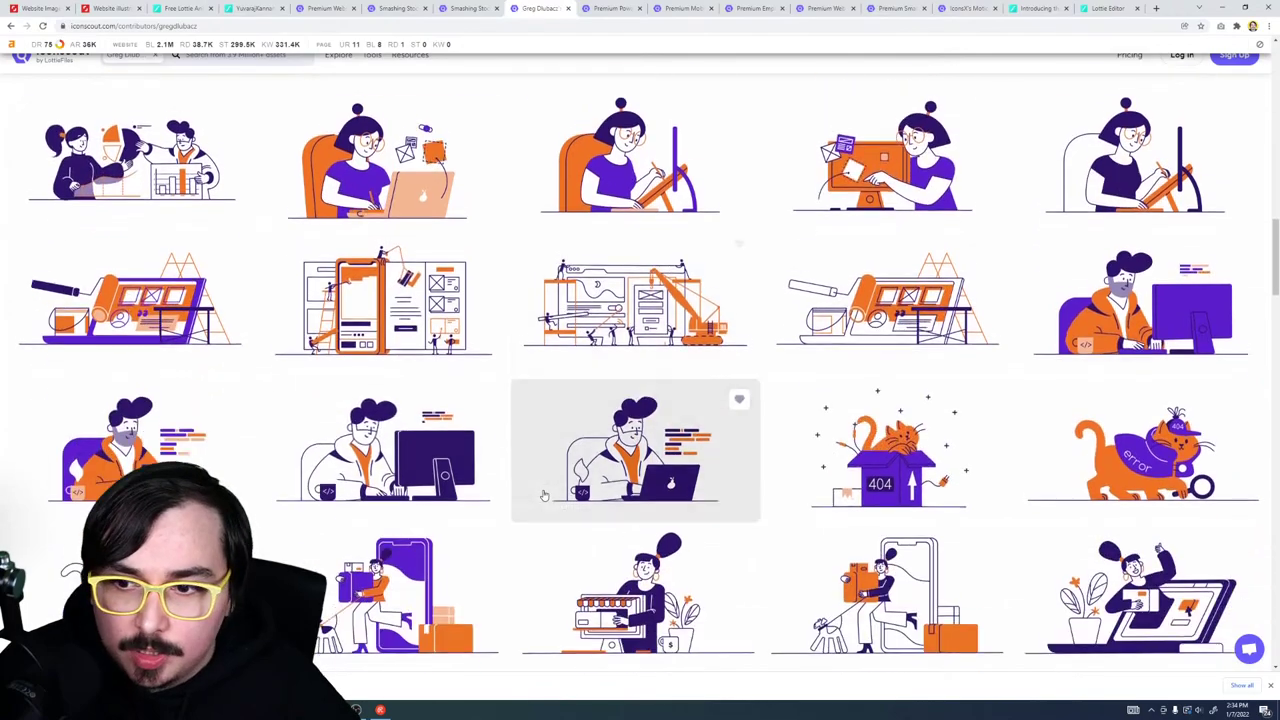
pyautogui.scroll(-3, 544, 492)
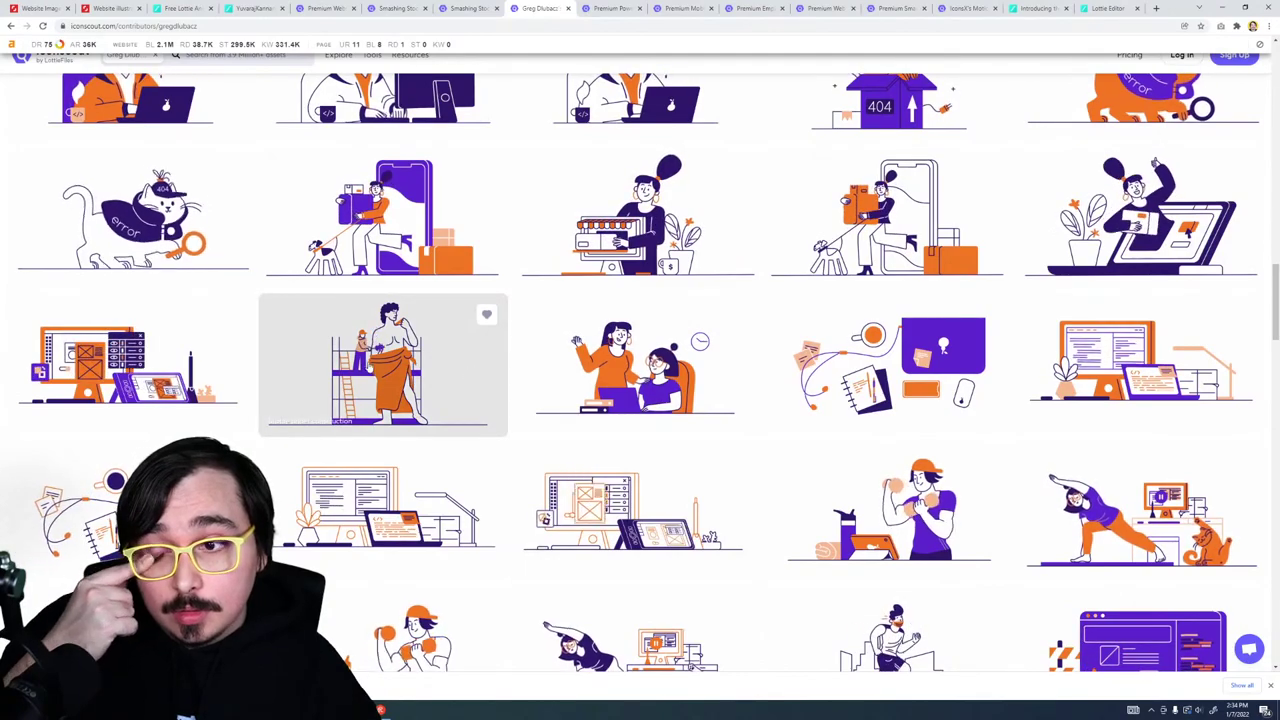
pyautogui.click(180, 380)
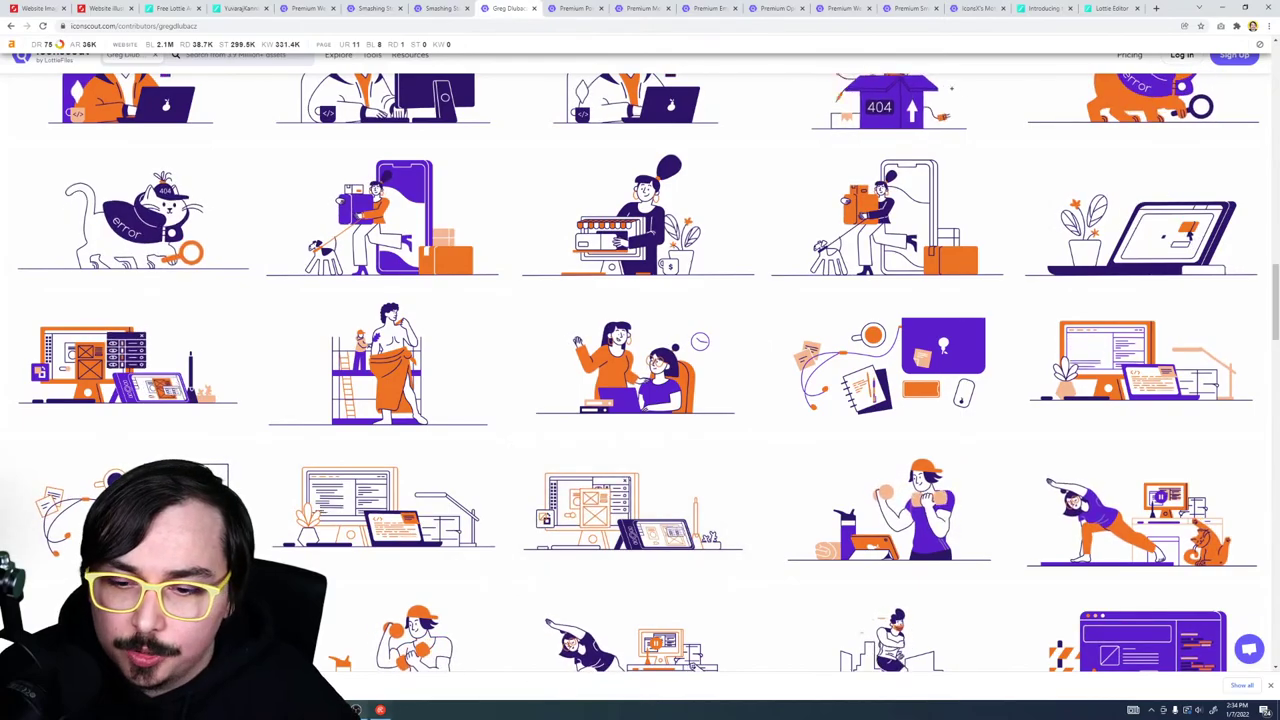
pyautogui.click(380, 710)
pyautogui.hotkey('alt', 'Tab')
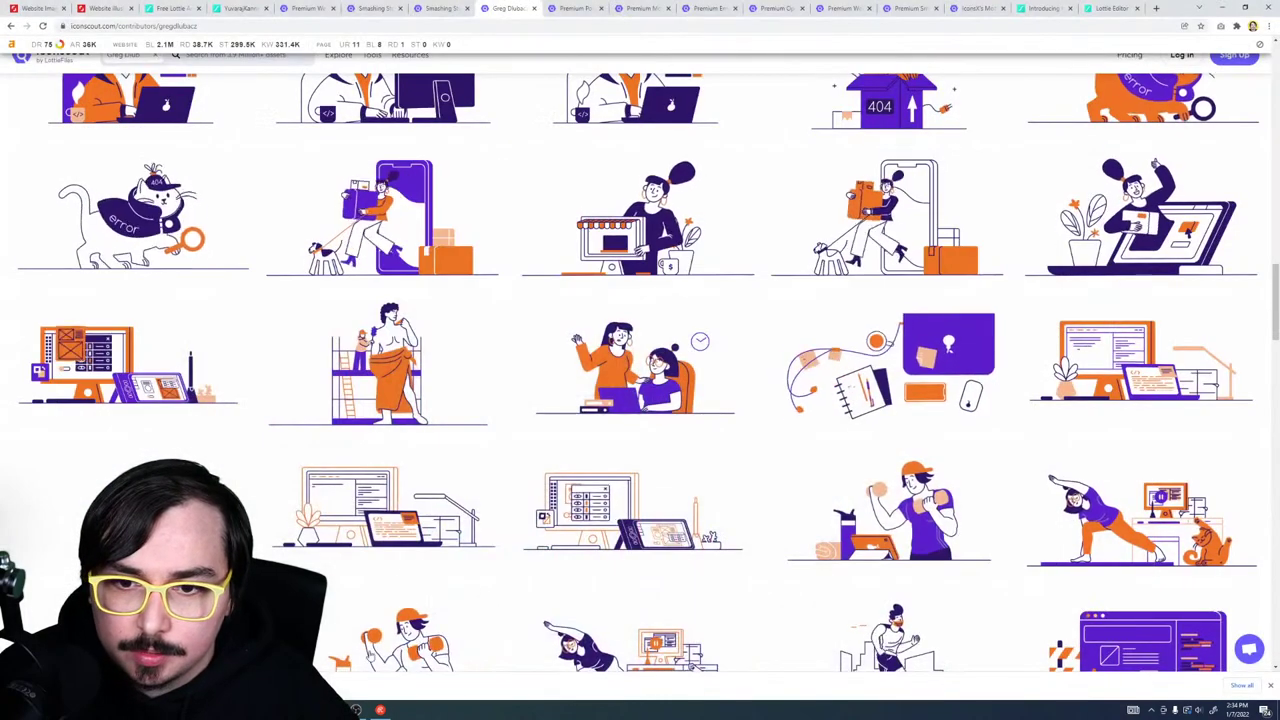
# Step: Open the outlined design-workspace animation and the outlined coding-desk animation with the laptop and lamp in new tabs
pyautogui.rightClick(552, 518)
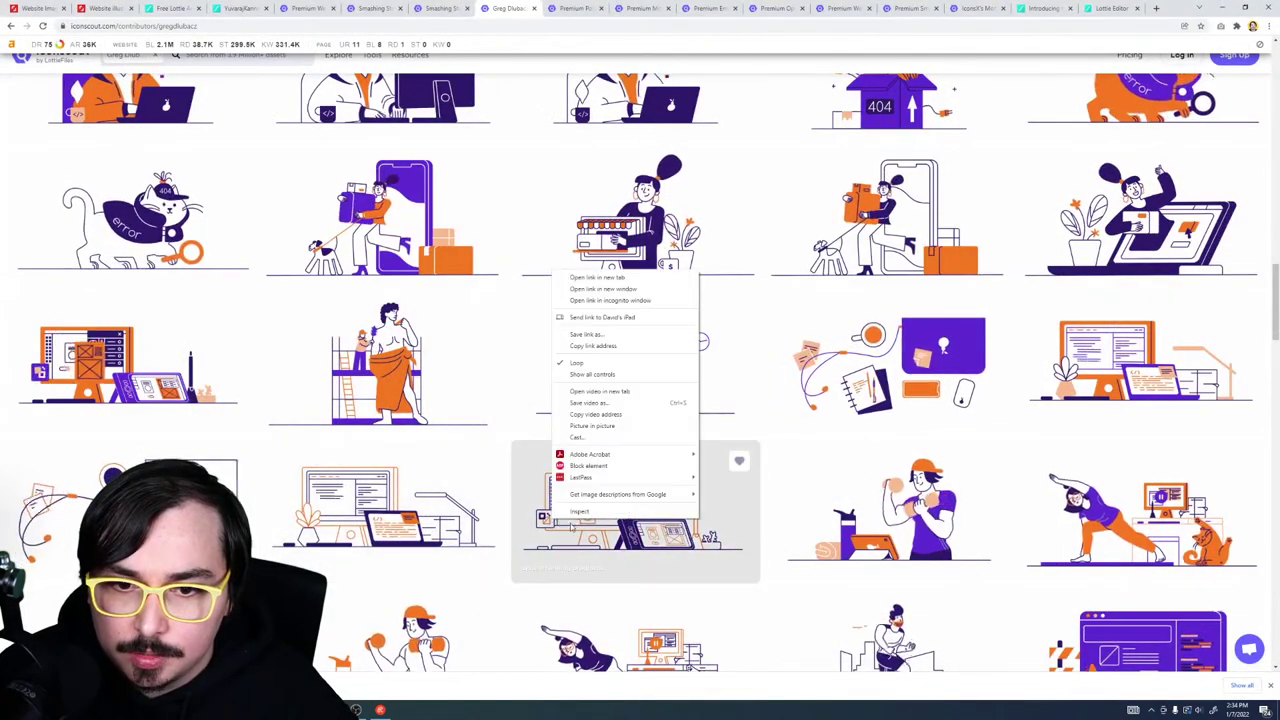
pyautogui.click(605, 279)
pyautogui.rightClick(358, 505)
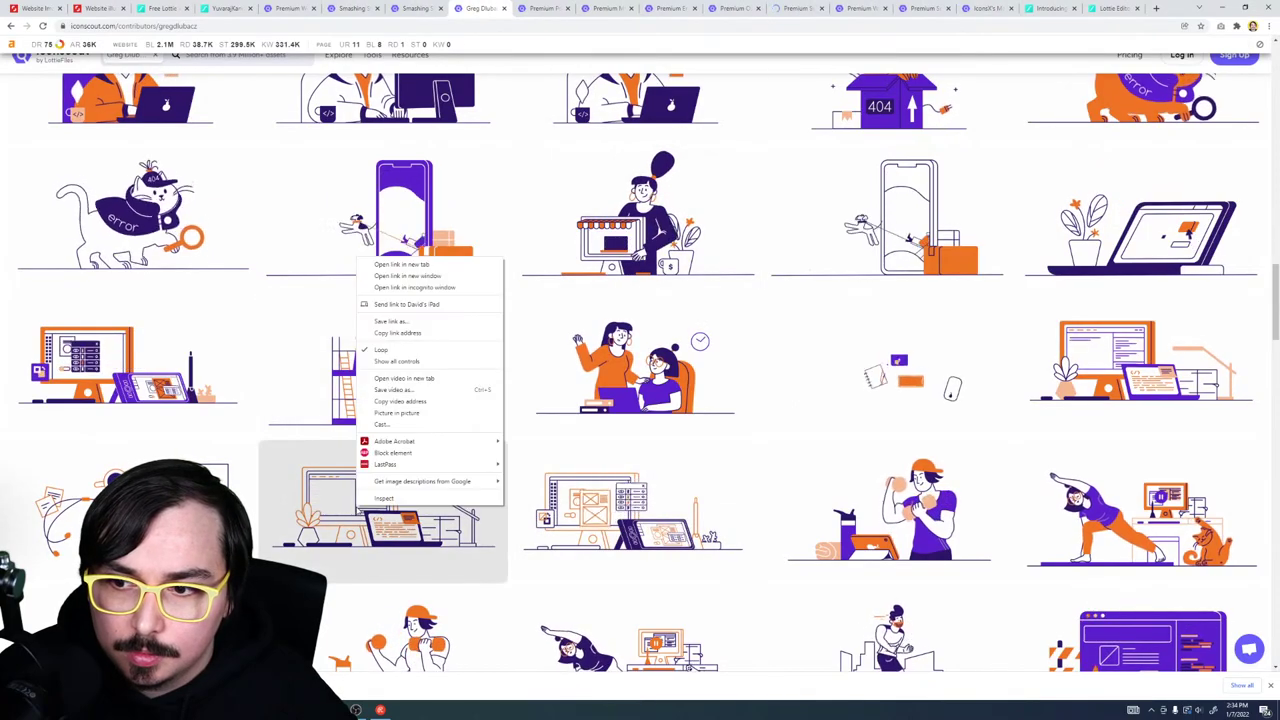
pyautogui.click(400, 265)
# Step: Look further through the gallery for website-related animations and open the outlined project flowchart board in a new tab
pyautogui.scroll(-2, 640, 400)
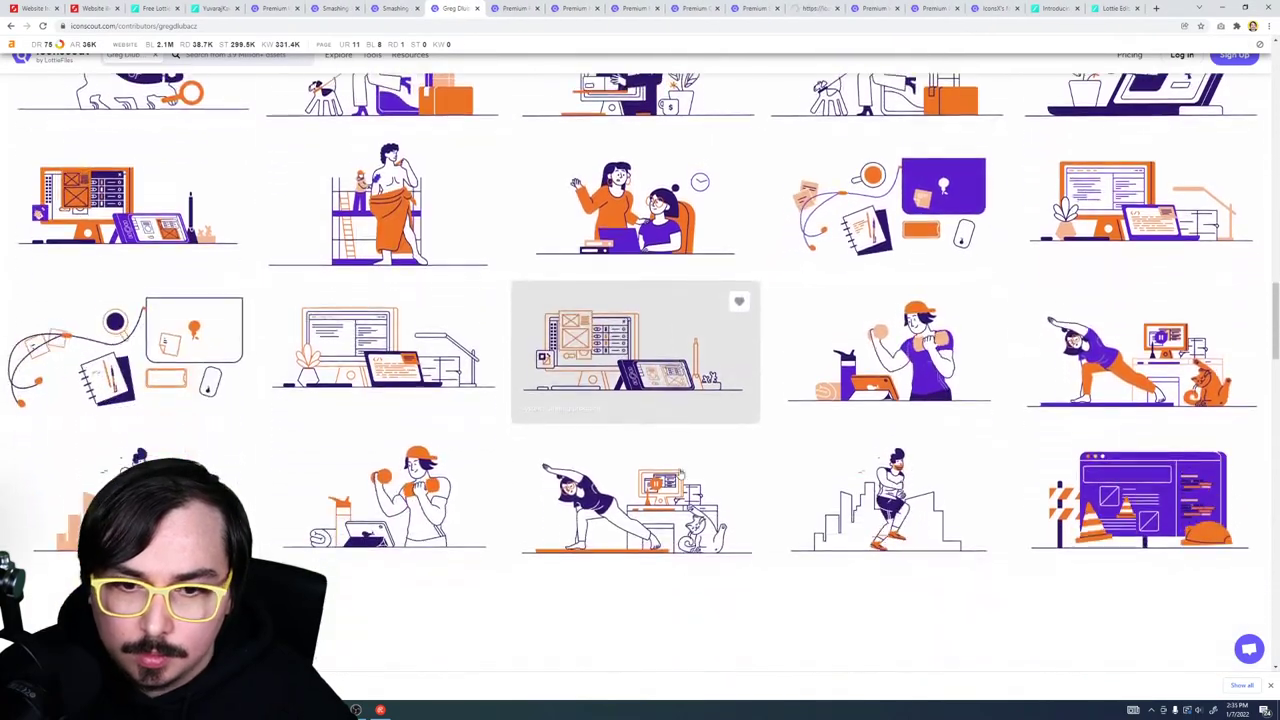
pyautogui.scroll(-2, 853, 532)
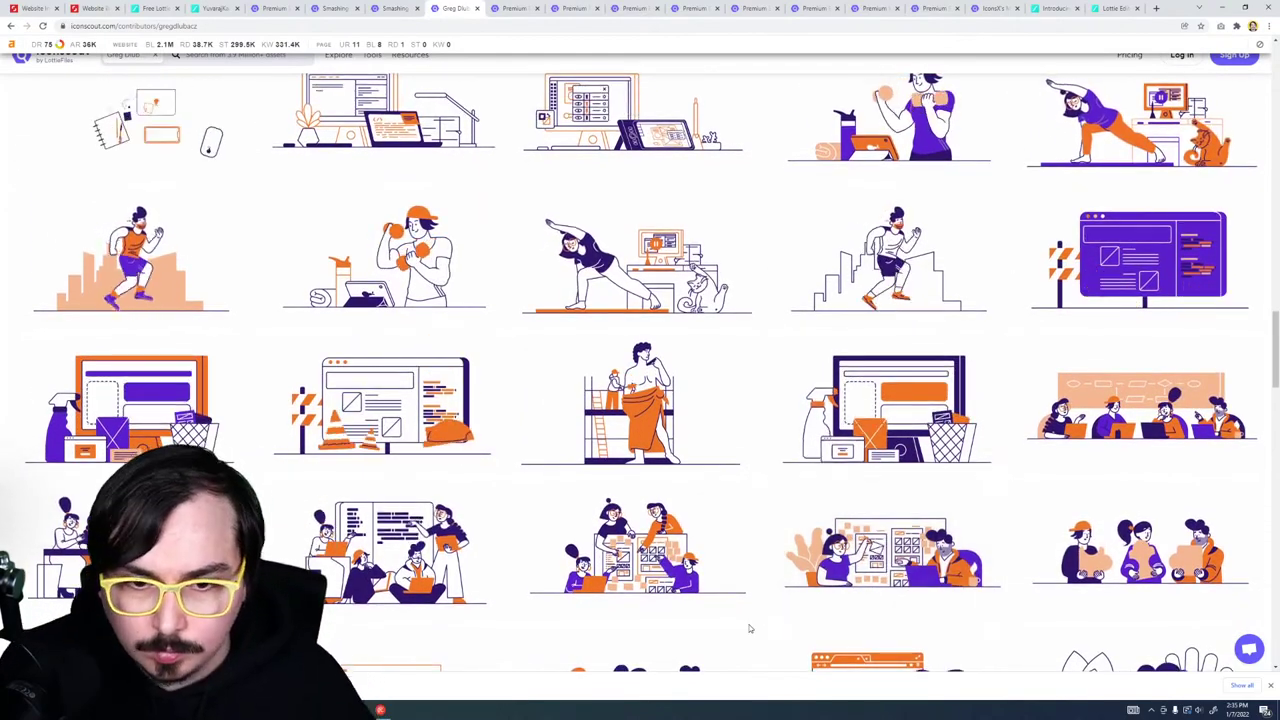
pyautogui.scroll(-1, 777, 338)
pyautogui.scroll(-1, 776, 338)
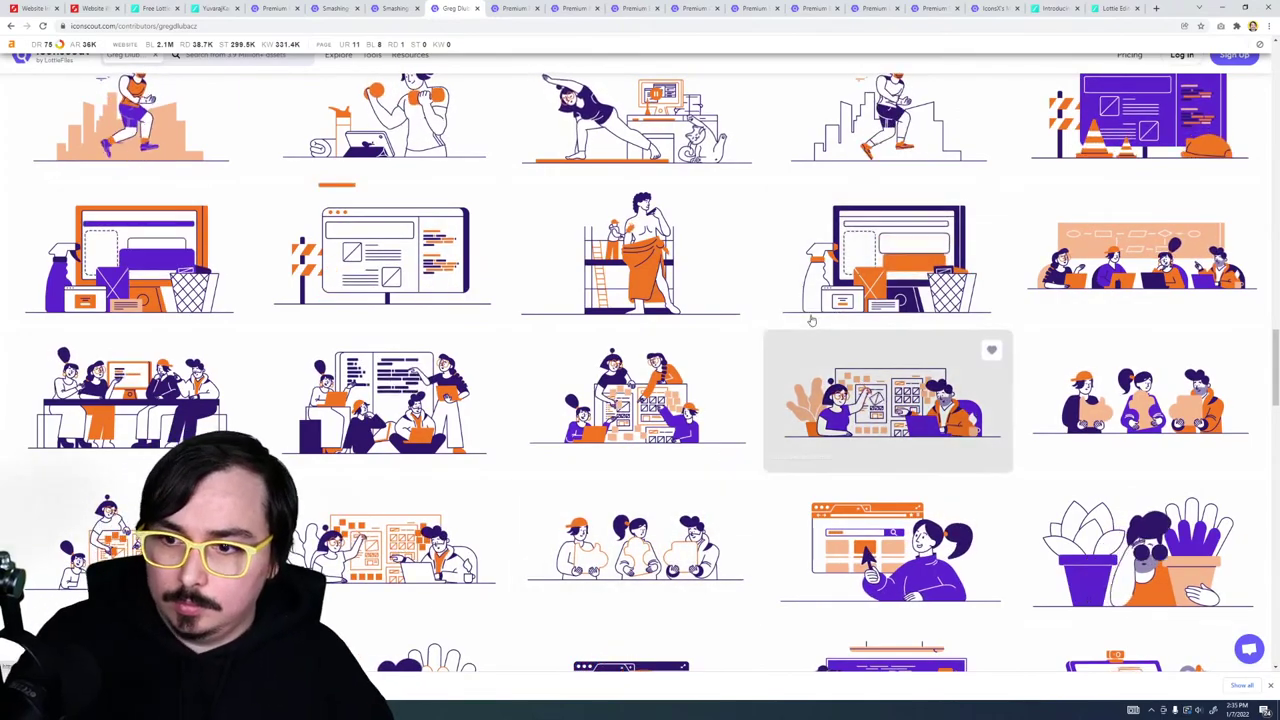
pyautogui.scroll(-1, 666, 408)
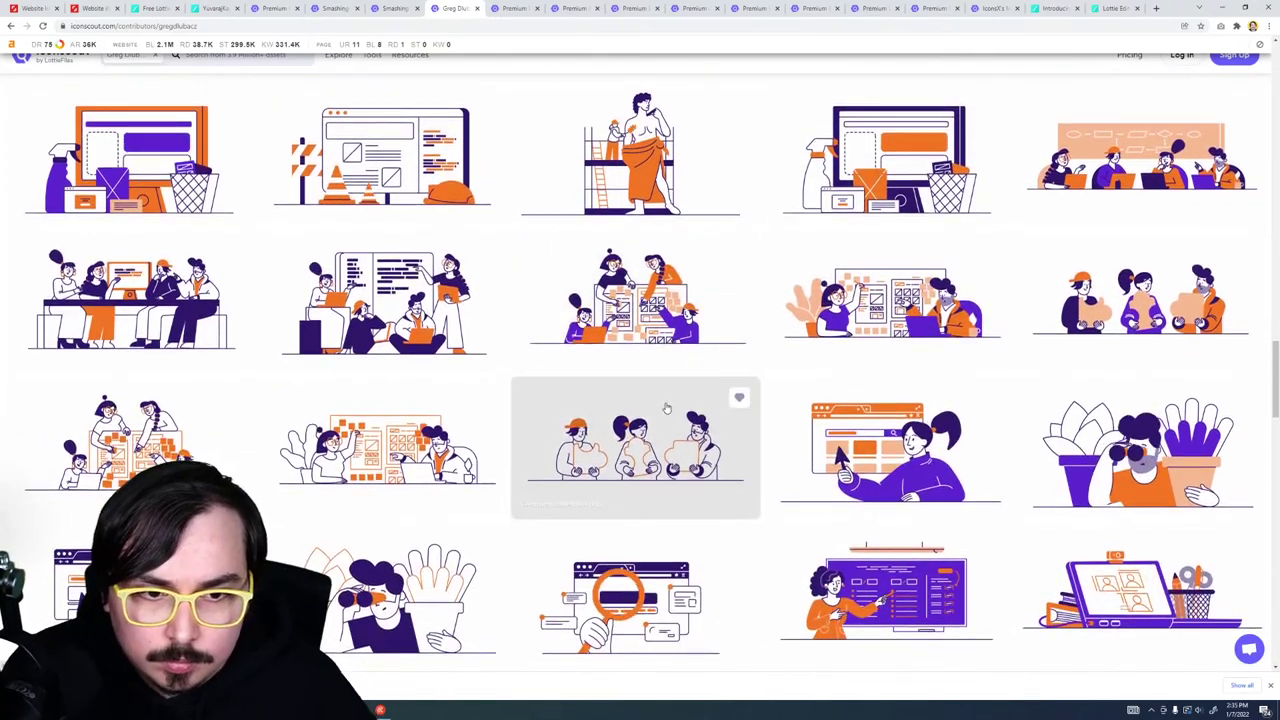
pyautogui.scroll(-1, 666, 408)
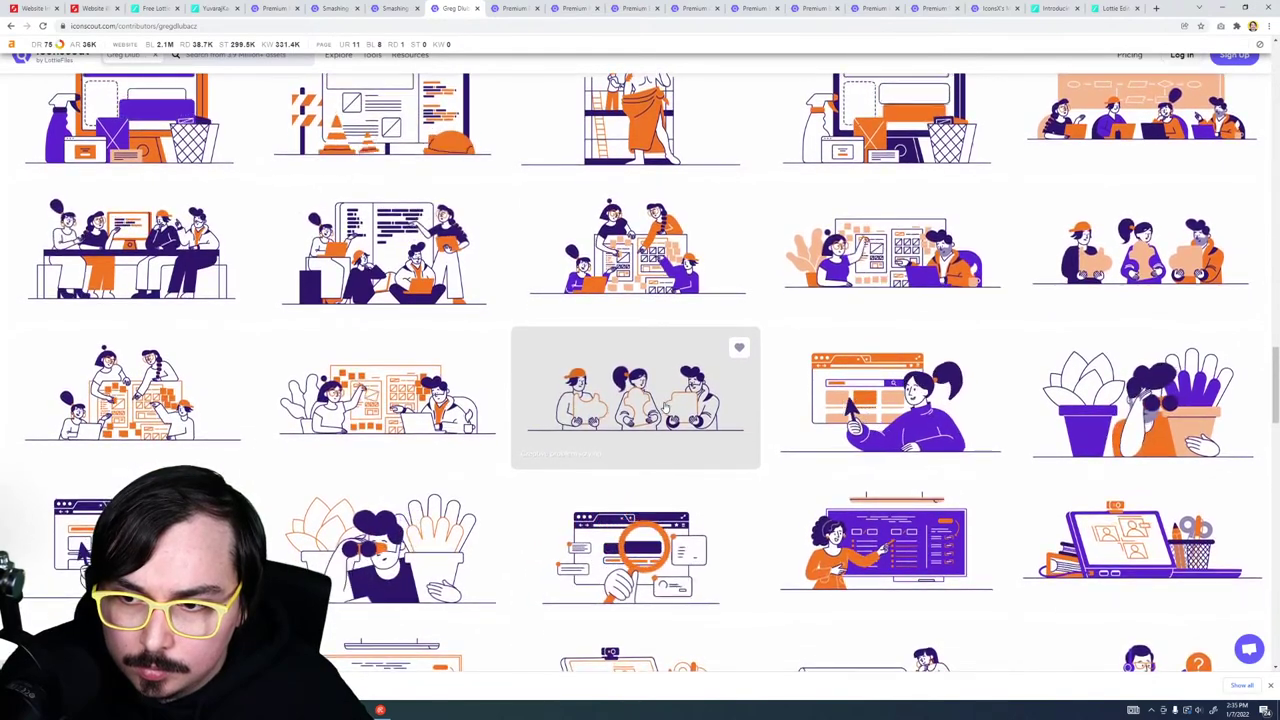
pyautogui.scroll(-1, 663, 407)
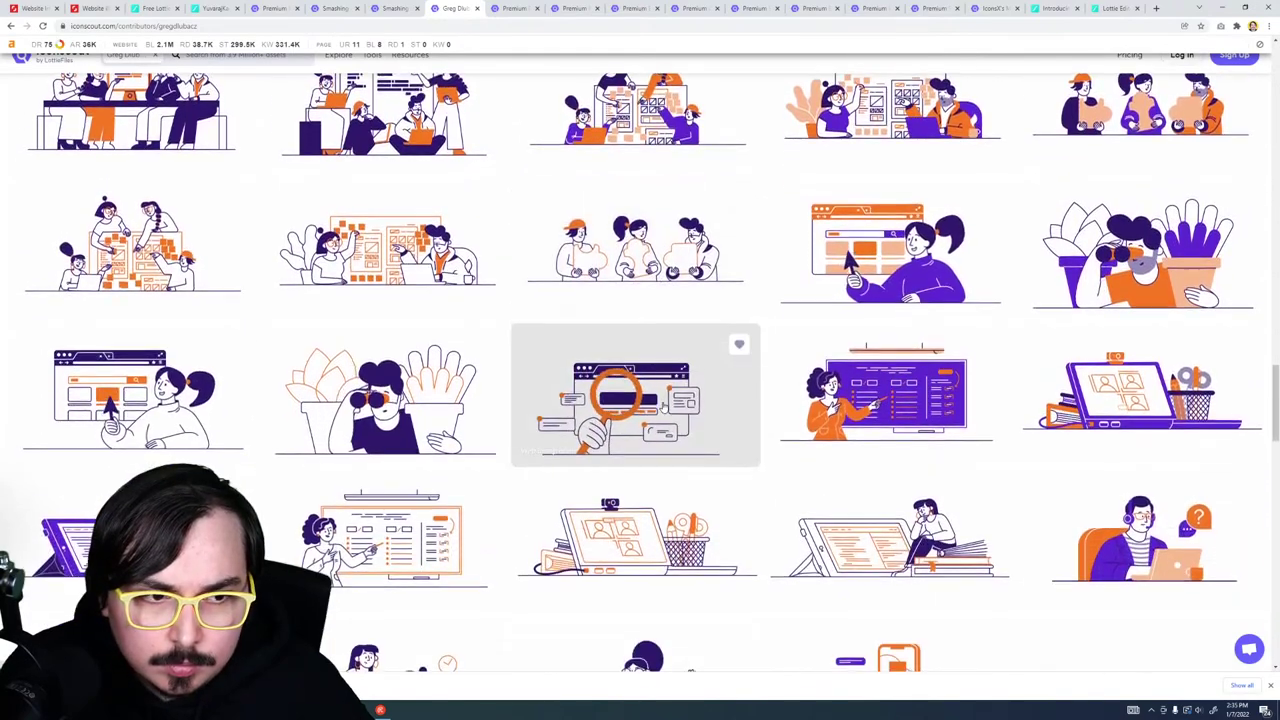
pyautogui.scroll(-2, 663, 407)
pyautogui.scroll(-1, 663, 407)
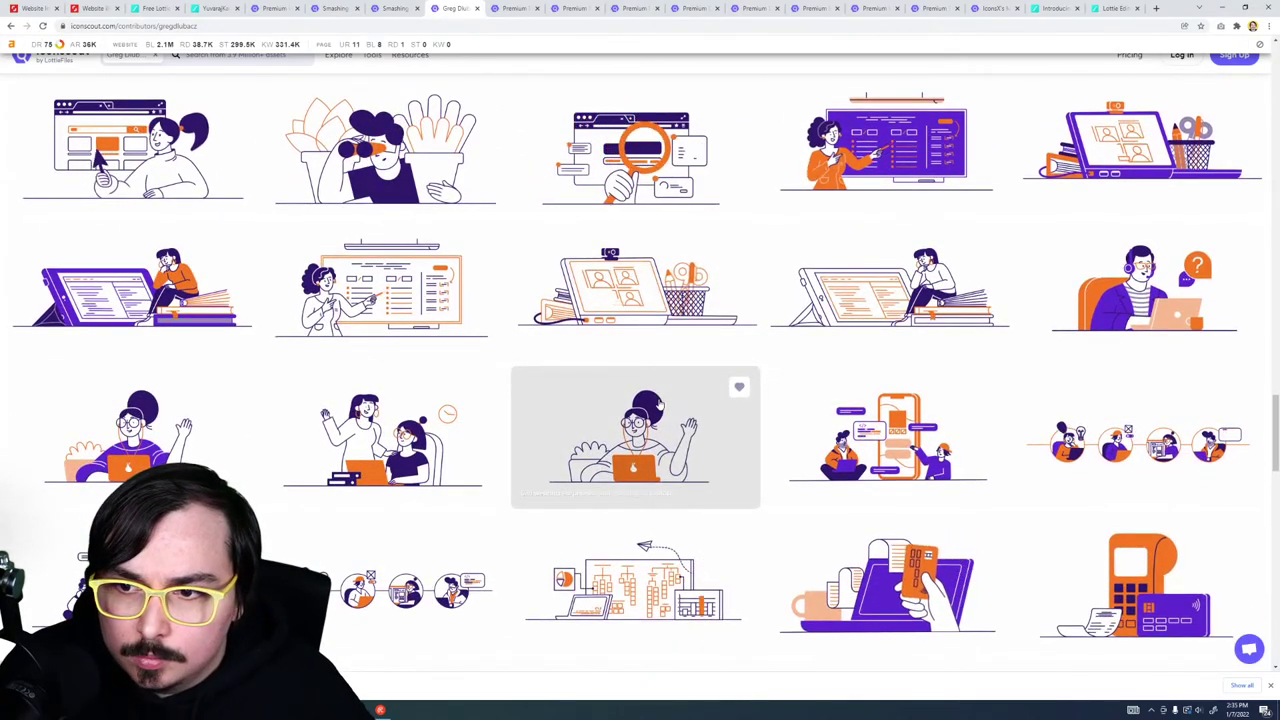
pyautogui.scroll(-2, 659, 401)
pyautogui.rightClick(659, 401)
pyautogui.click(700, 409)
pyautogui.scroll(-2, 787, 365)
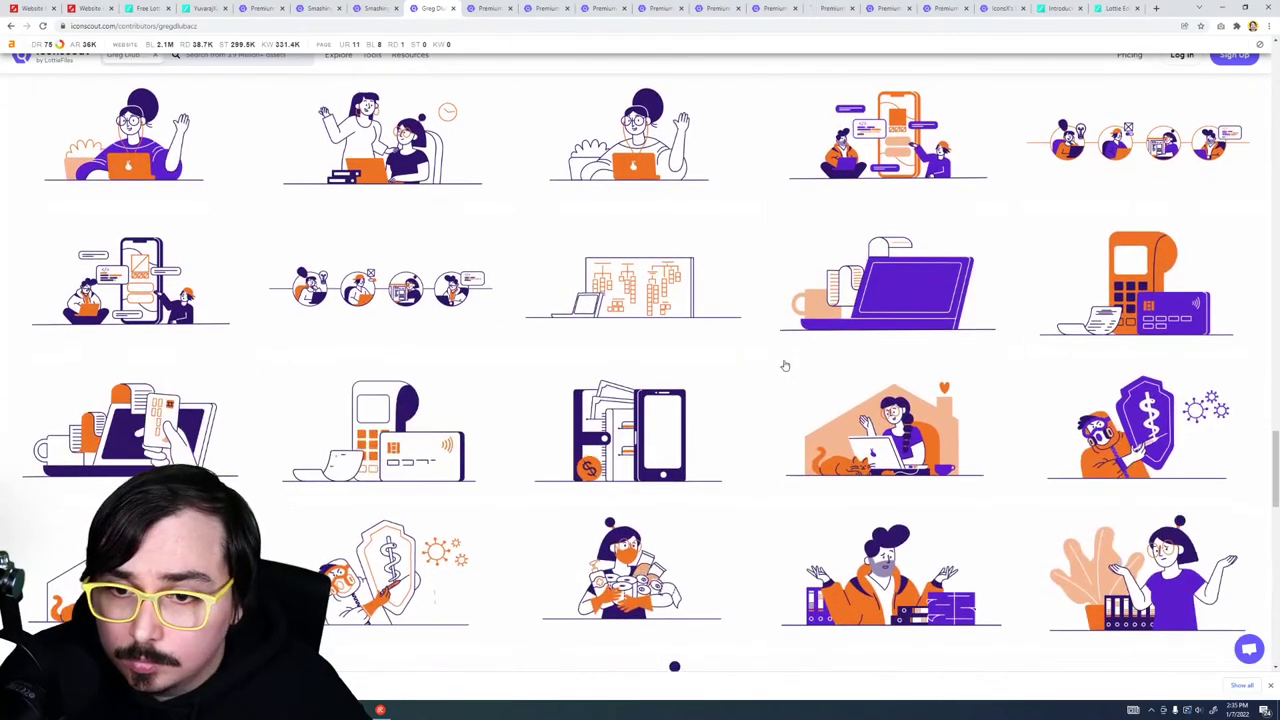
# Step: Open the outlined animation of hands sketching a web page layout in a new tab and check the rest of the gallery
pyautogui.scroll(-3, 785, 365)
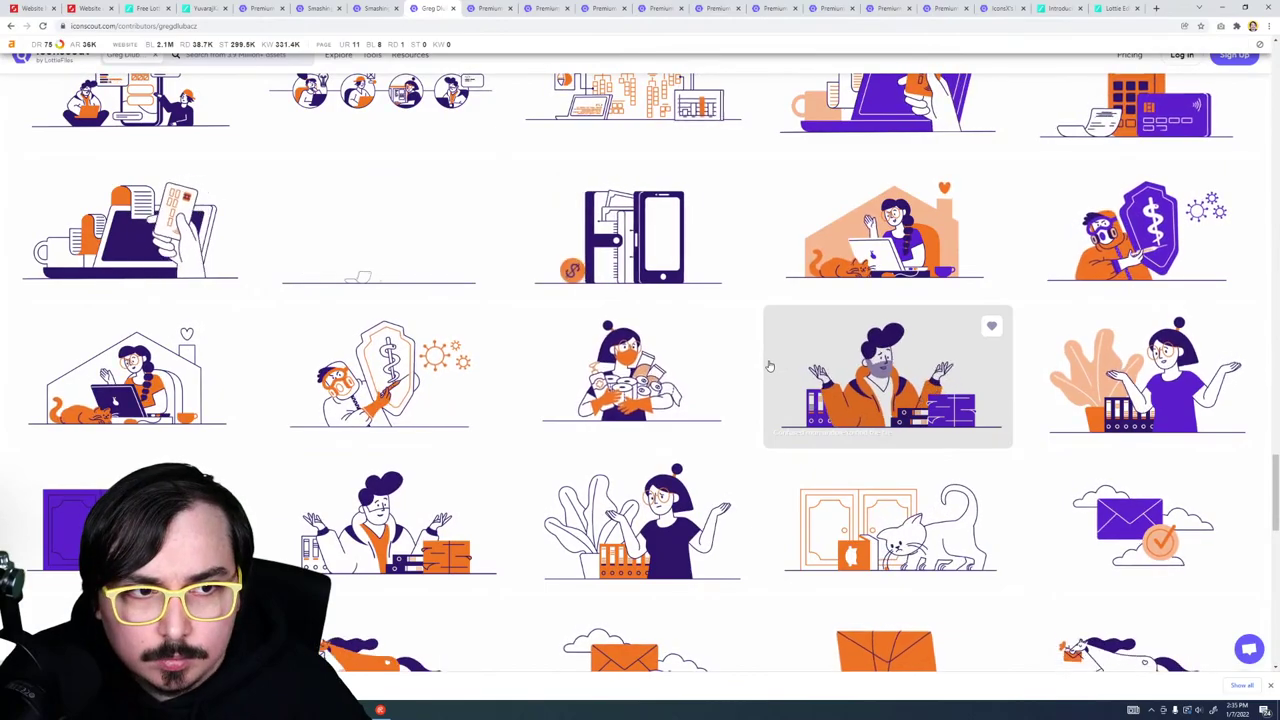
pyautogui.scroll(-5, 769, 366)
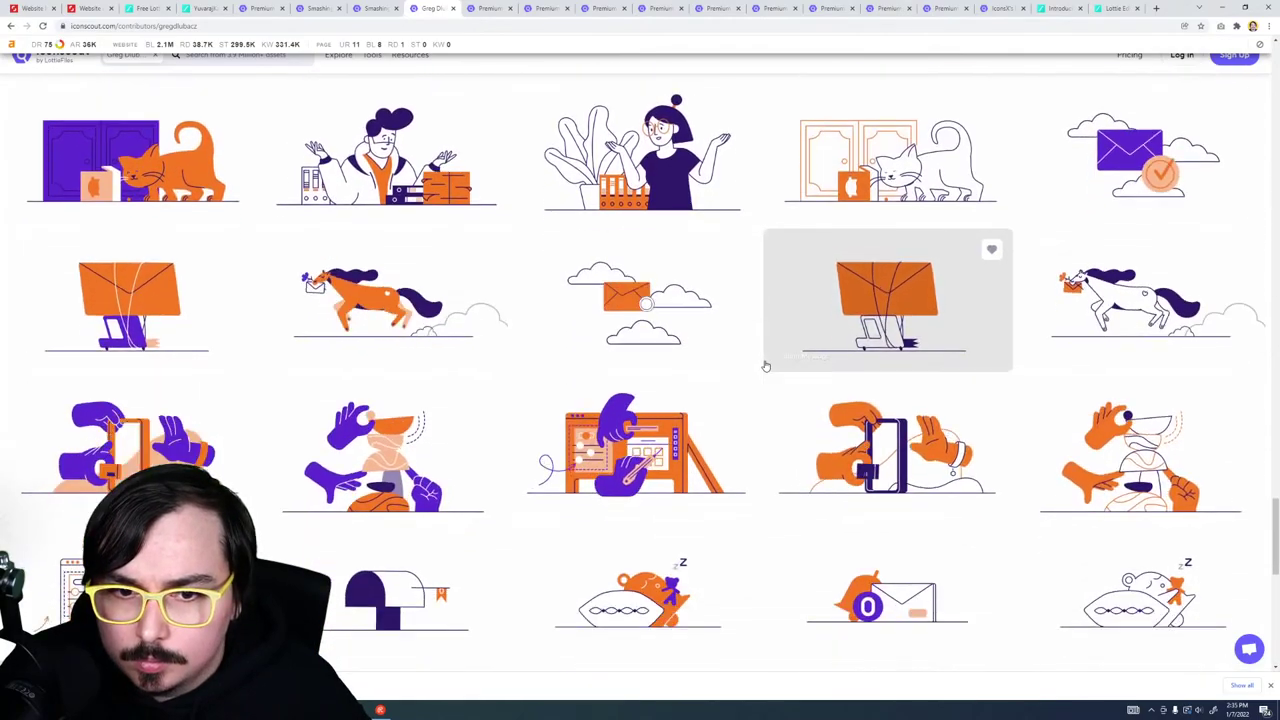
pyautogui.scroll(-3, 764, 366)
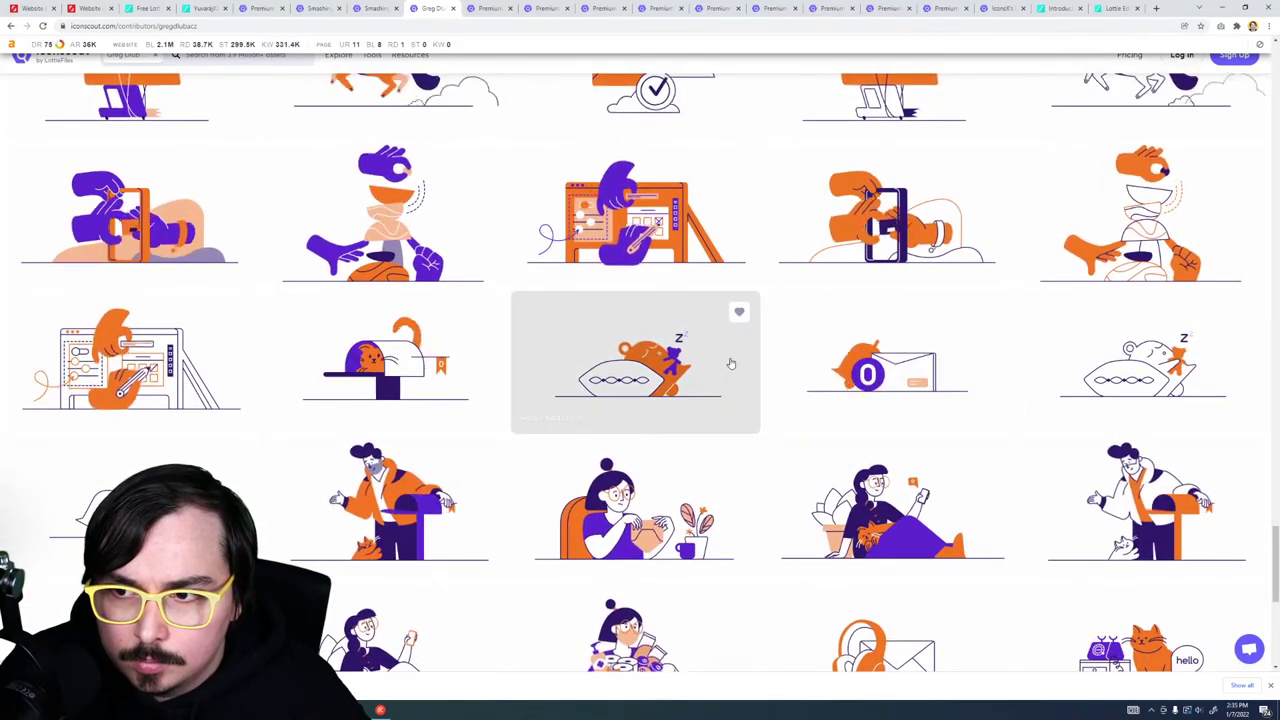
pyautogui.rightClick(138, 366)
pyautogui.click(172, 378)
pyautogui.scroll(-3, 380, 330)
pyautogui.scroll(-2, 380, 330)
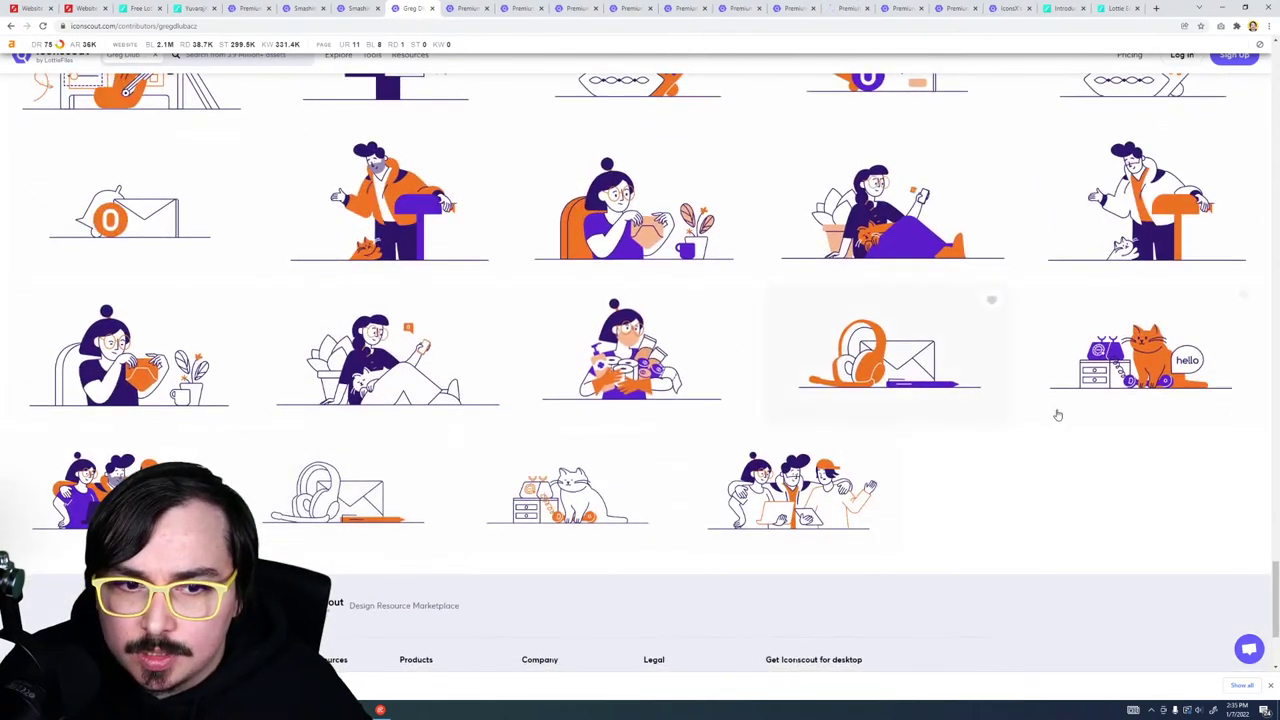
pyautogui.scroll(10, 1064, 476)
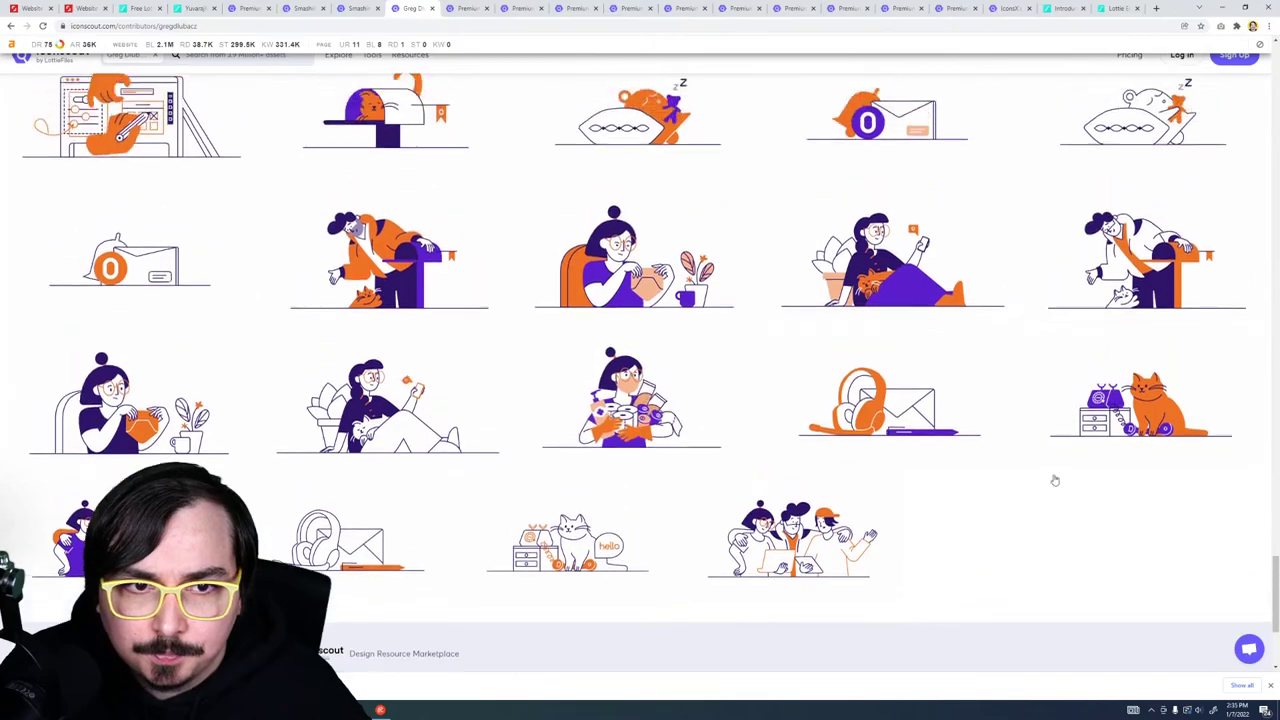
pyautogui.scroll(8, 1044, 474)
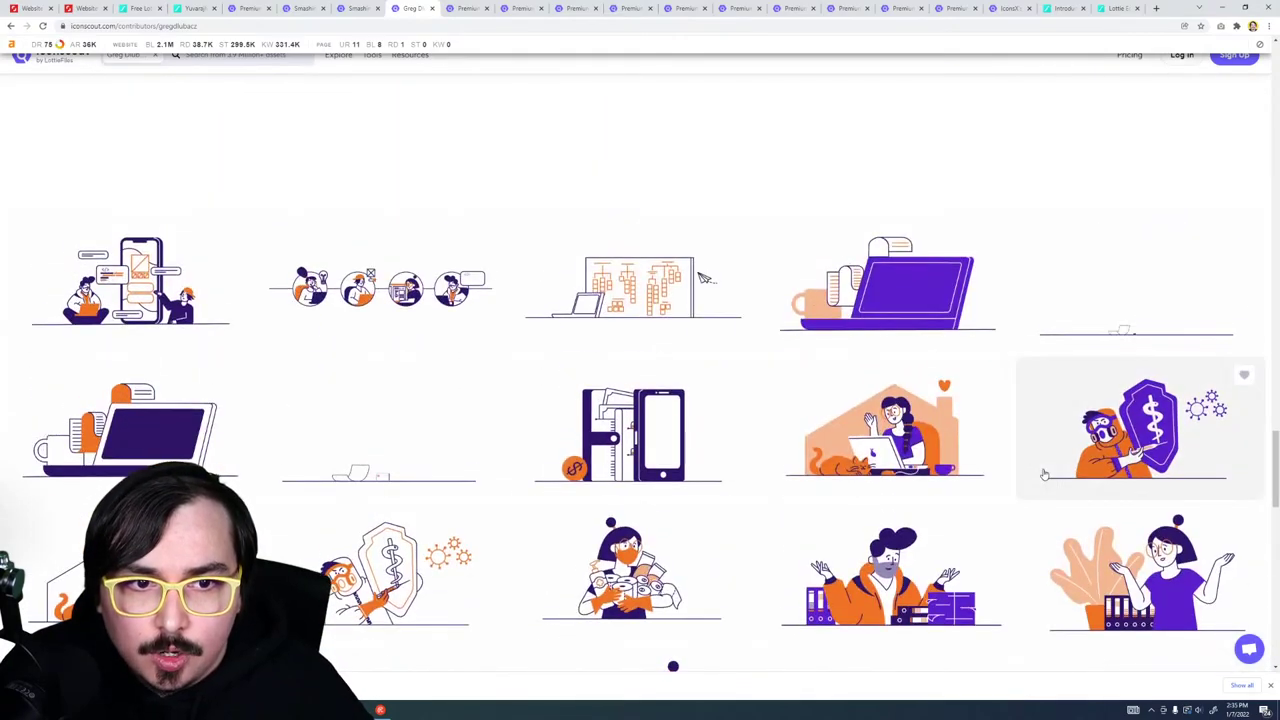
# Step: Find the filled team-workflow animation with four people in circles and open it in a new tab
pyautogui.scroll(2, 1038, 470)
pyautogui.scroll(-2, 1038, 470)
pyautogui.scroll(1, 1038, 470)
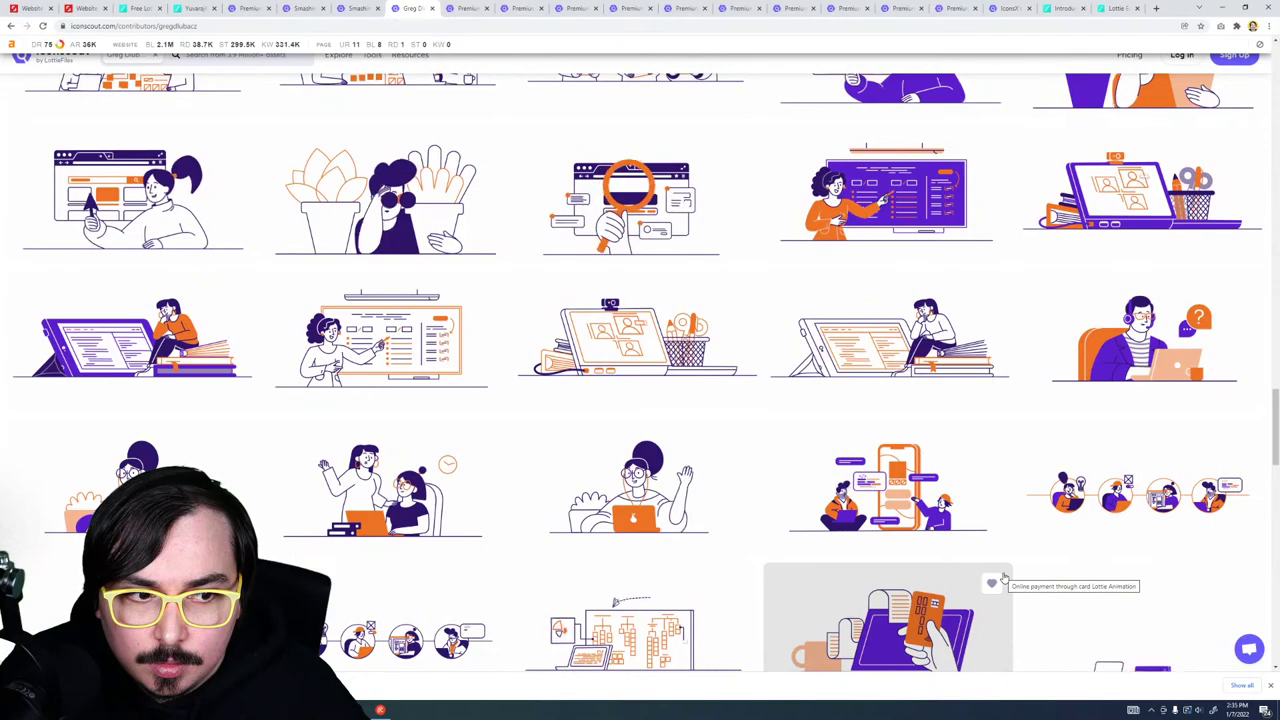
pyautogui.rightClick(1139, 471)
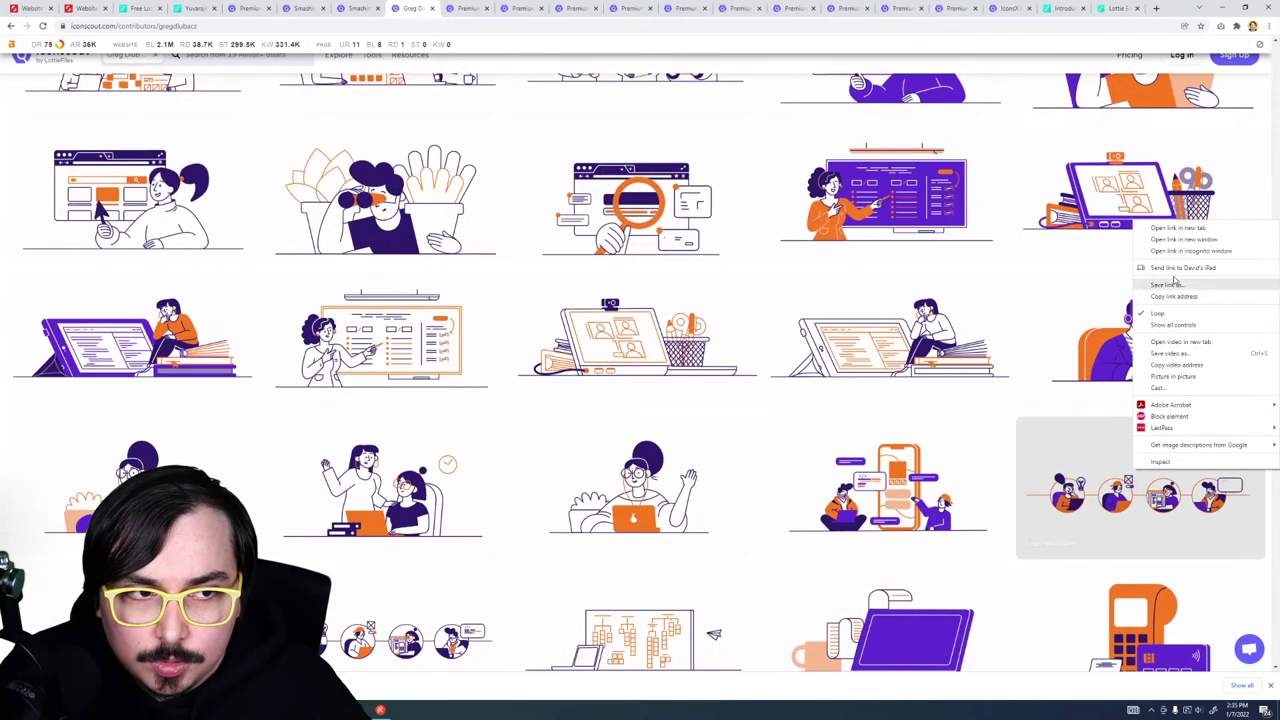
pyautogui.click(1174, 229)
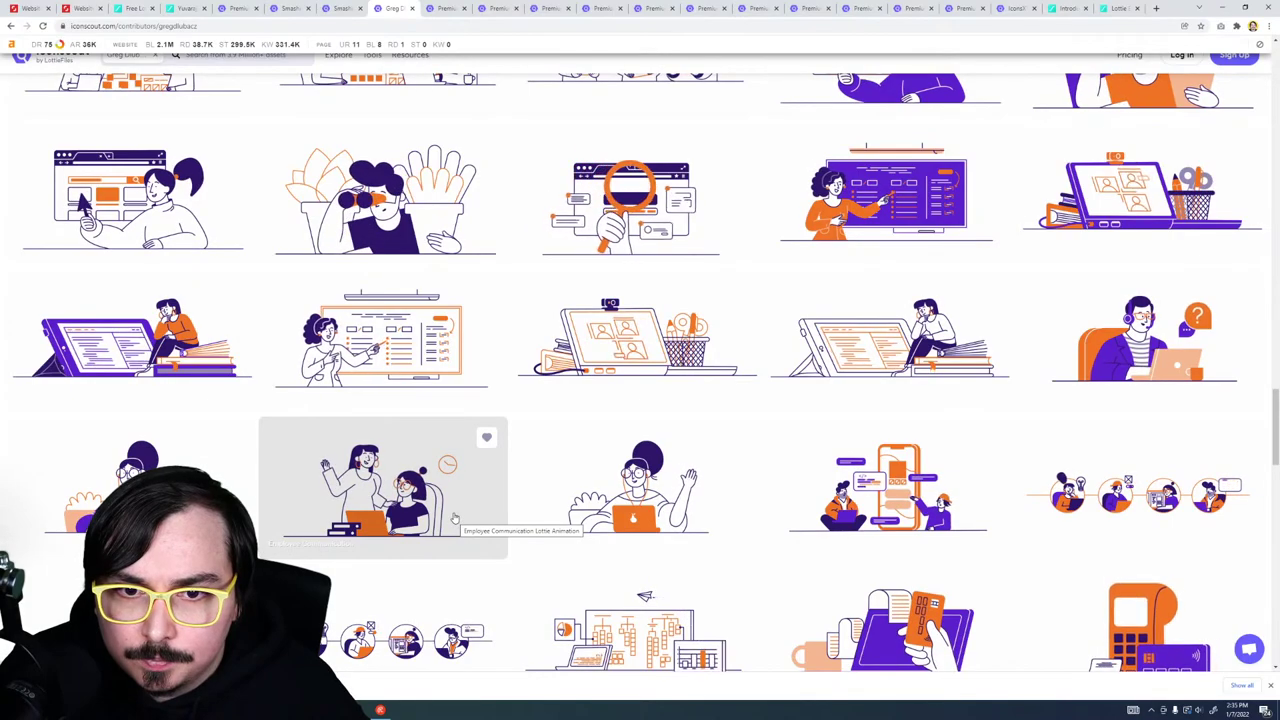
# Step: Look back through the gallery to its beginning and open the animation of a man presenting a growth chart in a new tab
pyautogui.scroll(2, 453, 518)
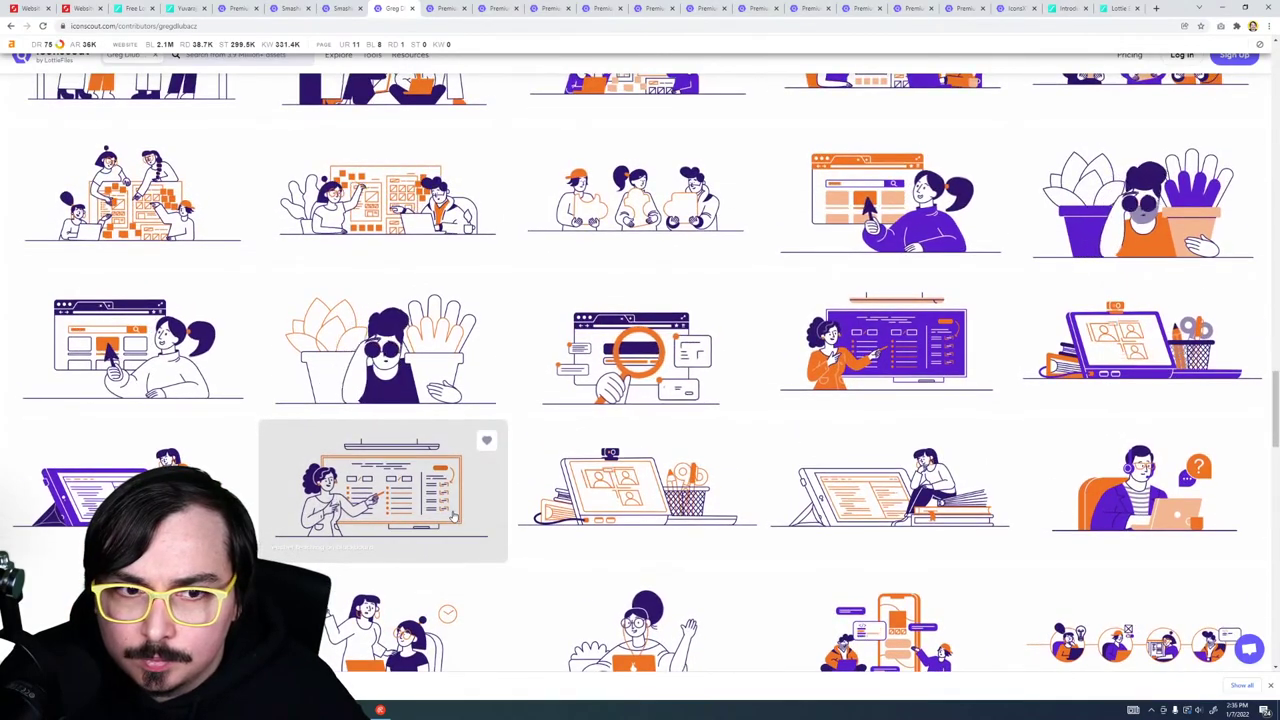
pyautogui.scroll(3, 455, 516)
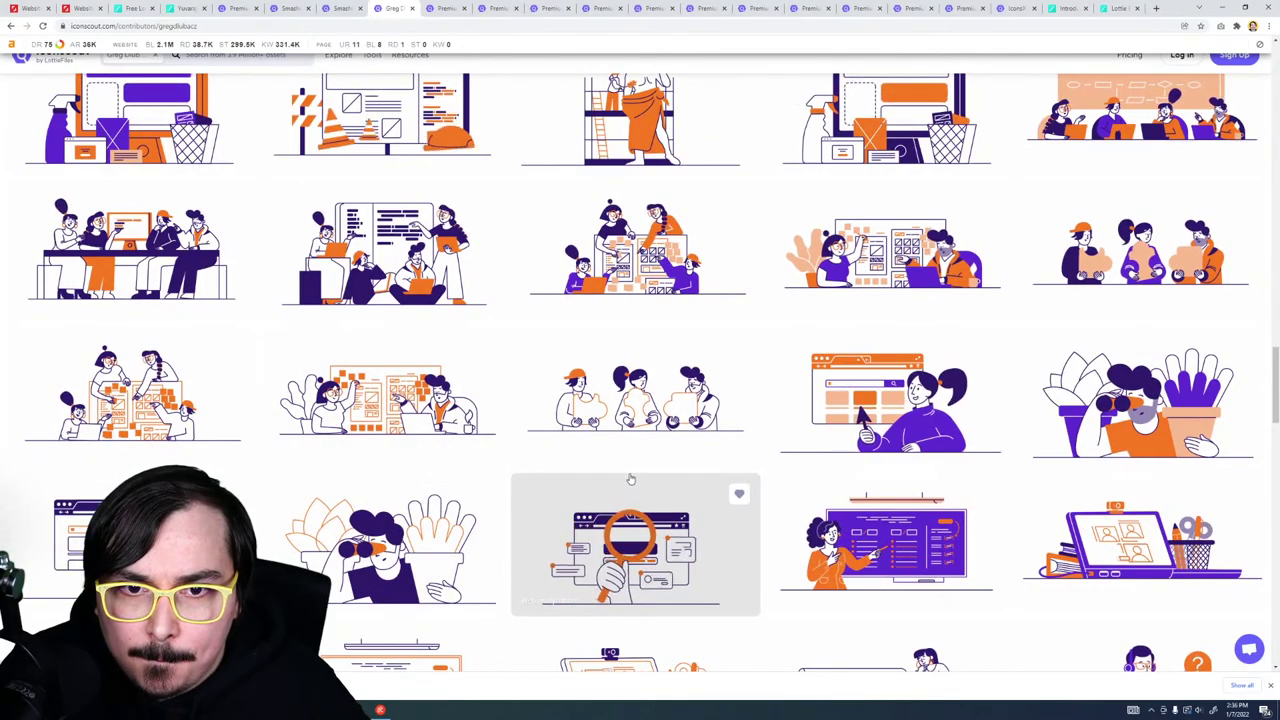
pyautogui.scroll(3, 628, 479)
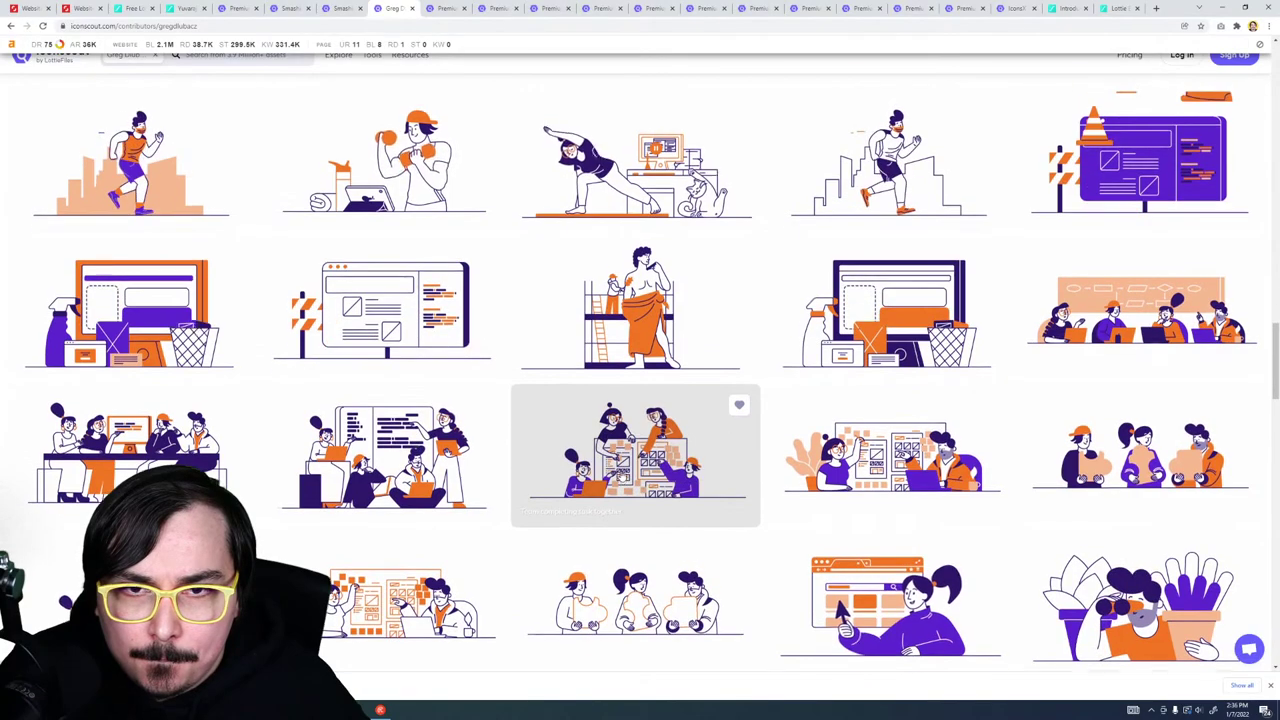
pyautogui.scroll(3, 628, 480)
pyautogui.scroll(5, 615, 470)
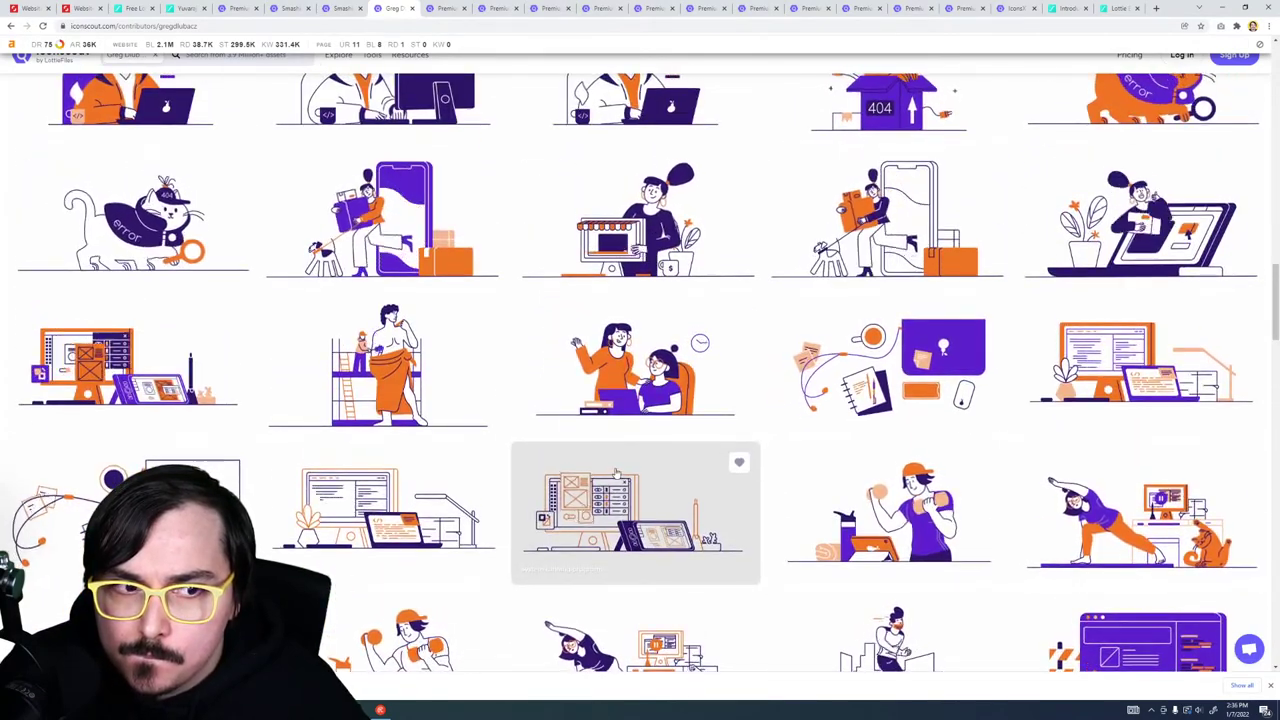
pyautogui.scroll(2, 616, 474)
pyautogui.scroll(-1, 616, 474)
pyautogui.scroll(3, 616, 474)
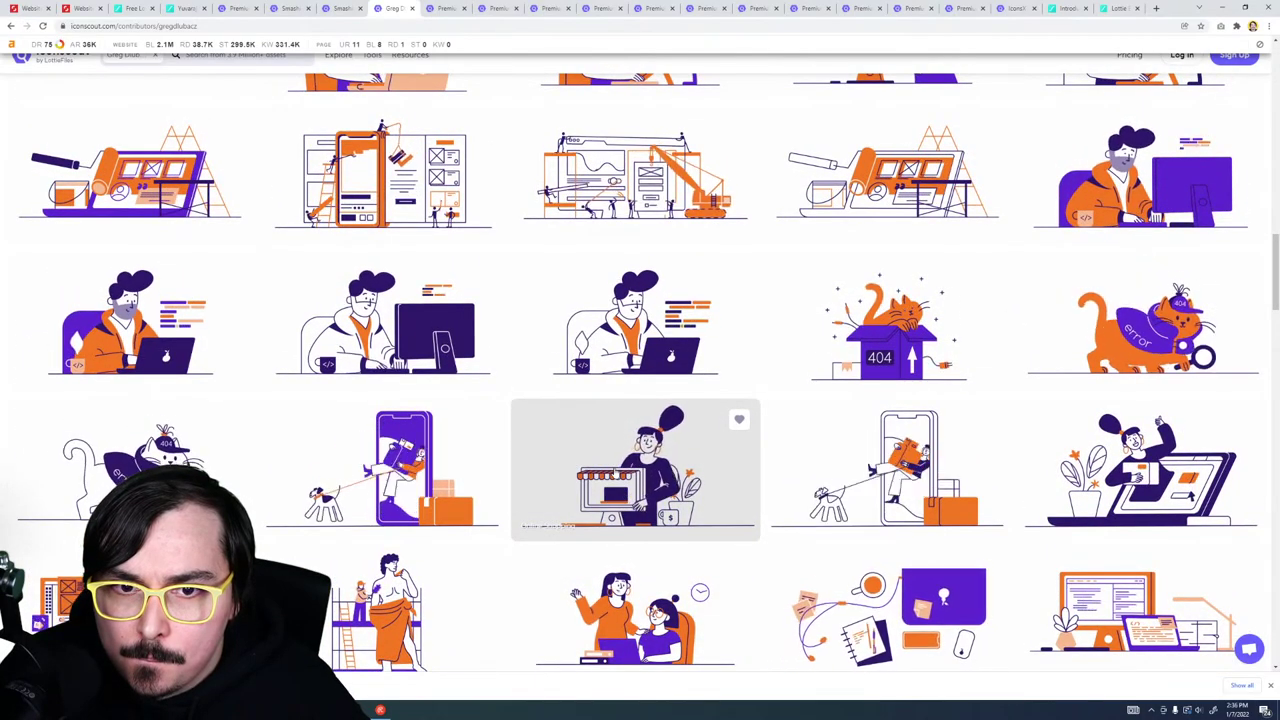
pyautogui.scroll(4, 615, 474)
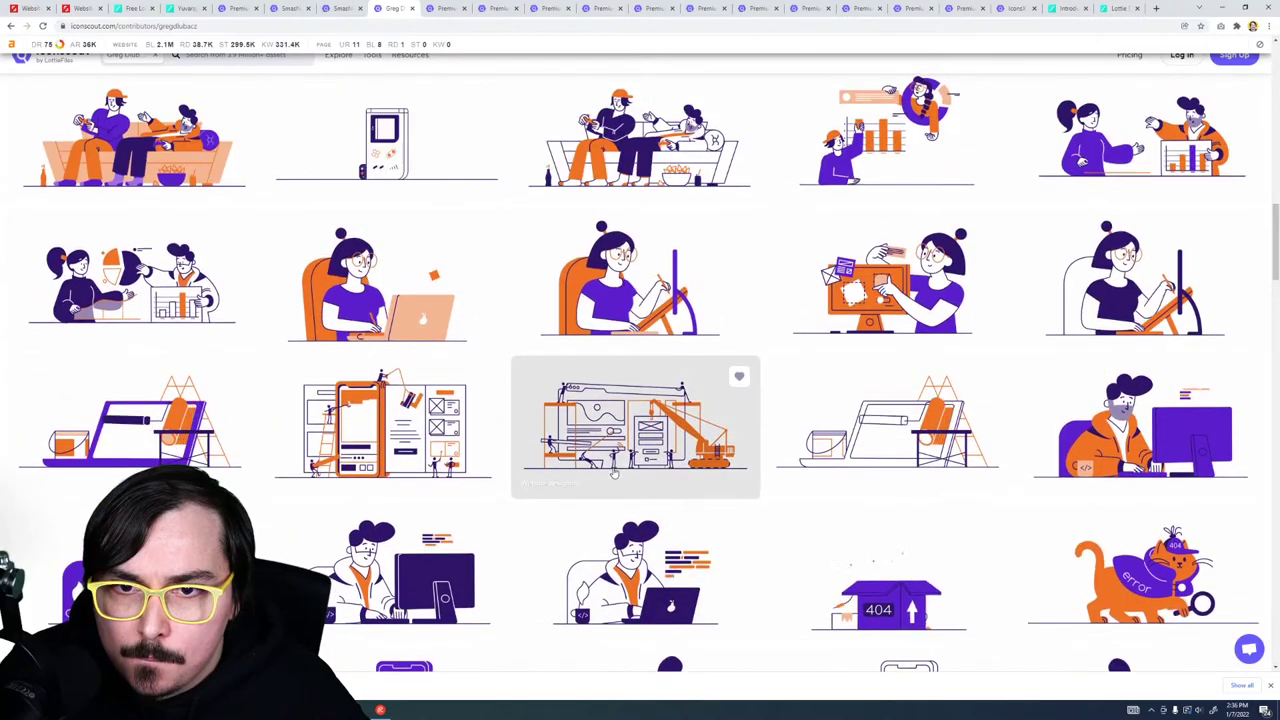
pyautogui.scroll(5, 615, 474)
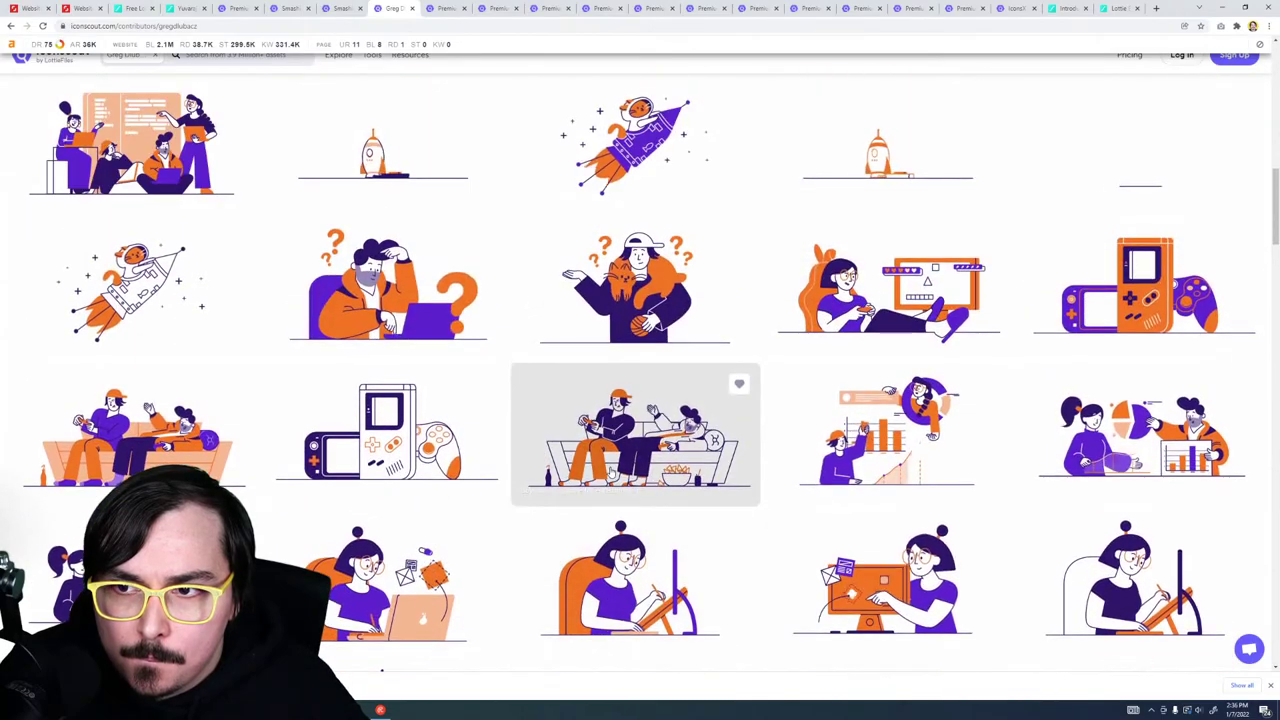
pyautogui.scroll(4, 615, 474)
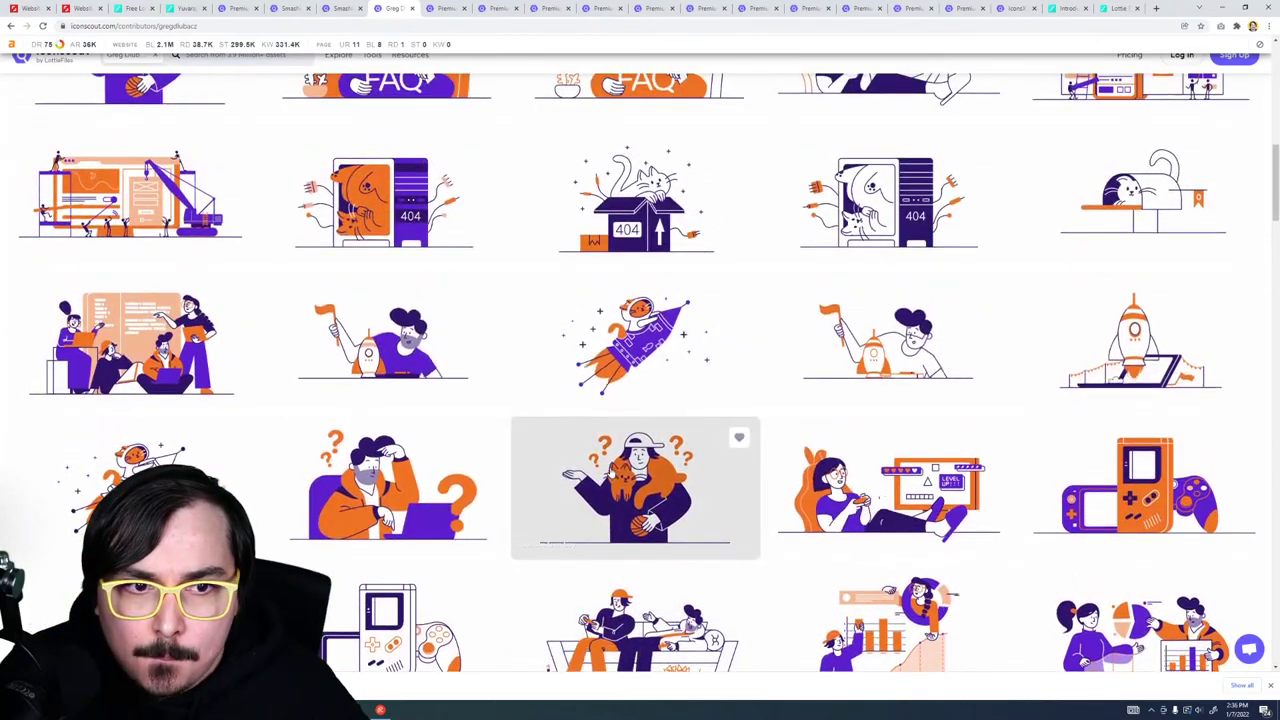
pyautogui.scroll(2, 612, 470)
pyautogui.scroll(3, 612, 470)
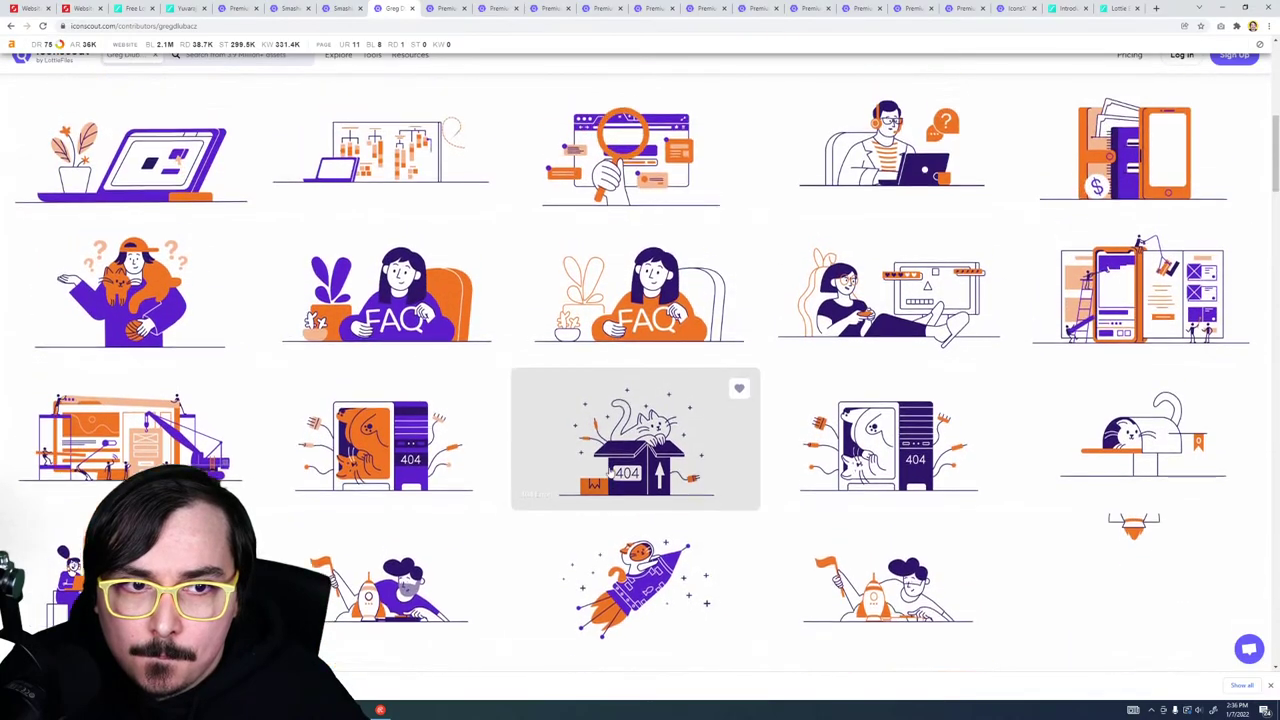
pyautogui.scroll(3, 610, 471)
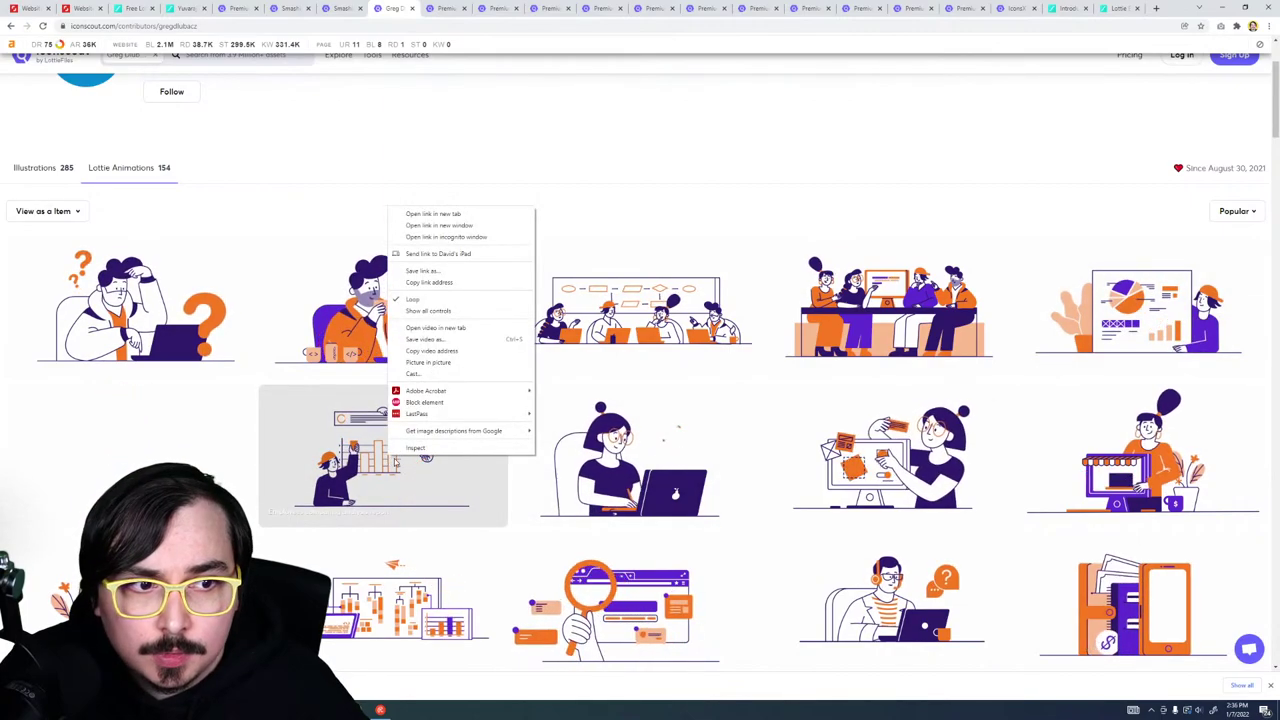
pyautogui.rightClick(1097, 316)
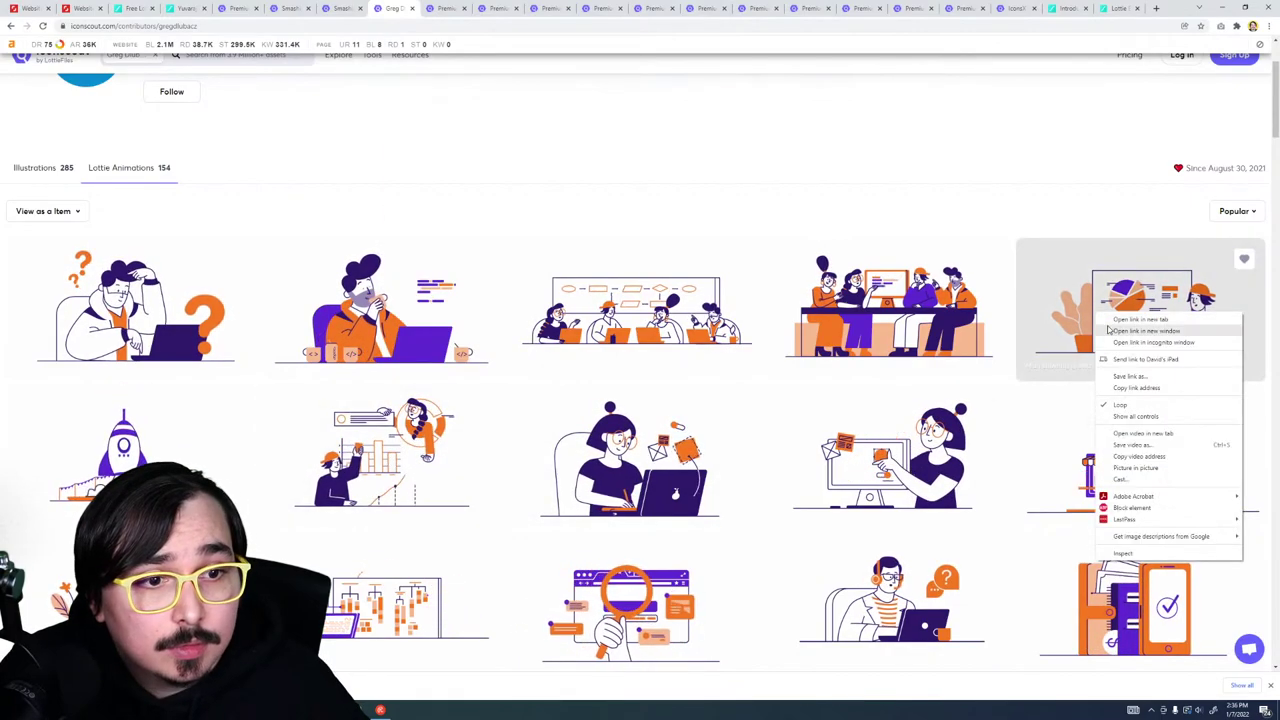
# Step: Open the outlined Developers Fixing Bugs animation in a new tab and check the animations further on in the gallery
pyautogui.scroll(-5, 900, 460)
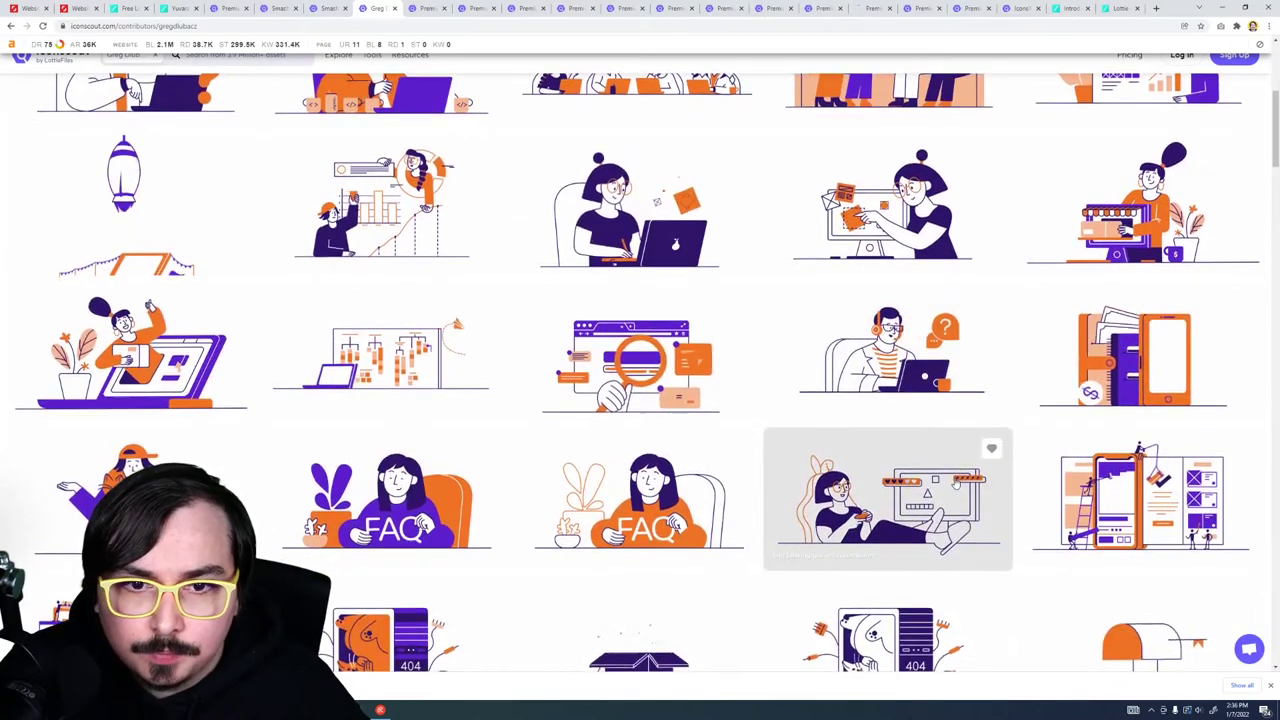
pyautogui.scroll(-10, 955, 483)
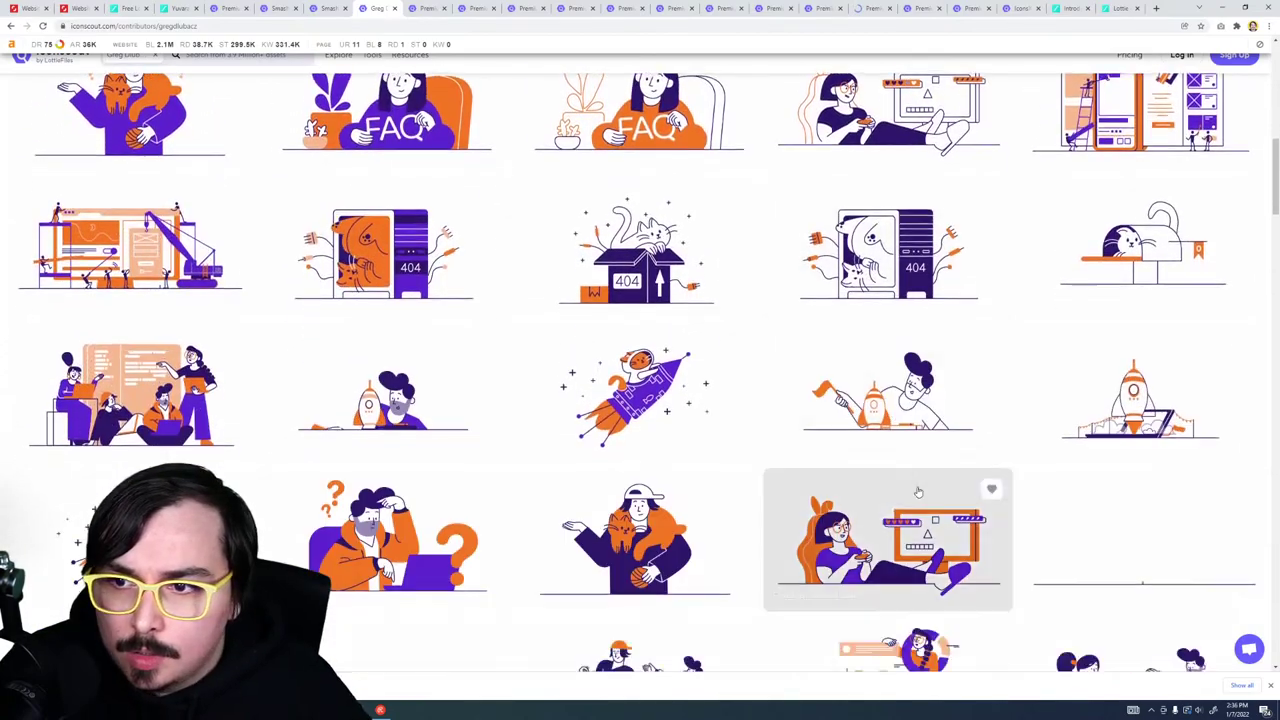
pyautogui.scroll(-5, 845, 510)
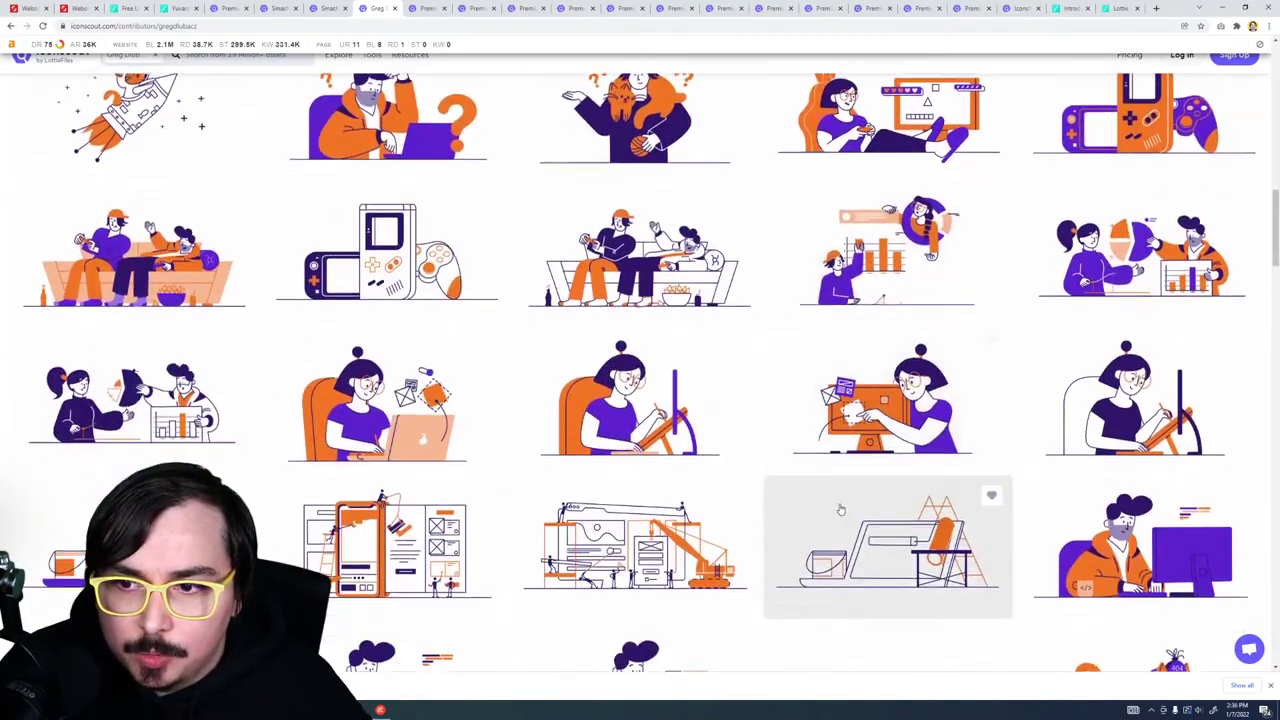
pyautogui.scroll(-5, 838, 509)
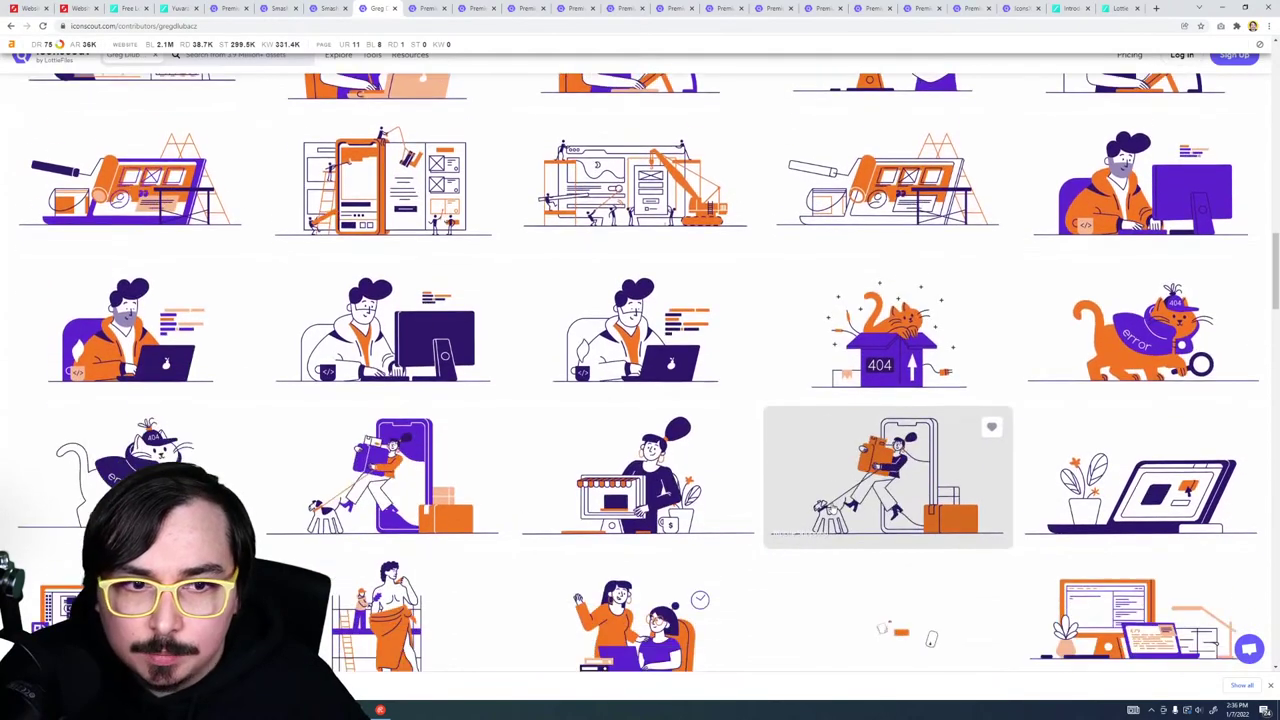
pyautogui.scroll(-3, 830, 508)
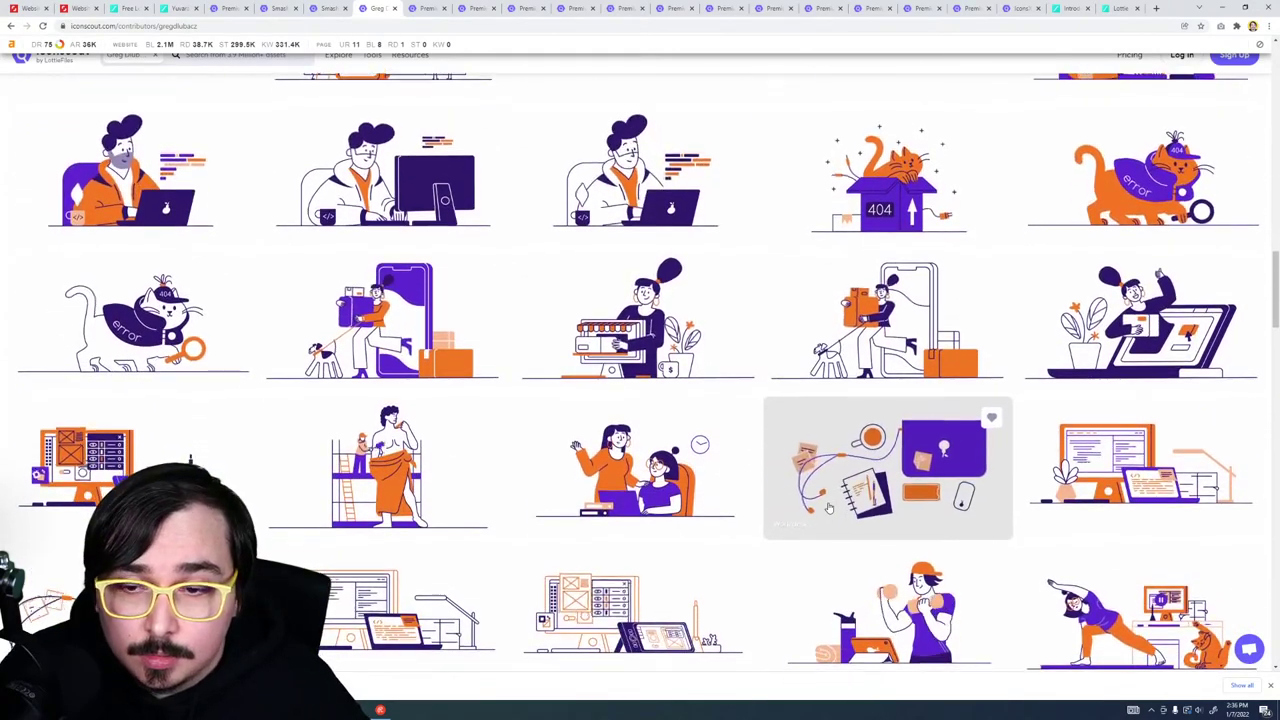
pyautogui.scroll(-4, 828, 507)
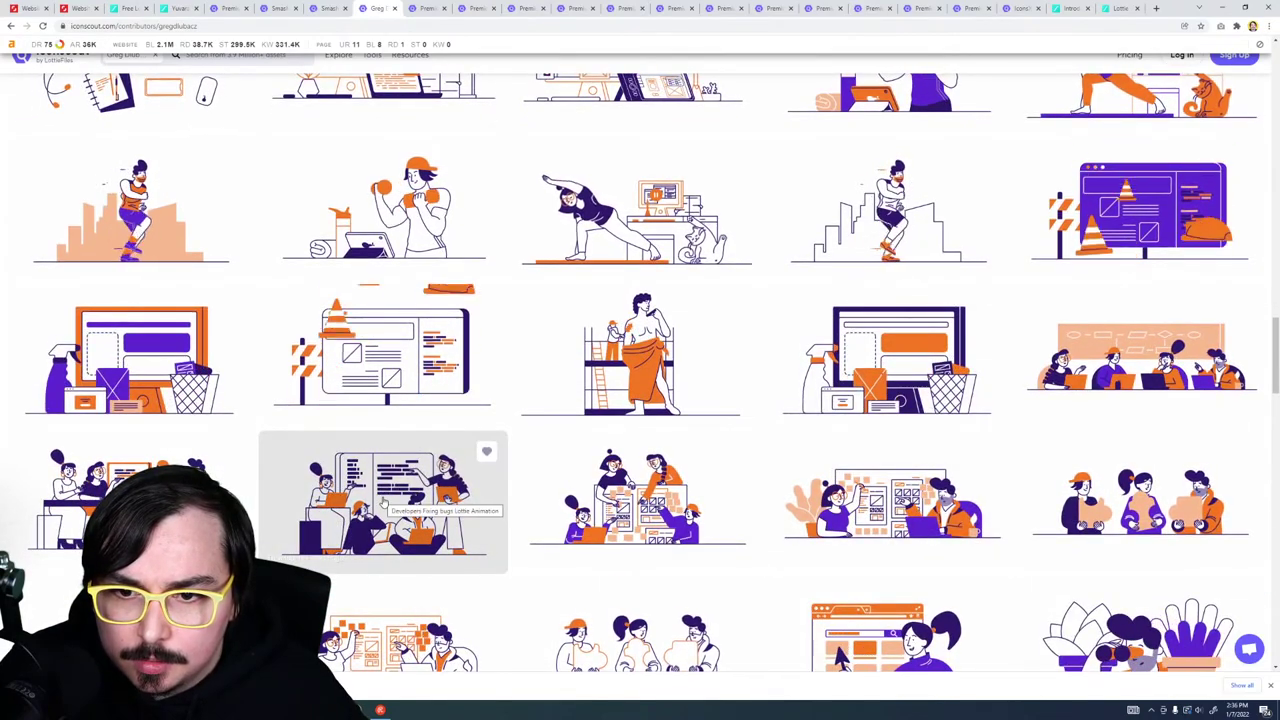
pyautogui.rightClick(383, 505)
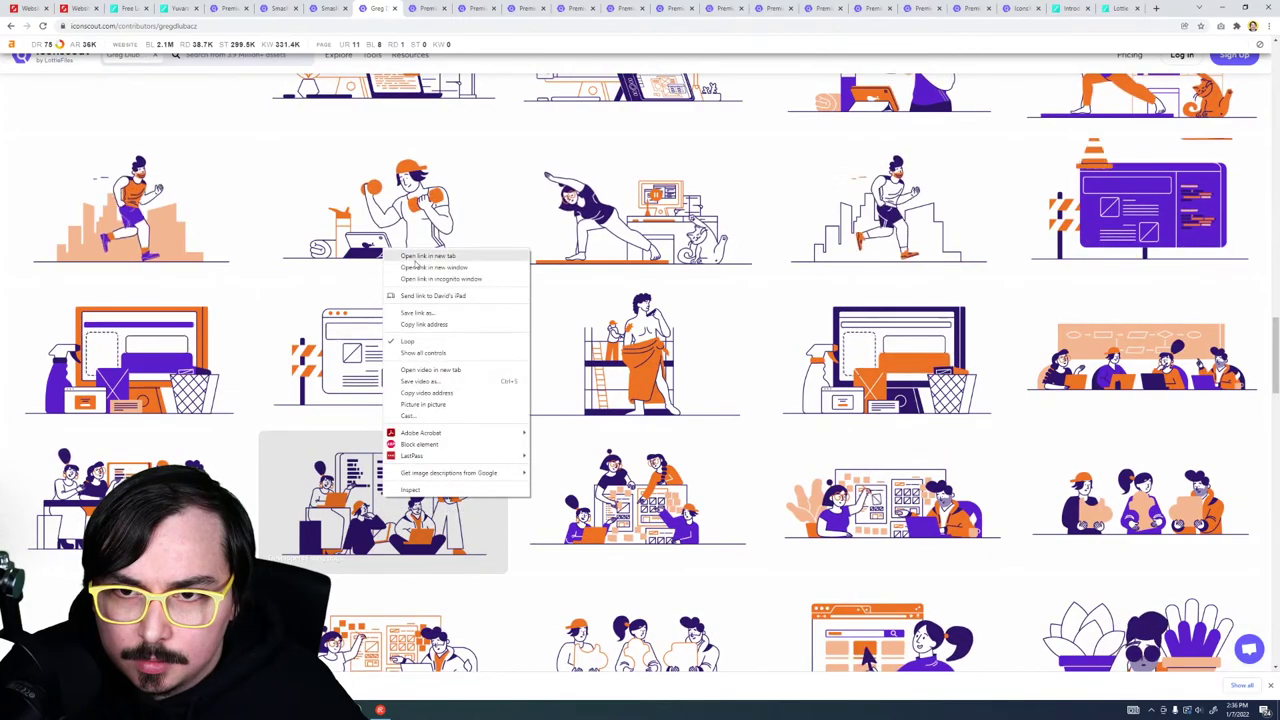
pyautogui.click(491, 483)
pyautogui.scroll(-4, 491, 483)
pyautogui.scroll(-2, 491, 483)
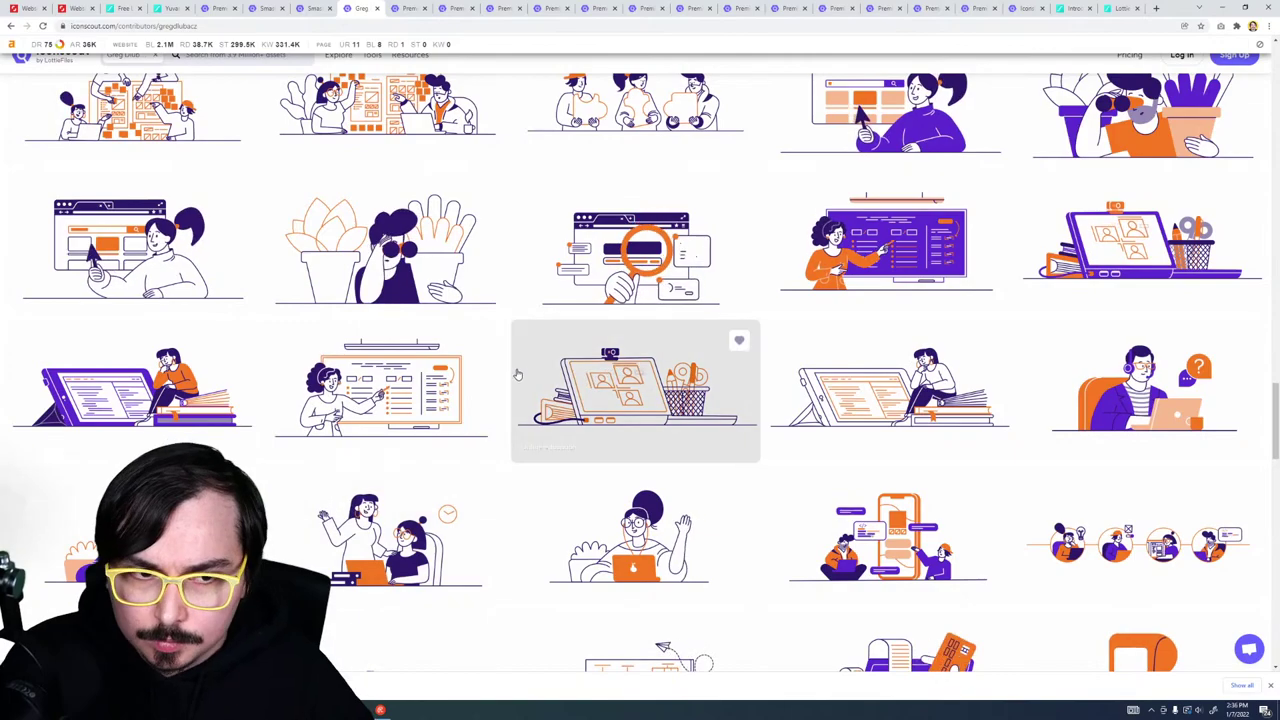
# Step: Close the candidate tabs for Powerful Flowcharts, Mobile application development, Employees working on growth statistics and Opening program
pyautogui.click(409, 7)
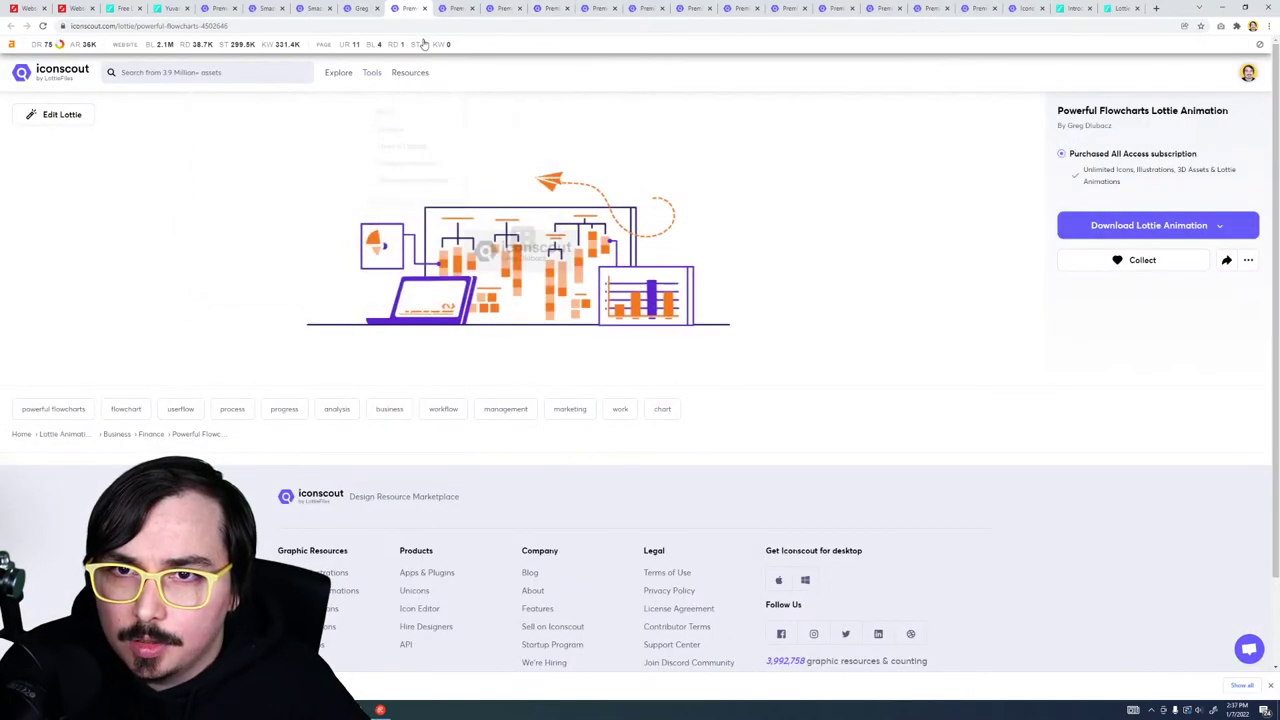
pyautogui.click(424, 8)
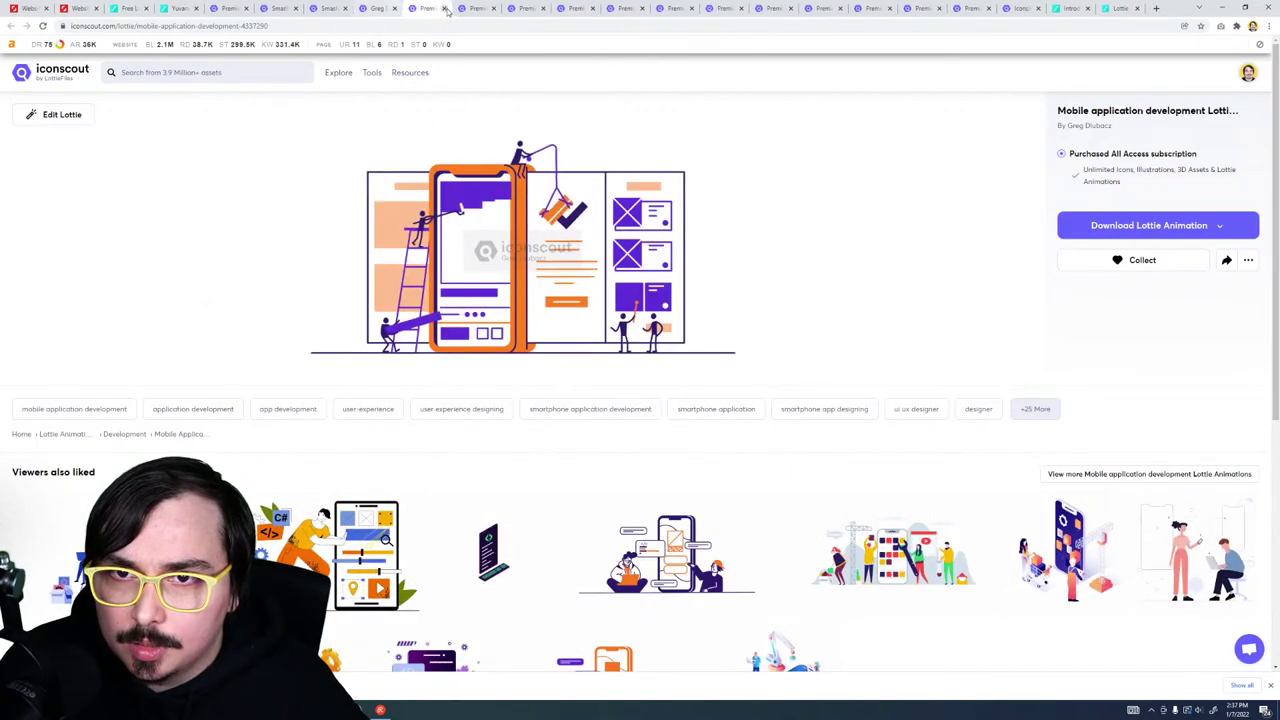
pyautogui.hotkey('ctrl', 'w')
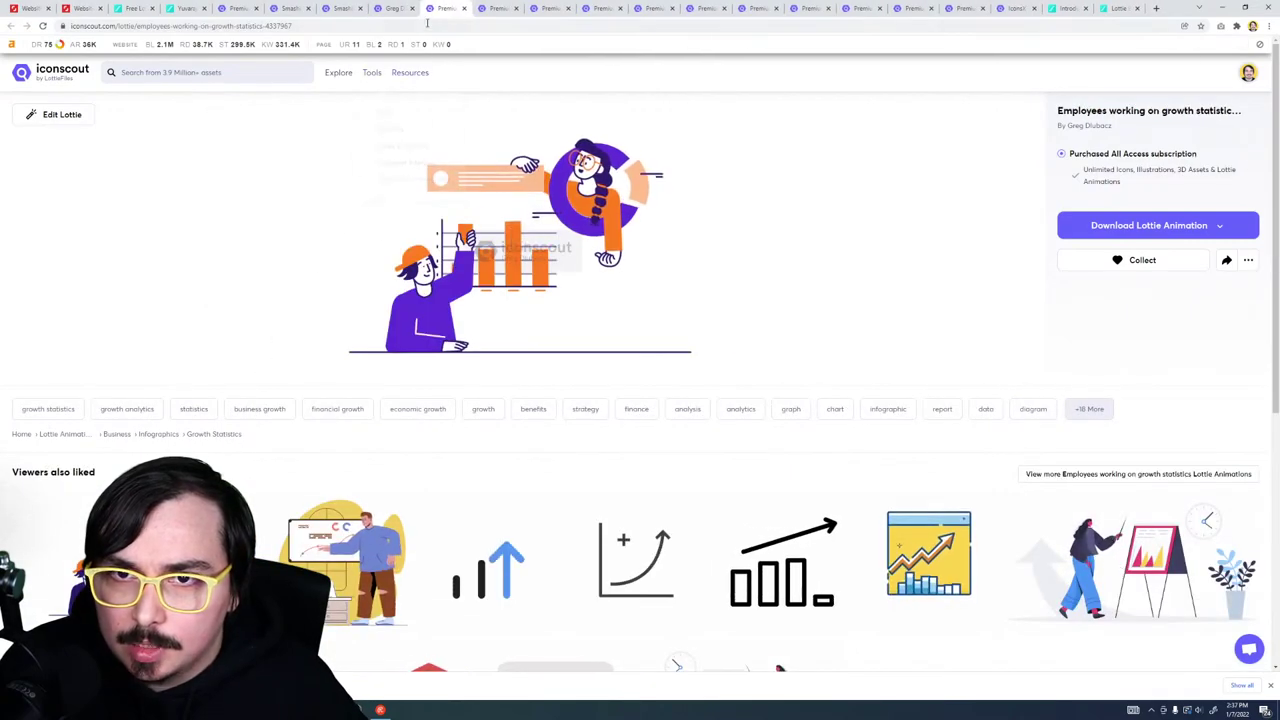
pyautogui.hotkey('ctrl', 'w')
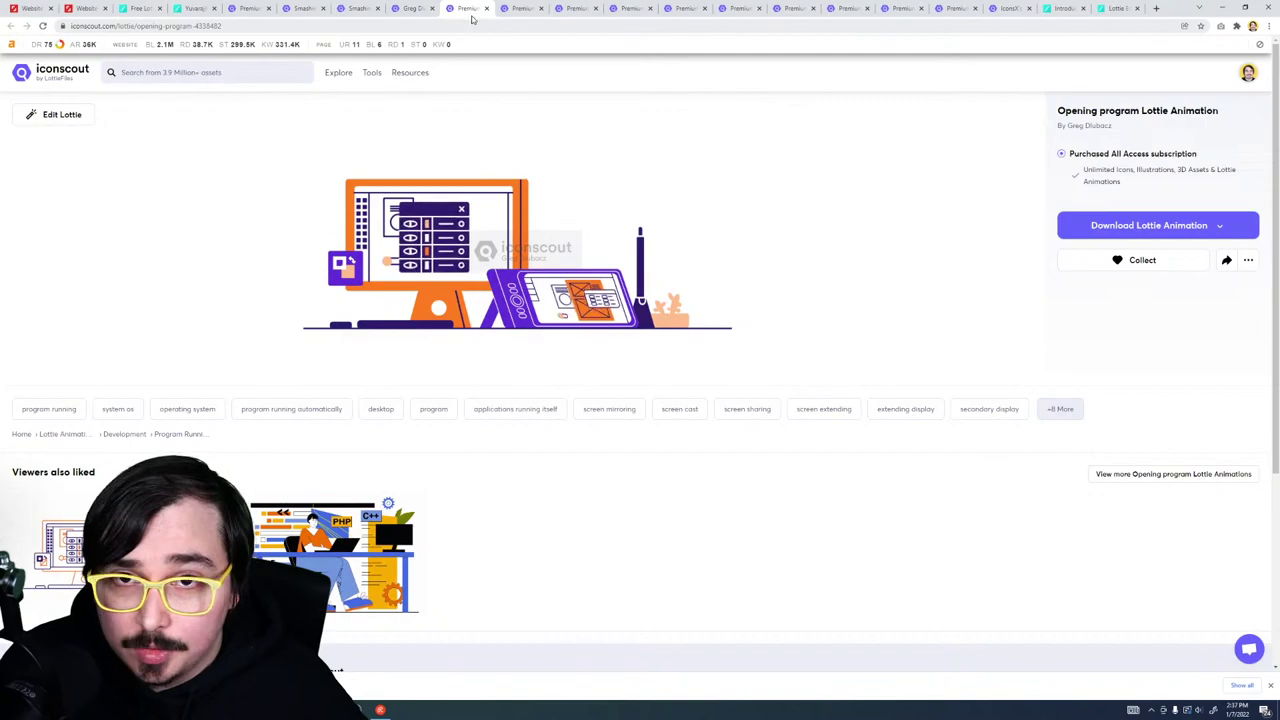
pyautogui.click(487, 8)
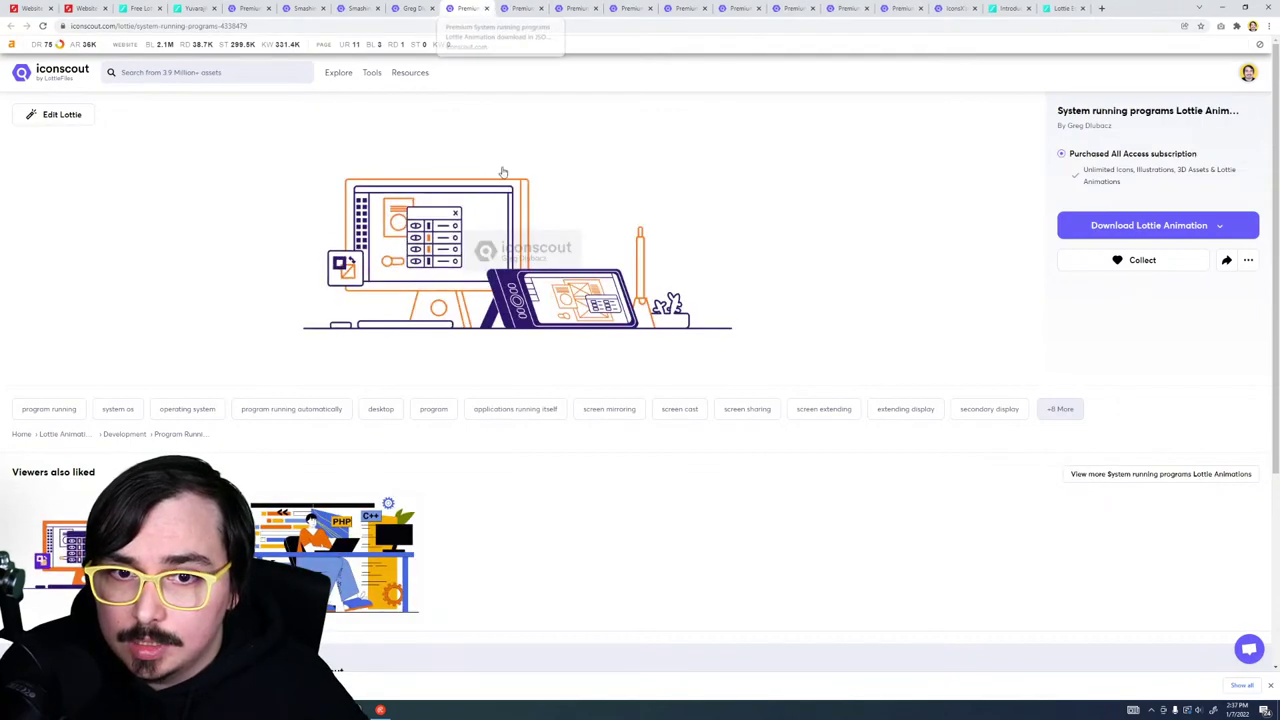
# Step: Preview the Ethical hacking and Data analysis animations and pin the Data analysis tab
pyautogui.click(540, 8)
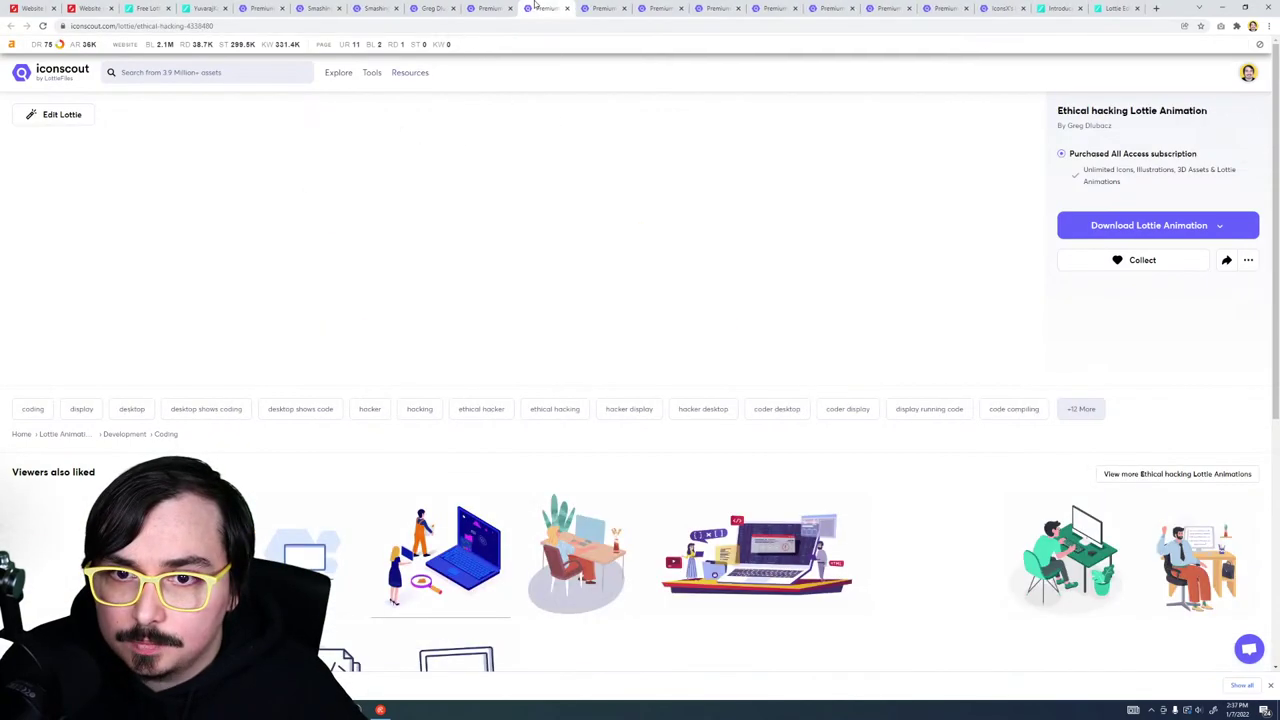
pyautogui.click(615, 8)
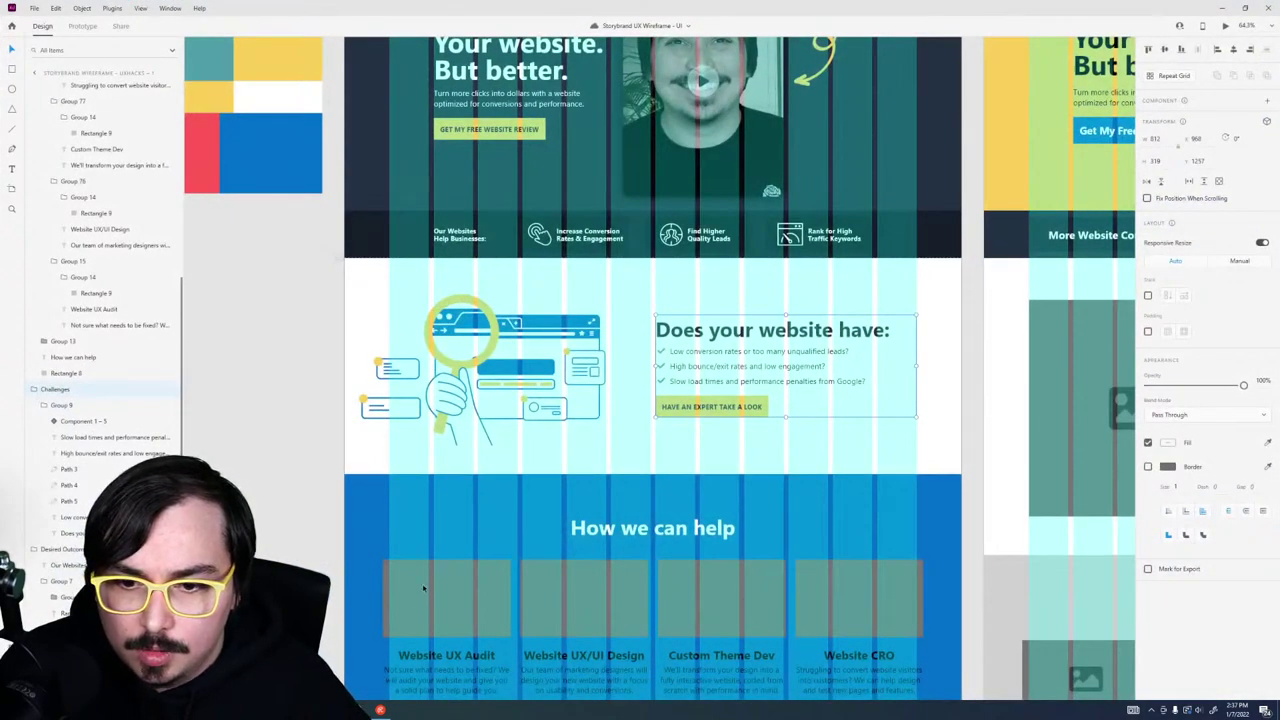
pyautogui.scroll(-3, 423, 588)
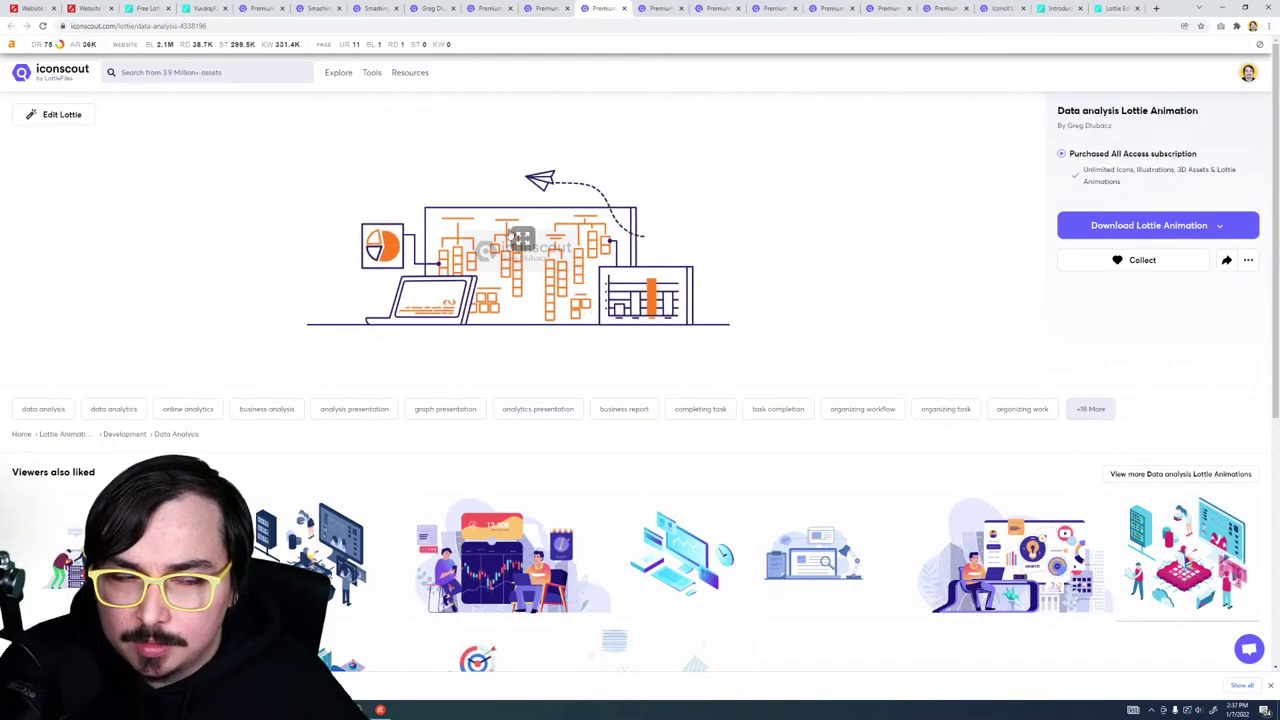
pyautogui.rightClick(606, 9)
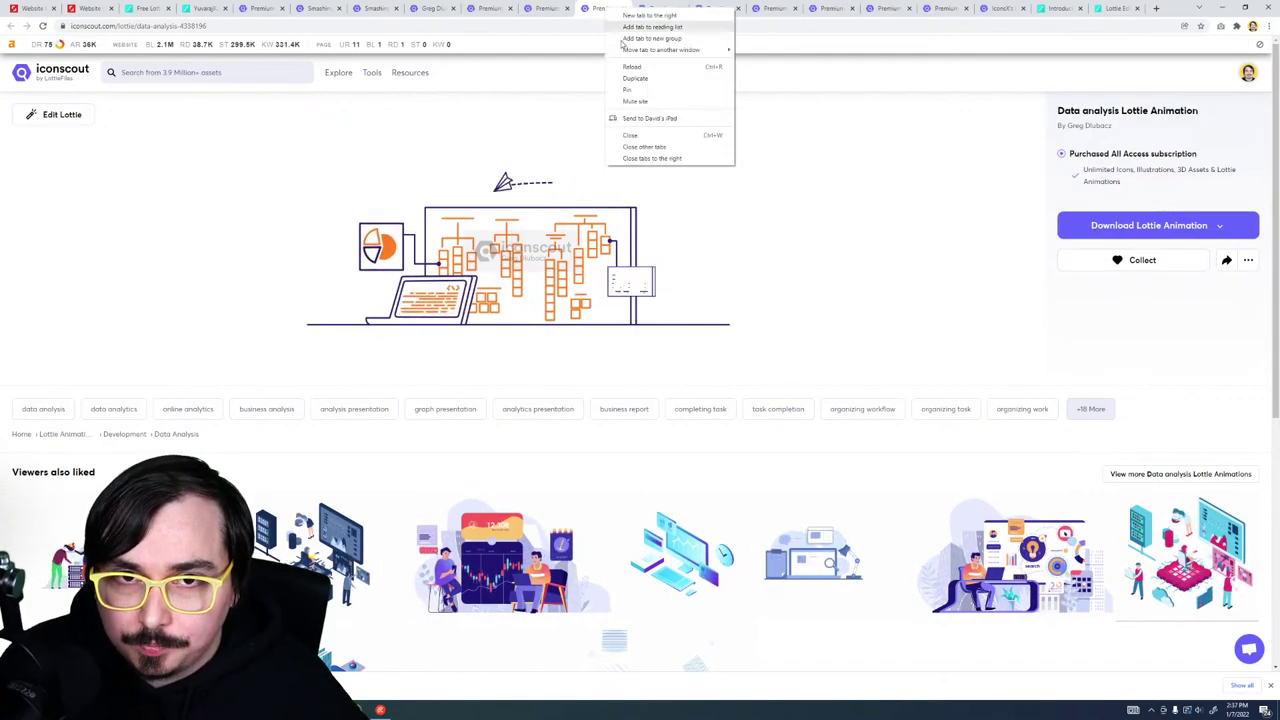
pyautogui.click(633, 100)
# Step: Preview the Task Completion and Team workflow animations and close the Team workflow tab
pyautogui.click(645, 10)
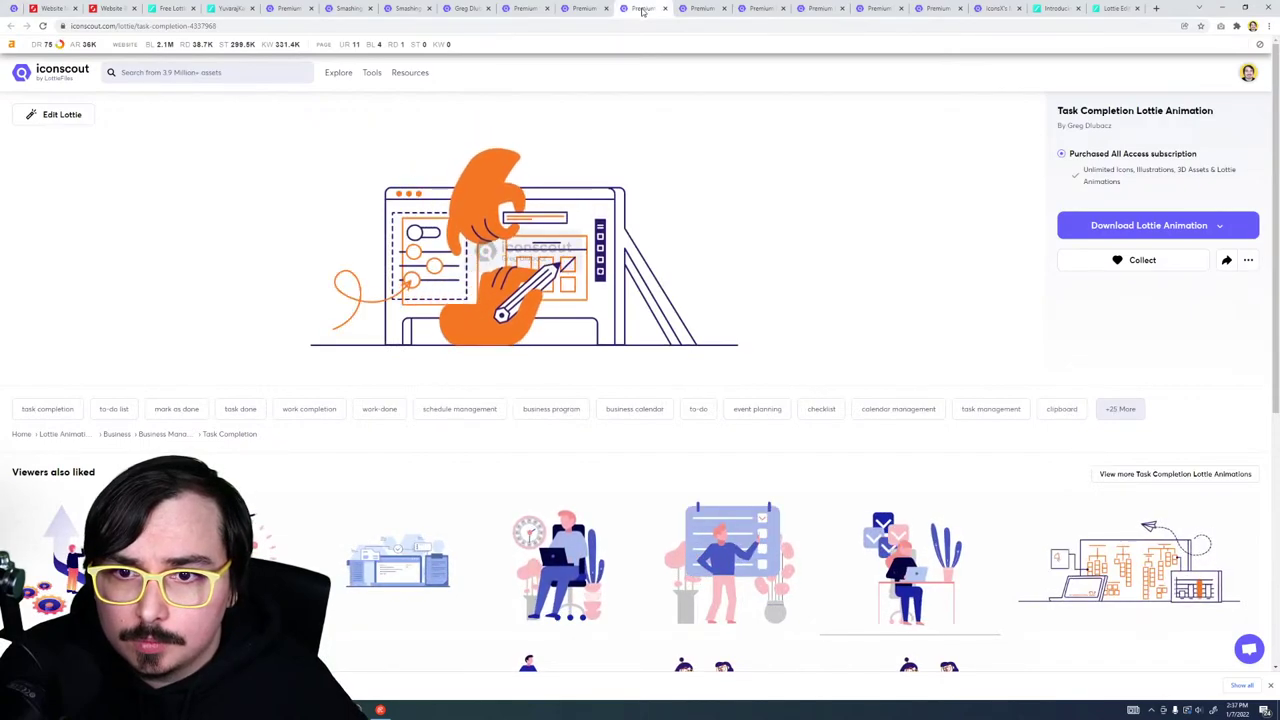
pyautogui.click(697, 9)
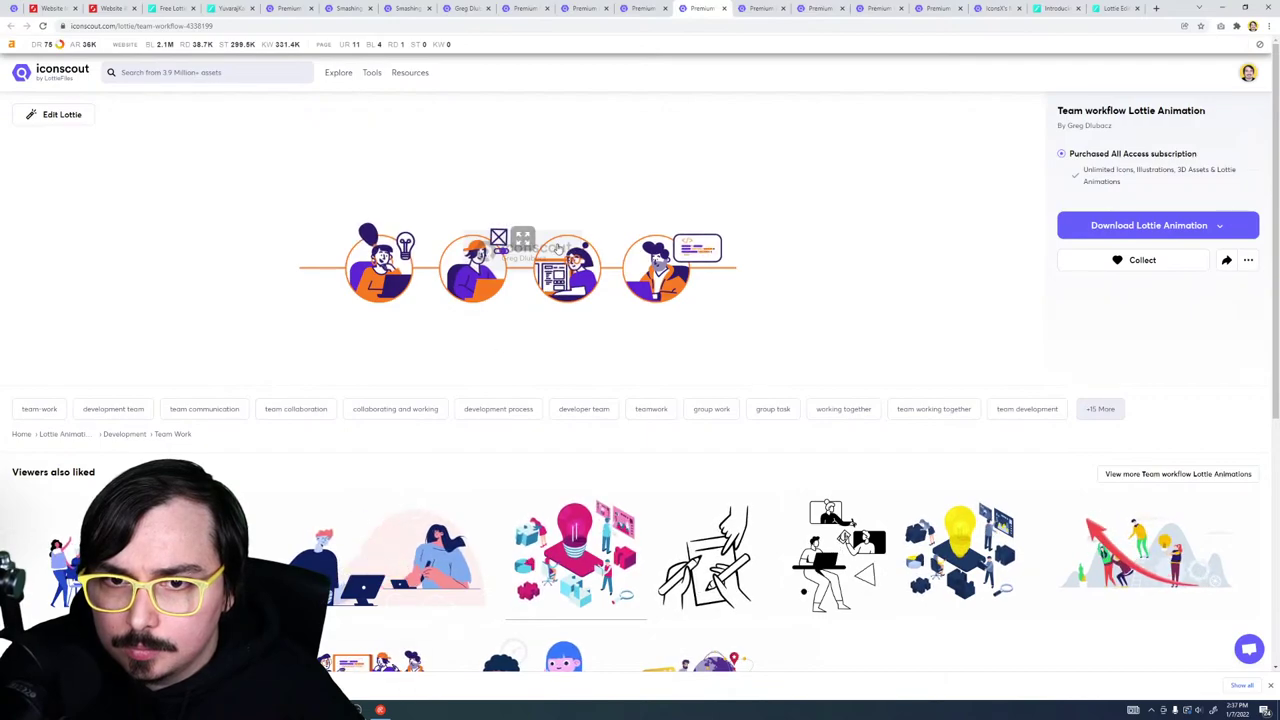
pyautogui.scroll(-3, 585, 344)
pyautogui.scroll(3, 588, 320)
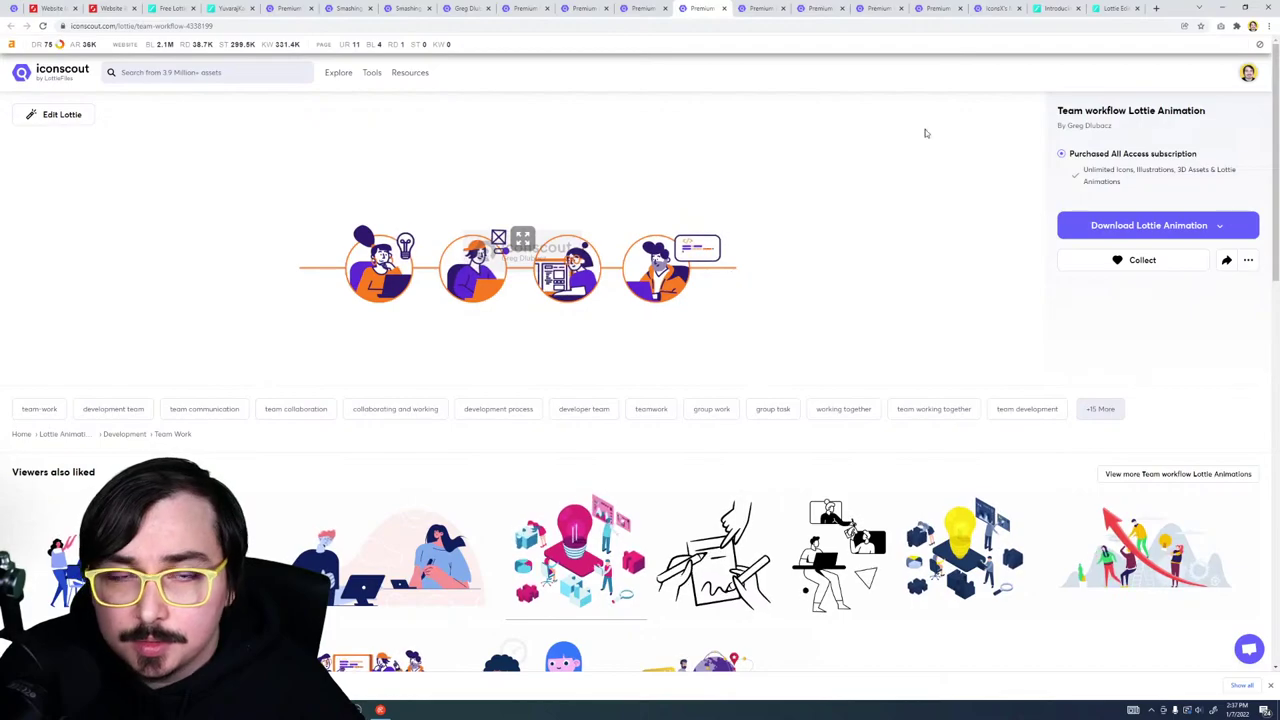
pyautogui.click(723, 12)
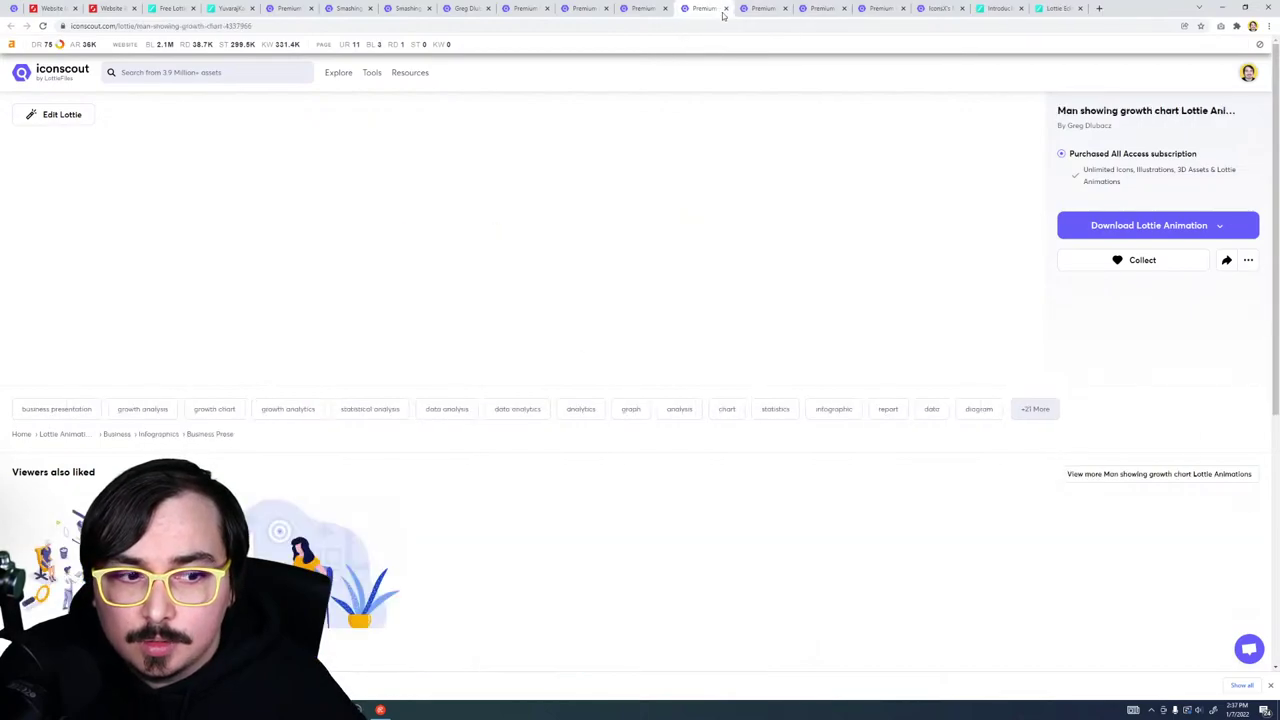
# Step: Examine the Man showing growth chart animation and its related assets, and check it against the service cards in Adobe XD
pyautogui.scroll(-3, 466, 426)
pyautogui.scroll(-6, 466, 426)
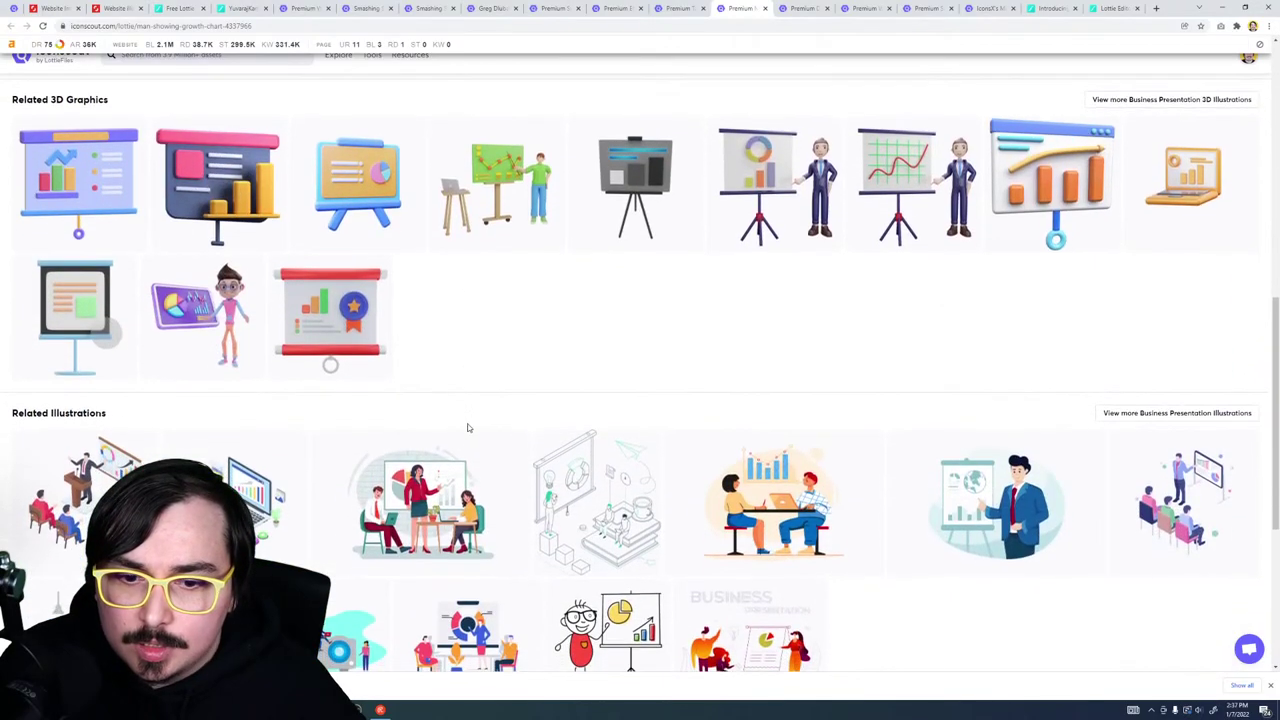
pyautogui.scroll(12, 469, 426)
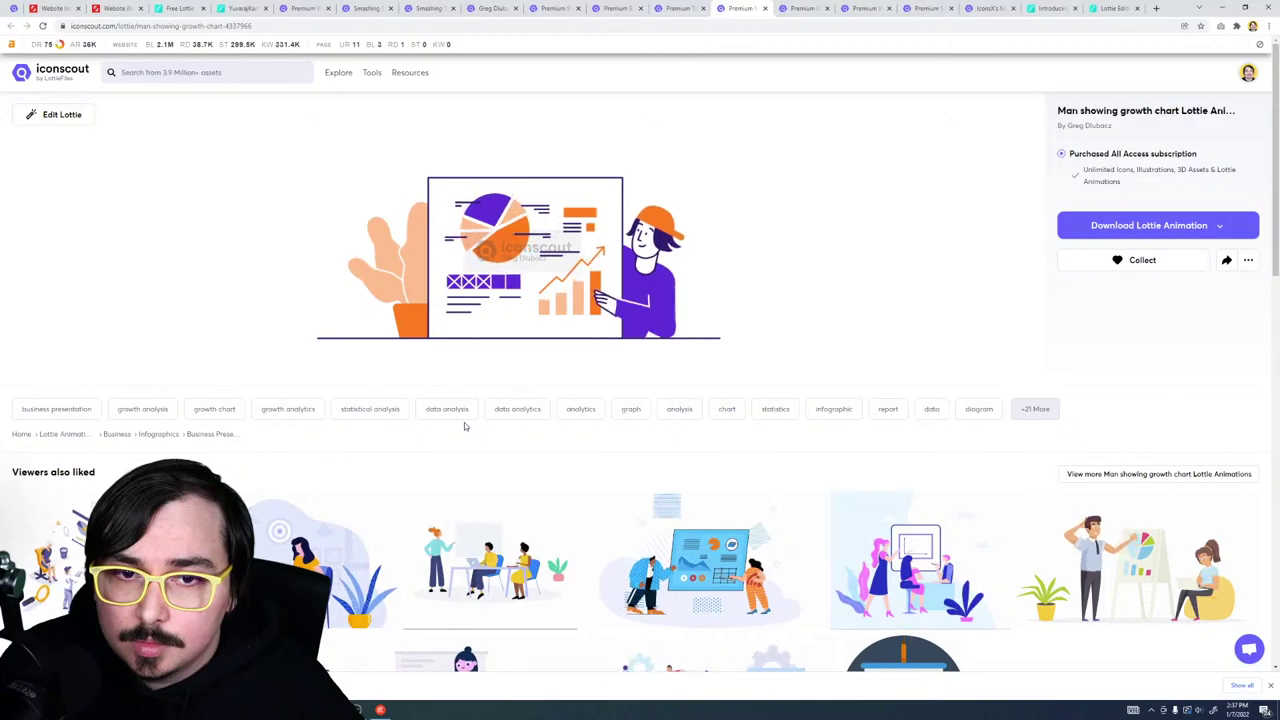
pyautogui.hotkey('alt', 'Tab')
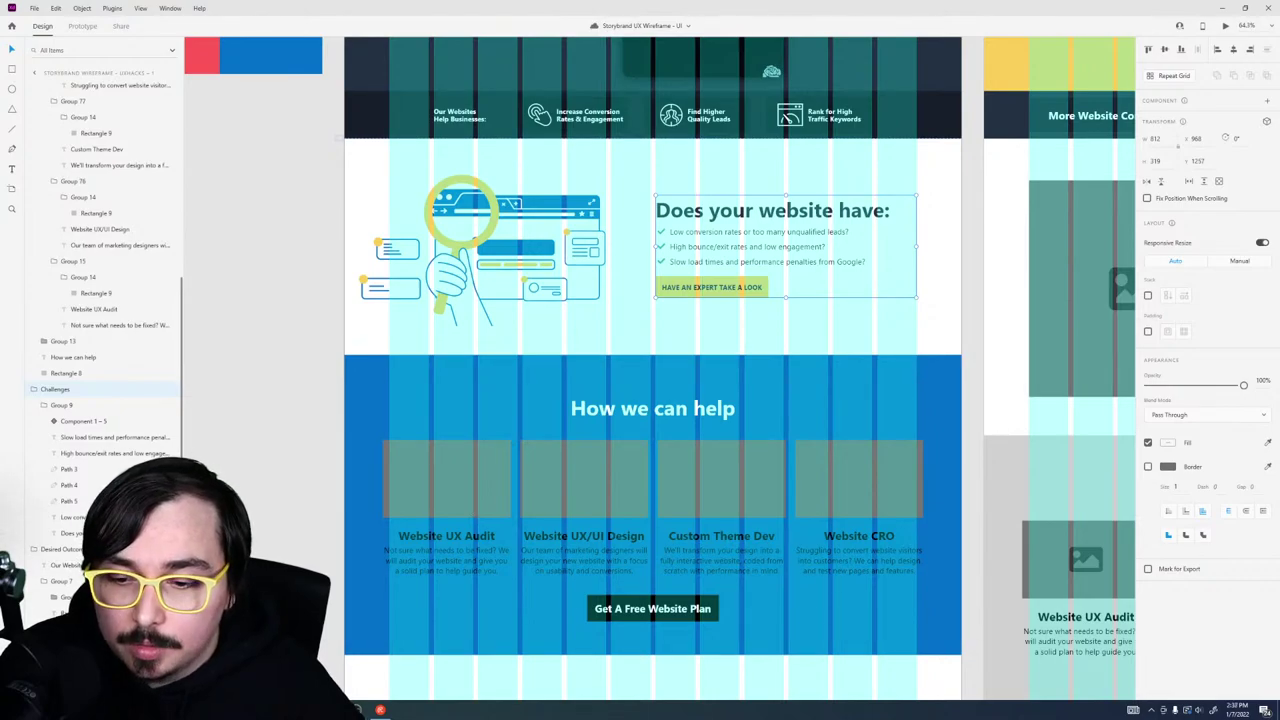
pyautogui.hotkey('alt', 'Tab')
# Step: Preview the Developers Fixing bugs and Web analyzation animations, then close the Web analyzation tab and the candidate tab after it
pyautogui.click(805, 8)
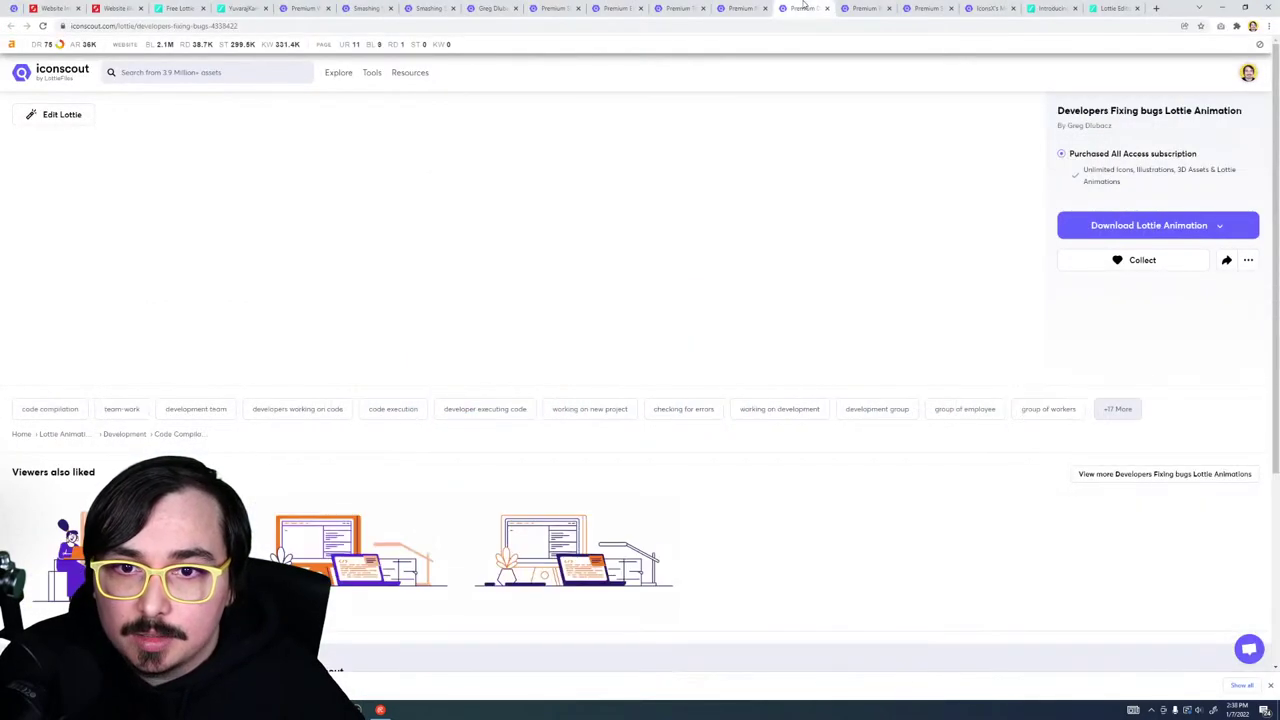
pyautogui.click(866, 9)
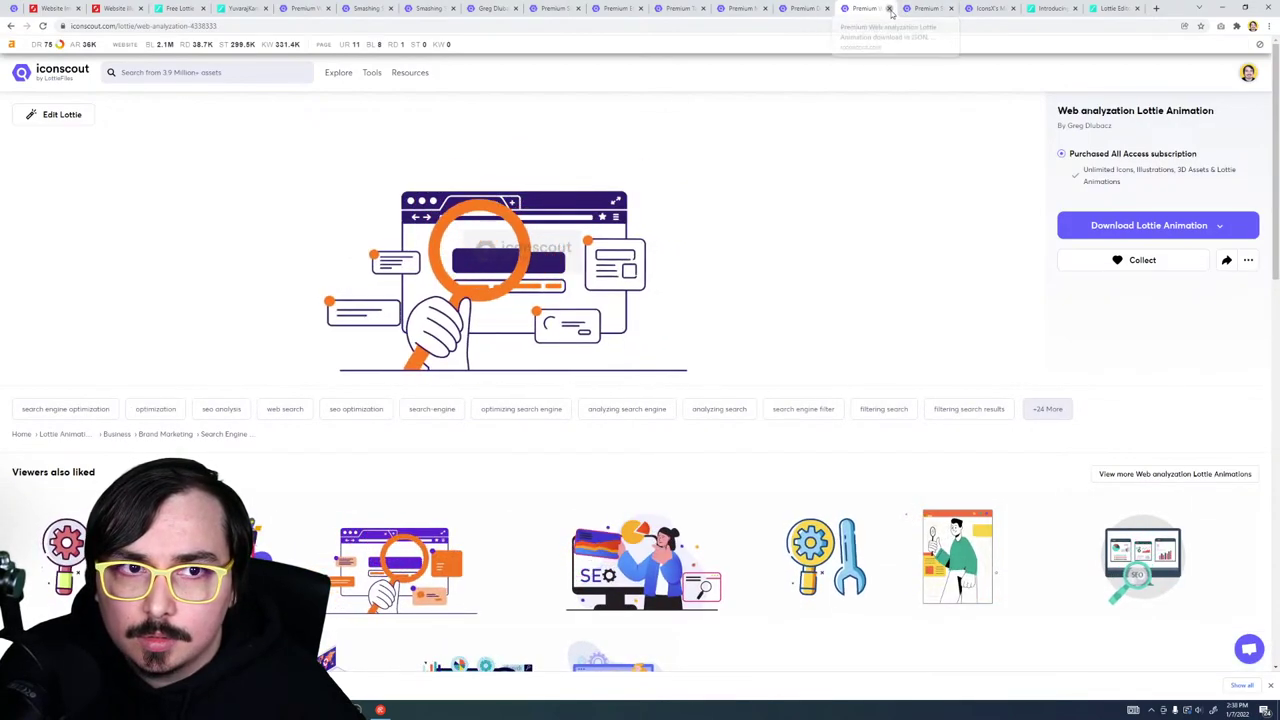
pyautogui.click(890, 9)
pyautogui.click(890, 9)
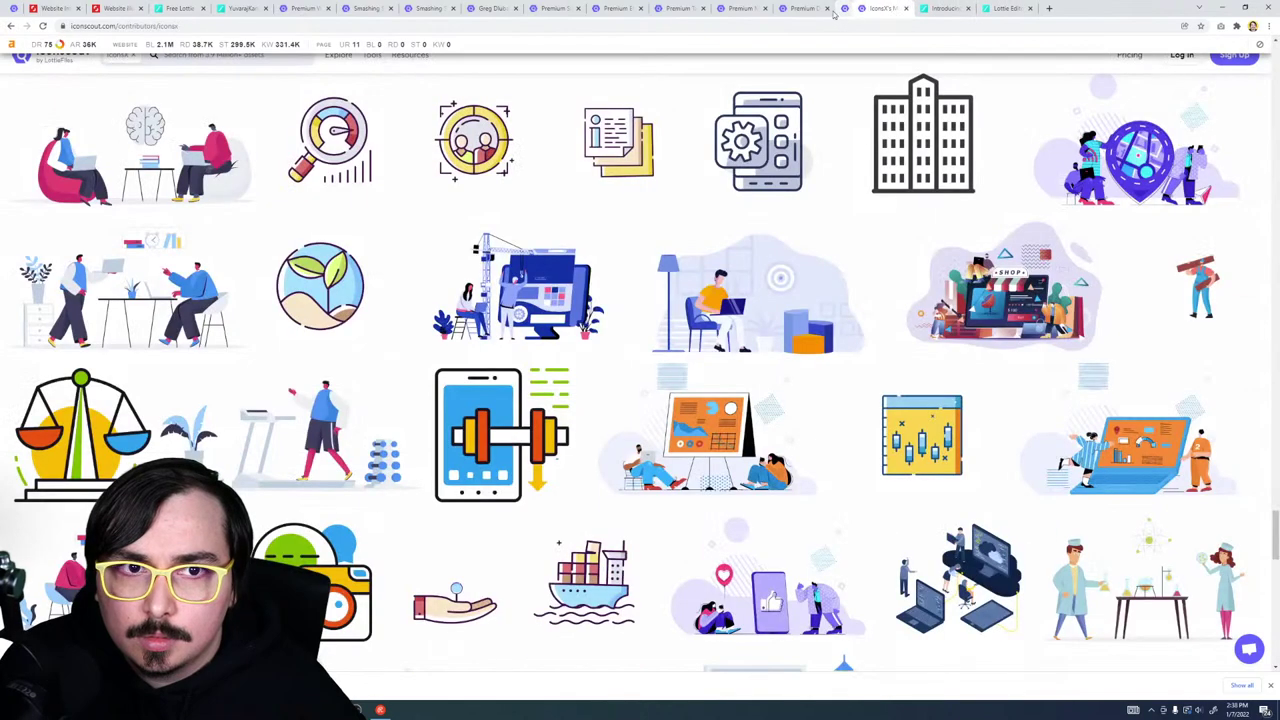
pyautogui.click(841, 9)
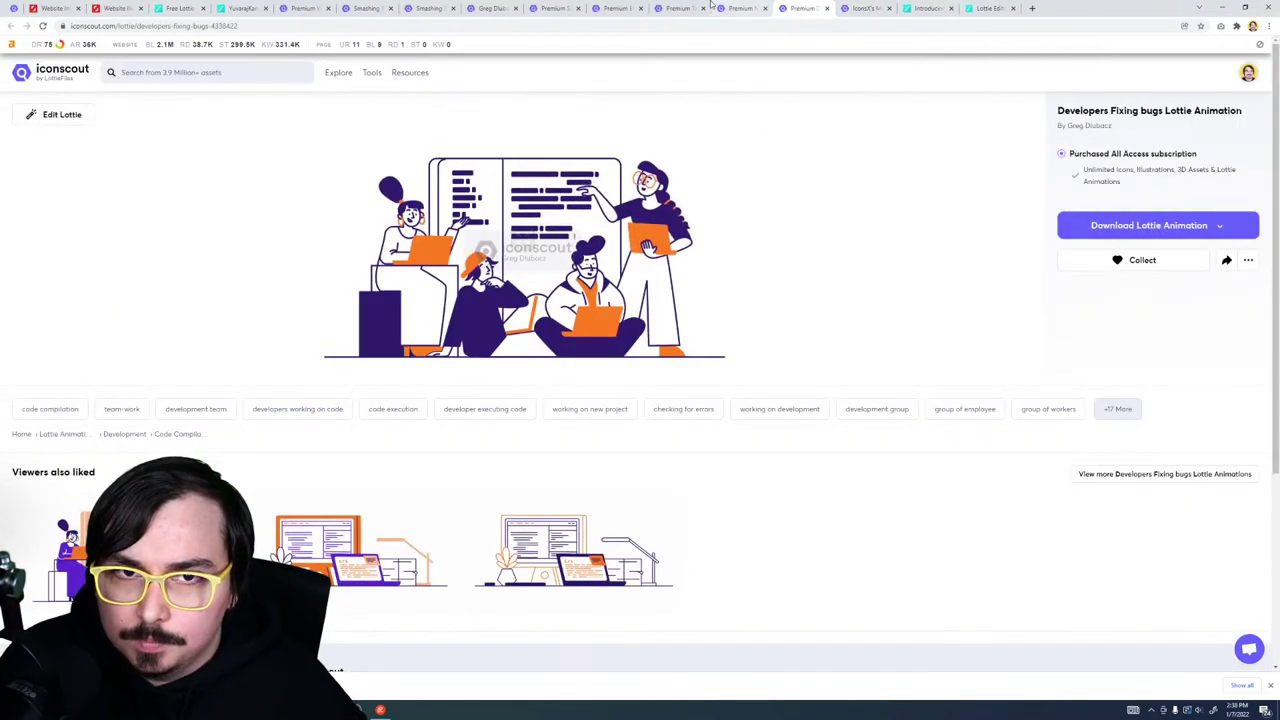
# Step: Return to the contributor's Lottie gallery and look through it for more animations that suit the four website services
pyautogui.click(556, 8)
pyautogui.click(482, 8)
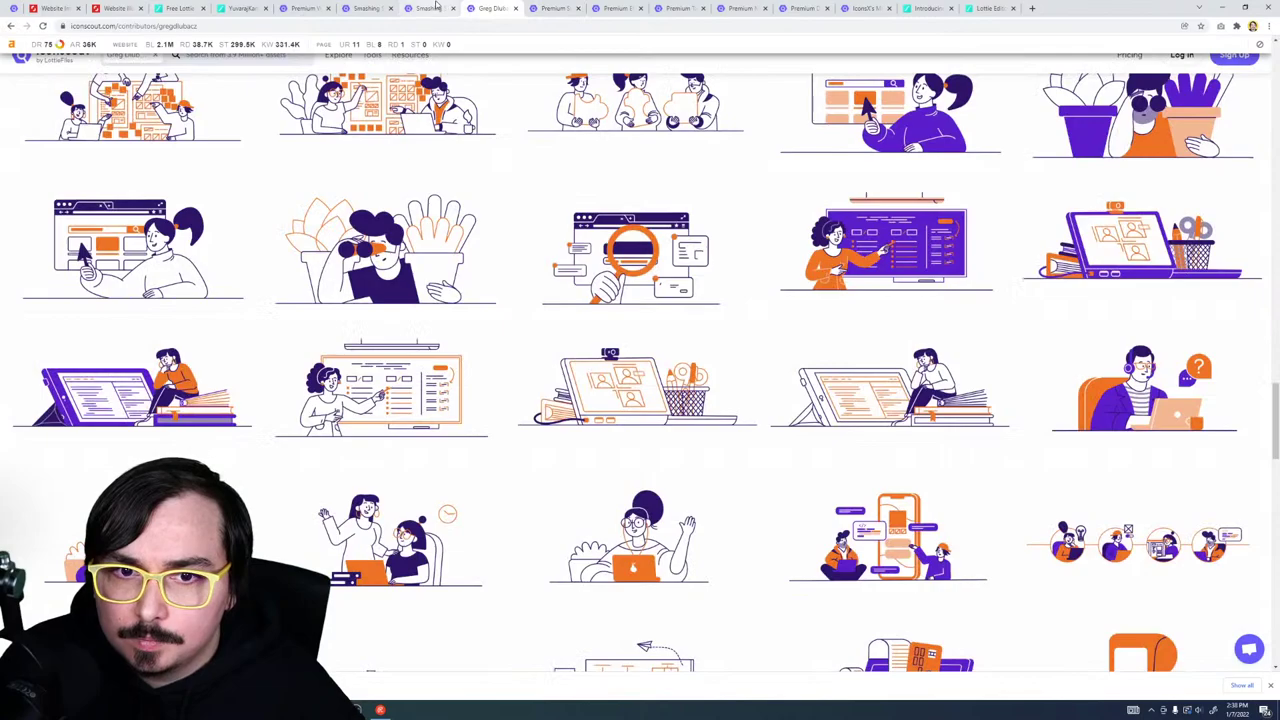
pyautogui.scroll(2, 538, 370)
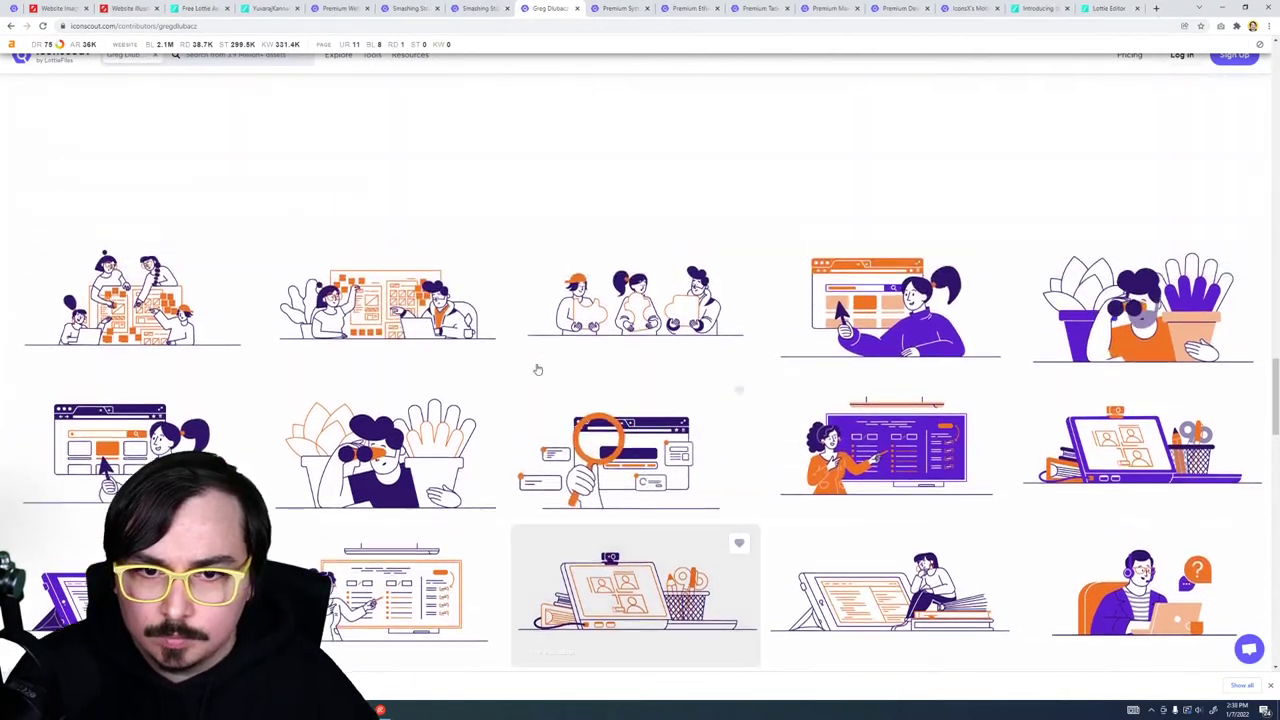
pyautogui.scroll(-5, 537, 373)
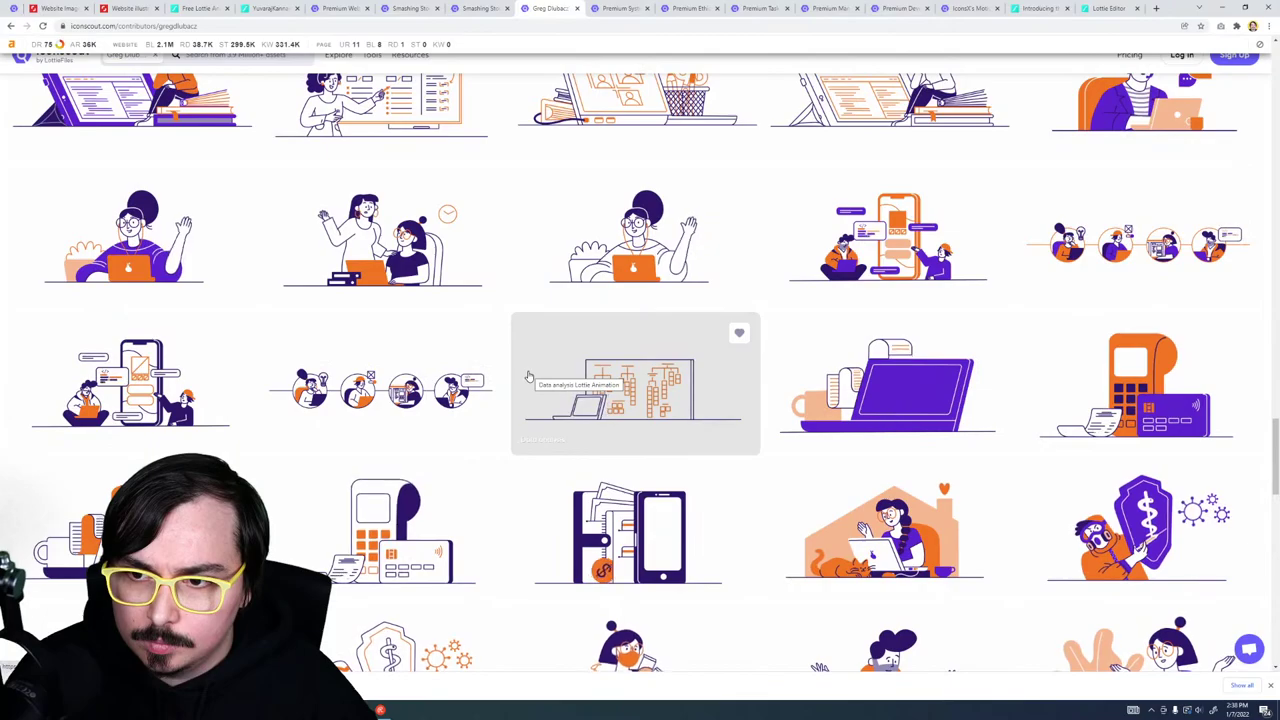
pyautogui.scroll(-2, 529, 376)
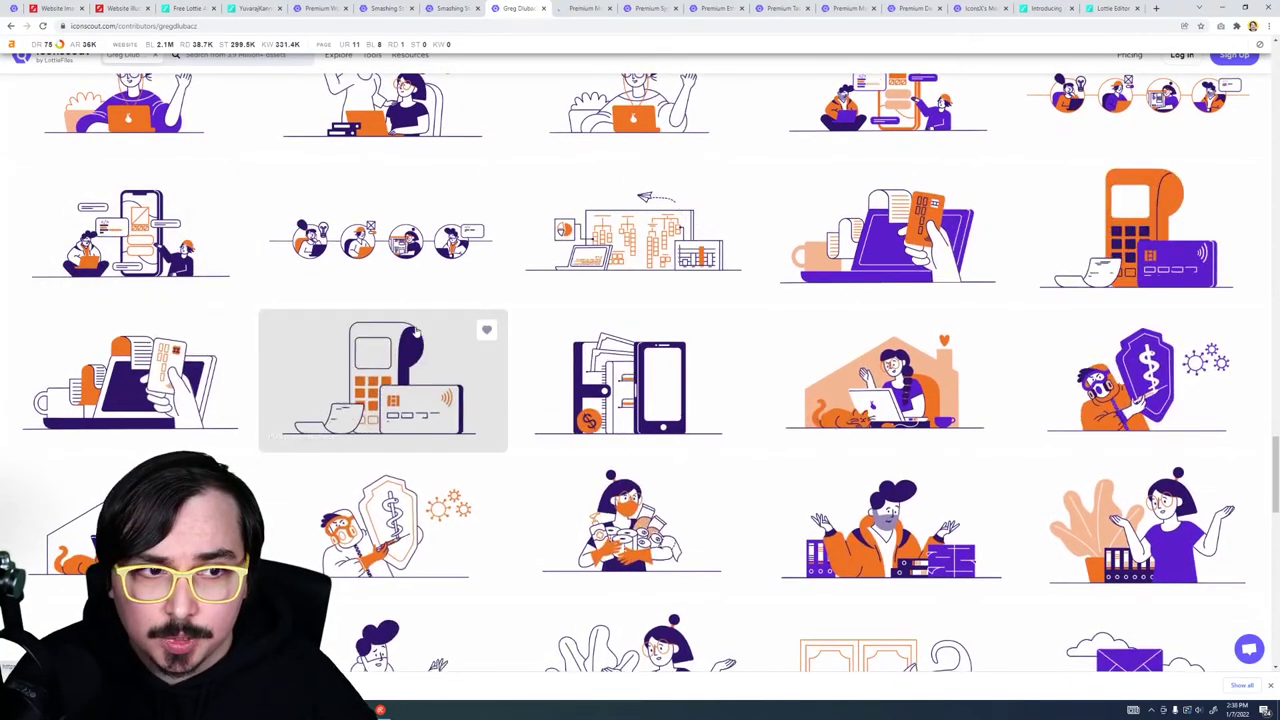
pyautogui.scroll(-6, 415, 331)
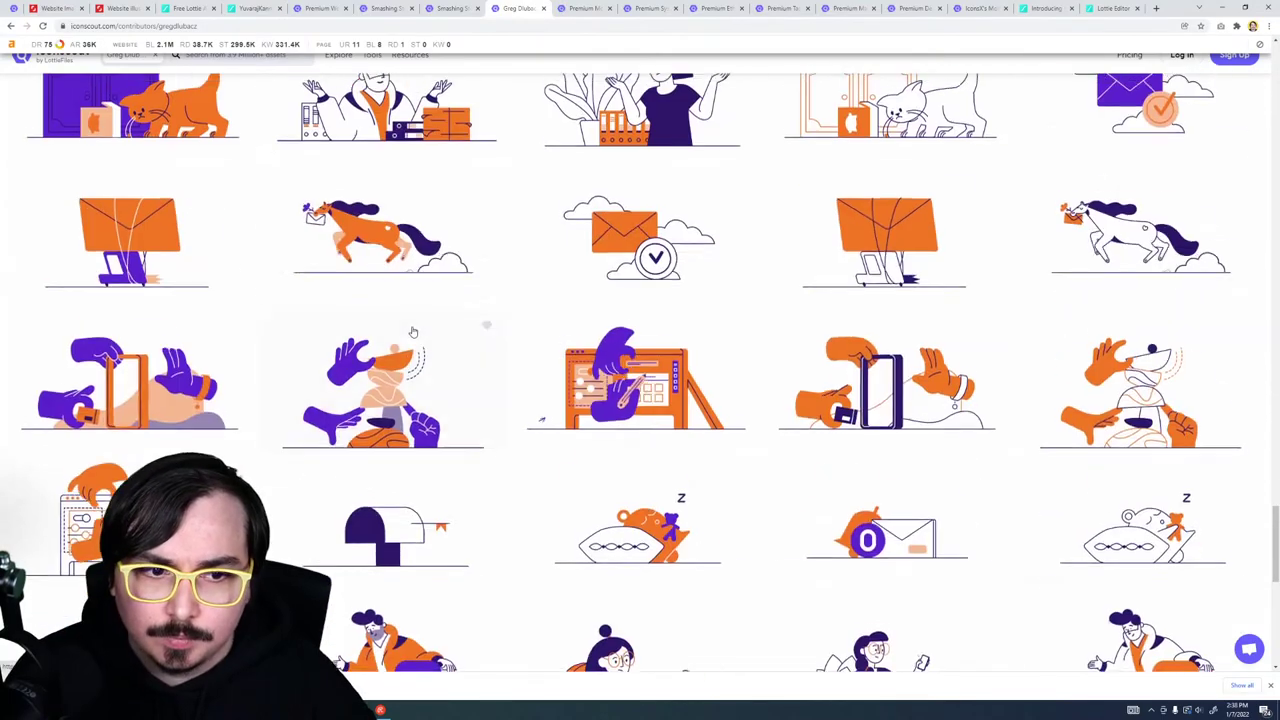
pyautogui.scroll(-3, 410, 325)
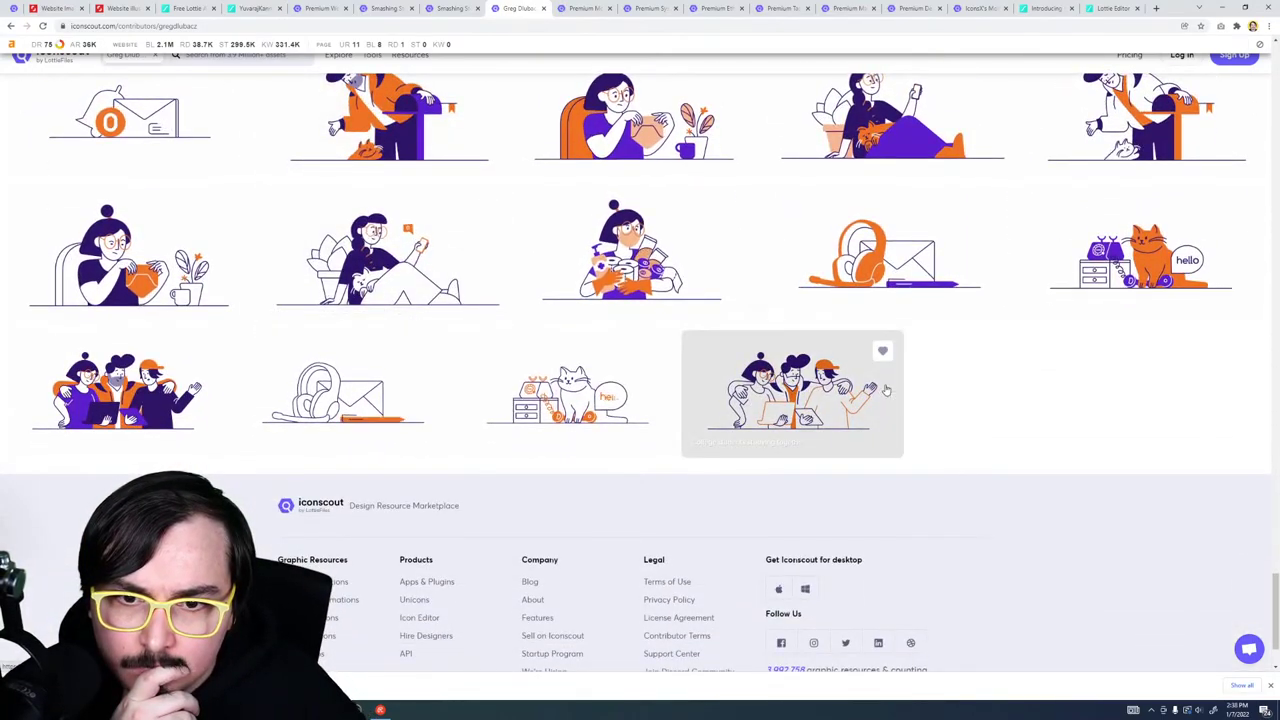
pyautogui.scroll(5, 885, 390)
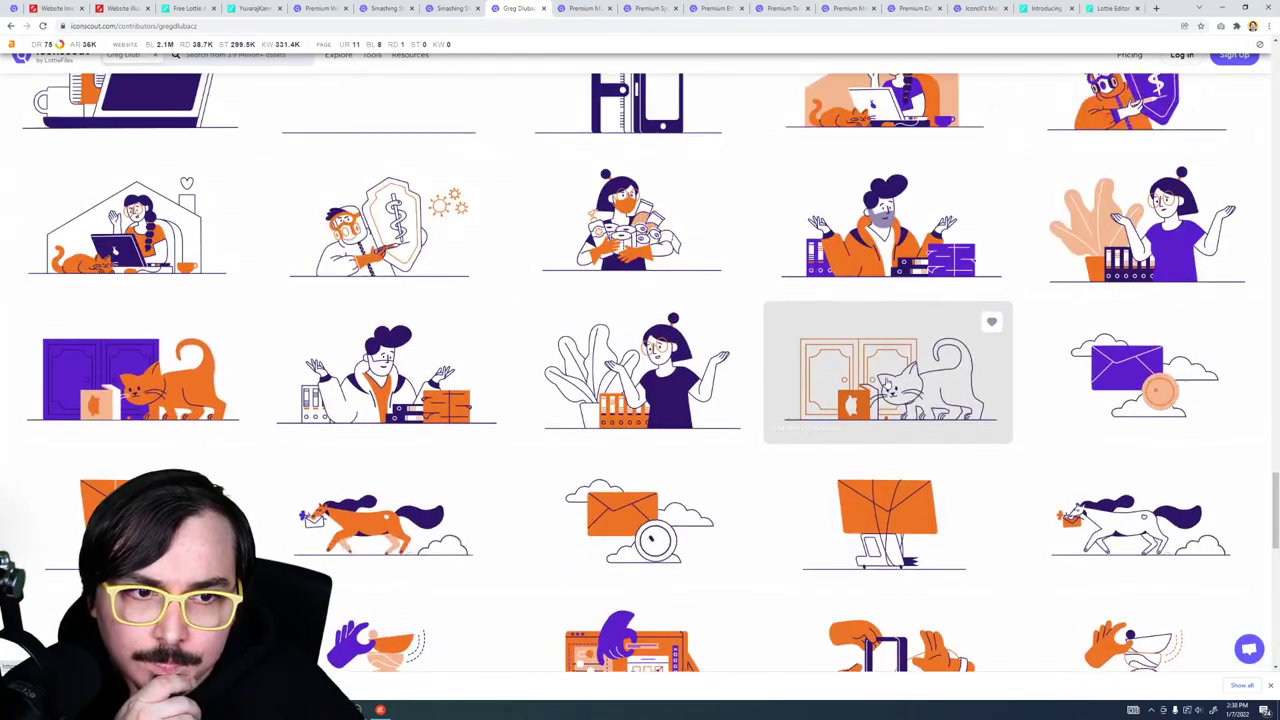
pyautogui.scroll(4, 886, 384)
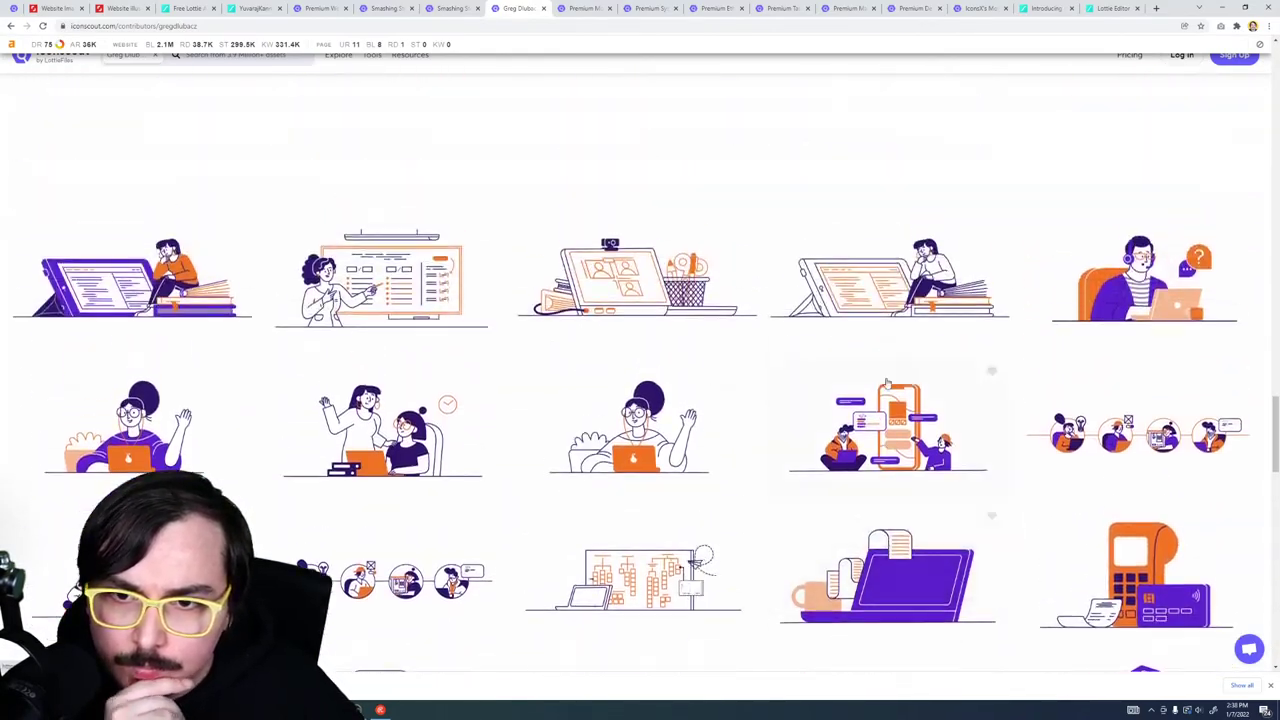
pyautogui.scroll(4, 886, 384)
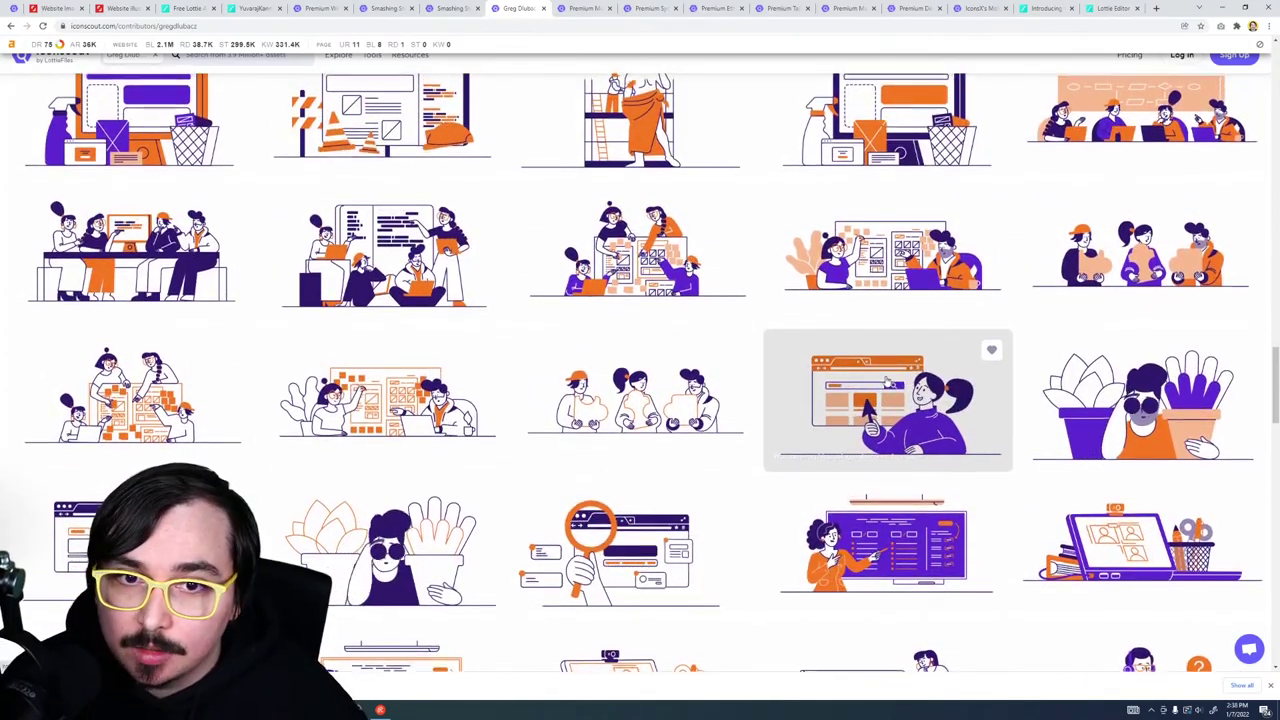
pyautogui.scroll(3, 886, 382)
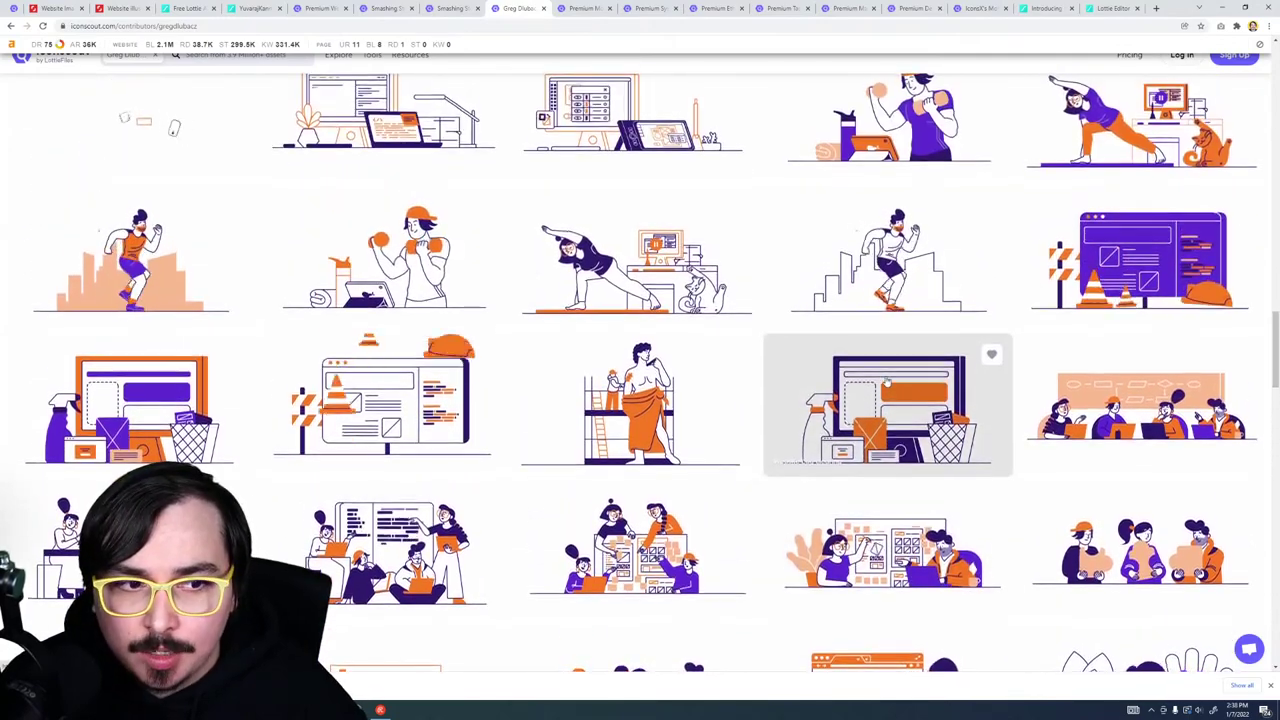
pyautogui.scroll(2, 886, 383)
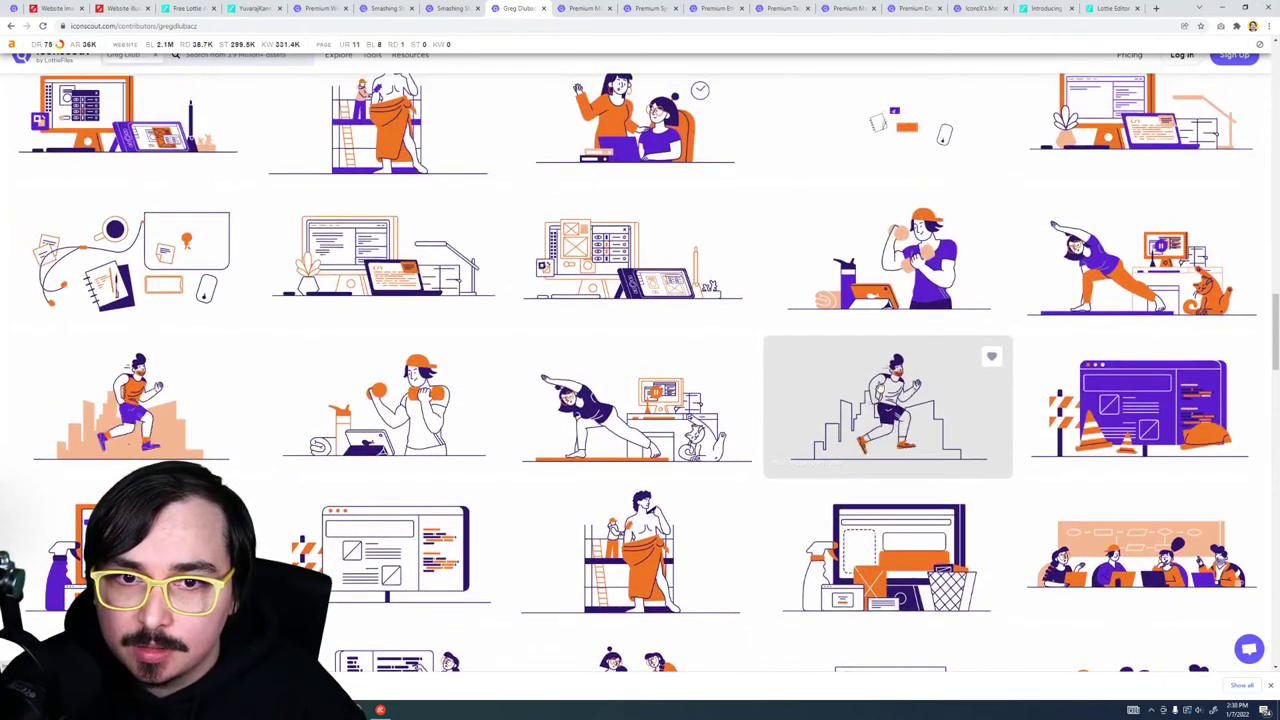
pyautogui.scroll(3, 886, 383)
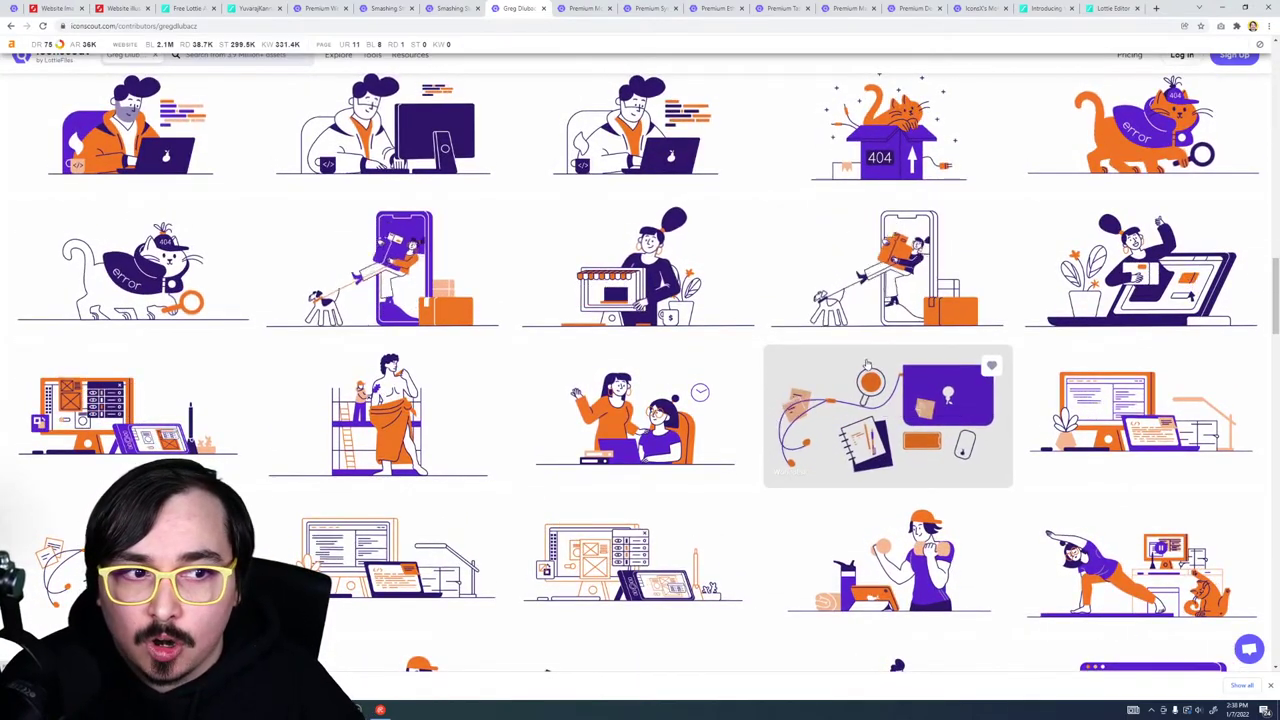
pyautogui.scroll(3, 878, 379)
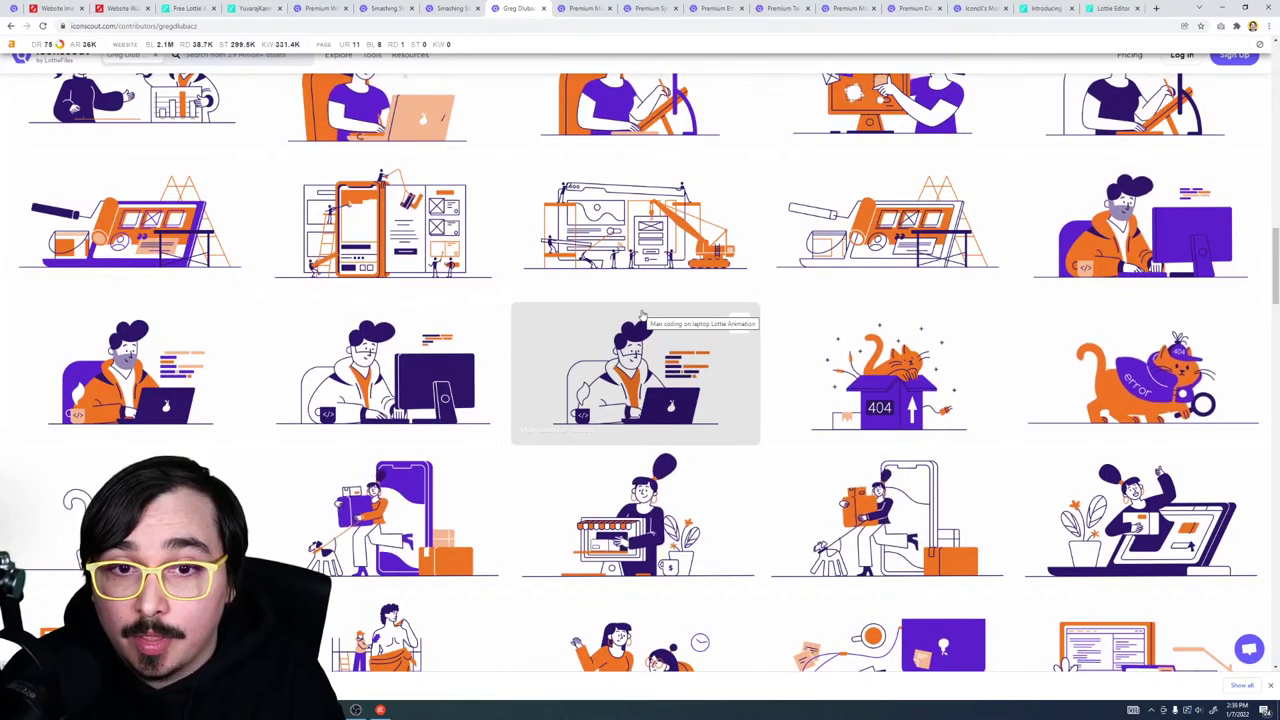
pyautogui.scroll(2, 645, 318)
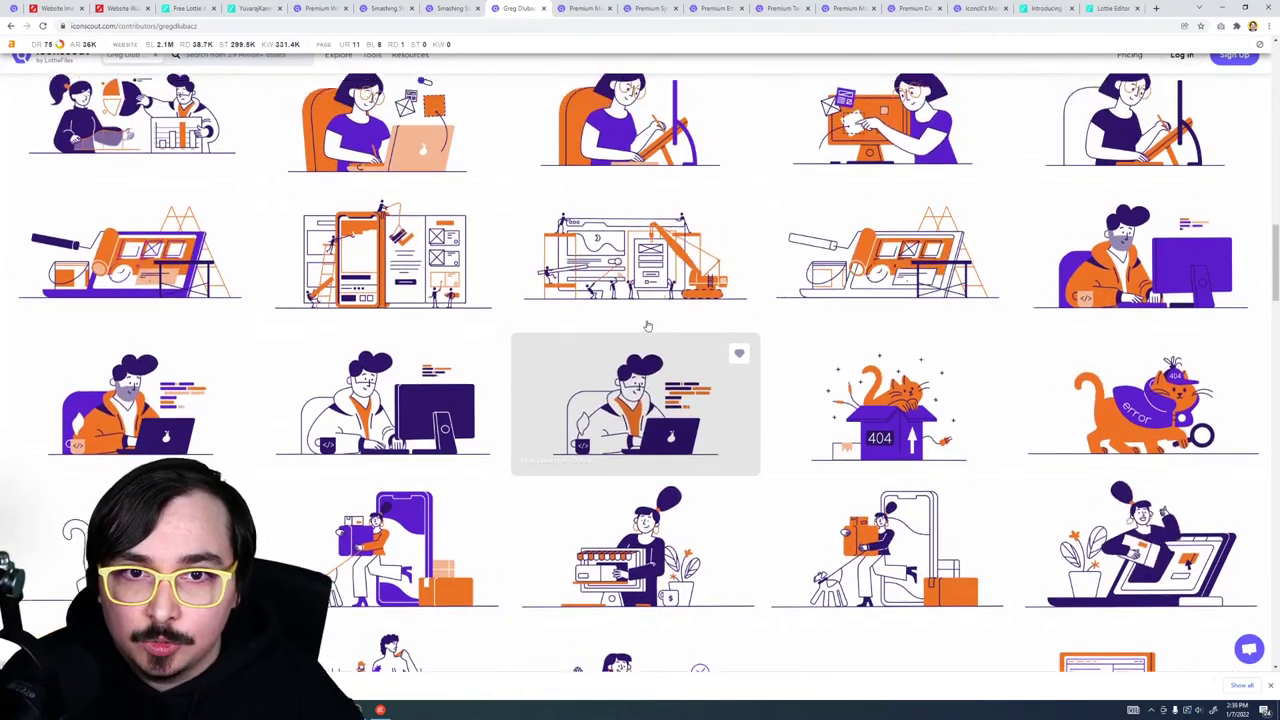
# Step: Recheck the four services in Adobe XD, then open the outlined paint-roller laptop and crane website-building animations in new browser tabs
pyautogui.hotkey('alt', 'Tab')
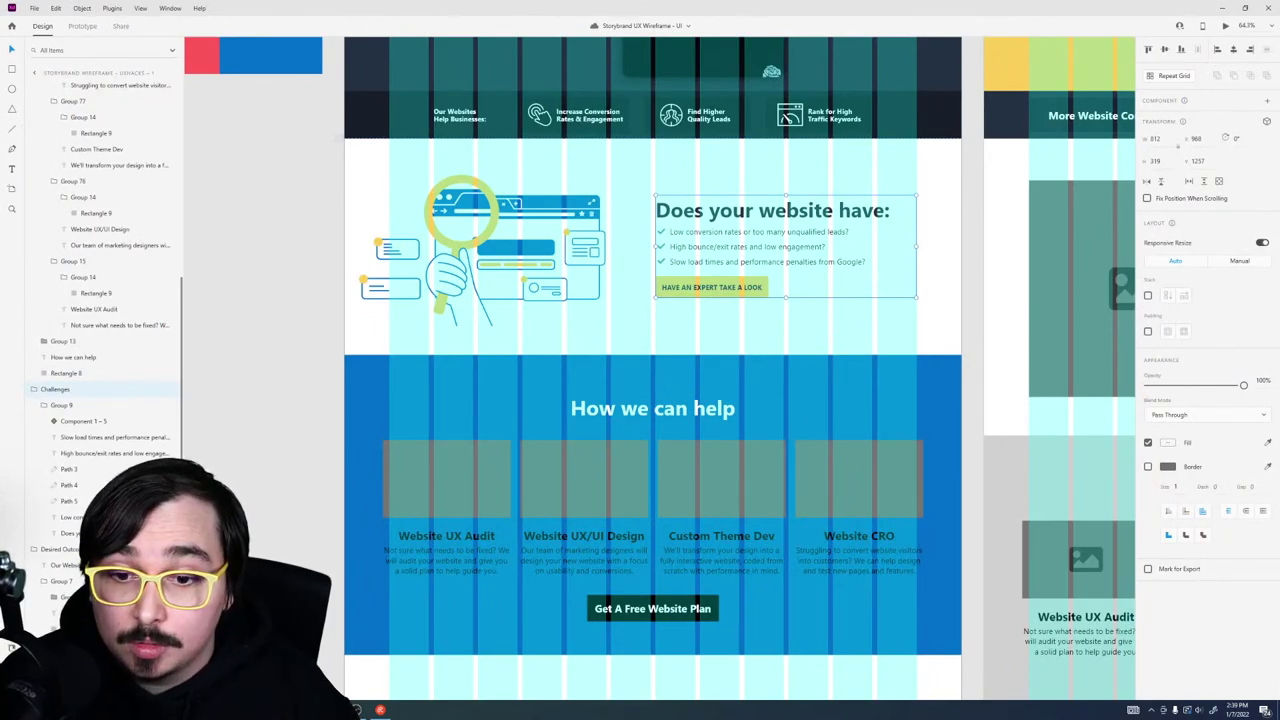
pyautogui.hotkey('alt', 'Tab')
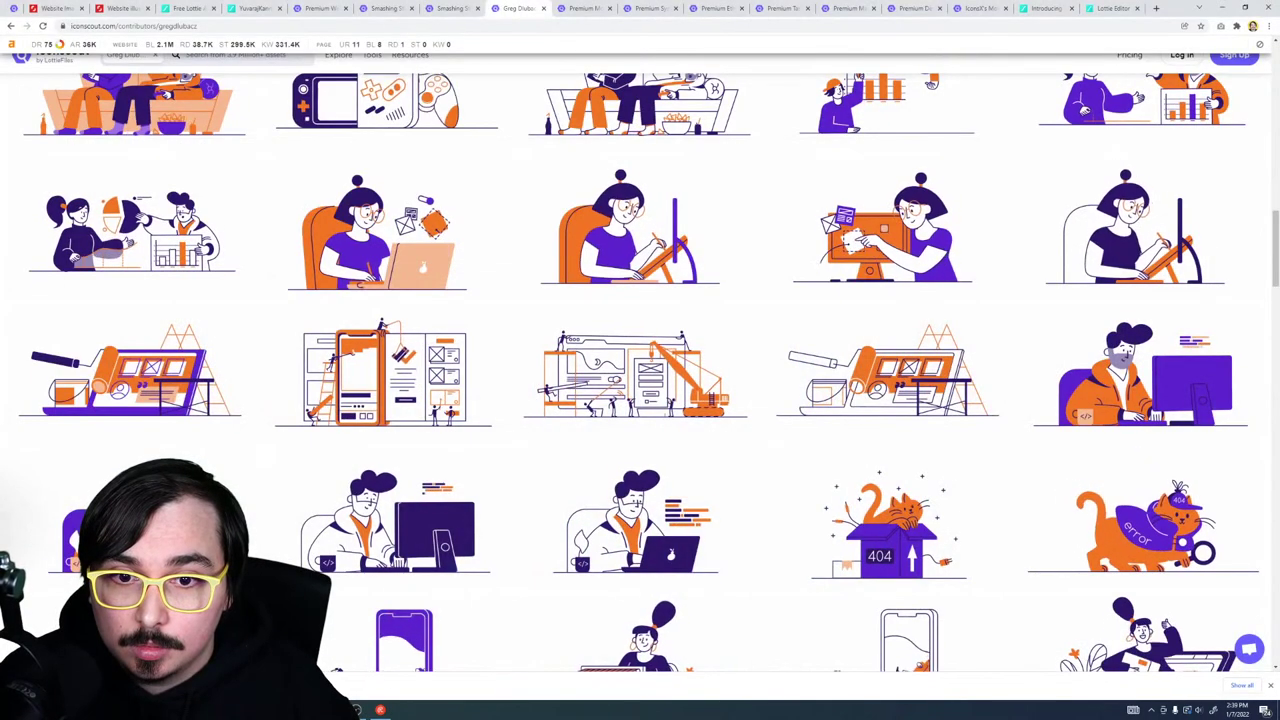
pyautogui.rightClick(880, 395)
pyautogui.click(930, 407)
pyautogui.rightClick(684, 405)
pyautogui.click(734, 413)
# Step: Open the outlined animation of two people building a rising bar chart in a new tab
pyautogui.scroll(5, 687, 566)
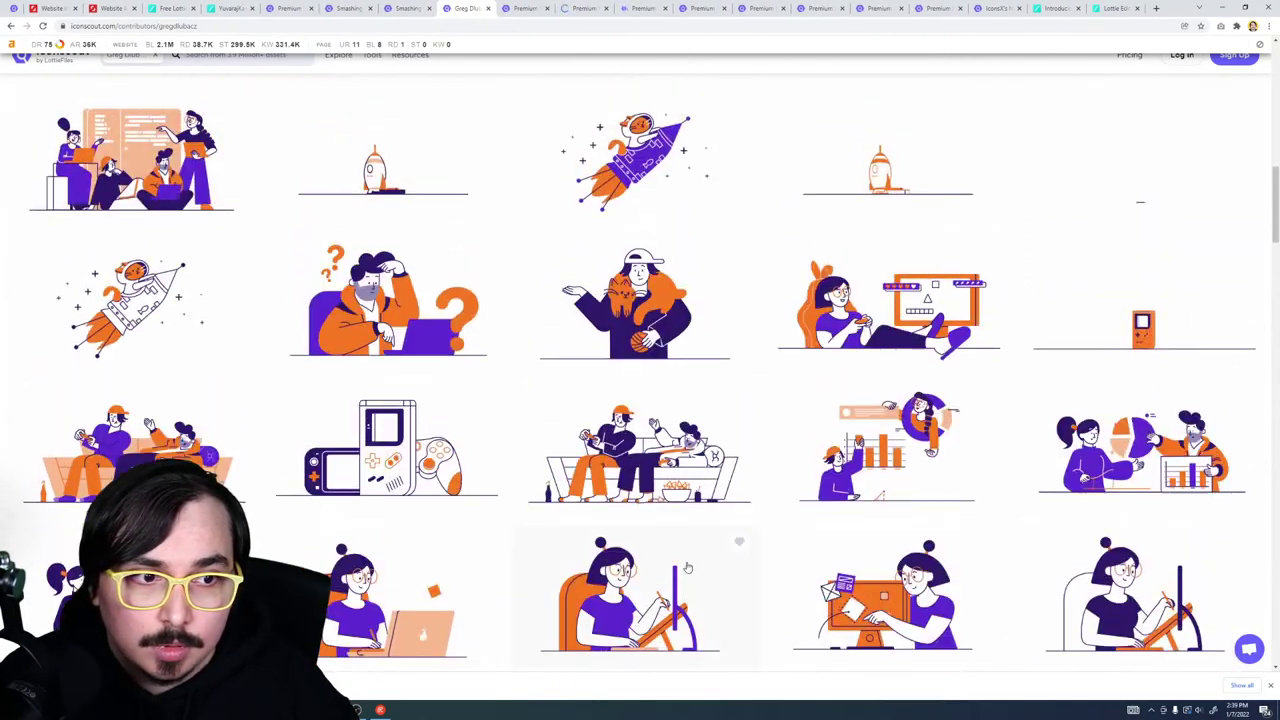
pyautogui.scroll(7, 688, 567)
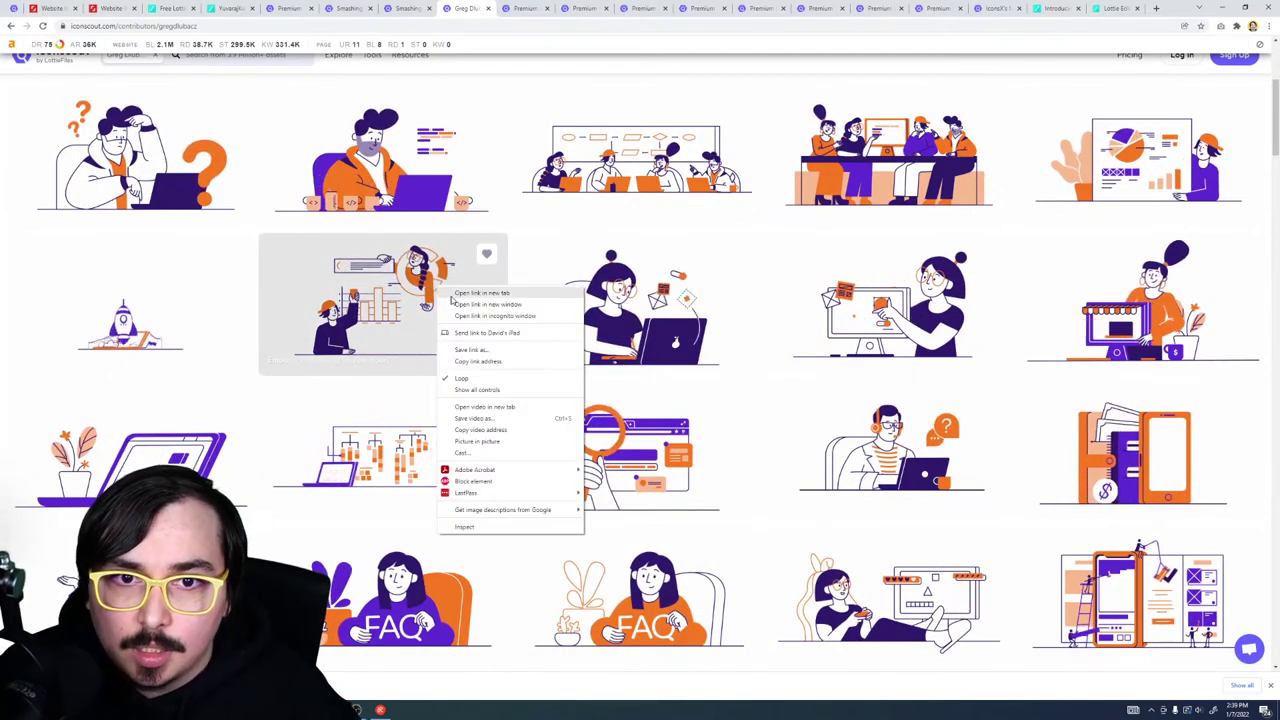
pyautogui.click(455, 293)
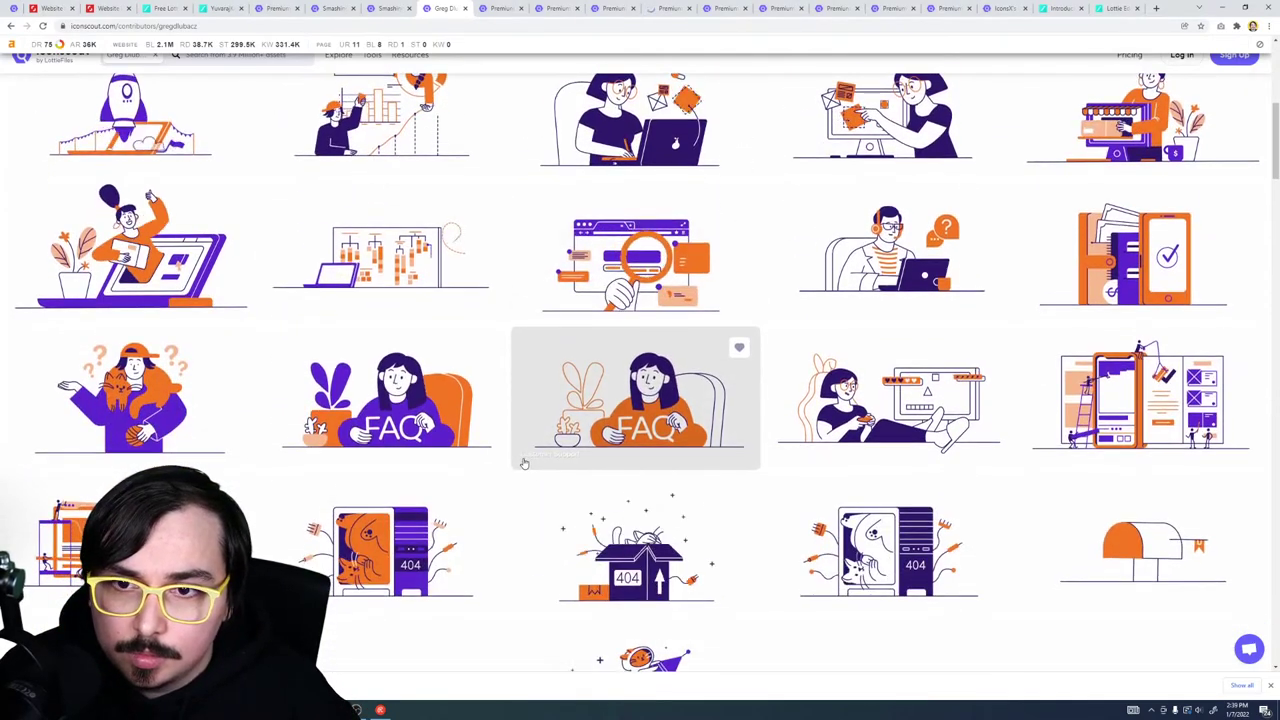
# Step: Open the outlined animation of four people around a sticky-note board in a new tab and preview it
pyautogui.scroll(3, 522, 462)
pyautogui.scroll(-1, 522, 462)
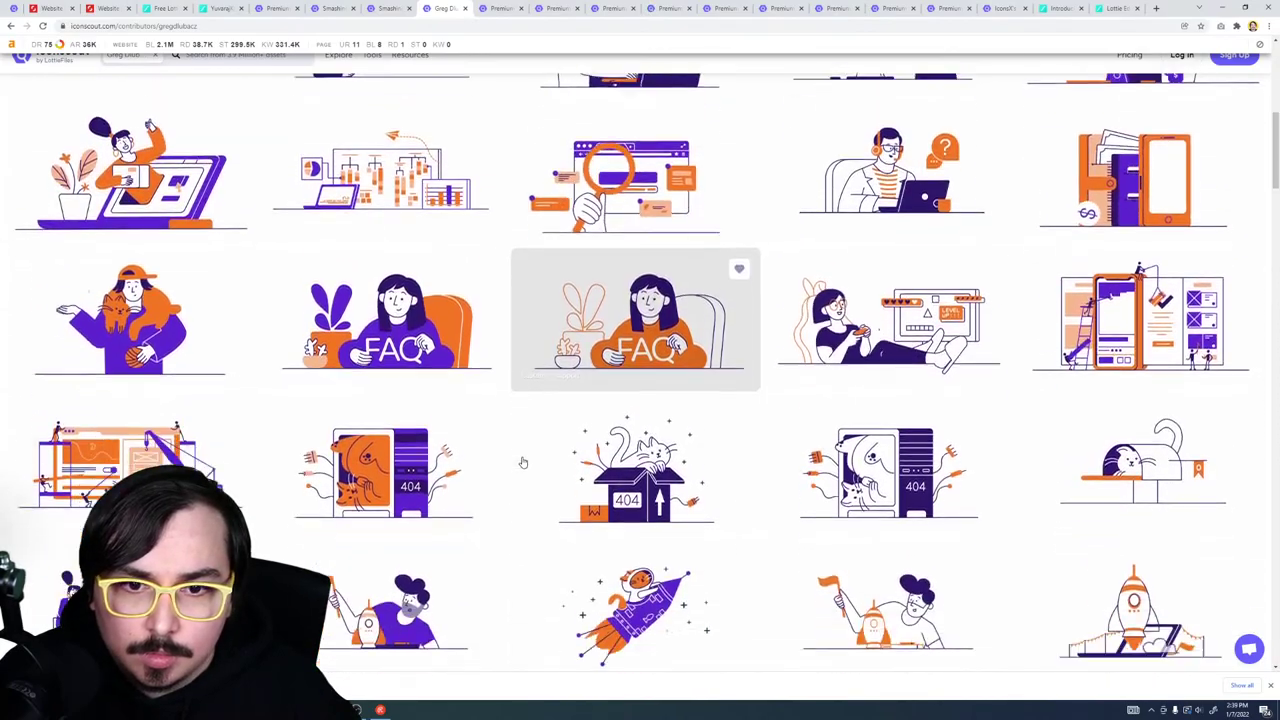
pyautogui.scroll(-3, 522, 462)
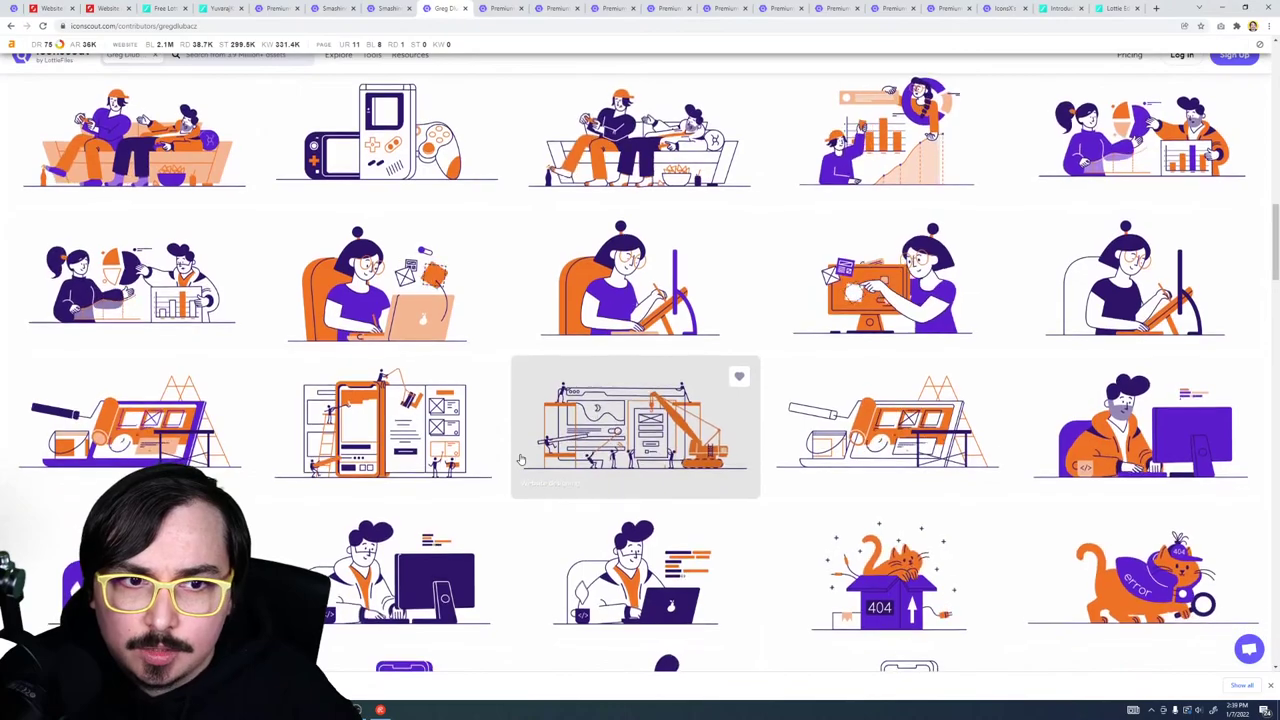
pyautogui.scroll(-2, 520, 459)
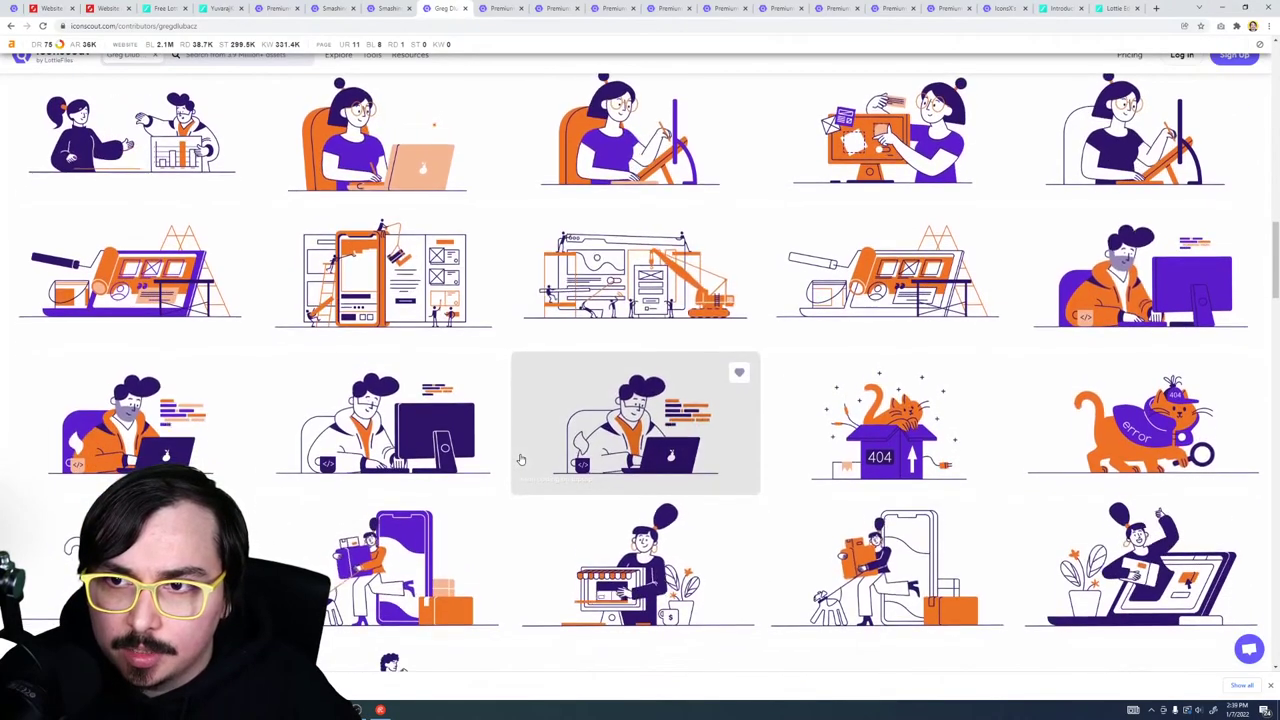
pyautogui.scroll(2, 520, 459)
pyautogui.scroll(-2, 520, 459)
pyautogui.scroll(-5, 520, 459)
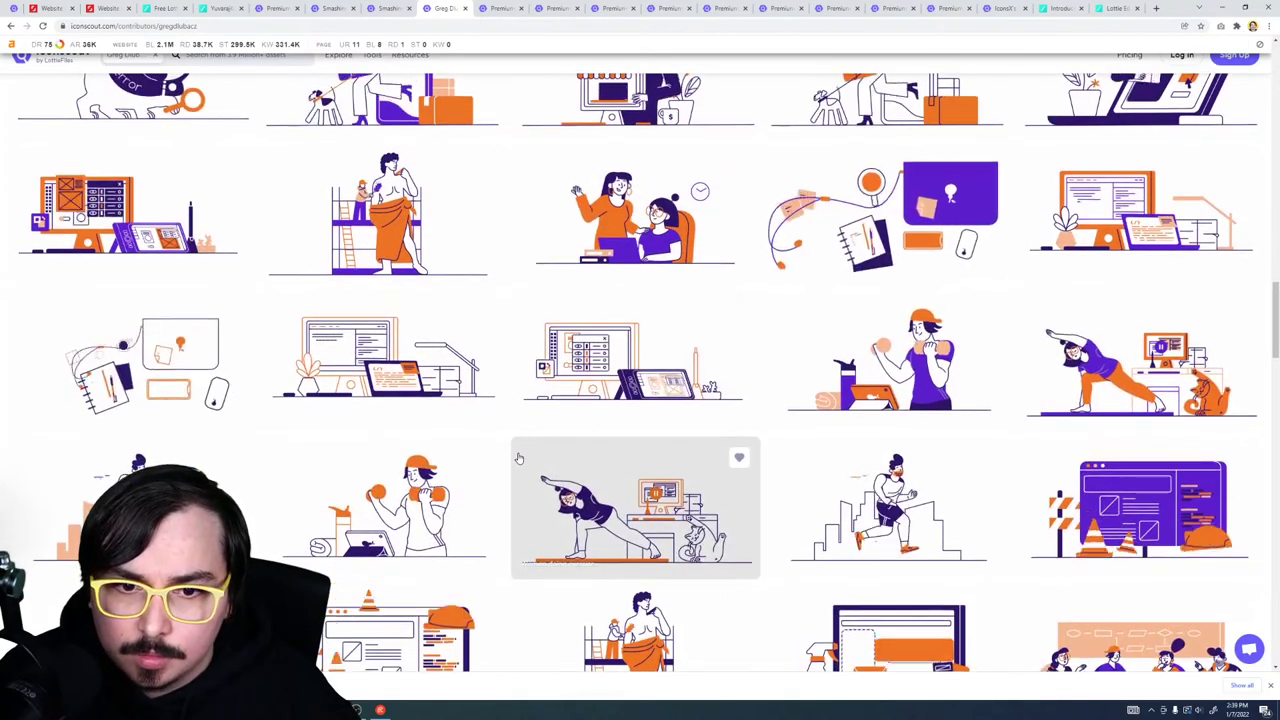
pyautogui.scroll(-4, 518, 458)
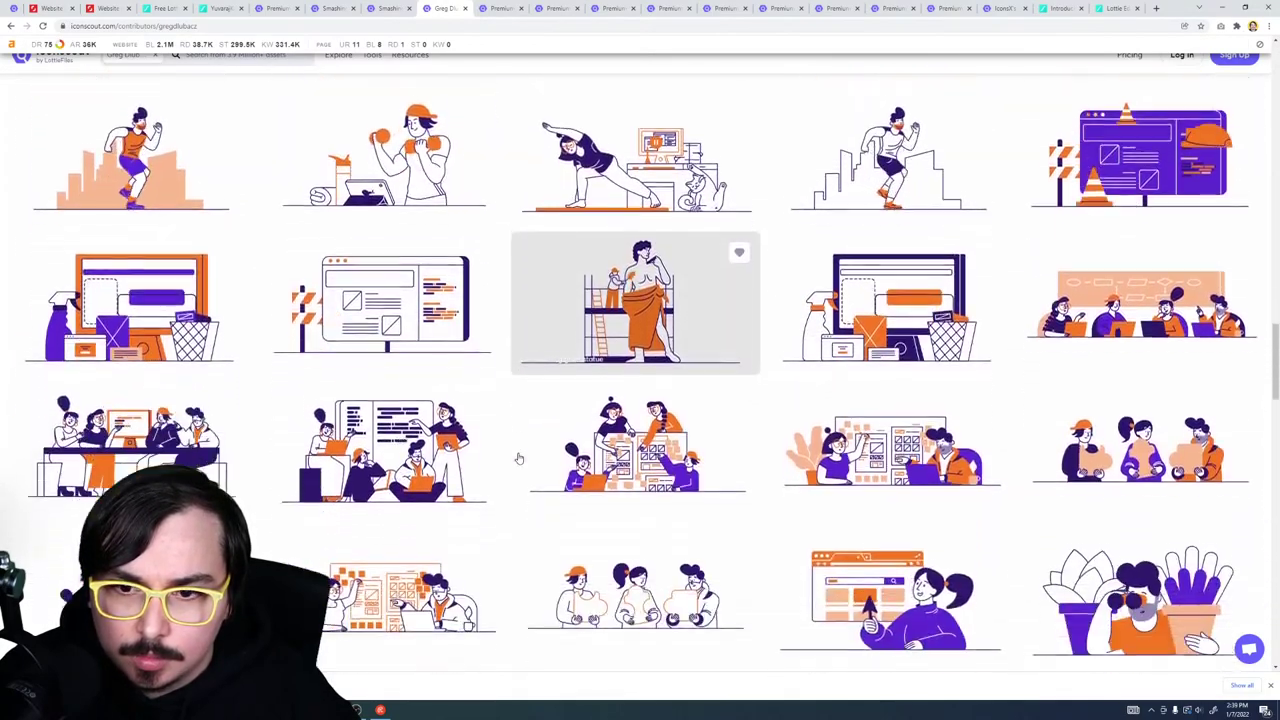
pyautogui.scroll(-1, 518, 458)
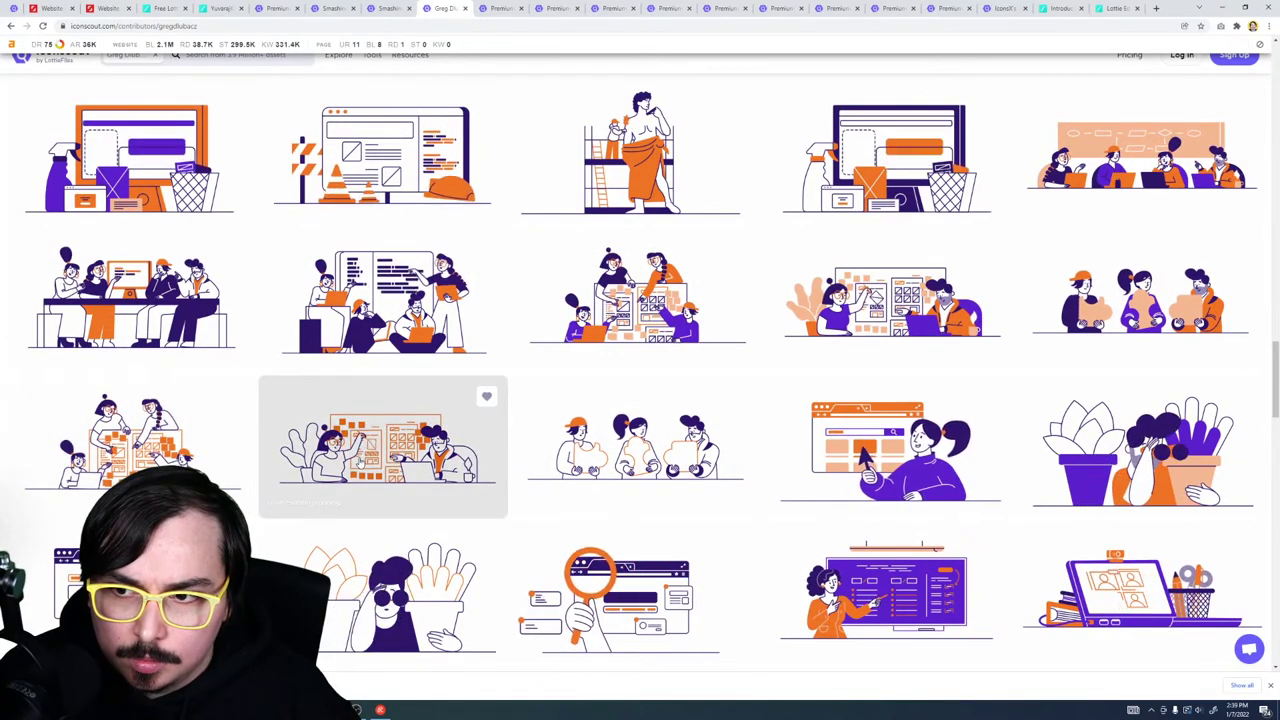
pyautogui.rightClick(160, 440)
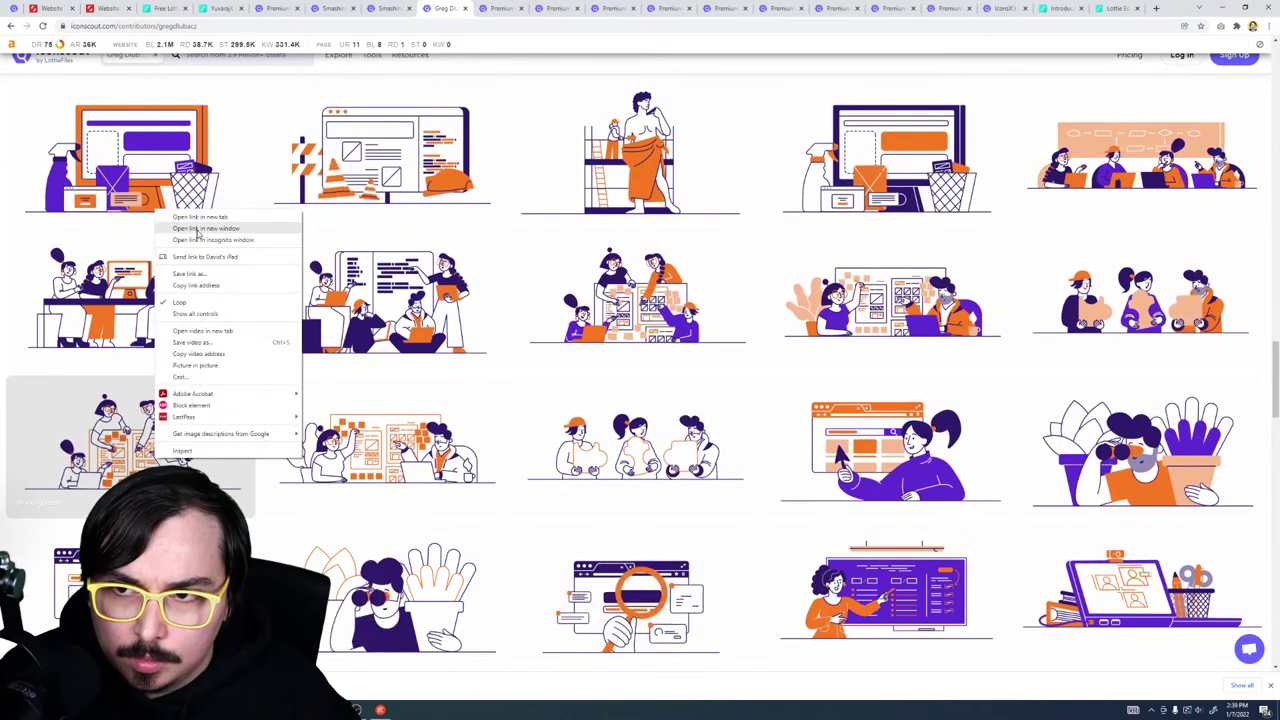
pyautogui.click(200, 215)
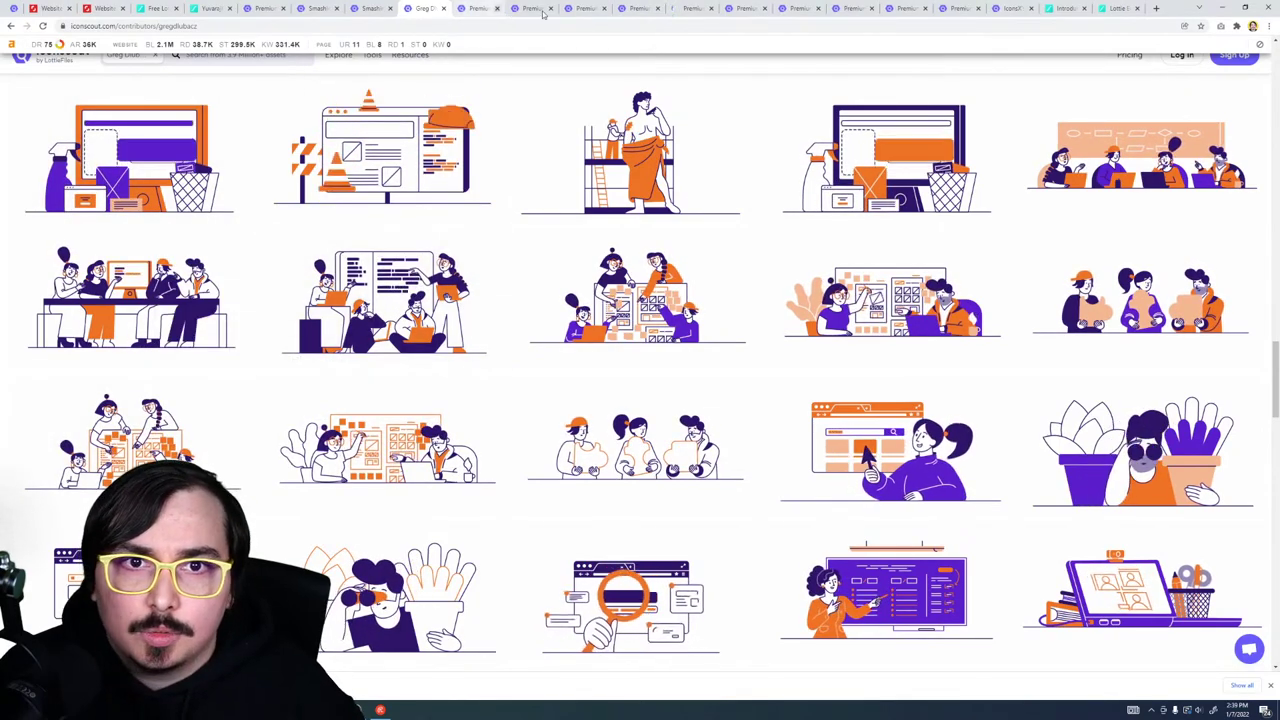
pyautogui.click(690, 8)
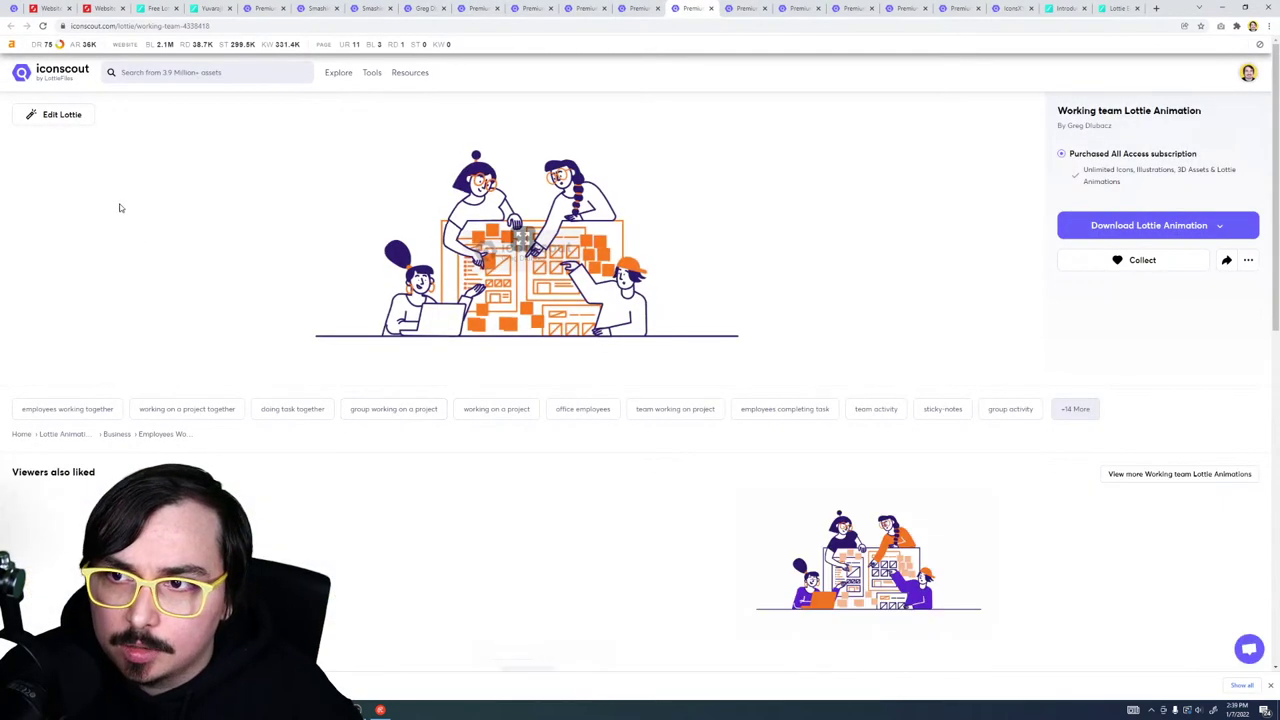
# Step: Open the four-person sticky-note animation in Lottie Editor, and copy the hero background's hex #233142 from the Adobe XD landing page
pyautogui.click(45, 115)
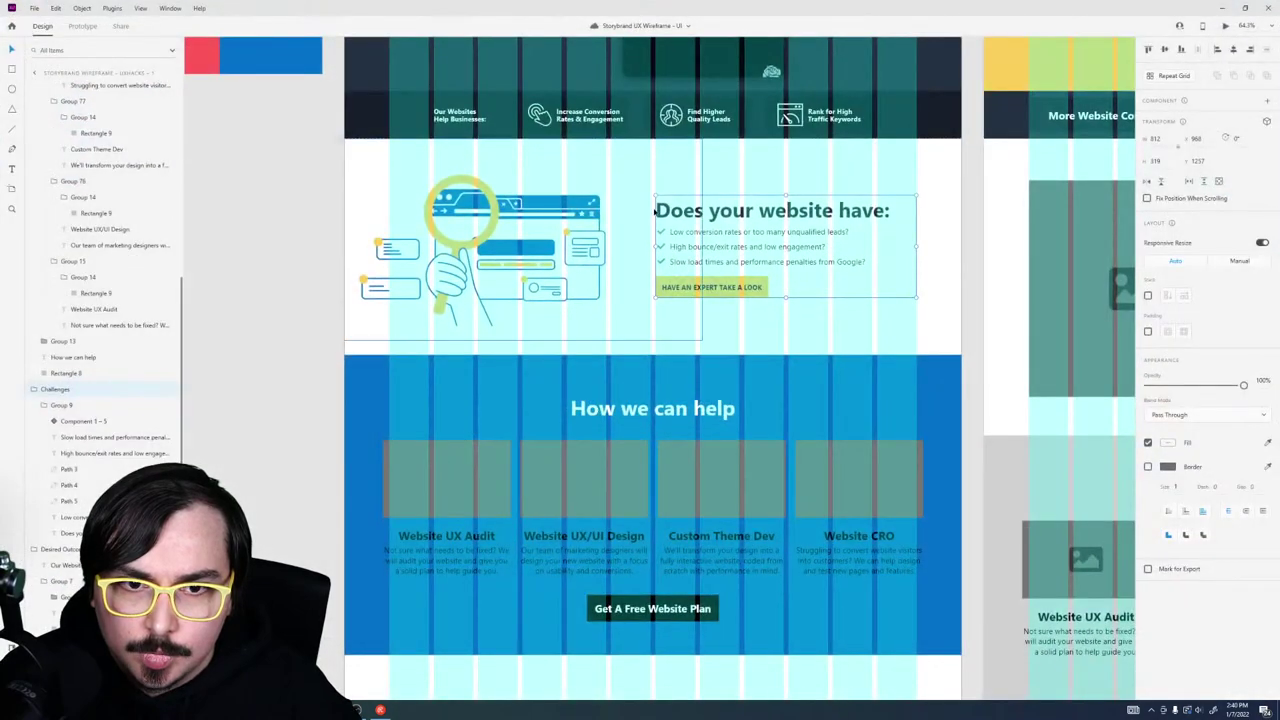
pyautogui.click(909, 66)
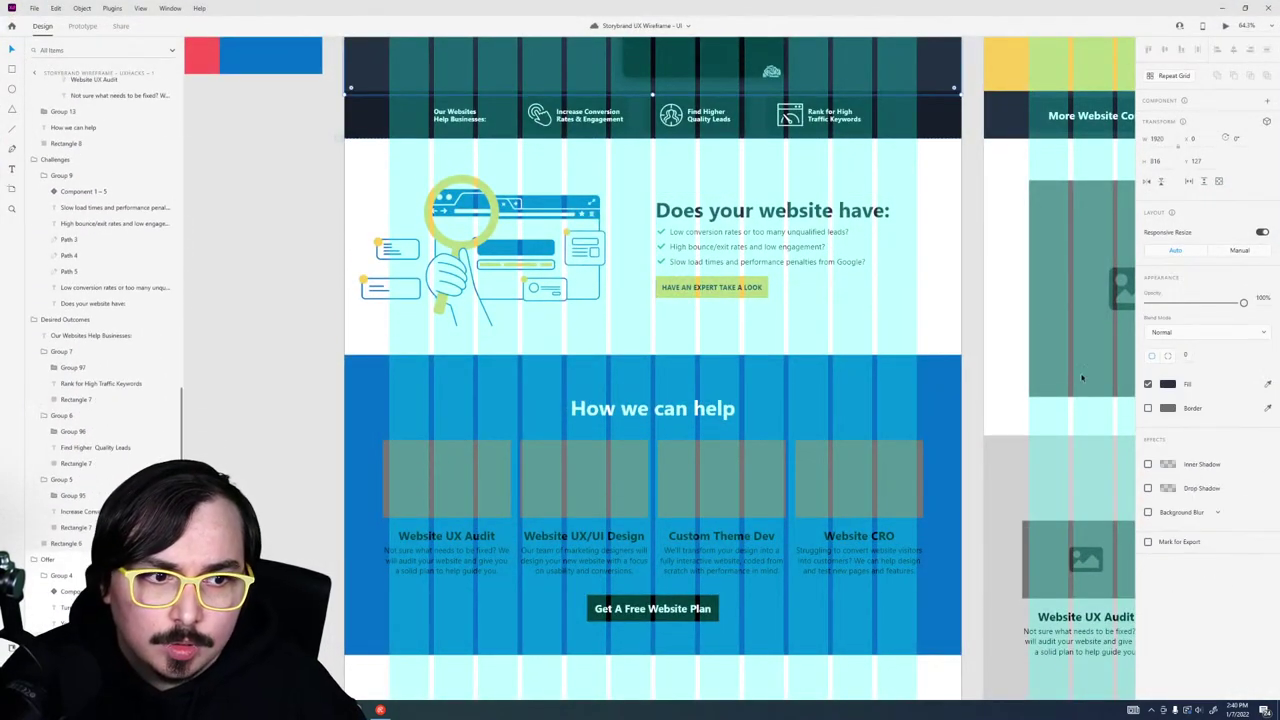
pyautogui.click(1168, 384)
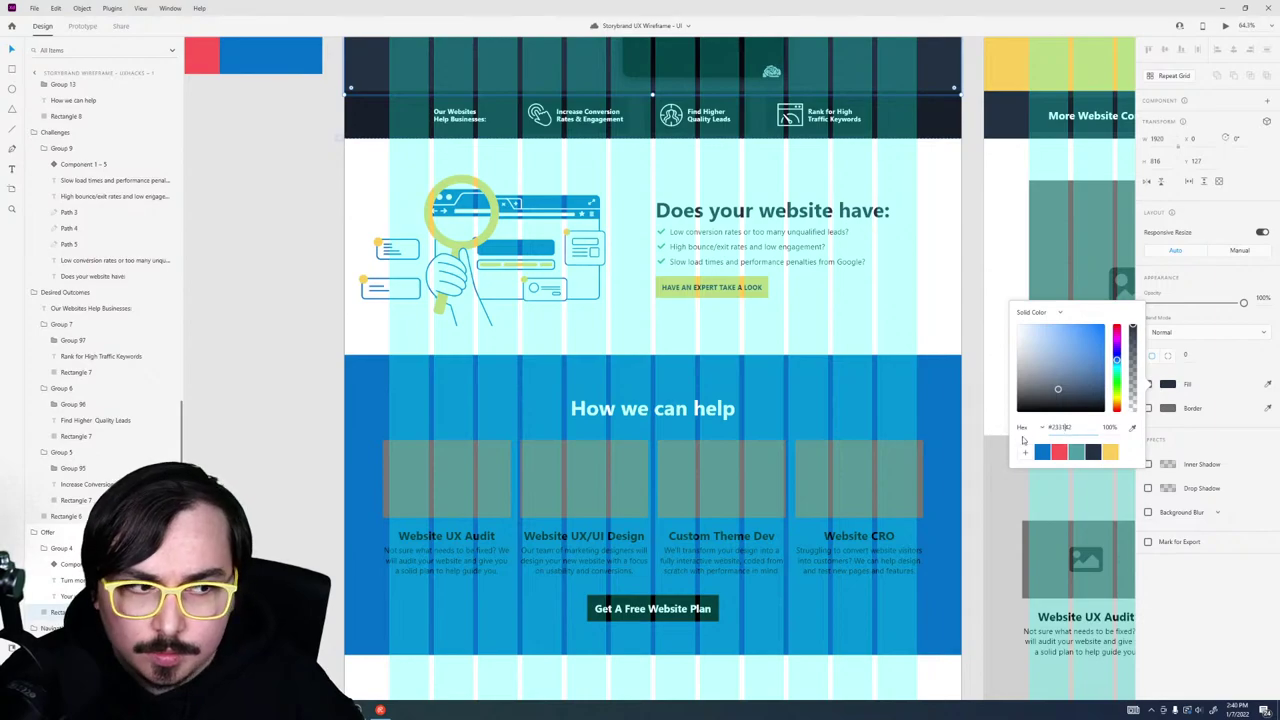
pyautogui.click(1034, 428)
pyautogui.click(1058, 428)
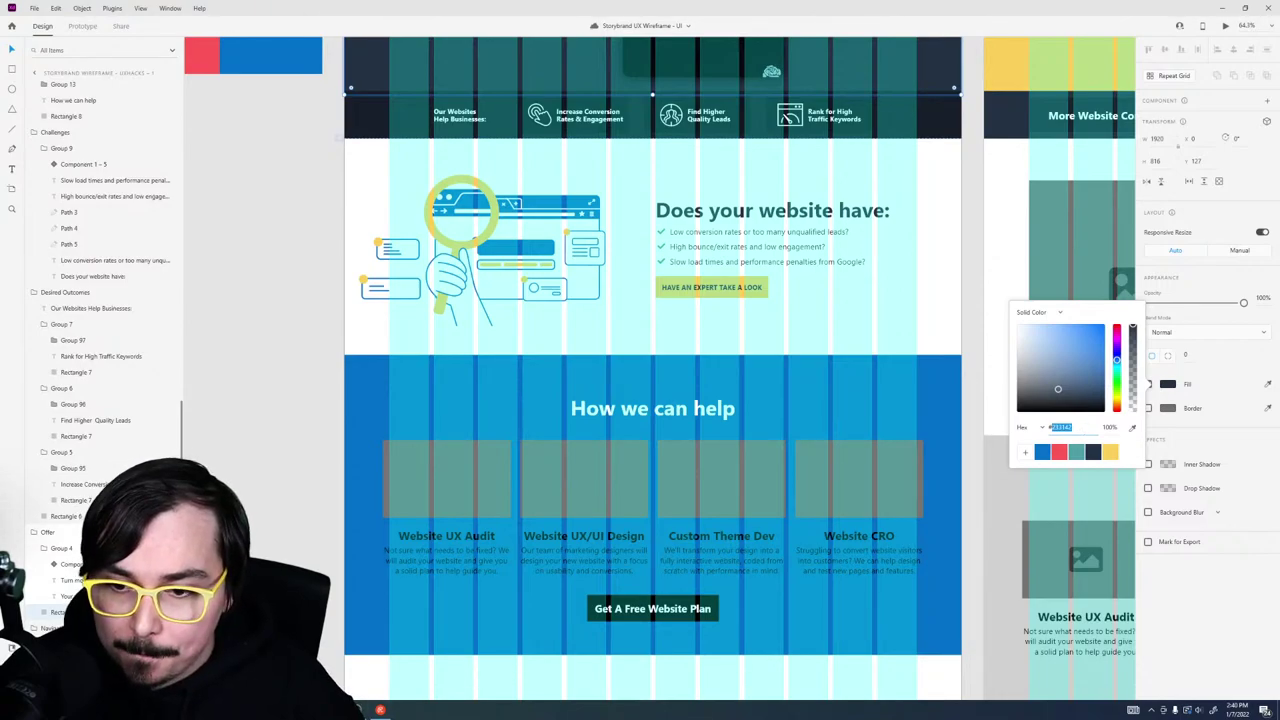
# Step: Recolor the dark outlines of the team animation in Lottie Editor to #233142
pyautogui.hotkey('alt', 'Tab')
pyautogui.click(1130, 334)
pyautogui.doubleClick(1124, 440)
pyautogui.write('233142')
pyautogui.click(1144, 501)
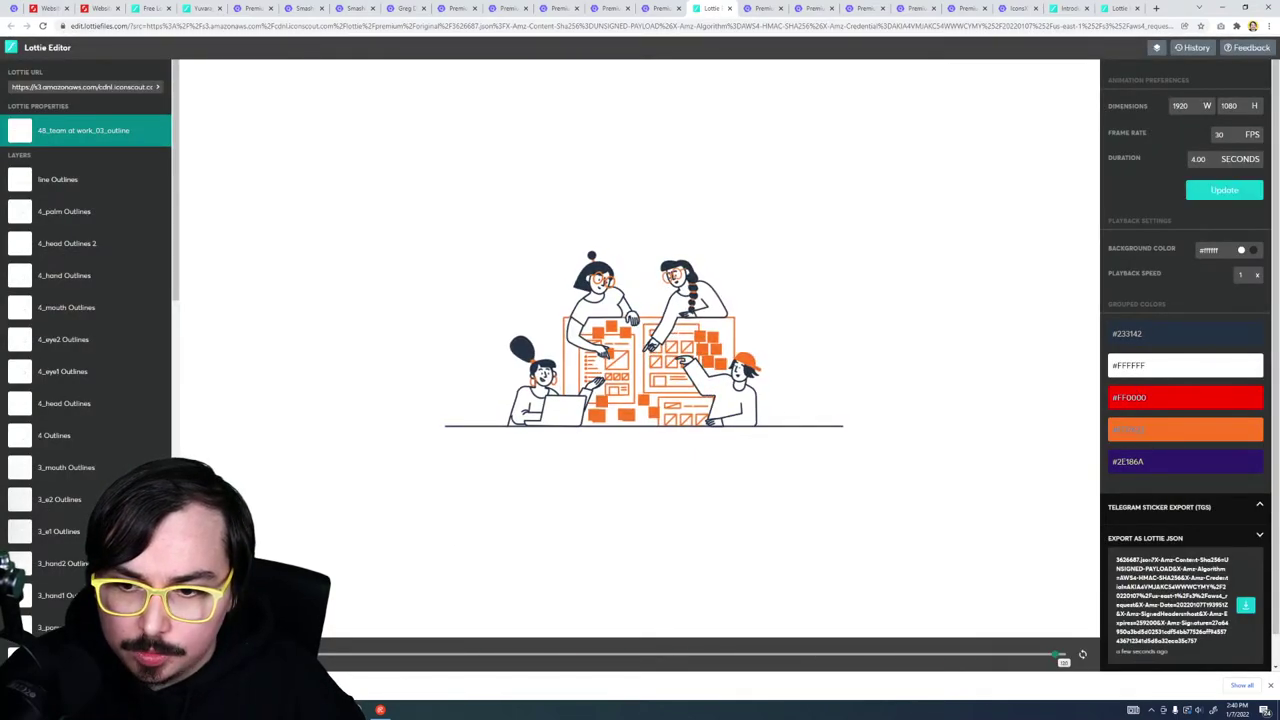
# Step: Copy the yellow fill hex #FACF5A from the "Have an expert take a look" button in Adobe XD and return to Lottie Editor
pyautogui.click(334, 655)
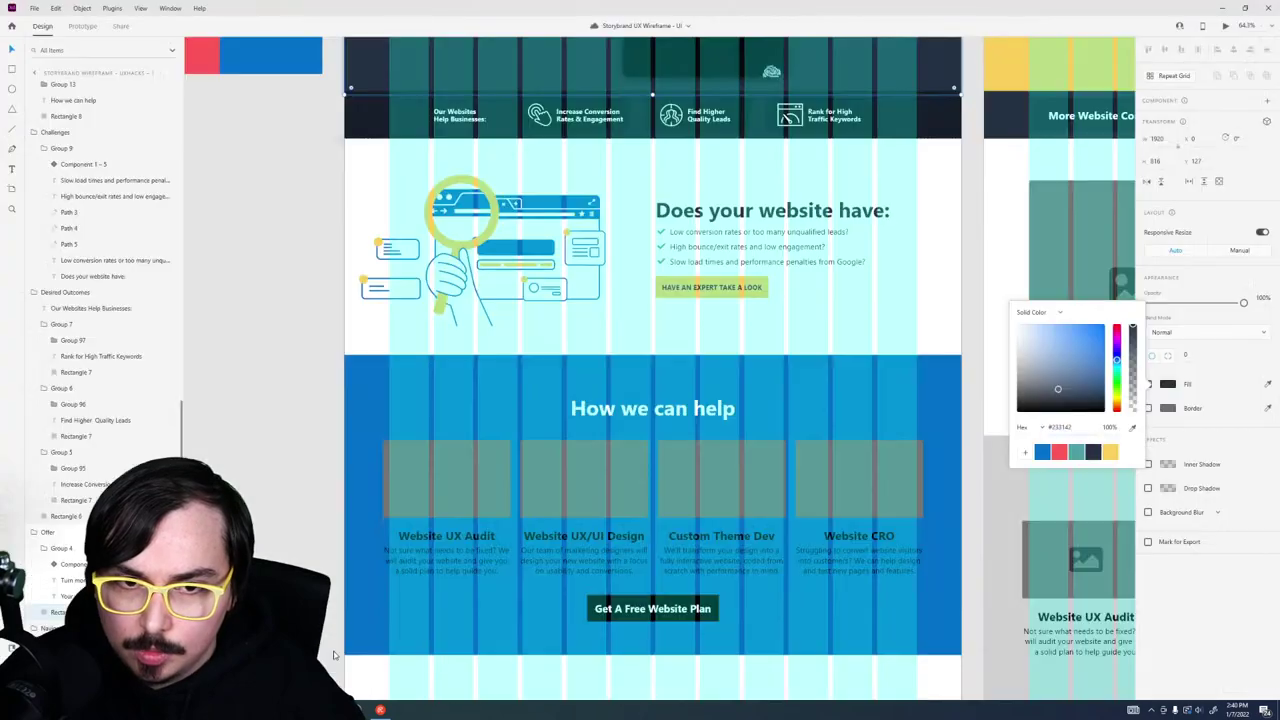
pyautogui.doubleClick(684, 281)
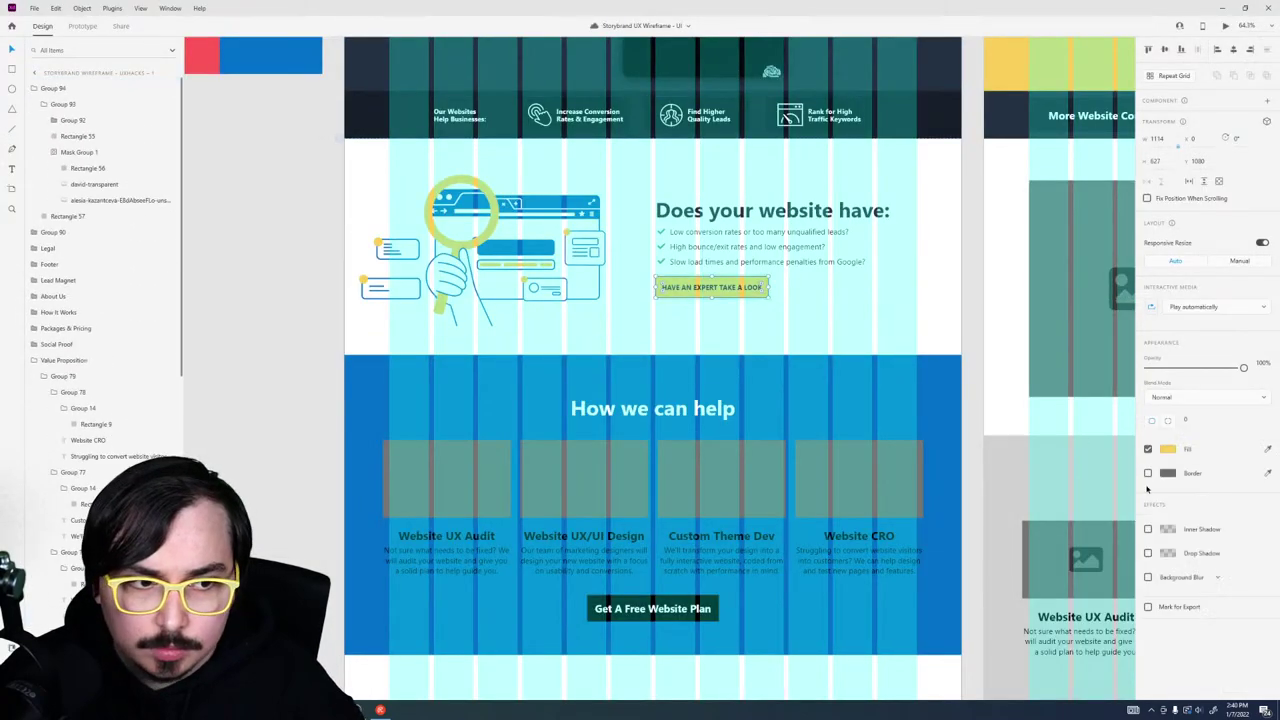
pyautogui.click(1168, 428)
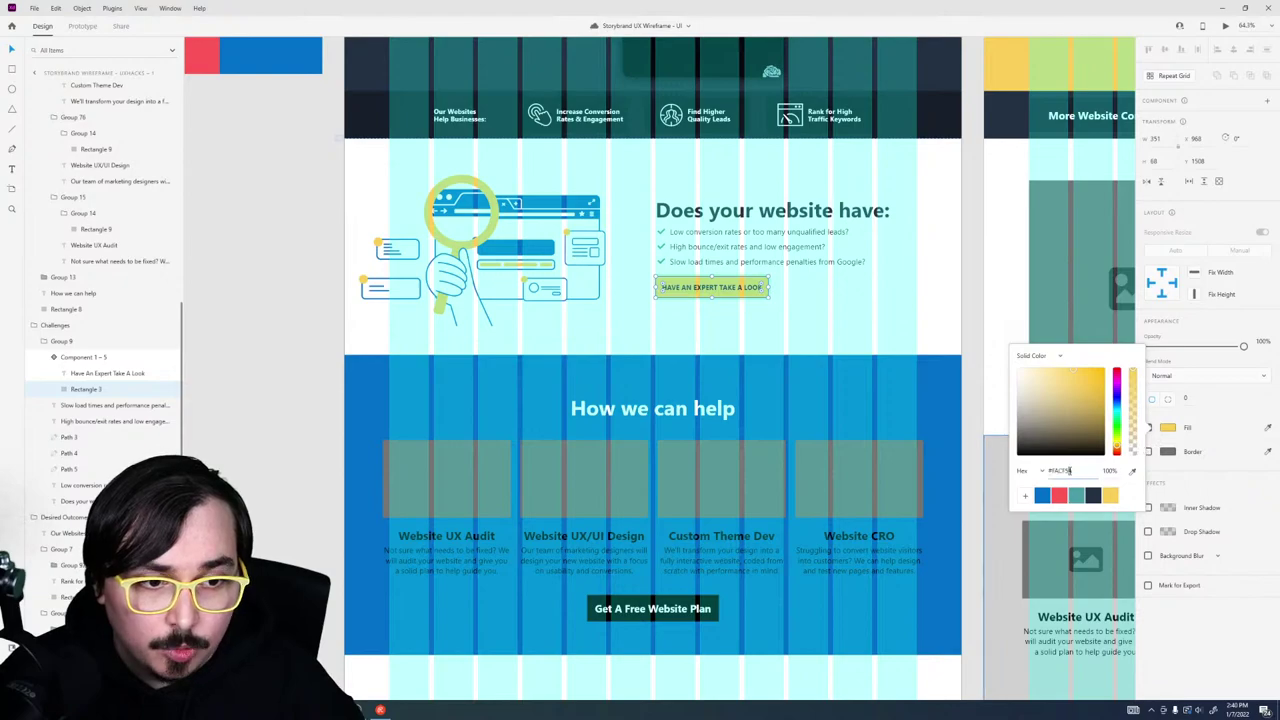
pyautogui.click(788, 314)
pyautogui.click(788, 314)
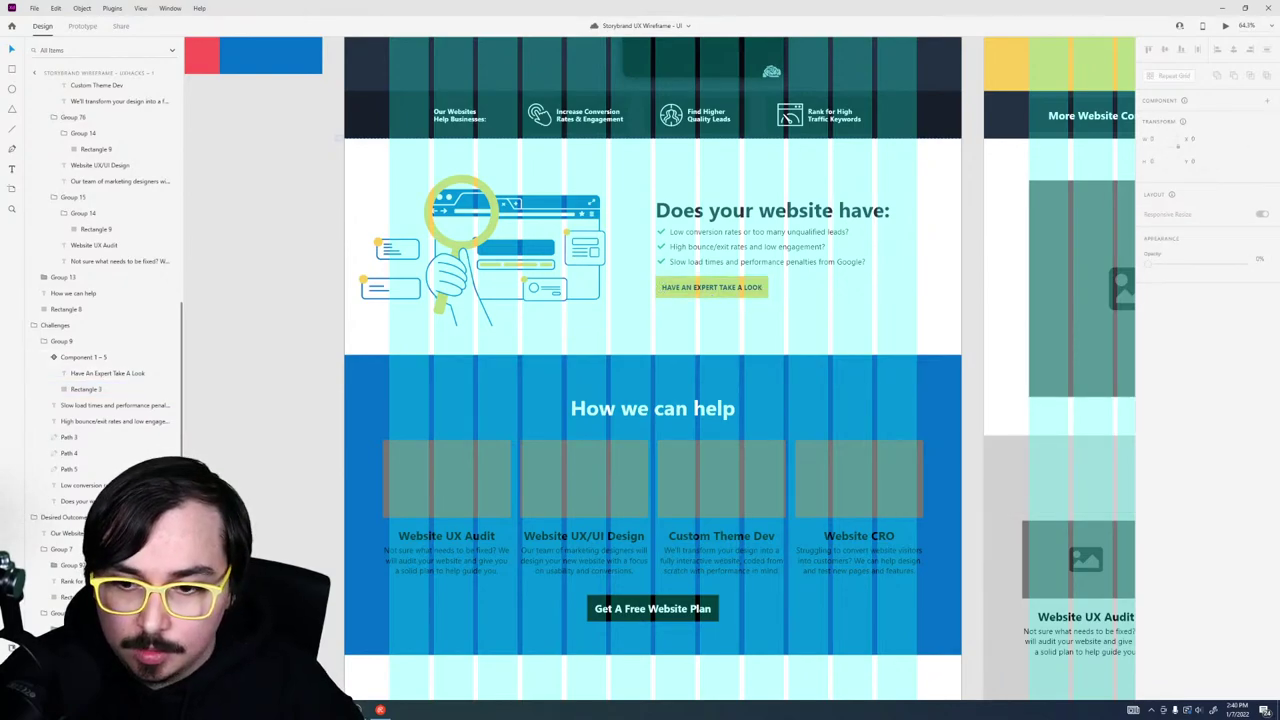
pyautogui.hotkey('alt', 'Tab')
pyautogui.click(1125, 399)
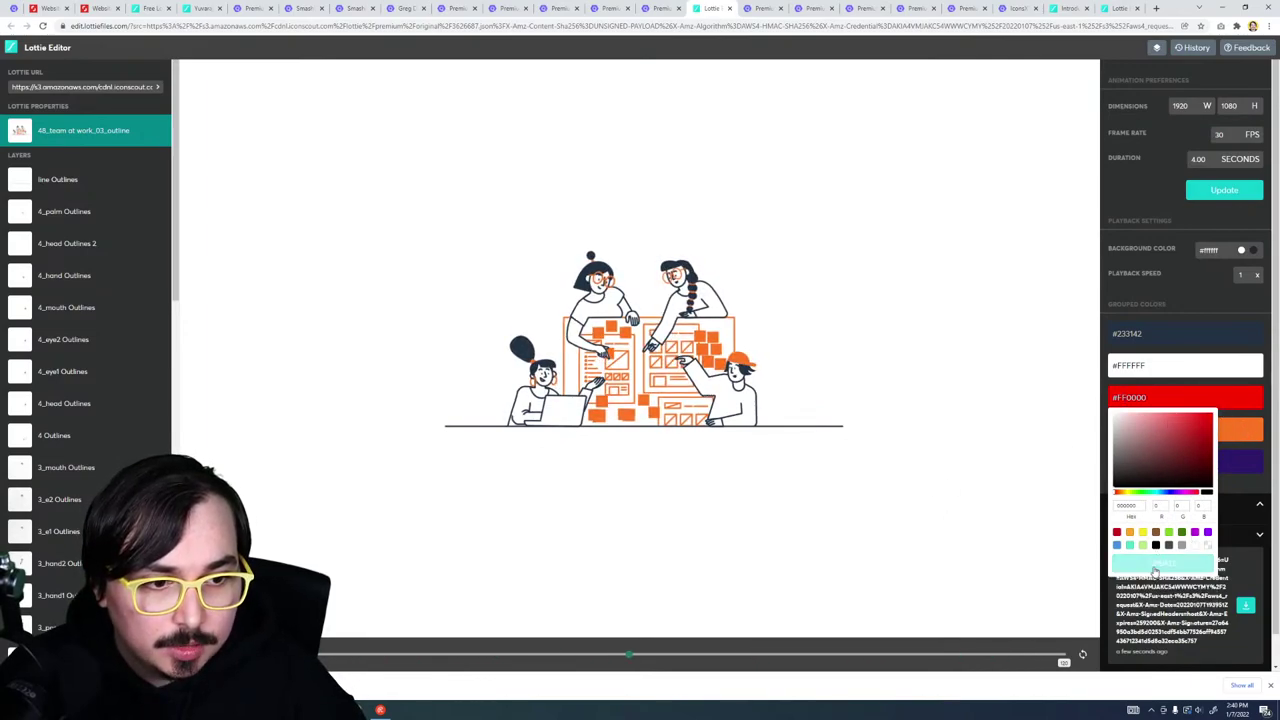
pyautogui.click(1155, 405)
pyautogui.click(1150, 403)
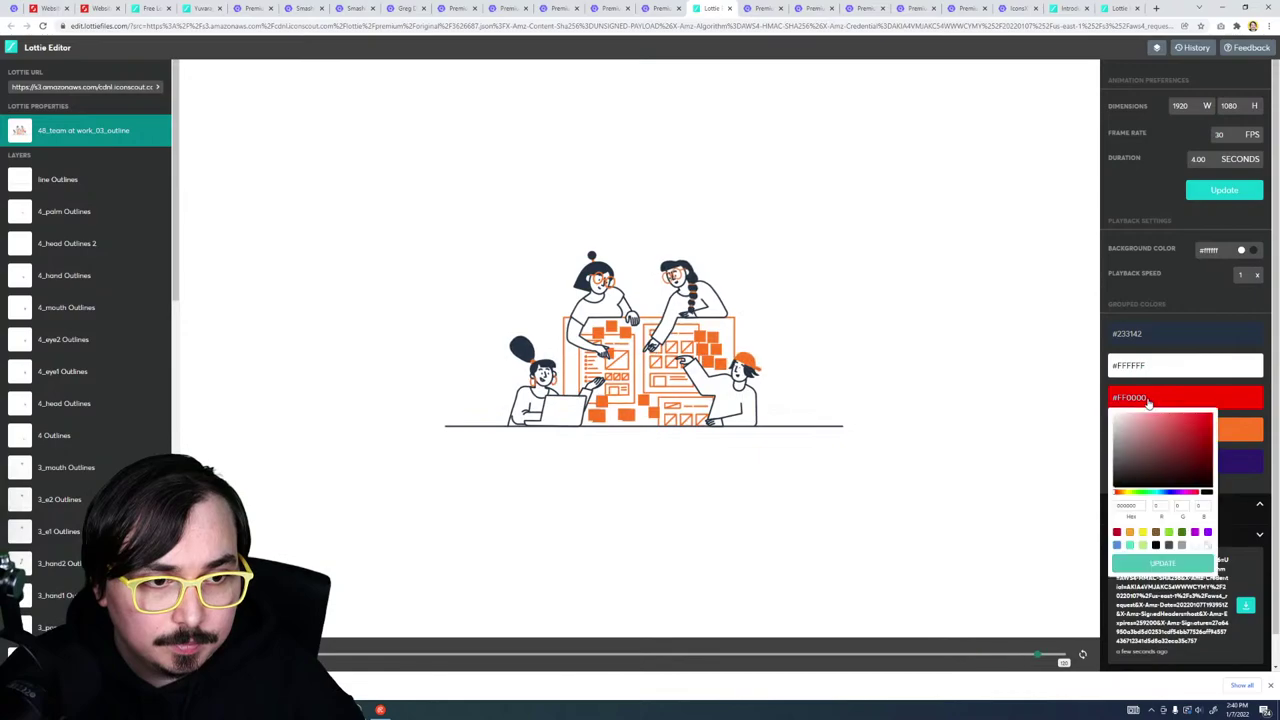
pyautogui.click(1150, 406)
# Step: Change the animation's orange grouped color to #FACF5A
pyautogui.click(1150, 430)
pyautogui.click(1135, 428)
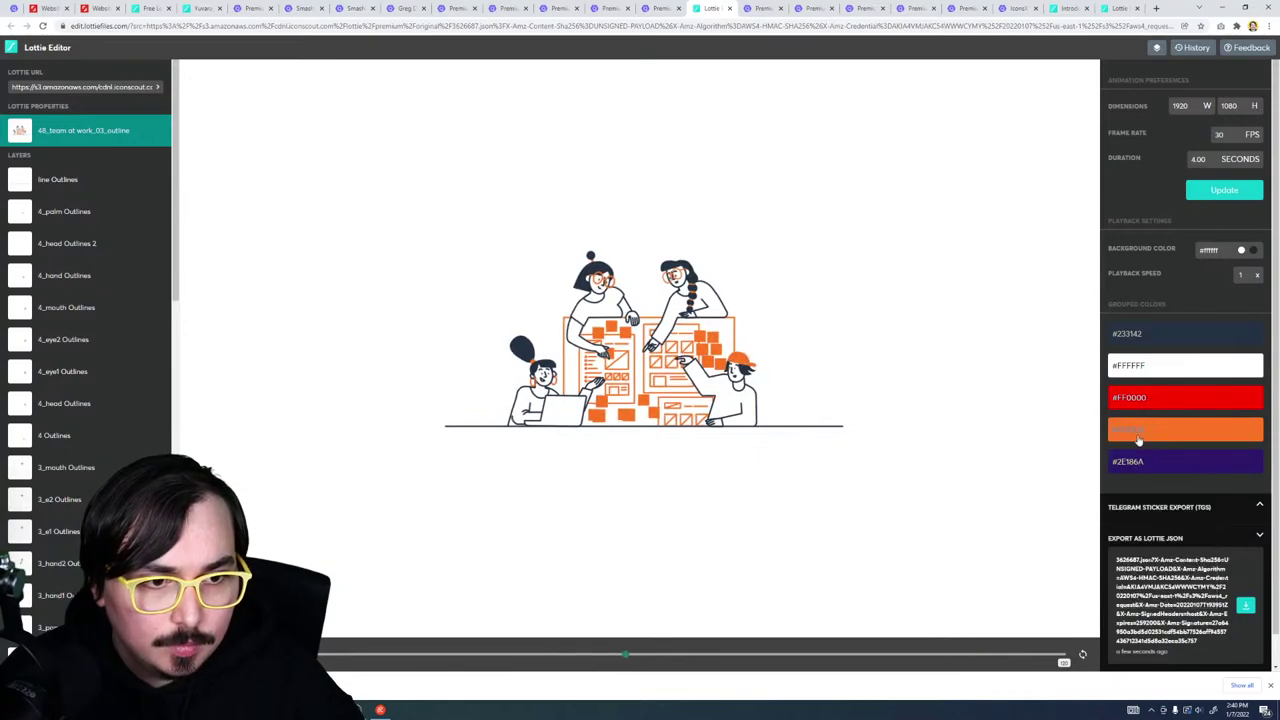
pyautogui.click(1138, 430)
pyautogui.click(1143, 563)
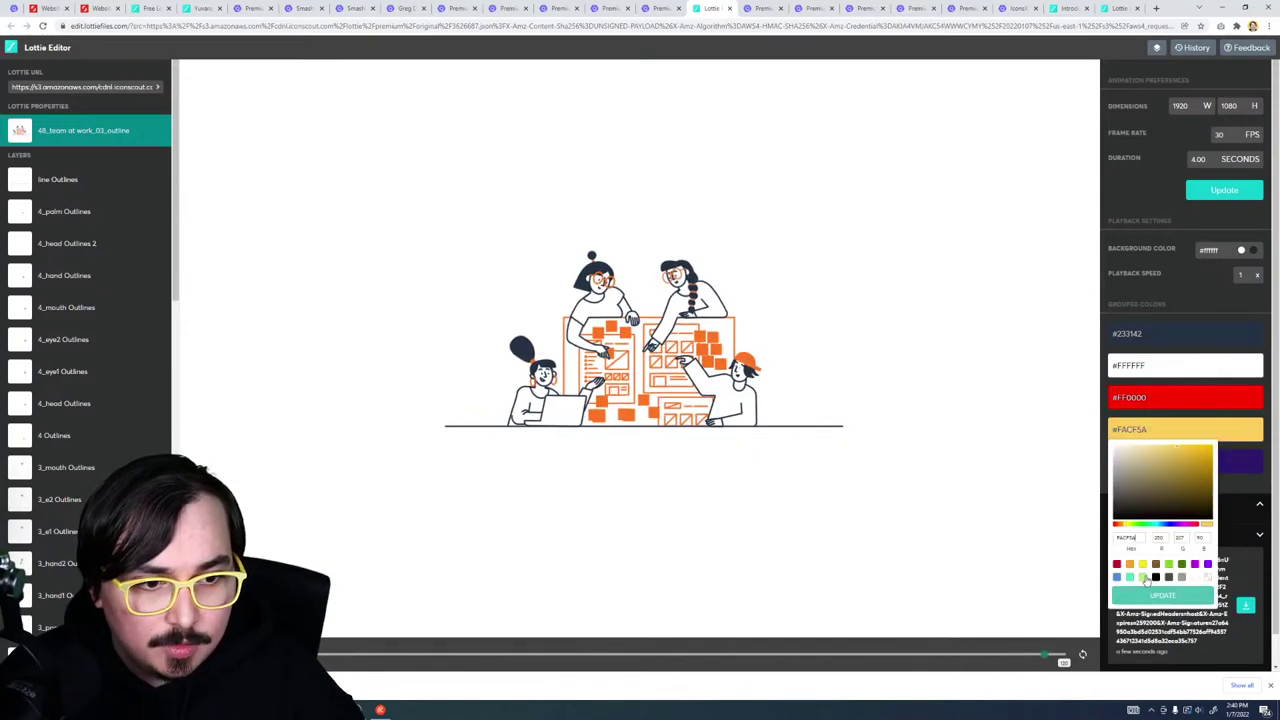
pyautogui.click(1148, 596)
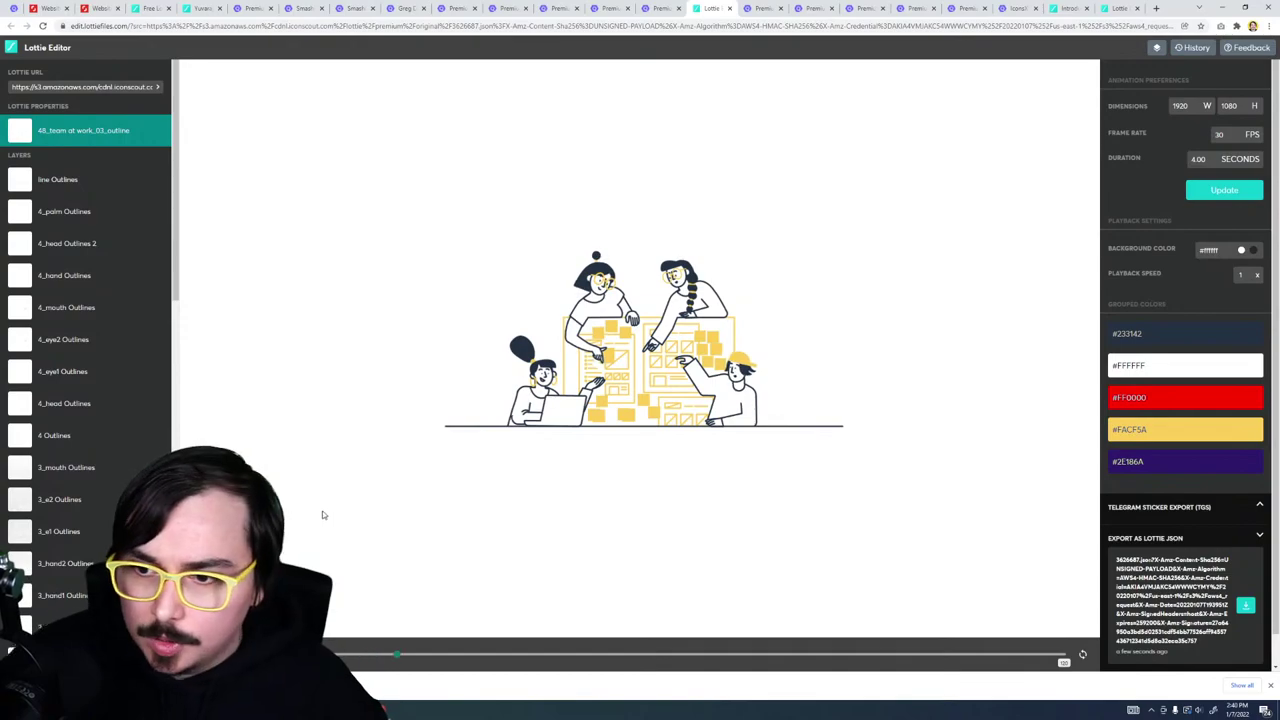
# Step: Look through the animation's layers for the ground line and hide the "line Outlines" layer
pyautogui.scroll(-10, 160, 290)
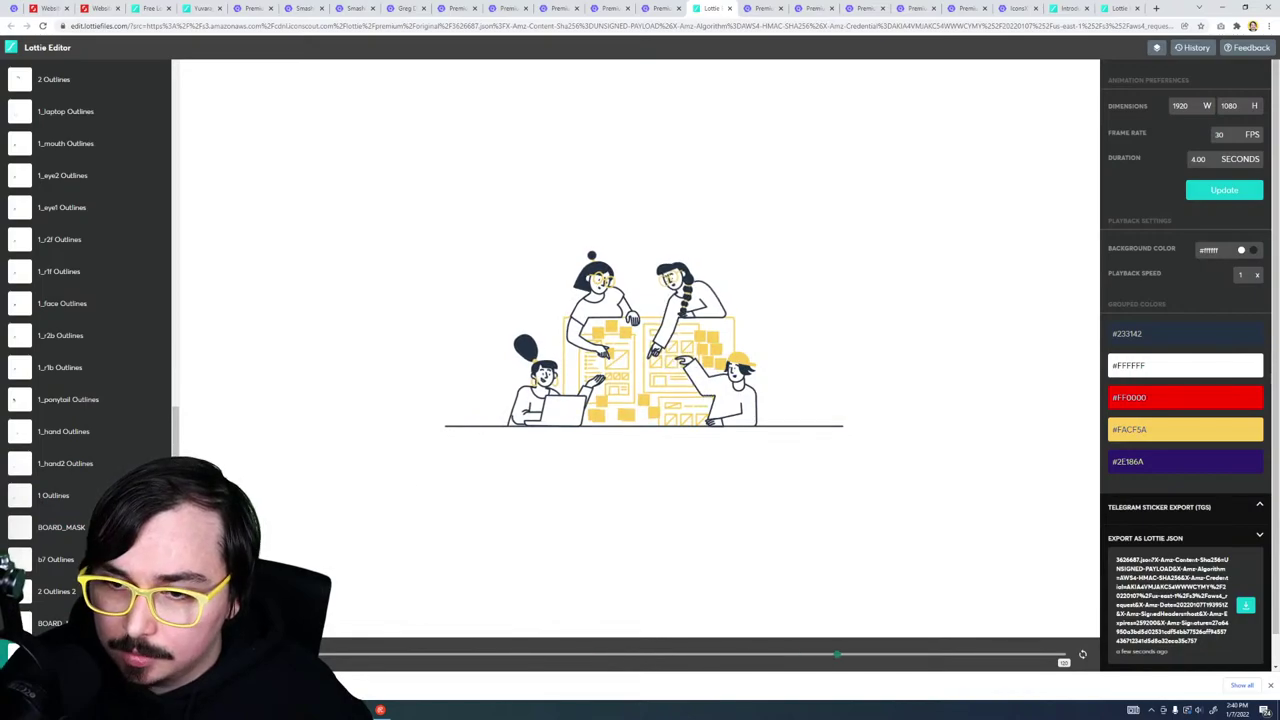
pyautogui.click(60, 592)
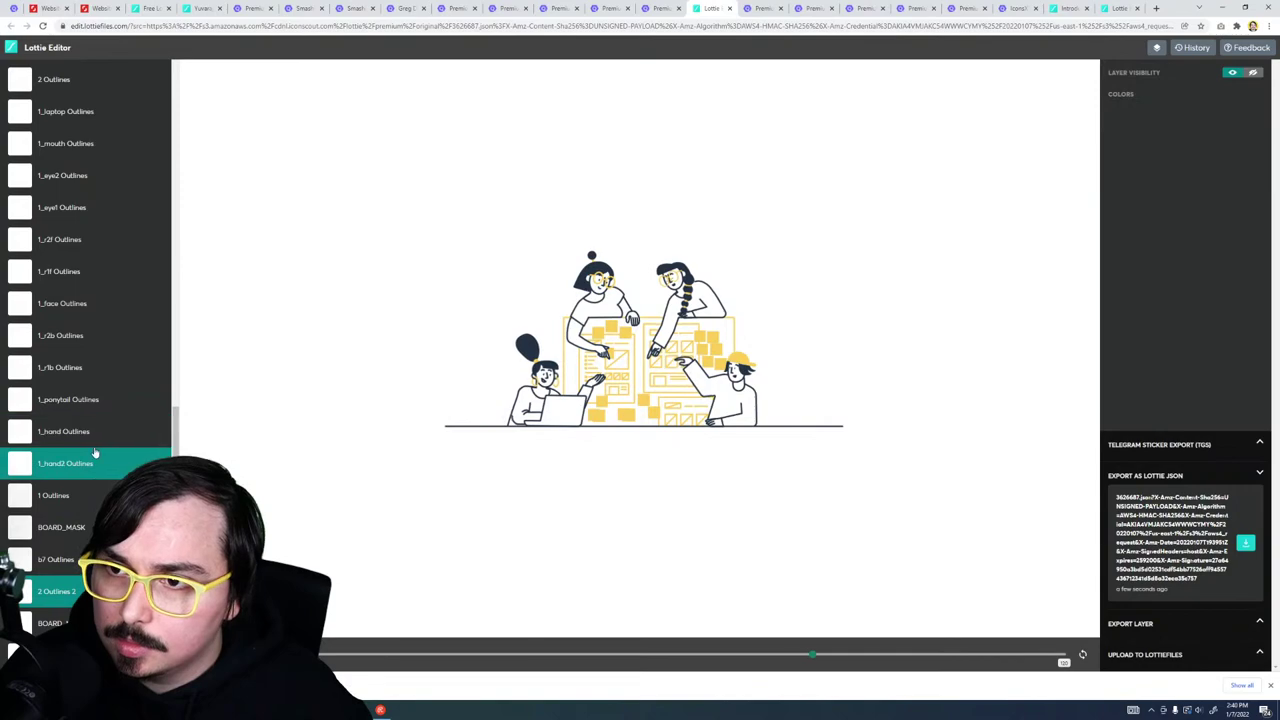
pyautogui.scroll(3, 75, 402)
pyautogui.scroll(3, 75, 402)
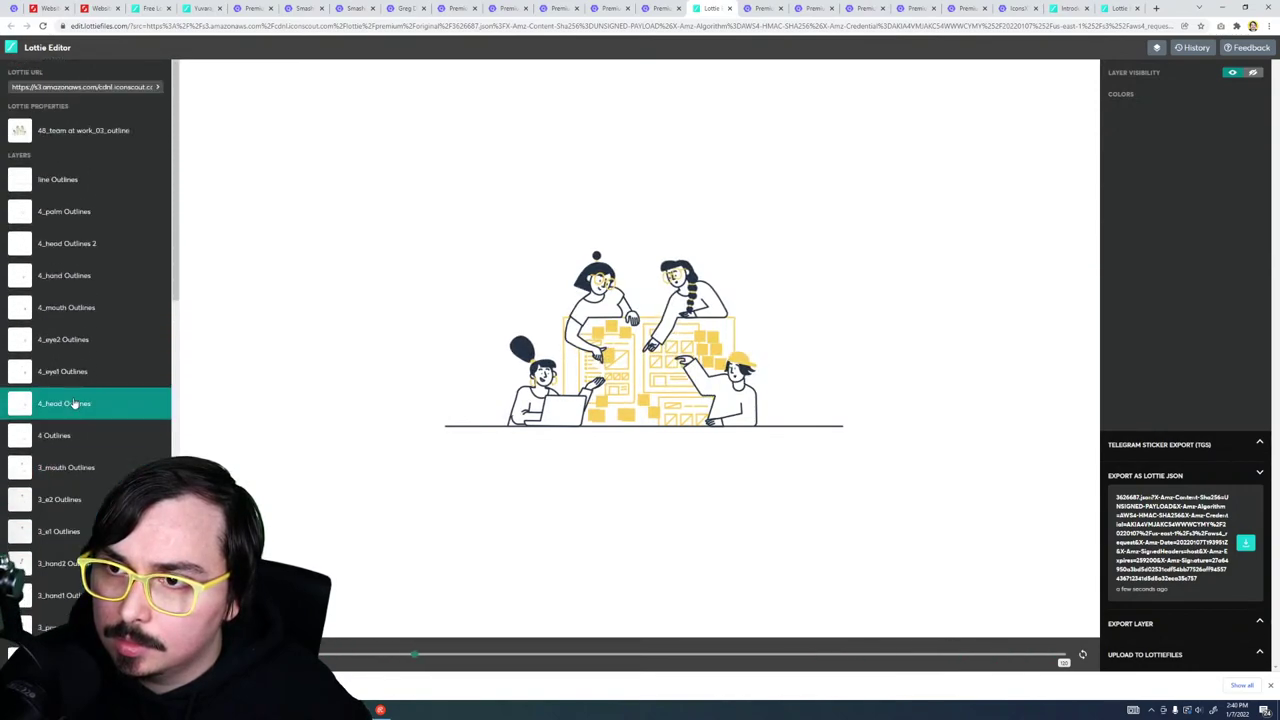
pyautogui.click(71, 178)
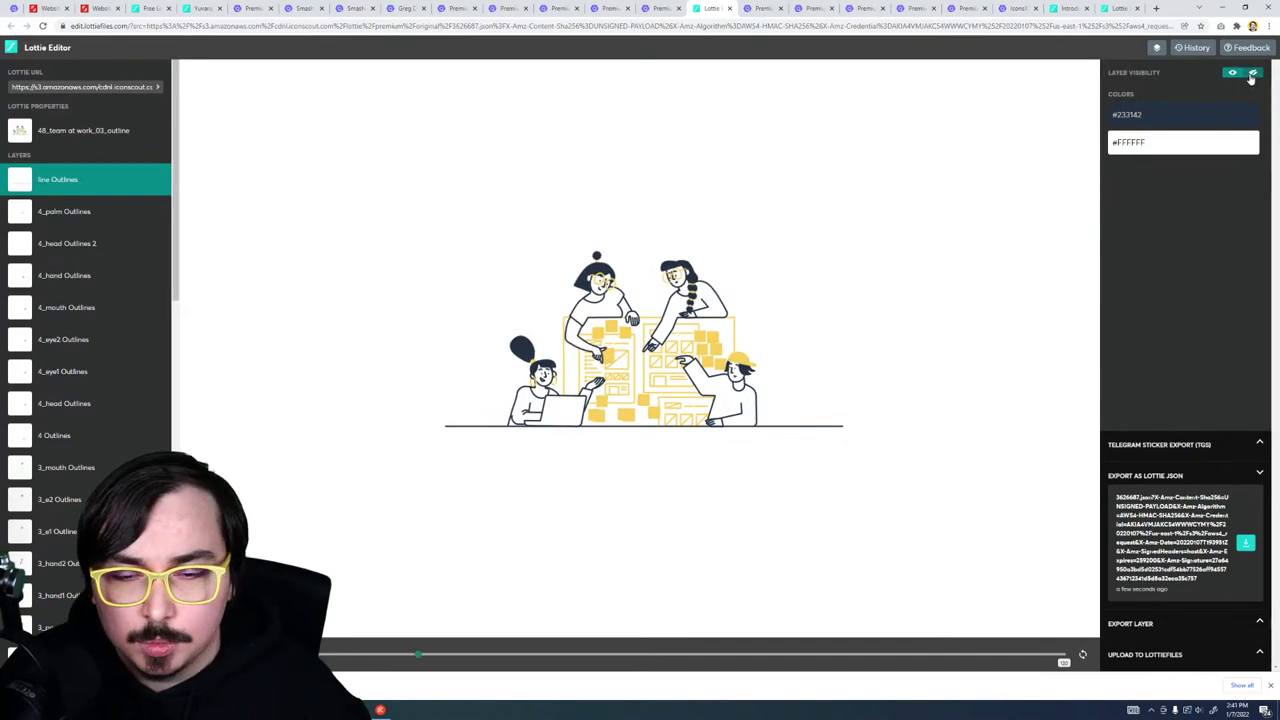
pyautogui.click(1251, 75)
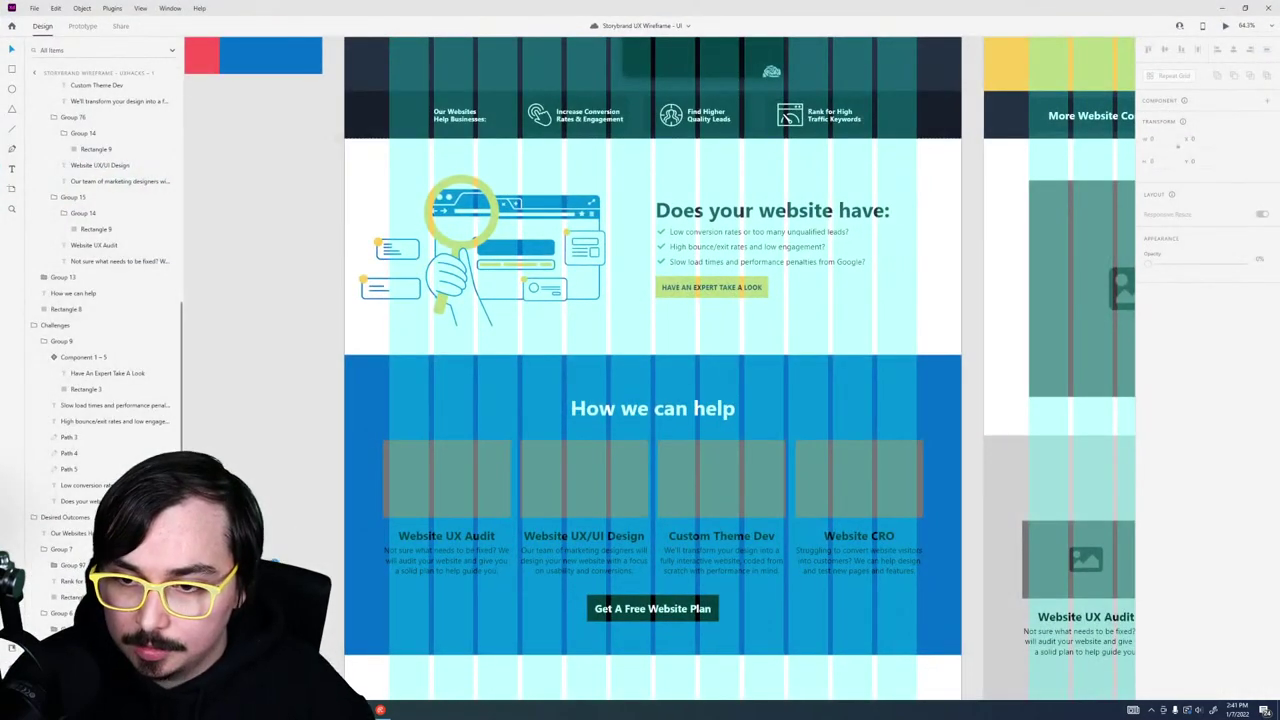
# Step: Place the recolored team animation in the Adobe XD document and park it on the empty pasteboard beside the landing page artboard
pyautogui.moveTo(275, 561); pyautogui.dragTo(275, 561)
pyautogui.scroll(-5, 288, 563)
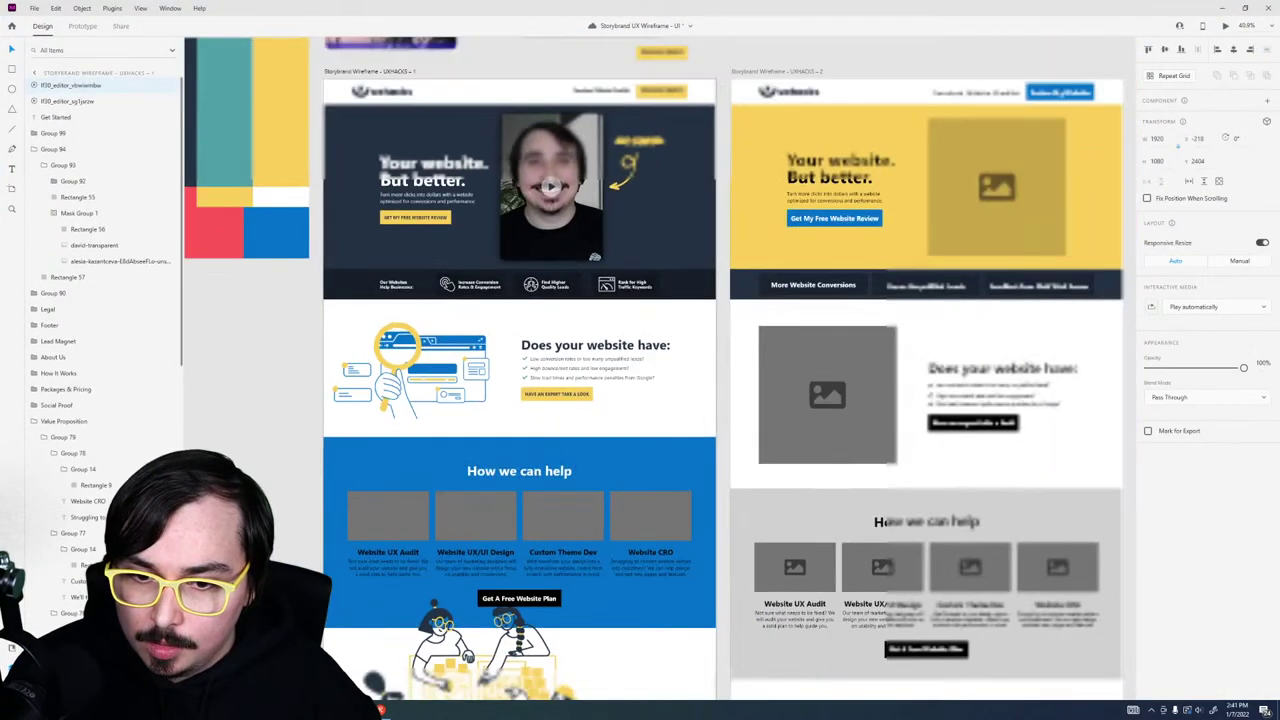
pyautogui.moveTo(302, 419); pyautogui.dragTo(432, 199)
pyautogui.moveTo(528, 423); pyautogui.dragTo(318, 379)
pyautogui.click(419, 282)
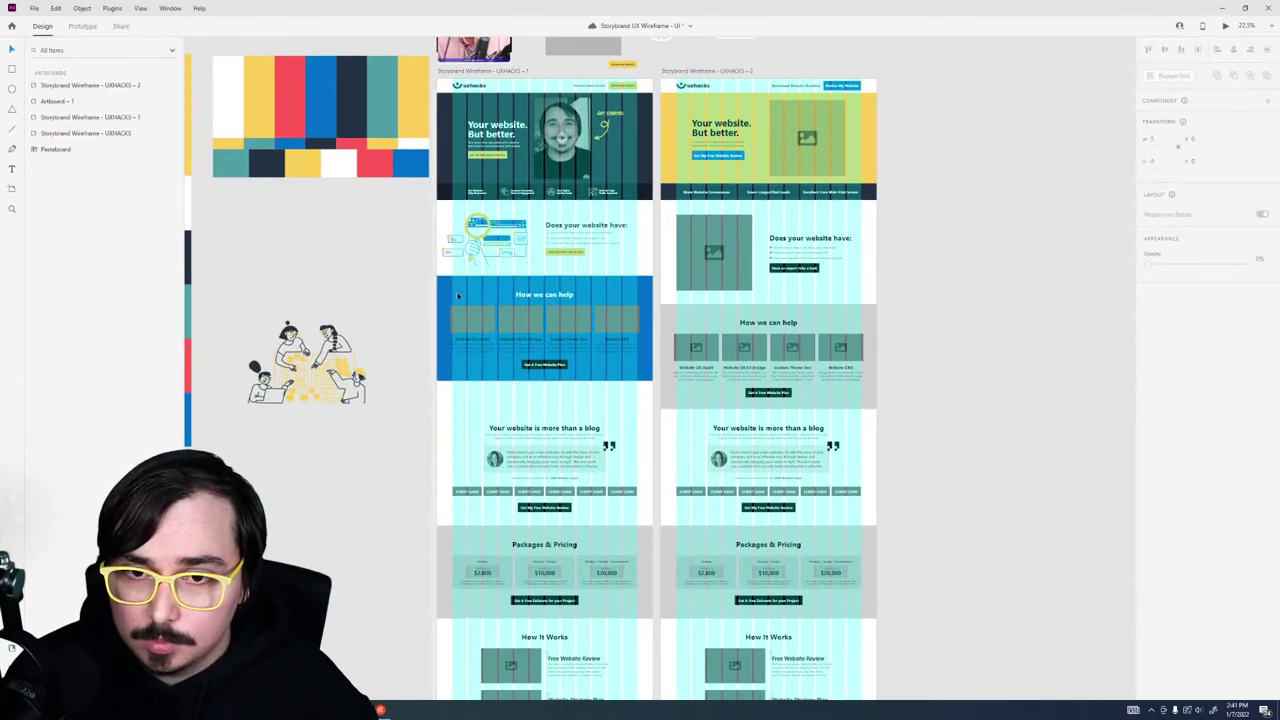
pyautogui.moveTo(423, 286); pyautogui.dragTo(575, 711)
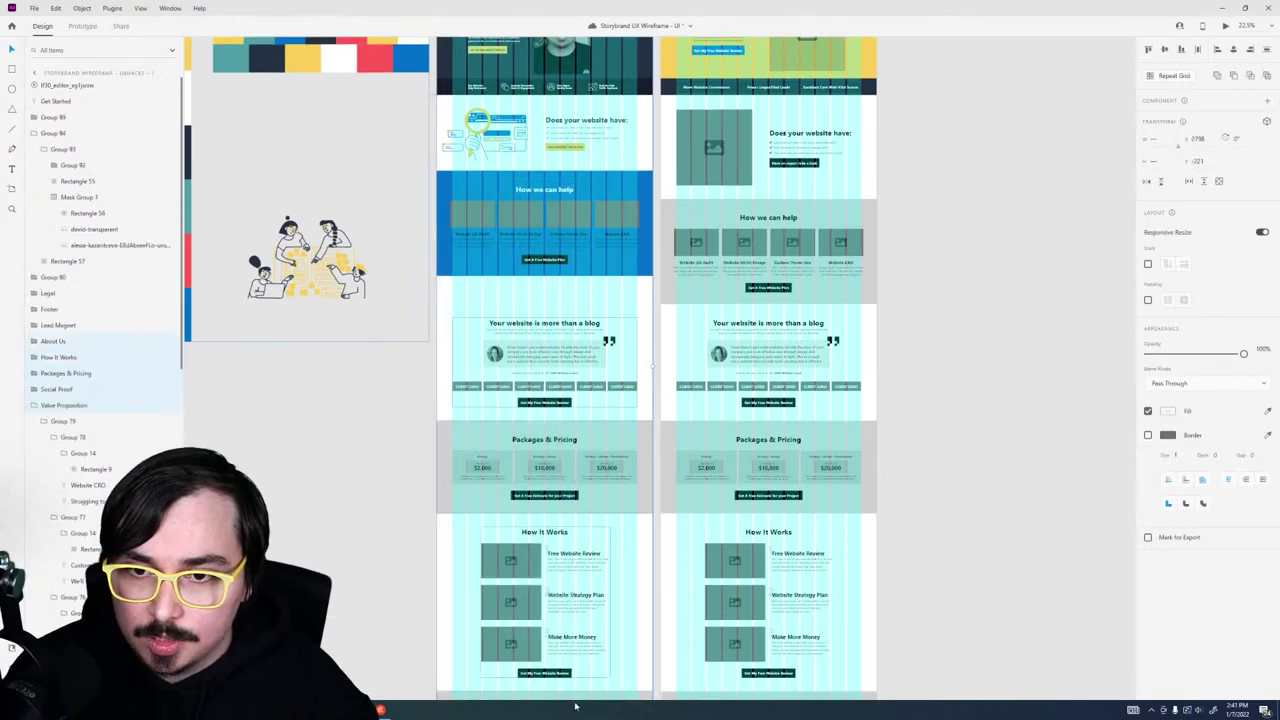
pyautogui.click(431, 179)
pyautogui.moveTo(429, 179); pyautogui.dragTo(653, 665)
pyautogui.moveTo(510, 345); pyautogui.dragTo(603, 627)
pyautogui.keyDown('shift'); pyautogui.click(400, 280); pyautogui.keyUp('shift')
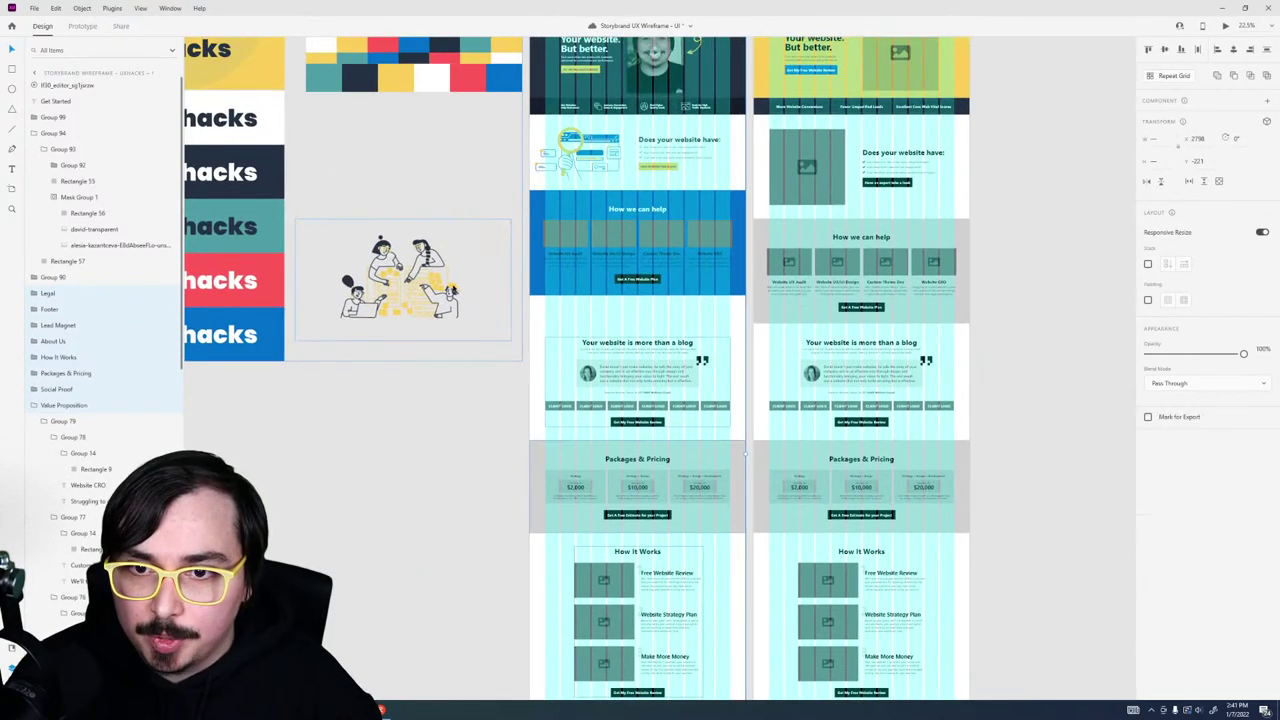
pyautogui.click(505, 228)
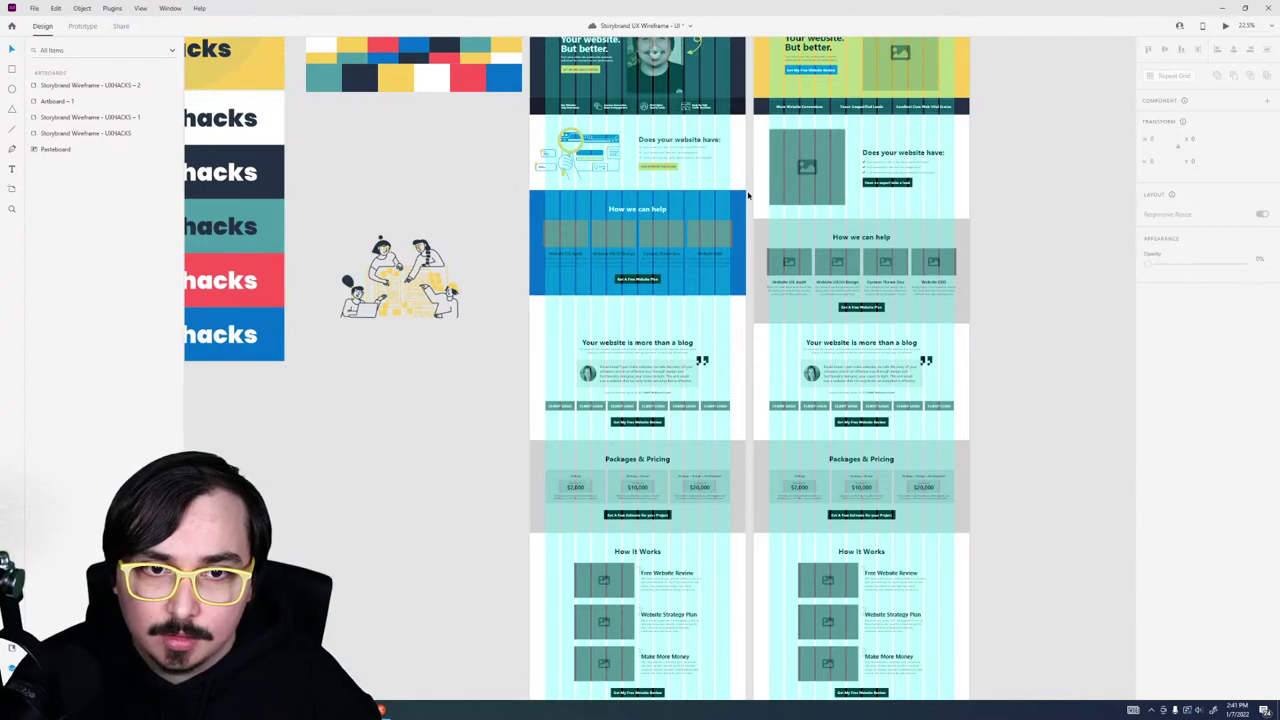
# Step: Select all sections from "How we can help" through the footer and move them down, leaving empty space below "Does your website have:"
pyautogui.scroll(3, 738, 196)
pyautogui.click(454, 451)
pyautogui.scroll(-5, 454, 451)
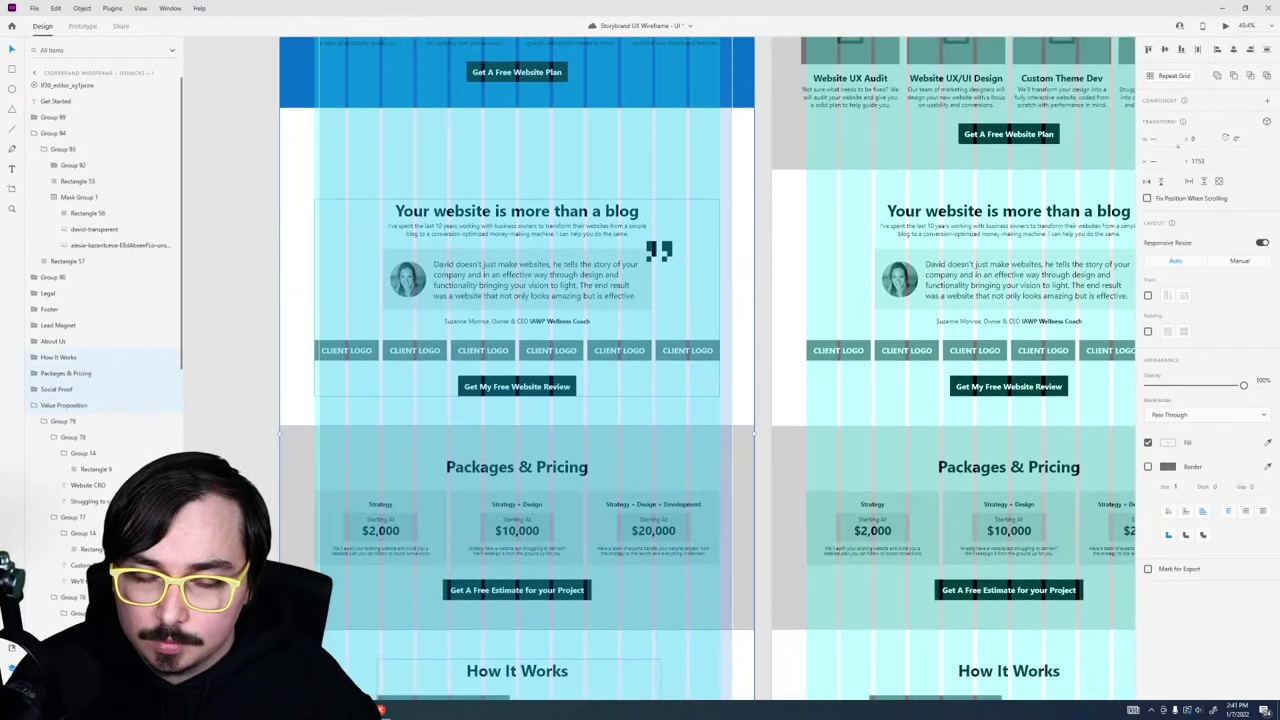
pyautogui.scroll(-8, 517, 400)
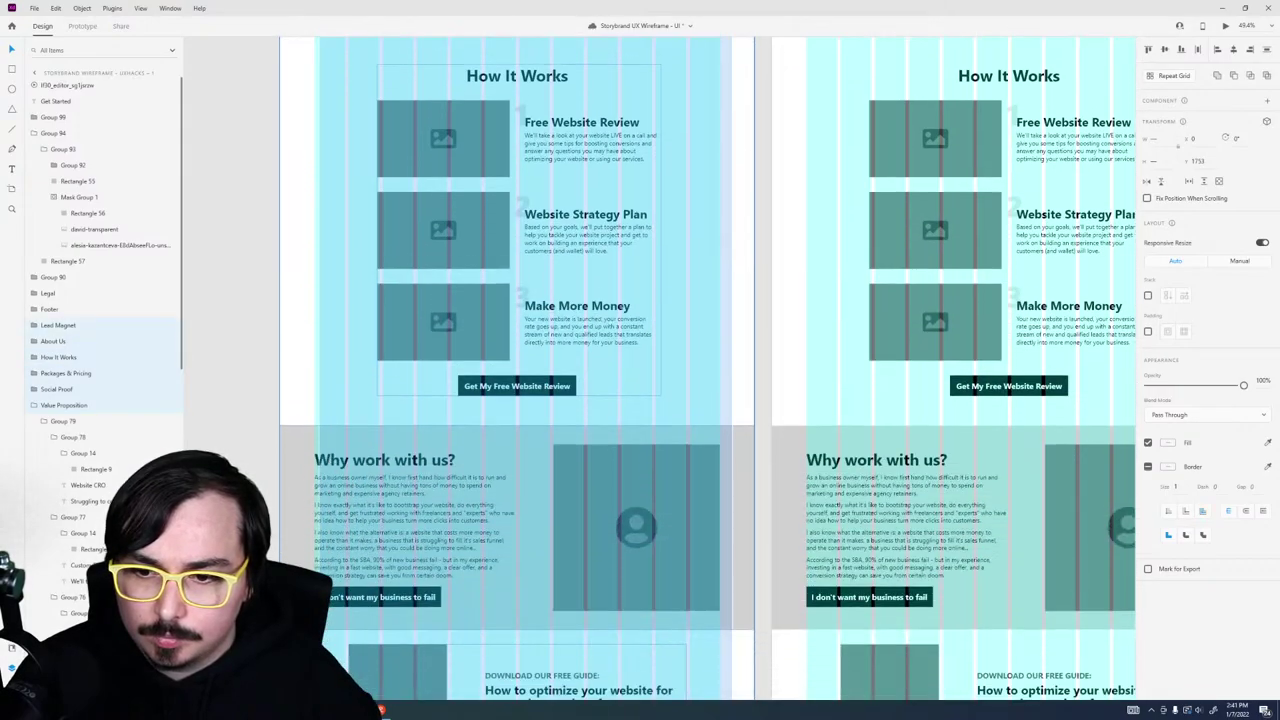
pyautogui.moveTo(732, 698); pyautogui.dragTo(732, 698)
pyautogui.moveTo(560, 253); pyautogui.dragTo(615, 697)
pyautogui.scroll(8, 514, 580)
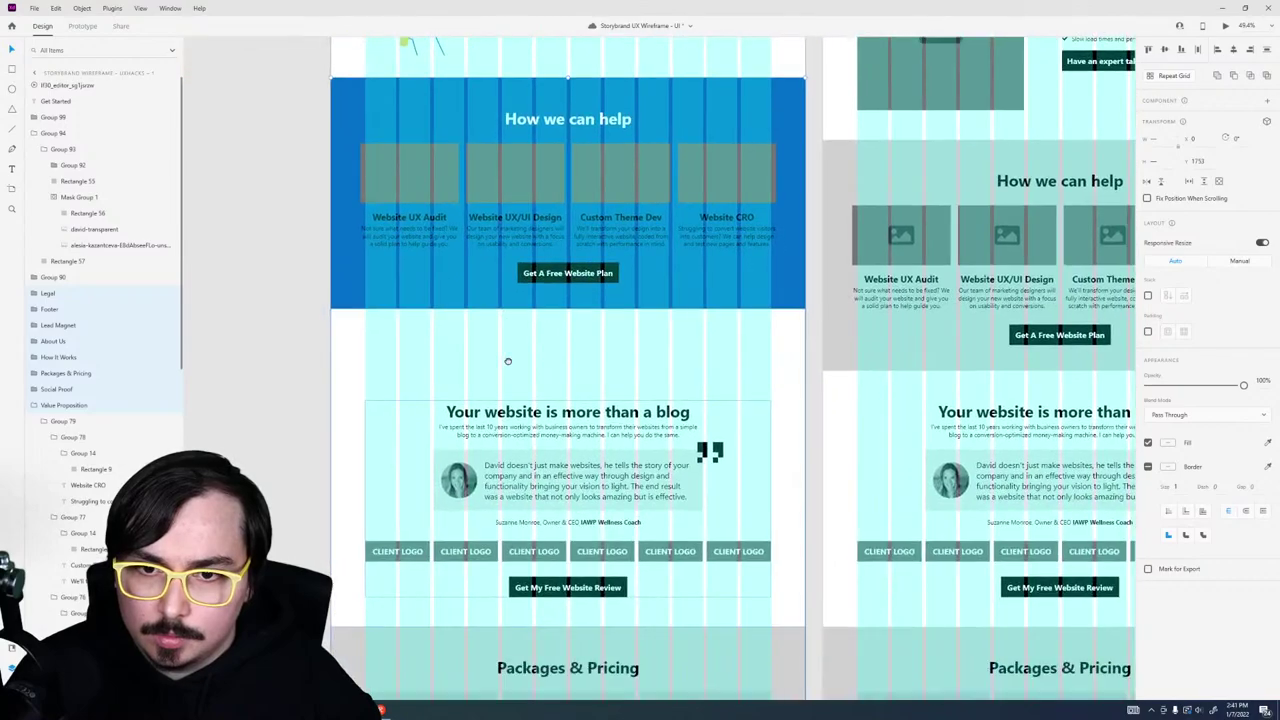
pyautogui.moveTo(513, 292); pyautogui.dragTo(588, 565)
pyautogui.click(557, 343)
pyautogui.moveTo(554, 207); pyautogui.dragTo(579, 518)
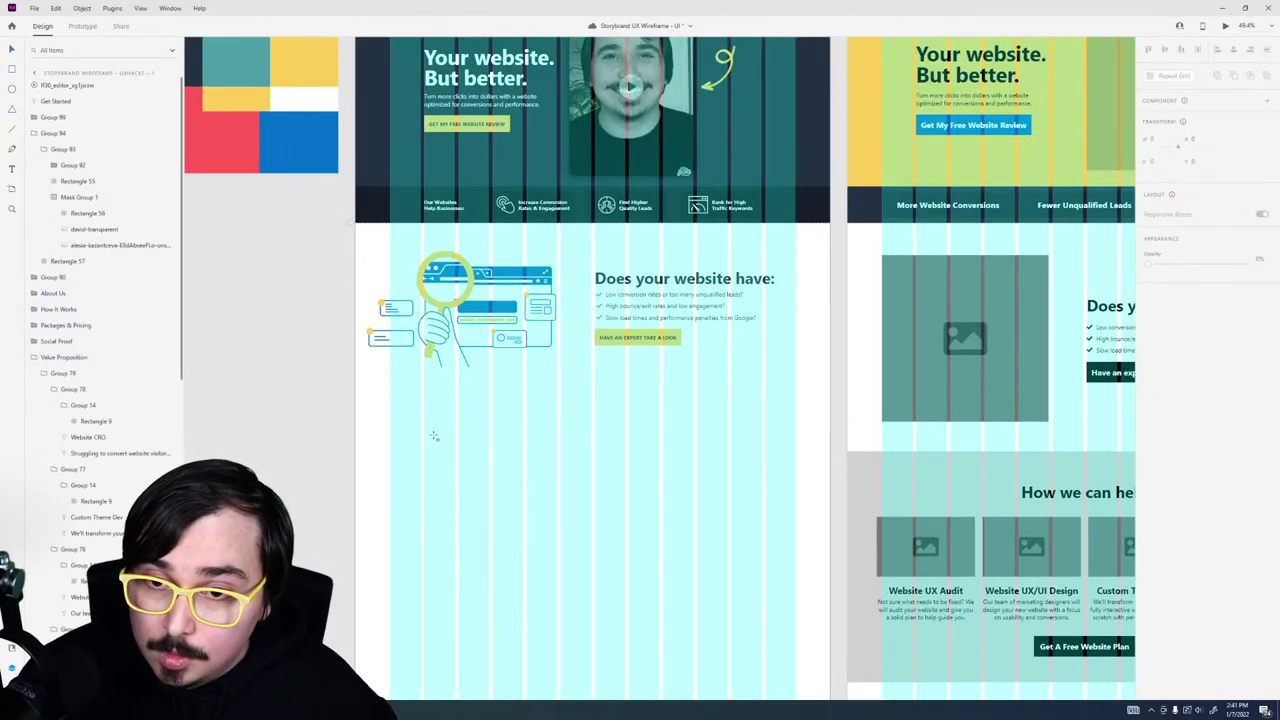
# Step: Draw a borderless rectangle 1920 wide and about 742 tall below the "Does your website have:" section and fill it with the brand blue
pyautogui.moveTo(360, 394)
pyautogui.mouseDown()
pyautogui.moveTo(609, 503)
pyautogui.moveTo(810, 565)
pyautogui.mouseUp()
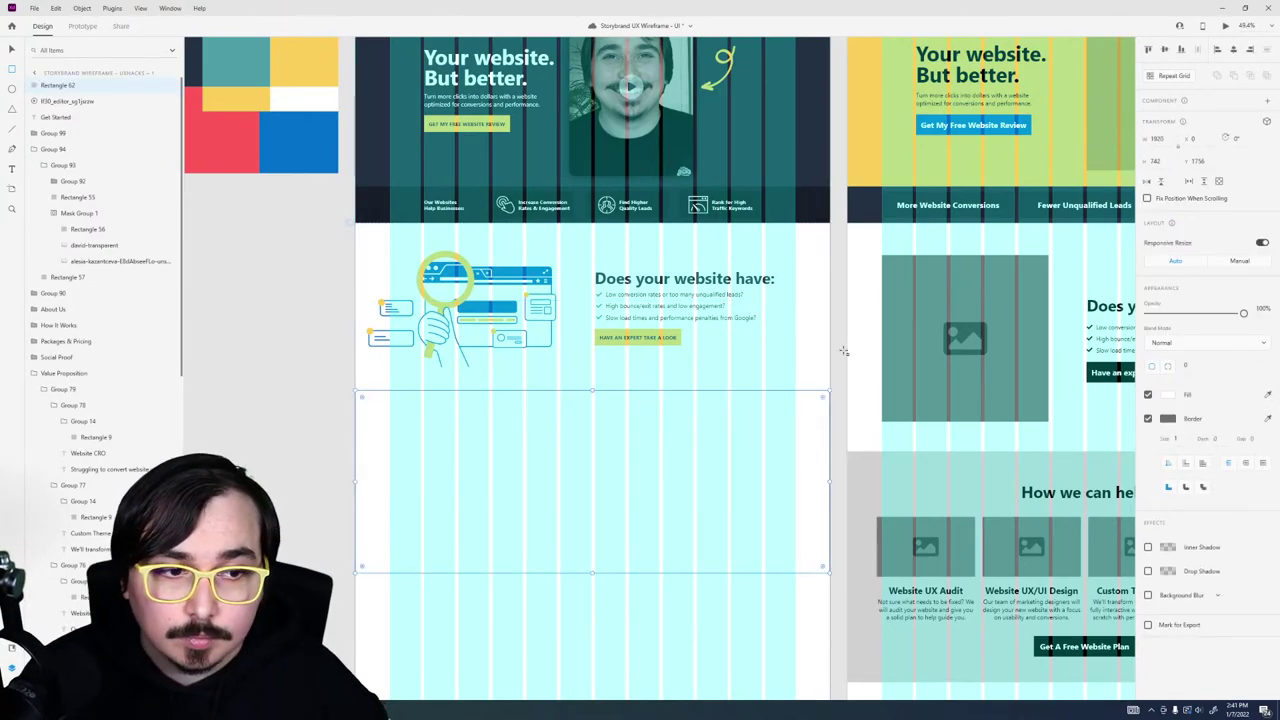
pyautogui.click(1167, 394)
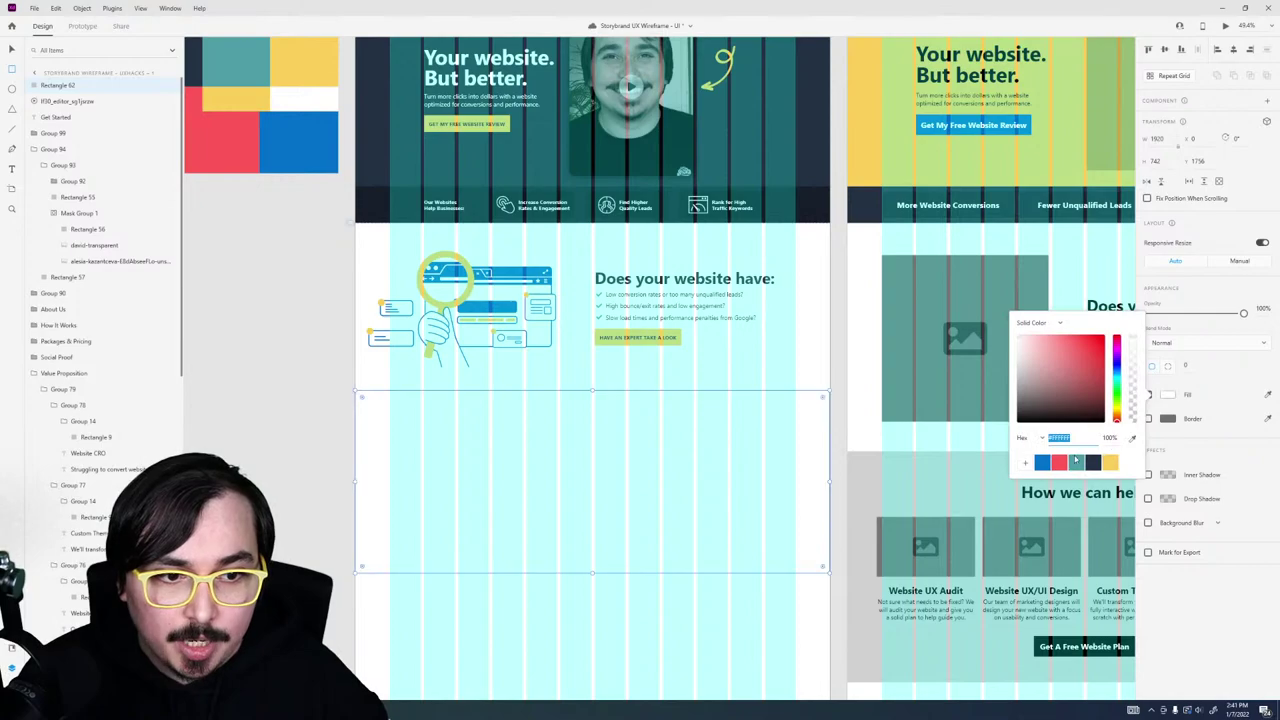
pyautogui.click(1043, 462)
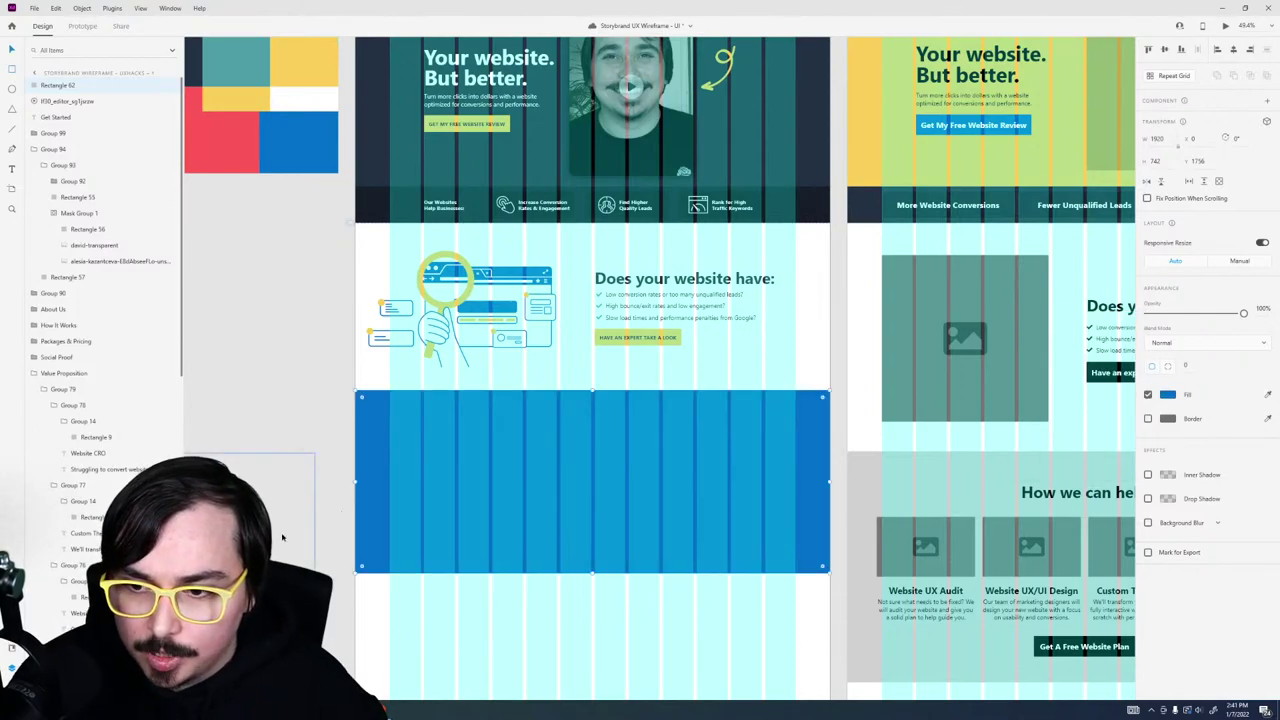
# Step: Move the team animation onto the blue rectangle, scale it to about 1196 by 673, and position it in the section's right half
pyautogui.moveTo(447, 503); pyautogui.dragTo(655, 502)
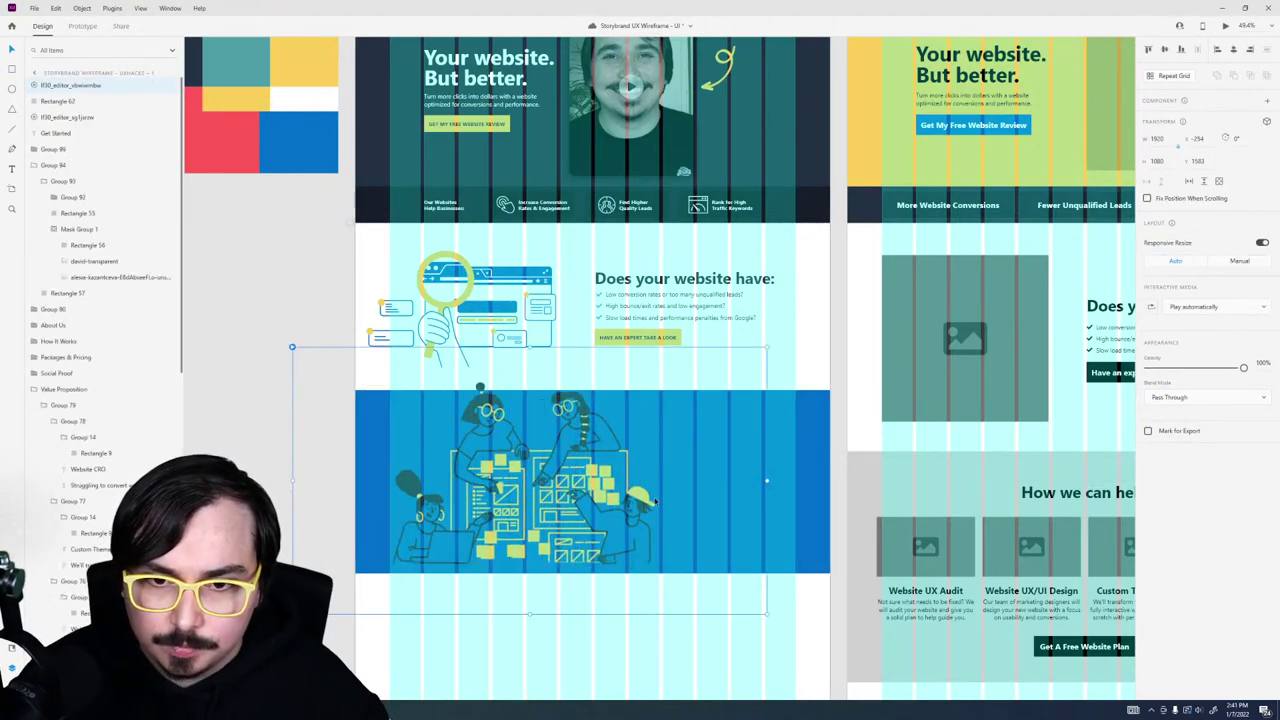
pyautogui.moveTo(767, 613); pyautogui.dragTo(566, 500)
pyautogui.moveTo(485, 460); pyautogui.dragTo(771, 522)
pyautogui.moveTo(583, 558); pyautogui.dragTo(565, 566)
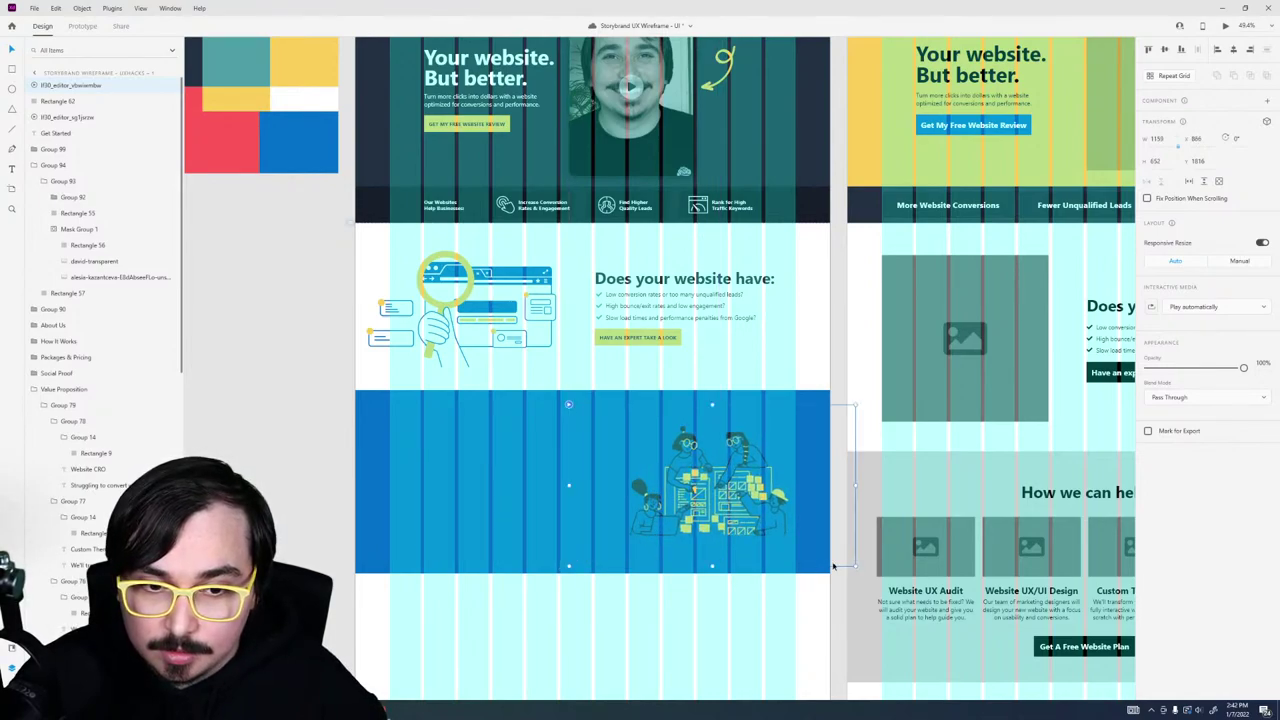
pyautogui.moveTo(854, 566); pyautogui.dragTo(864, 575)
pyautogui.moveTo(687, 522); pyautogui.dragTo(688, 525)
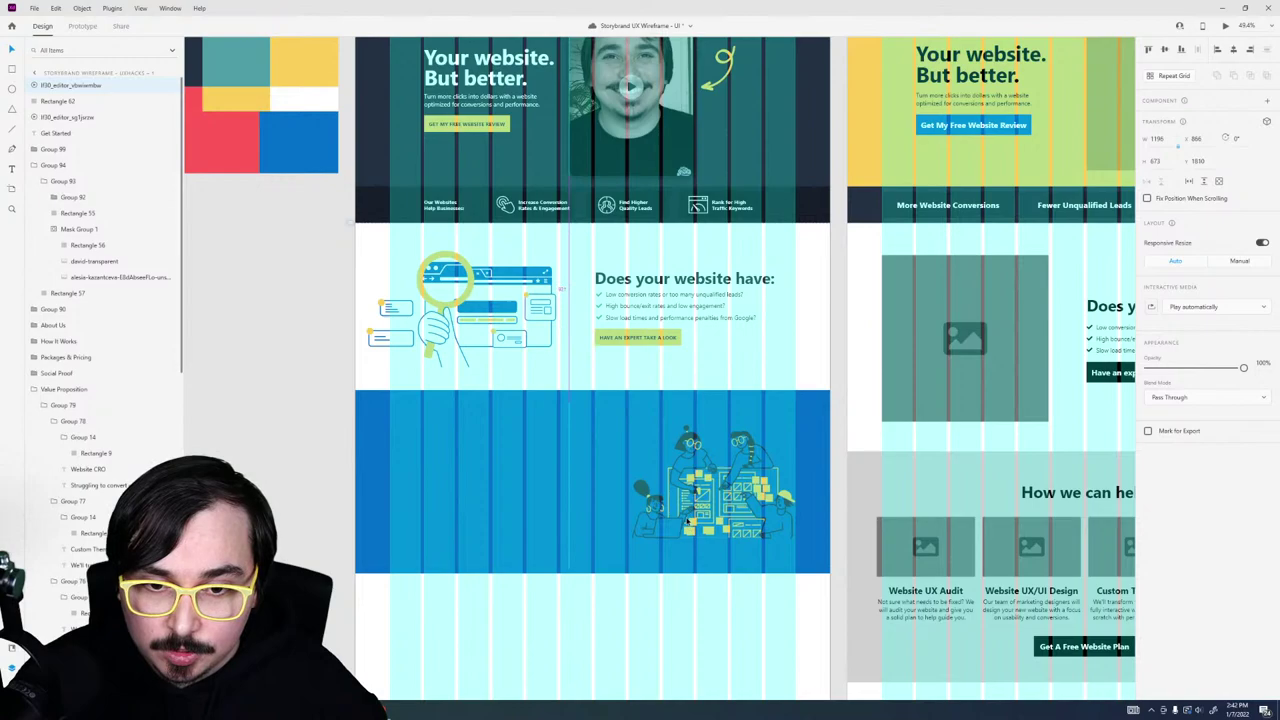
# Step: Turn off the blue fill of the rectangle behind the team animation
pyautogui.click(411, 540)
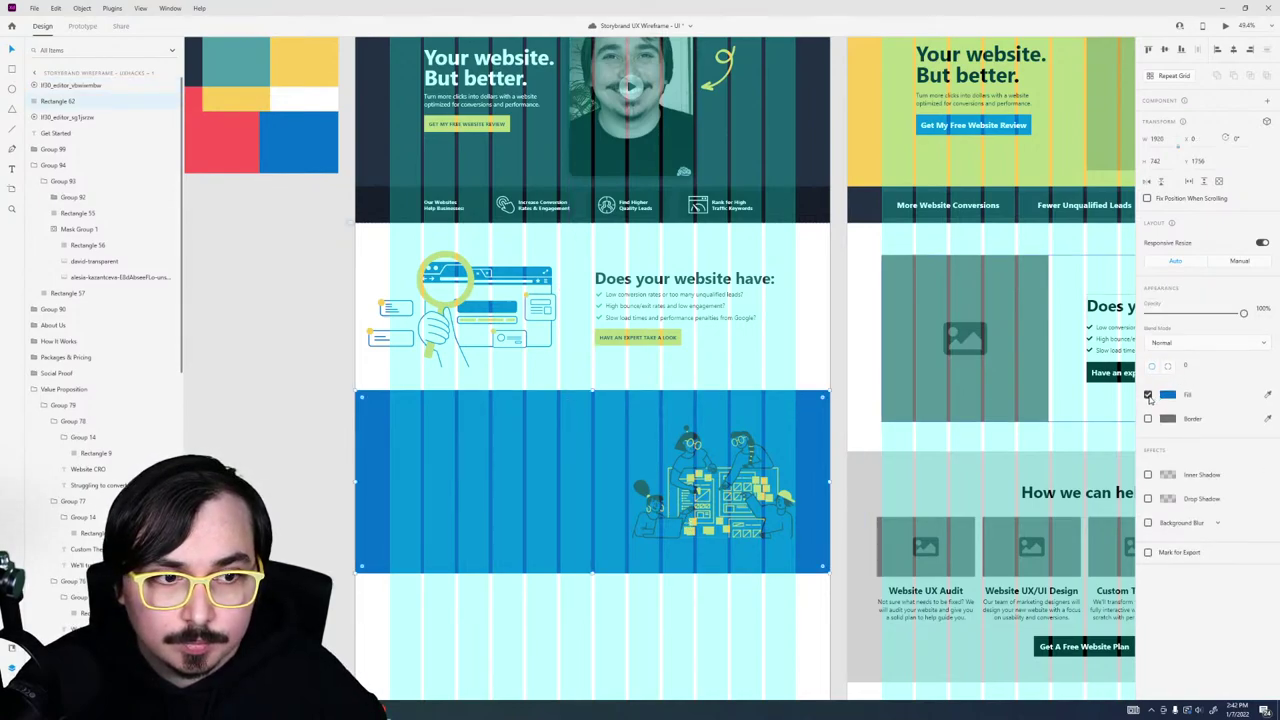
pyautogui.click(1148, 395)
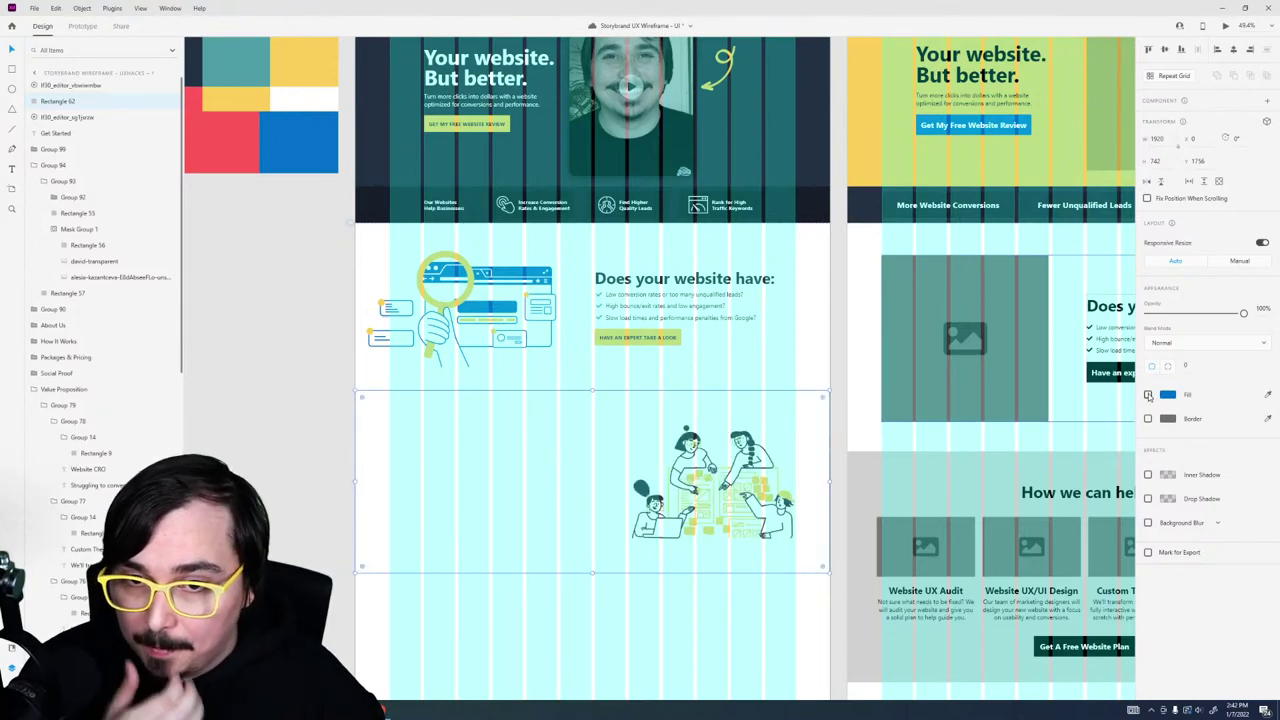
# Step: Turn the fill of the rectangle behind the team animation back on and change it to the dark navy swatch
pyautogui.click(1148, 395)
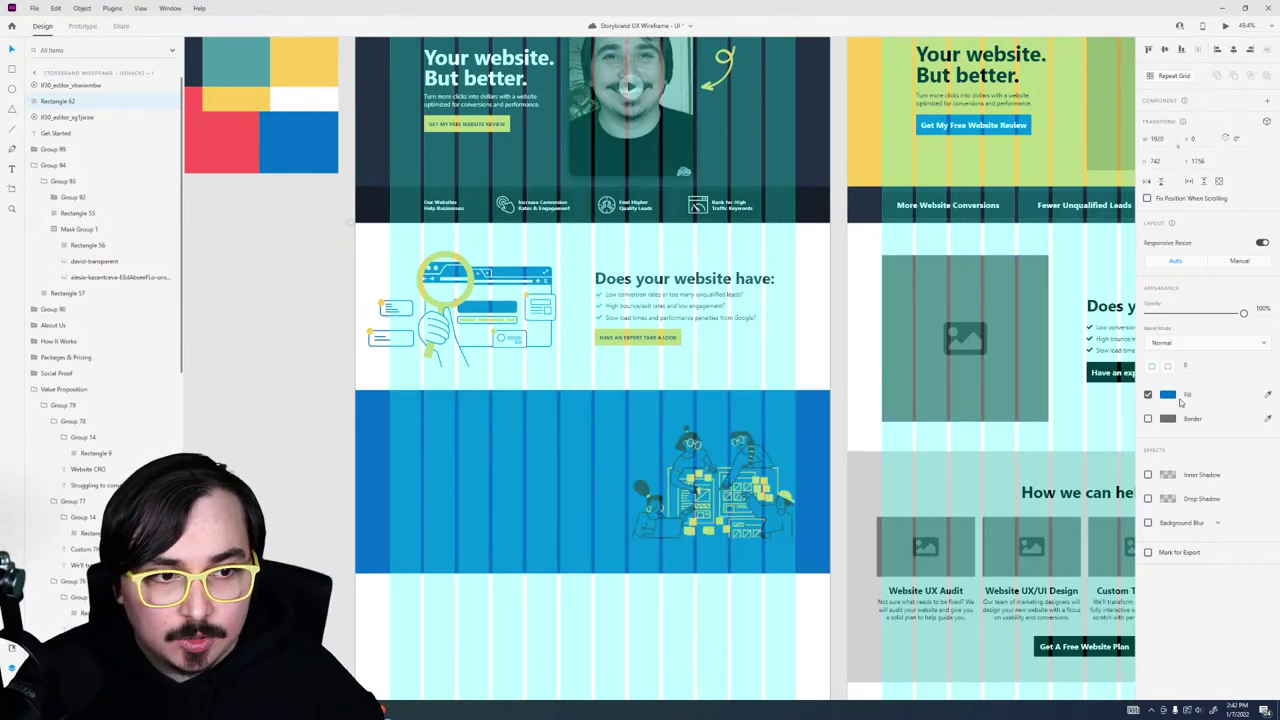
pyautogui.click(1167, 395)
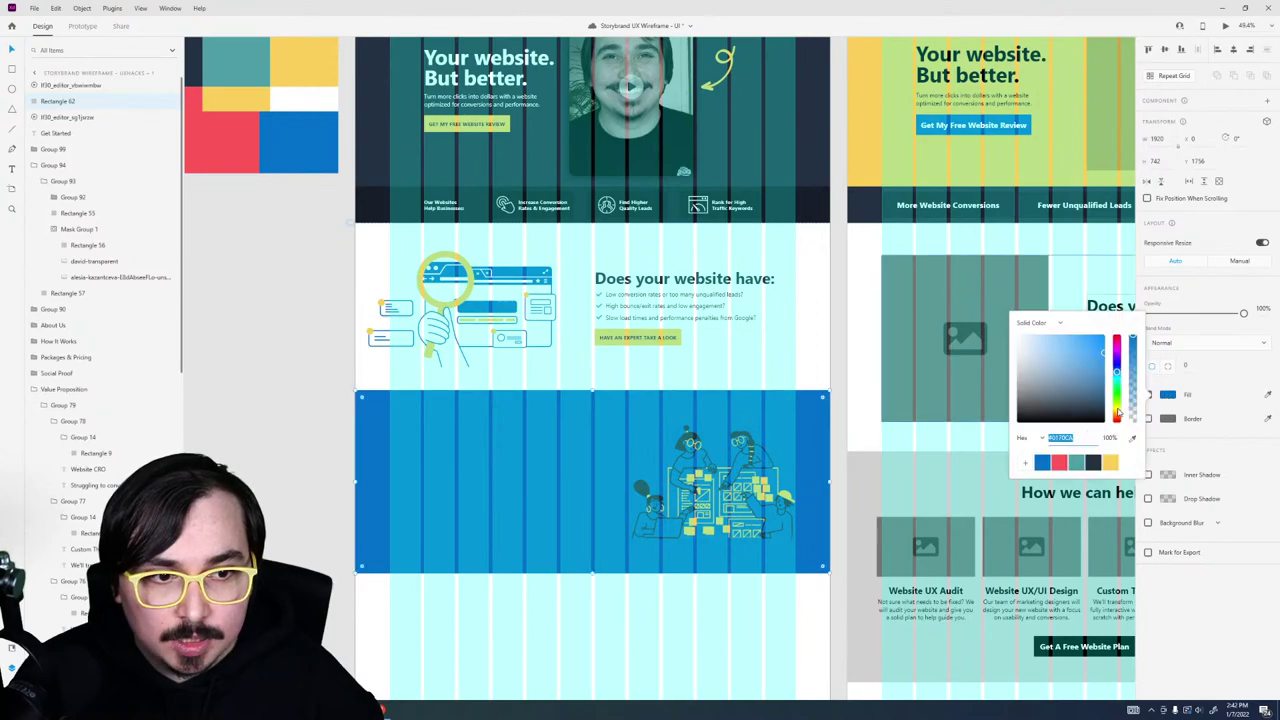
pyautogui.click(1094, 462)
pyautogui.click(781, 367)
pyautogui.click(765, 517)
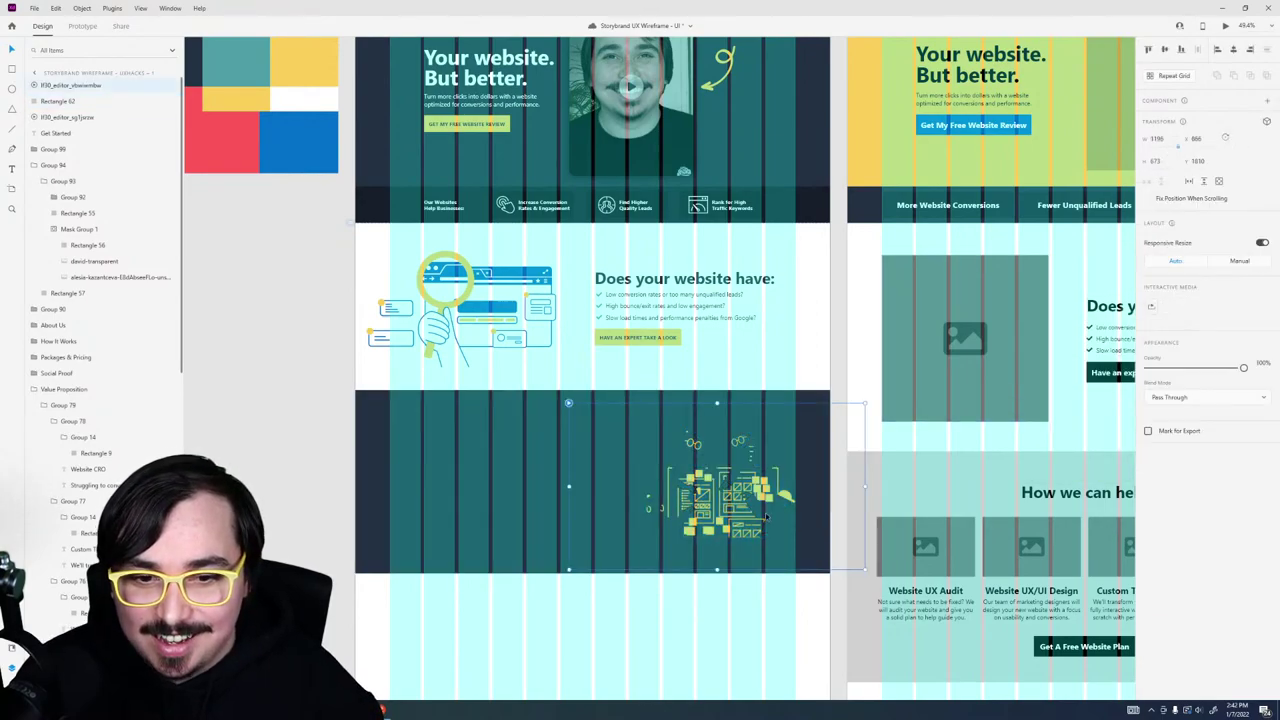
pyautogui.scroll(6, 765, 517)
pyautogui.scroll(-5, 750, 479)
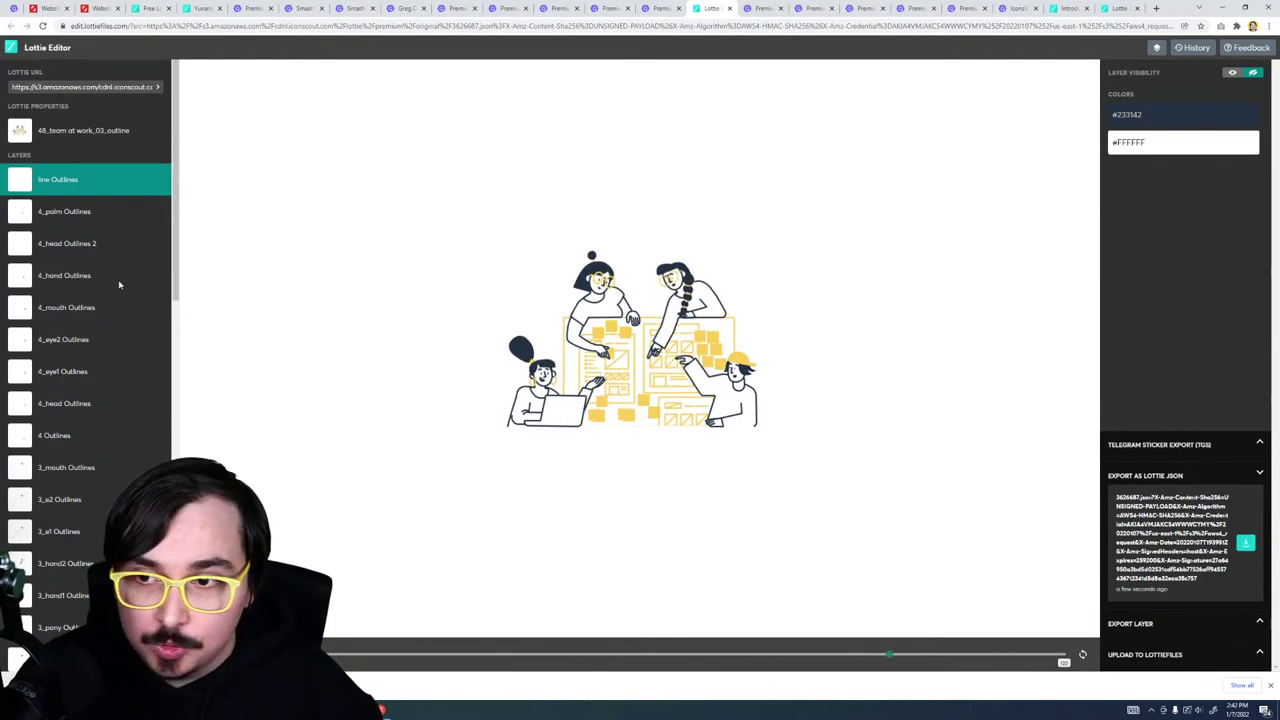
# Step: Switch to the Lottie Editor and recolor the team animation's #233142 color group to white (#FFFFFF)
pyautogui.click(78, 132)
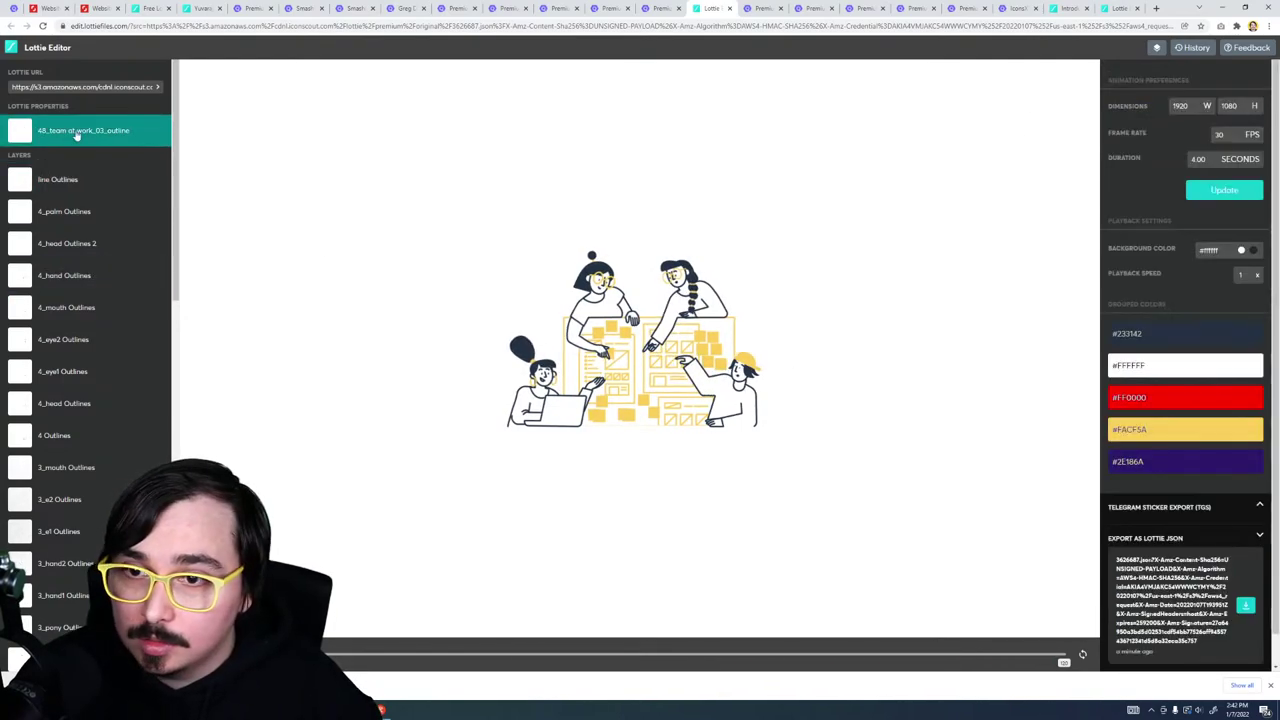
pyautogui.click(1132, 340)
pyautogui.click(1132, 340)
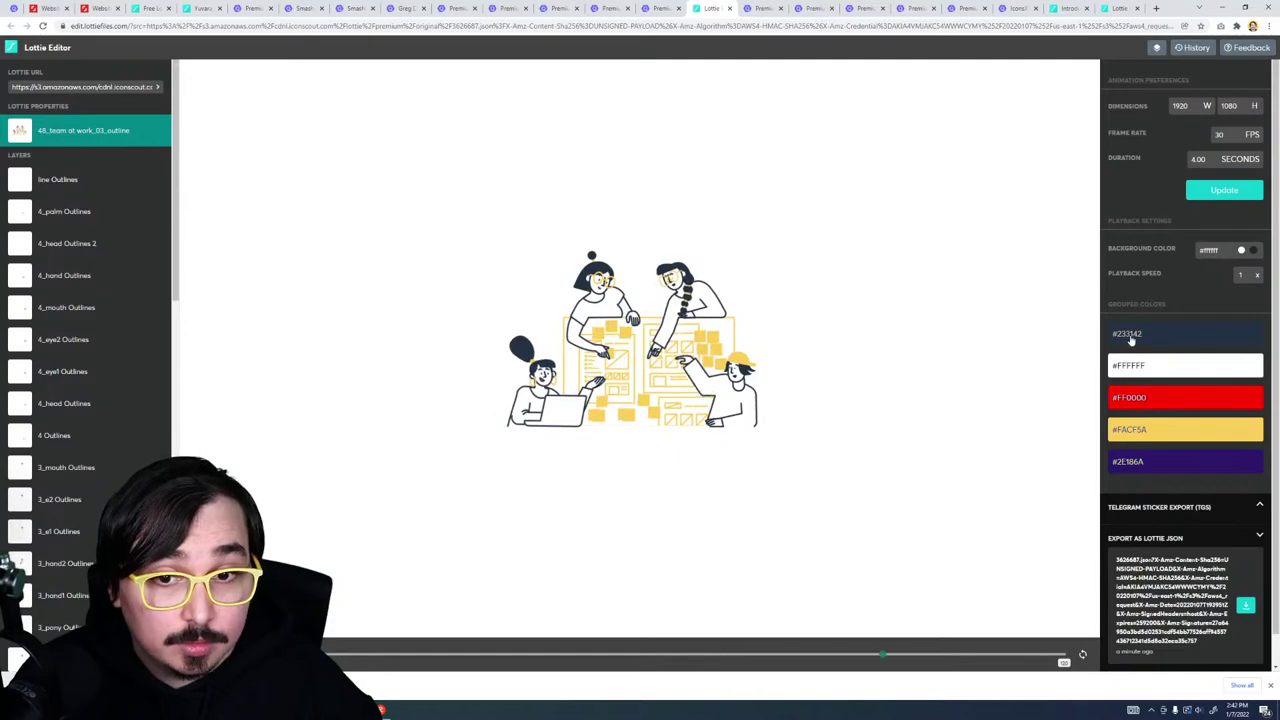
pyautogui.click(1132, 340)
pyautogui.doubleClick(1129, 443)
pyautogui.write('ffffffff')
pyautogui.click(1162, 499)
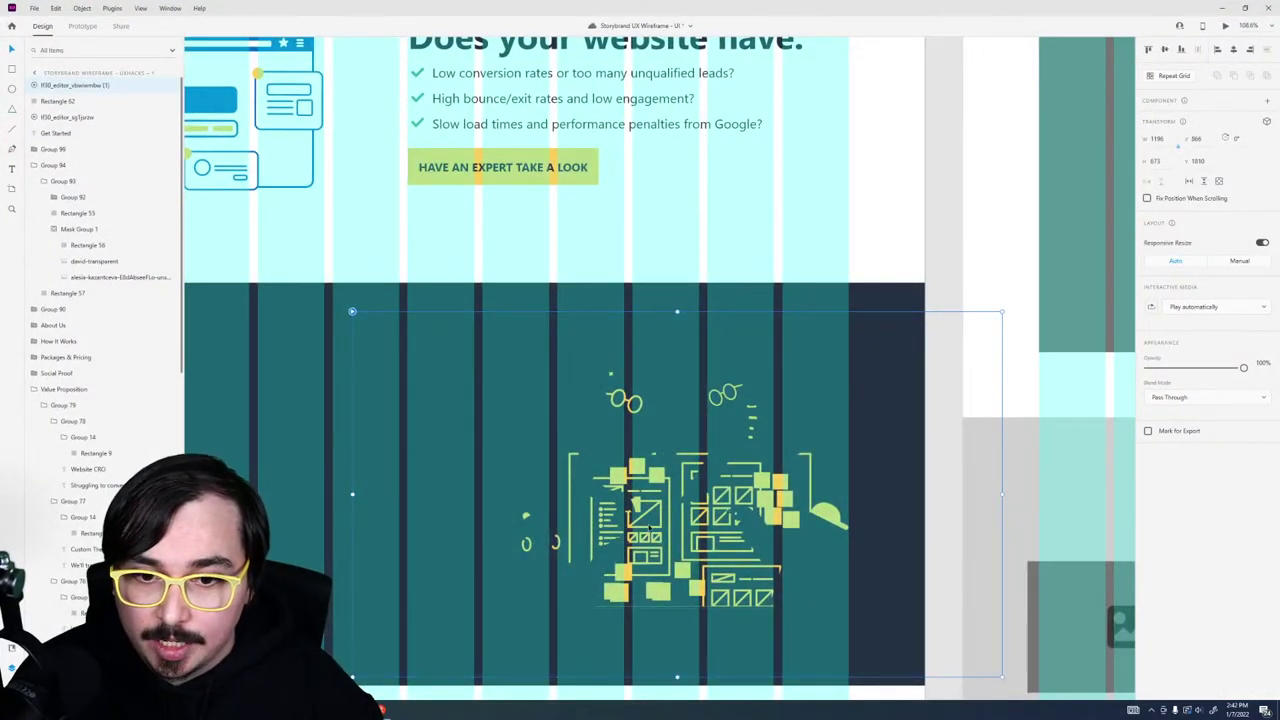
# Step: In Adobe XD, delete the team animation from the navy section and try importing the downloaded animation again, discarding the imported copy
pyautogui.scroll(-5, 649, 526)
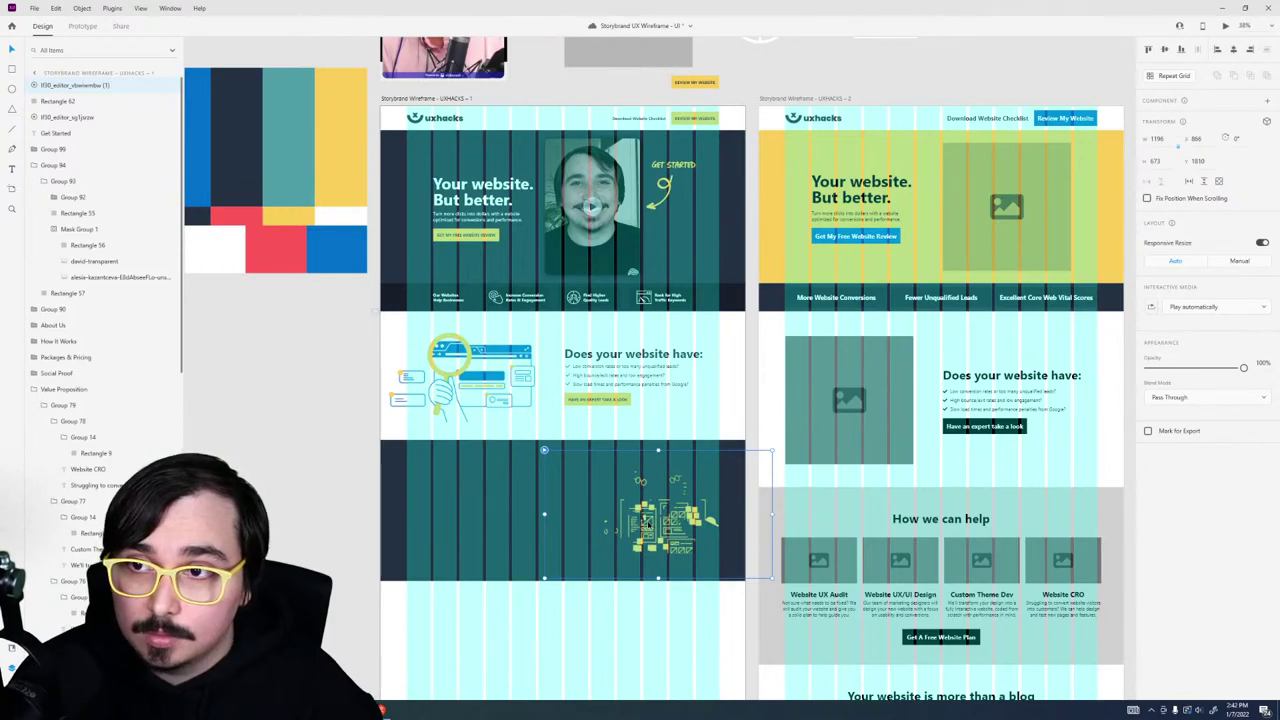
pyautogui.press('Delete')
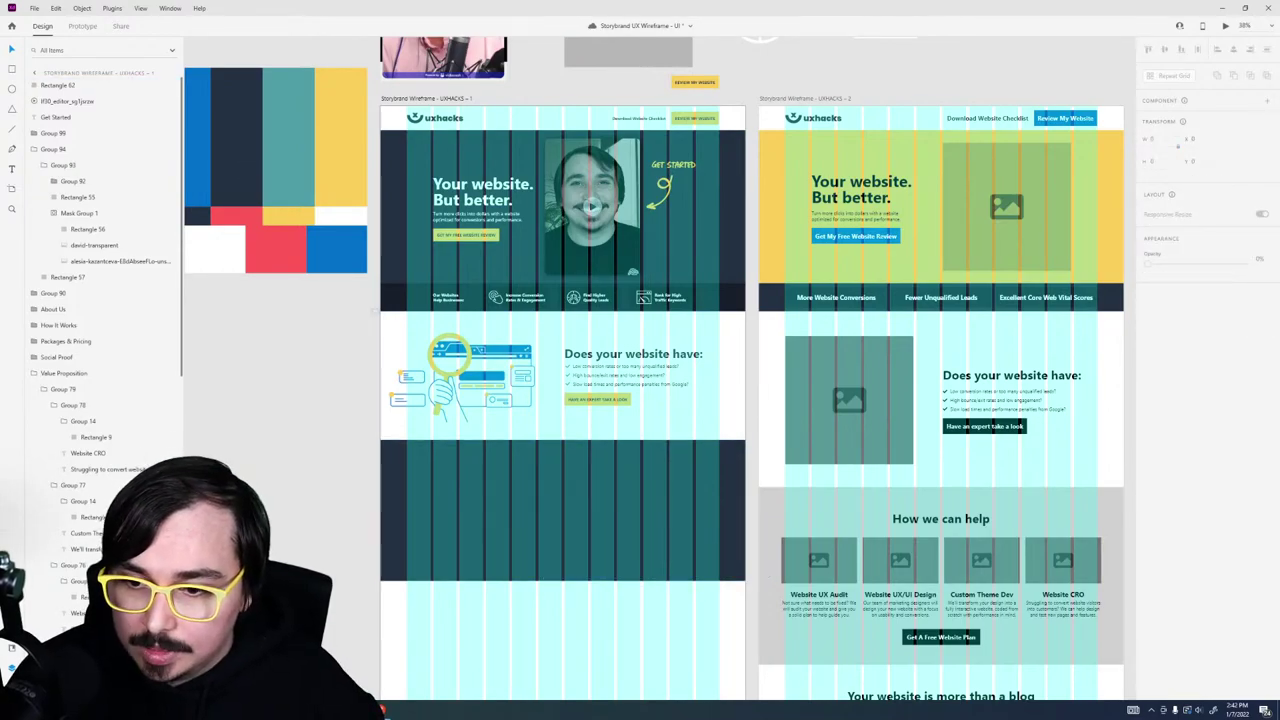
pyautogui.hotkey('alt', 'Tab')
pyautogui.hotkey('alt', 'Tab')
pyautogui.moveTo(257, 709)
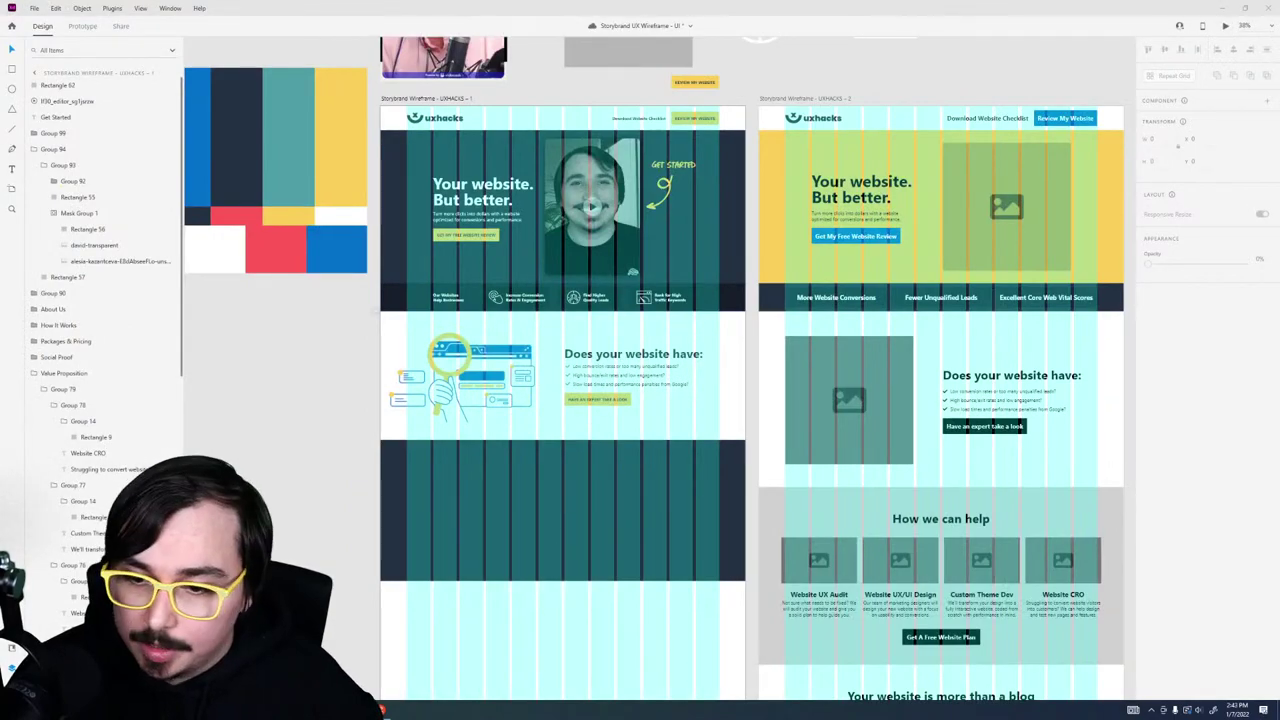
pyautogui.click(381, 709)
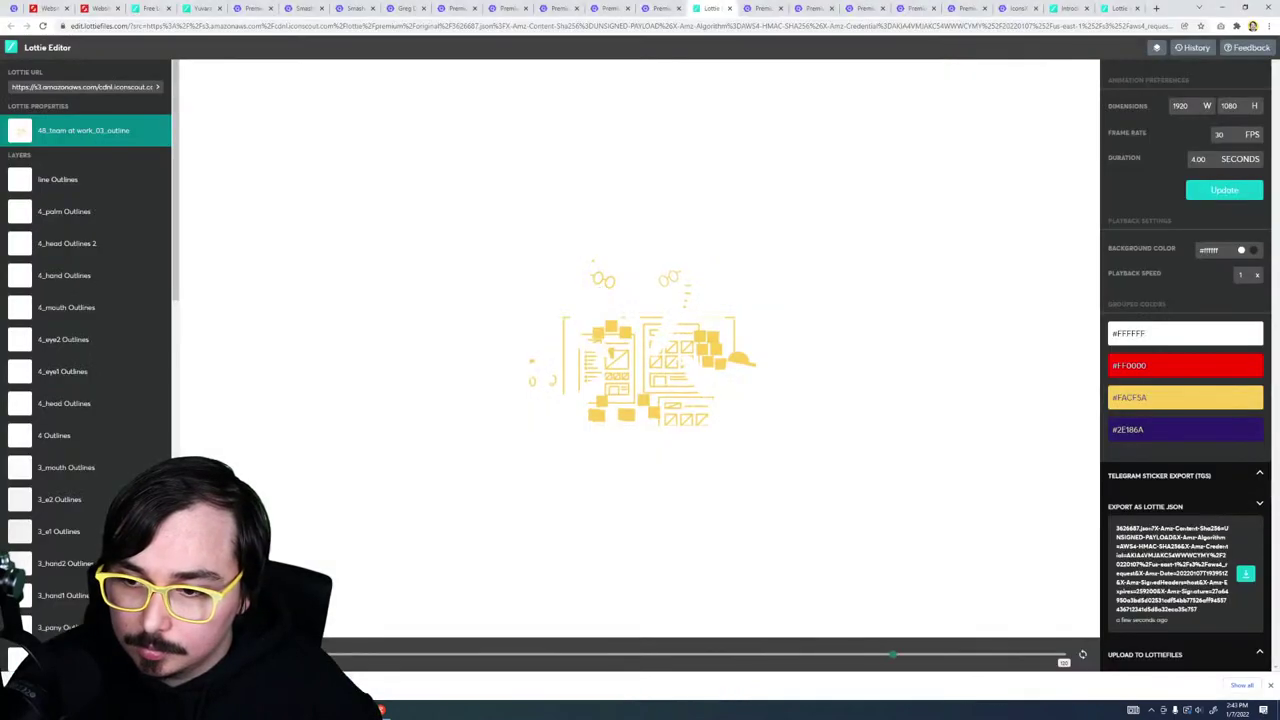
pyautogui.click(381, 709)
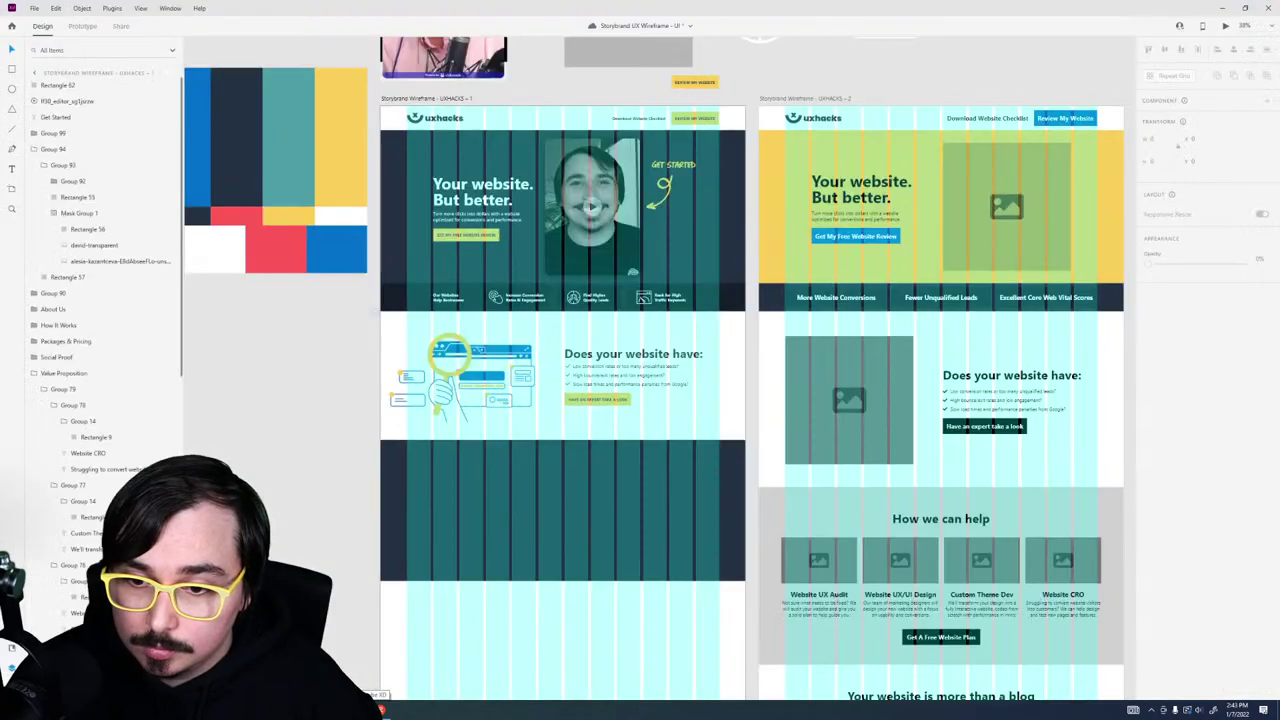
pyautogui.hotkey('ctrl', 'v')
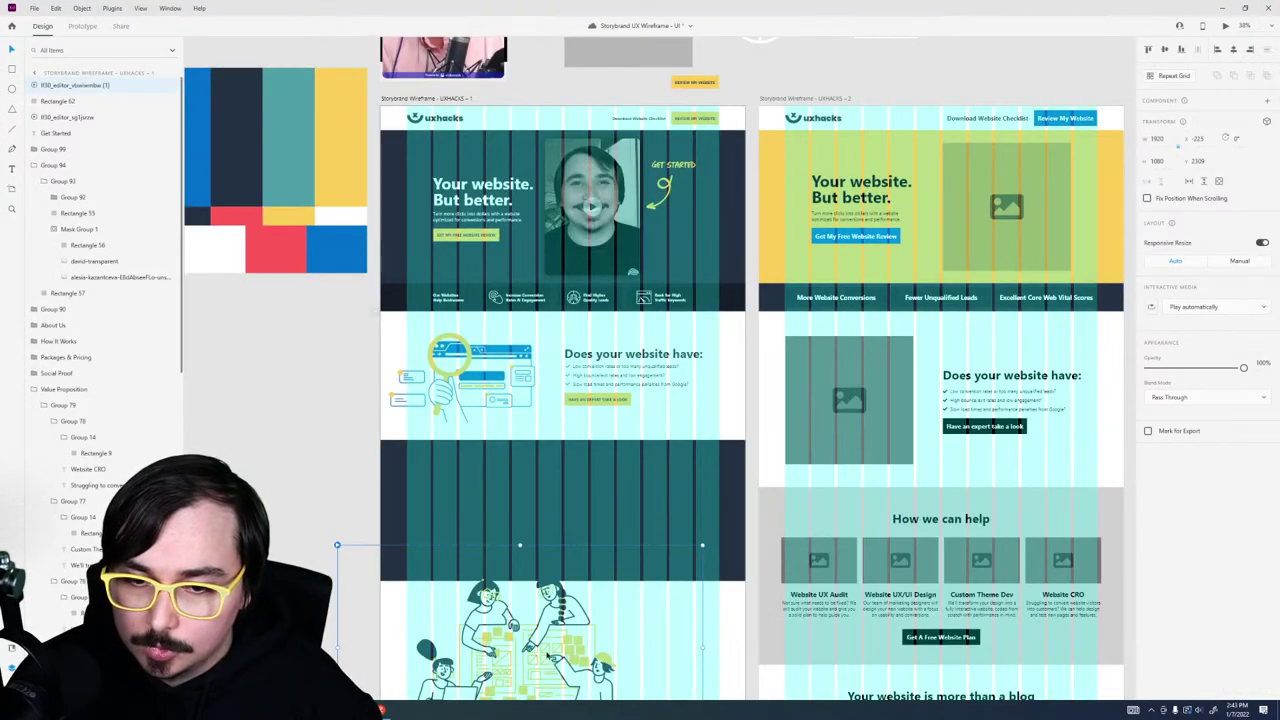
pyautogui.press('Delete')
# Step: Switch to the Lottie Editor, update the white-outlined team animation and download it as Lottie JSON
pyautogui.hotkey('alt', 'Tab')
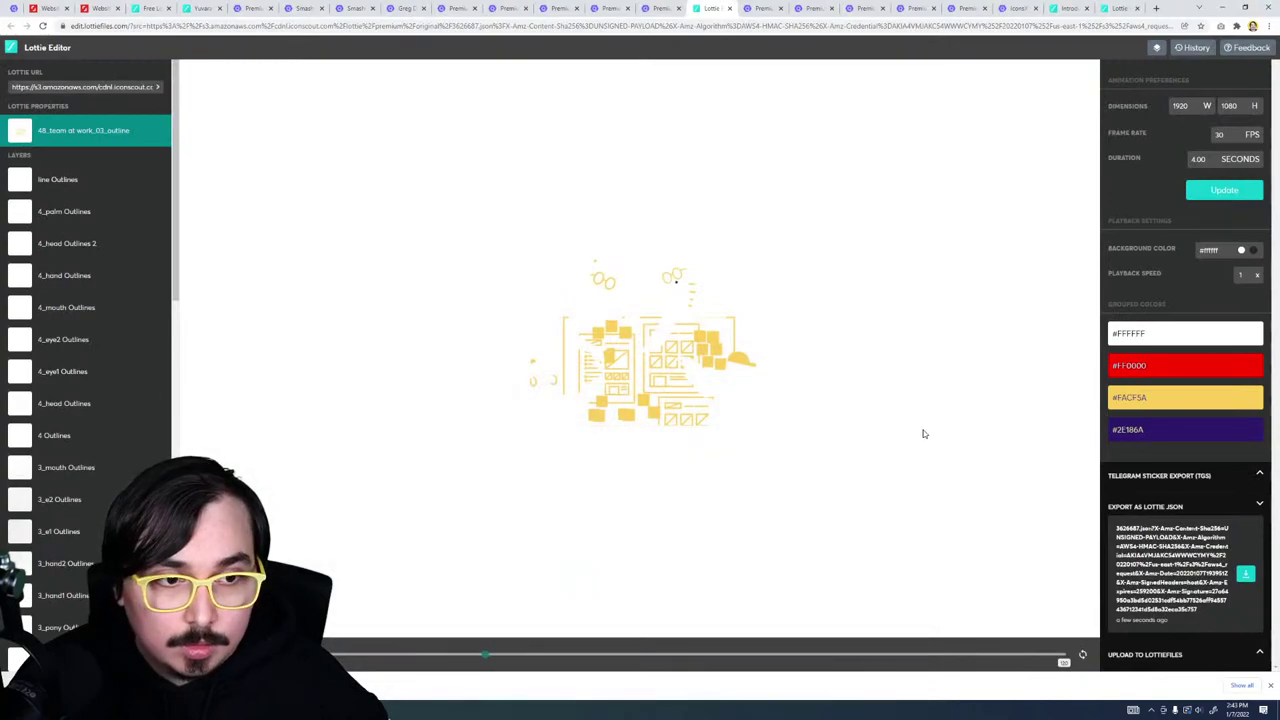
pyautogui.click(1236, 192)
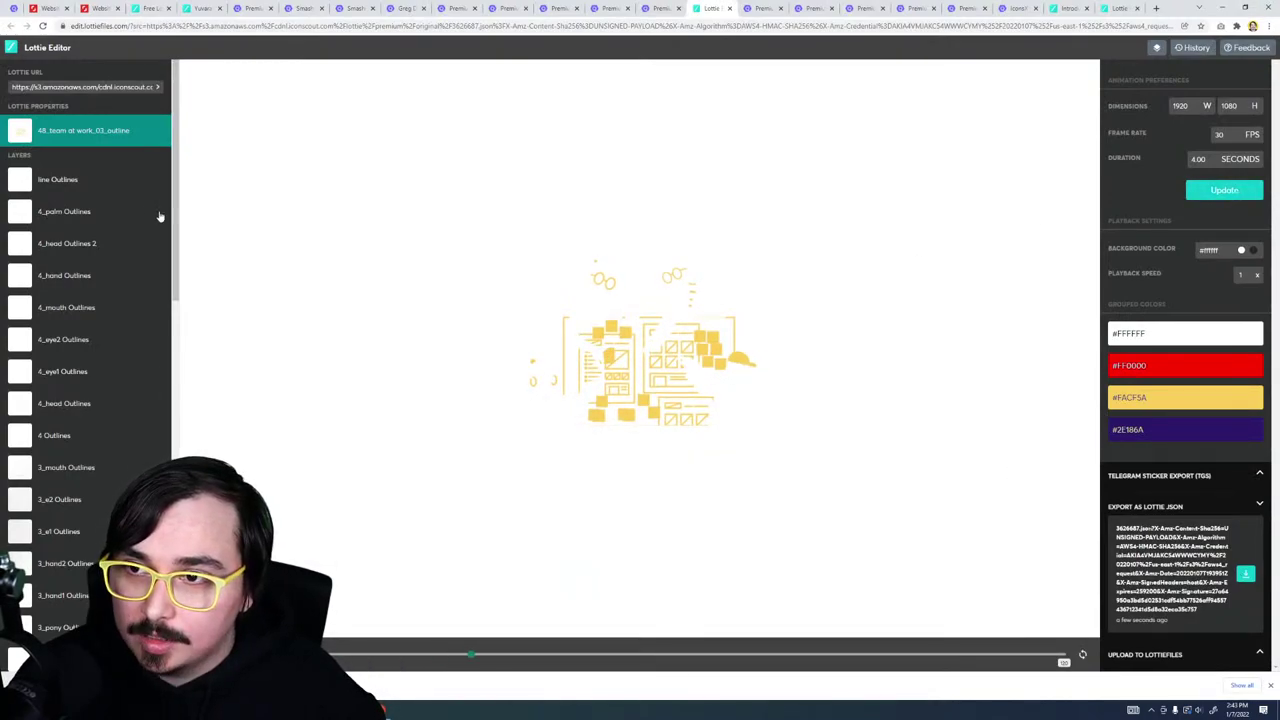
pyautogui.click(1203, 507)
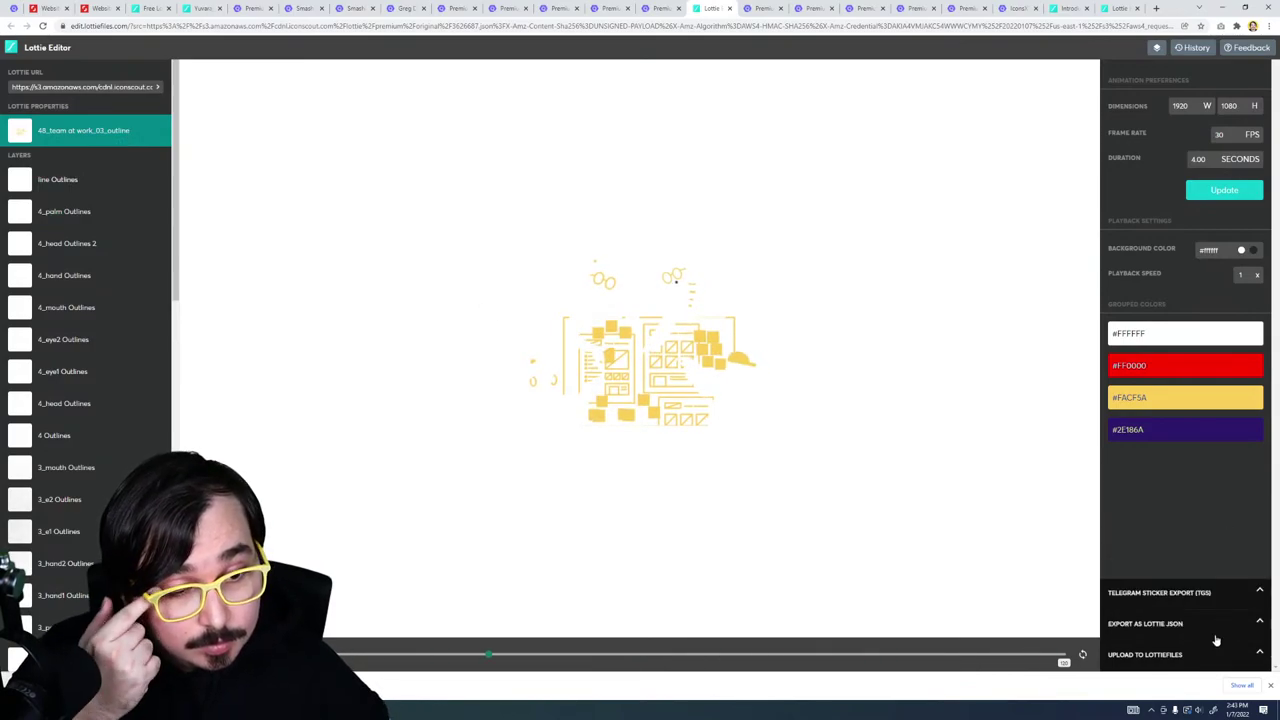
pyautogui.click(1257, 623)
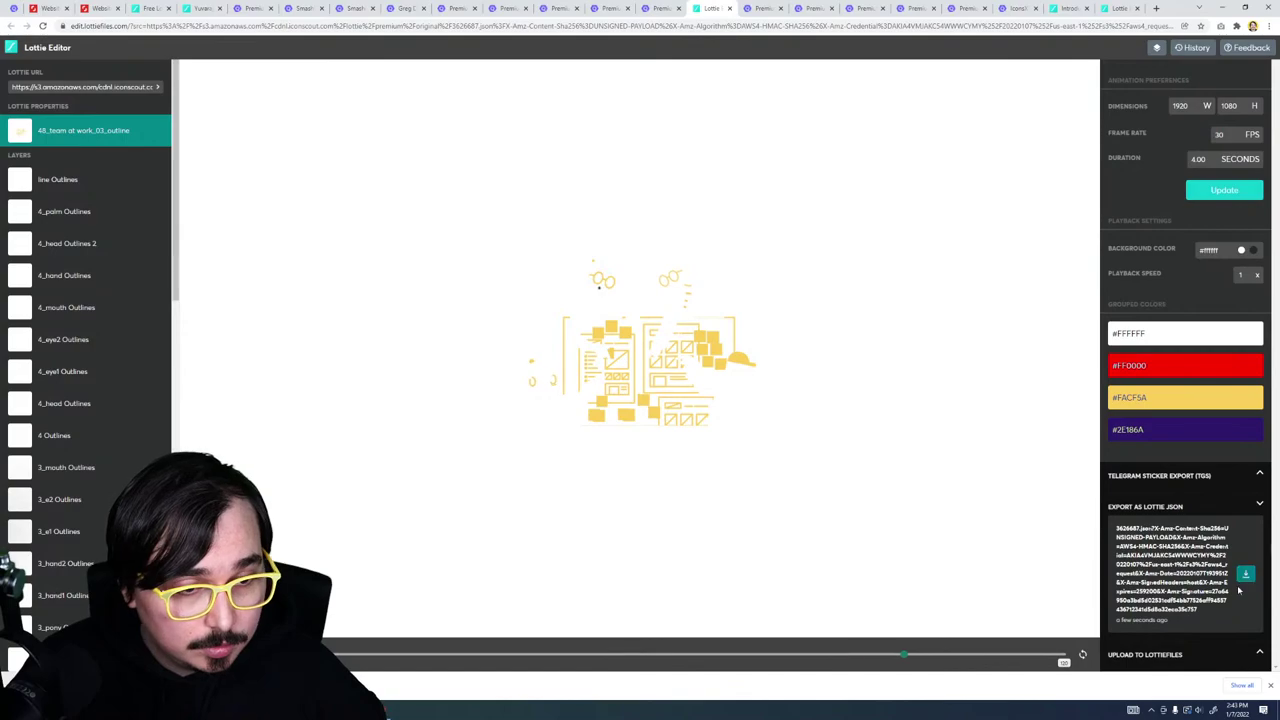
pyautogui.click(1229, 200)
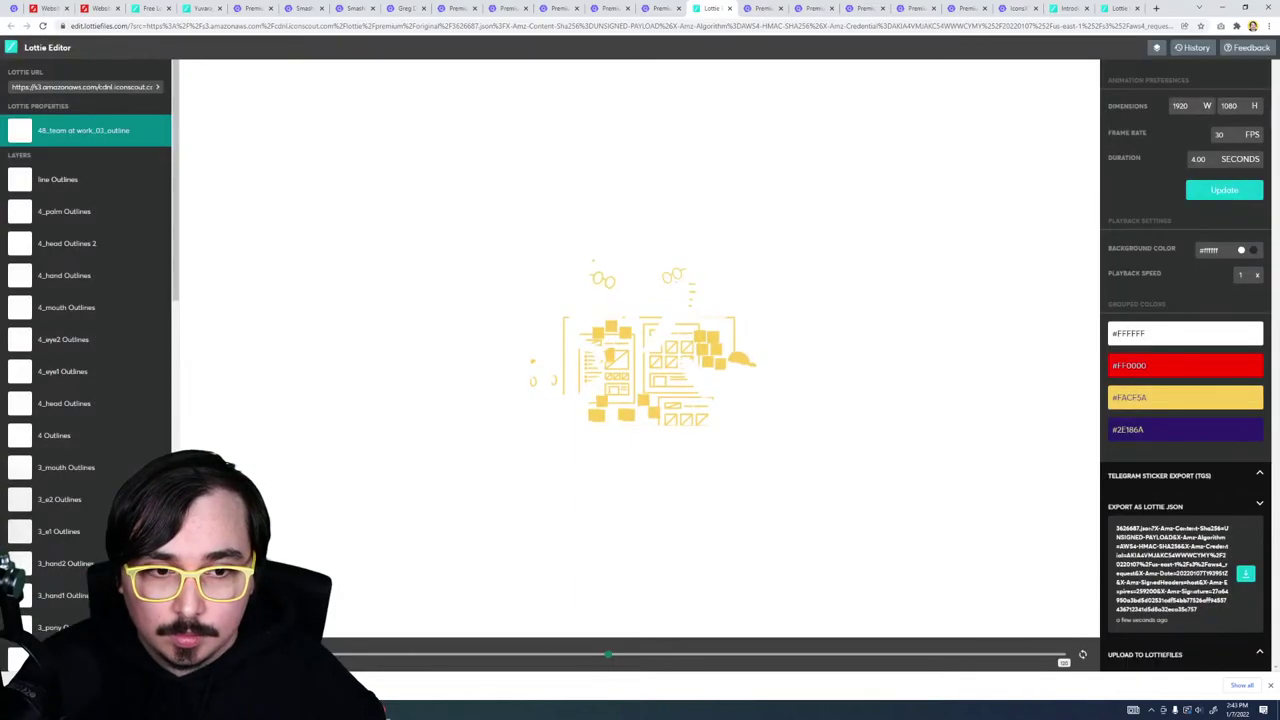
pyautogui.click(1246, 574)
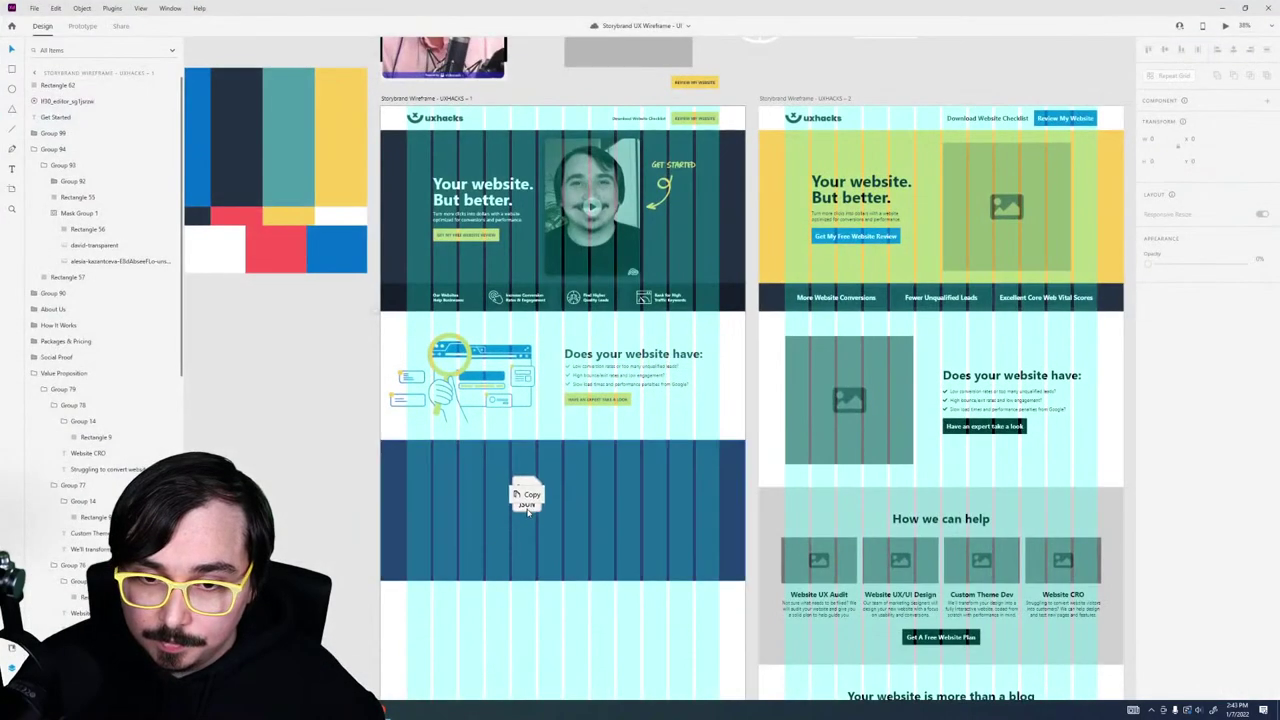
# Step: Import the downloaded white-outlined team animation JSON into Adobe XD on top of the navy rectangle
pyautogui.moveTo(514, 500); pyautogui.dragTo(528, 513)
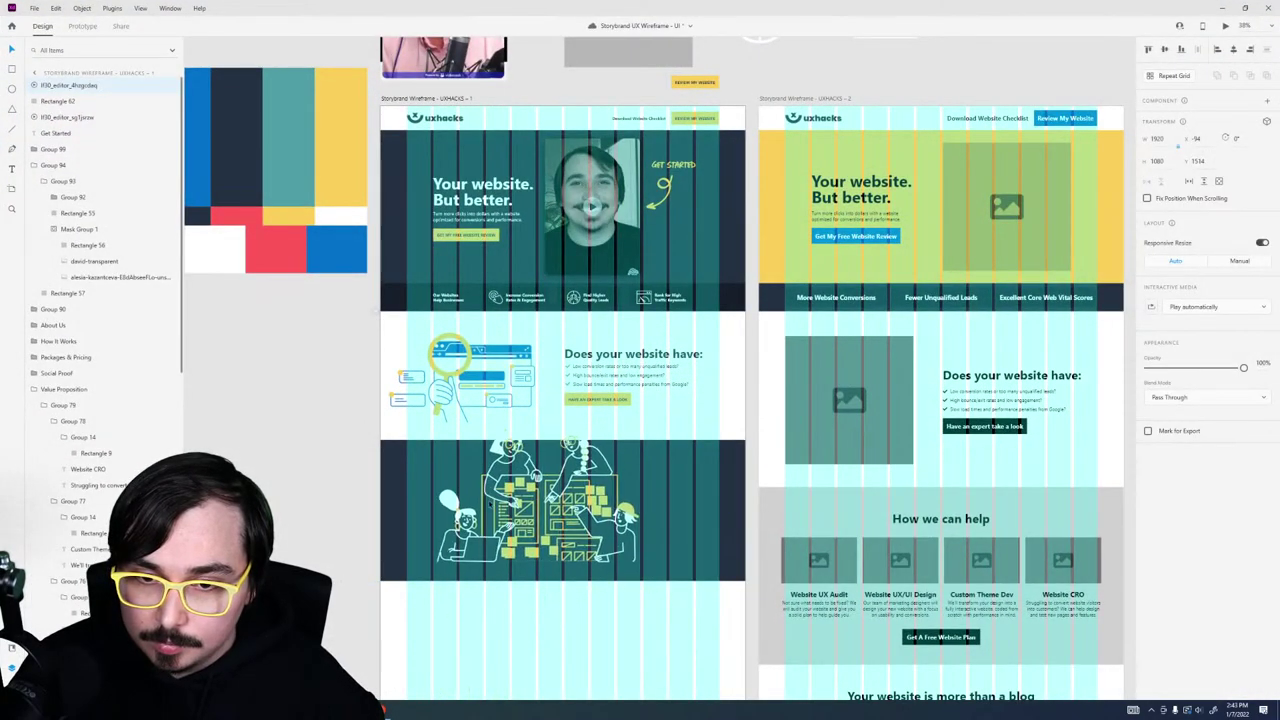
pyautogui.moveTo(490, 505)
pyautogui.mouseDown()
pyautogui.moveTo(482, 539)
pyautogui.moveTo(482, 507)
pyautogui.mouseUp()
pyautogui.scroll(5, 530, 536)
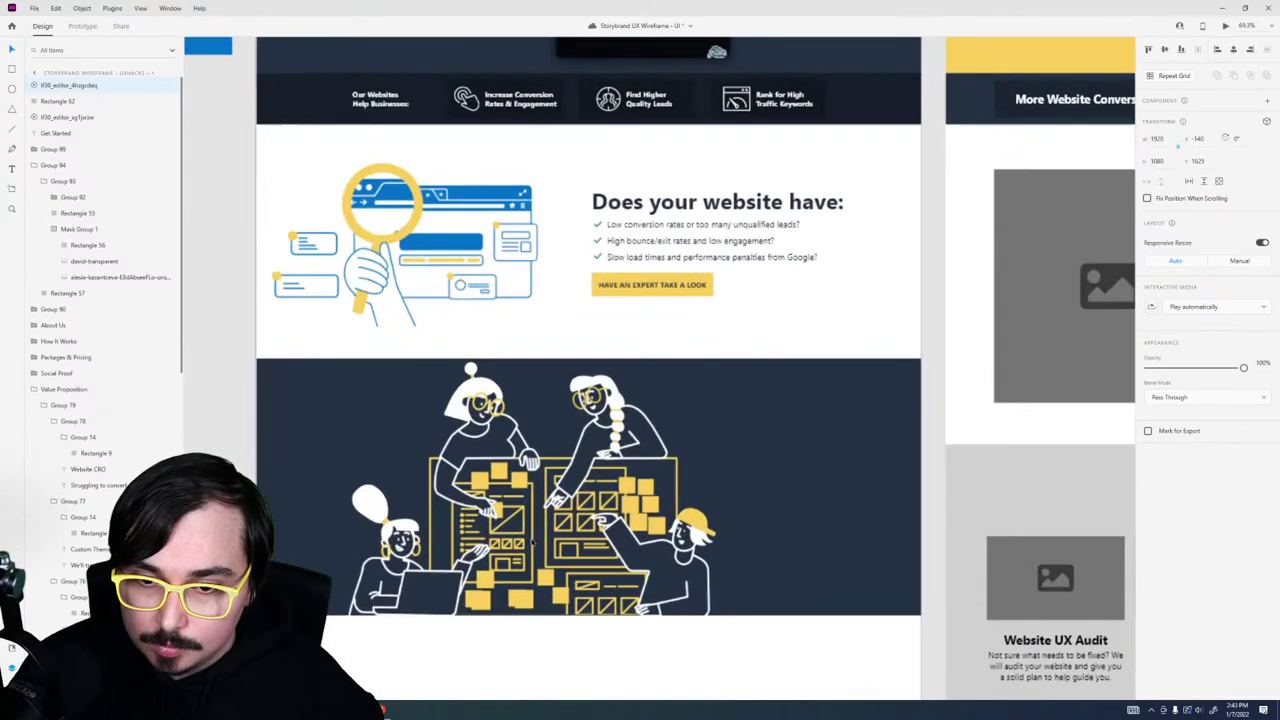
# Step: Delete the white-outlined animation and undo the recent changes back to the blue rectangle with the original team animation
pyautogui.scroll(-2, 517, 552)
pyautogui.scroll(-1, 517, 552)
pyautogui.press('Delete')
pyautogui.hotkey('ctrl', 'z')
pyautogui.hotkey('ctrl', 'z')
pyautogui.hotkey('ctrl', 'z')
pyautogui.hotkey('ctrl', 'z')
pyautogui.hotkey('ctrl', 'z')
pyautogui.hotkey('ctrl', 'z')
pyautogui.hotkey('ctrl', 'z')
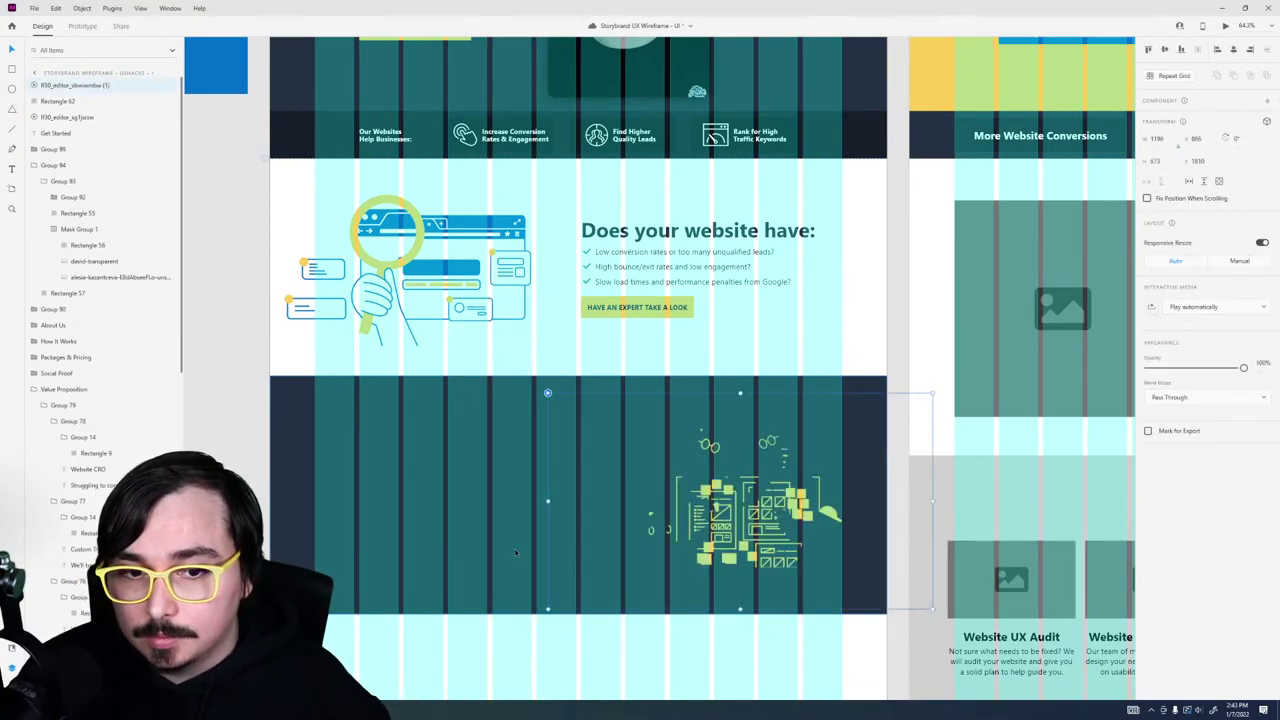
# Step: Fill the rectangle behind the team animation with light gray #F2F2F2
pyautogui.click(516, 552)
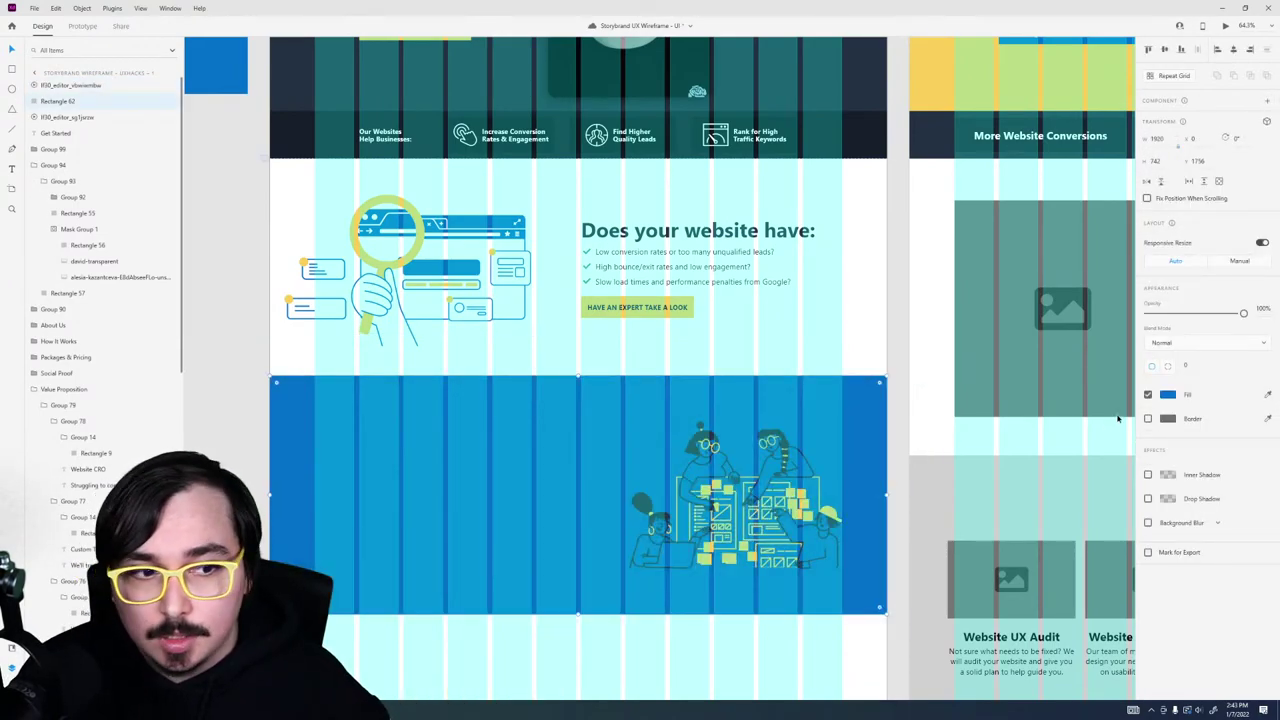
pyautogui.click(1168, 396)
pyautogui.write('0')
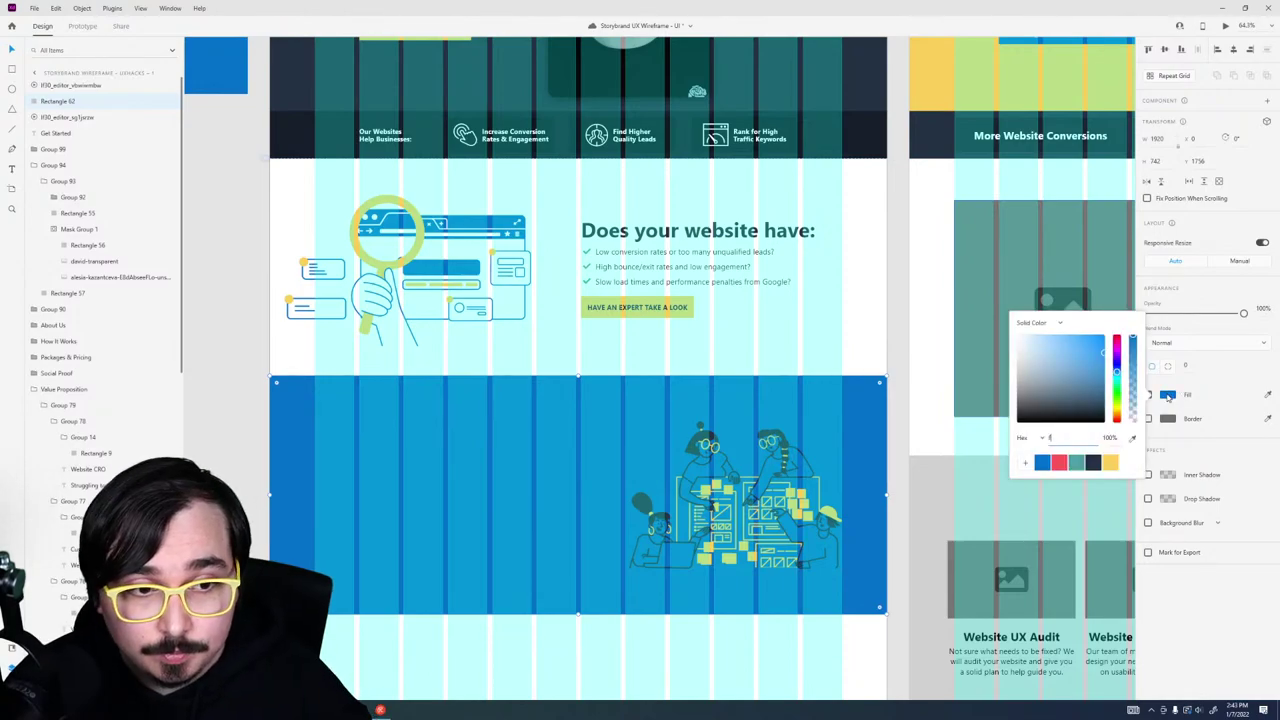
pyautogui.write('2f2')
pyautogui.press('Return')
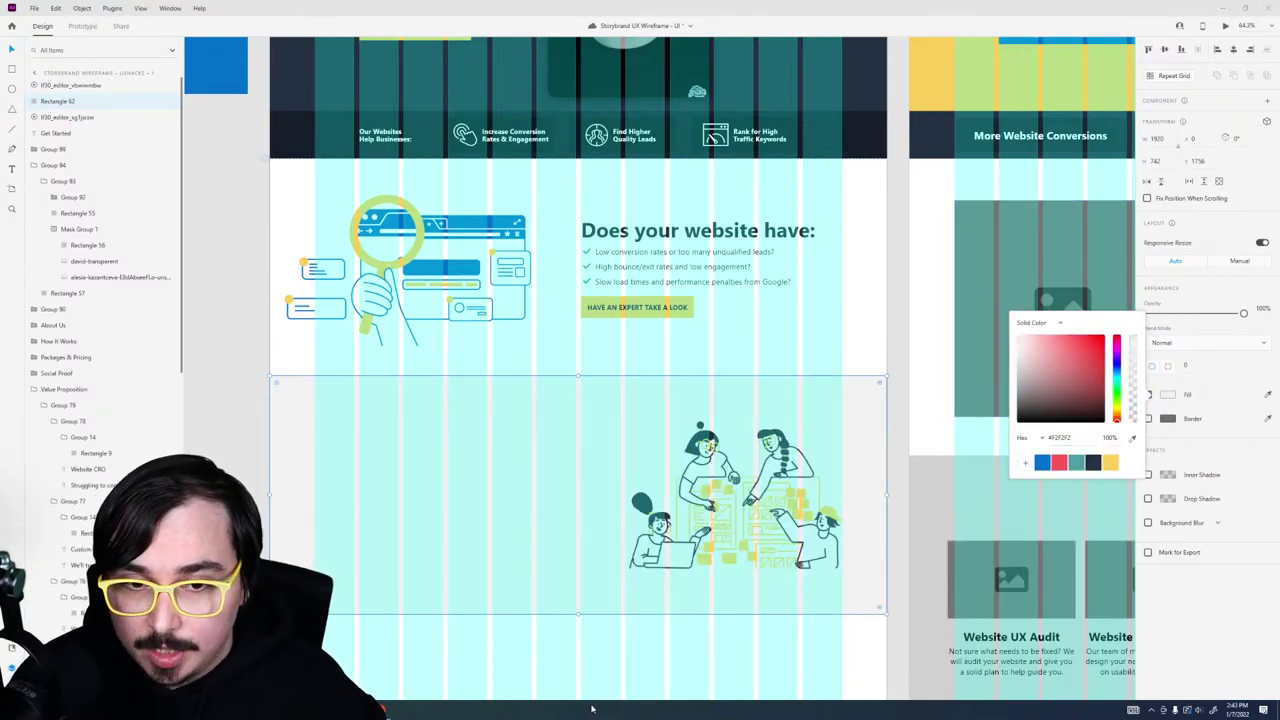
pyautogui.click(649, 655)
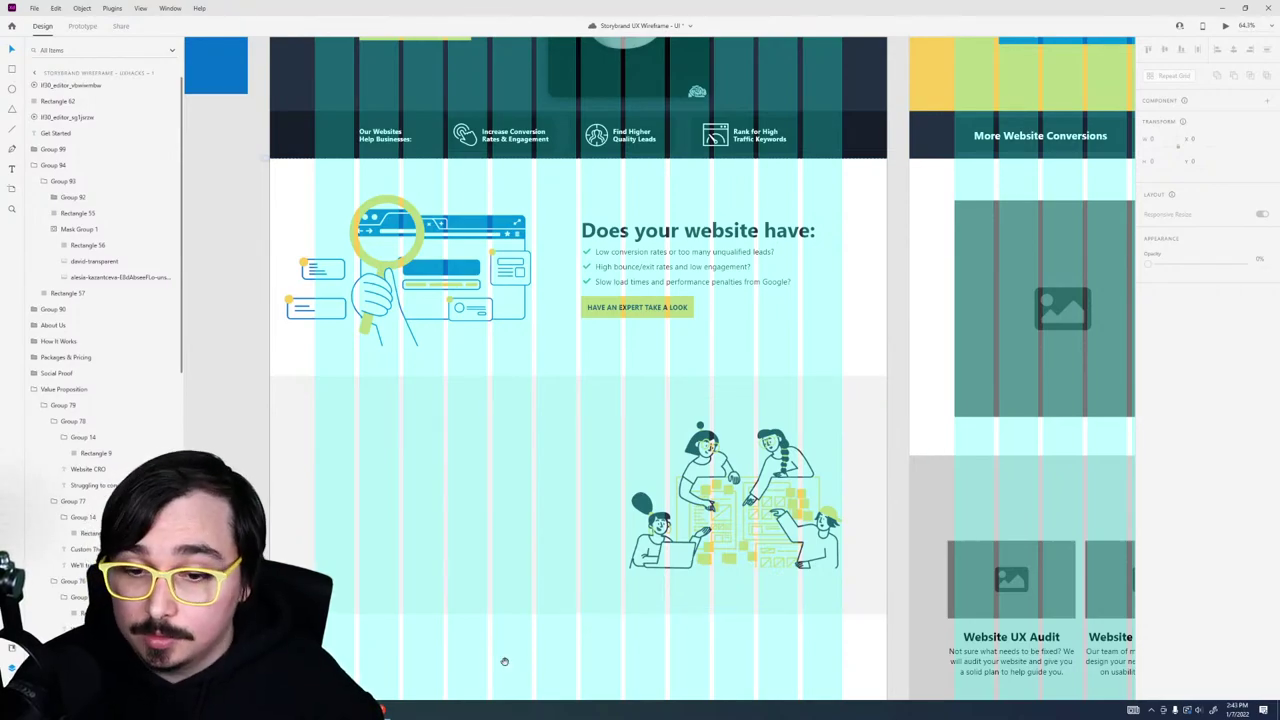
# Step: Extend the light gray rectangle downward toward the blue "How we can help" section and move the team animation down to Y 1991
pyautogui.scroll(-5, 500, 660)
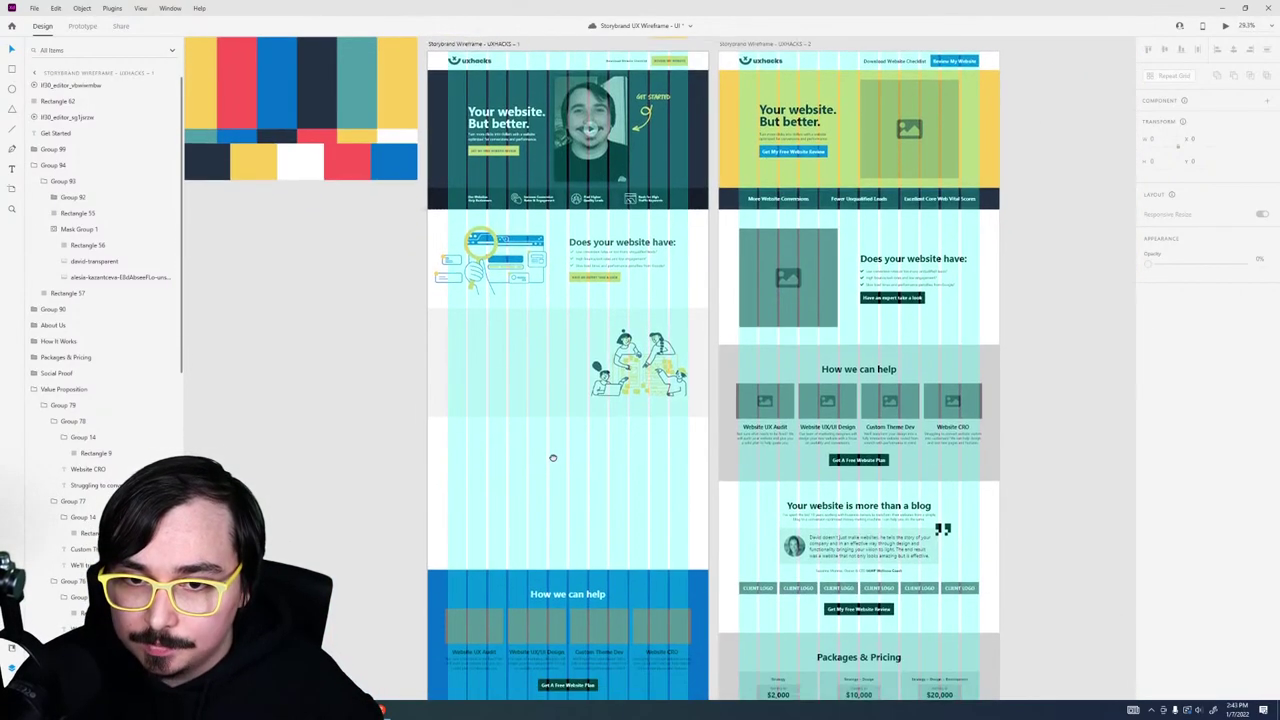
pyautogui.moveTo(553, 458)
pyautogui.mouseDown()
pyautogui.moveTo(549, 443)
pyautogui.moveTo(548, 478)
pyautogui.mouseUp()
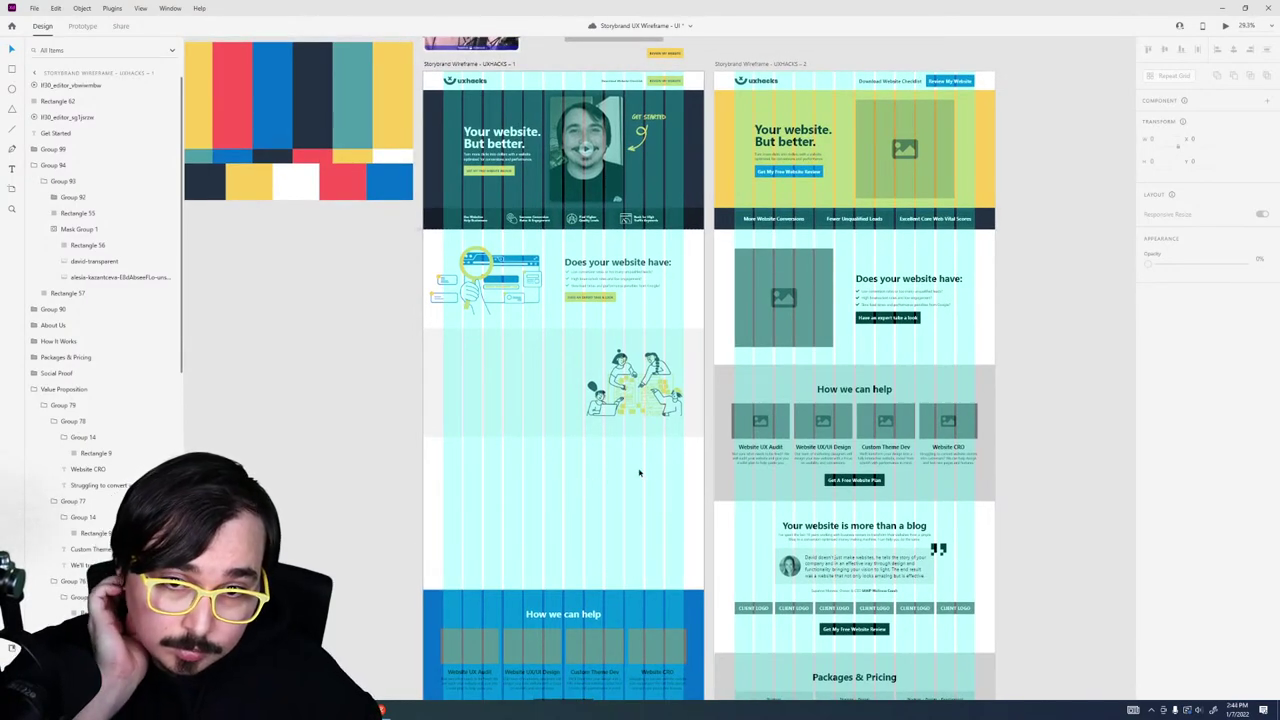
pyautogui.click(665, 435)
pyautogui.click(538, 425)
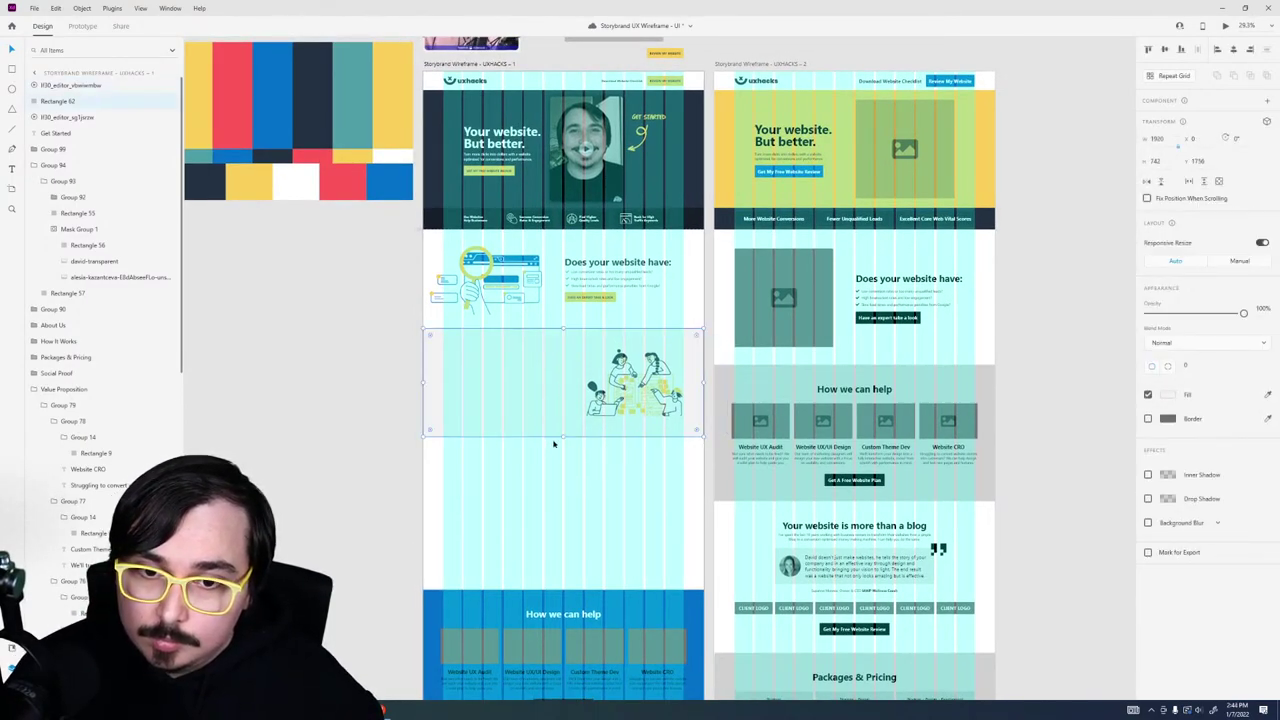
pyautogui.moveTo(564, 472); pyautogui.dragTo(568, 523)
pyautogui.moveTo(630, 400); pyautogui.dragTo(630, 428)
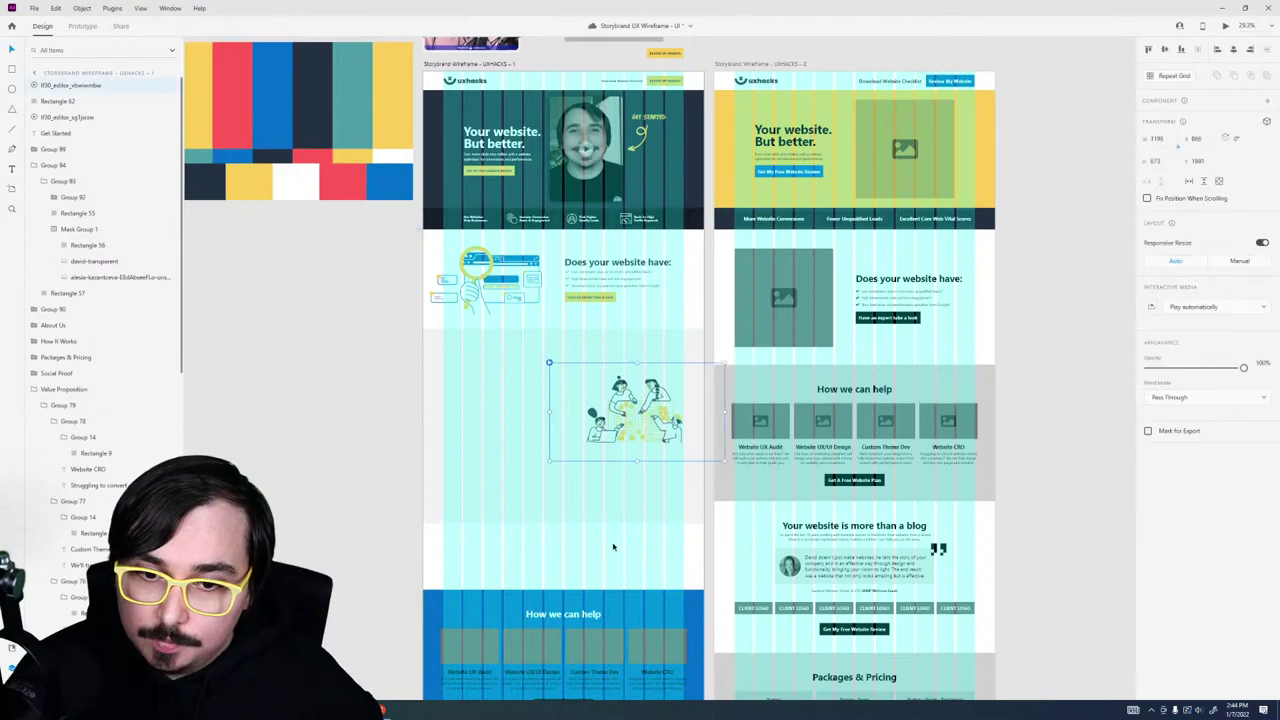
# Step: Copy the "How we can help" heading from the blue section to the upper part of the light gray section and color it dark navy
pyautogui.click(558, 618)
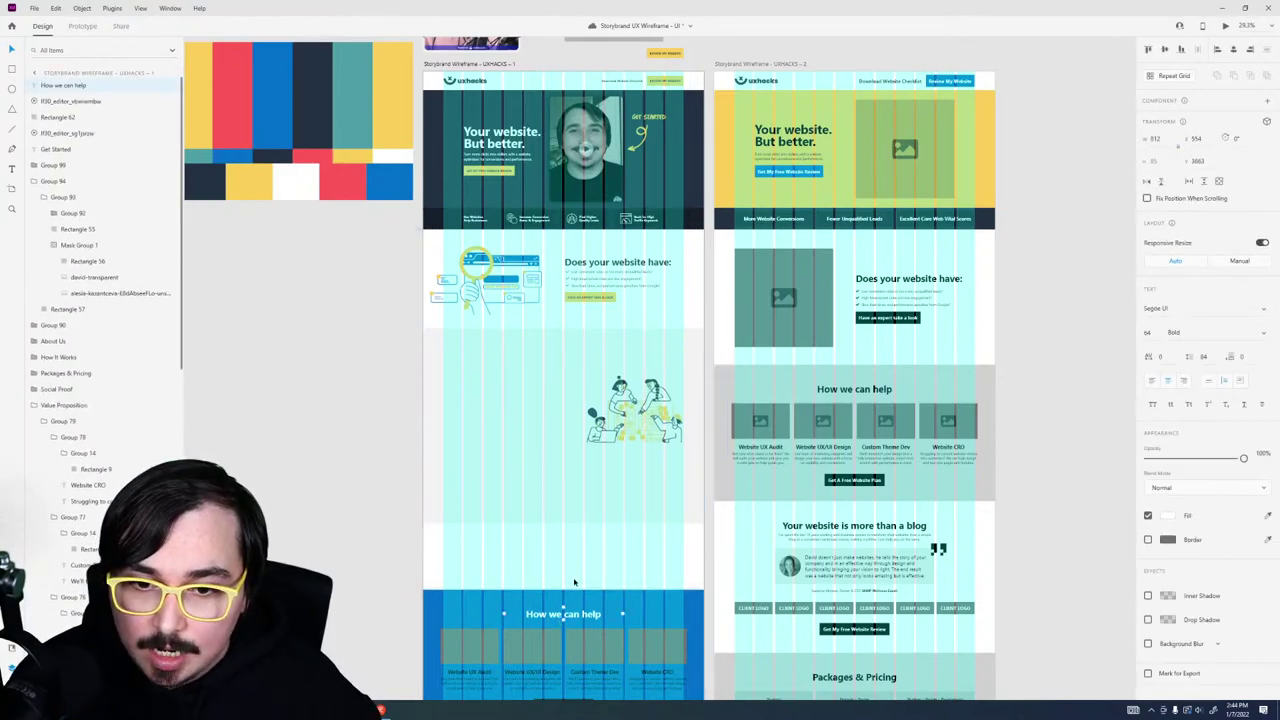
pyautogui.moveTo(577, 620); pyautogui.dragTo(563, 419)
pyautogui.moveTo(572, 351); pyautogui.dragTo(572, 350)
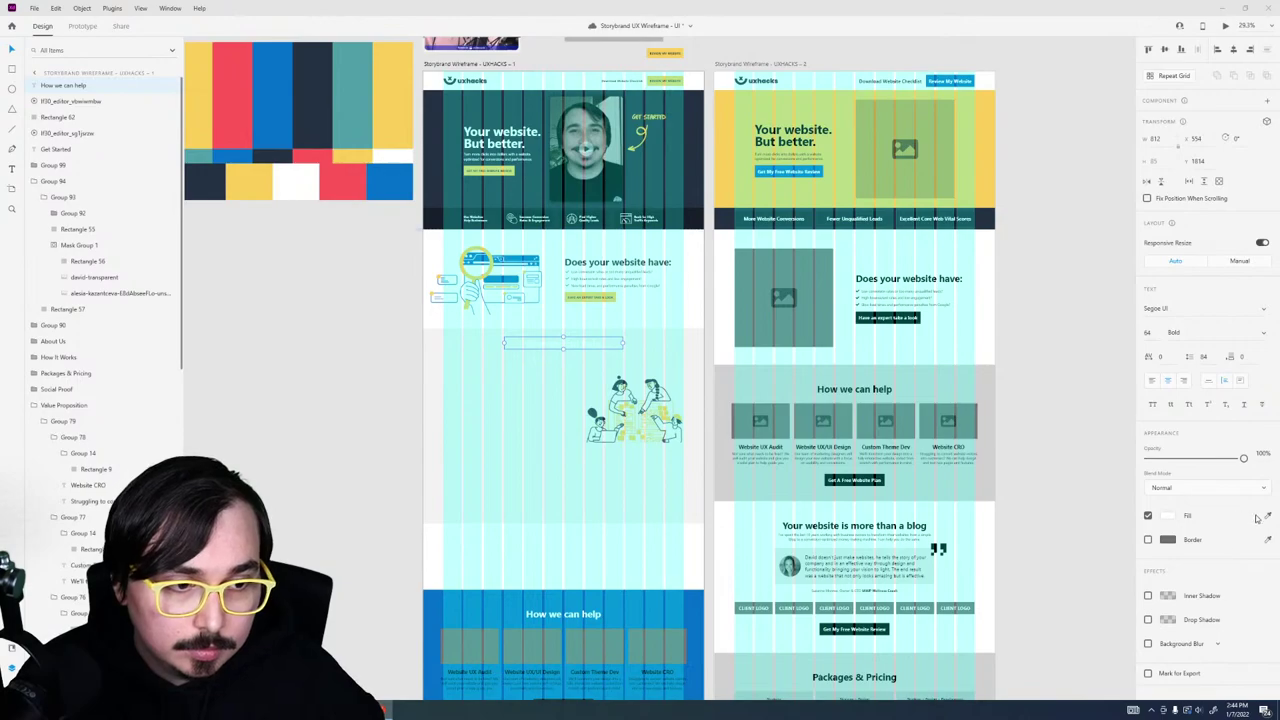
pyautogui.click(1147, 515)
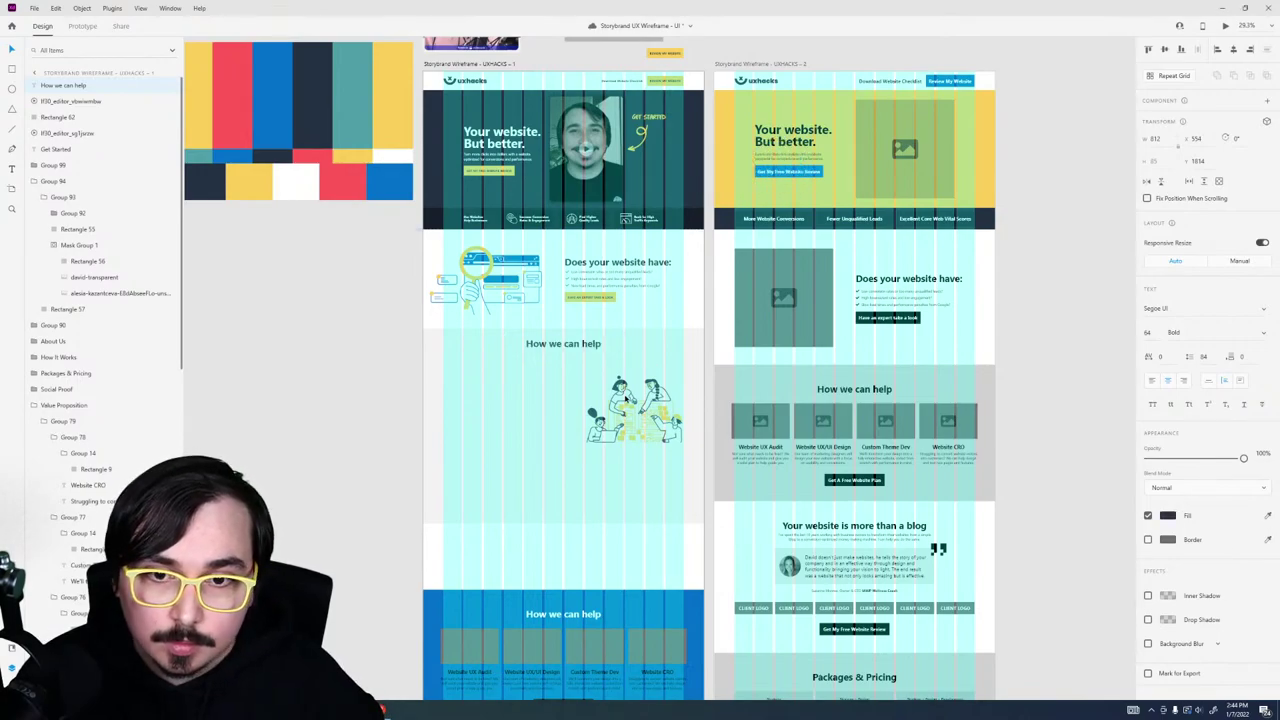
# Step: Move the copied "How we can help" heading down to Y 1876, 120 px below the gray section's upper edge
pyautogui.press('alt')
pyautogui.press('alt')
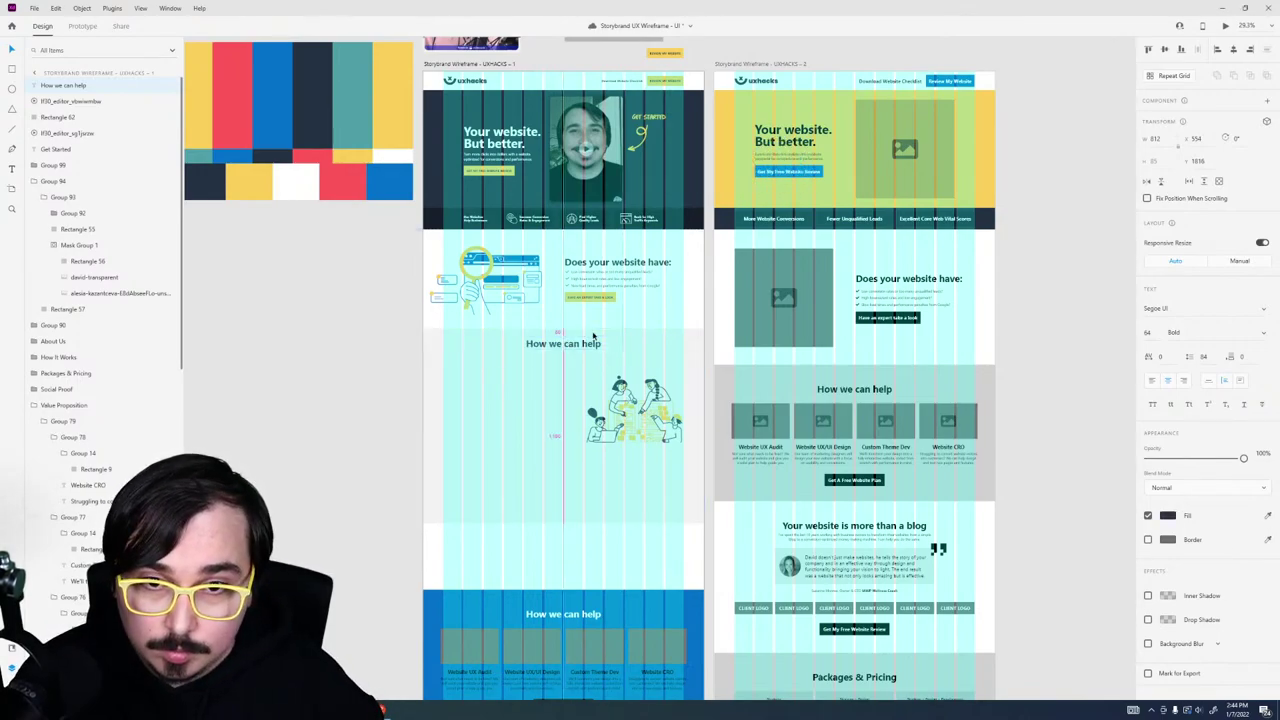
pyautogui.press('Down')
pyautogui.press('Down')
pyautogui.press('Down')
pyautogui.press('Down')
pyautogui.press('Down')
pyautogui.press('Down')
pyautogui.press('Down')
pyautogui.press('Down')
pyautogui.press('Down')
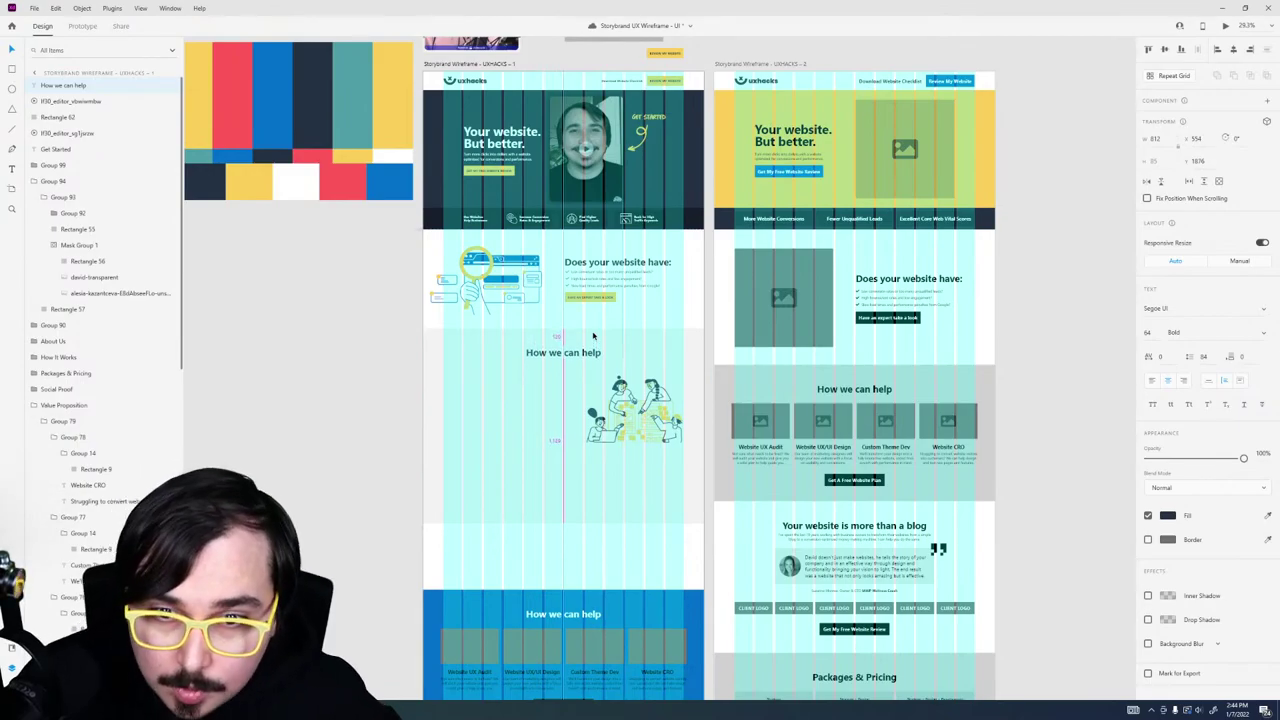
pyautogui.scroll(5, 593, 334)
pyautogui.scroll(-4, 625, 454)
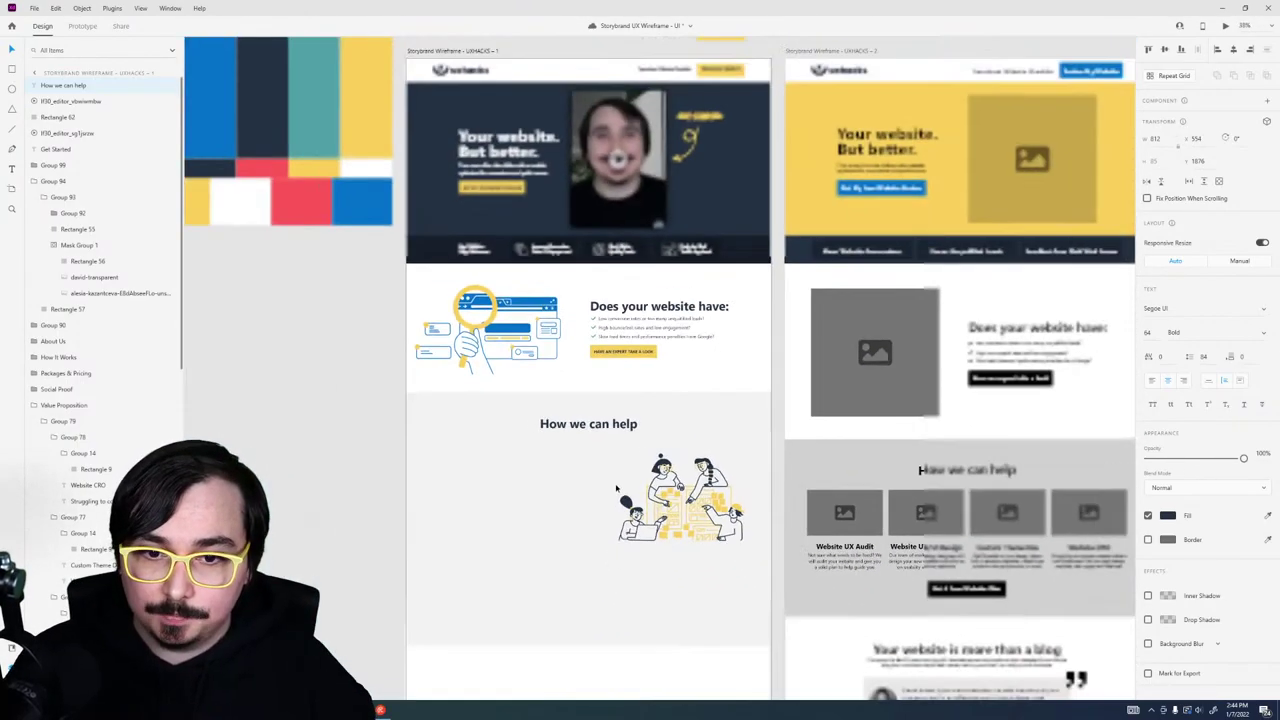
# Step: Show the layout grid and copy the "Does your website have:" text block into the gray section, beside the team animation
pyautogui.moveTo(622, 515); pyautogui.dragTo(653, 355)
pyautogui.scroll(-3, 652, 354)
pyautogui.scroll(2, 634, 491)
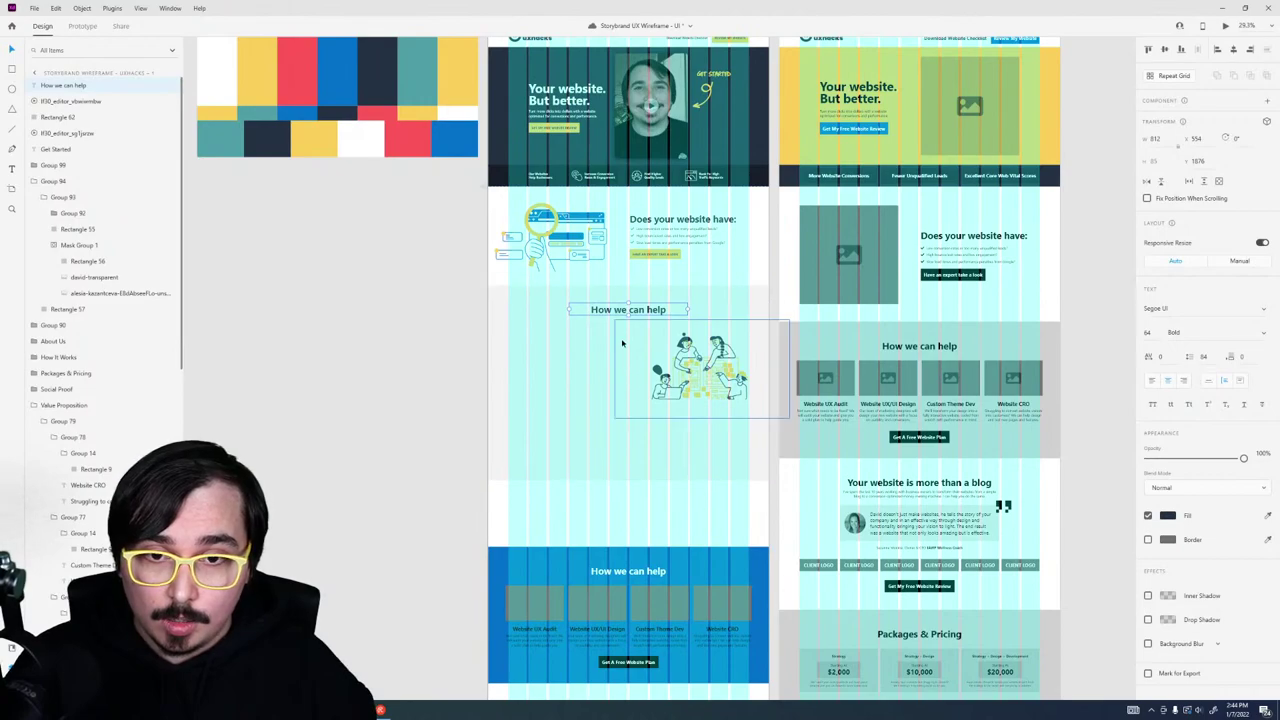
pyautogui.keyDown('ctrl'); pyautogui.click(532, 630); pyautogui.keyUp('ctrl')
pyautogui.keyDown('shift'); pyautogui.click(530, 641); pyautogui.keyUp('shift')
pyautogui.click(605, 383)
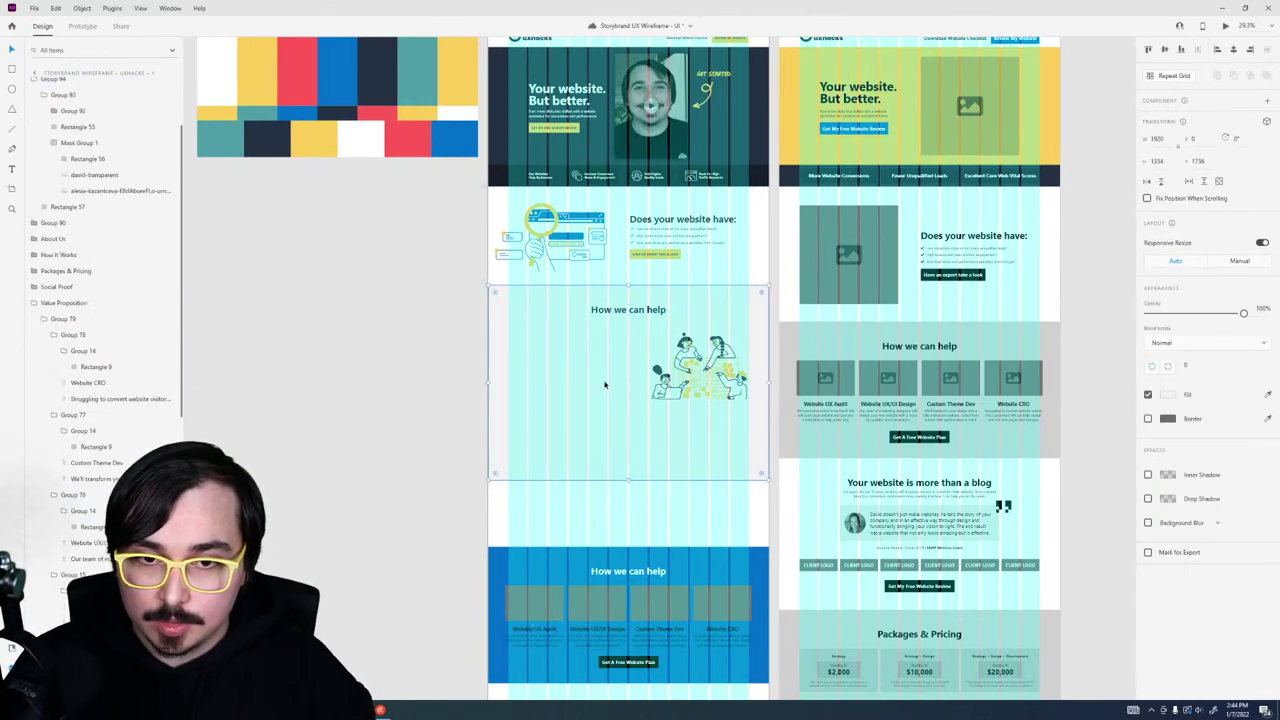
pyautogui.scroll(3, 597, 362)
pyautogui.scroll(1, 597, 363)
pyautogui.scroll(-2, 585, 340)
pyautogui.click(728, 195)
pyautogui.click(610, 373)
pyautogui.hotkey('ctrl', 'v')
pyautogui.moveTo(682, 203); pyautogui.dragTo(548, 378)
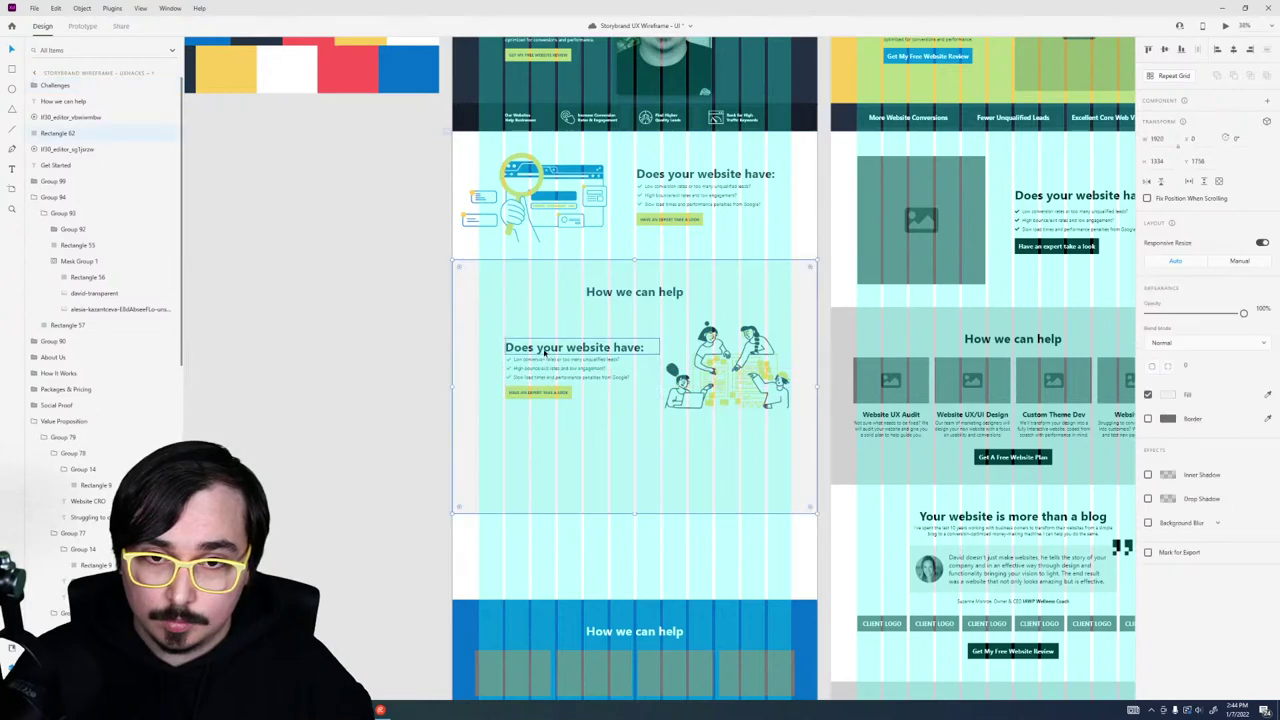
# Step: Replace the copied block's heading with "Website UX Audit"
pyautogui.doubleClick(556, 348)
pyautogui.doubleClick(544, 348)
pyautogui.write('We')
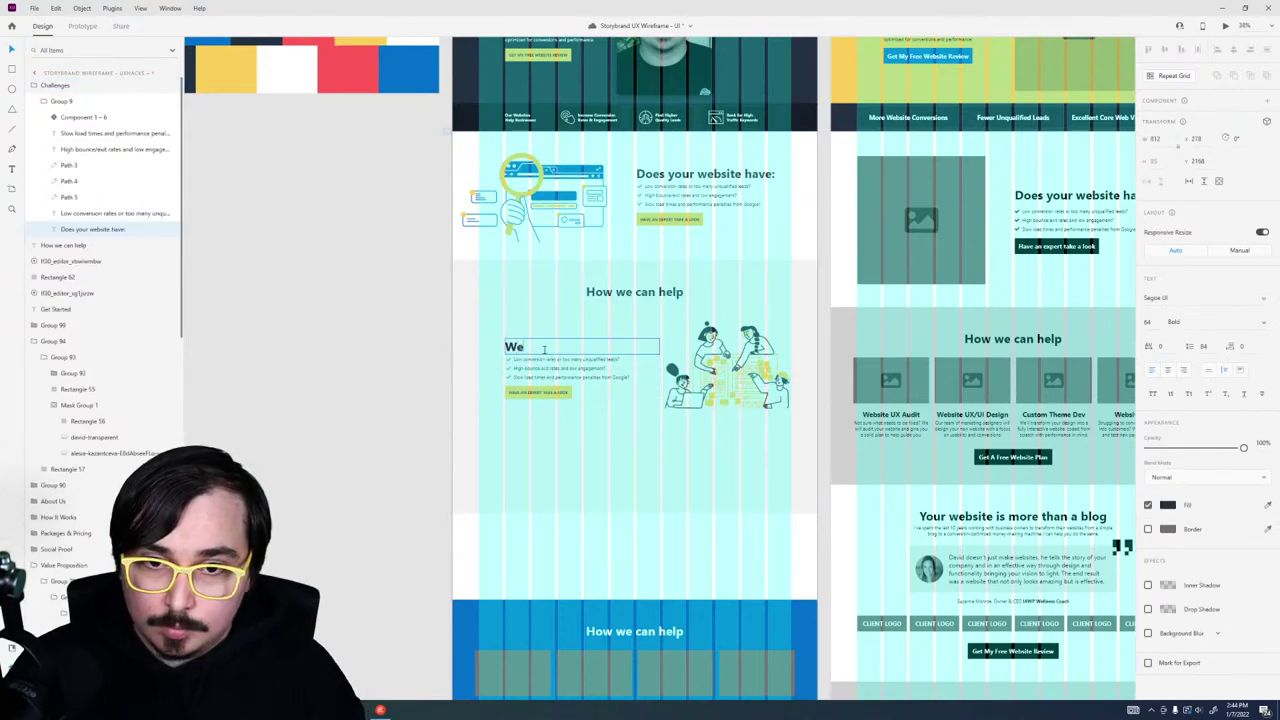
pyautogui.write('bsite UX Audit')
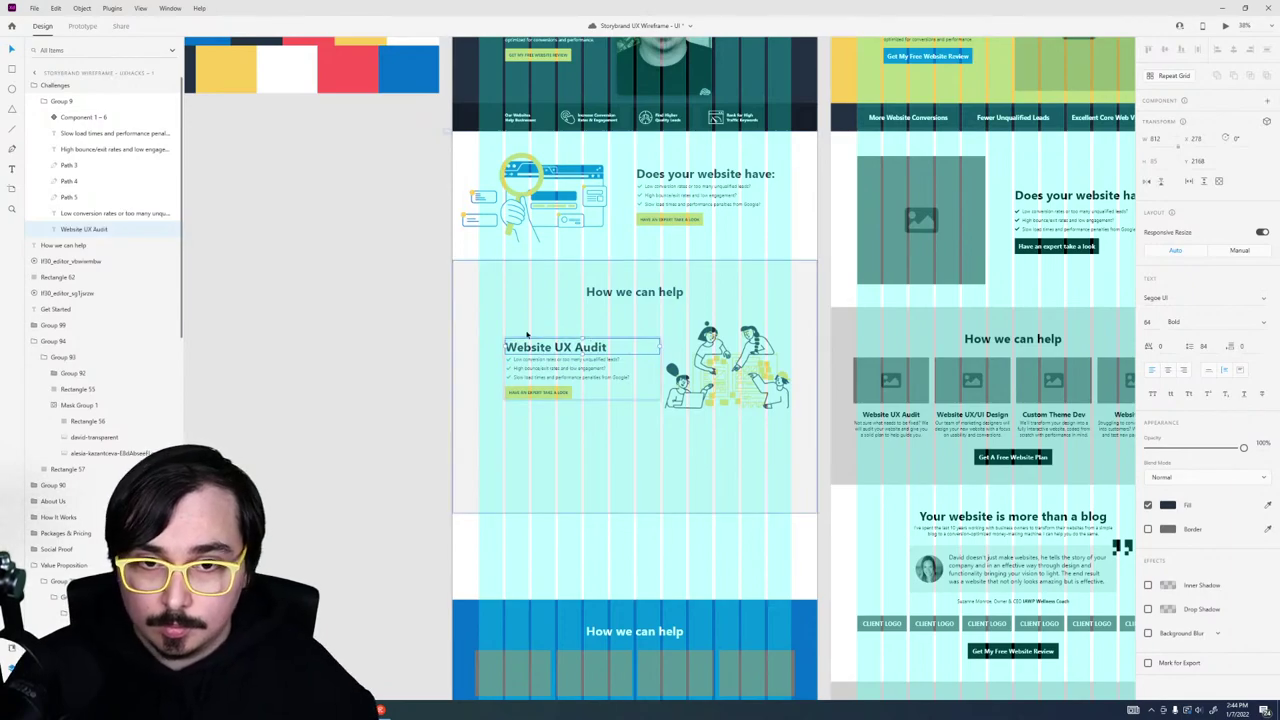
# Step: Set the "Website UX Audit" heading's font size to 52
pyautogui.click(621, 296)
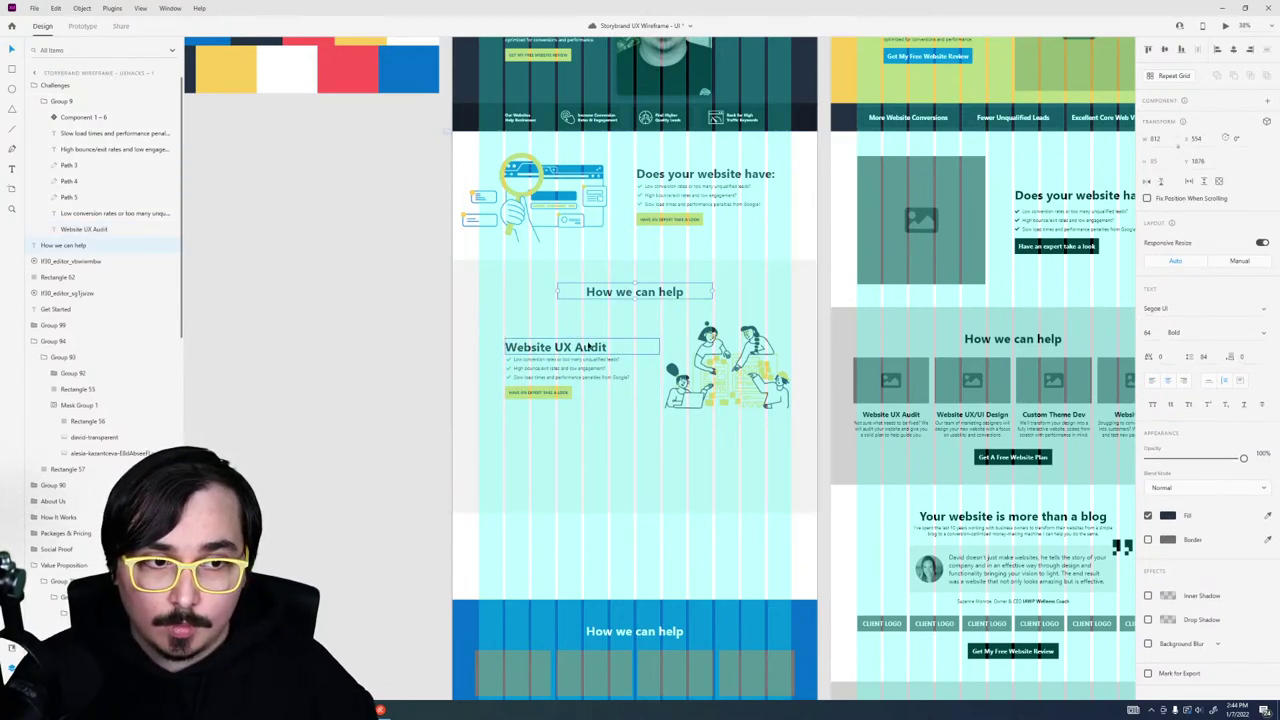
pyautogui.click(556, 348)
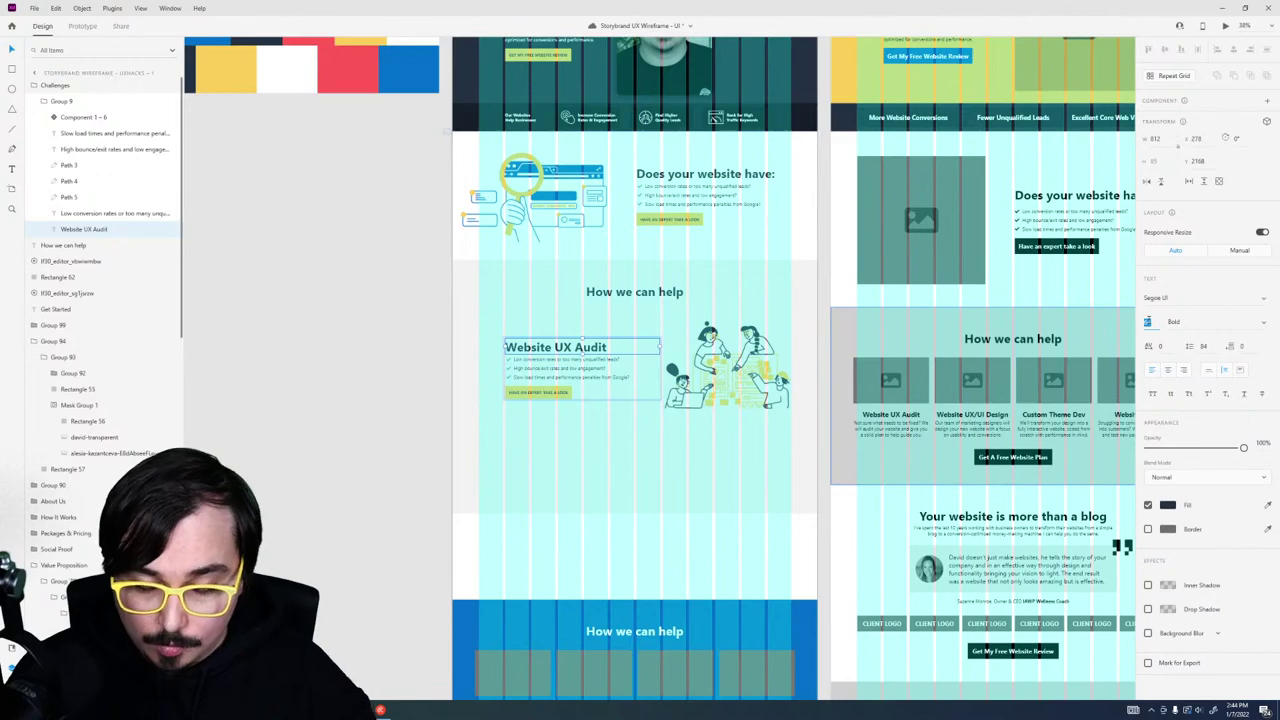
pyautogui.hotkey('shift', 'Down')
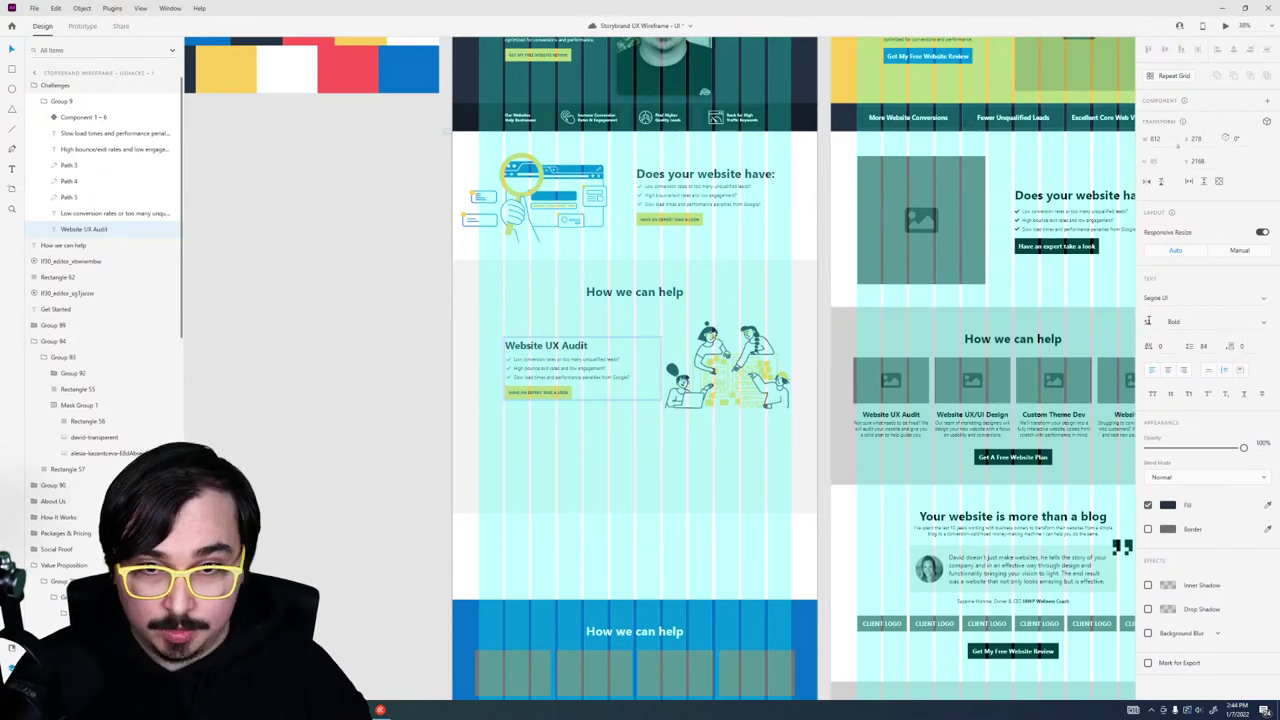
# Step: Delete the second and third bullet lines and their check marks from the "Website UX Audit" block
pyautogui.scroll(-2, 645, 398)
pyautogui.scroll(5, 588, 398)
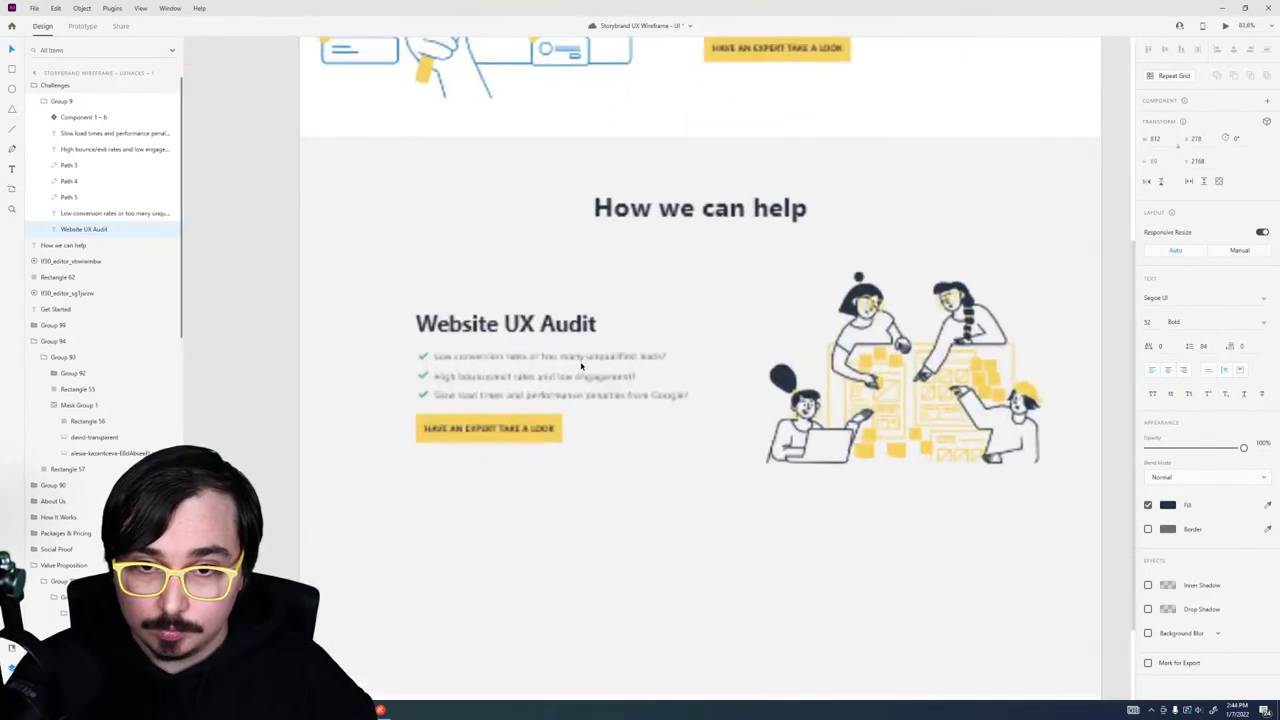
pyautogui.click(423, 375)
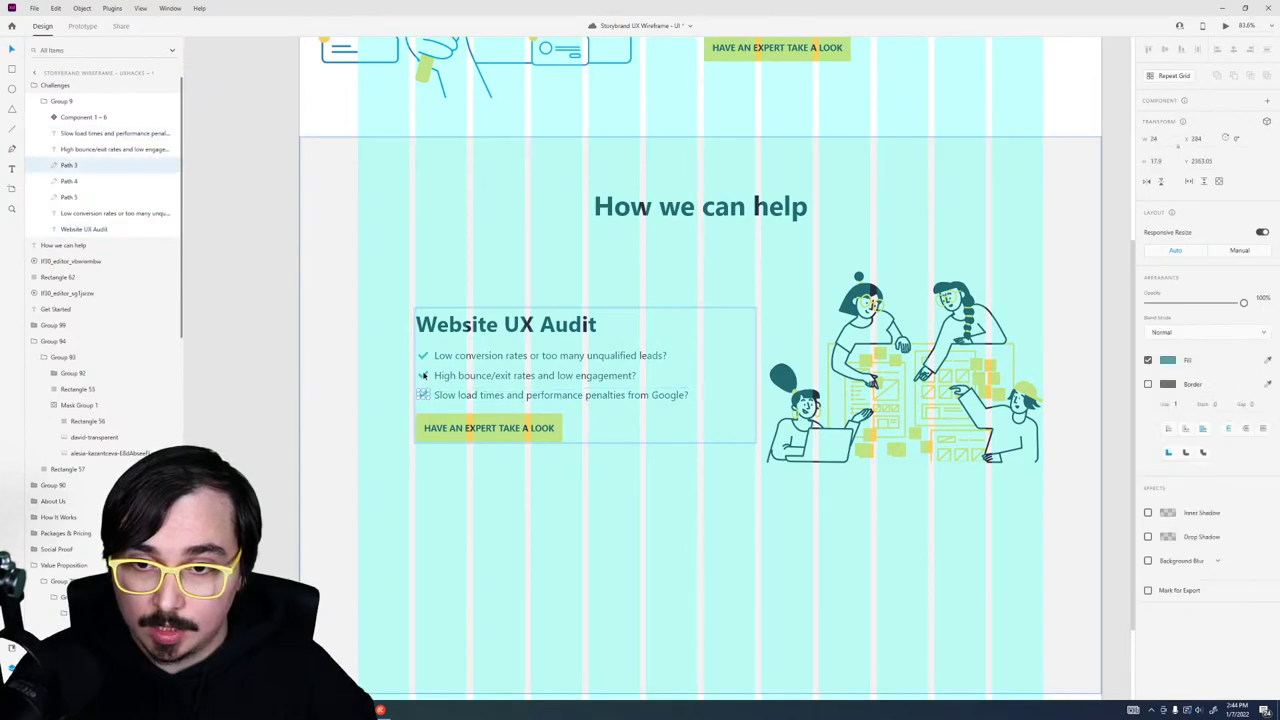
pyautogui.keyDown('shift'); pyautogui.click(423, 374); pyautogui.keyUp('shift')
pyautogui.keyDown('shift'); pyautogui.click(423, 375); pyautogui.keyUp('shift')
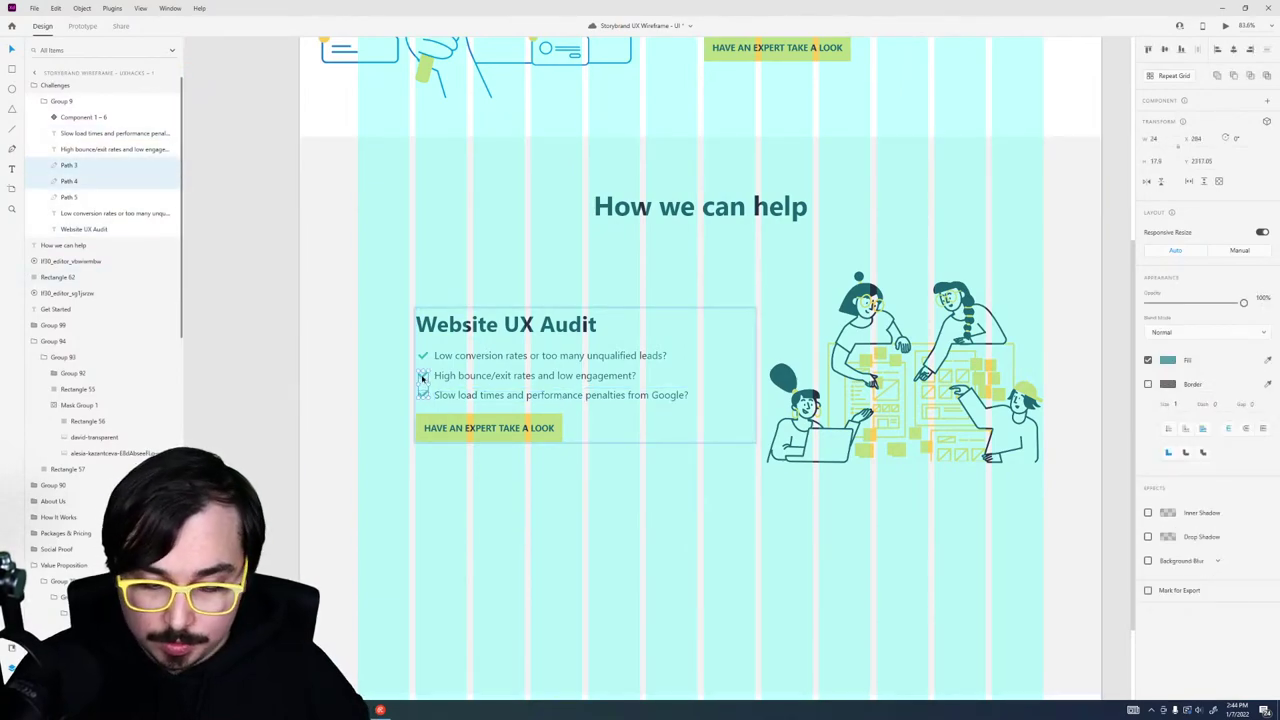
pyautogui.press('Delete')
pyautogui.click(443, 394)
pyautogui.keyDown('shift'); pyautogui.click(451, 374); pyautogui.keyUp('shift')
pyautogui.press('Delete')
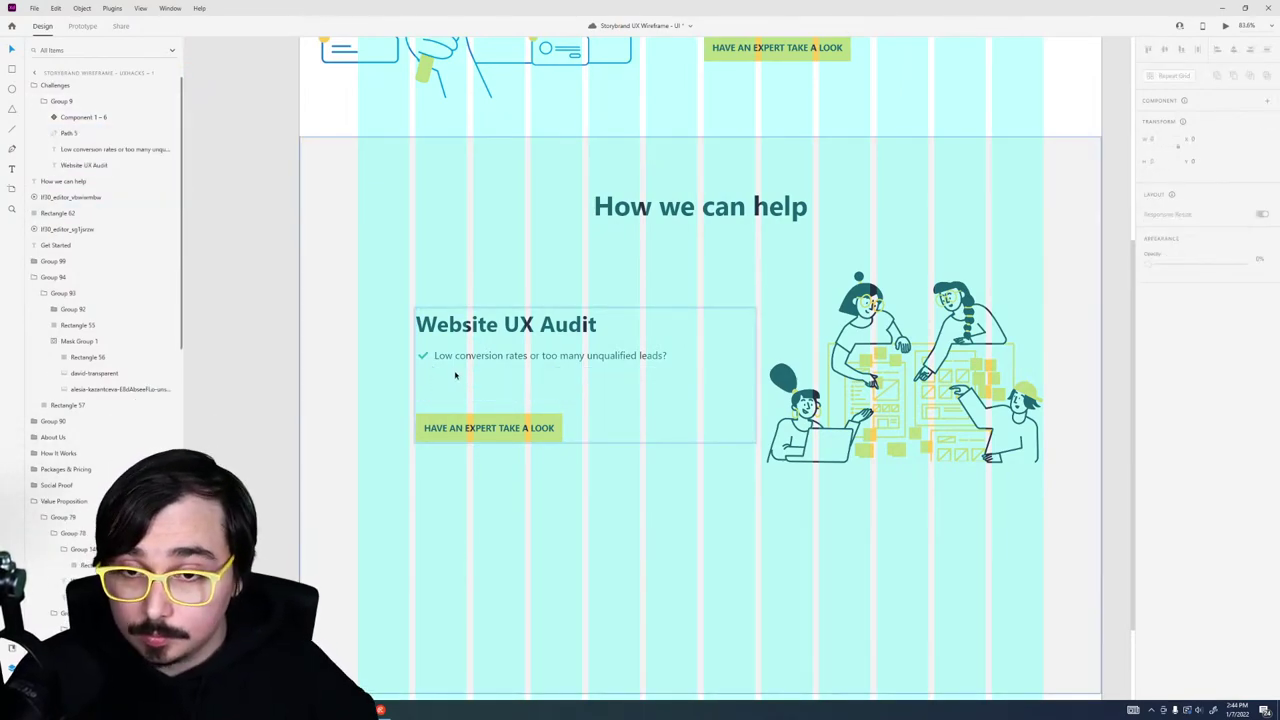
# Step: Delete the remaining check mark and place the leftover bullet text directly under the heading at X 278, Y 2252
pyautogui.click(423, 358)
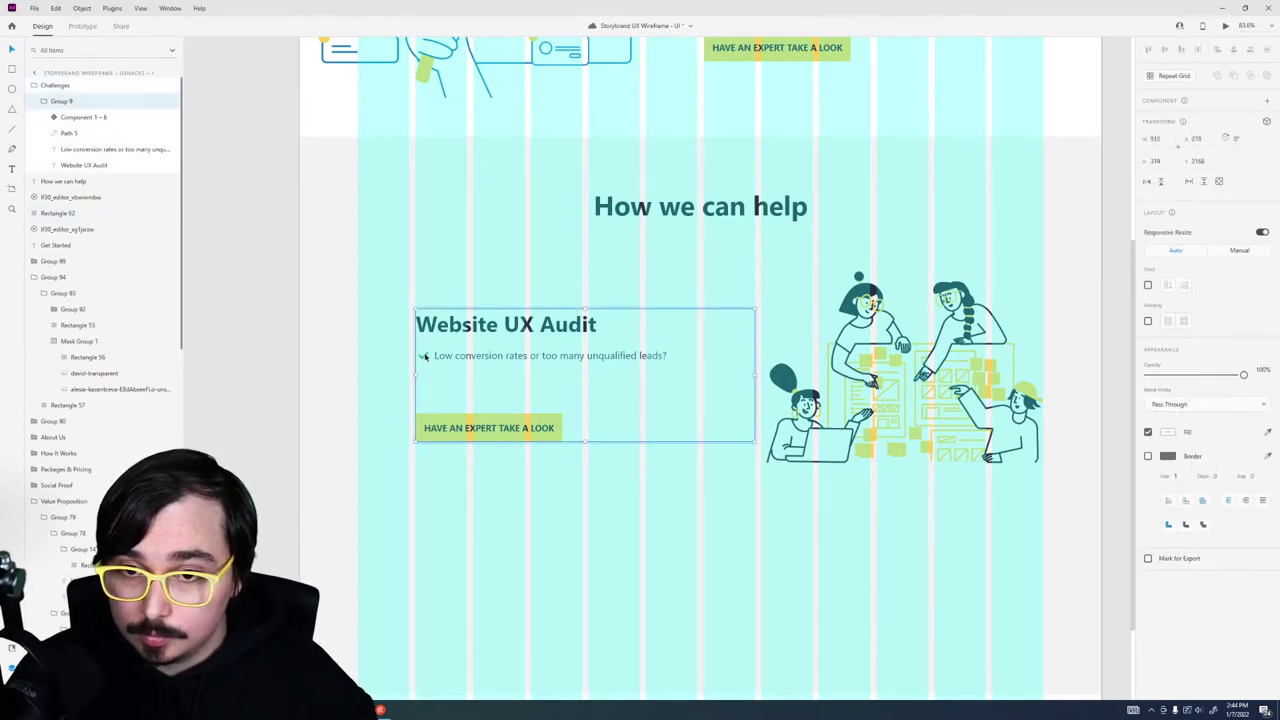
pyautogui.doubleClick(424, 356)
pyautogui.press('Delete')
pyautogui.click(434, 356)
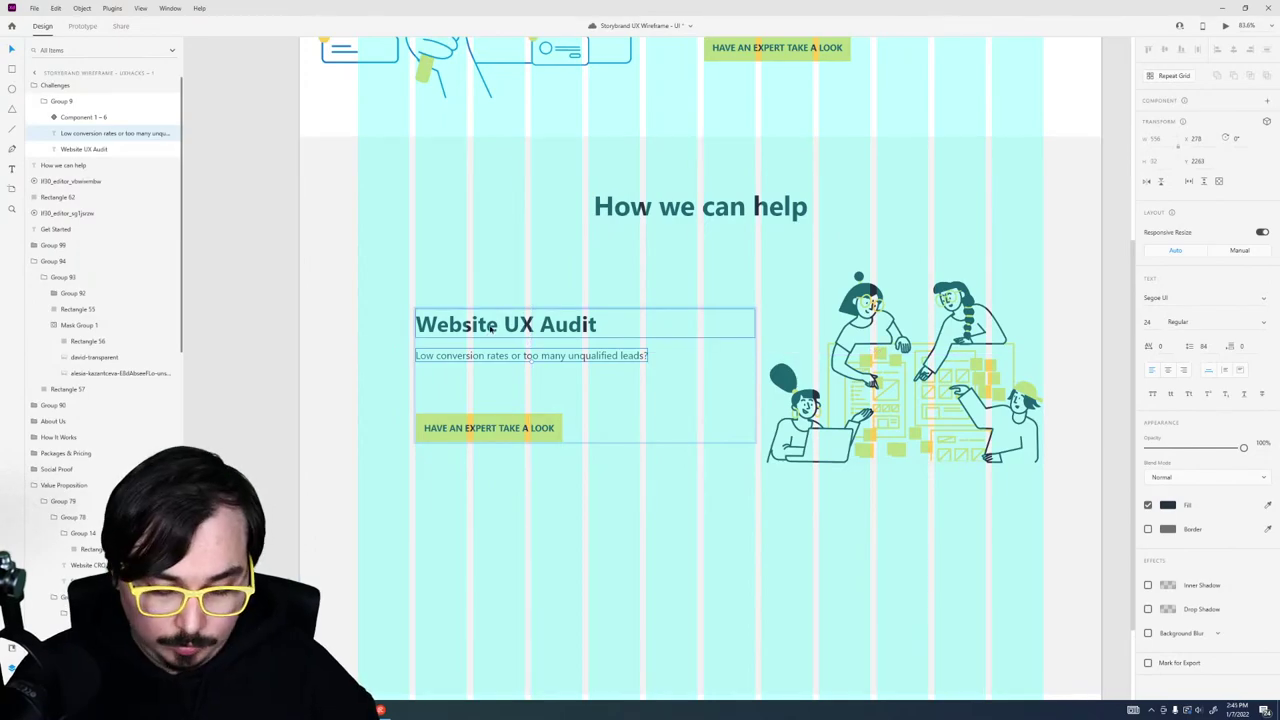
# Step: Hide the layout grid and replace the leftover bullet text with the Website UX Audit description from the blue section
pyautogui.scroll(-5, 490, 328)
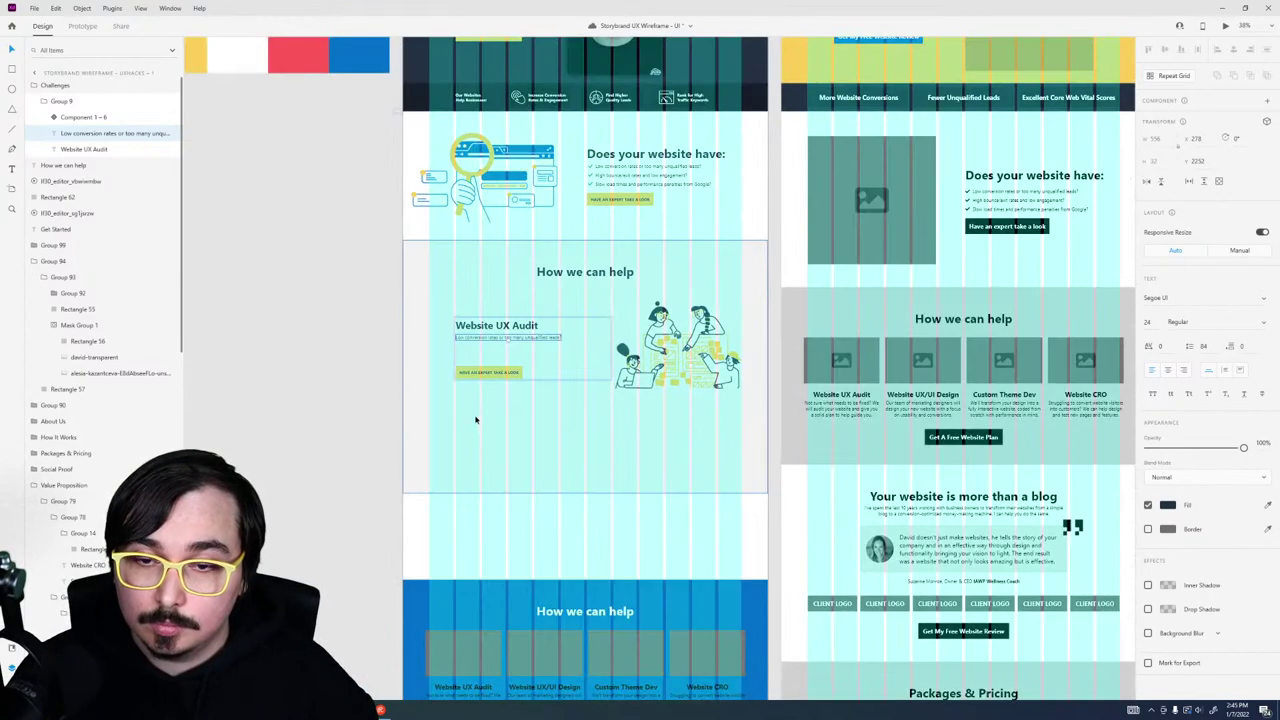
pyautogui.click(475, 700)
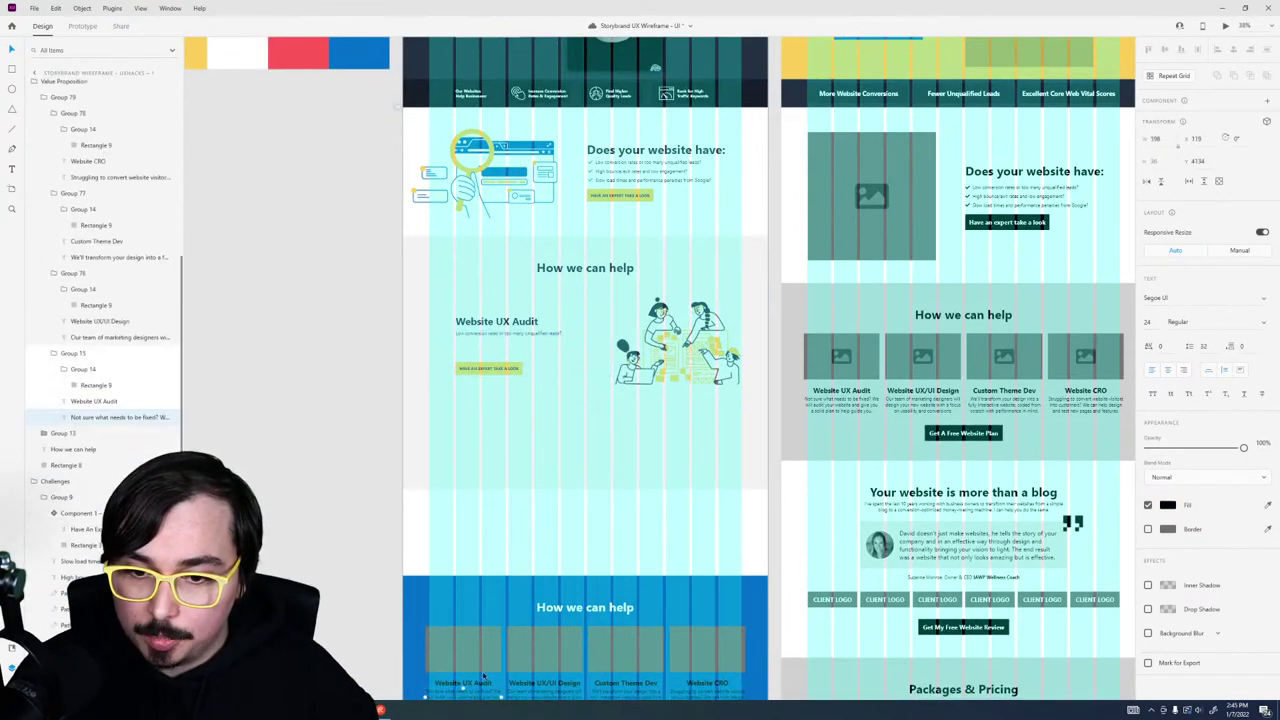
pyautogui.scroll(-2, 600, 660)
pyautogui.press("ctrl+shift+'")
pyautogui.scroll(2, 493, 597)
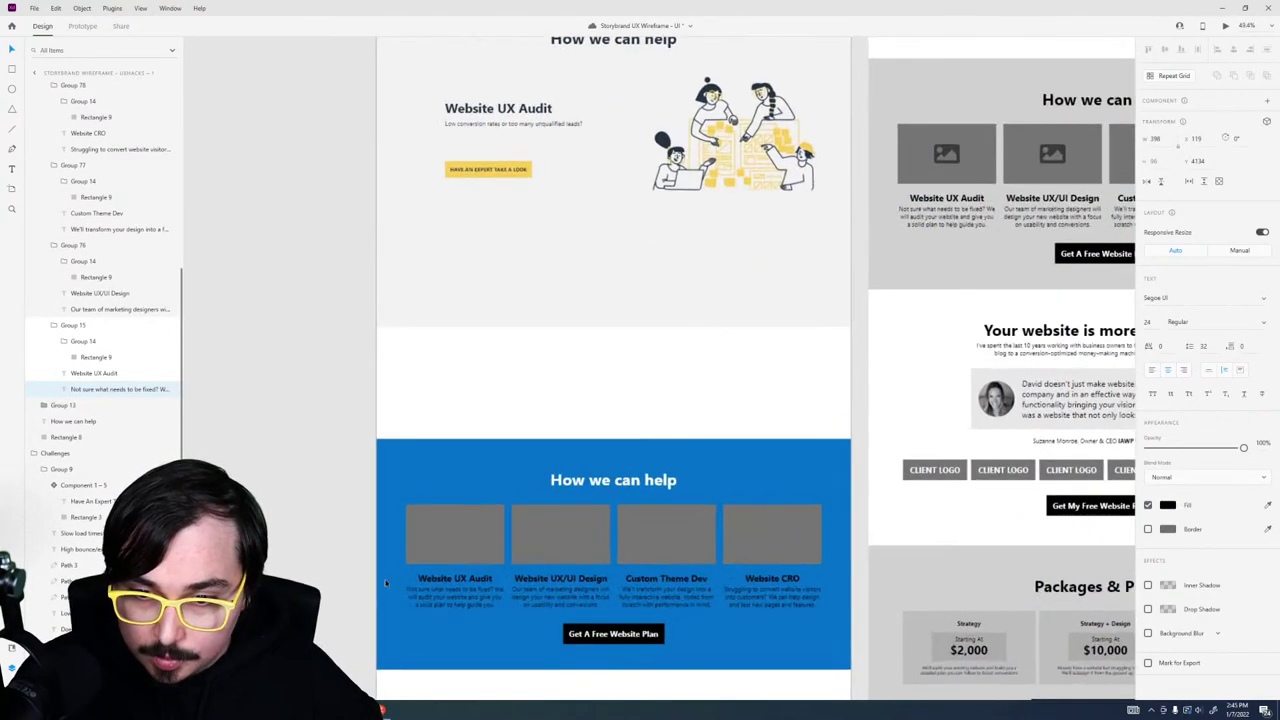
pyautogui.doubleClick(422, 599)
pyautogui.hotkey('ctrl', 'c')
pyautogui.click(484, 123)
pyautogui.hotkey('ctrl', 'v')
pyautogui.press('Escape')
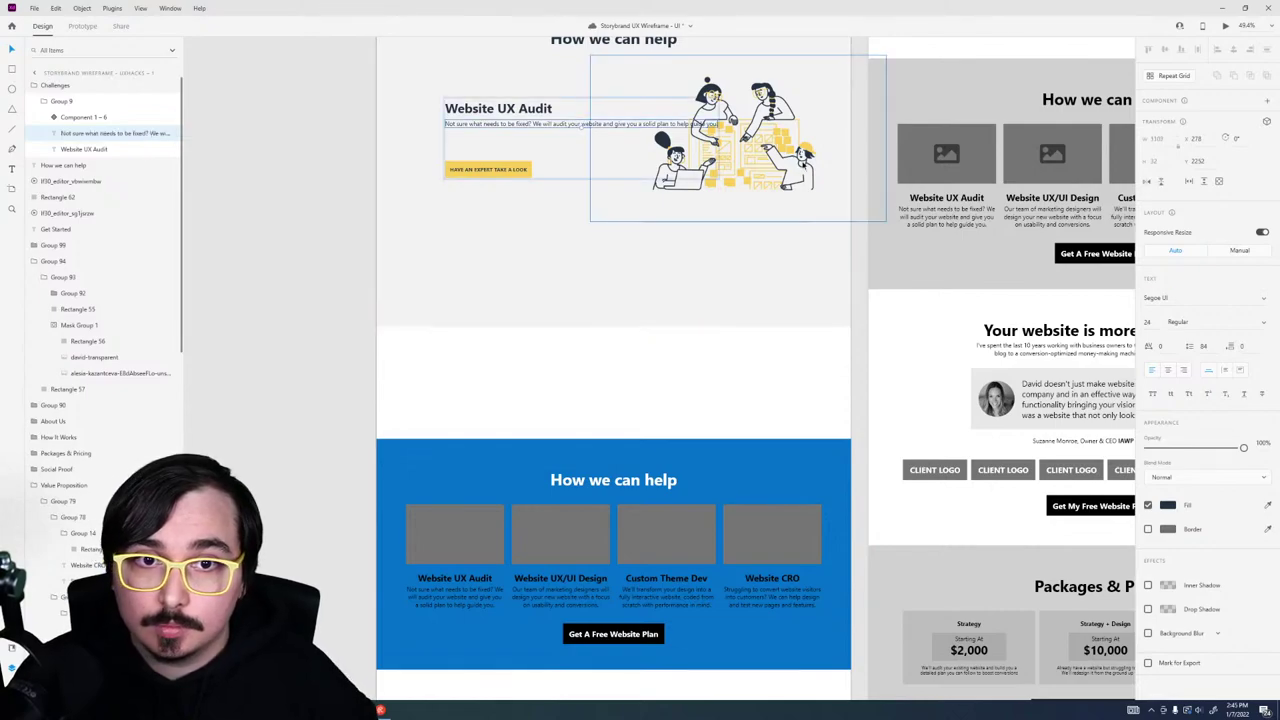
# Step: Break the description onto a new line after "Not sure what needs to be fixed?" and set its line spacing to 36
pyautogui.doubleClick(535, 124)
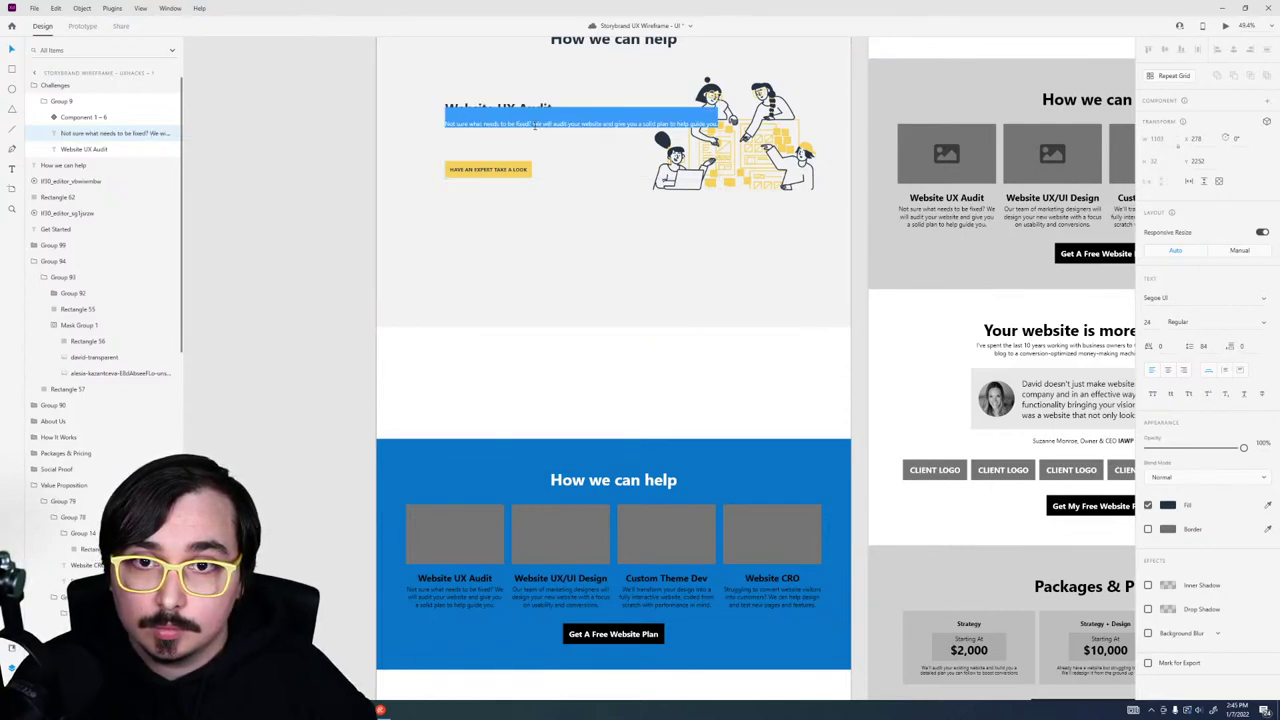
pyautogui.click(535, 124)
pyautogui.press('Return')
pyautogui.press('Return')
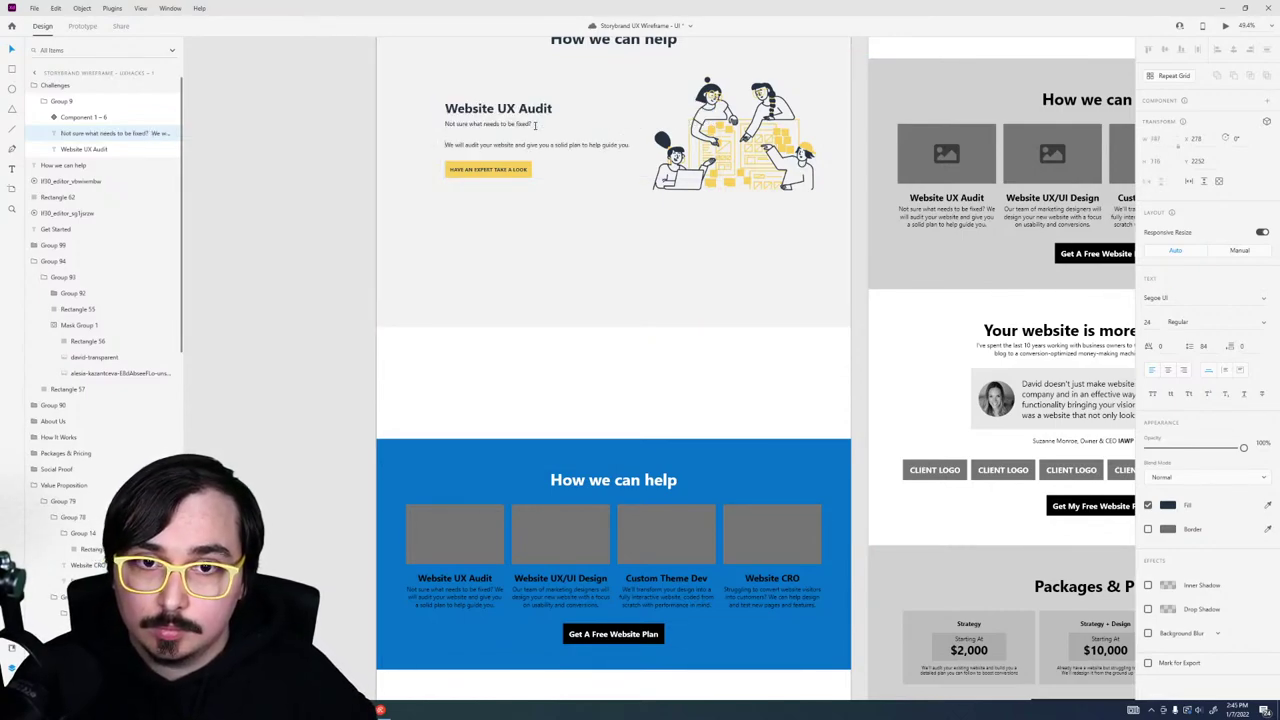
pyautogui.hotkey('ctrl', 'a')
pyautogui.scroll(5, 527, 137)
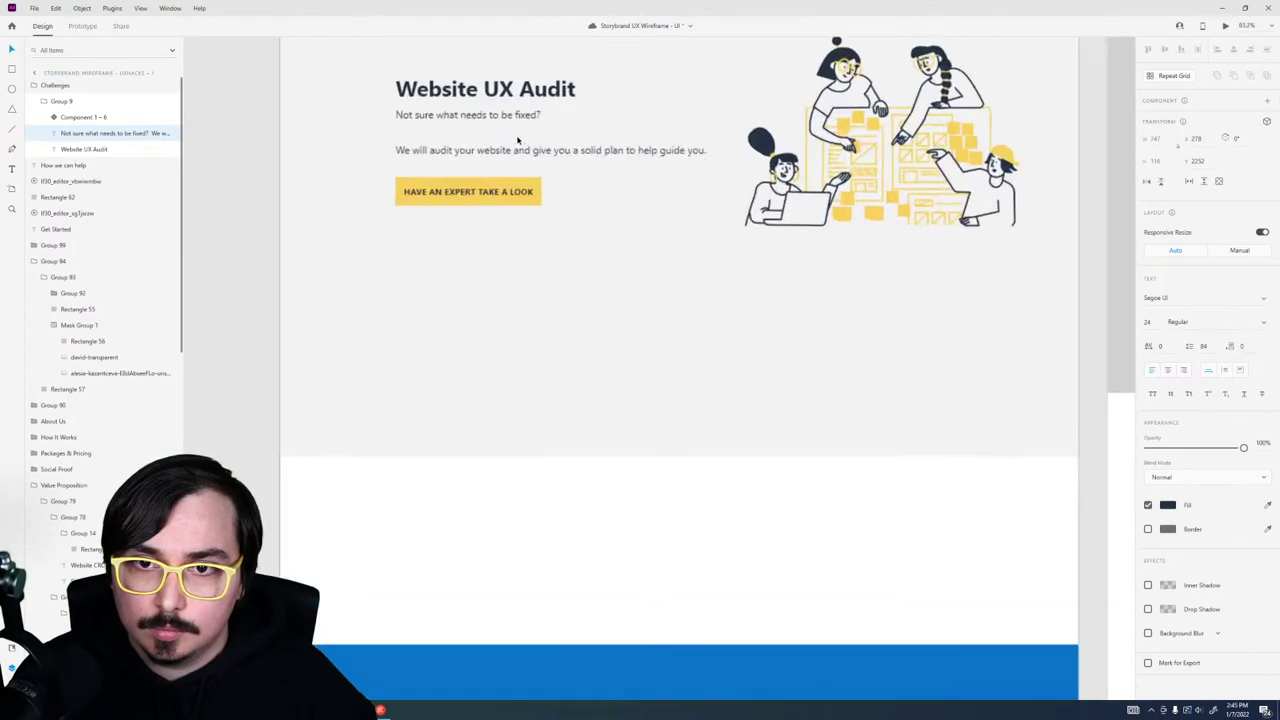
pyautogui.click(361, 154)
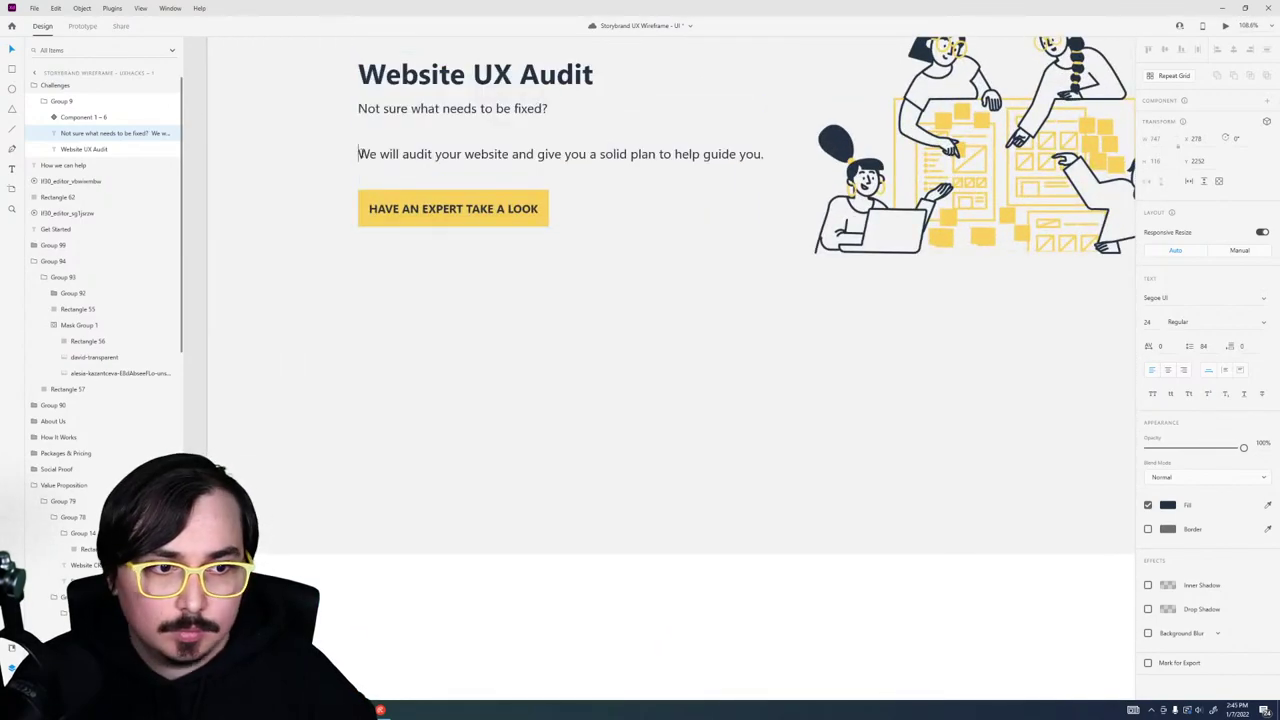
pyautogui.hotkey('ctrl', 'a')
pyautogui.click(1205, 346)
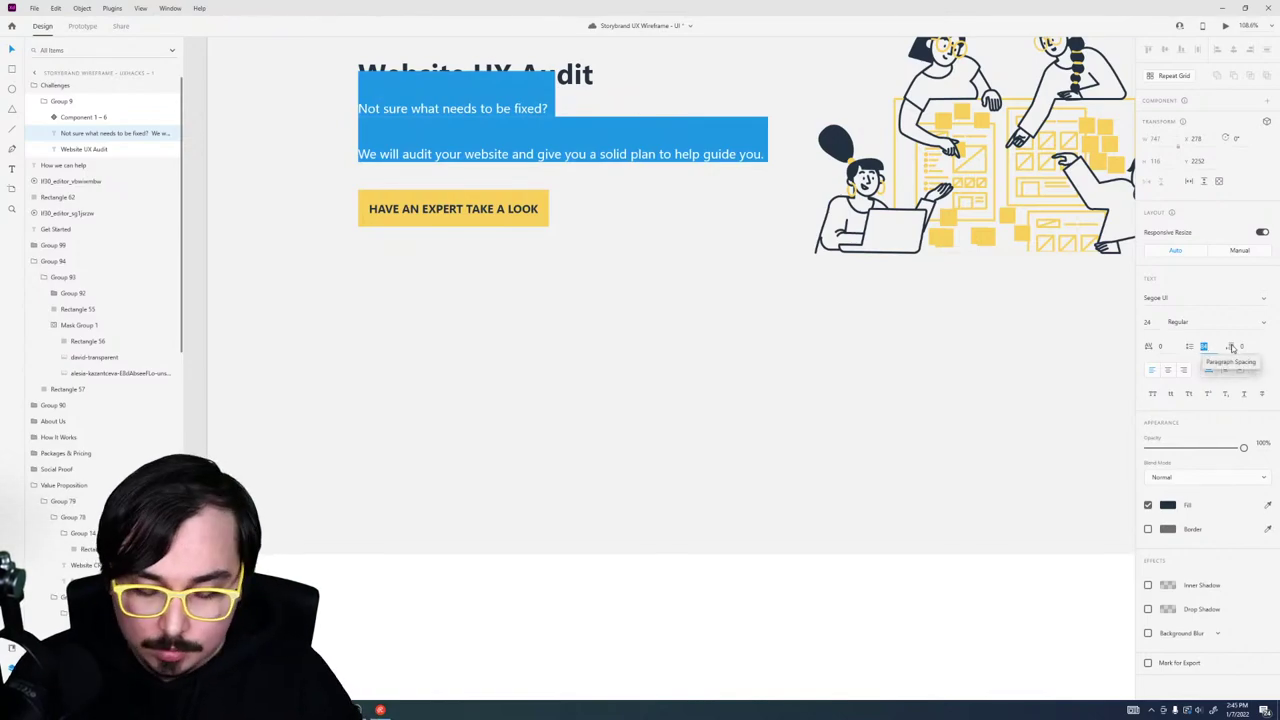
pyautogui.press('Return')
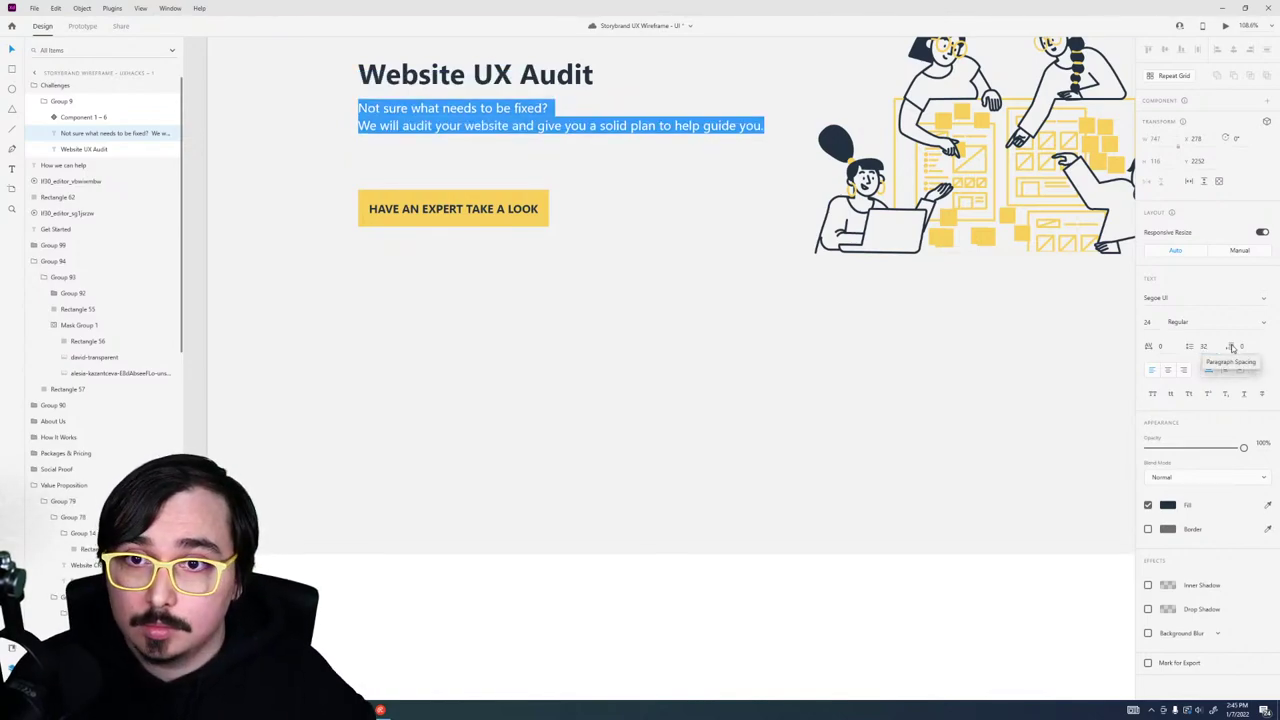
pyautogui.click(755, 192)
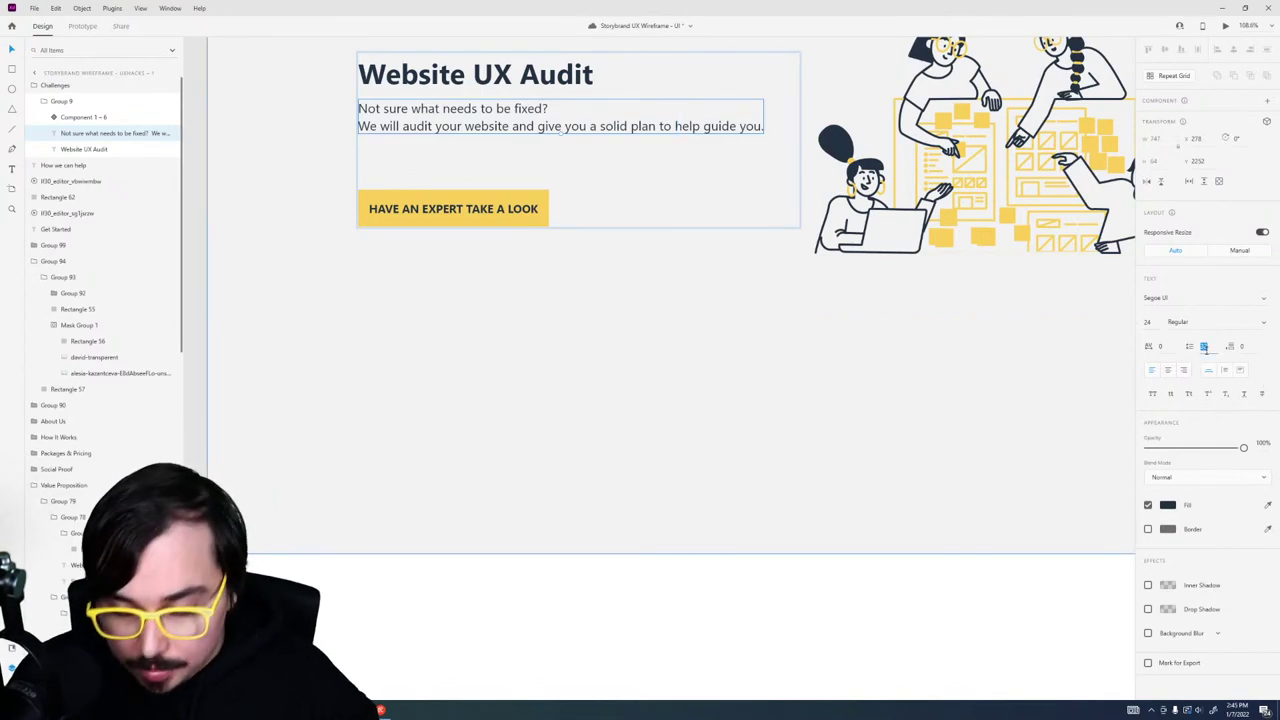
pyautogui.press('Return')
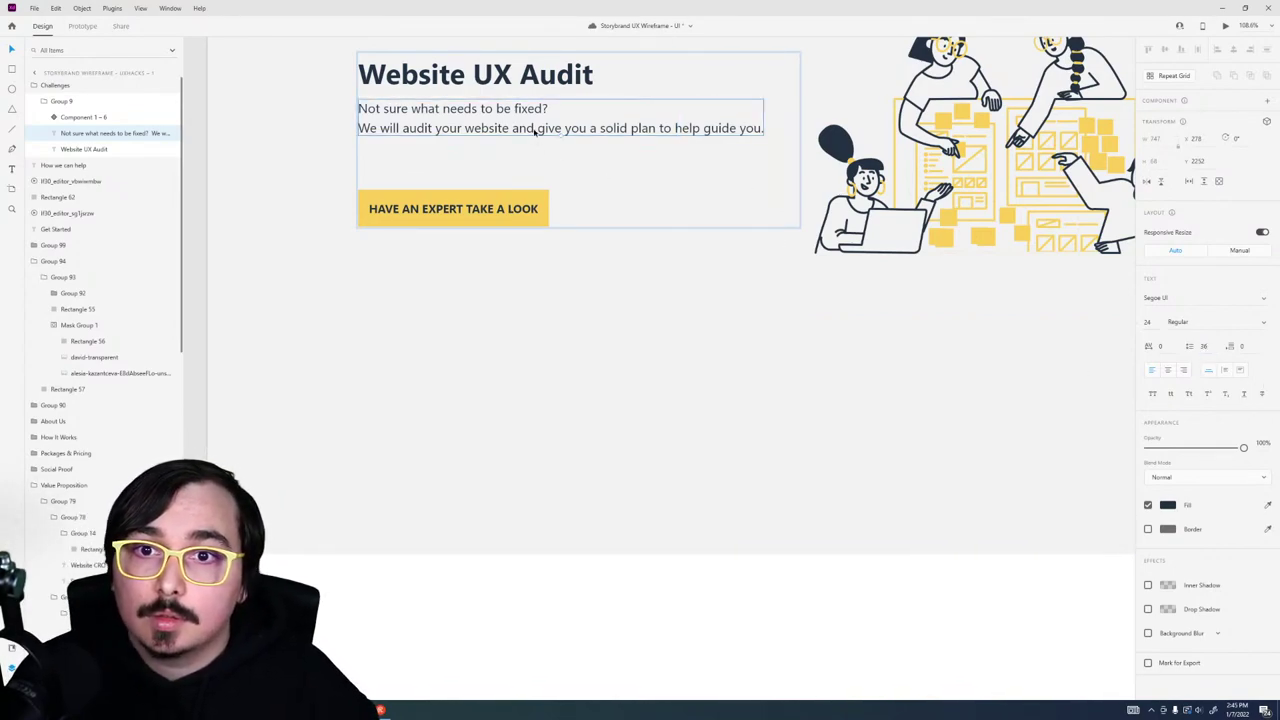
# Step: Move the yellow "Have an expert take a look" button up to Y 2335, just below the description
pyautogui.moveTo(474, 193); pyautogui.dragTo(474, 166)
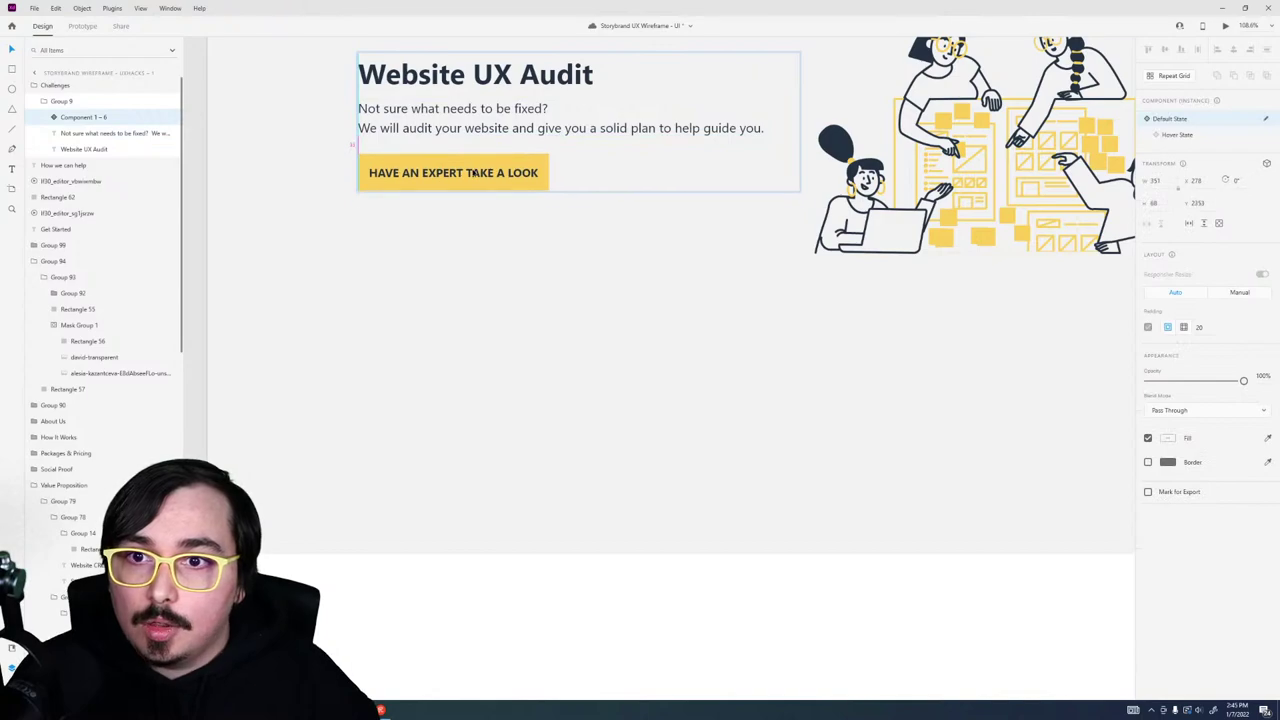
pyautogui.scroll(-5, 474, 166)
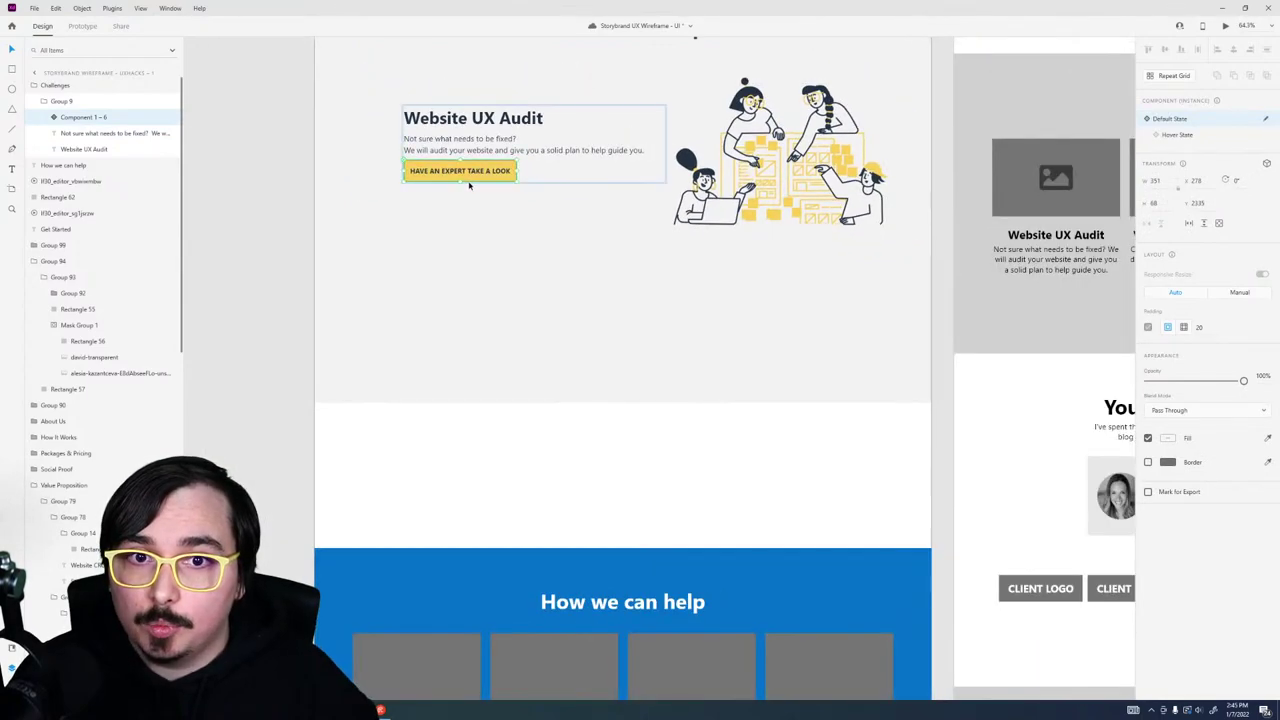
pyautogui.scroll(3, 540, 143)
# Step: Show the layout grid, narrow the description's text box to a fixed width of 536, and shift the button below the wrapped text
pyautogui.click(540, 143)
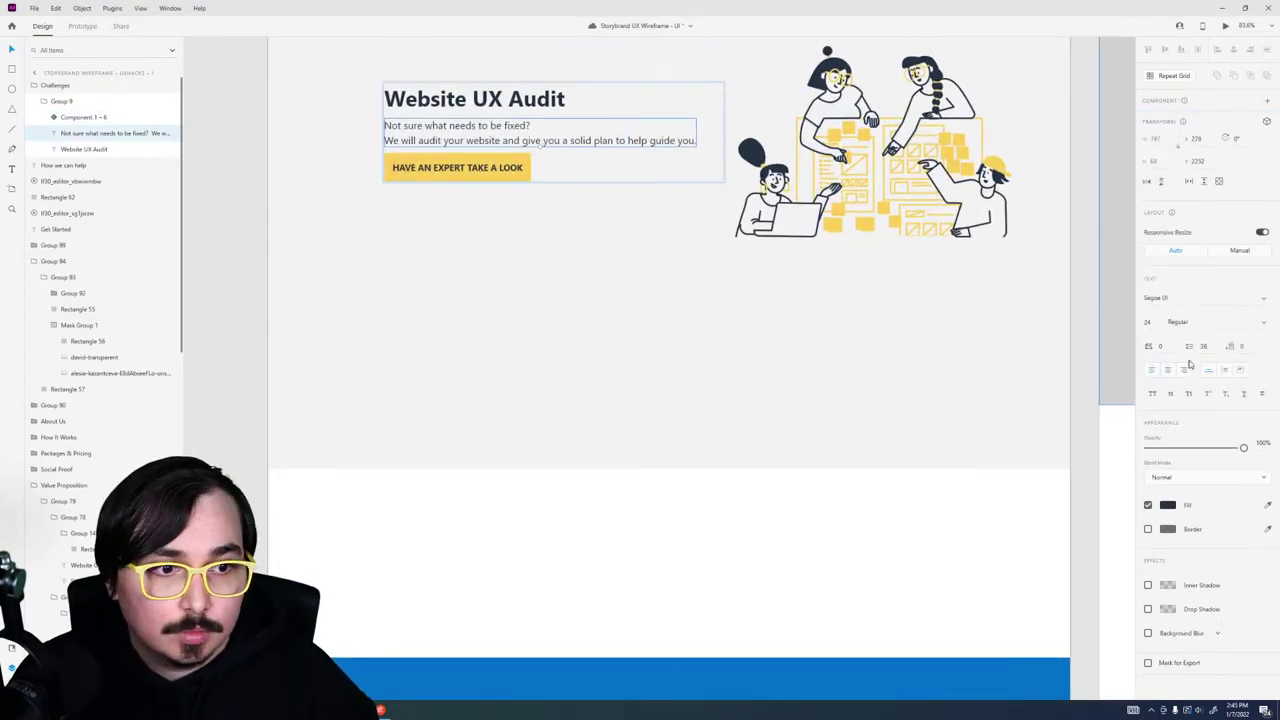
pyautogui.hotkey('ctrl', 'shift', "'")
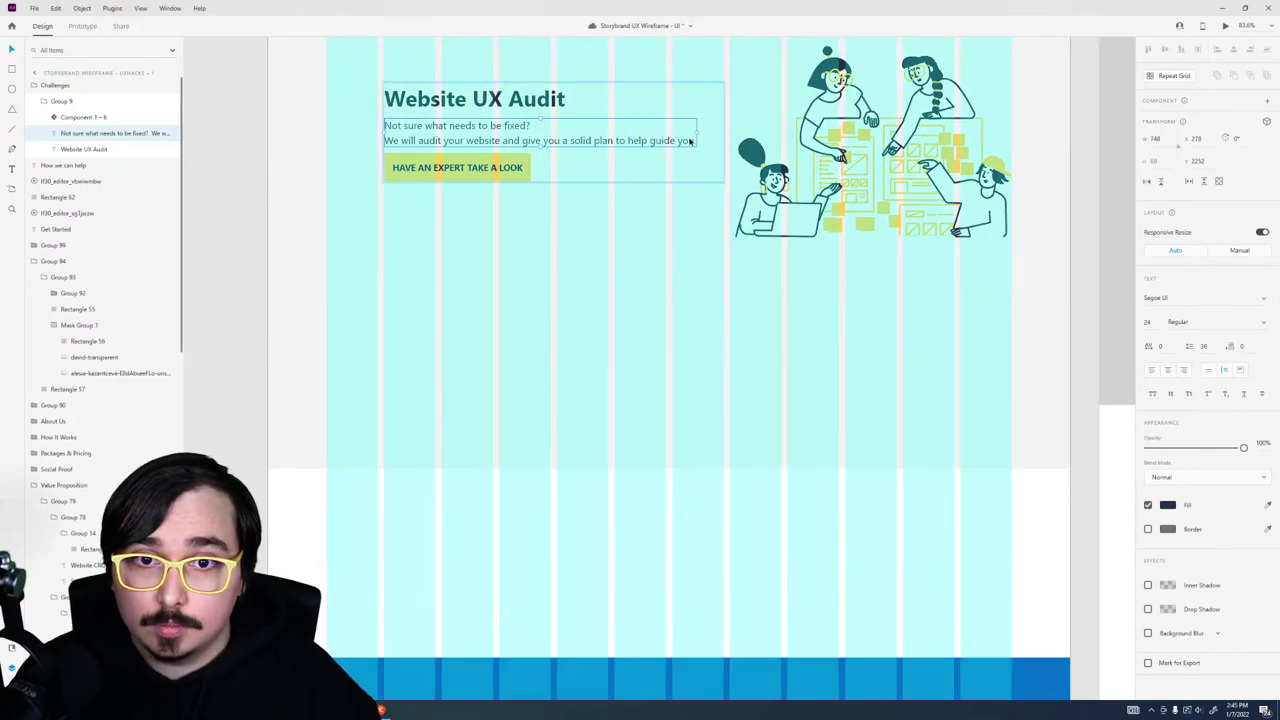
pyautogui.moveTo(697, 134); pyautogui.dragTo(607, 145)
pyautogui.hotkey('ctrl', 'z')
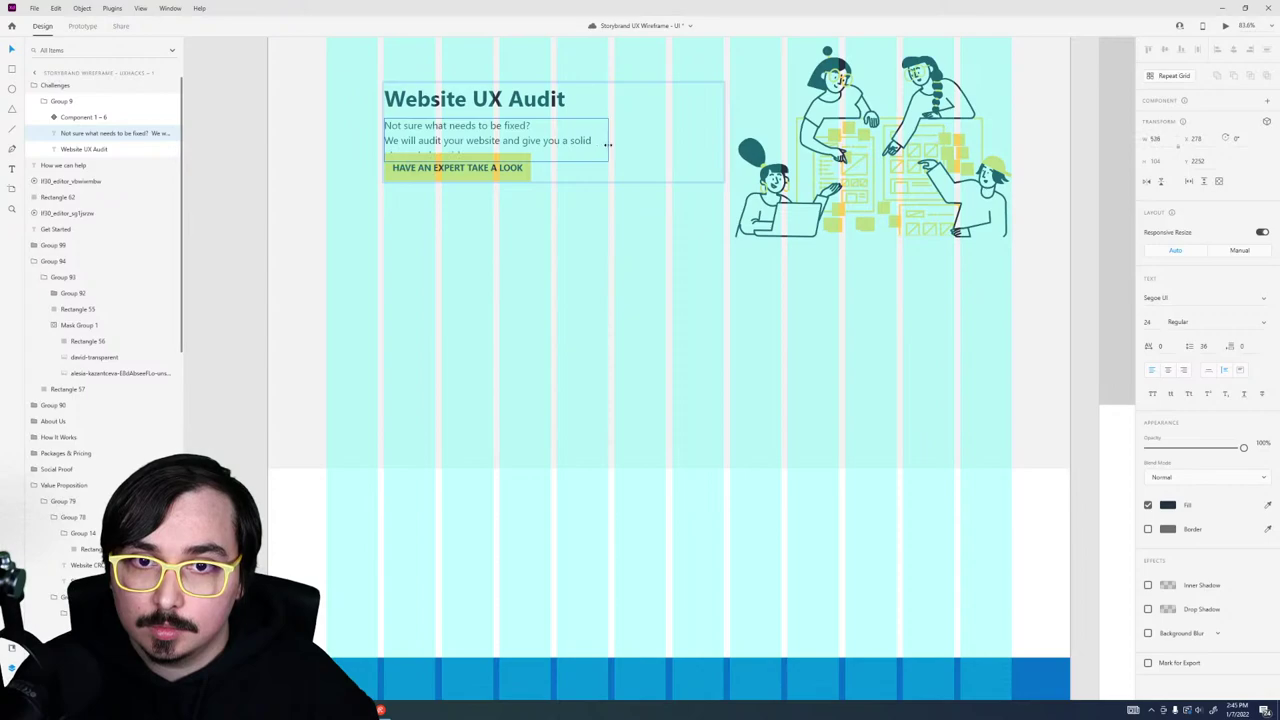
pyautogui.moveTo(531, 174); pyautogui.dragTo(486, 187)
# Step: Set the description's line spacing to 28 and insert a blank line after "Not sure what needs to be fixed?"
pyautogui.click(493, 148)
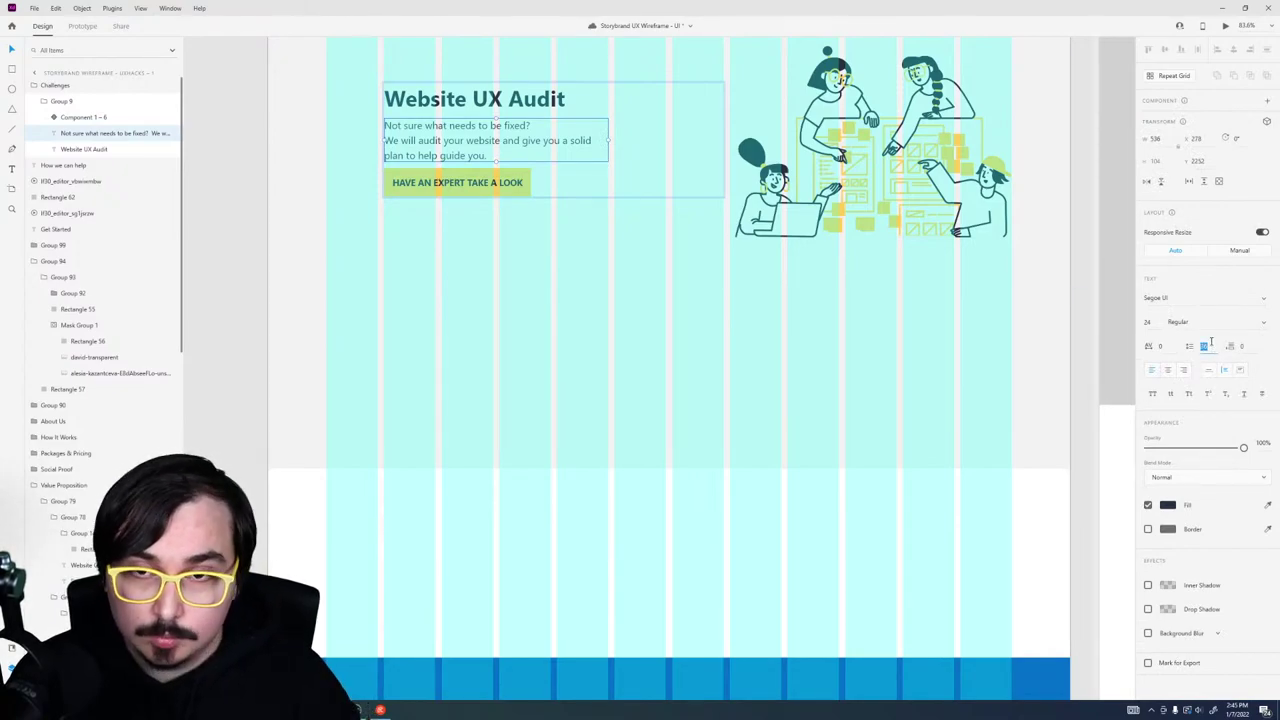
pyautogui.press('Return')
pyautogui.doubleClick(535, 130)
pyautogui.click(540, 126)
pyautogui.press('Return')
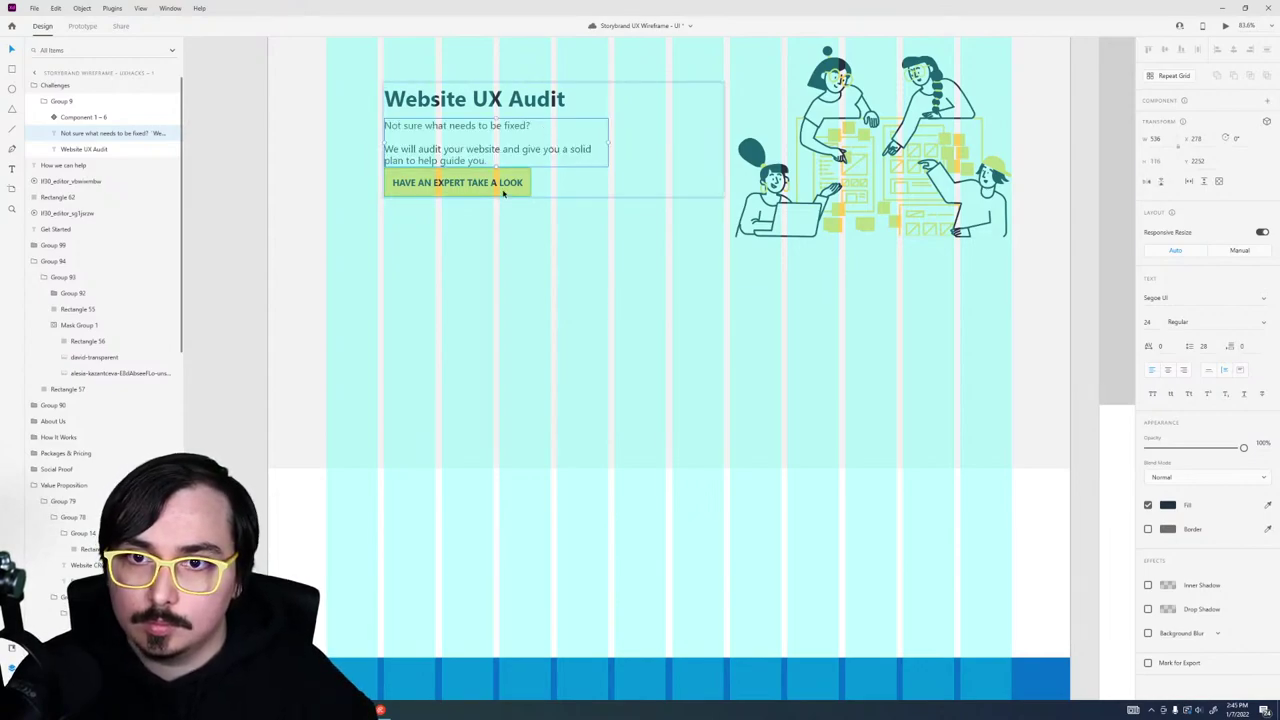
# Step: Move the yellow button down to Y 2398 below the description and relabel it "Request My UX Audit"
pyautogui.click(500, 198)
pyautogui.moveTo(500, 205); pyautogui.dragTo(497, 202)
pyautogui.doubleClick(497, 196)
pyautogui.doubleClick(492, 194)
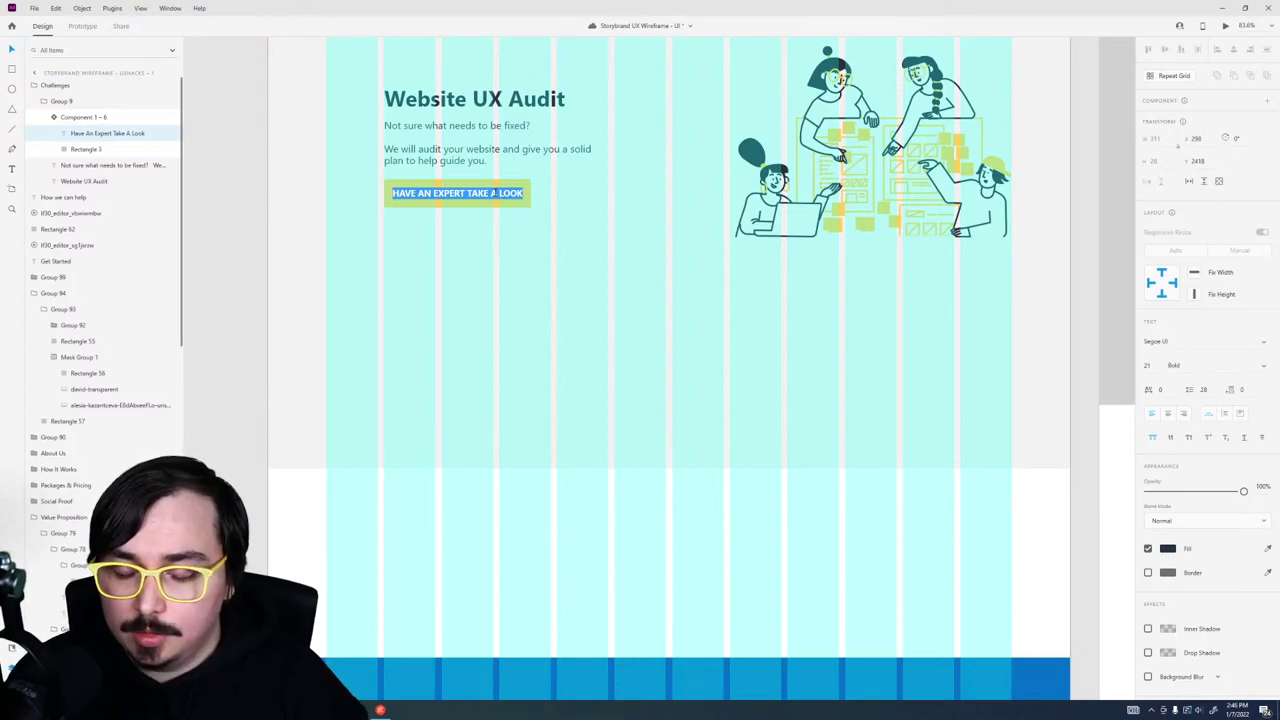
pyautogui.write('REQUEST A')
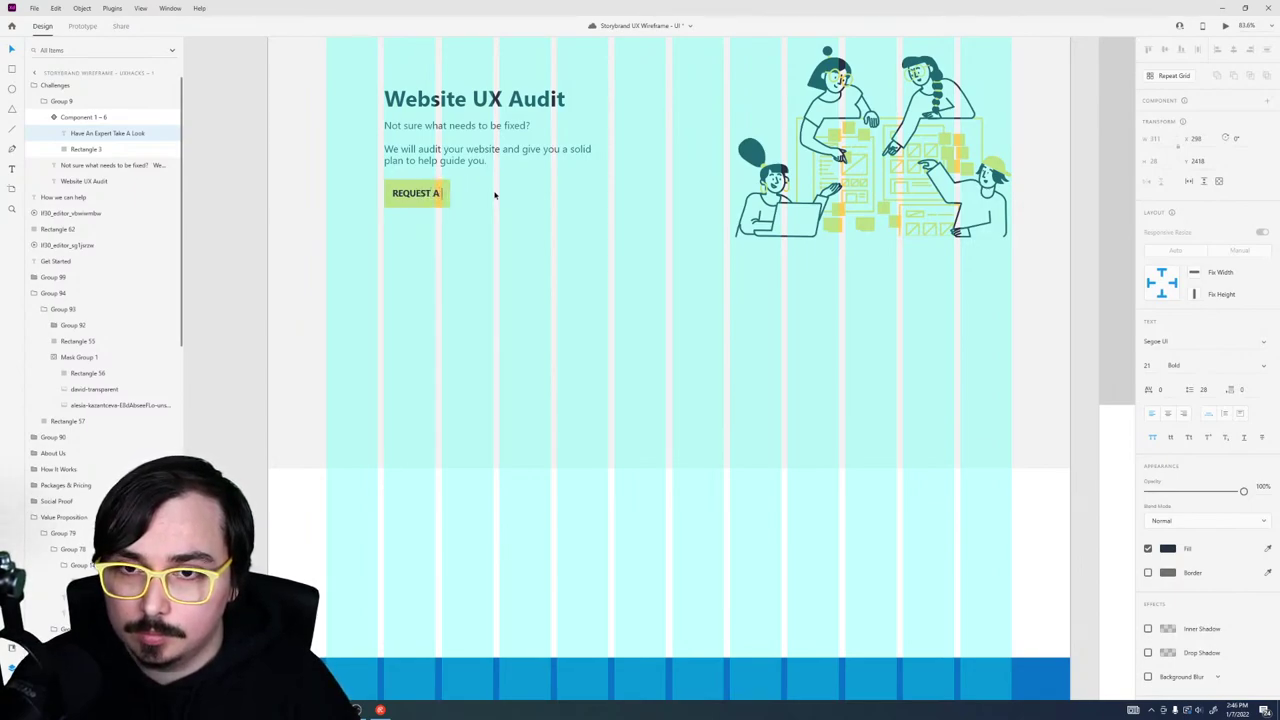
pyautogui.write(' UX MY U')
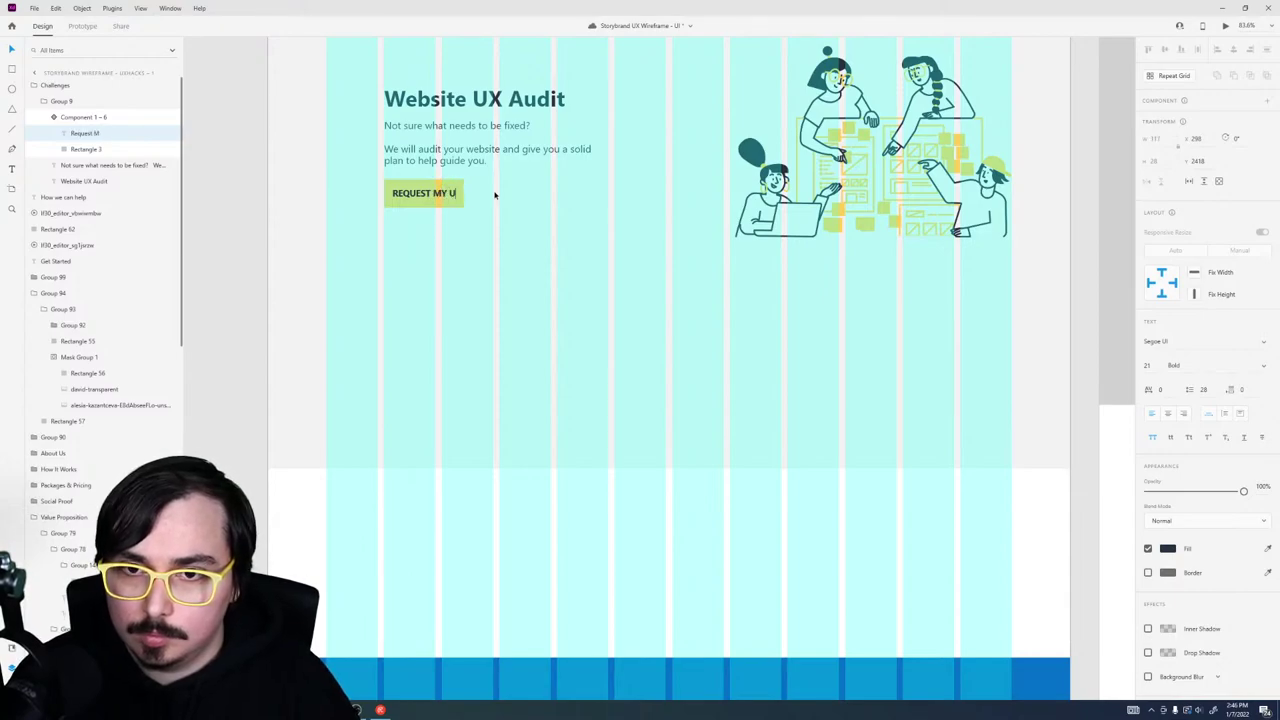
pyautogui.write('X AUDIT')
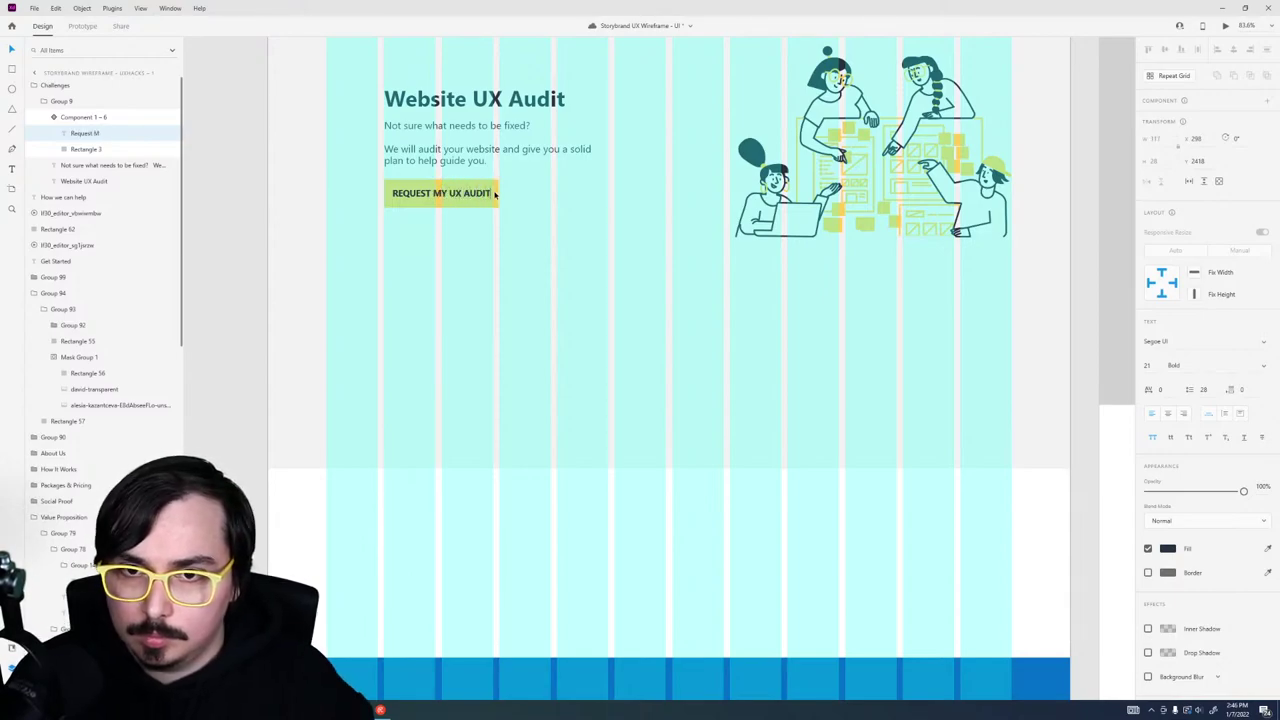
# Step: Replace the word "Request" with "Schedule" in the yellow button's label
pyautogui.press('Home')
pyautogui.hotkey('ctrl', 'shift', 'Right')
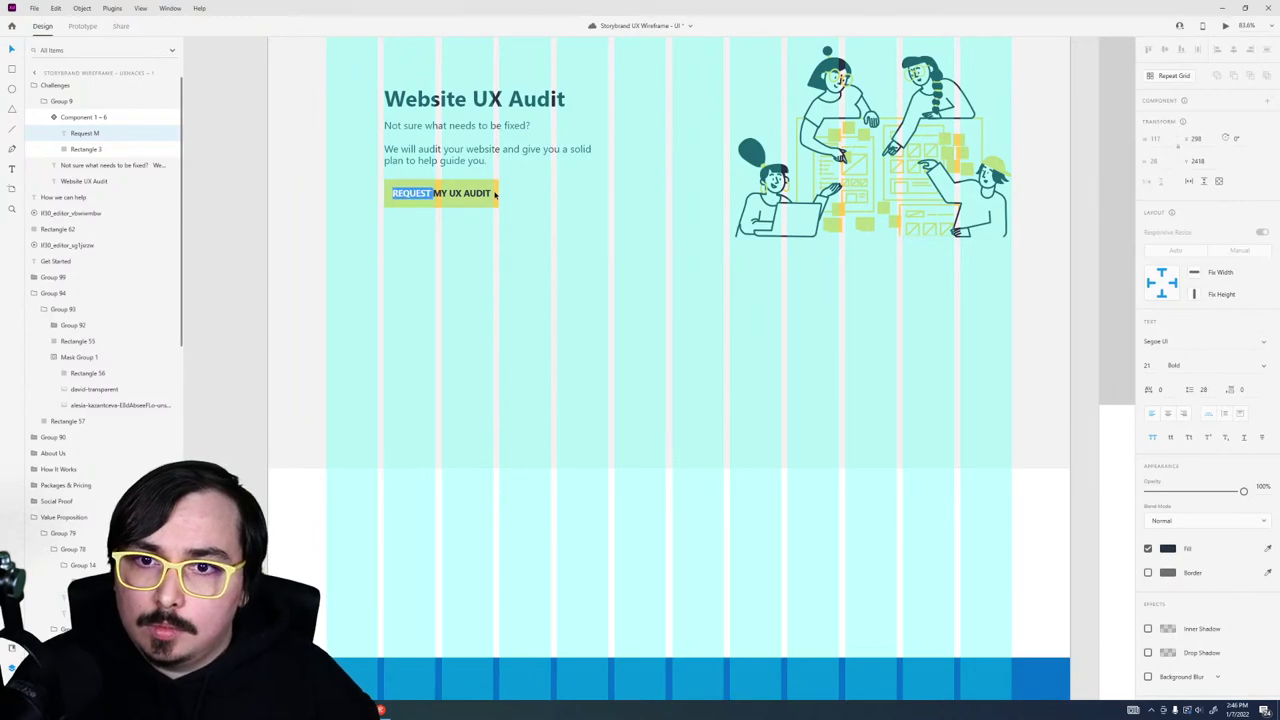
pyautogui.write('Schedule')
pyautogui.press('Escape')
pyautogui.press('Escape')
pyautogui.scroll(-5, 565, 250)
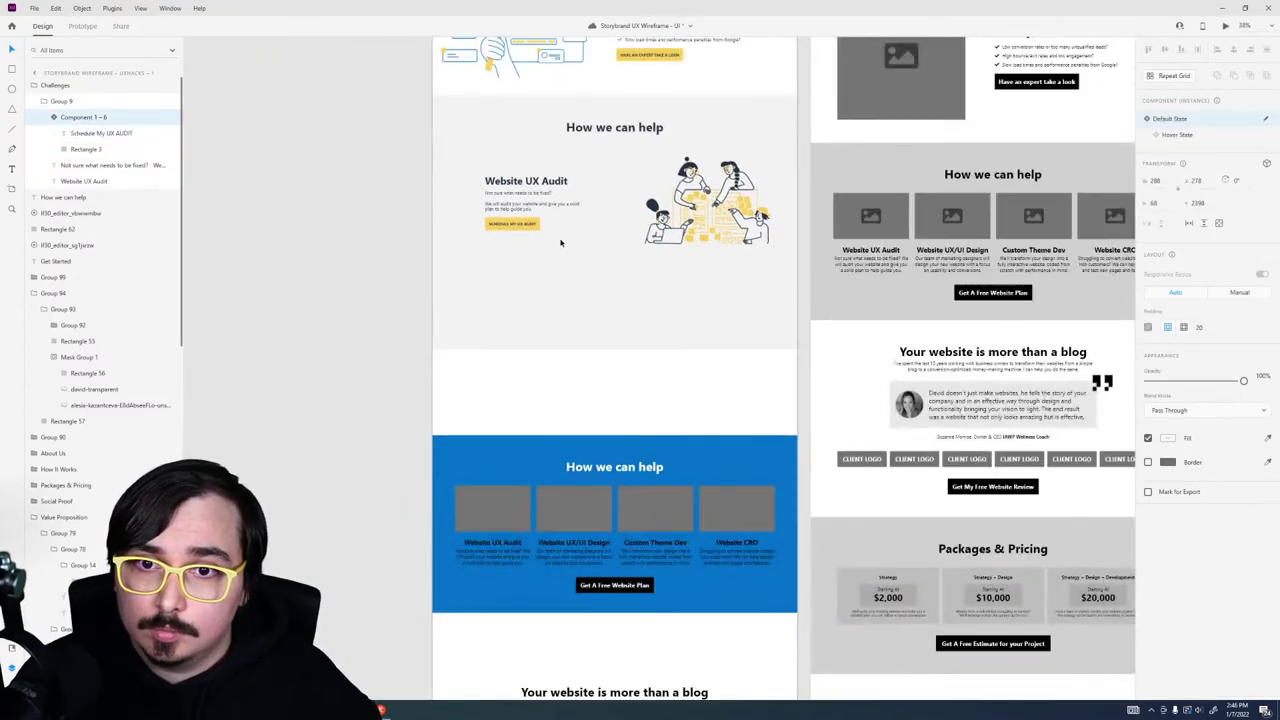
# Step: Relabel the button's Hover State "Schedule My UX Audit" as well and switch the button back to its Default State
pyautogui.doubleClick(514, 225)
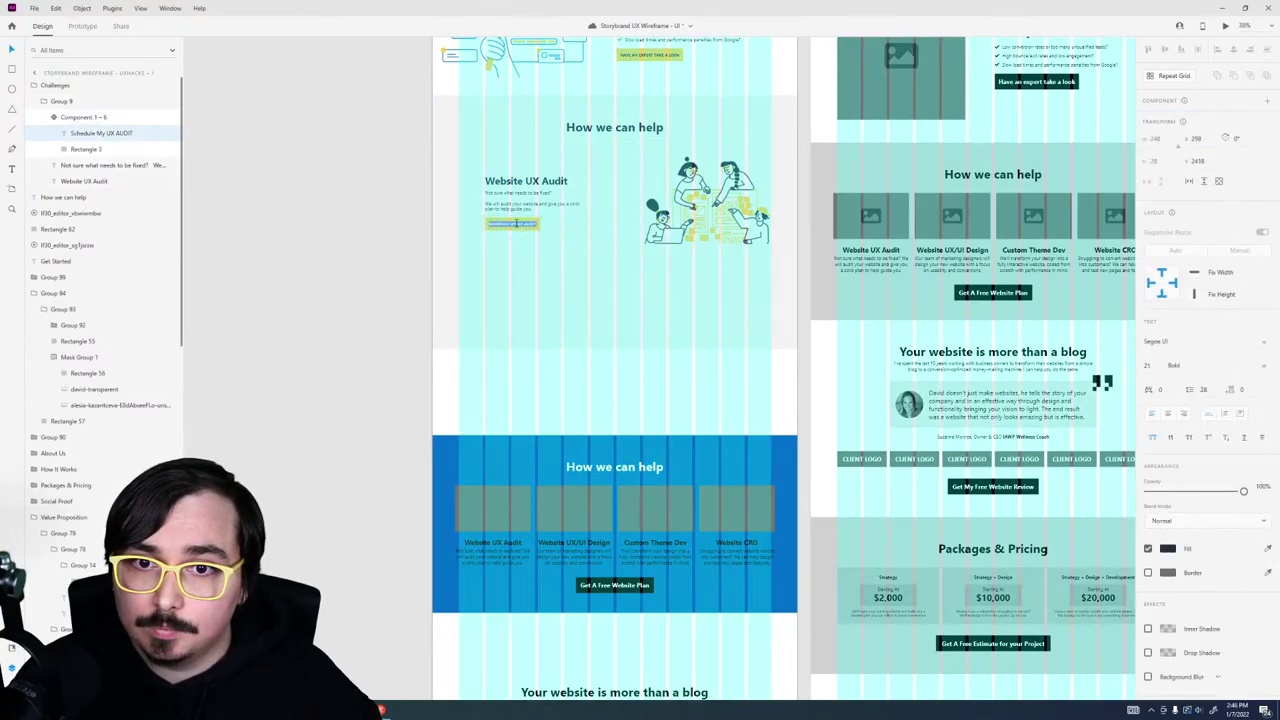
pyautogui.press('Escape')
pyautogui.click(1170, 135)
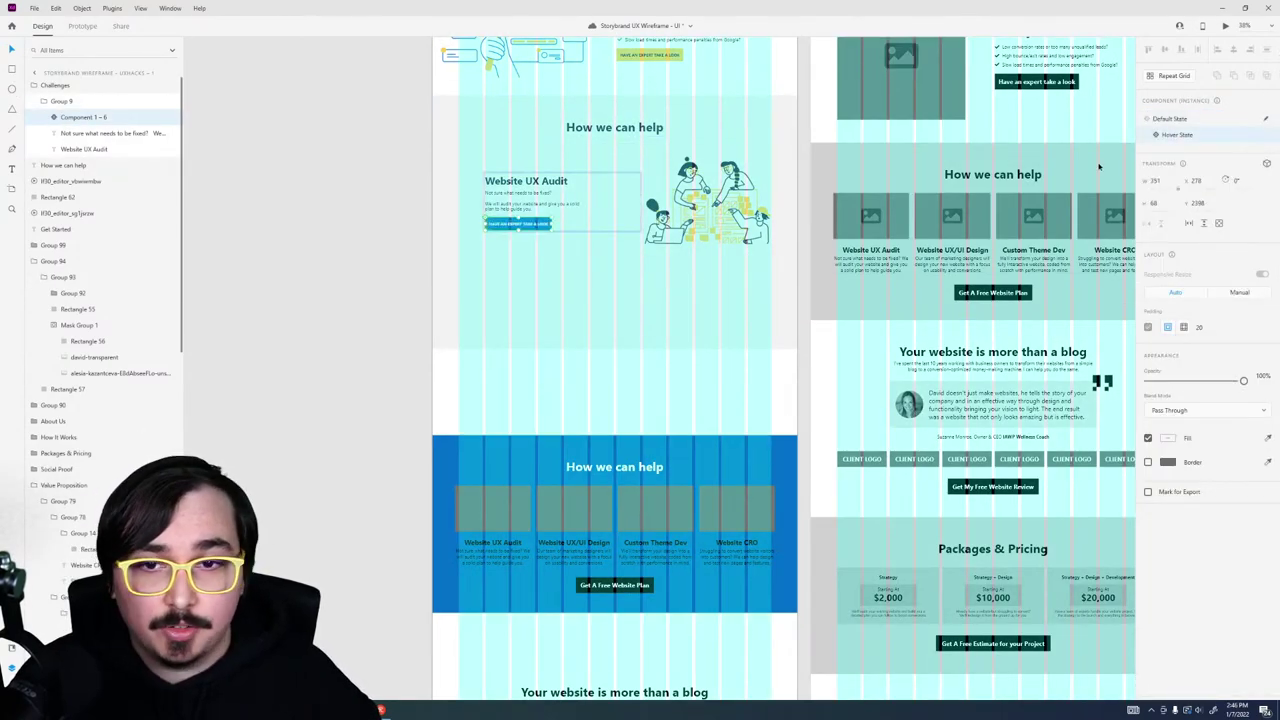
pyautogui.doubleClick(533, 224)
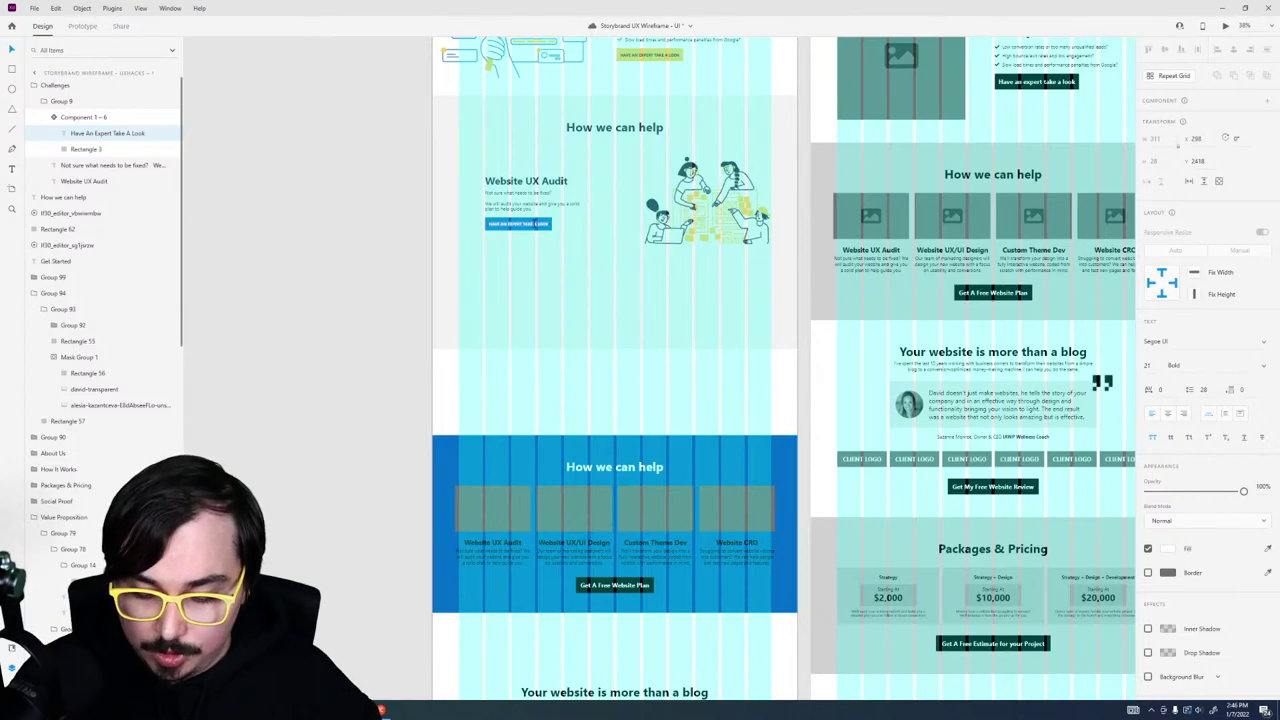
pyautogui.write('Schedule My UX Audit')
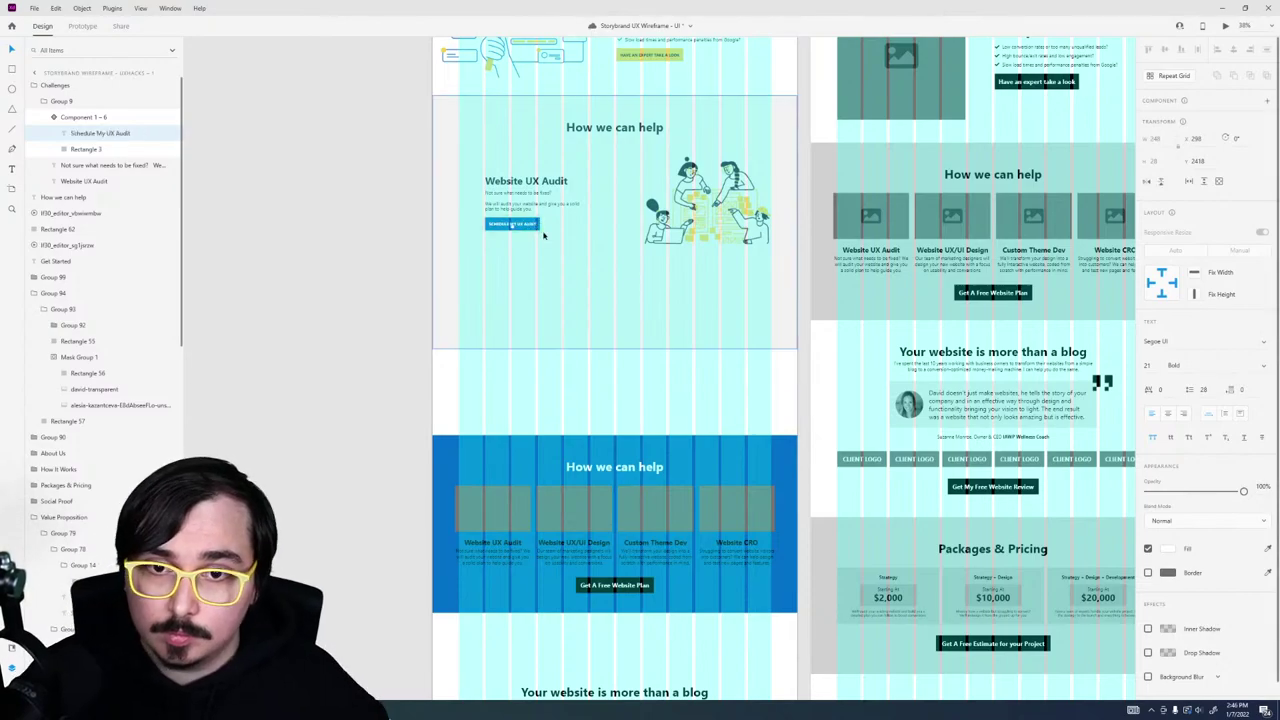
pyautogui.press('Escape')
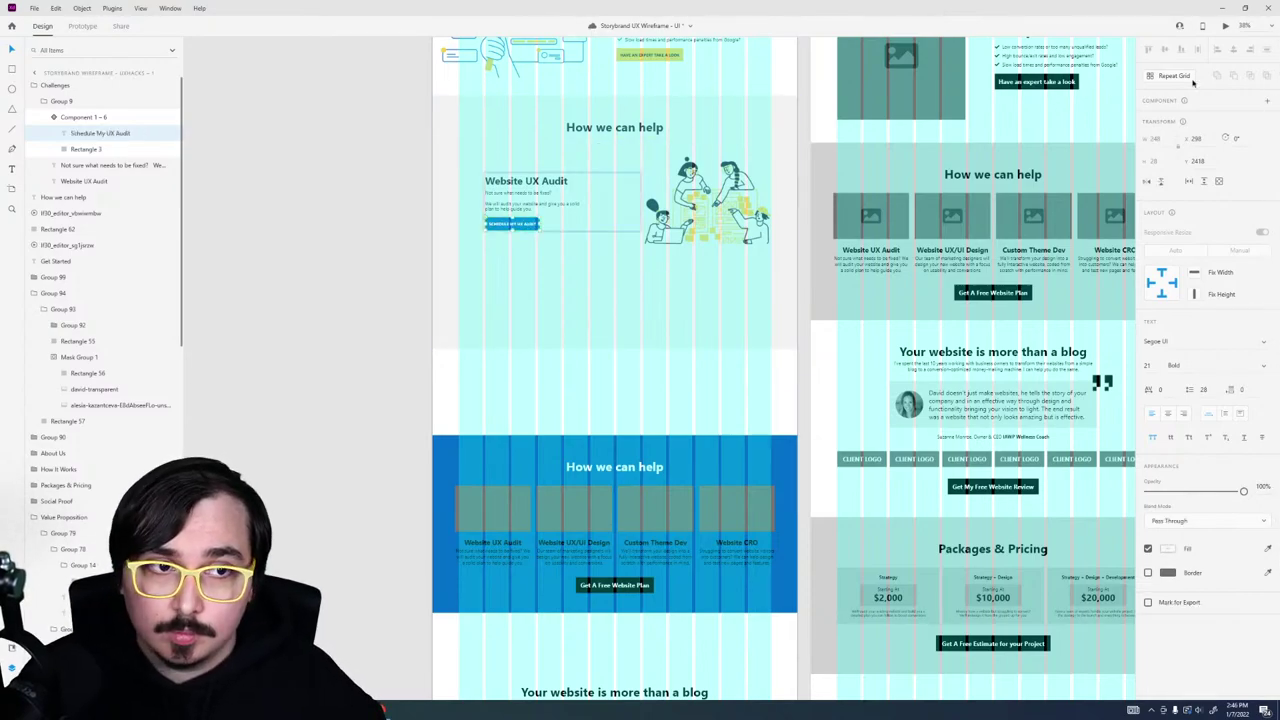
pyautogui.click(1193, 117)
pyautogui.click(419, 273)
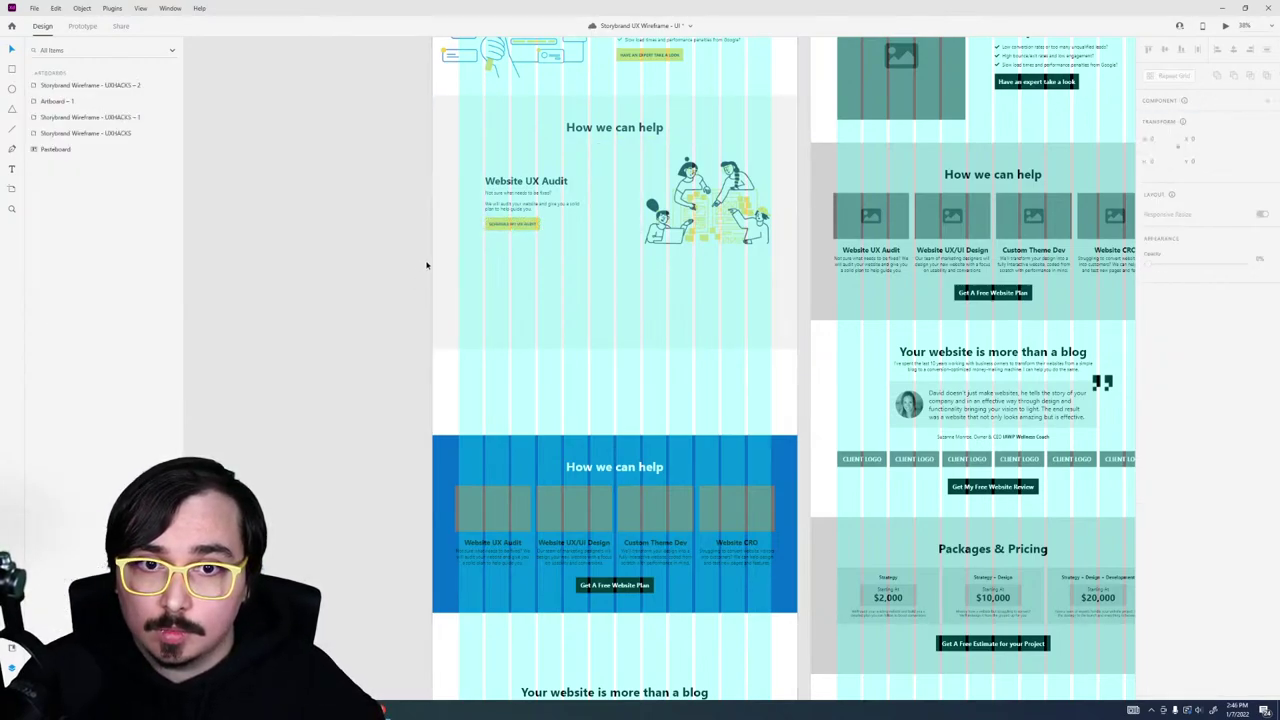
# Step: Fit the "Website UX Audit" heading's text box to its text and shift the whole text group to X 416
pyautogui.click(560, 191)
pyautogui.doubleClick(560, 190)
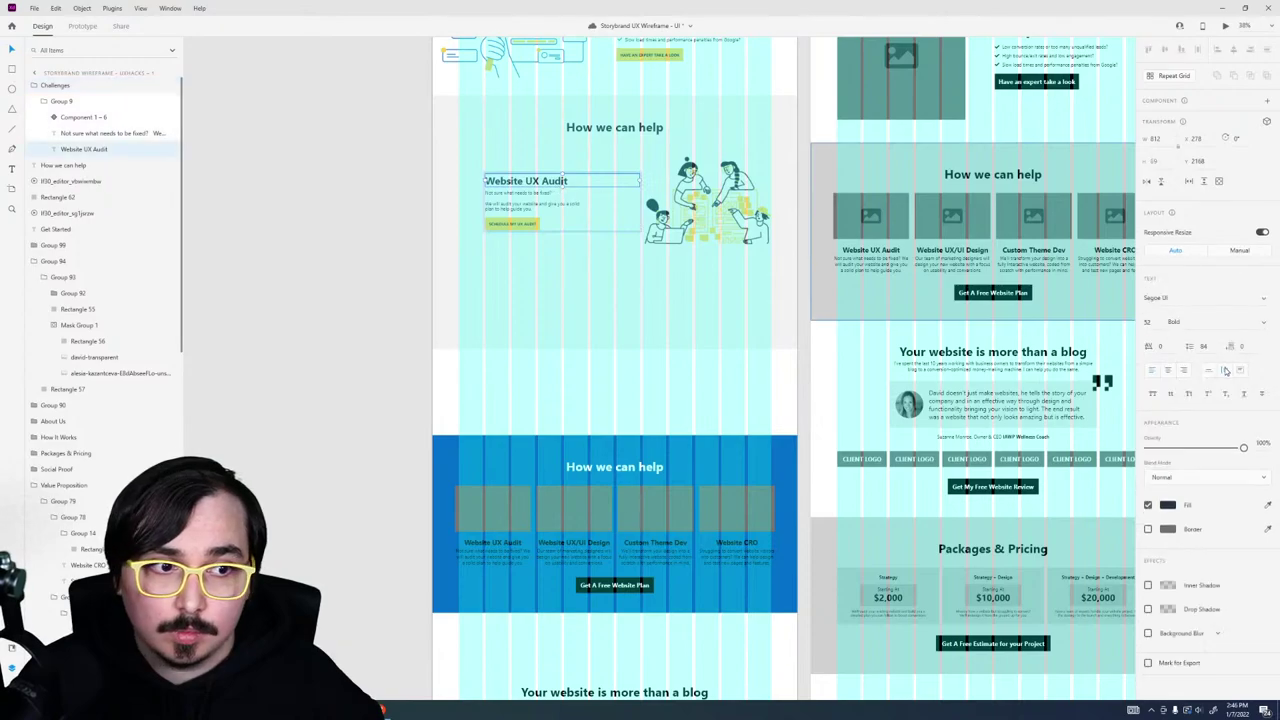
pyautogui.press('Escape')
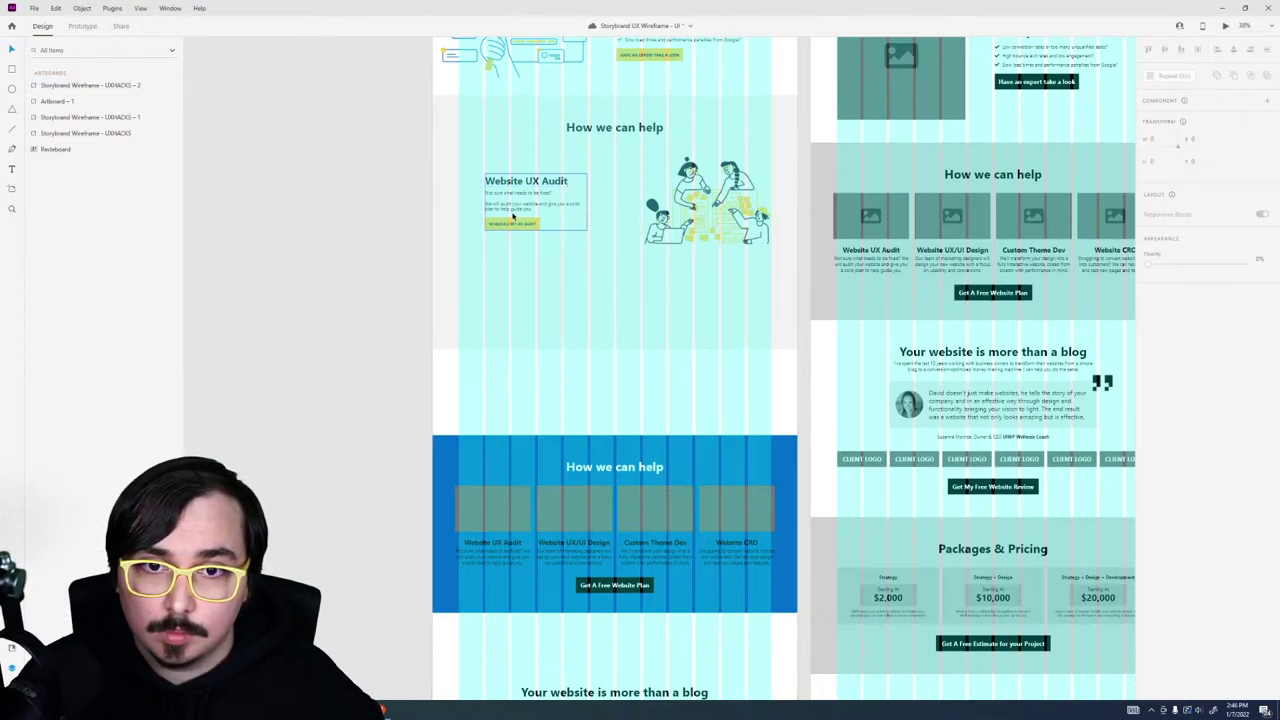
pyautogui.moveTo(512, 215); pyautogui.dragTo(538, 216)
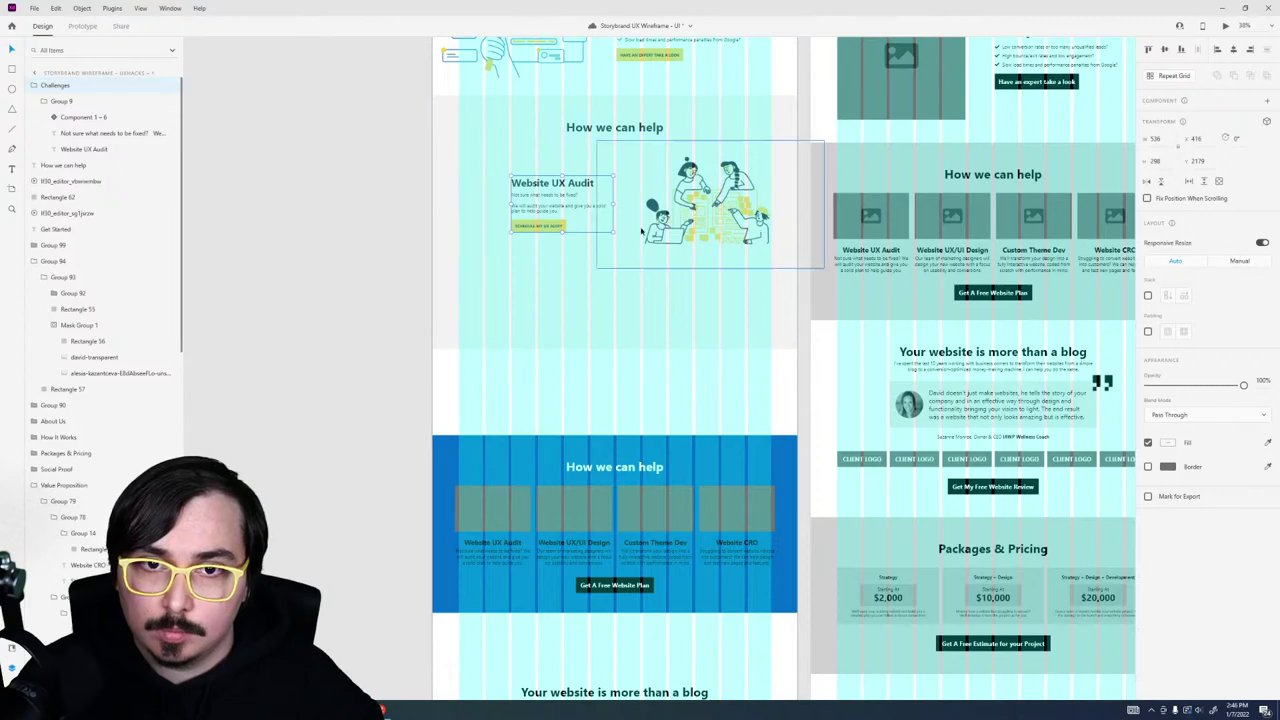
# Step: Scale the four-person animation down to about 868 × 489 and place it beside the text group at X 814
pyautogui.keyDown('shift'); pyautogui.click(702, 236); pyautogui.keyUp('shift')
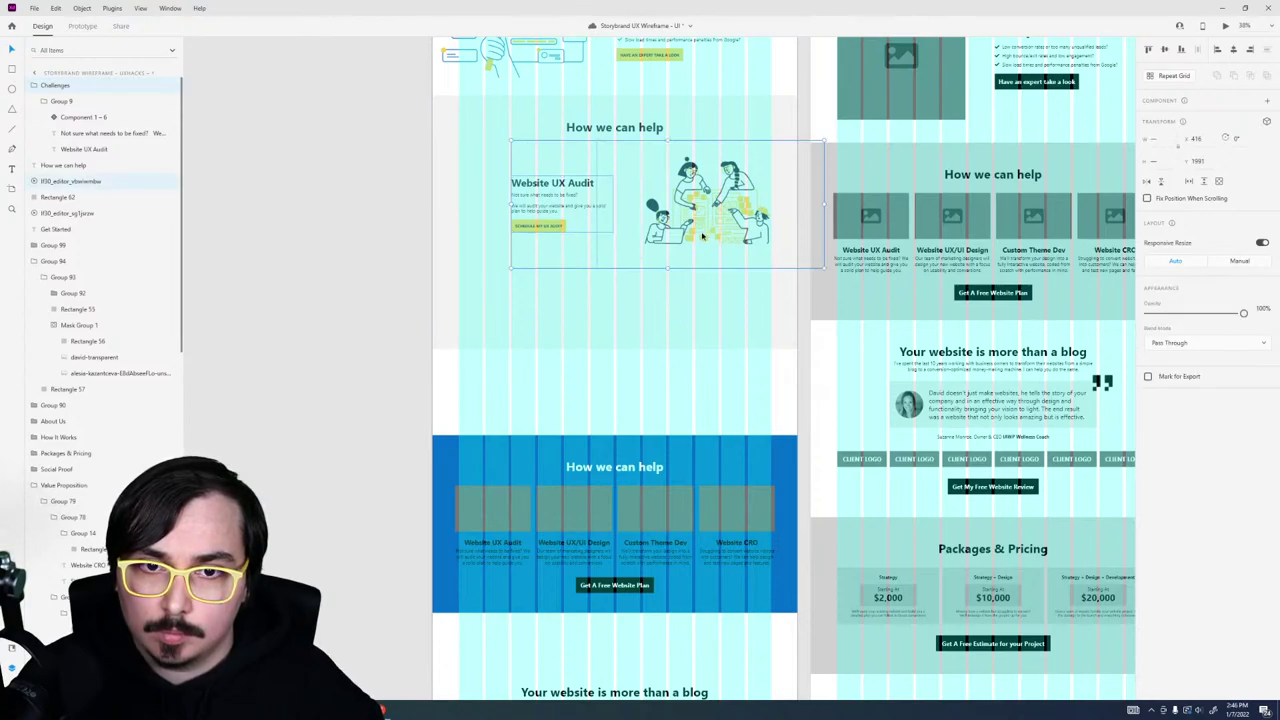
pyautogui.click(691, 283)
pyautogui.click(712, 238)
pyautogui.moveTo(824, 268); pyautogui.dragTo(704, 231)
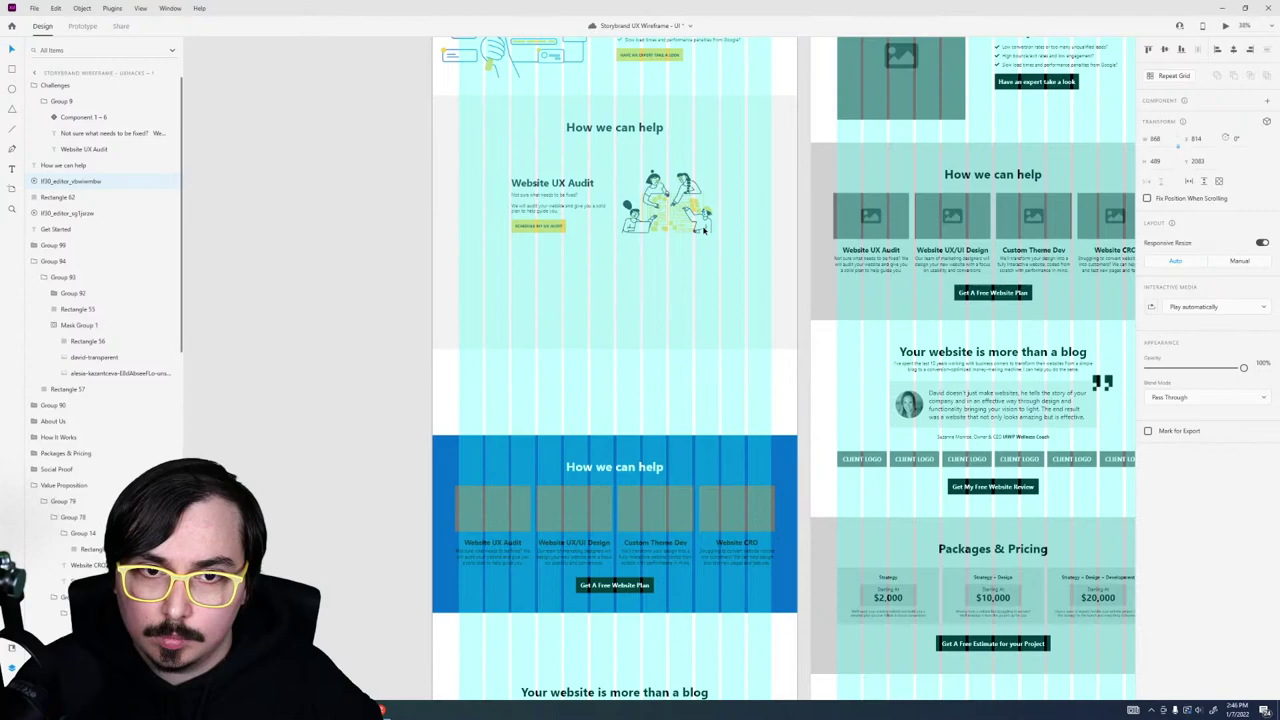
# Step: Move the text group and the animation together up to Y 1961, closer to the "How we can help" heading
pyautogui.keyDown('shift'); pyautogui.click(551, 226); pyautogui.keyUp('shift')
pyautogui.moveTo(551, 226); pyautogui.dragTo(554, 198)
pyautogui.scroll(5, 579, 129)
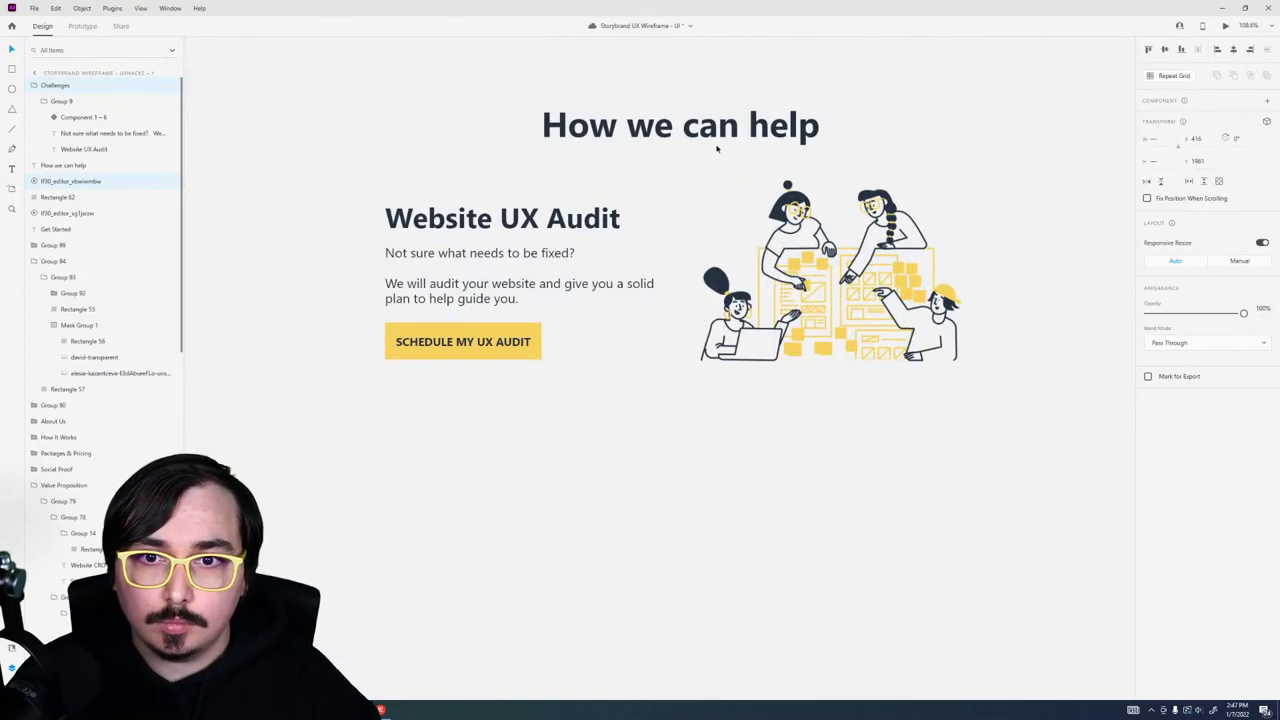
# Step: Preview the page to examine the "Does your website have" and "How we can help" sections, and close the preview
pyautogui.hotkey('ctrl', 'Return')
pyautogui.scroll(-6, 773, 260)
pyautogui.scroll(1, 773, 260)
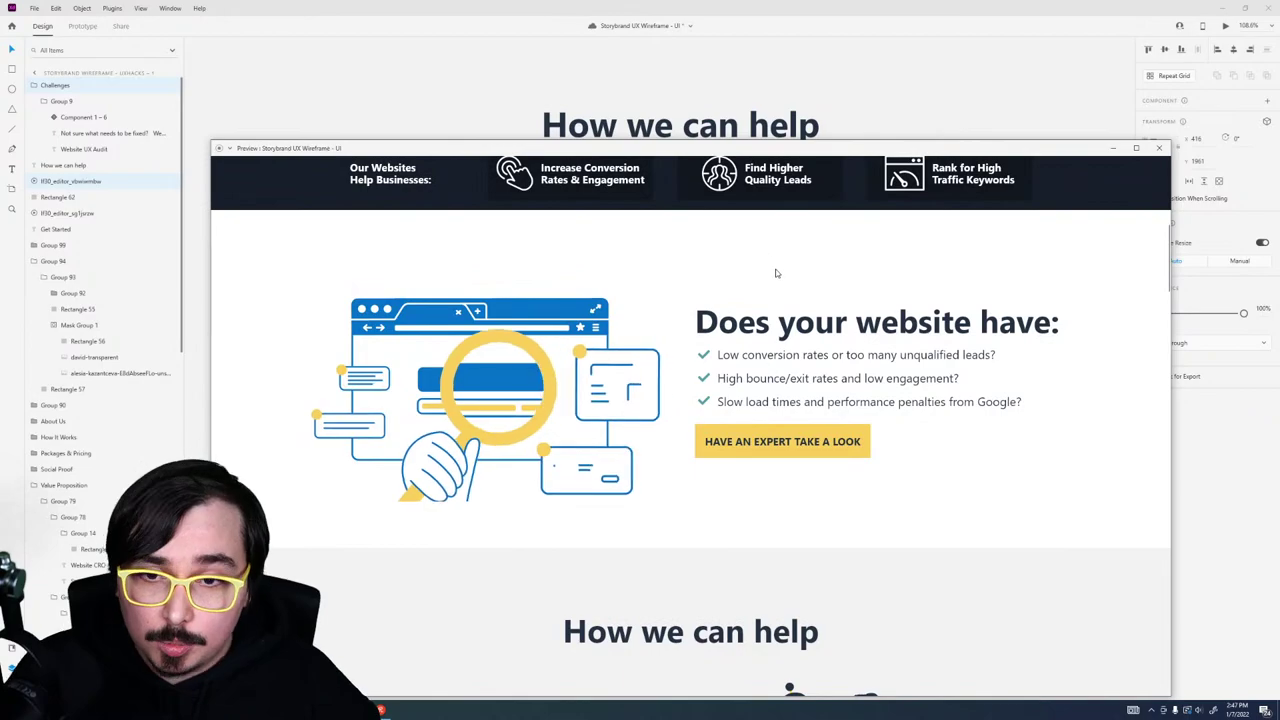
pyautogui.scroll(-4, 775, 268)
pyautogui.scroll(-1, 775, 270)
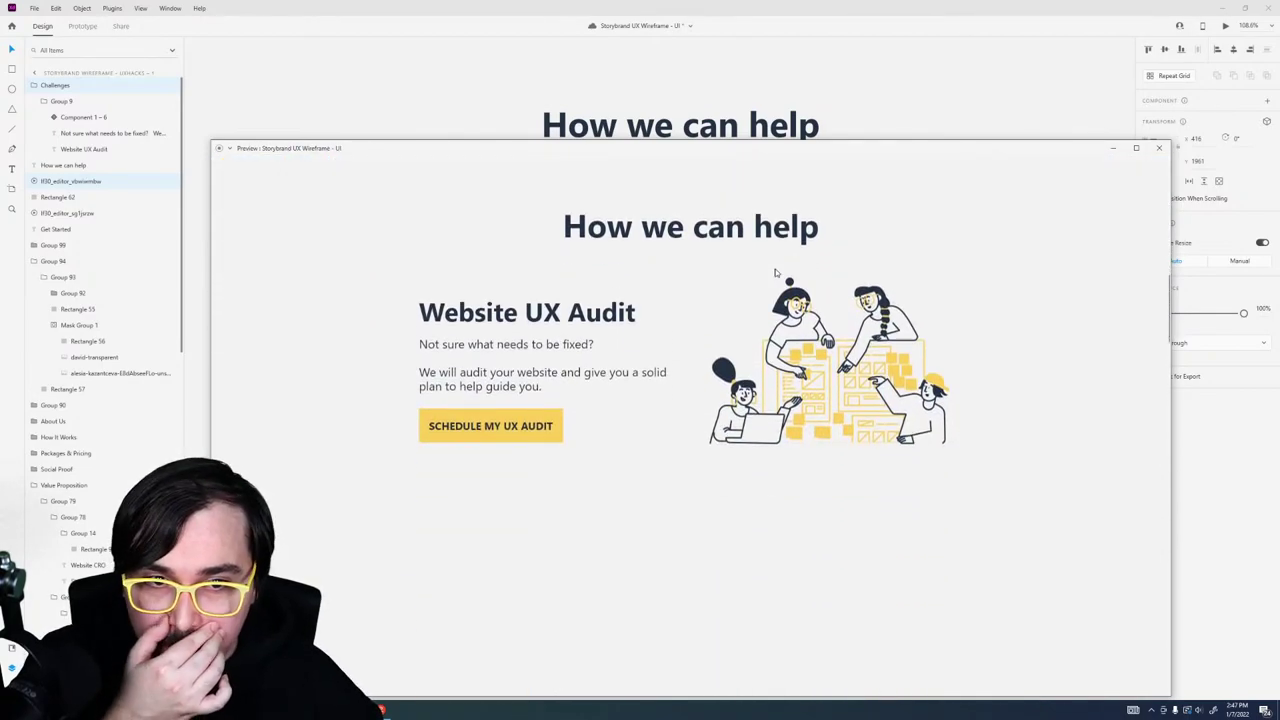
pyautogui.click(1158, 147)
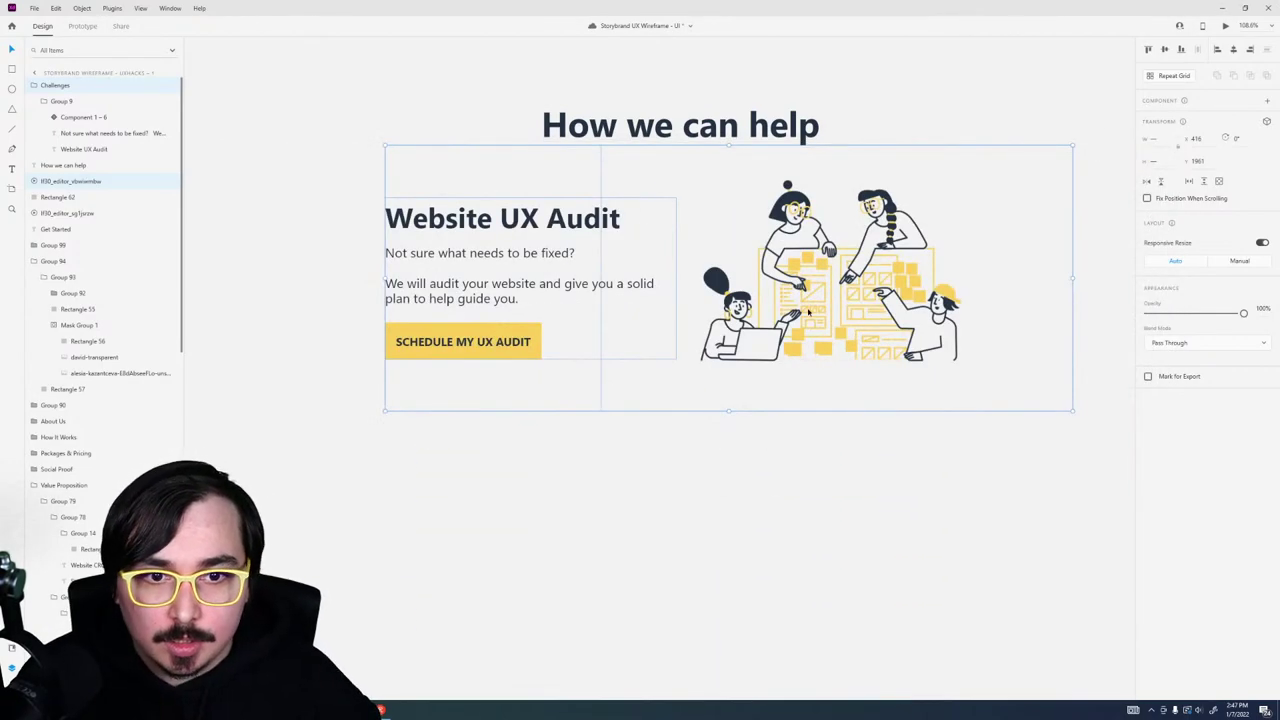
# Step: Reopen the page preview and check how the UX audit block and its animation look under "How we can help"
pyautogui.click(905, 352)
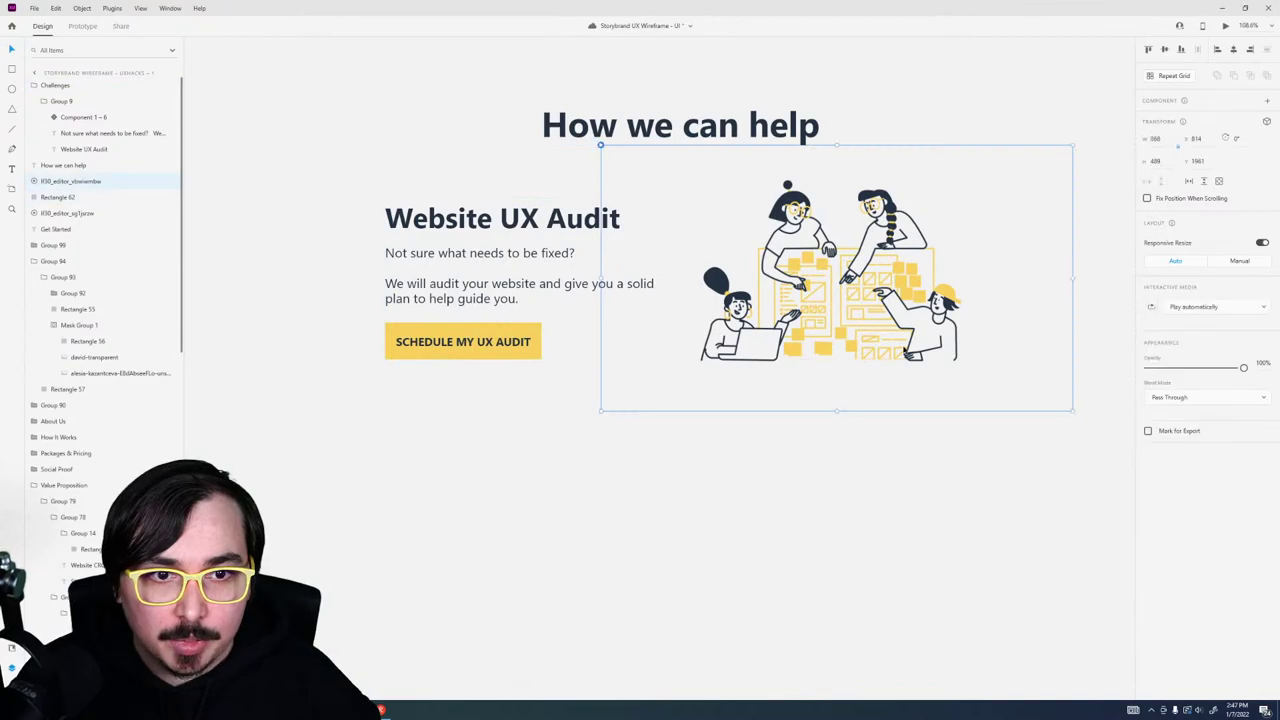
pyautogui.click(1225, 26)
pyautogui.scroll(-10, 737, 334)
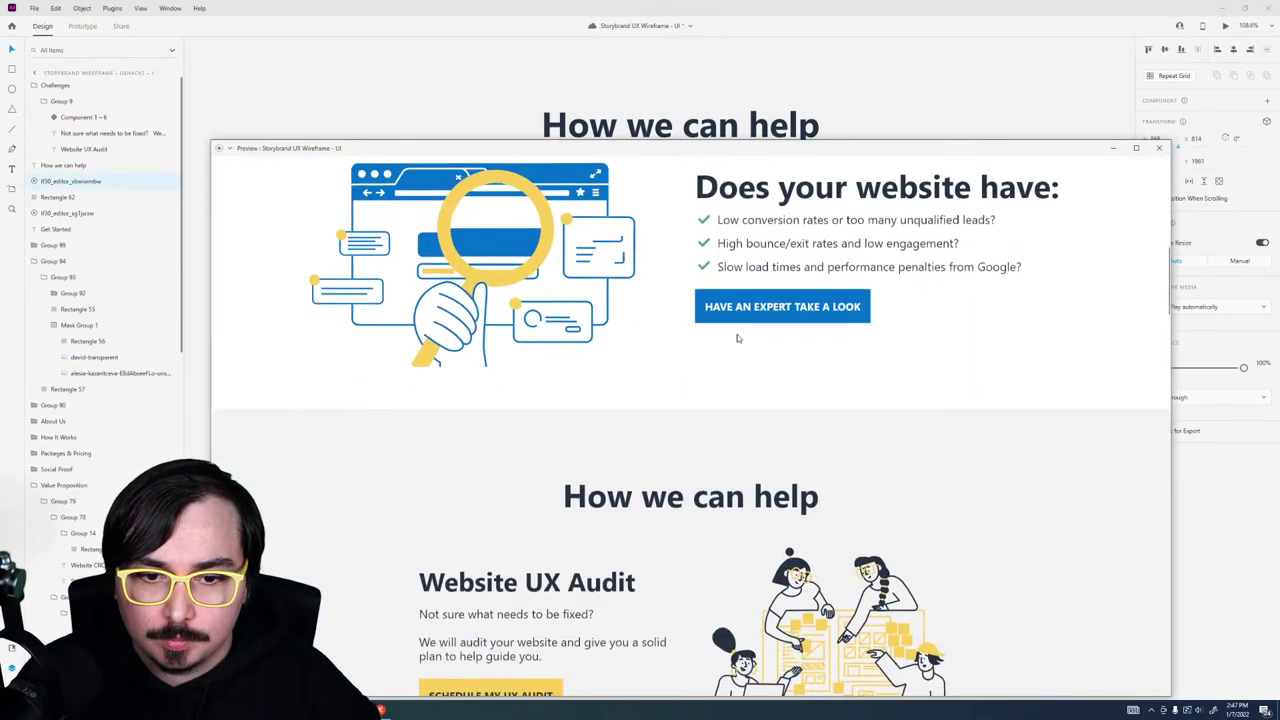
pyautogui.scroll(-2, 737, 338)
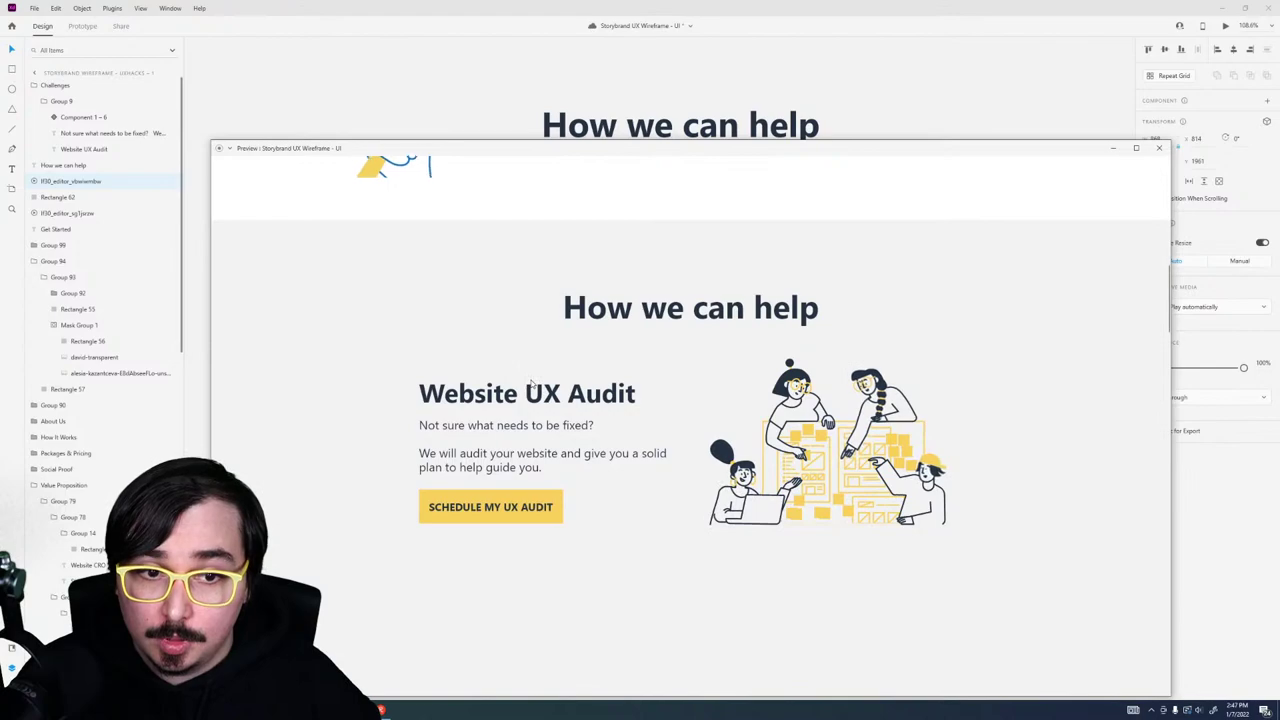
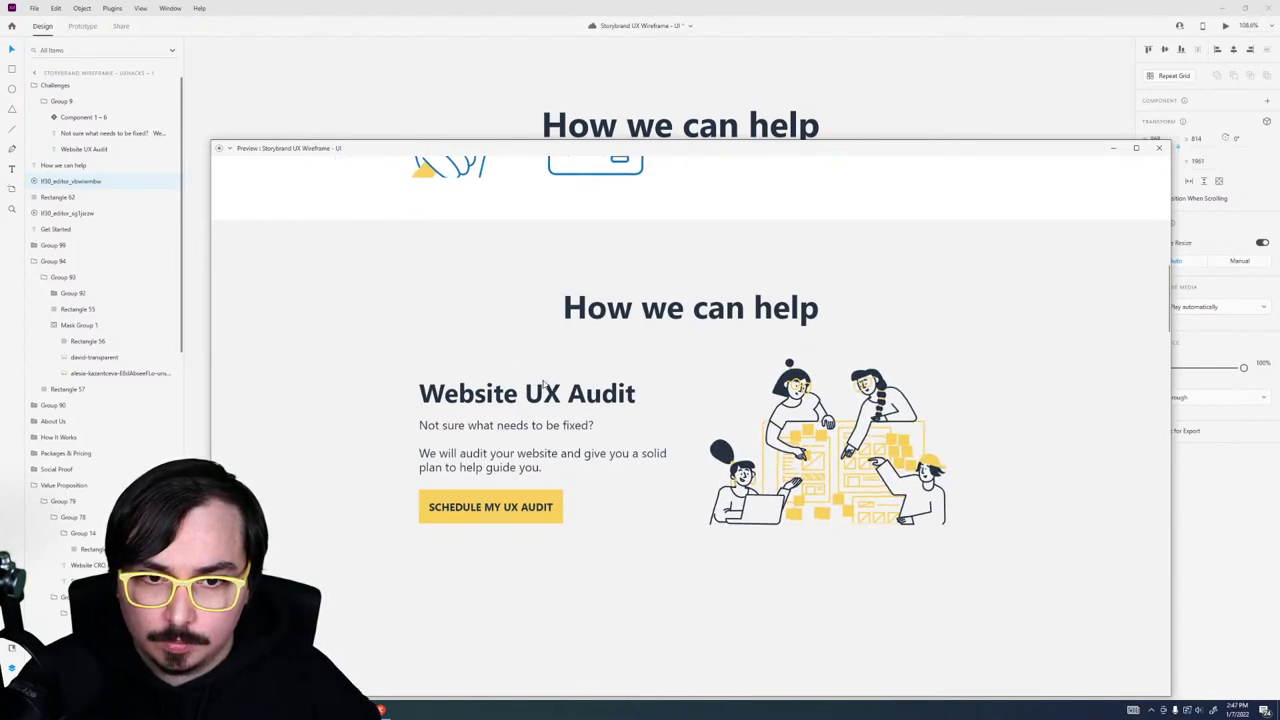
# Step: Close the preview and enlarge the four-person animation to about 1072 × 603, using the layout grid as a guide
pyautogui.click(1159, 148)
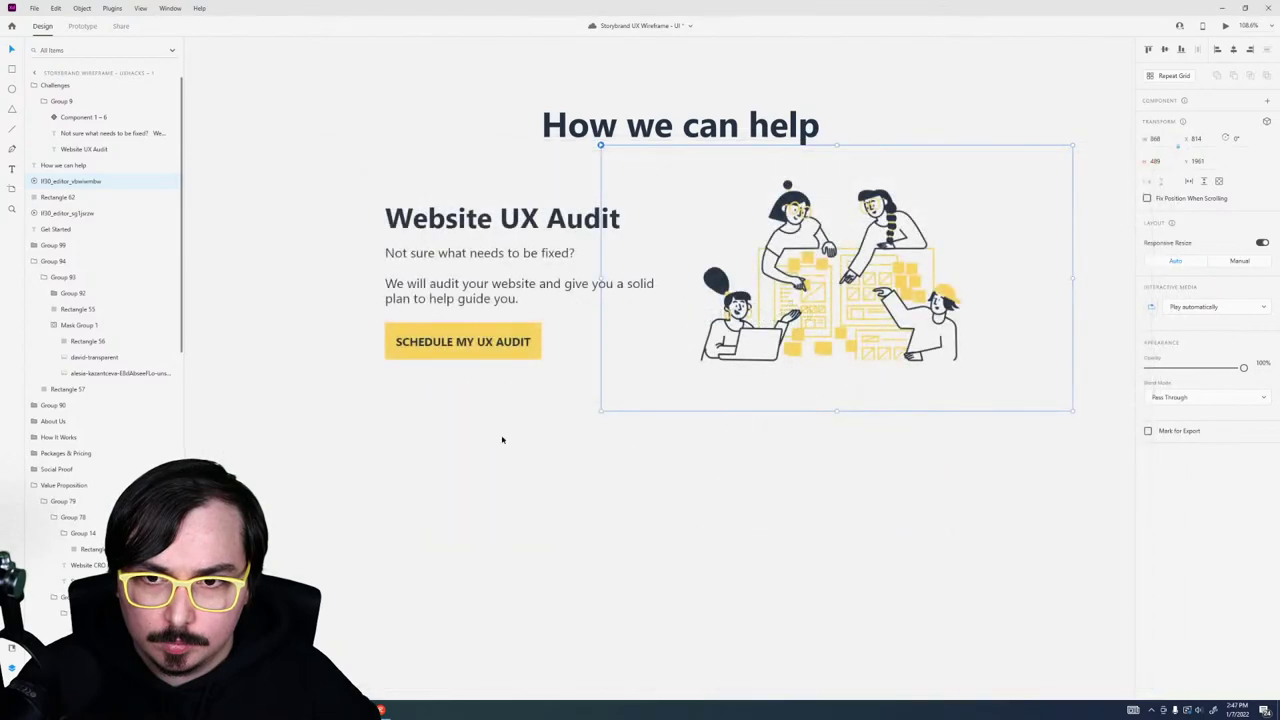
pyautogui.click(762, 448)
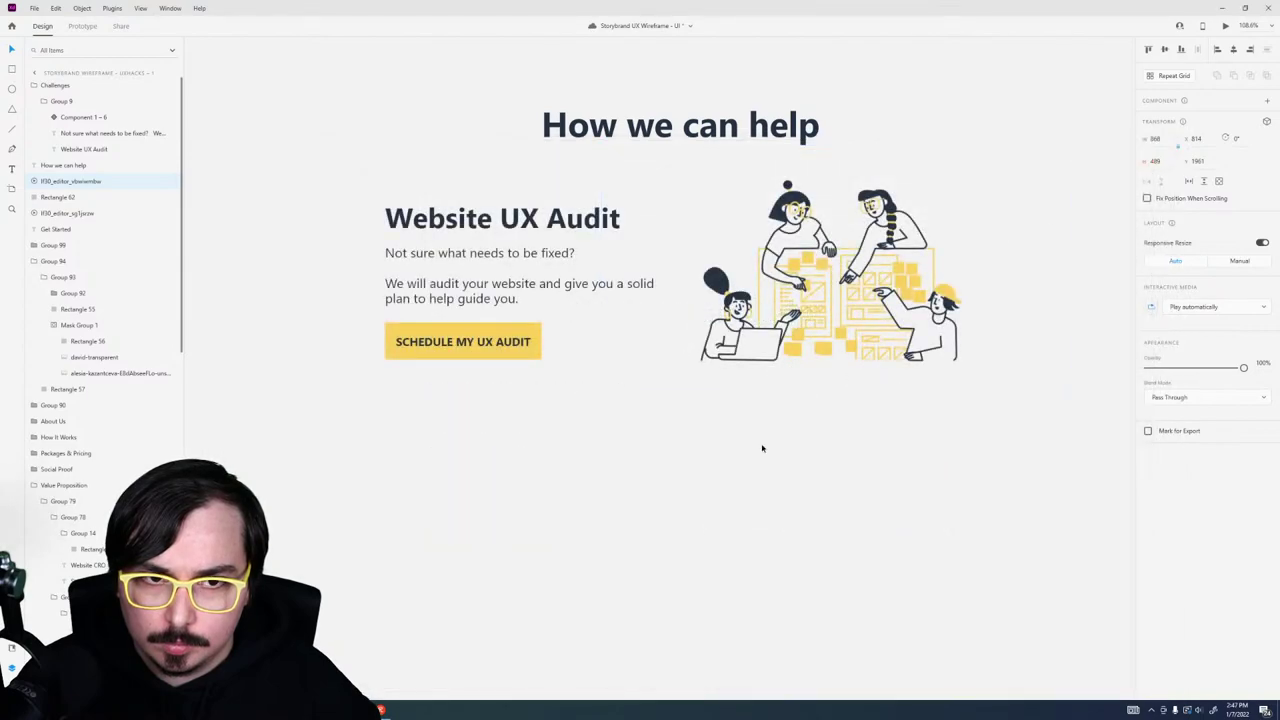
pyautogui.click(801, 374)
pyautogui.hscroll(3, 882, 381)
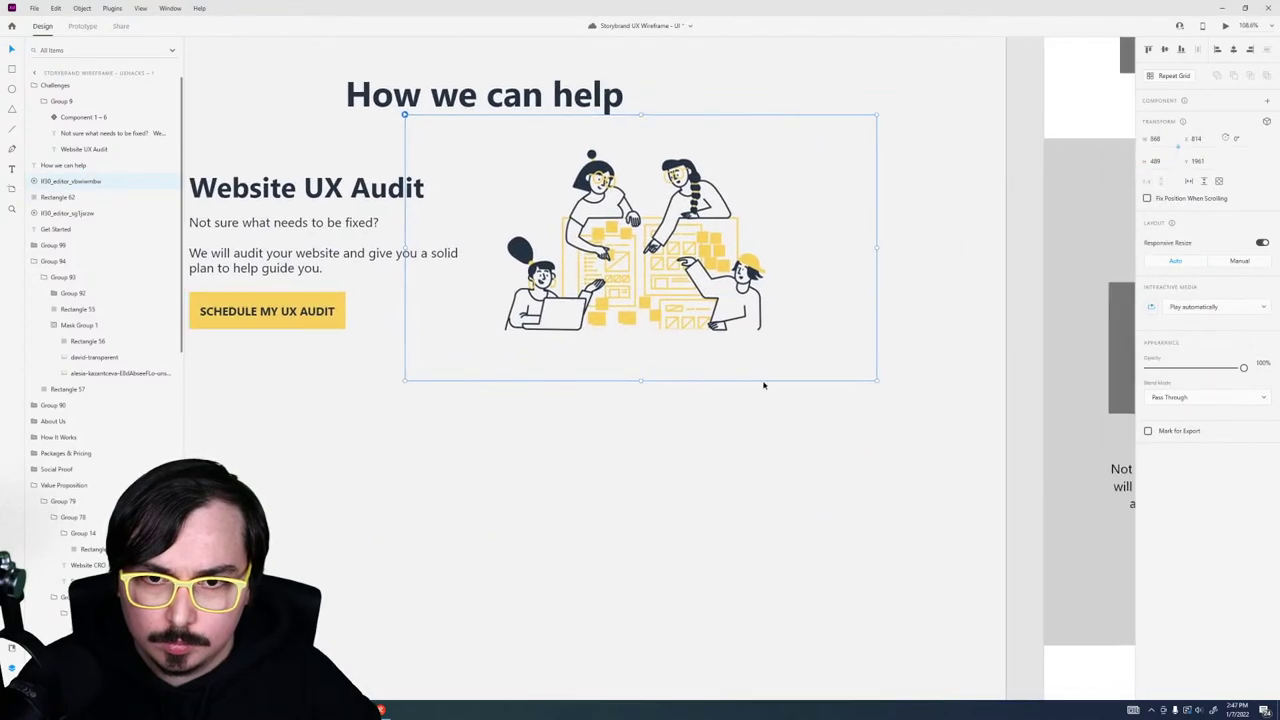
pyautogui.moveTo(877, 380); pyautogui.dragTo(974, 474)
pyautogui.hotkey('ctrl', 'shift', "'")
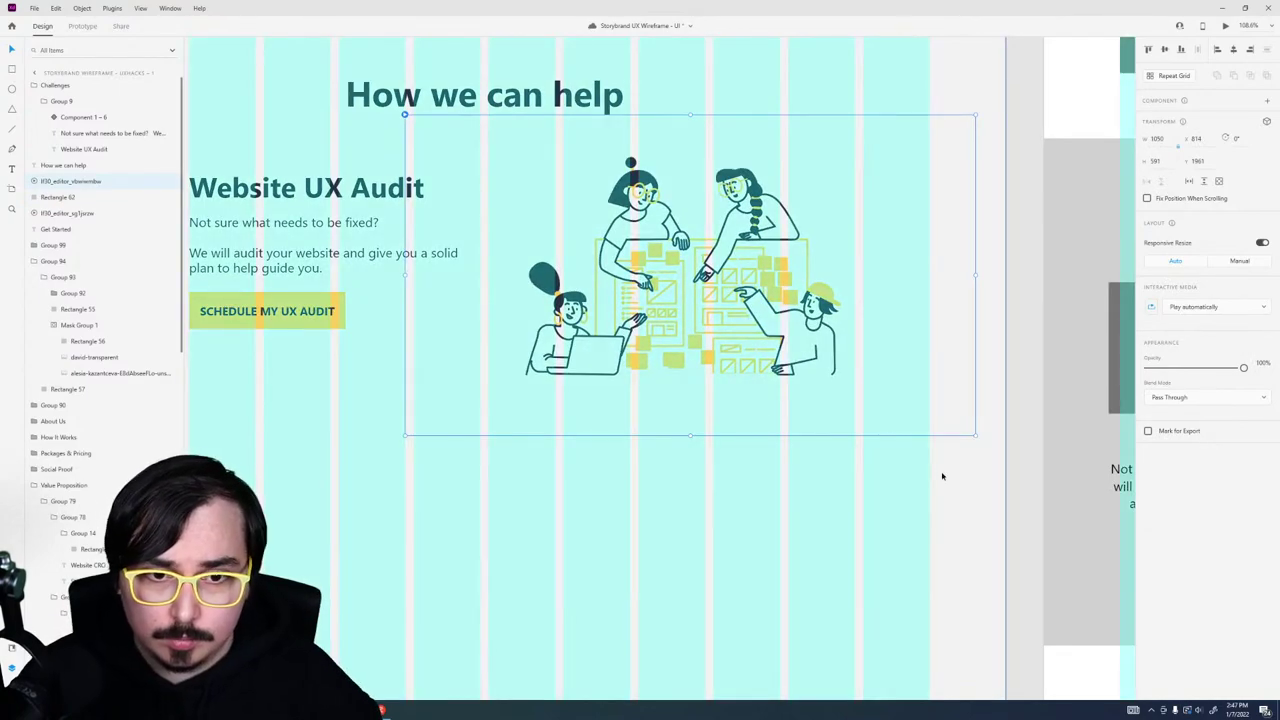
pyautogui.moveTo(976, 435); pyautogui.dragTo(987, 442)
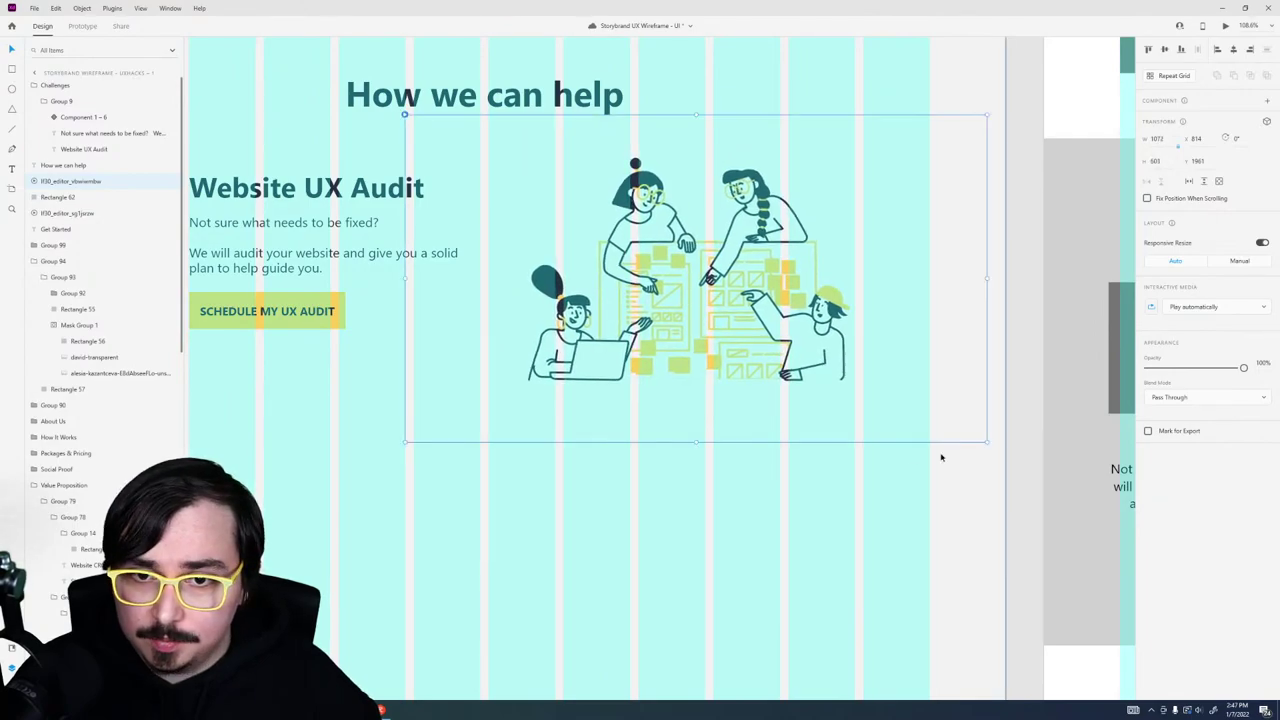
# Step: Preview the "How we can help" section to check the enlarged animation's size beside the text, and close the preview
pyautogui.click(1222, 29)
pyautogui.scroll(-10, 907, 499)
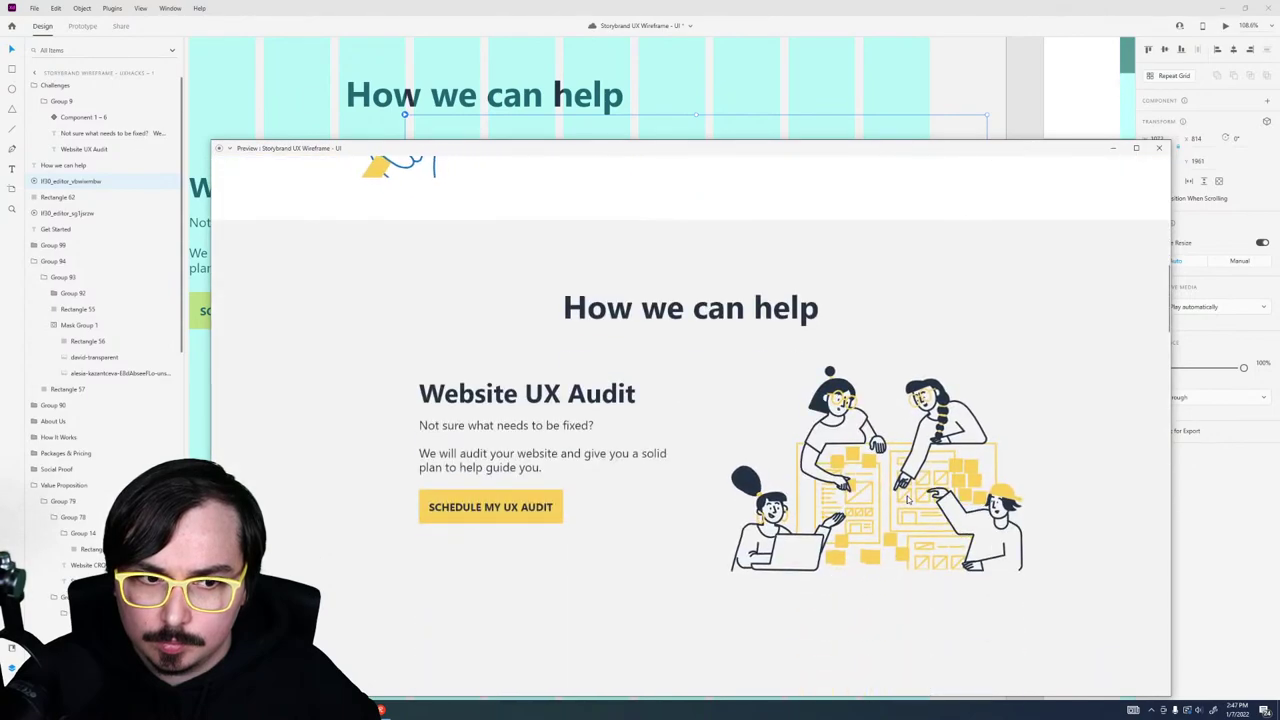
pyautogui.click(1157, 149)
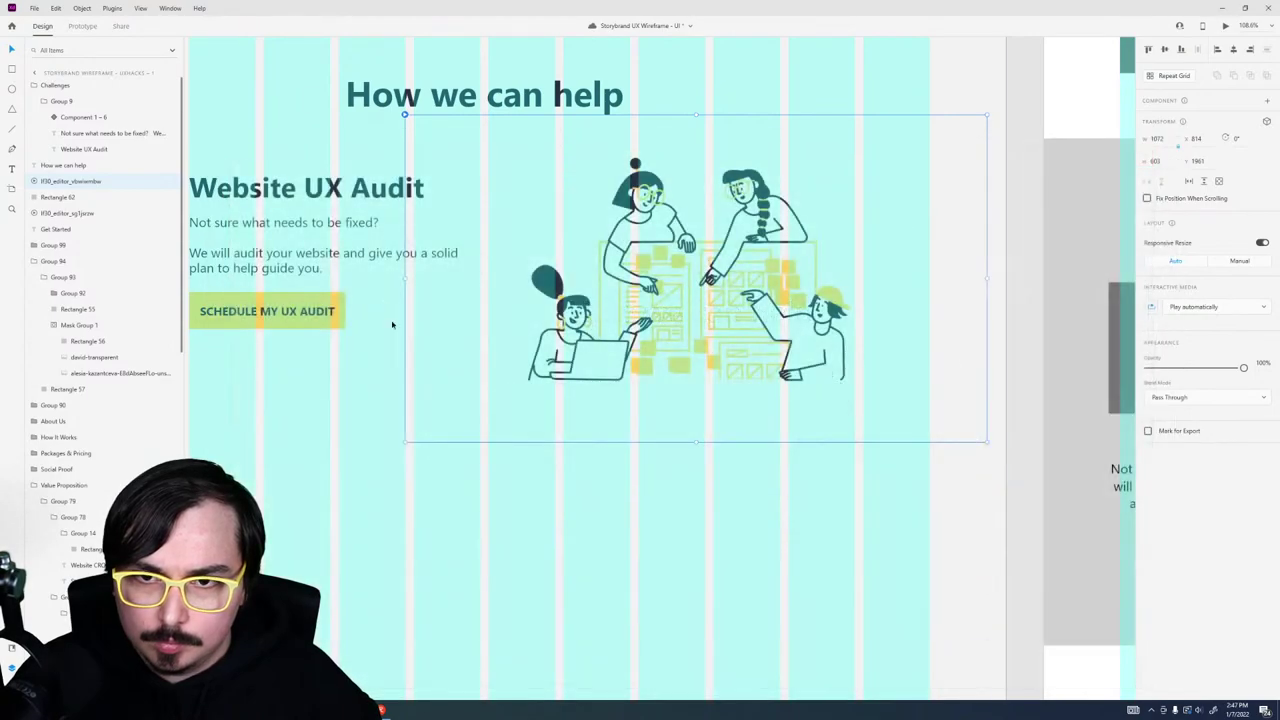
# Step: Move the Website UX Audit text group down toward the animation's vertical middle and check the alignment in the preview
pyautogui.moveTo(332, 258); pyautogui.dragTo(331, 290)
pyautogui.click(1232, 27)
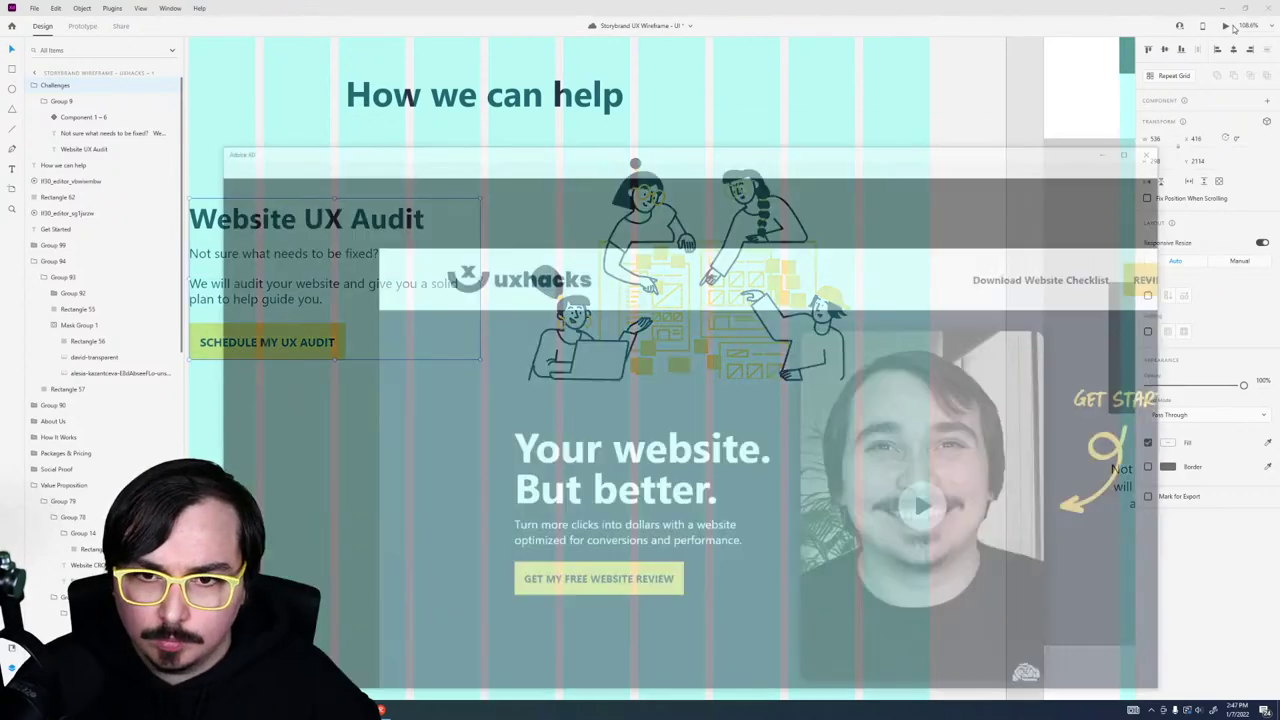
pyautogui.scroll(-5, 986, 443)
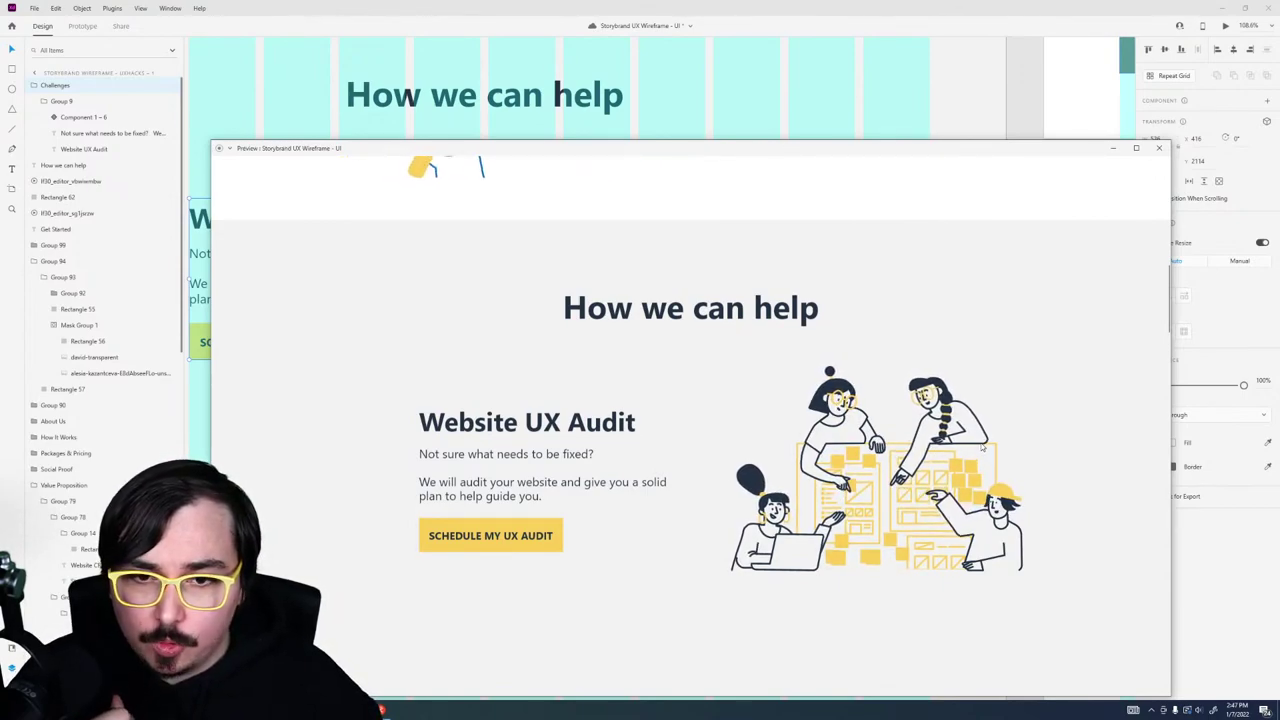
pyautogui.scroll(-3, 981, 448)
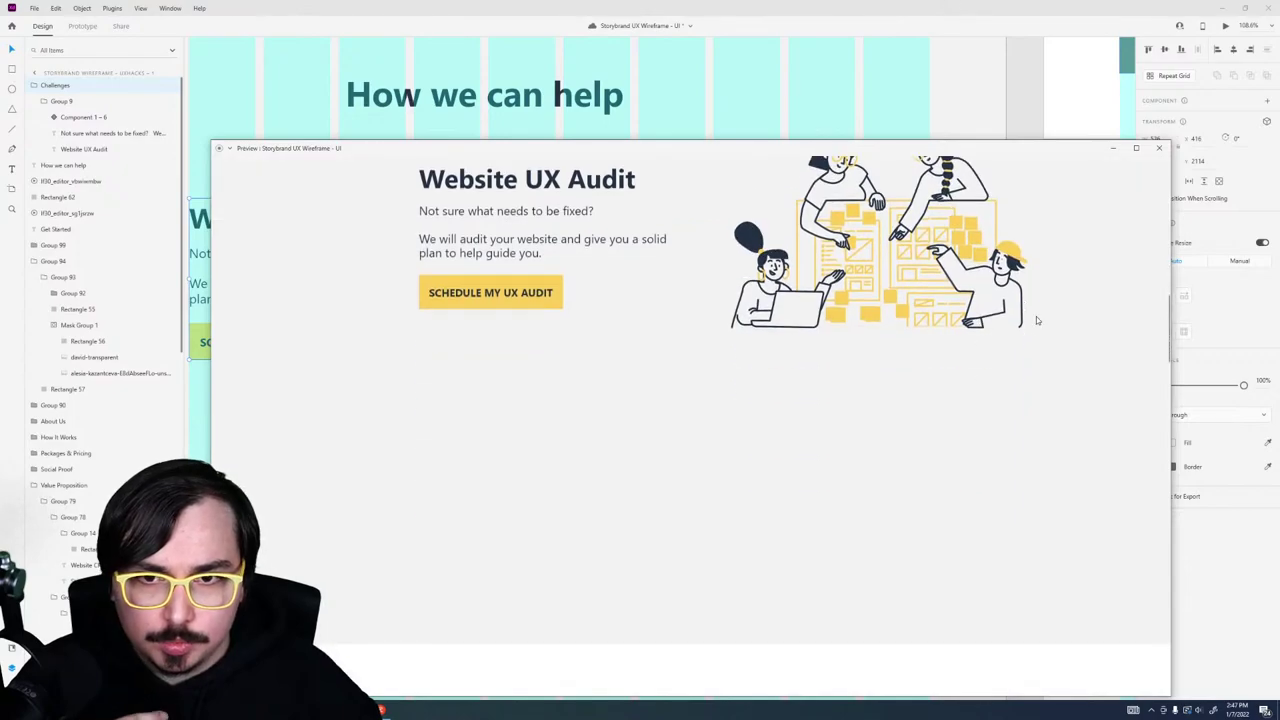
pyautogui.click(1159, 148)
# Step: Duplicate the UX audit text group and its animation as a second row directly below the first
pyautogui.scroll(-5, 645, 492)
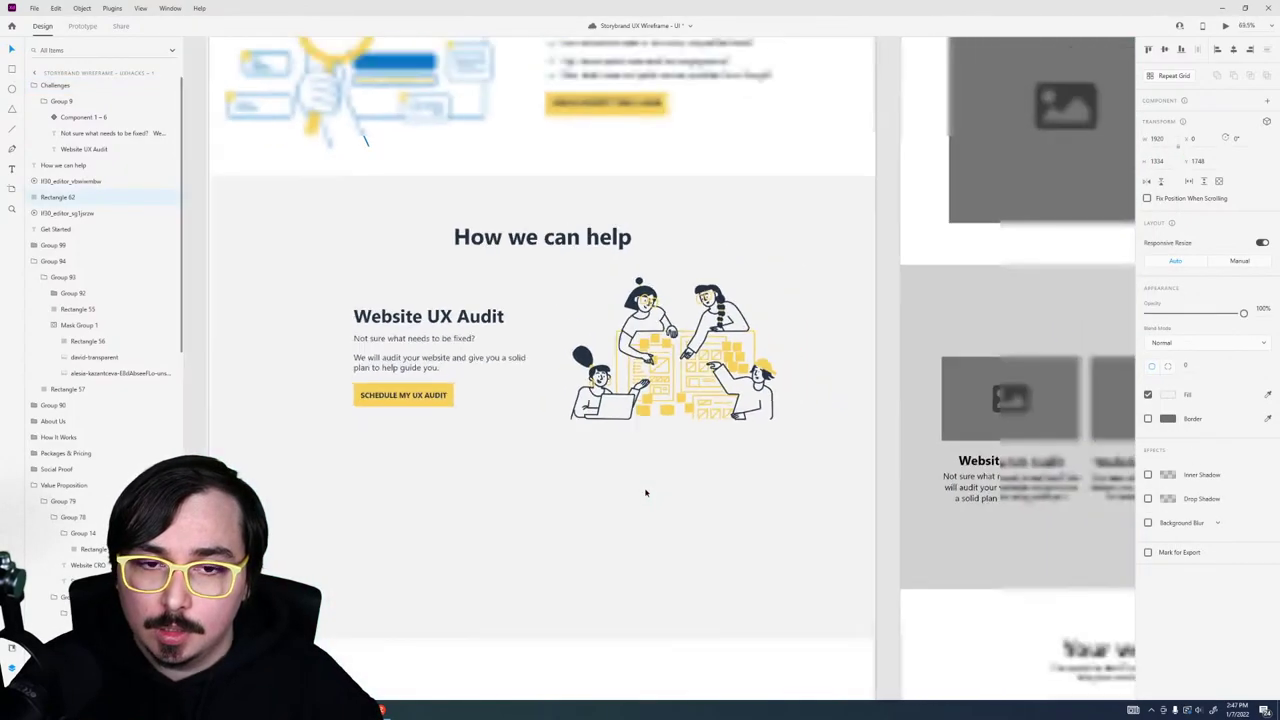
pyautogui.click(507, 401)
pyautogui.moveTo(507, 401); pyautogui.dragTo(511, 548)
pyautogui.moveTo(615, 511); pyautogui.dragTo(614, 518)
pyautogui.click(363, 537)
# Step: Duplicate the second row's text group and animation as an evenly spaced third row below it
pyautogui.scroll(-2, 549, 606)
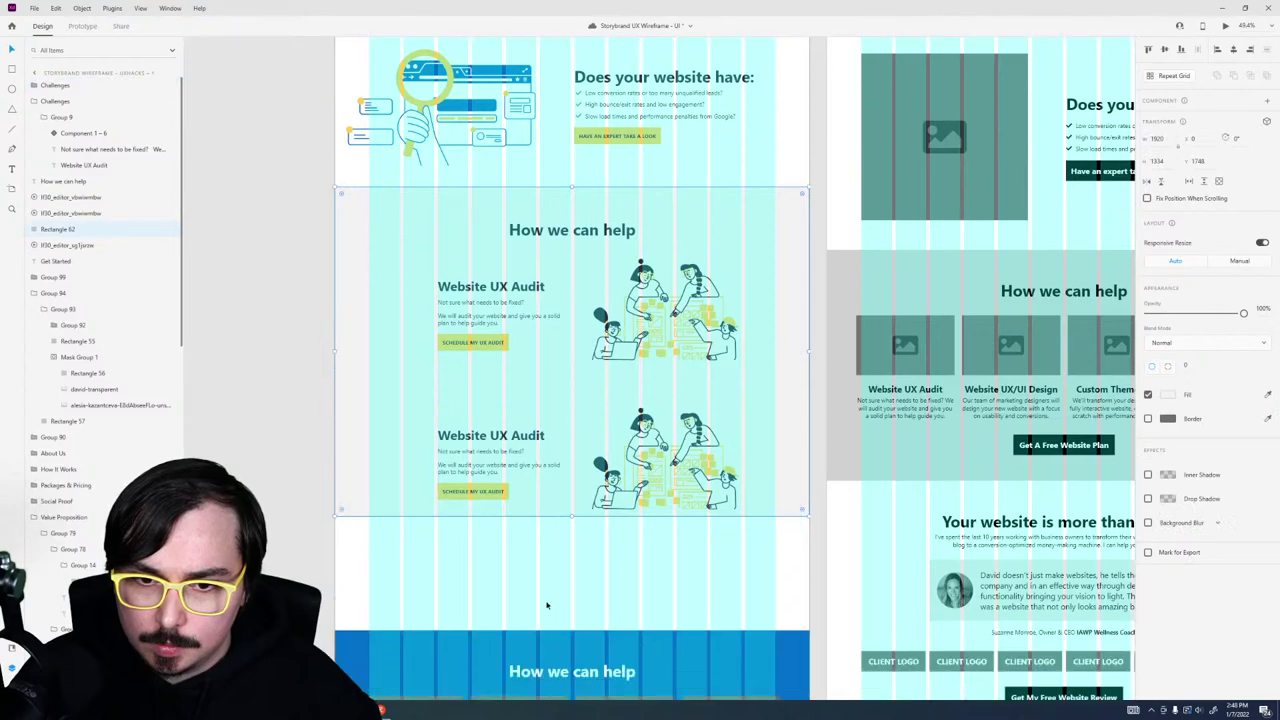
pyautogui.moveTo(578, 672); pyautogui.dragTo(578, 681)
pyautogui.click(640, 462)
pyautogui.keyDown('shift'); pyautogui.click(496, 473); pyautogui.keyUp('shift')
pyautogui.moveTo(680, 450); pyautogui.dragTo(684, 600)
# Step: Move the old blue "How we can help" section off the artboard onto the pasteboard beside the page
pyautogui.scroll(-3, 663, 545)
pyautogui.scroll(-2, 573, 404)
pyautogui.moveTo(574, 405); pyautogui.dragTo(323, 405)
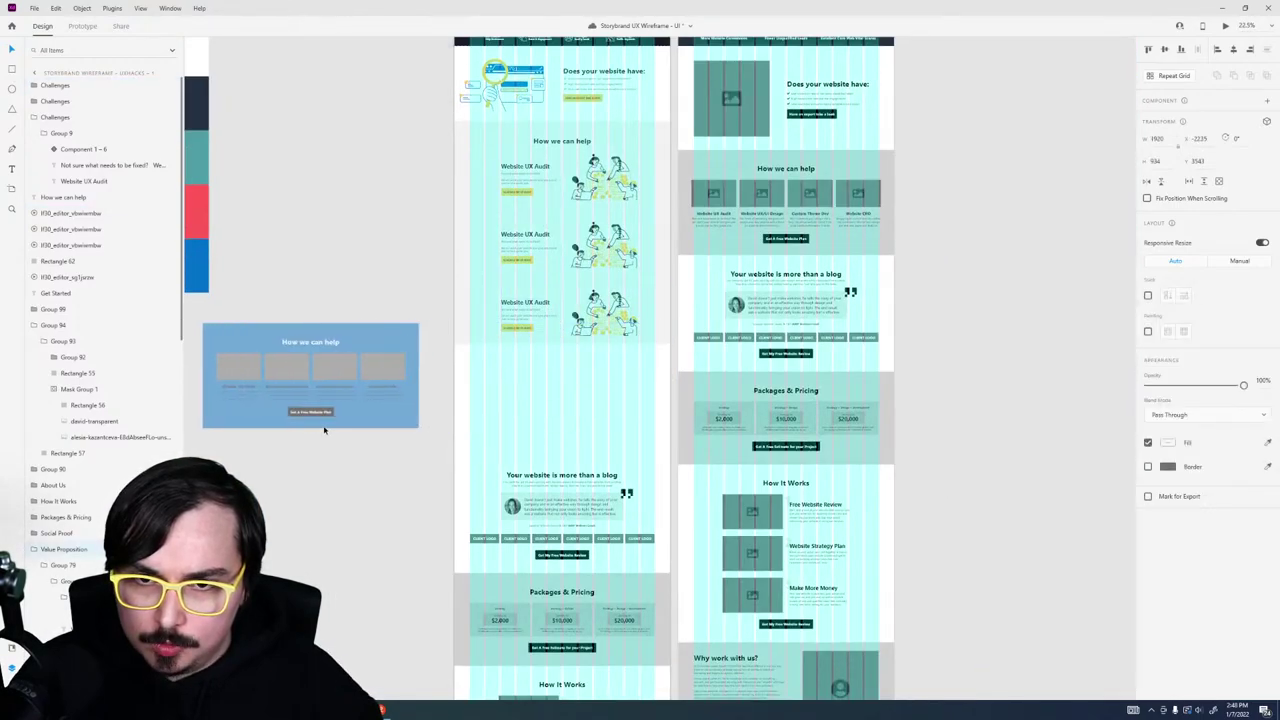
# Step: Extend the section's light gray background downward and duplicate the third text-and-animation row as a fourth row
pyautogui.click(465, 321)
pyautogui.moveTo(562, 343); pyautogui.dragTo(563, 420)
pyautogui.click(380, 274)
pyautogui.click(609, 325)
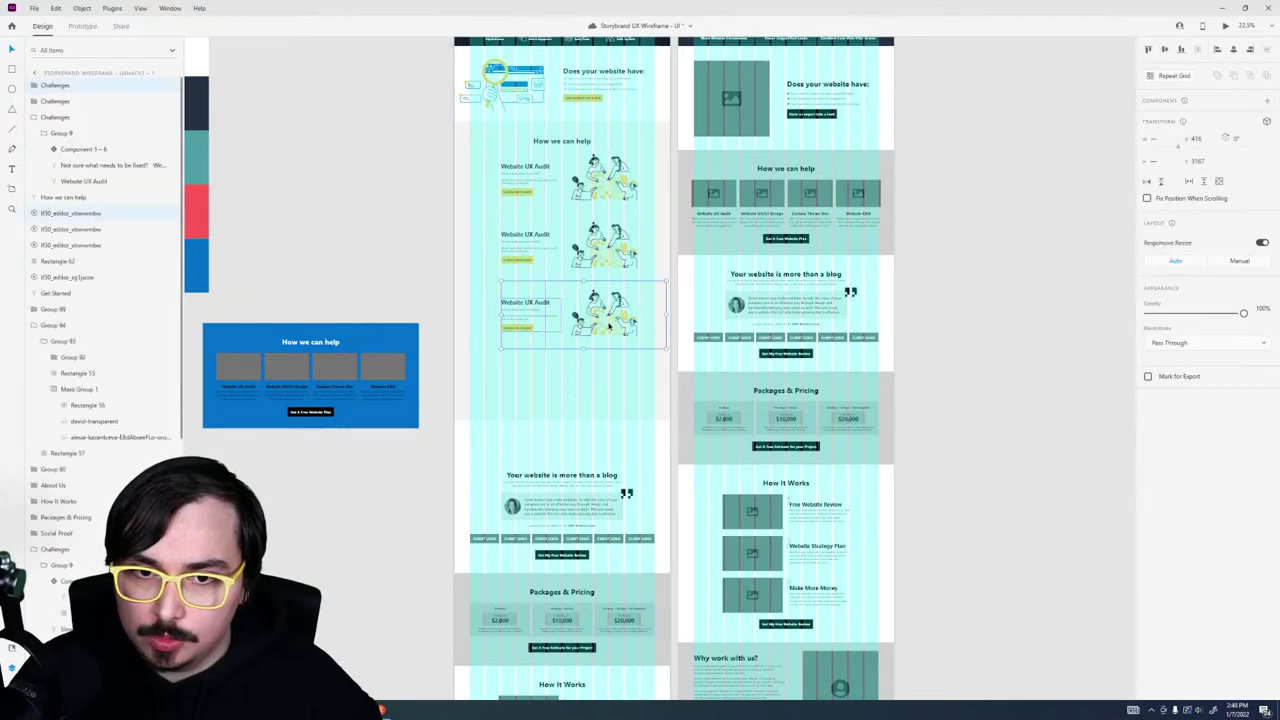
pyautogui.hotkey('ctrl', 'd')
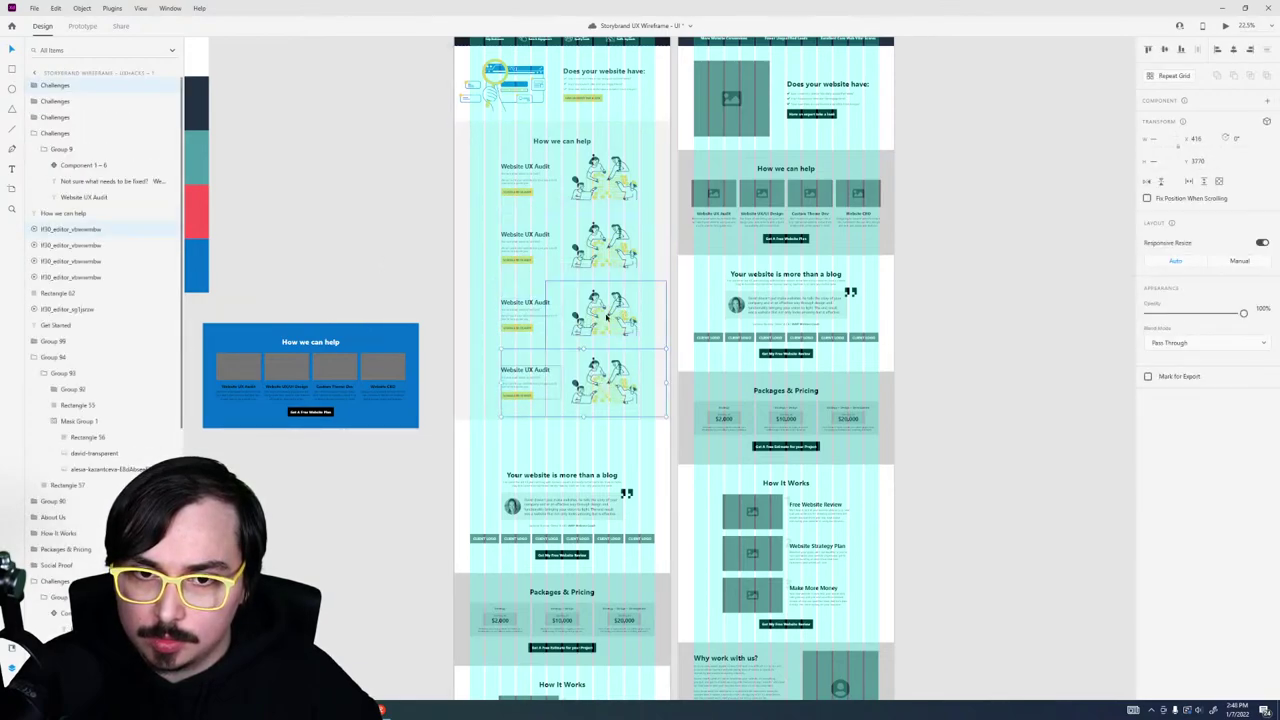
pyautogui.click(429, 334)
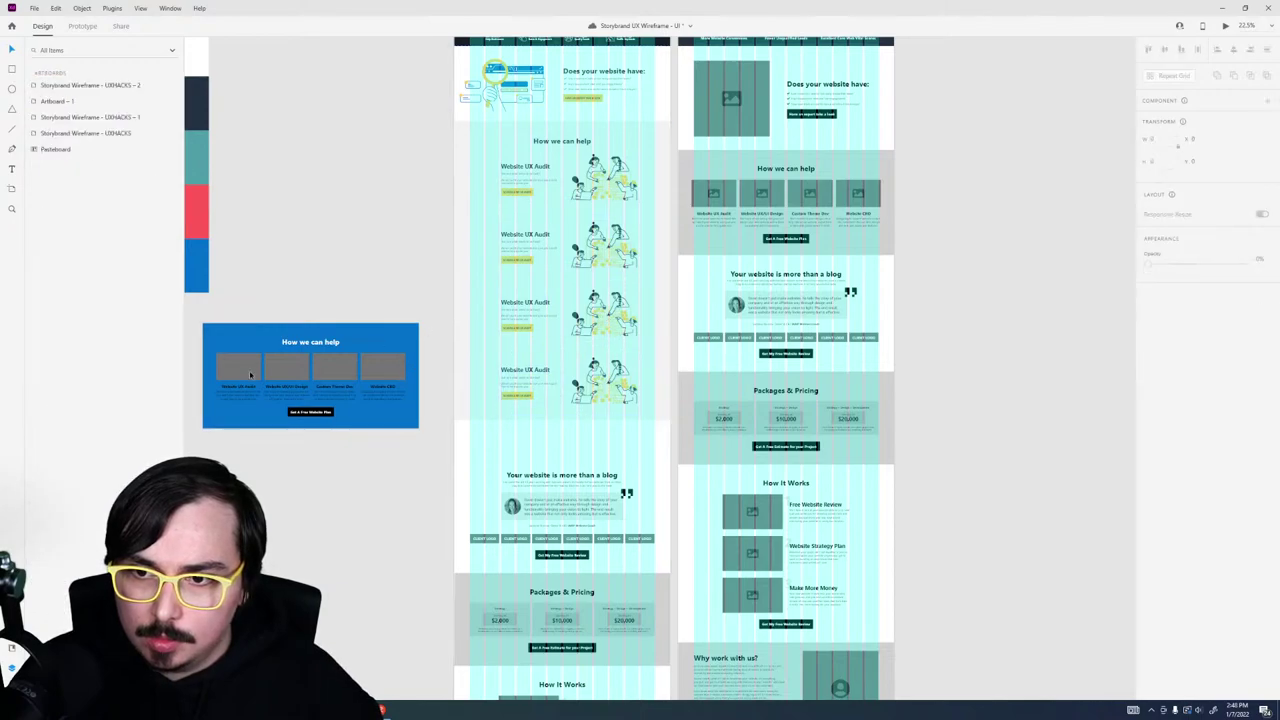
# Step: Replace the second and third row headings with "Website UX/UI Design" and "Custom Theme Dev" copied from the blue section
pyautogui.click(283, 388)
pyautogui.click(508, 235)
pyautogui.write('Website UX/UI Design')
pyautogui.click(333, 387)
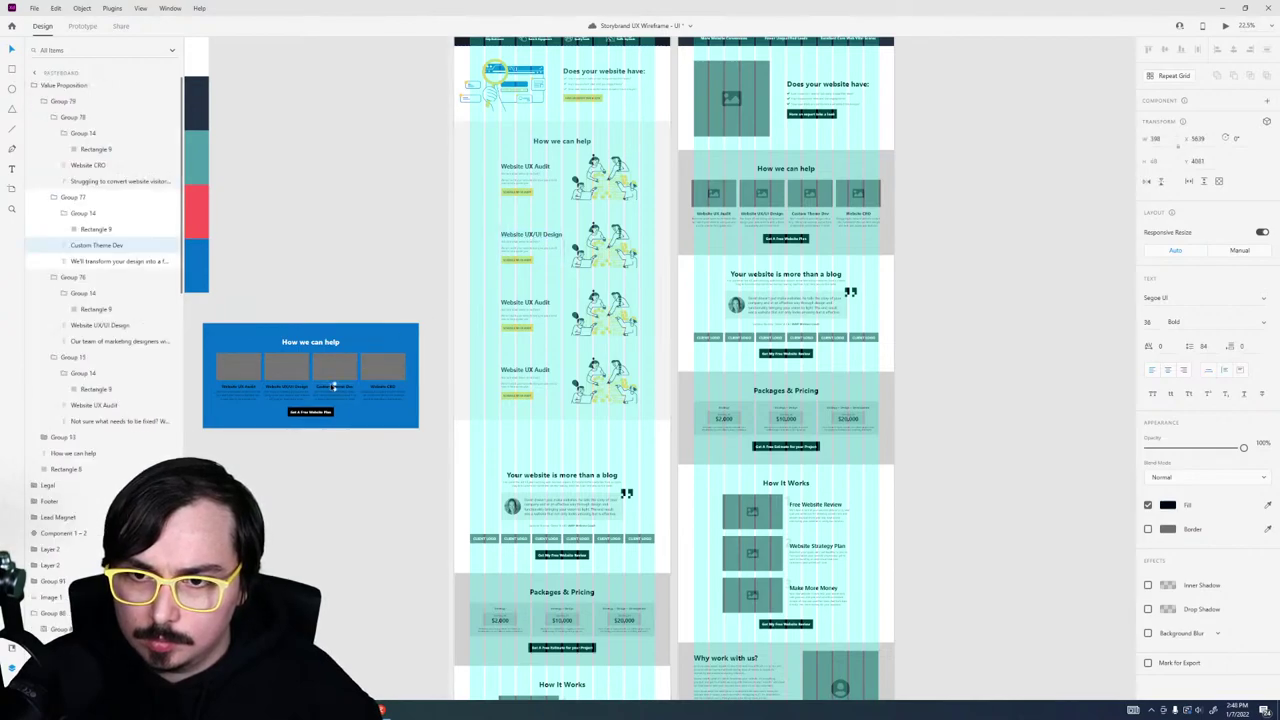
pyautogui.doubleClick(516, 305)
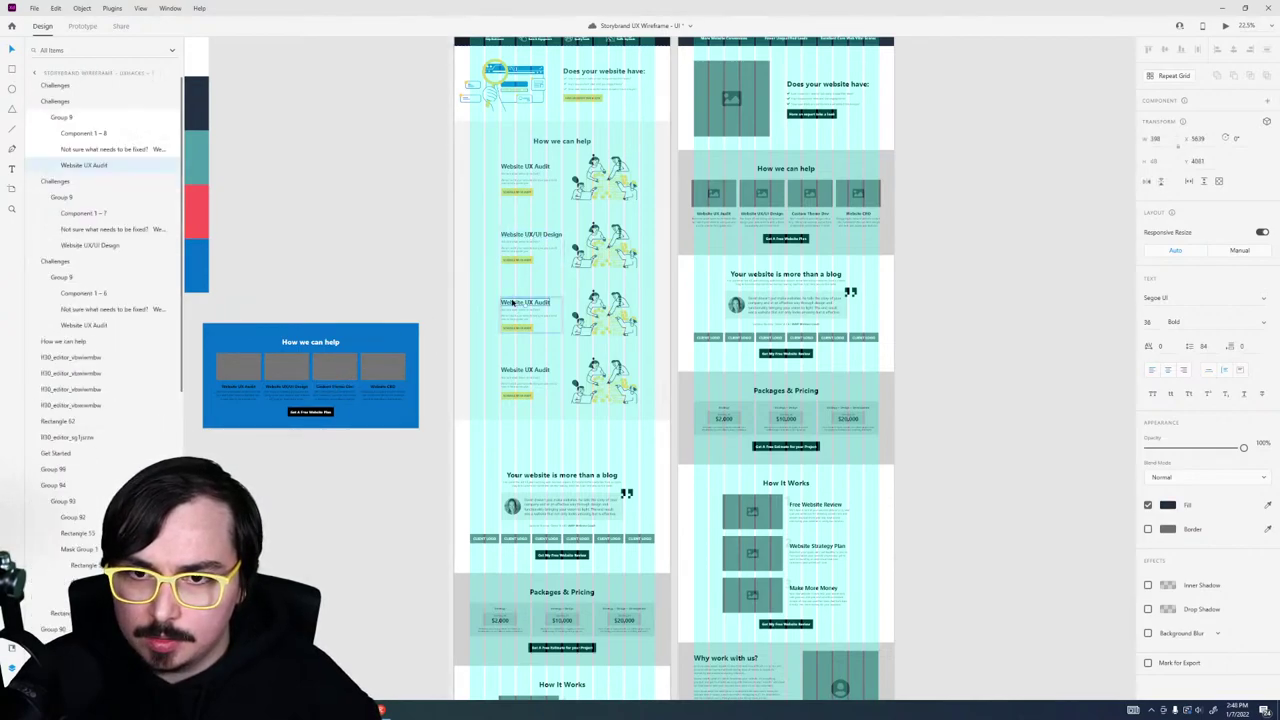
pyautogui.write('Custom Theme Dev')
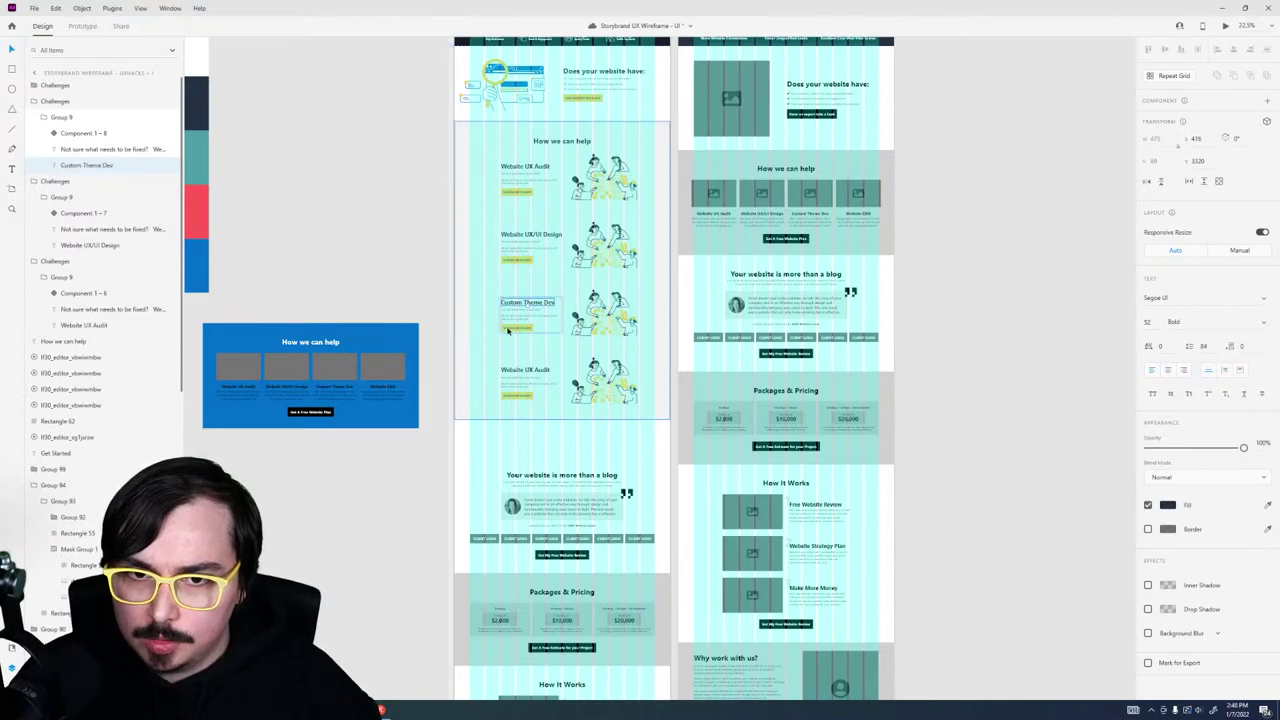
# Step: Expand the third row's heading to "Custom Theme Development" and break it onto two lines
pyautogui.scroll(3, 550, 307)
pyautogui.hotkey('ctrl', 'shift', "'")
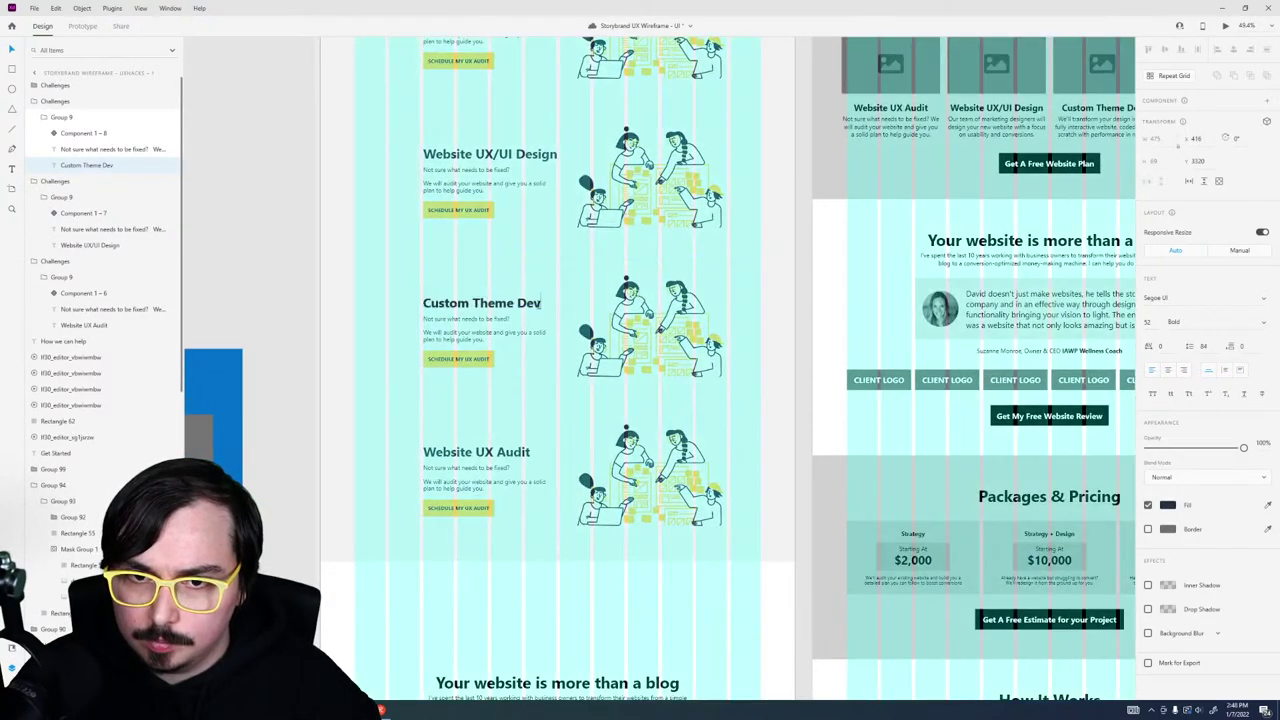
pyautogui.write('elopment')
pyautogui.press('Escape')
pyautogui.doubleClick(536, 308)
pyautogui.click(514, 302)
pyautogui.press('Return')
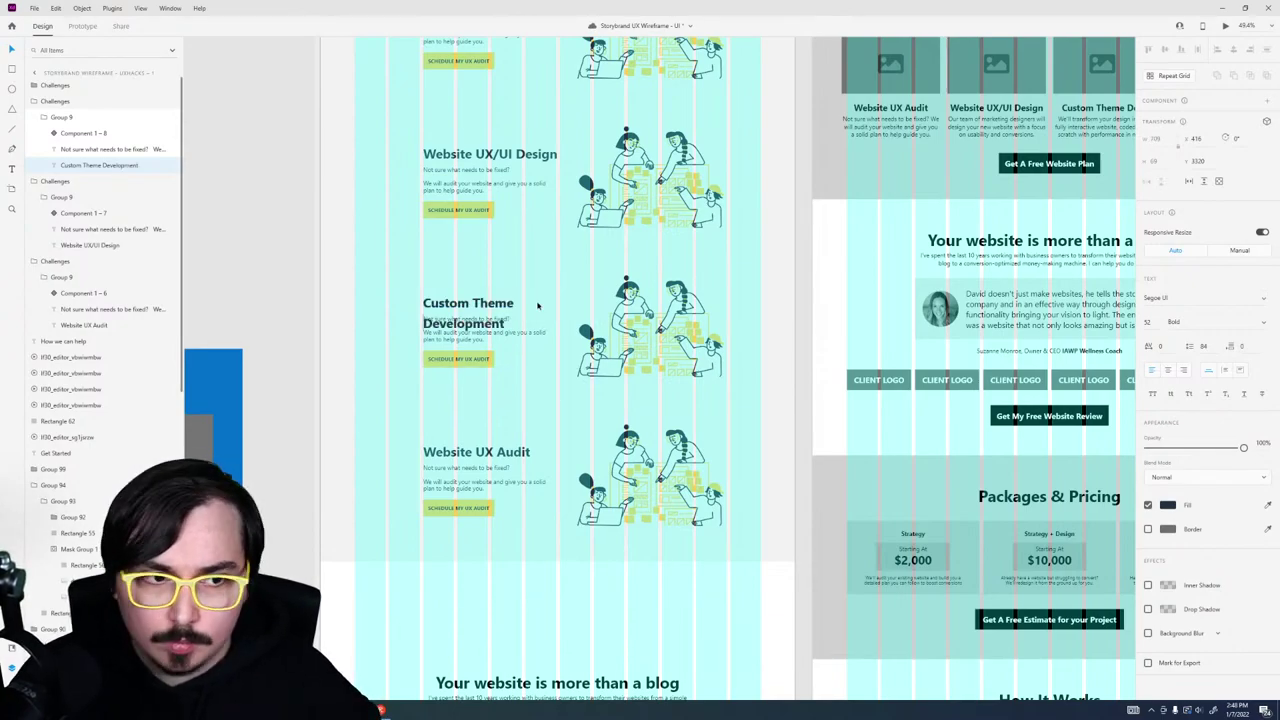
# Step: Set the "Custom Theme Development" heading's line spacing to 56 and move it up clear of the paragraph
pyautogui.hotkey('ctrl', 'a')
pyautogui.click(1206, 346)
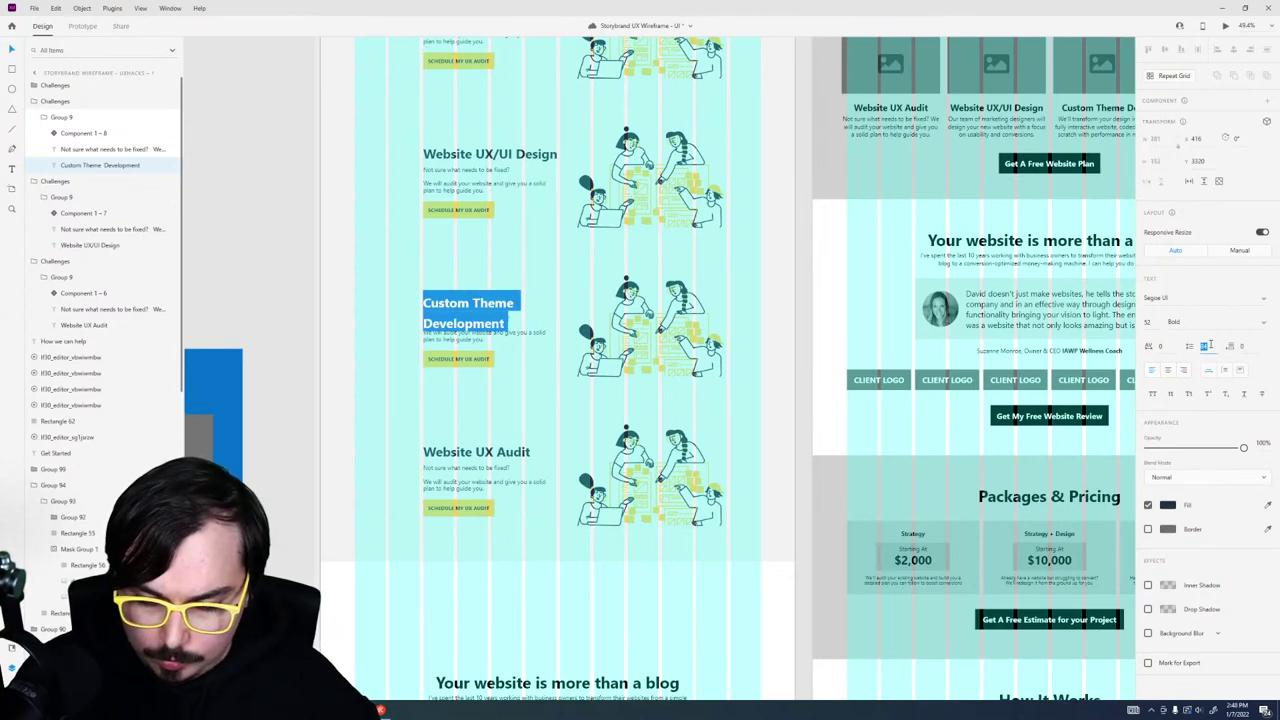
pyautogui.write('56')
pyautogui.press('Return')
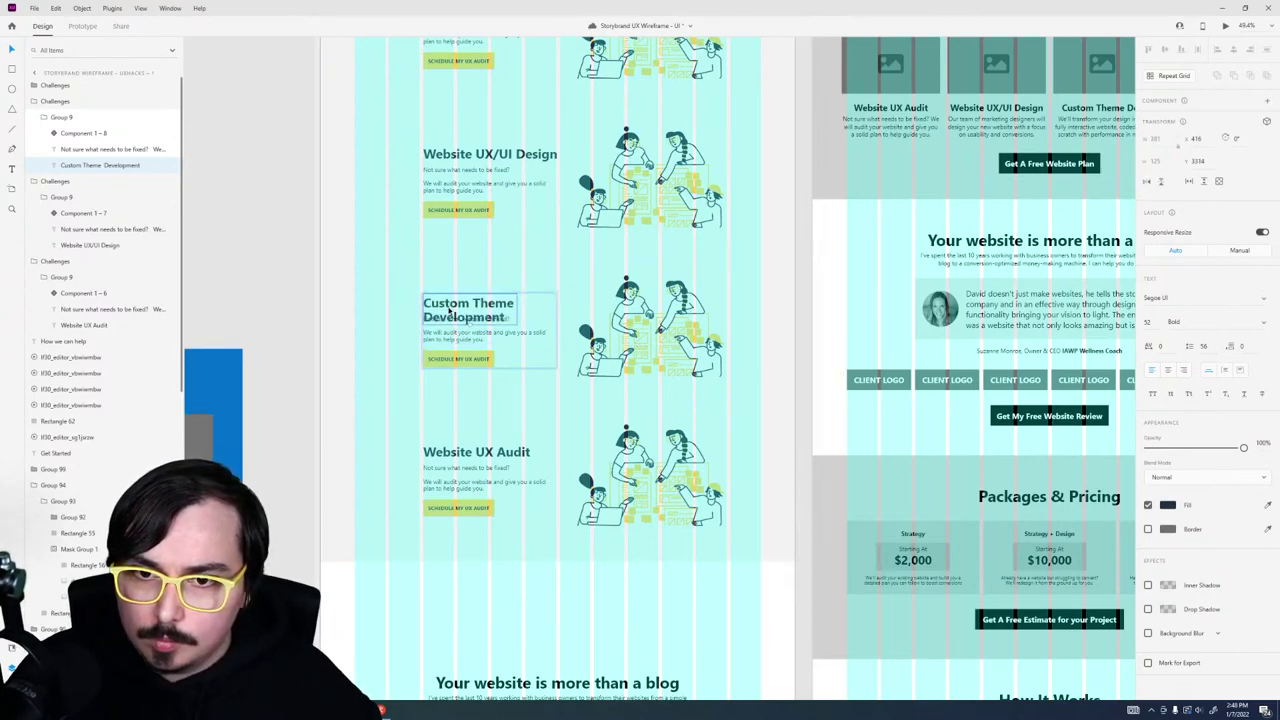
pyautogui.moveTo(450, 314); pyautogui.dragTo(448, 306)
# Step: Lower the text and button beneath "Custom Theme Development" slightly and vertically centre the text group with its animation
pyautogui.click(449, 154)
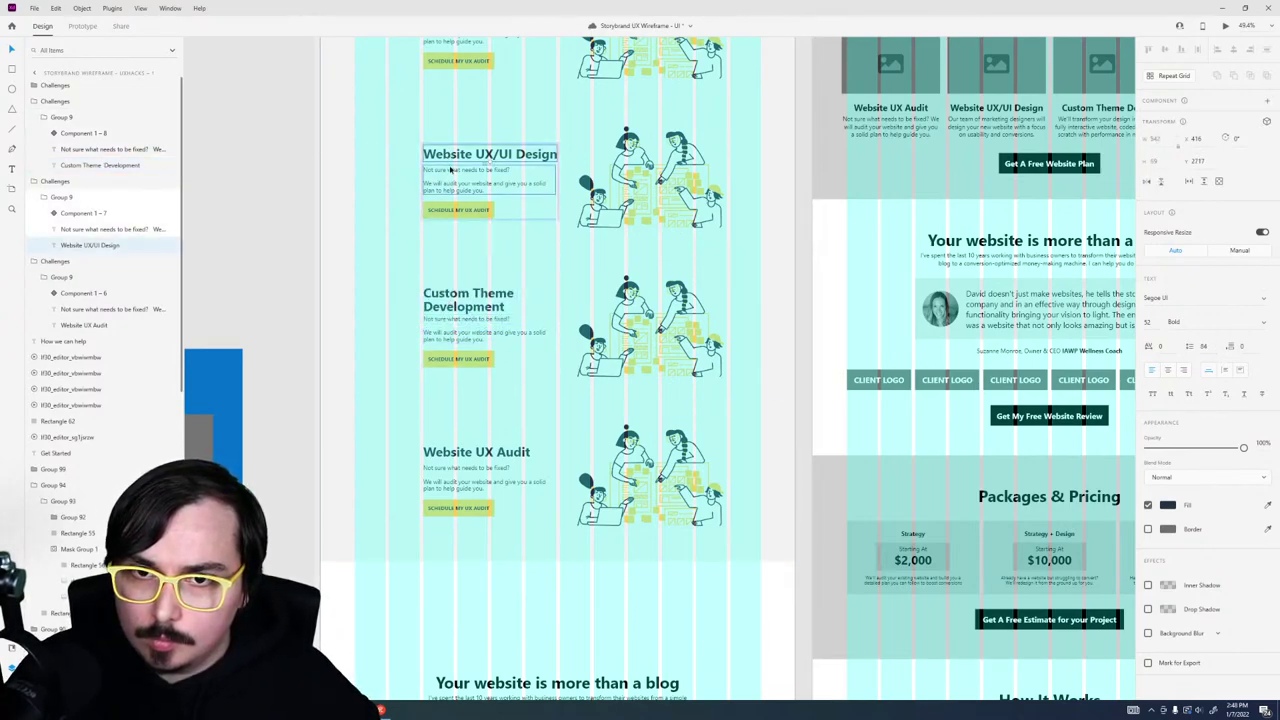
pyautogui.keyDown('ctrl'); pyautogui.click(465, 315); pyautogui.keyUp('ctrl')
pyautogui.moveTo(465, 316); pyautogui.dragTo(470, 338)
pyautogui.press('Escape')
pyautogui.keyDown('shift'); pyautogui.click(604, 330); pyautogui.keyUp('shift')
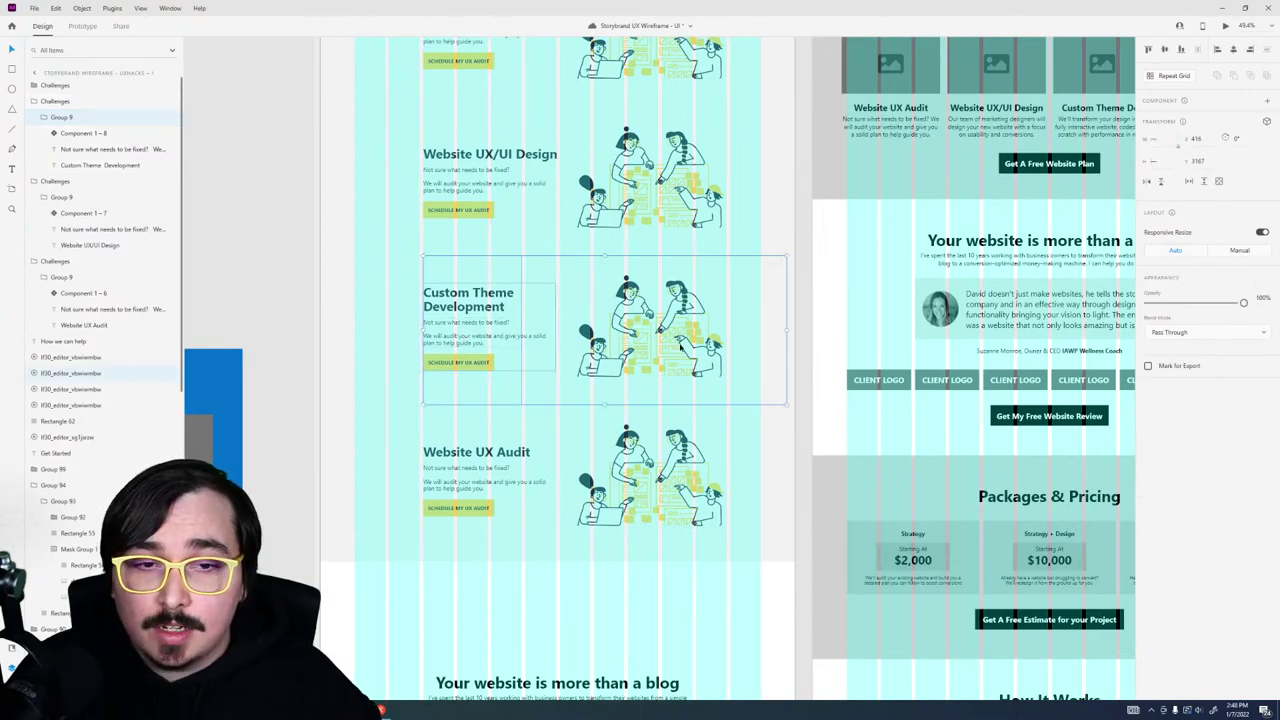
pyautogui.click(1167, 54)
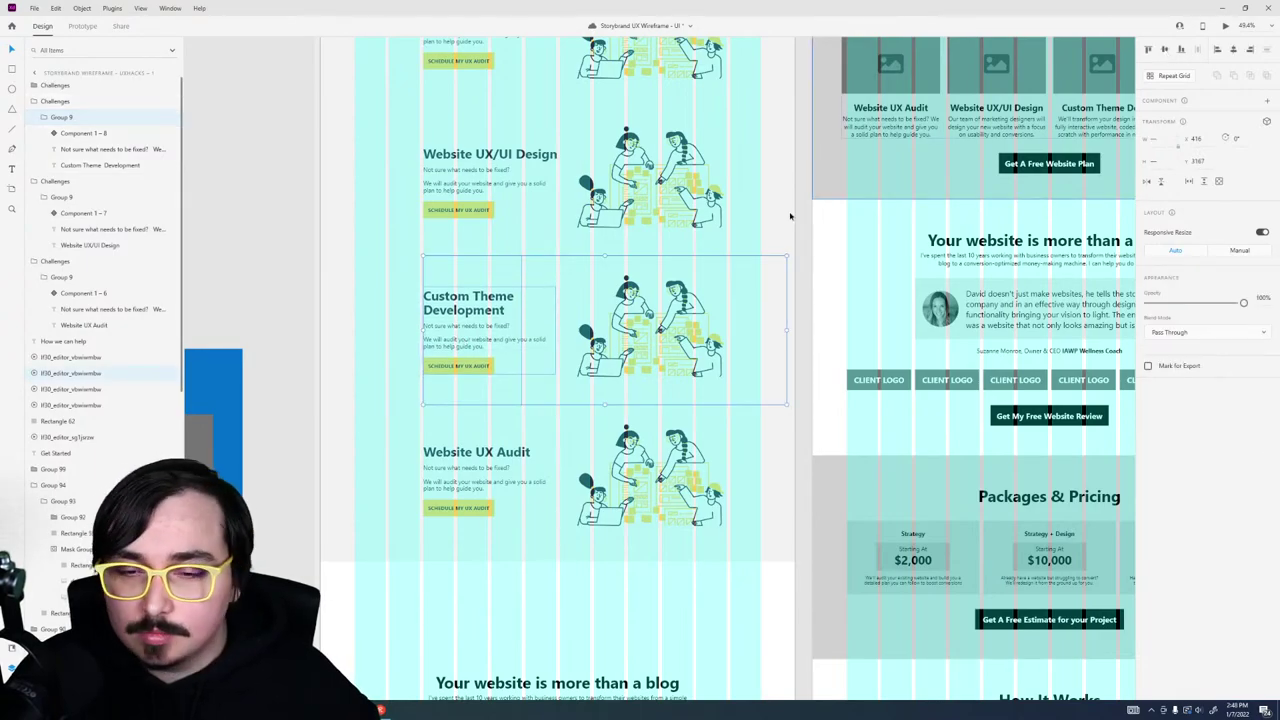
pyautogui.click(306, 371)
# Step: Examine the service rows' headings and spacing with the layout grid shown and hidden
pyautogui.scroll(3, 560, 420)
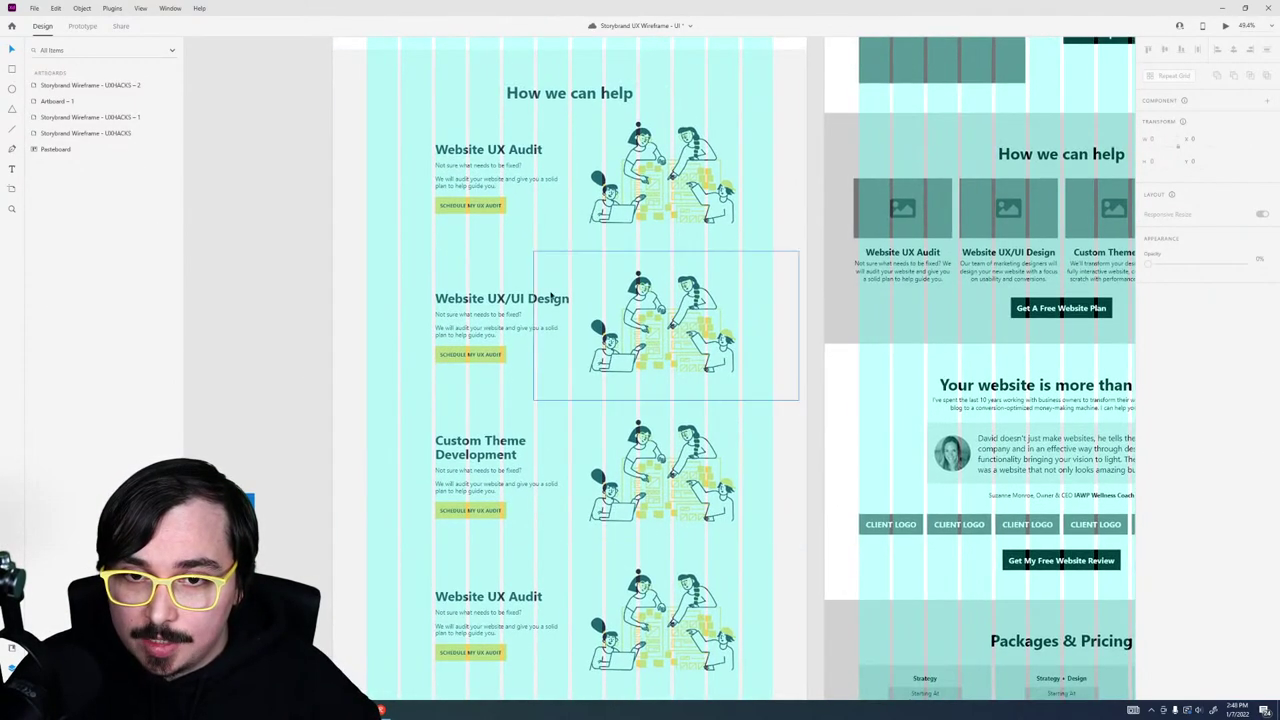
pyautogui.scroll(5, 580, 400)
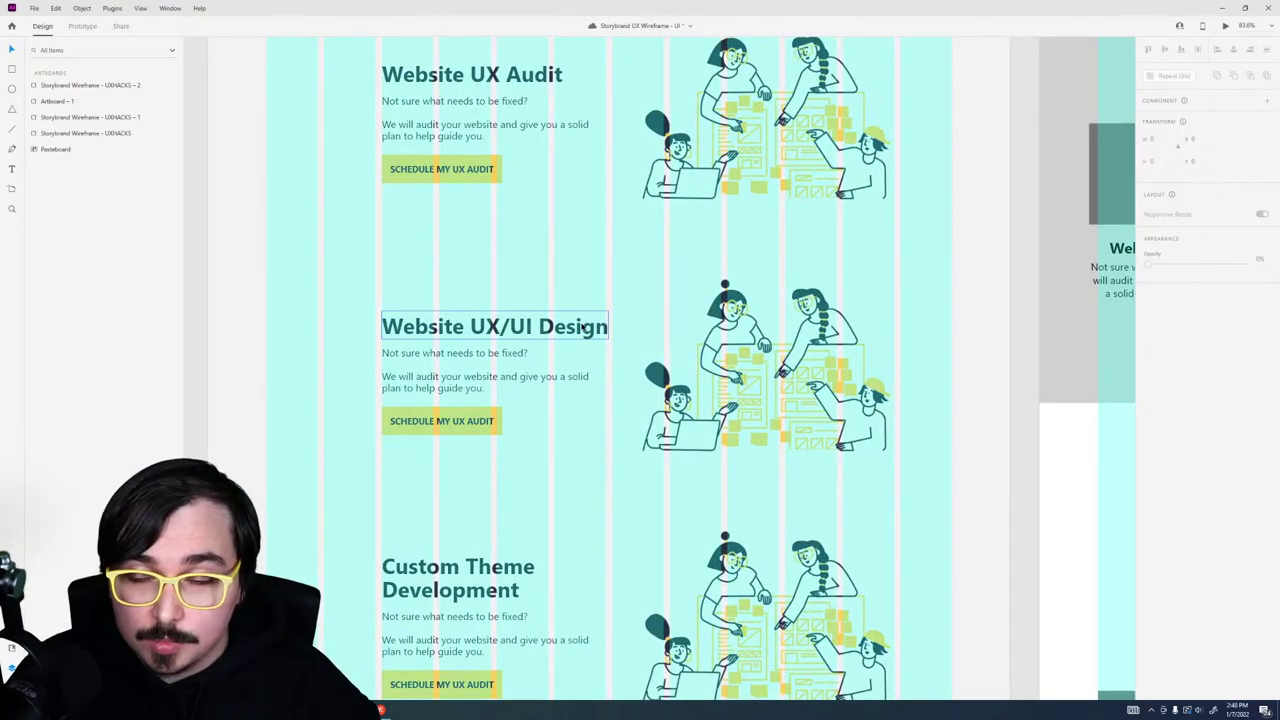
pyautogui.keyDown('ctrl'); pyautogui.click(582, 327); pyautogui.keyUp('ctrl')
pyautogui.scroll(-3, 582, 338)
pyautogui.scroll(3, 582, 342)
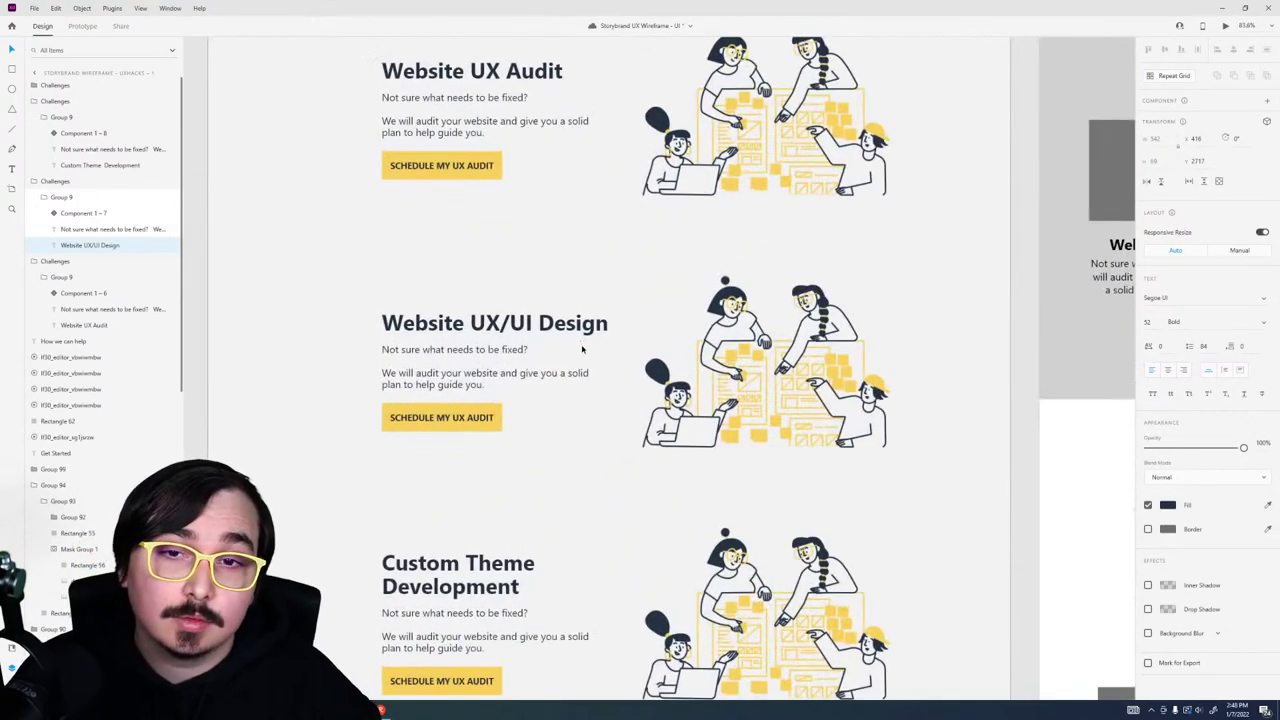
pyautogui.scroll(-3, 582, 346)
# Step: Replace the fourth row's heading with "Conversion Rate Optimization" and break it onto two lines
pyautogui.moveTo(572, 383); pyautogui.dragTo(551, 275)
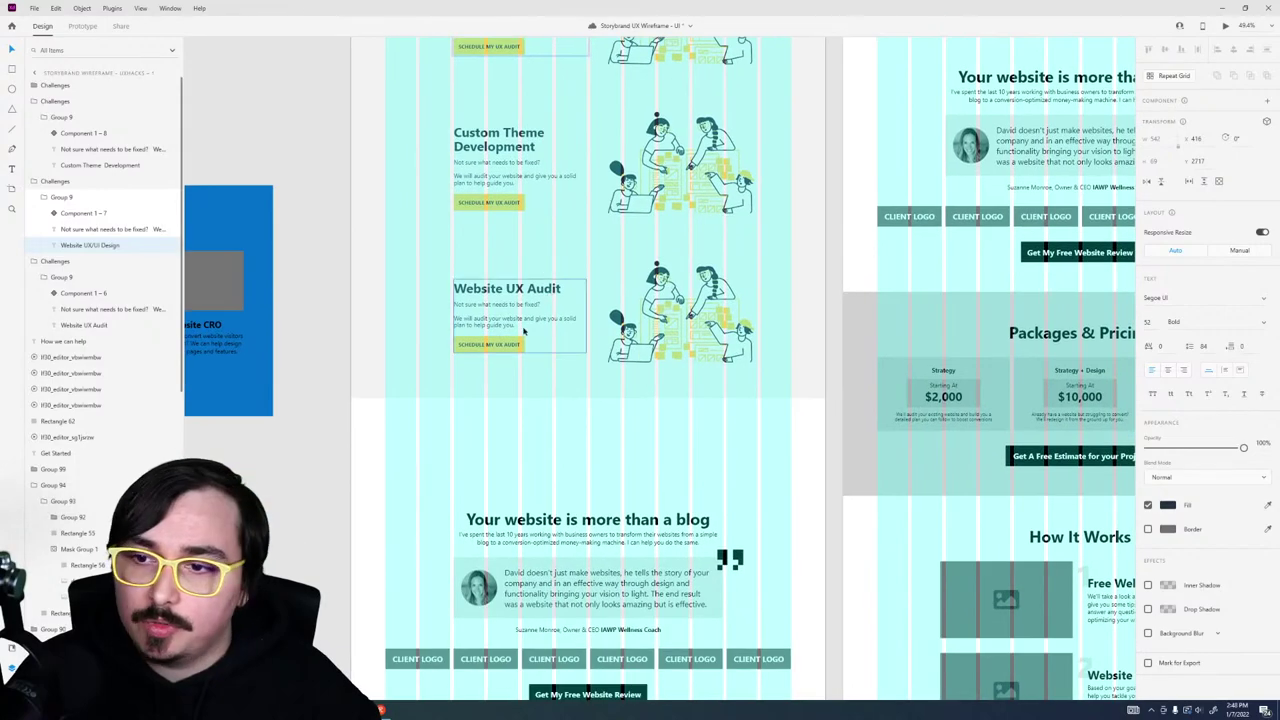
pyautogui.click(490, 292)
pyautogui.doubleClick(490, 292)
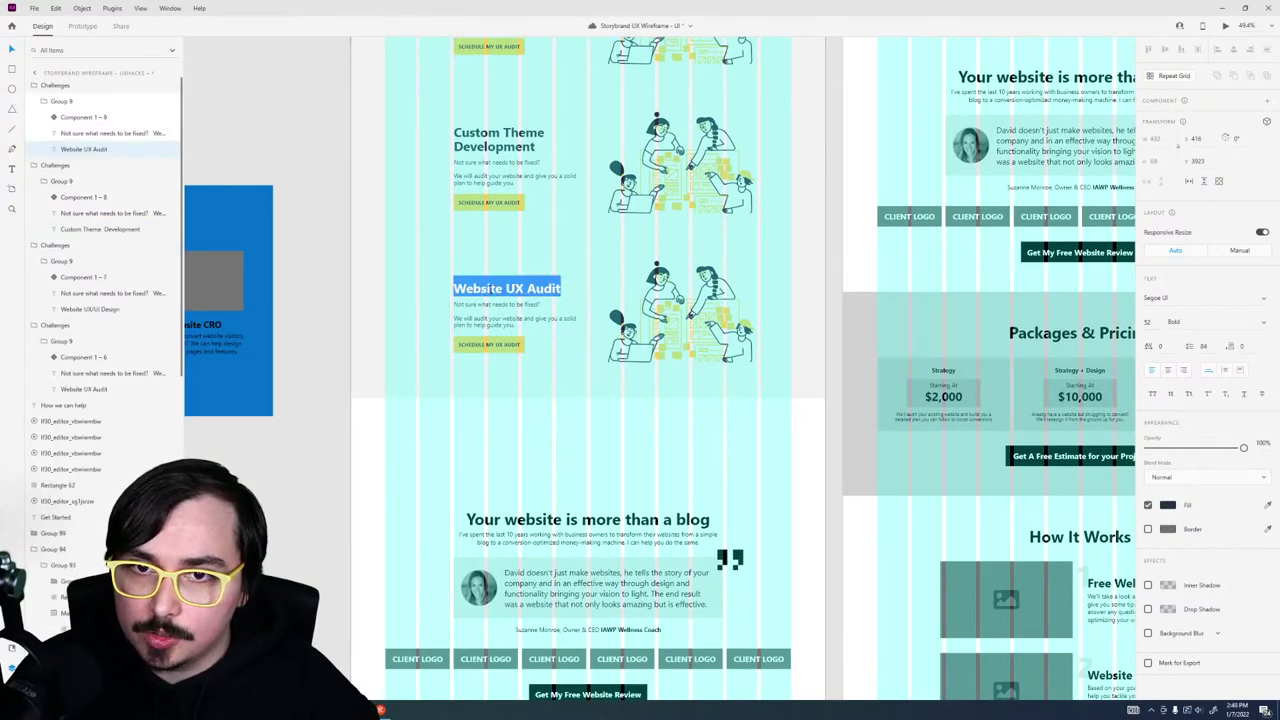
pyautogui.write('Conversion Ra')
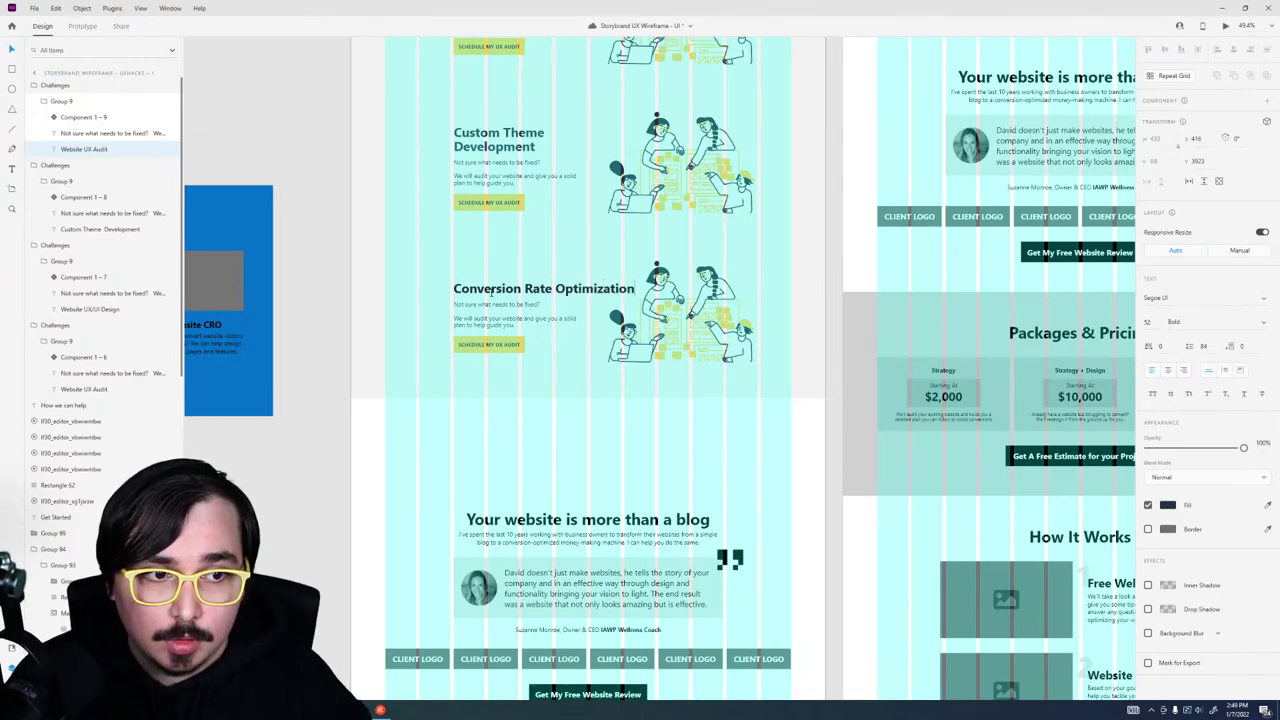
pyautogui.press('Return')
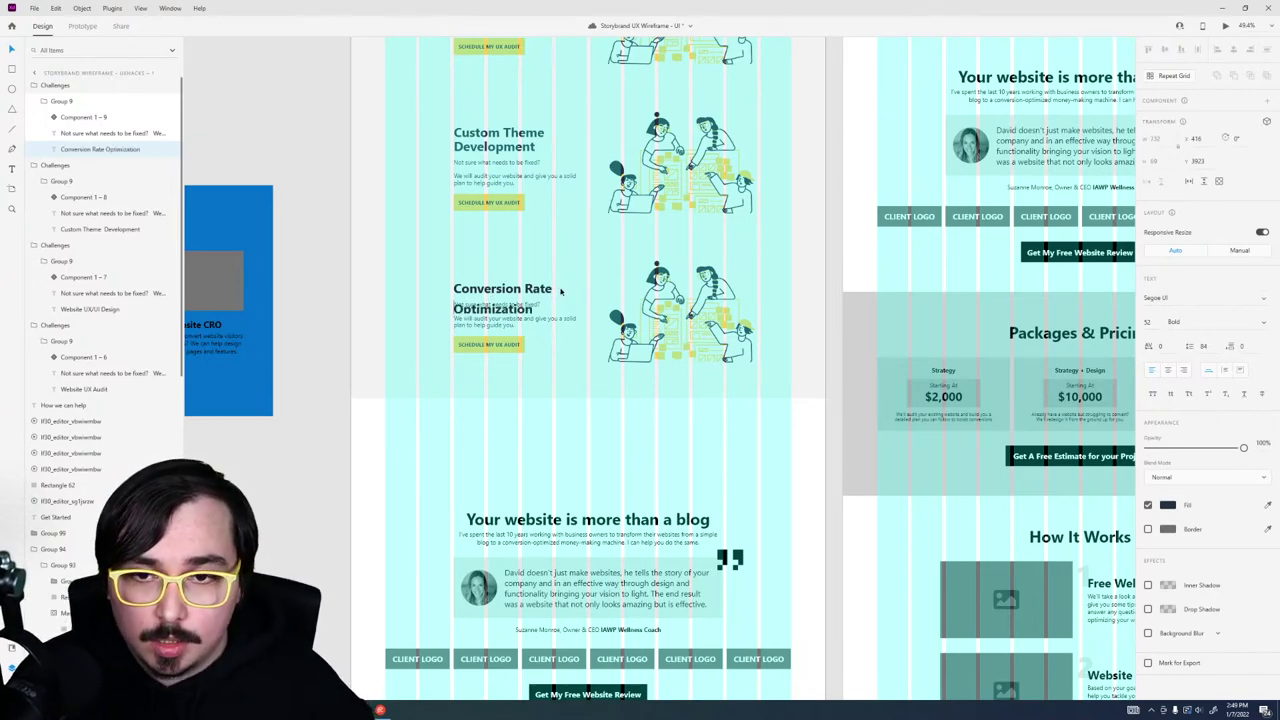
# Step: Set the "Conversion Rate Optimization" heading's line spacing to 56 and move it up clear of the paragraph
pyautogui.hotkey('ctrl', 'a')
pyautogui.click(1207, 345)
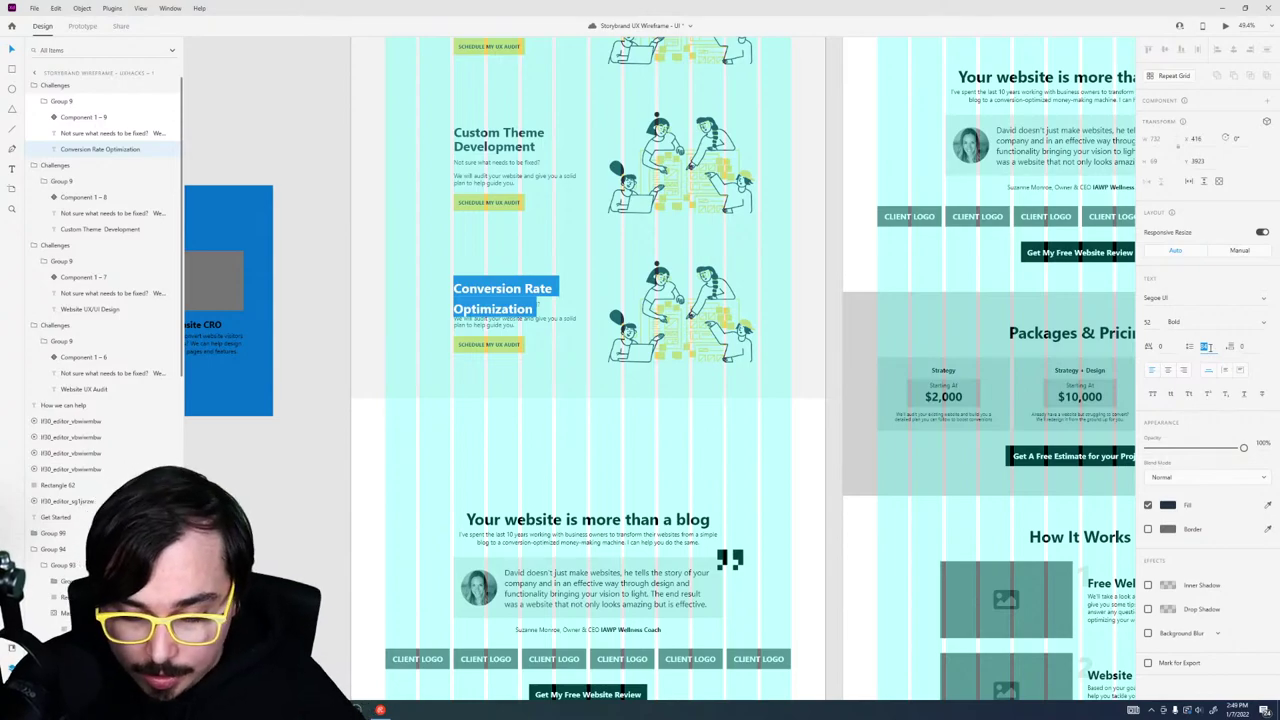
pyautogui.write('36')
pyautogui.press('Return')
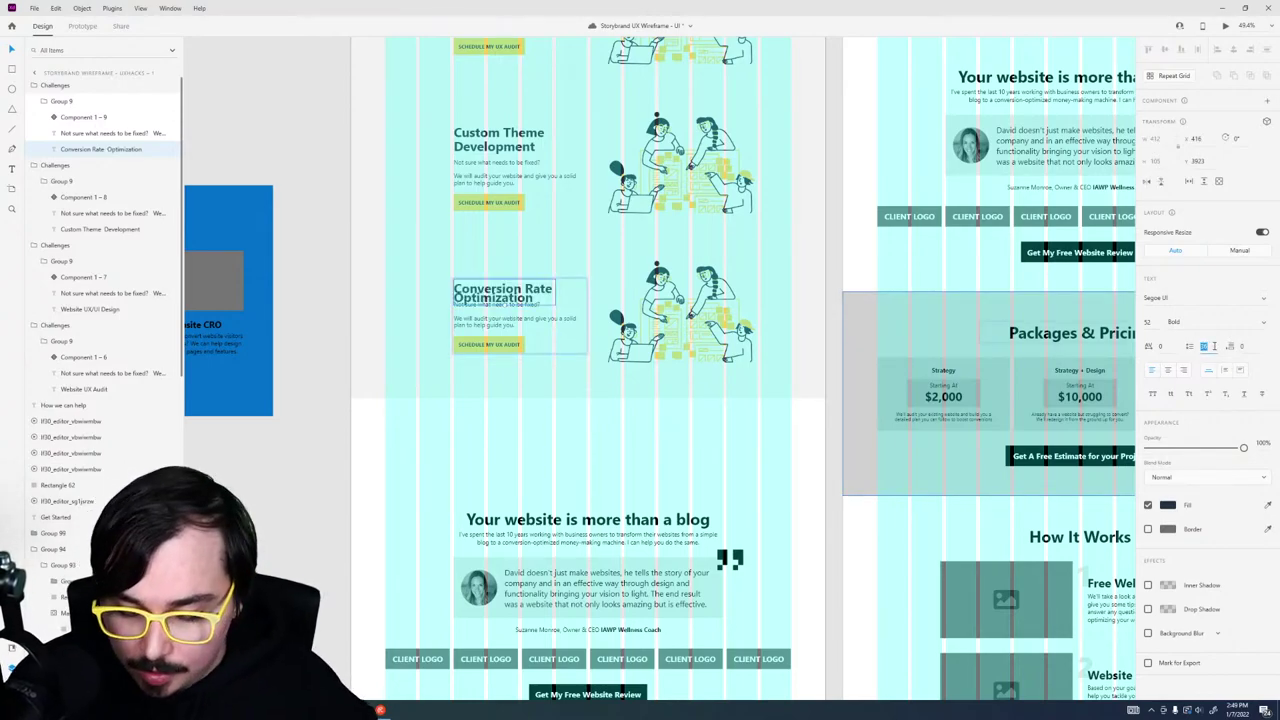
pyautogui.write('56')
pyautogui.press('Return')
pyautogui.moveTo(525, 289); pyautogui.dragTo(522, 274)
pyautogui.press('Escape')
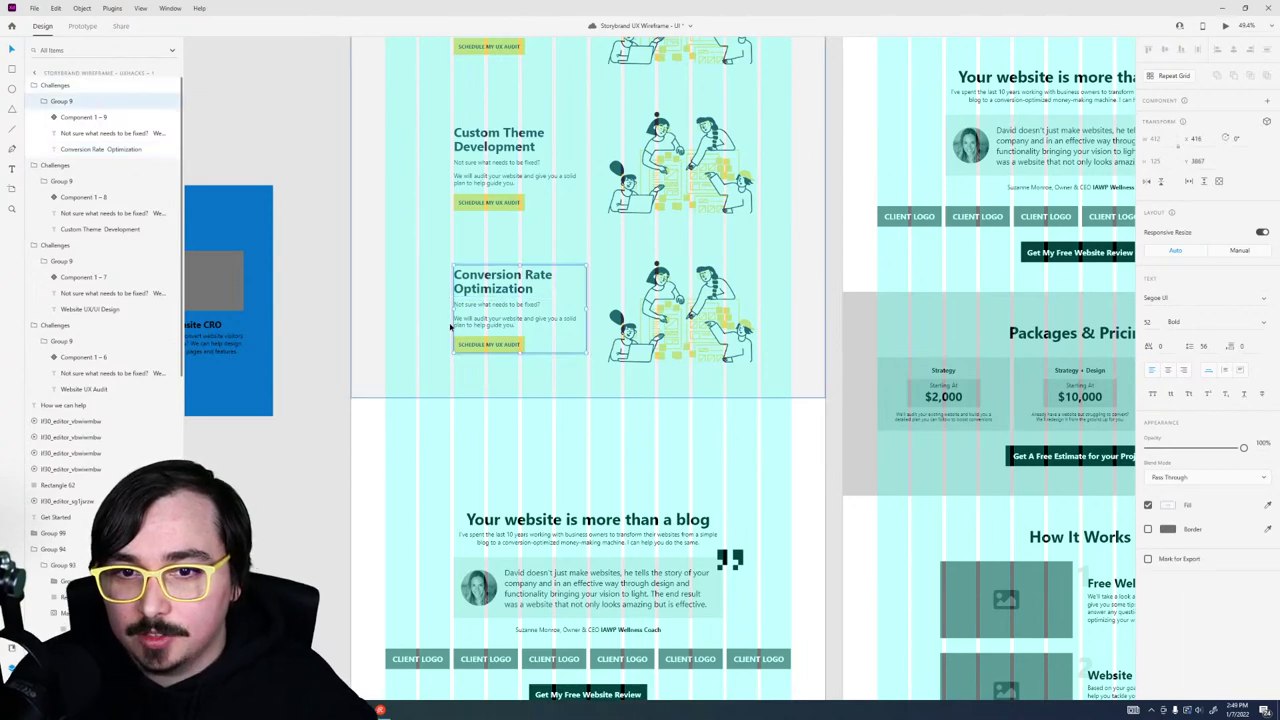
# Step: Lower the "Conversion Rate Optimization" text group slightly and vertically centre it with its animation
pyautogui.moveTo(494, 316); pyautogui.dragTo(494, 330)
pyautogui.keyDown('shift'); pyautogui.click(640, 316); pyautogui.keyUp('shift')
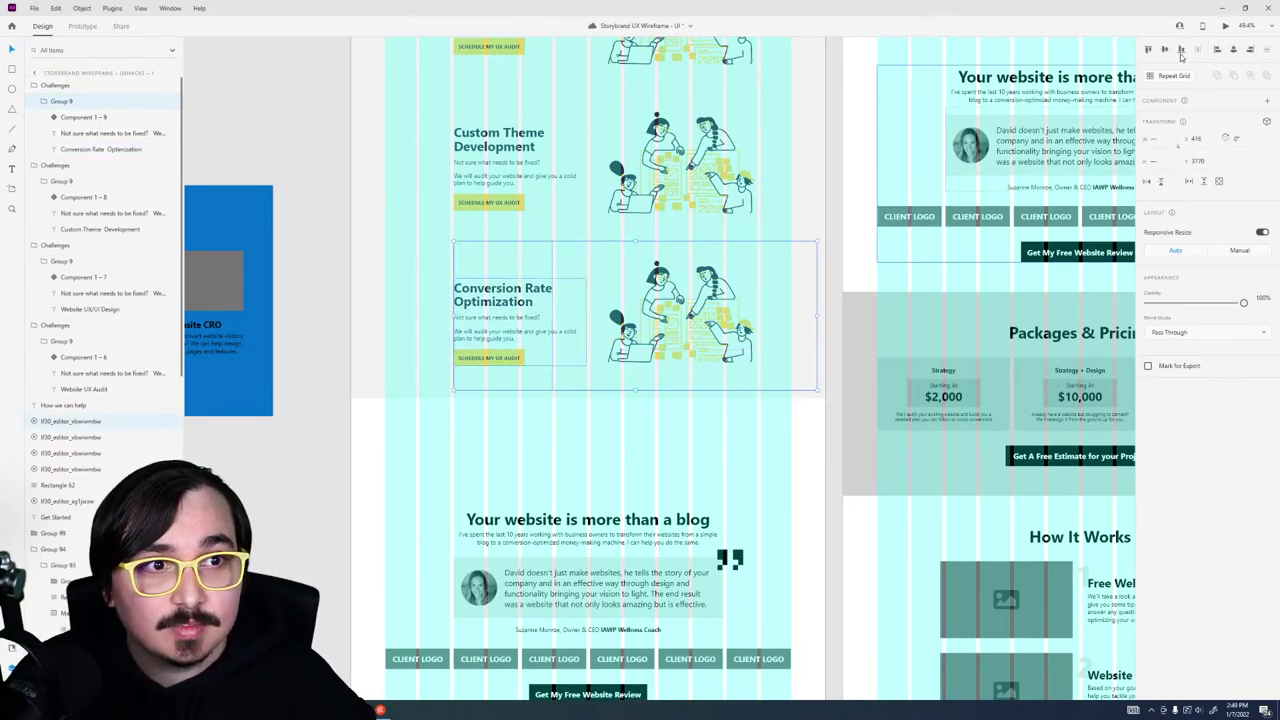
pyautogui.click(323, 323)
pyautogui.scroll(-3, 389, 271)
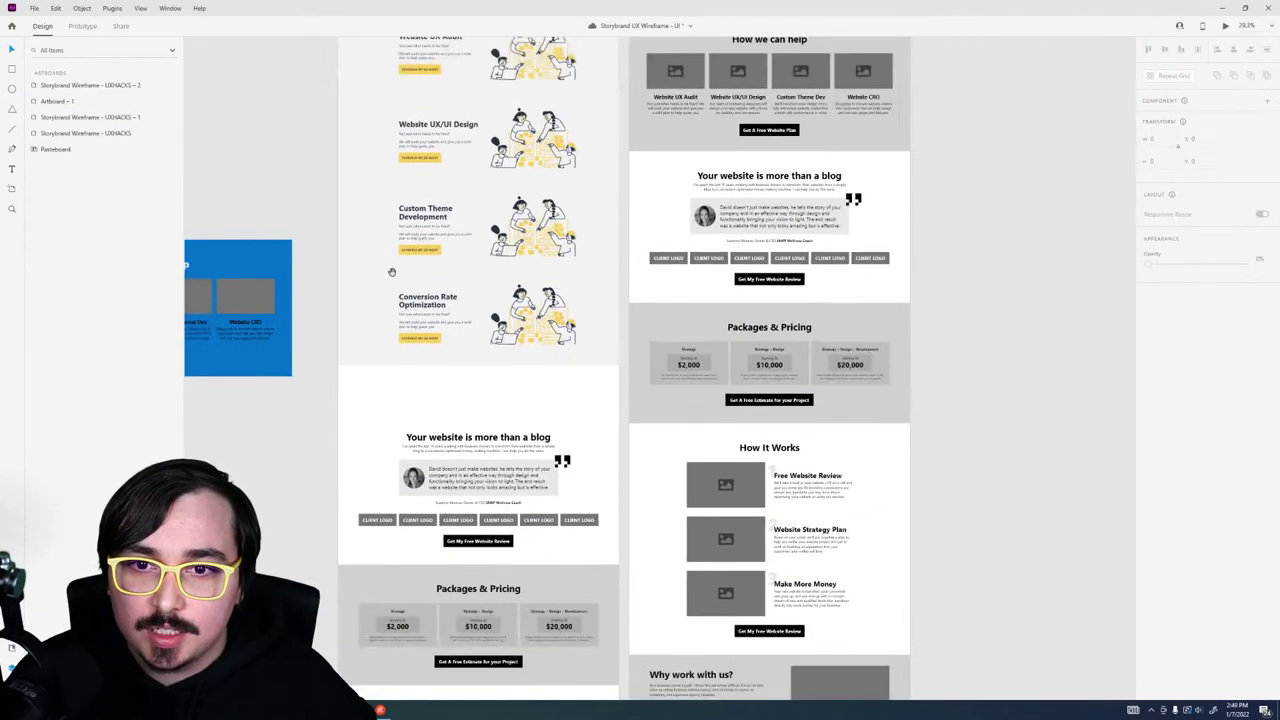
# Step: Adjust the height of the light gray "How we can help" background so it ends a little below the fourth service row
pyautogui.moveTo(389, 476); pyautogui.dragTo(399, 234)
pyautogui.click(452, 317)
pyautogui.press('alt')
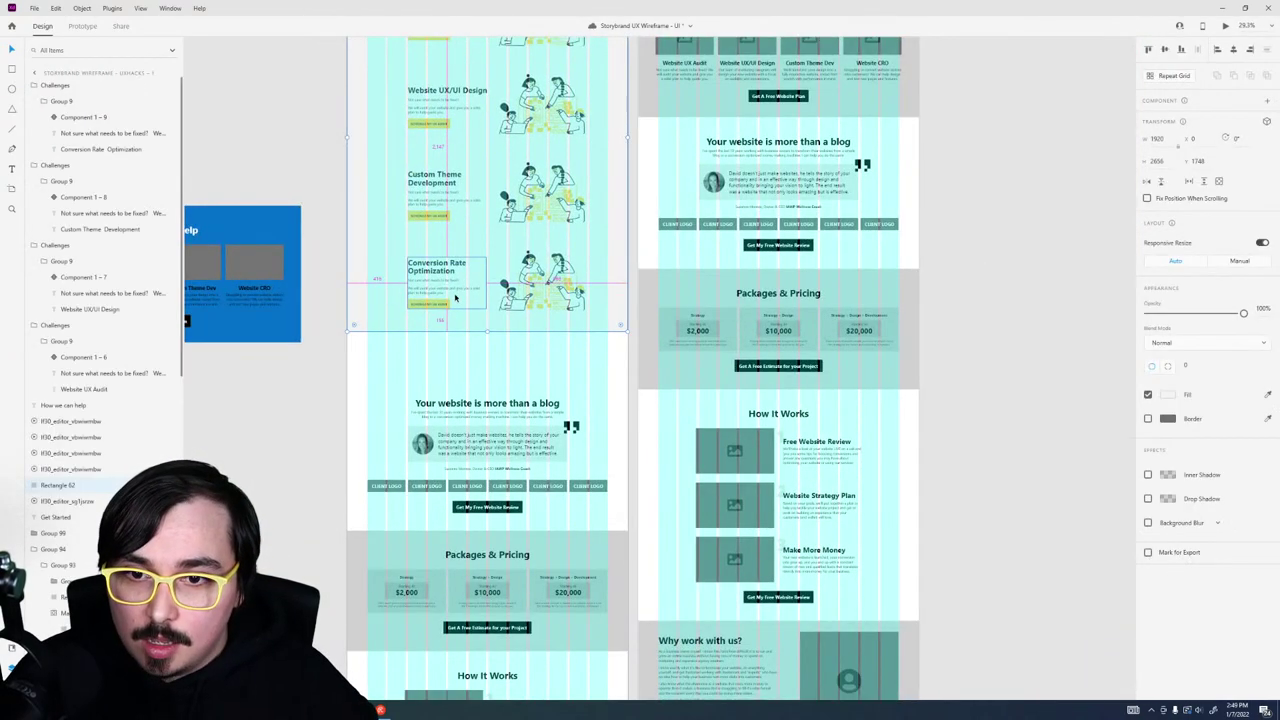
pyautogui.moveTo(487, 332)
pyautogui.mouseDown()
pyautogui.moveTo(485, 343)
pyautogui.moveTo(486, 317)
pyautogui.moveTo(484, 342)
pyautogui.moveTo(489, 330)
pyautogui.mouseUp()
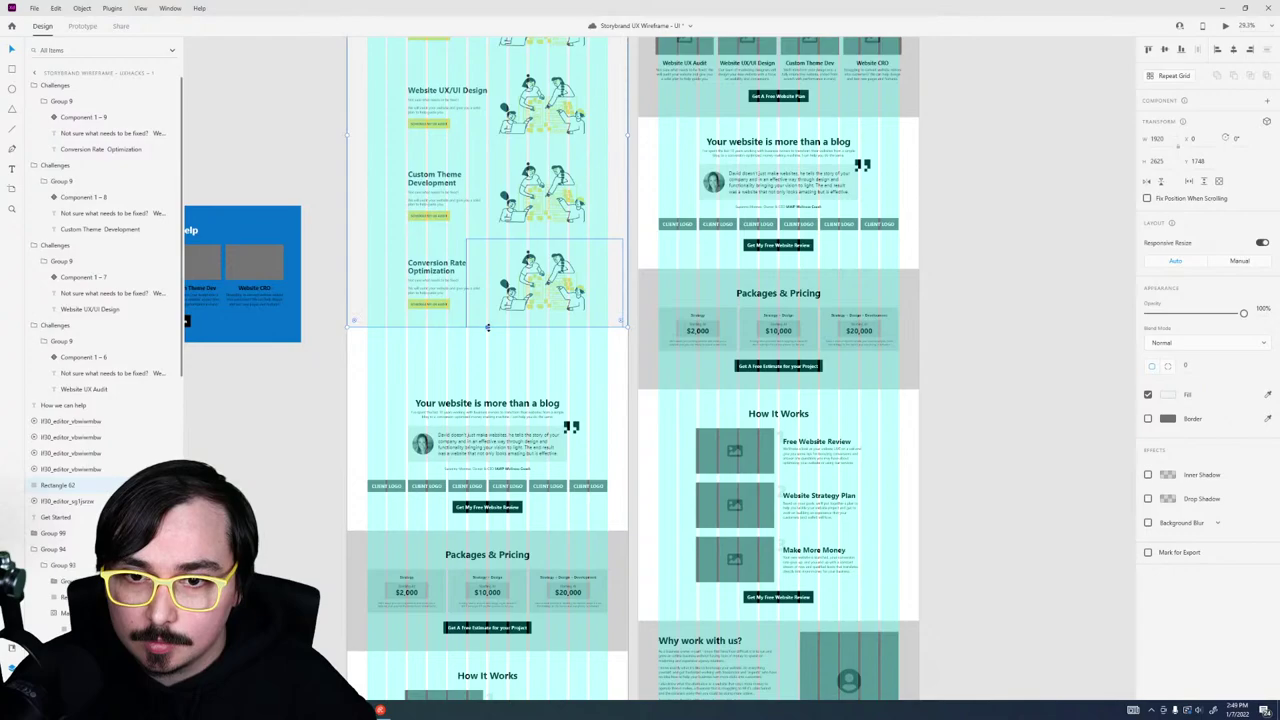
pyautogui.scroll(3, 490, 340)
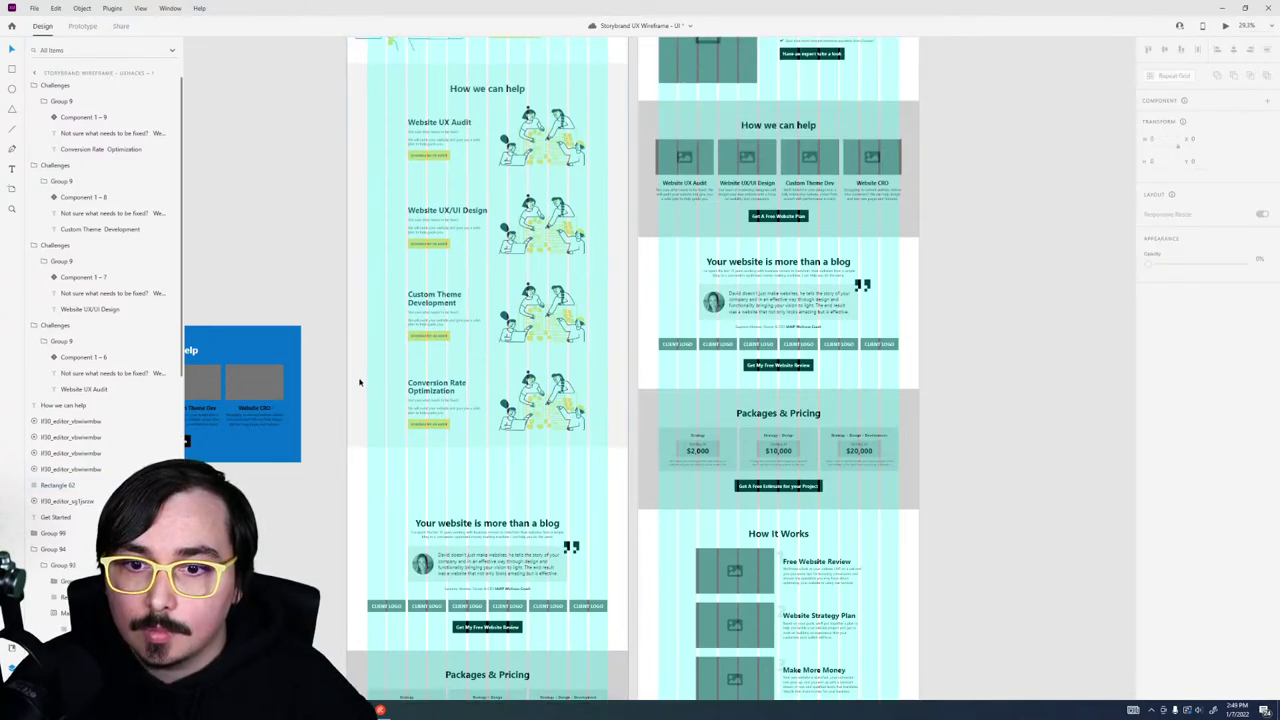
pyautogui.click(443, 434)
pyautogui.moveTo(485, 446); pyautogui.dragTo(489, 462)
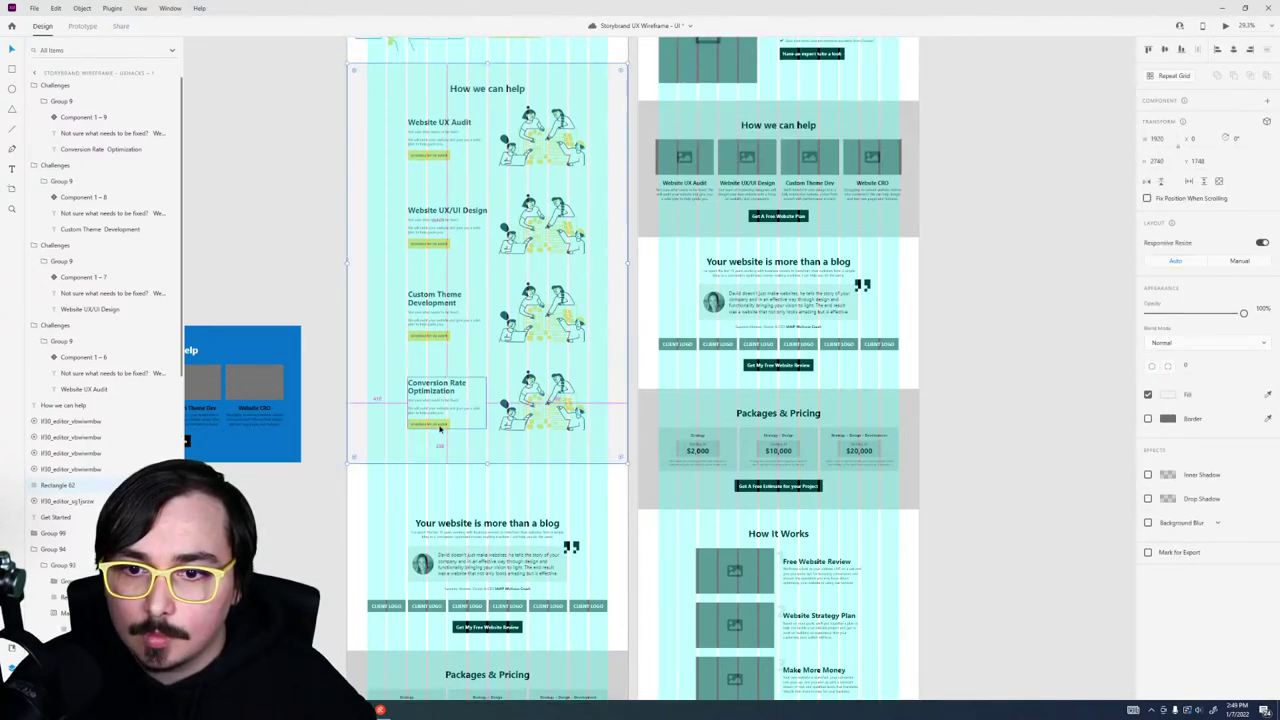
pyautogui.moveTo(487, 462); pyautogui.dragTo(487, 460)
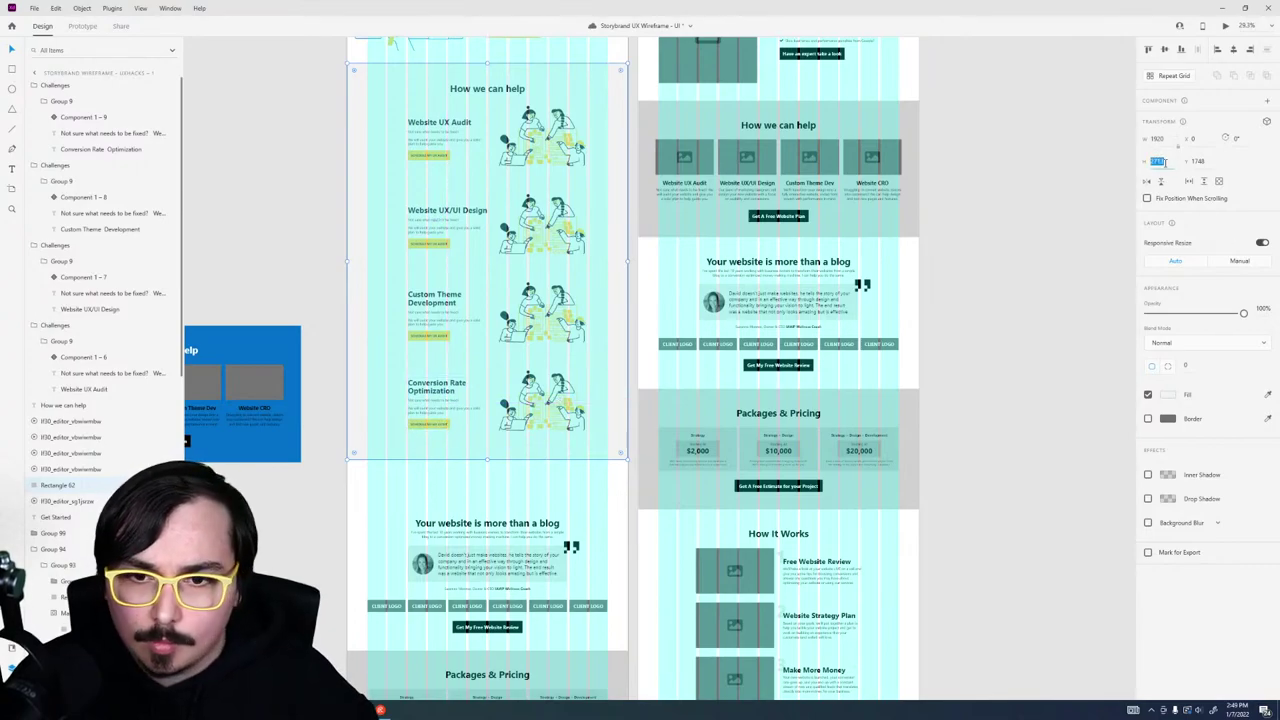
pyautogui.click(440, 318)
pyautogui.click(545, 140)
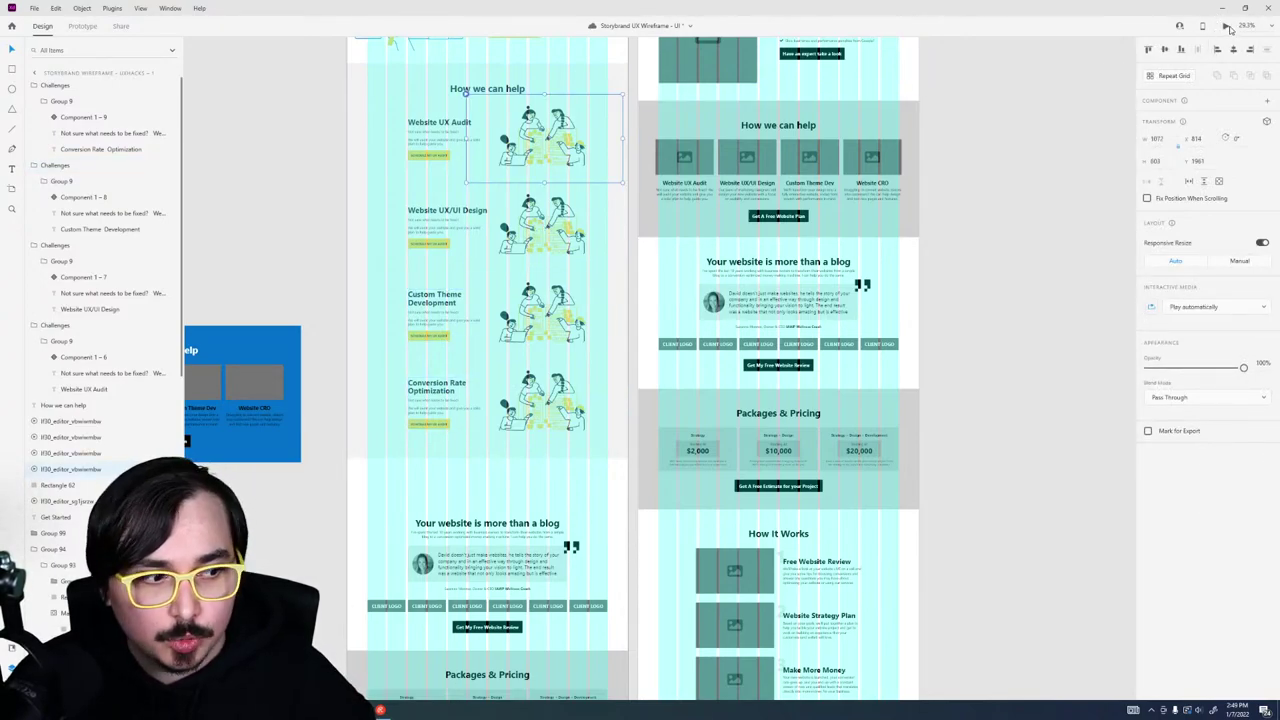
# Step: Preview the page and examine the layout and spacing of the "How we can help" service rows
pyautogui.click(1227, 26)
pyautogui.scroll(-5, 838, 363)
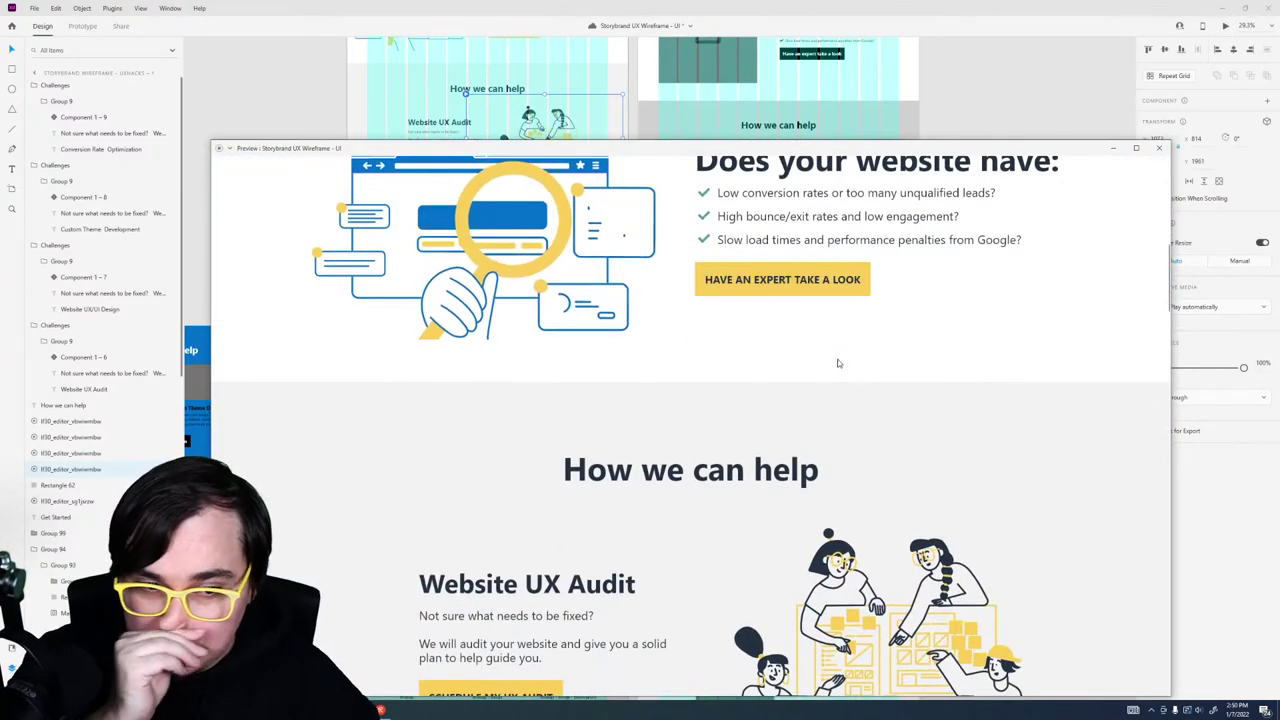
pyautogui.scroll(-3, 838, 363)
pyautogui.scroll(-2, 829, 360)
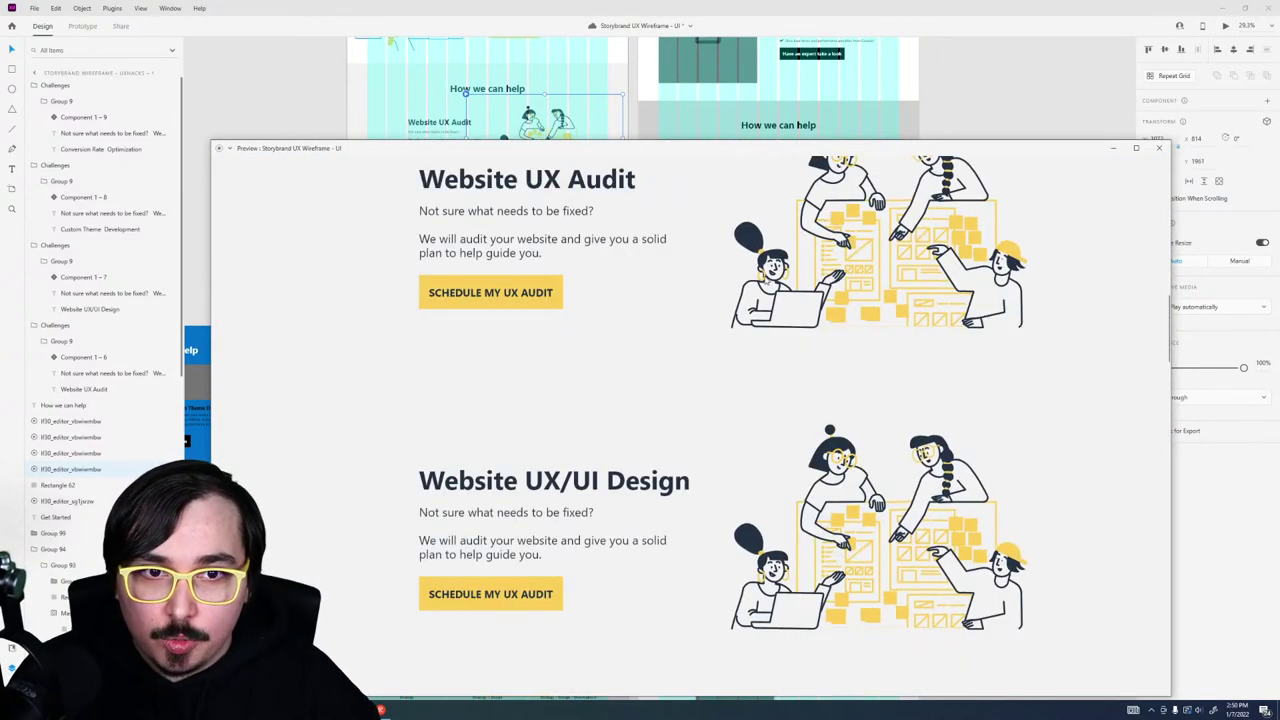
pyautogui.scroll(2, 758, 281)
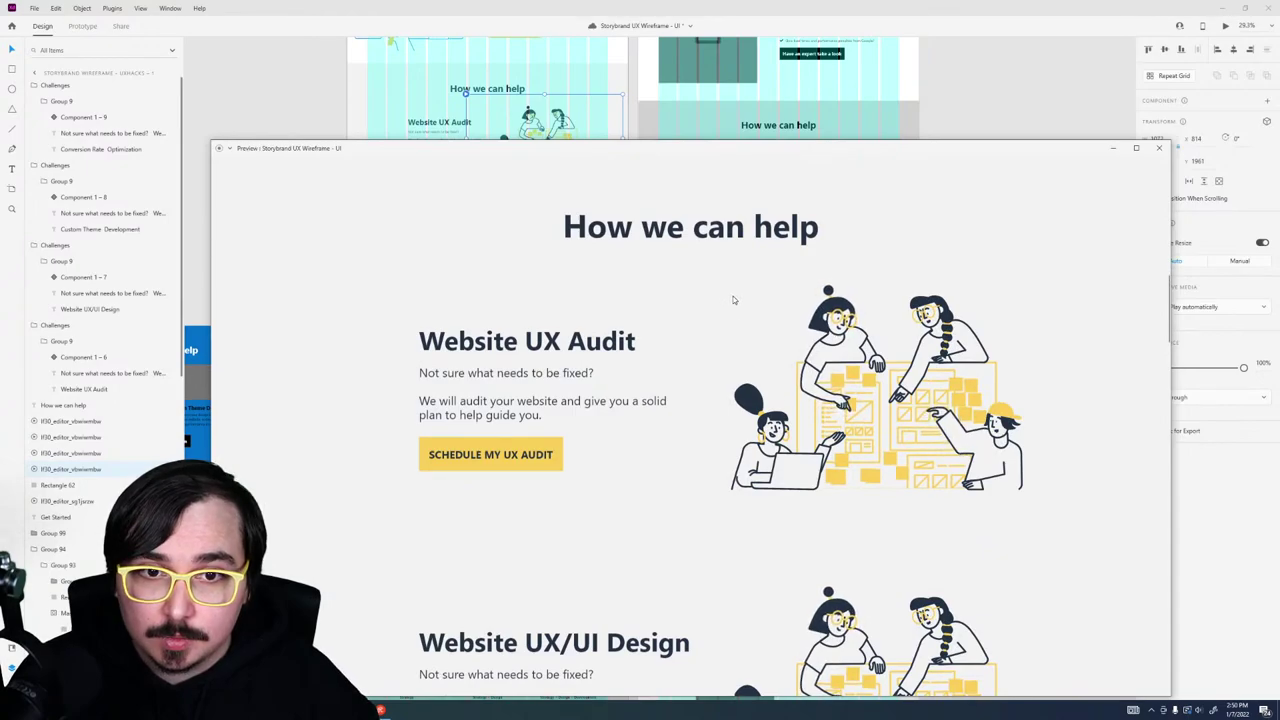
pyautogui.scroll(-5, 730, 300)
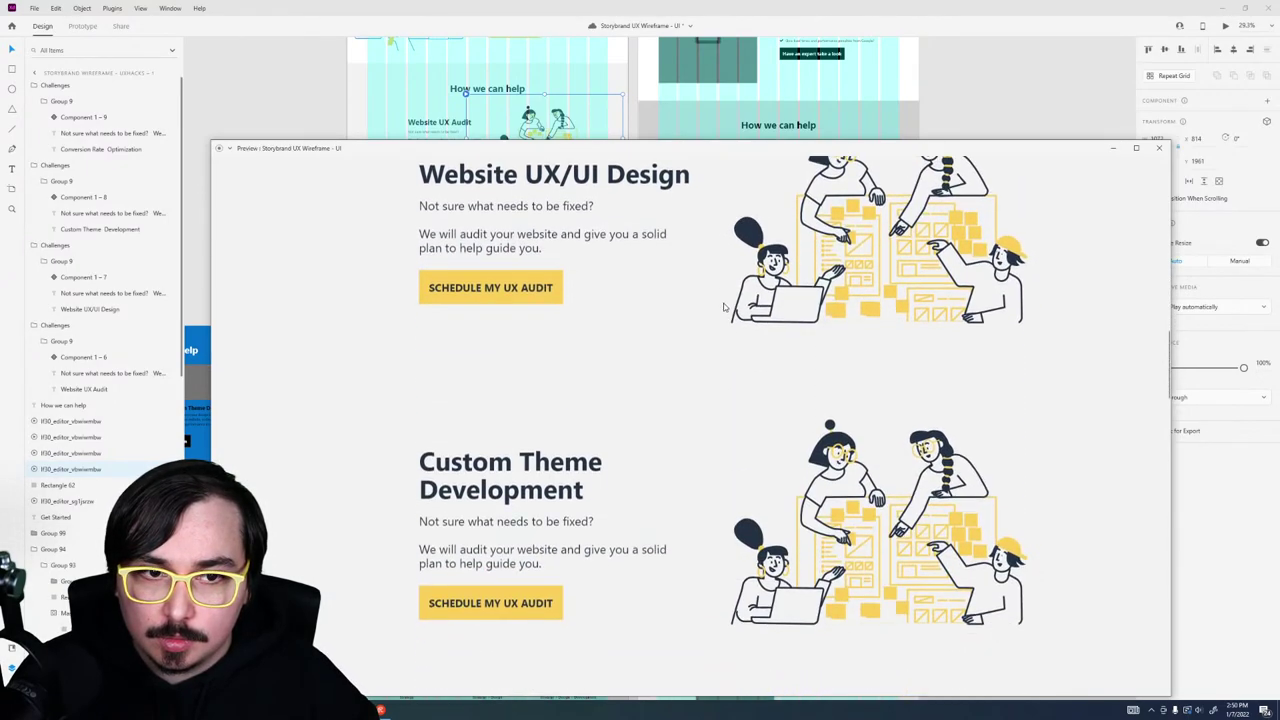
pyautogui.scroll(-5, 724, 307)
pyautogui.scroll(1, 981, 309)
pyautogui.click(1158, 148)
# Step: Mirror the "Website UX/UI Design" row, moving its animation to the row's left side and its text group to the right
pyautogui.click(568, 249)
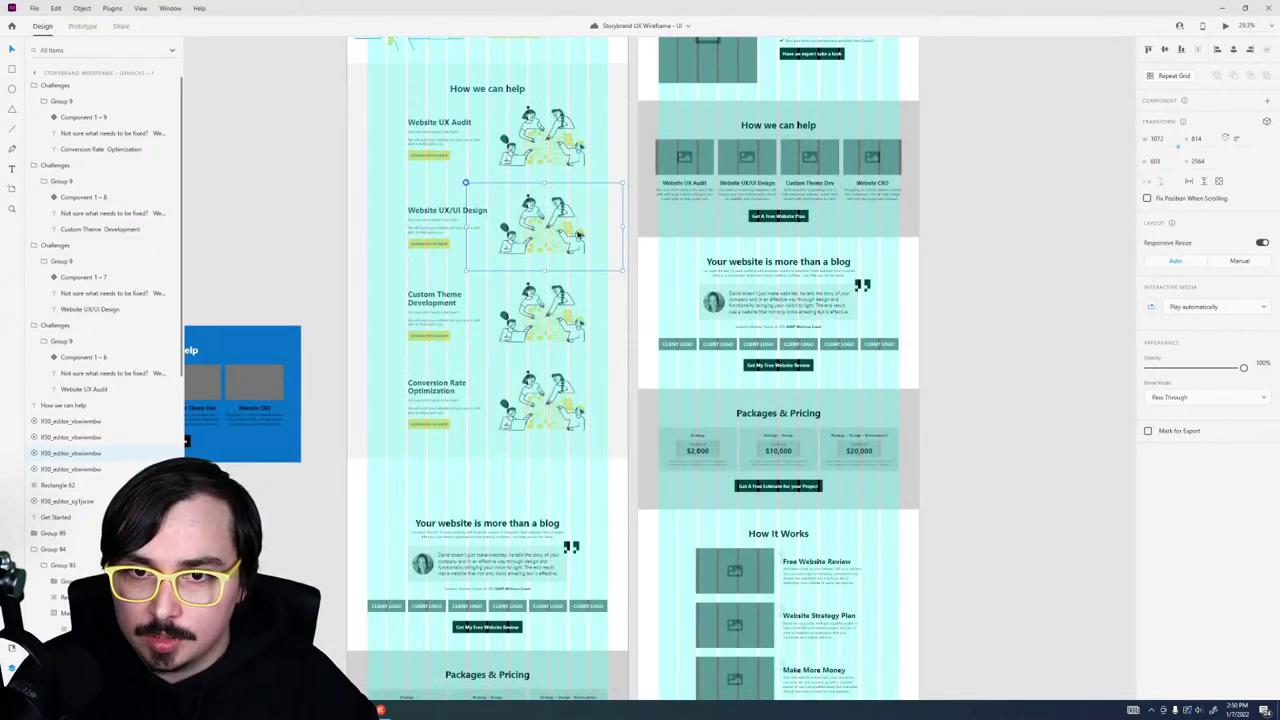
pyautogui.moveTo(574, 235); pyautogui.dragTo(463, 258)
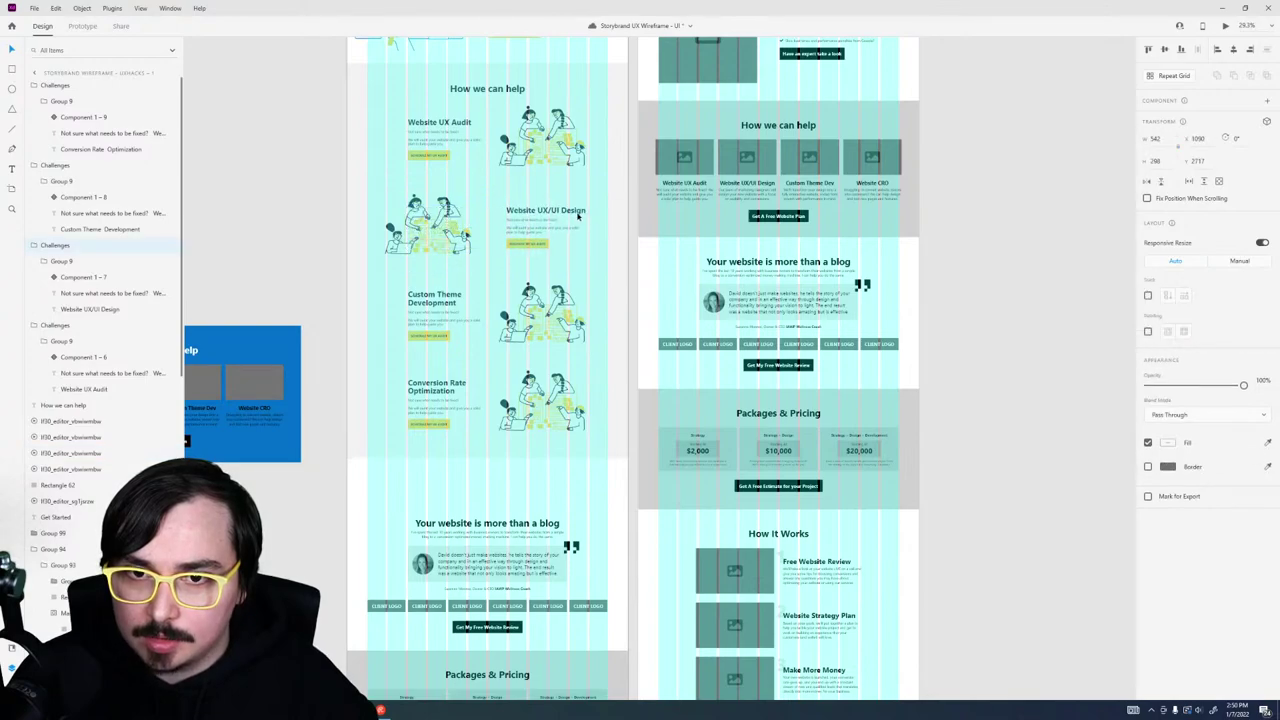
pyautogui.click(460, 235)
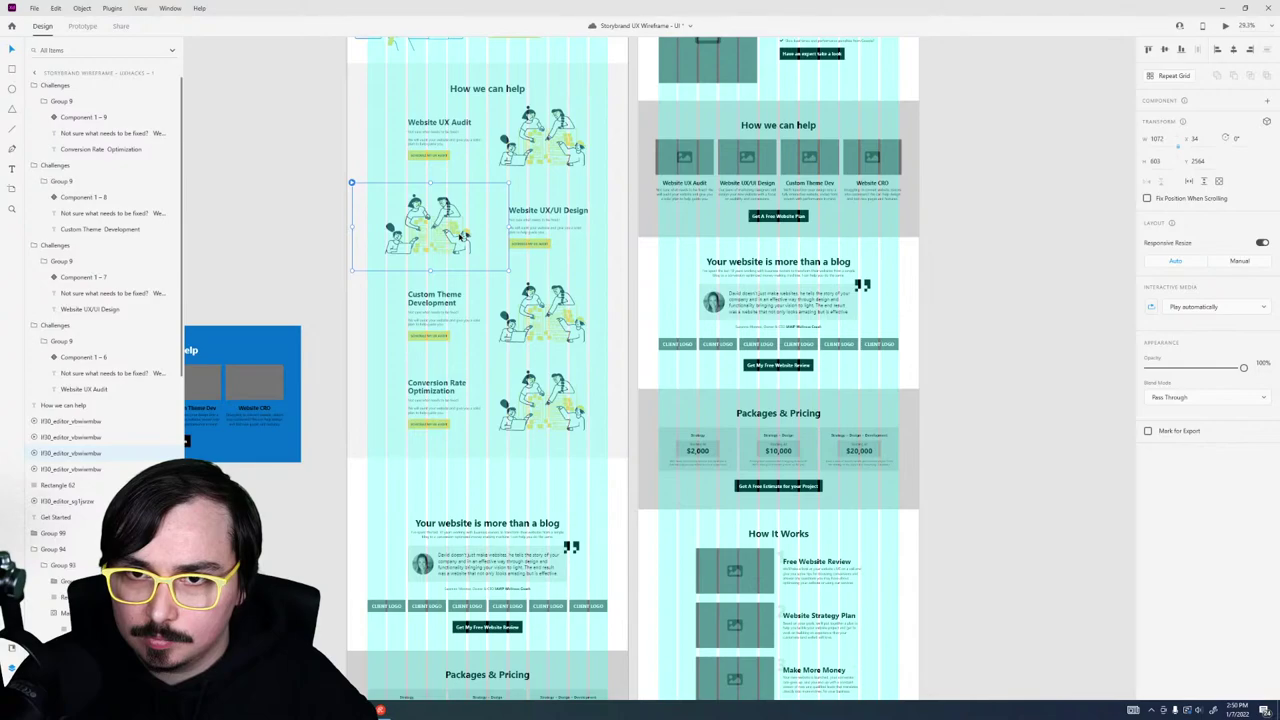
pyautogui.click(524, 231)
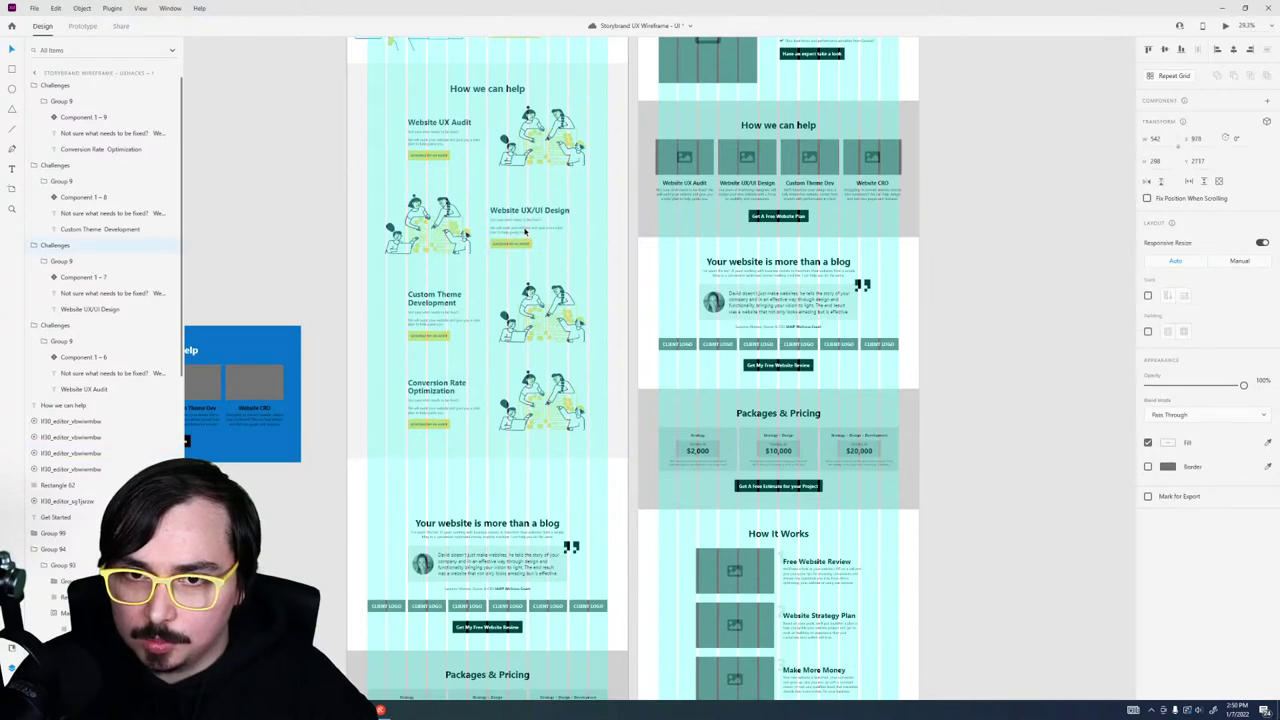
pyautogui.scroll(5, 524, 229)
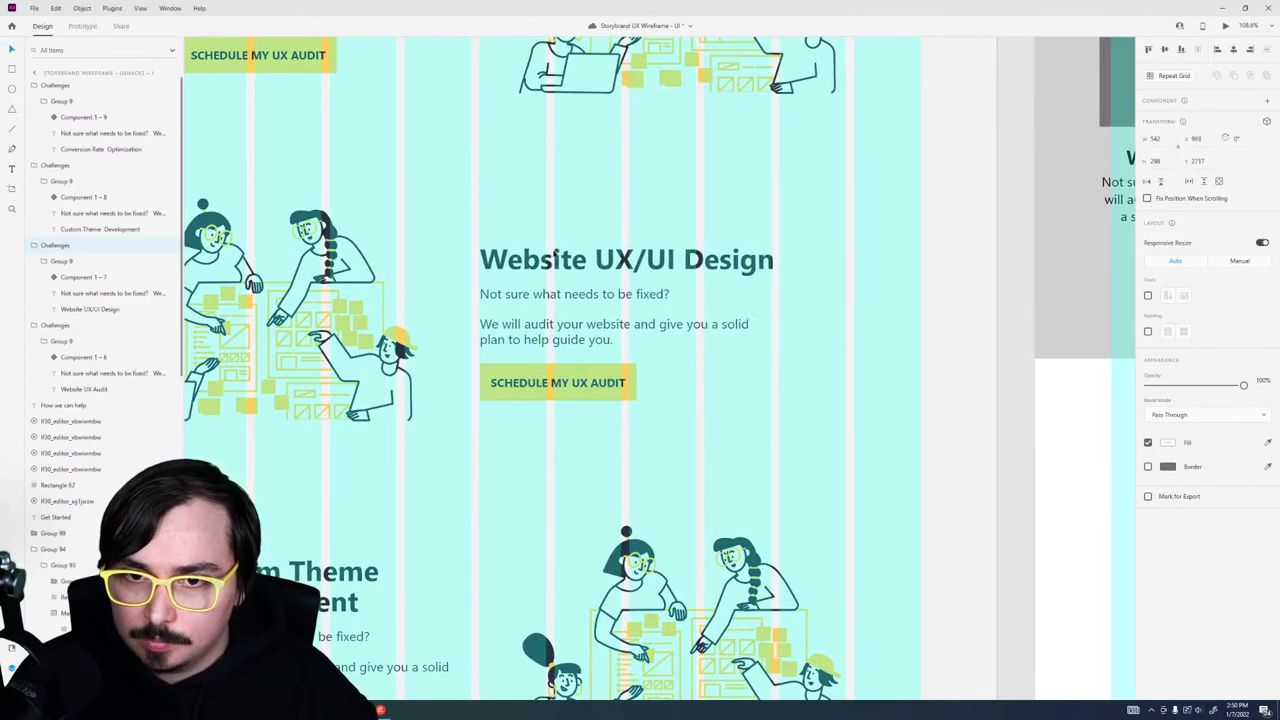
pyautogui.scroll(-8, 549, 262)
# Step: Mirror the "Conversion Rate Optimization" row, right-aligning its animation with the second row's and moving its text group to the right
pyautogui.scroll(5, 507, 385)
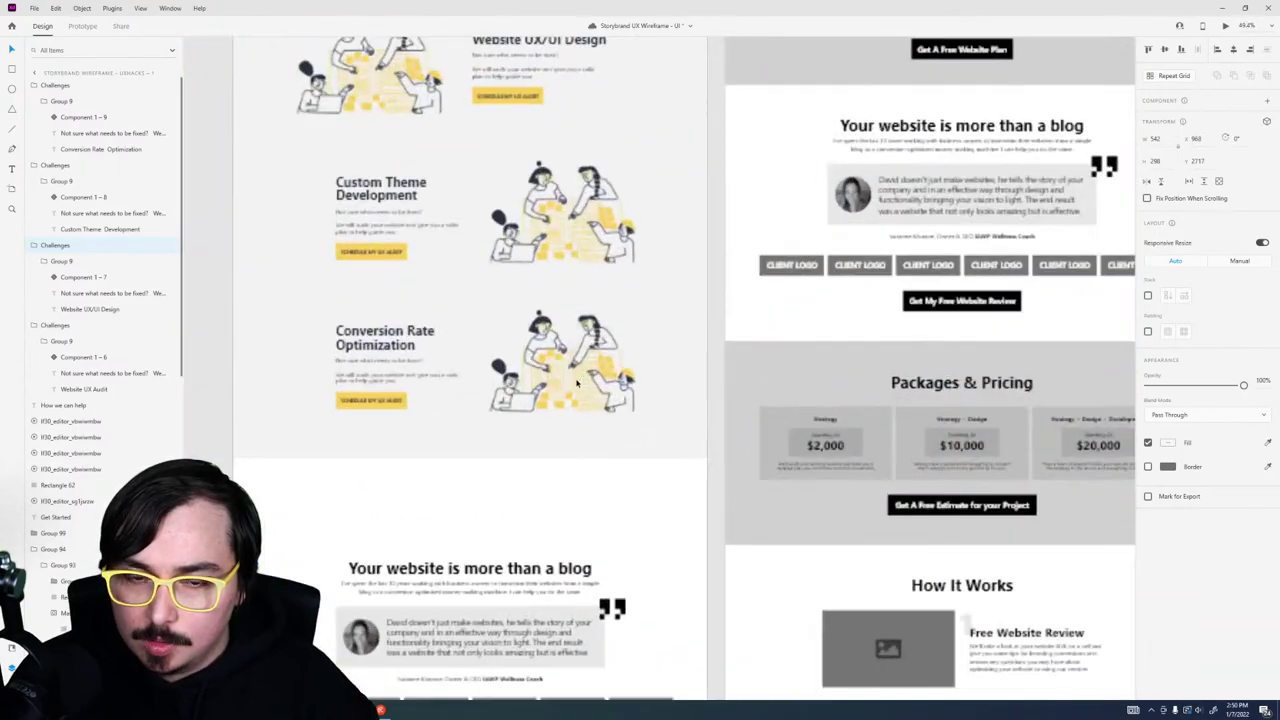
pyautogui.moveTo(507, 385); pyautogui.dragTo(341, 398)
pyautogui.scroll(-5, 341, 398)
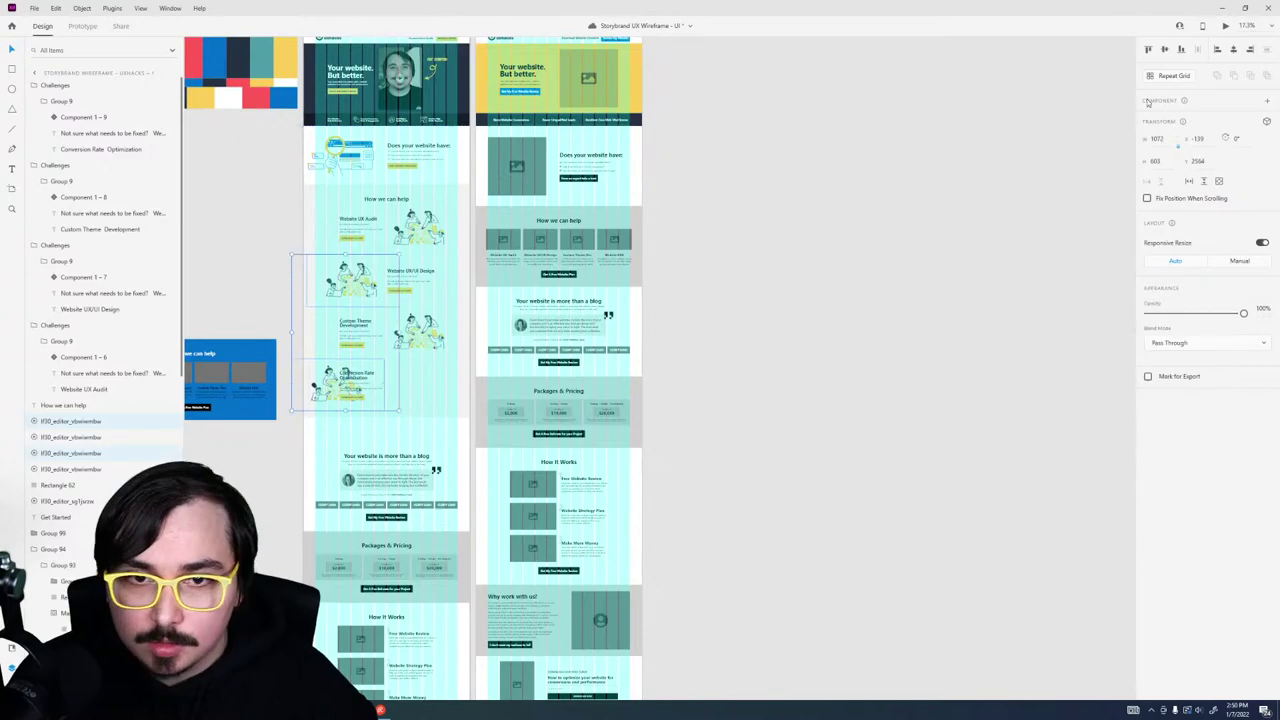
pyautogui.click(1248, 53)
pyautogui.click(459, 478)
pyautogui.moveTo(354, 385); pyautogui.dragTo(411, 384)
pyautogui.click(405, 385)
pyautogui.click(428, 250)
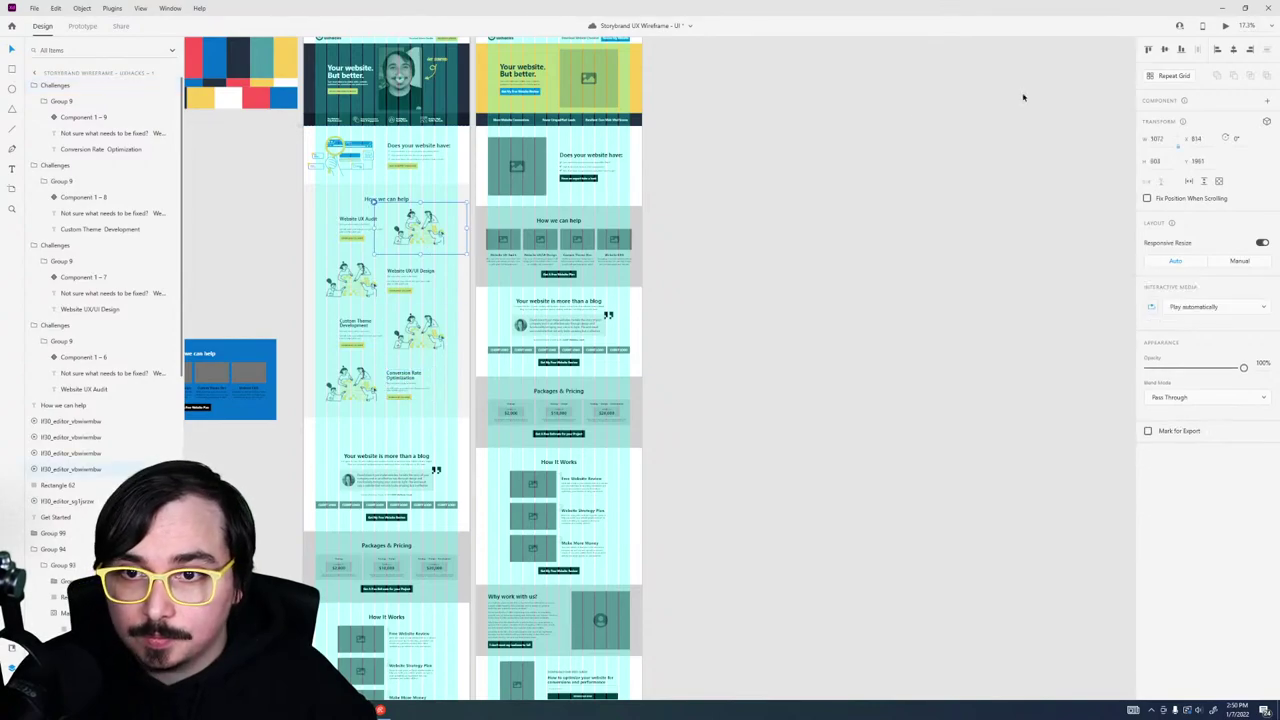
# Step: Preview the page and check the alternating arrangement of the service rows
pyautogui.click(1226, 27)
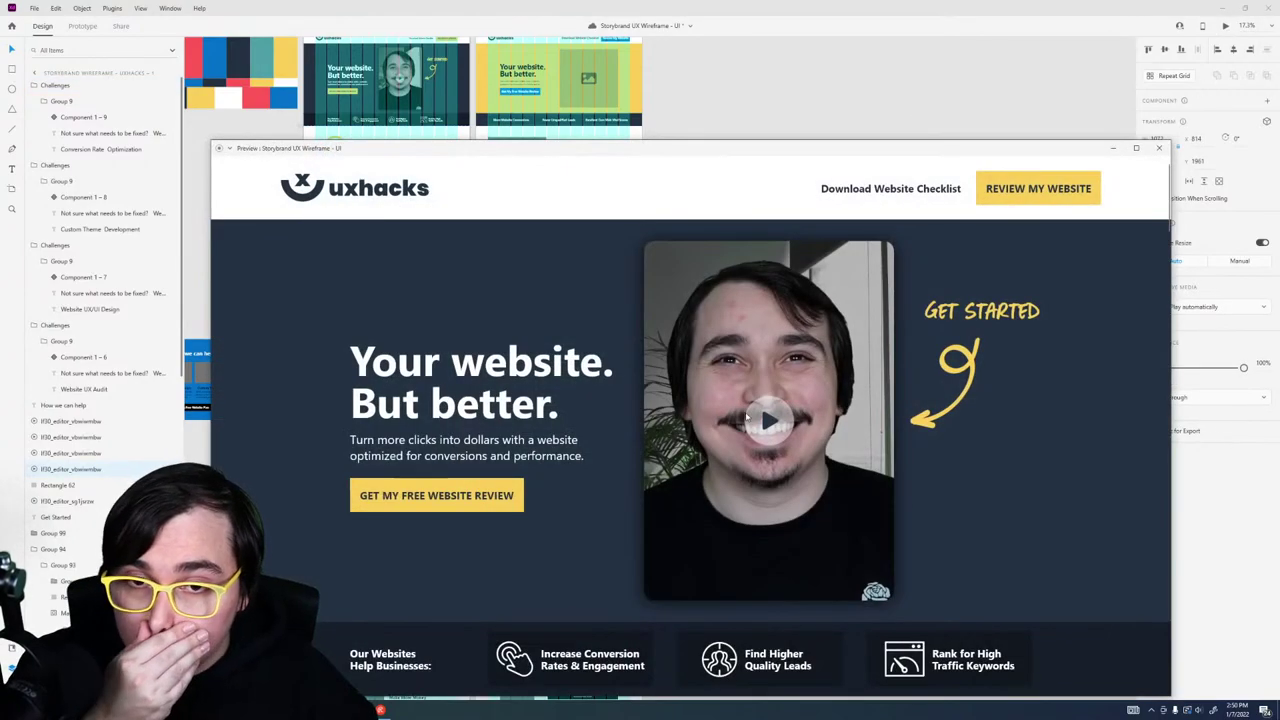
pyautogui.scroll(-8, 746, 413)
pyautogui.scroll(-5, 746, 415)
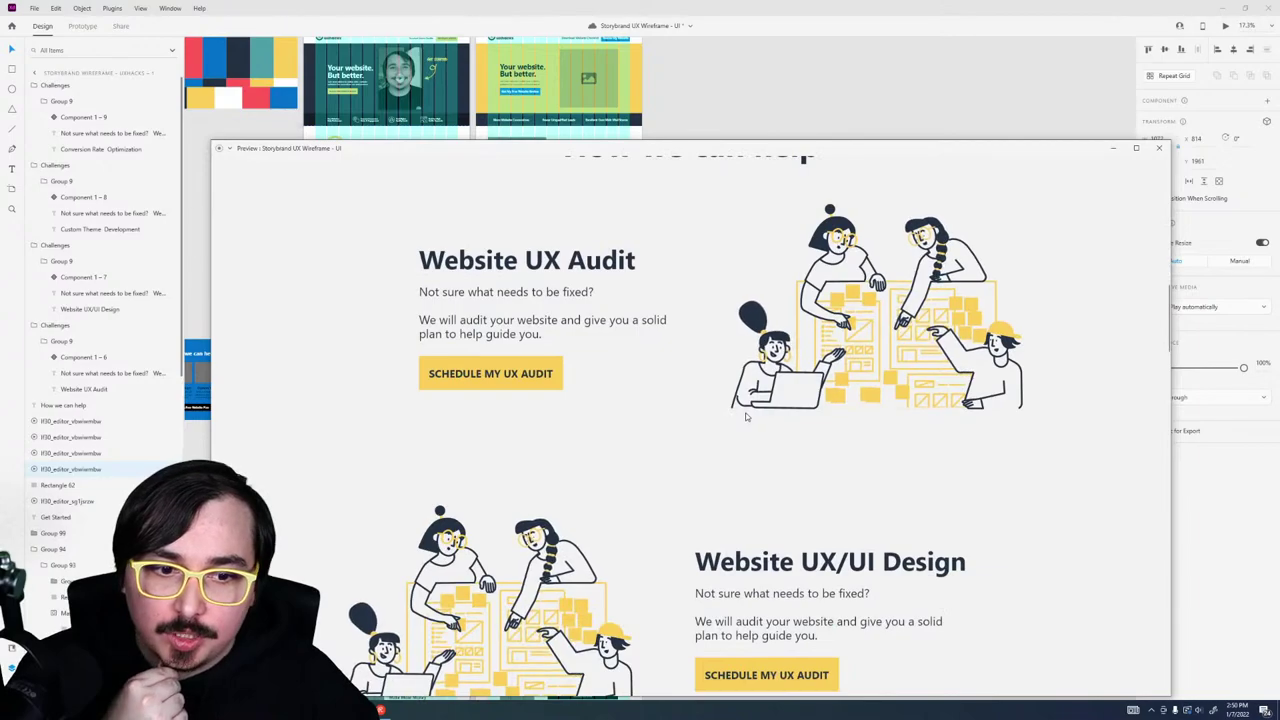
pyautogui.scroll(-4, 743, 414)
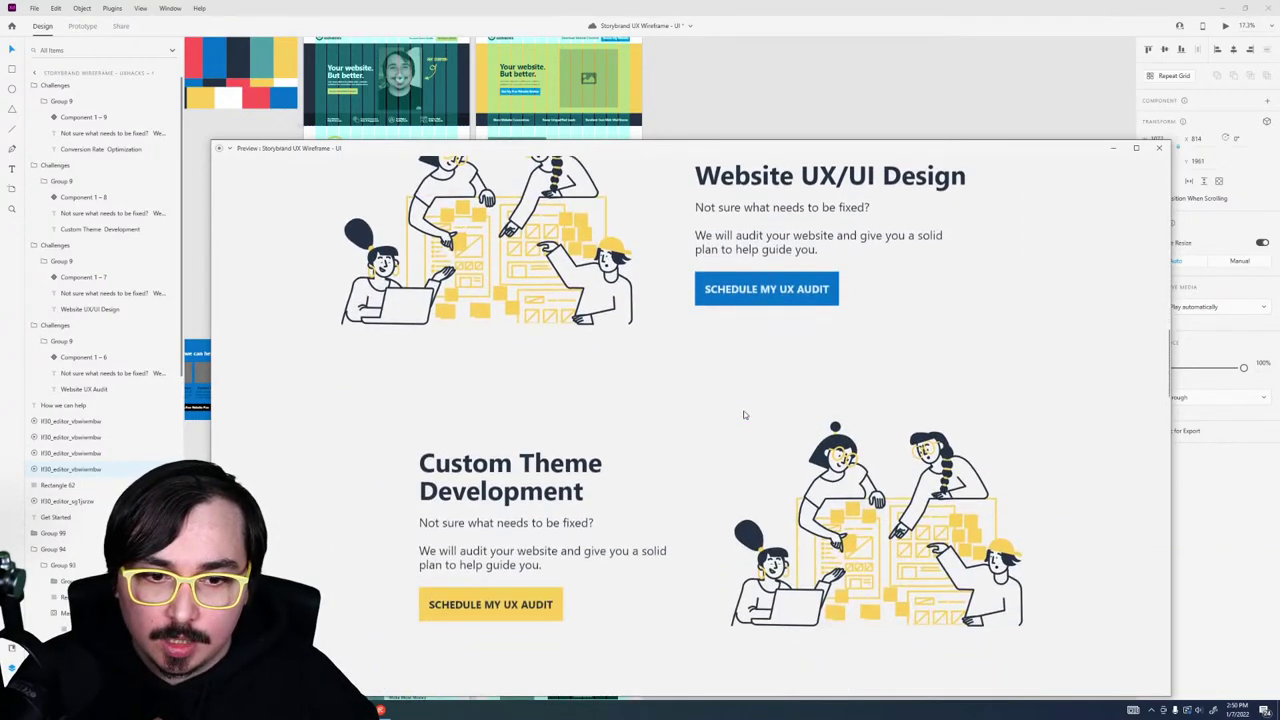
pyautogui.click(1162, 149)
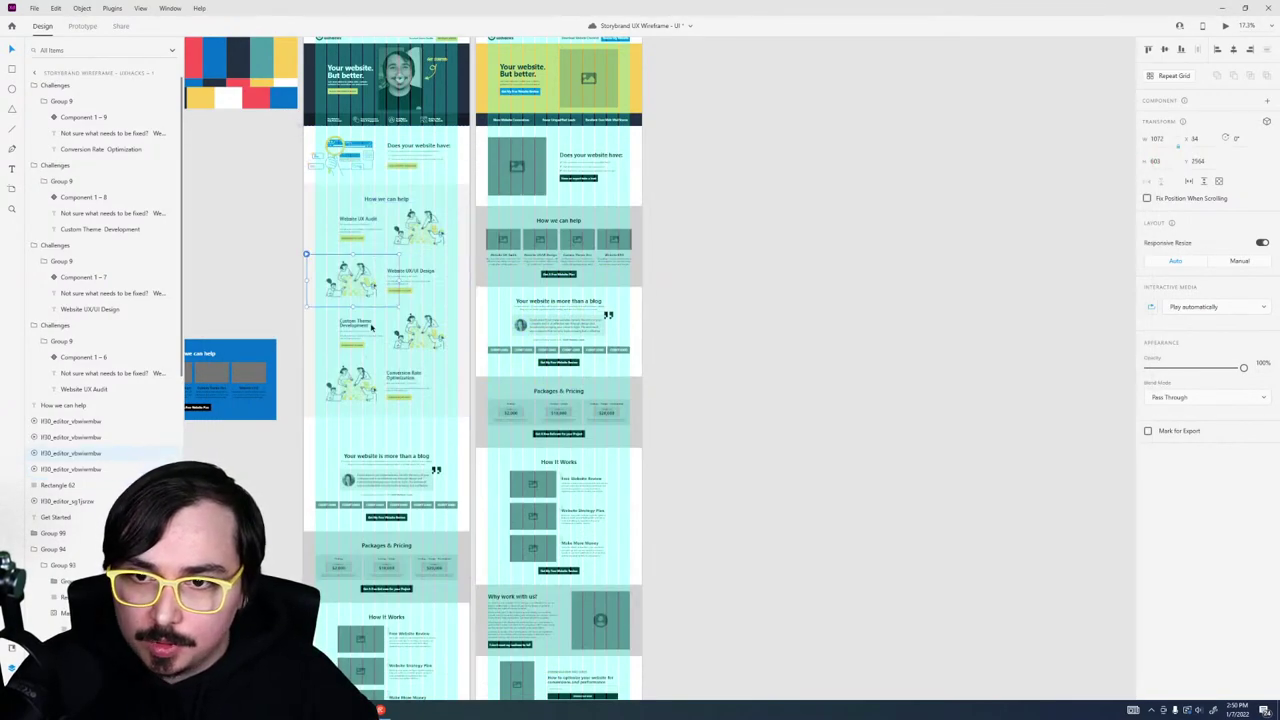
# Step: Shift the second and fourth rows' animations together further left to X -30
pyautogui.click(366, 402)
pyautogui.moveTo(364, 397); pyautogui.dragTo(355, 397)
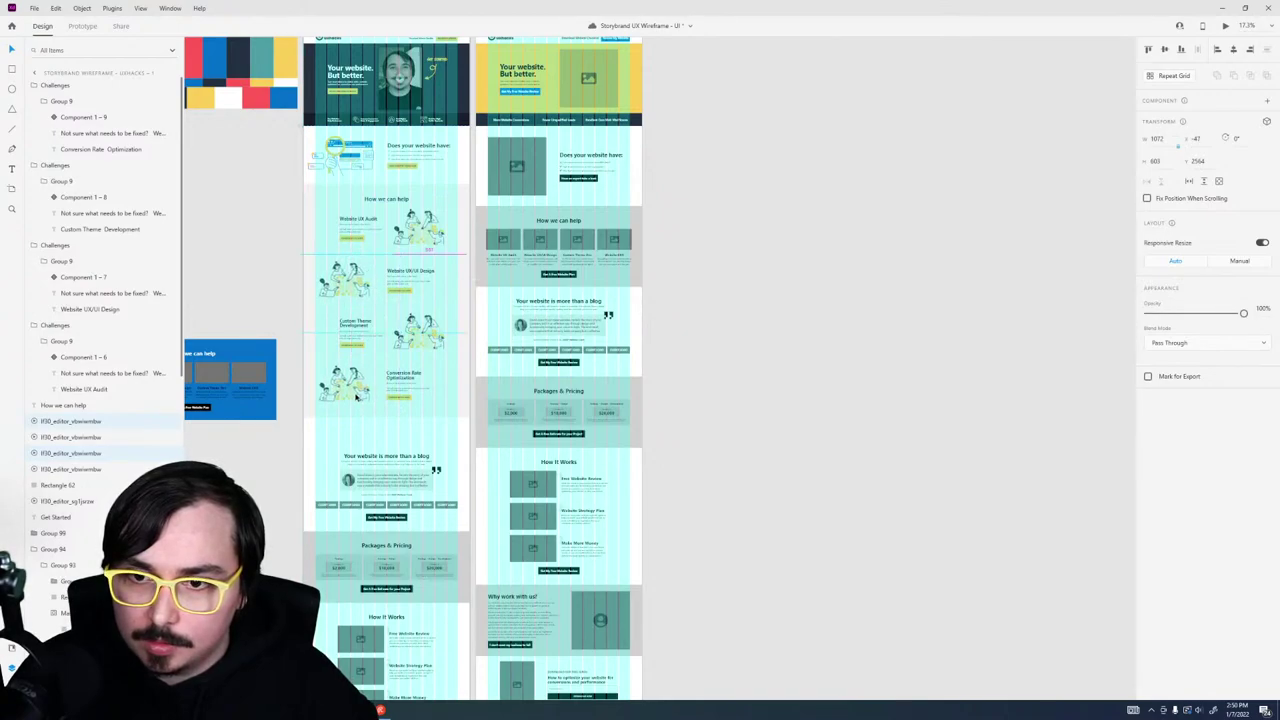
pyautogui.moveTo(356, 397); pyautogui.dragTo(358, 397)
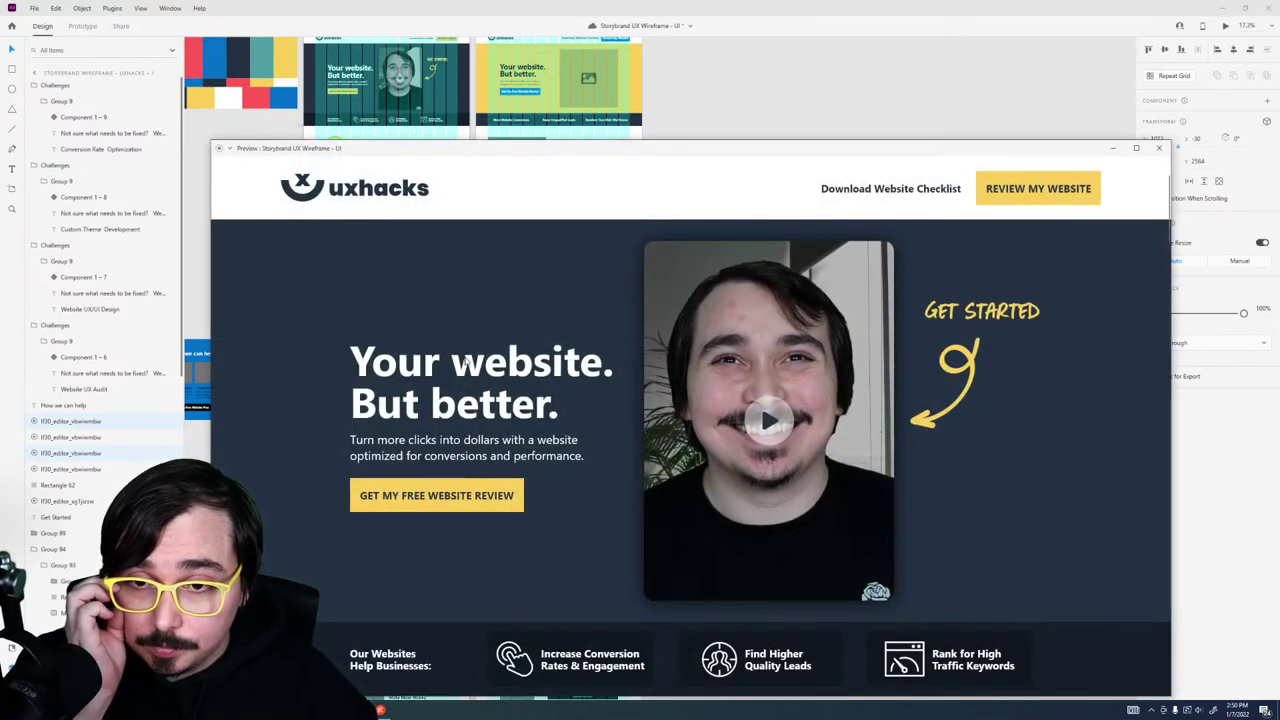
# Step: Check the gap between the shifted animations and their texts in the page preview, down to the fourth row
pyautogui.scroll(-10, 467, 361)
pyautogui.scroll(-2, 467, 366)
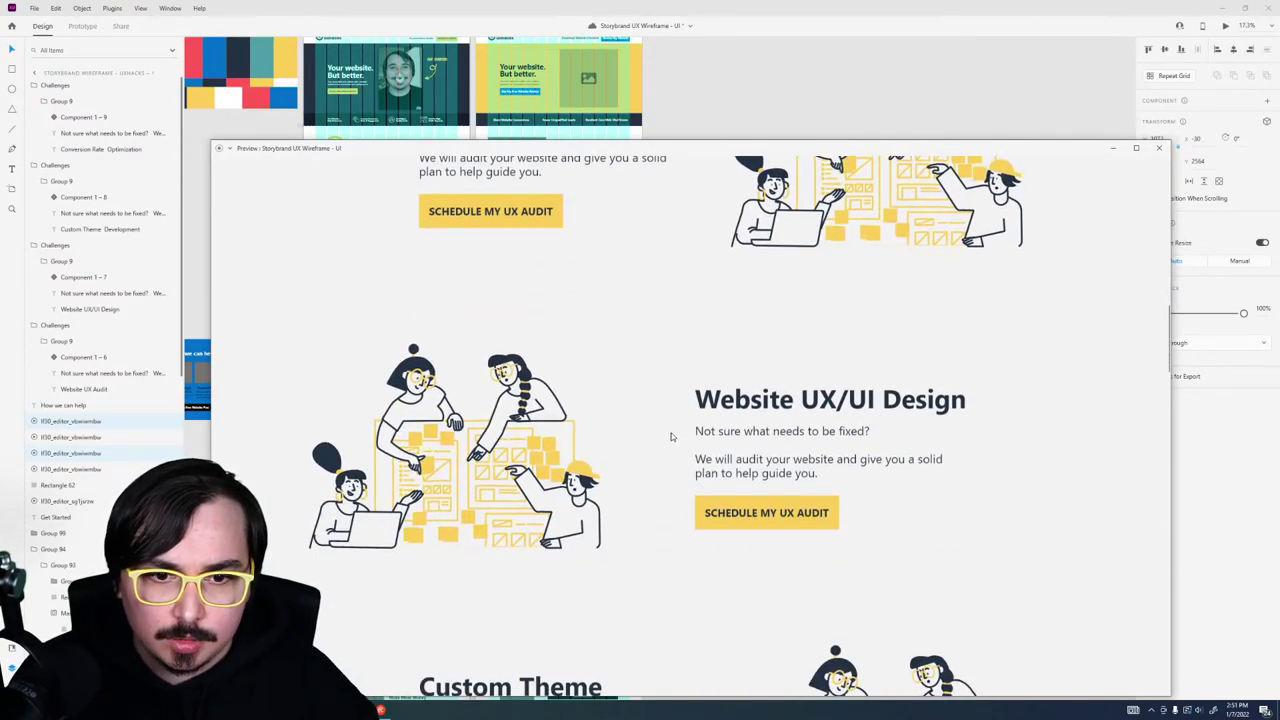
pyautogui.scroll(-4, 670, 435)
pyautogui.scroll(-6, 669, 436)
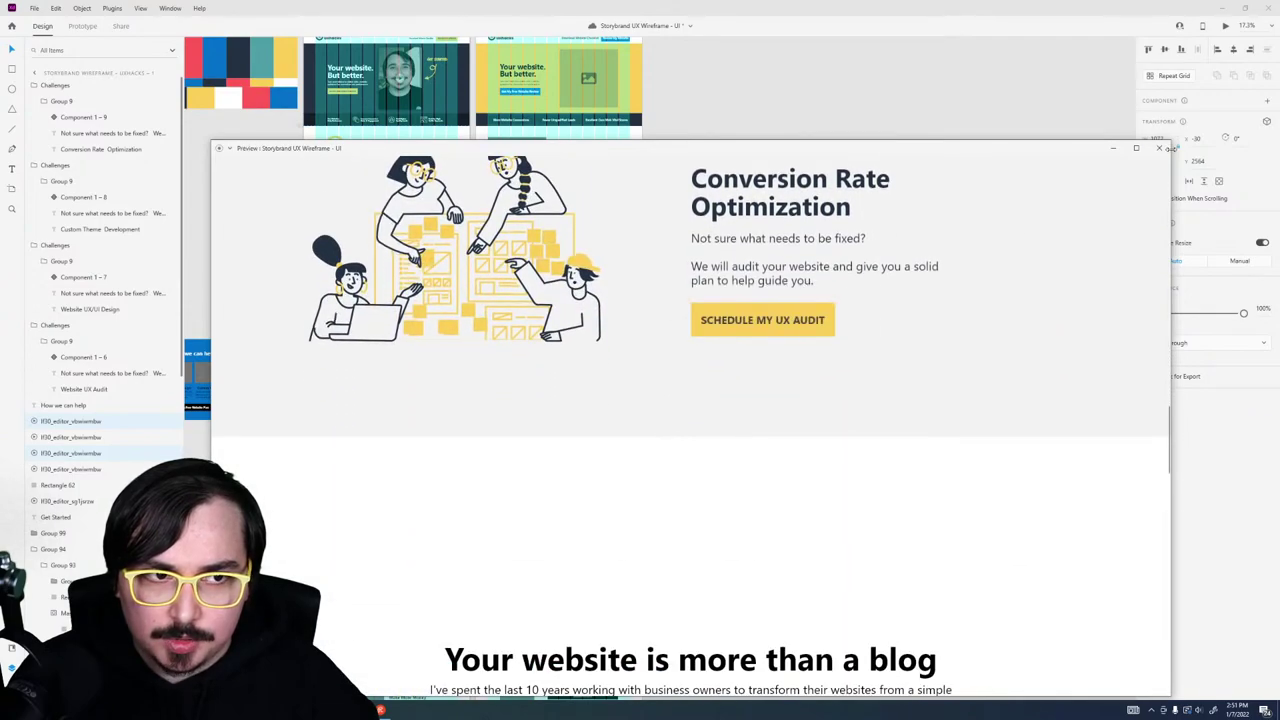
pyautogui.click(1160, 148)
# Step: Extend the light gray "How we can help" background further down below the fourth service row
pyautogui.moveTo(682, 350); pyautogui.dragTo(894, 331)
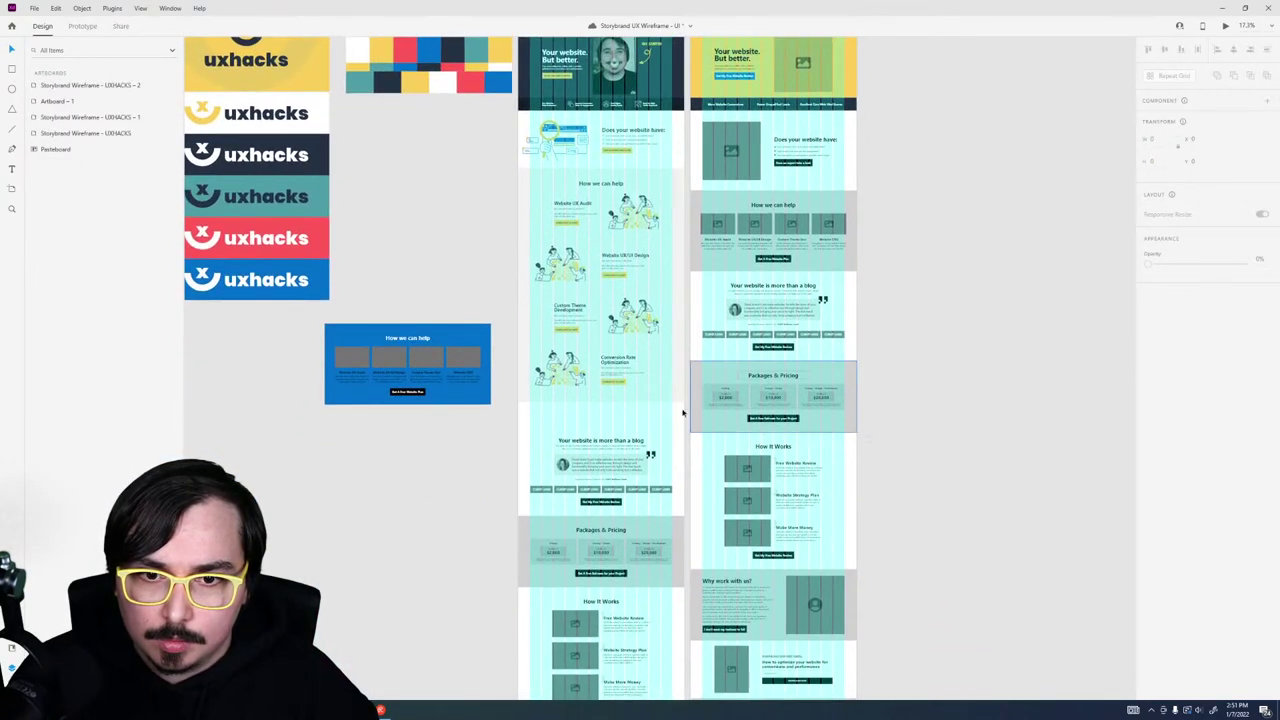
pyautogui.click(604, 412)
pyautogui.moveTo(605, 415); pyautogui.dragTo(605, 423)
# Step: Try a copy of the blue section's black "Get A Free Website Plan" button beneath the fourth service row, and delete it
pyautogui.click(608, 408)
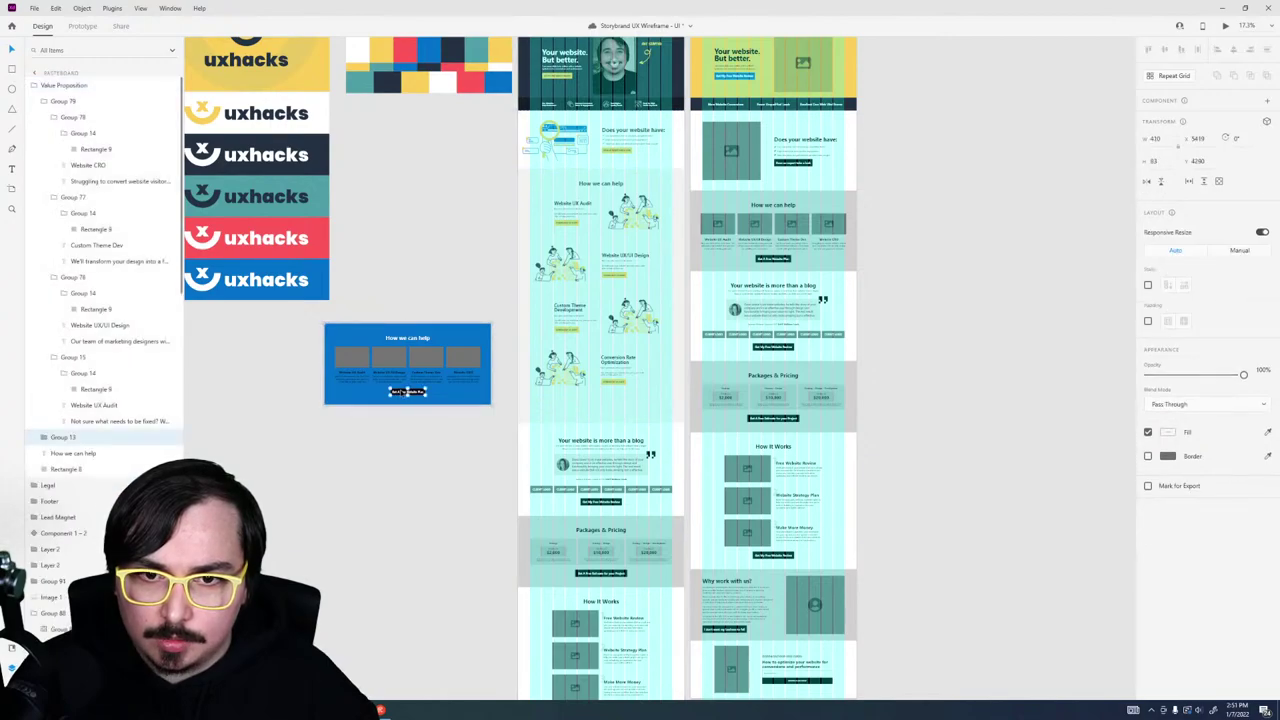
pyautogui.doubleClick(608, 408)
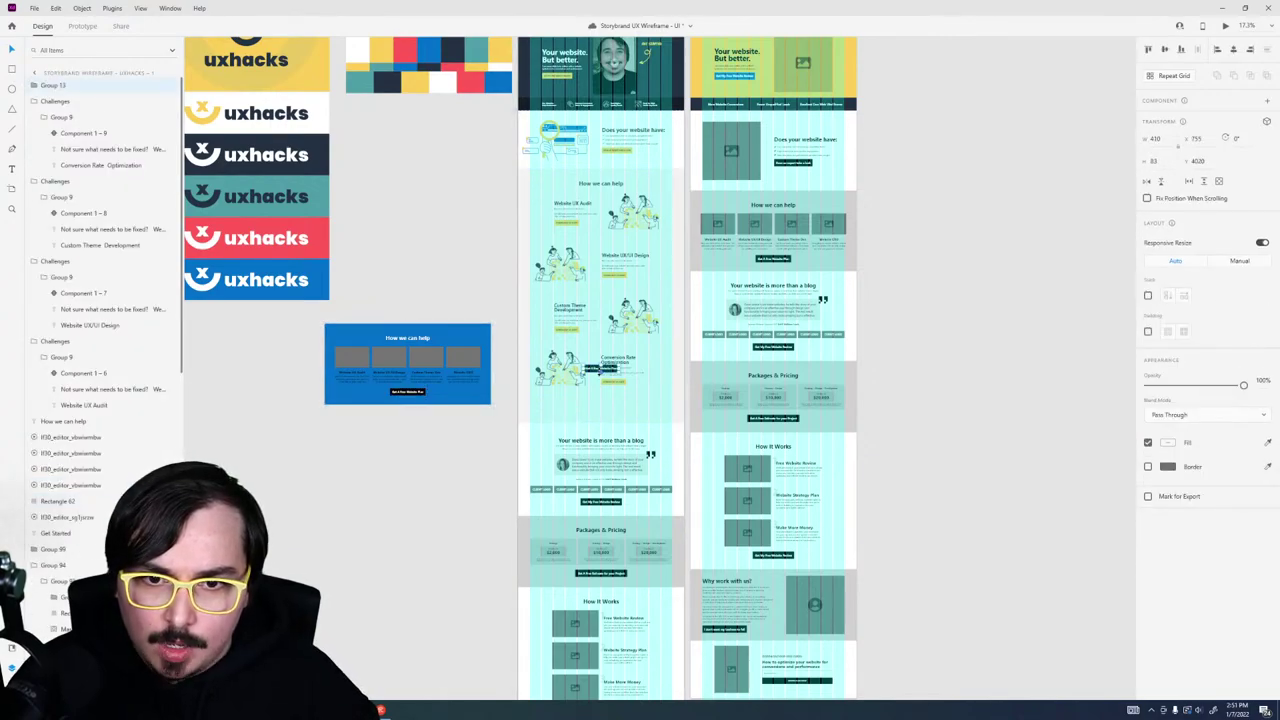
pyautogui.moveTo(600, 370); pyautogui.dragTo(601, 405)
pyautogui.press('Delete')
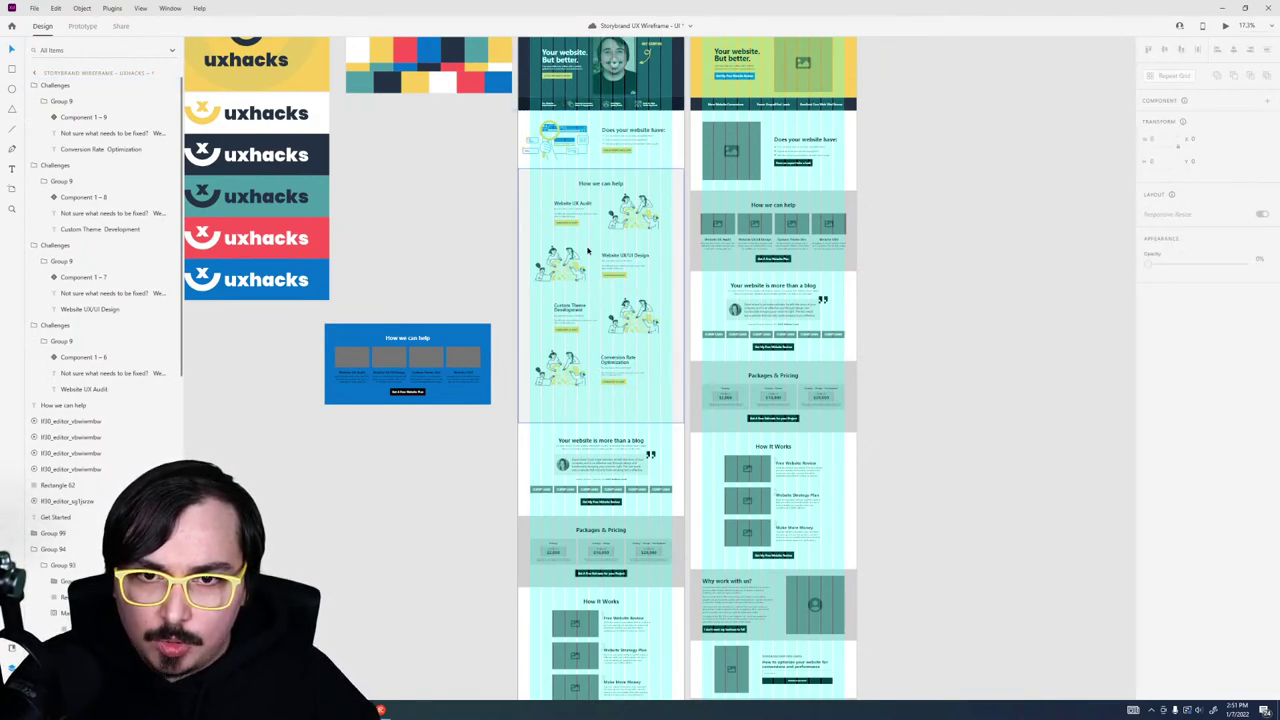
# Step: Place a copy of the hero's yellow call-to-action button centered beneath the fourth service row
pyautogui.click(554, 79)
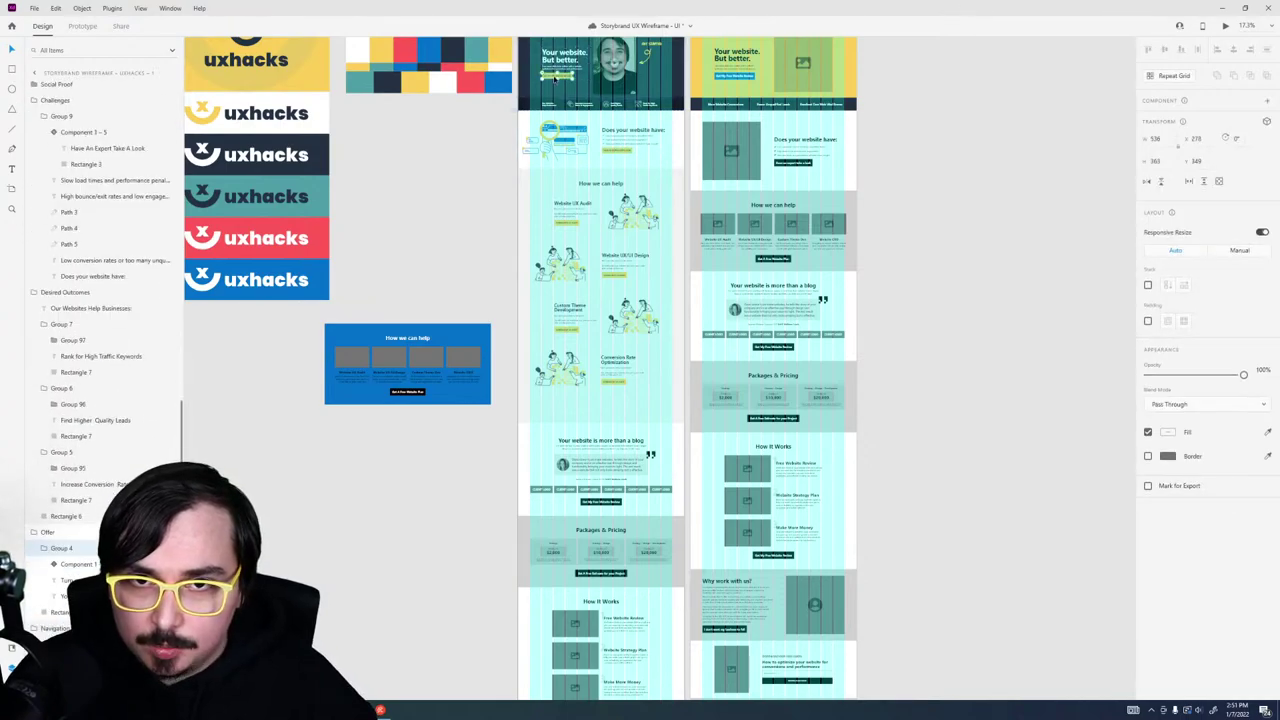
pyautogui.click(606, 424)
pyautogui.scroll(6, 604, 422)
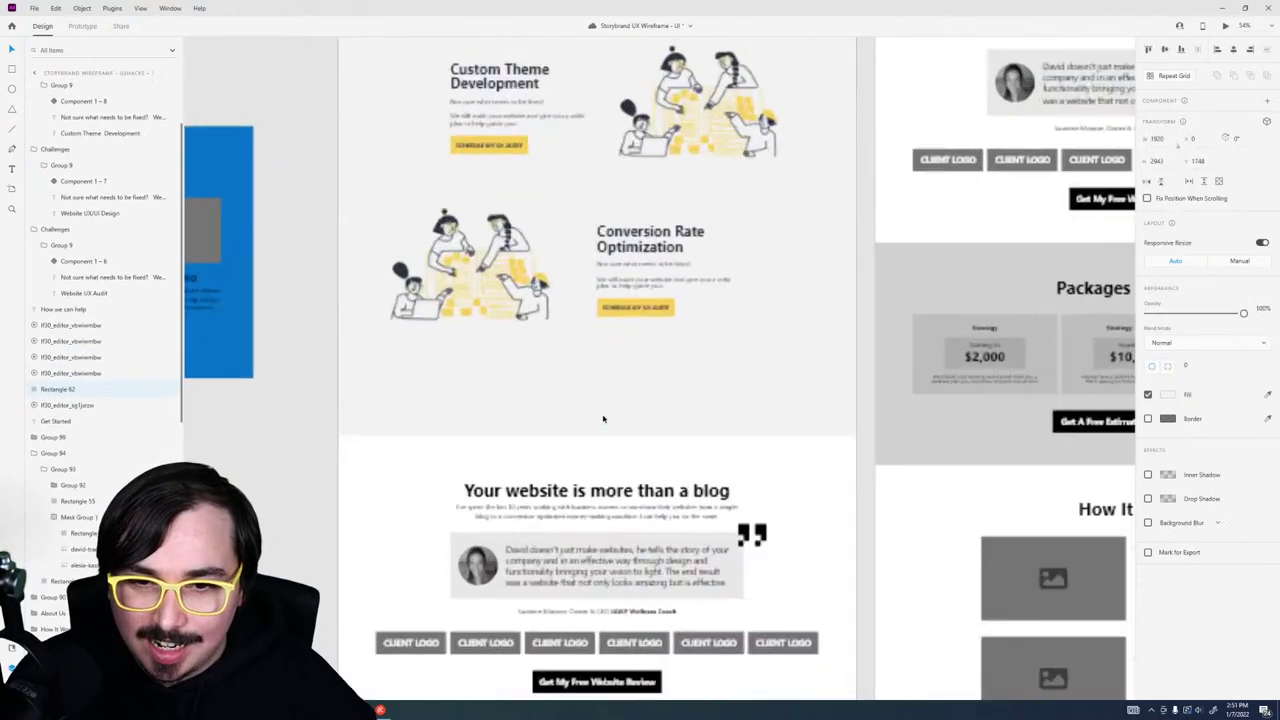
# Step: Change the label of the new yellow button beneath the fourth service row to "Get A Free Project Estimate"
pyautogui.doubleClick(602, 379)
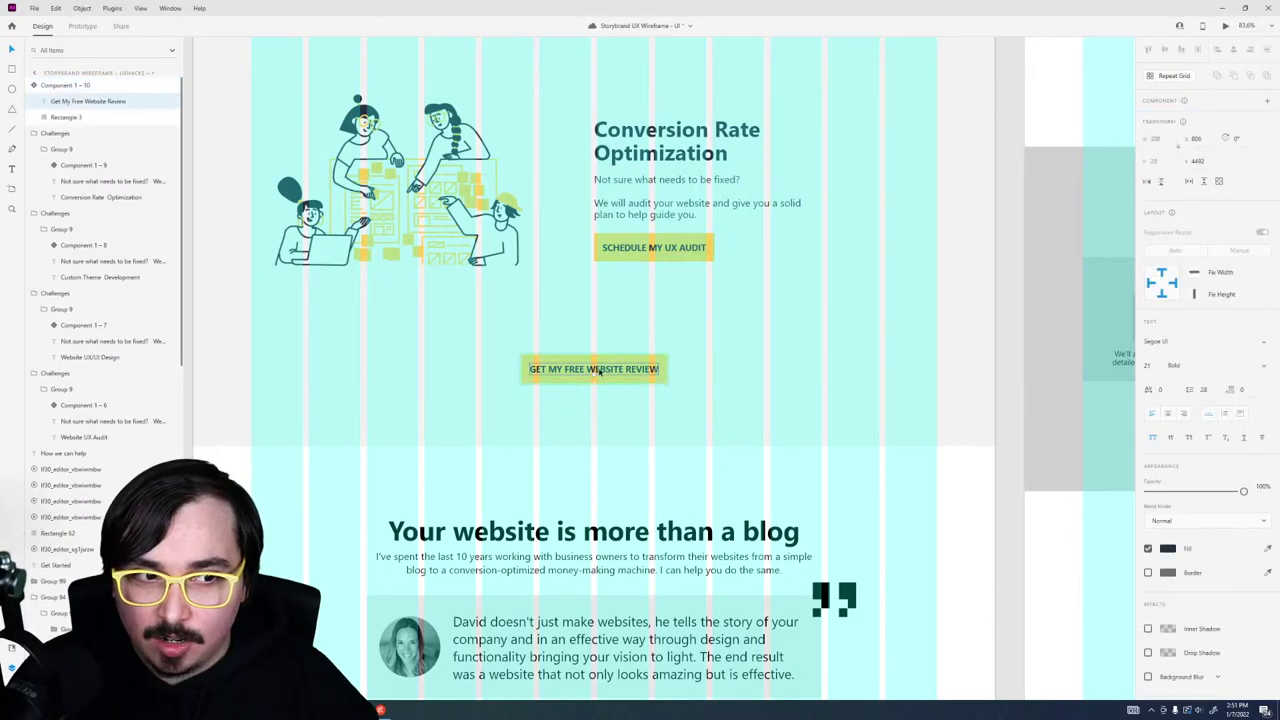
pyautogui.scroll(-3, 600, 376)
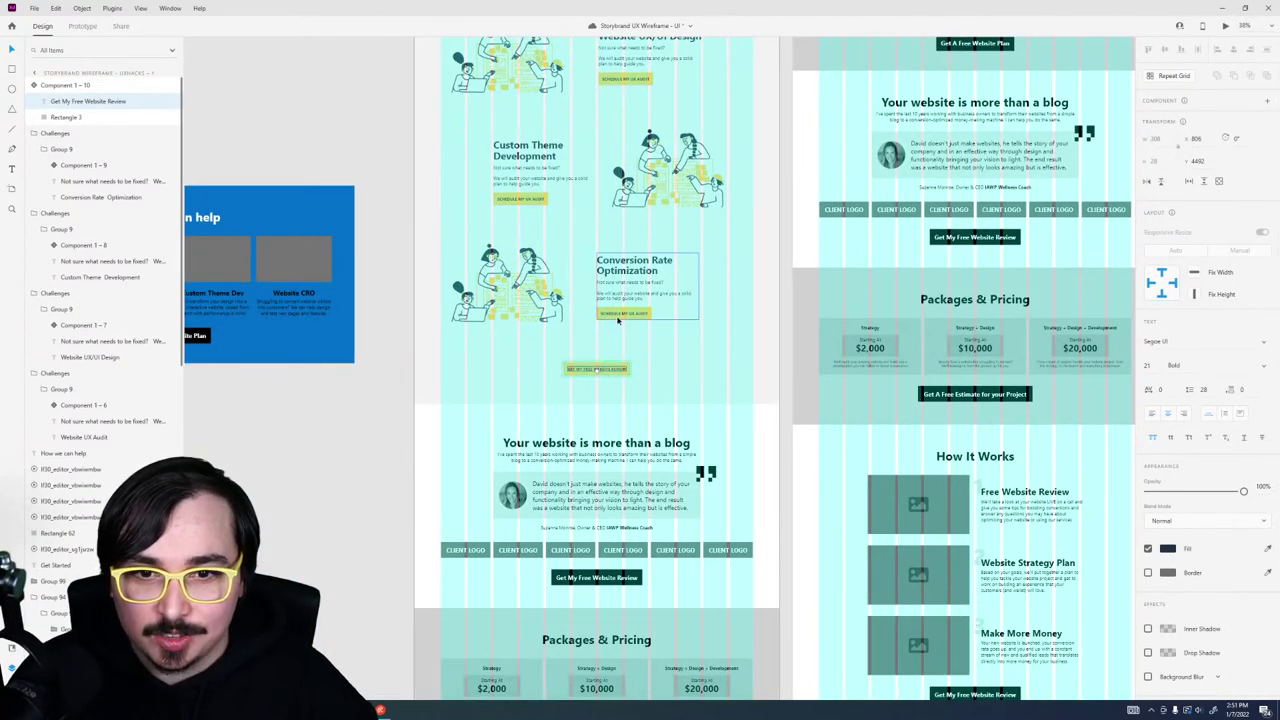
pyautogui.click(522, 207)
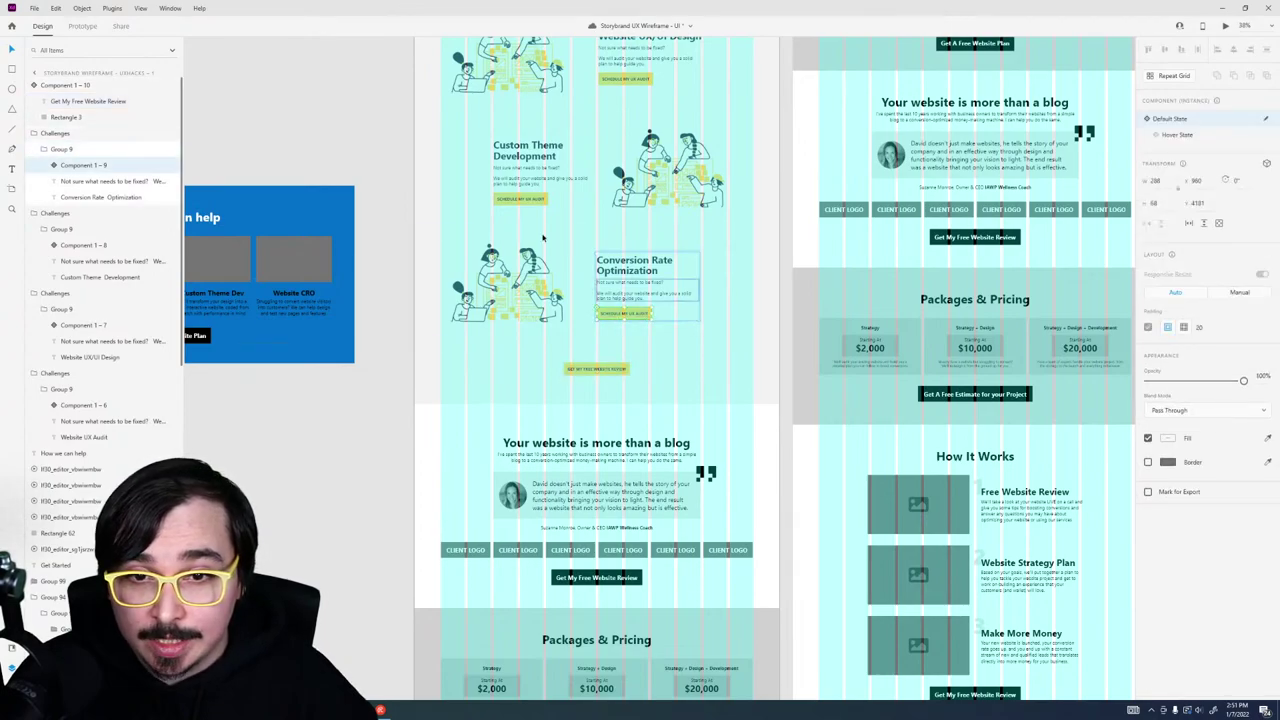
pyautogui.click(522, 199)
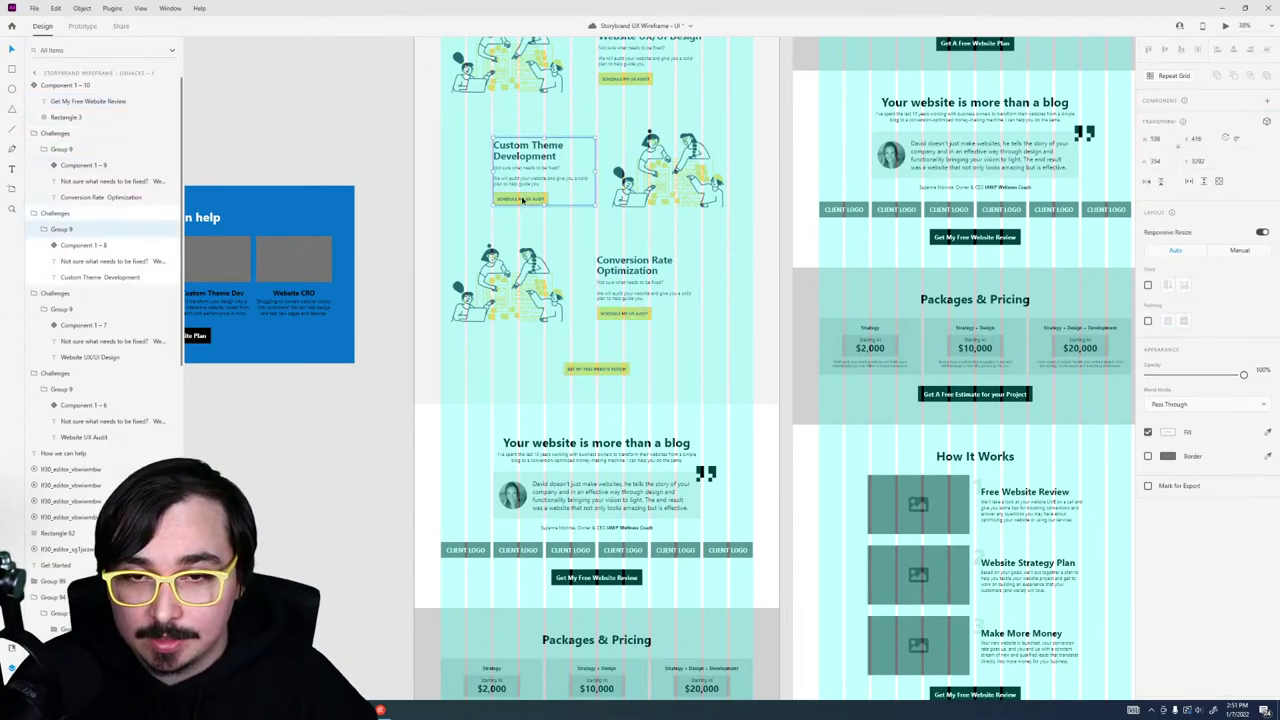
pyautogui.click(601, 371)
pyautogui.moveTo(354, 346); pyautogui.dragTo(414, 356)
pyautogui.keyDown('ctrl'); pyautogui.click(234, 346); pyautogui.keyUp('ctrl')
pyautogui.doubleClick(239, 346)
pyautogui.click(641, 379)
pyautogui.doubleClick(641, 379)
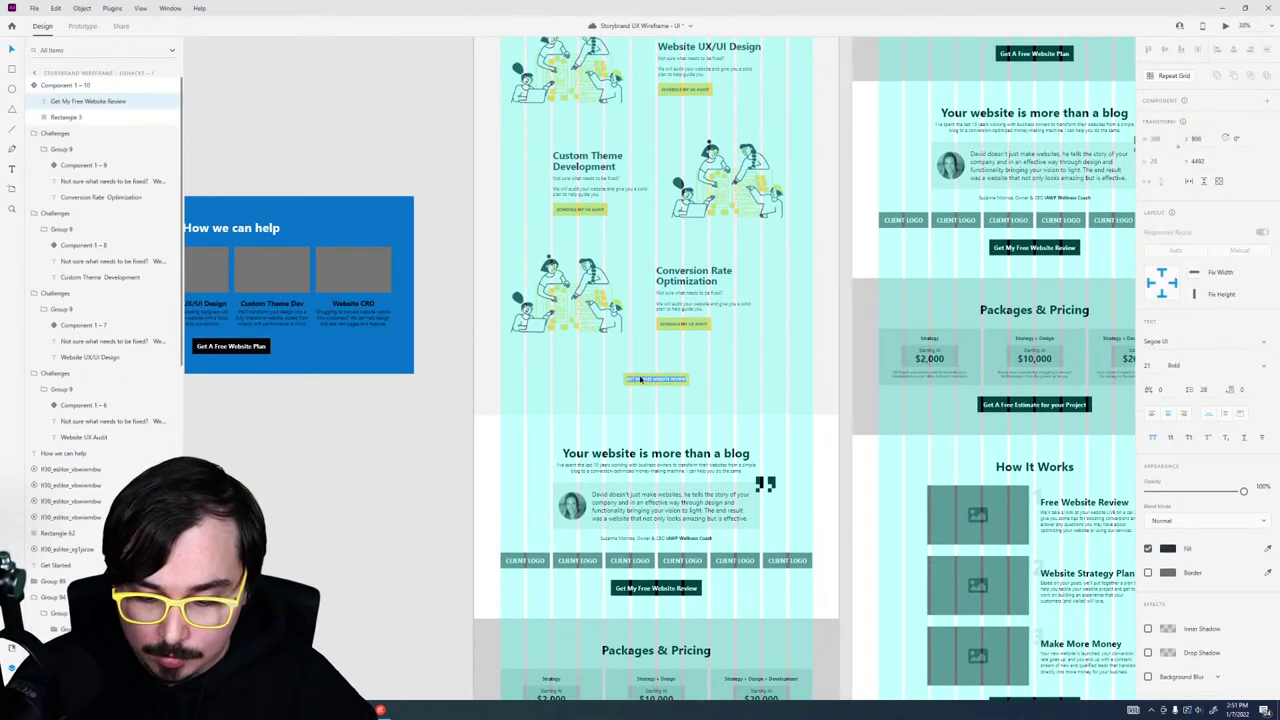
pyautogui.write('GET A FR')
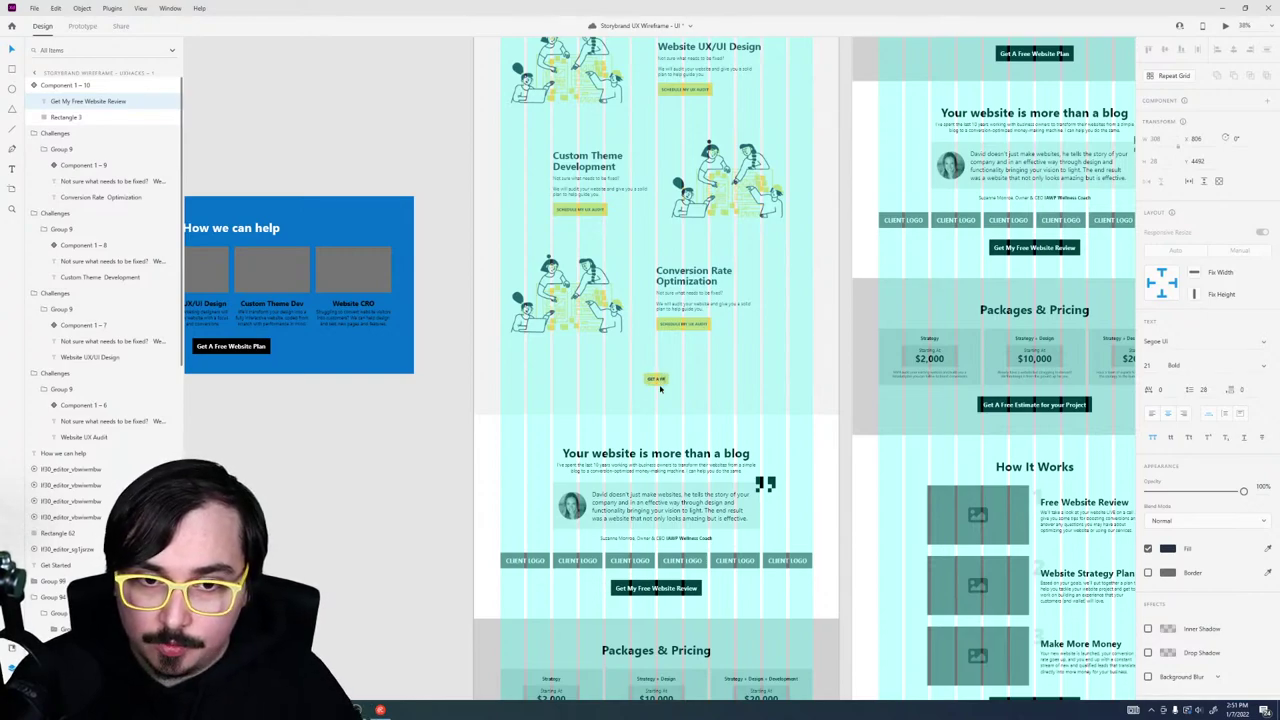
pyautogui.write('ee Project Estimate')
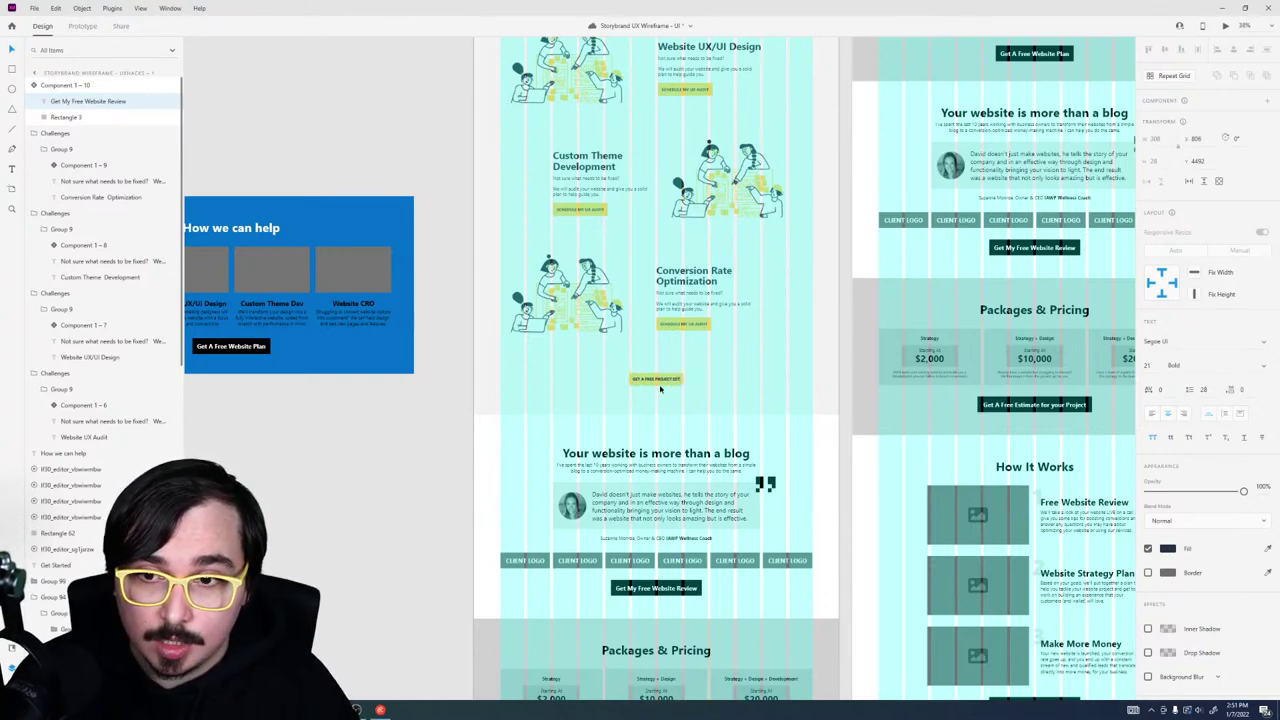
pyautogui.click(658, 396)
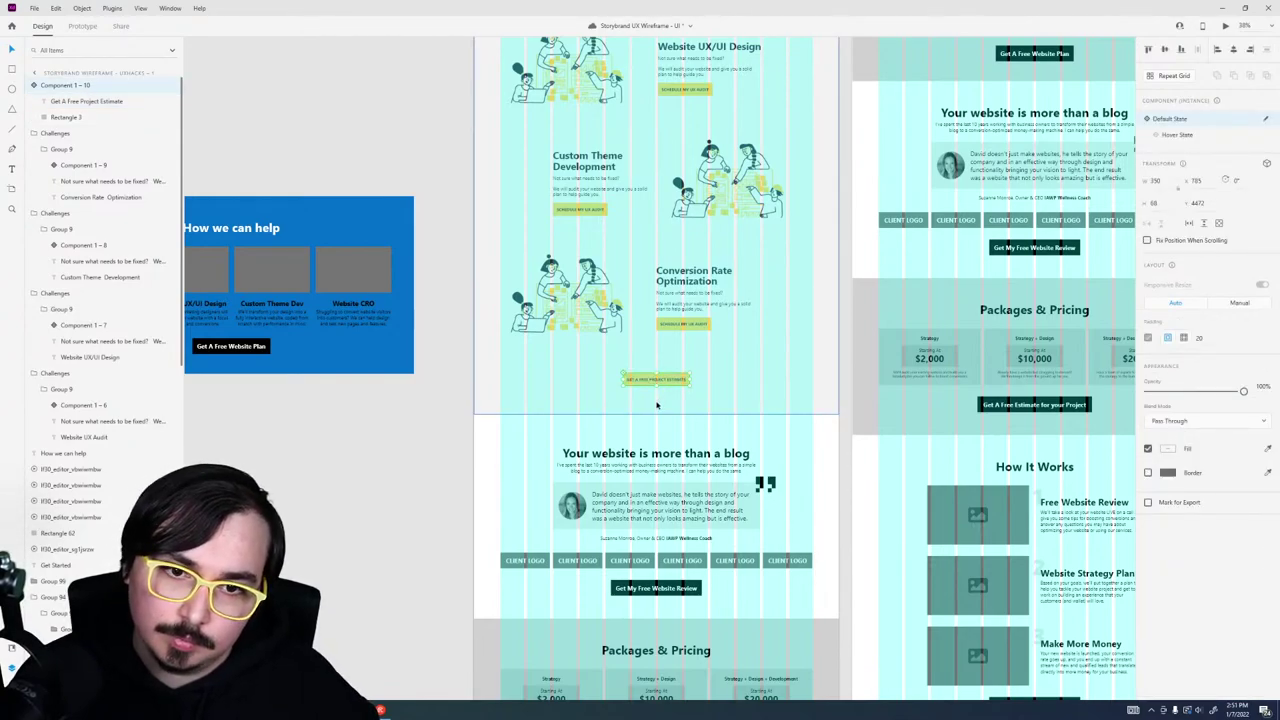
pyautogui.doubleClick(656, 380)
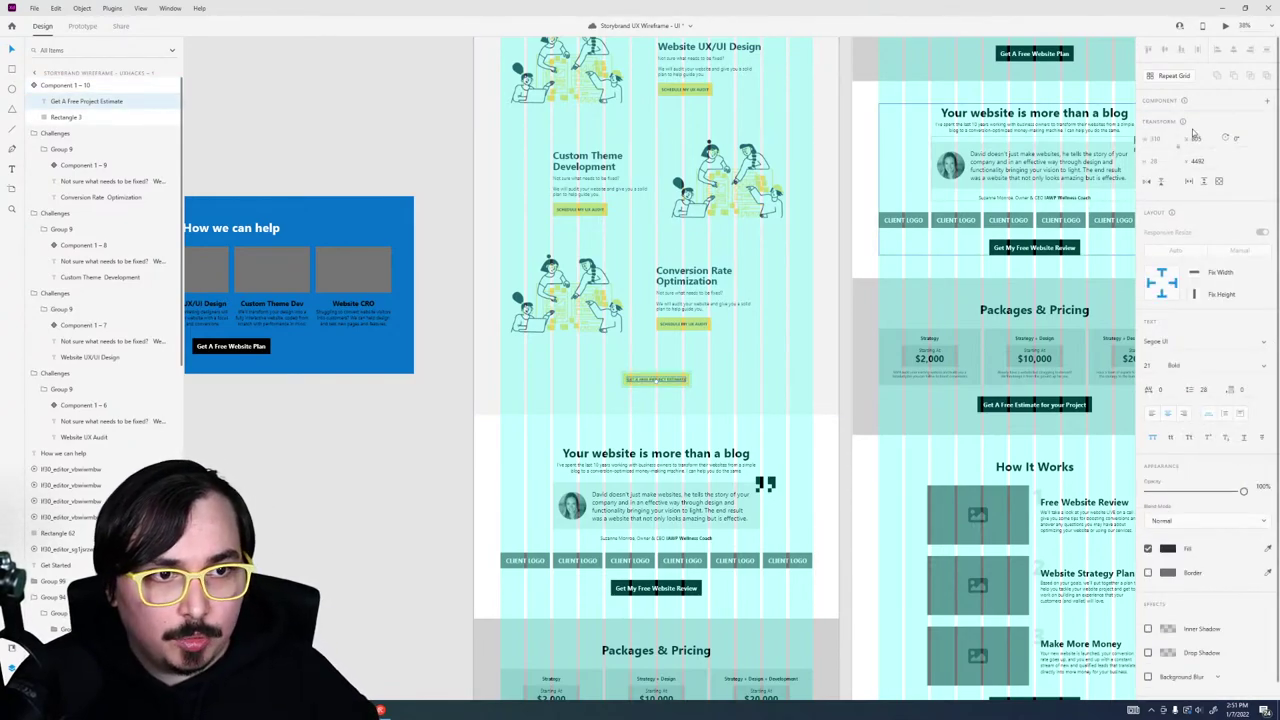
pyautogui.press('Escape')
pyautogui.click(1190, 136)
pyautogui.doubleClick(636, 382)
pyautogui.doubleClick(636, 382)
pyautogui.hotkey('ctrl', 'z')
pyautogui.click(640, 381)
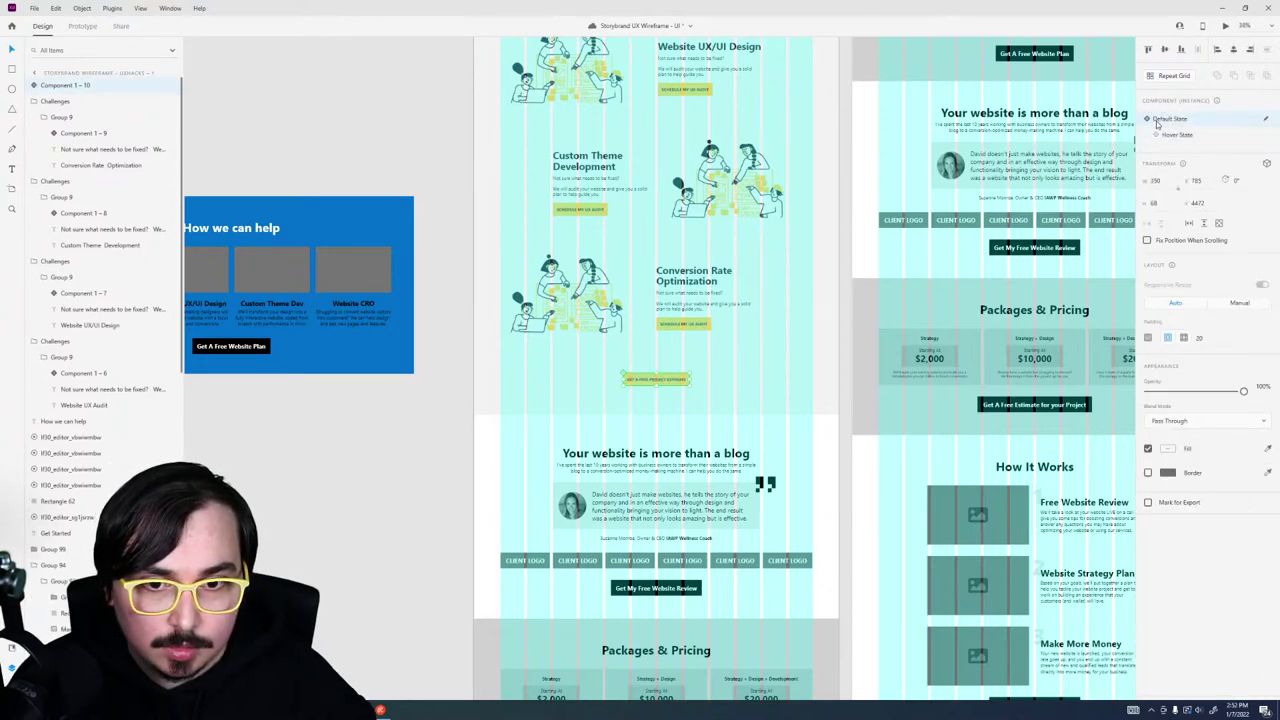
pyautogui.doubleClick(668, 380)
pyautogui.press('Escape')
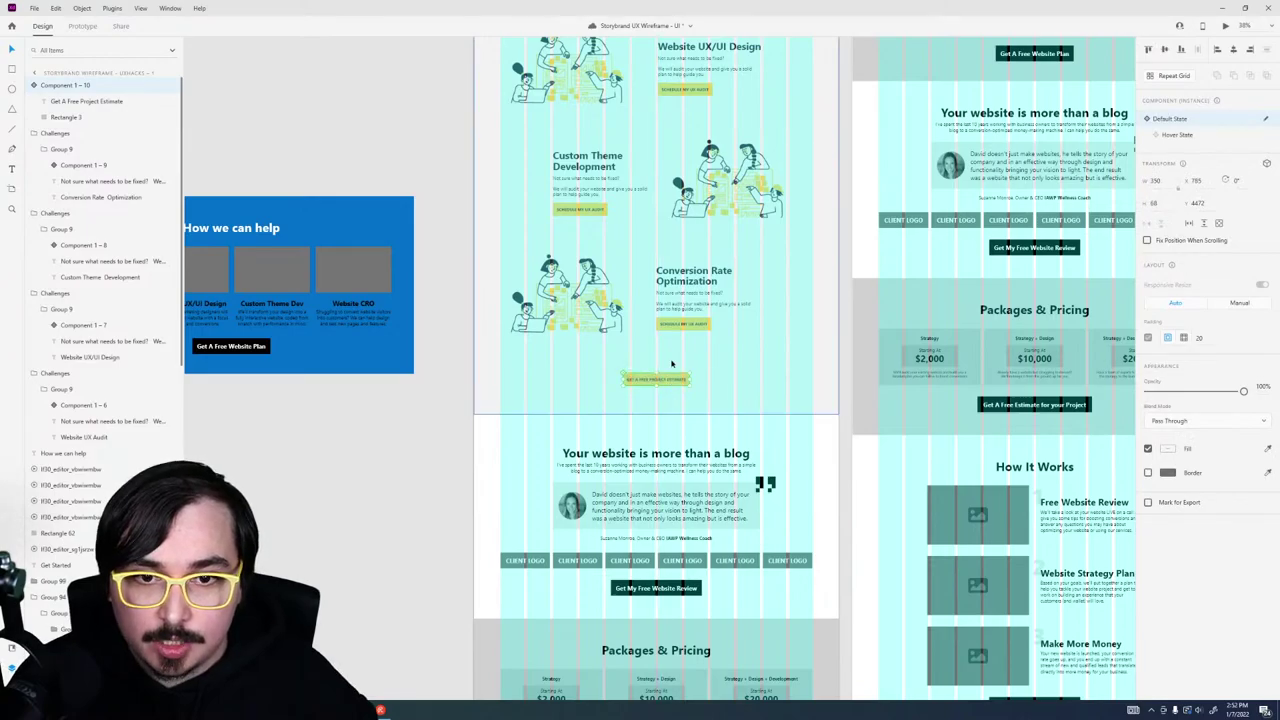
# Step: Move the "Schedule My UX Audit" button in the Website UX Audit row down, leaving space beneath the description
pyautogui.scroll(6, 620, 270)
pyautogui.scroll(5, 671, 547)
pyautogui.moveTo(695, 588); pyautogui.dragTo(656, 690)
pyautogui.moveTo(654, 97); pyautogui.dragTo(749, 340)
pyautogui.click(594, 460)
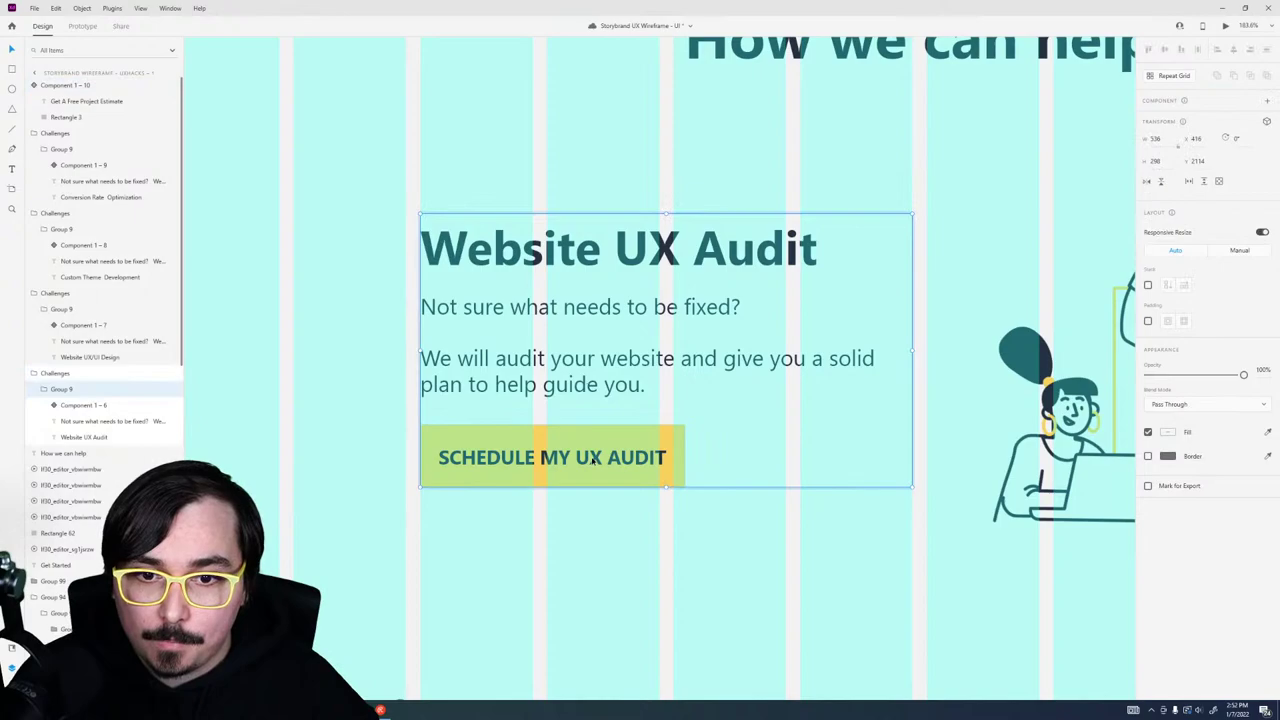
pyautogui.doubleClick(594, 460)
pyautogui.moveTo(594, 460); pyautogui.dragTo(594, 590)
# Step: Duplicate the Website UX Audit description directly beneath itself and replace the copy's text with "Schedule My UX Audit"
pyautogui.keyDown('alt'); pyautogui.moveTo(574, 364); pyautogui.dragTo(568, 486); pyautogui.keyUp('alt')
pyautogui.doubleClick(570, 486)
pyautogui.write('Sxch')
pyautogui.press('BackSpace')
pyautogui.press('BackSpace')
pyautogui.press('BackSpace')
pyautogui.write('chedule M')
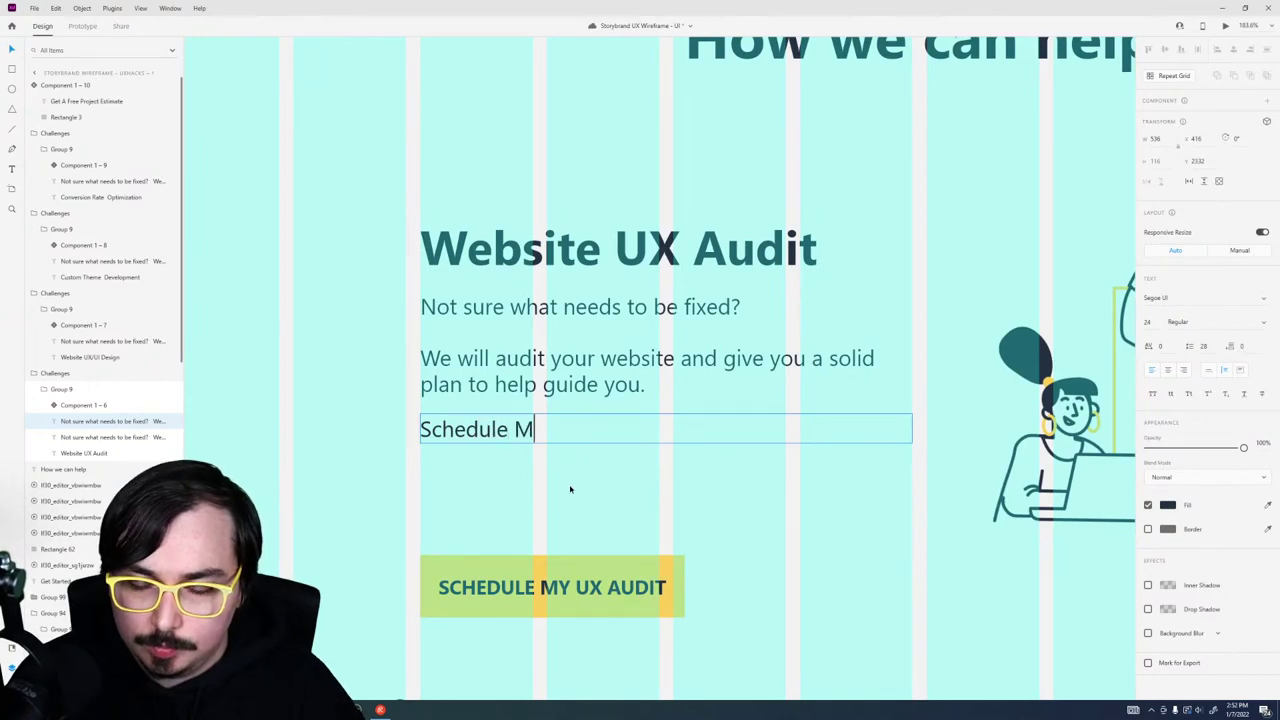
pyautogui.write('y UX Audit')
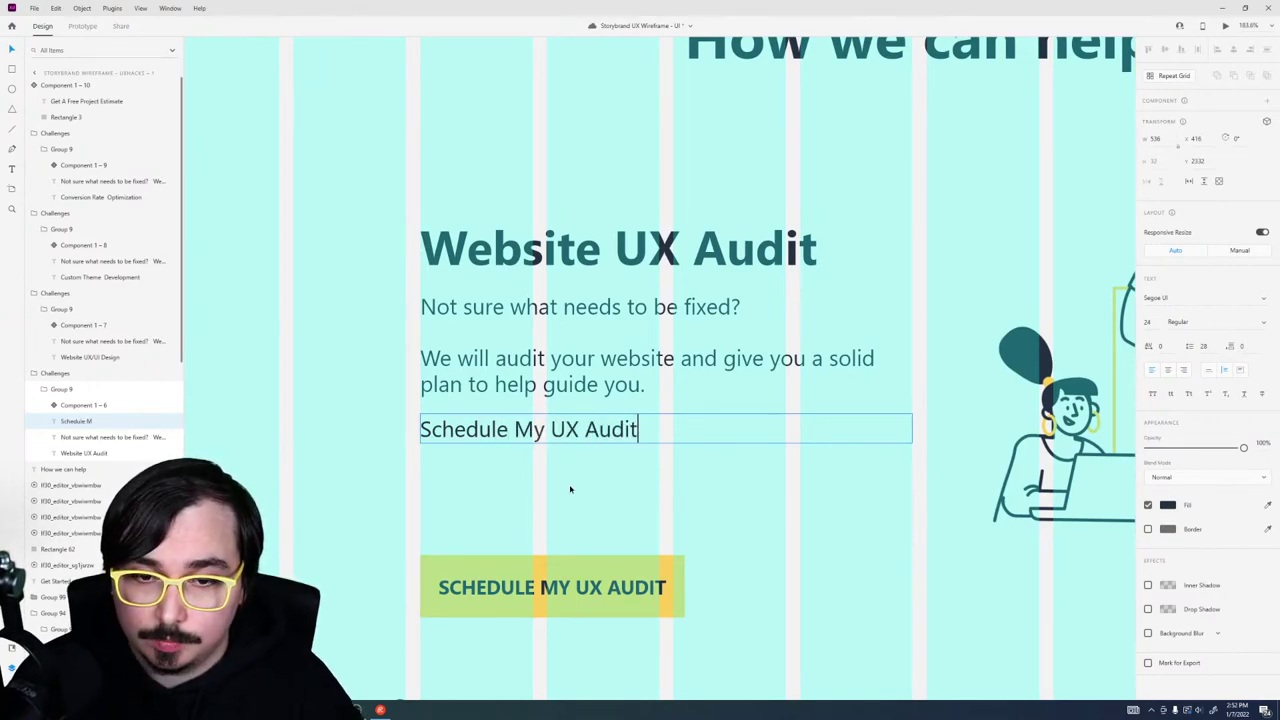
pyautogui.press('Escape')
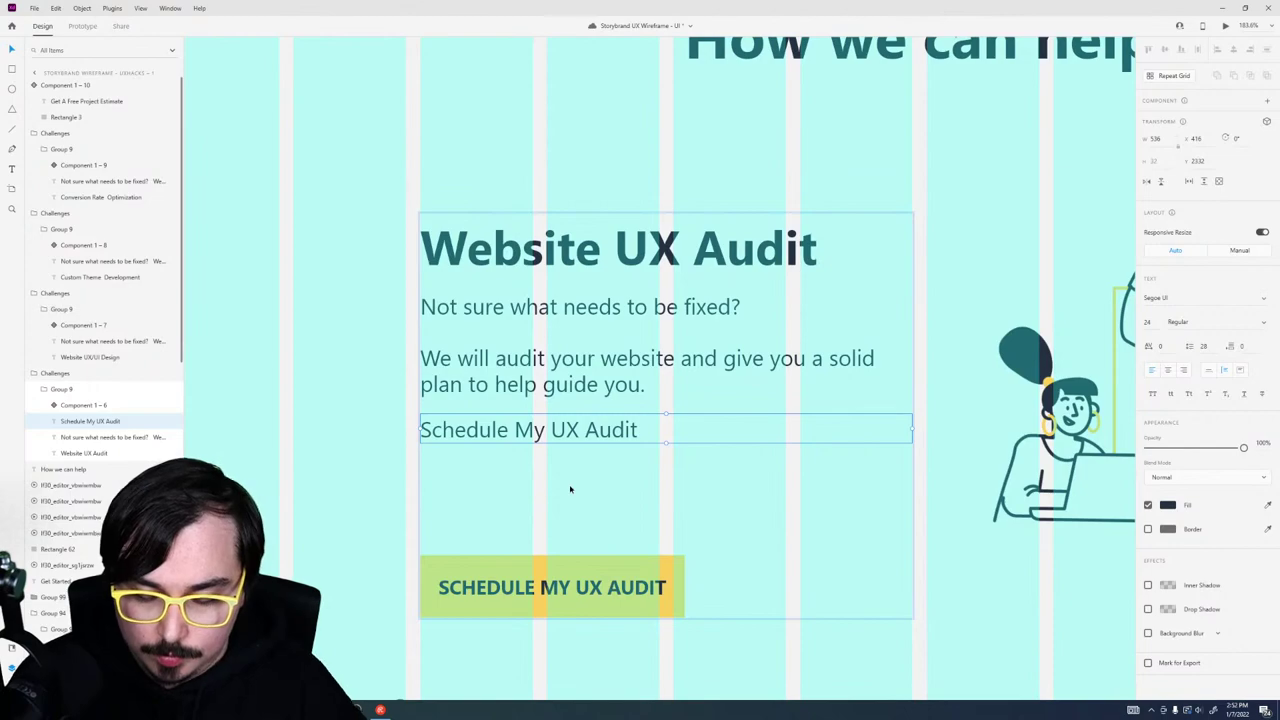
# Step: Append "arrow-right" to the "Schedule My UX Audit" text line
pyautogui.doubleClick(665, 428)
pyautogui.write('arrow-rifght')
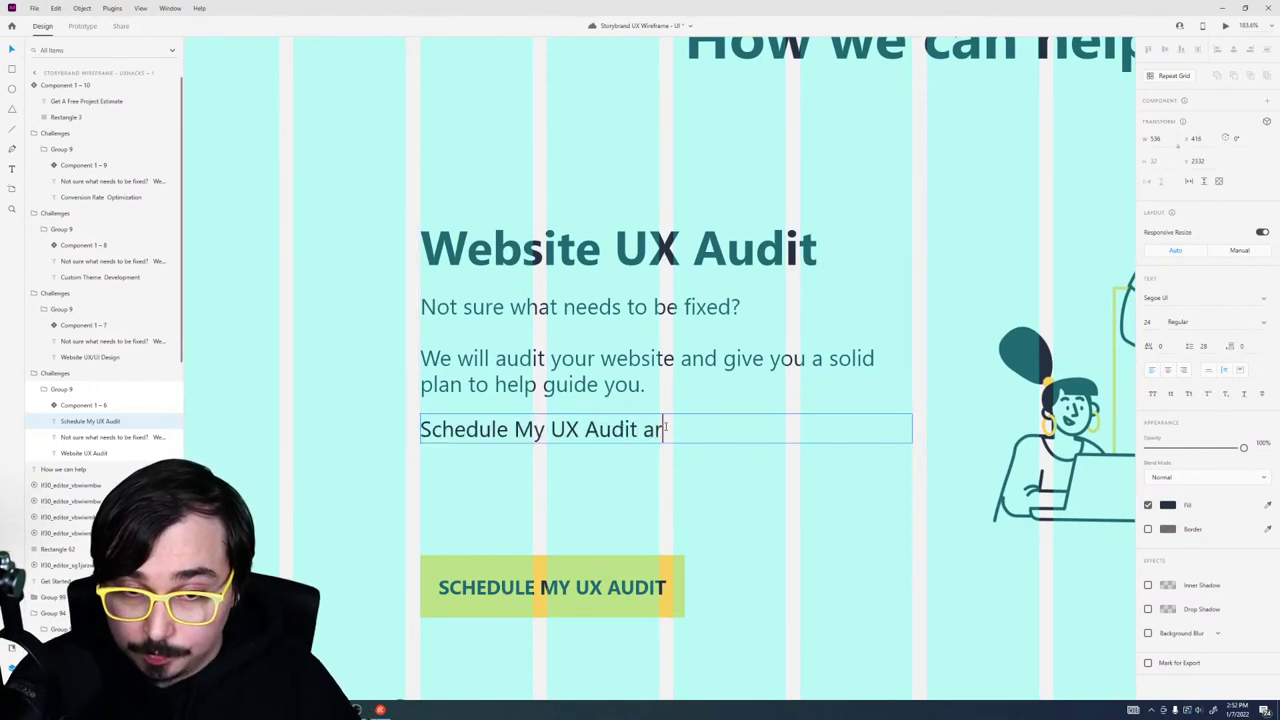
pyautogui.press('BackSpace')
pyautogui.press('BackSpace')
pyautogui.press('BackSpace')
pyautogui.press('BackSpace')
pyautogui.press('BackSpace')
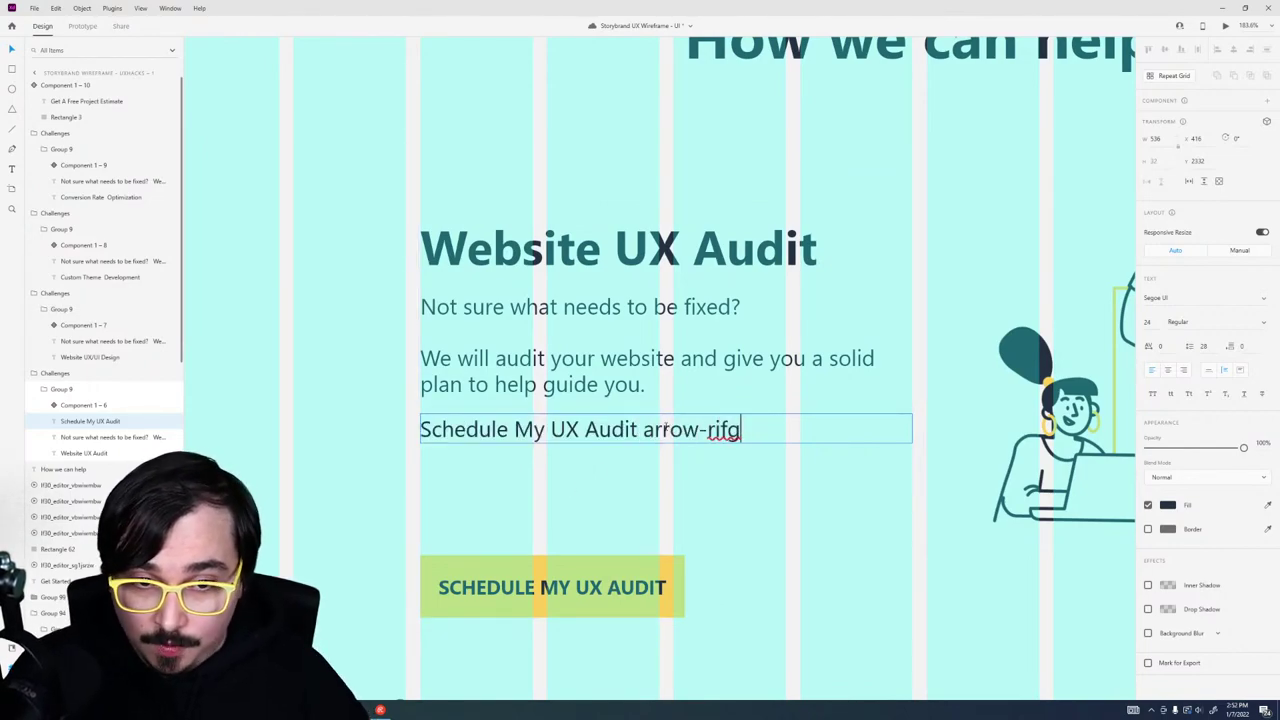
pyautogui.write('ght')
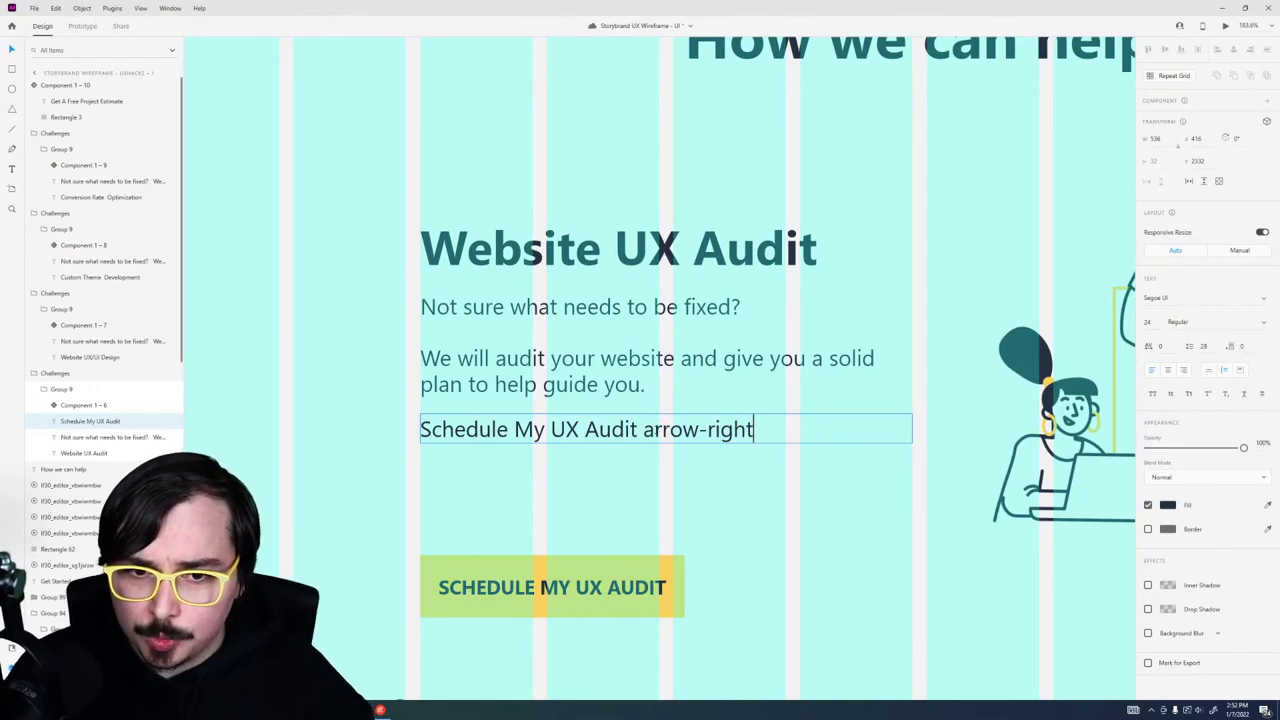
# Step: Set the font of the "arrow-right" words to Font Awesome 5 Pro
pyautogui.hotkey('ctrl', 'shift', 'Left')
pyautogui.hotkey('shift', 'Left')
pyautogui.click(1198, 297)
pyautogui.write('Font Awesome 5 P')
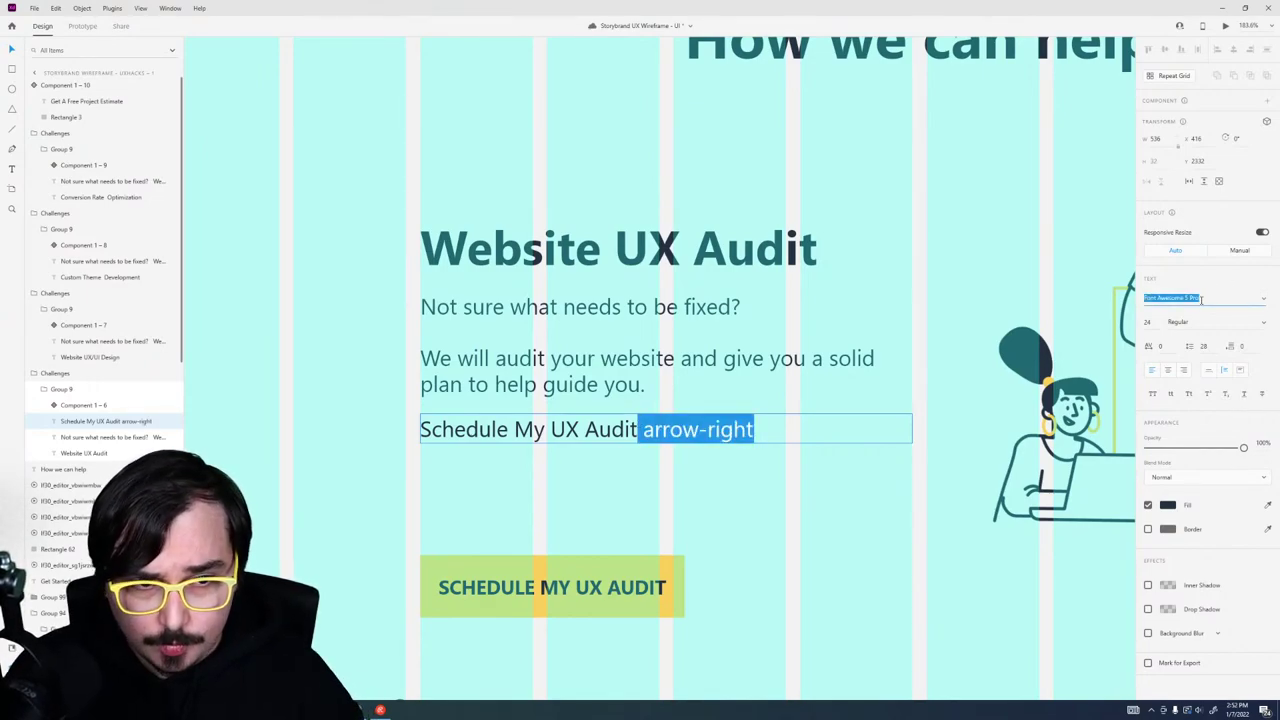
pyautogui.press('Return')
# Step: Delete "Schedule My UX Audit" before the arrow glyph and set the remaining text box to auto width
pyautogui.press('Left')
pyautogui.hotkey('shift', 'Left')
pyautogui.hotkey('shift', 'Left')
pyautogui.hotkey('shift', 'Left')
pyautogui.hotkey('shift', 'Left')
pyautogui.hotkey('shift', 'Left')
pyautogui.hotkey('shift', 'Left')
pyautogui.hotkey('shift', 'Left')
pyautogui.hotkey('shift', 'Left')
pyautogui.hotkey('shift', 'Left')
pyautogui.hotkey('shift', 'Left')
pyautogui.hotkey('shift', 'Left')
pyautogui.hotkey('shift', 'Left')
pyautogui.hotkey('shift', 'Left')
pyautogui.hotkey('shift', 'Left')
pyautogui.hotkey('shift', 'Left')
pyautogui.press('BackSpace')
pyautogui.press('BackSpace')
pyautogui.press('BackSpace')
pyautogui.press('BackSpace')
pyautogui.press('BackSpace')
pyautogui.press('BackSpace')
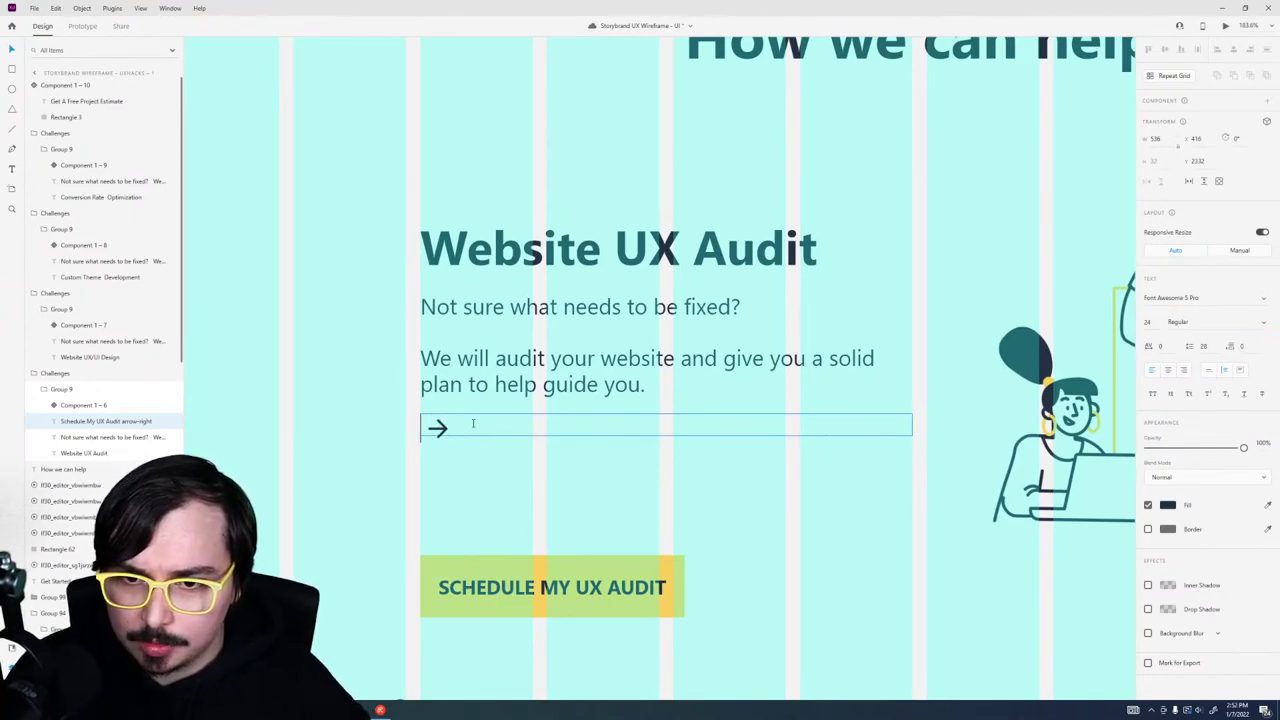
pyautogui.press('Escape')
pyautogui.click(1207, 371)
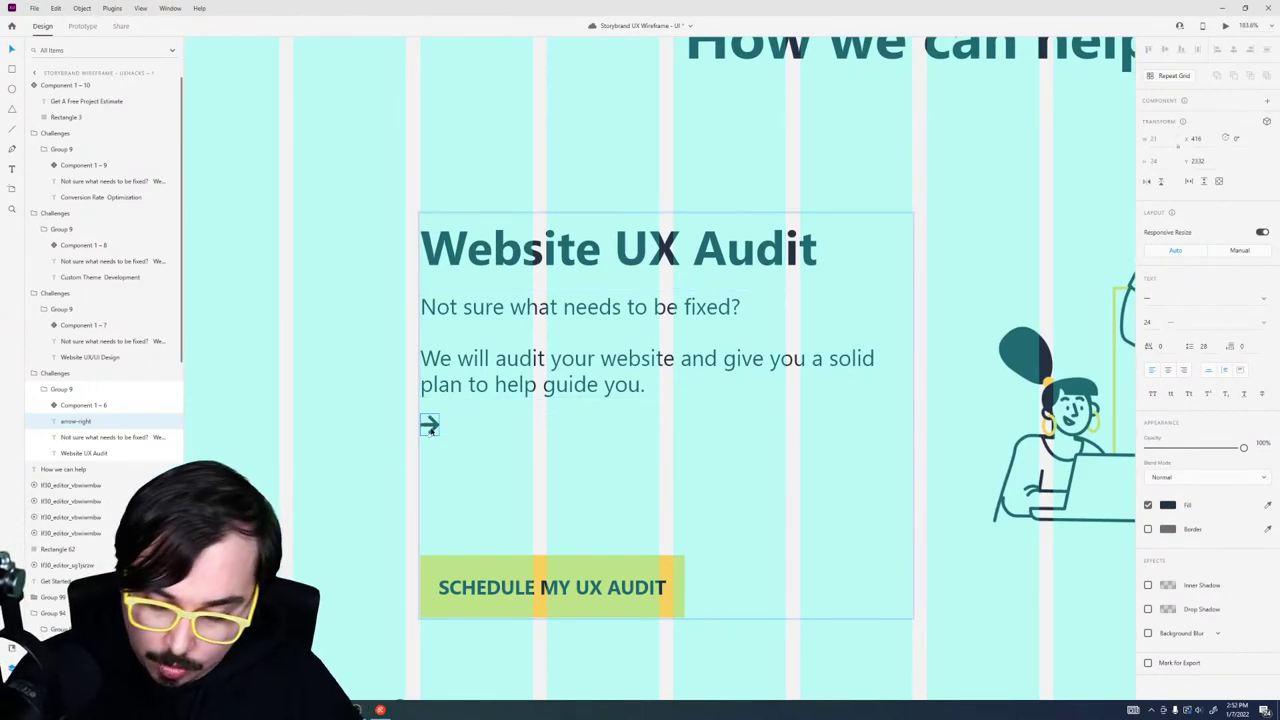
# Step: Convert the arrow glyph to a path and shift it horizontally to X 684 beneath the description
pyautogui.hotkey('ctrl', '8')
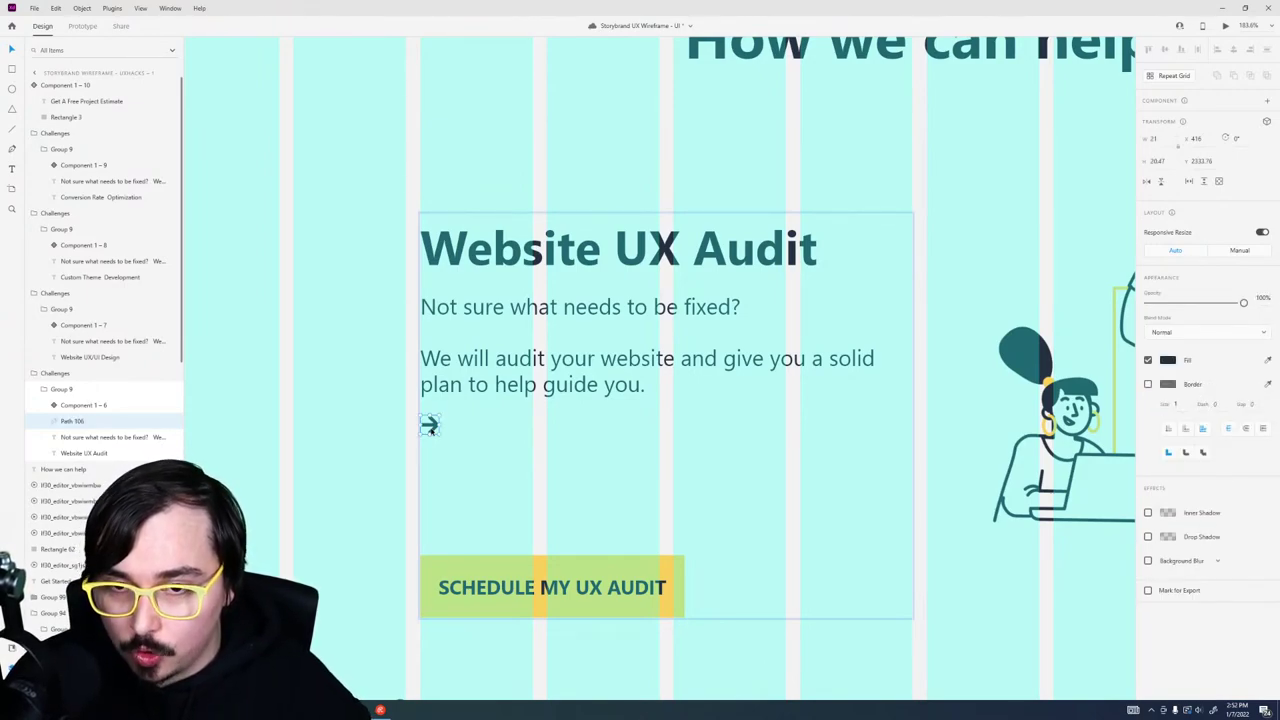
pyautogui.click(80, 8)
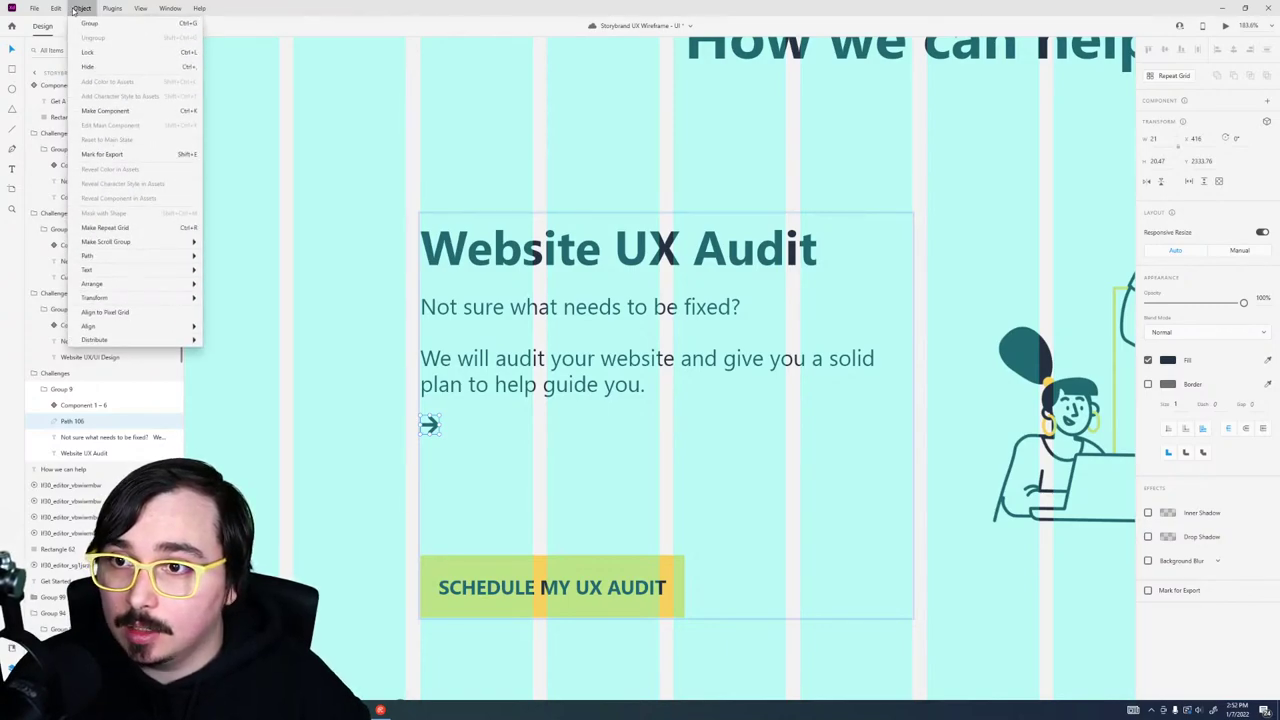
pyautogui.click(73, 10)
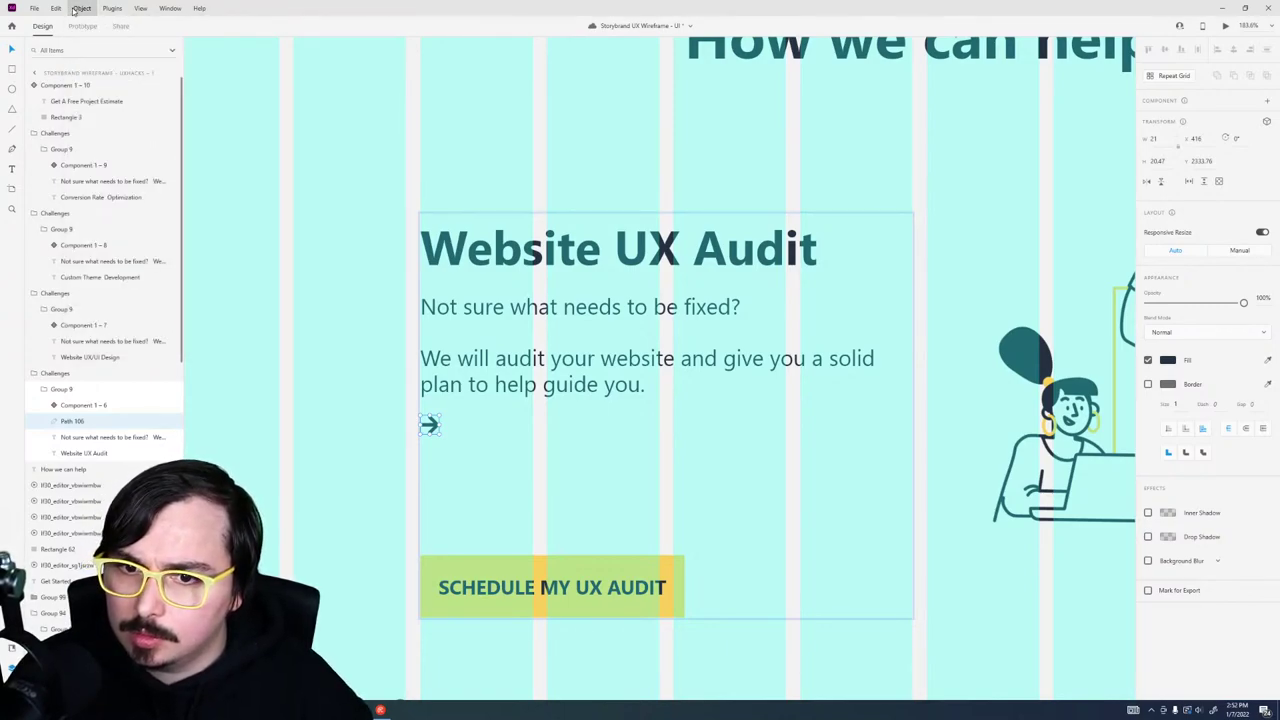
pyautogui.click(73, 10)
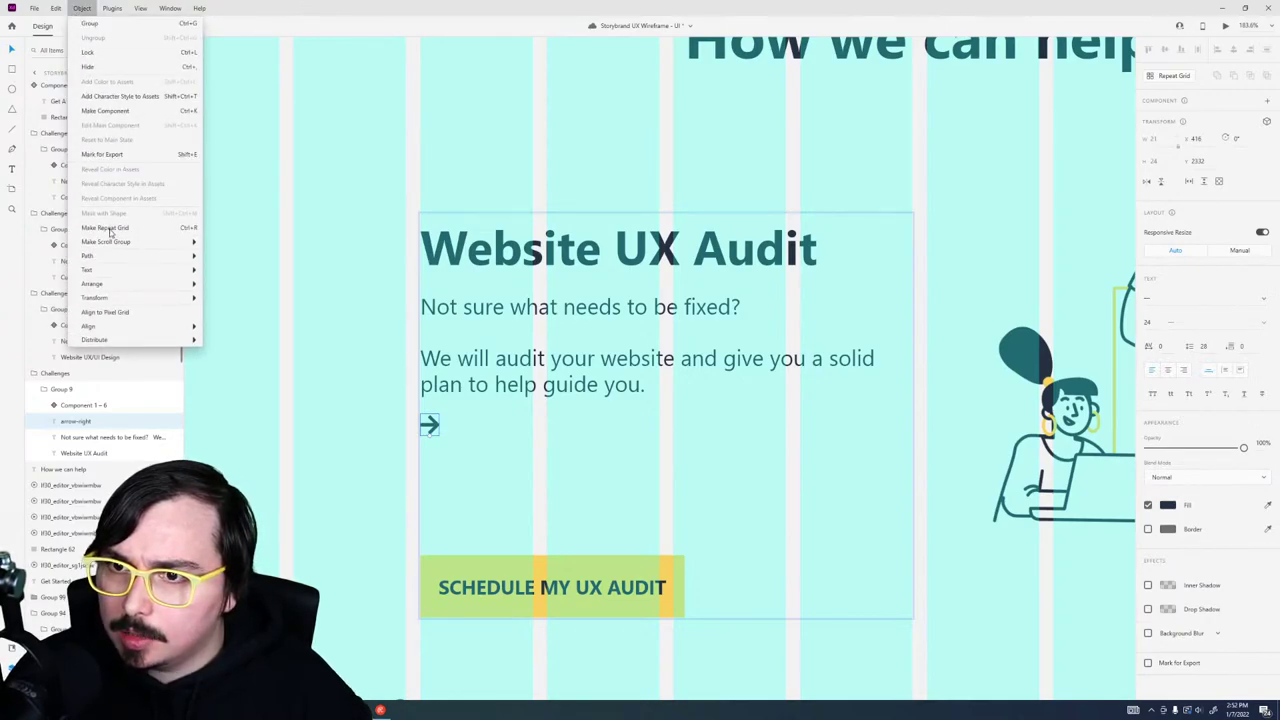
pyautogui.moveTo(114, 260)
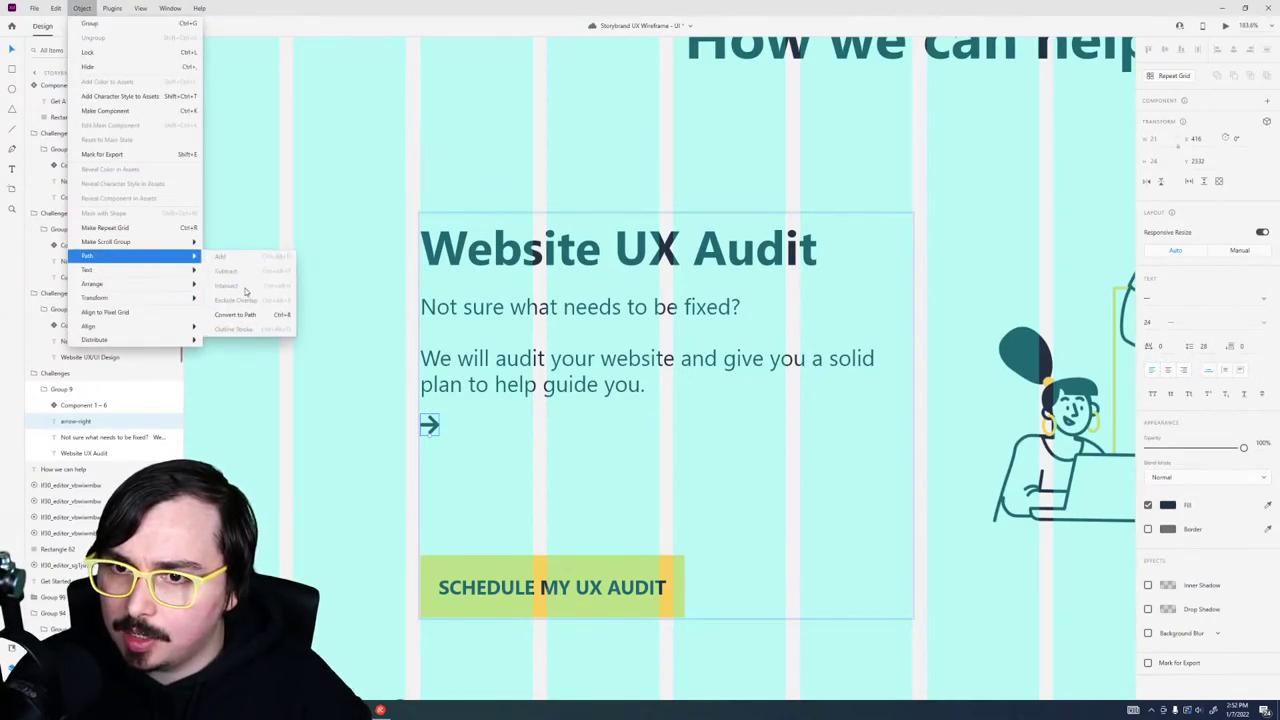
pyautogui.click(238, 313)
pyautogui.moveTo(435, 432); pyautogui.dragTo(656, 440)
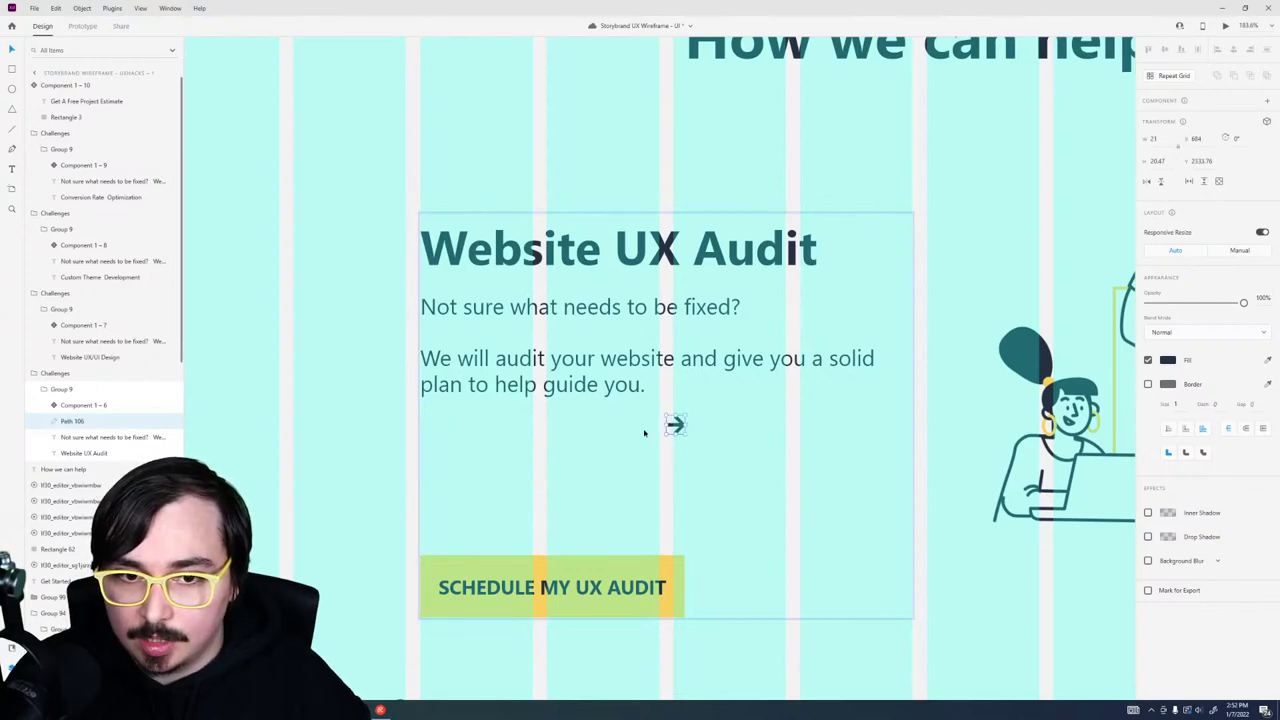
# Step: Duplicate the Website UX Audit description beneath itself again and change the copy to a bold "Schedule my UX Audit" beside the arrow
pyautogui.moveTo(609, 394); pyautogui.dragTo(607, 513)
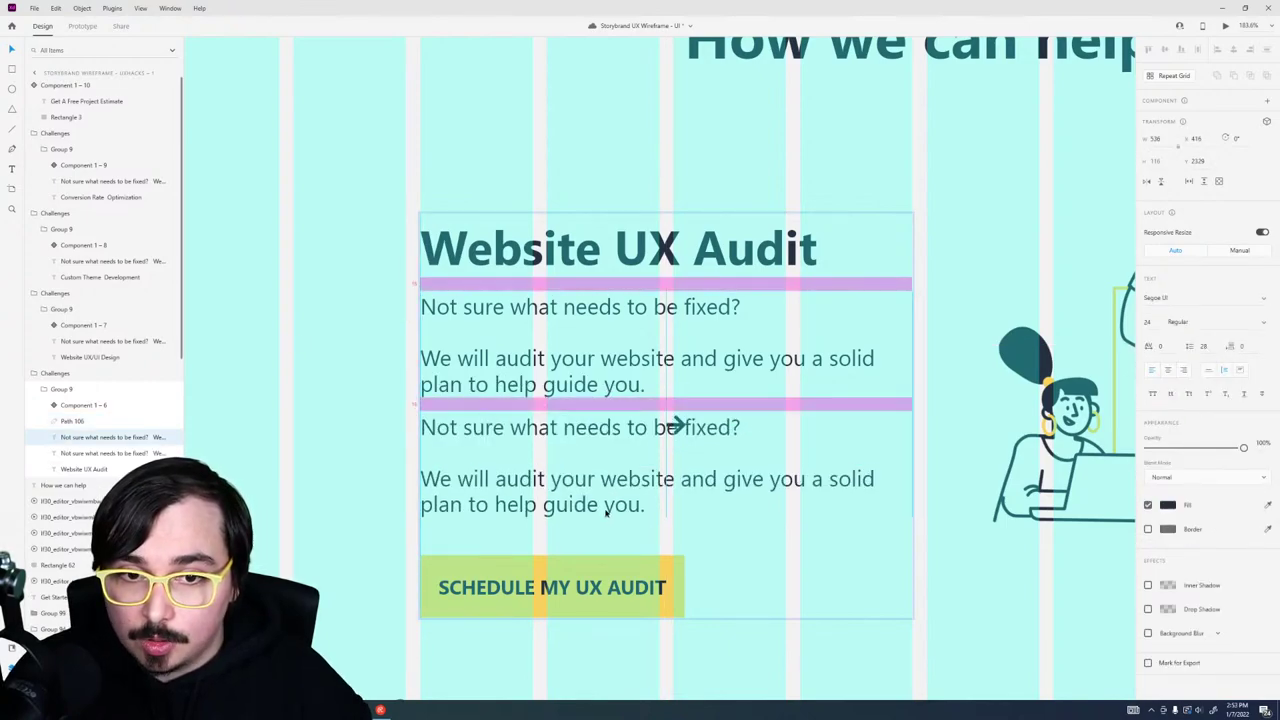
pyautogui.doubleClick(570, 463)
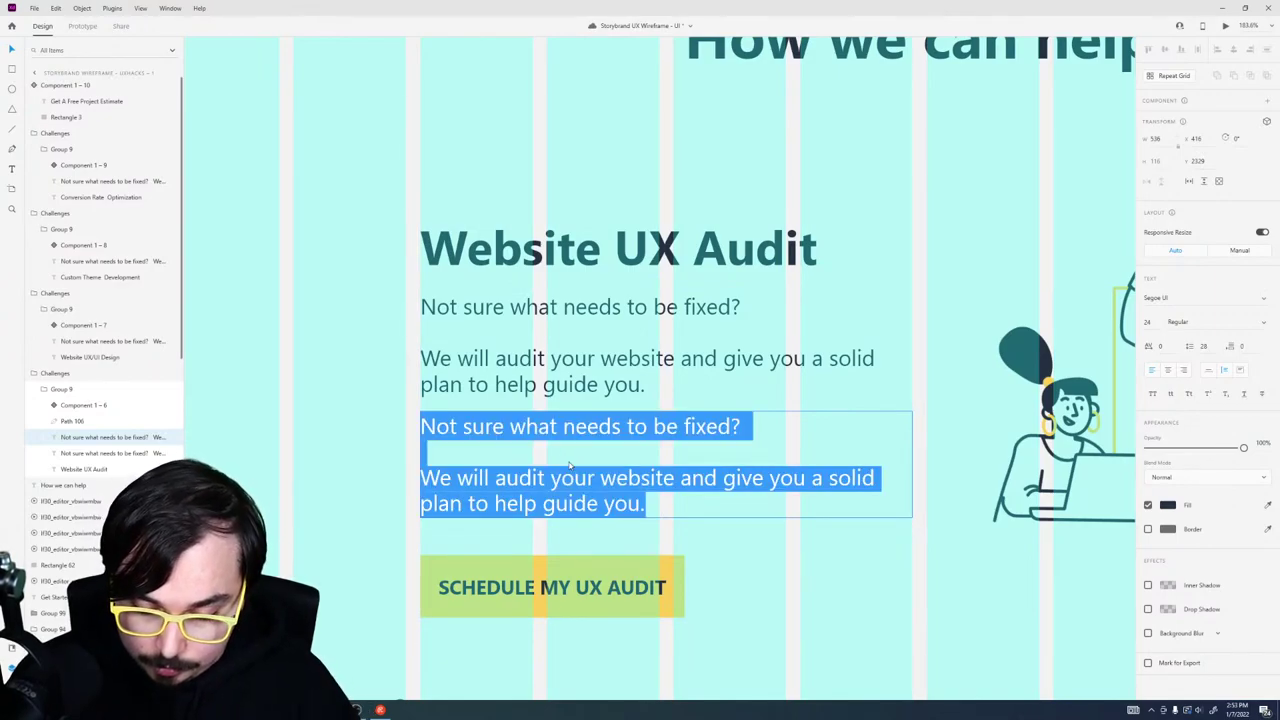
pyautogui.write('Req')
pyautogui.press('BackSpace')
pyautogui.press('BackSpace')
pyautogui.press('BackSpace')
pyautogui.write('Schedyu')
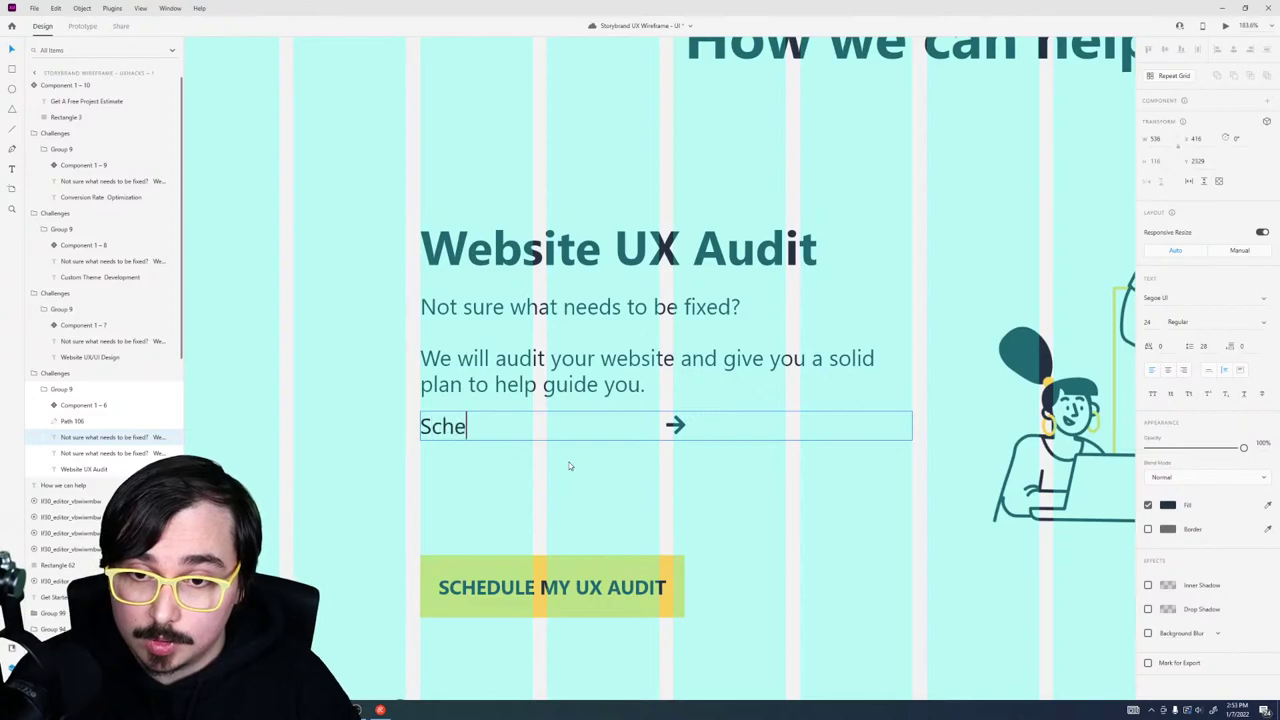
pyautogui.press('BackSpace')
pyautogui.press('BackSpace')
pyautogui.write('ule MY UX')
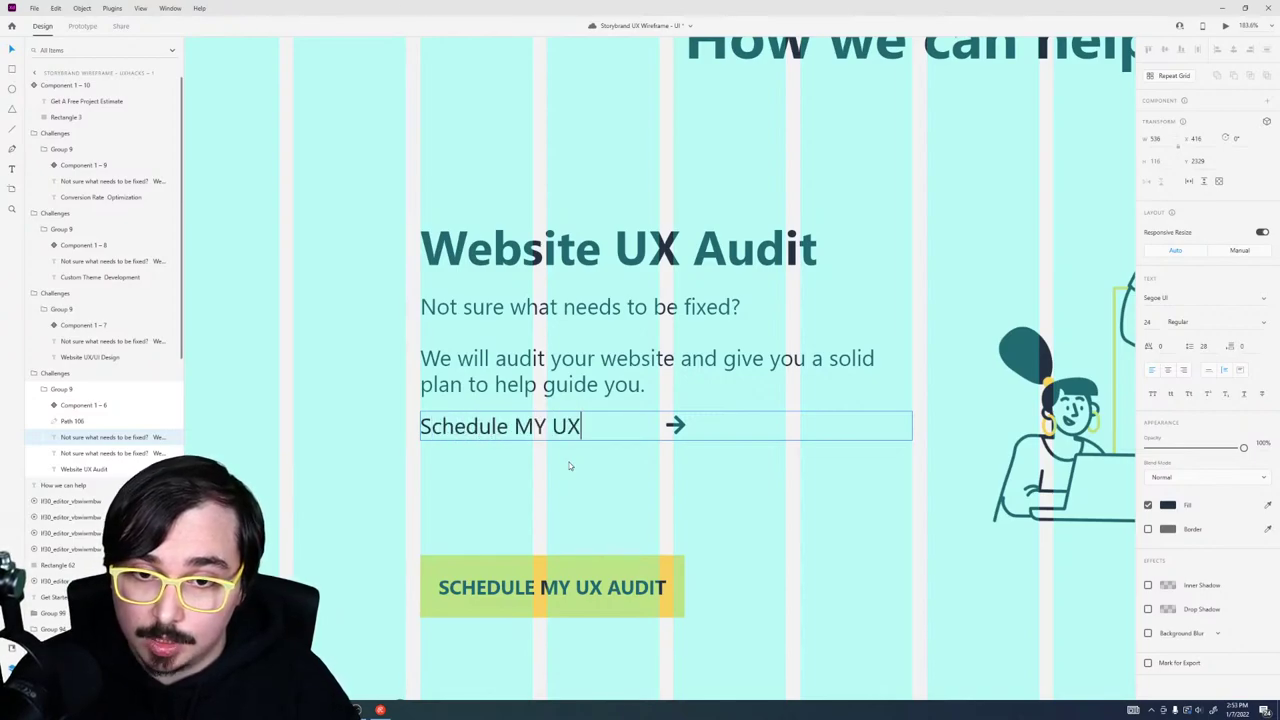
pyautogui.press('BackSpace')
pyautogui.press('BackSpace')
pyautogui.press('BackSpace')
pyautogui.press('BackSpace')
pyautogui.press('BackSpace')
pyautogui.press('BackSpace')
pyautogui.press('BackSpace')
pyautogui.write('my UX Audit')
pyautogui.press('Escape')
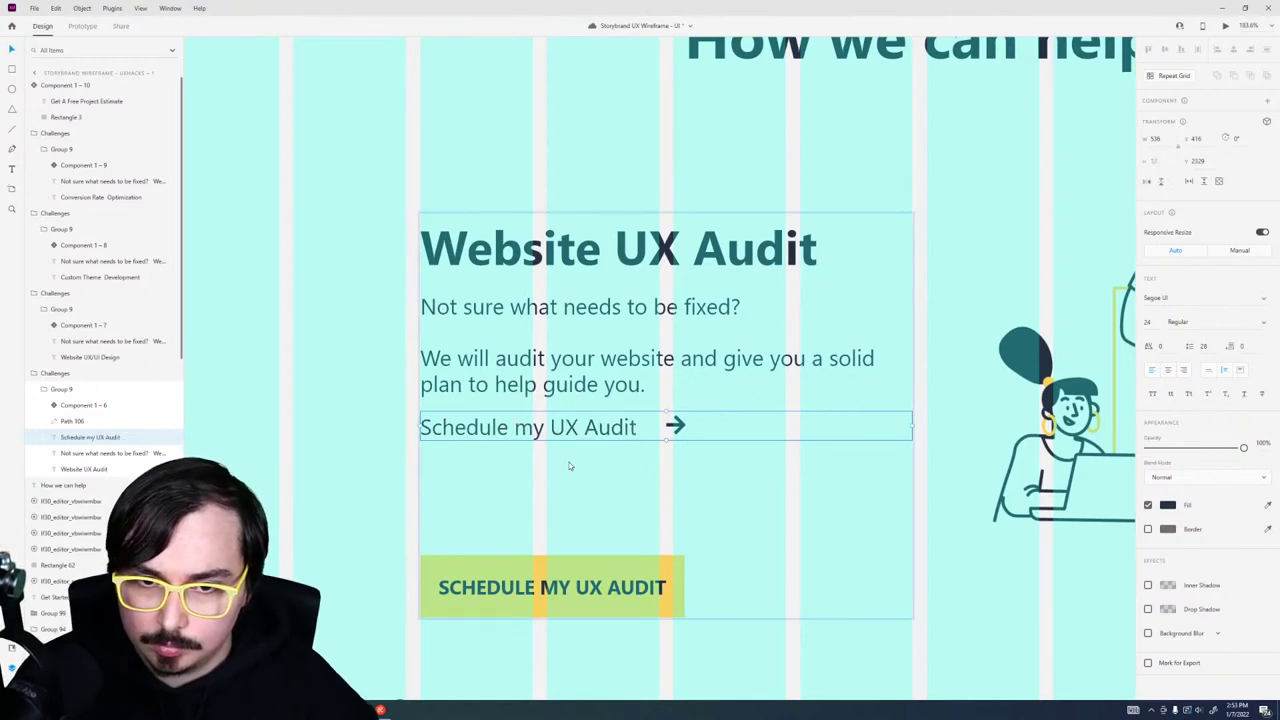
pyautogui.hotkey('ctrl', 'b')
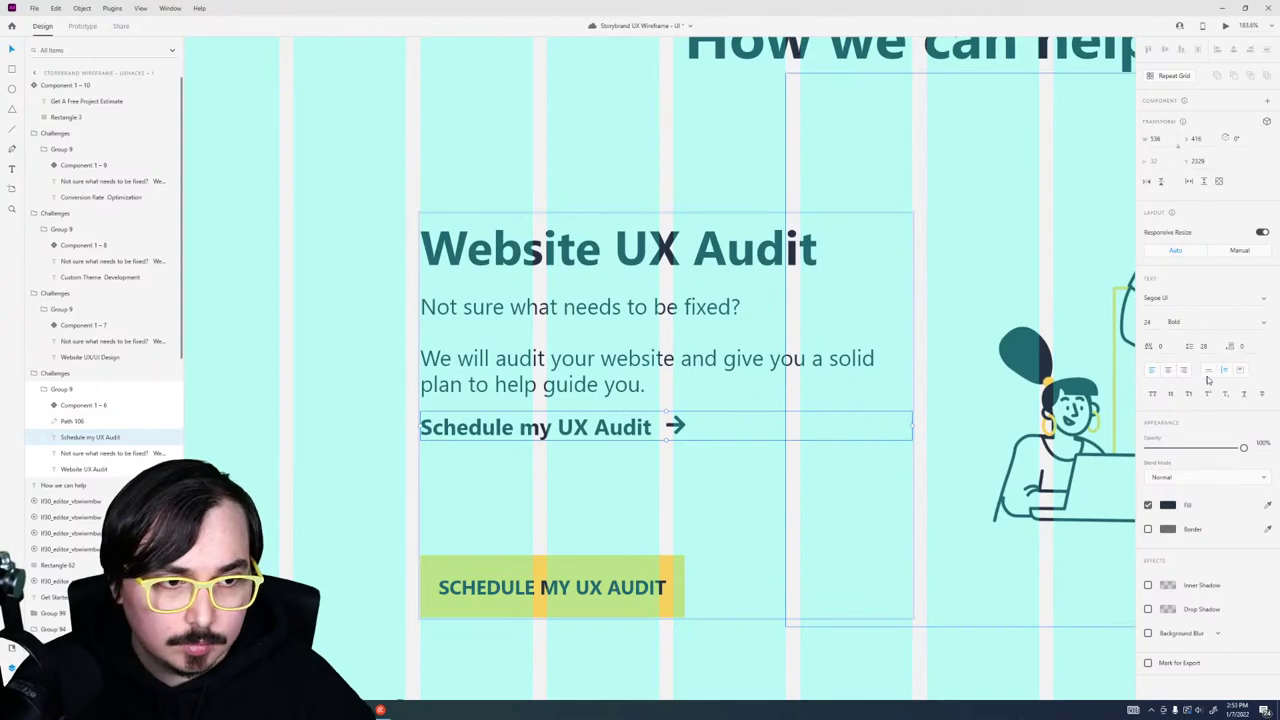
# Step: Nudge the arrow beside "Schedule my UX Audit", group it with that text, and fill the group with the saved blue
pyautogui.click(676, 426)
pyautogui.press('Down')
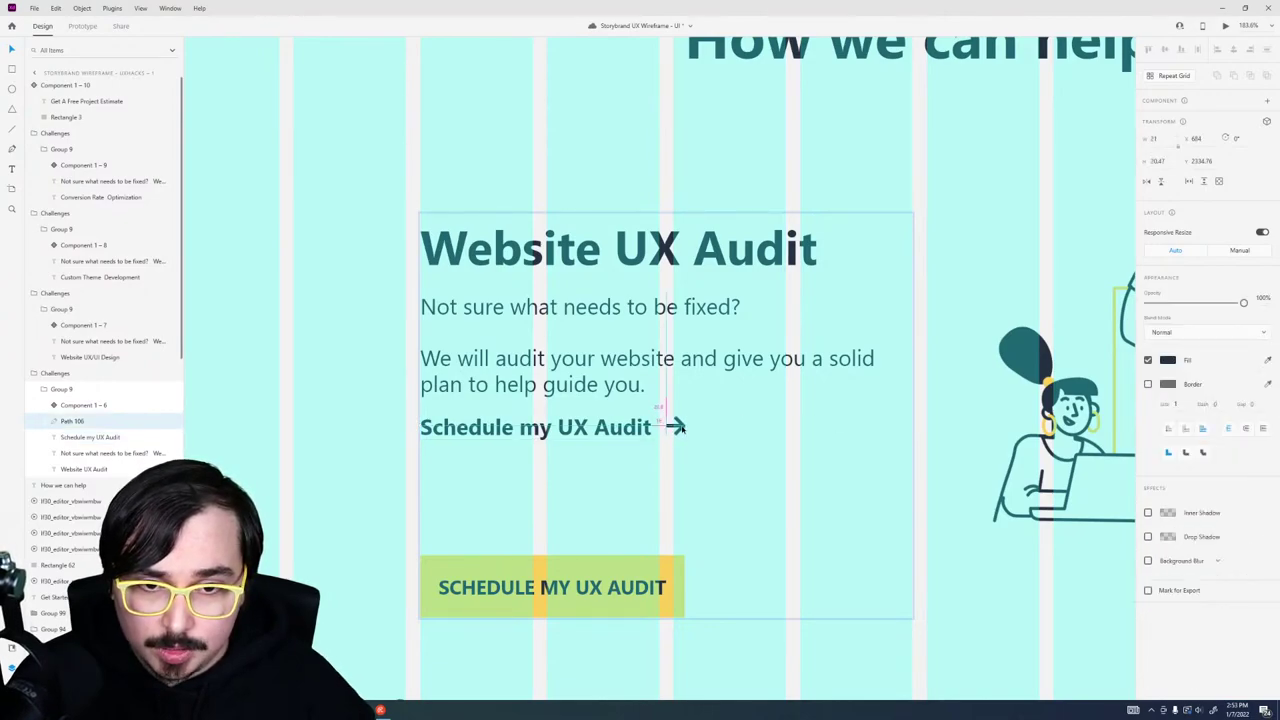
pyautogui.keyDown('shift'); pyautogui.click(645, 432); pyautogui.keyUp('shift')
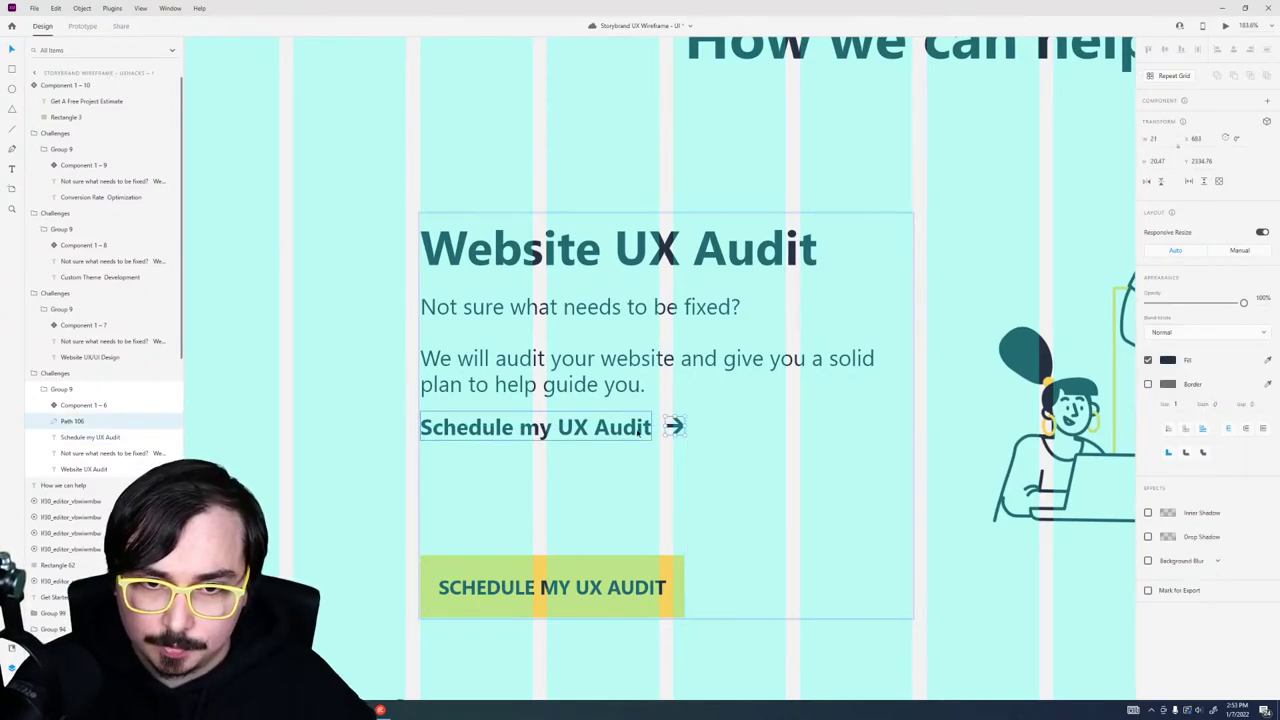
pyautogui.hotkey('ctrl', 'g')
pyautogui.click(1170, 433)
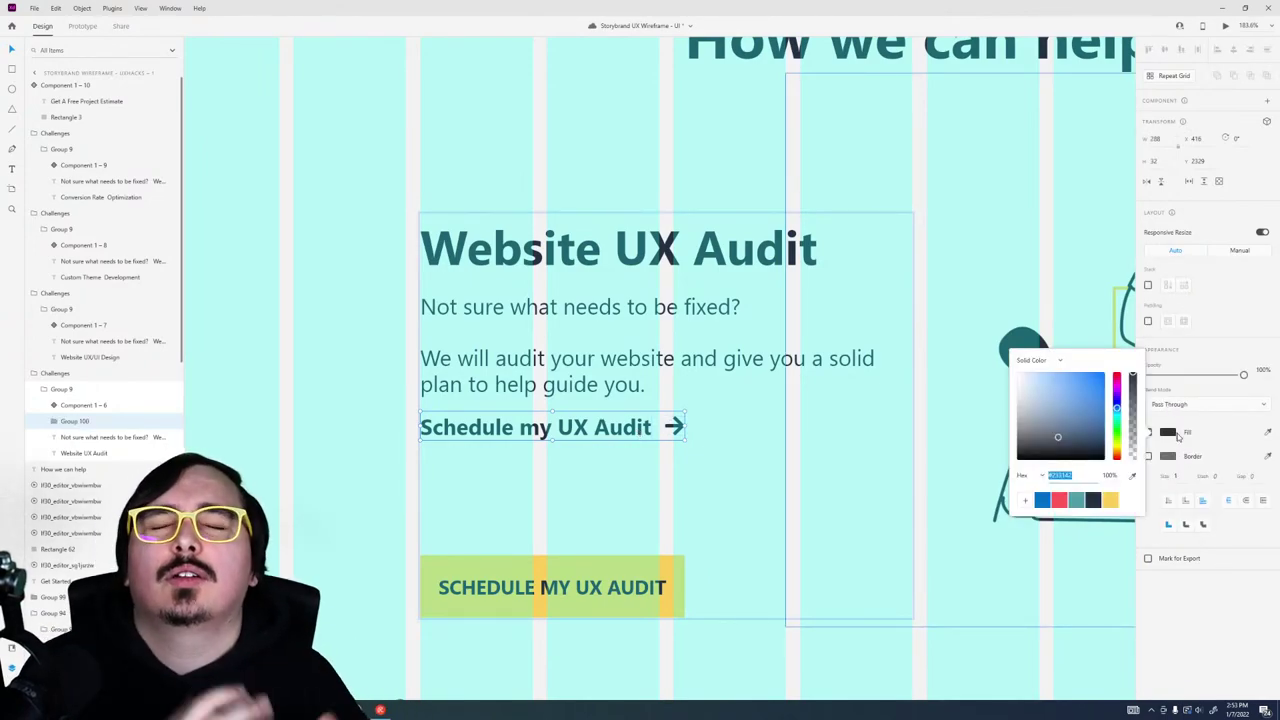
pyautogui.click(1040, 500)
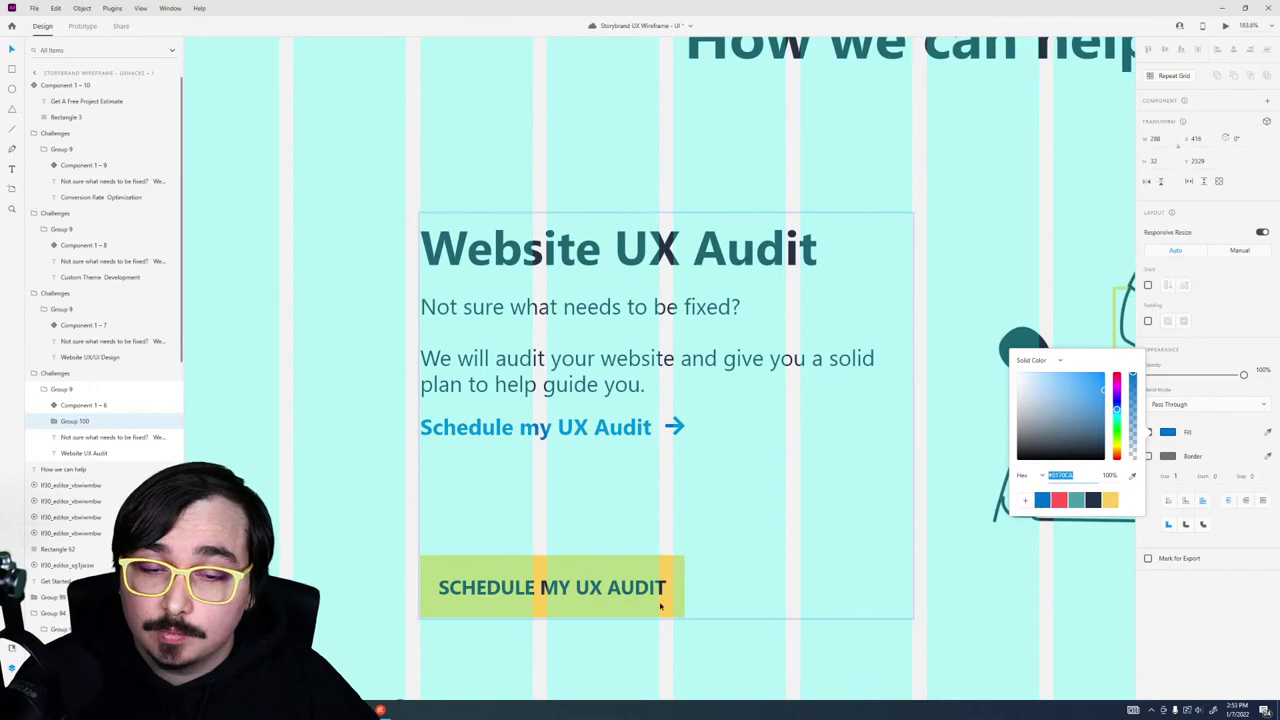
# Step: Delete the yellow button in the Website UX Audit block and move the blue arrow link down to Y 2344
pyautogui.click(540, 590)
pyautogui.press('Delete')
pyautogui.click(569, 428)
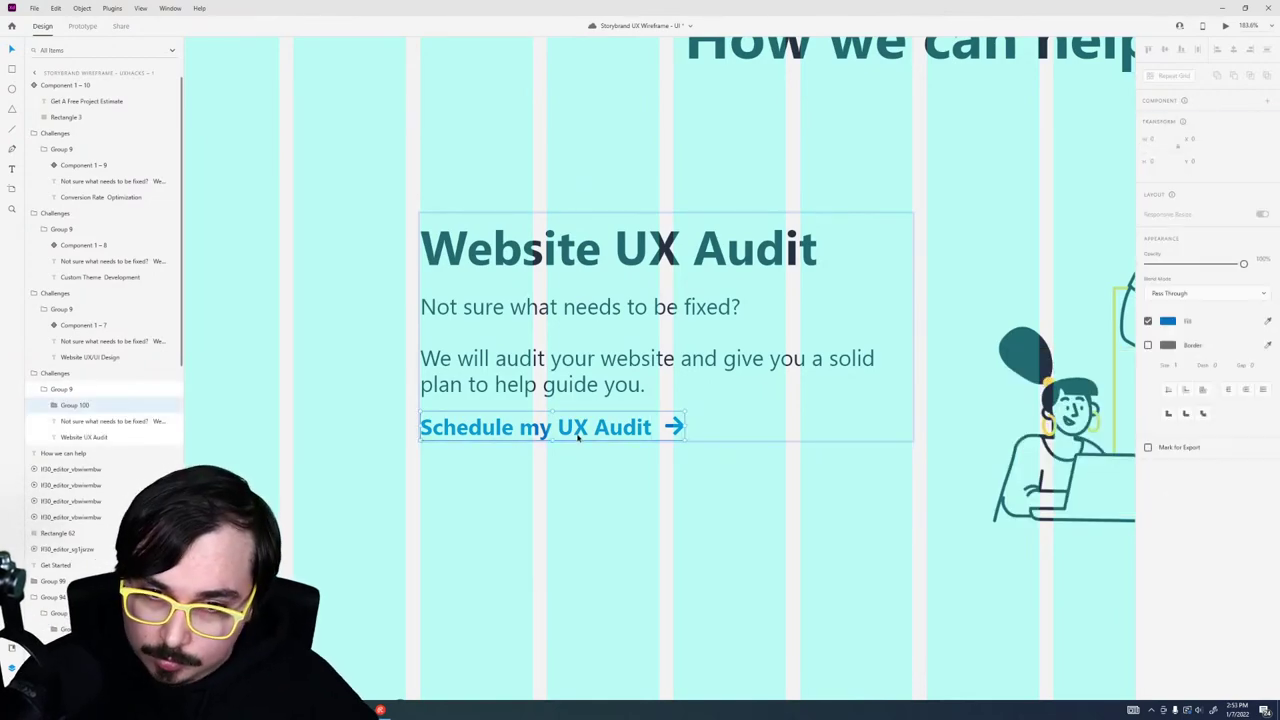
pyautogui.press('Down')
pyautogui.press('Down')
pyautogui.press('Down')
pyautogui.press('Down')
pyautogui.press('Down')
pyautogui.hotkey('shift', 'Down')
pyautogui.scroll(-1, 577, 386)
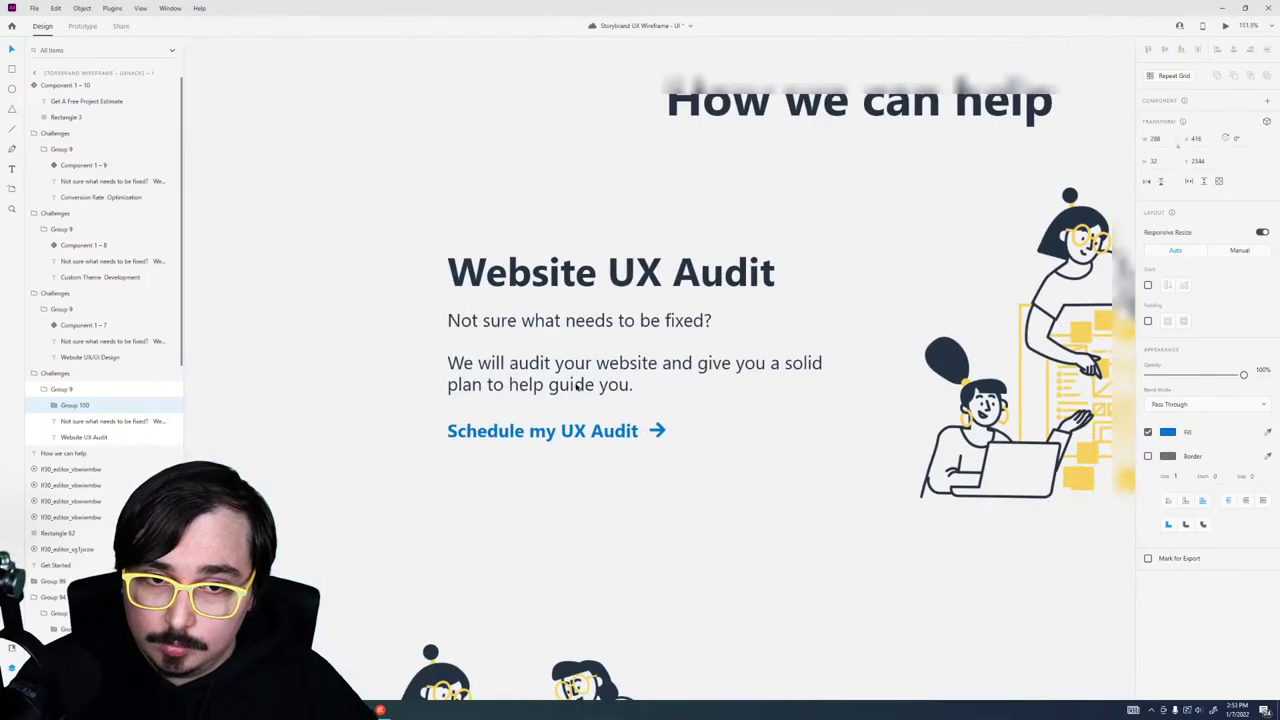
pyautogui.scroll(-9, 576, 386)
pyautogui.press('Escape')
pyautogui.press("ctrl+shift+'")
# Step: Replace the yellow button in the Website UX/UI Design block with a copy of the blue "Schedule my UX Audit" arrow link
pyautogui.click(582, 405)
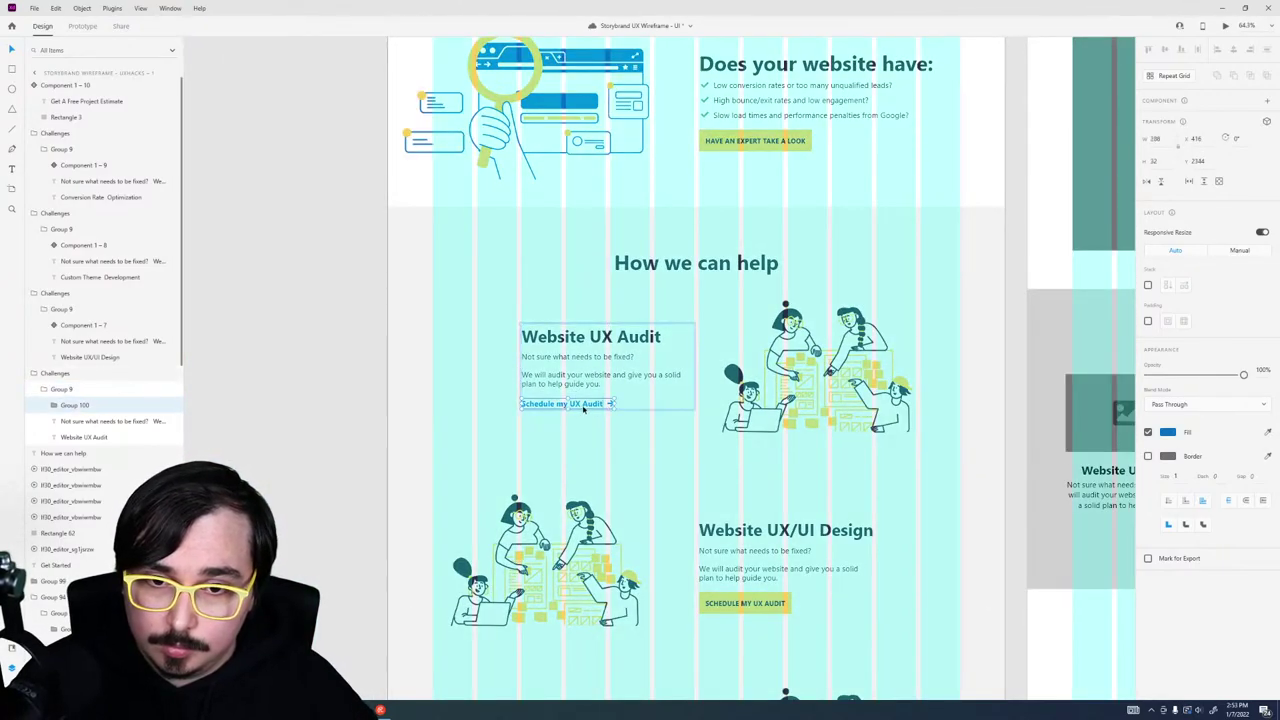
pyautogui.hotkey('ctrl', 'shift', "'")
pyautogui.scroll(4, 751, 588)
pyautogui.scroll(-2, 751, 588)
pyautogui.moveTo(751, 586); pyautogui.dragTo(686, 366)
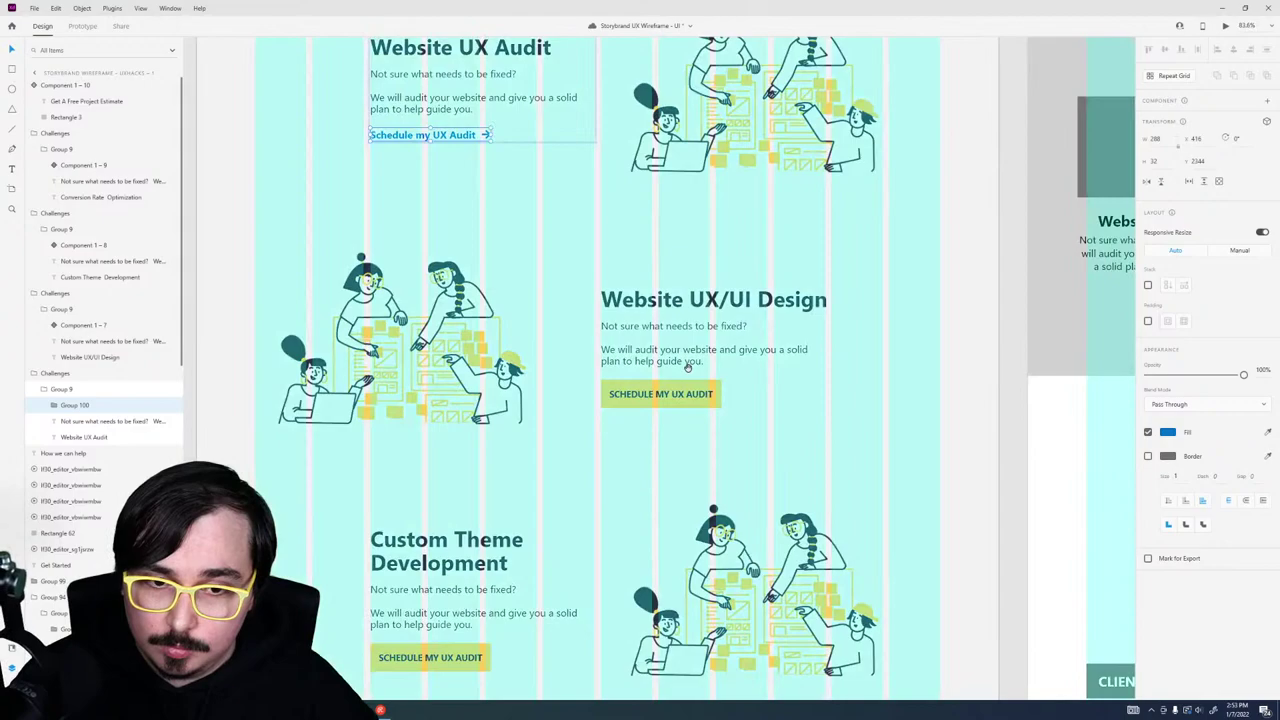
pyautogui.doubleClick(686, 405)
pyautogui.doubleClick(686, 404)
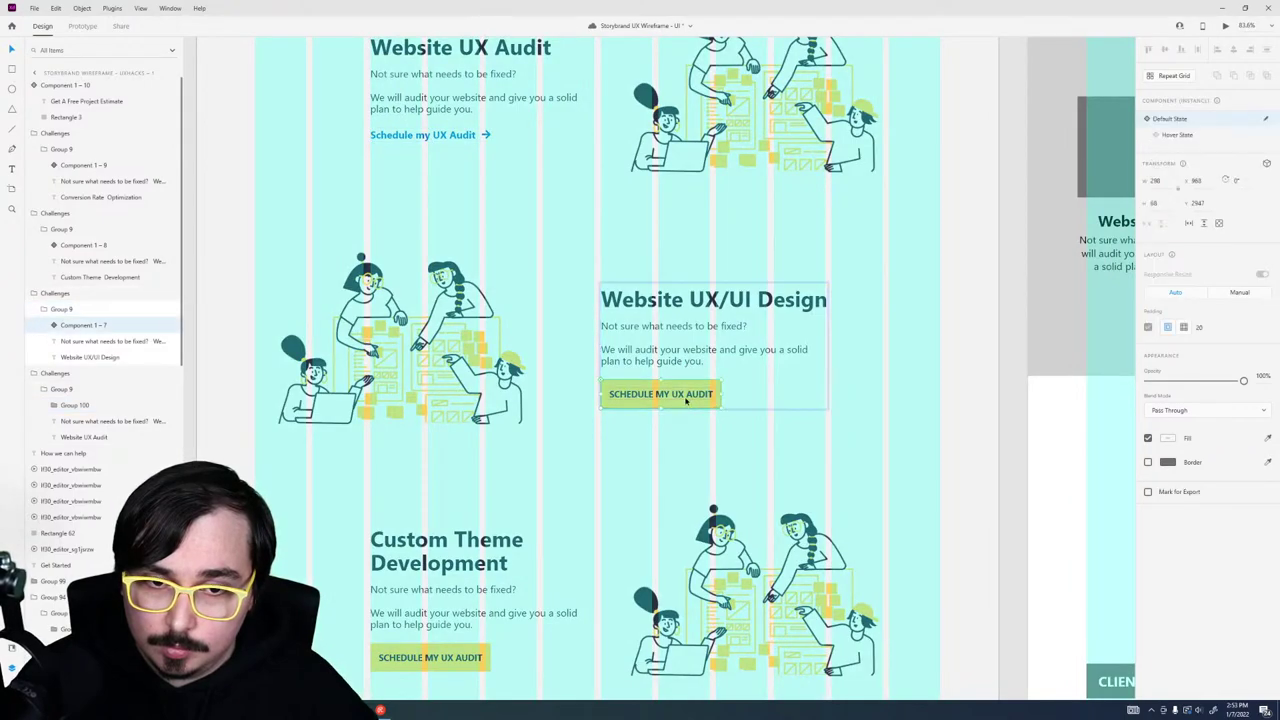
pyautogui.scroll(5, 686, 399)
pyautogui.hotkey('ctrl', 'v')
pyautogui.moveTo(684, 370); pyautogui.dragTo(657, 388)
pyautogui.click(657, 416)
pyautogui.press('Delete')
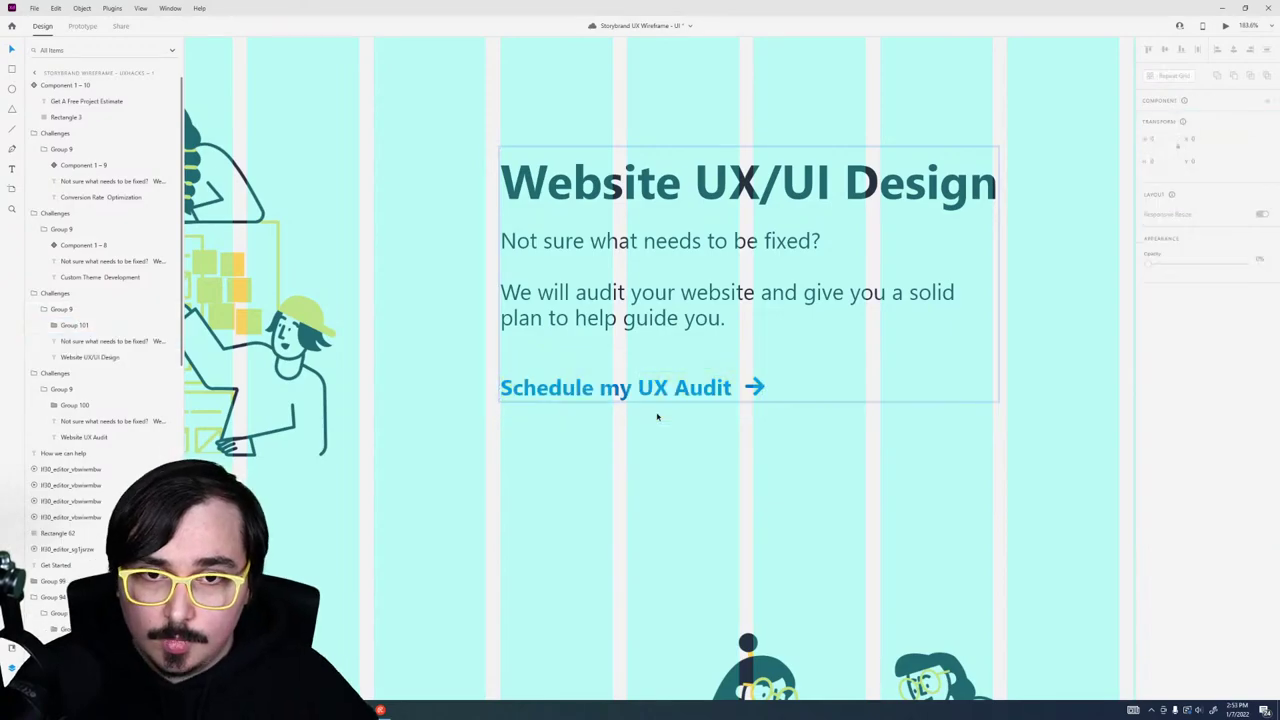
# Step: Replace the Website UX/UI Design description with the matching "Our team of marketing designers…" copy from the blue "How we can help" section on the pasteboard
pyautogui.scroll(-5, 660, 393)
pyautogui.scroll(-5, 605, 525)
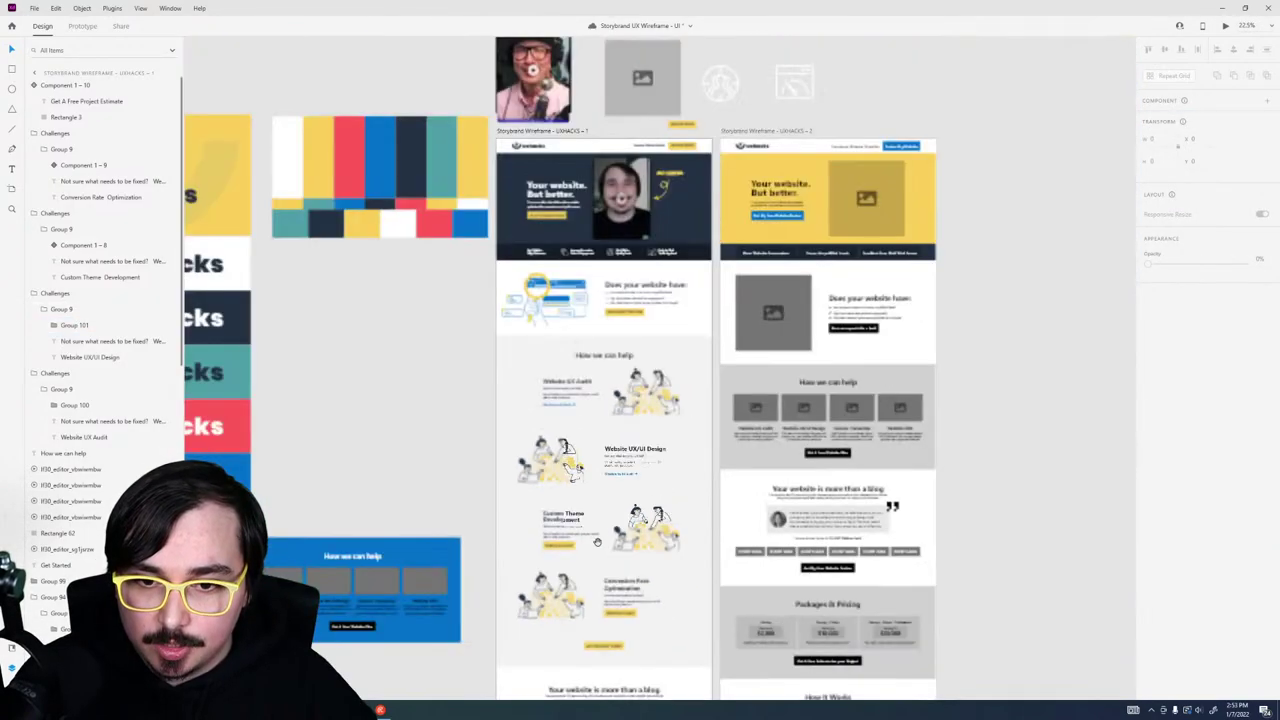
pyautogui.moveTo(597, 550); pyautogui.dragTo(727, 431)
pyautogui.keyDown('ctrl'); pyautogui.click(451, 492); pyautogui.keyUp('ctrl')
pyautogui.click(451, 500)
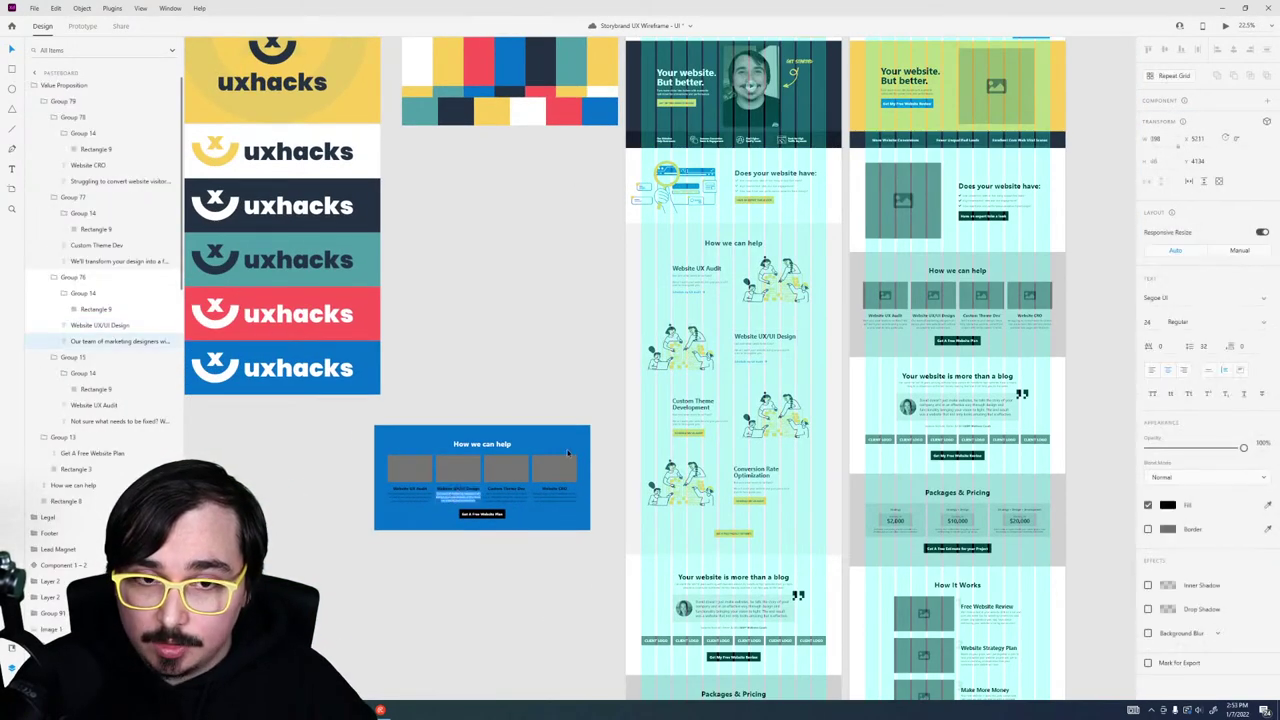
pyautogui.scroll(5, 757, 369)
pyautogui.keyDown('ctrl'); pyautogui.click(764, 317); pyautogui.keyUp('ctrl')
pyautogui.scroll(5, 764, 316)
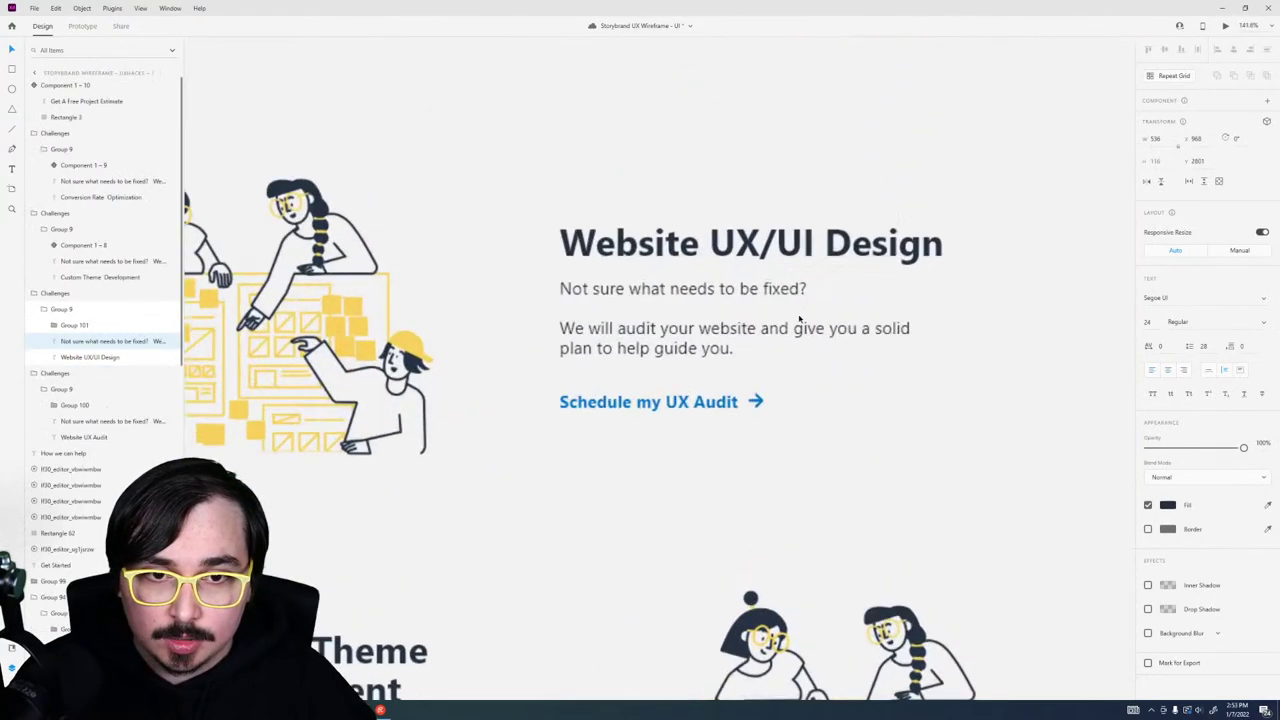
pyautogui.doubleClick(749, 337)
pyautogui.hotkey('ctrl', 'a')
pyautogui.write('Our team of marketing designers will design your new website with a focus on usability and conversions.')
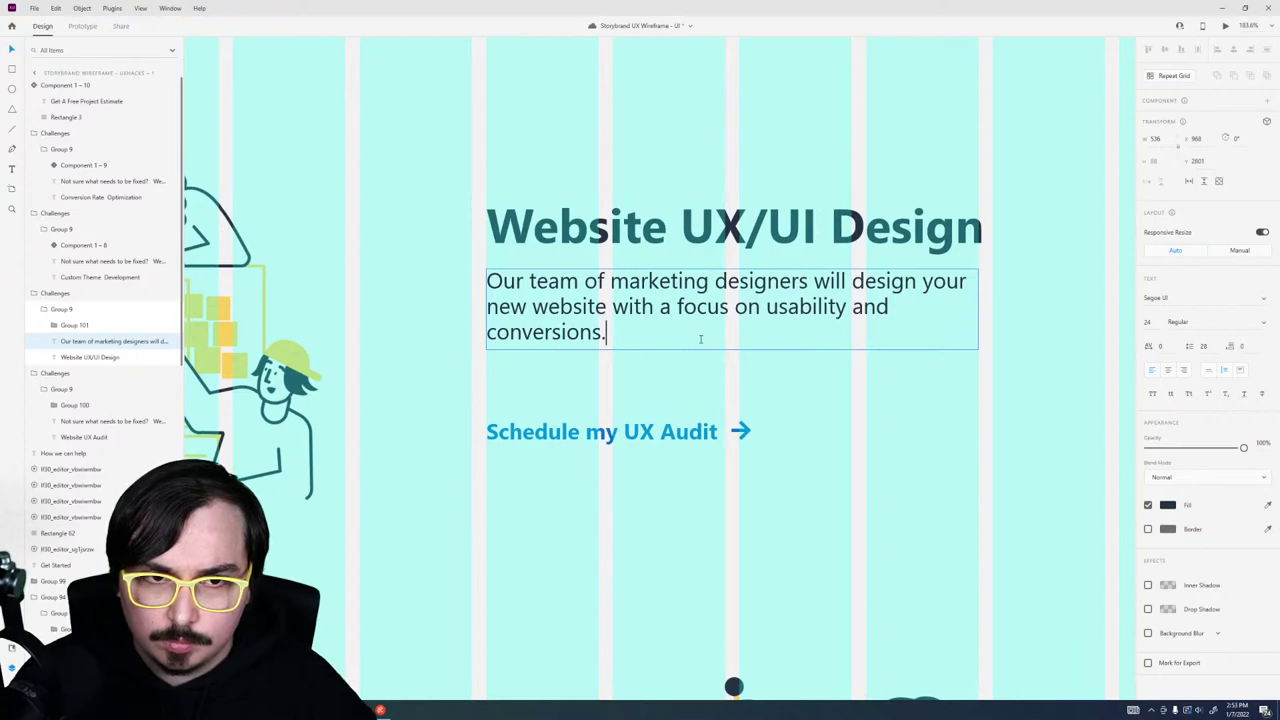
# Step: Turn the arrow link group in the Website UX/UI Design block into a stack
pyautogui.click(605, 441)
pyautogui.doubleClick(617, 437)
pyautogui.doubleClick(673, 432)
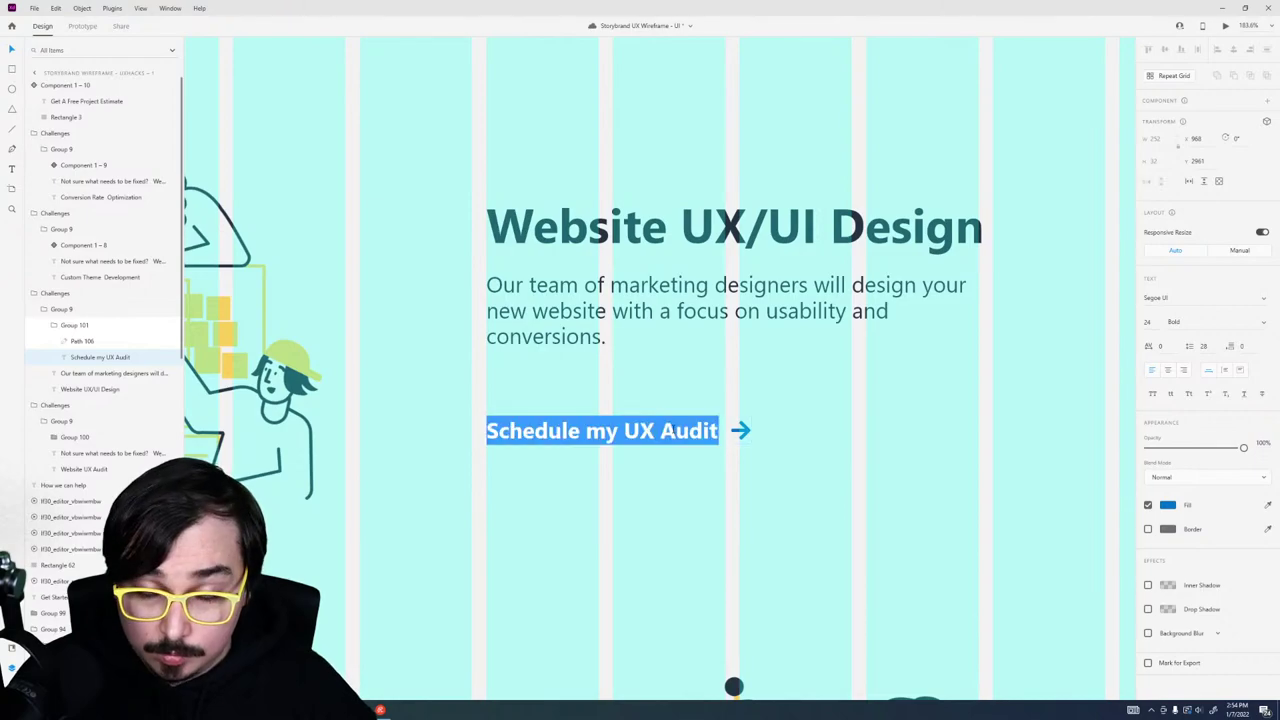
pyautogui.press('Escape')
pyautogui.press('Escape')
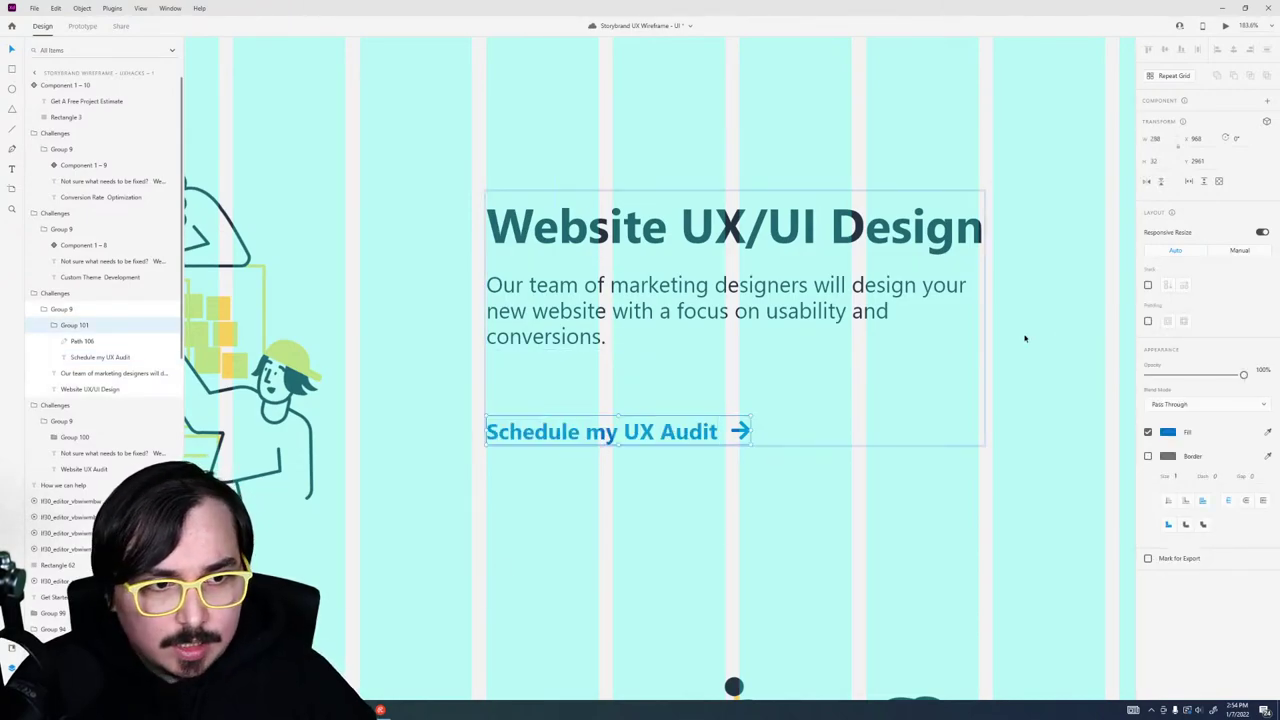
pyautogui.click(1149, 286)
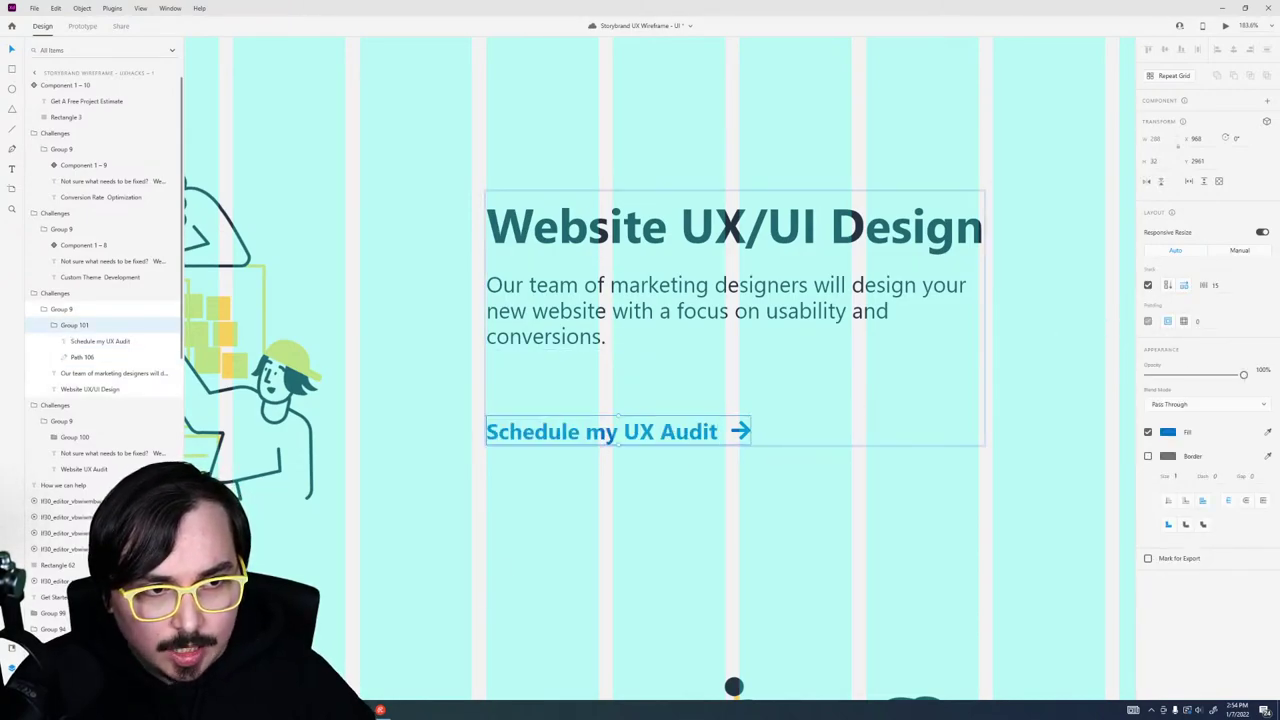
# Step: Change the link text in the Website UX/UI Design block to "Help me design my website"
pyautogui.doubleClick(608, 438)
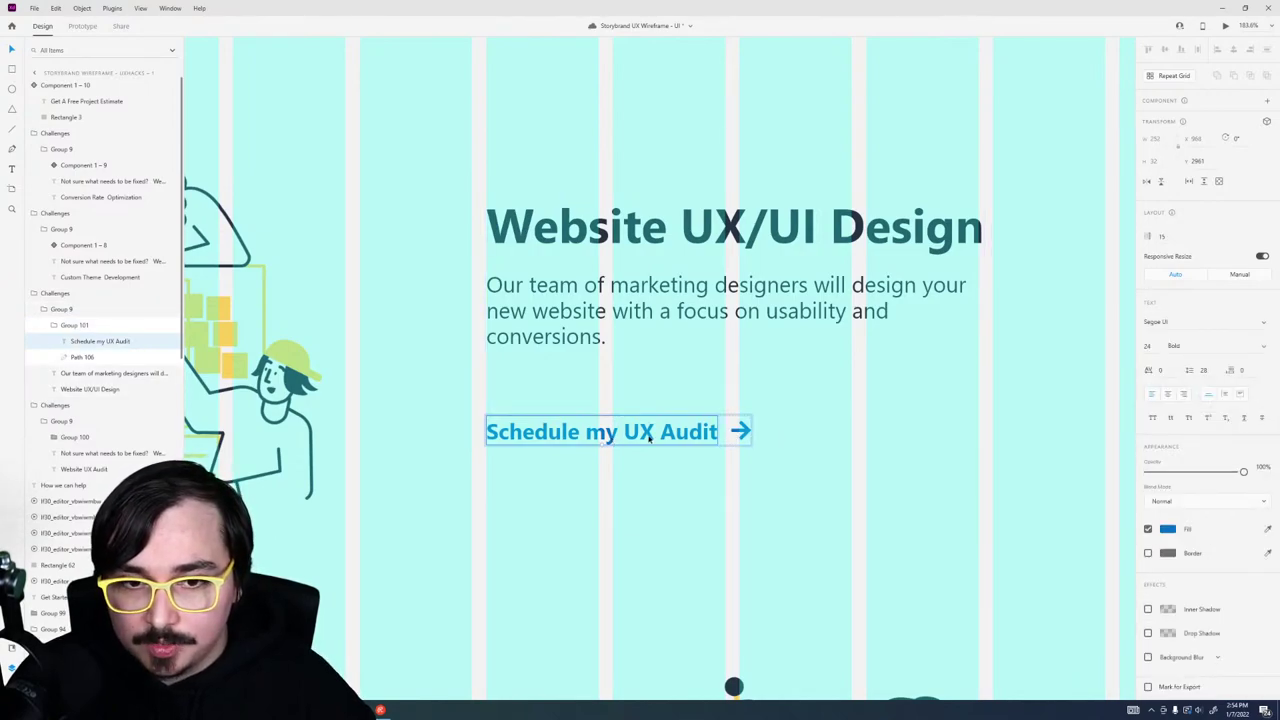
pyautogui.press('Return')
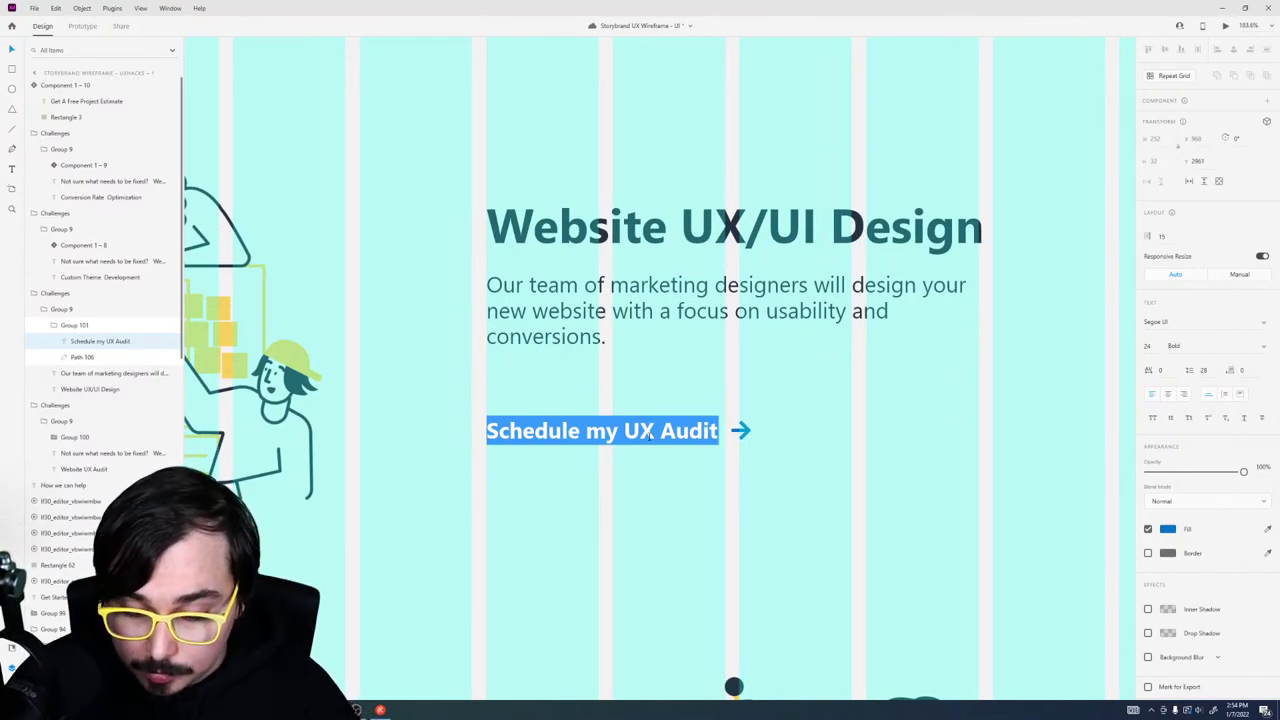
pyautogui.write('Help me design my website')
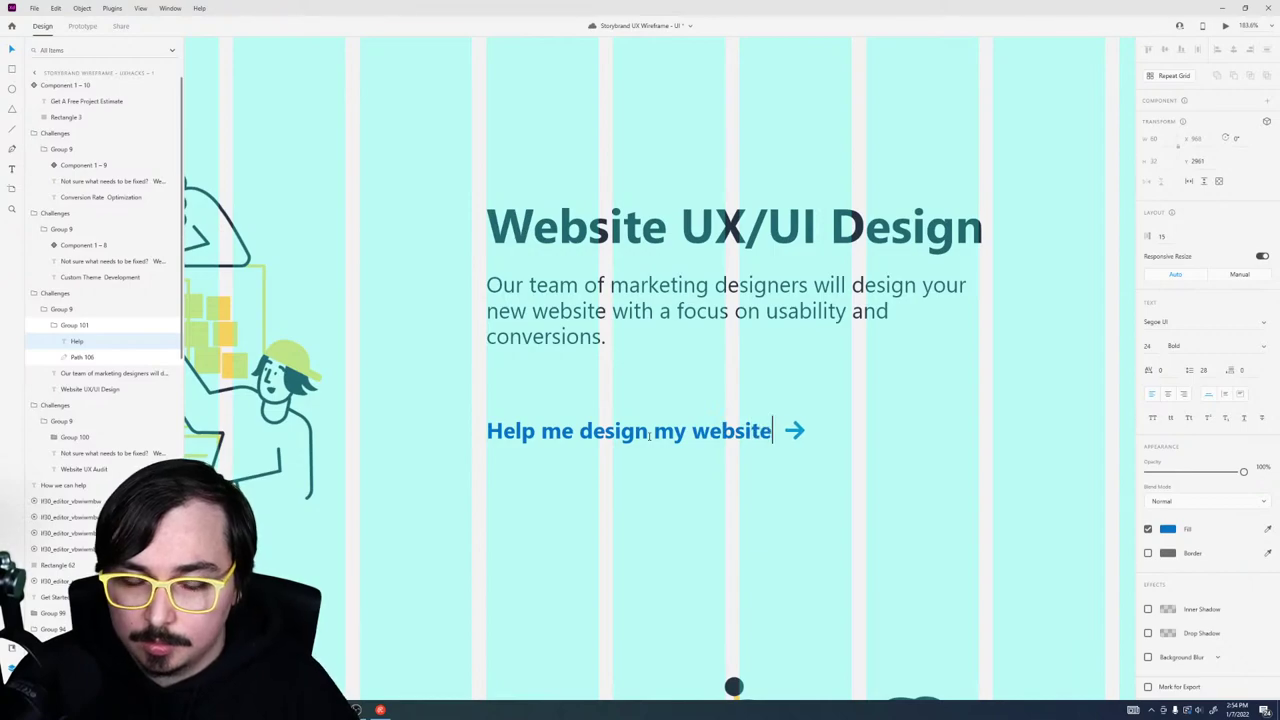
pyautogui.press('Escape')
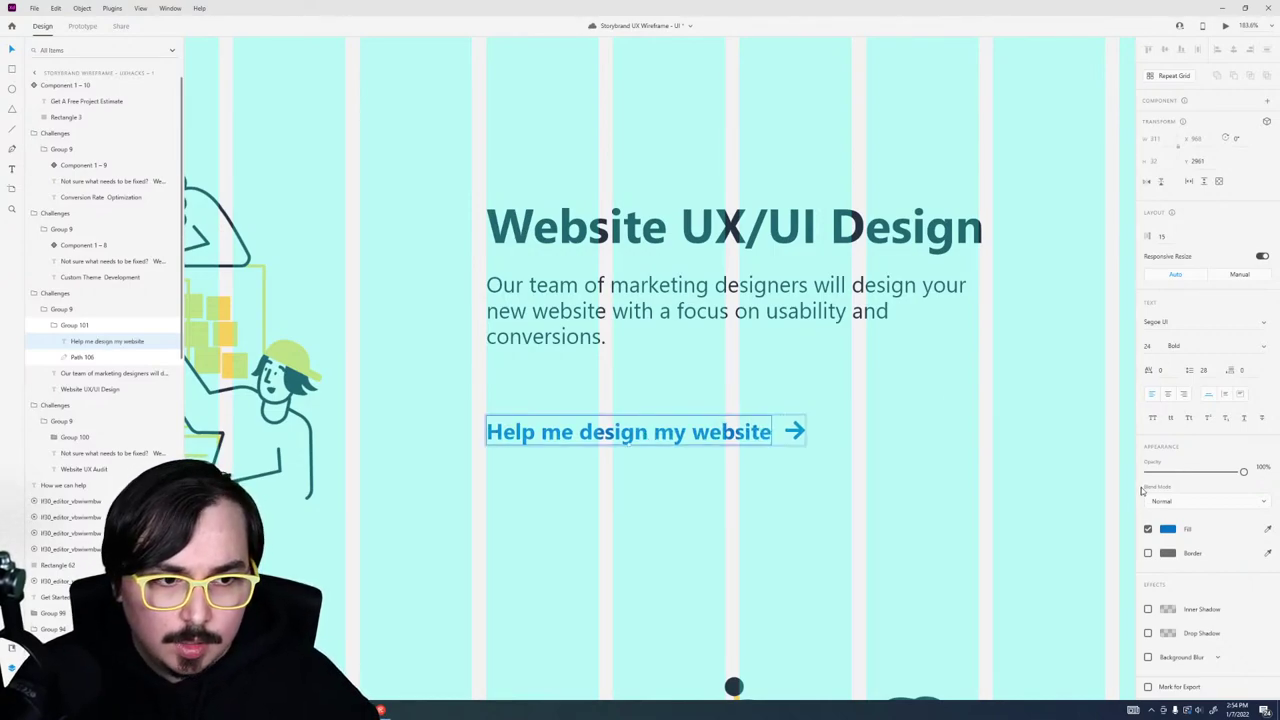
# Step: Set the "Help me design my website" text to uppercase and move the link up closer beneath the description
pyautogui.click(1154, 419)
pyautogui.press('Escape')
pyautogui.moveTo(714, 437); pyautogui.dragTo(699, 393)
# Step: Make the Website UX Audit arrow link a stack and set its text to uppercase
pyautogui.scroll(-7, 699, 393)
pyautogui.click(664, 376)
pyautogui.doubleClick(657, 374)
pyautogui.click(1153, 418)
pyautogui.click(669, 406)
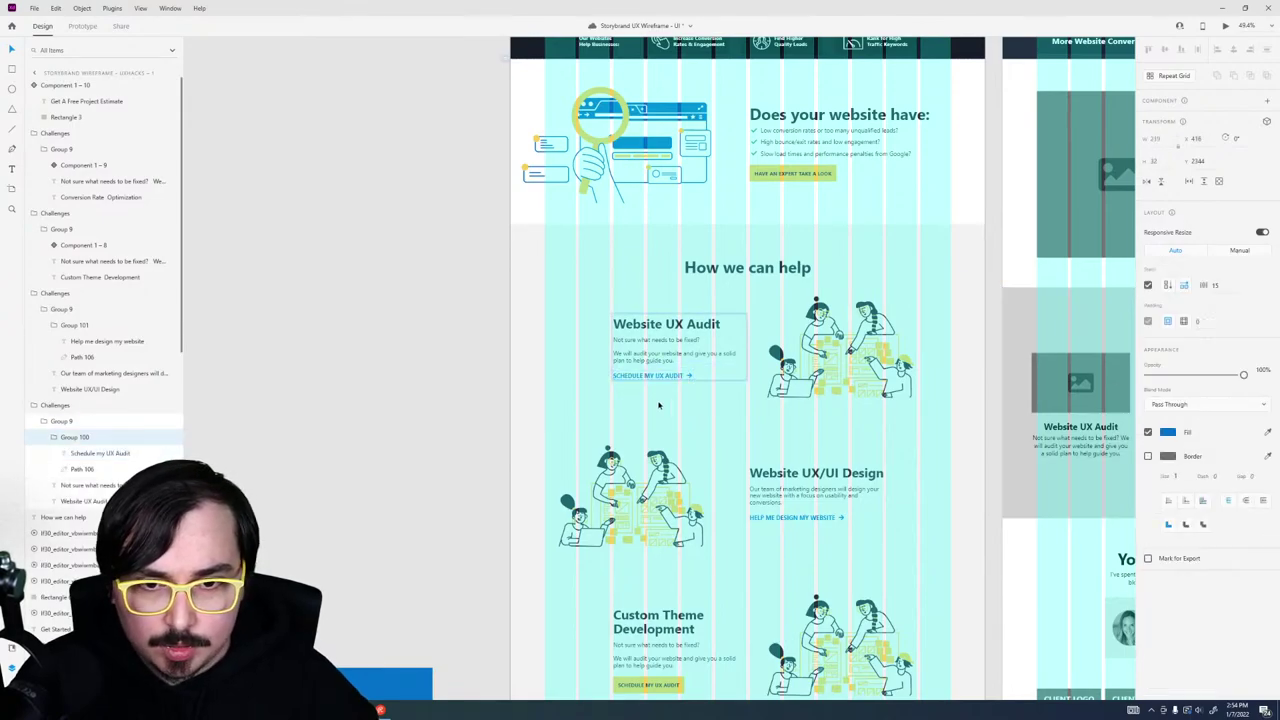
# Step: Replace the Custom Theme Development description with the Custom Theme Dev copy, "We'll transform your design into a fully interactive website…", from the blue pasteboard section
pyautogui.scroll(-2, 777, 496)
pyautogui.scroll(7, 777, 496)
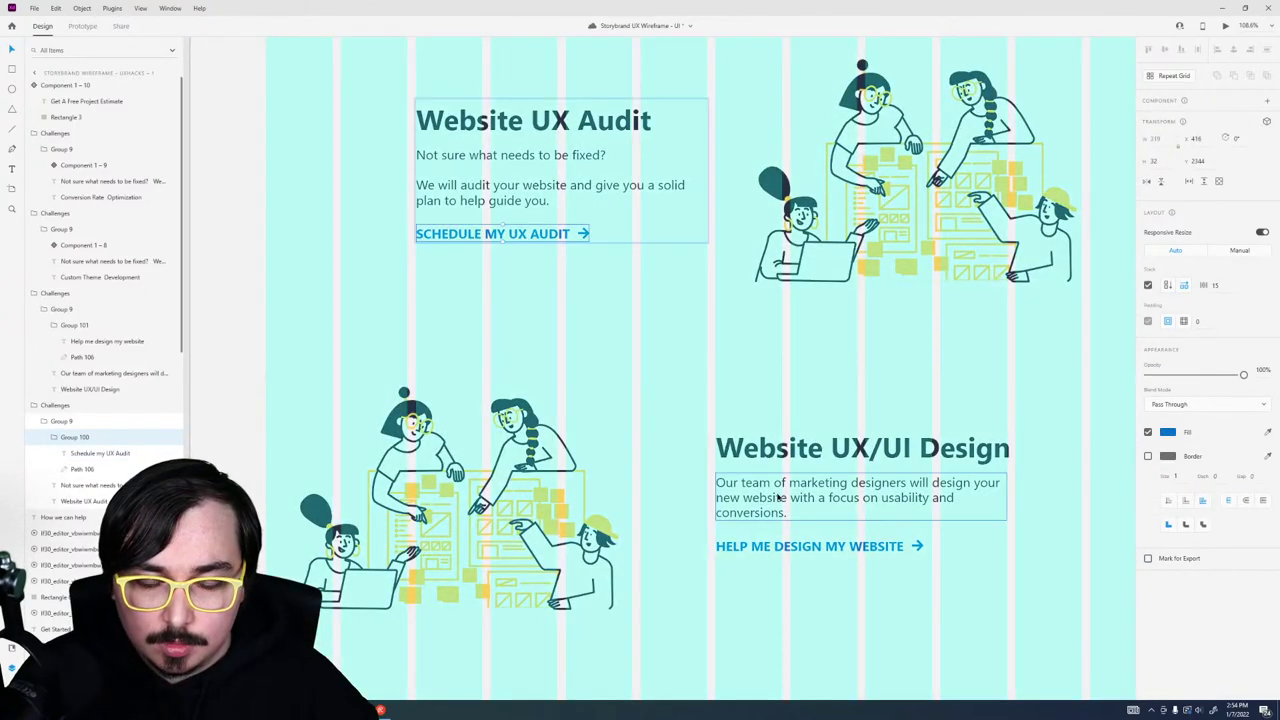
pyautogui.scroll(-2, 778, 497)
pyautogui.scroll(-5, 700, 500)
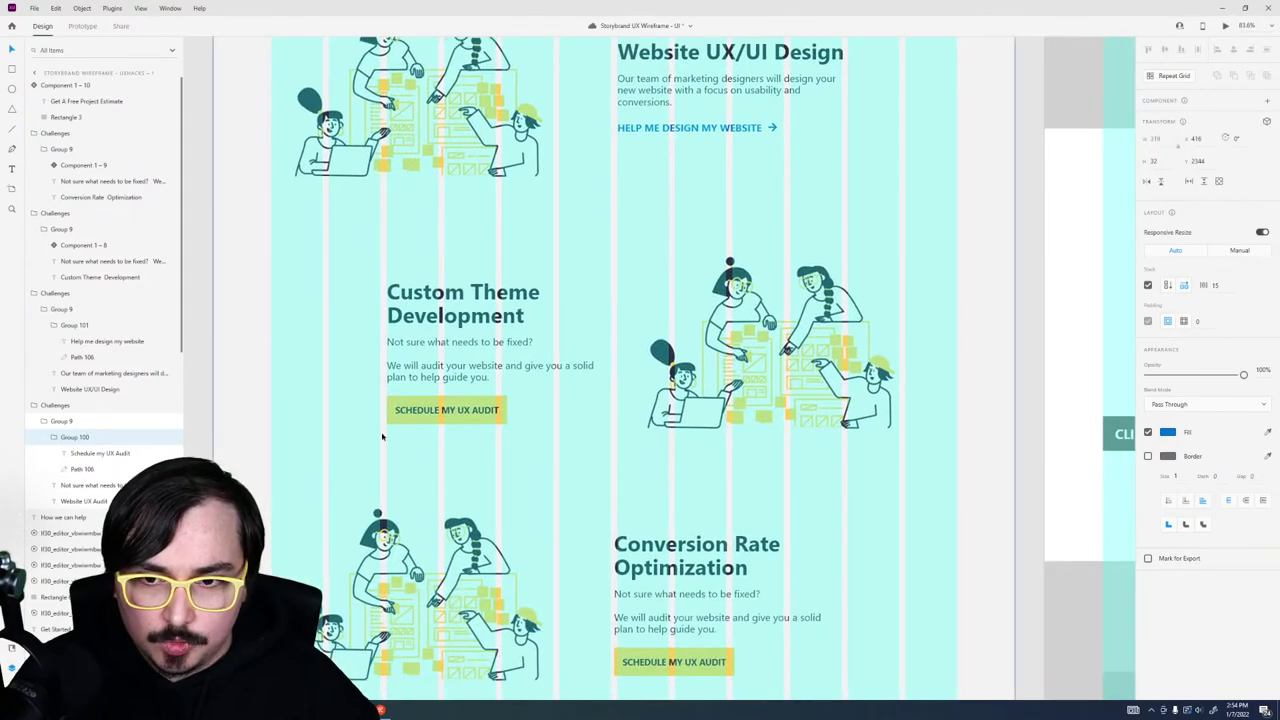
pyautogui.scroll(2, 491, 409)
pyautogui.scroll(-4, 491, 409)
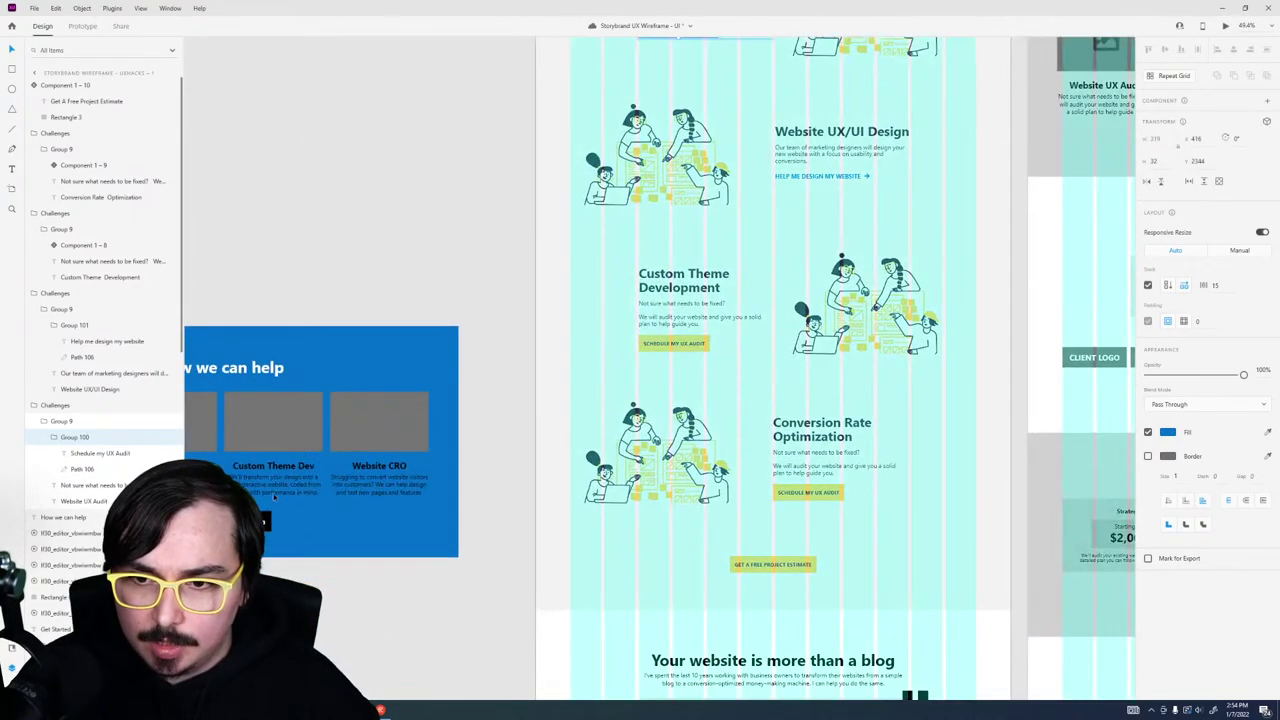
pyautogui.keyDown('ctrl'); pyautogui.click(307, 487); pyautogui.keyUp('ctrl')
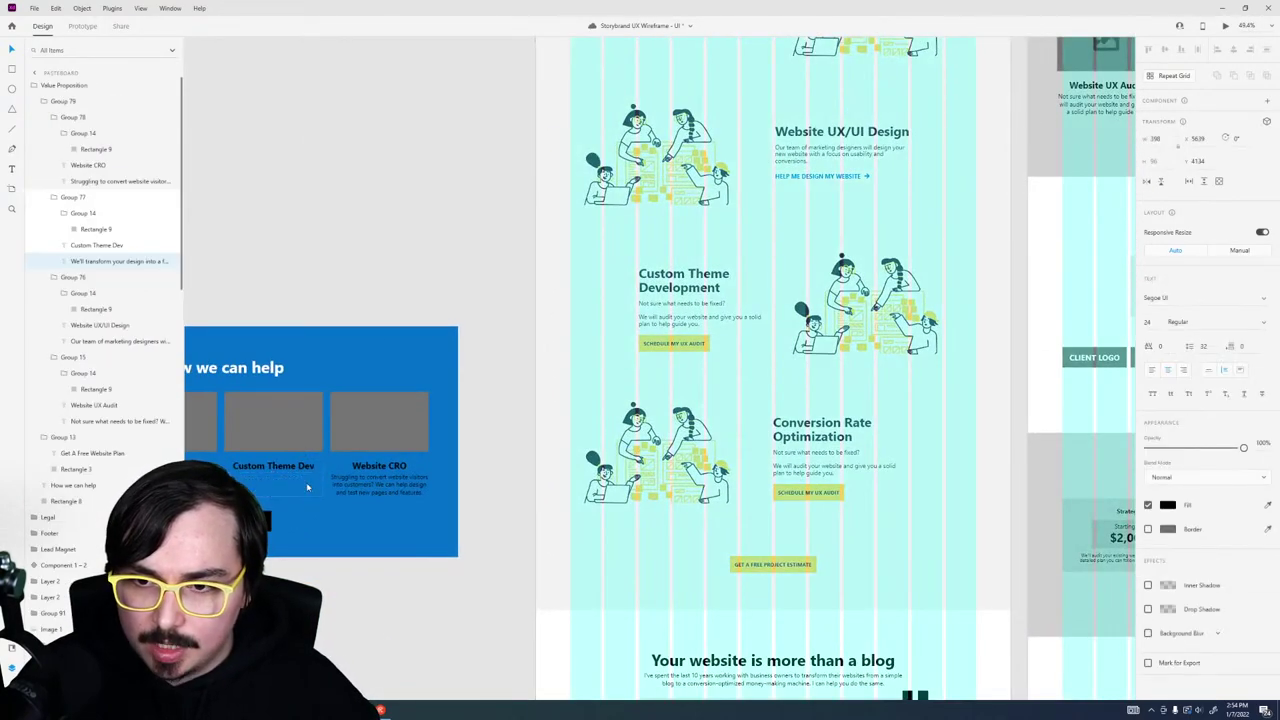
pyautogui.keyDown('ctrl'); pyautogui.click(688, 312); pyautogui.keyUp('ctrl')
pyautogui.scroll(-2, 688, 316)
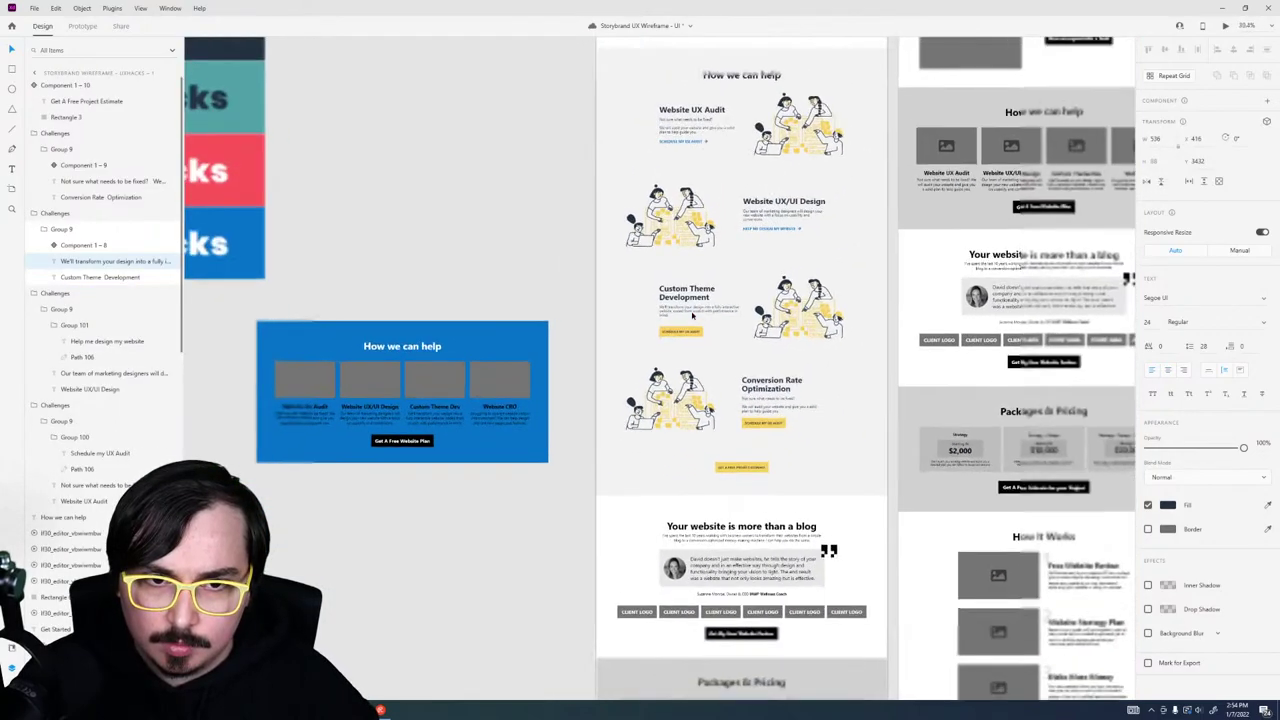
pyautogui.scroll(6, 688, 316)
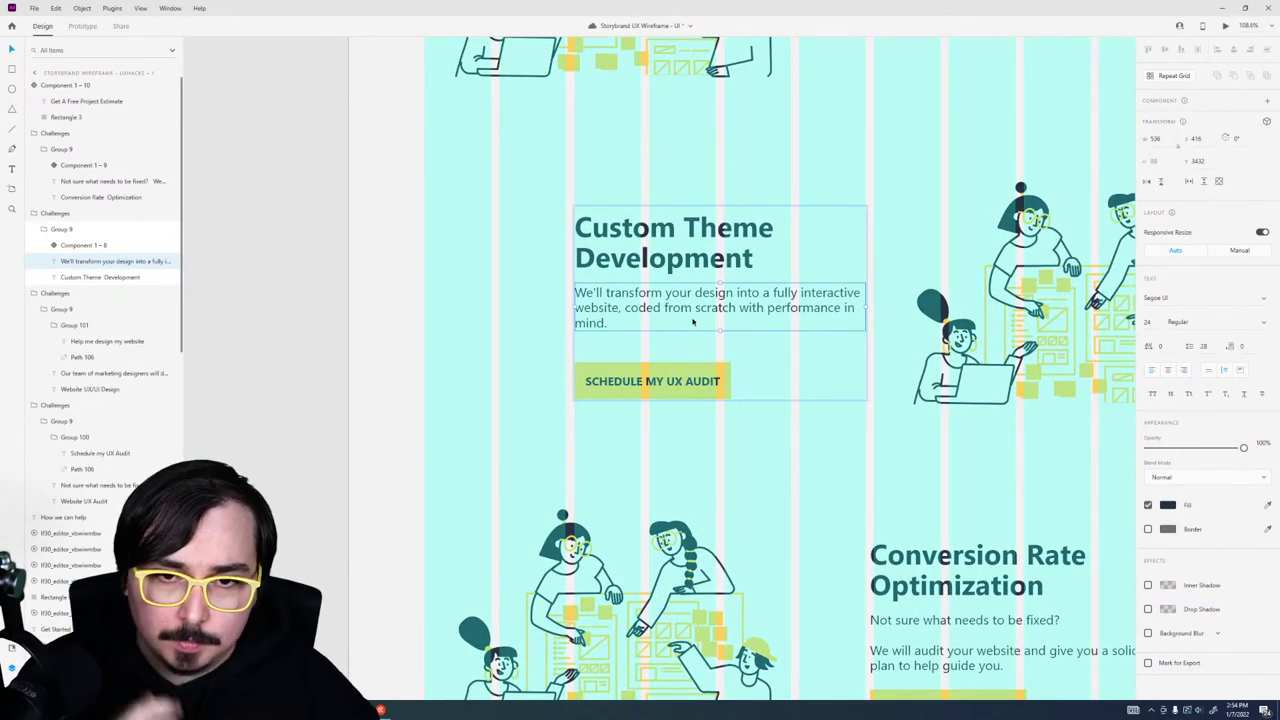
# Step: Replace the yellow button in the Custom Theme Development block with a copy of the "Help me design my website" link beneath the description
pyautogui.click(674, 376)
pyautogui.press('Delete')
pyautogui.scroll(-2, 697, 335)
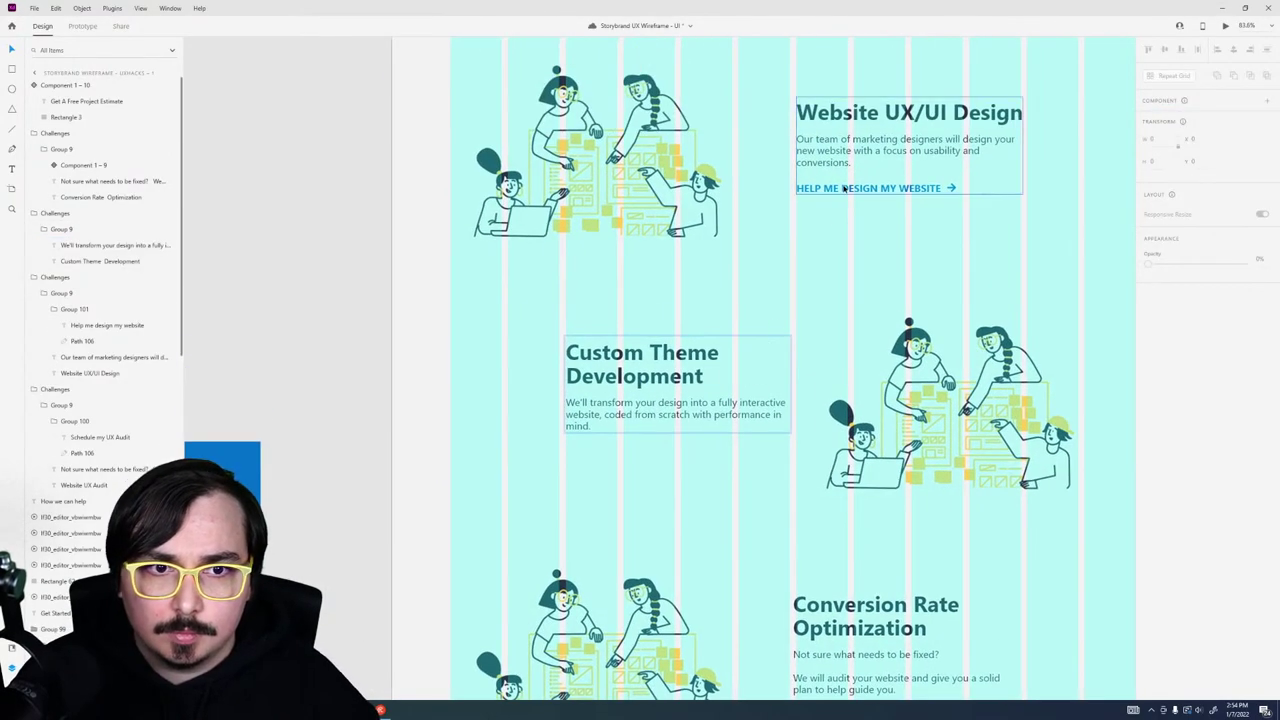
pyautogui.doubleClick(844, 188)
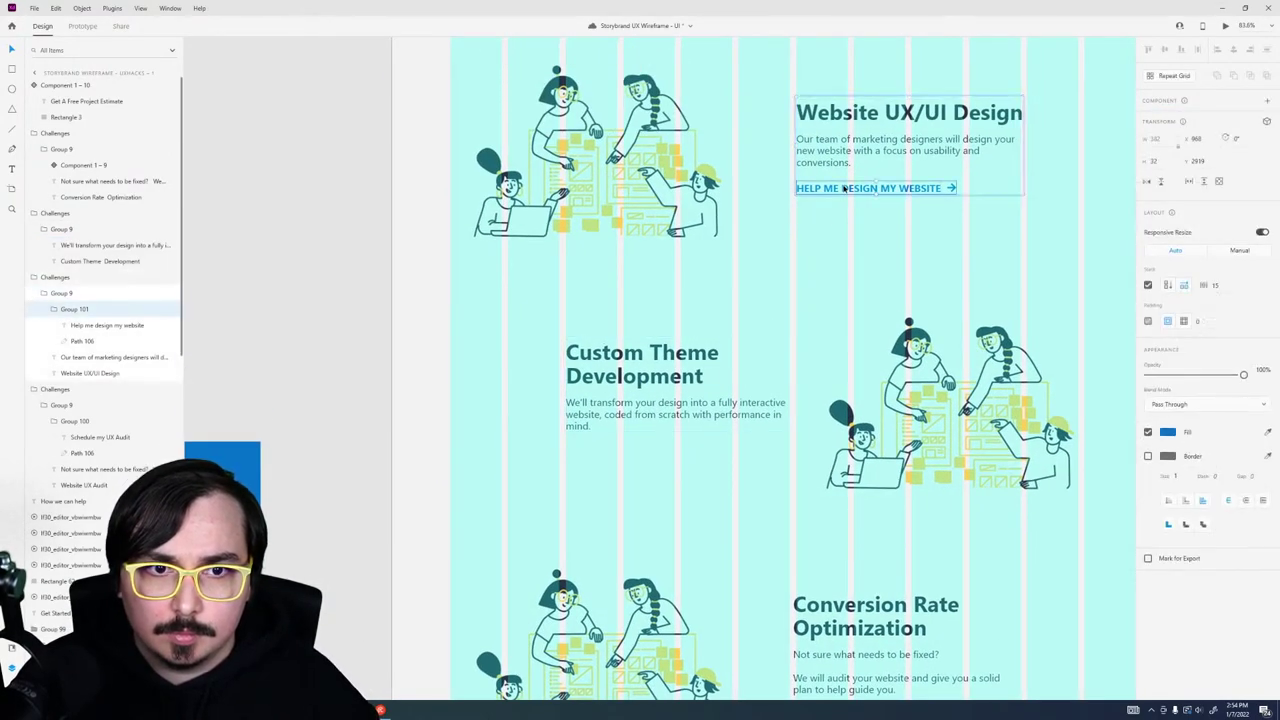
pyautogui.click(632, 428)
pyautogui.click(632, 428)
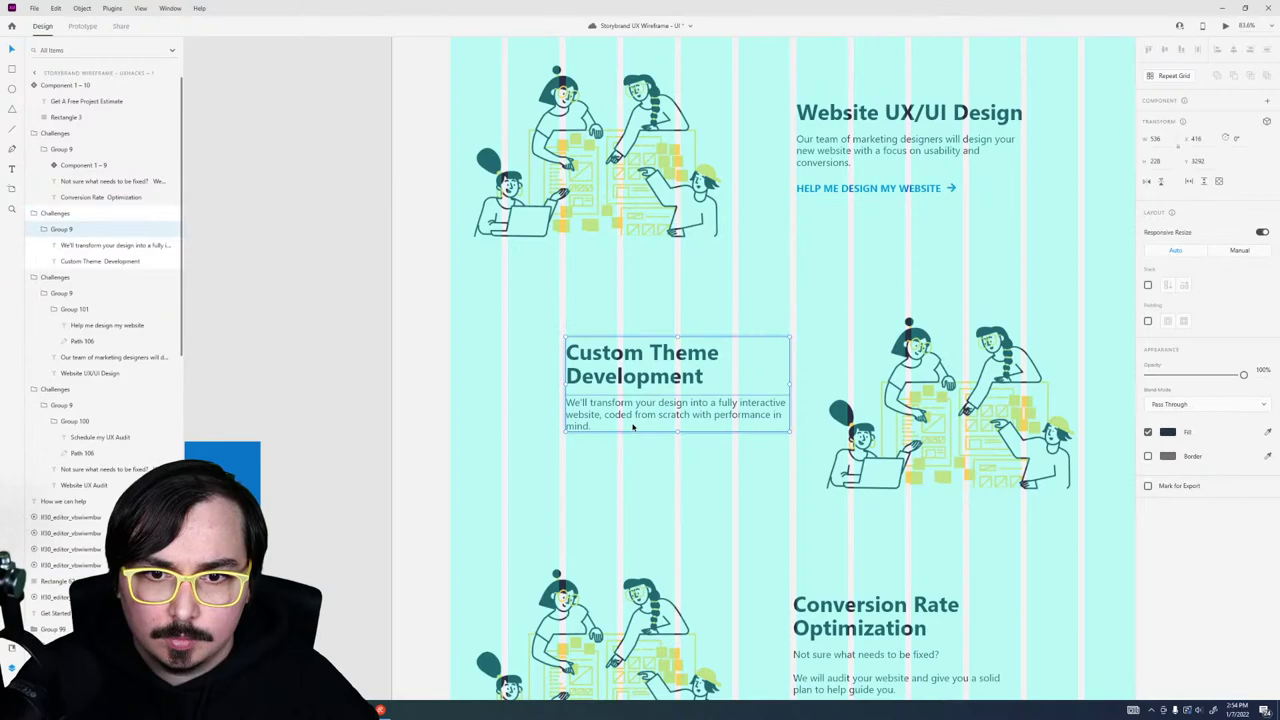
pyautogui.hotkey('ctrl', 'v')
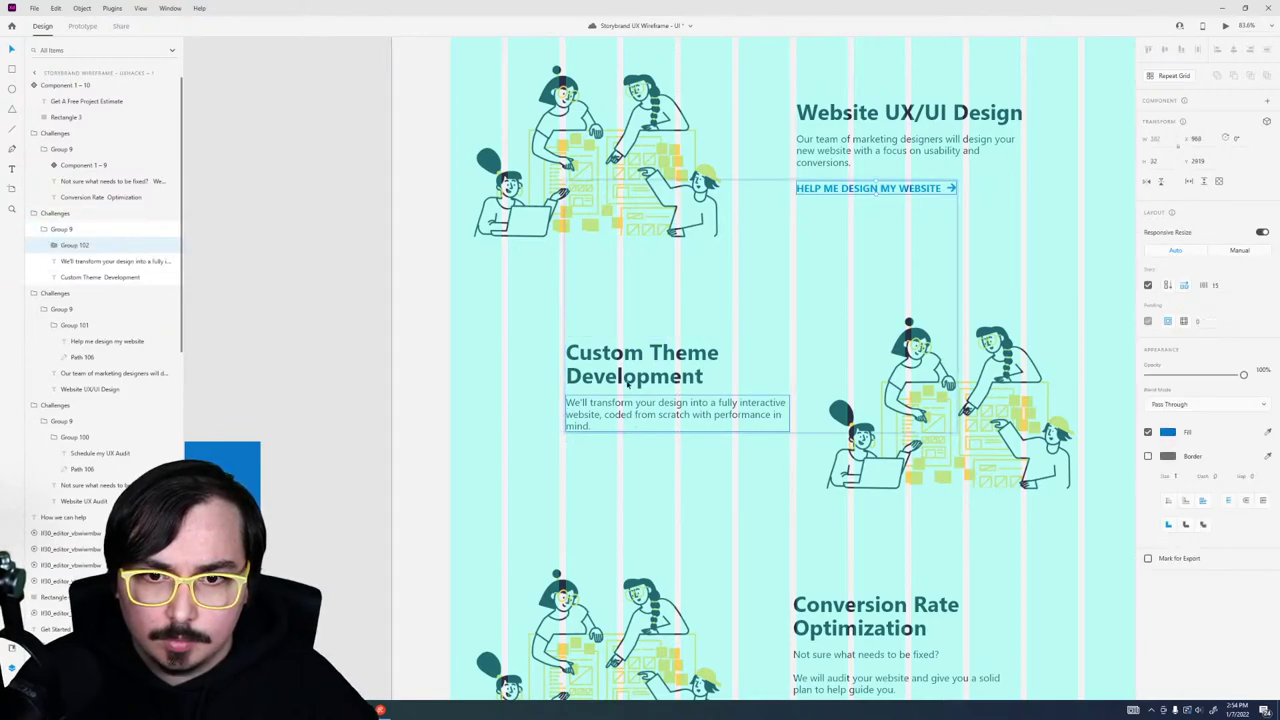
pyautogui.moveTo(625, 494); pyautogui.dragTo(631, 455)
# Step: Change the Custom Theme Development link text to "Help me Code my website"
pyautogui.doubleClick(631, 453)
pyautogui.doubleClick(619, 456)
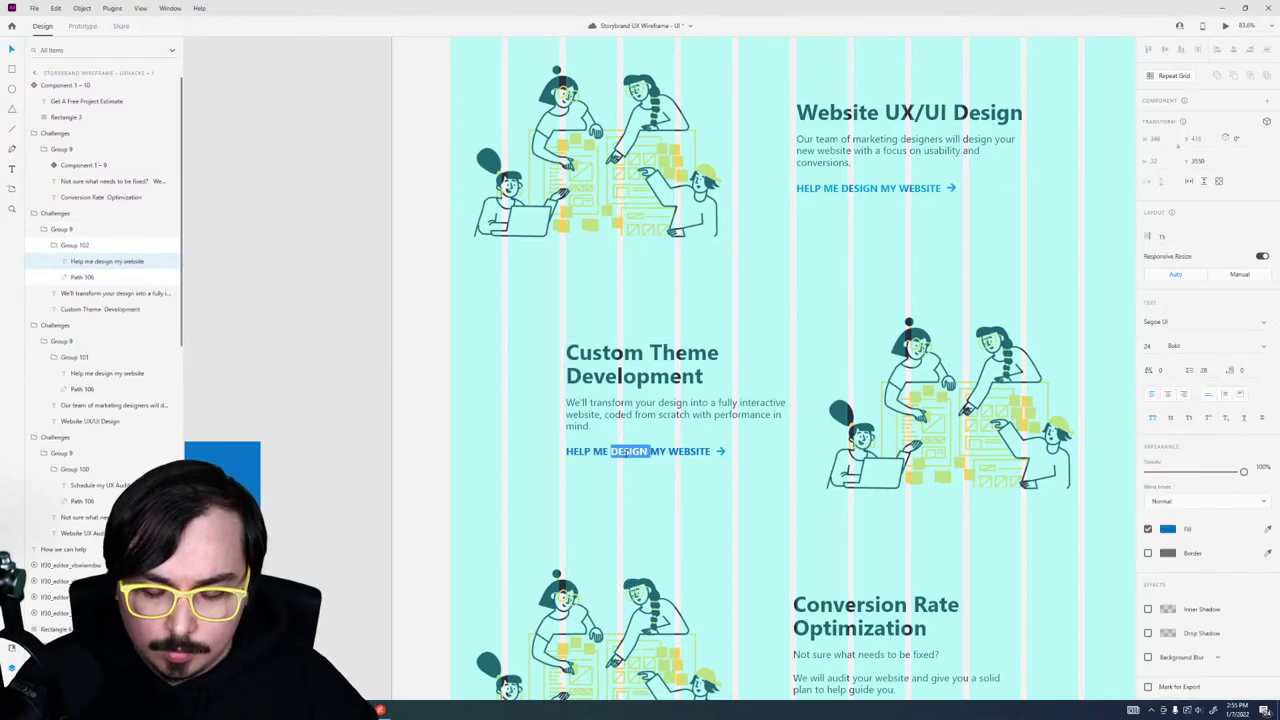
pyautogui.write('Code')
pyautogui.press('Escape')
pyautogui.press('Escape')
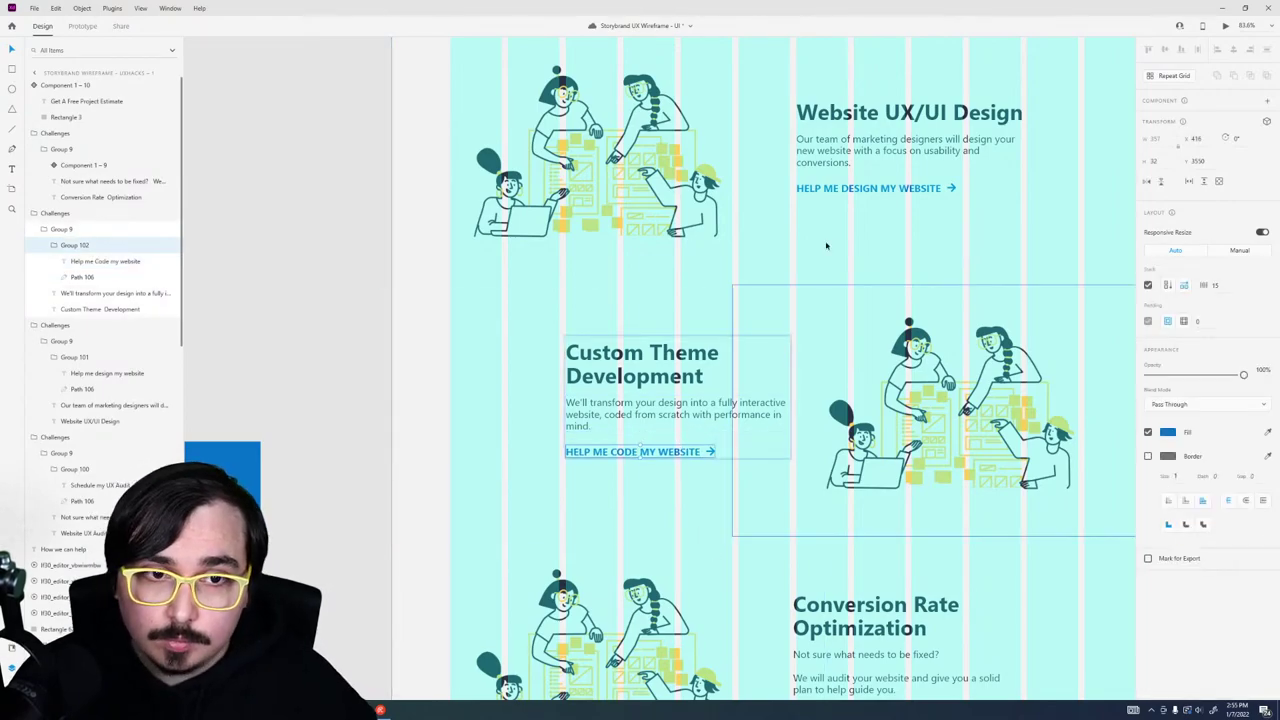
# Step: Change the Website UX Audit link text to "Help me plan my website redesign"
pyautogui.scroll(5, 817, 258)
pyautogui.click(645, 232)
pyautogui.doubleClick(645, 232)
pyautogui.write('Hel')
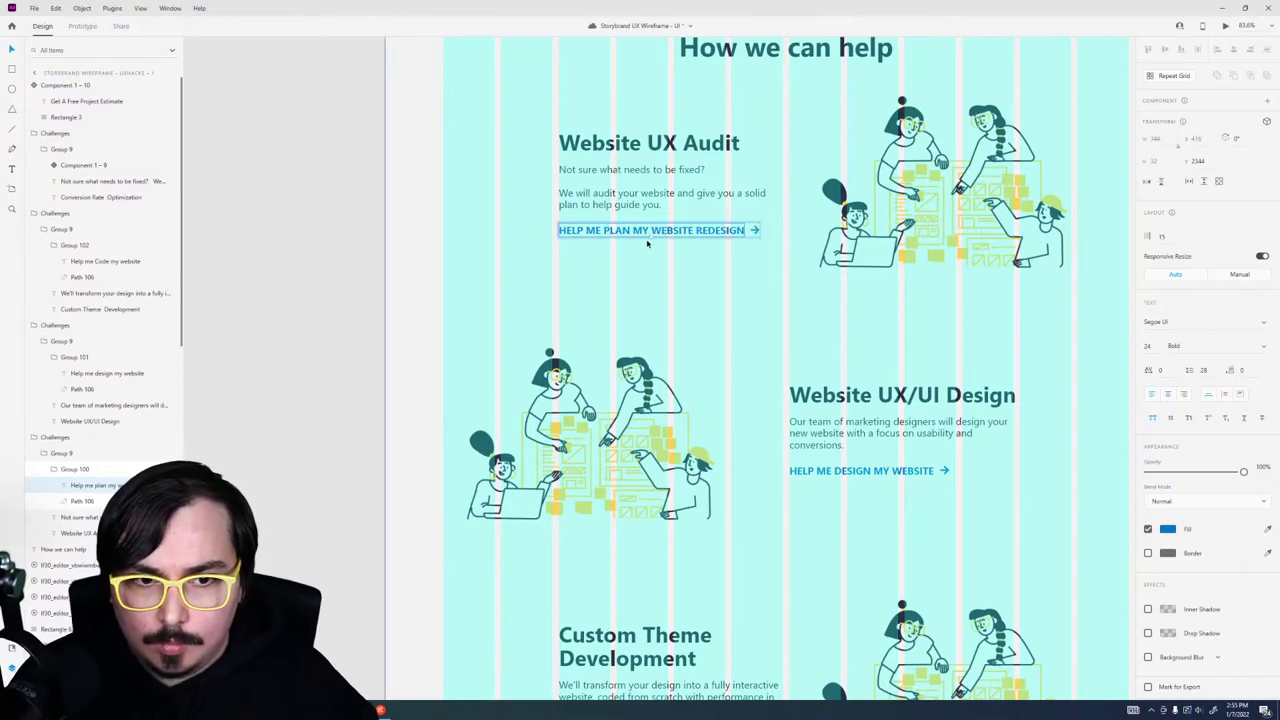
# Step: Replace the Conversion Rate Optimization description with the Website CRO copy, "Struggling to convert website visitors into customers?…", from the blue pasteboard section
pyautogui.click(643, 277)
pyautogui.moveTo(662, 232); pyautogui.dragTo(607, 283)
pyautogui.scroll(-8, 661, 467)
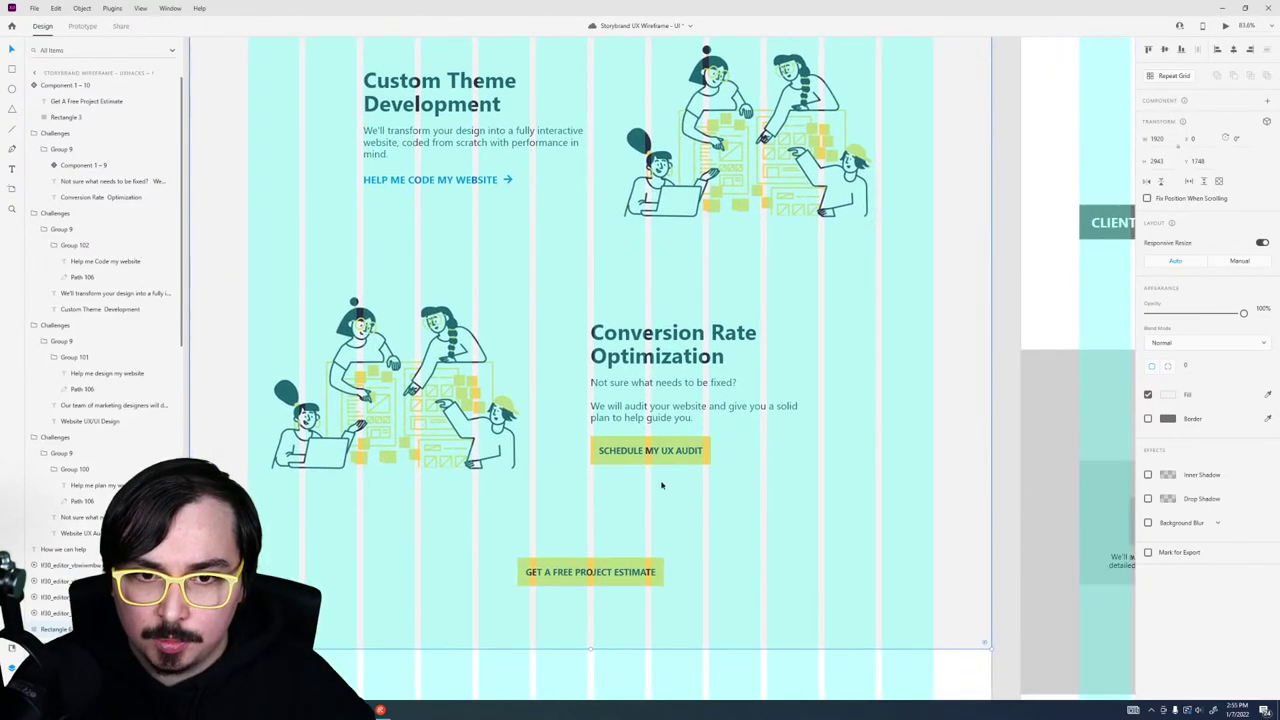
pyautogui.click(661, 460)
pyautogui.moveTo(459, 443); pyautogui.dragTo(866, 348)
pyautogui.doubleClick(365, 345)
pyautogui.press('Escape')
pyautogui.moveTo(881, 391); pyautogui.dragTo(561, 448)
pyautogui.doubleClick(760, 370)
pyautogui.write('Struggling to convert website visitors into customers? We can help design and test new pages and features.')
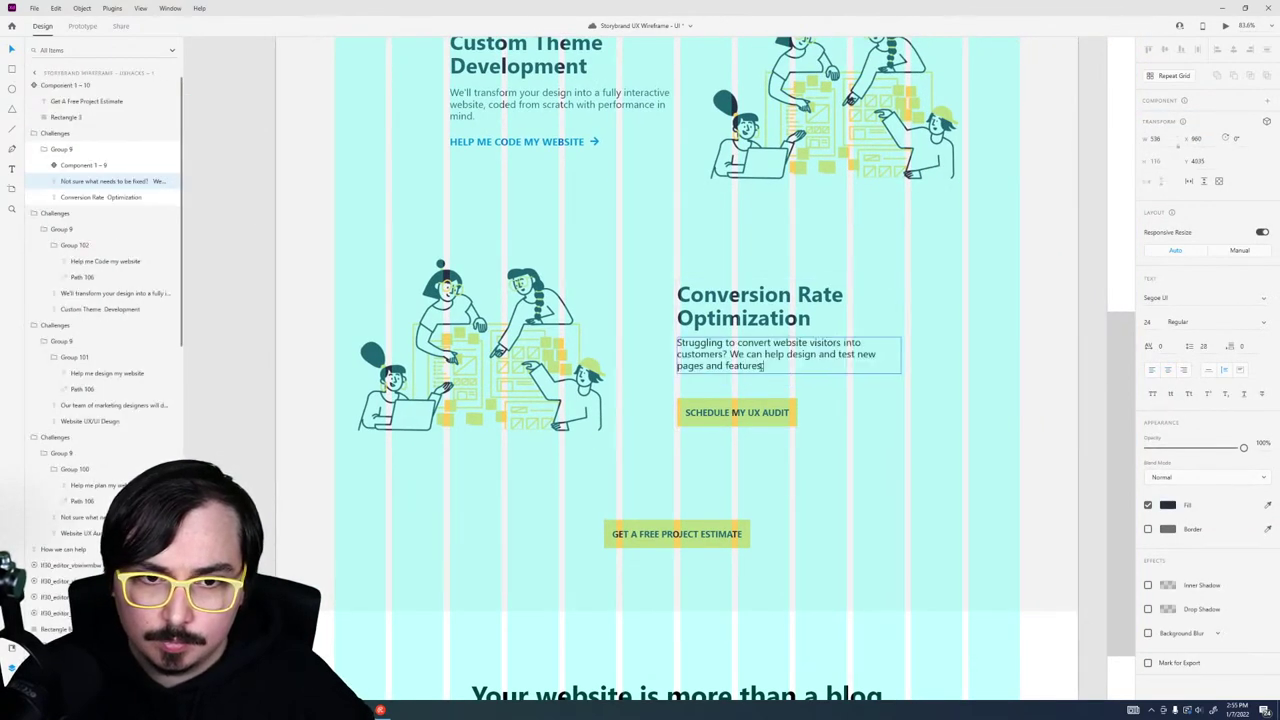
# Step: Split the Conversion Rate Optimization description into two paragraphs with a blank line before "We can help design and test new pages and features."
pyautogui.hotkey('ctrl', 'a')
pyautogui.click(730, 357)
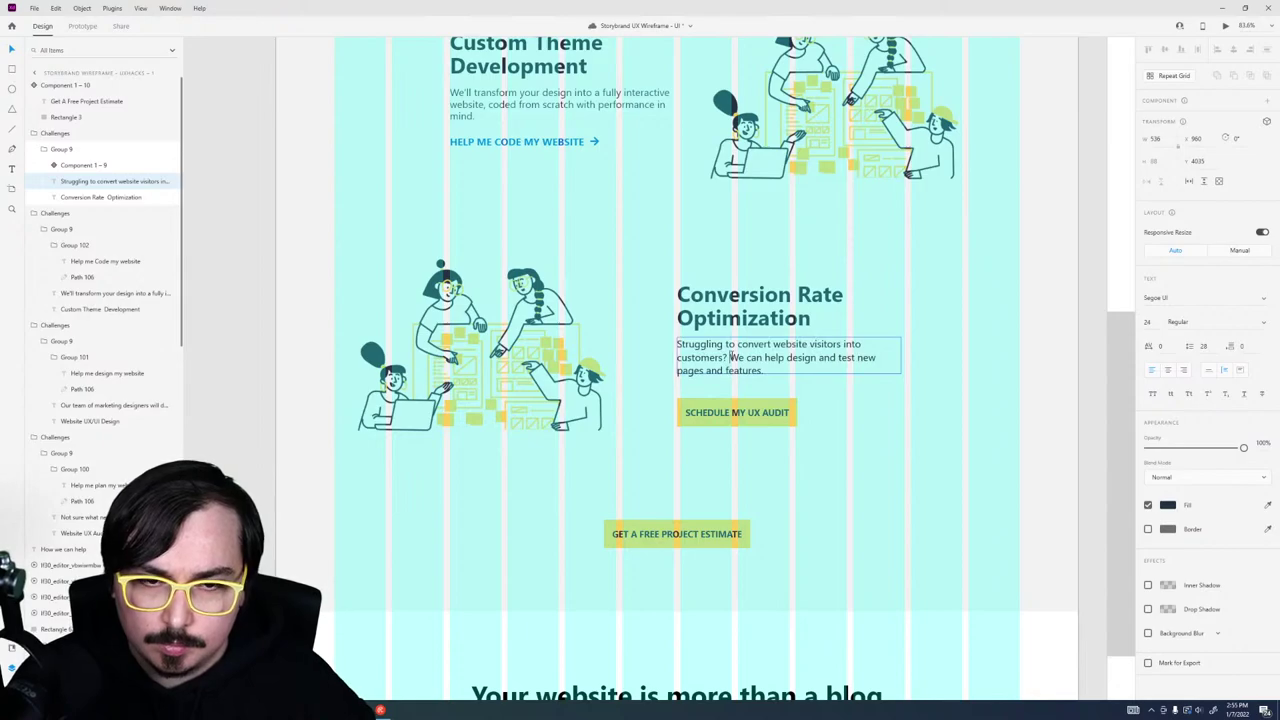
pyautogui.press('Return')
pyautogui.press('Return')
pyautogui.press('Escape')
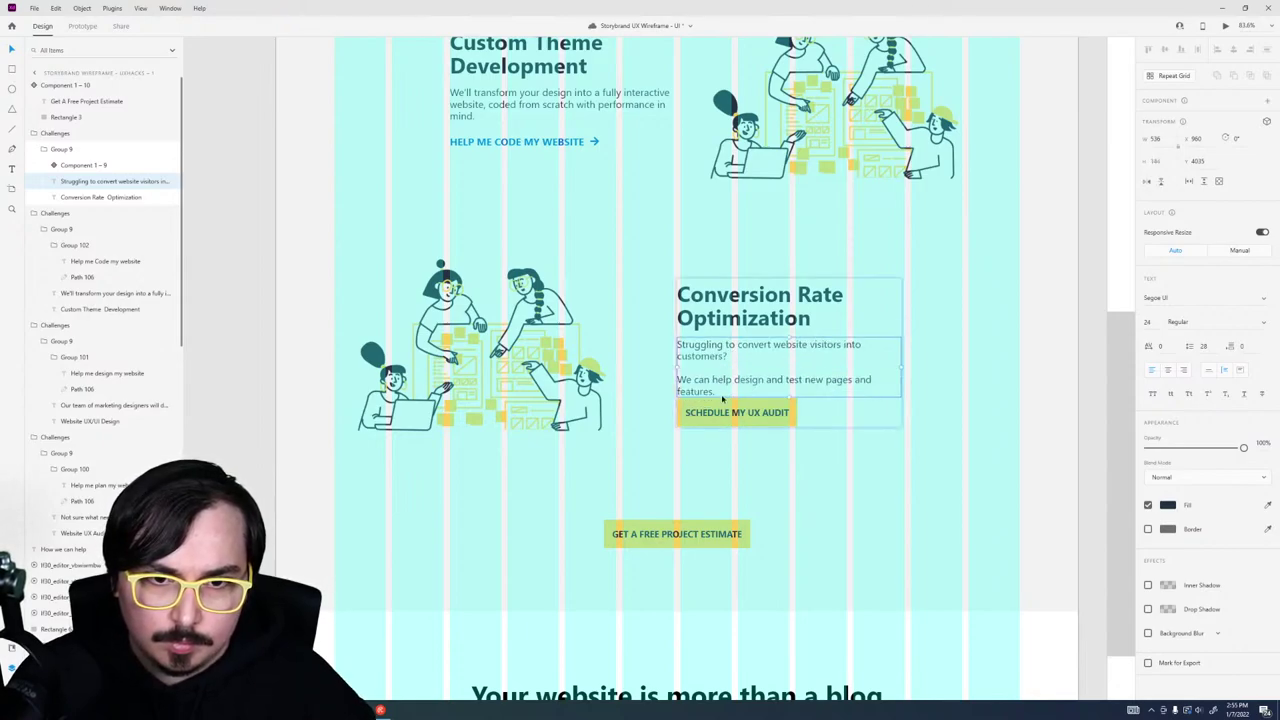
# Step: Replace the yellow button in the Conversion Rate Optimization block with a copy of the "Help me Code my website" link beneath the description
pyautogui.click(724, 413)
pyautogui.press('Delete')
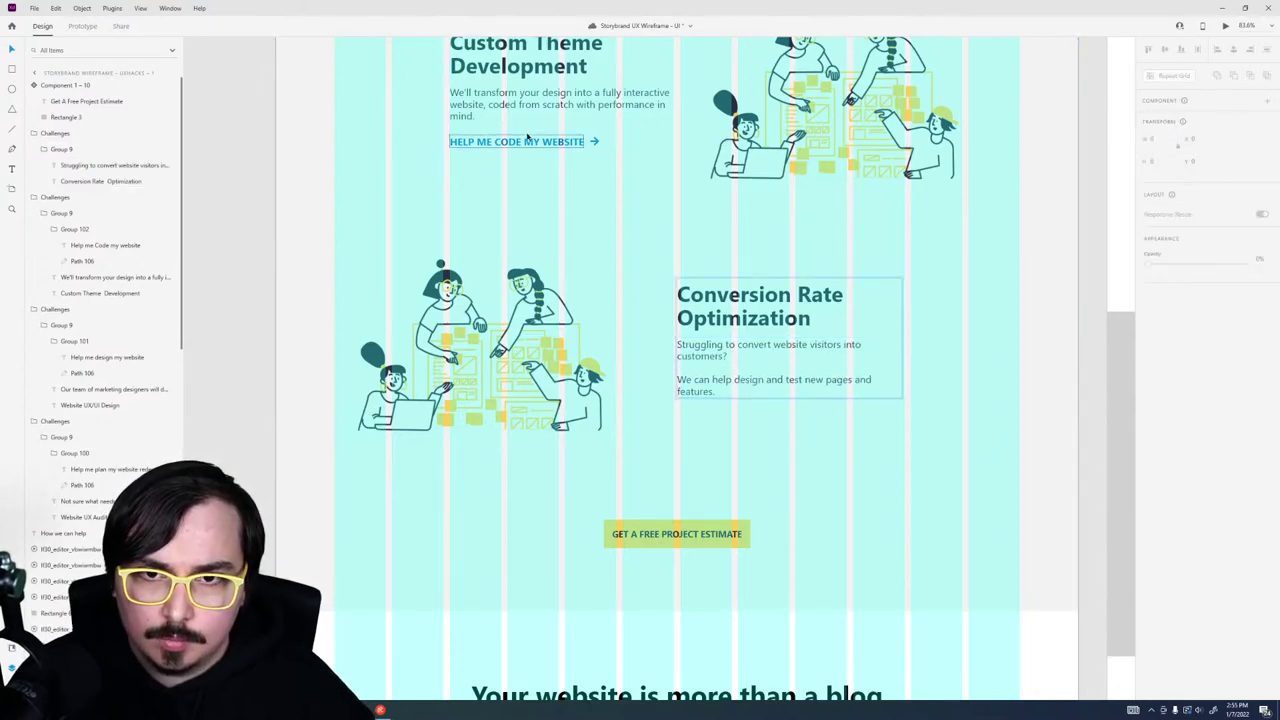
pyautogui.click(792, 370)
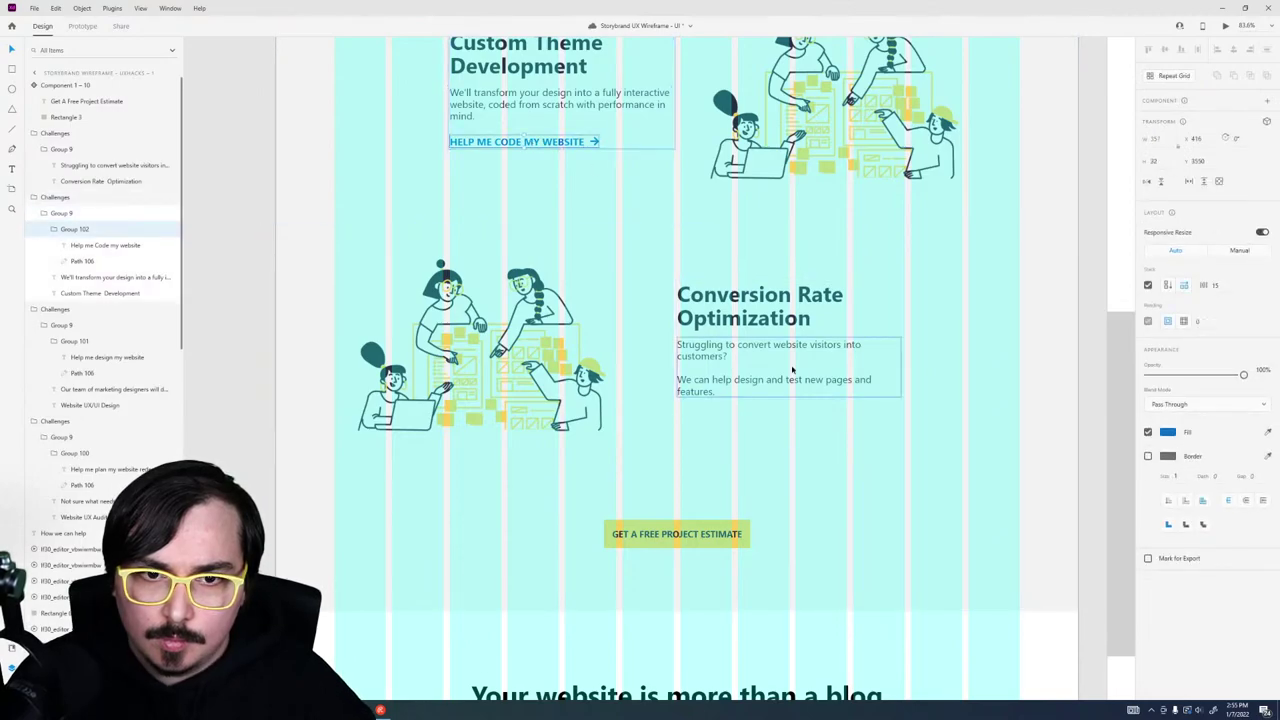
pyautogui.scroll(5, 780, 383)
pyautogui.hotkey('ctrl', 'v')
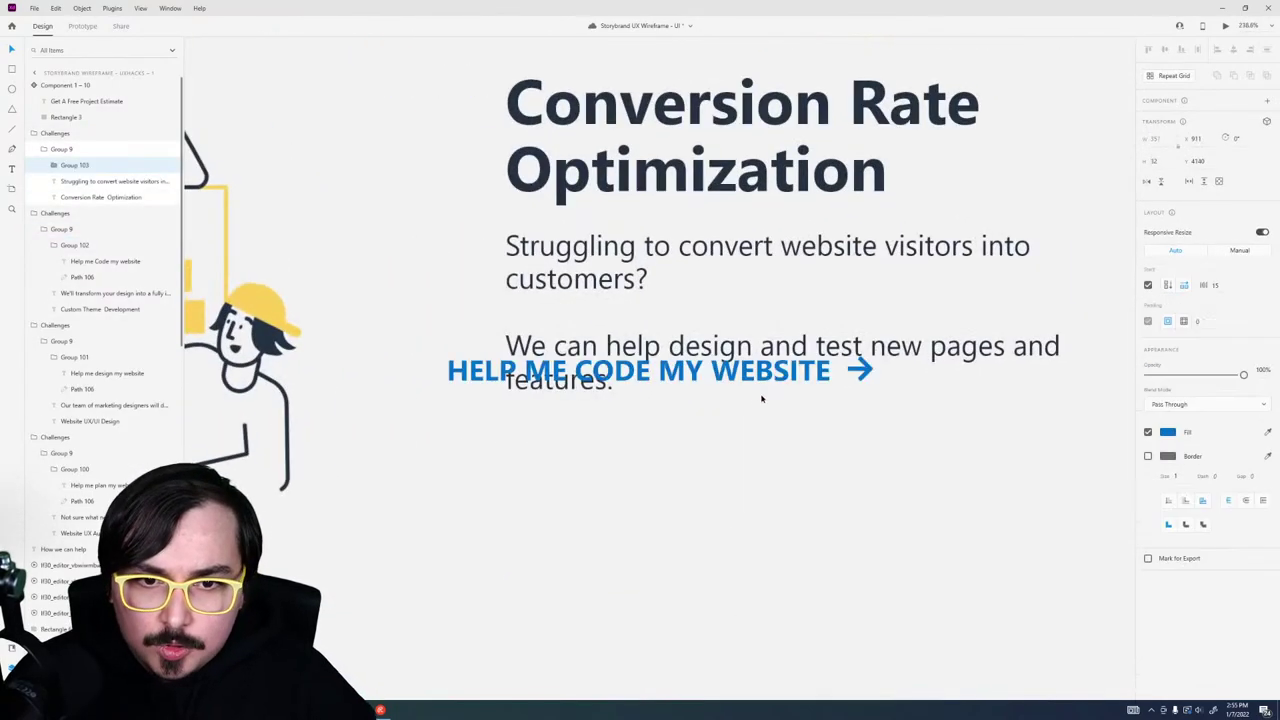
pyautogui.moveTo(762, 456)
pyautogui.mouseDown()
pyautogui.moveTo(741, 437)
pyautogui.moveTo(742, 457)
pyautogui.moveTo(744, 411)
pyautogui.moveTo(745, 449)
pyautogui.mouseUp()
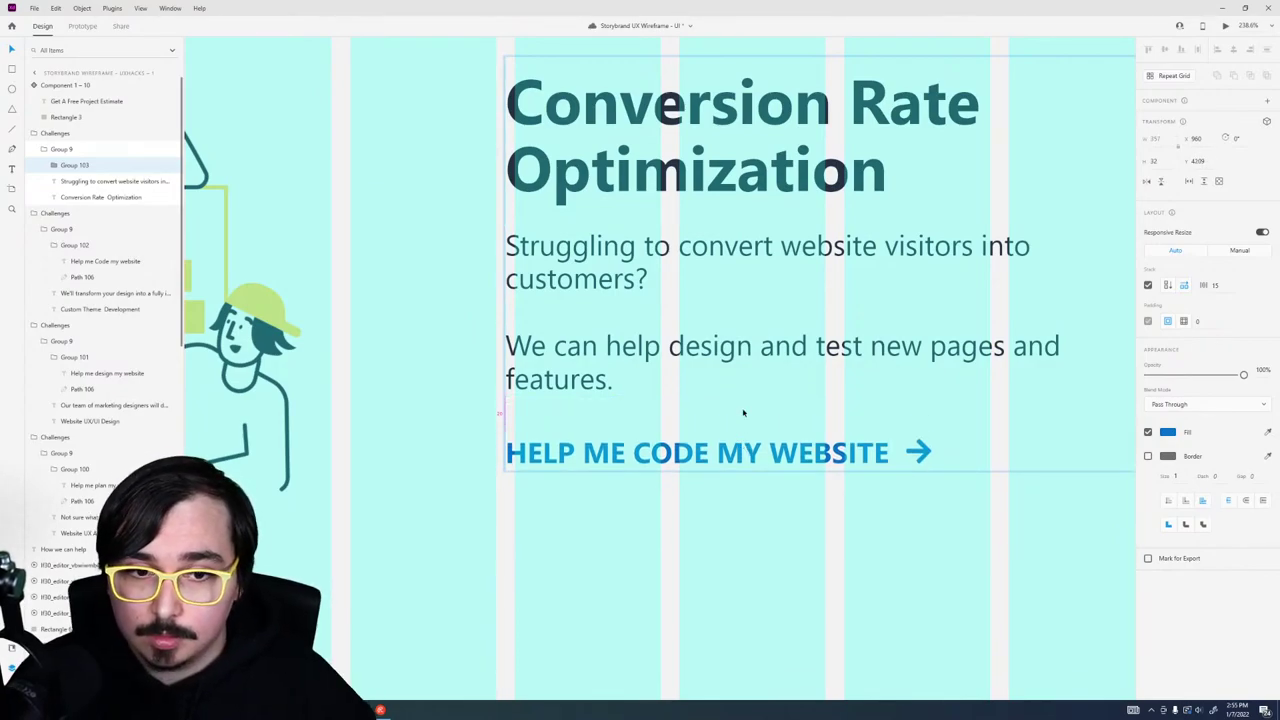
# Step: Change the Conversion Rate Optimization link text to "Help me Optimize By Website"
pyautogui.click(800, 534)
pyautogui.keyDown('ctrl'); pyautogui.doubleClick(795, 467); pyautogui.keyUp('ctrl')
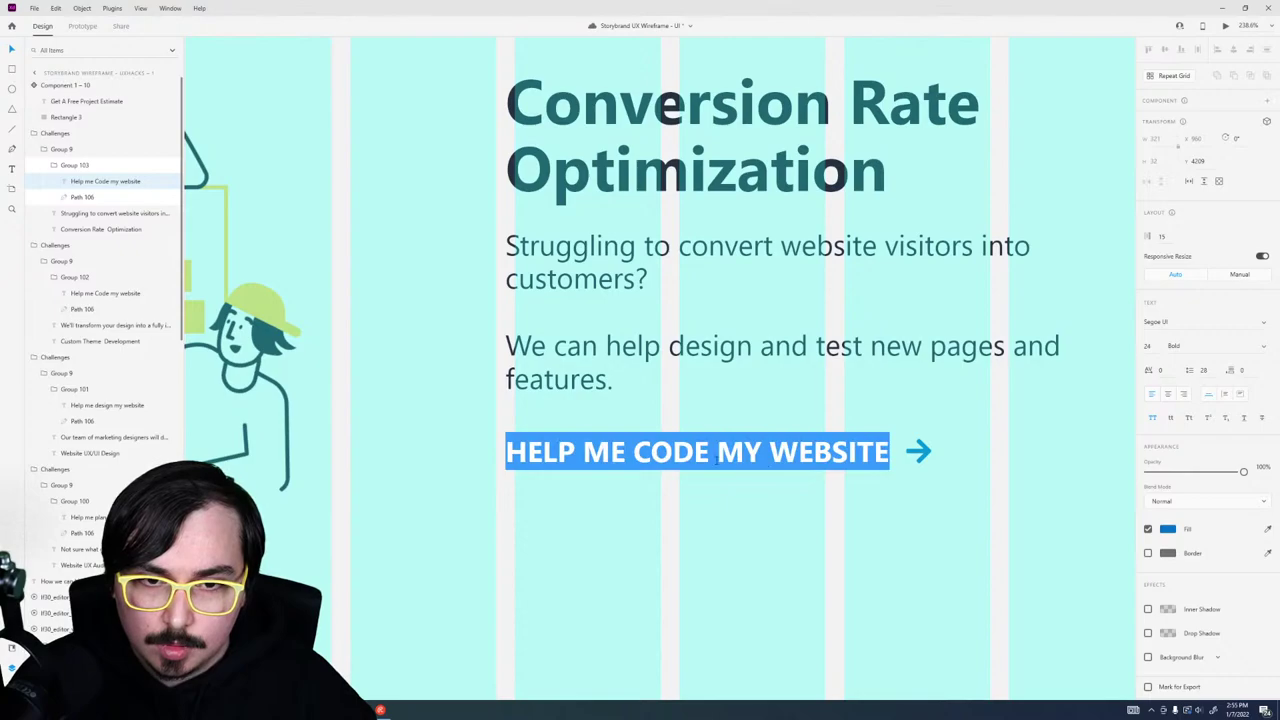
pyautogui.doubleClick(672, 452)
pyautogui.write('OPTIMIZE')
pyautogui.hotkey('ctrl', 'shift', 'Right')
pyautogui.hotkey('ctrl', 'shift', 'Right')
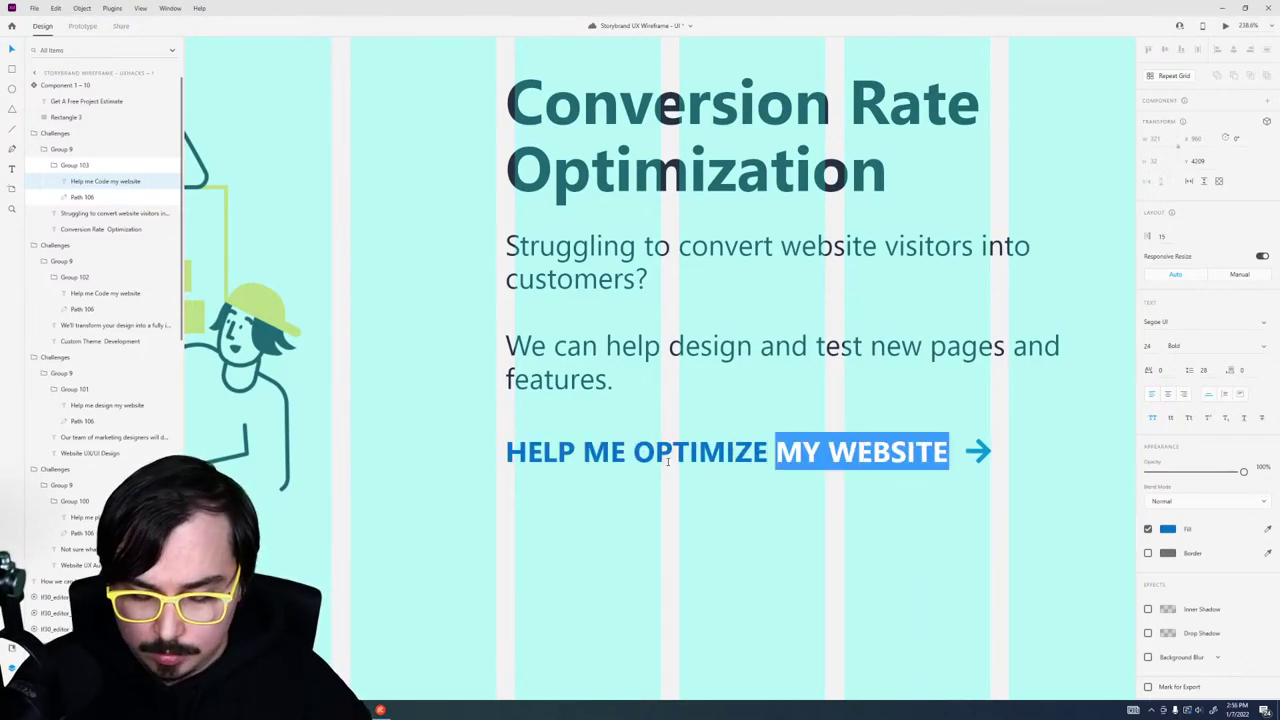
pyautogui.write('CONVERSIONS')
pyautogui.hotkey('ctrl', 'shift', 'Left')
pyautogui.write('BY WEBSITE')
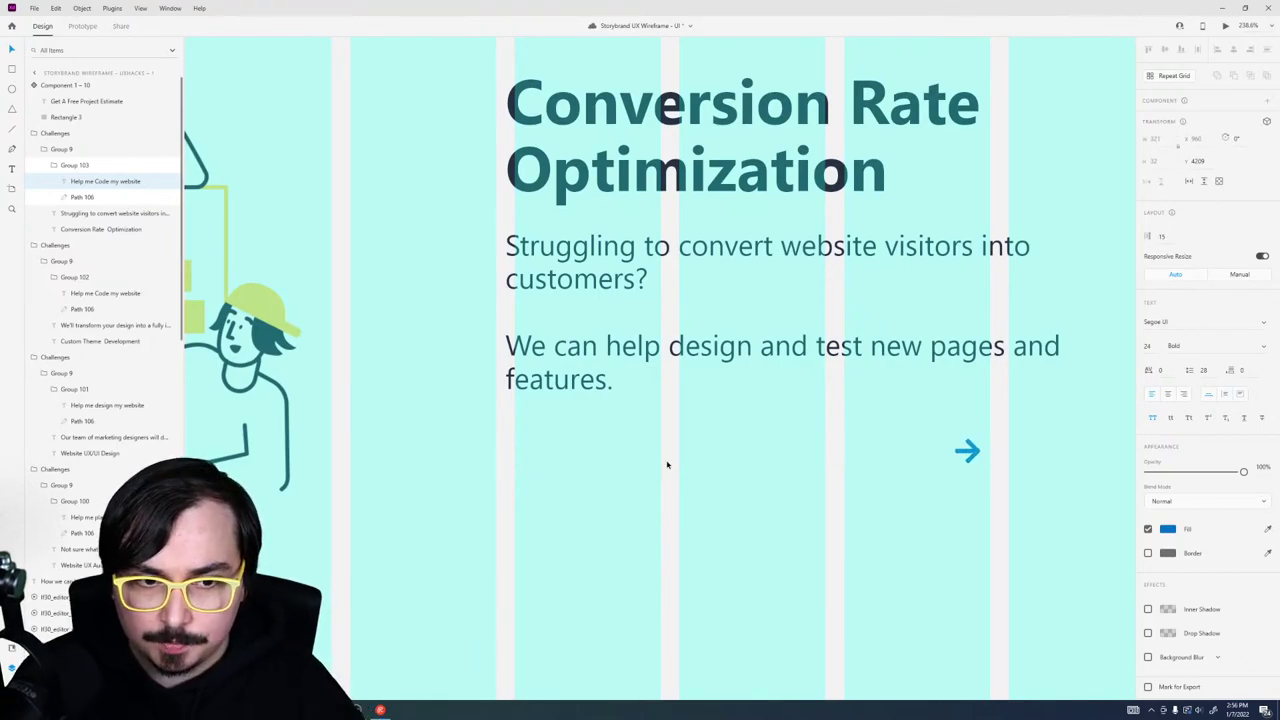
pyautogui.press('Escape')
pyautogui.scroll(-5, 683, 506)
pyautogui.click(698, 516)
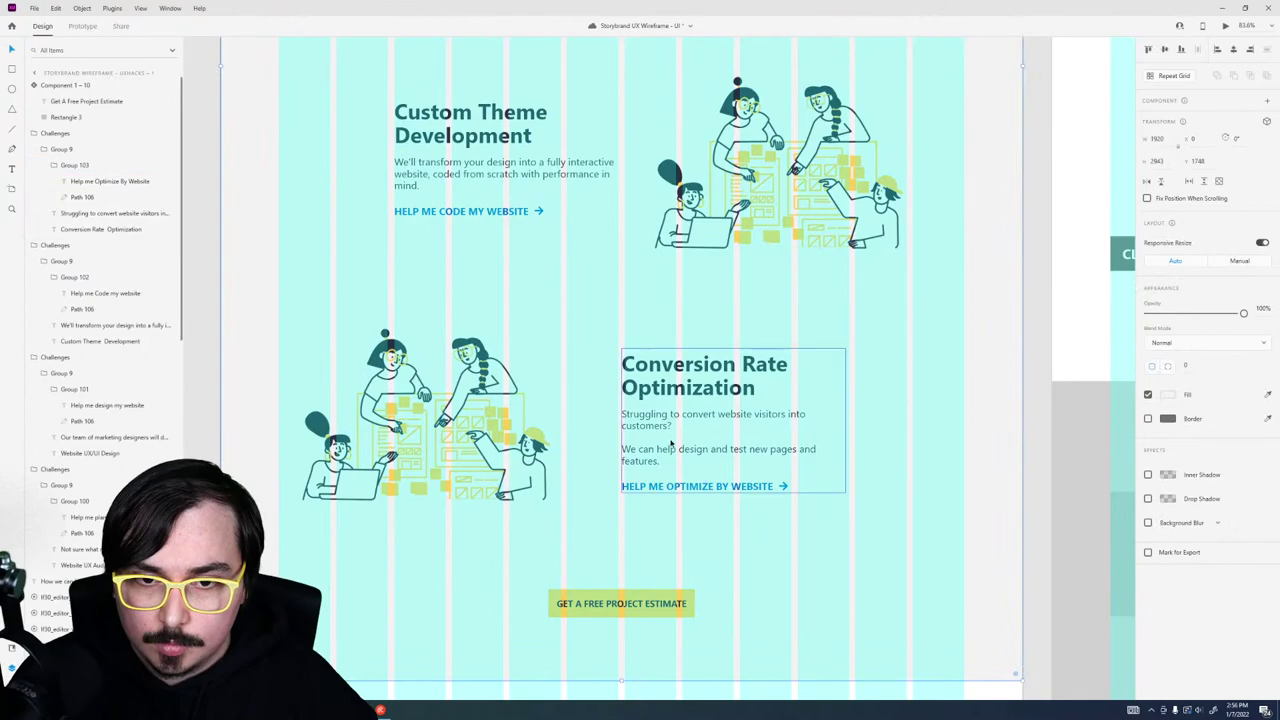
# Step: Move the "Get a Free Project Estimate" button up beneath the Conversion Rate Optimization row, to Y 4401
pyautogui.scroll(-3, 687, 487)
pyautogui.moveTo(660, 550); pyautogui.dragTo(659, 543)
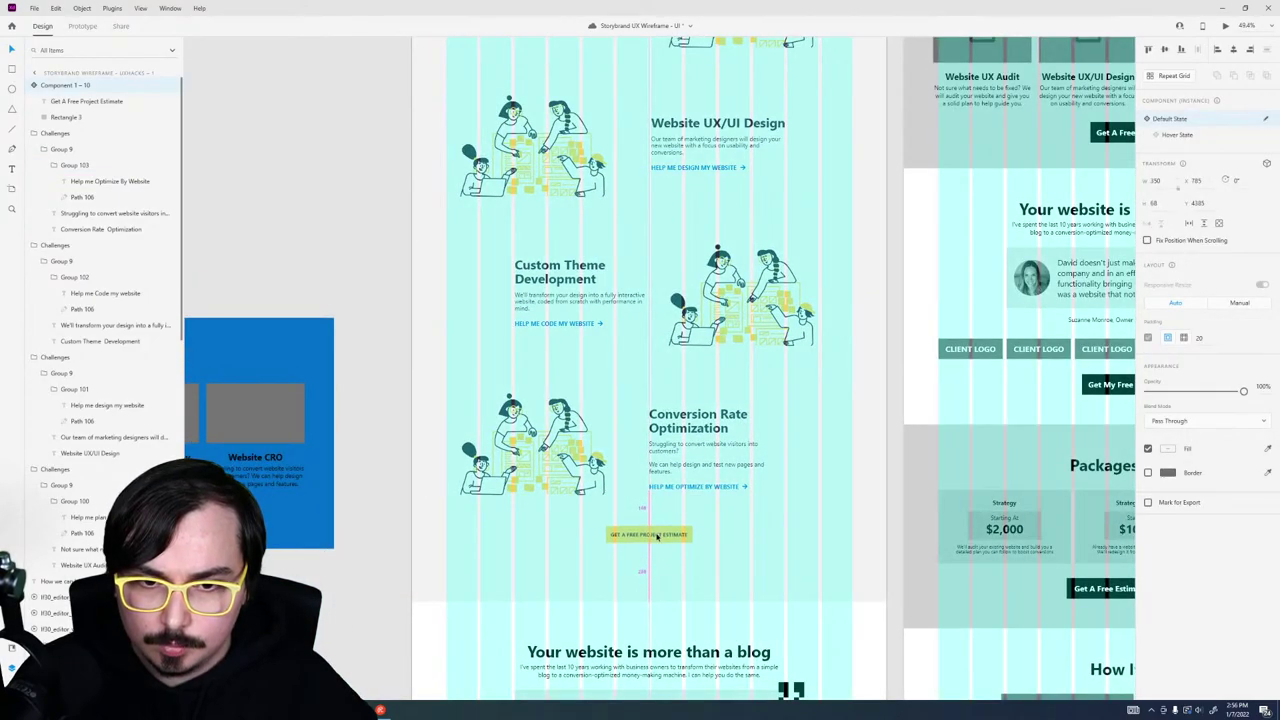
pyautogui.hotkey('shift', 'Up')
pyautogui.hotkey('shift', 'Up')
pyautogui.hotkey('shift', 'Up')
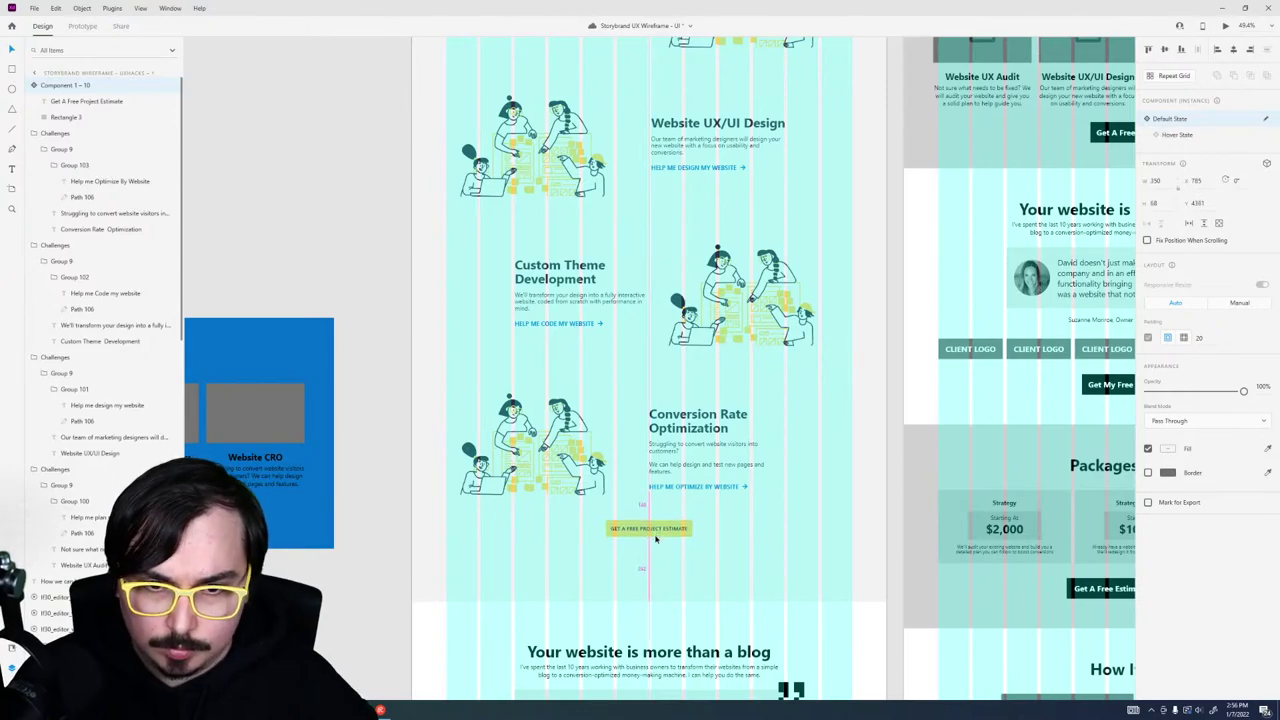
pyautogui.hotkey('shift', 'Down')
pyautogui.hotkey('shift', 'Down')
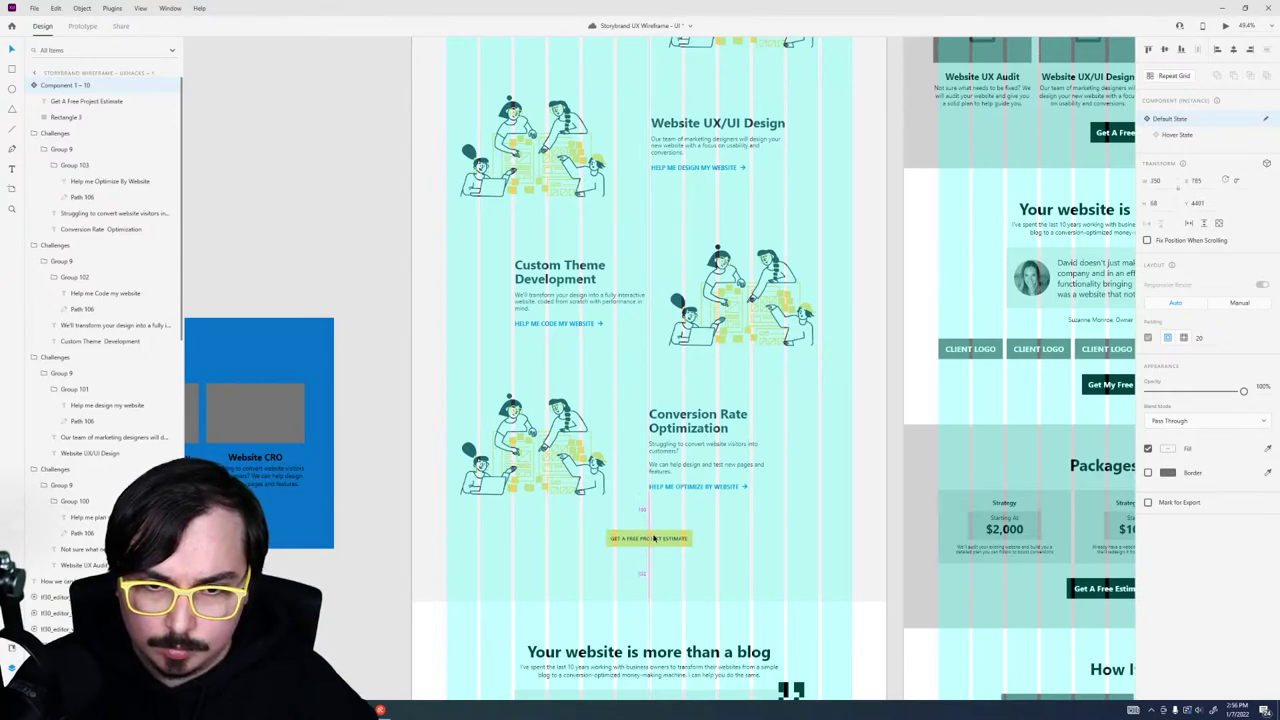
# Step: Reduce the height of the grey "How we can help" background rectangle to tighten the space below the project estimate button
pyautogui.click(645, 565)
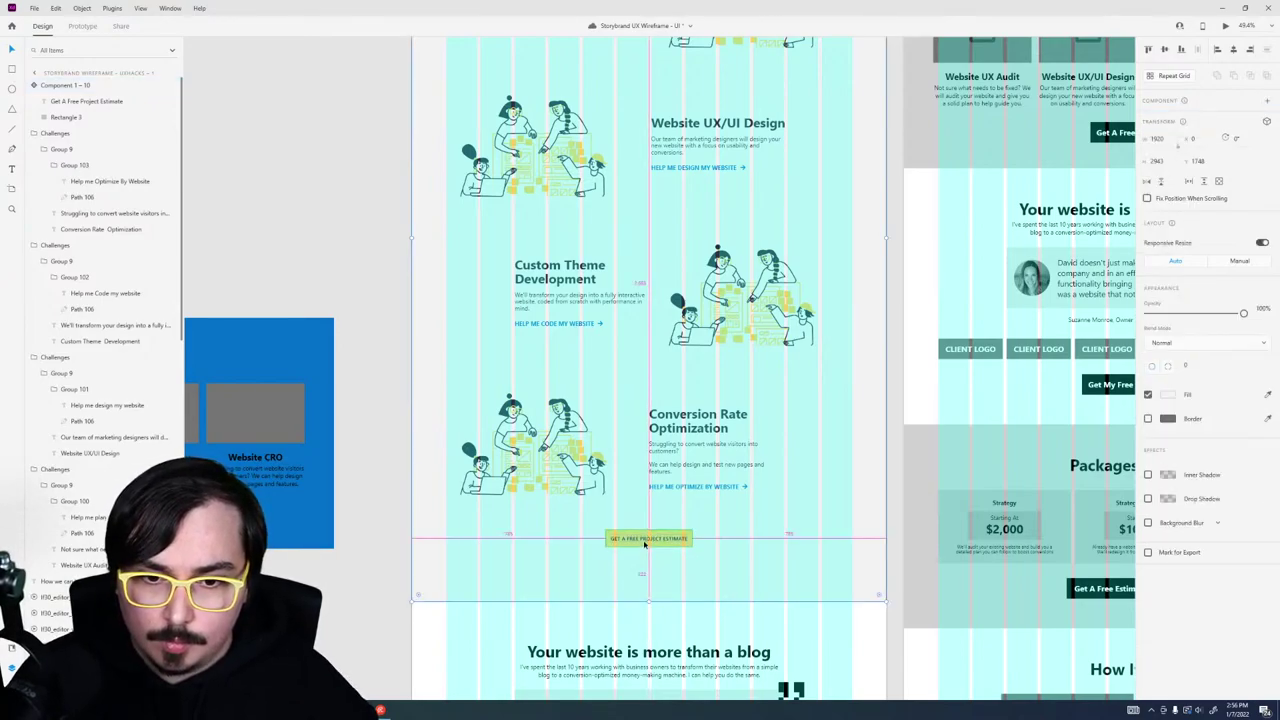
pyautogui.click(1155, 161)
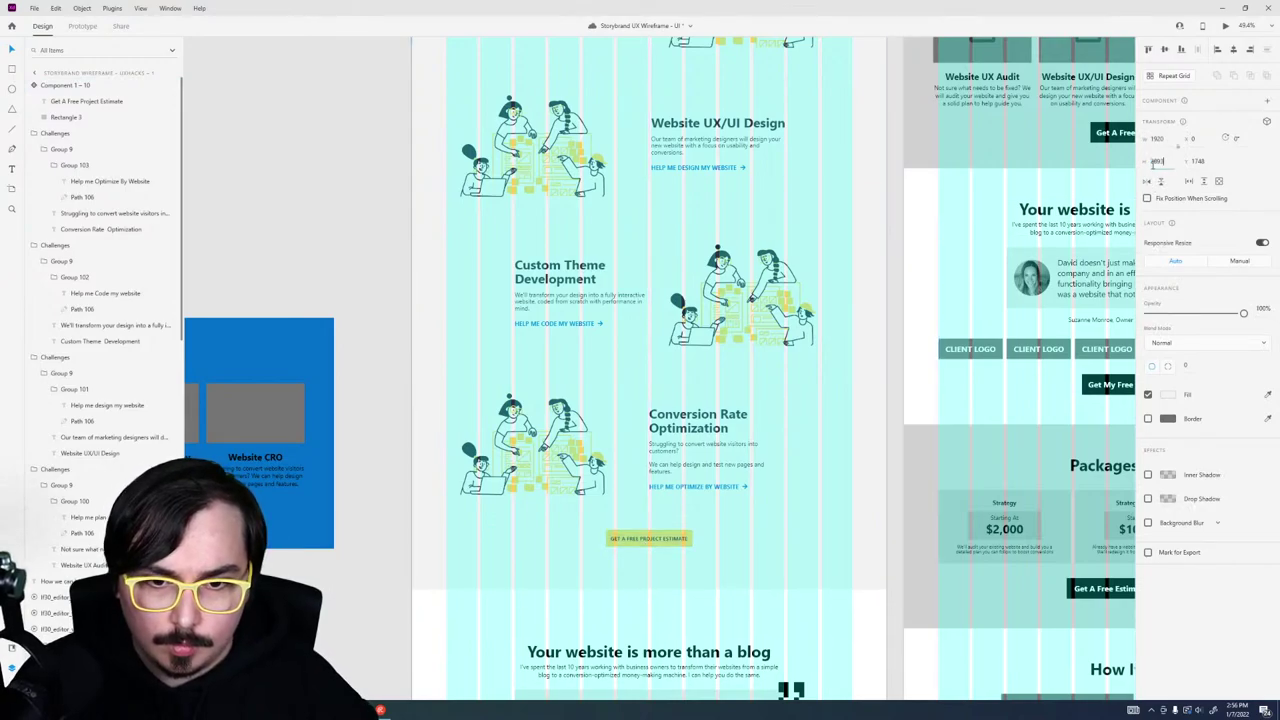
pyautogui.click(751, 538)
pyautogui.press('alt')
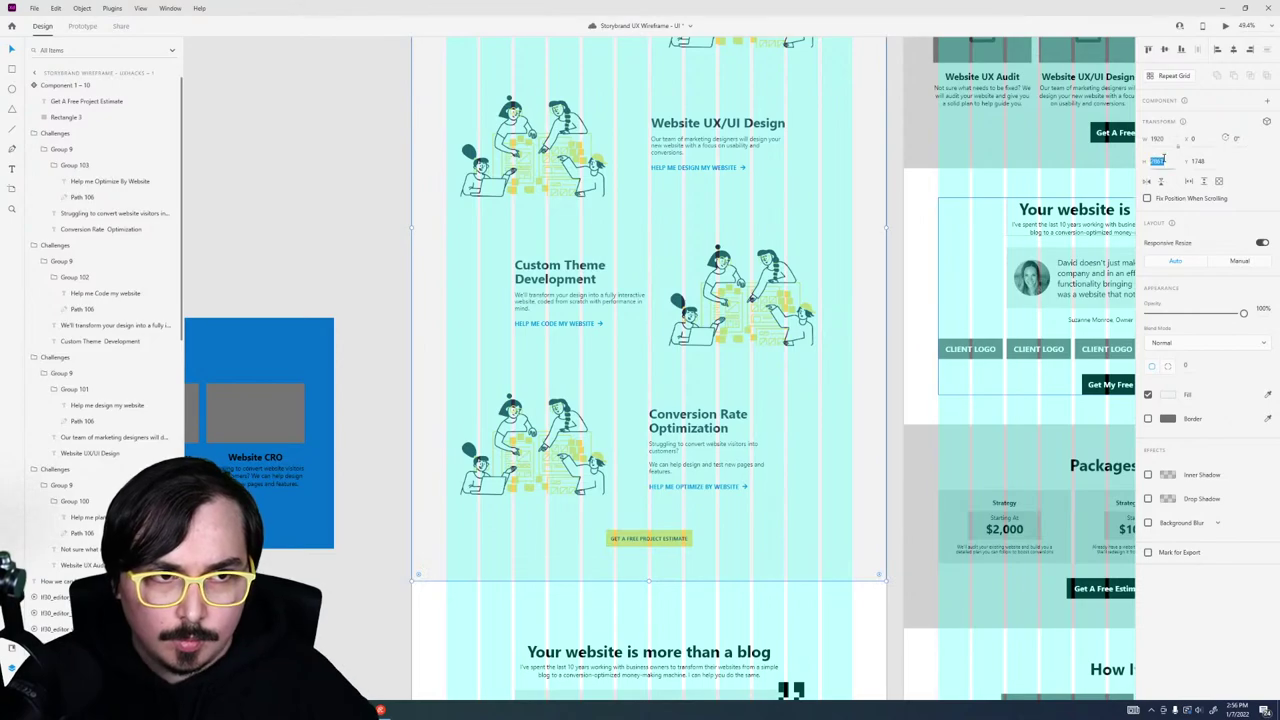
pyautogui.hotkey('shift', 'Down')
pyautogui.click(783, 263)
pyautogui.moveTo(783, 263); pyautogui.dragTo(773, 347)
pyautogui.hotkey('ctrl', 'z')
# Step: Preview the page and review the four service rows, their links and the project estimate button's hover effect
pyautogui.scroll(8, 866, 368)
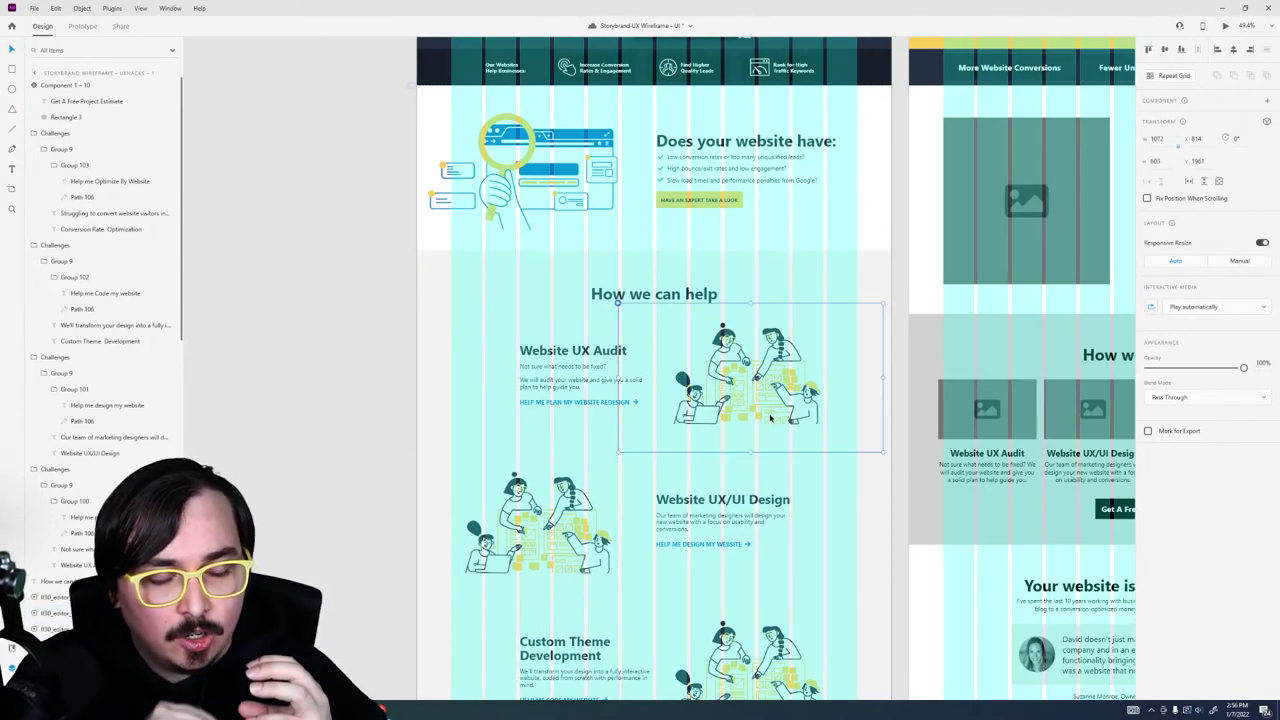
pyautogui.click(1225, 25)
pyautogui.scroll(-10, 742, 317)
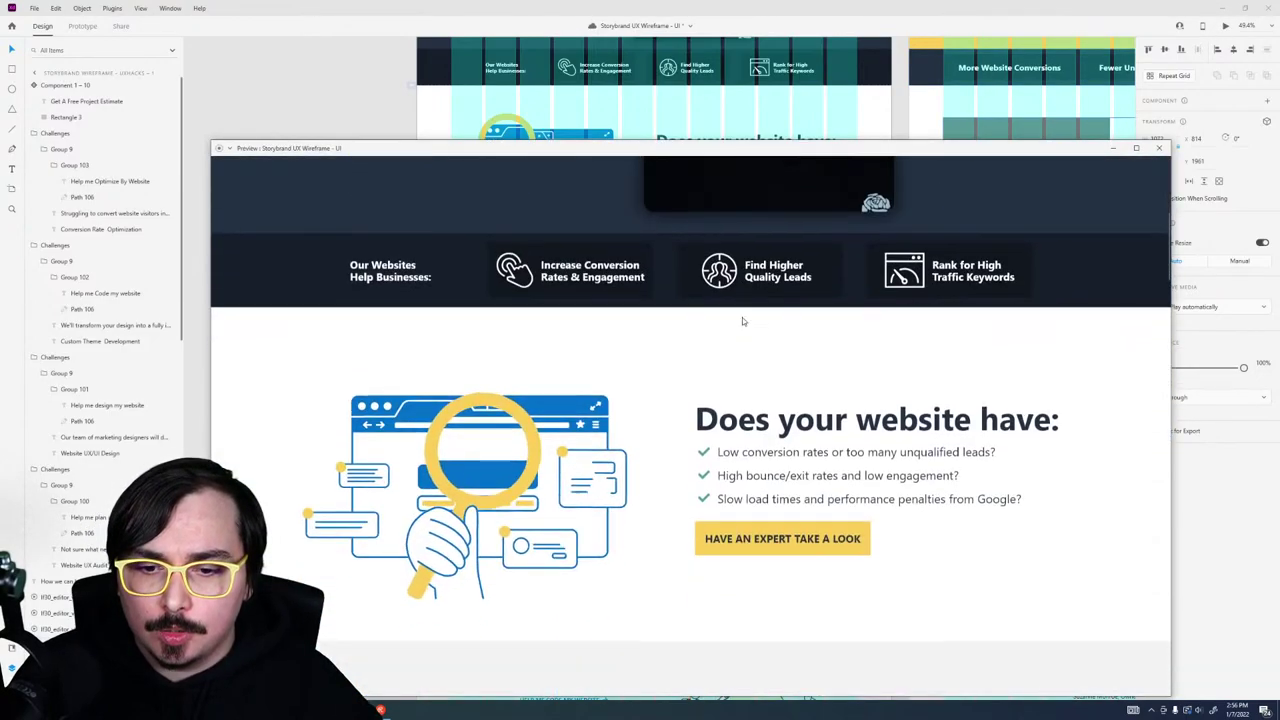
pyautogui.scroll(-3, 741, 321)
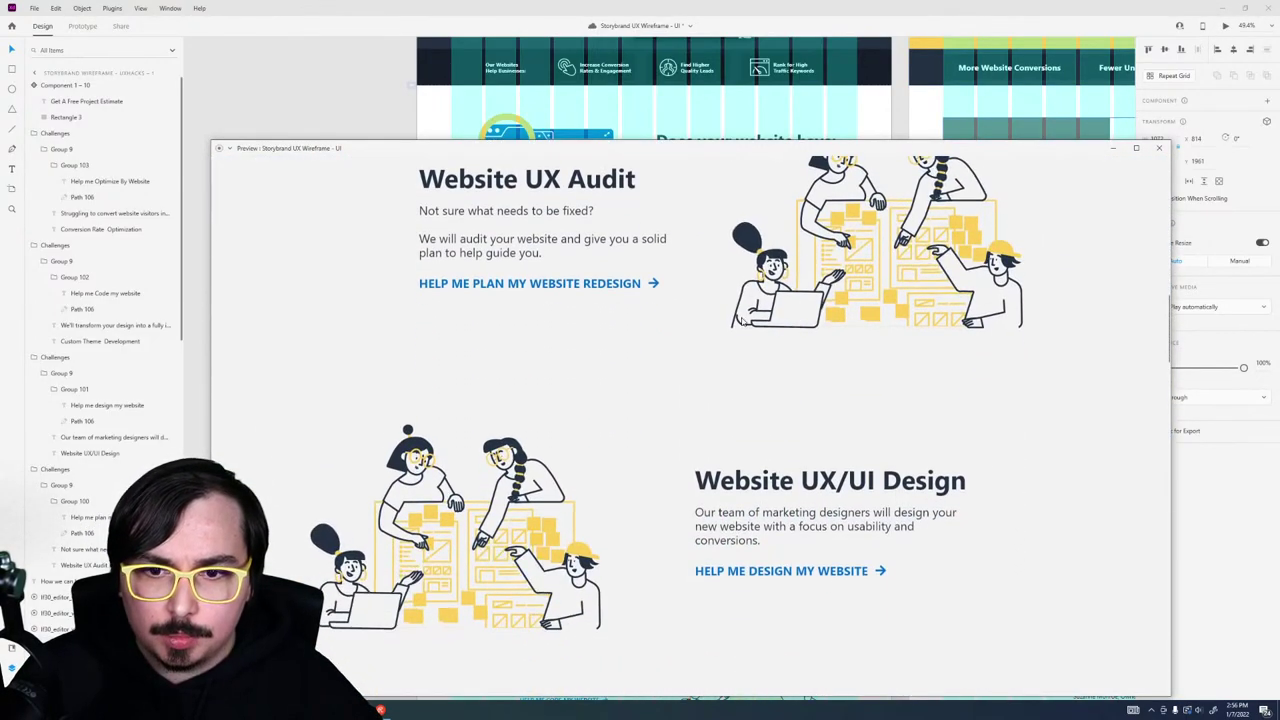
pyautogui.scroll(1, 706, 308)
pyautogui.scroll(1, 709, 309)
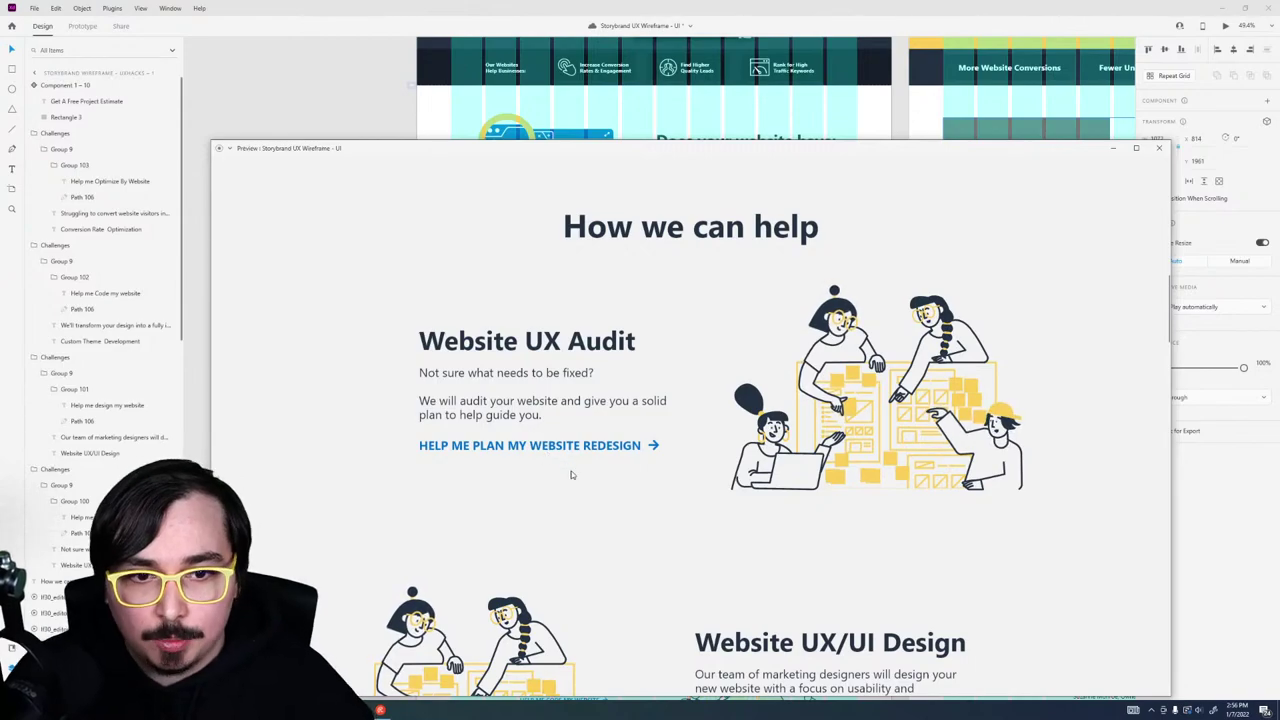
pyautogui.scroll(-3, 570, 474)
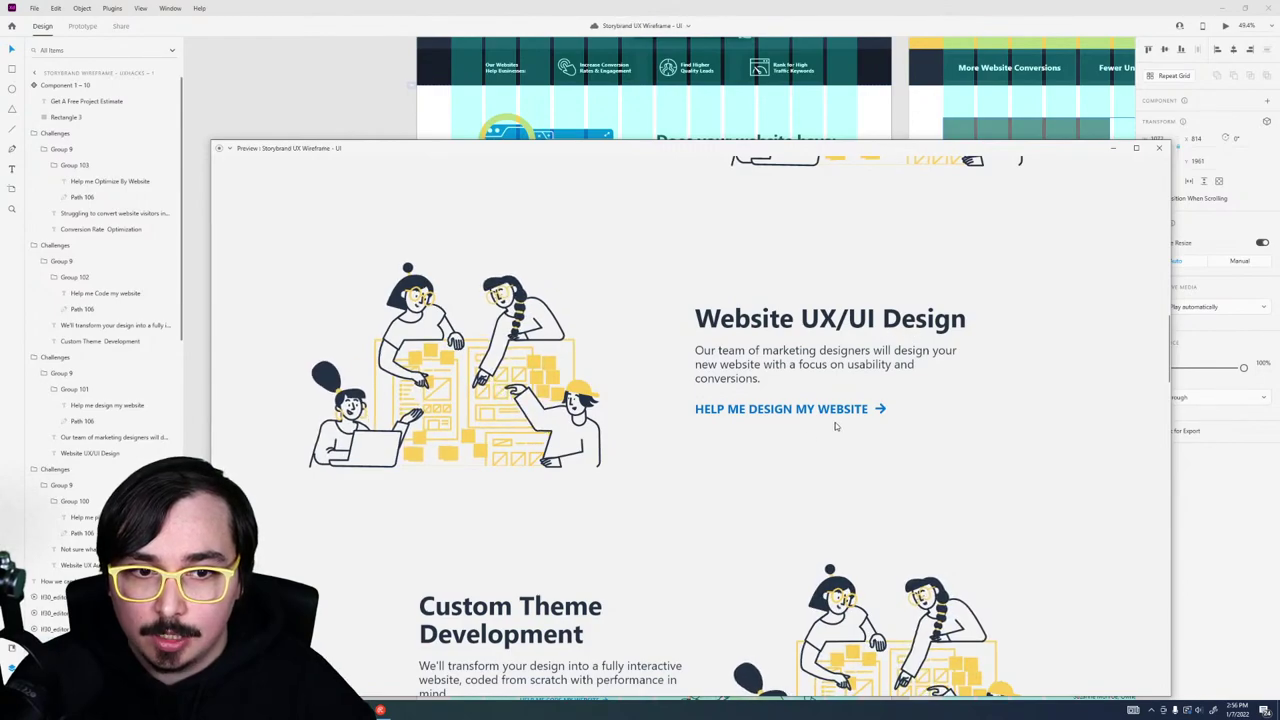
pyautogui.scroll(-3, 820, 415)
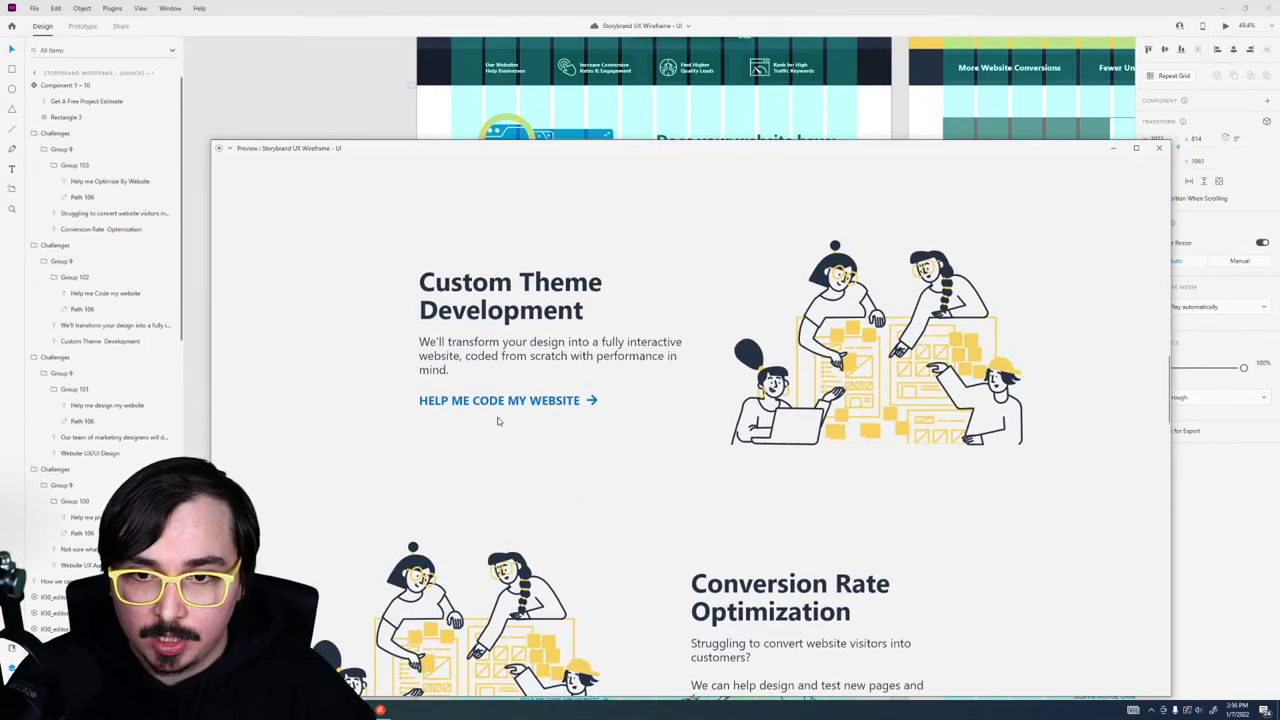
pyautogui.scroll(-2, 492, 421)
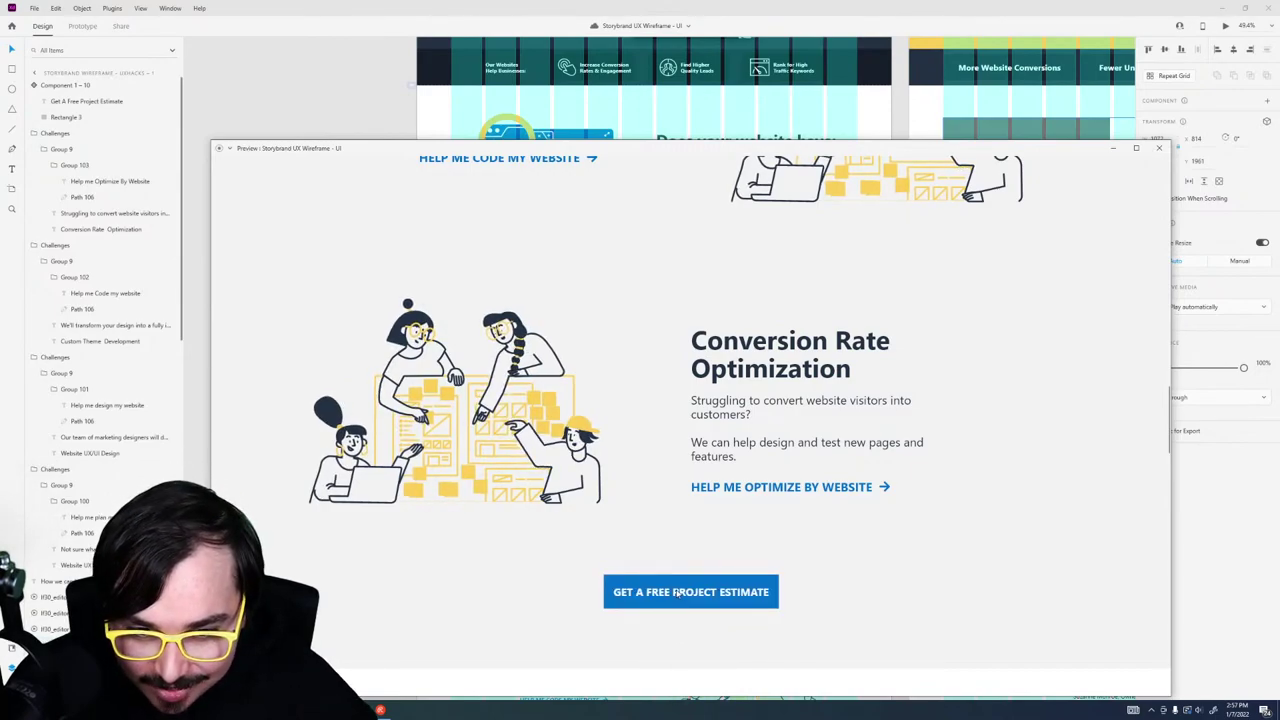
pyautogui.click(1159, 148)
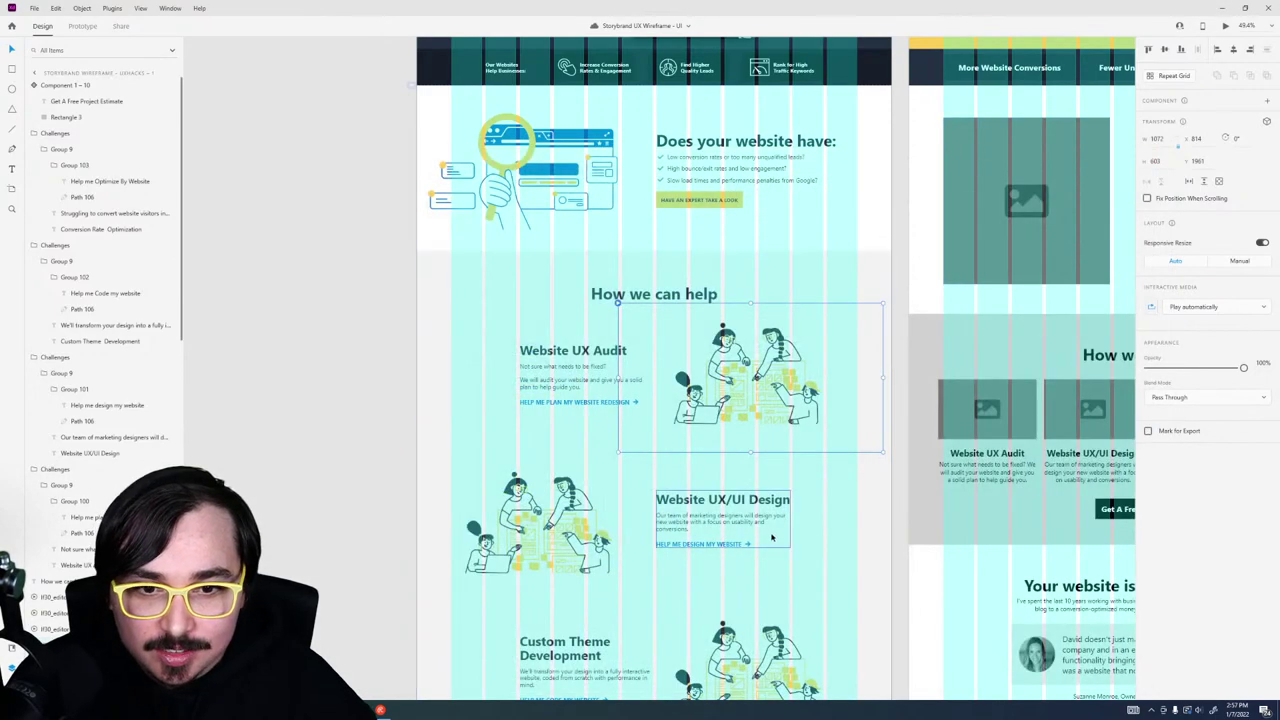
# Step: Compare the Default State and Hover State of the "Get a Free Project Estimate" button for misalignment
pyautogui.scroll(-5, 765, 519)
pyautogui.click(650, 436)
pyautogui.scroll(5, 648, 438)
pyautogui.click(1190, 136)
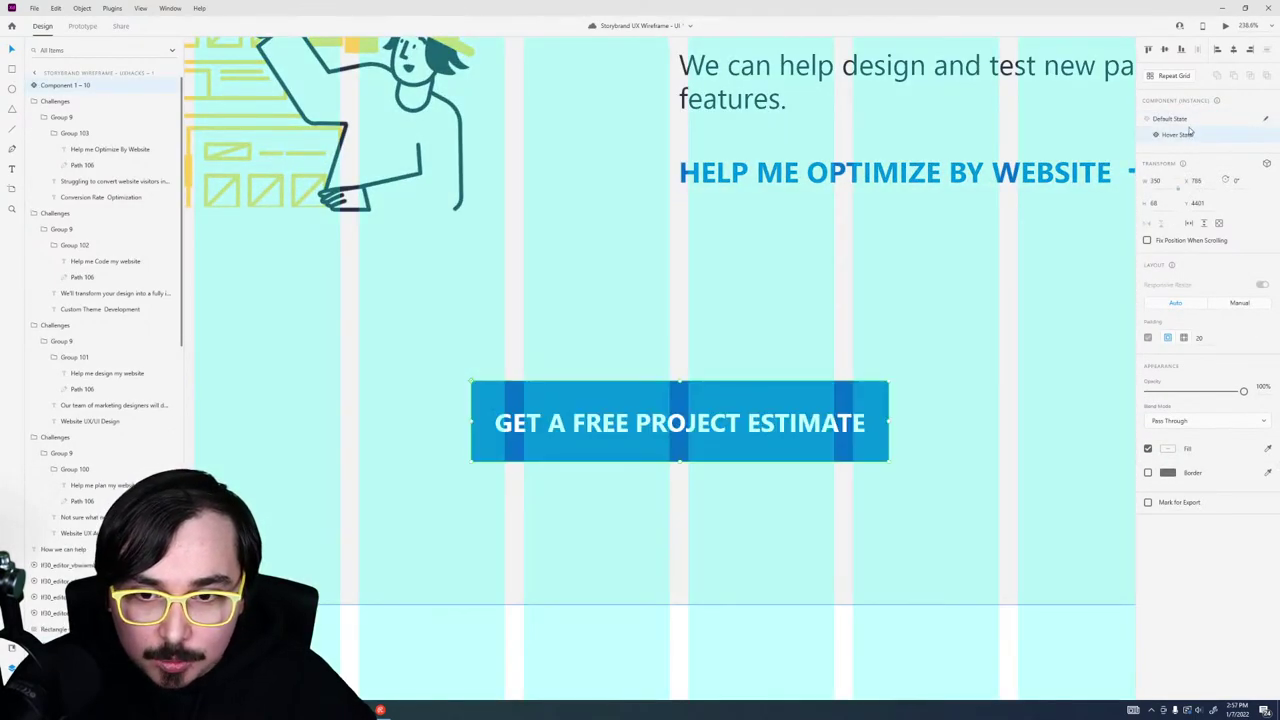
pyautogui.click(1186, 119)
pyautogui.click(1182, 135)
pyautogui.click(1182, 119)
pyautogui.click(1182, 135)
pyautogui.click(1182, 119)
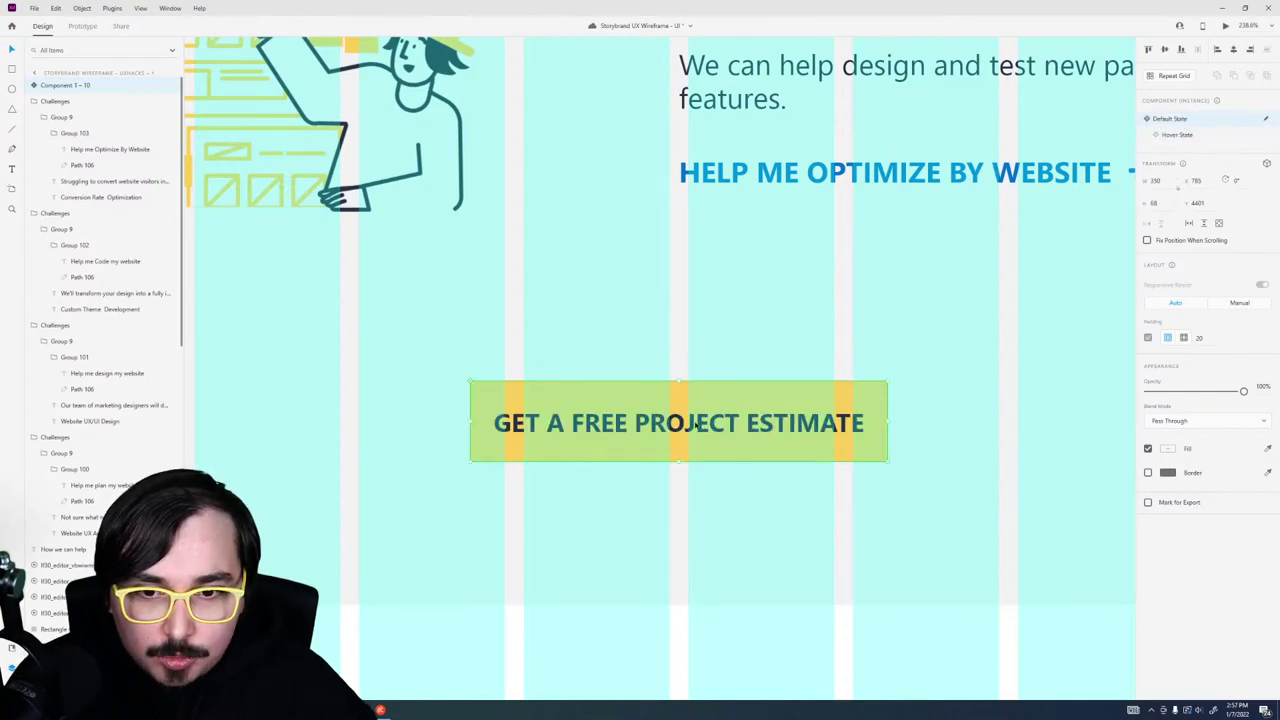
# Step: Nudge the label in the project estimate button's Hover State 1 px left to X 805 and recheck it against the Default State
pyautogui.doubleClick(686, 432)
pyautogui.press('Escape')
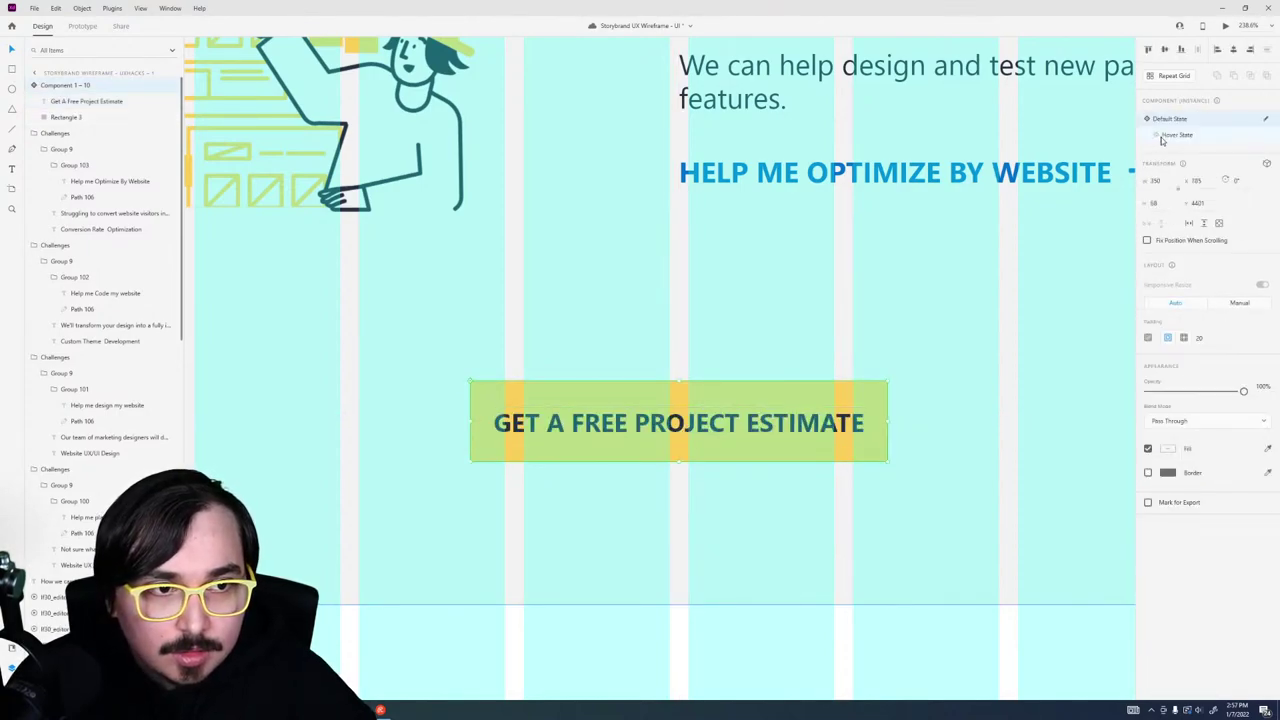
pyautogui.click(1162, 135)
pyautogui.doubleClick(637, 455)
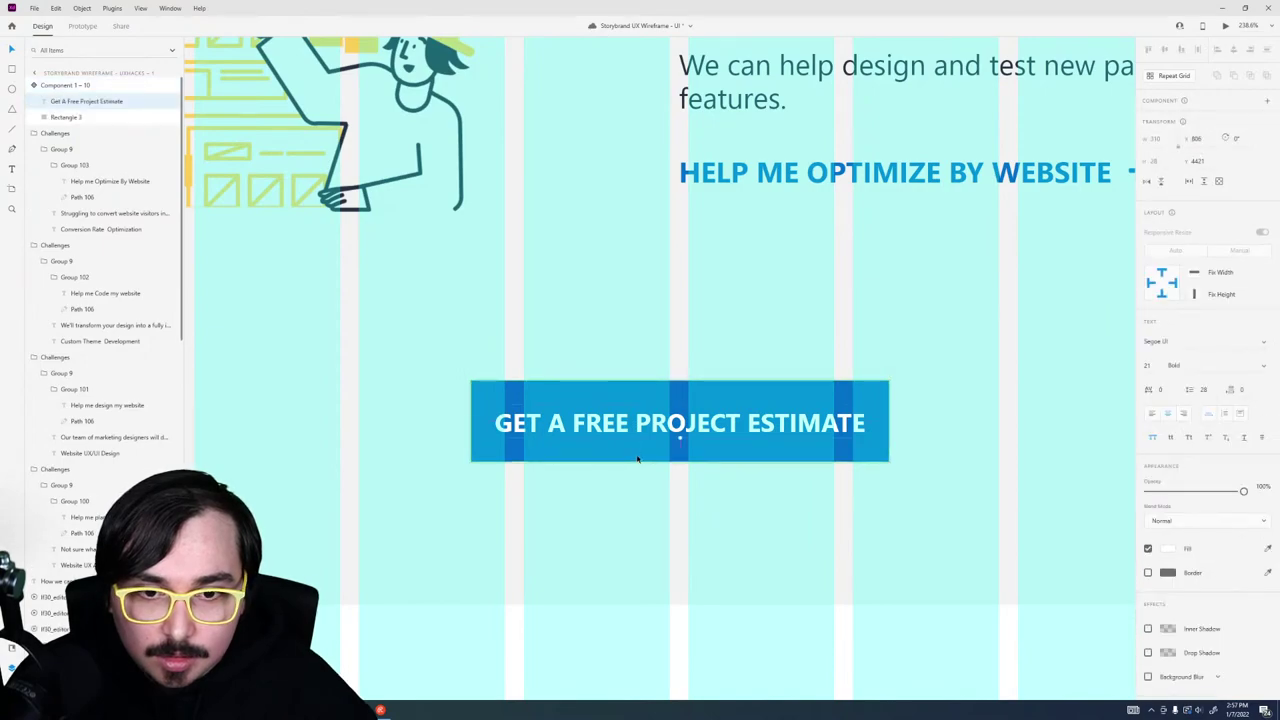
pyautogui.press('Left')
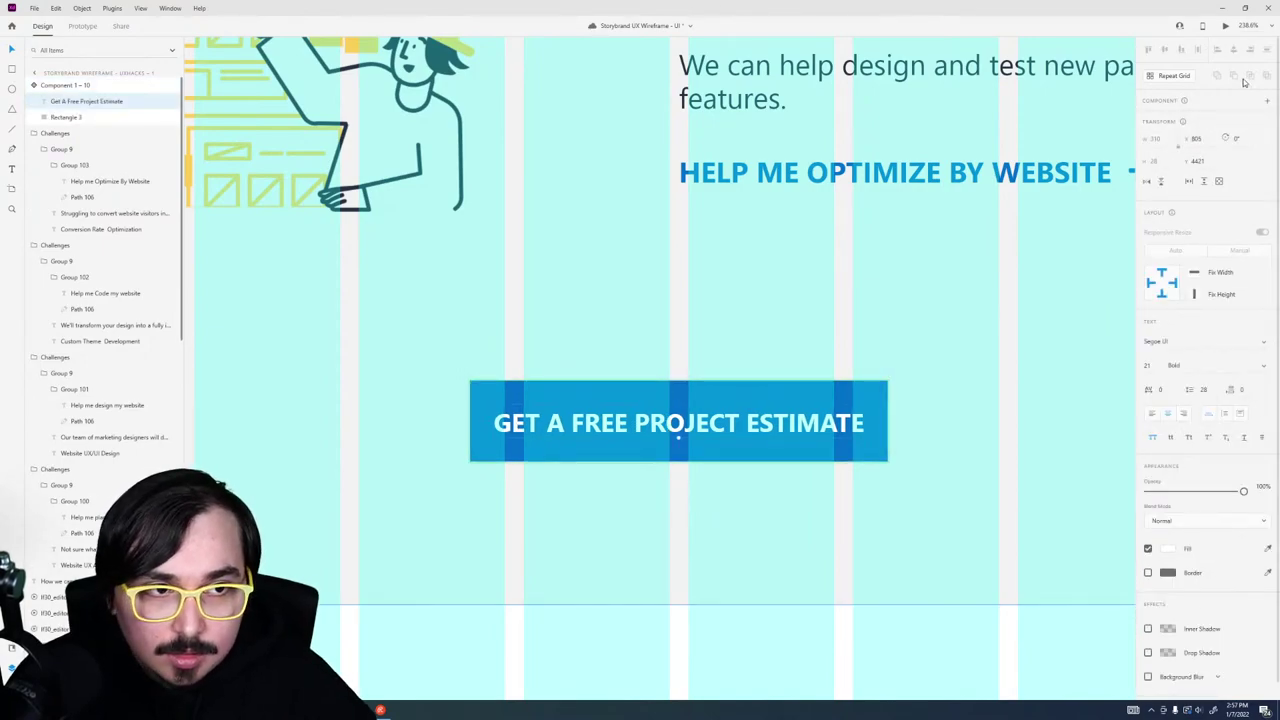
pyautogui.press('Escape')
pyautogui.click(1181, 121)
pyautogui.click(1178, 135)
pyautogui.click(1176, 121)
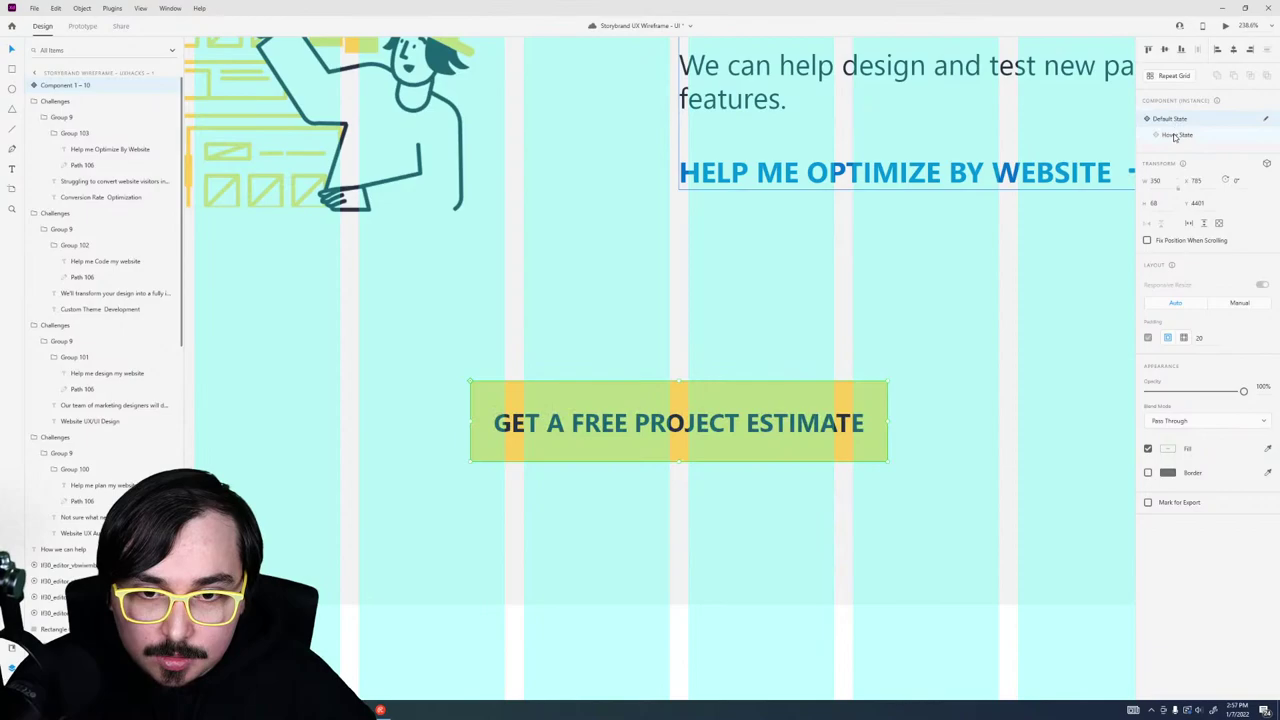
# Step: Switch to the browser and close the Lottie Editor tab holding the recoloured team-at-work animation
pyautogui.scroll(-8, 940, 331)
pyautogui.scroll(6, 840, 298)
pyautogui.hscroll(3, 840, 298)
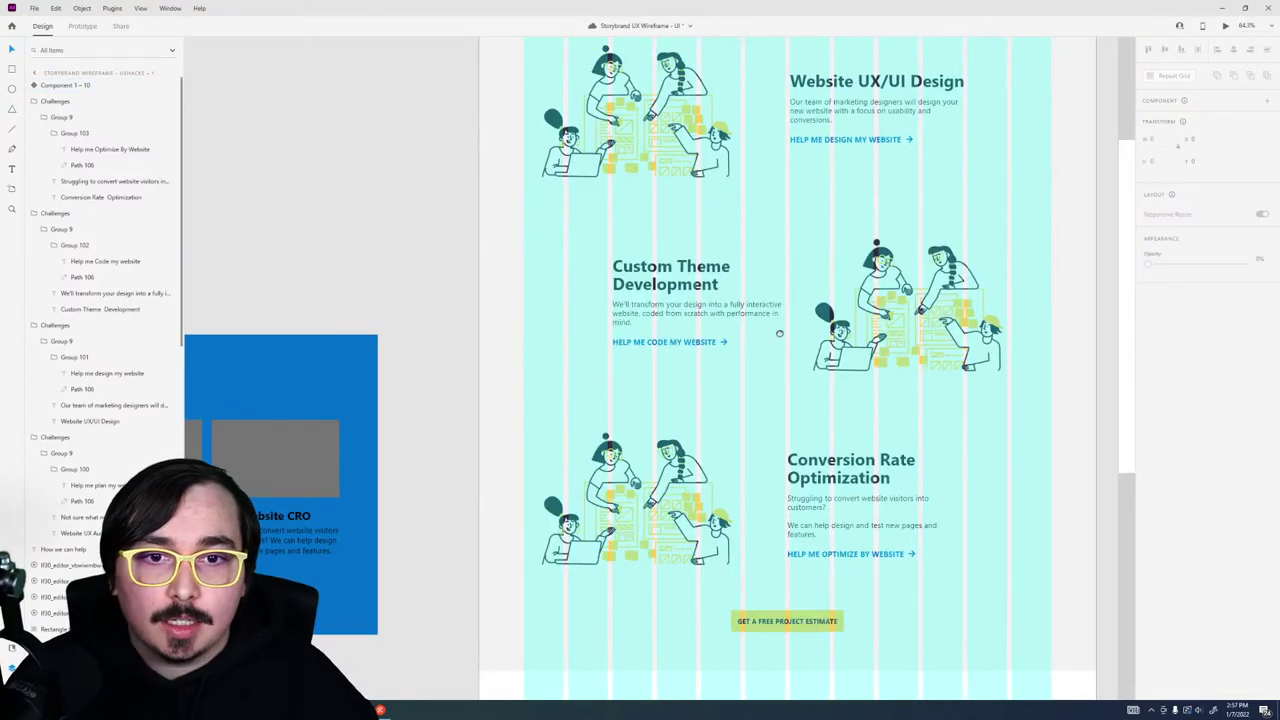
pyautogui.scroll(-1, 567, 414)
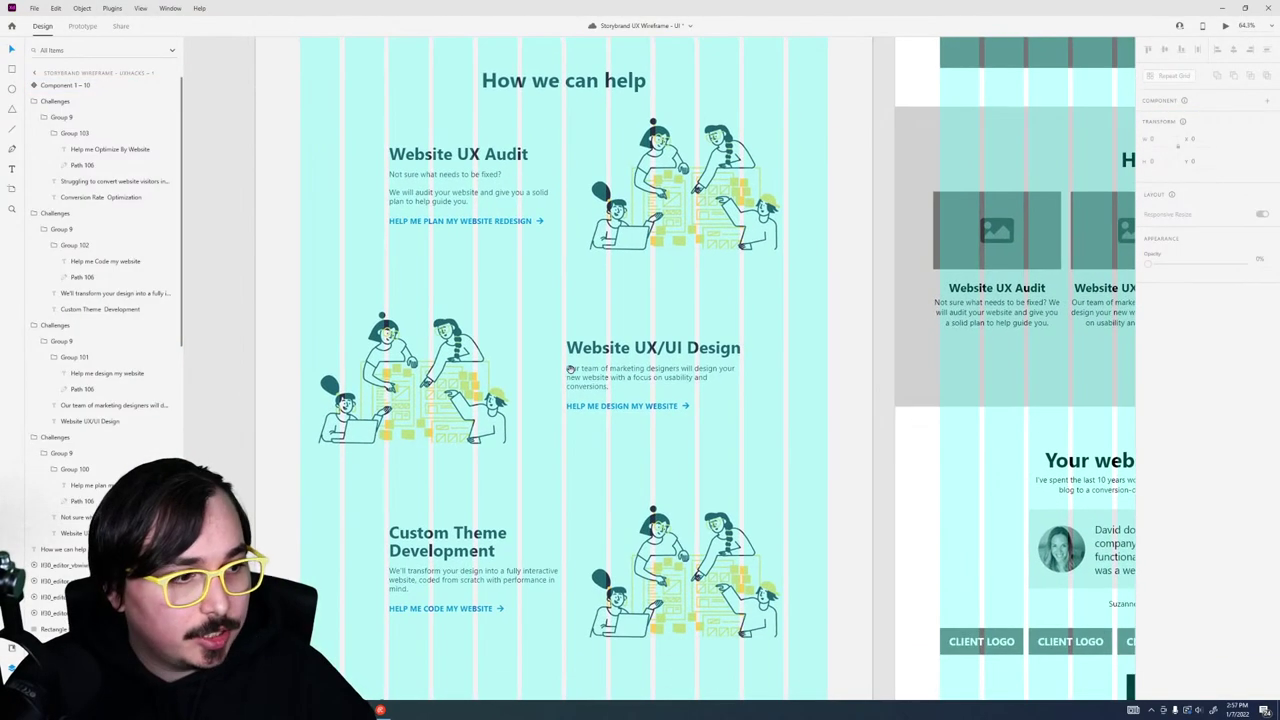
pyautogui.moveTo(380, 710)
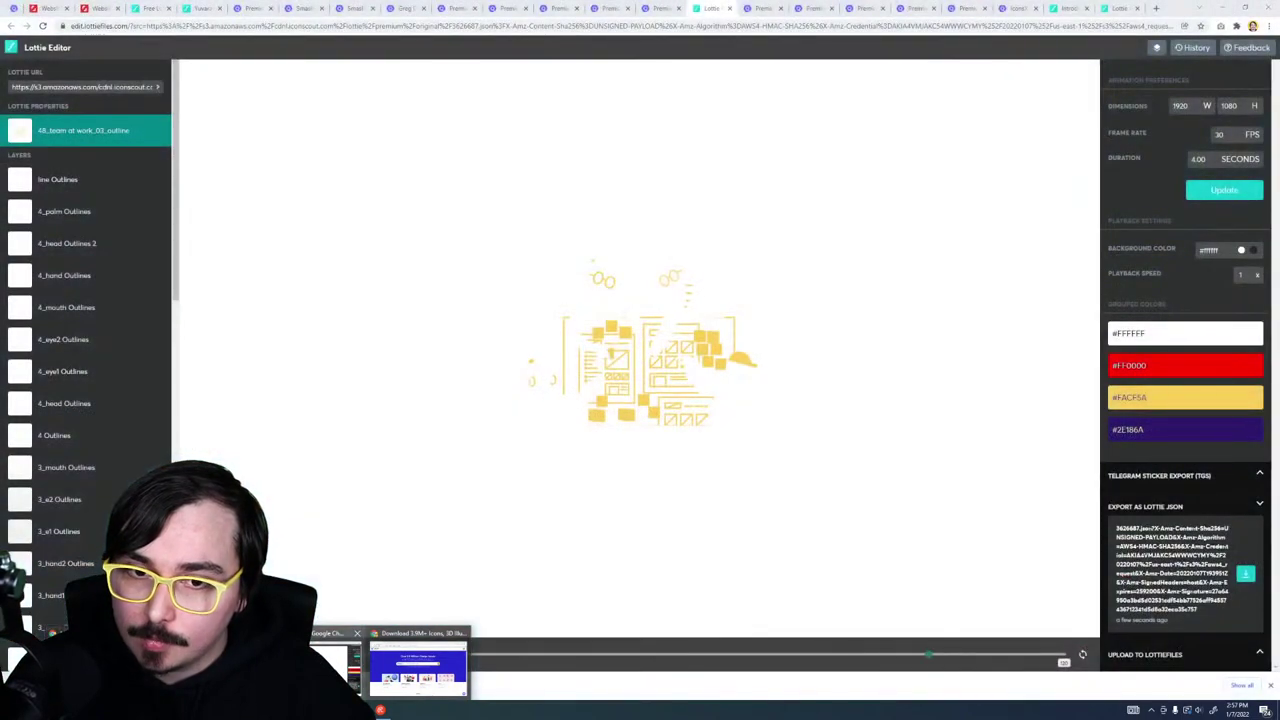
pyautogui.click(320, 665)
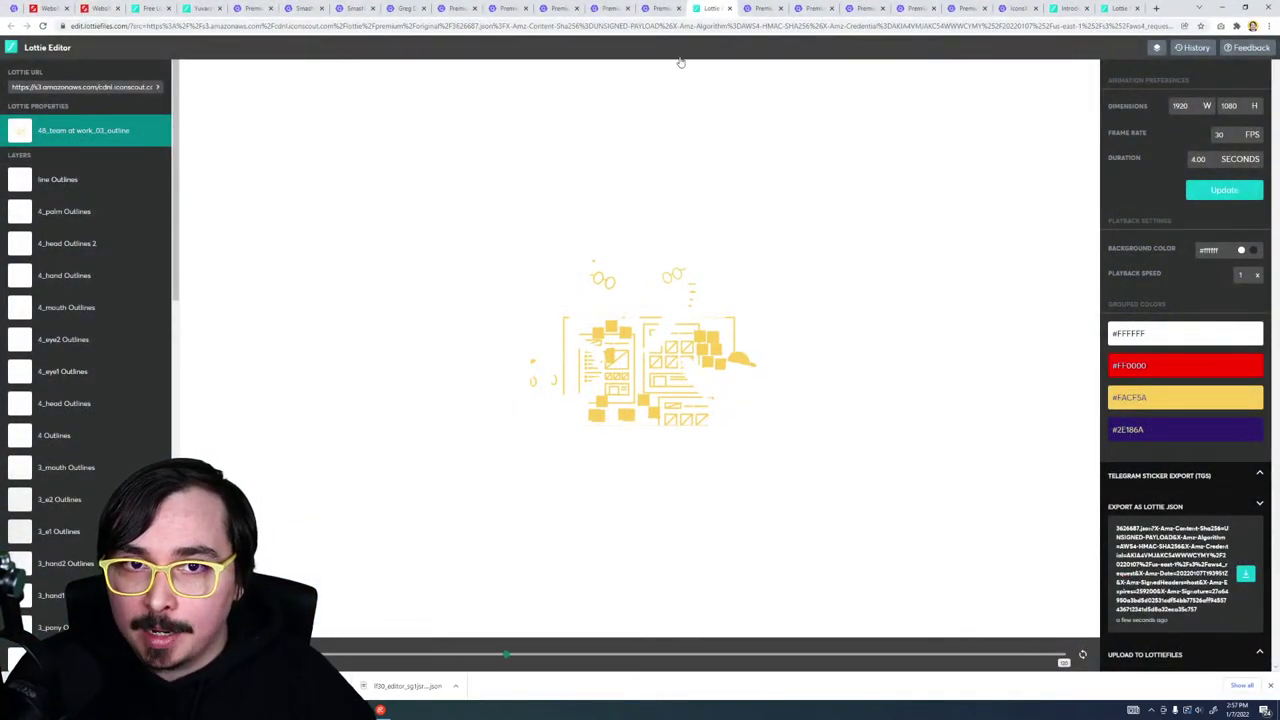
pyautogui.hotkey('ctrl', 'w')
# Step: Review the IconScout candidate animations, including ethical hacking, task completion, growth chart and developers fixing bugs, for the service rows
pyautogui.click(748, 8)
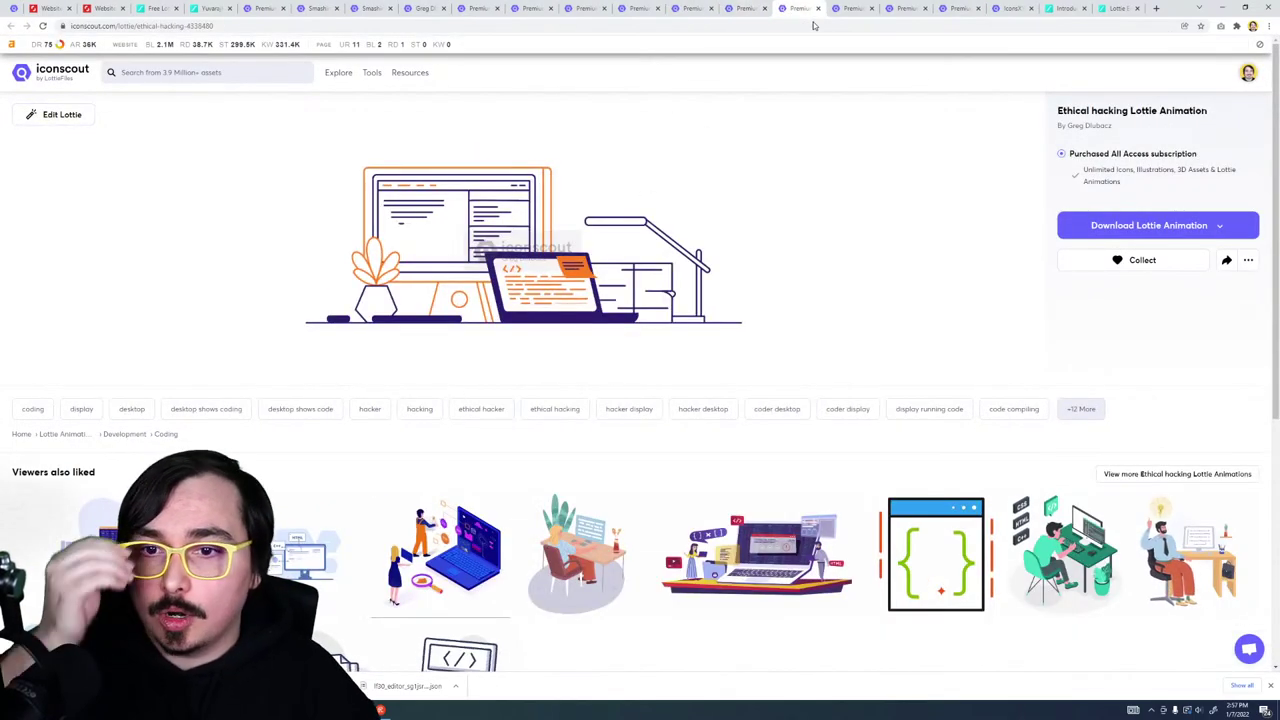
pyautogui.click(858, 10)
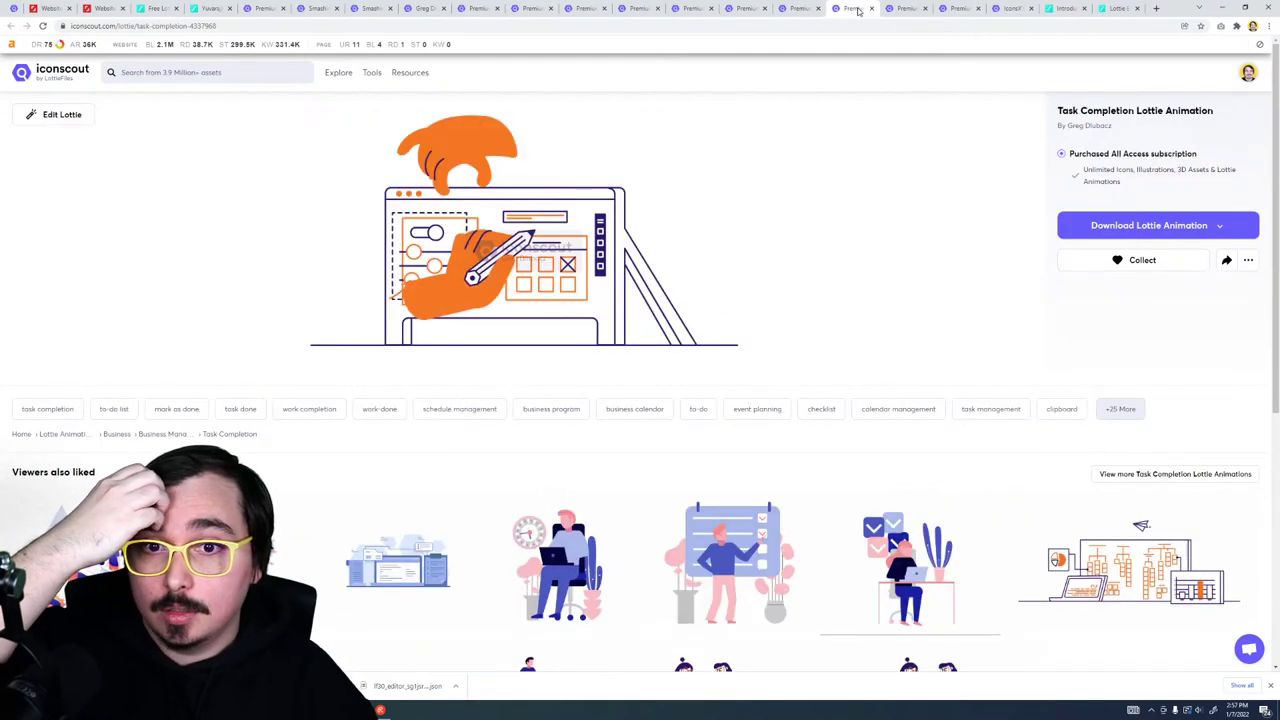
pyautogui.click(893, 12)
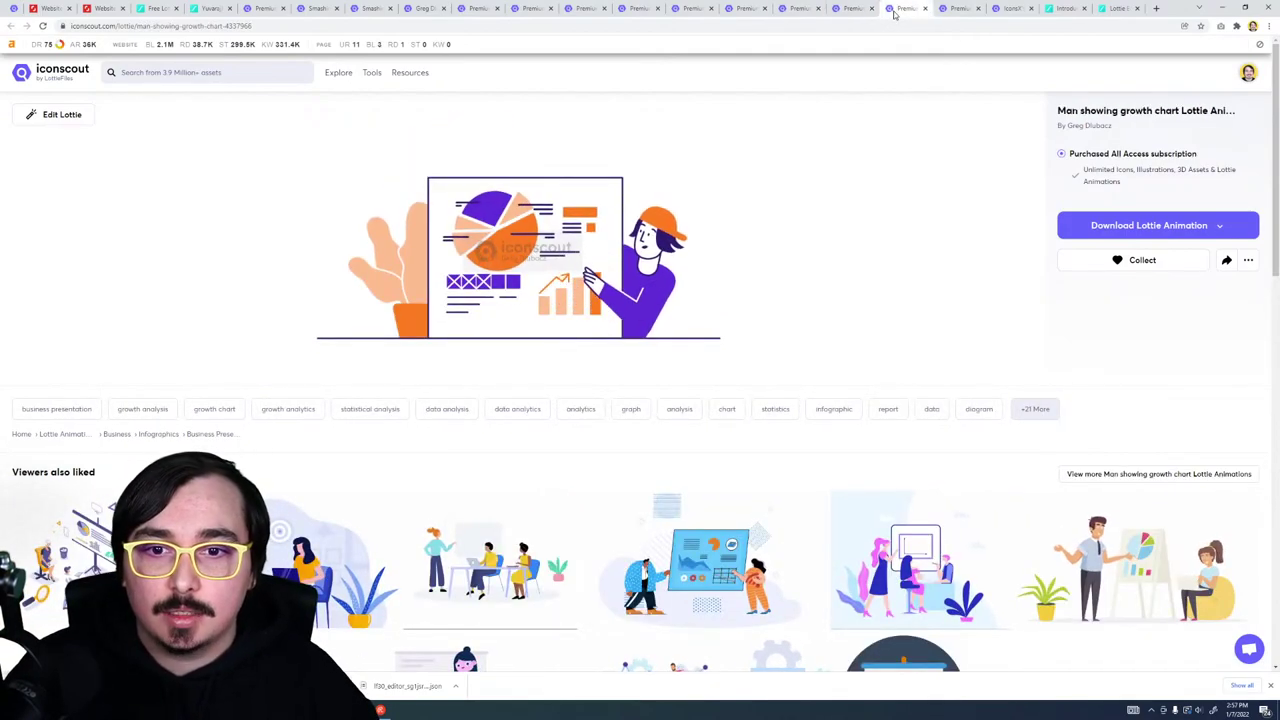
pyautogui.click(955, 8)
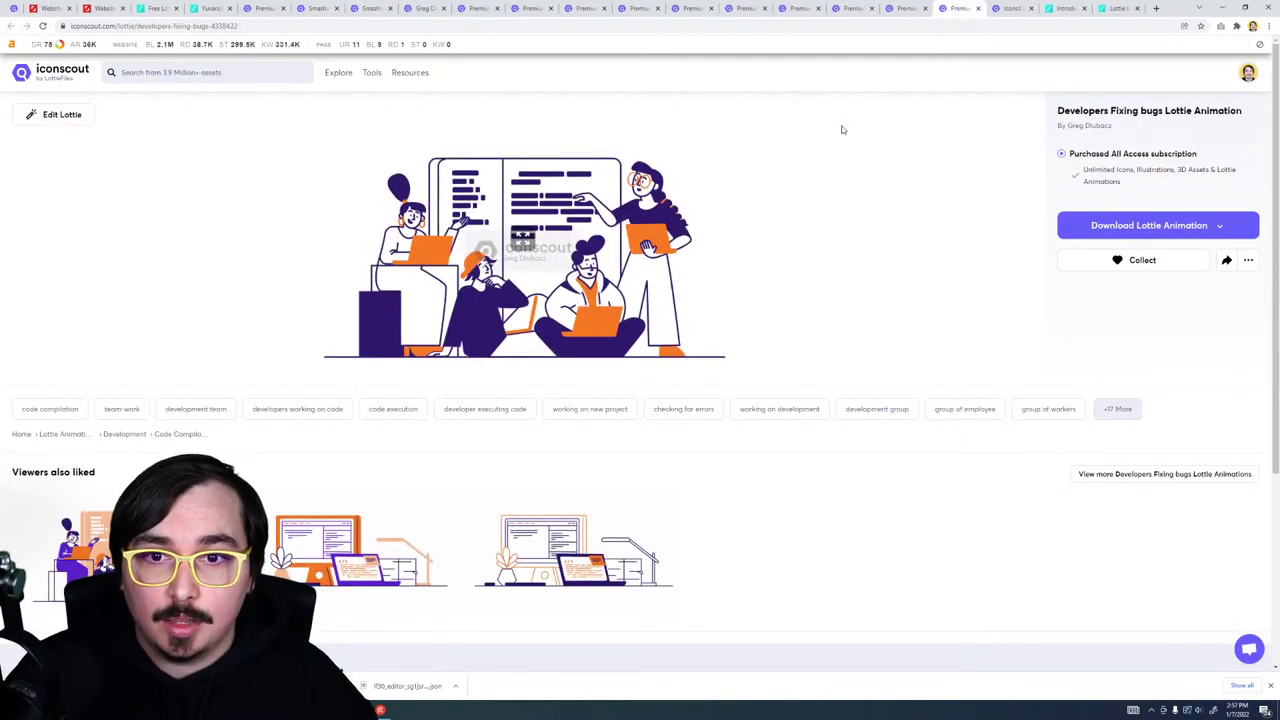
pyautogui.click(1008, 8)
pyautogui.click(845, 8)
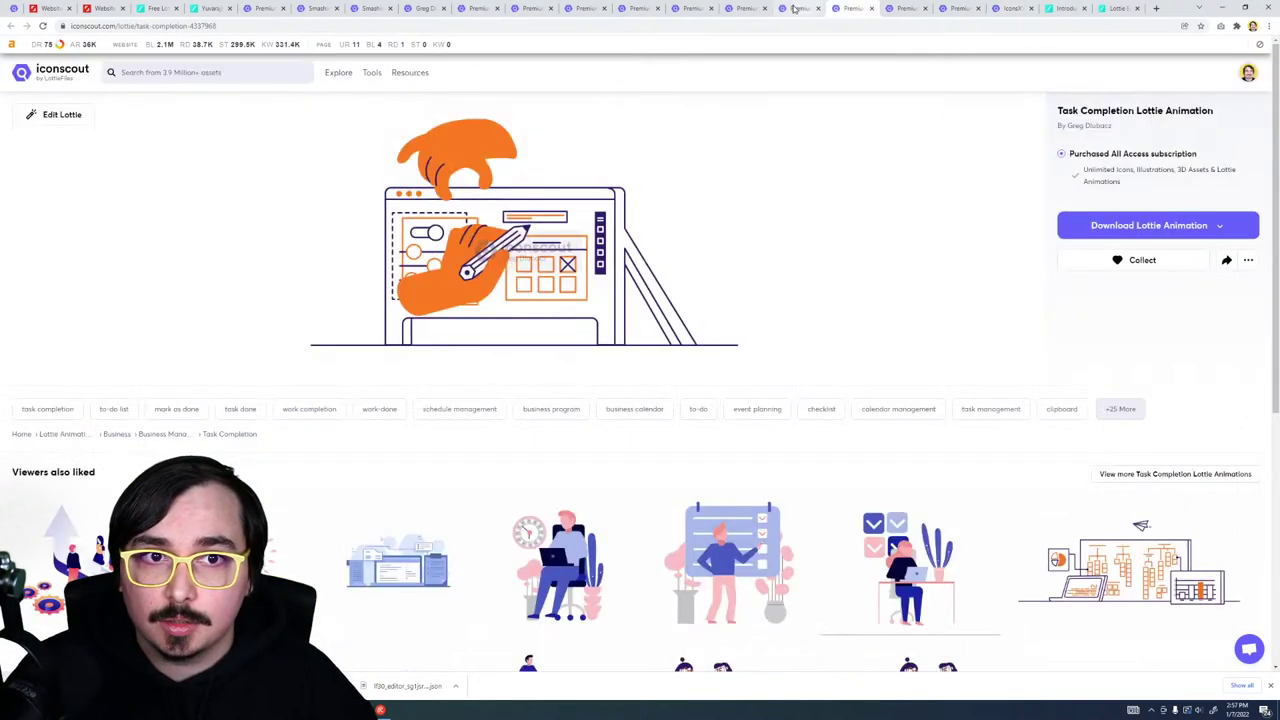
pyautogui.click(792, 8)
pyautogui.click(741, 8)
pyautogui.click(690, 8)
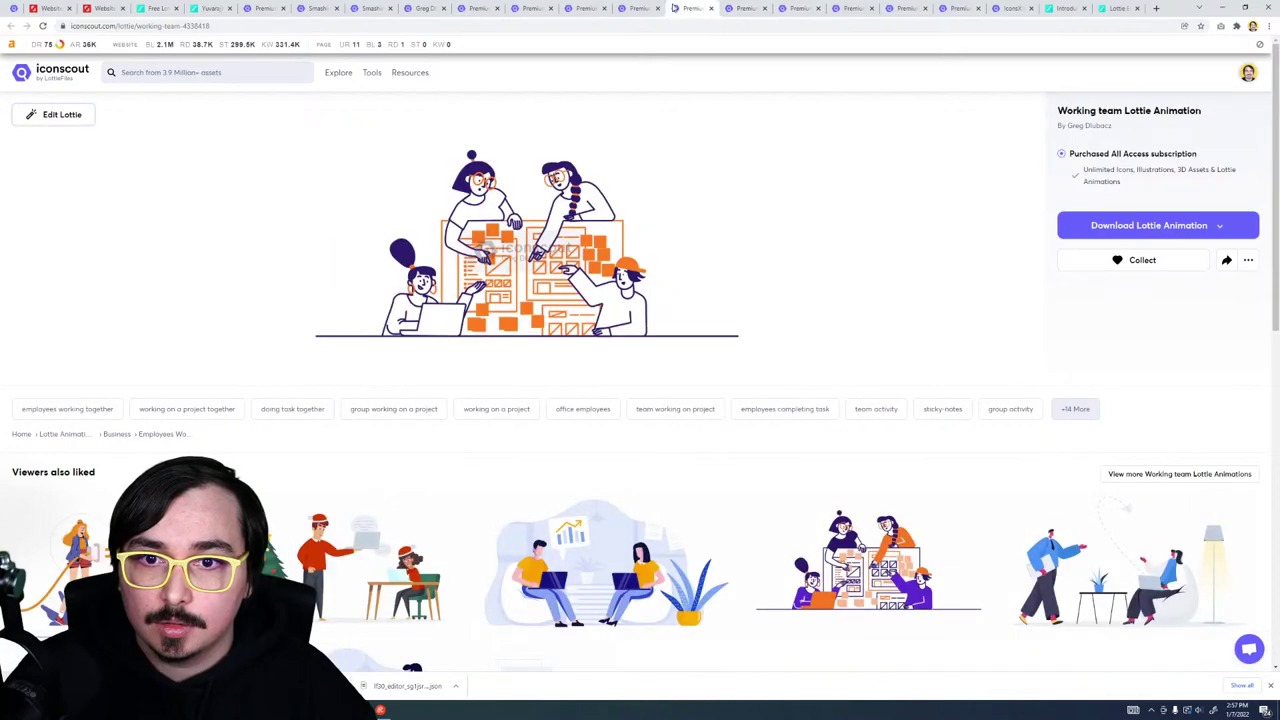
# Step: Open the "Employees comparing analysis report" and "Website designing" animations in the Lottie Editor
pyautogui.click(634, 8)
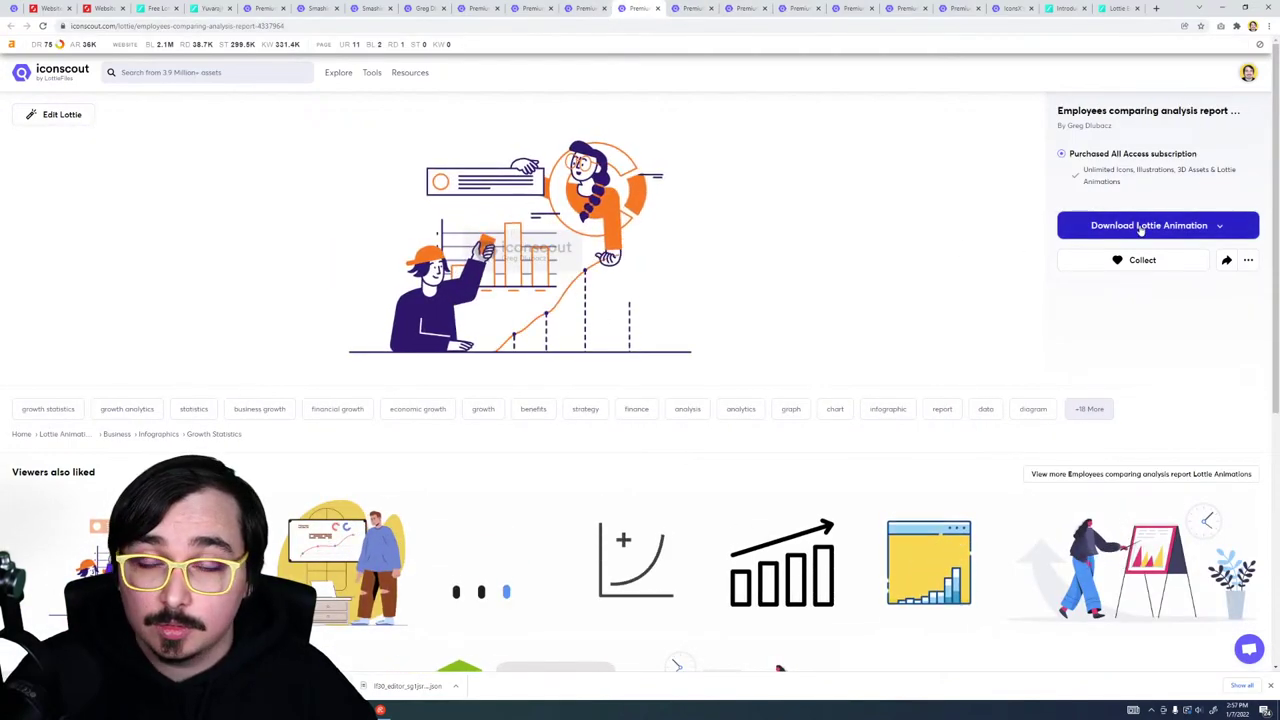
pyautogui.click(78, 121)
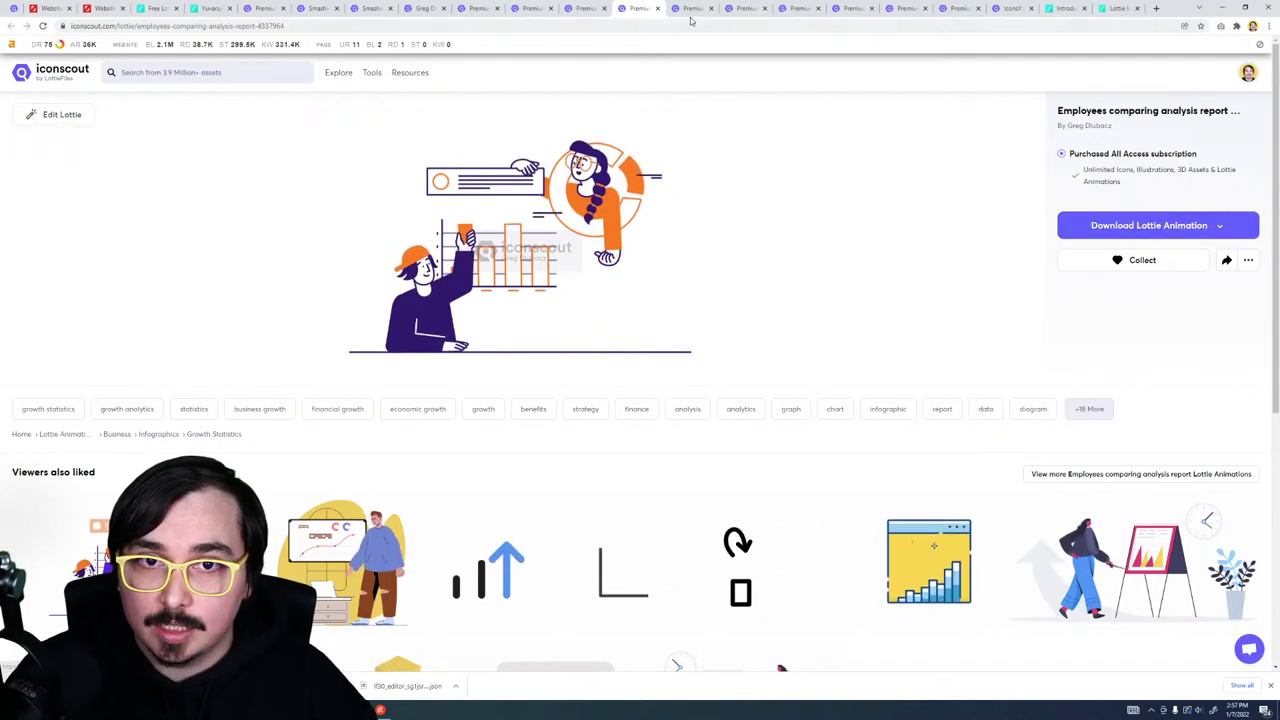
pyautogui.click(558, 9)
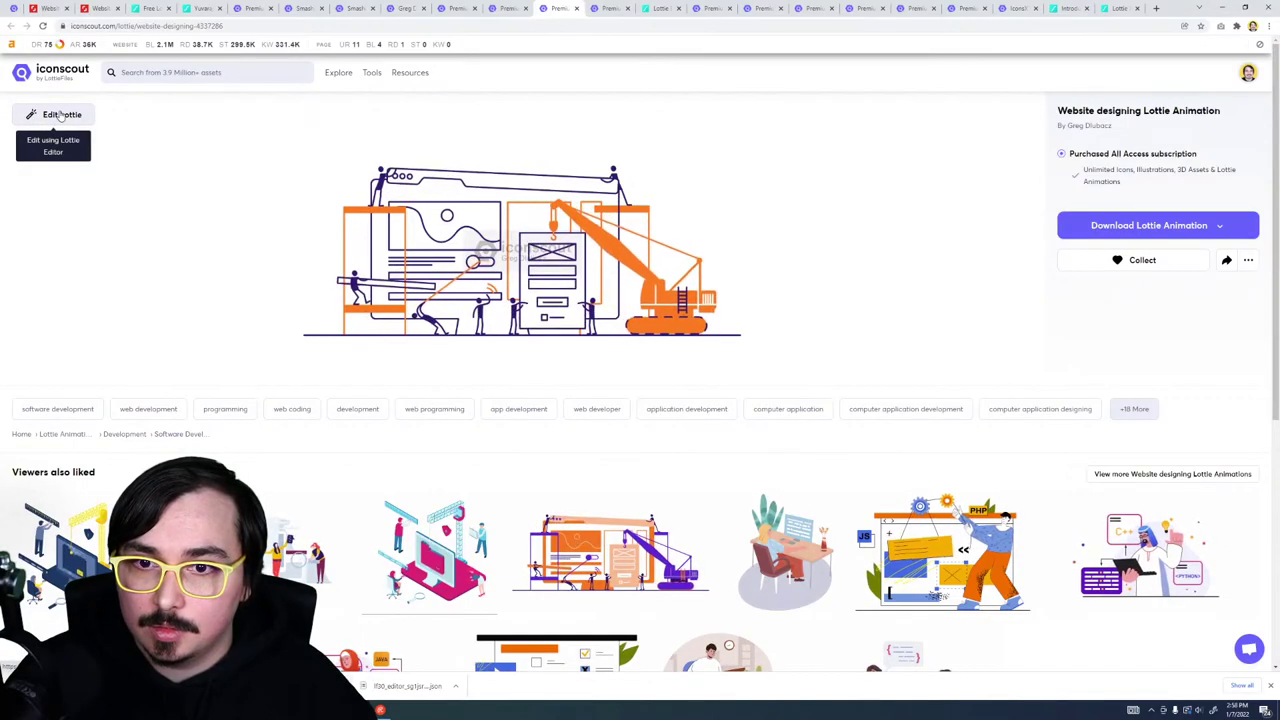
pyautogui.click(61, 115)
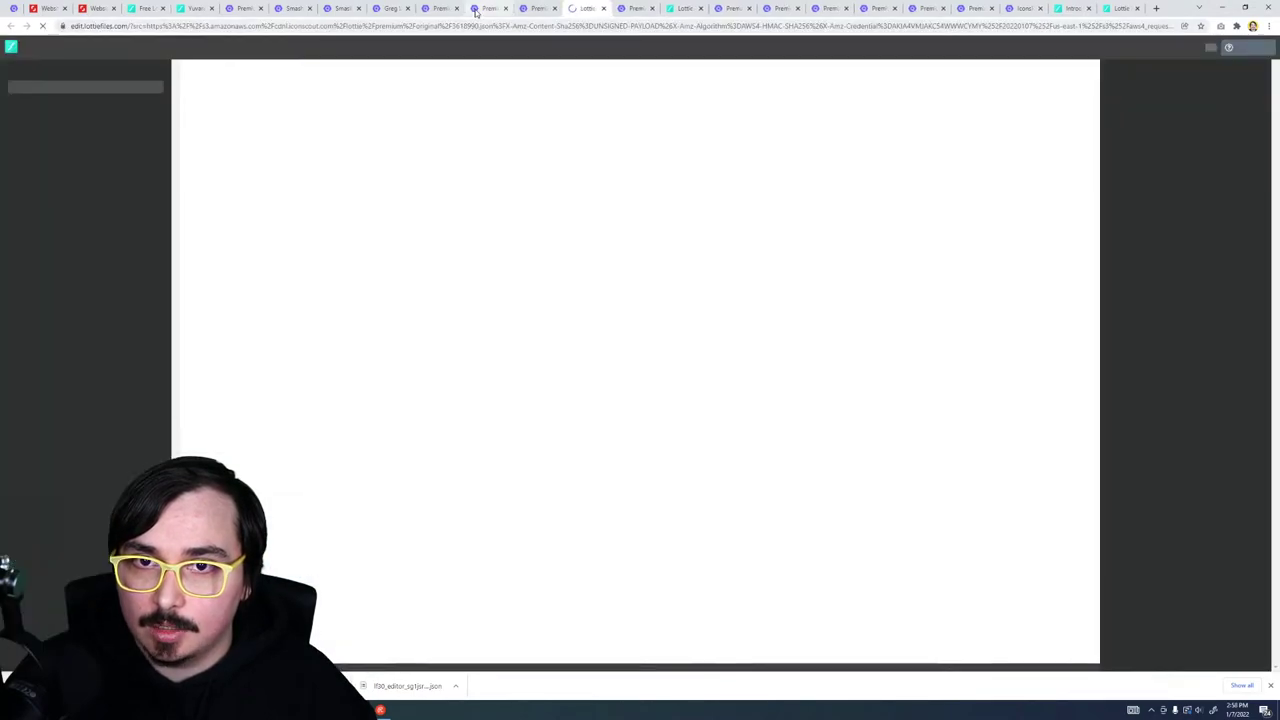
# Step: Compare the web layout and mobile application animations, and open "Web layout designing" in the Lottie Editor
pyautogui.click(477, 9)
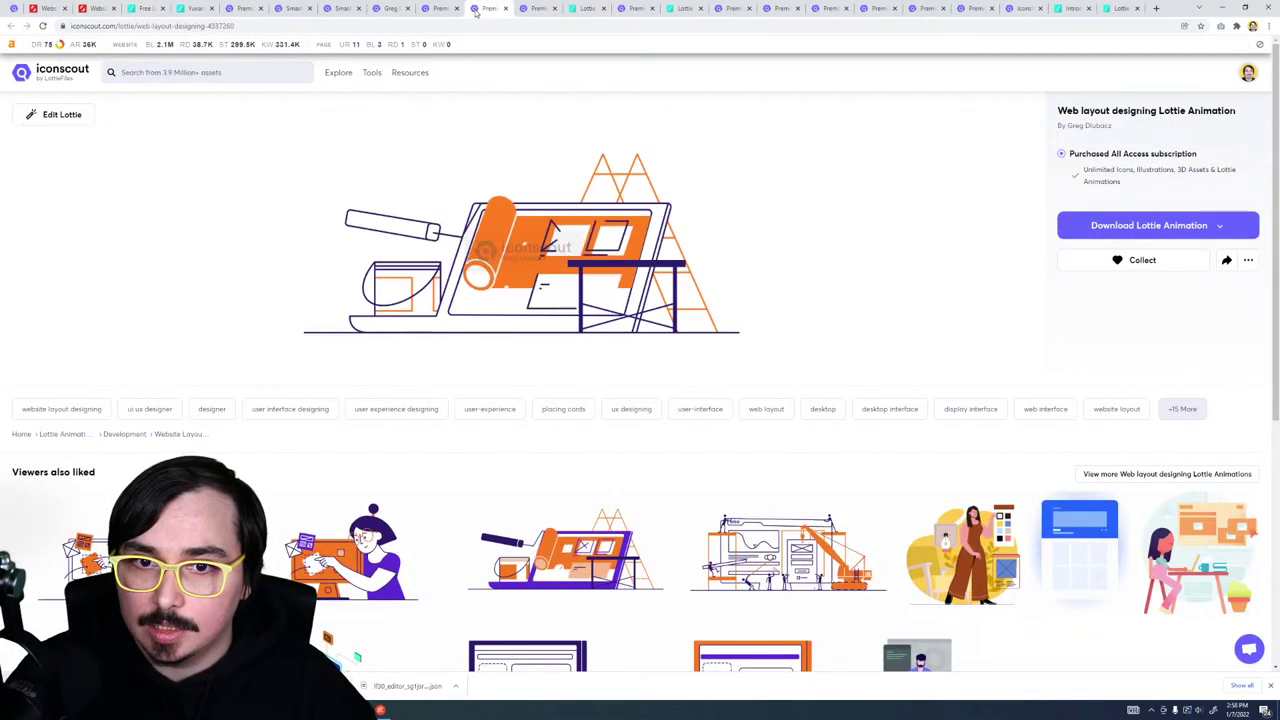
pyautogui.click(438, 9)
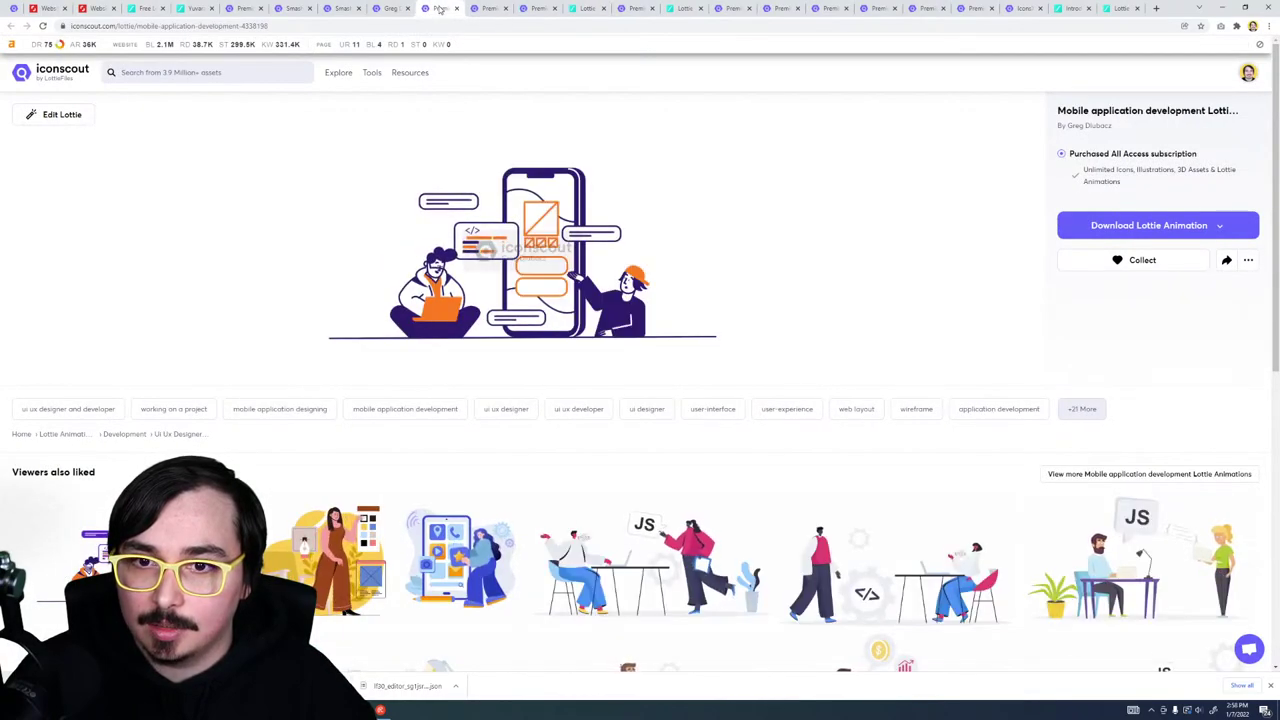
pyautogui.click(402, 8)
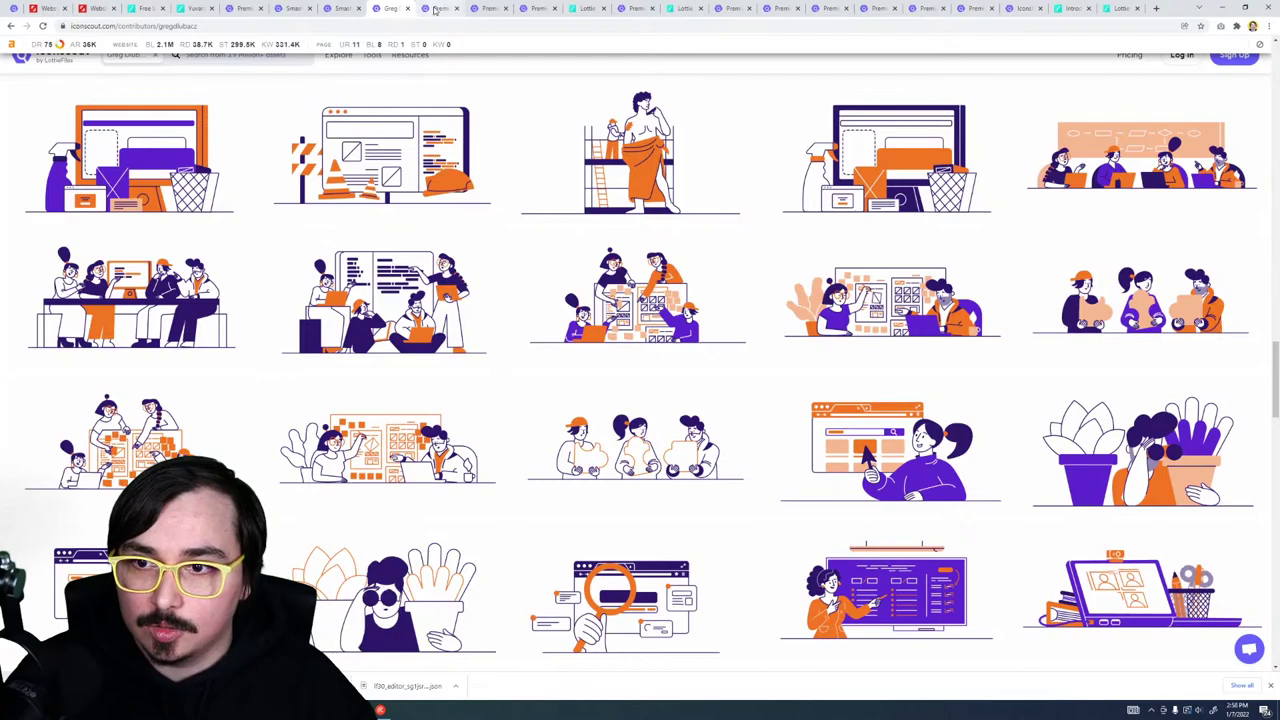
pyautogui.click(486, 8)
pyautogui.click(57, 119)
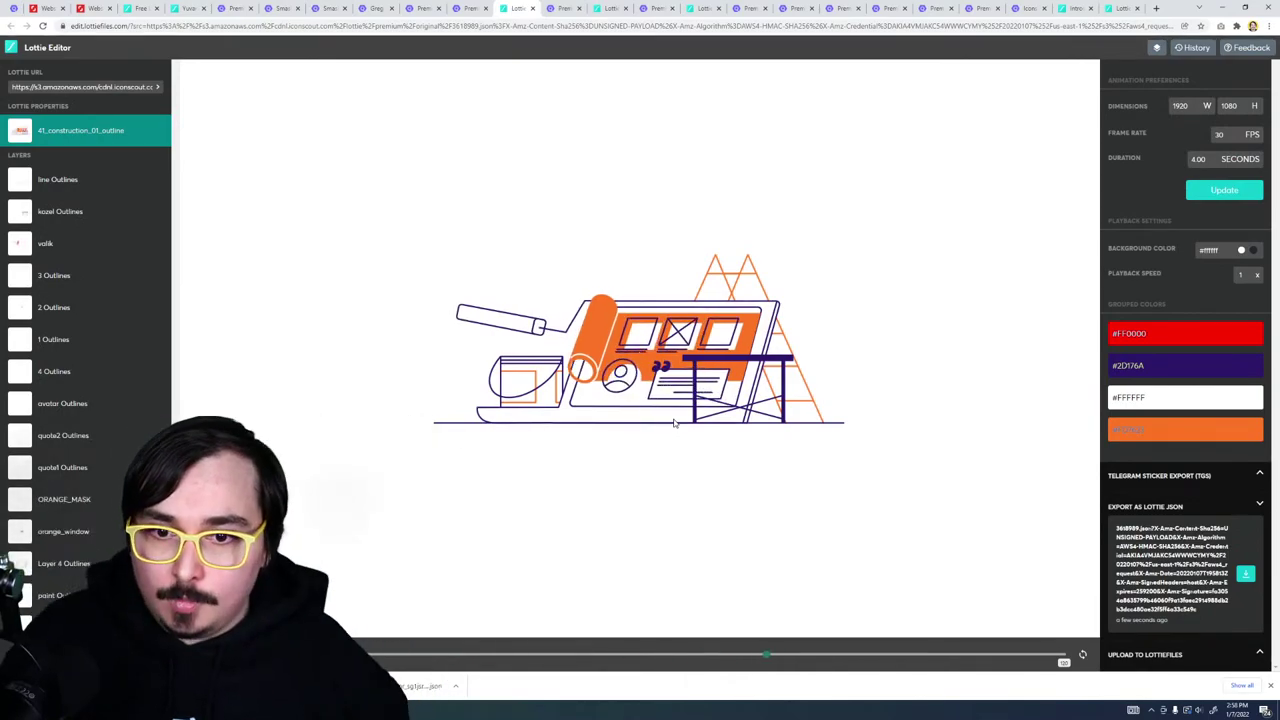
# Step: In Adobe XD, copy the hex fill colour of the "Website UX/UI Design" heading
pyautogui.hotkey('alt', 'Tab')
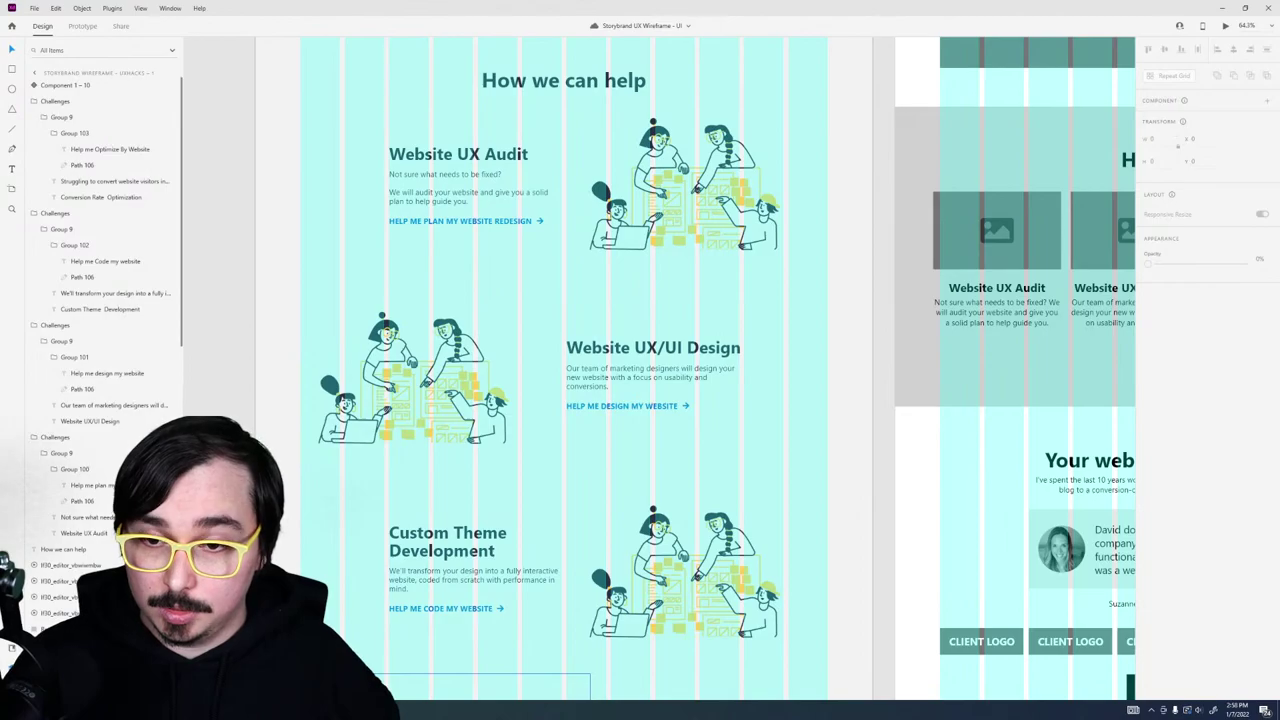
pyautogui.hotkey('alt', 'Tab')
pyautogui.hotkey('alt', 'Tab')
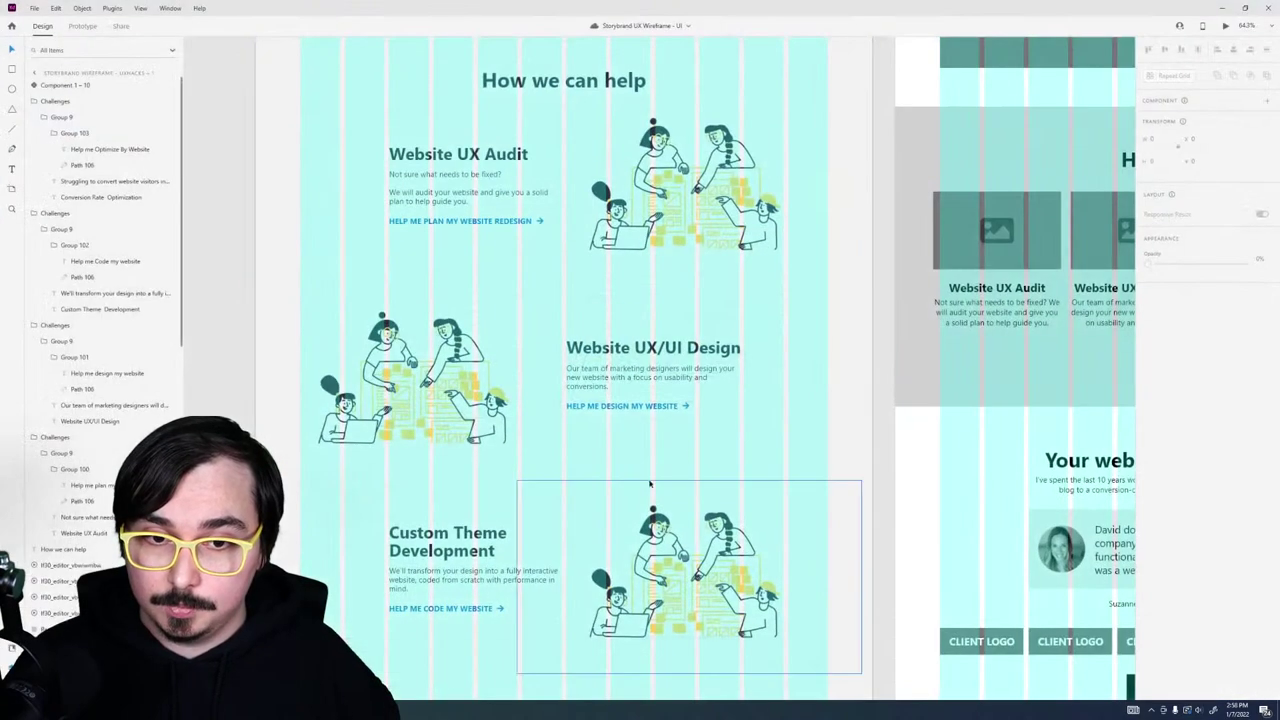
pyautogui.click(689, 358)
pyautogui.click(1175, 507)
pyautogui.hotkey('ctrl', 'c')
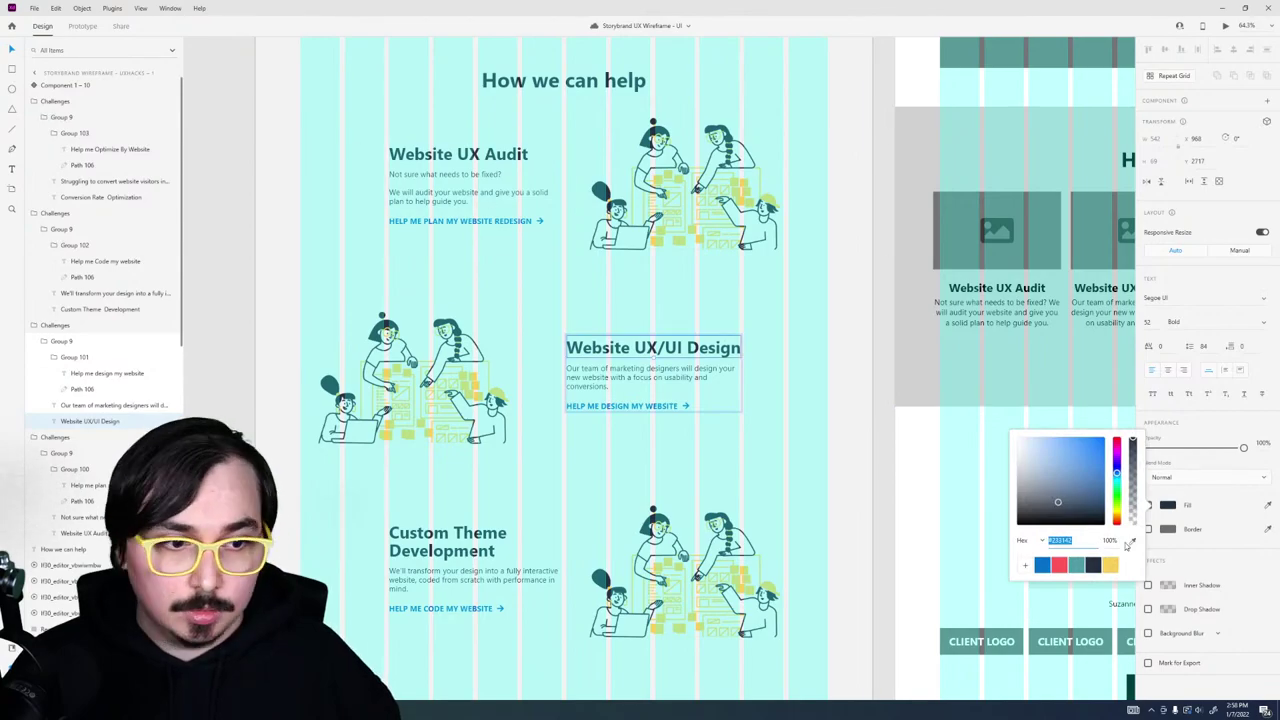
pyautogui.click(980, 560)
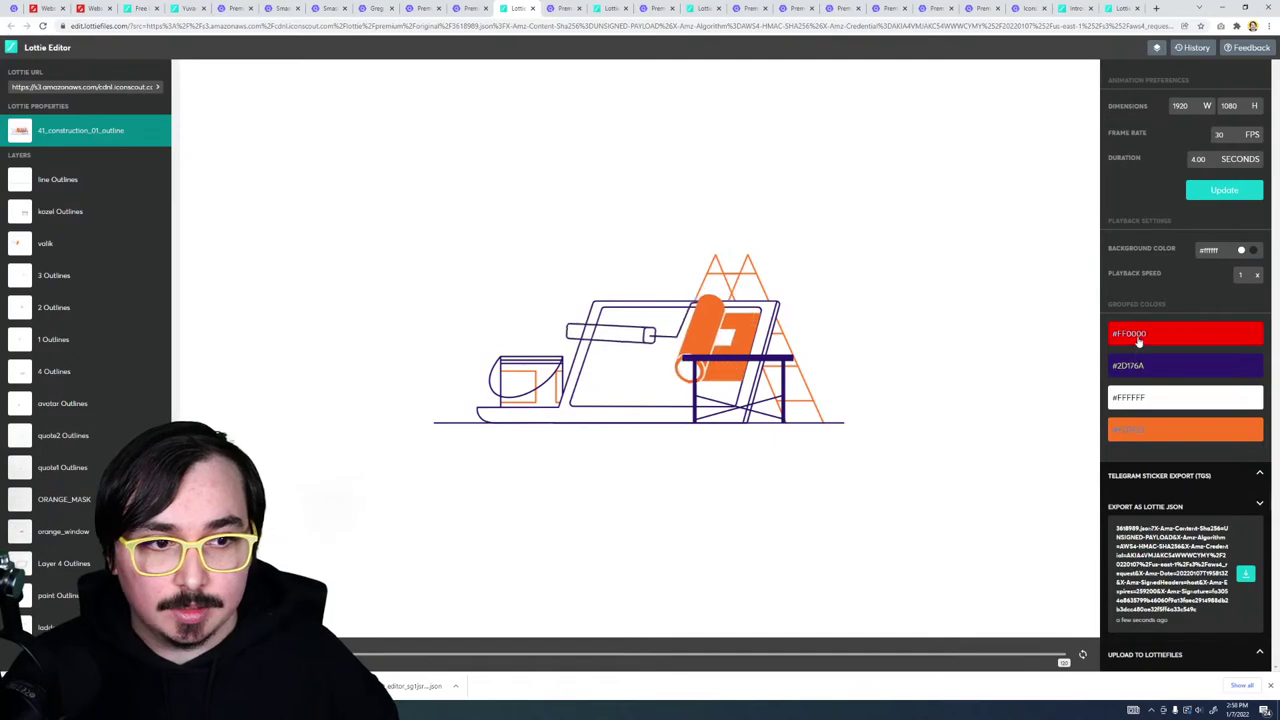
# Step: In the Lottie Editor, change the web layout animation's dark purple grouped colour to #233142
pyautogui.click(1132, 433)
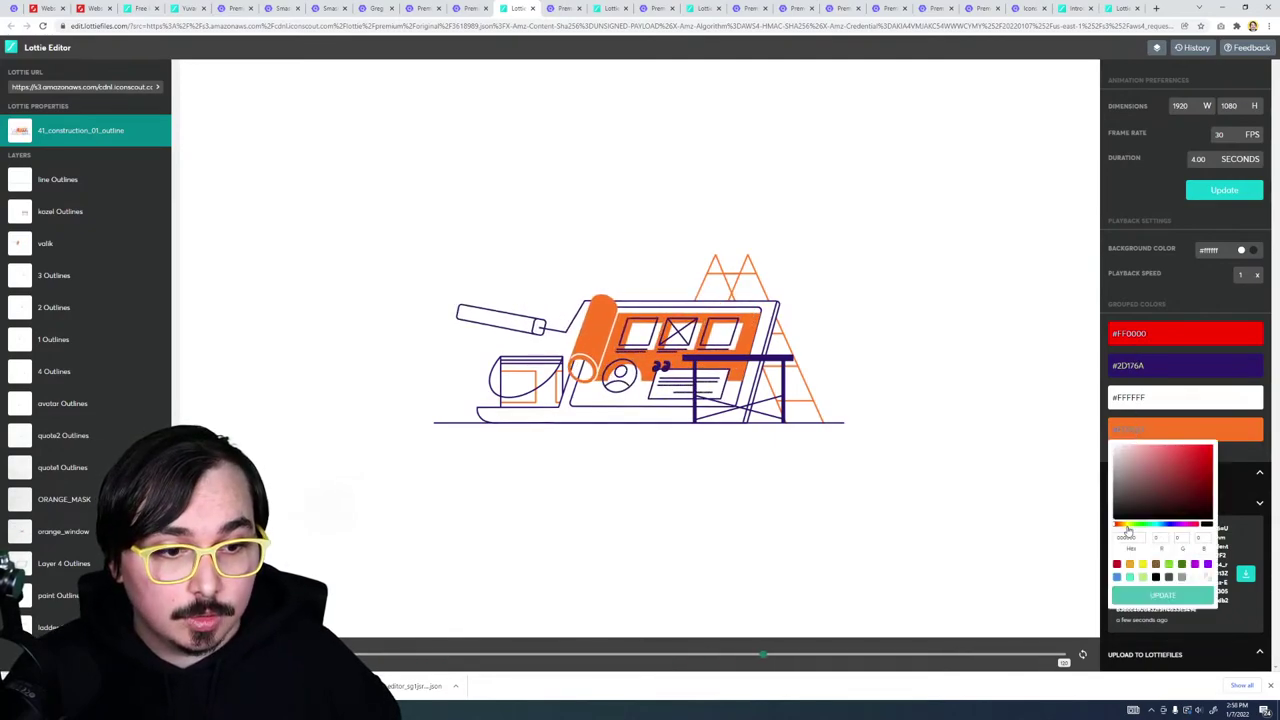
pyautogui.click(1137, 368)
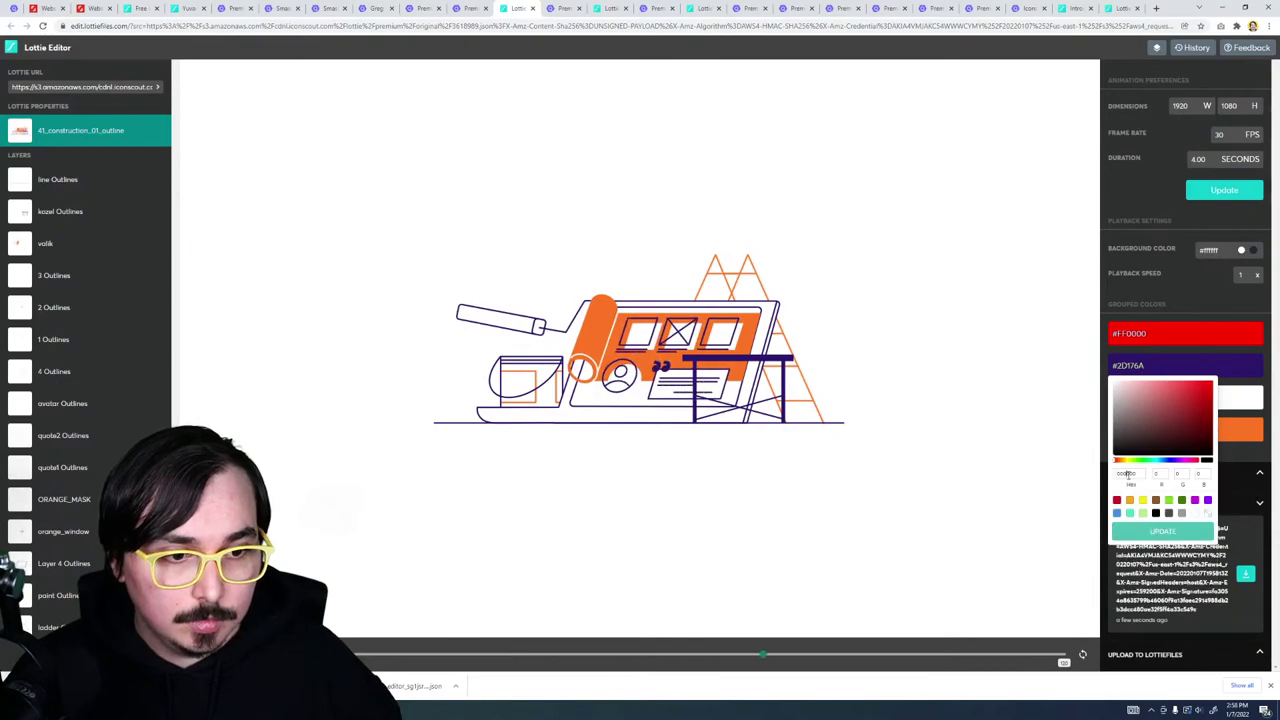
pyautogui.doubleClick(1128, 474)
pyautogui.hotkey('ctrl', 'v')
pyautogui.click(1141, 534)
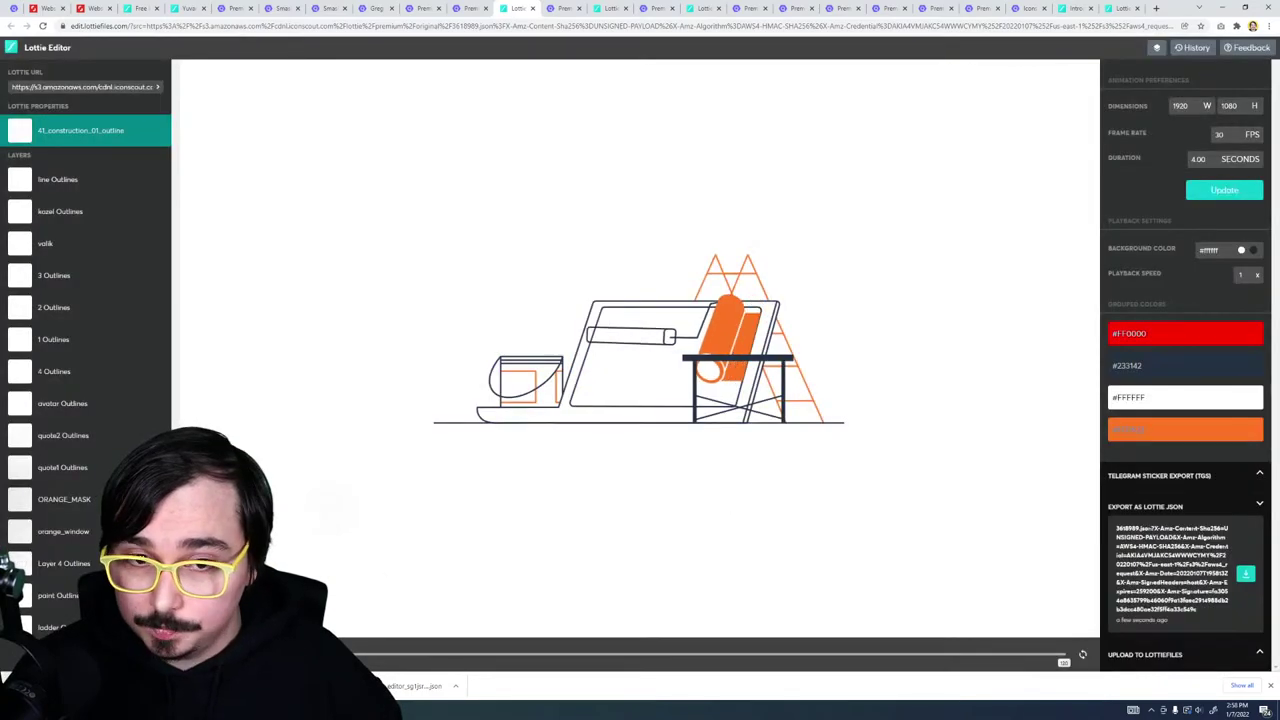
# Step: In Adobe XD, copy the yellow hex fill of the hero background rectangle on the second wireframe artboard
pyautogui.click(330, 709)
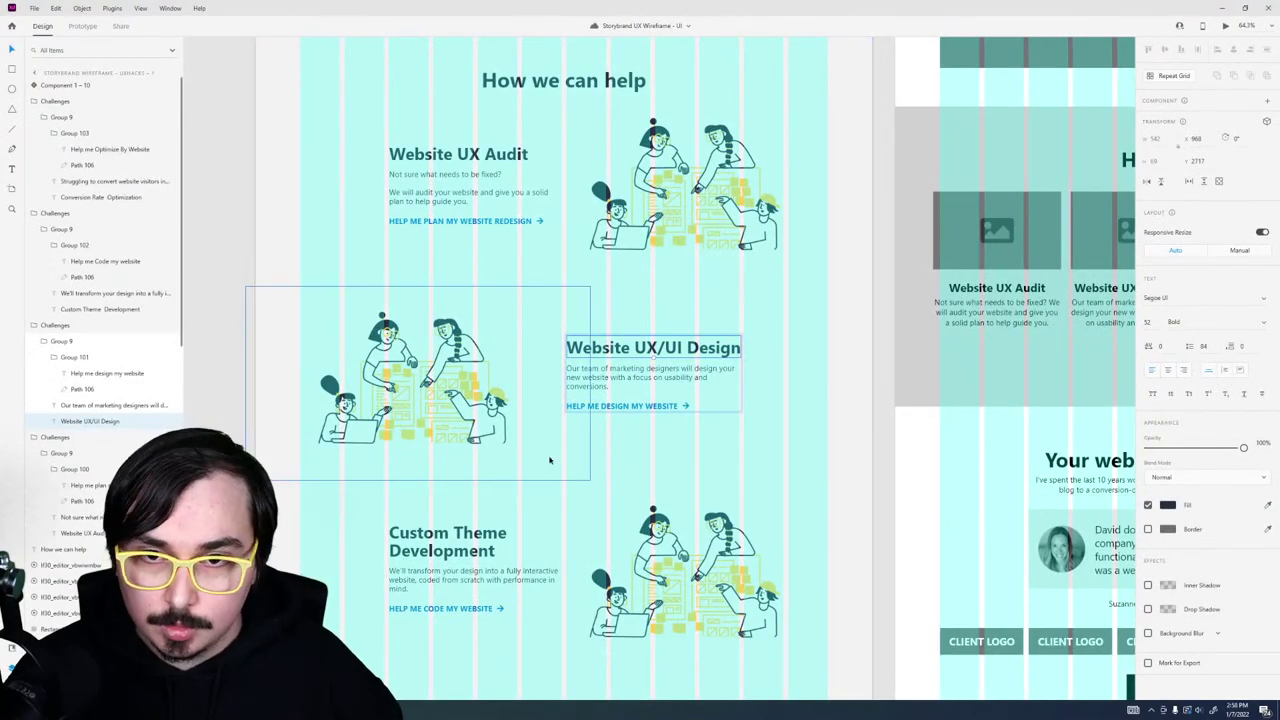
pyautogui.click(820, 451)
pyautogui.scroll(-2, 825, 473)
pyautogui.scroll(-5, 825, 473)
pyautogui.hotkey('ctrl', 'shift', "'")
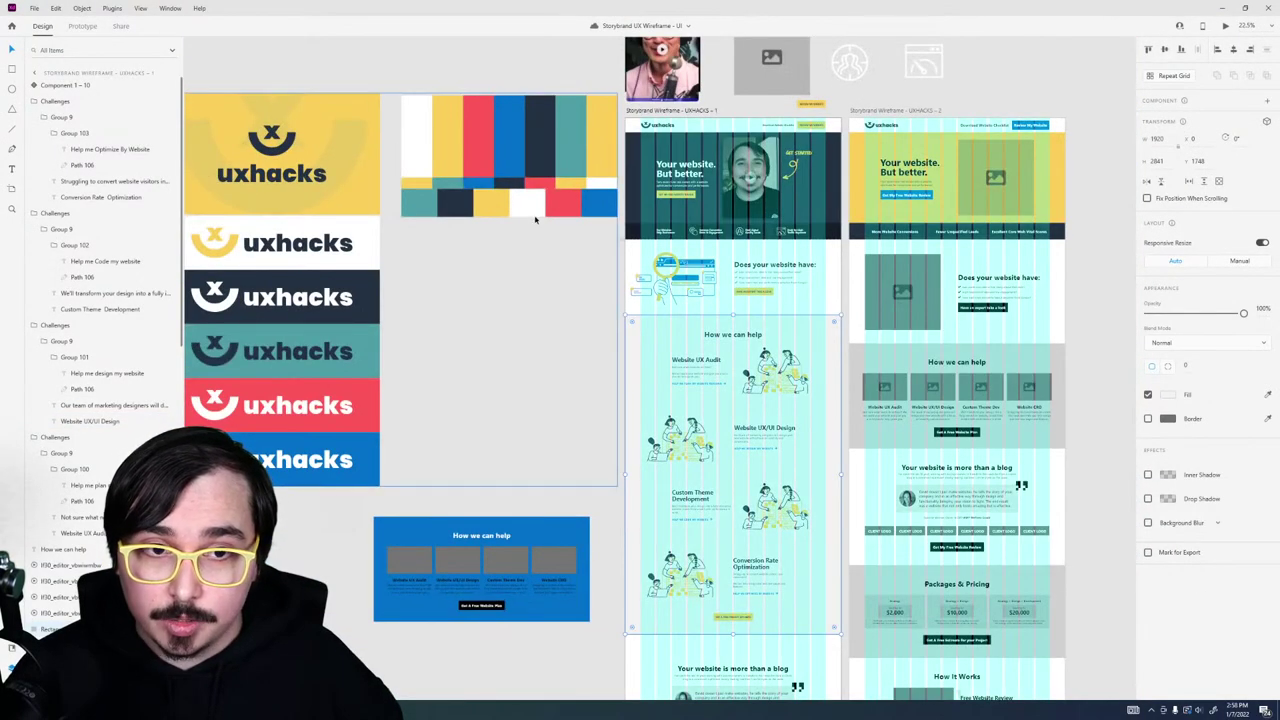
pyautogui.keyDown('ctrl'); pyautogui.click(862, 212); pyautogui.keyUp('ctrl')
pyautogui.click(1170, 387)
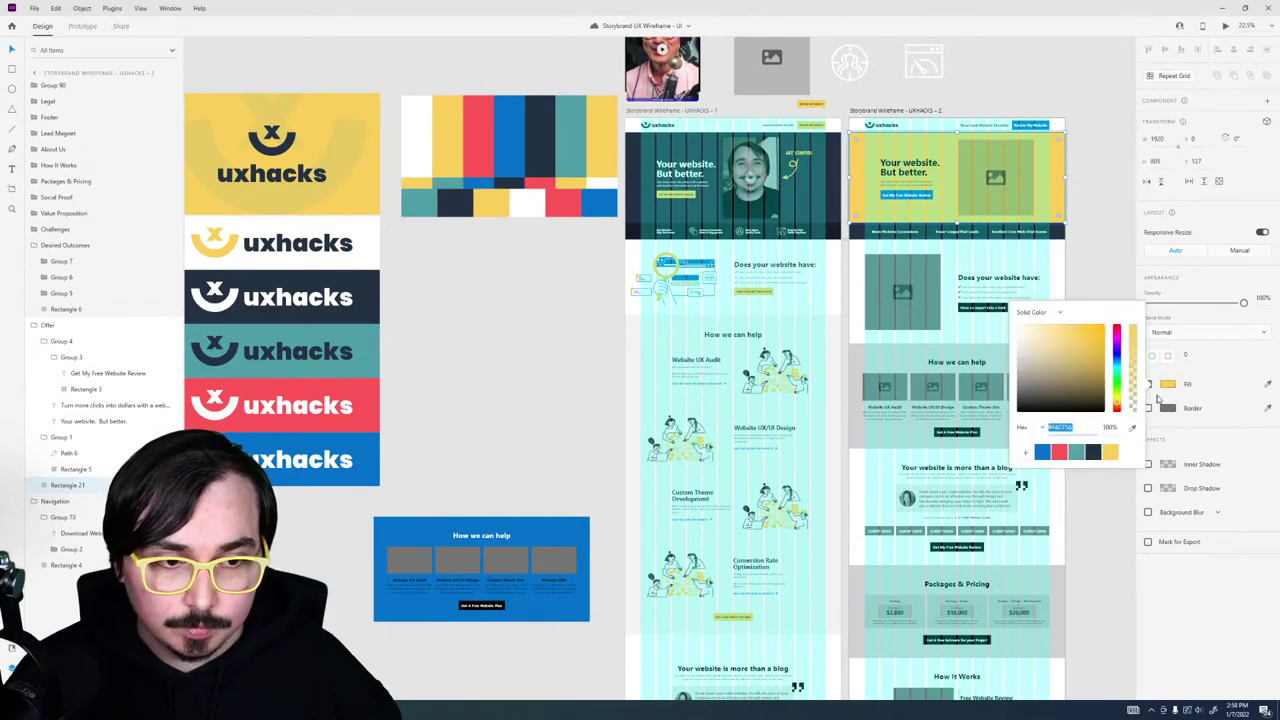
pyautogui.click(1223, 7)
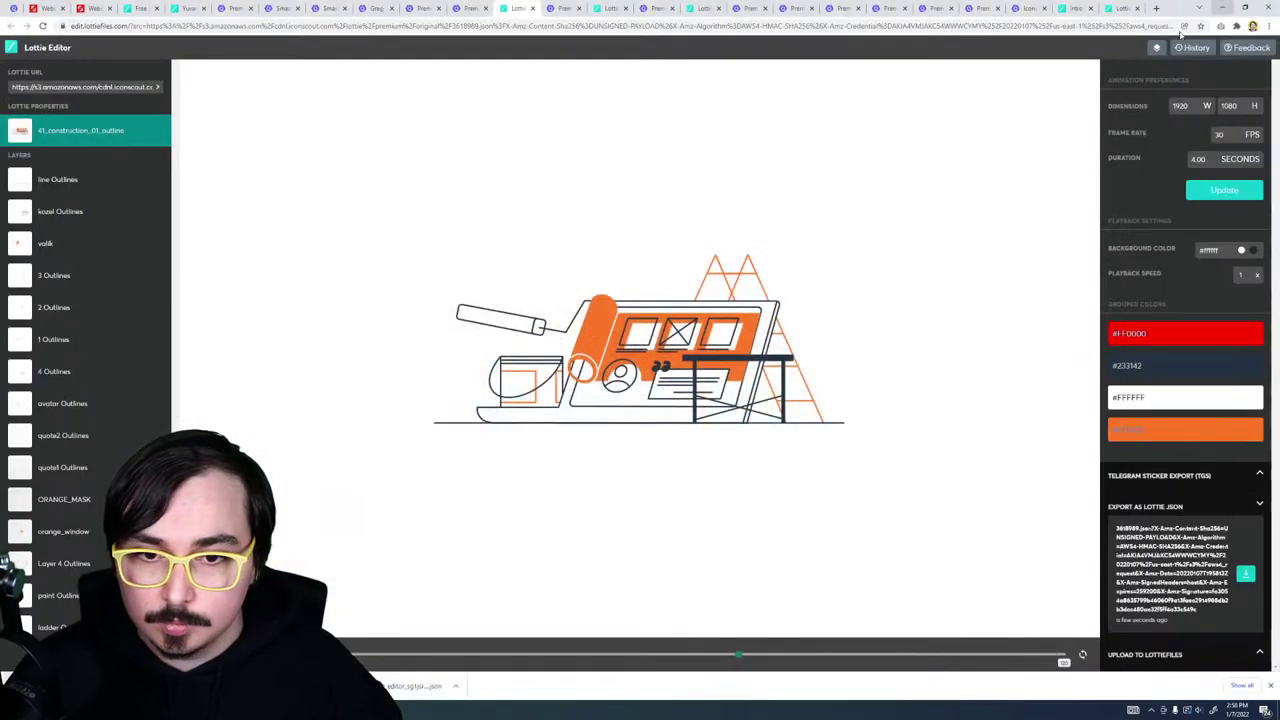
# Step: In the Lottie Editor, change the animation's orange grouped colour to #FACF5A and export it as Lottie JSON
pyautogui.click(1127, 430)
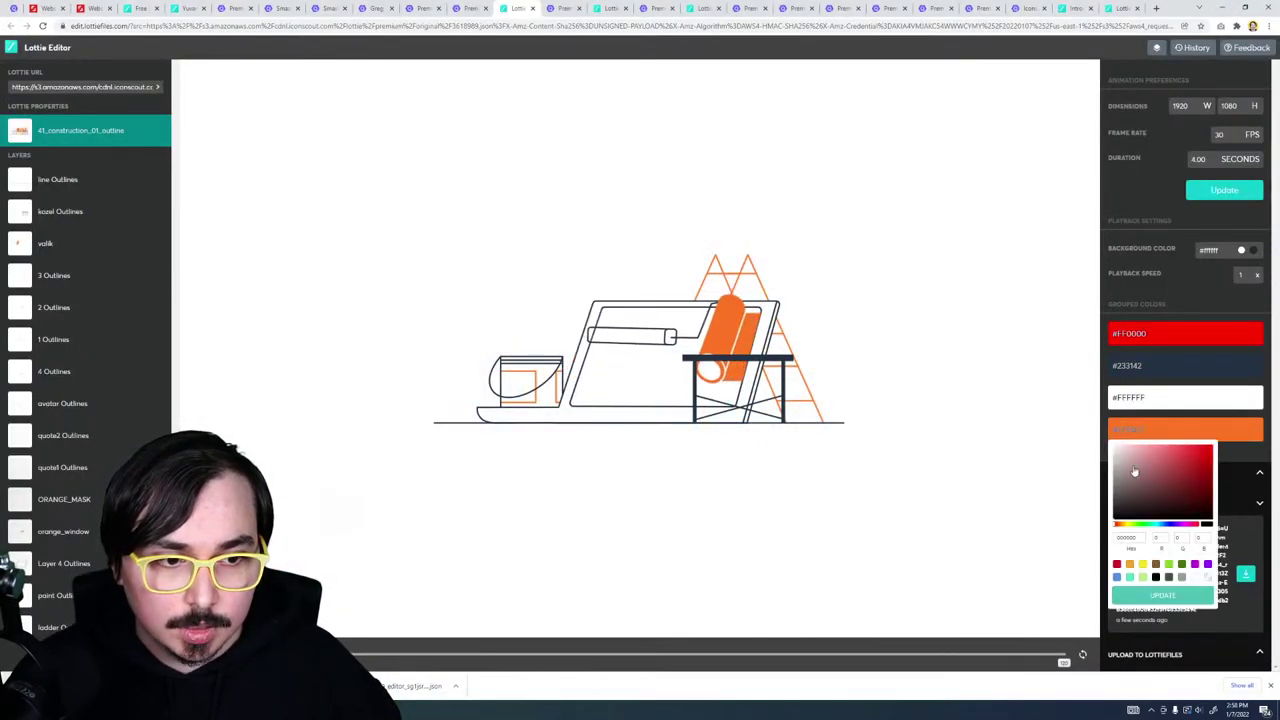
pyautogui.write('FACF5A')
pyautogui.click(1141, 599)
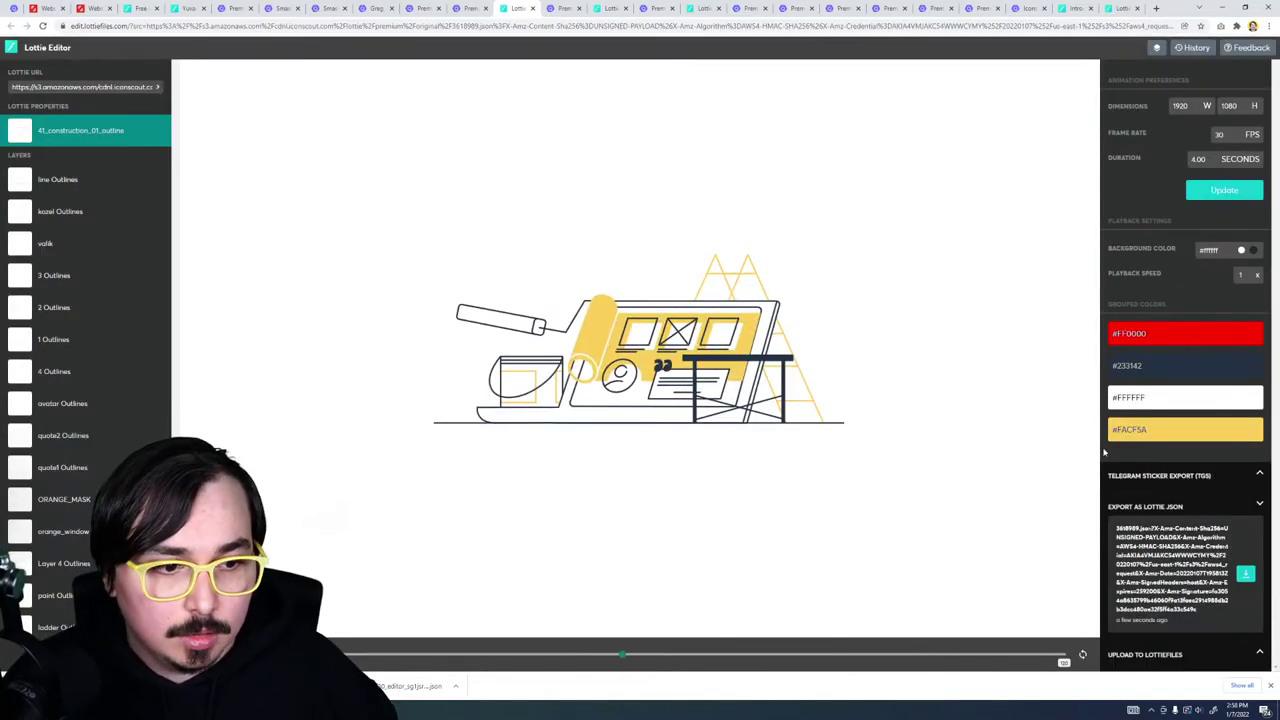
pyautogui.click(1246, 575)
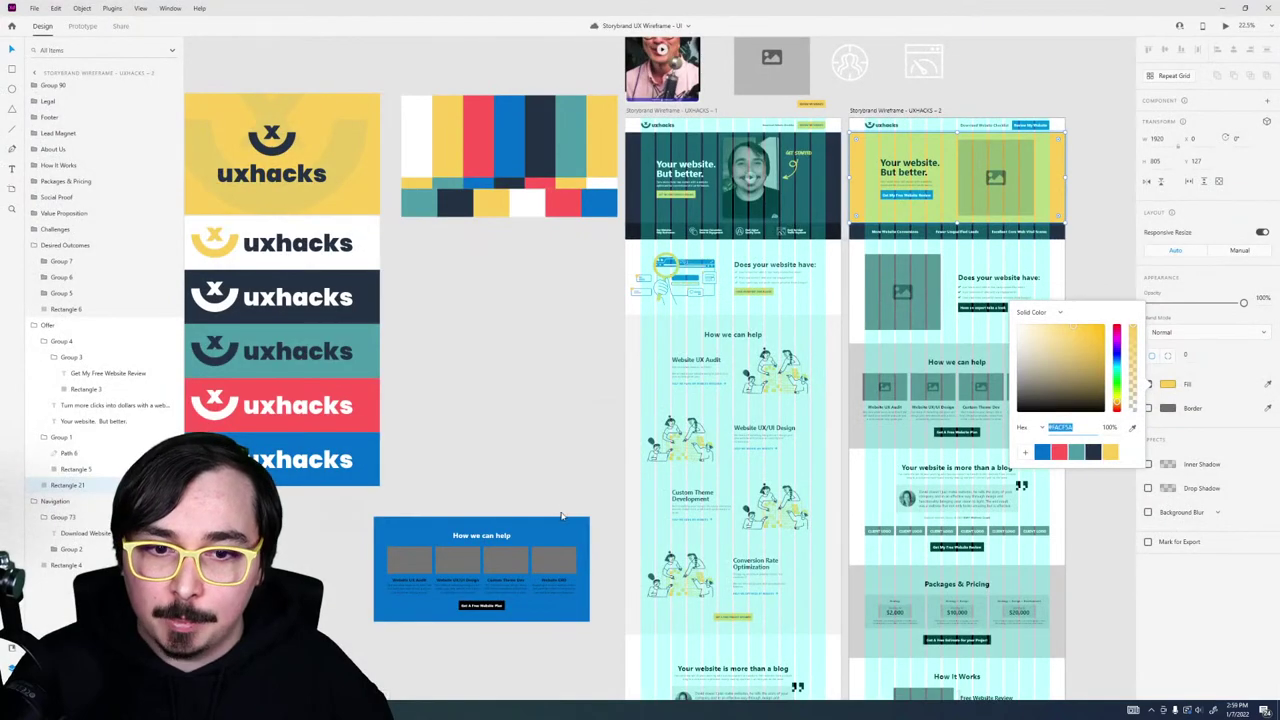
# Step: Replace the team illustration beside "Website UX/UI Design" in Adobe XD with the exported web layout animation, and return to the Lottie Editor
pyautogui.moveTo(561, 516)
pyautogui.mouseDown()
pyautogui.moveTo(665, 440)
pyautogui.moveTo(661, 462)
pyautogui.mouseUp()
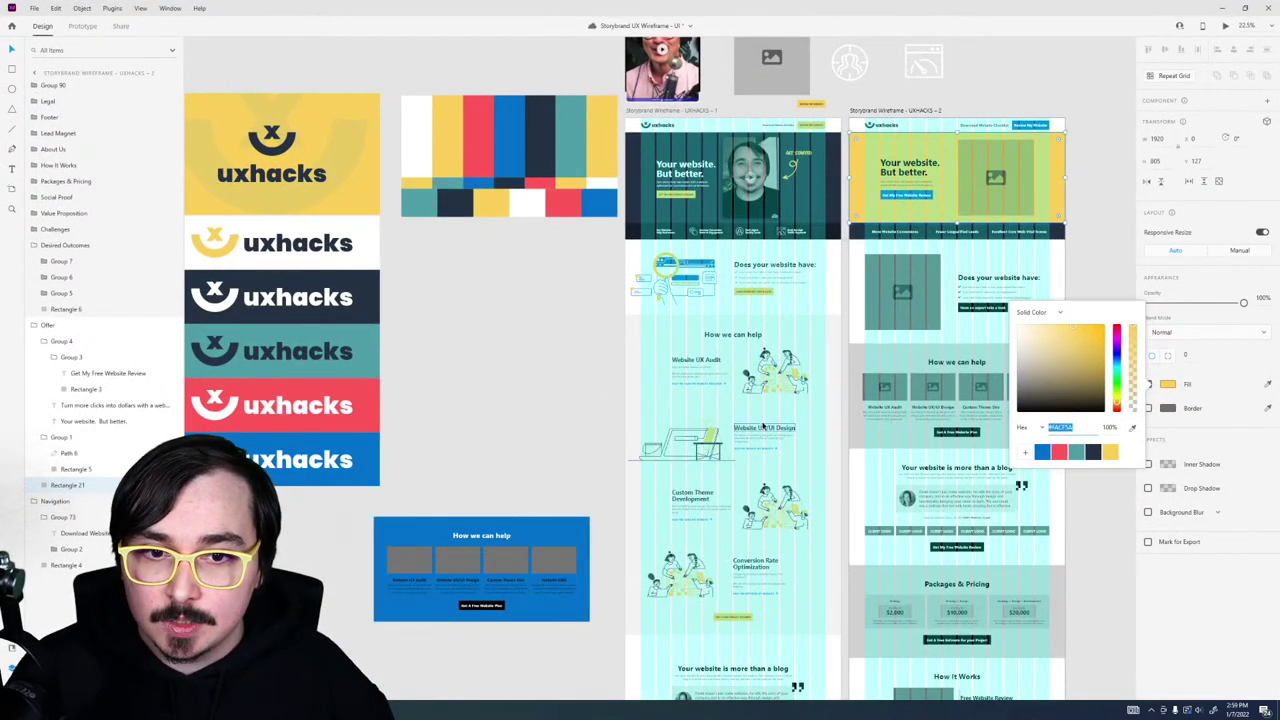
pyautogui.scroll(3, 763, 422)
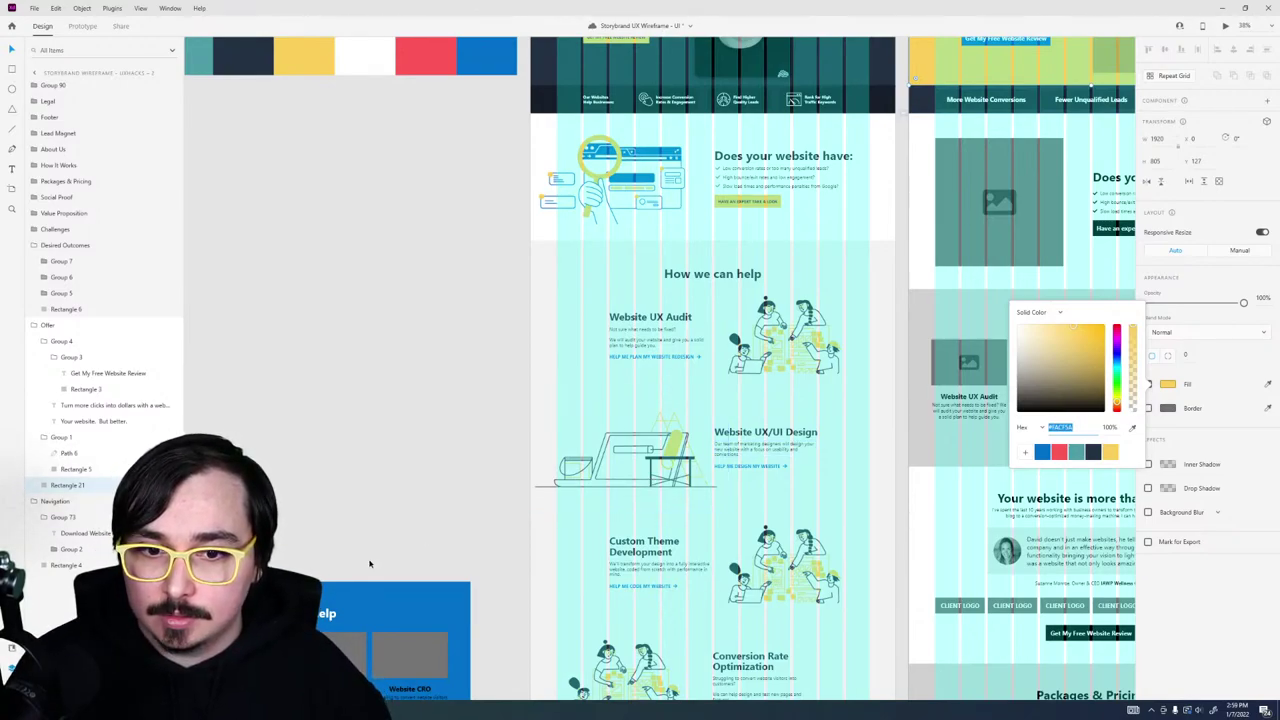
pyautogui.hotkey('alt', 'Tab')
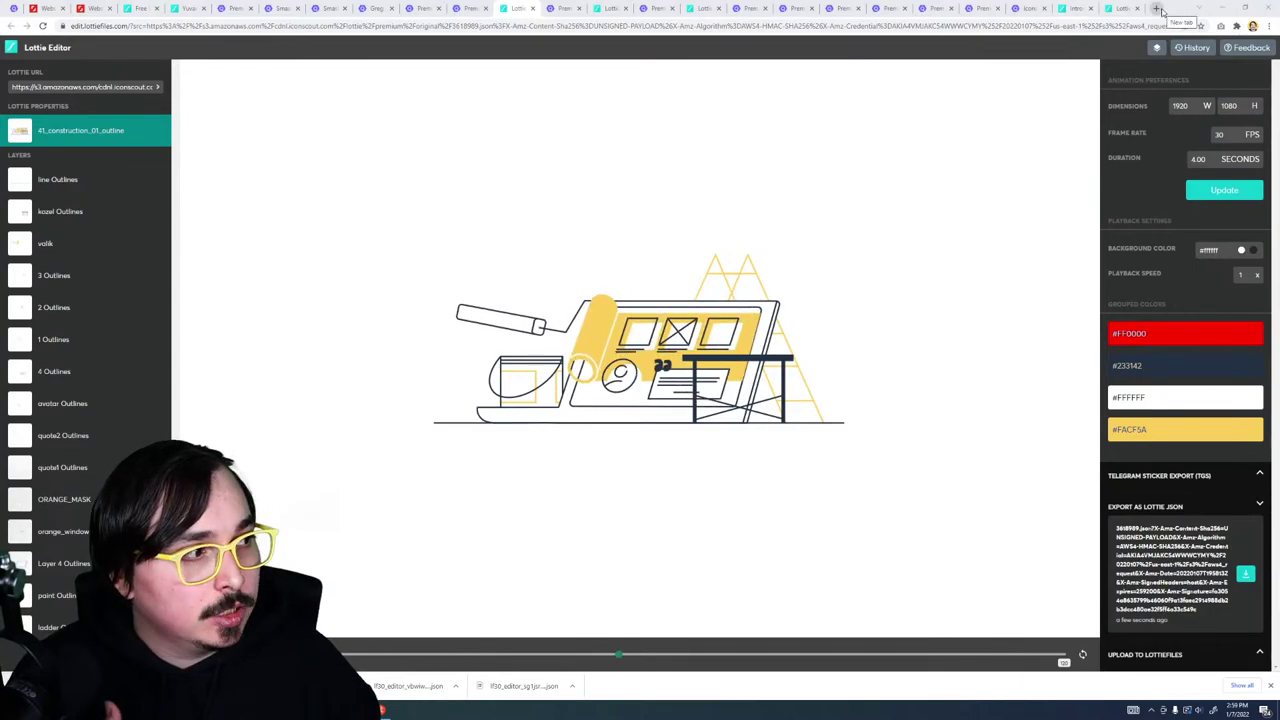
# Step: Look up "underscores theme" on Google, view the Underscores WordPress starter theme site, and return to the Lottie Editor
pyautogui.click(1157, 9)
pyautogui.write('unde')
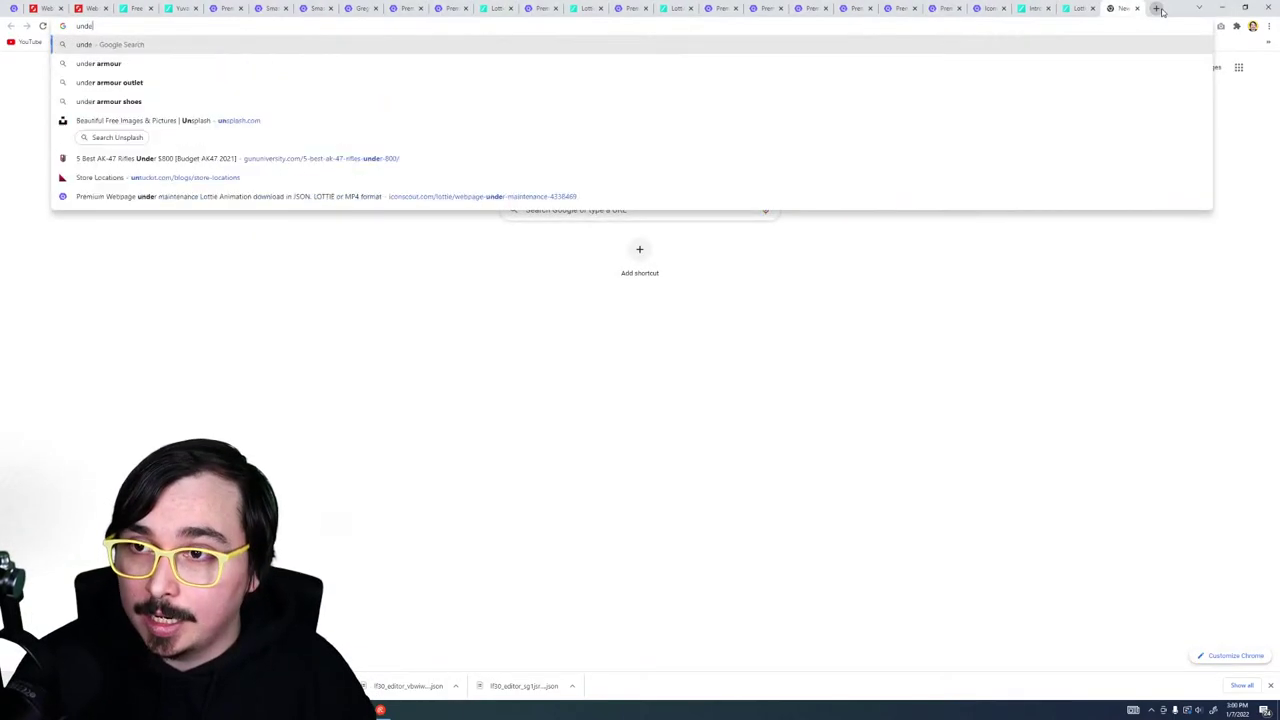
pyautogui.write('rscores theme')
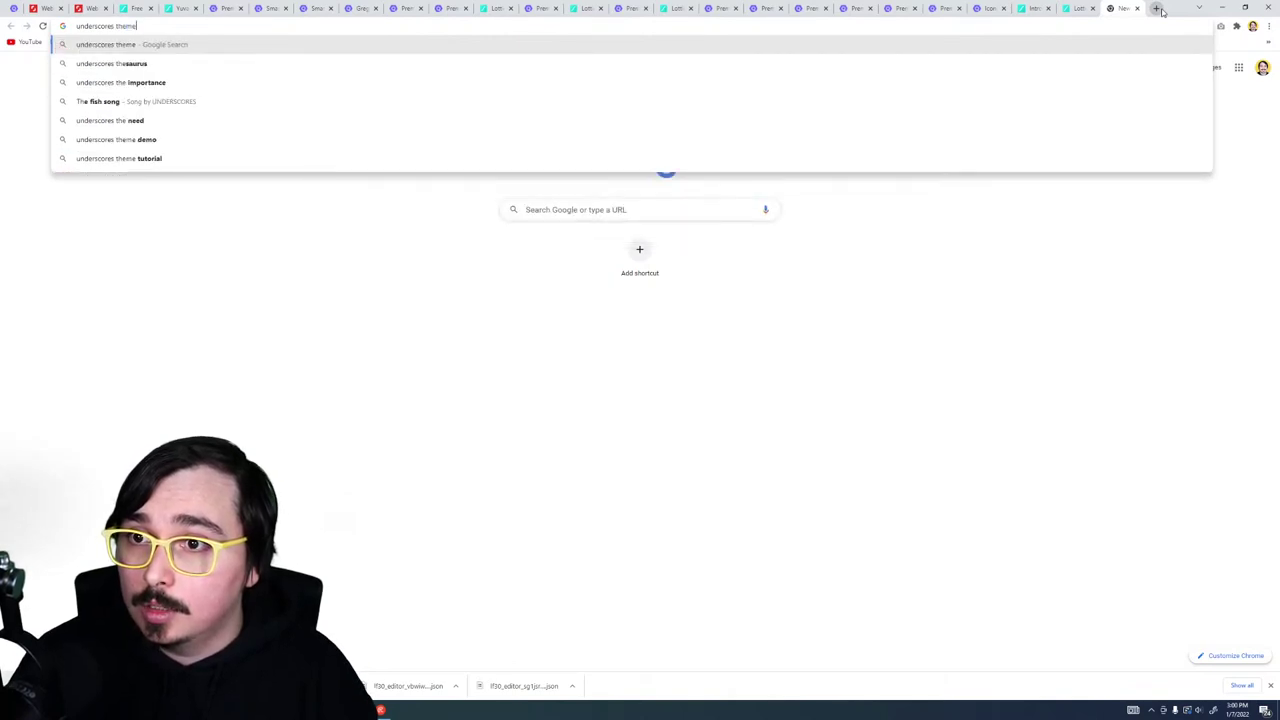
pyautogui.press('Return')
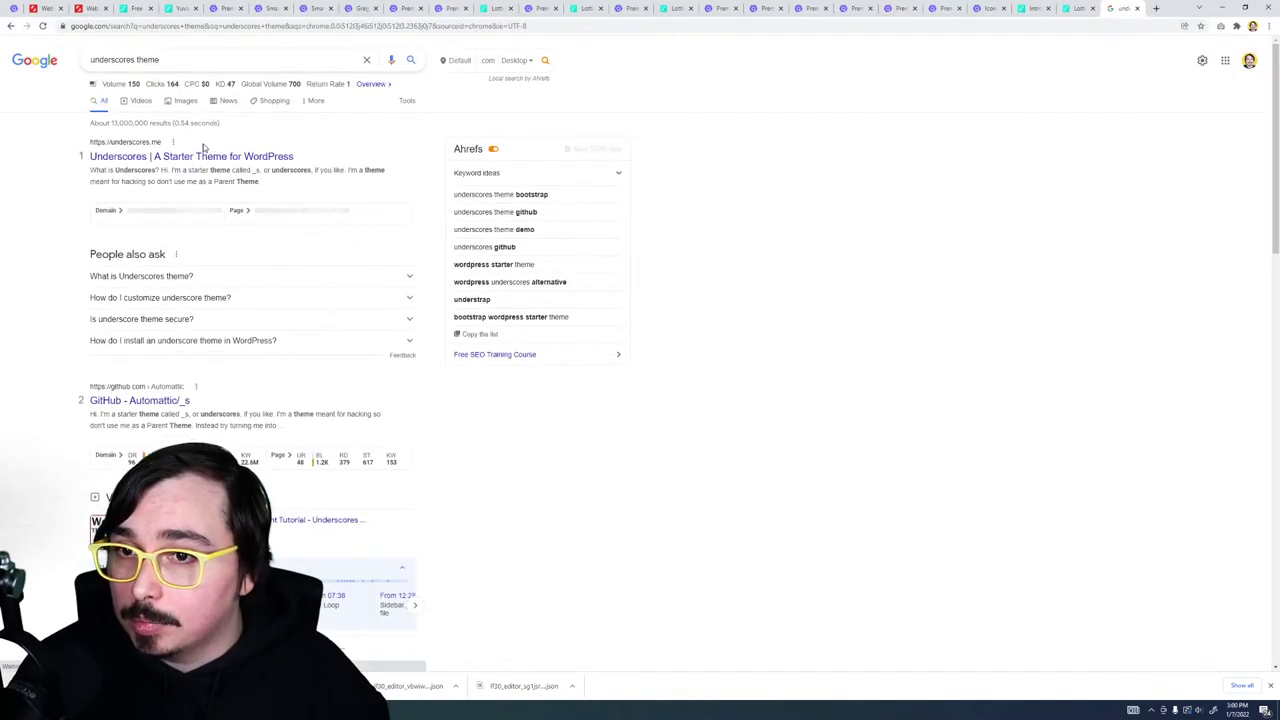
pyautogui.click(201, 155)
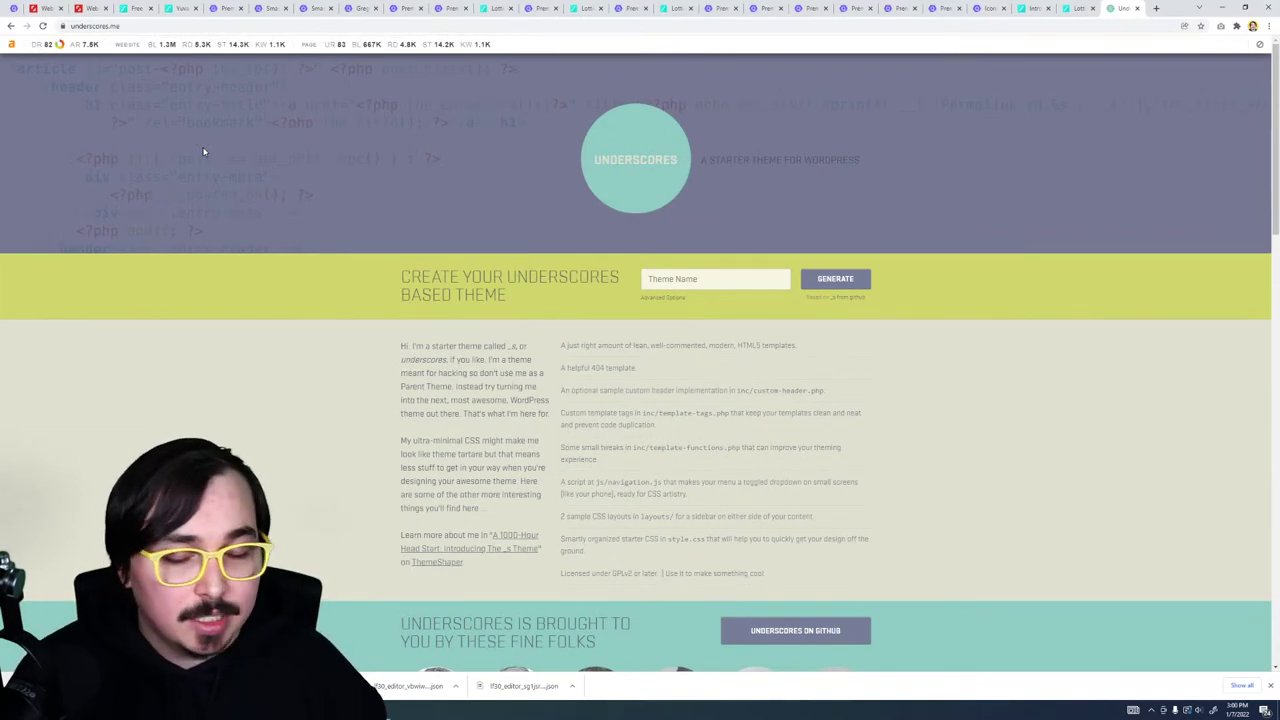
pyautogui.hotkey('ctrl', 'w')
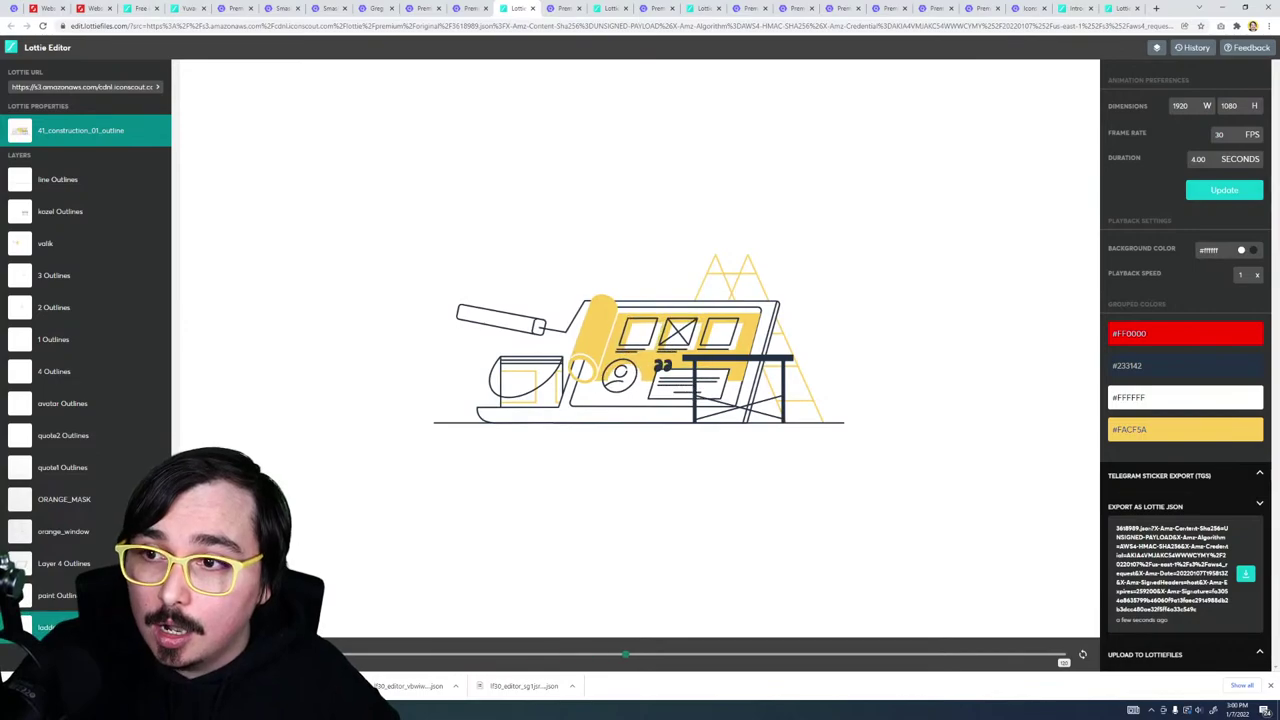
# Step: Hide the "line Outlines" layer of the web layout animation and export it again as Lottie JSON
pyautogui.click(89, 192)
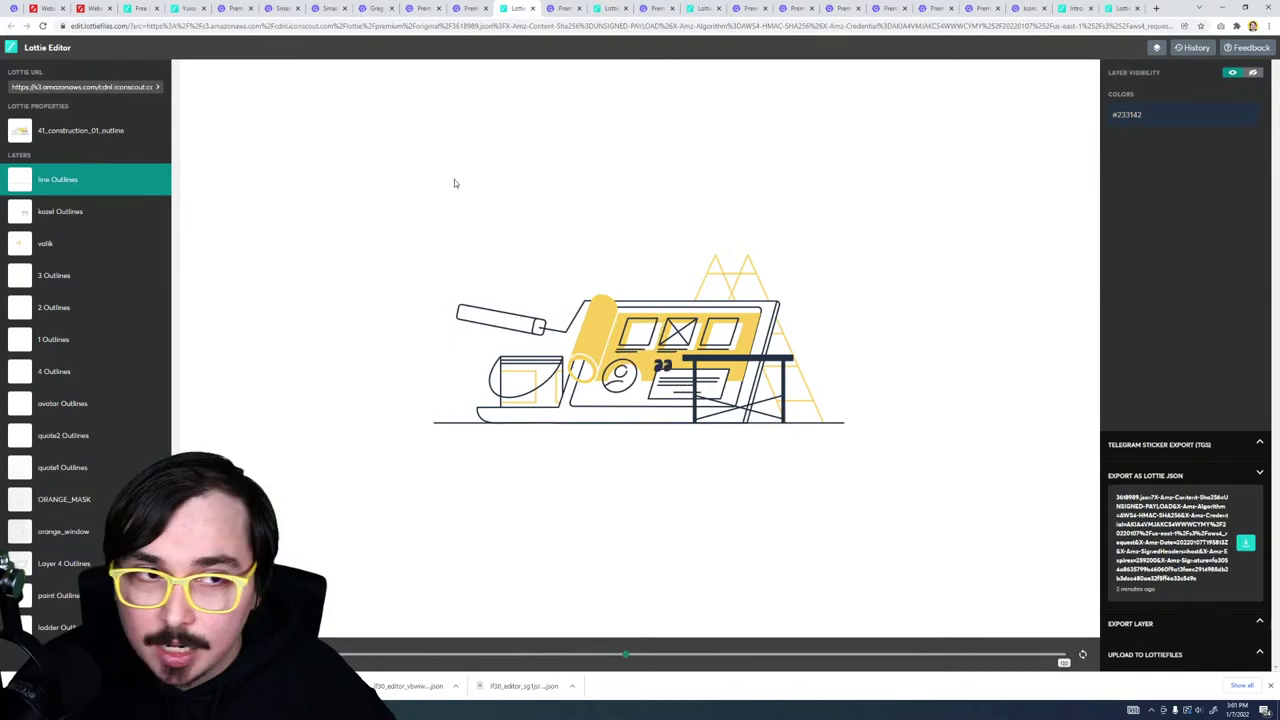
pyautogui.click(1255, 74)
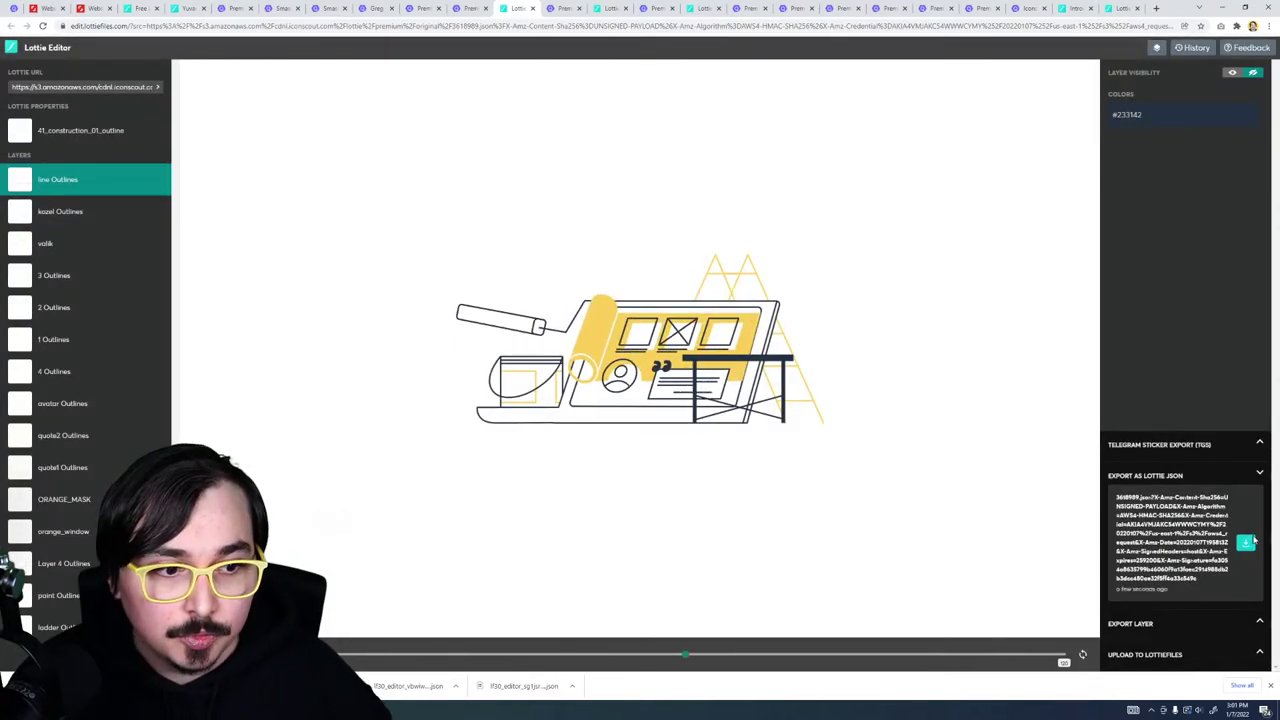
pyautogui.click(1247, 543)
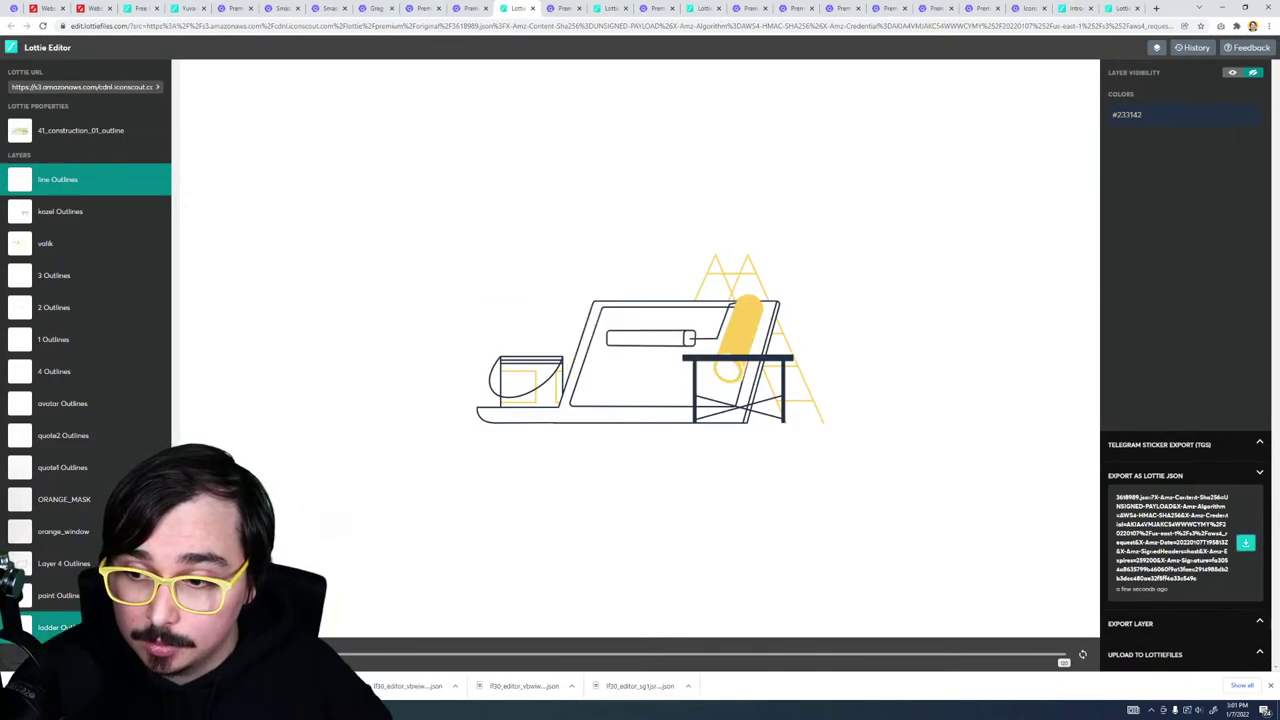
# Step: In Adobe XD, replace the animation beside "Website UX/UI Design" with the newly exported JSON and select the illustration beside "Custom Theme Development"
pyautogui.hotkey('alt', 'Tab')
pyautogui.moveTo(500, 600); pyautogui.dragTo(606, 460)
pyautogui.click(526, 552)
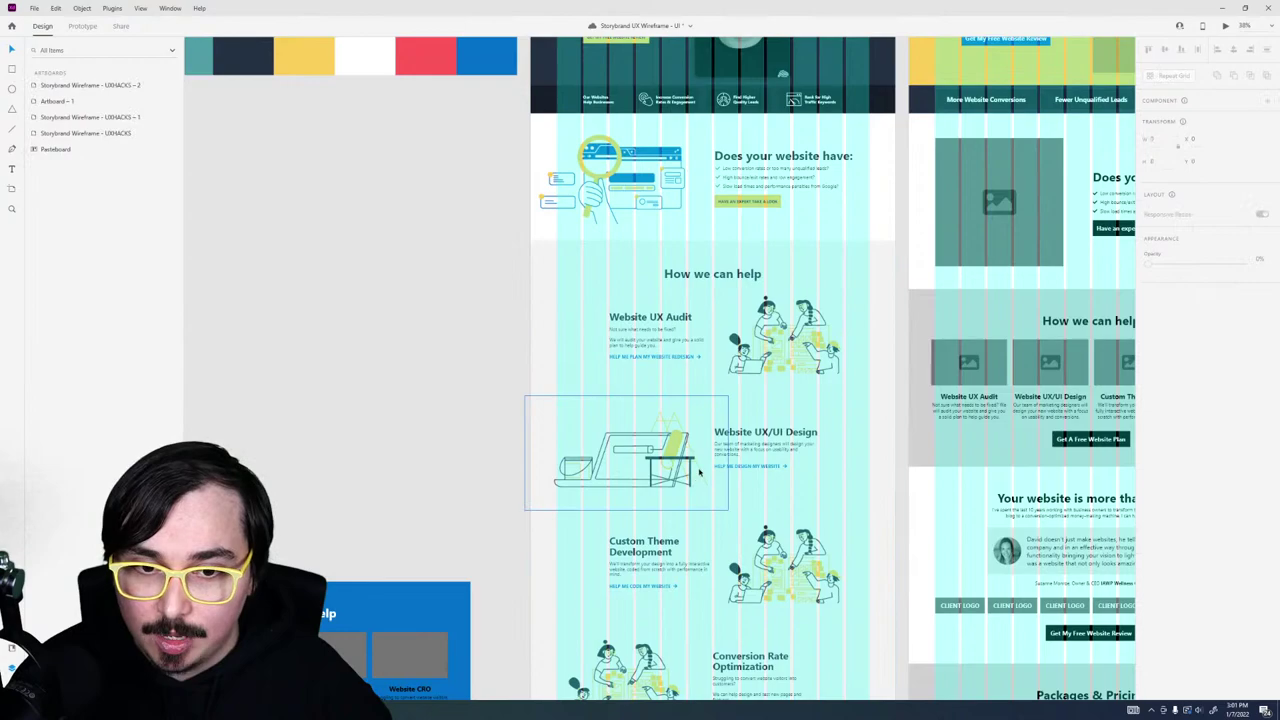
pyautogui.scroll(-2, 697, 474)
pyautogui.hscroll(2, 697, 474)
pyautogui.click(697, 474)
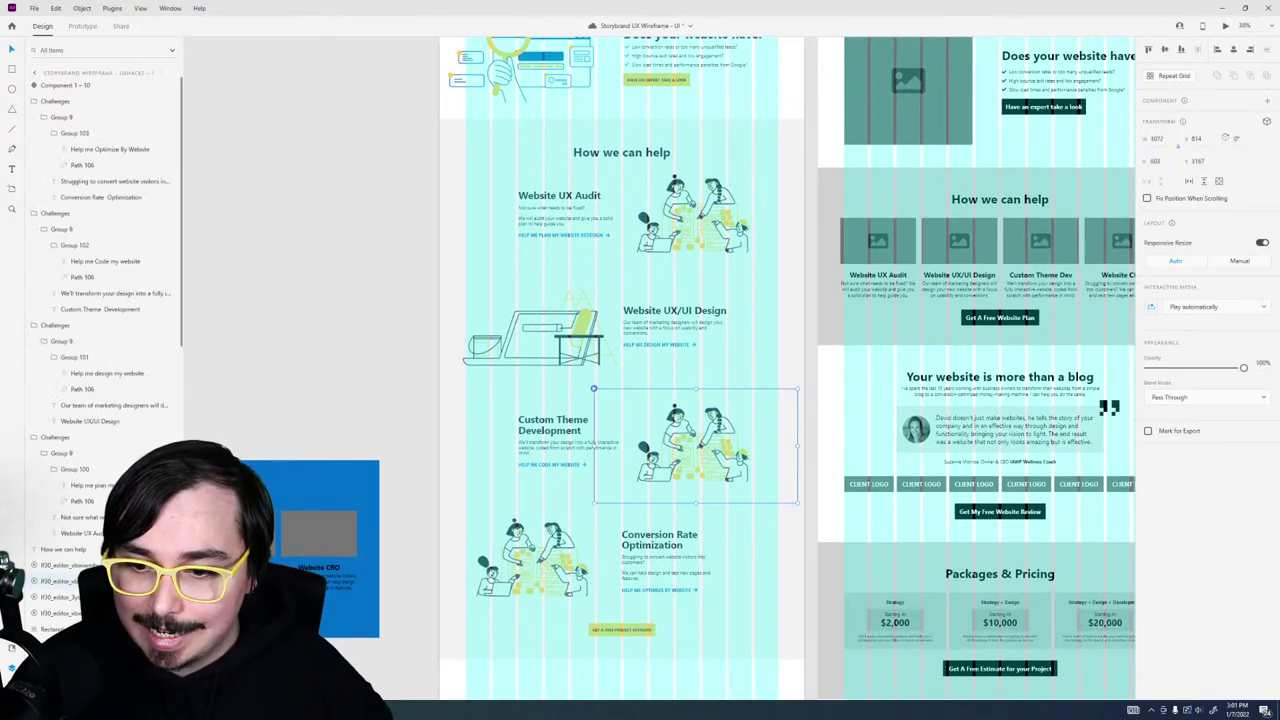
# Step: In the Lottie Editor, change the website designing crane animation's orange grouped colour to #FACF5A, copied from the yellow estimate button's fill in Adobe XD
pyautogui.hotkey('alt', 'Tab')
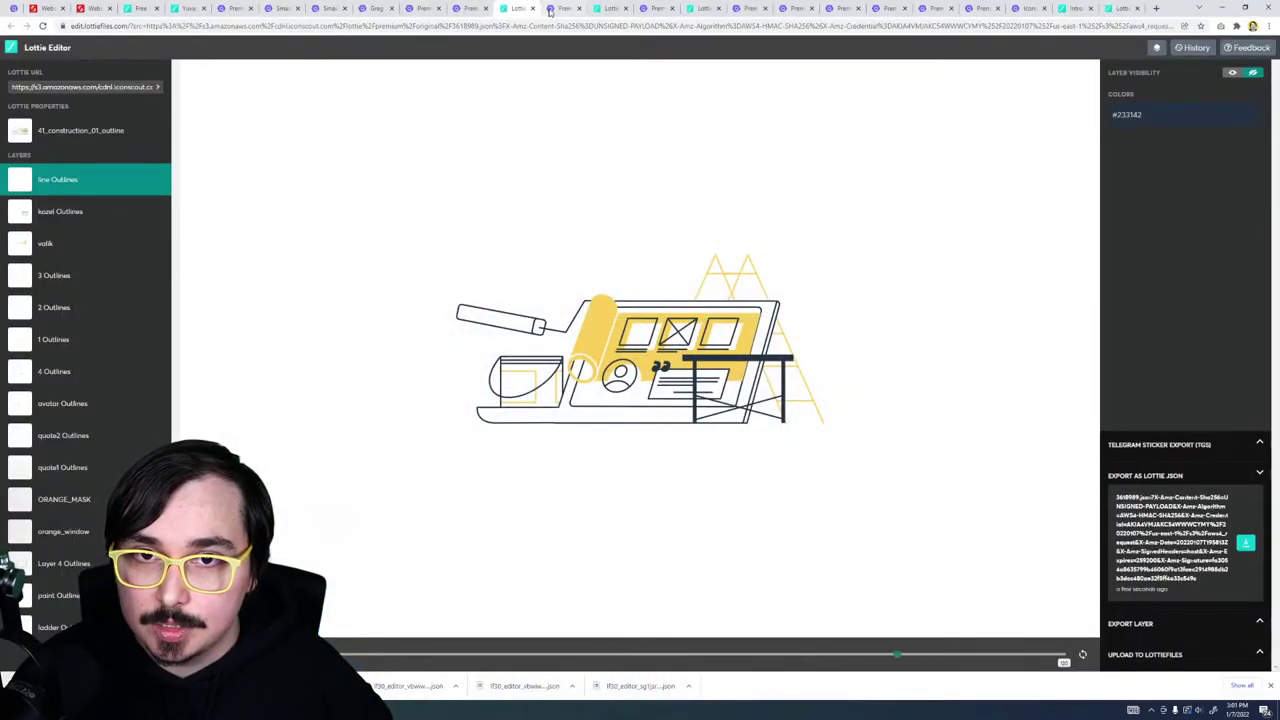
pyautogui.click(549, 10)
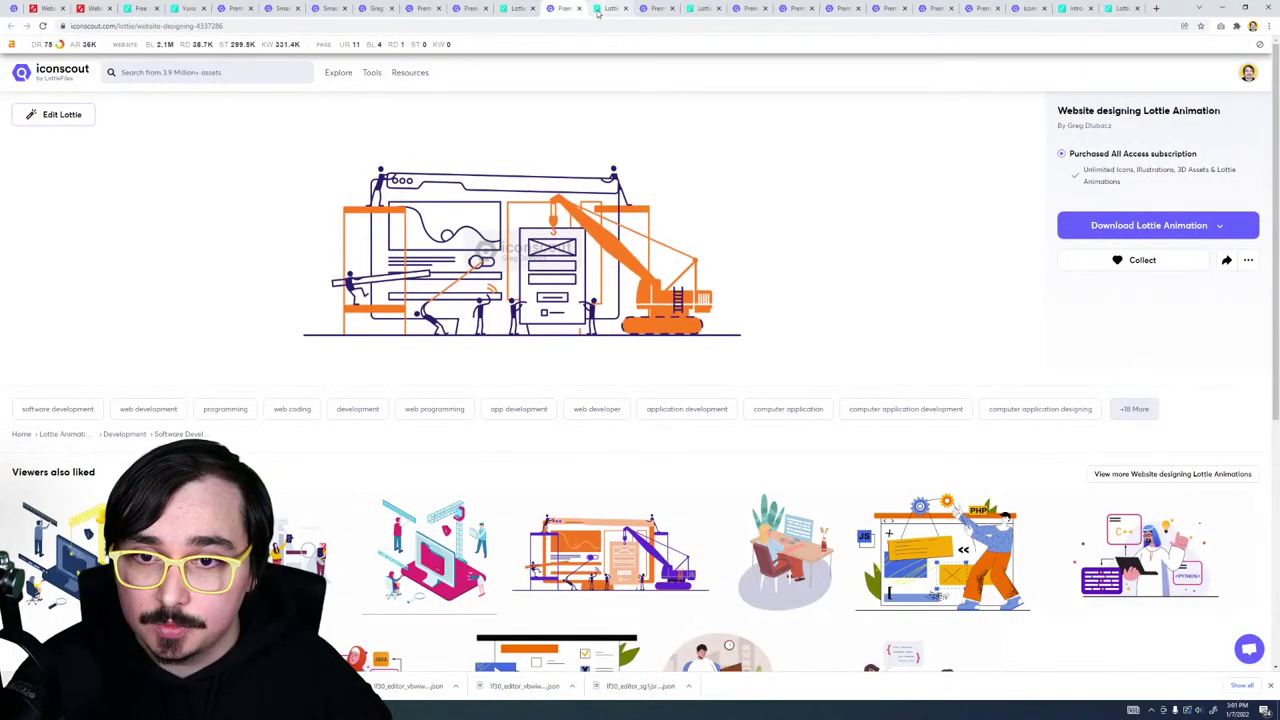
pyautogui.click(608, 8)
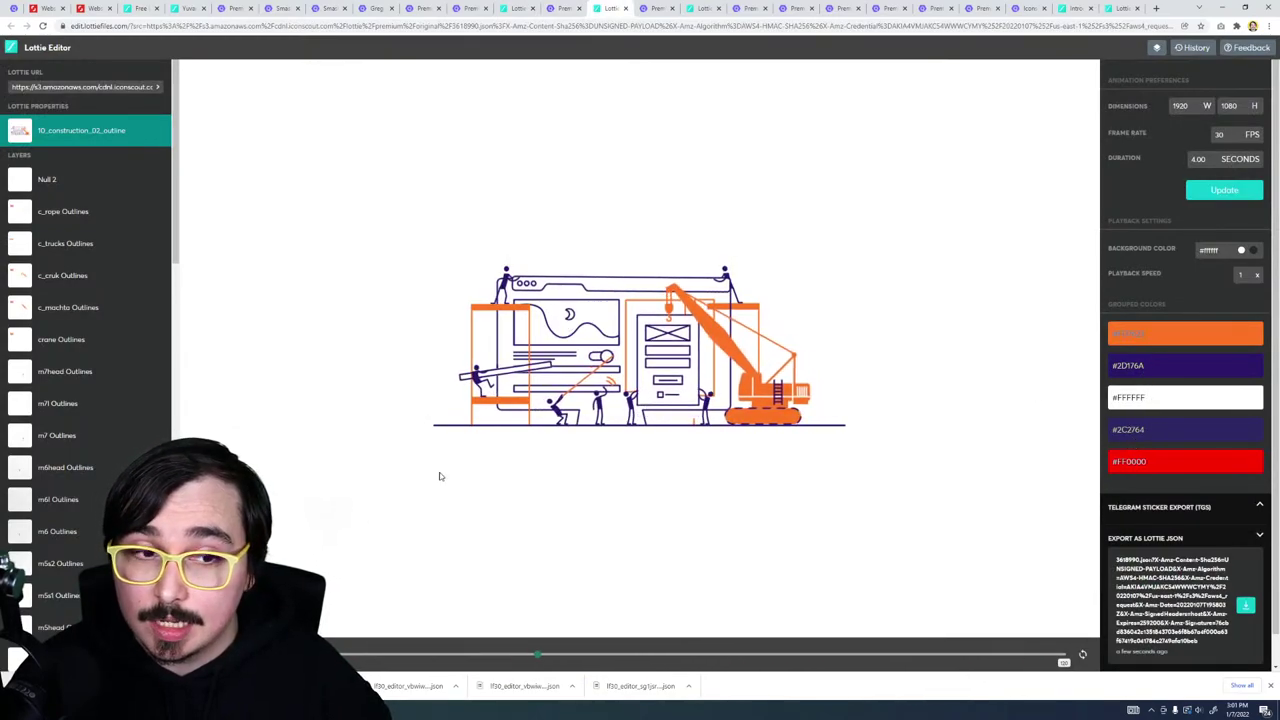
pyautogui.click(1131, 336)
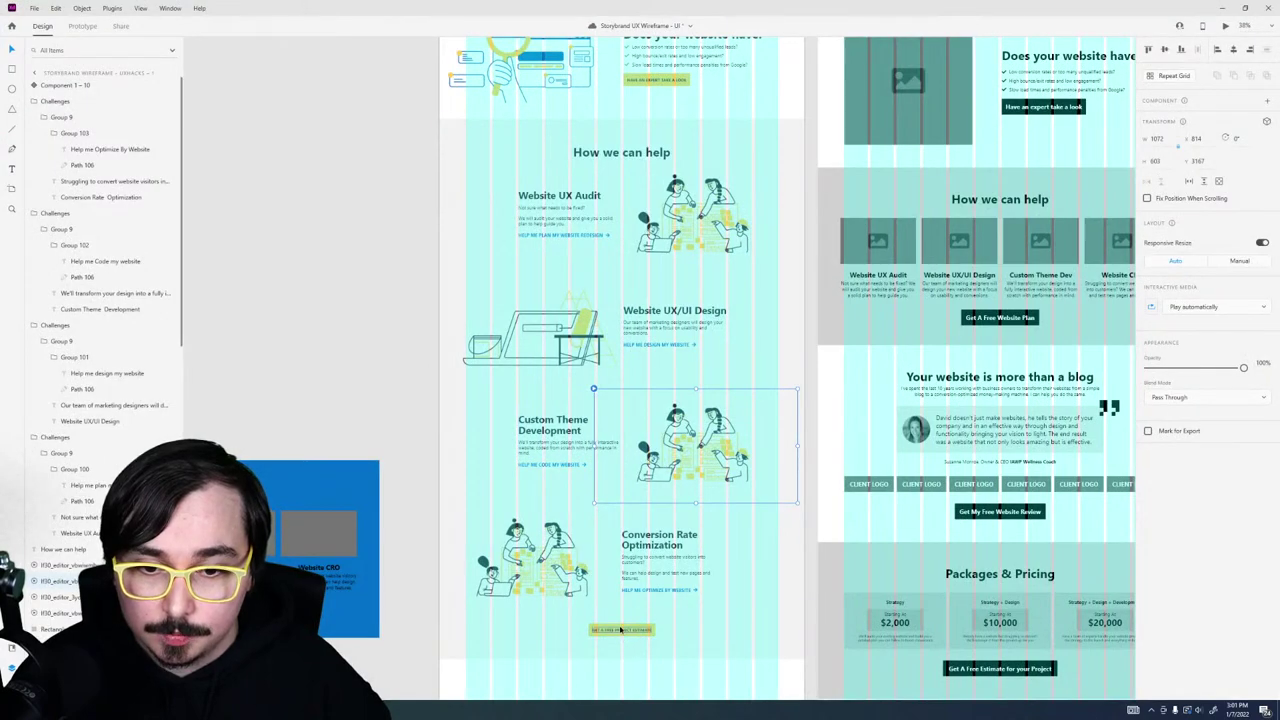
pyautogui.doubleClick(620, 629)
pyautogui.click(1168, 428)
pyautogui.click(1172, 430)
pyautogui.click(1221, 10)
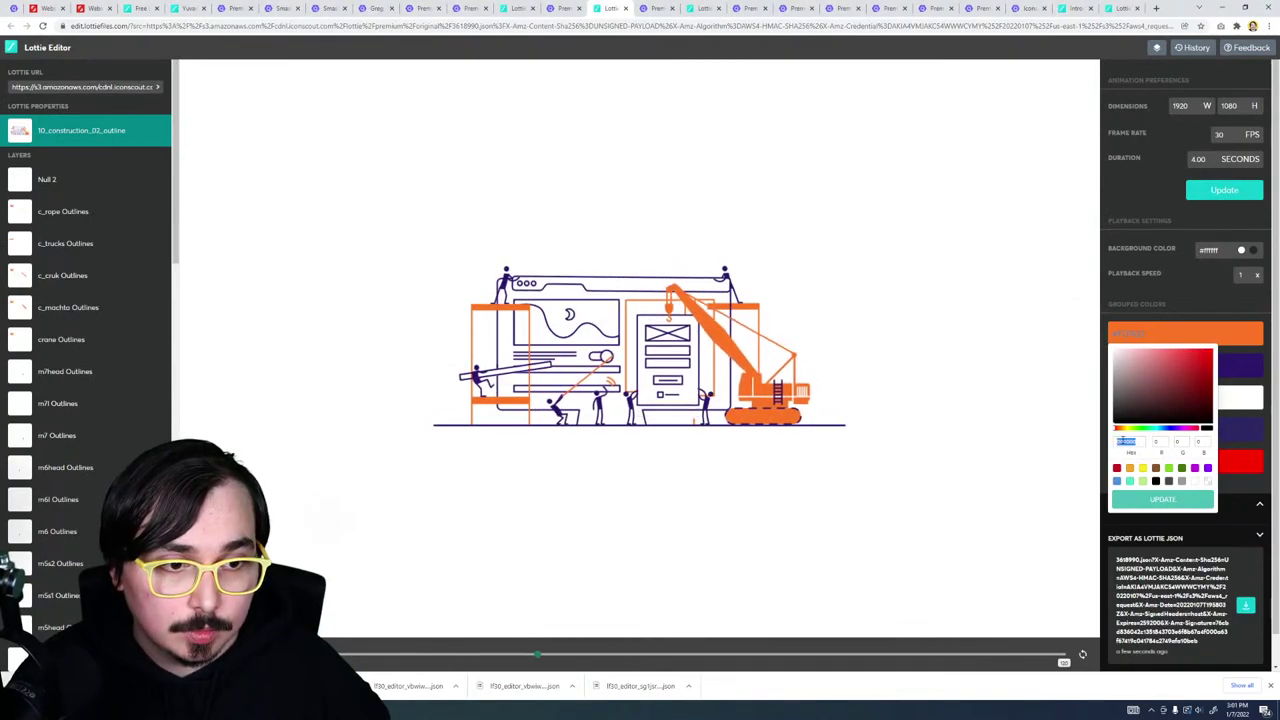
pyautogui.write('FACF5A')
pyautogui.click(1147, 502)
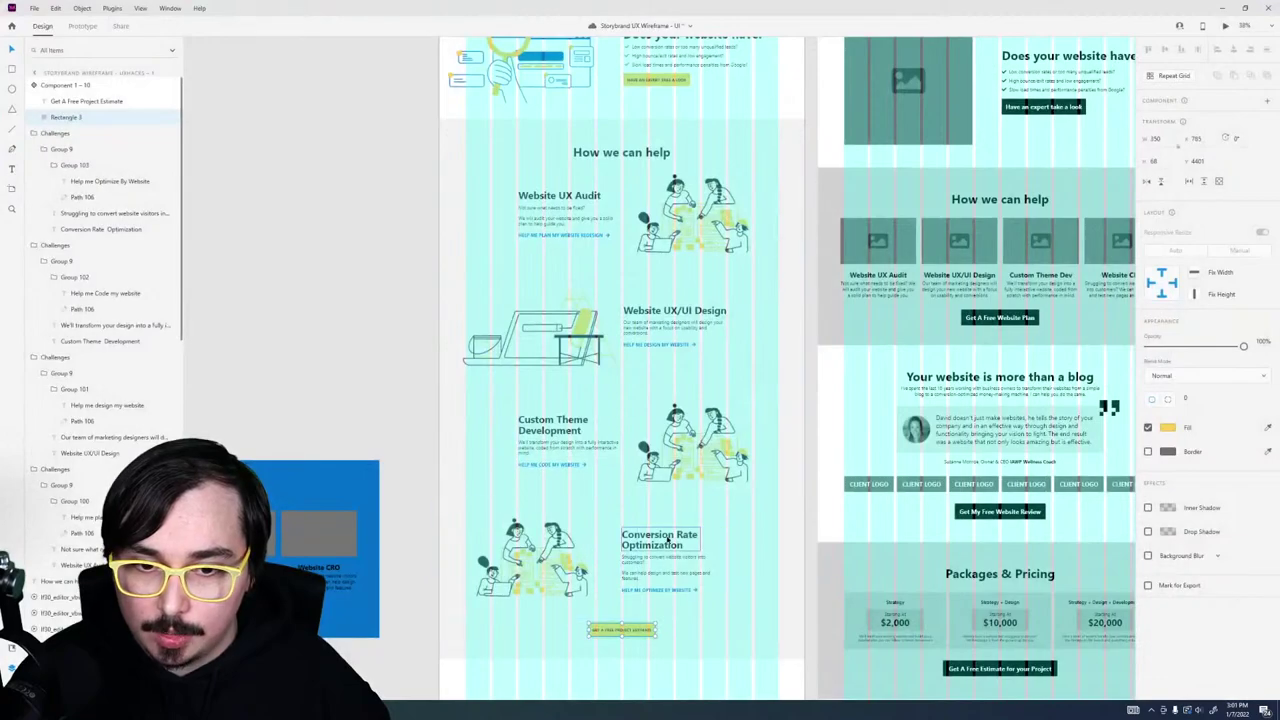
pyautogui.click(1171, 507)
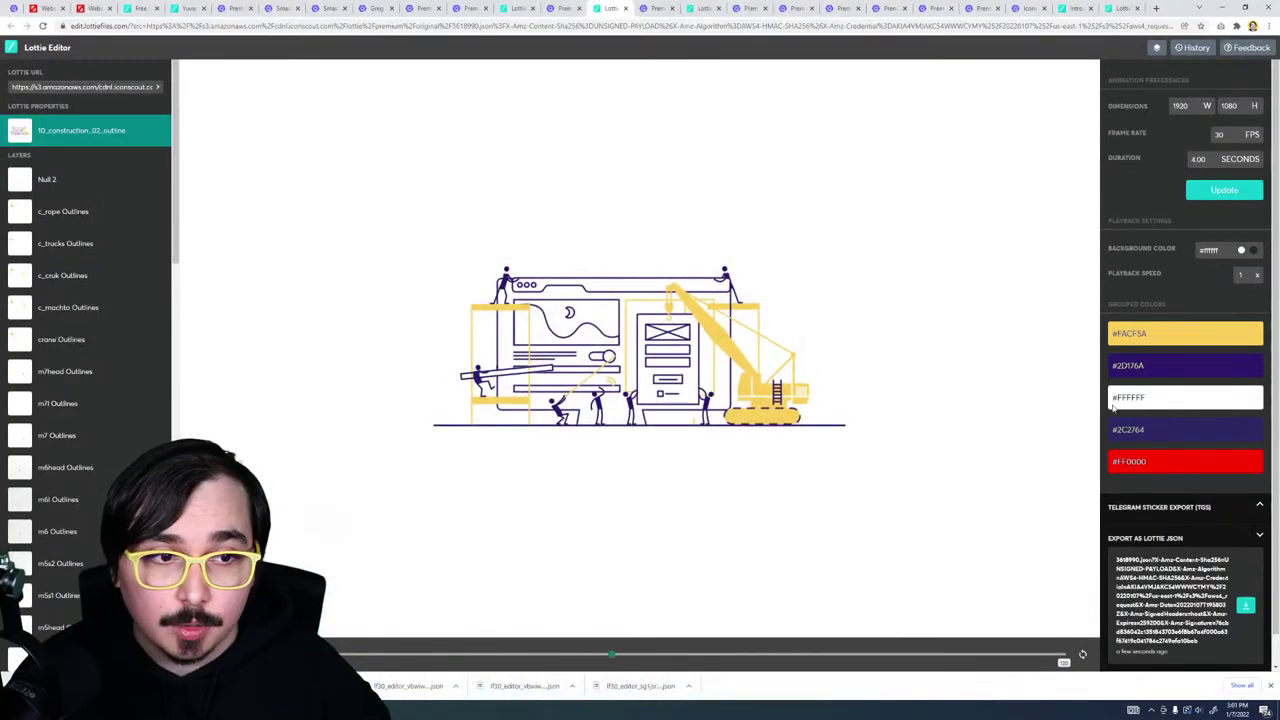
# Step: Change the crane animation's dark purple #2D176A grouped colour to #233142
pyautogui.click(1133, 366)
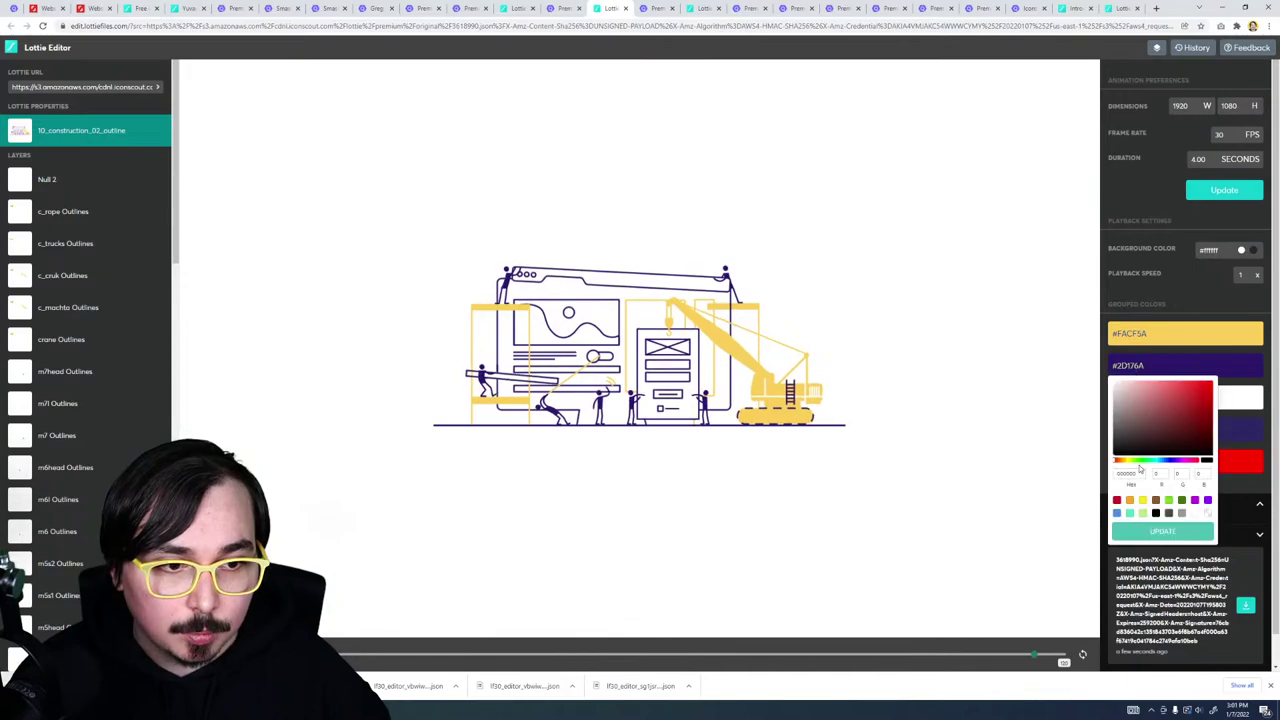
pyautogui.write('233142')
pyautogui.click(1155, 533)
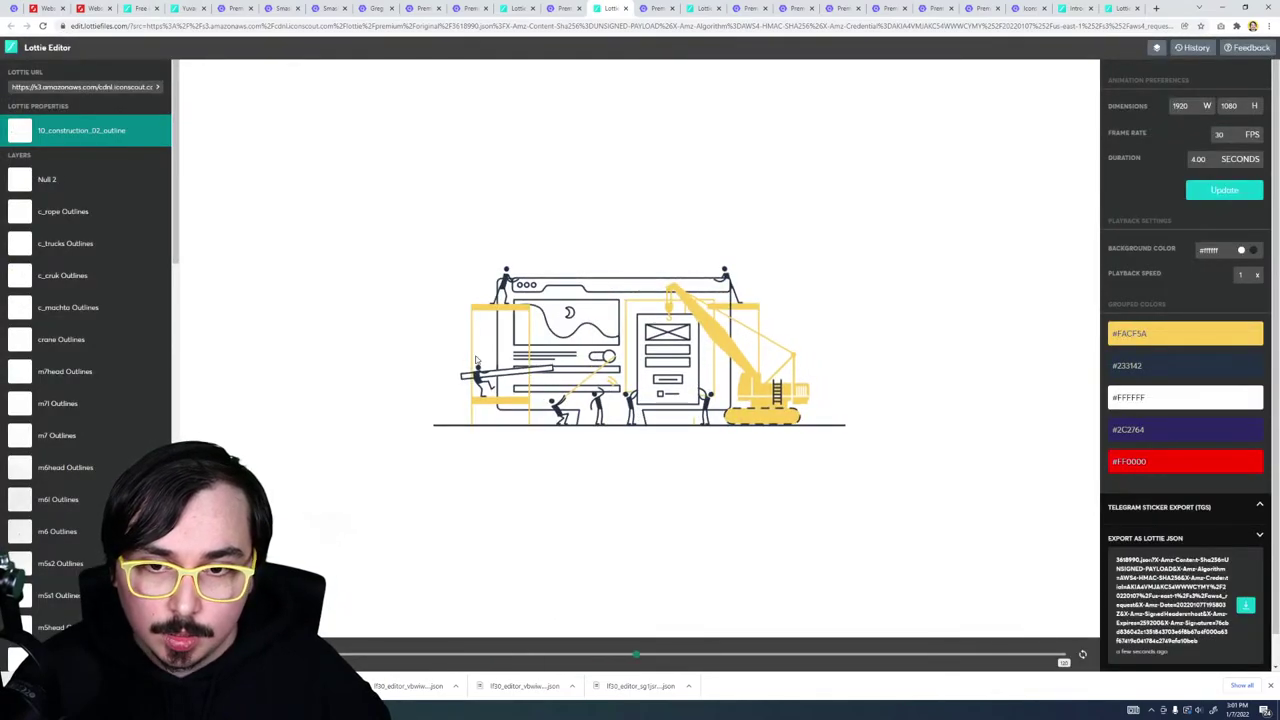
# Step: Try hiding the "ground" layer of the crane animation and restore its visibility
pyautogui.moveTo(176, 191); pyautogui.dragTo(176, 567)
pyautogui.moveTo(176, 440); pyautogui.dragTo(176, 446)
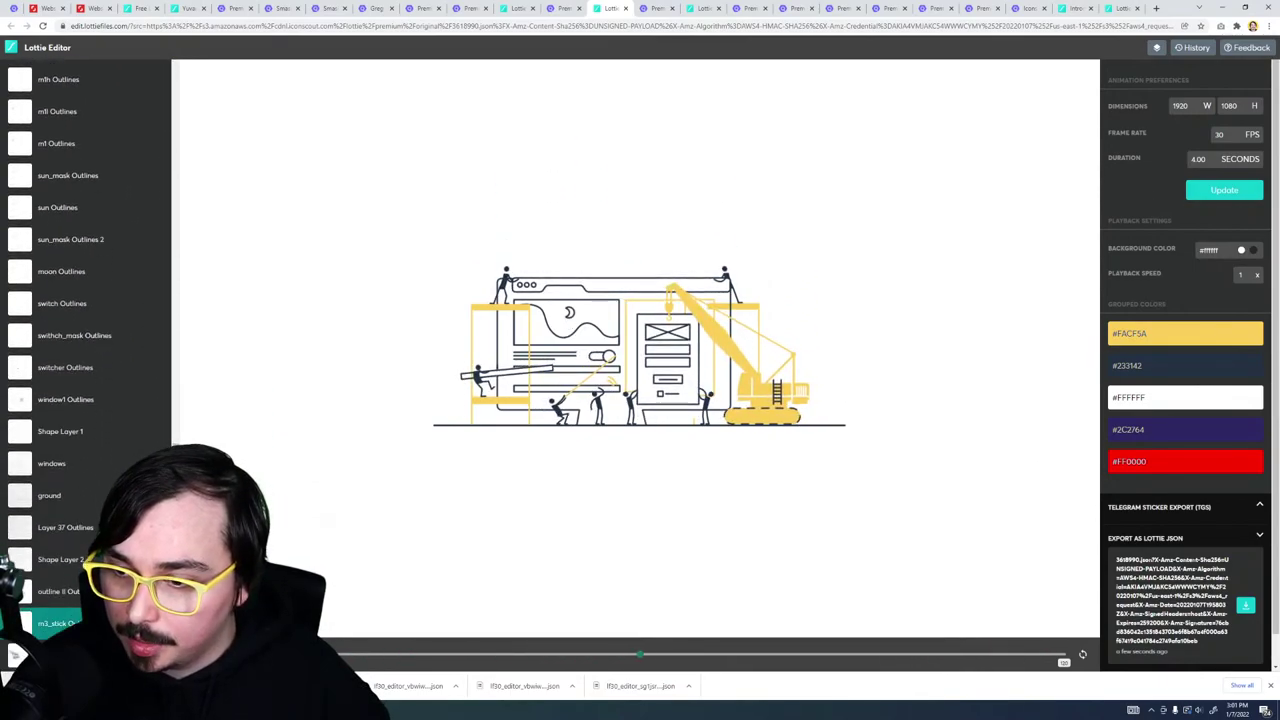
pyautogui.click(50, 495)
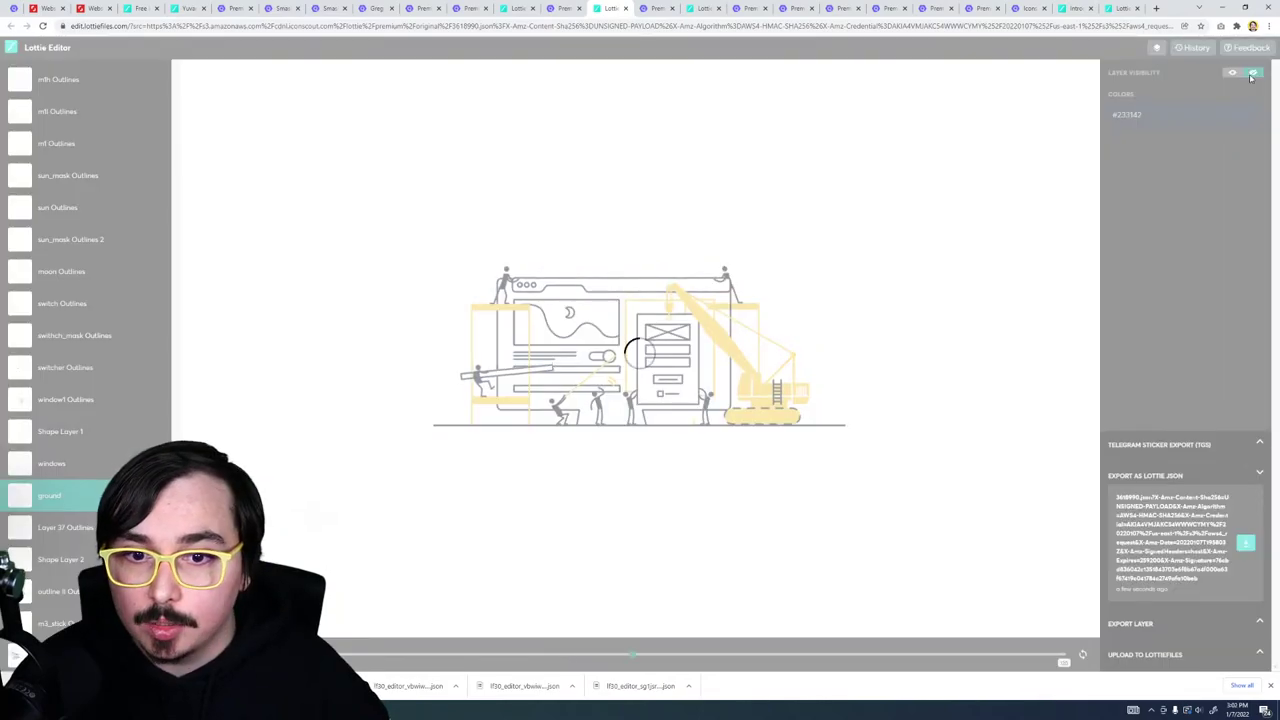
pyautogui.click(1253, 76)
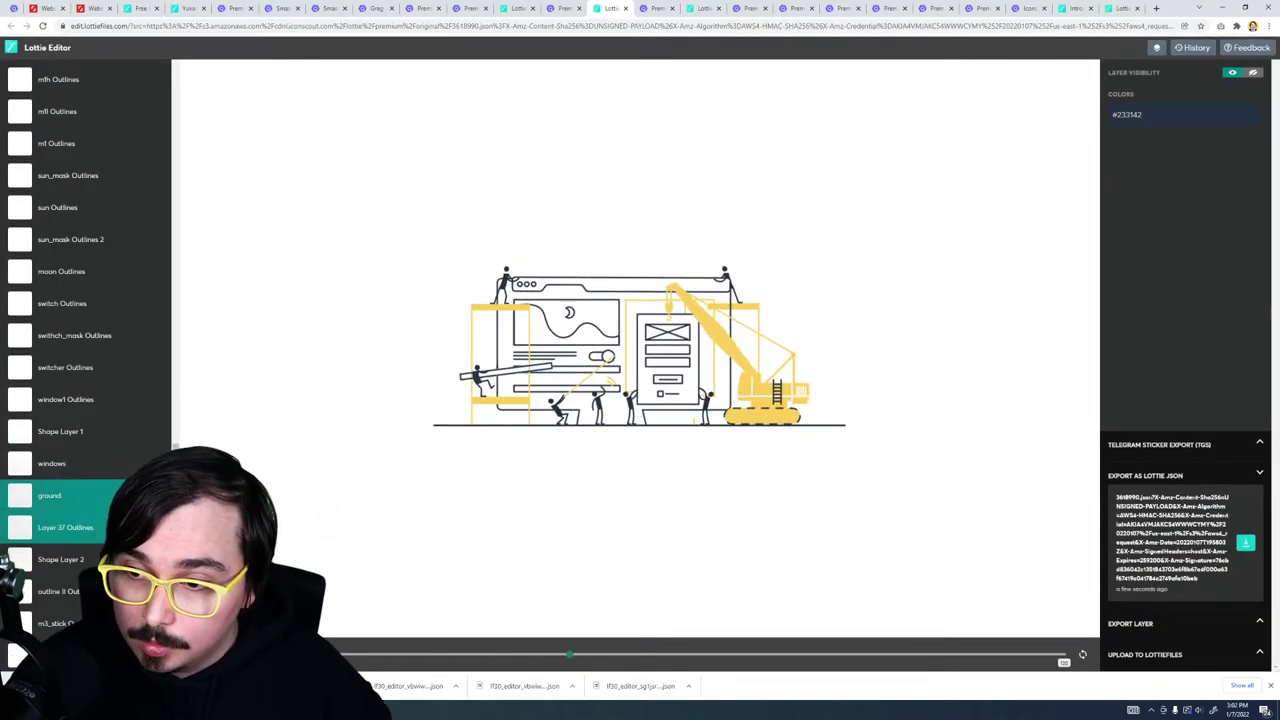
# Step: Check the crane animation's layers, including "outline II", for the one that draws the horizontal ground line
pyautogui.moveTo(176, 550); pyautogui.dragTo(171, 132)
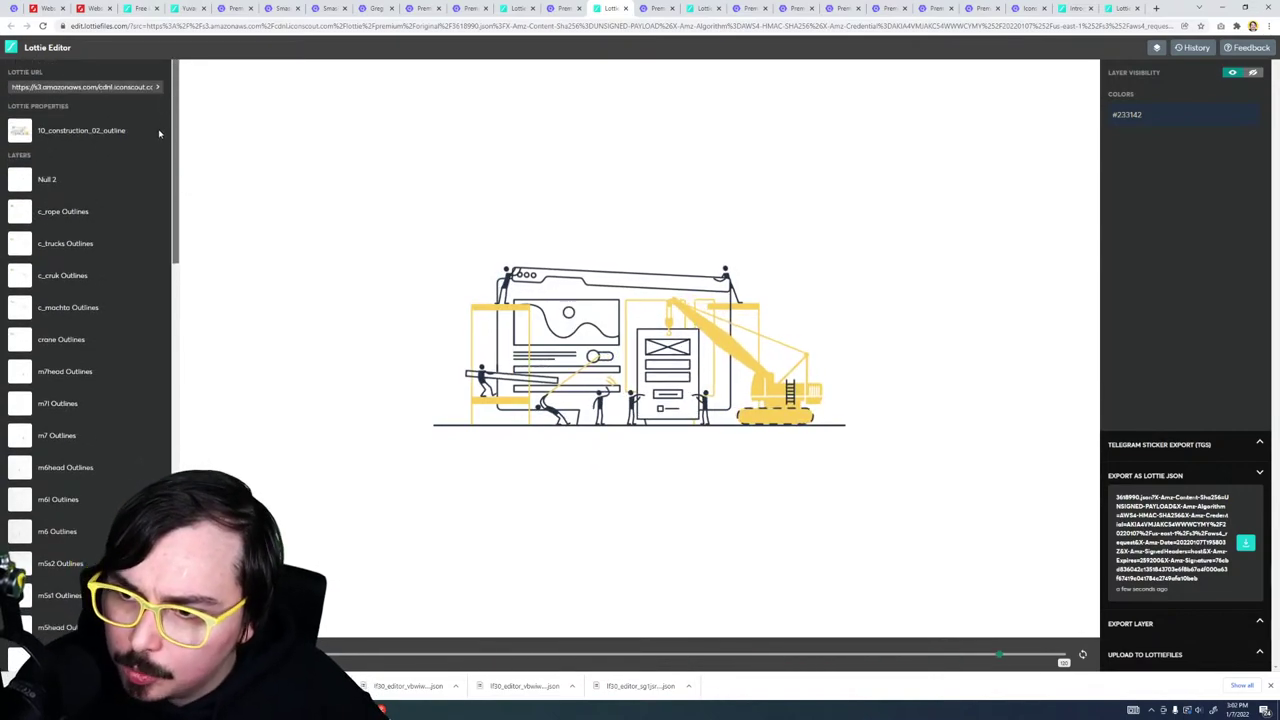
pyautogui.scroll(-10, 151, 223)
pyautogui.scroll(2, 137, 413)
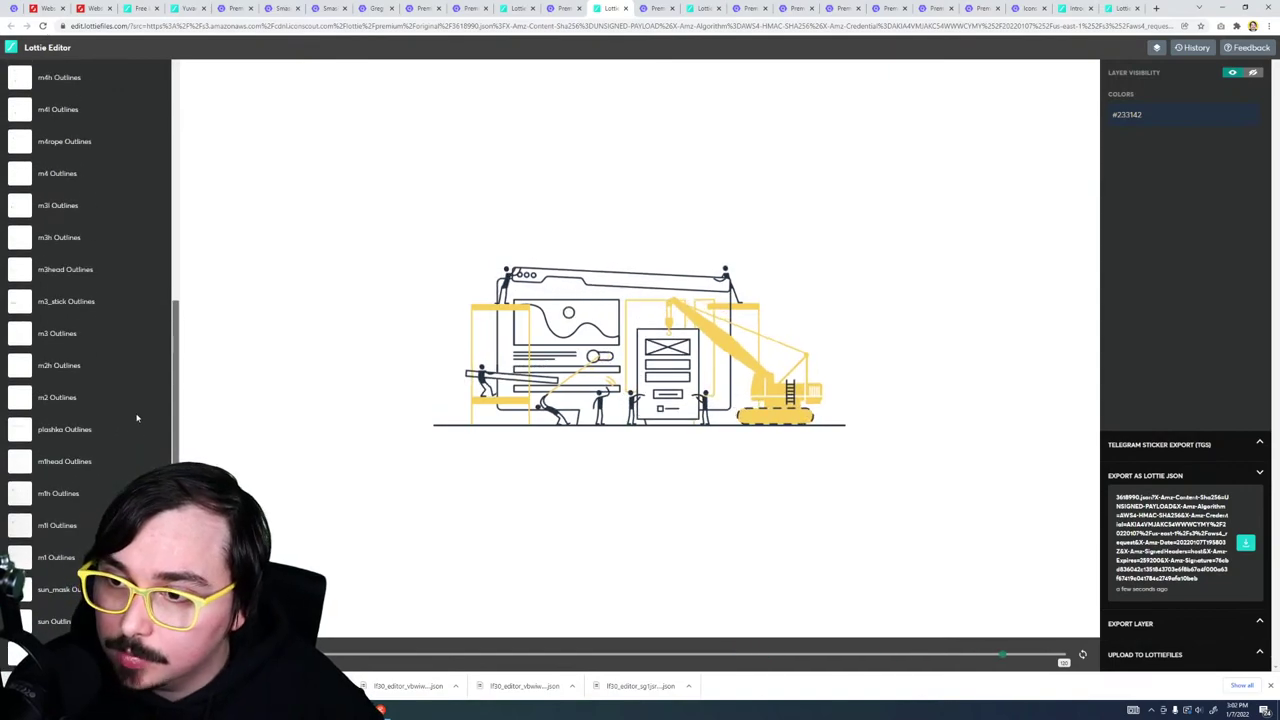
pyautogui.scroll(-10, 137, 413)
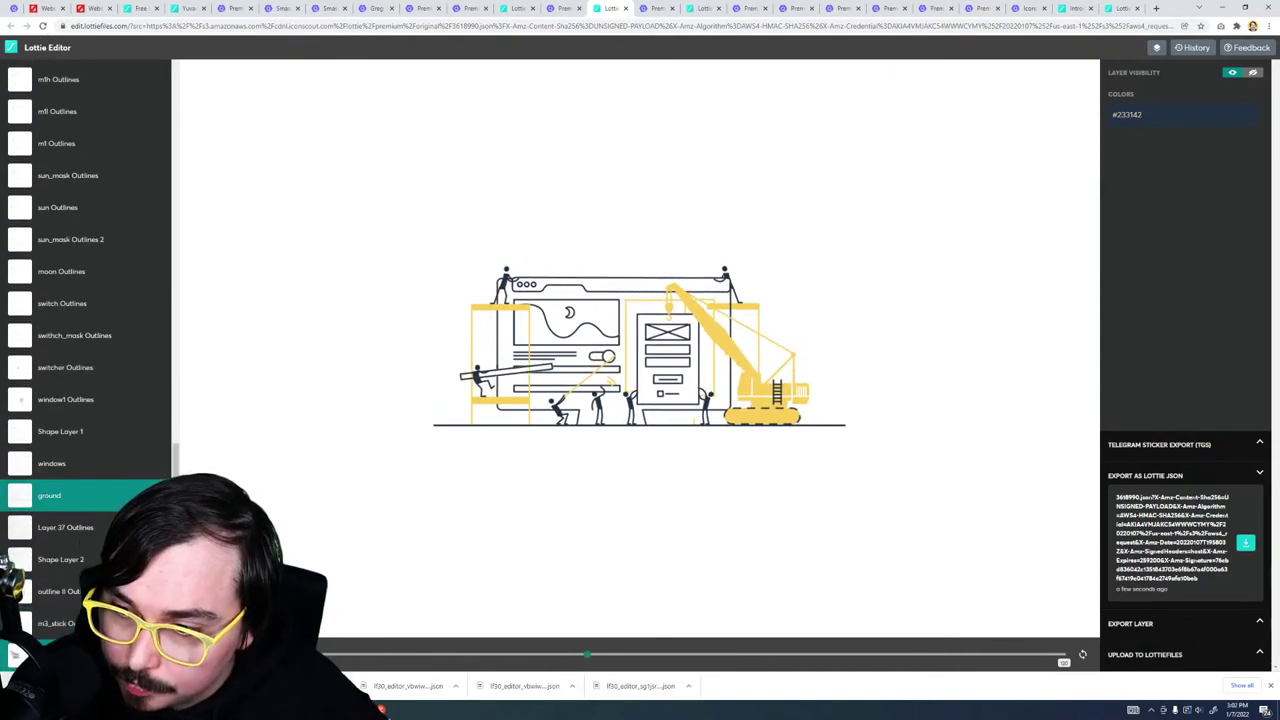
pyautogui.click(137, 655)
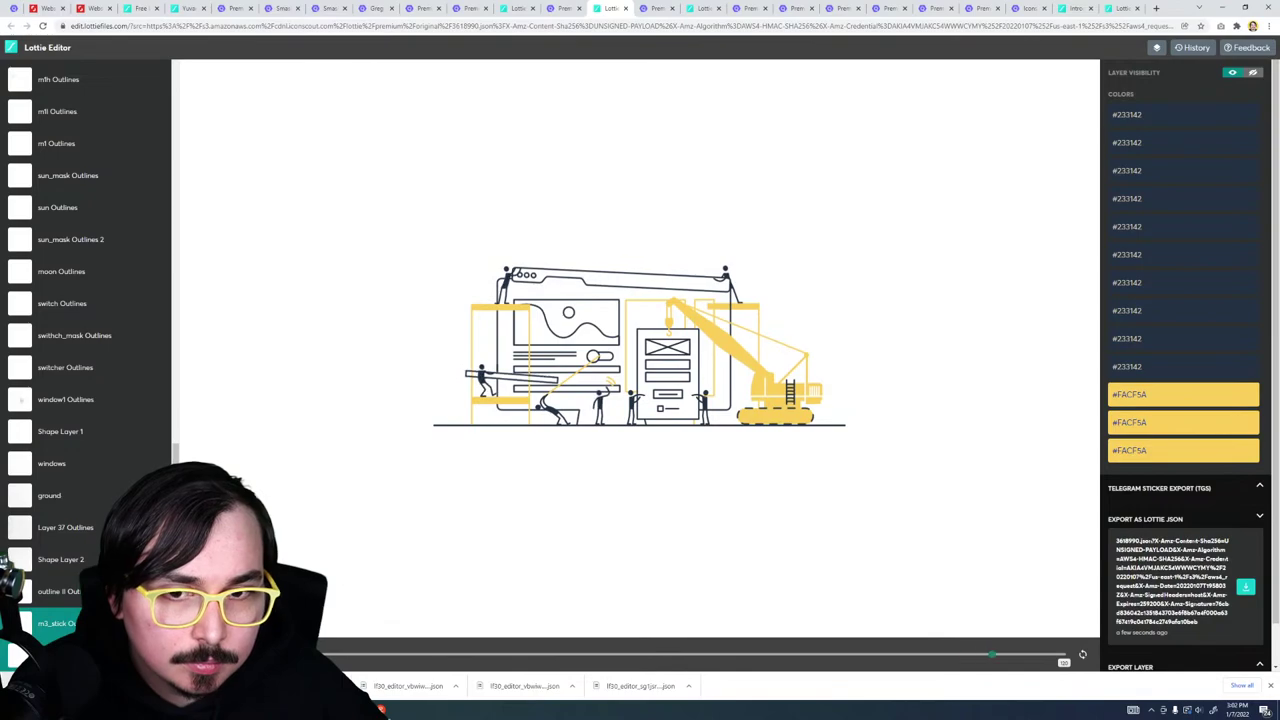
pyautogui.click(137, 591)
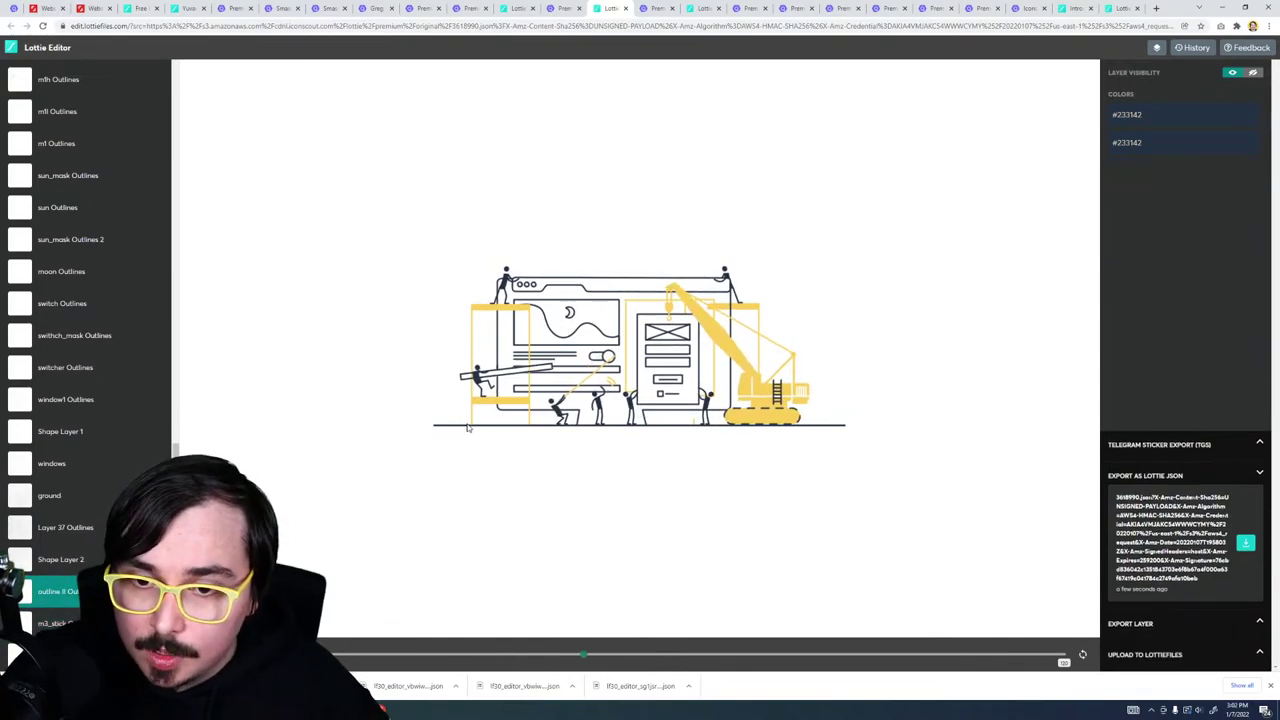
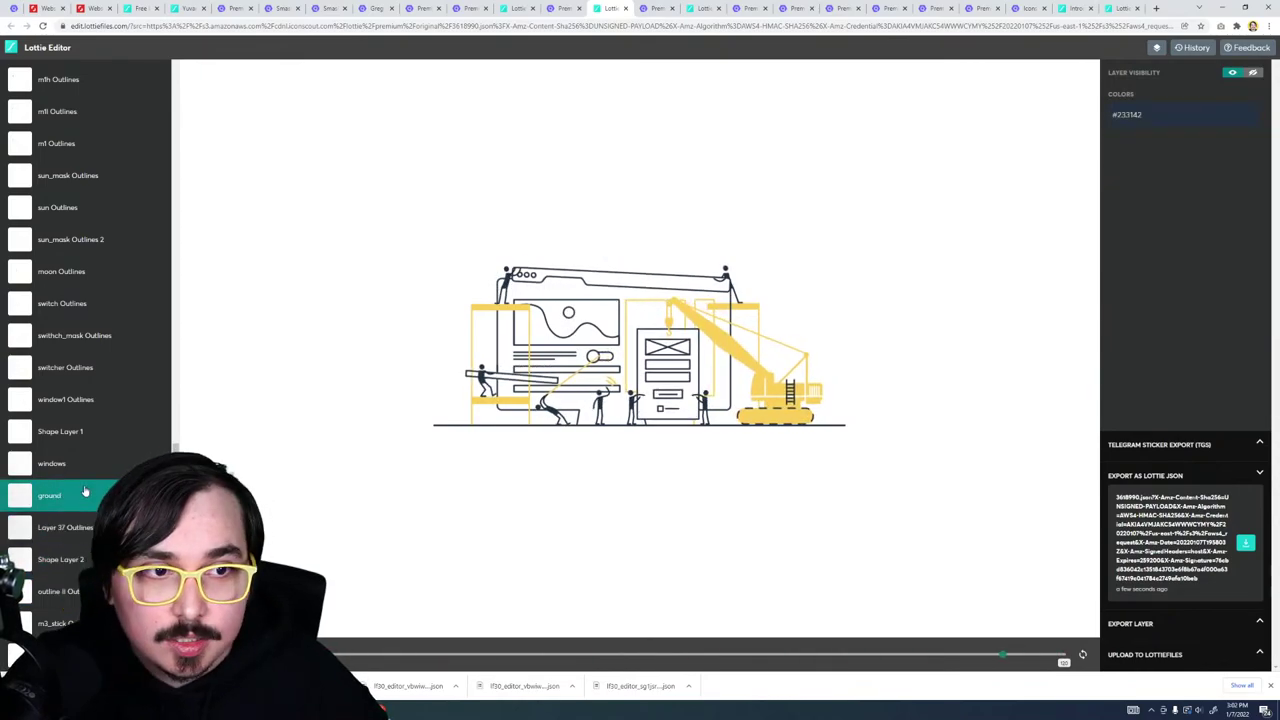
# Step: Hide the ground layer of the construction animation
pyautogui.click(1253, 76)
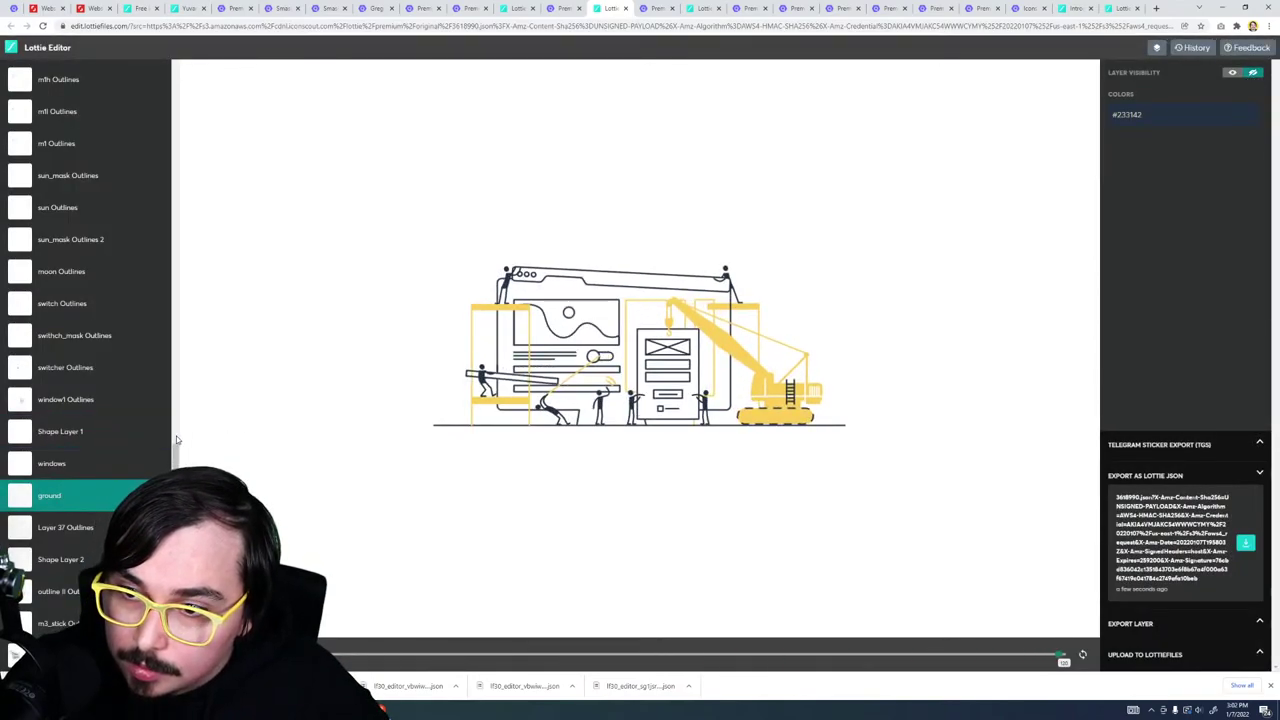
pyautogui.hotkey('ctrl', '+')
pyautogui.hotkey('ctrl', '+')
pyautogui.hotkey('ctrl', '+')
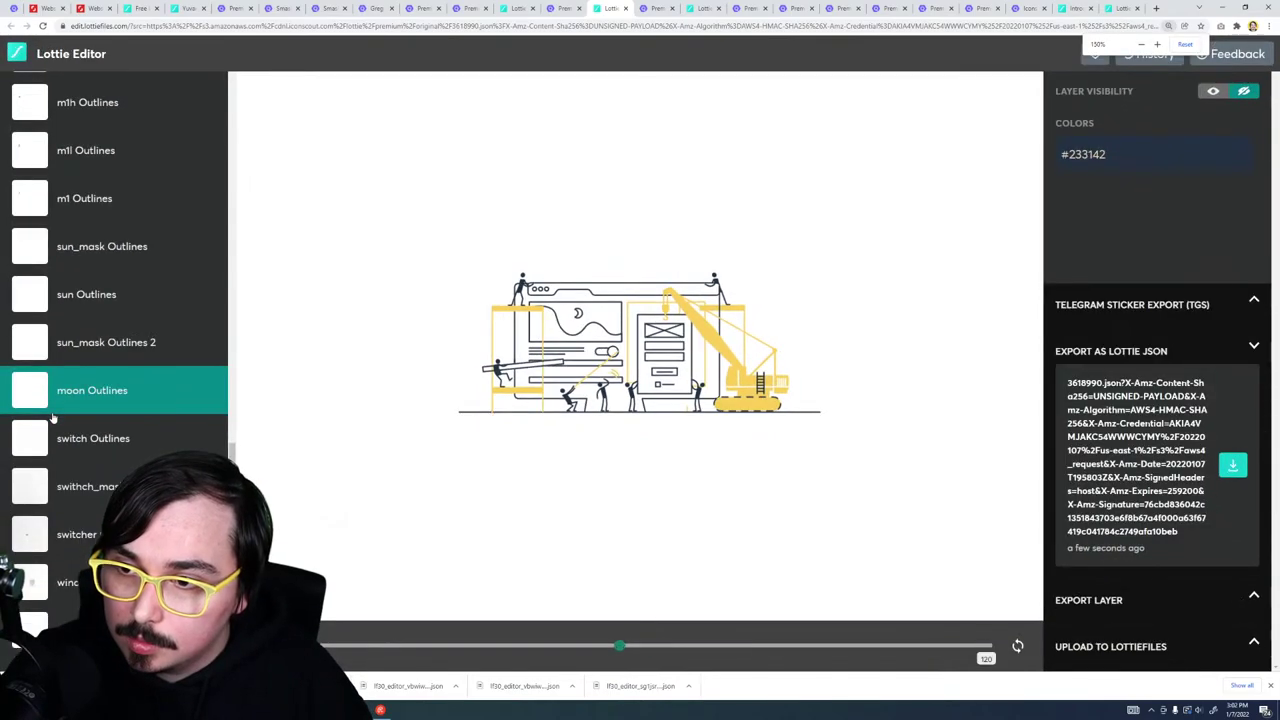
pyautogui.hotkey('ctrl', '-')
# Step: Look through the full list of layers in the construction animation
pyautogui.moveTo(230, 476); pyautogui.dragTo(243, 91)
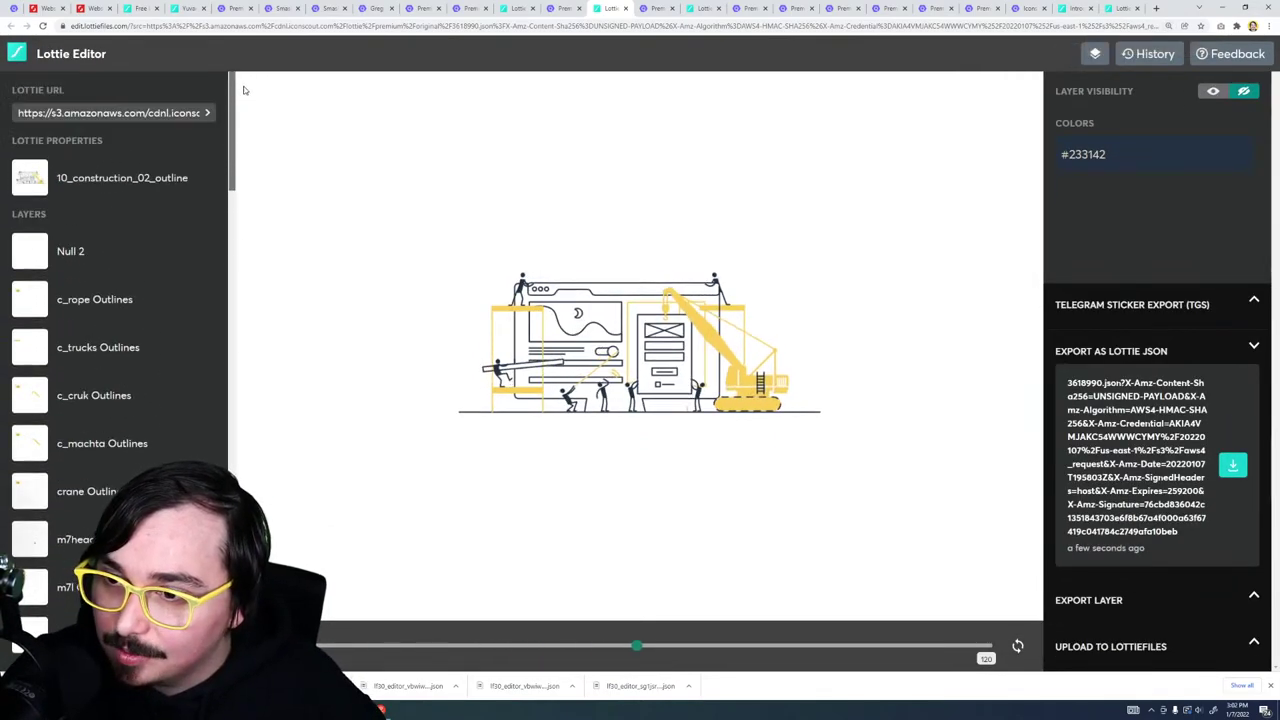
pyautogui.scroll(-10, 203, 337)
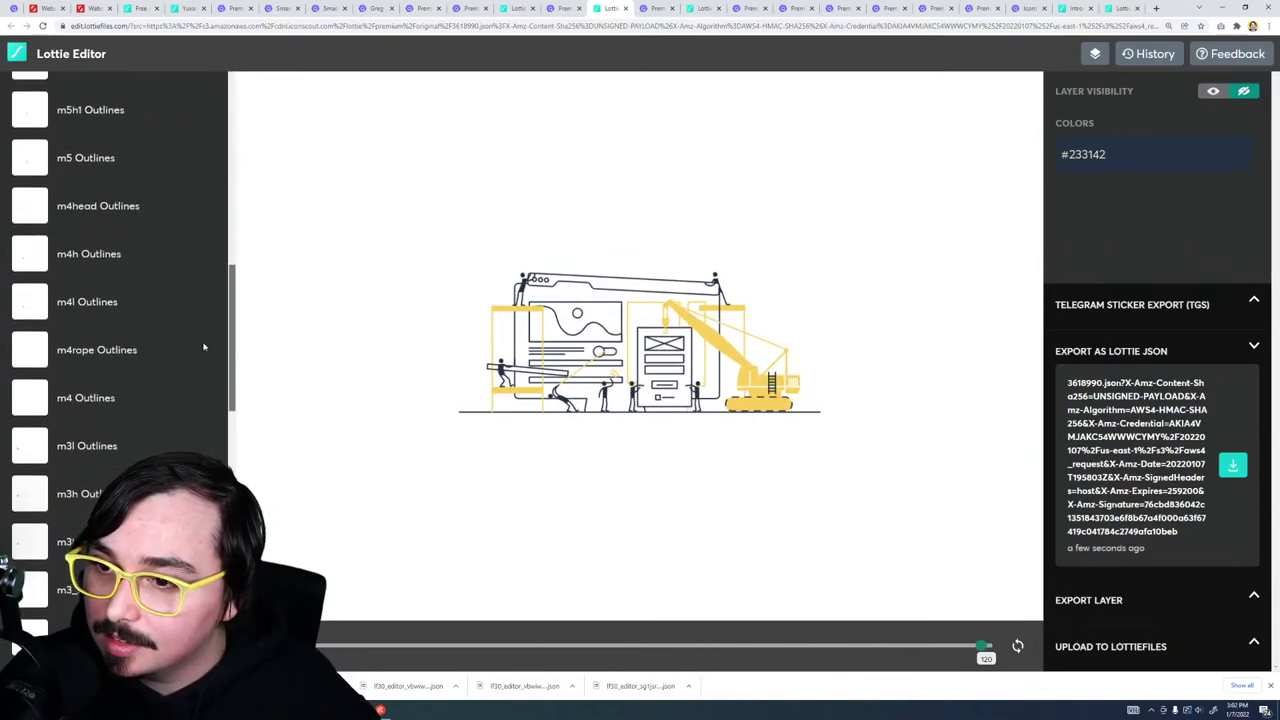
pyautogui.scroll(-3, 203, 337)
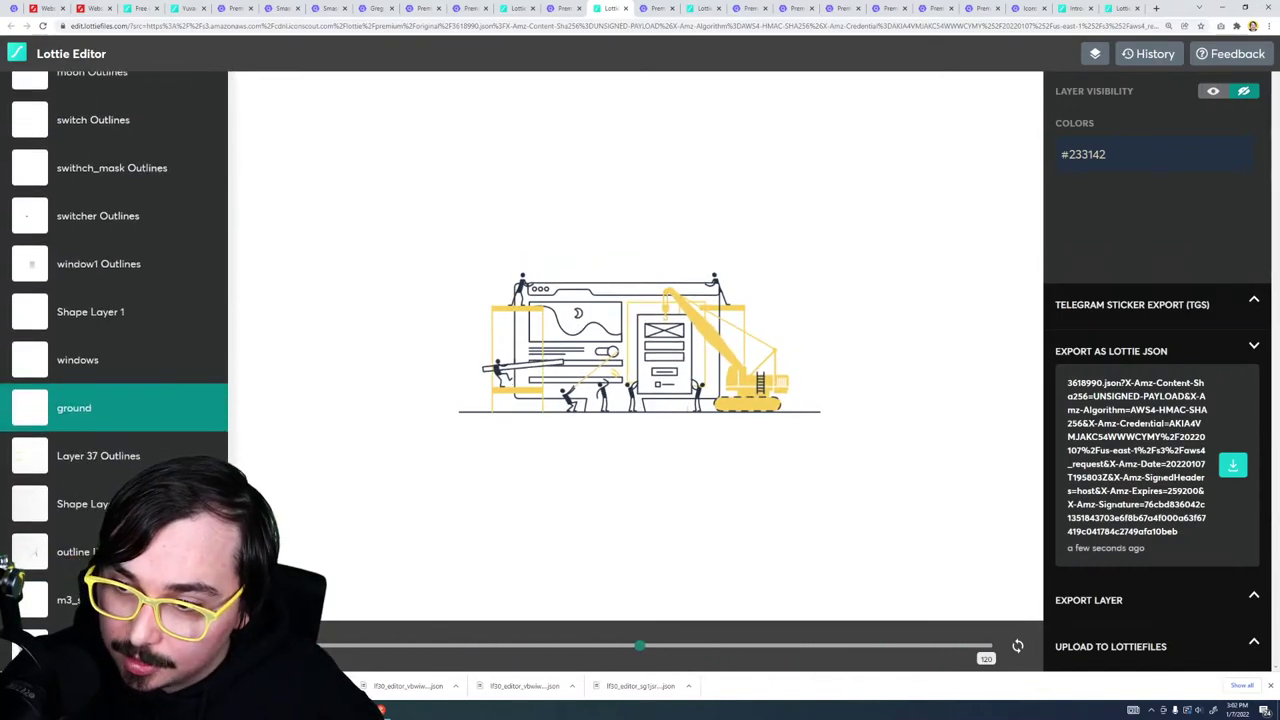
pyautogui.scroll(5, 114, 300)
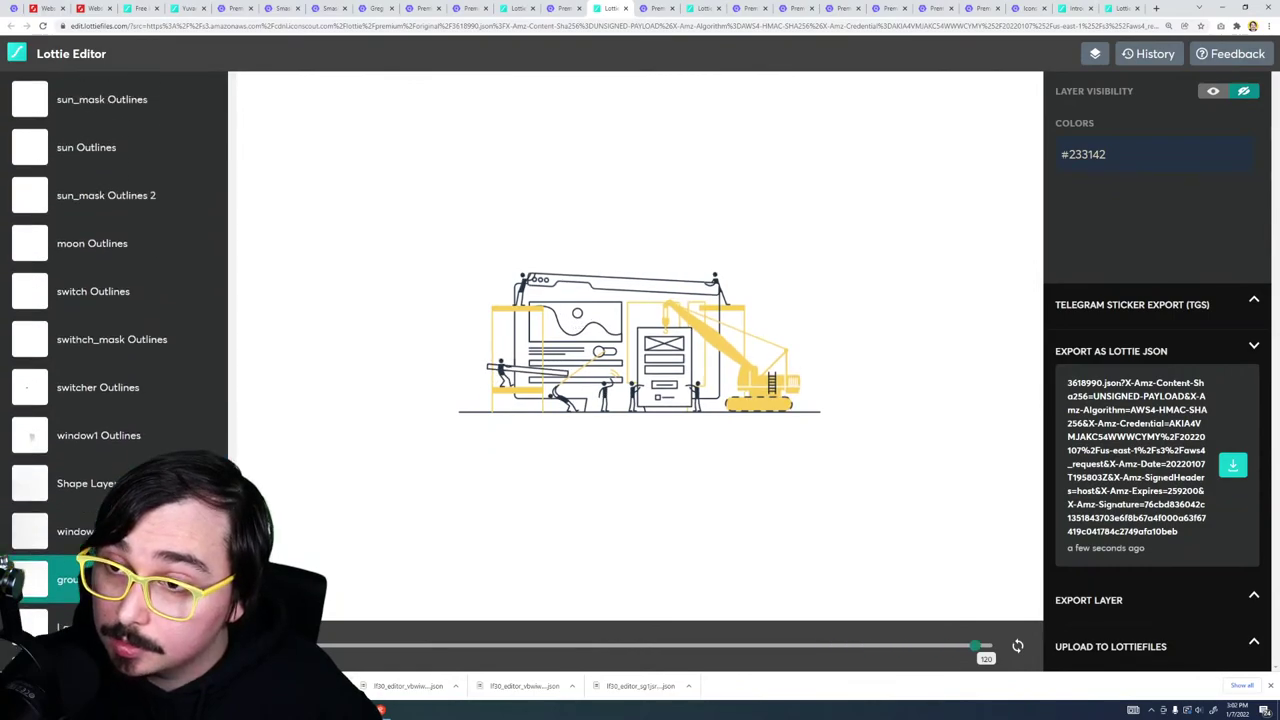
pyautogui.scroll(4, 201, 404)
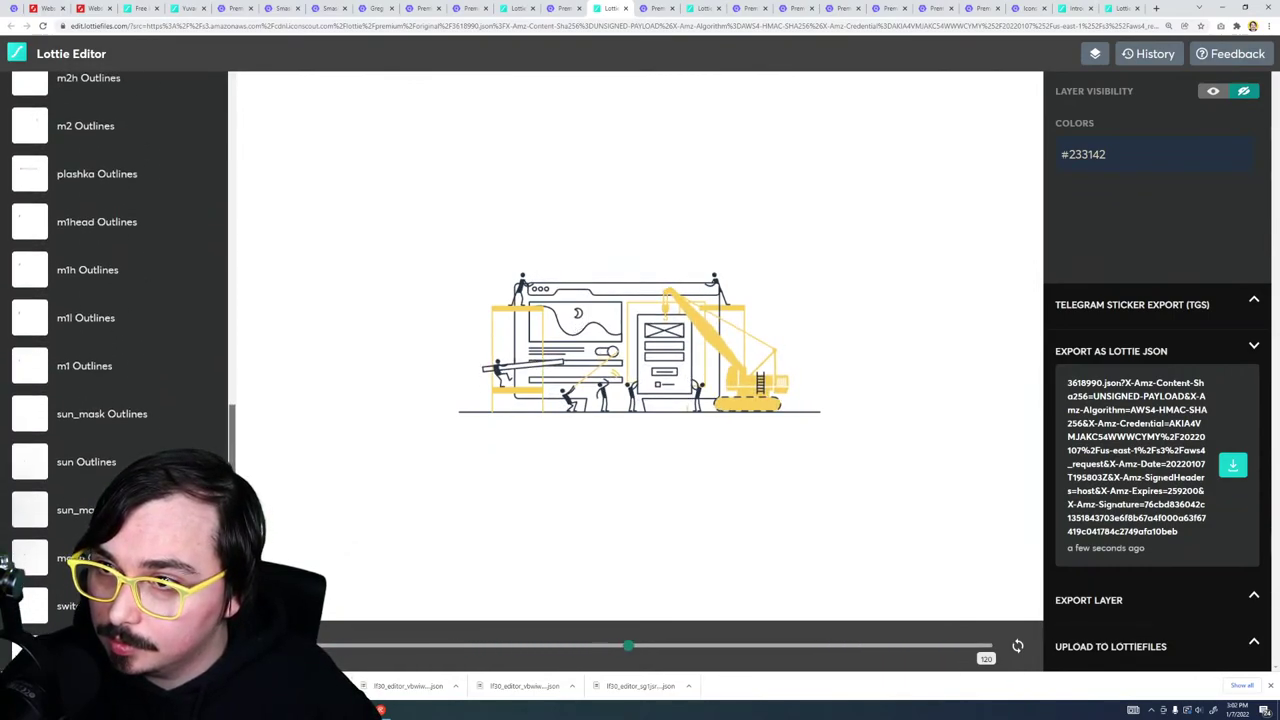
pyautogui.scroll(8, 201, 404)
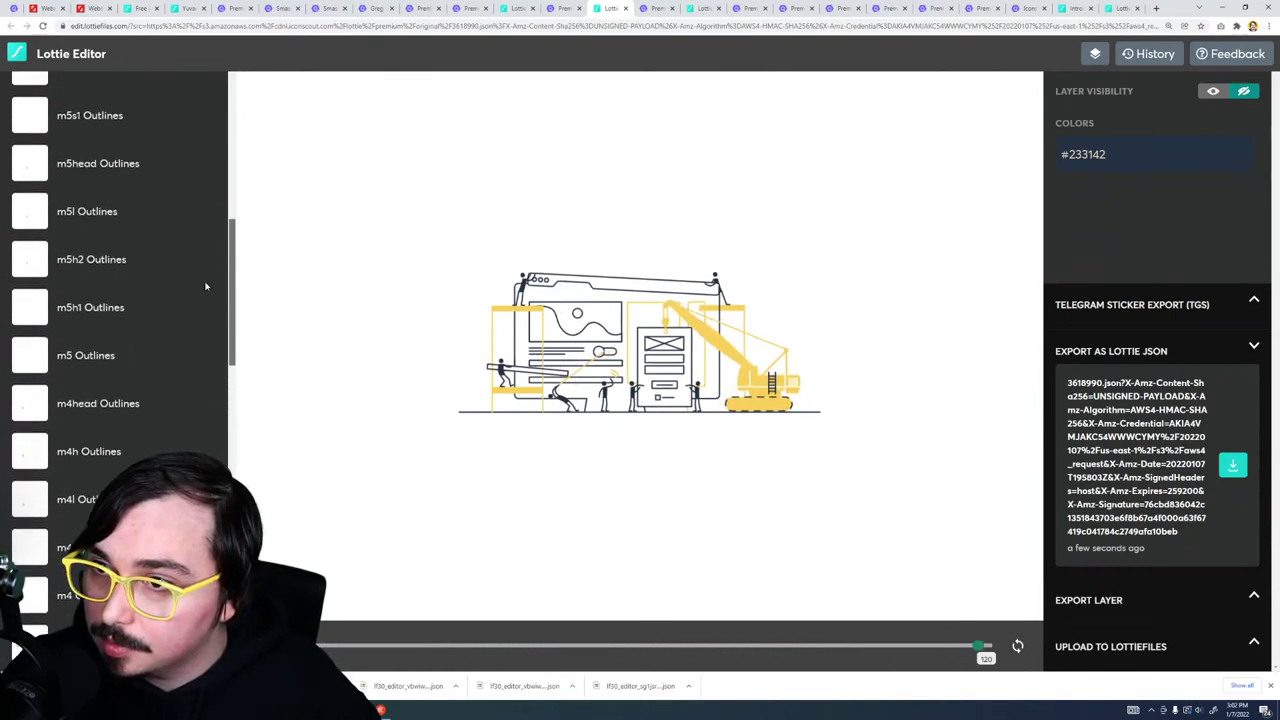
pyautogui.scroll(3, 196, 128)
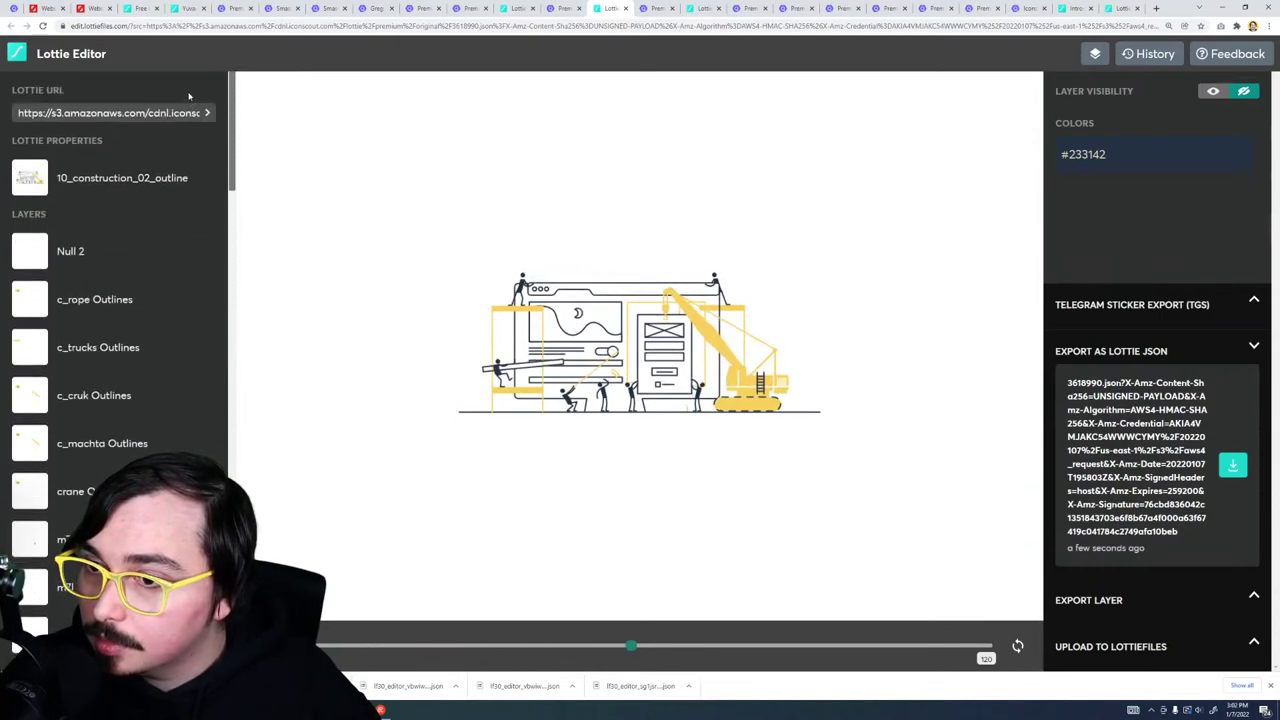
pyautogui.scroll(-15, 189, 96)
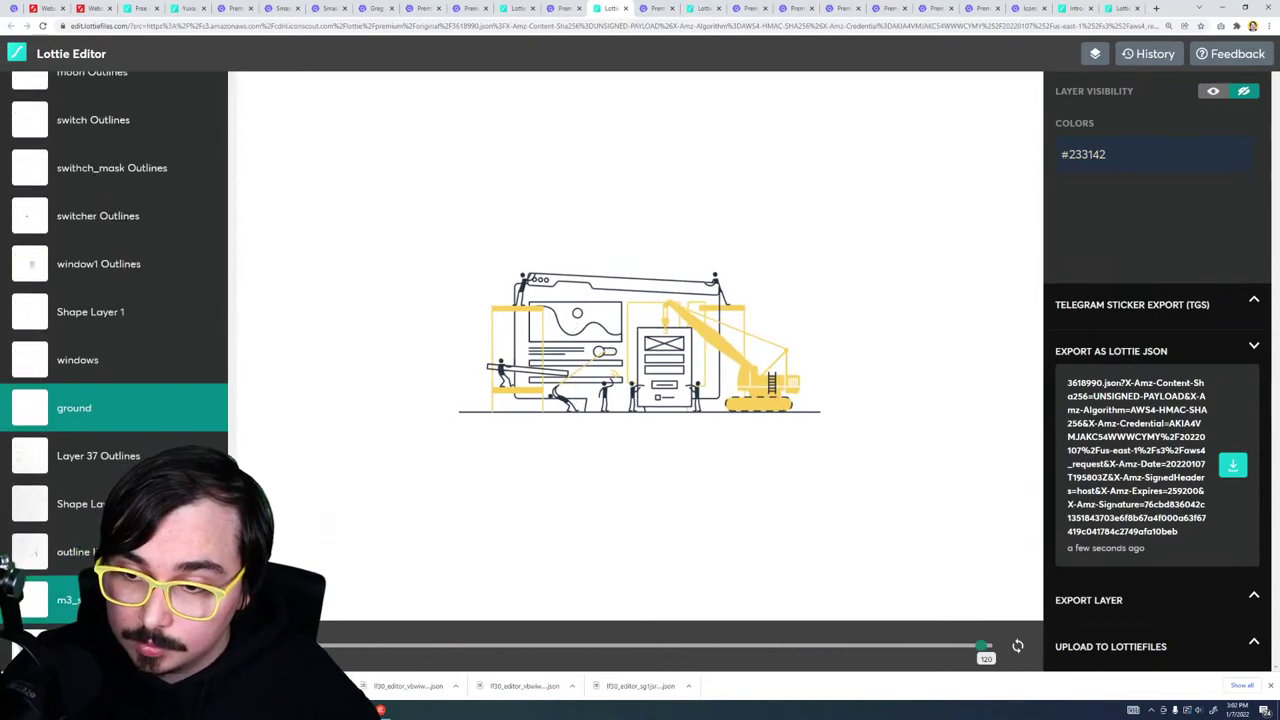
# Step: Check the layers around the ground, and toggle the sun_mask Outlines layer visible and back to hidden
pyautogui.click(29, 647)
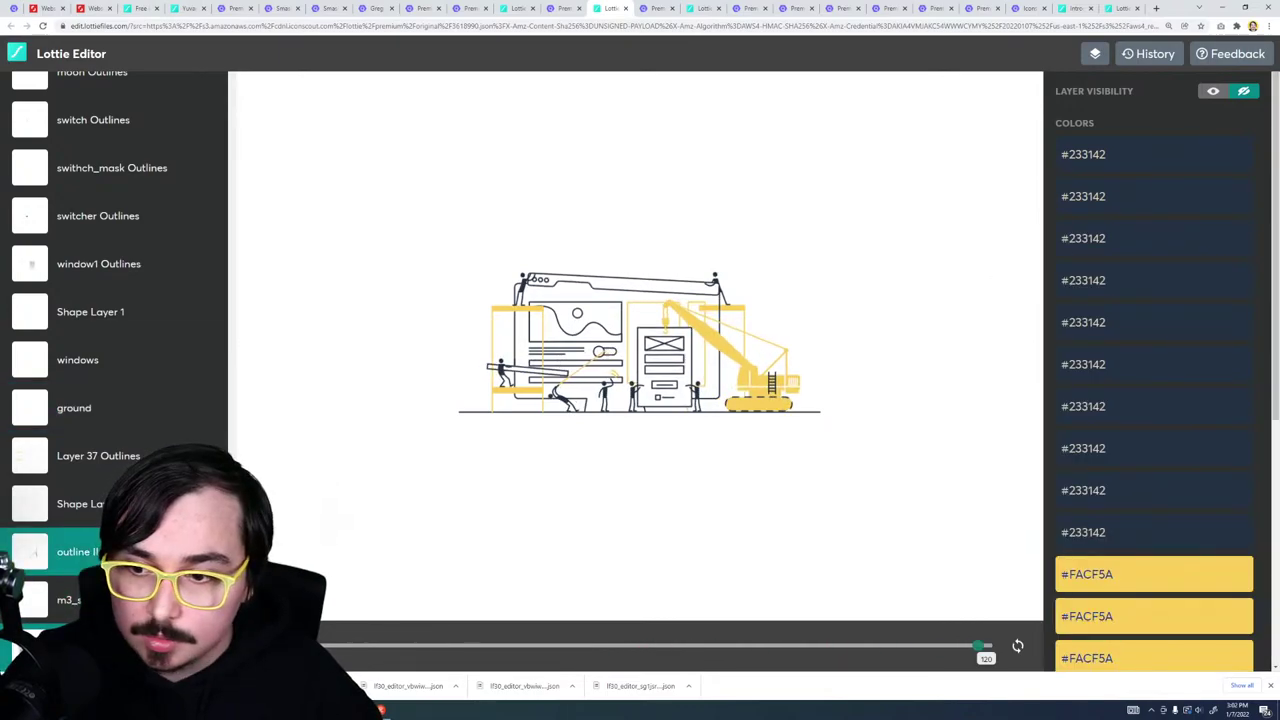
pyautogui.click(77, 551)
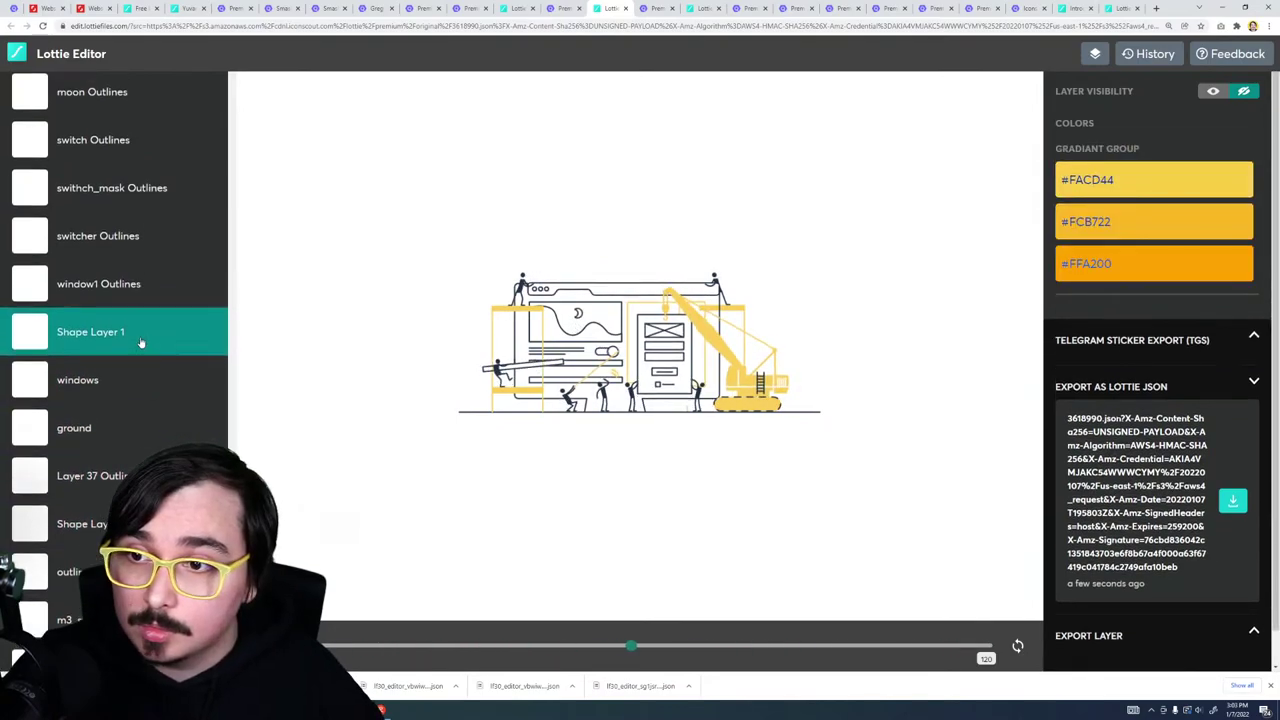
pyautogui.scroll(2, 111, 459)
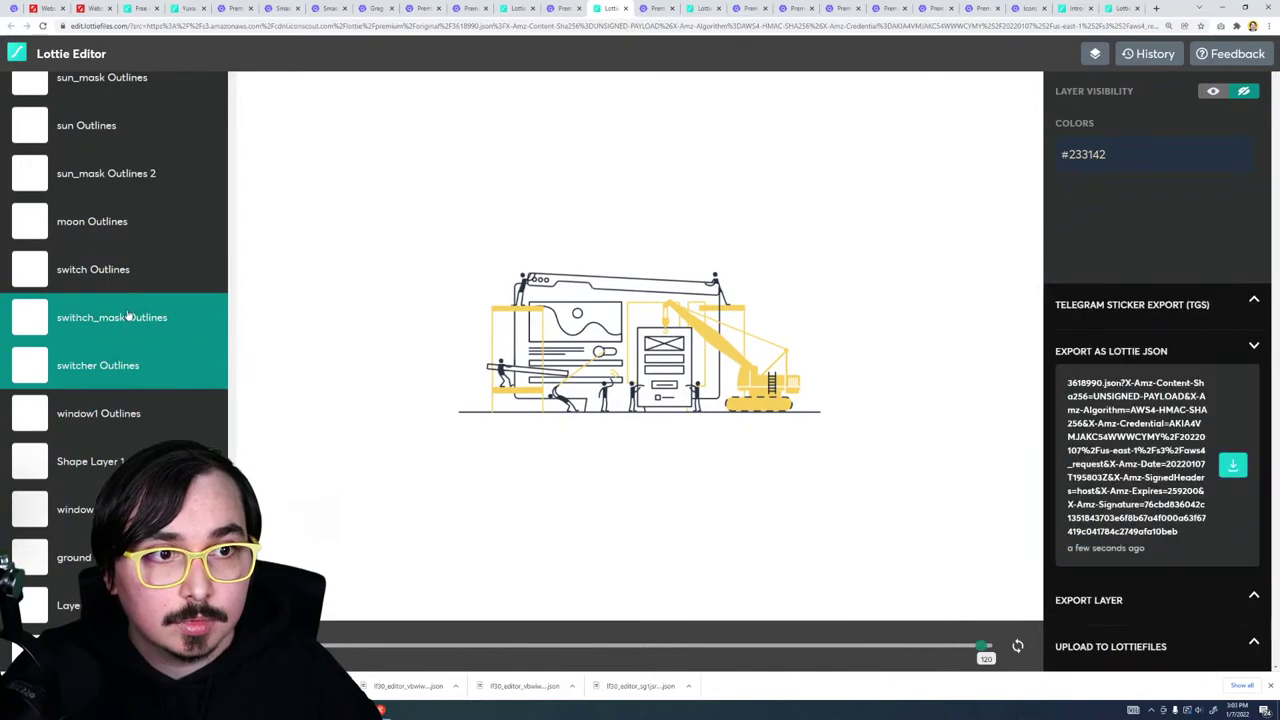
pyautogui.scroll(2, 127, 313)
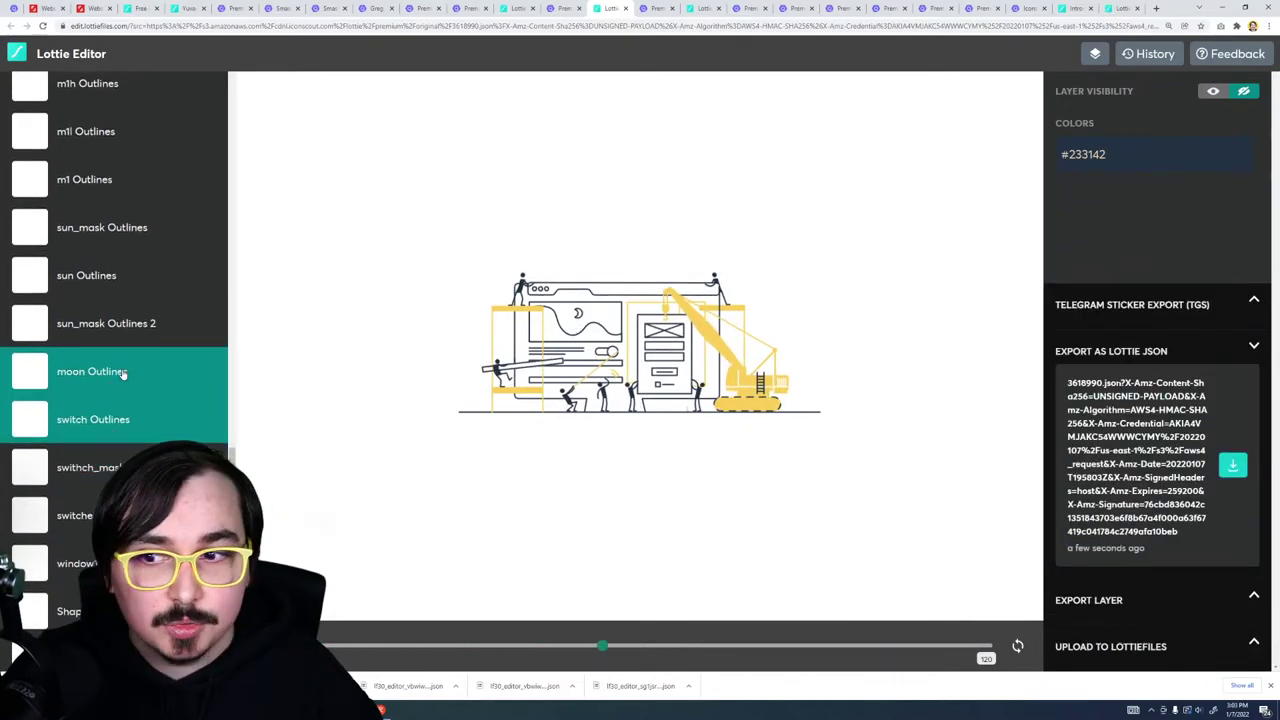
pyautogui.scroll(4, 125, 330)
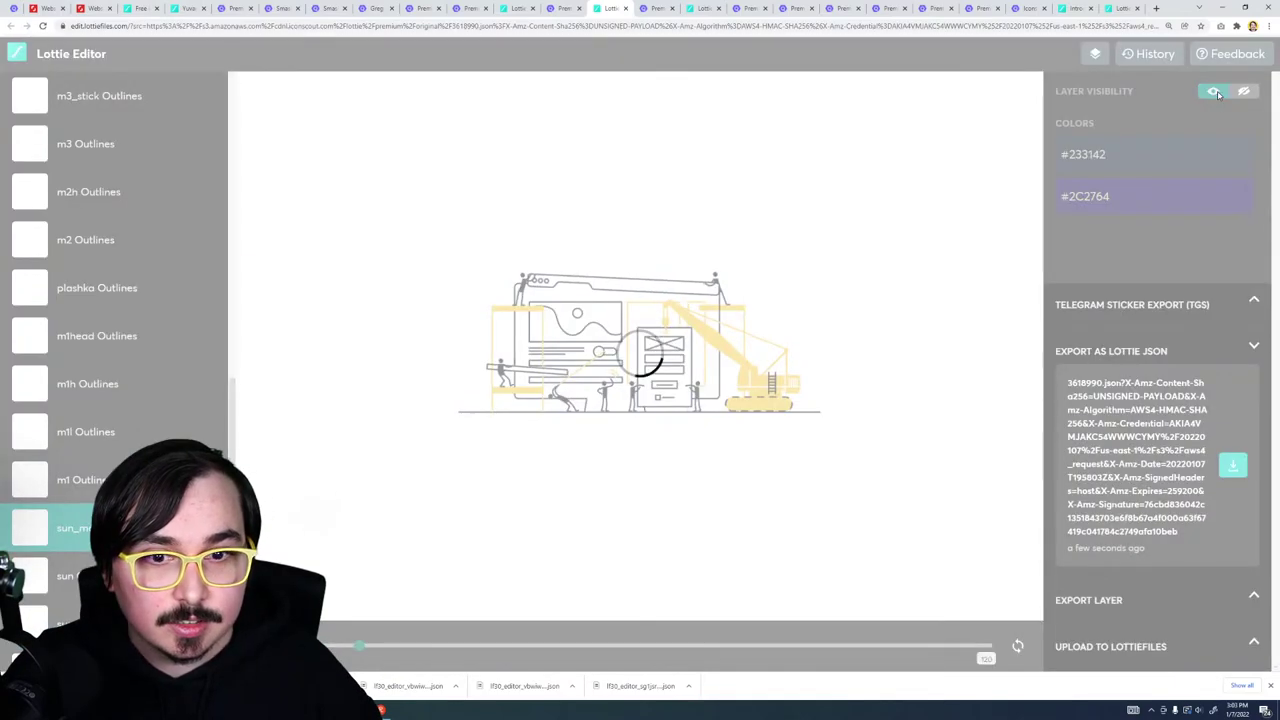
pyautogui.click(1214, 92)
pyautogui.click(1252, 94)
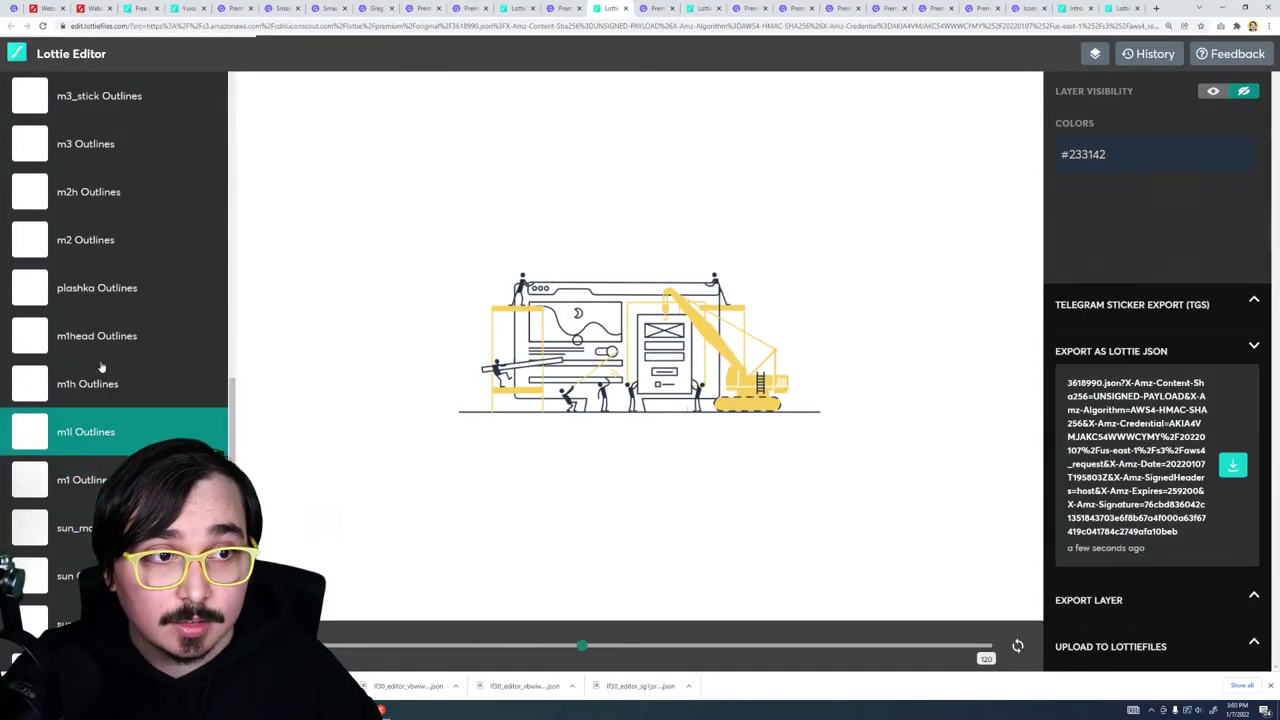
# Step: Select the Null 2 layer at the start of the layer list and hide it
pyautogui.scroll(7, 95, 437)
pyautogui.scroll(10, 85, 440)
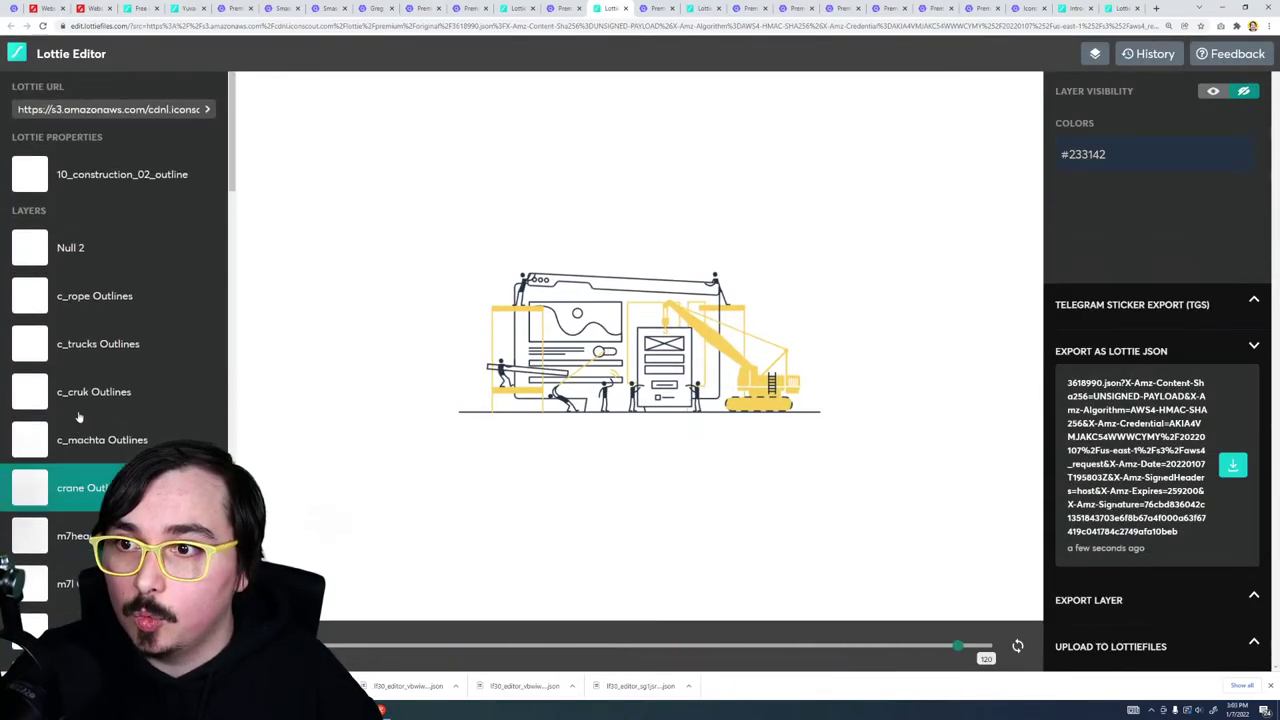
pyautogui.click(94, 312)
pyautogui.click(100, 256)
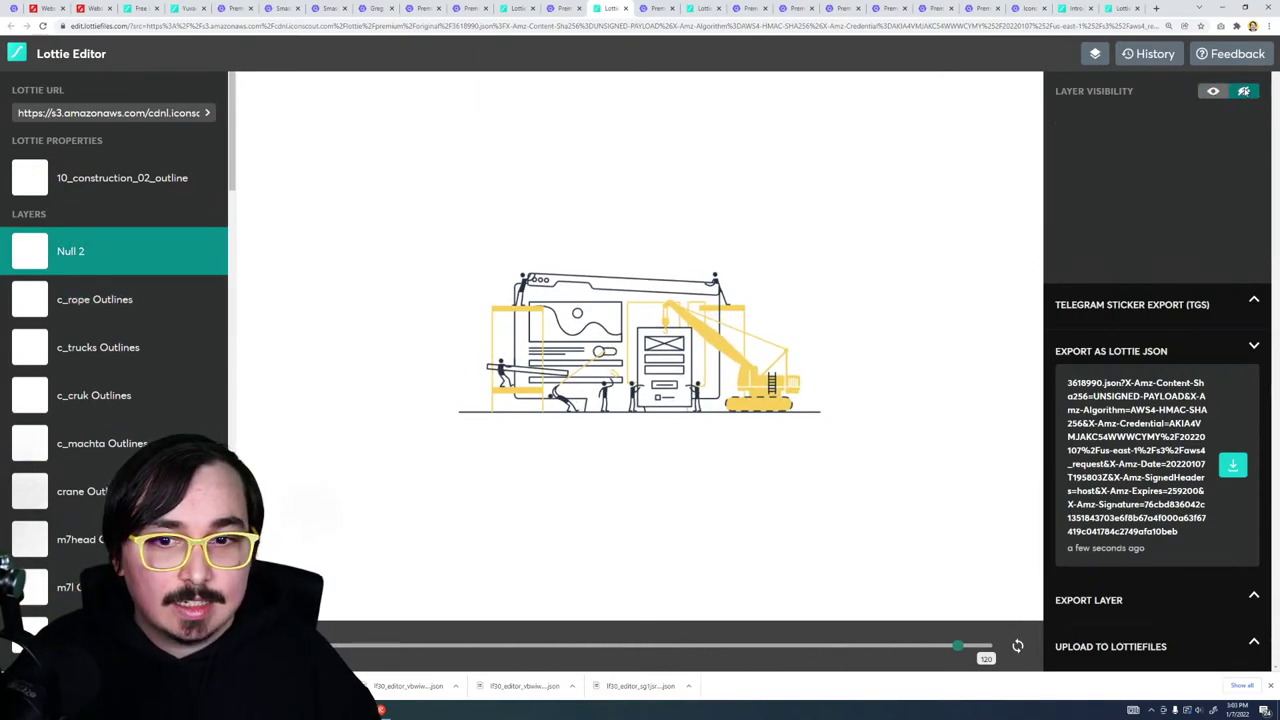
pyautogui.click(1244, 91)
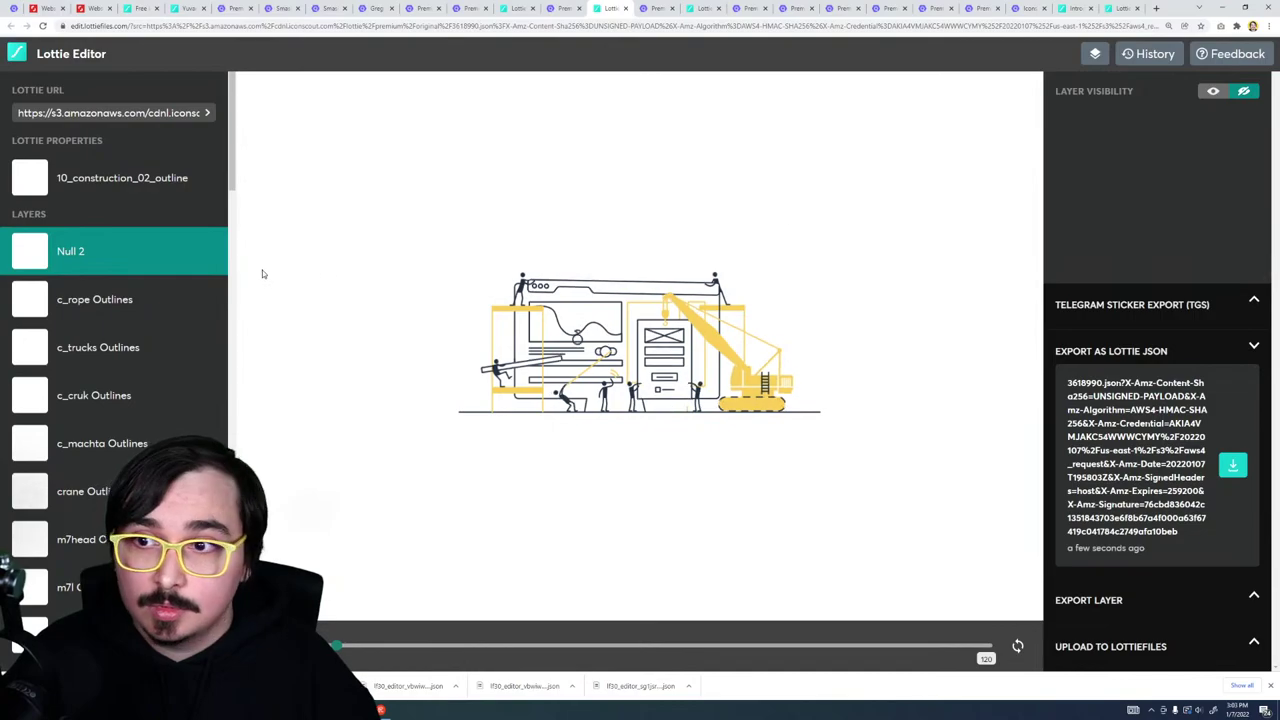
# Step: Inspect the crane layers, including c_rope Outlines and c_machta Outlines, for their colors and visibility
pyautogui.click(86, 290)
pyautogui.keyDown('shift'); pyautogui.click(85, 340); pyautogui.keyUp('shift')
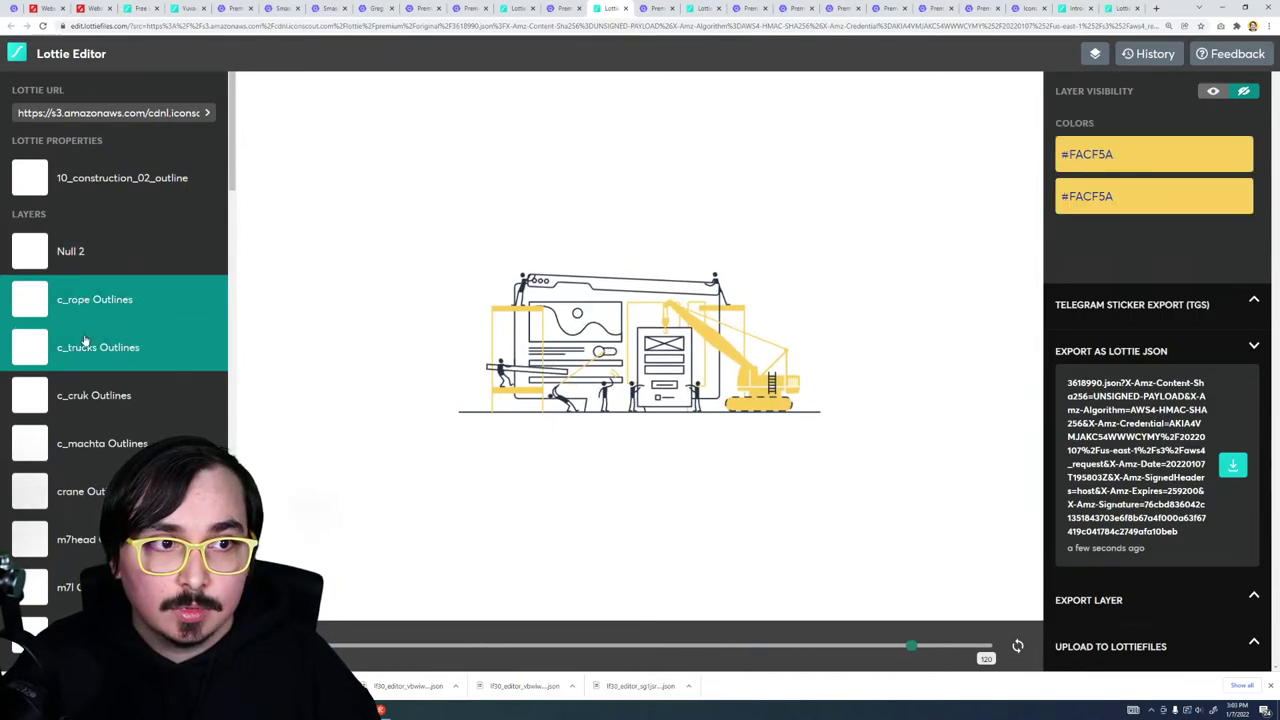
pyautogui.click(90, 437)
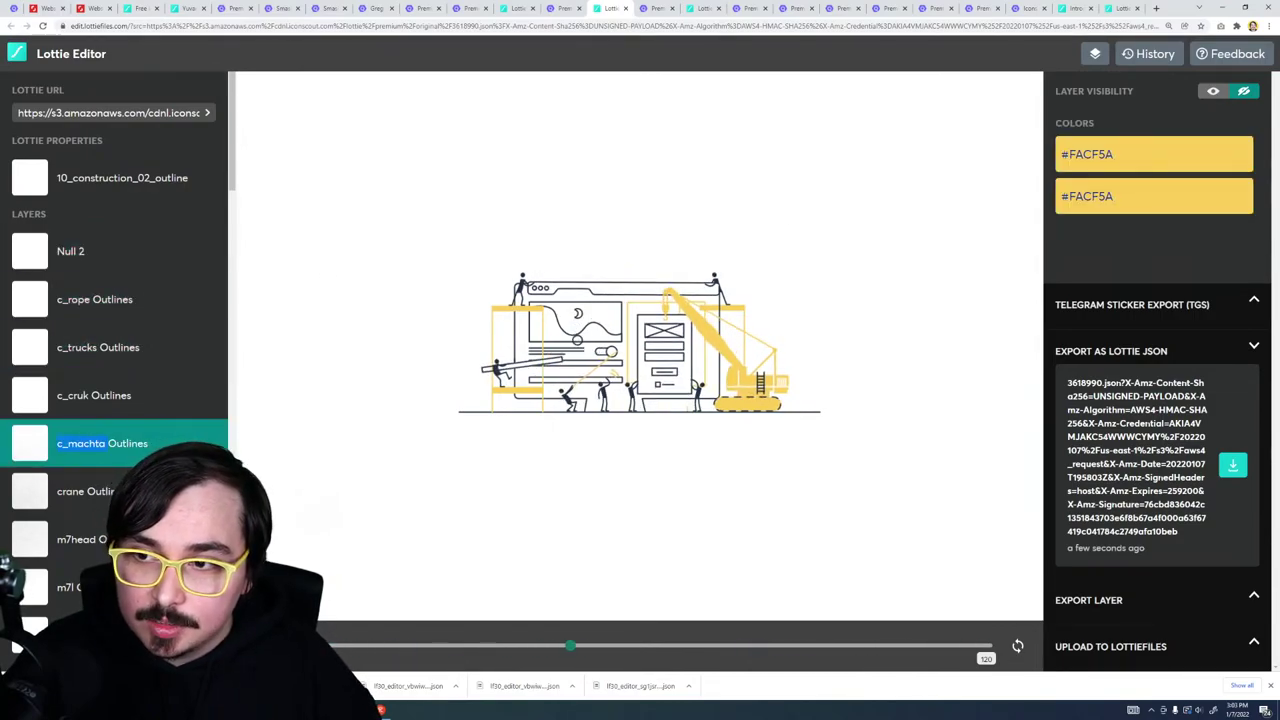
pyautogui.scroll(-5, 90, 437)
pyautogui.click(89, 395)
pyautogui.scroll(-4, 114, 395)
pyautogui.scroll(10, 114, 395)
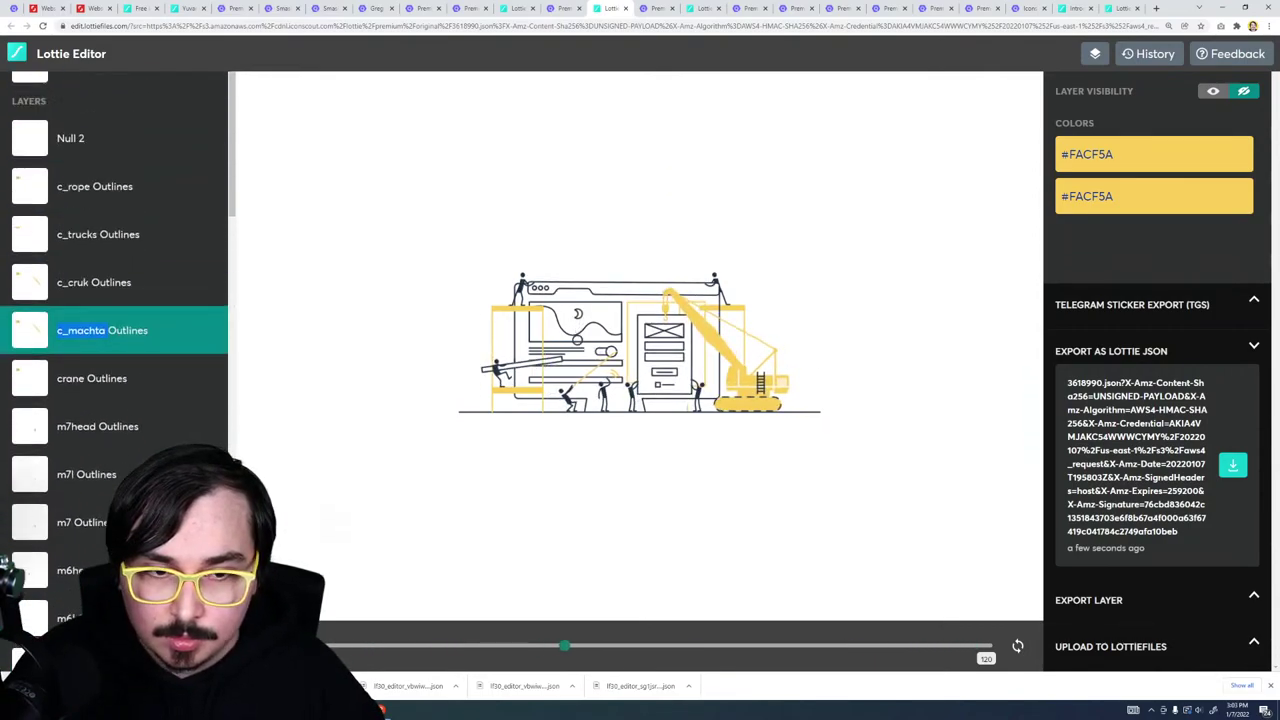
pyautogui.scroll(3, 90, 330)
# Step: Review the animation preferences and grouped colors of 10_construction_02_outline
pyautogui.click(104, 182)
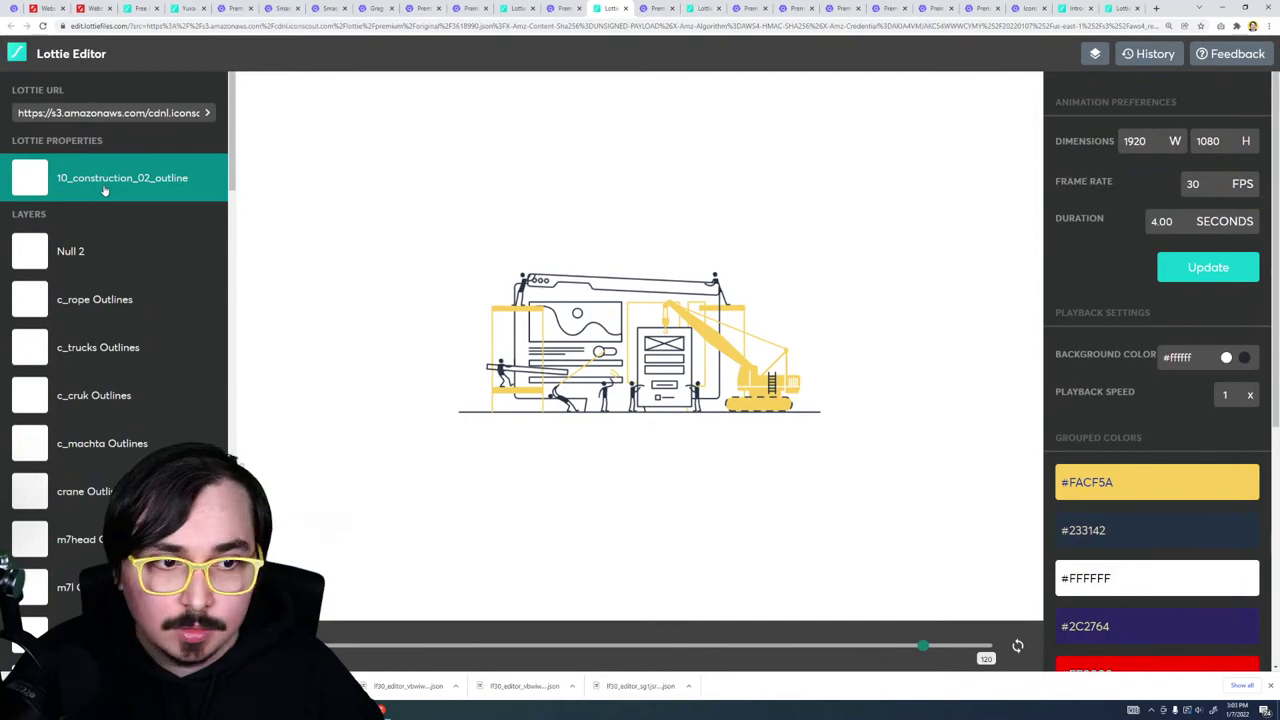
pyautogui.scroll(-6, 125, 350)
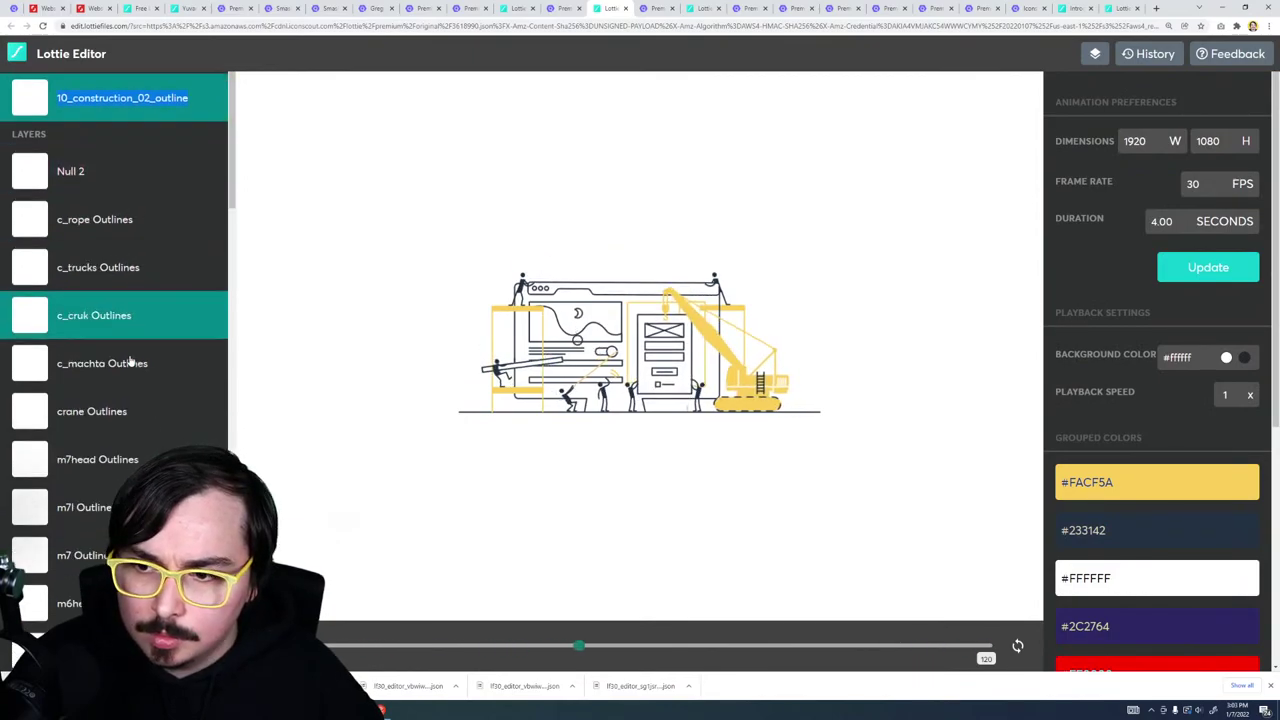
pyautogui.scroll(6, 132, 358)
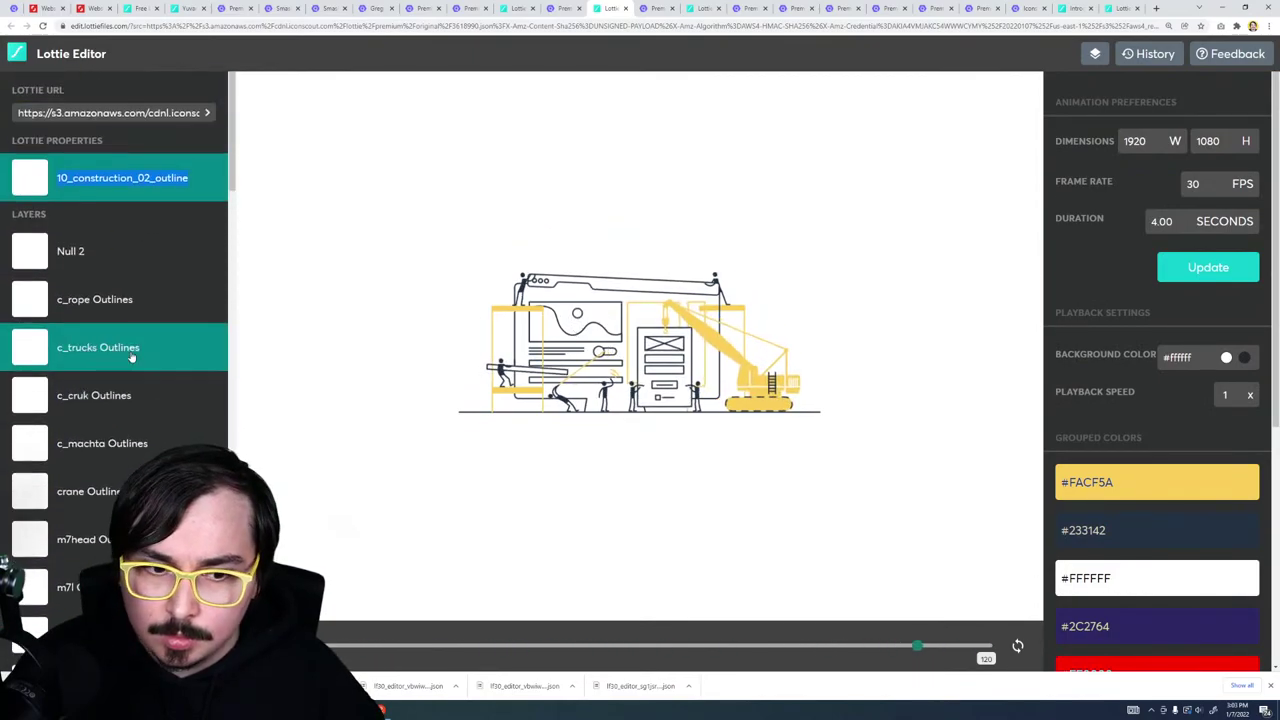
# Step: Go through Null 2, c_rope Outlines, c_machta Outlines and the layers below to check their visibility settings
pyautogui.click(129, 263)
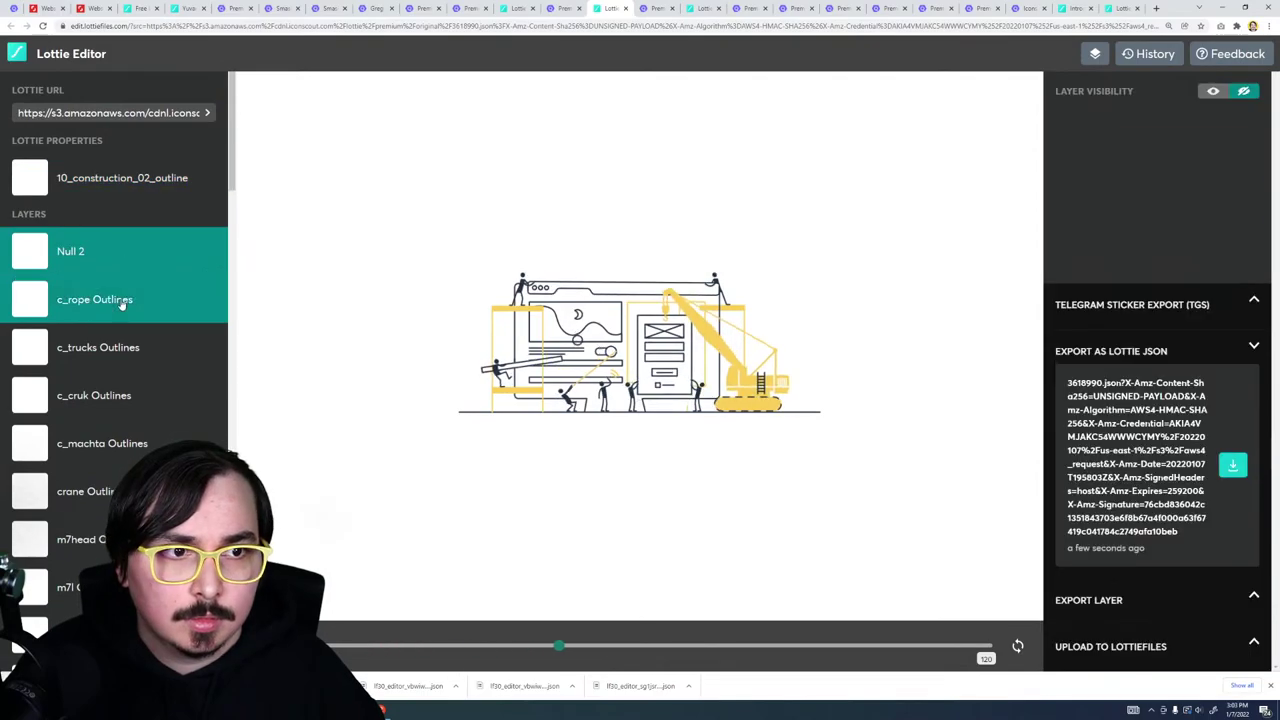
pyautogui.click(120, 305)
pyautogui.click(84, 436)
pyautogui.scroll(-1, 95, 468)
pyautogui.scroll(-4, 95, 468)
pyautogui.click(95, 468)
pyautogui.scroll(-5, 95, 467)
# Step: Reload the animation to discard the visibility edits, and check the Null 2 and c_rope Outlines layers
pyautogui.hotkey('ctrl', 'r')
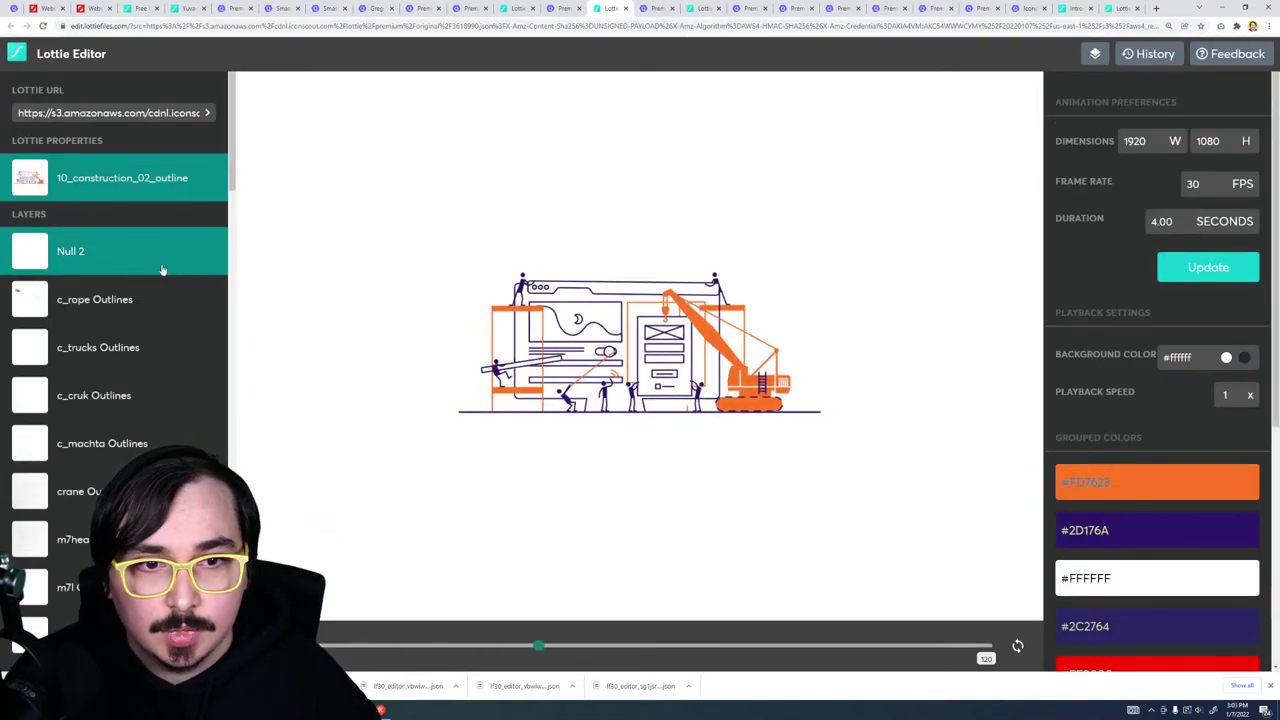
pyautogui.click(164, 270)
pyautogui.click(163, 301)
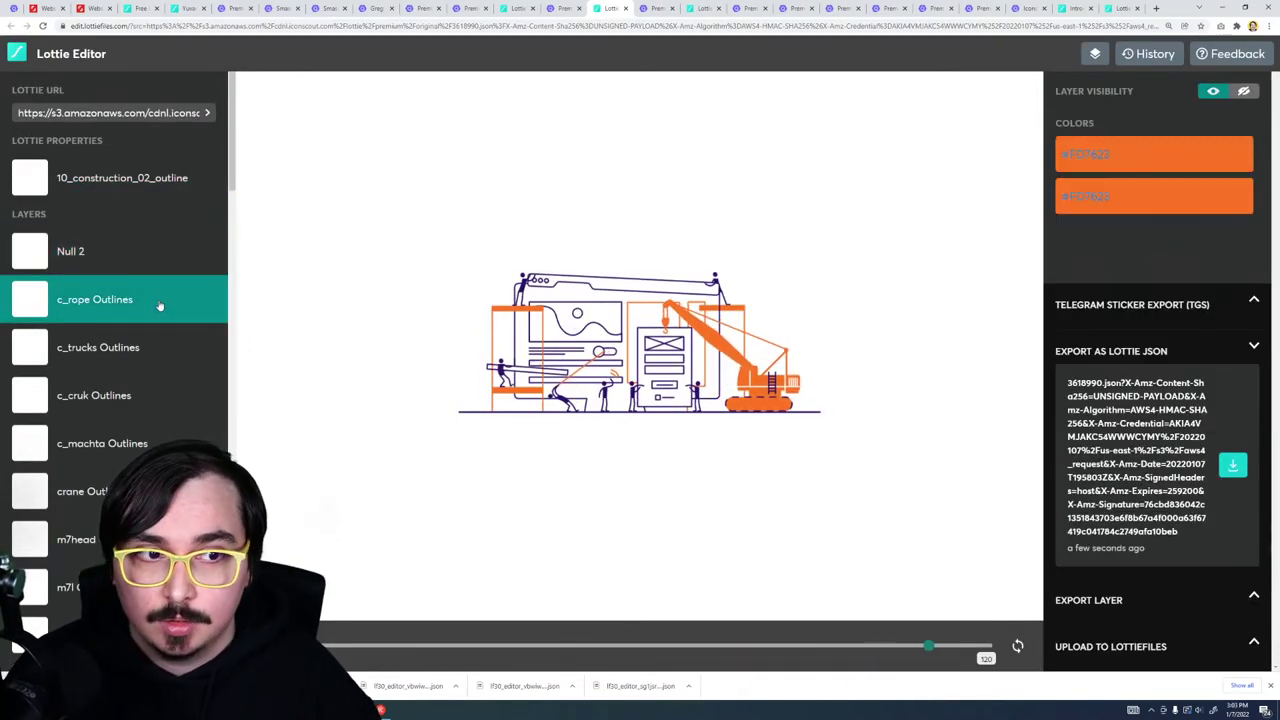
# Step: Find the ground layer in the reloaded animation and hide it
pyautogui.scroll(-5, 163, 405)
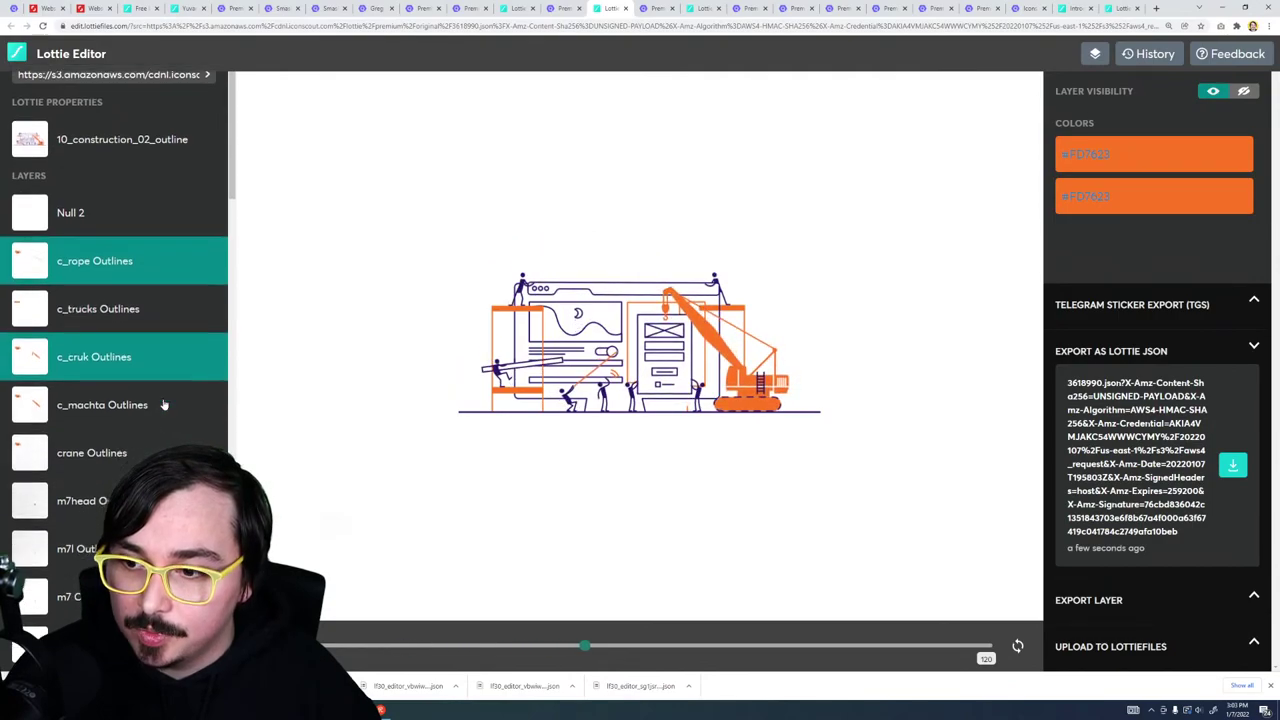
pyautogui.scroll(-6, 160, 415)
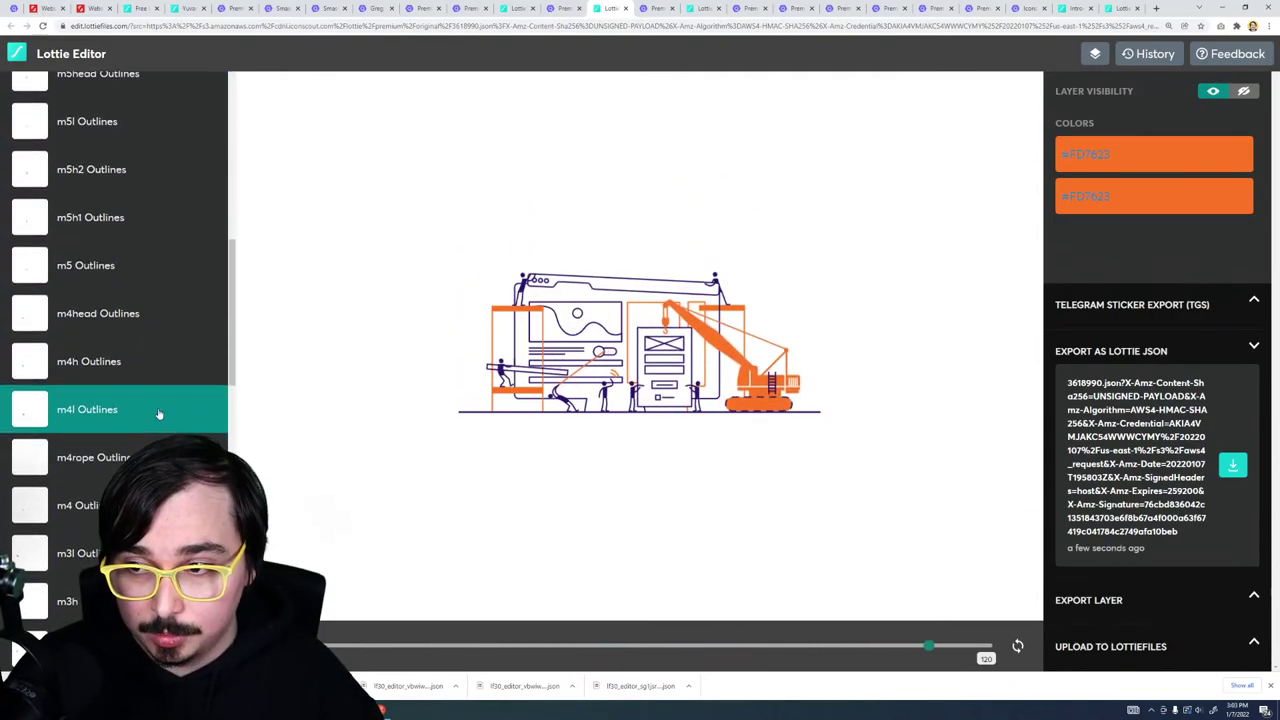
pyautogui.scroll(-6, 160, 415)
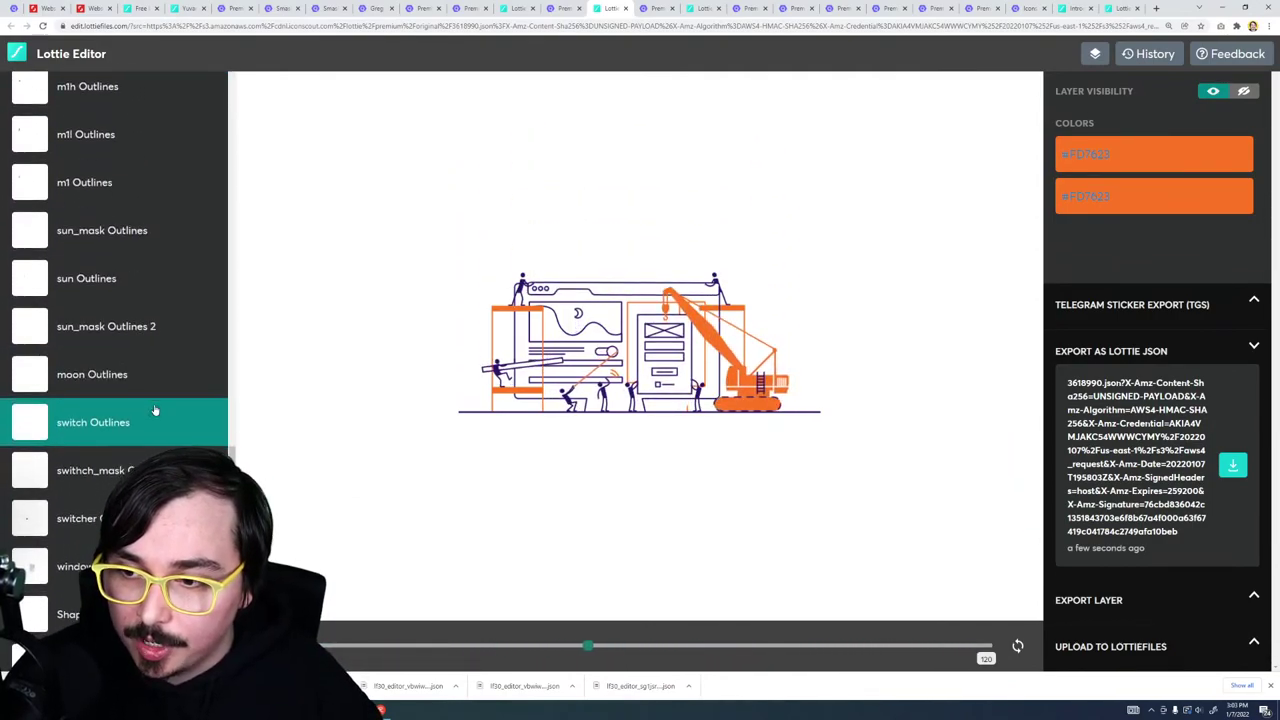
pyautogui.click(154, 410)
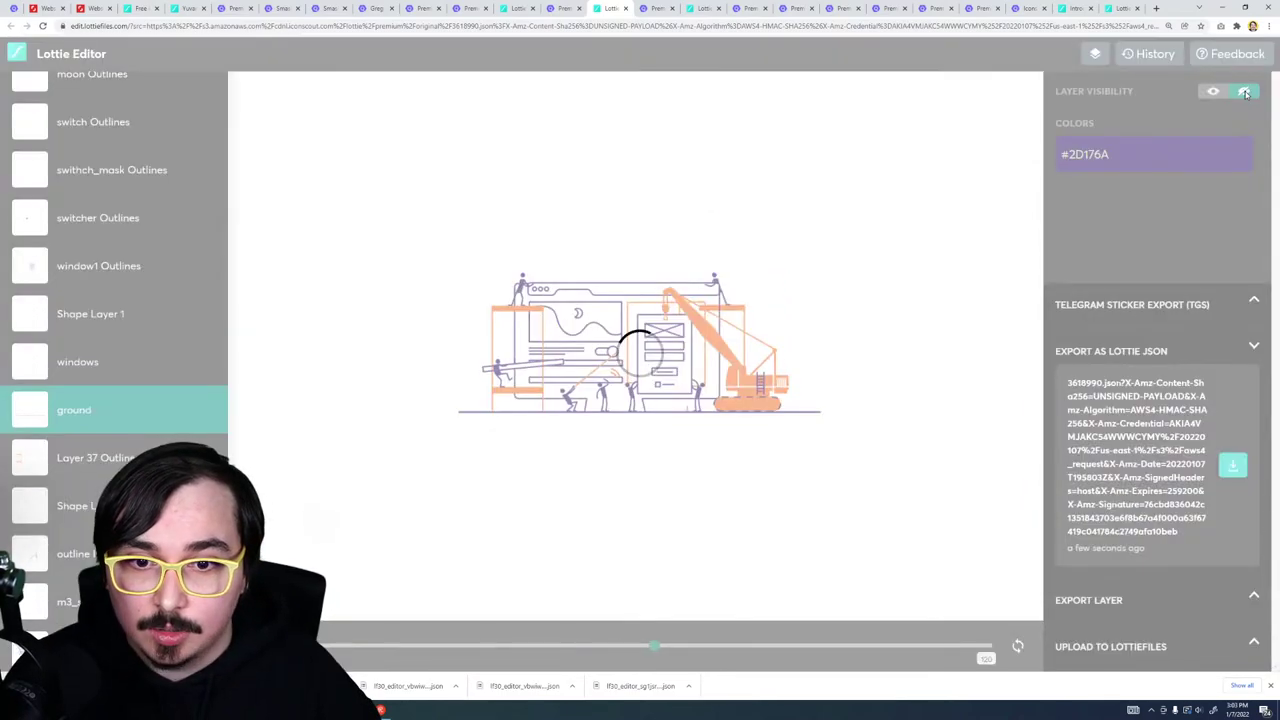
pyautogui.click(1245, 93)
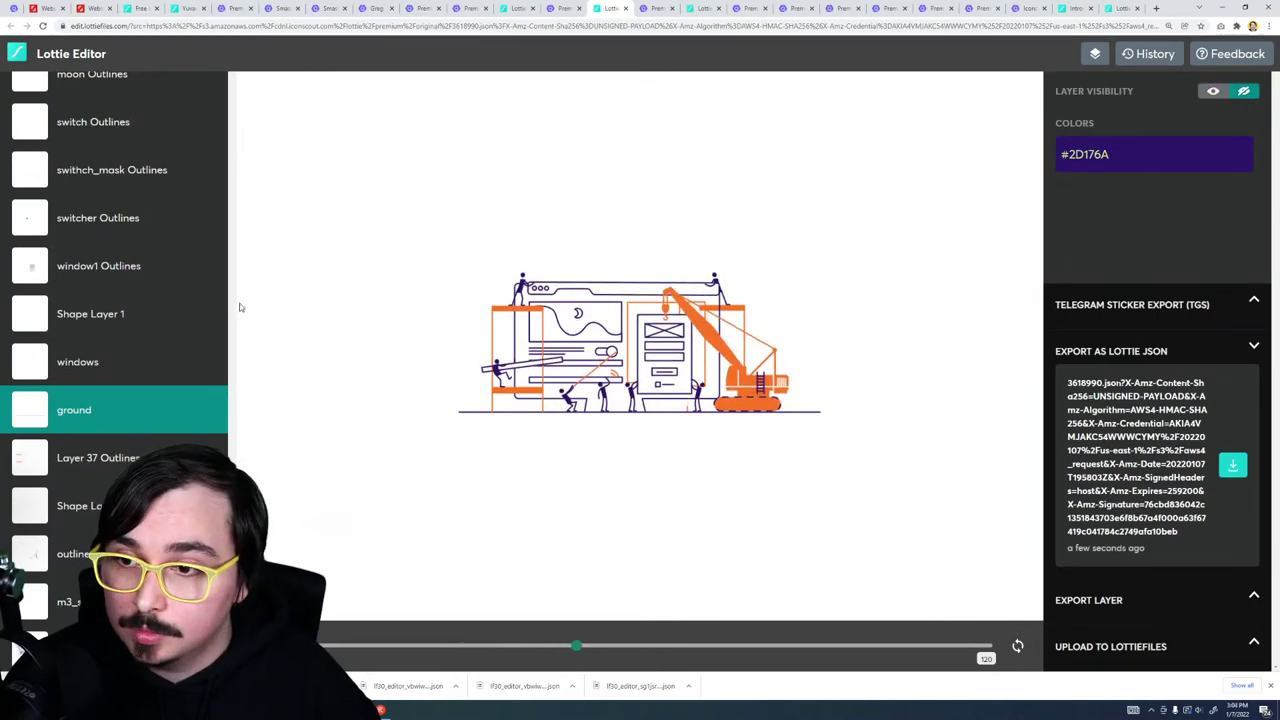
# Step: Reselect the ground layer and make it visible again
pyautogui.click(90, 362)
pyautogui.click(97, 410)
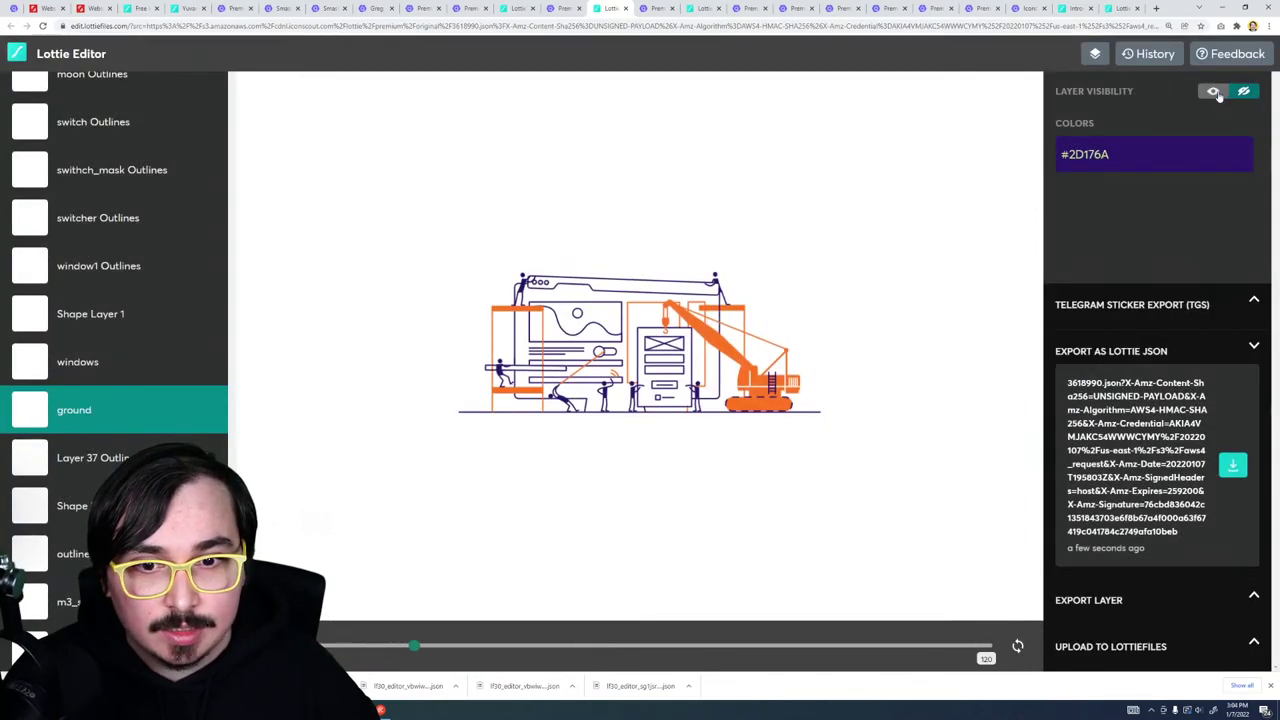
pyautogui.click(1213, 92)
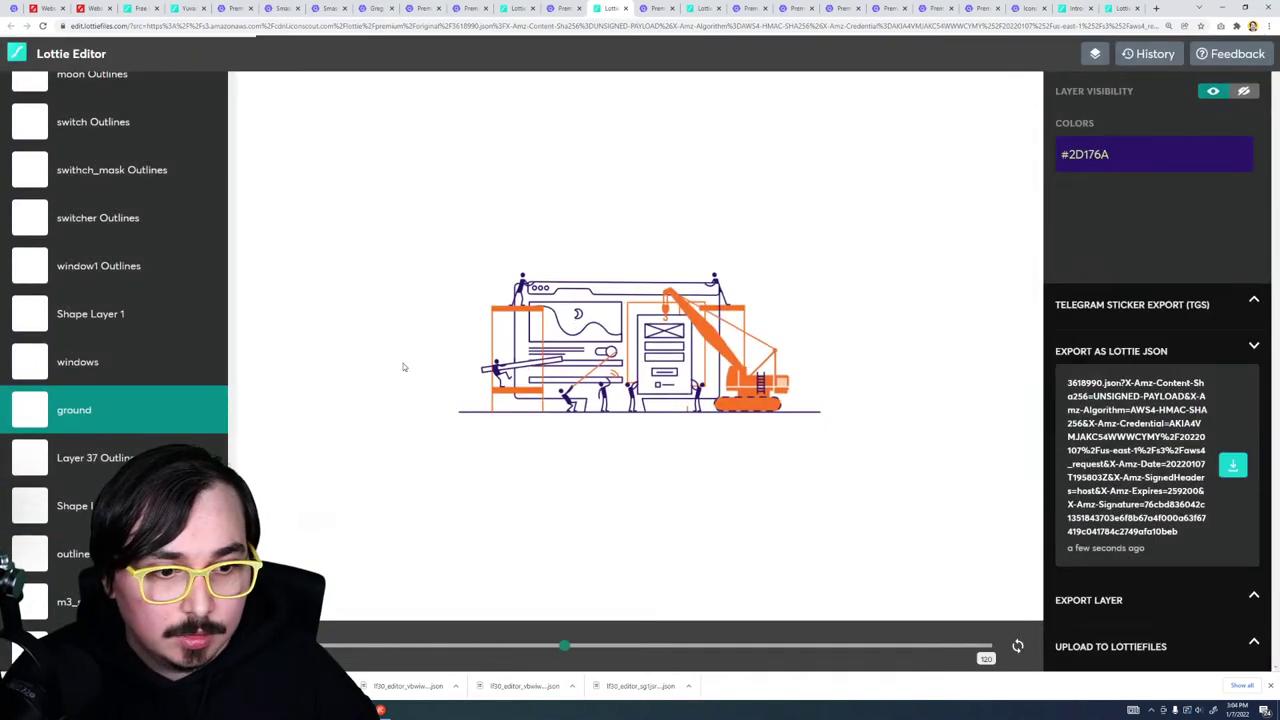
# Step: Try to hide the ground layer of the construction animation
pyautogui.click(134, 223)
pyautogui.click(128, 424)
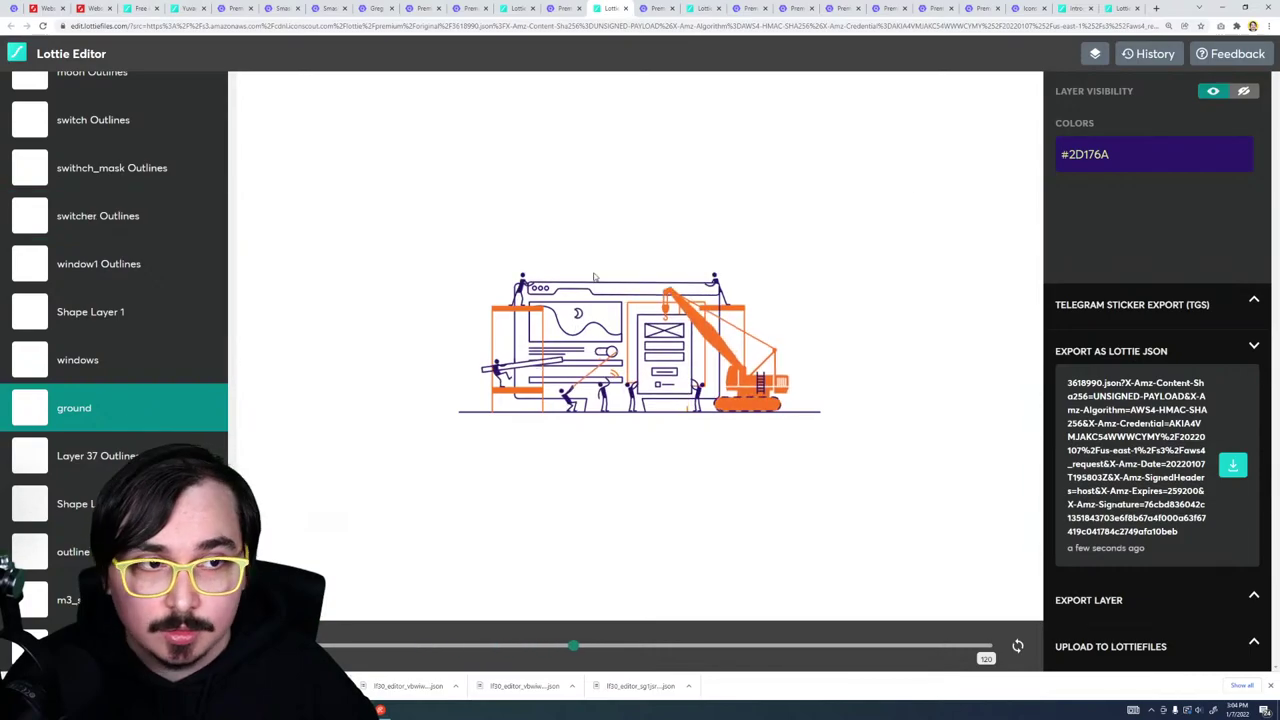
pyautogui.click(1241, 92)
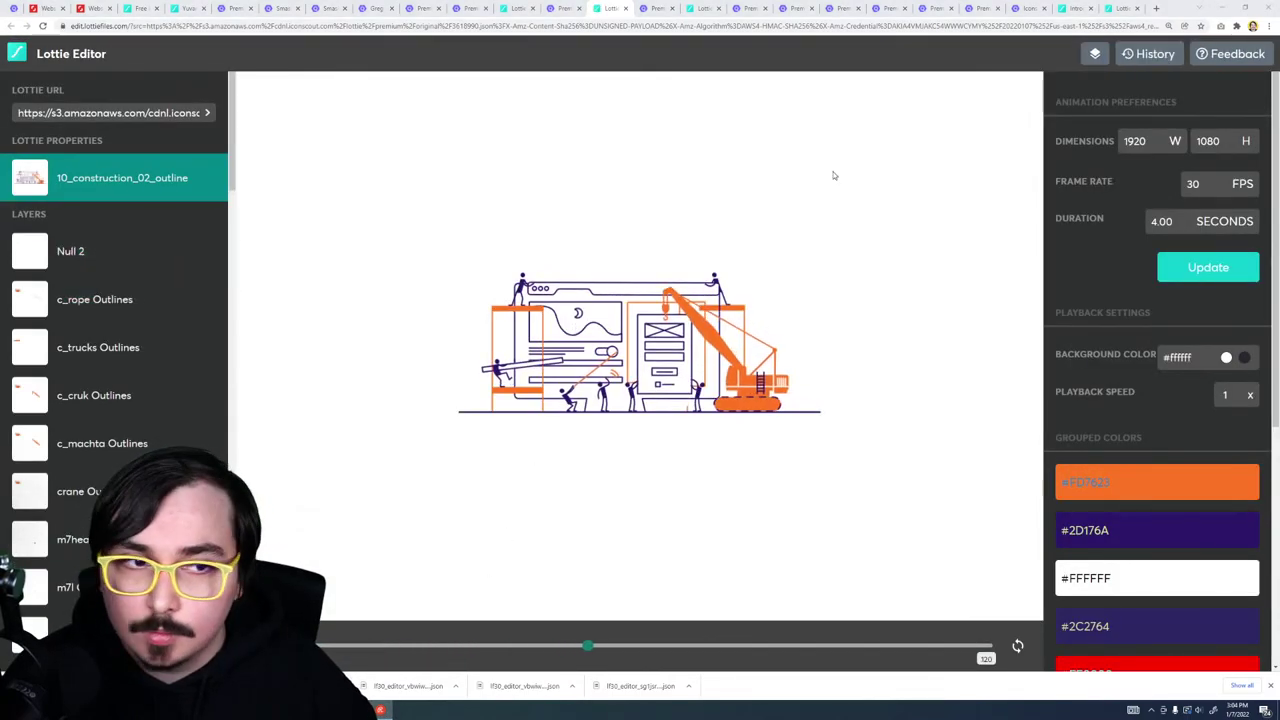
# Step: Hide the c_rope Outlines layer and make it visible again, and update the animation with its existing preferences
pyautogui.click(71, 306)
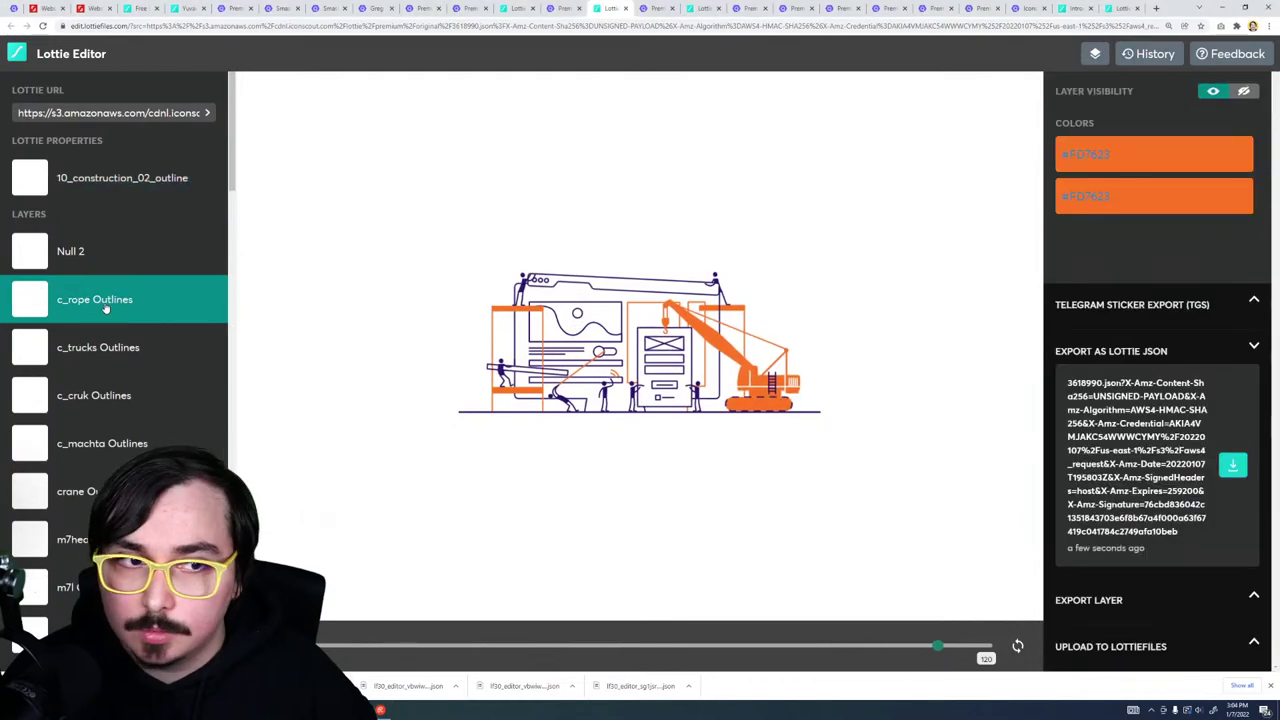
pyautogui.click(1243, 91)
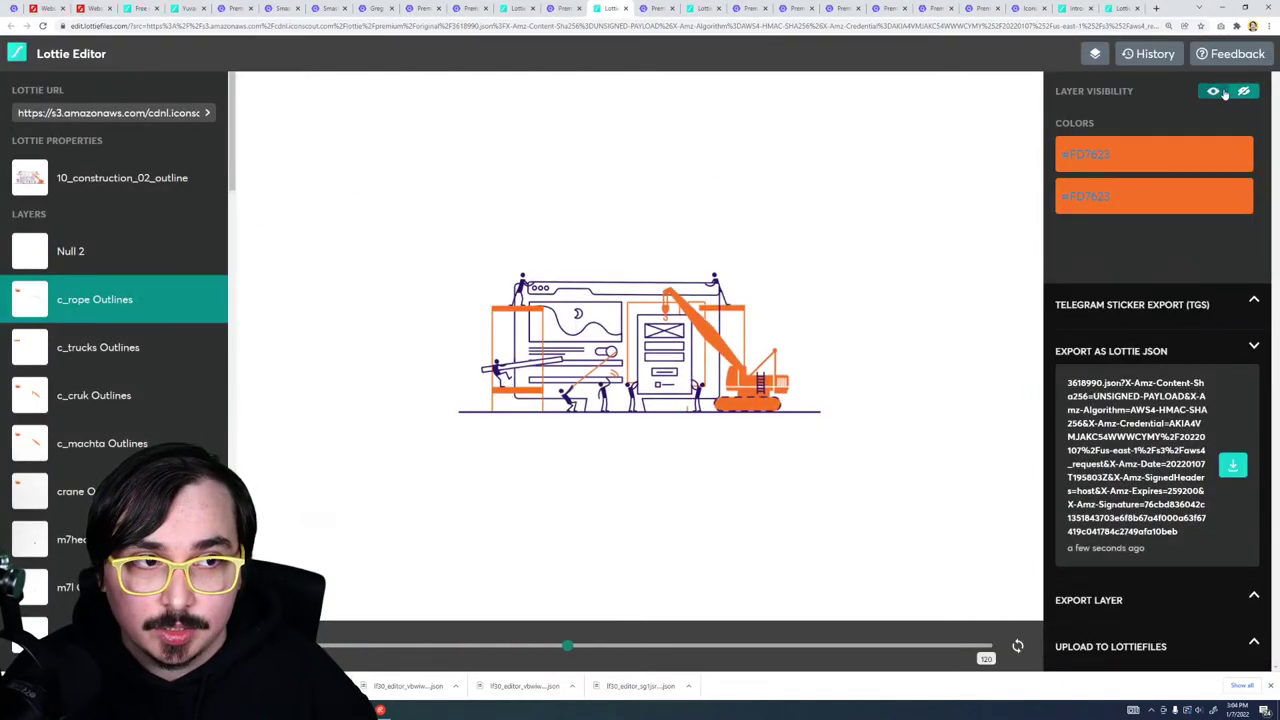
pyautogui.click(1218, 93)
pyautogui.click(1218, 93)
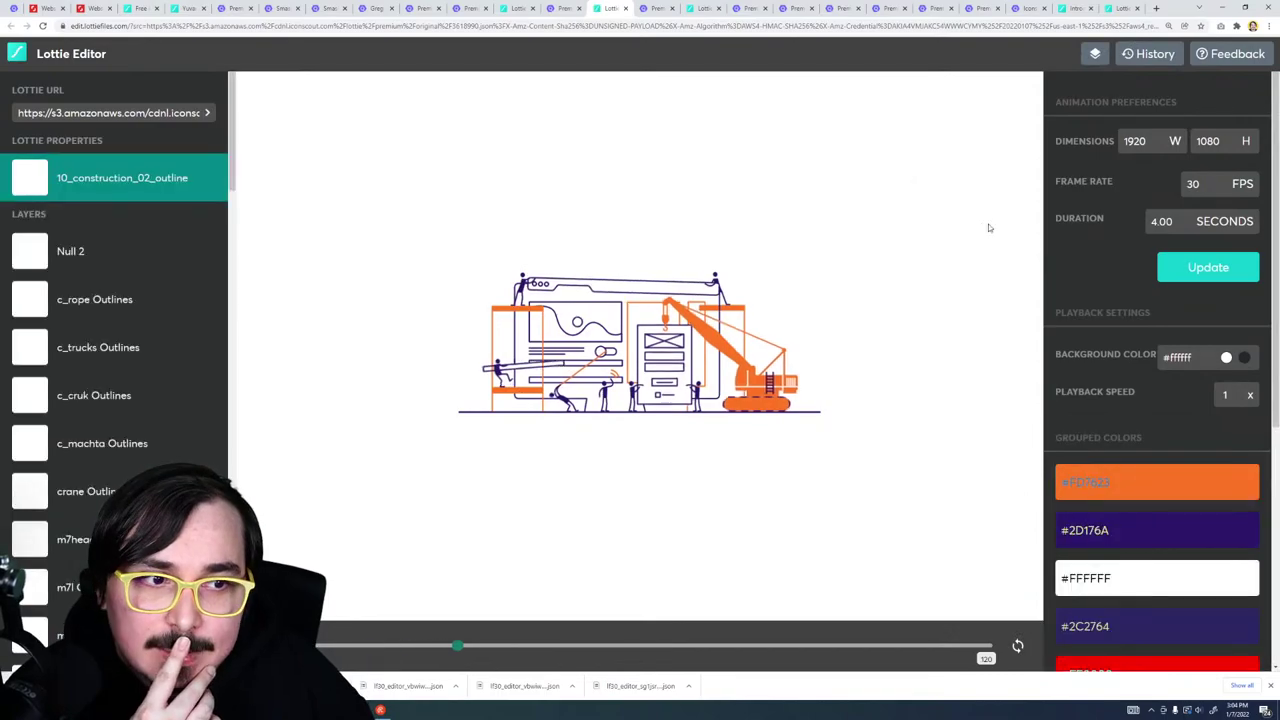
pyautogui.click(1251, 269)
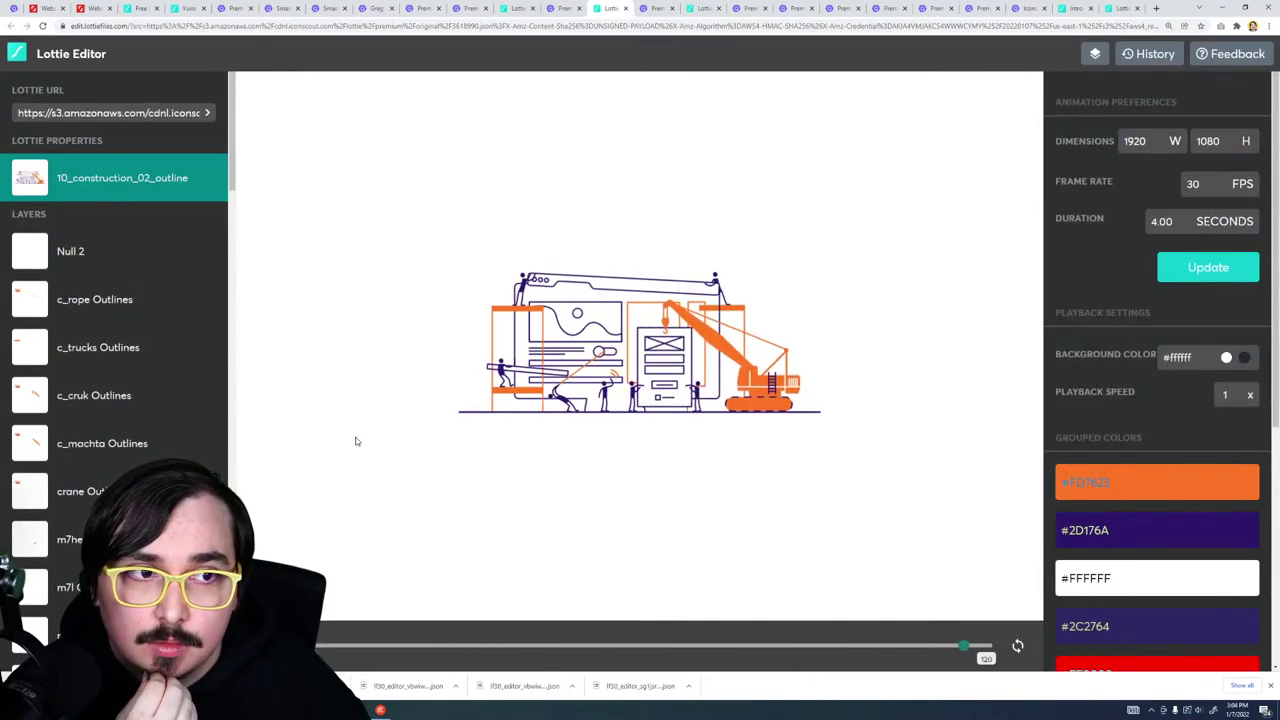
# Step: Find the plashka Outlines layer, and switch it off and back on to see which part of the animation it controls
pyautogui.click(84, 316)
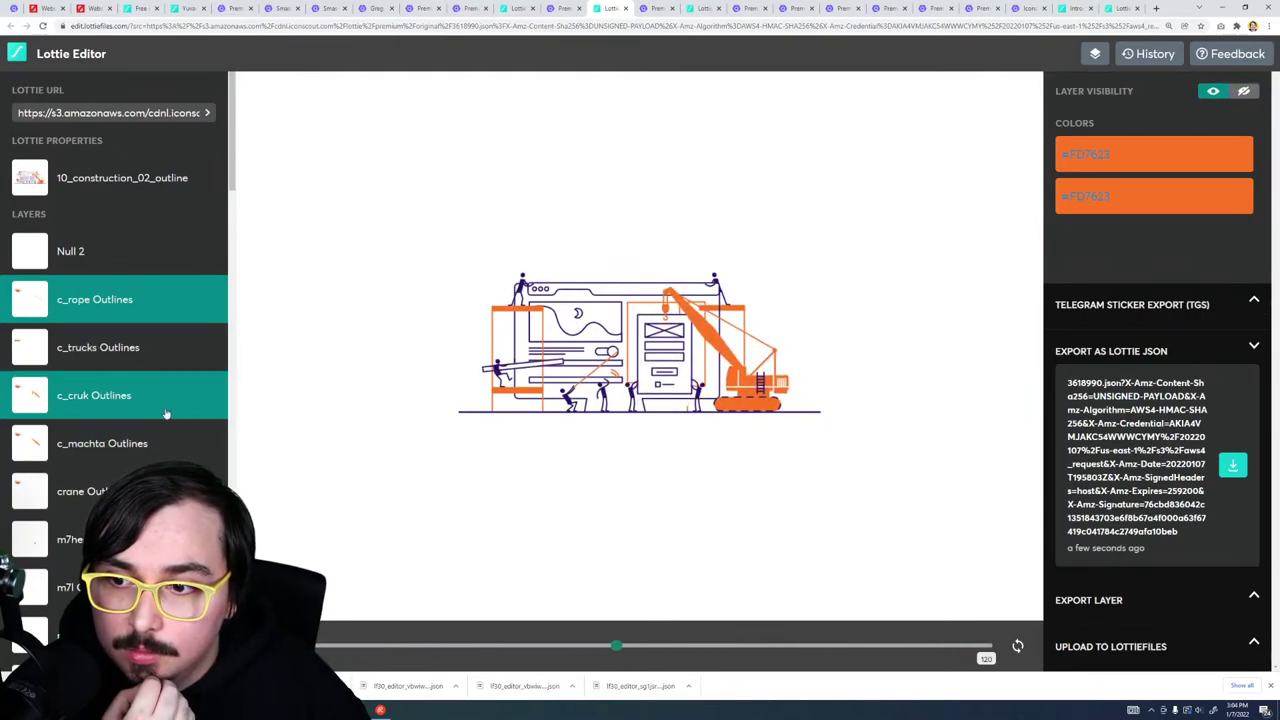
pyautogui.scroll(-5, 165, 444)
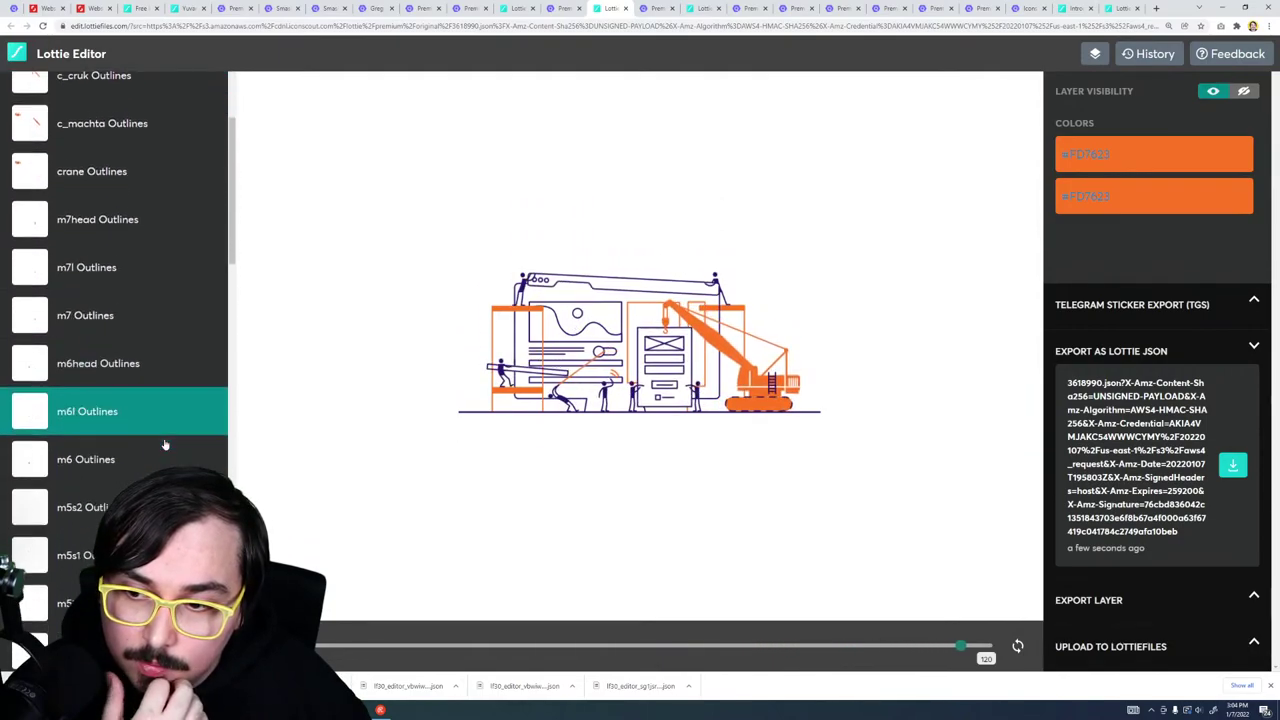
pyautogui.scroll(-10, 165, 444)
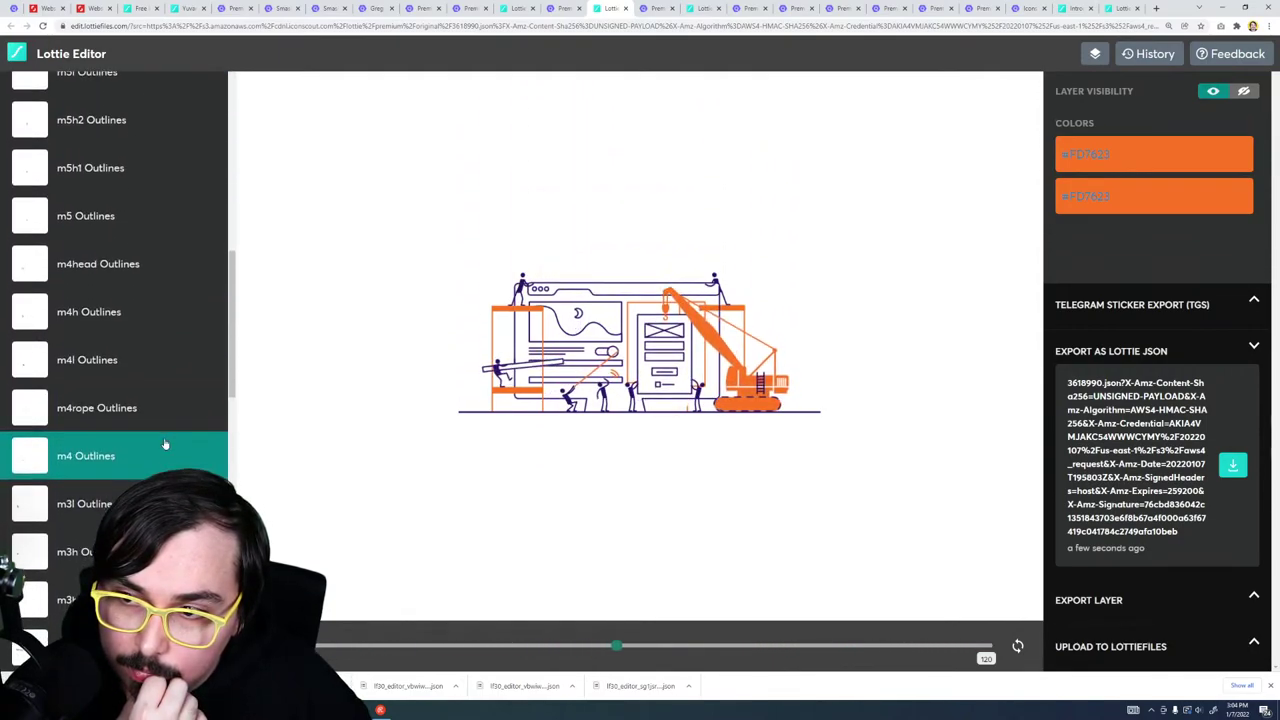
pyautogui.scroll(-4, 165, 444)
pyautogui.scroll(1, 165, 444)
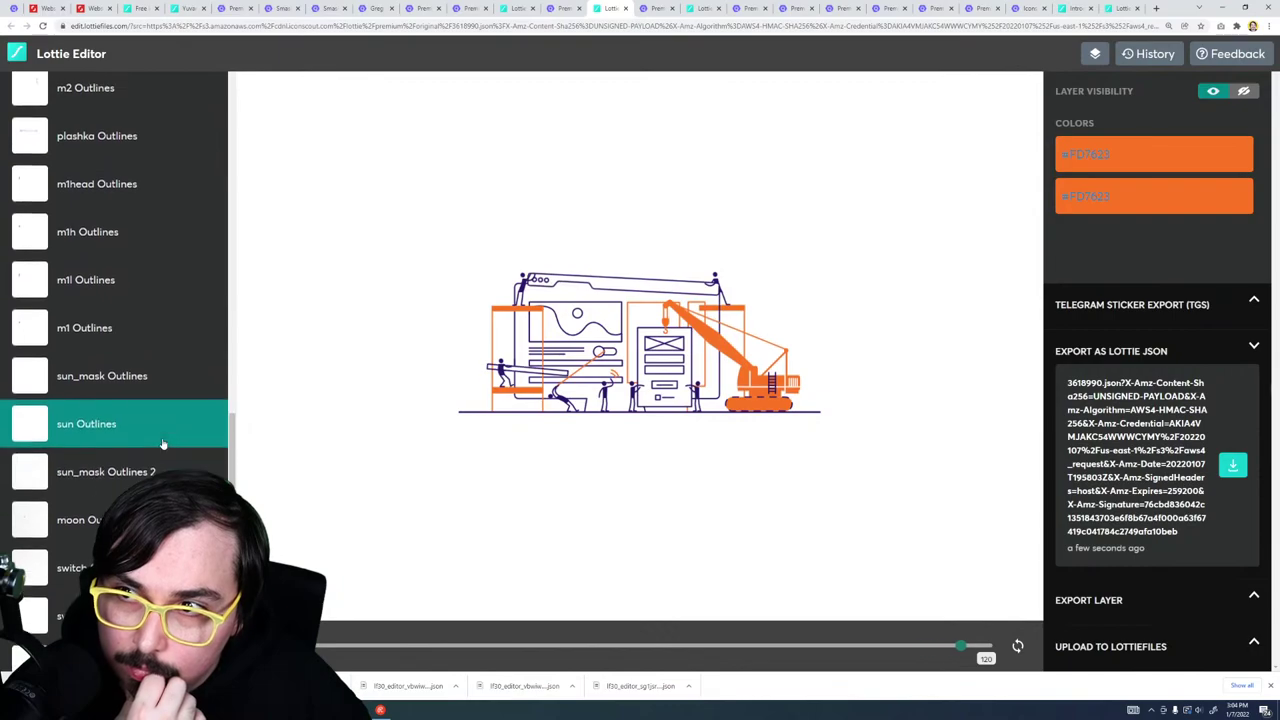
pyautogui.click(125, 150)
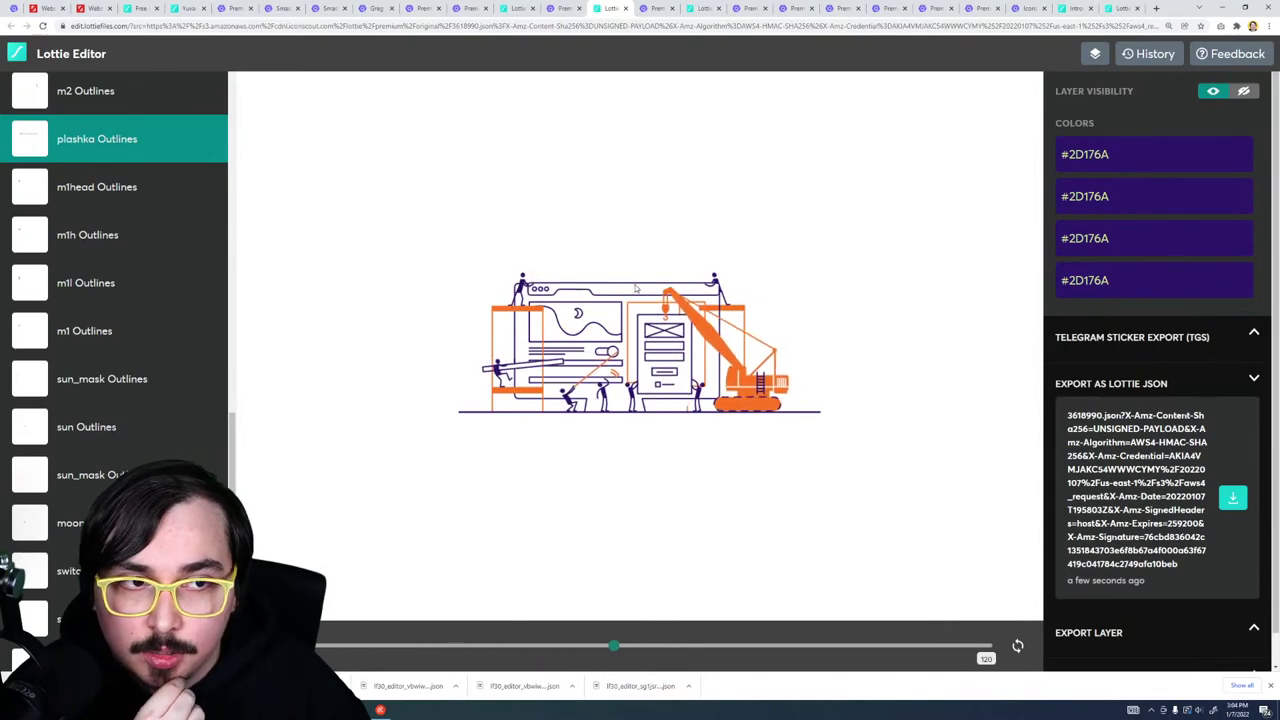
pyautogui.click(1250, 93)
pyautogui.click(1222, 92)
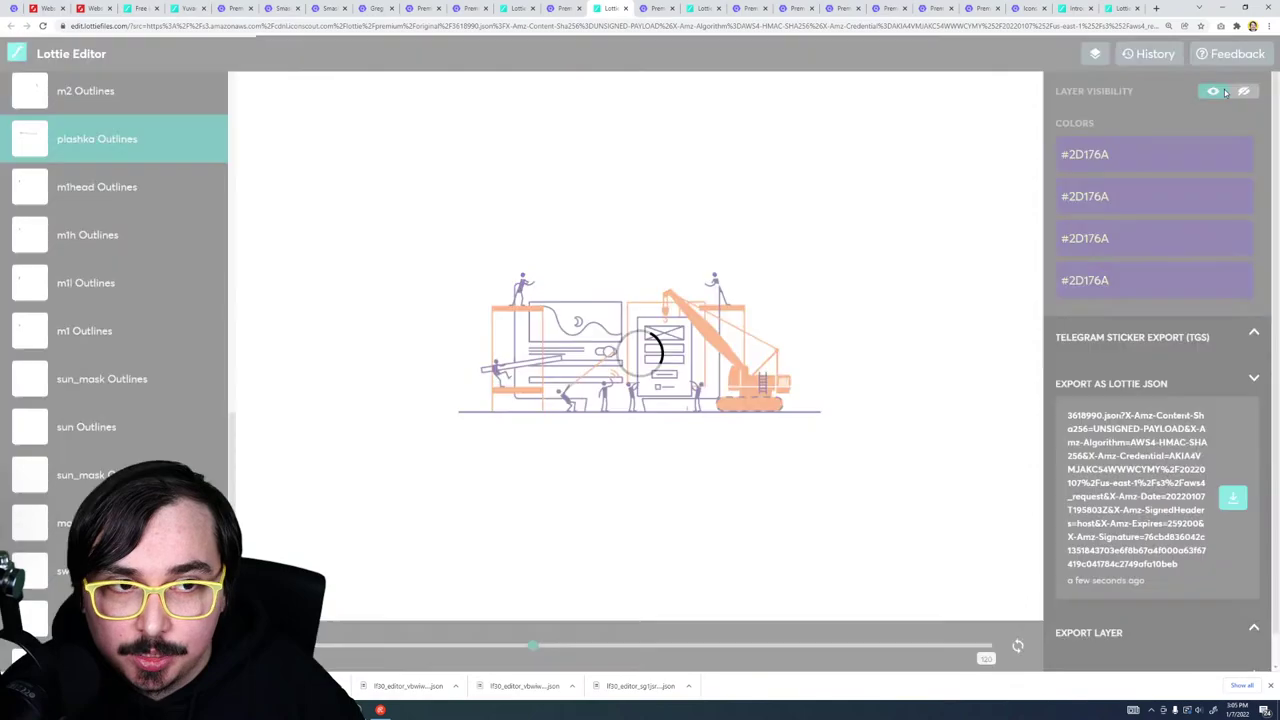
# Step: Try hiding the ground layer, check window1 Outlines, and restore the ground layer's visibility
pyautogui.scroll(-3, 90, 410)
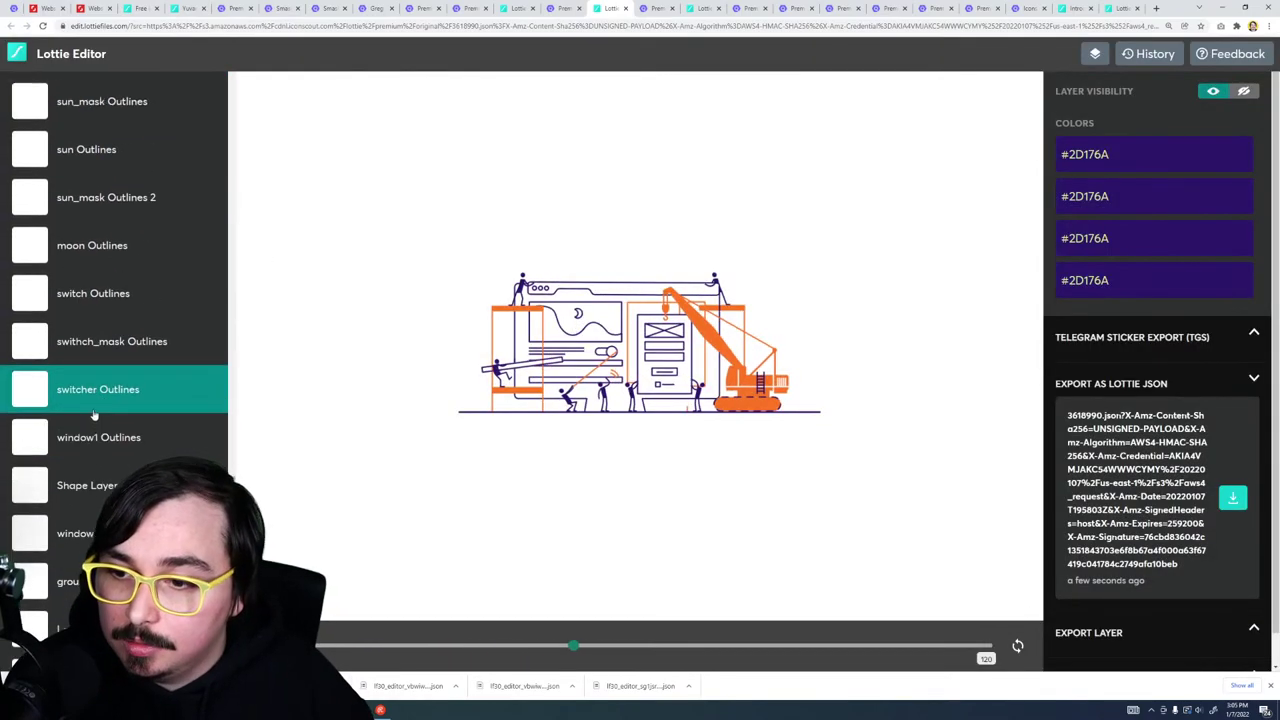
pyautogui.scroll(-2, 93, 412)
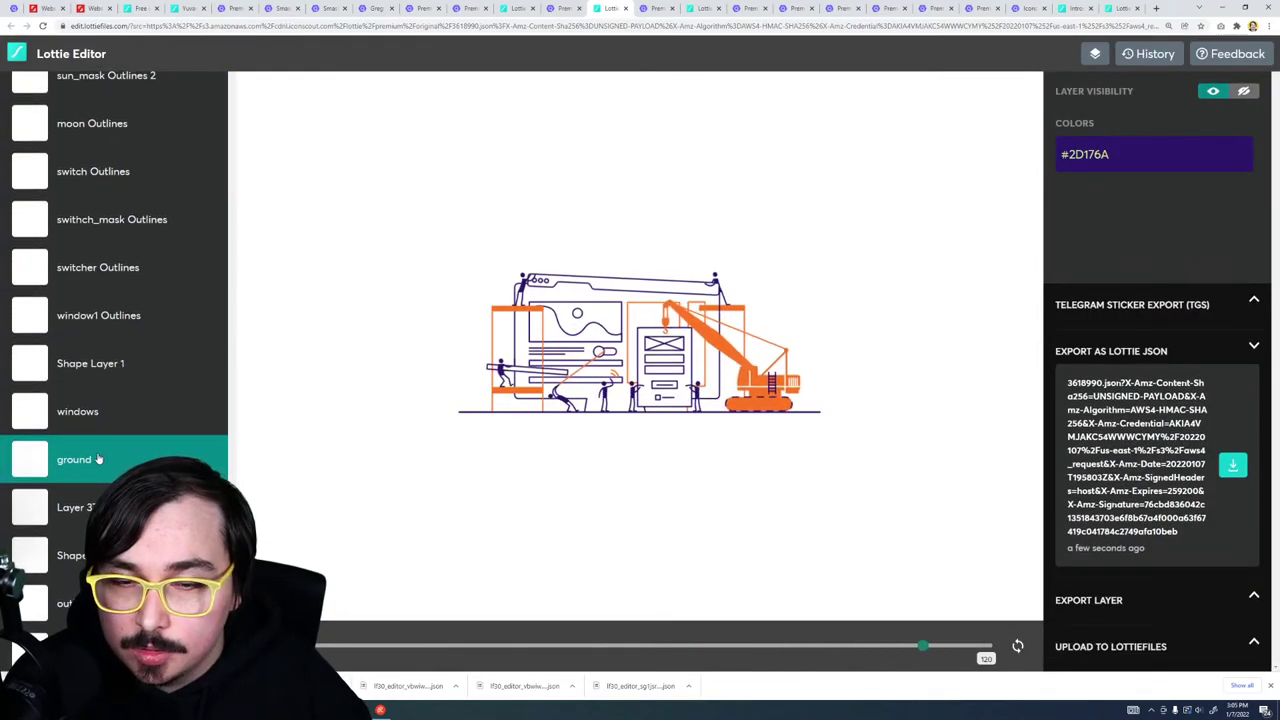
pyautogui.click(1250, 92)
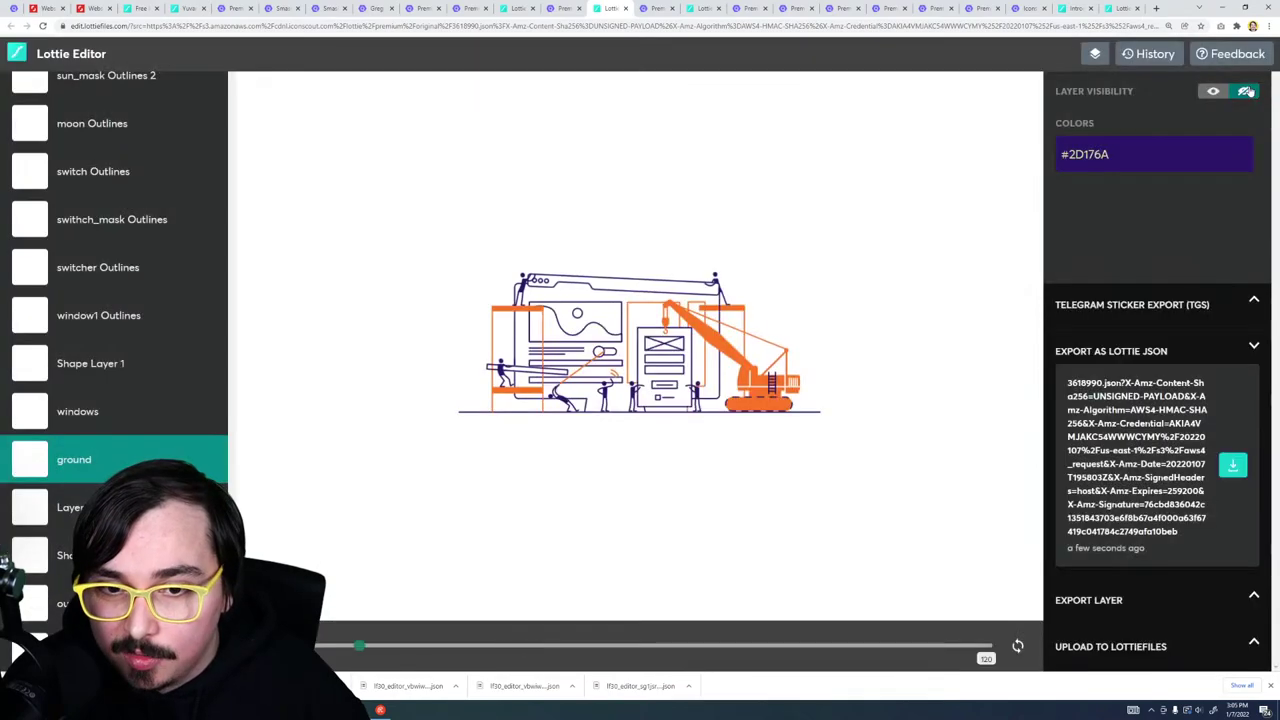
pyautogui.click(110, 322)
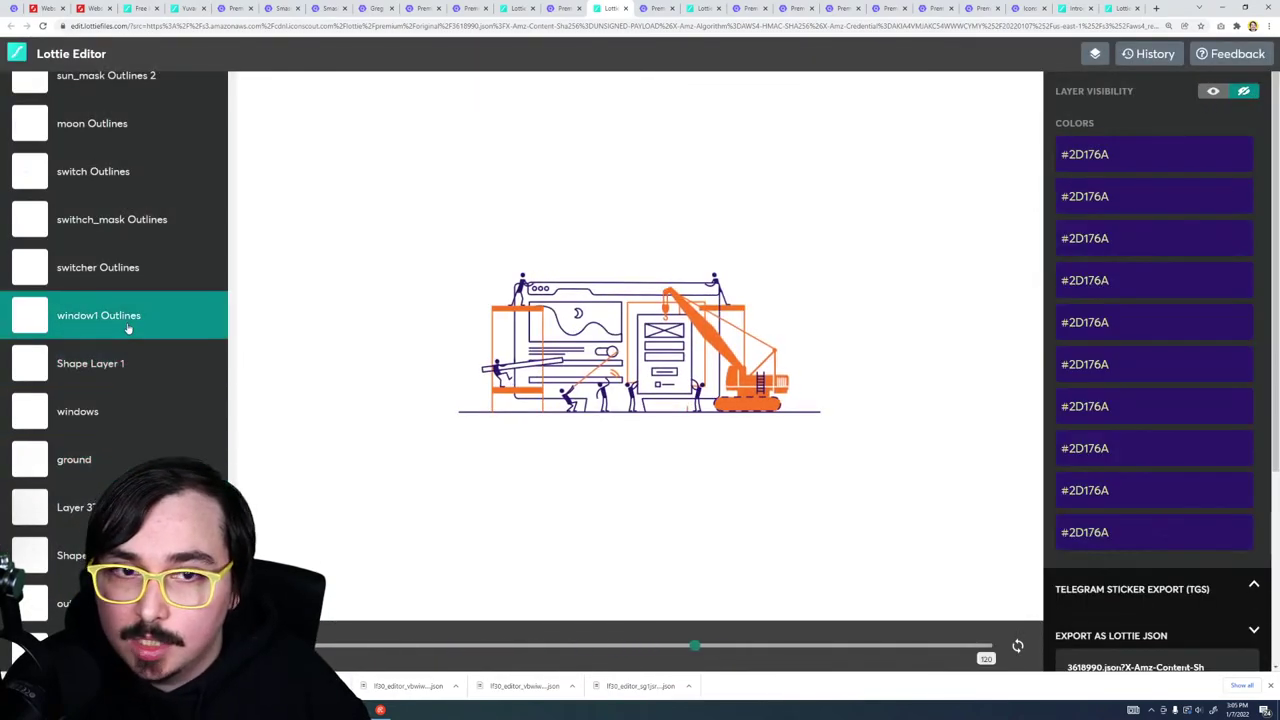
pyautogui.click(110, 461)
pyautogui.click(1212, 92)
# Step: Test the window1 Outlines and windows layers by hiding each one and making it visible again
pyautogui.click(133, 316)
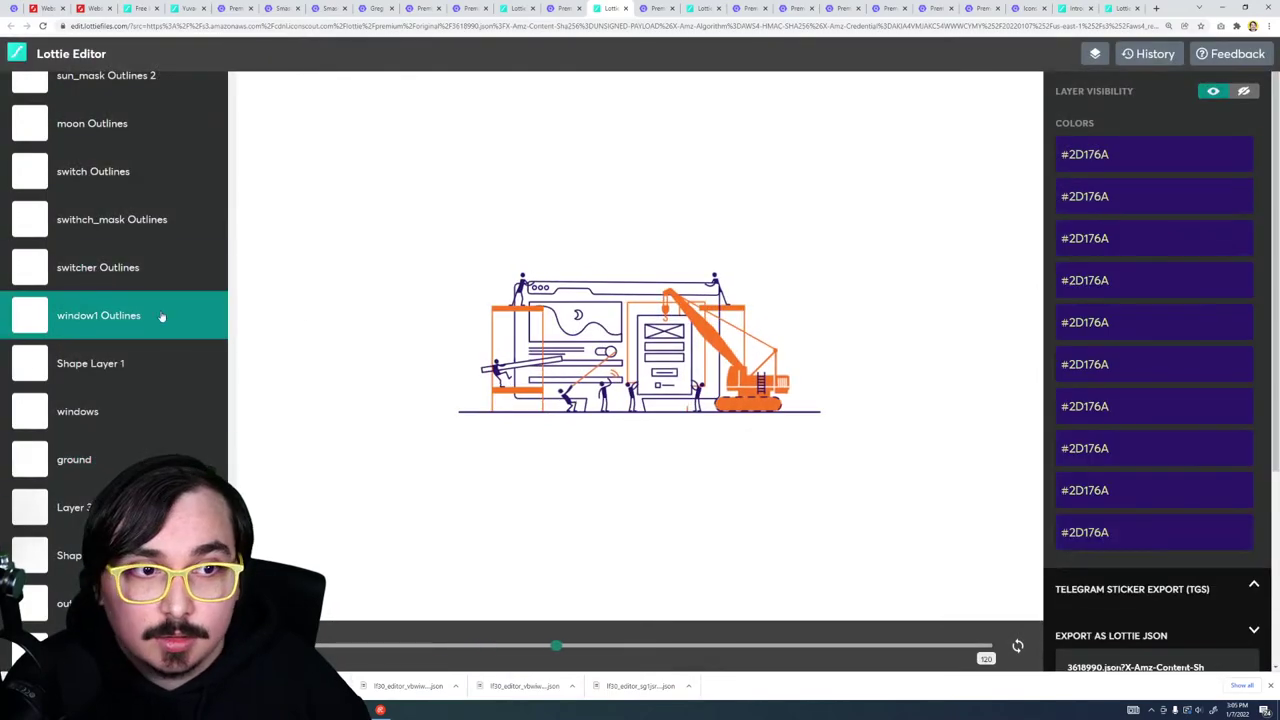
pyautogui.click(1240, 94)
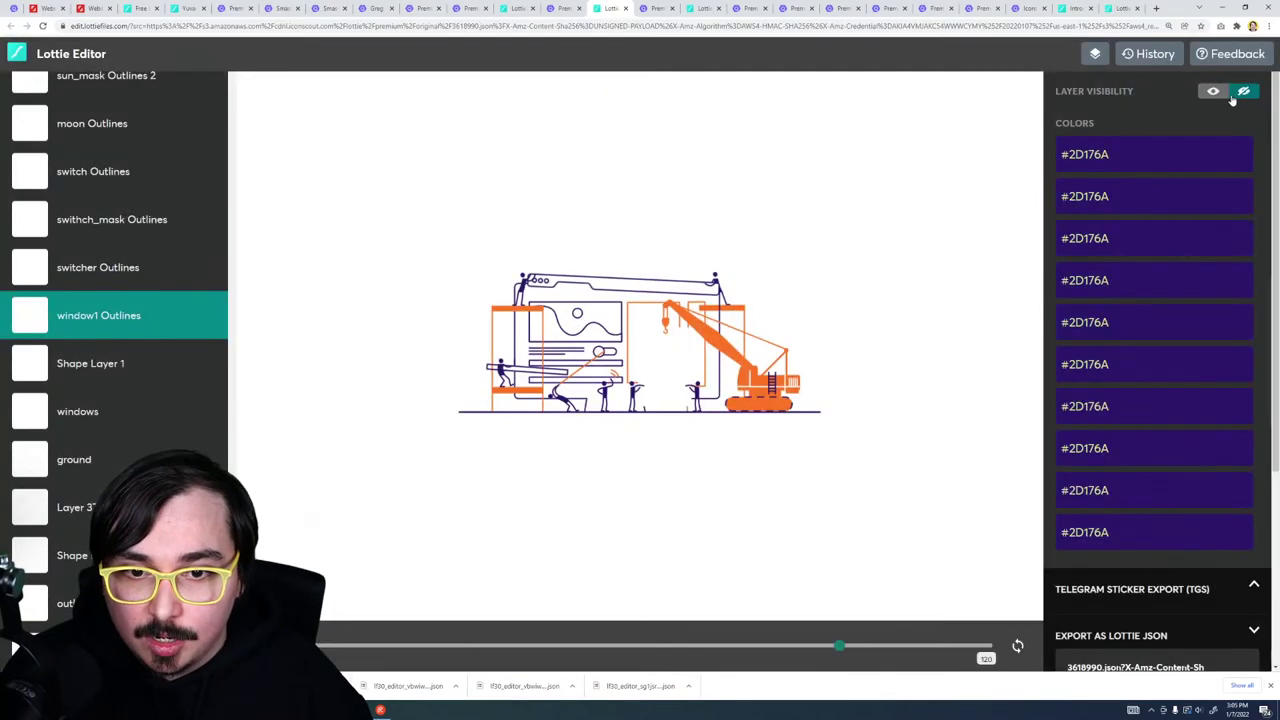
pyautogui.click(1213, 92)
pyautogui.click(115, 425)
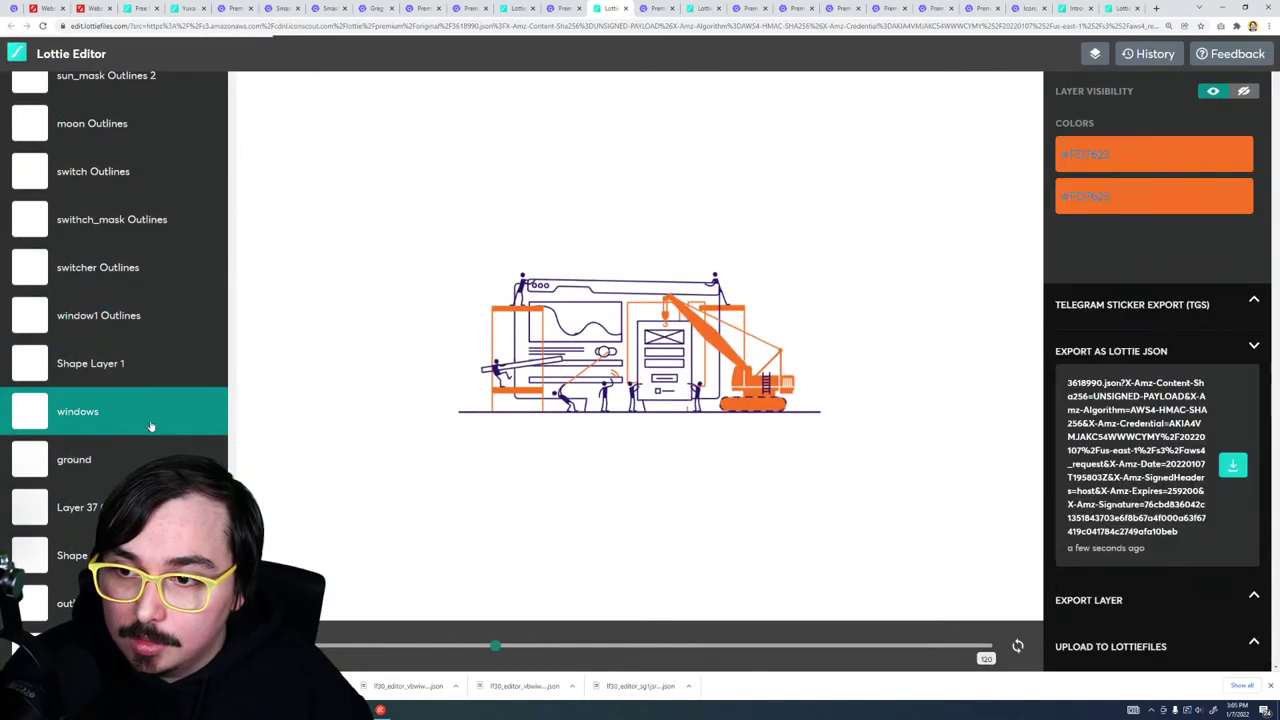
pyautogui.click(1240, 94)
pyautogui.click(1212, 92)
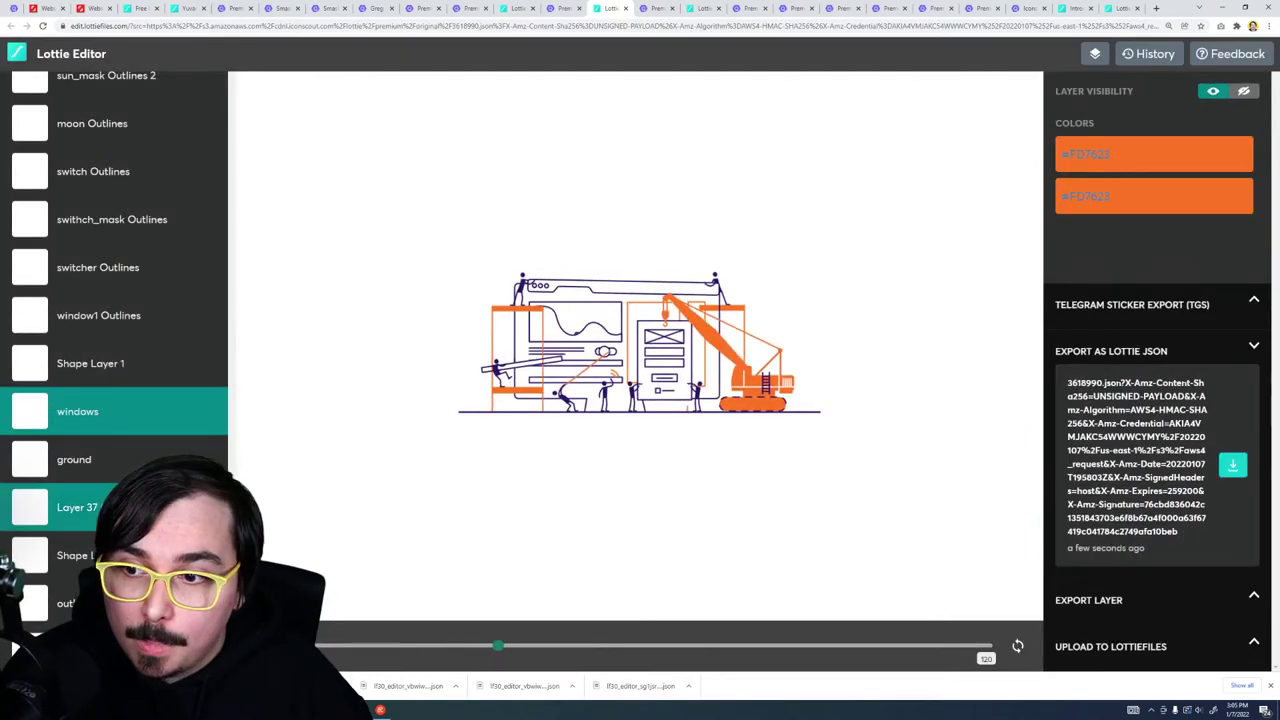
# Step: Hide the ground layer again, compare the visibility settings of the neighbouring layers, and make the ground layer visible again
pyautogui.click(115, 459)
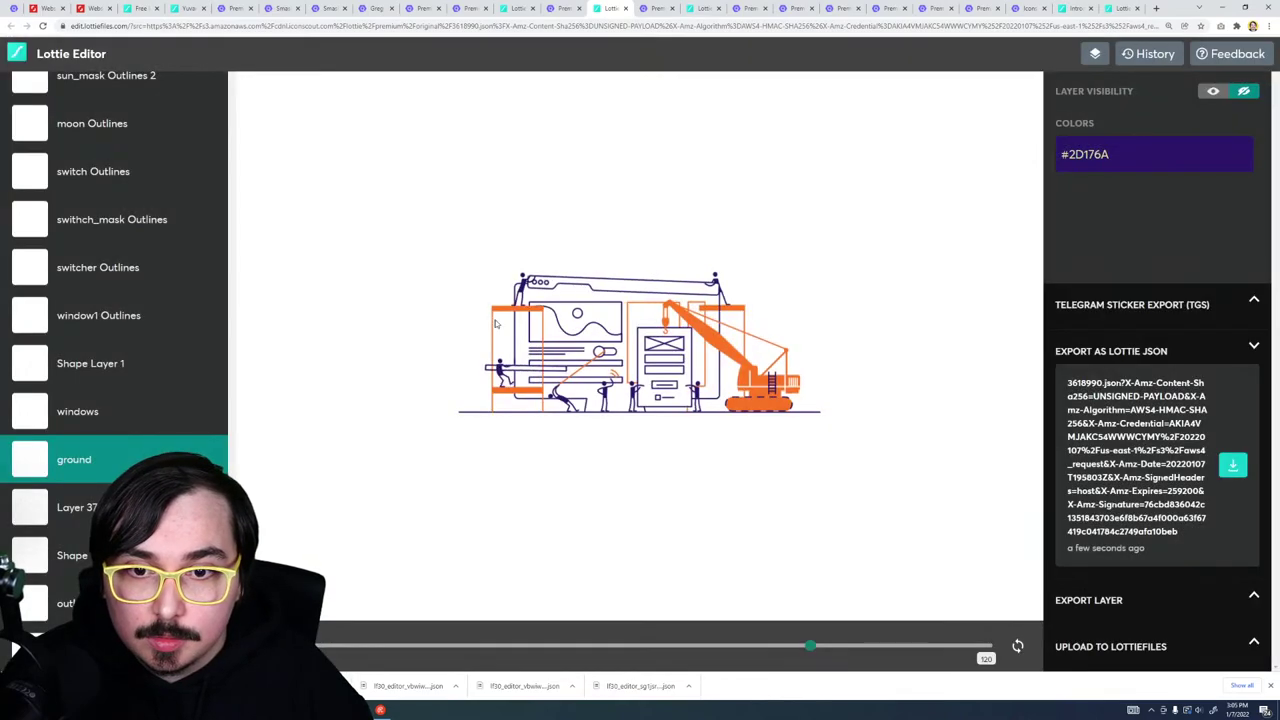
pyautogui.click(75, 412)
pyautogui.click(88, 368)
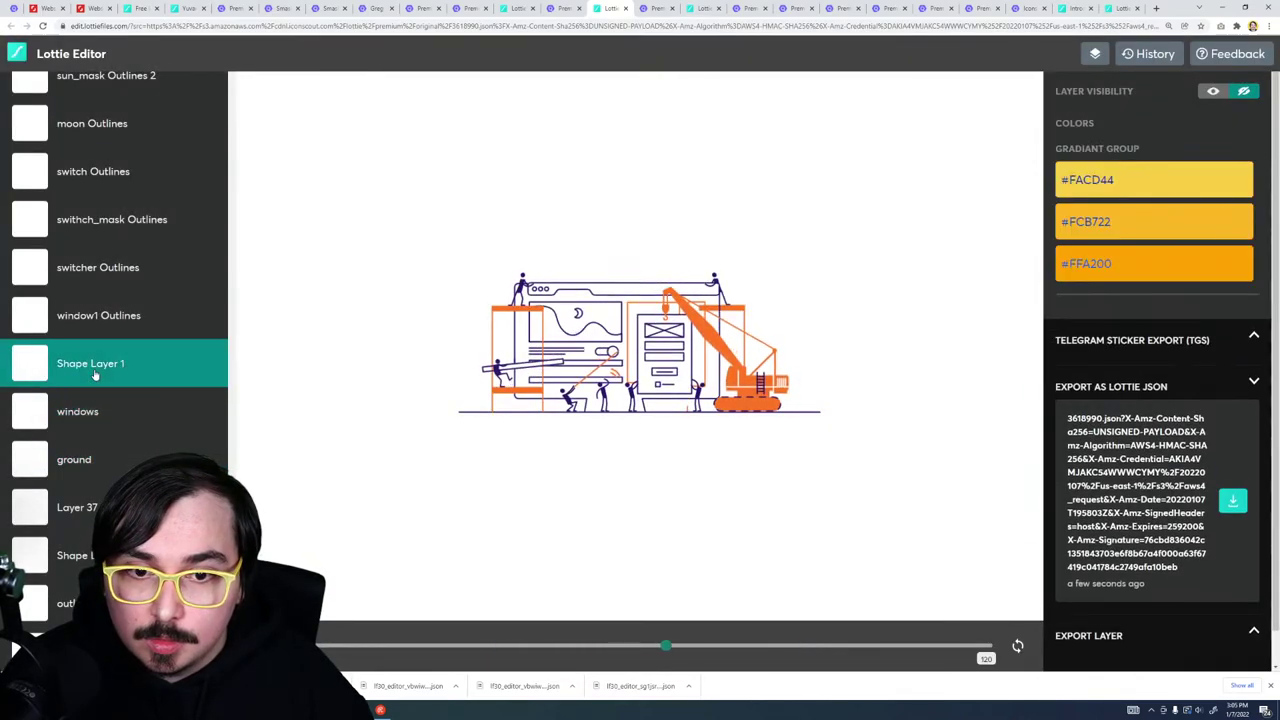
pyautogui.click(88, 410)
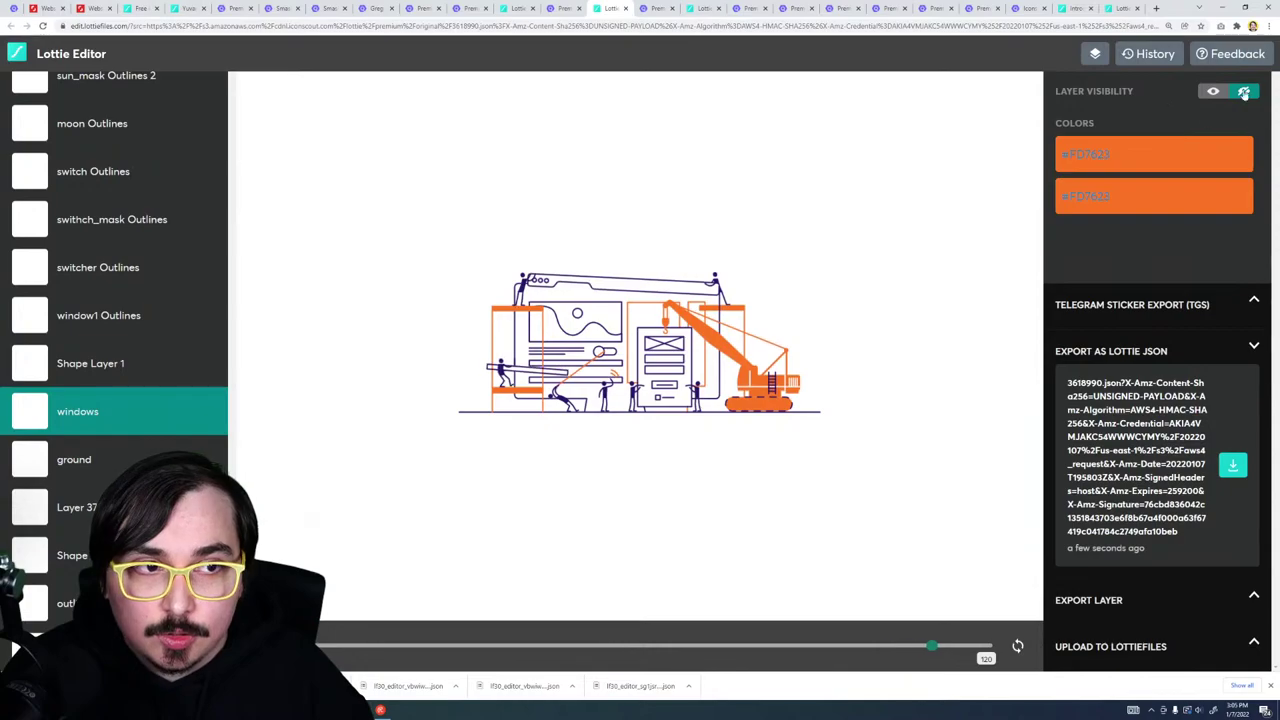
pyautogui.click(172, 211)
pyautogui.click(104, 460)
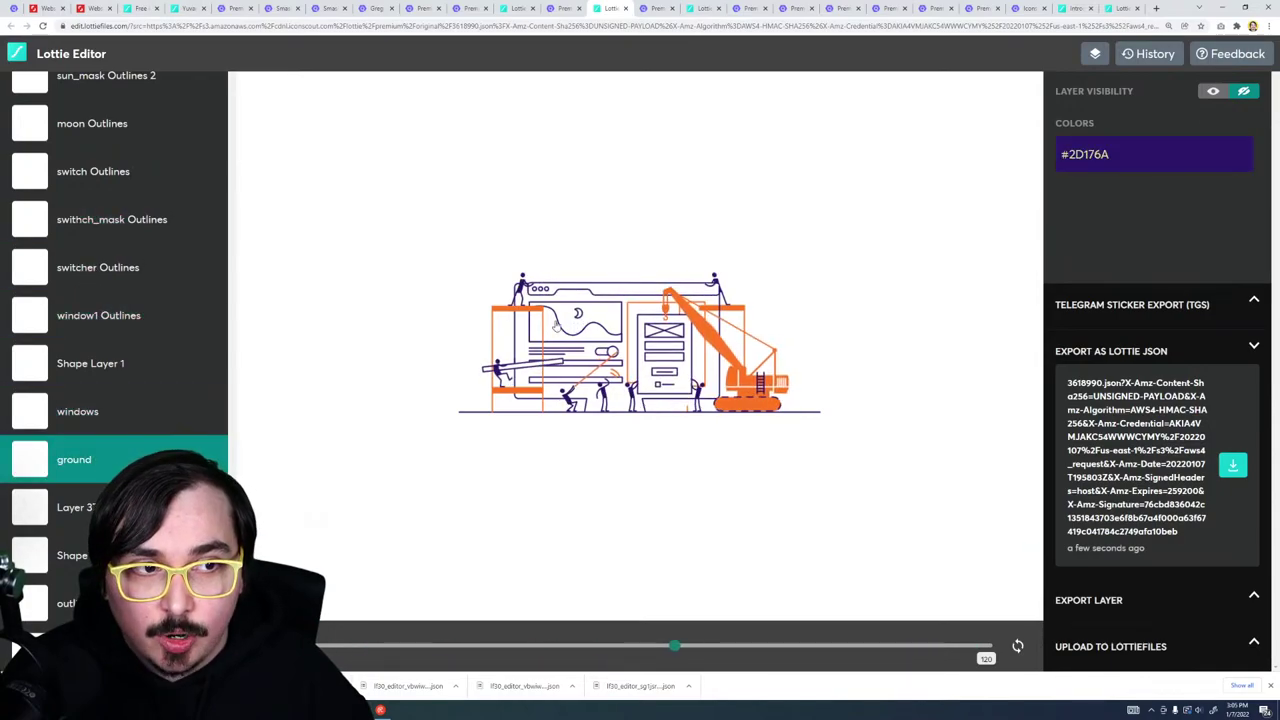
pyautogui.click(1212, 93)
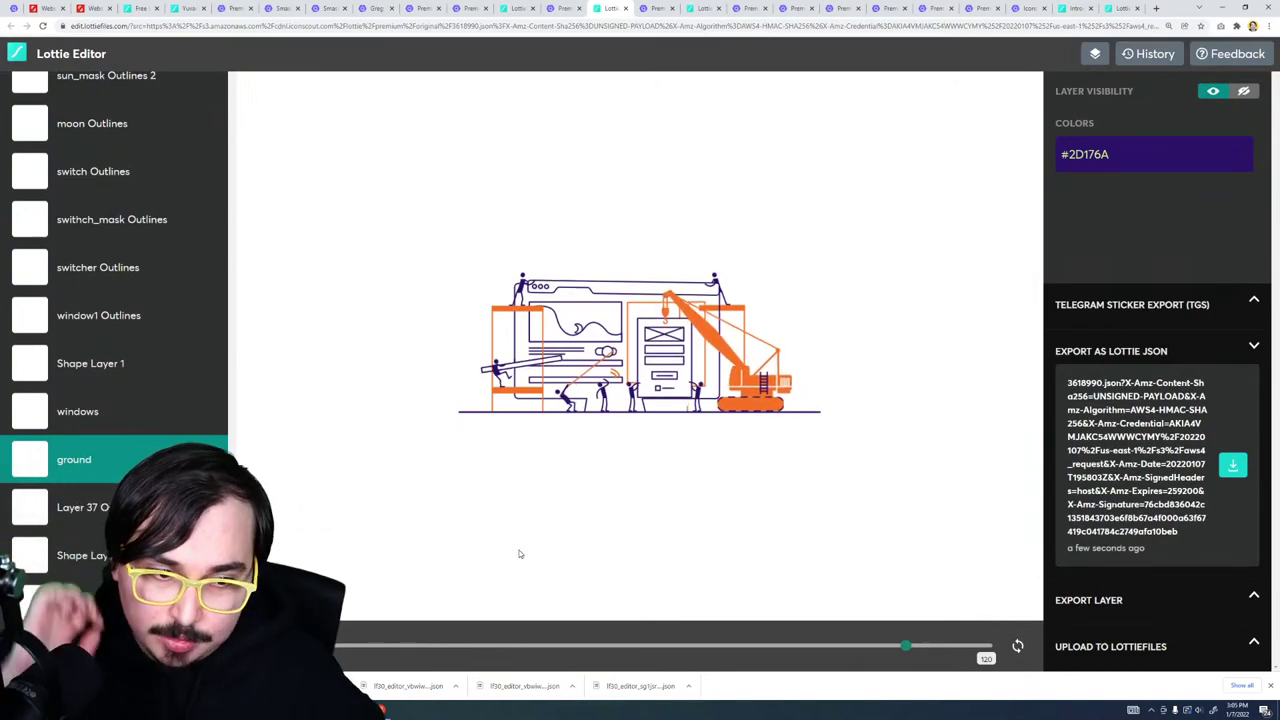
# Step: Test the Layer 37 Outlines layer by hiding it and making it visible again
pyautogui.click(104, 507)
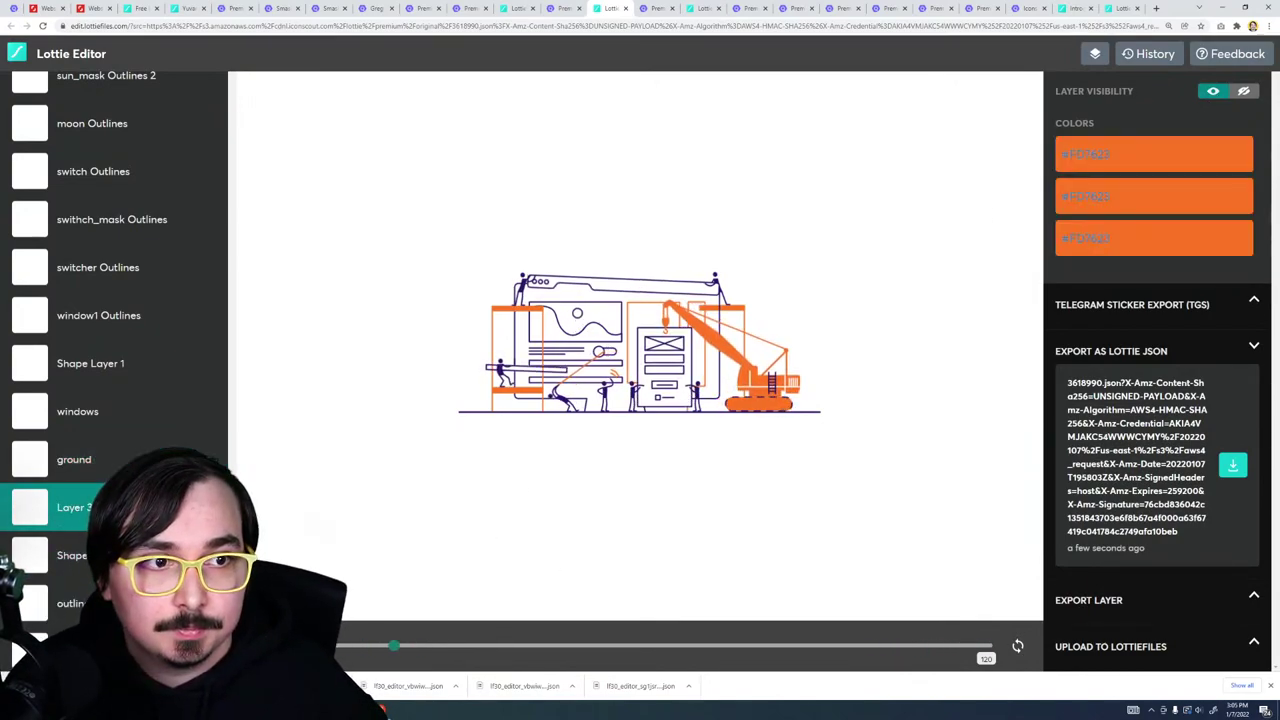
pyautogui.click(80, 555)
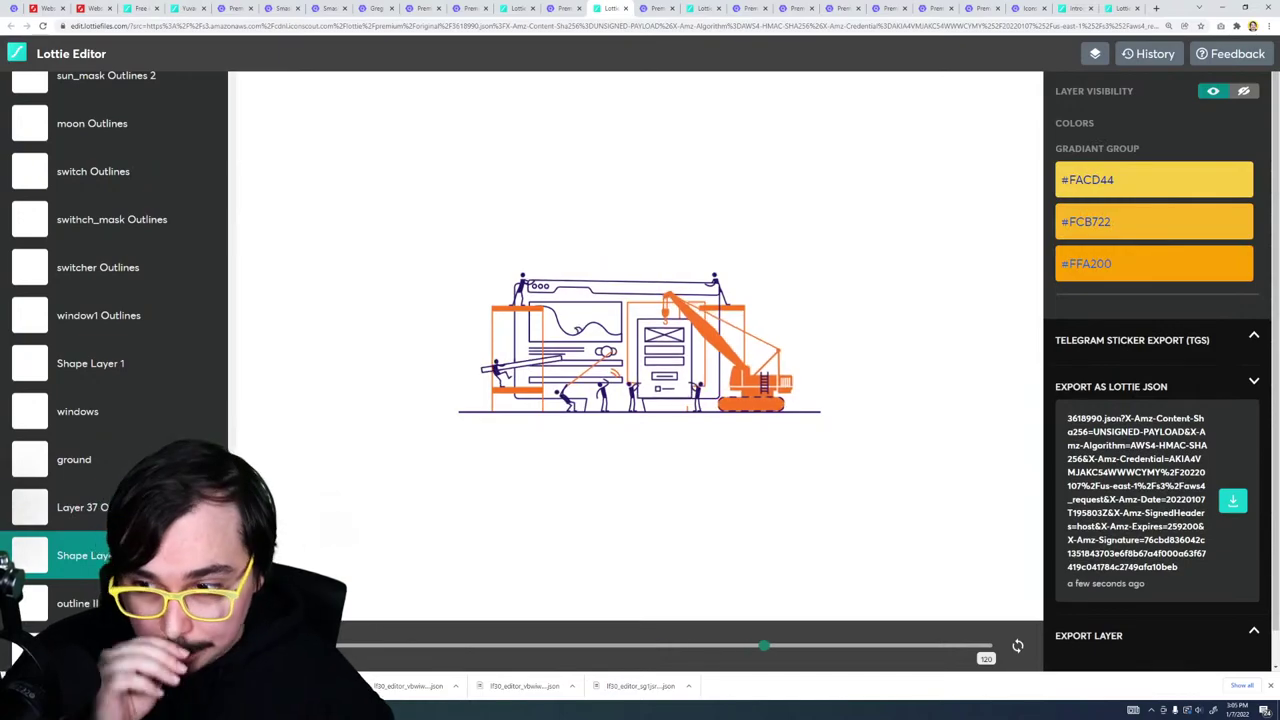
pyautogui.click(104, 507)
pyautogui.click(1250, 92)
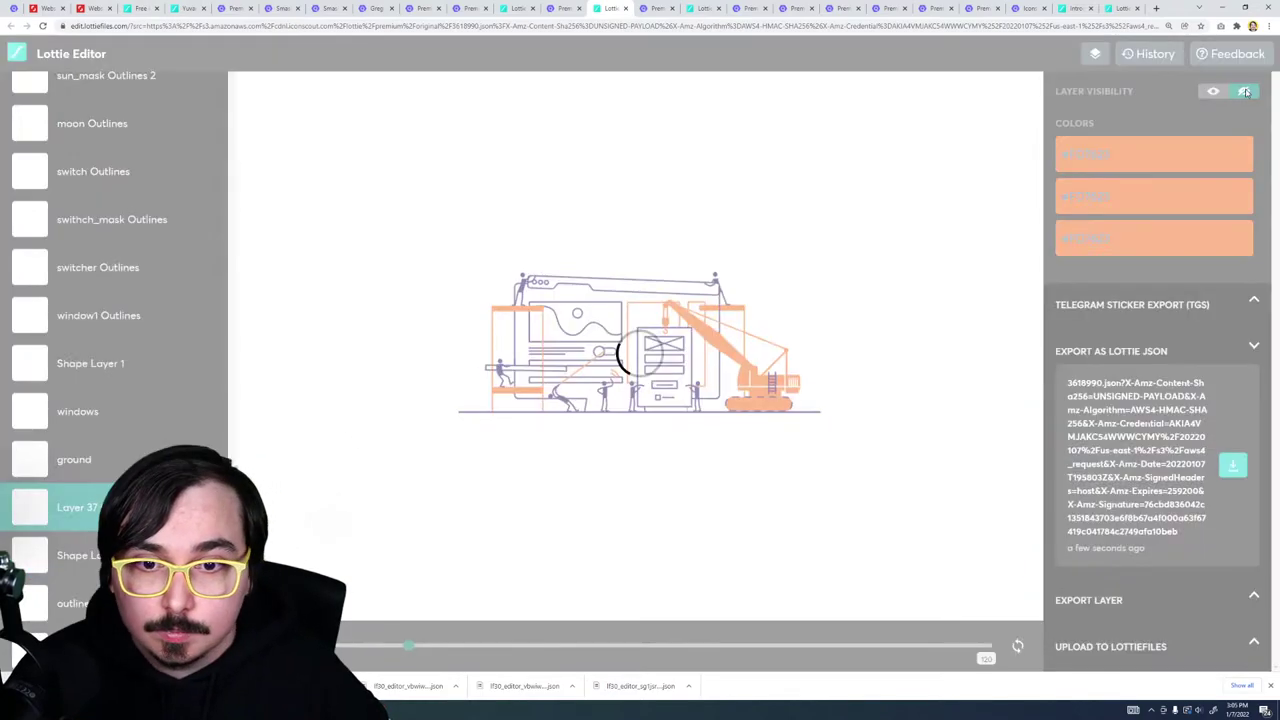
pyautogui.click(1208, 93)
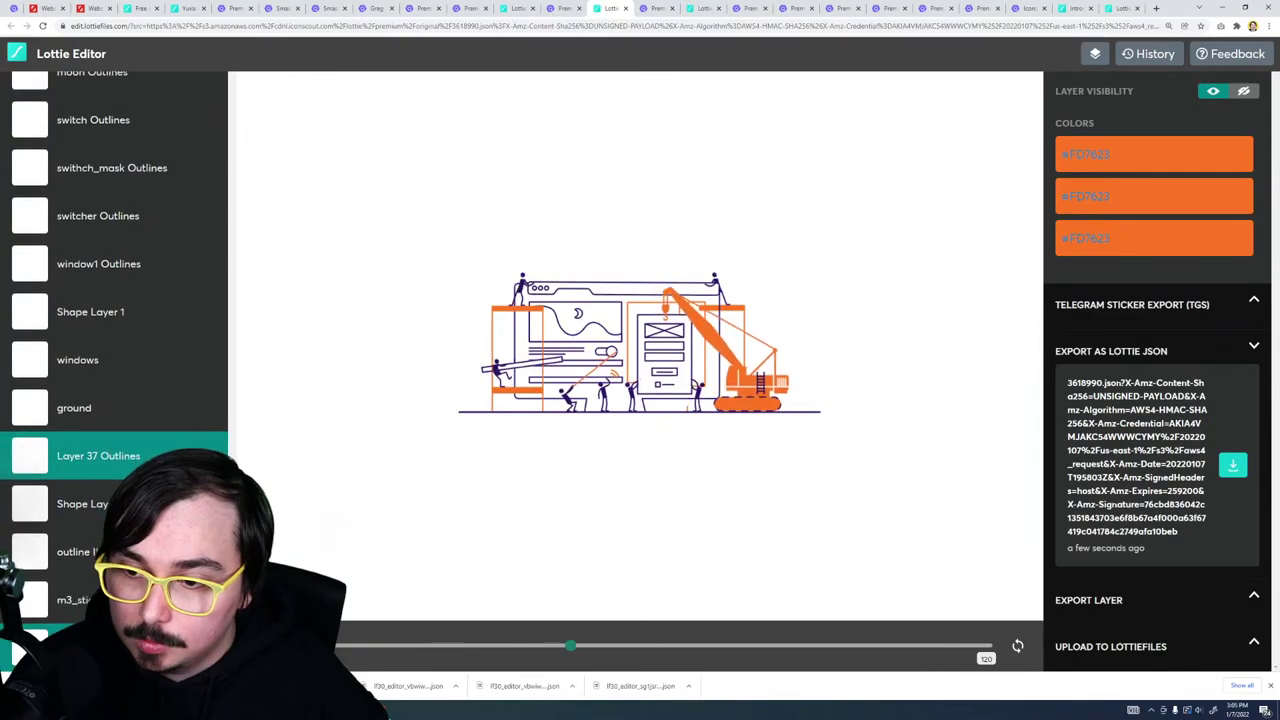
# Step: Test the two layers below outline II by hiding each one and making it visible again
pyautogui.click(40, 647)
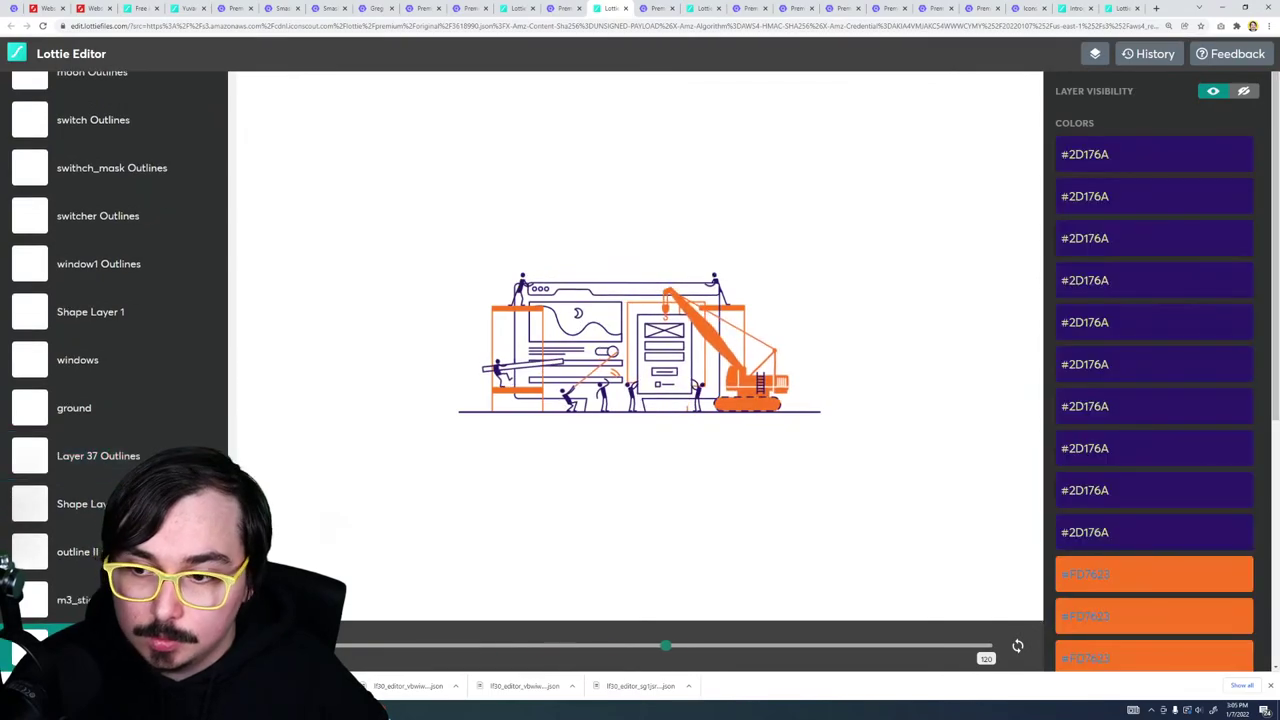
pyautogui.click(1250, 92)
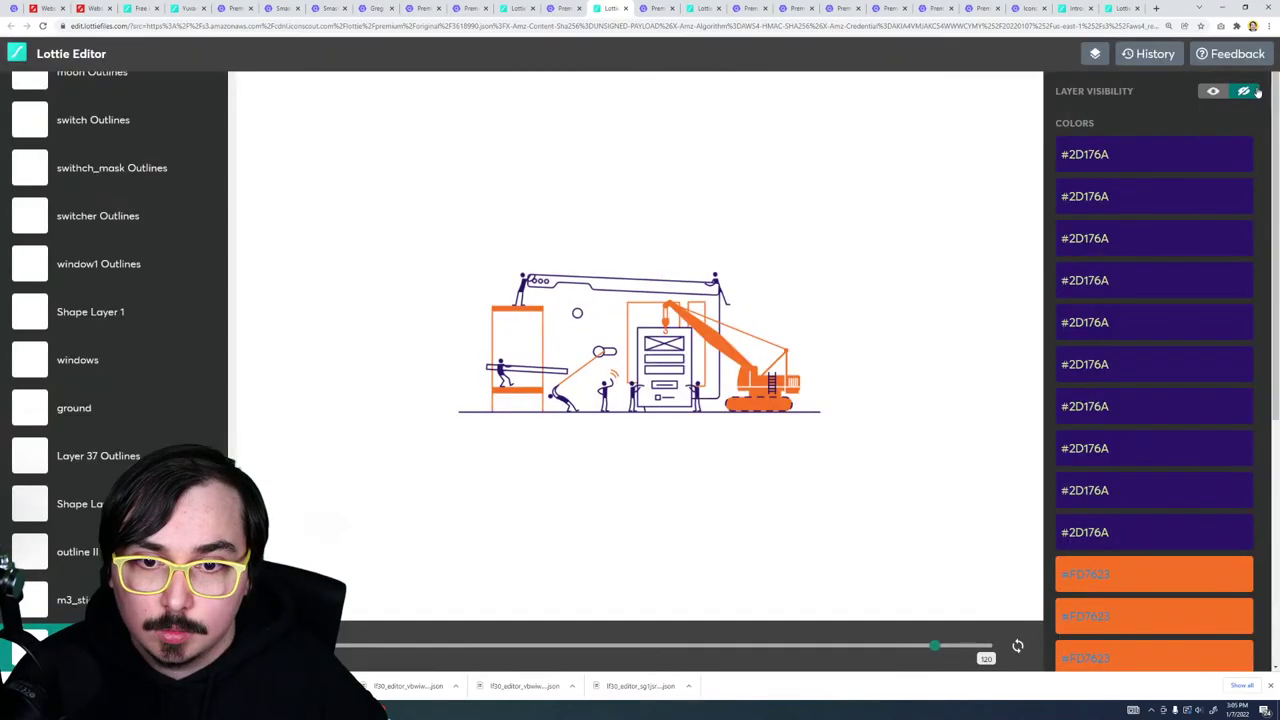
pyautogui.click(1212, 92)
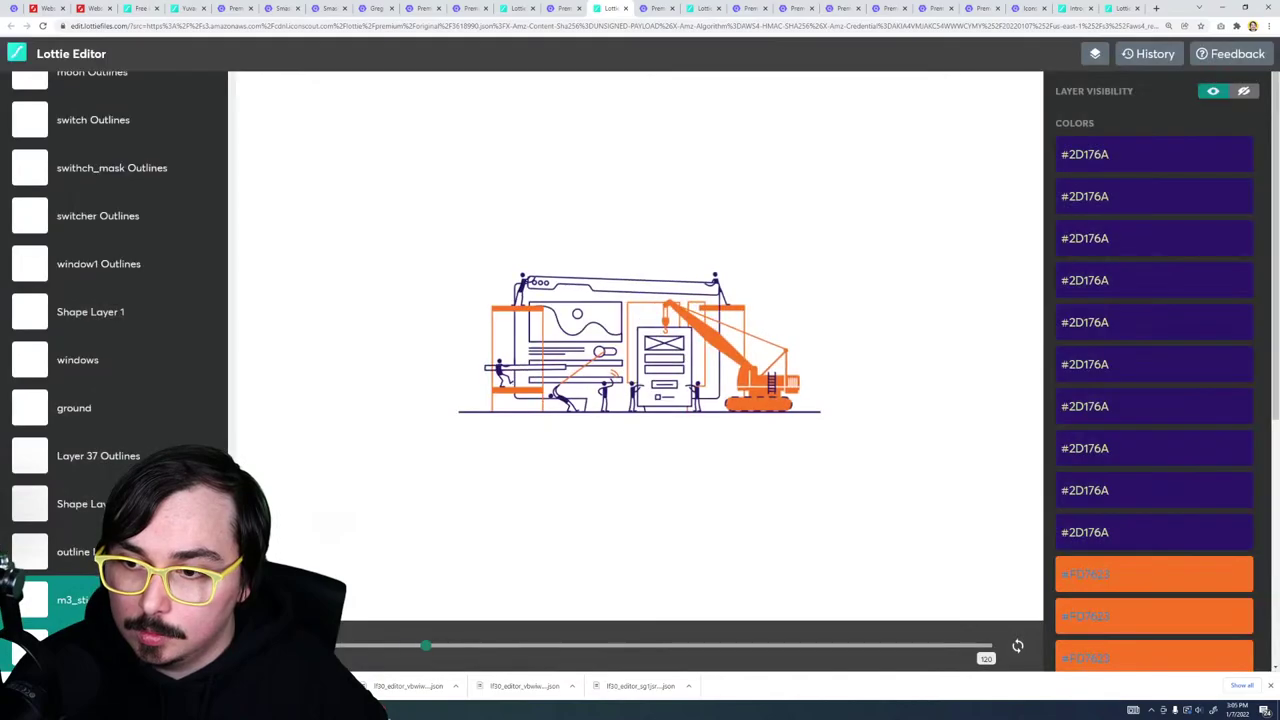
pyautogui.click(1244, 92)
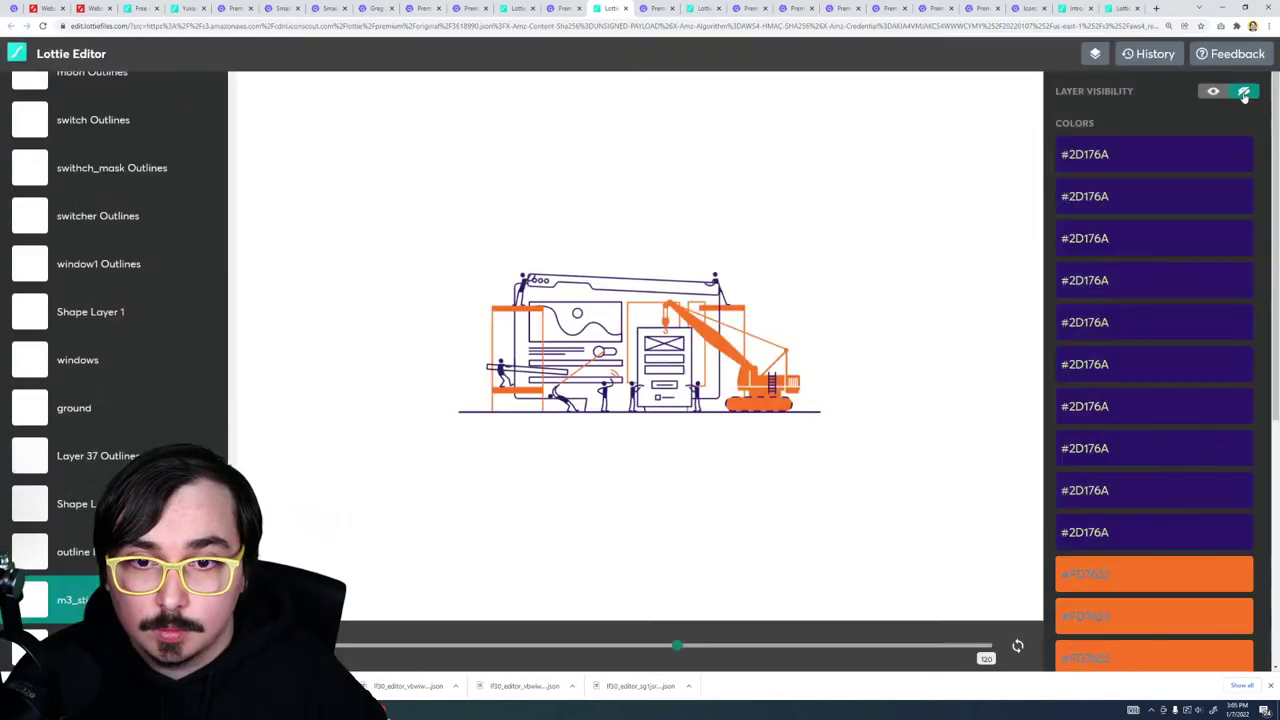
pyautogui.click(1213, 92)
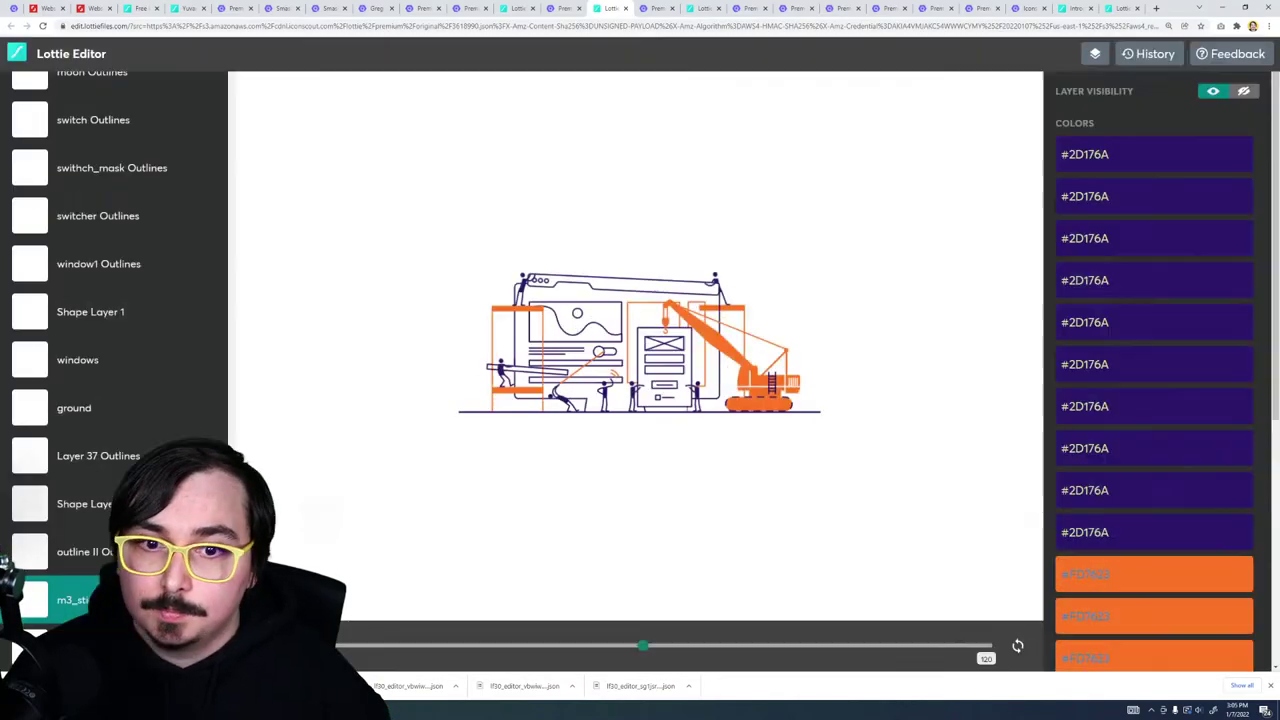
# Step: Test the outline II layer by hiding it and making it visible again, and check the visibility of the two layers above it
pyautogui.click(1242, 94)
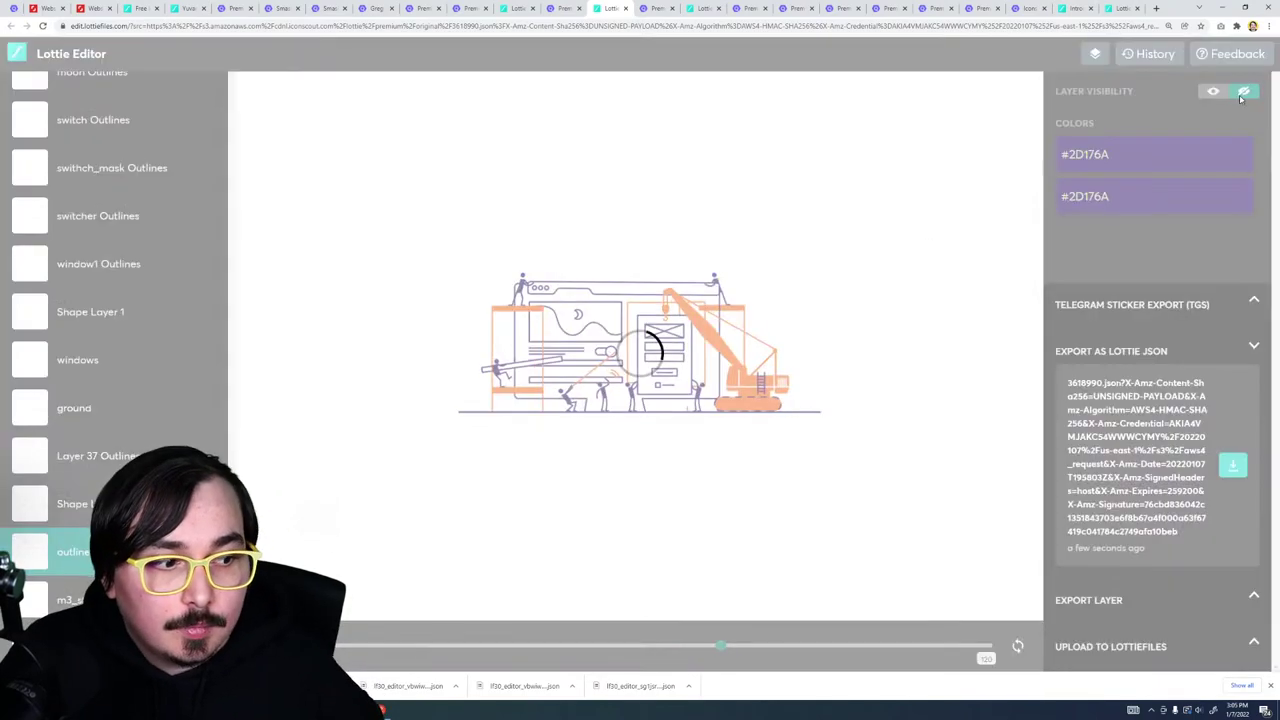
pyautogui.click(1211, 94)
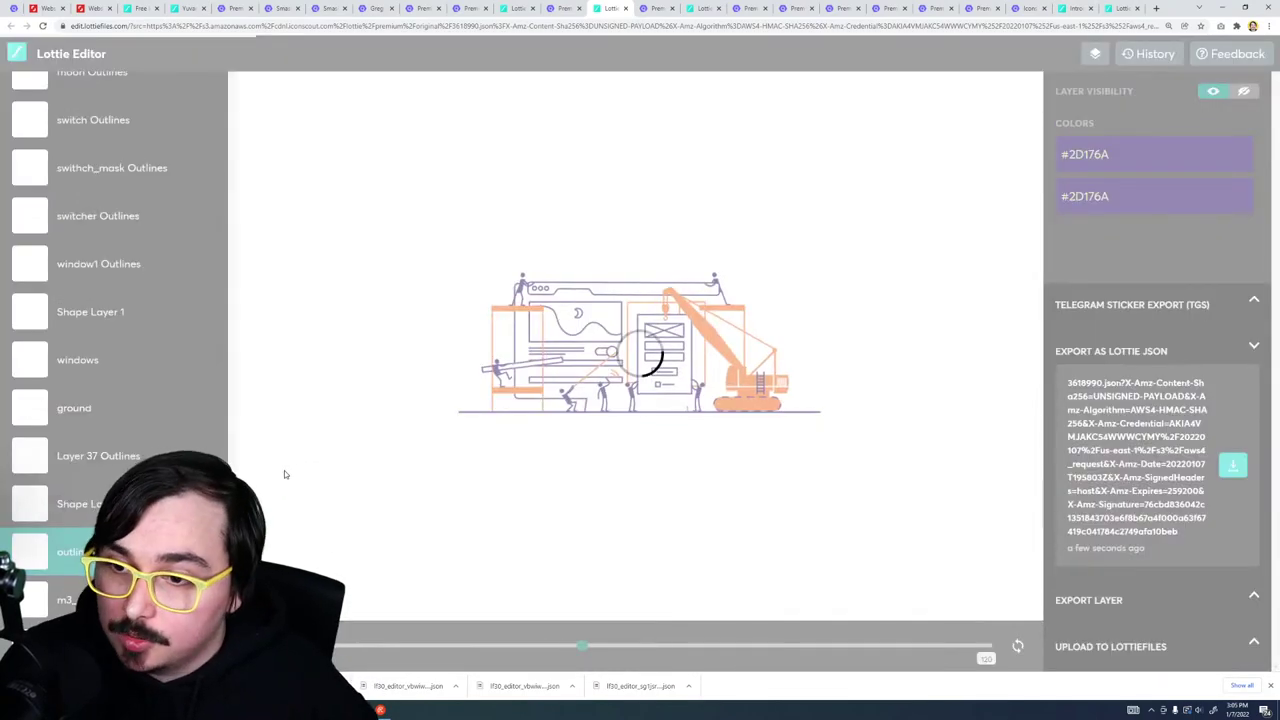
pyautogui.click(90, 503)
pyautogui.click(105, 458)
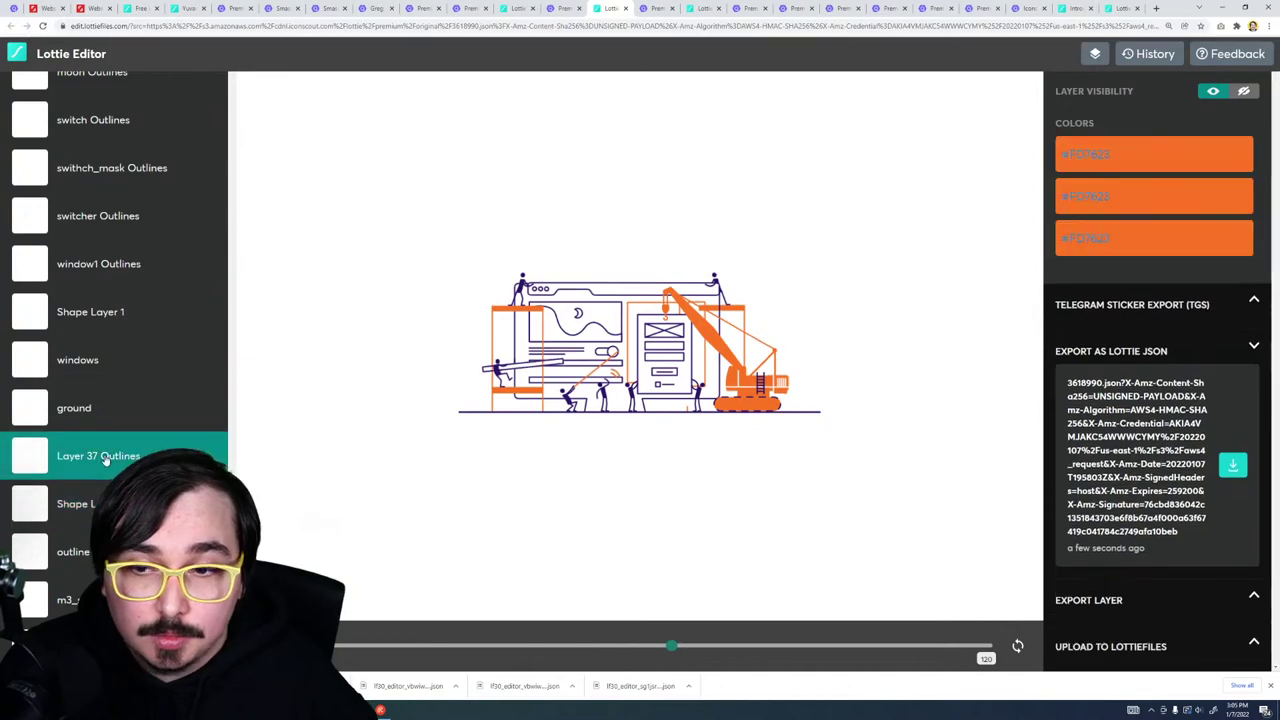
# Step: Hide the ground layer of the construction animation and close the browser's downloads bar
pyautogui.click(103, 410)
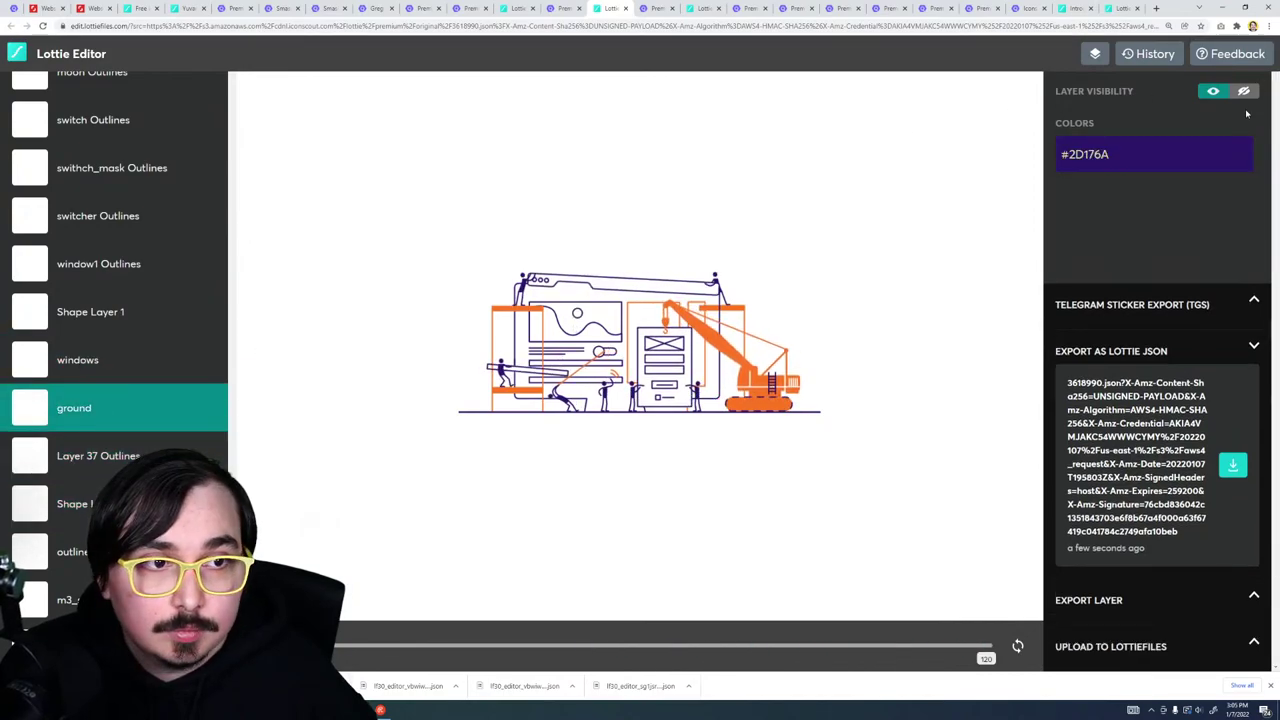
pyautogui.click(1243, 92)
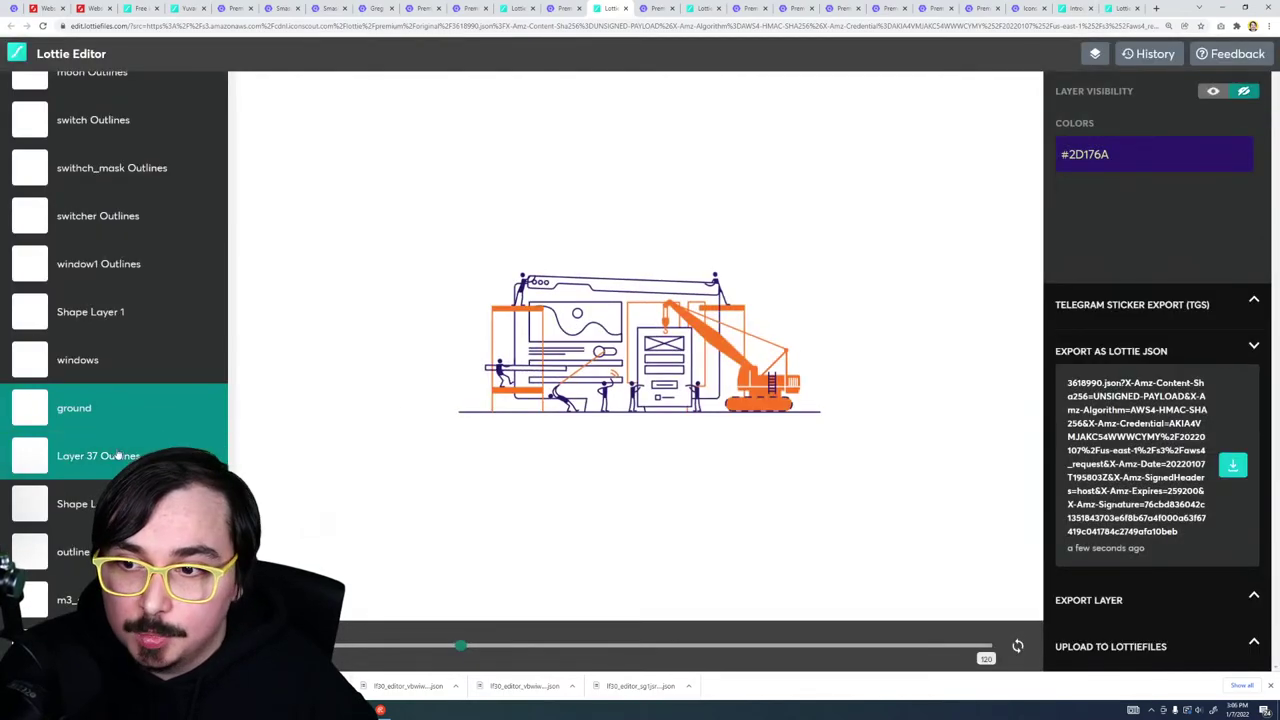
pyautogui.click(103, 421)
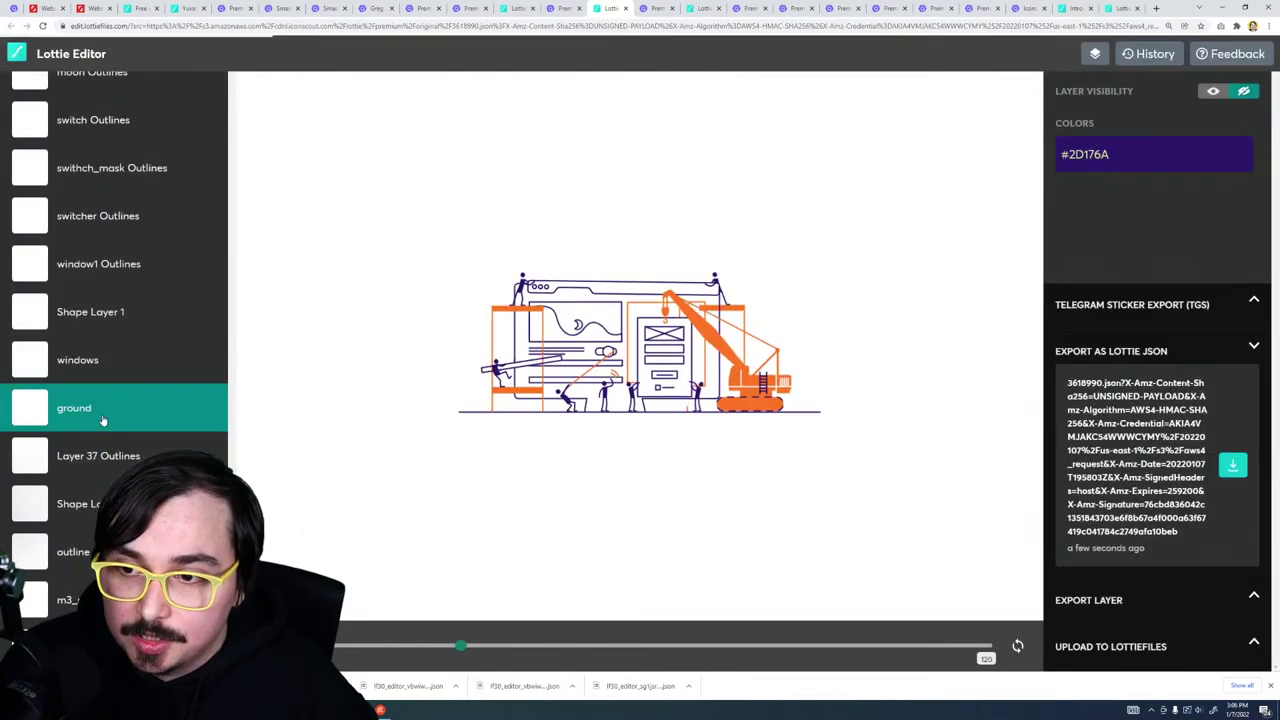
pyautogui.doubleClick(98, 418)
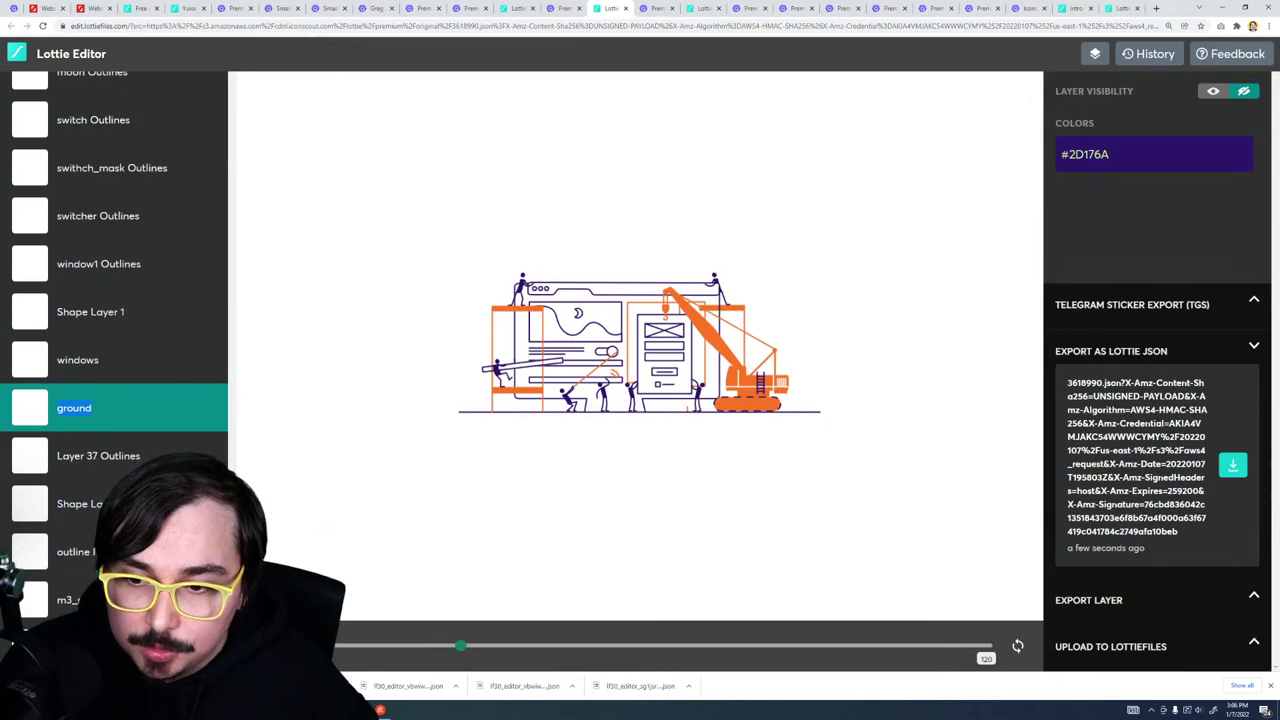
pyautogui.click(1270, 689)
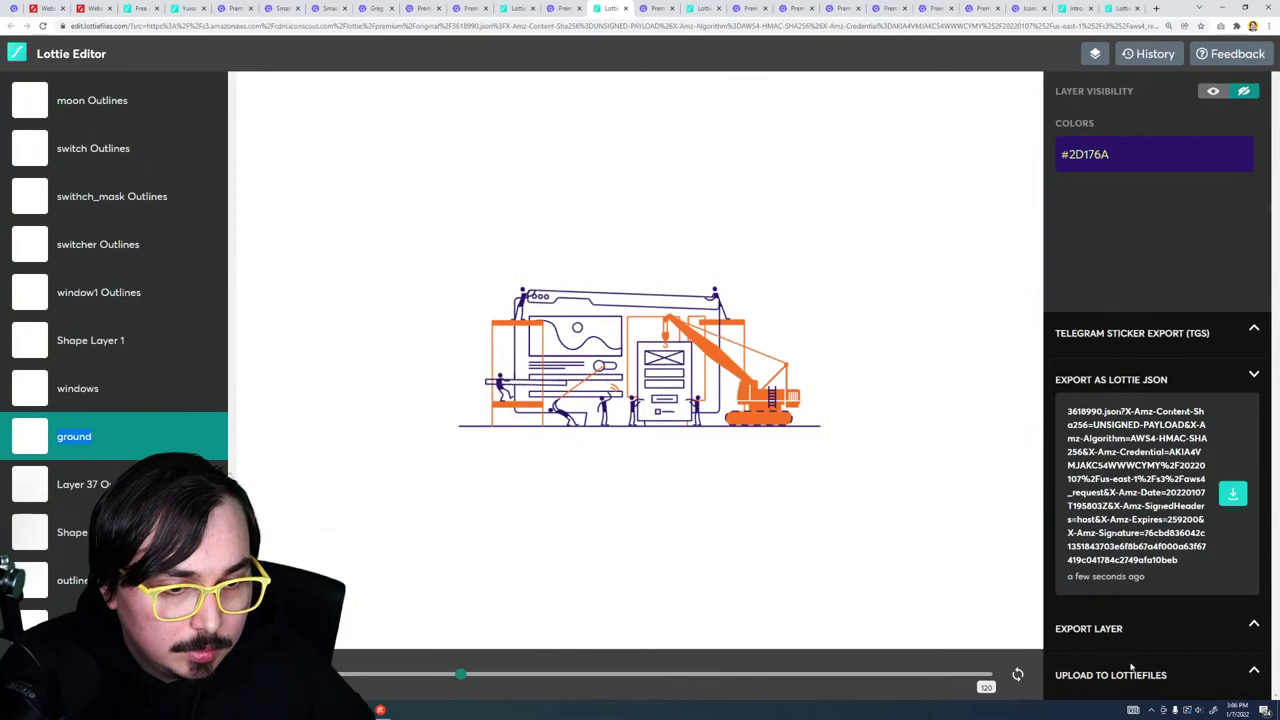
# Step: Change the grouped colour #2D176A of the whole 10_construction_02_outline animation to #233142
pyautogui.scroll(15, 32, 492)
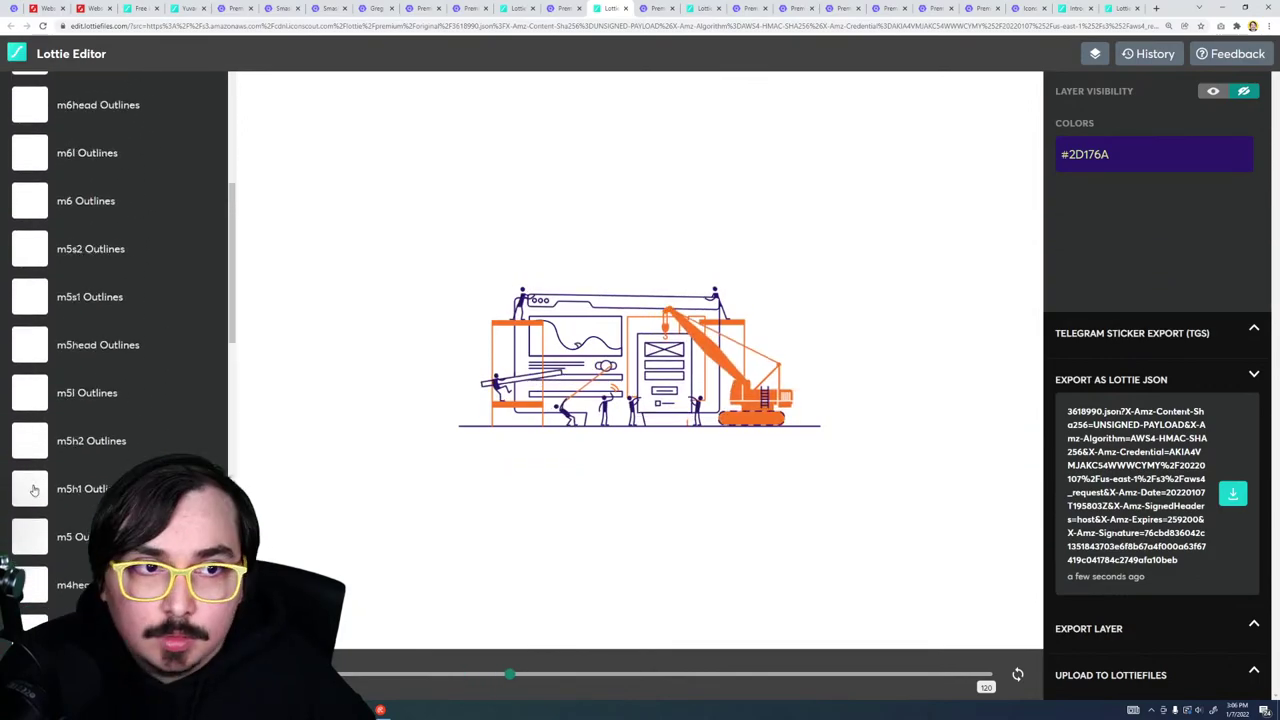
pyautogui.click(95, 178)
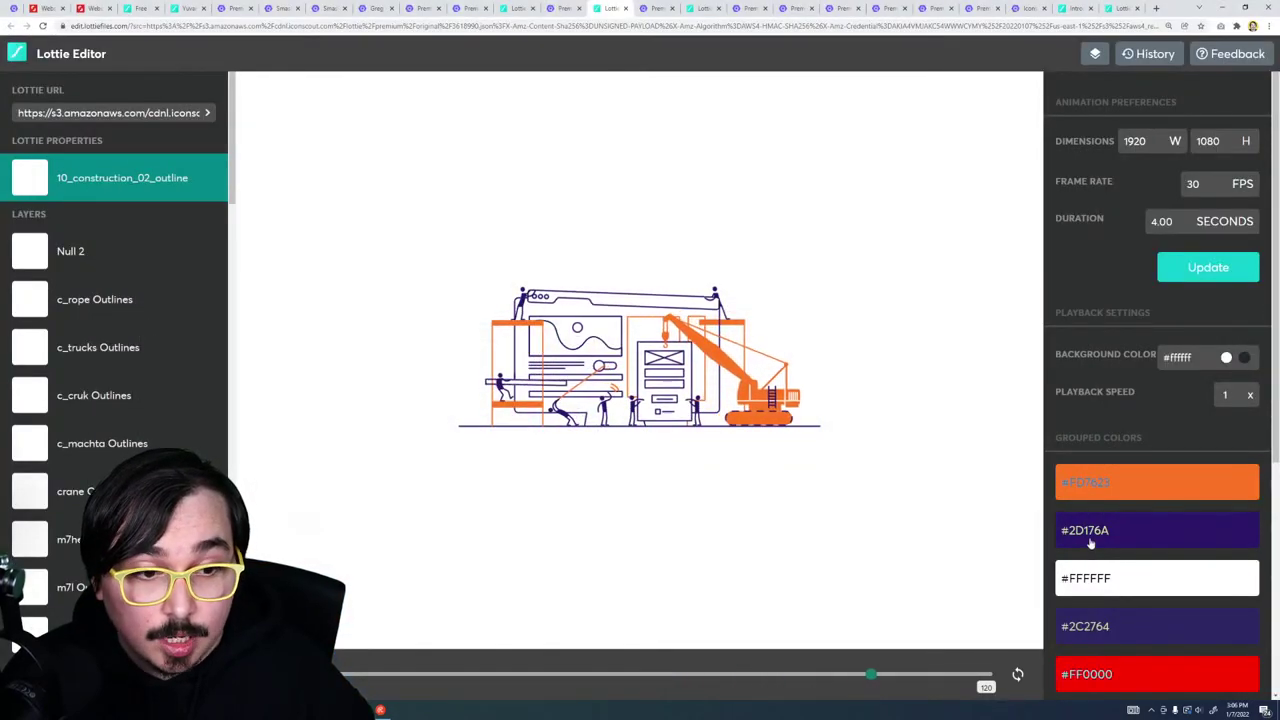
pyautogui.click(1091, 535)
pyautogui.write('233142')
pyautogui.scroll(-2, 1097, 692)
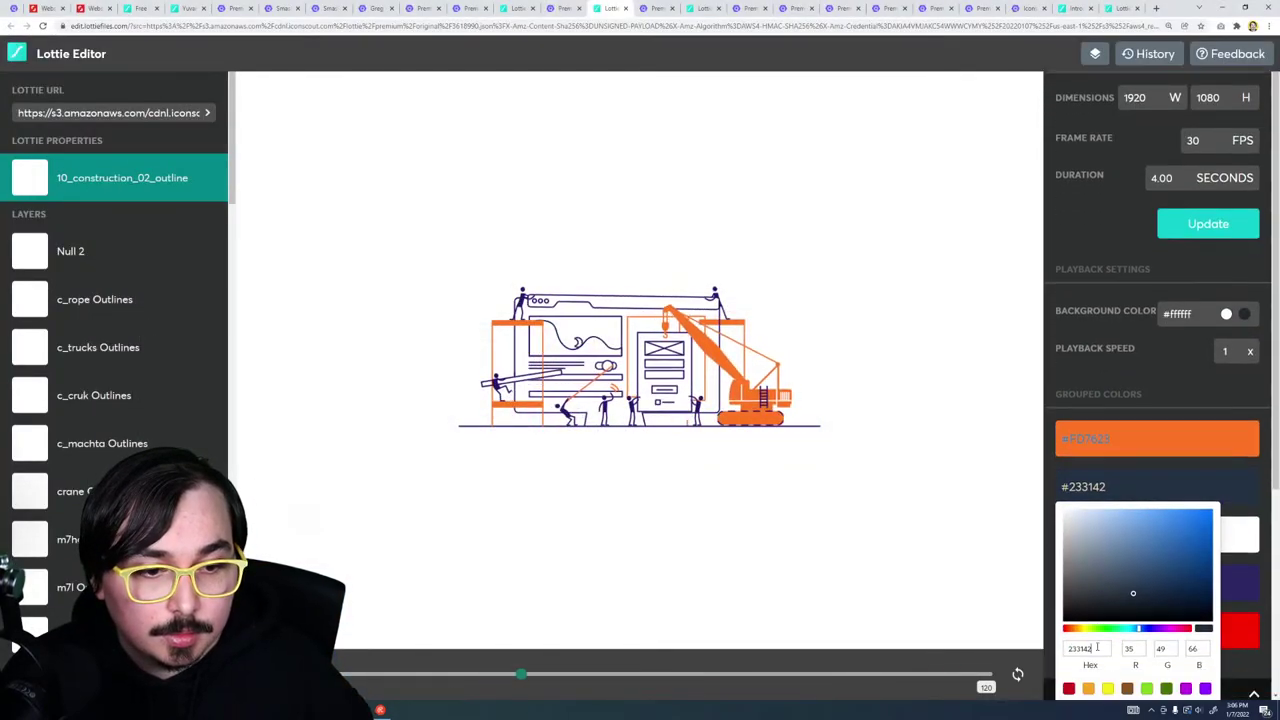
pyautogui.click(1121, 580)
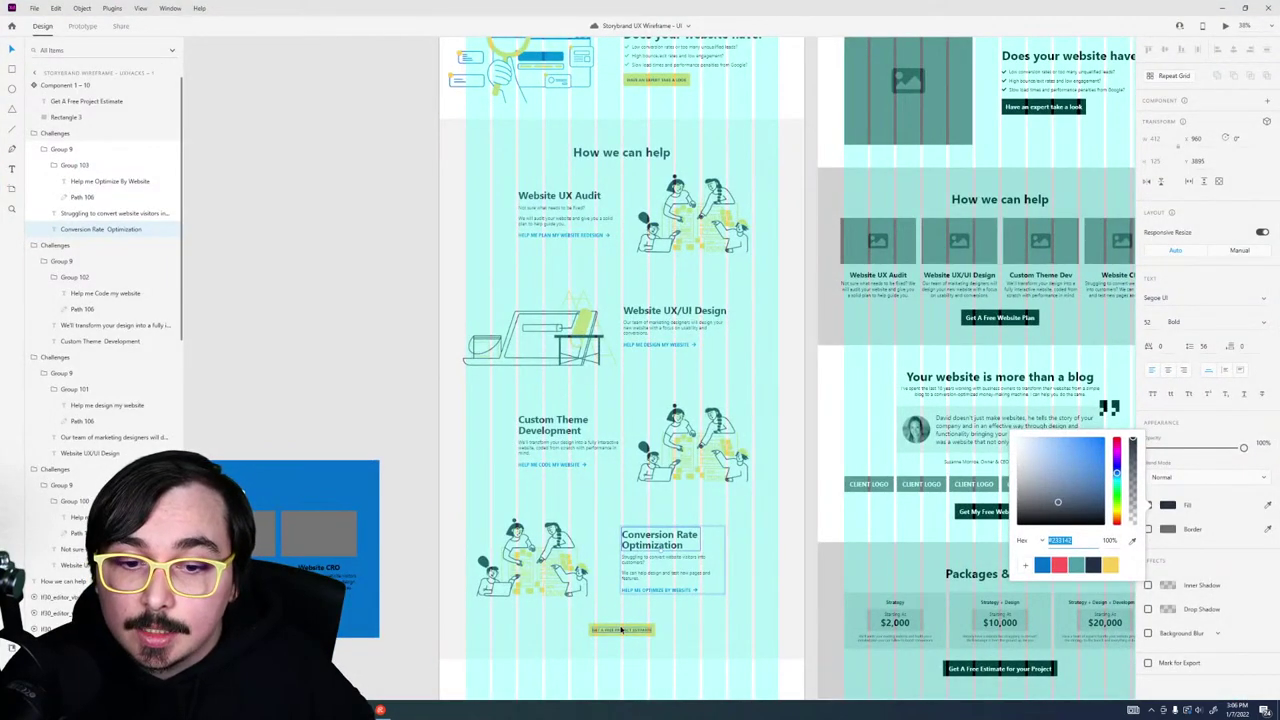
# Step: Copy the yellow fill of the Get A Free Project Estimate button in Adobe XD and replace the animation's grouped colour #FD7623 with #FACF5A
pyautogui.doubleClick(621, 628)
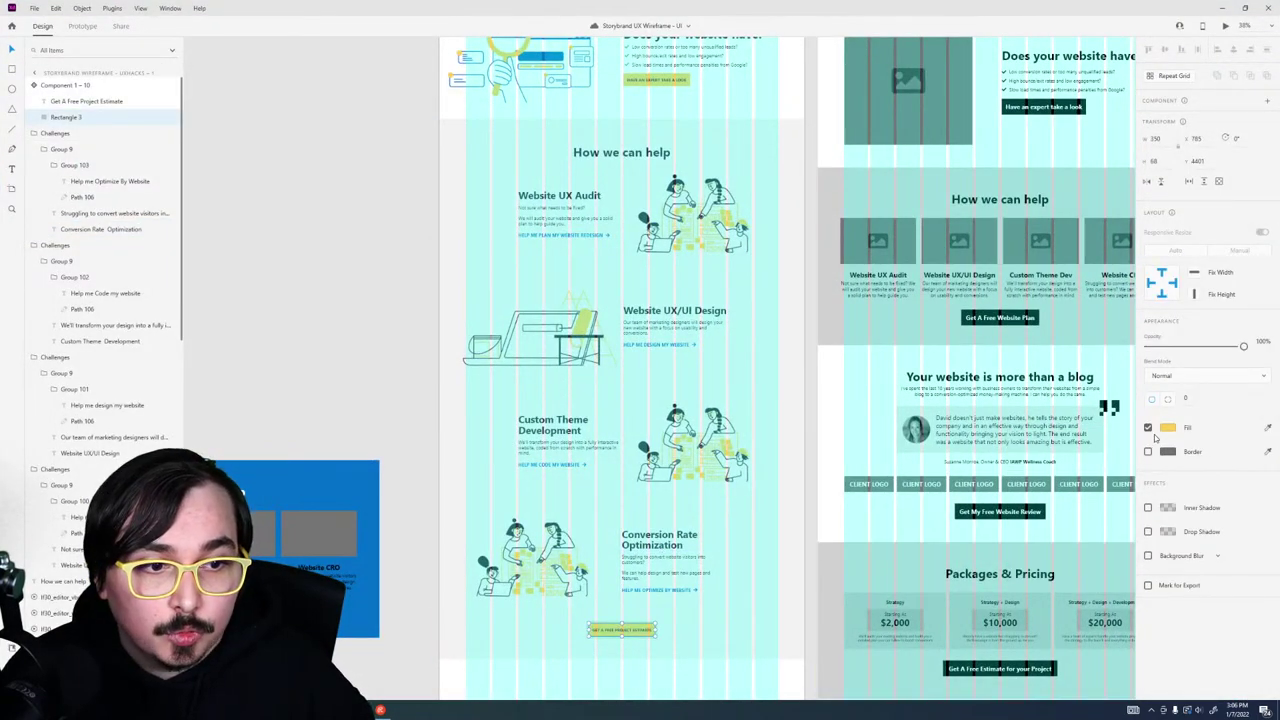
pyautogui.click(1169, 427)
pyautogui.hotkey('ctrl', 'c')
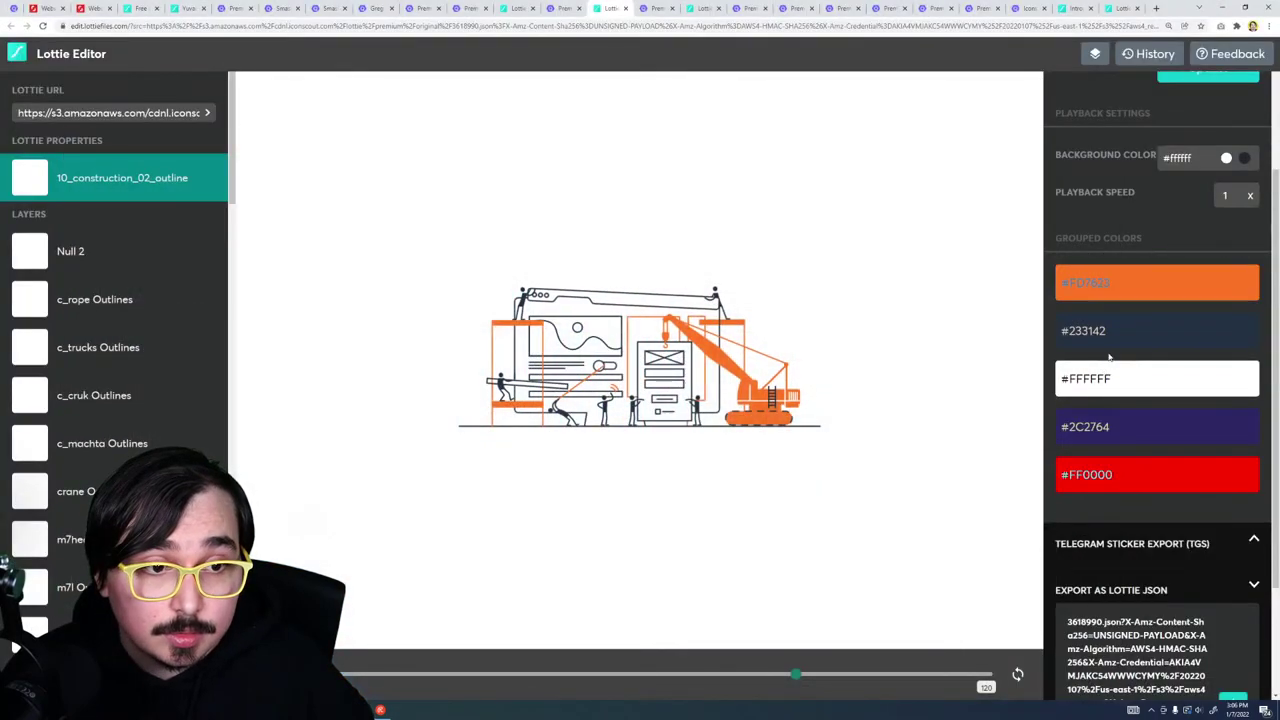
pyautogui.click(1094, 286)
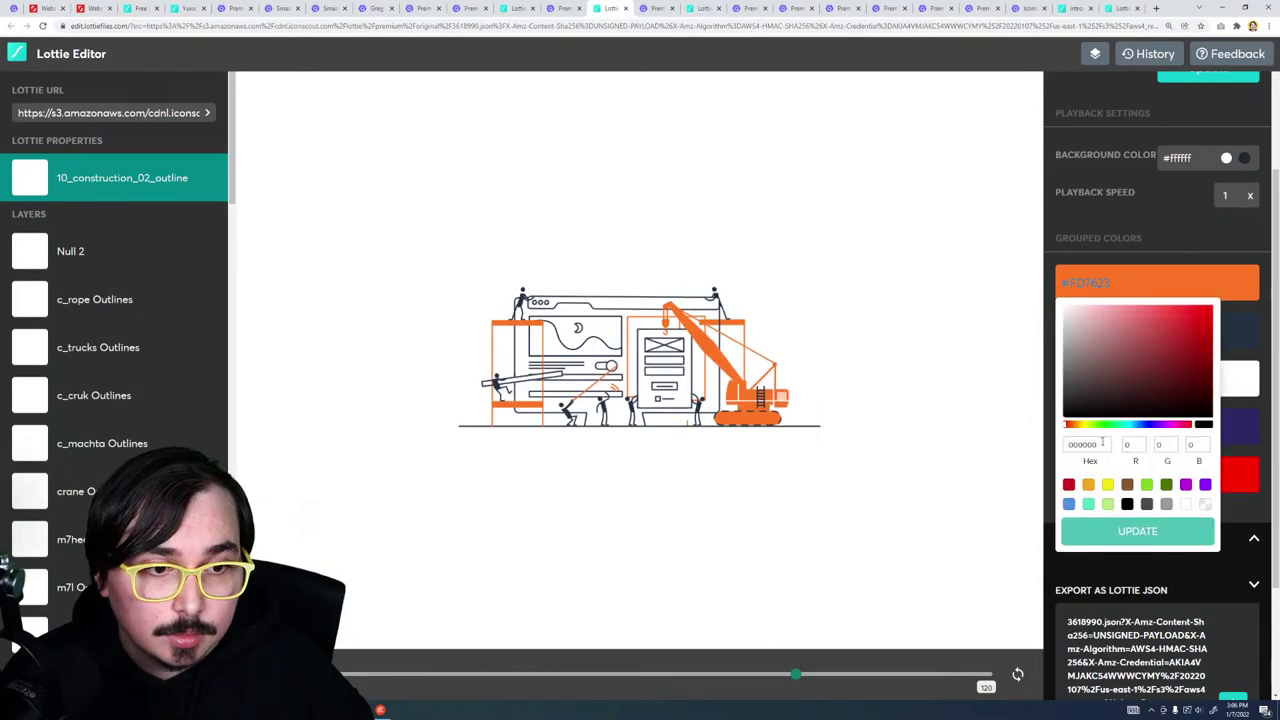
pyautogui.hotkey('ctrl', 'v')
pyautogui.click(1137, 531)
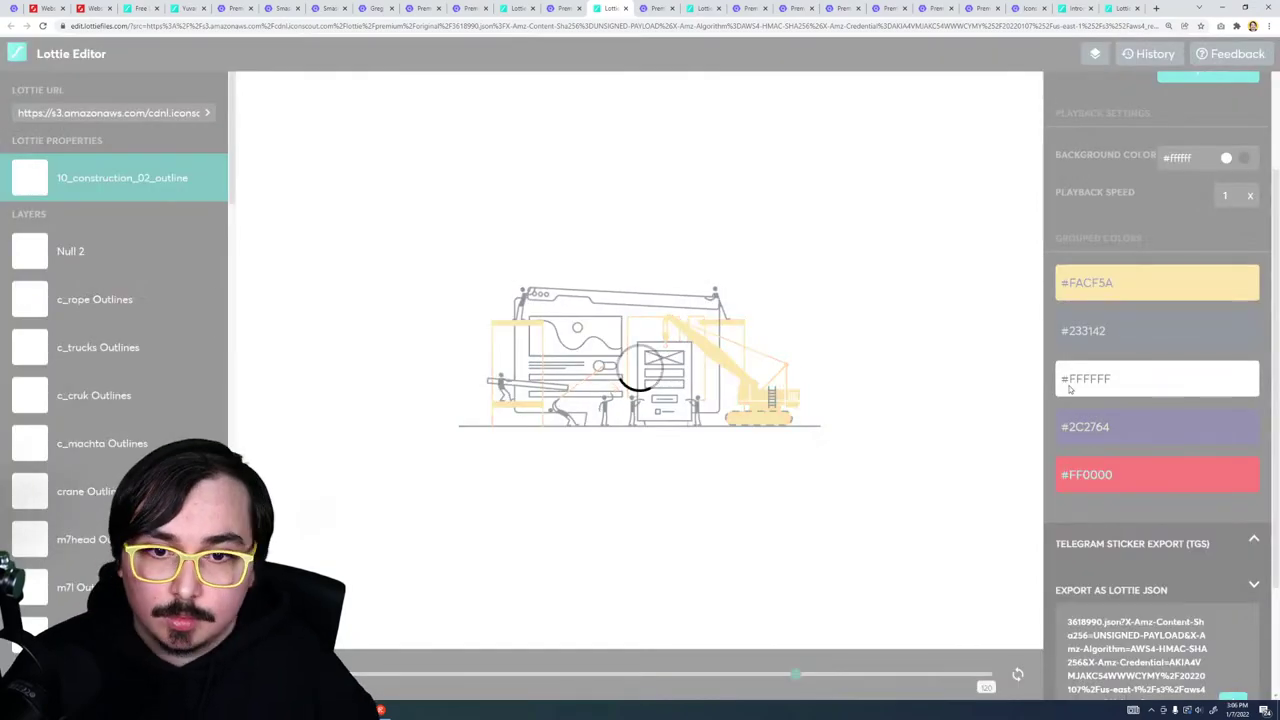
# Step: Export the recoloured construction animation as Lottie JSON
pyautogui.scroll(-2, 120, 440)
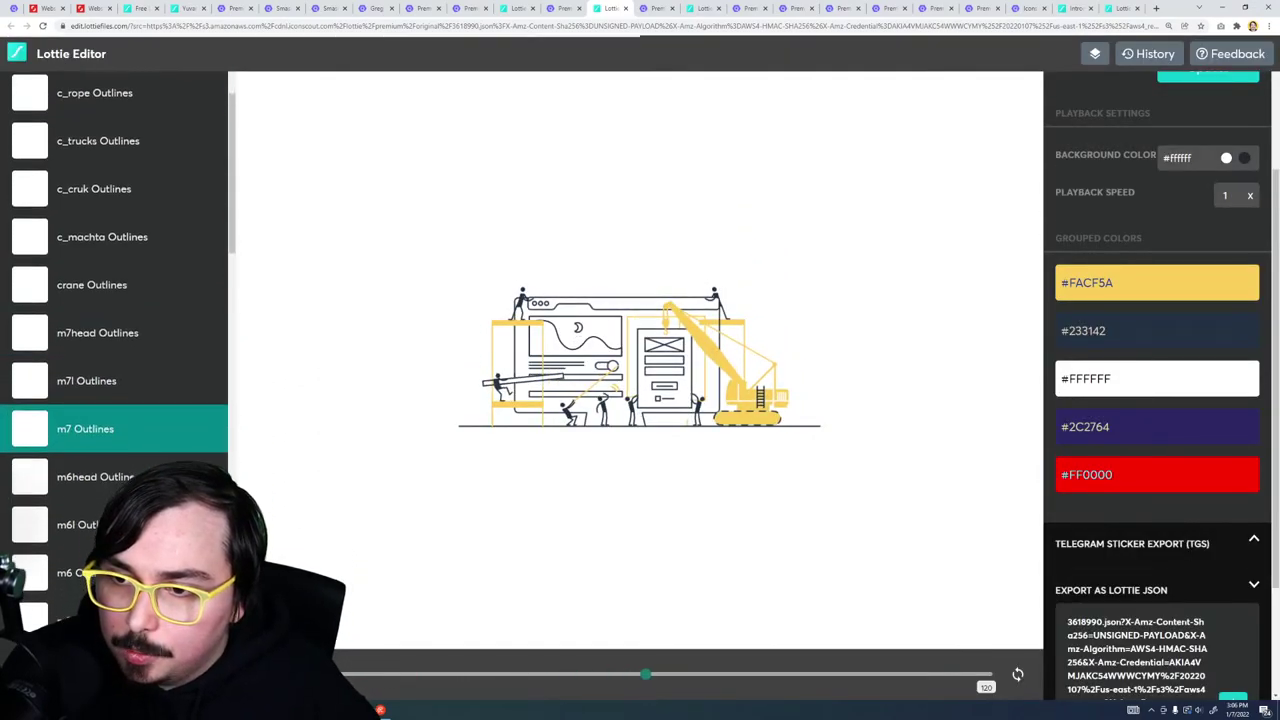
pyautogui.scroll(-2, 1246, 558)
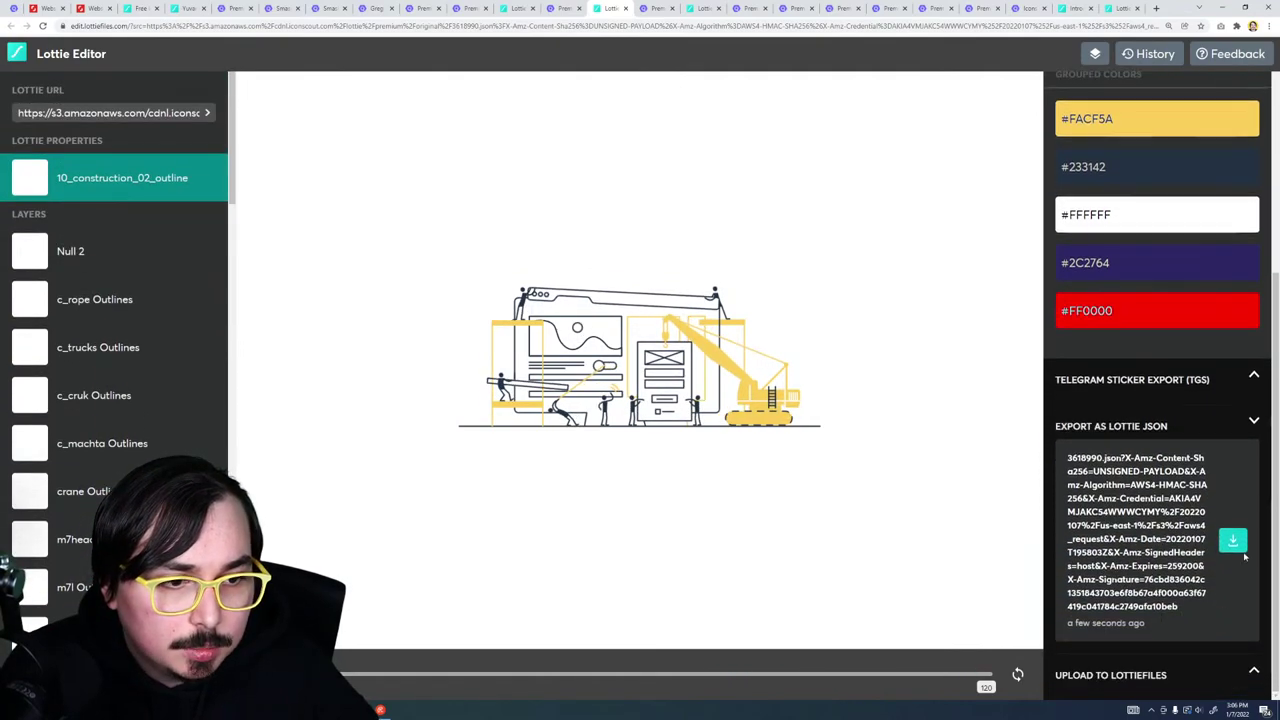
pyautogui.click(1242, 550)
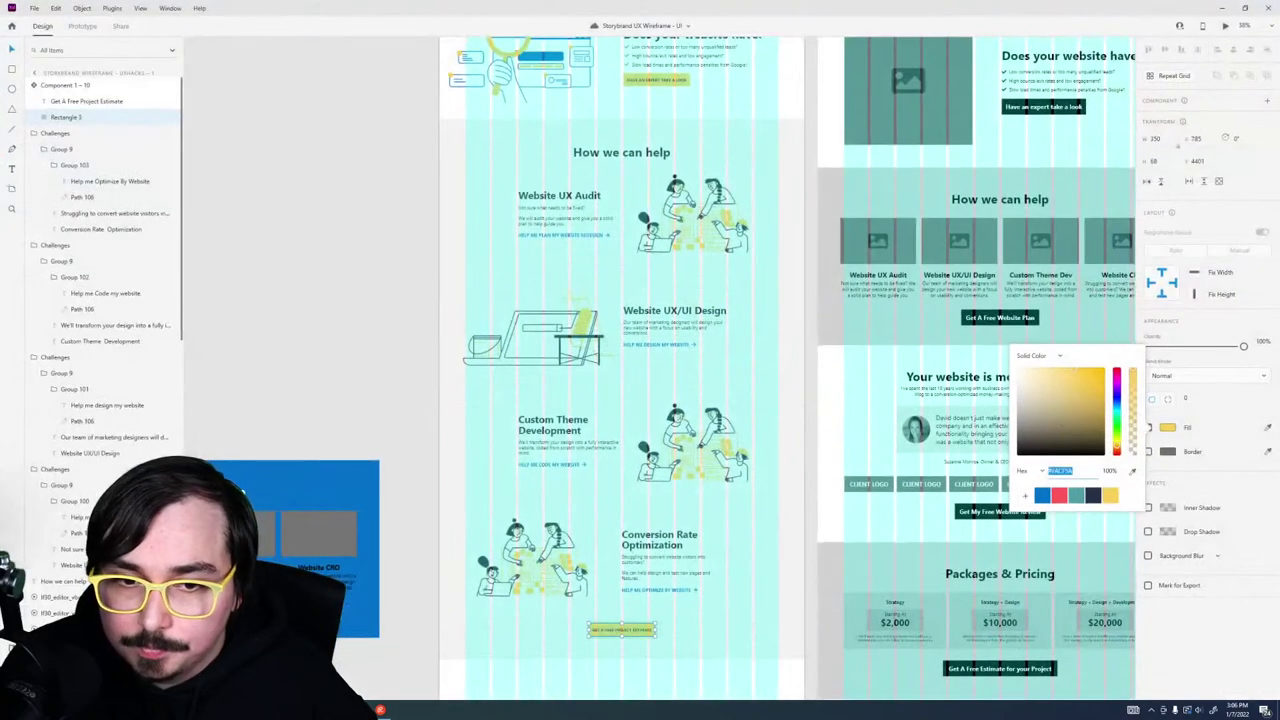
# Step: Replace the illustration beside Custom Theme Development in the Adobe XD wireframe with the exported construction animation and move it to X 960
pyautogui.moveTo(431, 390); pyautogui.dragTo(690, 445)
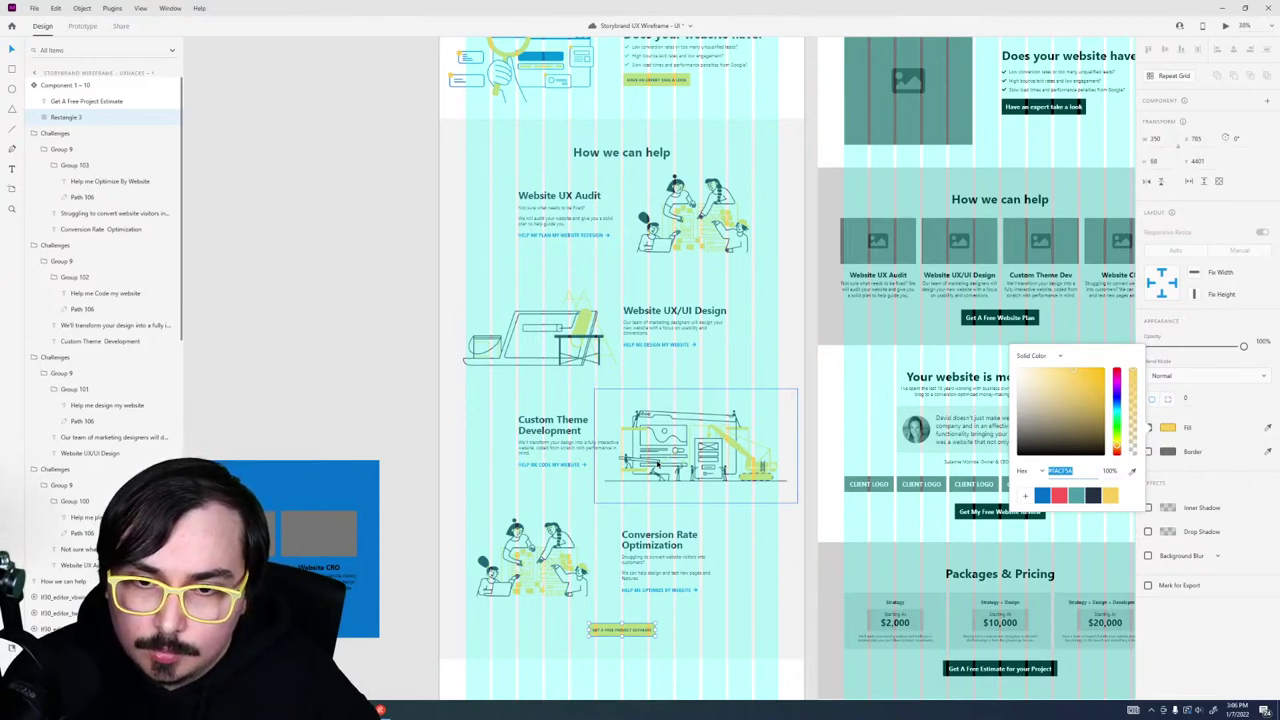
pyautogui.click(571, 443)
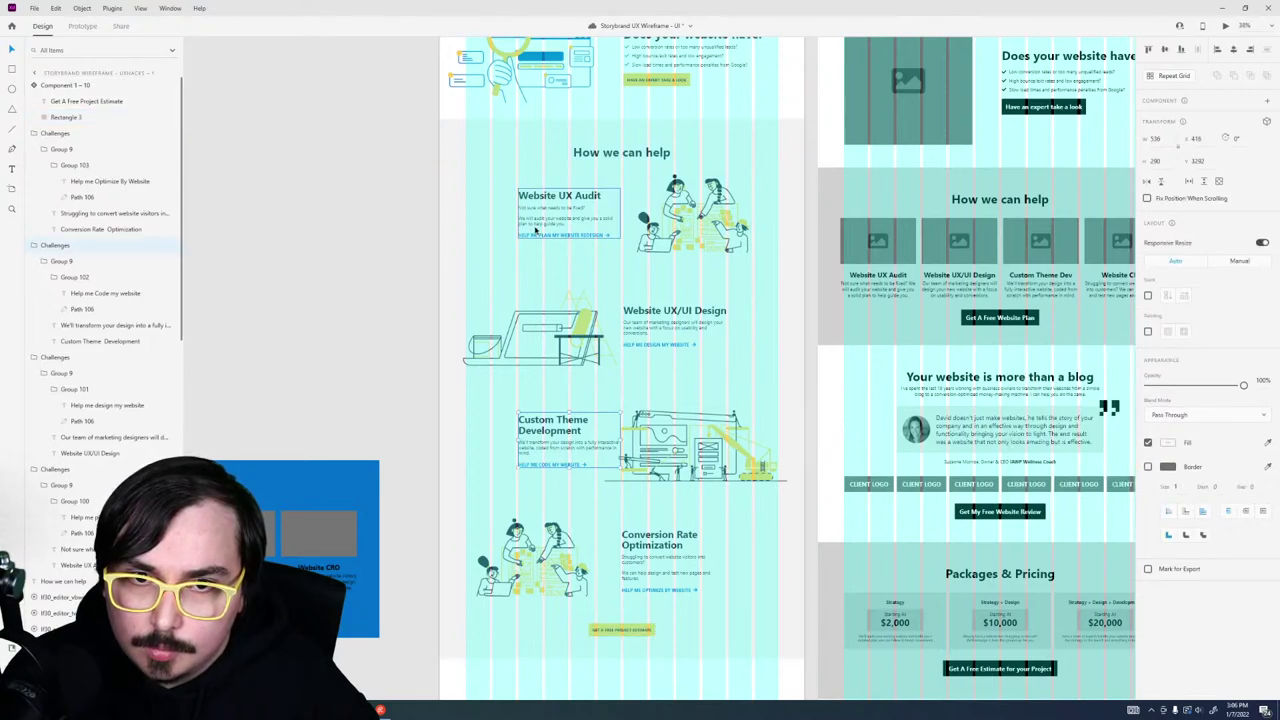
pyautogui.click(680, 480)
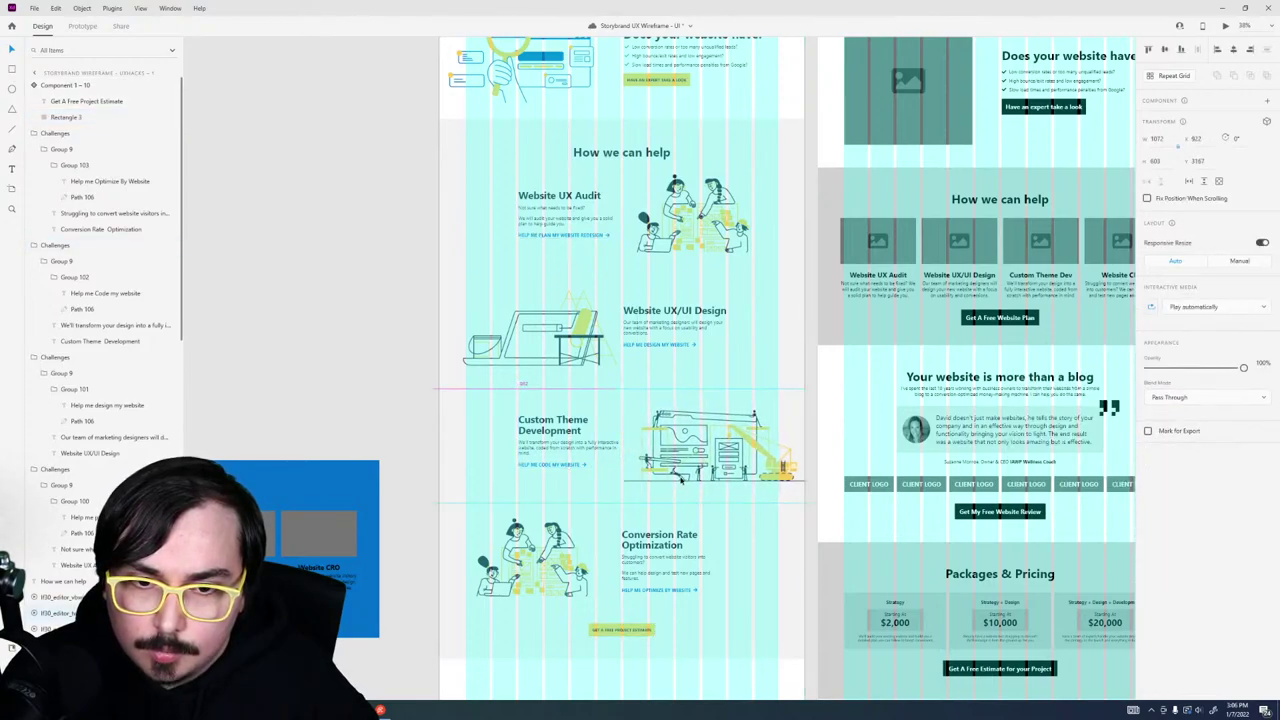
pyautogui.moveTo(681, 481)
pyautogui.mouseDown()
pyautogui.moveTo(661, 480)
pyautogui.moveTo(706, 480)
pyautogui.mouseUp()
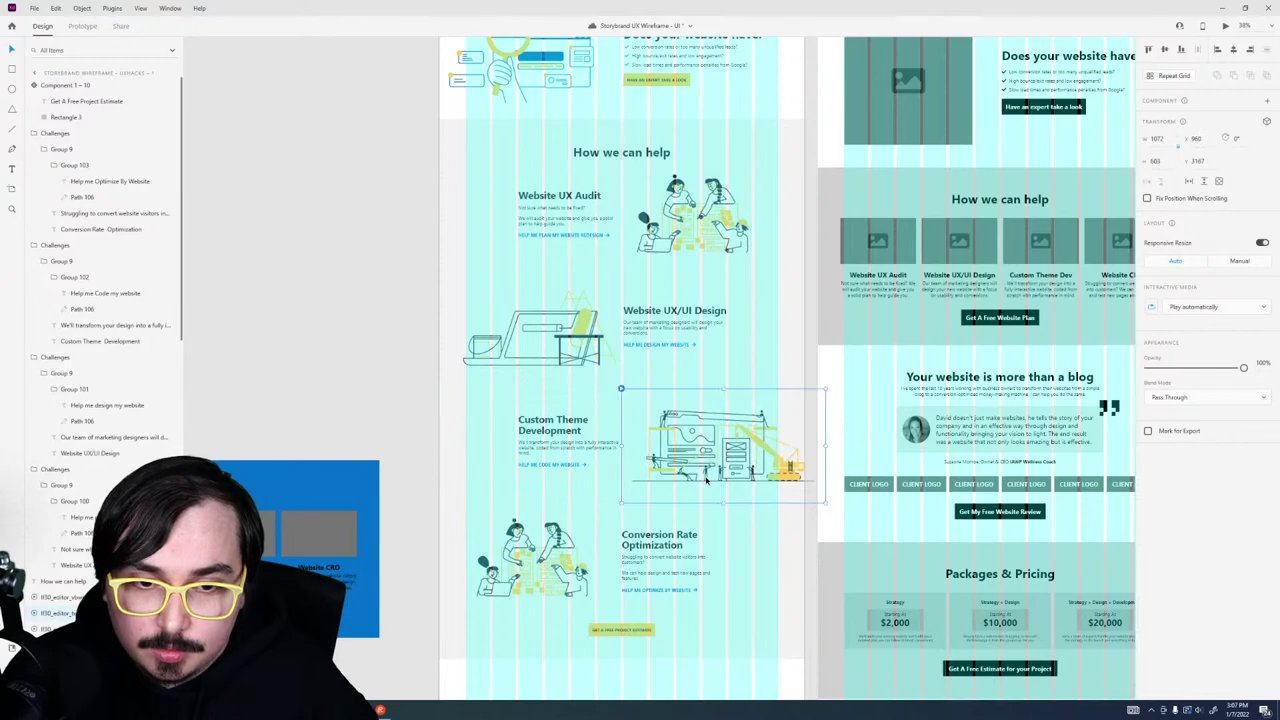
# Step: Shift the Website UX/UI Design, Website UX Audit and Conversion Rate Optimization illustrations outward, away from their text blocks
pyautogui.moveTo(572, 336); pyautogui.dragTo(555, 336)
pyautogui.moveTo(738, 224); pyautogui.dragTo(769, 228)
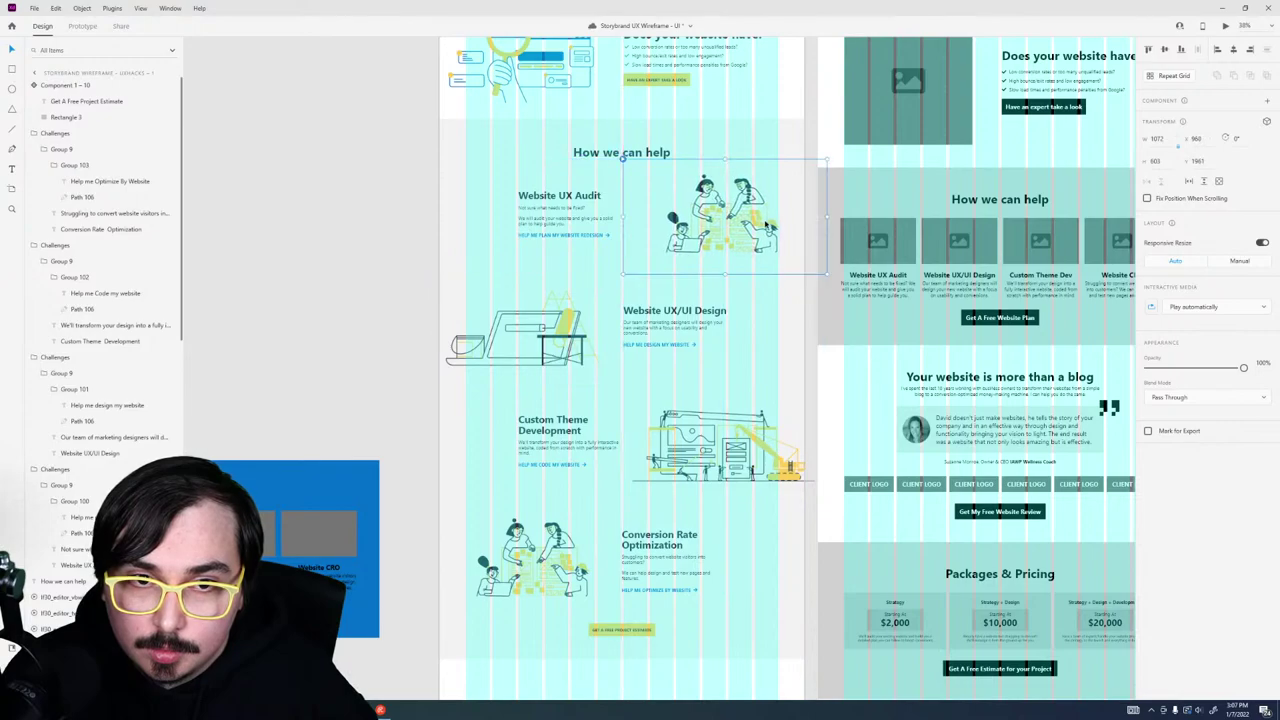
pyautogui.moveTo(566, 578); pyautogui.dragTo(551, 580)
pyautogui.moveTo(666, 568); pyautogui.dragTo(667, 568)
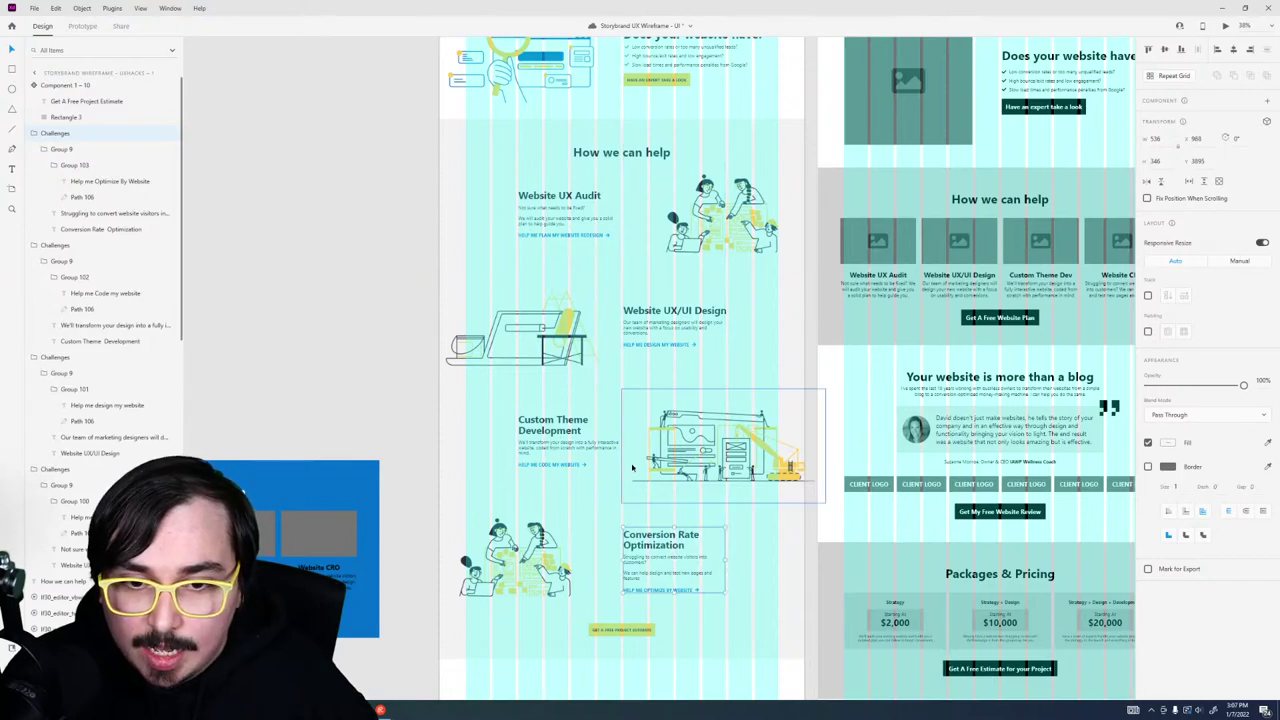
pyautogui.click(583, 610)
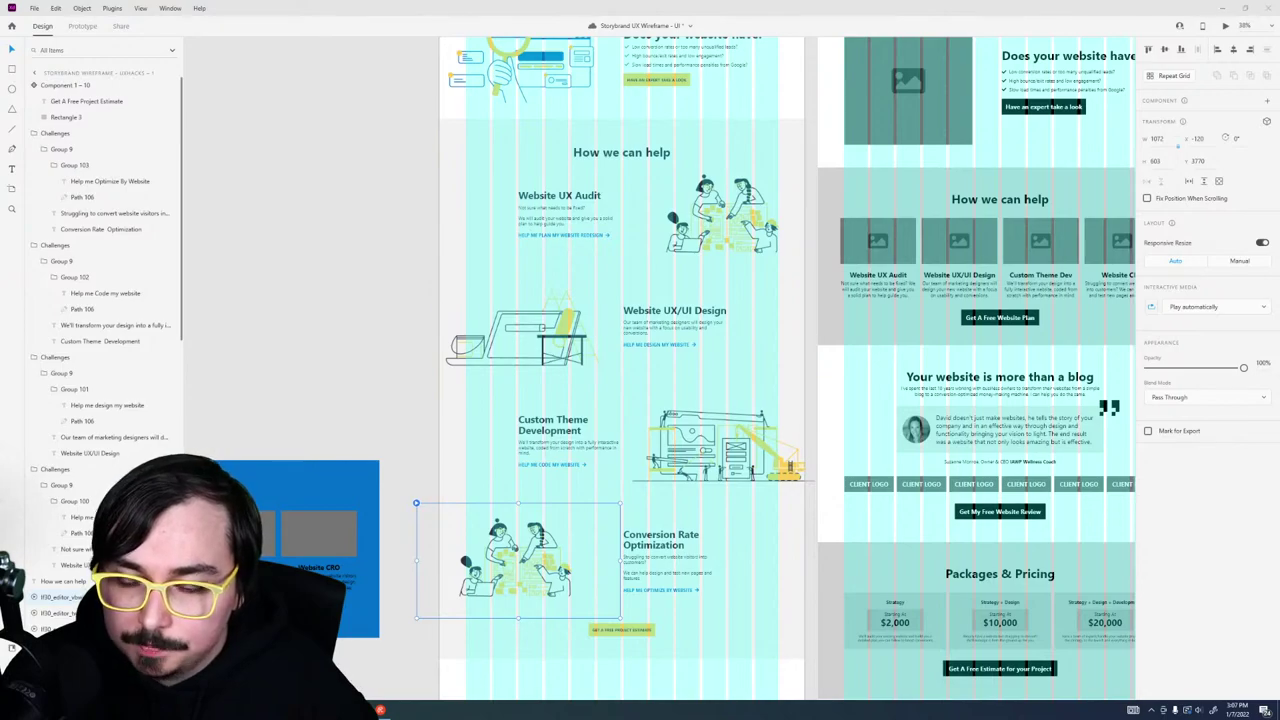
# Step: Switch to the 83_graphs statistics_03_outline animation in Lottie Editor and change its grouped colour #FD7623 to #FACF5A
pyautogui.moveTo(380, 710)
pyautogui.click(418, 665)
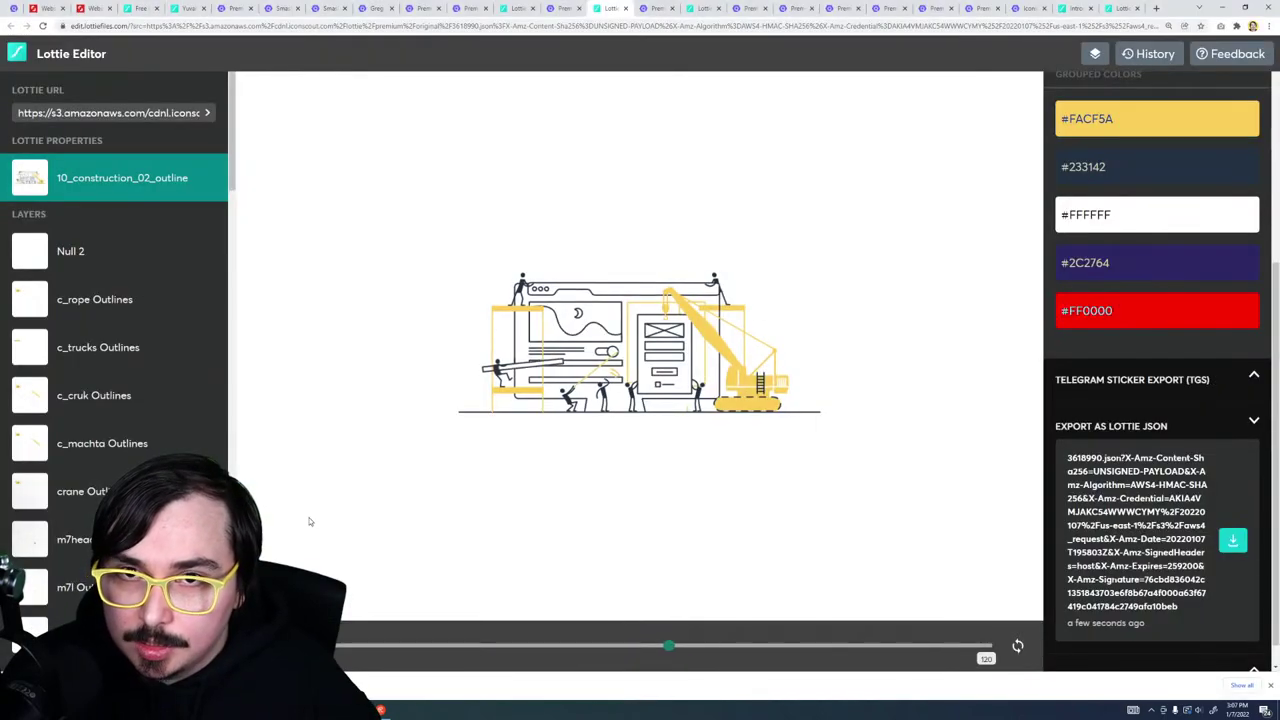
pyautogui.click(690, 9)
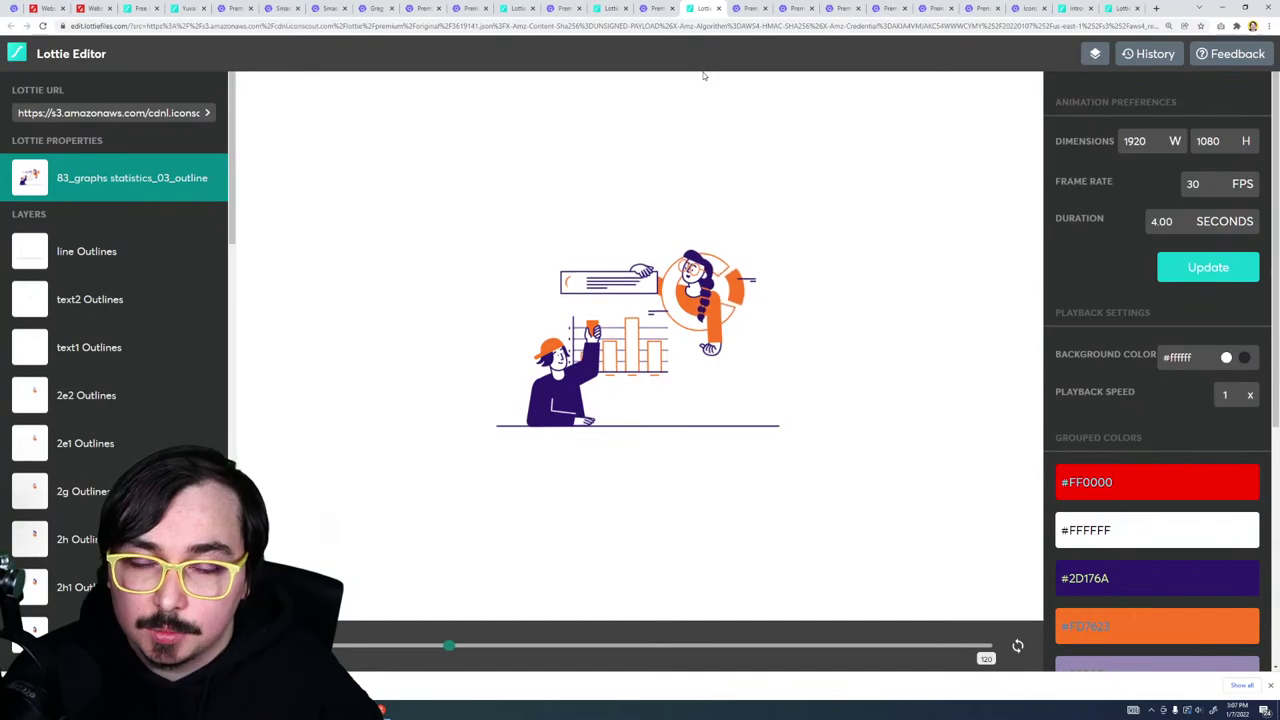
pyautogui.click(1097, 487)
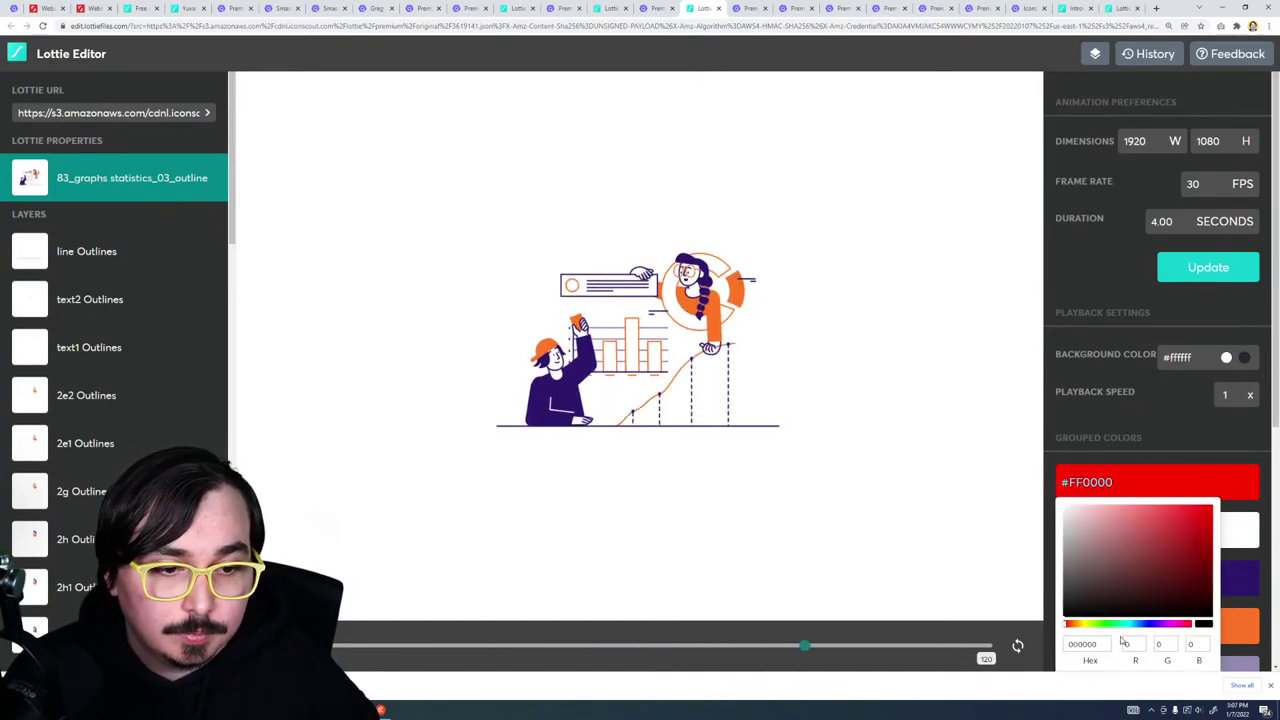
pyautogui.click(1245, 622)
pyautogui.scroll(-2, 1235, 560)
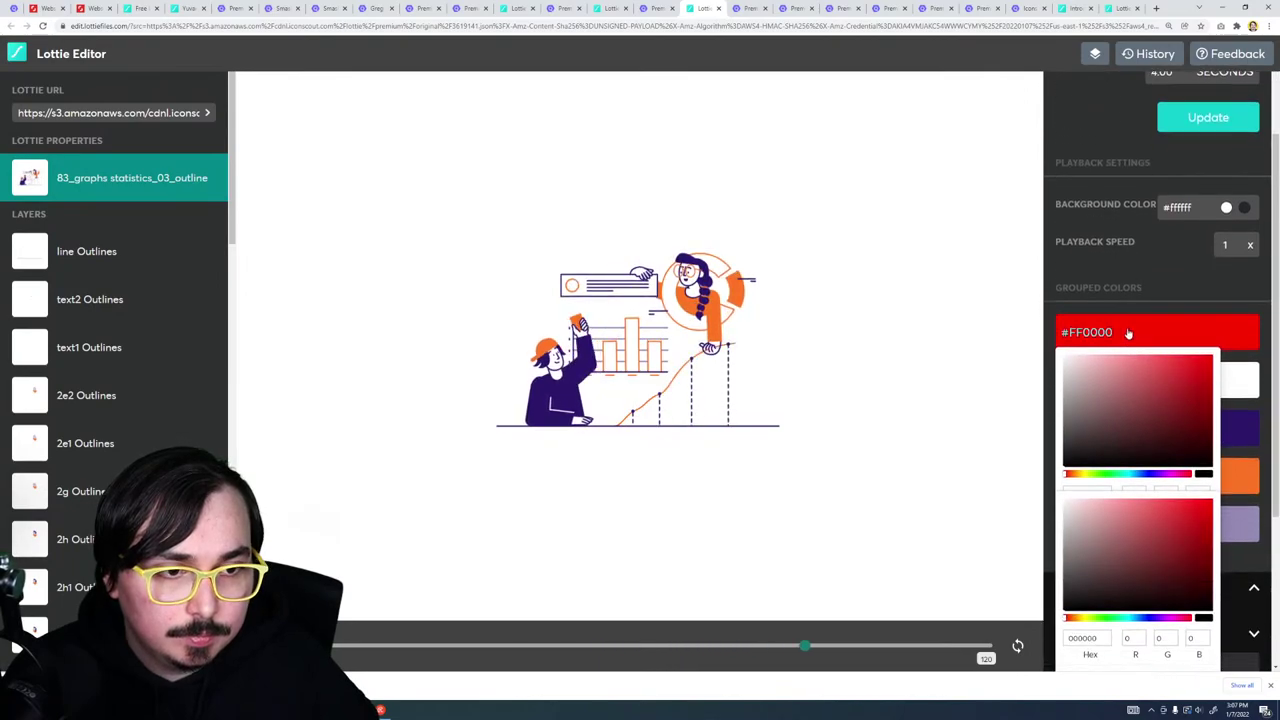
pyautogui.click(1128, 333)
pyautogui.write('FACF5A')
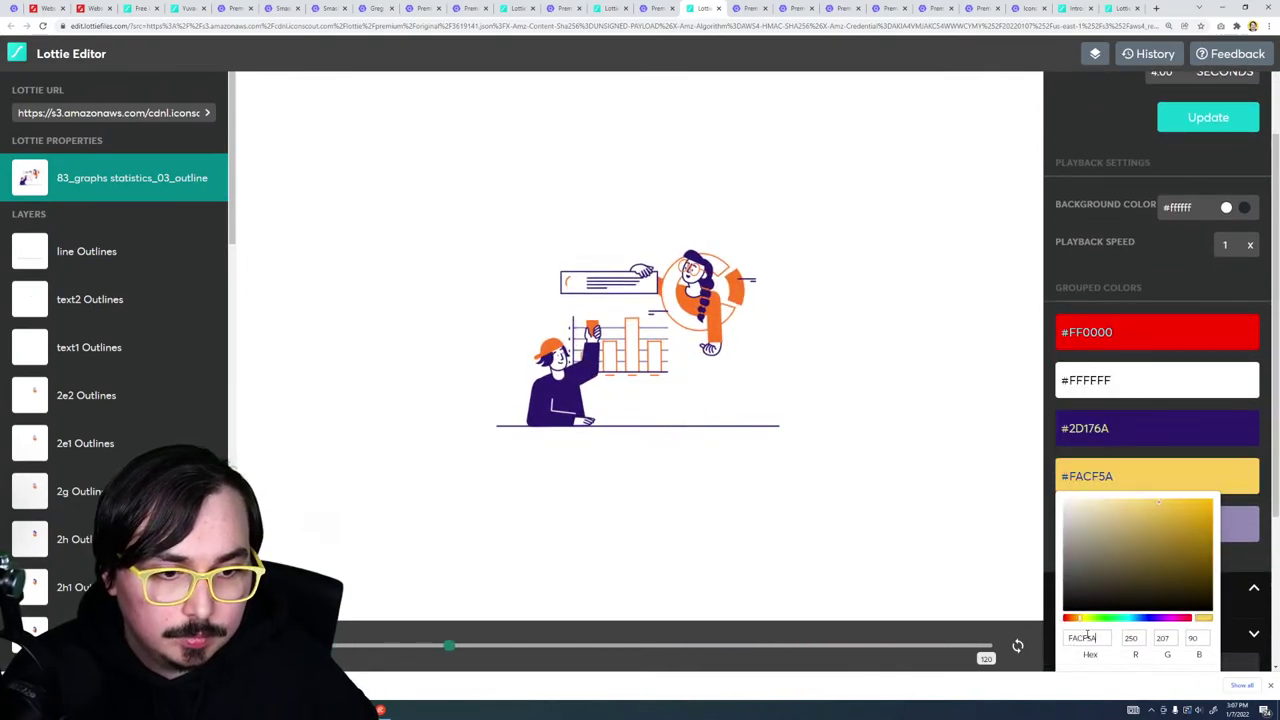
pyautogui.scroll(-3, 1140, 470)
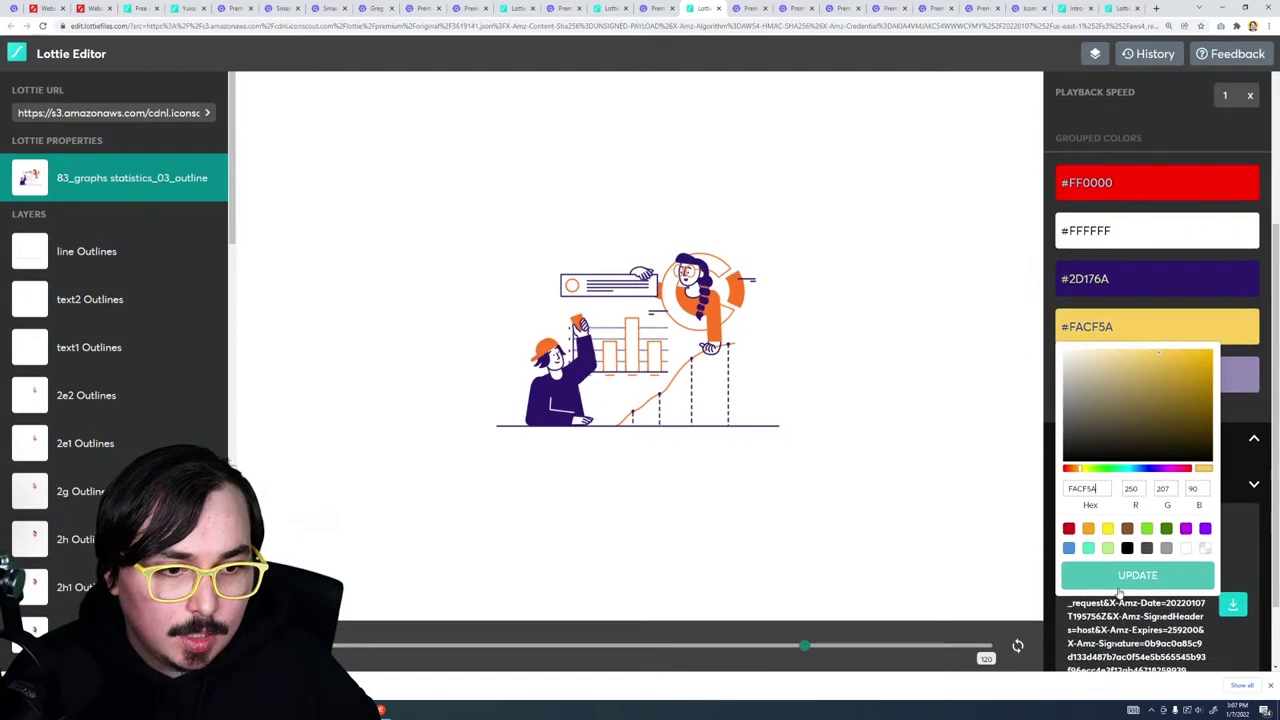
pyautogui.click(1080, 578)
# Step: Copy the Conversion Rate Optimization heading's fill colour in Adobe XD and replace the graphs animation's grouped colour #2D176A with #233142
pyautogui.click(351, 709)
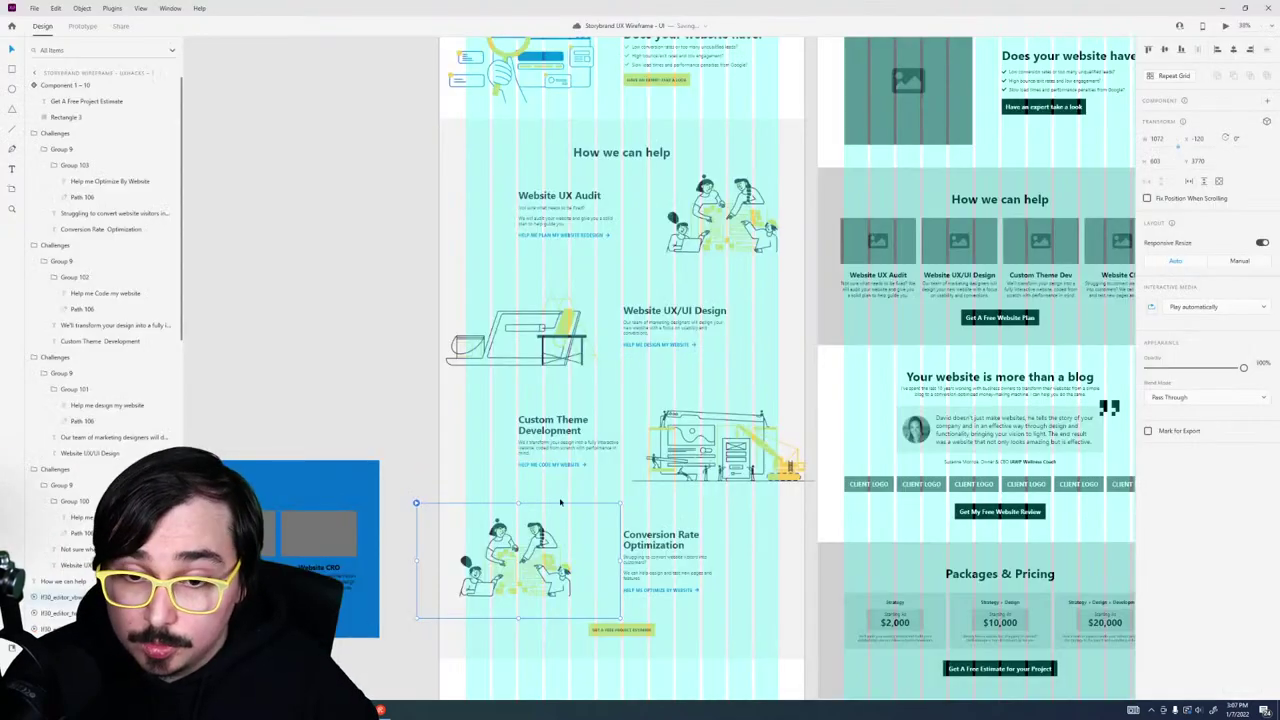
pyautogui.keyDown('ctrl'); pyautogui.click(663, 545); pyautogui.keyUp('ctrl')
pyautogui.click(1164, 508)
pyautogui.hotkey('ctrl', 'c')
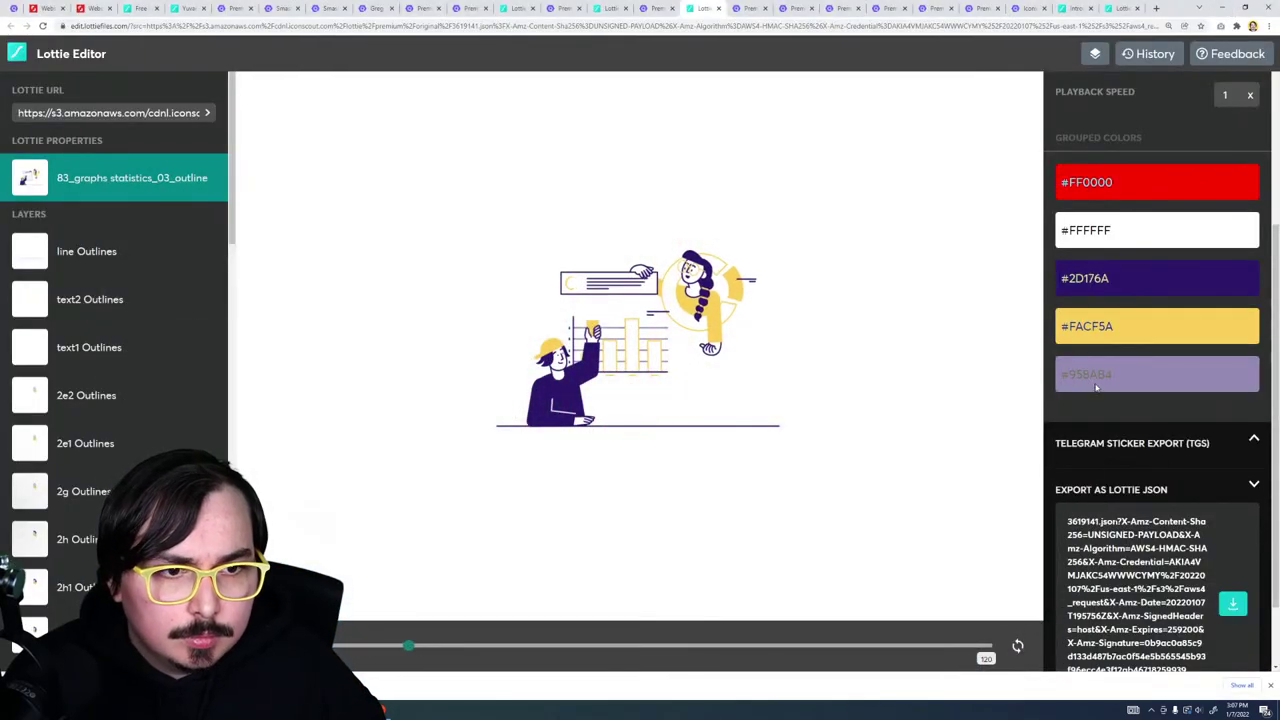
pyautogui.click(1115, 278)
pyautogui.doubleClick(1085, 440)
pyautogui.hotkey('ctrl', 'v')
pyautogui.click(1110, 527)
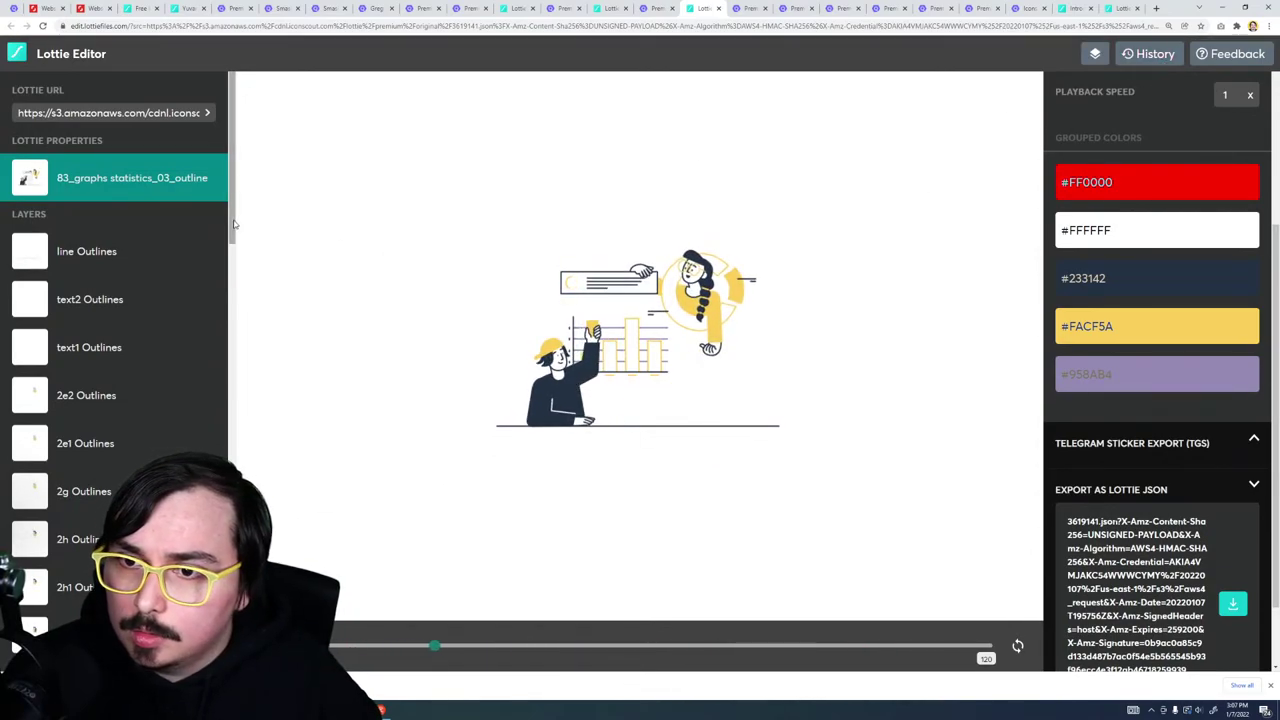
# Step: Hide the graphs animation's line Outlines layer and export the animation as Lottie JSON
pyautogui.click(108, 257)
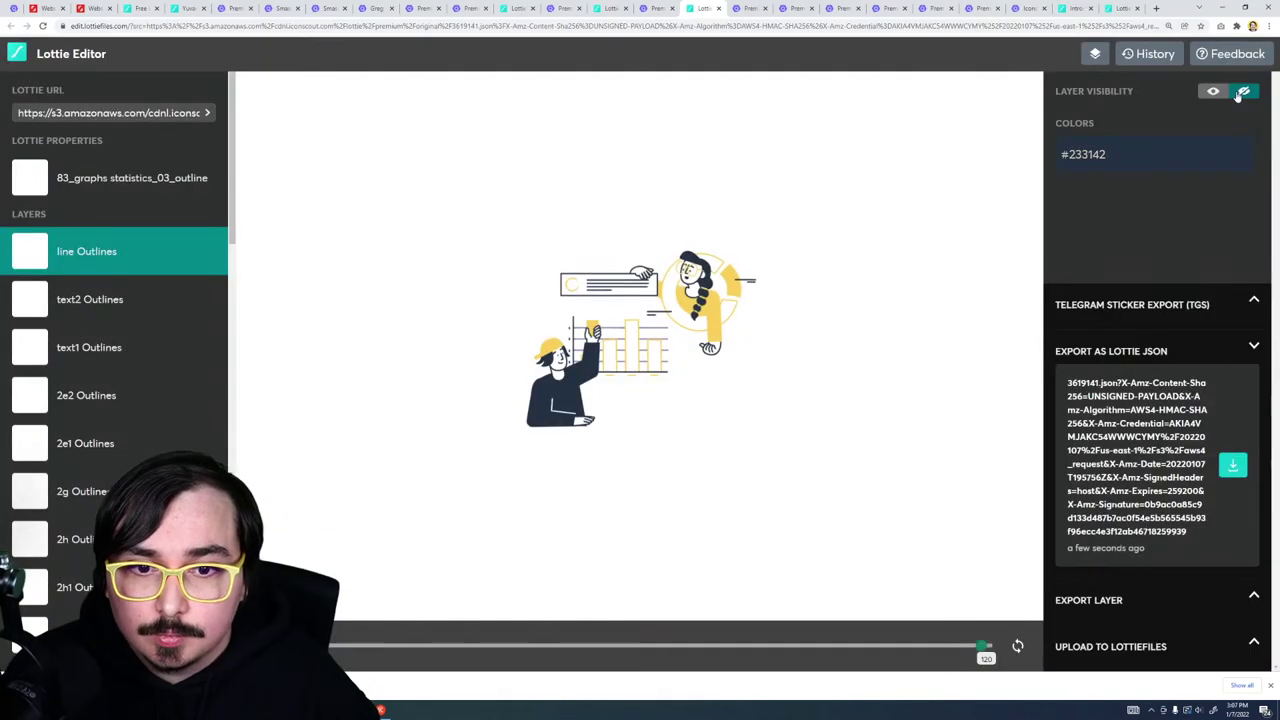
pyautogui.click(1241, 93)
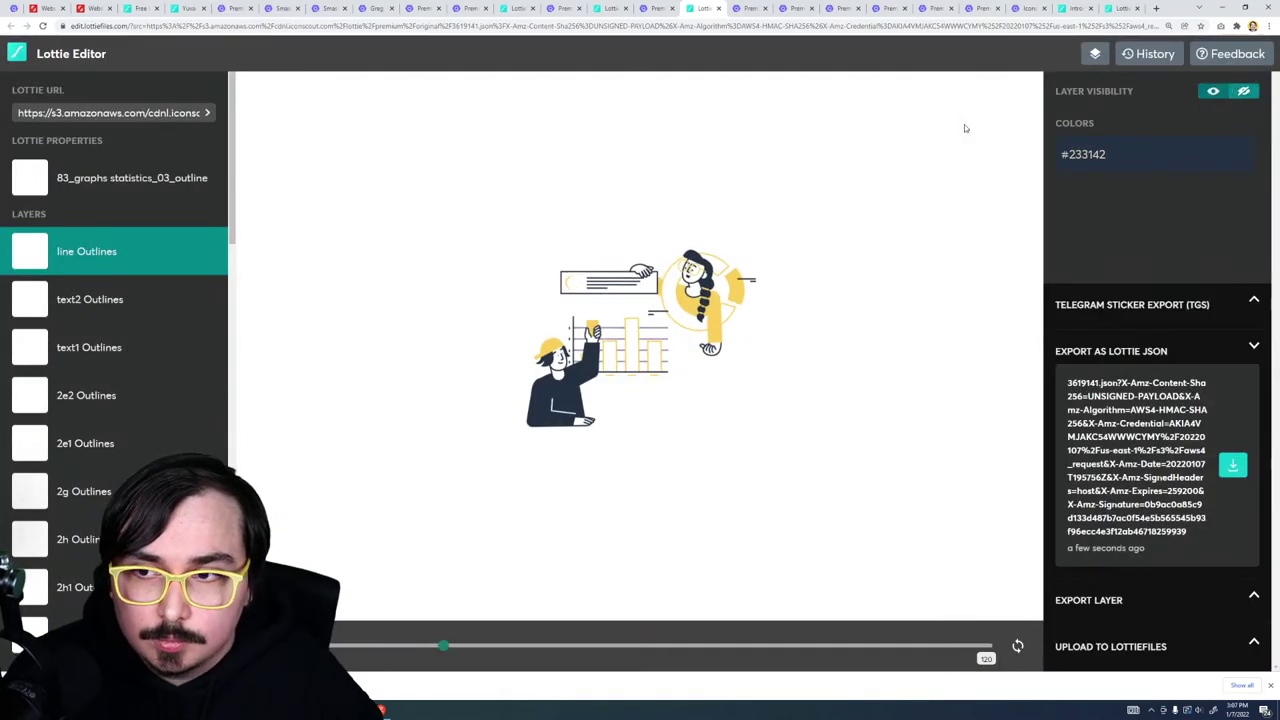
pyautogui.click(1213, 92)
pyautogui.click(1243, 92)
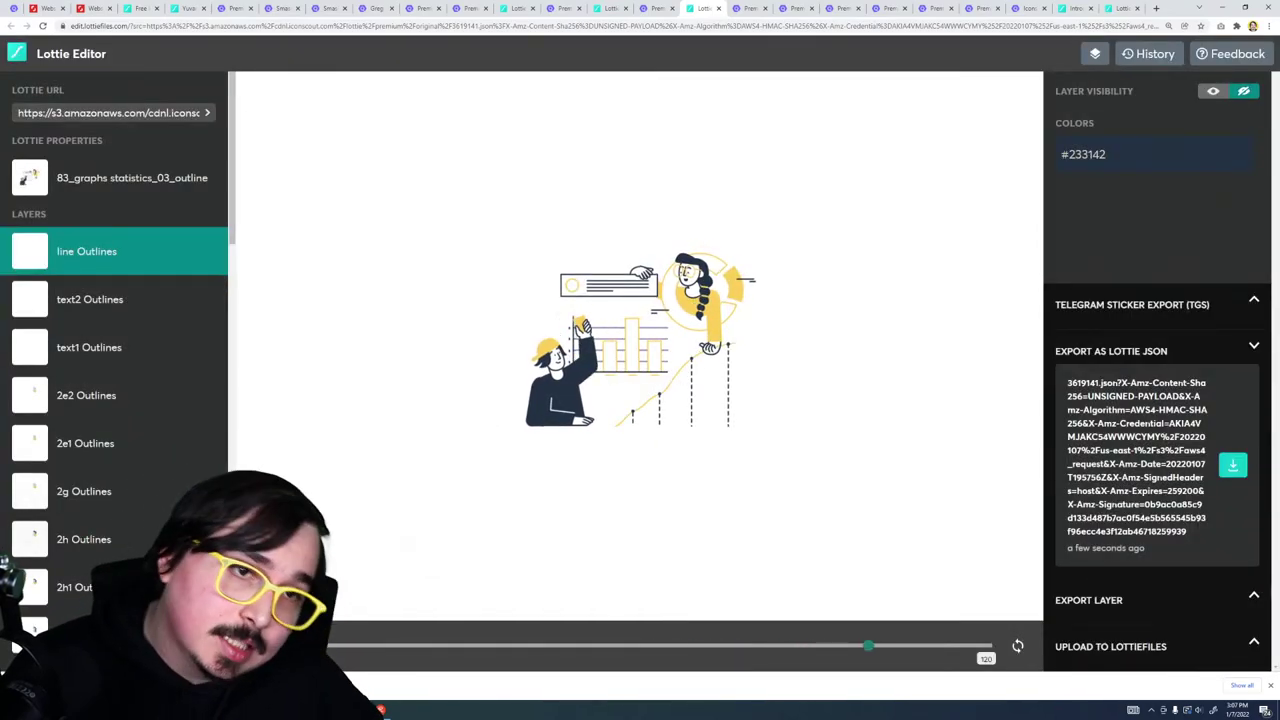
pyautogui.click(1232, 465)
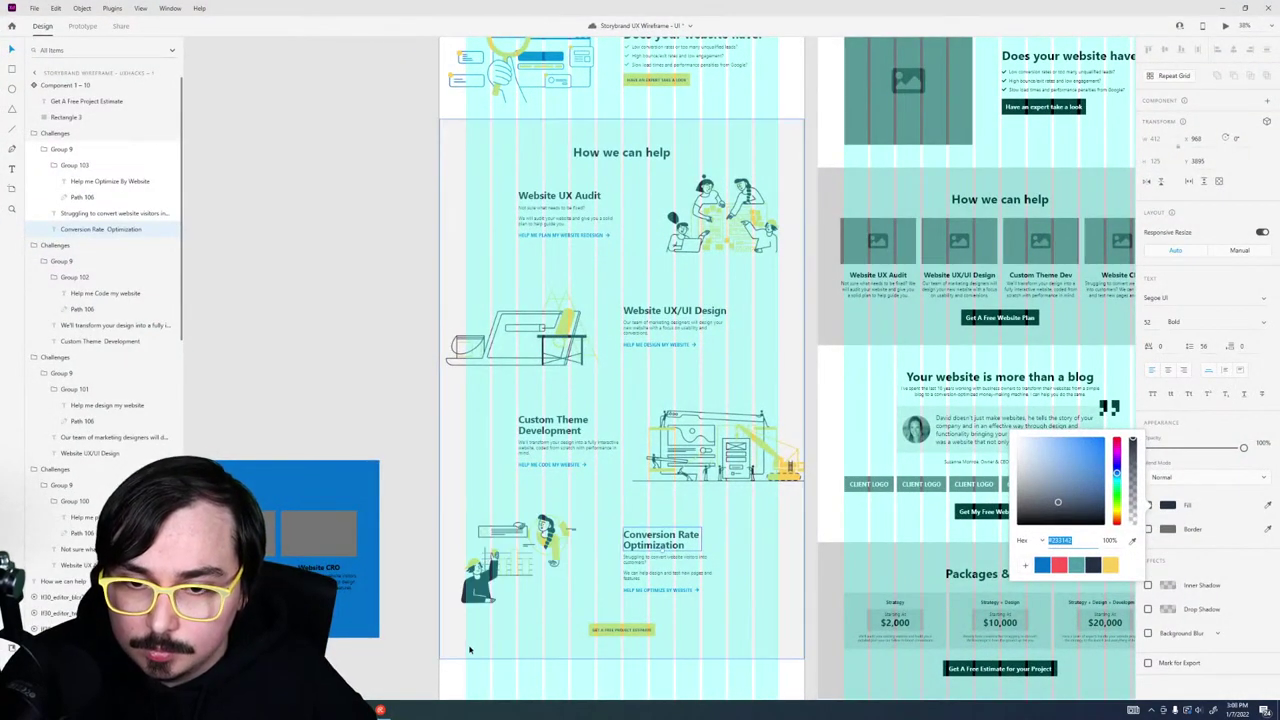
# Step: Switch to Adobe XD and preview the How we can help section, examining the animations and layout of all four services
pyautogui.click(411, 642)
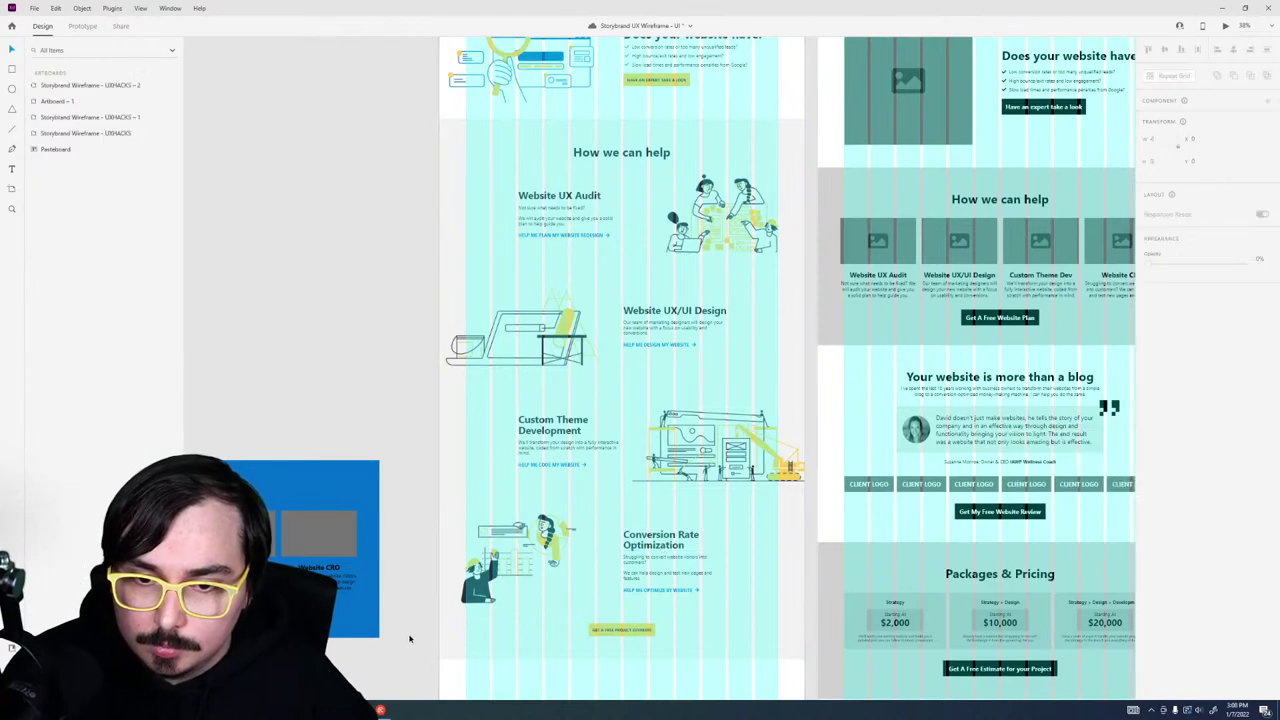
pyautogui.click(493, 553)
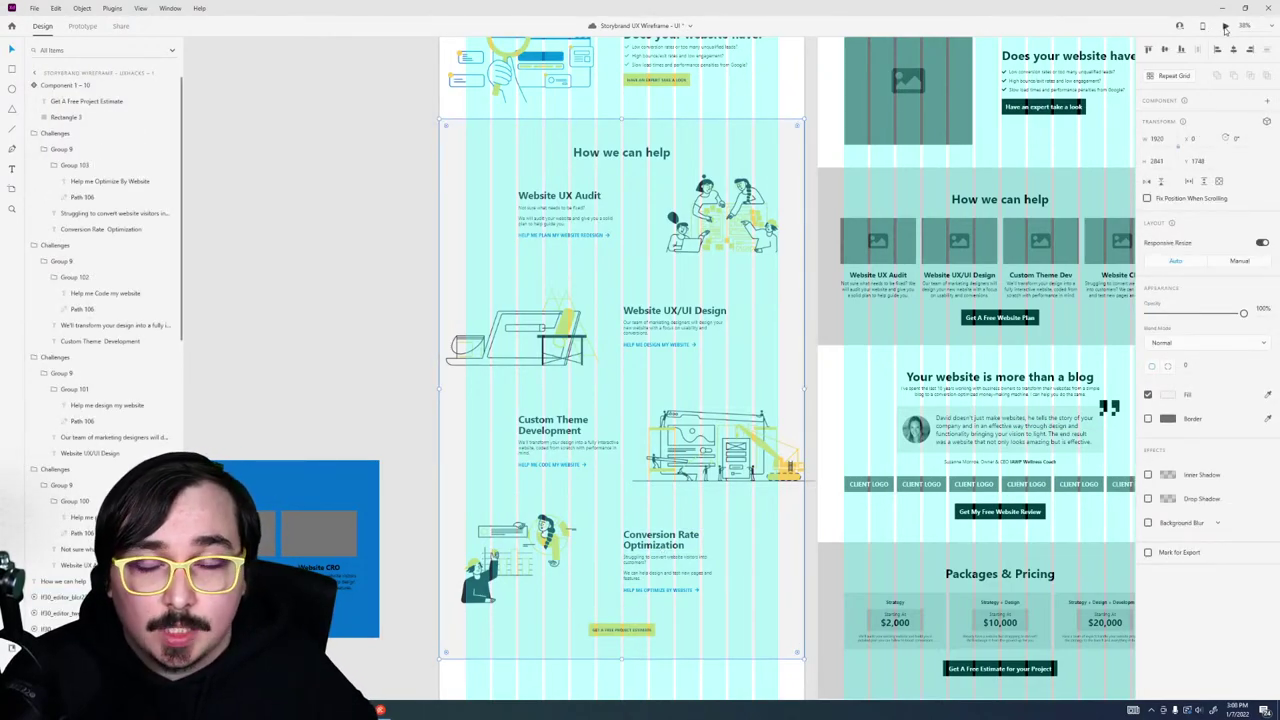
pyautogui.click(1225, 26)
pyautogui.scroll(-5, 1048, 321)
pyautogui.scroll(-3, 1048, 321)
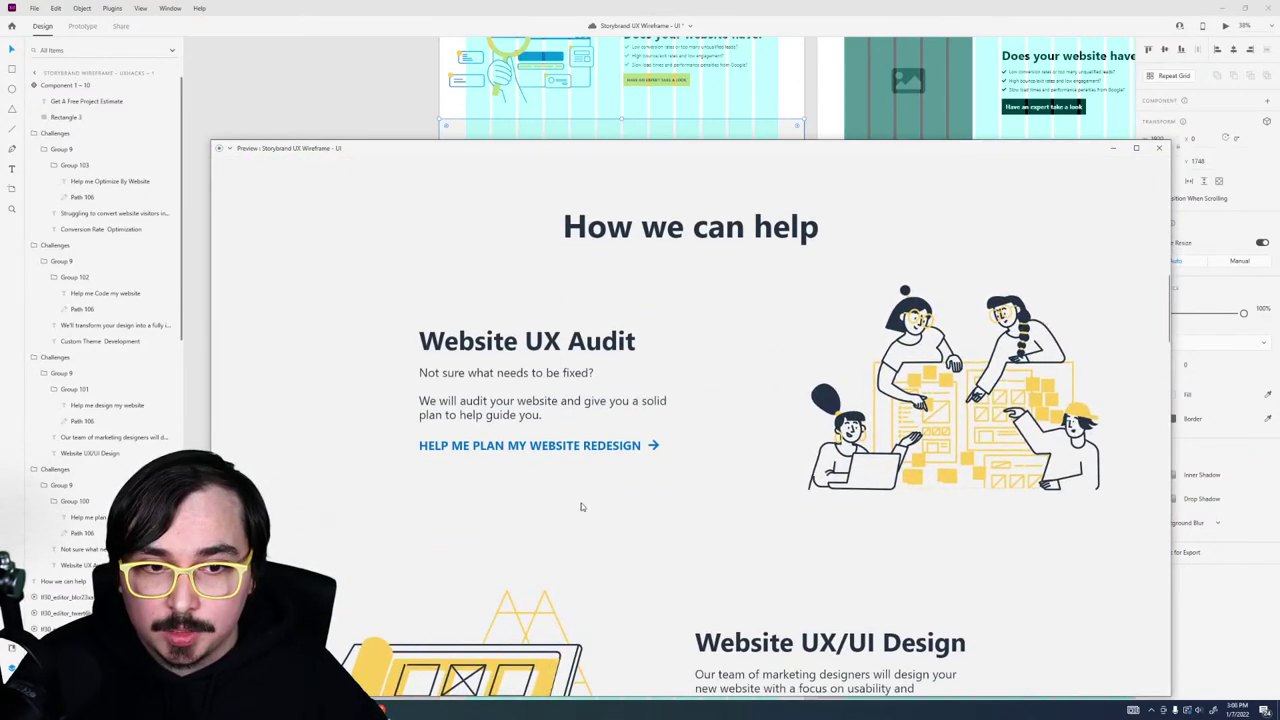
pyautogui.scroll(-5, 596, 501)
pyautogui.scroll(2, 572, 508)
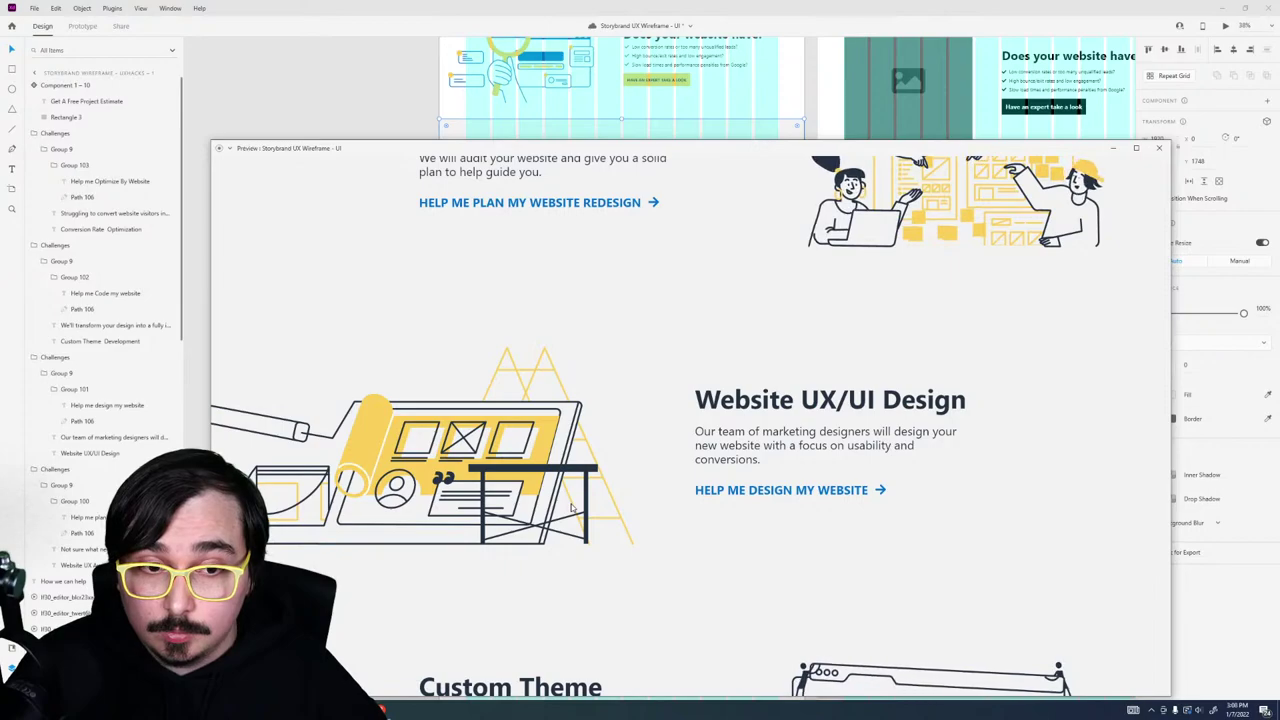
pyautogui.scroll(3, 794, 346)
pyautogui.scroll(-5, 791, 345)
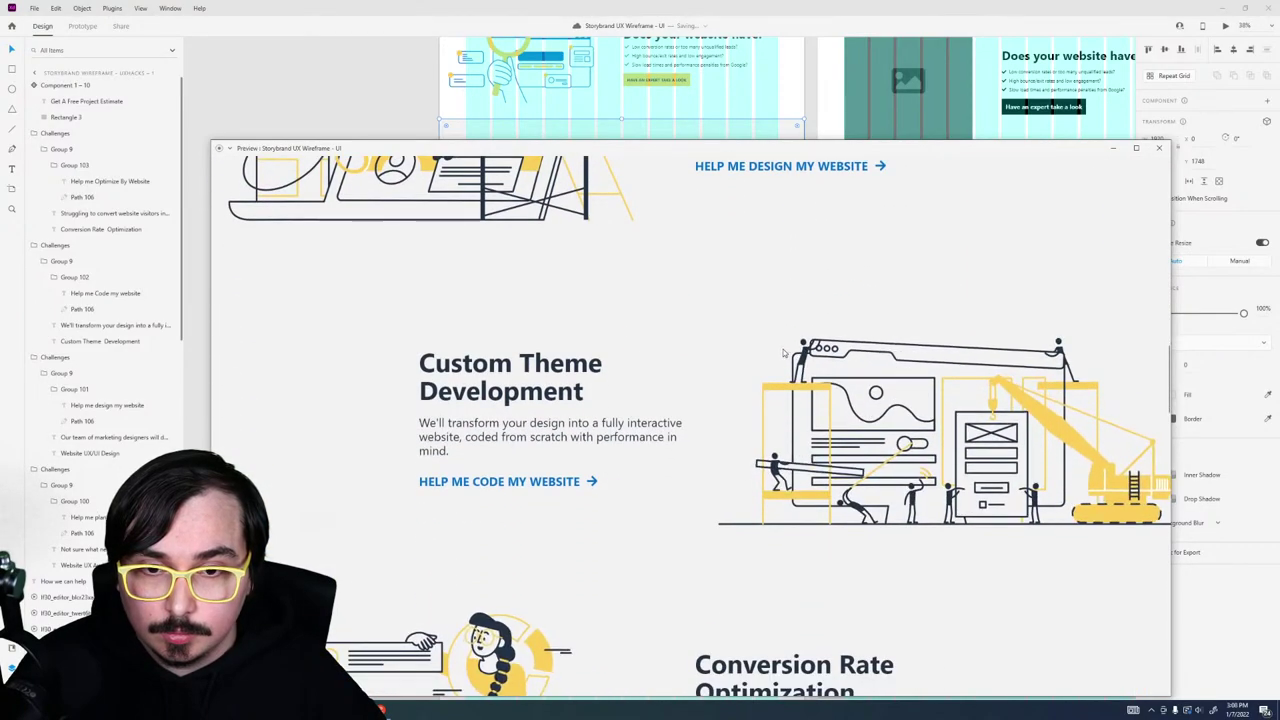
pyautogui.scroll(-1, 784, 352)
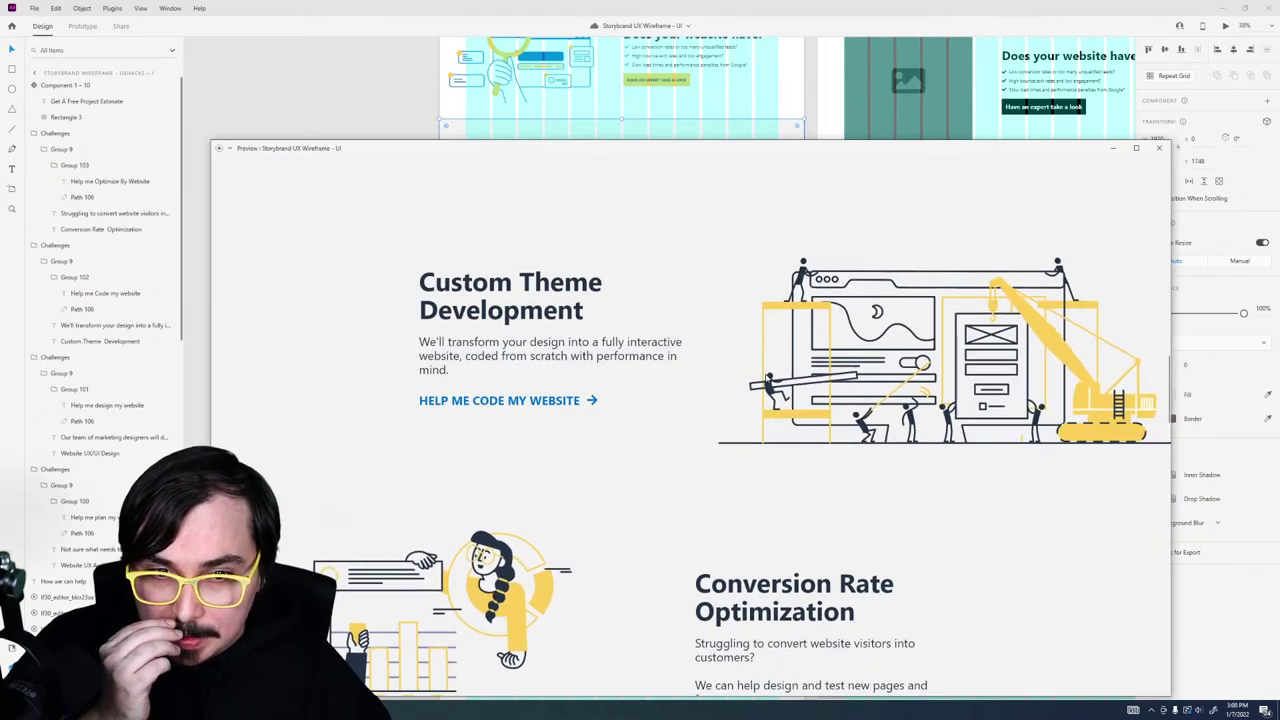
pyautogui.scroll(-3, 765, 377)
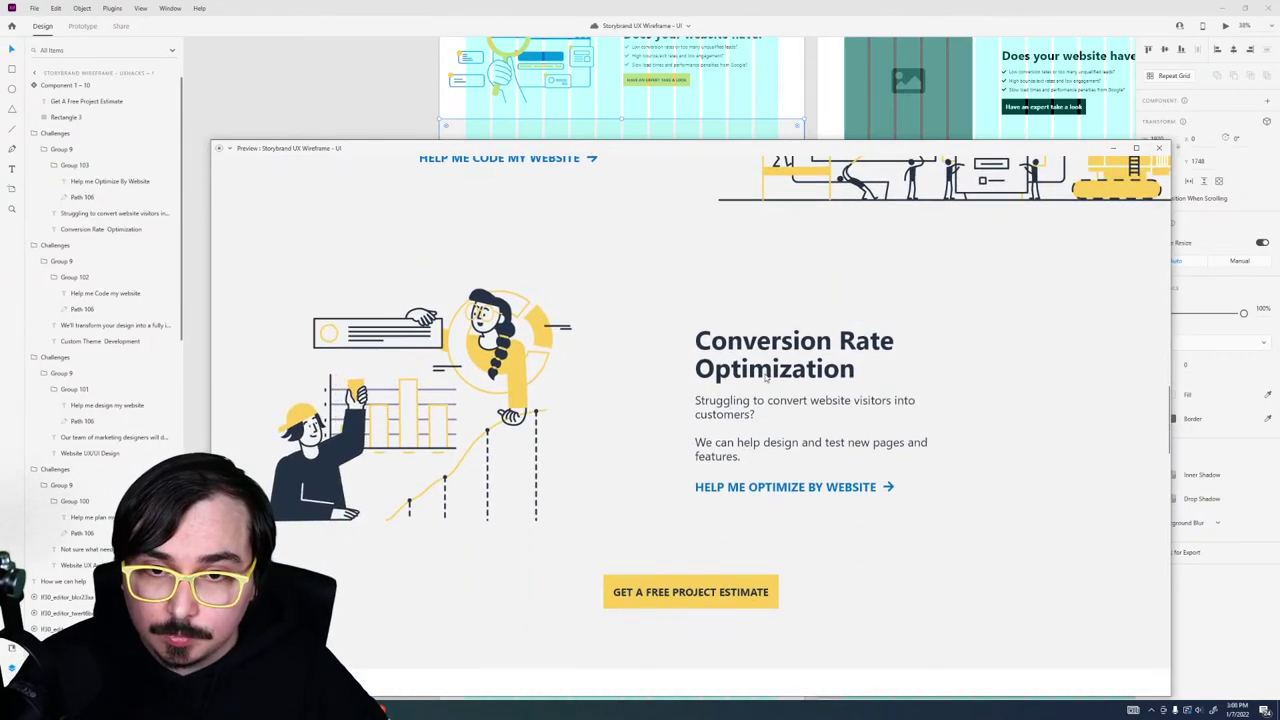
pyautogui.click(1158, 150)
# Step: Move the Conversion Rate Optimization illustration inward to X -28 and the Website UX Audit illustration inward to X 814
pyautogui.click(560, 545)
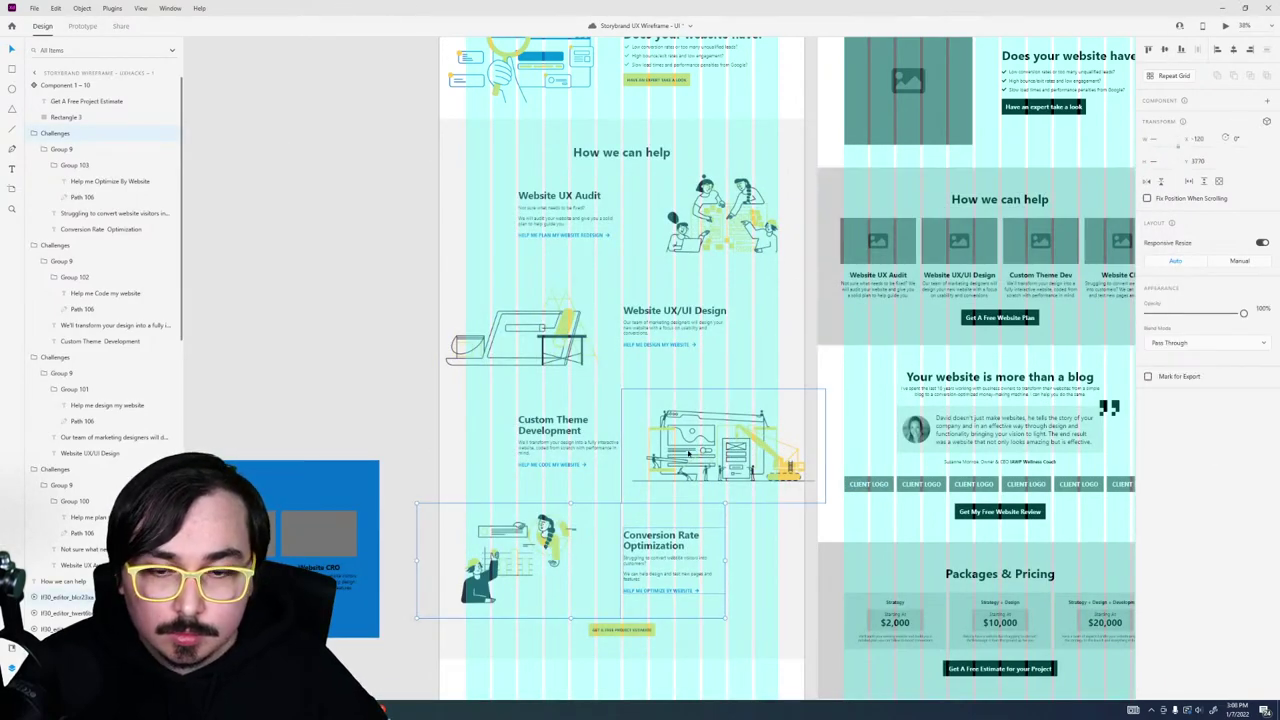
pyautogui.click(732, 592)
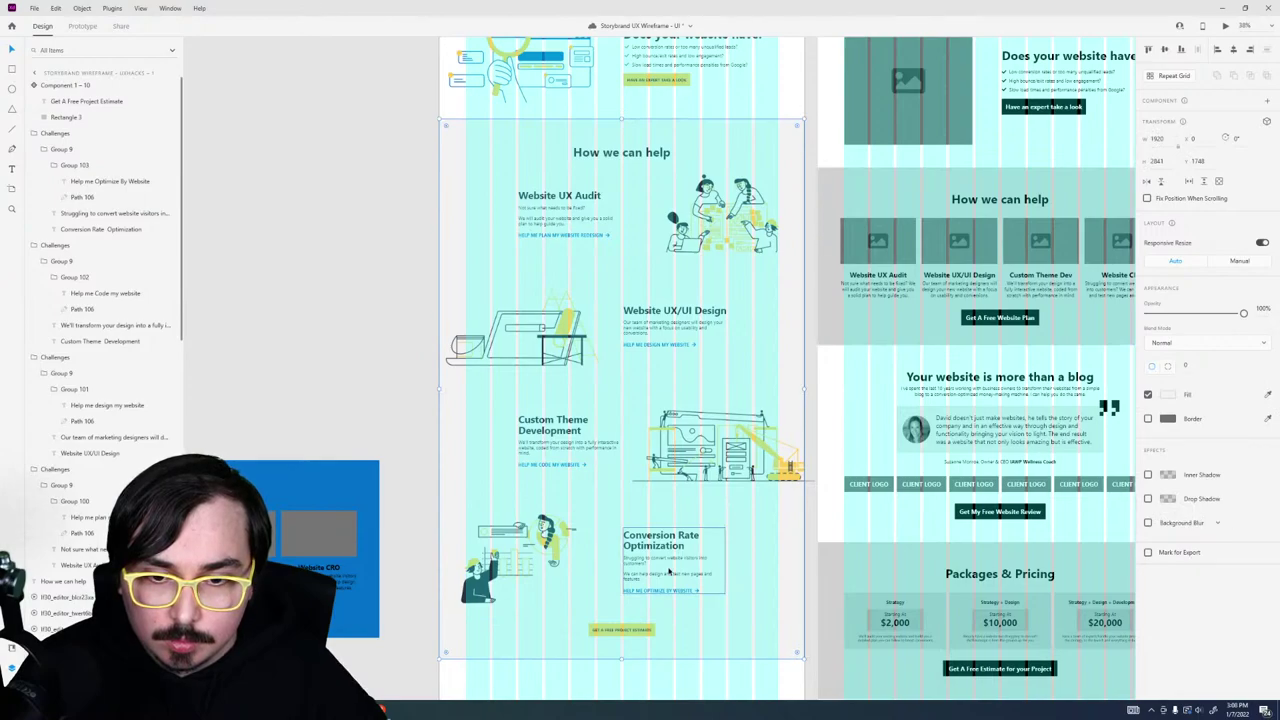
pyautogui.moveTo(563, 567); pyautogui.dragTo(580, 571)
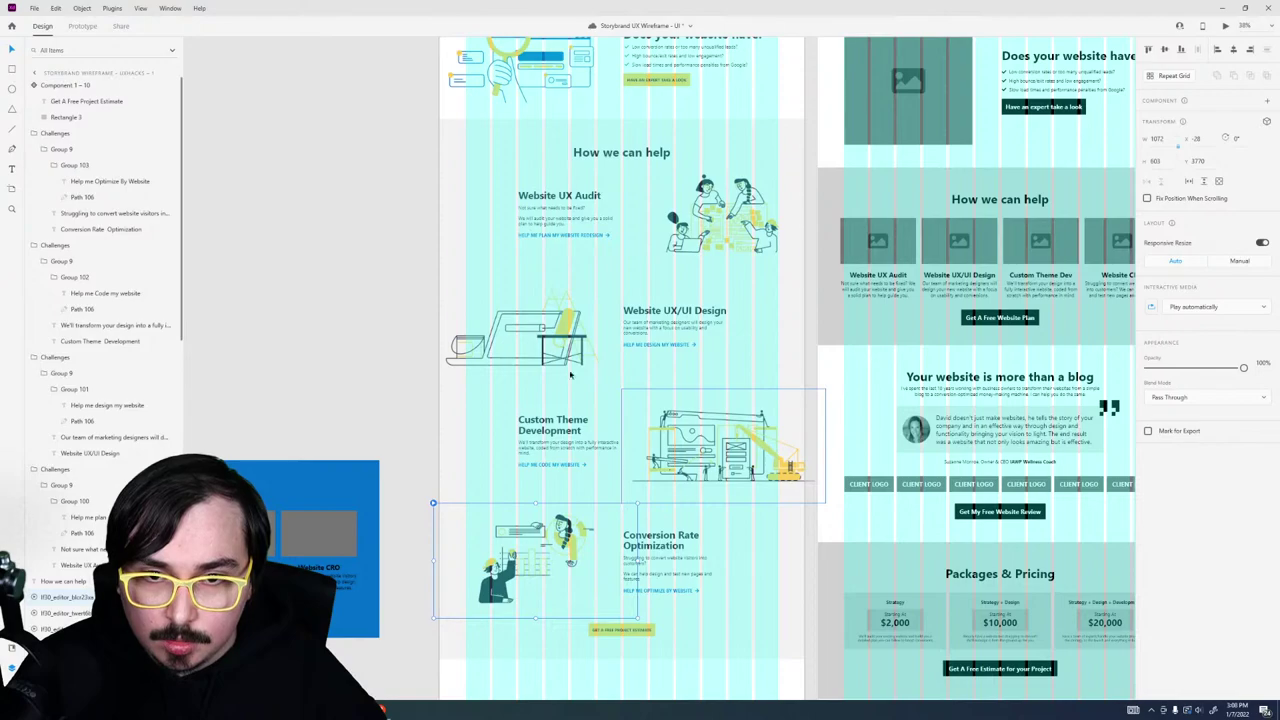
pyautogui.moveTo(771, 237); pyautogui.dragTo(746, 248)
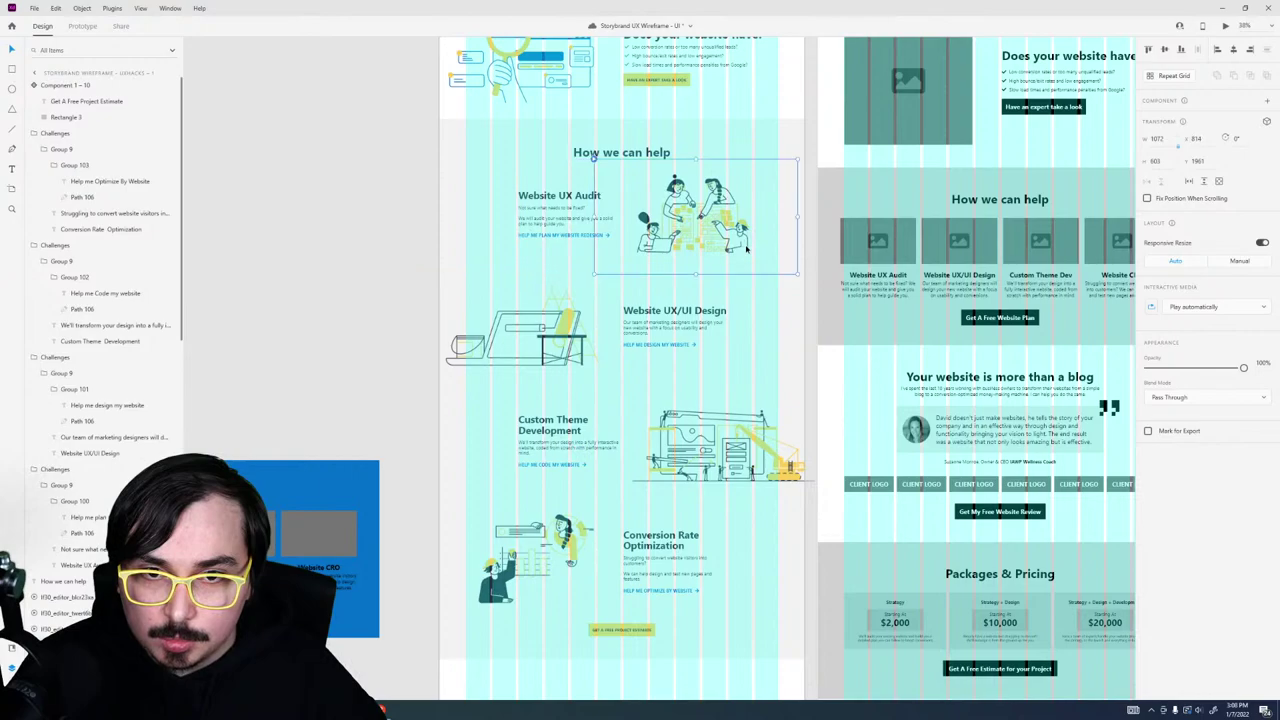
# Step: Draw a 1640-wide divider line between Website UX Audit and Website UX/UI Design and distribute it vertically between their text blocks
pyautogui.click(857, 374)
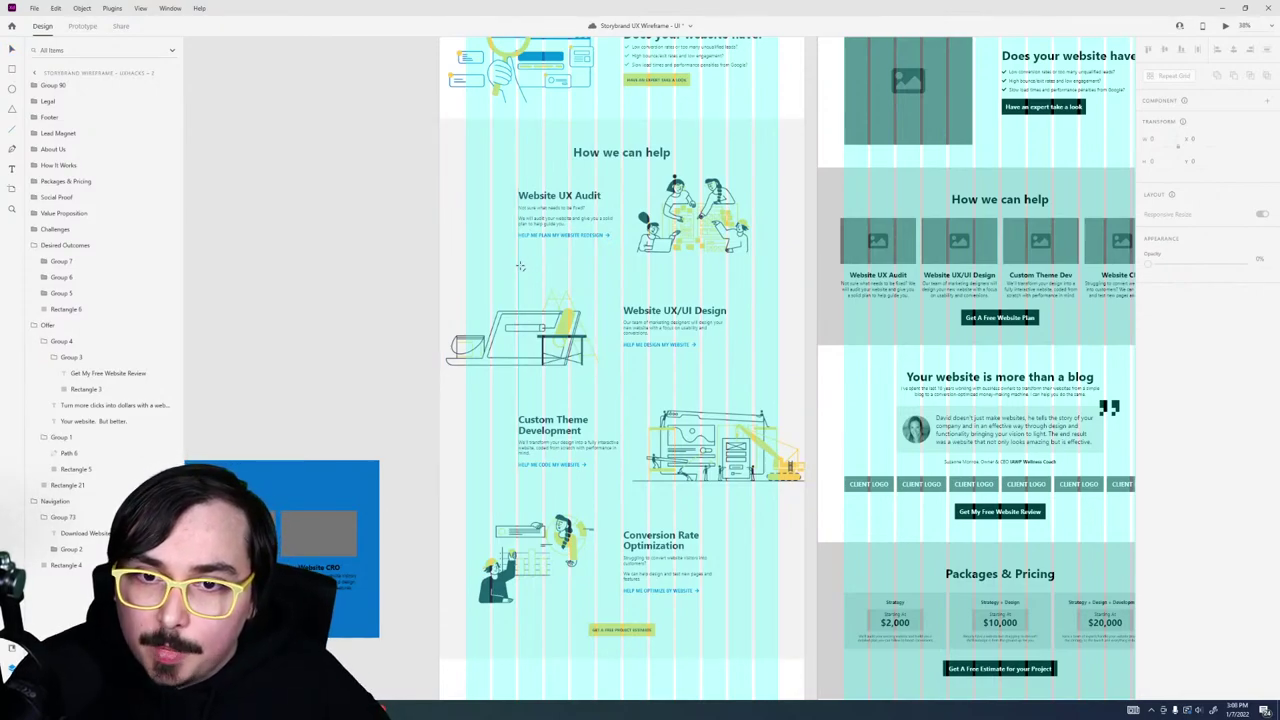
pyautogui.click(465, 267)
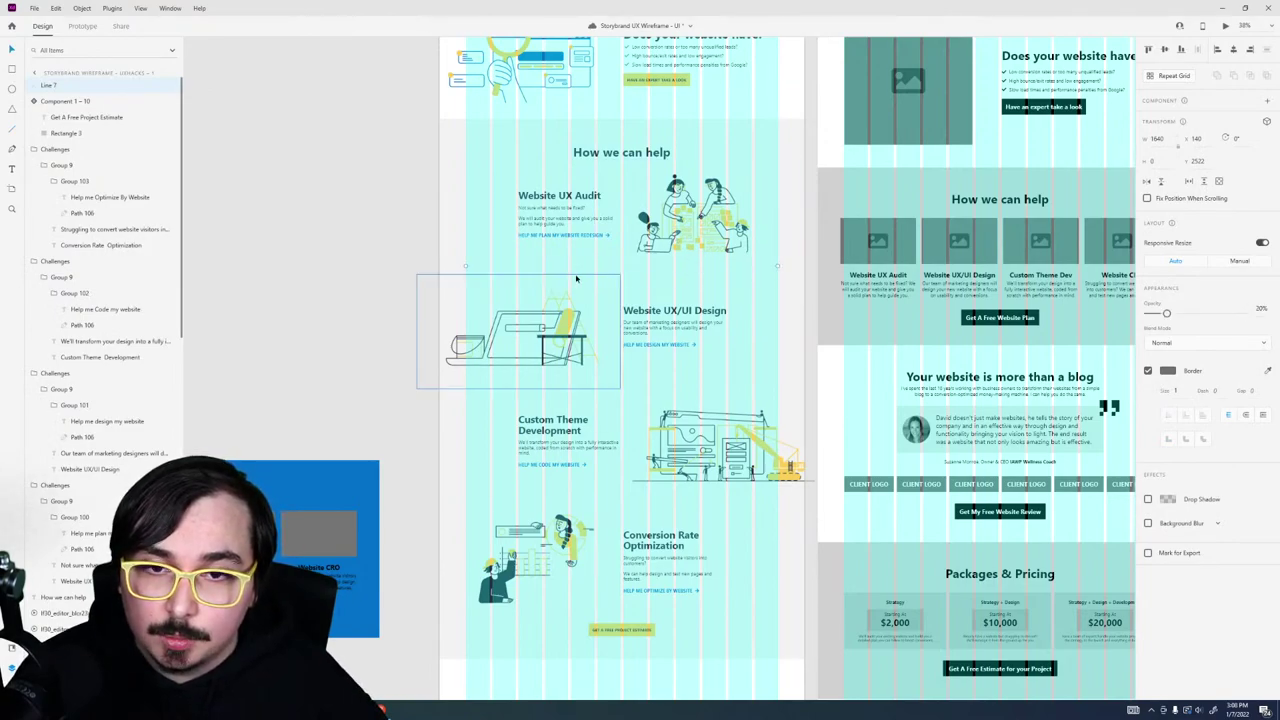
pyautogui.click(560, 237)
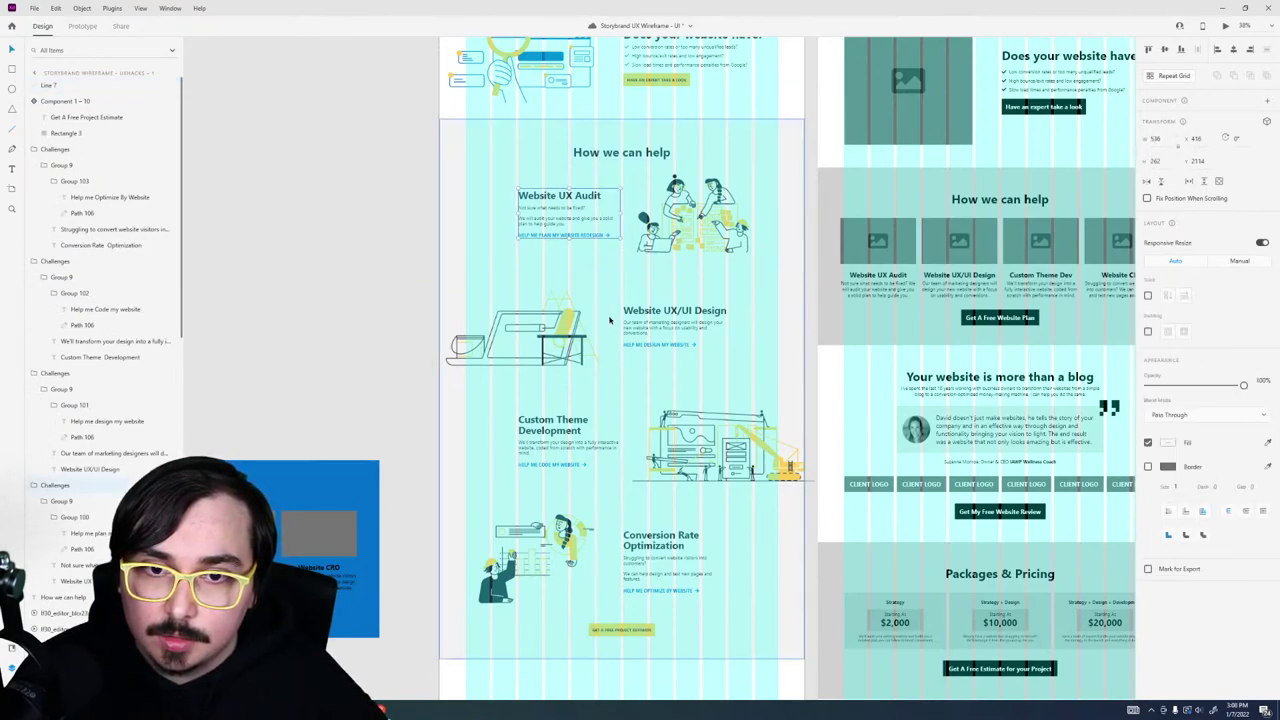
pyautogui.keyDown('shift'); pyautogui.click(586, 267); pyautogui.keyUp('shift')
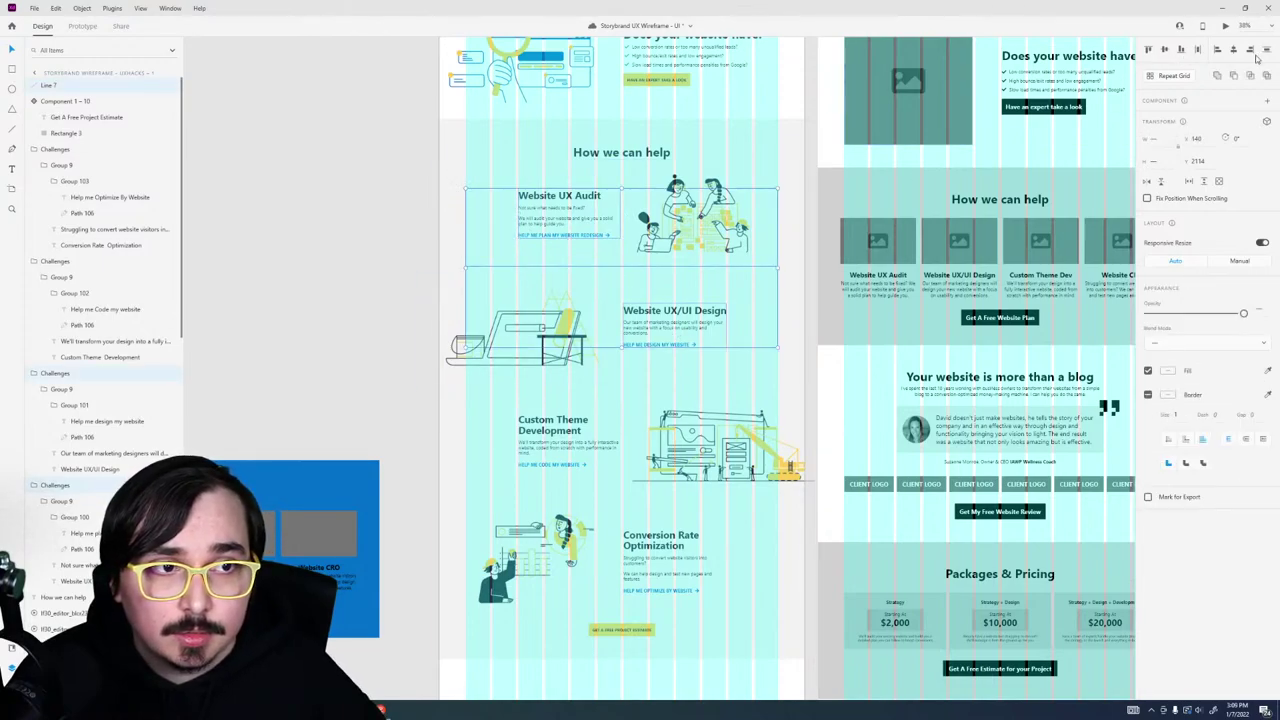
pyautogui.click(409, 249)
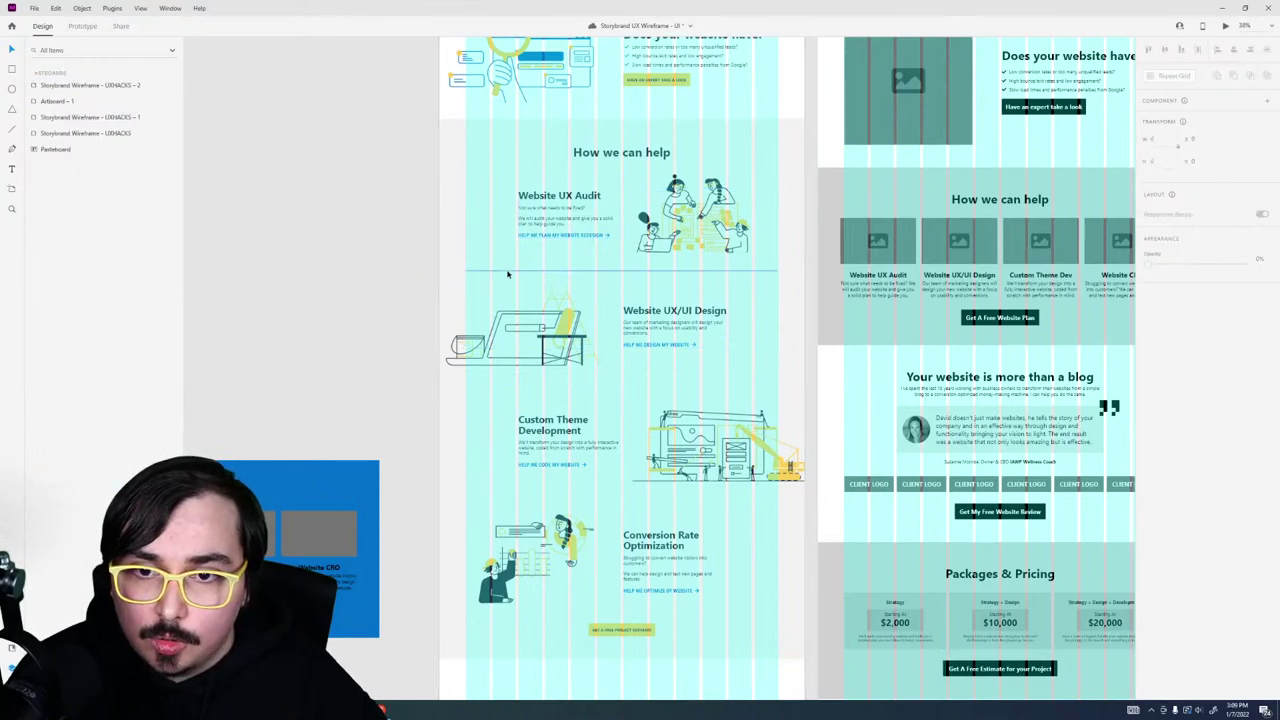
# Step: Duplicate the divider below Website UX/UI Design and vertically centre that service's text on its illustration
pyautogui.click(493, 397)
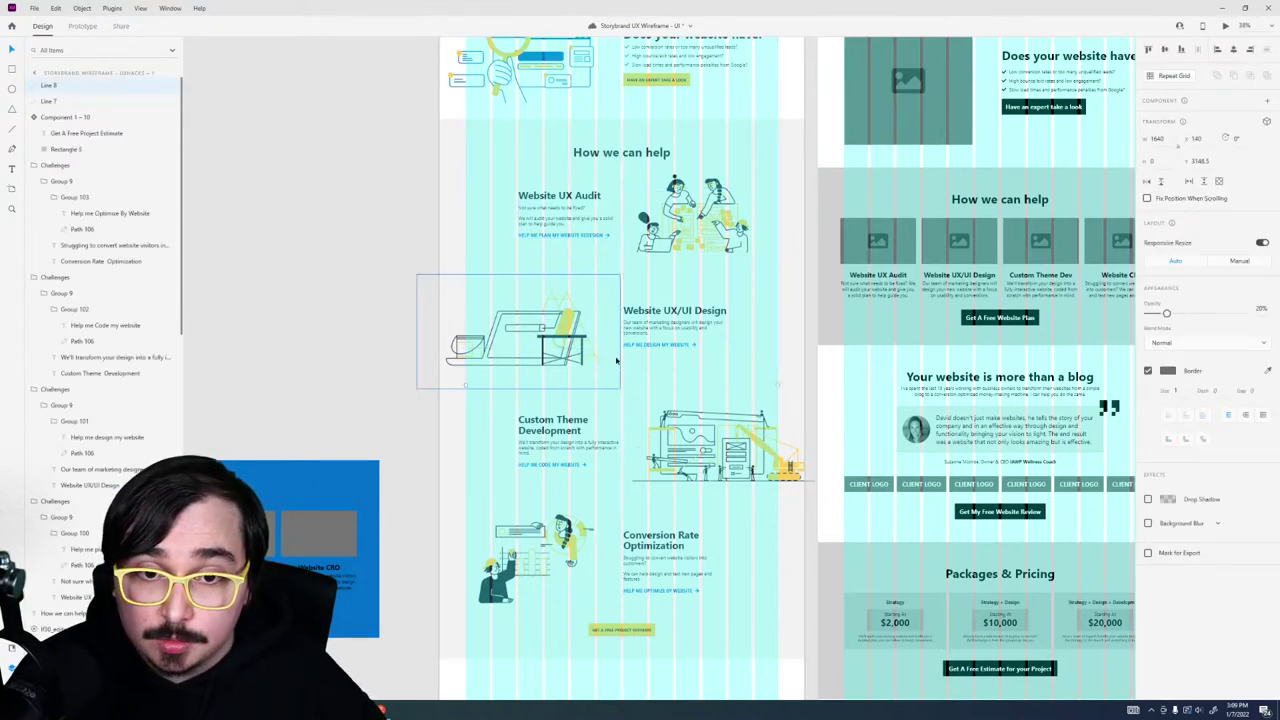
pyautogui.click(636, 396)
pyautogui.click(677, 345)
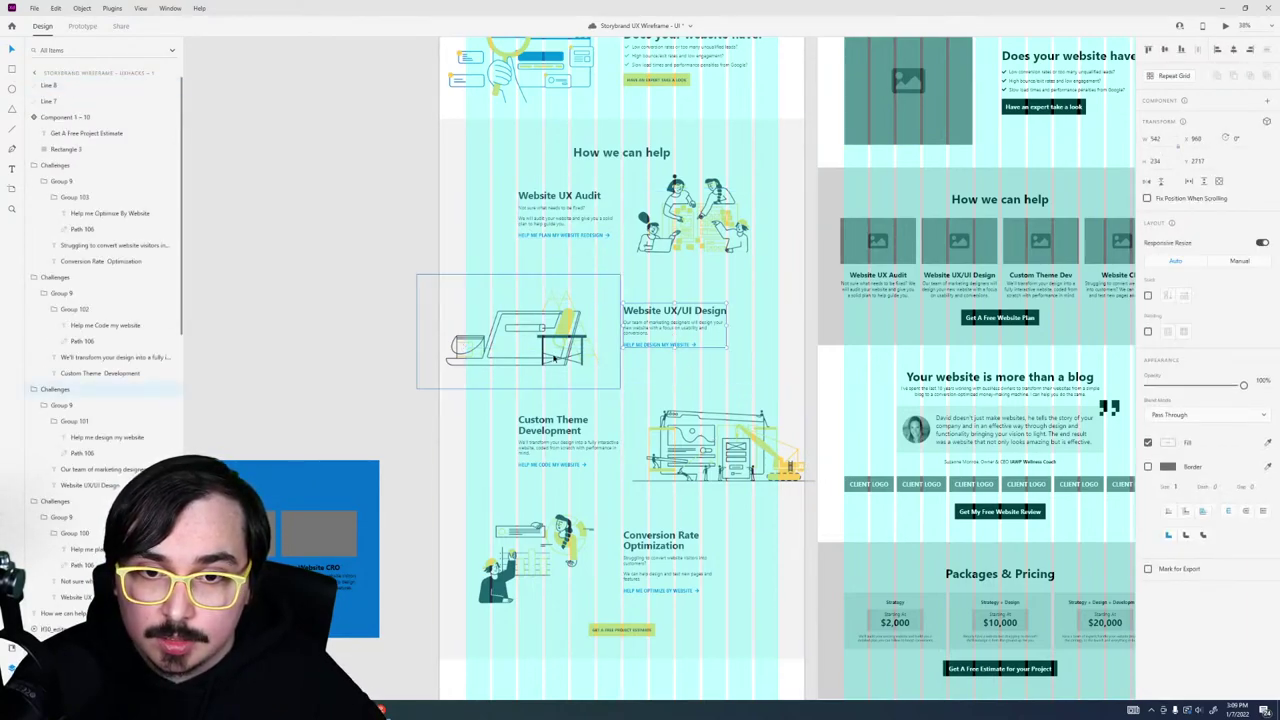
pyautogui.click(1180, 49)
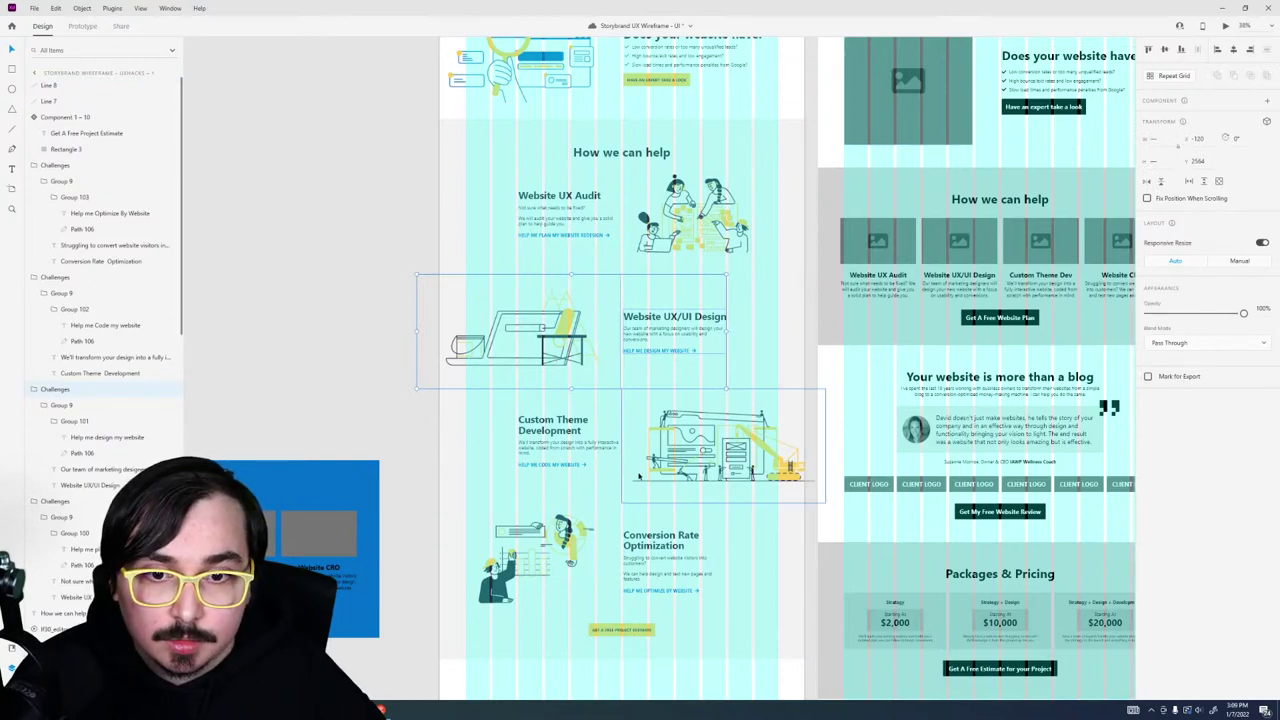
# Step: Vertically centre the Custom Theme Development text on its illustration and distribute the second divider between the Website UX/UI Design and Custom Theme Development texts
pyautogui.click(700, 440)
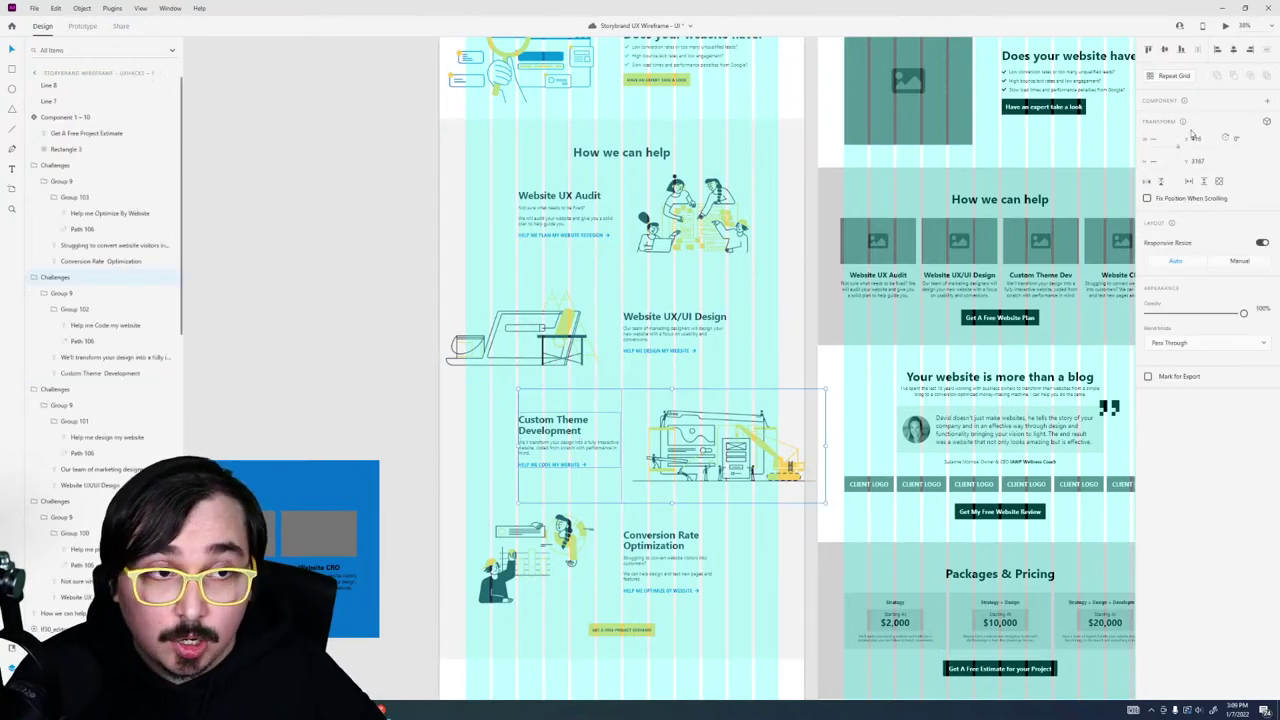
pyautogui.click(1164, 50)
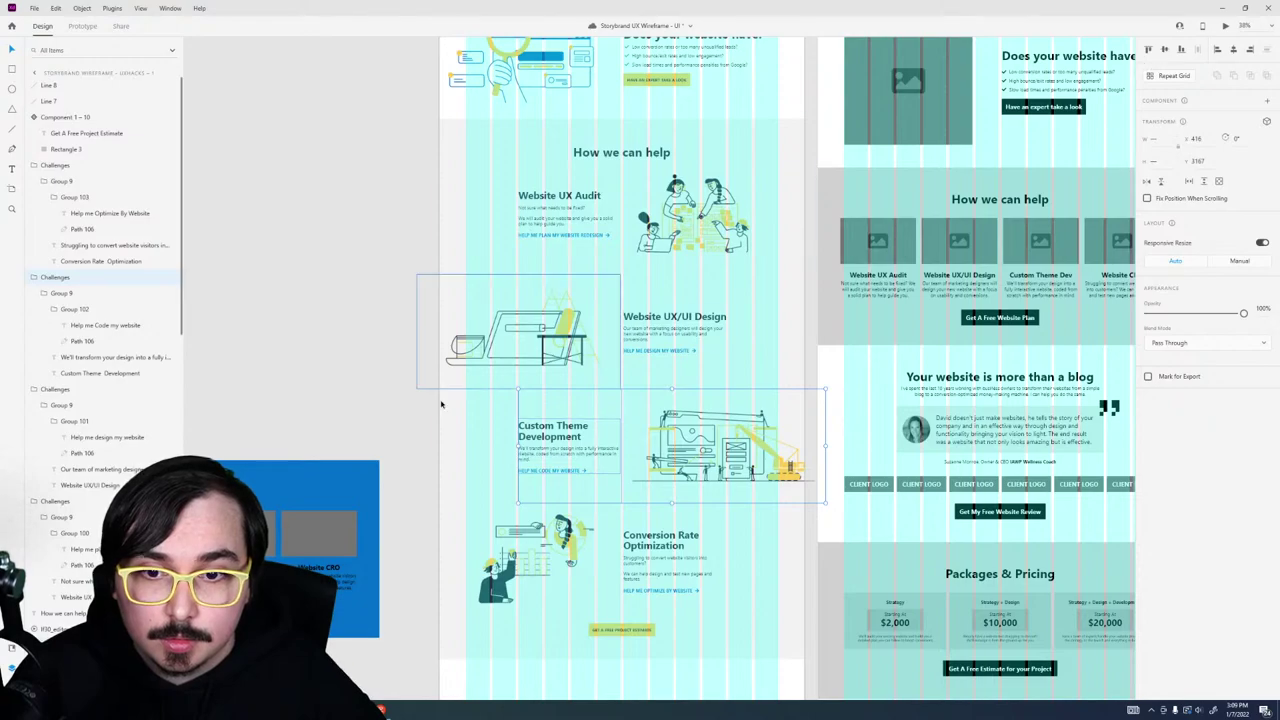
pyautogui.click(465, 396)
pyautogui.click(657, 340)
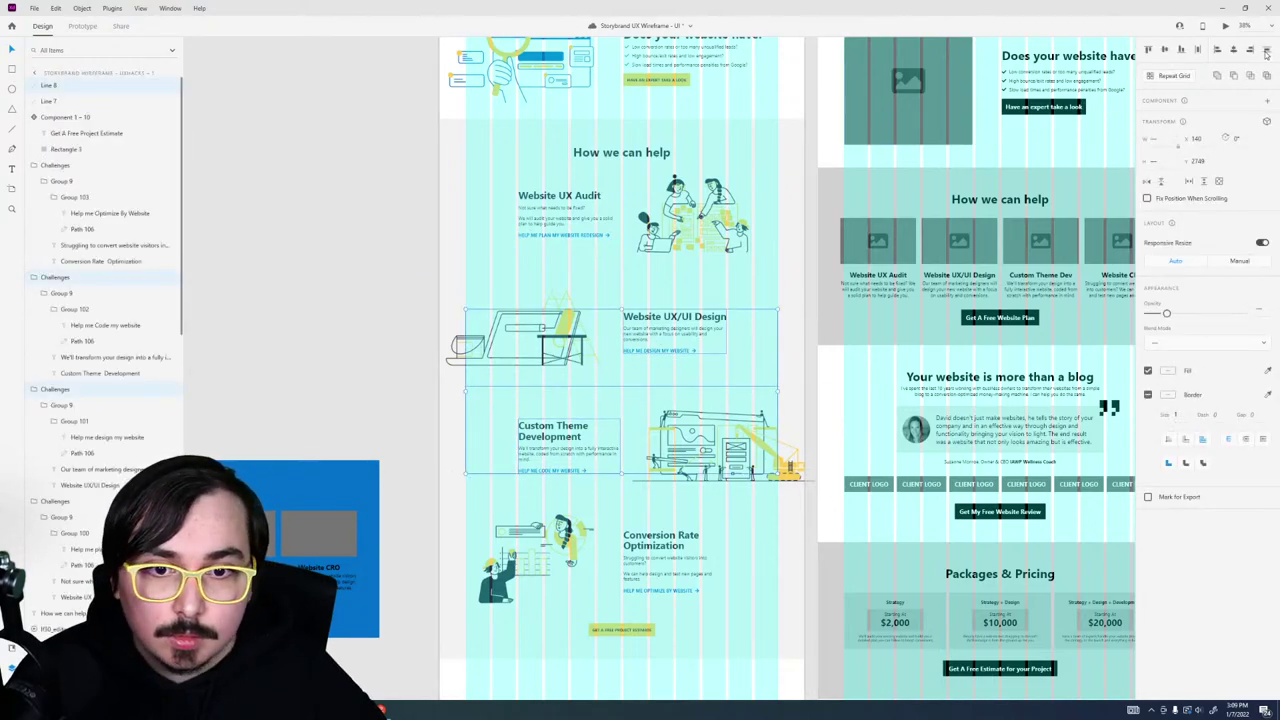
pyautogui.click(340, 431)
# Step: Copy the divider to between Custom Theme Development and Conversion Rate Optimization and distribute it vertically between their text blocks
pyautogui.keyDown('alt'); pyautogui.moveTo(589, 387); pyautogui.dragTo(572, 500); pyautogui.keyUp('alt')
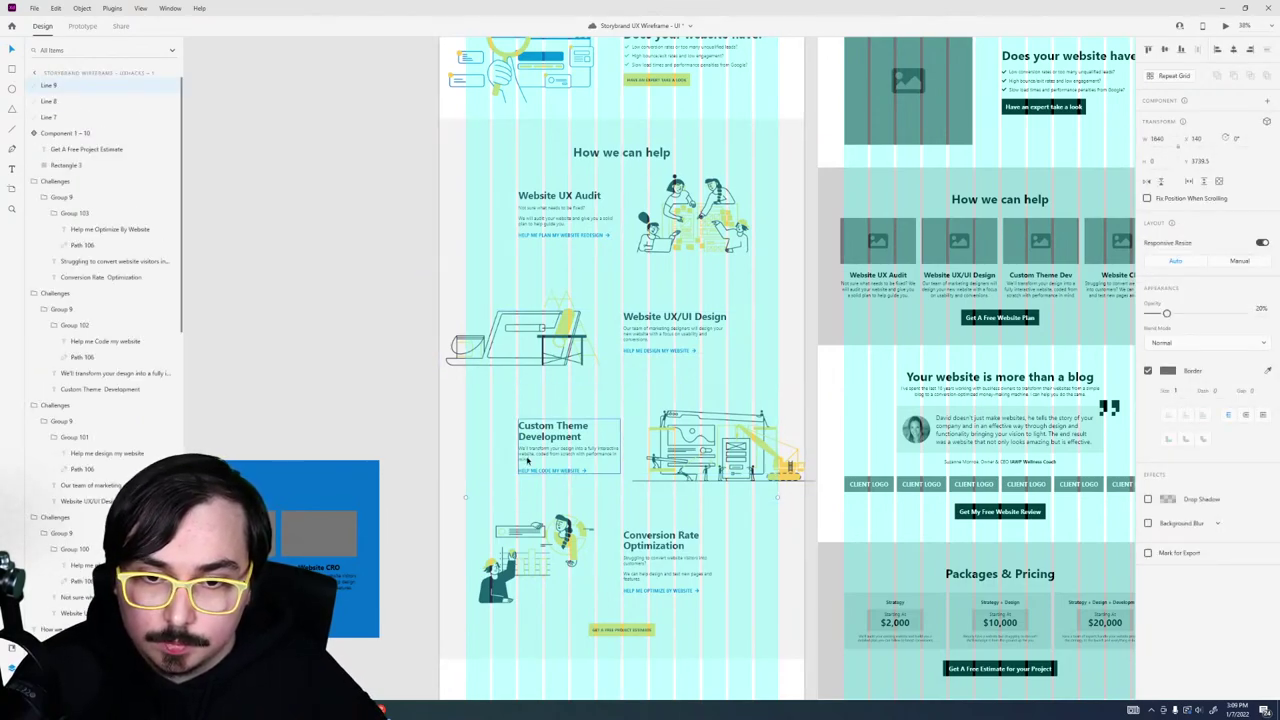
pyautogui.keyDown('shift'); pyautogui.click(576, 464); pyautogui.keyUp('shift')
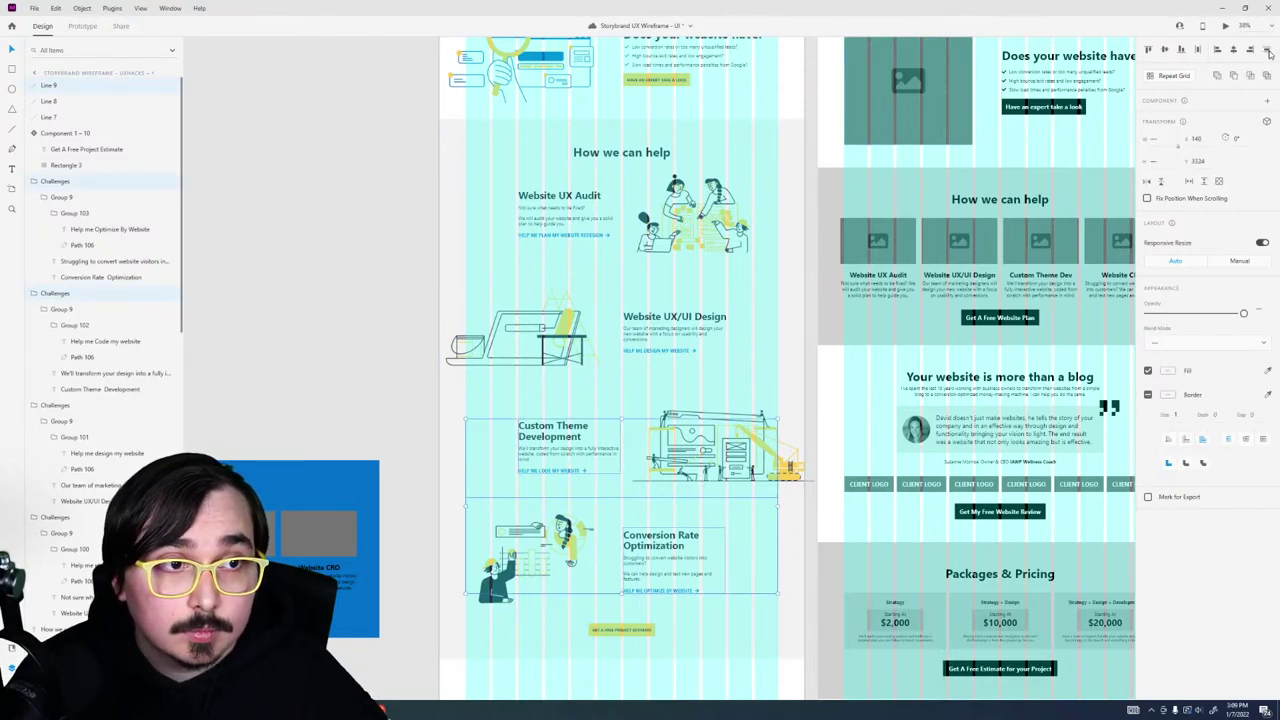
pyautogui.click(374, 280)
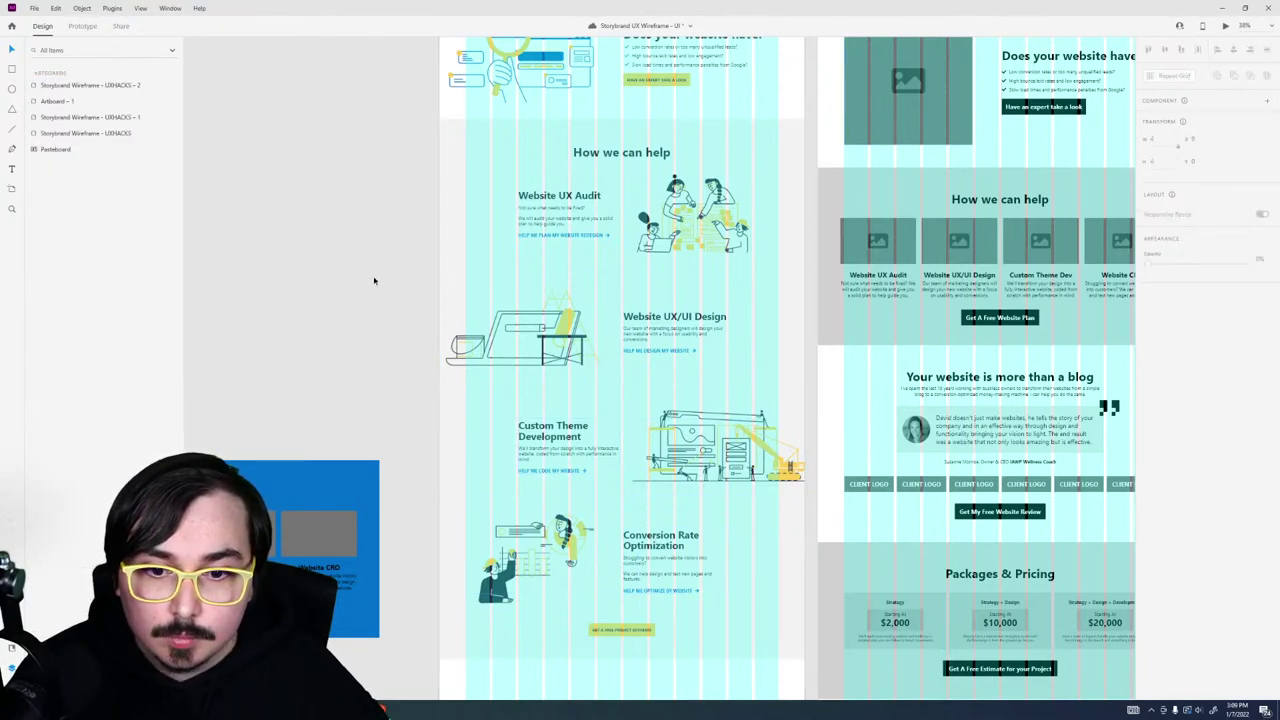
# Step: Preview the How we can help section again and examine the heading, illustration spacing and new divider lines
pyautogui.click(632, 154)
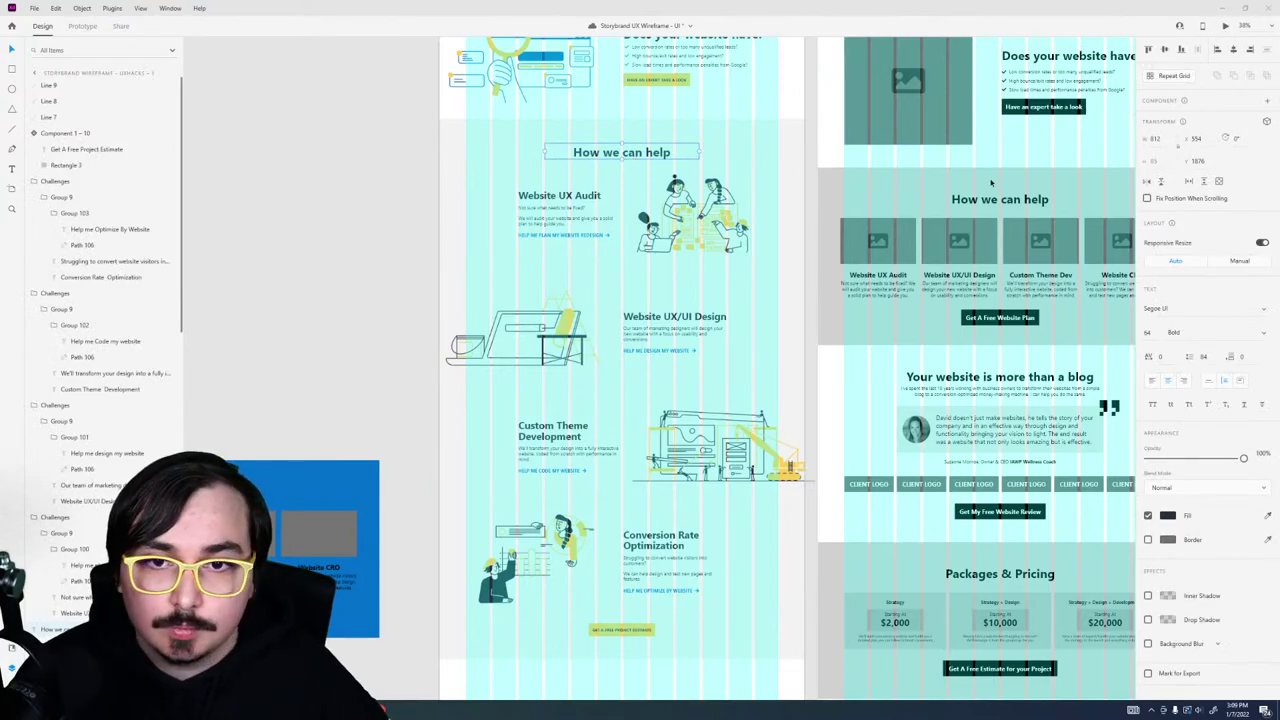
pyautogui.hotkey('ctrl', 'Return')
pyautogui.scroll(-8, 752, 319)
pyautogui.scroll(1, 755, 326)
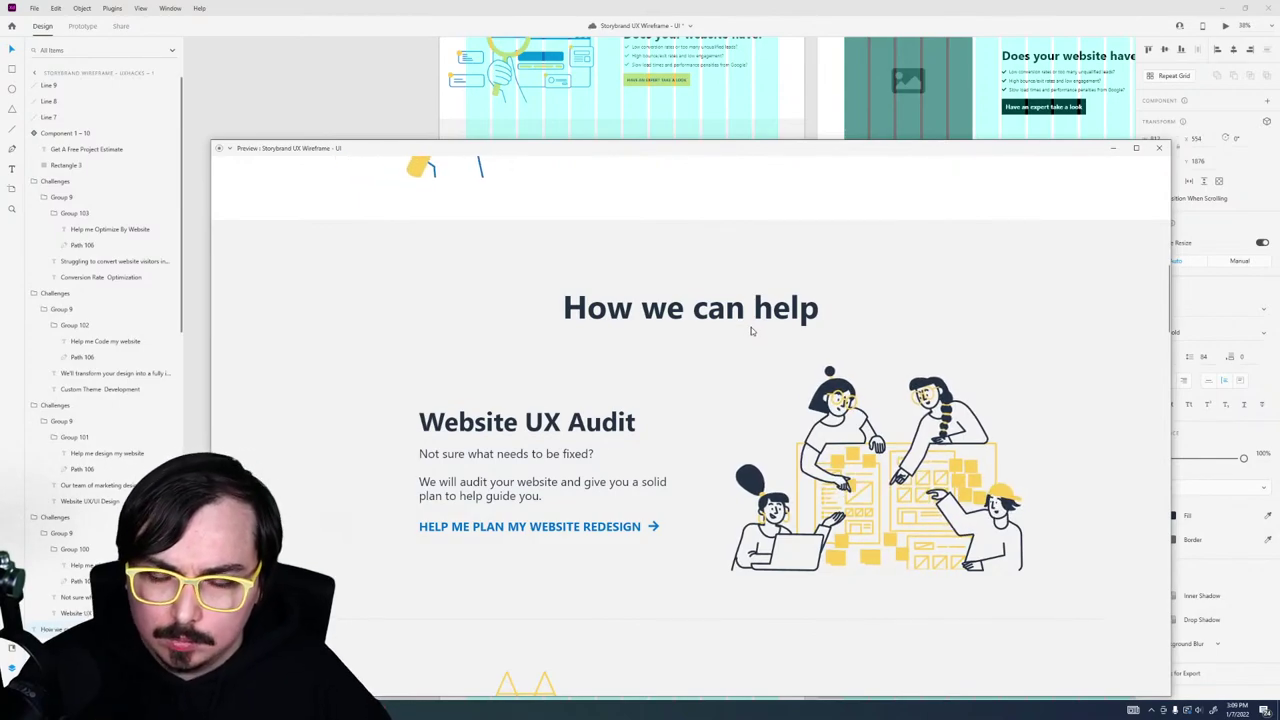
pyautogui.scroll(-3, 751, 327)
pyautogui.scroll(-1, 751, 333)
pyautogui.scroll(4, 751, 334)
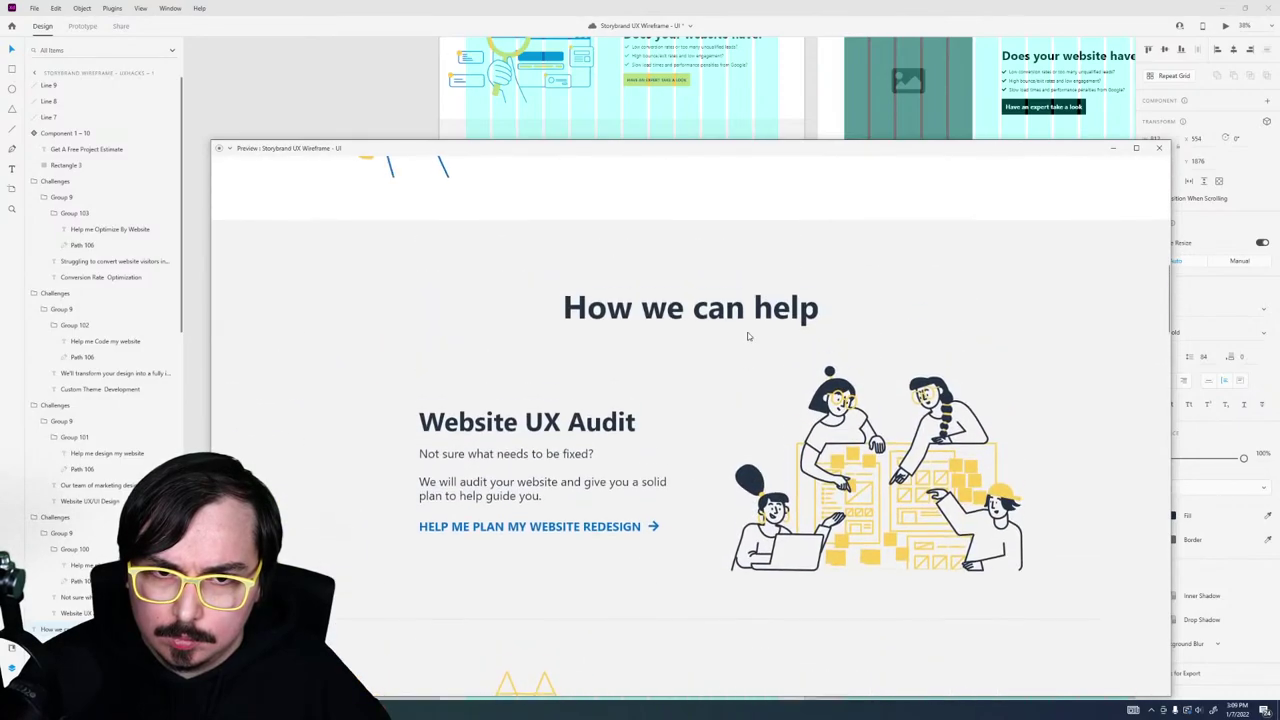
pyautogui.scroll(-1, 748, 335)
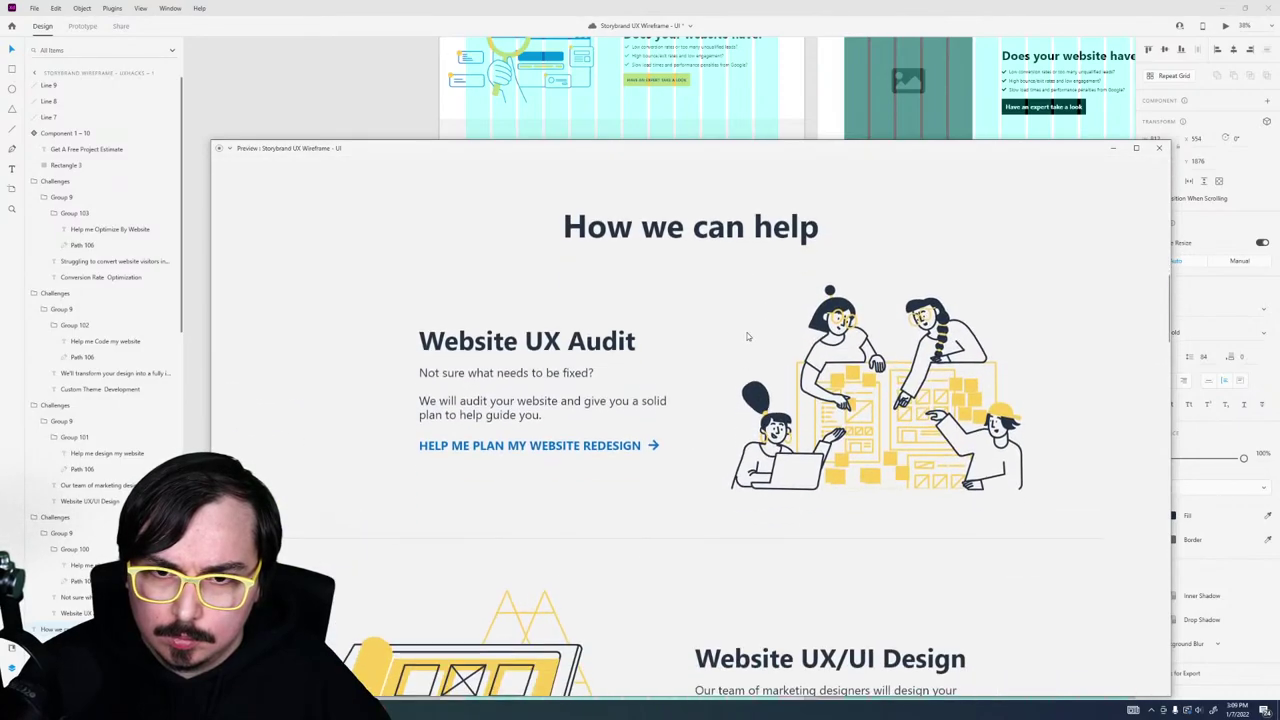
pyautogui.click(1157, 149)
# Step: Add a bold number 1 at size 300 with 10% opacity beside the Website UX Audit text
pyautogui.scroll(5, 503, 240)
pyautogui.scroll(-2, 503, 258)
pyautogui.press("ctrl+shift+'")
pyautogui.press('t')
pyautogui.click(435, 227)
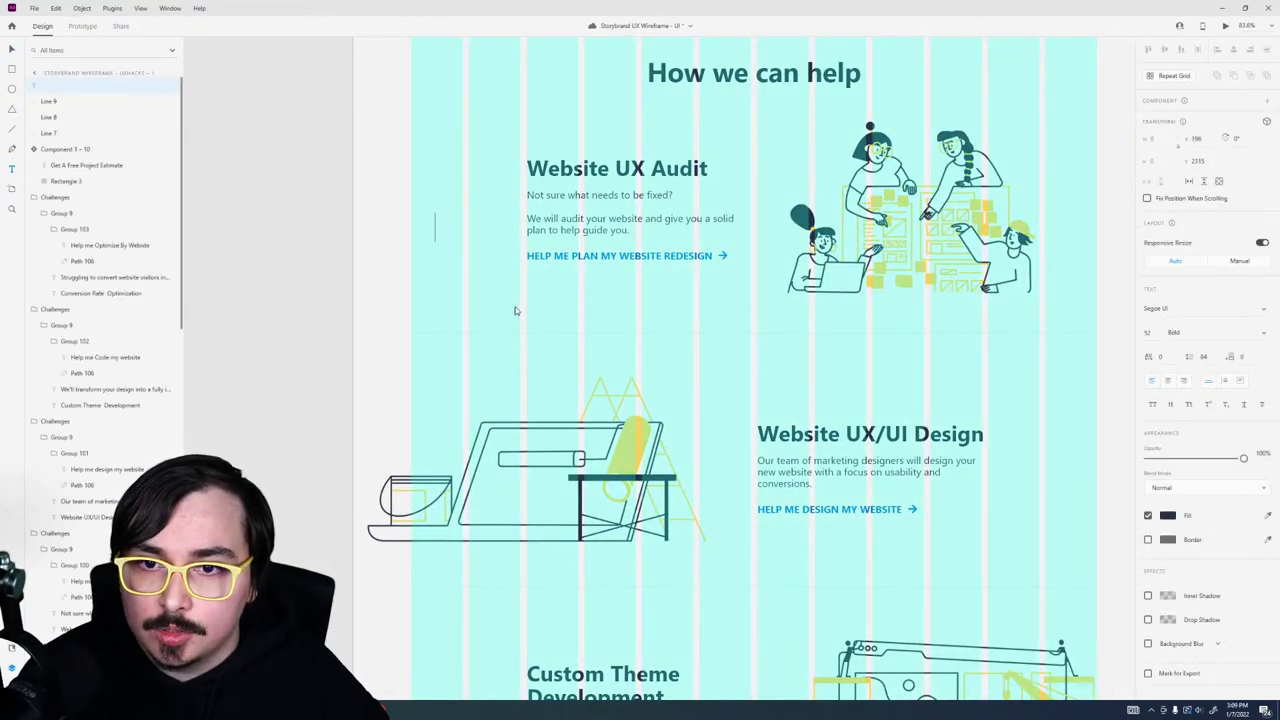
pyautogui.moveTo(440, 241); pyautogui.dragTo(456, 380)
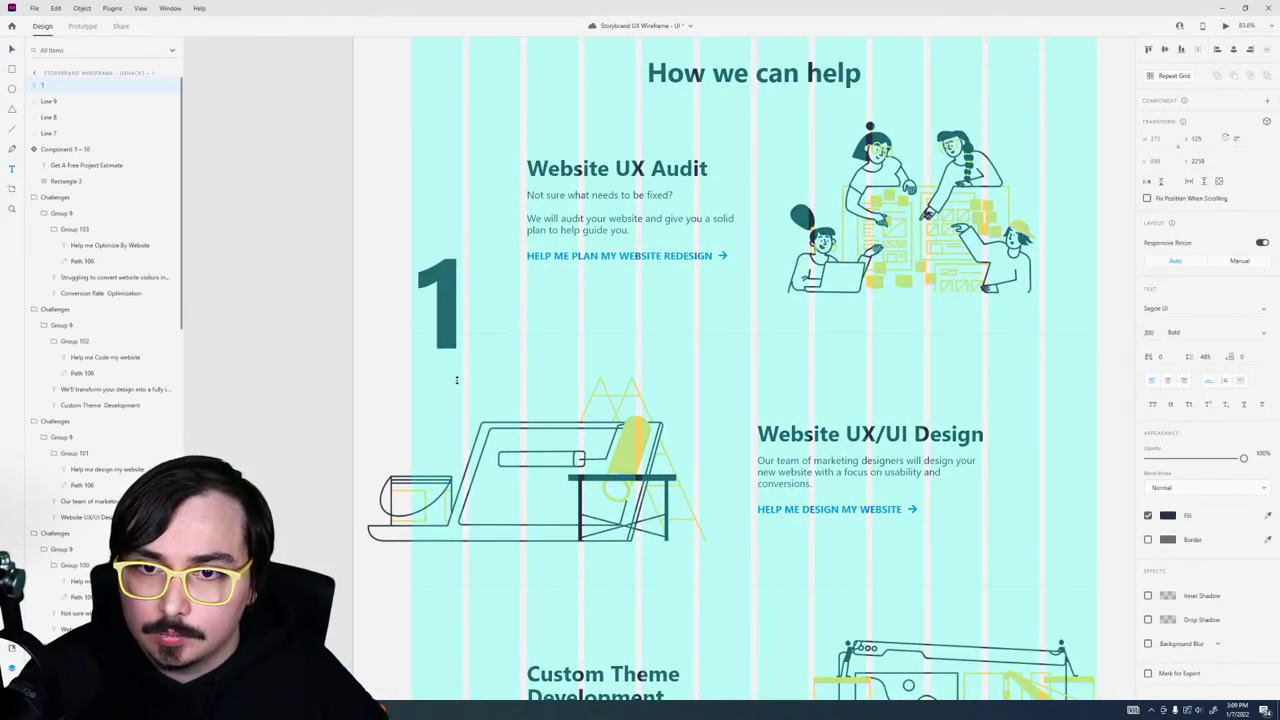
pyautogui.press('1')
pyautogui.moveTo(448, 329); pyautogui.dragTo(453, 251)
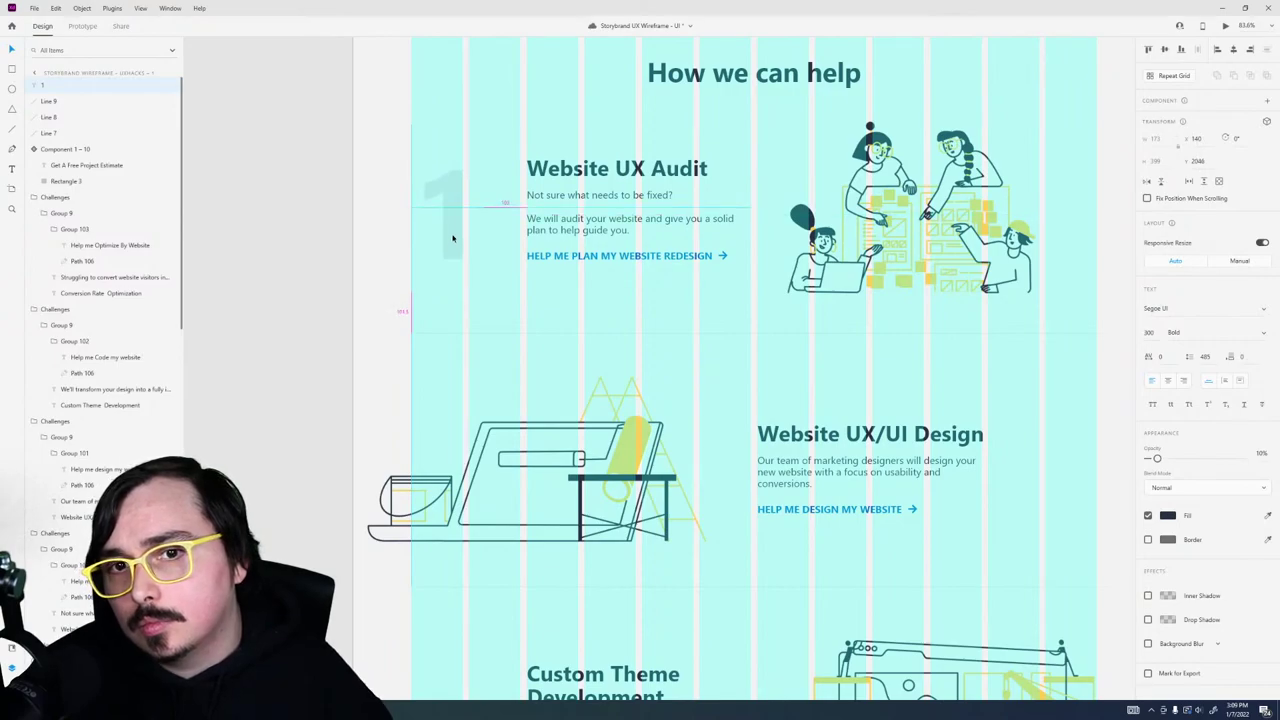
# Step: Duplicate the faint number beside the Website UX/UI Design text and change the copy to 2
pyautogui.scroll(-6, 452, 238)
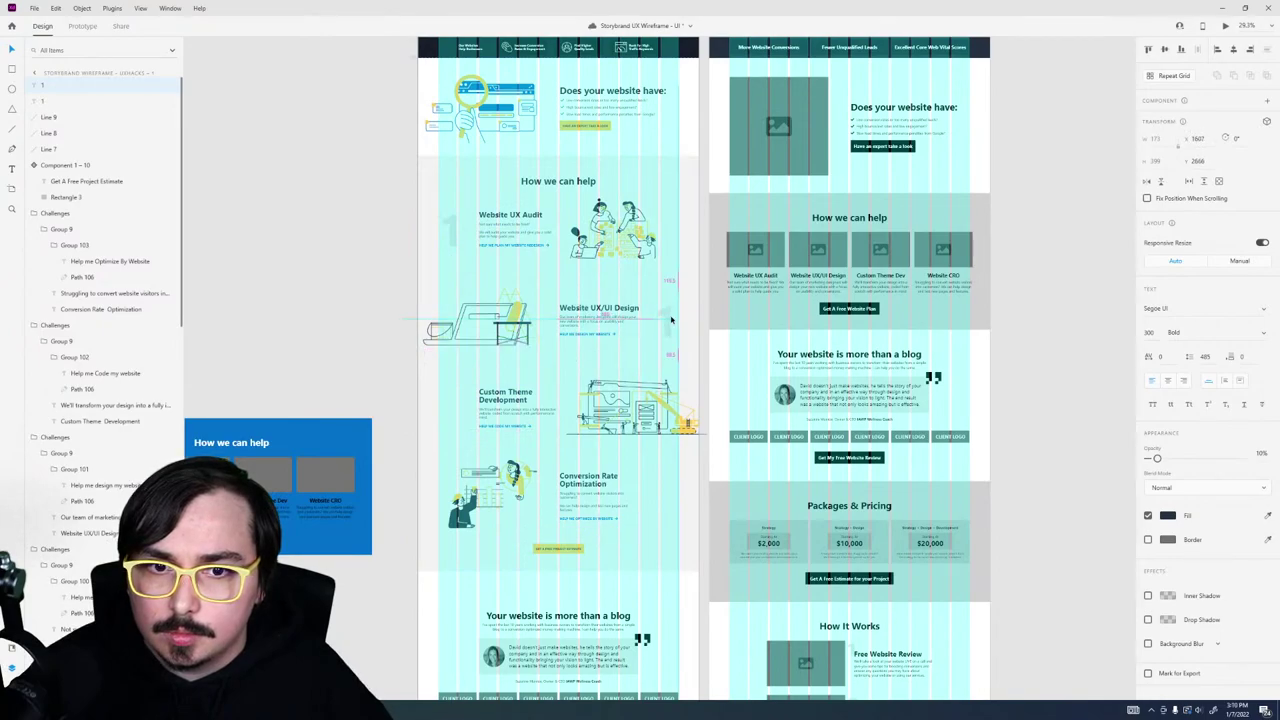
pyautogui.write('2')
pyautogui.press('Escape')
# Step: Copy the number 2 beside the Custom Theme Development text, change it to 3 and line it up under the number 1
pyautogui.moveTo(670, 319); pyautogui.dragTo(517, 388)
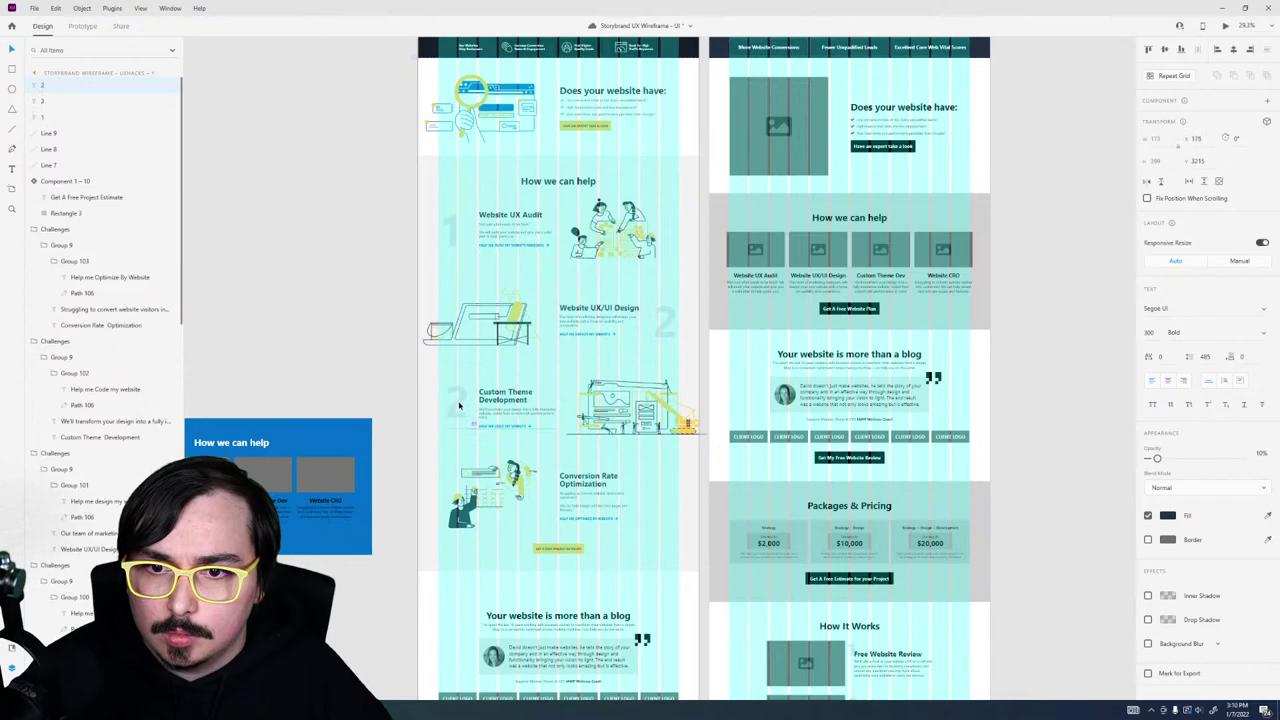
pyautogui.doubleClick(452, 398)
pyautogui.write('3')
pyautogui.moveTo(452, 408); pyautogui.dragTo(455, 408)
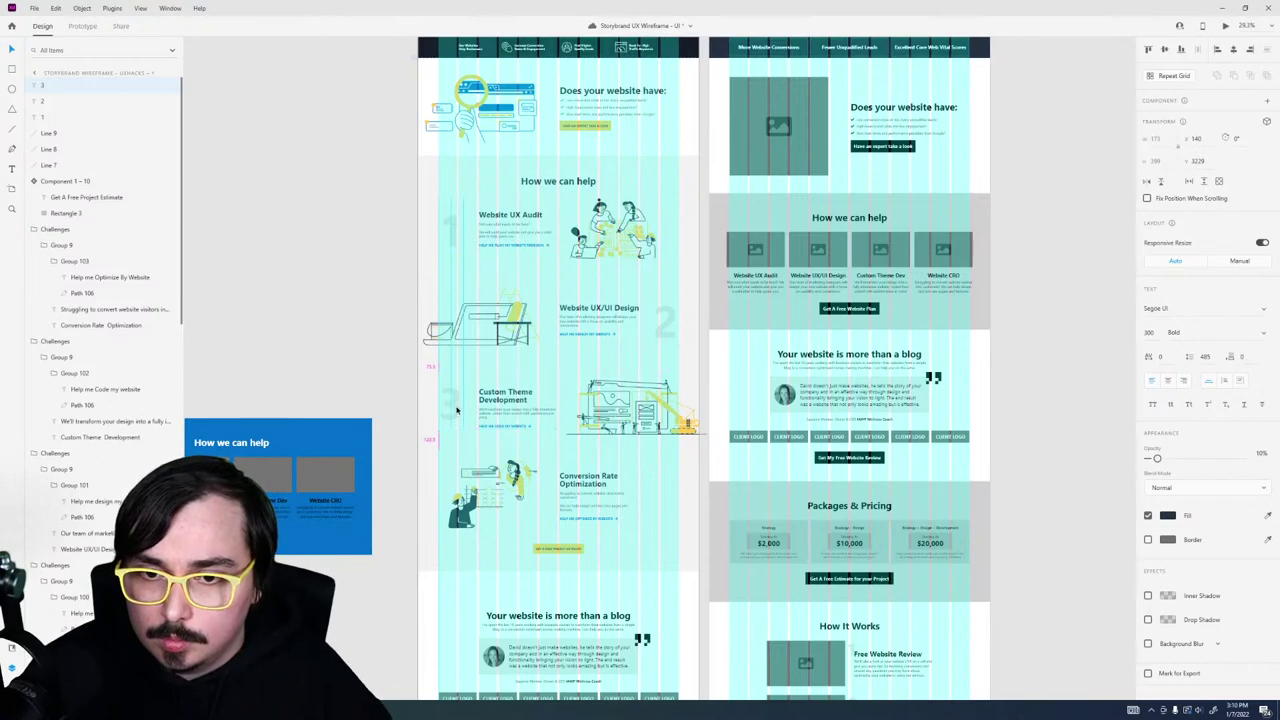
# Step: Adjust the vertical positions of the numbers 1, 2 and 3 so they sit slightly higher beside their service headings
pyautogui.scroll(5, 456, 410)
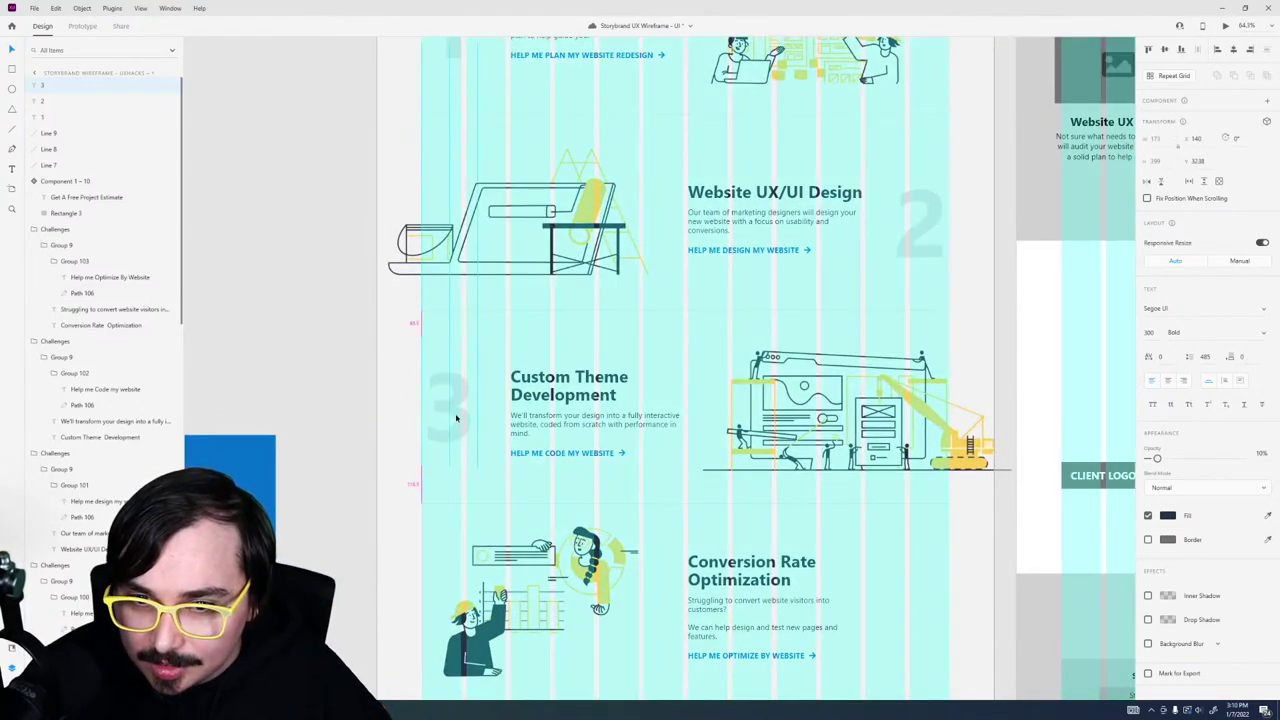
pyautogui.moveTo(459, 418)
pyautogui.mouseDown()
pyautogui.moveTo(456, 406)
pyautogui.moveTo(460, 431)
pyautogui.mouseUp()
pyautogui.moveTo(912, 251); pyautogui.dragTo(914, 225)
pyautogui.scroll(2, 914, 225)
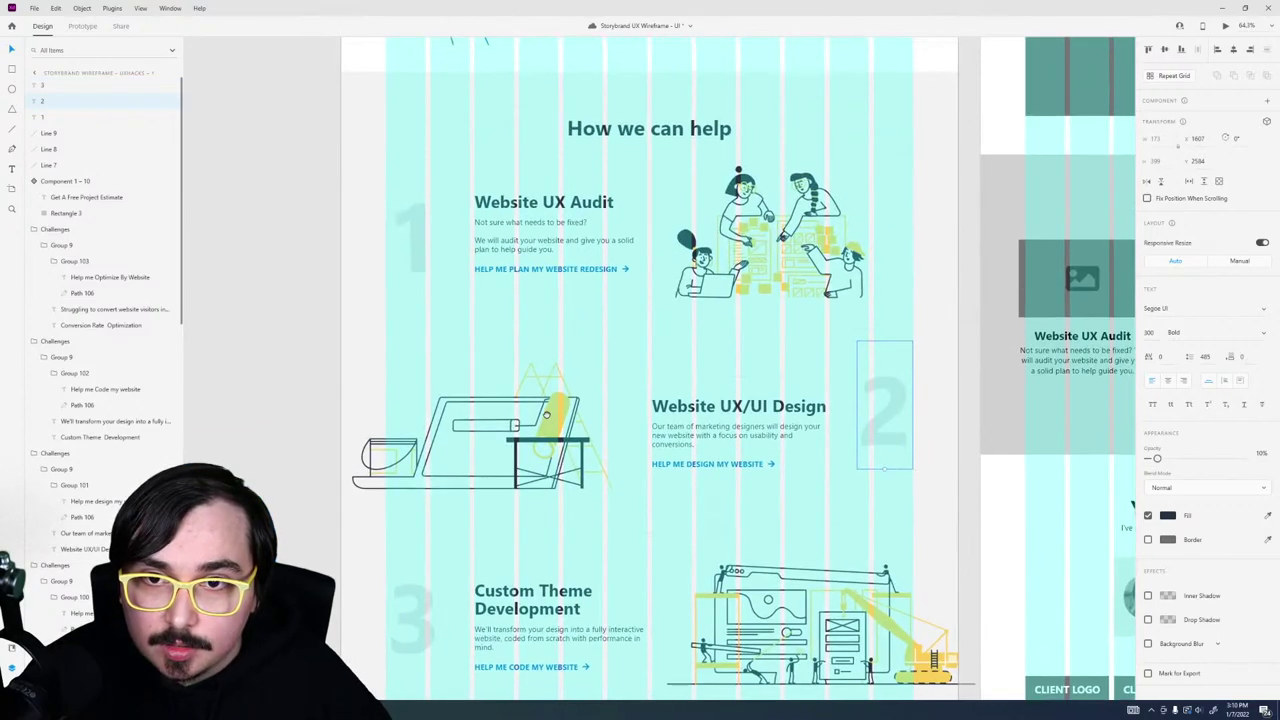
pyautogui.moveTo(411, 251); pyautogui.dragTo(418, 208)
pyautogui.click(871, 446)
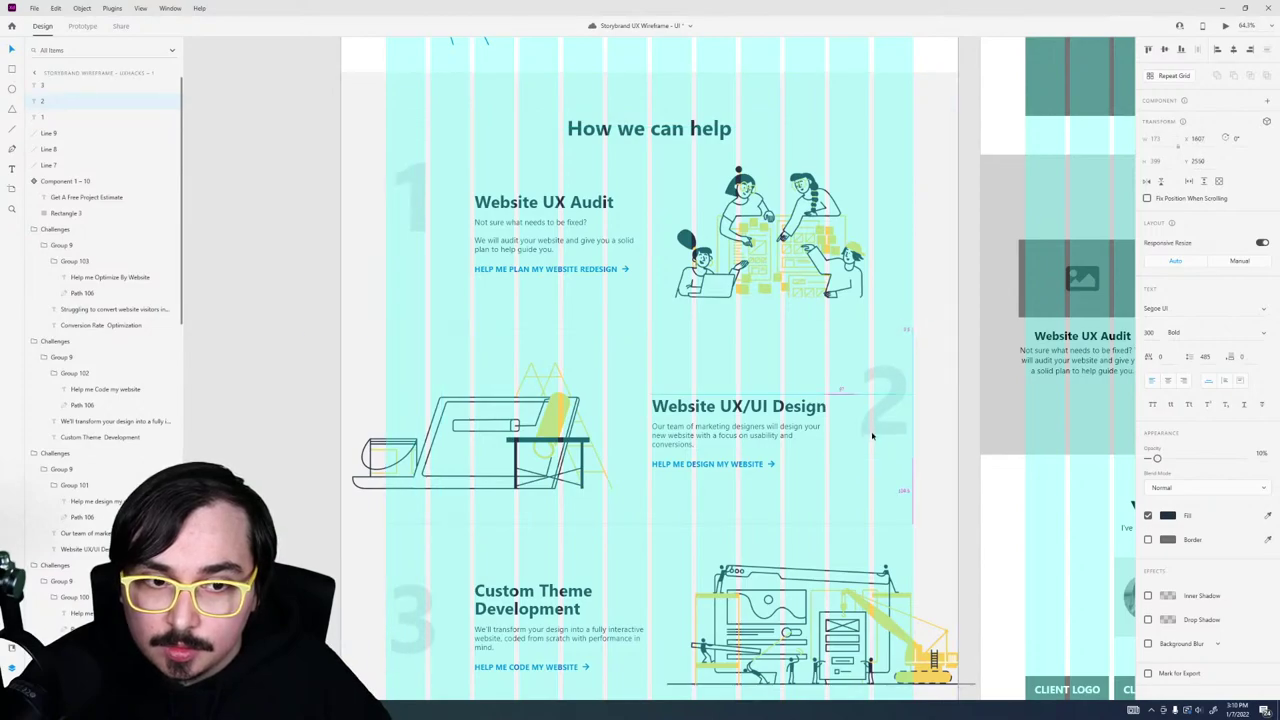
pyautogui.scroll(-2, 871, 440)
pyautogui.moveTo(498, 423); pyautogui.dragTo(501, 397)
# Step: Copy the number 2 straight down beside the Conversion Rate Optimization text and change it to 4
pyautogui.moveTo(954, 229); pyautogui.dragTo(970, 573)
pyautogui.doubleClick(968, 578)
pyautogui.write('4')
pyautogui.press('Escape')
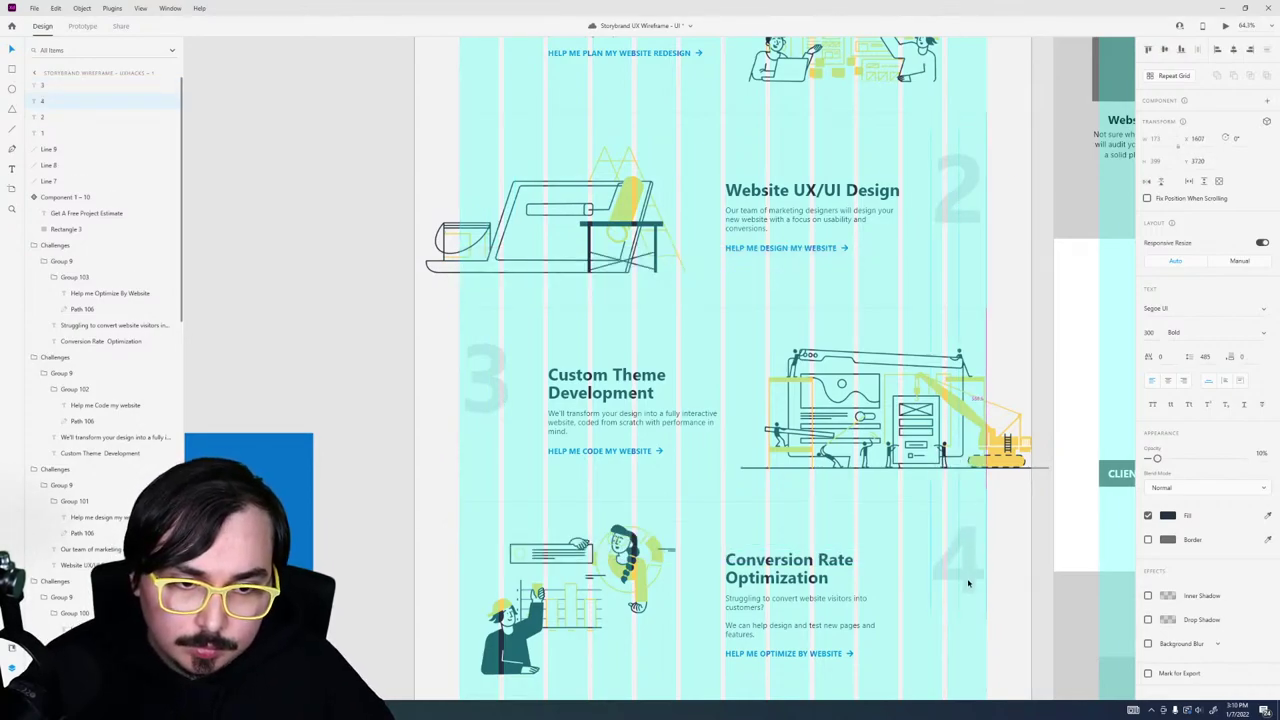
pyautogui.click(968, 583)
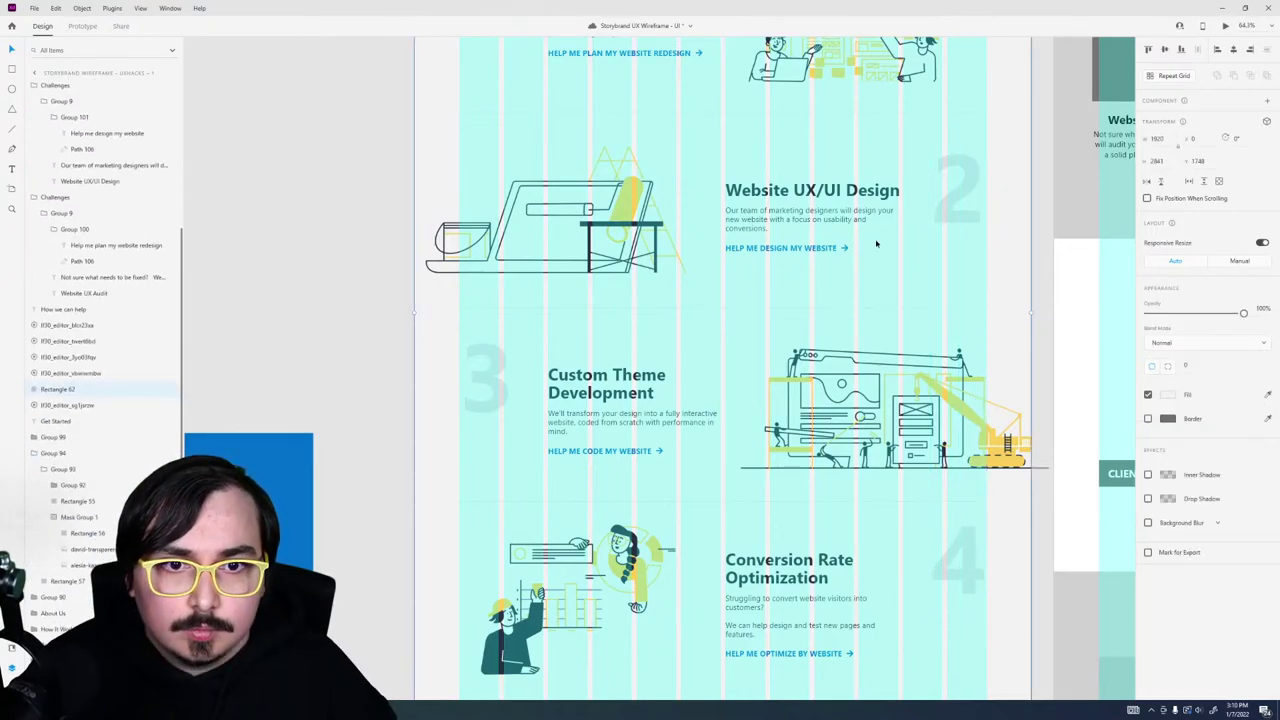
# Step: Preview the How we can help section and examine the large numbers beside the service texts
pyautogui.click(1224, 26)
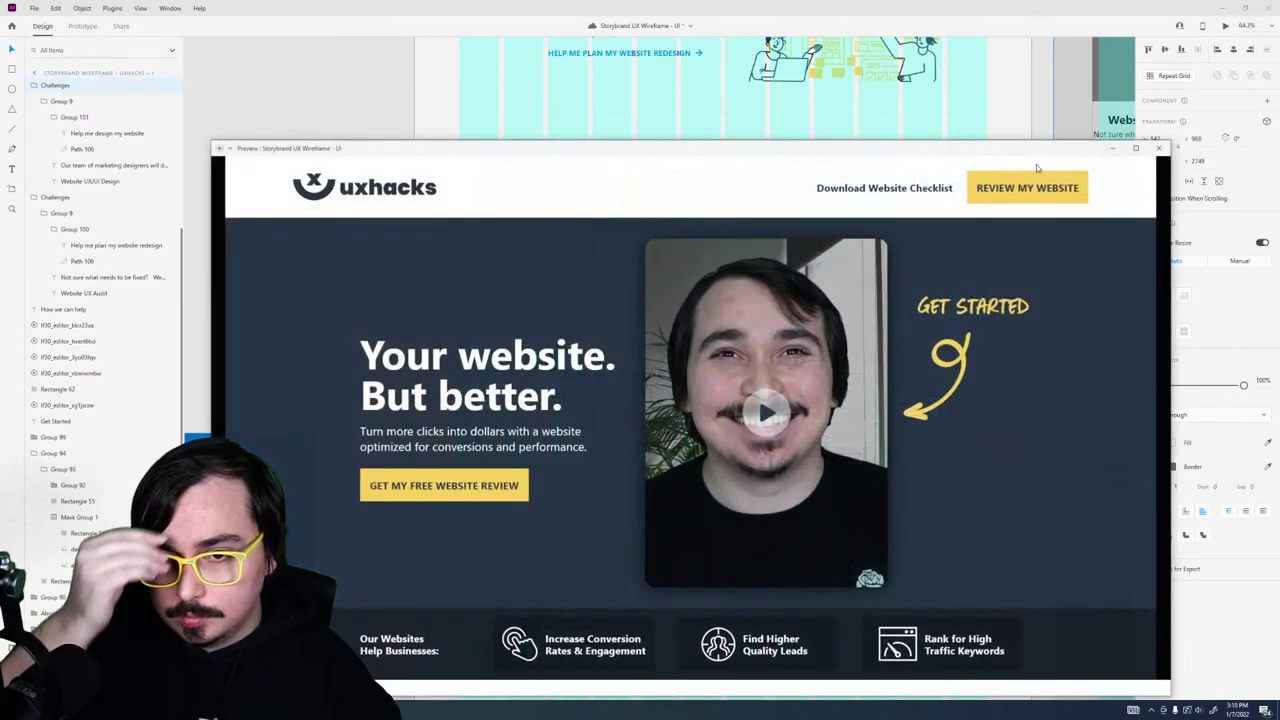
pyautogui.scroll(-10, 828, 369)
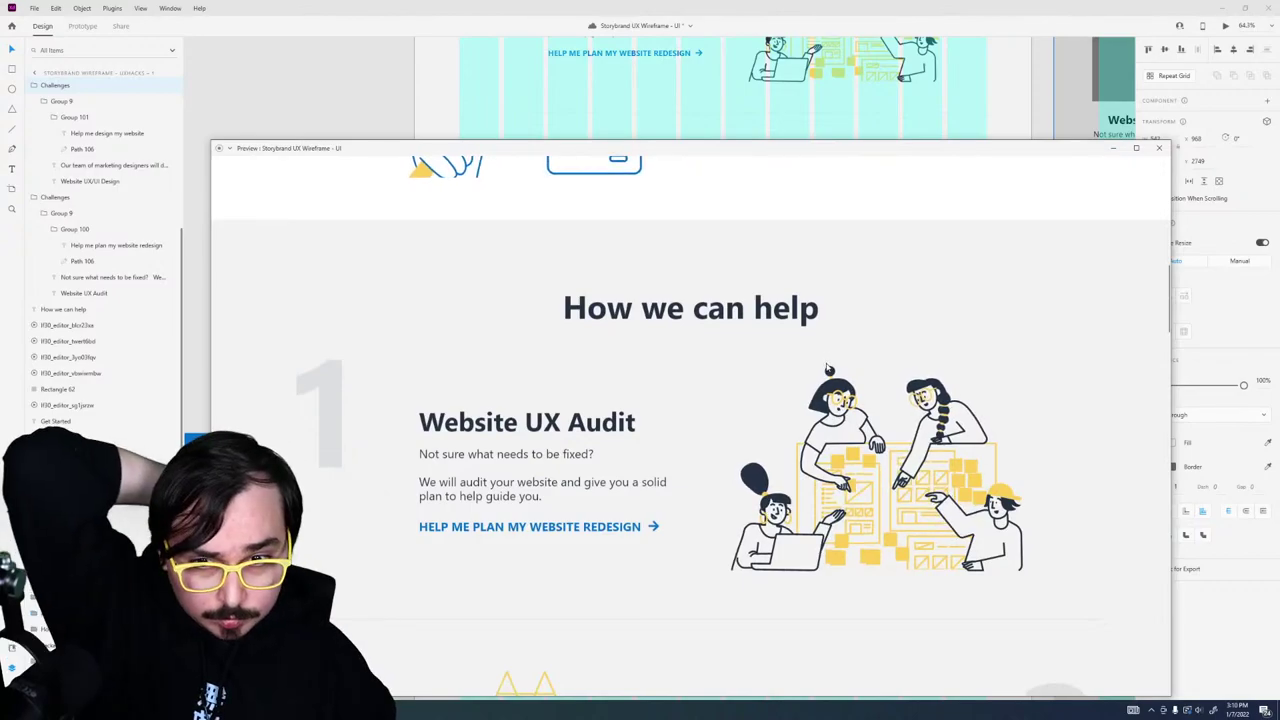
pyautogui.scroll(-1, 828, 369)
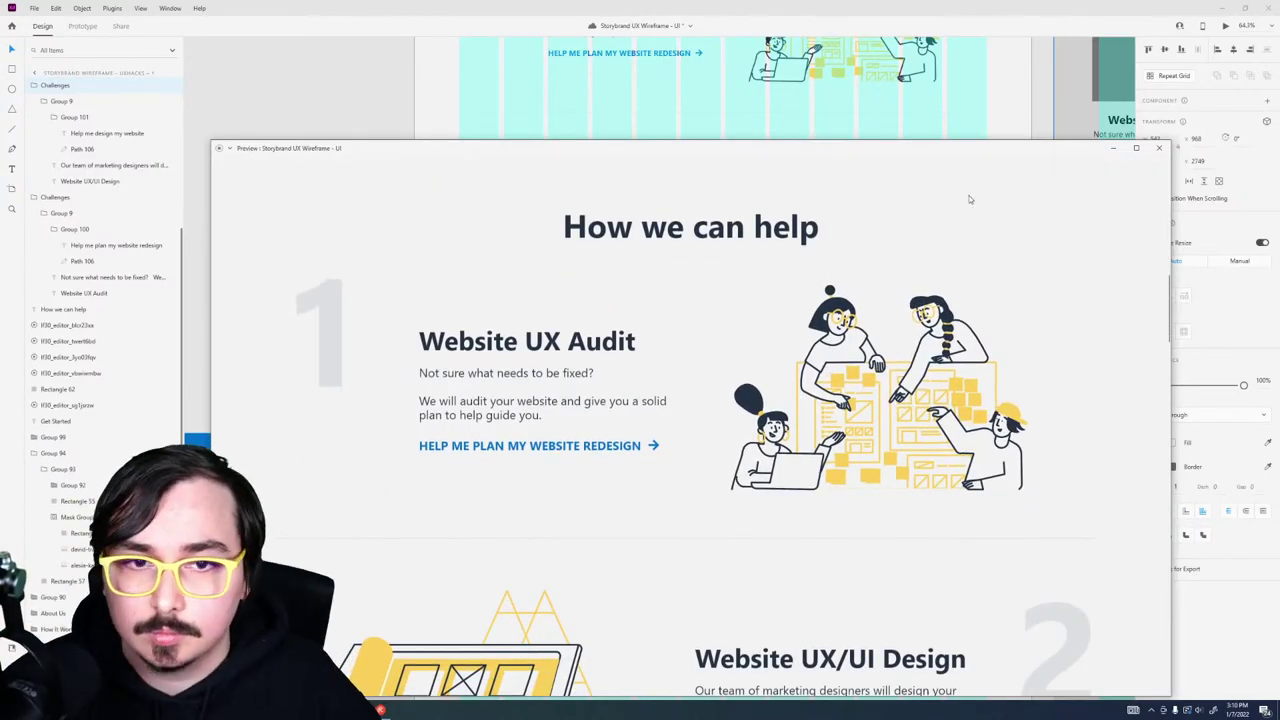
pyautogui.click(1158, 148)
# Step: Move the numbers 1 and 2 to overlap the start of the Website UX Audit and Website UX/UI Design headings
pyautogui.scroll(5, 540, 345)
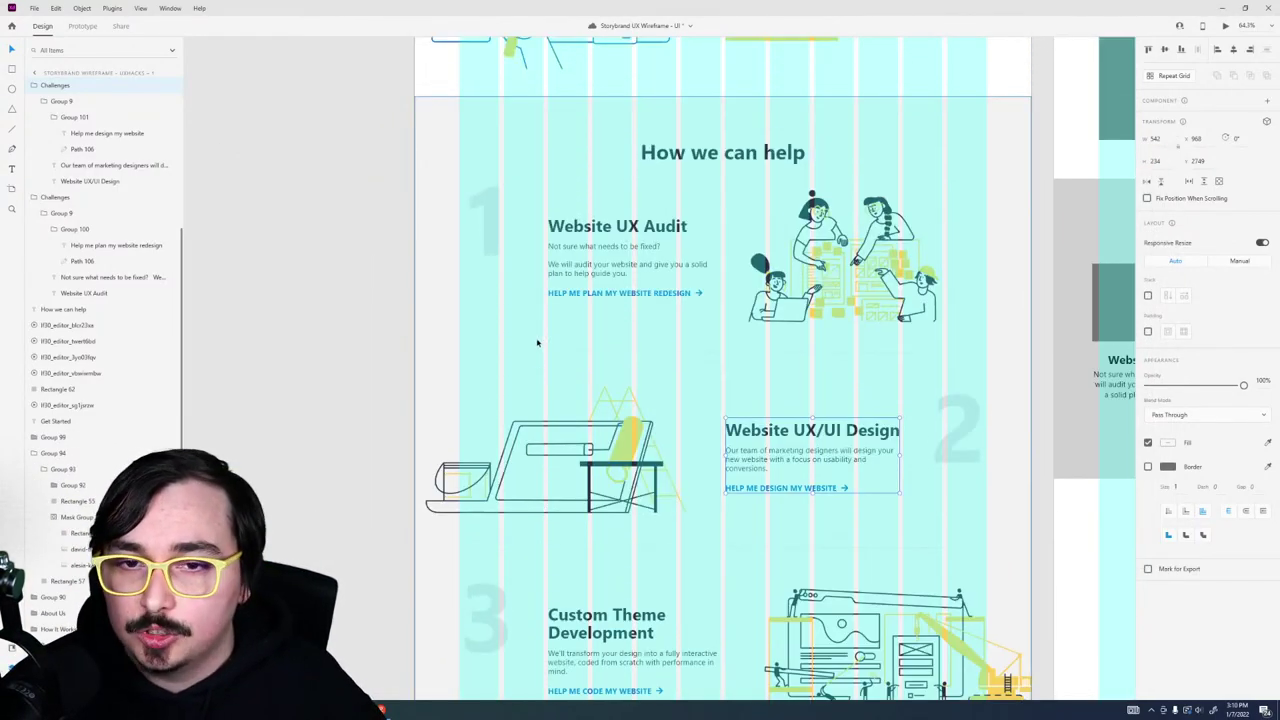
pyautogui.moveTo(490, 230); pyautogui.dragTo(546, 234)
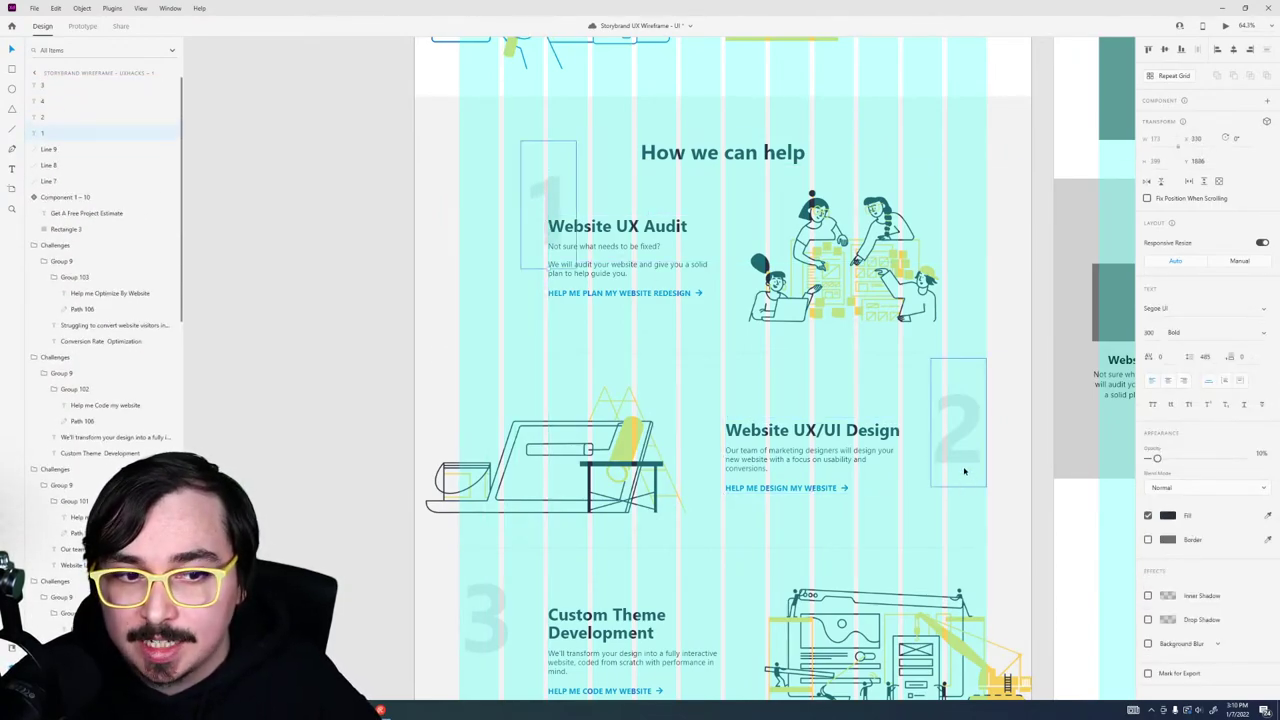
pyautogui.moveTo(963, 470); pyautogui.dragTo(731, 452)
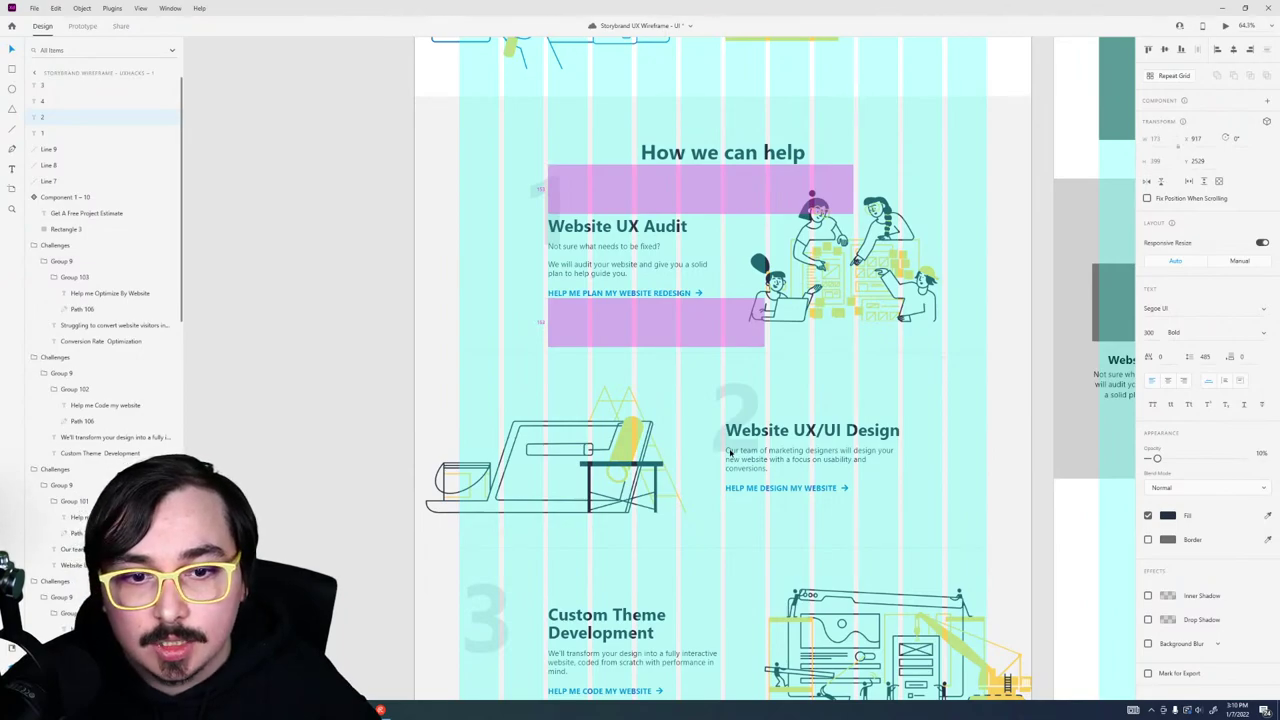
# Step: Move the numbers 3 and 4 to overlap the start of the Custom Theme Development and Conversion Rate Optimization headings
pyautogui.scroll(-2, 649, 481)
pyautogui.moveTo(563, 513); pyautogui.dragTo(561, 541)
pyautogui.scroll(-5, 561, 541)
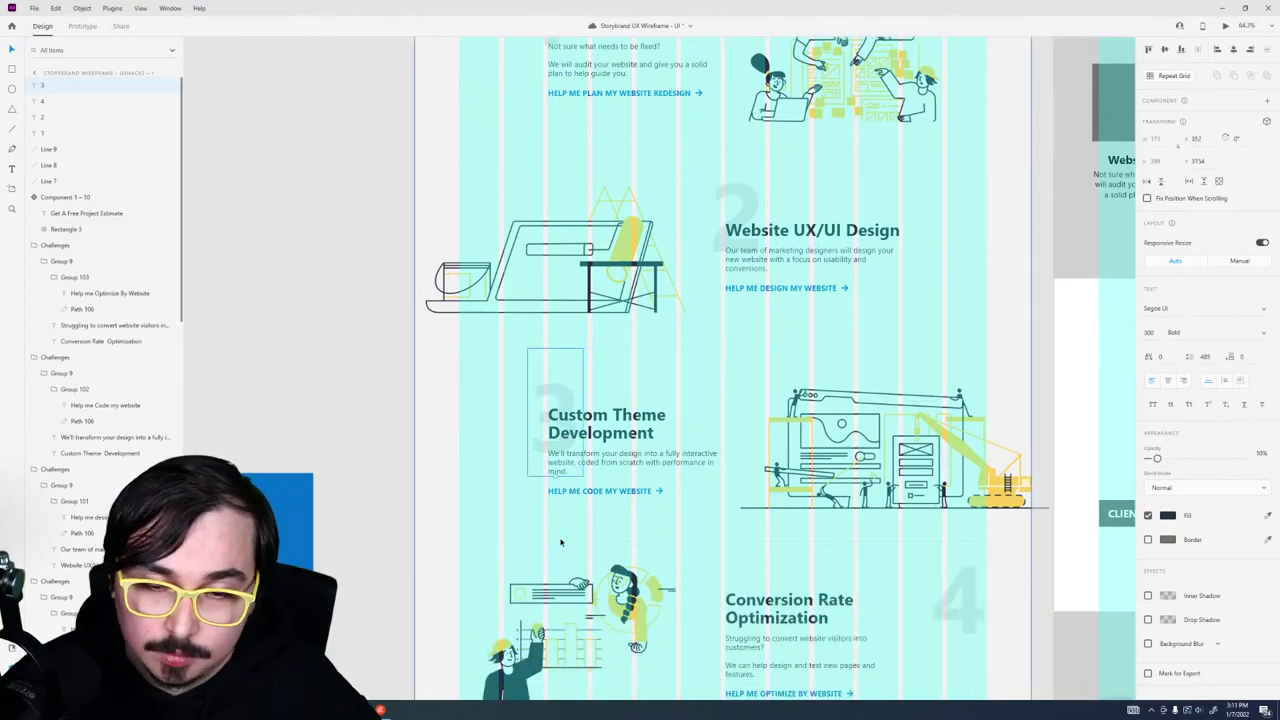
pyautogui.moveTo(974, 437); pyautogui.dragTo(734, 446)
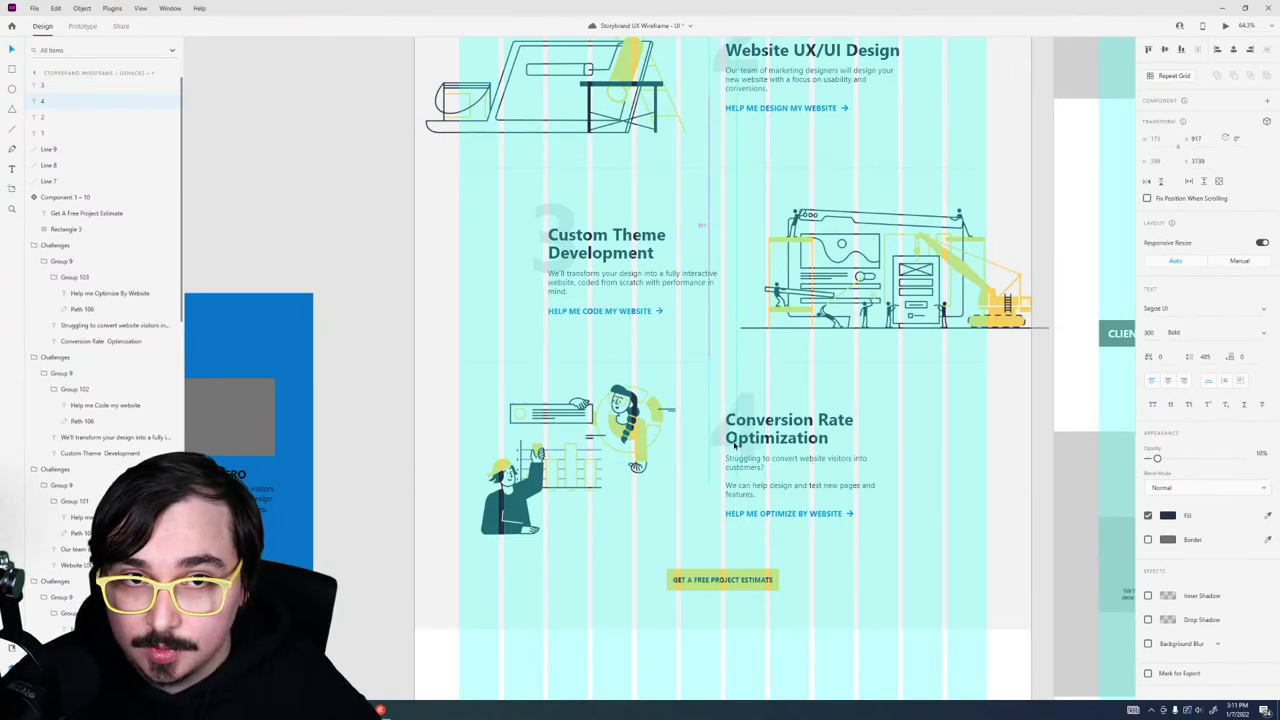
pyautogui.moveTo(734, 446); pyautogui.dragTo(734, 449)
# Step: Preview the page and examine how the overlapping numbers look across all four service blocks
pyautogui.scroll(7, 734, 449)
pyautogui.click(550, 193)
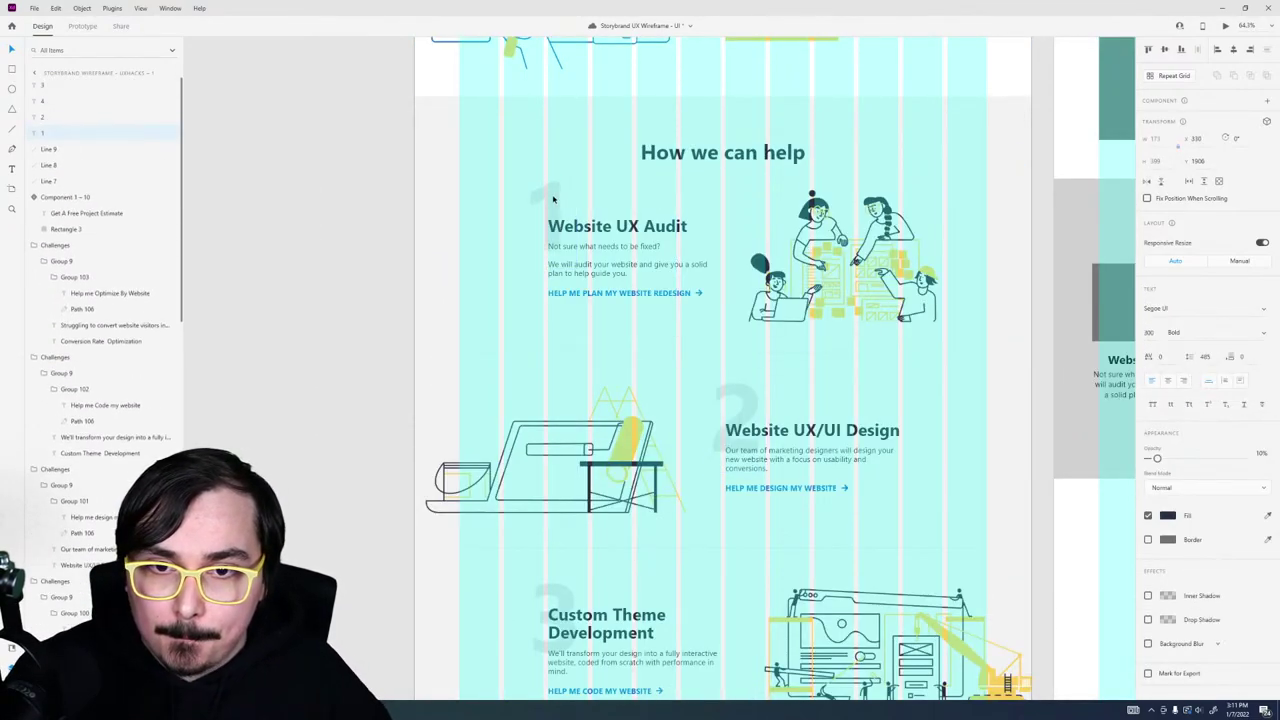
pyautogui.click(1222, 28)
pyautogui.scroll(-10, 815, 424)
pyautogui.scroll(-5, 815, 424)
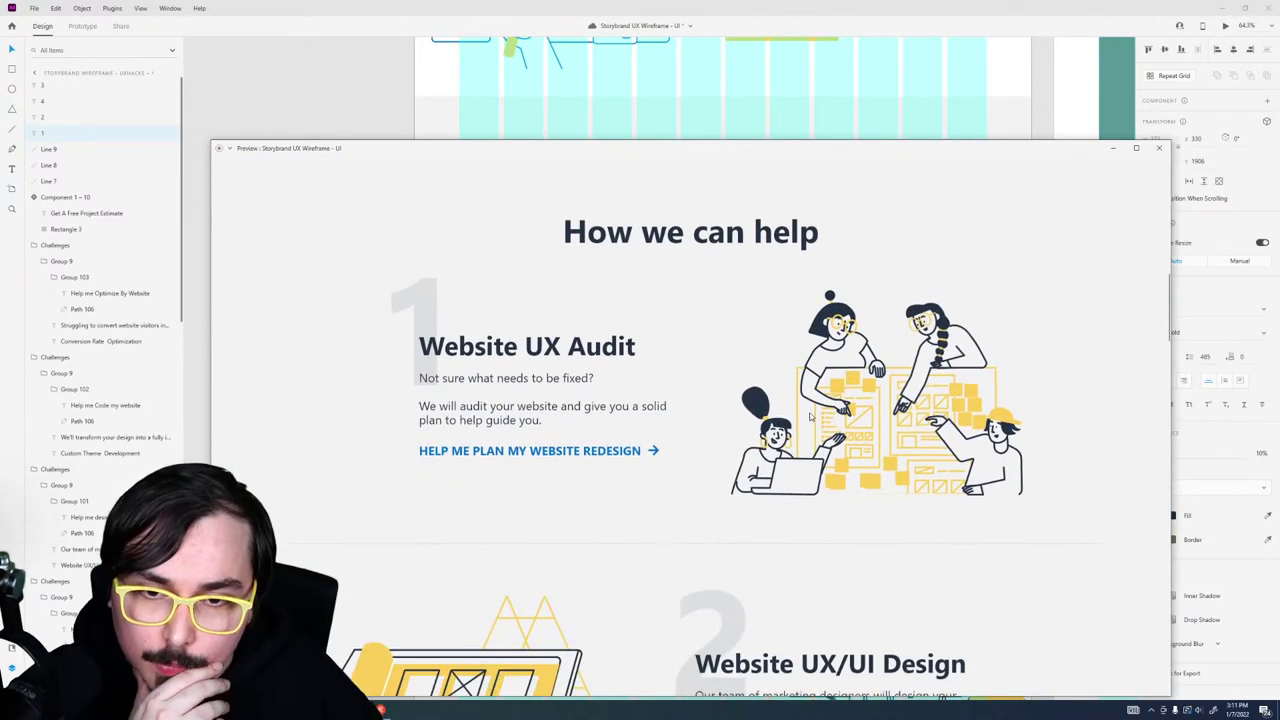
pyautogui.scroll(4, 810, 415)
pyautogui.scroll(-7, 808, 413)
pyautogui.scroll(-4, 806, 410)
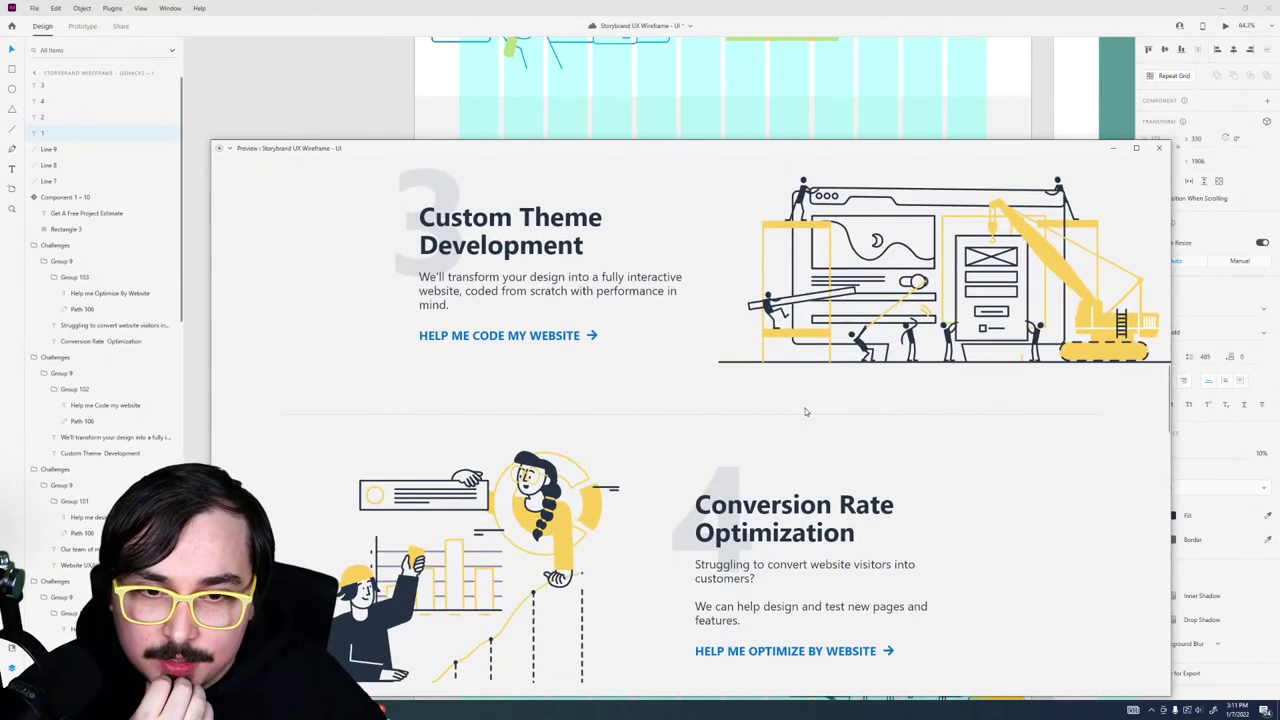
pyautogui.scroll(5, 806, 410)
pyautogui.scroll(-4, 804, 410)
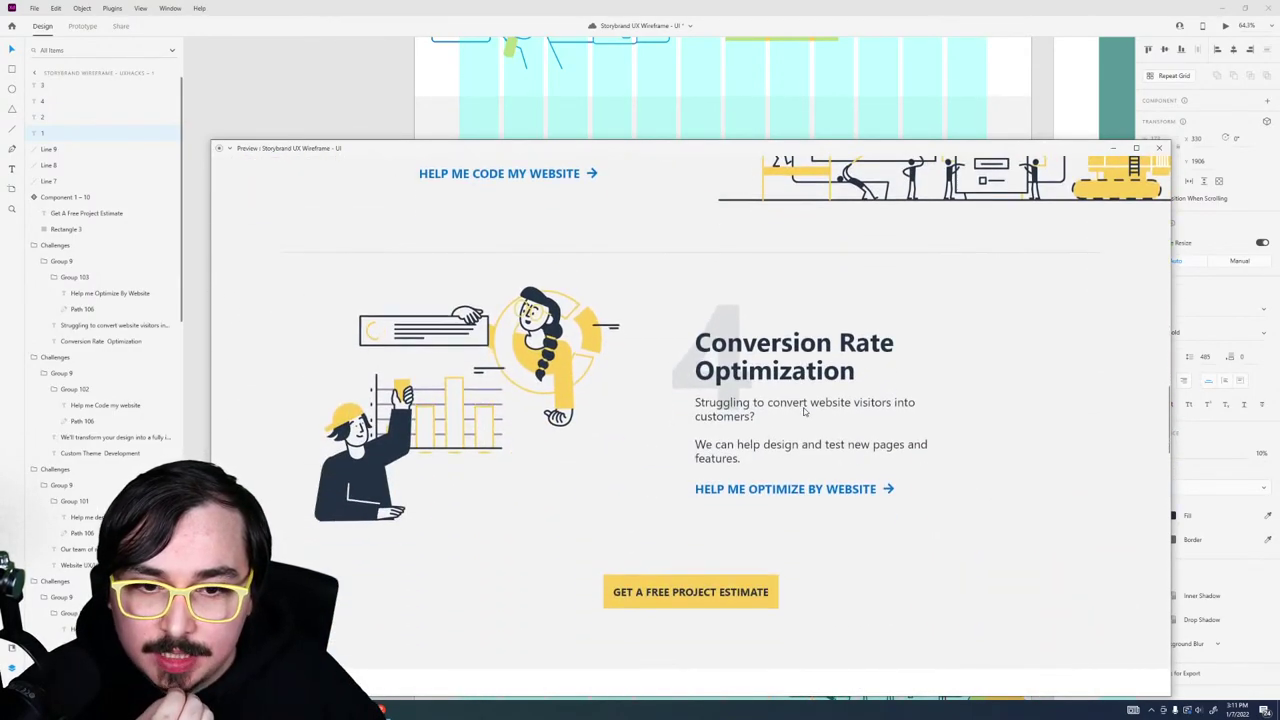
pyautogui.scroll(5, 810, 400)
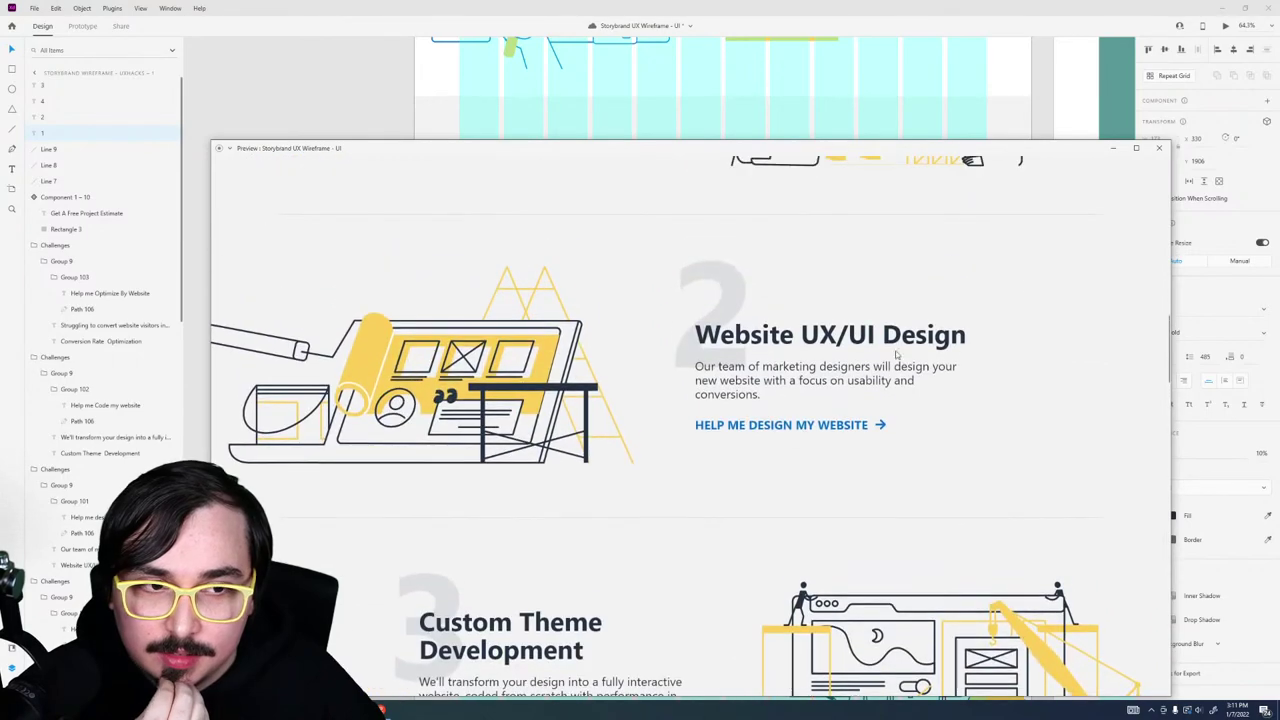
pyautogui.click(1159, 148)
# Step: Delete the large numbers from the service blocks
pyautogui.keyDown('shift'); pyautogui.click(767, 398); pyautogui.keyUp('shift')
pyautogui.keyDown('shift'); pyautogui.click(551, 591); pyautogui.keyUp('shift')
pyautogui.scroll(-3, 551, 590)
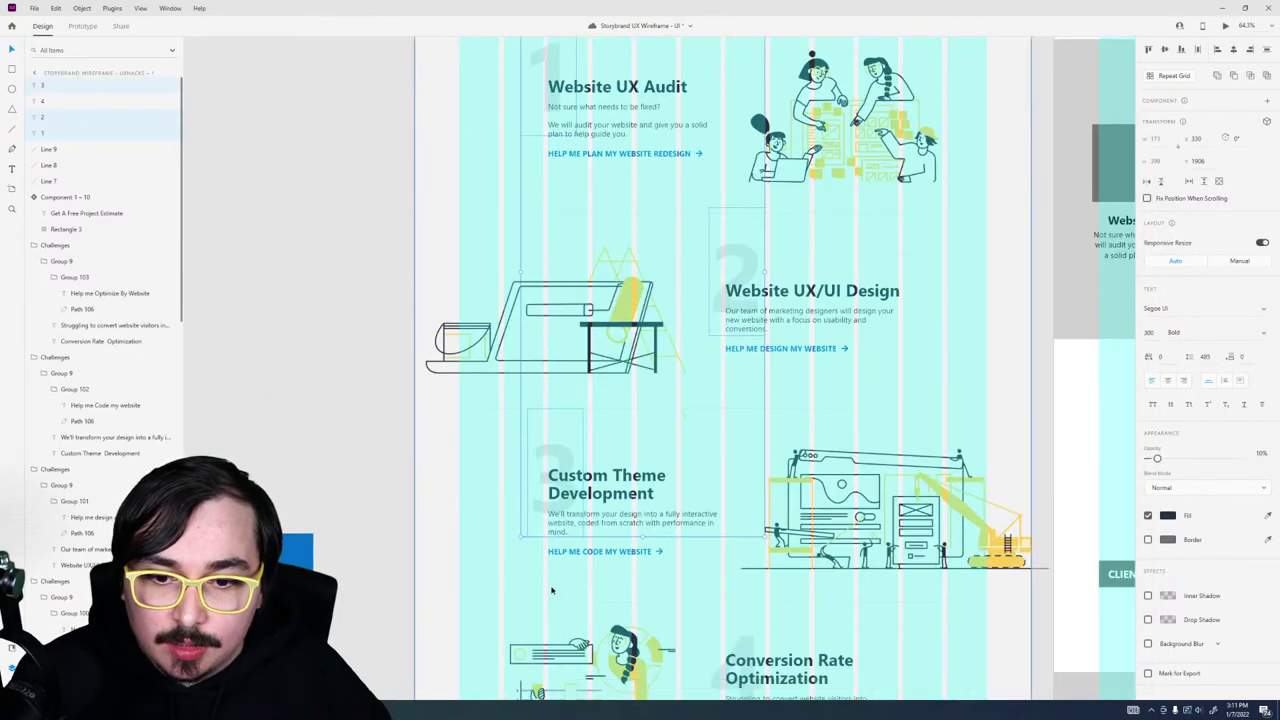
pyautogui.press('Delete')
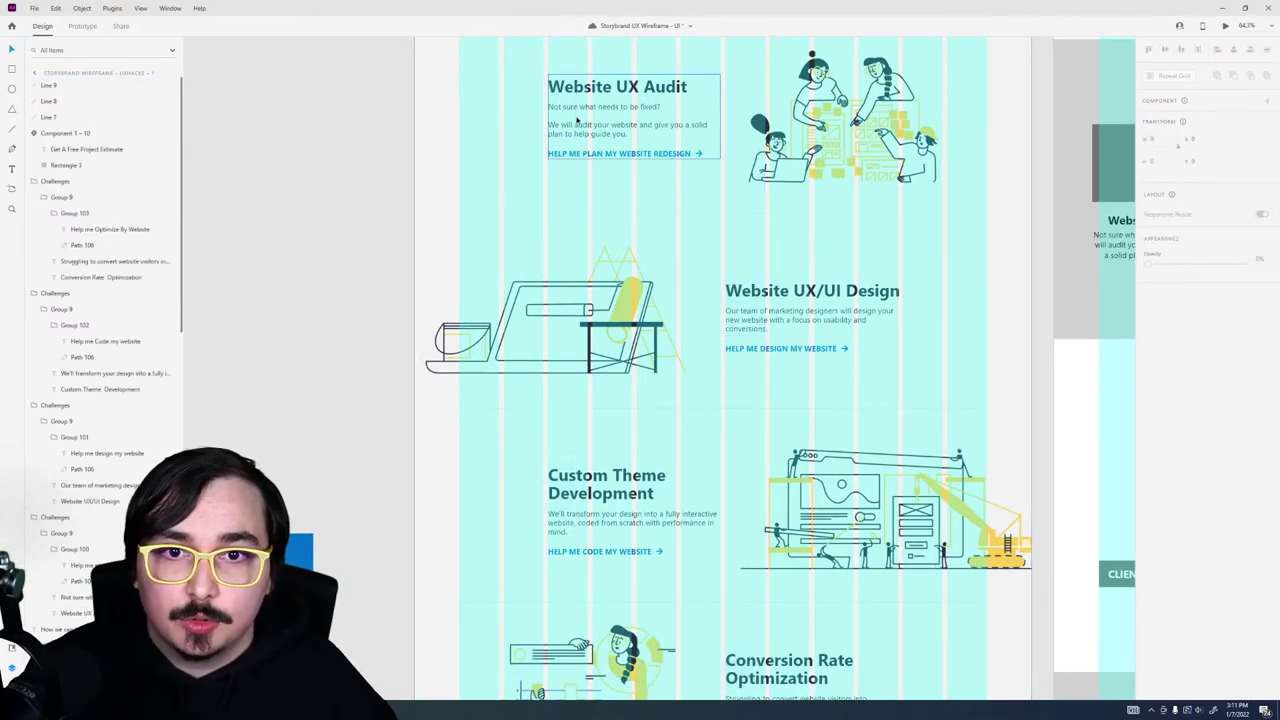
# Step: Draw a rectangle about 122 by 34 just above the Website UX Audit heading, aligned with the heading's left edge
pyautogui.scroll(2, 578, 116)
pyautogui.scroll(5, 540, 140)
pyautogui.moveTo(497, 131); pyautogui.dragTo(641, 170)
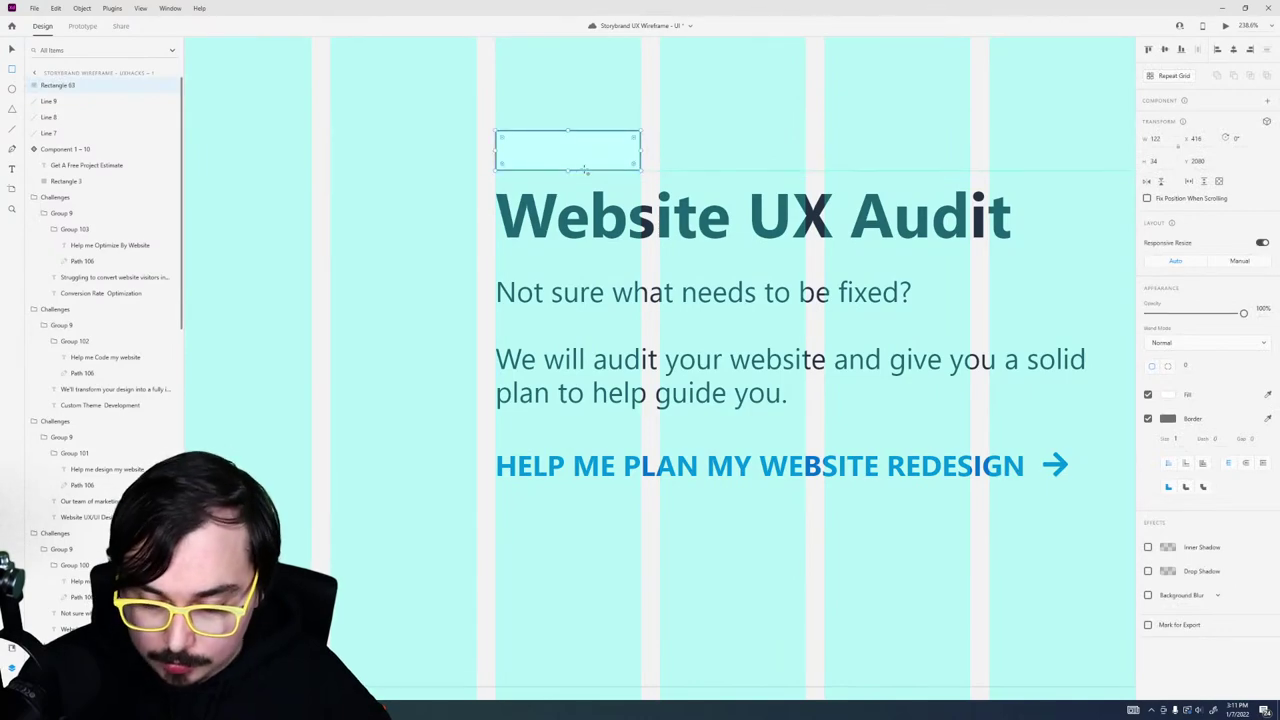
# Step: Add the text "Step 1" in all caps, scale it to size 23 and place it inside the small rectangle
pyautogui.click(568, 150)
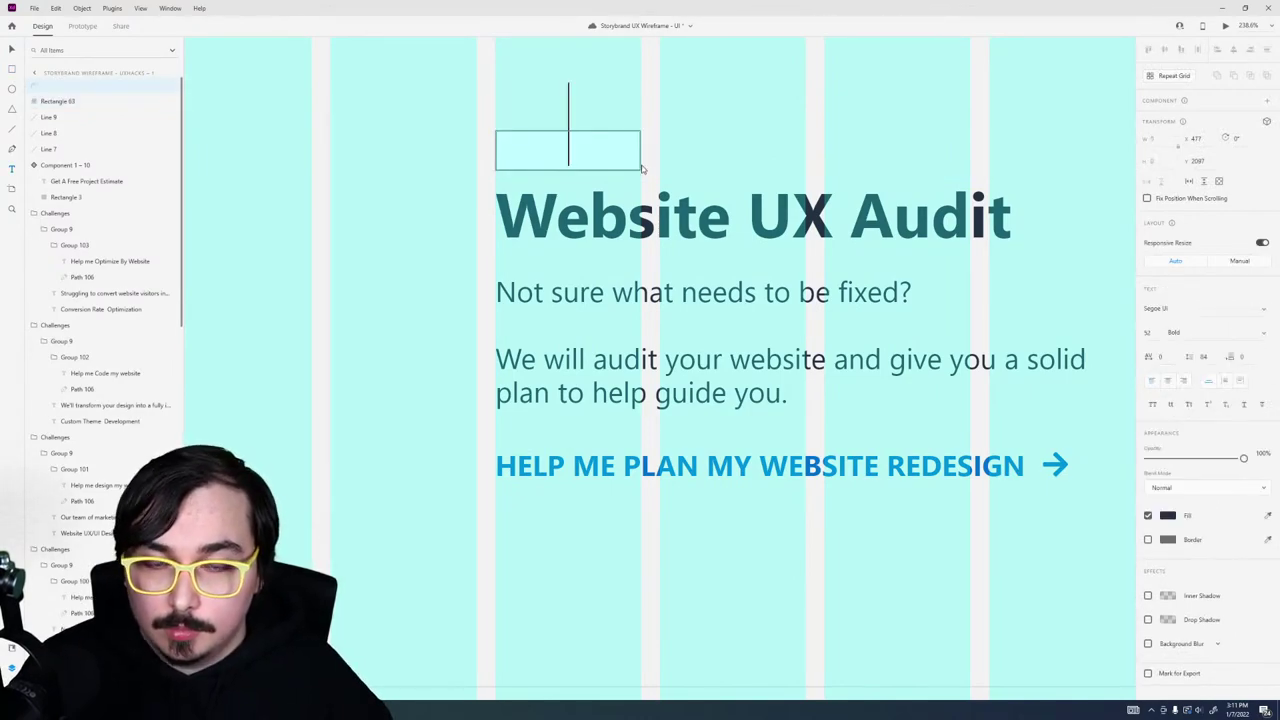
pyautogui.write('Step 1')
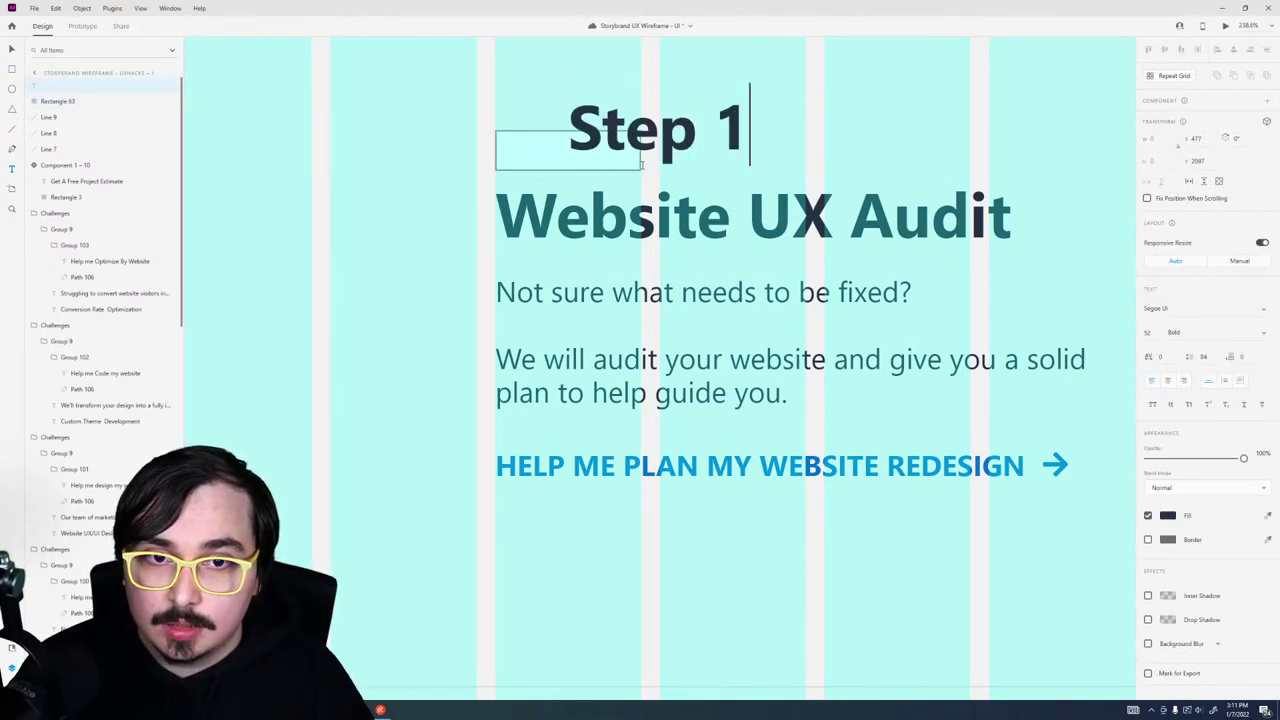
pyautogui.press('Escape')
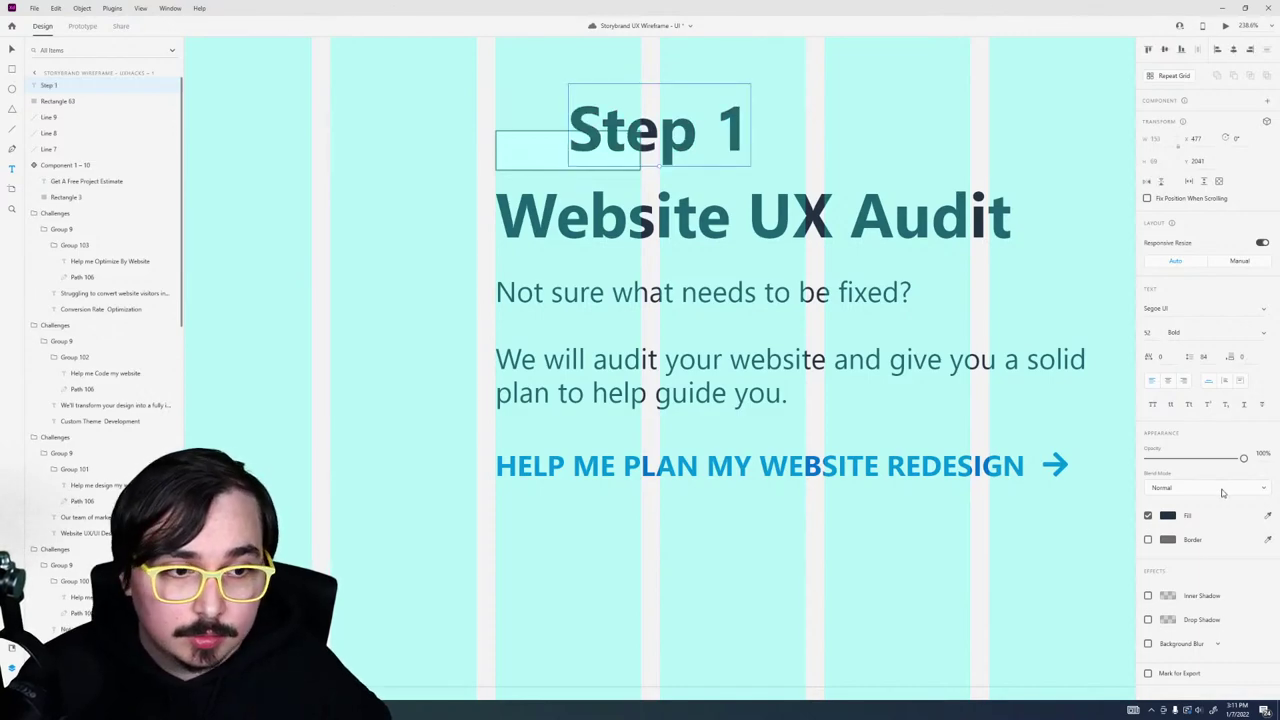
pyautogui.click(1153, 404)
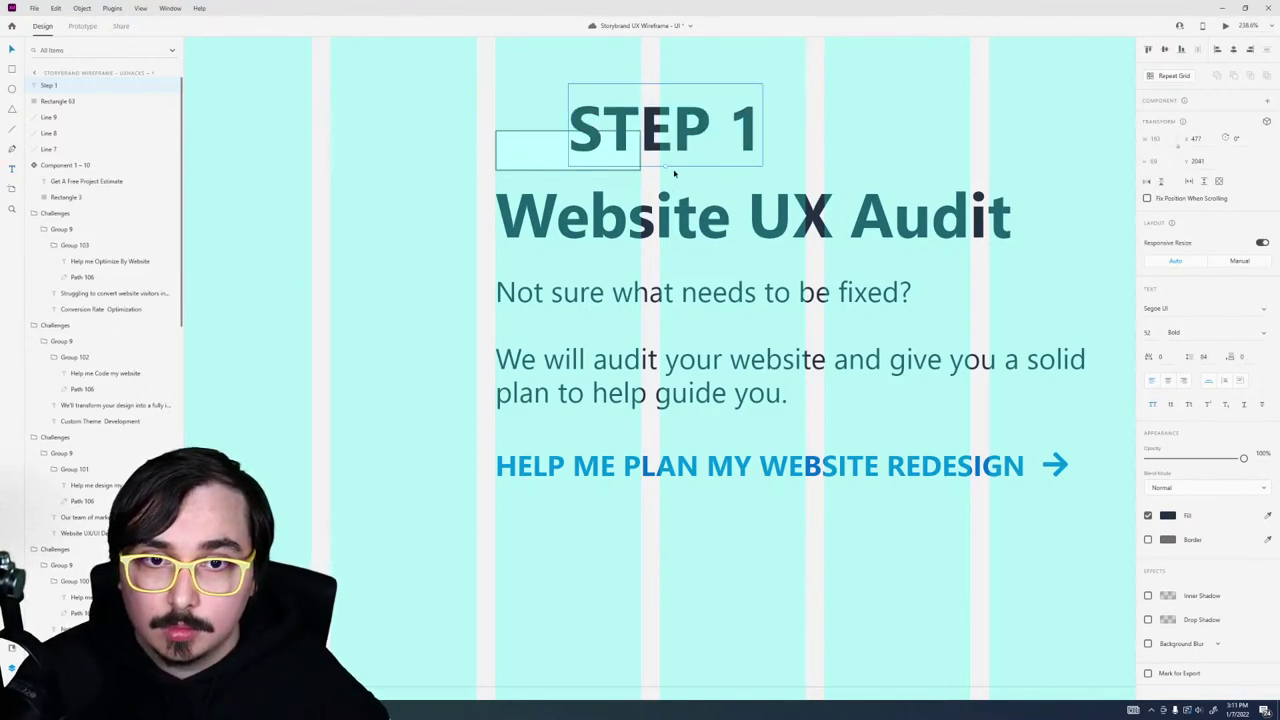
pyautogui.moveTo(665, 166); pyautogui.dragTo(558, 155)
# Step: Remove the label rectangle's border and fill it with the saved red swatch
pyautogui.click(630, 148)
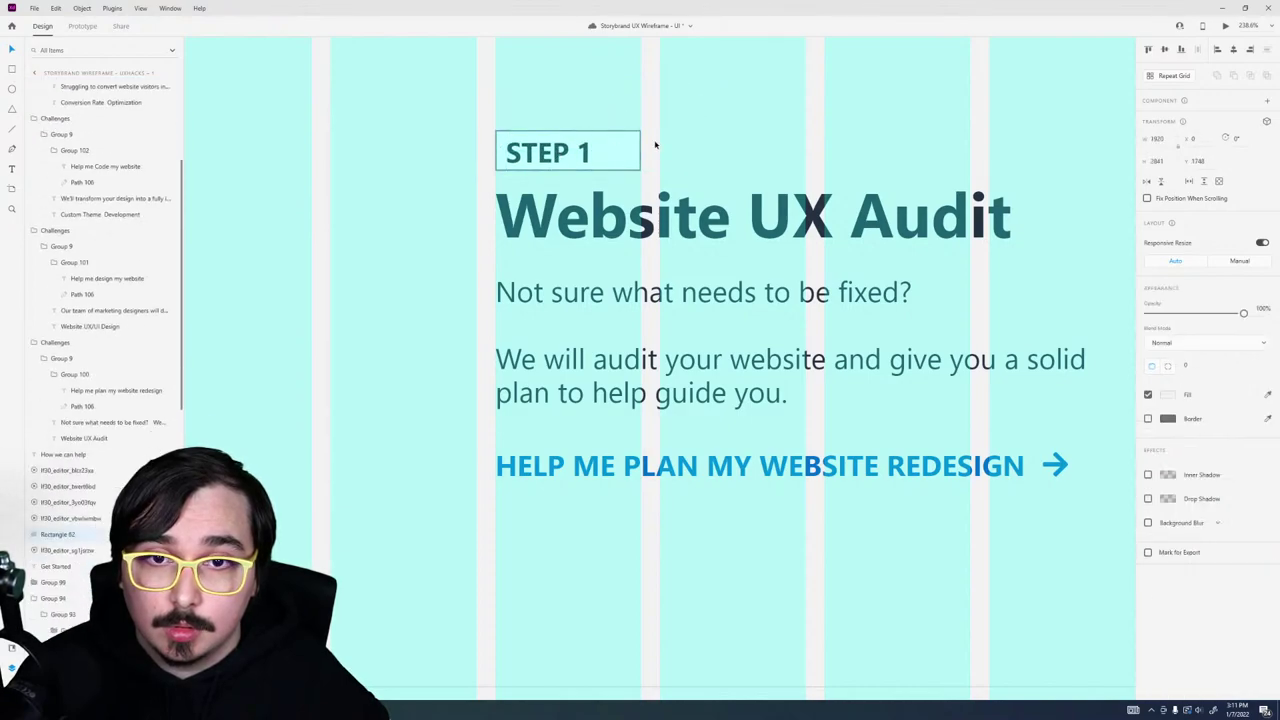
pyautogui.click(1148, 419)
pyautogui.click(1166, 395)
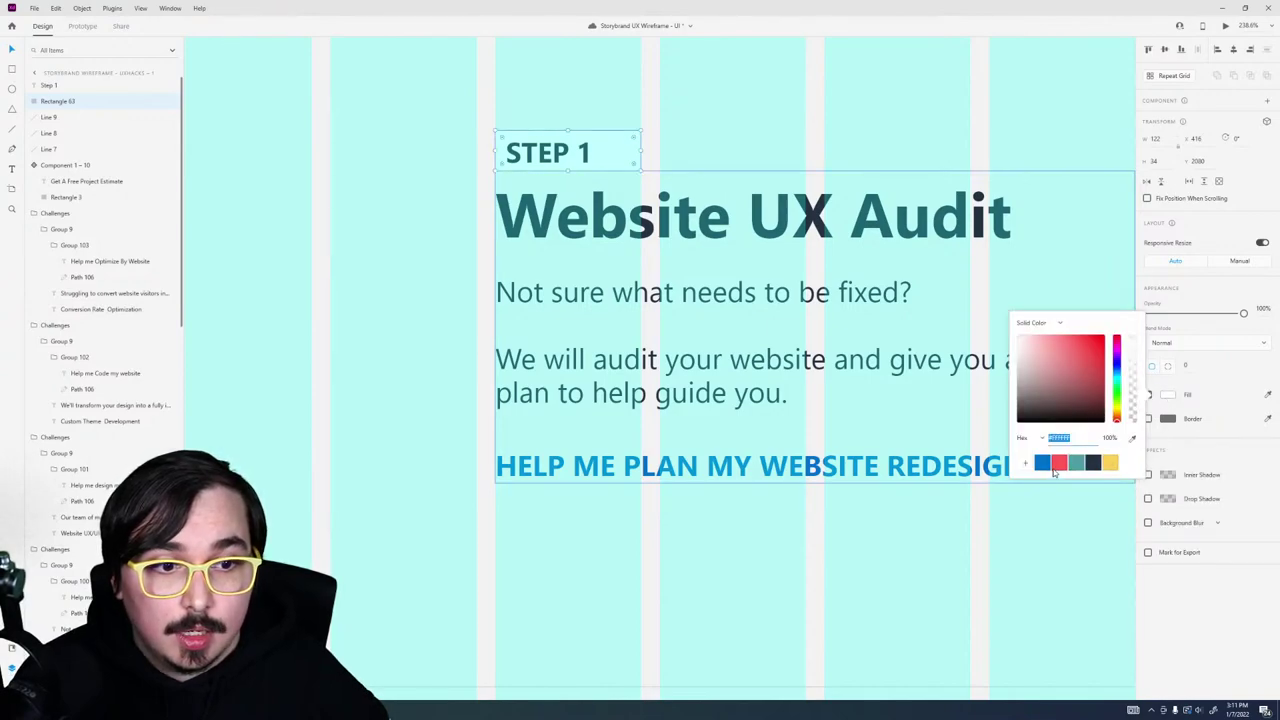
pyautogui.click(1058, 464)
# Step: Recolour the STEP 1 text with the light colour sampled from the section background
pyautogui.click(565, 145)
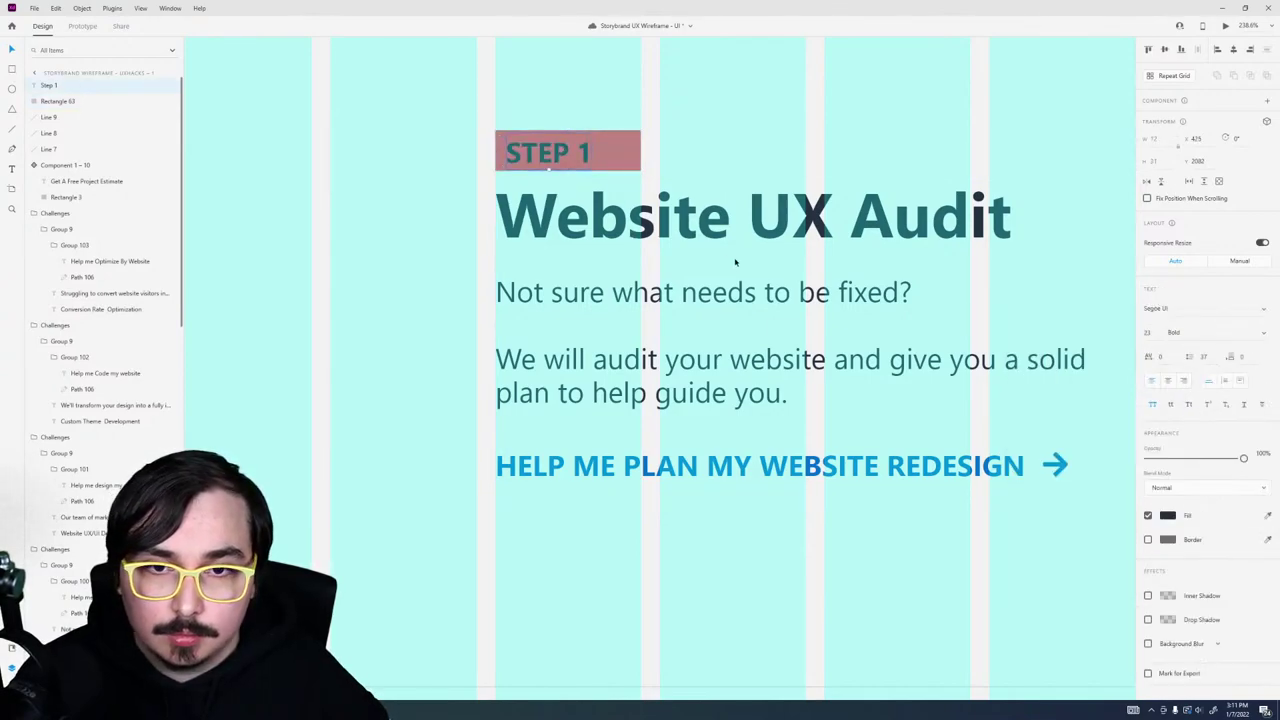
pyautogui.press('i')
pyautogui.click(649, 158)
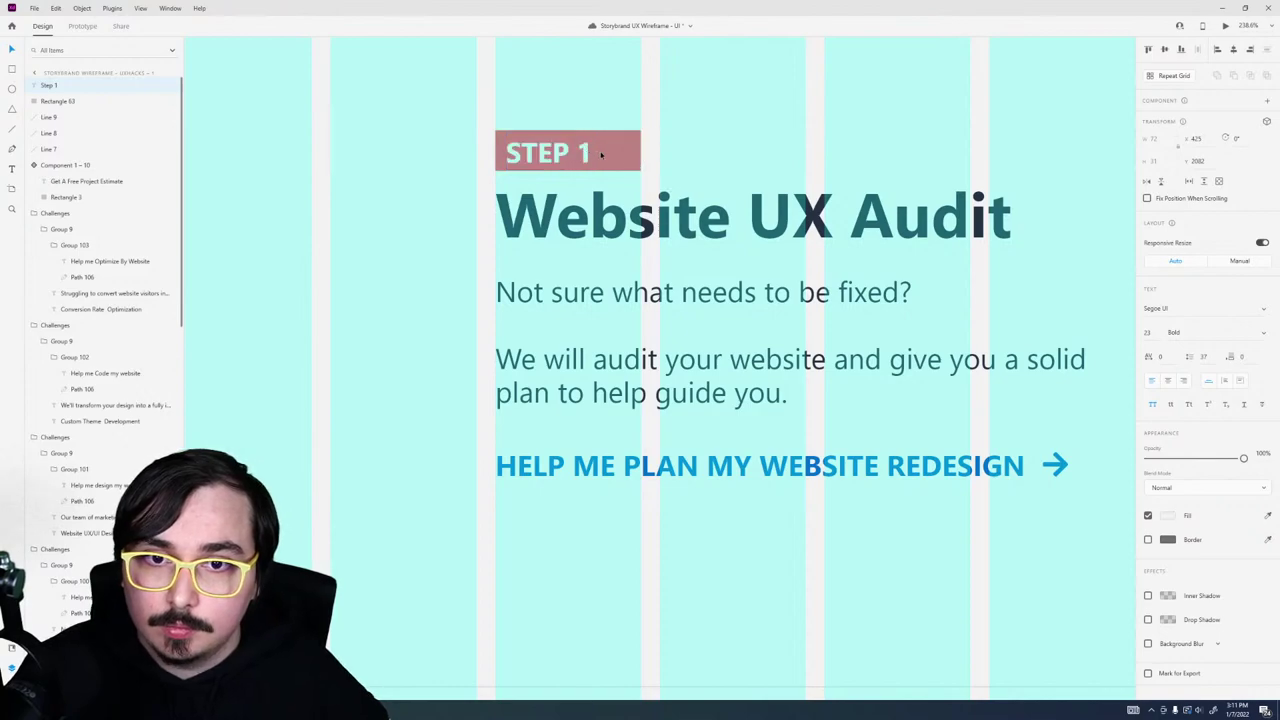
# Step: Group the STEP 1 text with its red rectangle and apply padding of 10 on all sides of the group
pyautogui.click(614, 157)
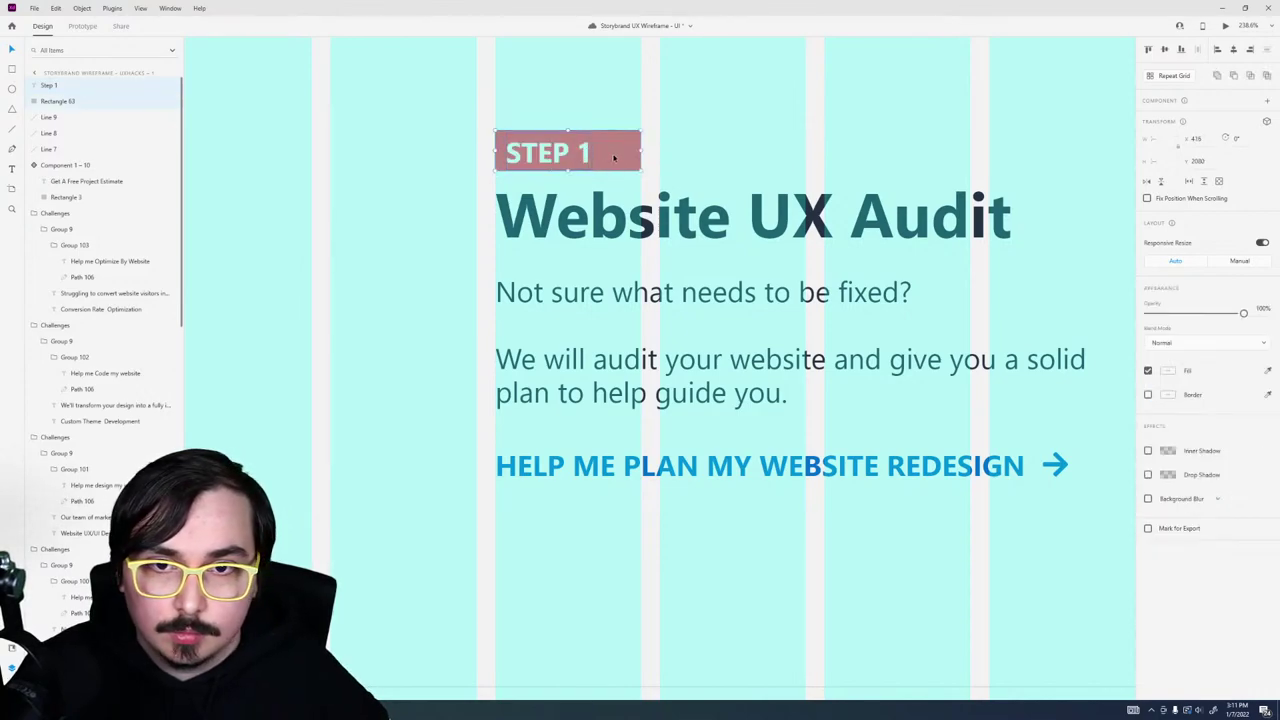
pyautogui.hotkey('ctrl', 'g')
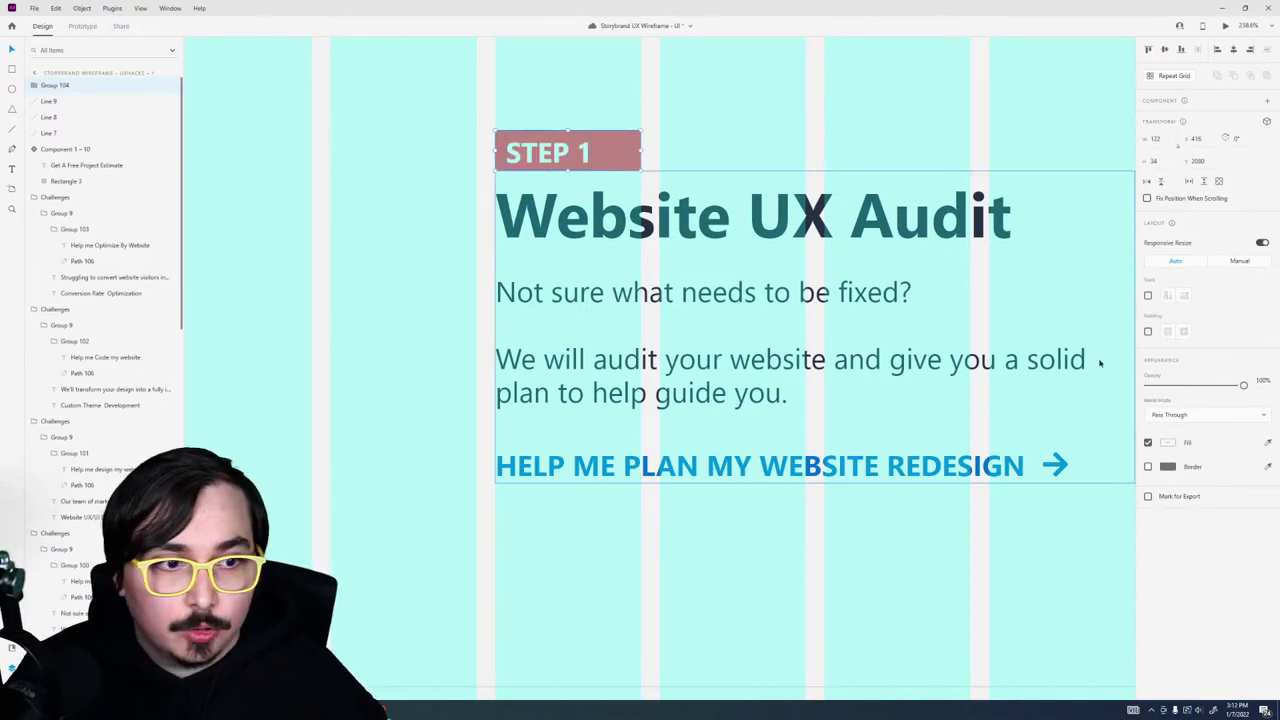
pyautogui.click(1147, 331)
pyautogui.click(1183, 333)
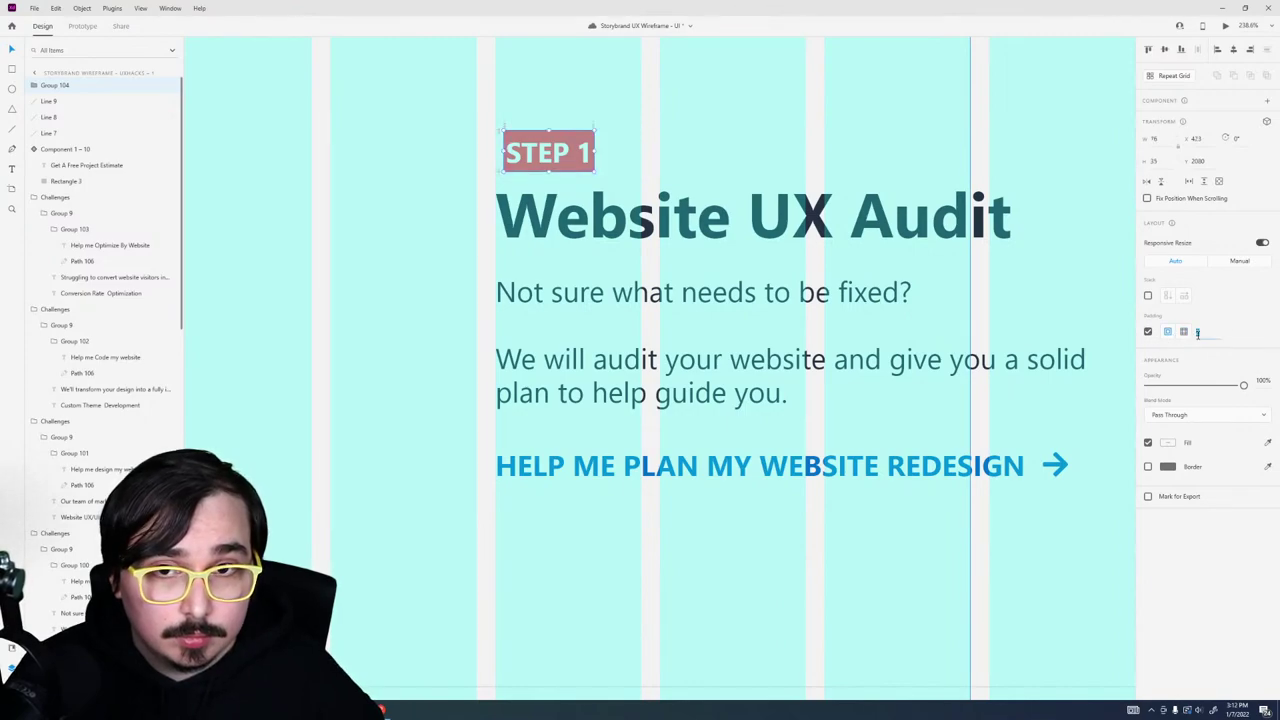
pyautogui.write('10')
pyautogui.press('Return')
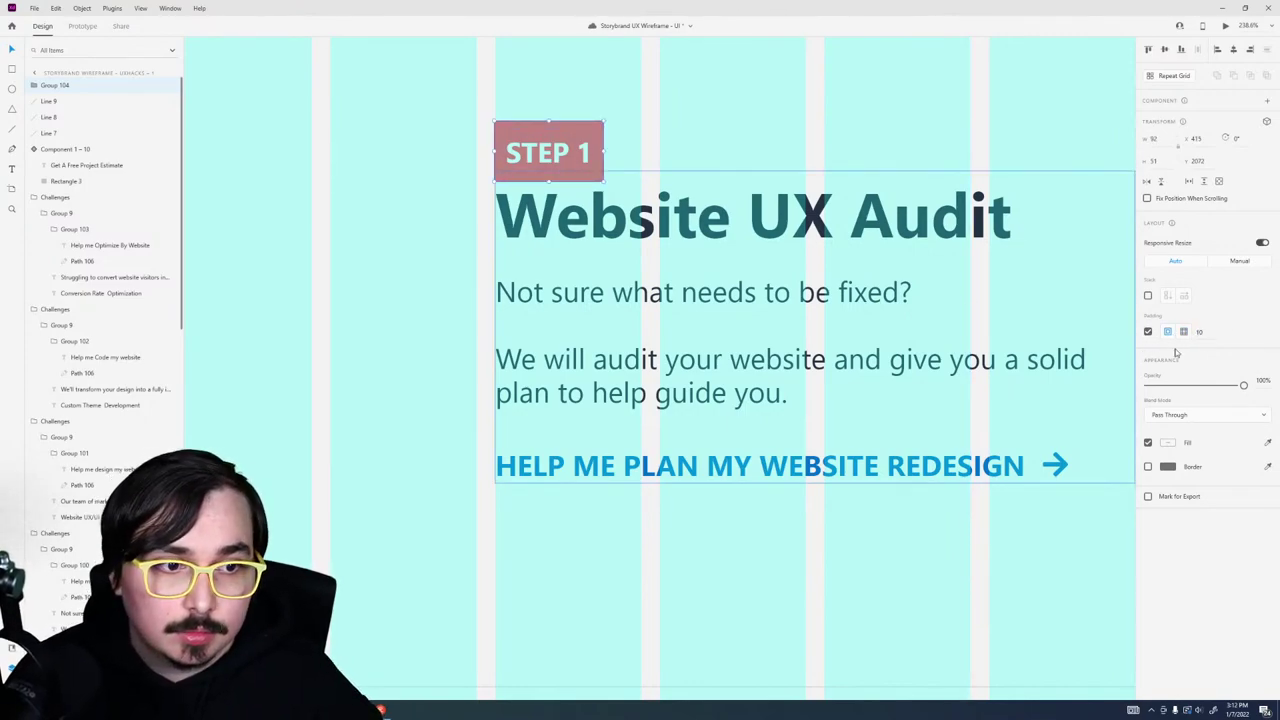
# Step: Set the label's padding to 5 above and below and 10 at the sides, and align it with the heading block's upper left corner
pyautogui.write('5')
pyautogui.press('Return')
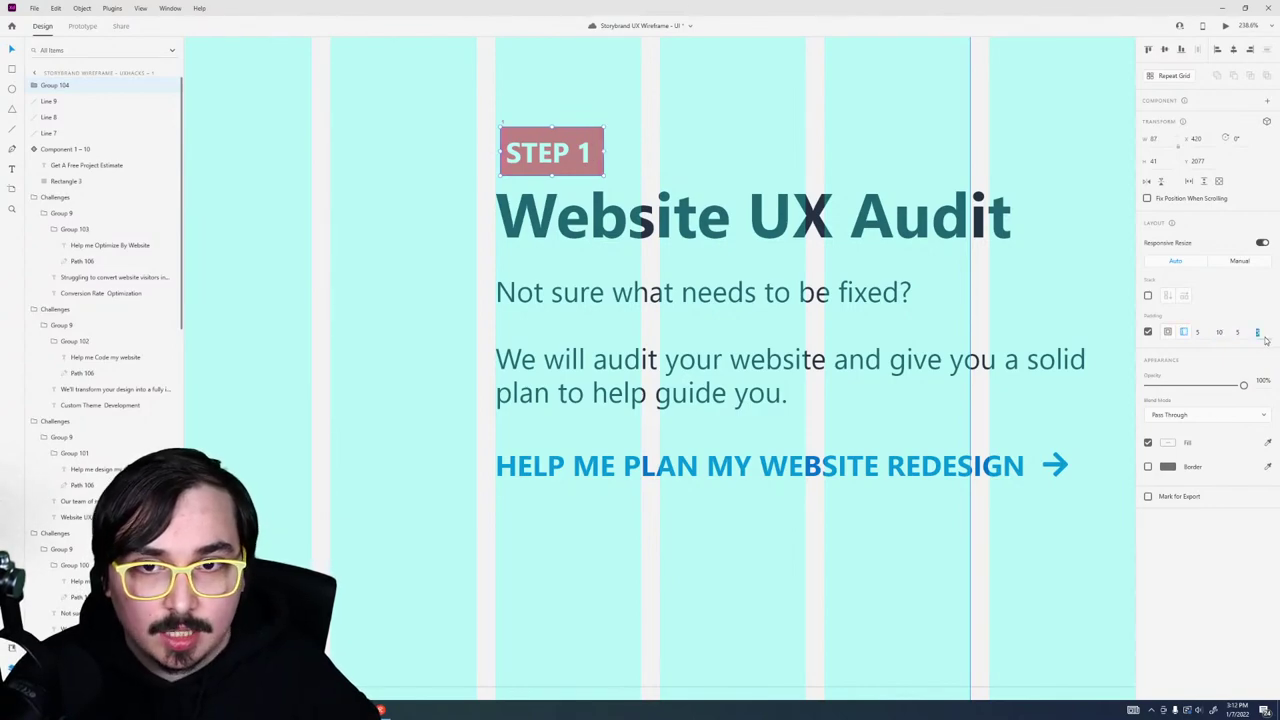
pyautogui.write('10')
pyautogui.press('Return')
pyautogui.press('Escape')
pyautogui.moveTo(566, 160); pyautogui.dragTo(567, 153)
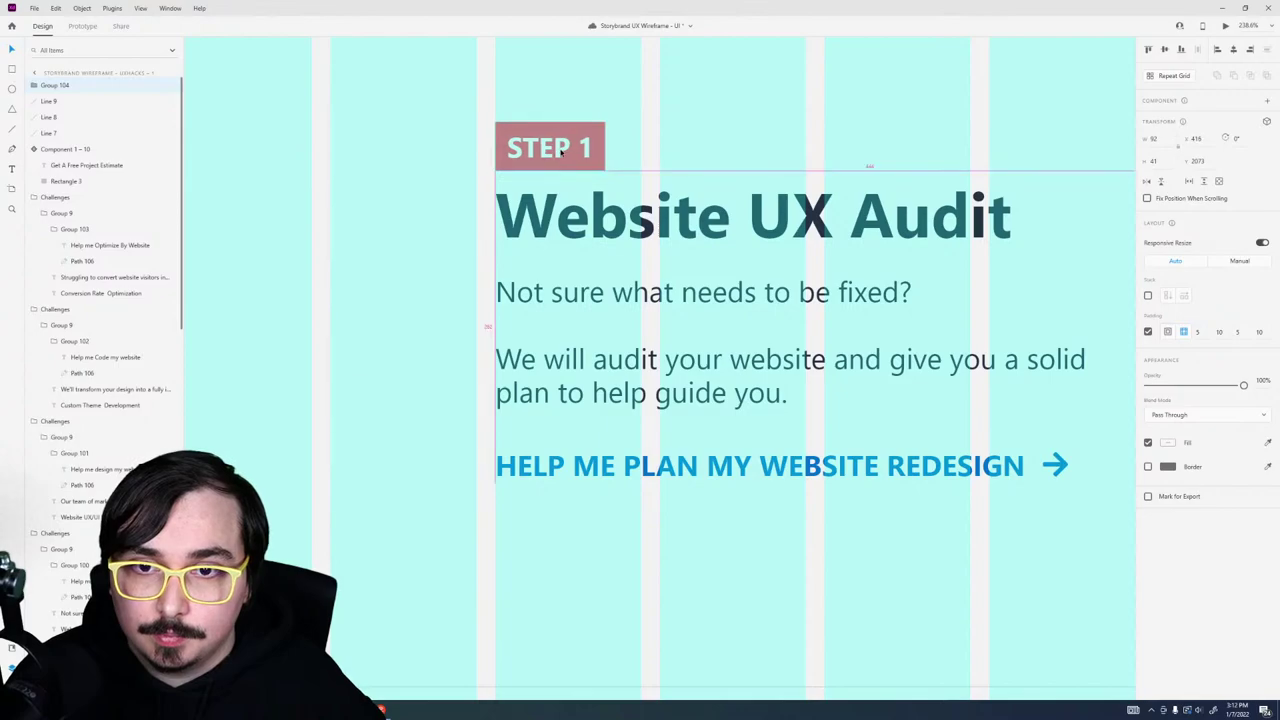
# Step: Copy the label above the Website UX/UI Design heading, and reword the Website UX Audit label to Research and the copy to Design
pyautogui.scroll(-5, 567, 153)
pyautogui.moveTo(566, 155); pyautogui.dragTo(738, 355)
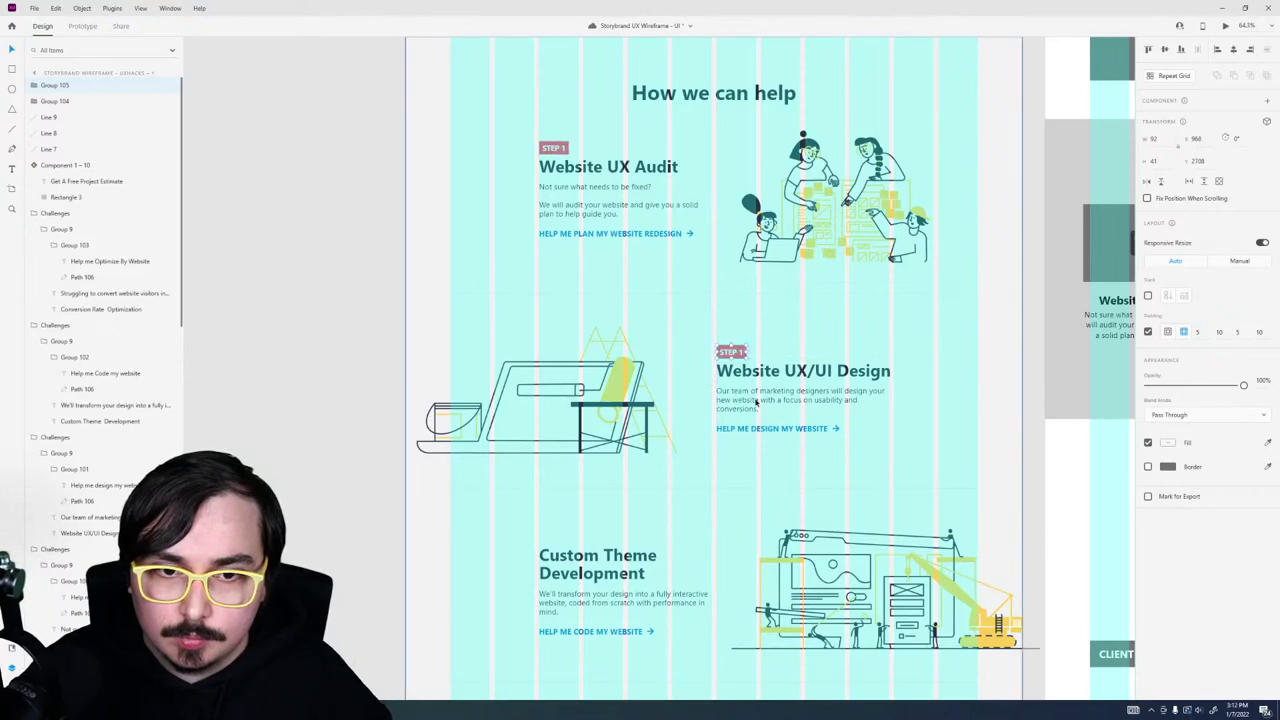
pyautogui.doubleClick(738, 352)
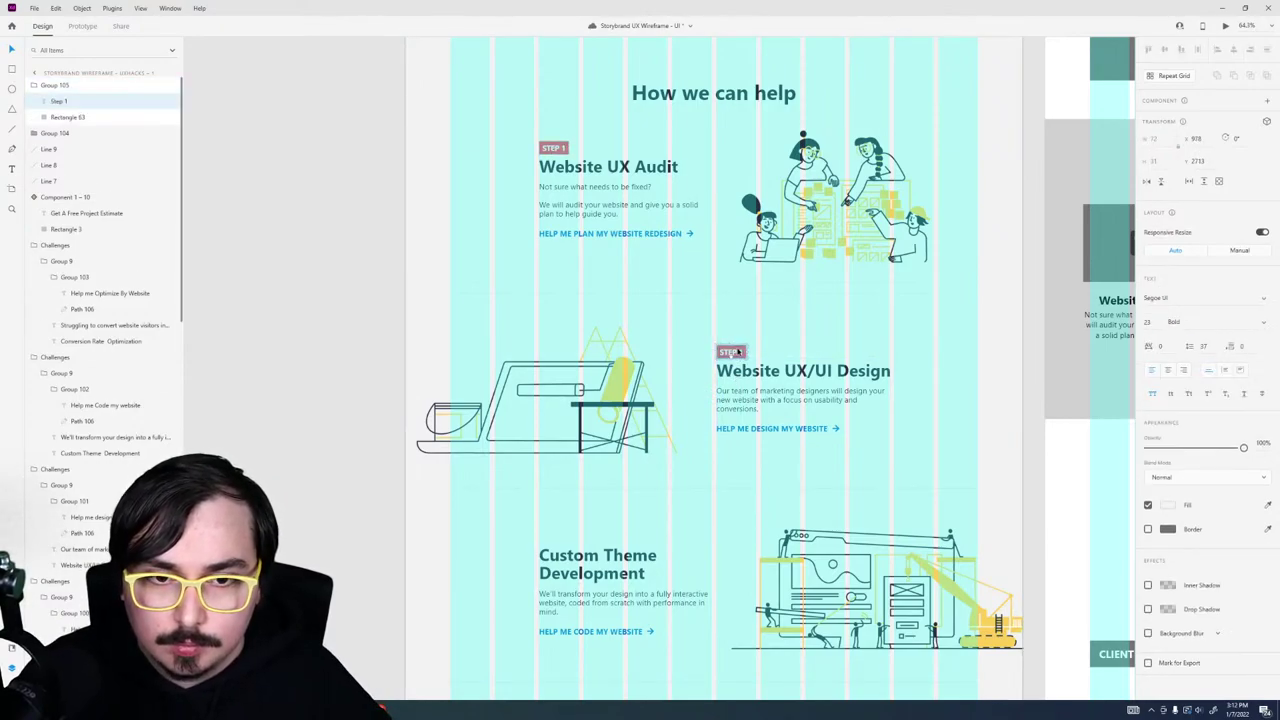
pyautogui.press('Escape')
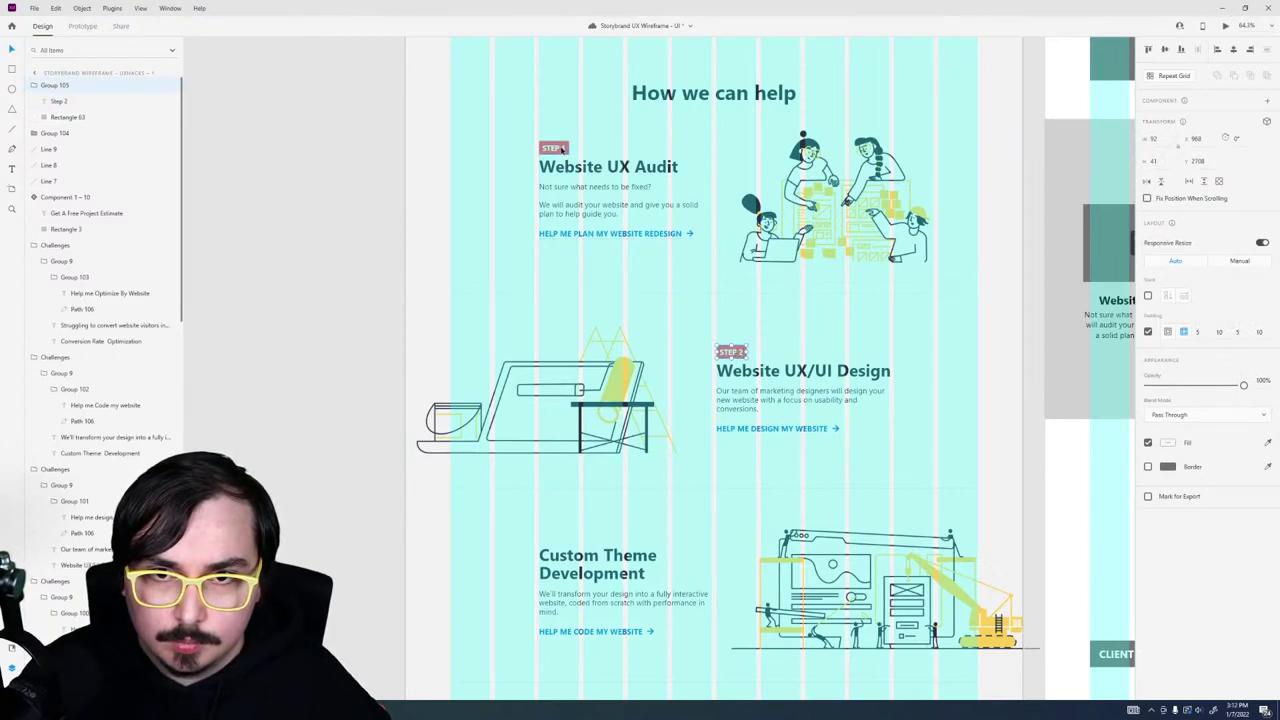
pyautogui.doubleClick(563, 149)
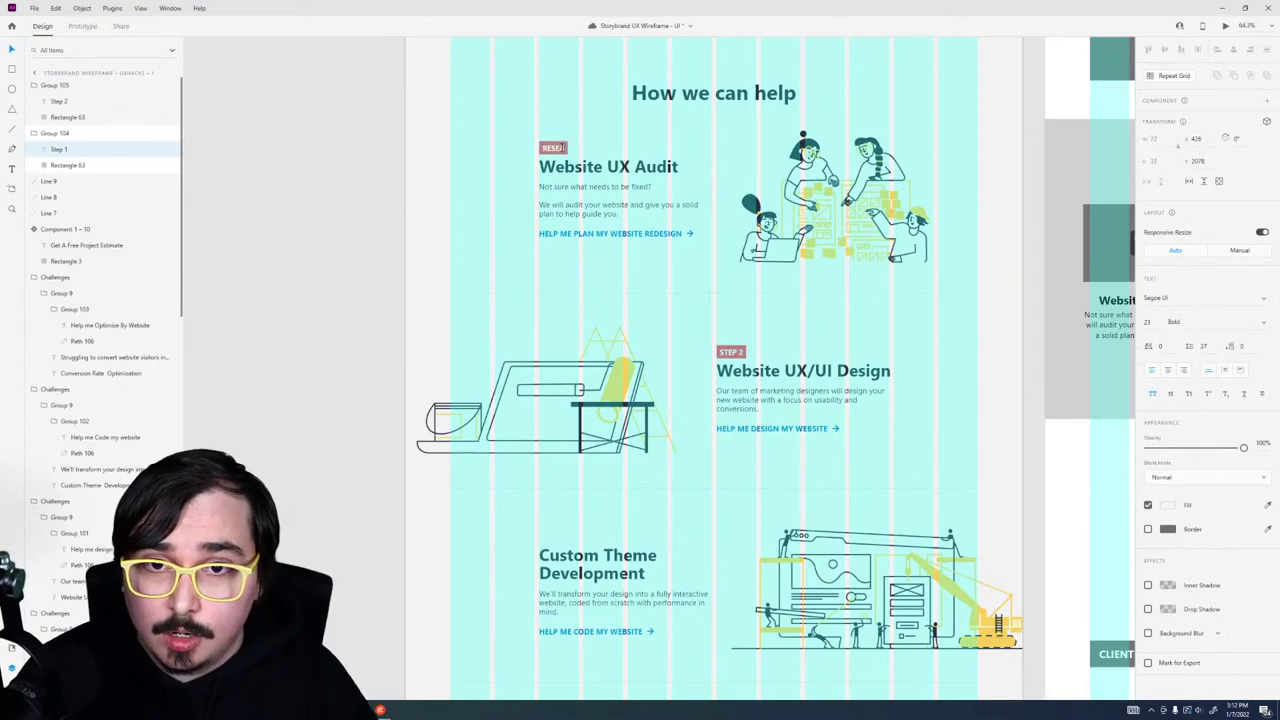
pyautogui.doubleClick(731, 352)
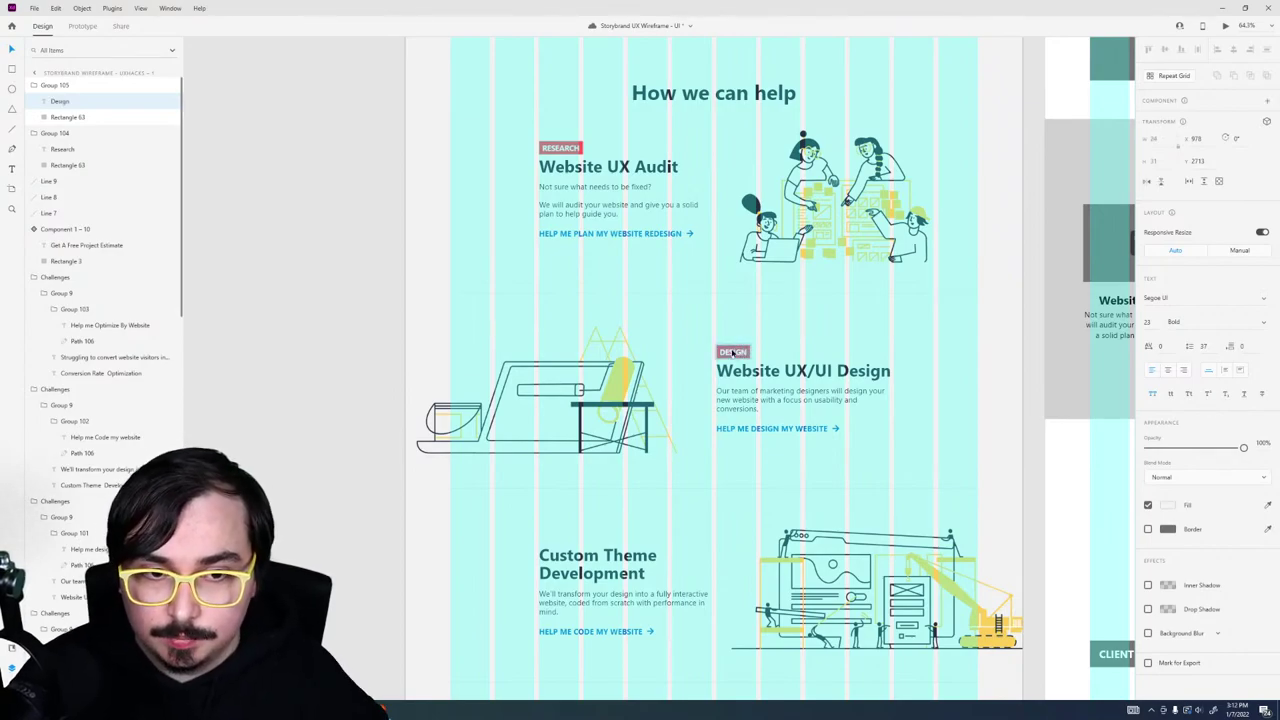
# Step: Copy the label above the Custom Theme Development and Conversion Rate Optimization headings, with the texts Coding and Growth respectively
pyautogui.moveTo(560, 148); pyautogui.dragTo(562, 538)
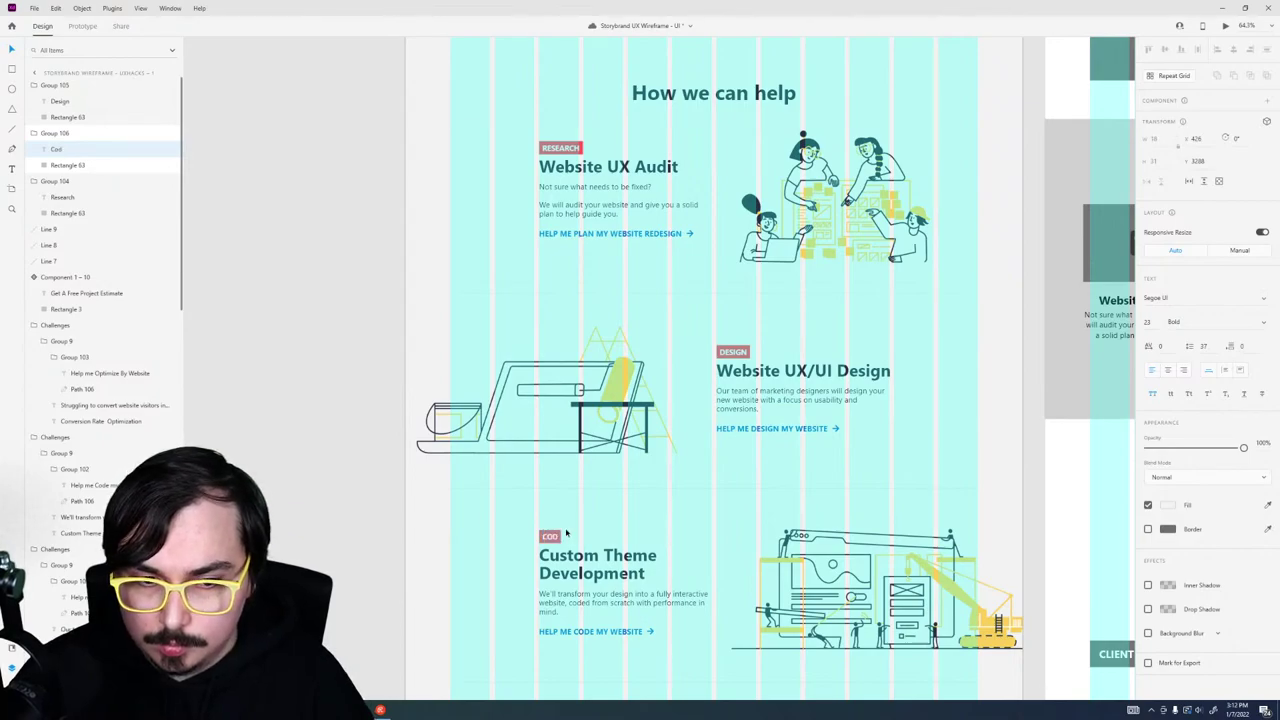
pyautogui.scroll(-5, 567, 535)
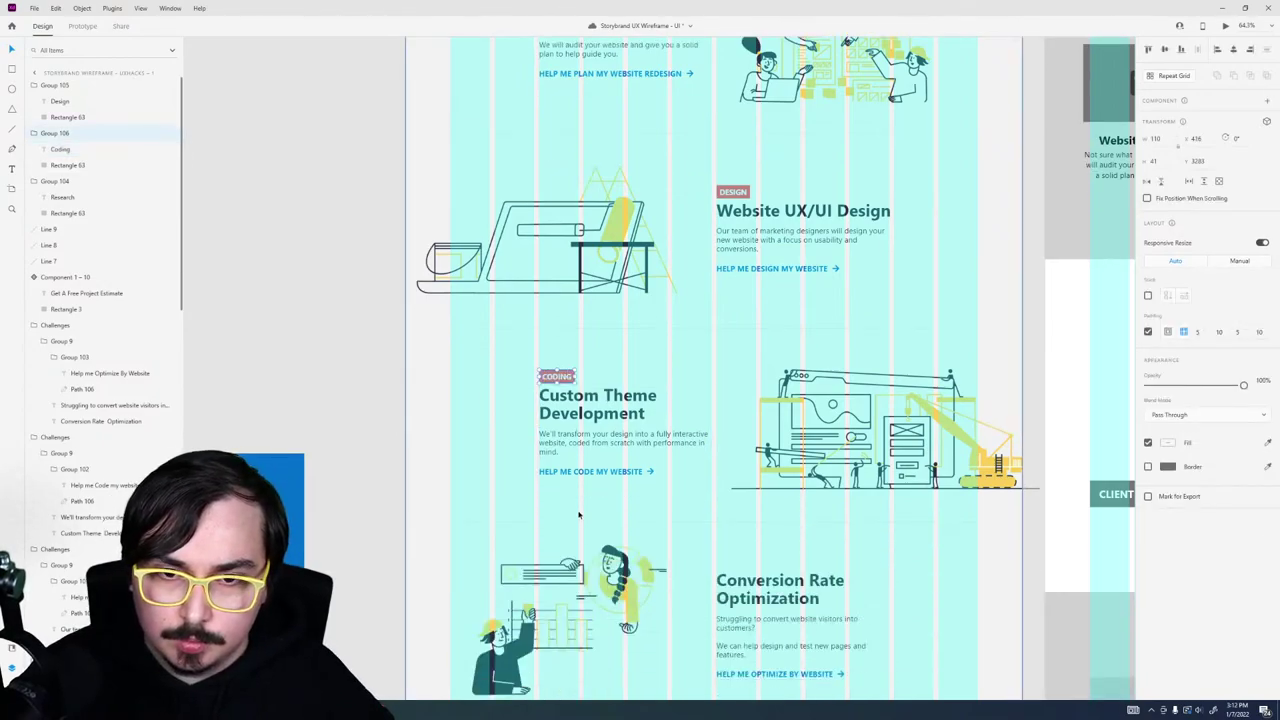
pyautogui.moveTo(732, 76); pyautogui.dragTo(733, 443)
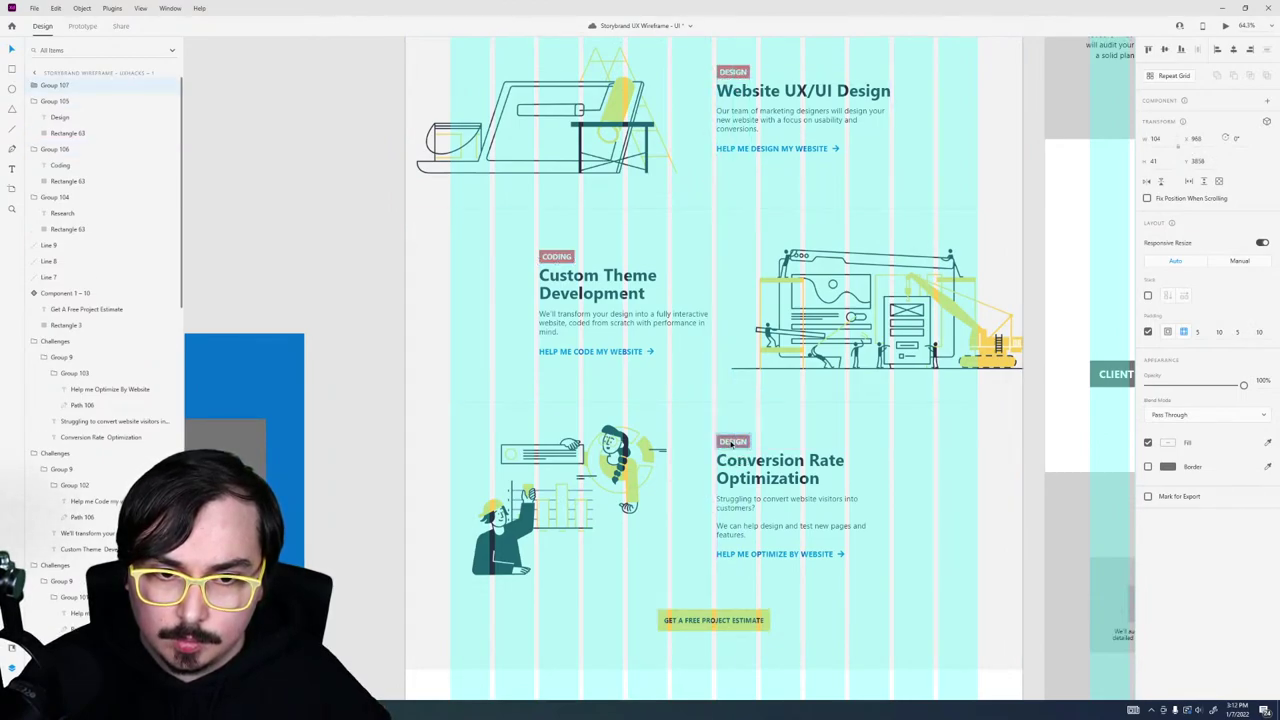
pyautogui.doubleClick(733, 443)
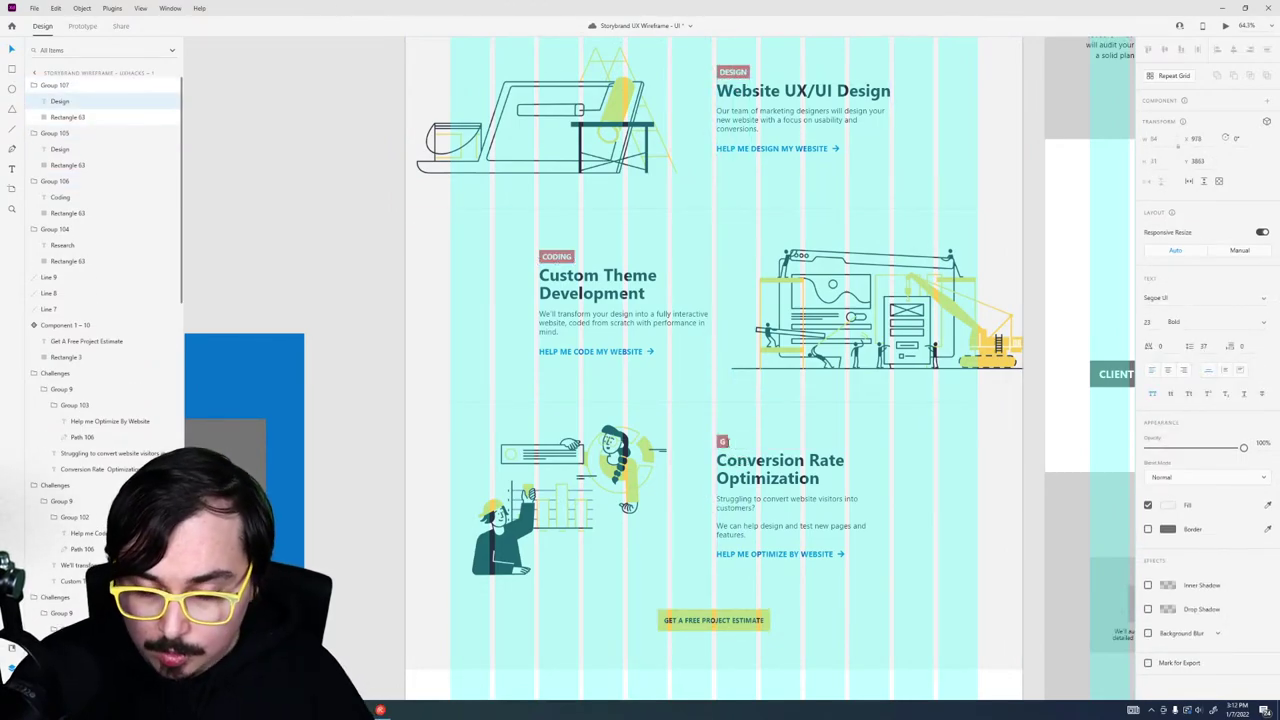
pyautogui.write('Growth')
pyautogui.press('Escape')
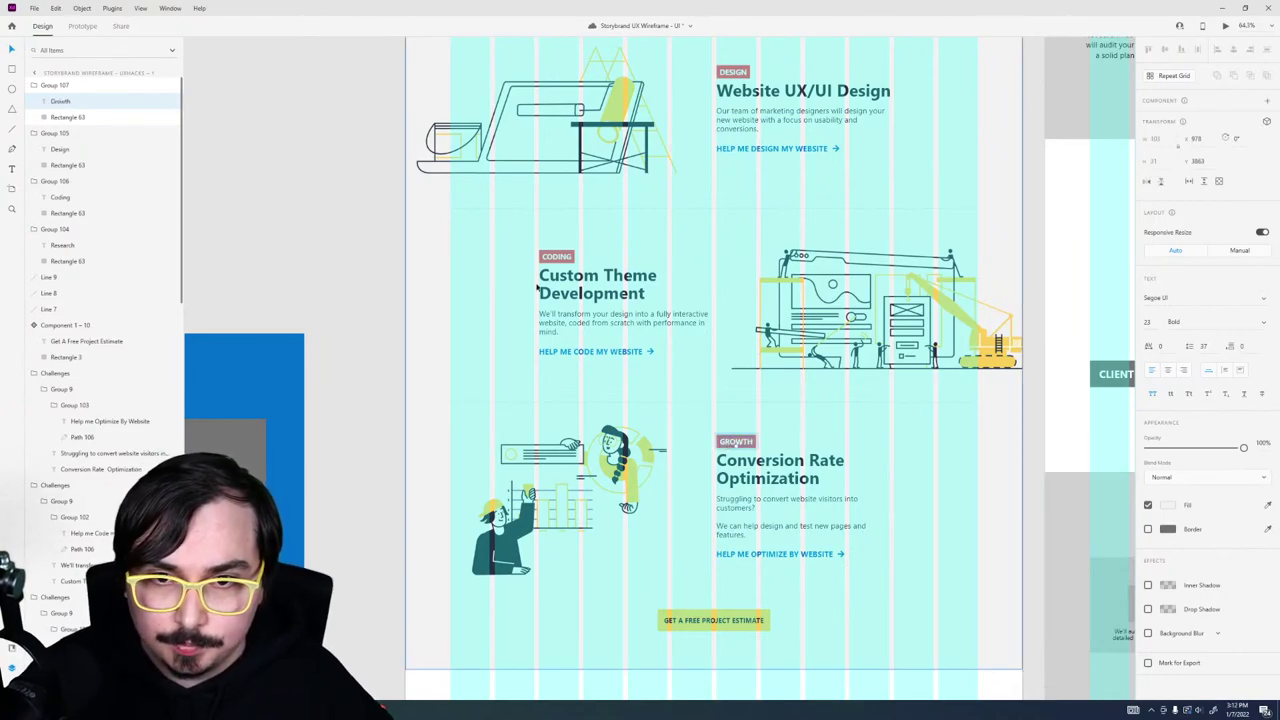
# Step: Move the Growth label into the Conversion Rate Optimization text group and centre the group vertically with its illustration
pyautogui.scroll(2, 603, 208)
pyautogui.scroll(-3, 700, 400)
pyautogui.click(758, 470)
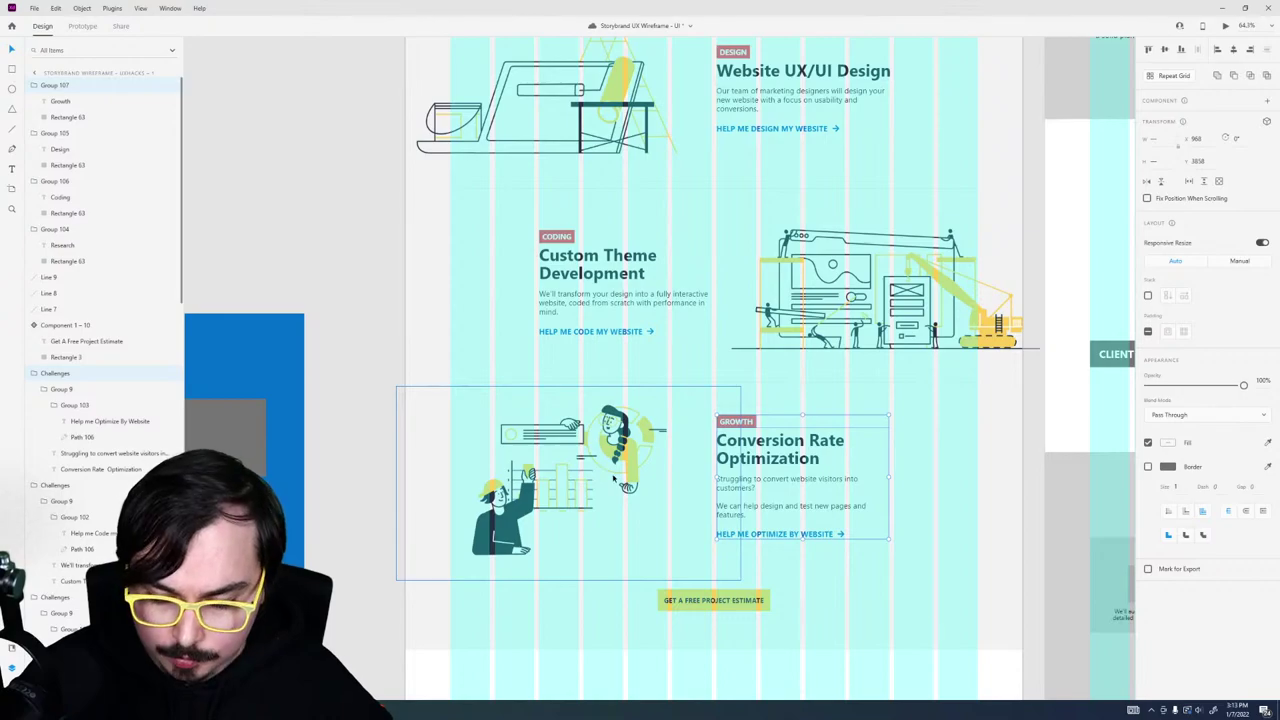
pyautogui.doubleClick(733, 423)
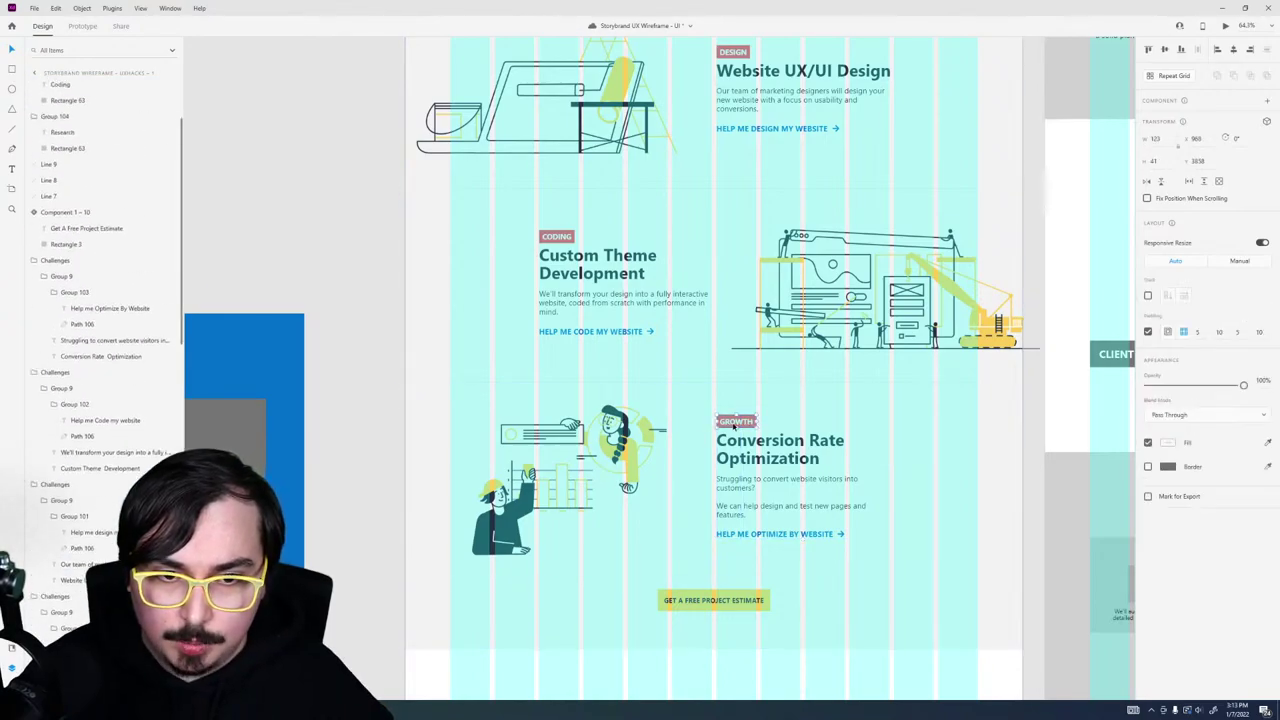
pyautogui.hotkey('ctrl', 'x')
pyautogui.doubleClick(771, 463)
pyautogui.hotkey('ctrl', 'v')
pyautogui.press('Escape')
pyautogui.press('Escape')
pyautogui.click(1164, 50)
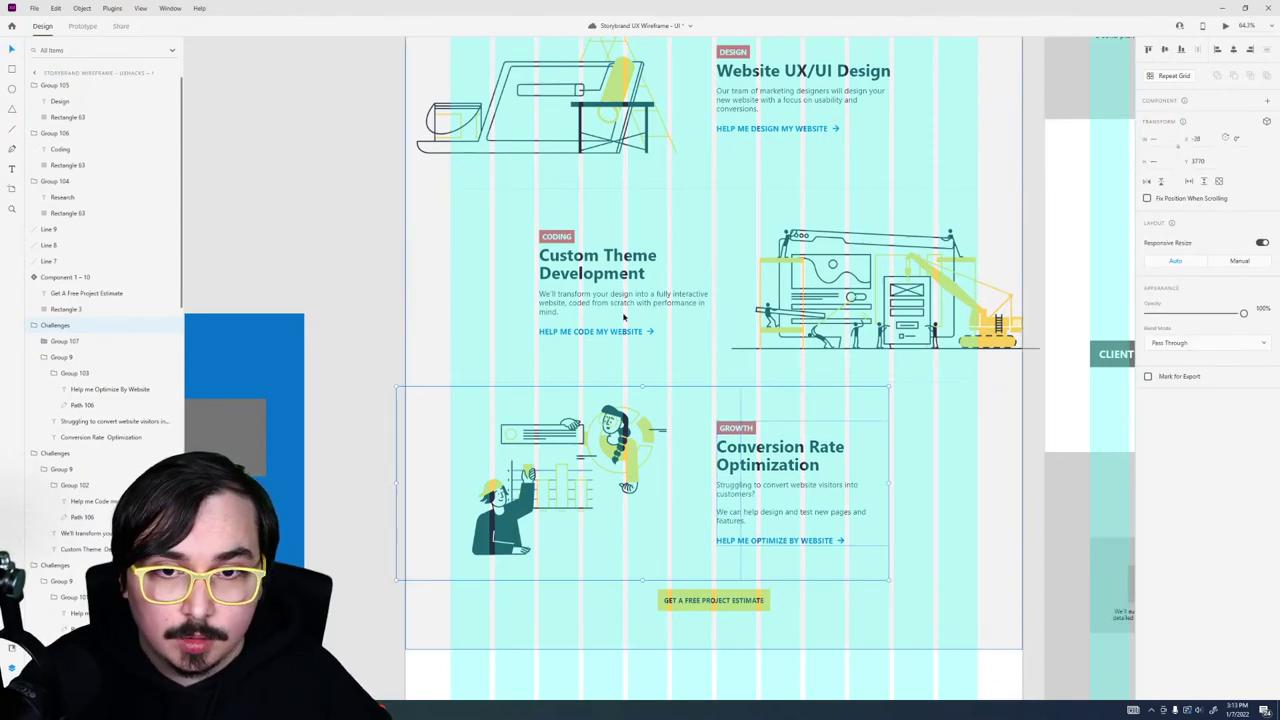
# Step: Move the Coding label into the Custom Theme Development text group and centre the group vertically with its illustration
pyautogui.click(556, 237)
pyautogui.hotkey('ctrl', 'x')
pyautogui.doubleClick(574, 274)
pyautogui.hotkey('ctrl', 'v')
pyautogui.press('Escape')
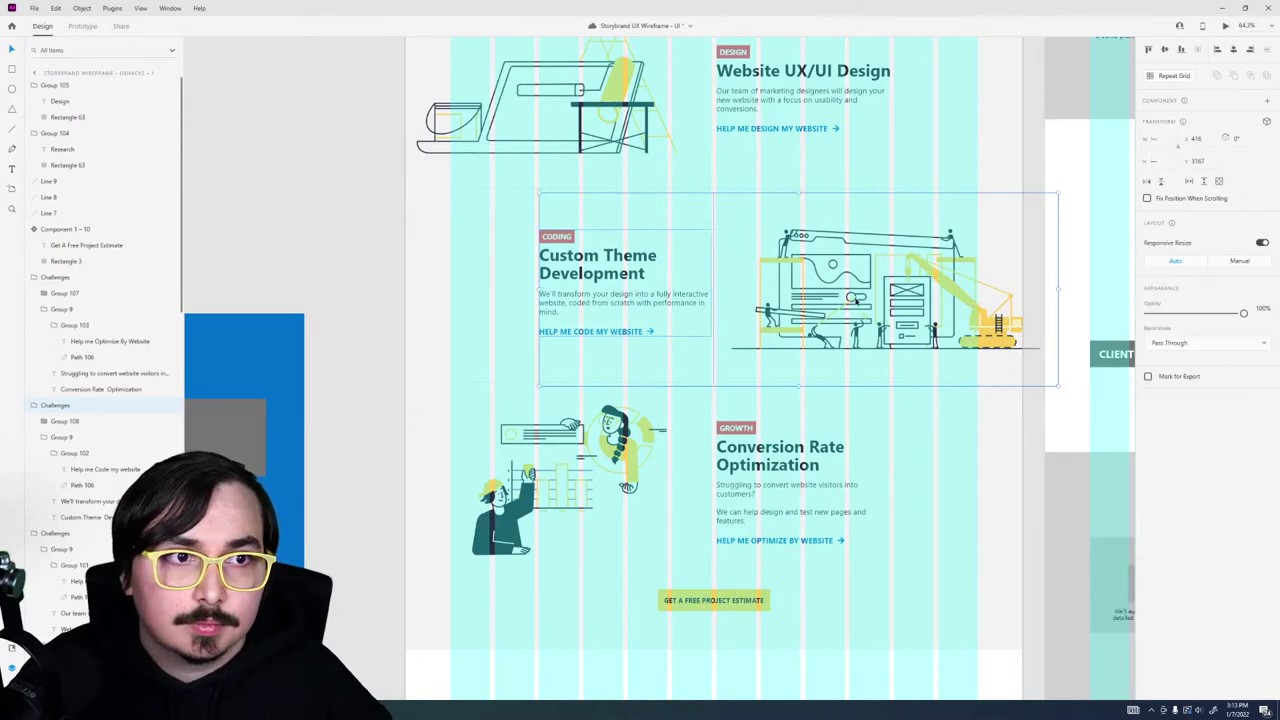
pyautogui.click(1164, 50)
# Step: Move the Design label into the Website UX/UI Design text group and centre the group vertically with its illustration
pyautogui.moveTo(864, 166); pyautogui.dragTo(743, 486)
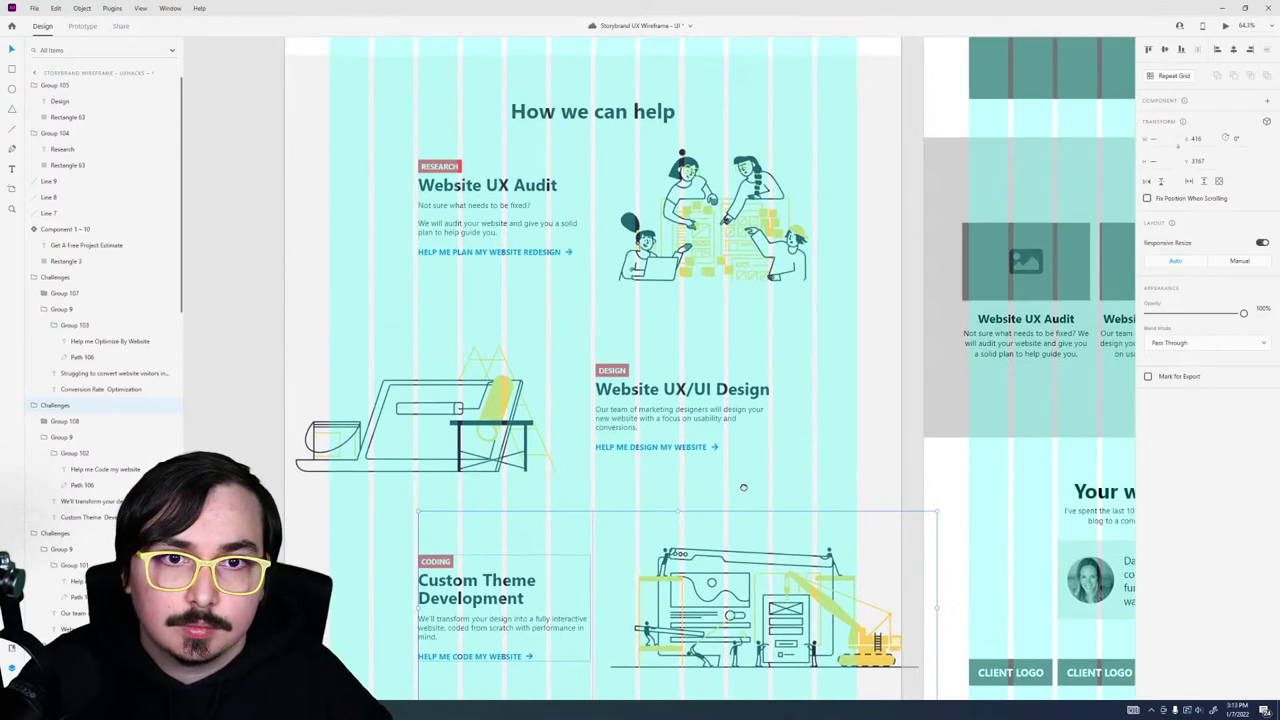
pyautogui.click(615, 373)
pyautogui.hotkey('ctrl', 'x')
pyautogui.doubleClick(632, 396)
pyautogui.hotkey('ctrl', 'v')
pyautogui.press('Escape')
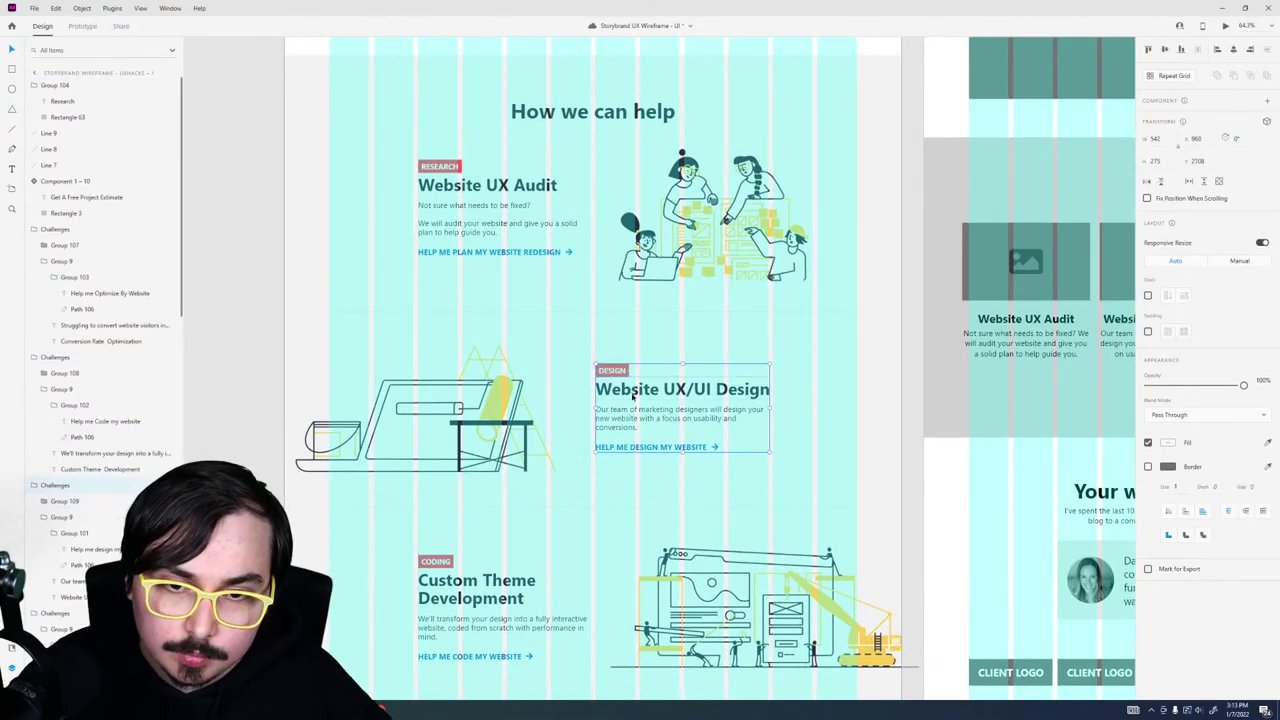
pyautogui.keyDown('shift'); pyautogui.click(465, 417); pyautogui.keyUp('shift')
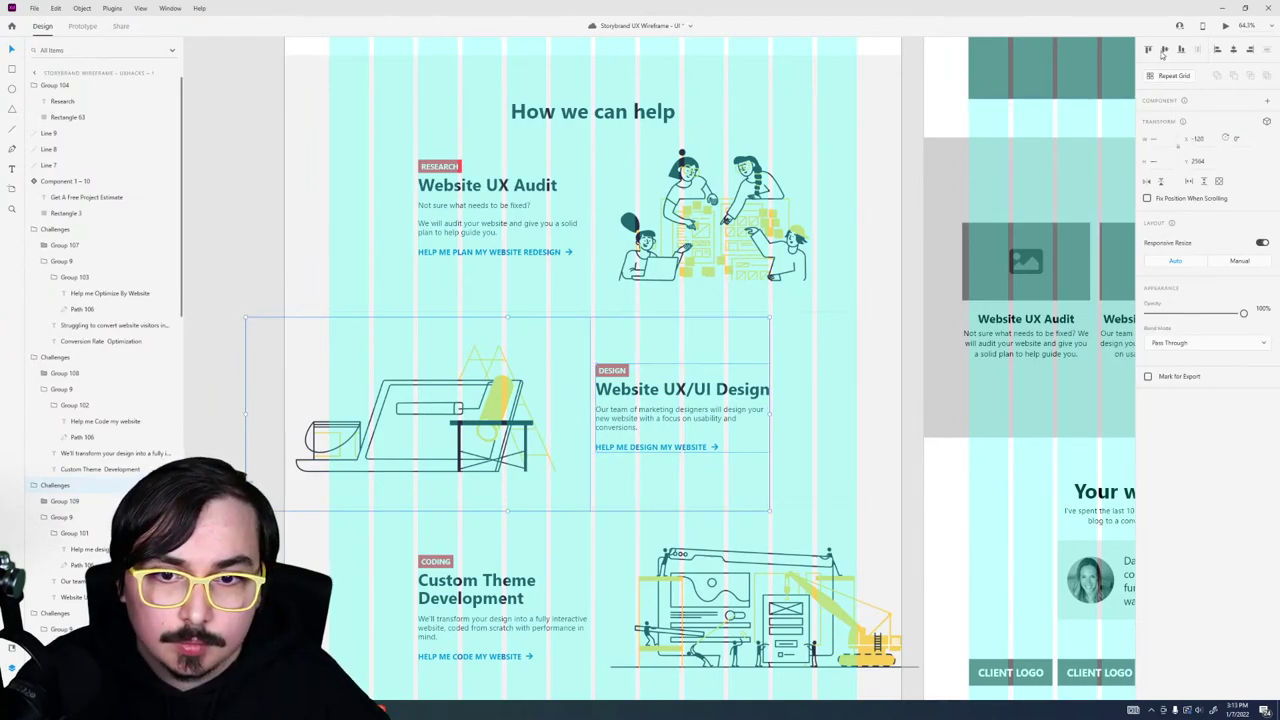
pyautogui.click(1163, 50)
# Step: Move the Research label into the Website UX Audit text group and centre the group vertically with its illustration
pyautogui.click(437, 172)
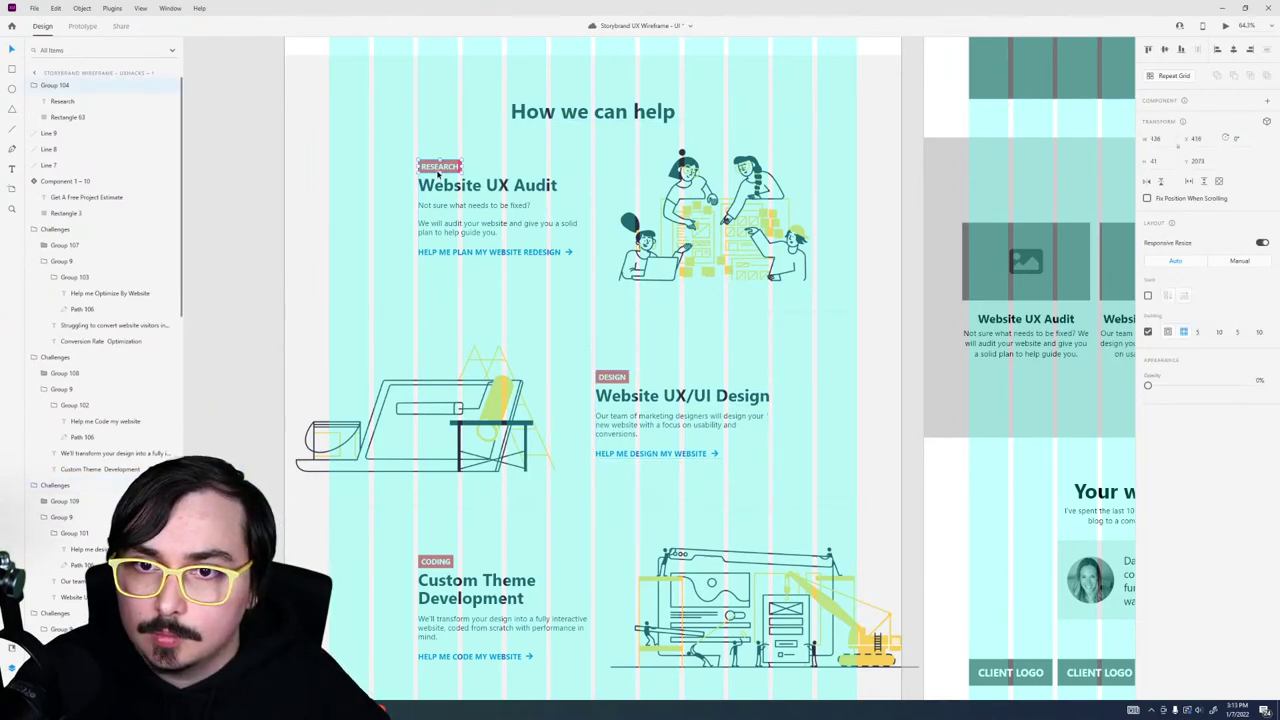
pyautogui.hotkey('ctrl', 'x')
pyautogui.doubleClick(446, 186)
pyautogui.hotkey('ctrl', 'v')
pyautogui.press('Escape')
pyautogui.keyDown('shift'); pyautogui.click(730, 205); pyautogui.keyUp('shift')
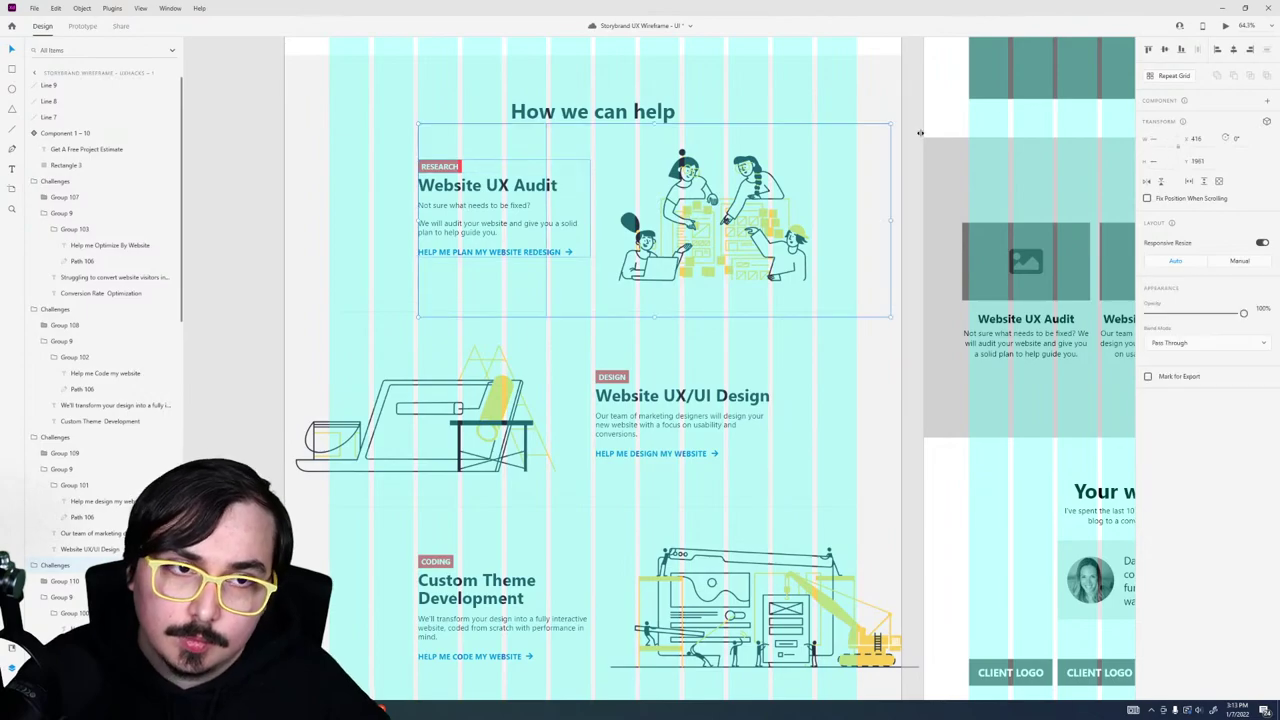
pyautogui.click(1163, 50)
pyautogui.click(255, 250)
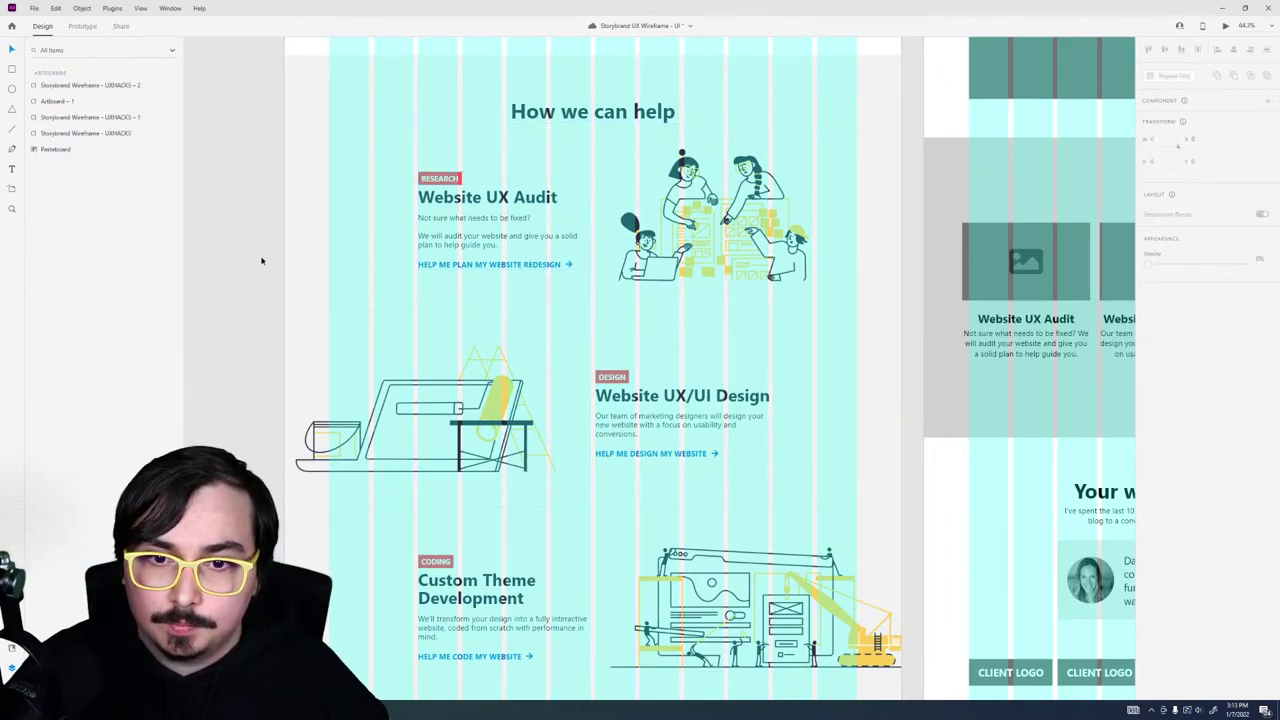
pyautogui.scroll(2, 349, 543)
pyautogui.scroll(-1, 349, 543)
pyautogui.scroll(3, 347, 537)
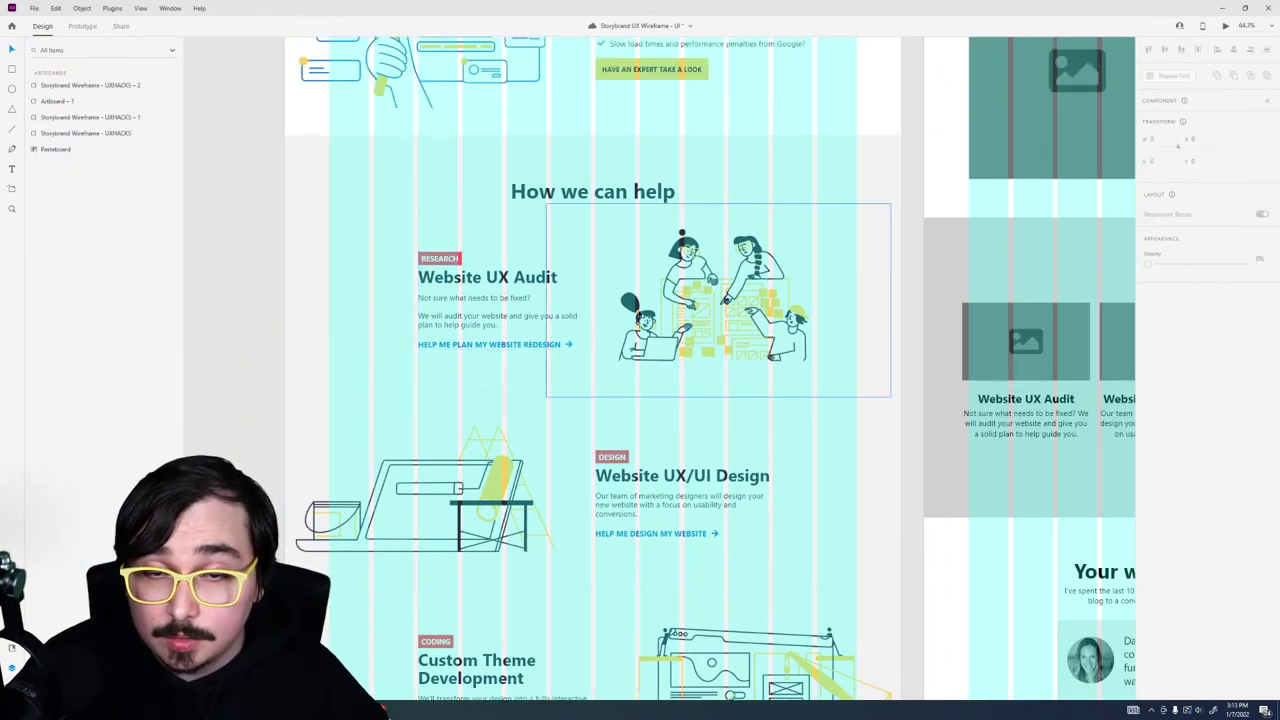
pyautogui.click(588, 348)
pyautogui.click(216, 338)
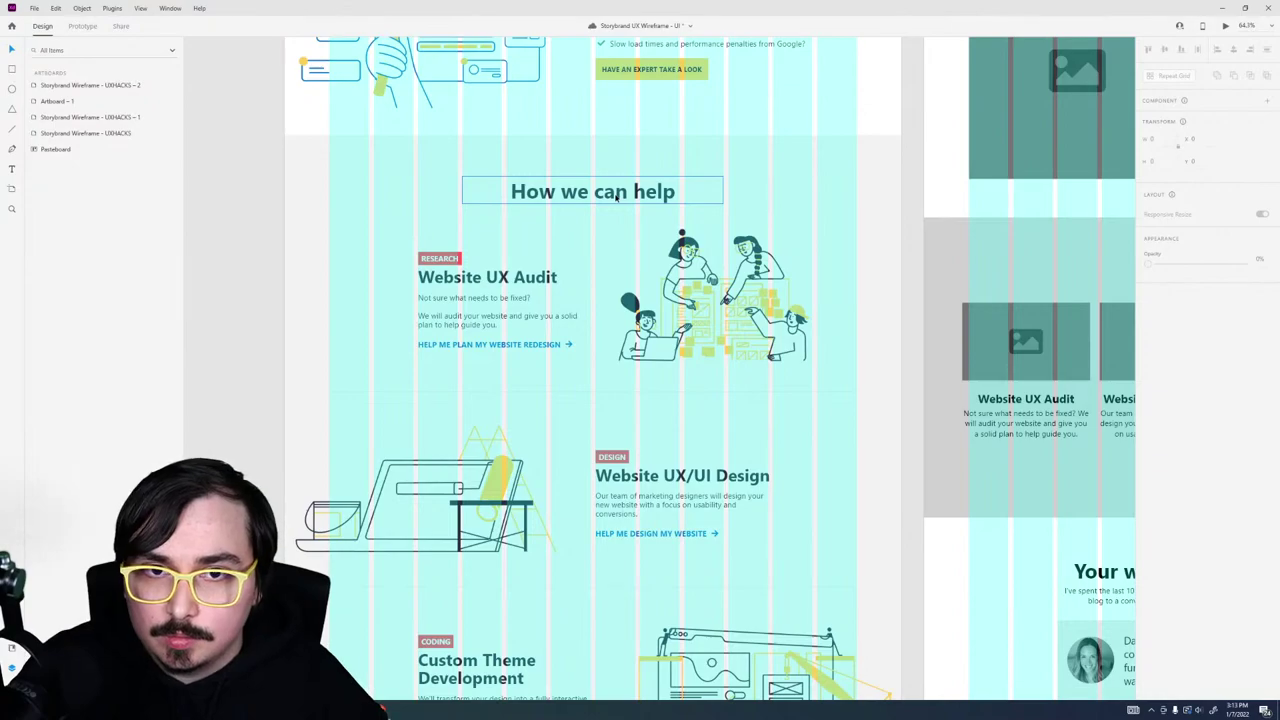
pyautogui.scroll(3, 616, 198)
pyautogui.moveTo(594, 336); pyautogui.dragTo(593, 331)
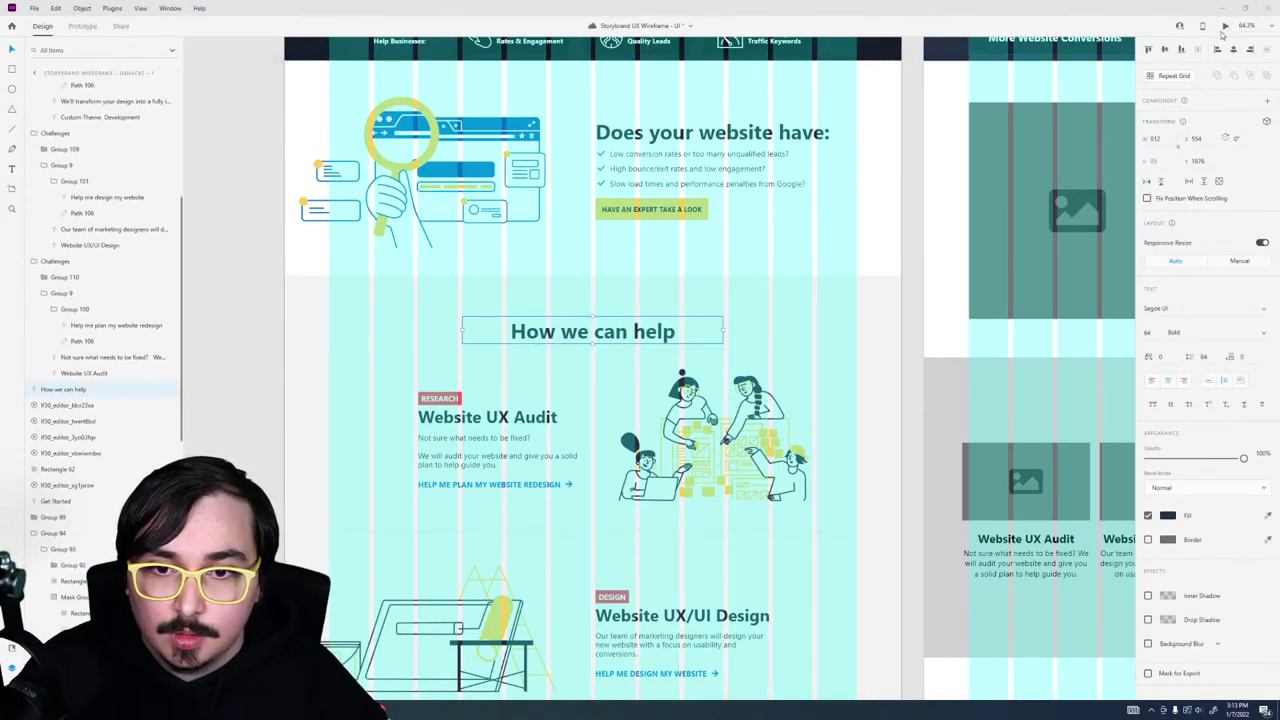
# Step: Preview the prototype and examine the labels, spacing and animations of the service sections from Website UX Audit to Conversion Rate Optimization
pyautogui.click(1226, 26)
pyautogui.scroll(-10, 750, 380)
pyautogui.scroll(-2, 749, 381)
pyautogui.scroll(4, 749, 381)
pyautogui.scroll(-2, 748, 378)
pyautogui.scroll(-1, 747, 377)
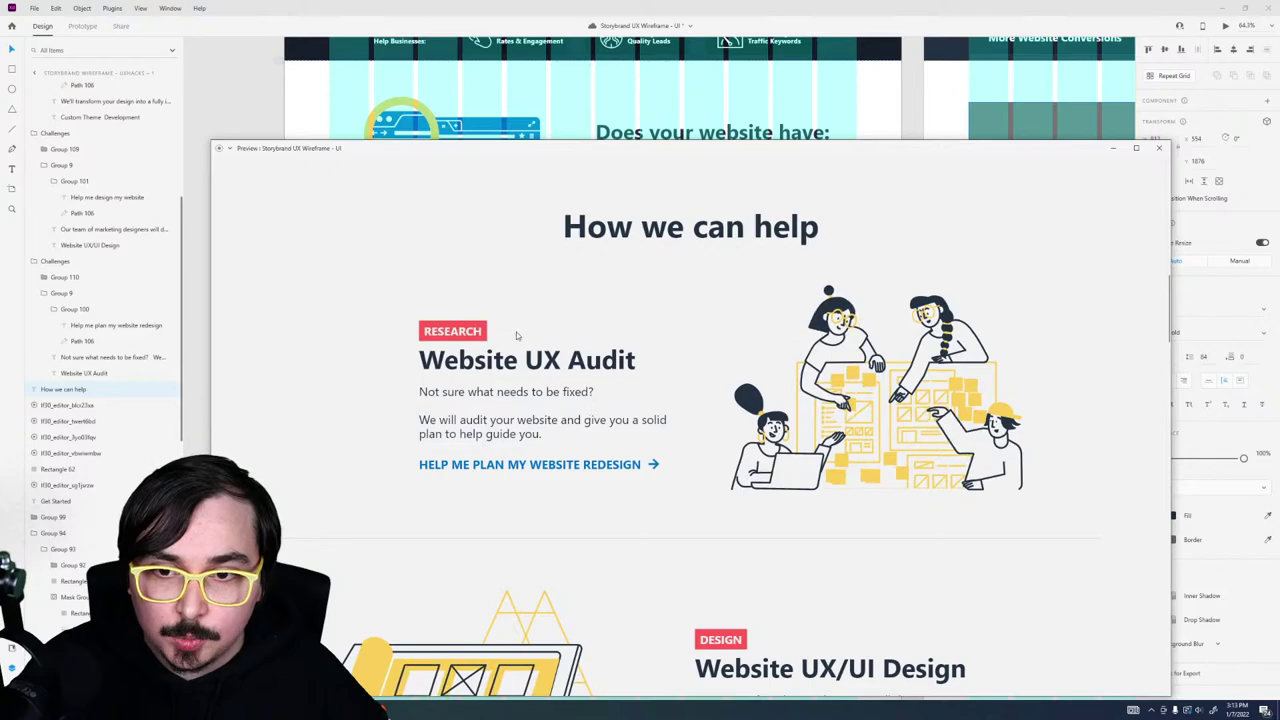
pyautogui.scroll(-3, 516, 336)
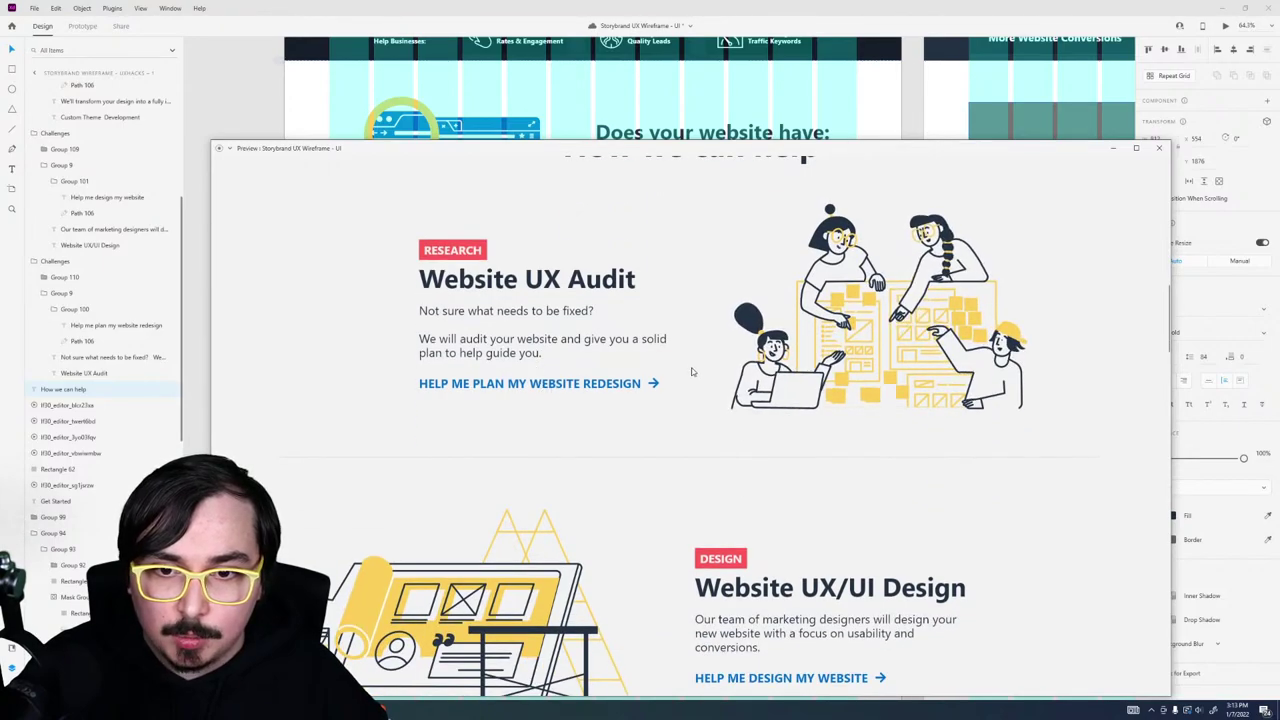
pyautogui.scroll(-8, 690, 370)
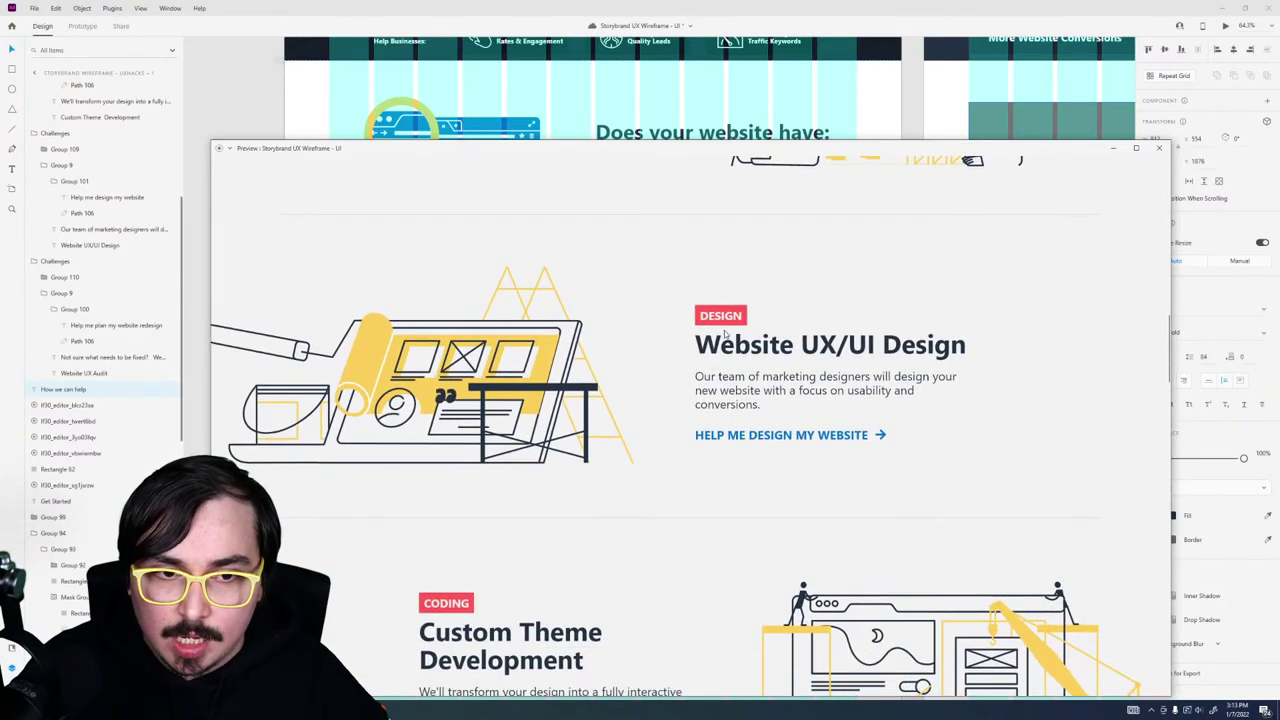
pyautogui.scroll(-7, 907, 383)
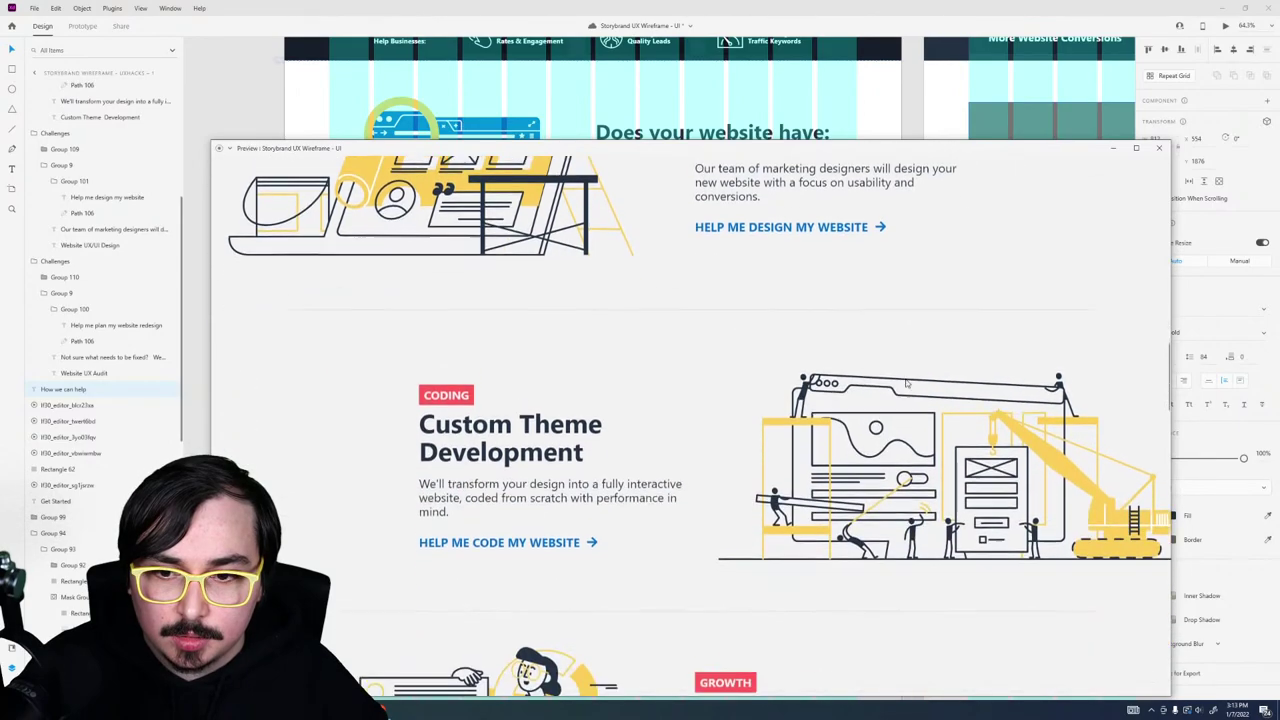
pyautogui.scroll(-1, 907, 383)
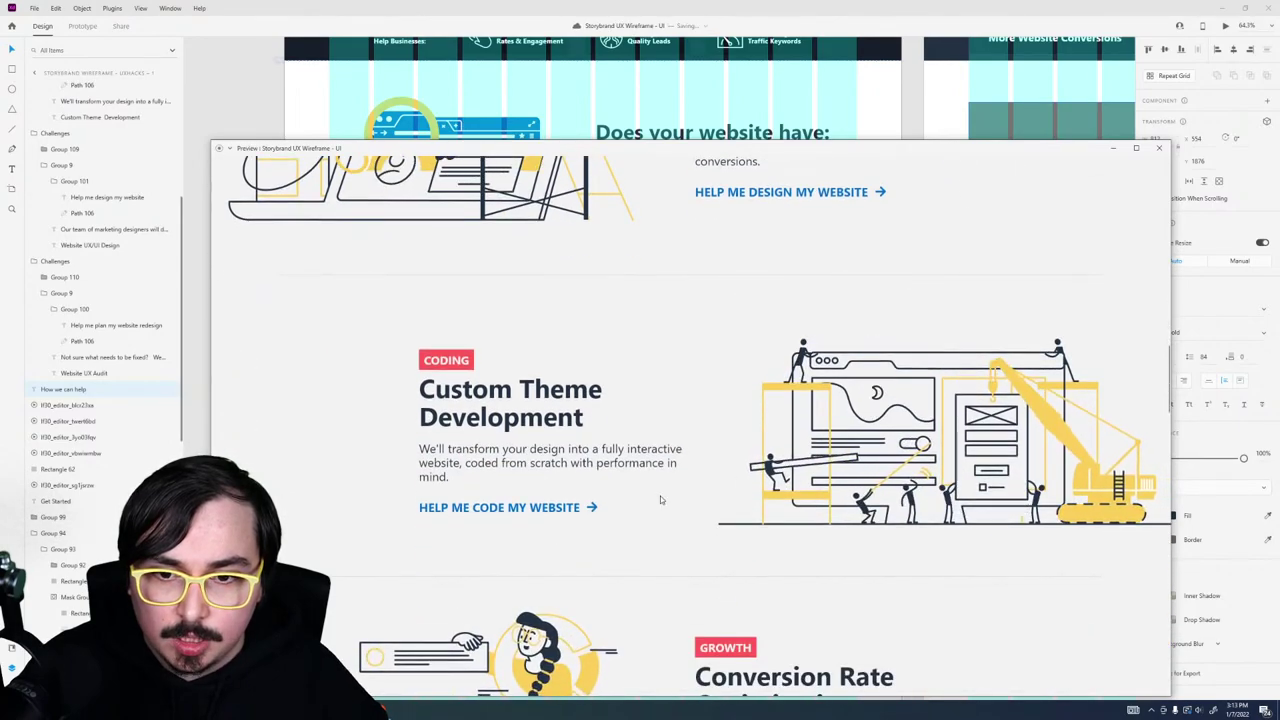
pyautogui.scroll(-10, 615, 503)
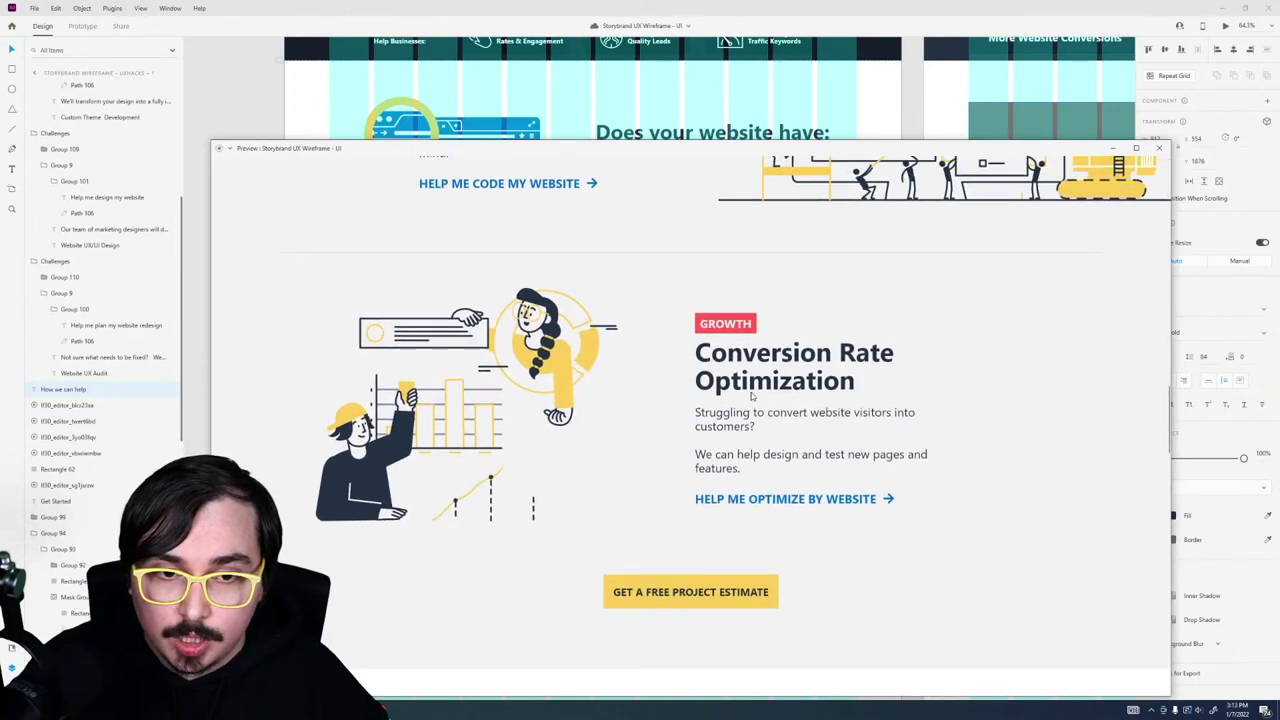
# Step: Change the Coding label above the Custom Theme Development heading to "Implementation"
pyautogui.click(1167, 149)
pyautogui.scroll(-5, 437, 530)
pyautogui.click(438, 527)
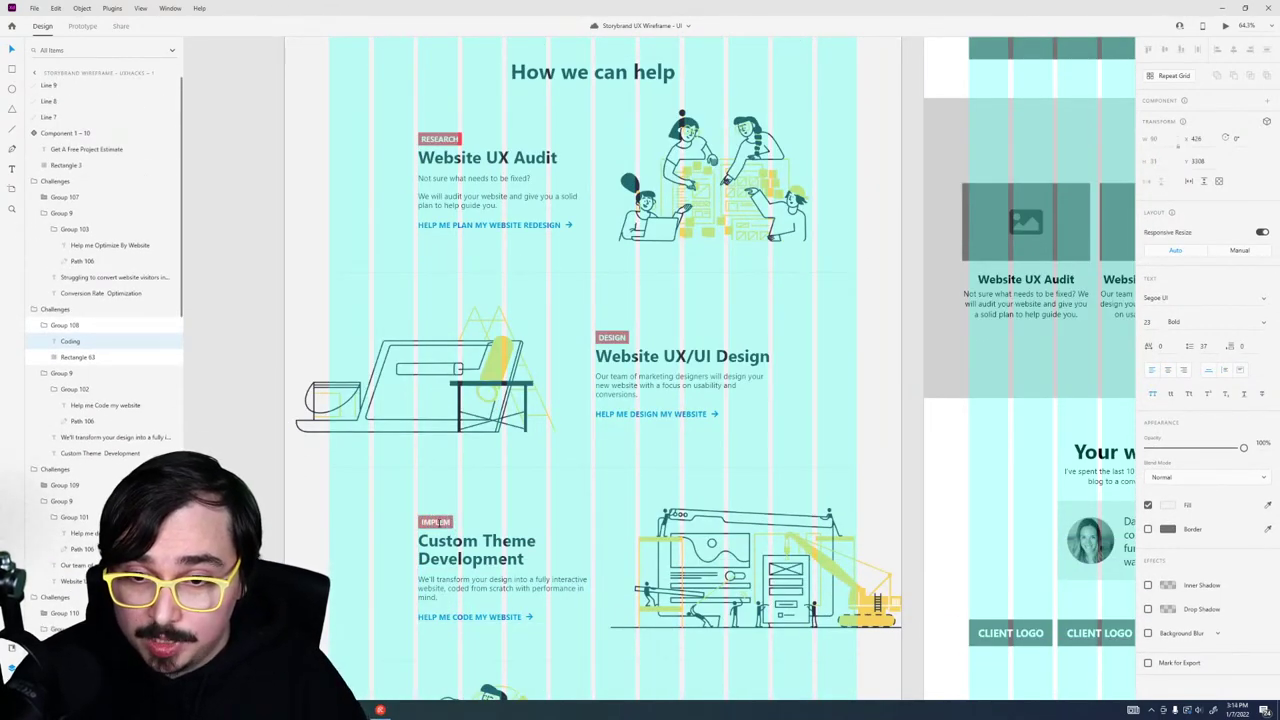
pyautogui.write('NTATIO')
pyautogui.press('Escape')
# Step: Change the link text under Custom Theme Development to "Help me Build my website"
pyautogui.click(357, 549)
pyautogui.keyDown('ctrl'); pyautogui.click(455, 619); pyautogui.keyUp('ctrl')
pyautogui.doubleClick(458, 617)
pyautogui.press('Escape')
pyautogui.click(341, 591)
pyautogui.moveTo(346, 611); pyautogui.dragTo(371, 452)
pyautogui.click(449, 368)
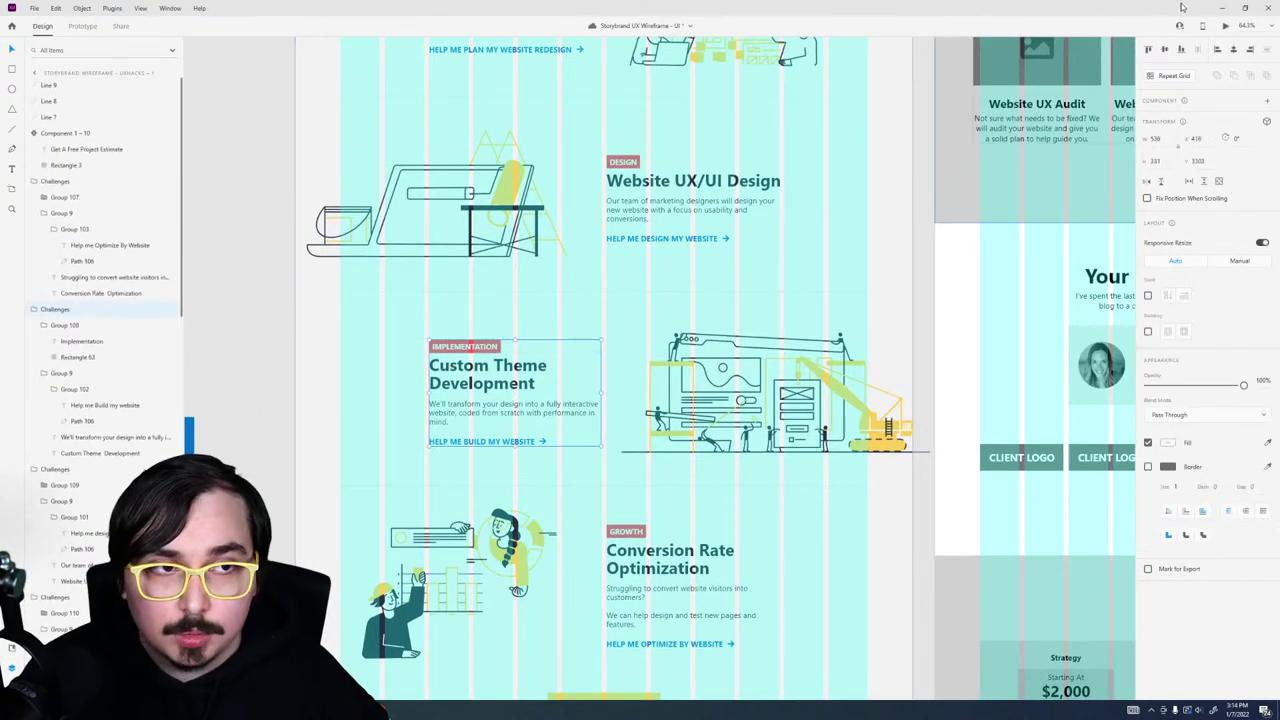
# Step: Preview the prototype and examine the labels, links and divider lines from How we can help to Conversion Rate Optimization
pyautogui.click(1225, 25)
pyautogui.scroll(-10, 735, 332)
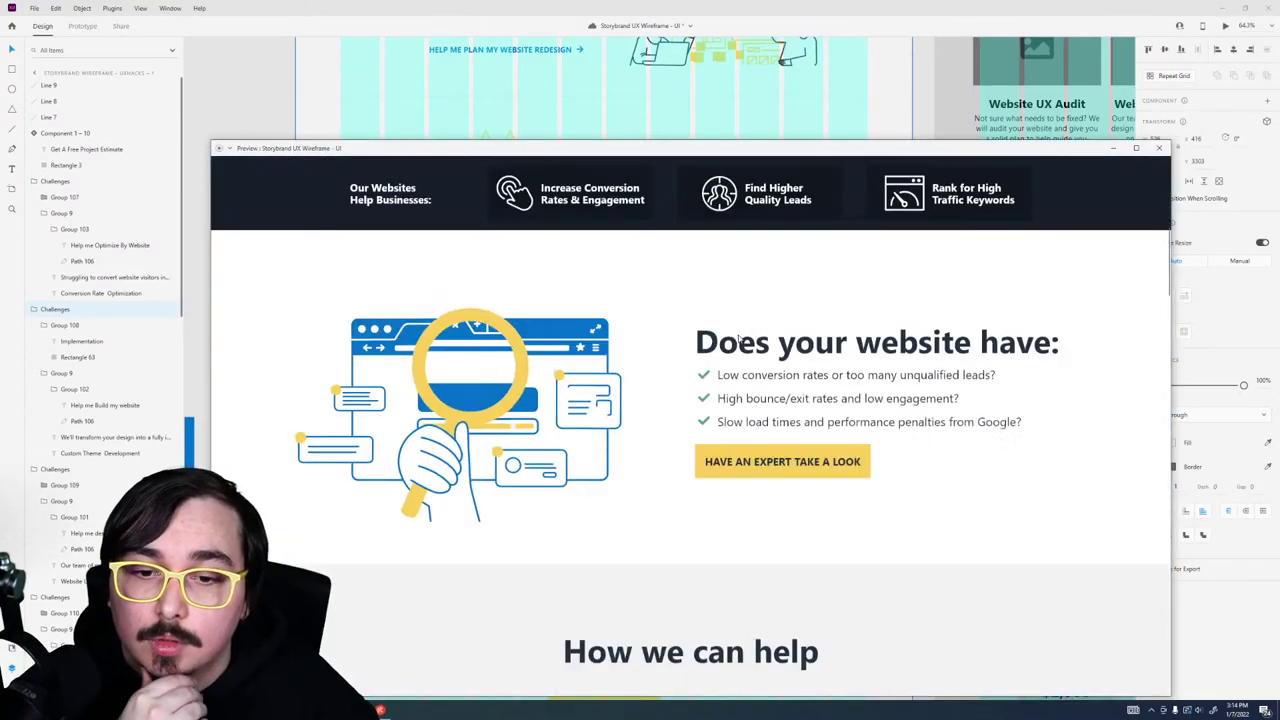
pyautogui.scroll(-4, 735, 332)
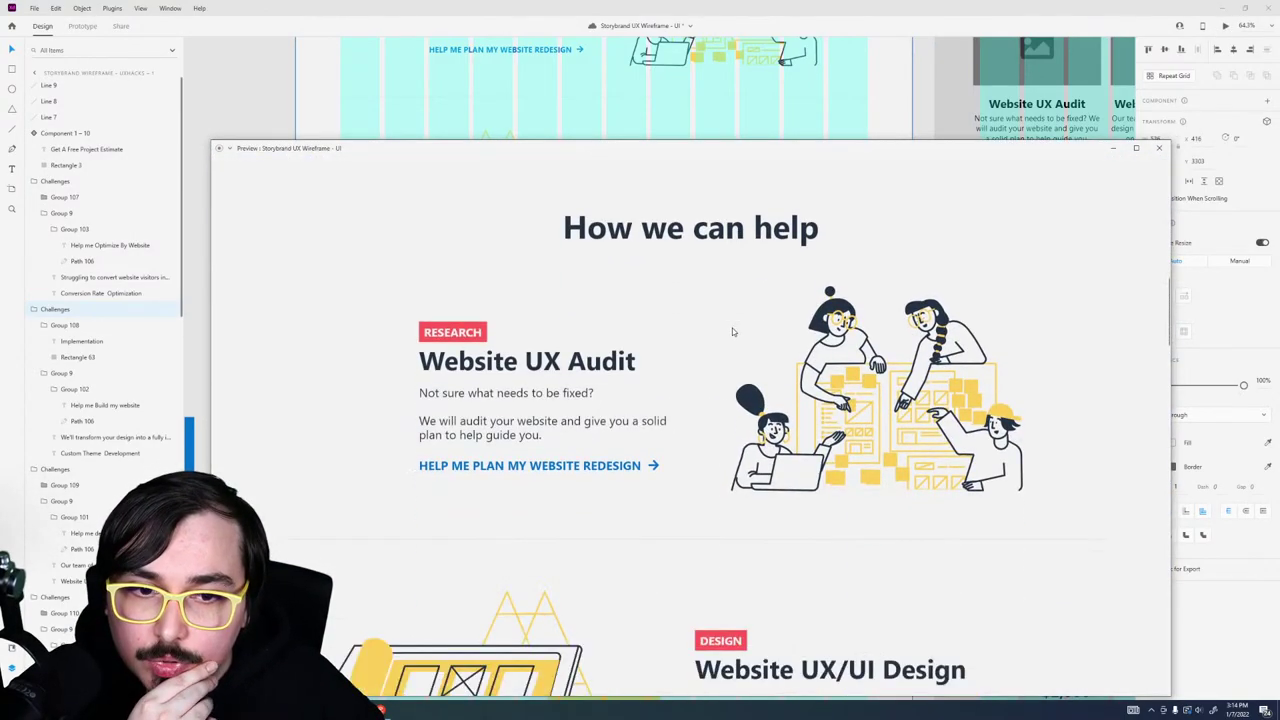
pyautogui.scroll(-5, 729, 332)
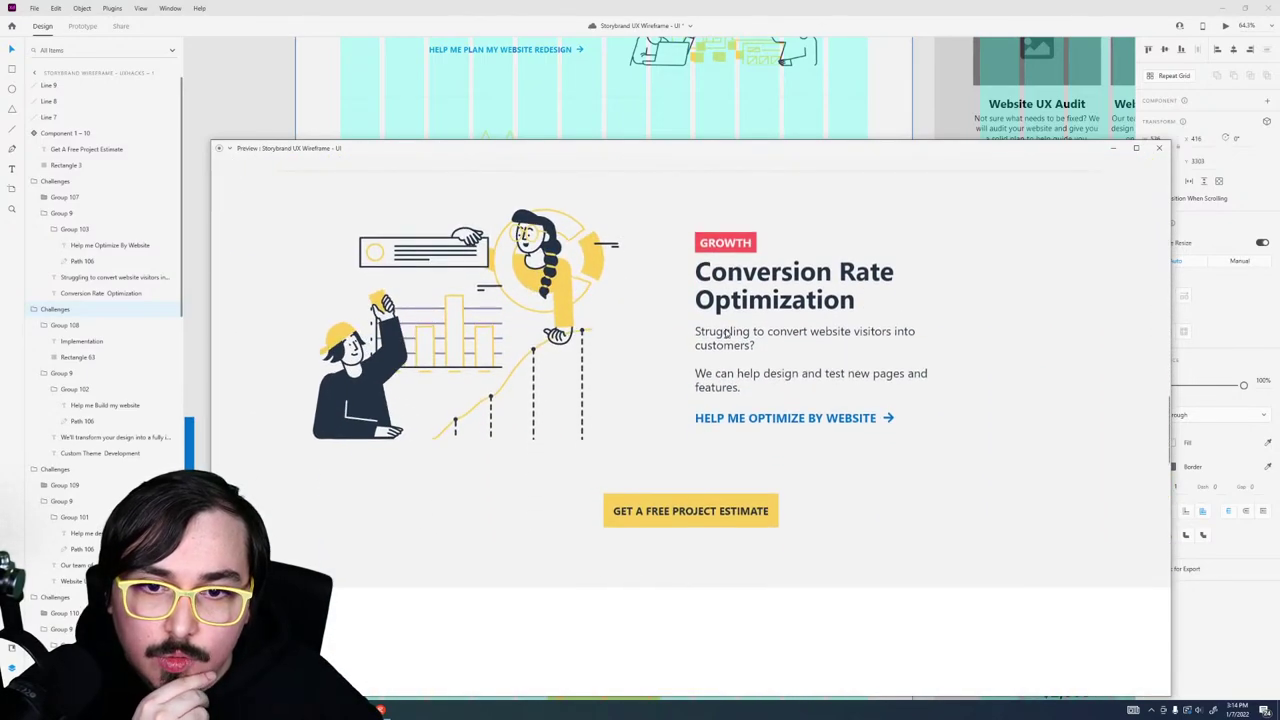
pyautogui.scroll(5, 727, 335)
pyautogui.scroll(3, 724, 330)
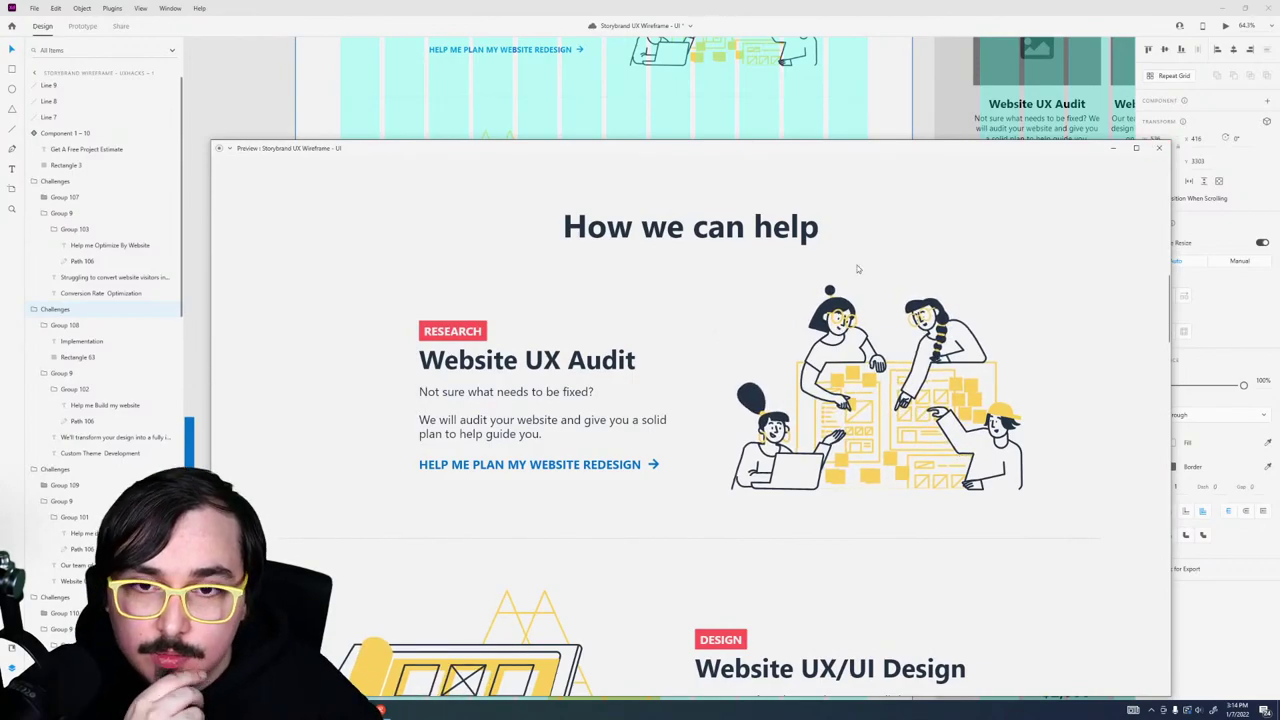
pyautogui.click(1159, 148)
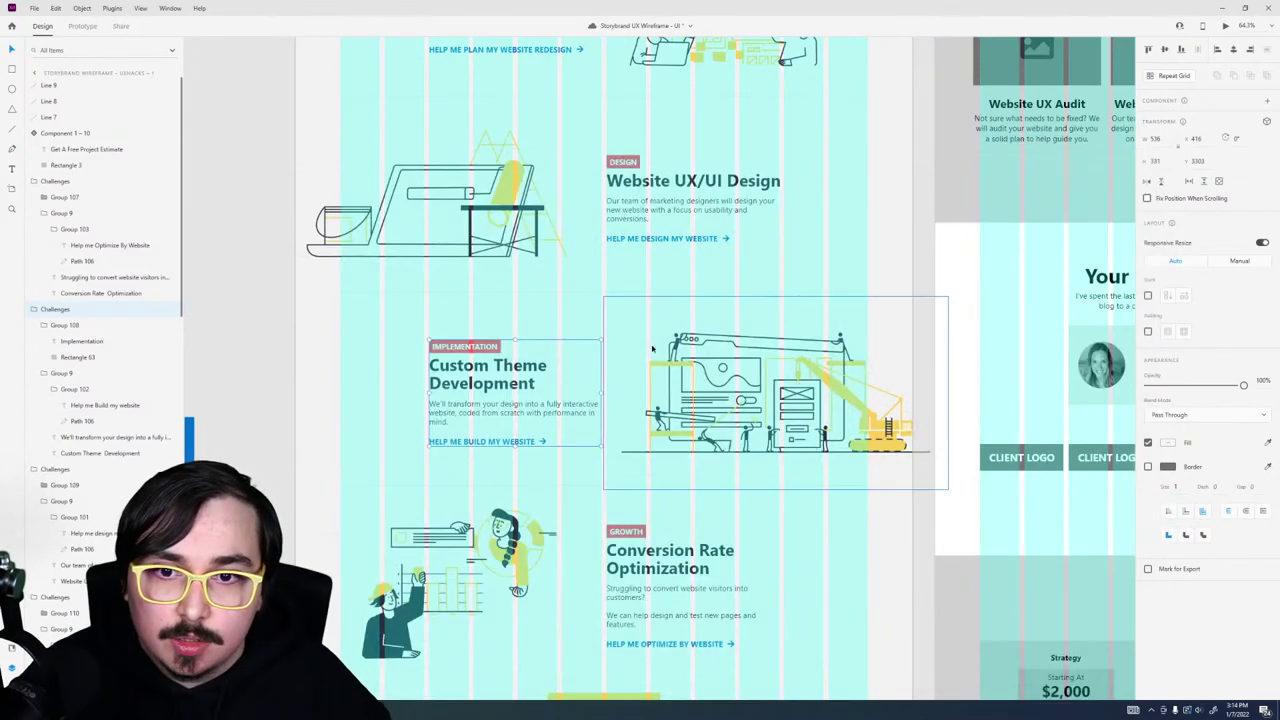
# Step: Lengthen the three divider lines between the service sections together so they extend past both sides of the artboard
pyautogui.click(620, 293)
pyautogui.moveTo(867, 291); pyautogui.dragTo(875, 294)
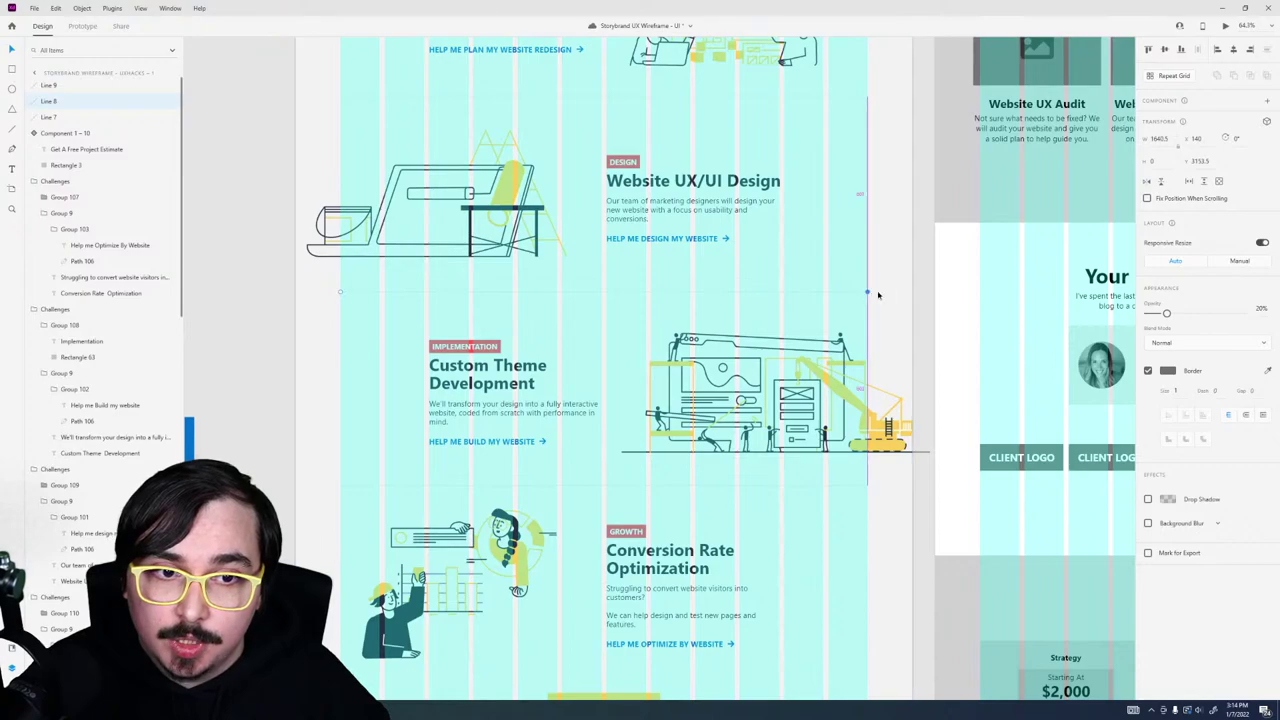
pyautogui.hotkey('ctrl', 'z')
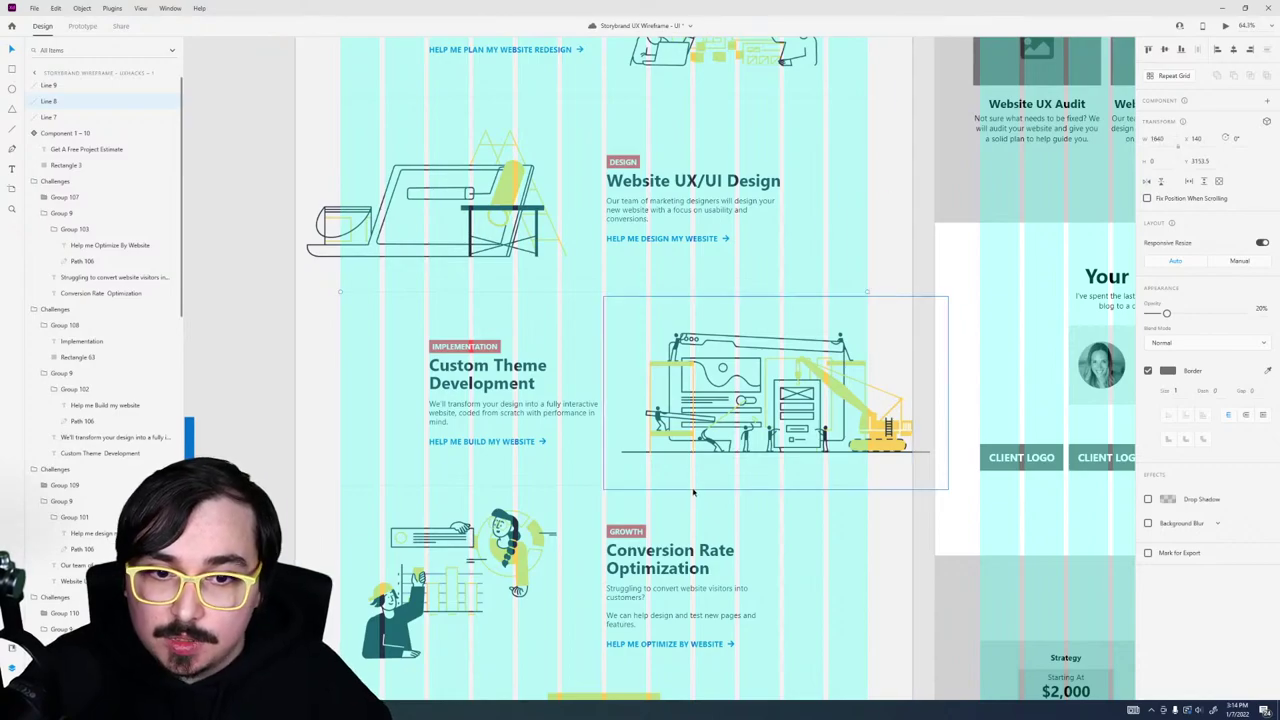
pyautogui.keyDown('shift'); pyautogui.click(594, 487); pyautogui.keyUp('shift')
pyautogui.scroll(2, 571, 400)
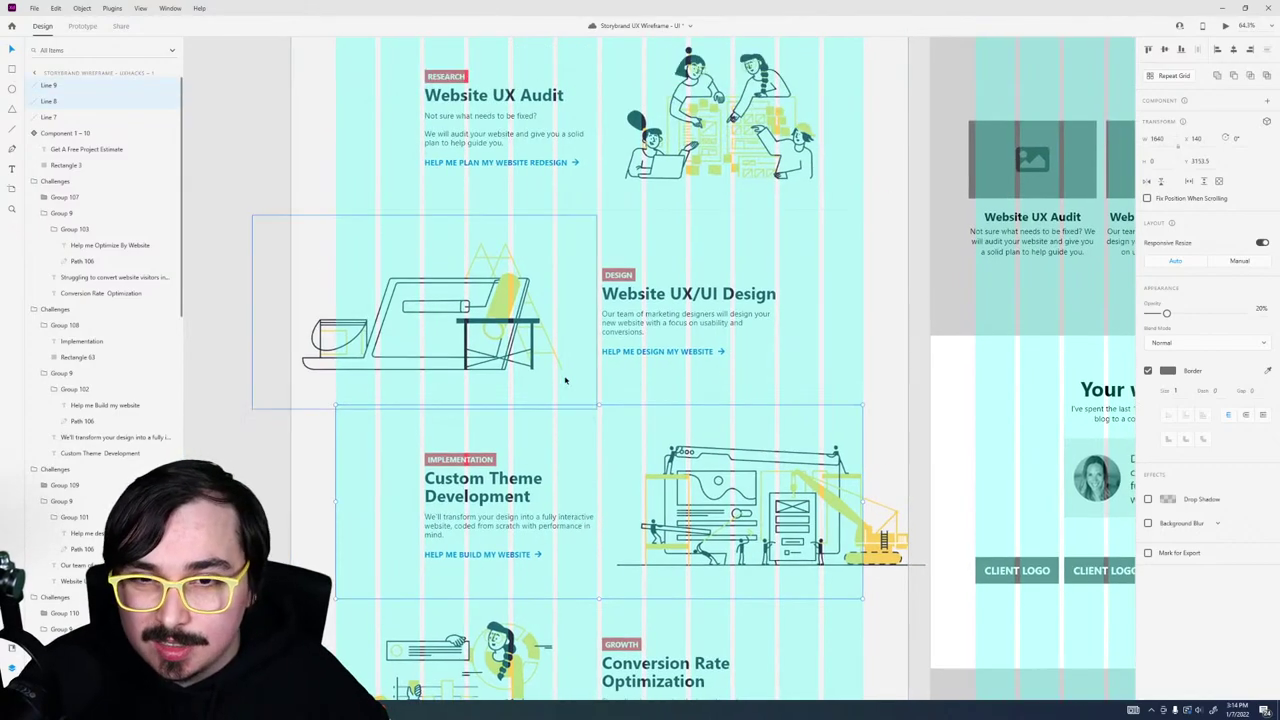
pyautogui.moveTo(578, 223); pyautogui.dragTo(594, 403)
pyautogui.press('Escape')
pyautogui.moveTo(850, 365); pyautogui.dragTo(864, 365)
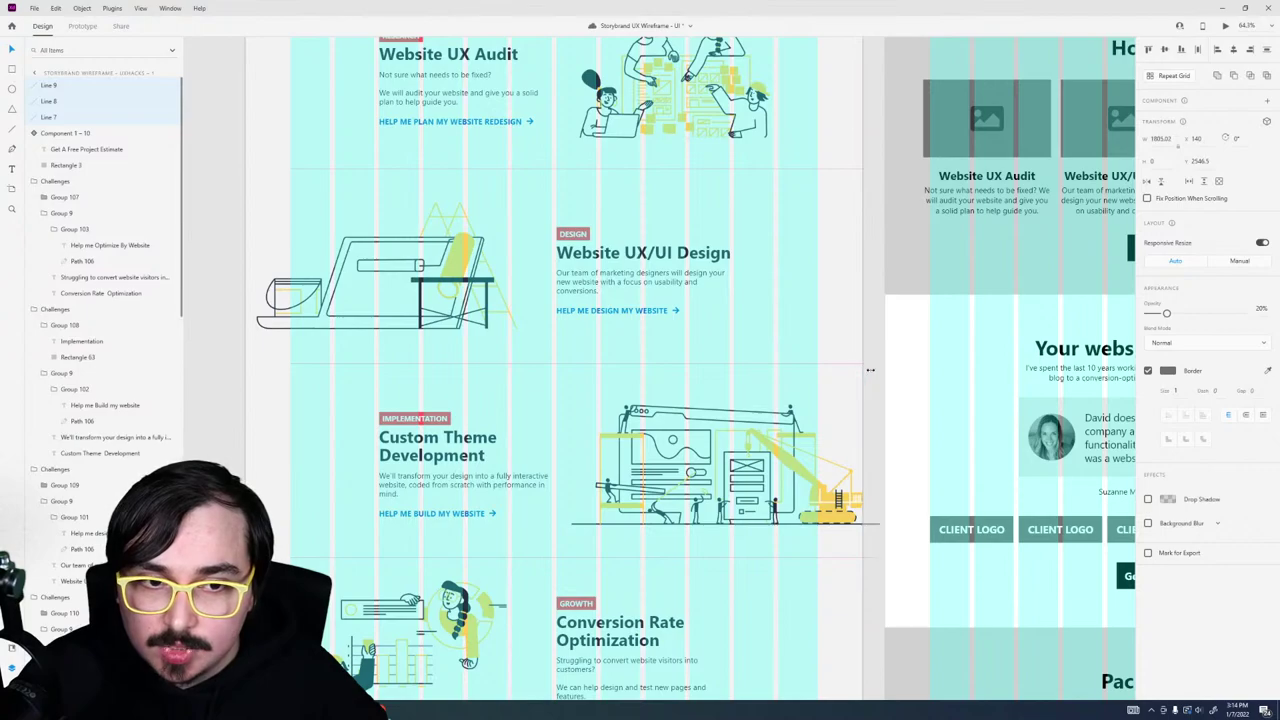
pyautogui.scroll(2, 600, 400)
pyautogui.hscroll(-3, 600, 400)
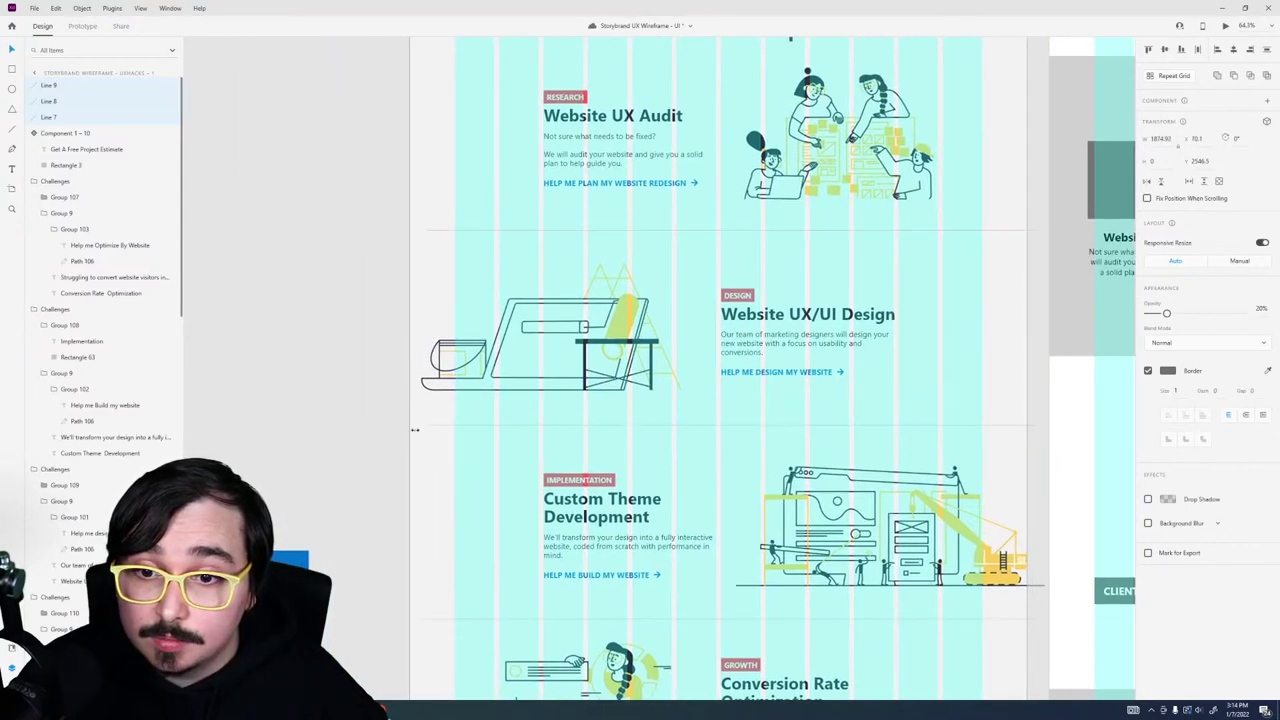
pyautogui.click(246, 357)
# Step: Copy a divider line above the Website UX Audit section and raise the How we can help heading to Y 1808 above it
pyautogui.scroll(3, 248, 356)
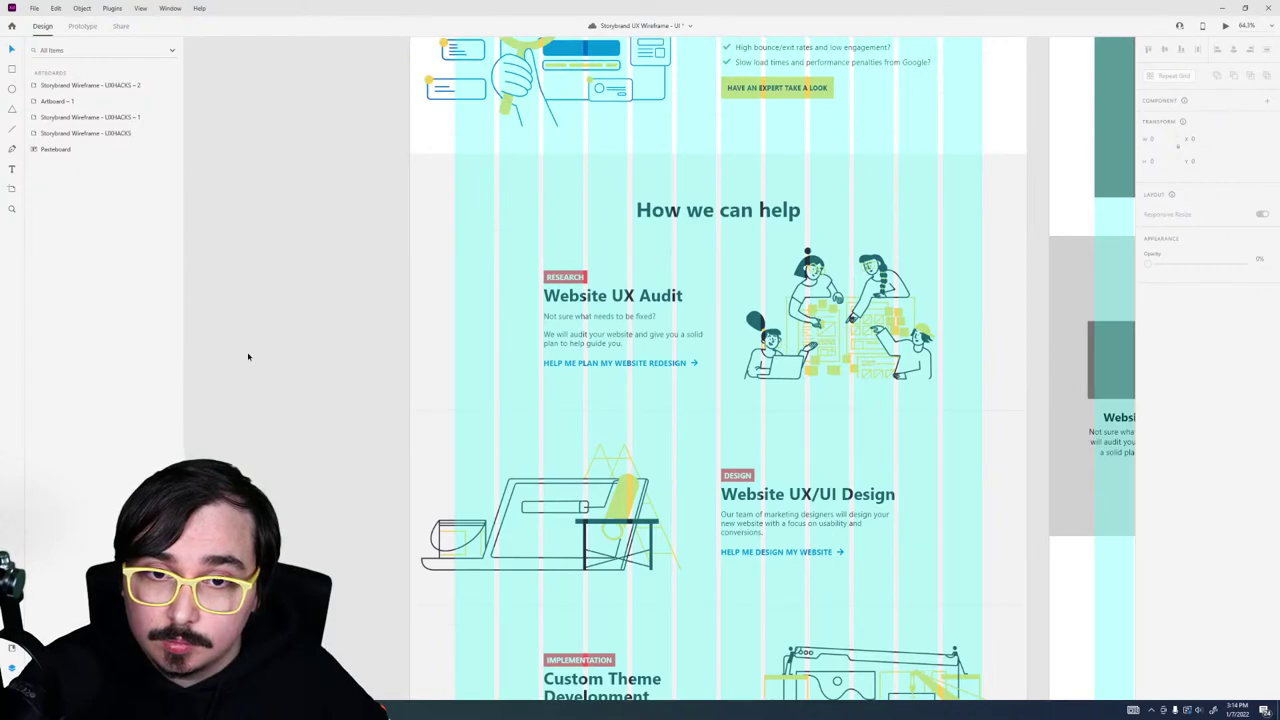
pyautogui.moveTo(431, 410); pyautogui.dragTo(432, 247)
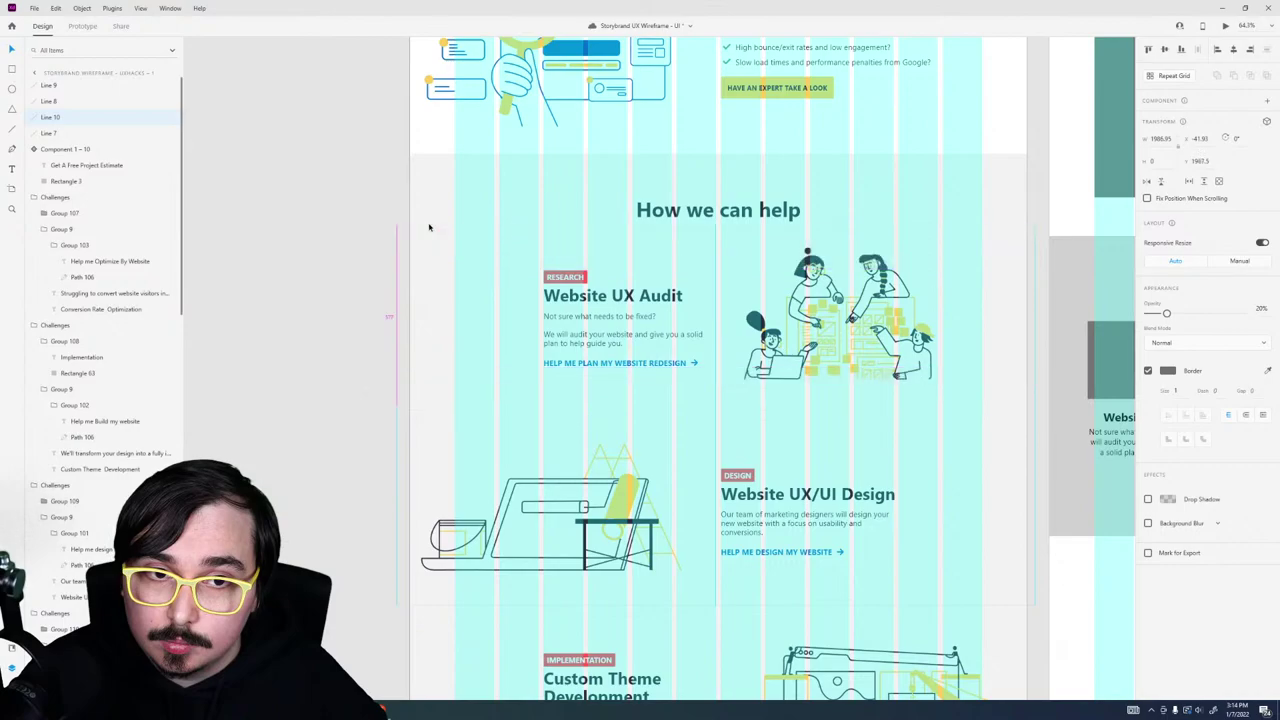
pyautogui.click(668, 213)
pyautogui.moveTo(670, 215); pyautogui.dragTo(670, 191)
pyautogui.press('alt')
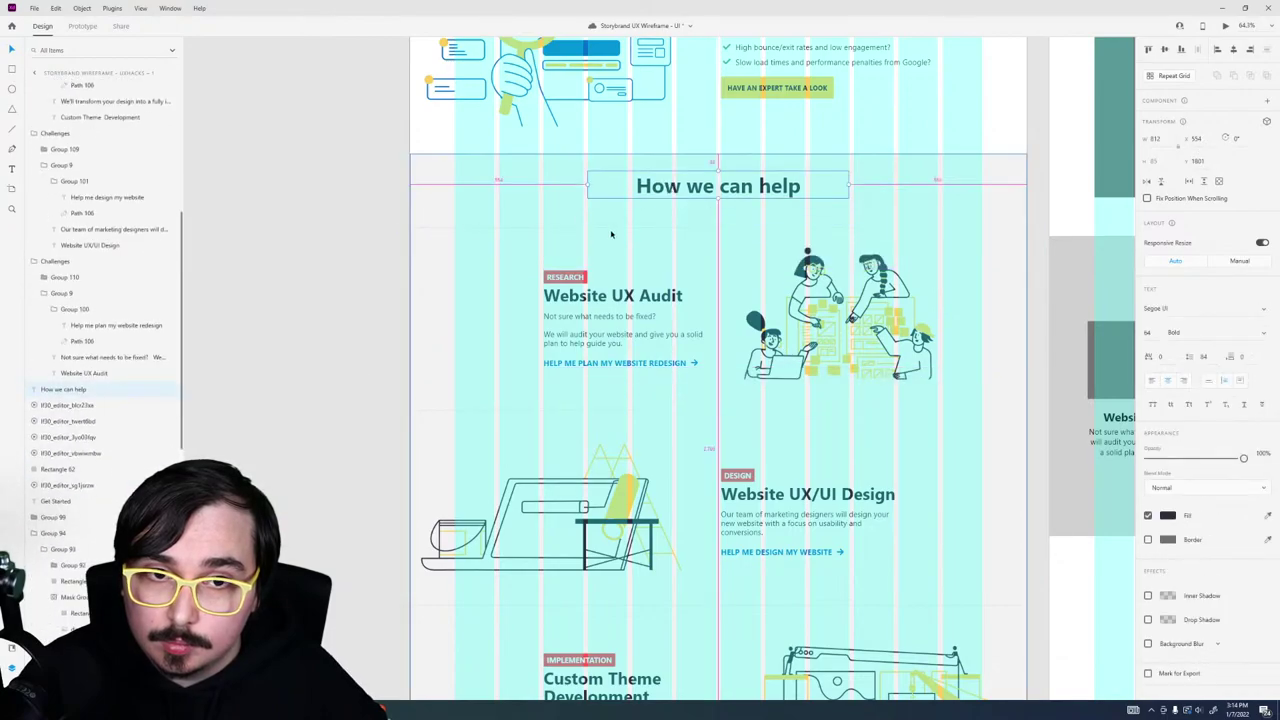
pyautogui.press('Up')
pyautogui.press('Up')
pyautogui.press('Up')
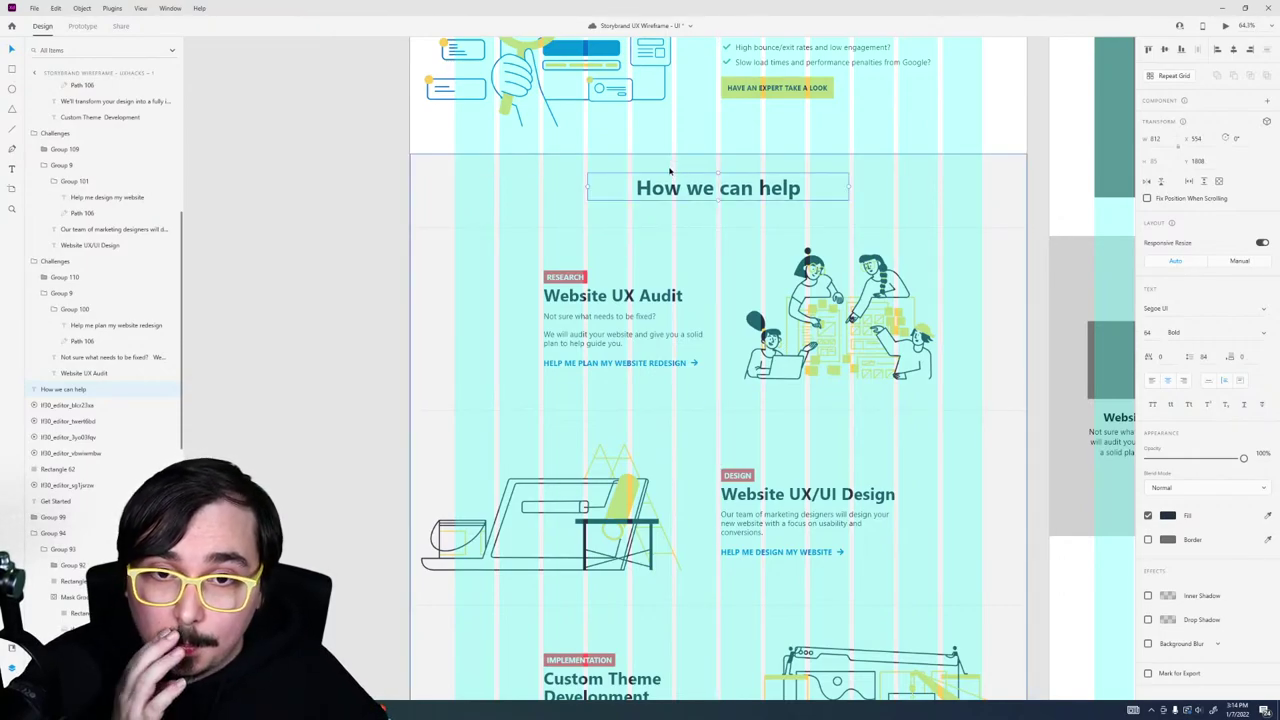
# Step: Move the service sections, their divider lines and the project estimate button up together by 30 px toward the How we can help heading
pyautogui.moveTo(378, 222); pyautogui.dragTo(1000, 684)
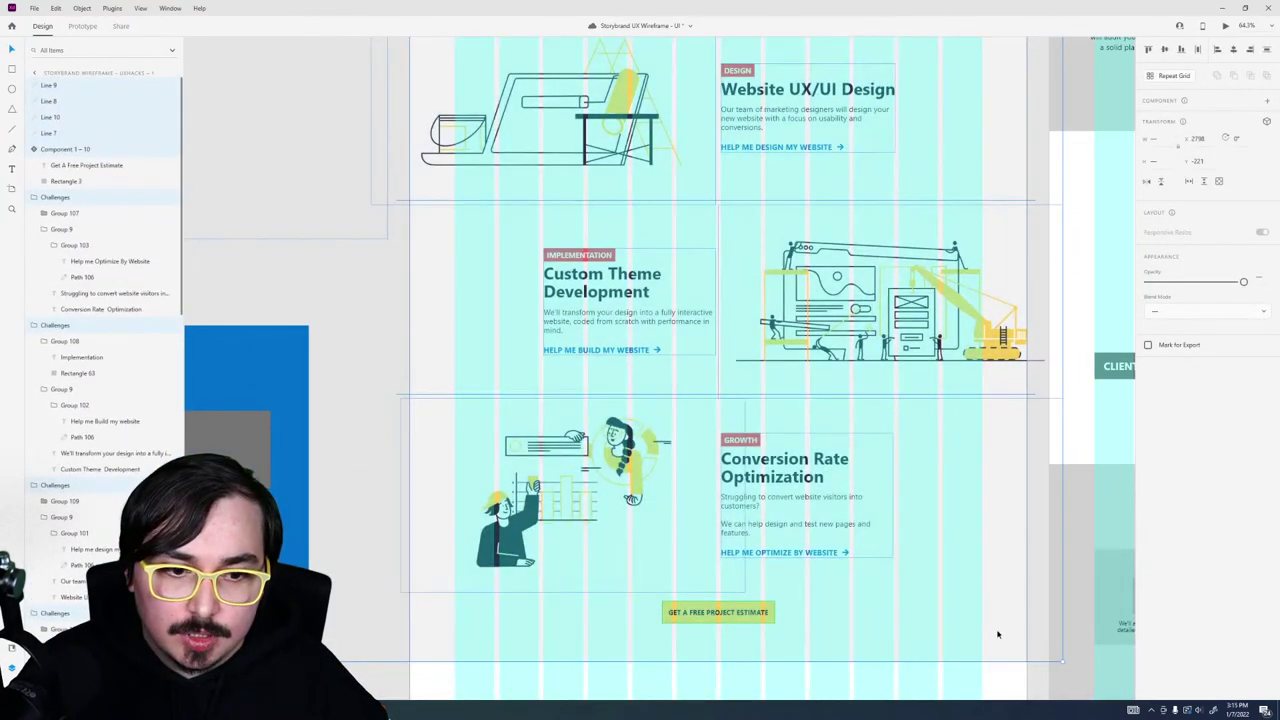
pyautogui.scroll(5, 879, 551)
pyautogui.scroll(1, 879, 551)
pyautogui.click(780, 392)
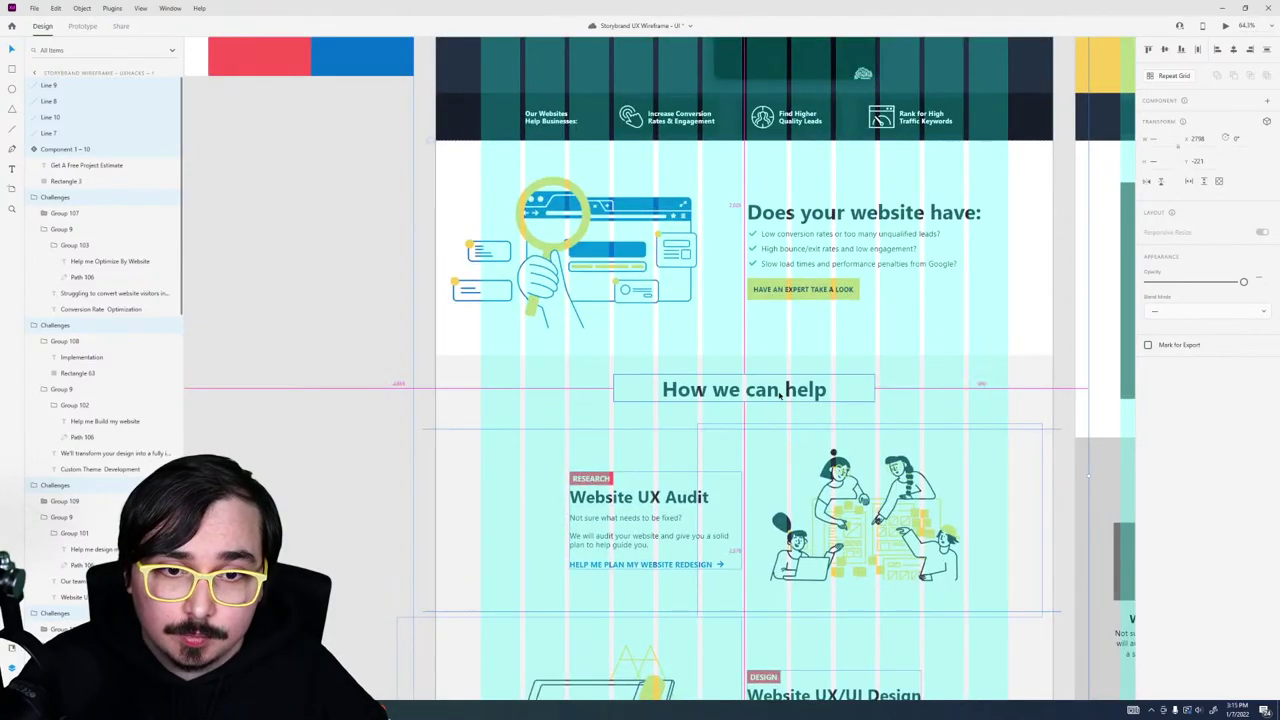
pyautogui.hotkey('shift', 'Up')
pyautogui.hotkey('shift', 'Up')
pyautogui.hotkey('shift', 'Up')
pyautogui.press('Up')
pyautogui.press('Up')
pyautogui.moveTo(804, 451); pyautogui.dragTo(804, 452)
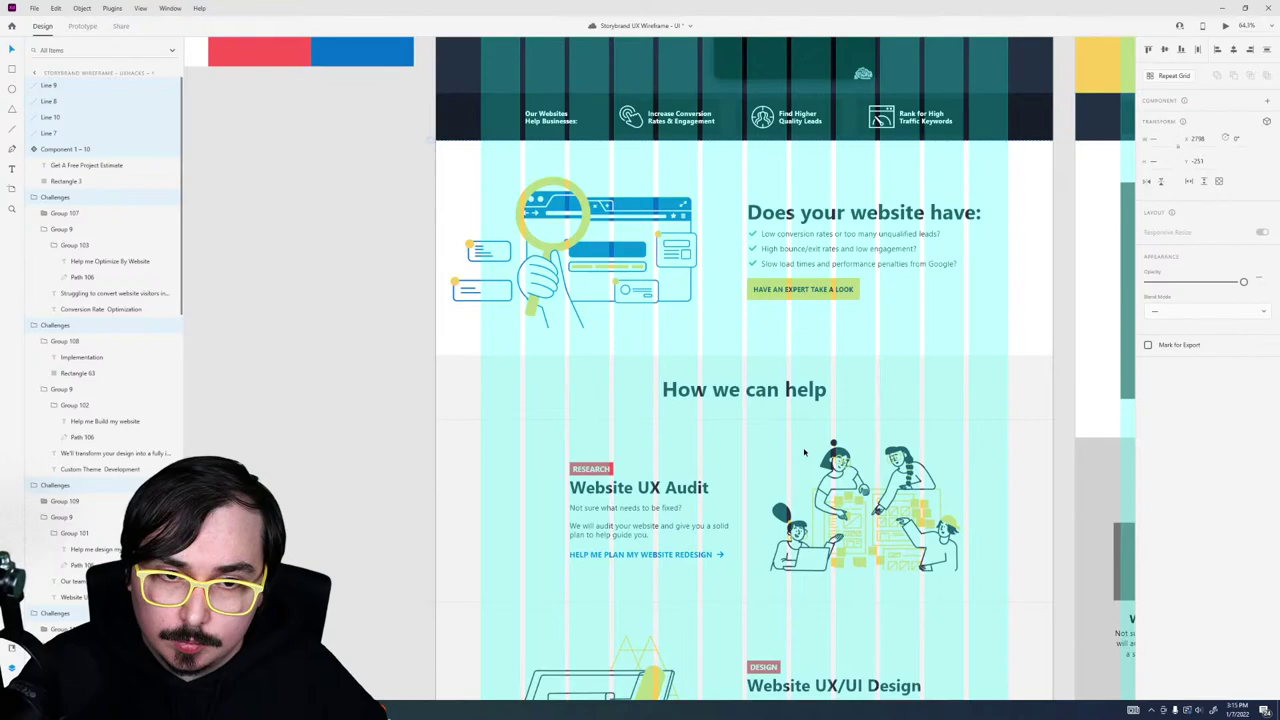
pyautogui.click(318, 430)
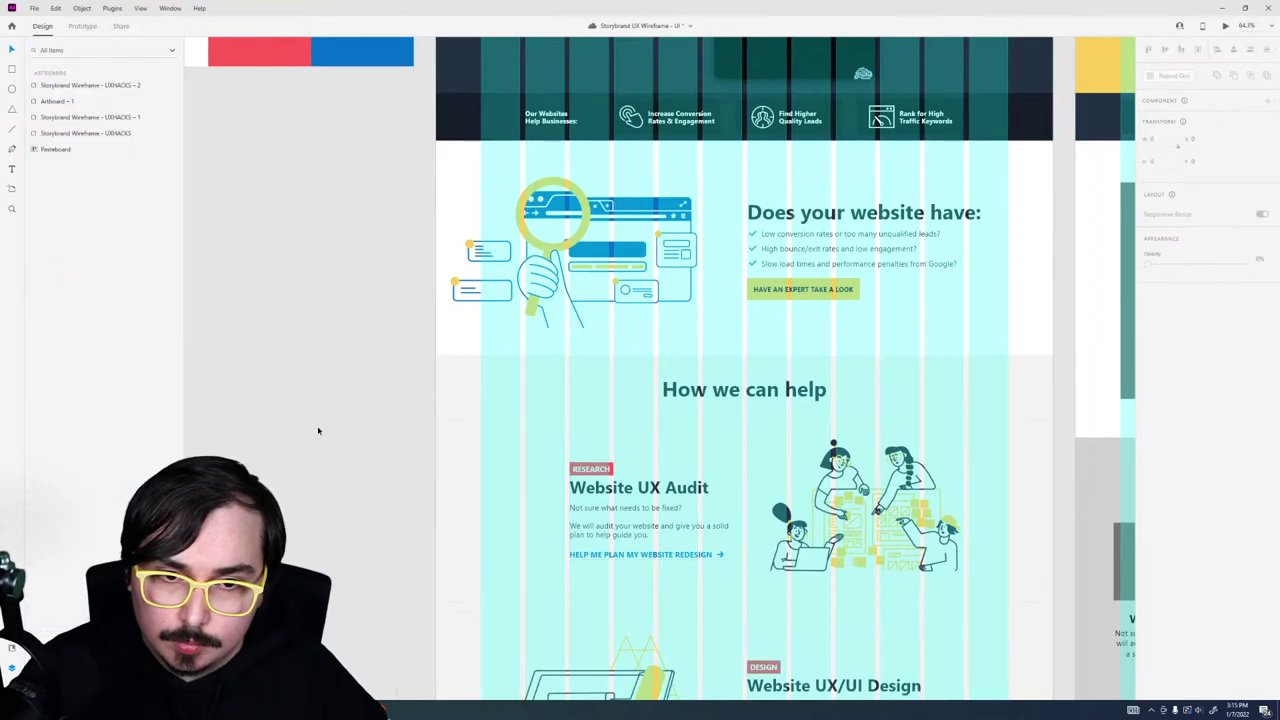
# Step: Set the height of the light grey background rectangle behind the service sections to 2811 px
pyautogui.scroll(-5, 333, 438)
pyautogui.scroll(4, 394, 345)
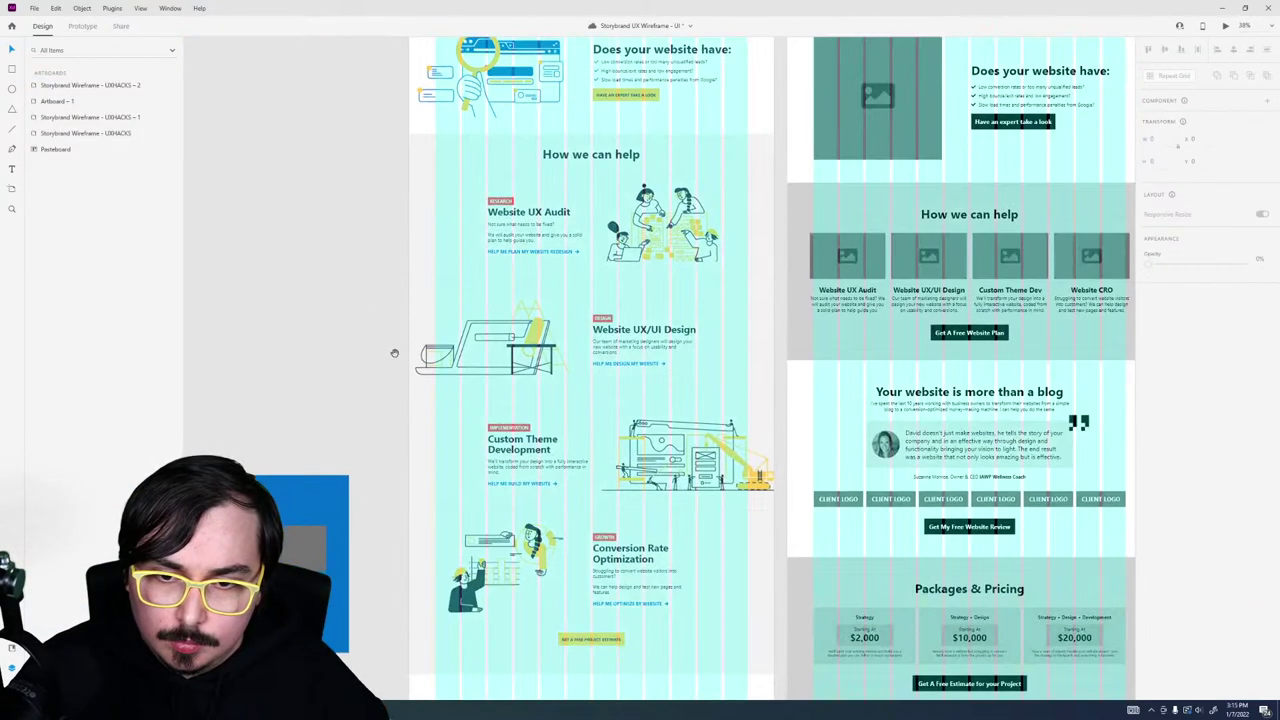
pyautogui.click(512, 530)
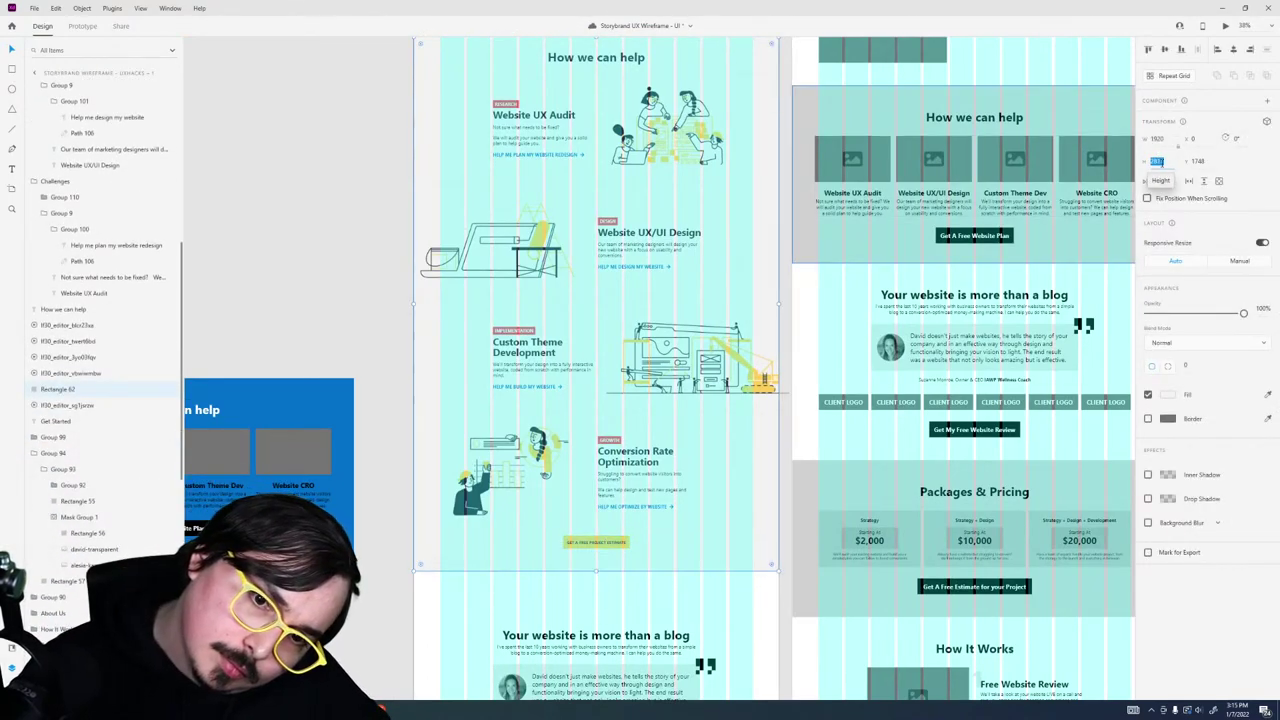
pyautogui.press('Escape')
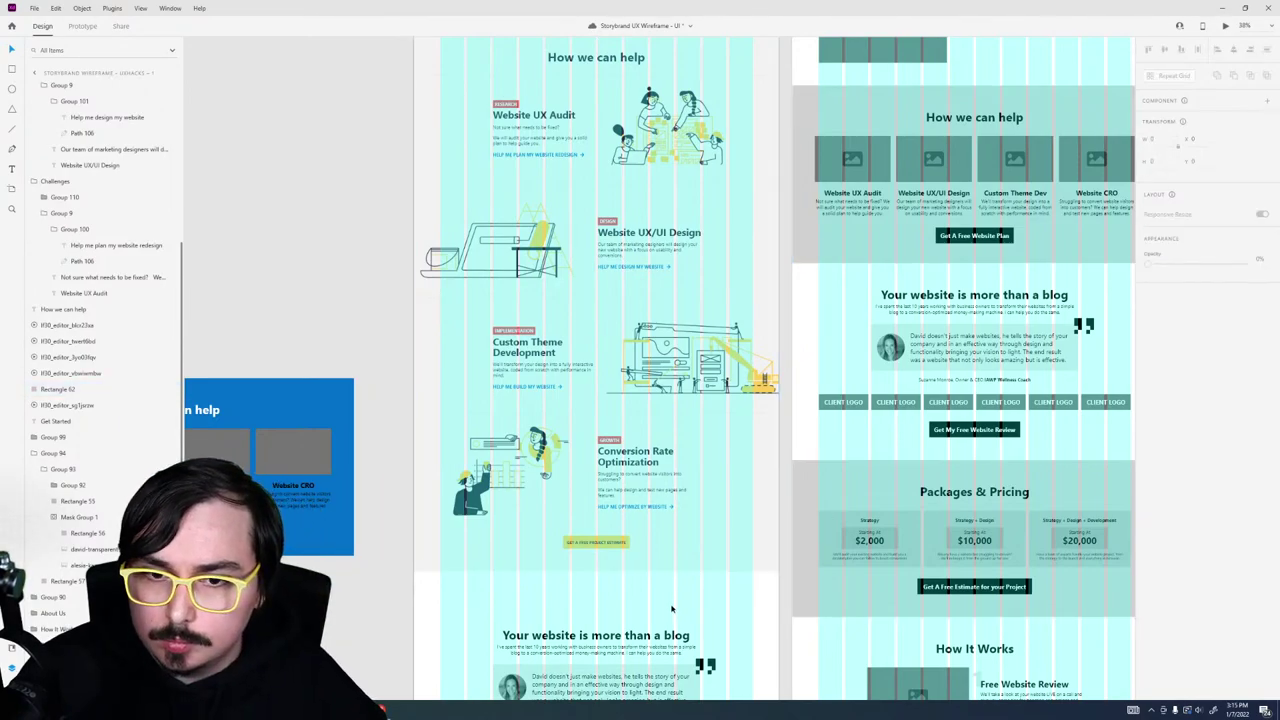
# Step: Copy a divider line between the Conversion Rate Optimization section and the project estimate button, at Y 4365.5
pyautogui.moveTo(591, 413); pyautogui.dragTo(611, 538)
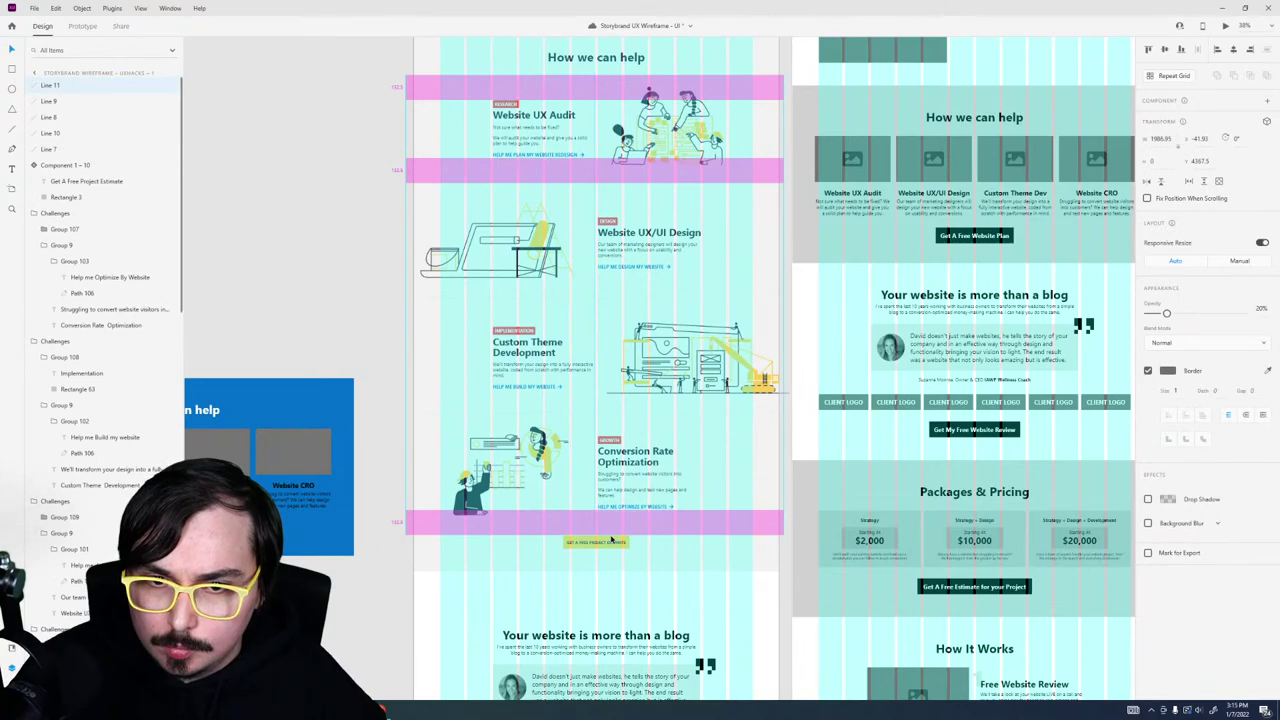
pyautogui.click(622, 452)
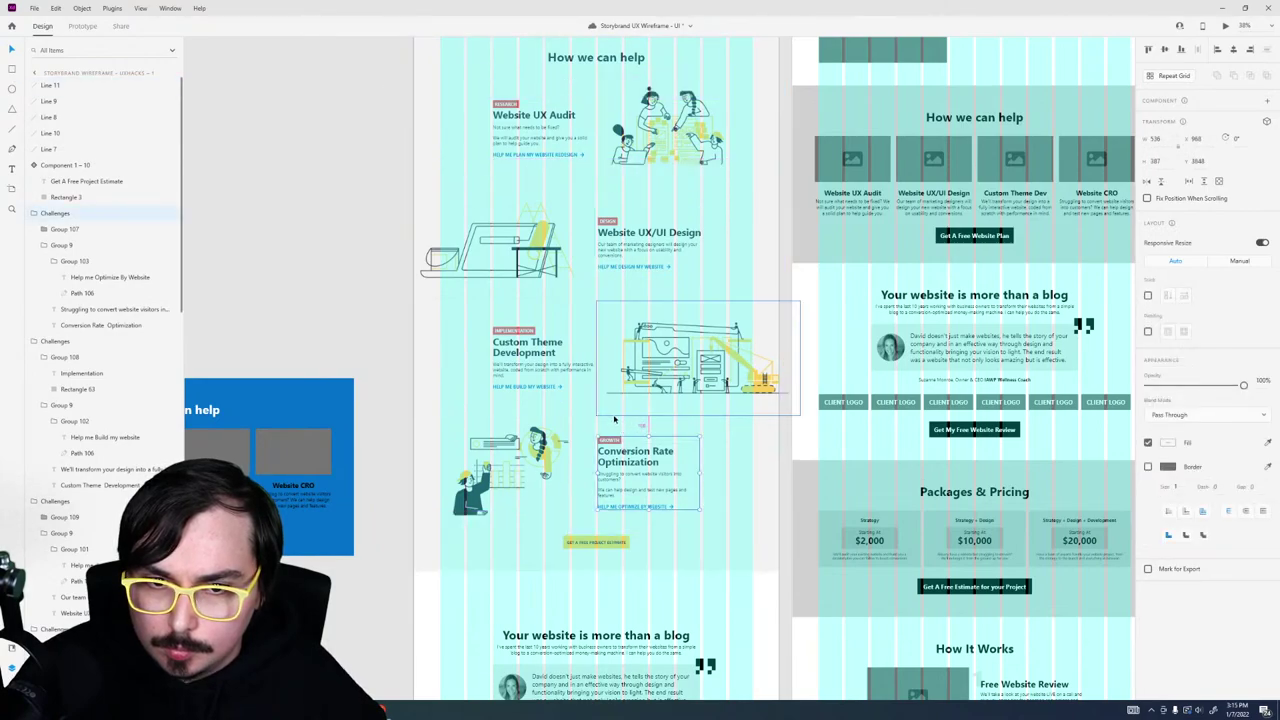
pyautogui.click(649, 530)
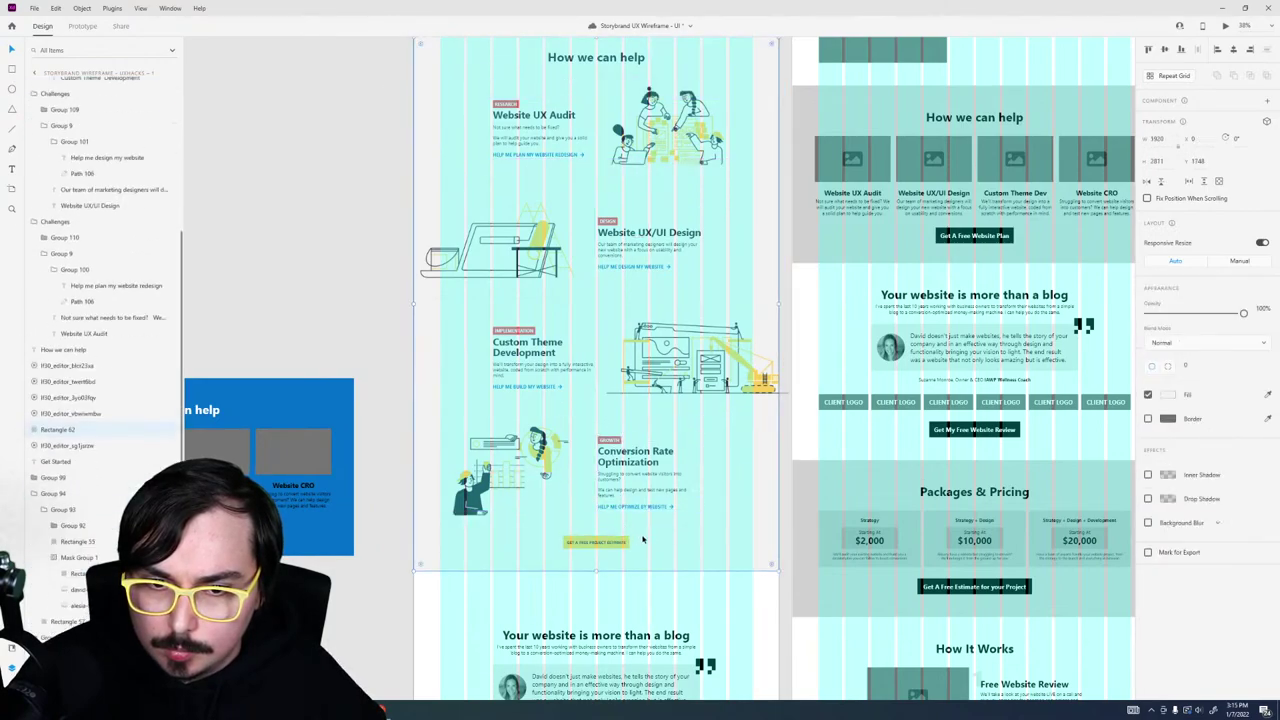
pyautogui.press('Up')
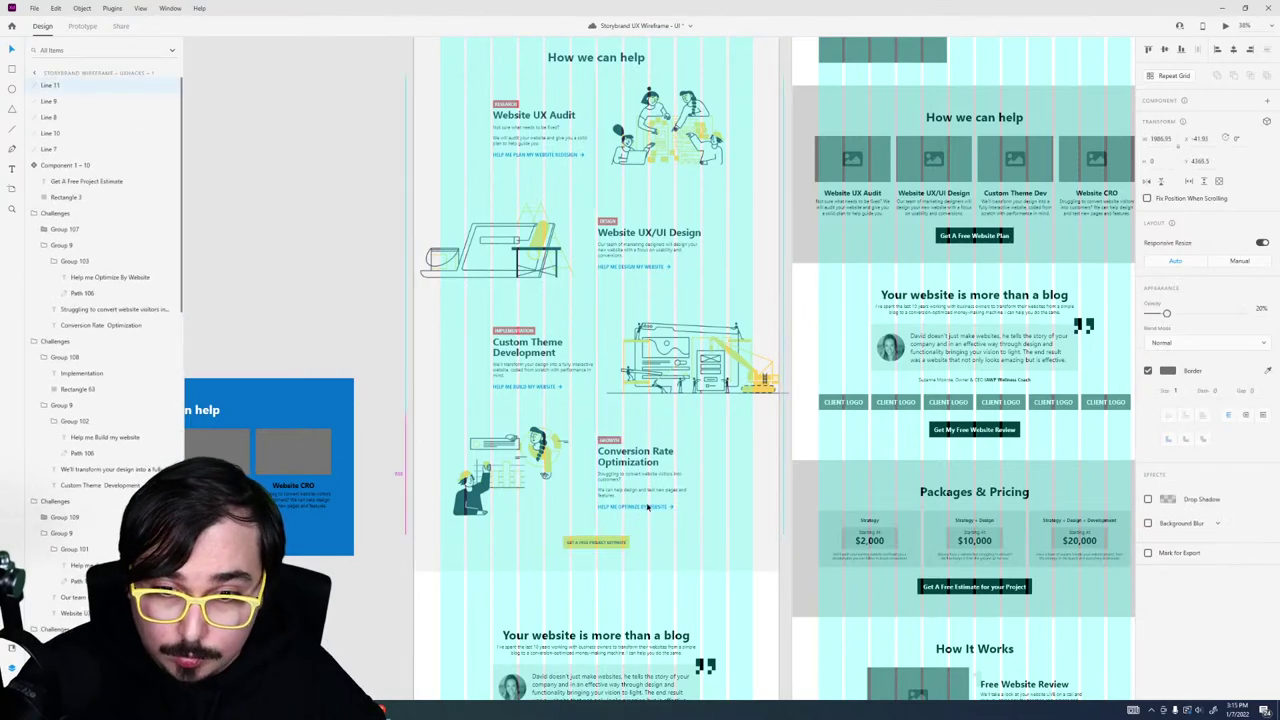
# Step: Move the Get a Free Project Estimate button down to Y 4416, centring it between the last divider line and the section's end
pyautogui.moveTo(609, 547); pyautogui.dragTo(603, 545)
pyautogui.press('alt')
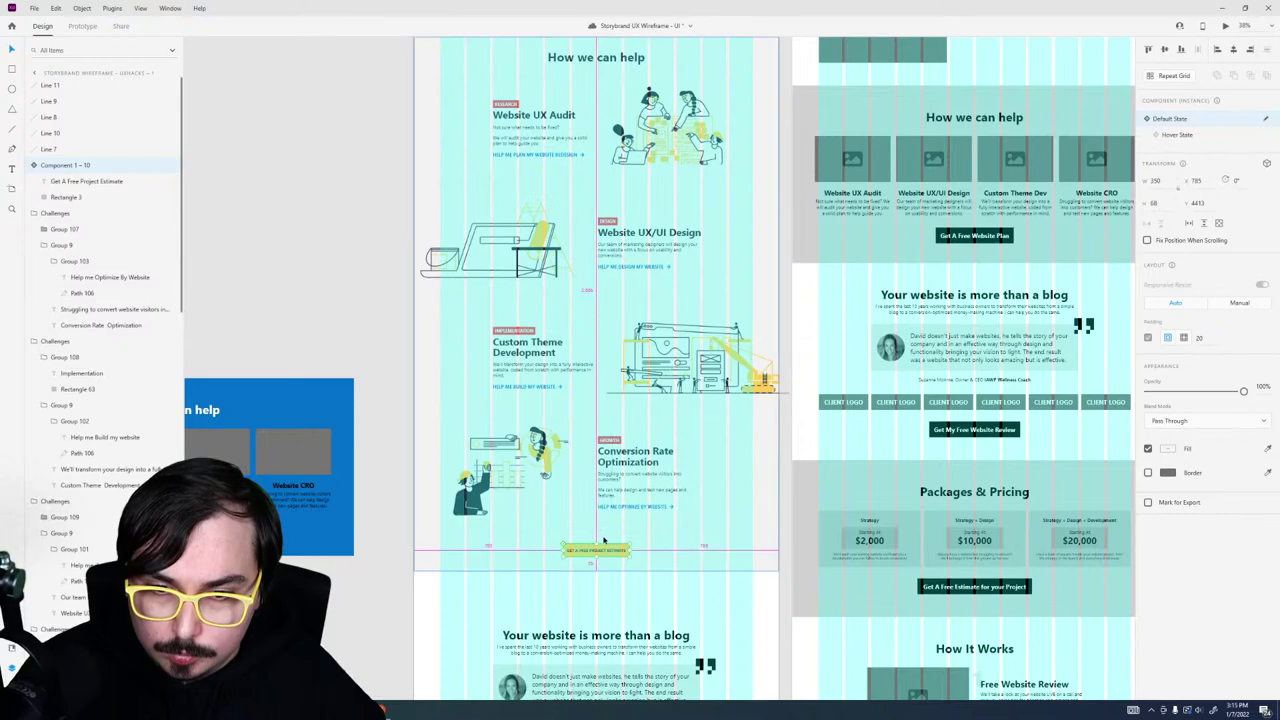
pyautogui.press('alt')
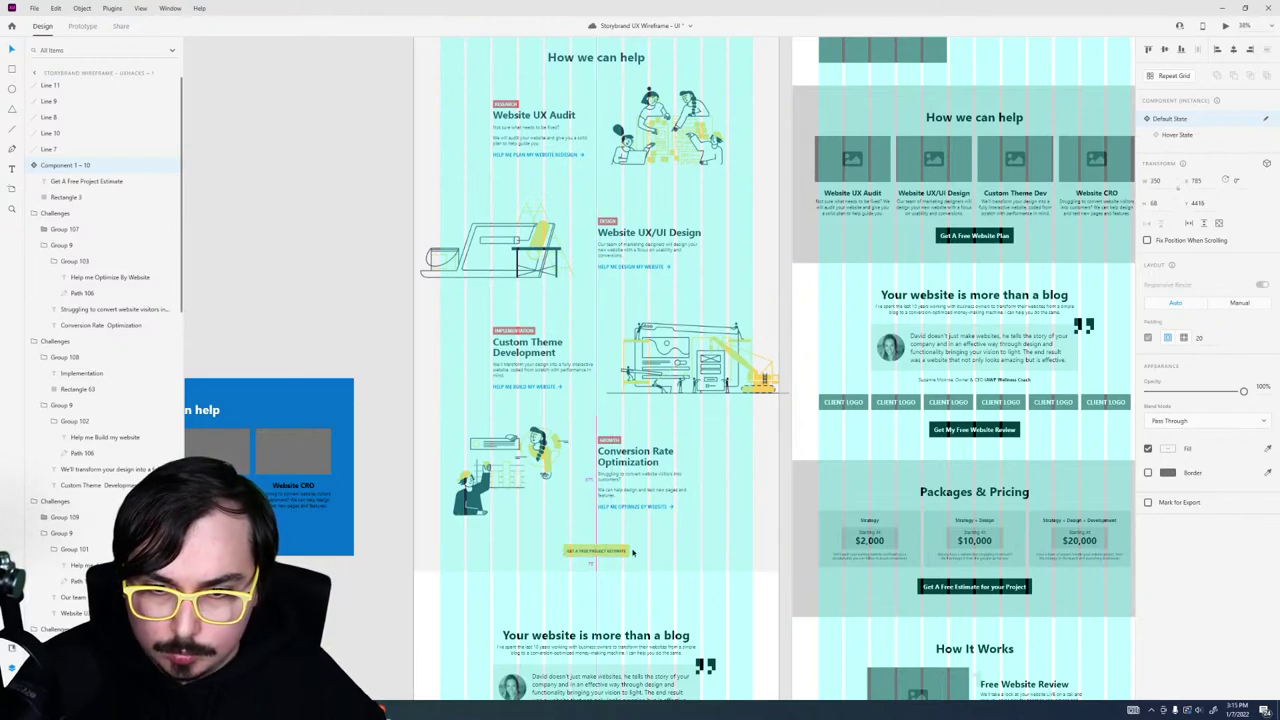
pyautogui.click(627, 543)
pyautogui.hotkey('shift', 'Down')
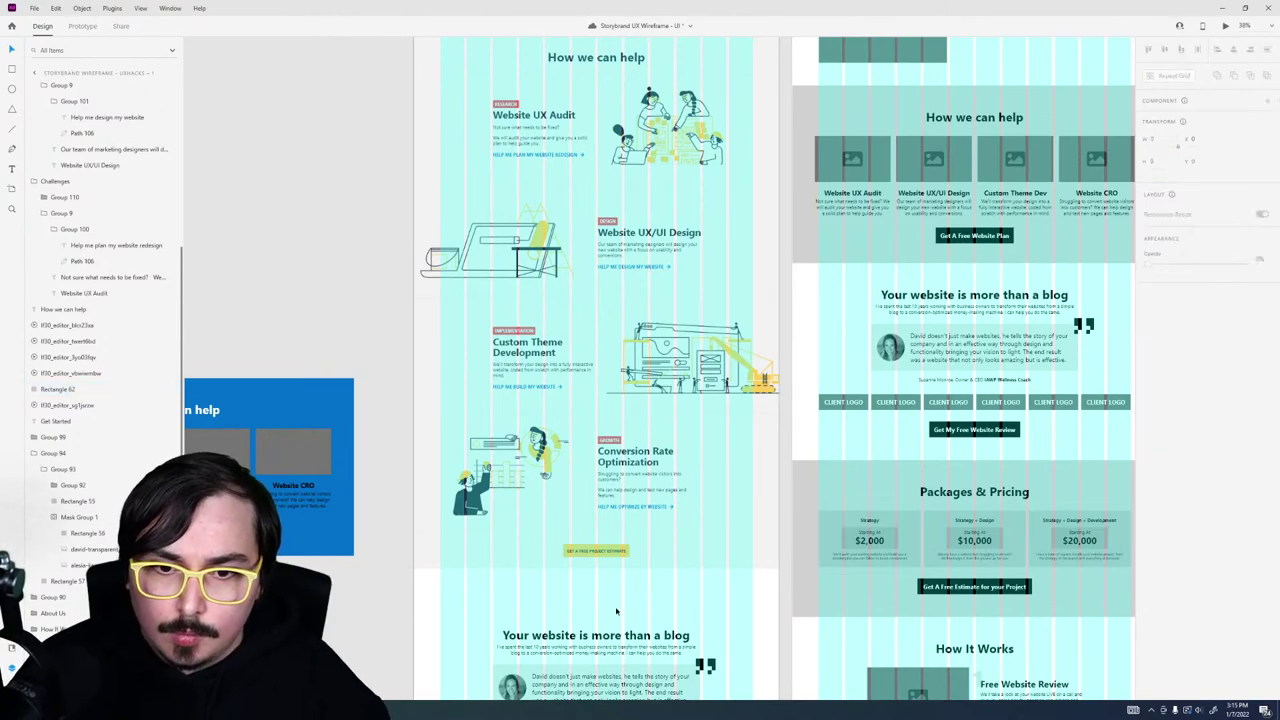
# Step: Preview the prototype and examine the How we can help heading, the full-width divider lines and the spacing around the service sections
pyautogui.scroll(6, 583, 557)
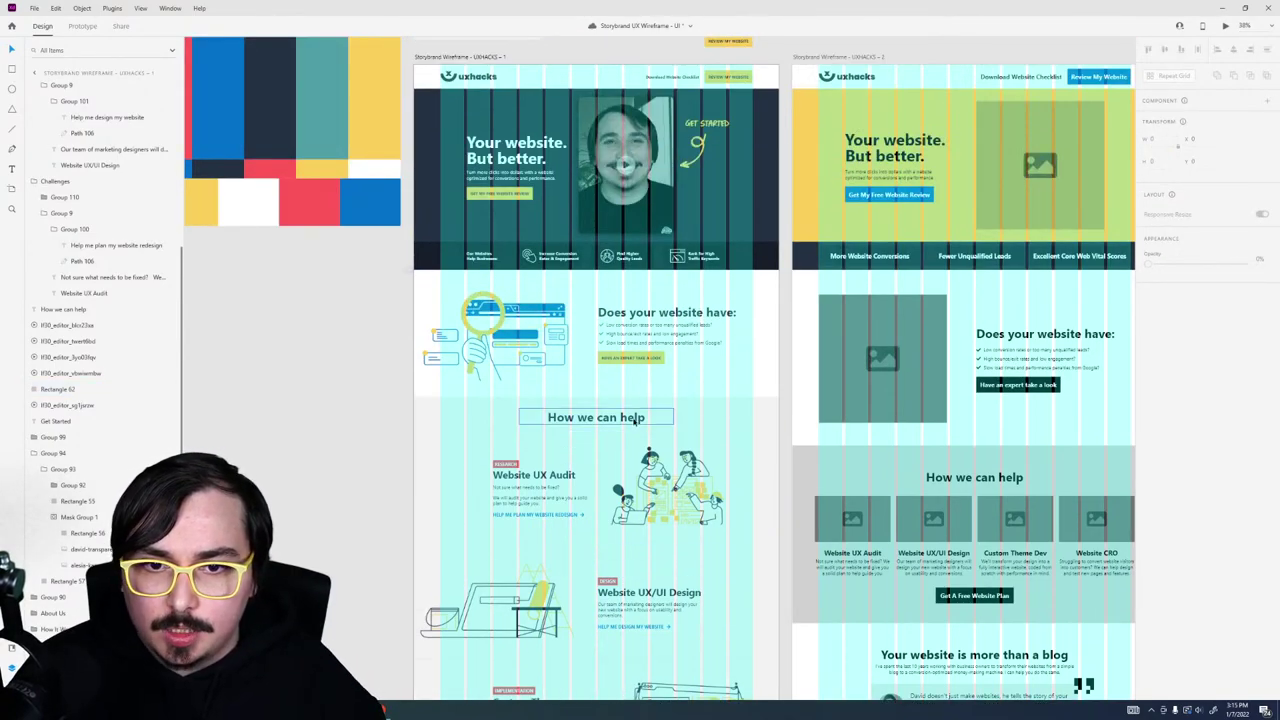
pyautogui.click(633, 421)
pyautogui.hotkey('ctrl', 'Return')
pyautogui.scroll(-10, 543, 500)
pyautogui.scroll(2, 663, 391)
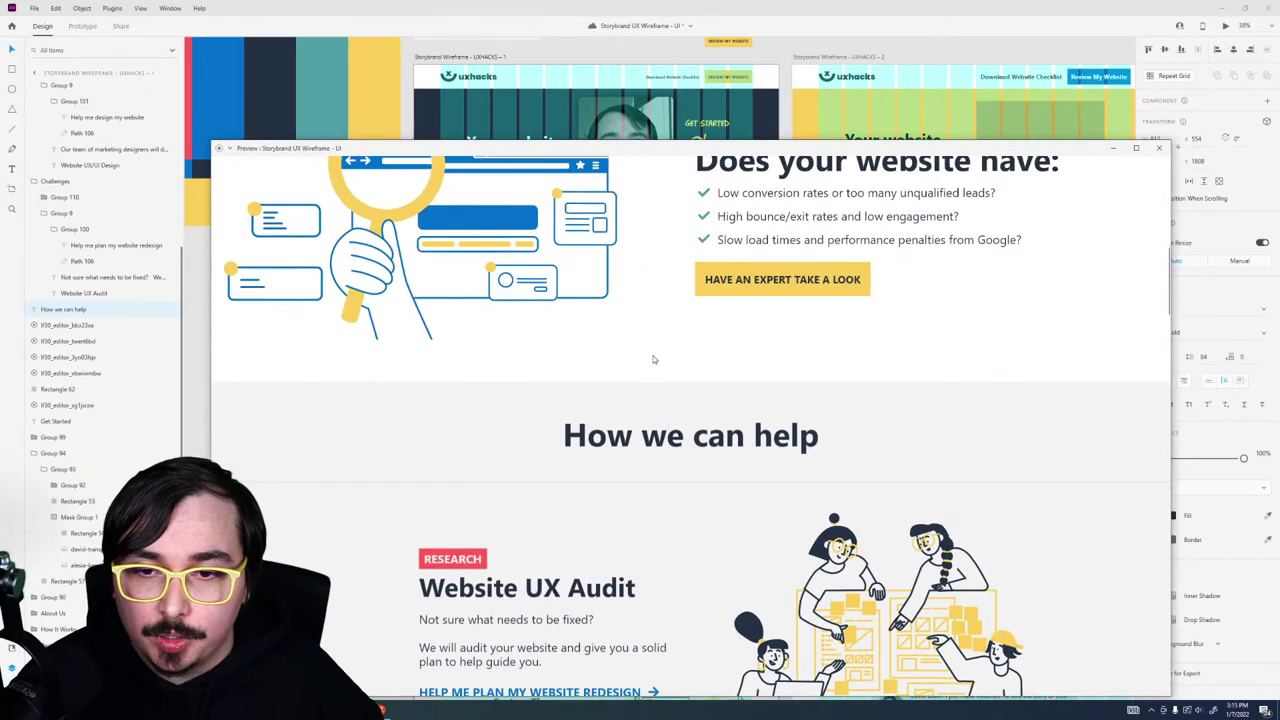
pyautogui.scroll(-4, 652, 357)
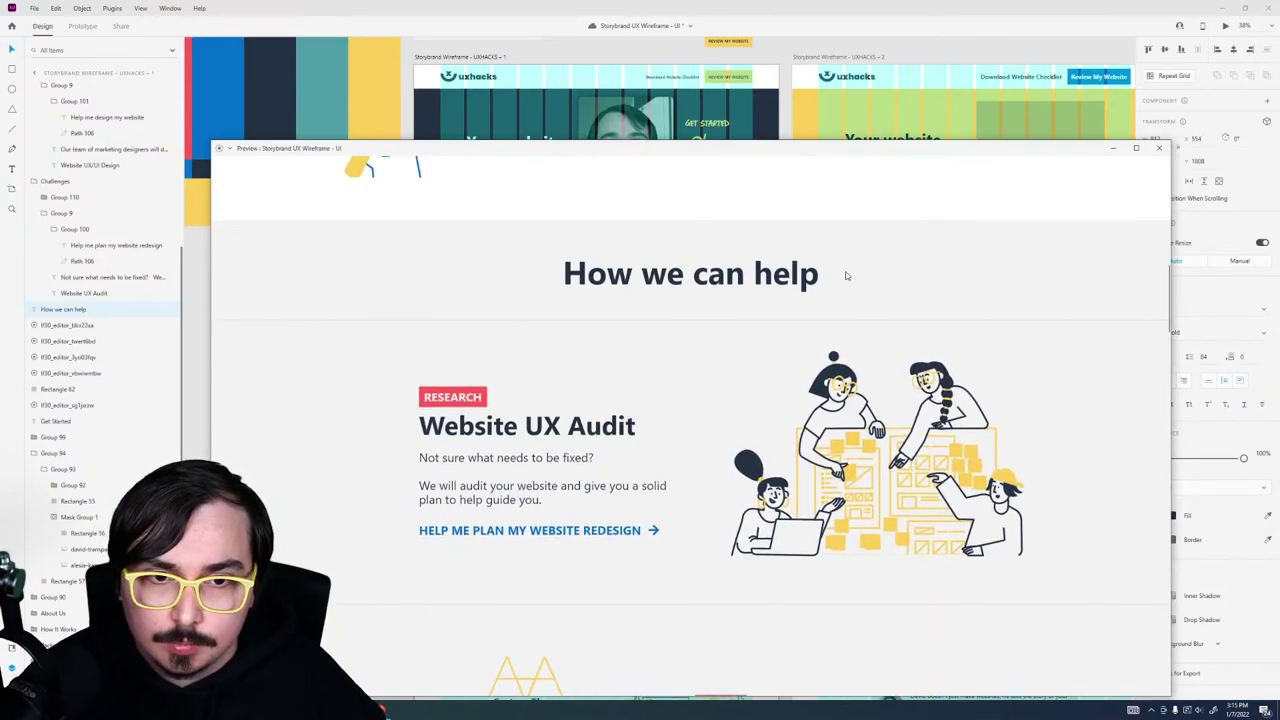
pyautogui.scroll(-6, 863, 269)
pyautogui.click(1160, 149)
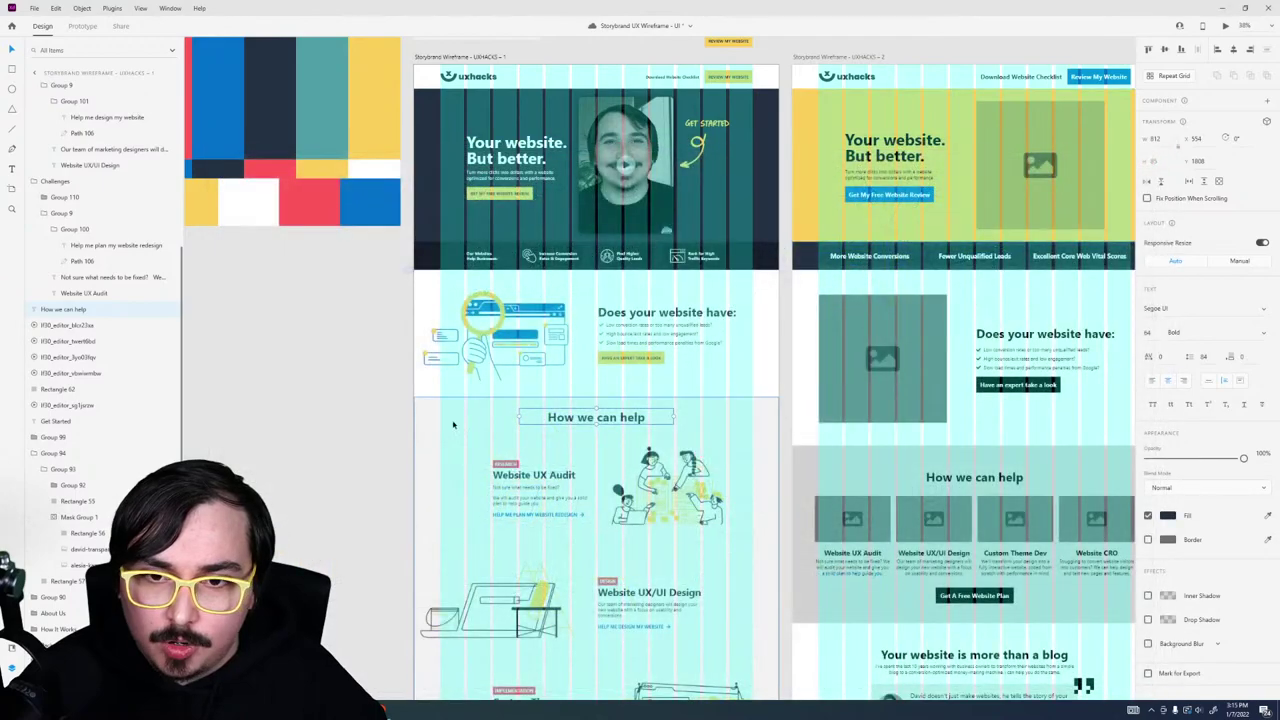
pyautogui.click(335, 484)
pyautogui.scroll(-5, 337, 480)
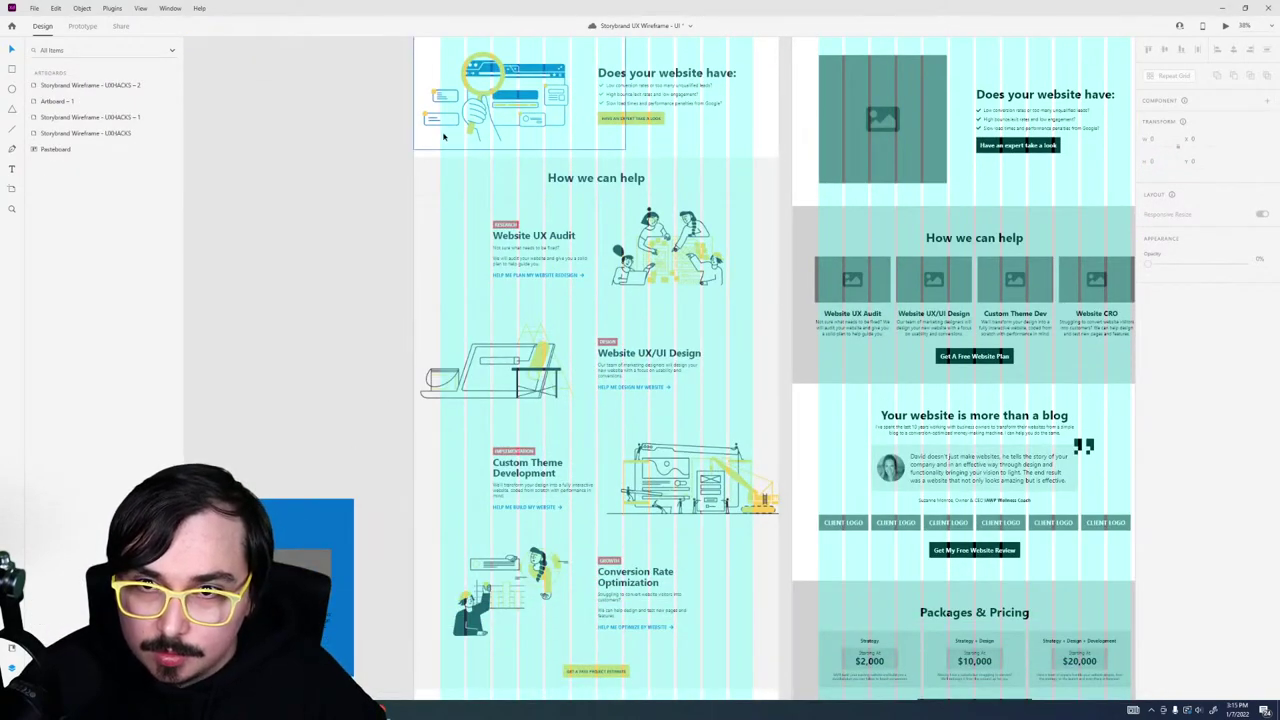
# Step: Draw a full-width white rectangle about 568 px high at Y 1949 and place it behind the Website UX Audit content, above the grey background
pyautogui.press('r')
pyautogui.moveTo(415, 198)
pyautogui.mouseDown()
pyautogui.moveTo(590, 285)
pyautogui.moveTo(776, 300)
pyautogui.mouseUp()
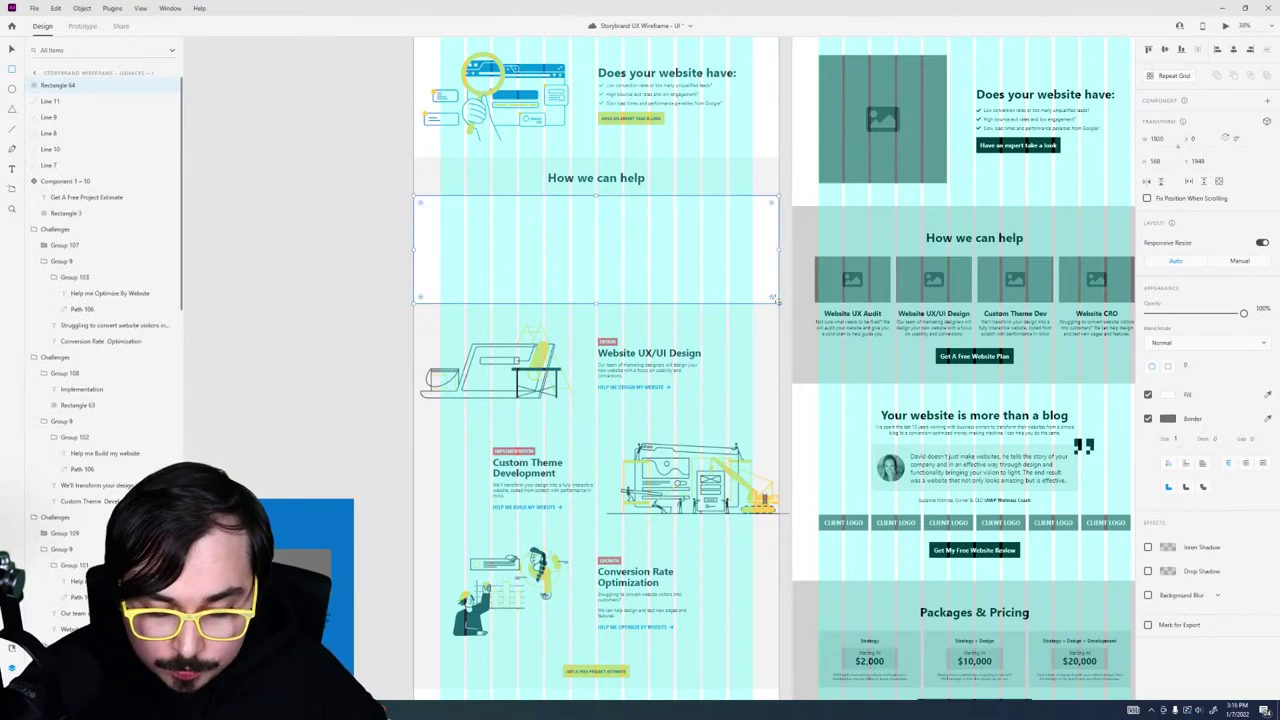
pyautogui.hotkey('ctrl', 'shift', '[')
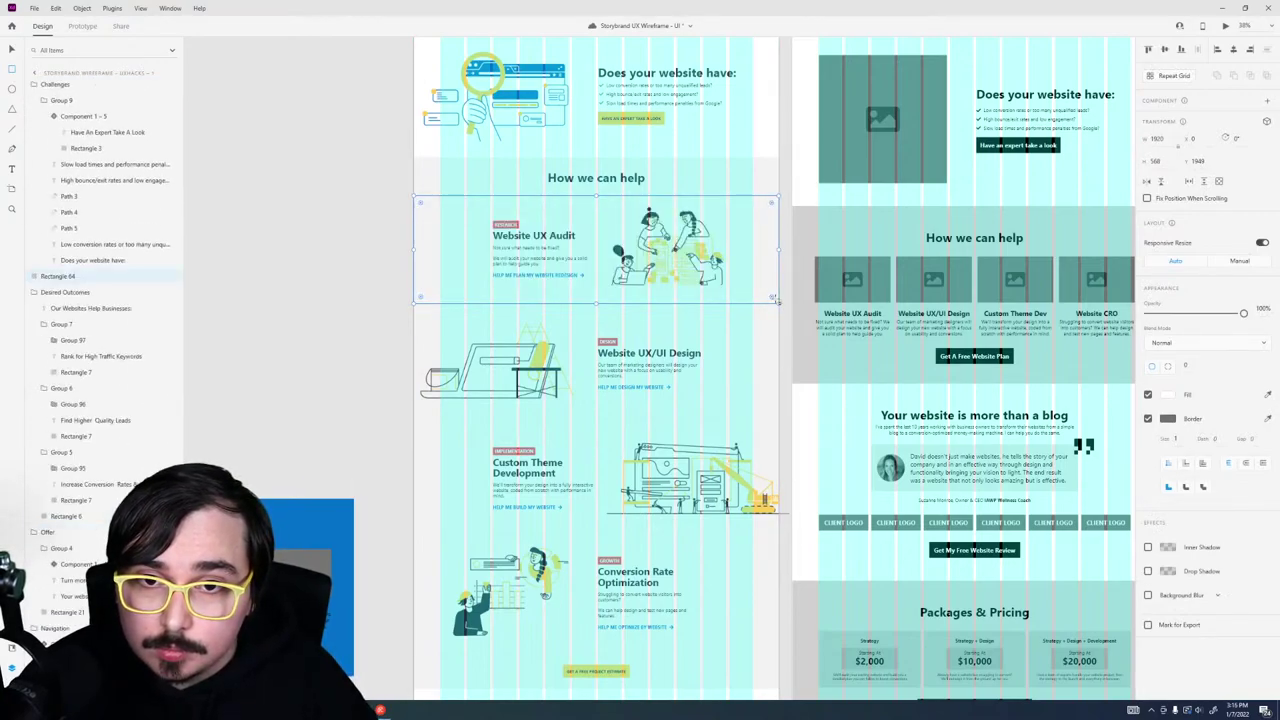
pyautogui.hotkey('ctrl', ']')
pyautogui.hotkey('ctrl', ']')
pyautogui.hotkey('ctrl', ']')
pyautogui.hotkey('ctrl', ']')
pyautogui.hotkey('ctrl', ']')
pyautogui.hotkey('ctrl', ']')
pyautogui.hotkey('ctrl', ']')
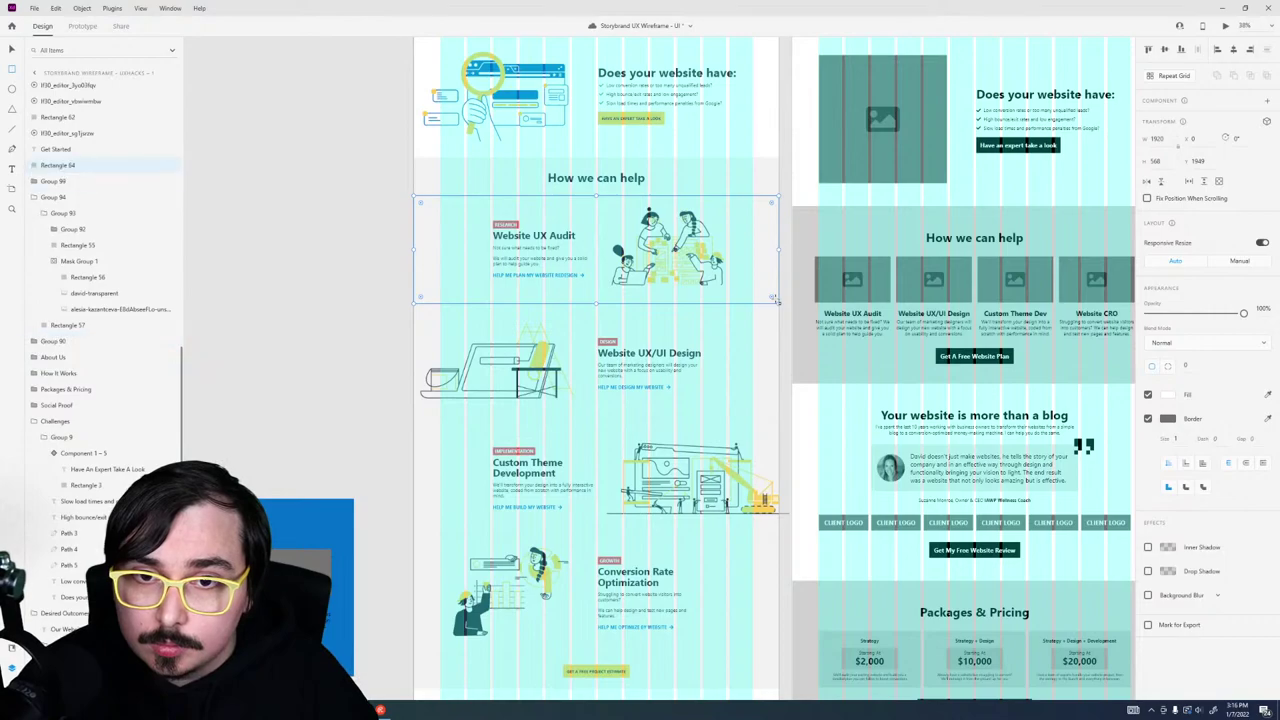
pyautogui.hotkey('ctrl', '[')
pyautogui.hotkey('ctrl', '[')
pyautogui.hotkey('ctrl', ']')
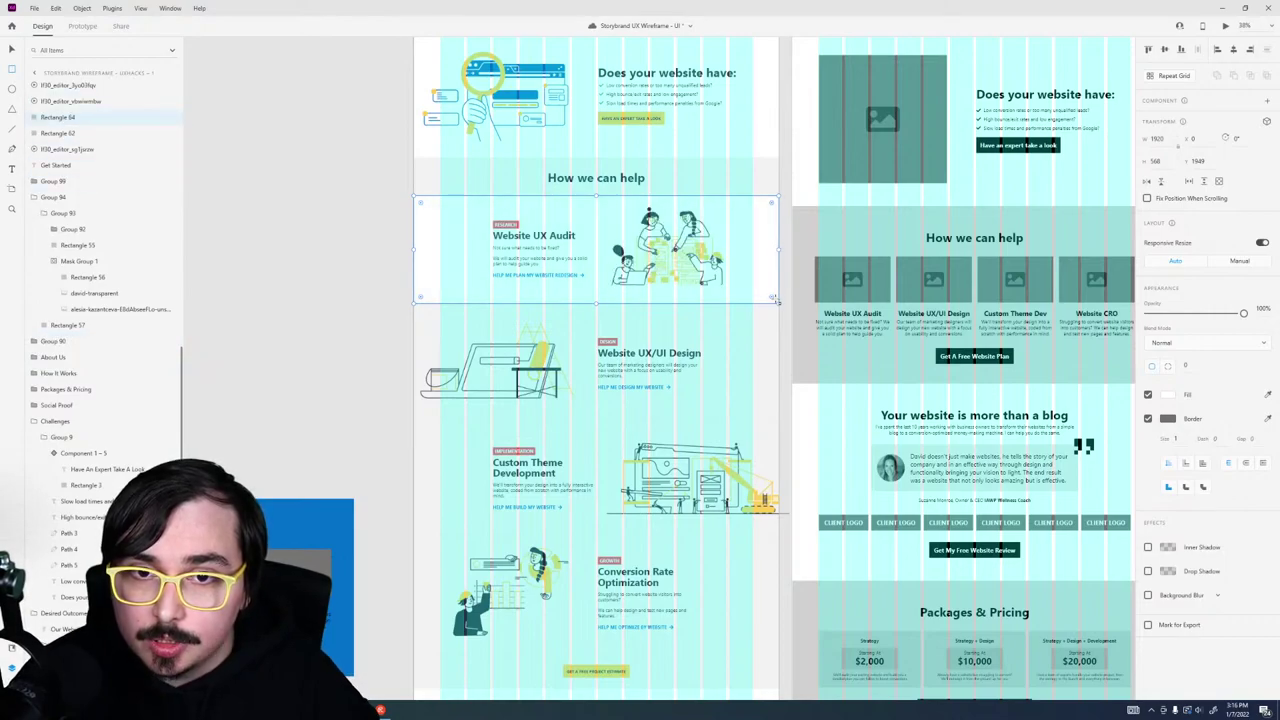
# Step: Remove the border from the white rectangle behind Website UX Audit and set its opacity to 50%
pyautogui.click(1148, 419)
pyautogui.click(1147, 396)
pyautogui.moveTo(1195, 313); pyautogui.dragTo(1166, 313)
pyautogui.press('5')
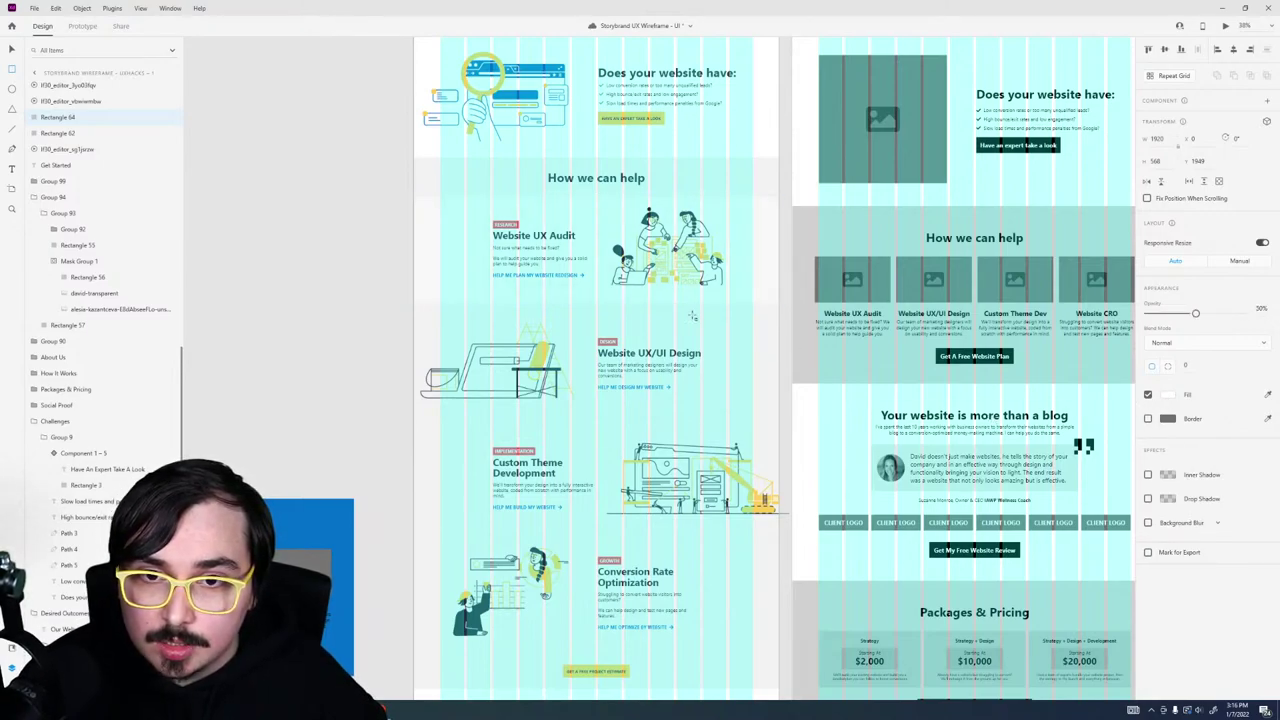
# Step: Copy the translucent white rectangle behind the Custom Theme Development section at about Y 3124, with a height of 592 px
pyautogui.moveTo(443, 284); pyautogui.dragTo(439, 508)
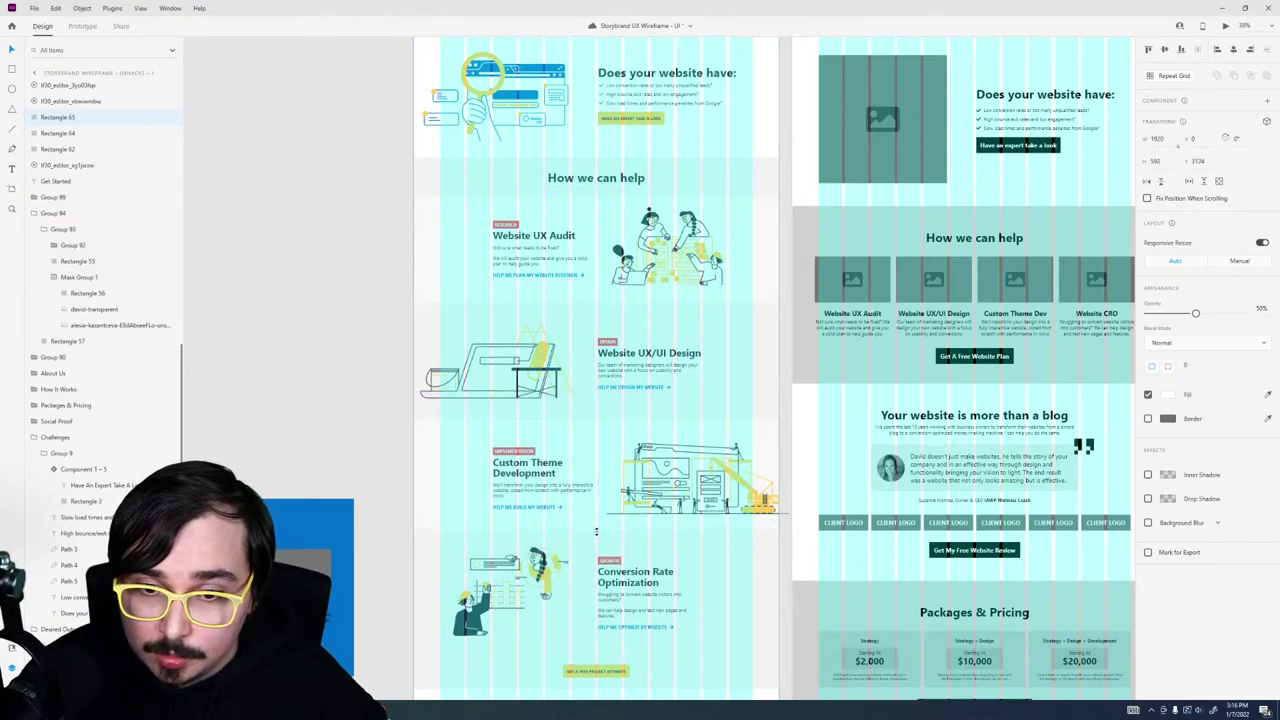
pyautogui.click(352, 444)
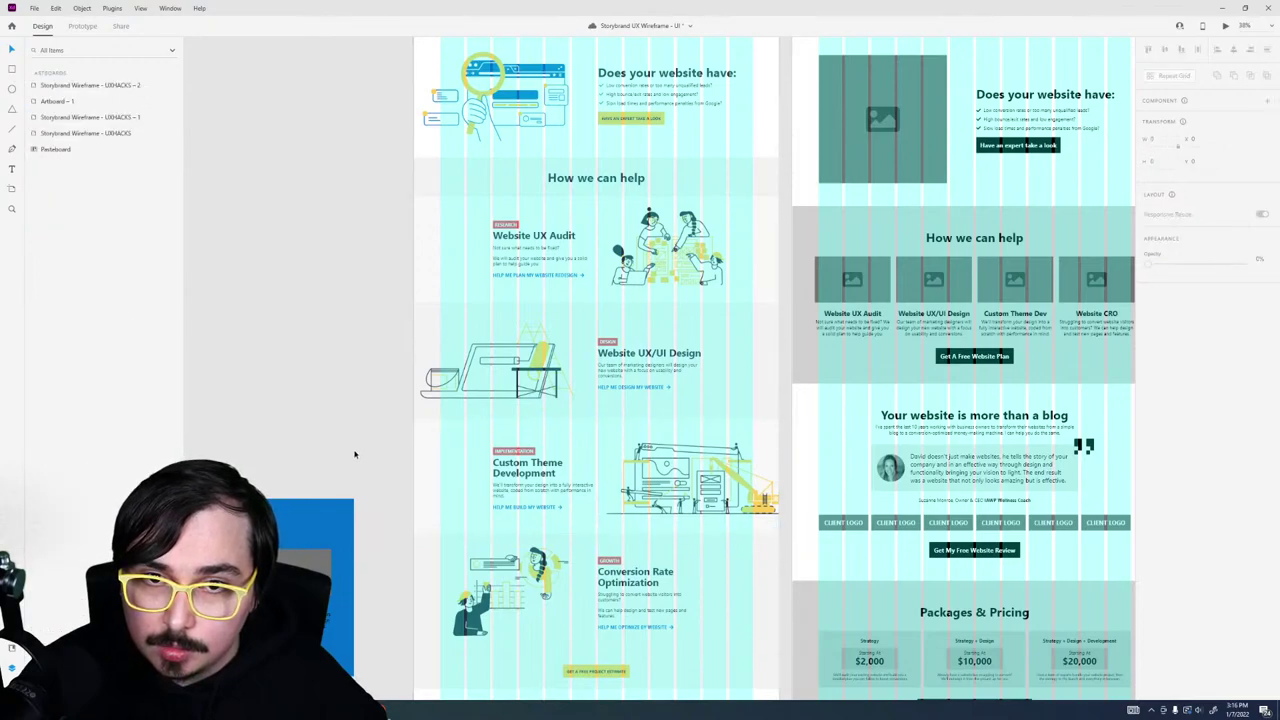
# Step: Trim the light grey background to the first and last divider lines, and set the white Website UX Audit rectangle's opacity to 0%
pyautogui.click(500, 180)
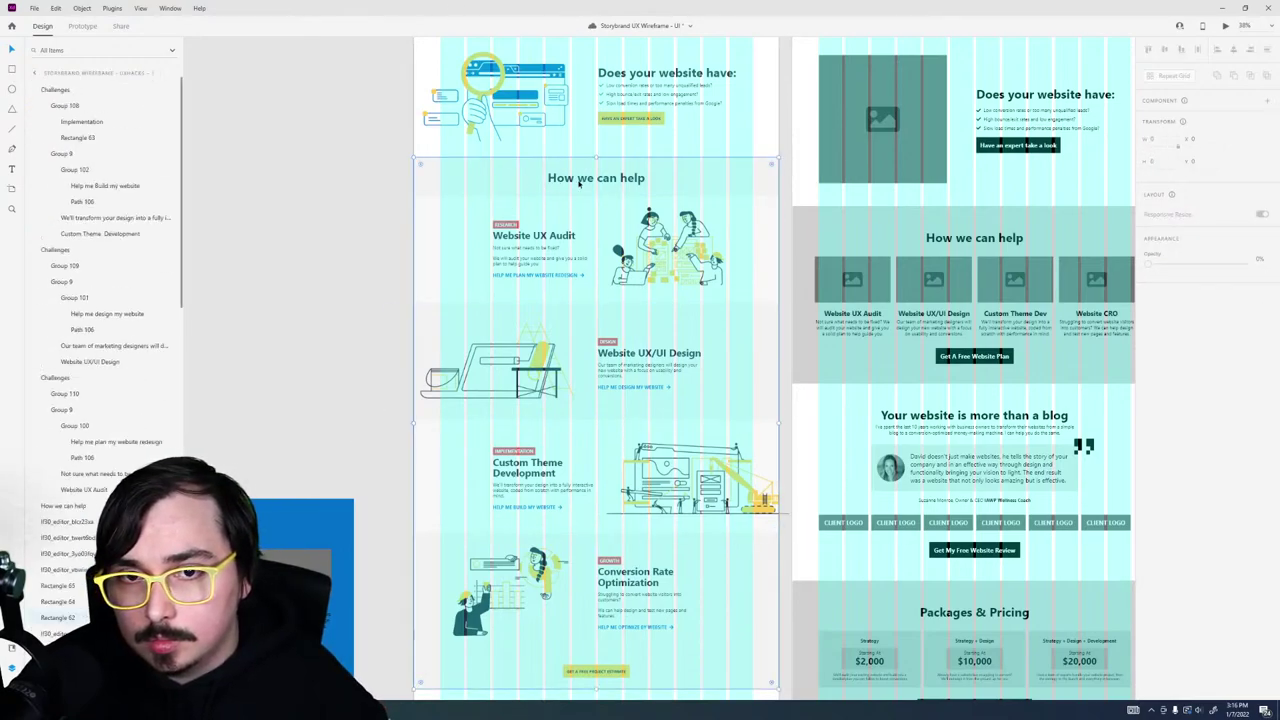
pyautogui.moveTo(595, 157); pyautogui.dragTo(595, 190)
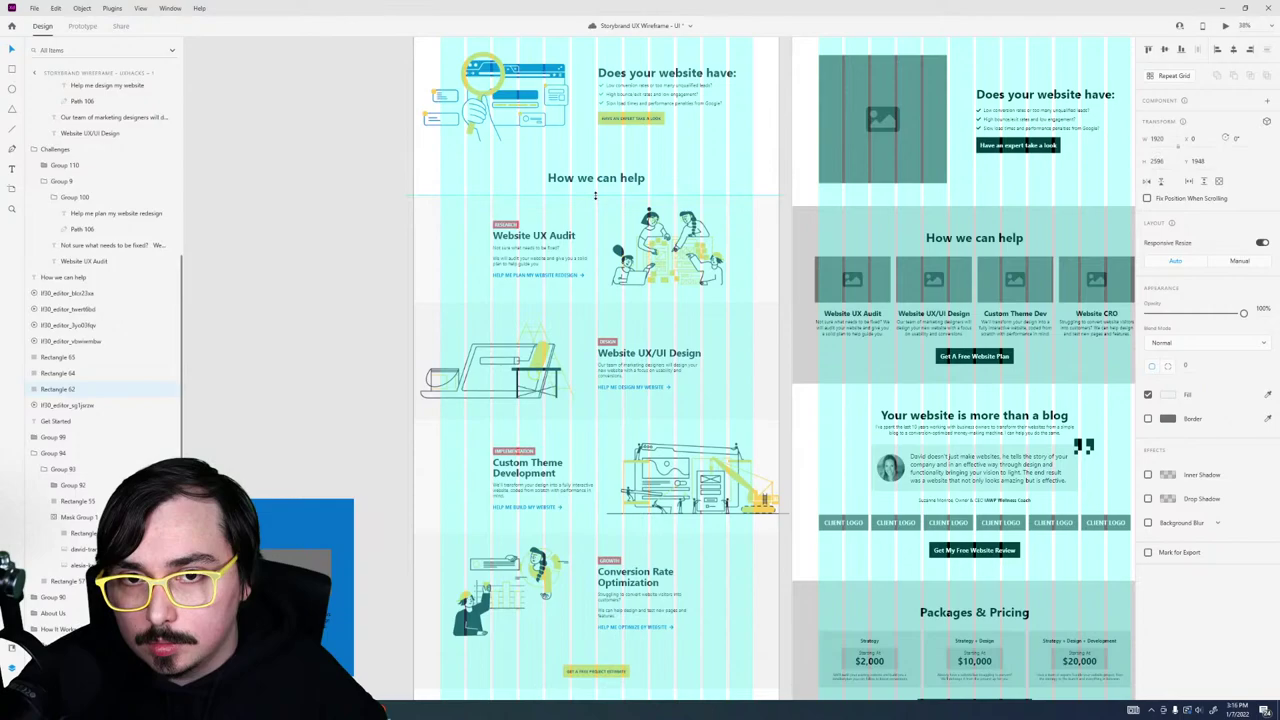
pyautogui.scroll(-2, 610, 616)
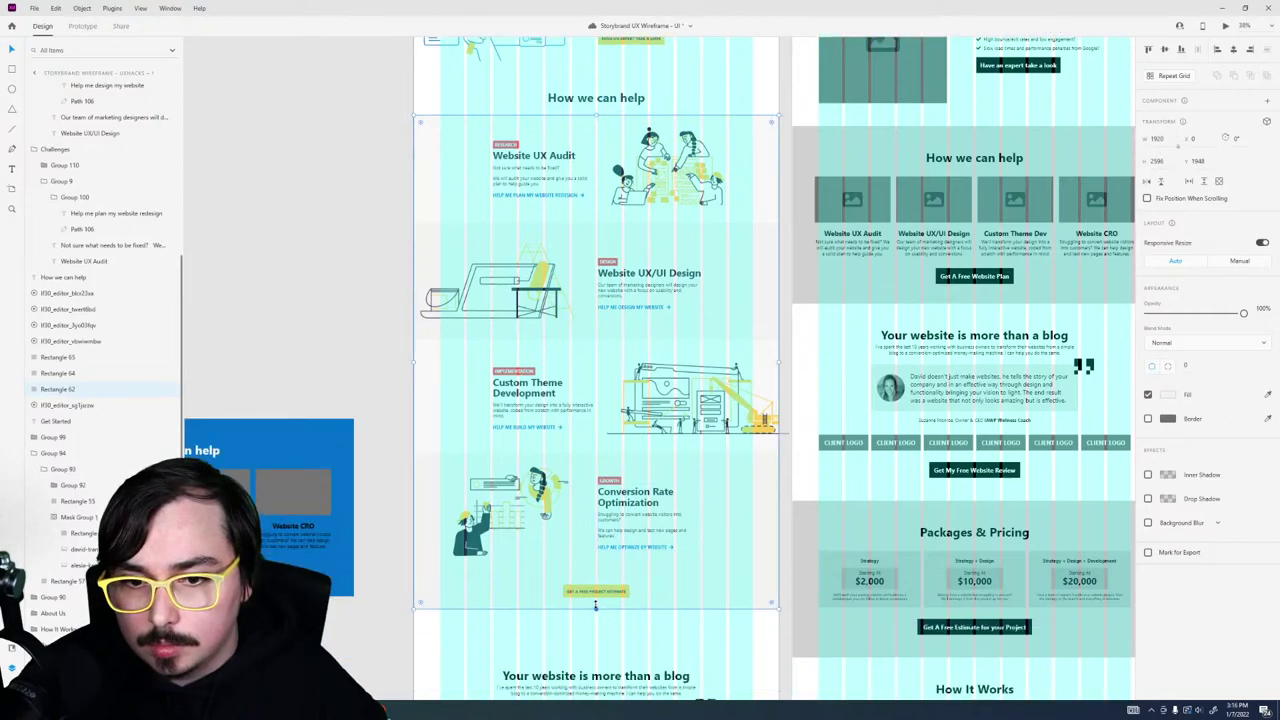
pyautogui.moveTo(595, 607); pyautogui.dragTo(592, 574)
pyautogui.click(771, 591)
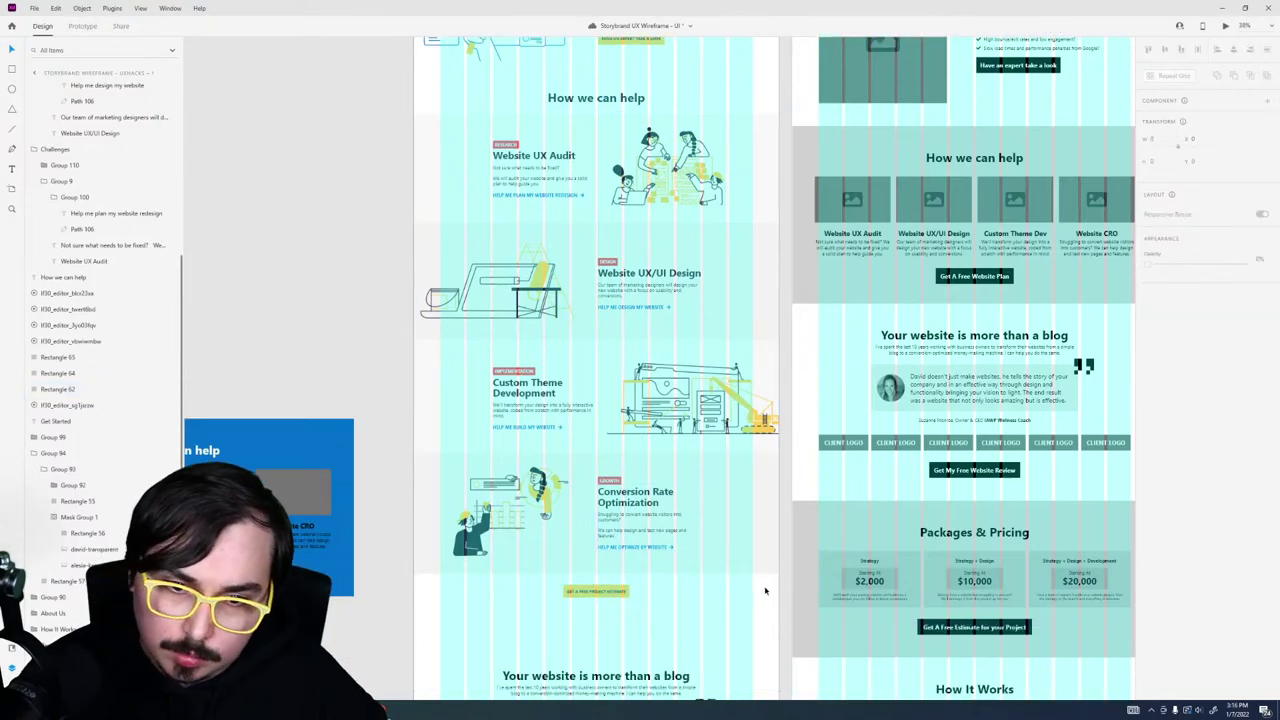
pyautogui.moveTo(744, 629); pyautogui.dragTo(457, 191)
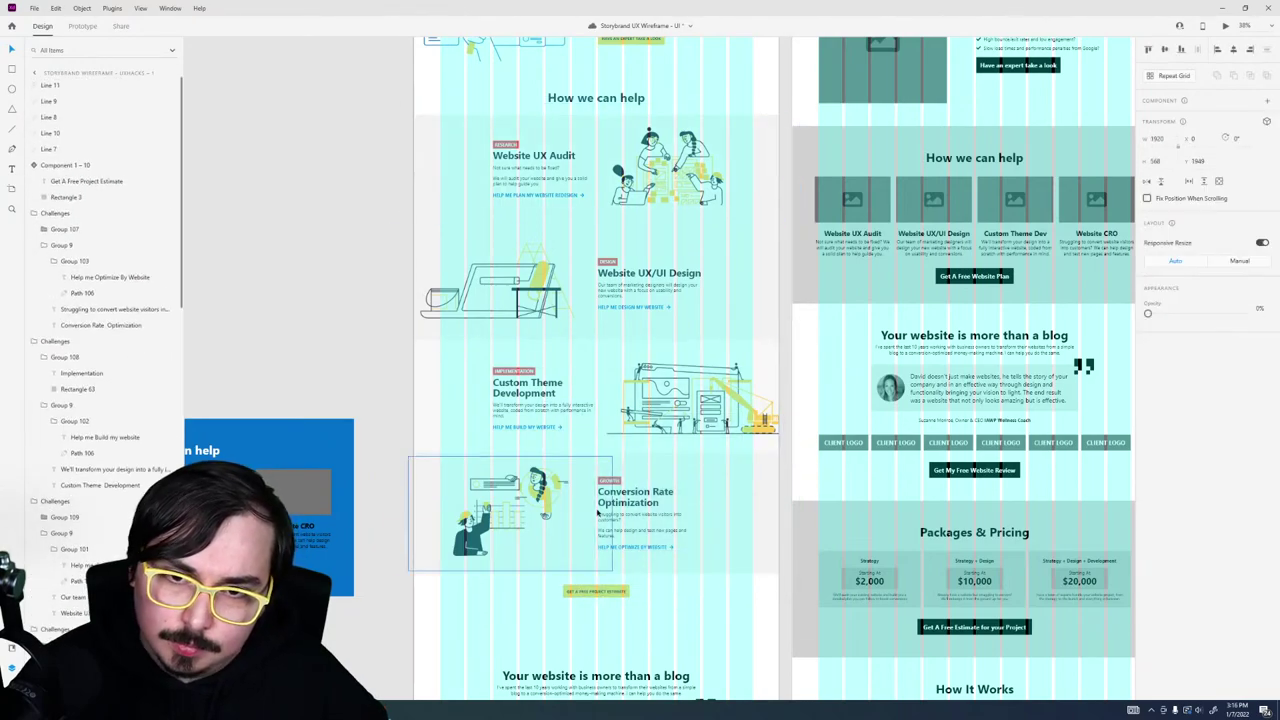
pyautogui.press('Escape')
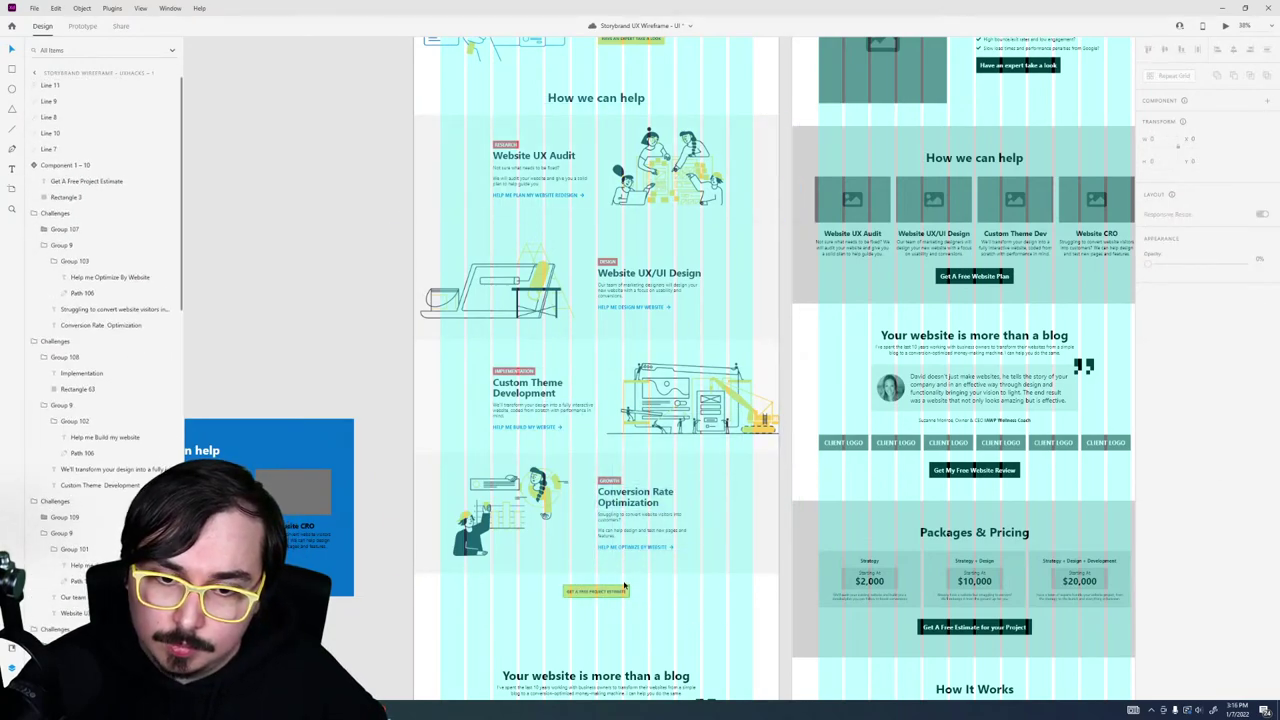
# Step: Move the How we can help heading together with the service sections, divider lines and estimate button to Y 1816
pyautogui.moveTo(727, 645); pyautogui.dragTo(371, 101)
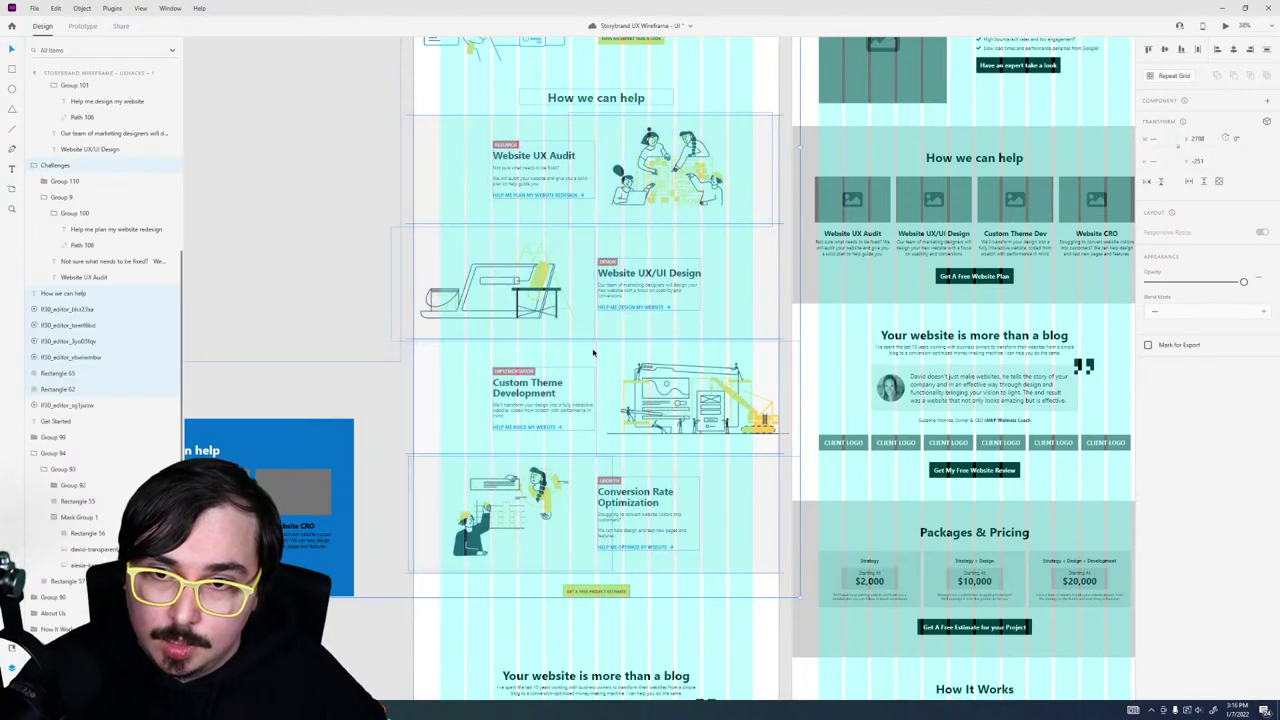
pyautogui.moveTo(744, 630); pyautogui.dragTo(440, 94)
pyautogui.scroll(3, 476, 119)
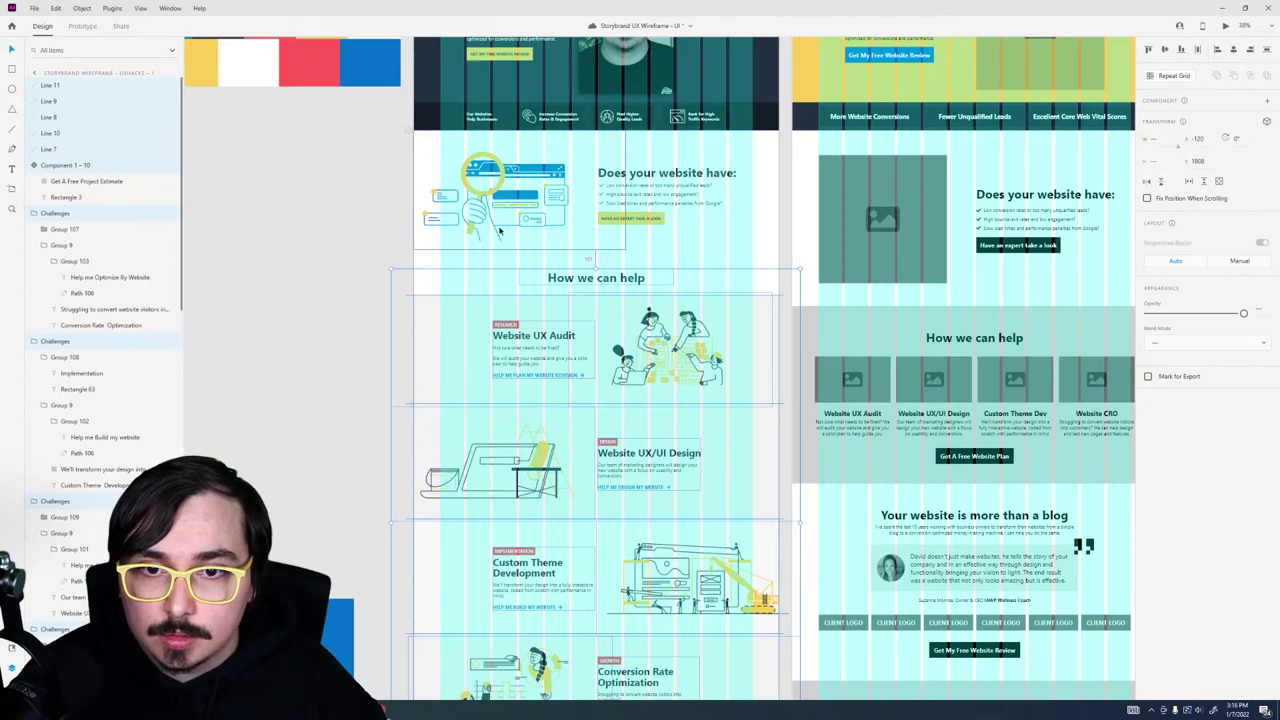
pyautogui.press('Up')
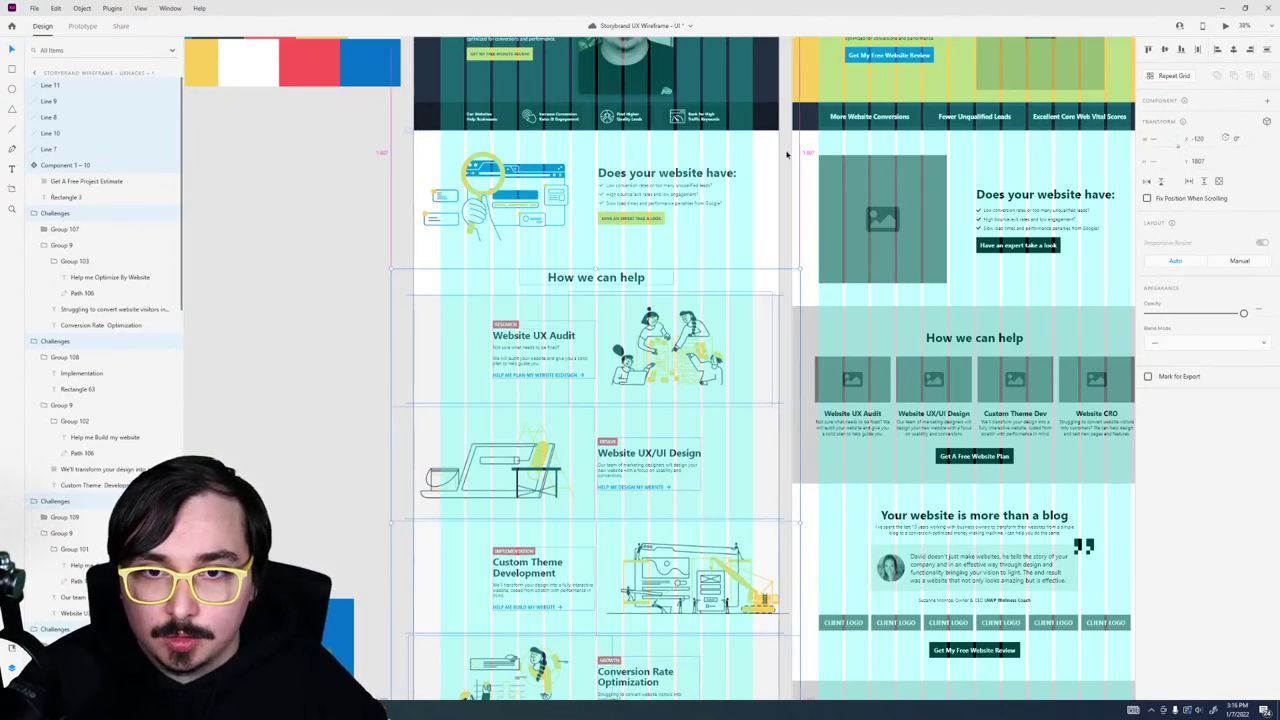
pyautogui.hotkey('shift', 'Up')
pyautogui.hotkey('shift', 'Up')
pyautogui.hotkey('shift', 'Up')
pyautogui.hotkey('shift', 'Up')
pyautogui.hotkey('shift', 'Up')
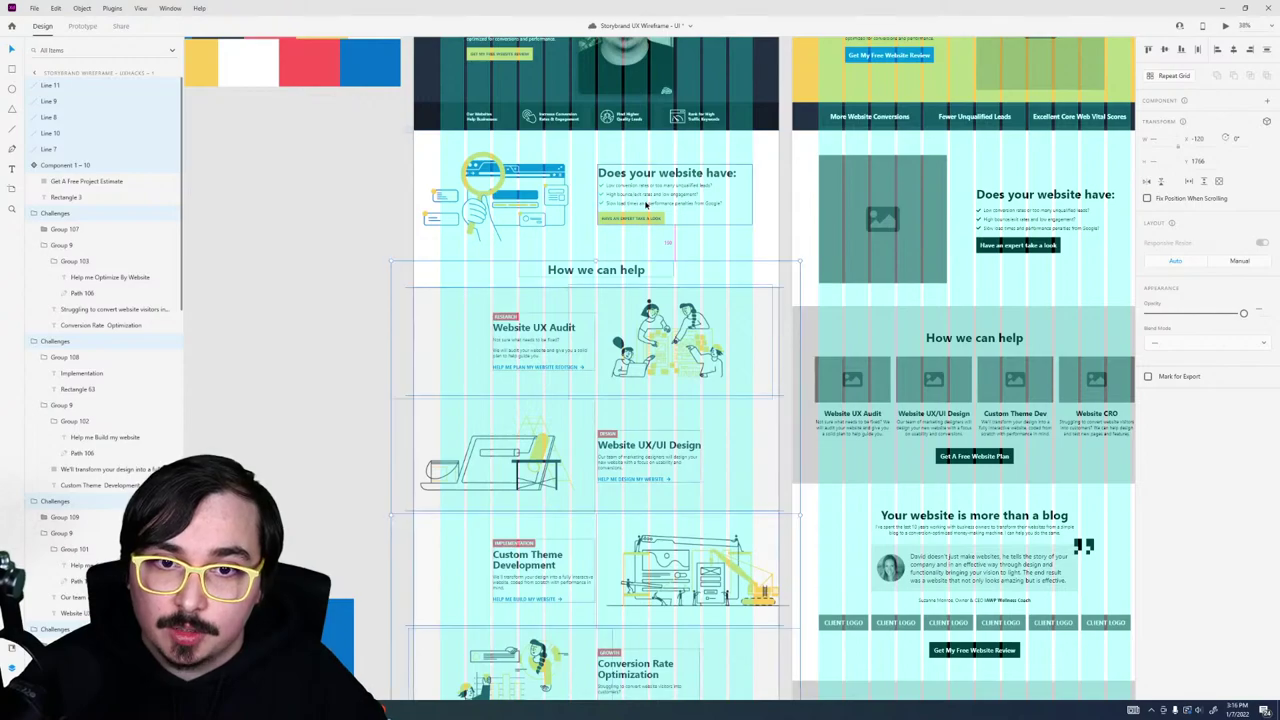
pyautogui.hotkey('shift', 'Down')
pyautogui.hotkey('shift', 'Down')
pyautogui.hotkey('shift', 'Down')
pyautogui.hotkey('shift', 'Down')
pyautogui.hotkey('shift', 'Down')
pyautogui.hotkey('shift', 'Down')
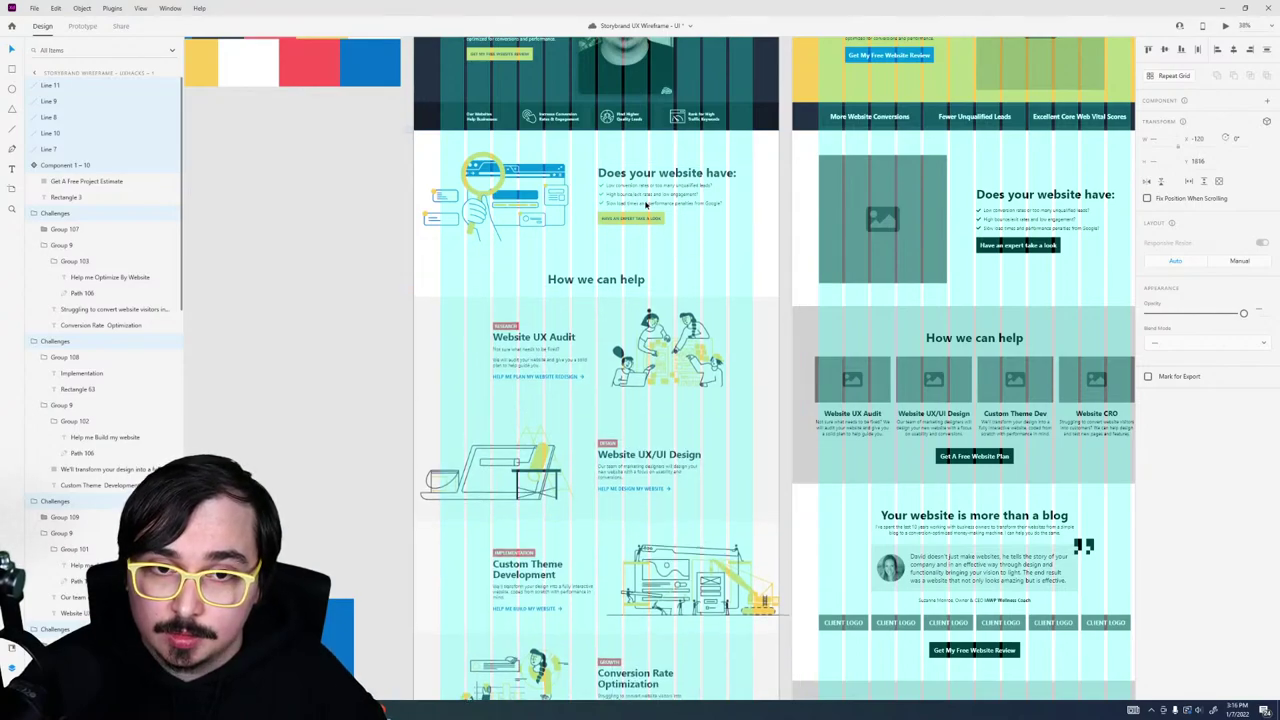
pyautogui.scroll(3, 643, 229)
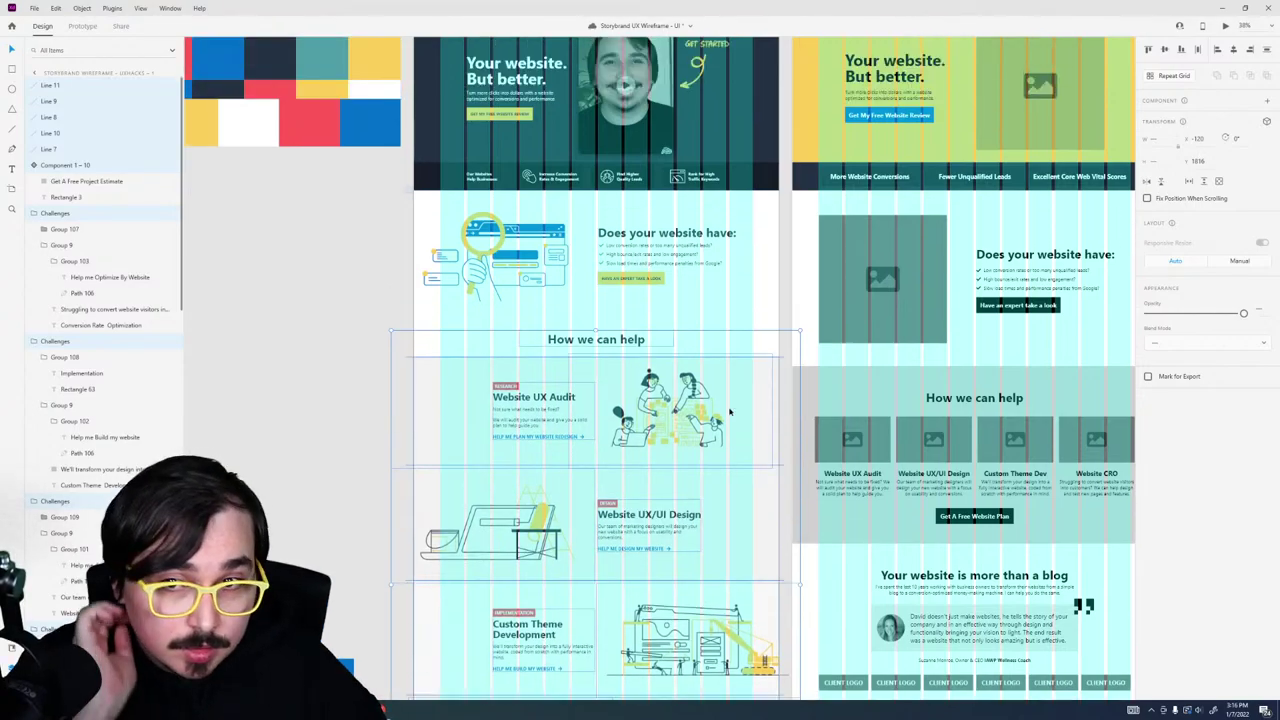
pyautogui.click(667, 344)
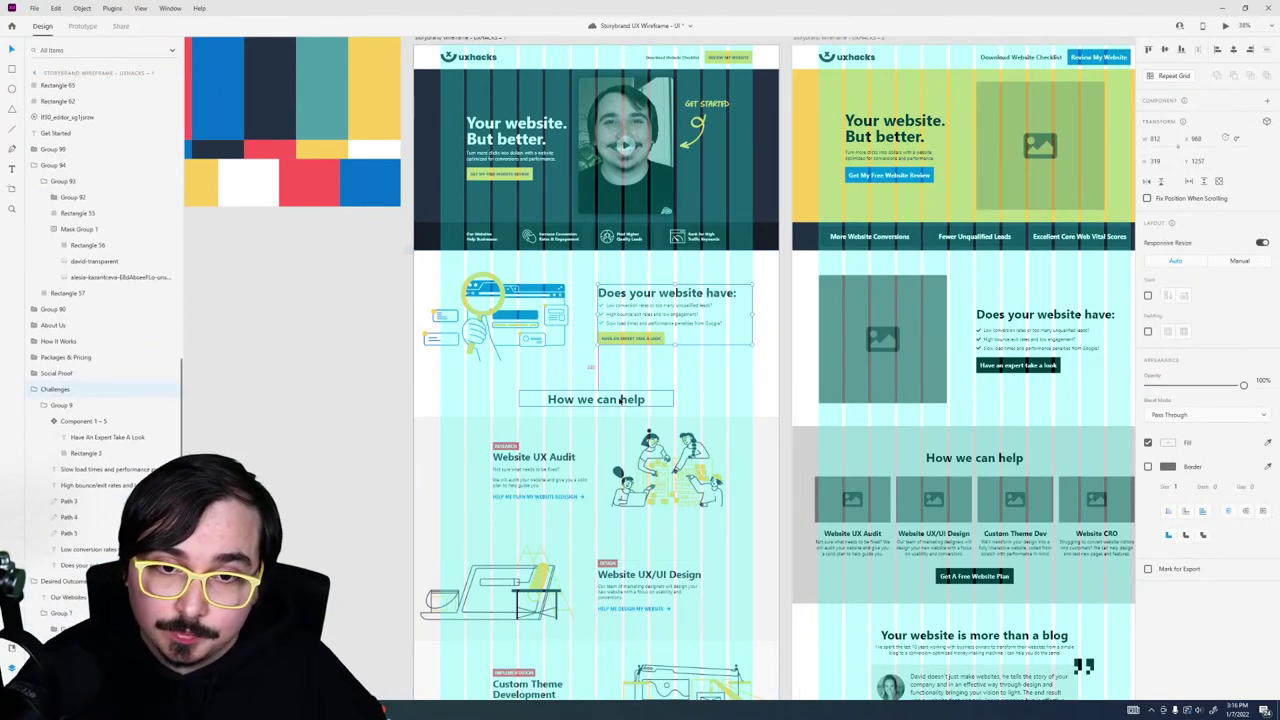
pyautogui.click(704, 385)
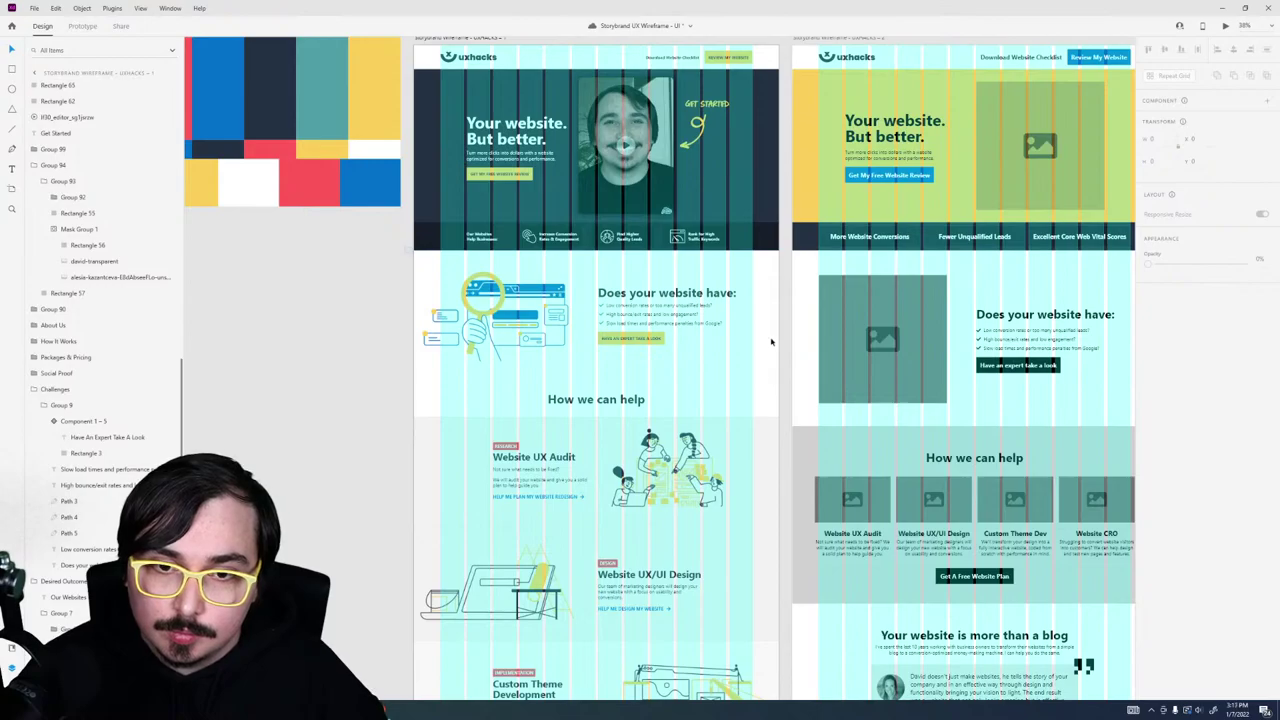
# Step: Preview the prototype and examine the section backgrounds from the How we can help heading down through the service sections
pyautogui.click(663, 196)
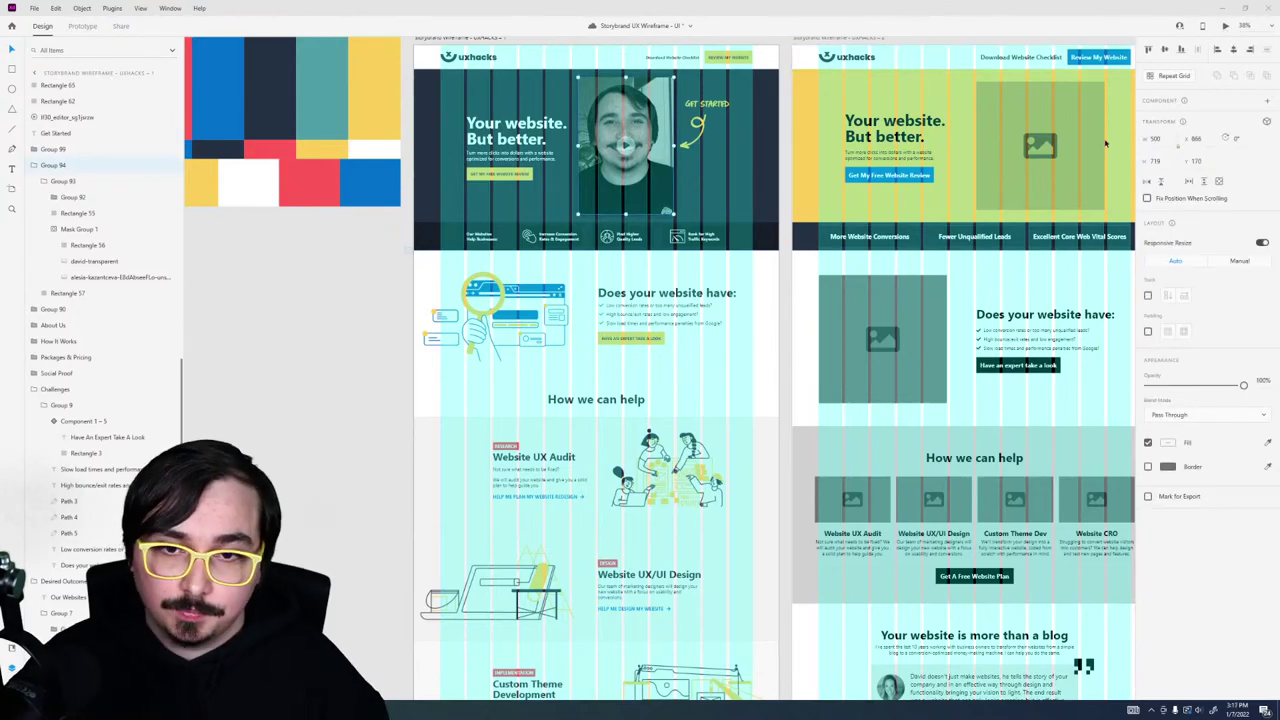
pyautogui.hotkey('ctrl', 'Return')
pyautogui.scroll(-6, 723, 357)
pyautogui.scroll(6, 723, 357)
pyautogui.scroll(-8, 723, 357)
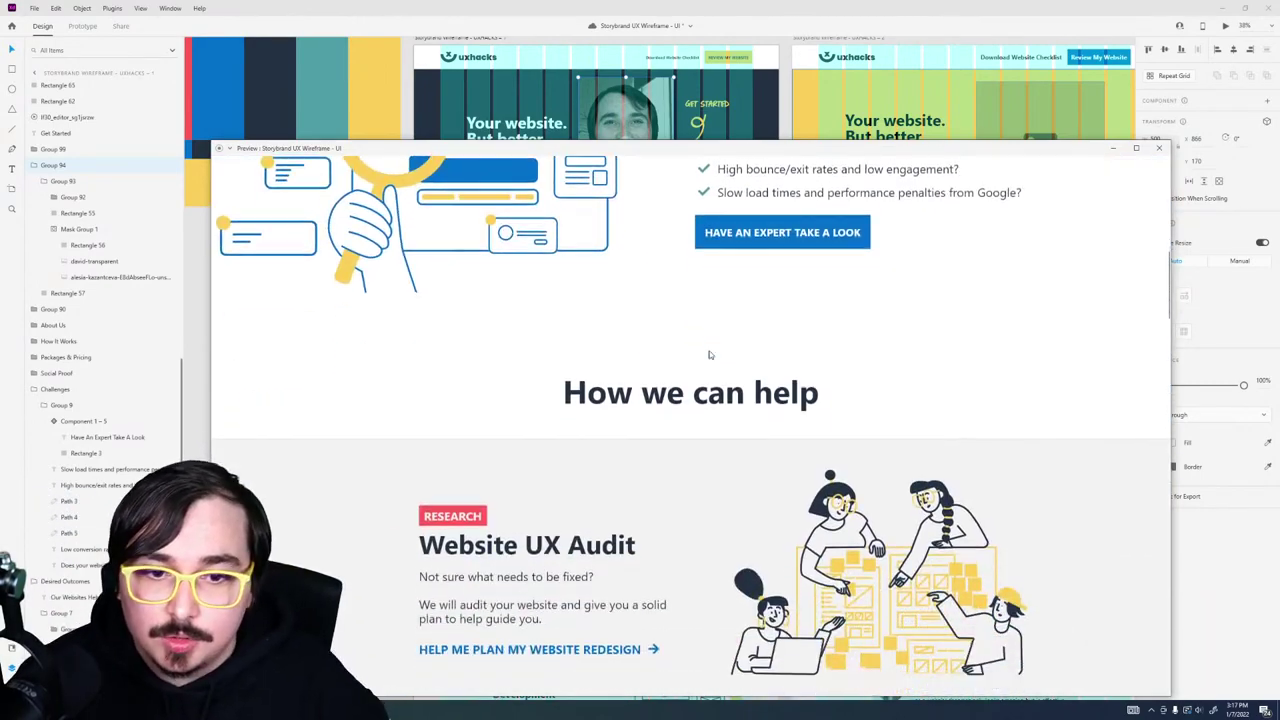
pyautogui.scroll(-2, 709, 354)
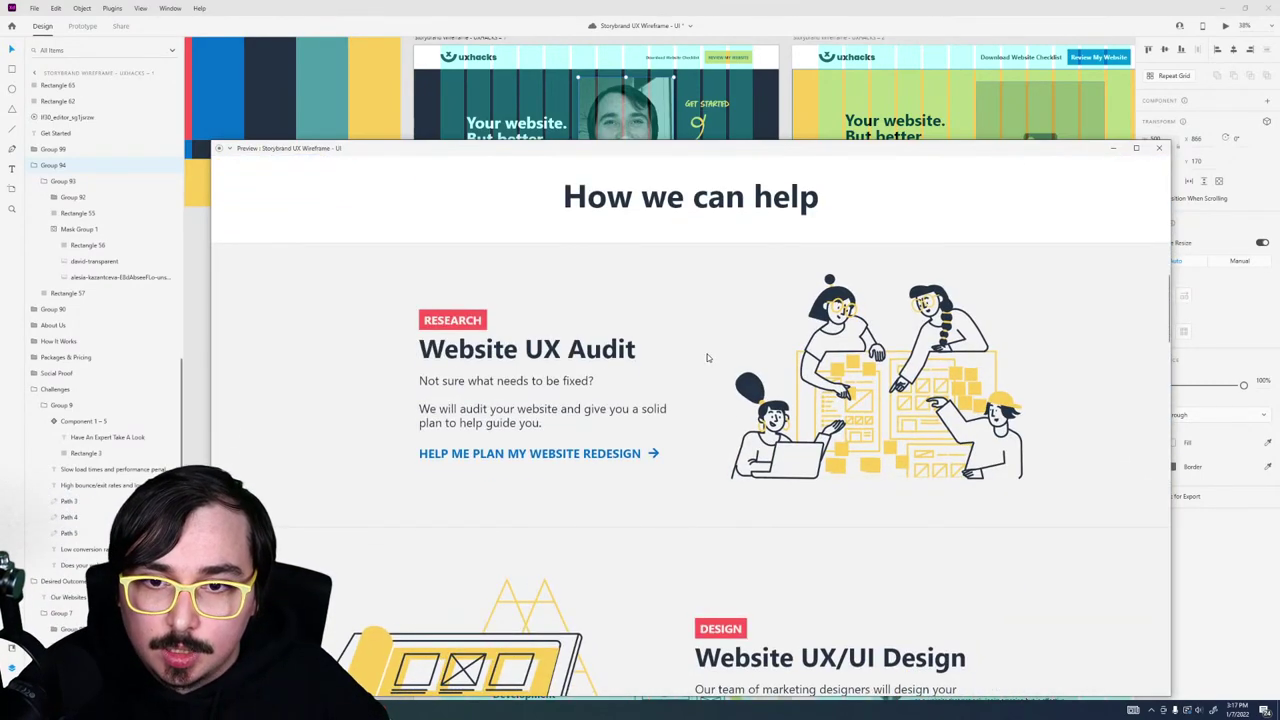
pyautogui.scroll(-3, 707, 357)
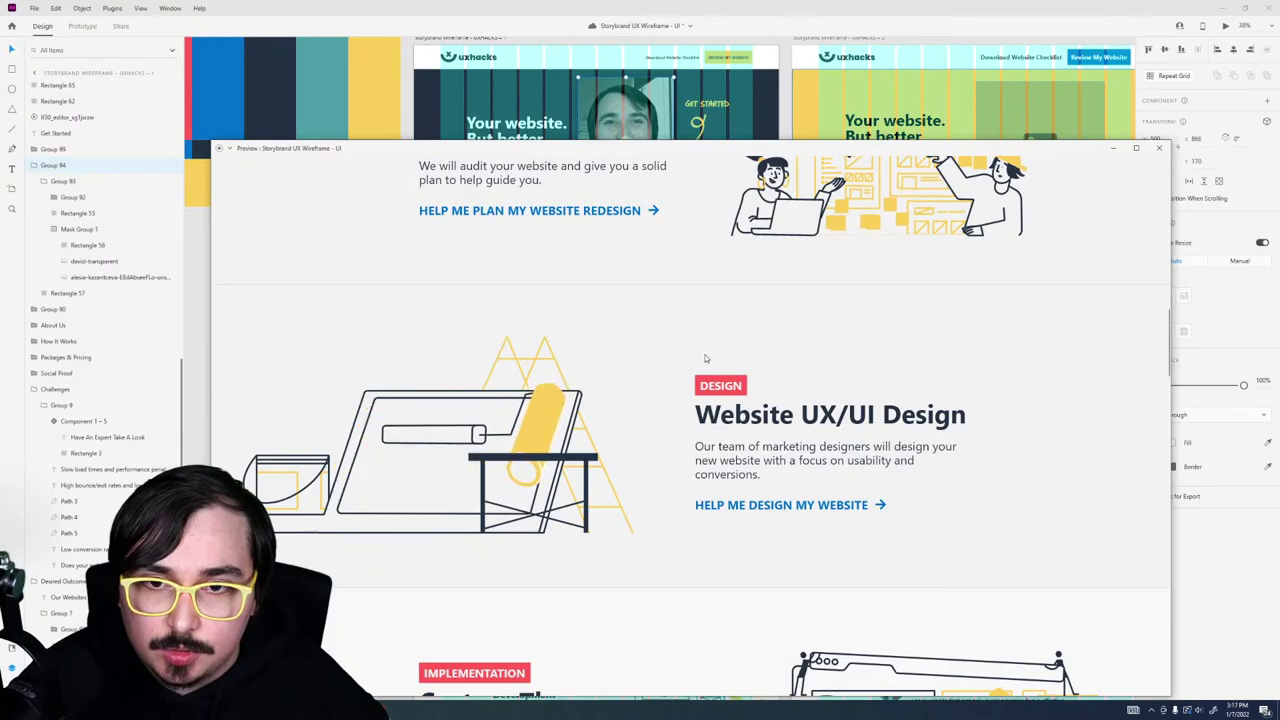
pyautogui.scroll(-3, 702, 357)
pyautogui.scroll(7, 700, 357)
pyautogui.click(1159, 148)
# Step: Copy the Custom Theme Development section's white rectangle behind the Website UX Audit section at Y 1953, with a height of 572 px
pyautogui.scroll(-5, 540, 518)
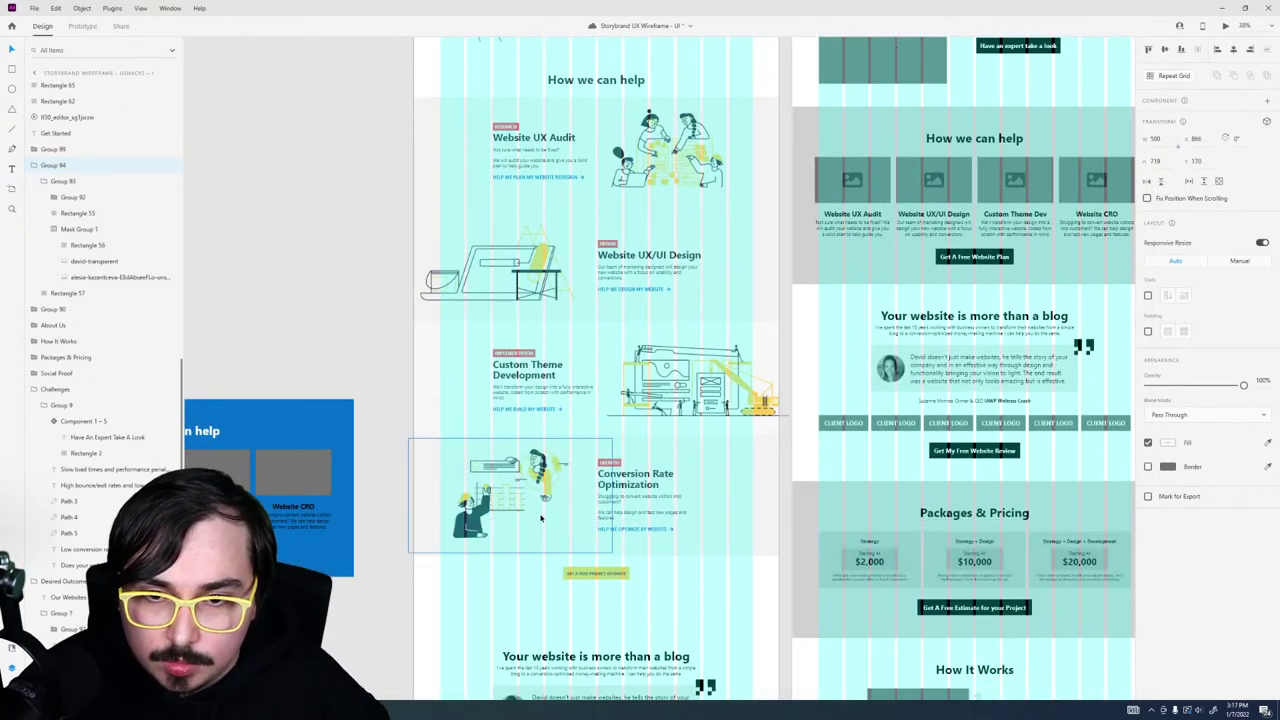
pyautogui.scroll(2, 540, 518)
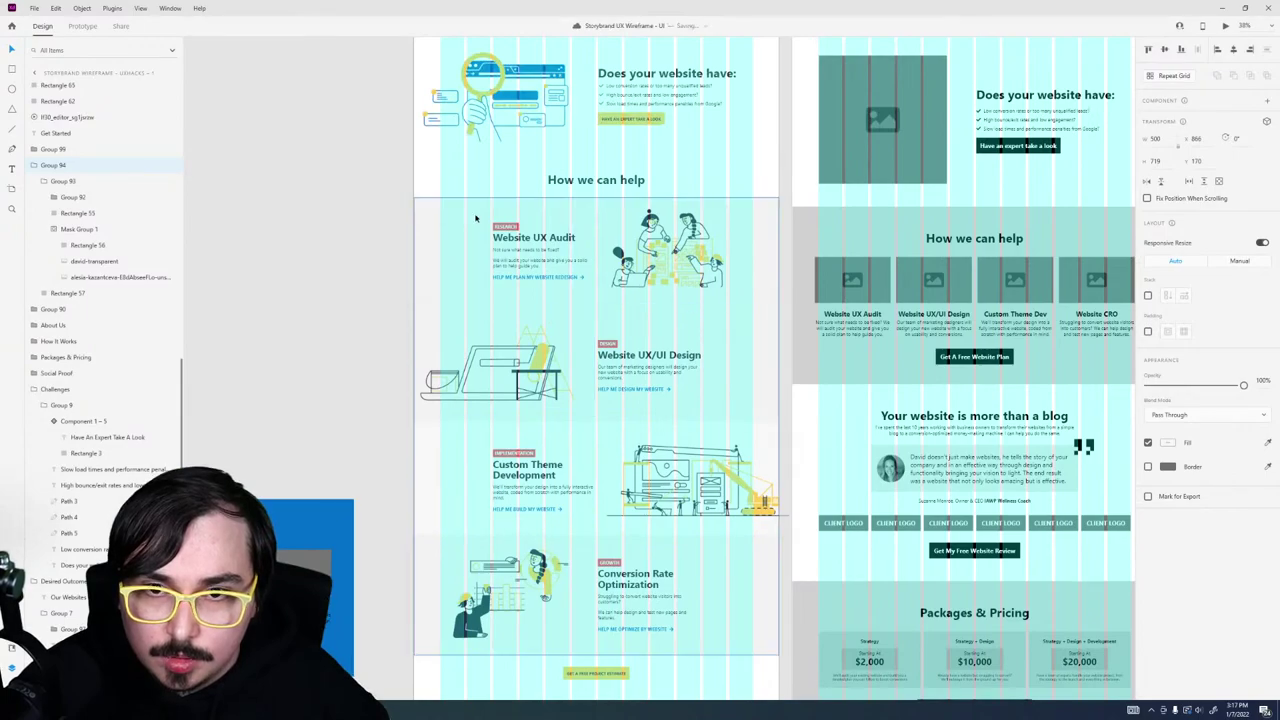
pyautogui.moveTo(469, 474); pyautogui.dragTo(497, 251)
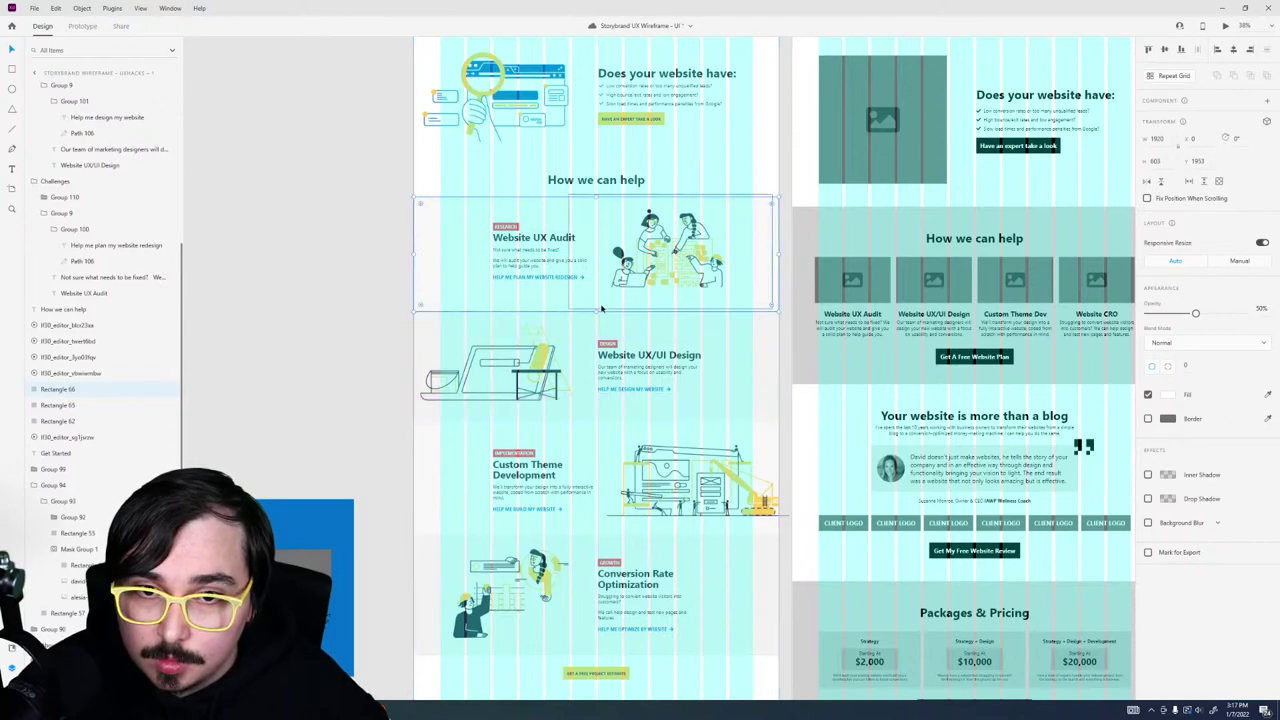
pyautogui.moveTo(596, 313); pyautogui.dragTo(595, 304)
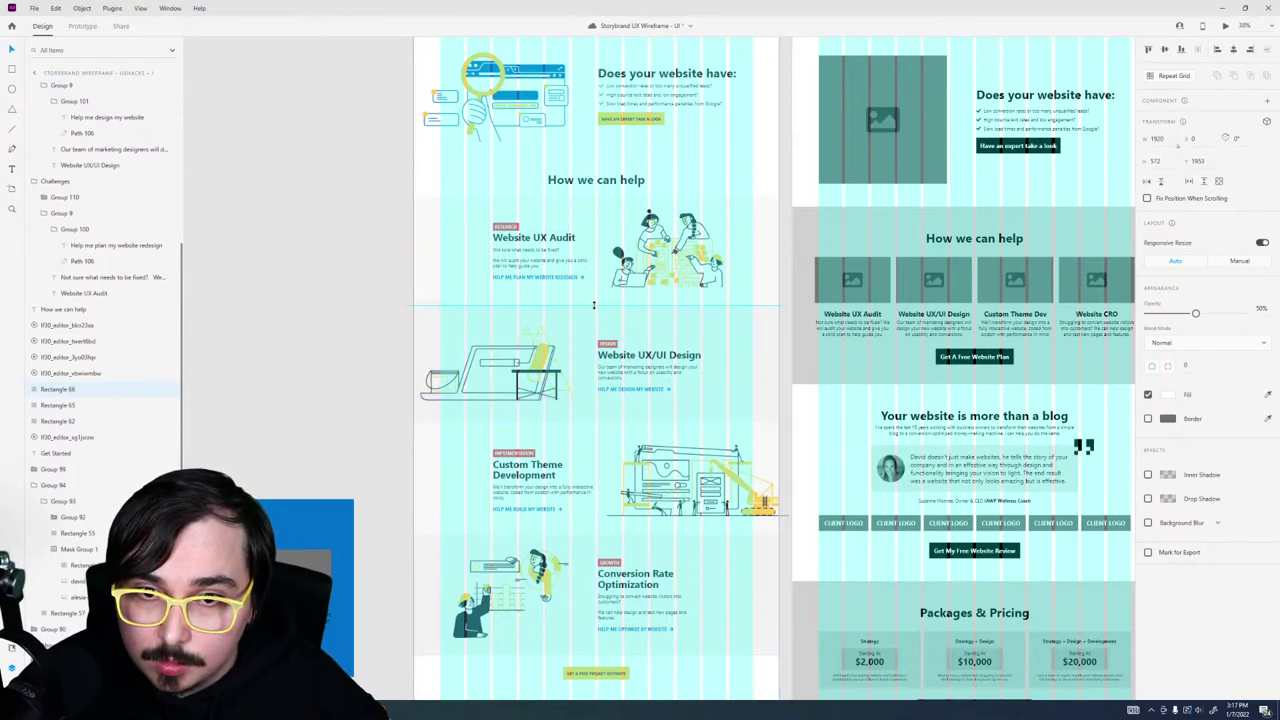
pyautogui.click(660, 331)
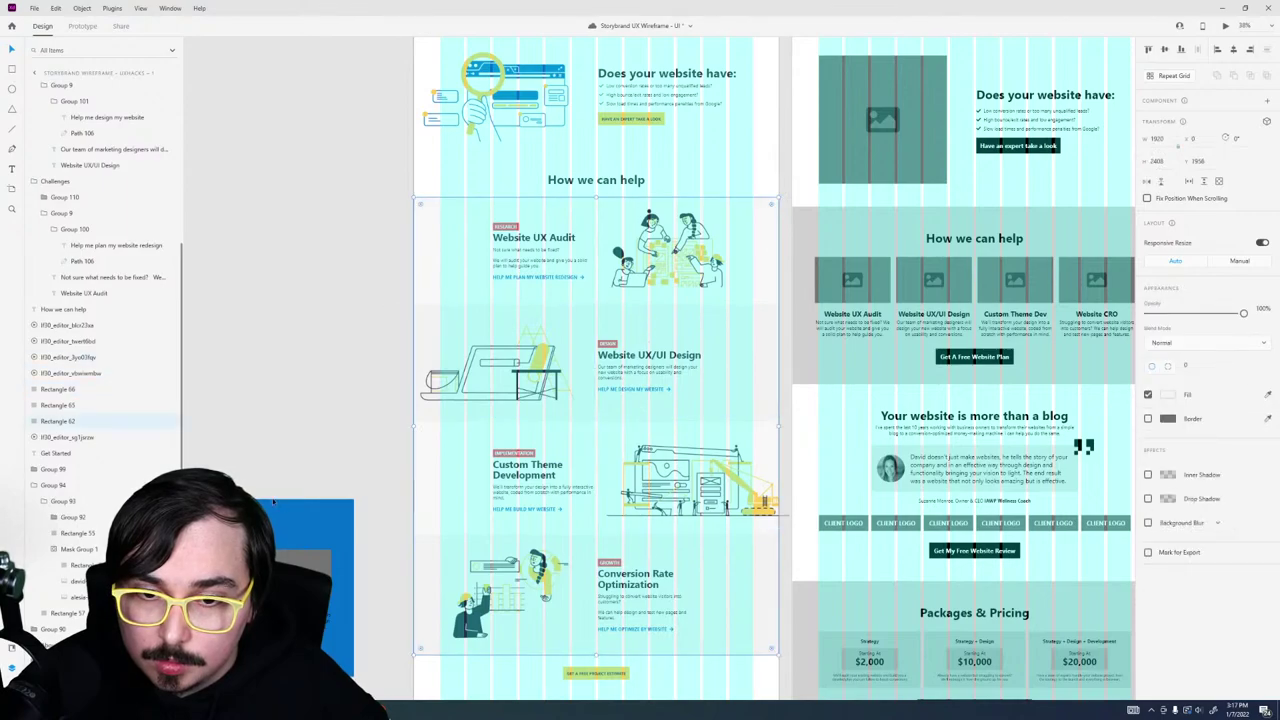
pyautogui.click(322, 439)
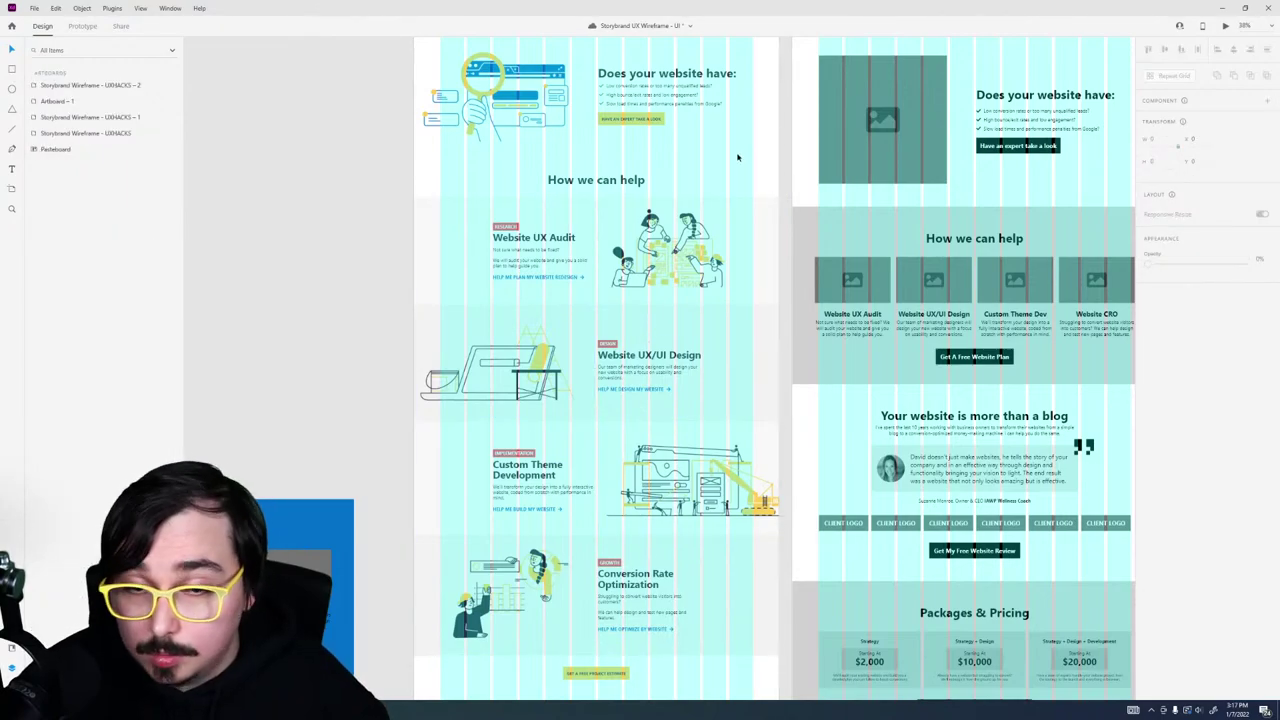
# Step: Preview the prototype again and check the alternating section backgrounds from Website UX Audit down to the project estimate button
pyautogui.click(732, 208)
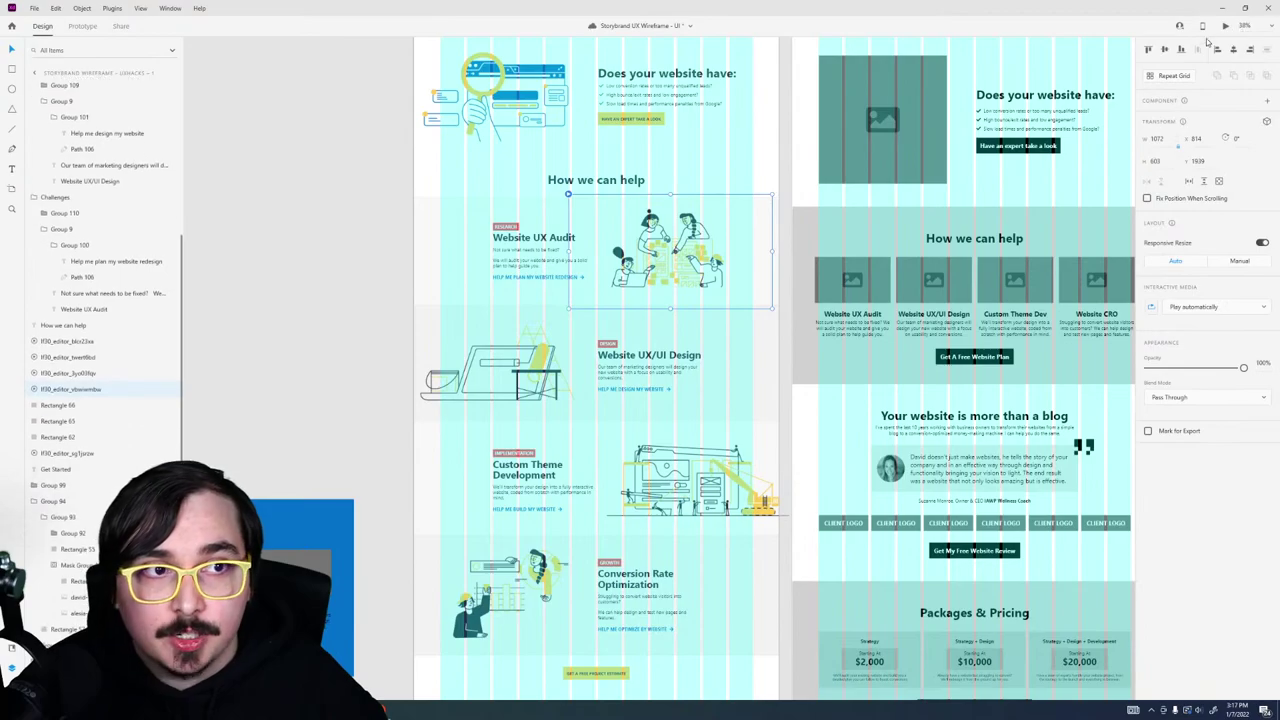
pyautogui.hotkey('ctrl', 'Return')
pyautogui.scroll(-5, 545, 460)
pyautogui.scroll(2, 545, 460)
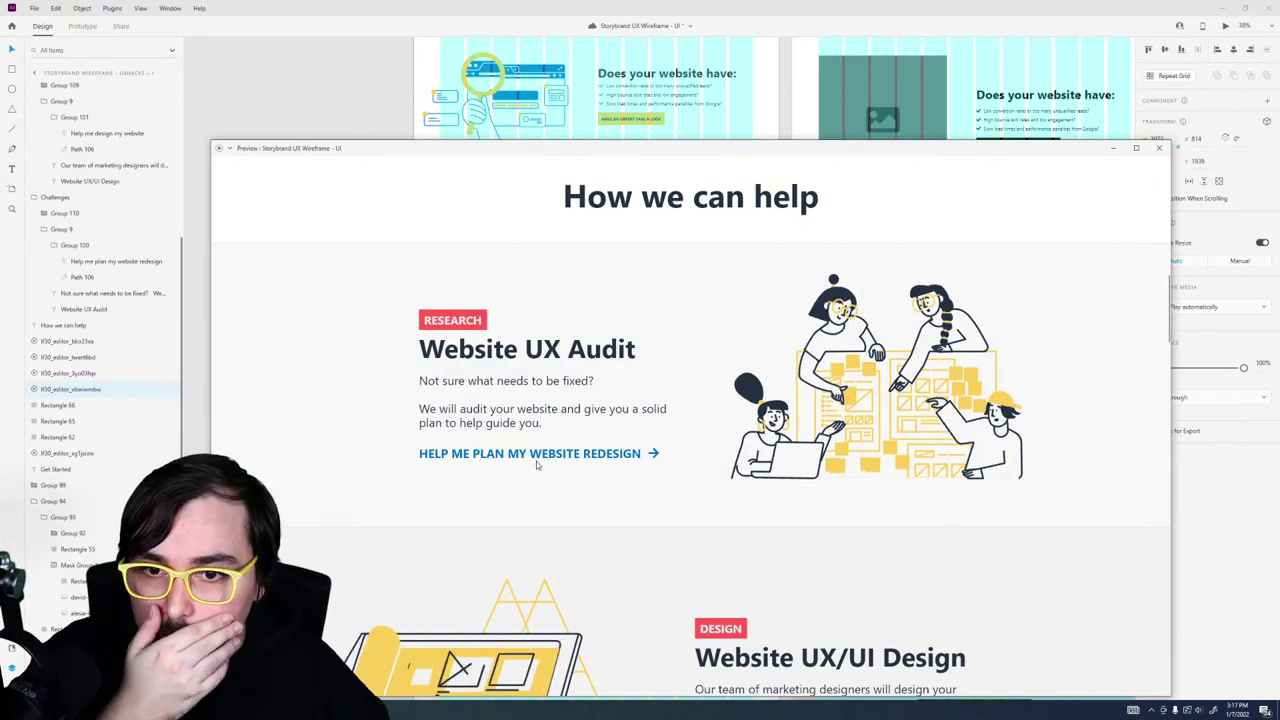
pyautogui.scroll(-3, 497, 478)
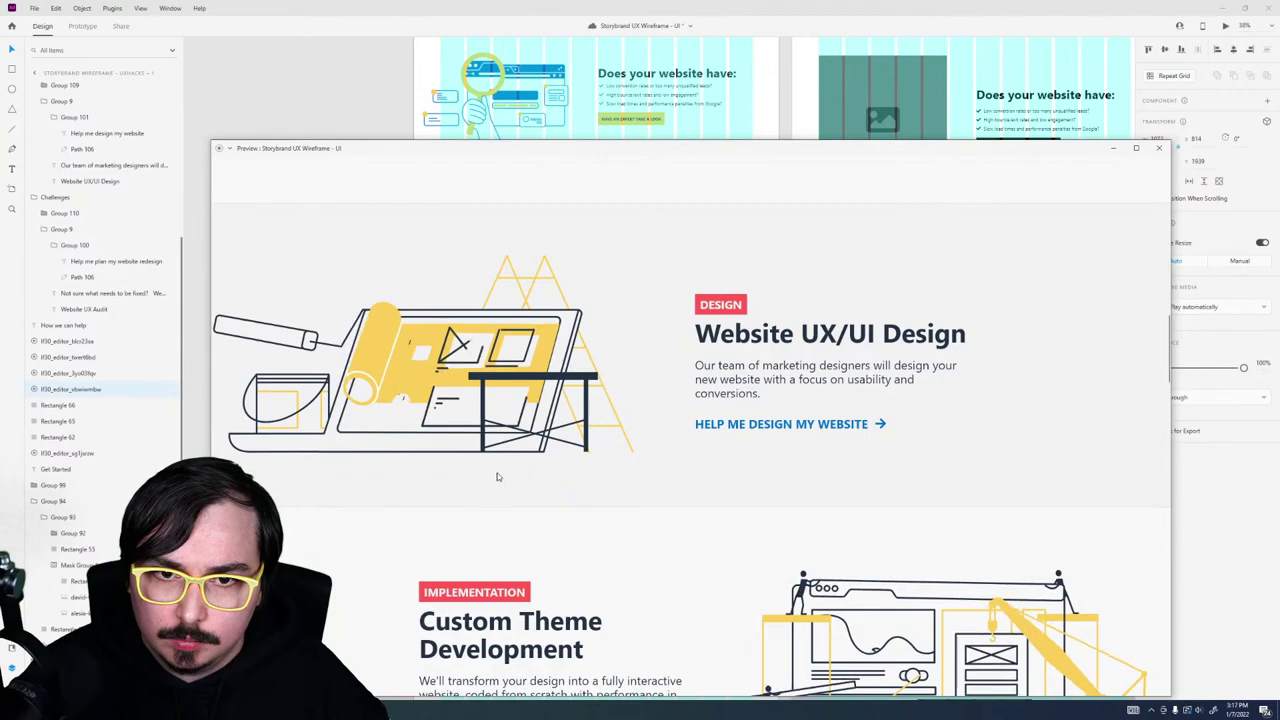
pyautogui.scroll(-2, 497, 477)
pyautogui.scroll(-2, 497, 477)
pyautogui.scroll(10, 495, 476)
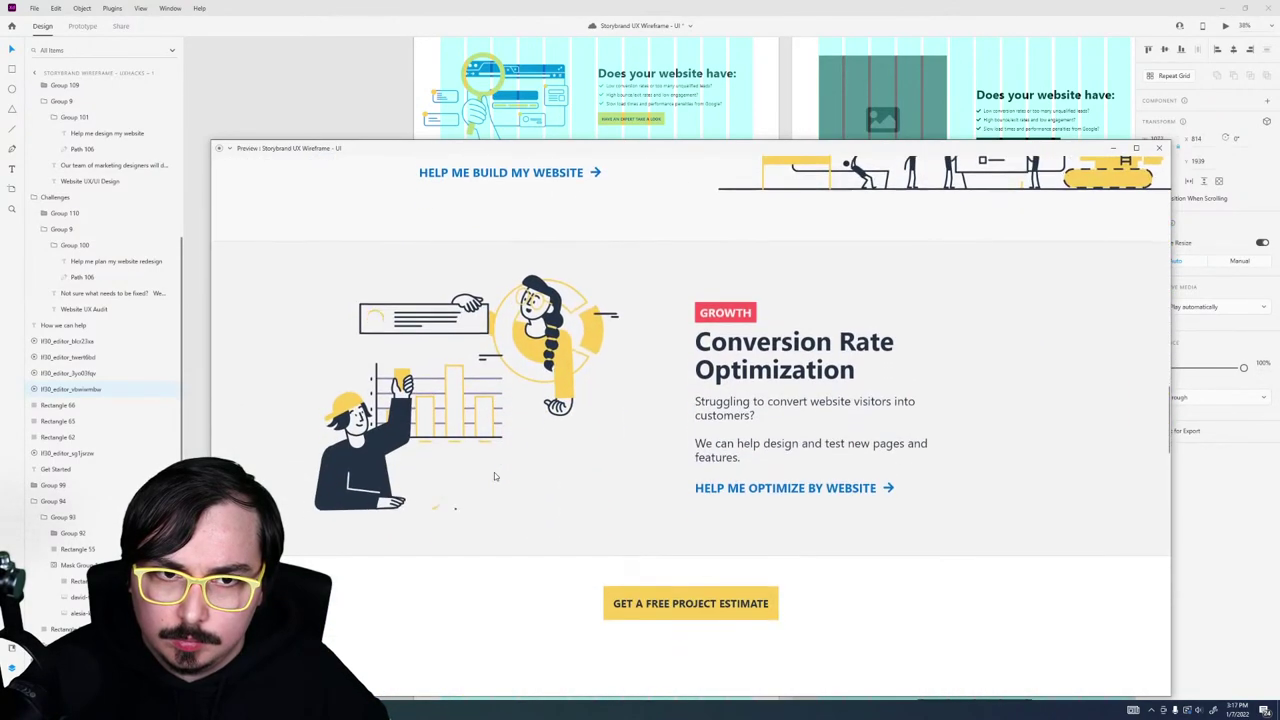
pyautogui.scroll(3, 494, 475)
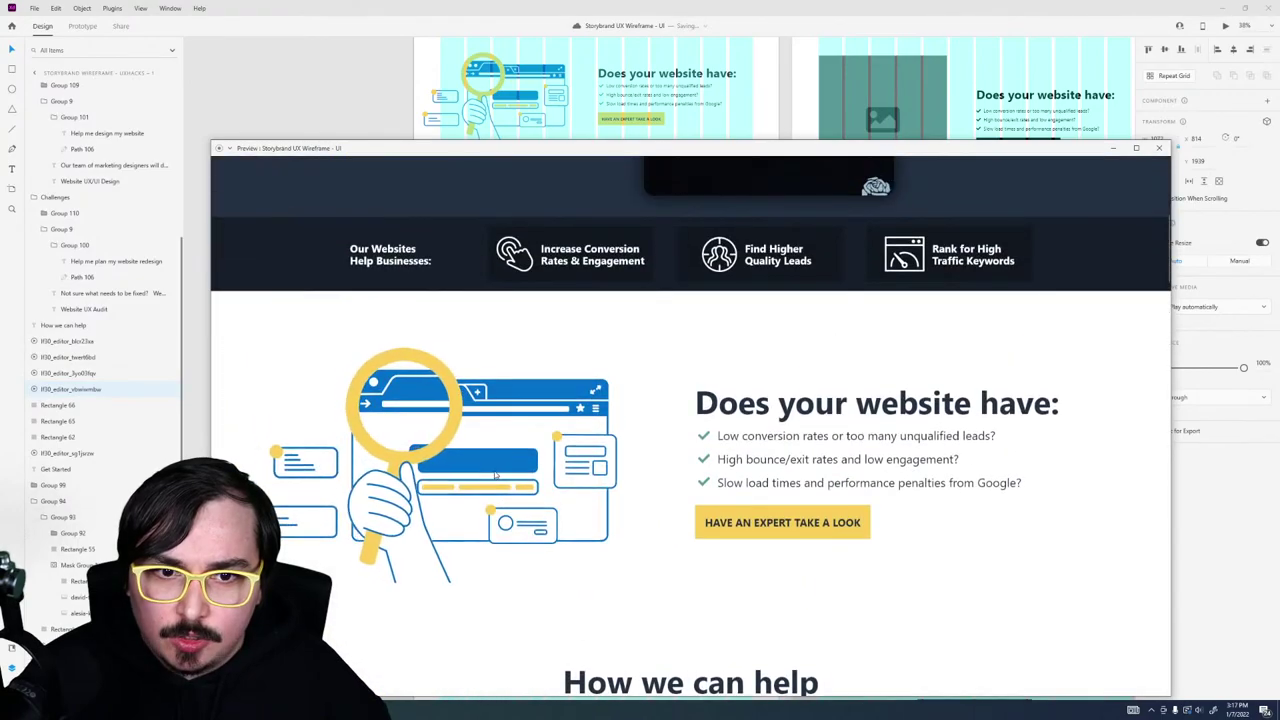
pyautogui.scroll(-6, 494, 475)
pyautogui.scroll(-6, 494, 474)
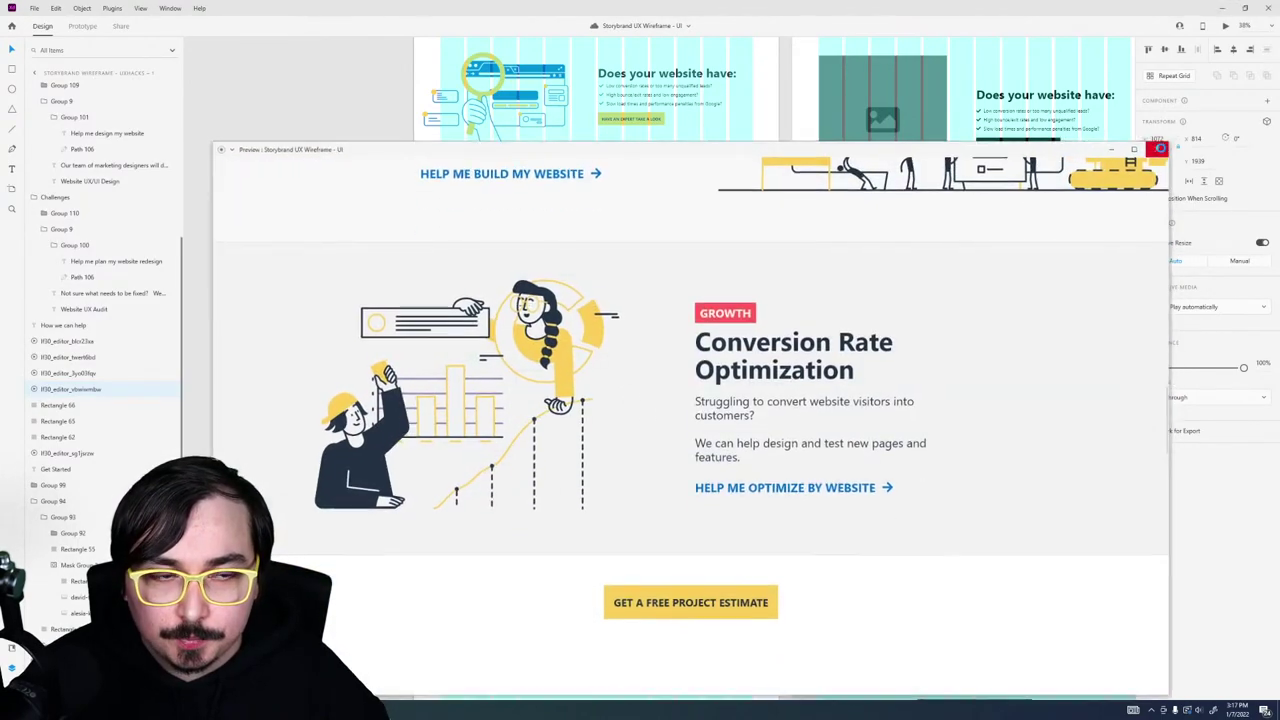
pyautogui.click(1159, 148)
# Step: Compare the overall page design with and without the layout grid overlay
pyautogui.click(271, 298)
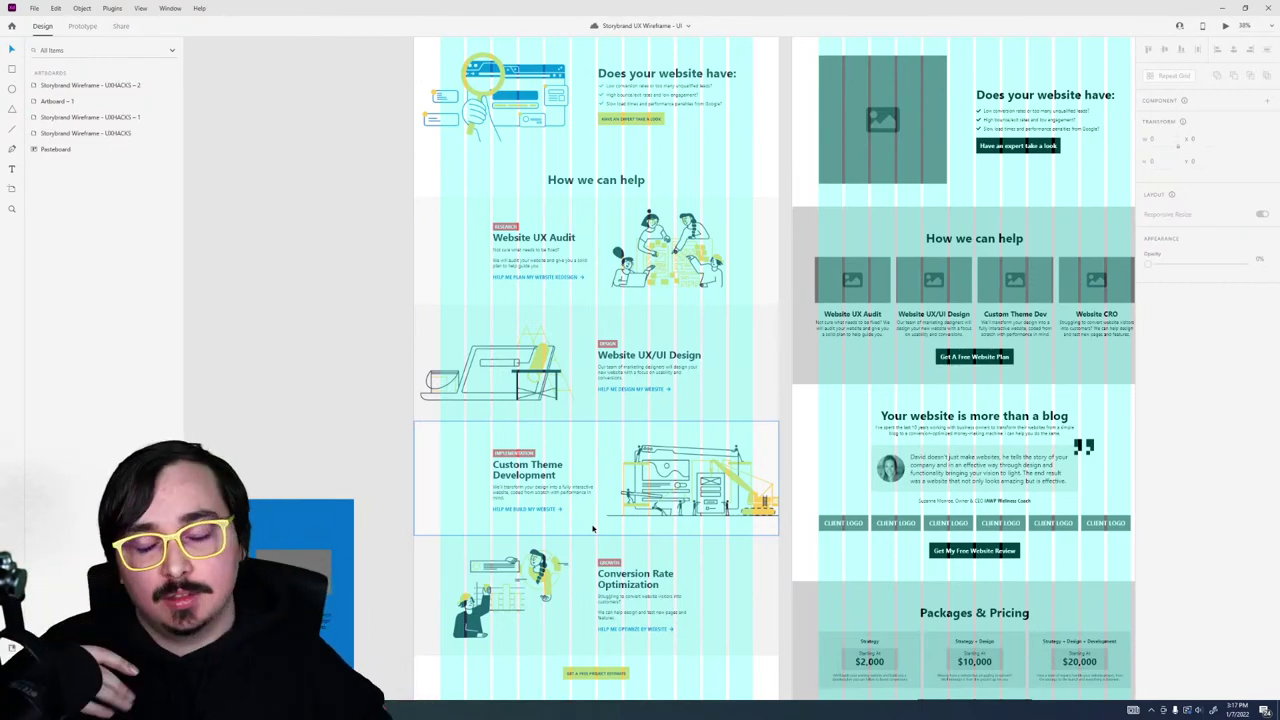
pyautogui.scroll(-2, 598, 525)
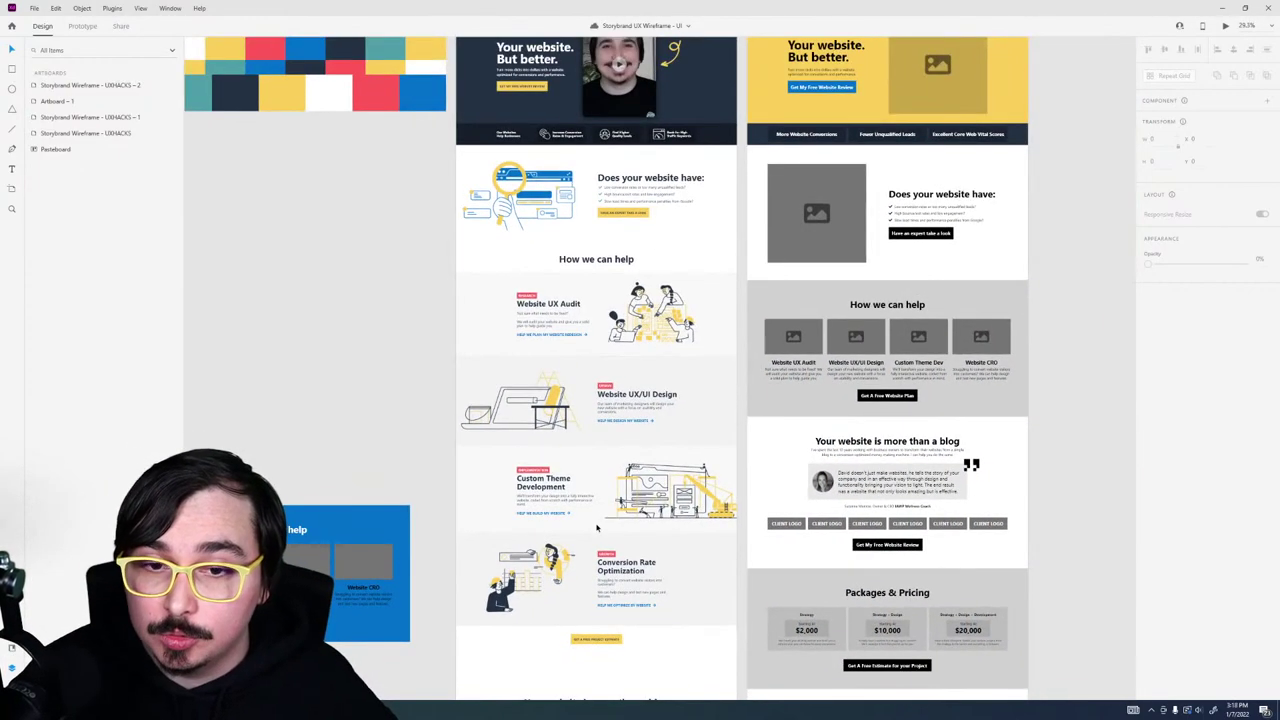
pyautogui.scroll(2, 598, 525)
pyautogui.scroll(-1, 598, 524)
pyautogui.hotkey('ctrl', 'shift', "'")
pyautogui.keyDown('ctrl'); pyautogui.scroll(-1, 598, 524); pyautogui.keyUp('ctrl')
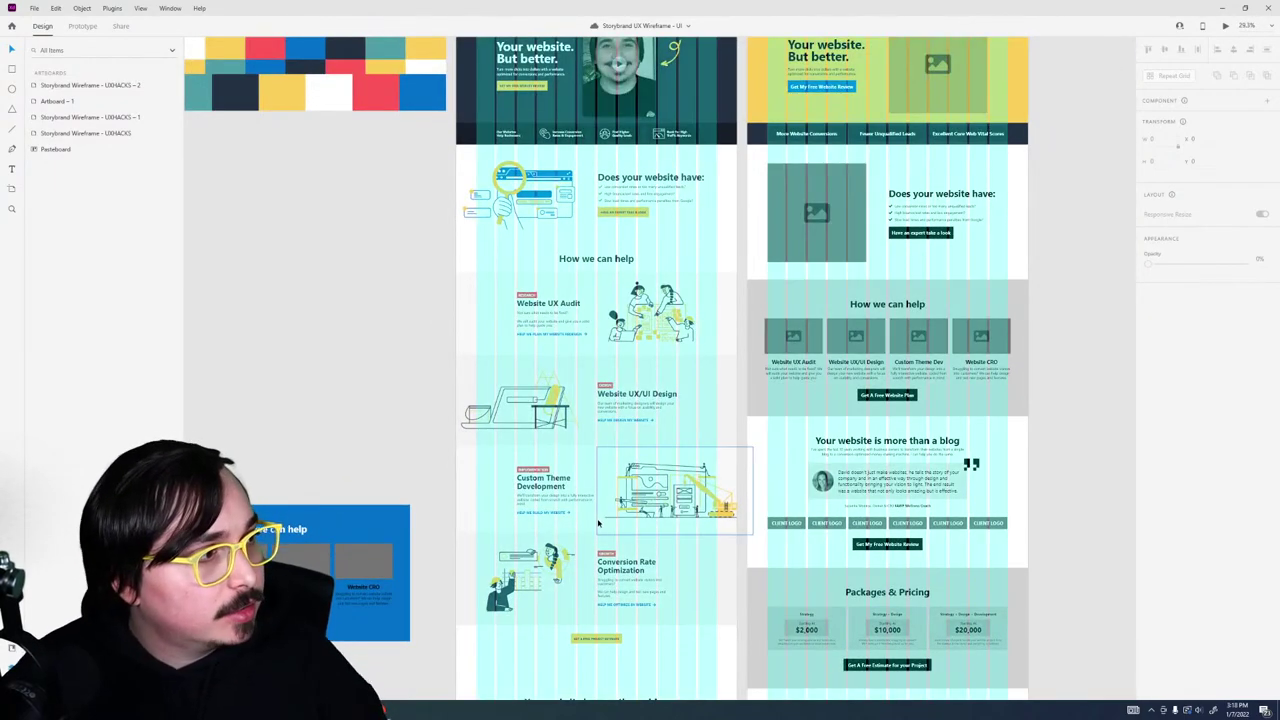
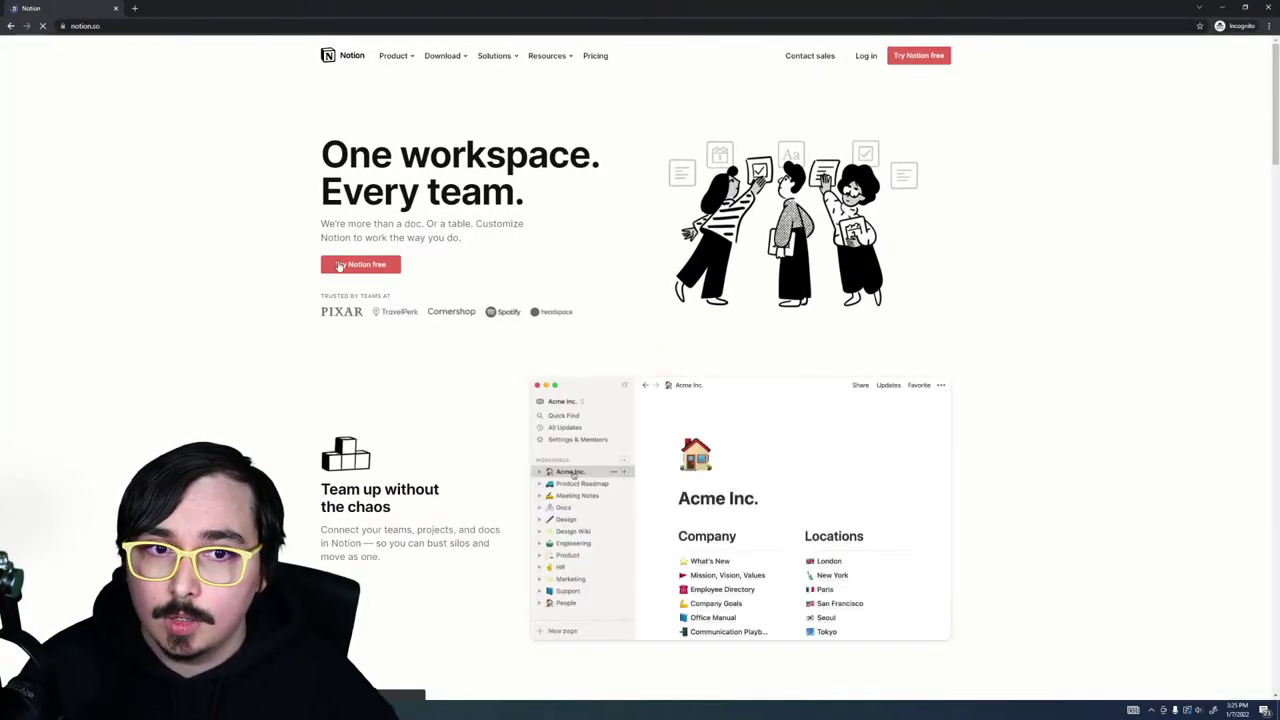
# Step: Examine the Notion home page from the hero to the footer for its backgrounds, divider lines and section spacing
pyautogui.moveTo(802, 250); pyautogui.dragTo(780, 223)
pyautogui.click(1054, 197)
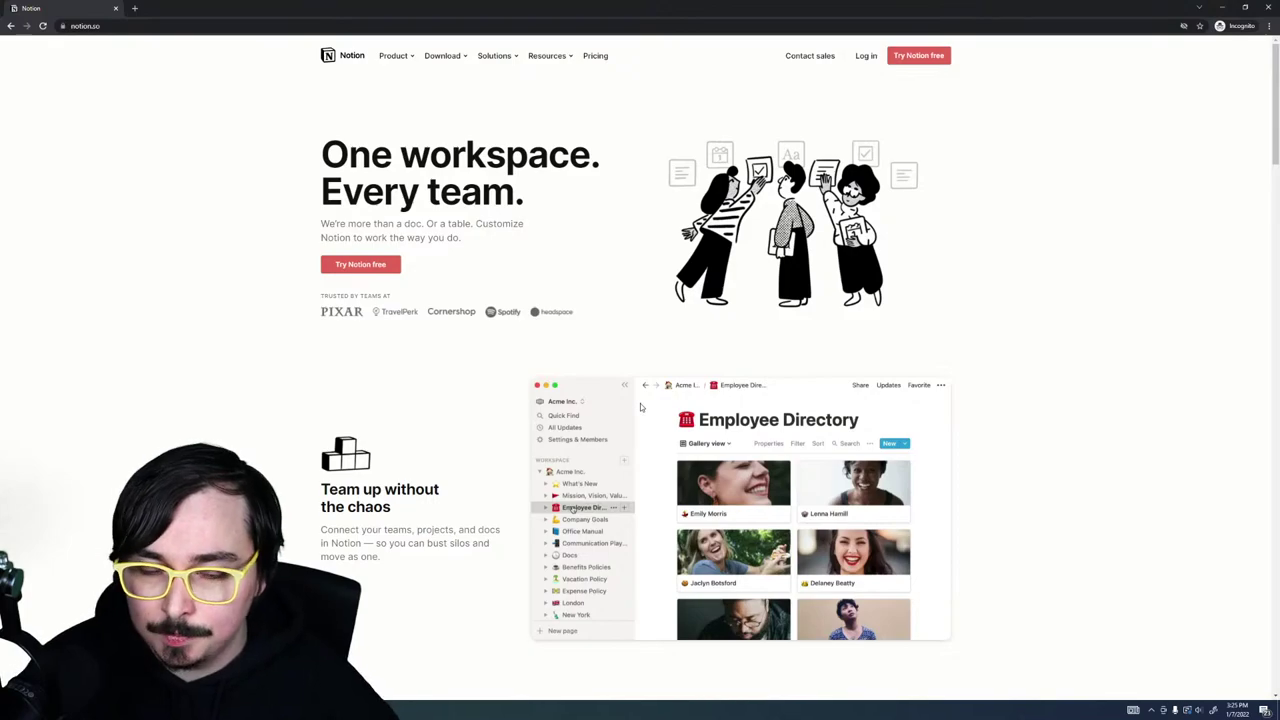
pyautogui.scroll(-2, 654, 349)
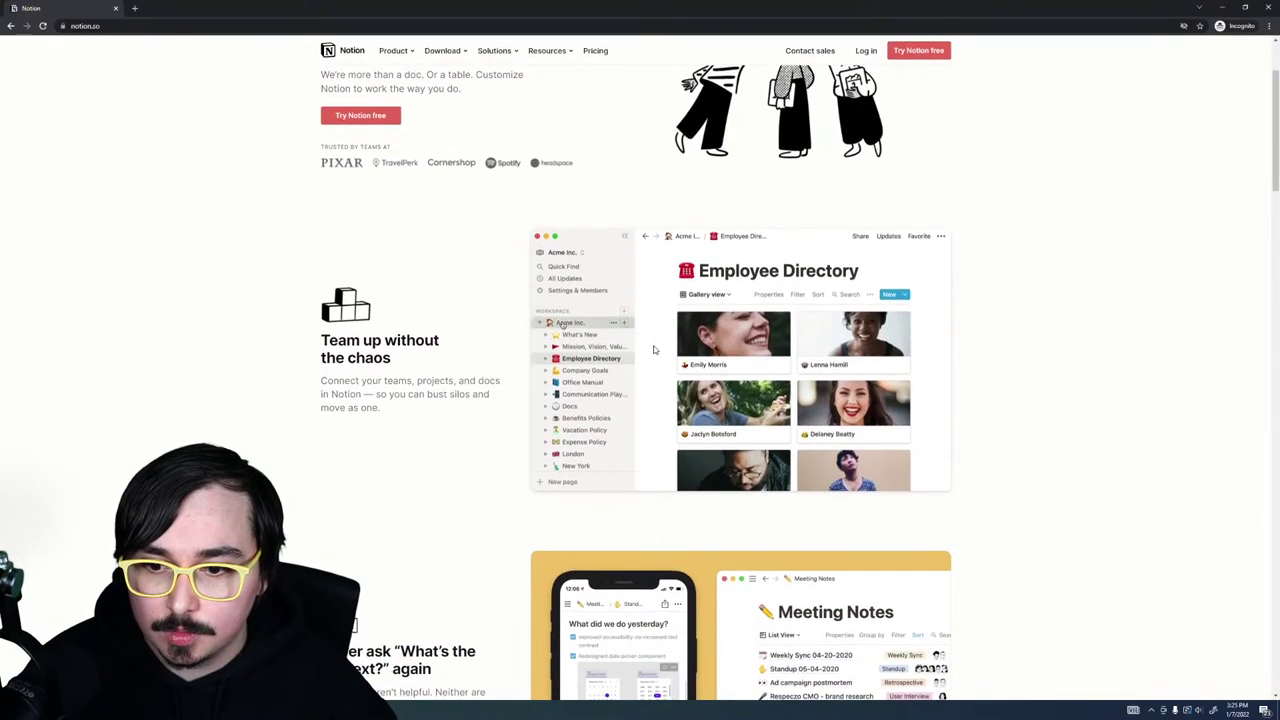
pyautogui.scroll(-3, 654, 349)
pyautogui.scroll(3, 676, 251)
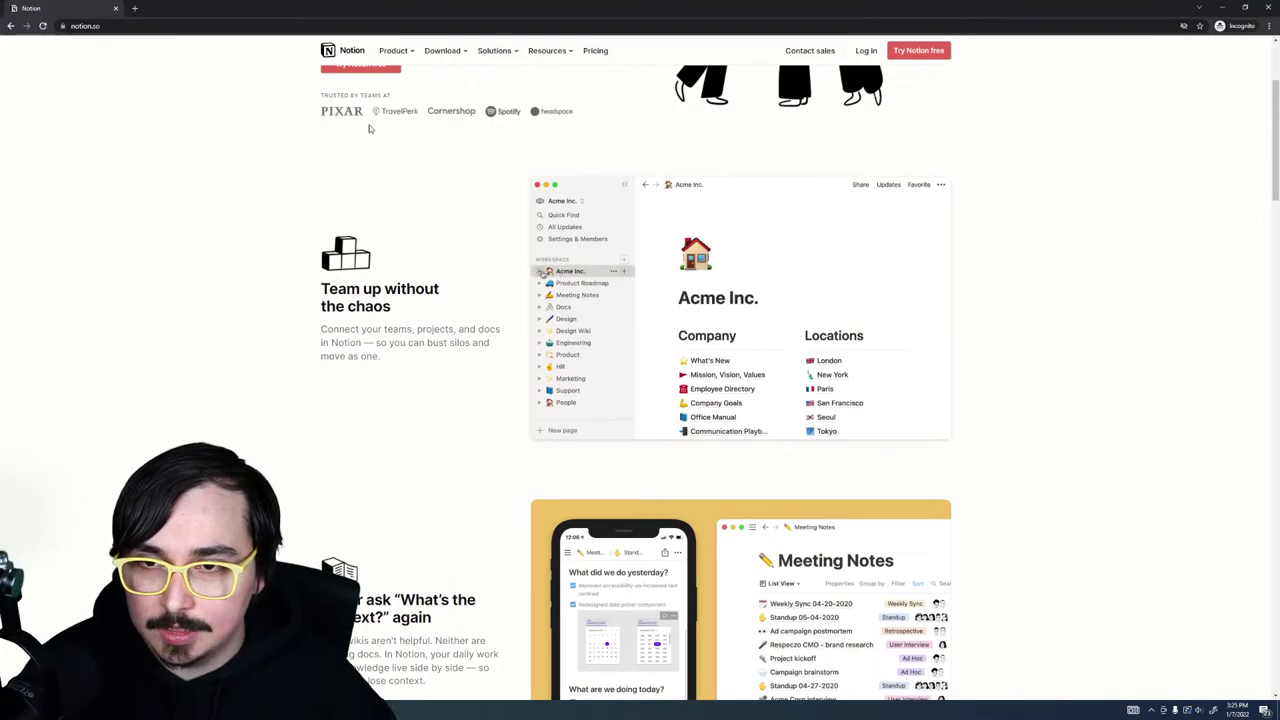
pyautogui.scroll(-6, 370, 308)
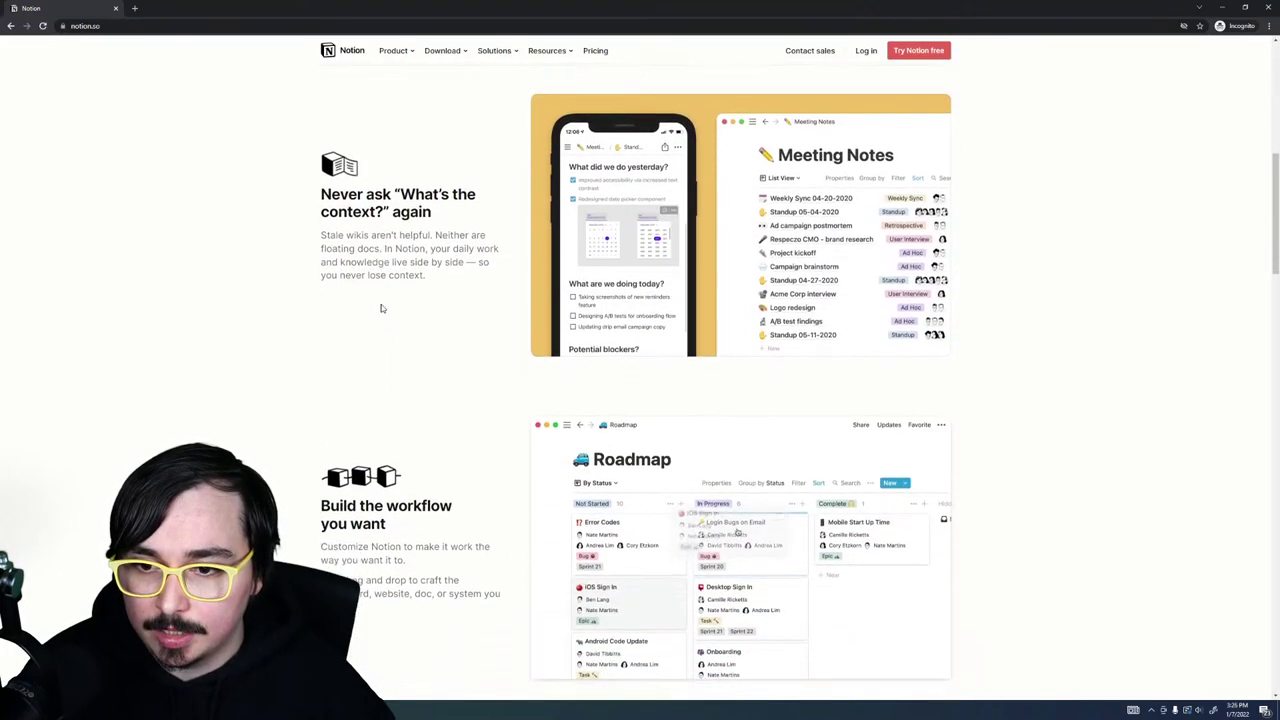
pyautogui.scroll(-4, 382, 308)
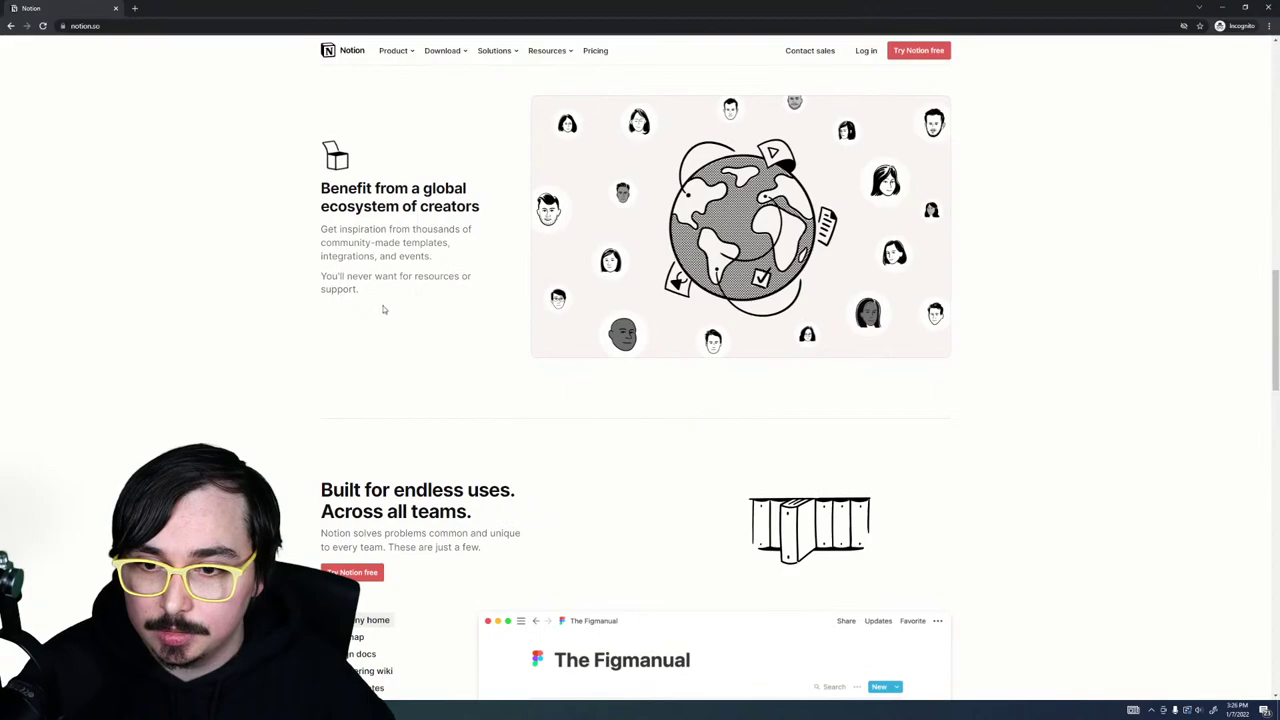
pyautogui.scroll(-2, 382, 308)
pyautogui.scroll(12, 380, 309)
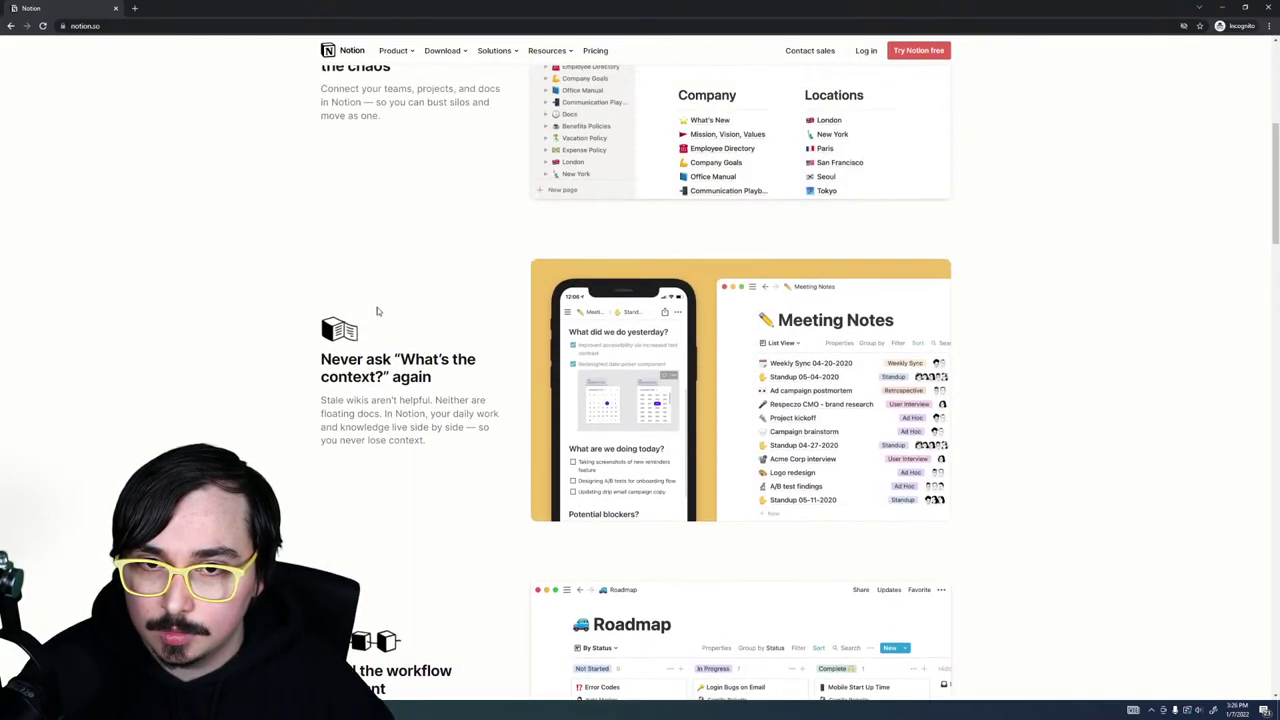
pyautogui.scroll(1, 378, 306)
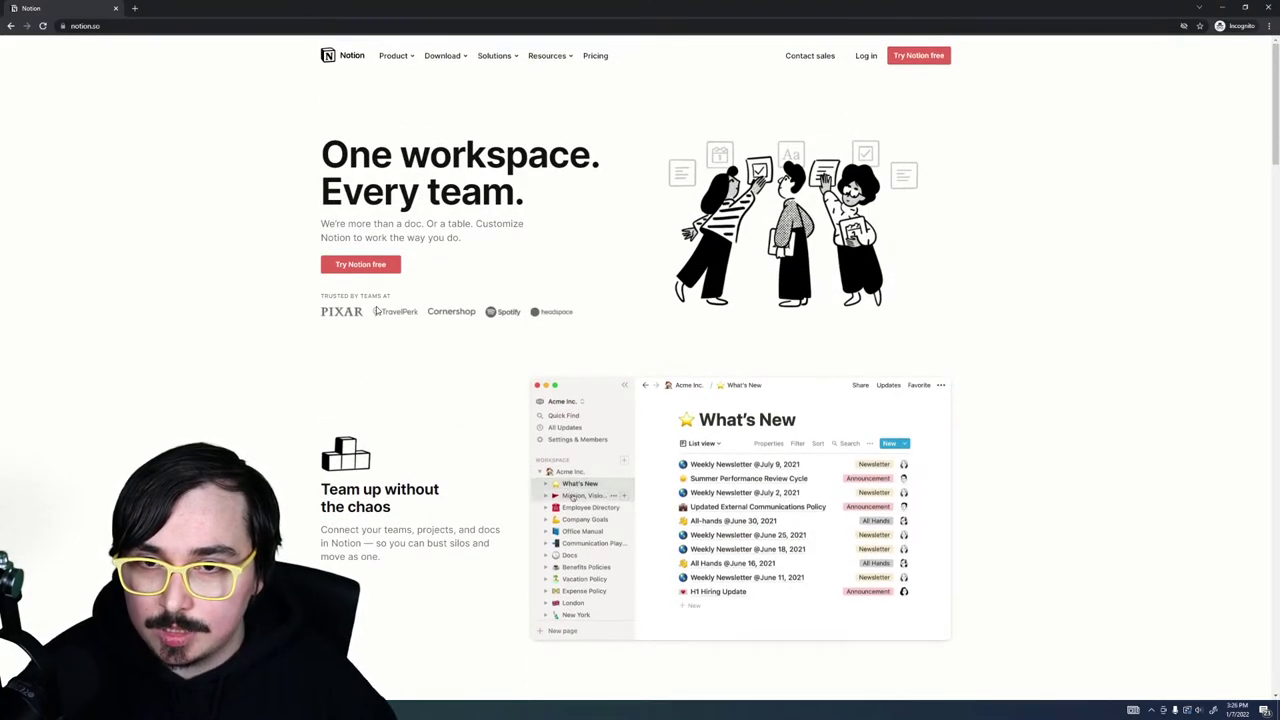
pyautogui.scroll(-1, 378, 303)
pyautogui.scroll(-20, 378, 303)
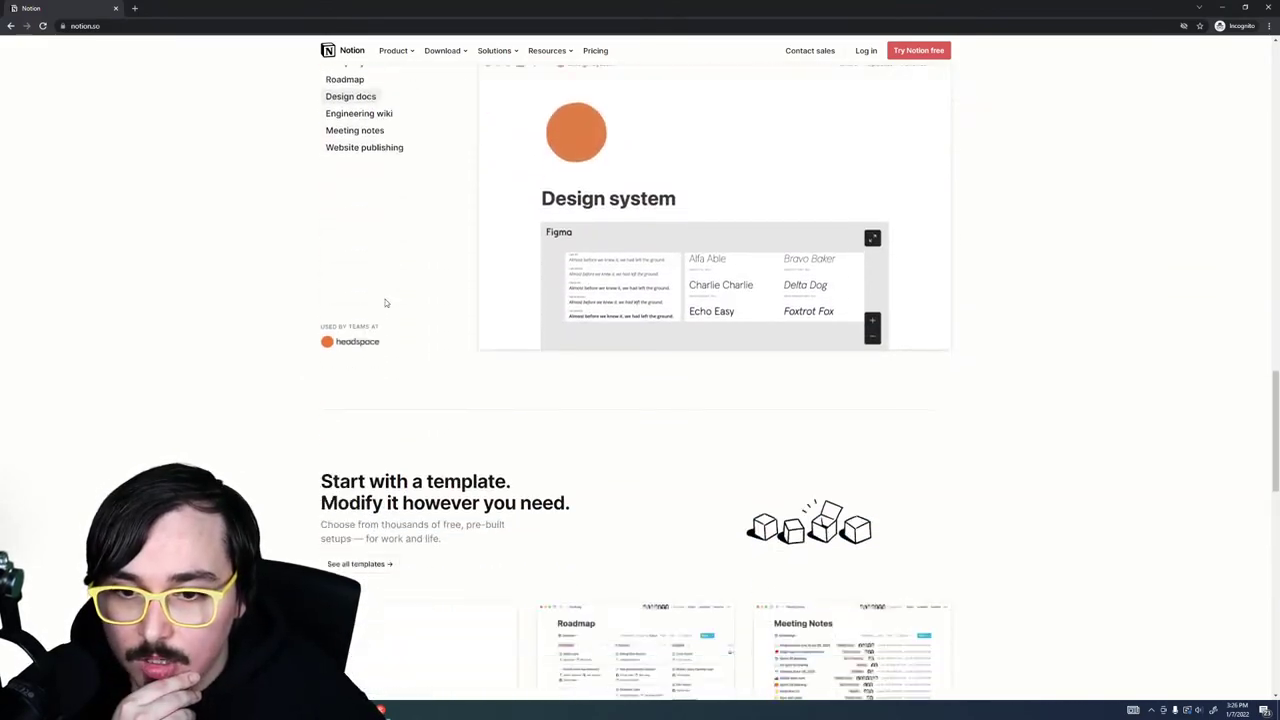
pyautogui.scroll(-5, 387, 302)
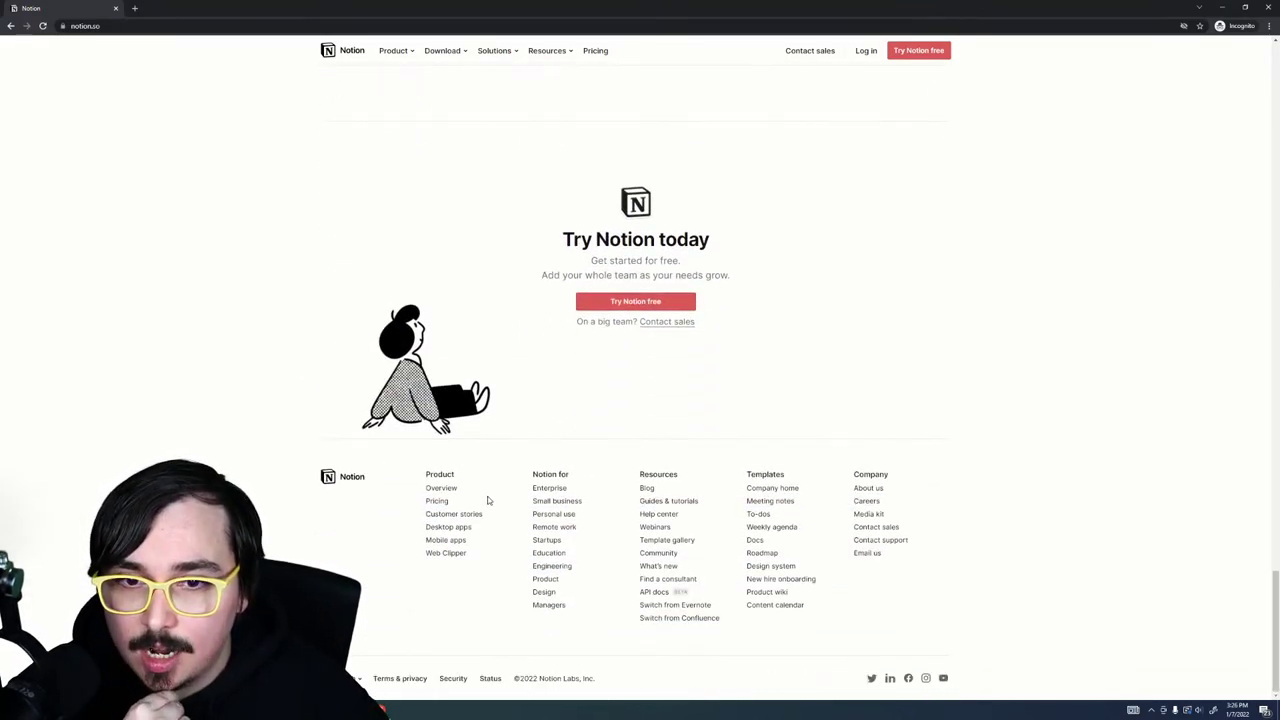
pyautogui.scroll(20, 488, 500)
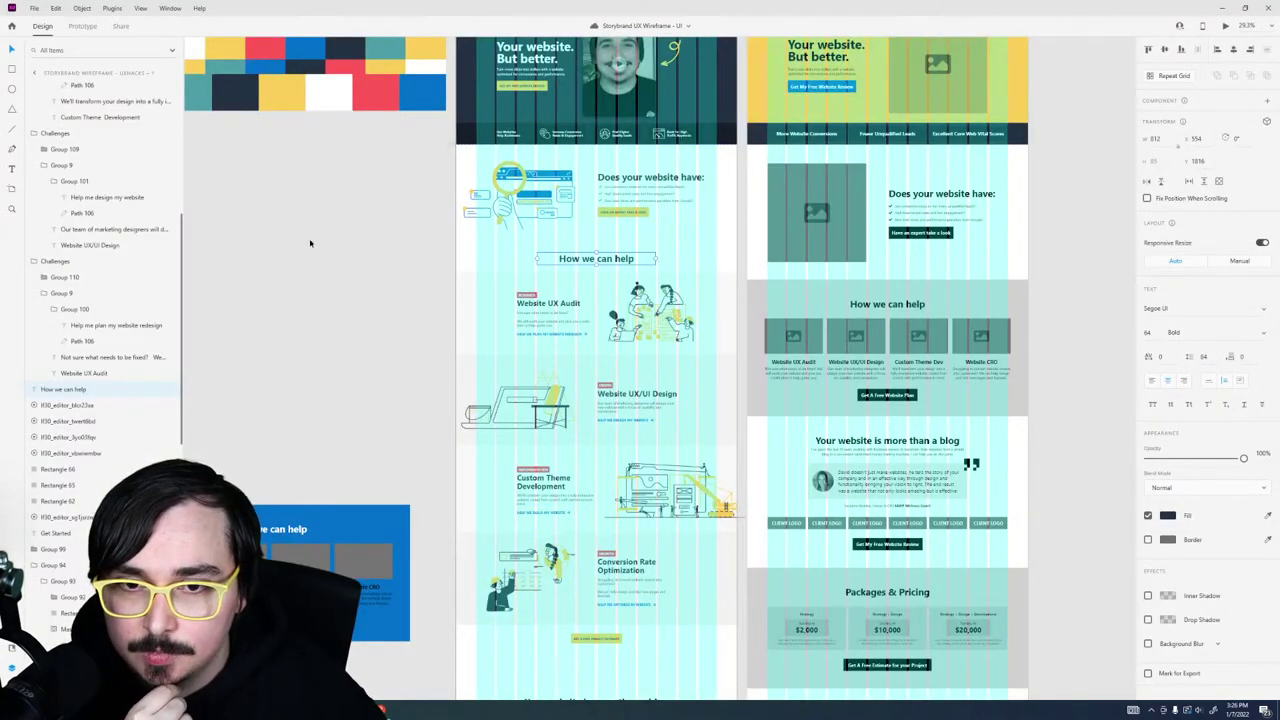
# Step: In Adobe XD, delete the yellow-header wireframe artboard and put a duplicate of the current design artboard there at X 8896, Y 0
pyautogui.click(311, 241)
pyautogui.click(669, 255)
pyautogui.click(669, 255)
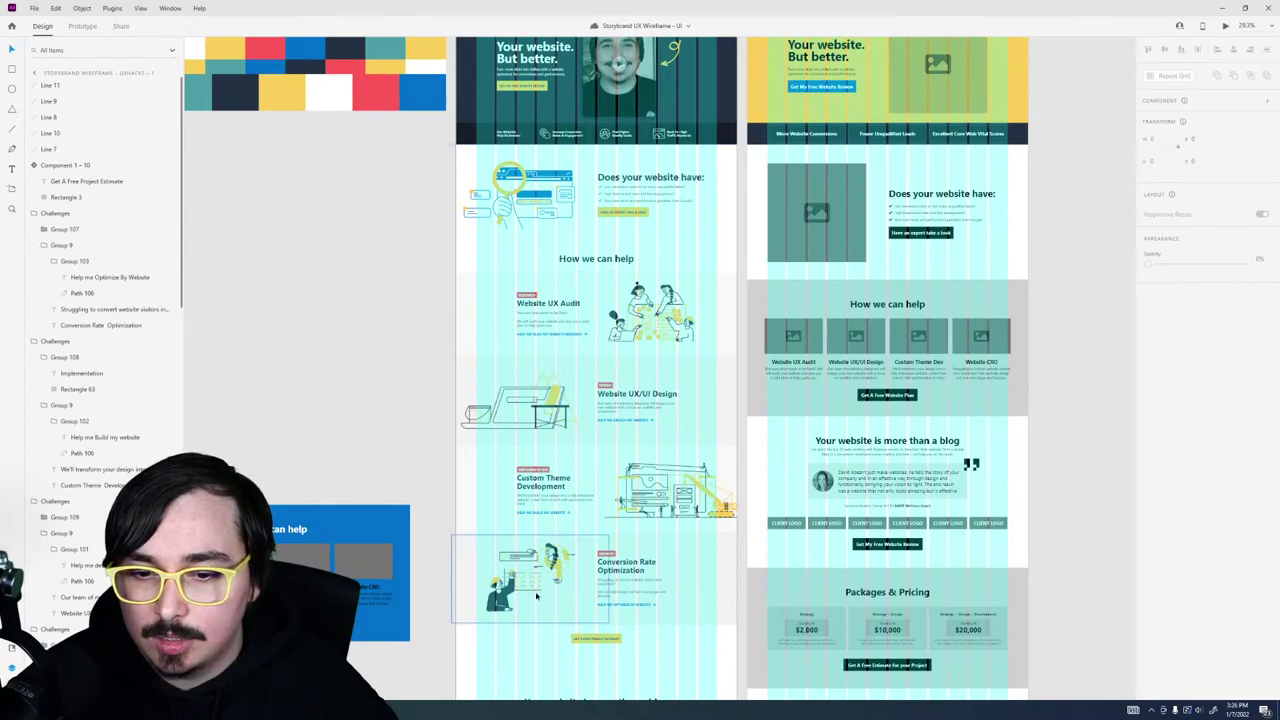
pyautogui.scroll(-5, 470, 274)
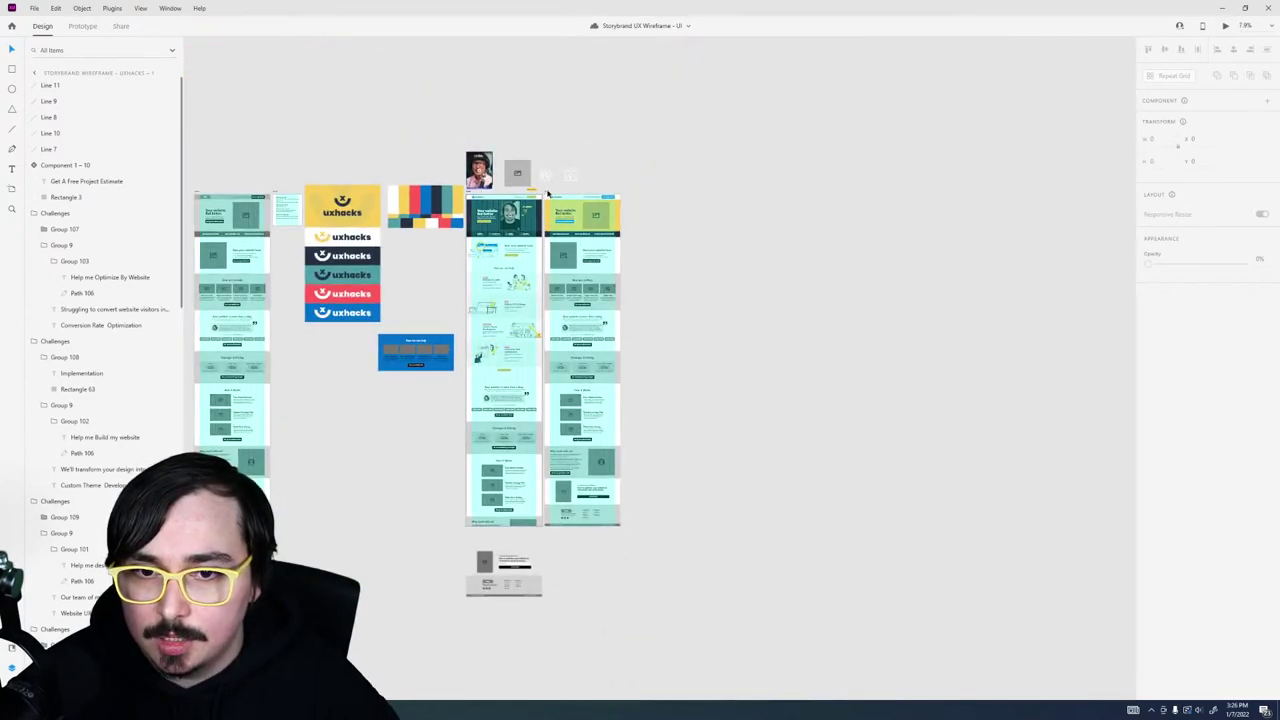
pyautogui.click(547, 193)
pyautogui.press('Delete')
pyautogui.scroll(5, 474, 145)
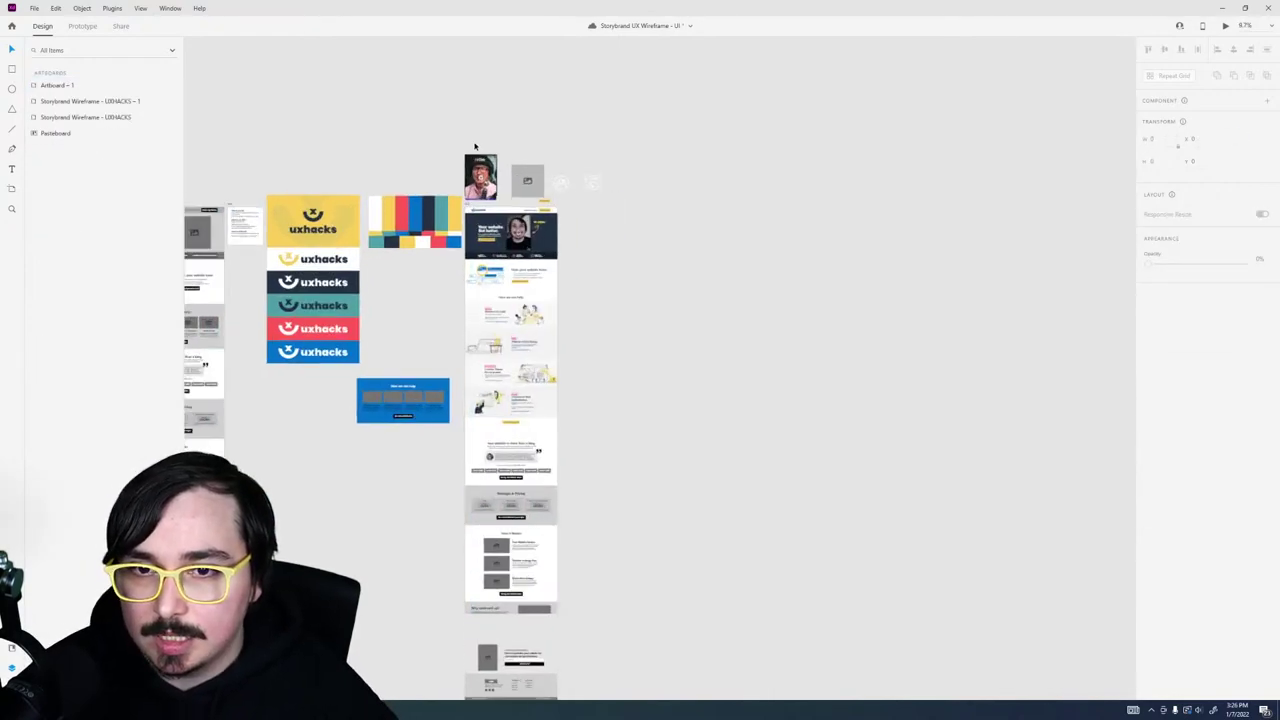
pyautogui.moveTo(481, 290); pyautogui.dragTo(705, 303)
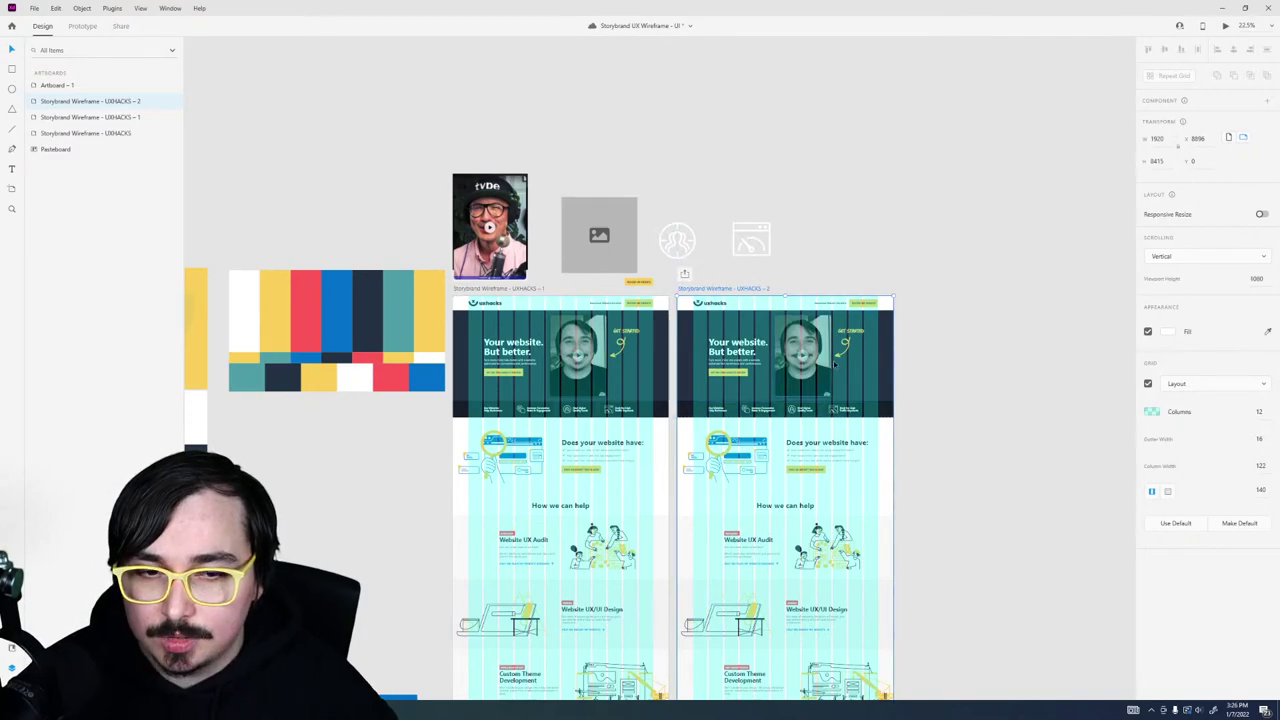
# Step: Check the duplicated artboard beside the original with and without the layout grid overlay
pyautogui.hotkey('ctrl', 'shift', "'")
pyautogui.scroll(4, 843, 366)
pyautogui.scroll(-4, 843, 366)
pyautogui.hotkey('ctrl', 'shift', "'")
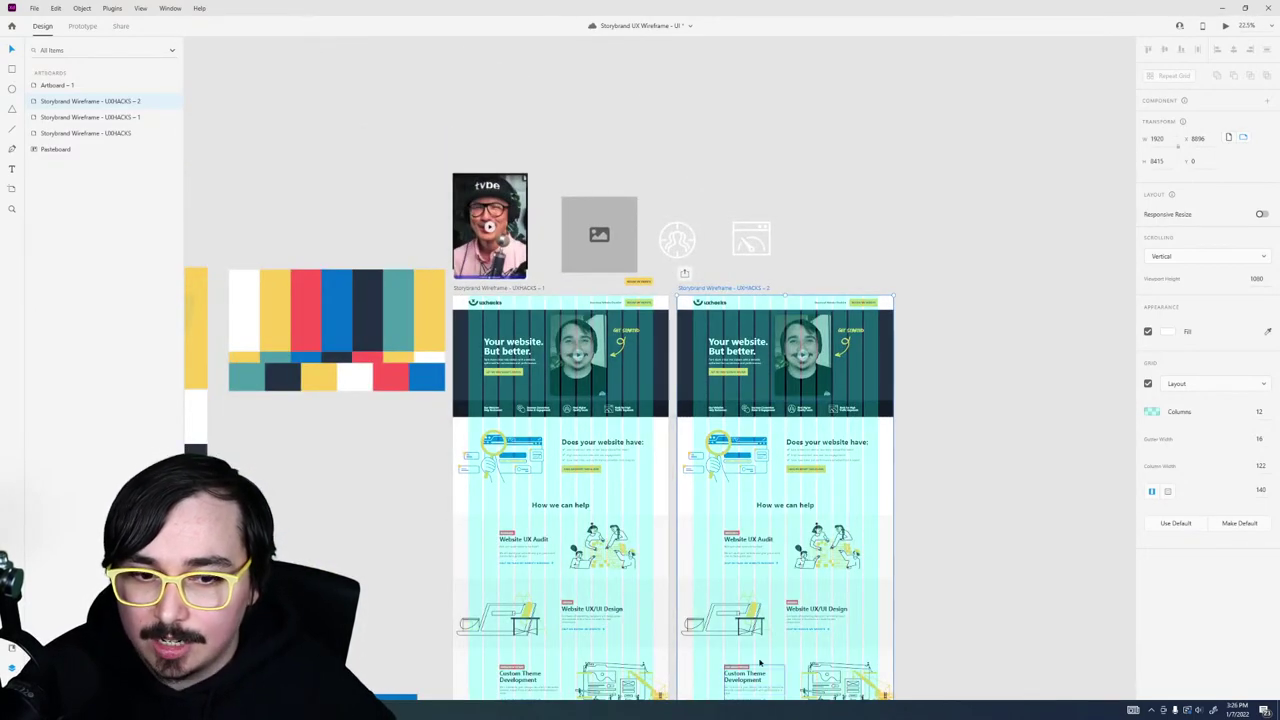
pyautogui.scroll(-5, 843, 366)
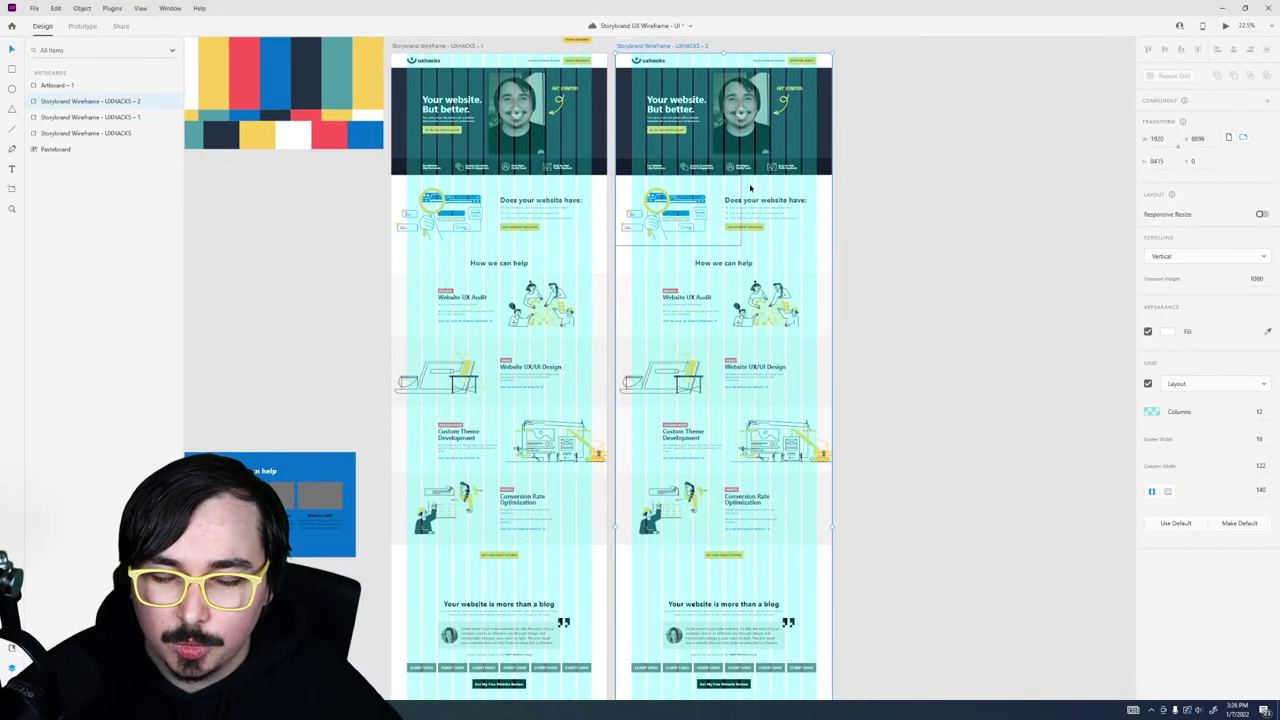
pyautogui.hotkey('ctrl', 'shift', "'")
pyautogui.scroll(5, 740, 320)
pyautogui.hotkey('ctrl', 'shift', "'")
pyautogui.scroll(-2, 754, 284)
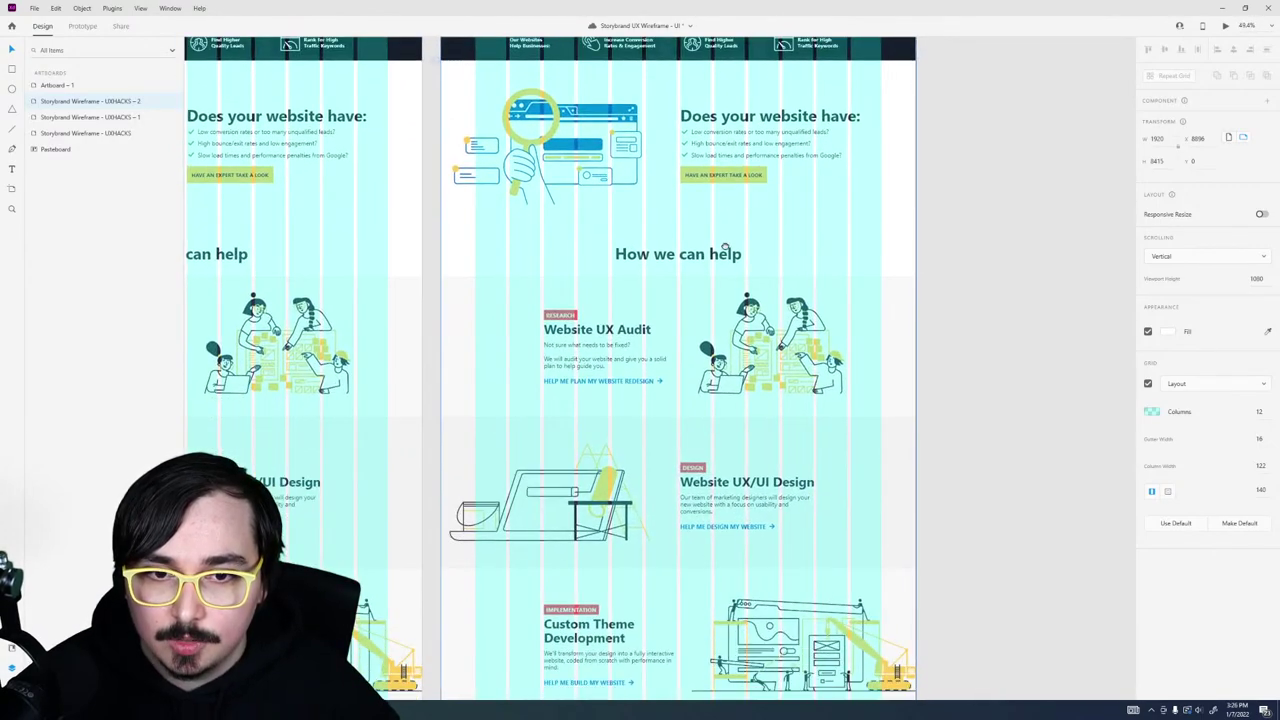
# Step: Delete the background rectangle behind Website UX Audit and the light grey rectangle beneath it in the duplicated artboard
pyautogui.click(483, 352)
pyautogui.press('Delete')
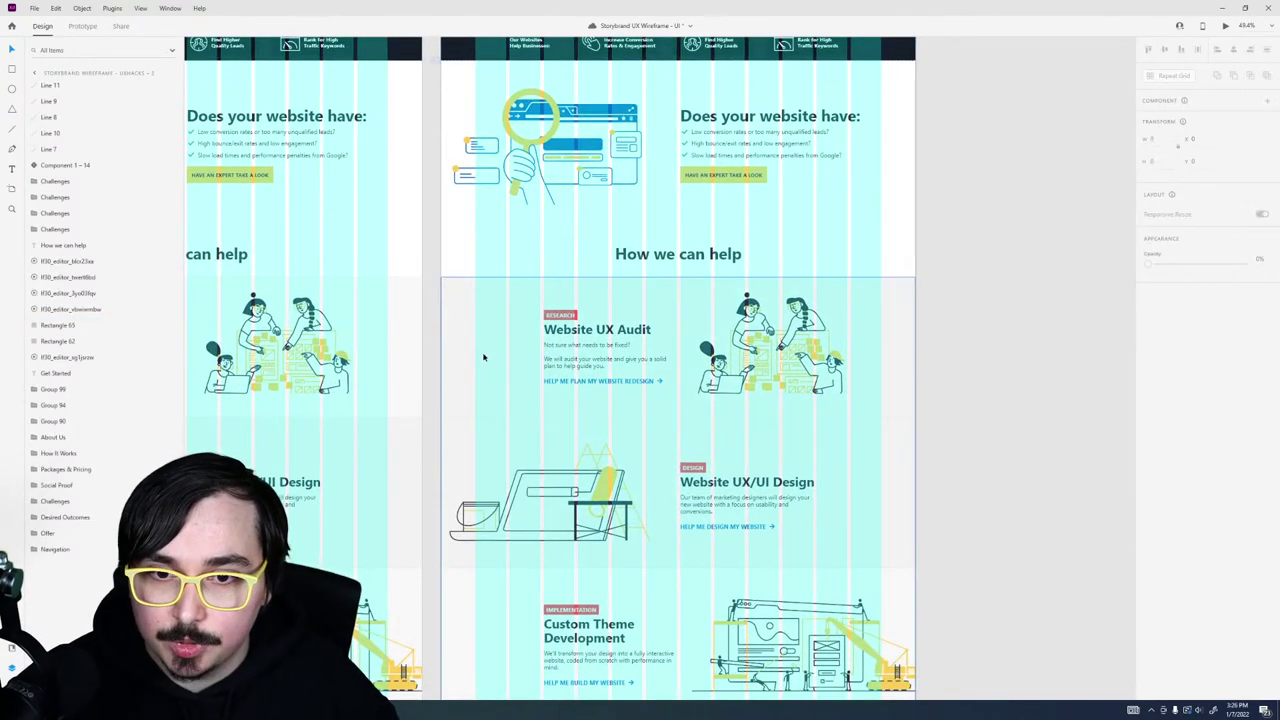
pyautogui.click(484, 357)
pyautogui.press('Delete')
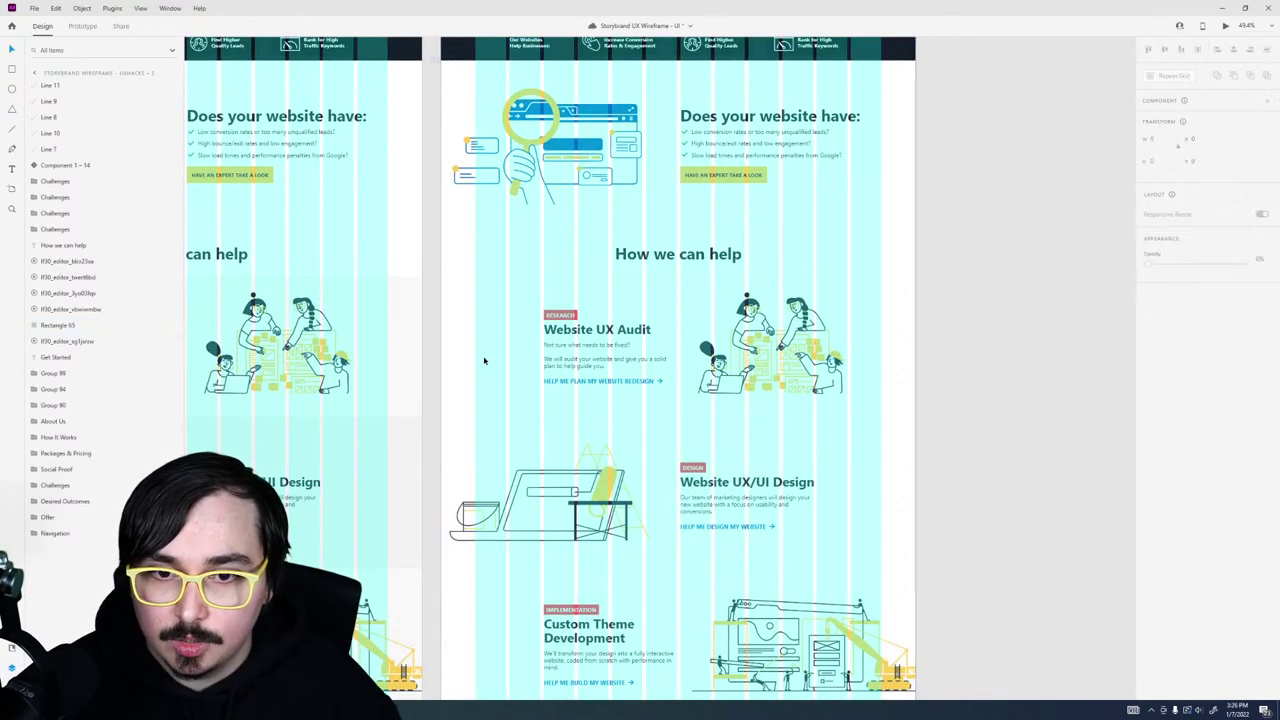
# Step: Delete the five horizontal divider lines between How we can help and the project estimate button in the duplicated artboard
pyautogui.click(495, 278)
pyautogui.press('Delete')
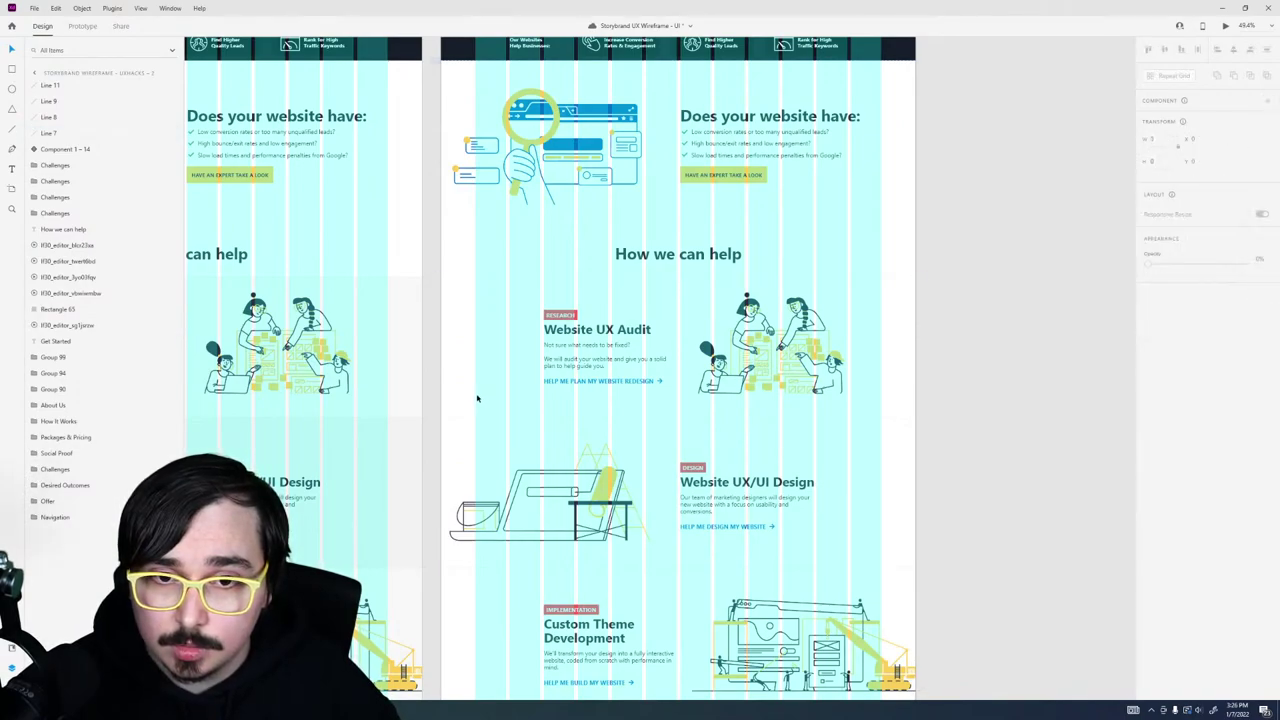
pyautogui.click(471, 420)
pyautogui.press('Delete')
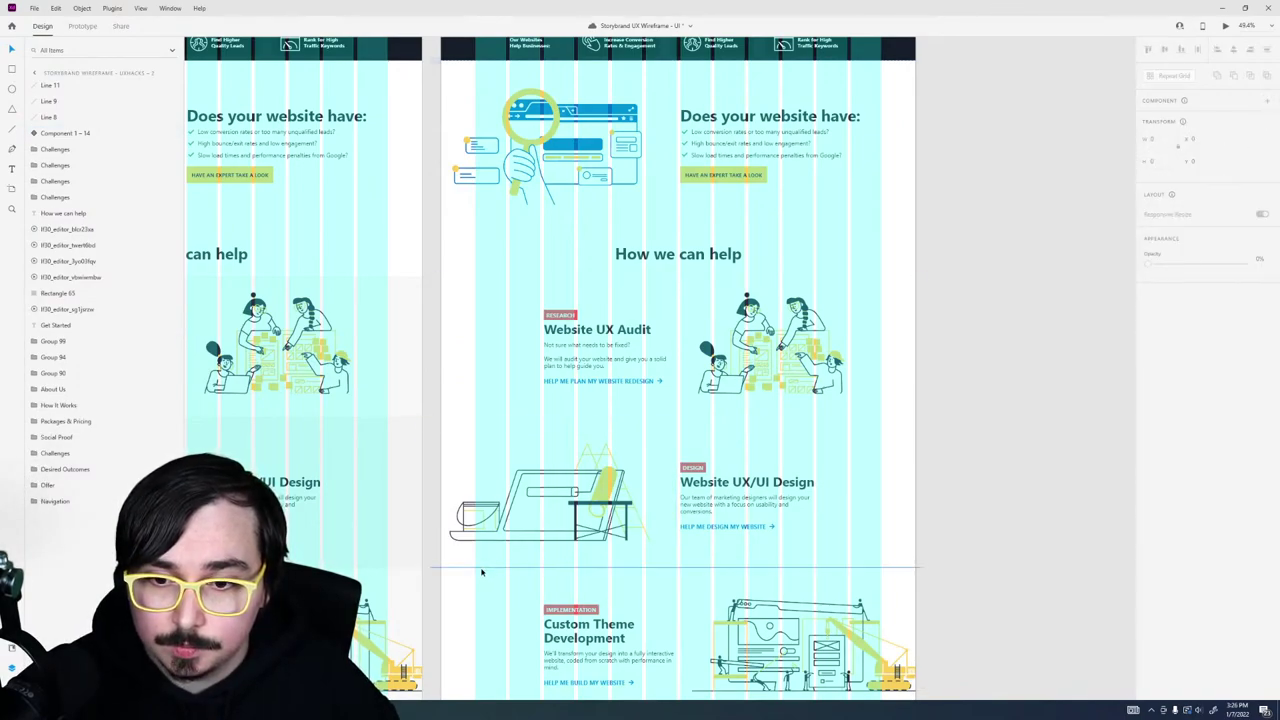
pyautogui.click(480, 569)
pyautogui.press('Delete')
pyautogui.scroll(-4, 434, 594)
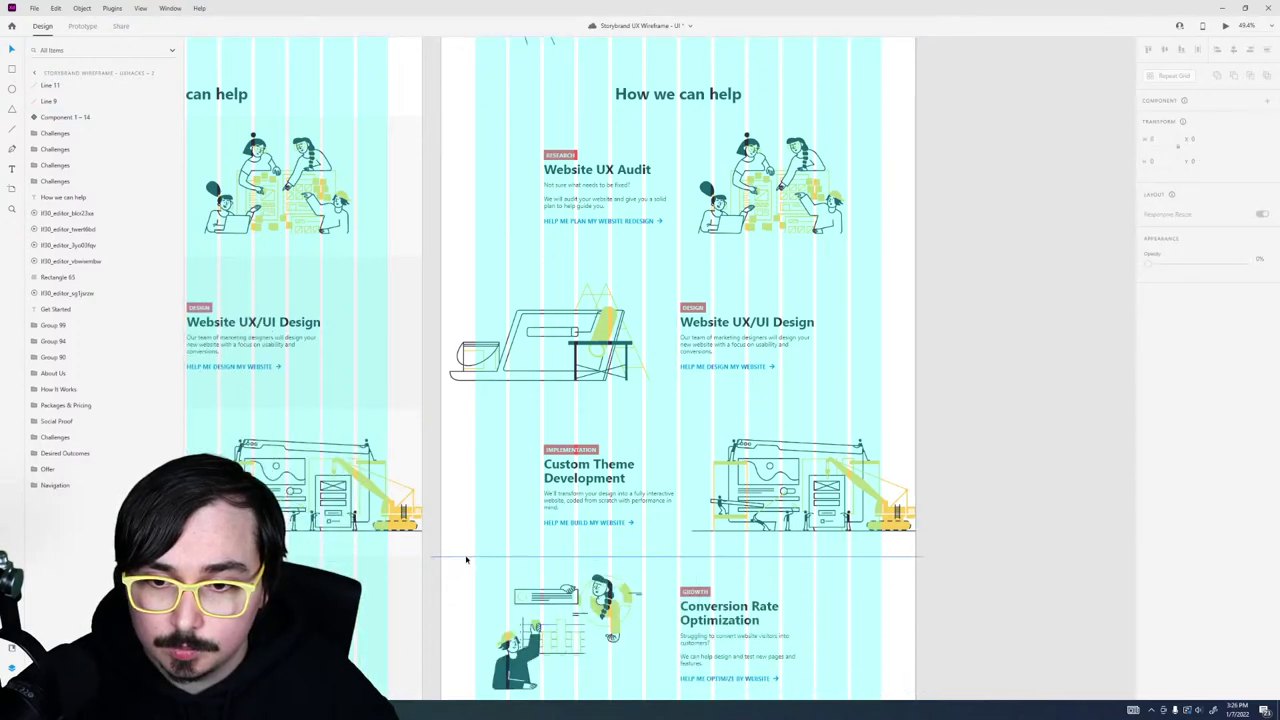
pyautogui.press('Delete')
pyautogui.scroll(-3, 555, 556)
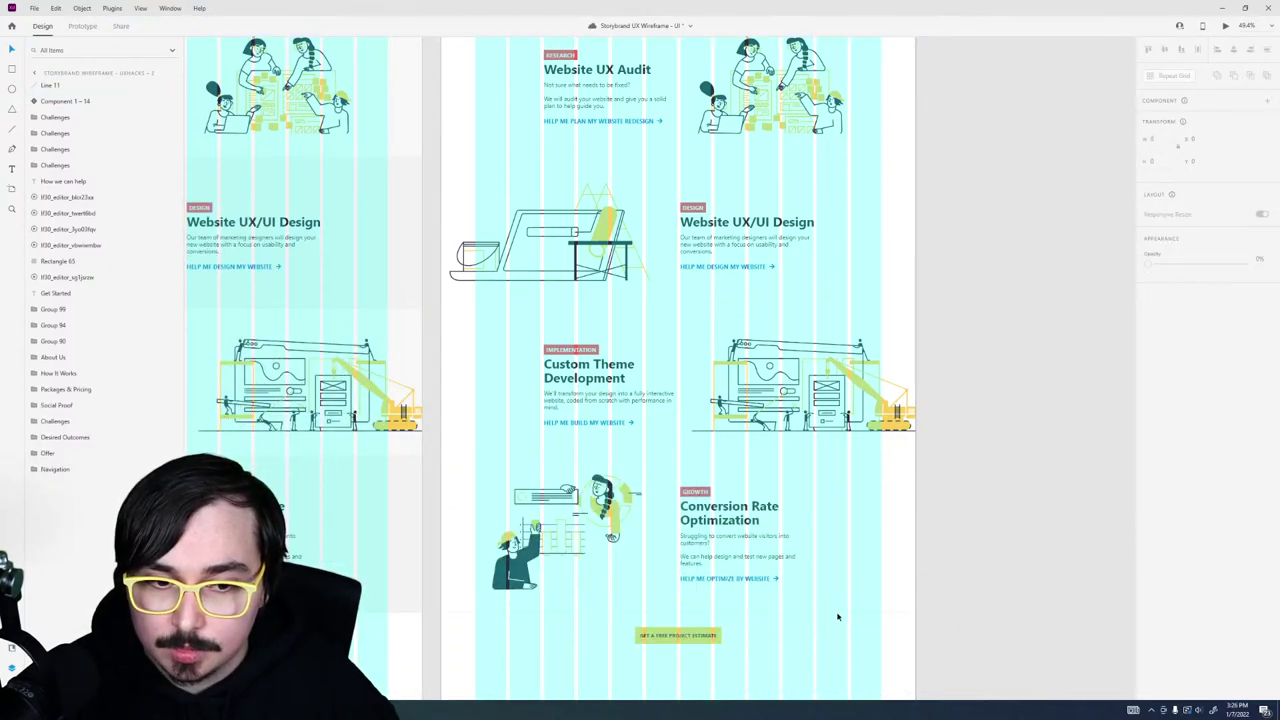
pyautogui.click(838, 617)
pyautogui.press('Delete')
# Step: Move the How we can help heading, its four service sections and the project estimate button up together, with the selection at Y 1757
pyautogui.scroll(4, 950, 557)
pyautogui.scroll(-3, 920, 590)
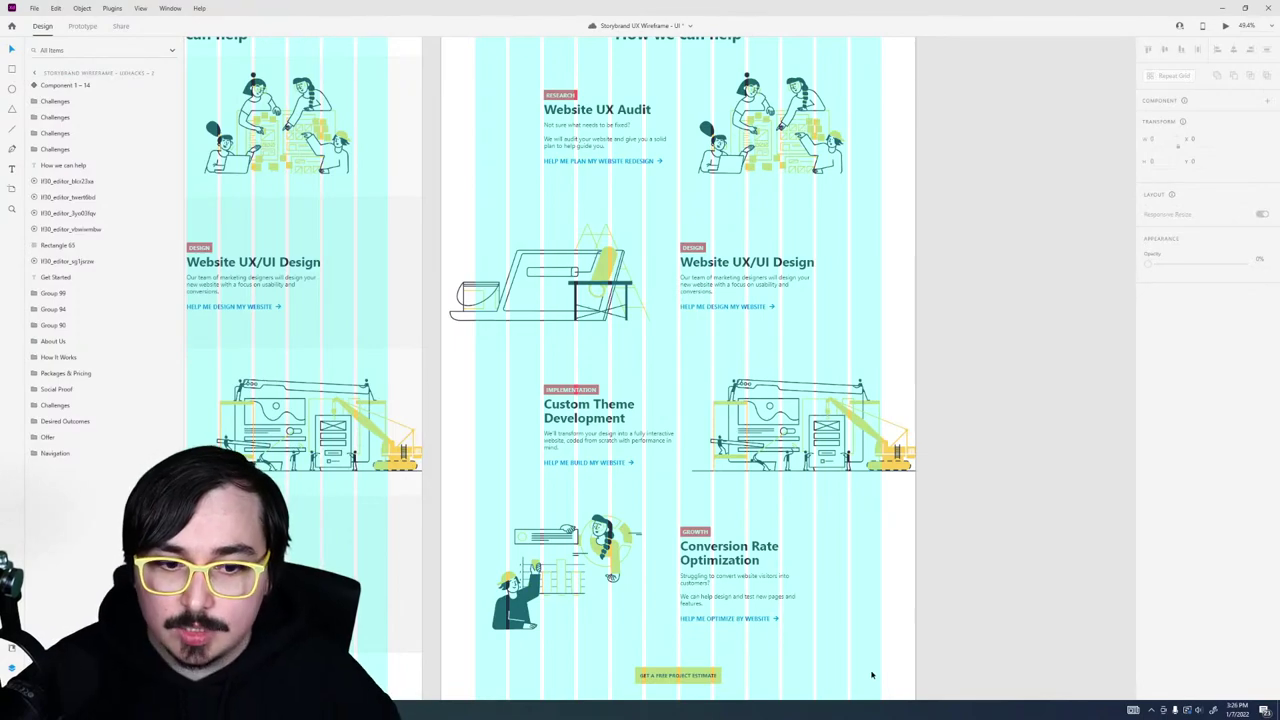
pyautogui.moveTo(871, 675); pyautogui.dragTo(494, 44)
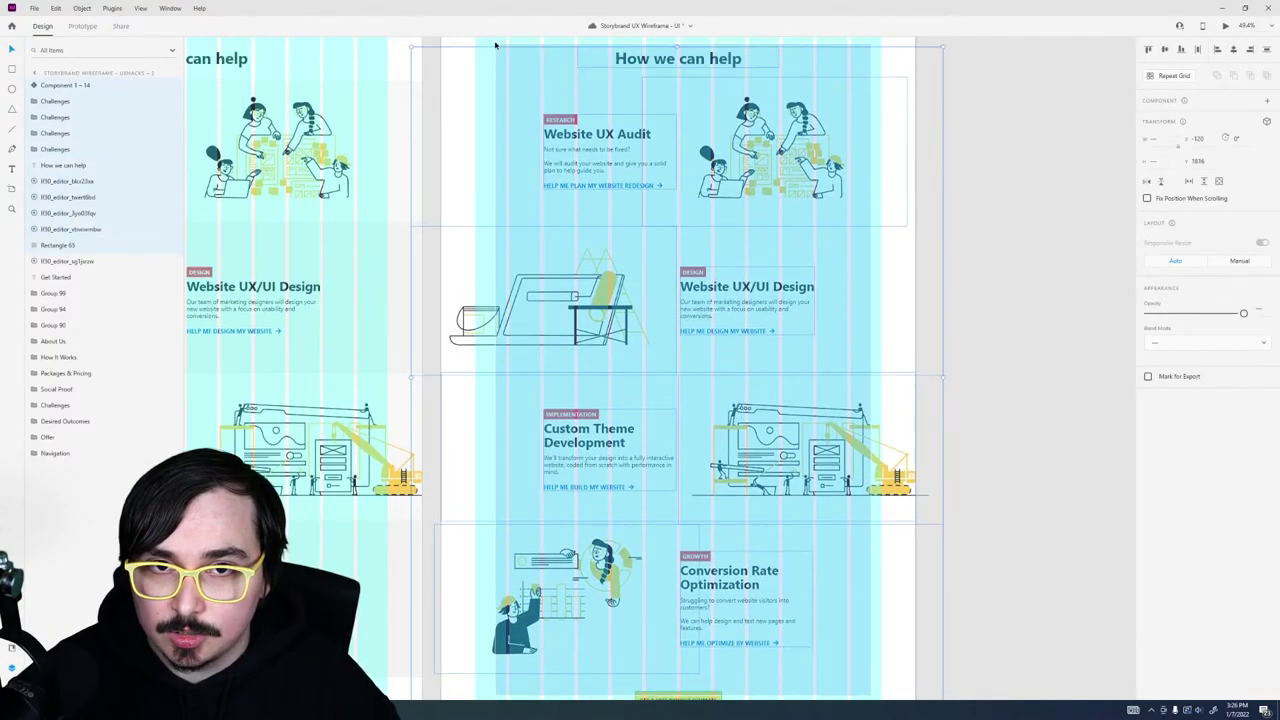
pyautogui.scroll(3, 515, 292)
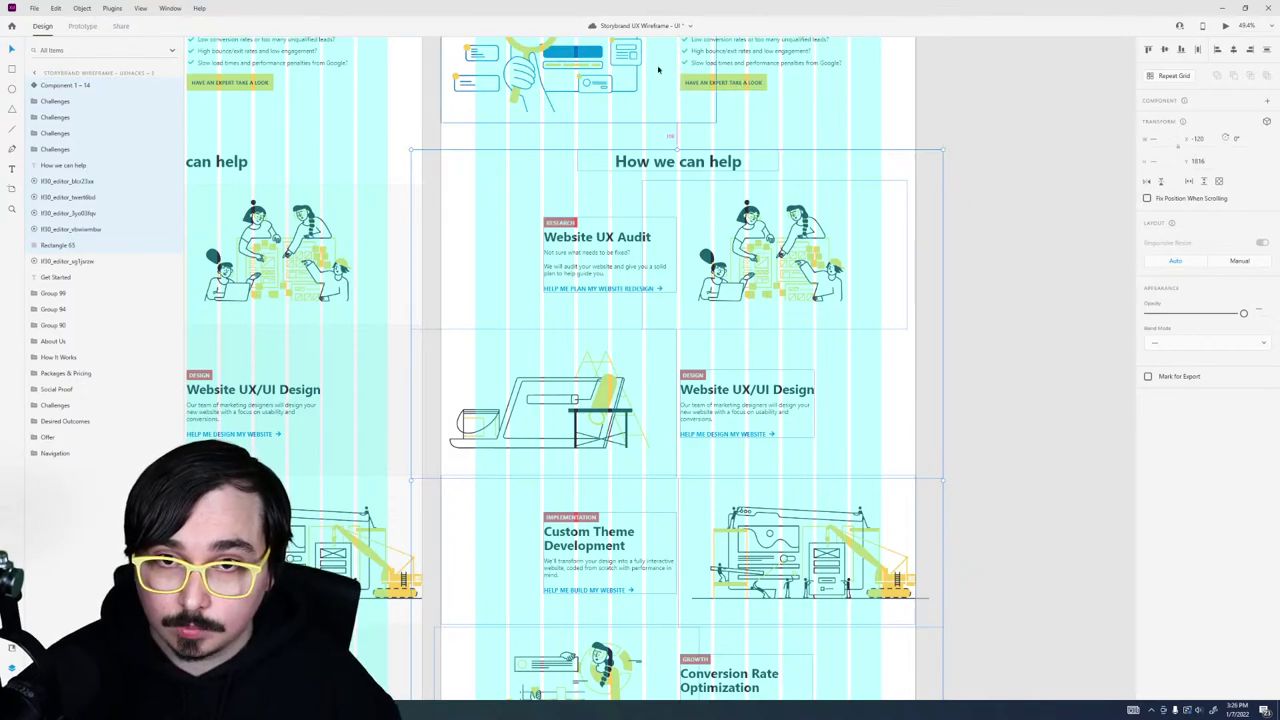
pyautogui.hotkey('shift', 'Up')
pyautogui.hotkey('shift', 'Up')
pyautogui.hotkey('shift', 'Up')
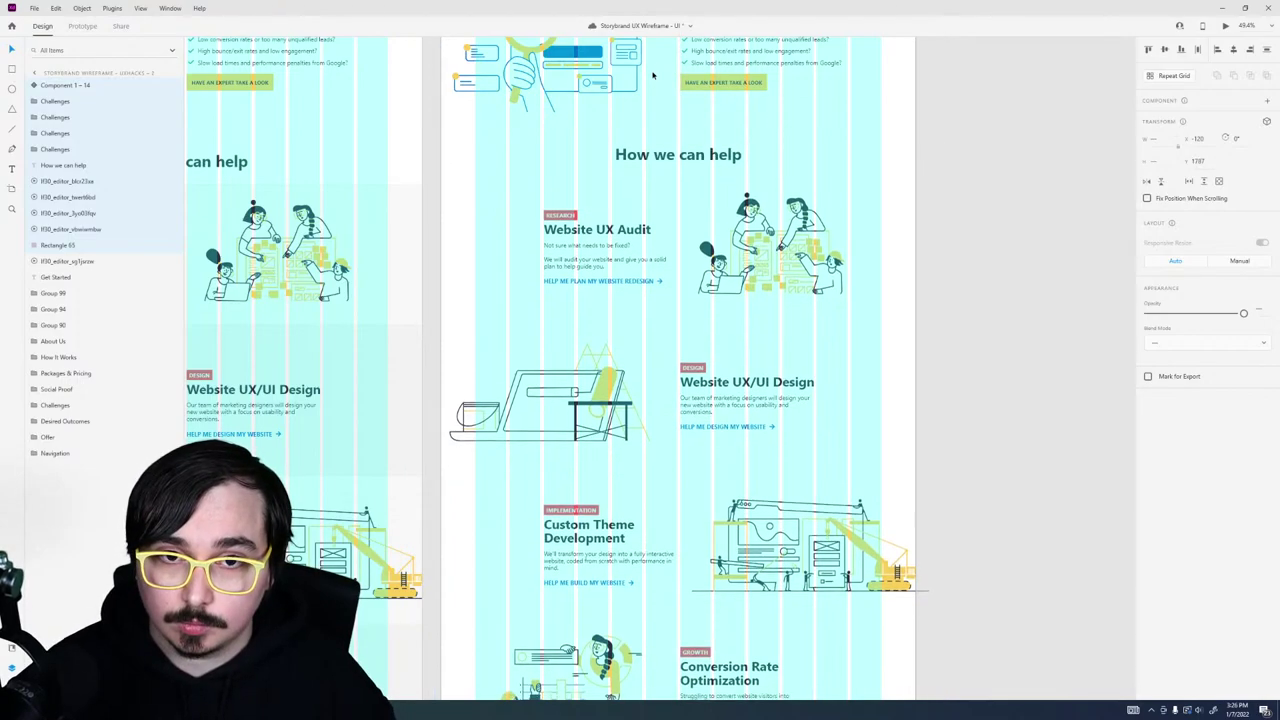
pyautogui.hotkey('shift', 'Up')
pyautogui.hotkey('shift', 'Up')
pyautogui.hotkey('shift', 'Up')
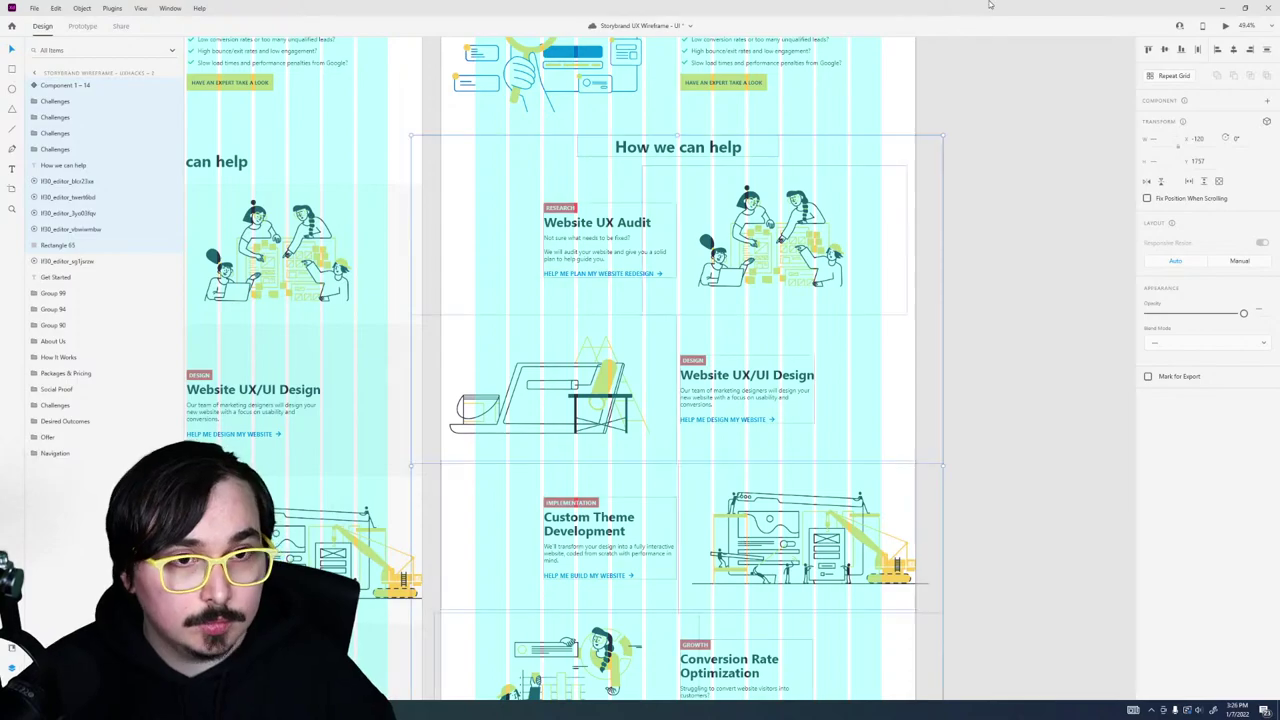
# Step: Preview the duplicated design and examine the spacing from the hero through How we can help to Website UX/UI Design
pyautogui.click(1226, 26)
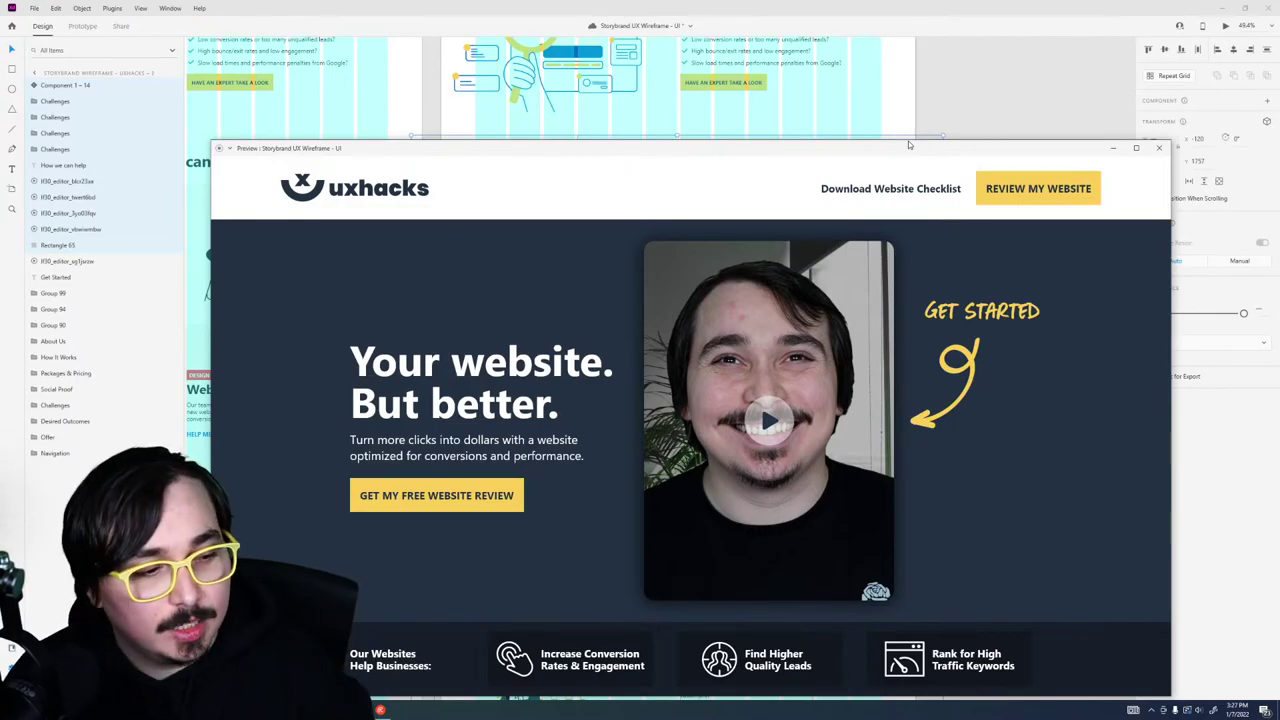
pyautogui.scroll(-10, 755, 270)
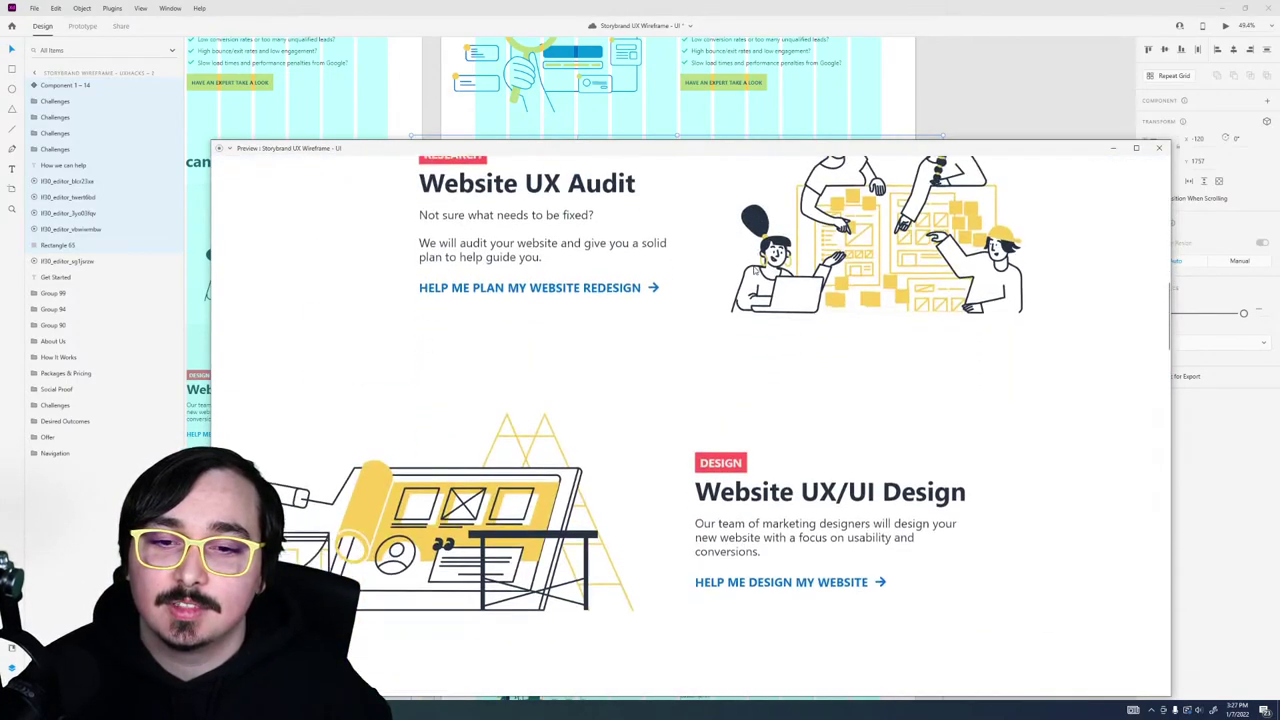
pyautogui.scroll(10, 751, 271)
pyautogui.scroll(-5, 751, 268)
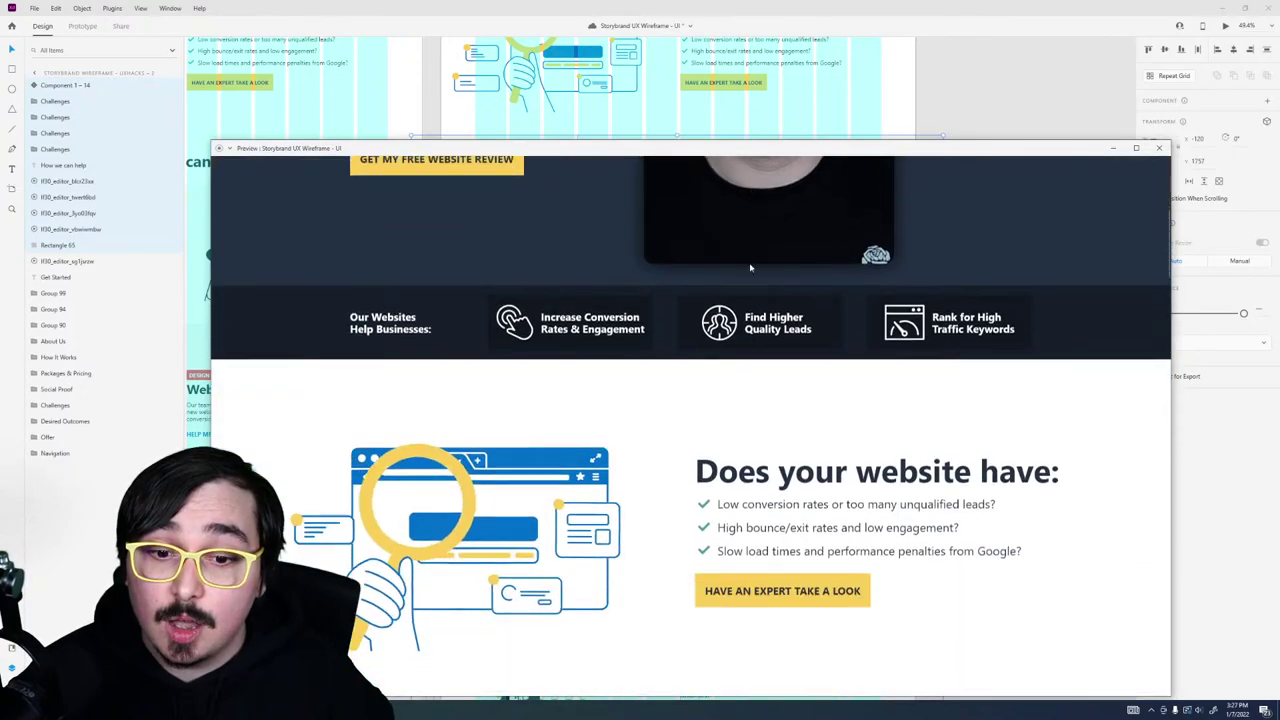
pyautogui.scroll(-3, 751, 268)
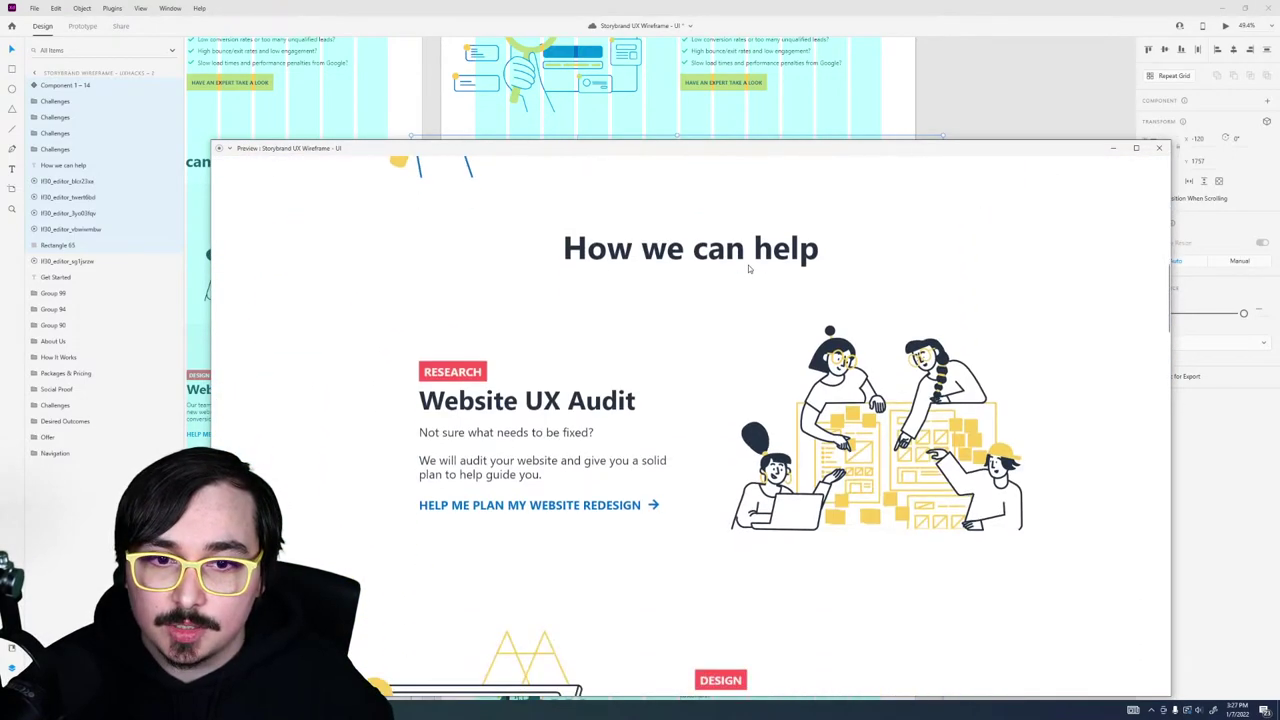
pyautogui.scroll(2, 752, 272)
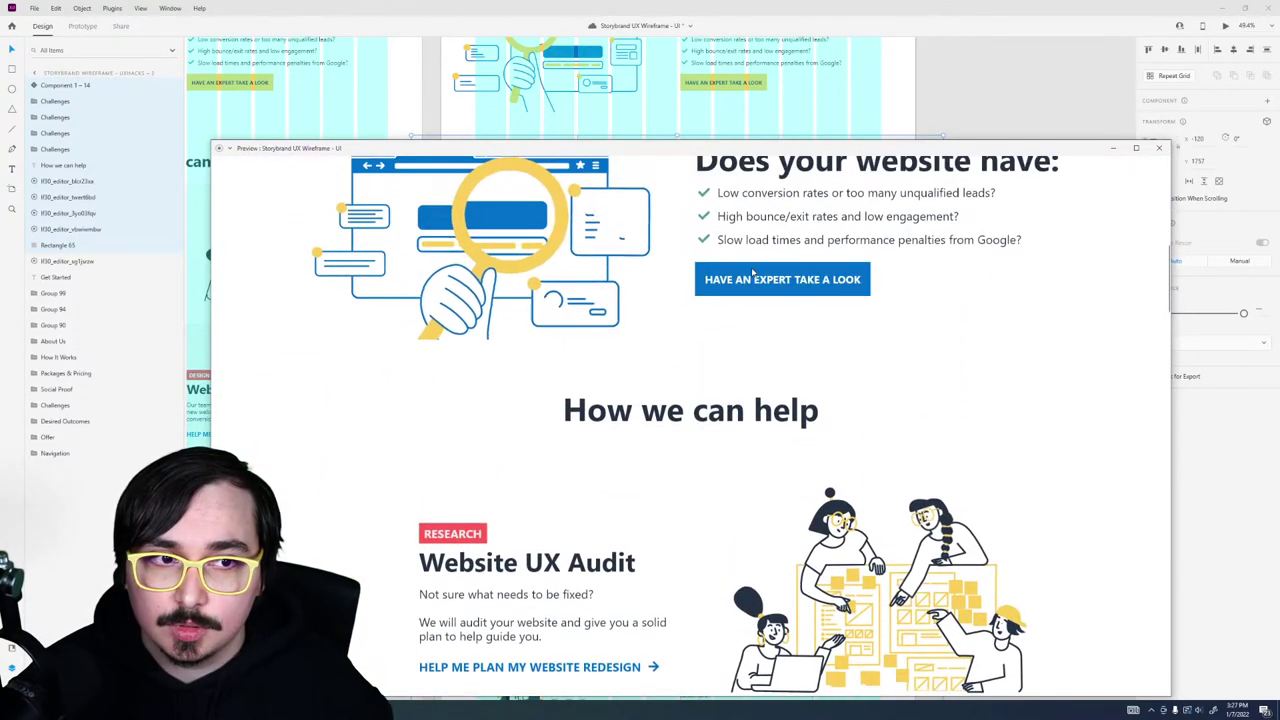
pyautogui.click(1159, 149)
# Step: Close the preview and set the How we can help heading's text box to auto width
pyautogui.click(956, 173)
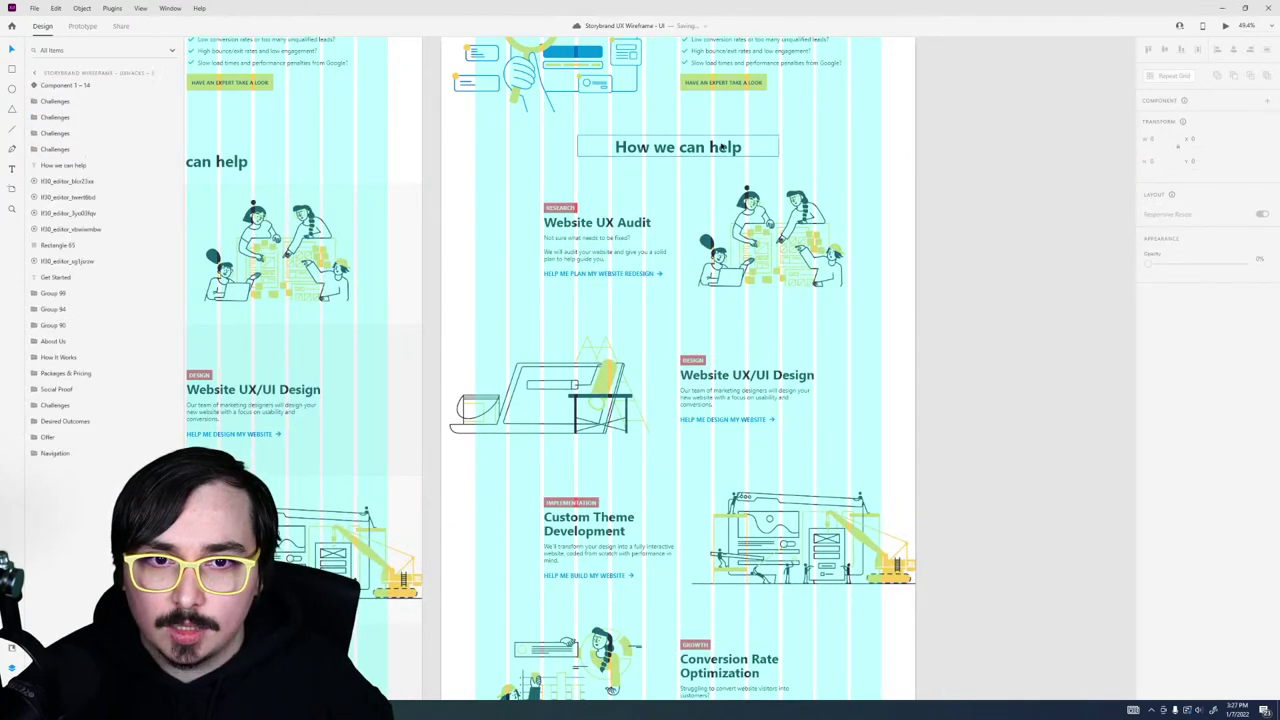
pyautogui.doubleClick(720, 143)
pyautogui.hotkey('ctrl', 'shift', 'c')
pyautogui.press('Escape')
pyautogui.scroll(3, 770, 297)
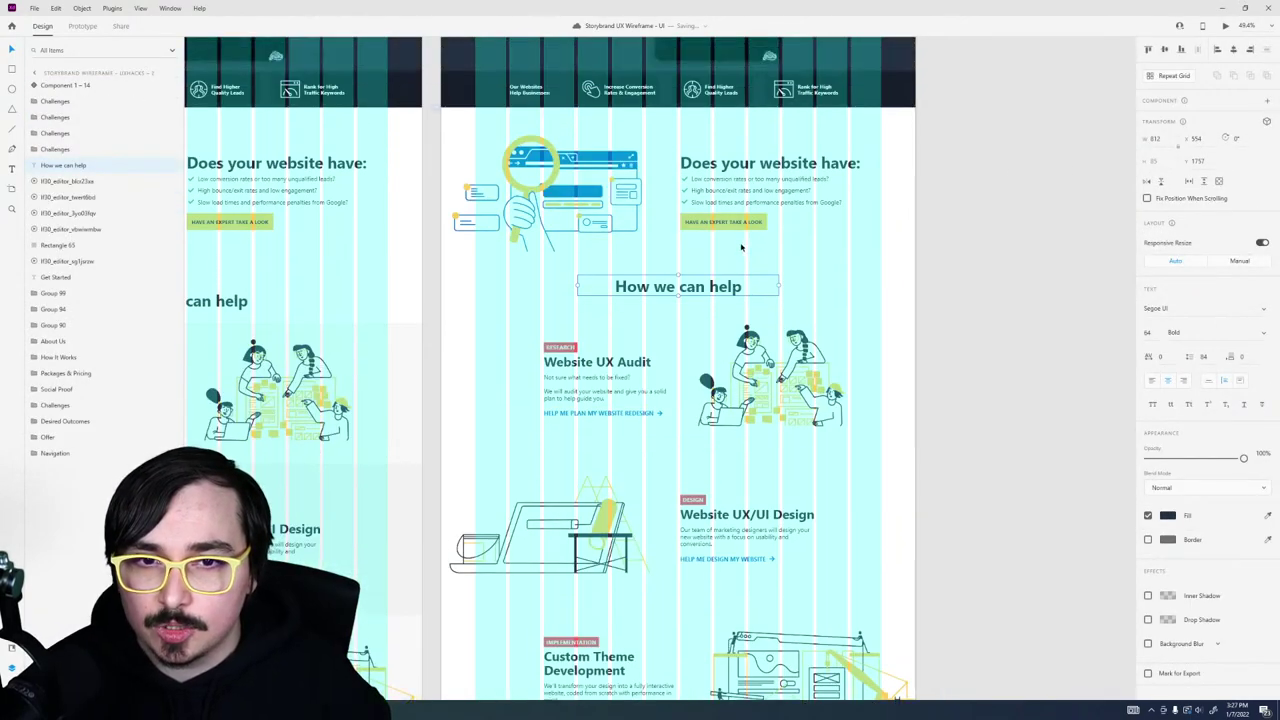
pyautogui.click(1208, 382)
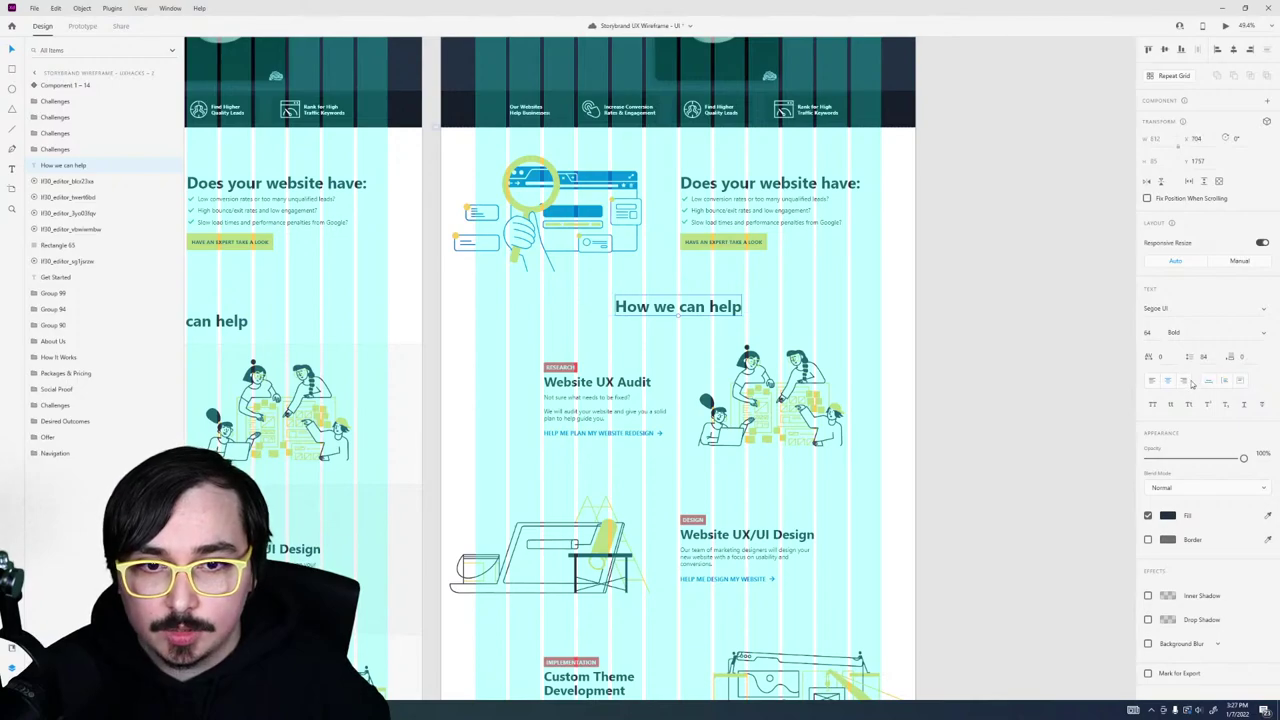
# Step: Try rewording the How we can help heading as "We can help your website work"
pyautogui.doubleClick(655, 313)
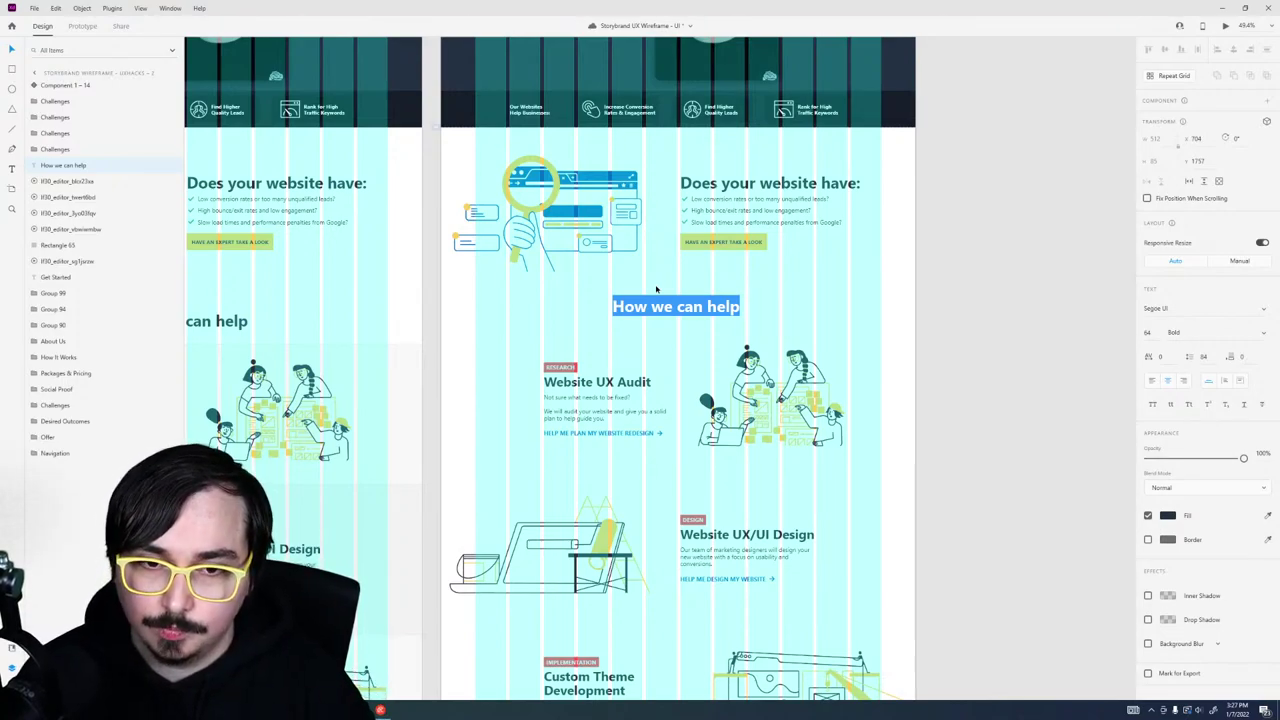
pyautogui.write('We can ')
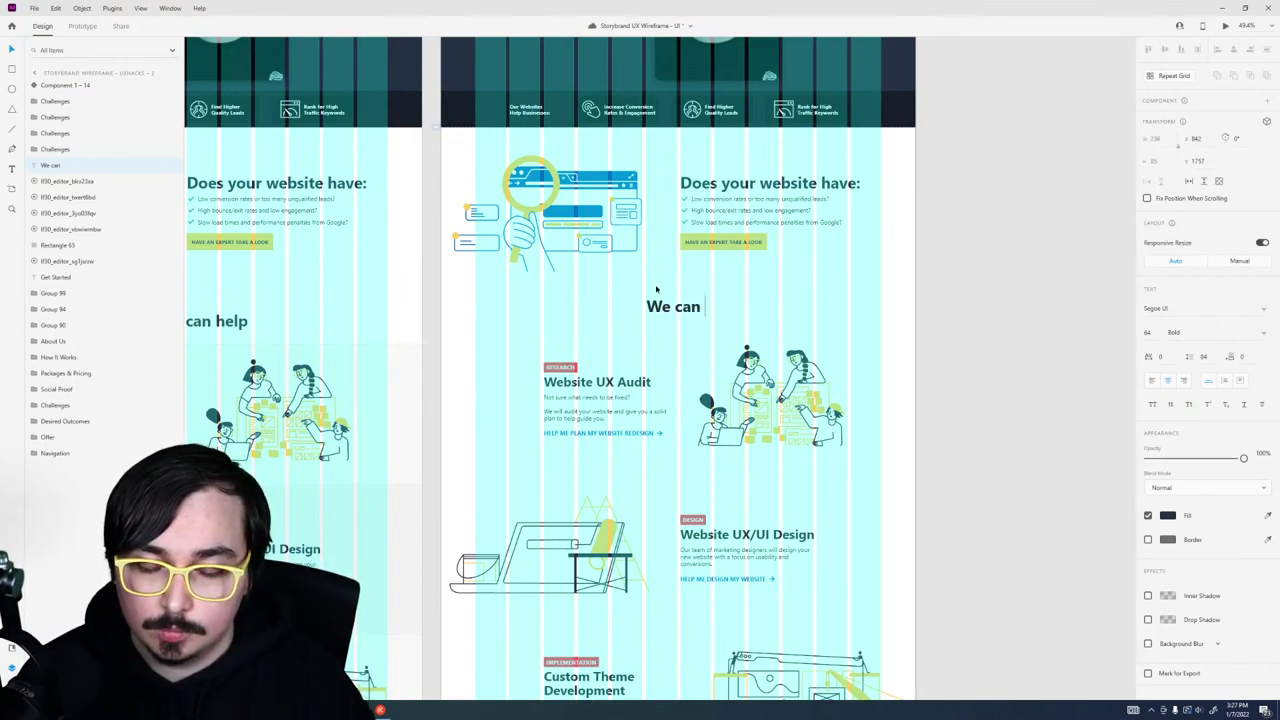
pyautogui.write('hel')
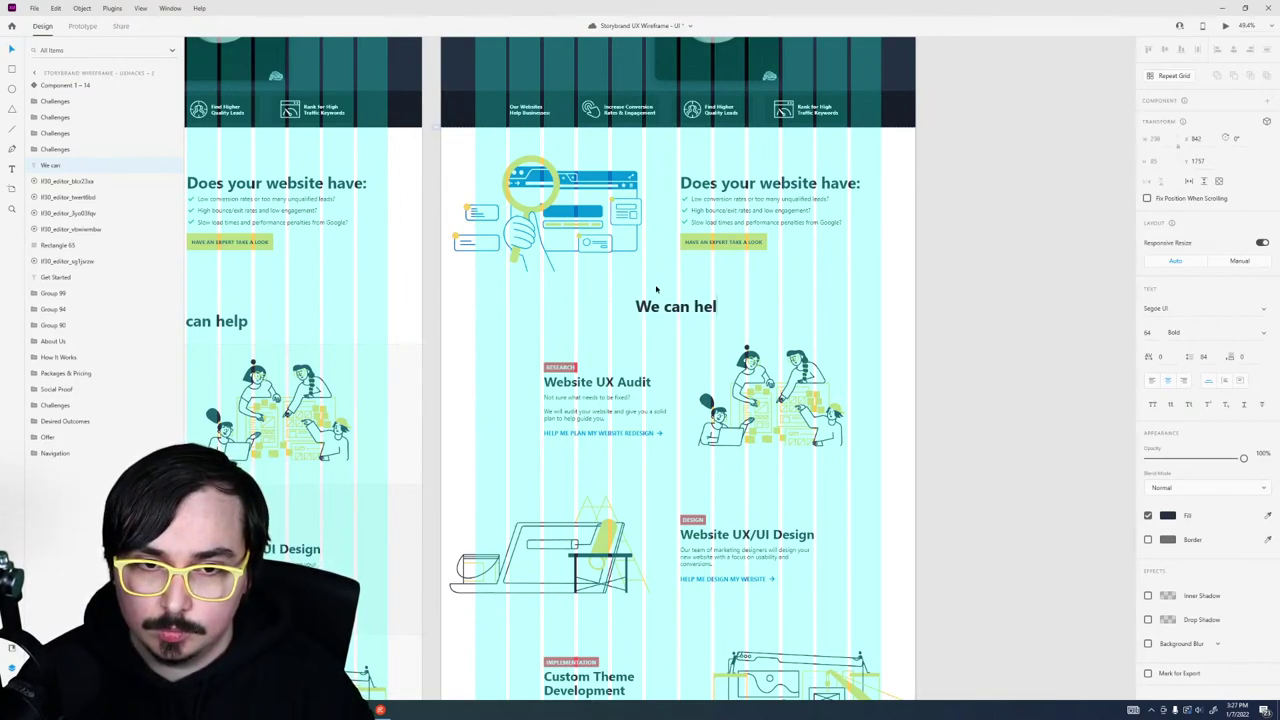
pyautogui.write('p your website work')
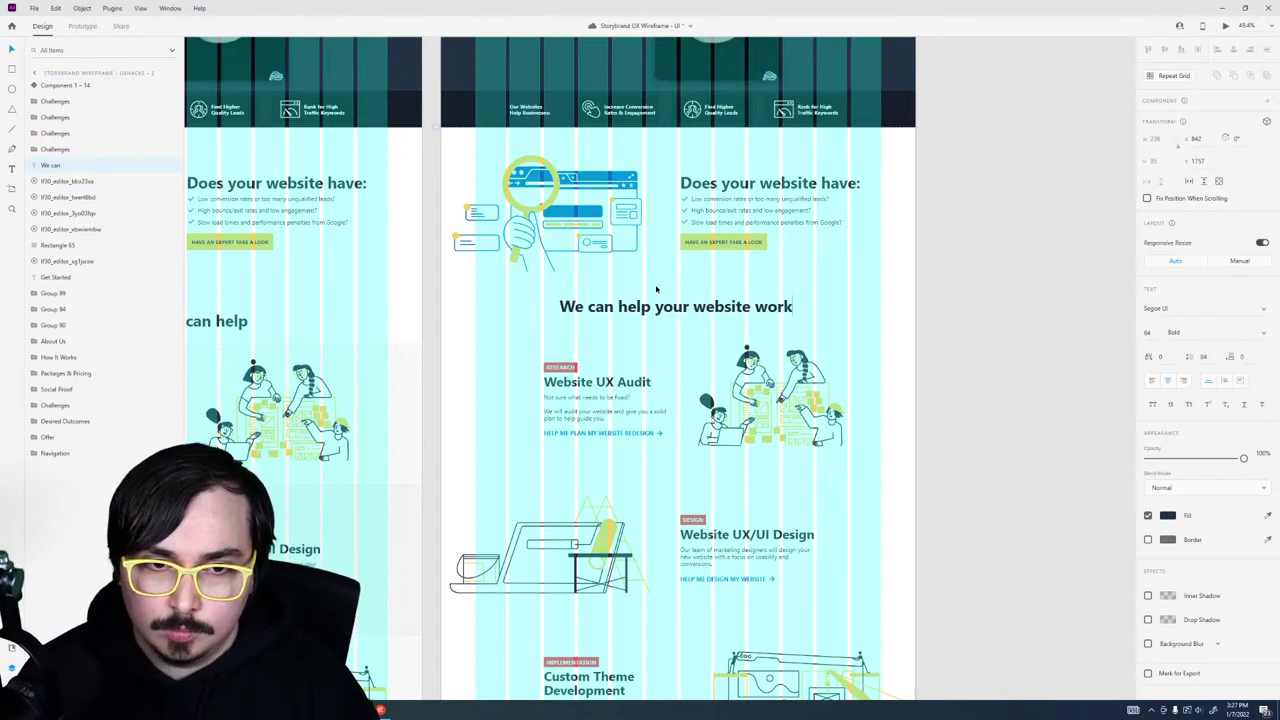
pyautogui.press('Escape')
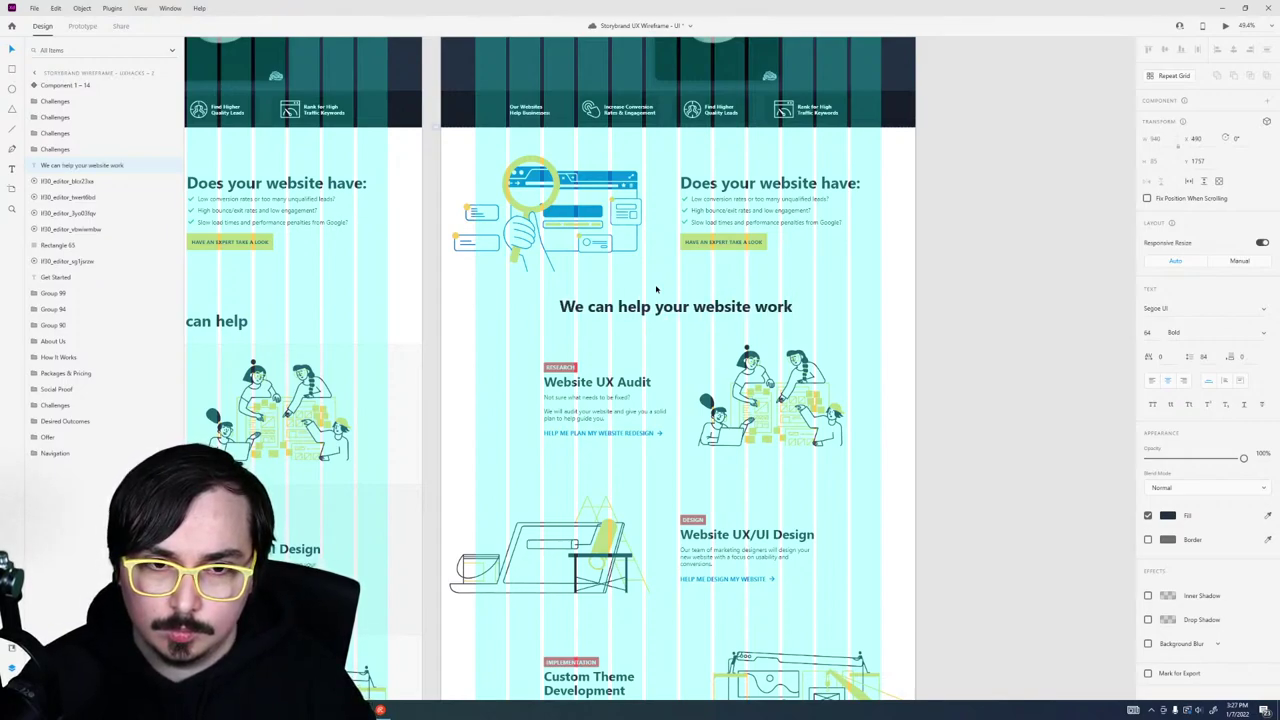
# Step: Shorten the trial heading from its end, and undo the rewording to restore "How we can help"
pyautogui.press('Return')
pyautogui.press('BackSpace')
pyautogui.press('BackSpace')
pyautogui.press('BackSpace')
pyautogui.press('BackSpace')
pyautogui.press('BackSpace')
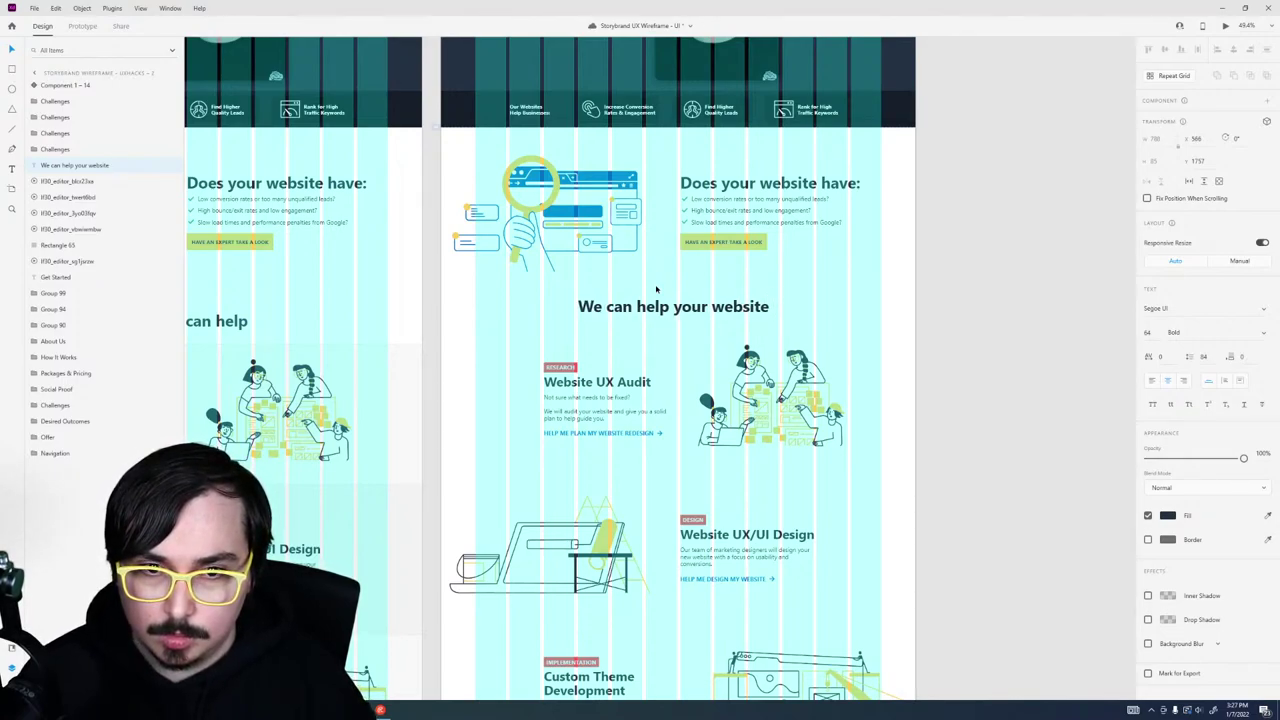
pyautogui.press('BackSpace')
pyautogui.press('BackSpace')
pyautogui.press('BackSpace')
pyautogui.press('BackSpace')
pyautogui.press('BackSpace')
pyautogui.press('BackSpace')
pyautogui.press('BackSpace')
pyautogui.press('BackSpace')
pyautogui.press('BackSpace')
pyautogui.press('BackSpace')
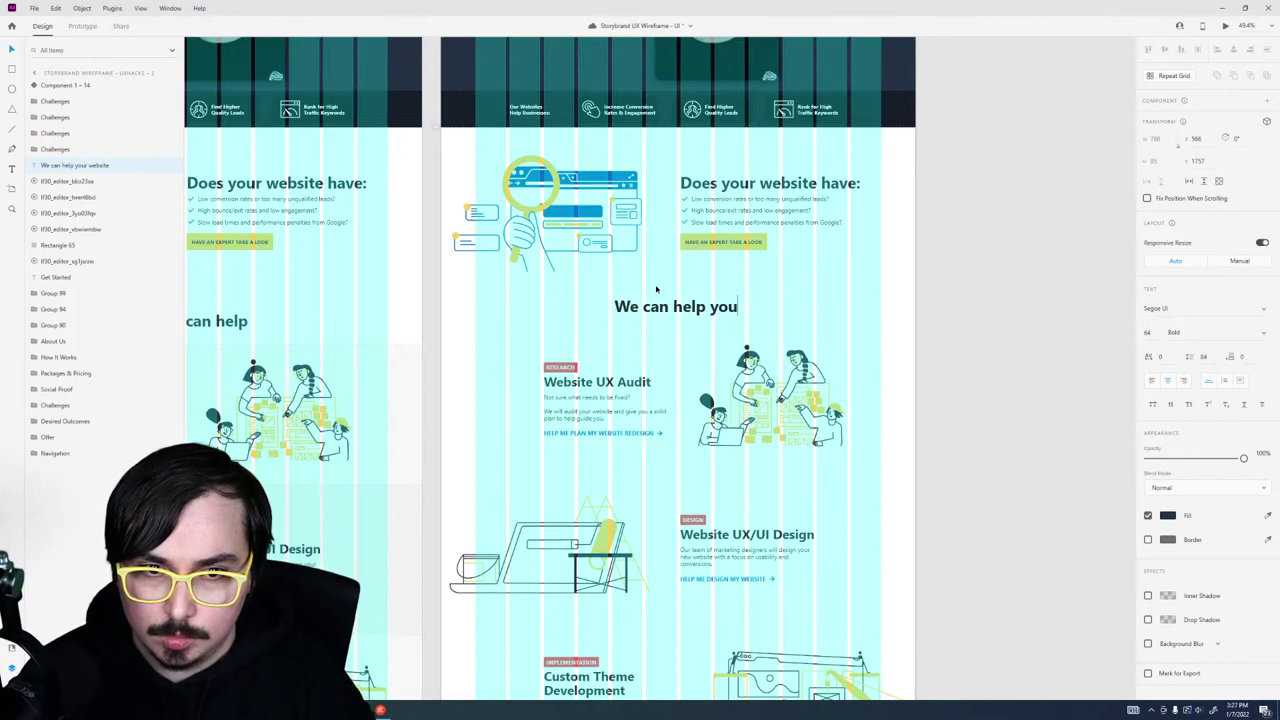
pyautogui.hotkey('ctrl', 'z')
pyautogui.hotkey('ctrl', 'z')
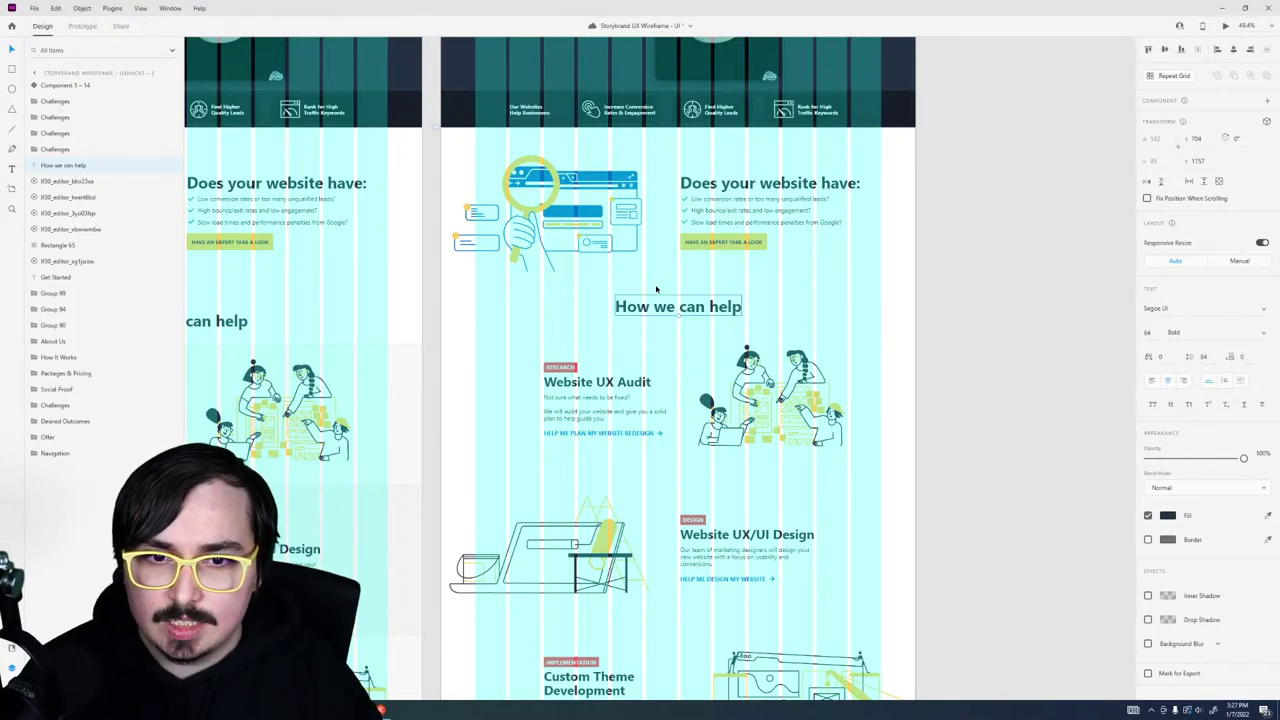
# Step: Replace the How we can help heading with "We turn slow, ugly, old websites into money making machines"
pyautogui.scroll(3, 673, 306)
pyautogui.scroll(-1, 673, 307)
pyautogui.scroll(-1, 674, 309)
pyautogui.hotkey('ctrl', 'shift', "'")
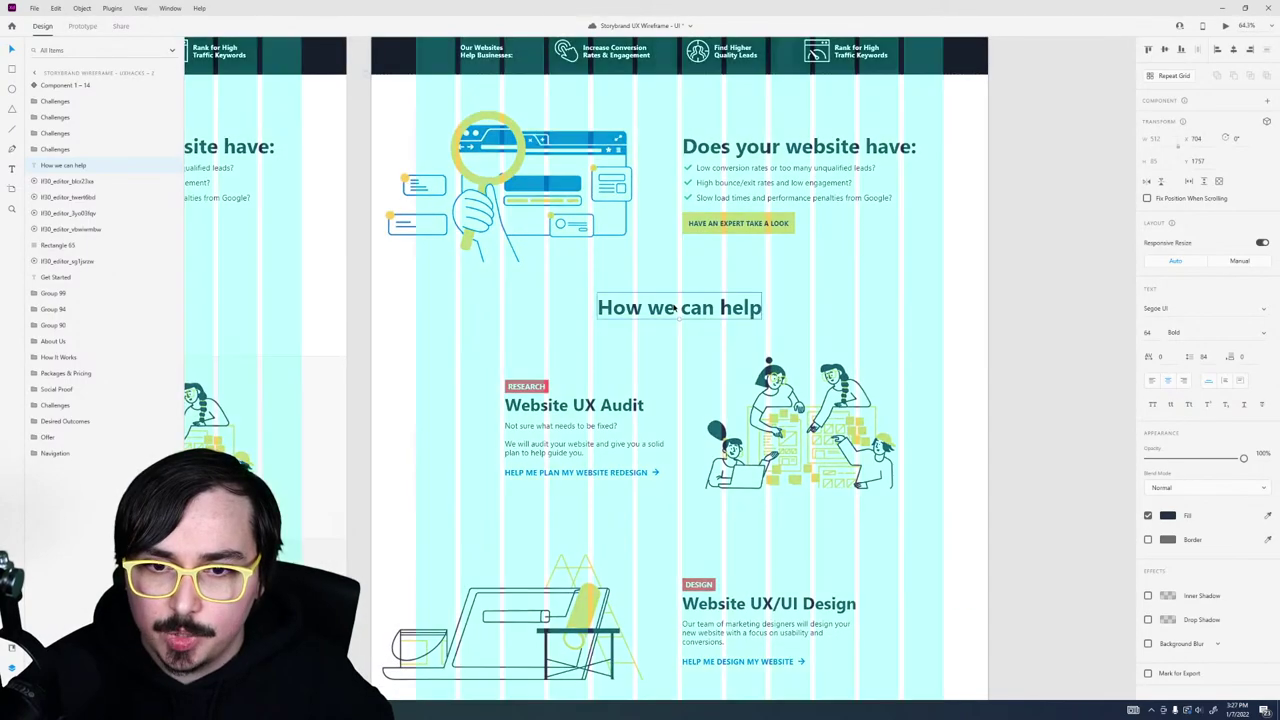
pyautogui.doubleClick(676, 310)
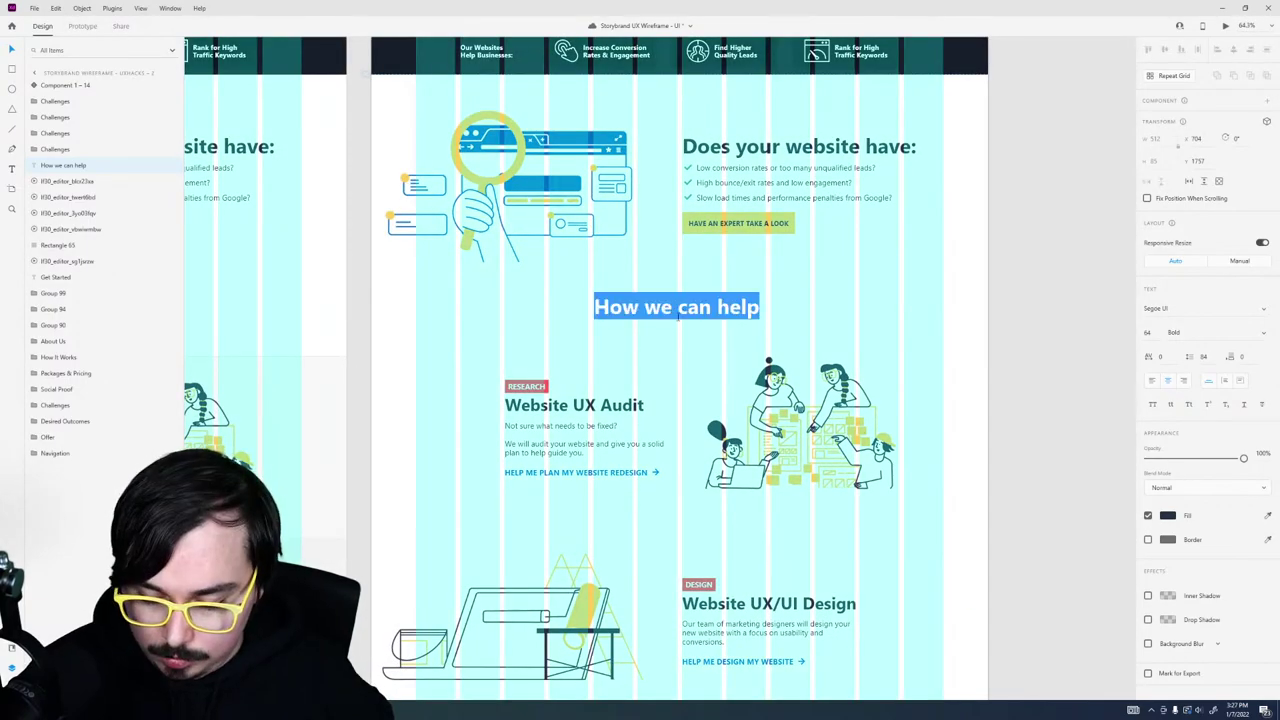
pyautogui.write('We ca')
pyautogui.press('BackSpace')
pyautogui.press('BackSpace')
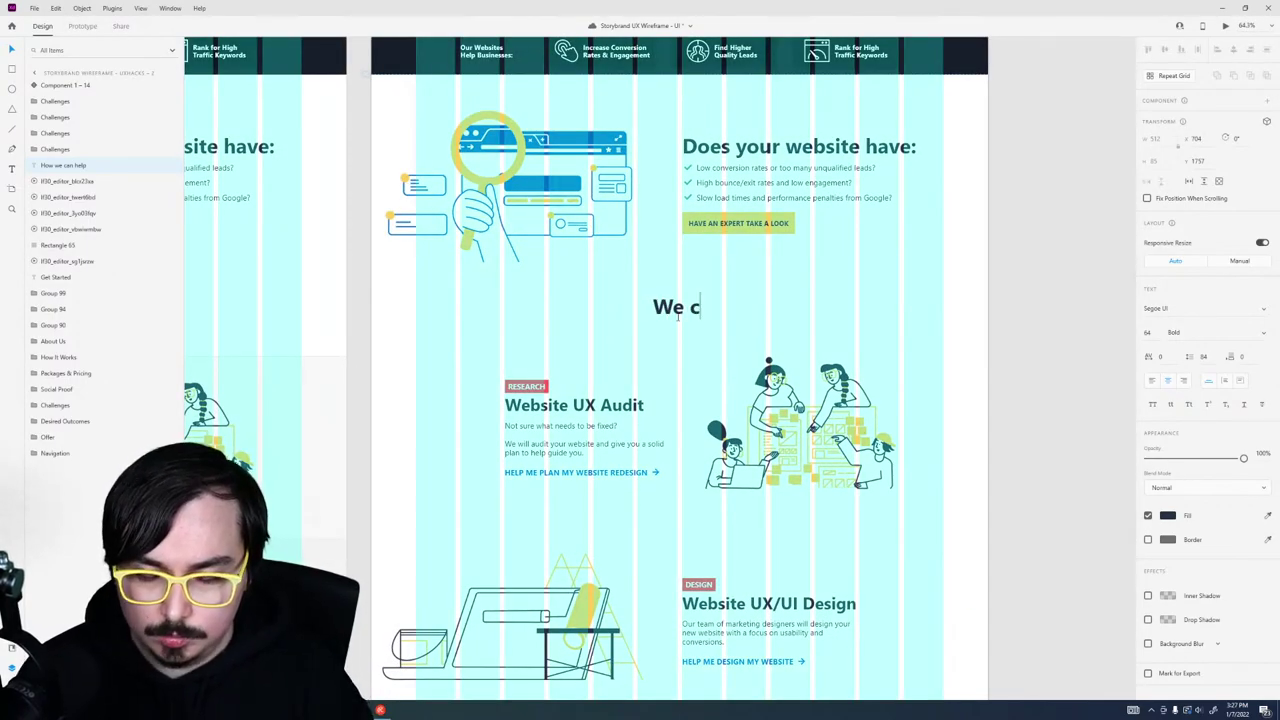
pyautogui.write('tyrn')
pyautogui.press('BackSpace')
pyautogui.press('BackSpace')
pyautogui.press('BackSpace')
pyautogui.write('urn slow')
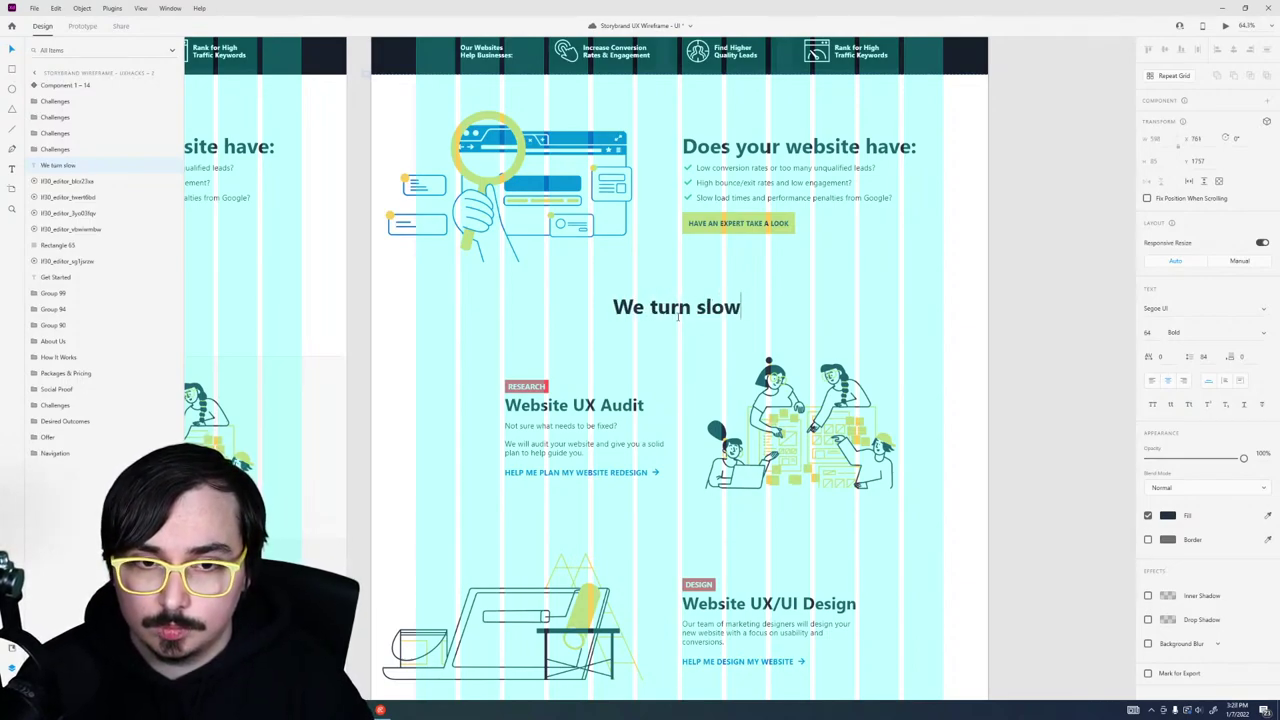
pyautogui.write(', ugly')
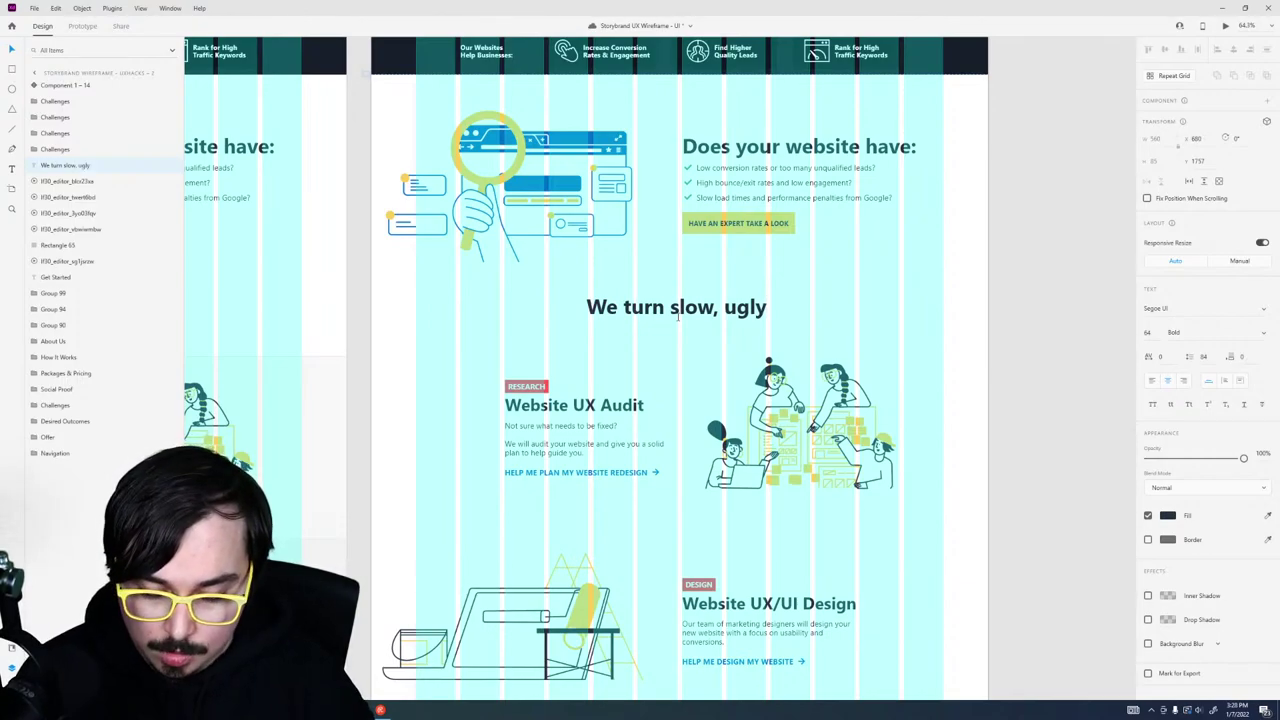
pyautogui.write(', old')
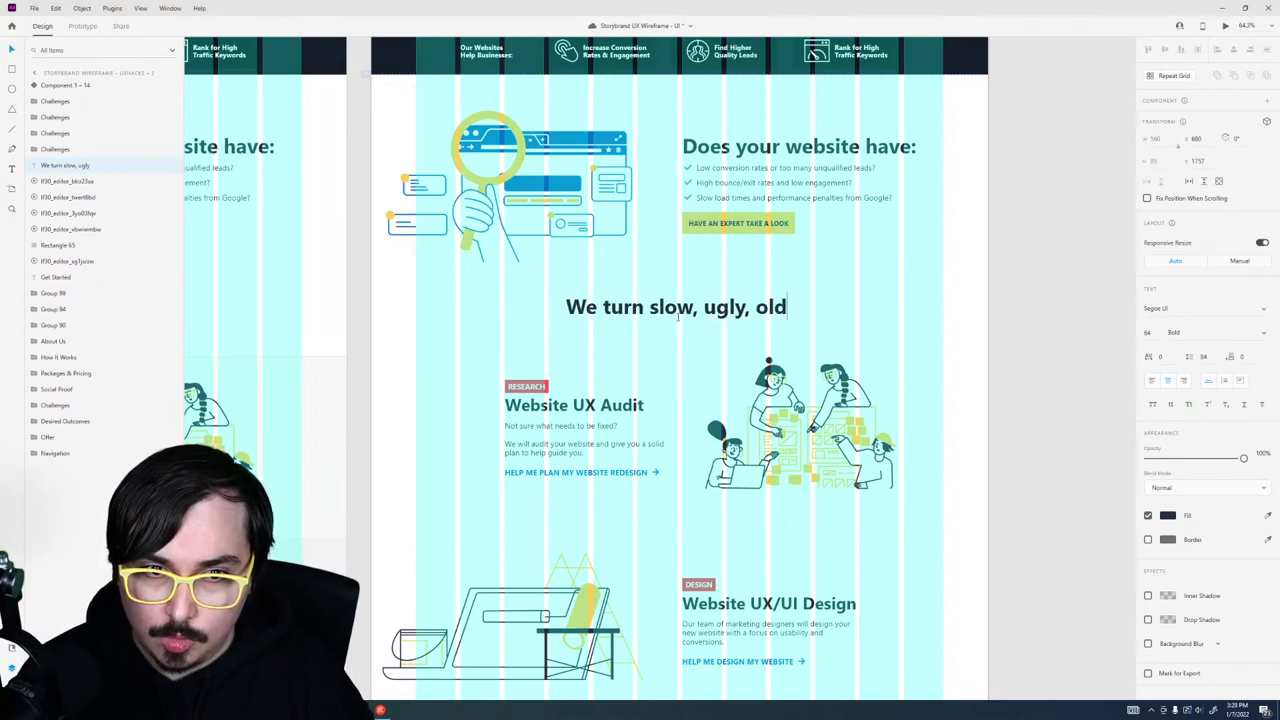
pyautogui.write(' websites into')
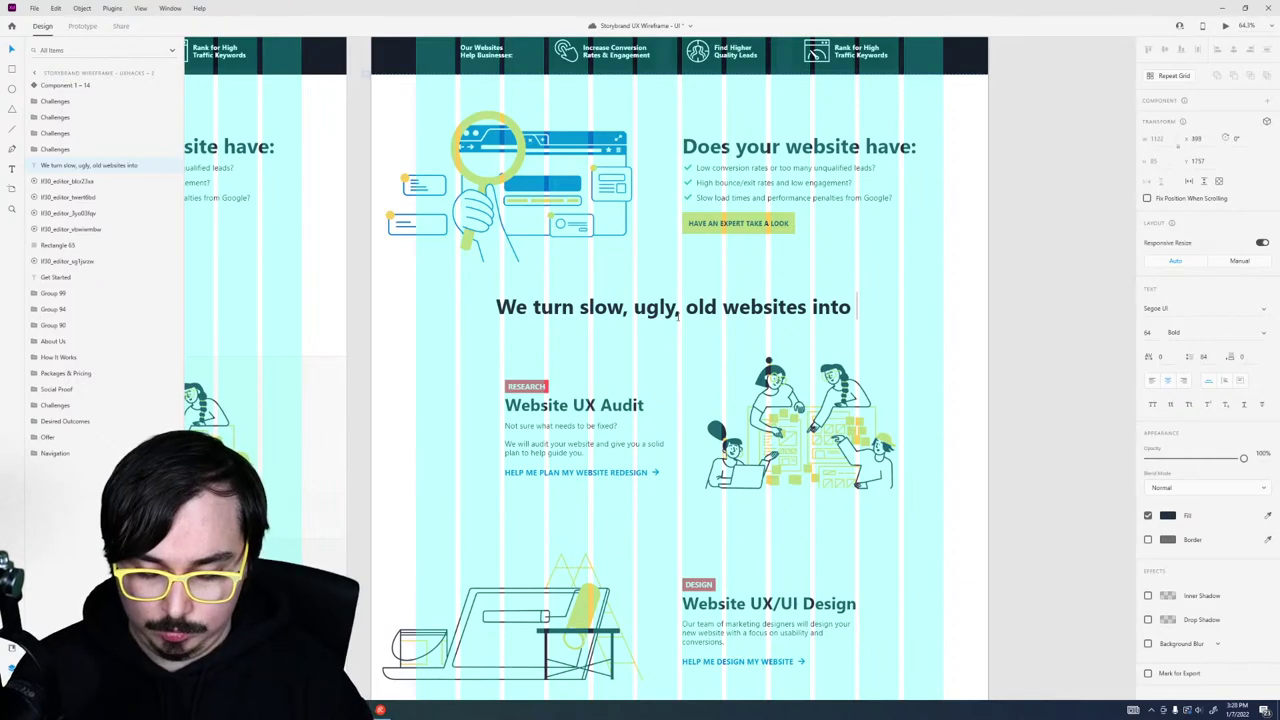
pyautogui.write(' mo')
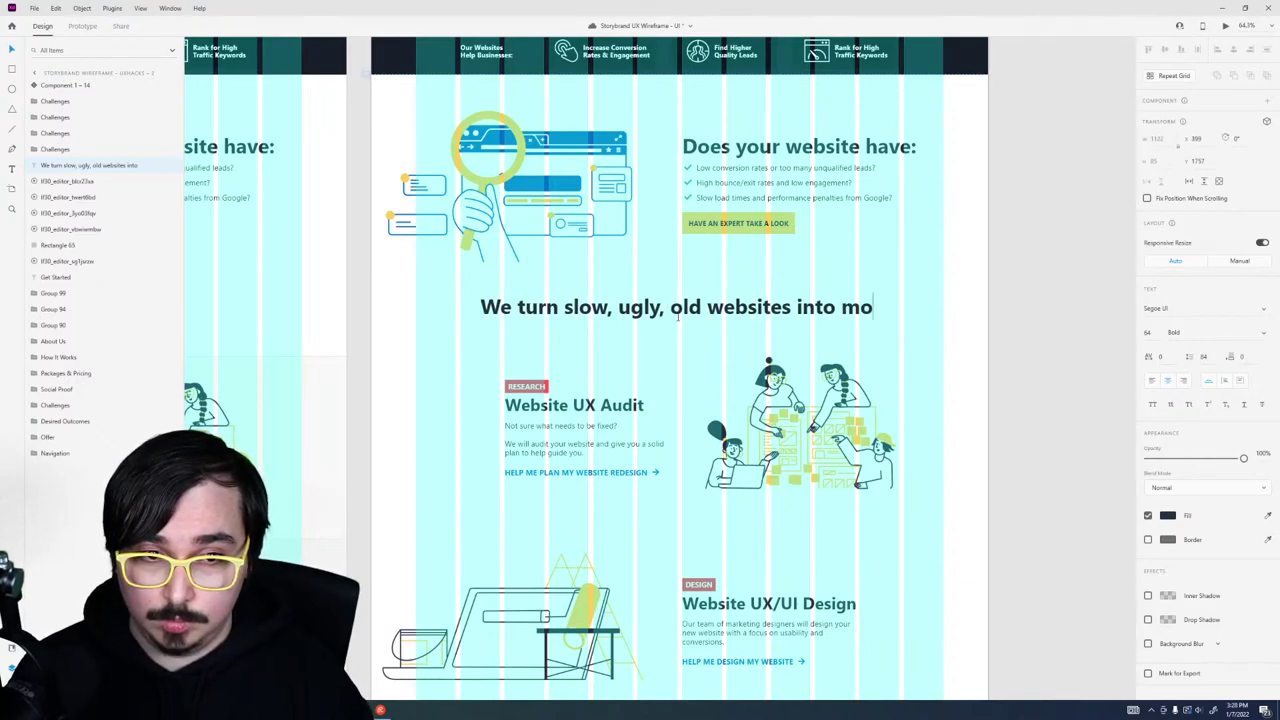
pyautogui.write('ney making machgi')
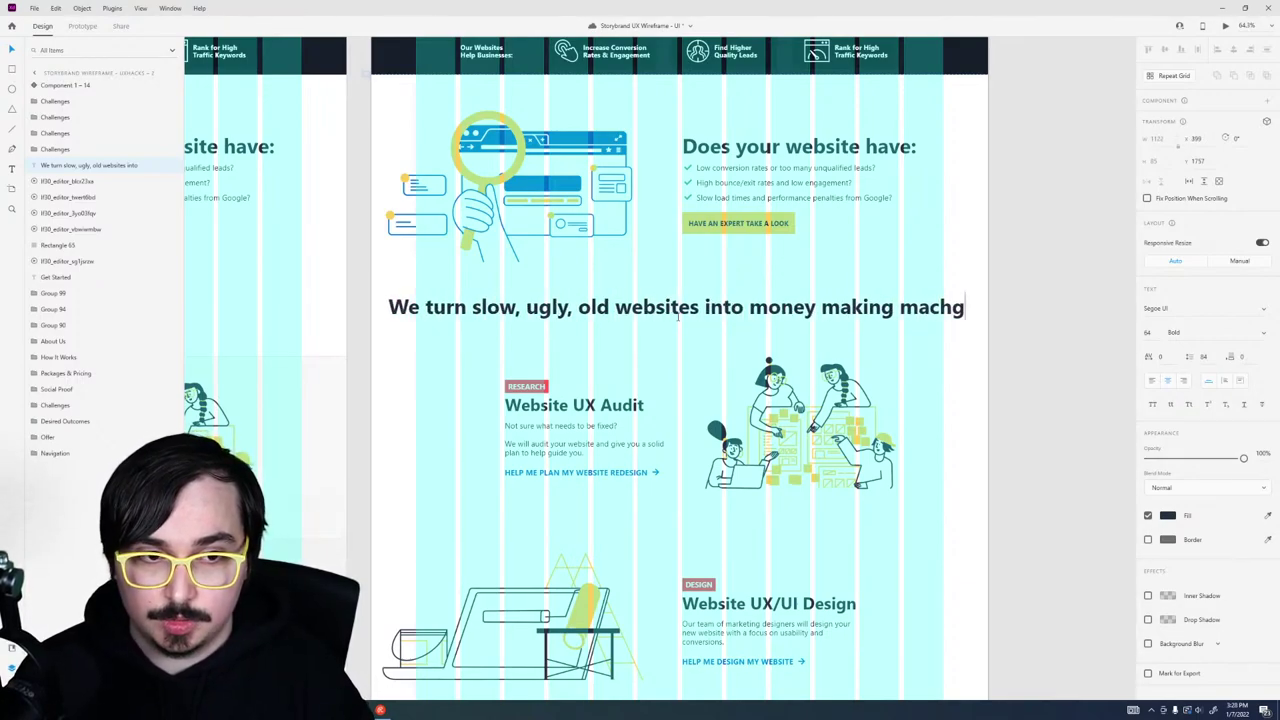
pyautogui.press('BackSpace')
pyautogui.press('BackSpace')
pyautogui.write('ines')
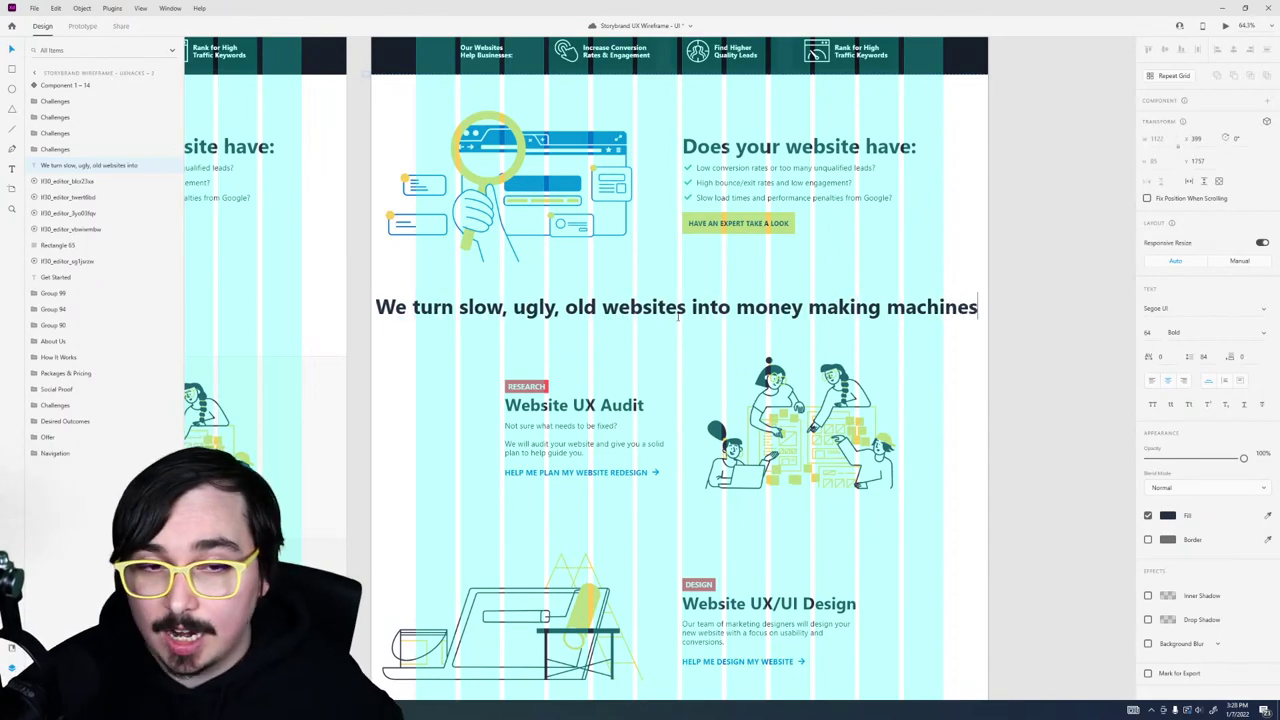
# Step: Narrow the new heading's text box to about 1120 wide so the text wraps onto two centered lines
pyautogui.press('Escape')
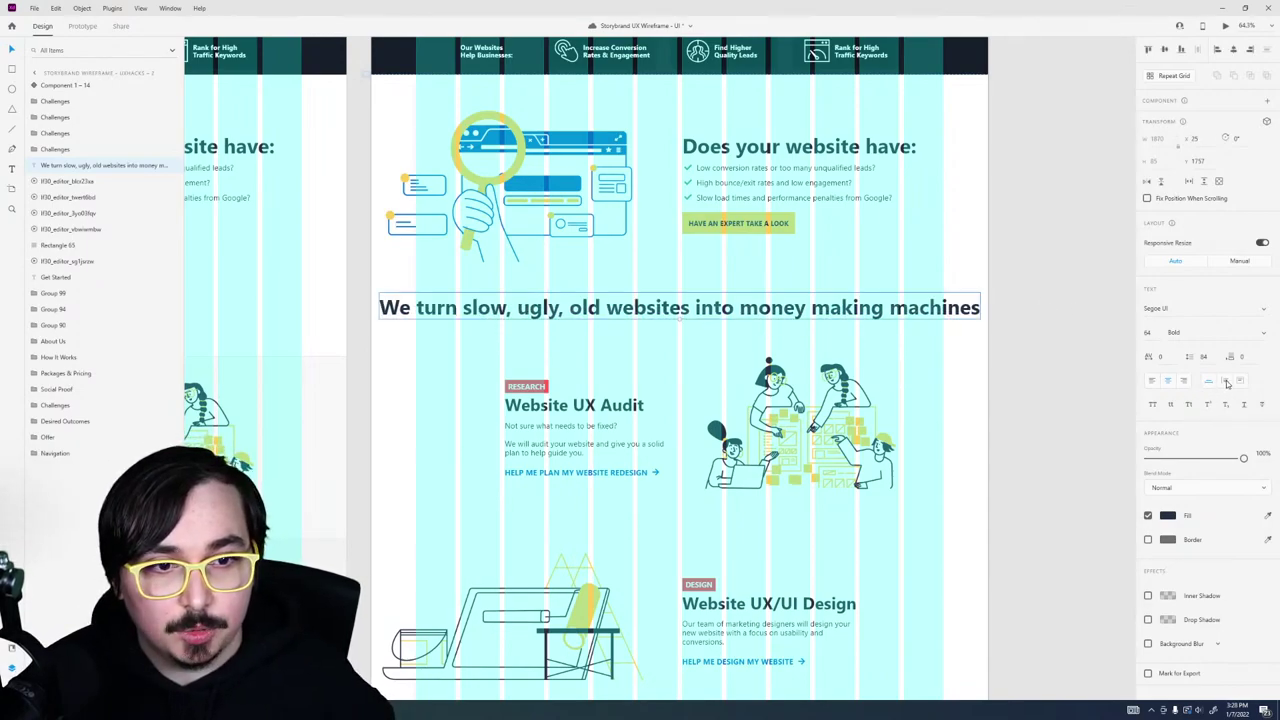
pyautogui.moveTo(980, 310); pyautogui.dragTo(861, 339)
pyautogui.click(1033, 321)
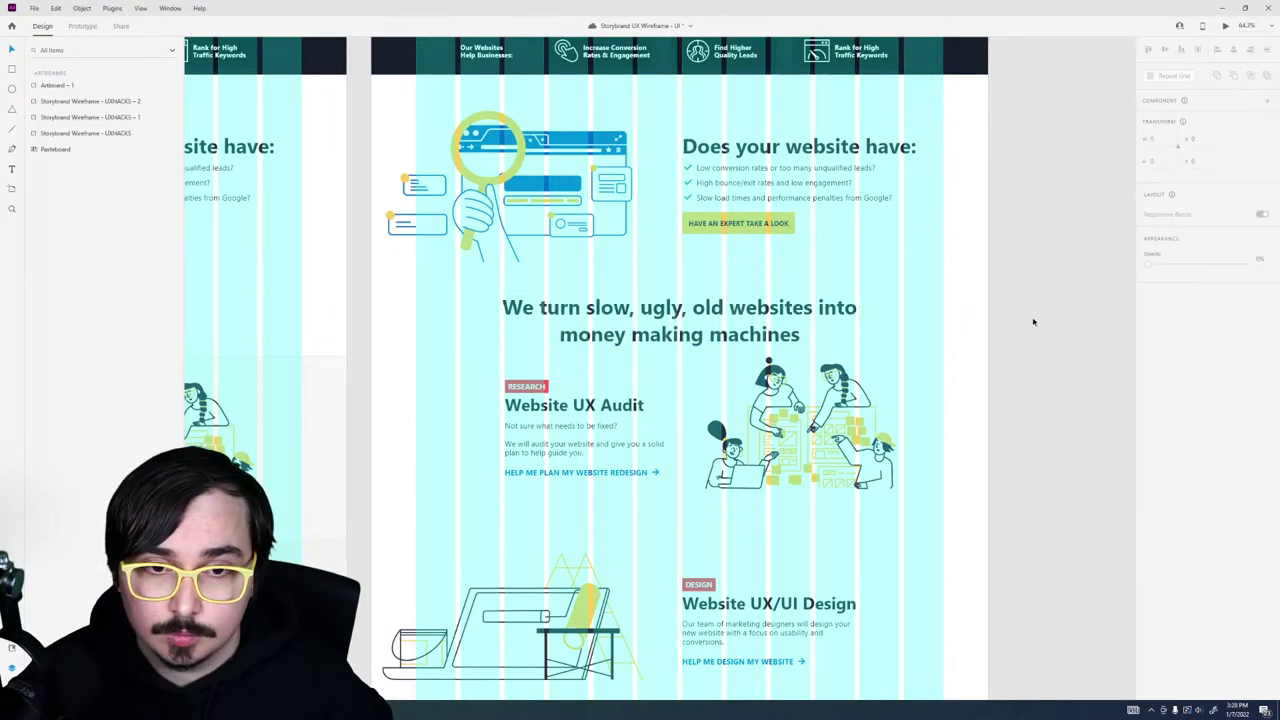
# Step: Color the heading's words with the saved swatches: slow in blue, ugly in red and old in teal
pyautogui.click(627, 320)
pyautogui.doubleClick(620, 310)
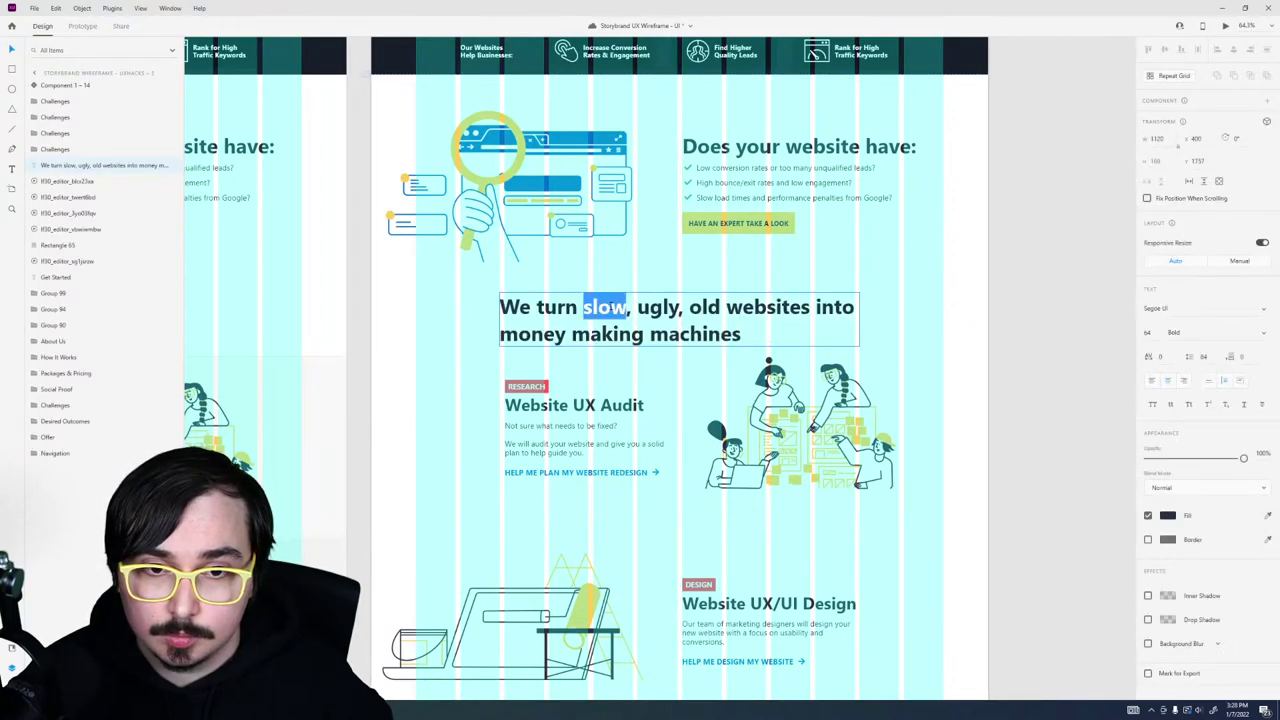
pyautogui.click(1168, 516)
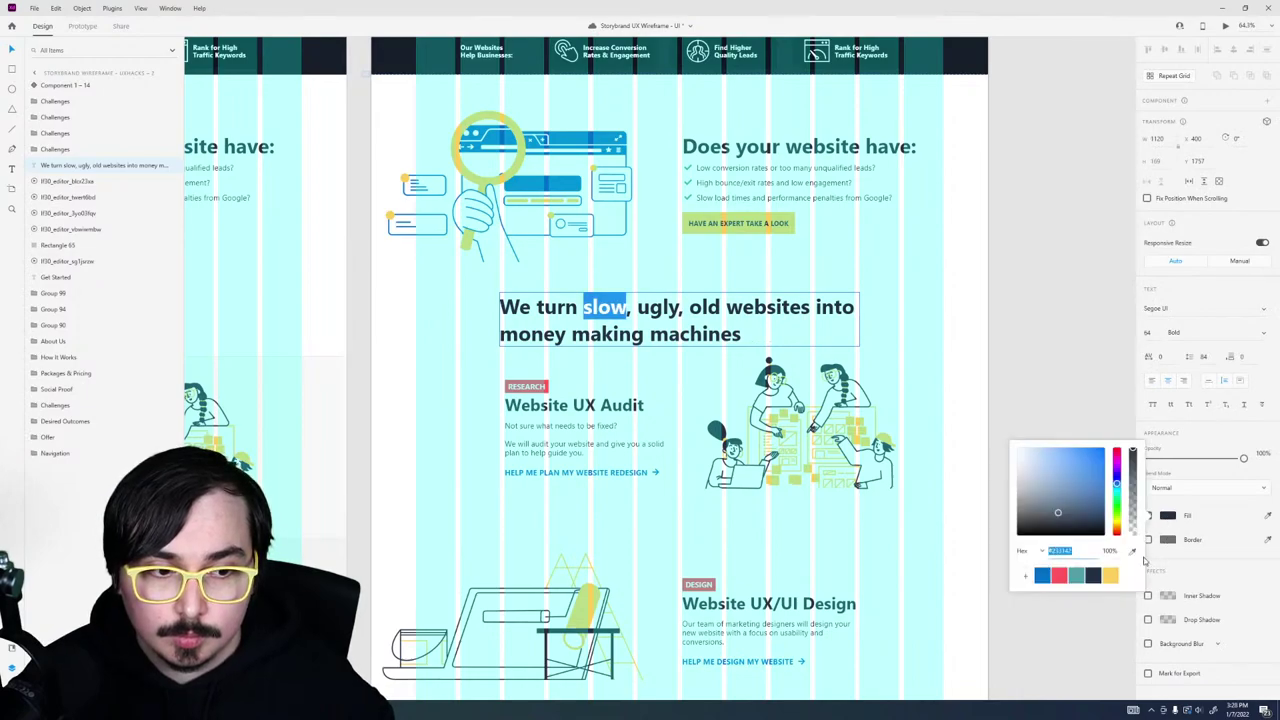
pyautogui.click(1045, 577)
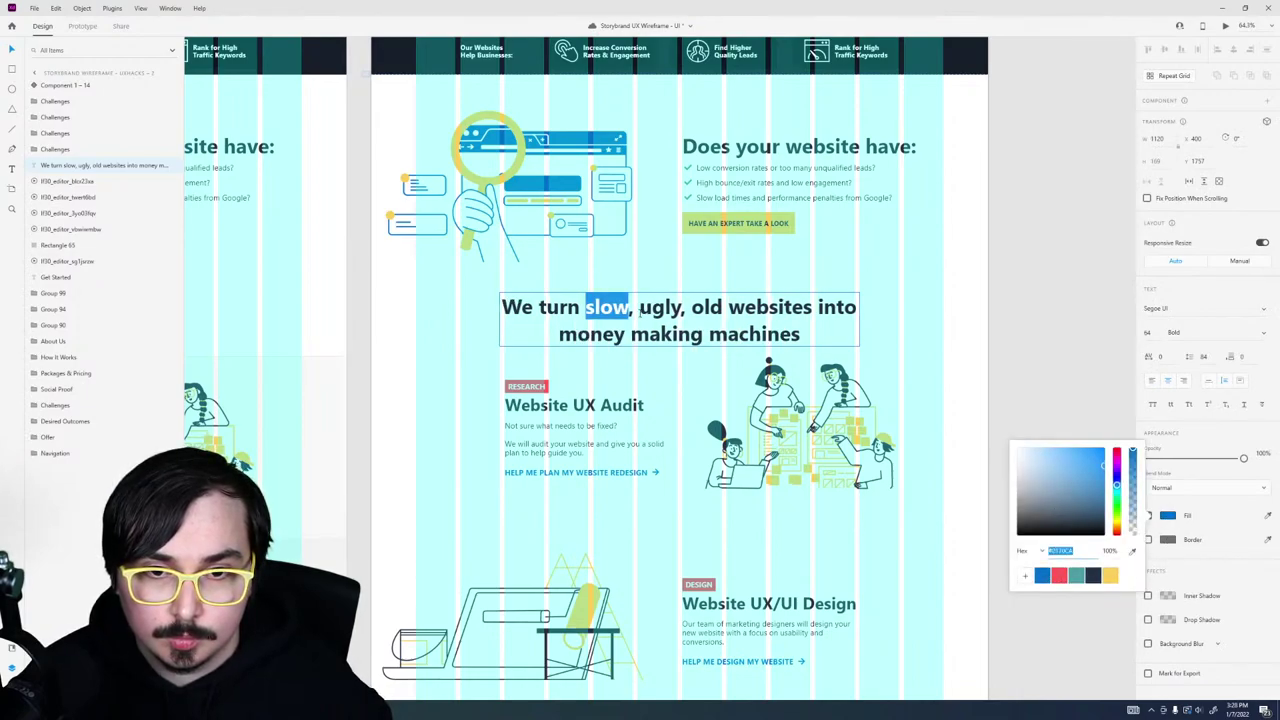
pyautogui.doubleClick(655, 309)
pyautogui.click(1167, 518)
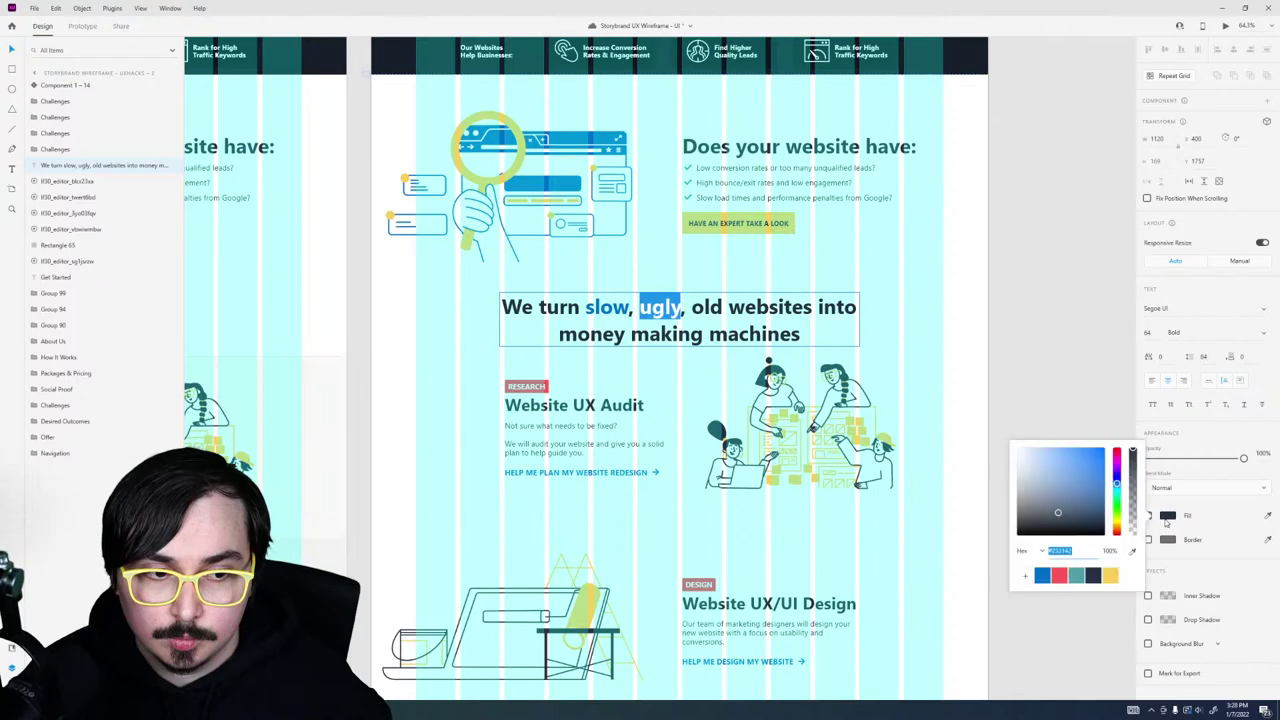
pyautogui.click(1055, 576)
pyautogui.doubleClick(709, 307)
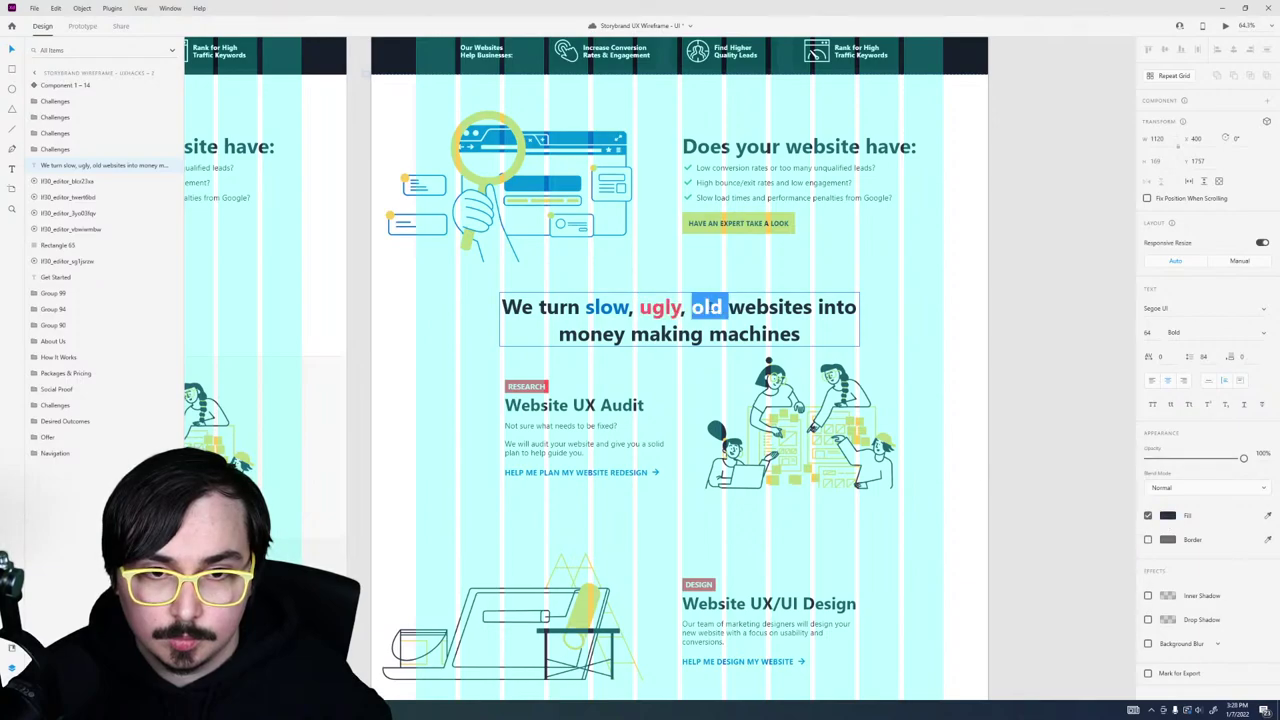
pyautogui.click(1168, 516)
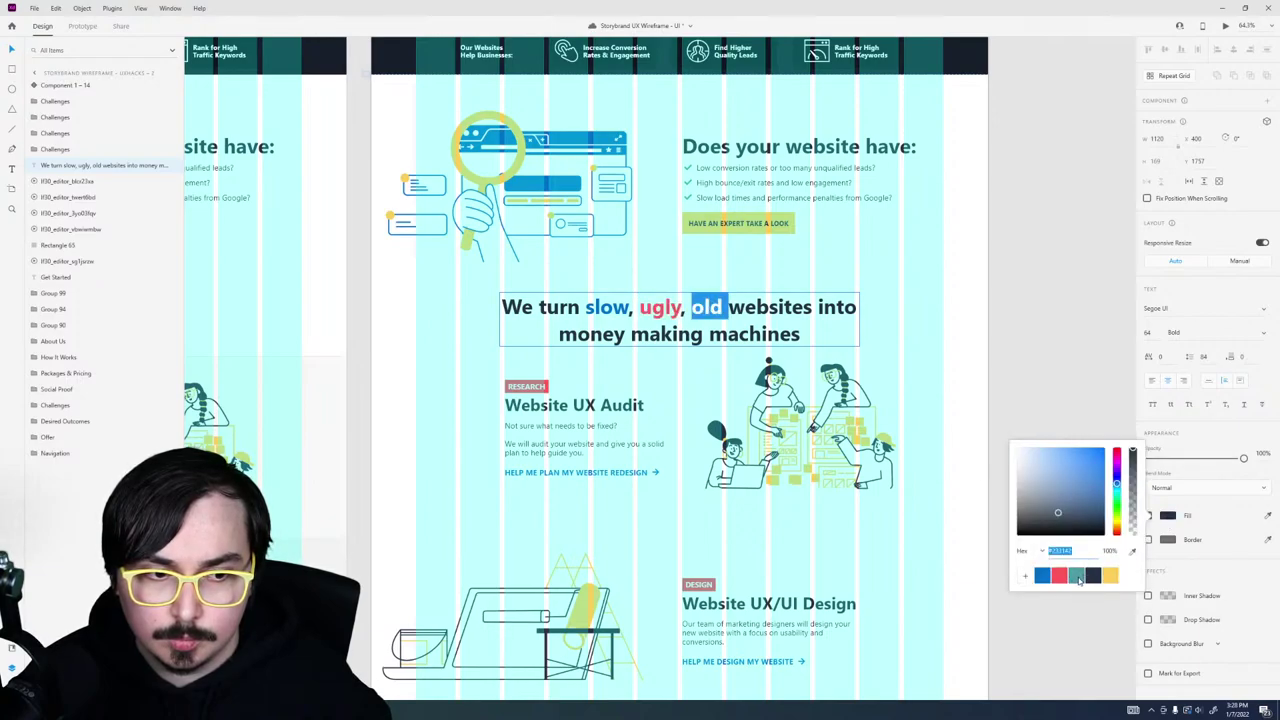
pyautogui.click(1077, 577)
pyautogui.click(1032, 326)
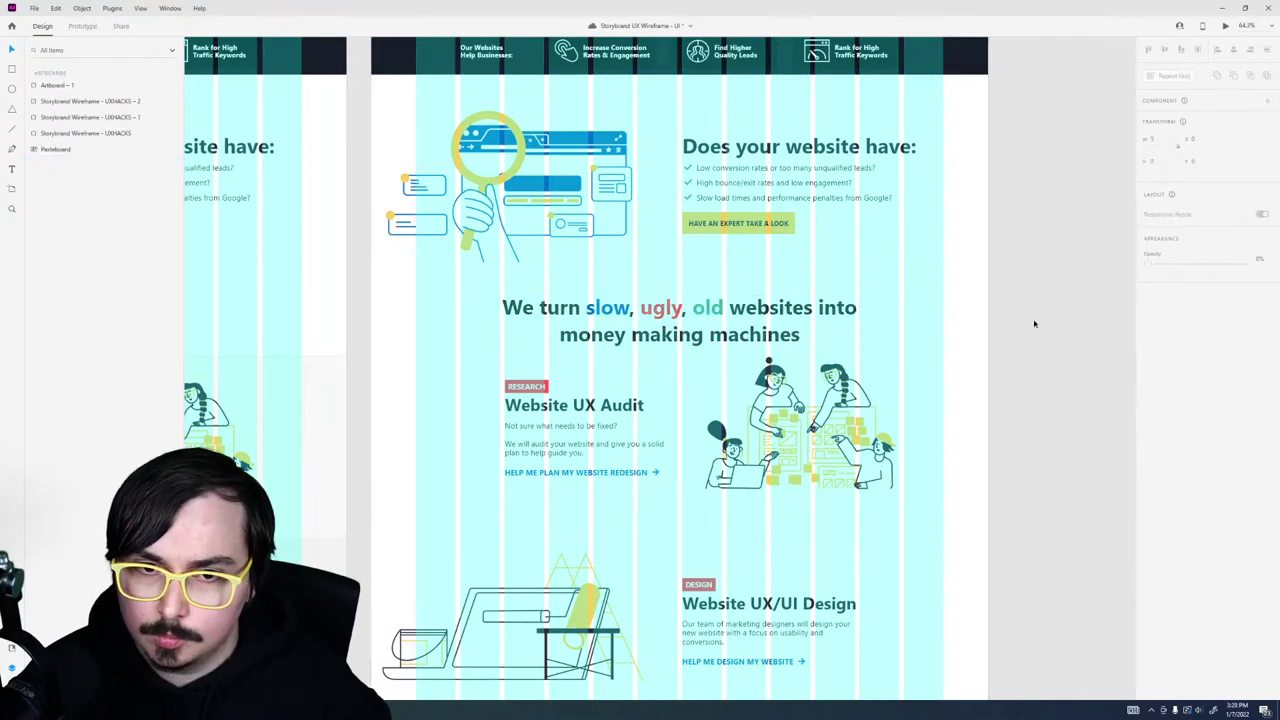
# Step: Move the Website UX Audit text and its illustration down together, with the selection at Y 1926
pyautogui.click(808, 334)
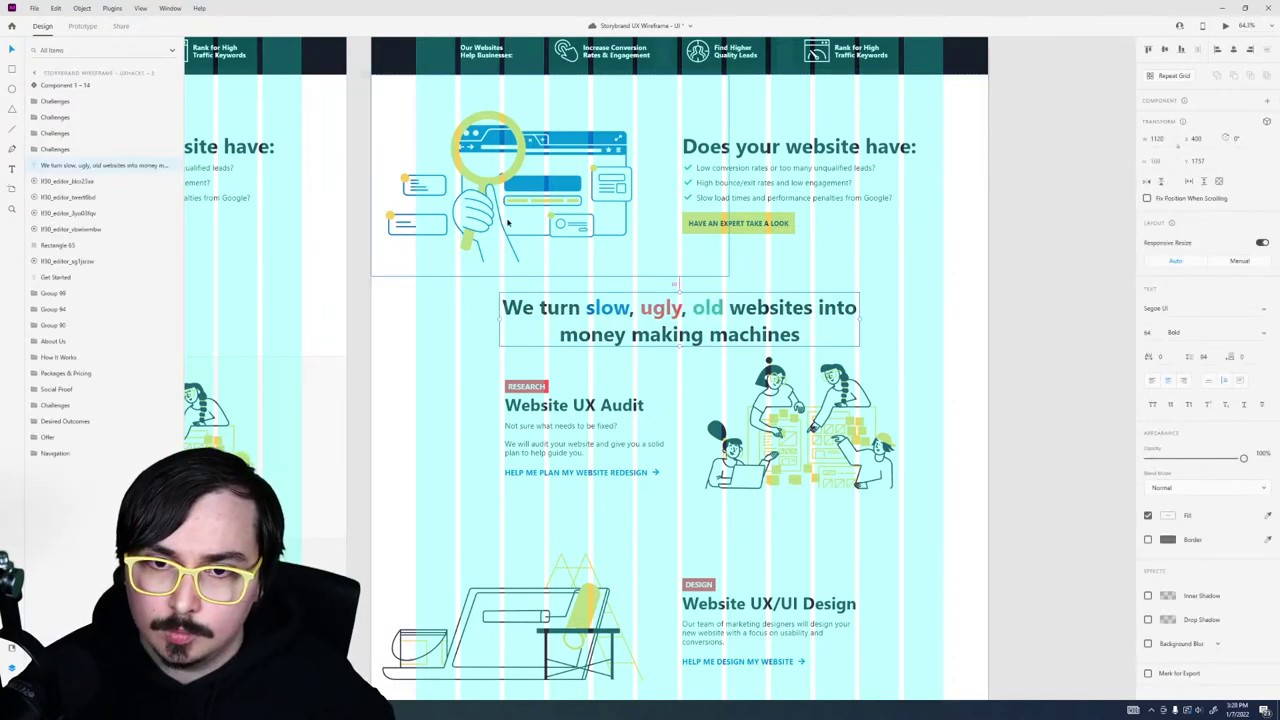
pyautogui.moveTo(1012, 376); pyautogui.dragTo(505, 497)
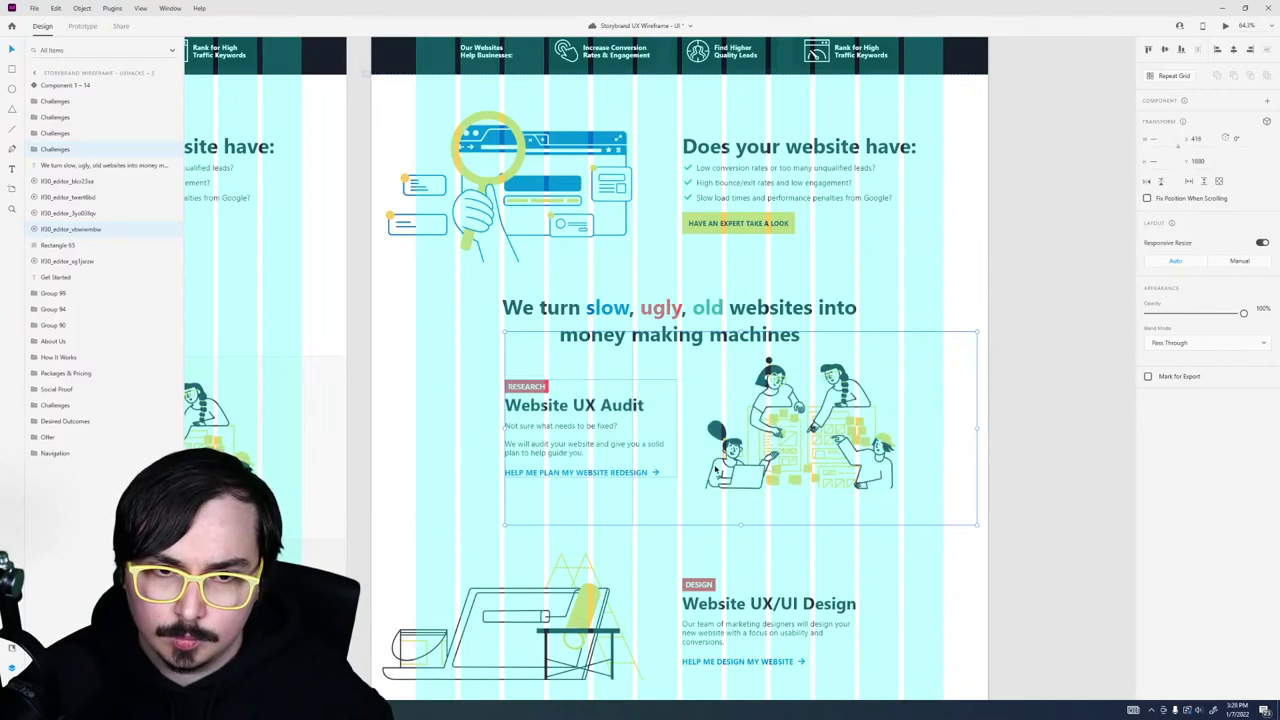
pyautogui.moveTo(715, 470); pyautogui.dragTo(716, 482)
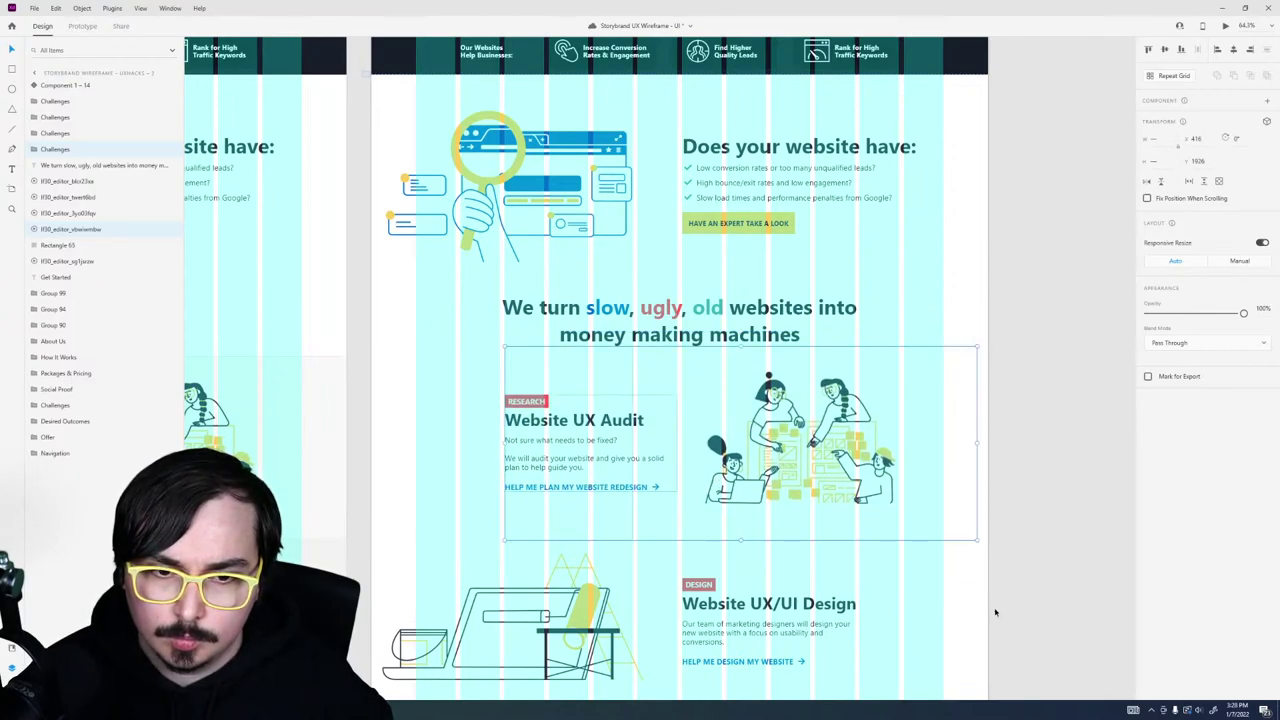
# Step: Move the Website UX/UI Design text and illustration down to Y 2529 and the Custom Theme Development row down to Y 3132
pyautogui.scroll(-5, 992, 595)
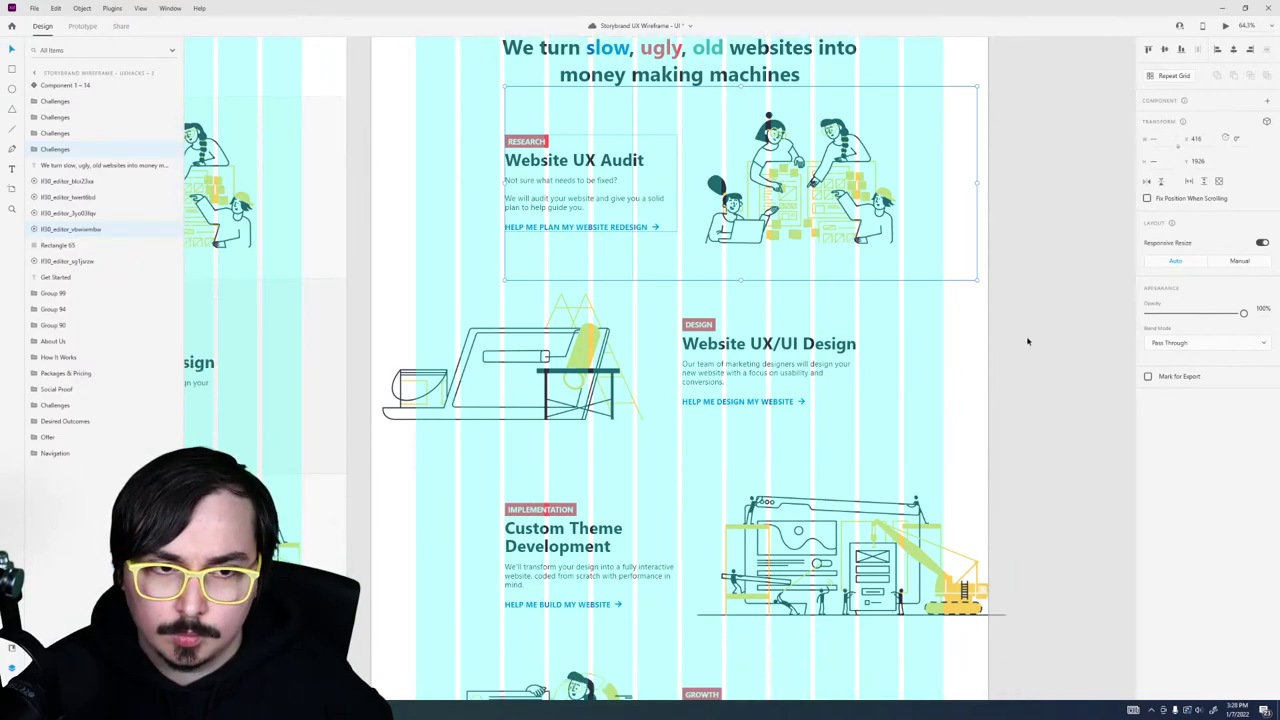
pyautogui.click(1020, 348)
pyautogui.click(474, 420)
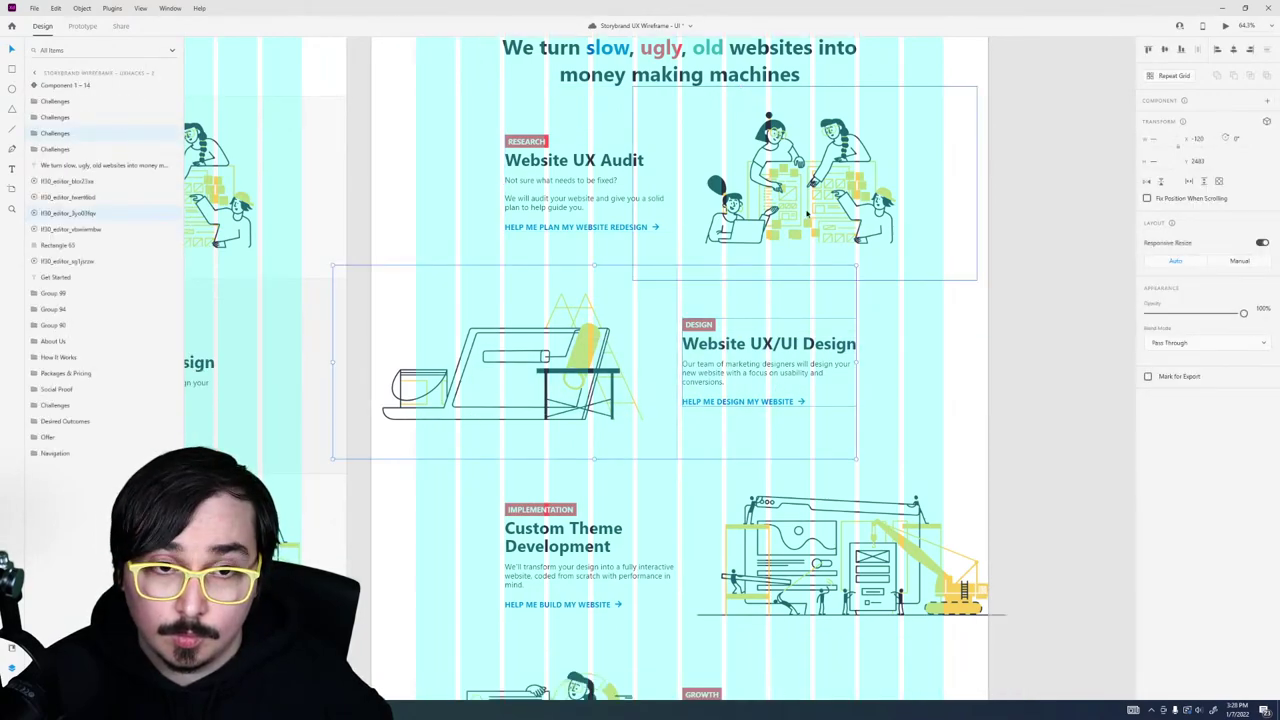
pyautogui.moveTo(774, 377); pyautogui.dragTo(773, 391)
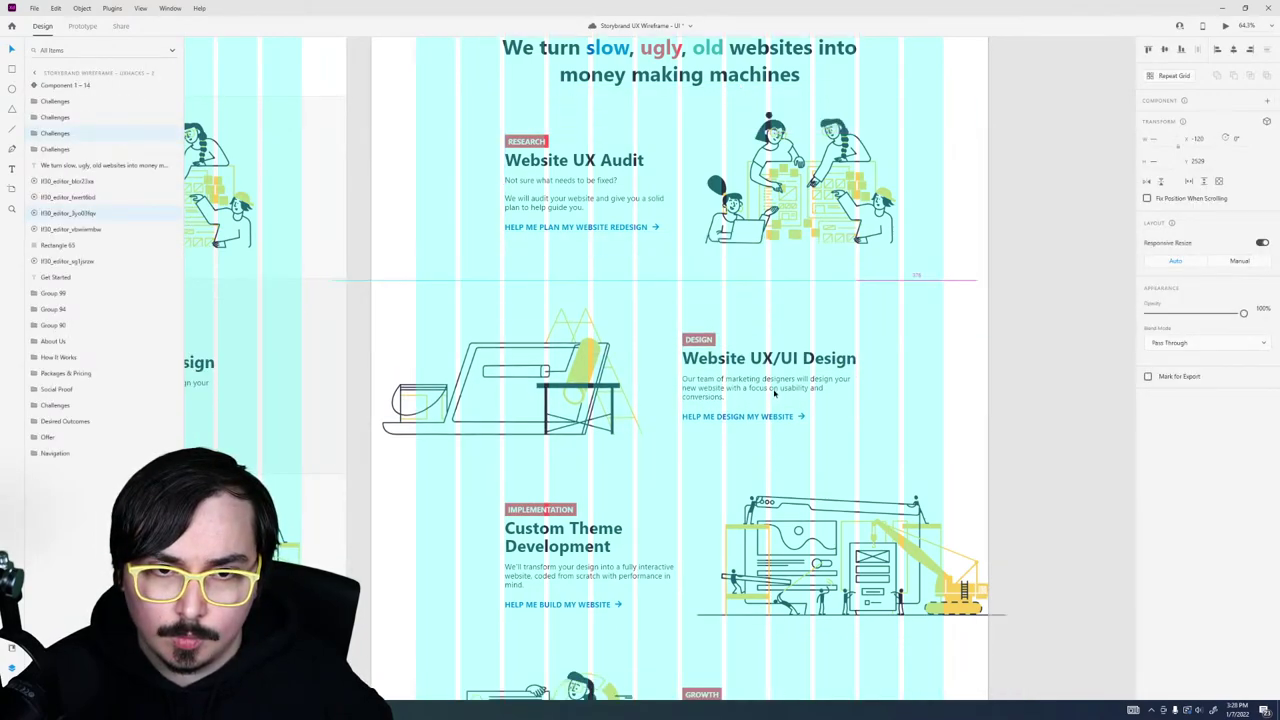
pyautogui.scroll(-2, 1047, 426)
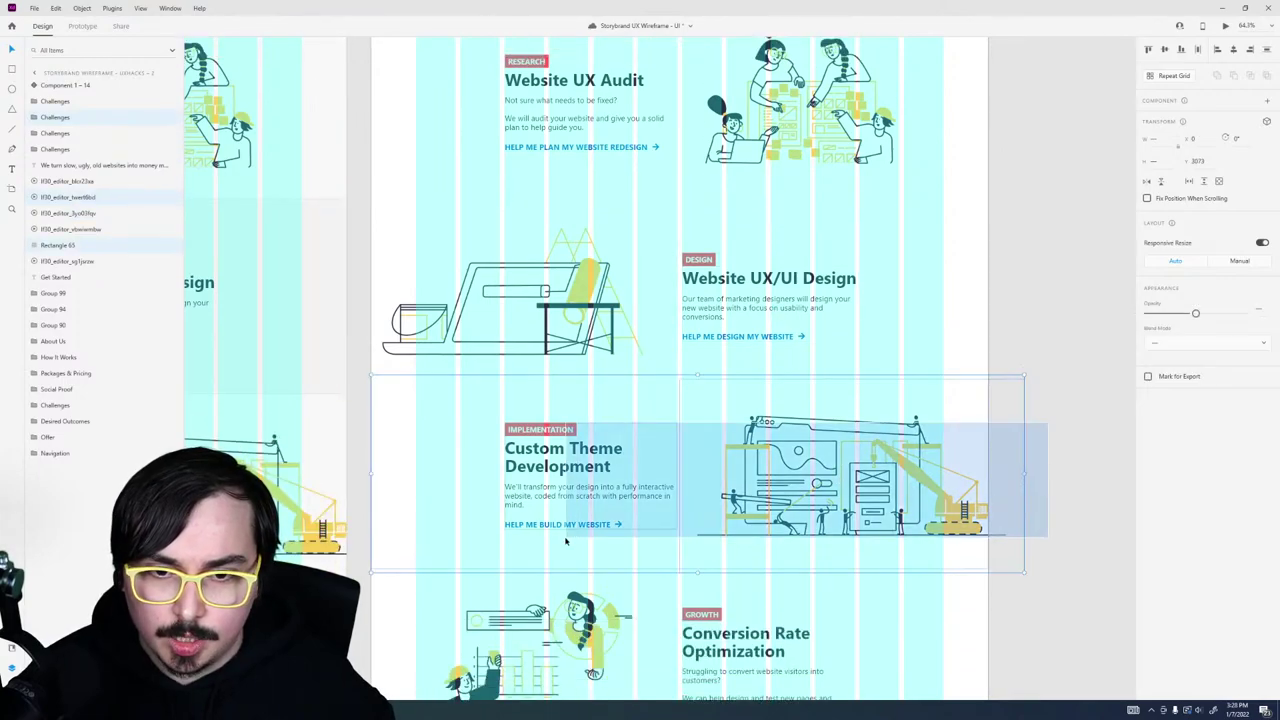
pyautogui.moveTo(826, 486); pyautogui.dragTo(825, 504)
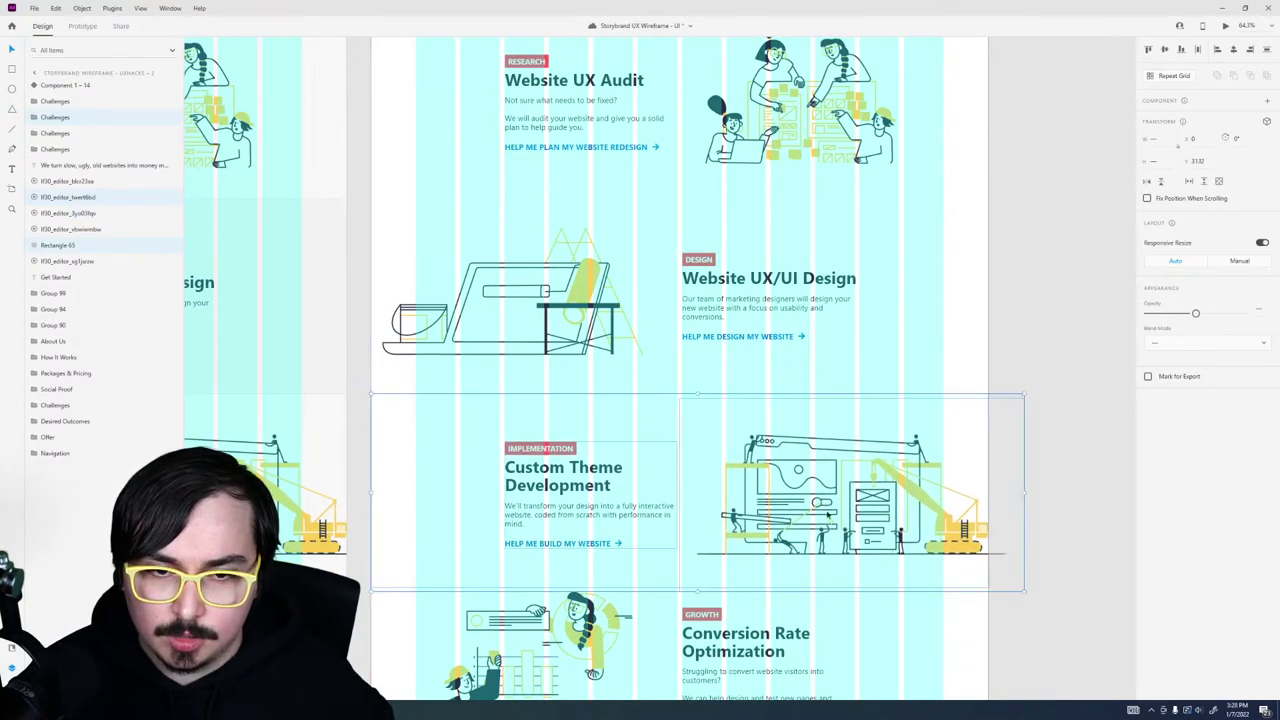
# Step: Move the Conversion Rate Optimization text and illustration down to Y 3735, and raise the free project estimate button to Y 4338
pyautogui.scroll(-5, 846, 518)
pyautogui.moveTo(1022, 409); pyautogui.dragTo(519, 499)
pyautogui.click(519, 499)
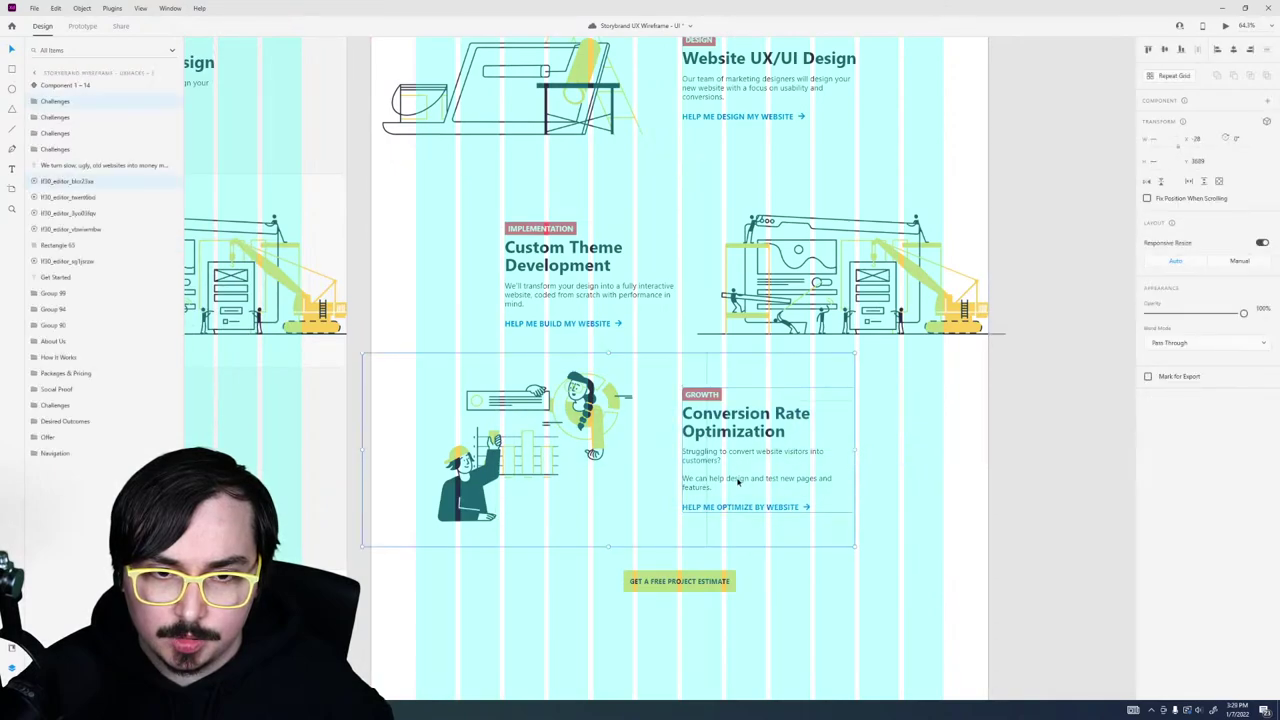
pyautogui.moveTo(741, 484); pyautogui.dragTo(742, 501)
pyautogui.moveTo(742, 498); pyautogui.dragTo(742, 494)
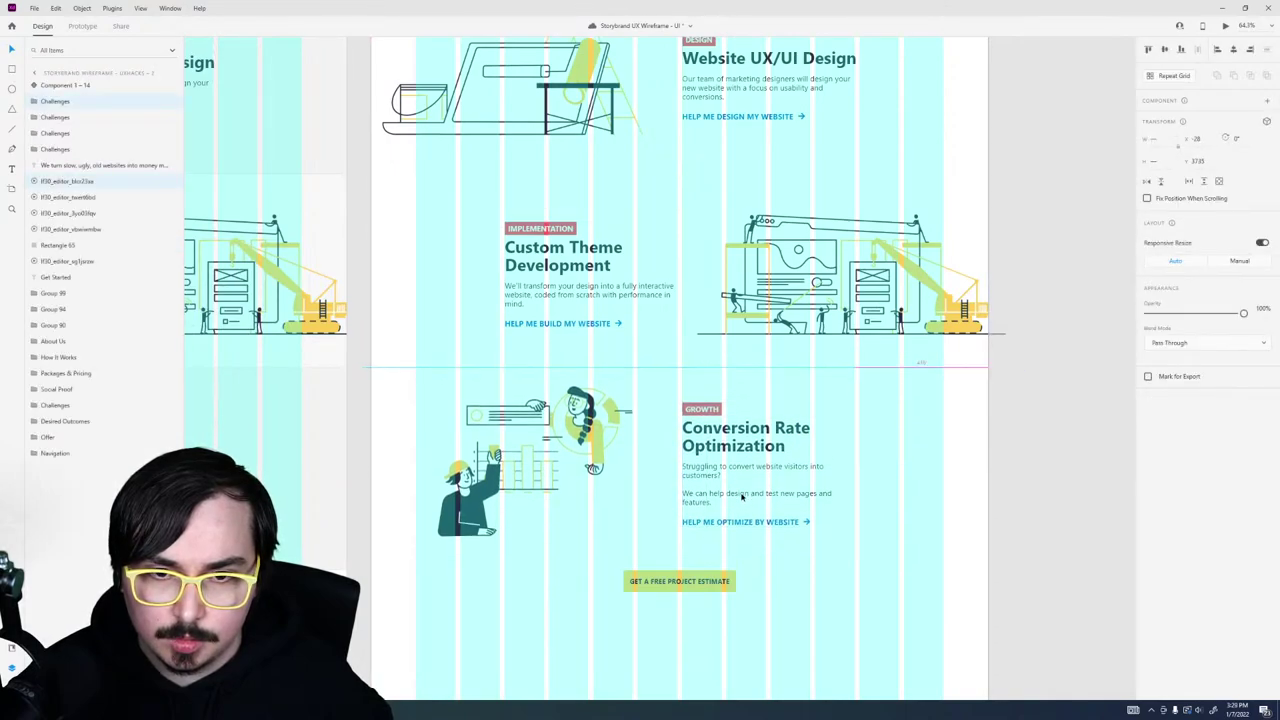
pyautogui.click(711, 581)
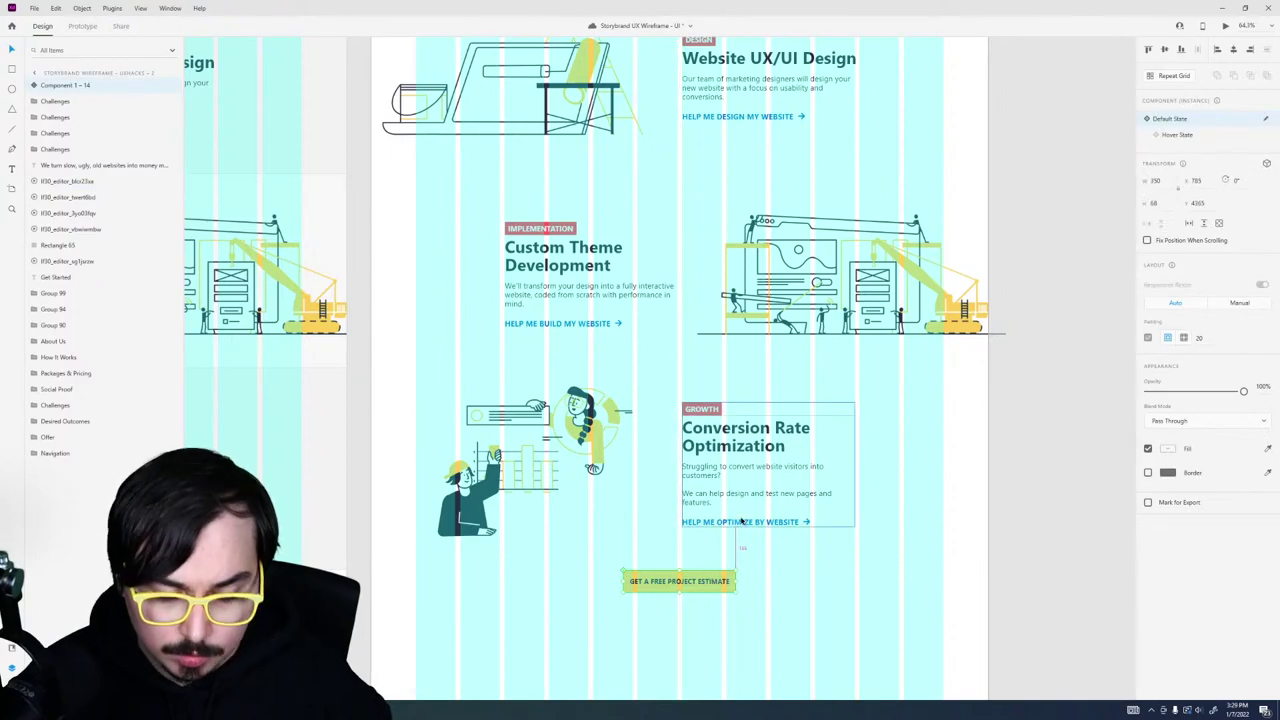
pyautogui.moveTo(713, 583); pyautogui.dragTo(662, 567)
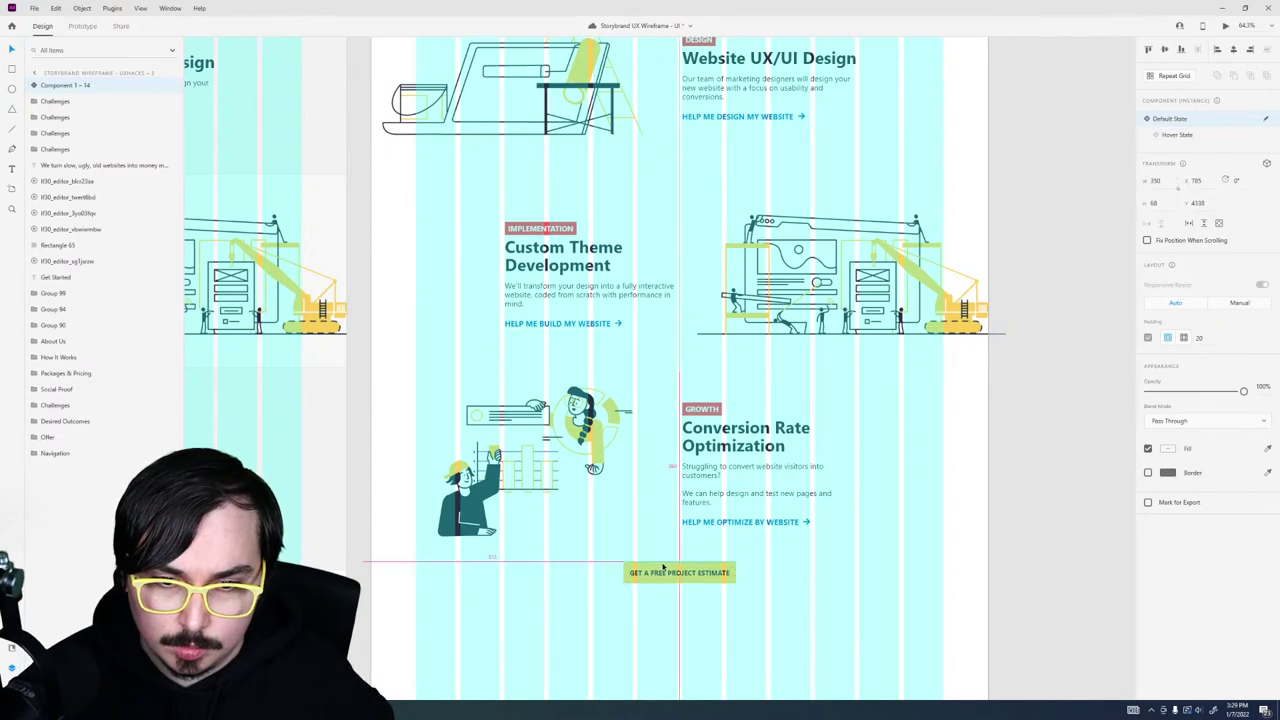
# Step: Preview the prototype to examine the page from the hero down to the new headline and the Website UX Audit row
pyautogui.scroll(4, 690, 386)
pyautogui.click(724, 193)
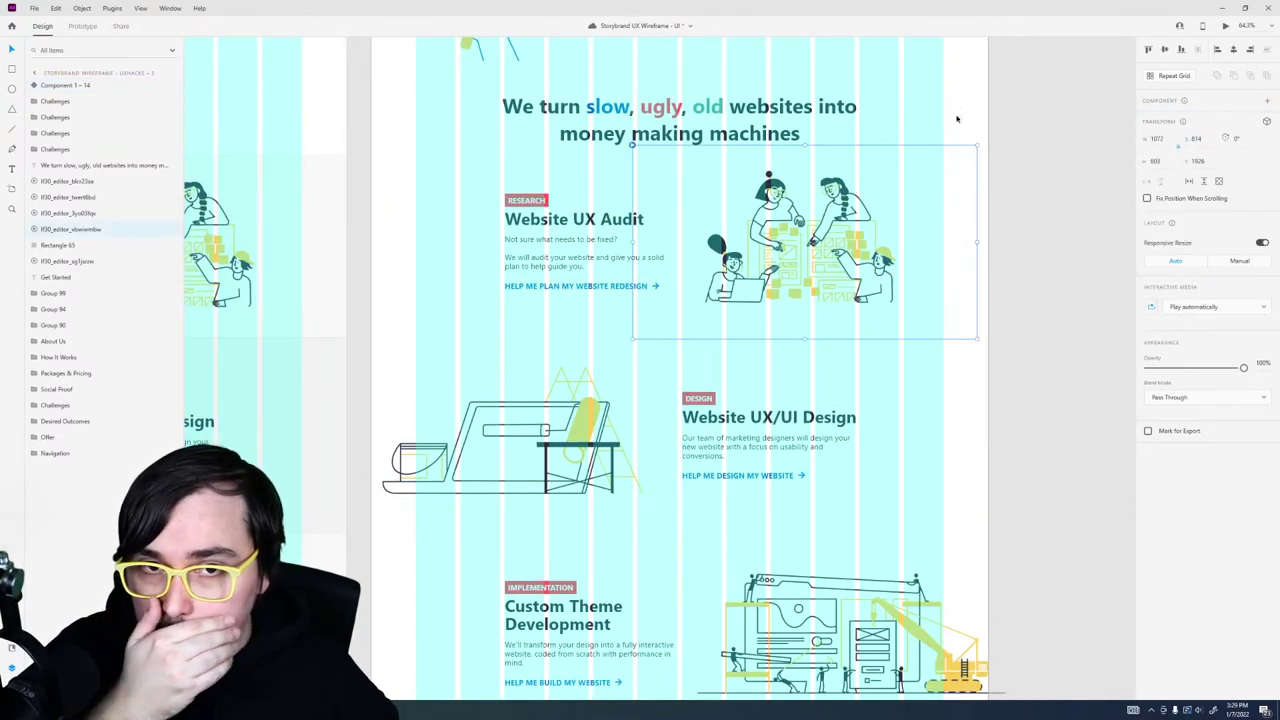
pyautogui.click(1225, 27)
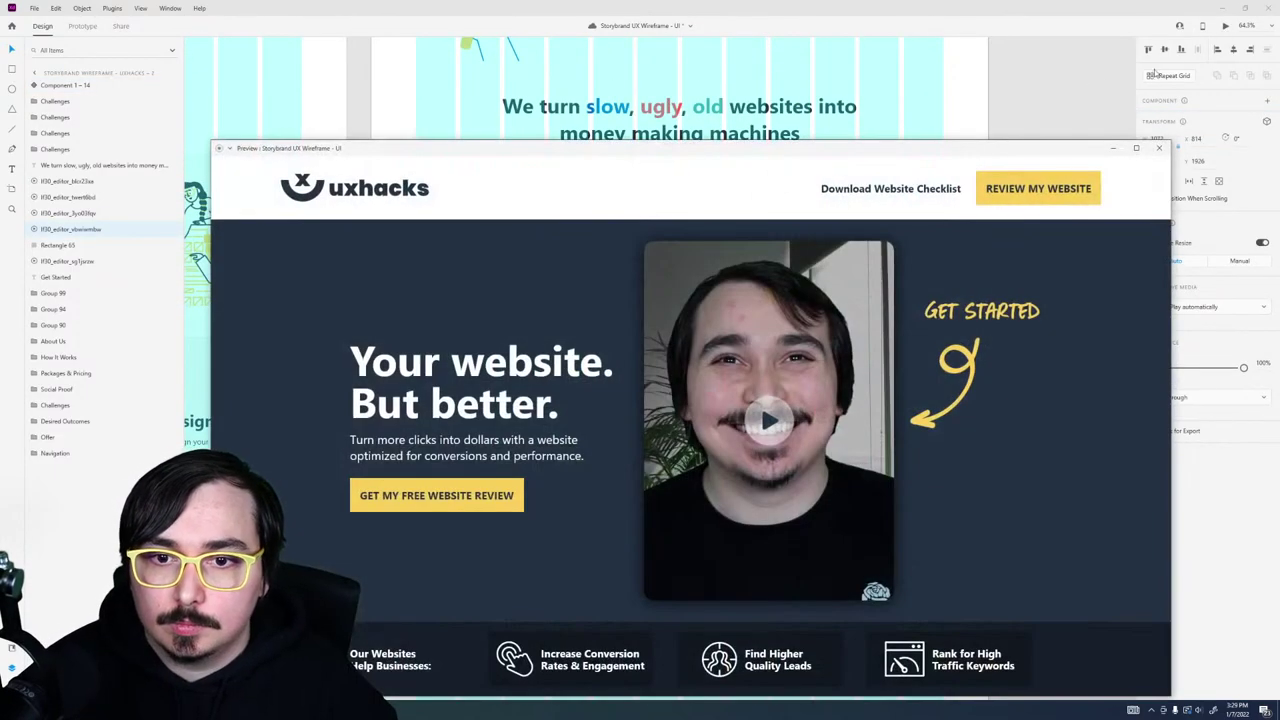
pyautogui.scroll(-5, 839, 275)
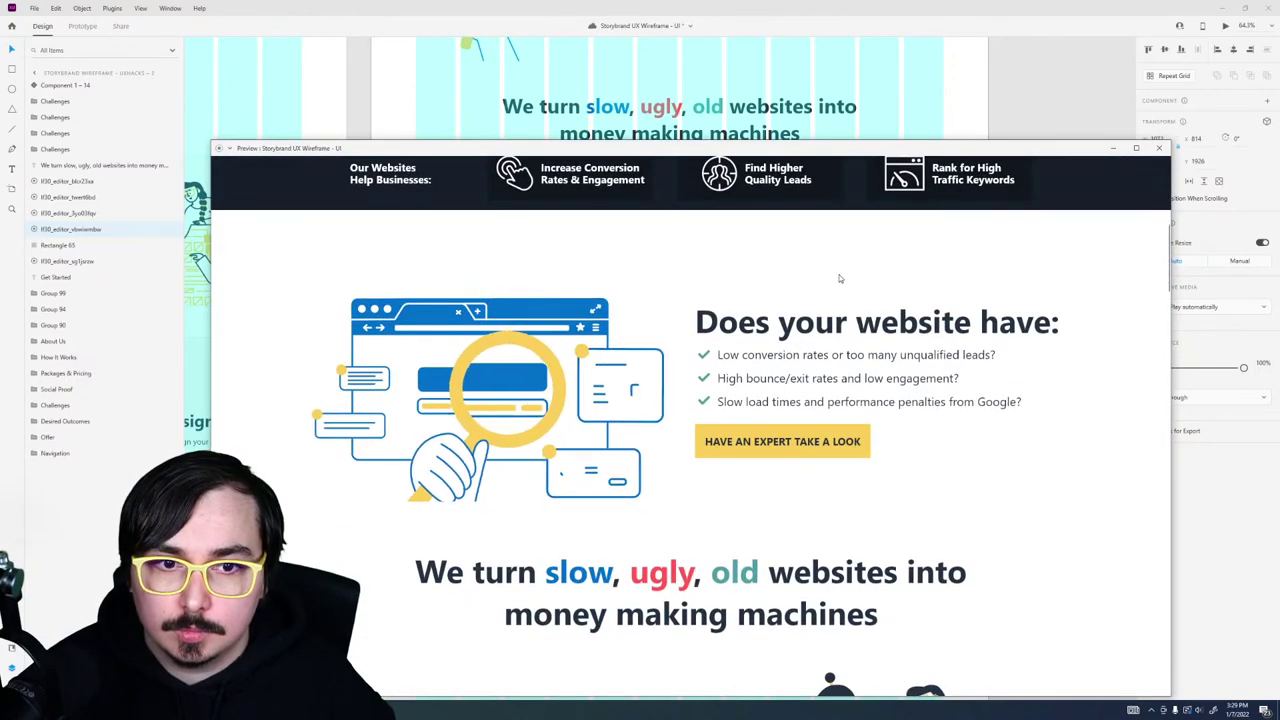
pyautogui.scroll(-3, 839, 279)
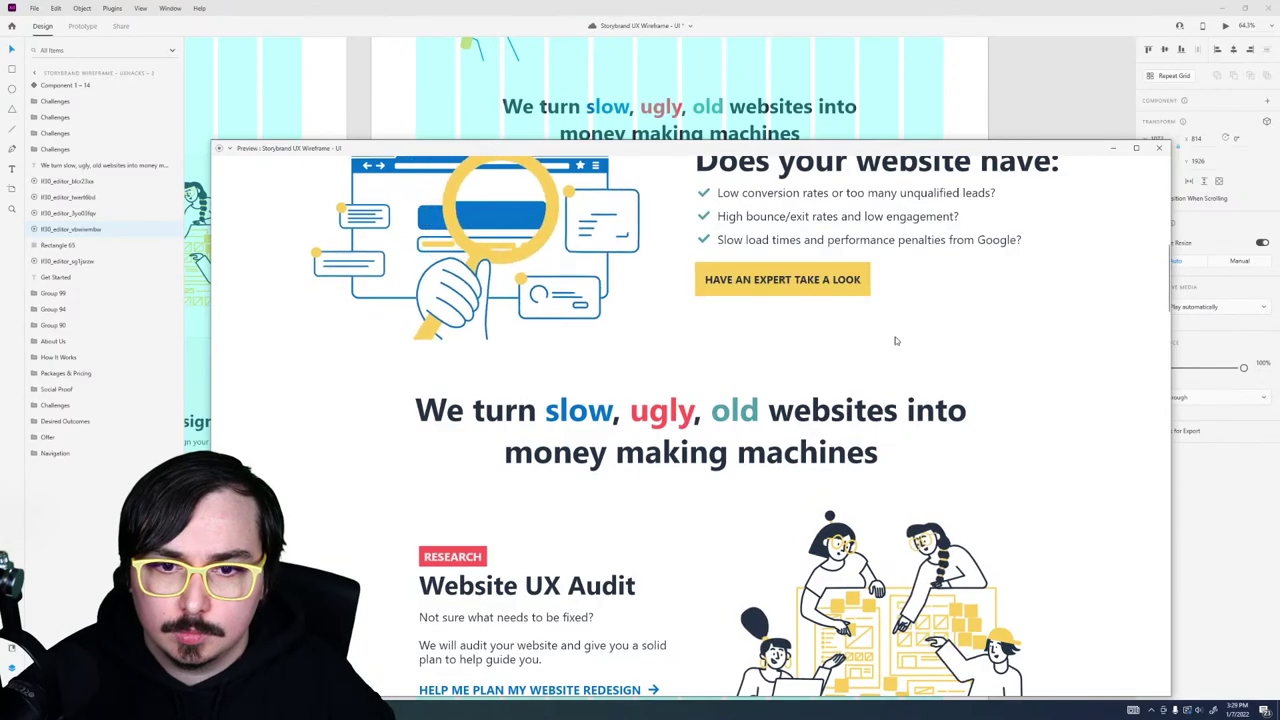
pyautogui.click(1153, 151)
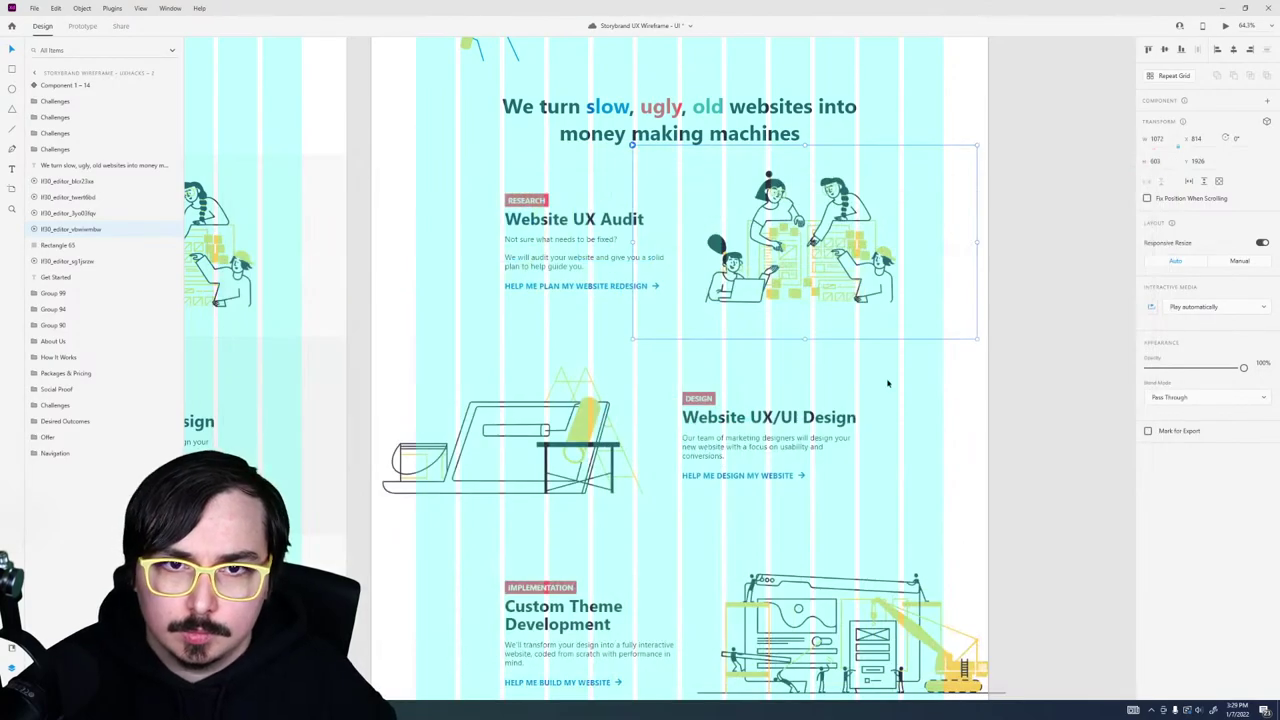
# Step: Hyphenate the headline's second line to read "money-making machines"
pyautogui.scroll(2, 530, 138)
pyautogui.scroll(3, 533, 138)
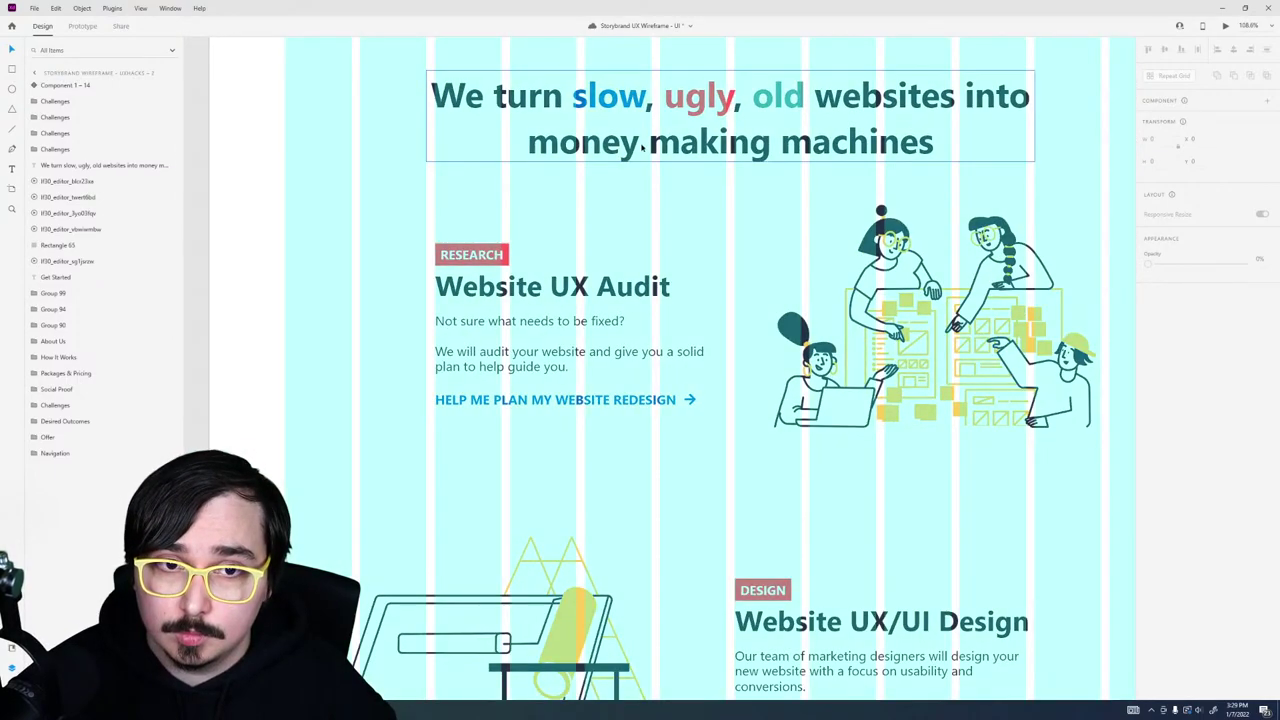
pyautogui.doubleClick(642, 144)
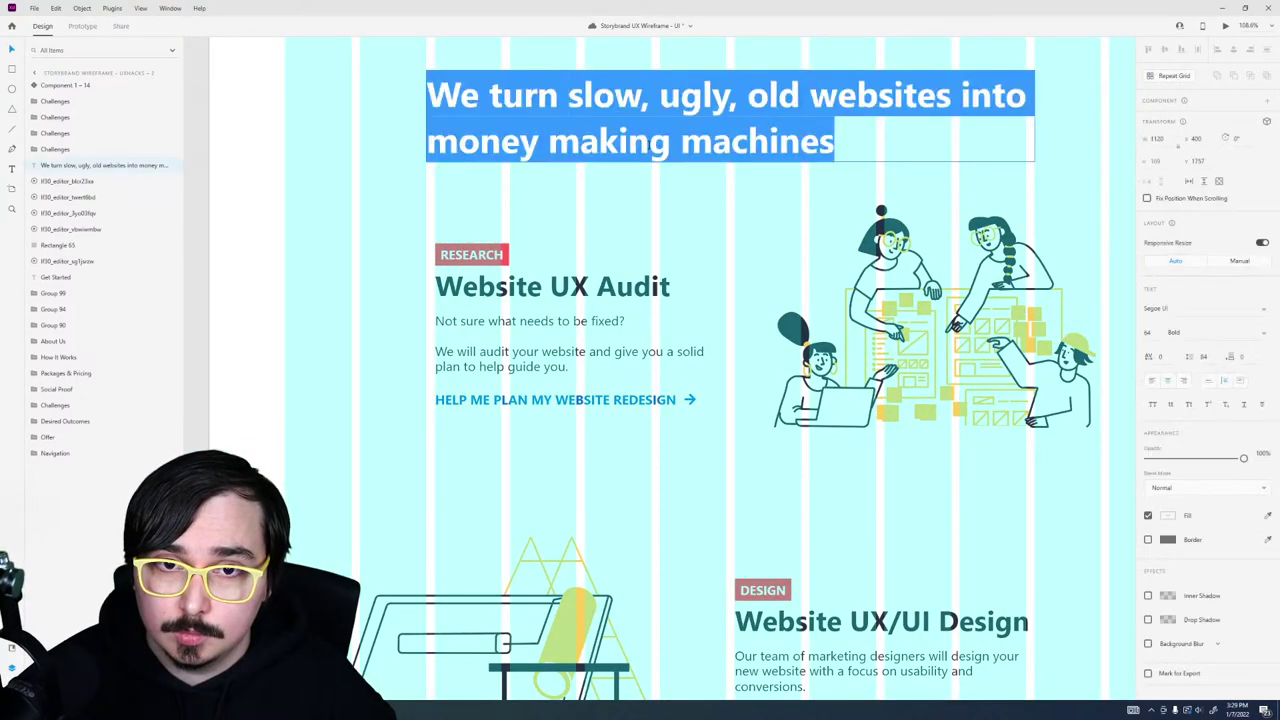
pyautogui.click(650, 142)
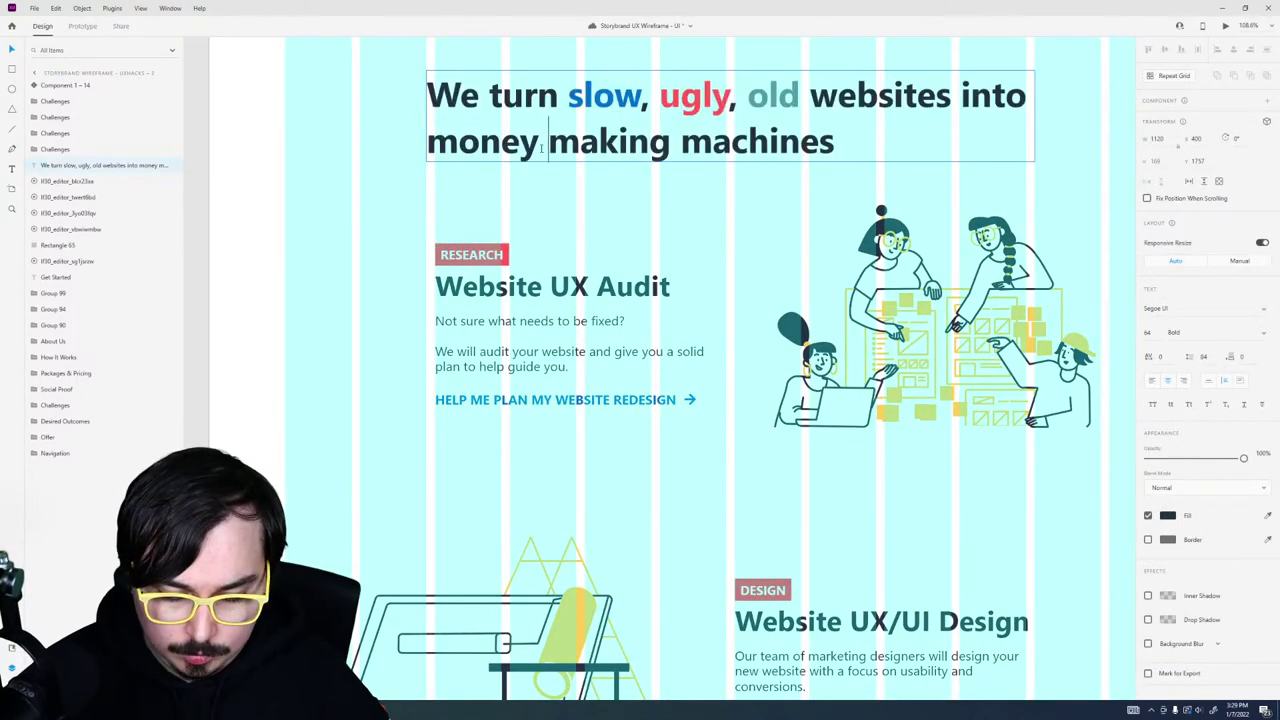
pyautogui.press('BackSpace')
pyautogui.write('-')
pyautogui.press('Escape')
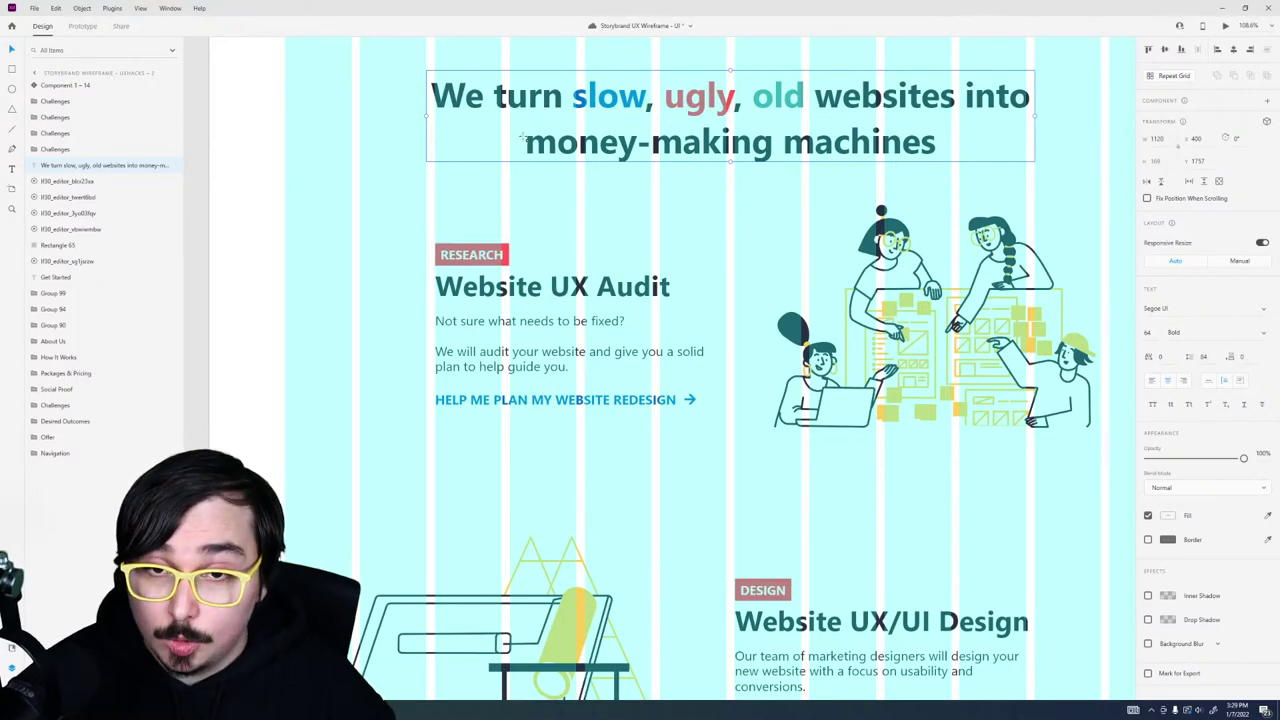
# Step: Draw a rectangle about 832 wide and 91 high around "money-making machines" and send it behind the text at Y 1845
pyautogui.moveTo(517, 118); pyautogui.dragTo(955, 169)
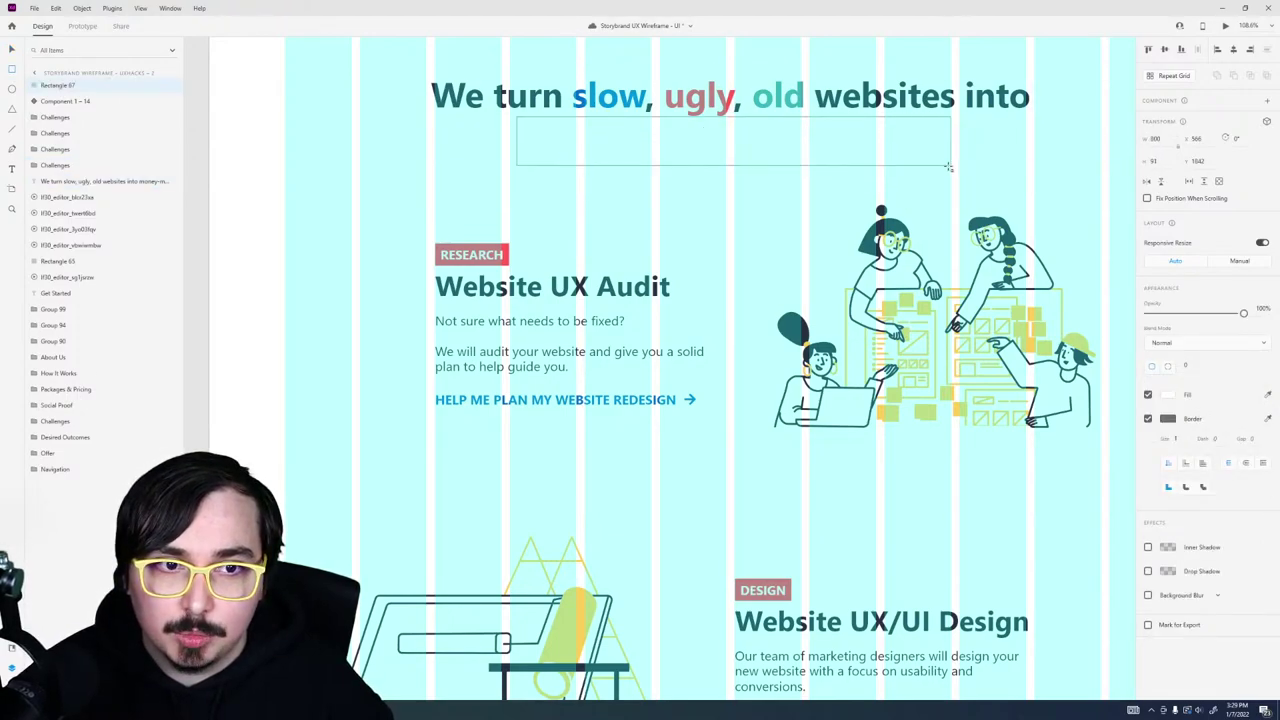
pyautogui.hotkey('ctrl', 'shift', '[')
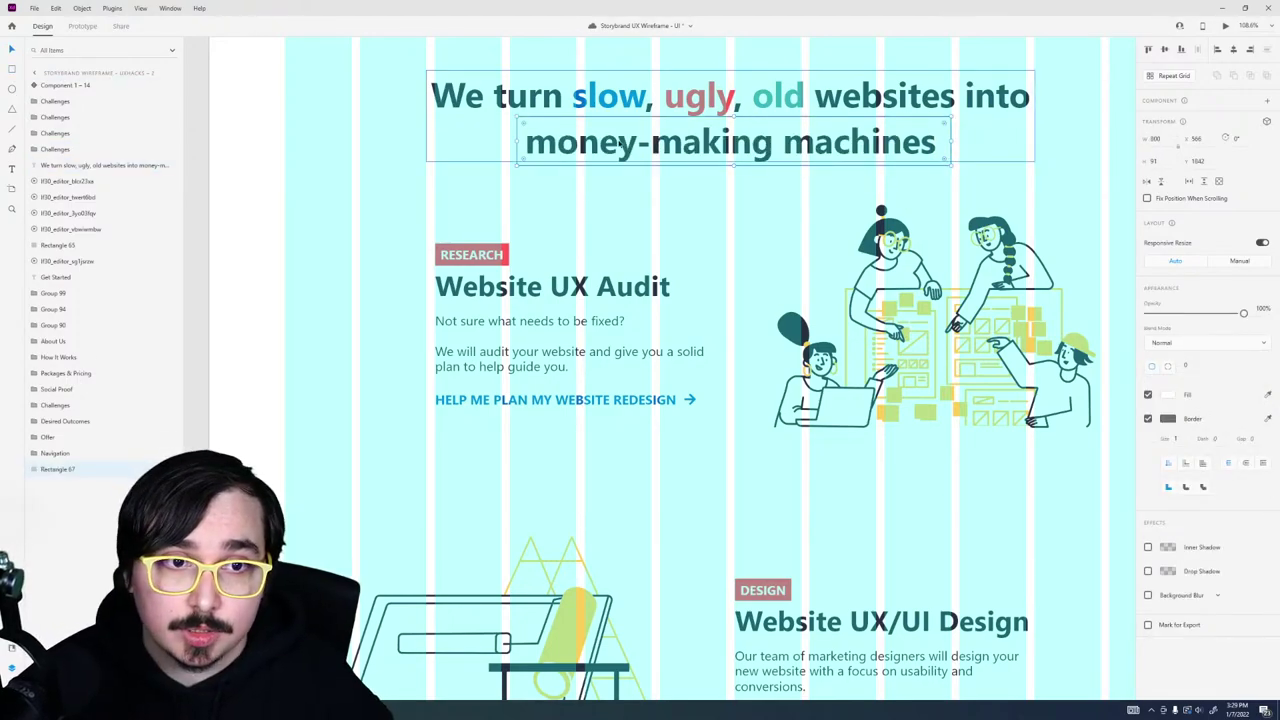
pyautogui.keyDown('shift'); pyautogui.click(509, 141); pyautogui.keyUp('shift')
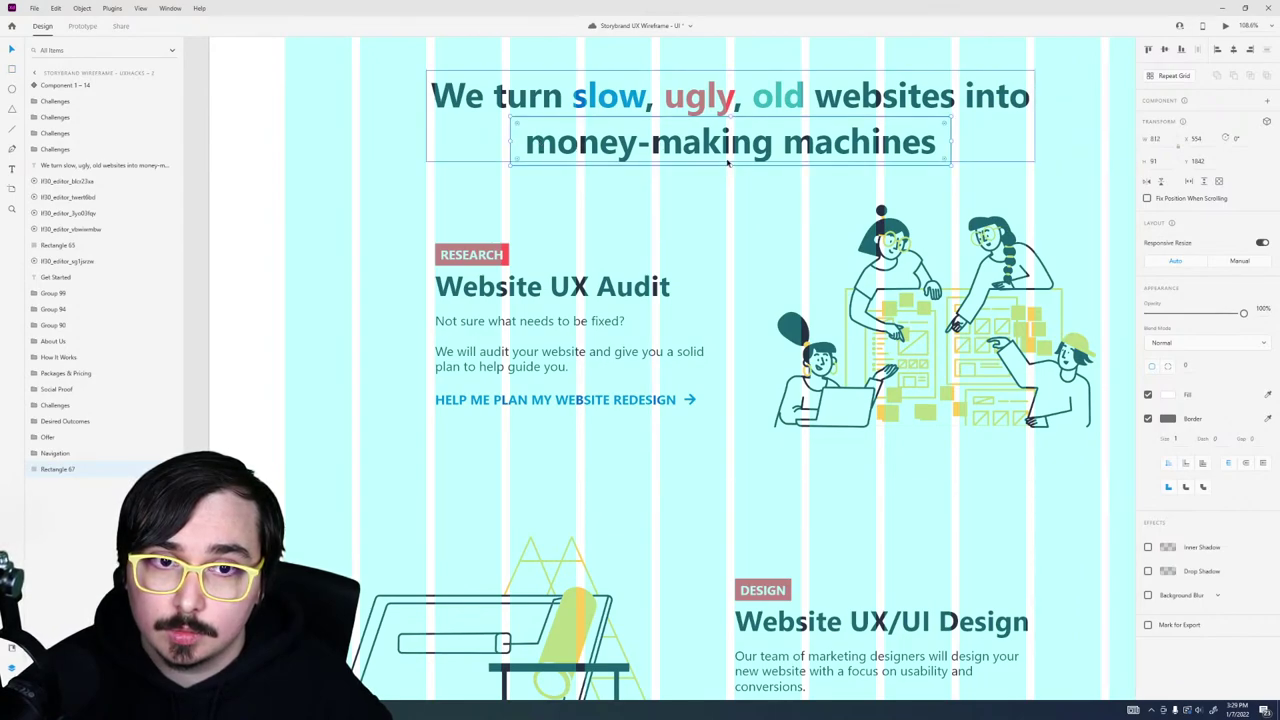
pyautogui.press('Down')
pyautogui.moveTo(728, 163); pyautogui.dragTo(703, 163)
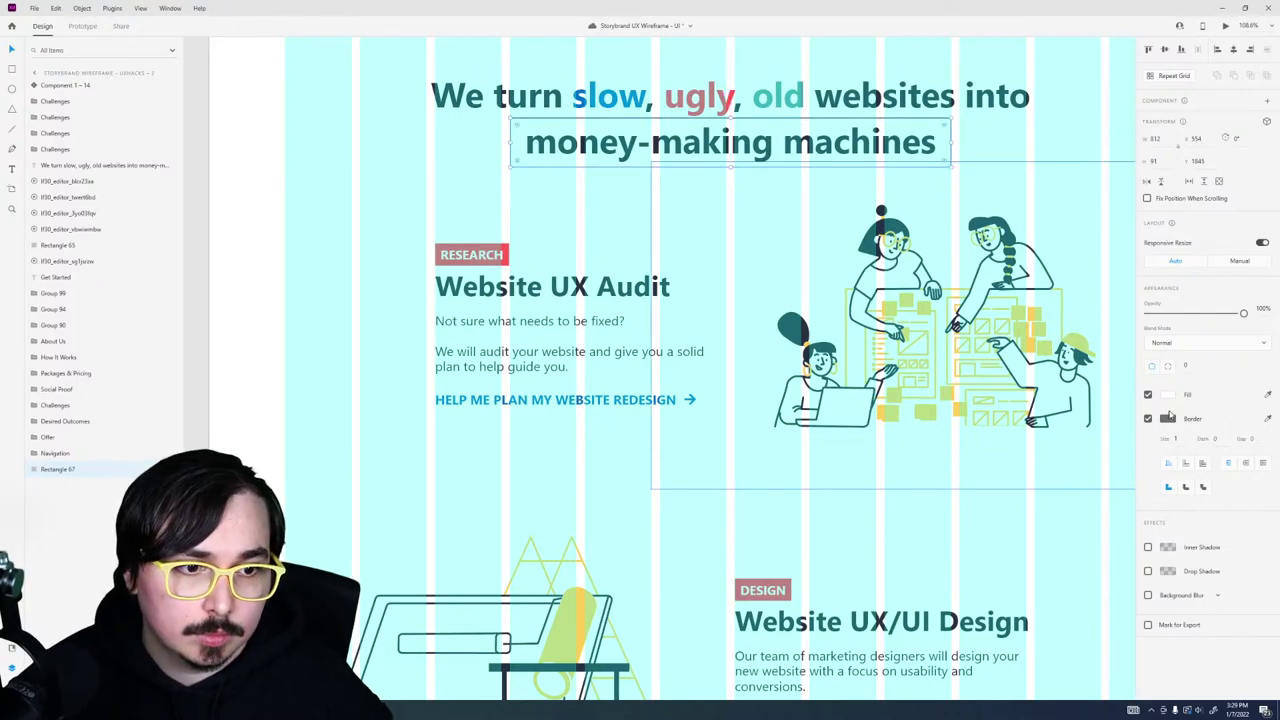
# Step: Fill the rectangle behind "money-making machines" with the saved yellow swatch and remove its border
pyautogui.click(1169, 397)
pyautogui.click(1109, 461)
pyautogui.press('Escape')
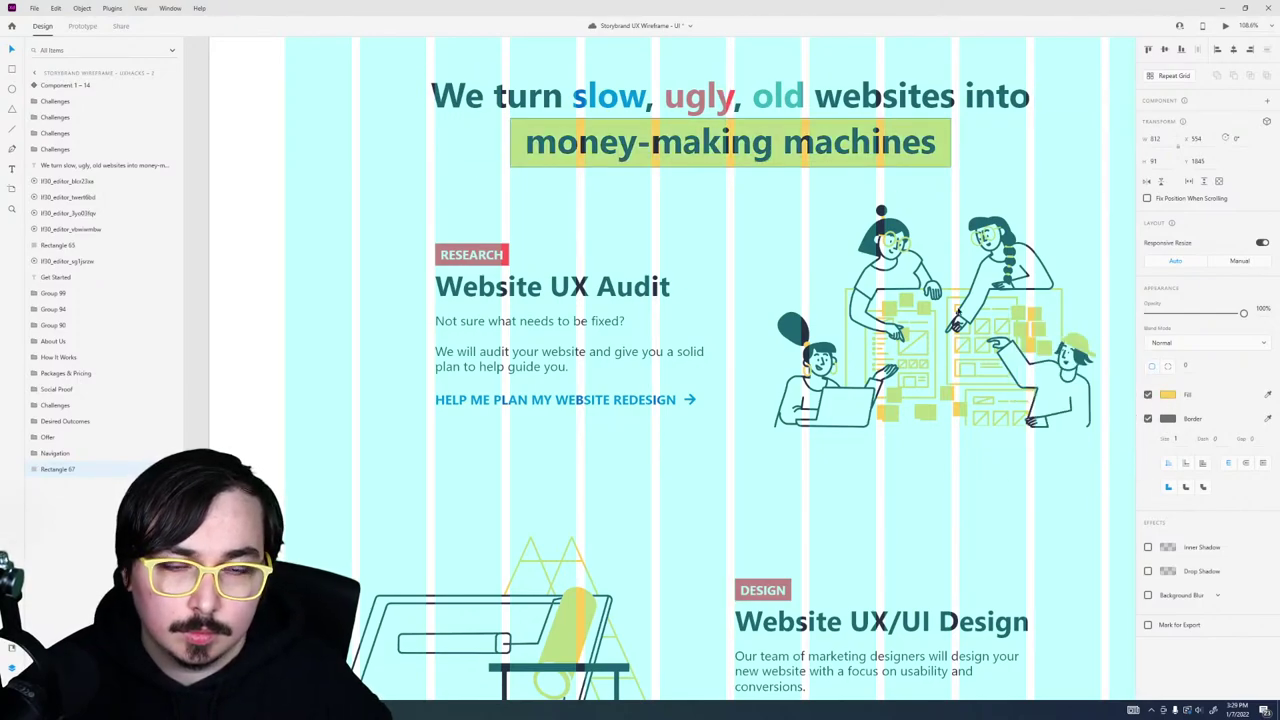
pyautogui.click(1148, 419)
# Step: Move the service rows and the estimate button slightly down together, away from the highlighted headline
pyautogui.scroll(-5, 690, 292)
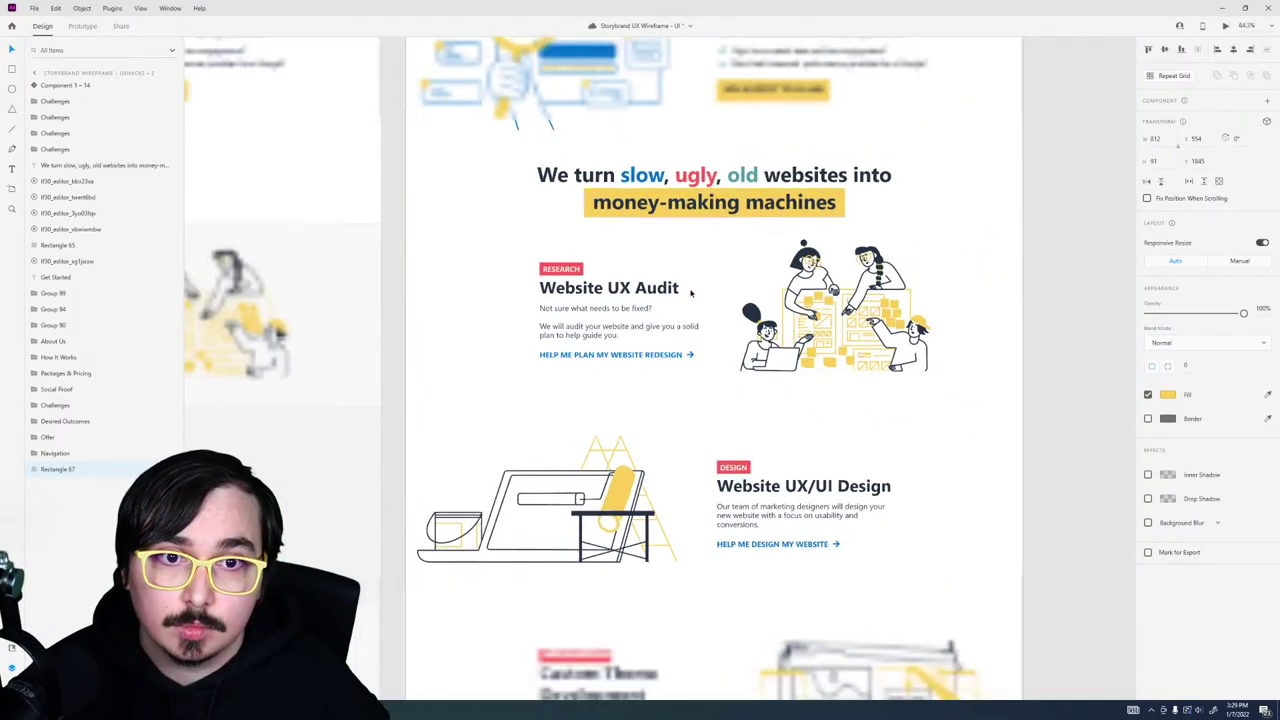
pyautogui.scroll(3, 690, 292)
pyautogui.hotkey('ctrl', 'shift', "'")
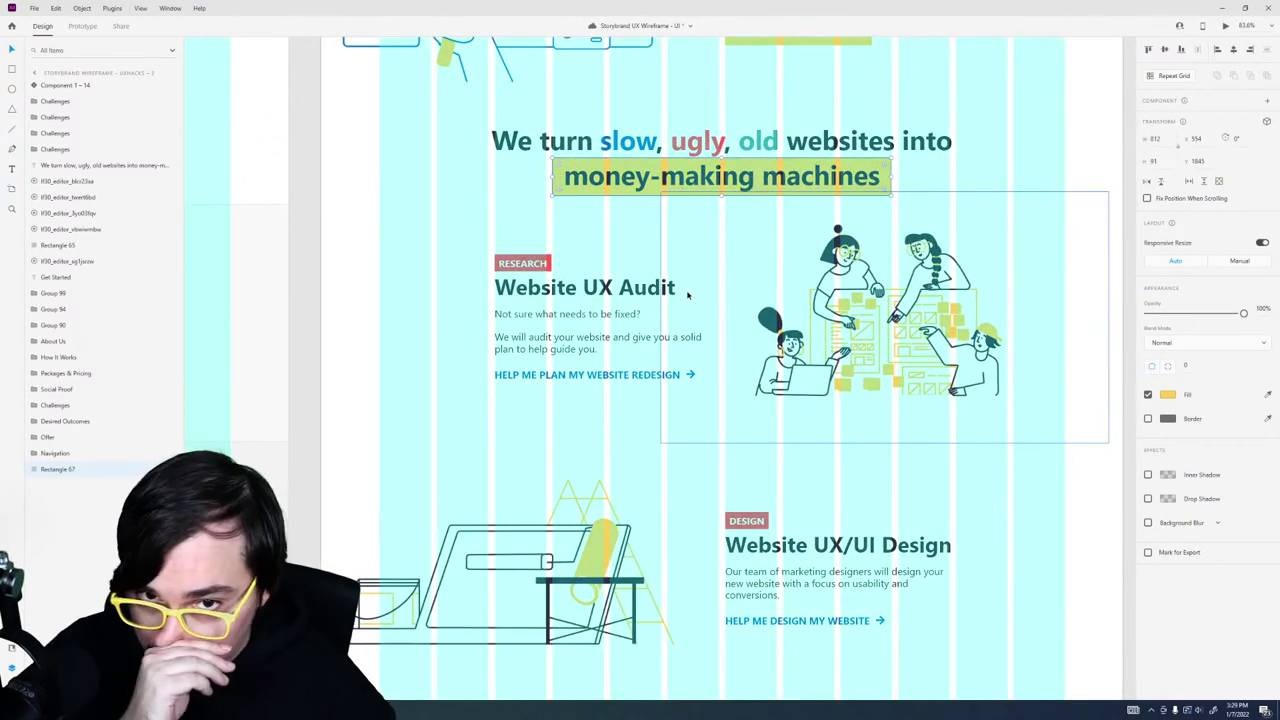
pyautogui.click(1052, 149)
pyautogui.scroll(-5, 583, 282)
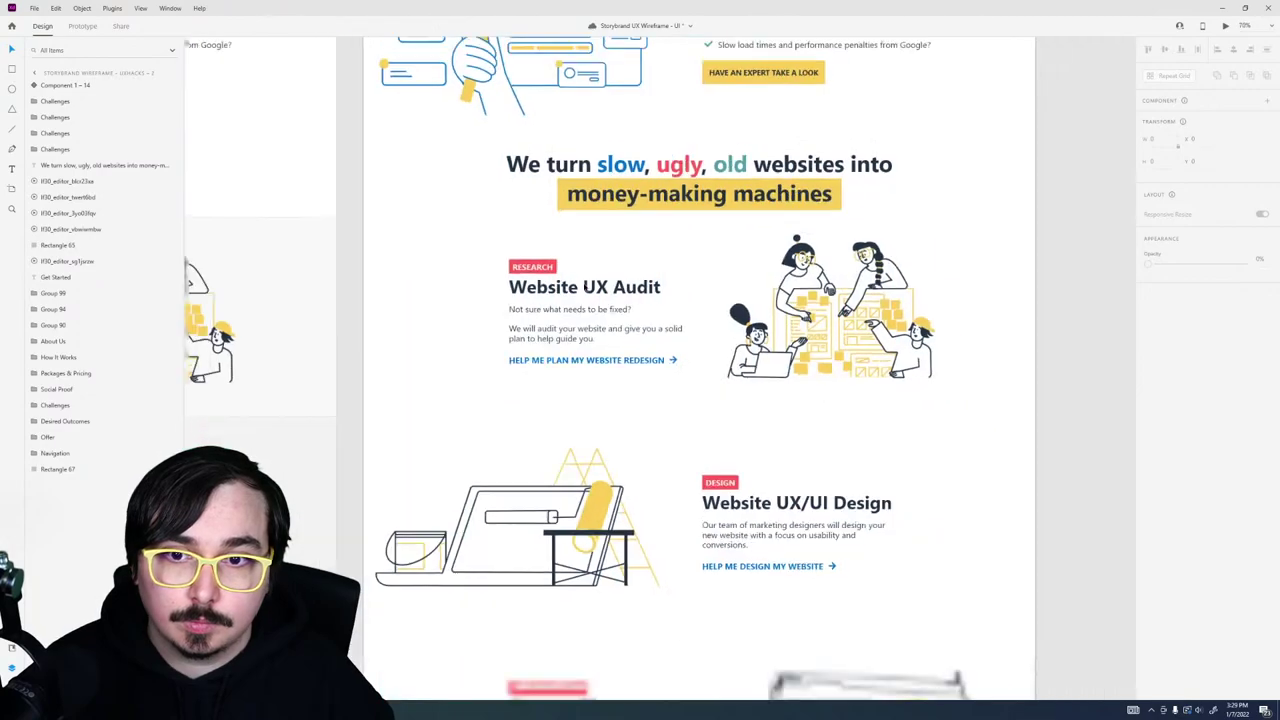
pyautogui.moveTo(866, 268); pyautogui.dragTo(478, 575)
pyautogui.moveTo(744, 148); pyautogui.dragTo(745, 151)
pyautogui.click(776, 218)
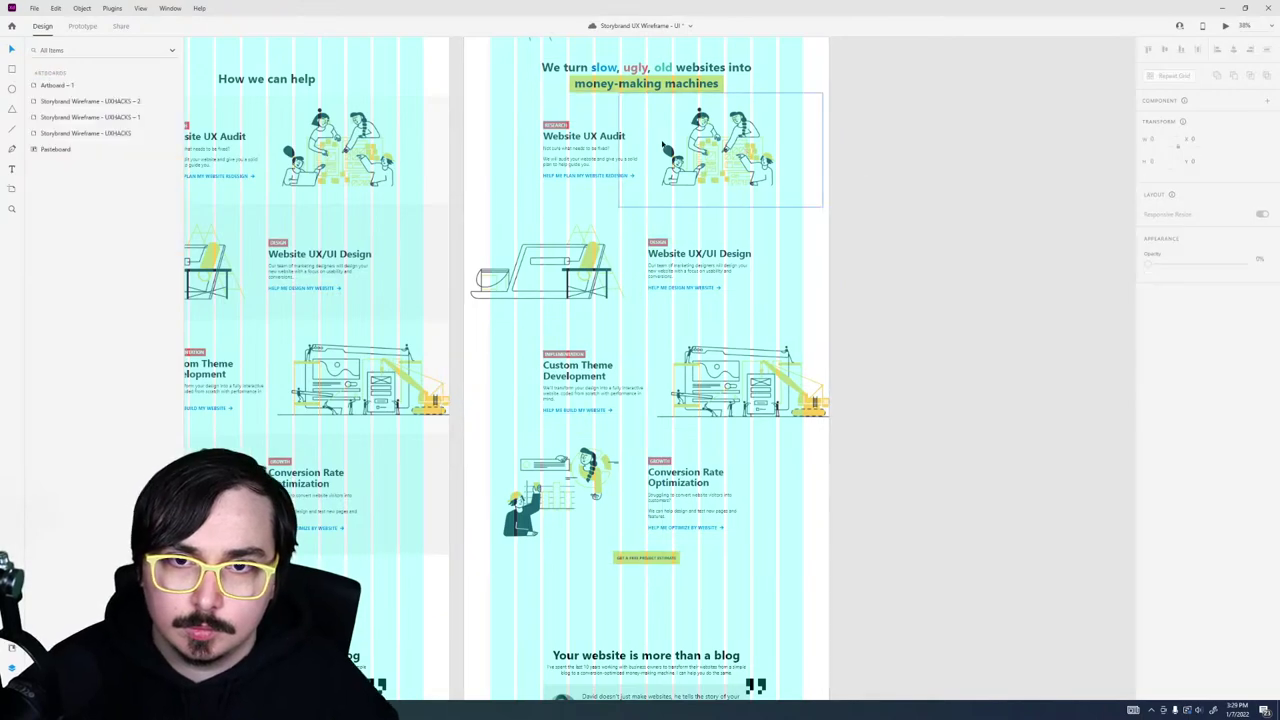
# Step: Change the Website UX Audit heading to "Website Strategy"
pyautogui.scroll(5, 632, 150)
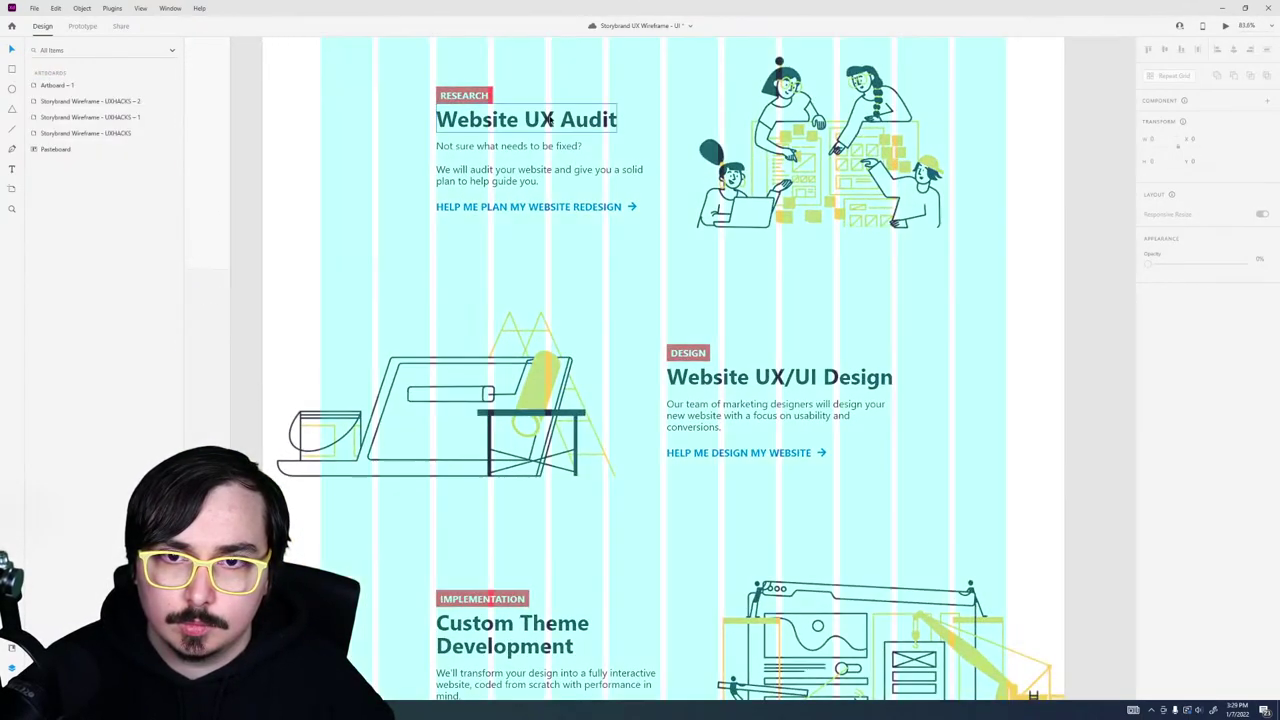
pyautogui.keyDown('ctrl'); pyautogui.click(547, 119); pyautogui.keyUp('ctrl')
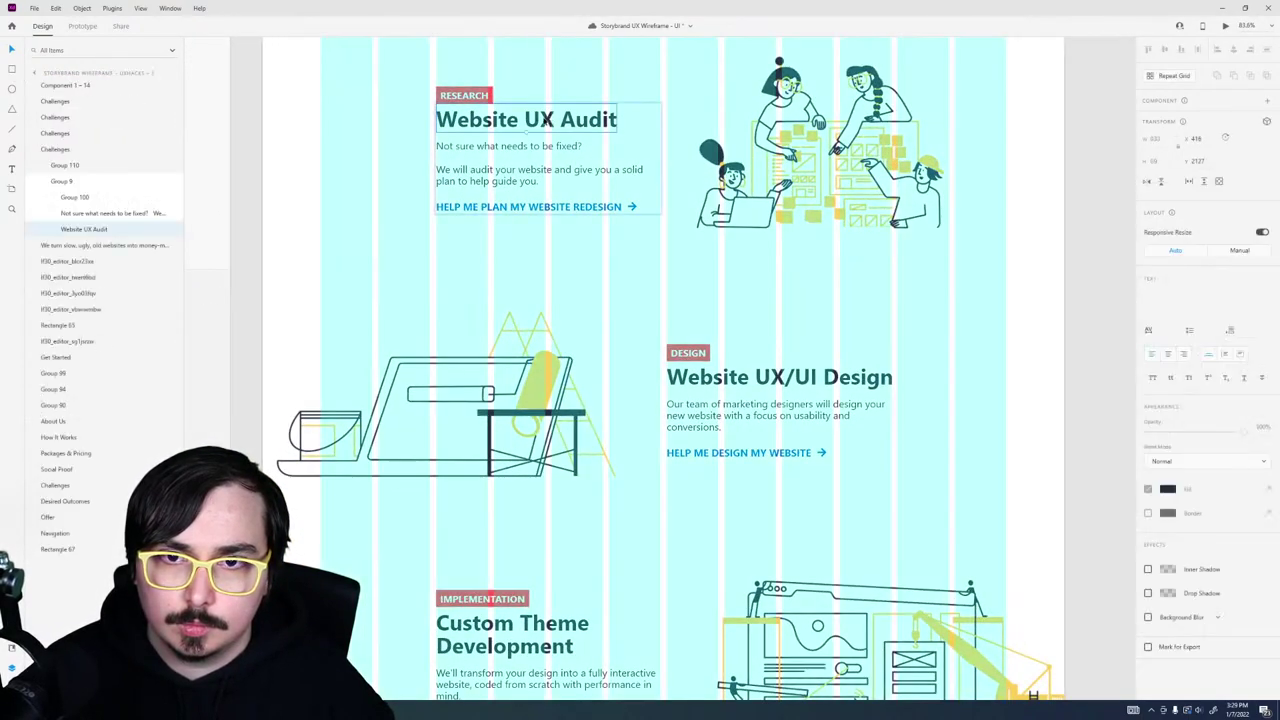
pyautogui.doubleClick(547, 119)
pyautogui.click(540, 118)
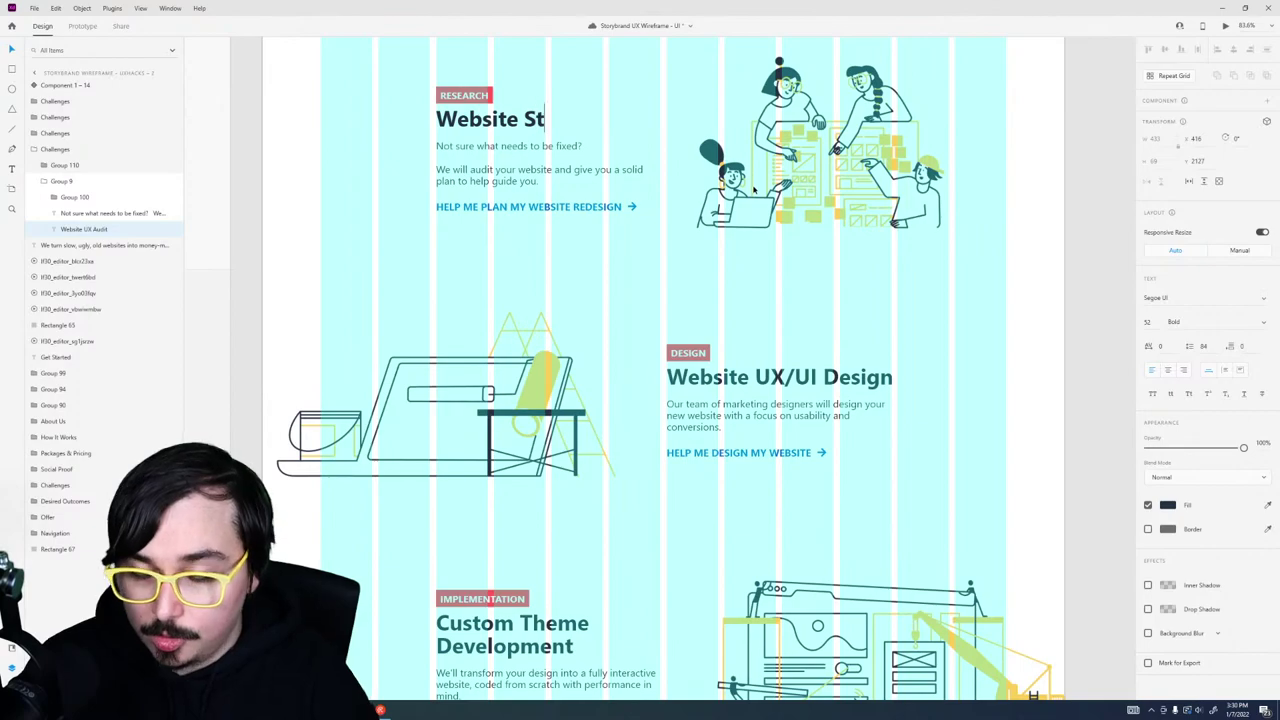
# Step: Shorten the Website UX/UI Design heading to "Website Design"
pyautogui.keyDown('ctrl'); pyautogui.click(784, 381); pyautogui.keyUp('ctrl')
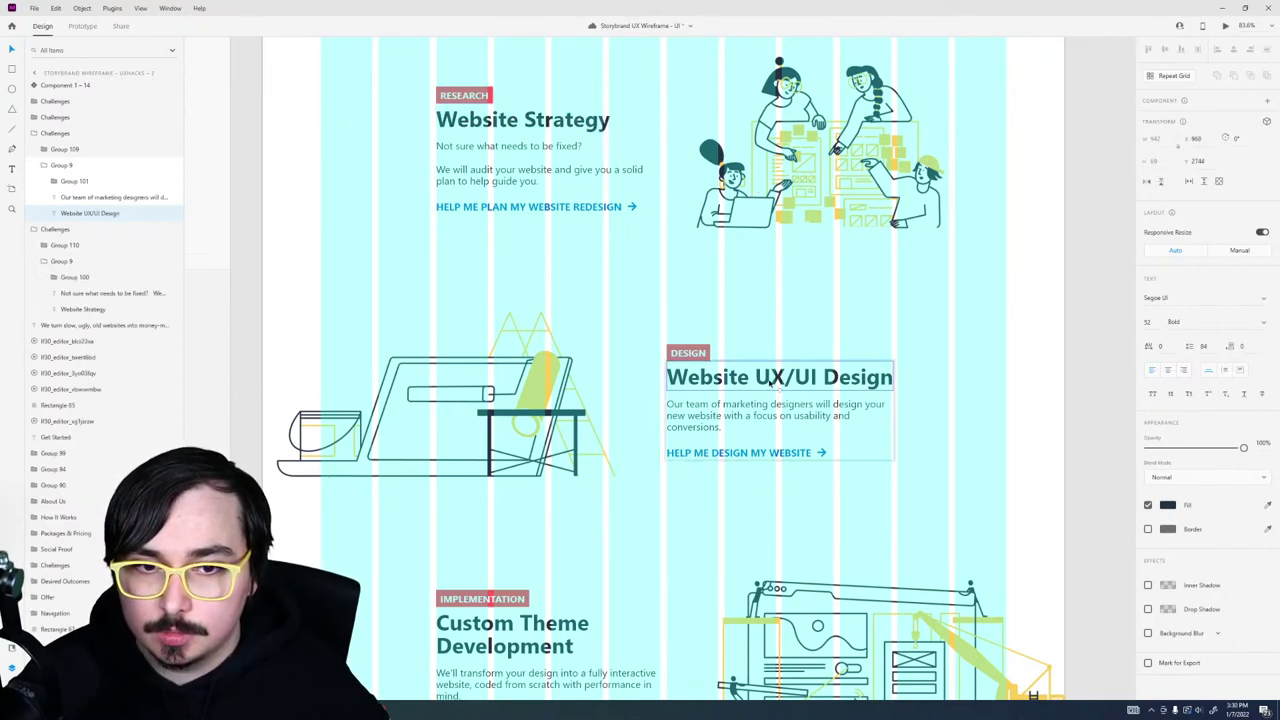
pyautogui.doubleClick(770, 380)
pyautogui.click(756, 377)
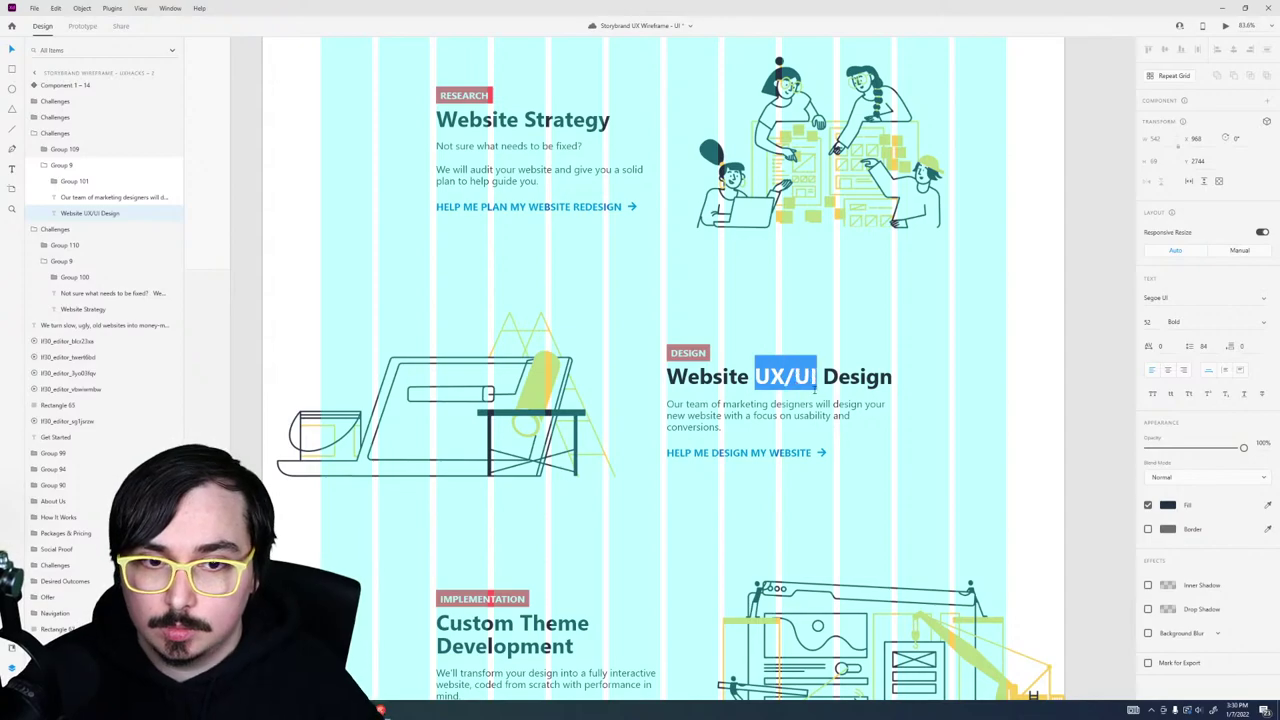
pyautogui.press('Escape')
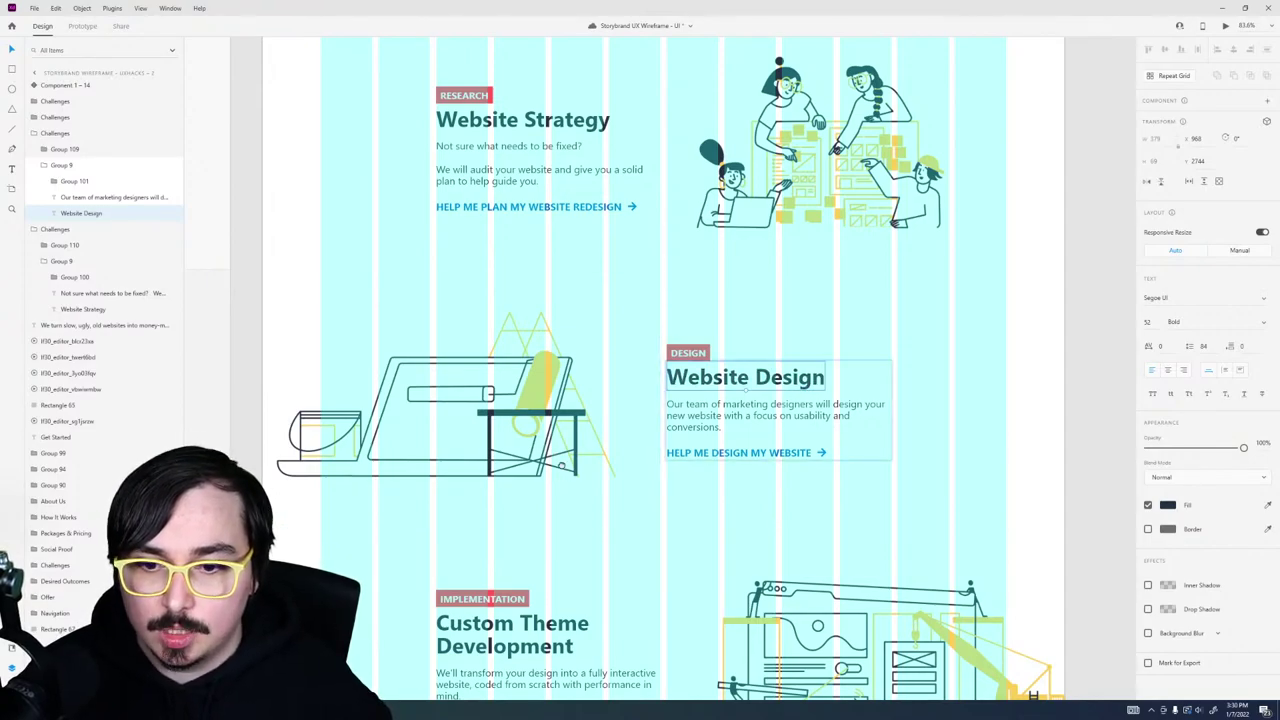
pyautogui.scroll(-5, 617, 415)
pyautogui.keyDown('ctrl'); pyautogui.scroll(-3, 931, 286); pyautogui.keyUp('ctrl')
pyautogui.click(856, 387)
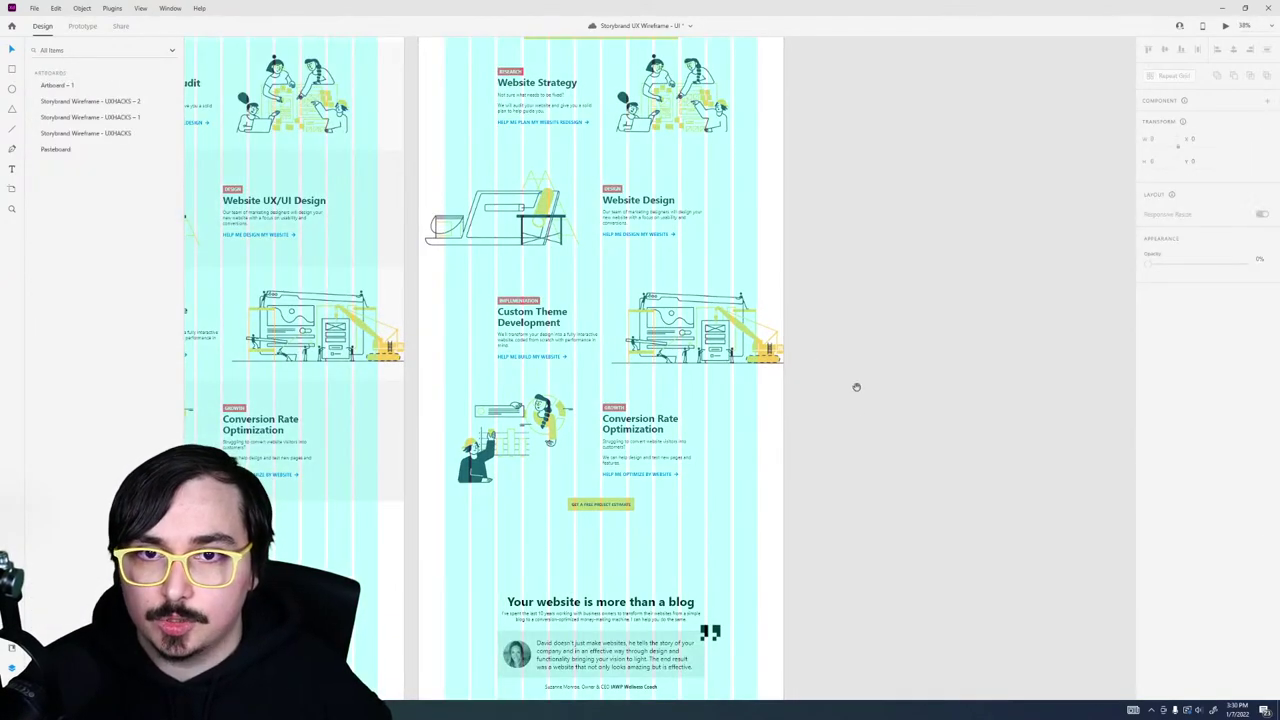
pyautogui.scroll(5, 856, 387)
pyautogui.scroll(-1, 849, 380)
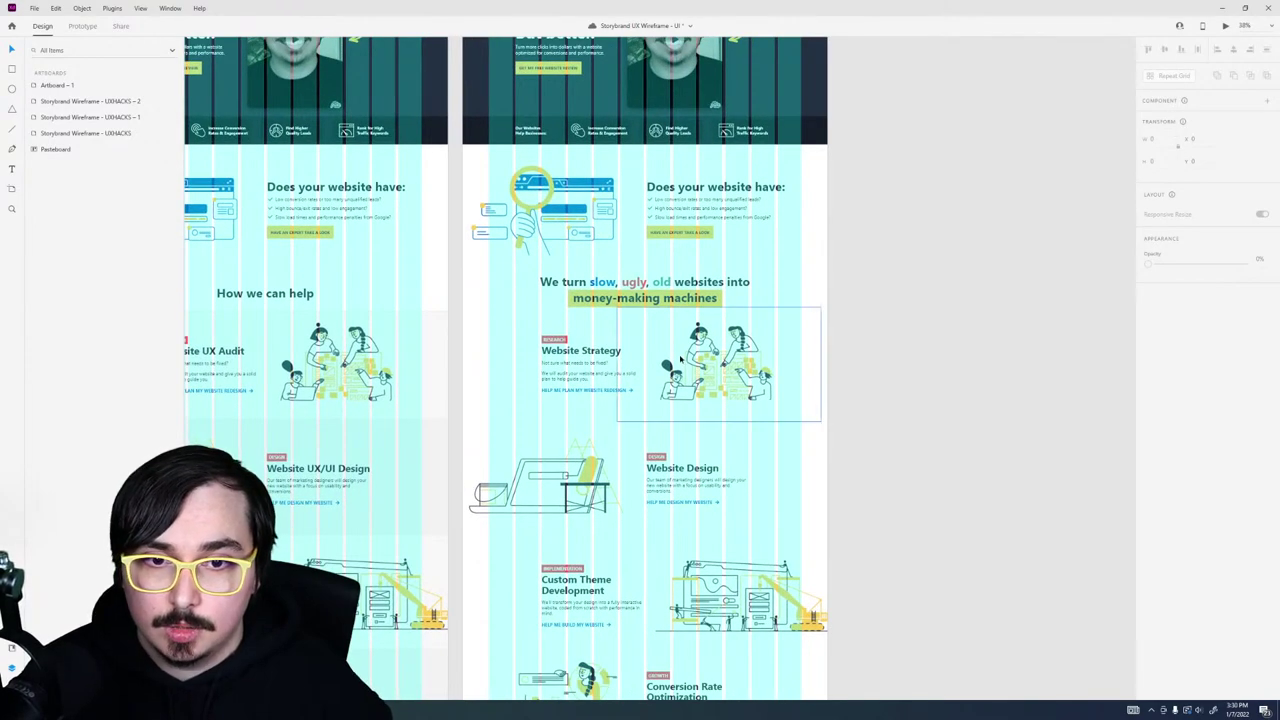
pyautogui.click(733, 365)
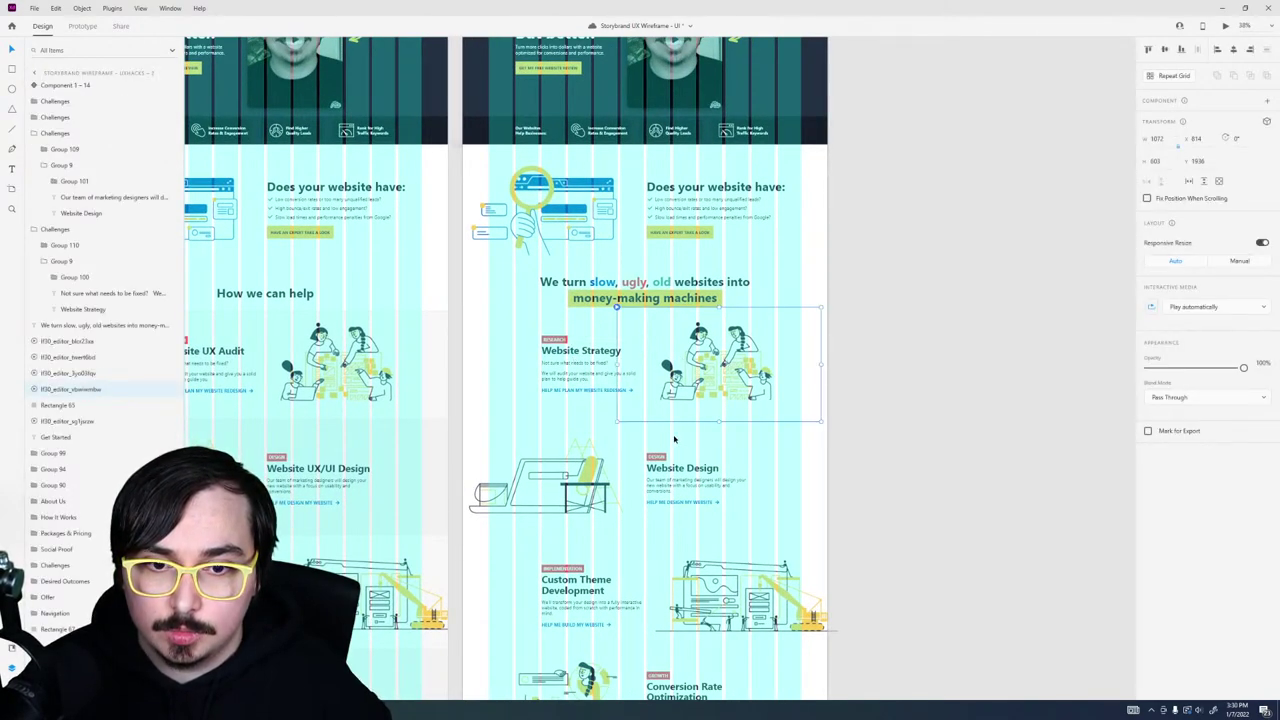
# Step: Preview the revised artboard and examine the services section from the highlighted headline through the project estimate button
pyautogui.click(993, 349)
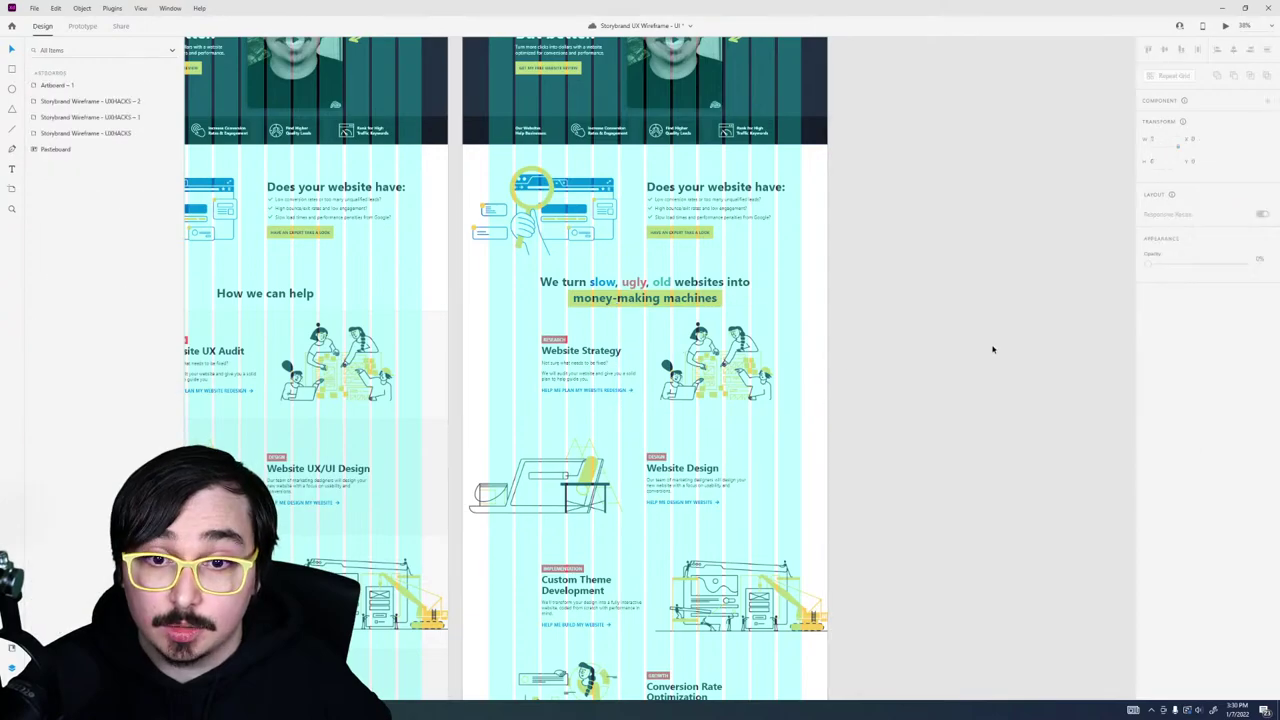
pyautogui.click(586, 355)
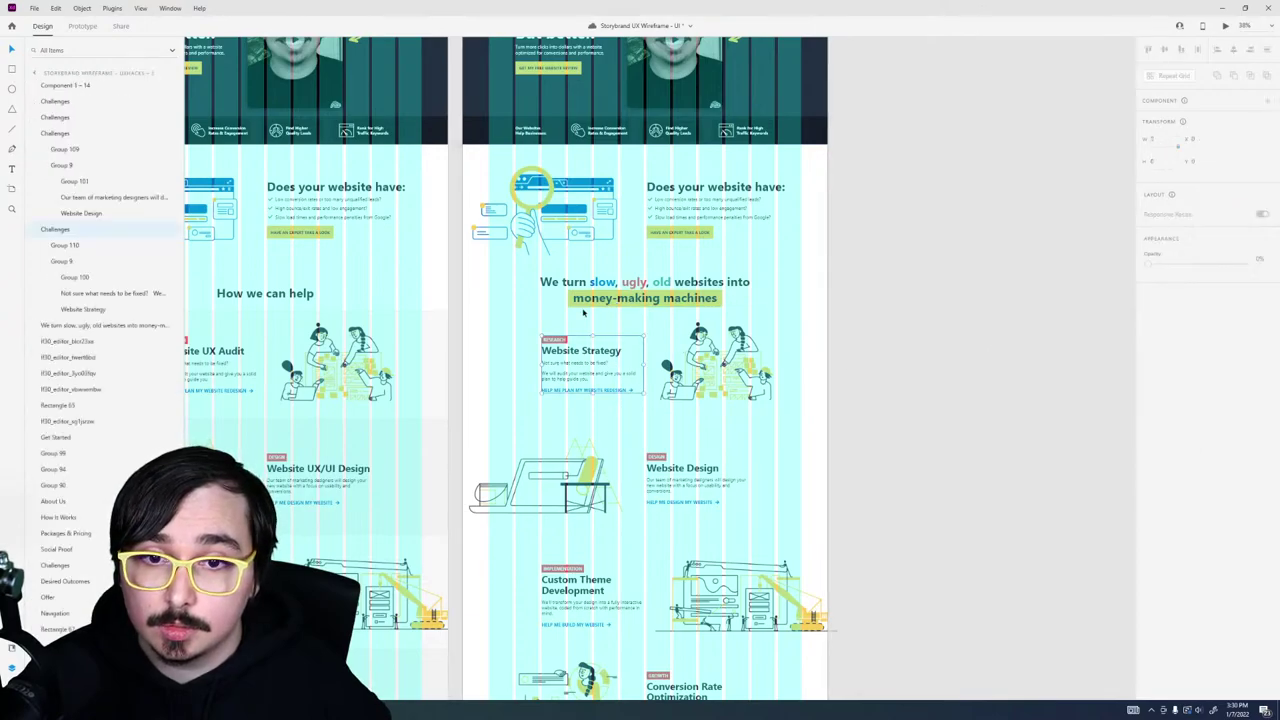
pyautogui.click(1226, 25)
pyautogui.scroll(-10, 908, 376)
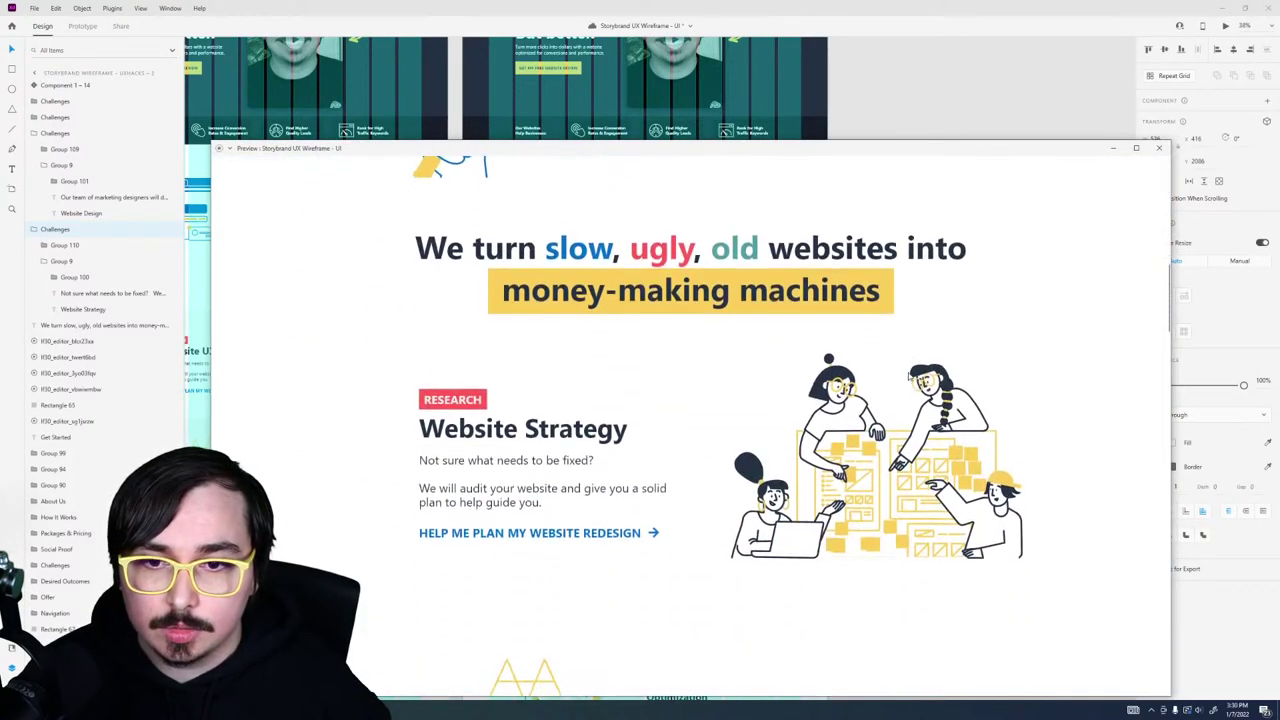
pyautogui.scroll(3, 908, 376)
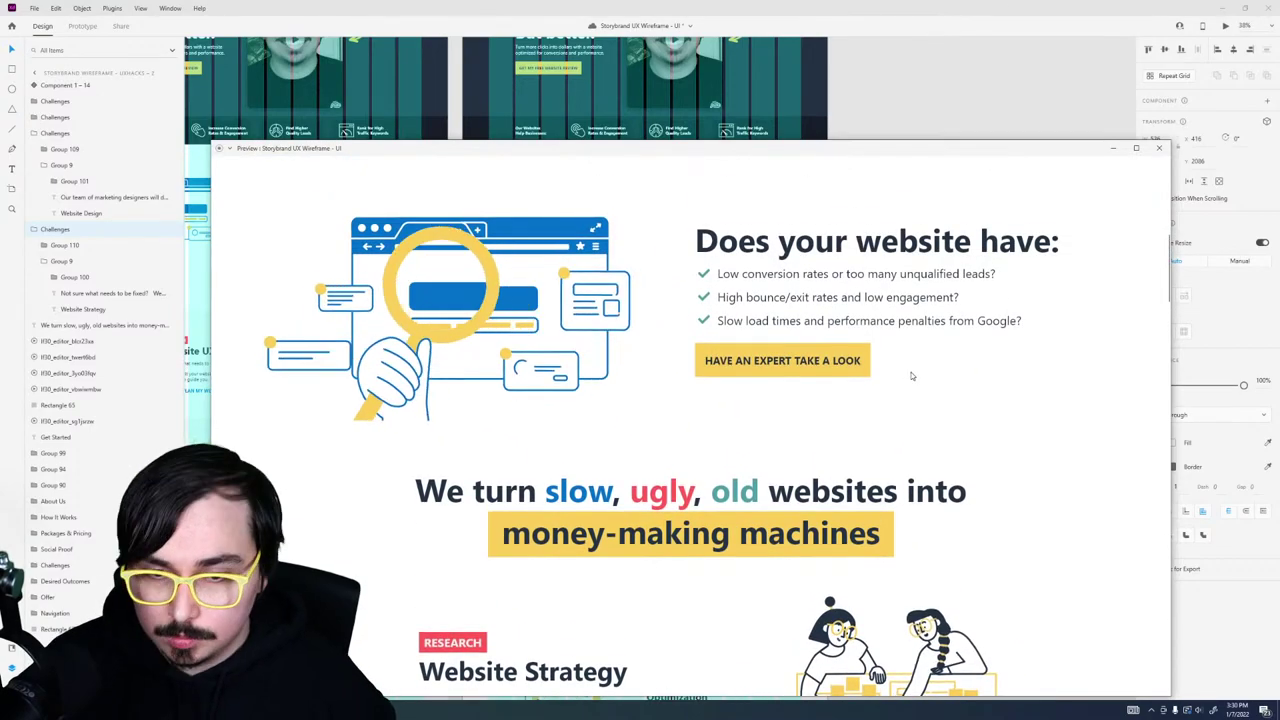
pyautogui.scroll(2, 910, 376)
pyautogui.scroll(-2, 910, 375)
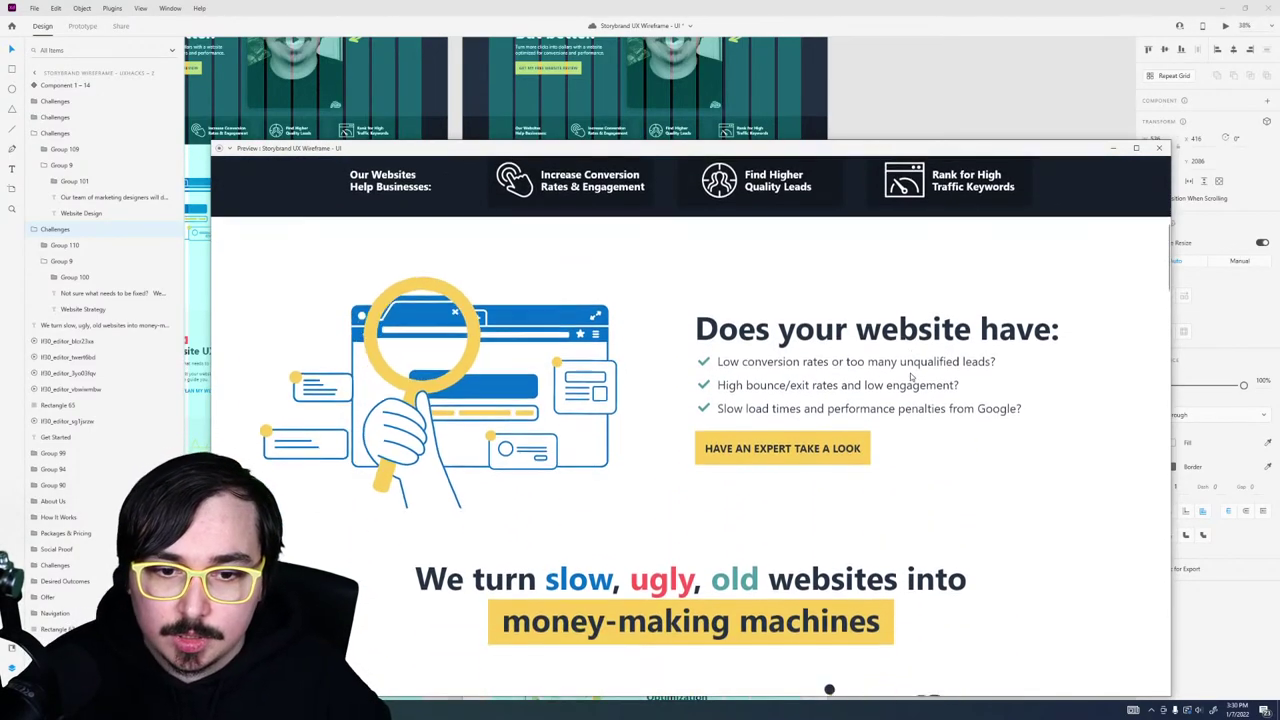
pyautogui.scroll(-2, 907, 372)
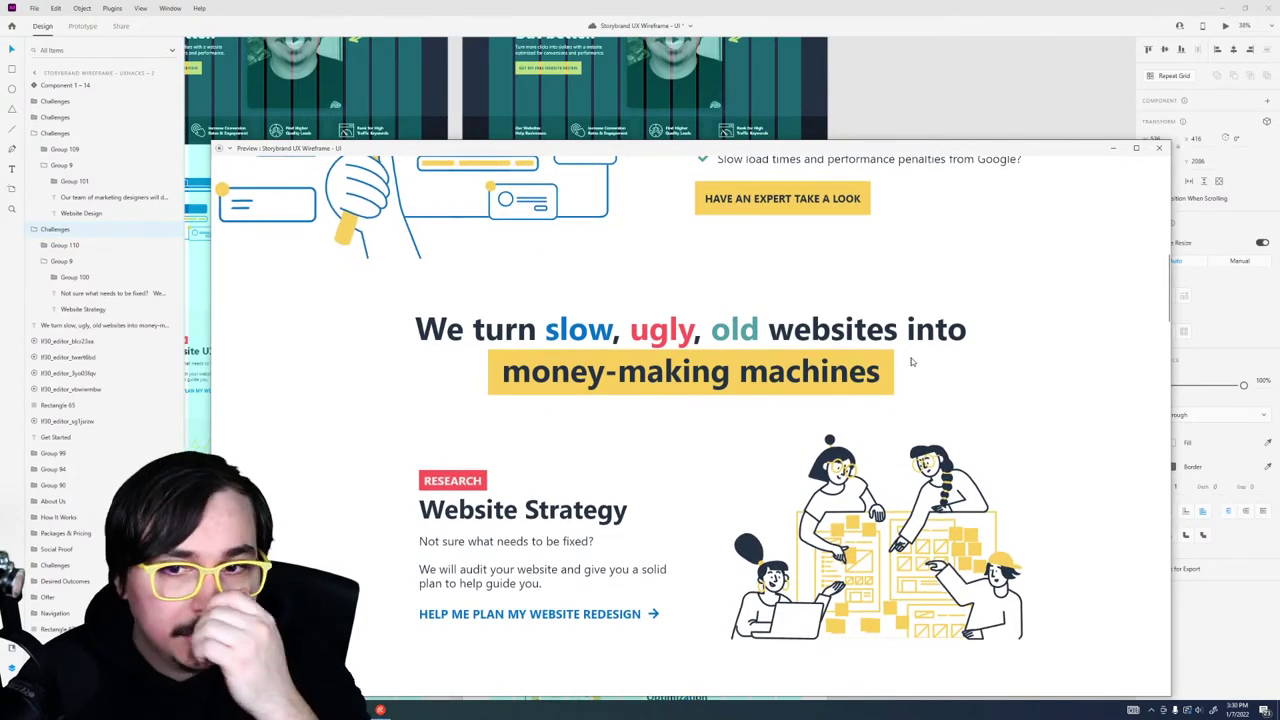
pyautogui.scroll(-2, 980, 397)
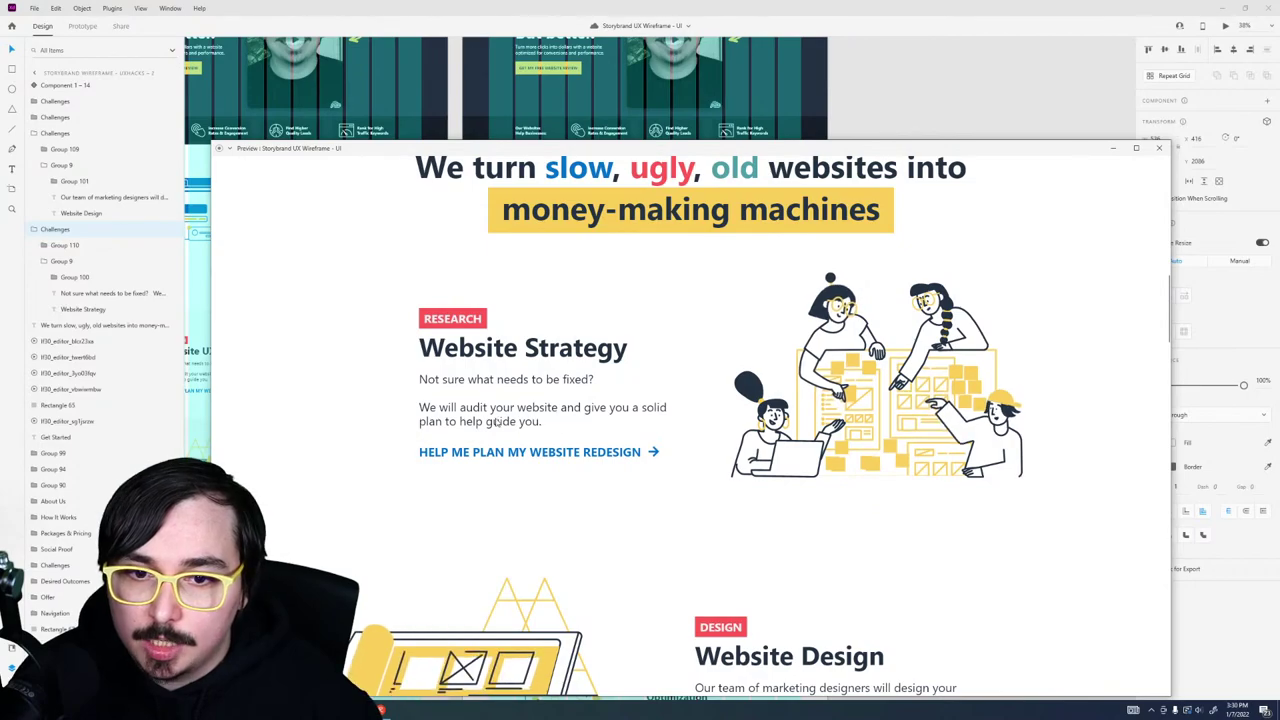
pyautogui.scroll(-3, 622, 475)
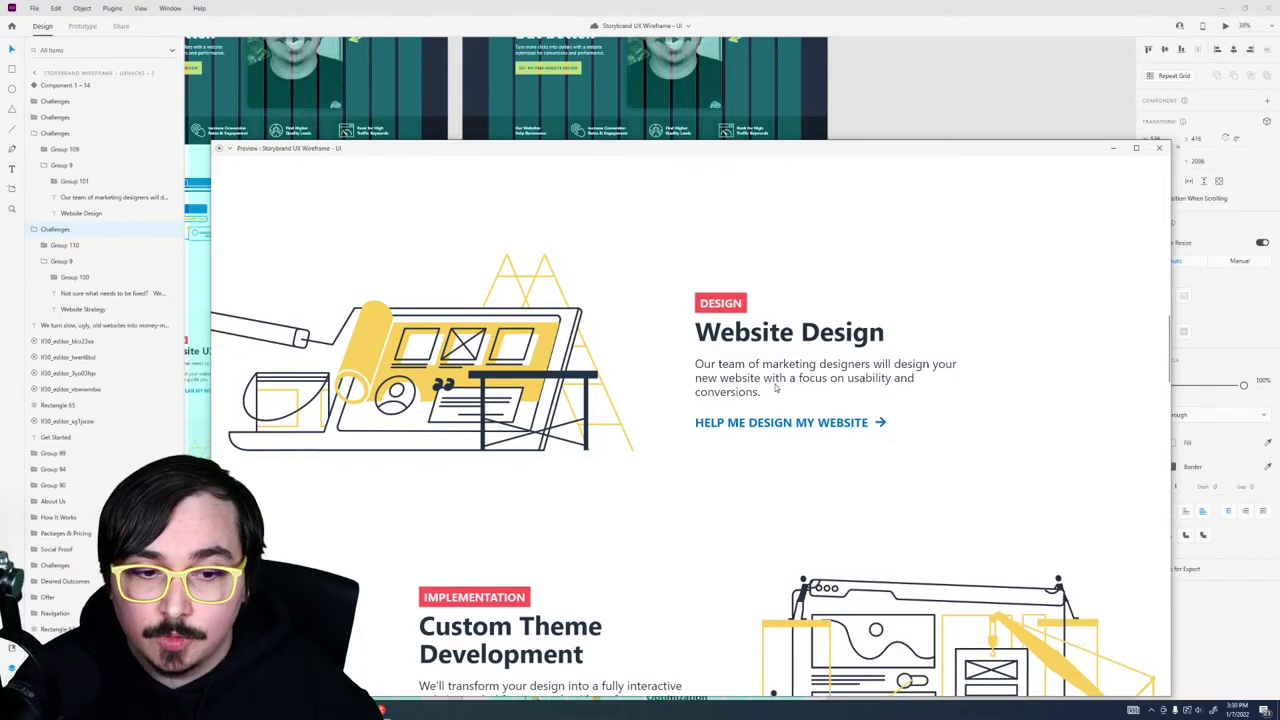
pyautogui.scroll(-4, 730, 470)
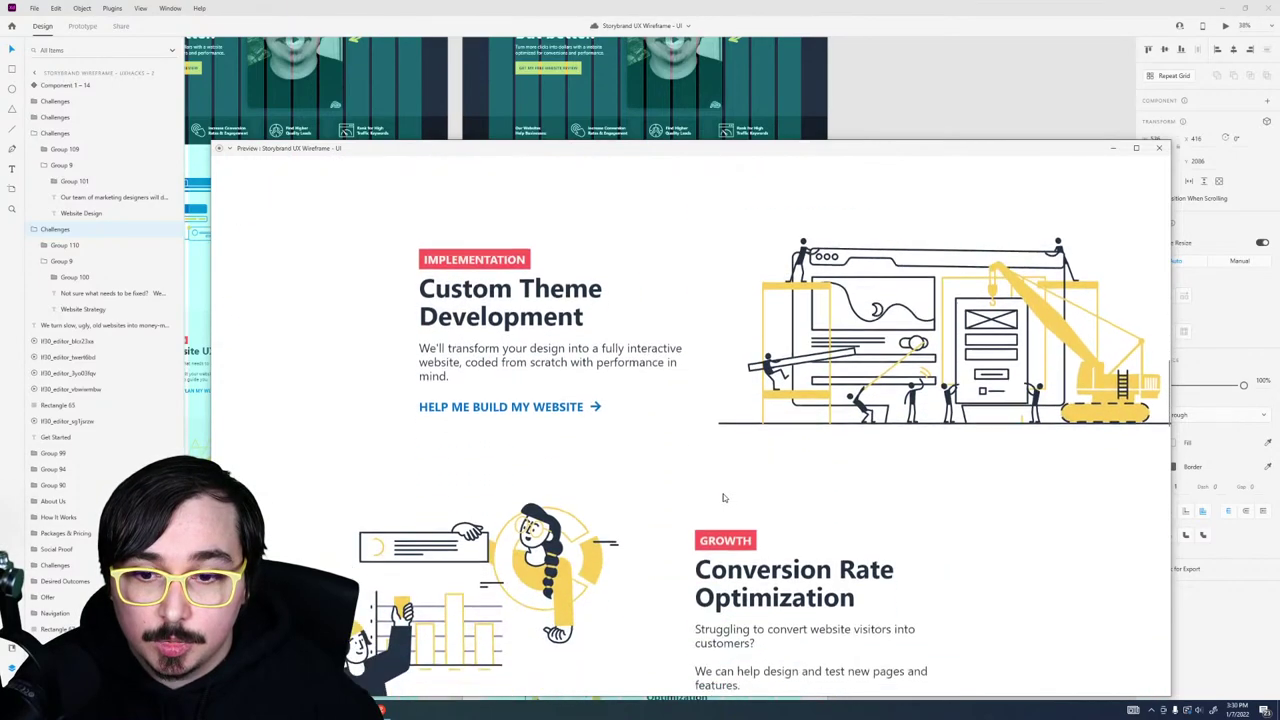
pyautogui.scroll(2, 724, 497)
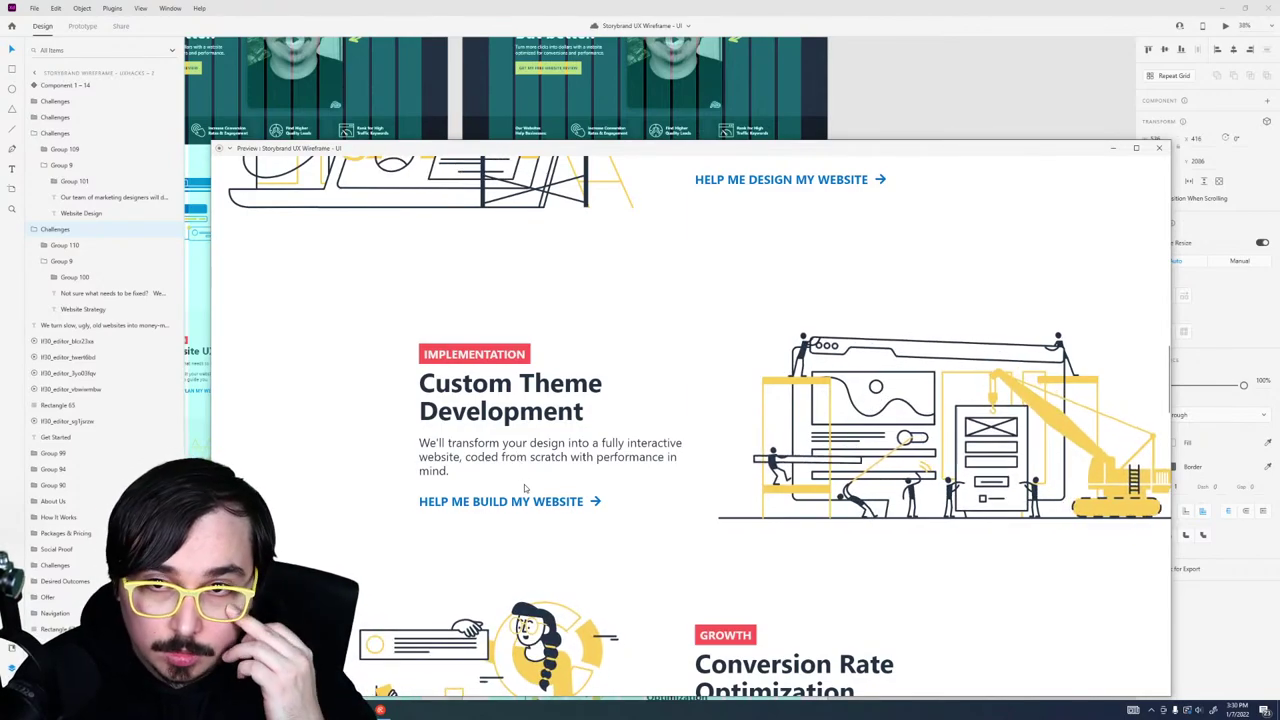
pyautogui.scroll(-3, 524, 487)
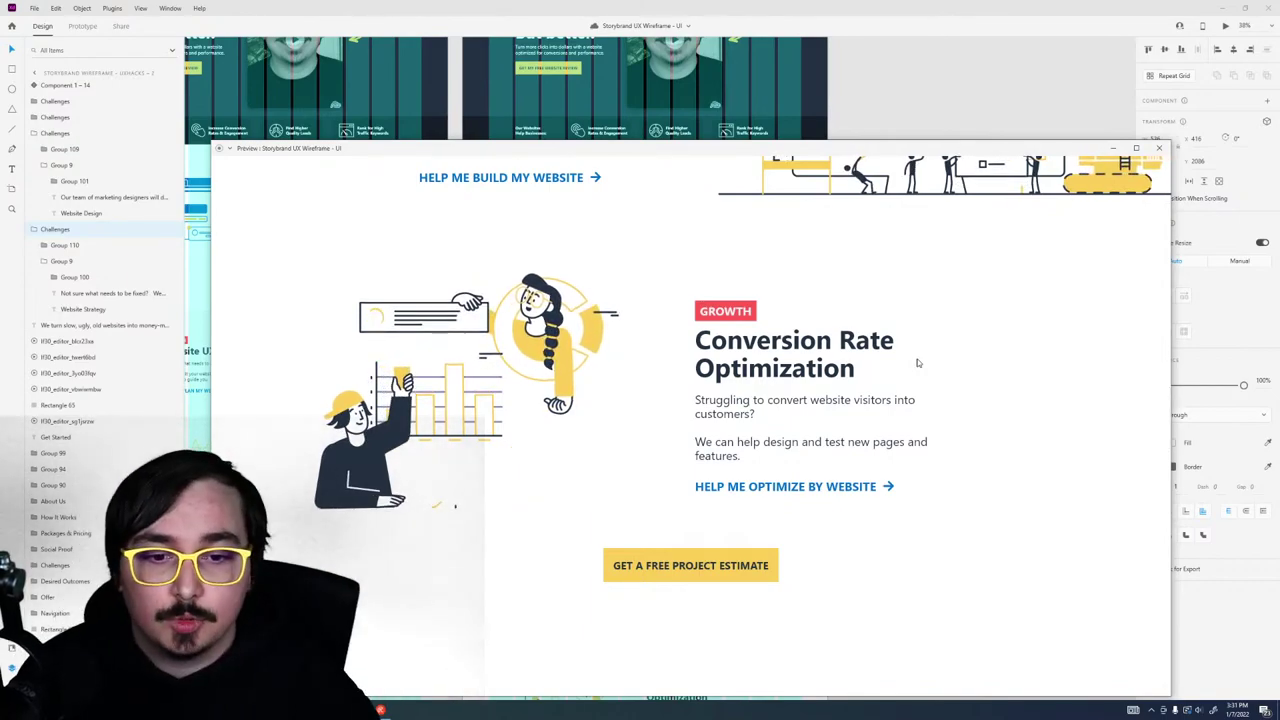
pyautogui.scroll(1, 912, 362)
pyautogui.scroll(-1, 912, 362)
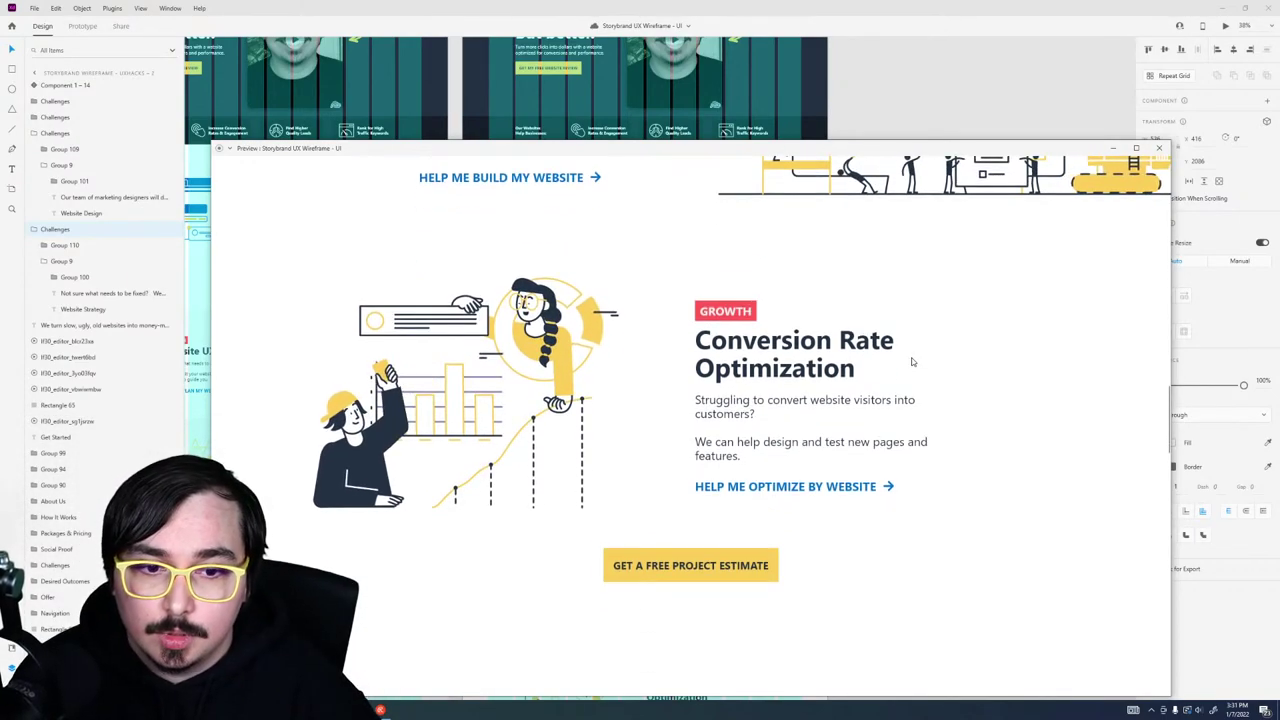
# Step: Compare the revised services section with the original "How we can help" version in the preview, and close the preview
pyautogui.scroll(15, 912, 362)
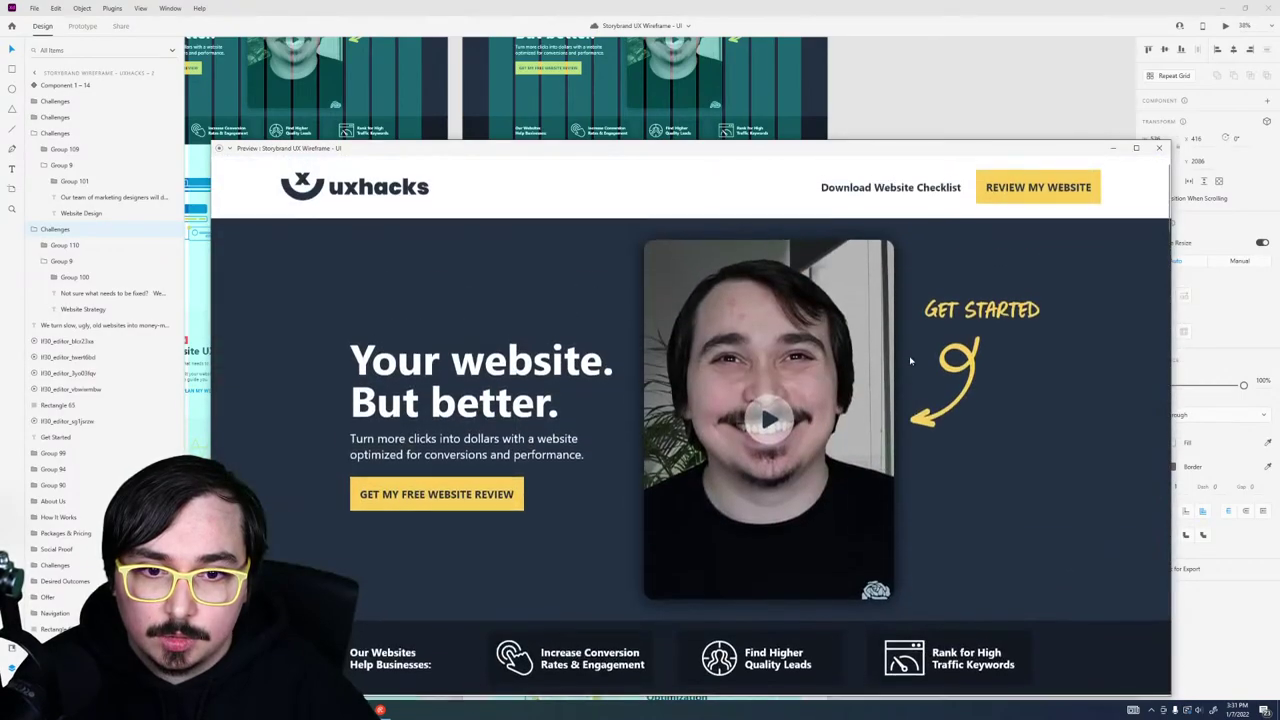
pyautogui.scroll(-5, 910, 363)
pyautogui.scroll(-5, 910, 362)
pyautogui.scroll(5, 910, 362)
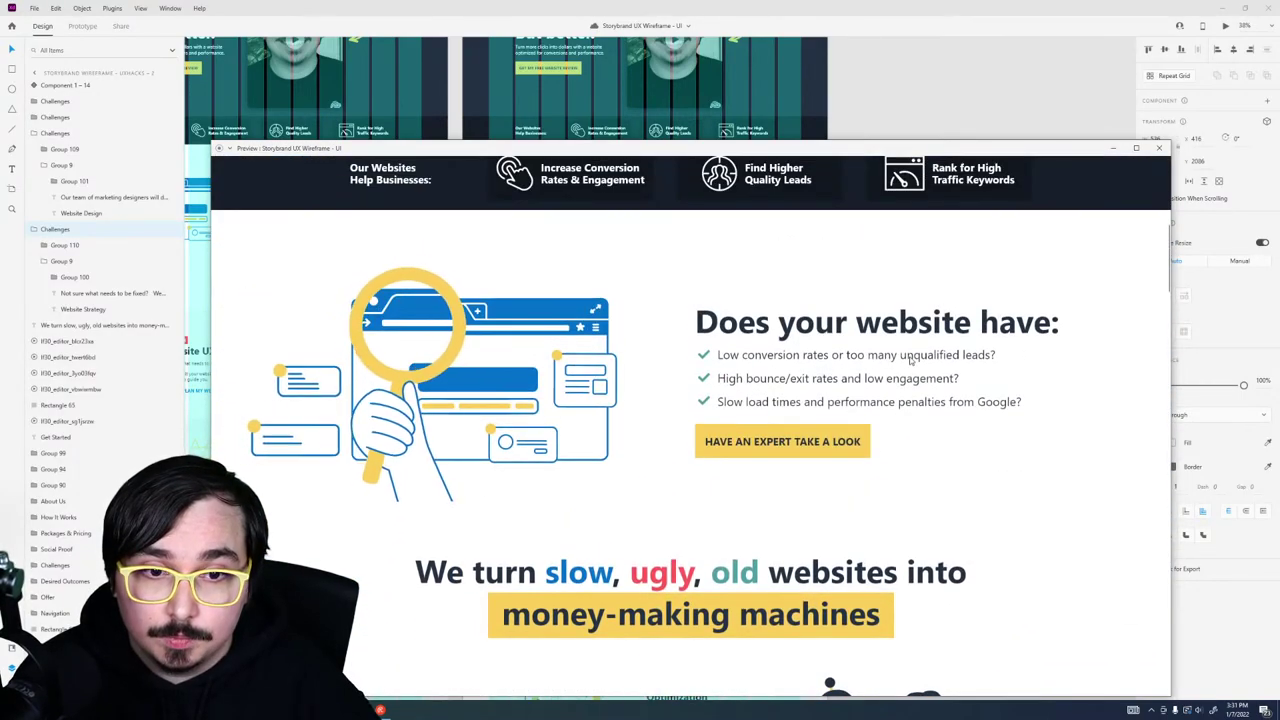
pyautogui.scroll(-2, 910, 362)
pyautogui.scroll(2, 910, 361)
pyautogui.scroll(10, 912, 360)
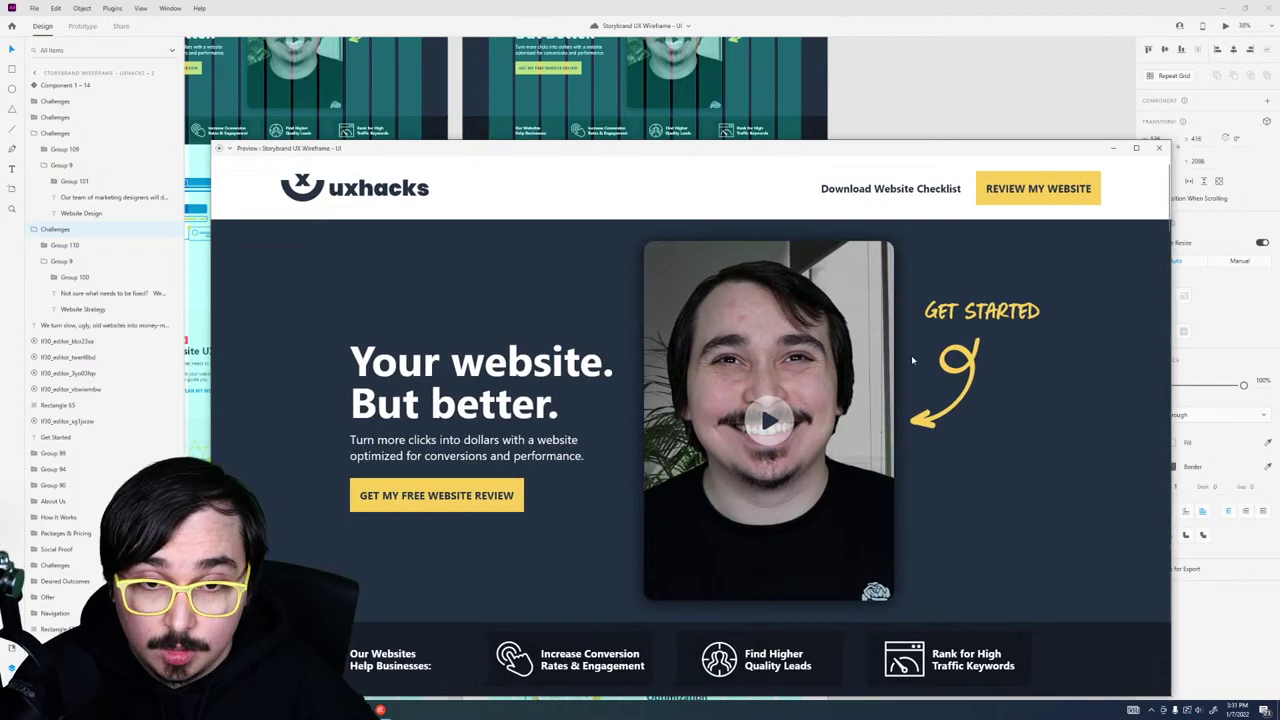
pyautogui.scroll(-10, 909, 371)
pyautogui.scroll(-2, 906, 372)
pyautogui.scroll(-1, 906, 372)
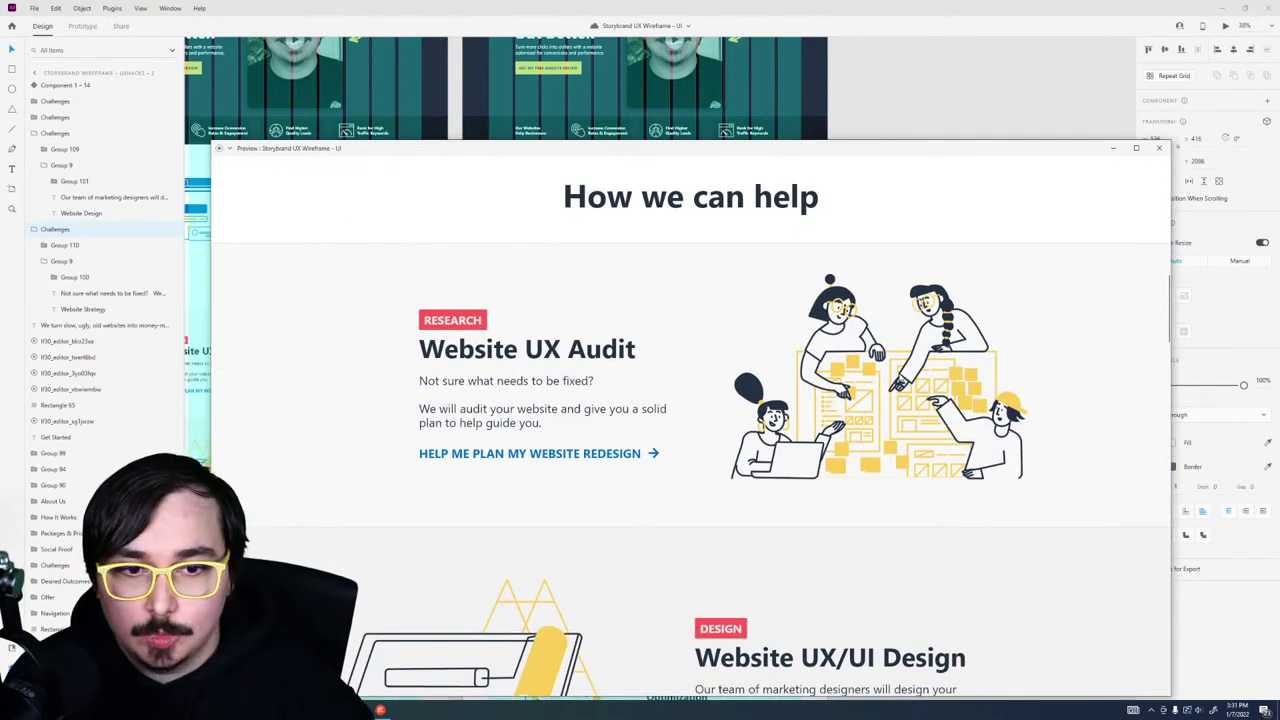
pyautogui.scroll(-6, 899, 375)
pyautogui.scroll(-17, 899, 378)
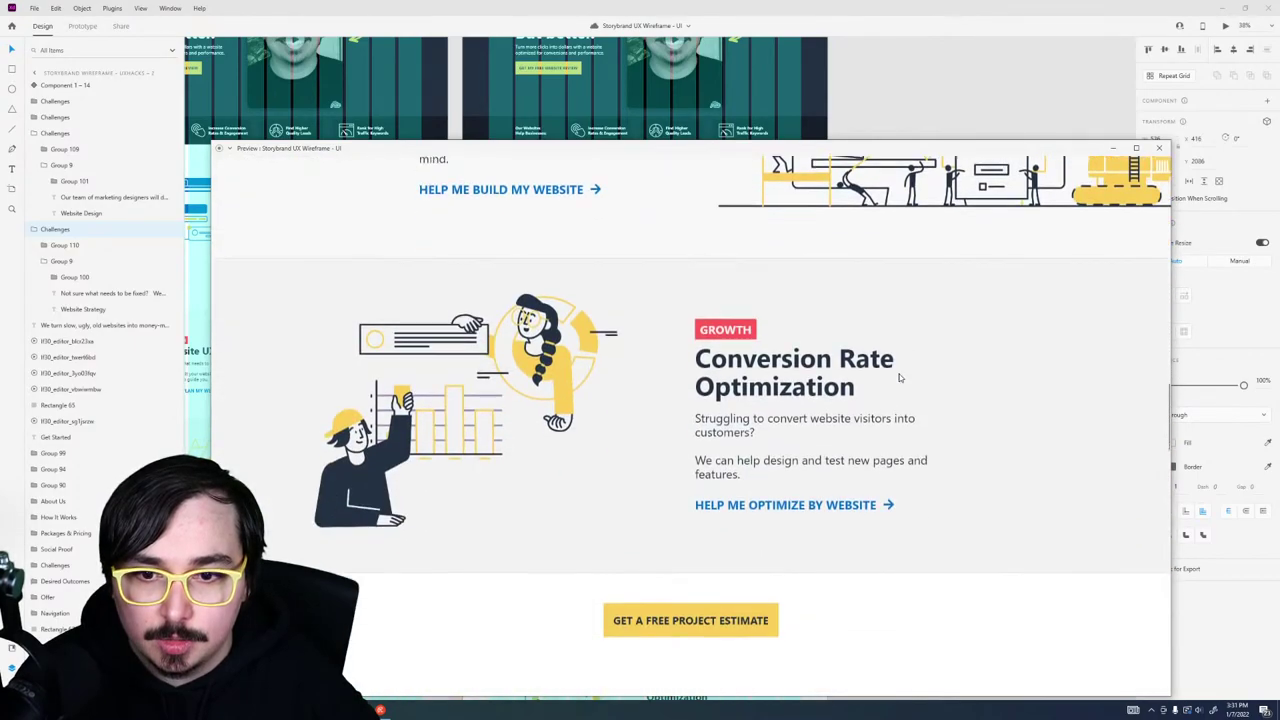
pyautogui.scroll(20, 899, 378)
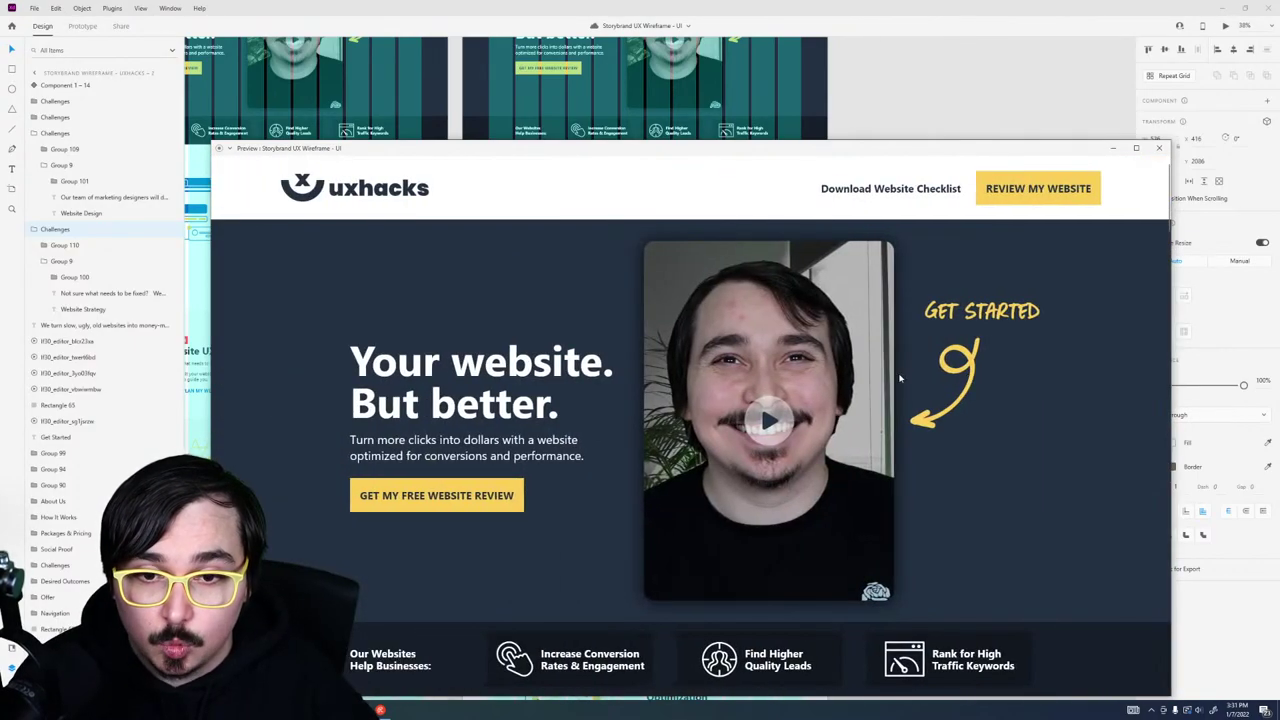
pyautogui.scroll(-14, 899, 378)
pyautogui.scroll(-1, 909, 372)
pyautogui.scroll(3, 909, 372)
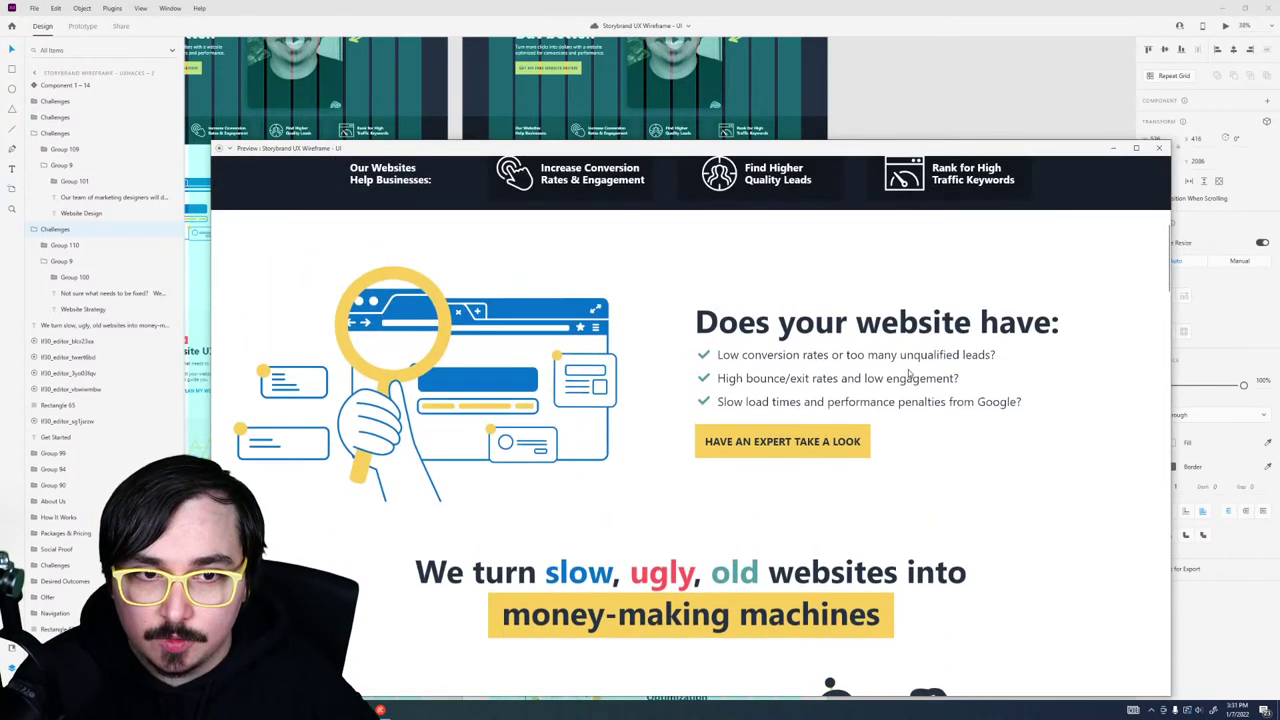
pyautogui.scroll(-2, 909, 370)
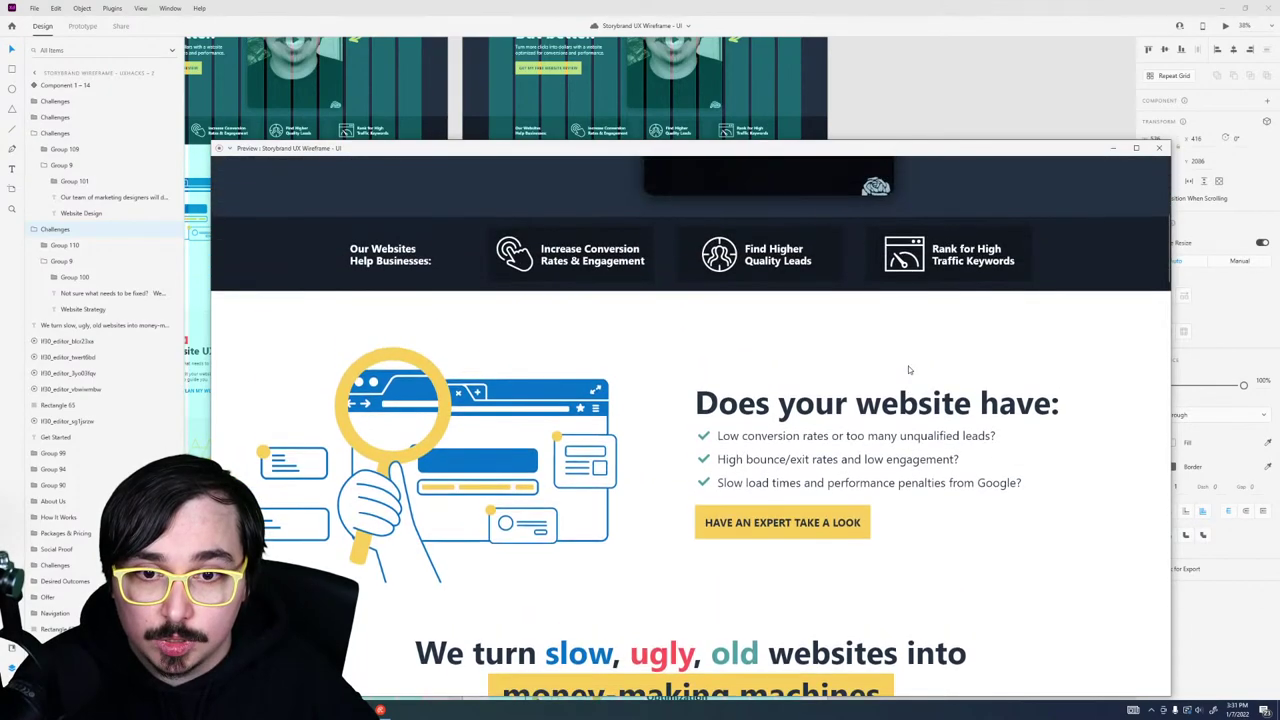
pyautogui.scroll(-3, 908, 366)
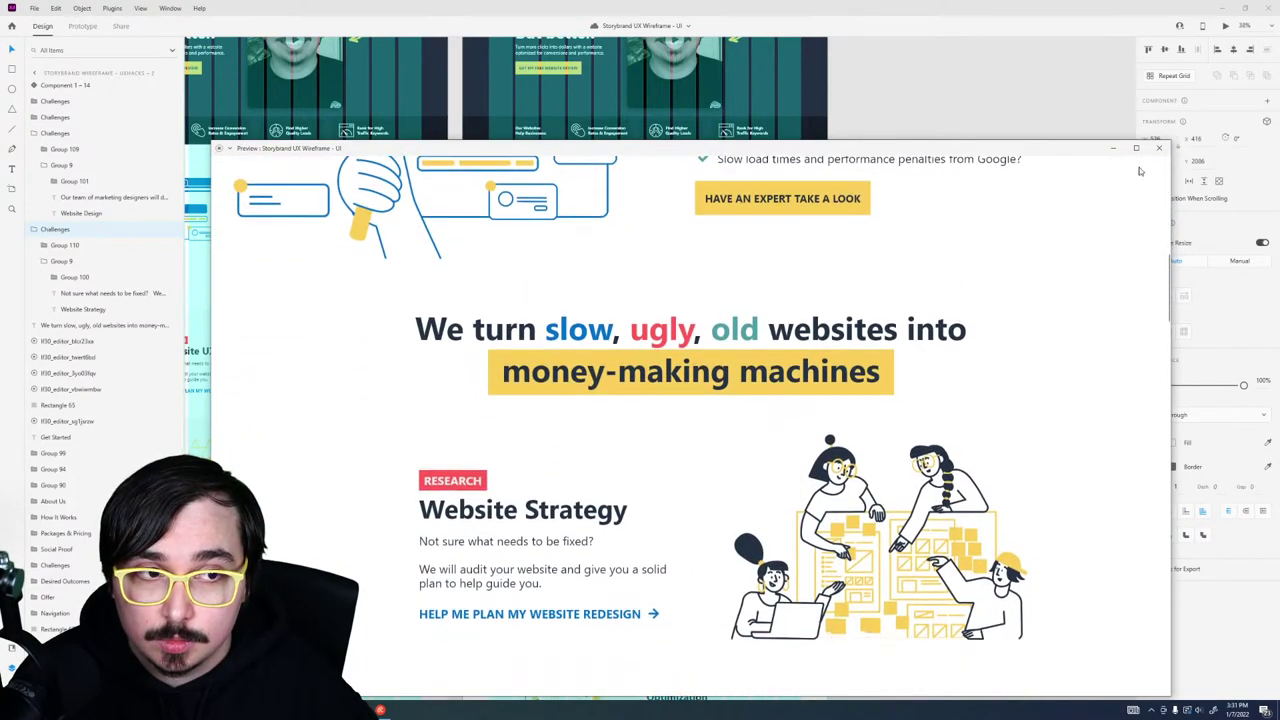
pyautogui.click(1159, 148)
pyautogui.click(655, 255)
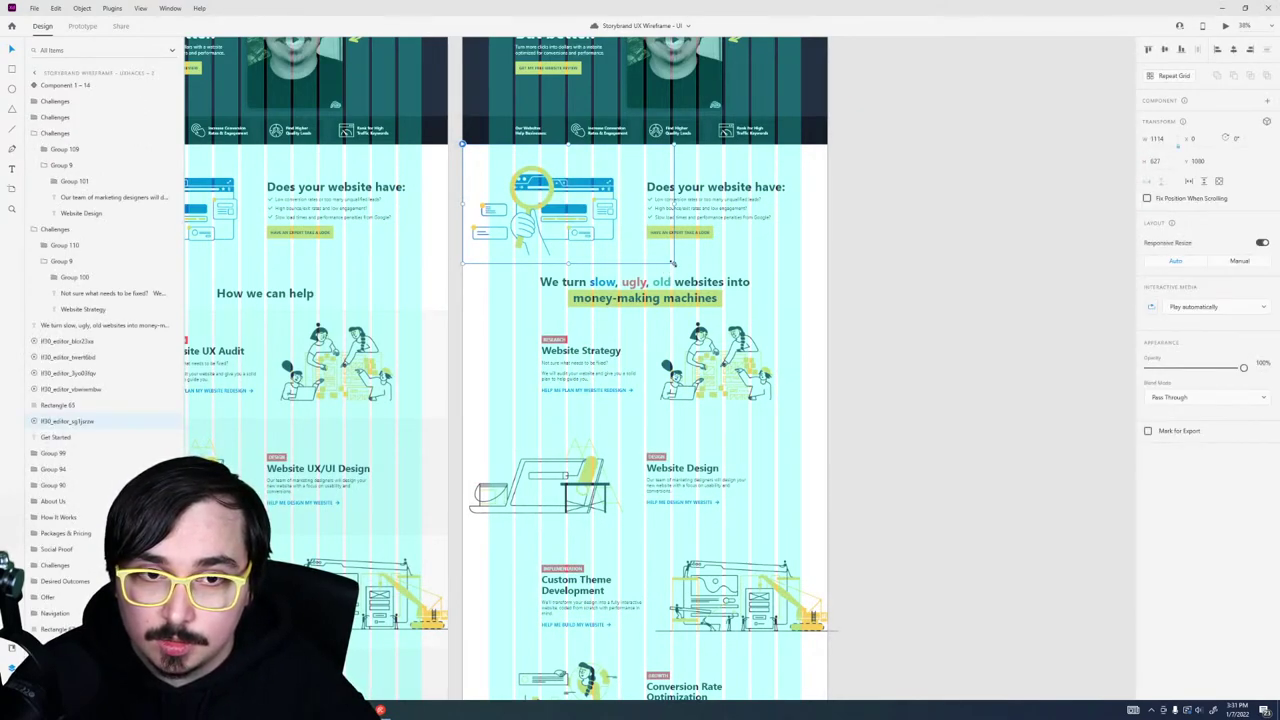
pyautogui.moveTo(673, 264); pyautogui.dragTo(708, 309)
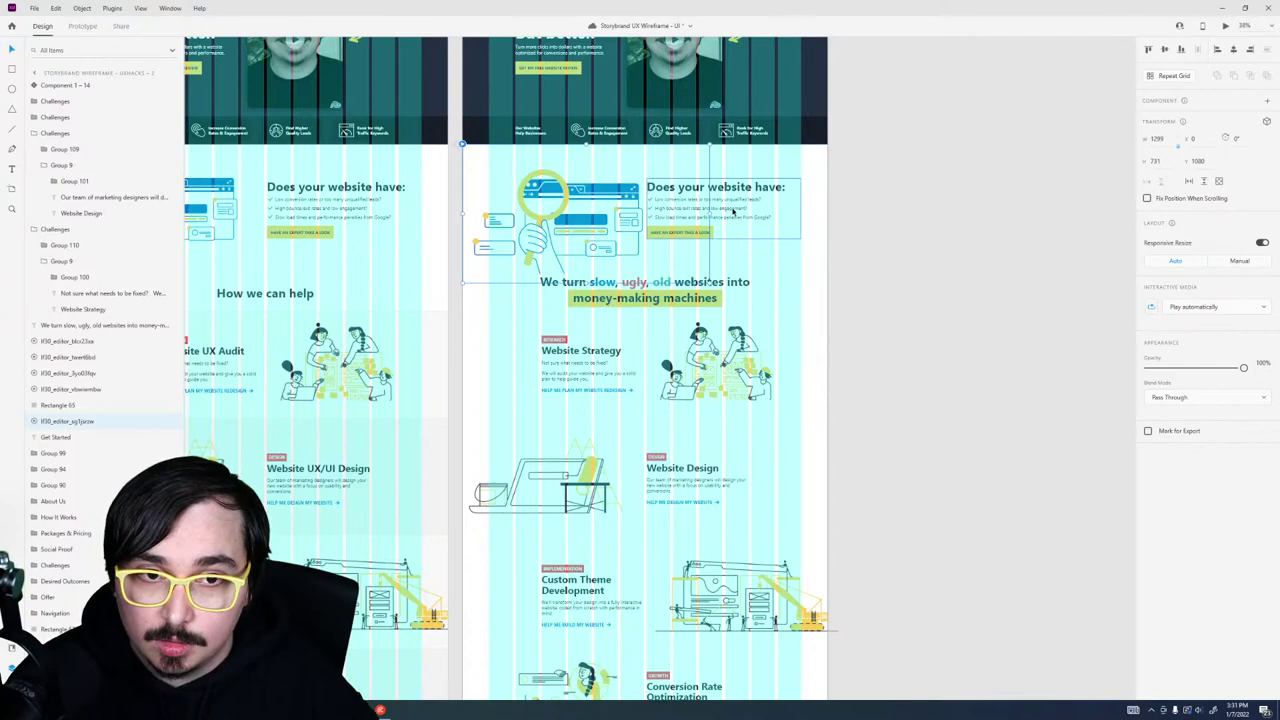
pyautogui.moveTo(733, 211); pyautogui.dragTo(731, 228)
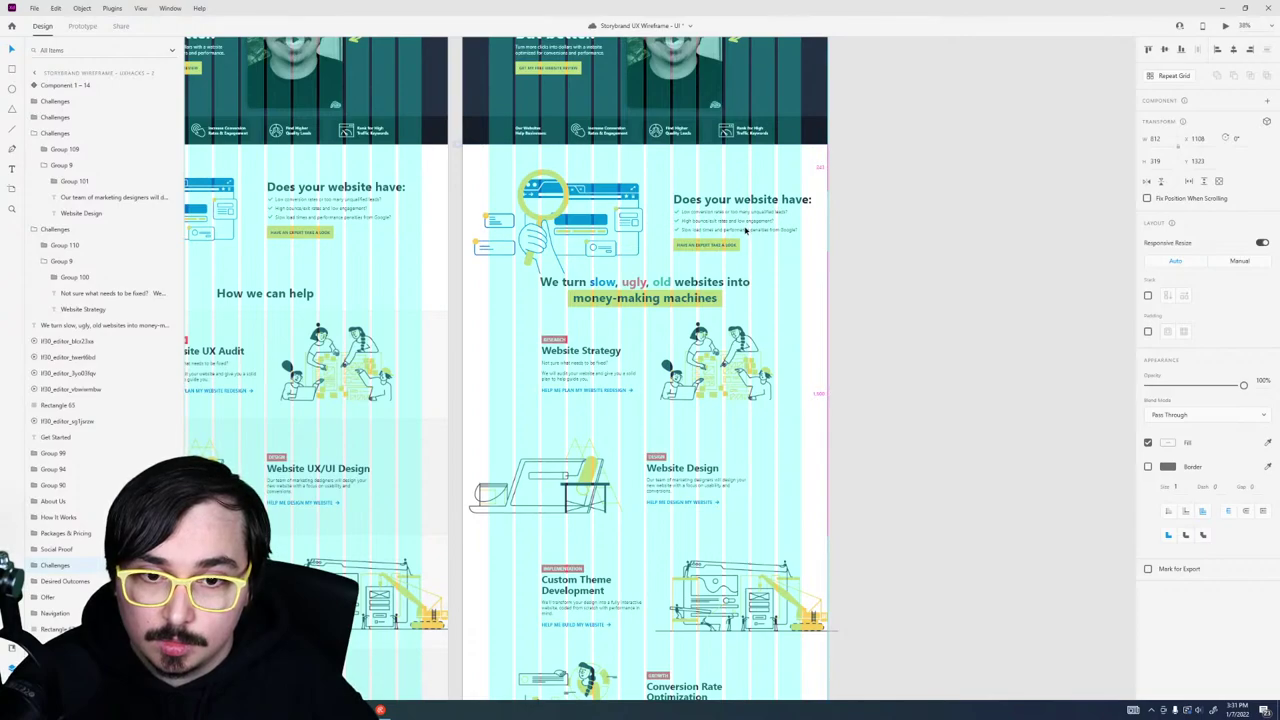
pyautogui.hotkey('ctrl', 'z')
pyautogui.hotkey('ctrl', 'z')
pyautogui.hotkey('ctrl', 'z')
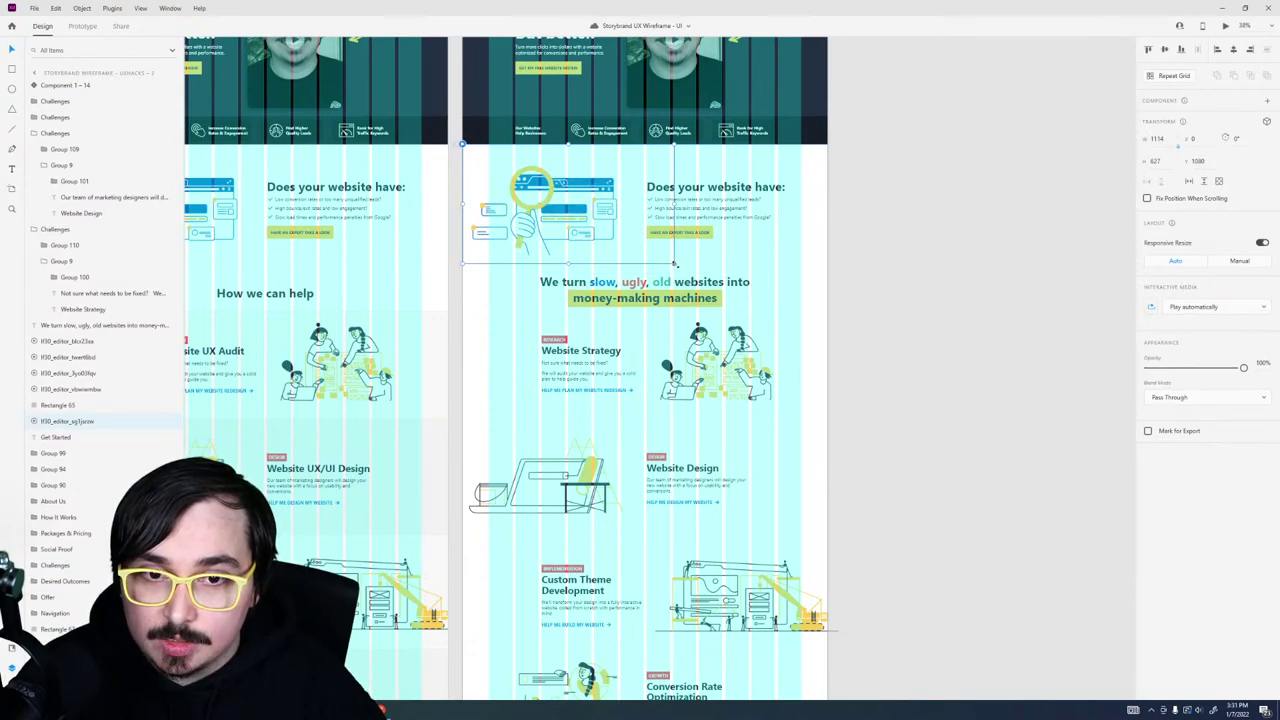
# Step: Enlarge the magnifying-glass illustration to about 1228 by 691 and lower the "Does your website have:" text block slightly beside it
pyautogui.moveTo(678, 270); pyautogui.dragTo(695, 289)
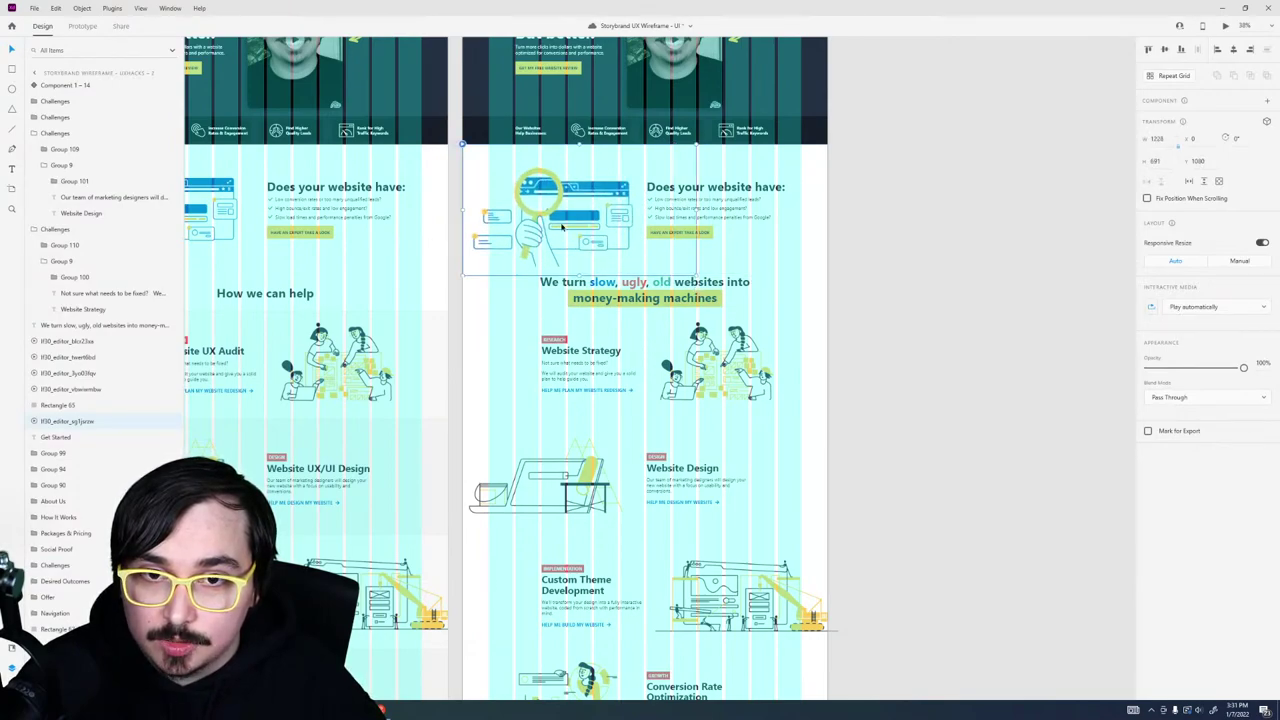
pyautogui.moveTo(561, 227); pyautogui.dragTo(563, 228)
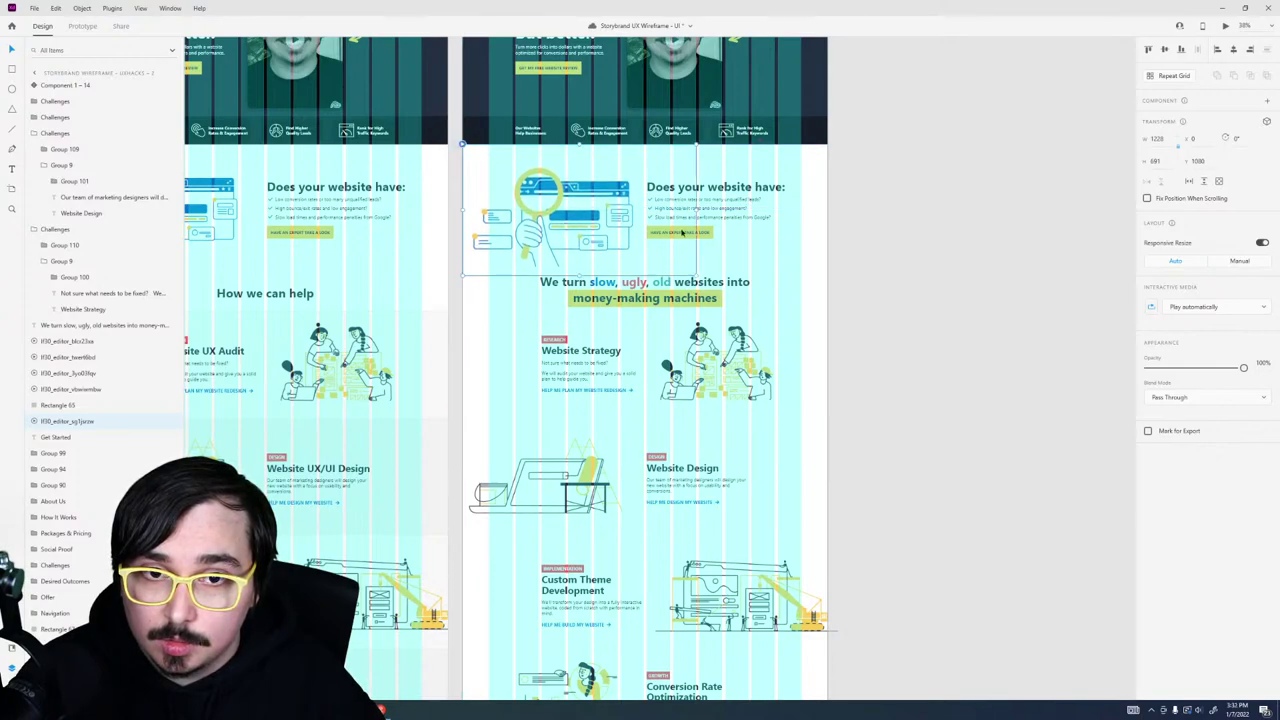
pyautogui.moveTo(719, 213); pyautogui.dragTo(720, 222)
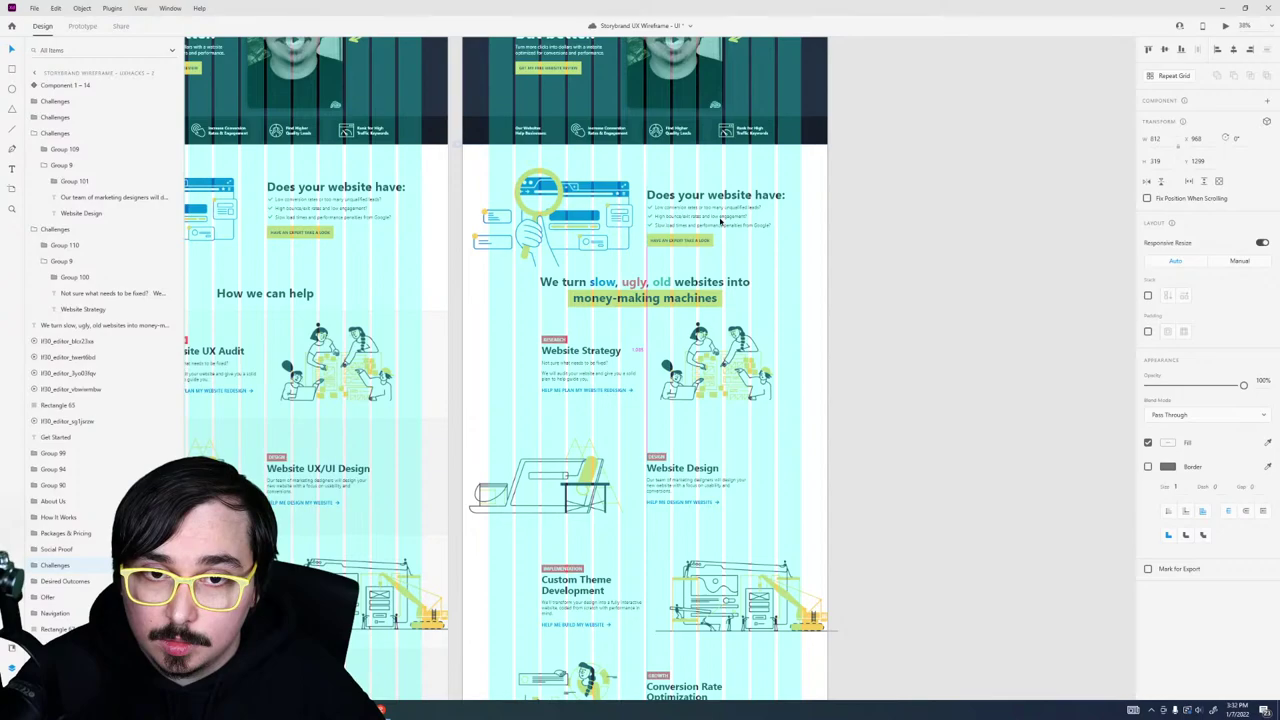
# Step: Move the highlighted headline, all service rows and the estimate button down together to about Y 1848, away from the enlarged illustration
pyautogui.scroll(-3, 720, 220)
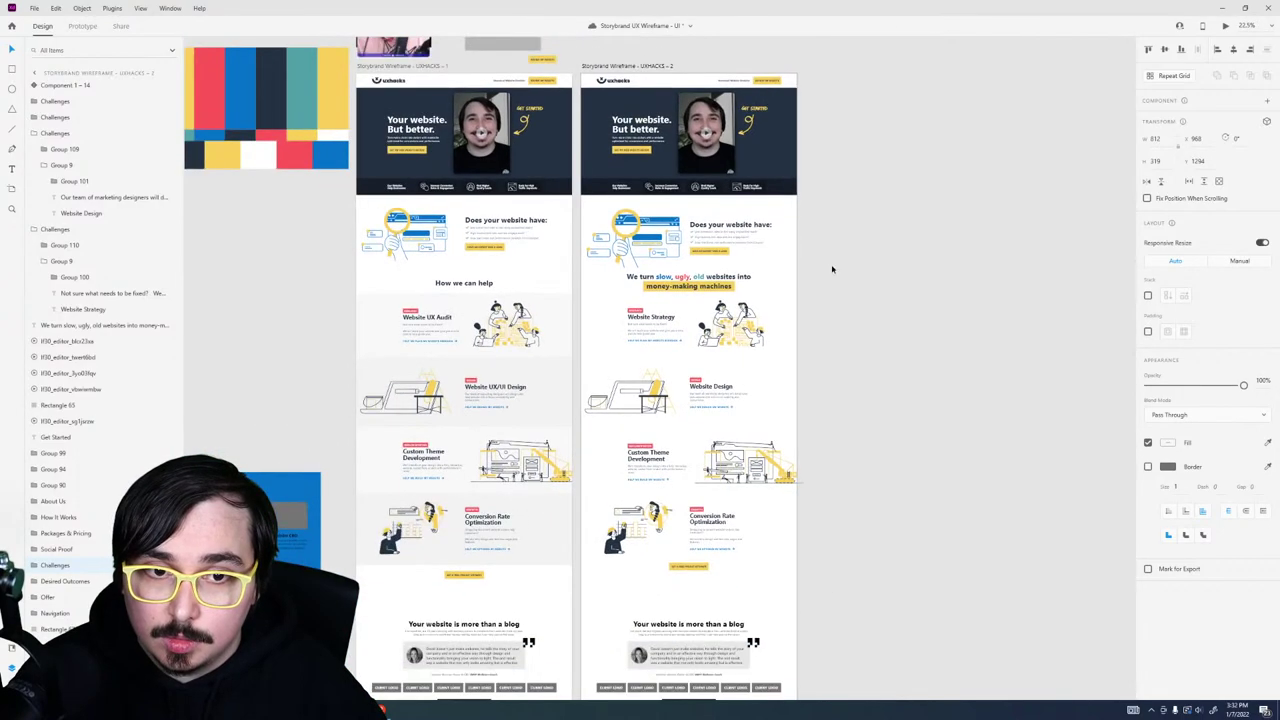
pyautogui.moveTo(830, 268); pyautogui.dragTo(592, 252)
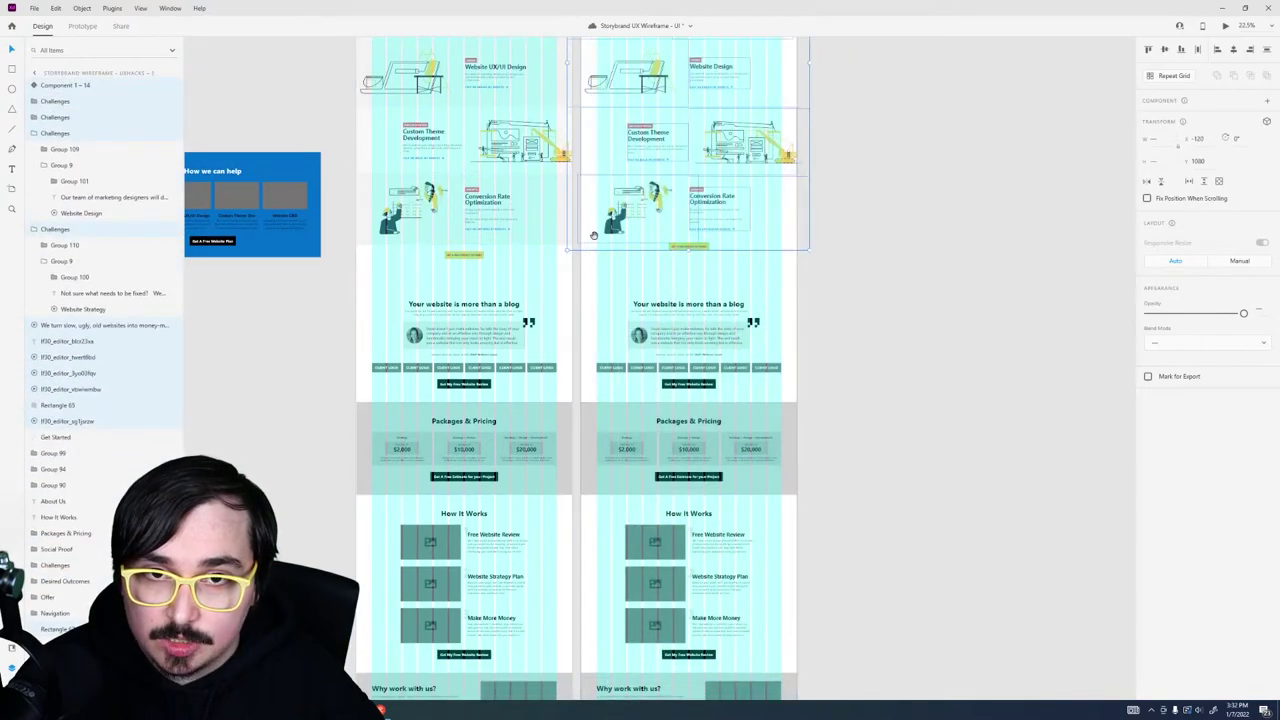
pyautogui.scroll(2, 666, 357)
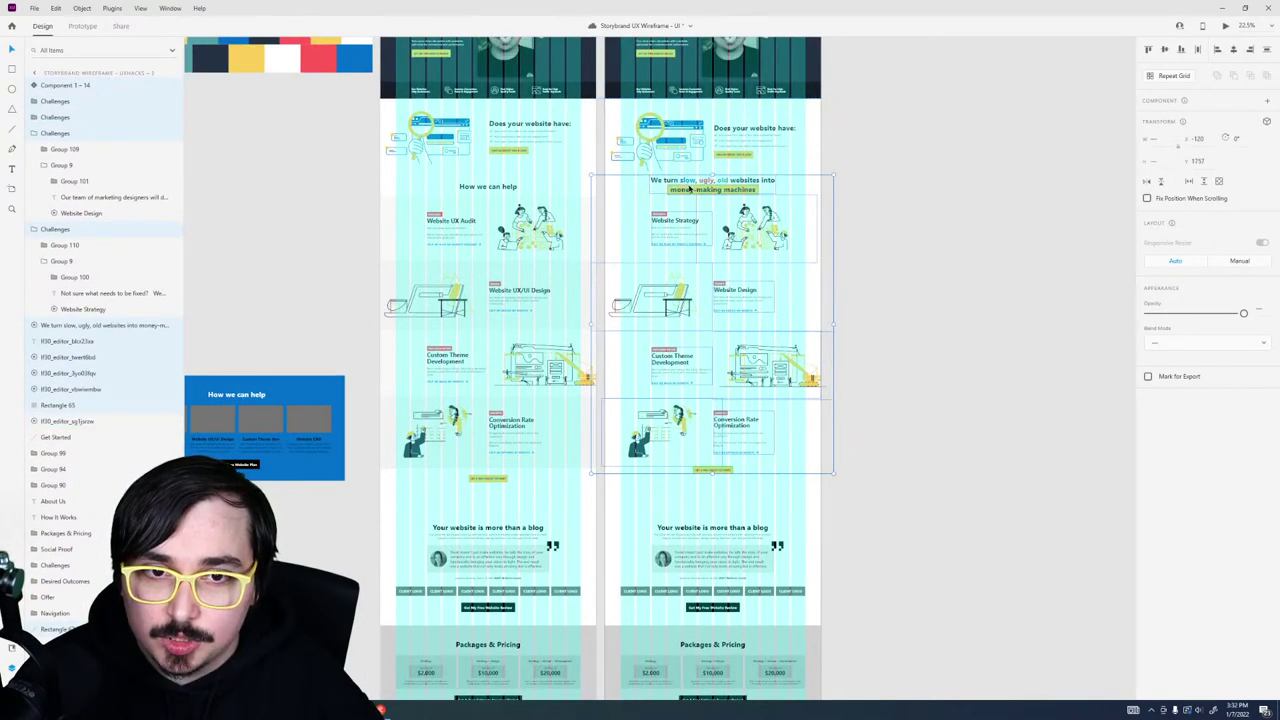
pyautogui.moveTo(688, 187); pyautogui.dragTo(690, 197)
pyautogui.press('Down')
pyautogui.press('Down')
pyautogui.press('Down')
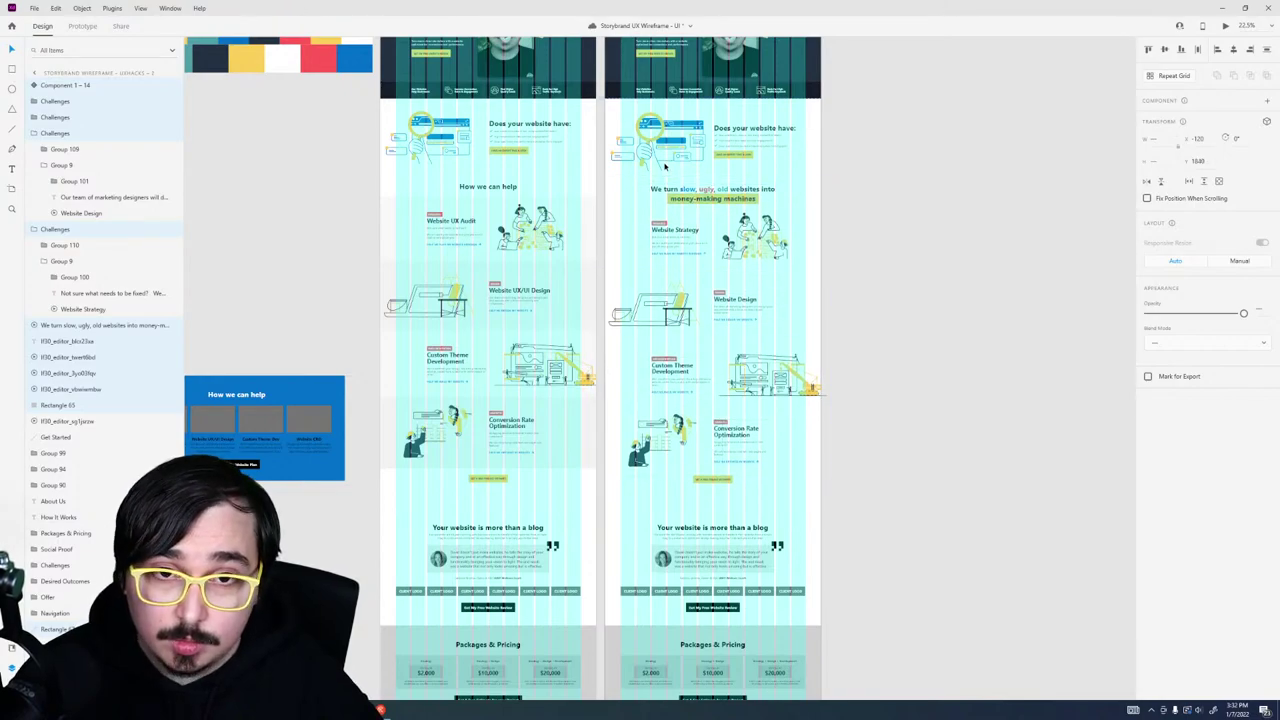
pyautogui.click(922, 126)
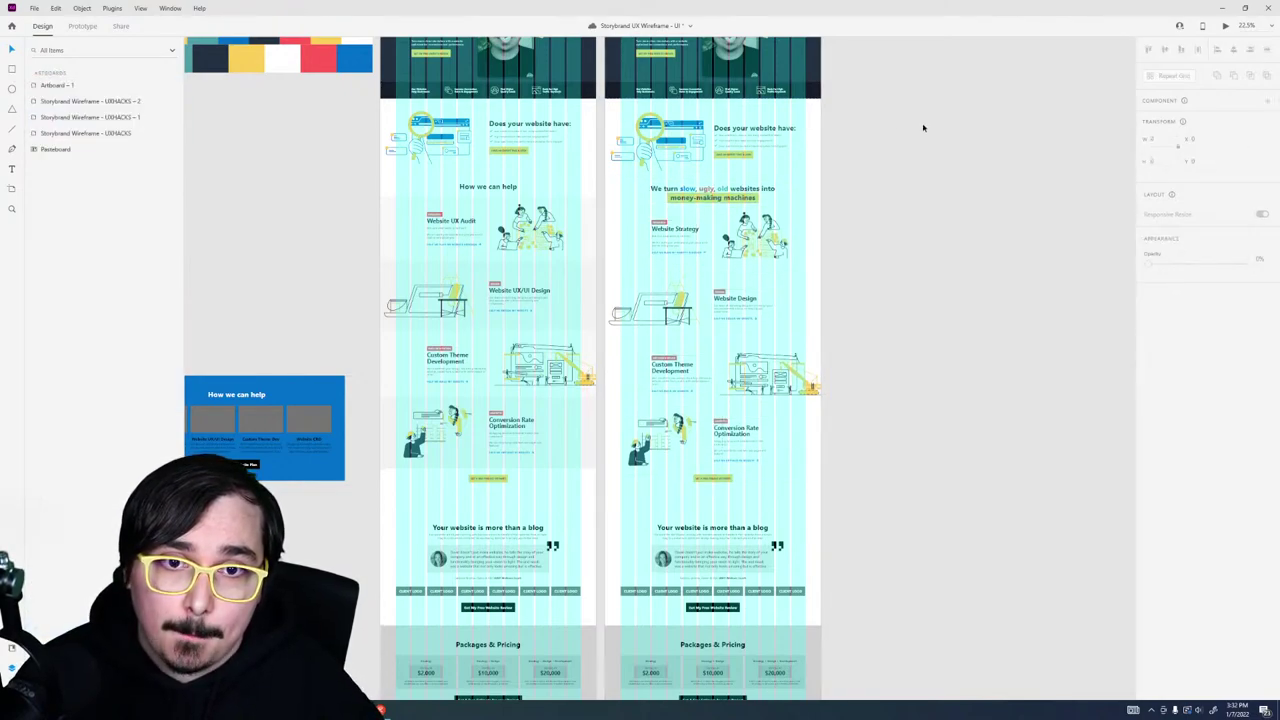
# Step: Check the enlarged illustration in the preview, then reduce it to about 1135 by 638 and lower it to about Y 1120
pyautogui.click(757, 140)
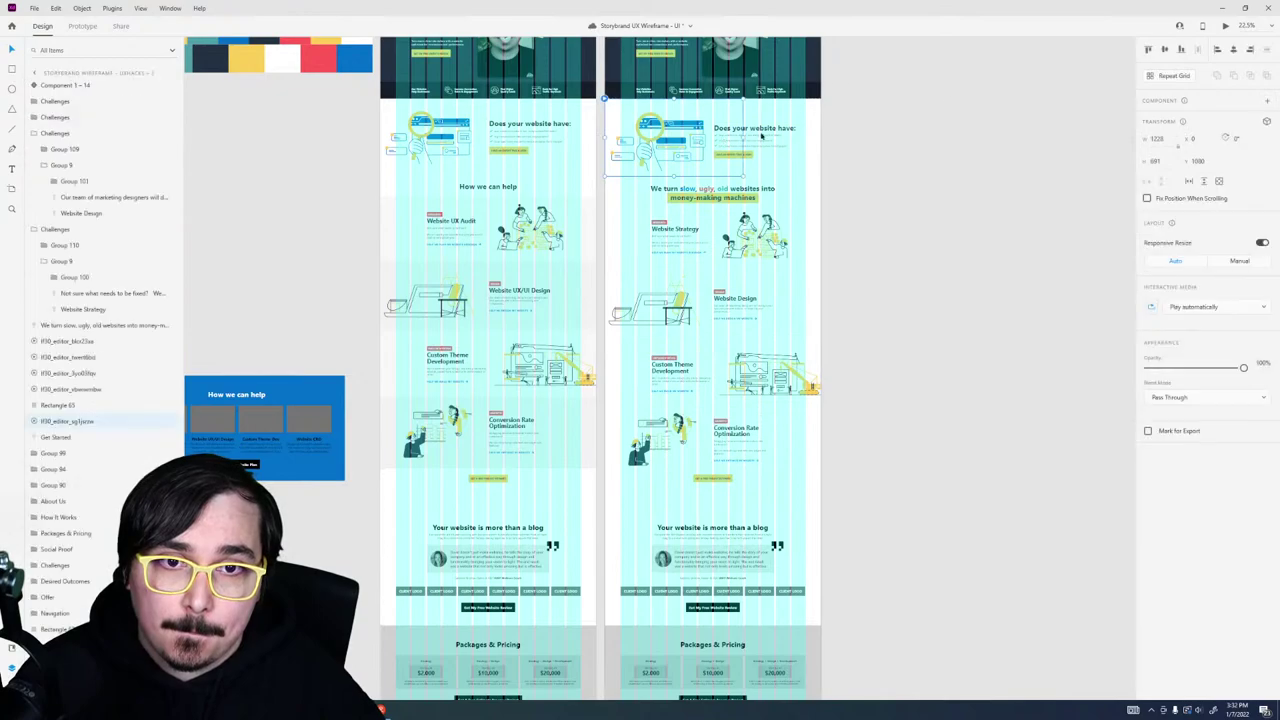
pyautogui.click(1227, 26)
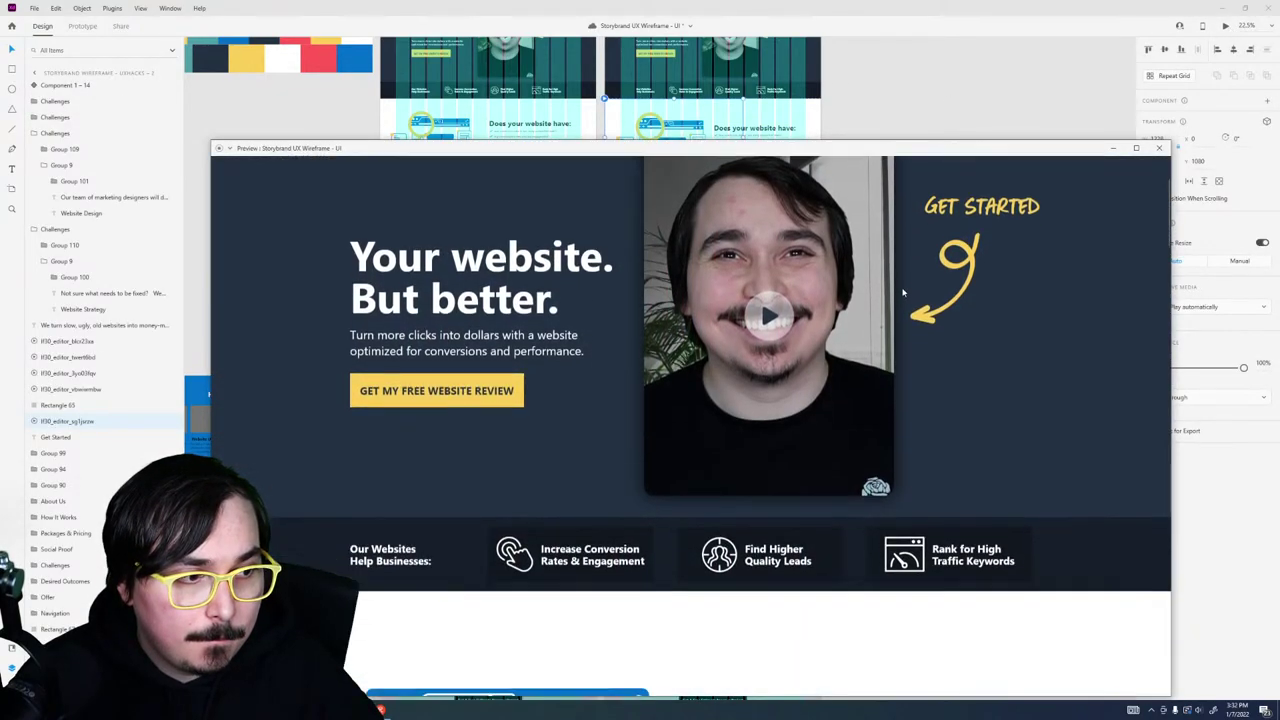
pyautogui.scroll(-3, 903, 292)
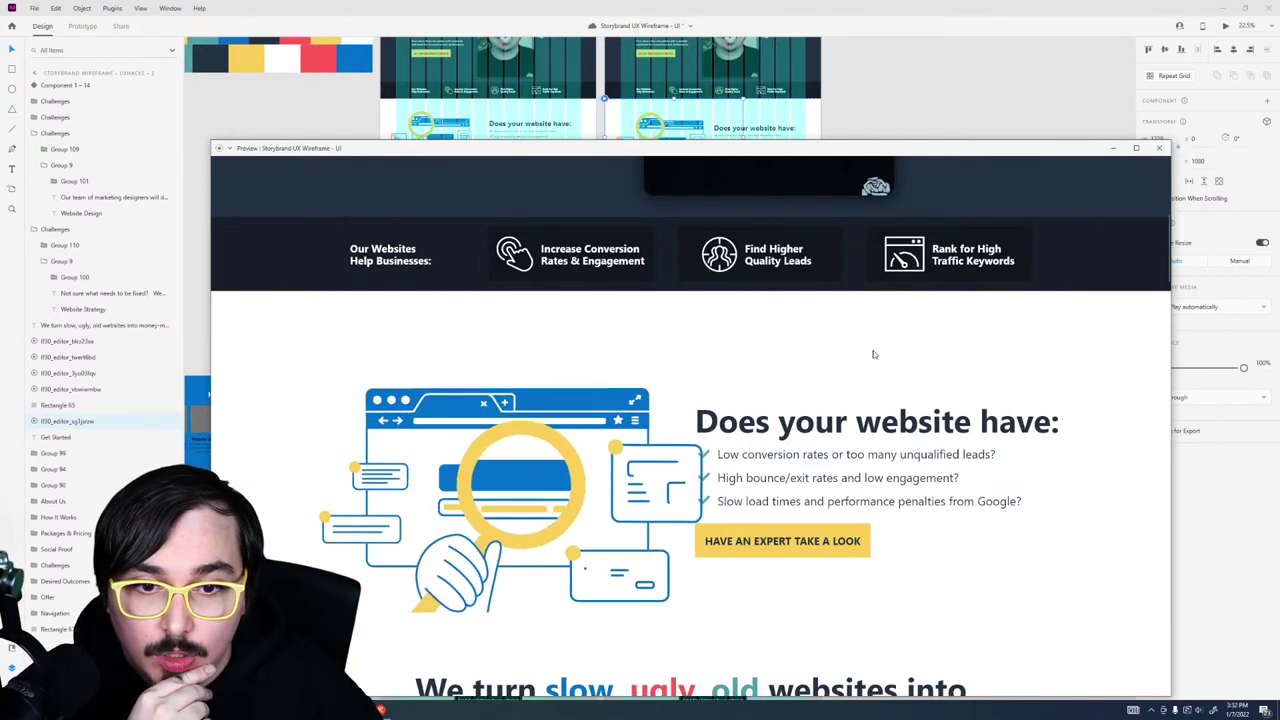
pyautogui.click(1159, 148)
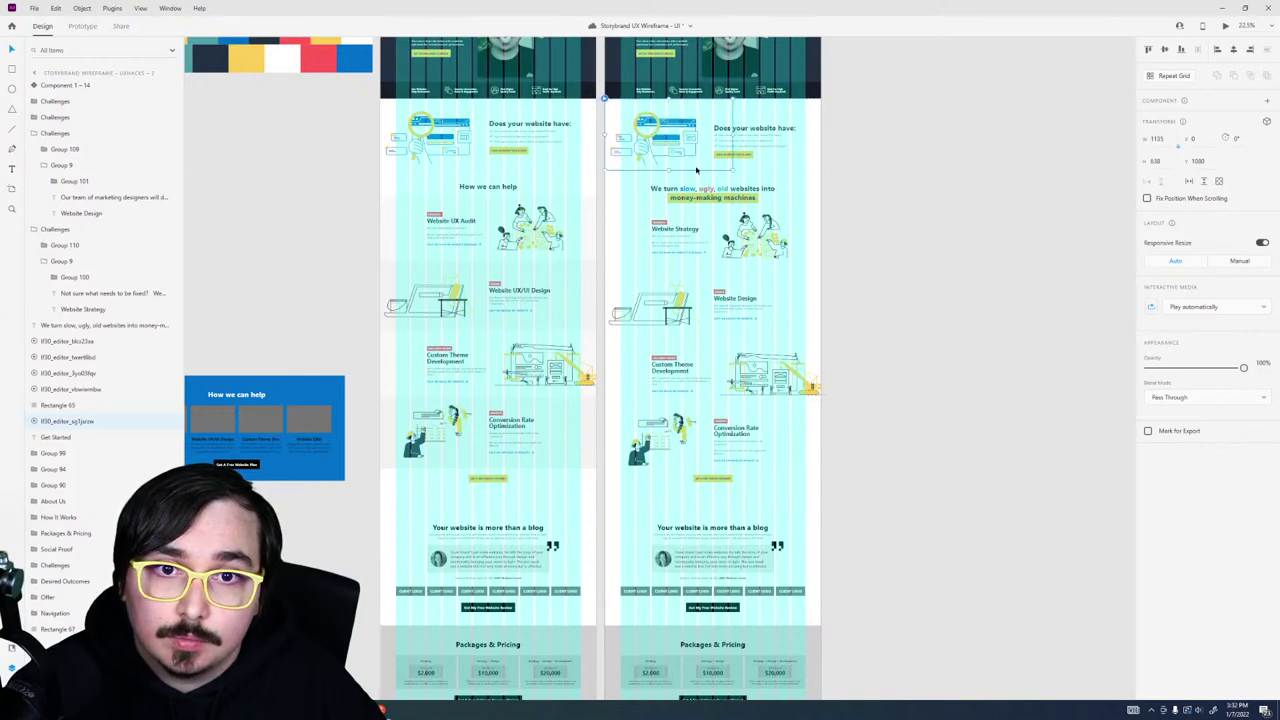
pyautogui.moveTo(696, 170); pyautogui.dragTo(675, 157)
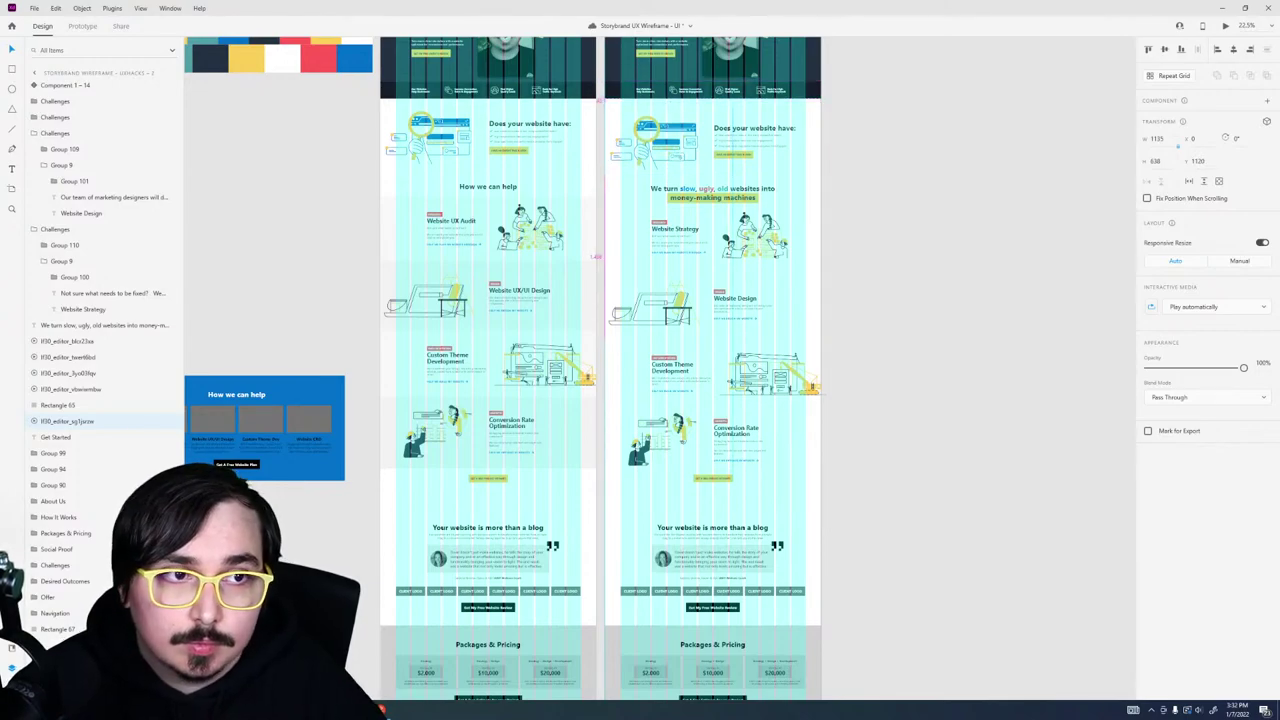
# Step: Preview the artboard and examine the resized illustration, the highlighted headline and the alternating service rows down to Custom Theme Development
pyautogui.click(1223, 26)
pyautogui.scroll(-10, 932, 297)
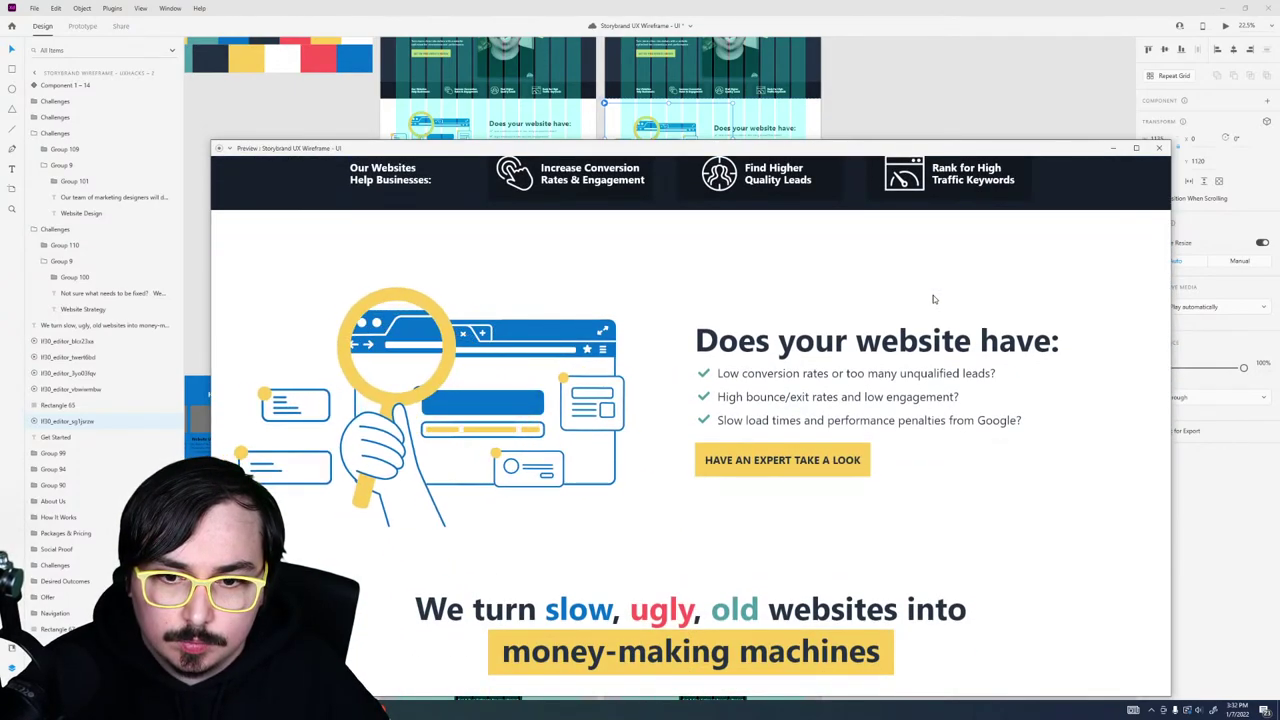
pyautogui.scroll(-3, 933, 298)
pyautogui.scroll(-3, 933, 297)
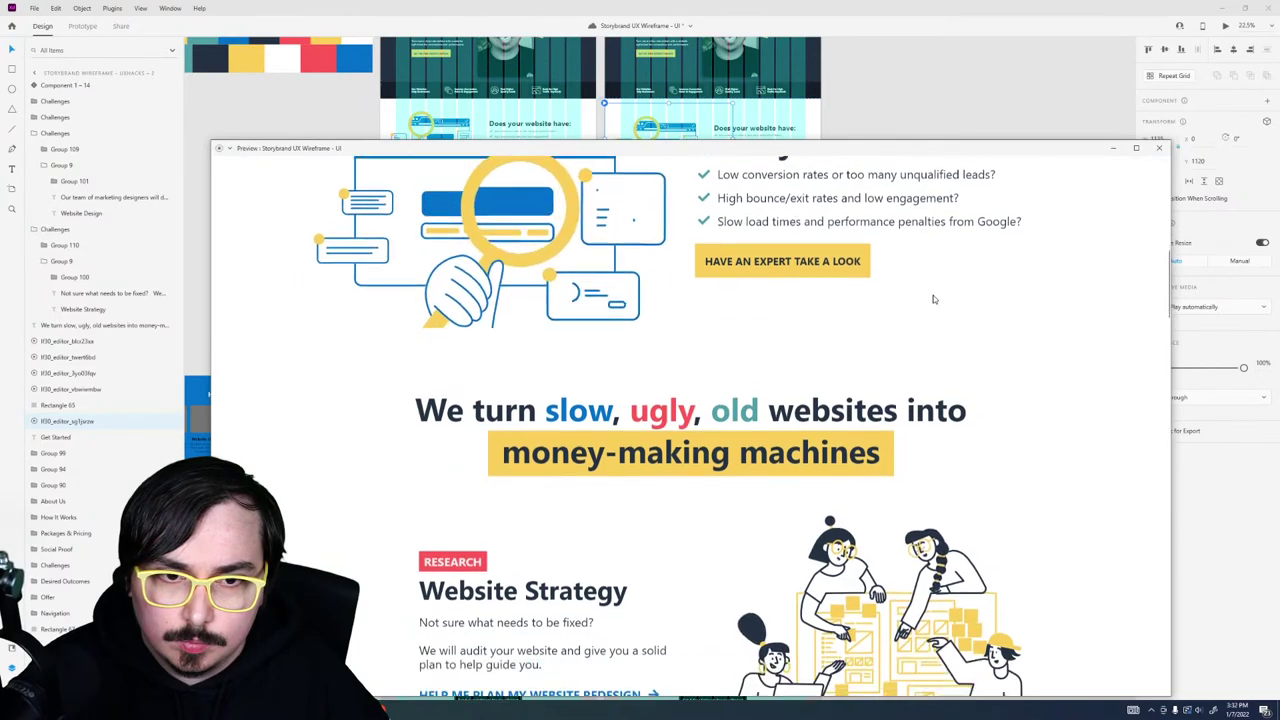
pyautogui.scroll(-4, 933, 297)
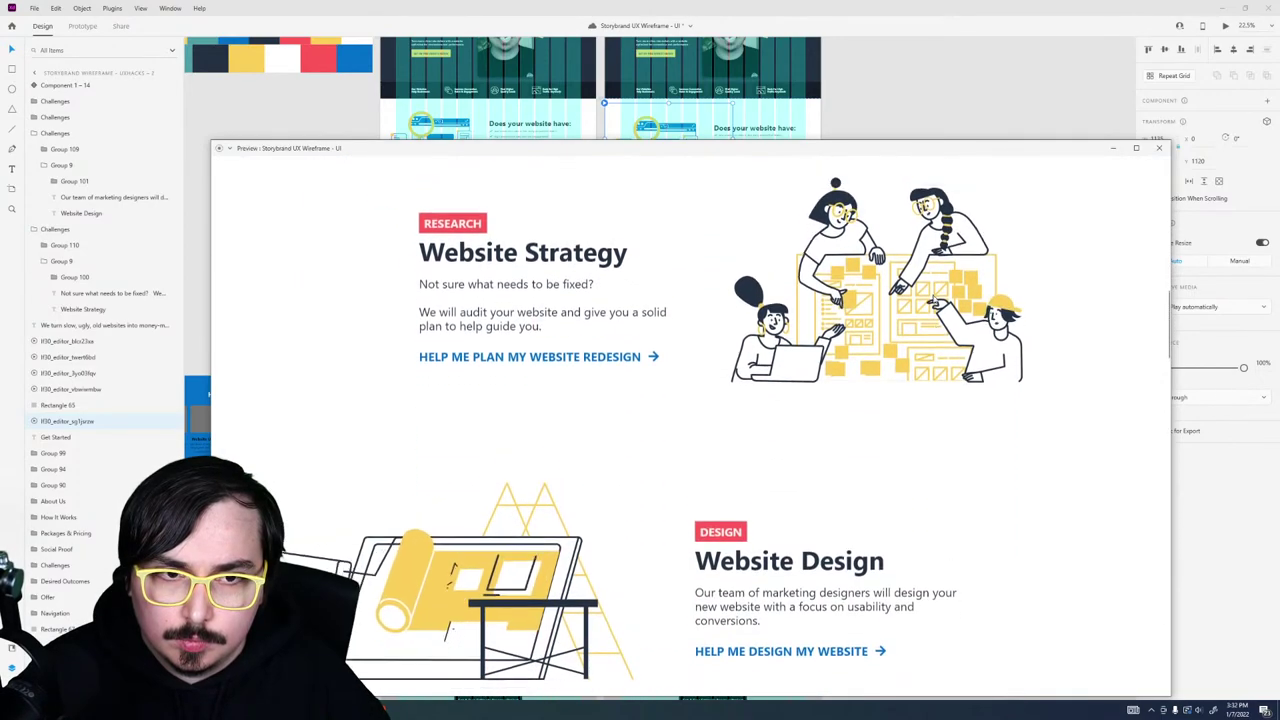
pyautogui.scroll(1, 933, 297)
pyautogui.scroll(-3, 933, 298)
pyautogui.scroll(-12, 933, 298)
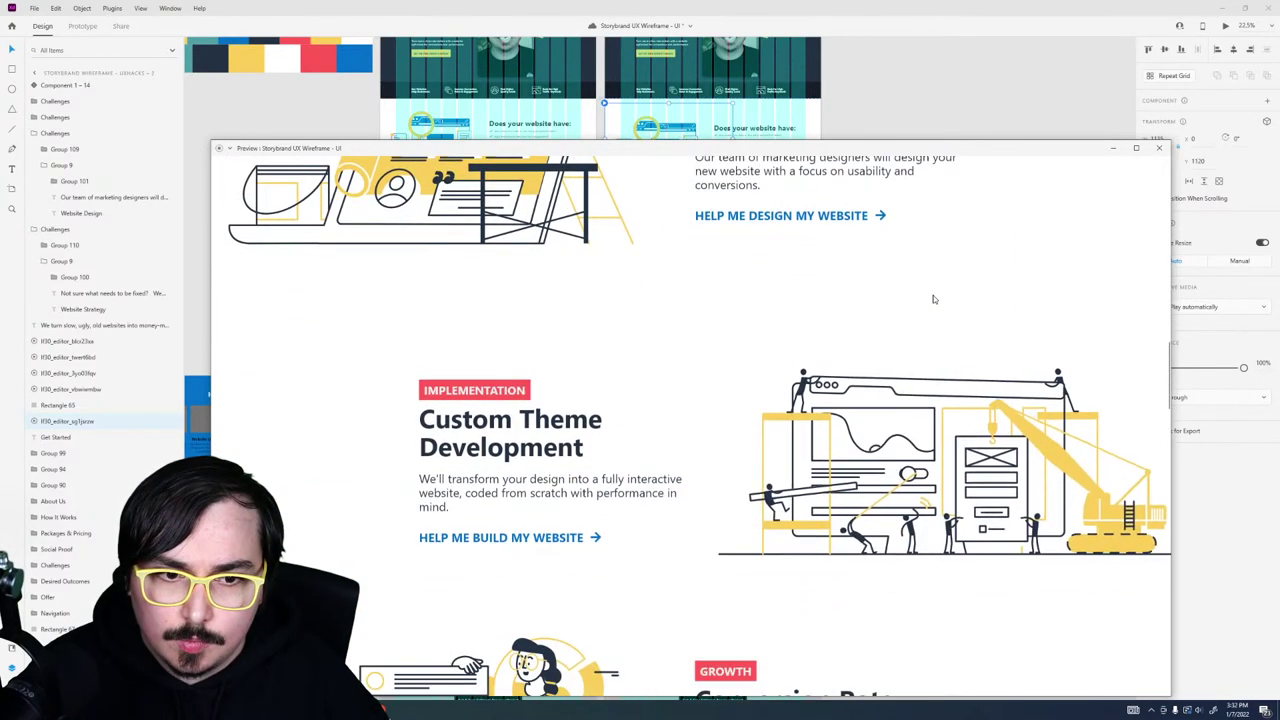
pyautogui.scroll(20, 933, 295)
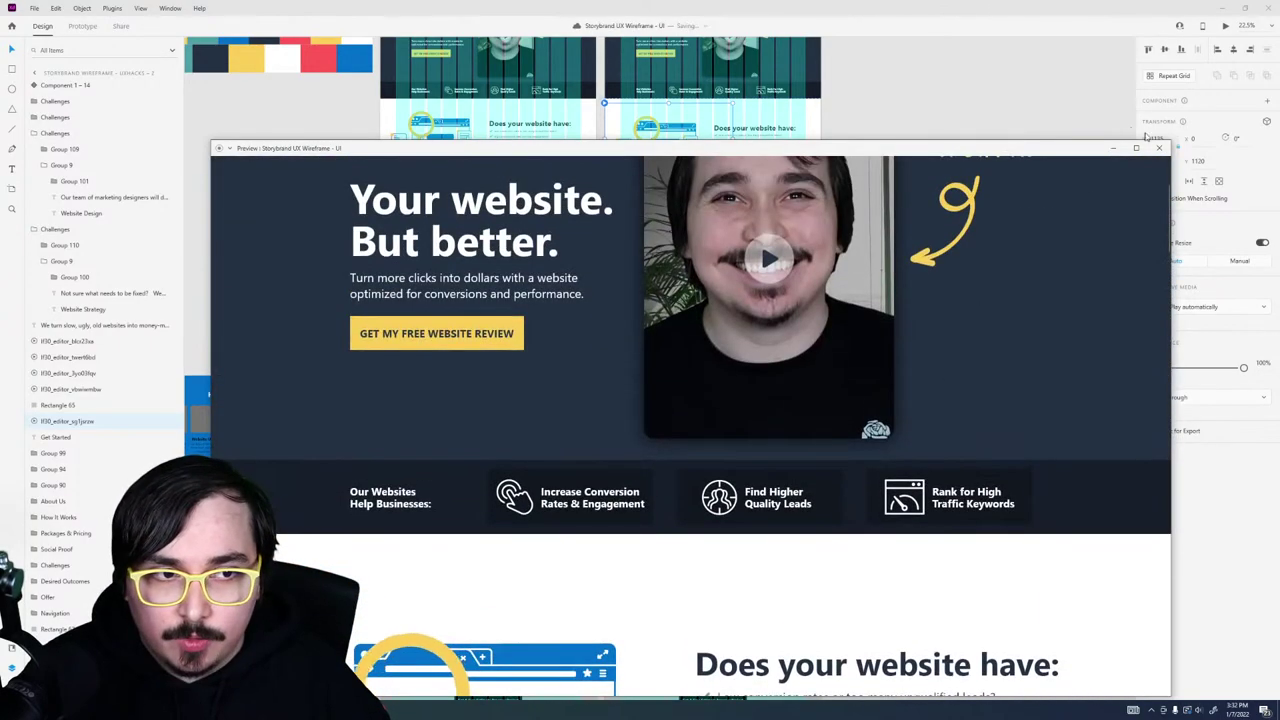
pyautogui.click(1159, 148)
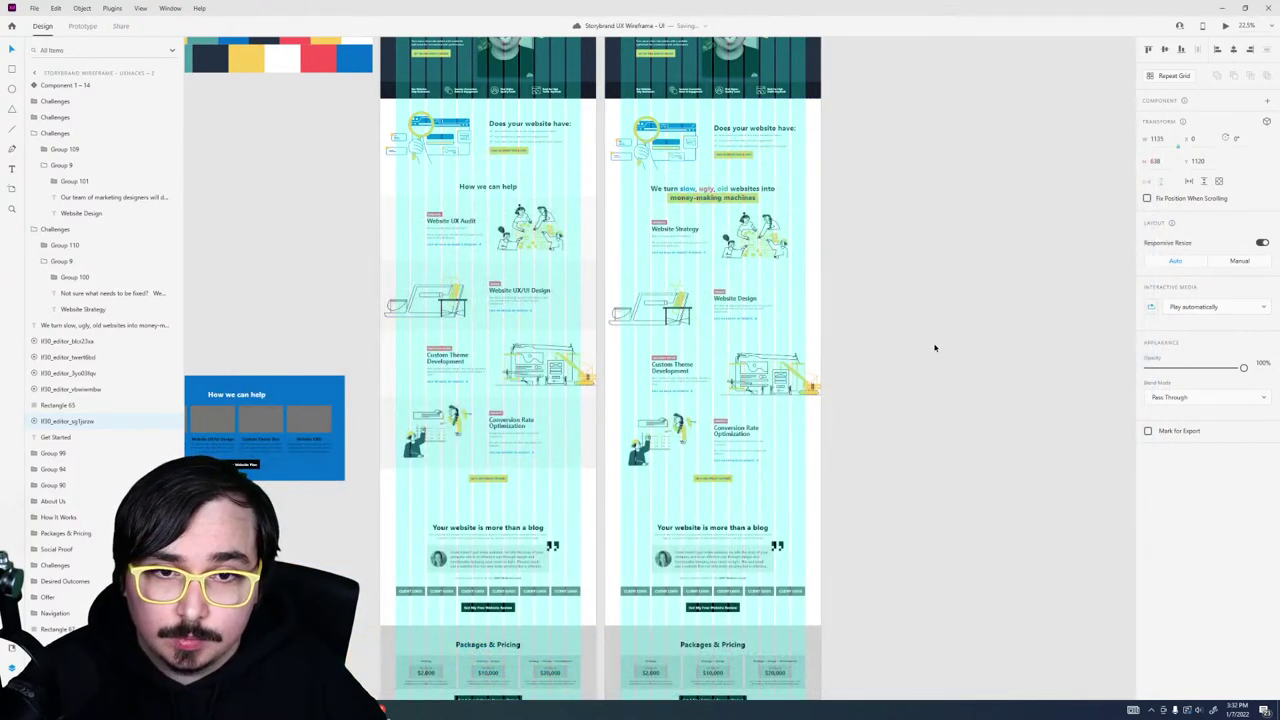
# Step: Align the Website Design and Conversion Rate Optimization illustrations in one column with the Website Strategy illustration at X 814
pyautogui.click(677, 326)
pyautogui.keyDown('shift'); pyautogui.click(679, 455); pyautogui.keyUp('shift')
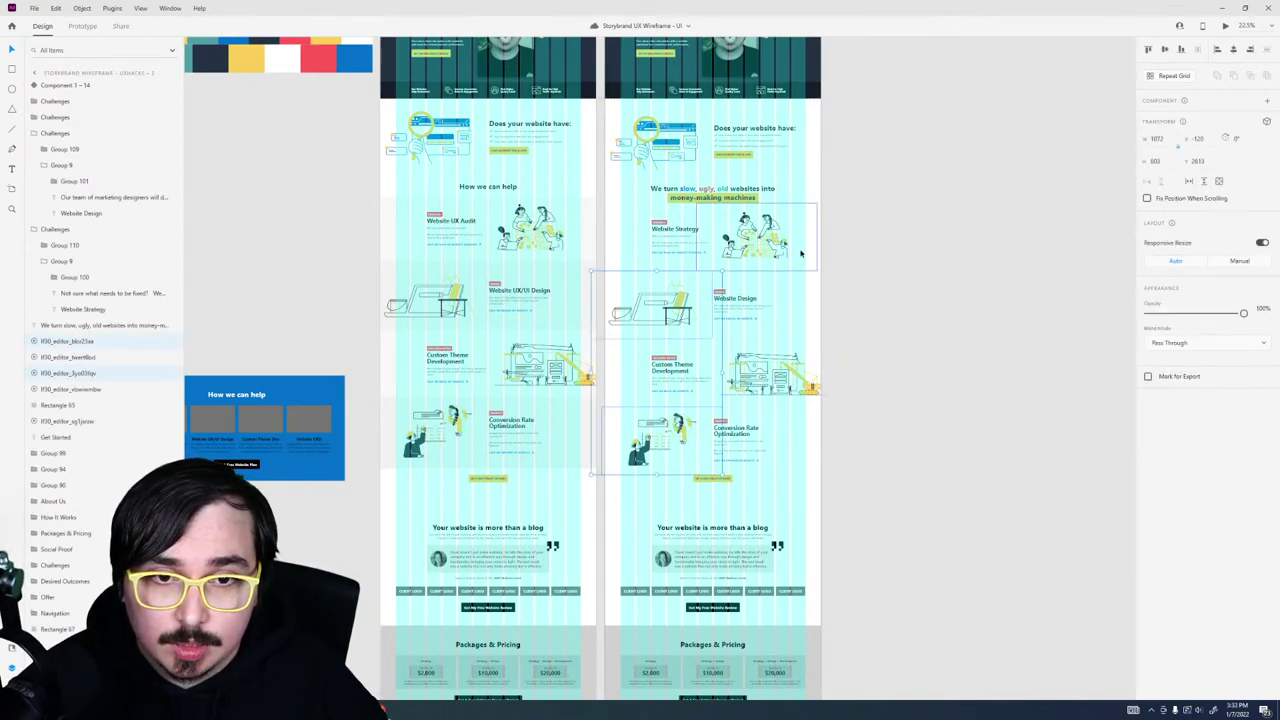
pyautogui.click(1249, 50)
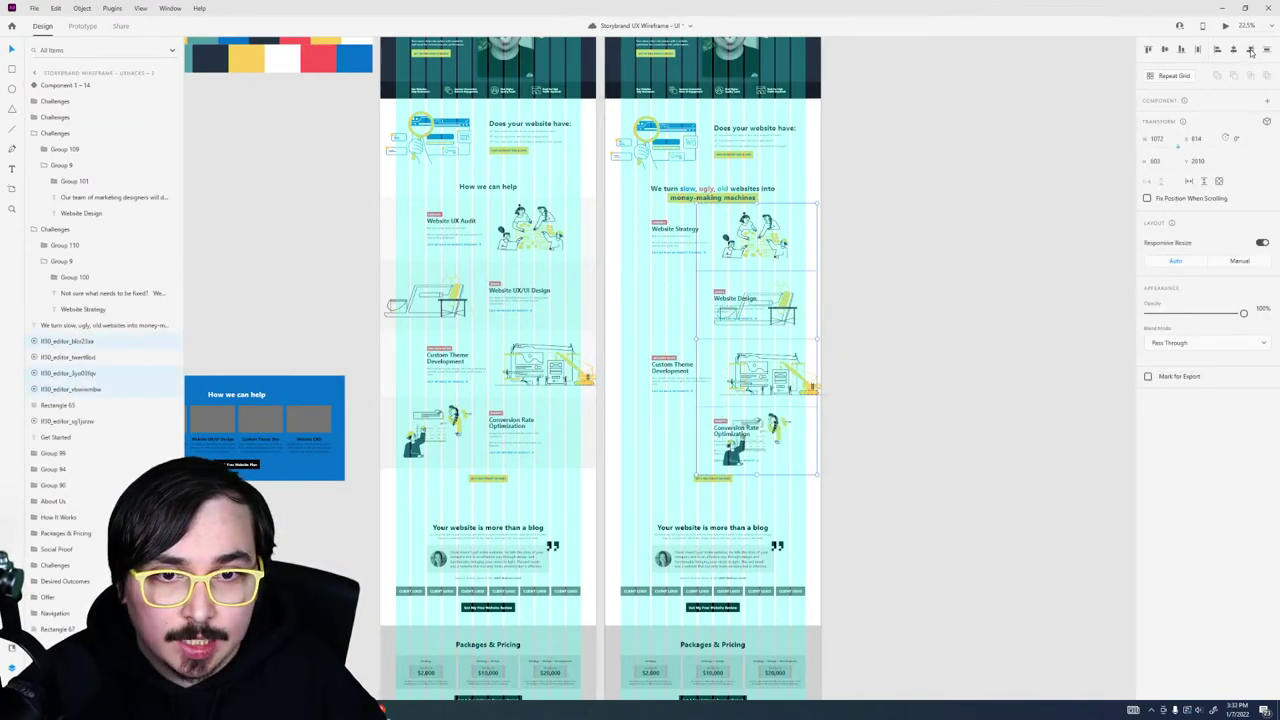
pyautogui.click(914, 320)
# Step: Left-align the text blocks of all four services in one column at X 416
pyautogui.click(722, 314)
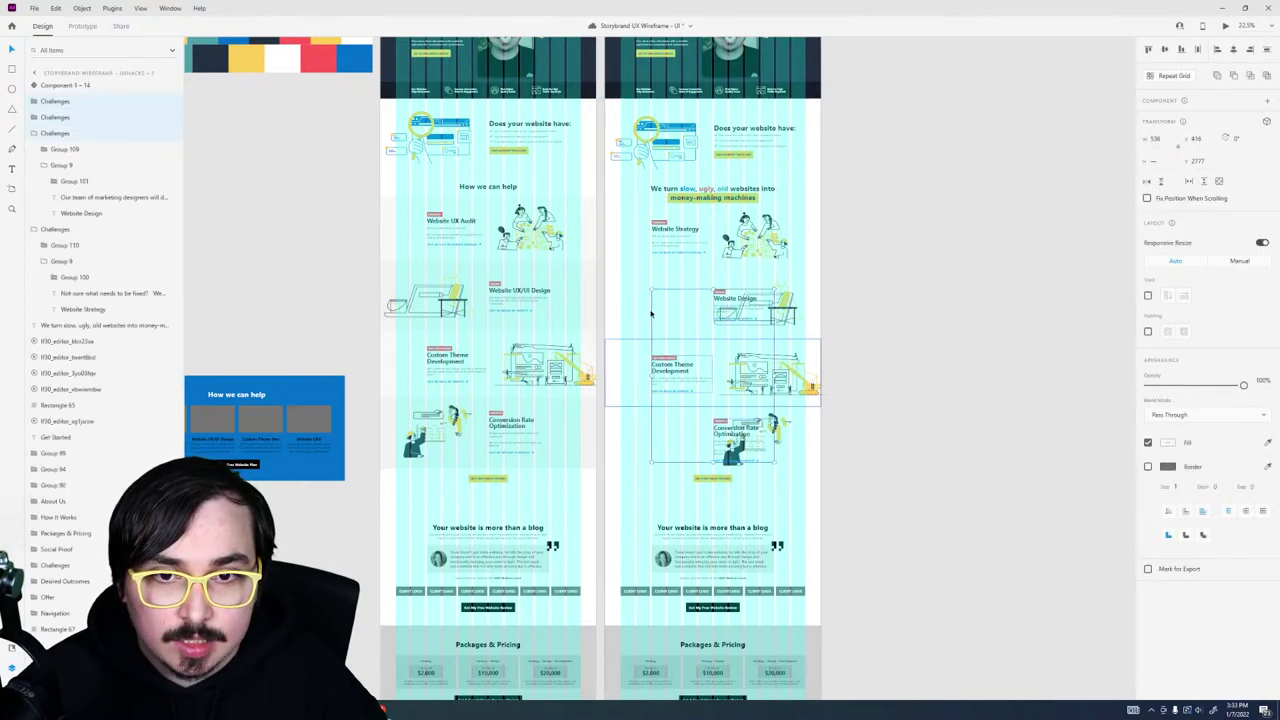
pyautogui.click(1216, 50)
pyautogui.click(1026, 380)
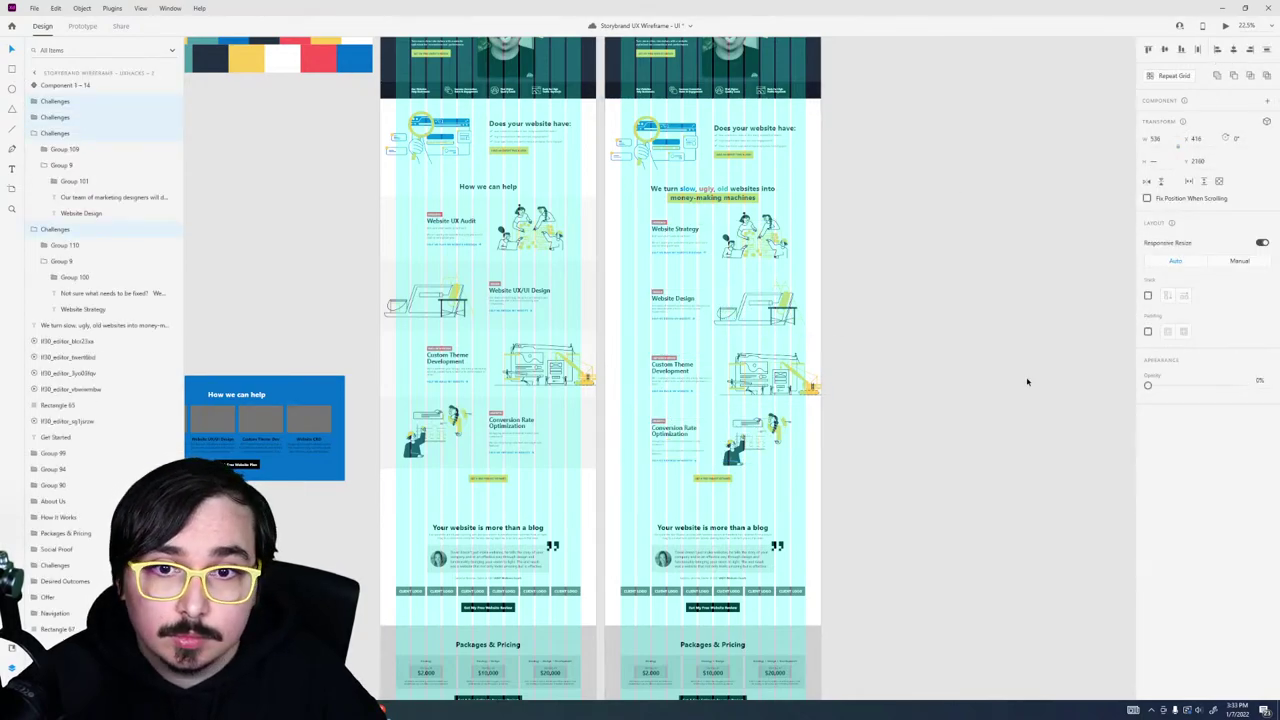
# Step: Right-align all four service illustrations with the Custom Theme Development illustration, at X 960
pyautogui.click(731, 247)
pyautogui.click(872, 267)
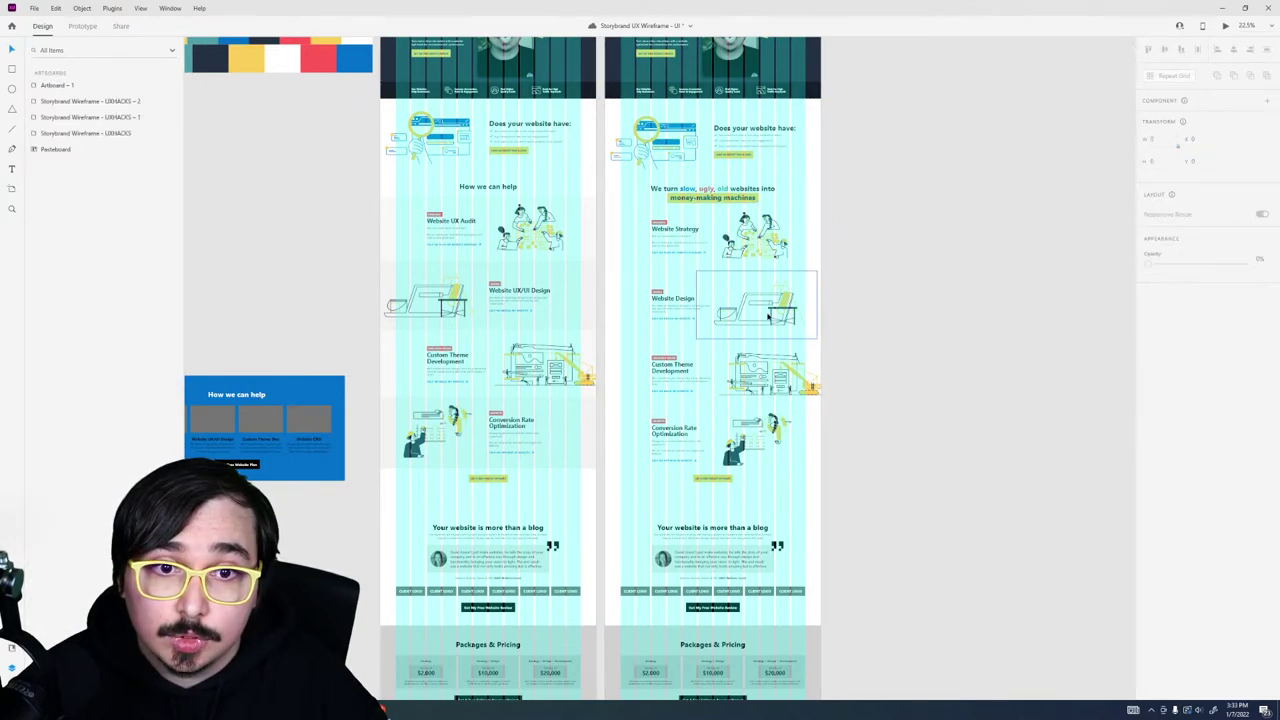
pyautogui.click(768, 316)
pyautogui.keyDown('shift'); pyautogui.click(765, 241); pyautogui.keyUp('shift')
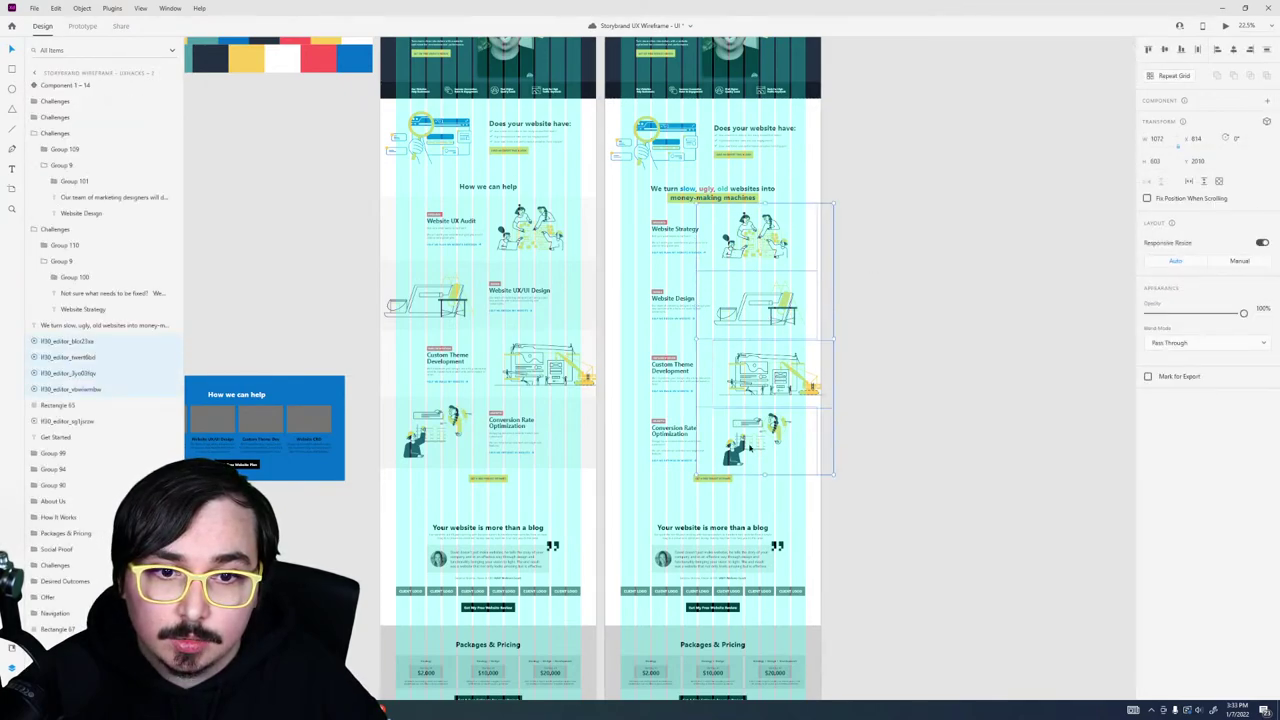
pyautogui.click(1248, 53)
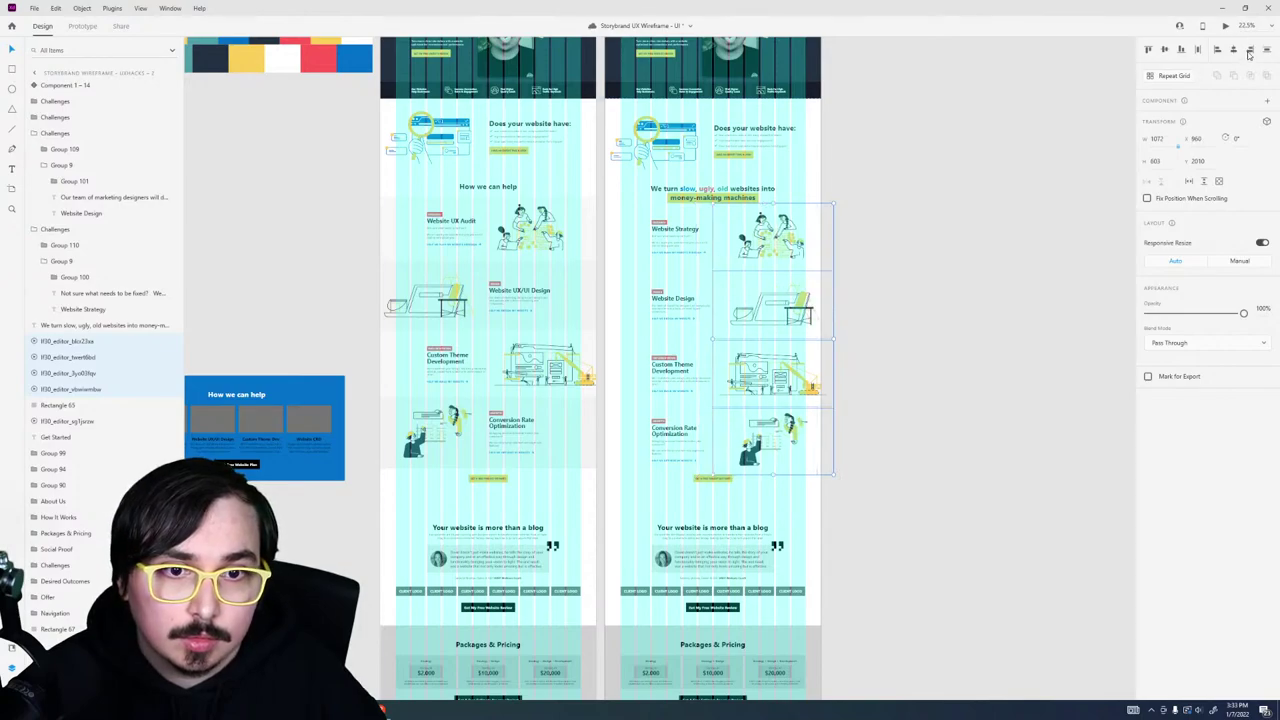
pyautogui.click(998, 238)
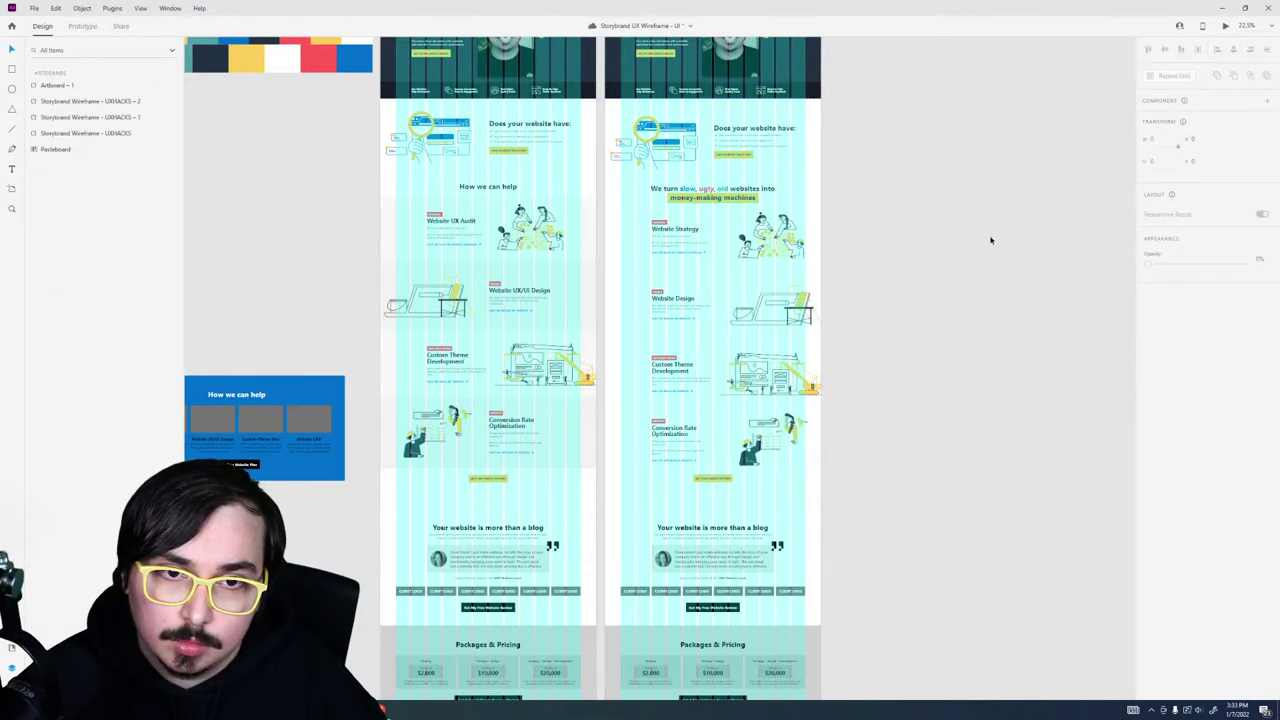
# Step: Preview the two-column service layout and examine the spacing between the highlighted headline and the Website Strategy row
pyautogui.click(766, 237)
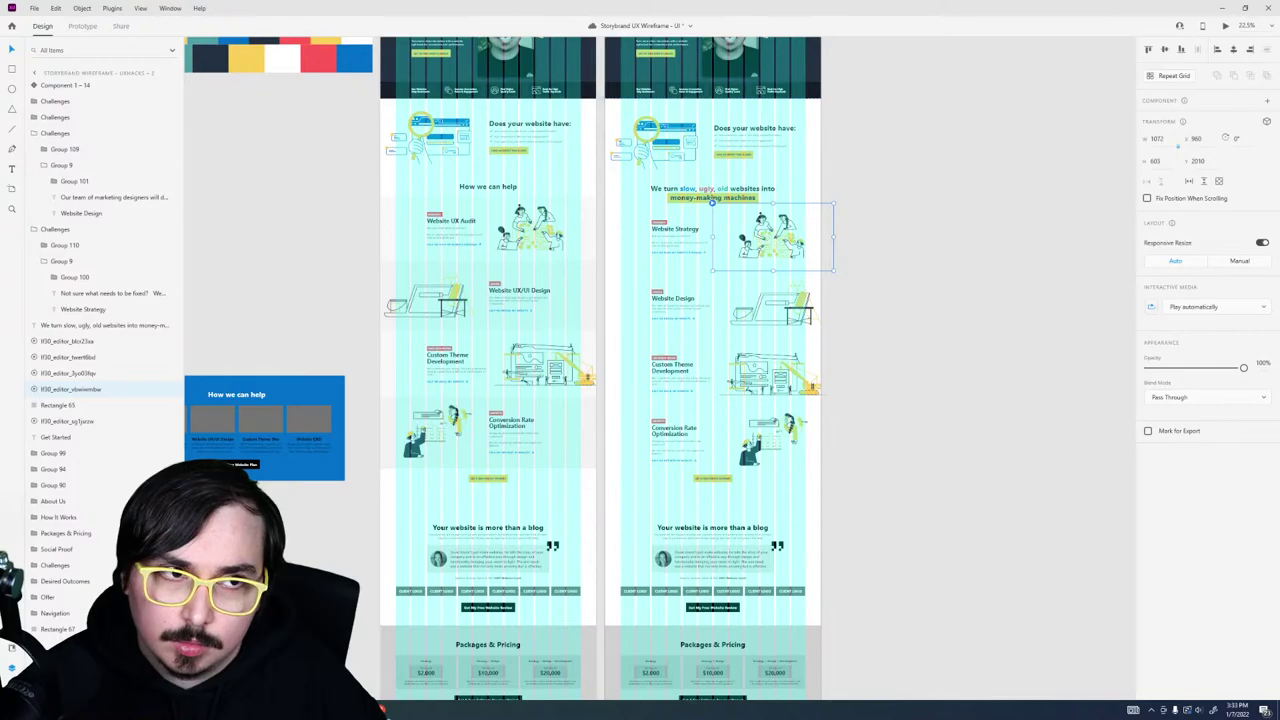
pyautogui.click(1225, 25)
pyautogui.scroll(-5, 877, 340)
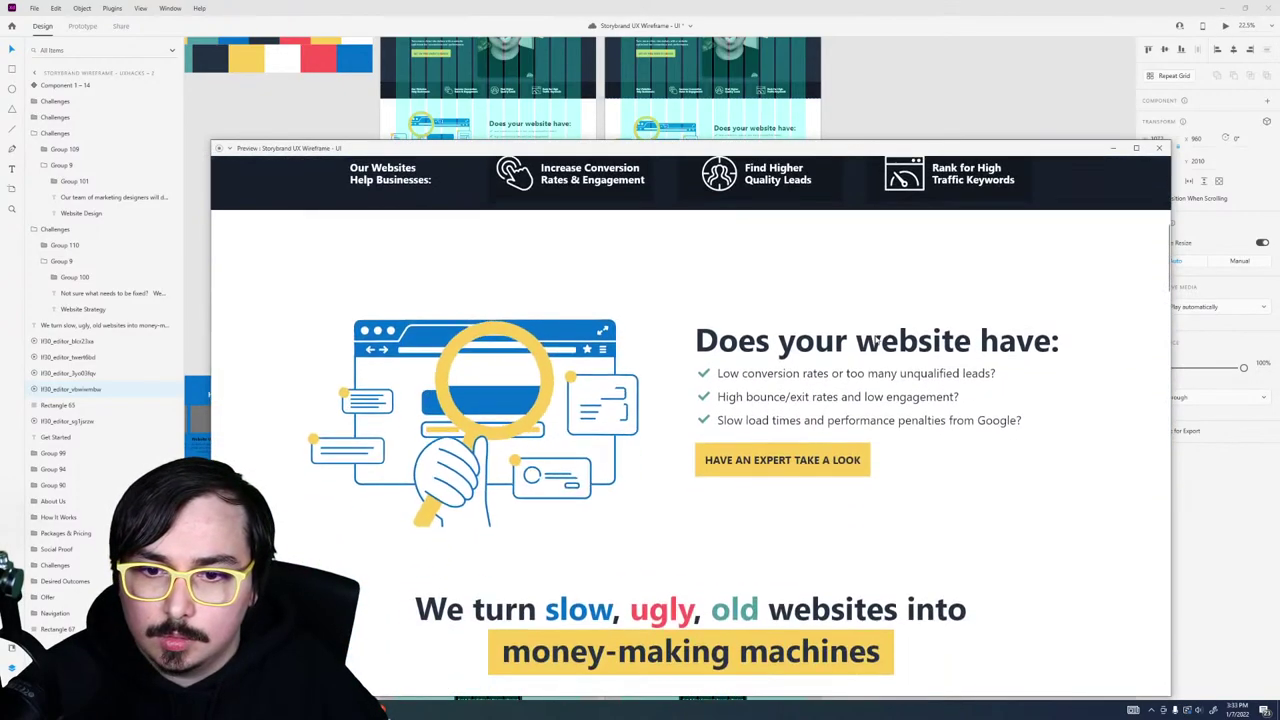
pyautogui.scroll(-5, 875, 340)
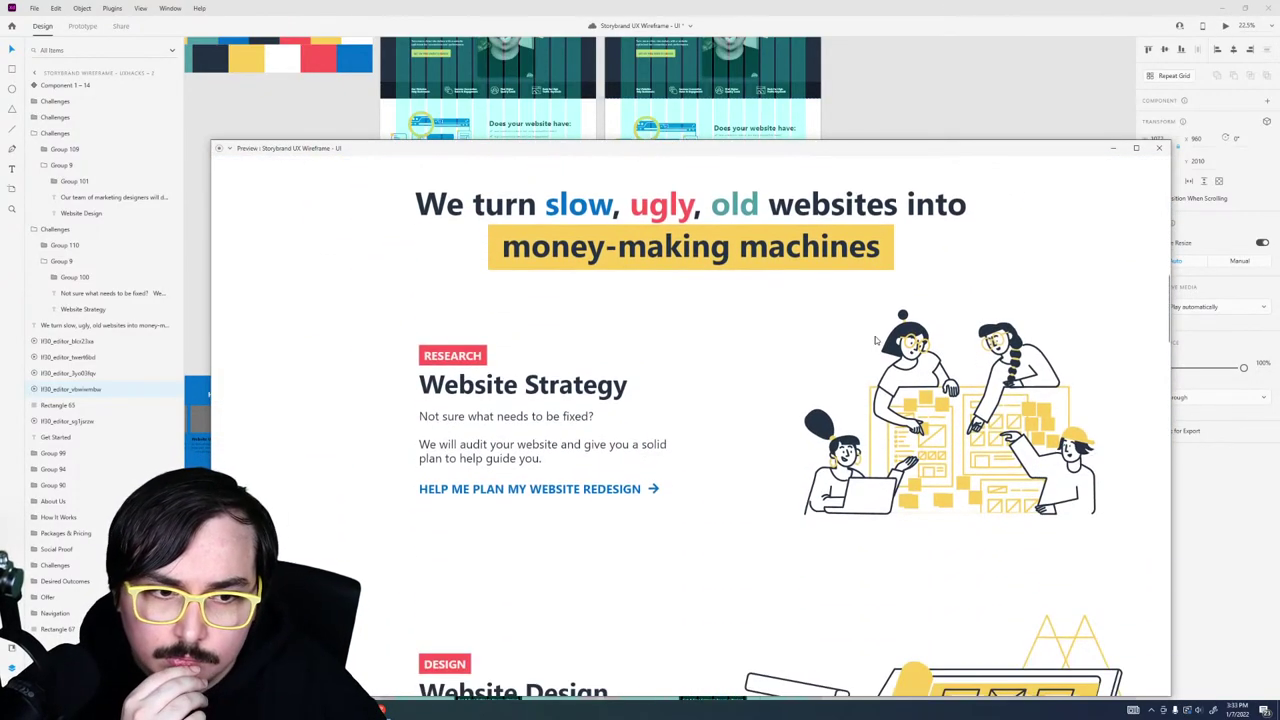
pyautogui.scroll(-2, 874, 340)
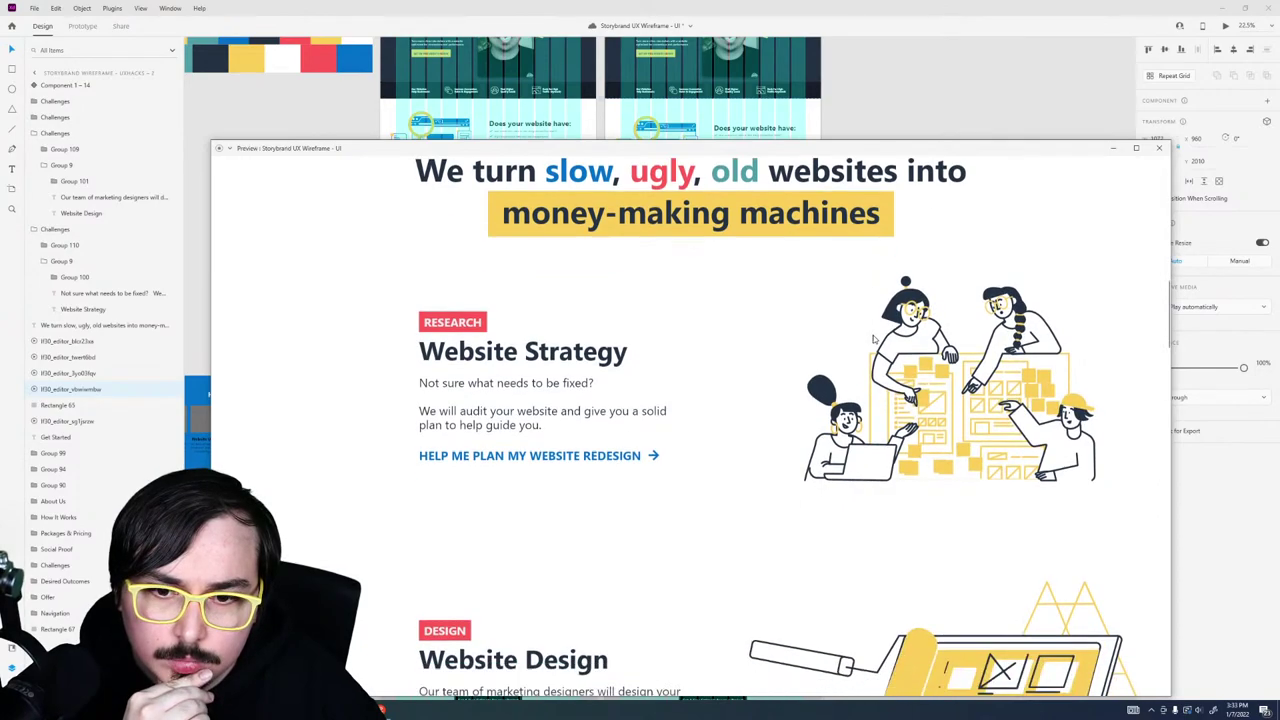
pyautogui.scroll(-1, 872, 338)
pyautogui.scroll(3, 872, 336)
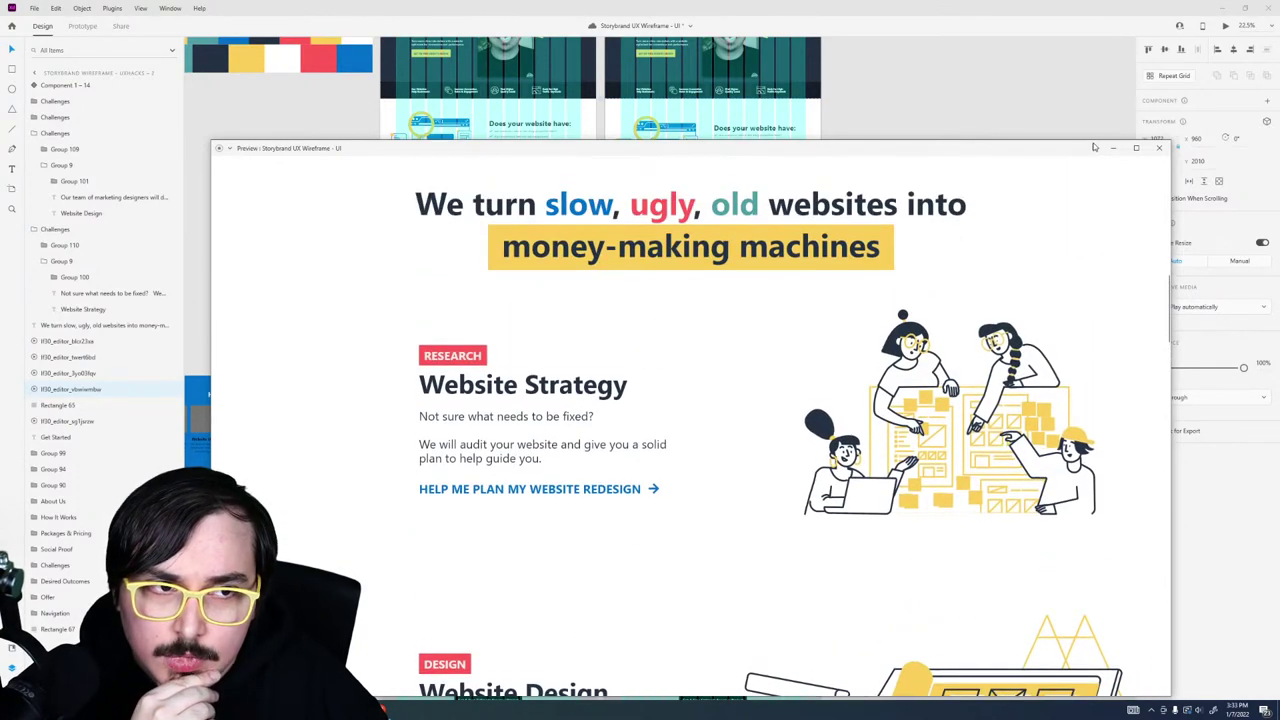
pyautogui.click(1157, 150)
# Step: Move all four service rows and the estimate button down together by about 60 pixels, away from the highlighted headline
pyautogui.click(665, 497)
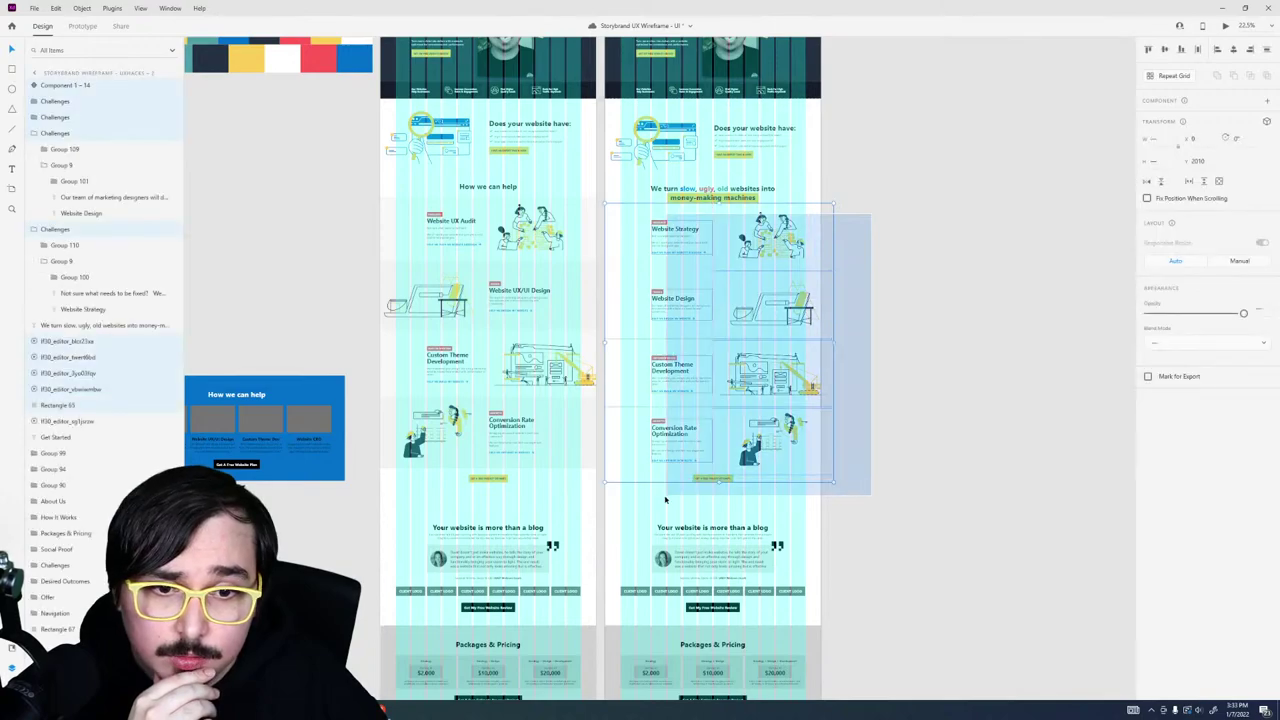
pyautogui.click(786, 275)
pyautogui.click(678, 243)
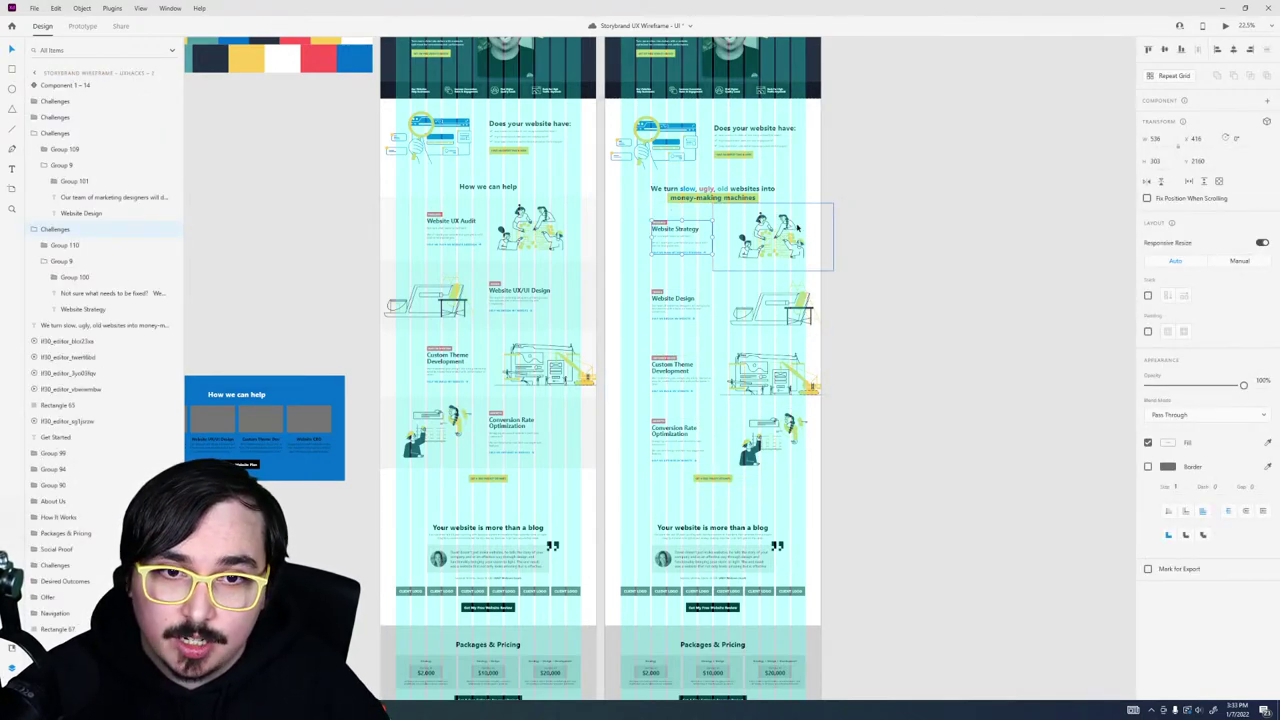
pyautogui.moveTo(875, 216); pyautogui.dragTo(640, 505)
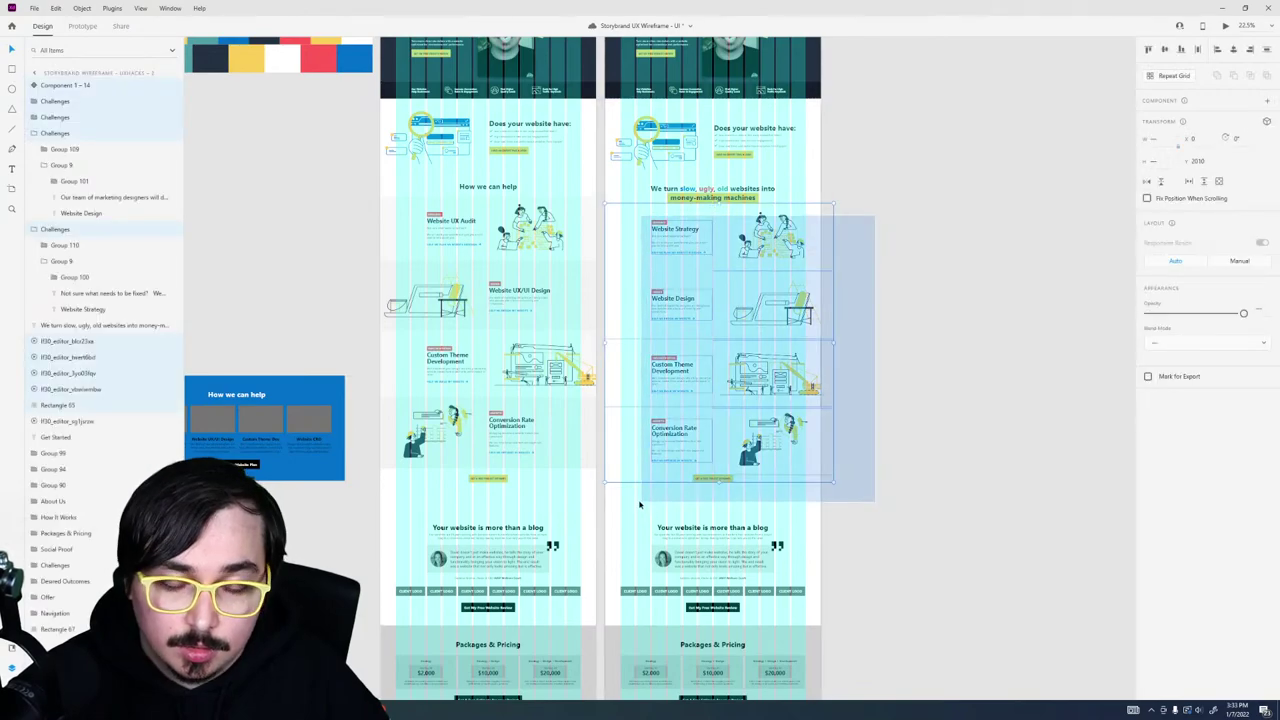
pyautogui.hotkey('shift', 'Down')
pyautogui.hotkey('shift', 'Down')
pyautogui.hotkey('shift', 'Down')
pyautogui.hotkey('shift', 'Down')
pyautogui.hotkey('shift', 'Down')
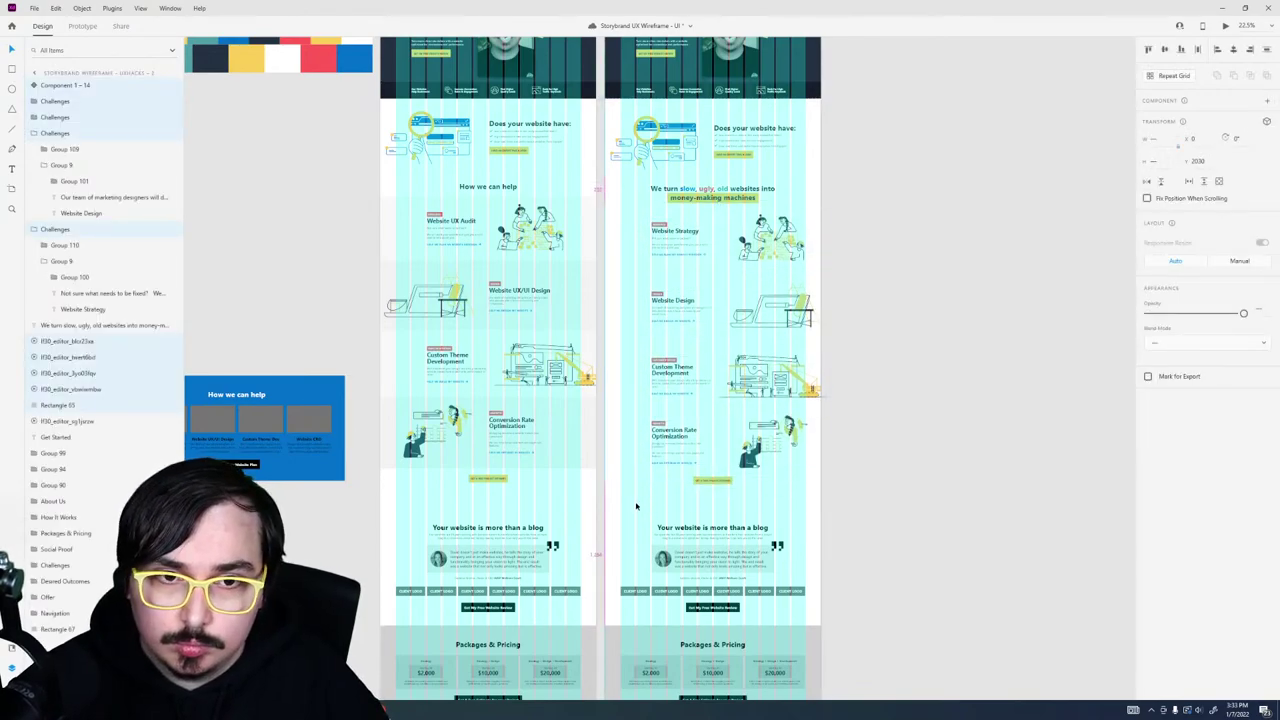
pyautogui.click(953, 376)
# Step: Move the Conversion Rate Optimization row and the estimate button down together to about Y 3939, away from the Custom Theme Development row
pyautogui.click(676, 338)
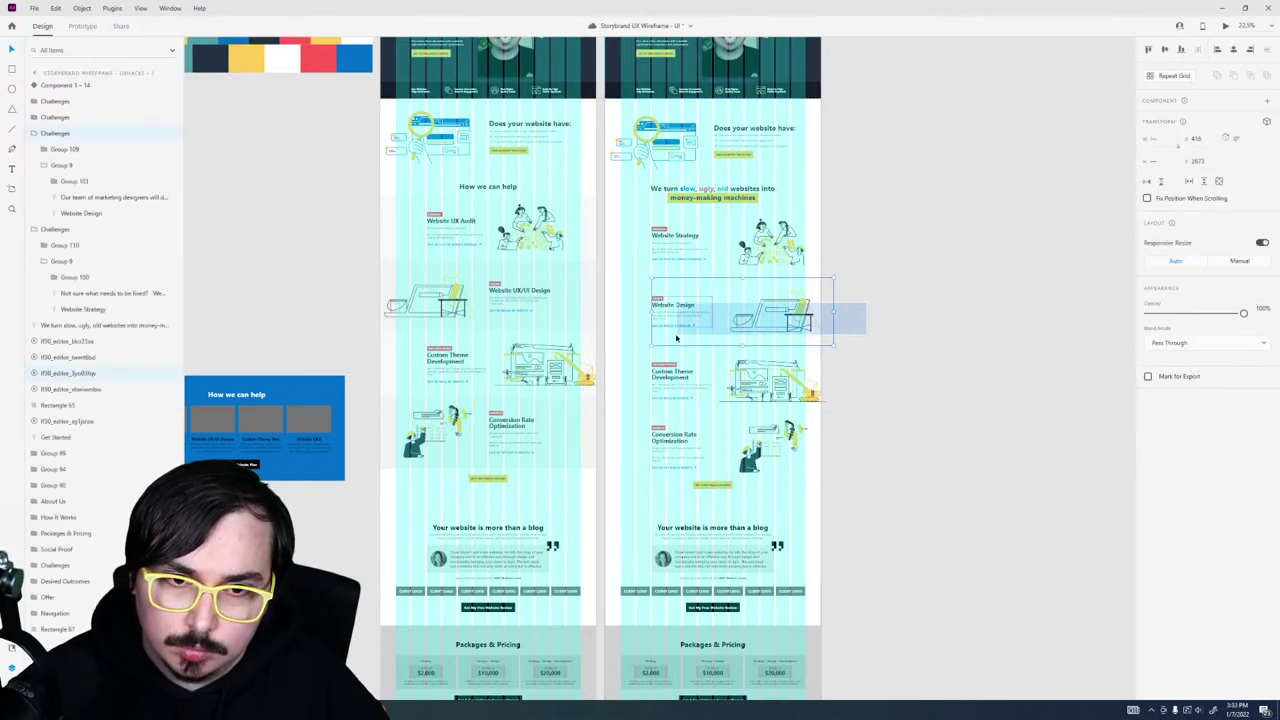
pyautogui.click(900, 297)
pyautogui.click(706, 321)
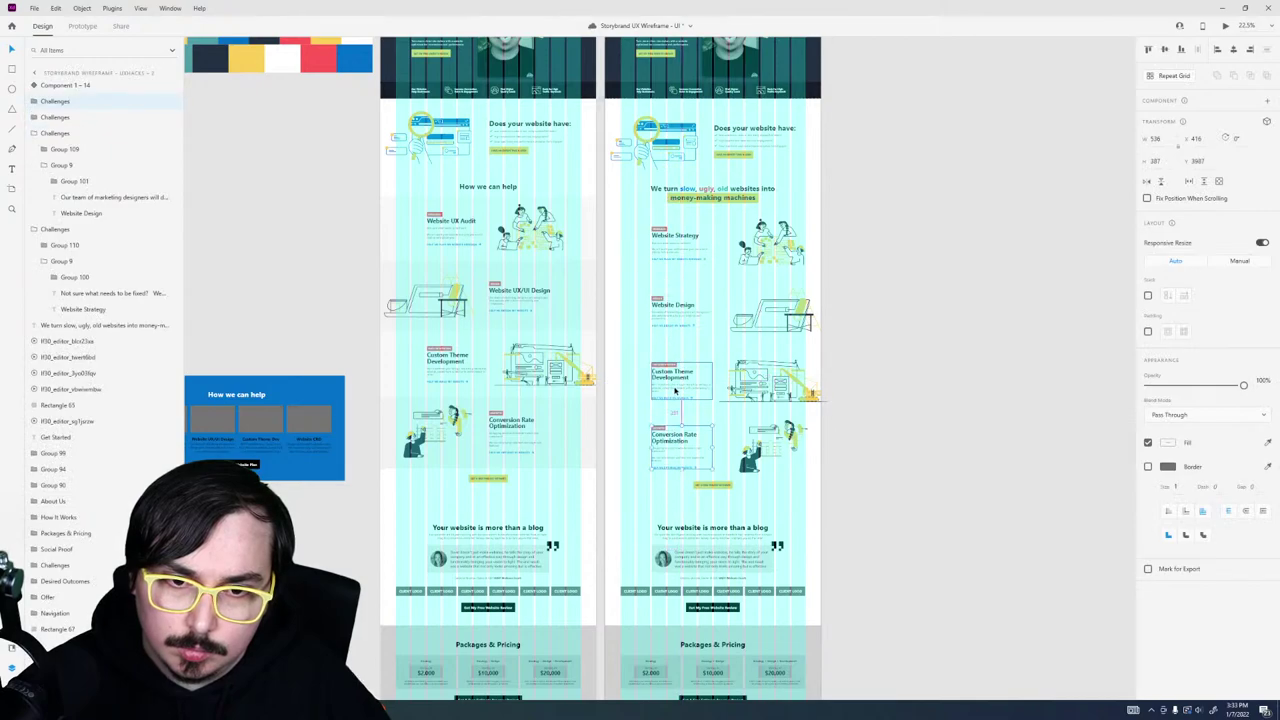
pyautogui.click(860, 432)
pyautogui.moveTo(858, 425); pyautogui.dragTo(672, 514)
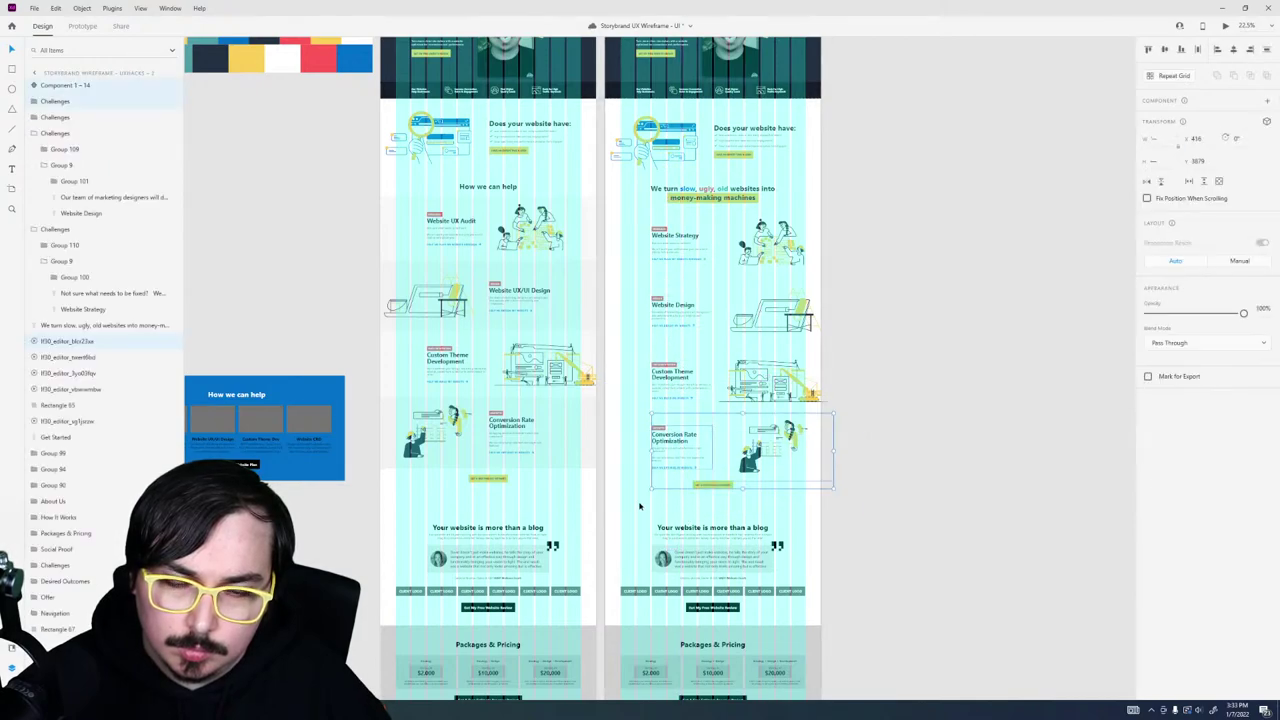
pyautogui.hotkey('shift', 'Down')
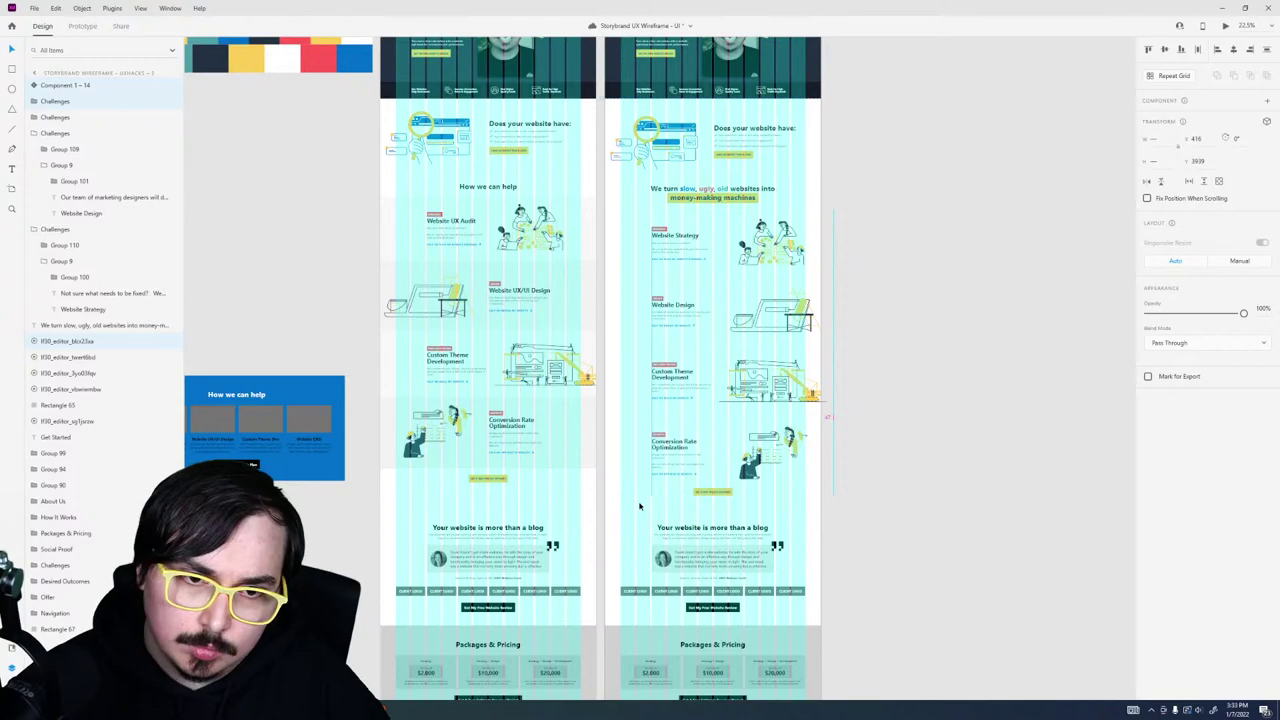
pyautogui.click(940, 507)
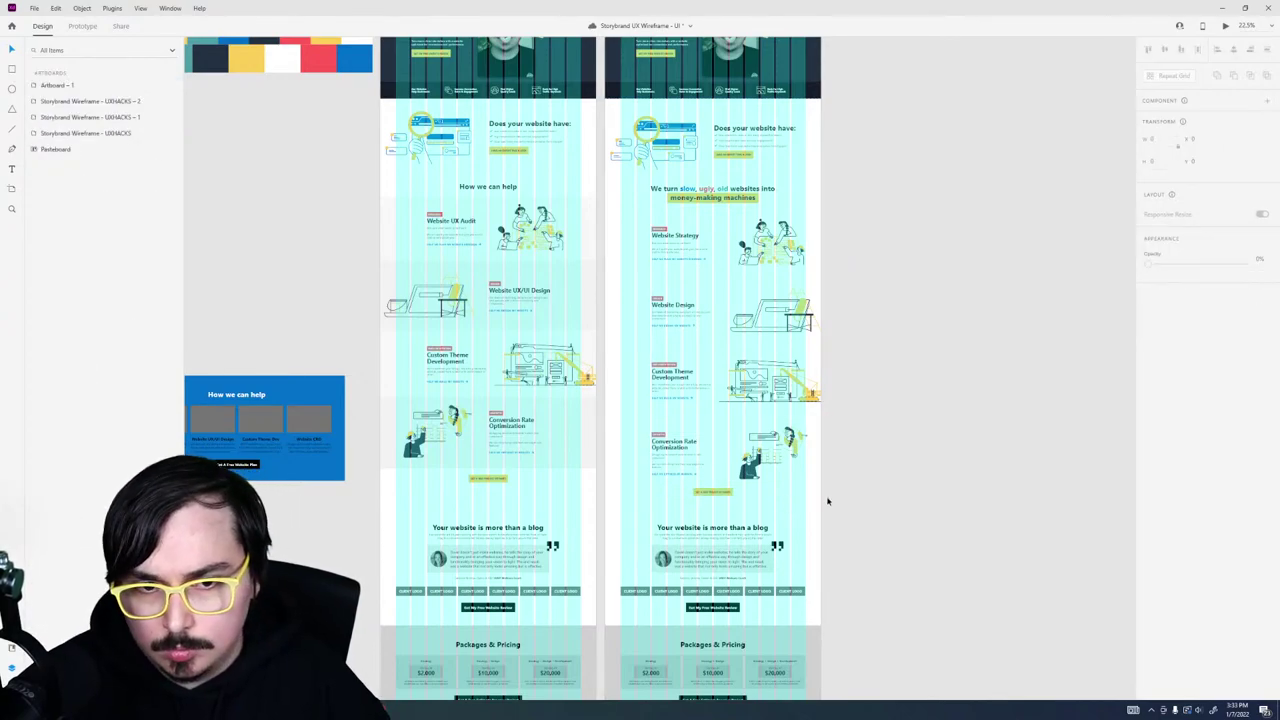
# Step: Preview the wireframe and examine the vertical spacing of the service rows from Website Strategy down to the project estimate button
pyautogui.click(793, 311)
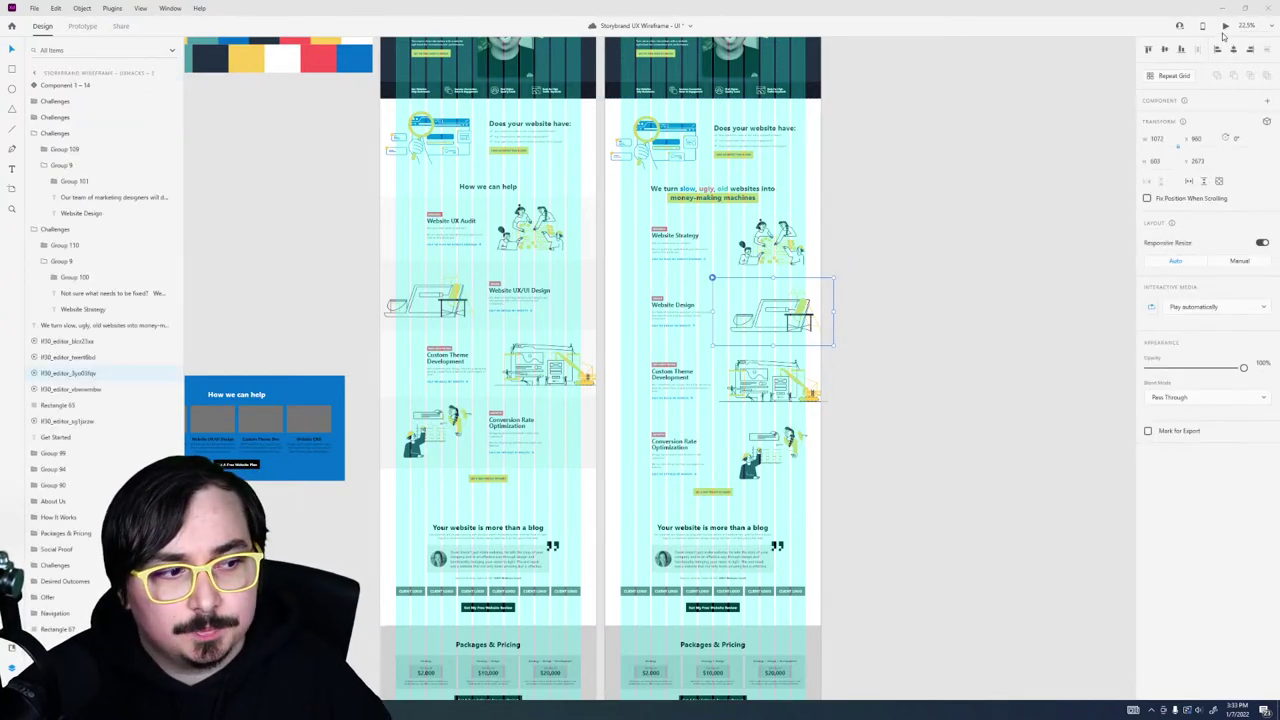
pyautogui.click(1225, 26)
pyautogui.scroll(-5, 940, 329)
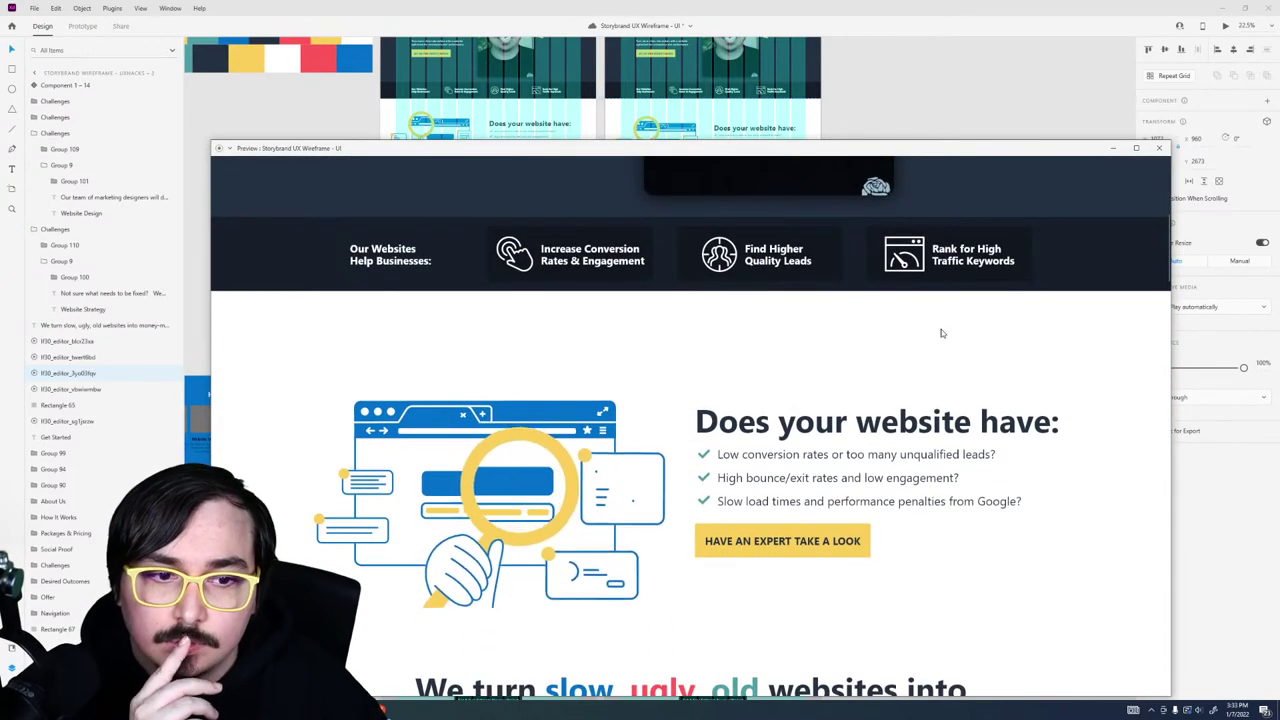
pyautogui.scroll(-5, 941, 333)
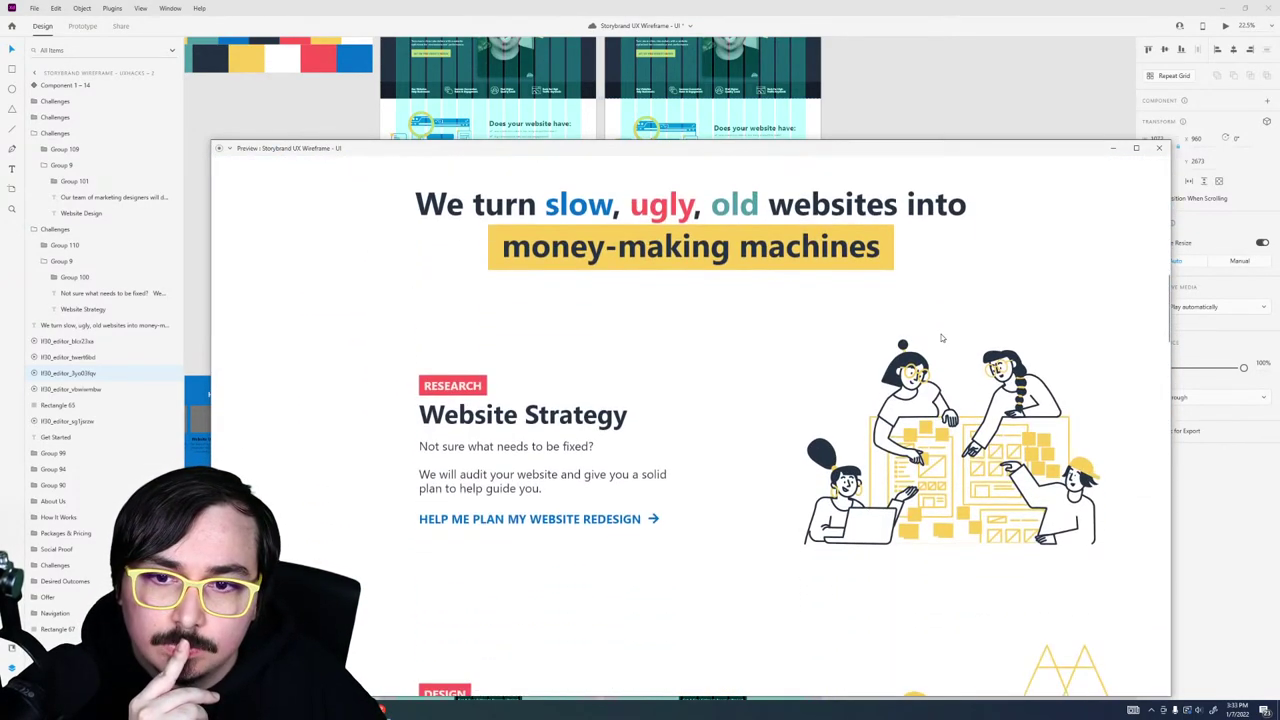
pyautogui.scroll(-3, 941, 338)
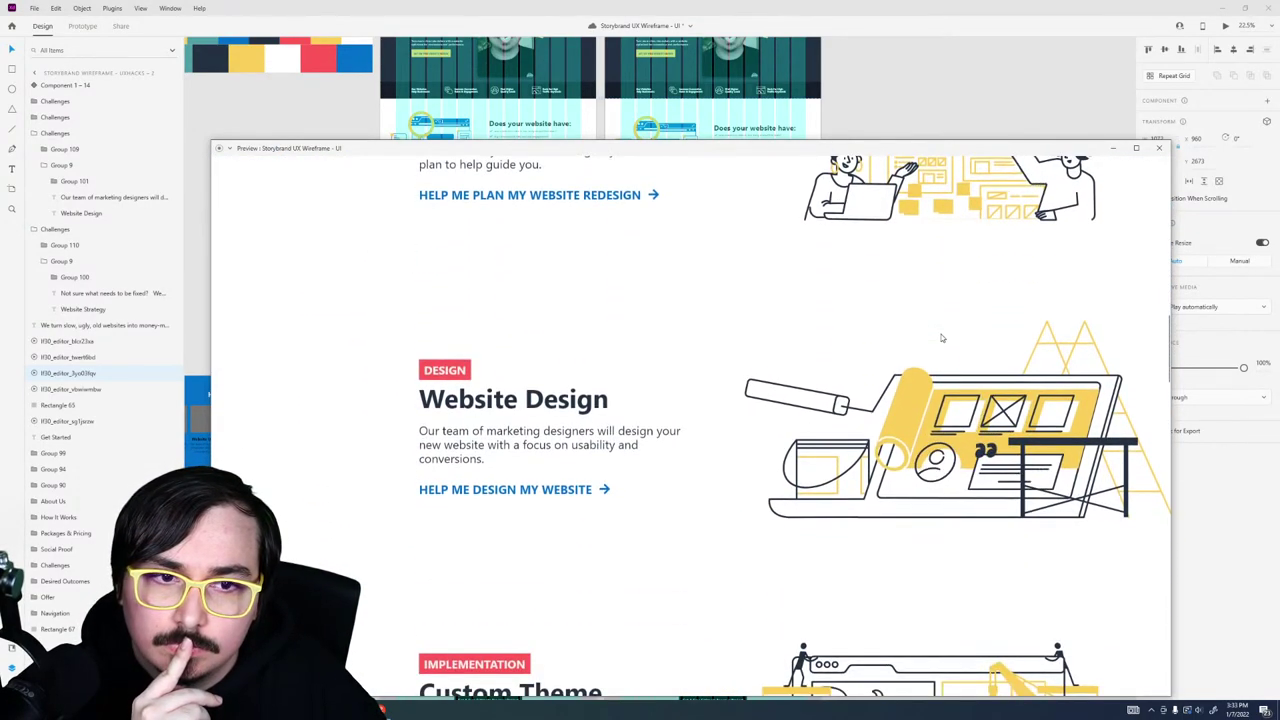
pyautogui.scroll(2, 941, 338)
pyautogui.scroll(-1, 938, 340)
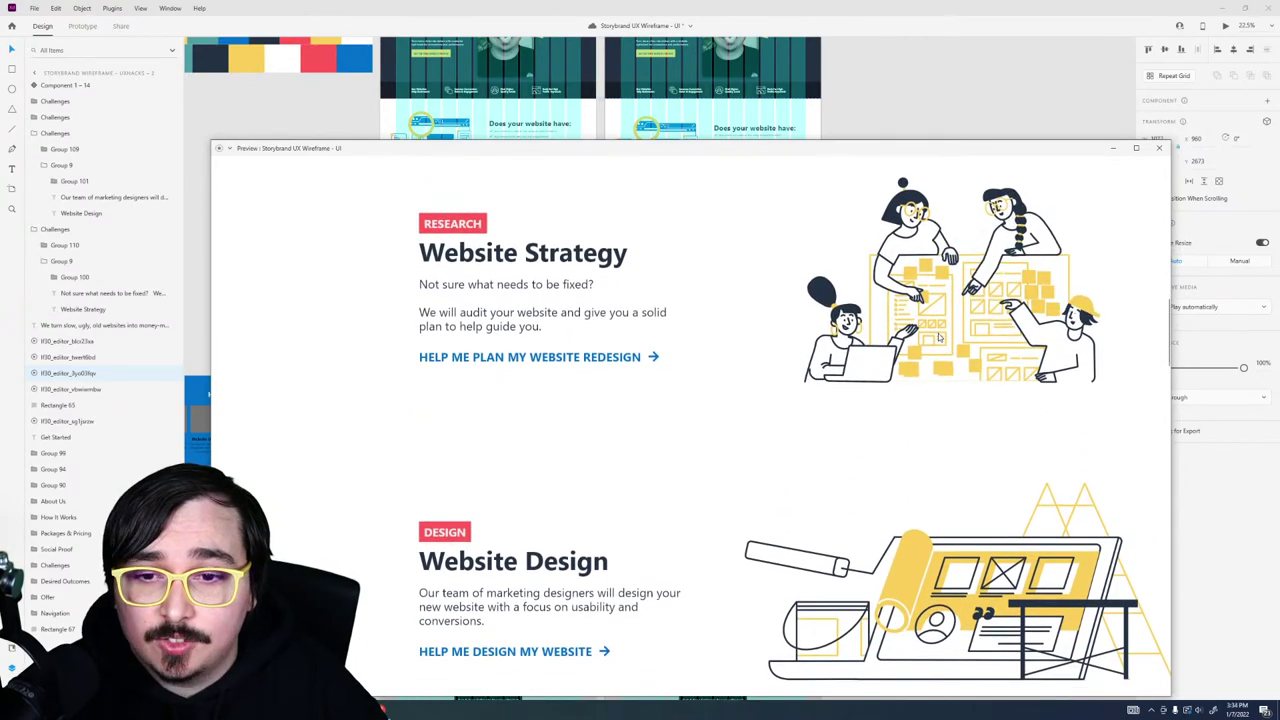
pyautogui.scroll(-2, 938, 340)
pyautogui.scroll(-1, 938, 340)
pyautogui.scroll(4, 938, 341)
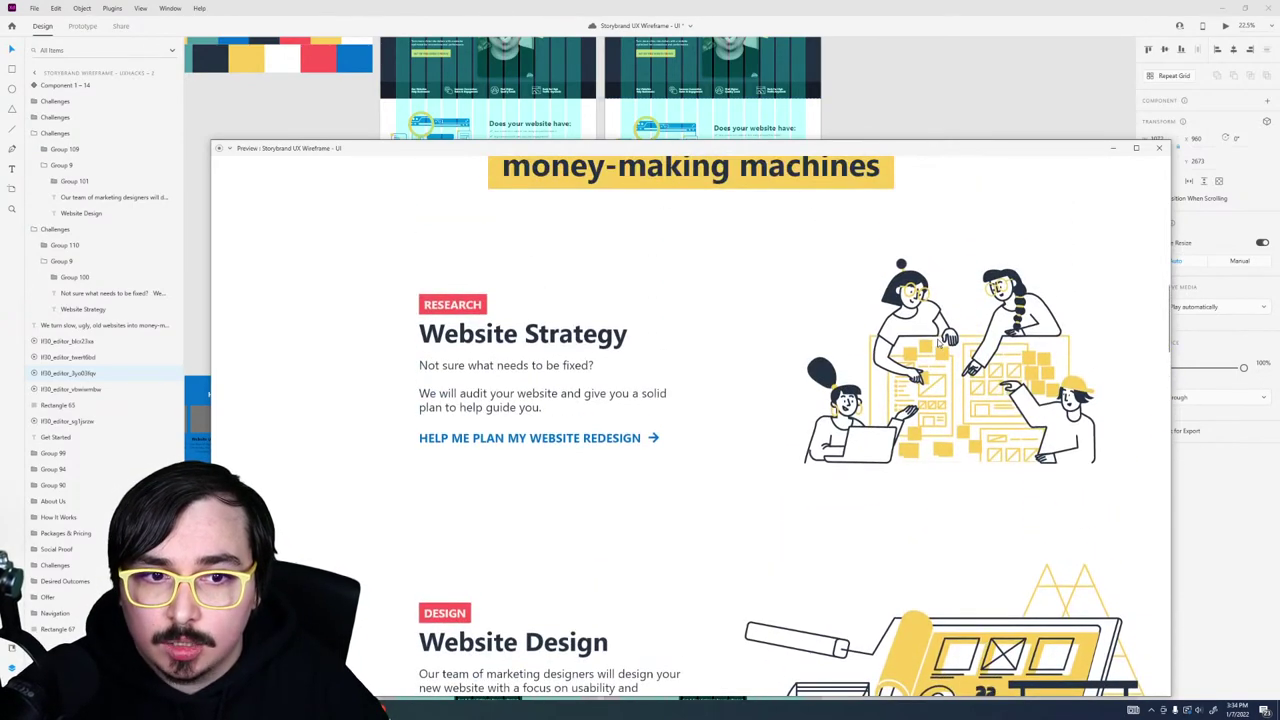
pyautogui.scroll(-4, 938, 343)
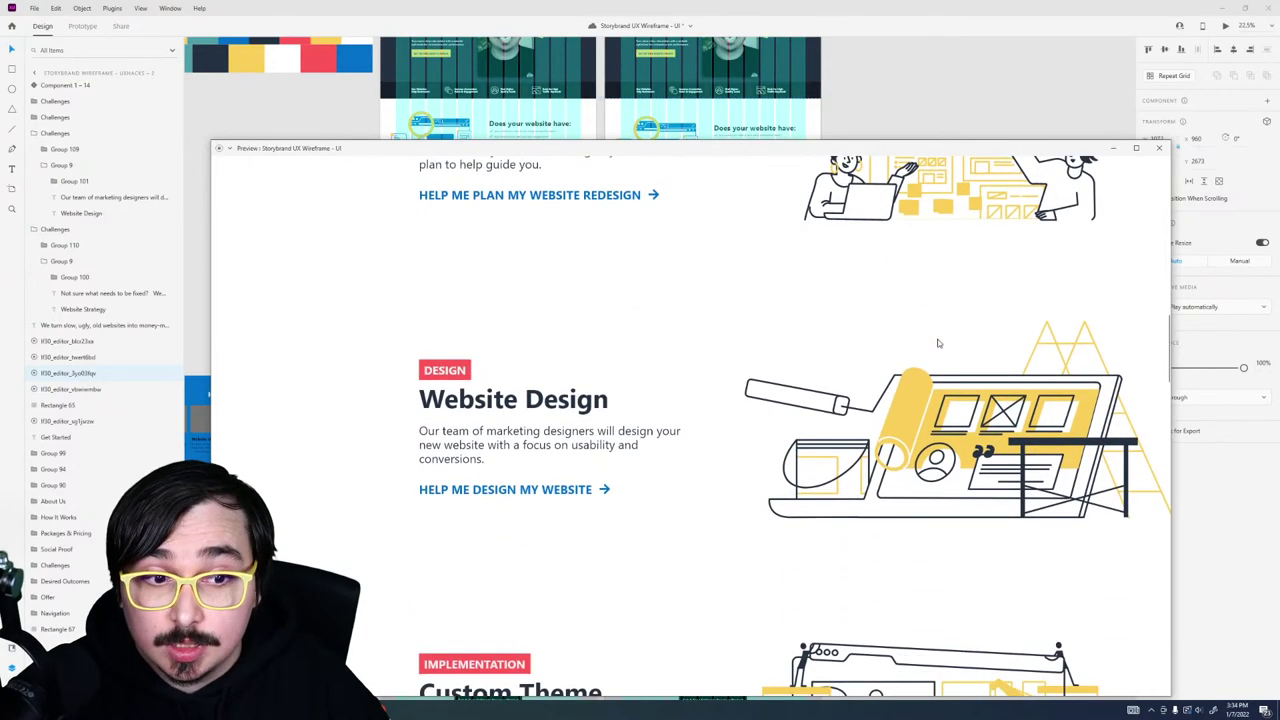
pyautogui.scroll(-4, 938, 343)
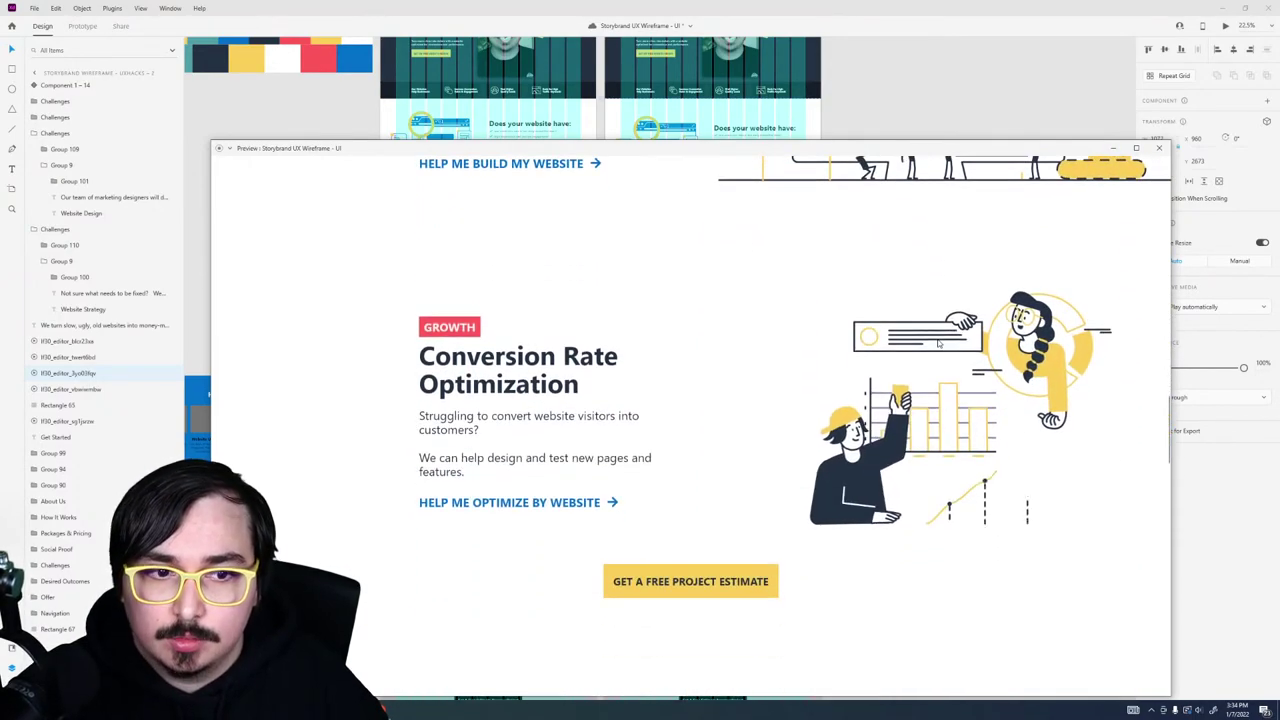
pyautogui.scroll(-2, 938, 343)
pyautogui.scroll(4, 779, 403)
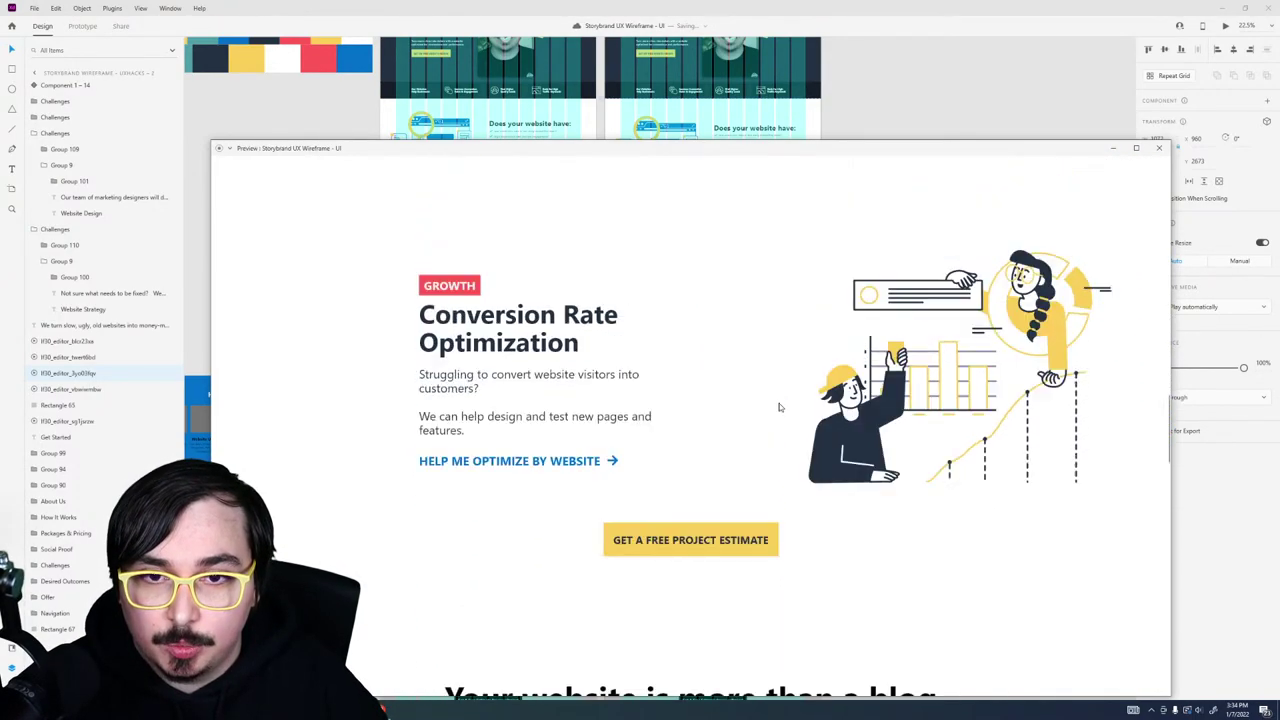
# Step: Review the service rows again in the preview, checking the highlighted headline's spacing and the alignment of text with illustrations
pyautogui.scroll(5, 780, 405)
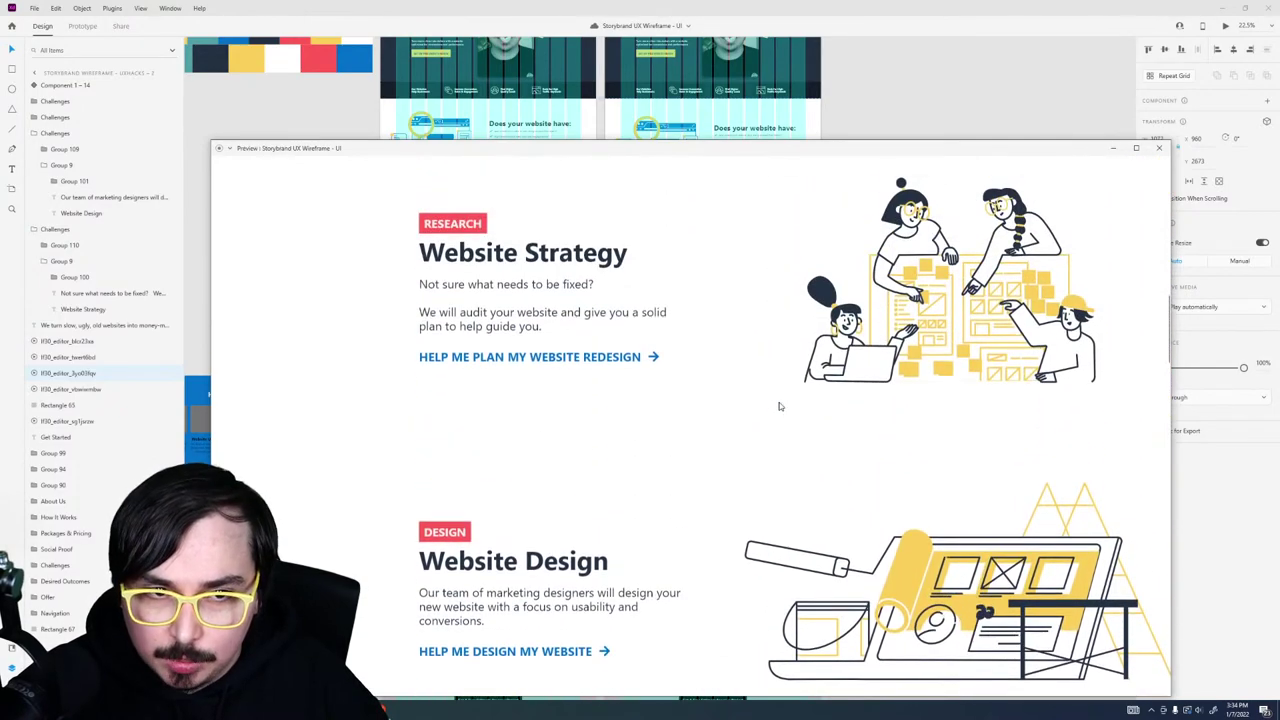
pyautogui.scroll(2, 780, 404)
pyautogui.scroll(-3, 771, 408)
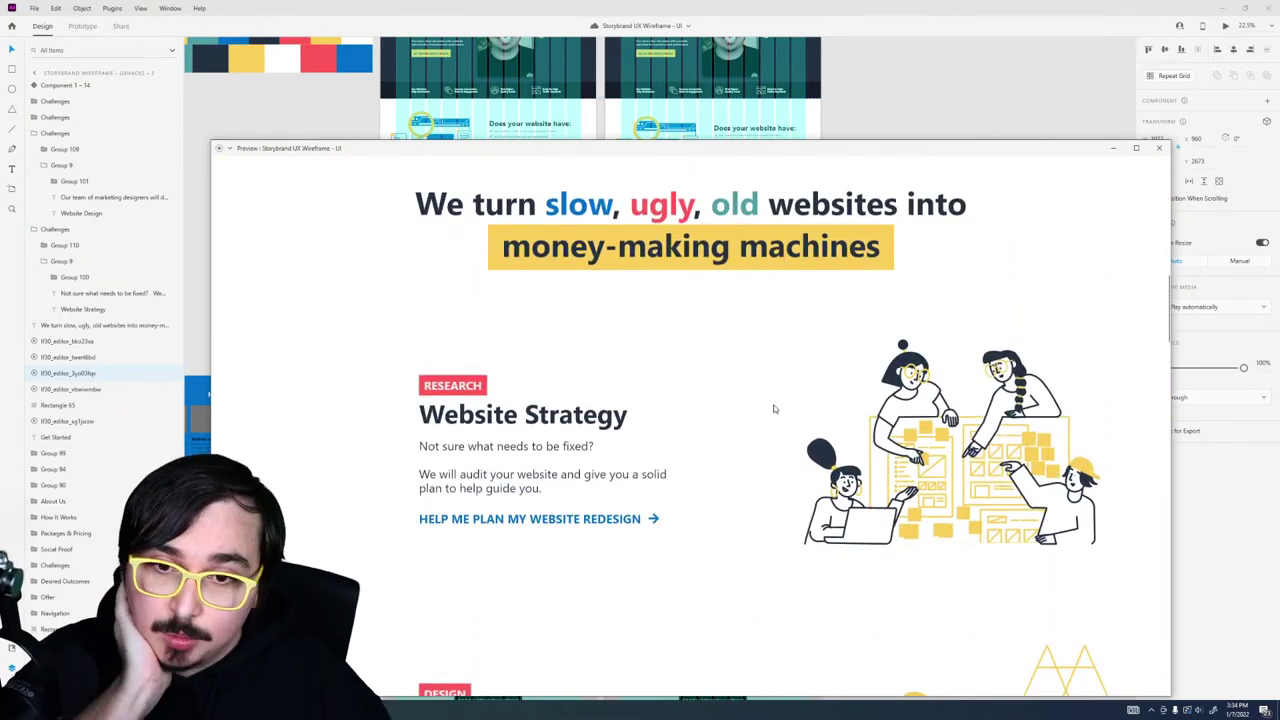
pyautogui.scroll(-1, 773, 408)
pyautogui.scroll(3, 772, 408)
pyautogui.scroll(-1, 771, 409)
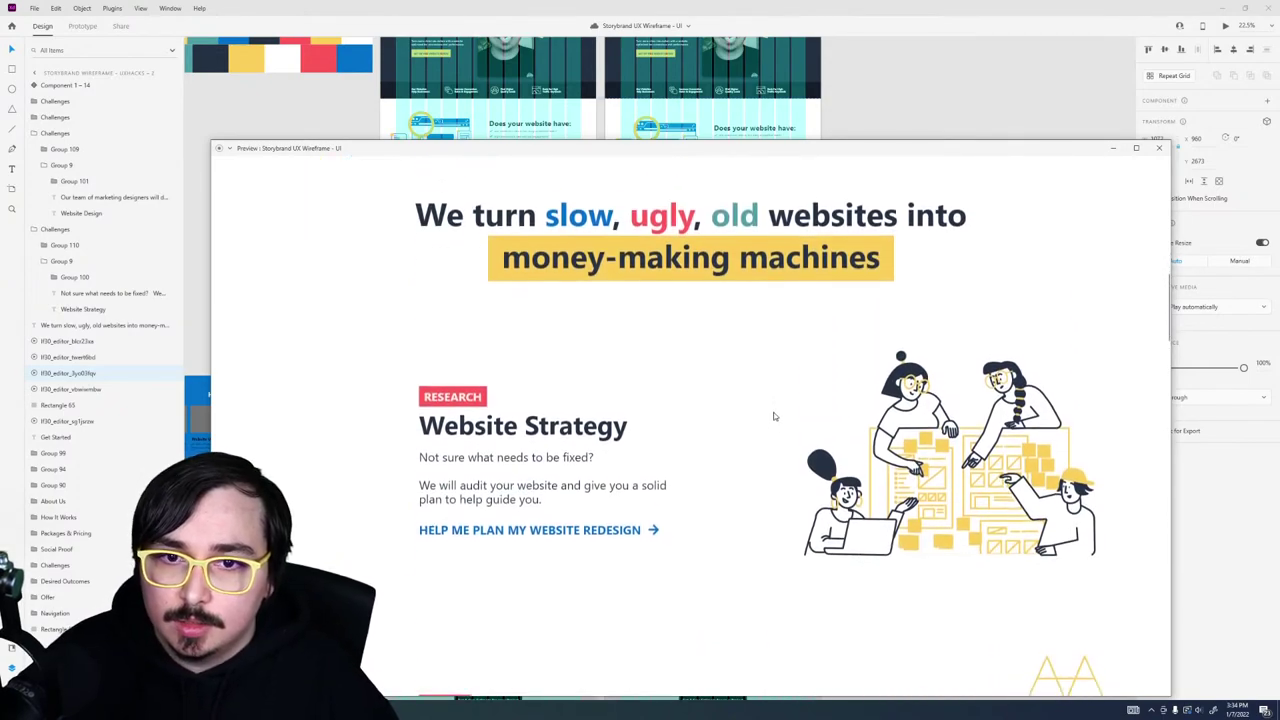
pyautogui.scroll(-2, 771, 409)
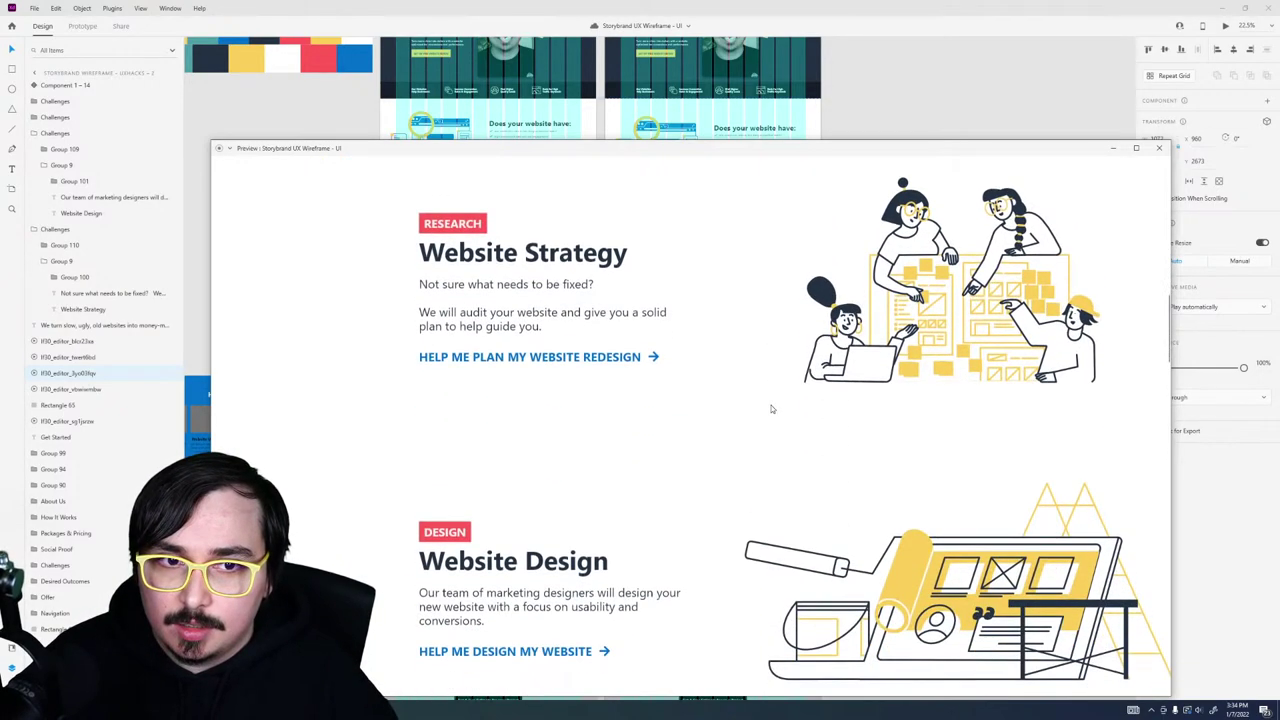
pyautogui.scroll(-4, 771, 409)
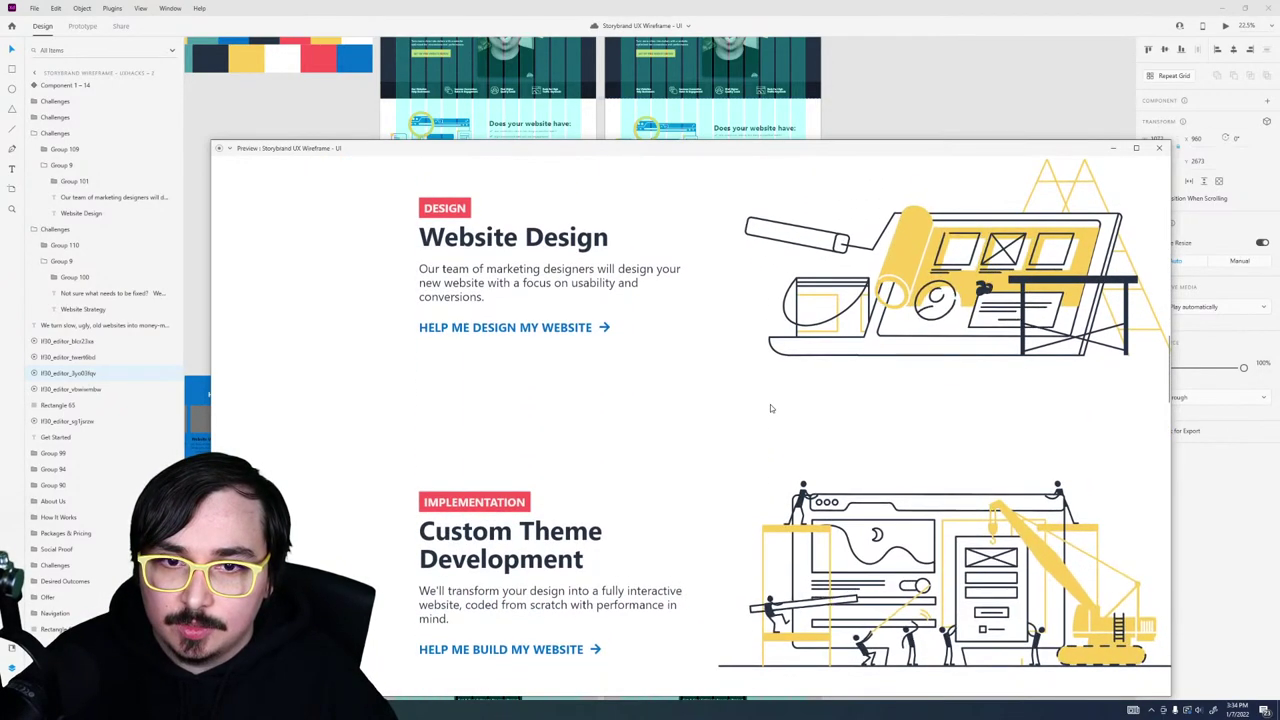
pyautogui.scroll(-3, 770, 408)
pyautogui.scroll(-5, 770, 406)
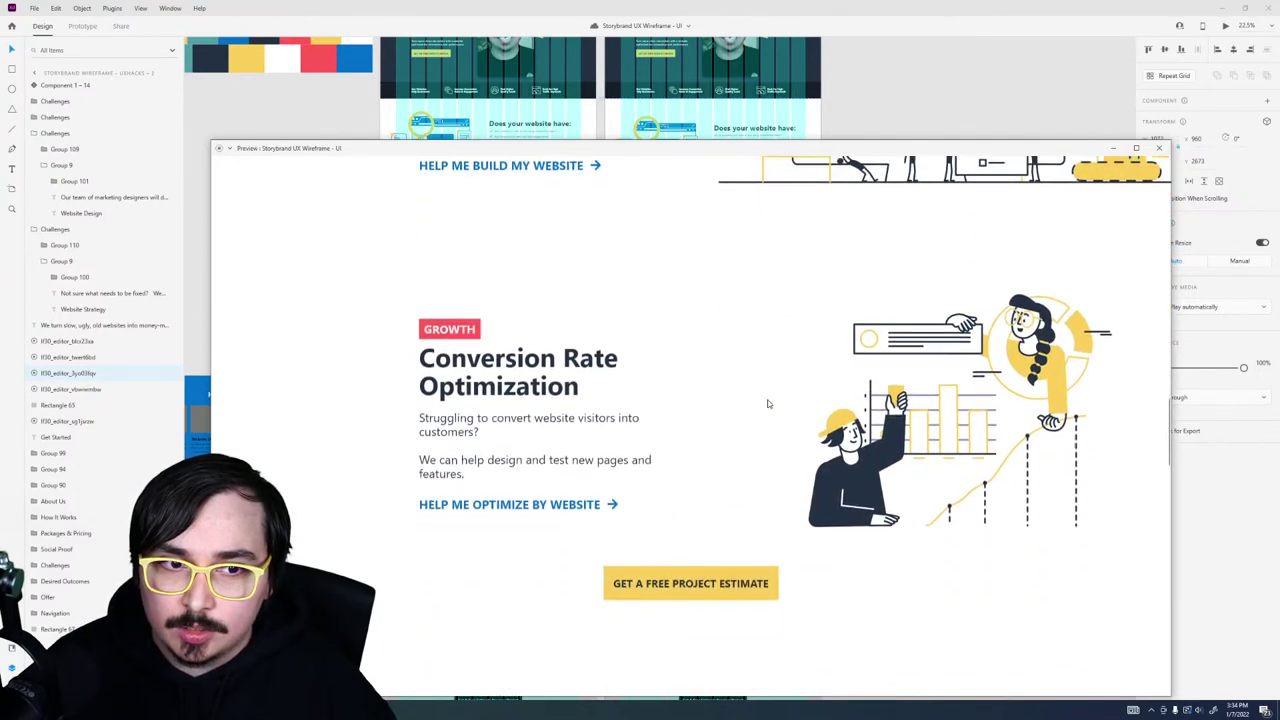
pyautogui.scroll(-1, 768, 403)
pyautogui.scroll(14, 935, 327)
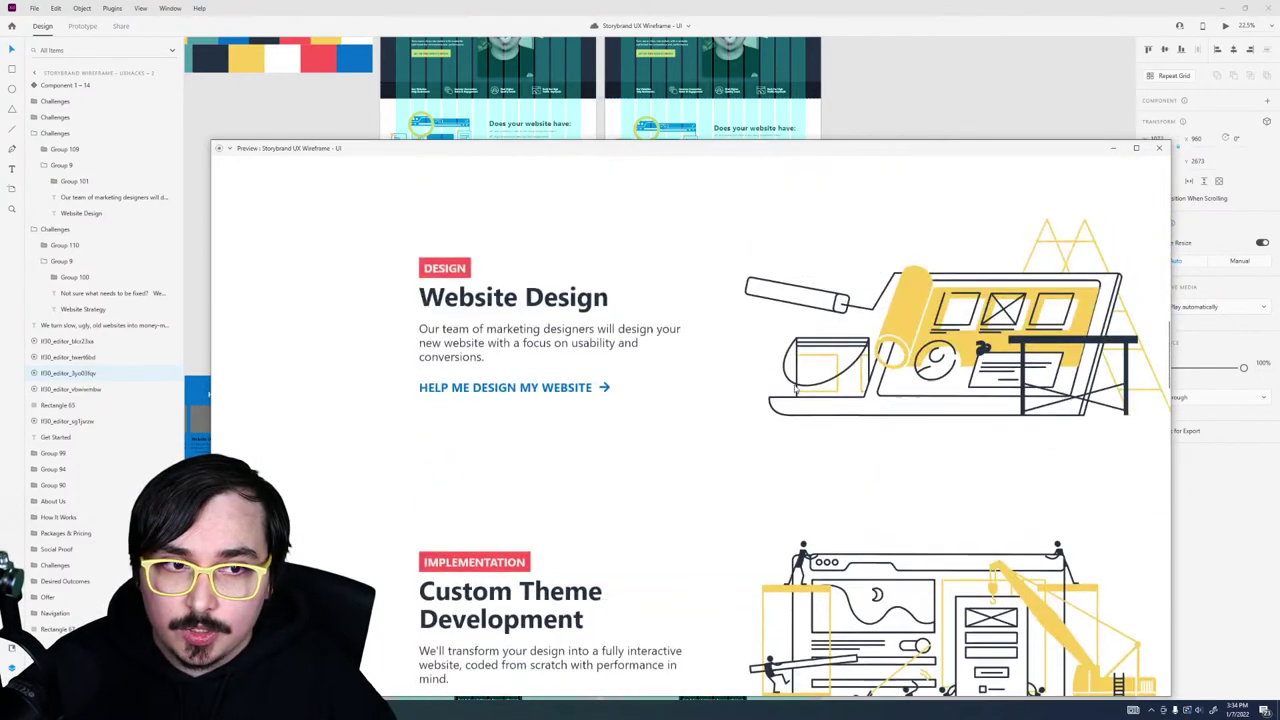
# Step: Examine in the preview how the hero and problem sections flow into the highlighted headline and services, and close the preview
pyautogui.scroll(9, 935, 327)
pyautogui.scroll(-4, 930, 327)
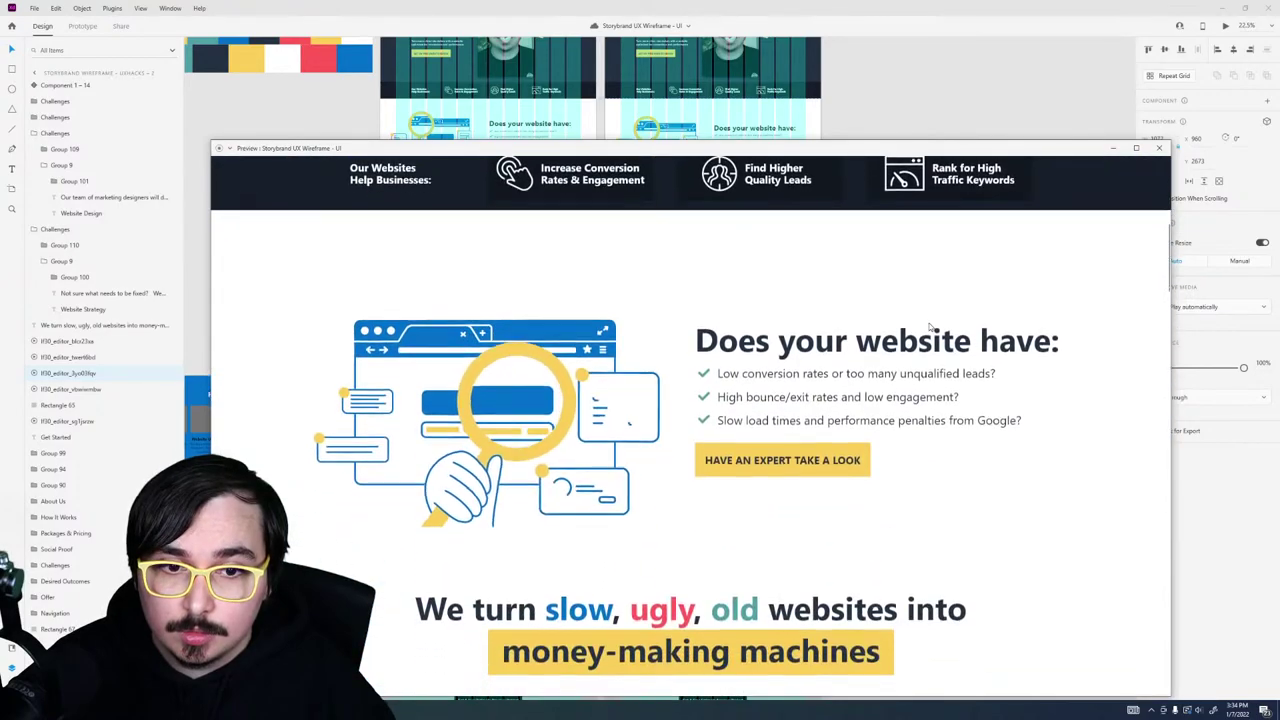
pyautogui.scroll(-1, 930, 327)
pyautogui.scroll(5, 925, 330)
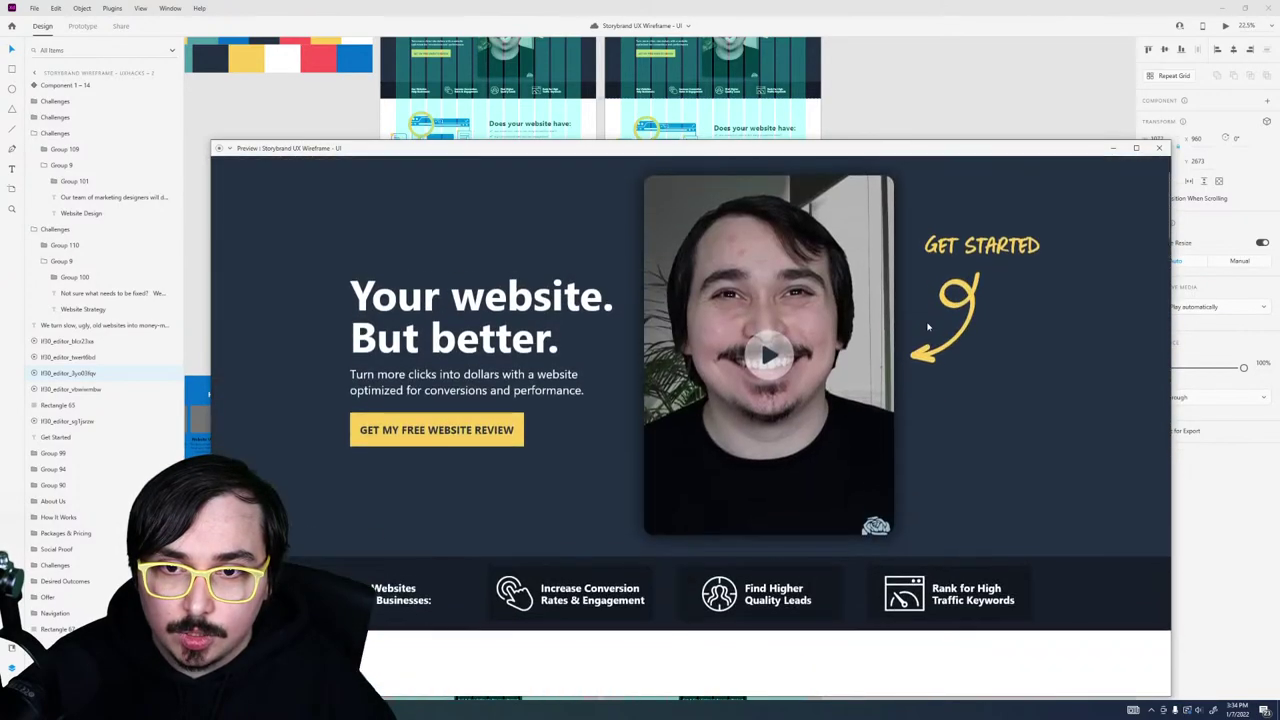
pyautogui.scroll(-4, 928, 327)
pyautogui.scroll(-3, 926, 325)
pyautogui.scroll(2, 925, 325)
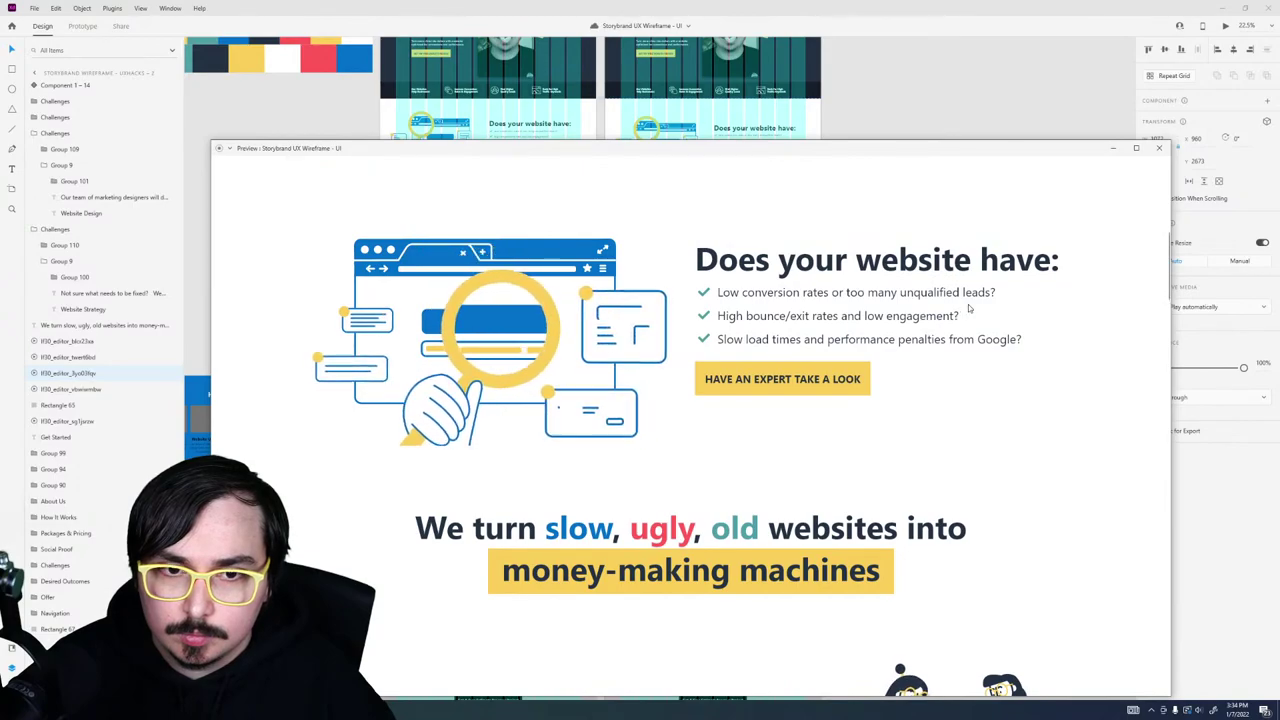
pyautogui.scroll(2, 968, 308)
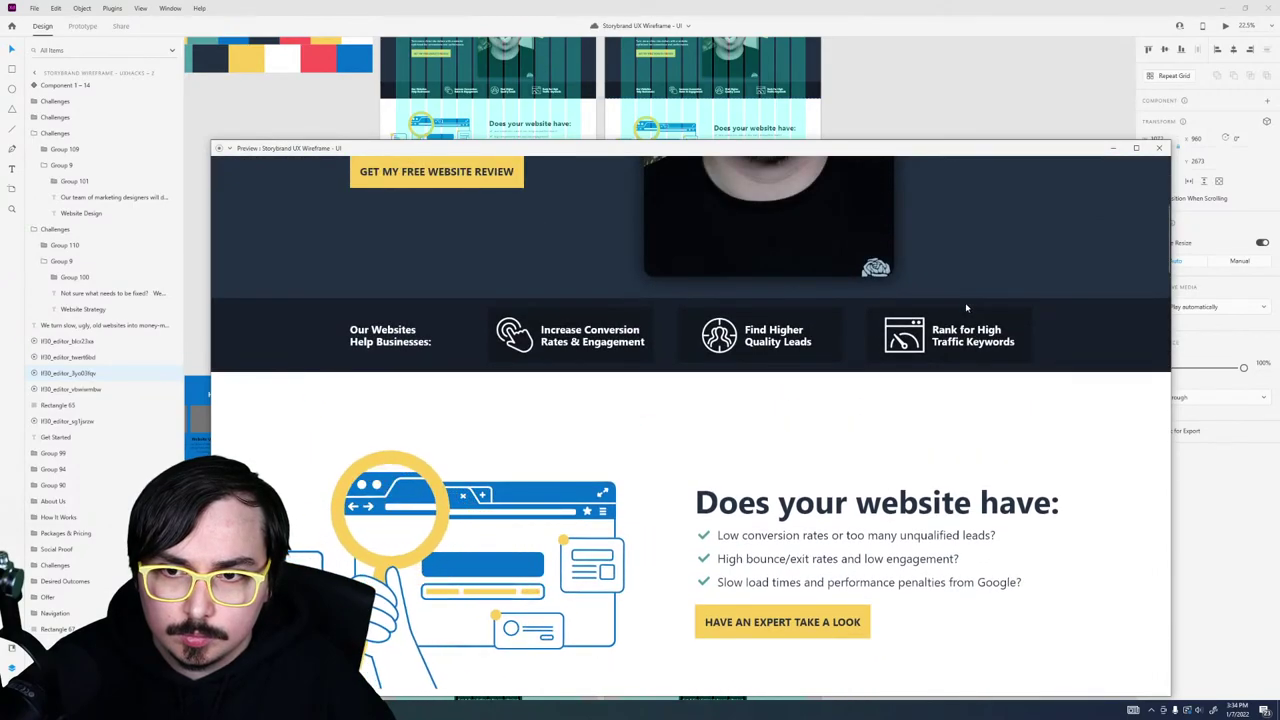
pyautogui.scroll(-3, 962, 307)
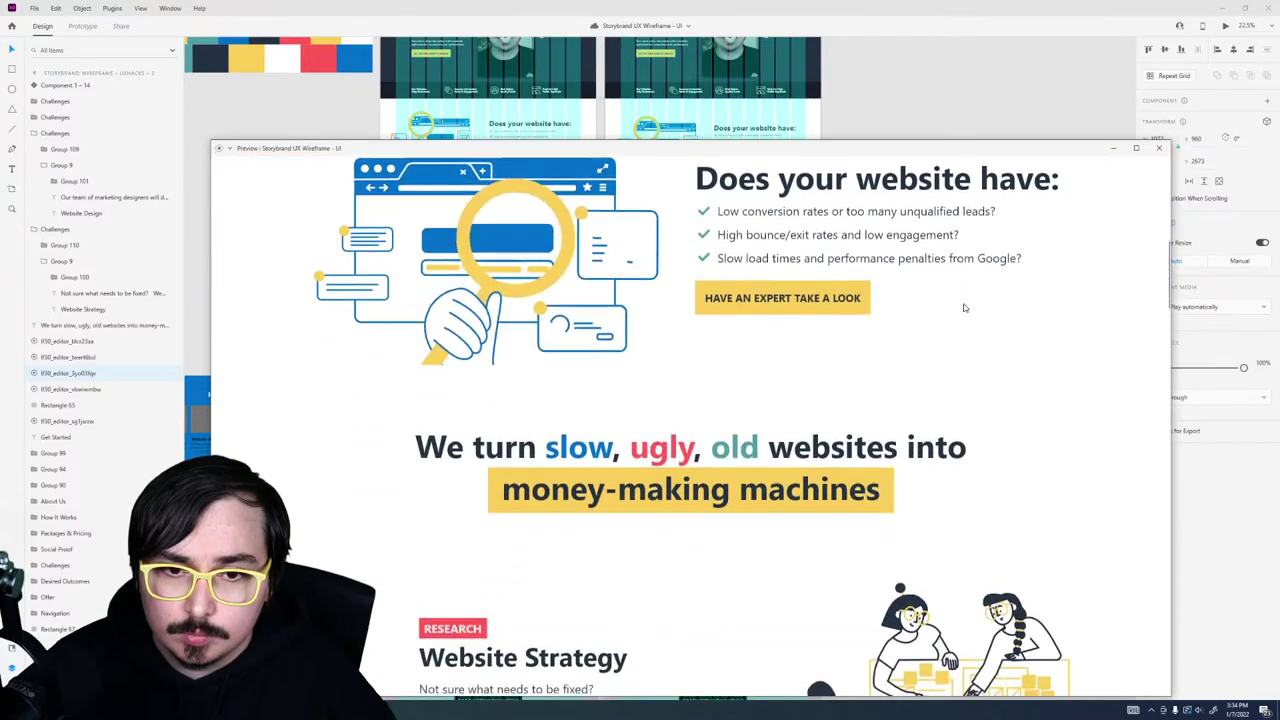
pyautogui.scroll(1, 960, 306)
pyautogui.scroll(-6, 960, 306)
pyautogui.scroll(-4, 959, 304)
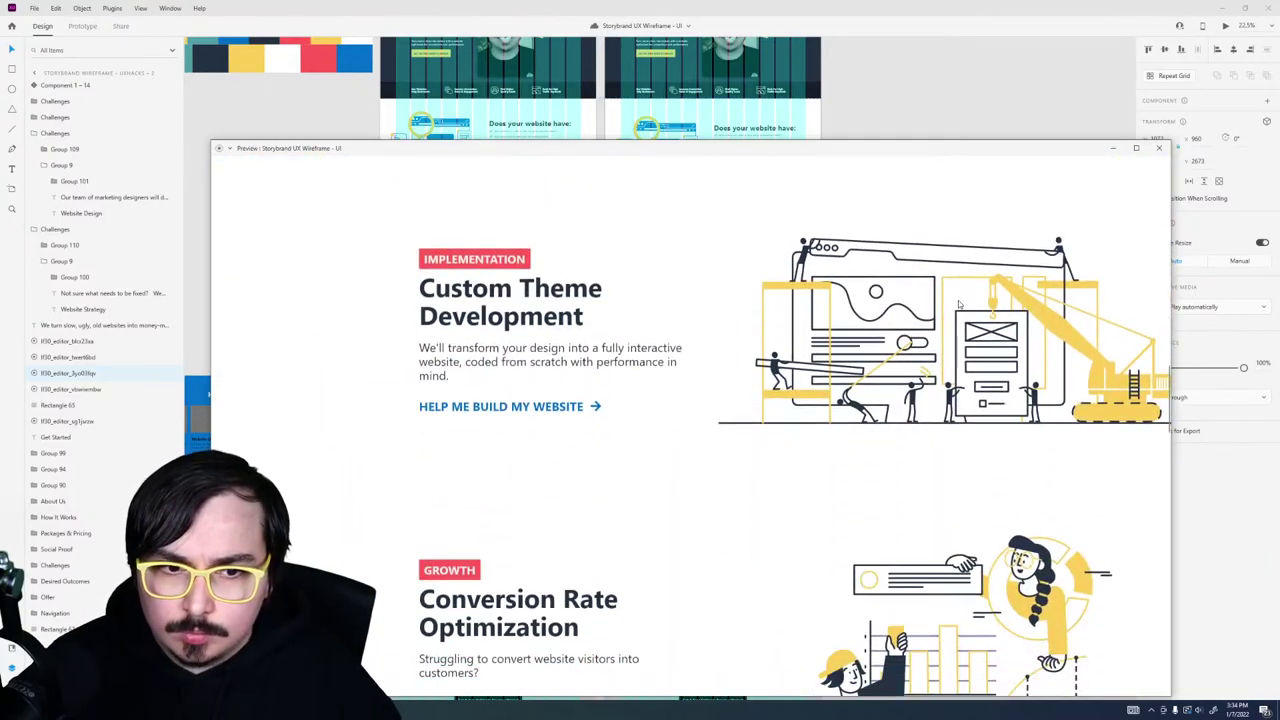
pyautogui.click(1159, 148)
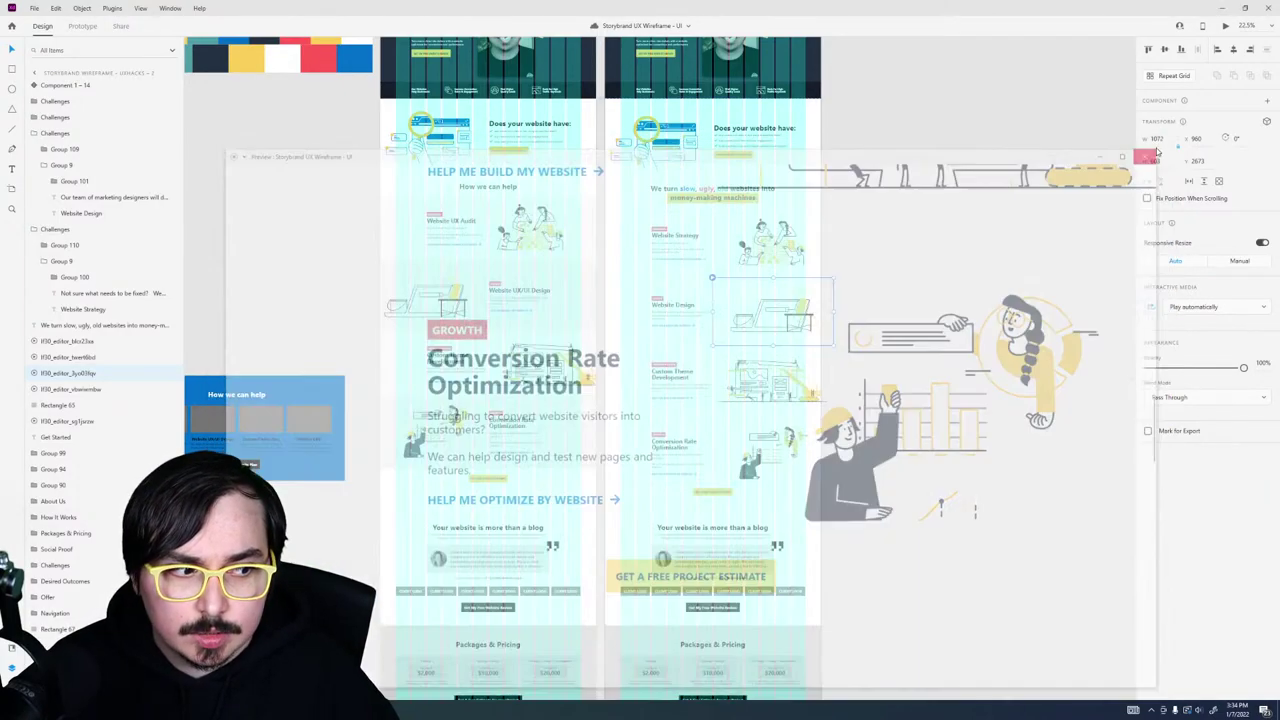
# Step: Duplicate the Storybrand Wireframe - UXHACKS - 2 artboard and place the copy directly beside the original
pyautogui.click(906, 403)
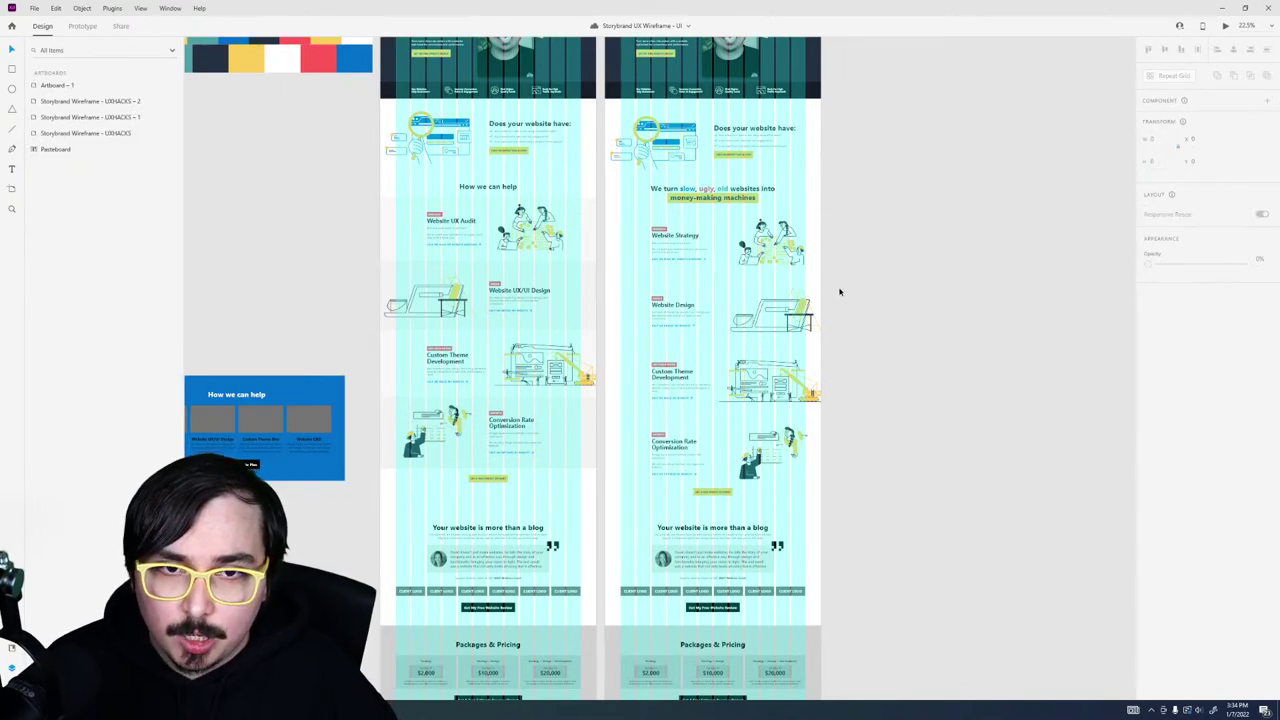
pyautogui.scroll(-3, 845, 300)
pyautogui.scroll(2, 800, 400)
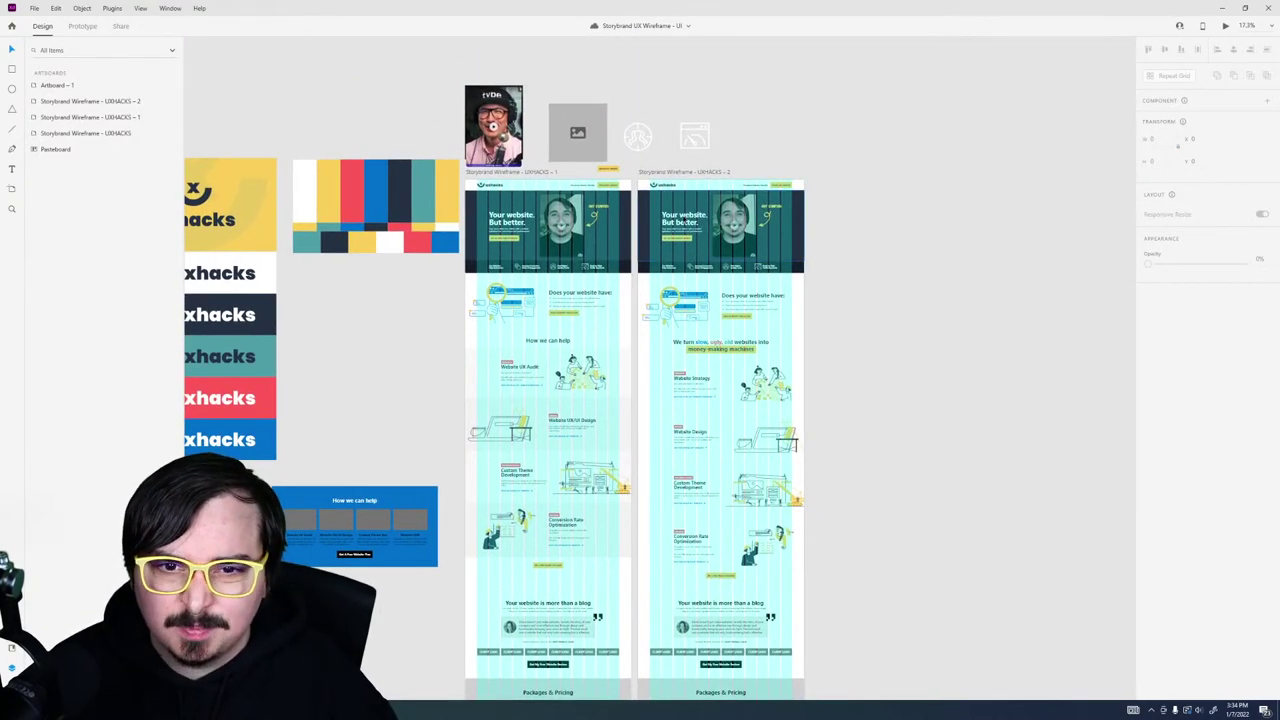
pyautogui.moveTo(668, 172); pyautogui.dragTo(841, 174)
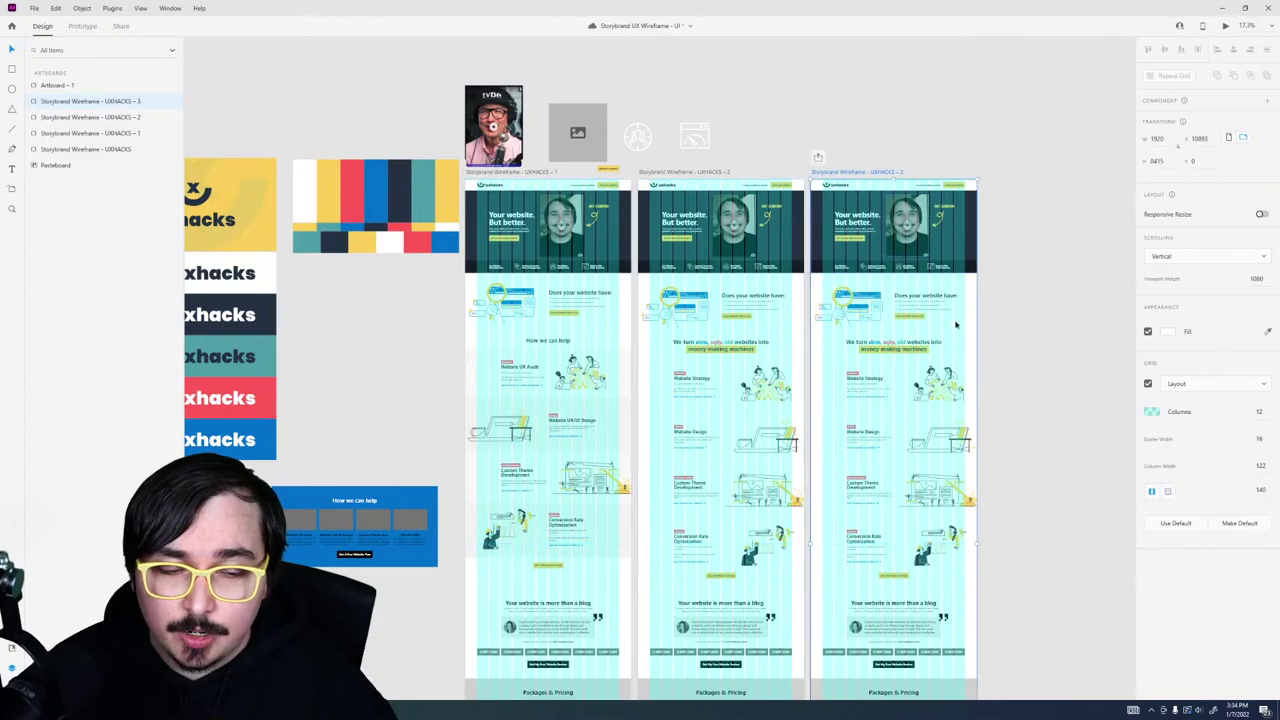
# Step: Inspect the call-to-action links in the Website Design, Custom Theme Development and Conversion Rate Optimization rows of the second wireframe
pyautogui.scroll(5, 993, 437)
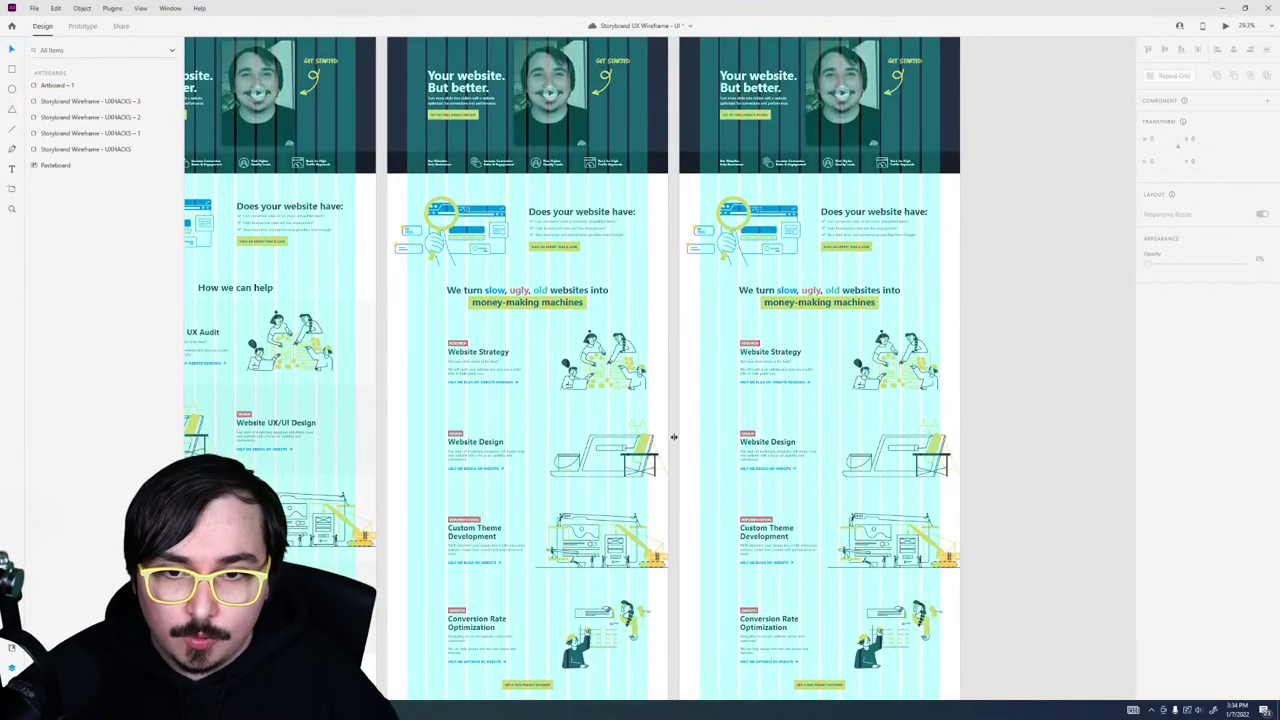
pyautogui.scroll(-1, 573, 400)
pyautogui.scroll(6, 700, 371)
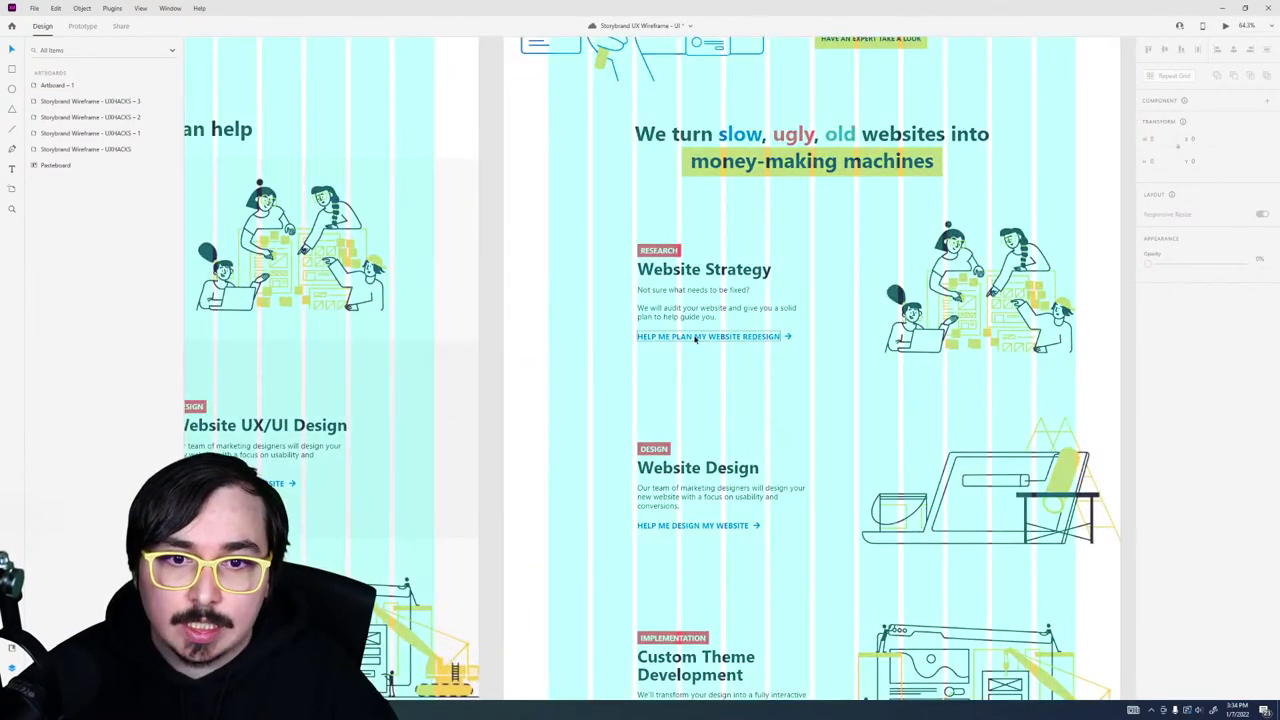
pyautogui.keyDown('ctrl'); pyautogui.click(695, 338); pyautogui.keyUp('ctrl')
pyautogui.scroll(-5, 679, 528)
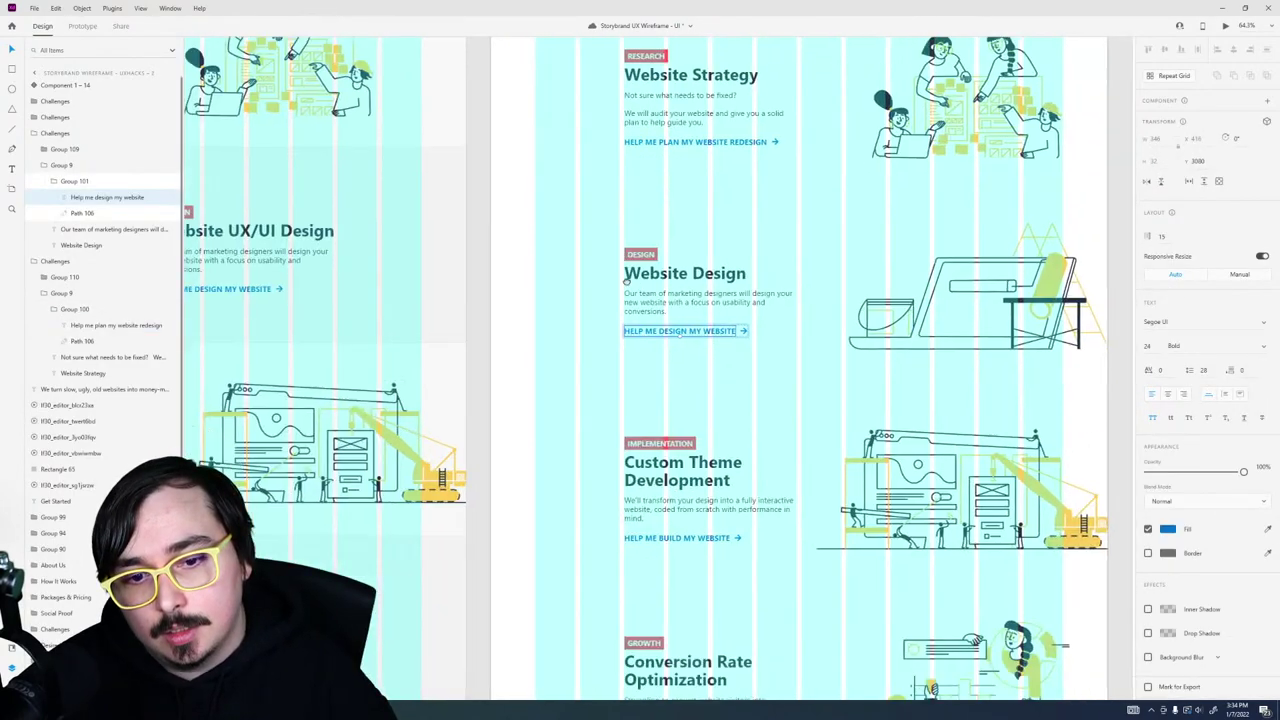
pyautogui.click(641, 477)
pyautogui.doubleClick(641, 477)
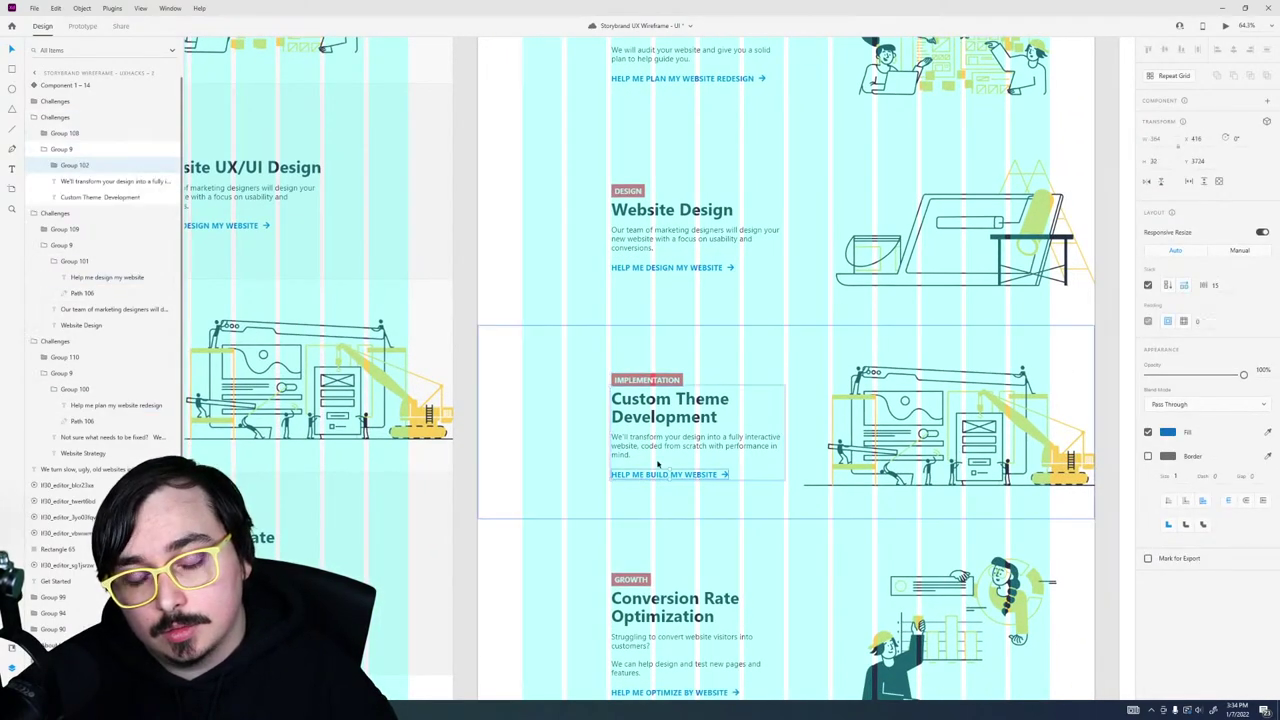
pyautogui.scroll(-4, 660, 480)
pyautogui.click(680, 484)
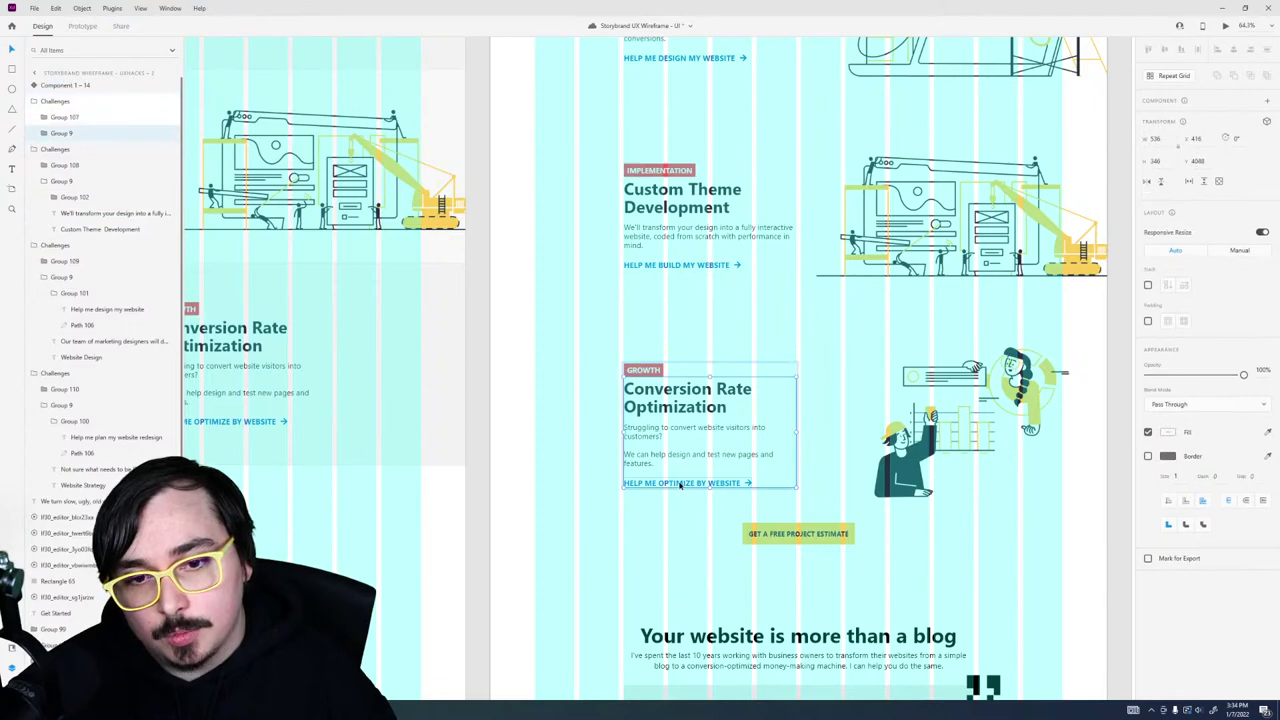
pyautogui.doubleClick(679, 484)
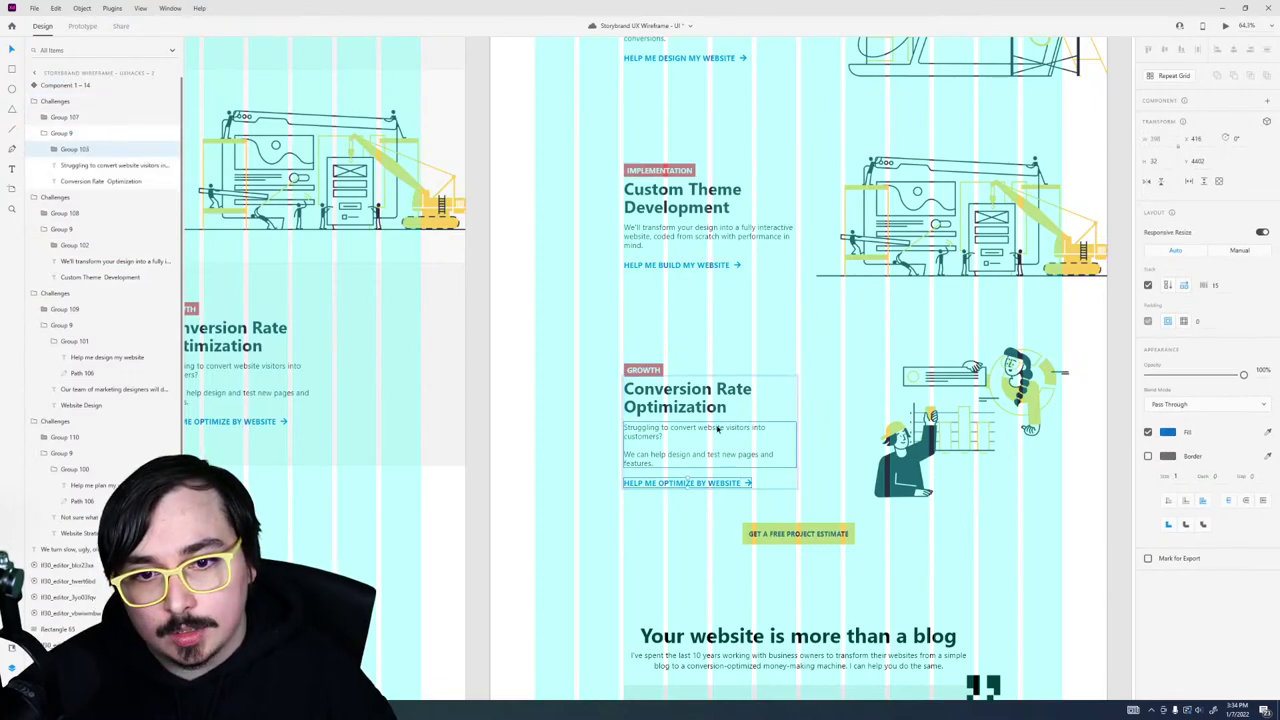
# Step: Review the second wireframe's service section as a whole, including the Website Strategy link and the Website Design illustration
pyautogui.scroll(-4, 717, 428)
pyautogui.scroll(2, 717, 422)
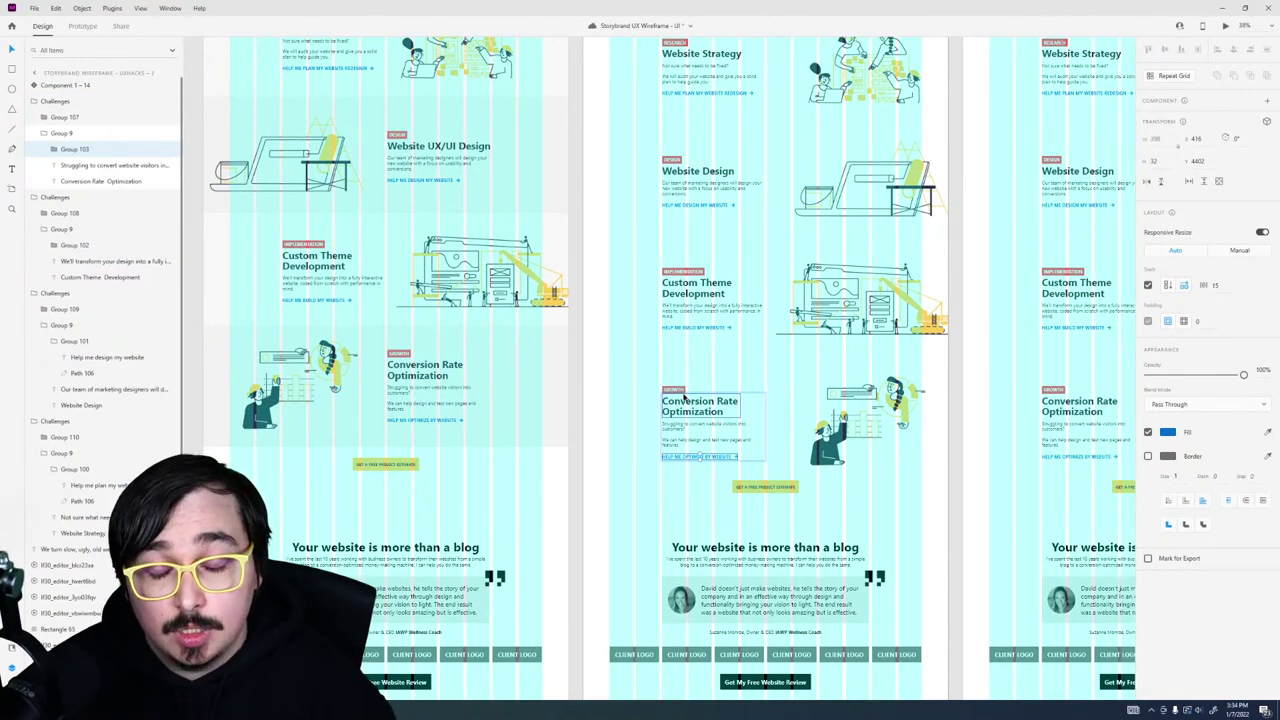
pyautogui.scroll(5, 741, 326)
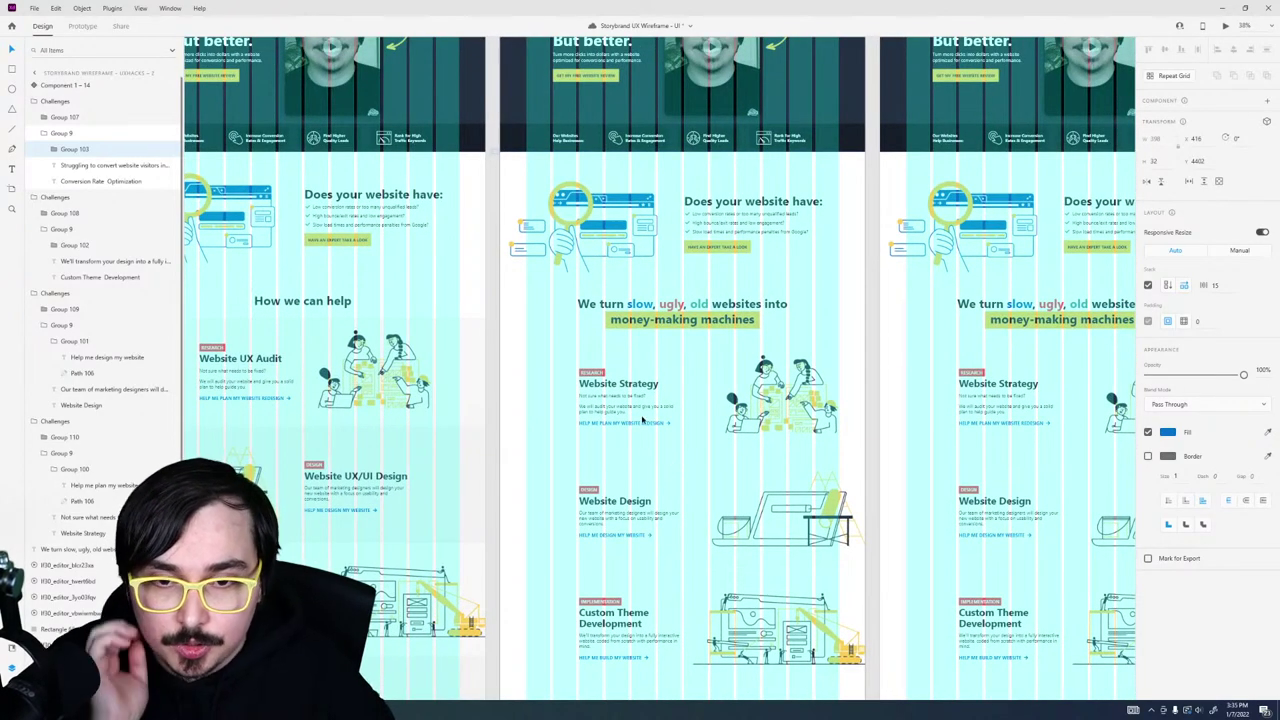
pyautogui.doubleClick(643, 422)
pyautogui.click(690, 457)
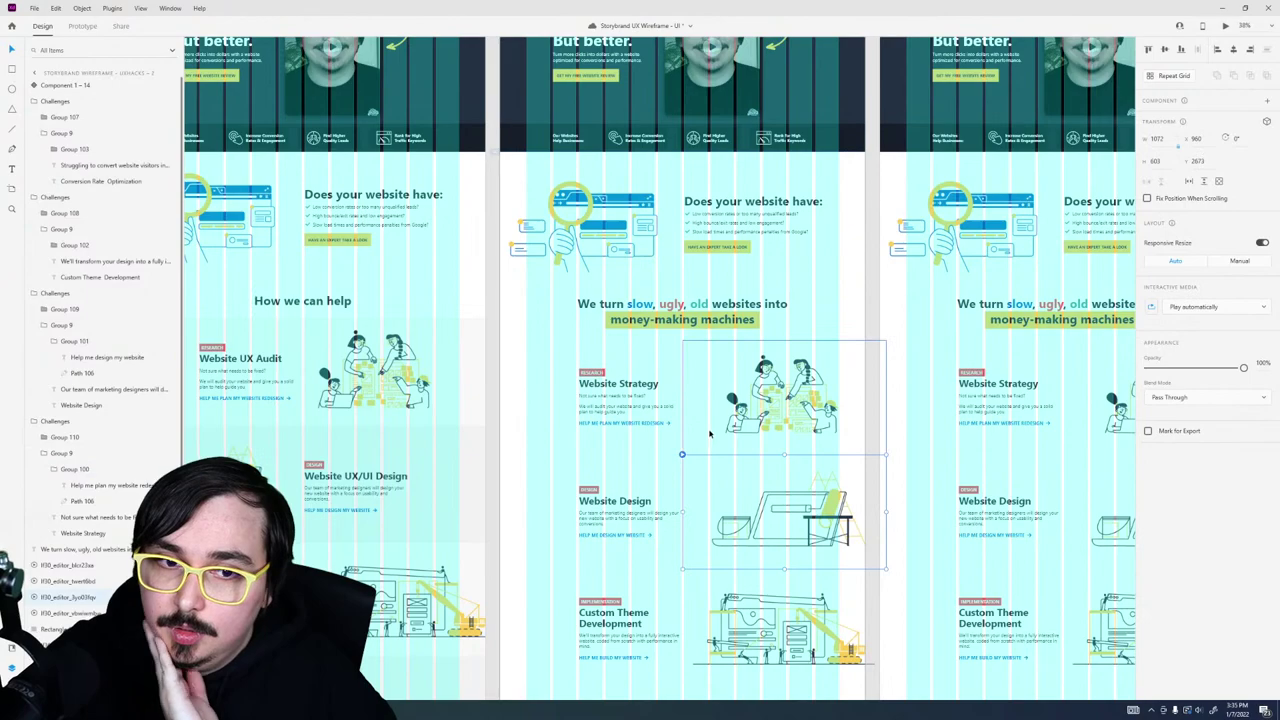
# Step: Move the Website Design, Custom Theme Development and Conversion Rate Optimization rows off the duplicated wireframe onto the empty pasteboard beside it
pyautogui.hscroll(4, 740, 437)
pyautogui.scroll(-5, 541, 313)
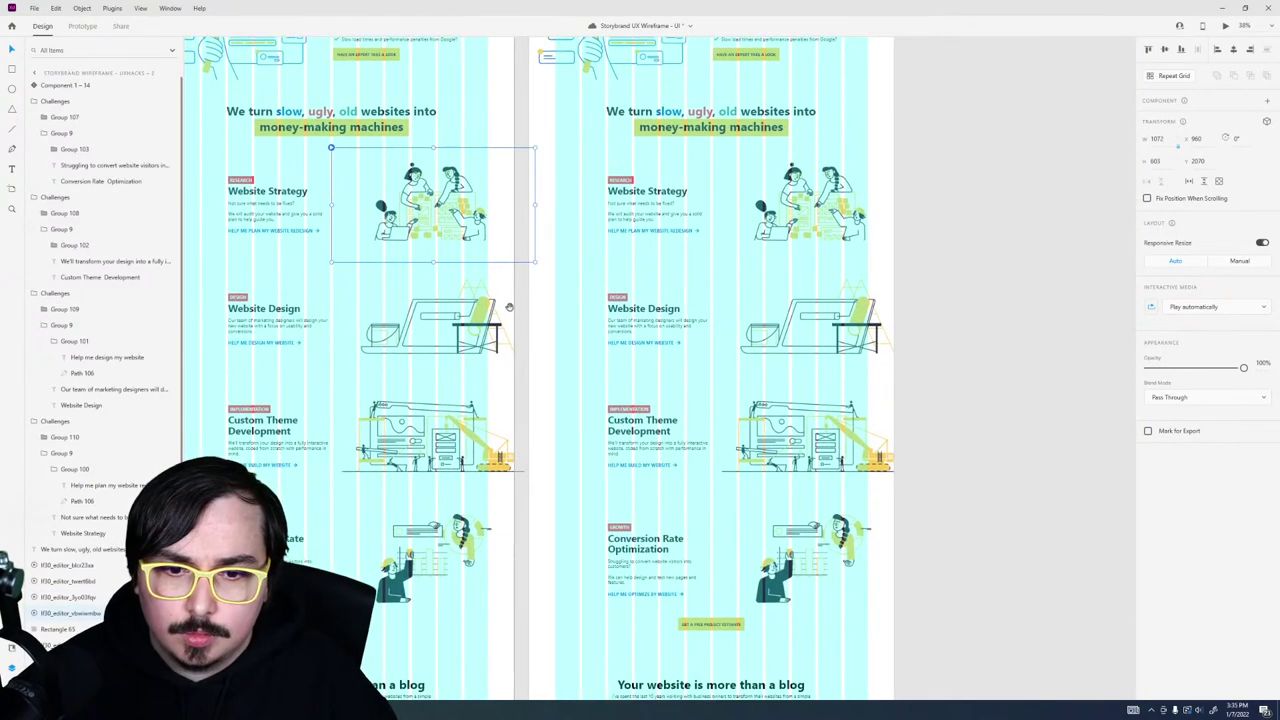
pyautogui.scroll(5, 541, 313)
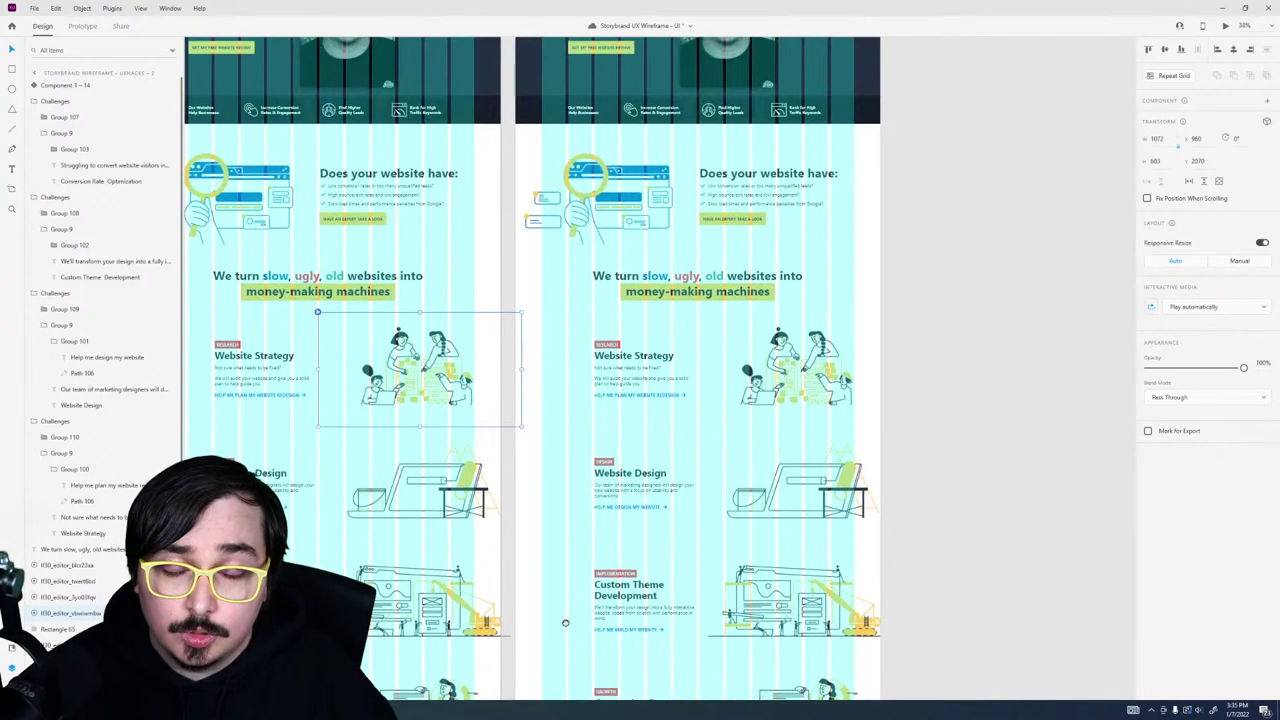
pyautogui.scroll(-2, 646, 427)
pyautogui.scroll(-2, 654, 311)
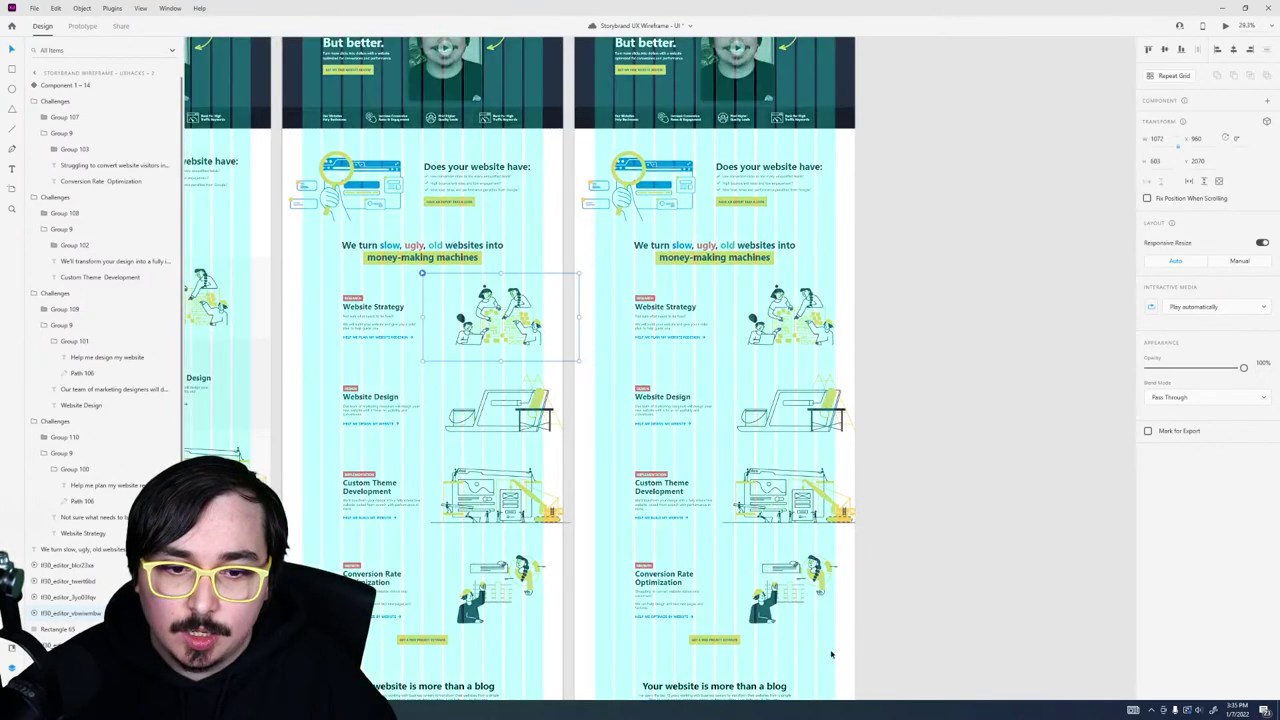
pyautogui.moveTo(830, 652); pyautogui.dragTo(656, 412)
pyautogui.click(966, 609)
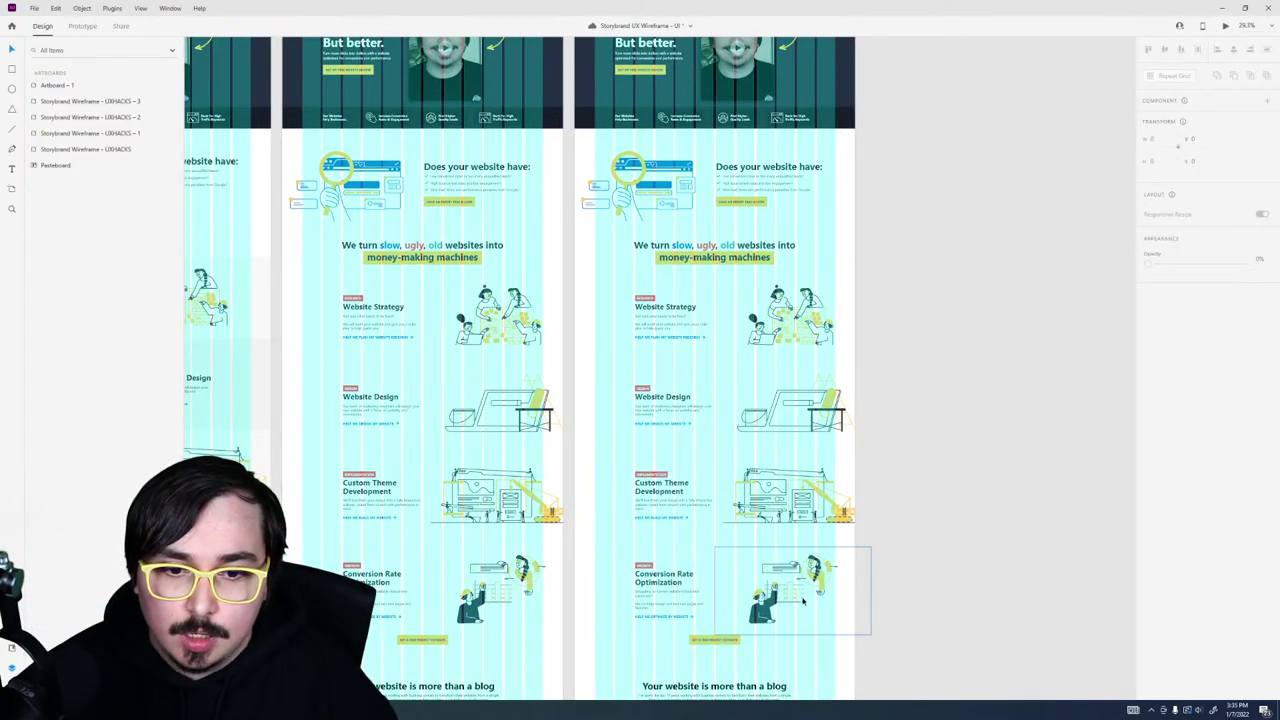
pyautogui.click(660, 594)
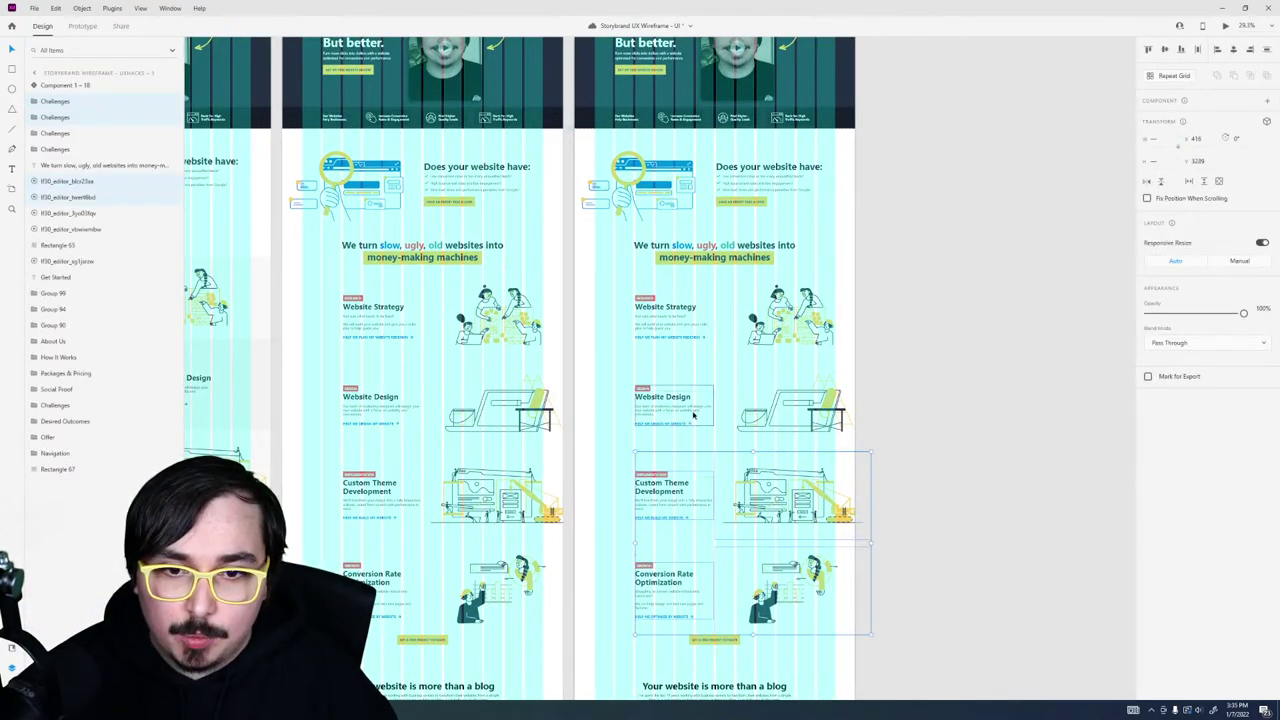
pyautogui.moveTo(681, 422); pyautogui.dragTo(1040, 248)
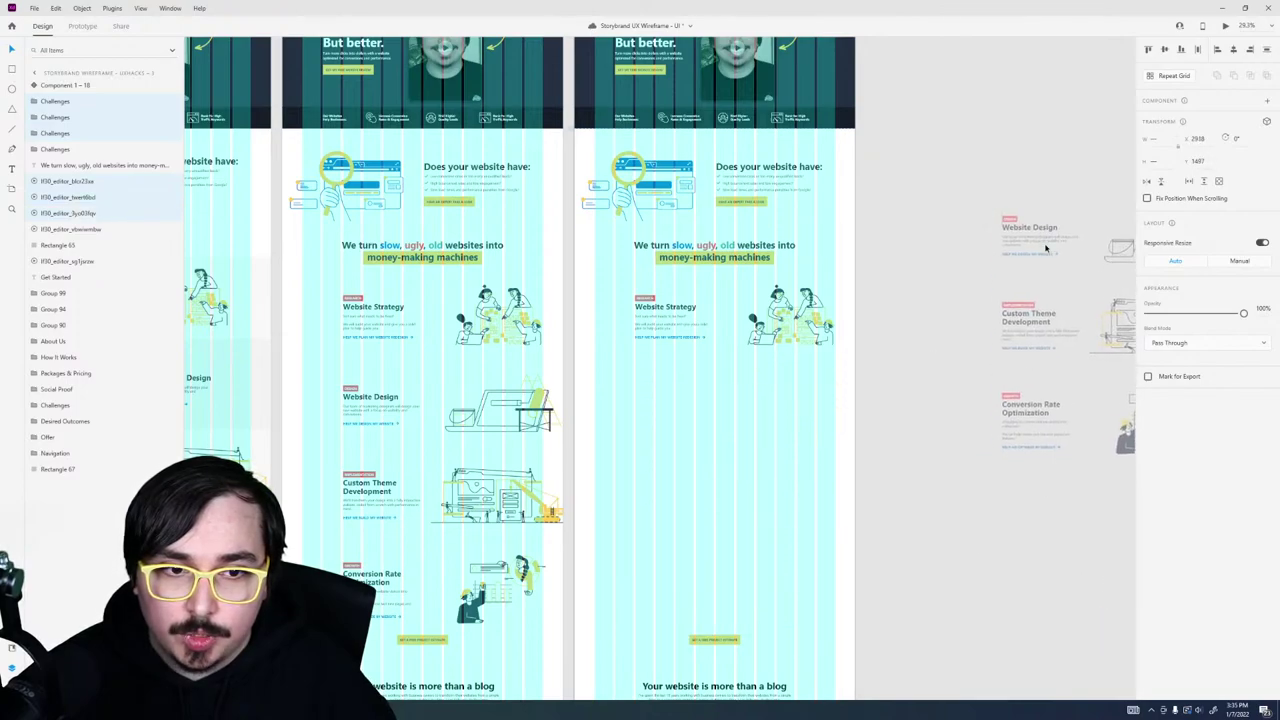
pyautogui.click(939, 569)
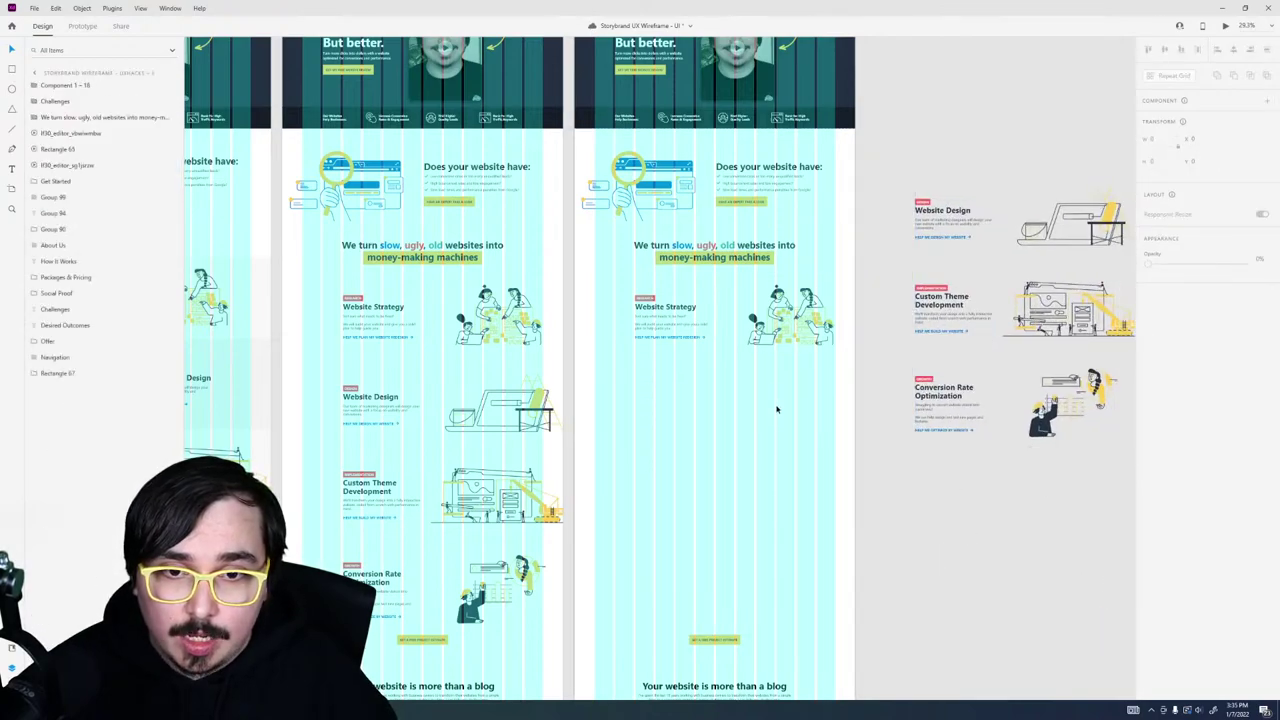
# Step: Separate the RESEARCH tag from the Website Strategy row, keeping it under the headline, and shift the row with its illustration further down
pyautogui.scroll(6, 741, 335)
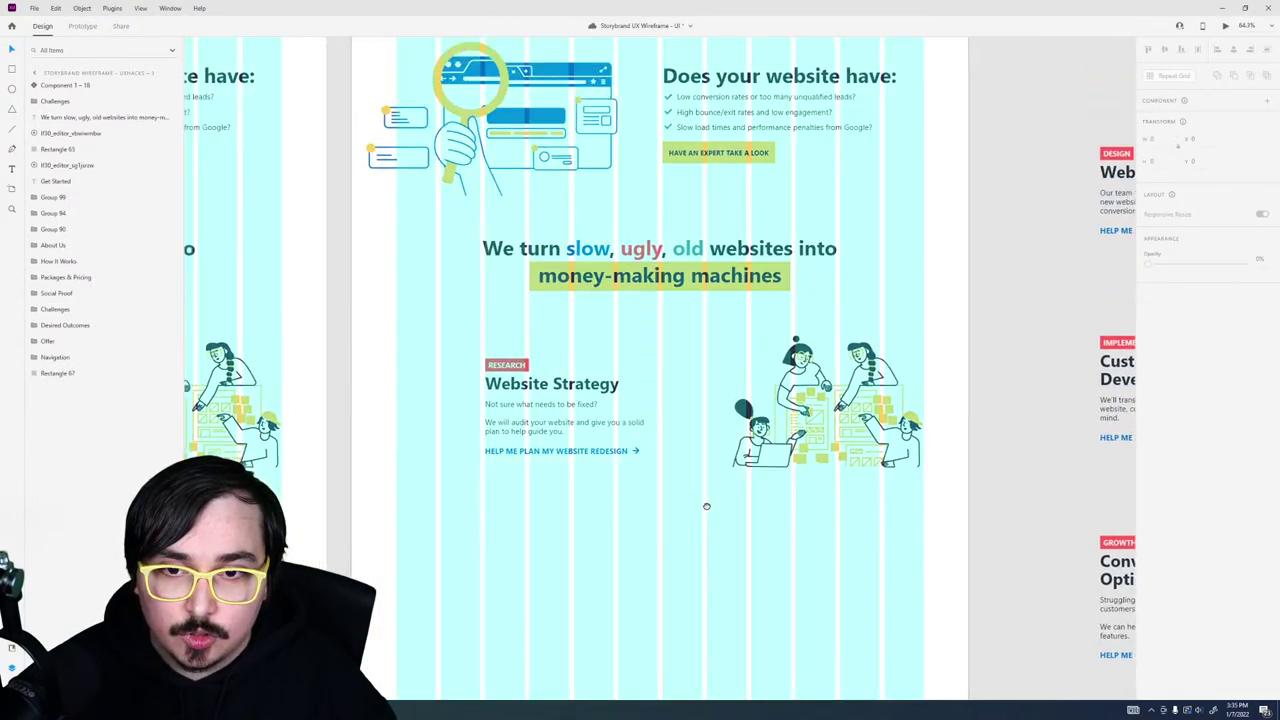
pyautogui.moveTo(707, 506); pyautogui.dragTo(708, 518)
pyautogui.doubleClick(511, 377)
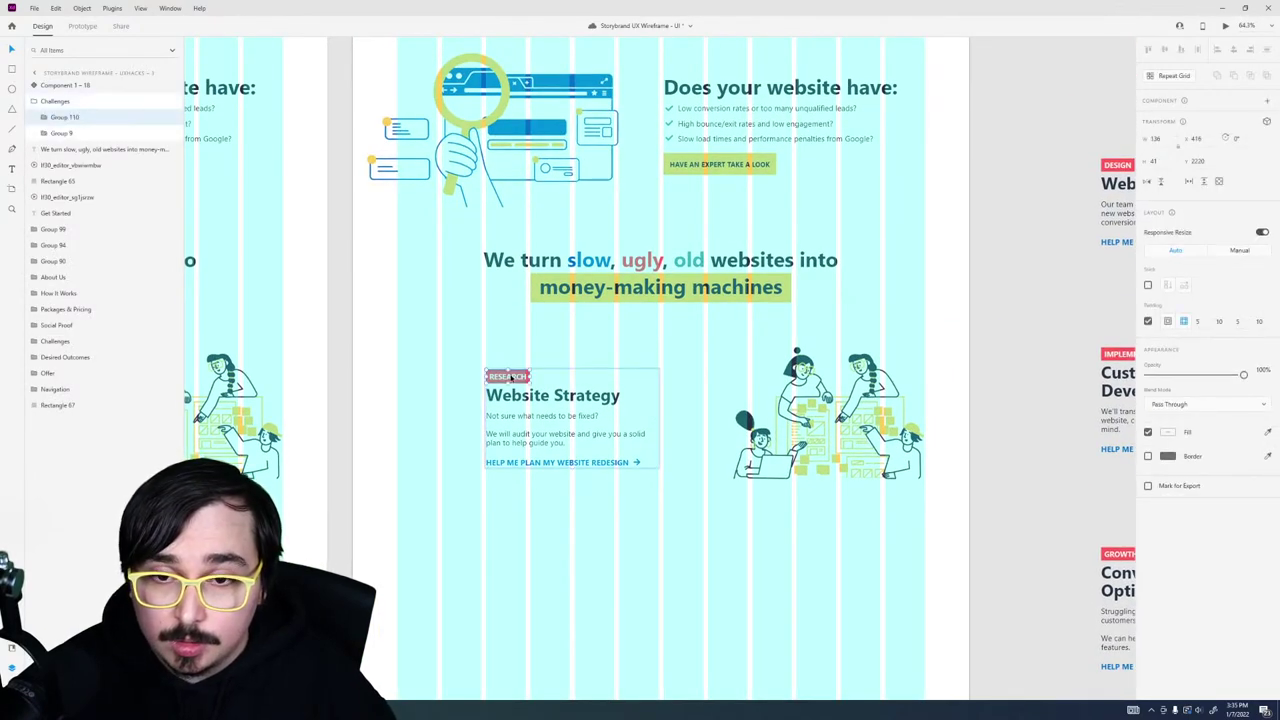
pyautogui.press('Delete')
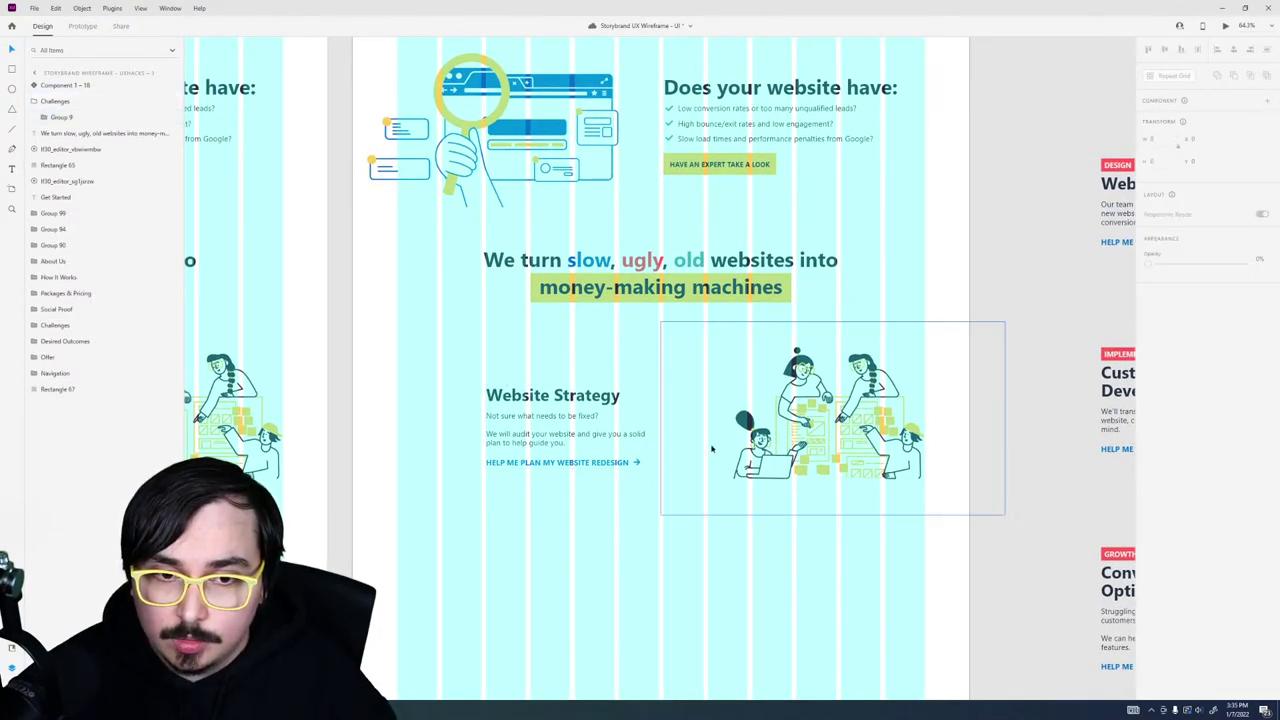
pyautogui.click(802, 509)
pyautogui.hotkey('ctrl', 'v')
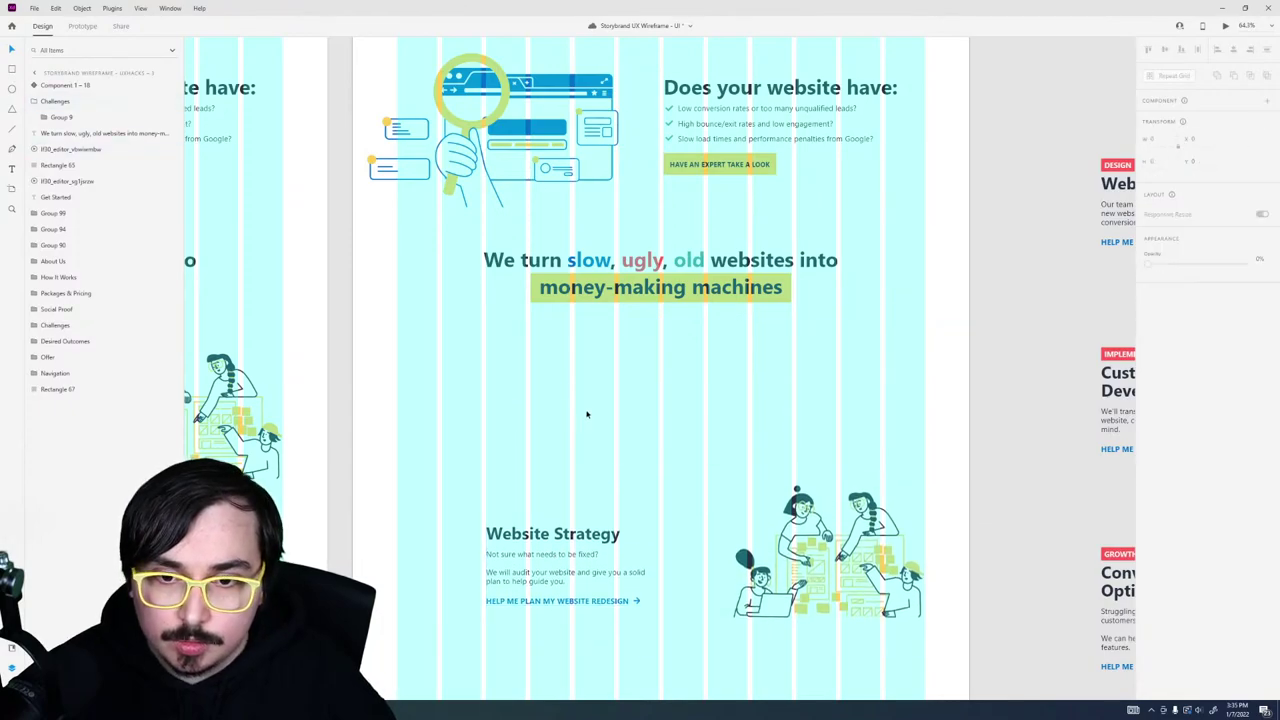
# Step: Place the DESIGN and IMPLEMENTATION tags from the pasteboard rows in line with the RESEARCH tag, with equal gaps between them
pyautogui.doubleClick(1124, 167)
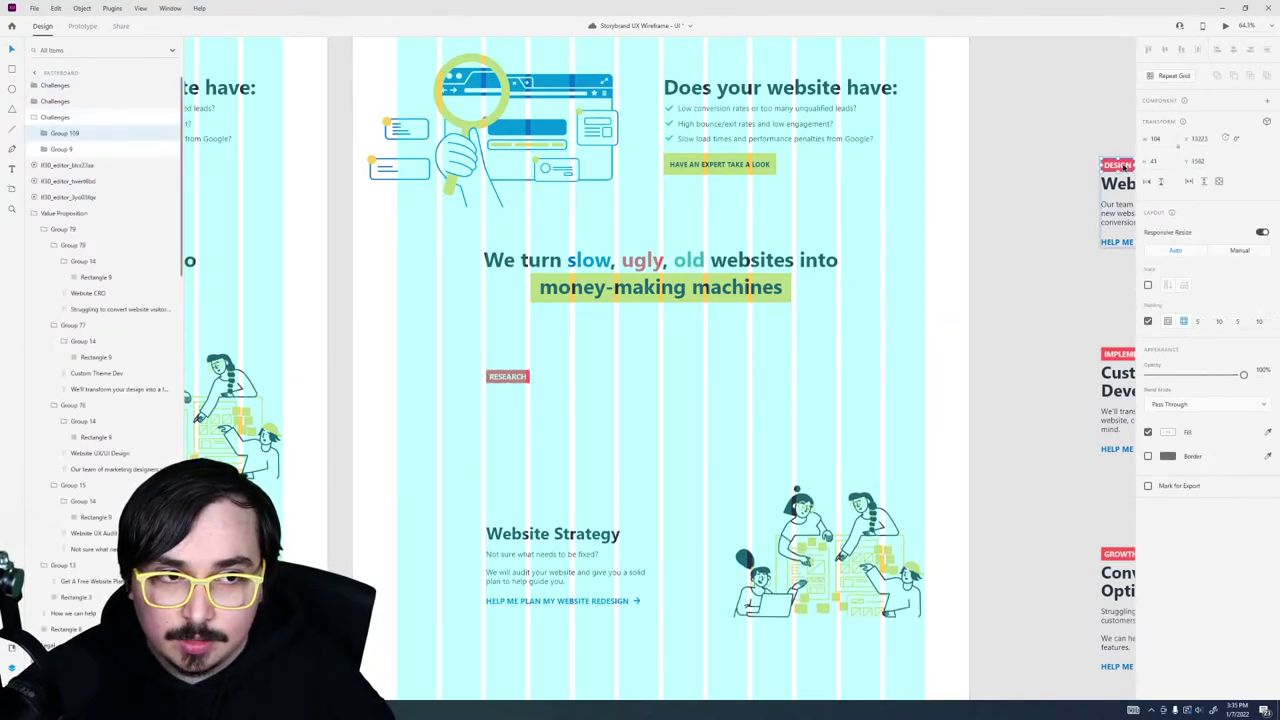
pyautogui.click(624, 416)
pyautogui.hotkey('ctrl', 'v')
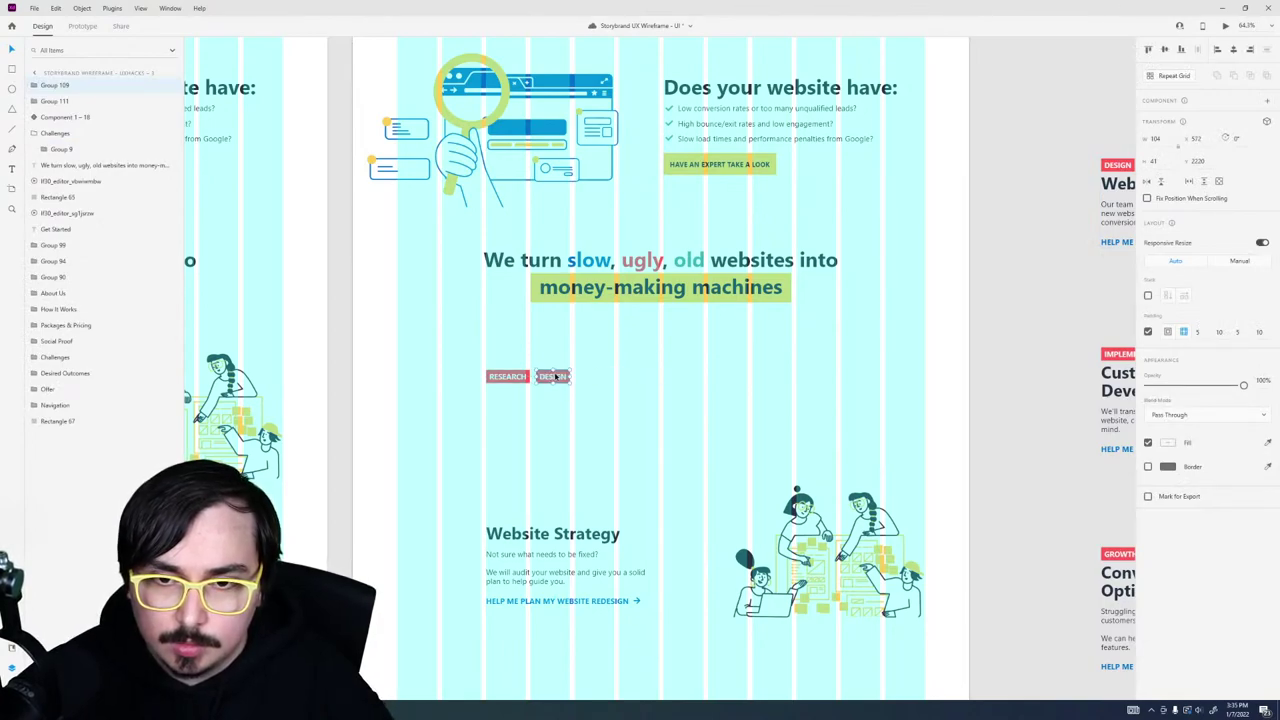
pyautogui.doubleClick(1119, 357)
pyautogui.click(636, 408)
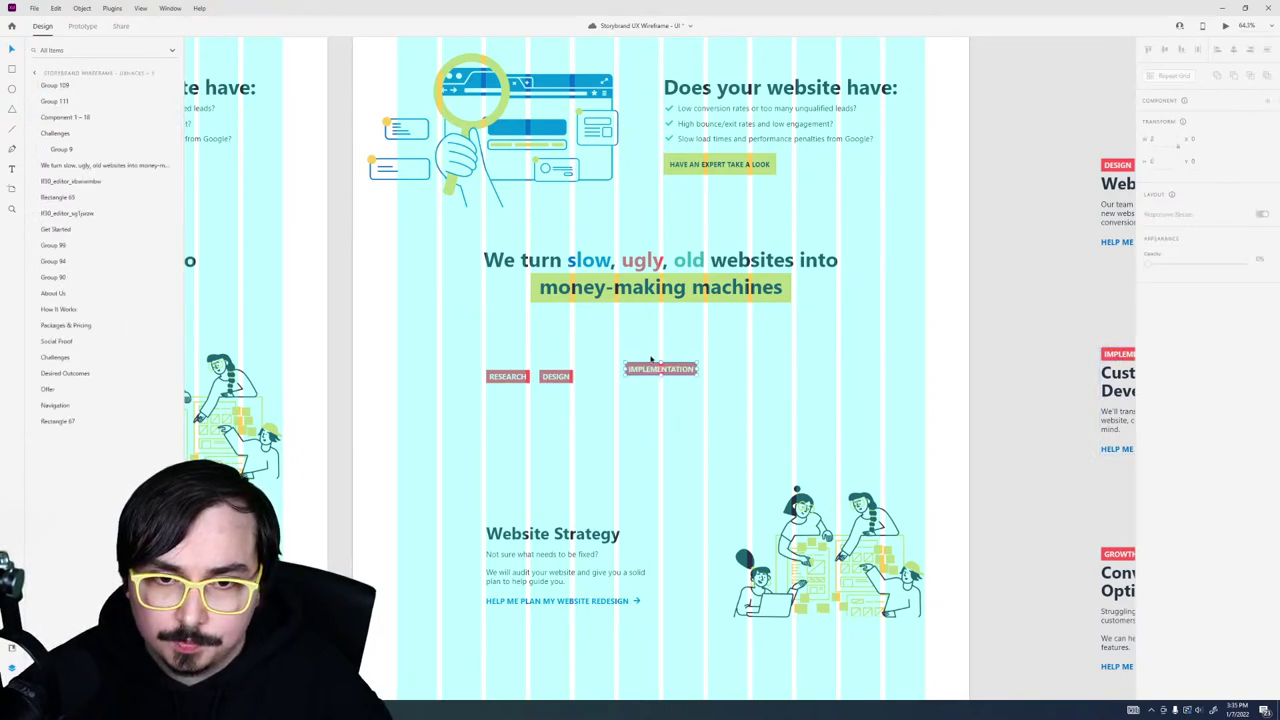
pyautogui.moveTo(651, 360); pyautogui.dragTo(633, 383)
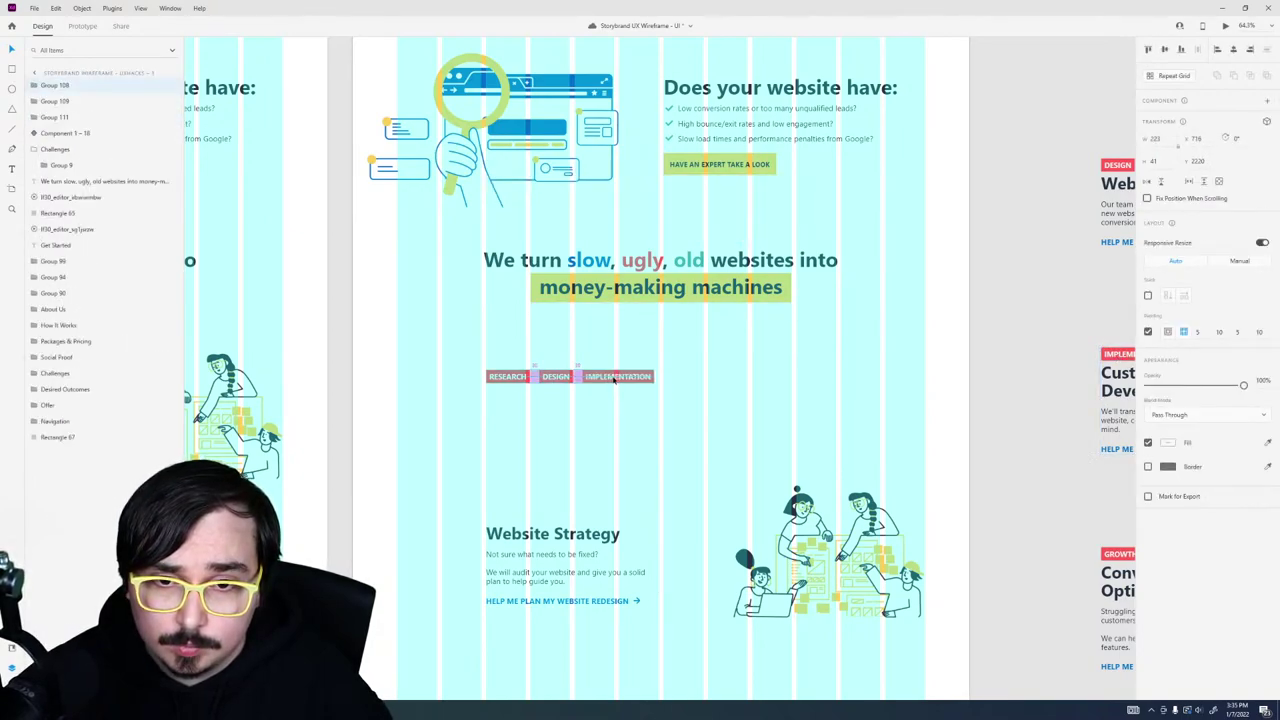
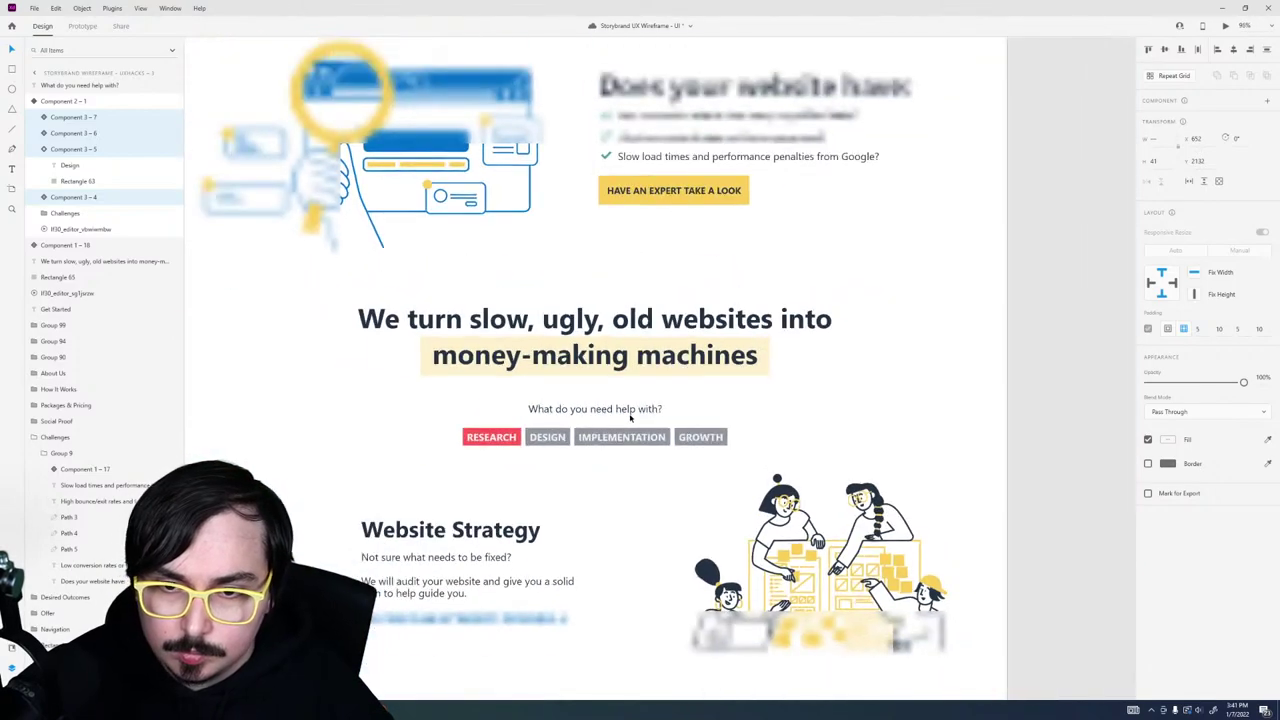
# Step: In the services component's Design state, set the RESEARCH tag to Default State and the DESIGN tag to Active State
pyautogui.press('Escape')
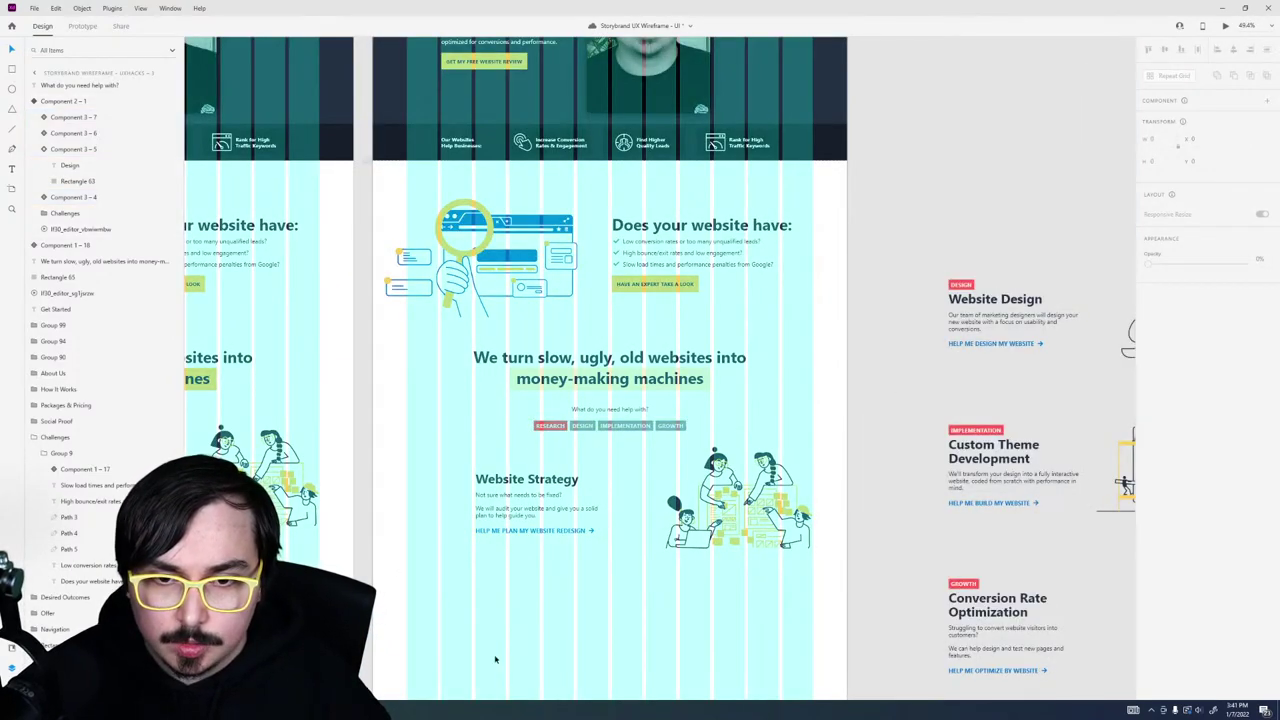
pyautogui.click(1177, 139)
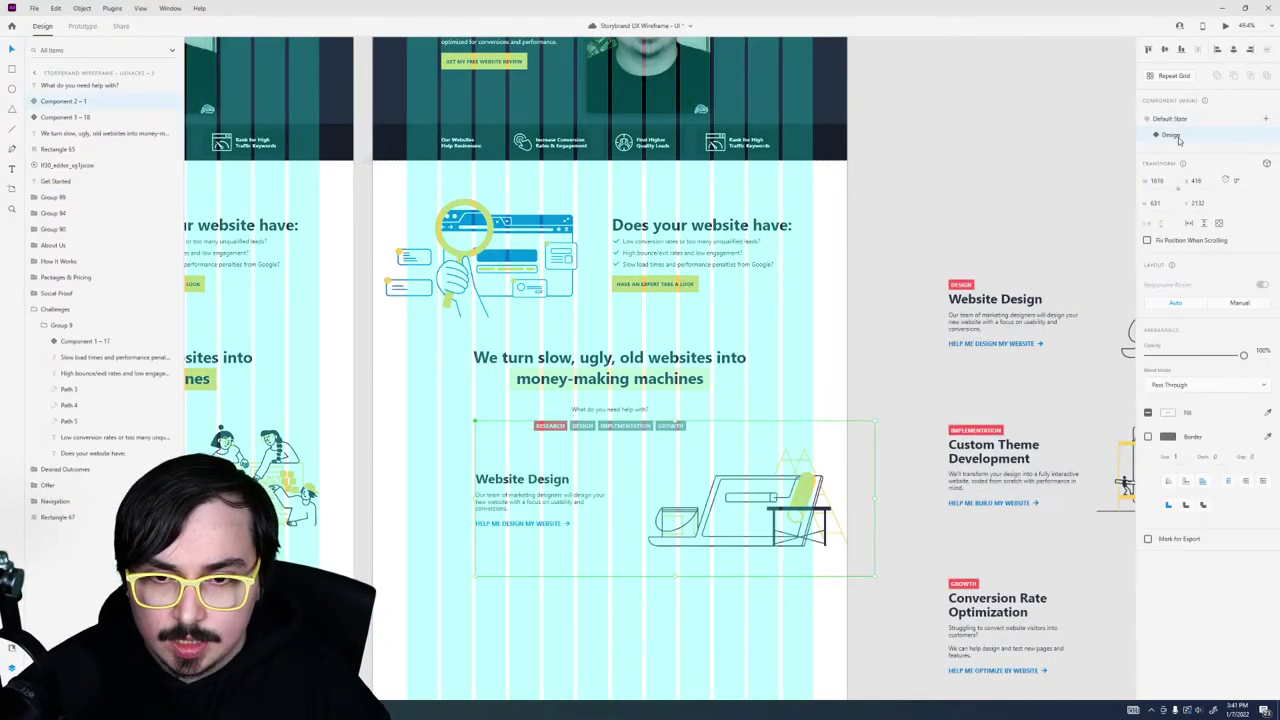
pyautogui.doubleClick(547, 432)
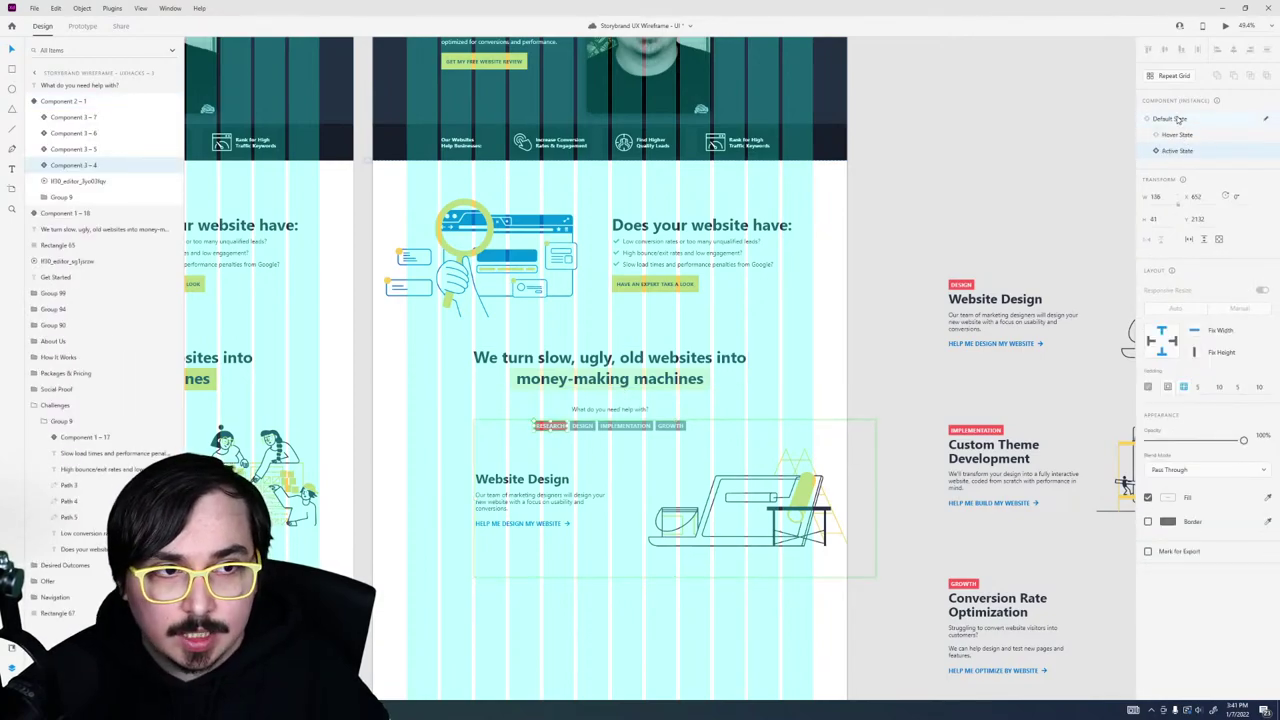
pyautogui.click(588, 427)
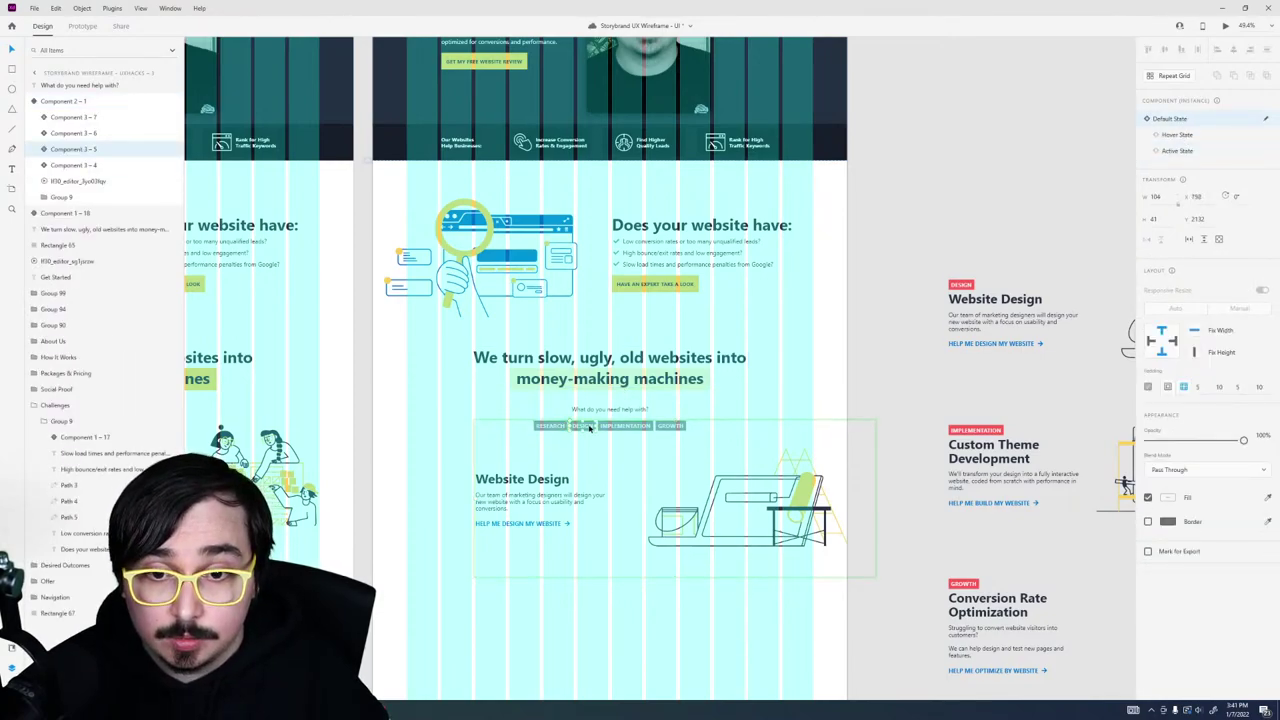
pyautogui.click(1168, 150)
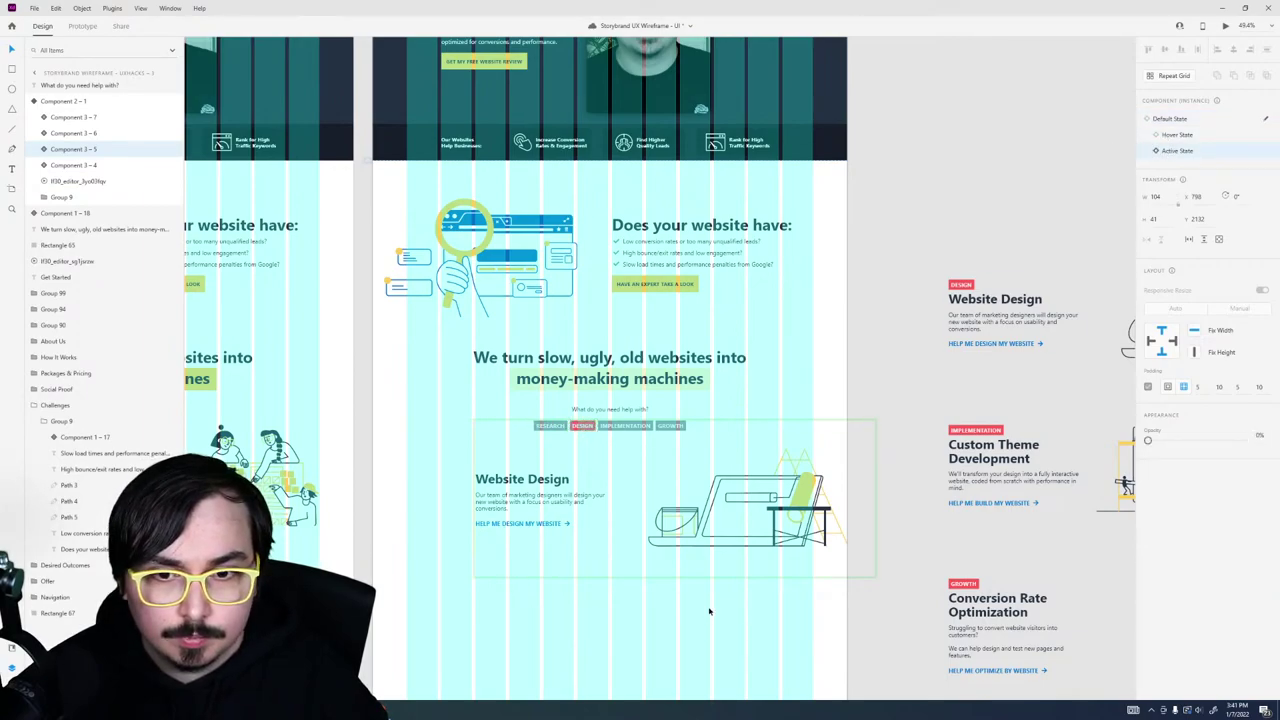
# Step: Return the services component to its Default State and, in Prototype mode, switch its DESIGN tag to Hover State
pyautogui.click(769, 453)
pyautogui.click(1166, 120)
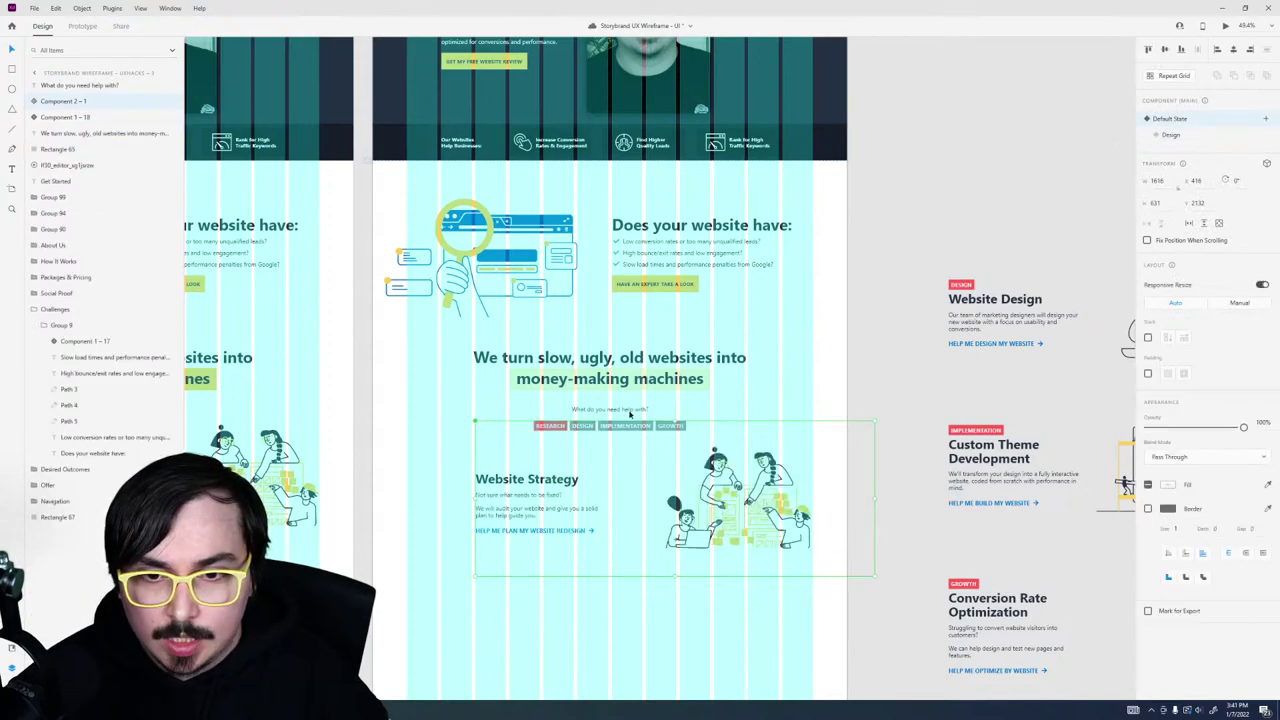
pyautogui.doubleClick(594, 427)
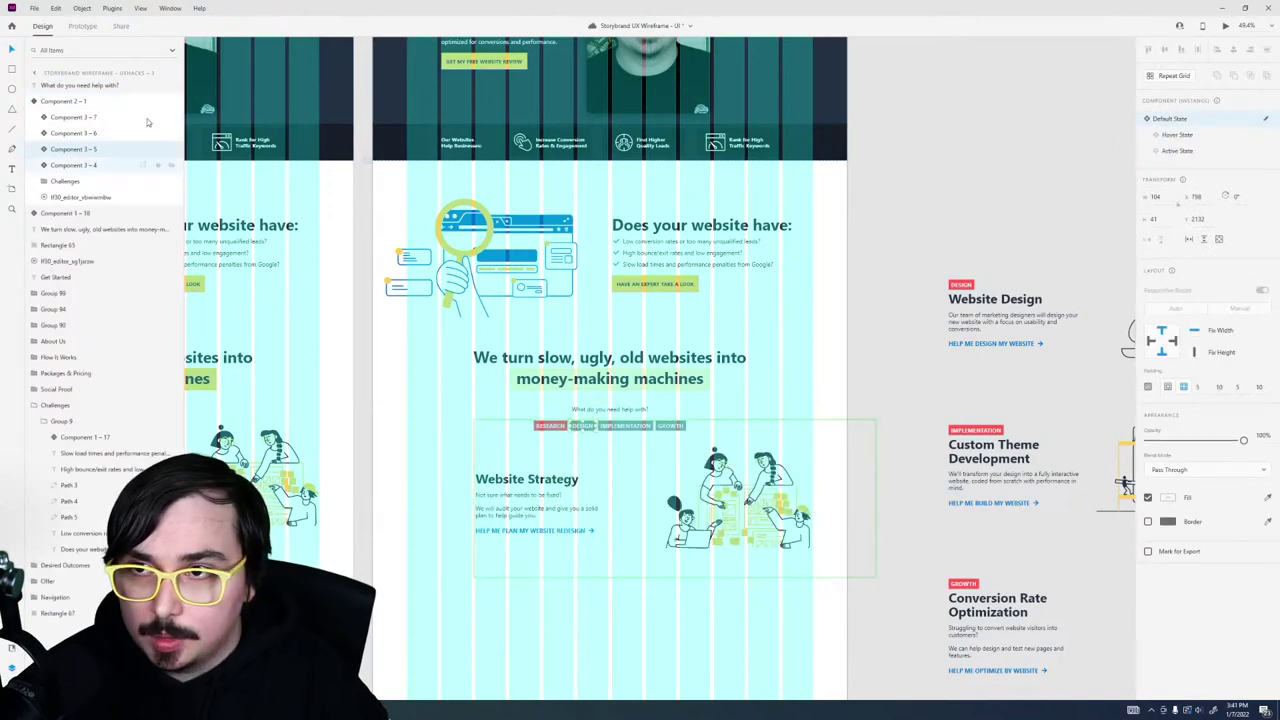
pyautogui.click(100, 29)
pyautogui.click(1171, 82)
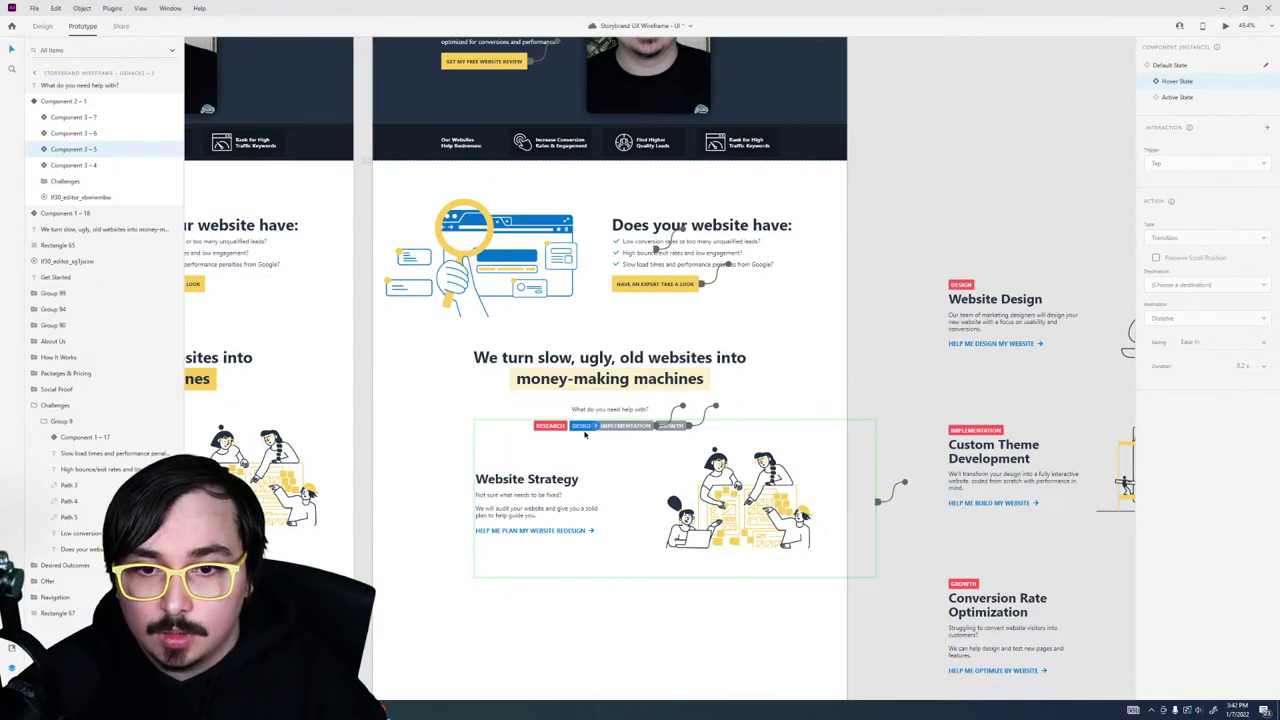
pyautogui.click(866, 623)
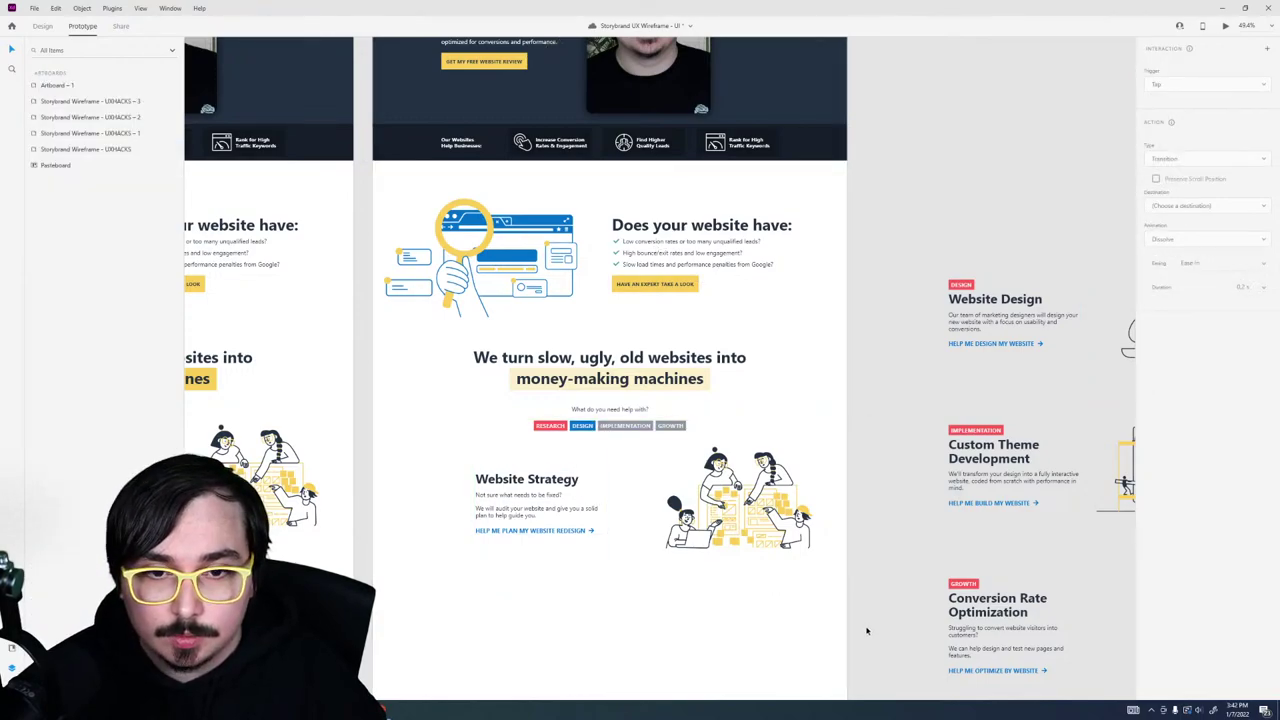
# Step: Duplicate the whole Storybrand Wireframe - UXHACKS – 3 artboard
pyautogui.scroll(-5, 866, 623)
pyautogui.moveTo(906, 674); pyautogui.dragTo(757, 537)
pyautogui.moveTo(887, 601); pyautogui.dragTo(721, 238)
pyautogui.moveTo(857, 489); pyautogui.dragTo(646, 153)
pyautogui.click(654, 200)
pyautogui.click(611, 227)
pyautogui.hotkey('ctrl', 'd')
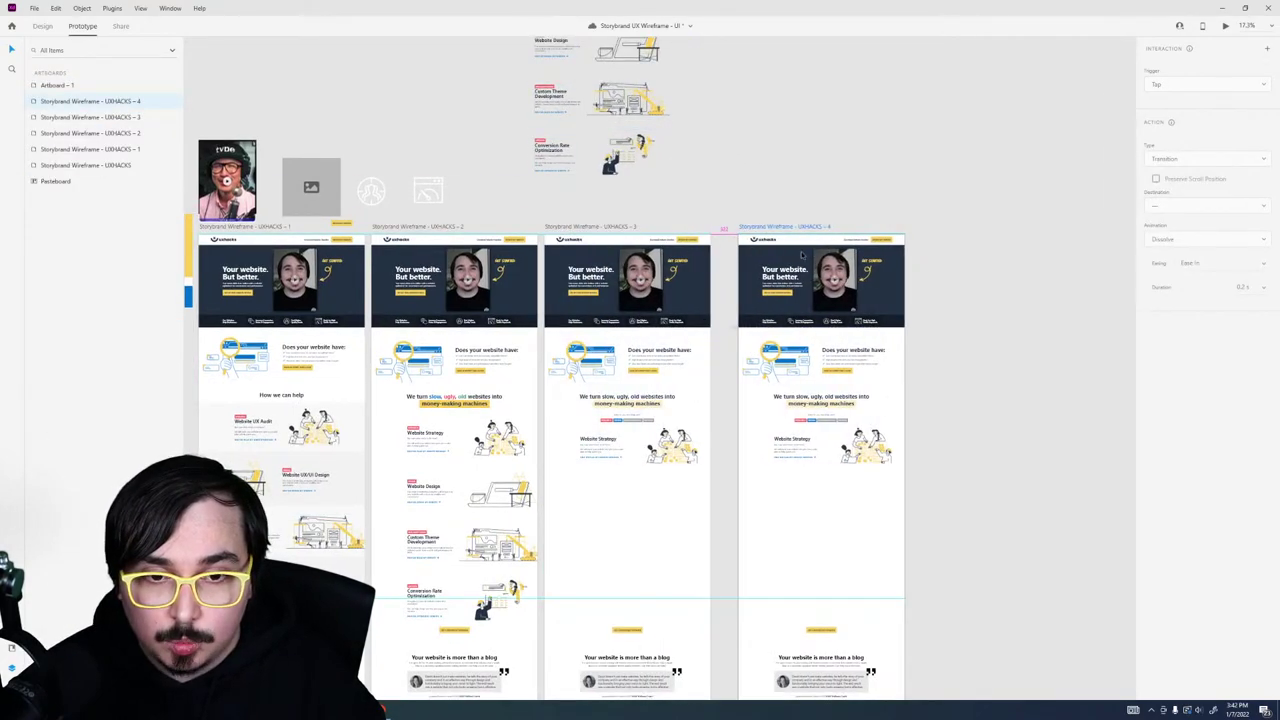
# Step: Link the DESIGN tag's Hover State on wireframe 3 to the Storybrand Wireframe - UXHACKS – 4 artboard with a Tap trigger and Auto-Animate
pyautogui.scroll(5, 727, 410)
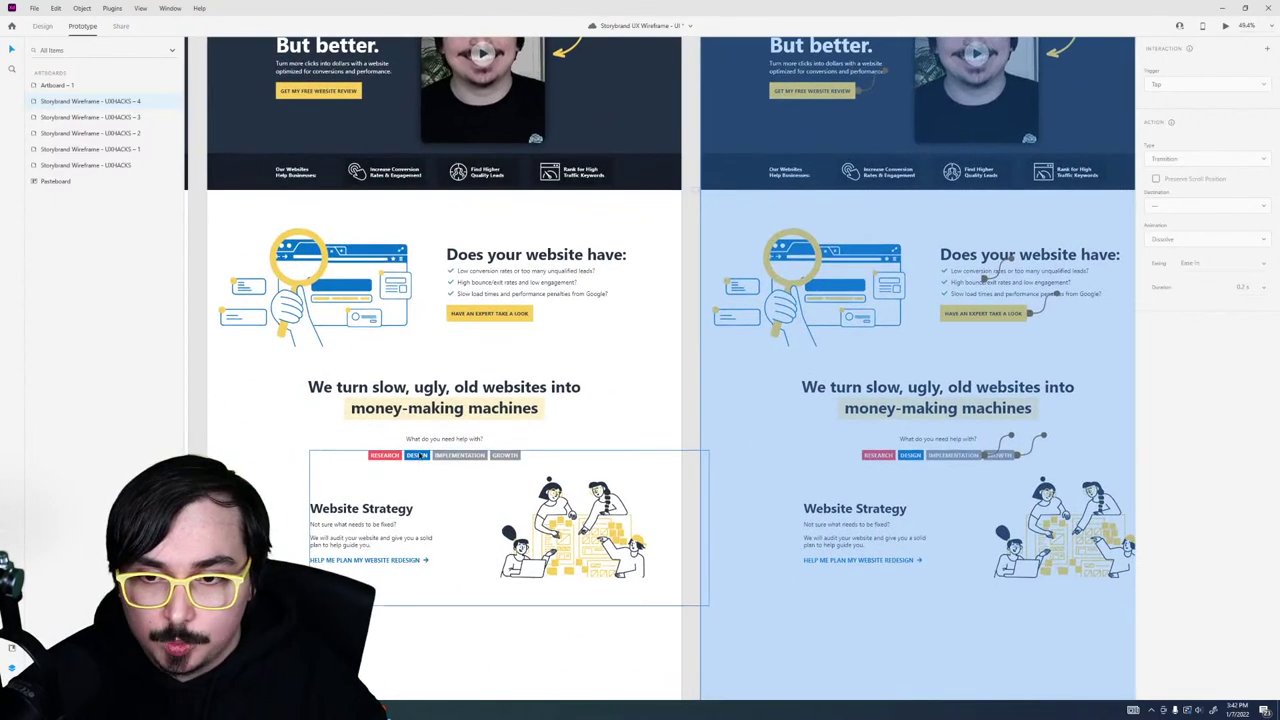
pyautogui.keyDown('ctrl'); pyautogui.click(420, 455); pyautogui.keyUp('ctrl')
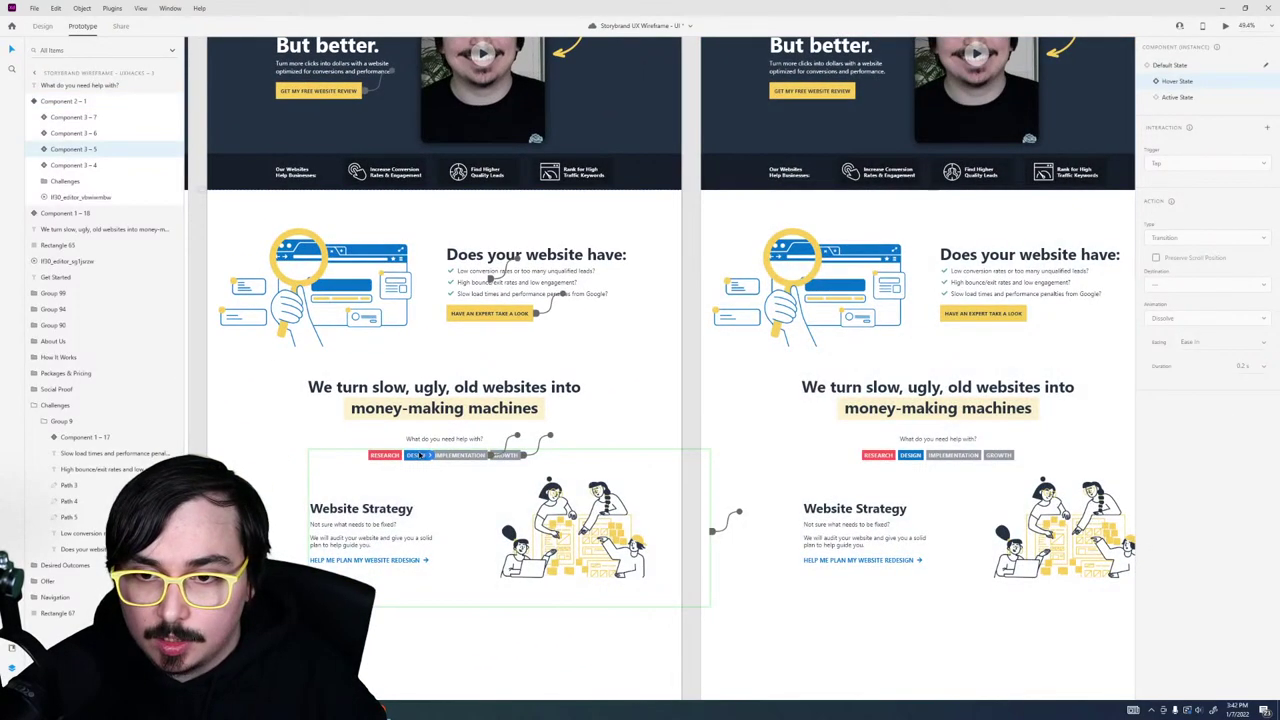
pyautogui.moveTo(433, 456); pyautogui.dragTo(800, 445)
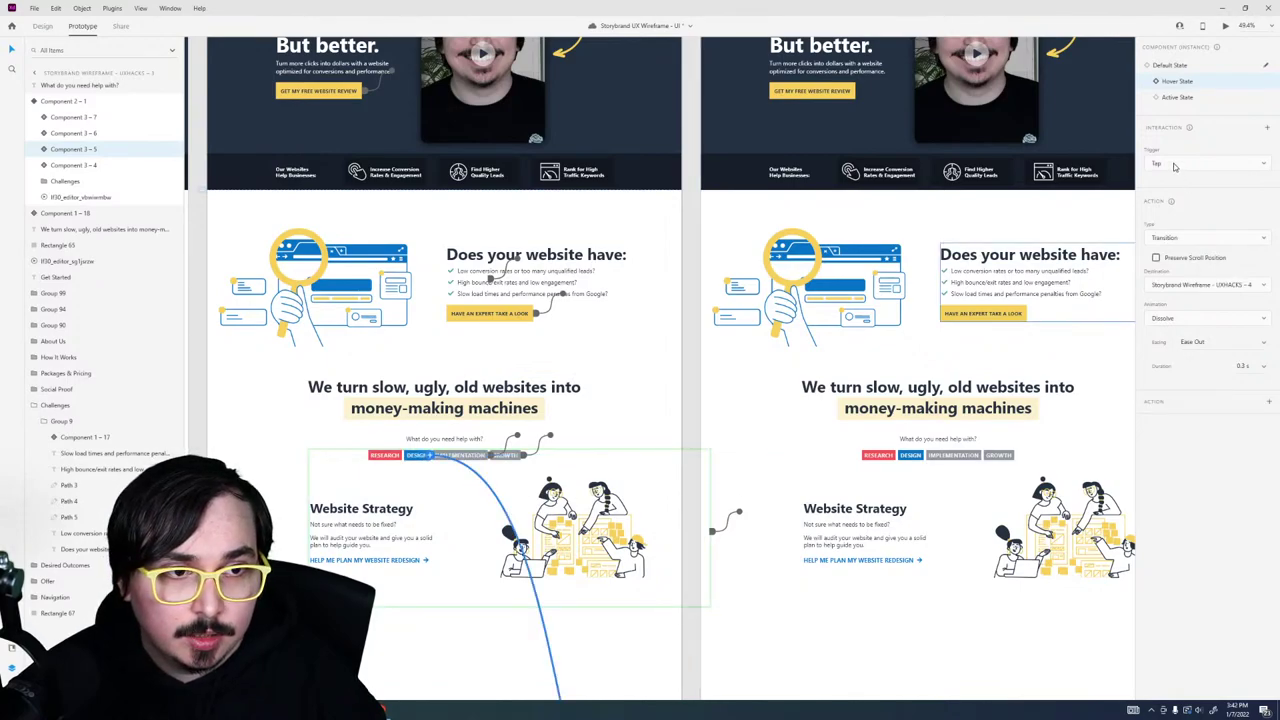
pyautogui.click(1175, 165)
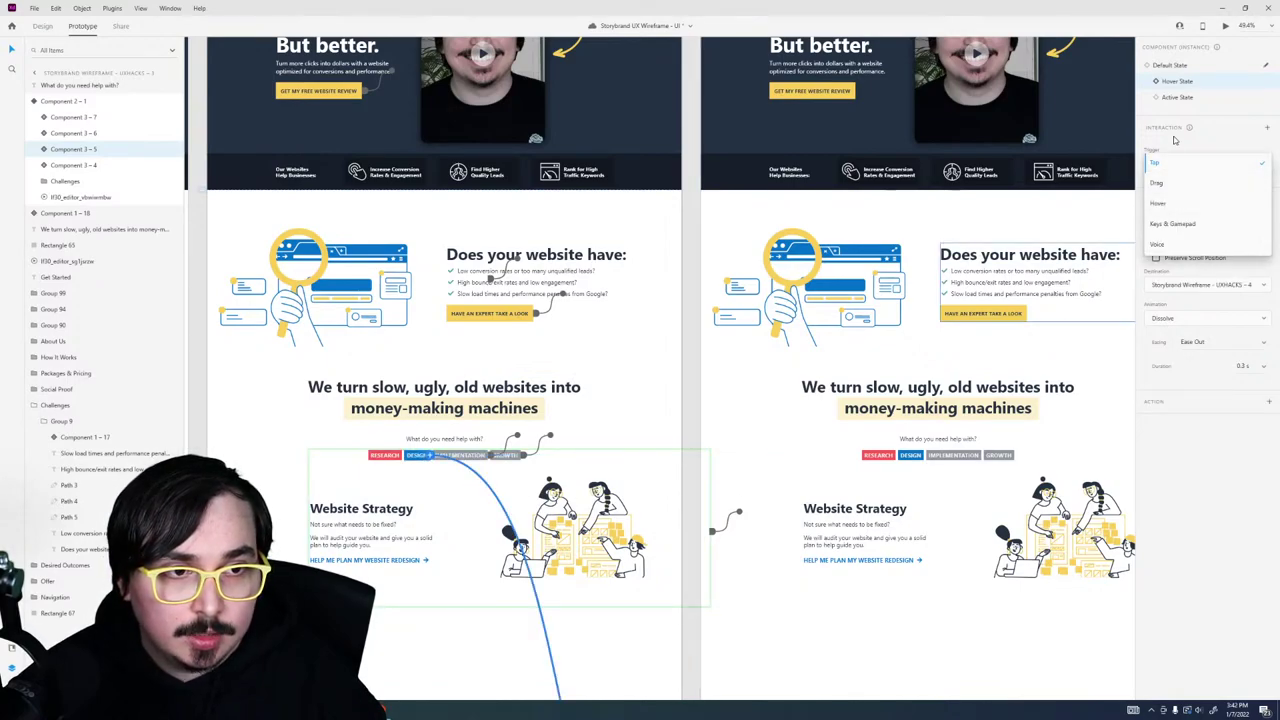
pyautogui.click(1160, 162)
pyautogui.click(1195, 237)
pyautogui.click(1185, 245)
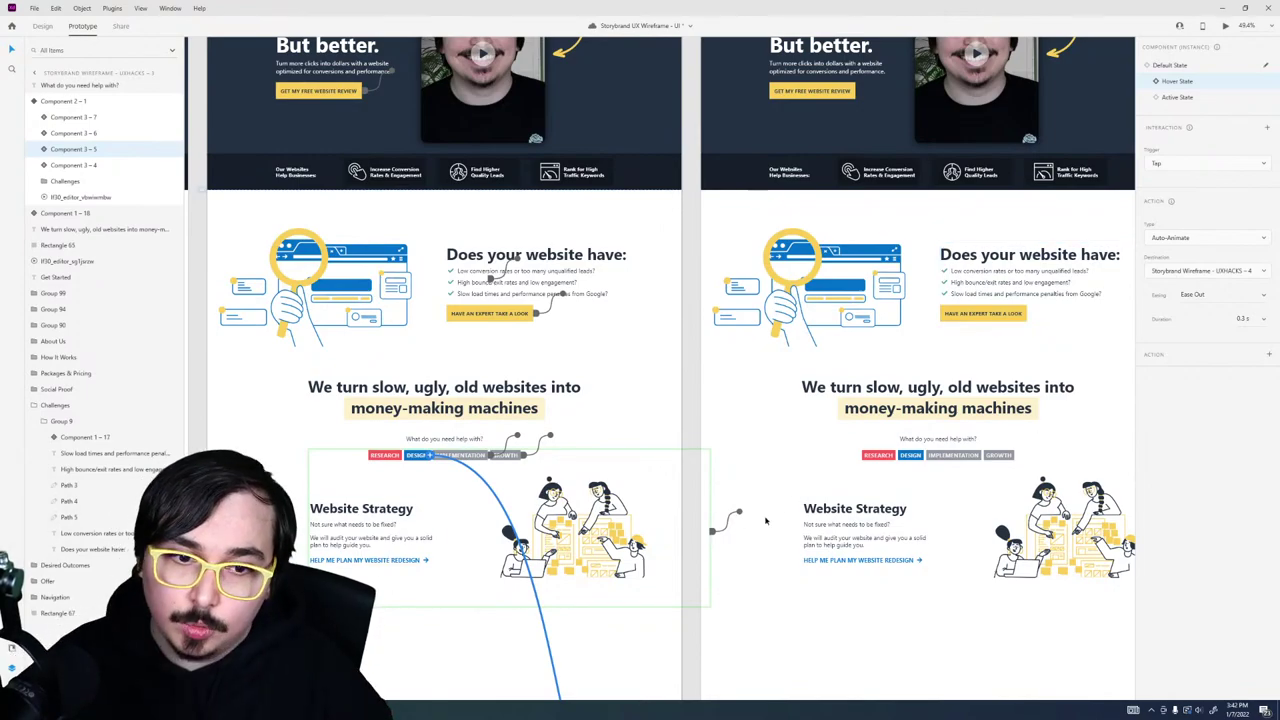
pyautogui.click(857, 500)
pyautogui.scroll(-5, 771, 531)
pyautogui.moveTo(815, 500); pyautogui.dragTo(654, 520)
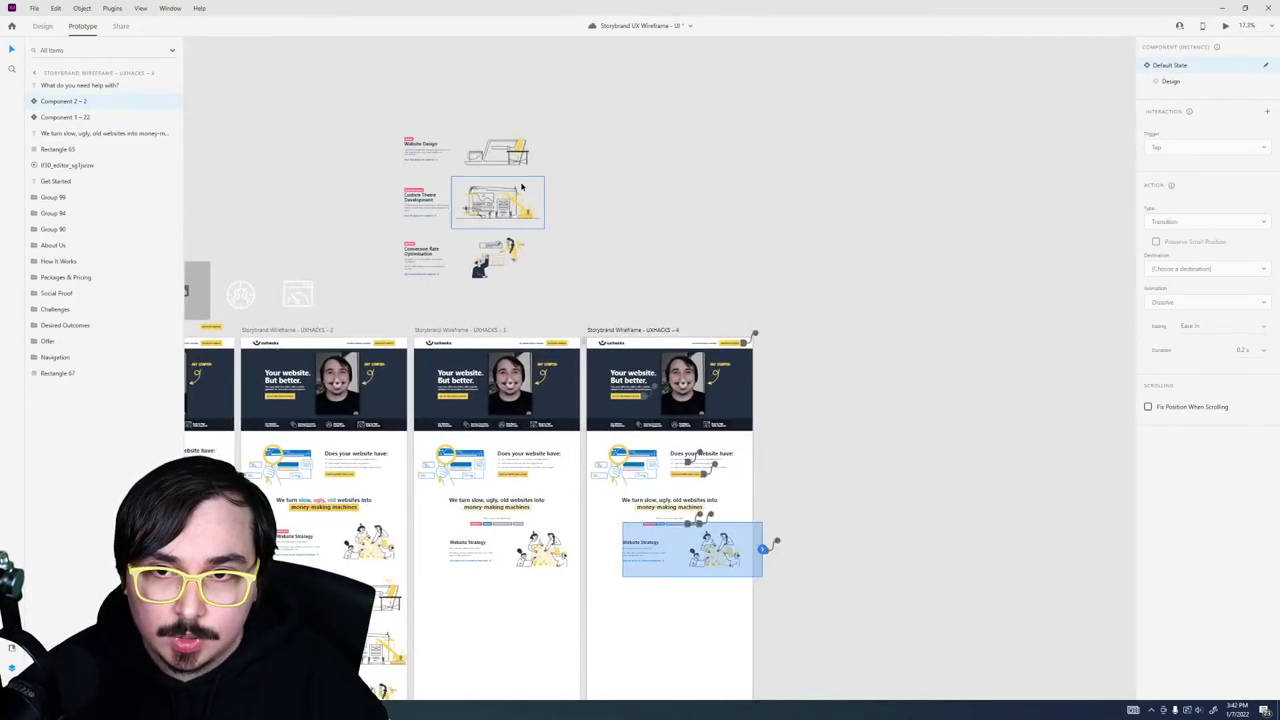
pyautogui.click(407, 155)
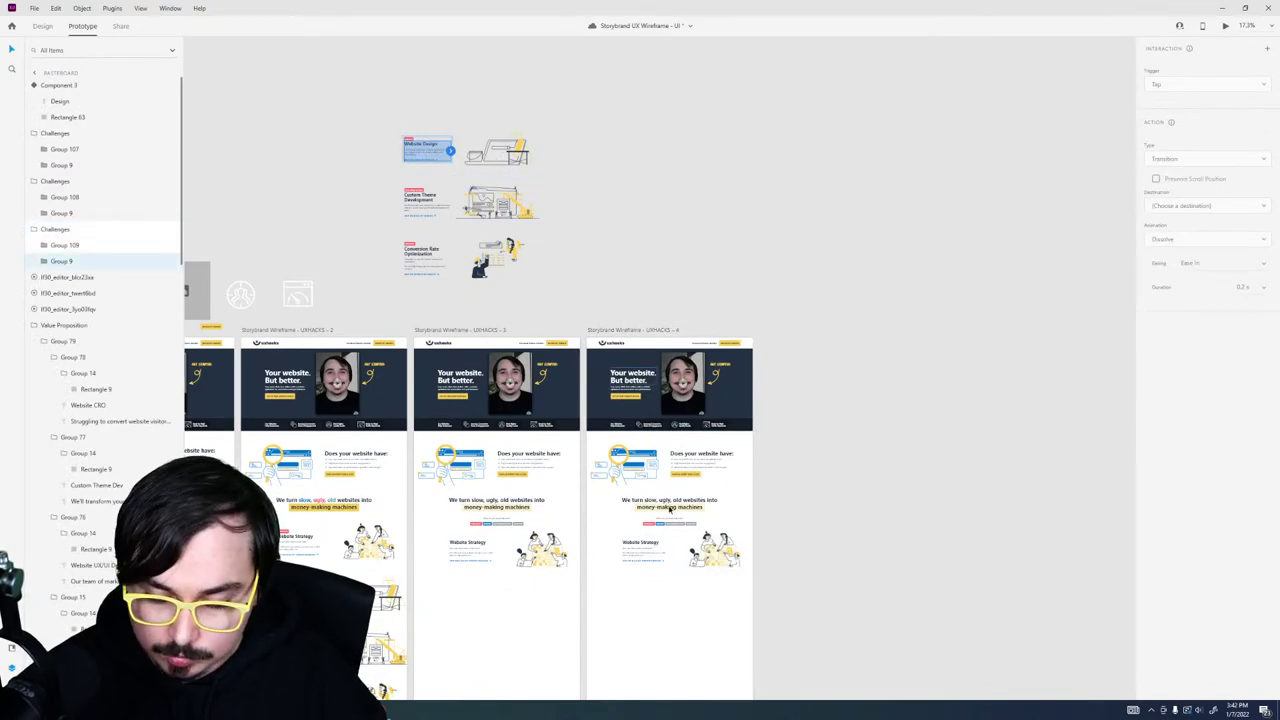
# Step: Switch the services component on the UXHACKS – 4 wireframe to its Design state
pyautogui.scroll(5, 654, 597)
pyautogui.click(590, 472)
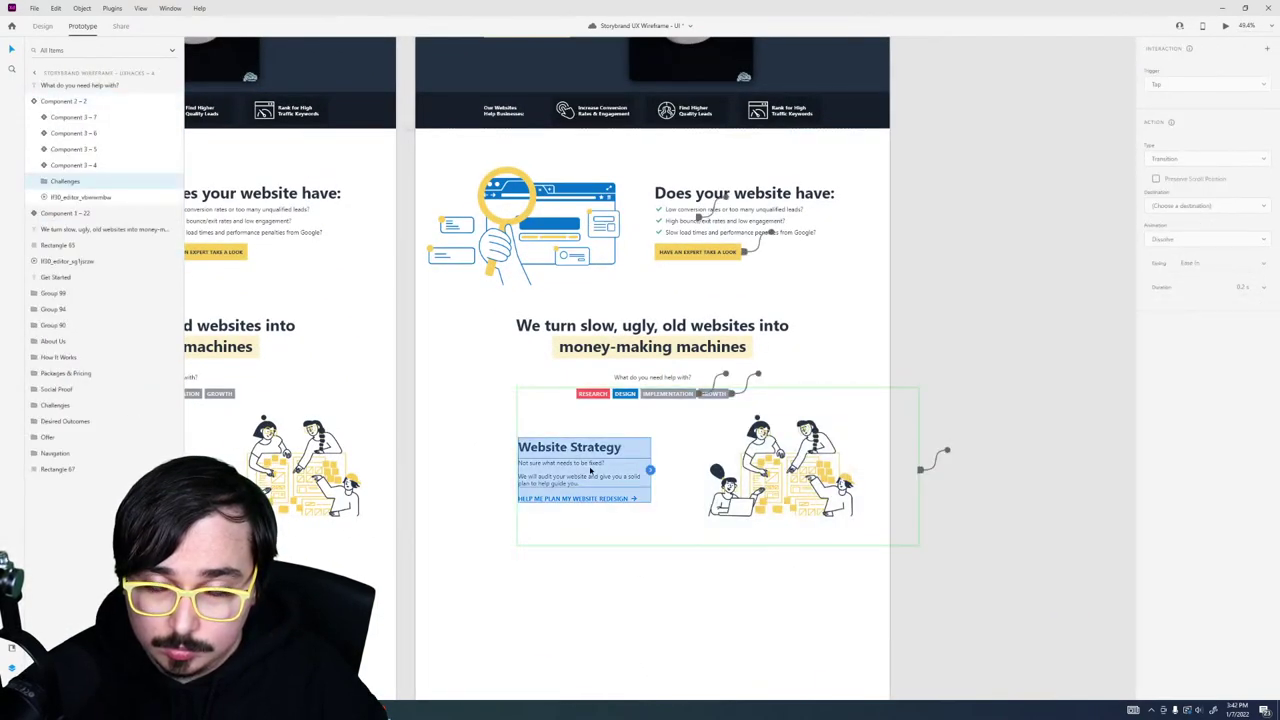
pyautogui.hotkey('ctrl', 'v')
pyautogui.moveTo(636, 394); pyautogui.dragTo(638, 396)
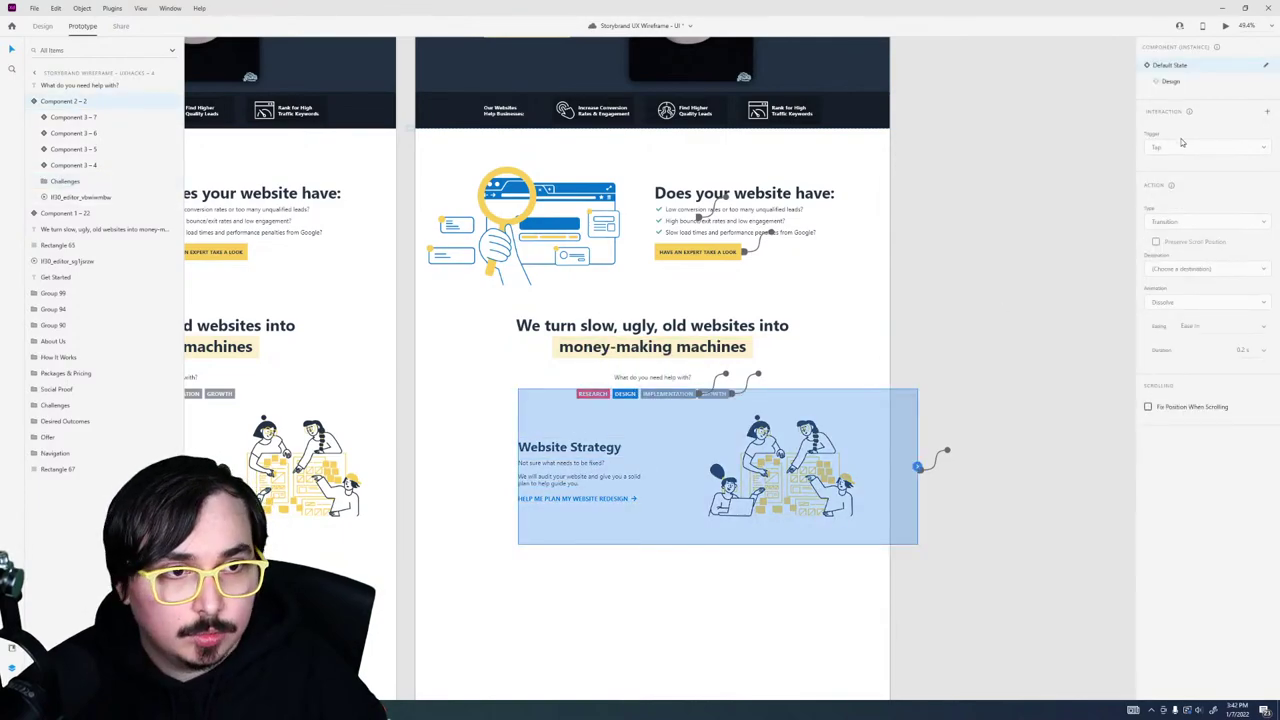
pyautogui.click(1176, 84)
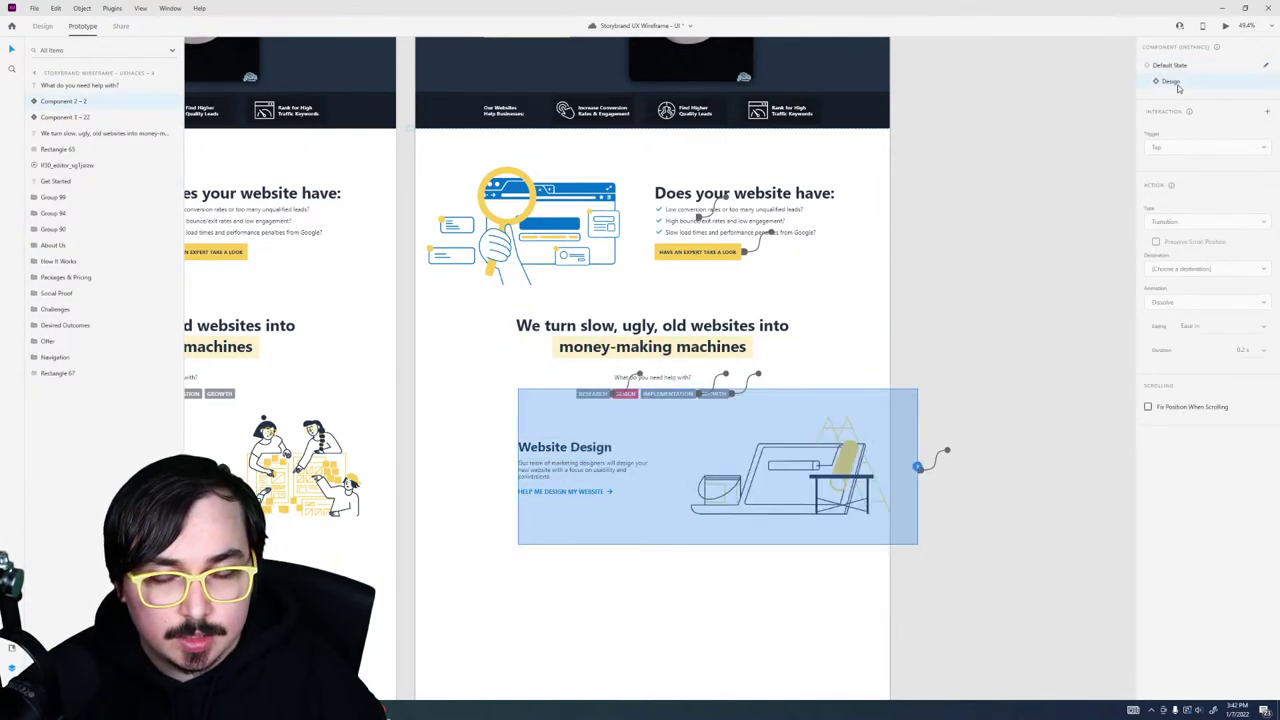
# Step: Set the DESIGN tag on the UXHACKS – 3 wireframe back to its Default State
pyautogui.moveTo(386, 500); pyautogui.dragTo(738, 472)
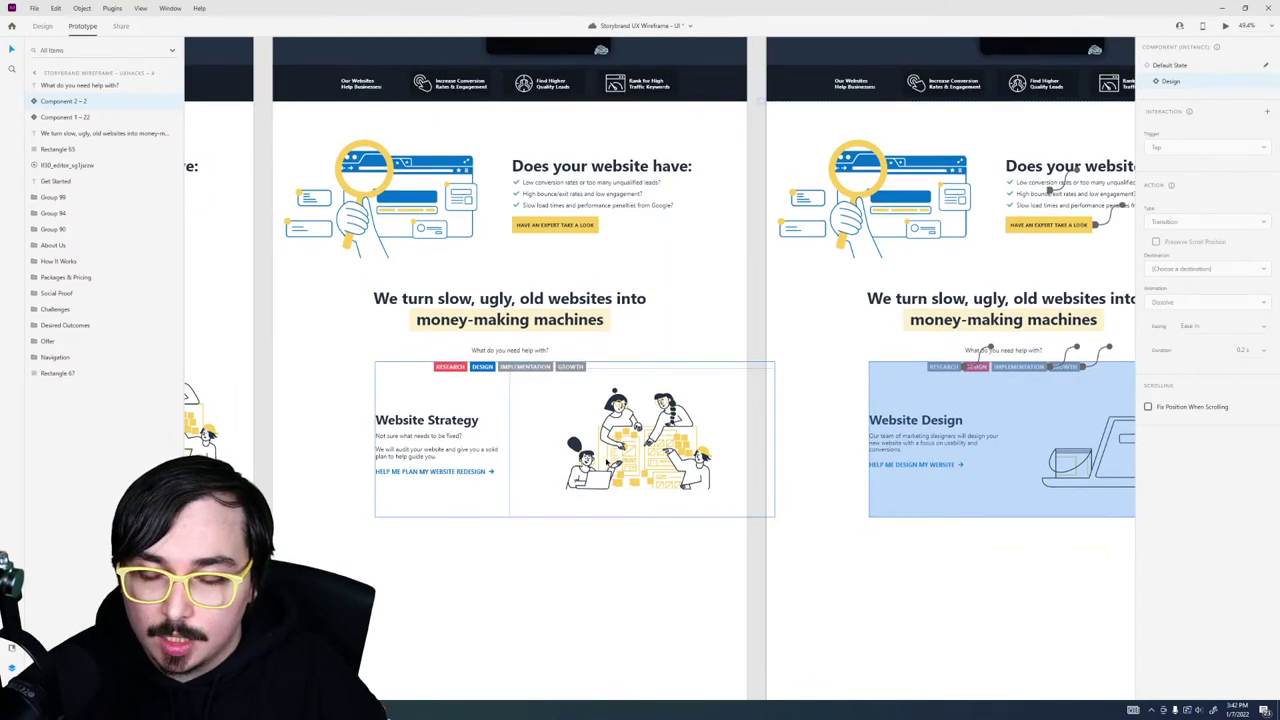
pyautogui.click(738, 471)
pyautogui.doubleClick(483, 368)
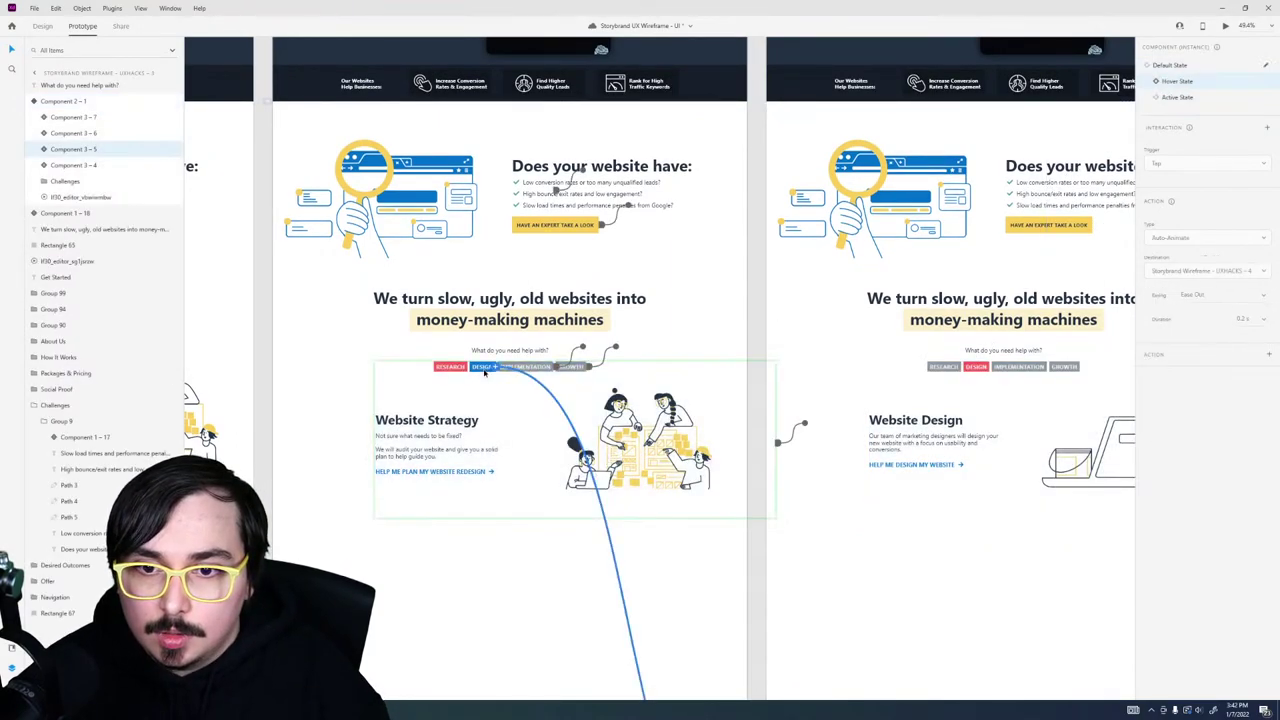
pyautogui.click(694, 588)
# Step: Link the RESEARCH tag's Hover State on the UXHACKS – 4 wireframe back to the UXHACKS – 3 wireframe
pyautogui.moveTo(874, 503); pyautogui.dragTo(582, 545)
pyautogui.doubleClick(658, 410)
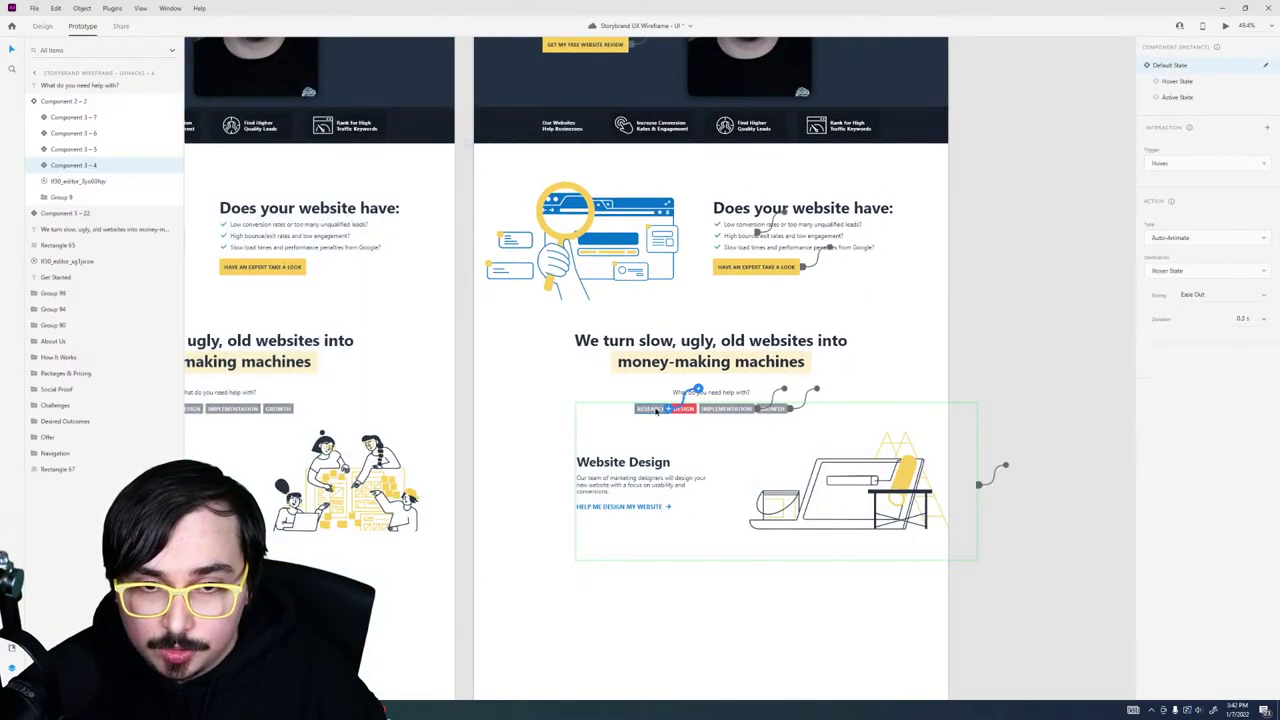
pyautogui.click(1172, 83)
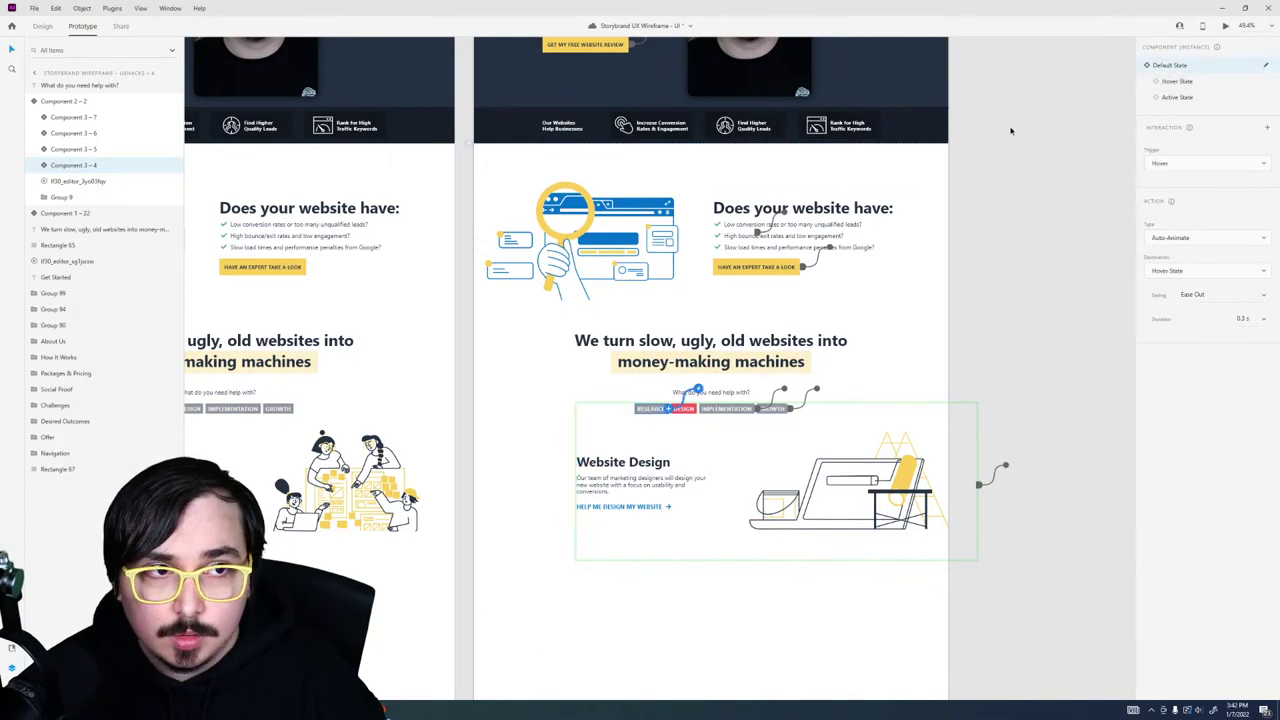
# Step: Preview the UXHACKS – 3 wireframe and test switching between the DESIGN and RESEARCH tags in the services section
pyautogui.click(400, 470)
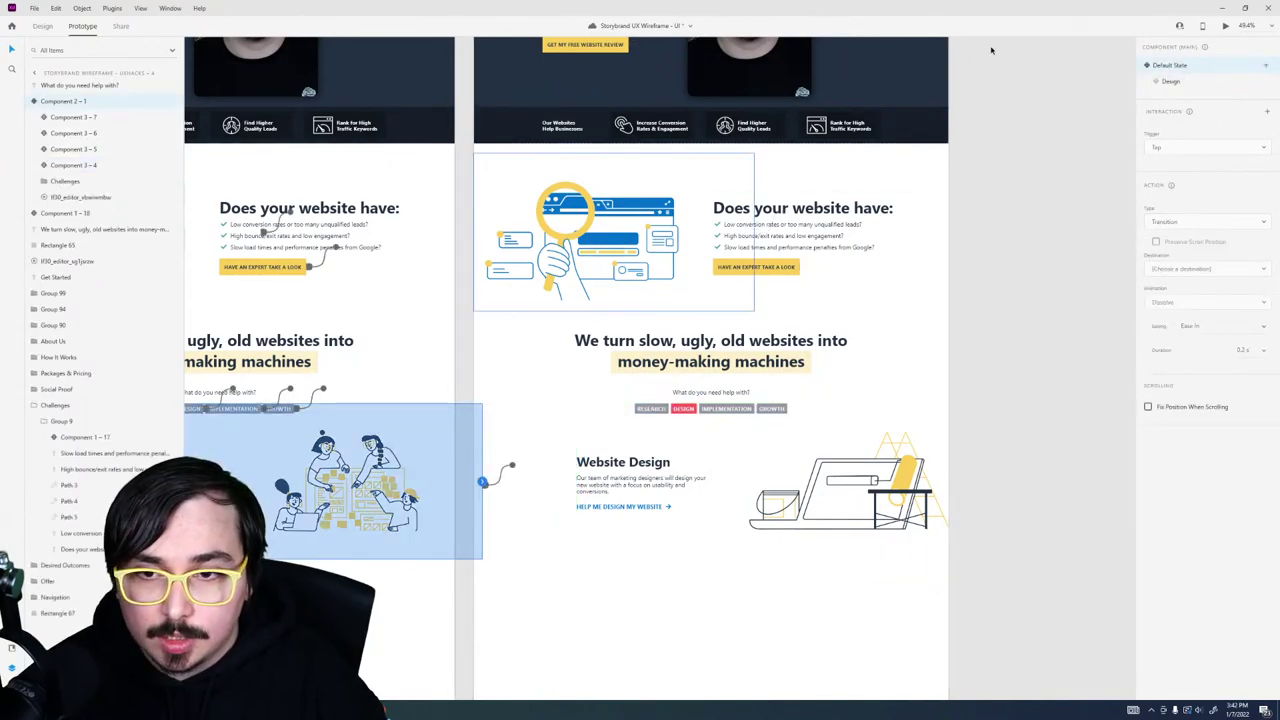
pyautogui.click(1225, 25)
pyautogui.scroll(-5, 951, 249)
pyautogui.scroll(-3, 950, 248)
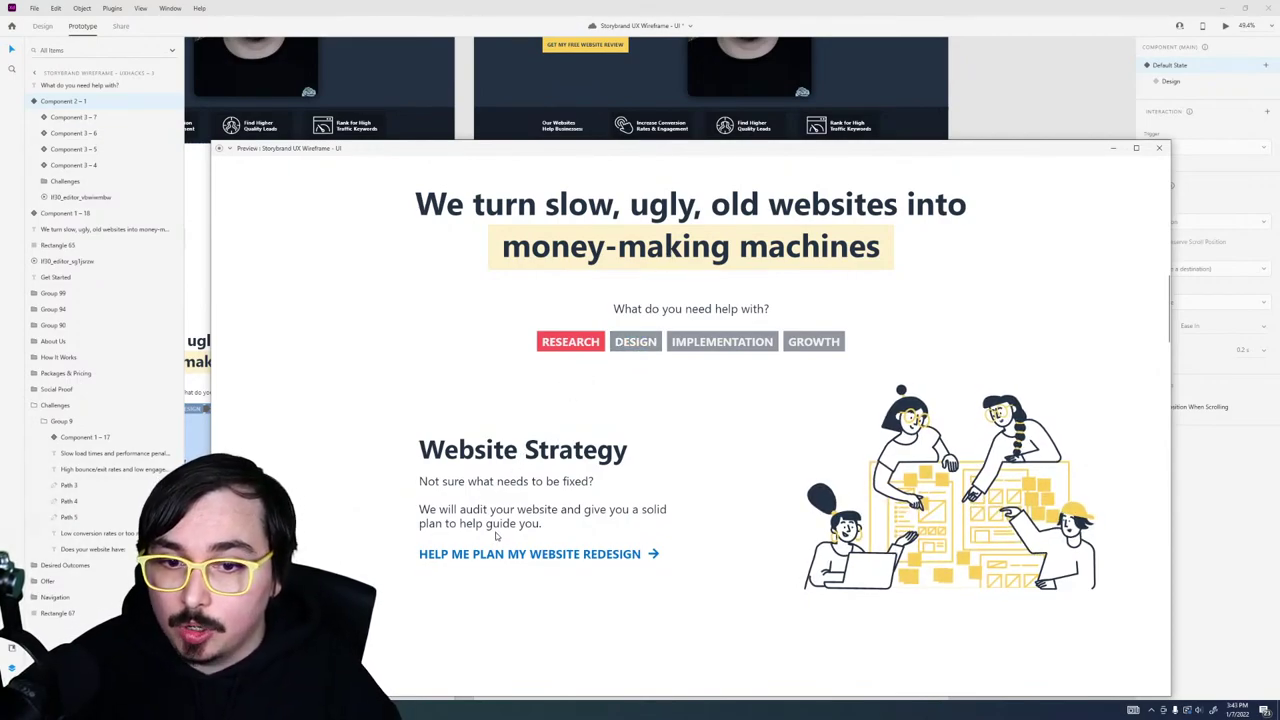
pyautogui.click(630, 346)
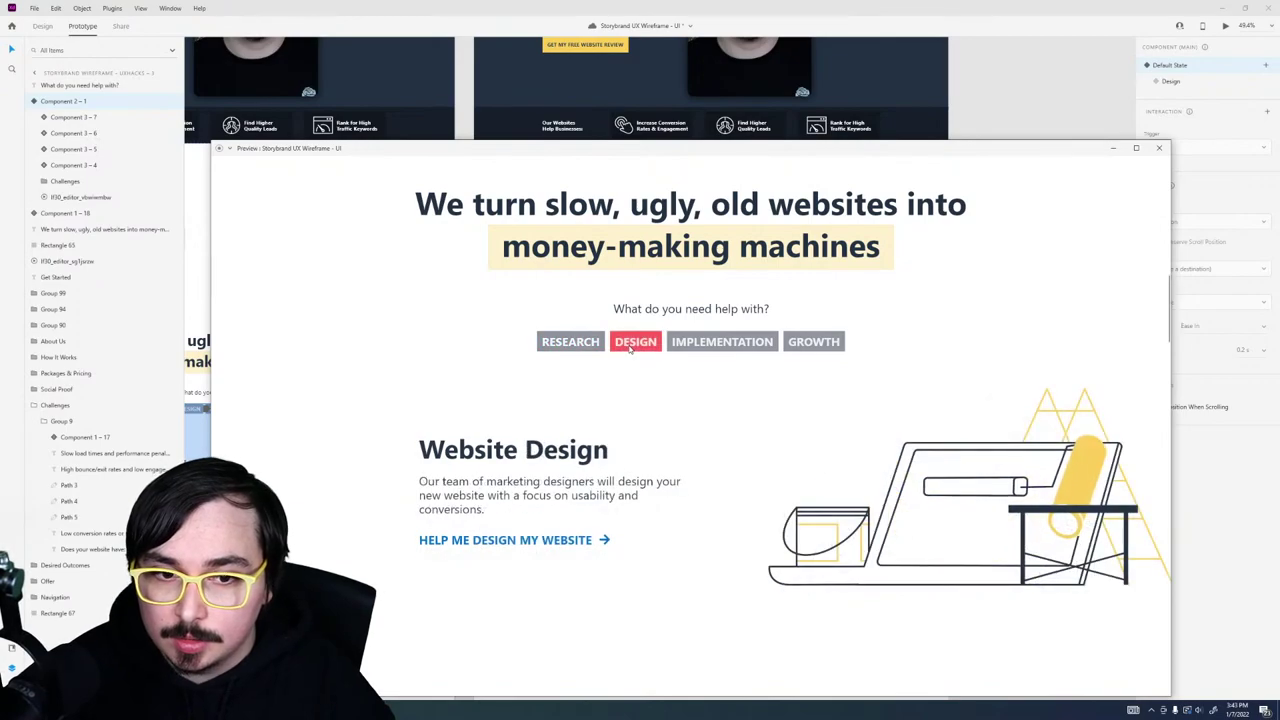
pyautogui.click(576, 348)
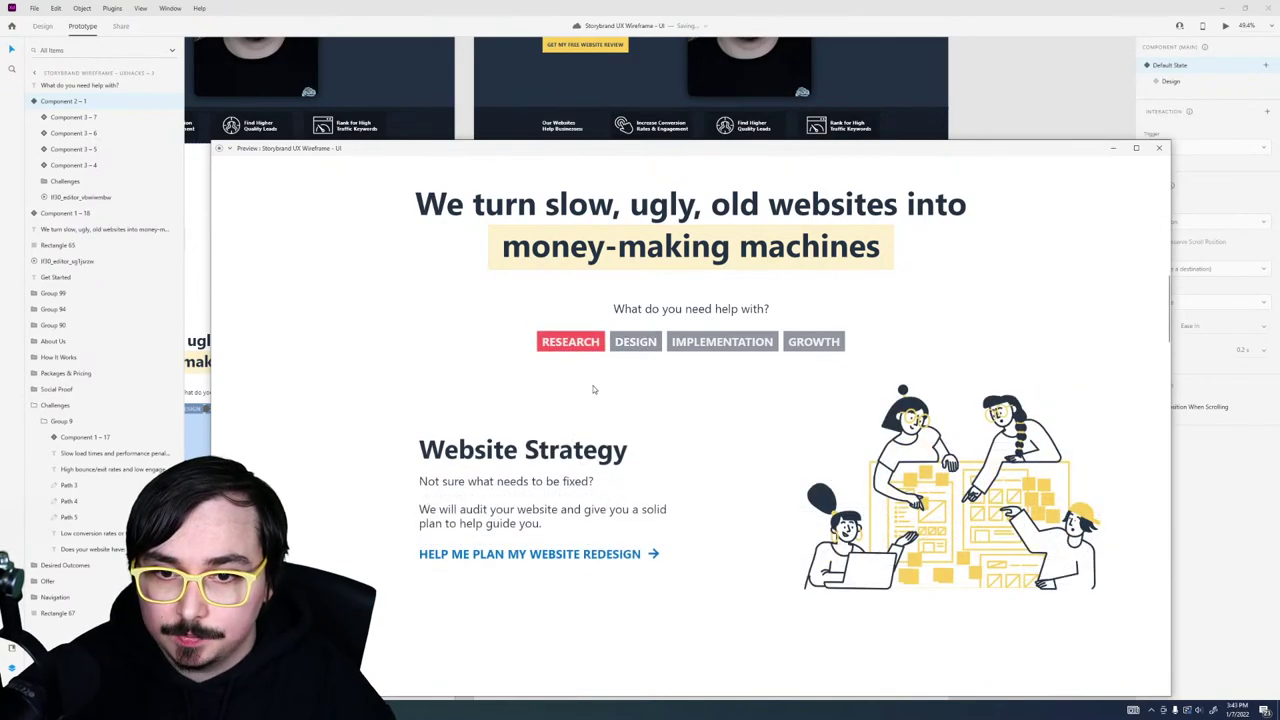
pyautogui.click(630, 344)
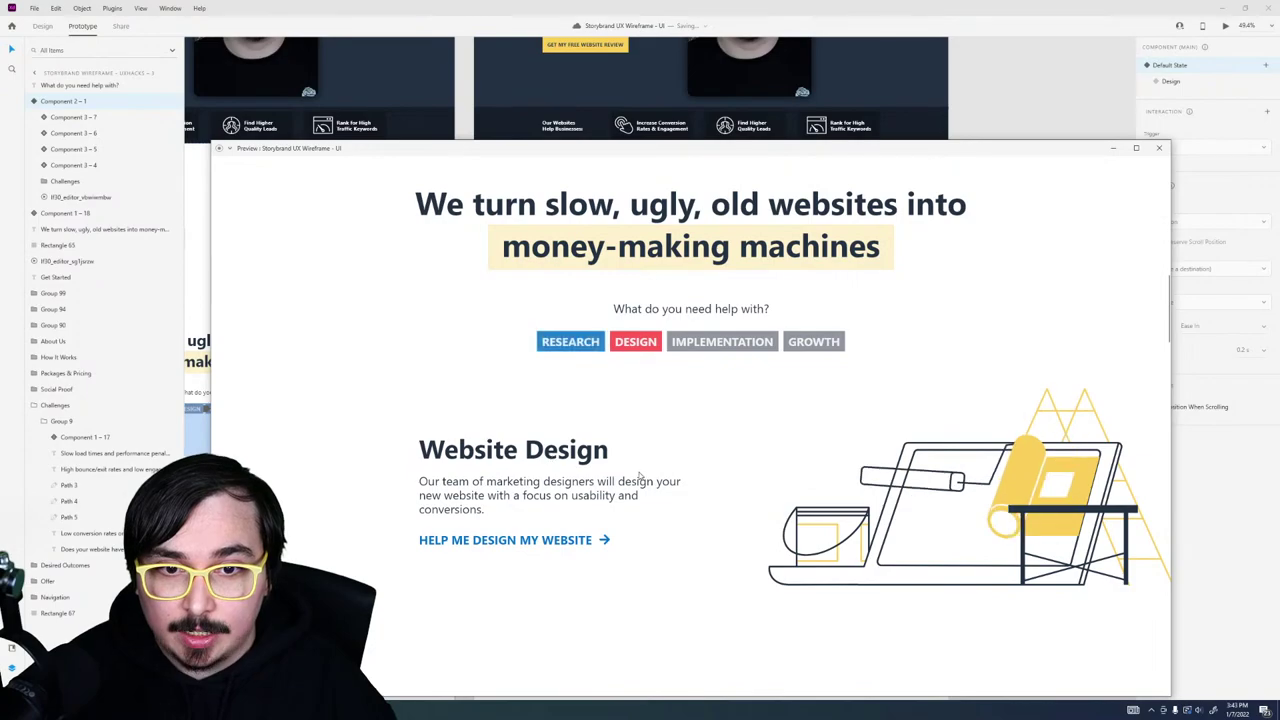
pyautogui.click(592, 348)
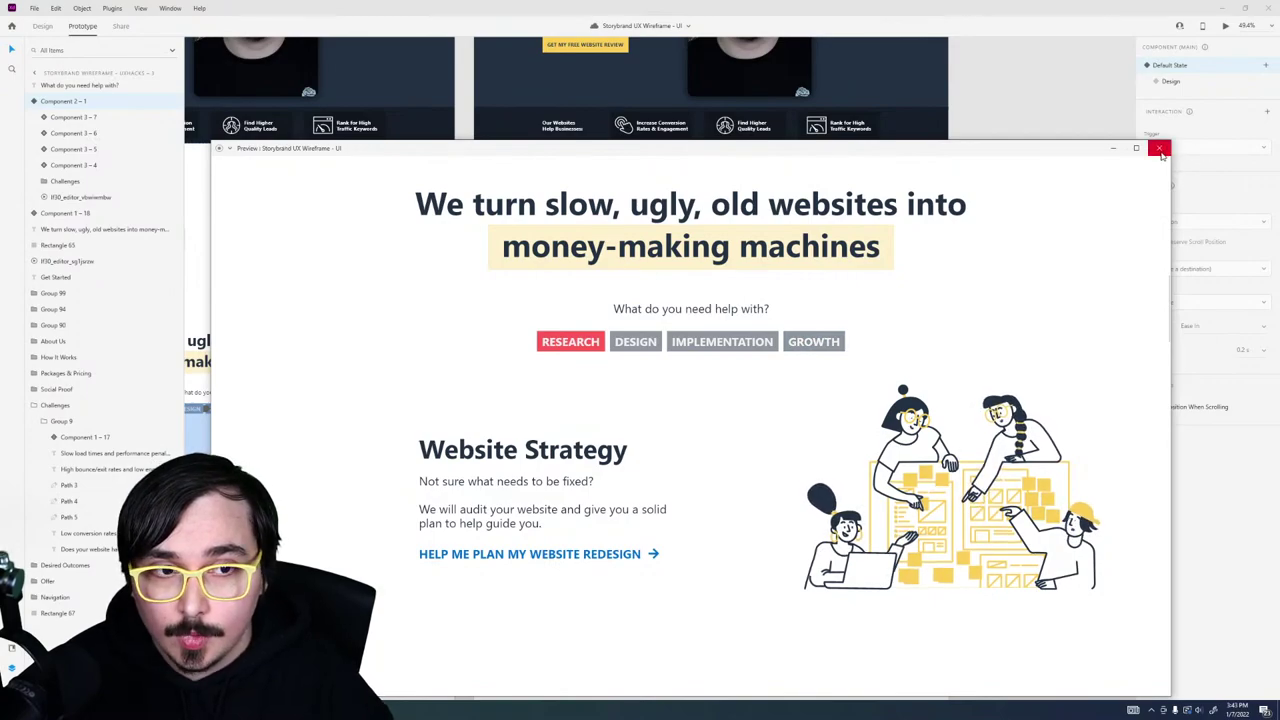
# Step: Examine the earlier wireframe variation with the stacked service rows in the preview, from the services down to the testimonial and back up
pyautogui.press('Left')
pyautogui.scroll(-10, 860, 397)
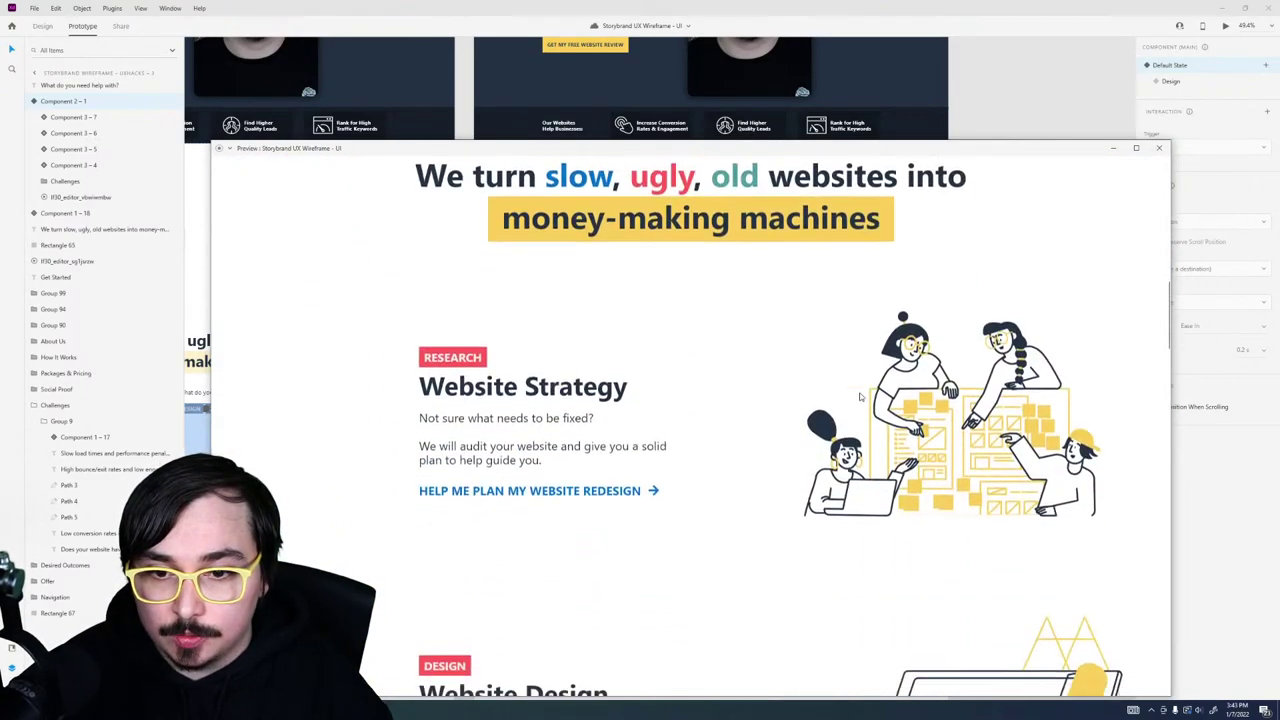
pyautogui.scroll(-15, 859, 397)
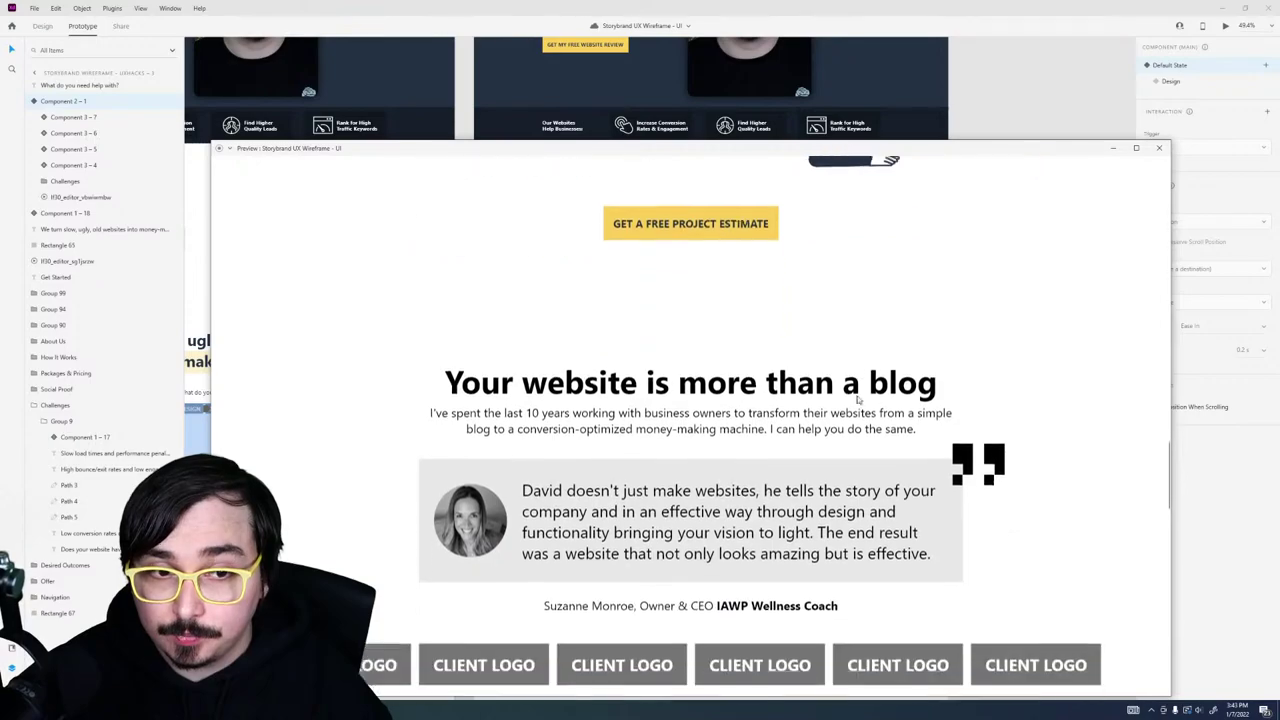
pyautogui.scroll(15, 857, 400)
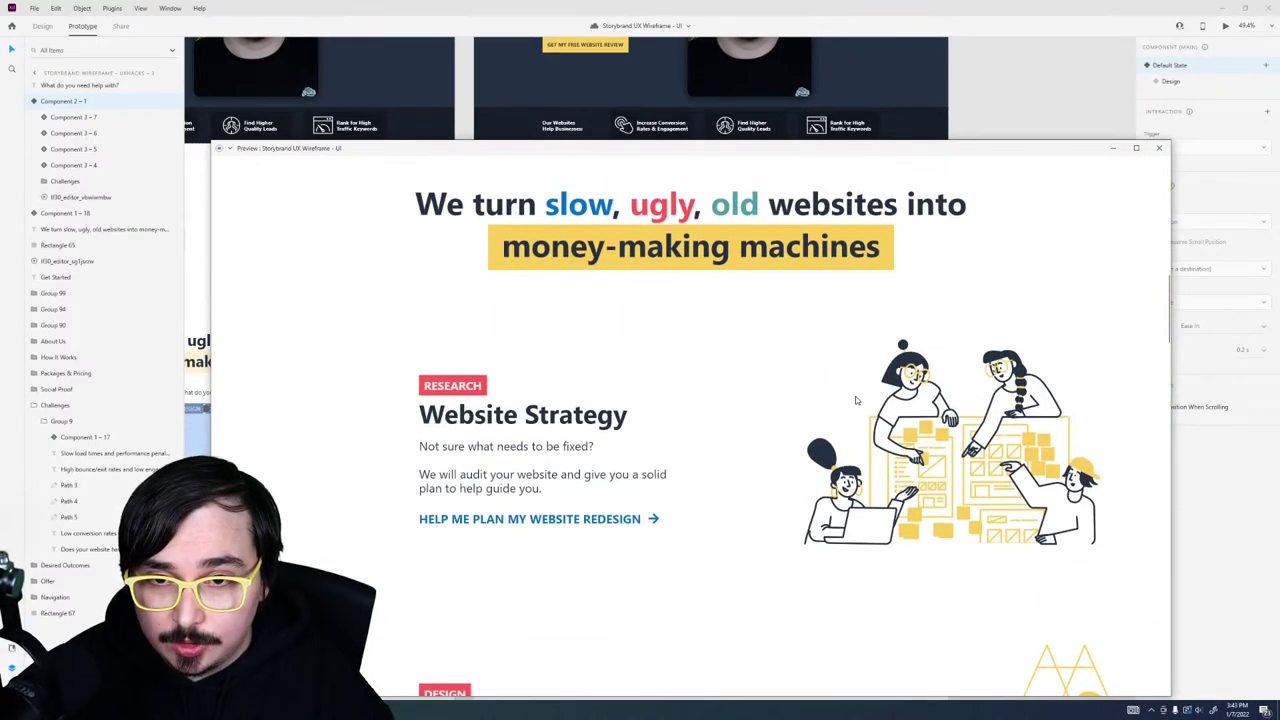
pyautogui.scroll(2, 857, 400)
pyautogui.scroll(-9, 855, 400)
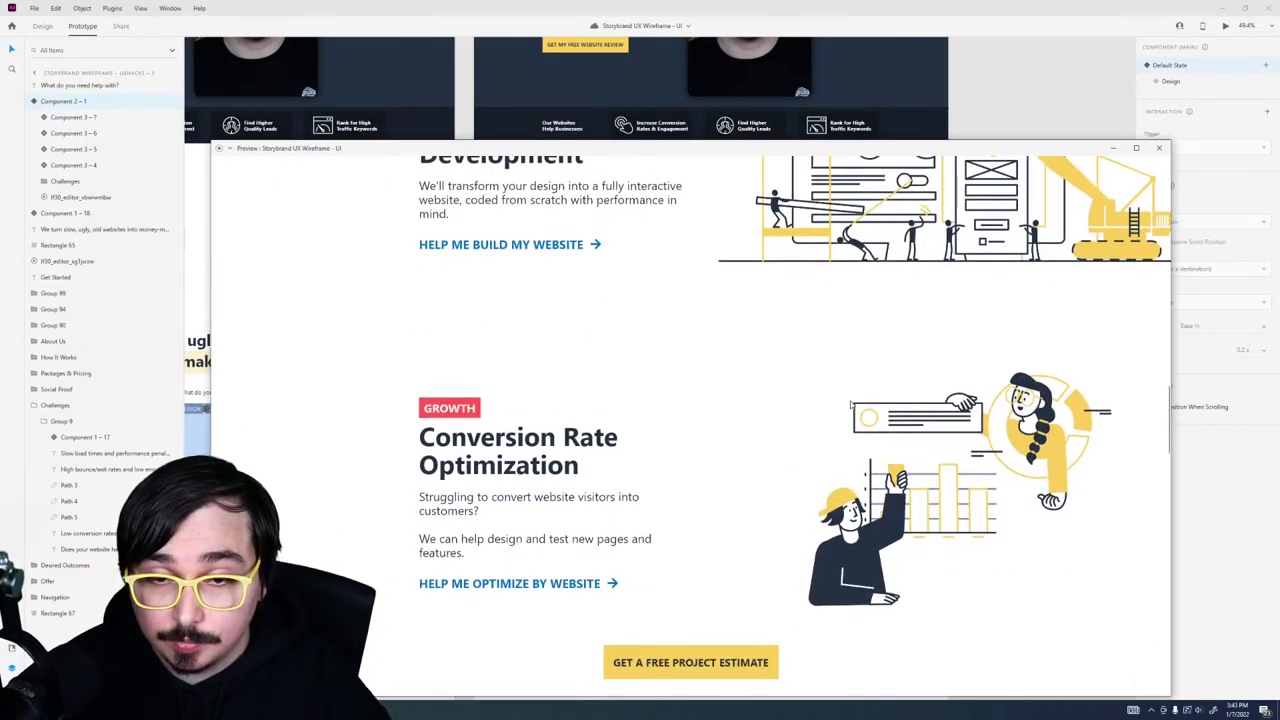
pyautogui.scroll(-3, 851, 403)
pyautogui.scroll(6, 855, 386)
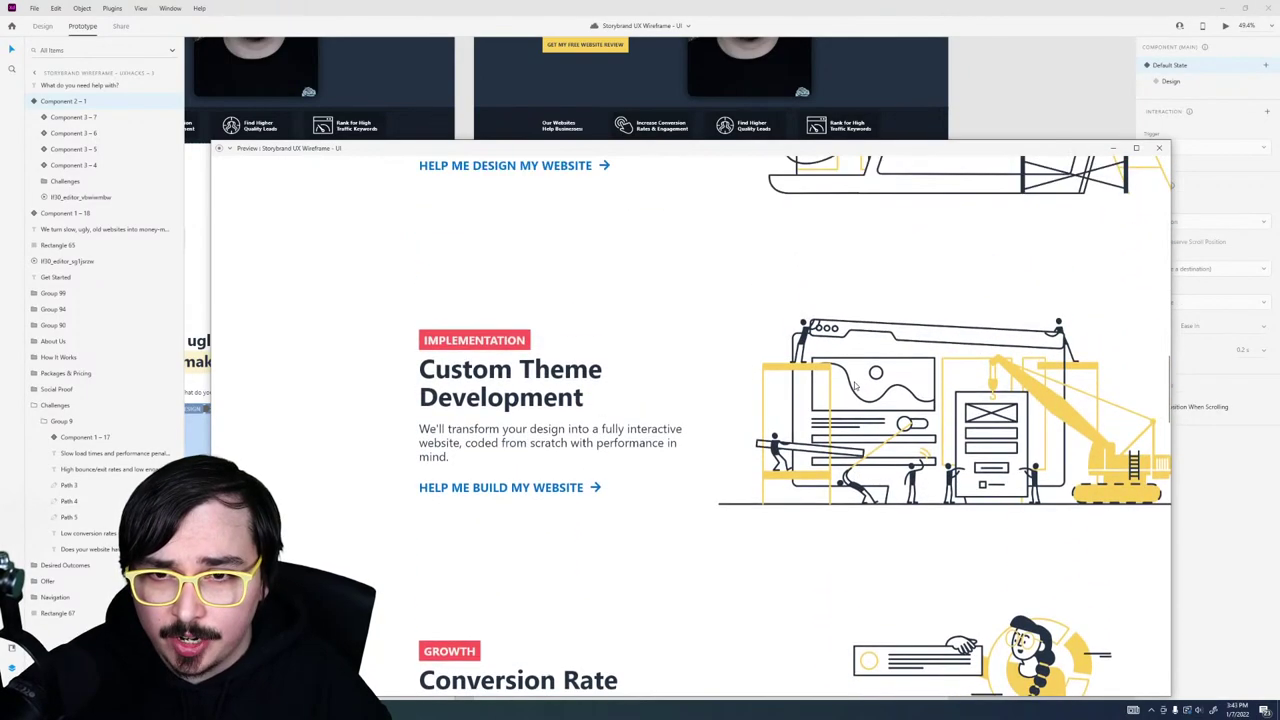
pyautogui.scroll(6, 857, 383)
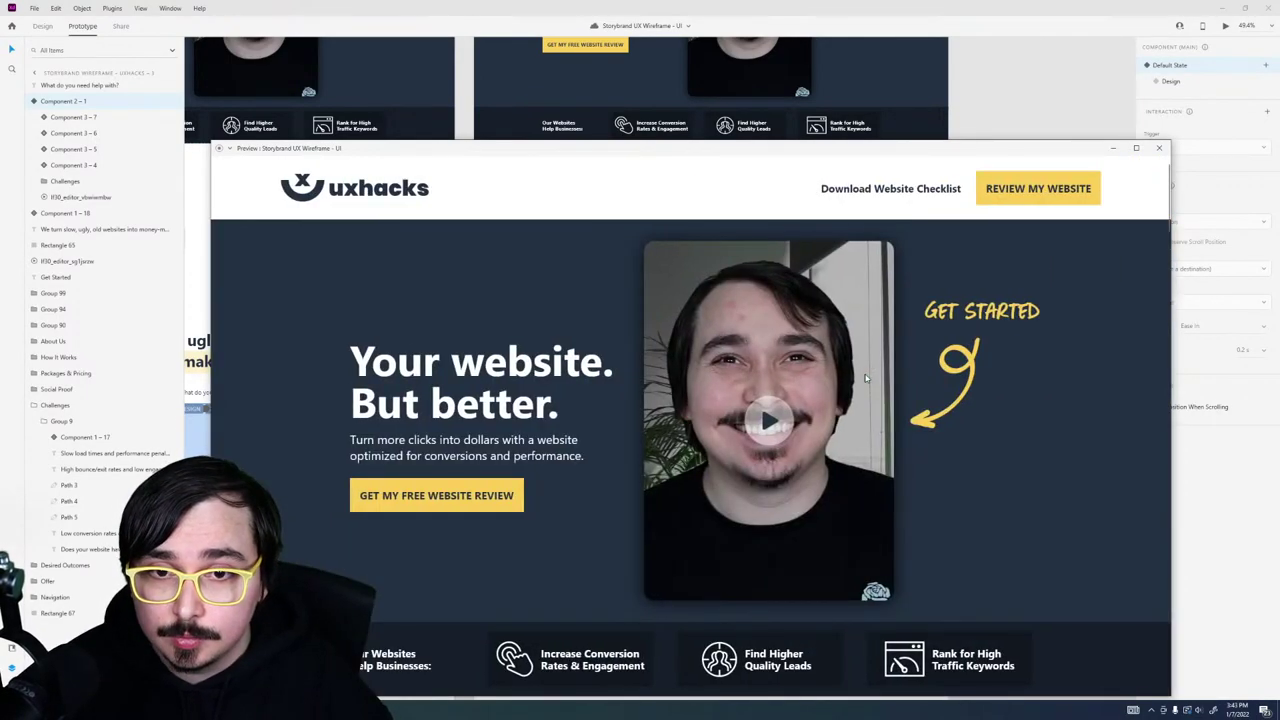
# Step: Test switching to the DESIGN tag and back to RESEARCH in the previewed services section
pyautogui.scroll(-8, 864, 376)
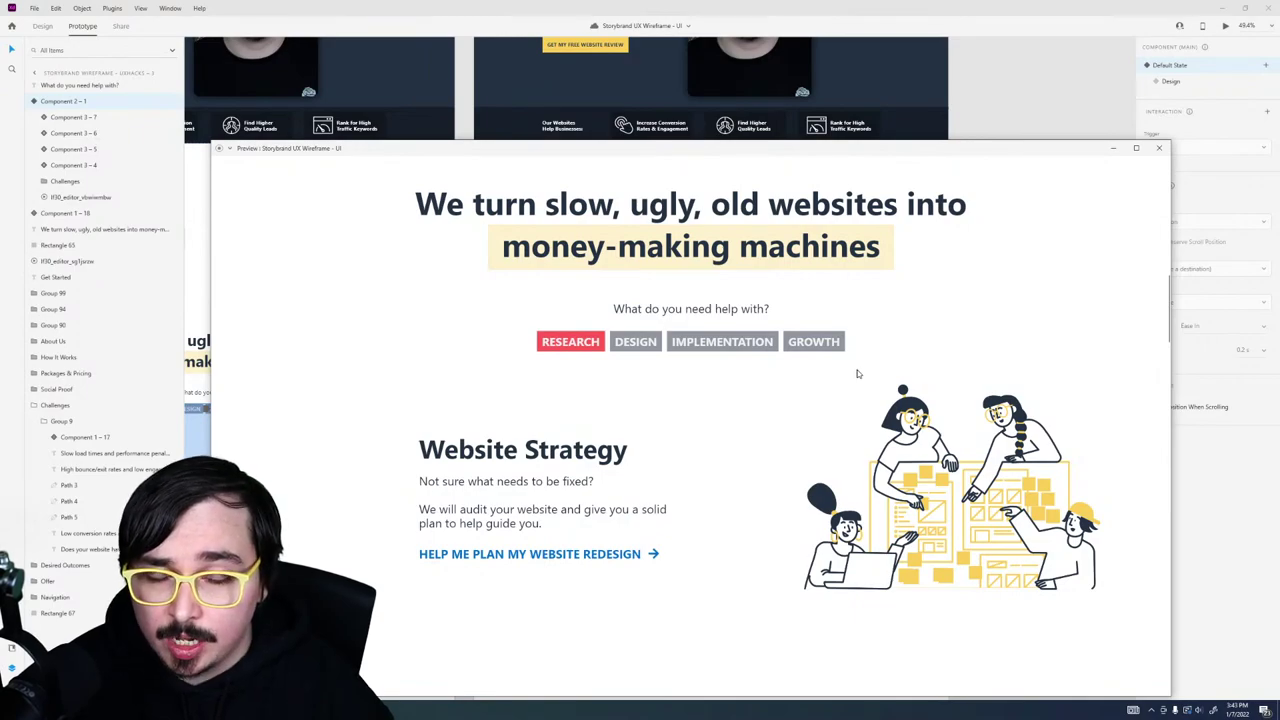
pyautogui.click(632, 347)
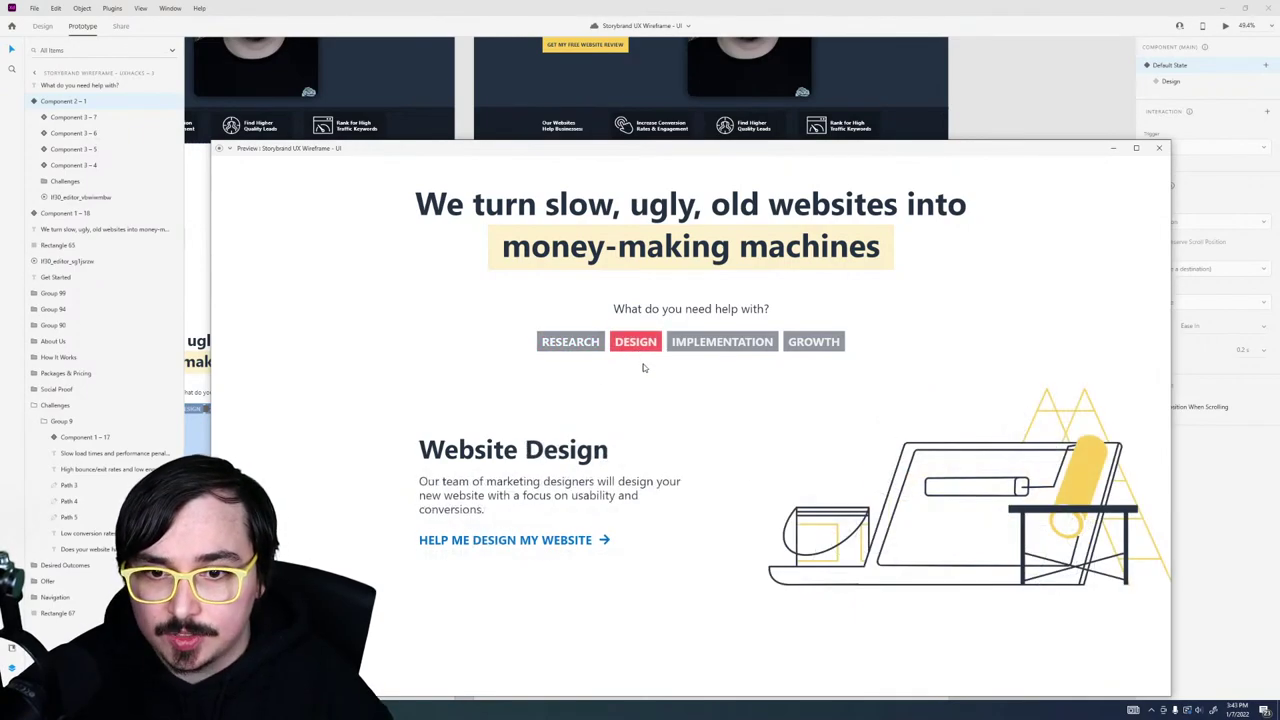
pyautogui.click(570, 342)
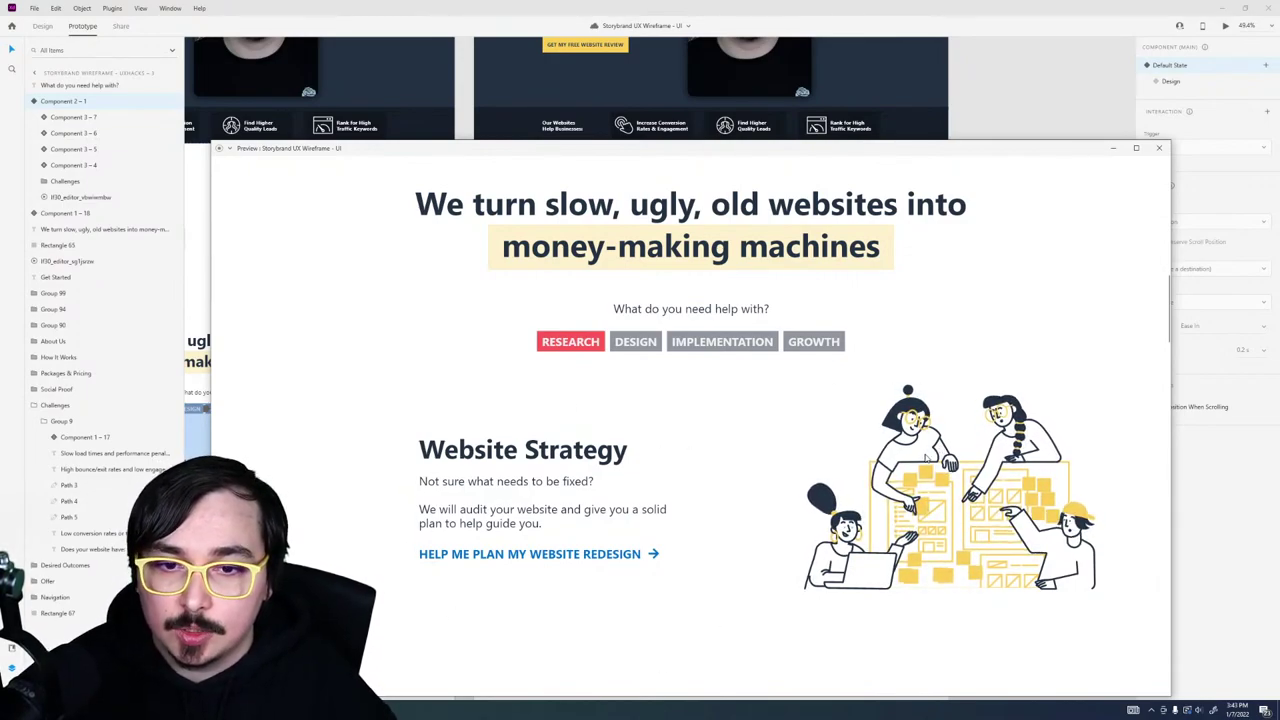
# Step: Examine the previewed page between the hero and the single-service section for visual flow, and close the preview
pyautogui.scroll(-4, 720, 520)
pyautogui.scroll(3, 720, 520)
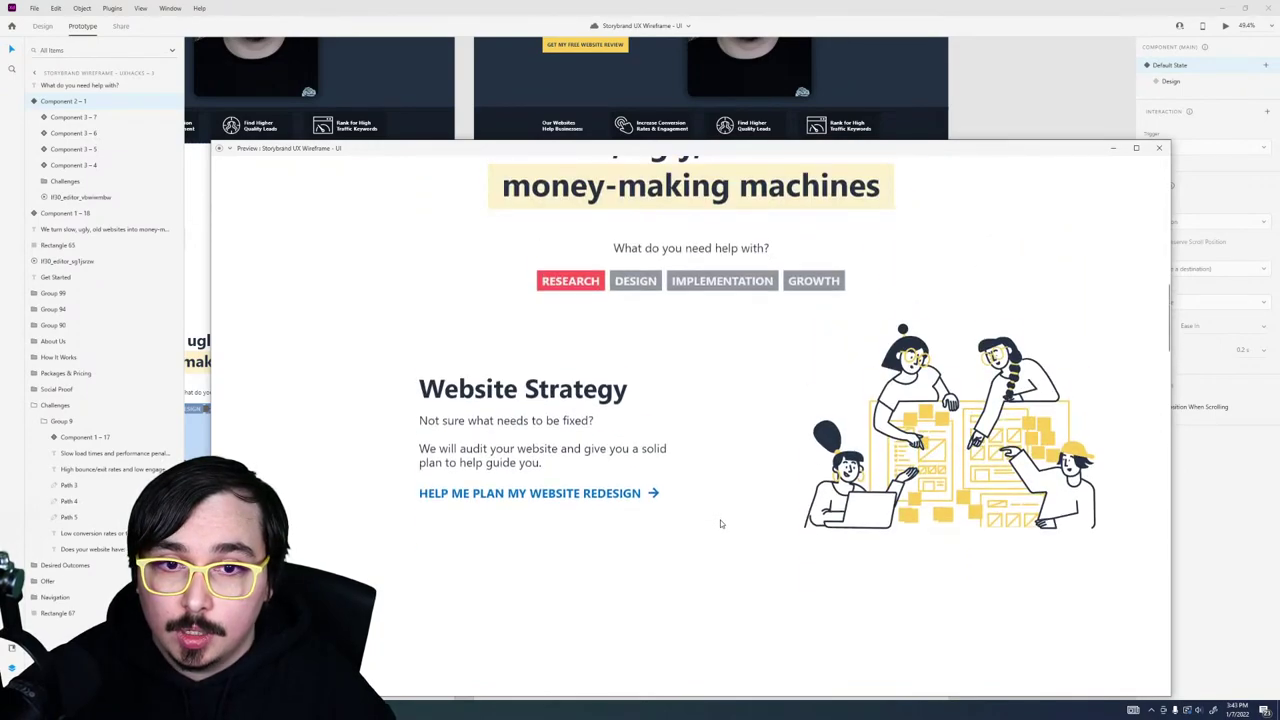
pyautogui.scroll(1, 720, 522)
pyautogui.scroll(-2, 720, 522)
pyautogui.scroll(6, 720, 522)
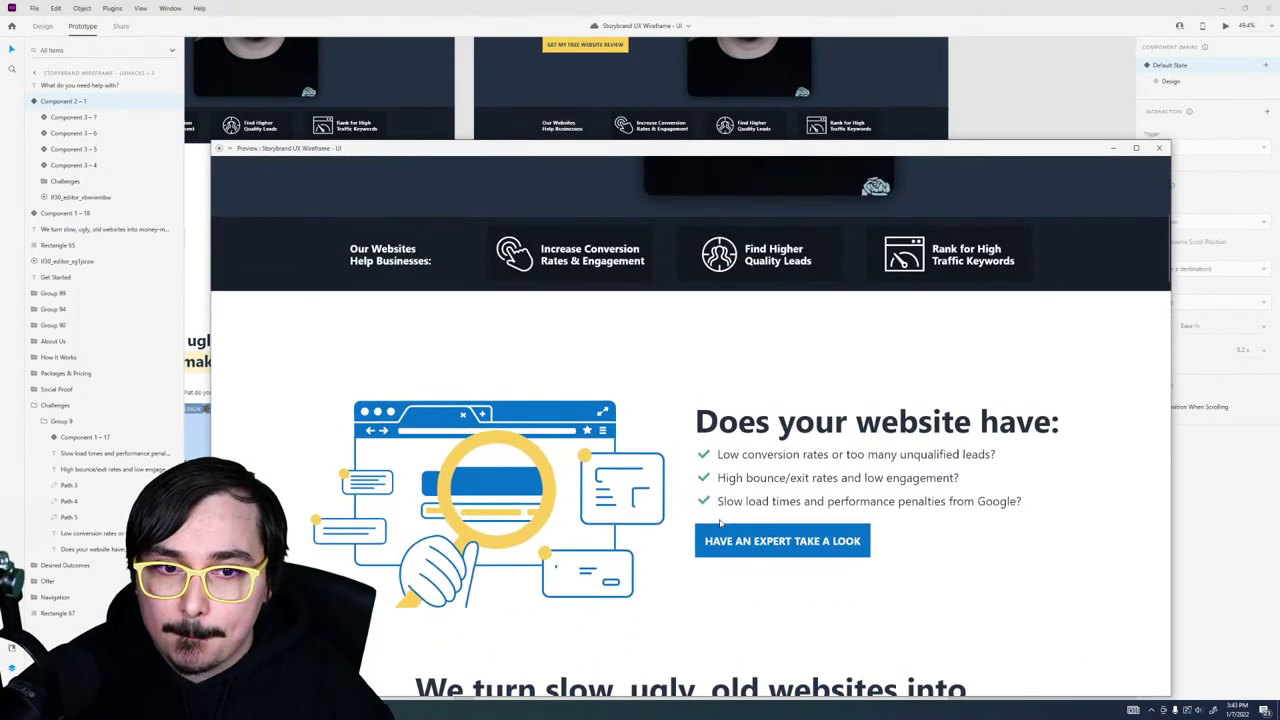
pyautogui.scroll(5, 720, 522)
pyautogui.scroll(-1, 713, 521)
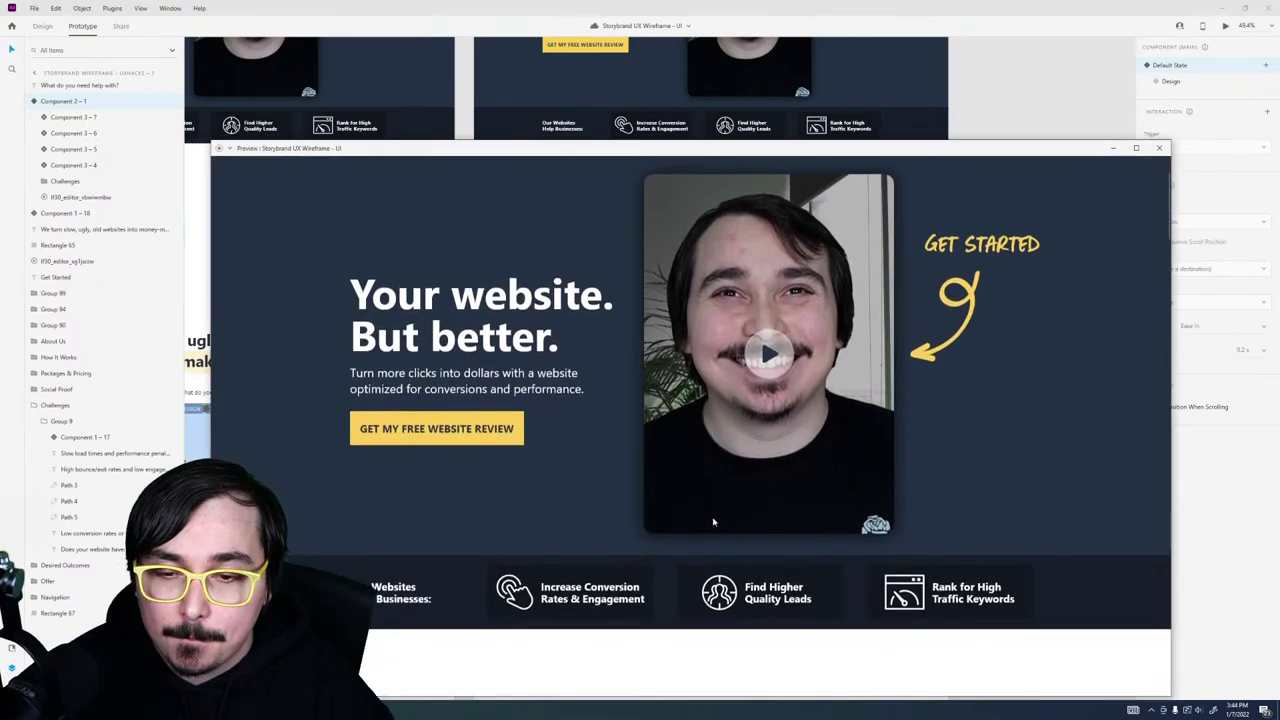
pyautogui.scroll(1, 713, 521)
pyautogui.scroll(-6, 713, 521)
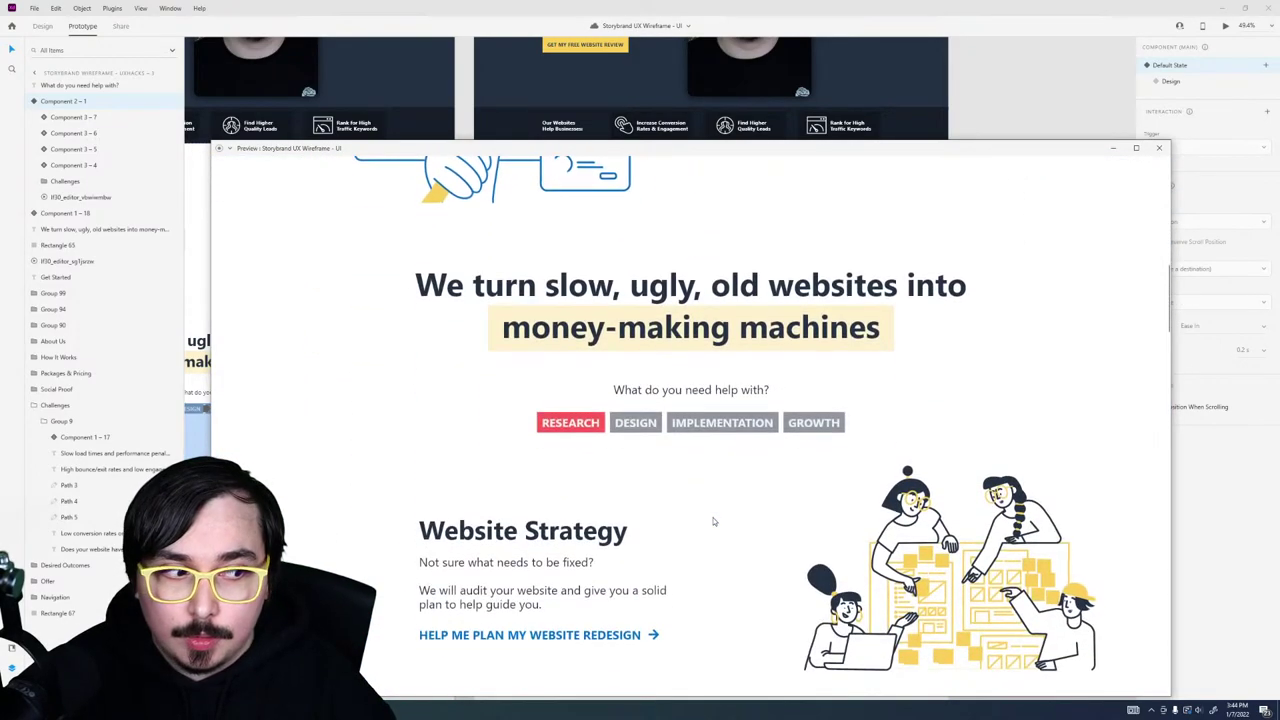
pyautogui.scroll(-4, 713, 521)
pyautogui.scroll(5, 713, 521)
pyautogui.scroll(-2, 713, 521)
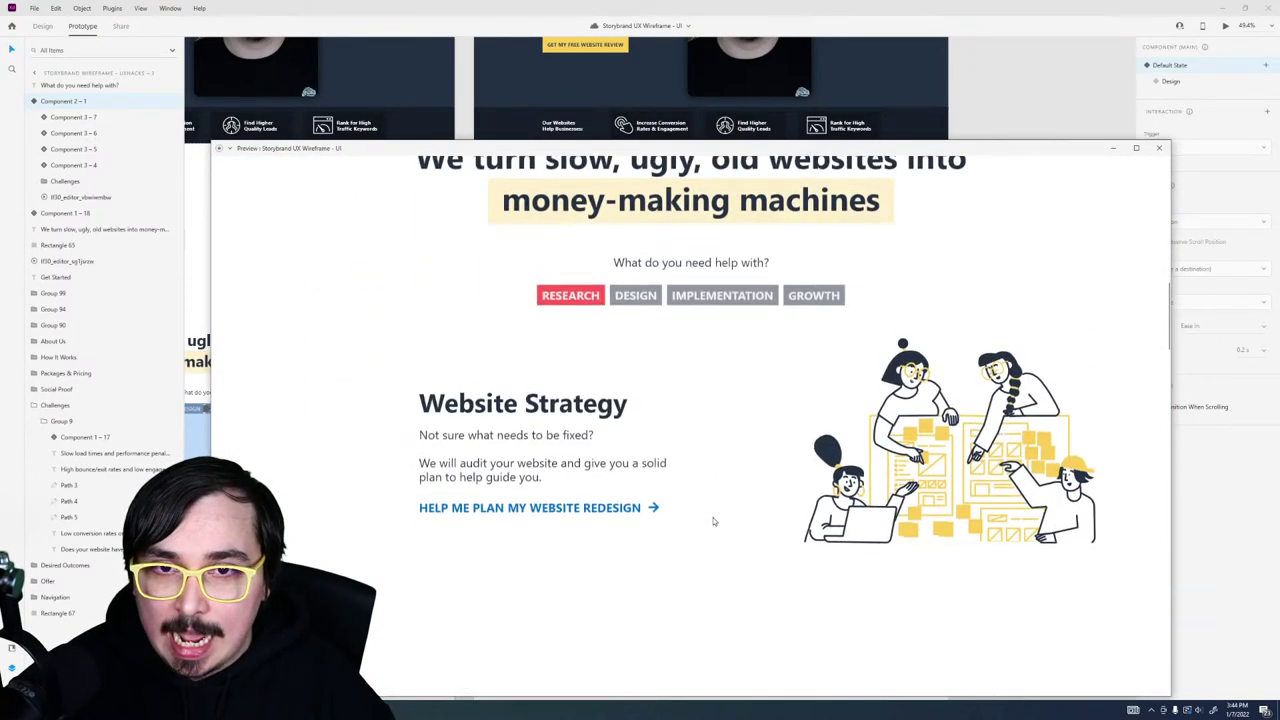
pyautogui.scroll(-1, 713, 521)
pyautogui.scroll(-2, 706, 521)
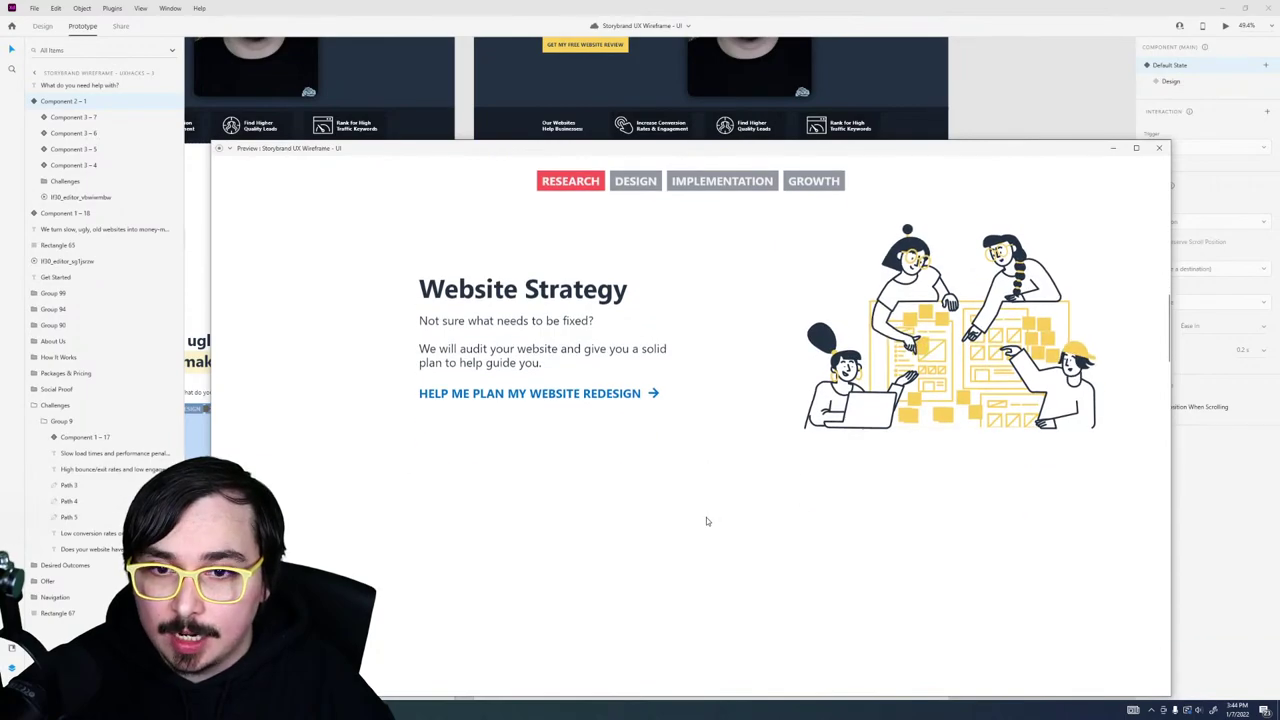
pyautogui.scroll(2, 706, 521)
pyautogui.scroll(-1, 706, 521)
pyautogui.scroll(1, 706, 521)
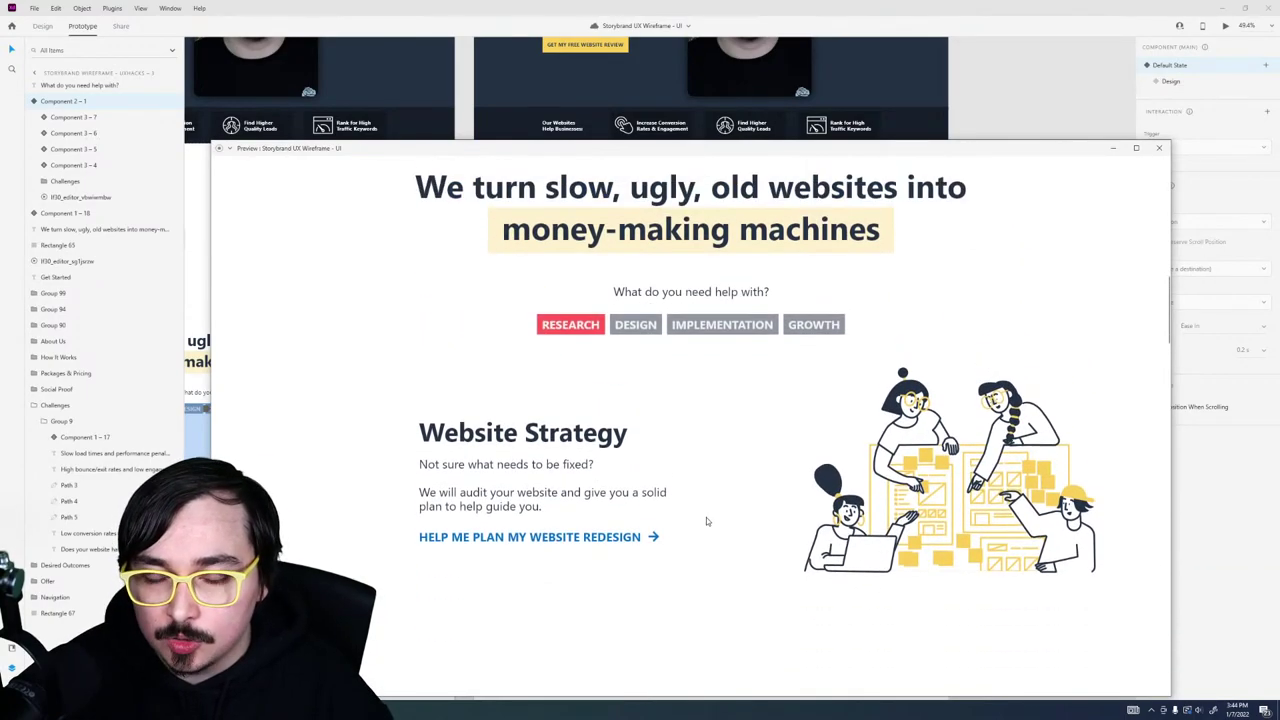
pyautogui.scroll(1, 706, 519)
pyautogui.scroll(-2, 706, 519)
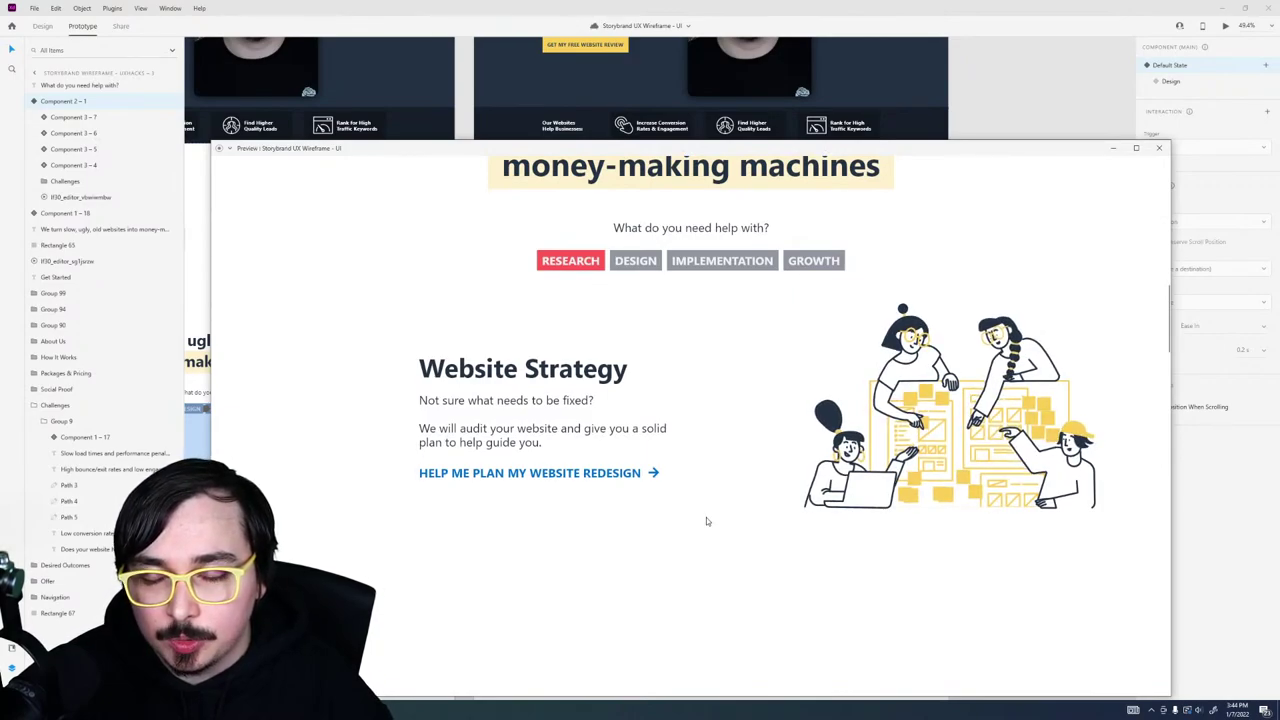
pyautogui.click(1159, 148)
pyautogui.click(965, 428)
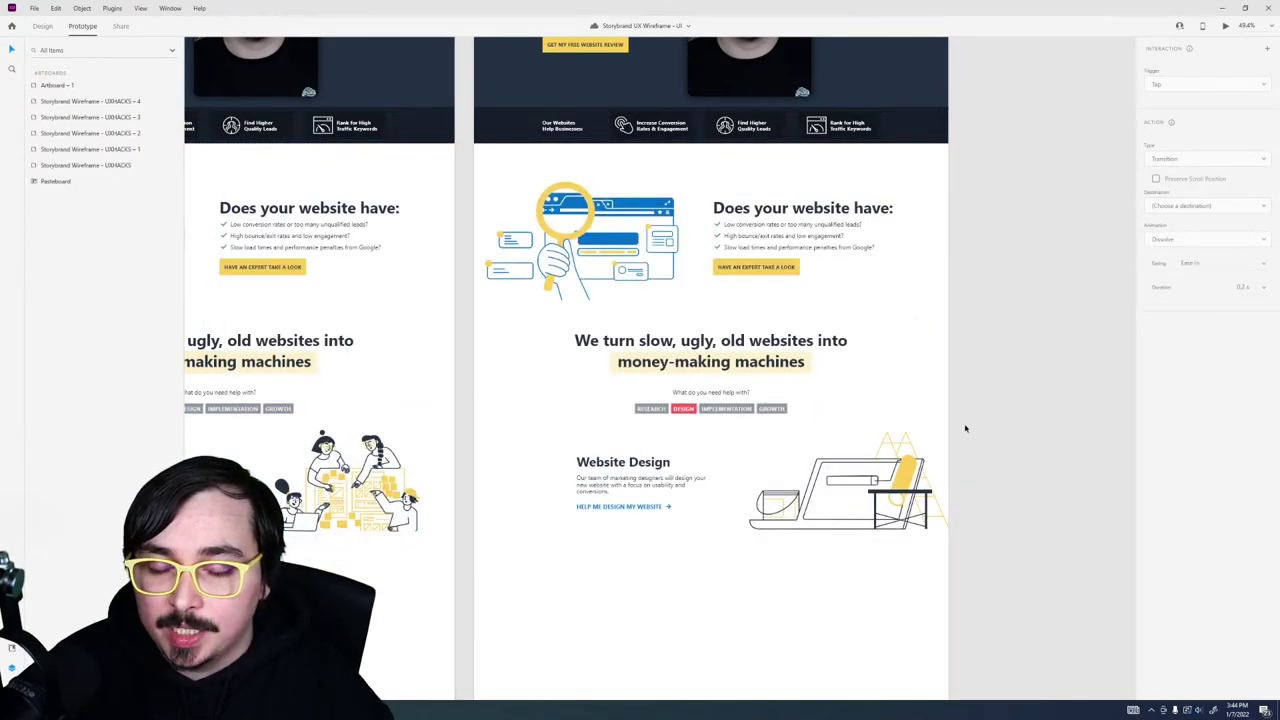
pyautogui.scroll(-1, 965, 428)
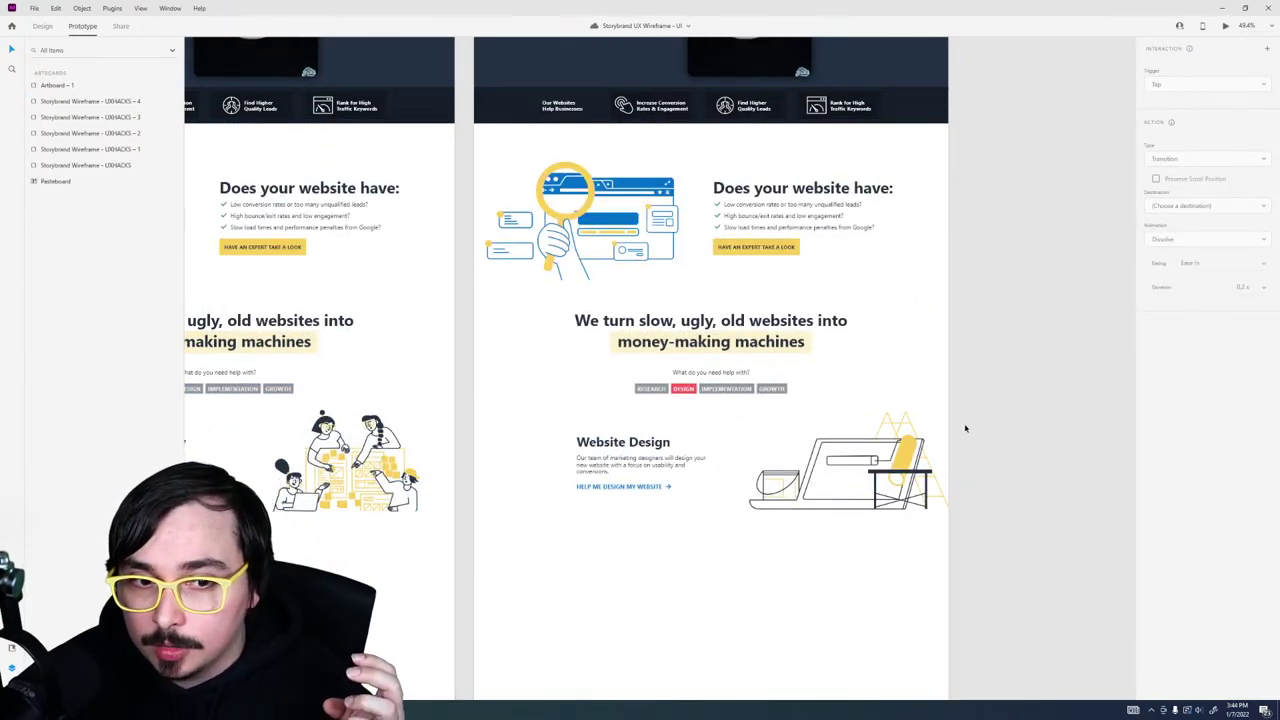
pyautogui.click(641, 458)
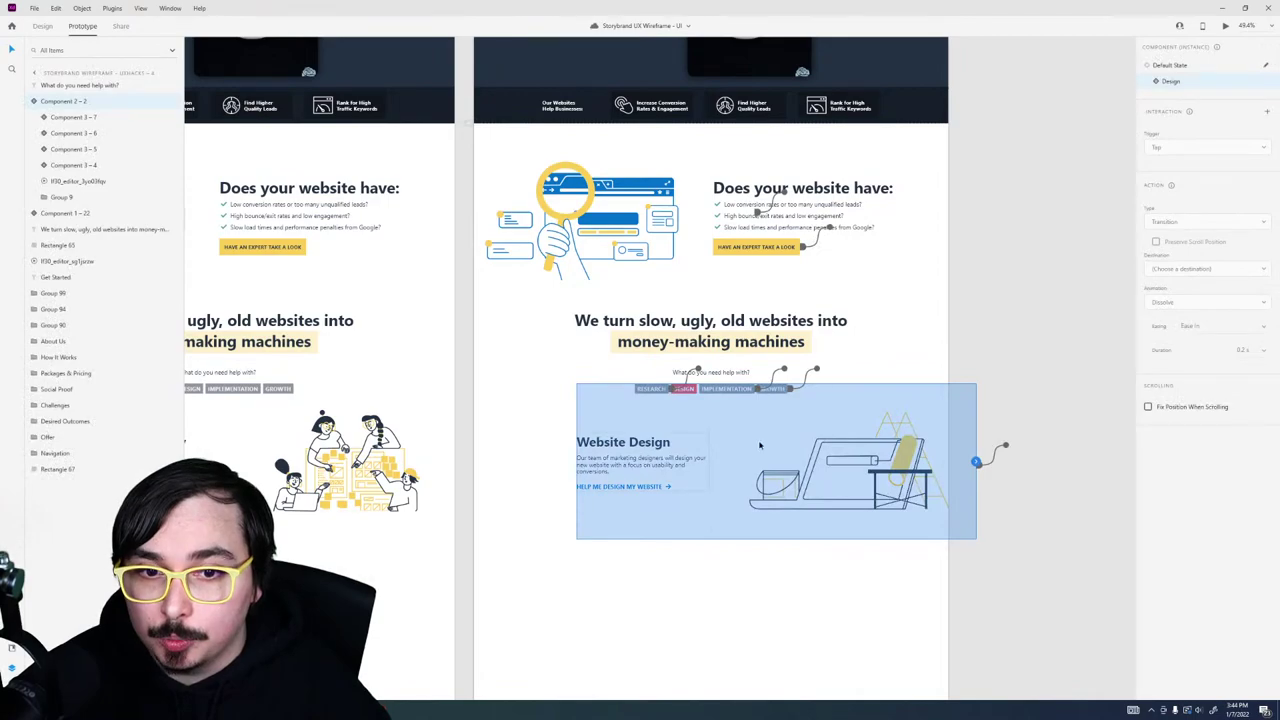
pyautogui.click(1046, 427)
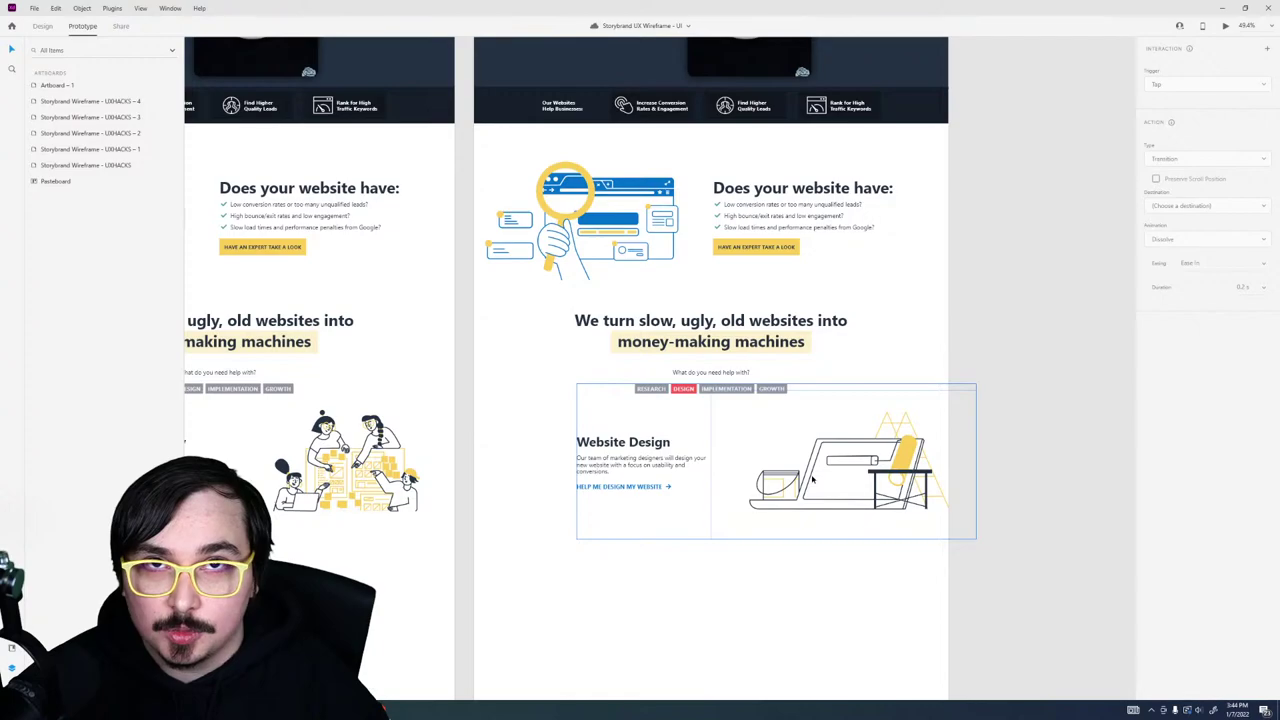
pyautogui.click(797, 560)
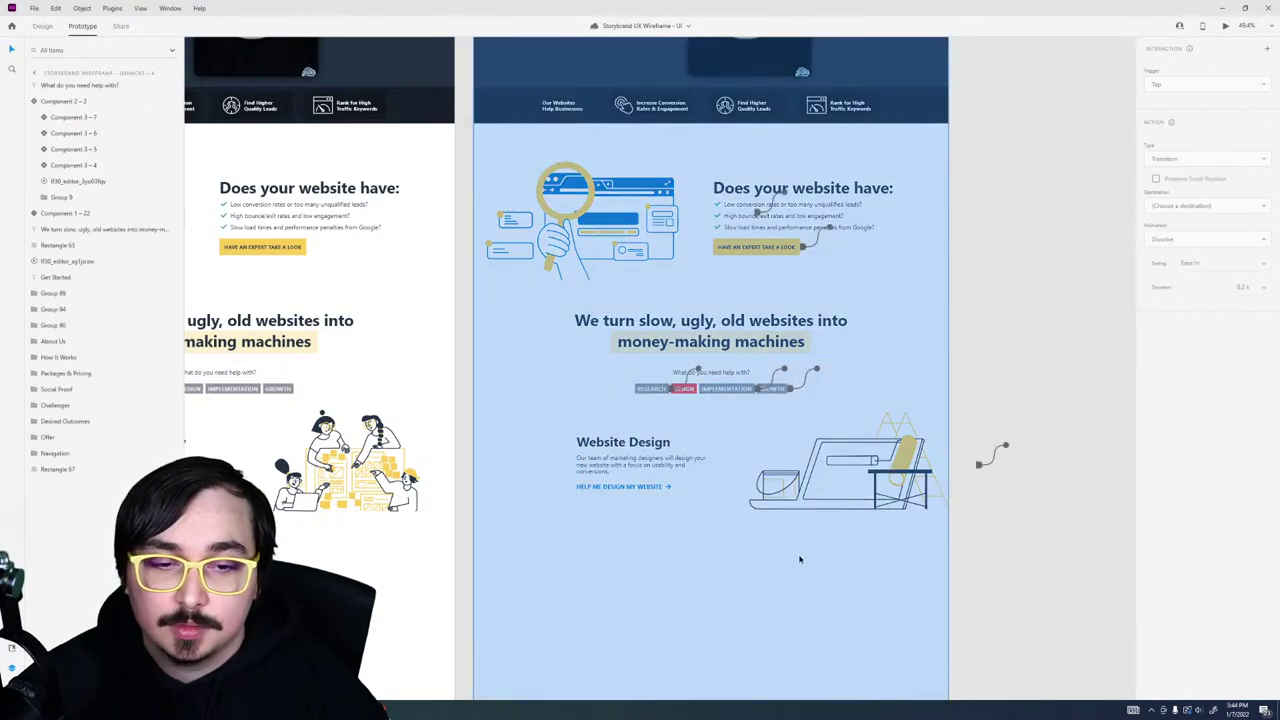
pyautogui.click(800, 497)
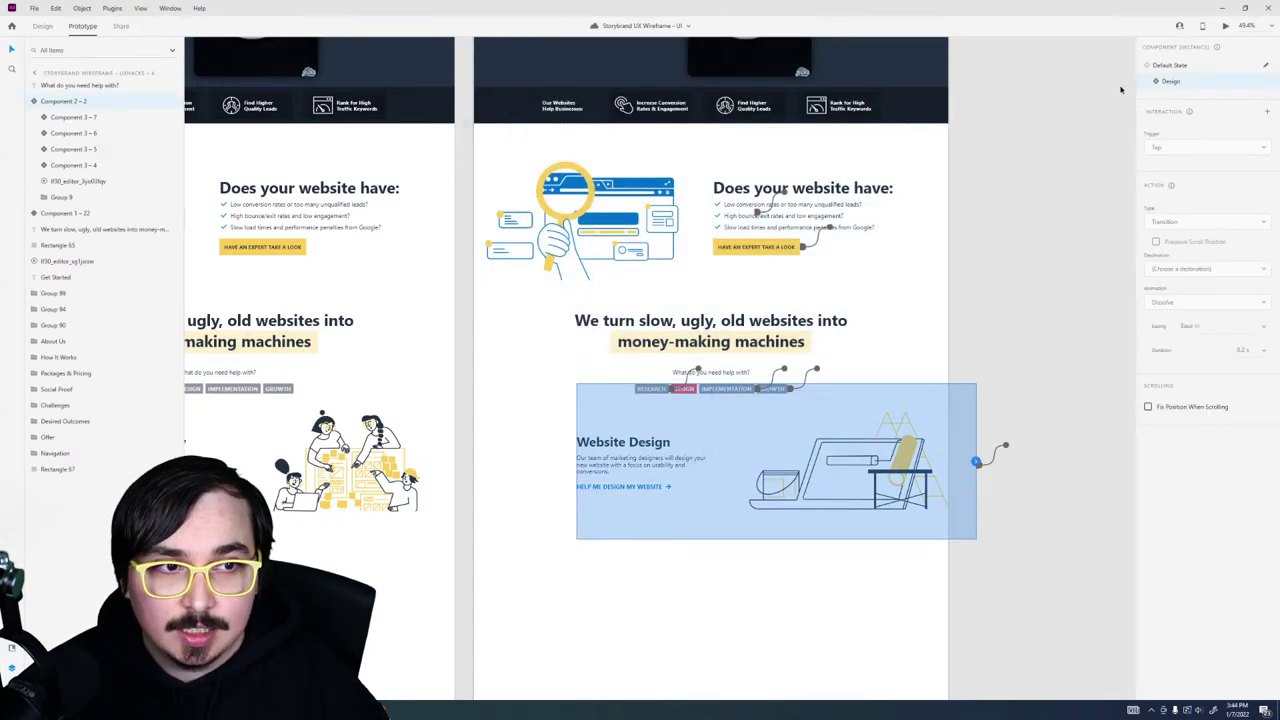
pyautogui.click(972, 356)
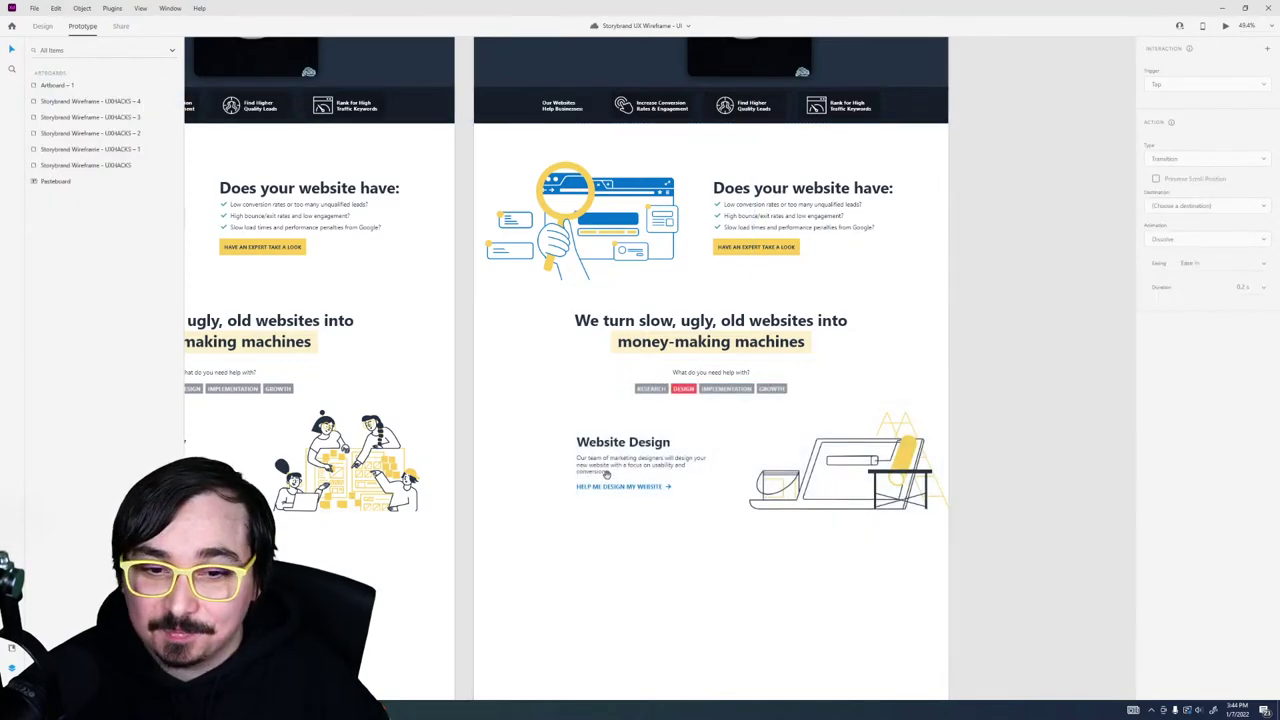
# Step: Duplicate the UXHACKS – 4 wireframe beside the original for the next service
pyautogui.moveTo(605, 475); pyautogui.dragTo(535, 407)
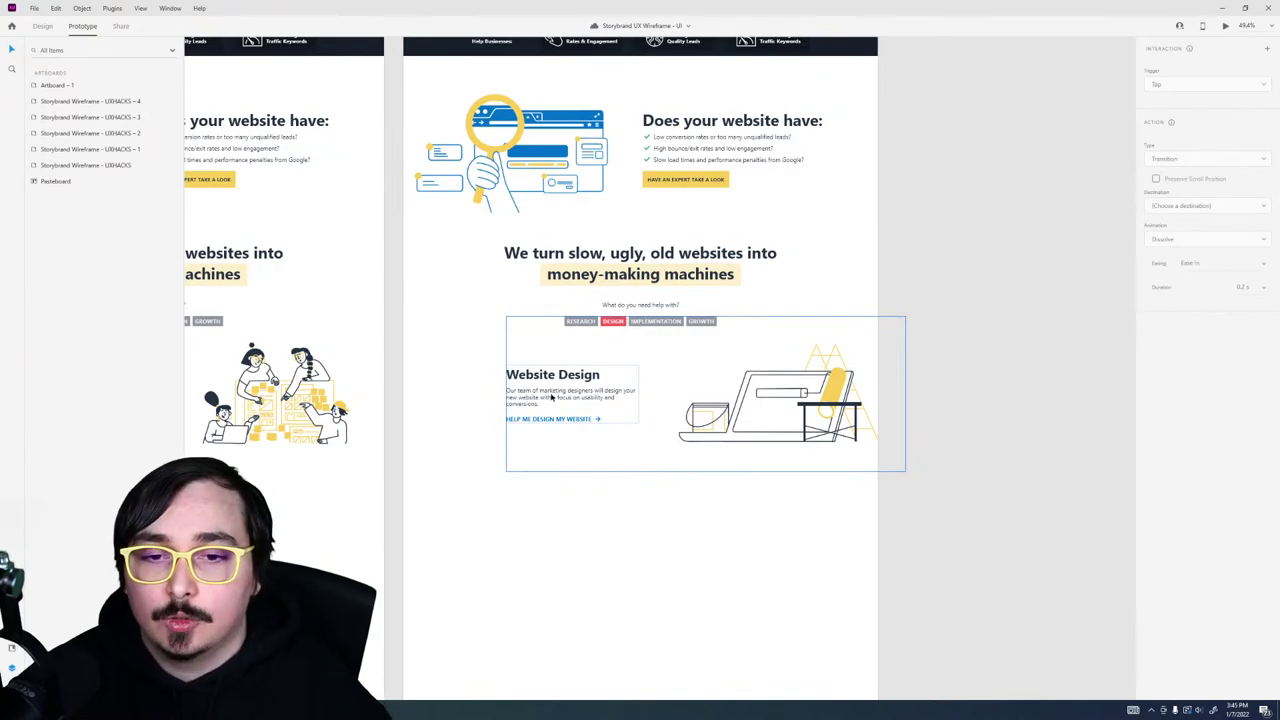
pyautogui.scroll(-4, 951, 289)
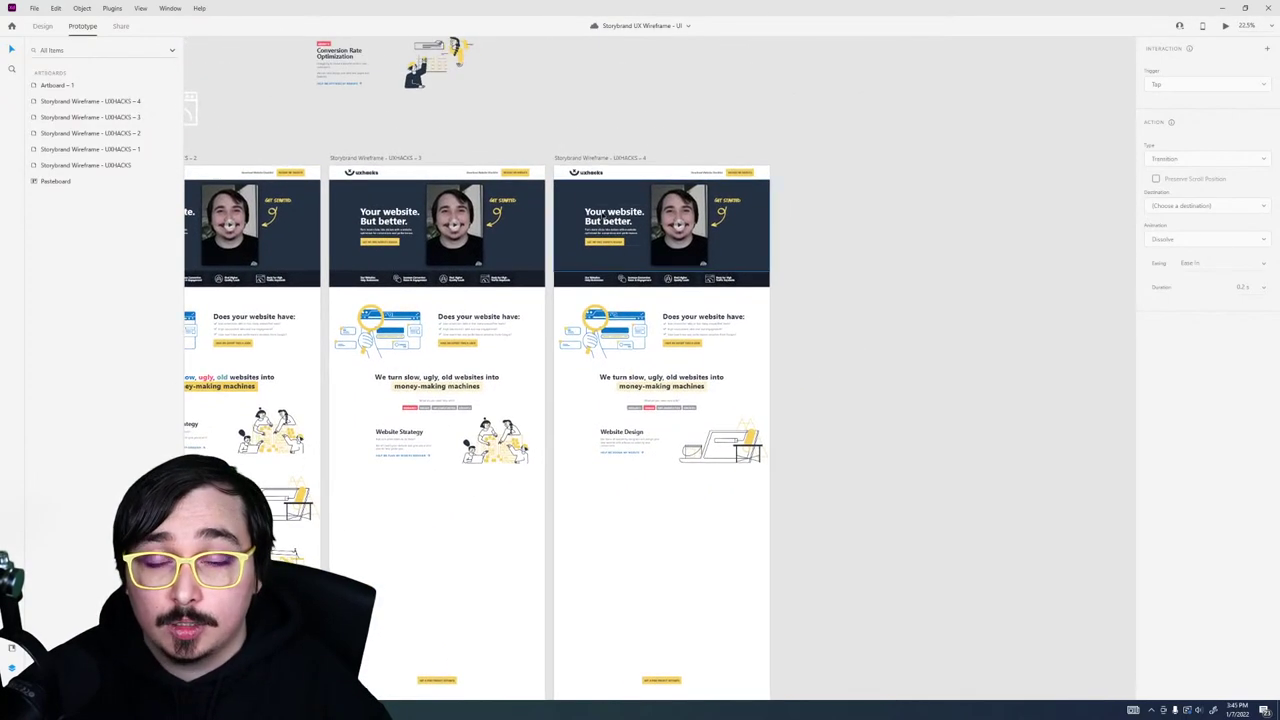
pyautogui.moveTo(594, 160); pyautogui.dragTo(822, 229)
pyautogui.click(920, 491)
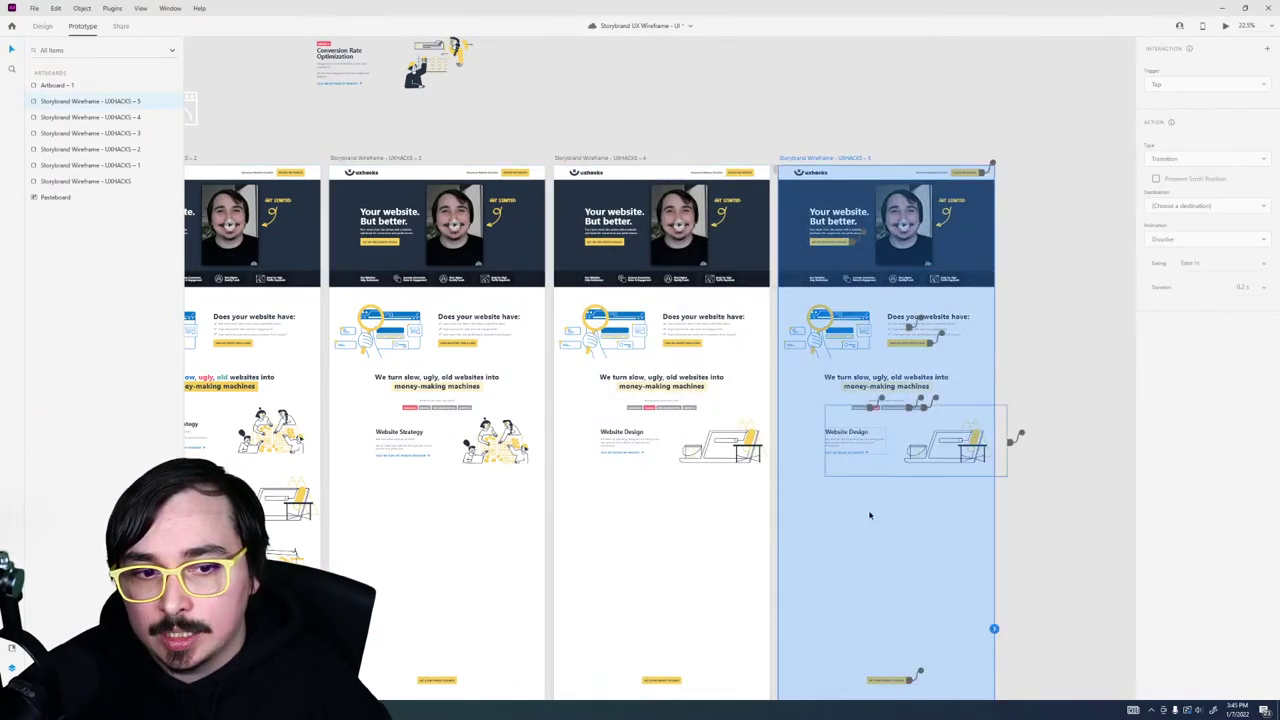
pyautogui.scroll(5, 919, 491)
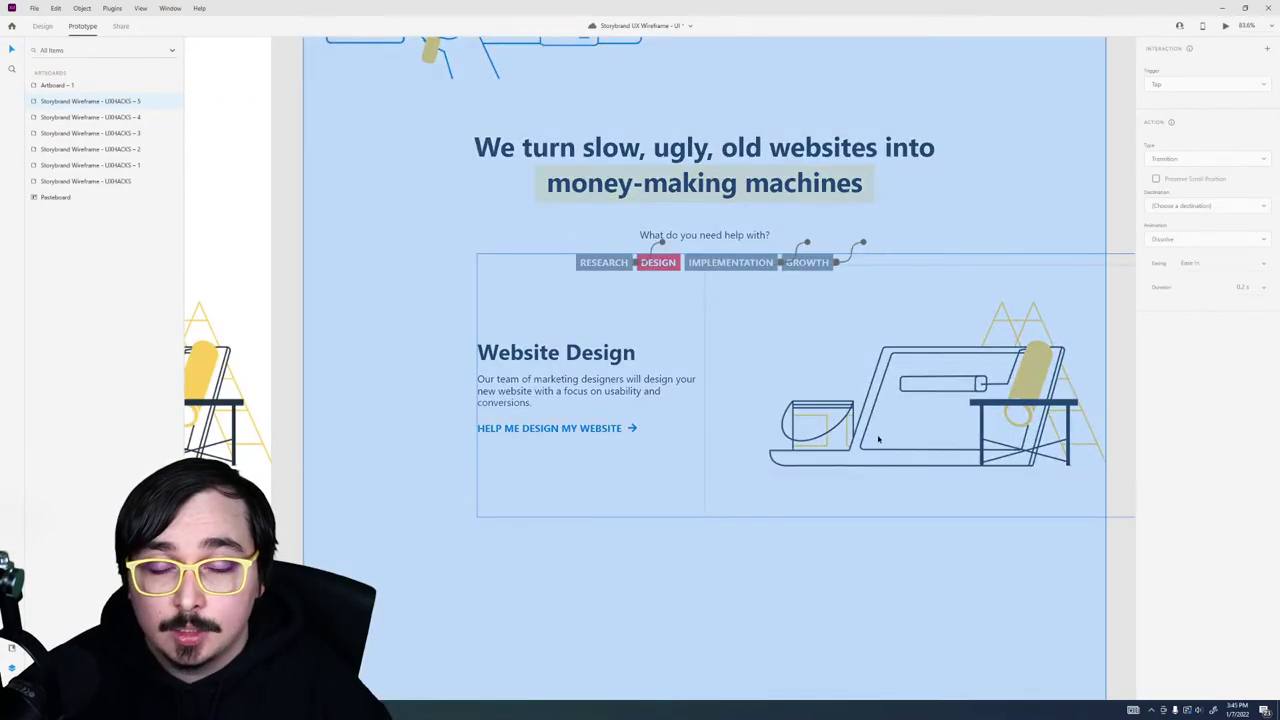
# Step: Add a state named Development to the services component on the UXHACKS – 3 wireframe
pyautogui.scroll(-4, 875, 440)
pyautogui.scroll(-2, 873, 440)
pyautogui.click(388, 450)
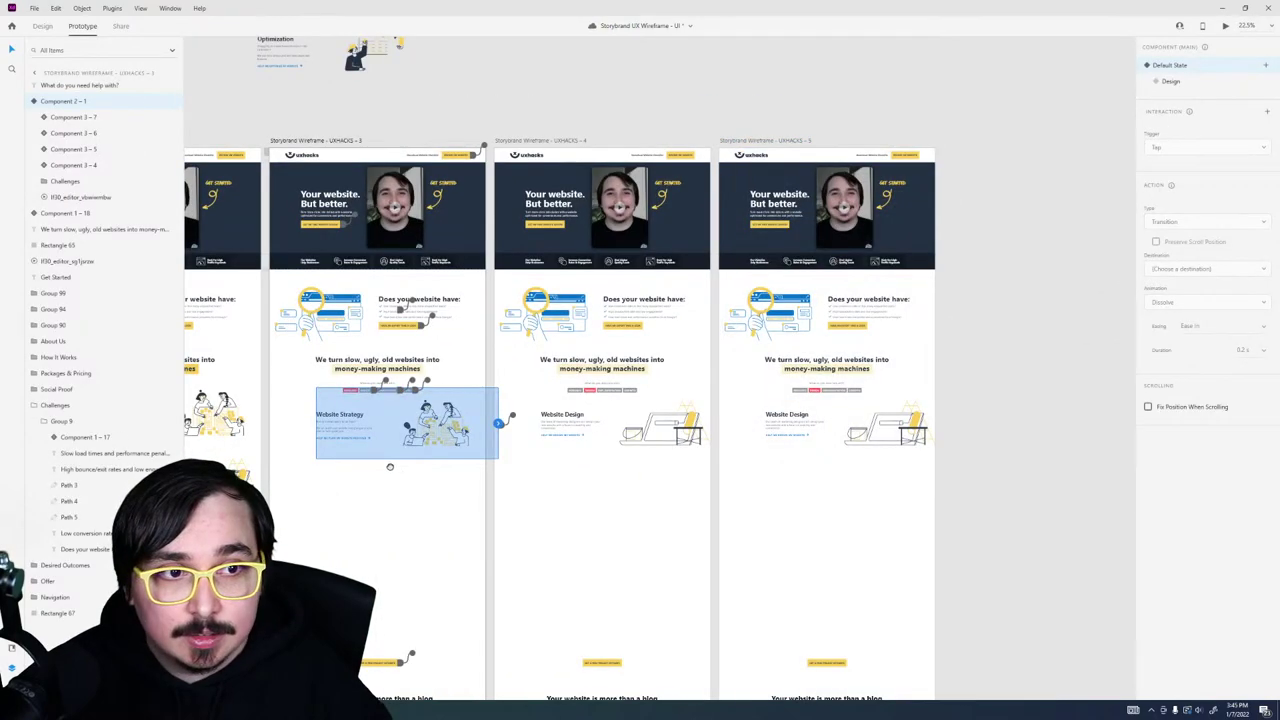
pyautogui.moveTo(390, 466); pyautogui.dragTo(478, 482)
pyautogui.scroll(1, 452, 461)
pyautogui.scroll(3, 452, 461)
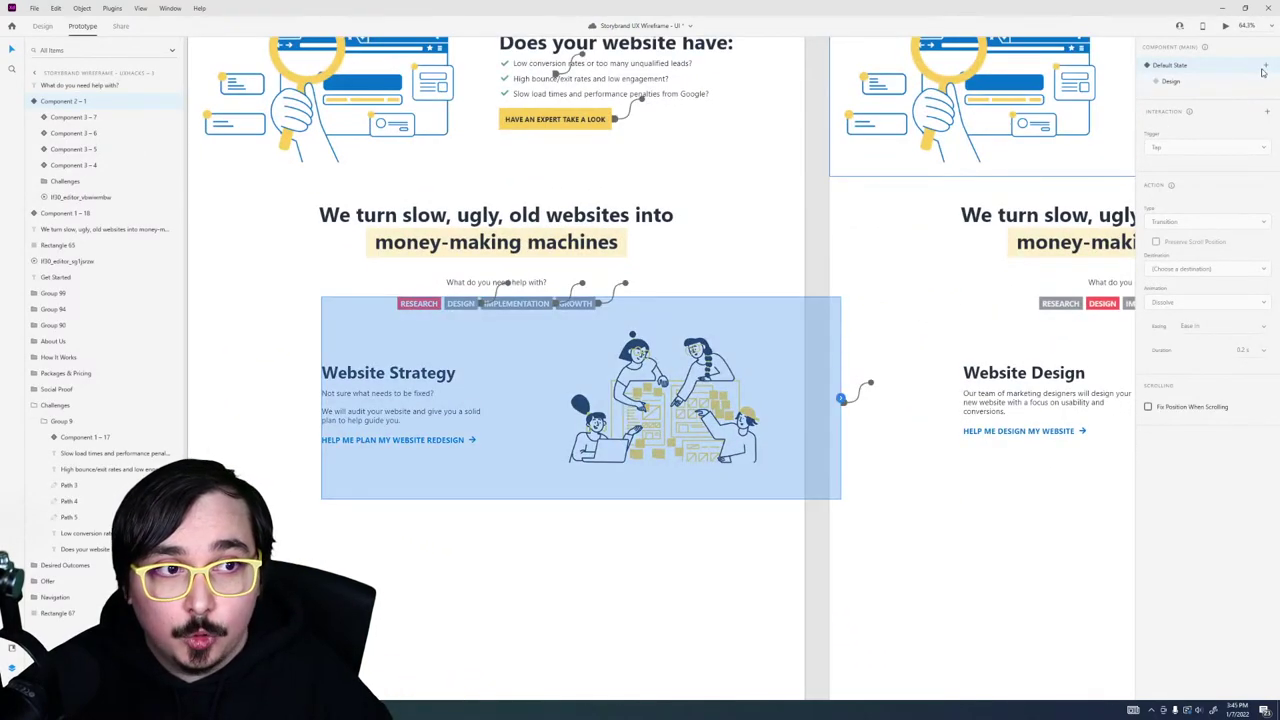
pyautogui.click(1264, 66)
pyautogui.click(1212, 74)
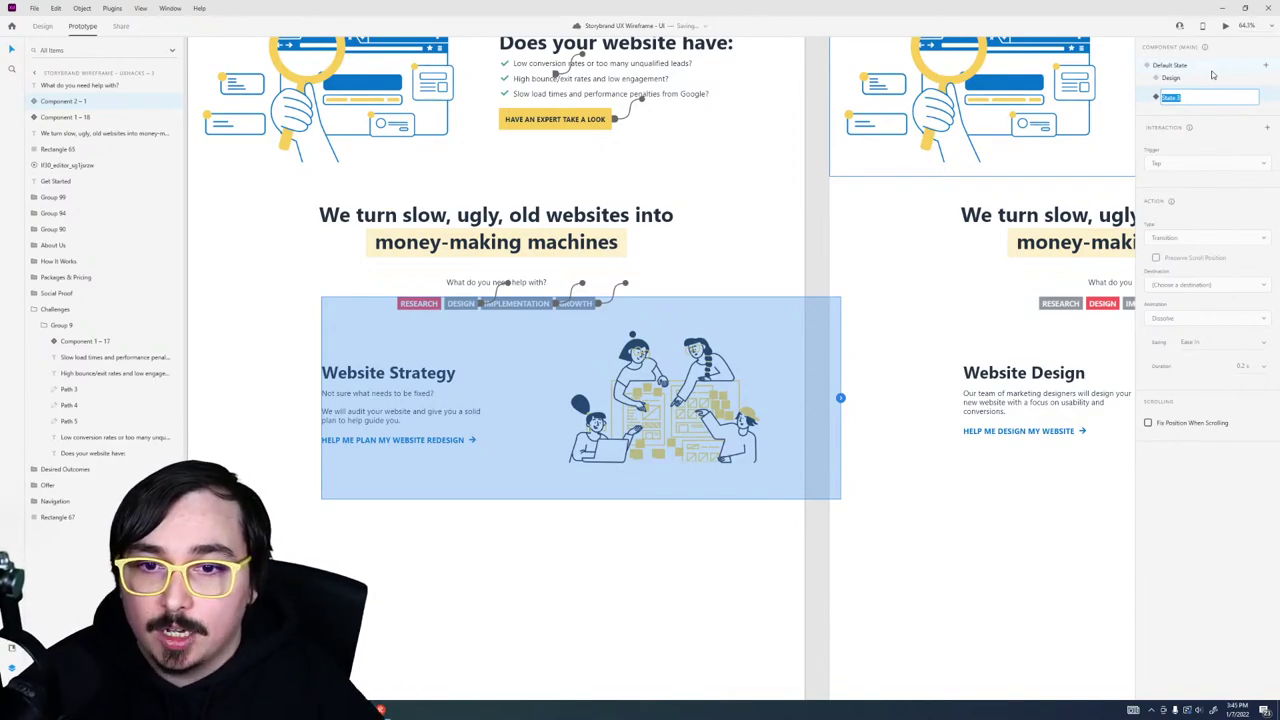
pyautogui.write('Development')
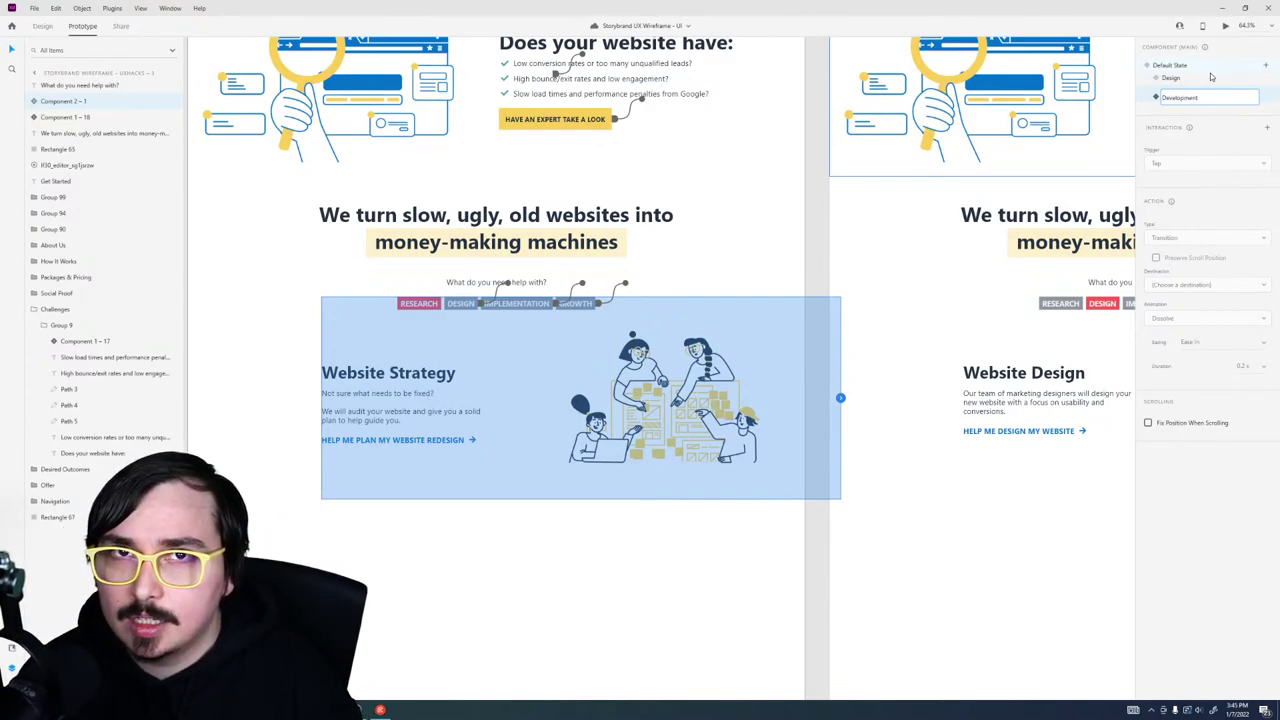
pyautogui.press('Return')
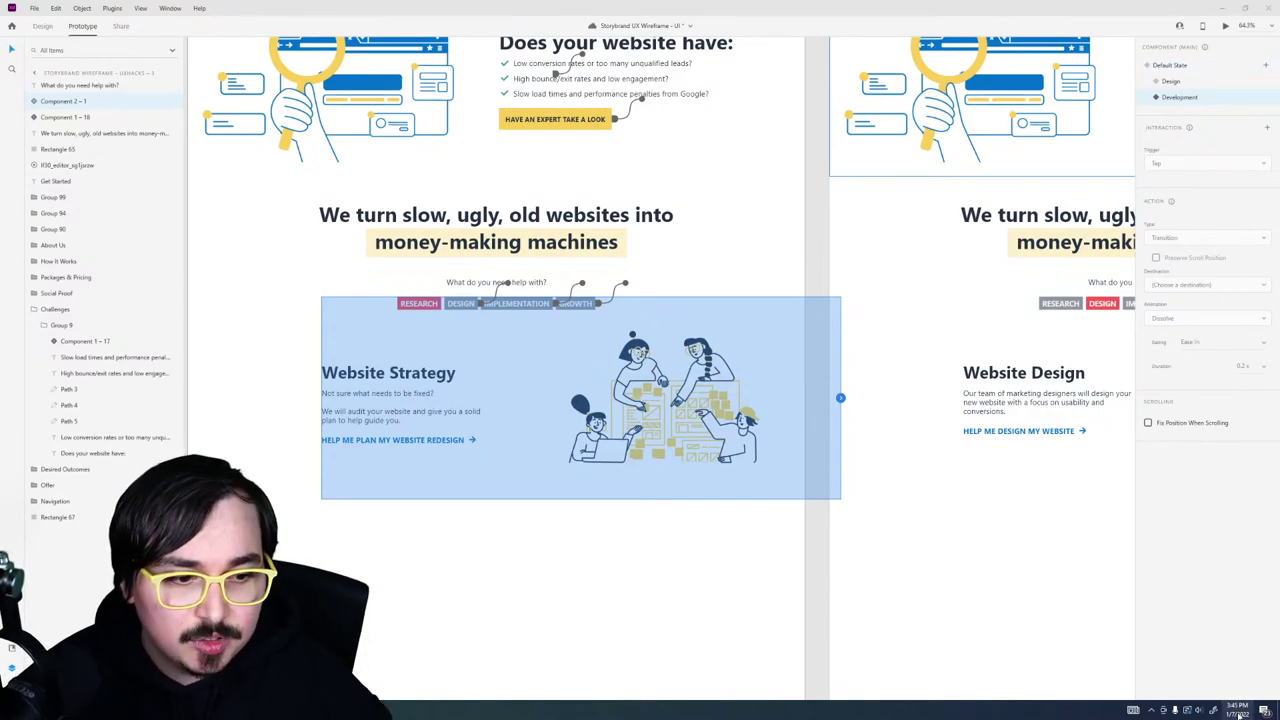
pyautogui.click(1238, 710)
pyautogui.click(1240, 713)
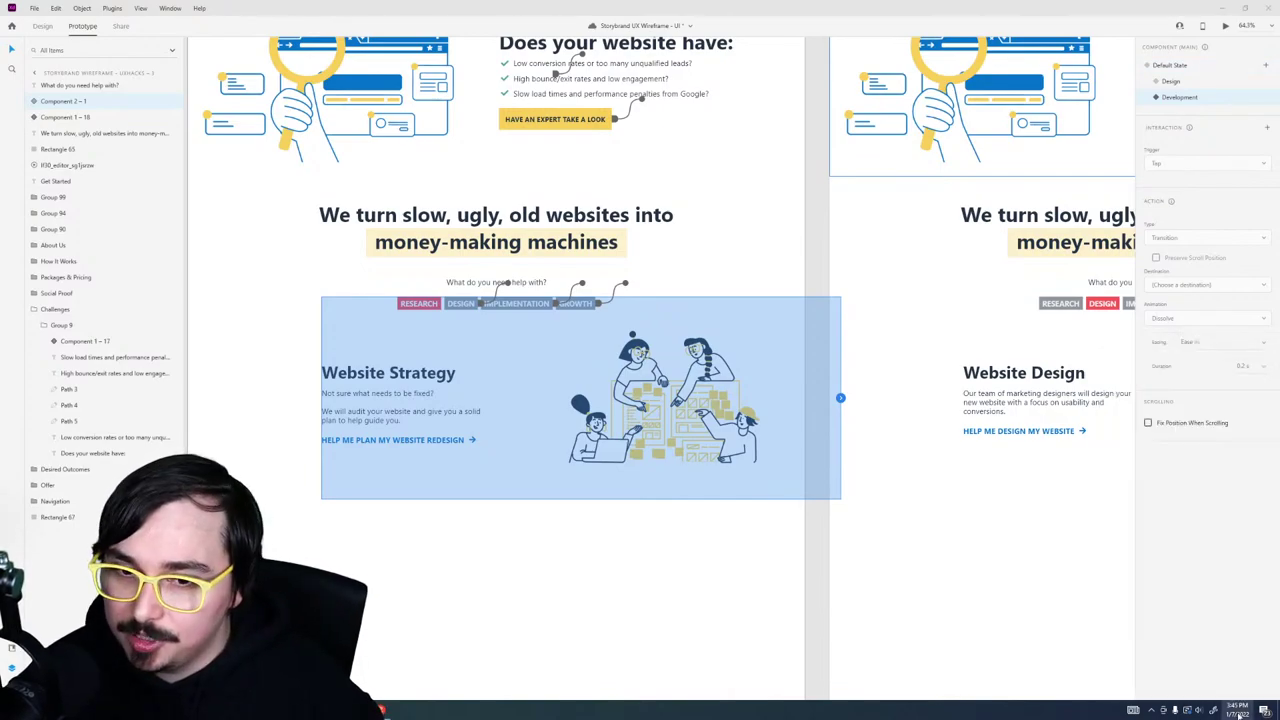
pyautogui.doubleClick(348, 410)
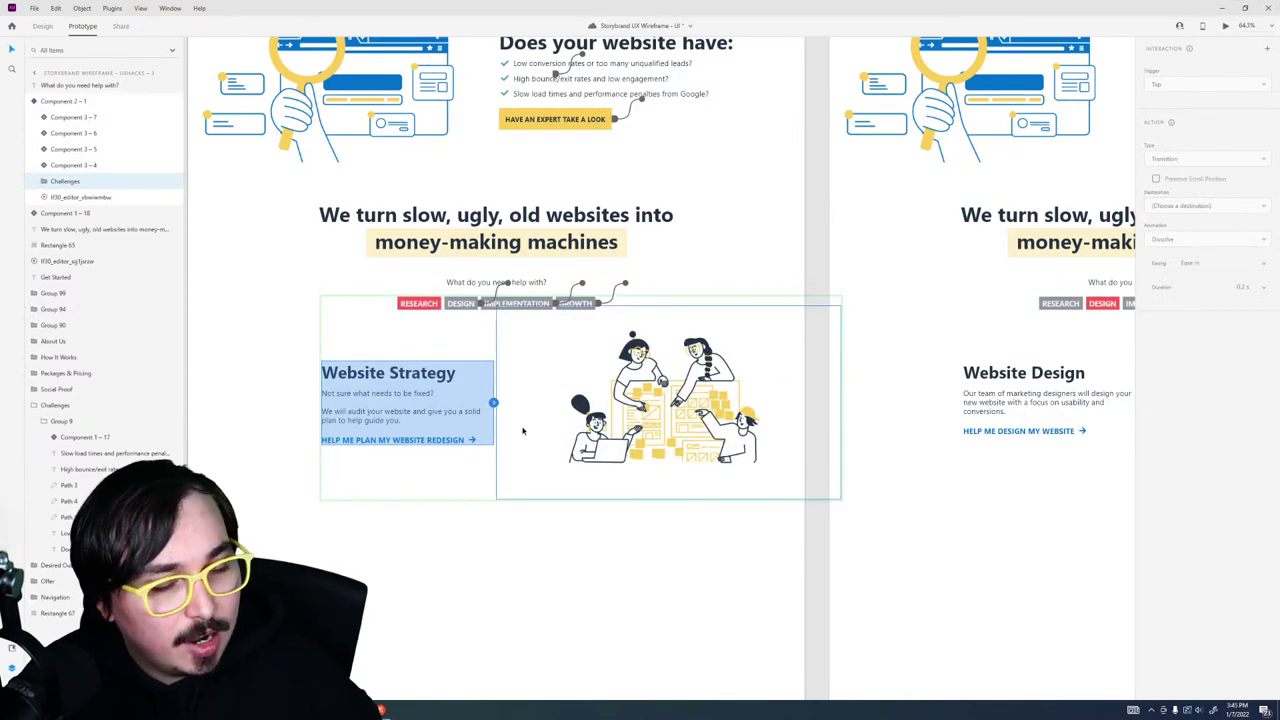
pyautogui.click(577, 434)
pyautogui.click(437, 412)
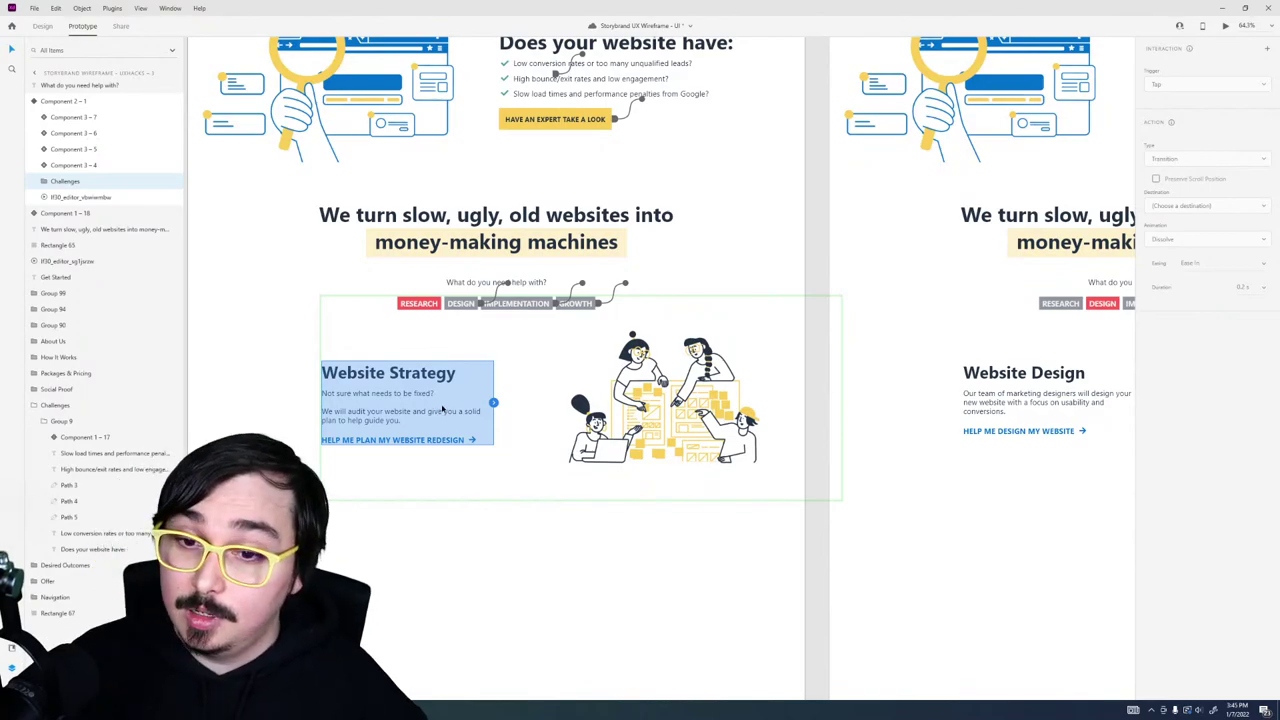
# Step: Set the IMPLEMENTATION tag to its Active State within the services component's Development state
pyautogui.click(517, 304)
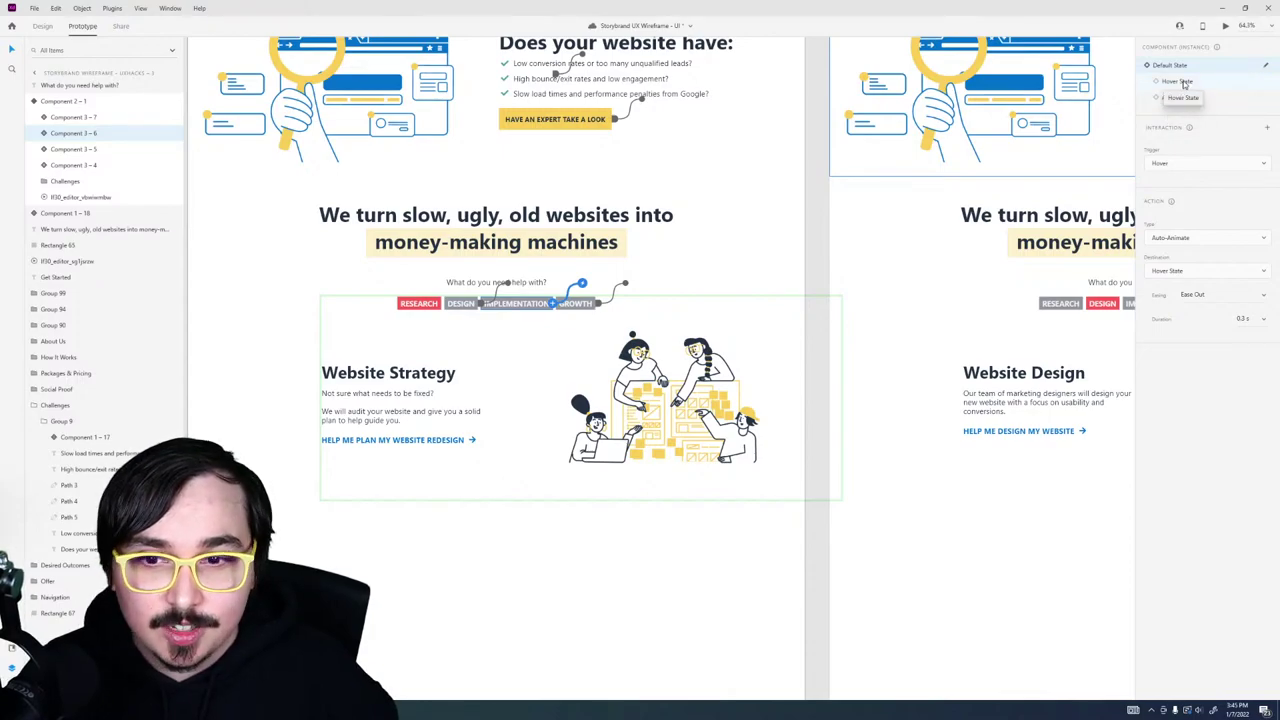
pyautogui.press('Escape')
pyautogui.click(1196, 93)
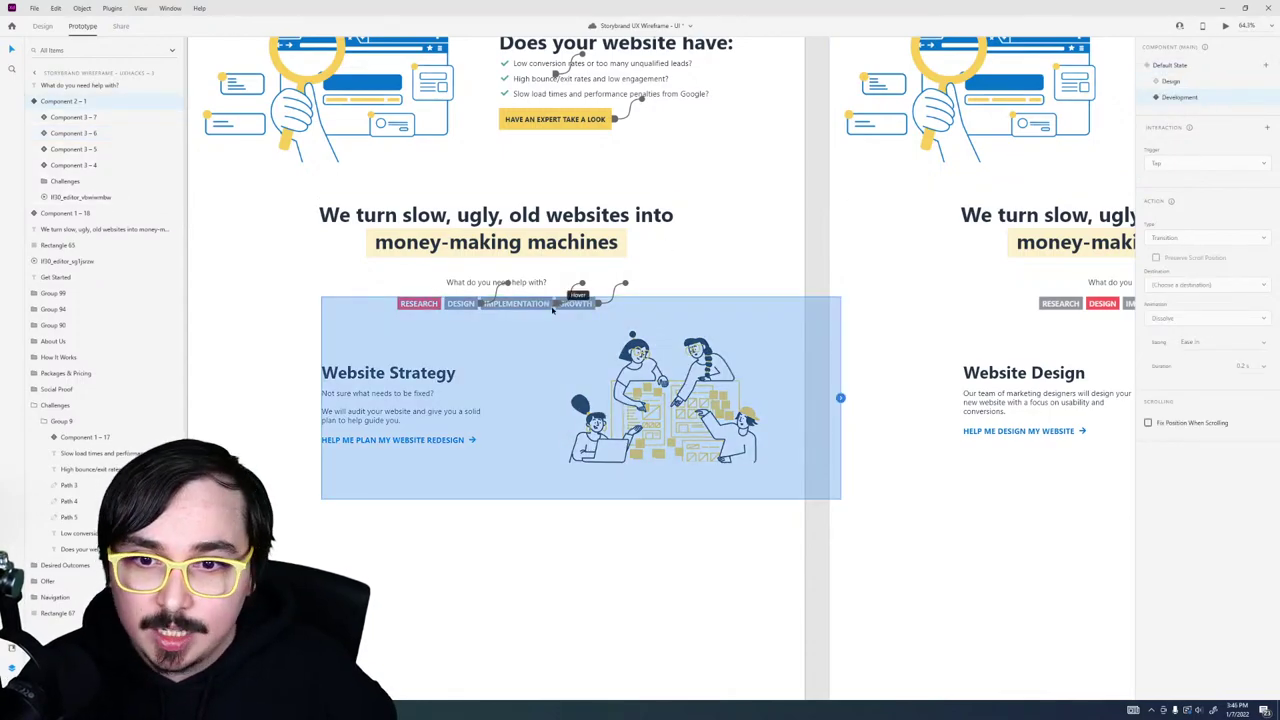
pyautogui.doubleClick(531, 306)
pyautogui.click(1163, 99)
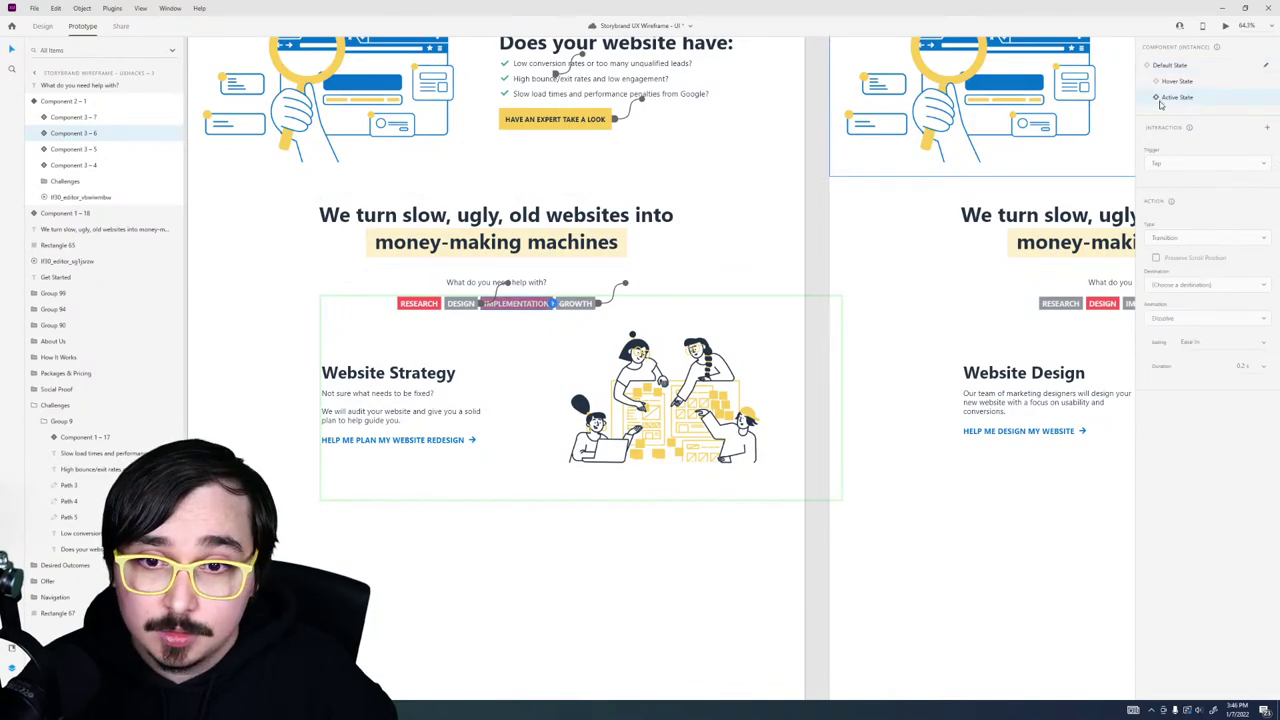
# Step: Copy the Custom Theme Development text block from the pasteboard into the services component's Development state, left-aligned with the Website Strategy text
pyautogui.scroll(-5, 729, 249)
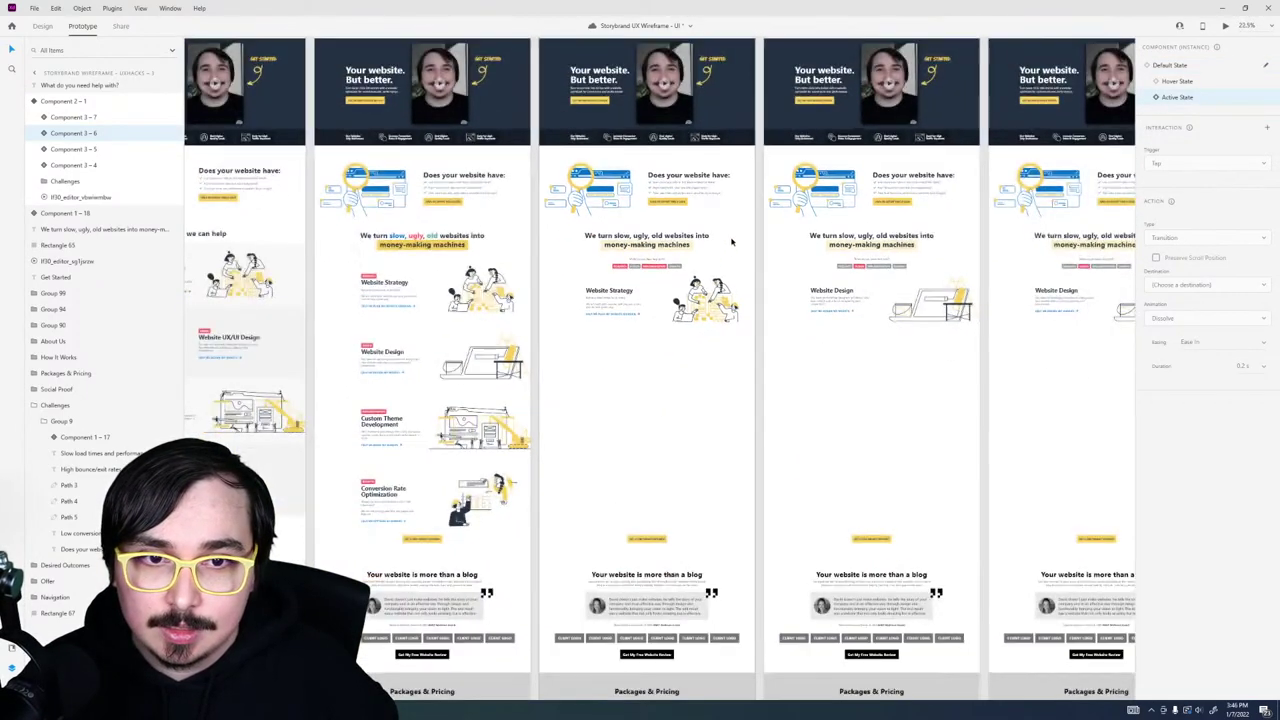
pyautogui.moveTo(731, 240); pyautogui.dragTo(736, 459)
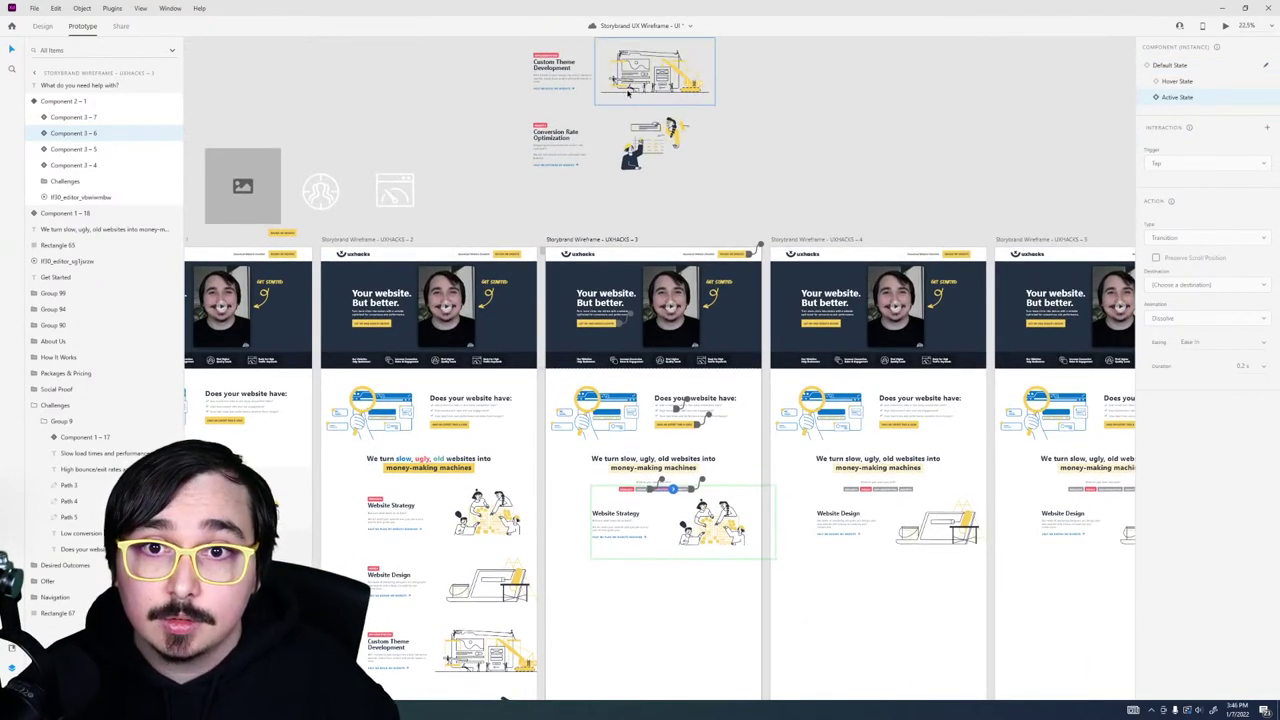
pyautogui.doubleClick(563, 83)
pyautogui.click(42, 25)
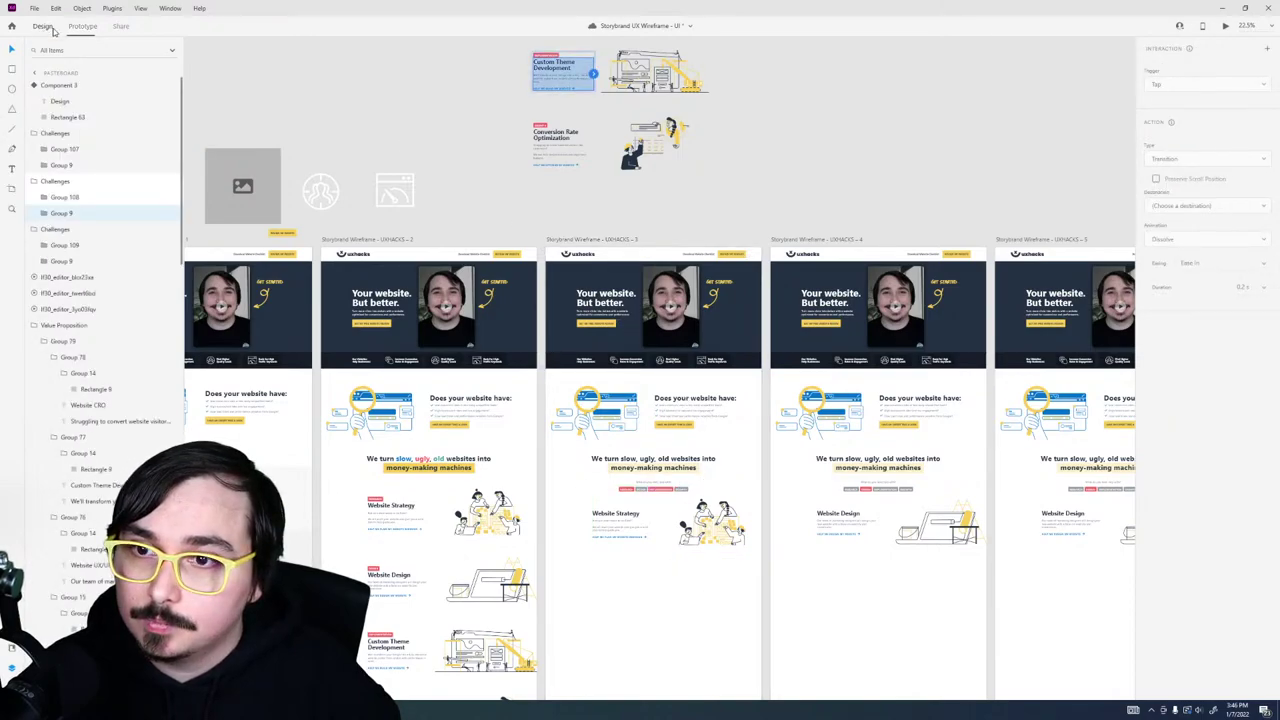
pyautogui.scroll(5, 706, 497)
pyautogui.moveTo(452, 596); pyautogui.dragTo(656, 418)
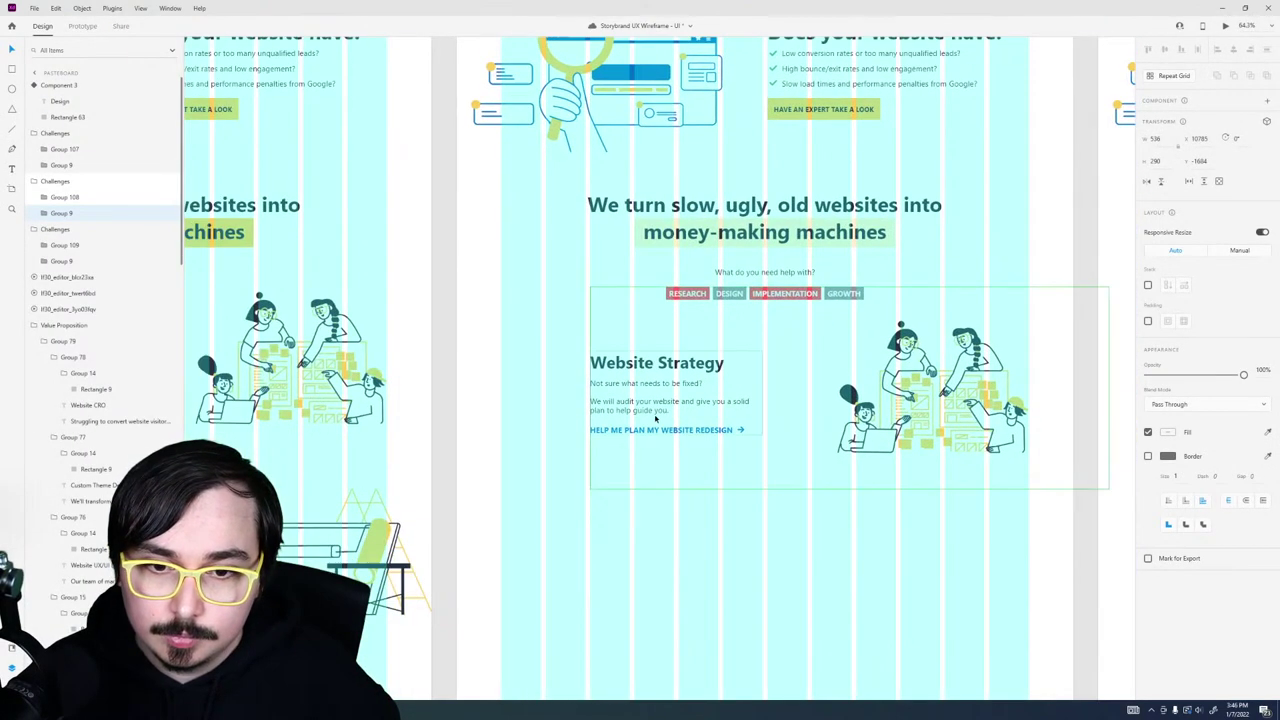
pyautogui.doubleClick(656, 418)
pyautogui.hotkey('ctrl', 'v')
pyautogui.moveTo(765, 352); pyautogui.dragTo(678, 372)
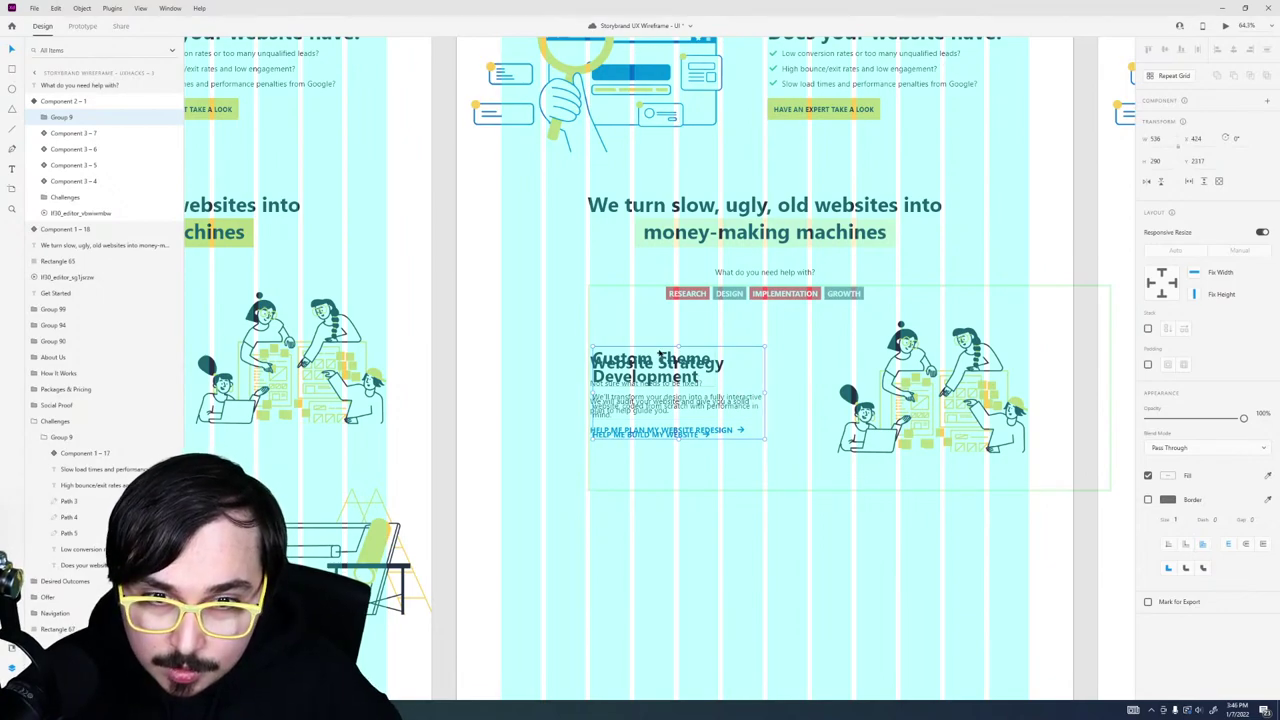
pyautogui.moveTo(658, 352); pyautogui.dragTo(655, 352)
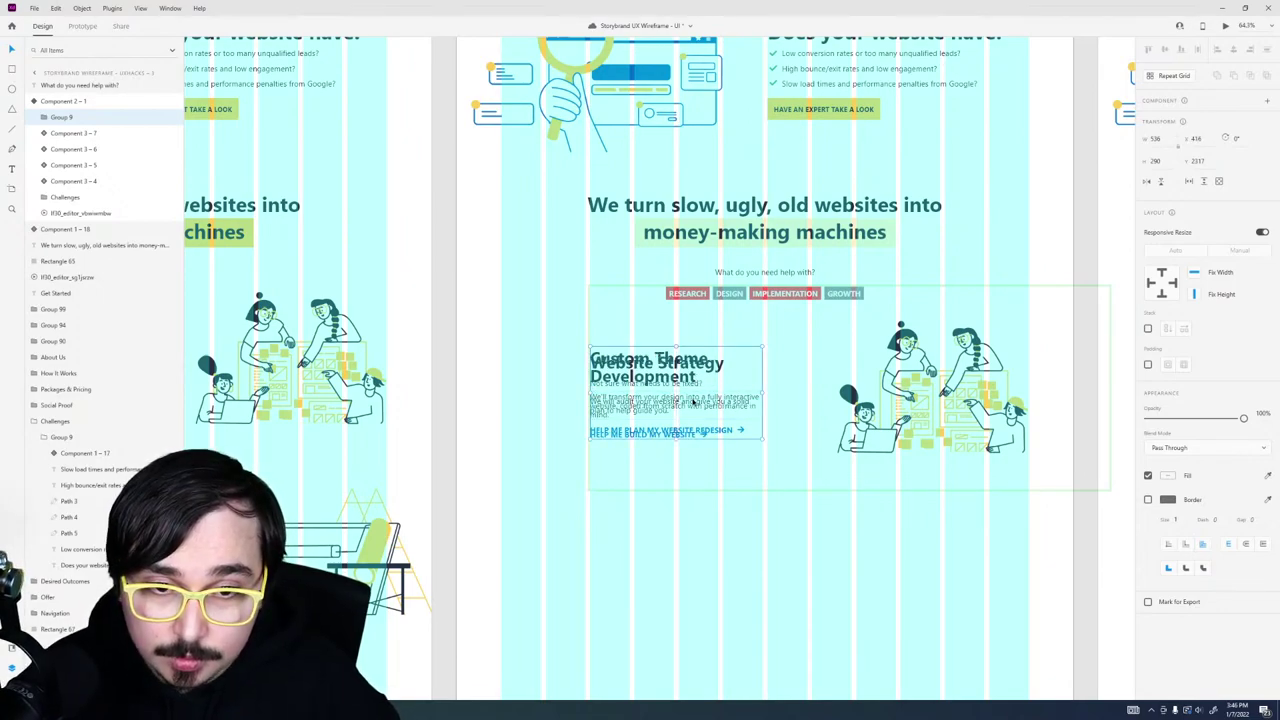
# Step: Remove the Website Strategy text from the Development state, keeping the Custom Theme Development text in its place
pyautogui.hotkey('ctrl', 'g')
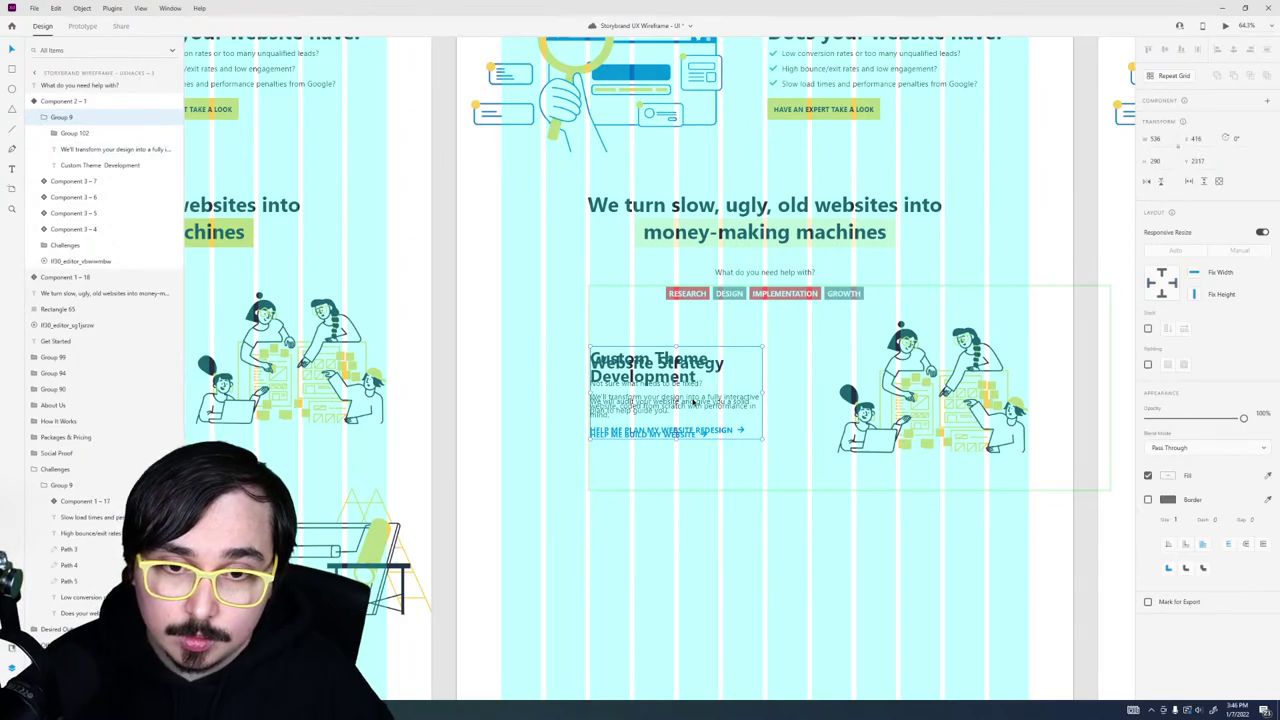
pyautogui.press('Delete')
pyautogui.hotkey('ctrl', 'z')
pyautogui.press('Delete')
pyautogui.click(693, 401)
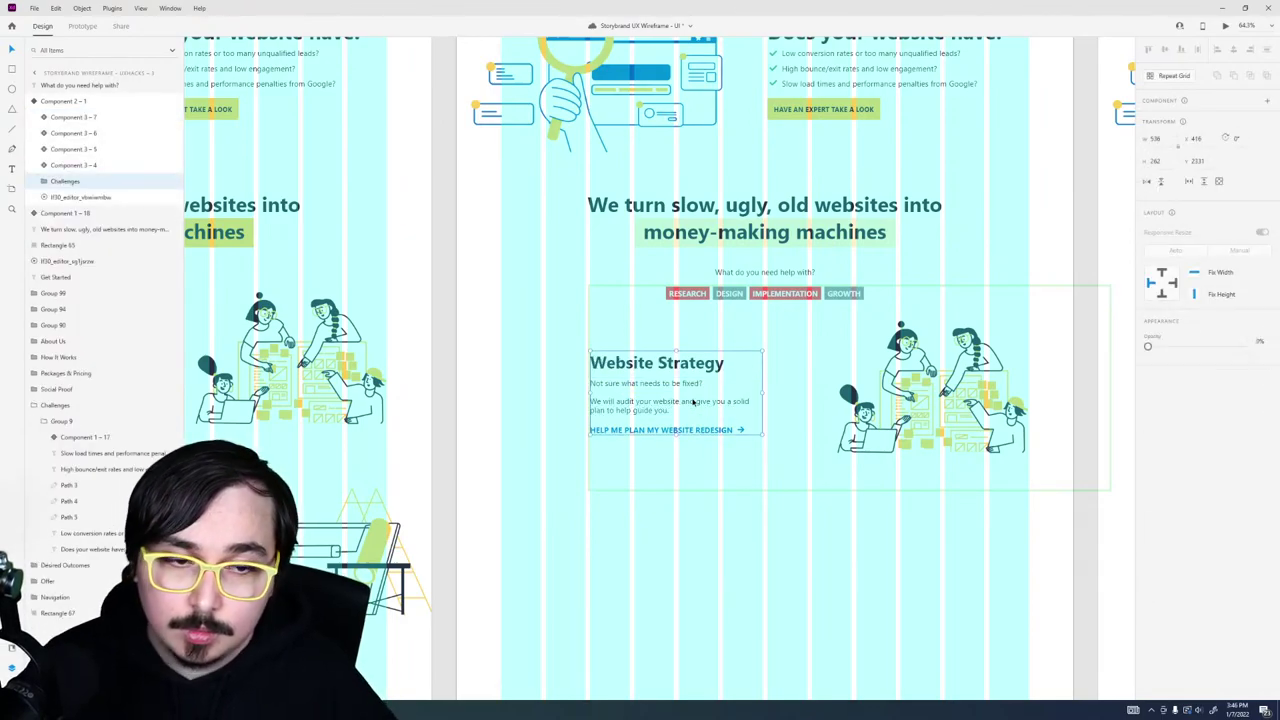
pyautogui.press('Delete')
pyautogui.hotkey('ctrl', 'v')
# Step: Copy the crane illustration for Custom Theme Development from the pasteboard into the Development state, over the Website Strategy illustration
pyautogui.scroll(-3, 691, 392)
pyautogui.moveTo(745, 152); pyautogui.dragTo(690, 448)
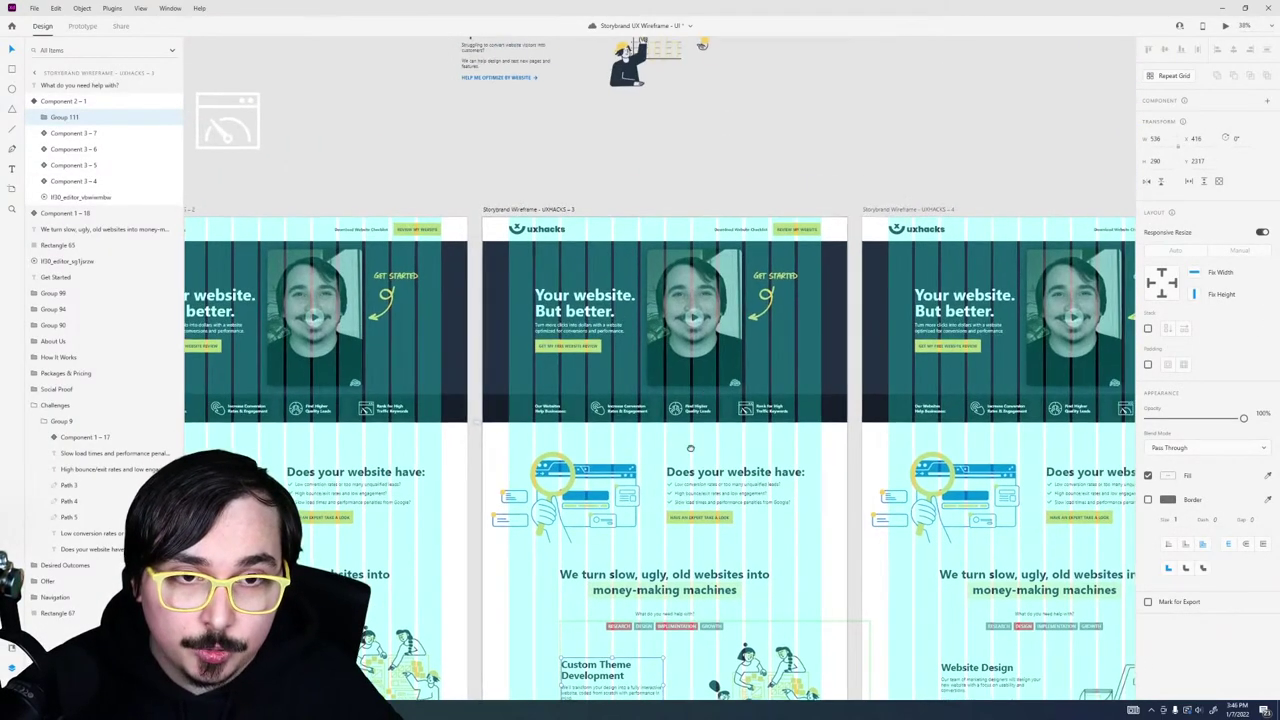
pyautogui.scroll(5, 690, 448)
pyautogui.click(600, 160)
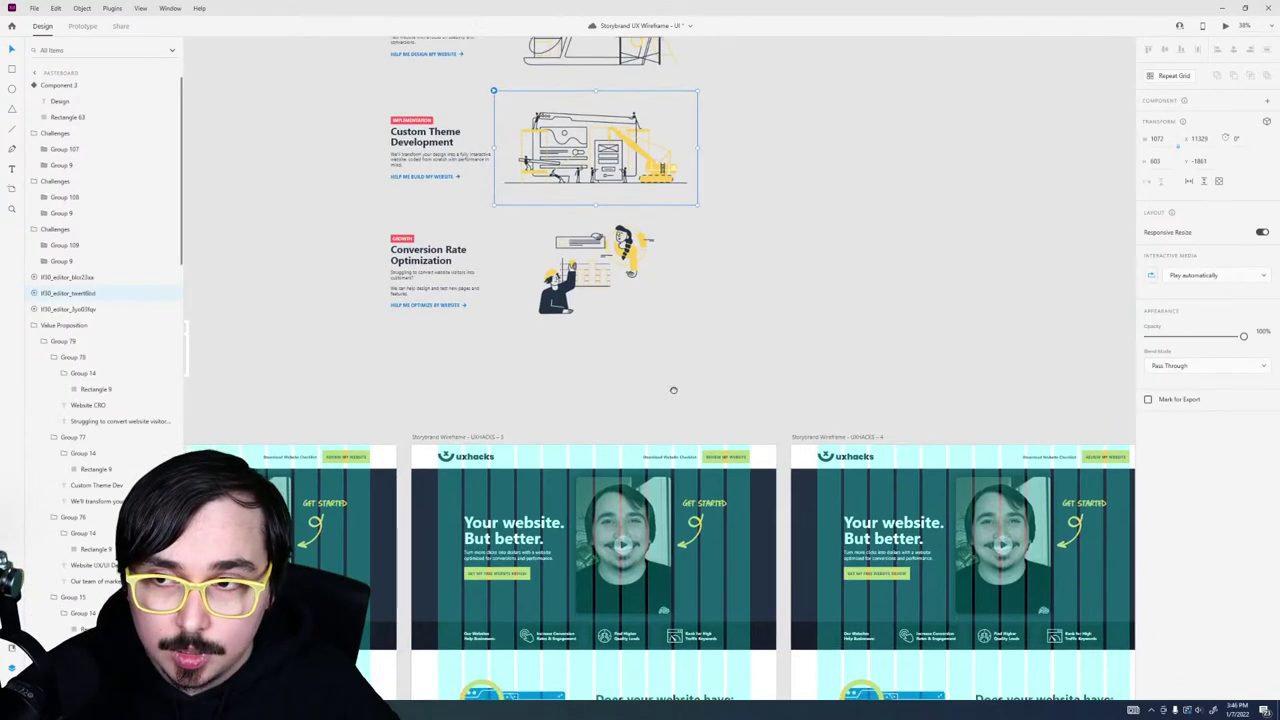
pyautogui.scroll(-5, 673, 389)
pyautogui.click(707, 393)
pyautogui.scroll(3, 705, 392)
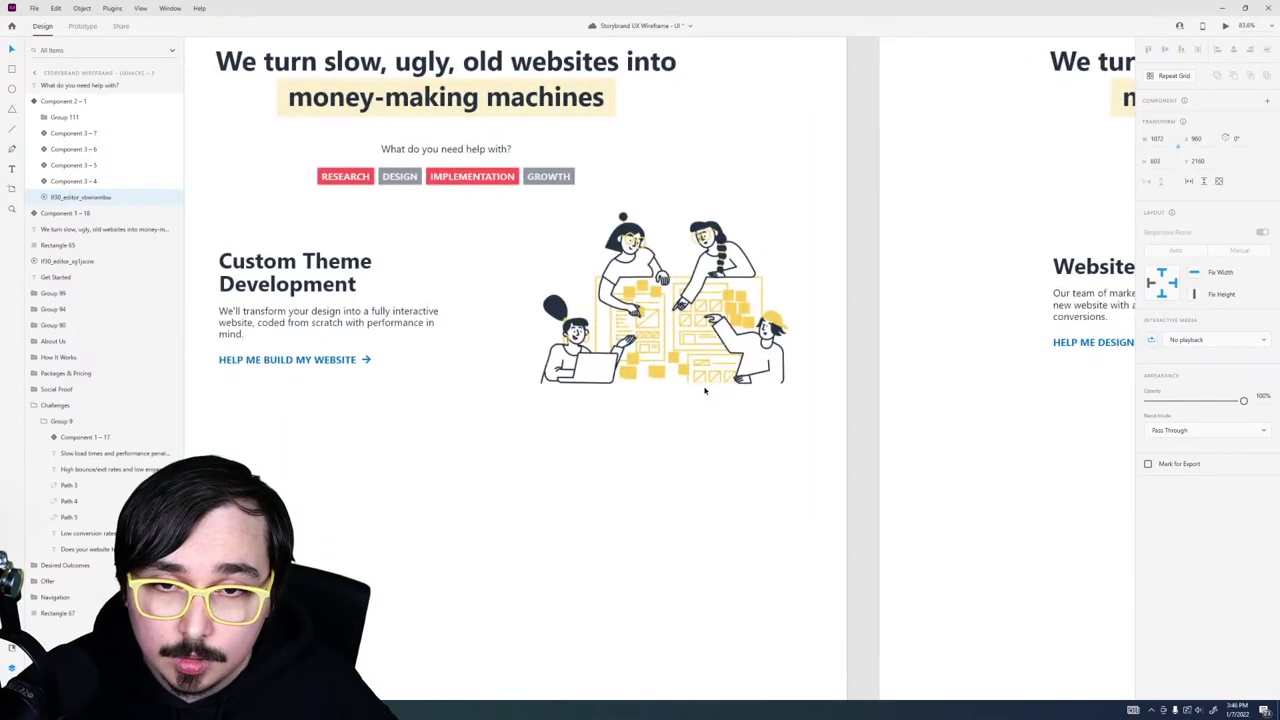
pyautogui.press("ctrl+shift+'")
pyautogui.hotkey('ctrl', 'v')
pyautogui.moveTo(603, 417); pyautogui.dragTo(813, 389)
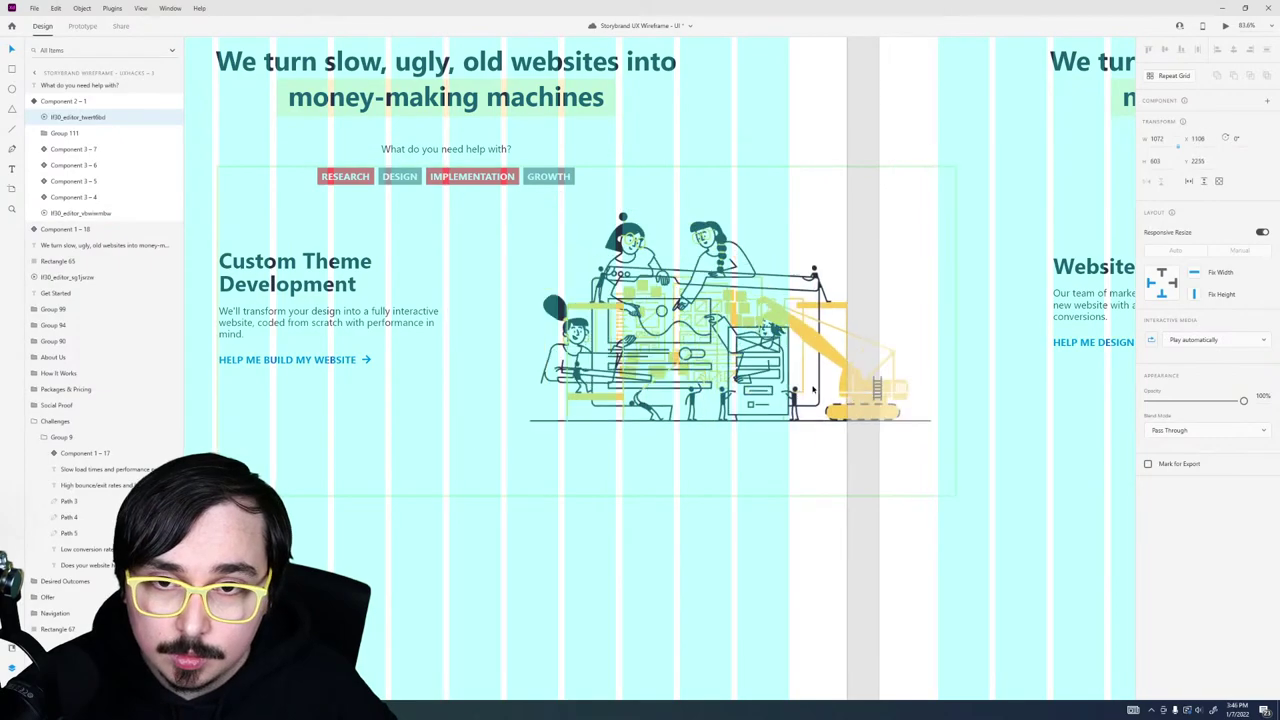
# Step: Align the crane illustration to the left and top edges of the Website Strategy illustration, and delete the Website Strategy illustration
pyautogui.keyDown('shift'); pyautogui.click(606, 206); pyautogui.keyUp('shift')
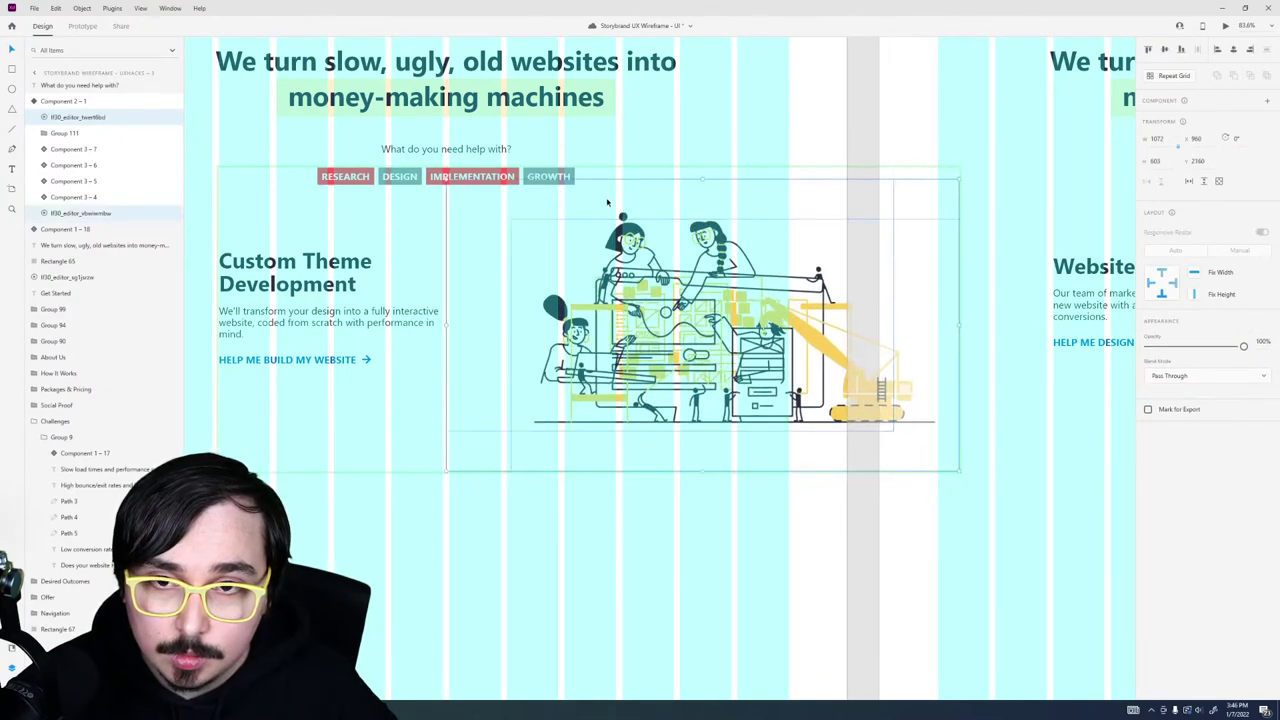
pyautogui.click(1217, 51)
pyautogui.click(1148, 50)
pyautogui.click(940, 286)
pyautogui.doubleClick(697, 388)
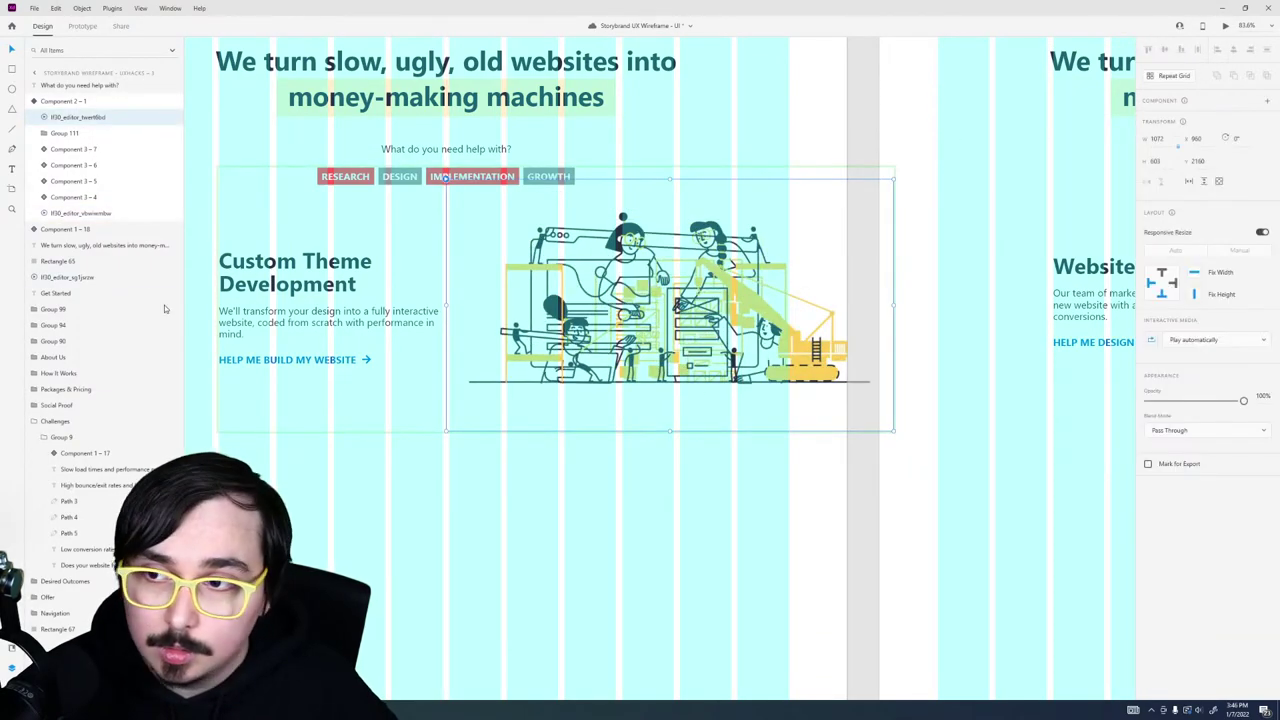
pyautogui.click(80, 213)
pyautogui.press('Delete')
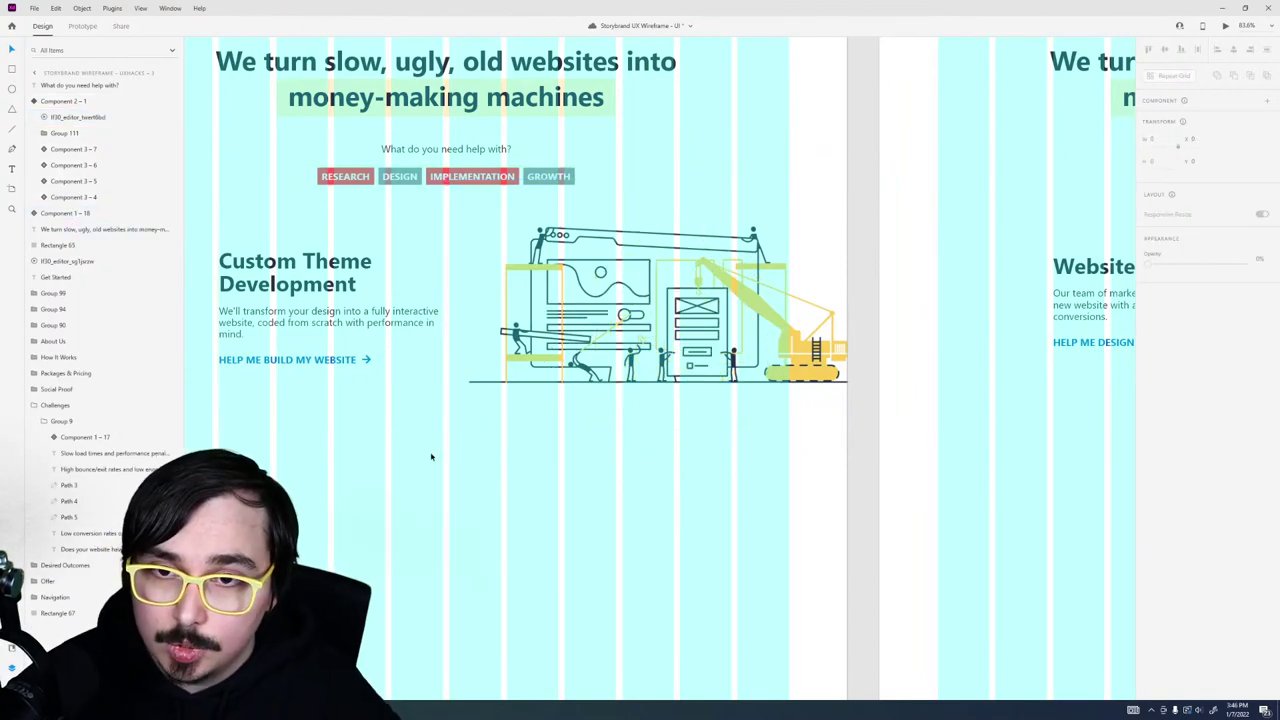
# Step: Set the RESEARCH tag to its Default State within the services component's Development state
pyautogui.scroll(-4, 431, 457)
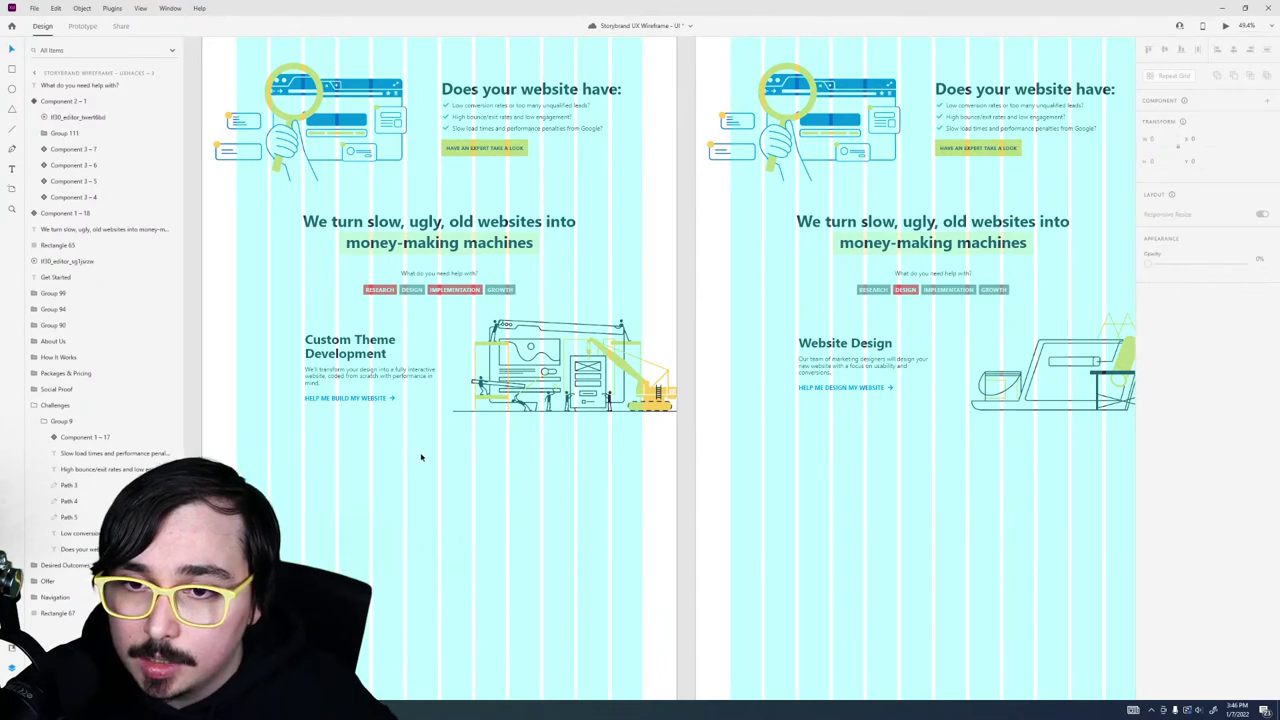
pyautogui.doubleClick(378, 291)
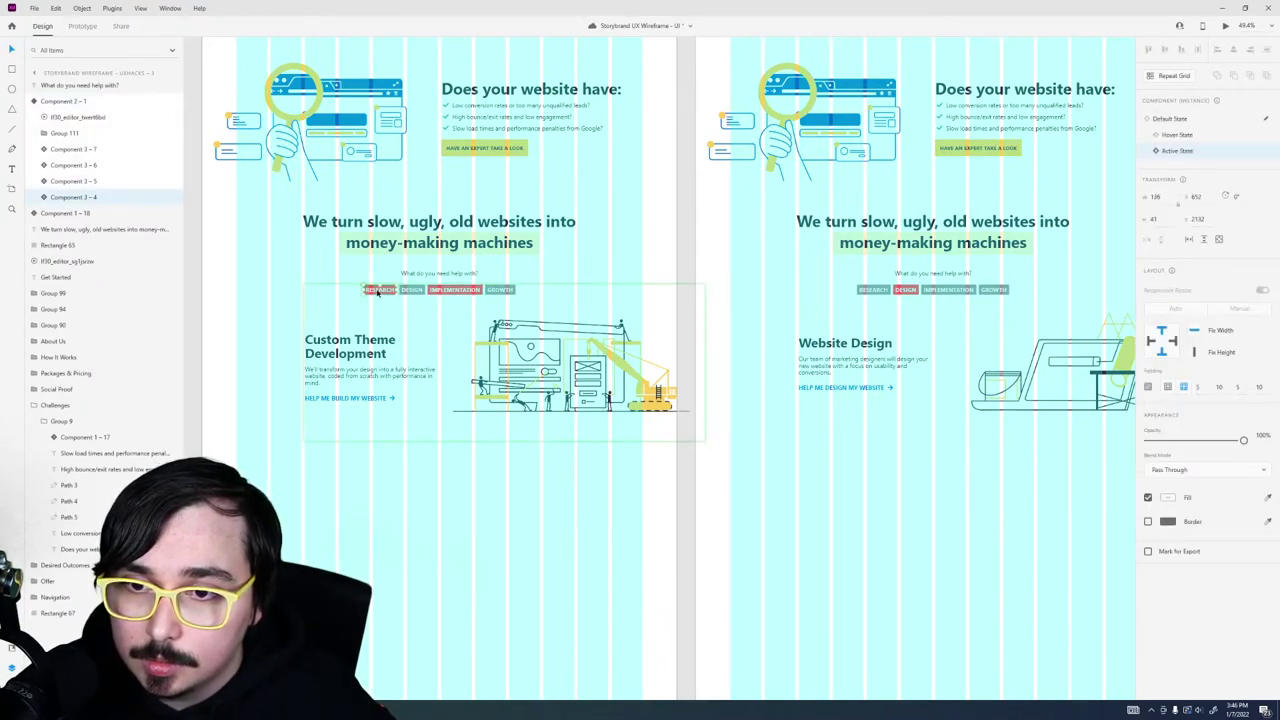
pyautogui.press('Escape')
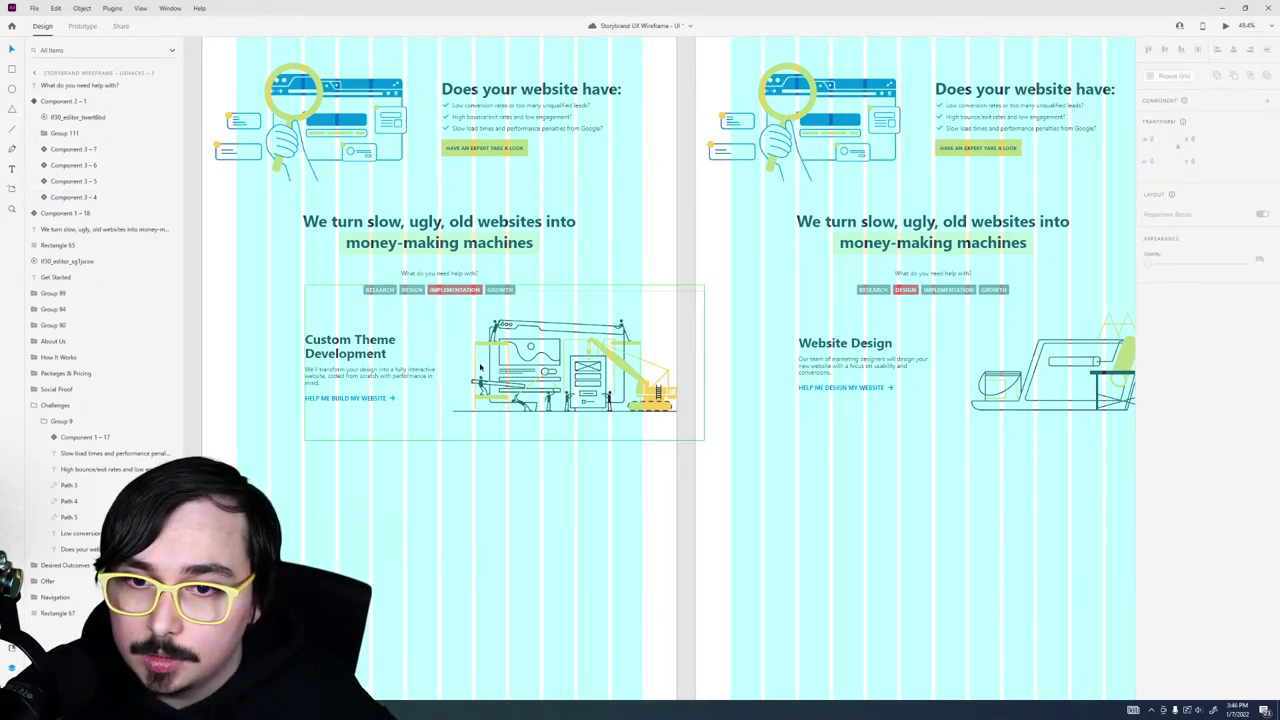
# Step: Switch the services component on the UXHACKS – 5 wireframe to the Development state
pyautogui.scroll(-2, 594, 497)
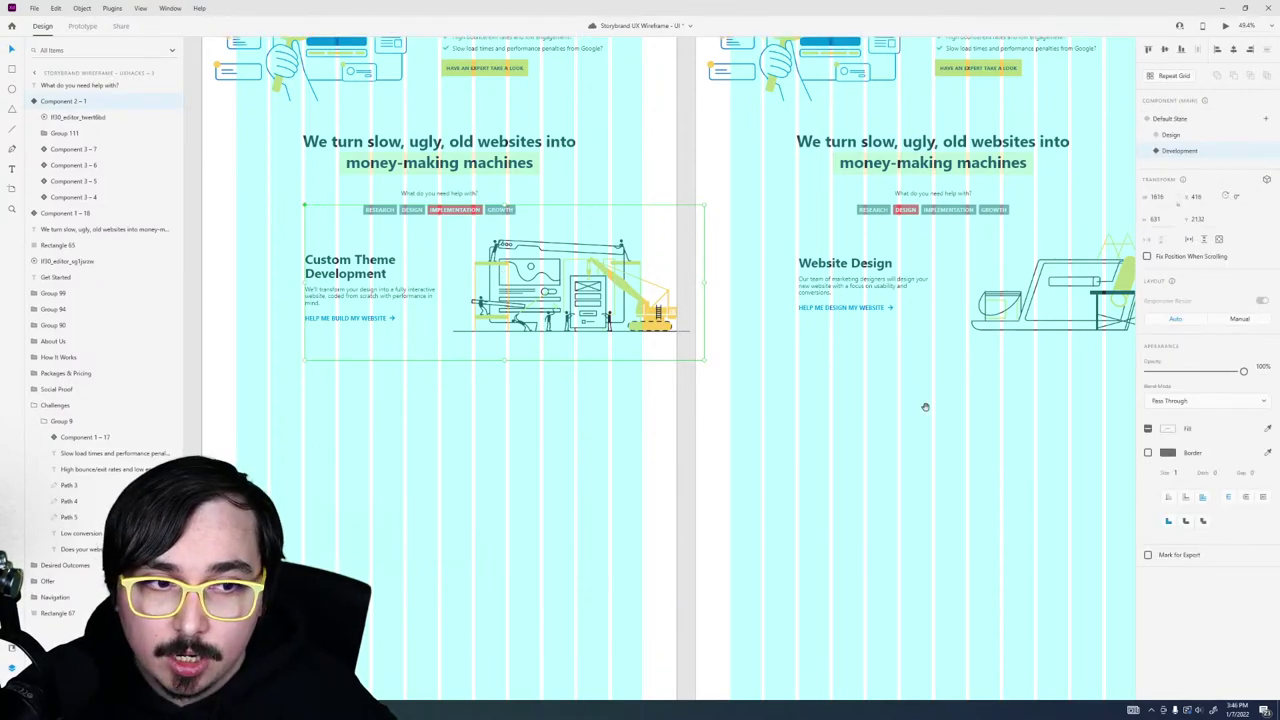
pyautogui.scroll(1, 925, 407)
pyautogui.hscroll(5, 925, 407)
pyautogui.click(727, 355)
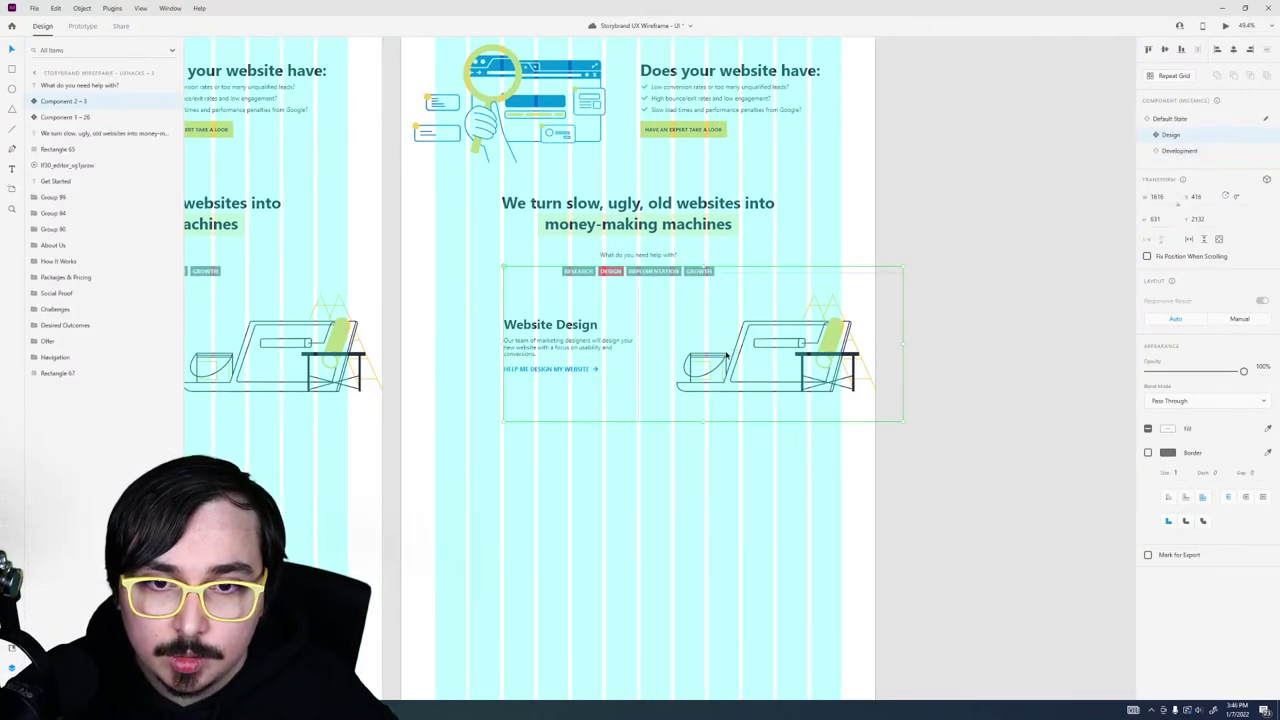
pyautogui.click(1180, 151)
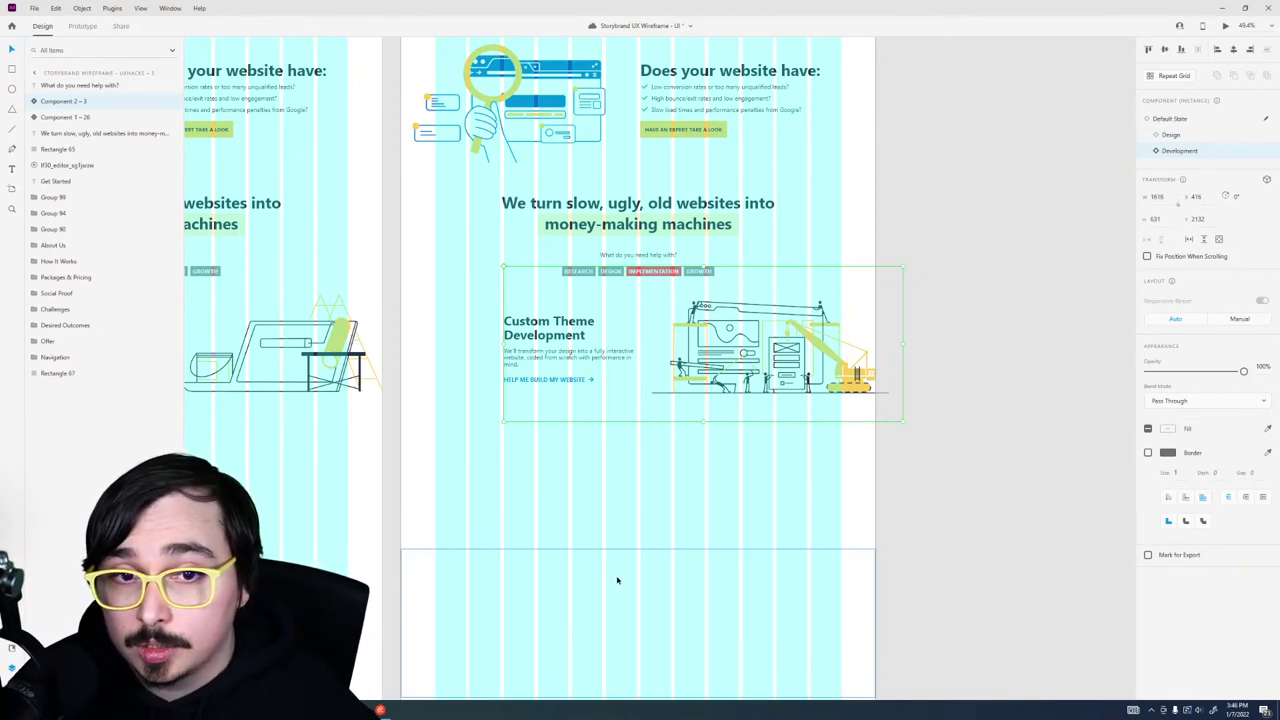
pyautogui.click(606, 503)
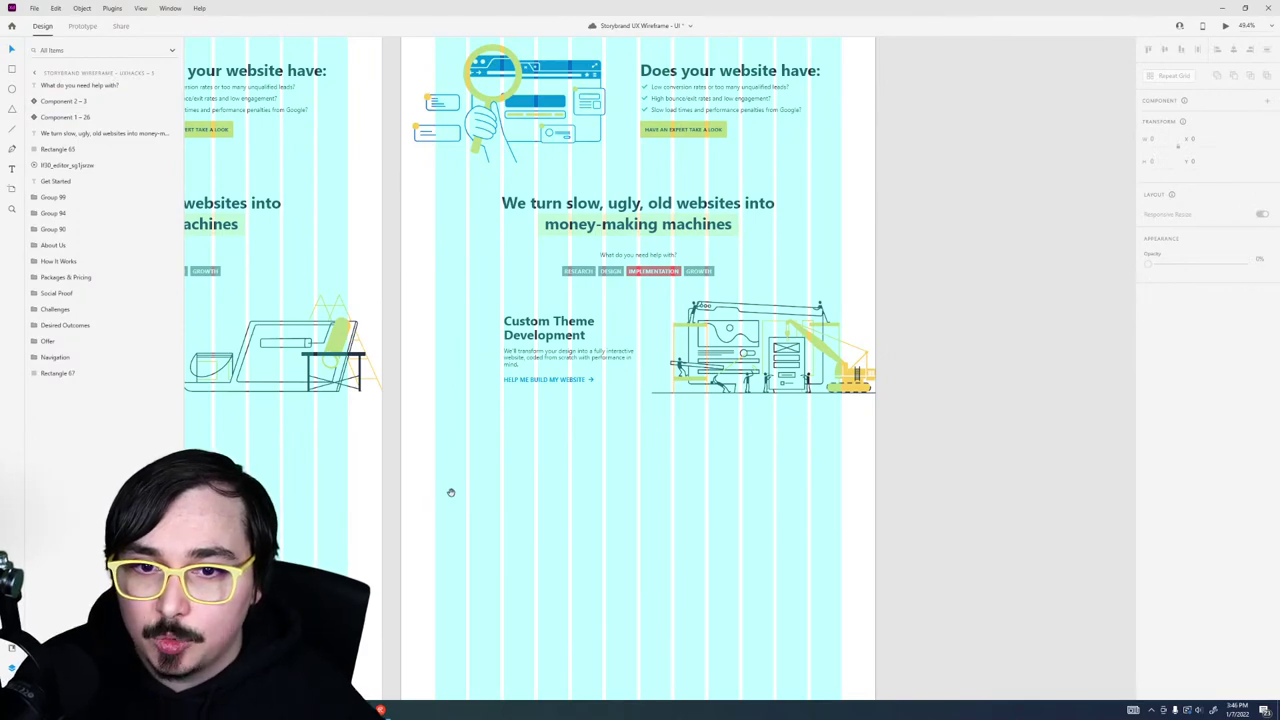
# Step: Add a state named Growth to the main services component on the UXHACKS – 3 wireframe
pyautogui.moveTo(451, 492); pyautogui.dragTo(819, 546)
pyautogui.click(595, 318)
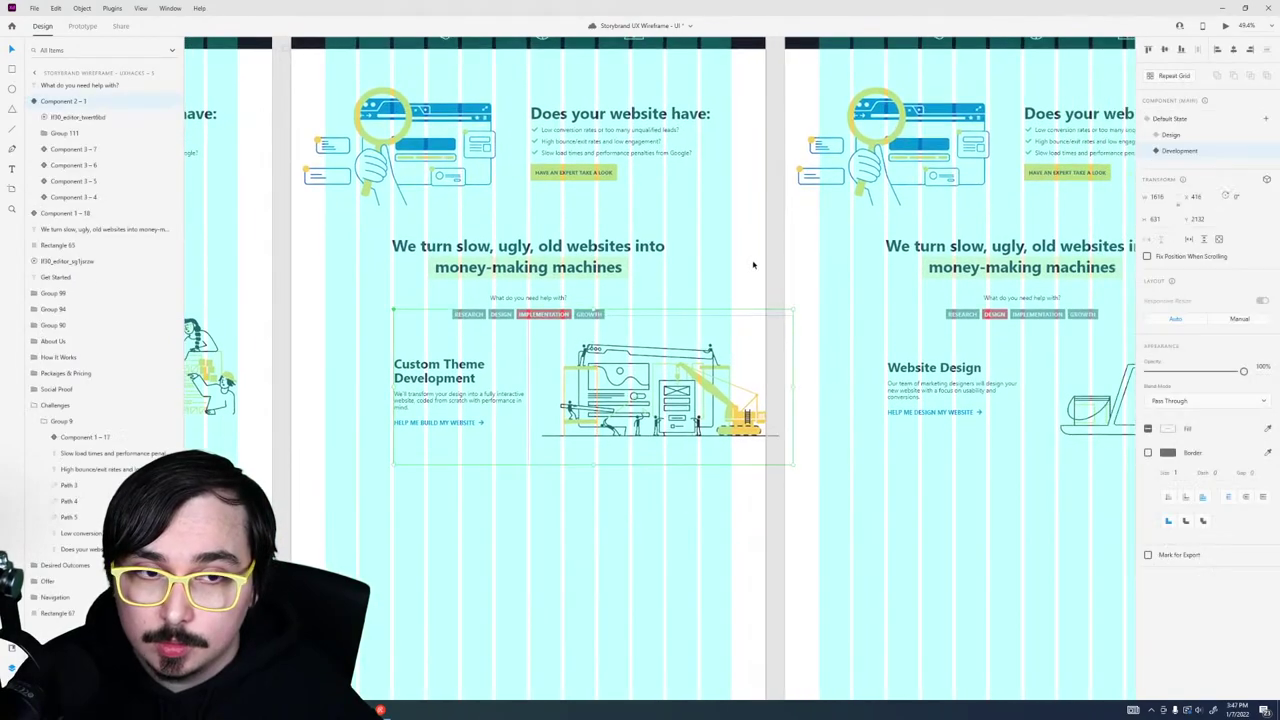
pyautogui.click(1267, 122)
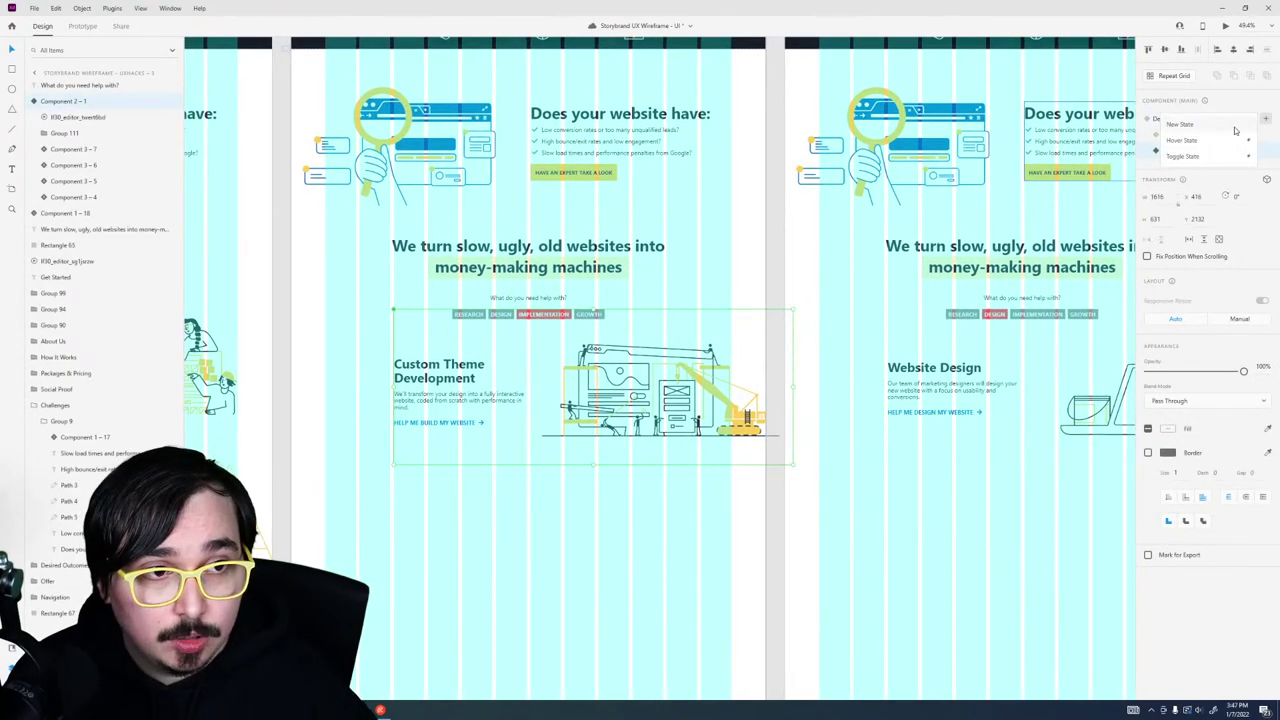
pyautogui.click(1234, 129)
pyautogui.write('Growth')
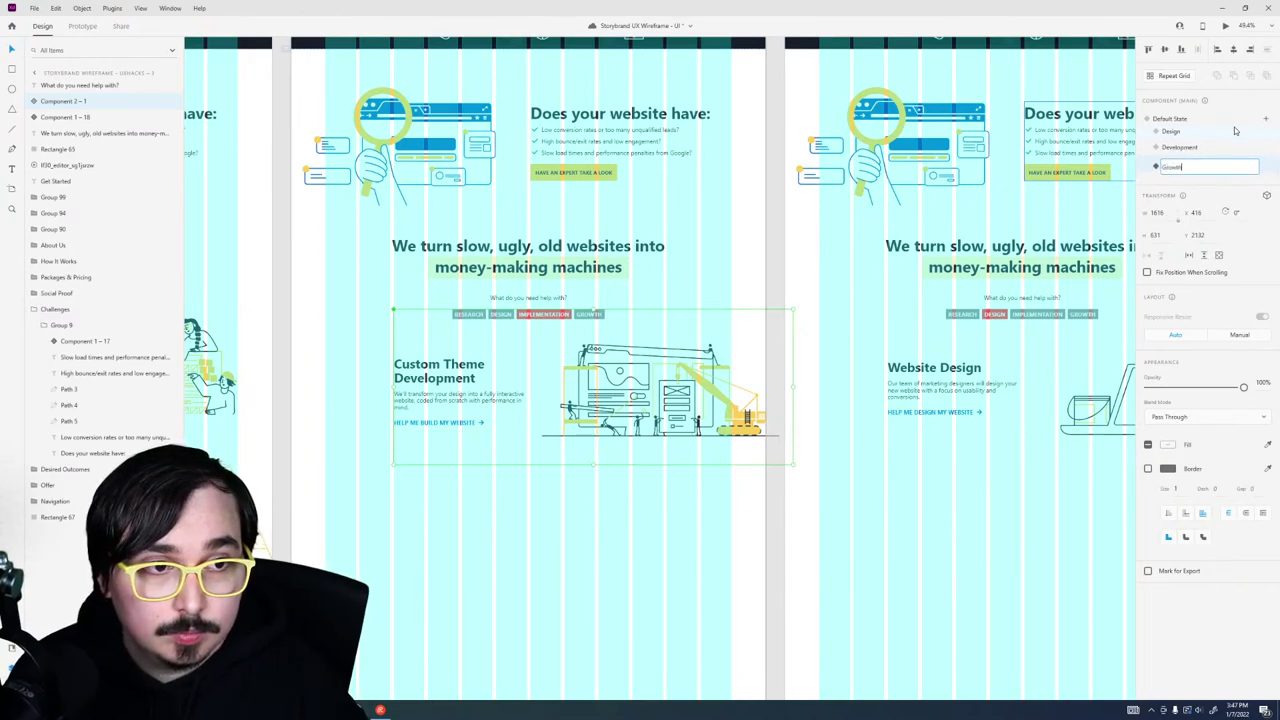
pyautogui.press('Return')
# Step: In the services component's Growth state, set the IMPLEMENTATION tag to Default State and the GROWTH tag to Active State
pyautogui.click(1172, 119)
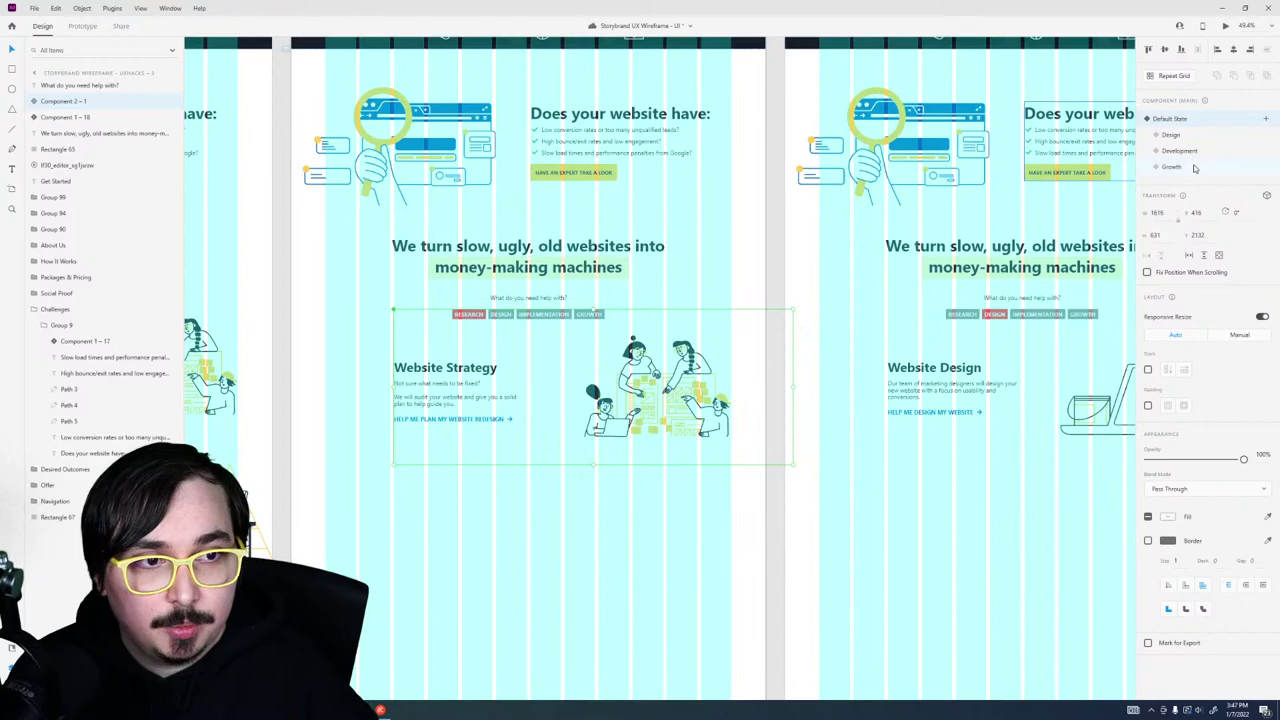
pyautogui.click(1172, 167)
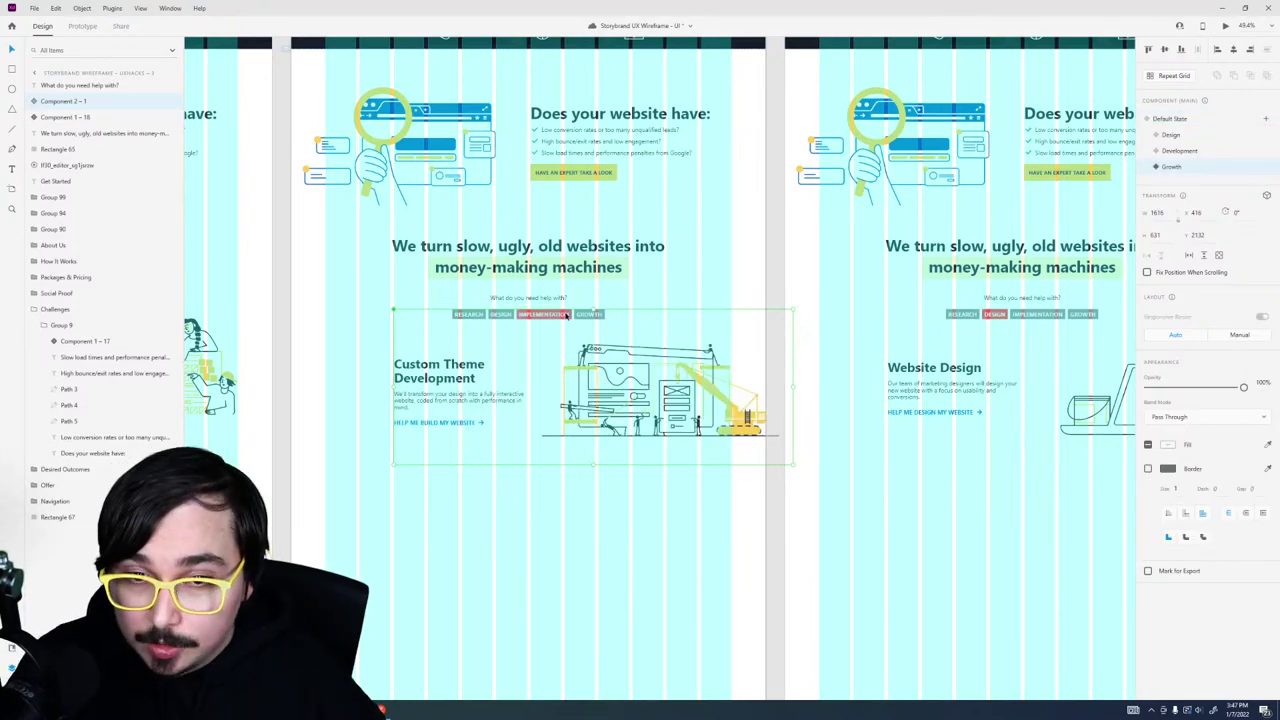
pyautogui.doubleClick(570, 317)
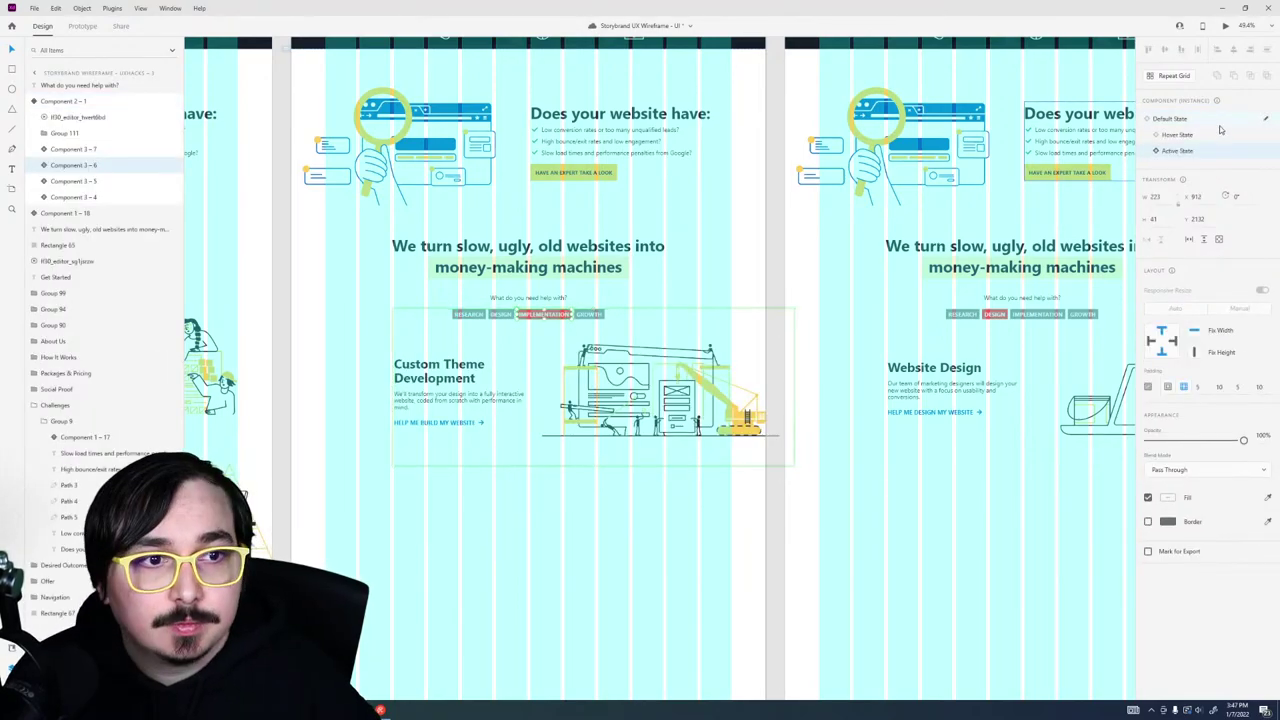
pyautogui.click(582, 316)
pyautogui.click(1177, 151)
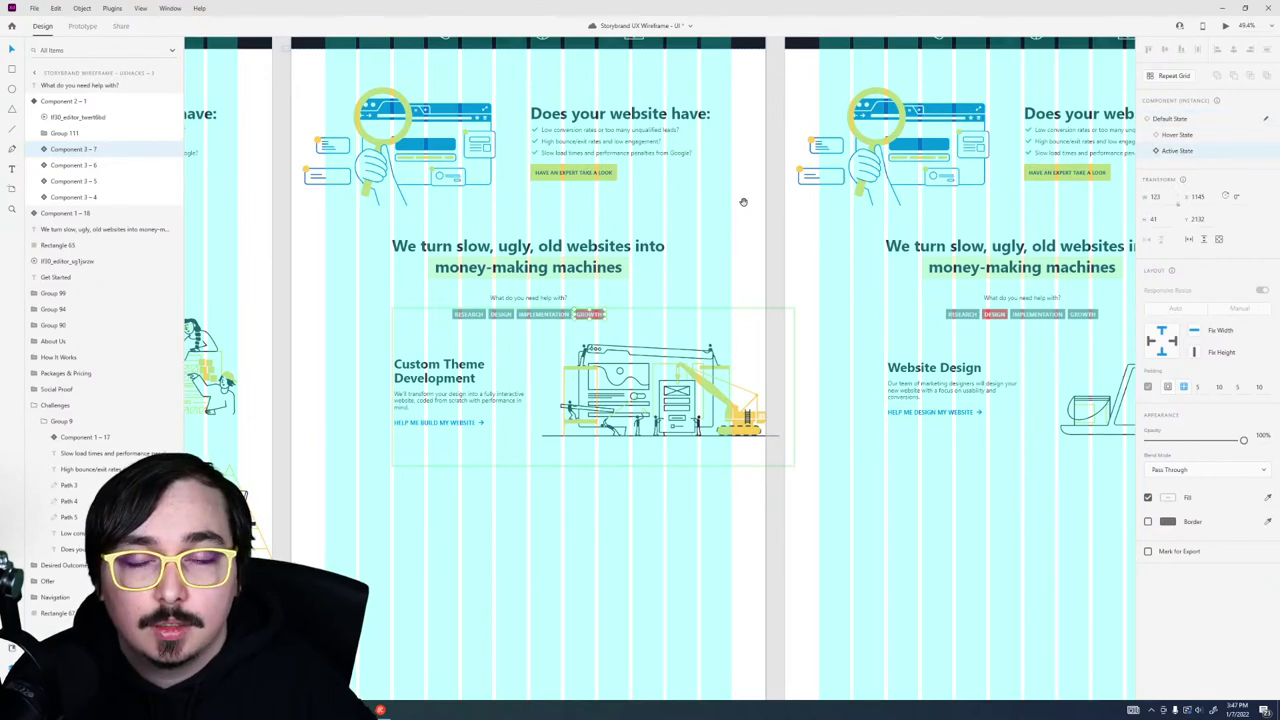
# Step: Copy the Conversion Rate Optimization text block from the pasteboard into the Growth state, left-aligned with the Custom Theme Development text
pyautogui.scroll(5, 743, 200)
pyautogui.moveTo(732, 297); pyautogui.dragTo(880, 500)
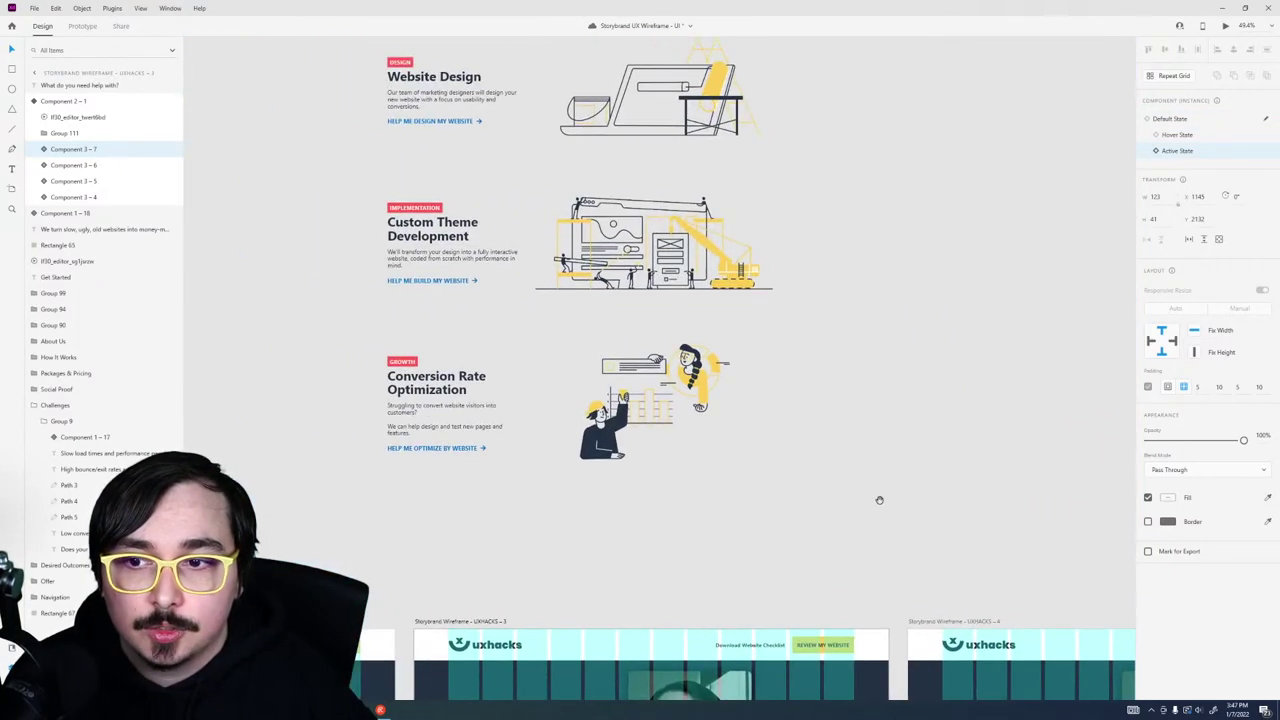
pyautogui.doubleClick(452, 411)
pyautogui.scroll(-10, 530, 527)
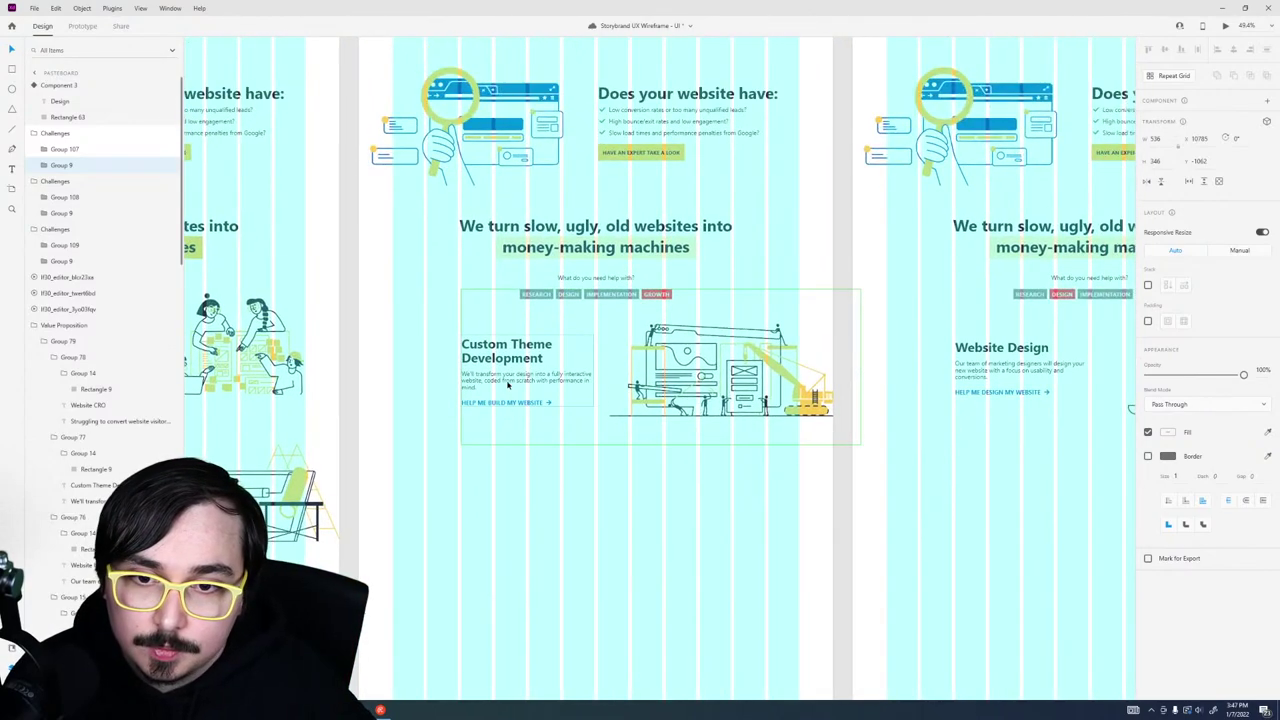
pyautogui.doubleClick(508, 384)
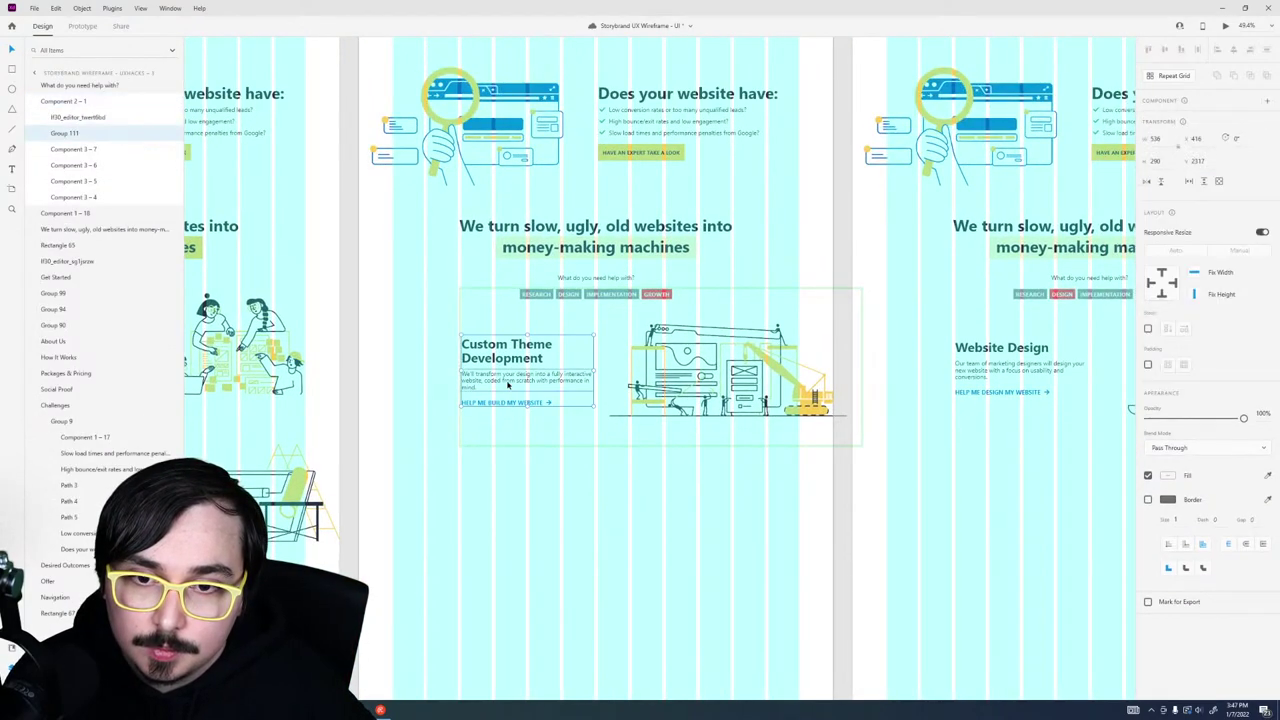
pyautogui.hotkey('ctrl', 'v')
pyautogui.moveTo(595, 344); pyautogui.dragTo(521, 343)
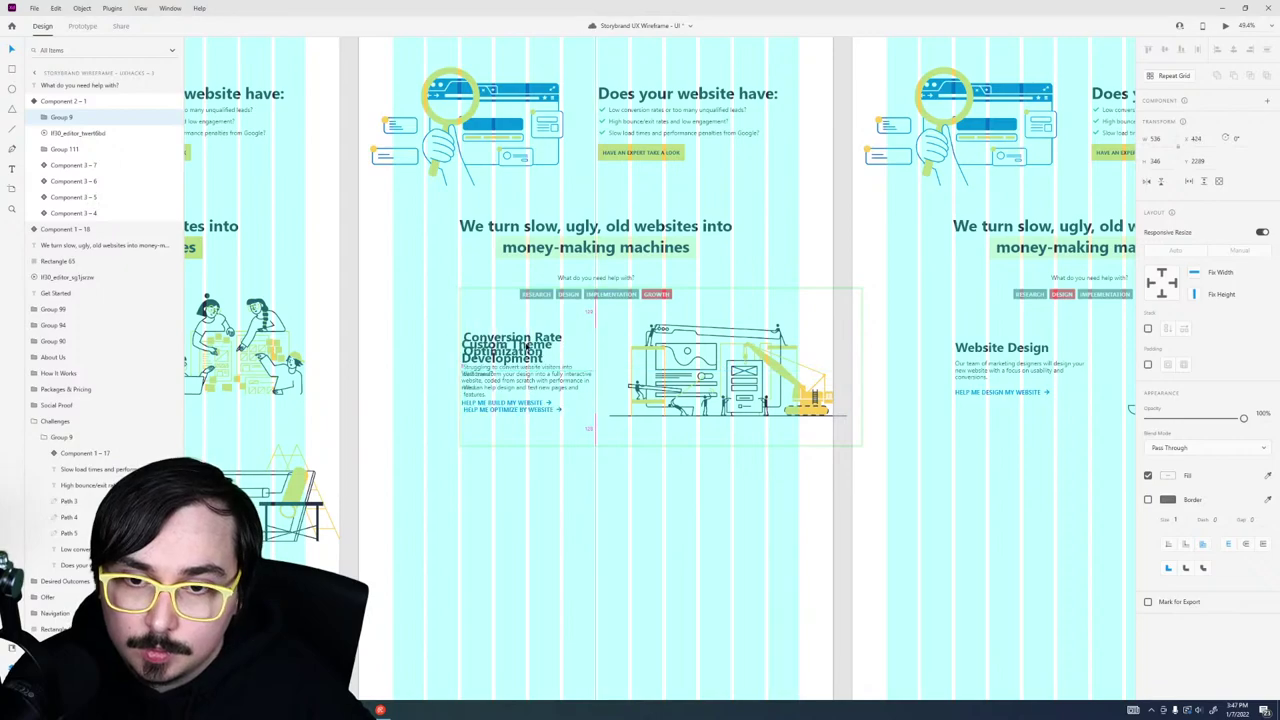
# Step: Delete the Custom Theme Development text block from the services component's Growth state
pyautogui.keyDown('ctrl'); pyautogui.scroll(5, 462, 351); pyautogui.keyUp('ctrl')
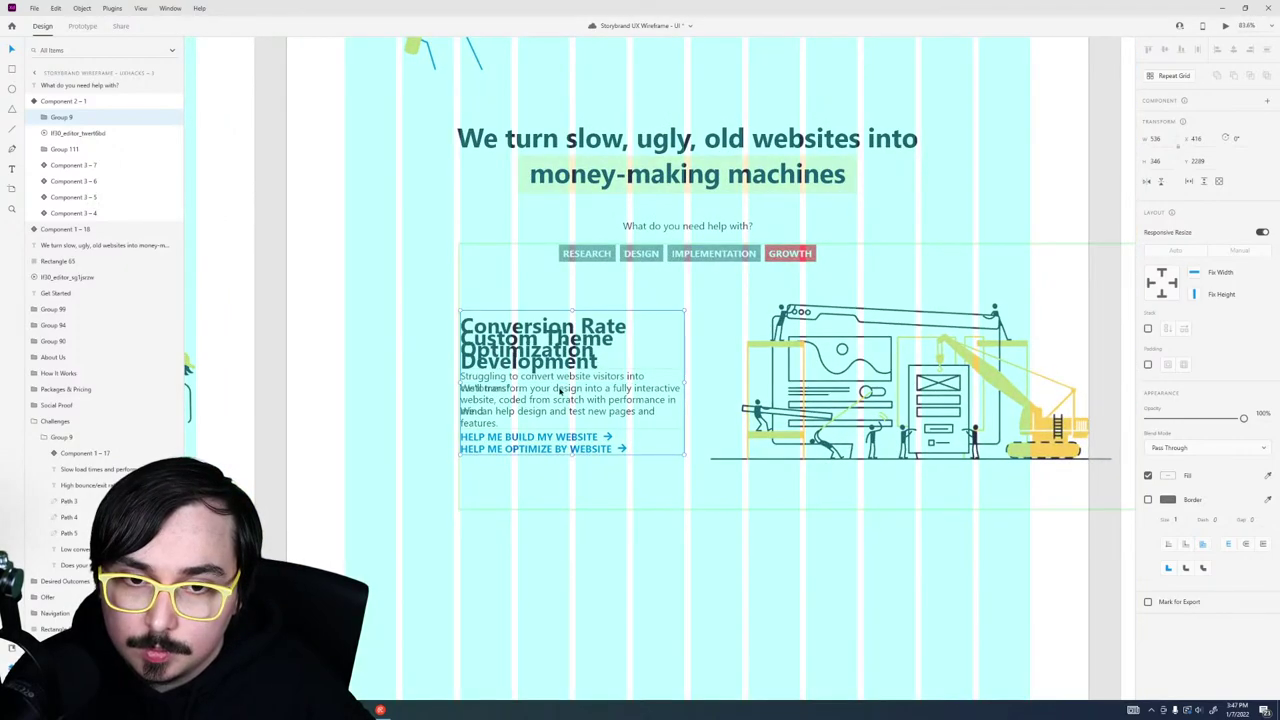
pyautogui.click(107, 152)
pyautogui.press('Delete')
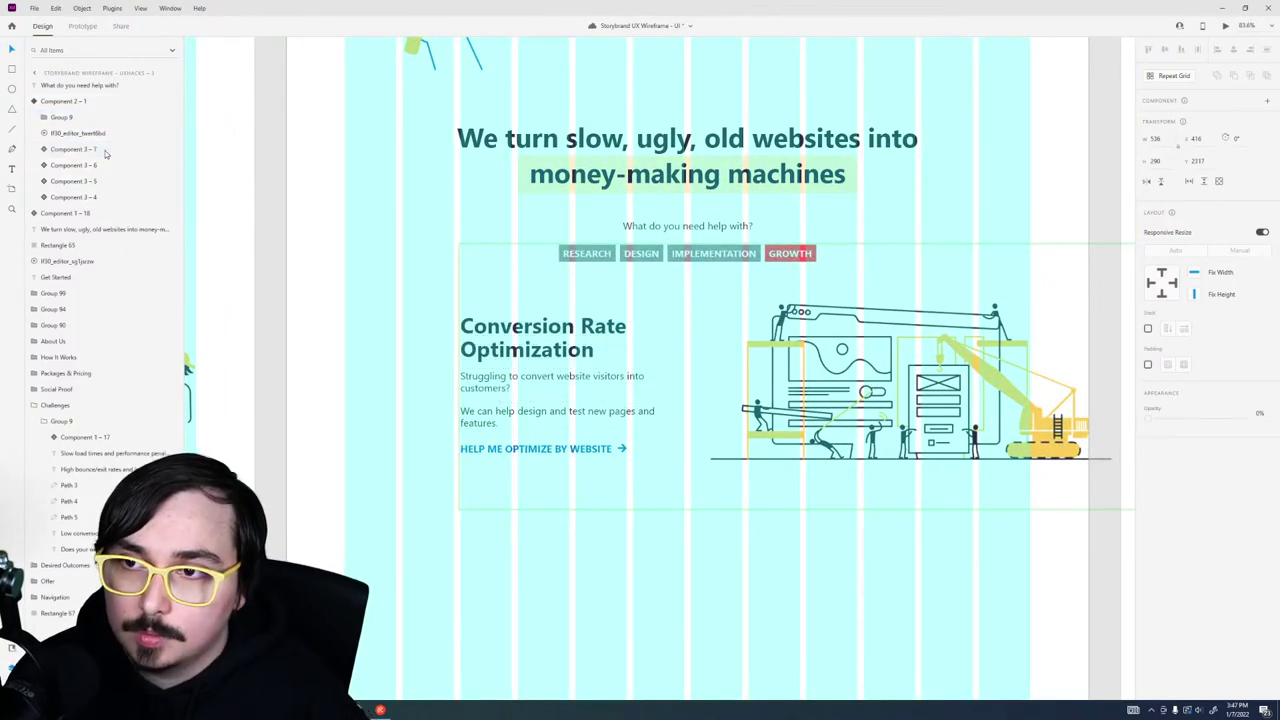
# Step: Copy the two-person Conversion Rate Optimization illustration from the pasteboard into the services component's Growth state
pyautogui.keyDown('ctrl'); pyautogui.scroll(-5, 806, 517); pyautogui.keyUp('ctrl')
pyautogui.hotkey('ctrl', 'shift', "'")
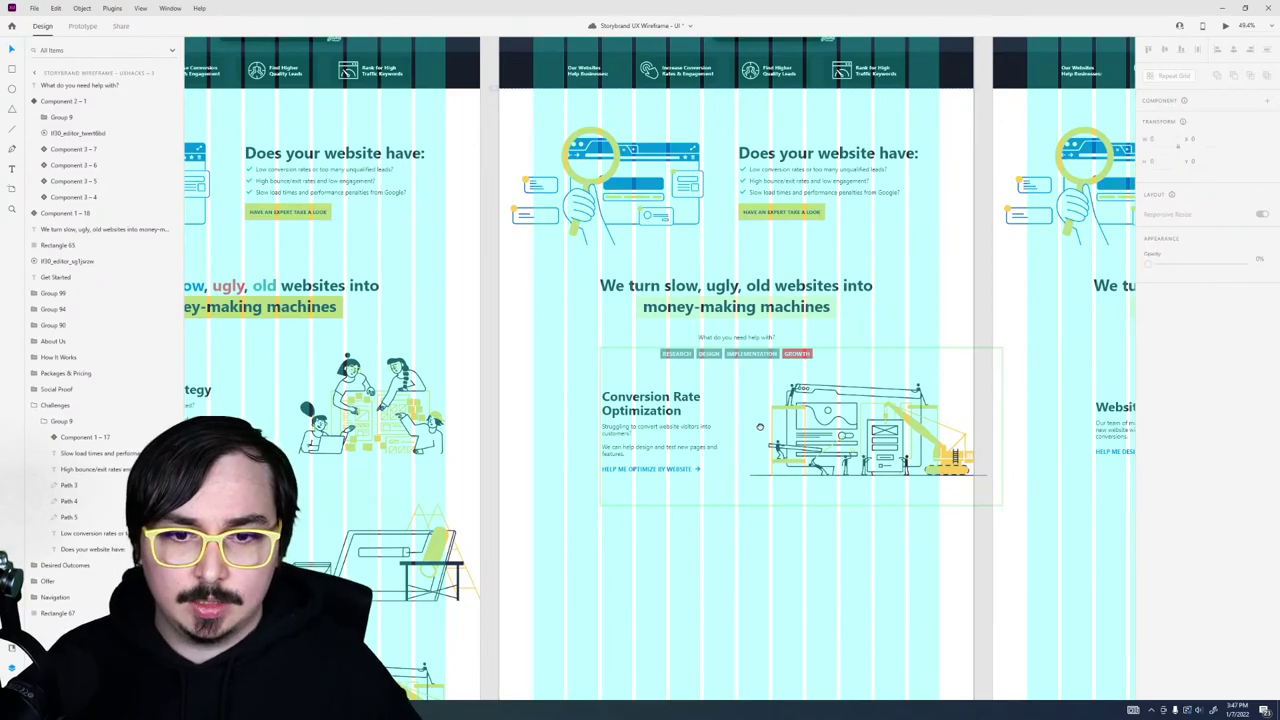
pyautogui.moveTo(760, 427); pyautogui.dragTo(716, 700)
pyautogui.moveTo(716, 480); pyautogui.dragTo(707, 672)
pyautogui.click(671, 286)
pyautogui.moveTo(670, 349); pyautogui.dragTo(631, 2)
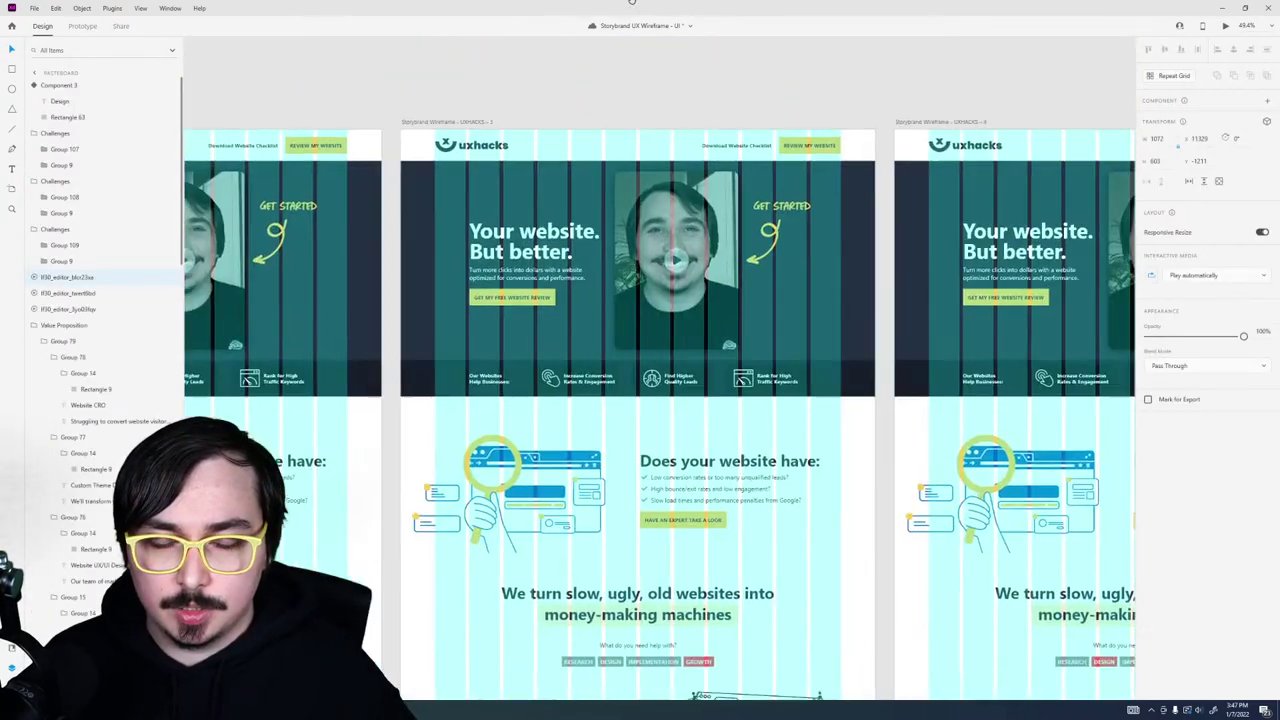
pyautogui.scroll(-6, 672, 420)
pyautogui.click(672, 420)
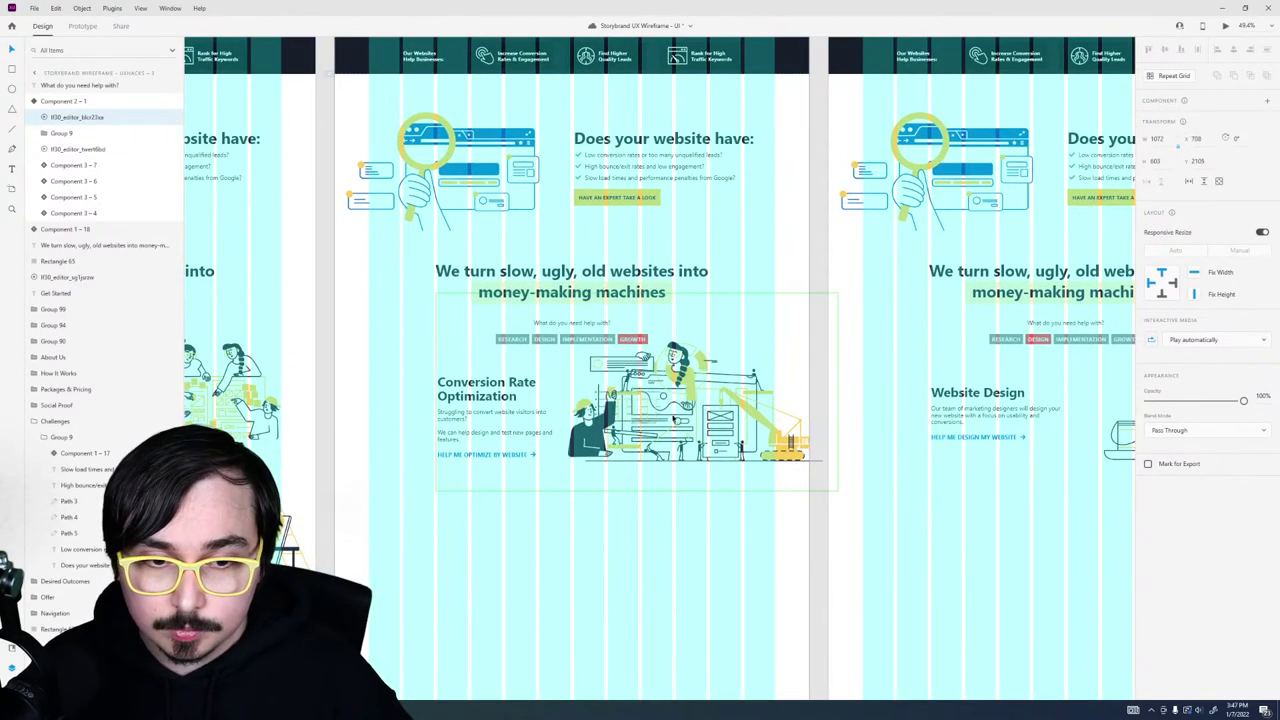
# Step: Align the copied illustration with the left and top edges of the crane illustration in the Growth state
pyautogui.moveTo(673, 418); pyautogui.dragTo(801, 472)
pyautogui.keyDown('shift'); pyautogui.click(620, 432); pyautogui.keyUp('shift')
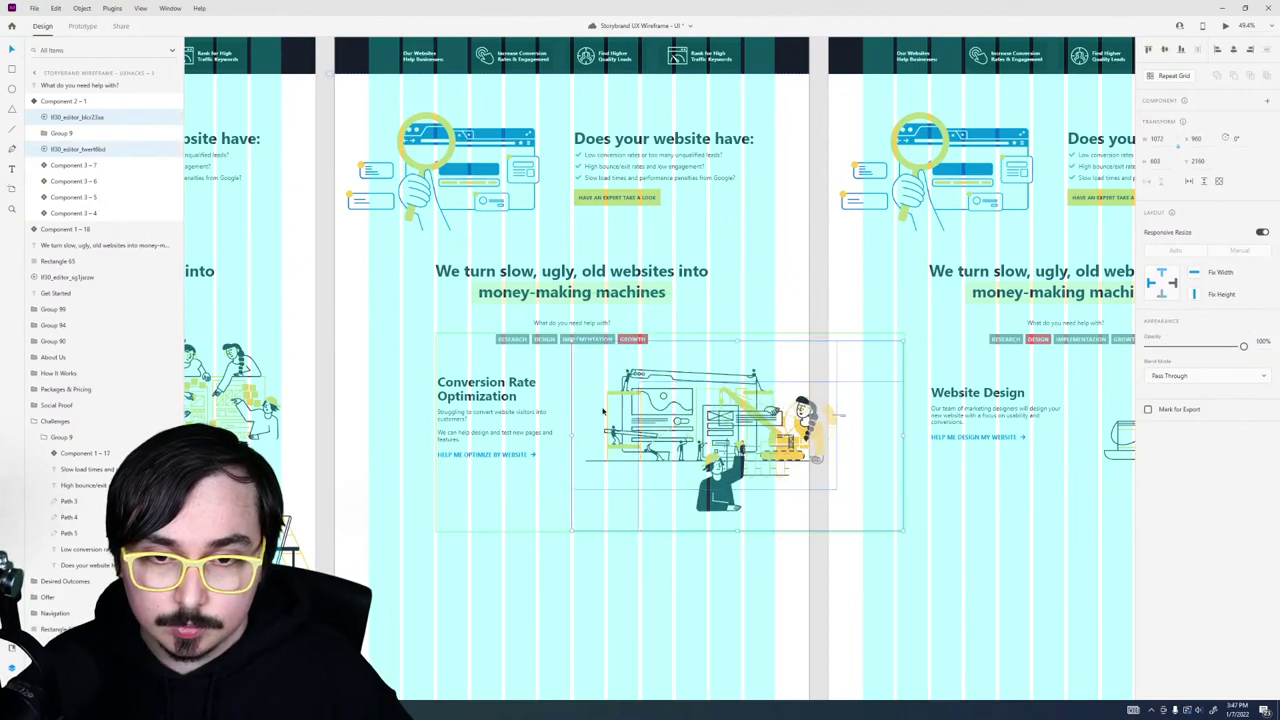
pyautogui.click(1221, 51)
pyautogui.click(1145, 50)
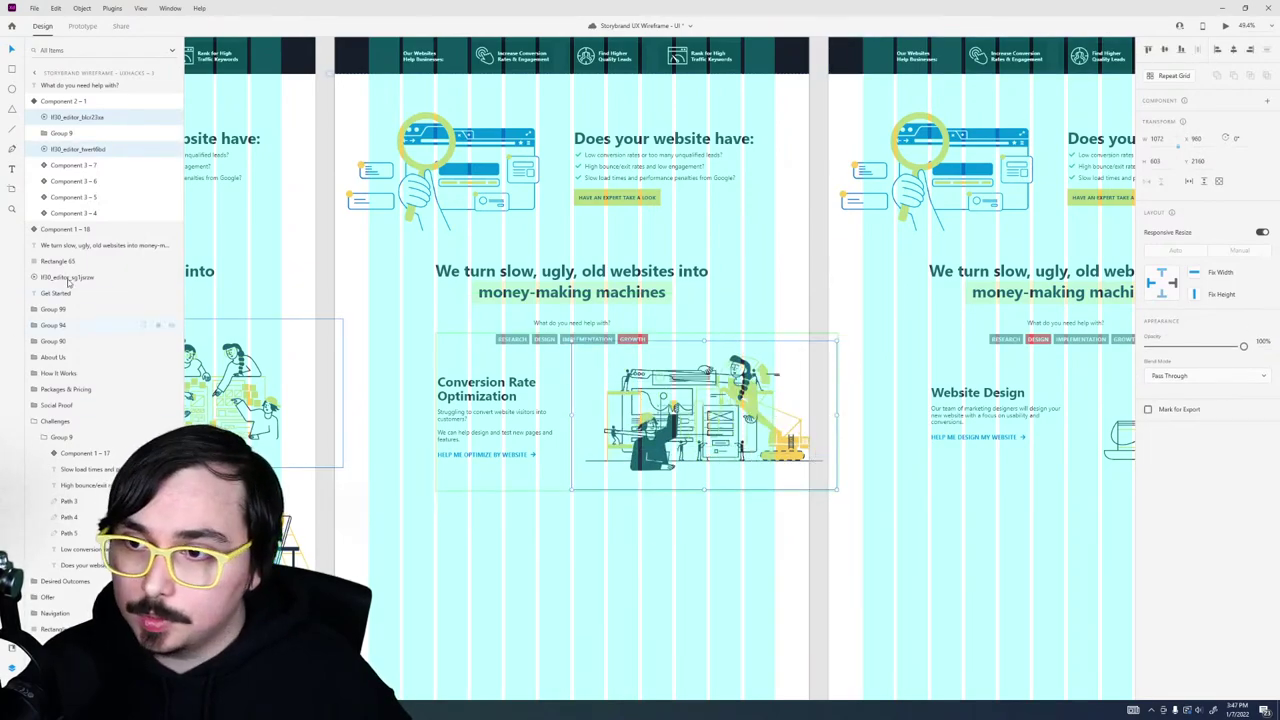
# Step: Delete the crane illustration from the Growth state and return the main services component to Default State
pyautogui.click(66, 153)
pyautogui.press('Delete')
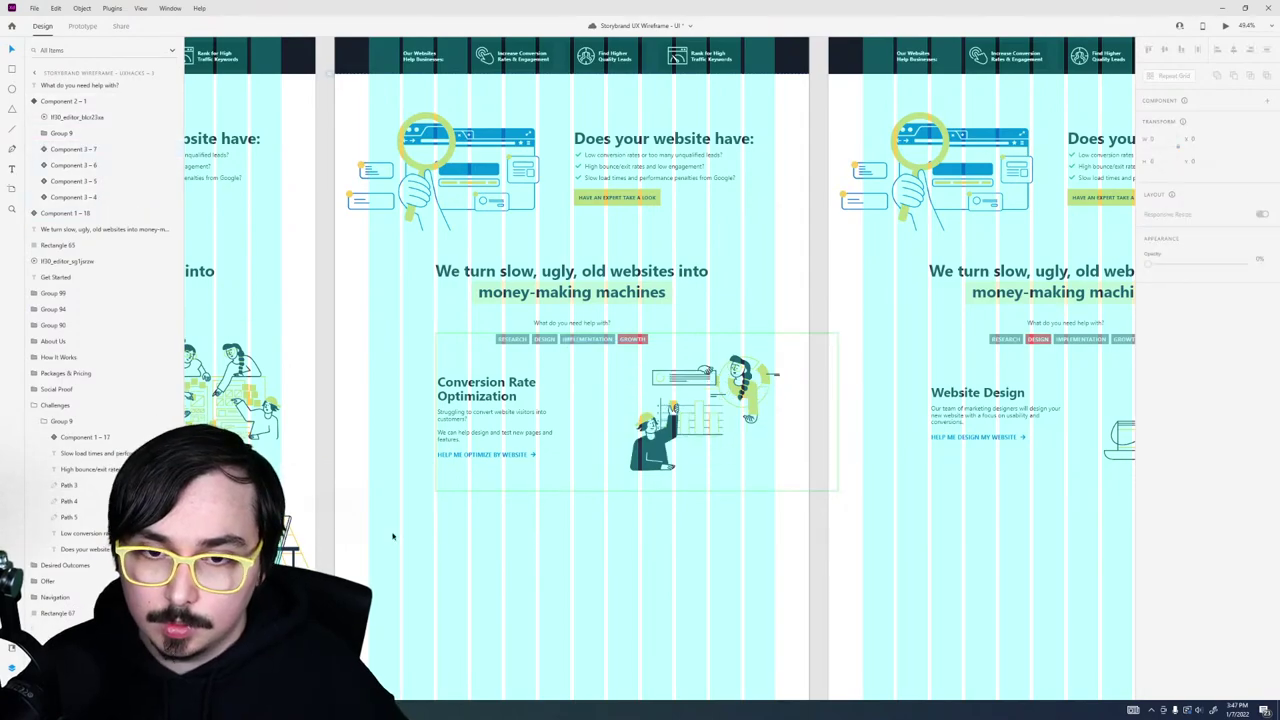
pyautogui.click(572, 340)
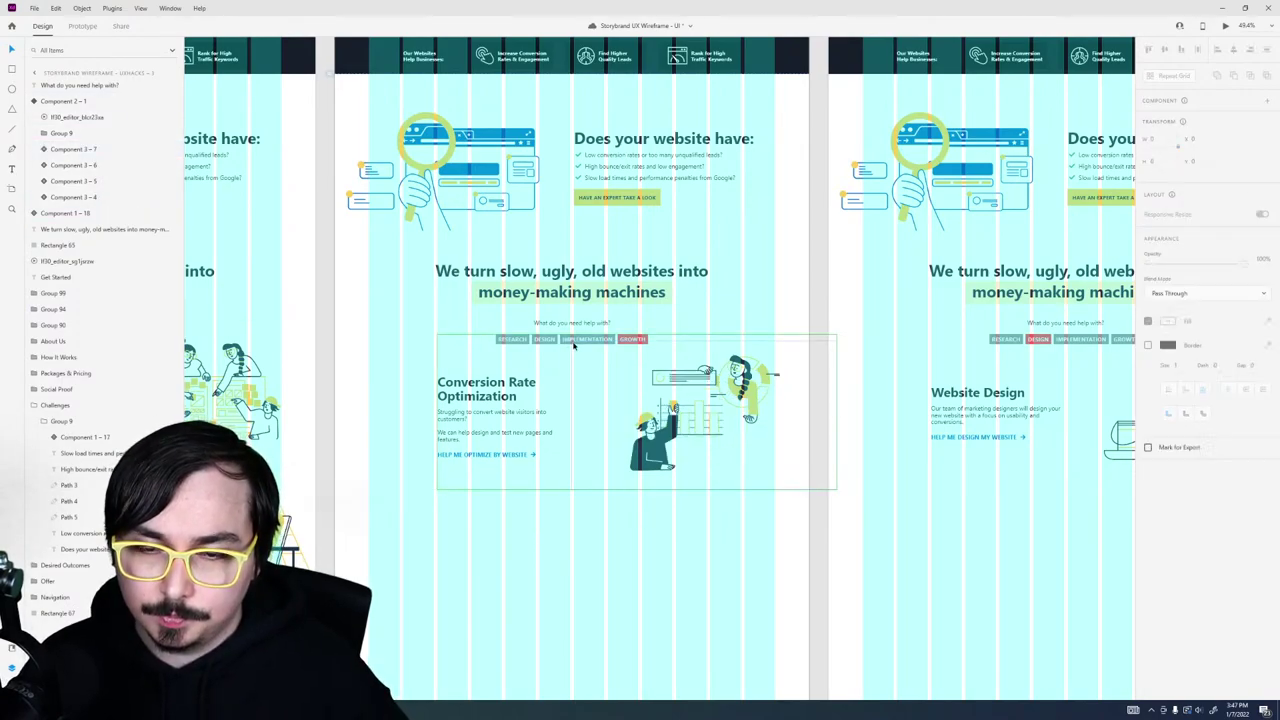
pyautogui.click(1182, 116)
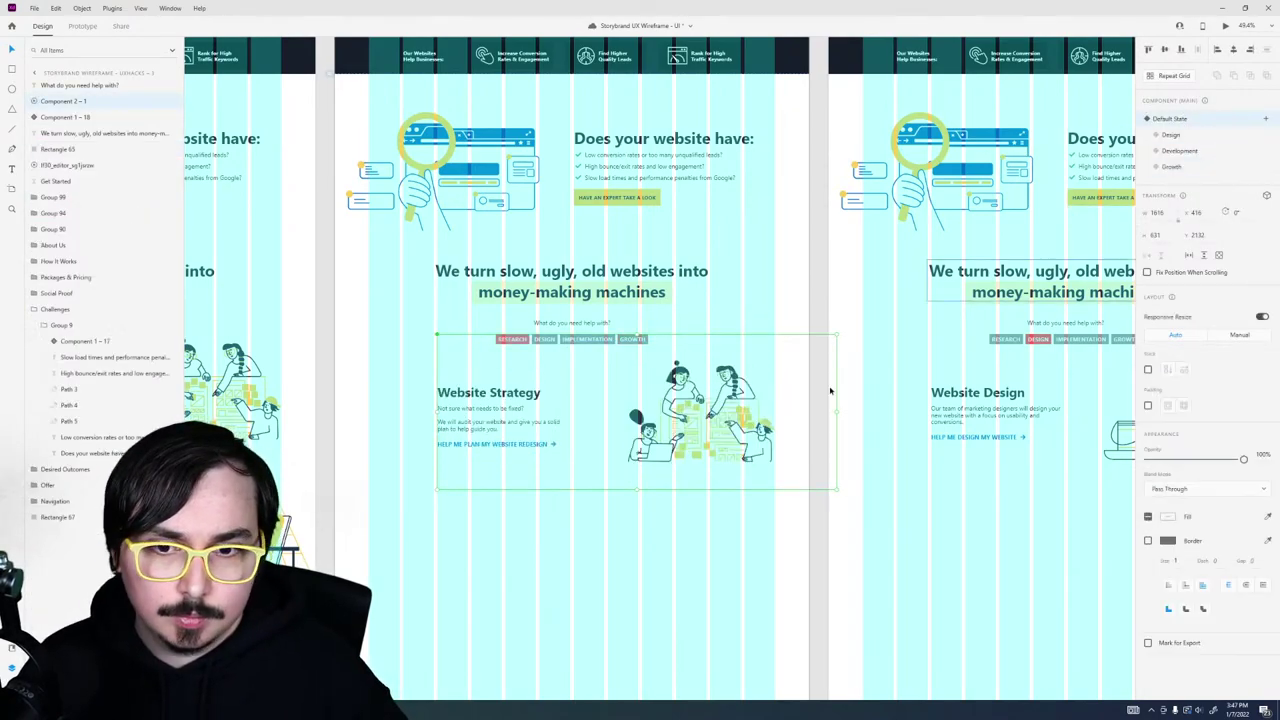
# Step: Duplicate the UXHACKS – 5 wireframe beside the original and set the copy's services component to the Growth state
pyautogui.scroll(-4, 831, 391)
pyautogui.moveTo(1120, 212); pyautogui.dragTo(789, 214)
pyautogui.click(789, 214)
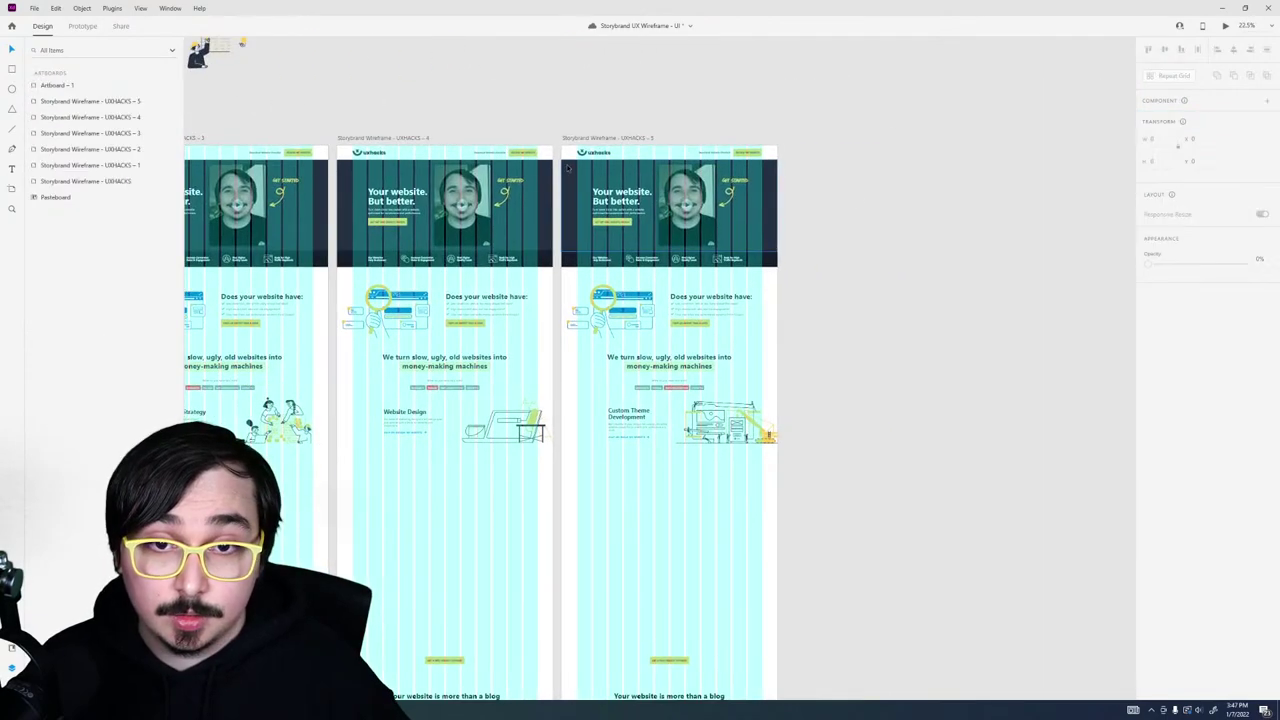
pyautogui.moveTo(583, 138); pyautogui.dragTo(806, 210)
pyautogui.click(1080, 534)
pyautogui.click(919, 400)
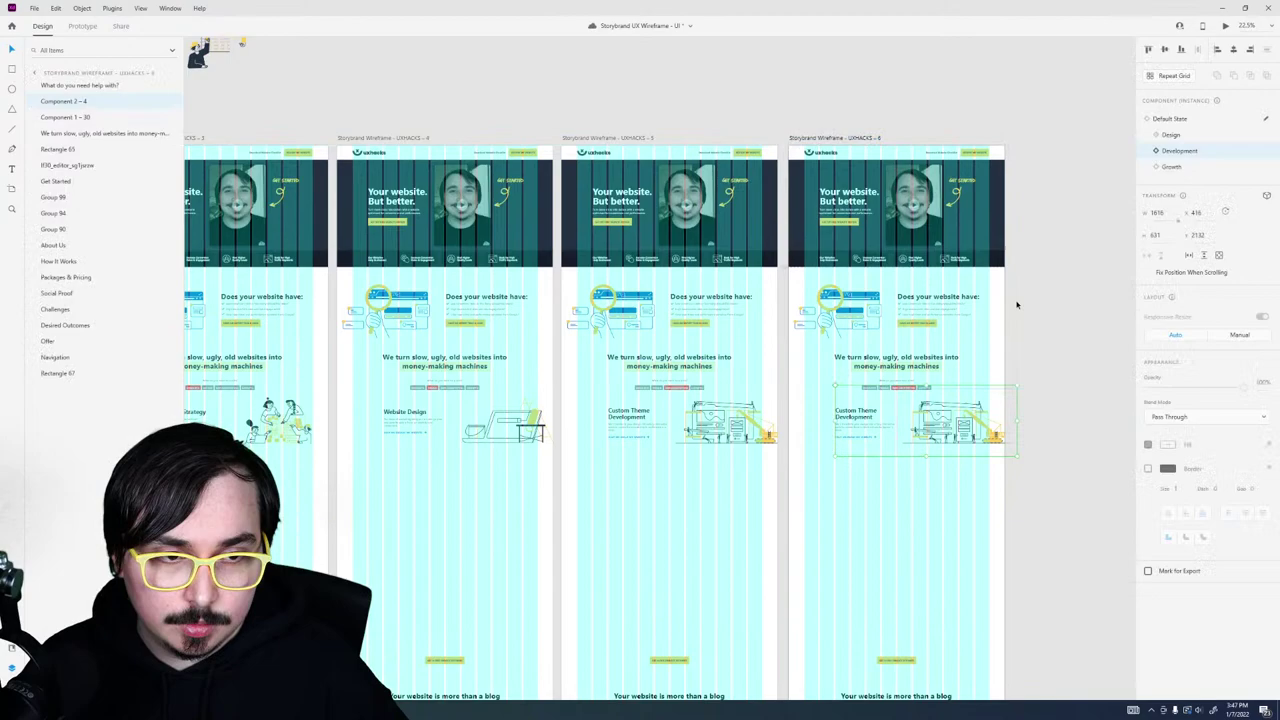
pyautogui.click(1171, 166)
# Step: Delete the semi-transparent white rectangles below the services section on the UXHACKS – 3 to UXHACKS – 6 wireframes
pyautogui.click(975, 568)
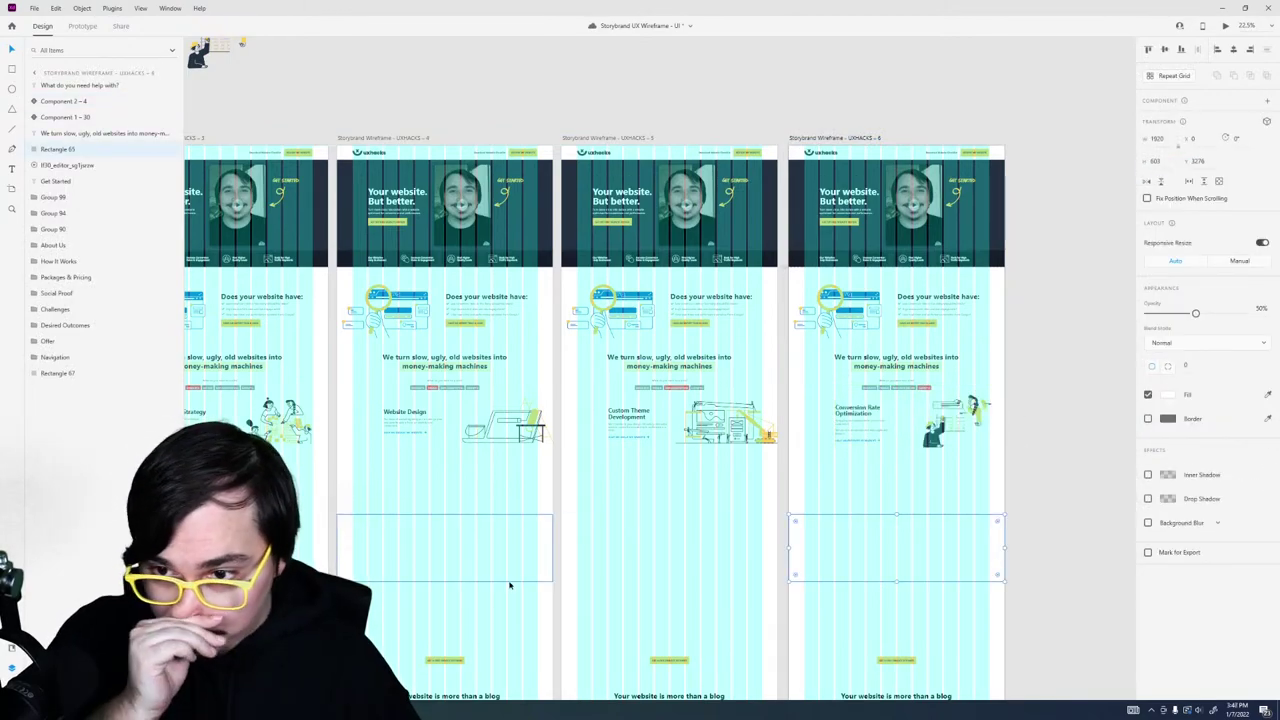
pyautogui.click(352, 497)
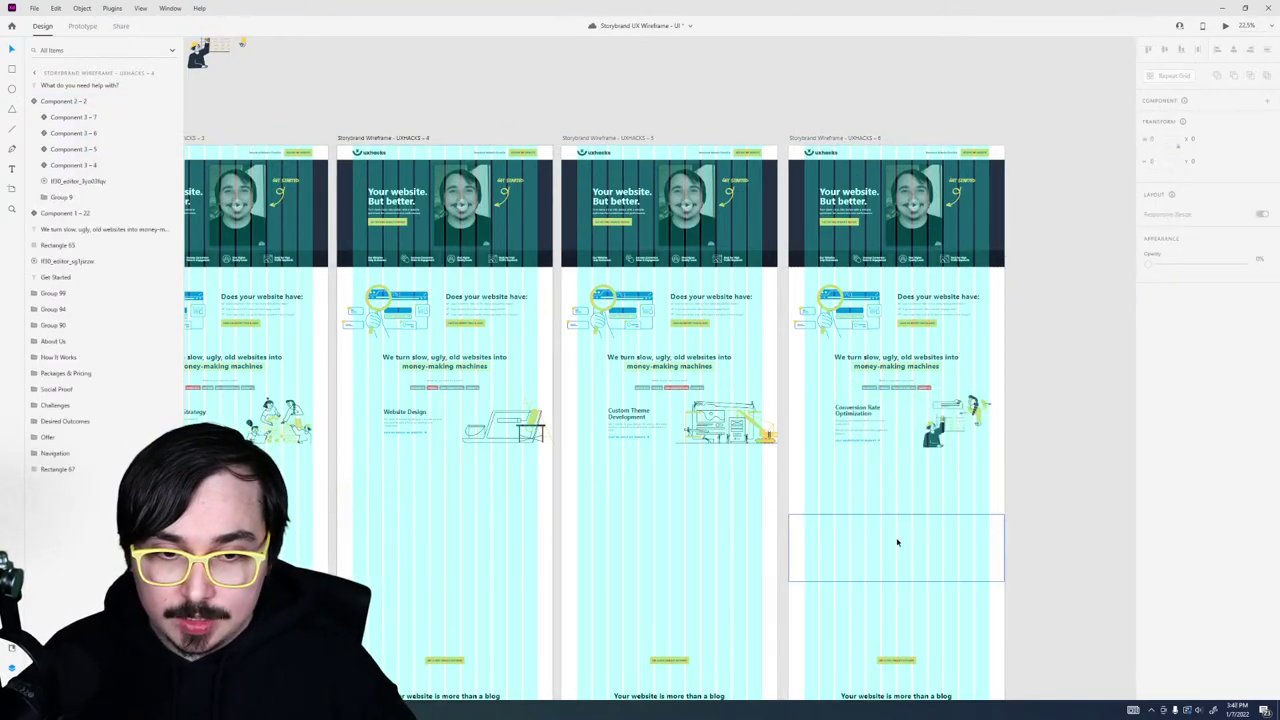
pyautogui.moveTo(929, 486)
pyautogui.mouseDown()
pyautogui.moveTo(614, 611)
pyautogui.moveTo(291, 573)
pyautogui.mouseUp()
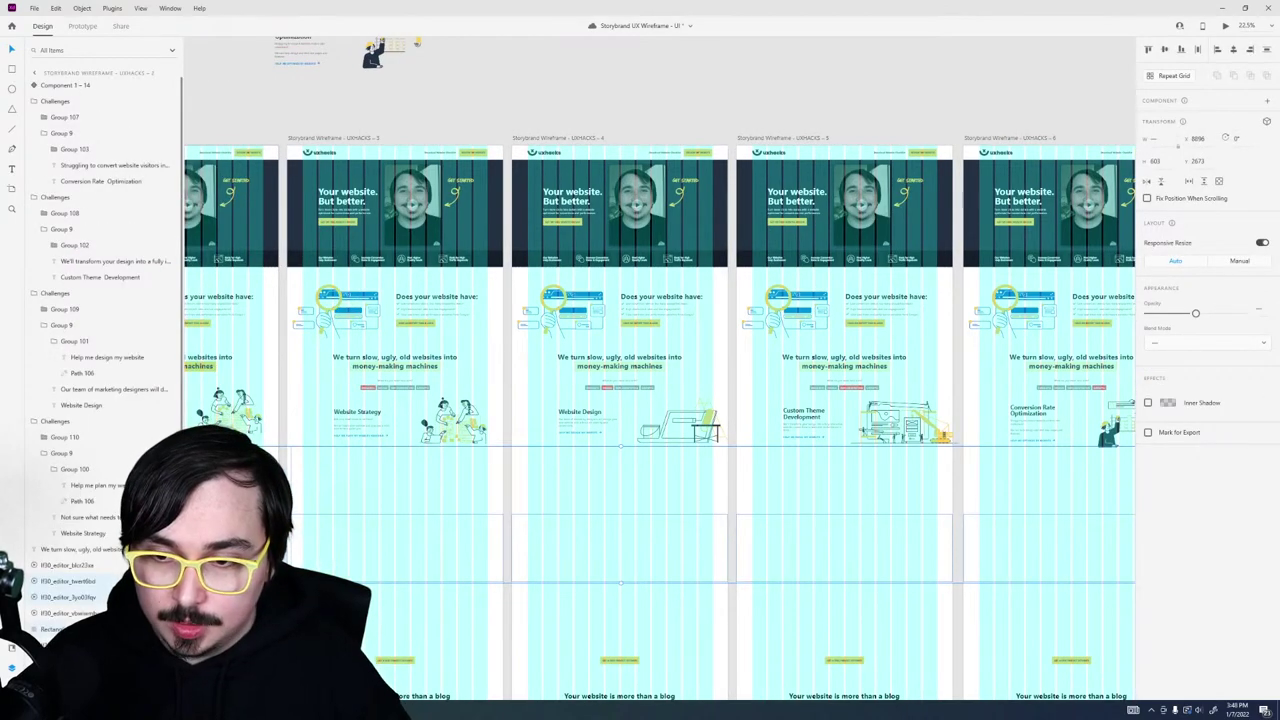
pyautogui.hotkey('ctrl', 'z')
pyautogui.hscroll(3, 714, 557)
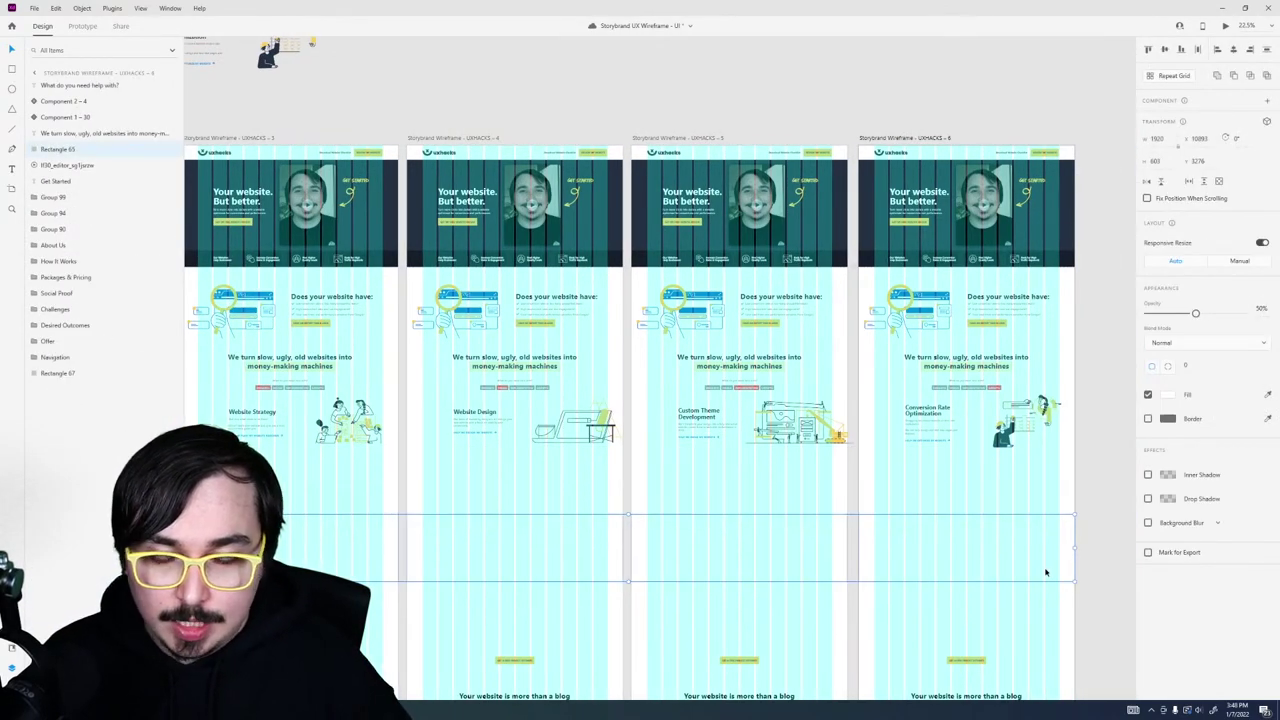
pyautogui.press('Delete')
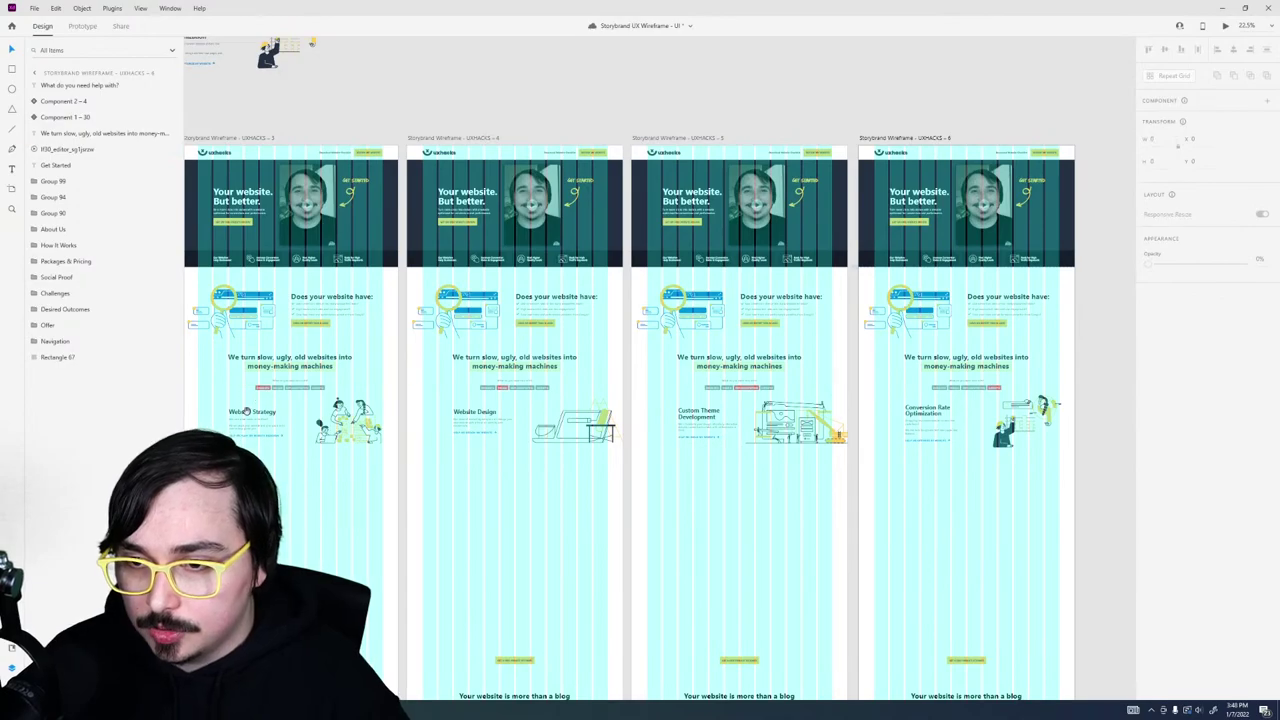
# Step: Examine the prototype interaction on the DESIGN tag's Hover State in the UXHACKS – 3 wireframe
pyautogui.scroll(5, 264, 360)
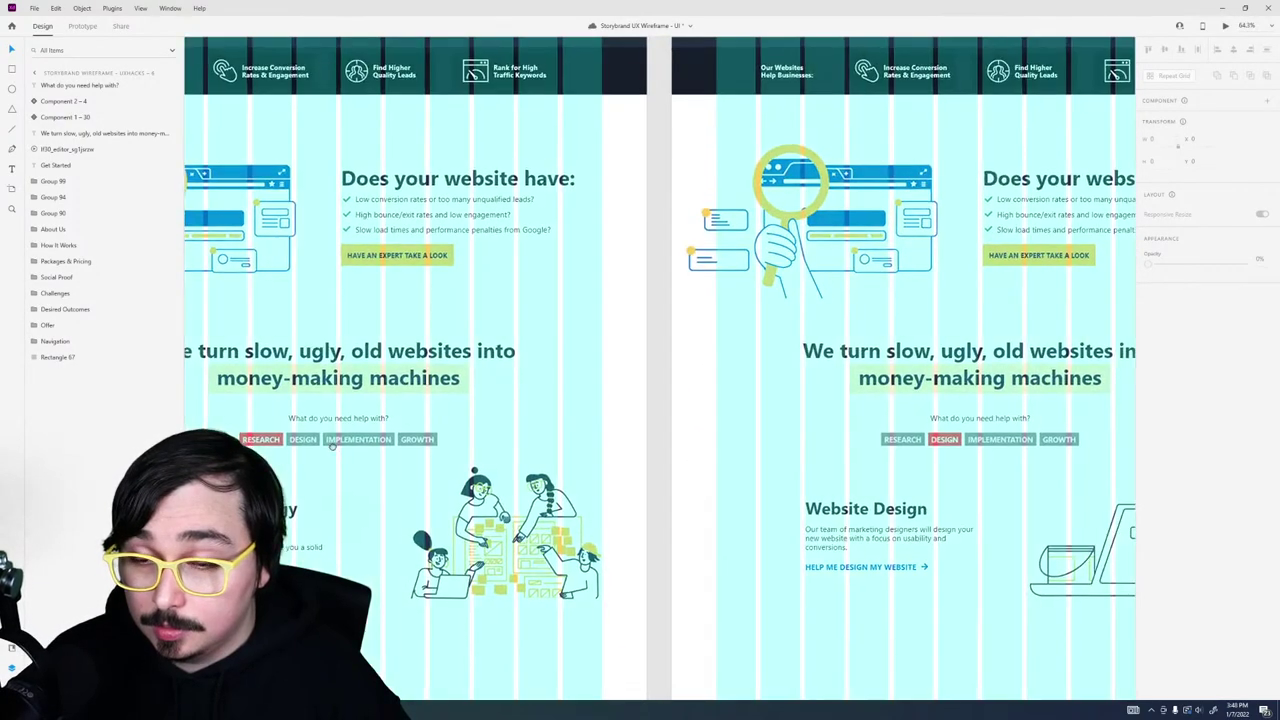
pyautogui.moveTo(332, 446); pyautogui.dragTo(726, 346)
pyautogui.doubleClick(663, 343)
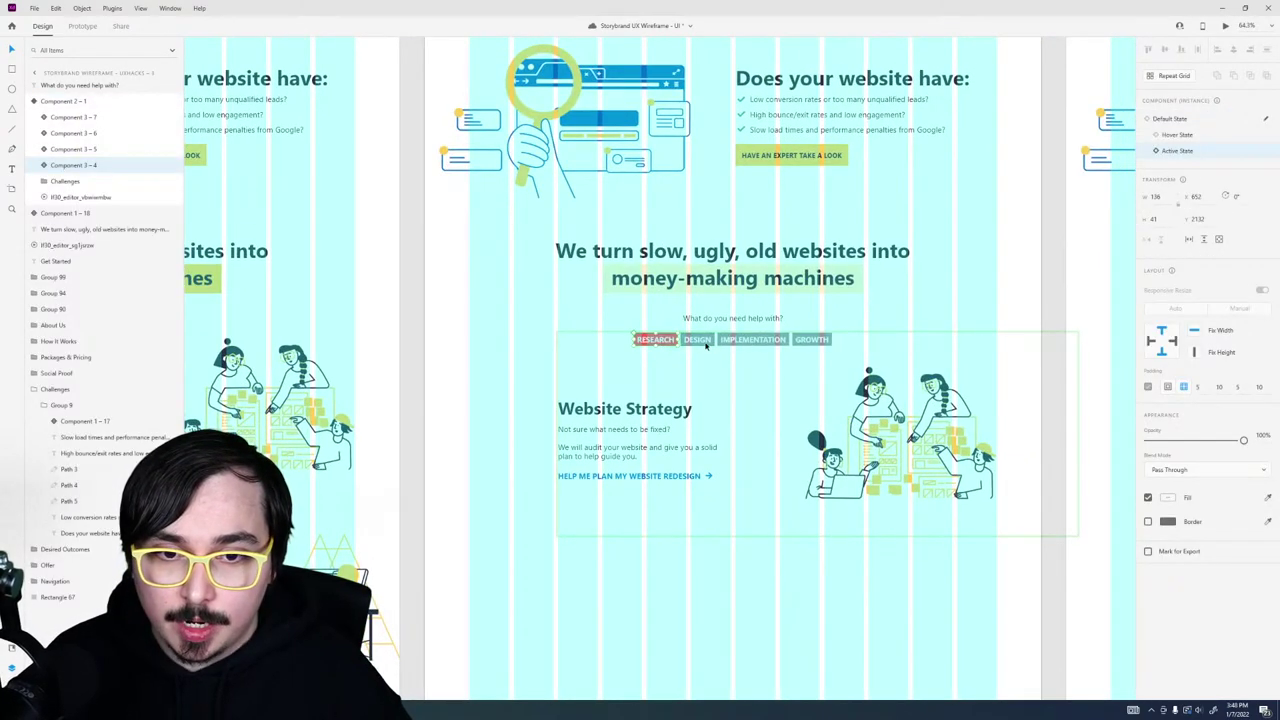
pyautogui.click(699, 341)
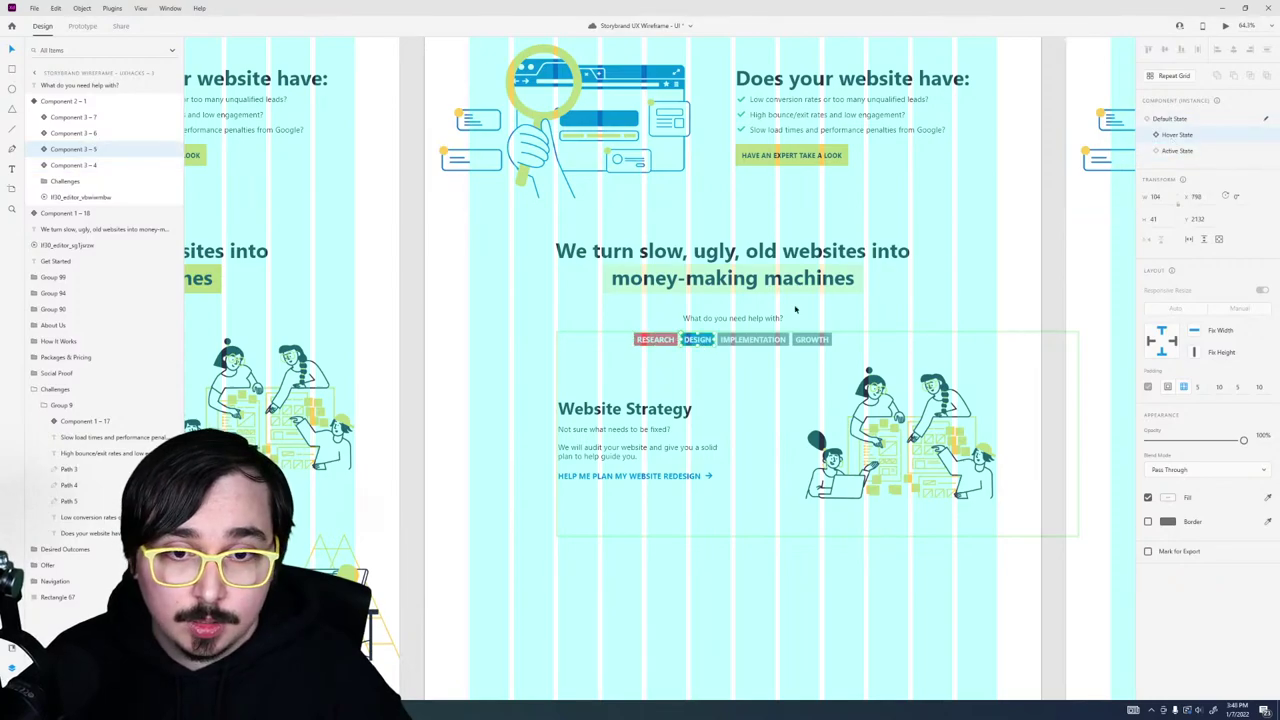
pyautogui.click(83, 26)
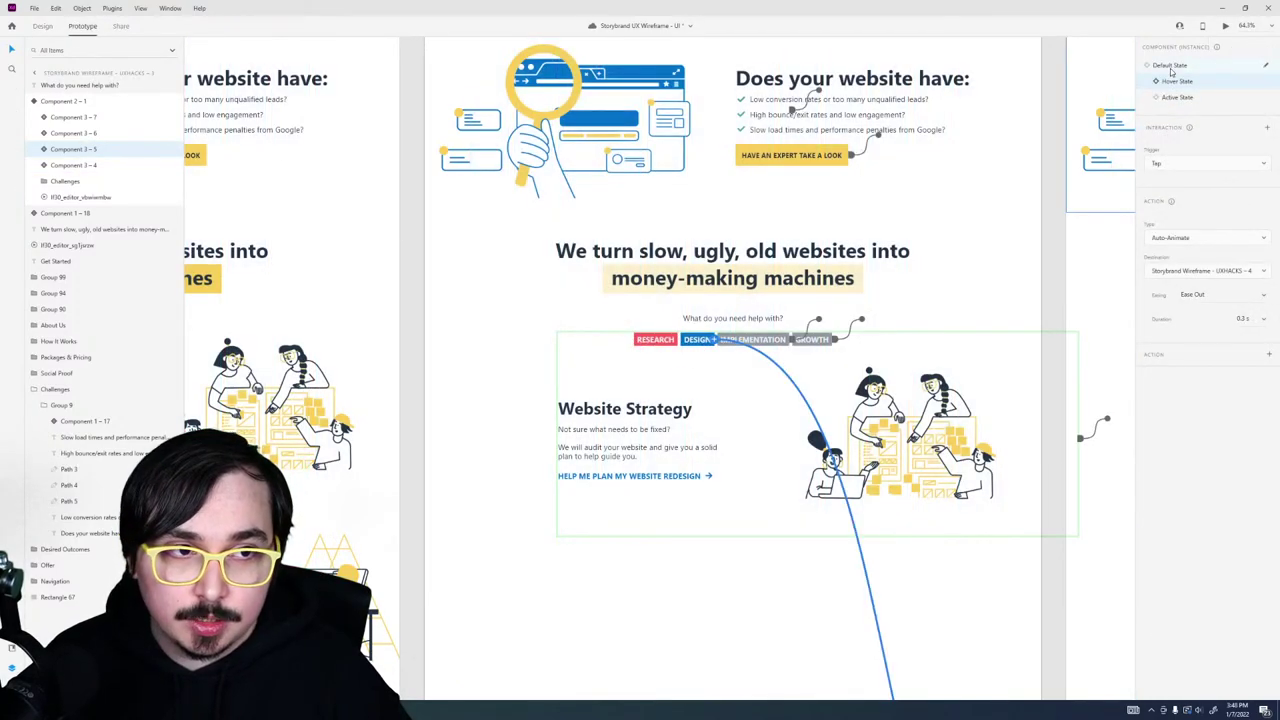
# Step: Link the IMPLEMENTATION tag's Hover State on UXHACKS – 3 to the UXHACKS – 5 wireframe, and return the tag to Default State
pyautogui.click(765, 340)
pyautogui.click(1178, 81)
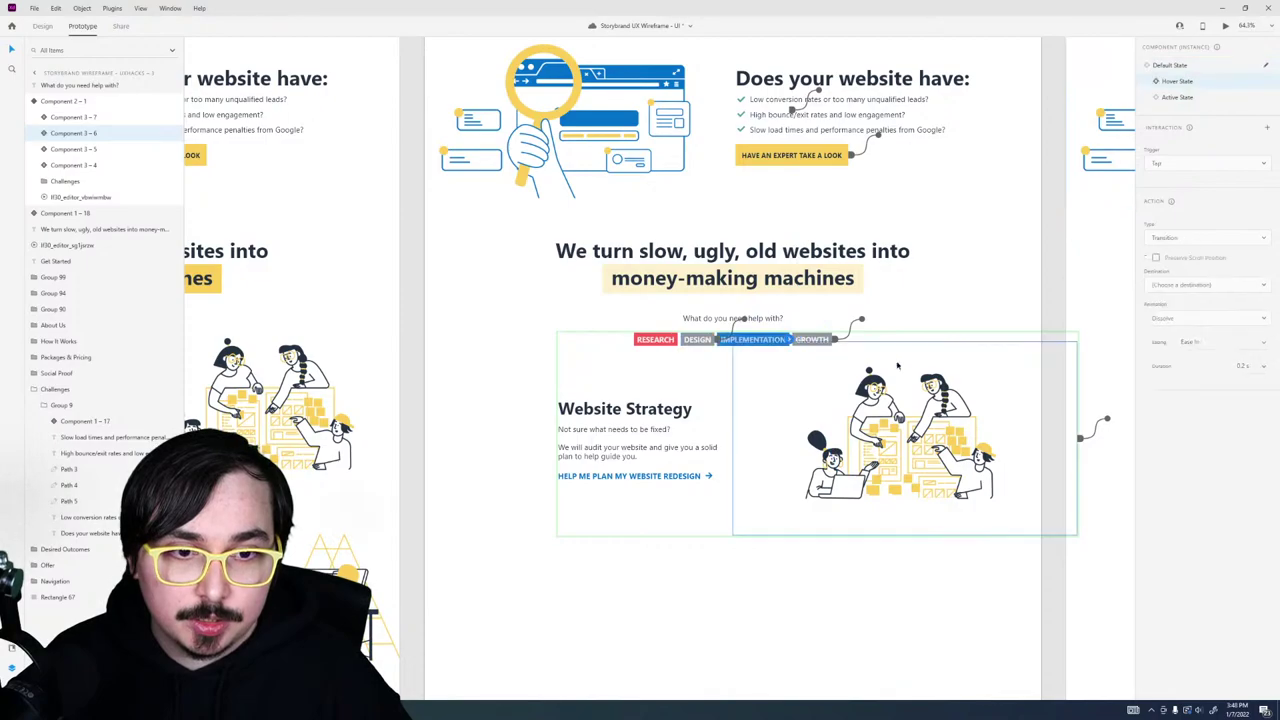
pyautogui.scroll(-5, 540, 398)
pyautogui.moveTo(540, 398); pyautogui.dragTo(571, 402)
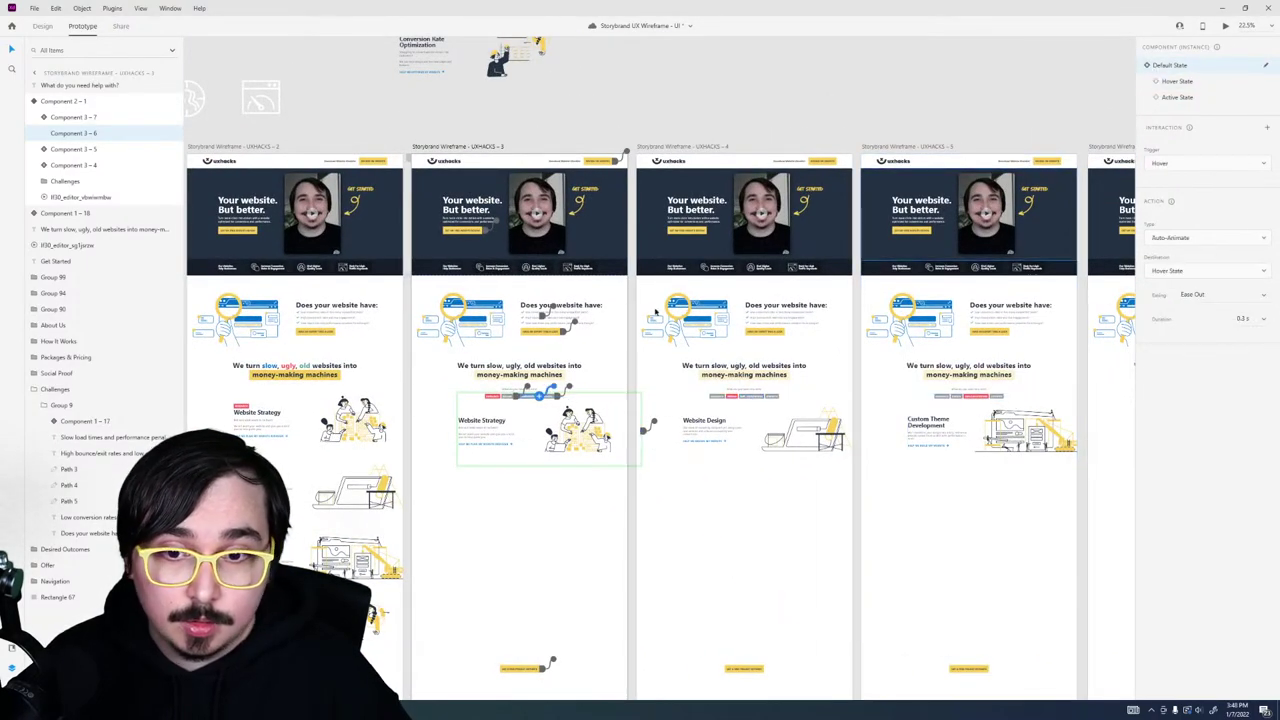
# Step: Link the GROWTH tag's Hover State on UXHACKS – 3 to the UXHACKS – 6 wireframe, and return the tag to Default State
pyautogui.scroll(5, 571, 402)
pyautogui.click(552, 403)
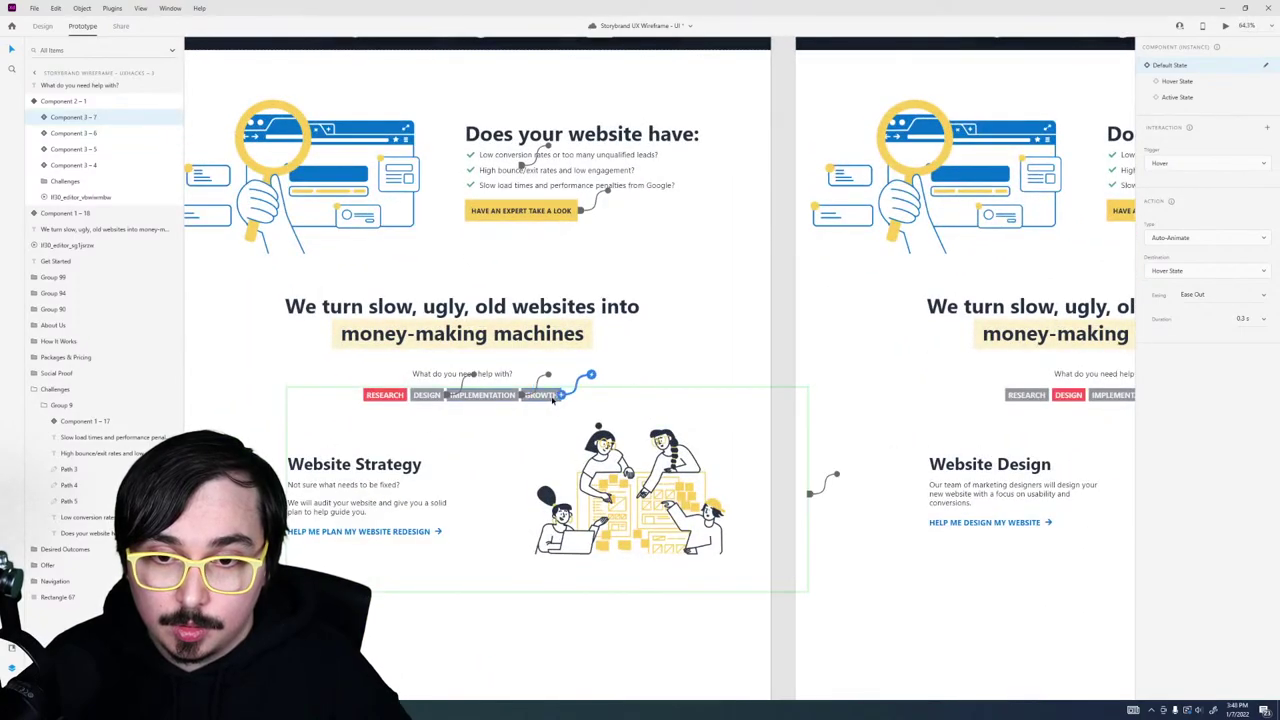
pyautogui.click(1177, 81)
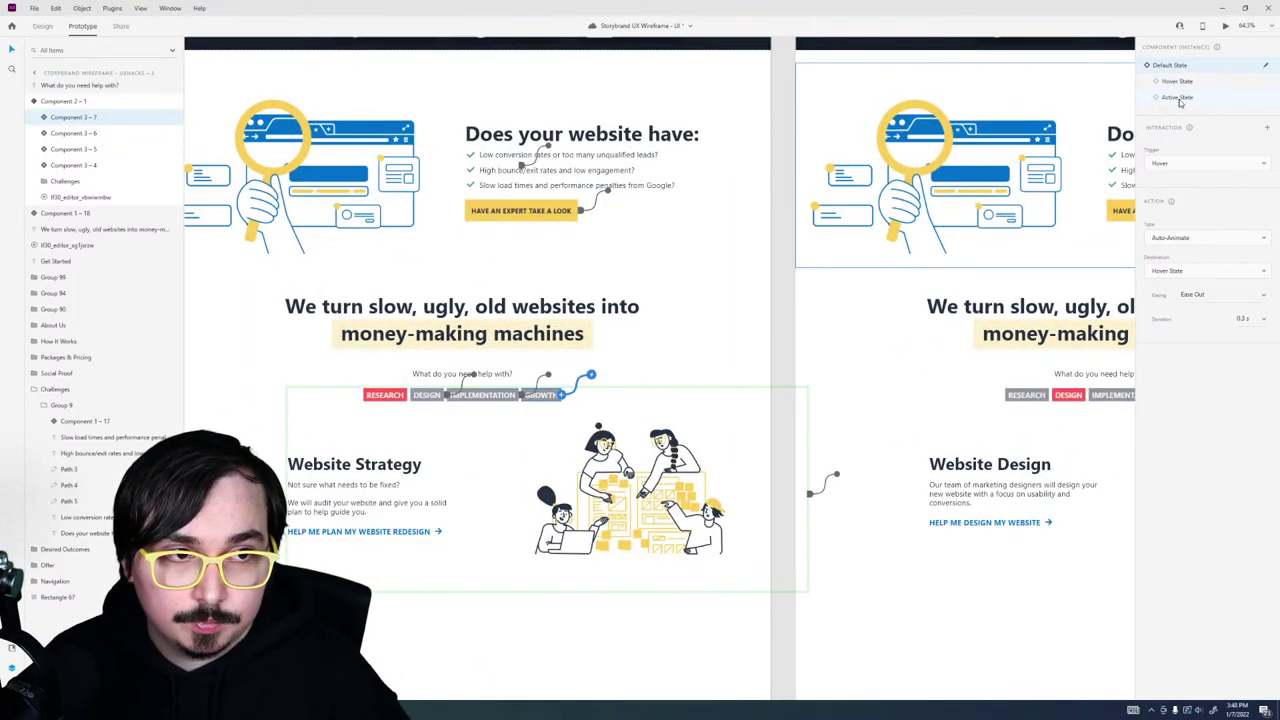
pyautogui.scroll(-5, 620, 414)
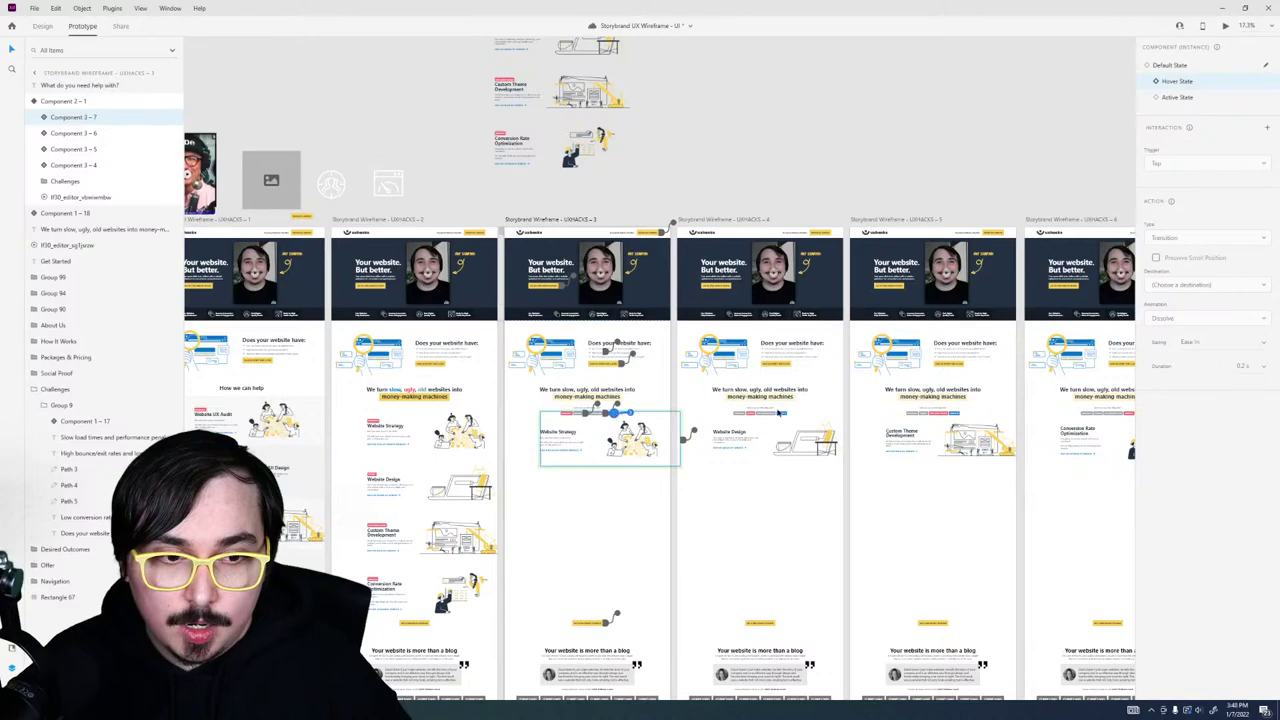
pyautogui.moveTo(614, 413); pyautogui.dragTo(1110, 395)
pyautogui.click(1183, 67)
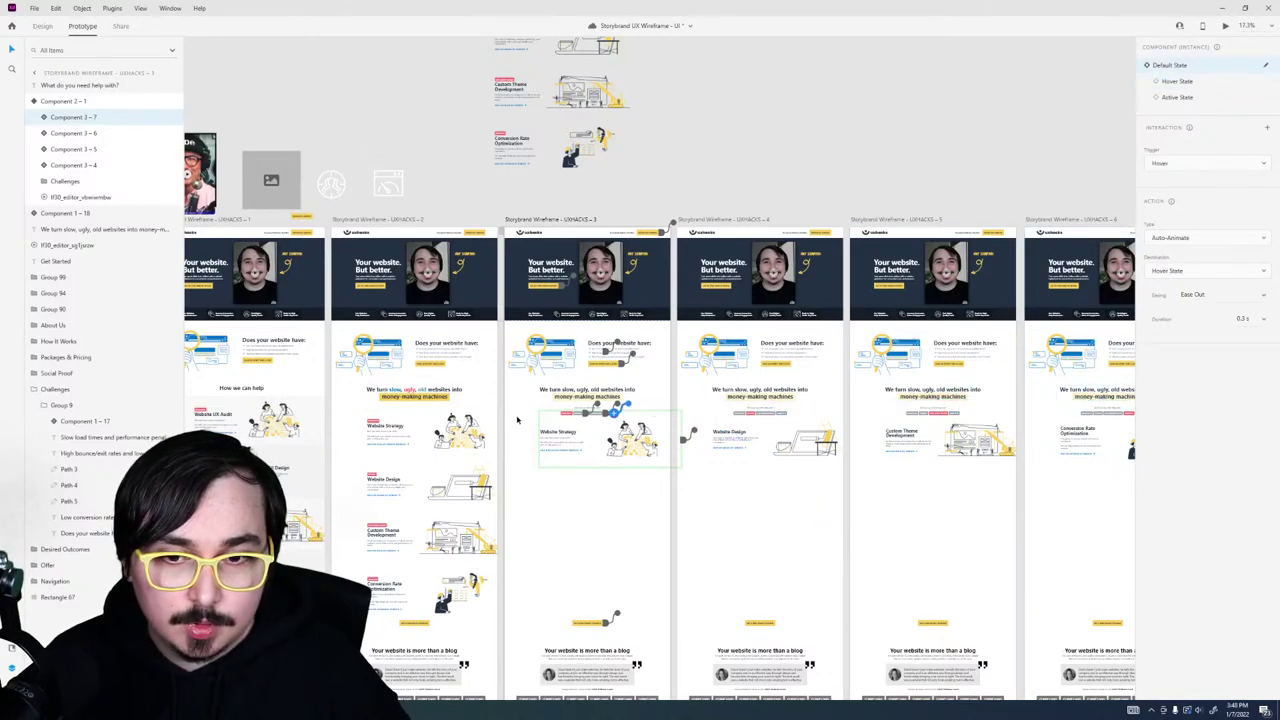
# Step: Try to link the RESEARCH tag's Hover State on the UXHACKS – 3 wireframe, and restore the tag to Active State
pyautogui.scroll(8, 530, 422)
pyautogui.scroll(-4, 559, 418)
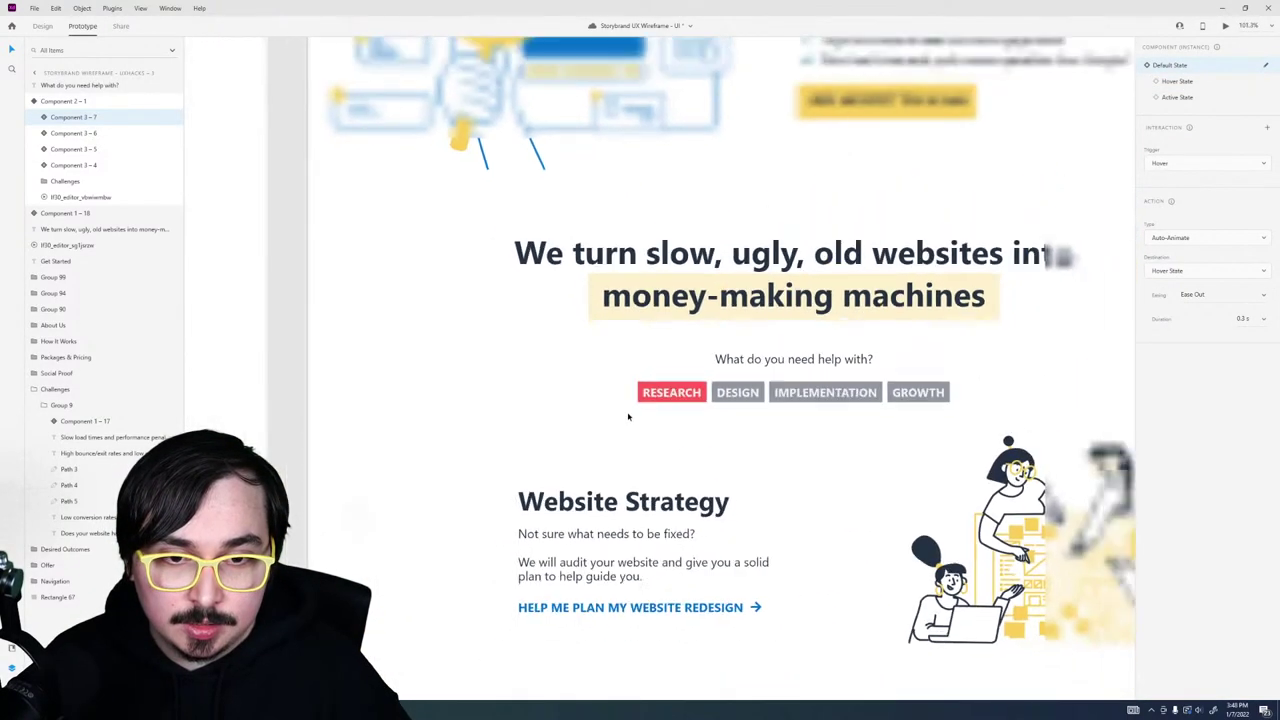
pyautogui.click(660, 398)
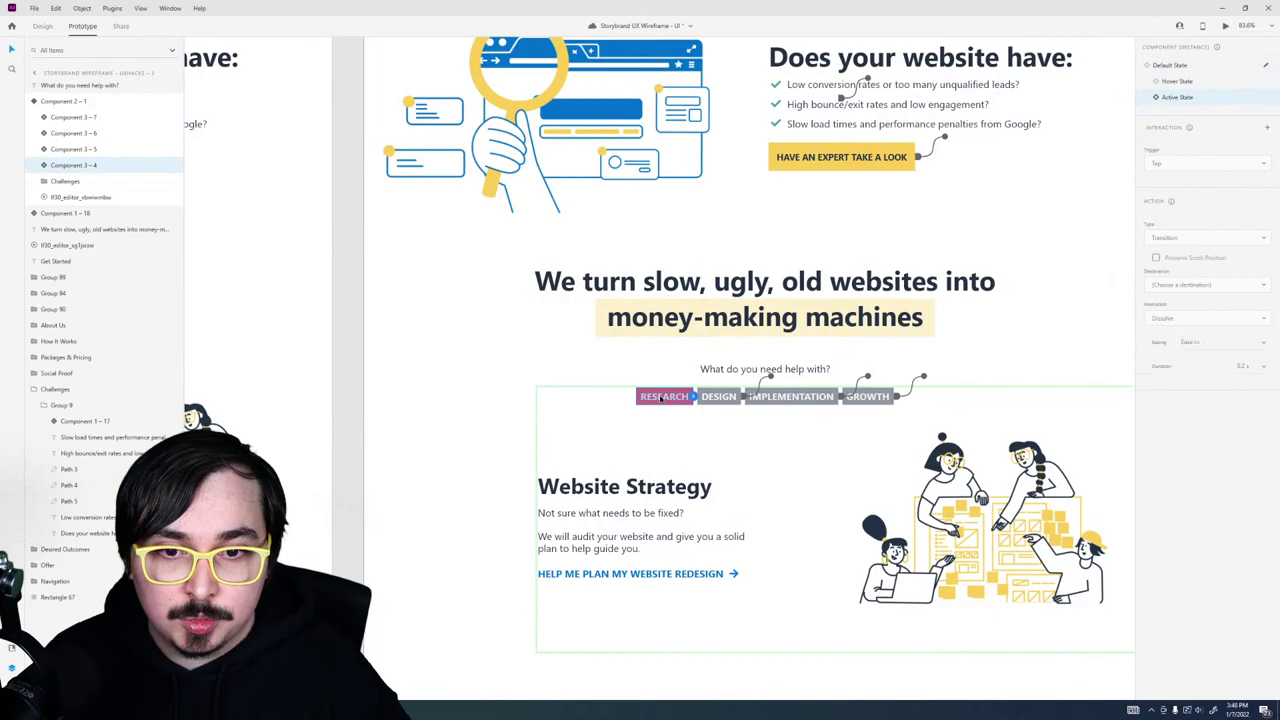
pyautogui.click(1178, 80)
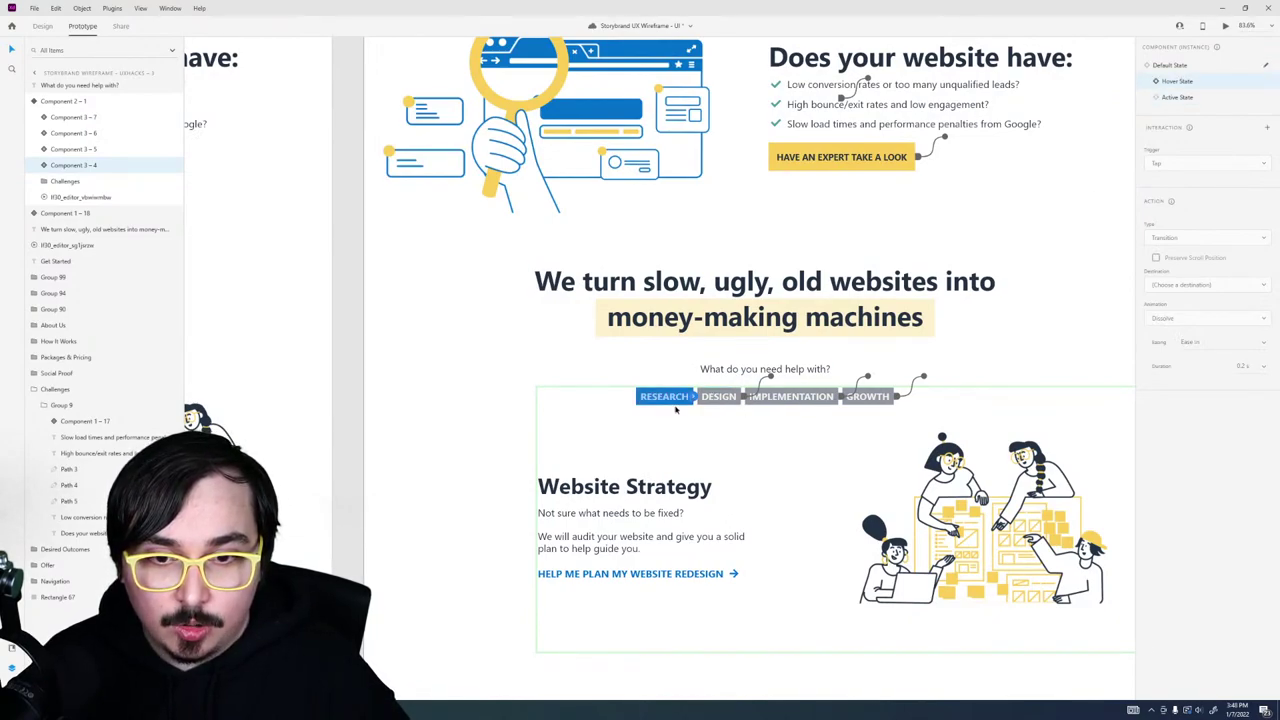
pyautogui.moveTo(693, 396); pyautogui.dragTo(665, 413)
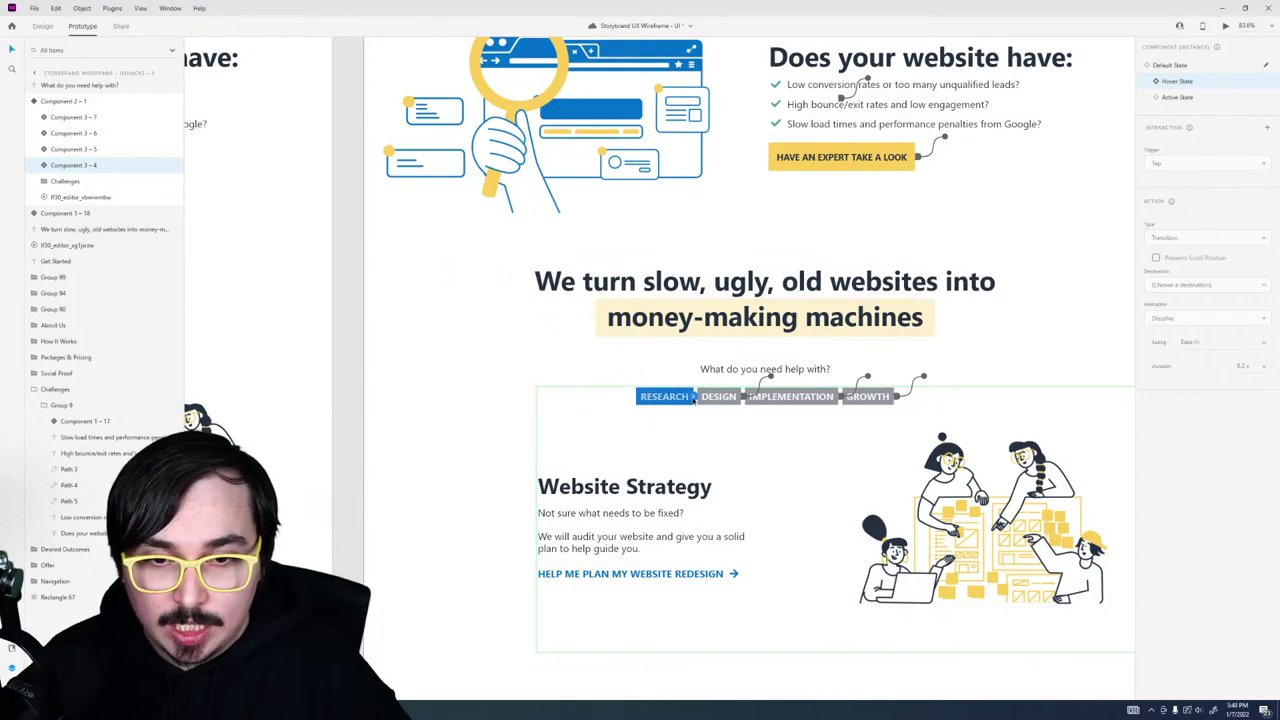
pyautogui.moveTo(690, 397); pyautogui.dragTo(494, 466)
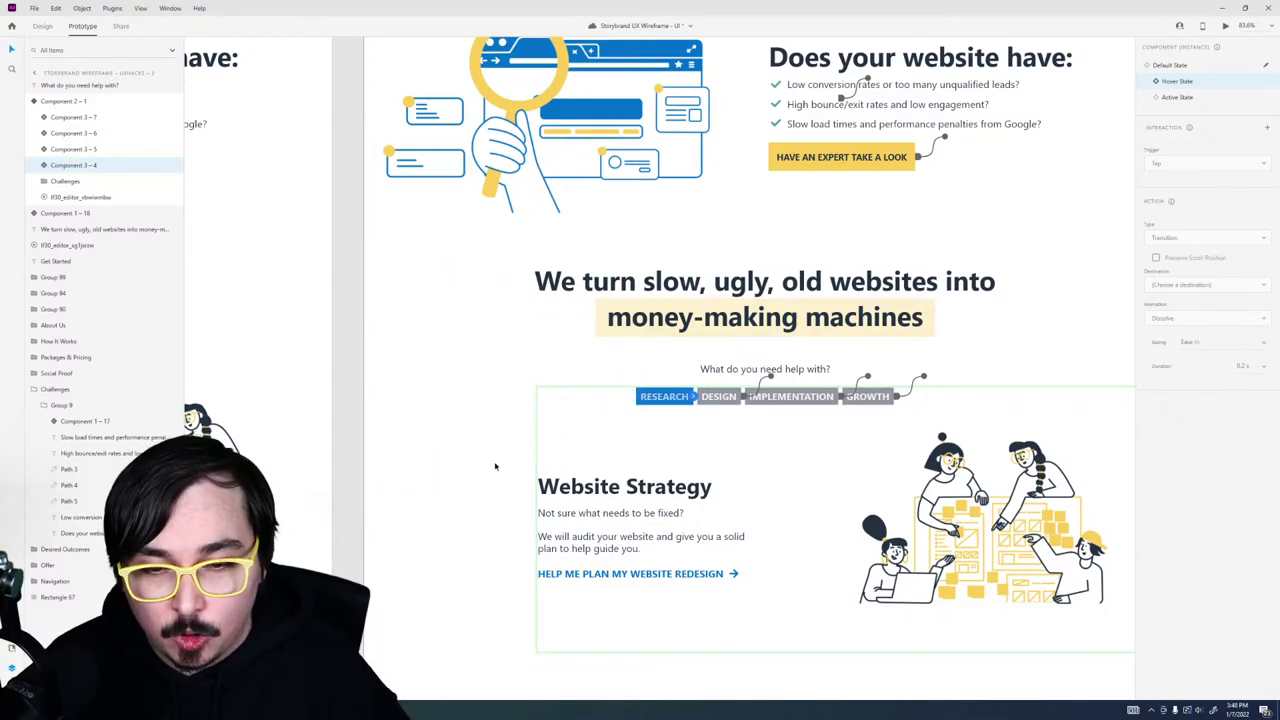
pyautogui.click(1185, 67)
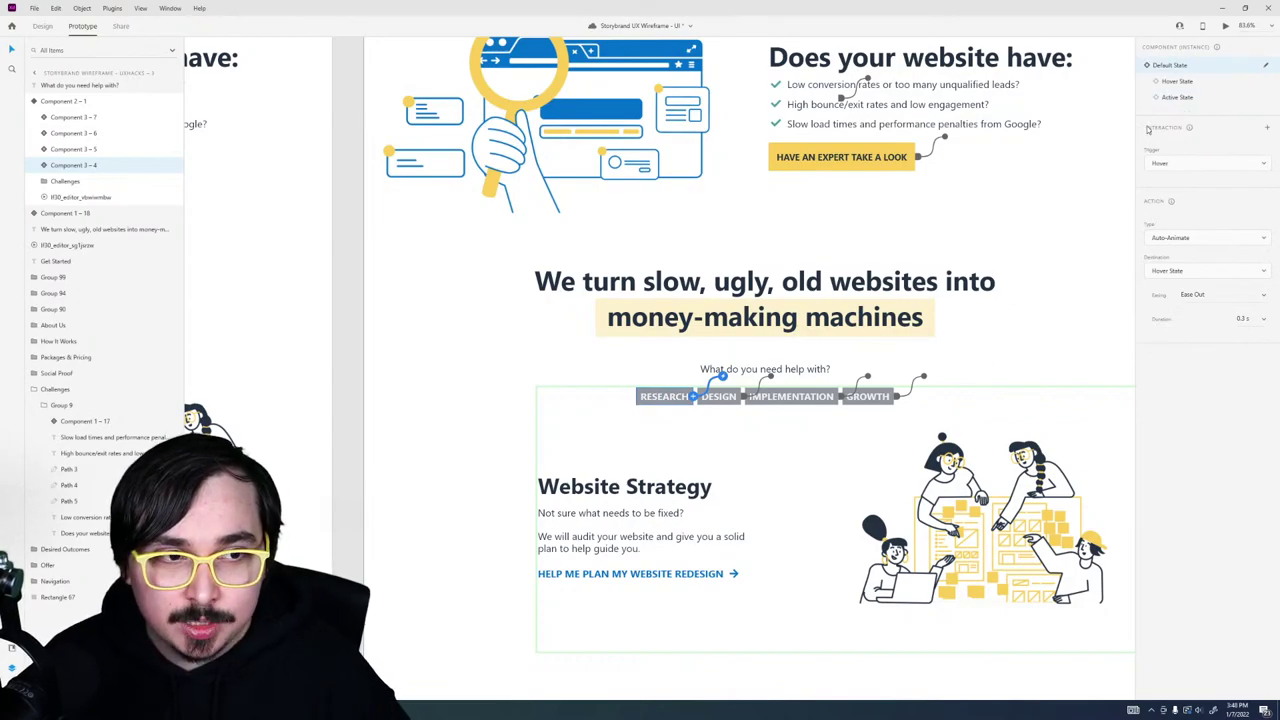
pyautogui.click(1166, 98)
# Step: Link the RESEARCH tag's Hover State on UXHACKS – 4 to the UXHACKS – 3 wireframe, and return the tag to Default State
pyautogui.hscroll(8, 683, 394)
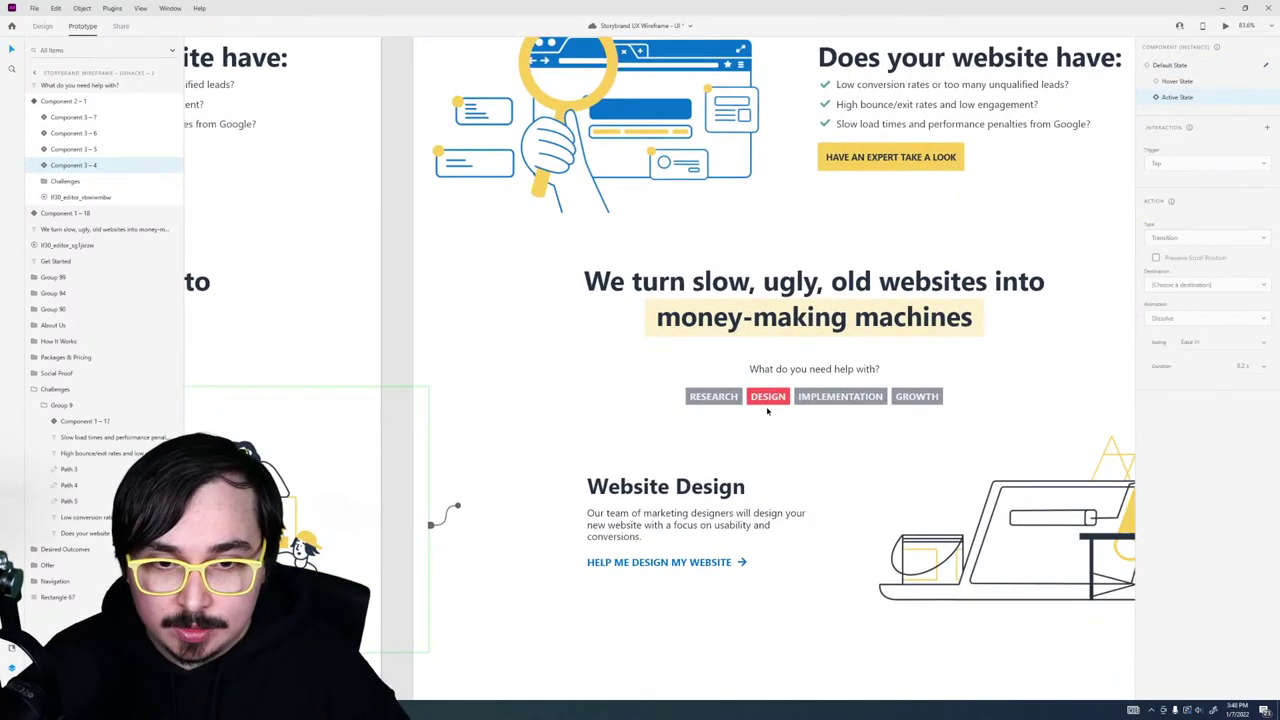
pyautogui.click(768, 410)
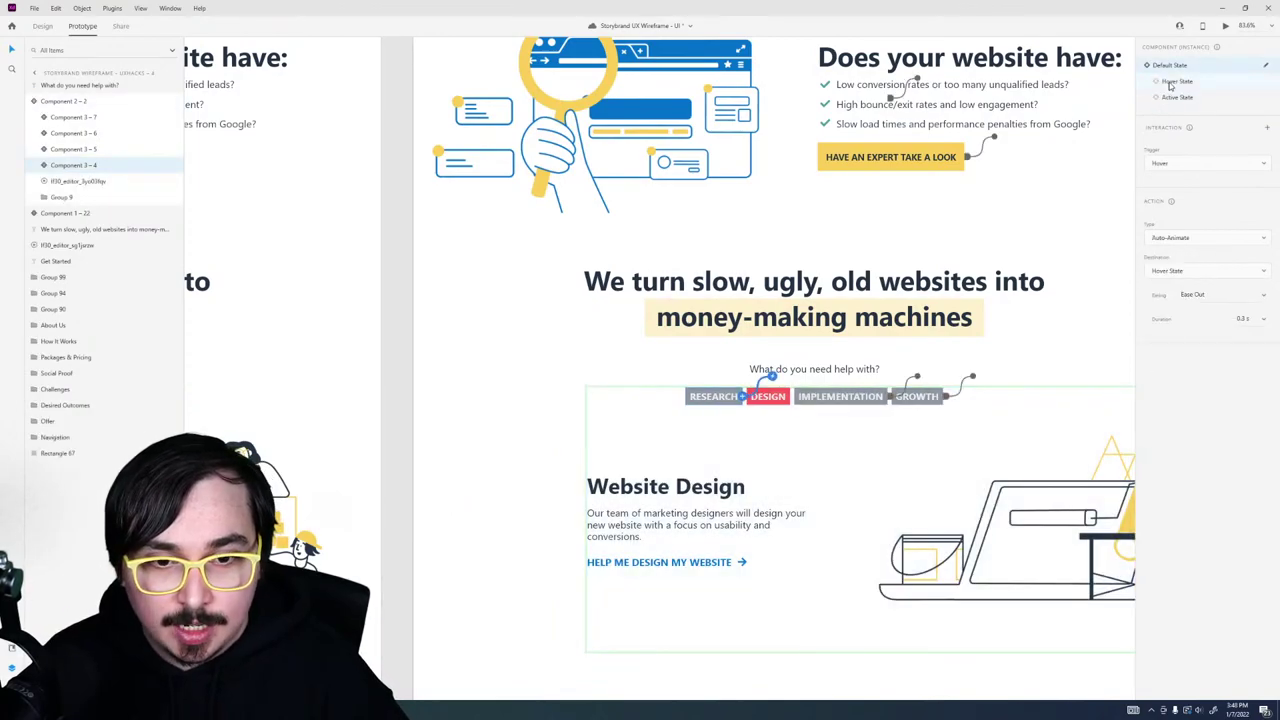
pyautogui.click(1170, 83)
pyautogui.scroll(-6, 637, 472)
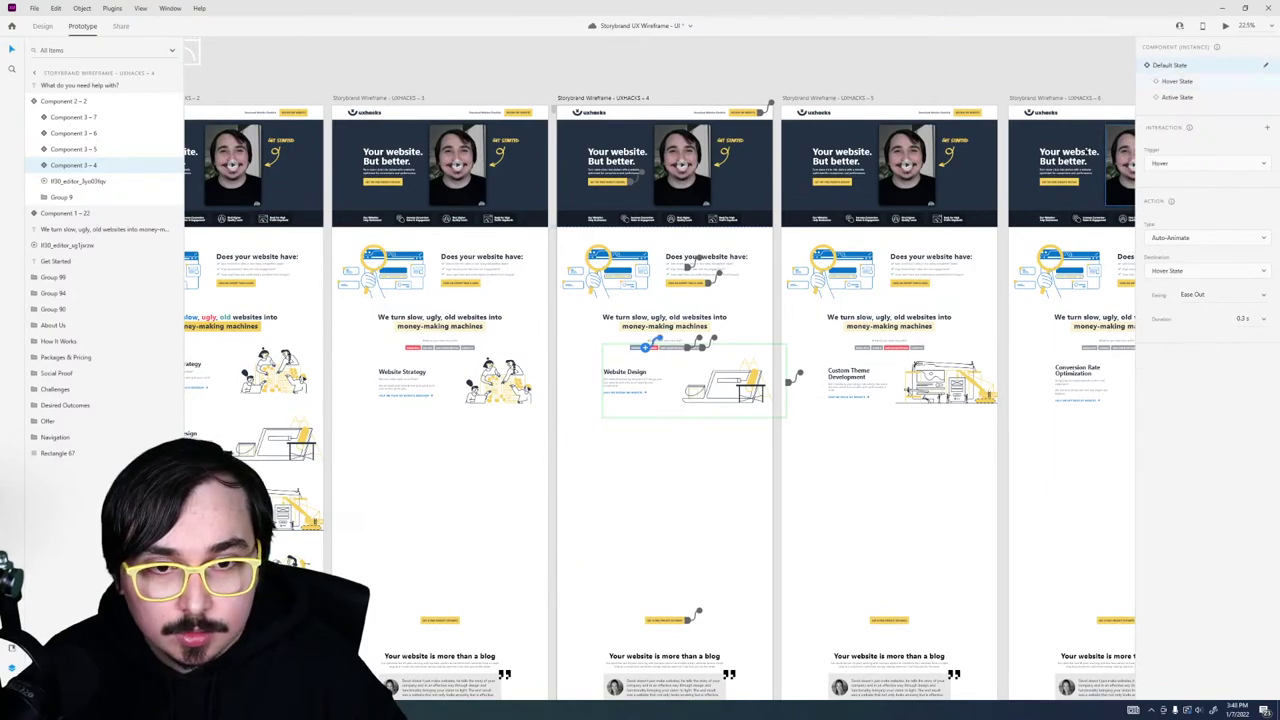
# Step: Link the RESEARCH tag's Hover State on UXHACKS – 5 to the UXHACKS – 3 wireframe, and return the tag to Default State
pyautogui.click(900, 348)
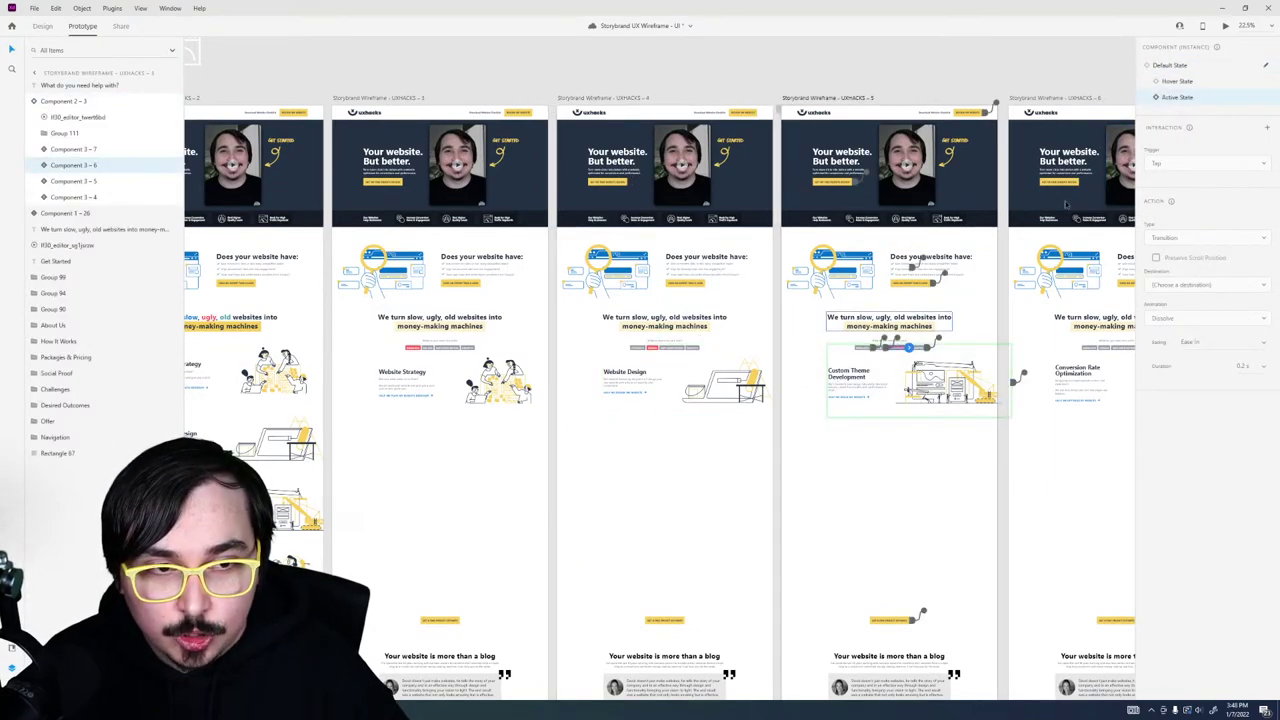
pyautogui.click(1168, 93)
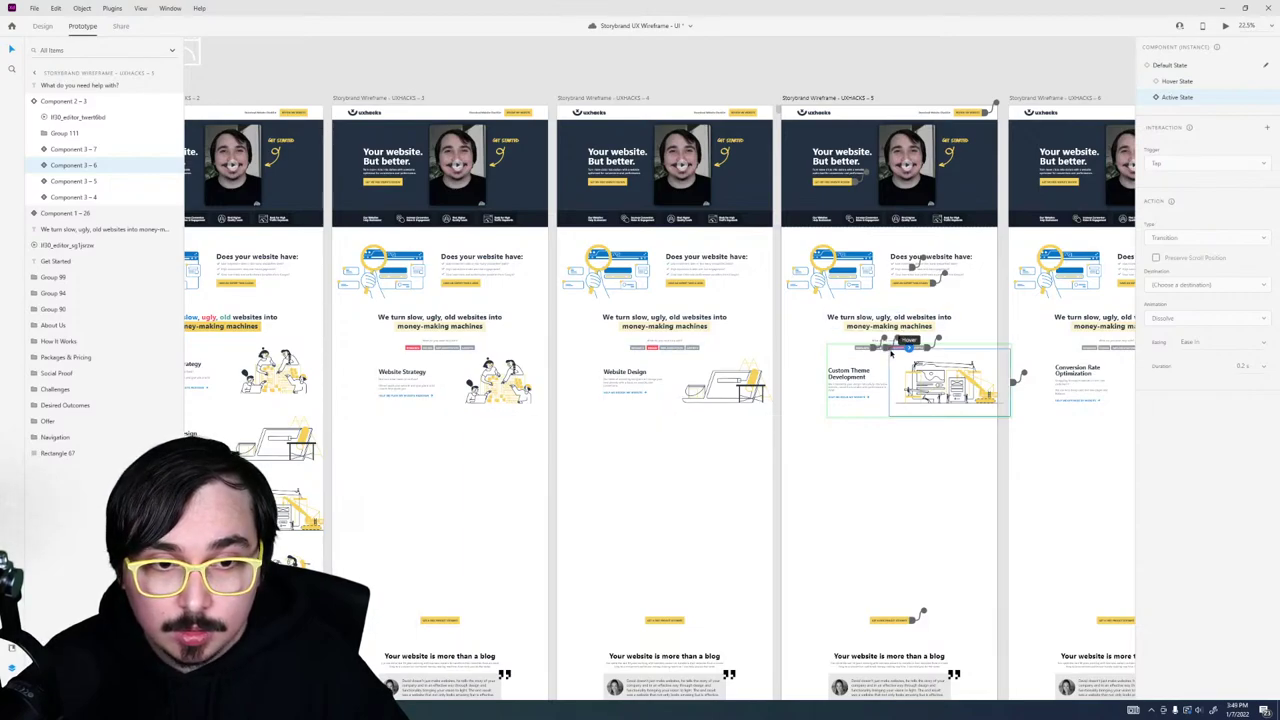
pyautogui.click(1170, 65)
pyautogui.click(1168, 82)
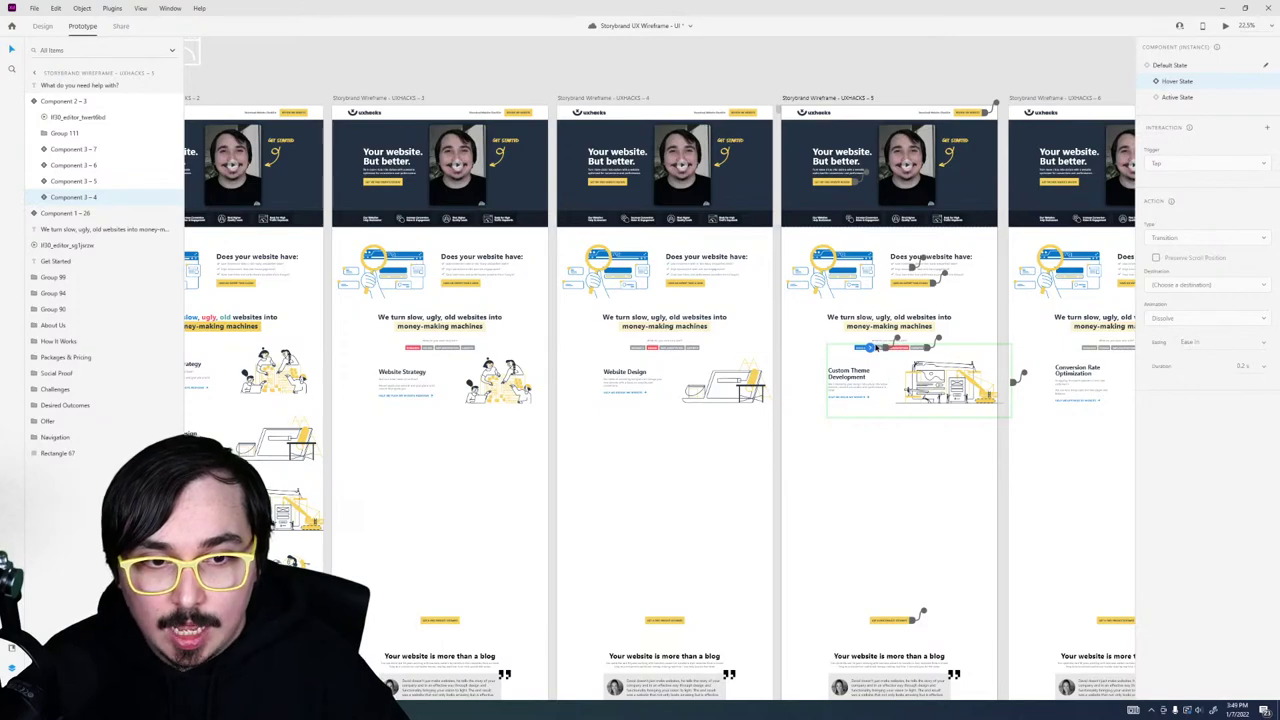
pyautogui.moveTo(870, 347); pyautogui.dragTo(551, 580)
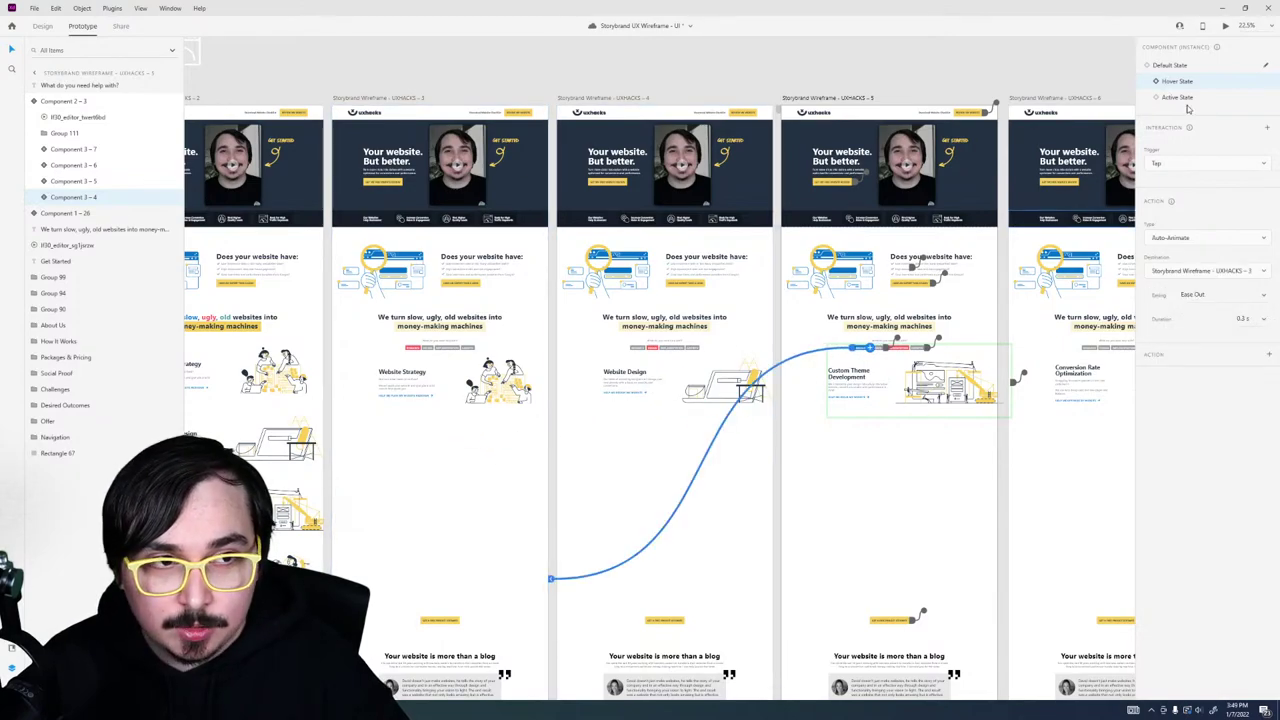
pyautogui.click(1173, 69)
# Step: Link the RESEARCH tag's Hover State on UXHACKS – 6 to the UXHACKS – 3 wireframe, and return the tag to Default State
pyautogui.moveTo(878, 317); pyautogui.dragTo(449, 339)
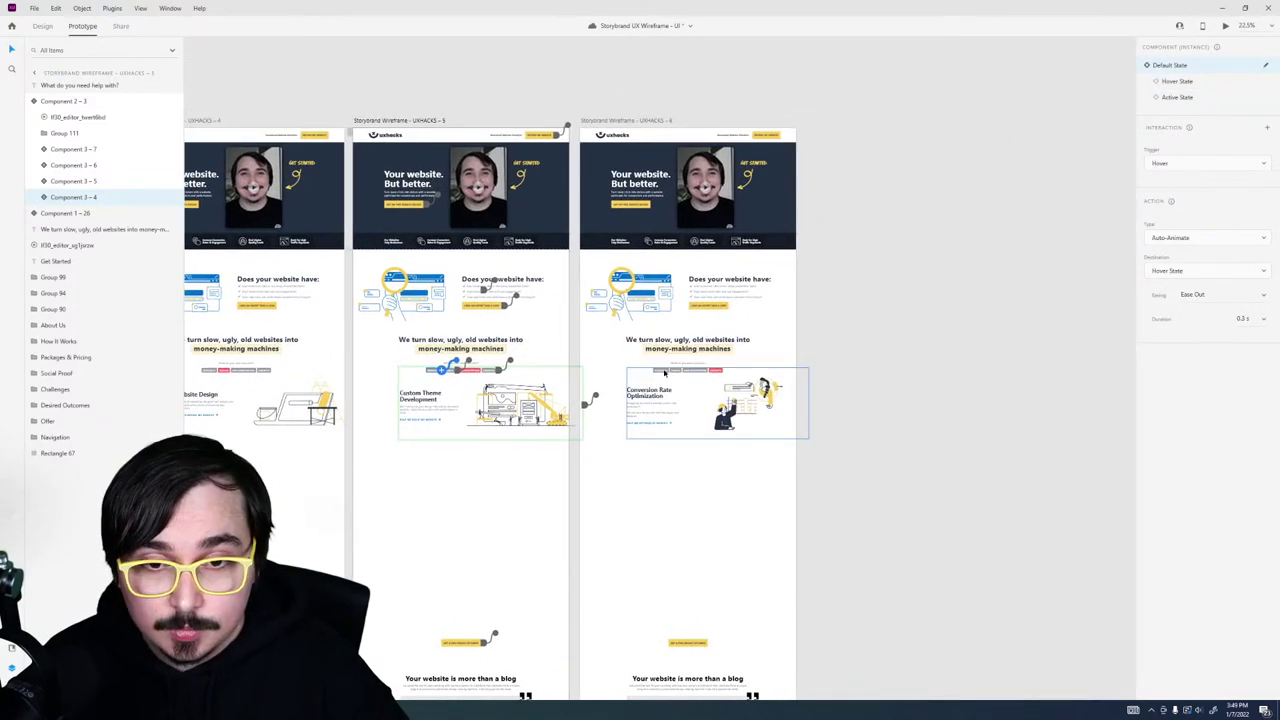
pyautogui.doubleClick(664, 372)
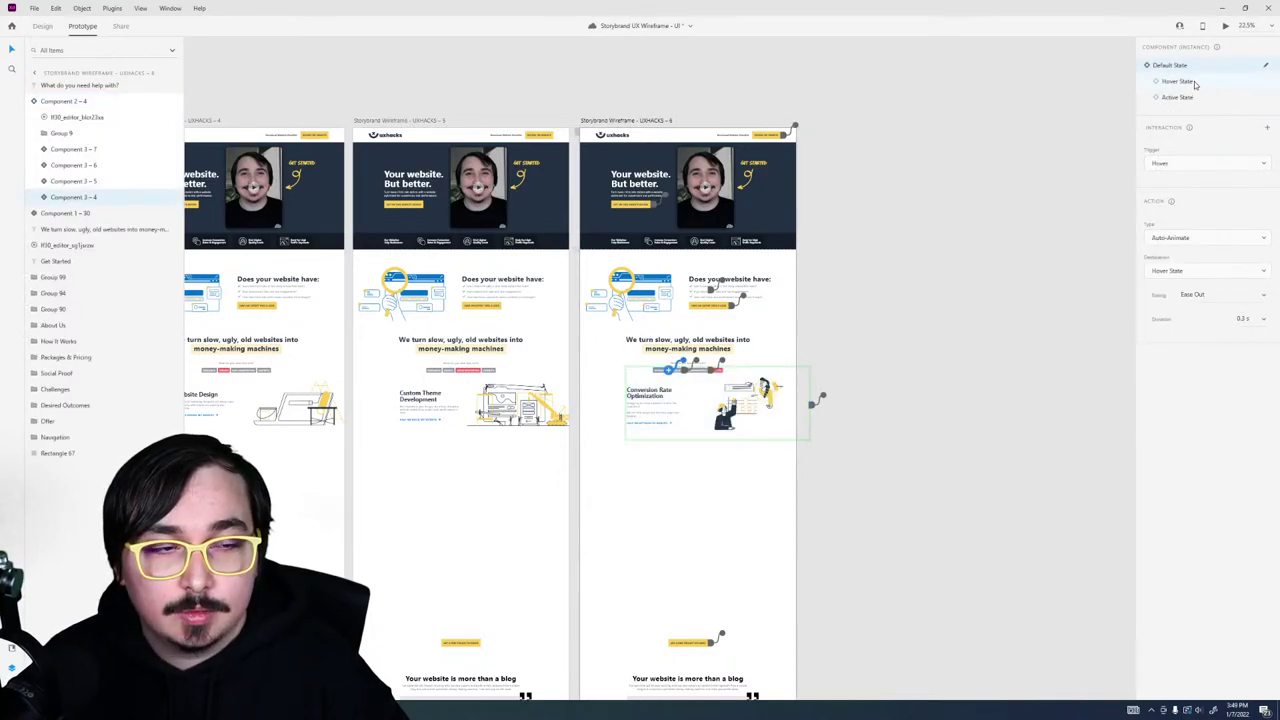
pyautogui.click(1193, 82)
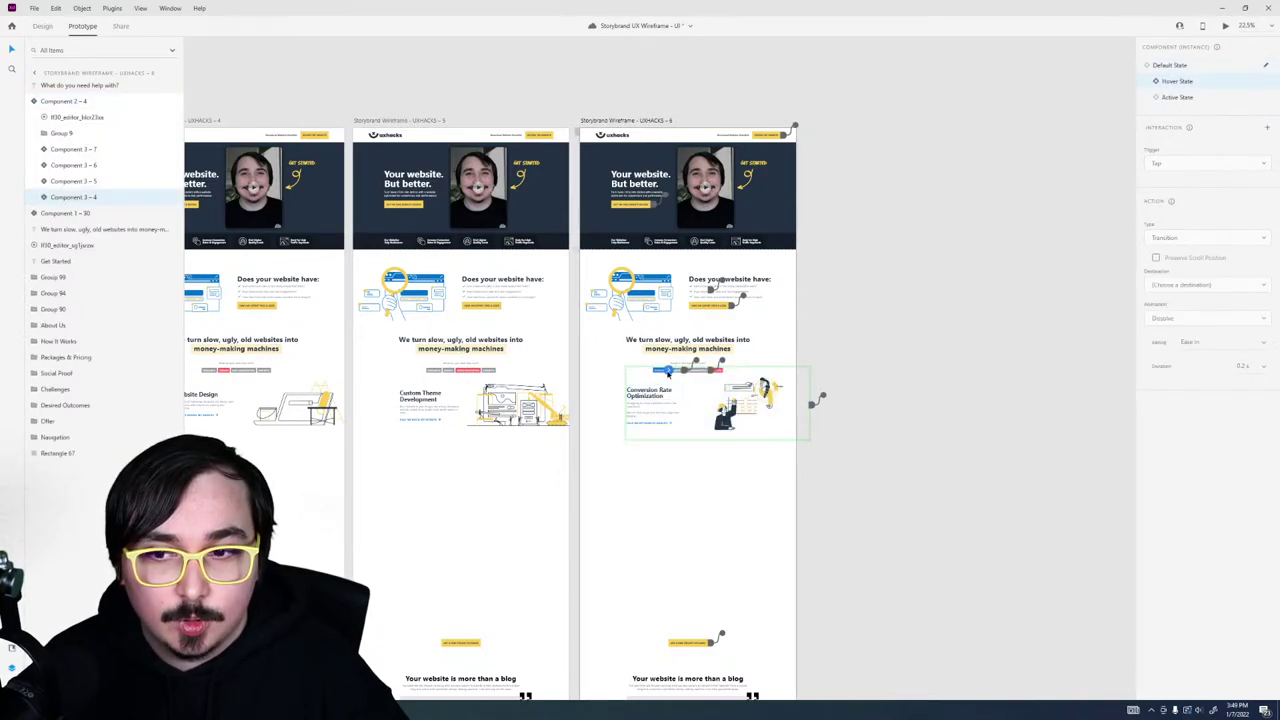
pyautogui.moveTo(668, 373); pyautogui.dragTo(310, 345)
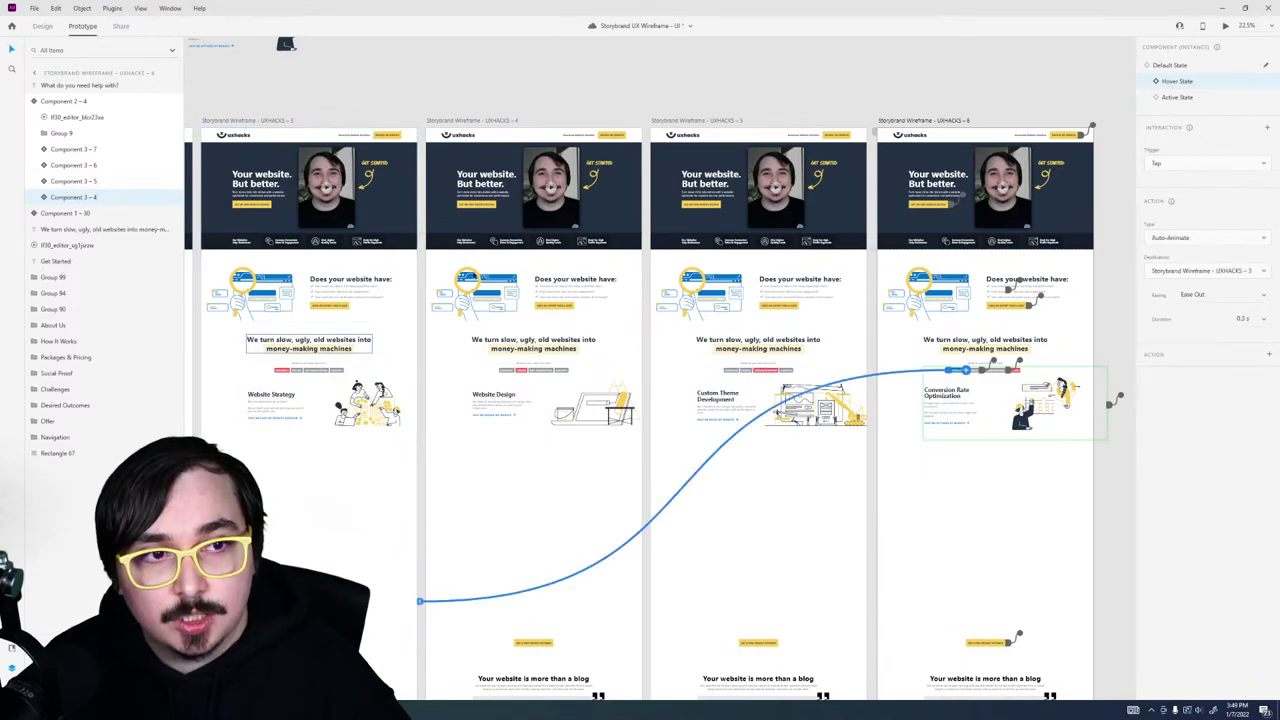
pyautogui.click(1185, 70)
# Step: Switch to Design mode and select all sections below the services area on the UXHACKS – 3 to UXHACKS – 6 wireframes
pyautogui.scroll(-3, 795, 503)
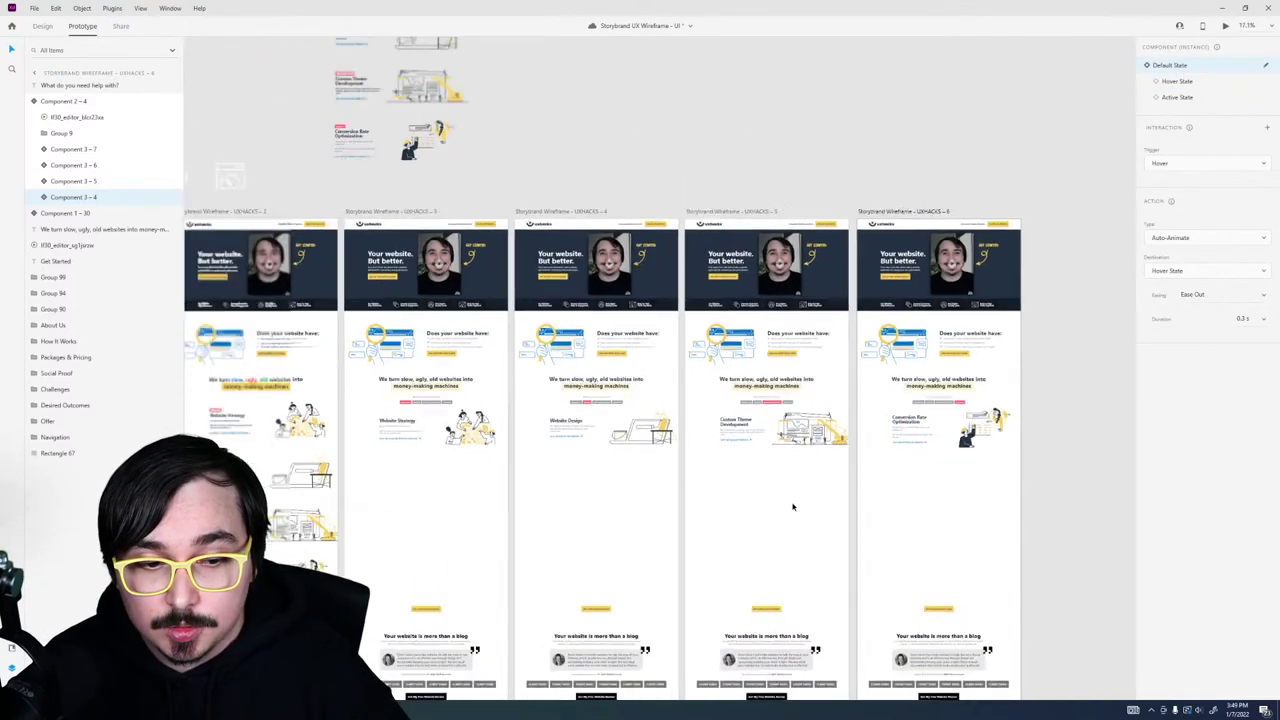
pyautogui.click(911, 528)
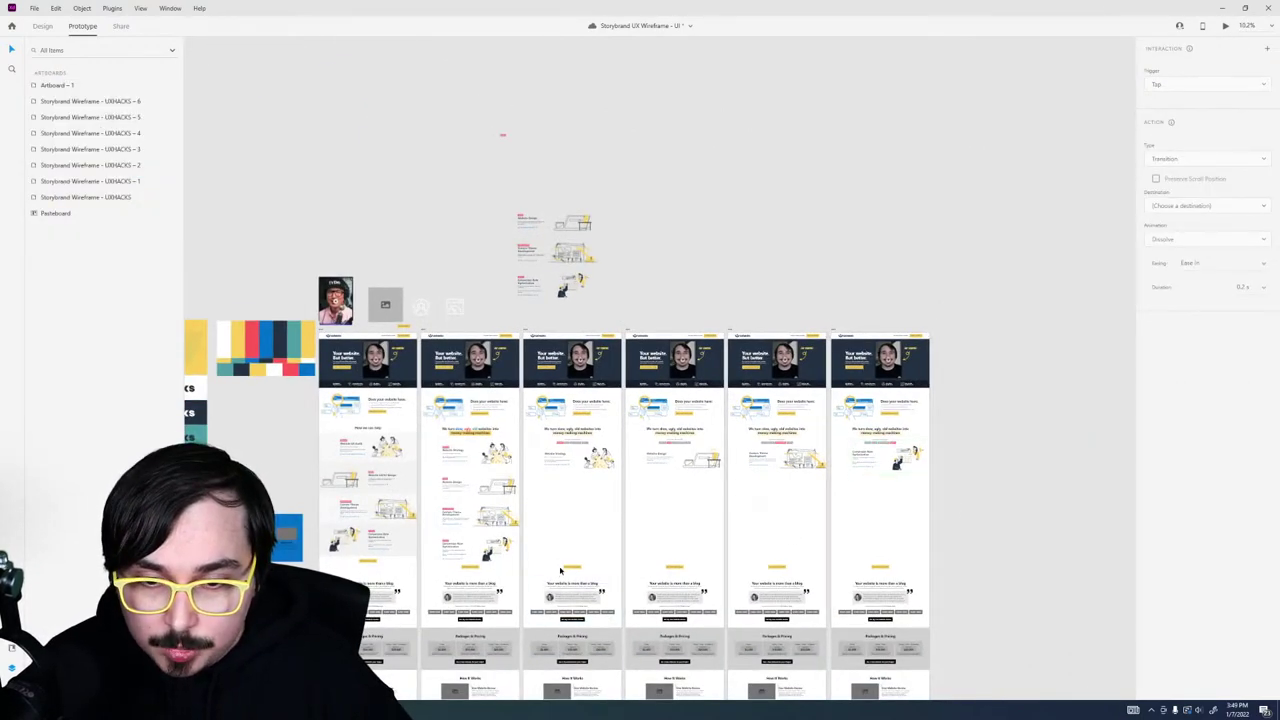
pyautogui.moveTo(556, 555); pyautogui.dragTo(860, 560)
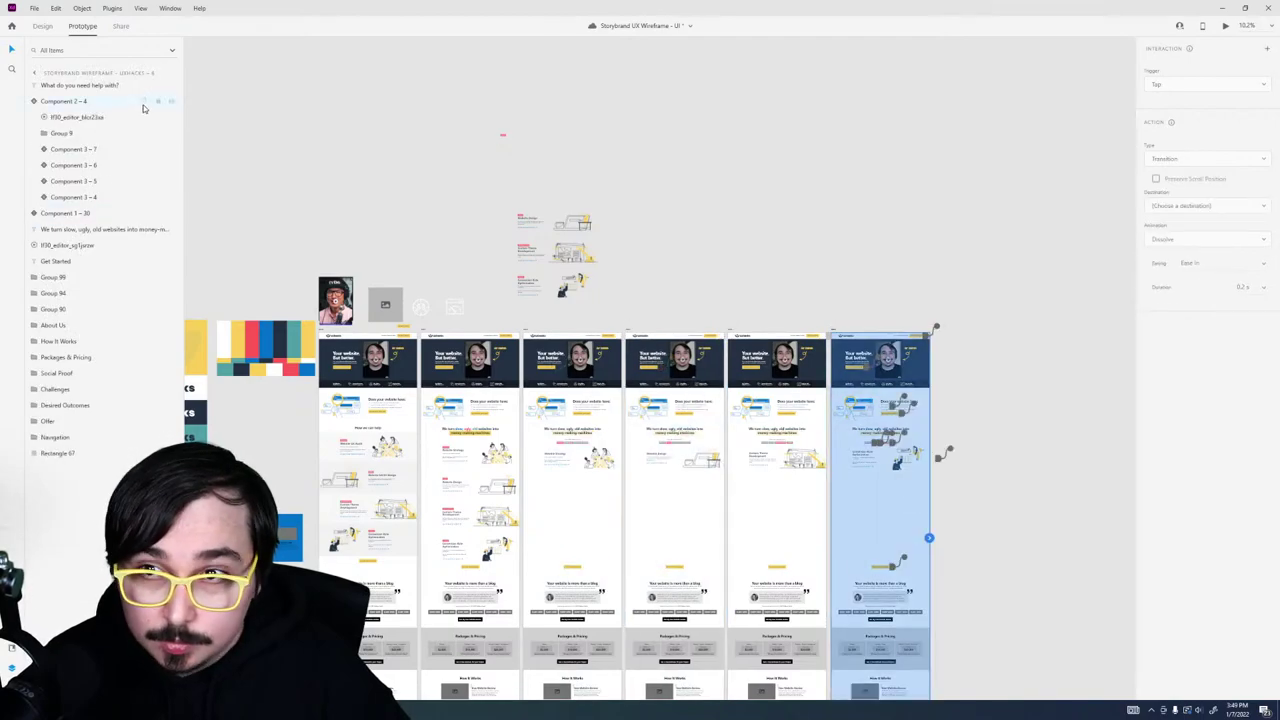
pyautogui.click(43, 26)
pyautogui.moveTo(966, 546); pyautogui.dragTo(531, 583)
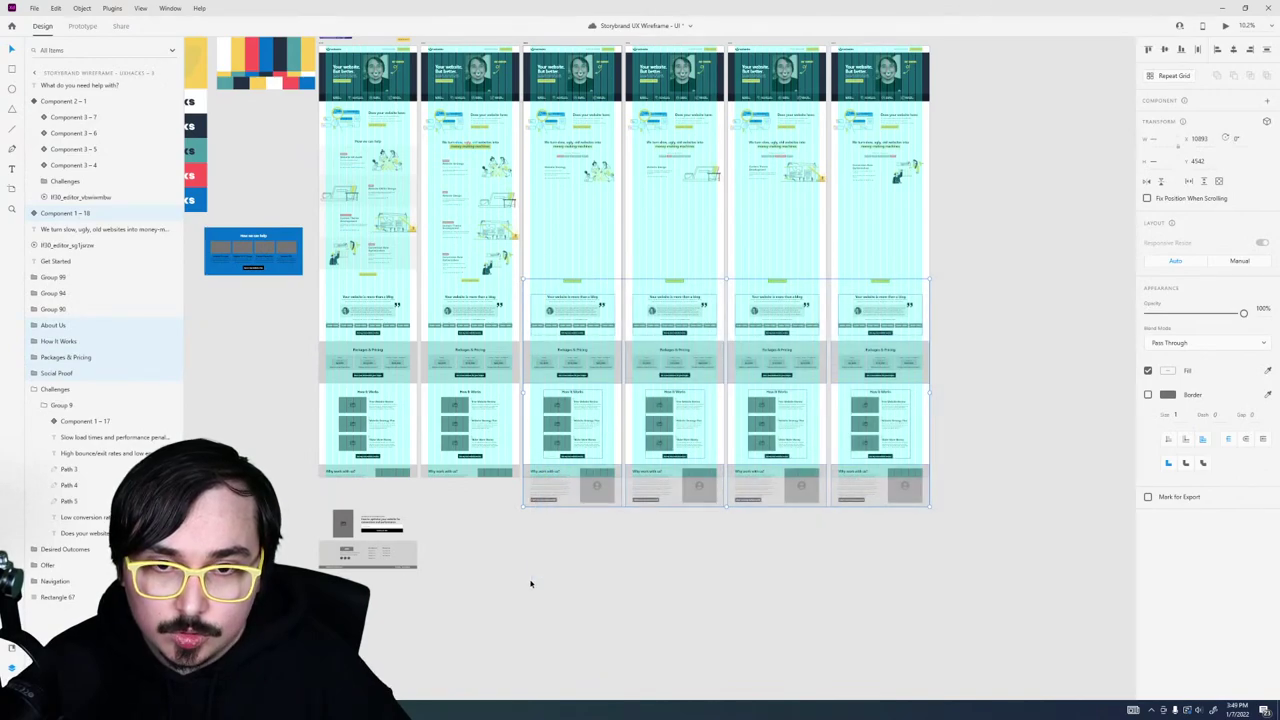
# Step: Try to lengthen the UXHACKS – 3, 4, 5 and 6 wireframes downward together, and undo the resize
pyautogui.click(528, 42)
pyautogui.keyDown('shift'); pyautogui.click(631, 43); pyautogui.keyUp('shift')
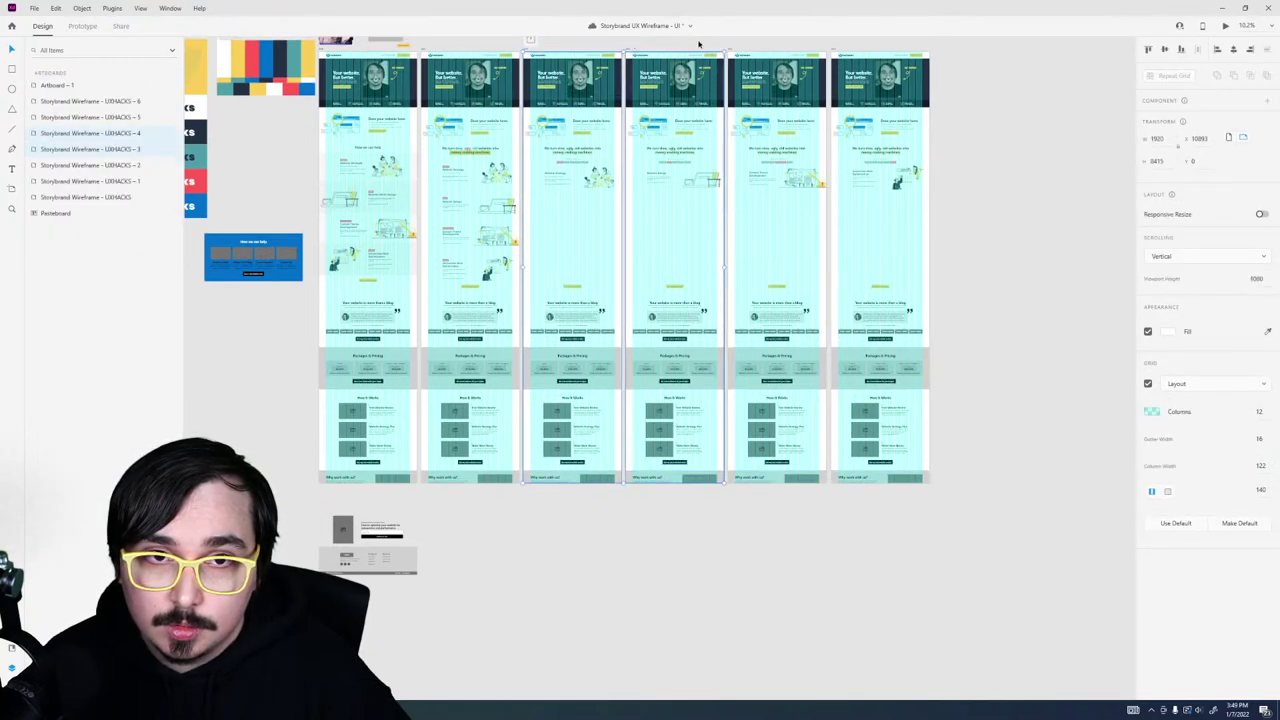
pyautogui.keyDown('shift'); pyautogui.click(731, 48); pyautogui.keyUp('shift')
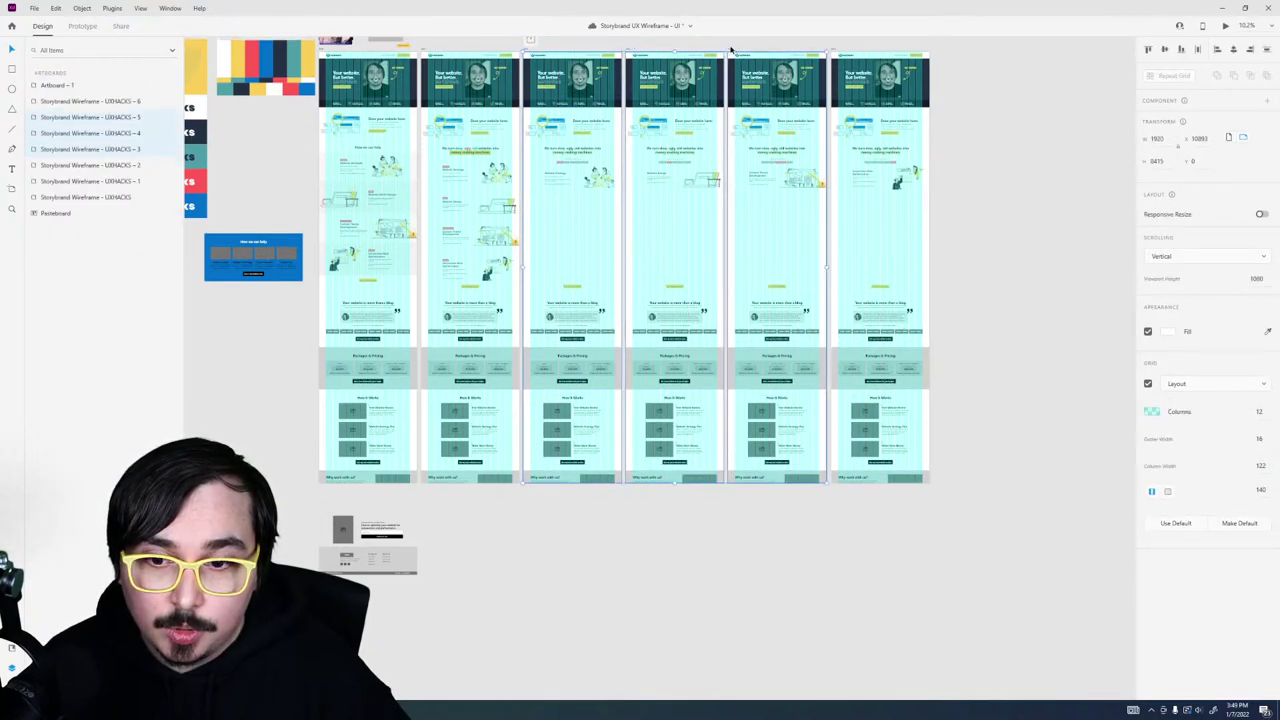
pyautogui.keyDown('shift'); pyautogui.click(834, 49); pyautogui.keyUp('shift')
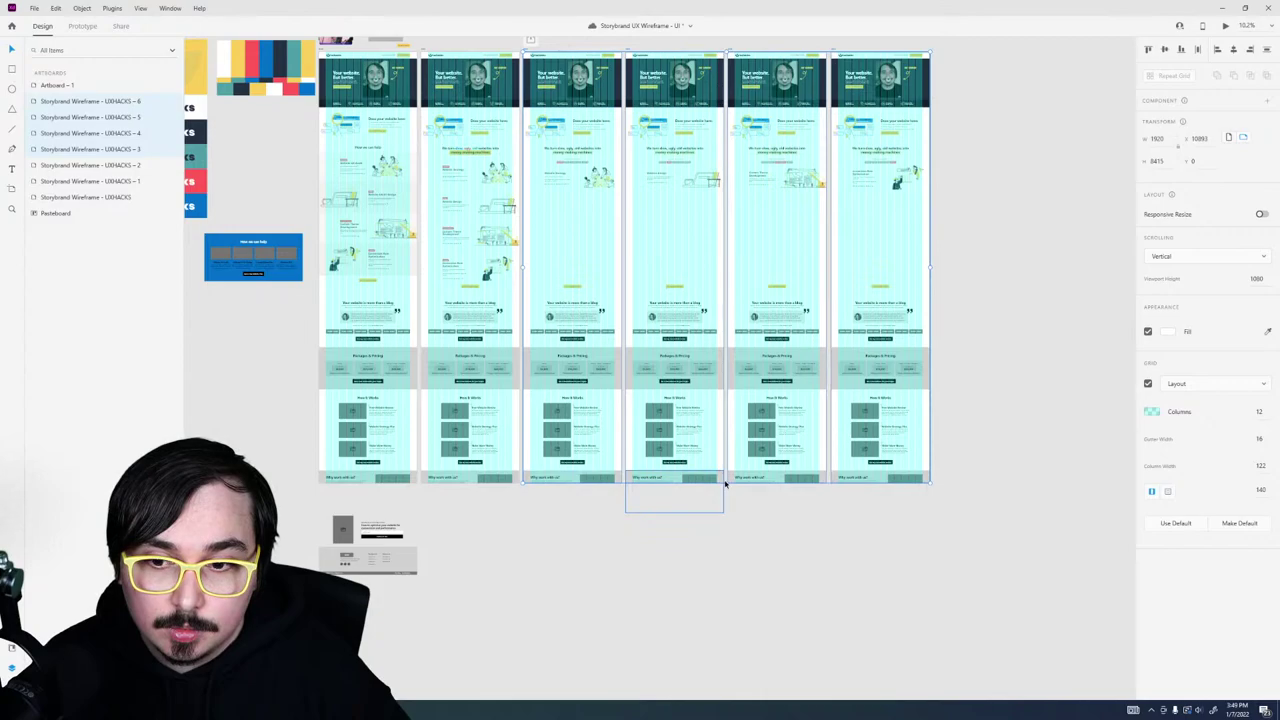
pyautogui.moveTo(726, 484); pyautogui.dragTo(706, 650)
pyautogui.hotkey('ctrl', 'z')
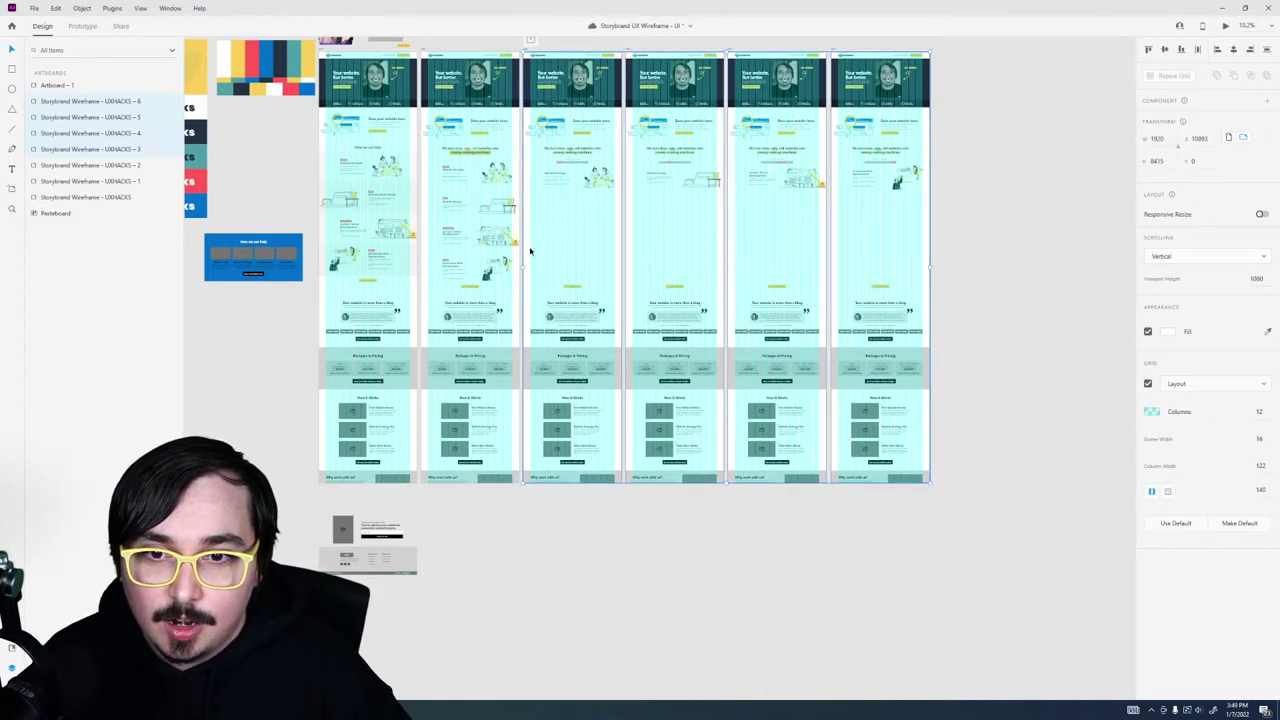
# Step: Move the sections below the services area on UXHACKS – 3 to UXHACKS – 6 up together to about Y 2623
pyautogui.moveTo(975, 240); pyautogui.dragTo(530, 614)
pyautogui.moveTo(585, 436); pyautogui.dragTo(588, 355)
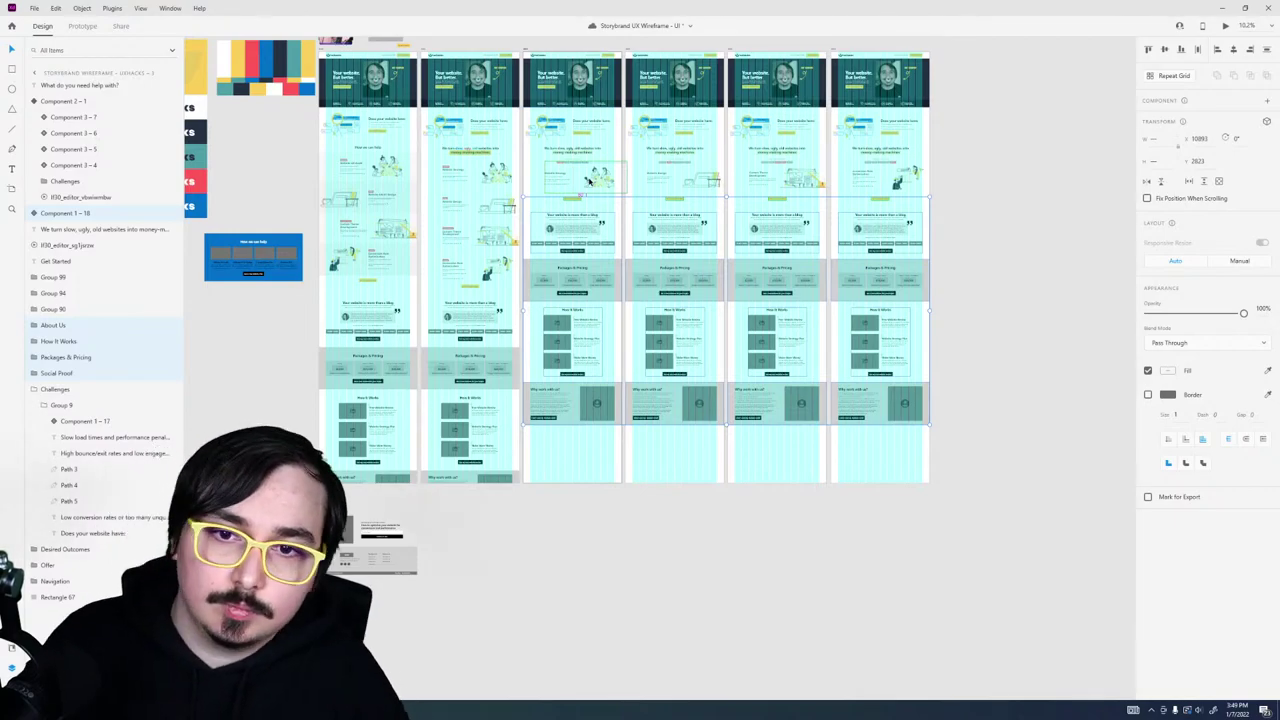
# Step: Resize the UXHACKS – 1 and UXHACKS – 2 wireframes together so both end at the bottom of the footer's legal bar
pyautogui.moveTo(466, 596); pyautogui.dragTo(320, 490)
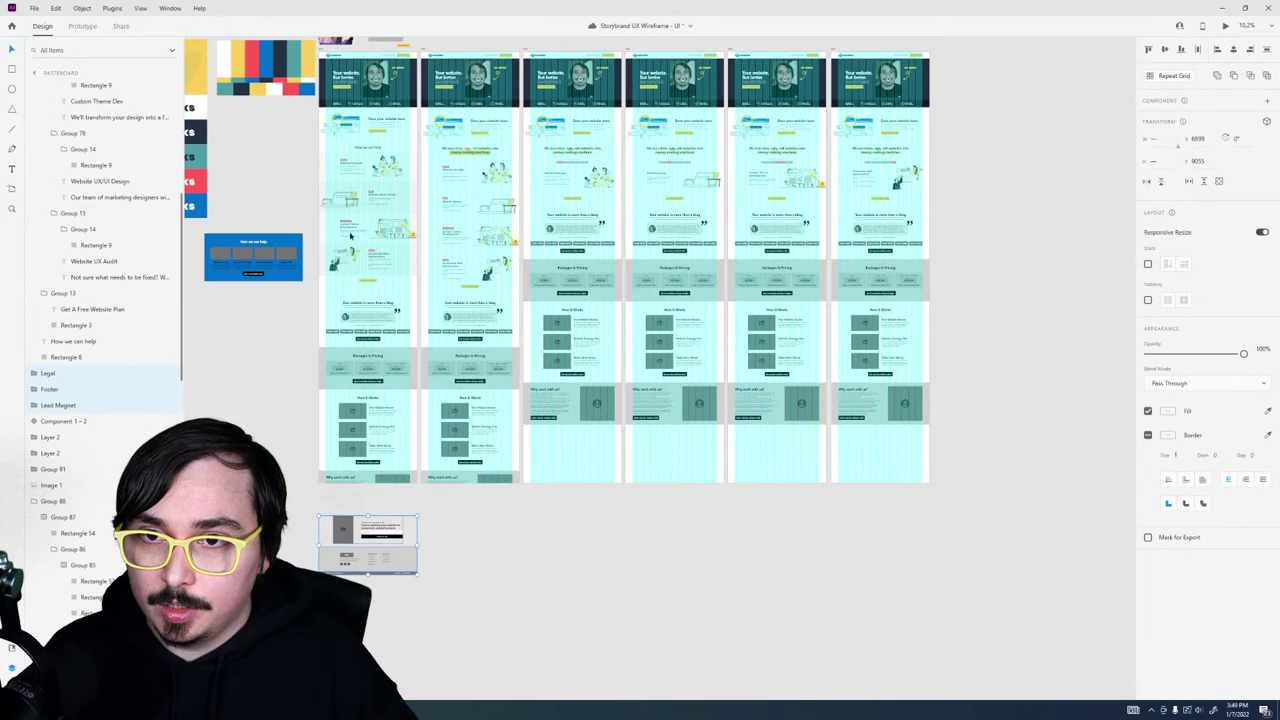
pyautogui.click(321, 53)
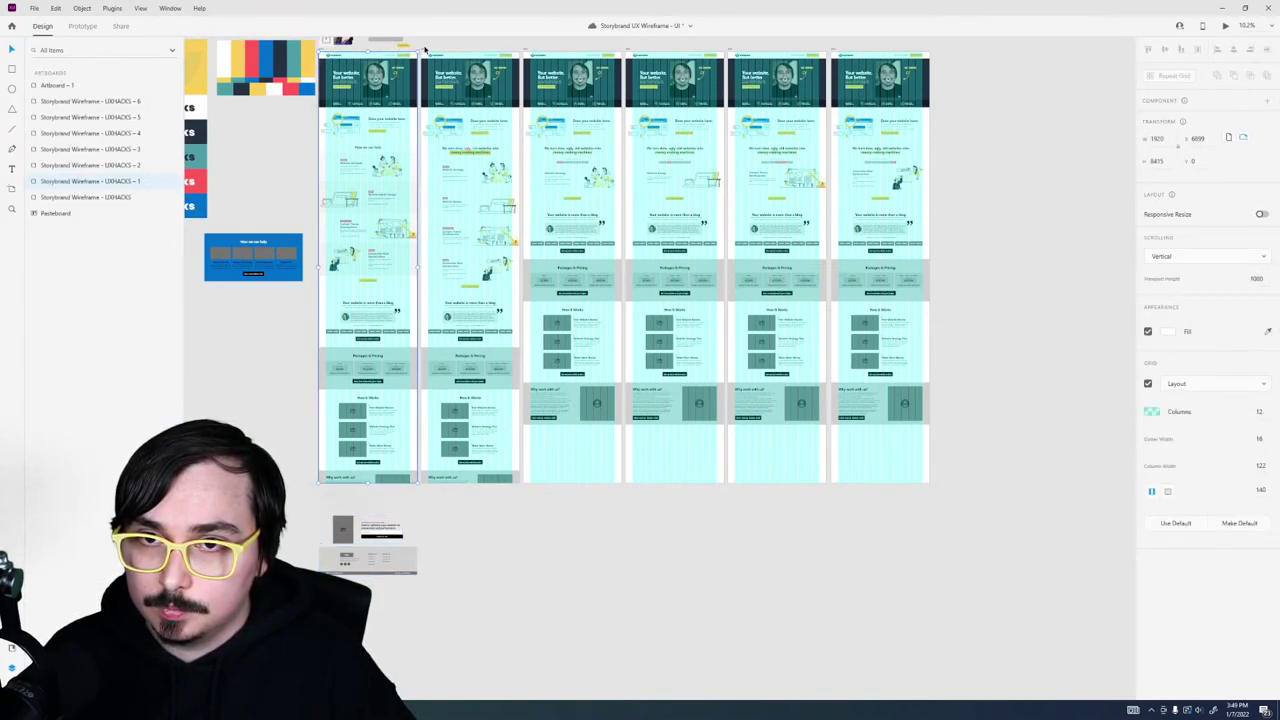
pyautogui.keyDown('shift'); pyautogui.click(424, 50); pyautogui.keyUp('shift')
pyautogui.moveTo(419, 481); pyautogui.dragTo(423, 648)
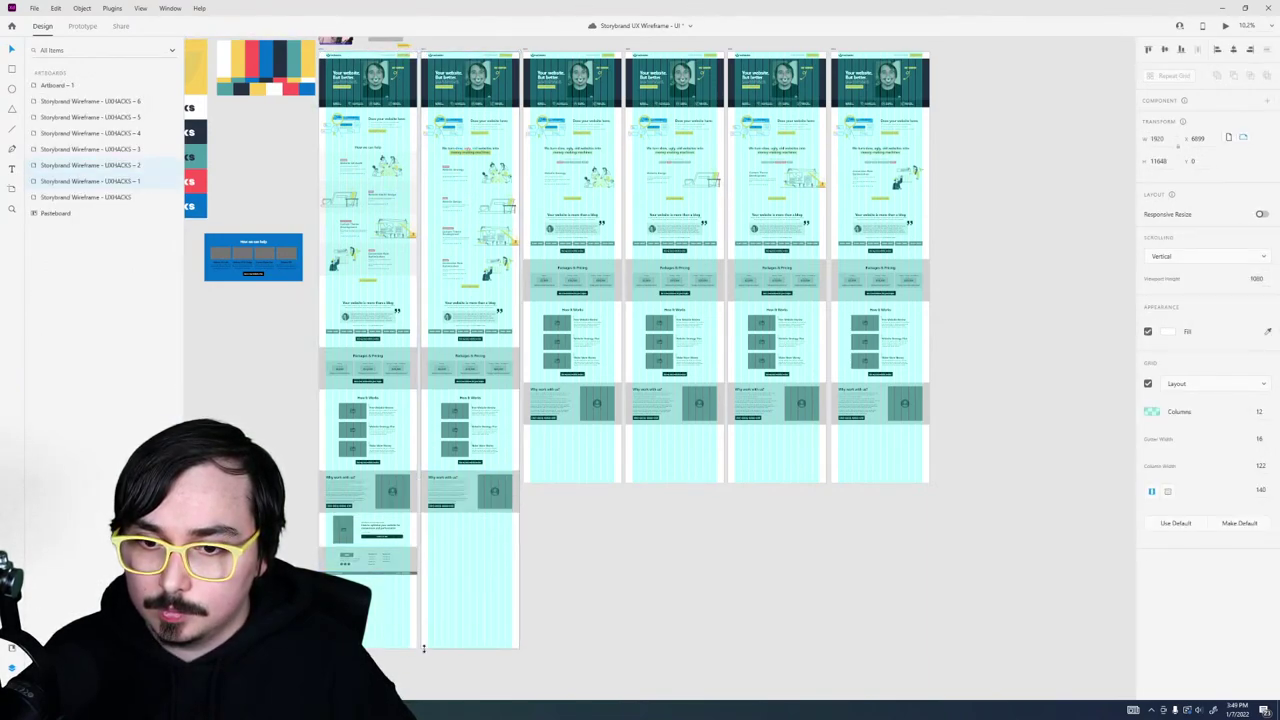
pyautogui.moveTo(430, 582); pyautogui.dragTo(425, 574)
pyautogui.click(421, 578)
# Step: Copy the Lead Magnet, Footer and Legal groups from UXHACKS – 1 to the same place at the end of UXHACKS – 2
pyautogui.moveTo(308, 585); pyautogui.dragTo(504, 536)
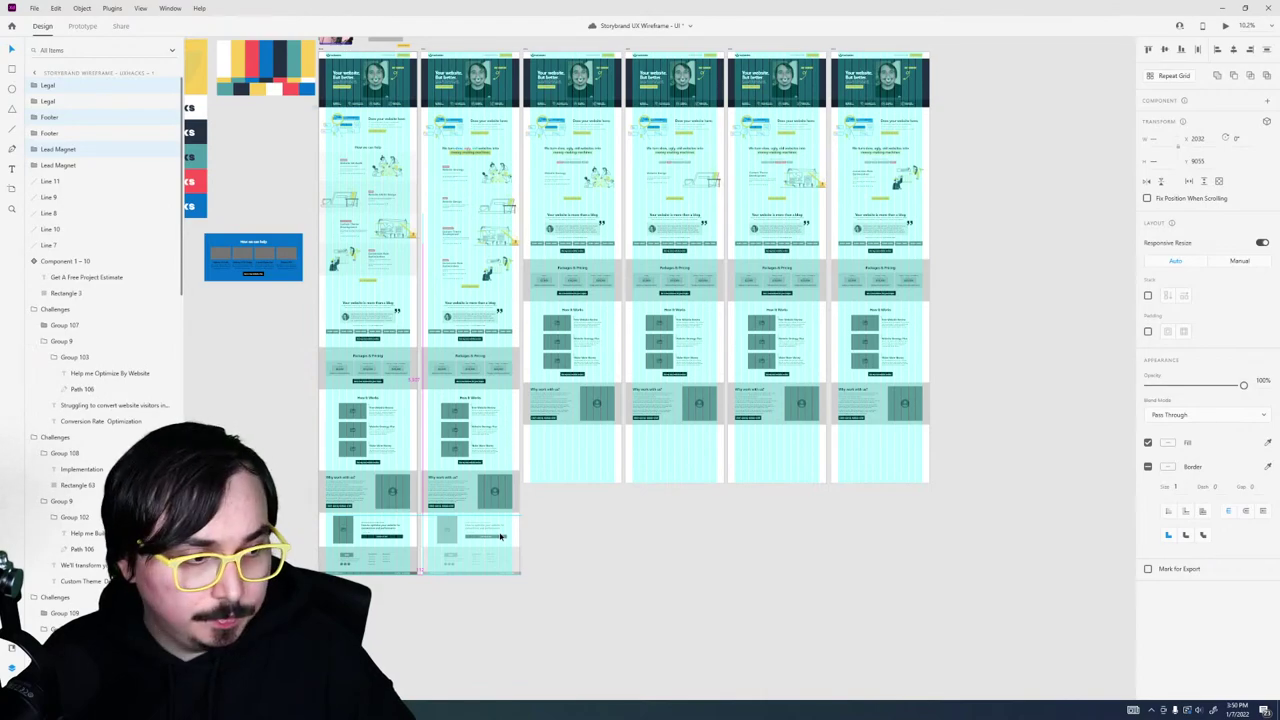
pyautogui.click(500, 537)
pyautogui.moveTo(493, 565); pyautogui.dragTo(492, 566)
# Step: Copy the Lead Magnet, Footer and Legal groups from UXHACKS – 2 to below the "Why work with us?" section on UXHACKS – 3
pyautogui.click(549, 438)
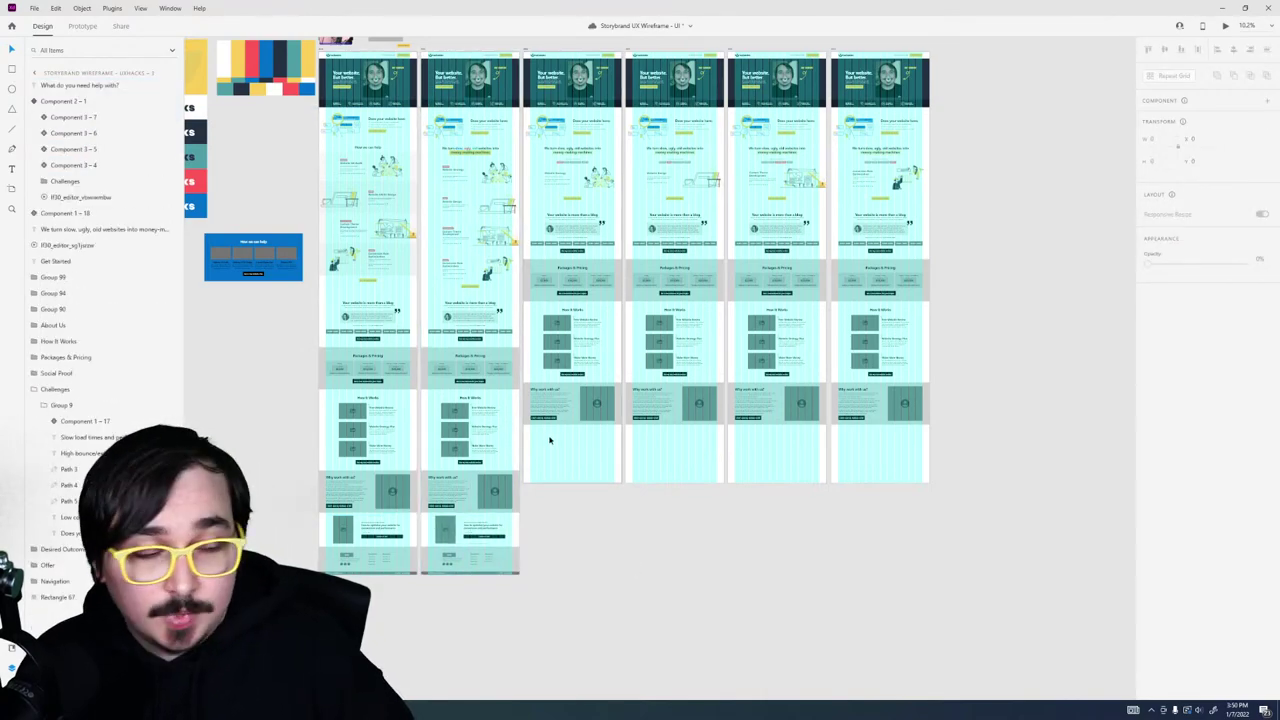
pyautogui.click(546, 256)
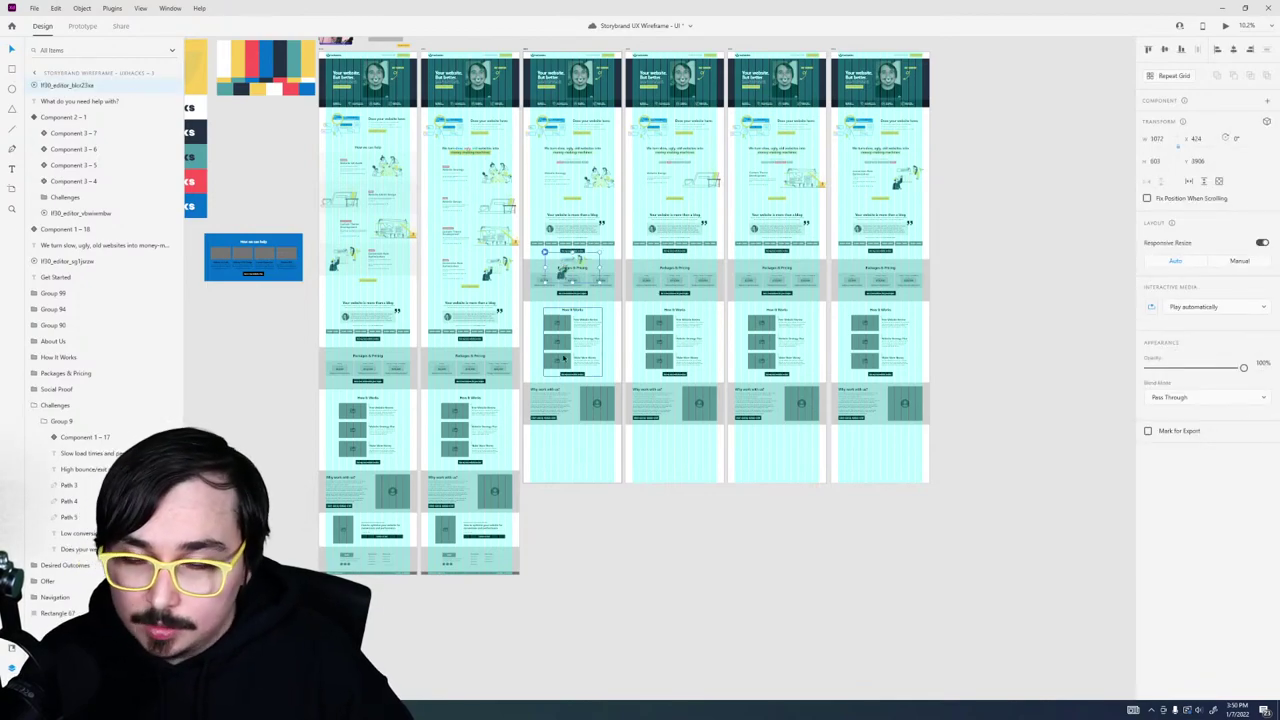
pyautogui.moveTo(517, 597); pyautogui.dragTo(433, 521)
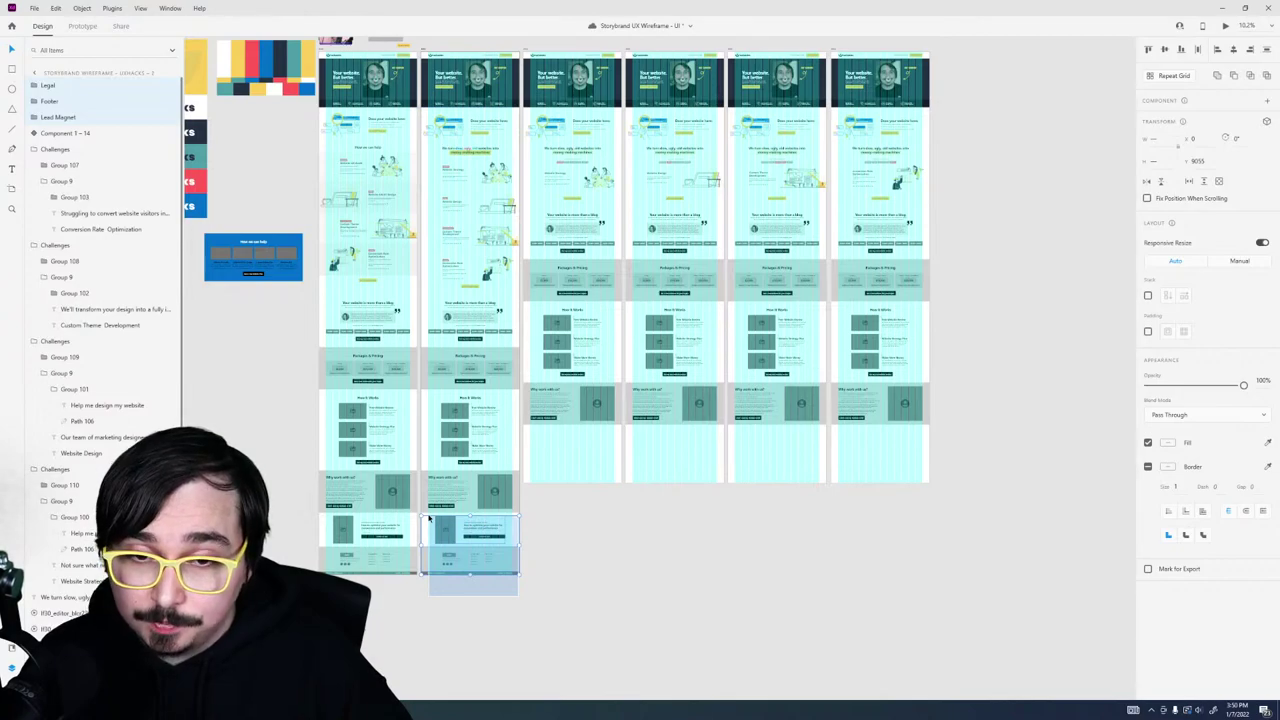
pyautogui.moveTo(429, 517); pyautogui.dragTo(549, 455)
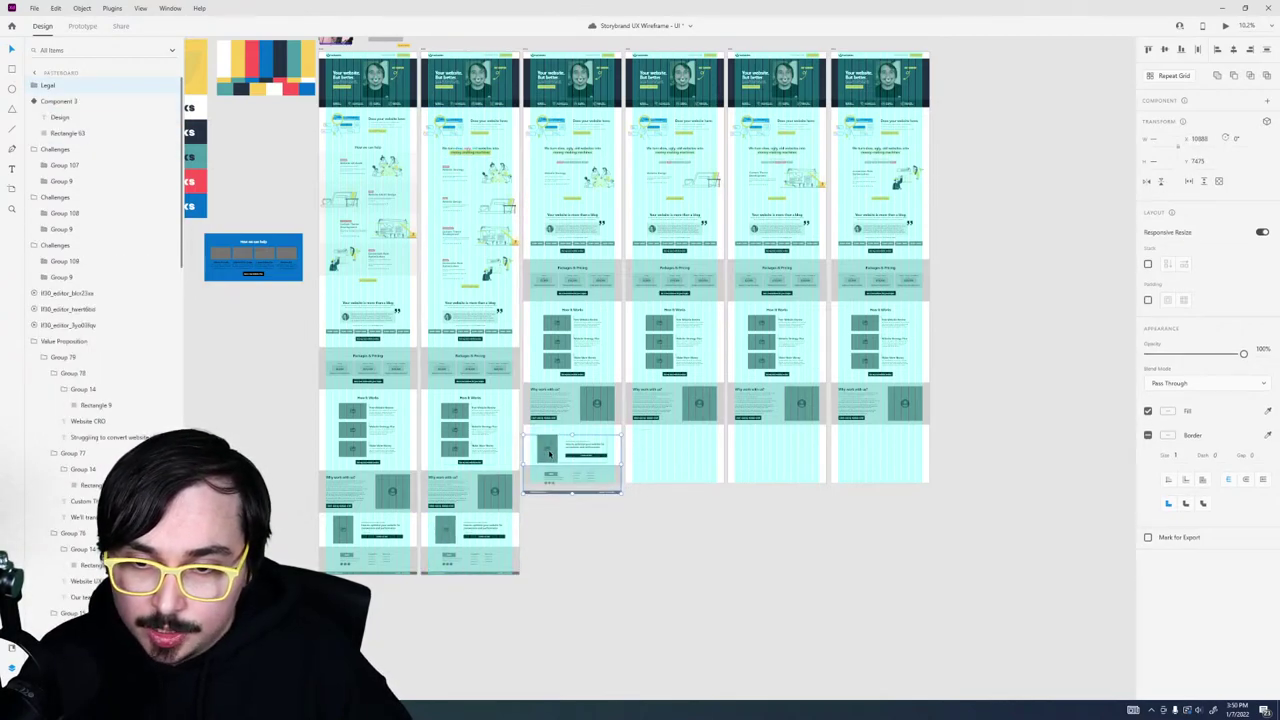
pyautogui.click(606, 523)
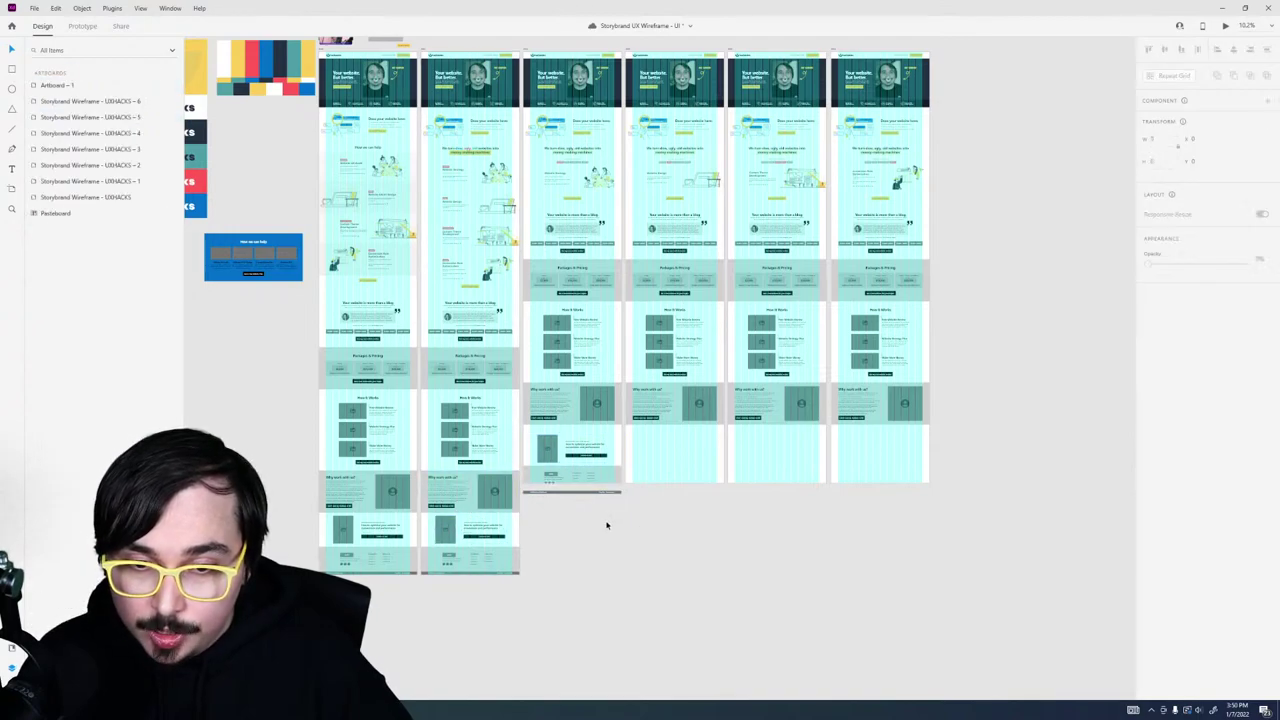
# Step: Nudge the copied Lead Magnet, Footer and Legal groups on UXHACKS – 3 up to Y 7336, and clear the selection
pyautogui.click(553, 466)
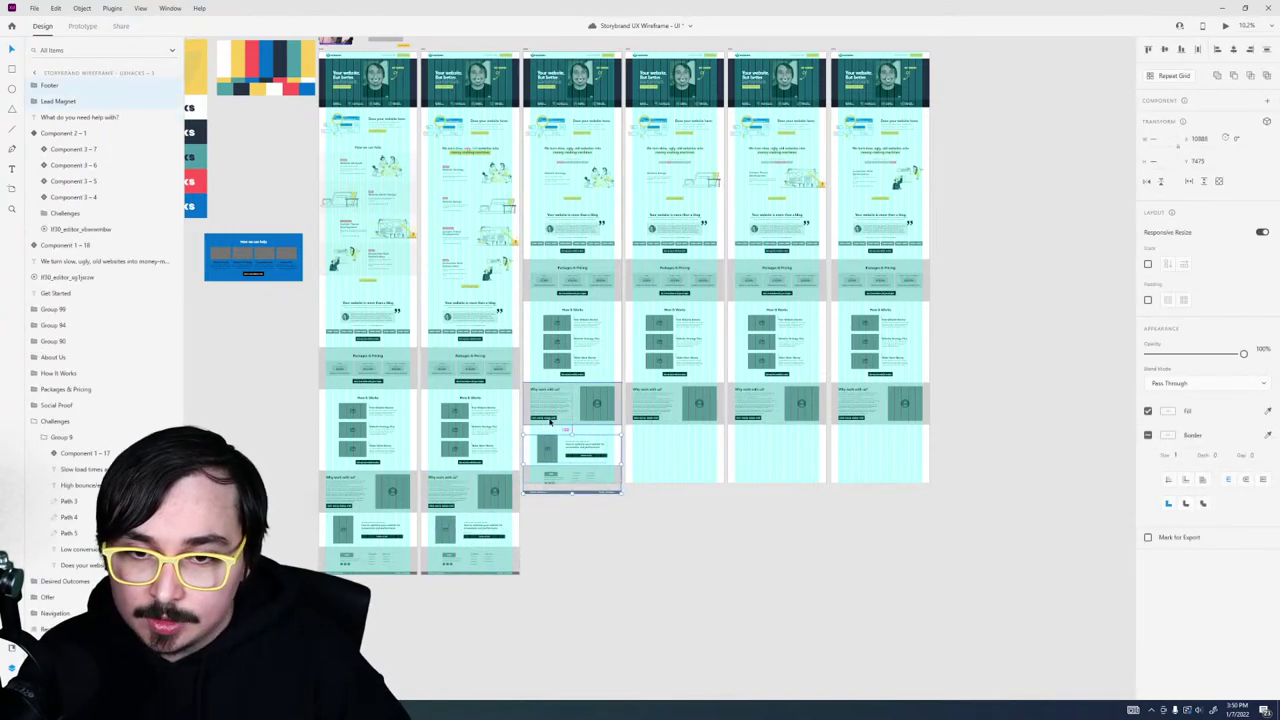
pyautogui.hotkey('shift', 'Up')
pyautogui.hotkey('shift', 'Up')
pyautogui.hotkey('shift', 'Up')
pyautogui.hotkey('shift', 'Up')
pyautogui.hotkey('shift', 'Up')
pyautogui.hotkey('shift', 'Up')
pyautogui.hotkey('shift', 'Up')
pyautogui.hotkey('shift', 'Up')
pyautogui.hotkey('shift', 'Up')
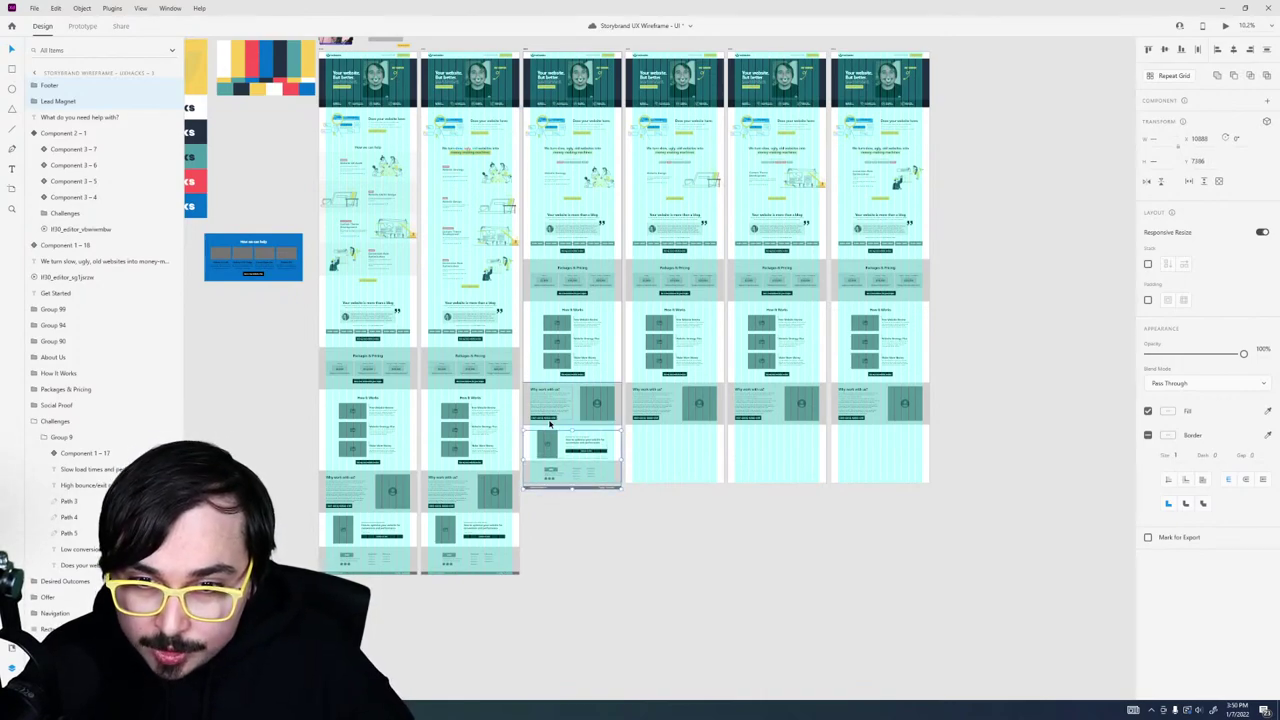
pyautogui.hotkey('shift', 'Up')
pyautogui.hotkey('shift', 'Up')
pyautogui.hotkey('shift', 'Up')
pyautogui.hotkey('shift', 'Up')
pyautogui.hotkey('shift', 'Up')
pyautogui.hotkey('shift', 'Up')
pyautogui.hotkey('shift', 'Up')
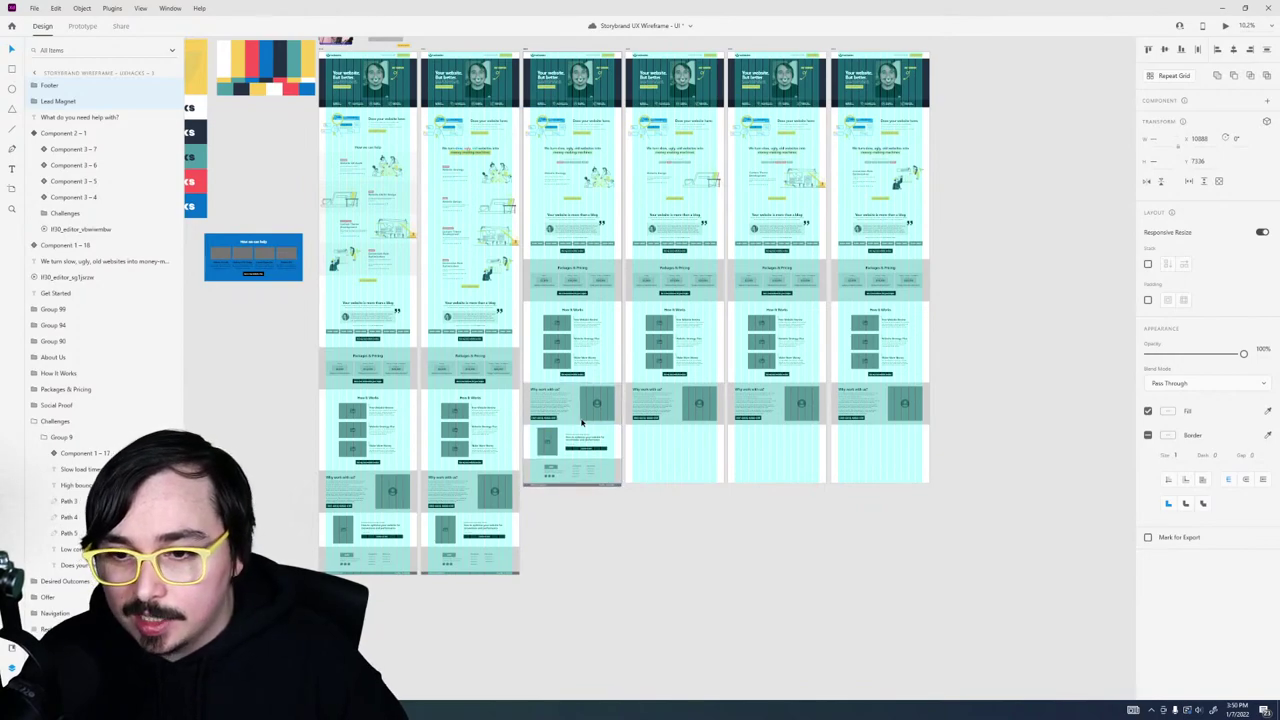
pyautogui.click(454, 536)
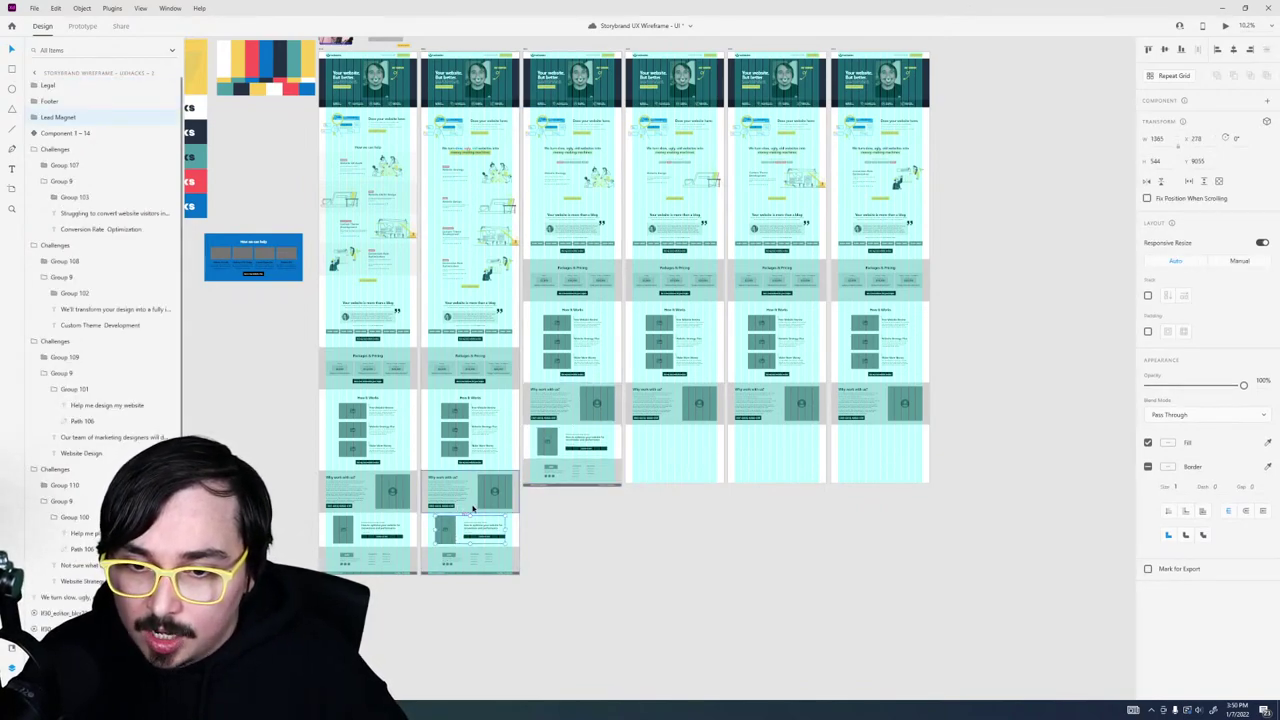
pyautogui.click(697, 523)
pyautogui.press('Escape')
# Step: Extend the UXHACKS – 3 wireframe to a height of 8487 so it ends at the legal bar, and save the document
pyautogui.scroll(1, 594, 270)
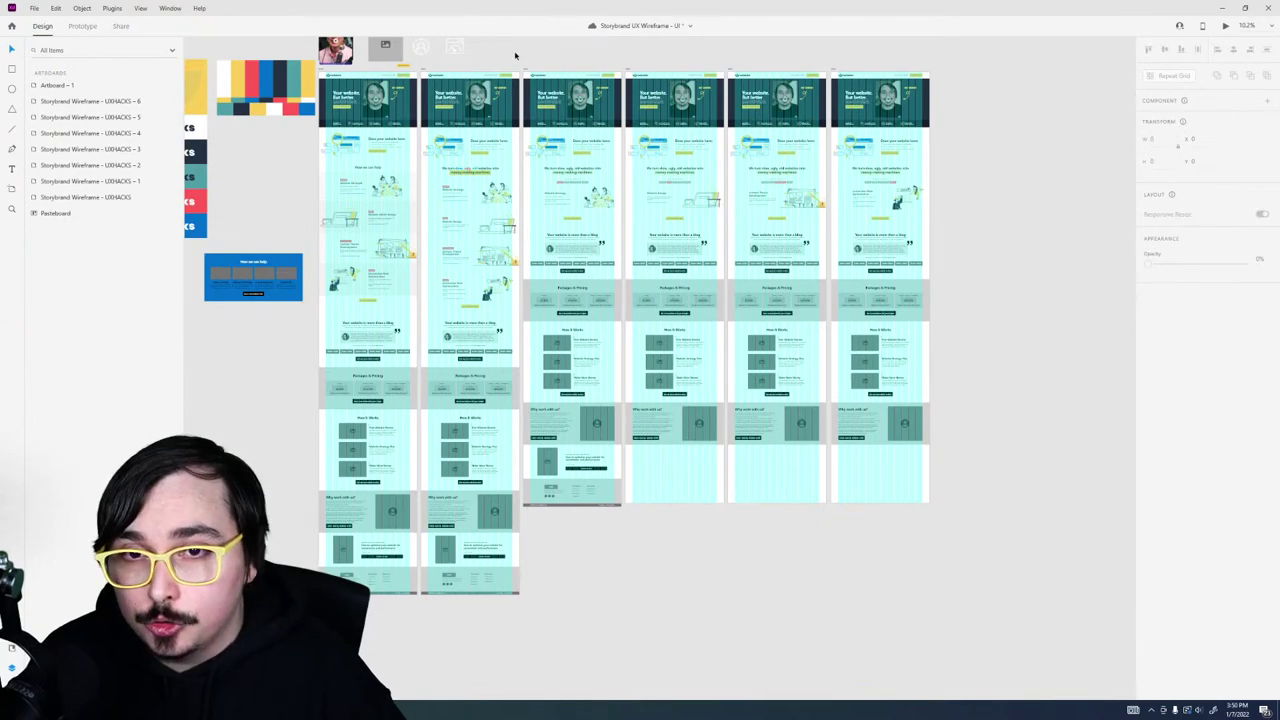
pyautogui.click(530, 73)
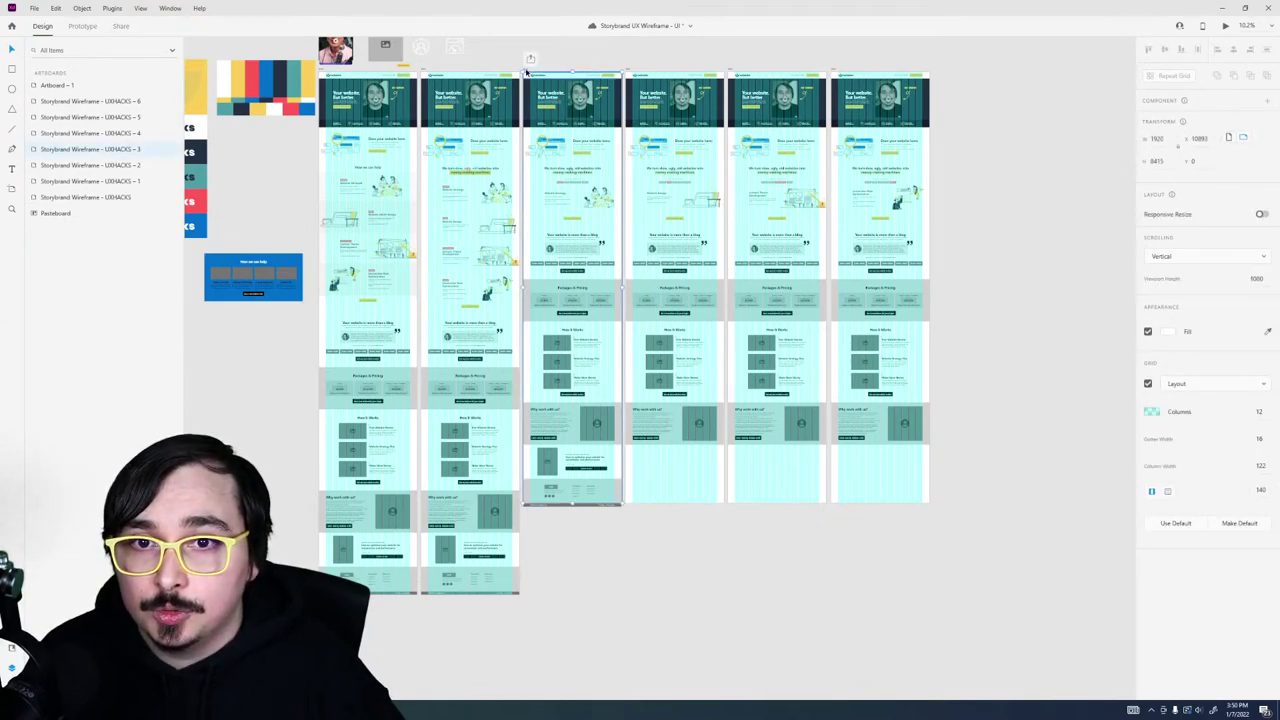
pyautogui.moveTo(572, 500); pyautogui.dragTo(571, 509)
pyautogui.scroll(8, 573, 530)
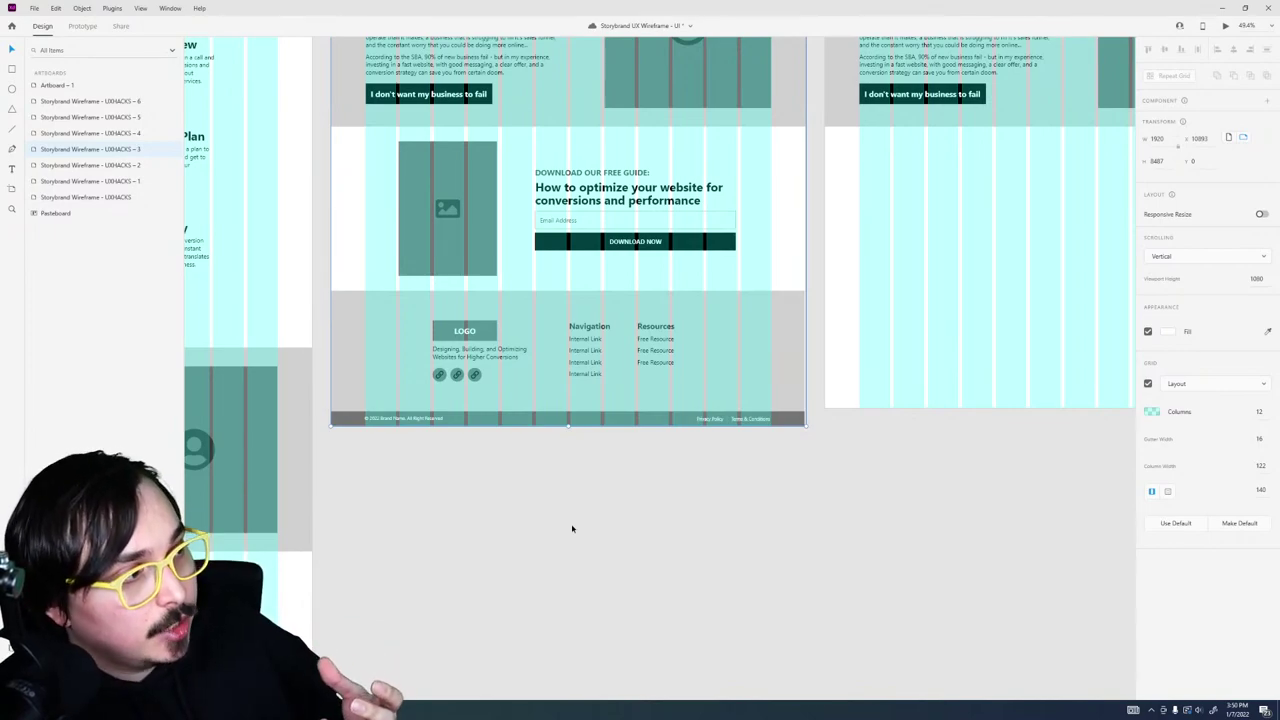
pyautogui.hotkey('ctrl', 's')
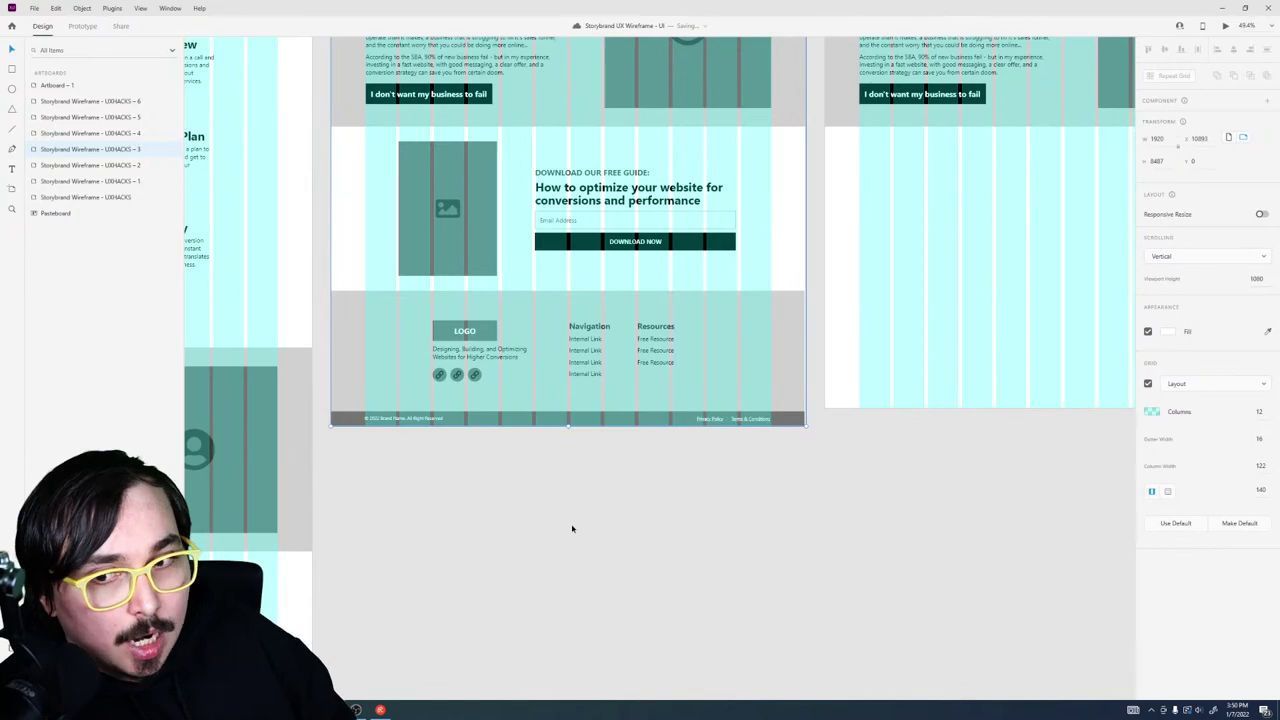
pyautogui.click(576, 533)
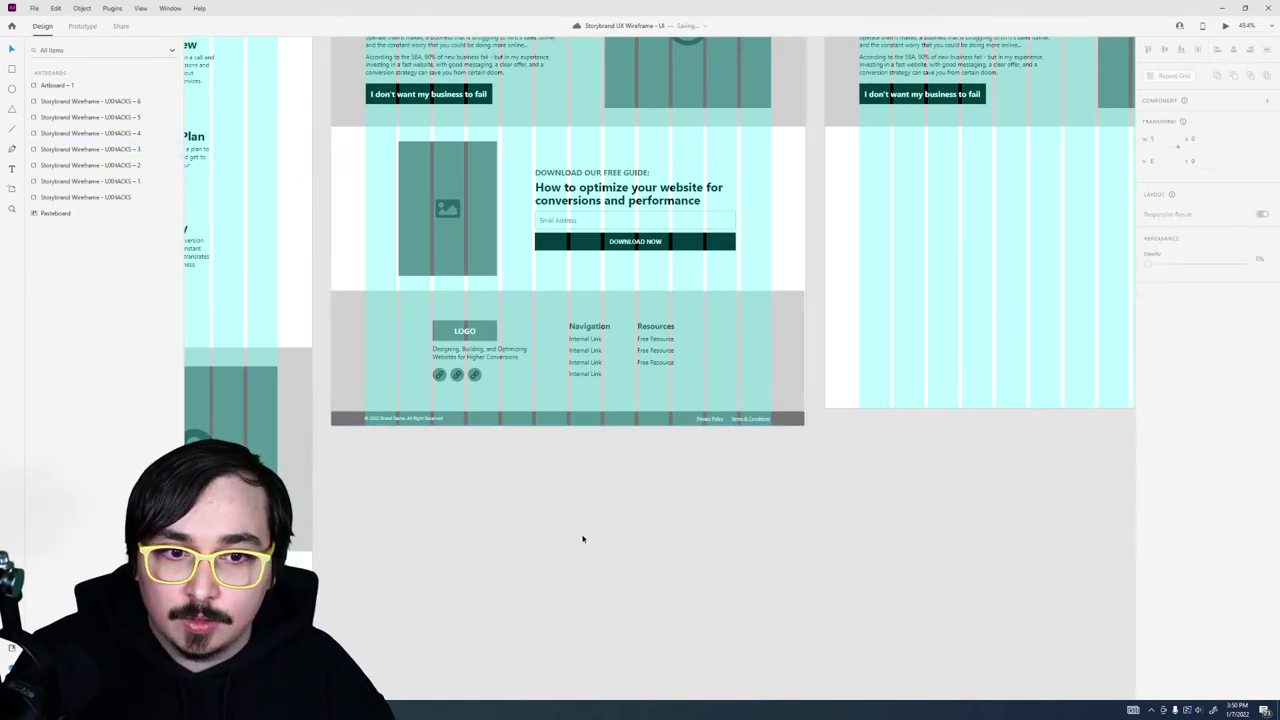
# Step: Align the Footer and Legal groups on UXHACKS – 3 to X 0 and clear the selection
pyautogui.click(611, 421)
pyautogui.moveTo(523, 333); pyautogui.dragTo(527, 333)
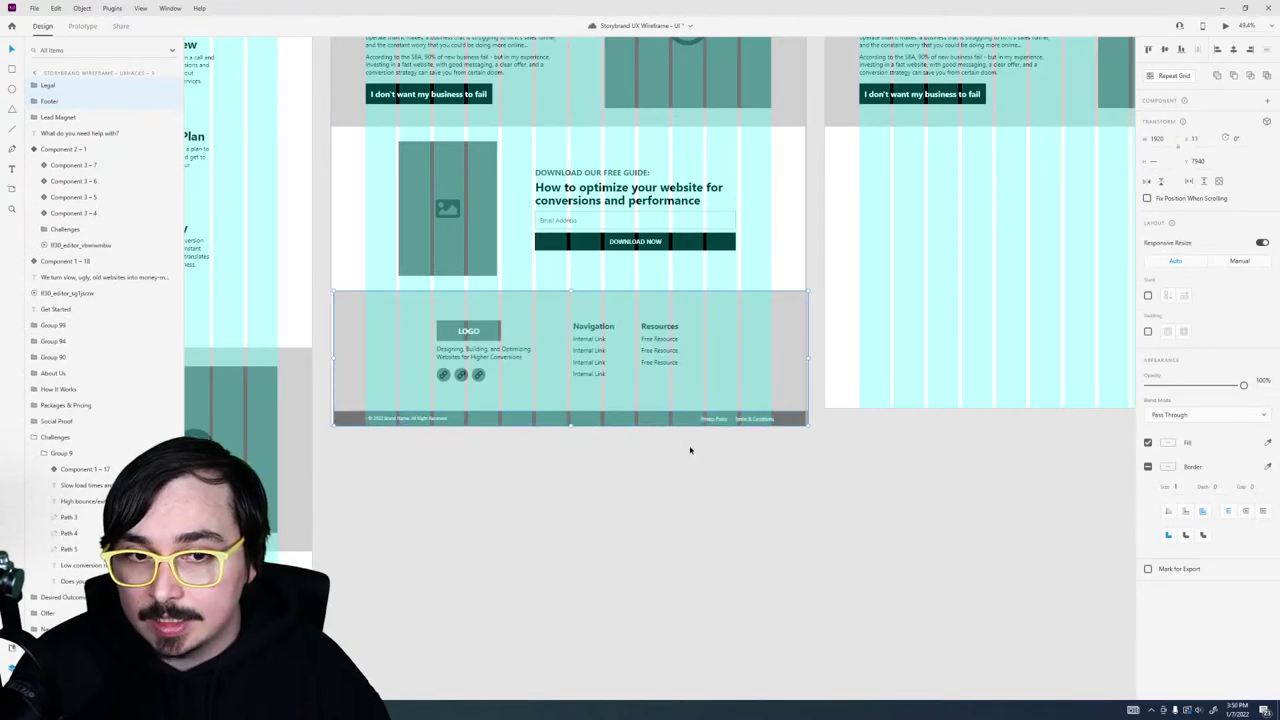
pyautogui.moveTo(675, 384); pyautogui.dragTo(672, 384)
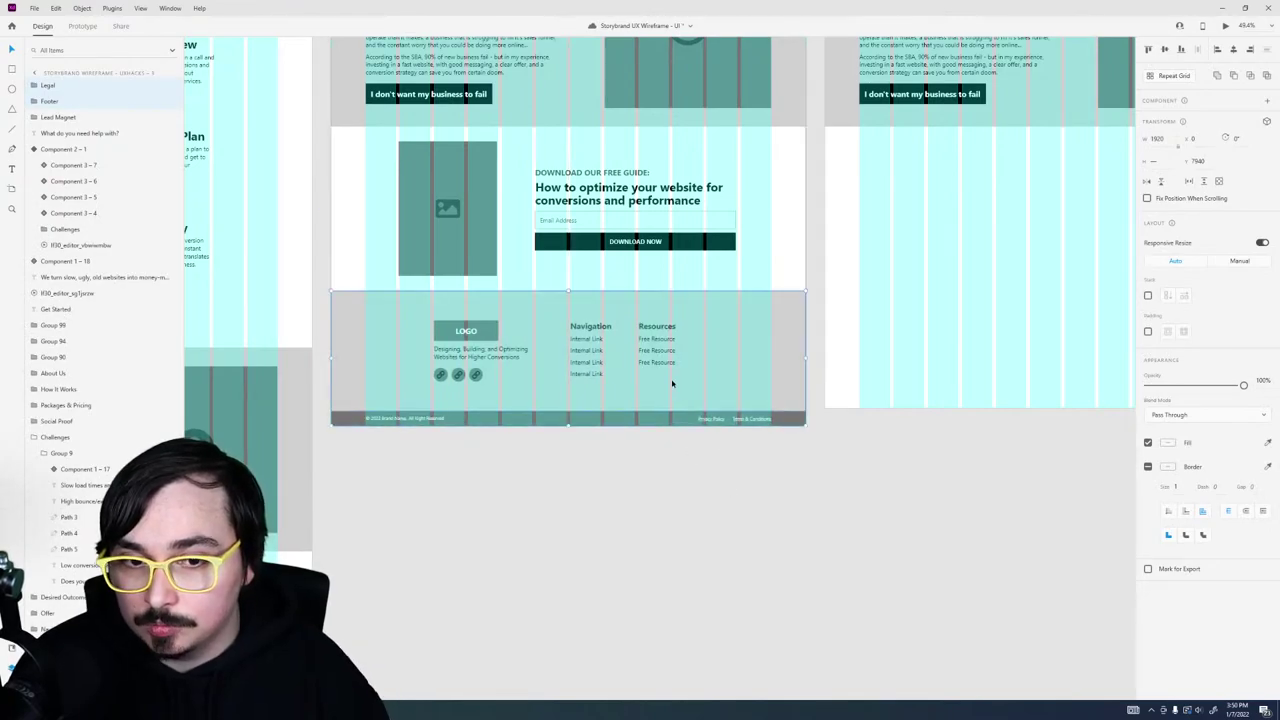
pyautogui.scroll(-5, 714, 500)
pyautogui.scroll(2, 657, 539)
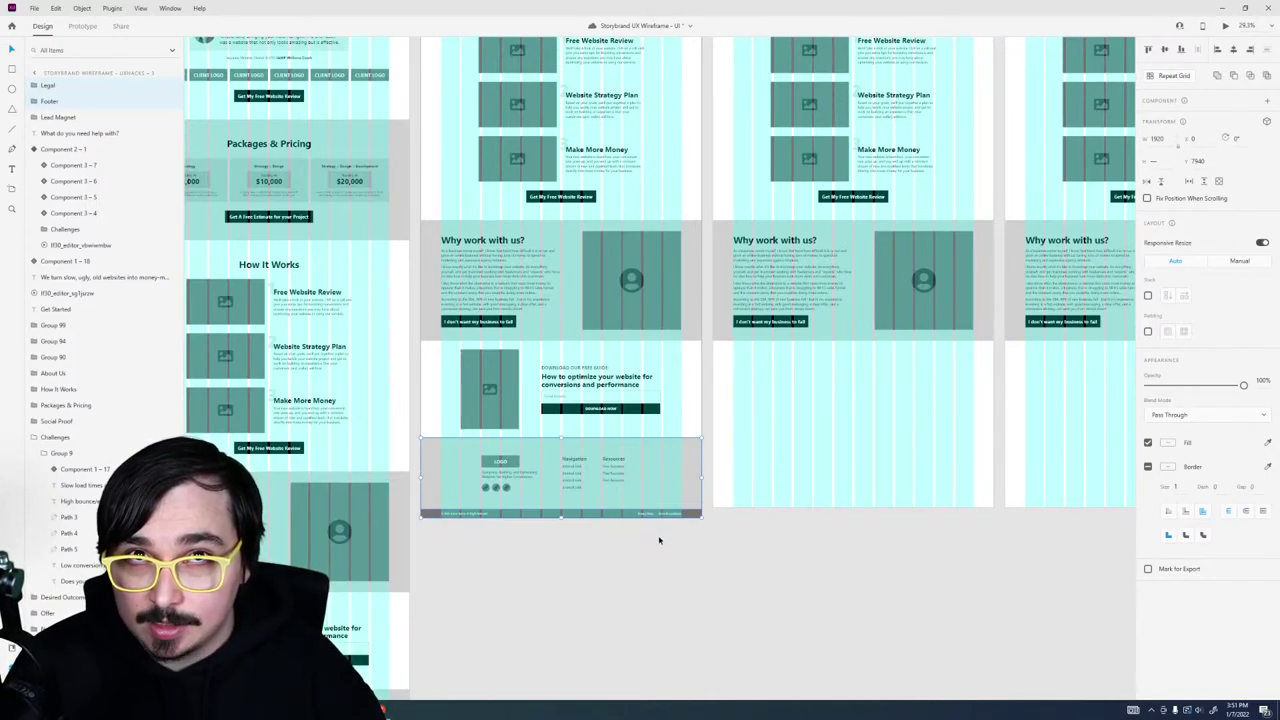
pyautogui.click(659, 536)
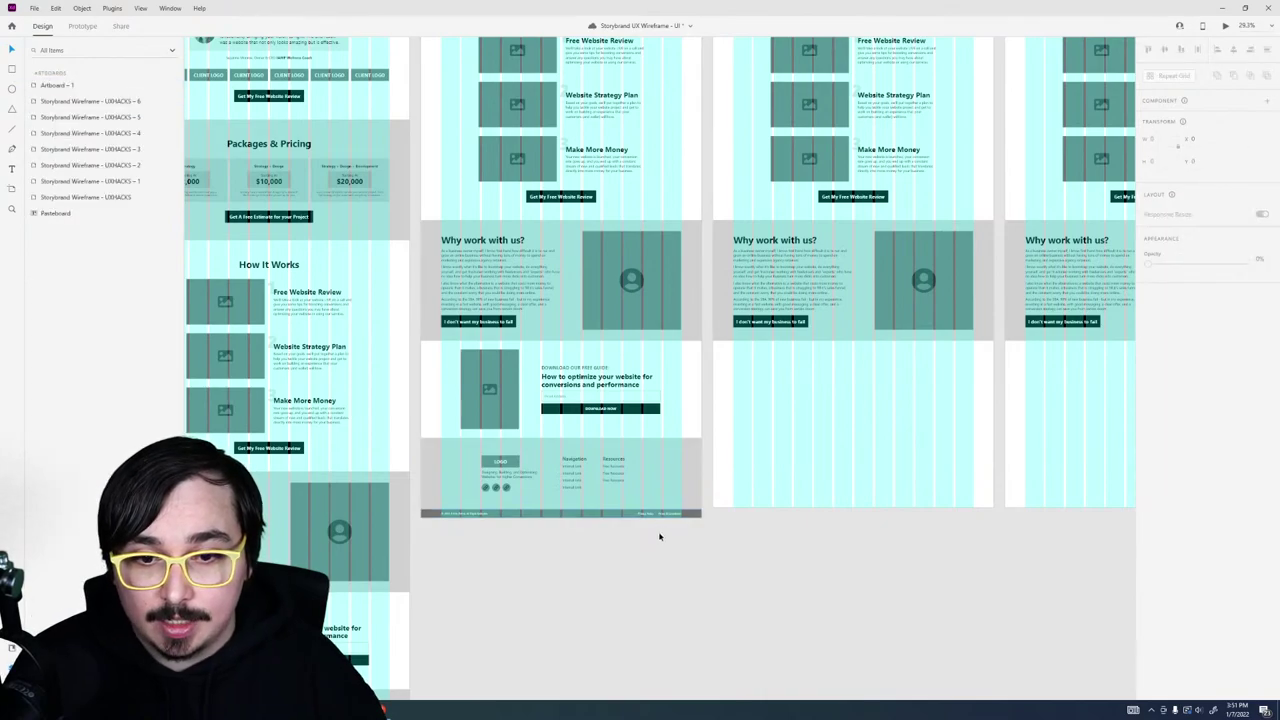
# Step: Copy the Lead Magnet, Footer and Legal groups from UXHACKS – 3 to the same place on UXHACKS – 4 and UXHACKS – 5
pyautogui.moveTo(689, 527); pyautogui.dragTo(454, 359)
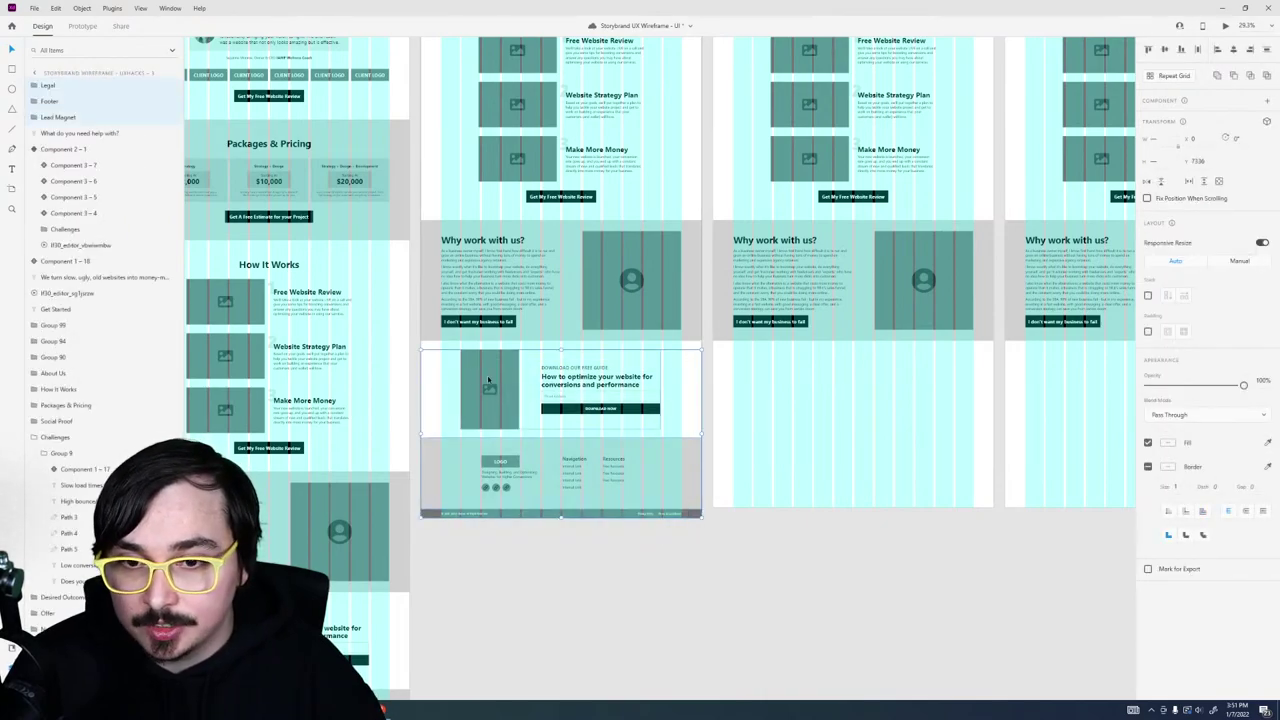
pyautogui.moveTo(518, 447); pyautogui.dragTo(781, 448)
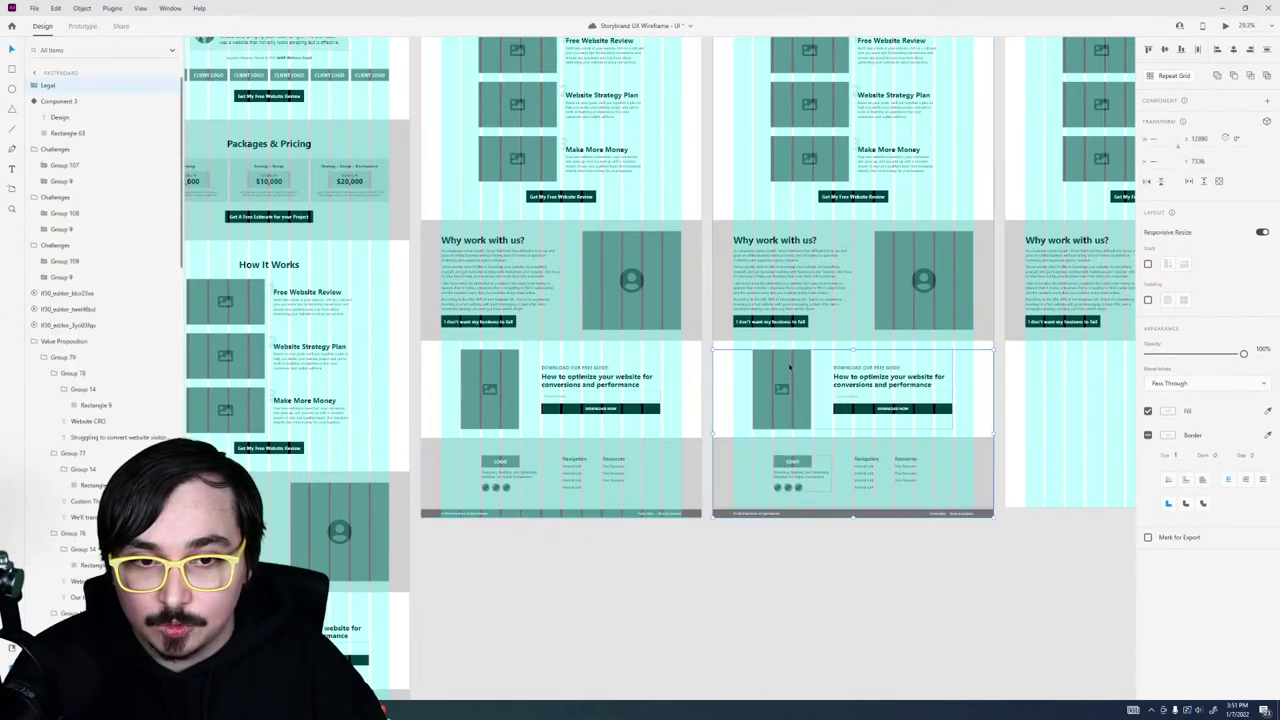
pyautogui.moveTo(903, 476); pyautogui.dragTo(597, 446)
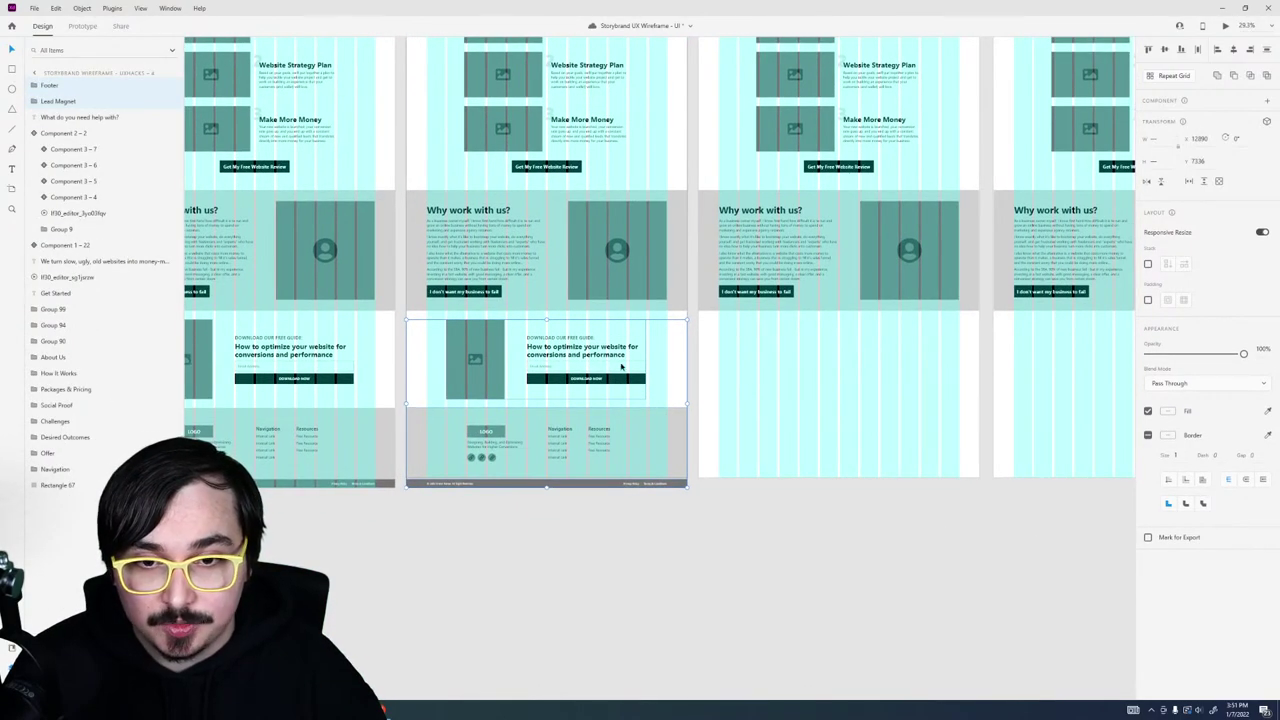
pyautogui.moveTo(477, 357); pyautogui.dragTo(766, 385)
# Step: Copy the Lead Magnet, Footer and Legal groups from UXHACKS – 5 to below "Why work with us?" on UXHACKS – 6
pyautogui.hscroll(6, 527, 488)
pyautogui.scroll(1, 527, 488)
pyautogui.click(780, 443)
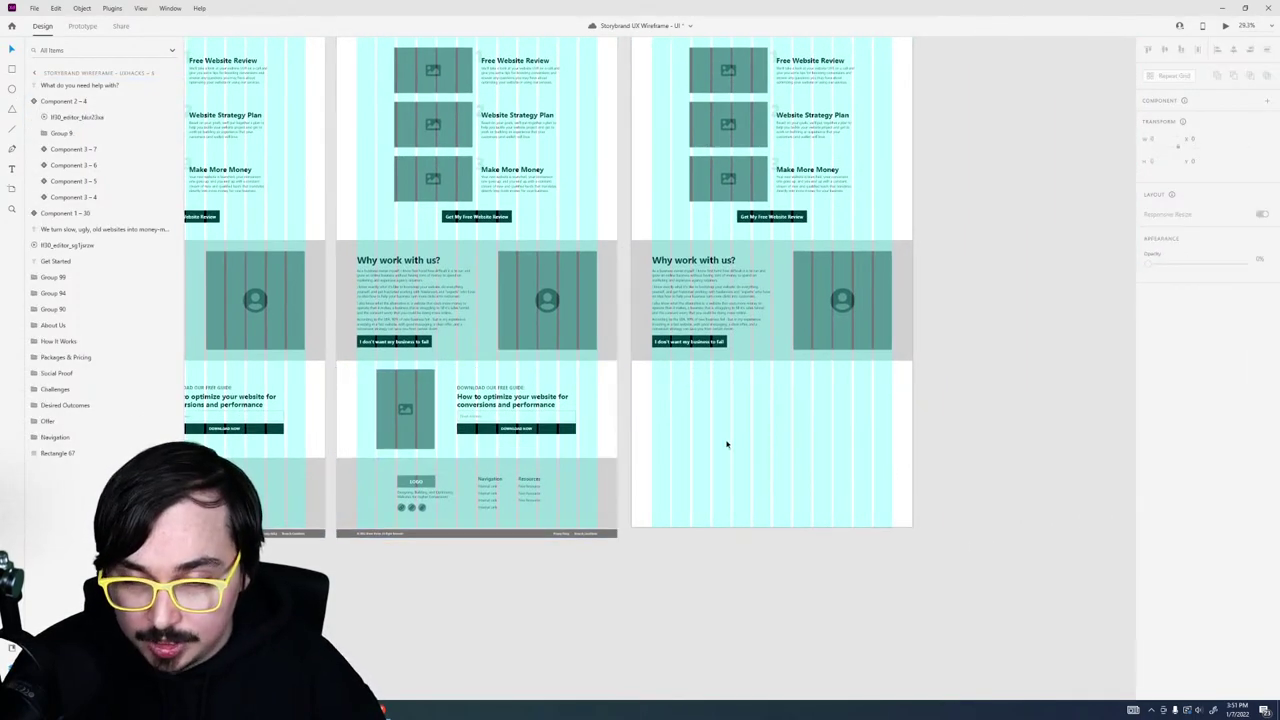
pyautogui.moveTo(586, 556); pyautogui.dragTo(703, 444)
pyautogui.click(1006, 566)
pyautogui.scroll(-5, 757, 657)
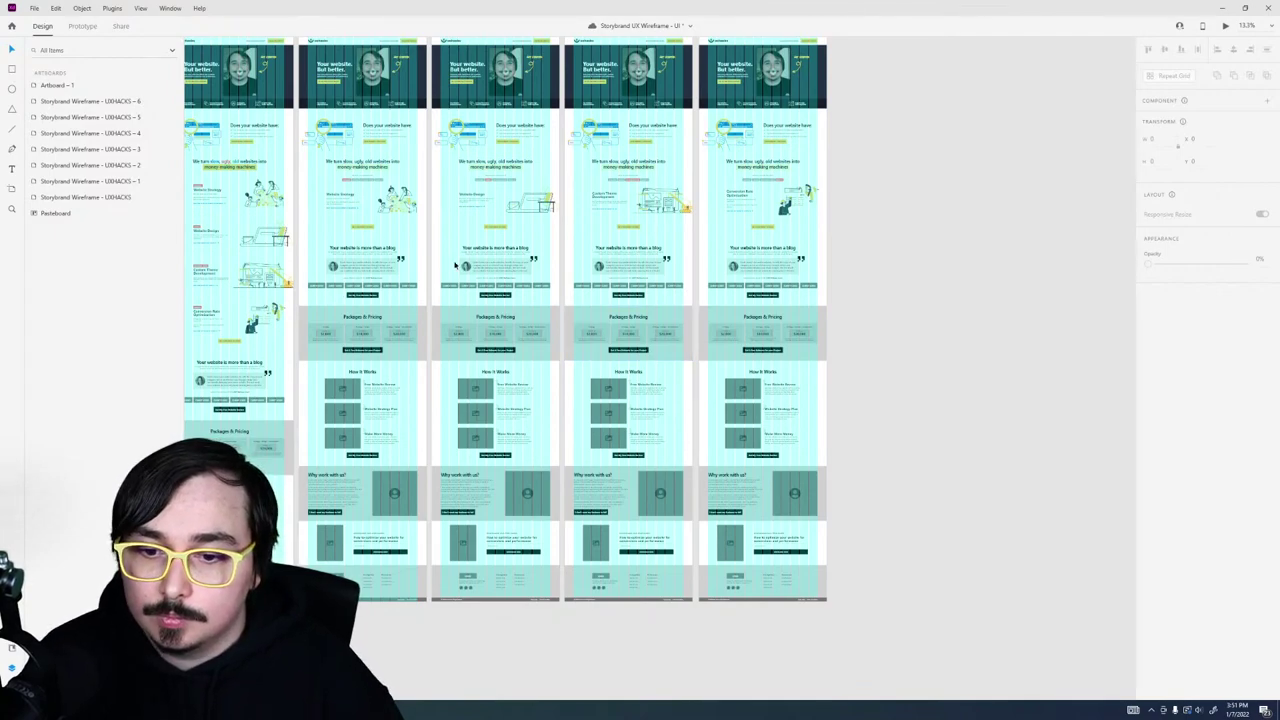
# Step: Extend the UXHACKS – 4, UXHACKS – 5 and UXHACKS – 6 wireframes together to a height of 8487
pyautogui.moveTo(455, 262); pyautogui.dragTo(511, 309)
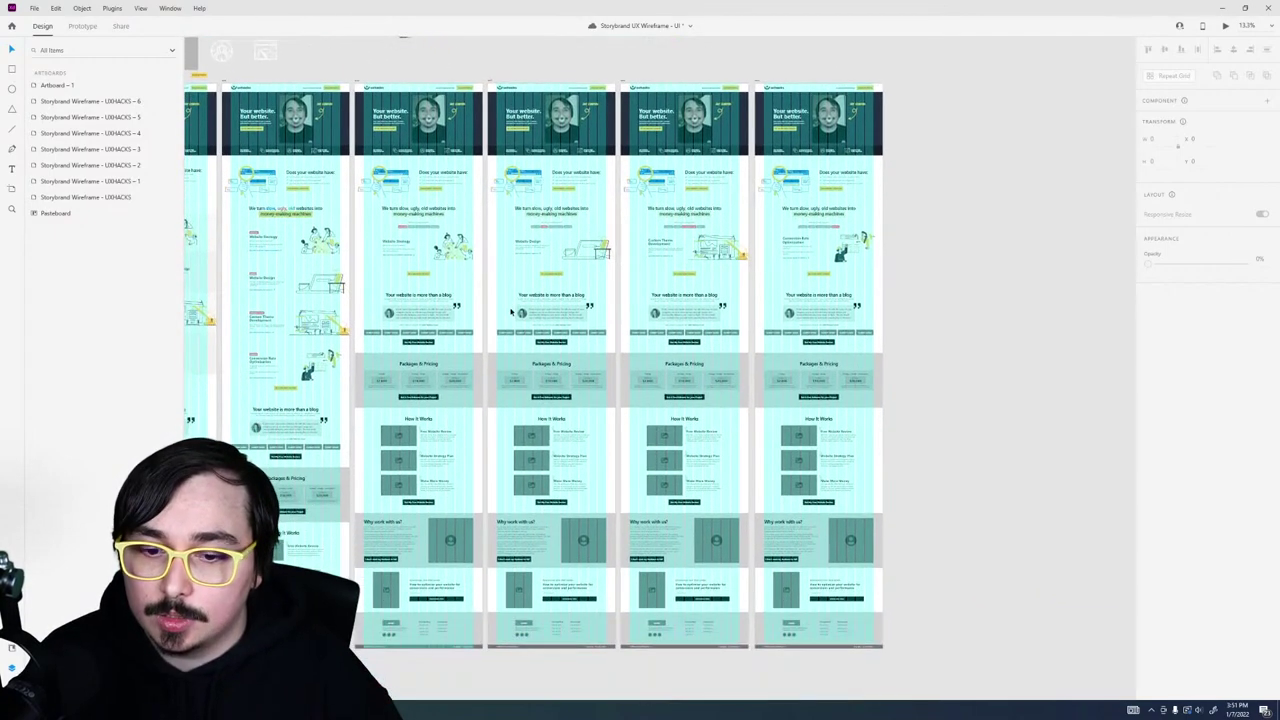
pyautogui.click(493, 86)
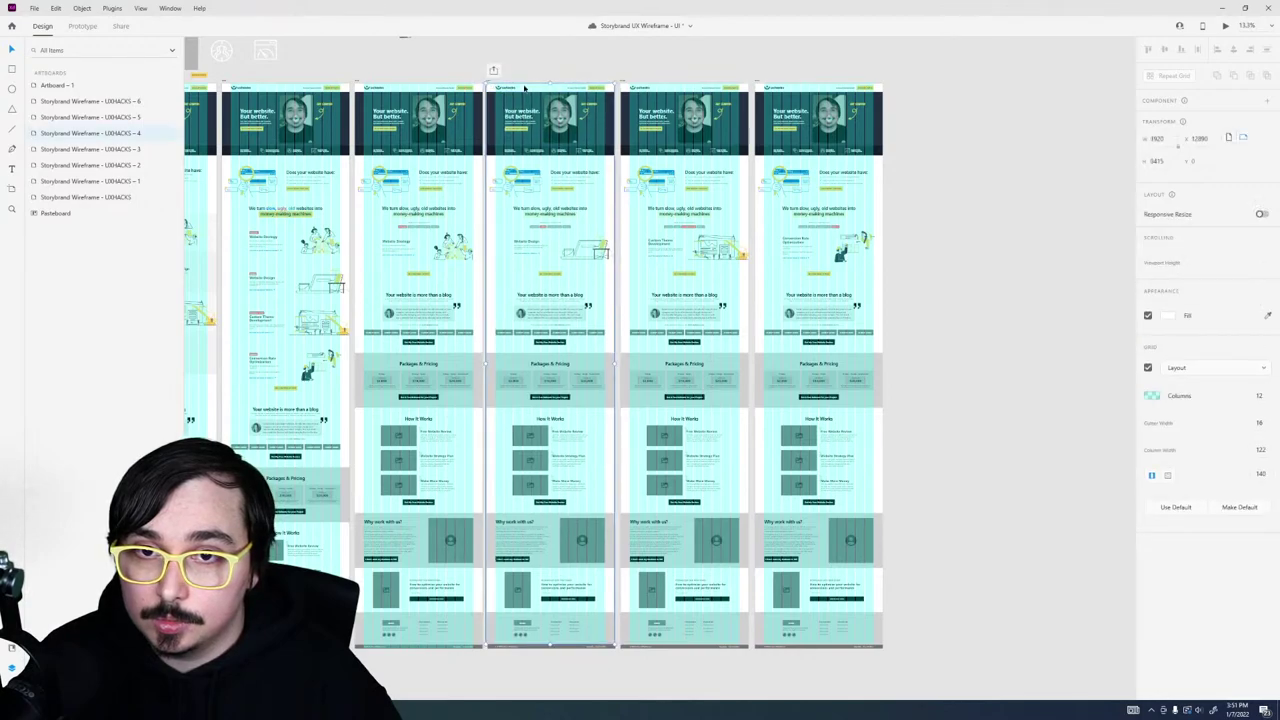
pyautogui.keyDown('shift'); pyautogui.click(760, 83); pyautogui.keyUp('shift')
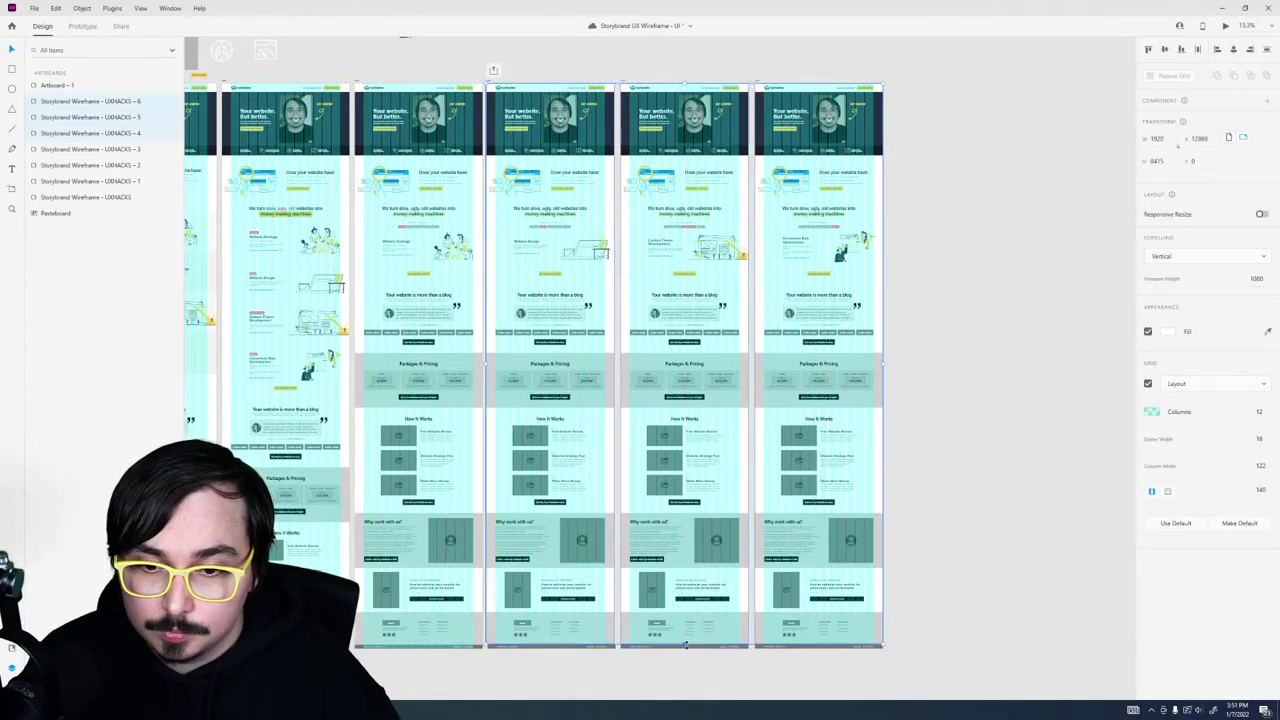
pyautogui.moveTo(685, 645); pyautogui.dragTo(684, 651)
pyautogui.click(631, 674)
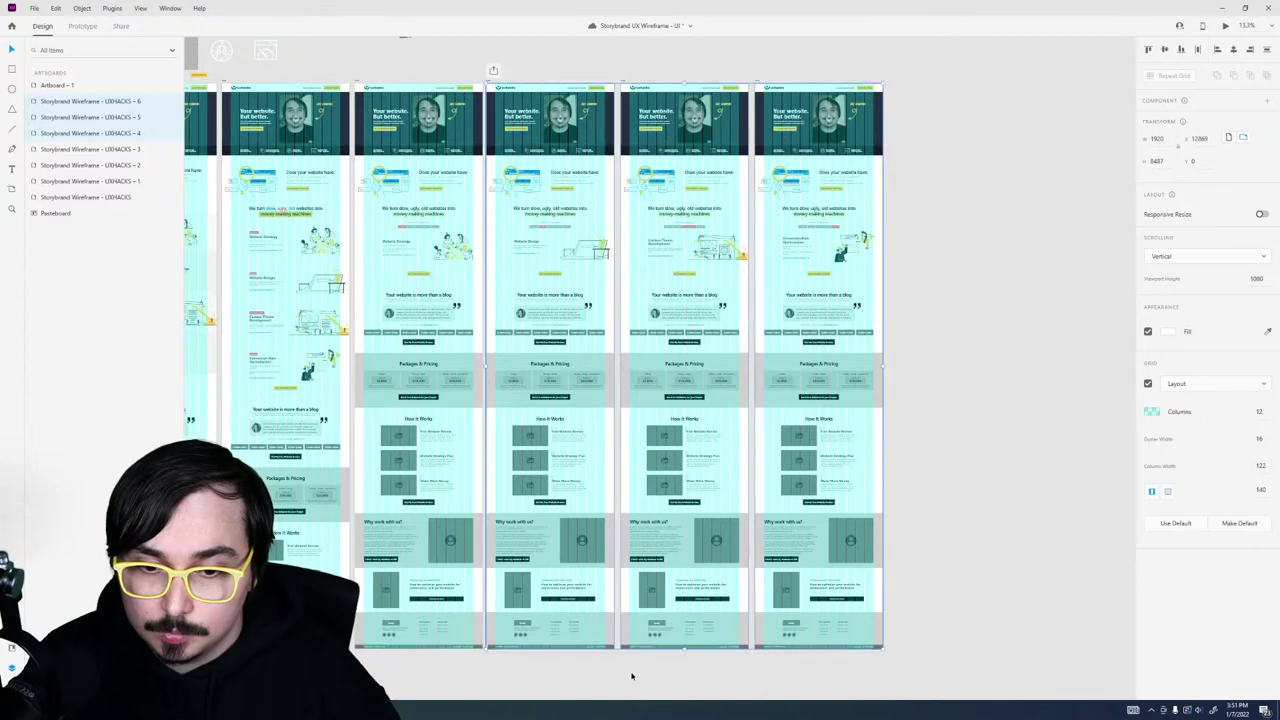
# Step: Align the Legal bar at the end of UXHACKS – 4 to X 0
pyautogui.scroll(5, 503, 654)
pyautogui.click(593, 641)
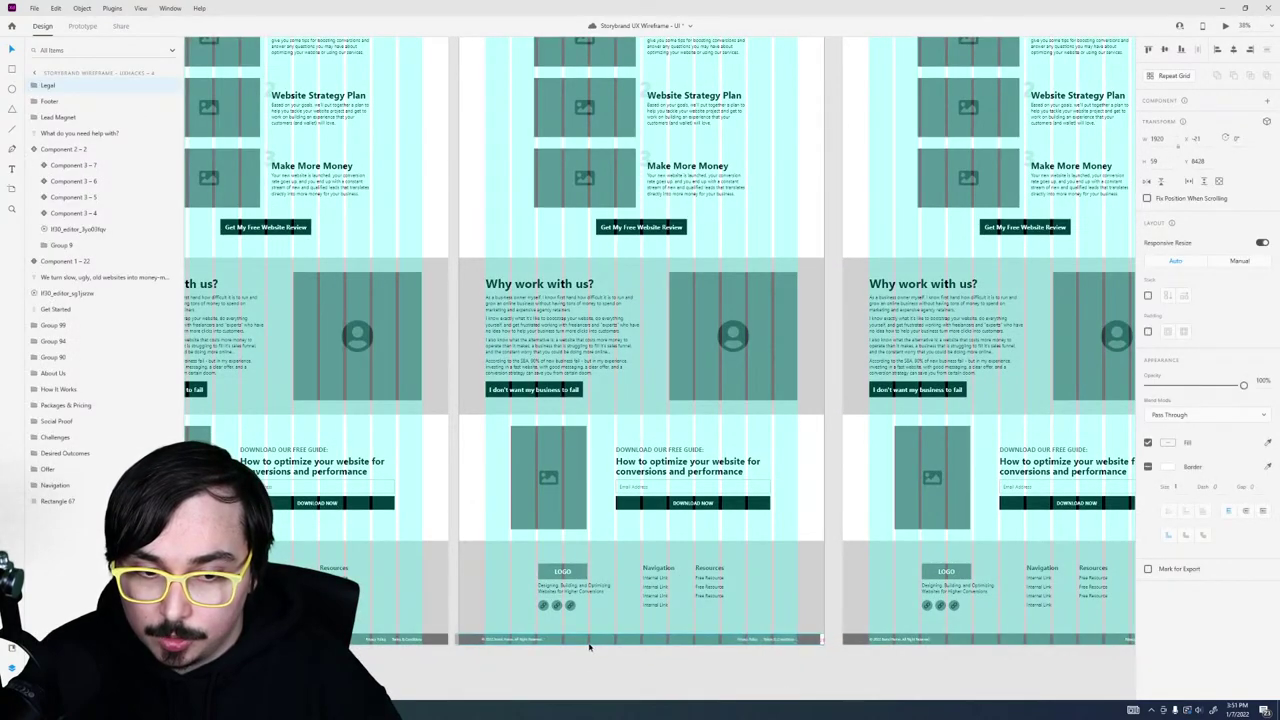
pyautogui.moveTo(895, 650); pyautogui.dragTo(963, 682)
# Step: Preview UXHACKS – 2 and review its stacked Research, Design, Implementation and Growth service sections with their animations
pyautogui.scroll(15, 962, 682)
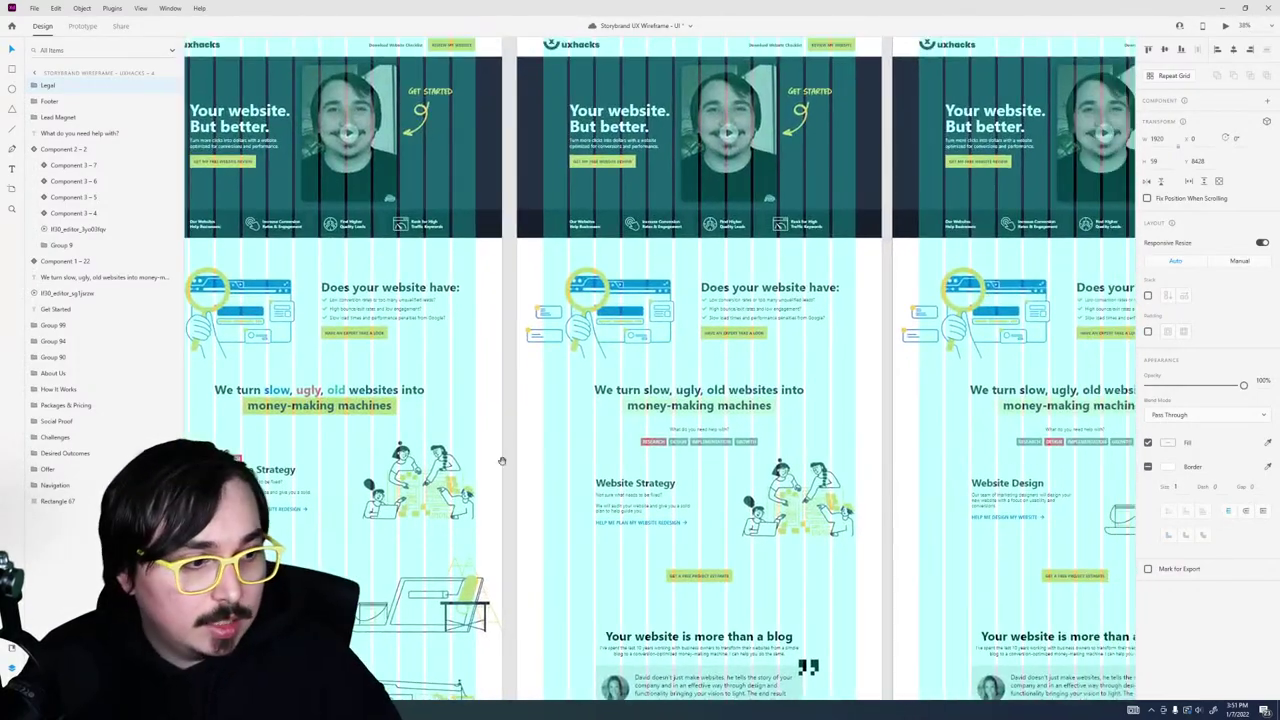
pyautogui.moveTo(502, 461); pyautogui.dragTo(486, 469)
pyautogui.click(611, 445)
pyautogui.scroll(-3, 600, 420)
pyautogui.hscroll(2, 600, 420)
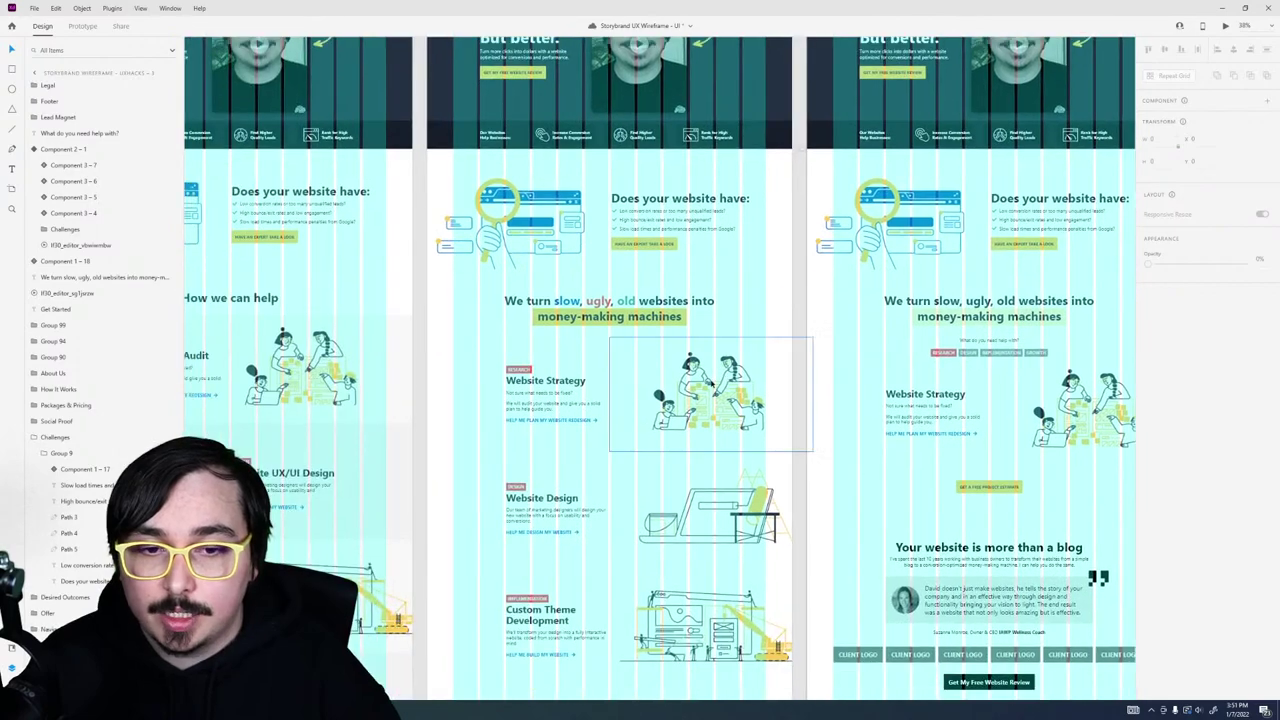
pyautogui.click(712, 386)
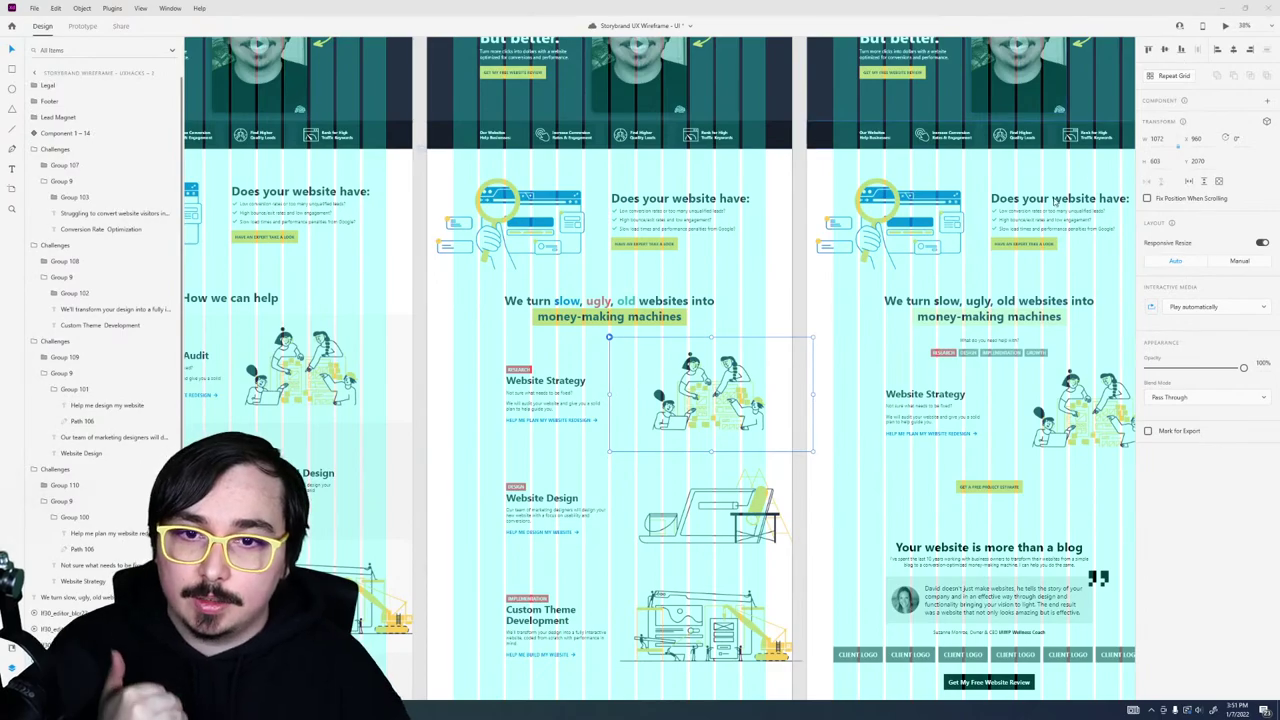
pyautogui.click(1225, 25)
pyautogui.scroll(-6, 953, 316)
pyautogui.scroll(-5, 953, 316)
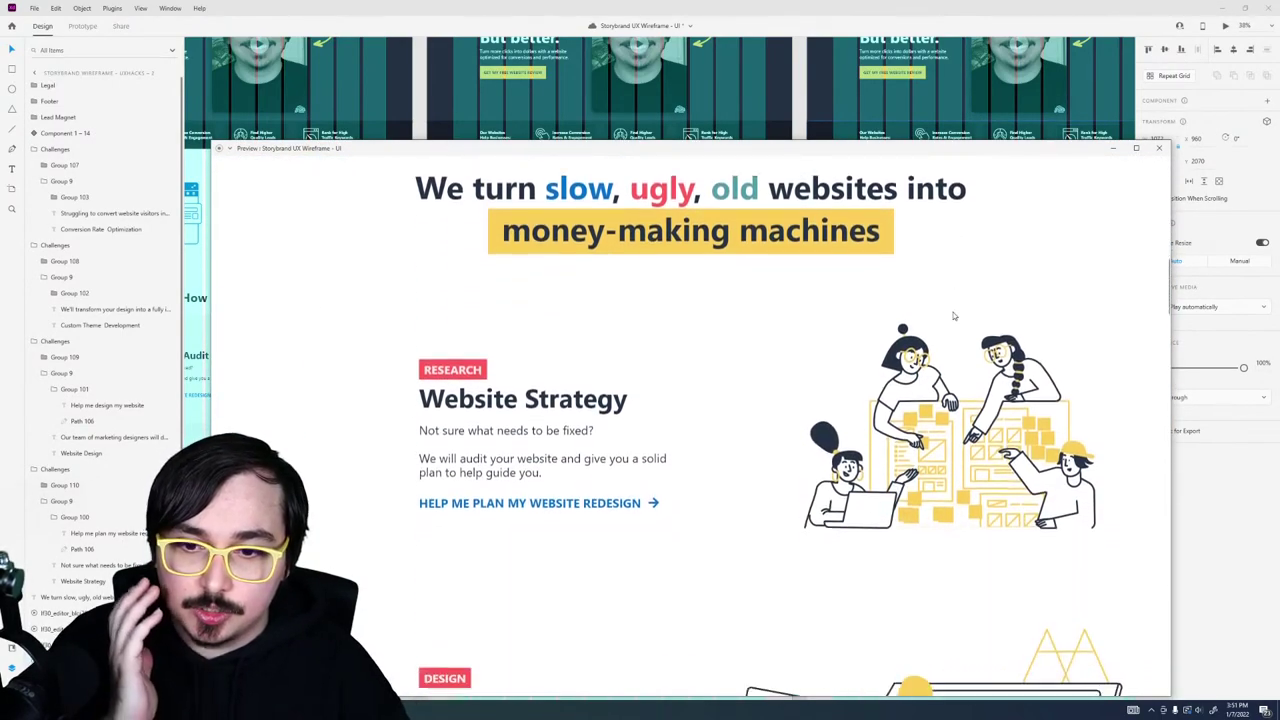
pyautogui.scroll(-6, 953, 316)
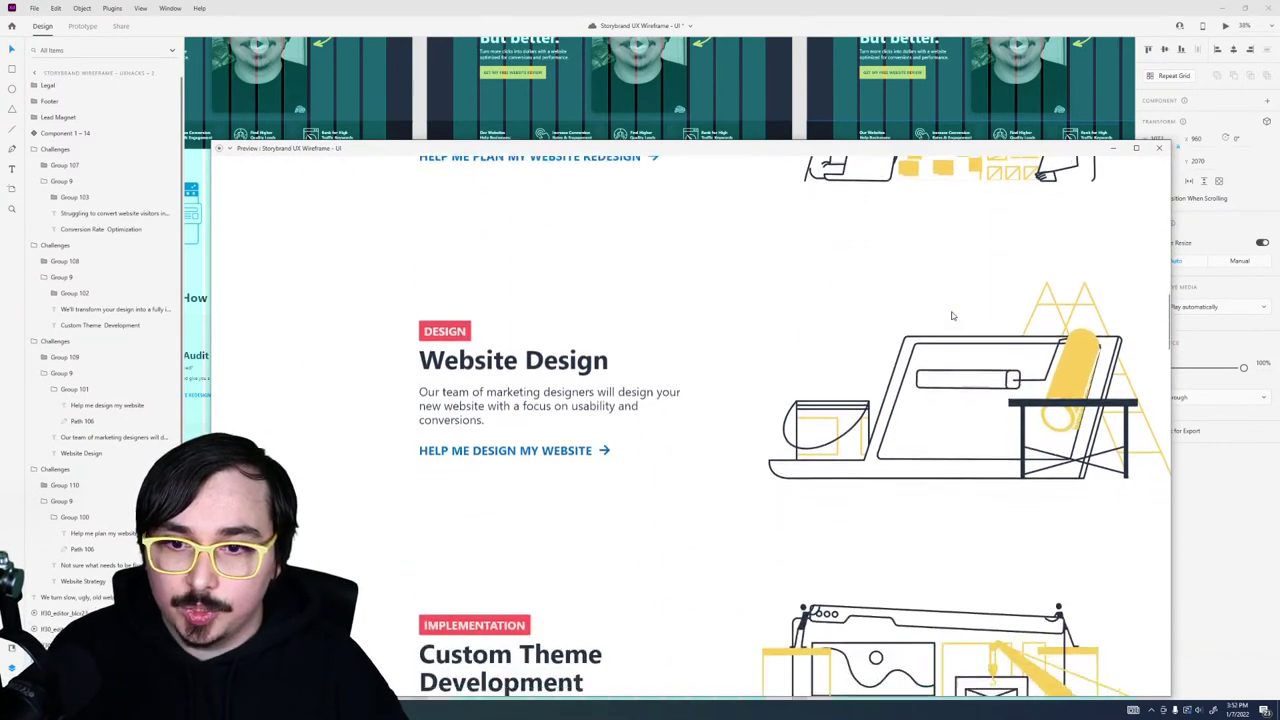
pyautogui.scroll(-3, 925, 325)
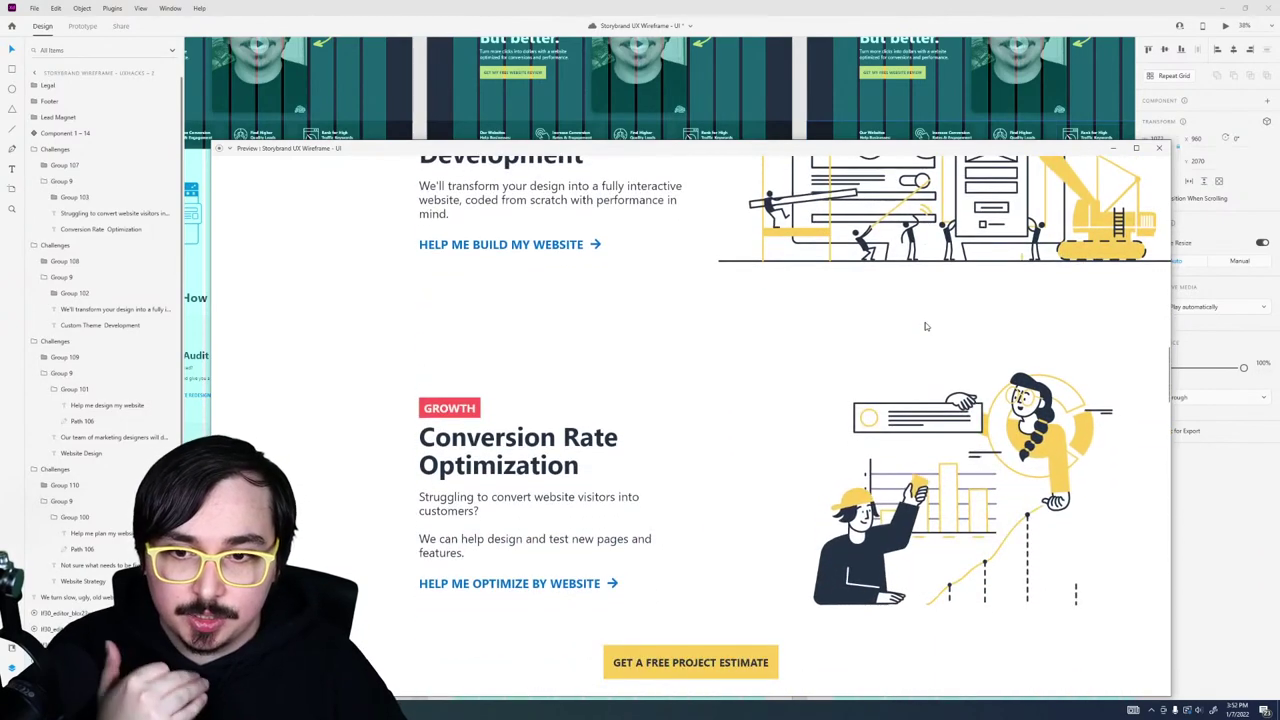
pyautogui.scroll(2, 925, 325)
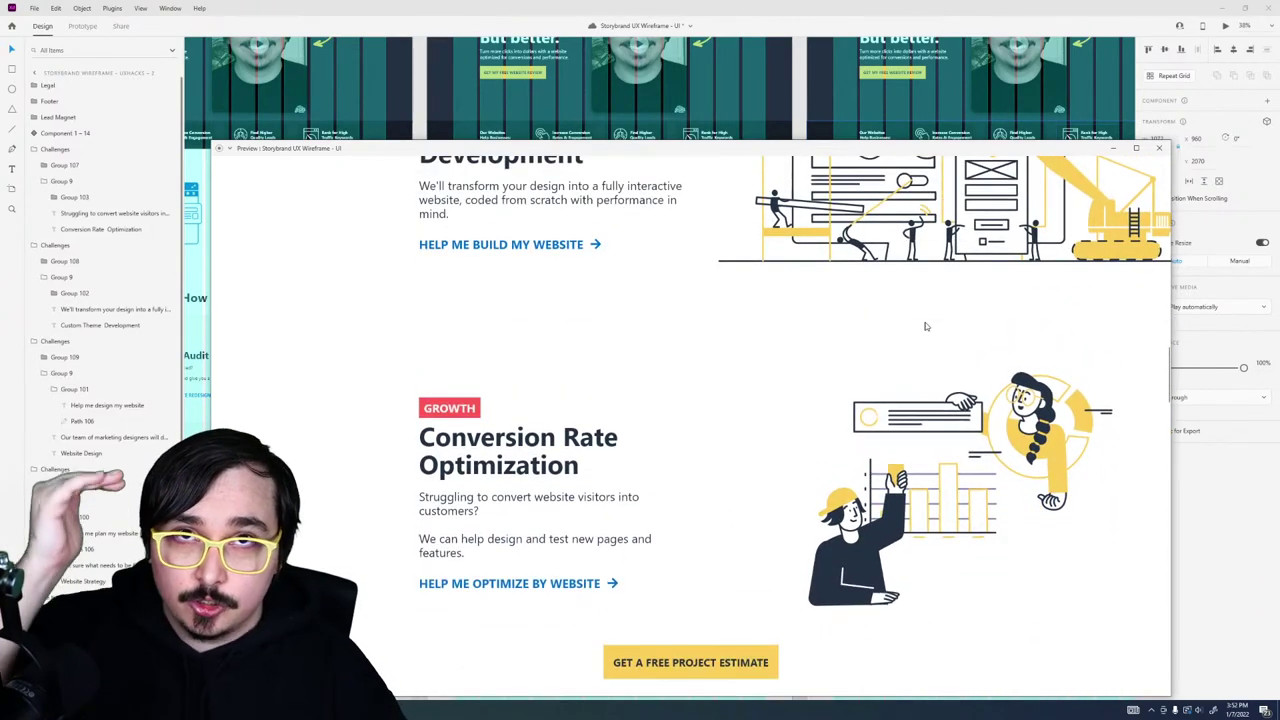
pyautogui.scroll(5, 925, 326)
pyautogui.scroll(5, 925, 322)
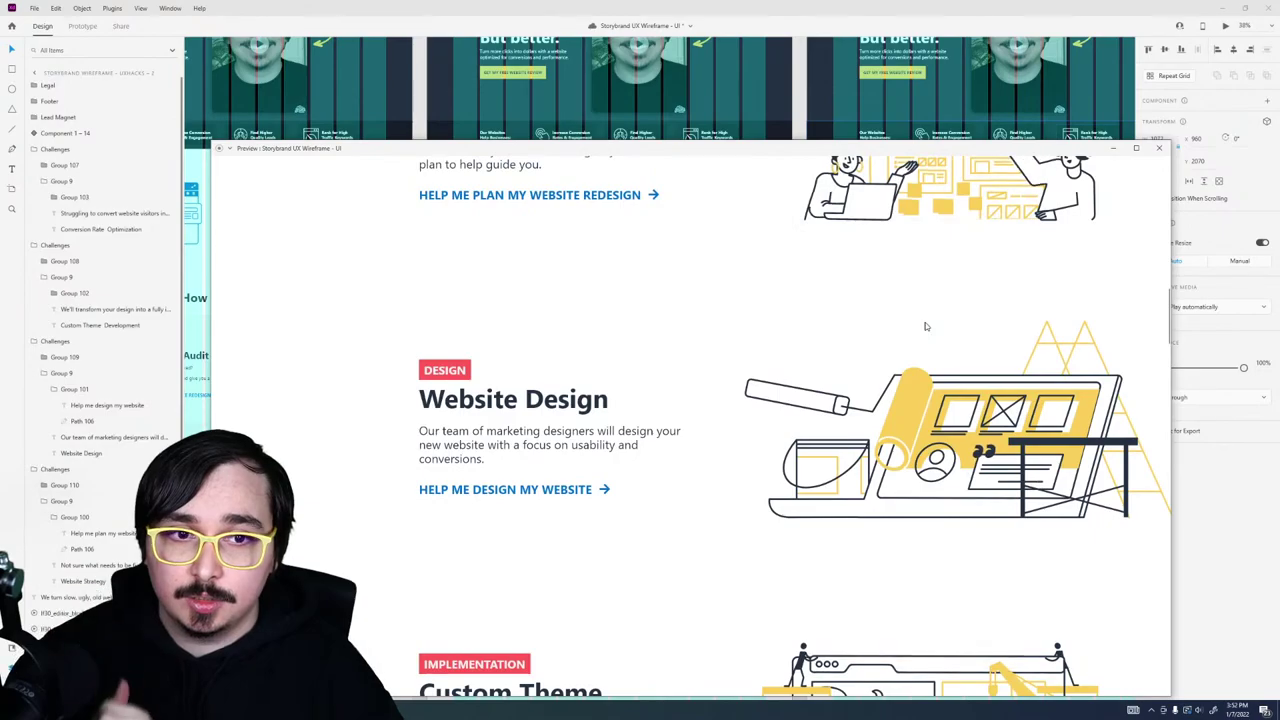
# Step: Compare the stacked services with the tabbed "What do you need help with?" version in the preview, and close the preview
pyautogui.scroll(-2, 925, 324)
pyautogui.scroll(-4, 924, 325)
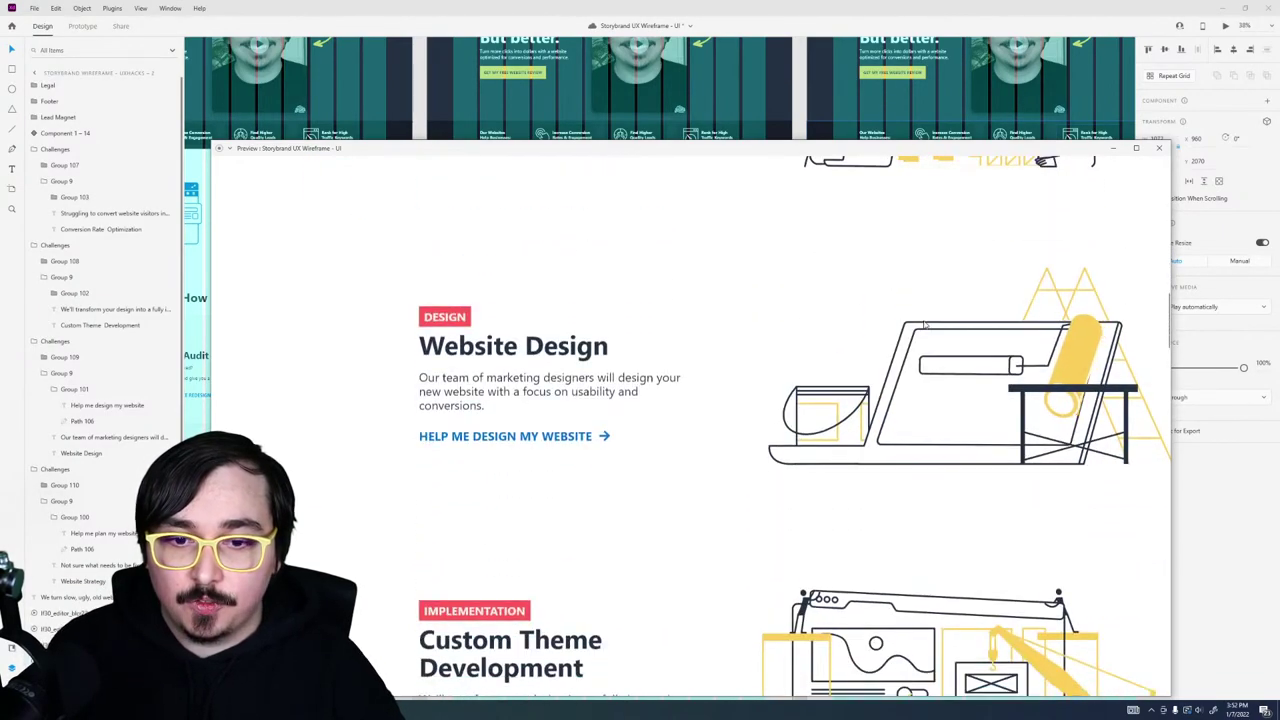
pyautogui.scroll(-2, 924, 324)
pyautogui.scroll(-5, 923, 323)
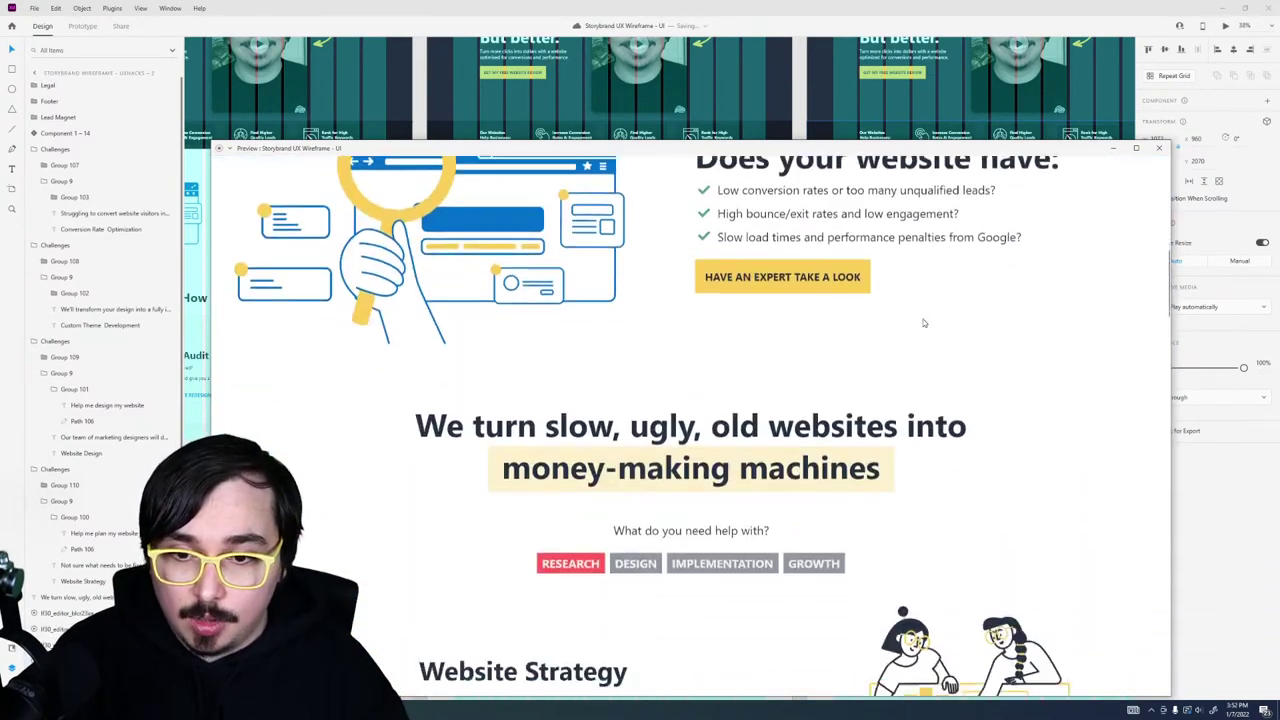
pyautogui.scroll(2, 924, 322)
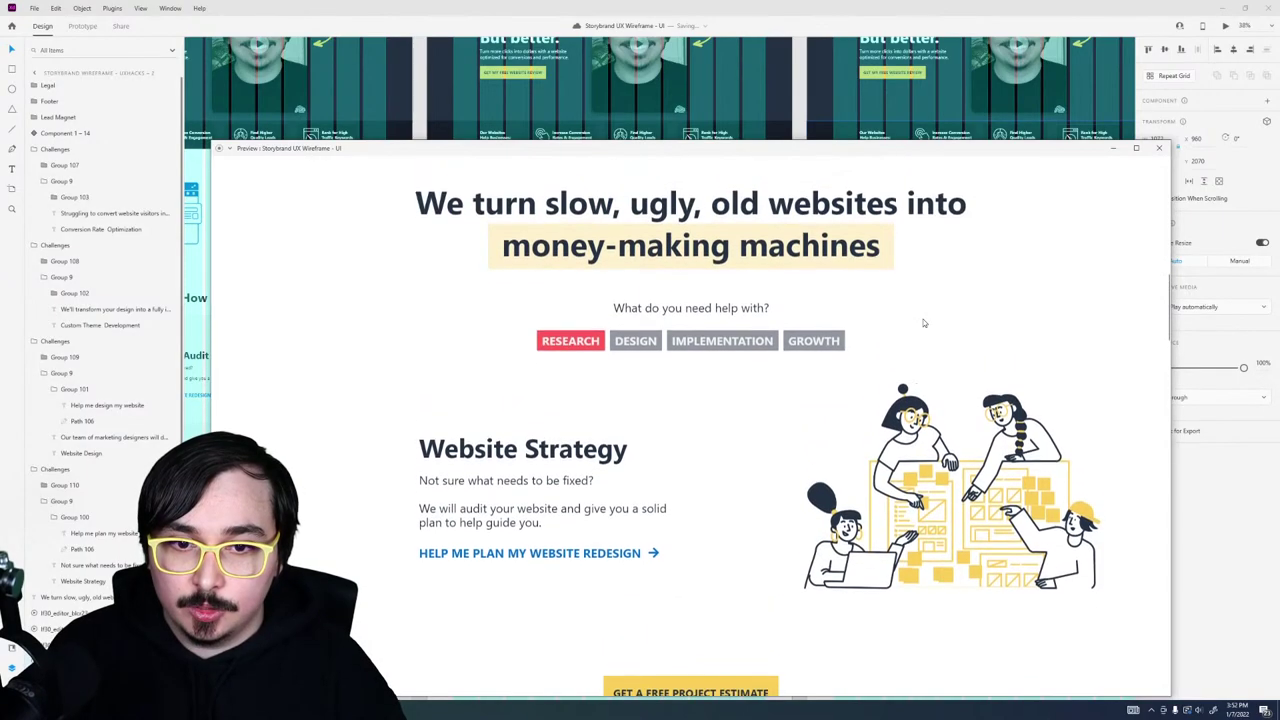
pyautogui.click(1158, 149)
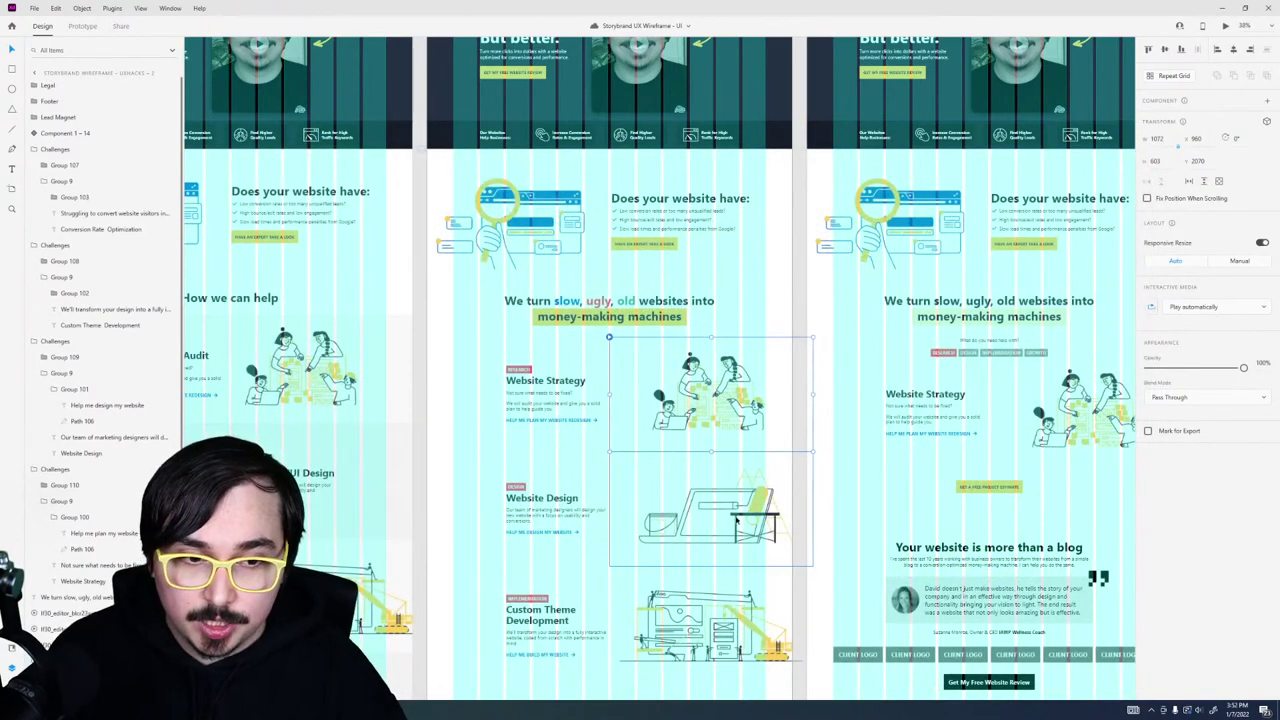
# Step: Move the "Get a free project estimate" buttons on UXHACKS – 3 to UXHACKS – 6 up together to Y 2763
pyautogui.scroll(-5, 737, 519)
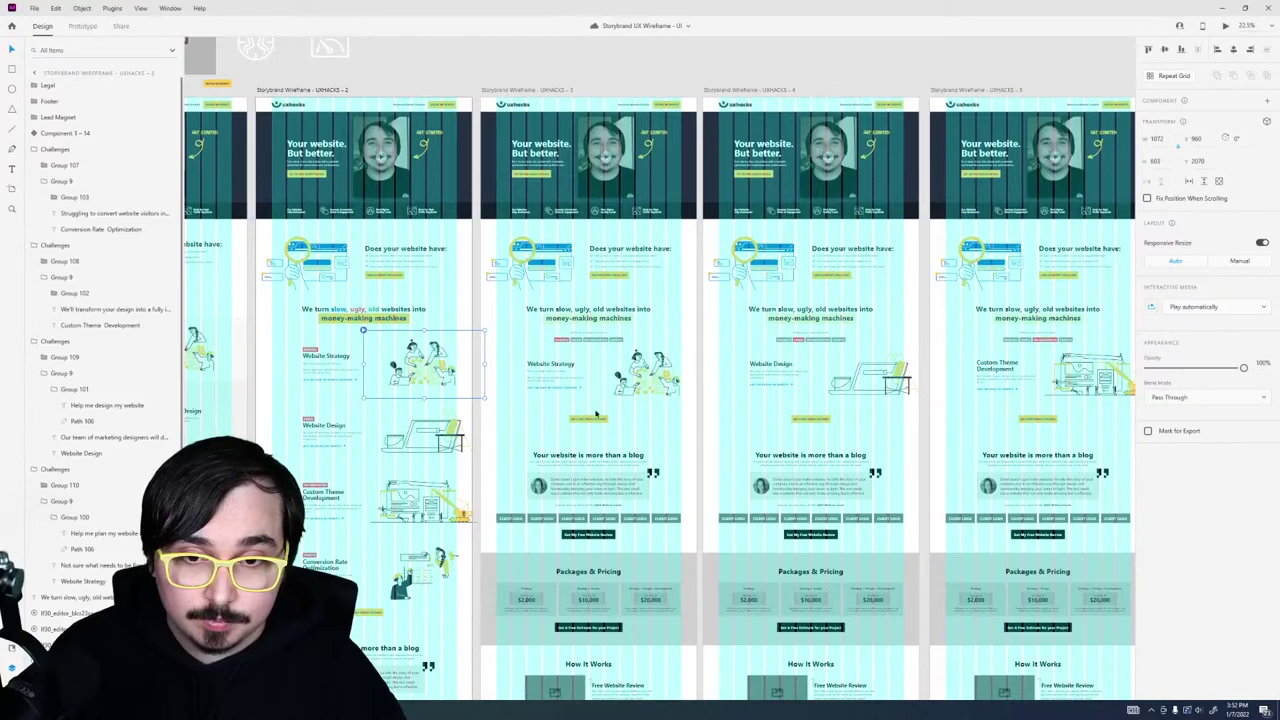
pyautogui.scroll(-4, 596, 412)
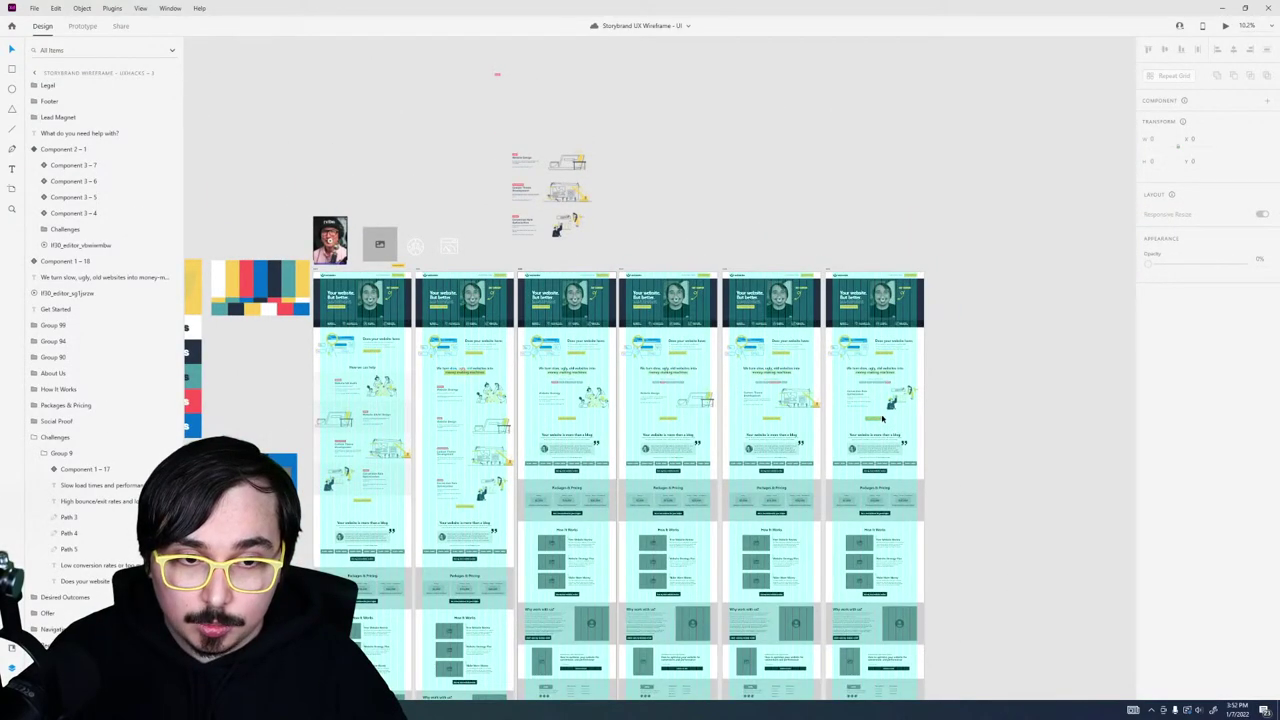
pyautogui.click(782, 418)
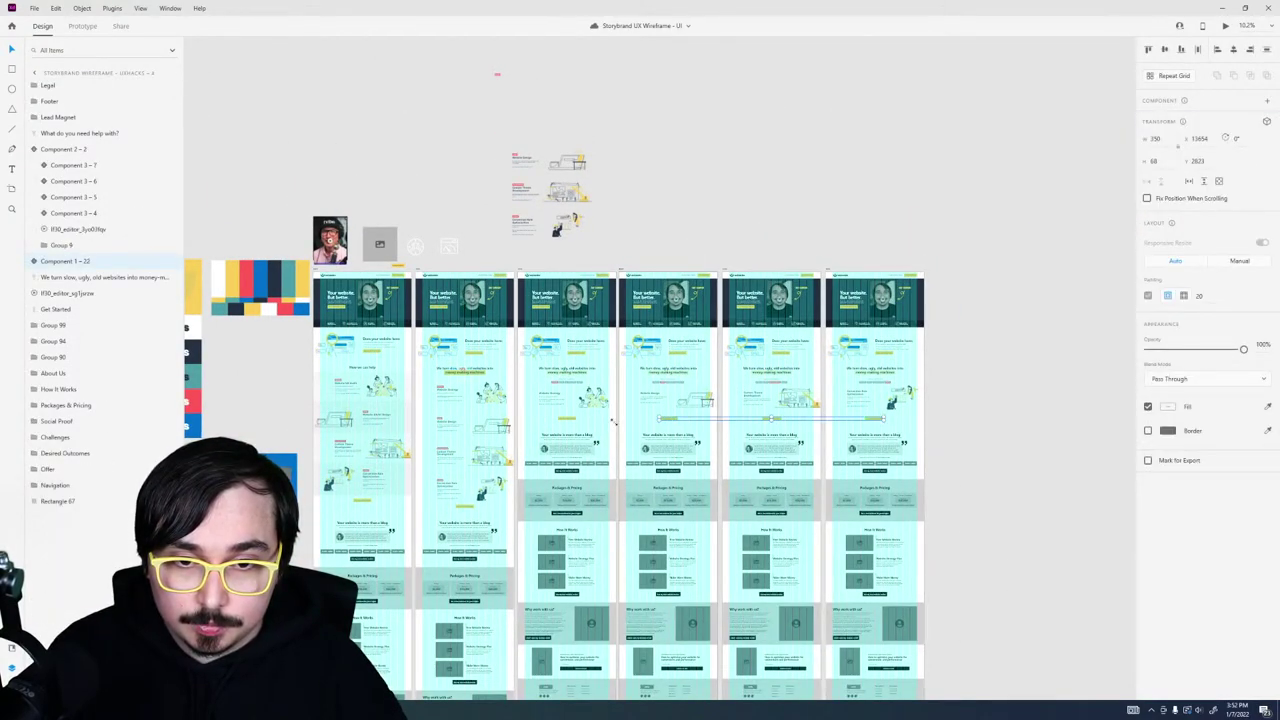
pyautogui.click(569, 420)
pyautogui.click(557, 408)
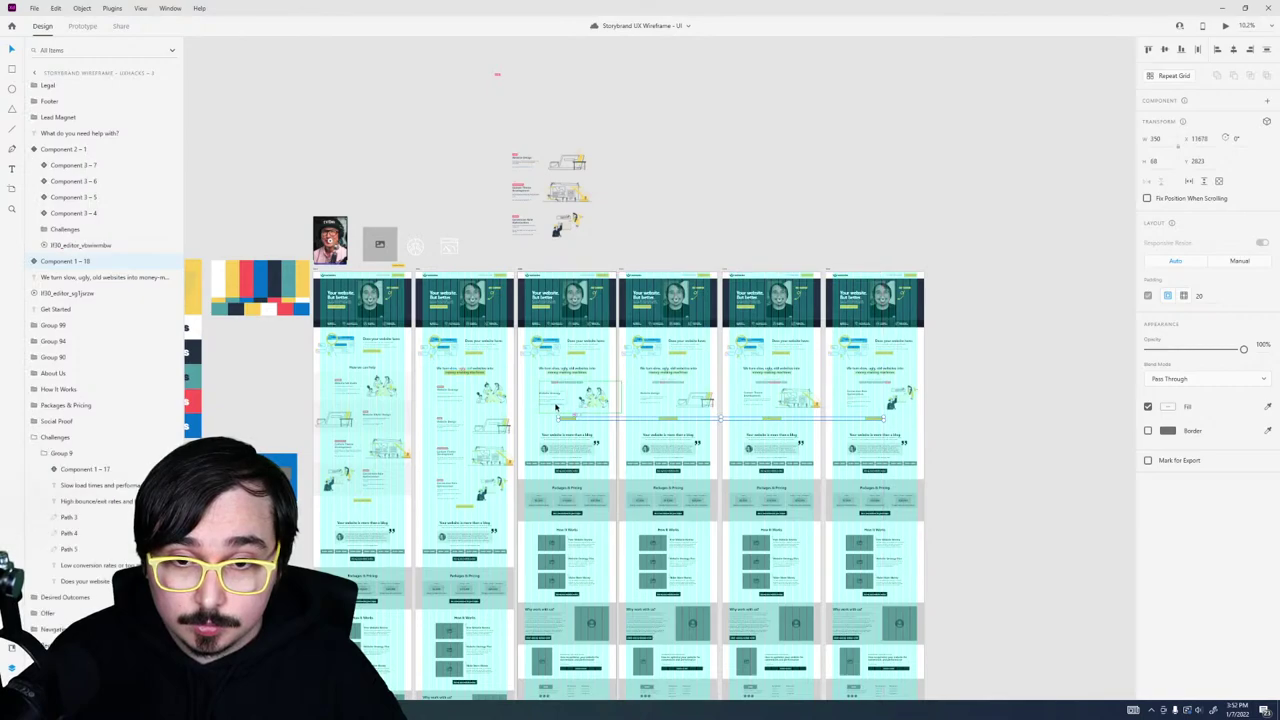
pyautogui.hotkey('shift', 'Up')
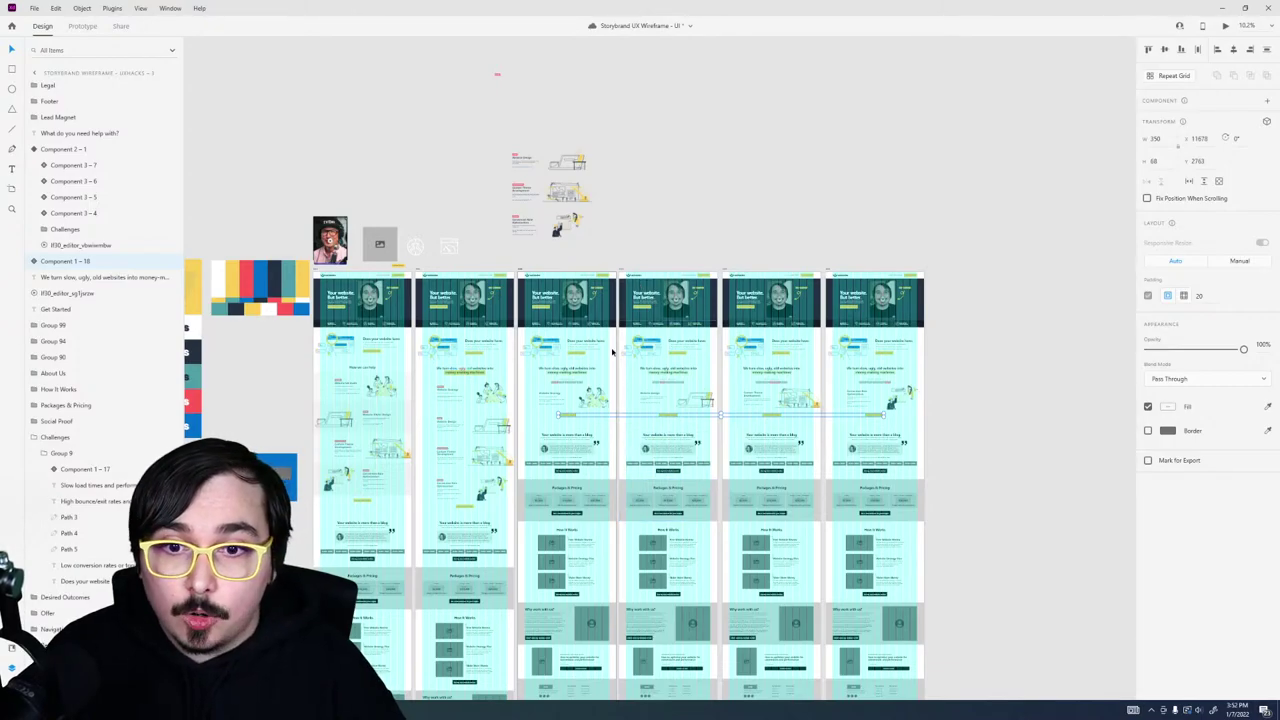
# Step: Preview UXHACKS – 3, check the spacing around the services section, and test switching from Research to the Design service
pyautogui.click(598, 395)
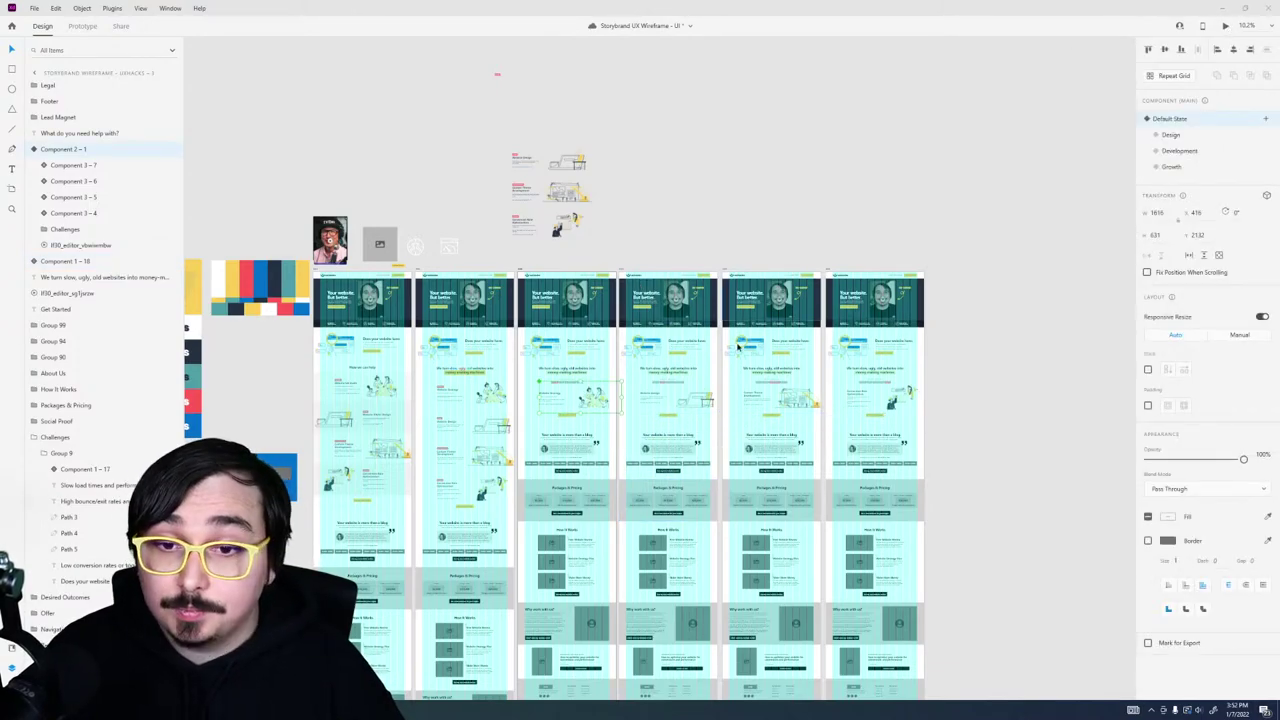
pyautogui.hotkey('ctrl', 'Return')
pyautogui.scroll(-7, 702, 437)
pyautogui.scroll(1, 702, 437)
pyautogui.scroll(-2, 698, 443)
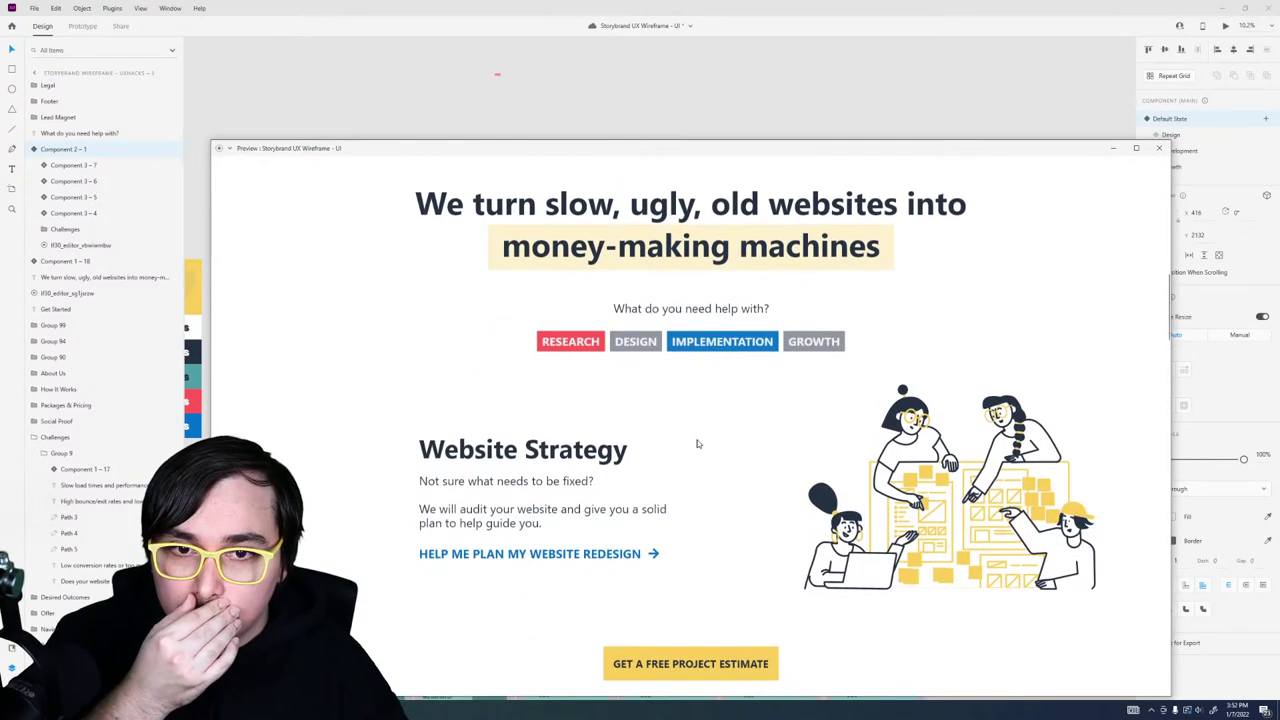
pyautogui.scroll(-1, 697, 440)
pyautogui.scroll(1, 697, 440)
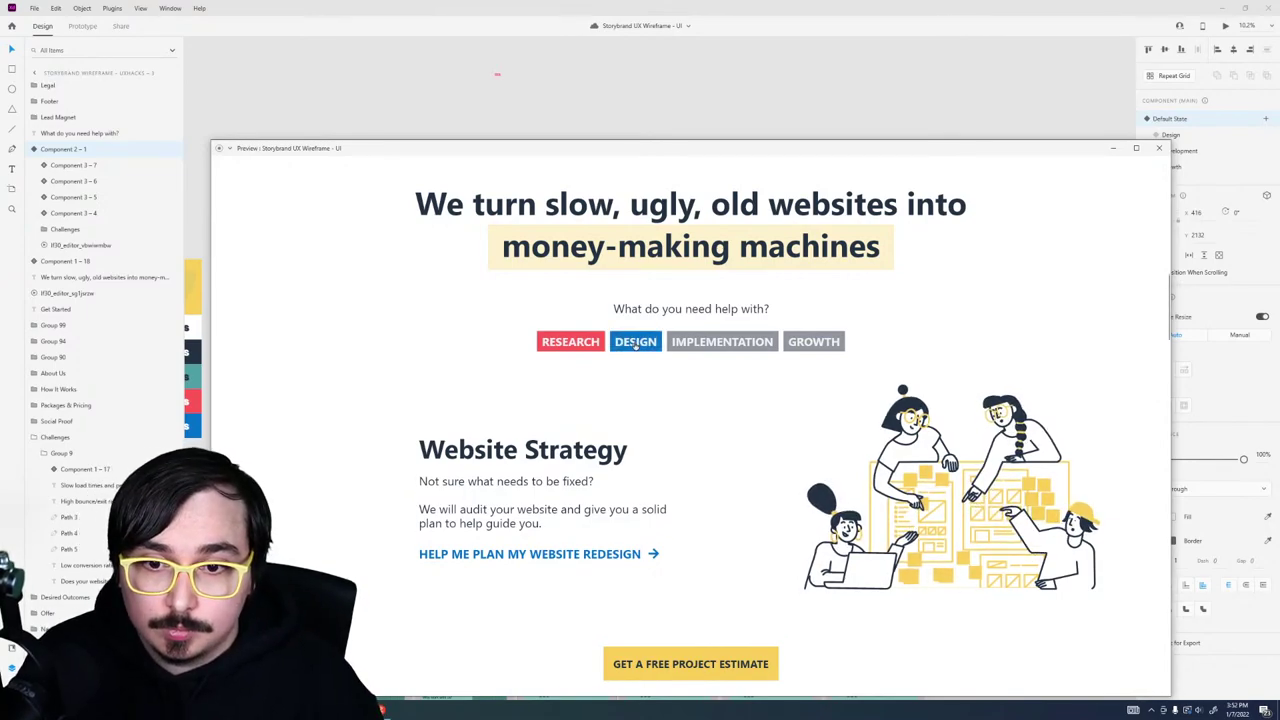
pyautogui.click(636, 344)
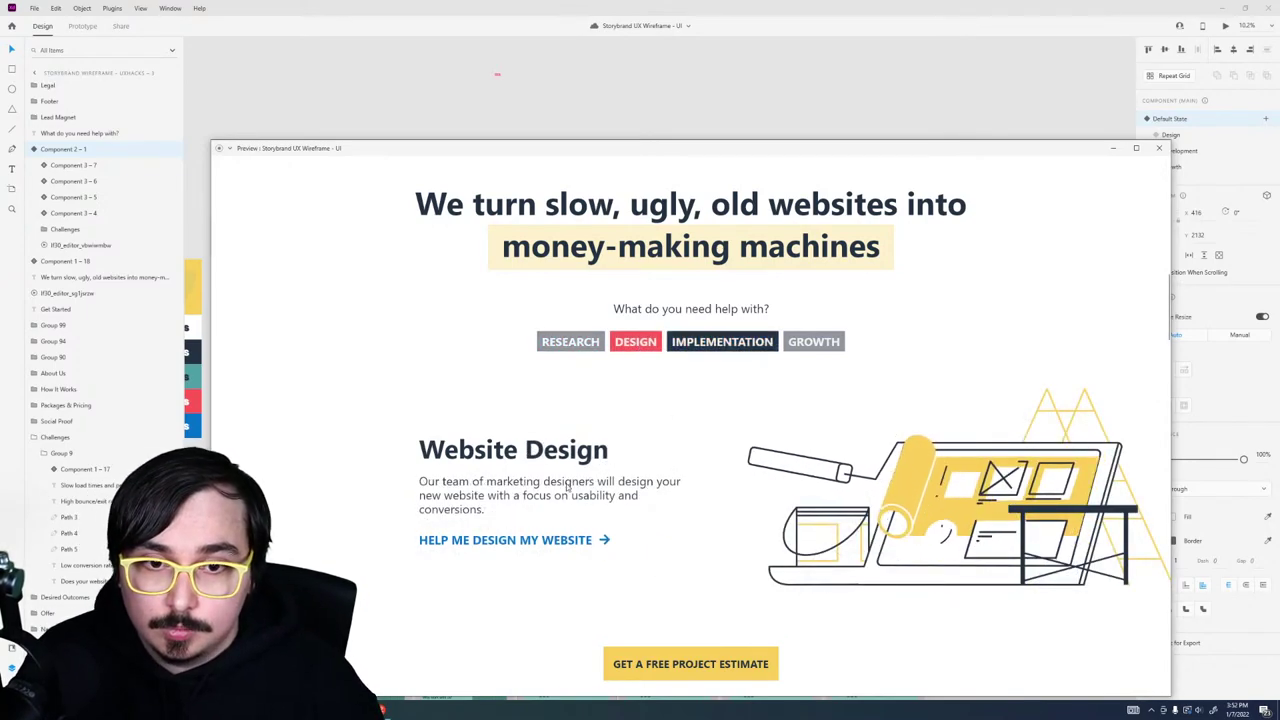
# Step: Close the preview, examine the Implementation tab's Hover State interaction on UXHACKS – 3, and return the tab to Default State
pyautogui.click(1159, 148)
pyautogui.scroll(5, 640, 405)
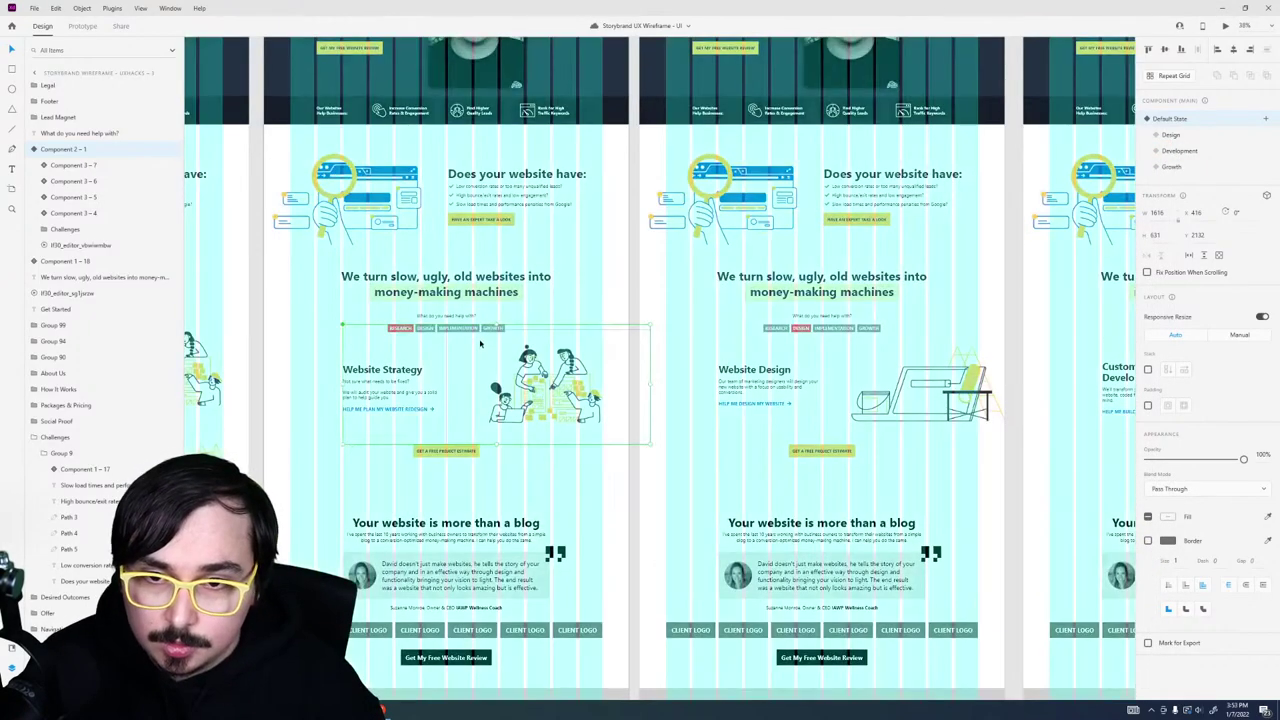
pyautogui.doubleClick(458, 334)
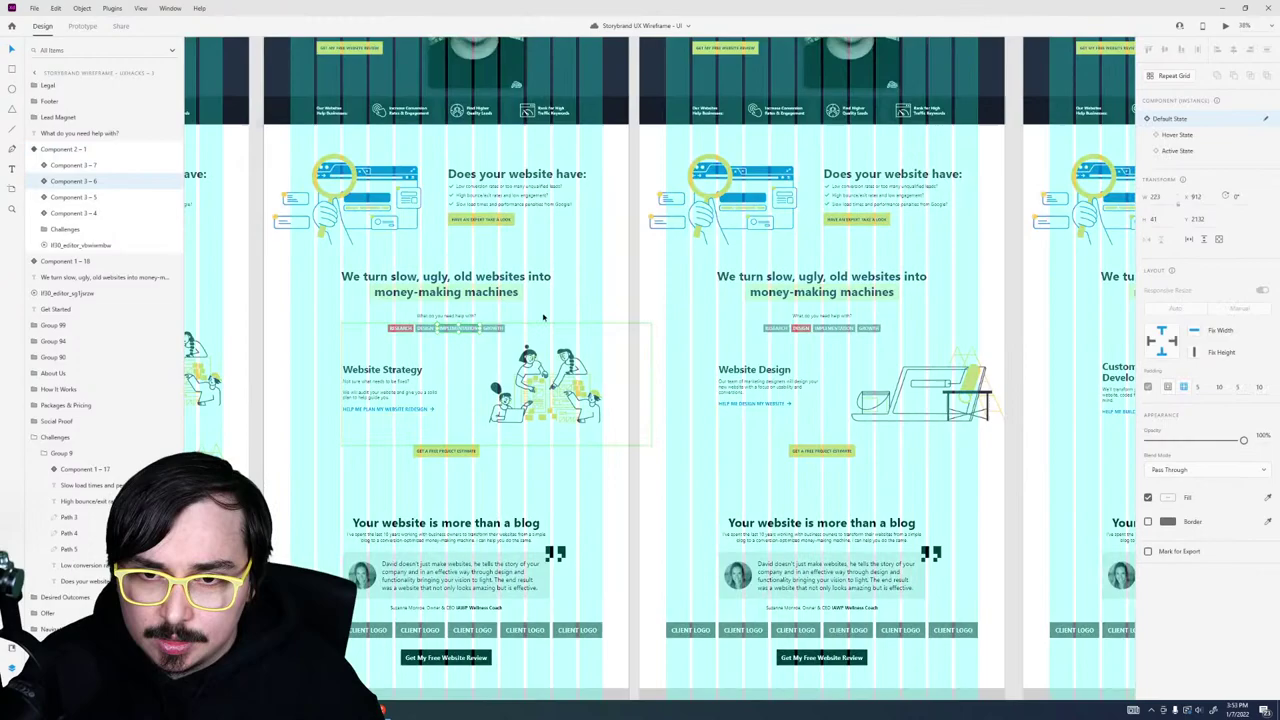
pyautogui.click(1177, 135)
pyautogui.click(82, 25)
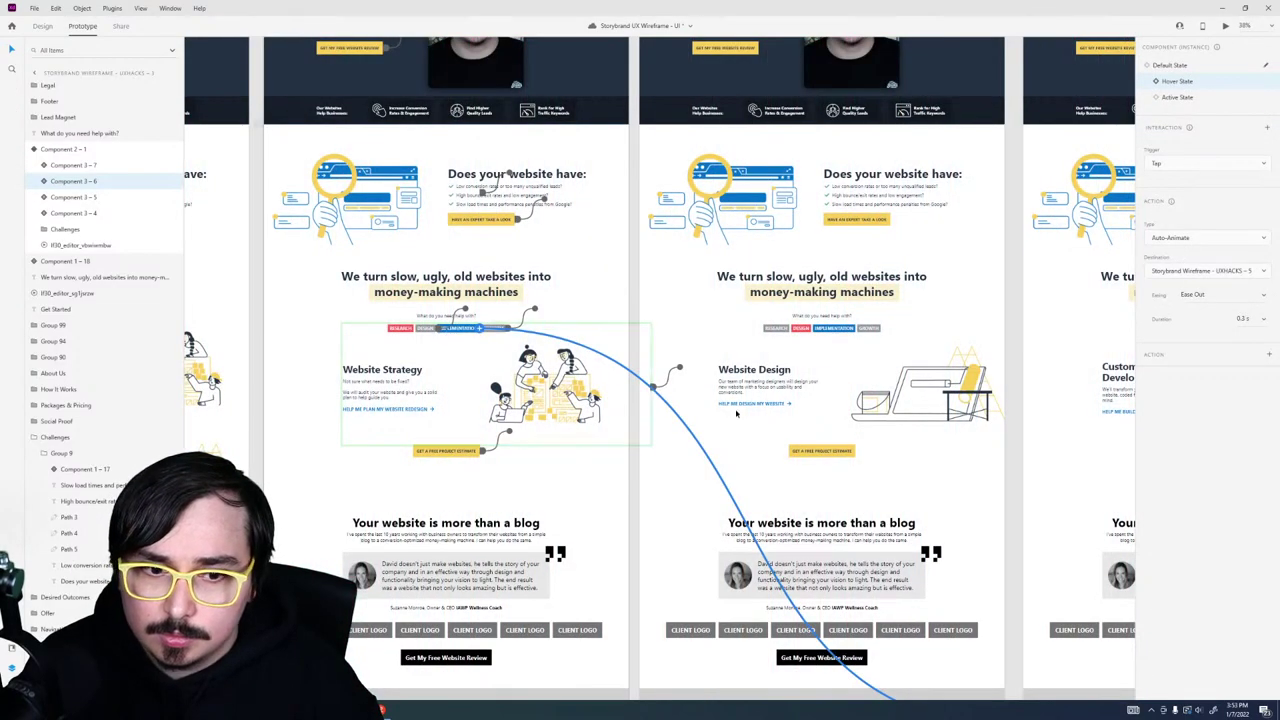
pyautogui.scroll(-5, 736, 413)
pyautogui.scroll(5, 720, 388)
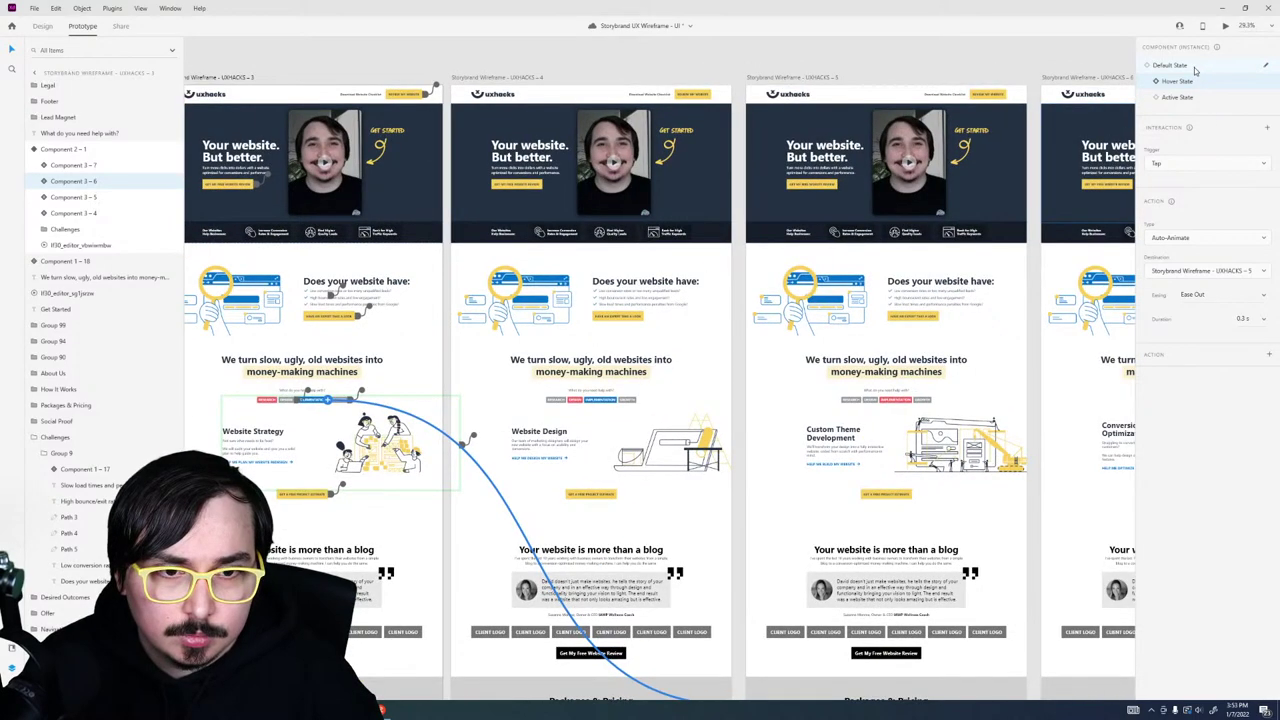
pyautogui.click(1194, 68)
# Step: Select the tabbed services component on UXHACKS – 3, preview the page briefly, and close the preview
pyautogui.hscroll(5, 368, 343)
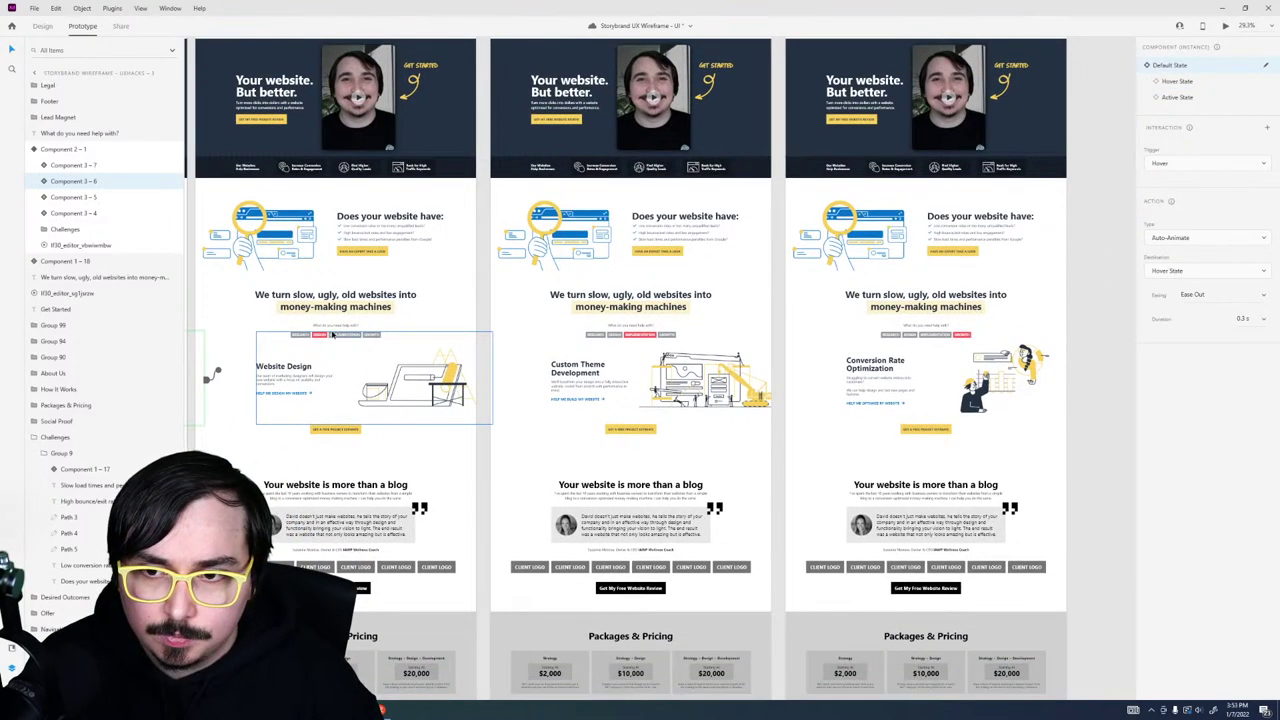
pyautogui.hscroll(-3, 366, 338)
pyautogui.click(492, 376)
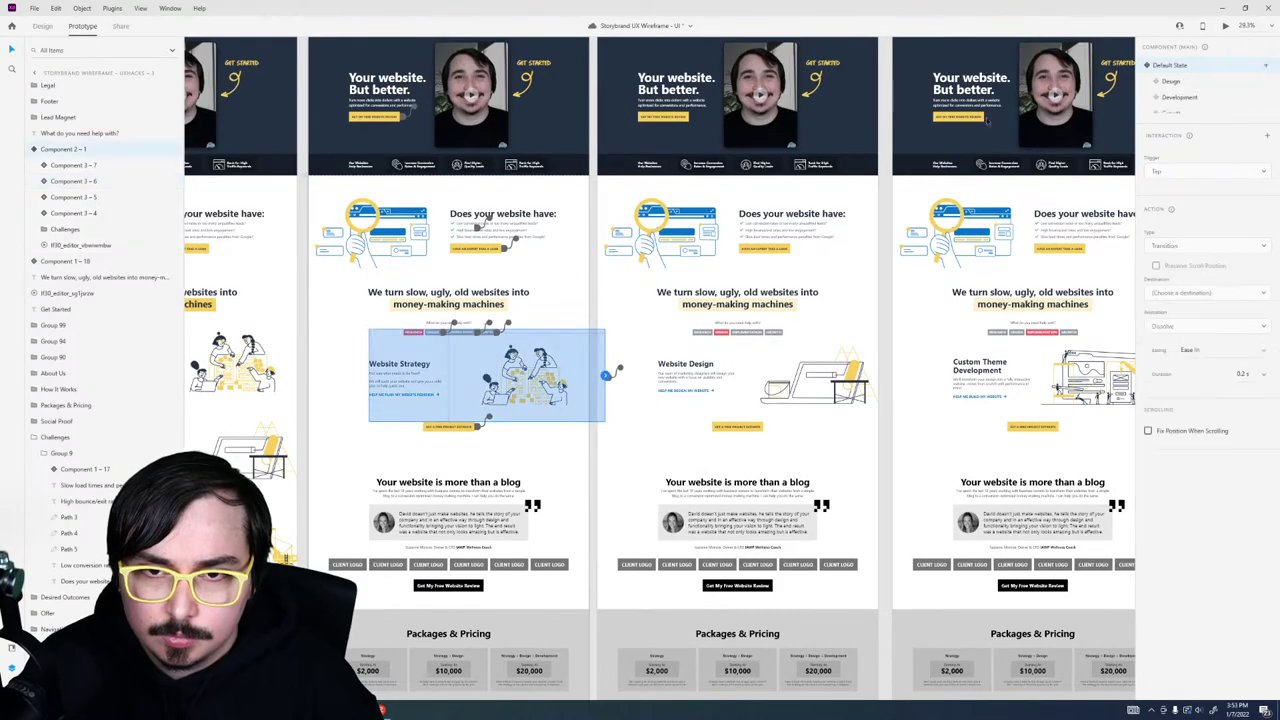
pyautogui.click(1226, 30)
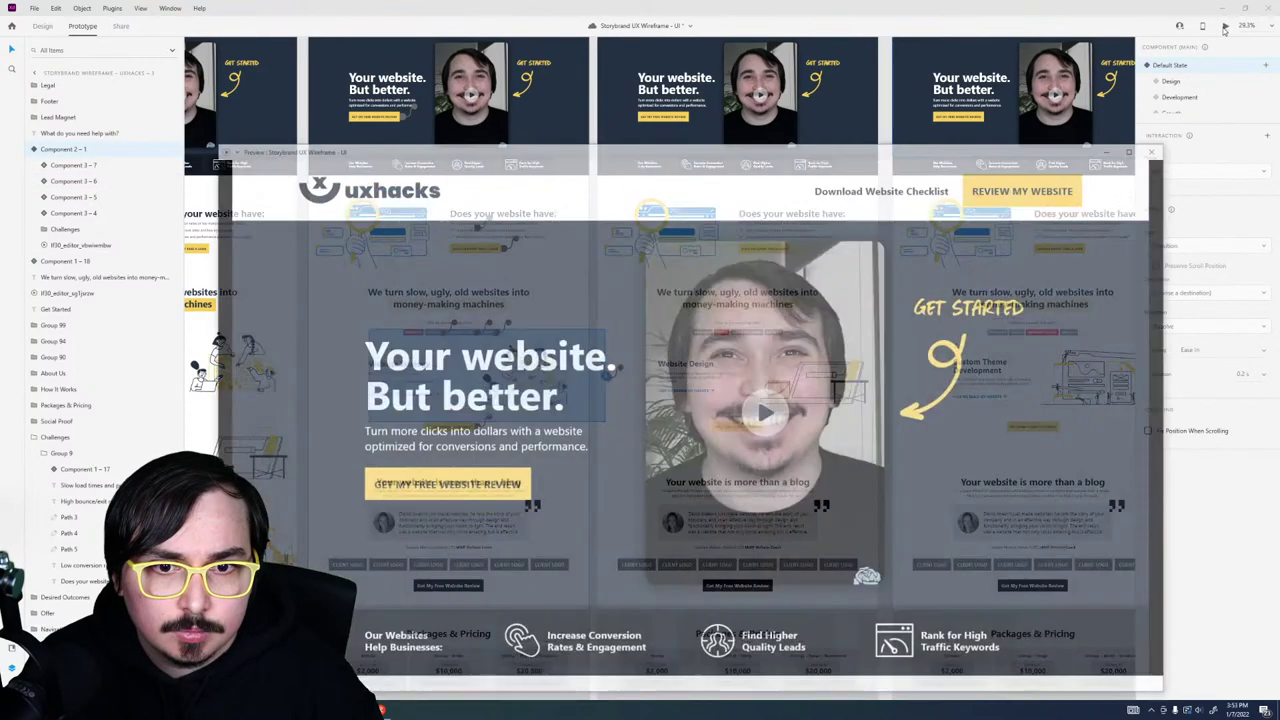
pyautogui.click(1161, 147)
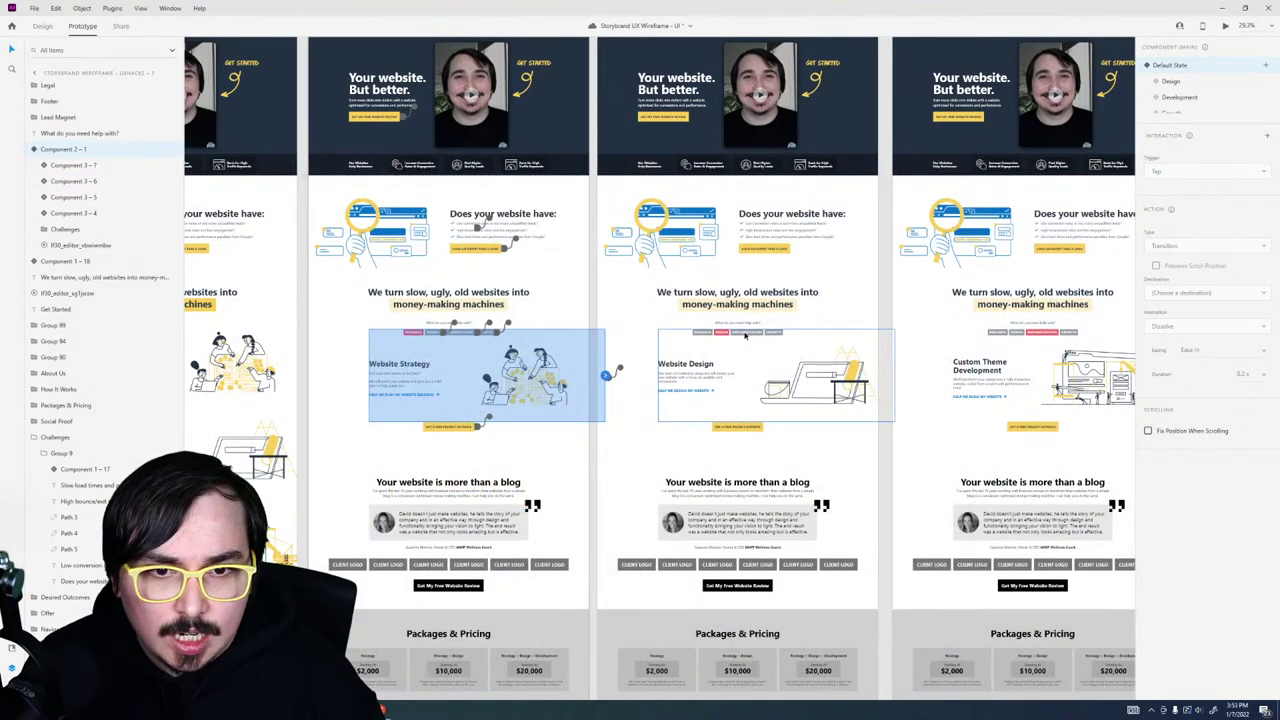
# Step: Examine the Implementation tab's Hover State interaction on UXHACKS – 4 and return the tab to Default State
pyautogui.click(745, 338)
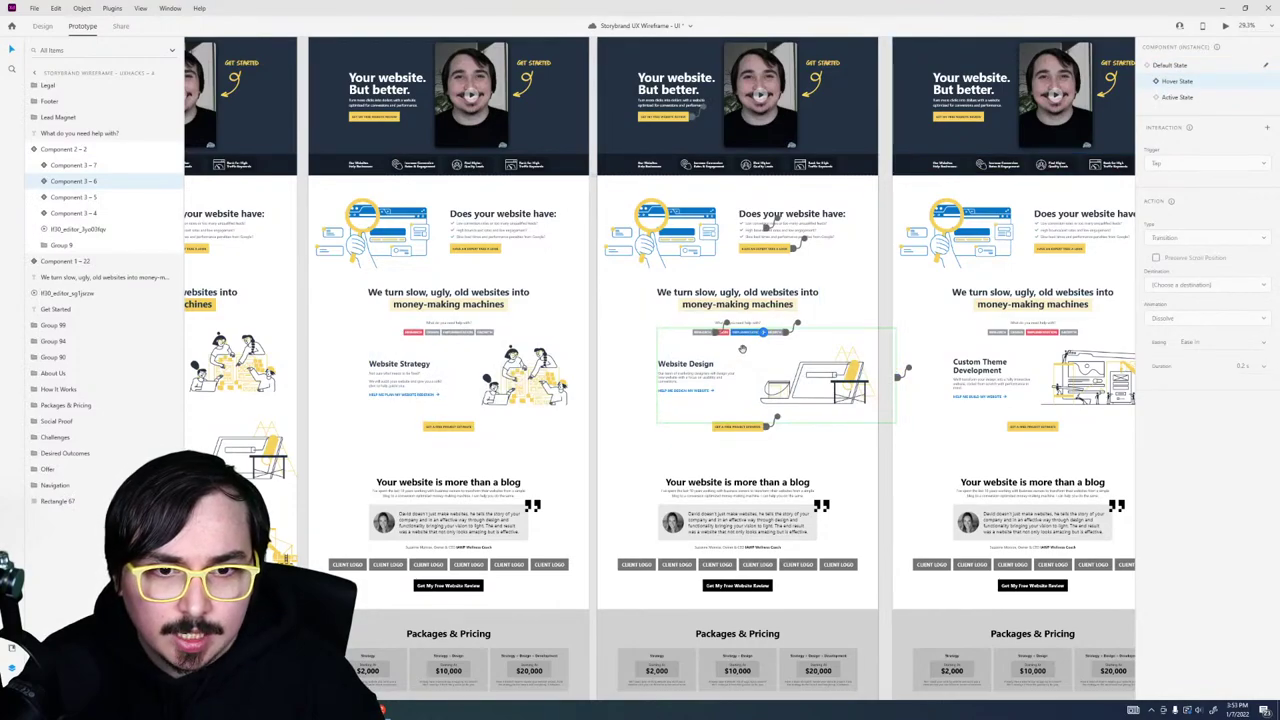
pyautogui.moveTo(743, 349); pyautogui.dragTo(637, 280)
pyautogui.click(1176, 65)
pyautogui.moveTo(375, 211); pyautogui.dragTo(794, 256)
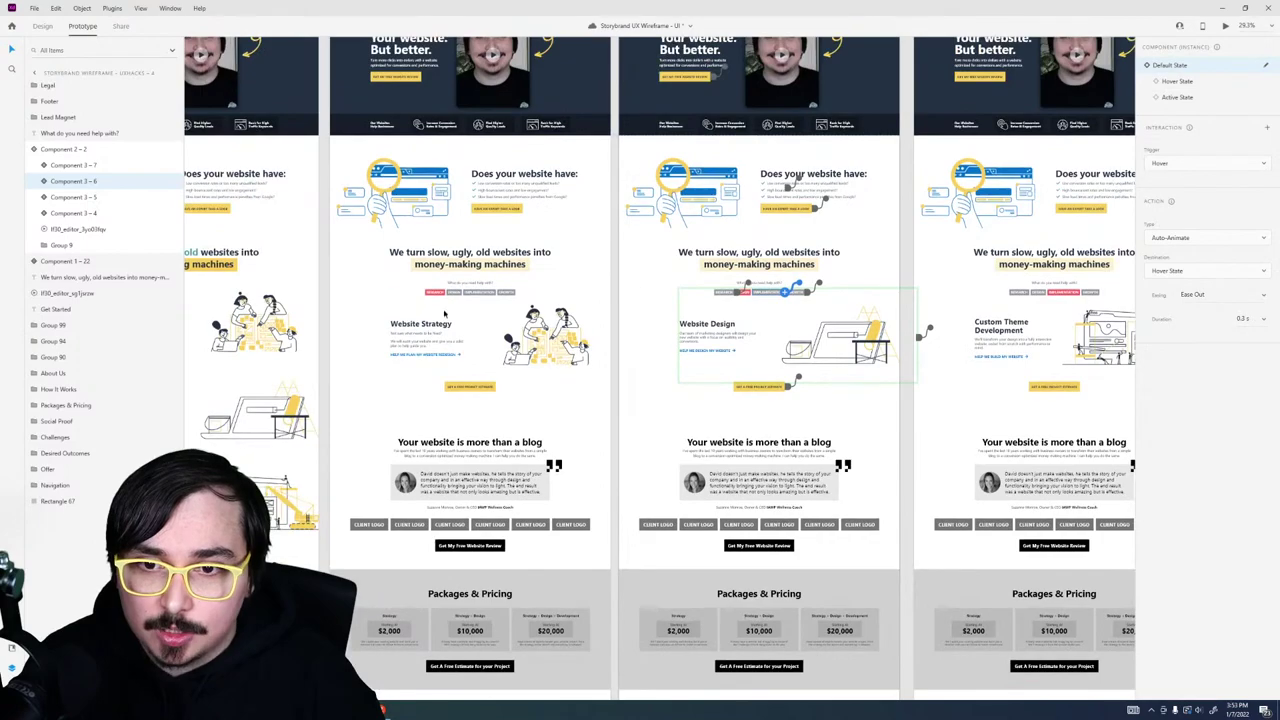
# Step: Select the Implementation tab inside the services component on UXHACKS – 3 and check its Default State interaction
pyautogui.click(451, 295)
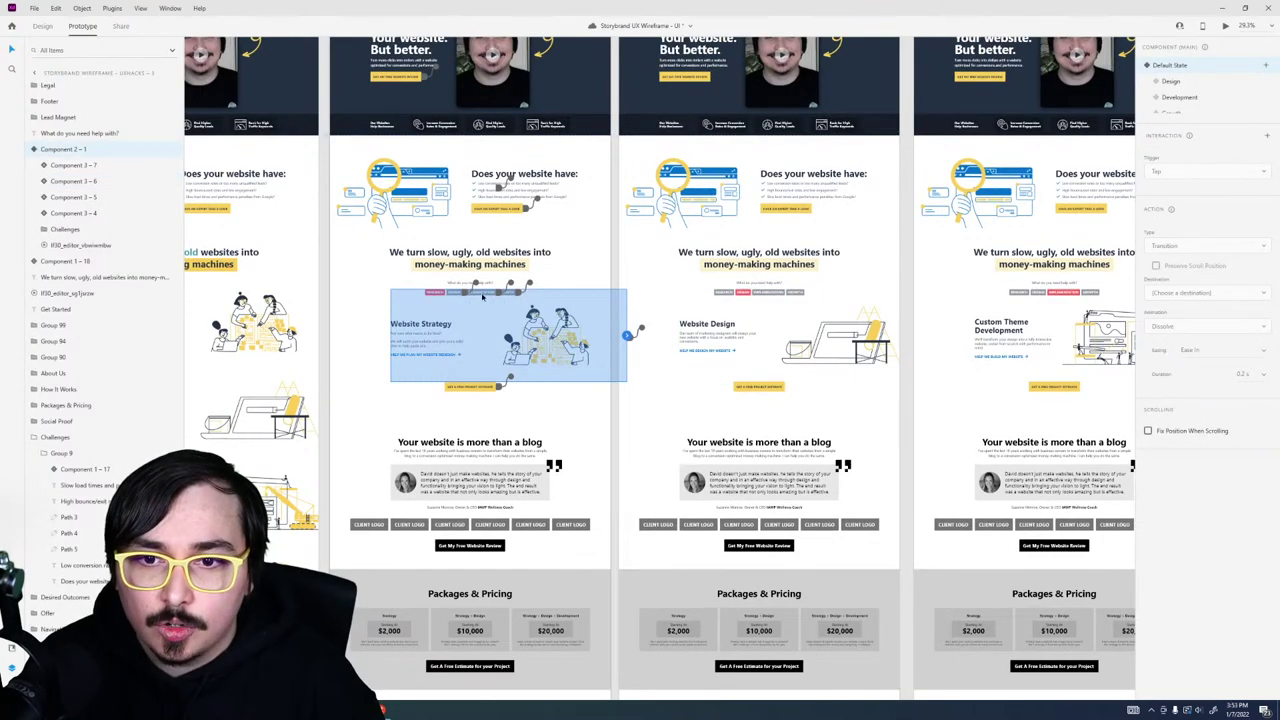
pyautogui.doubleClick(481, 293)
pyautogui.moveTo(637, 311); pyautogui.dragTo(379, 313)
pyautogui.hscroll(4, 800, 307)
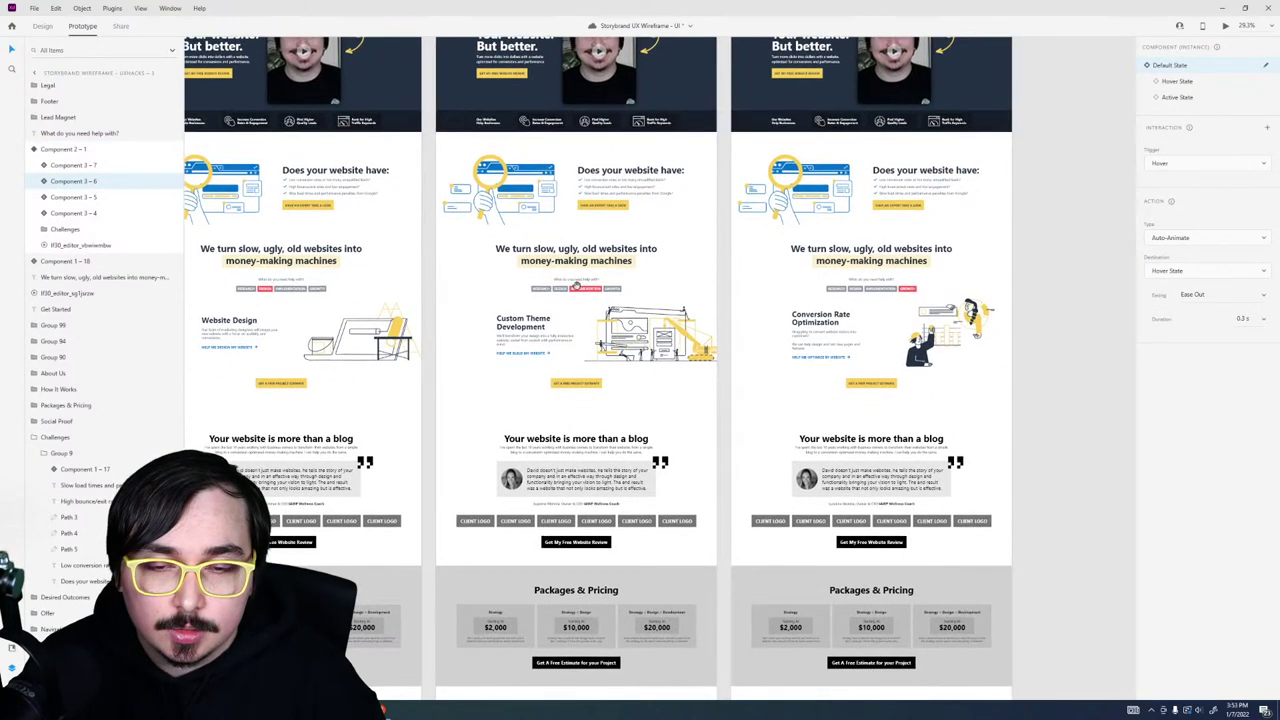
# Step: Select the Growth tab inside the Custom Theme Development services component and switch it to Hover State to examine its interaction
pyautogui.doubleClick(613, 291)
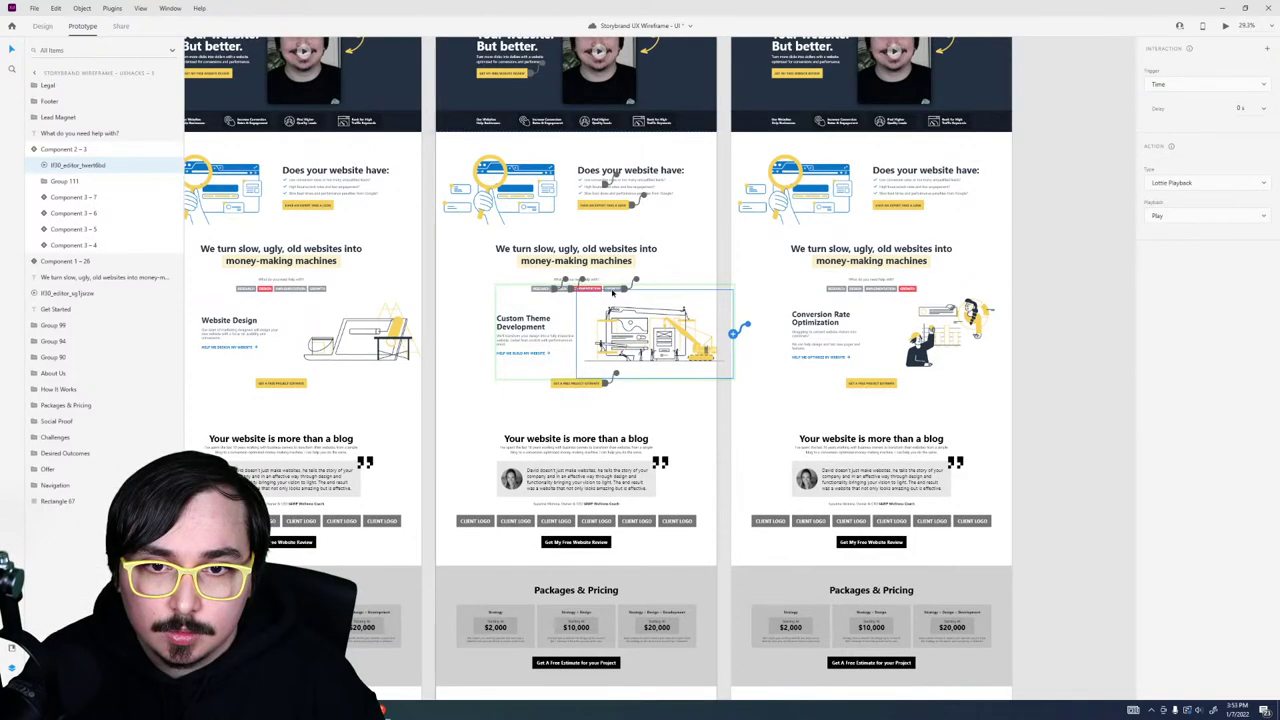
pyautogui.press('Escape')
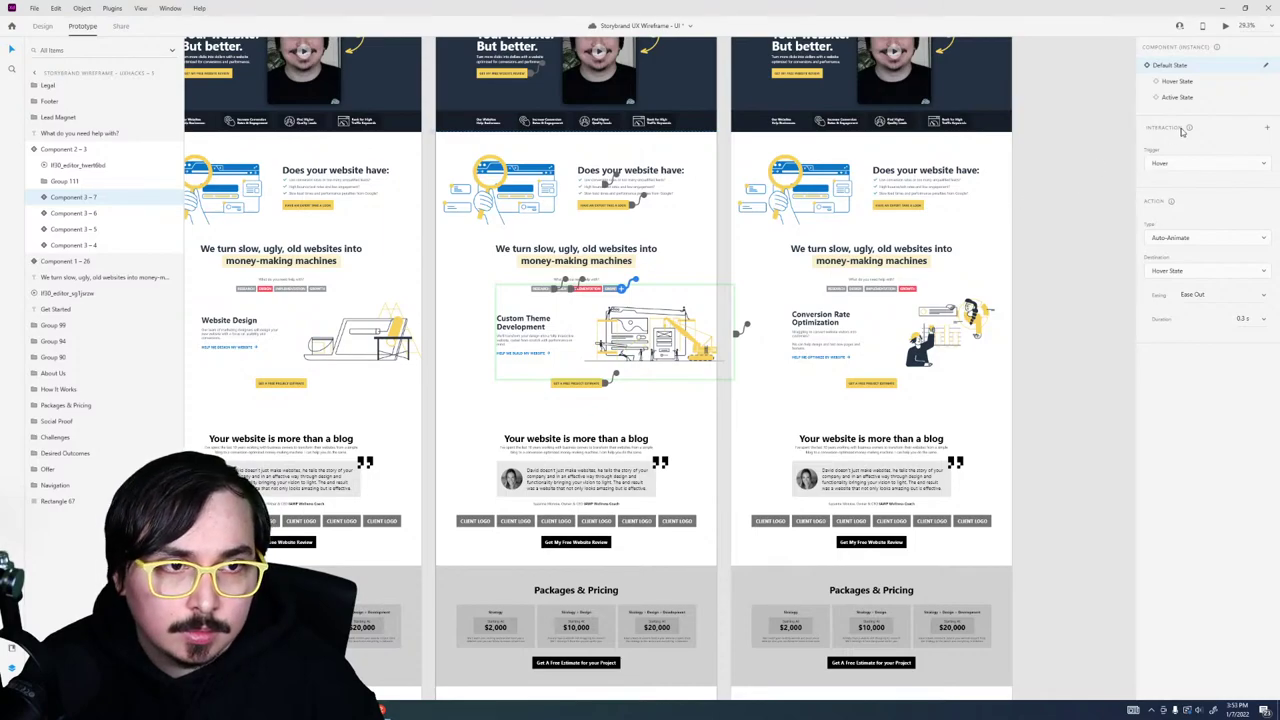
pyautogui.click(1186, 84)
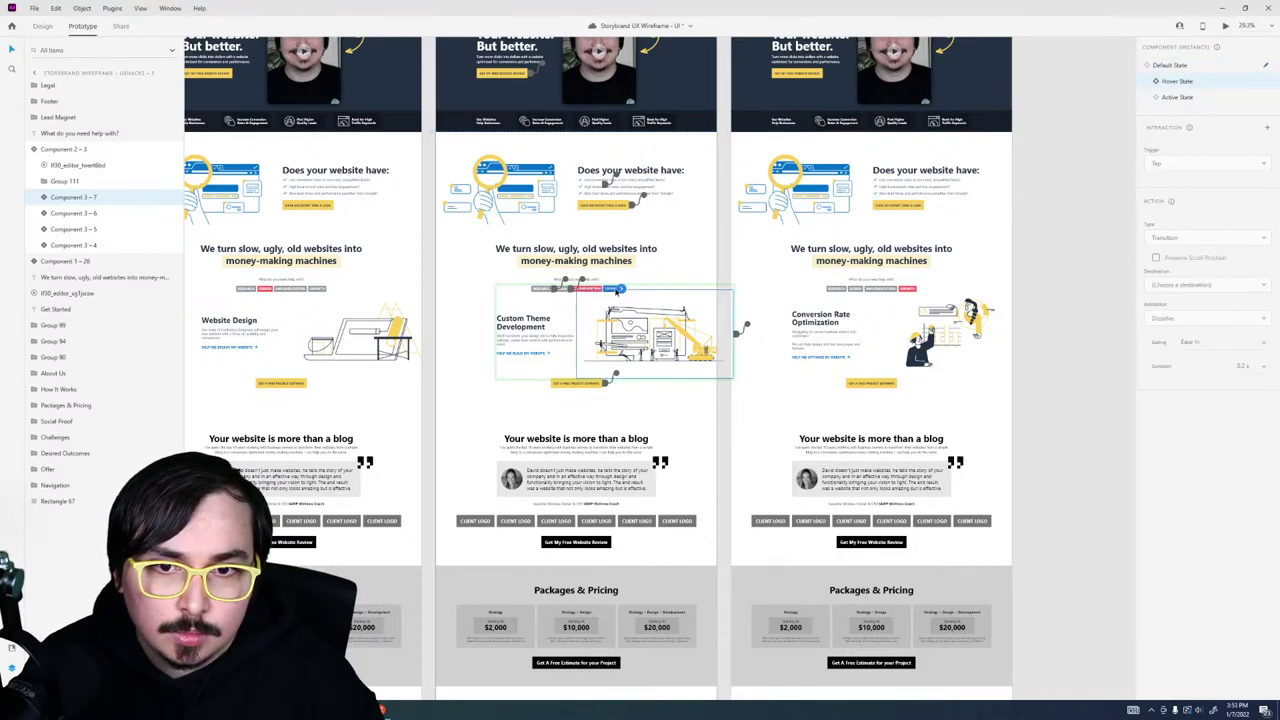